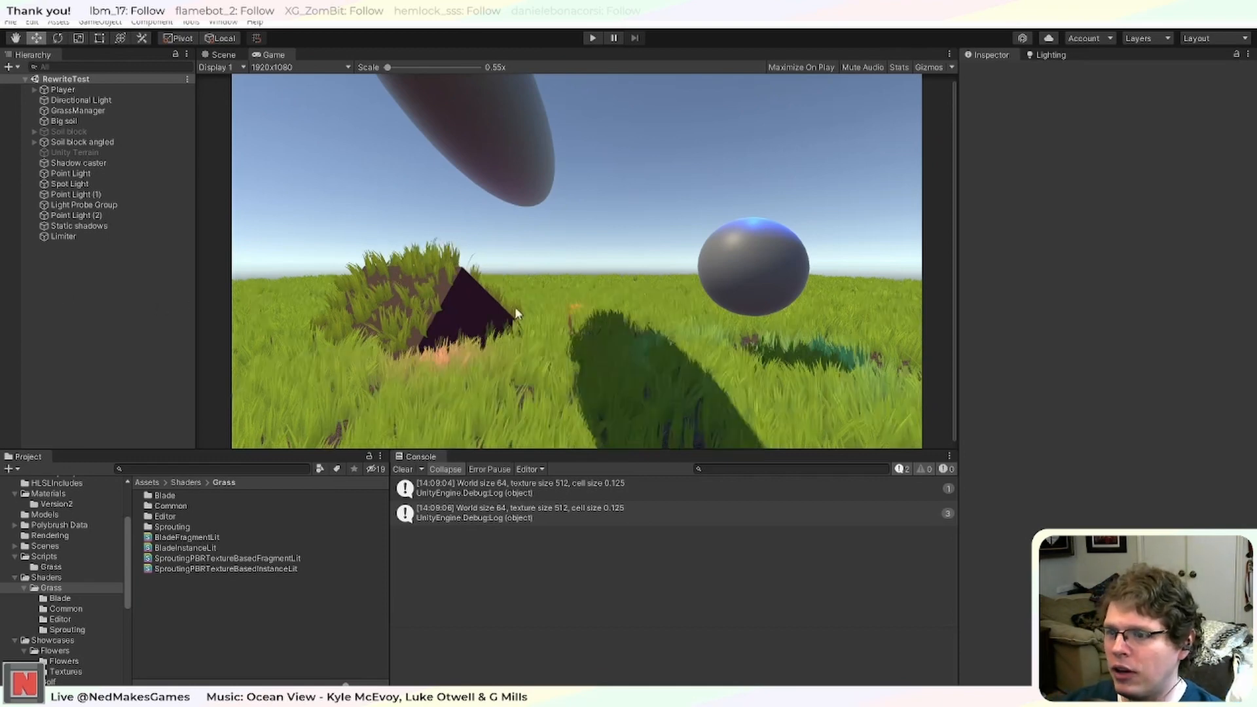
Dock the Game view beside the Console and enlarge the lower area so the Scene and Game views show together.
left_click_drag(886, 449, 905, 469)
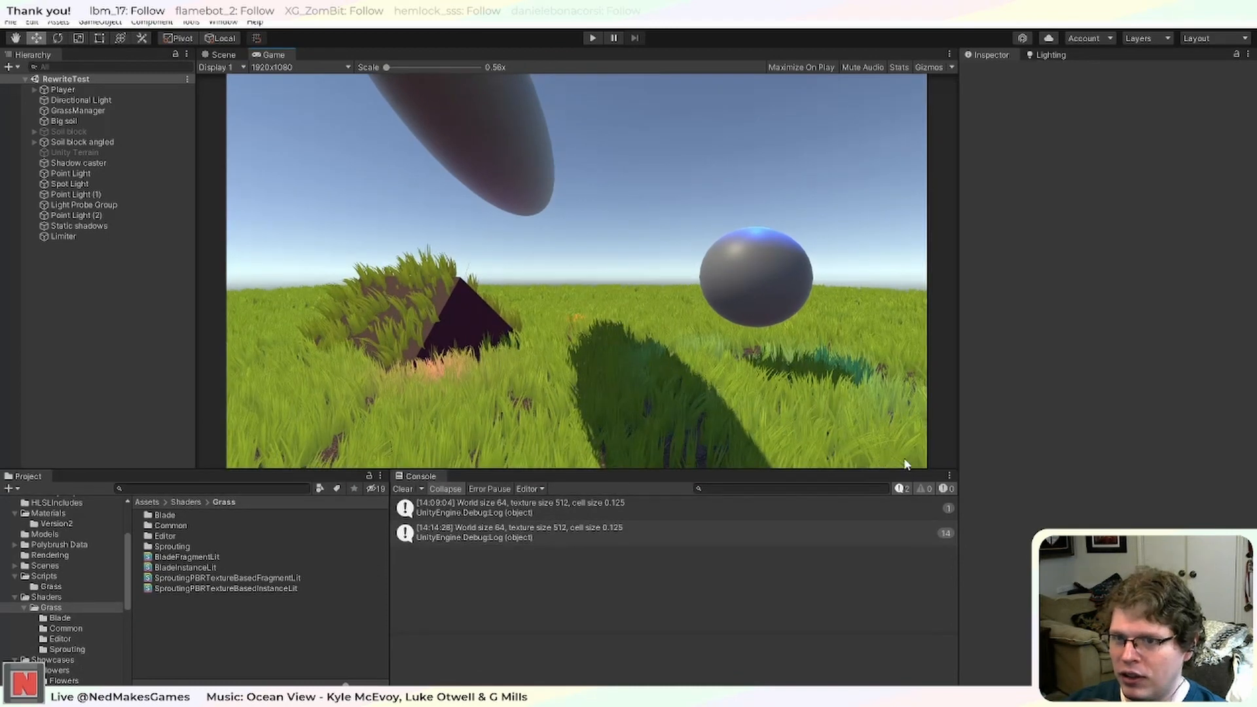
left_click_drag(958, 431, 977, 429)
left_click(224, 55)
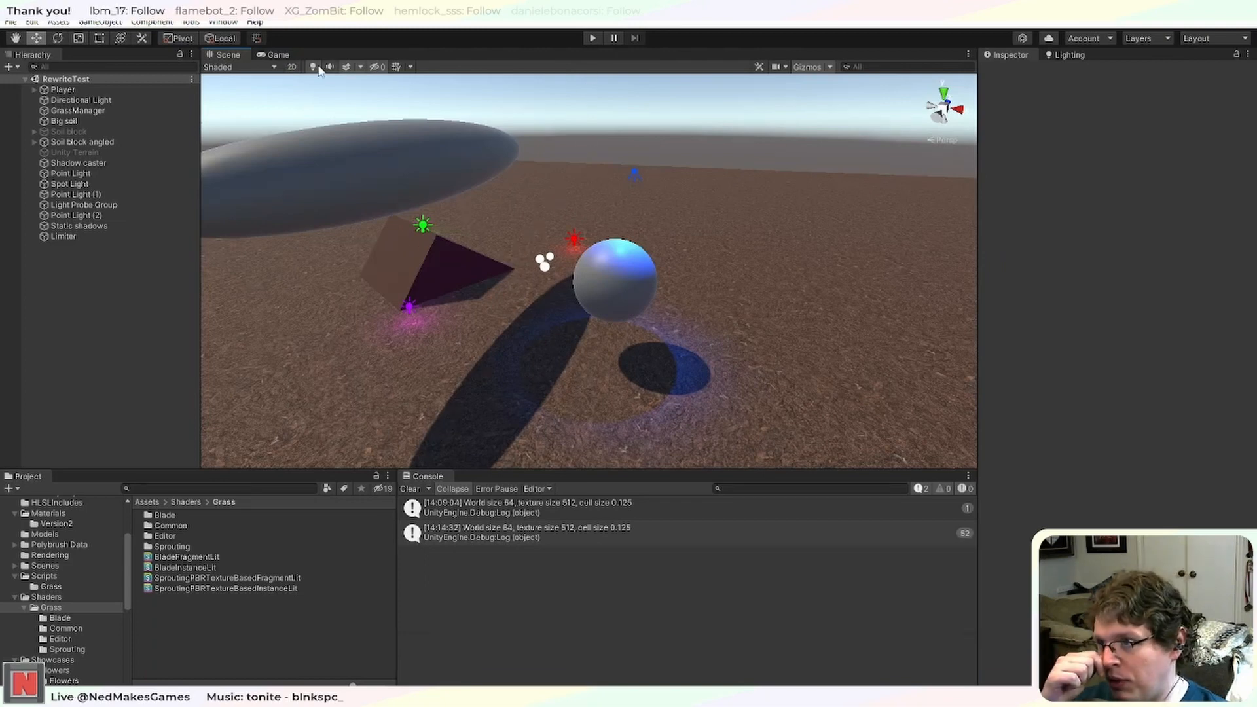
left_click(273, 55)
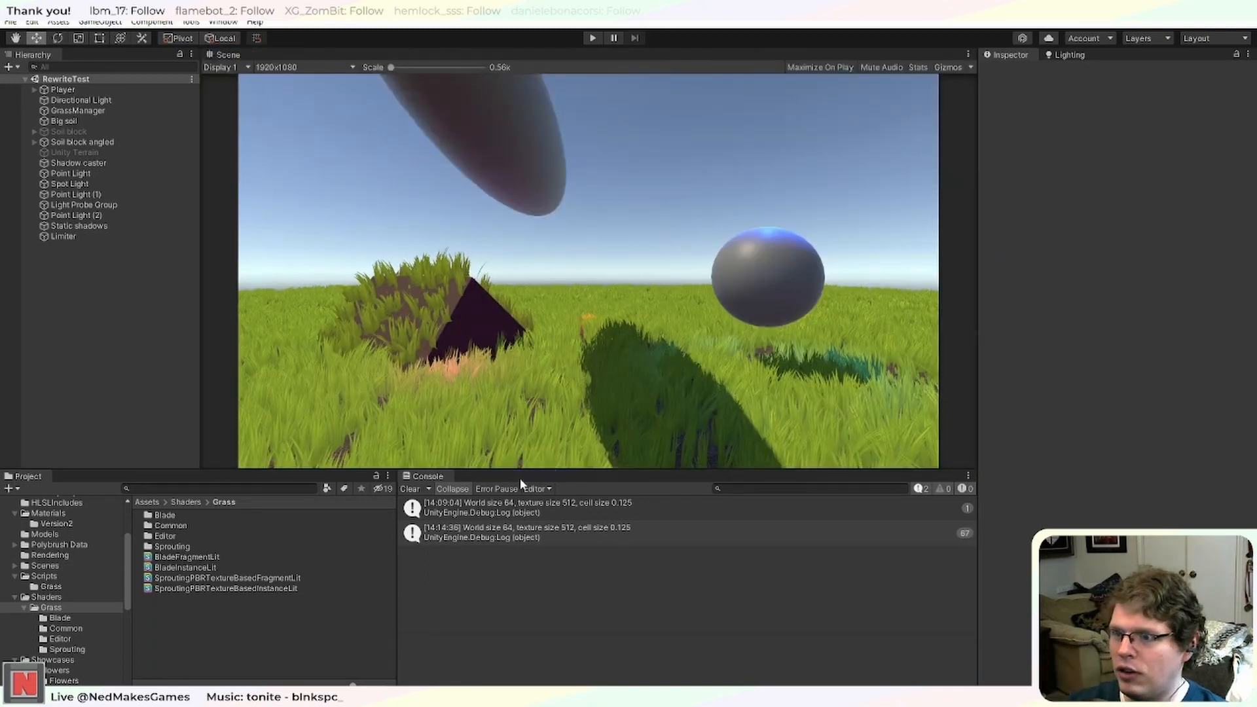
left_click_drag(520, 478, 520, 478)
left_click_drag(645, 468, 656, 368)
Run the scene in Play mode and bring the generated grass field into close view in the Scene view.
right_click_drag(686, 280, 701, 230)
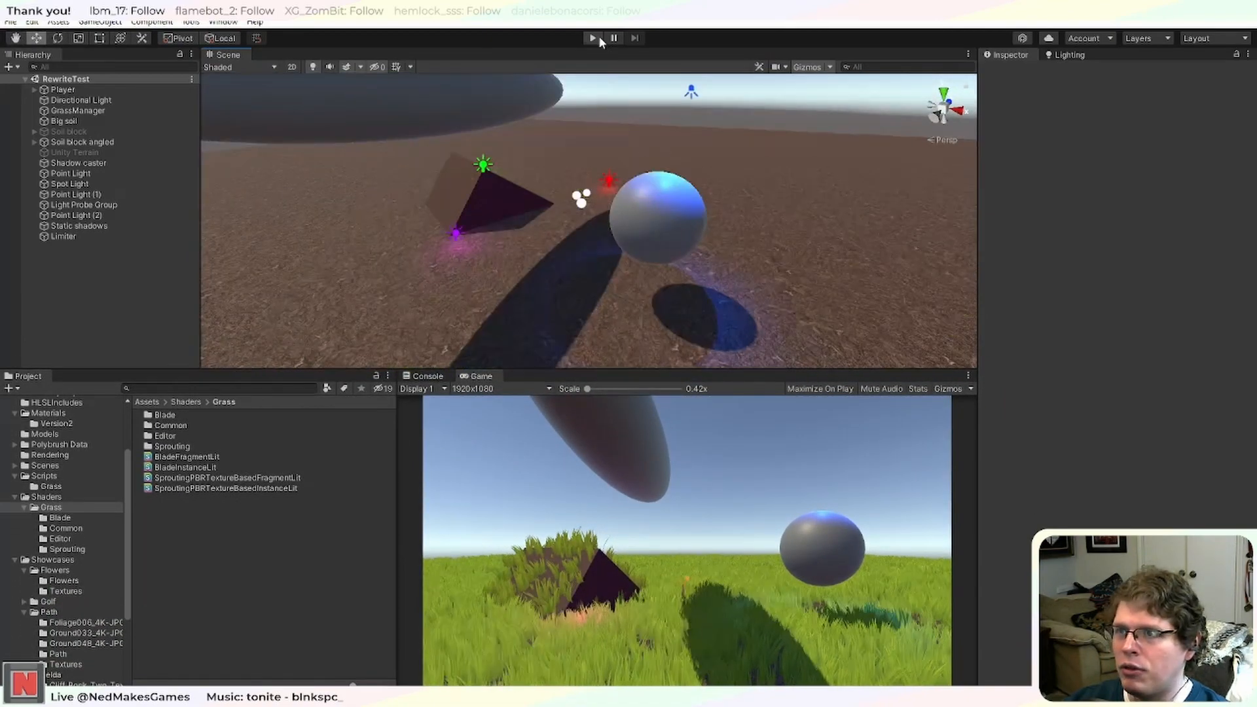
left_click(599, 38)
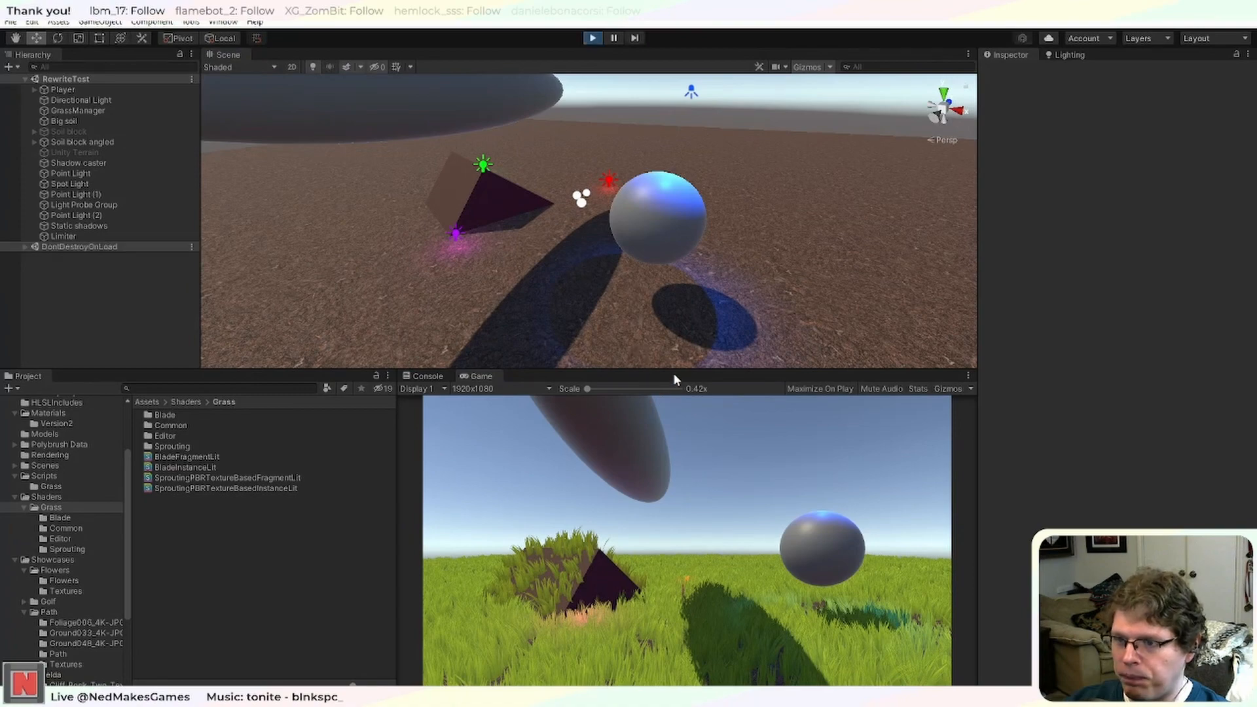
right_click_drag(726, 308, 662, 290)
middle_click_drag(663, 290, 495, 345)
middle_click_drag(689, 254, 634, 264)
scroll(595, 266, "up", 3)
scroll(595, 271, "up", 4)
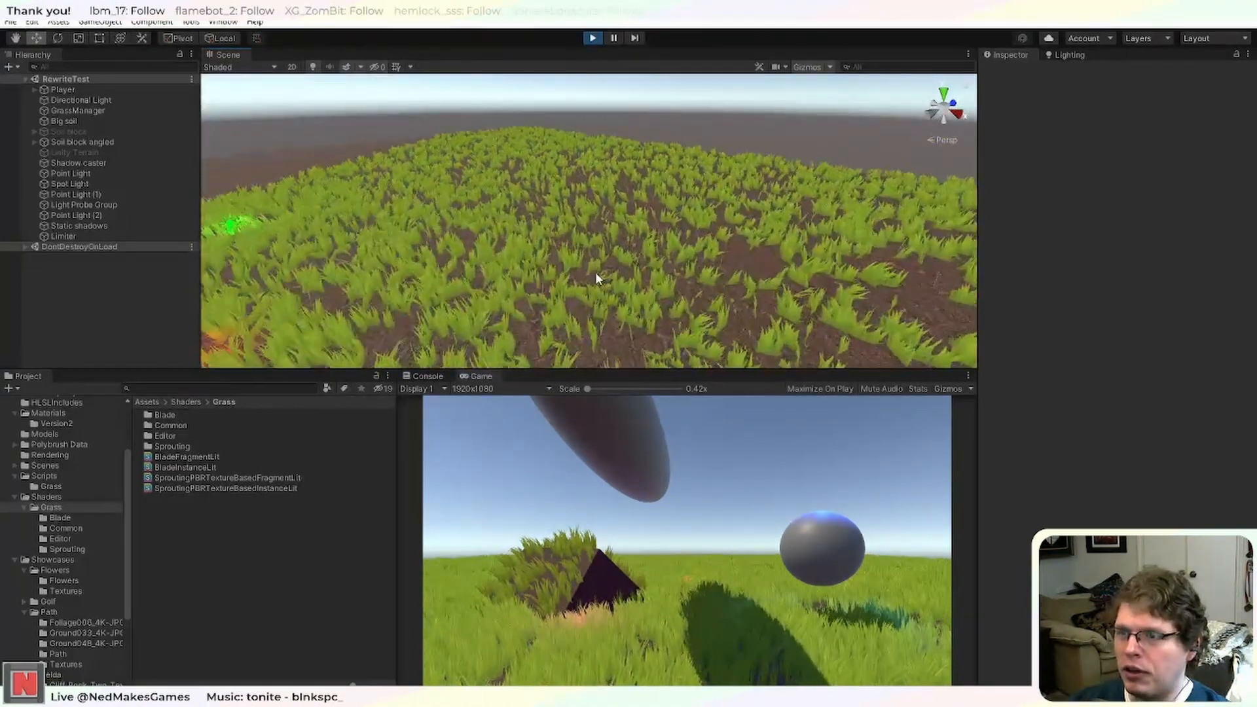
Examine the grass tufts, their lighting and the shadowed area from near and far in the Scene view.
scroll(592, 276, "down", 3)
right_click_drag(503, 288, 525, 303)
middle_click_drag(525, 301, 625, 212)
scroll(609, 252, "up", 1)
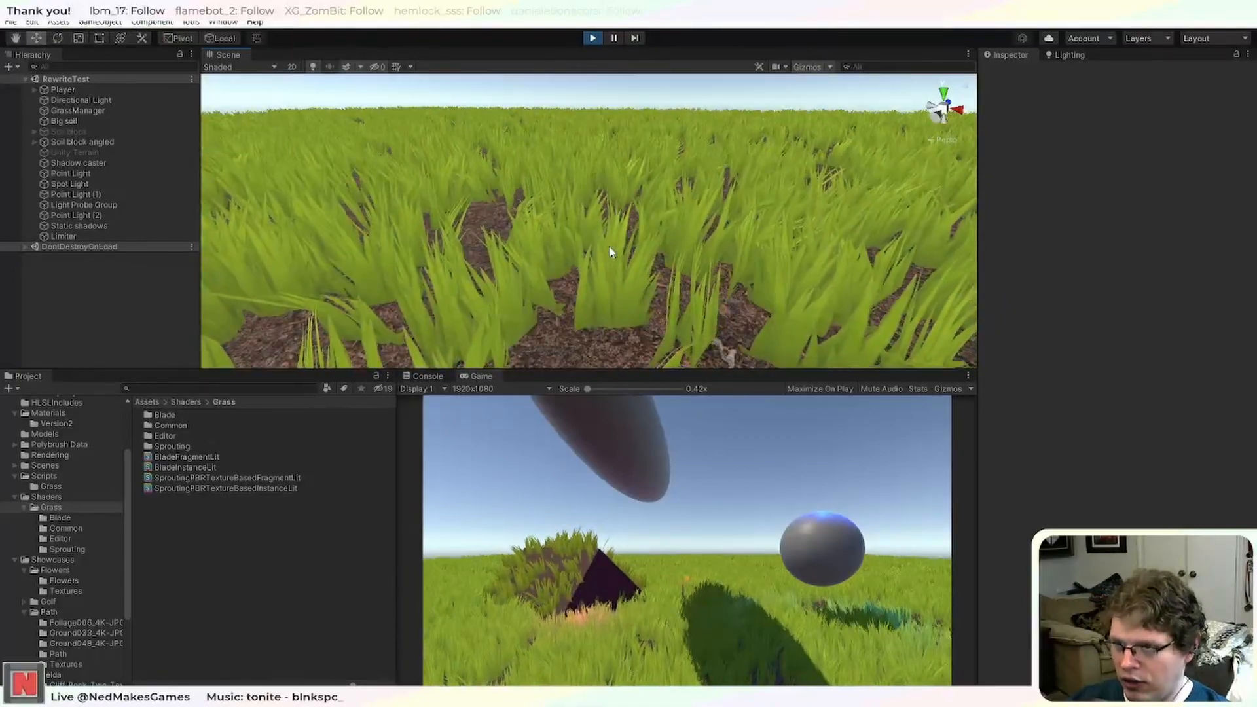
scroll(595, 267, "down", 2)
scroll(597, 263, "down", 5)
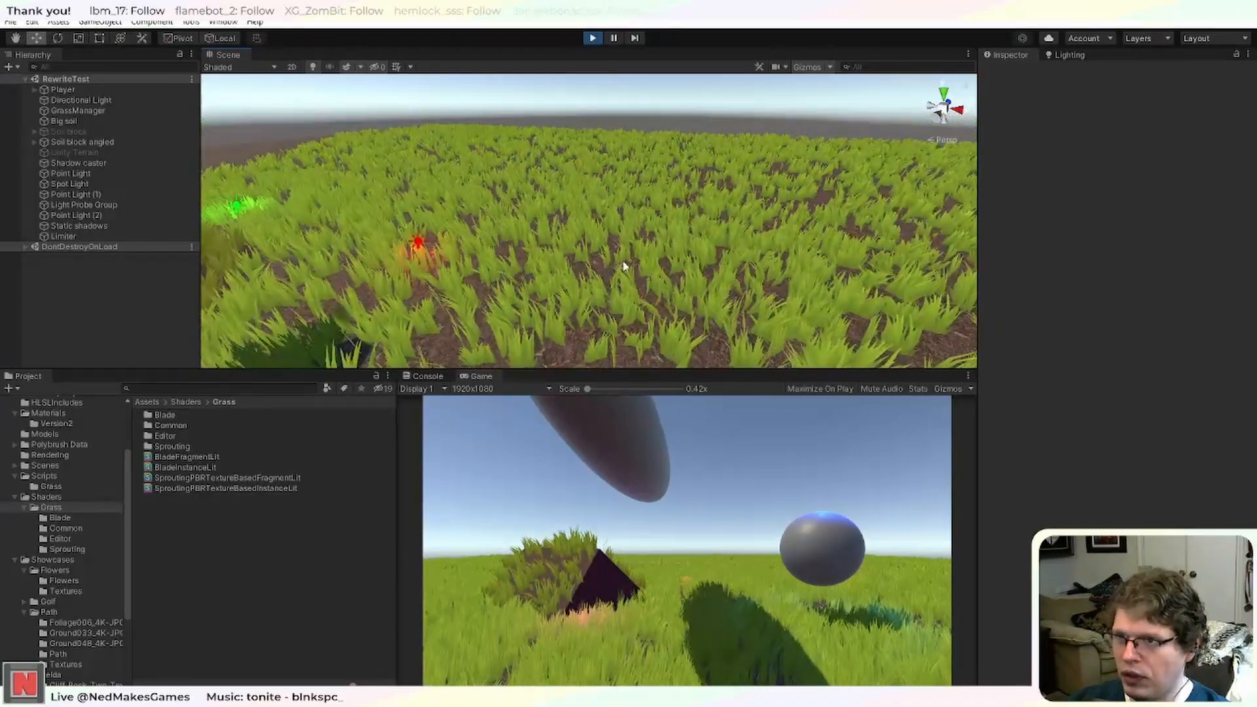
middle_click_drag(662, 289, 597, 275)
scroll(599, 275, "down", 3)
right_click_drag(597, 259, 677, 250)
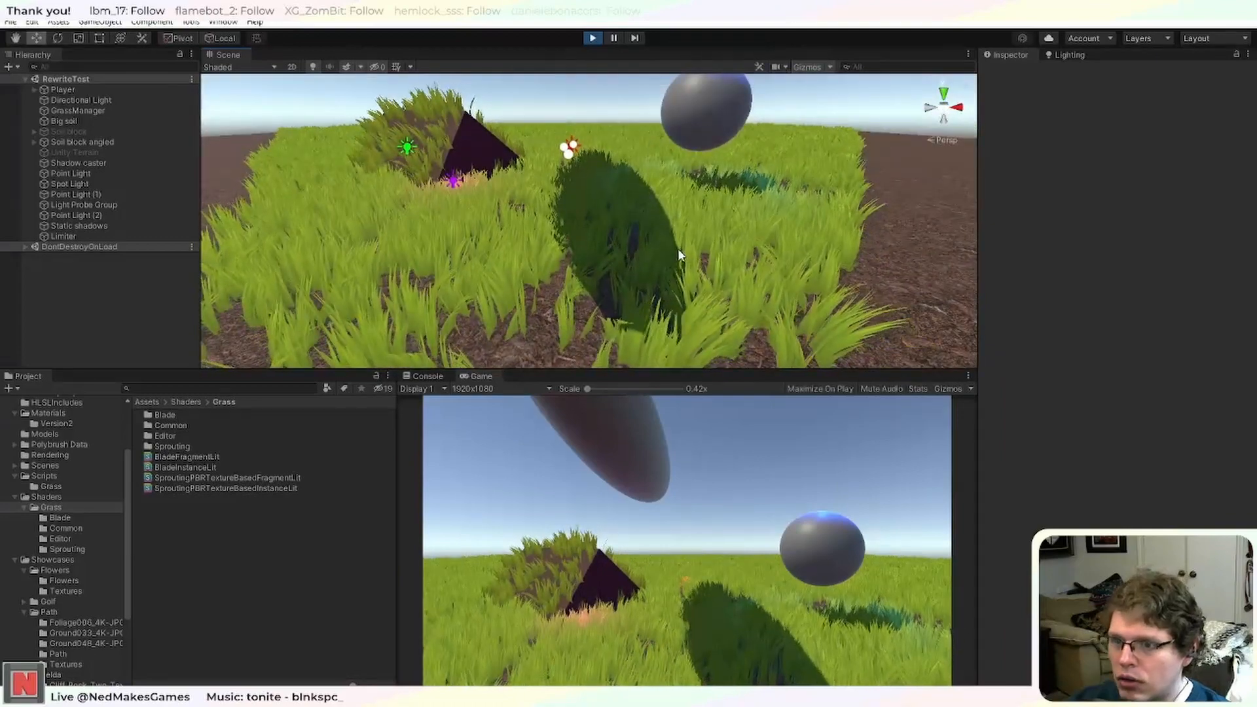
scroll(82, 491, "up", 3)
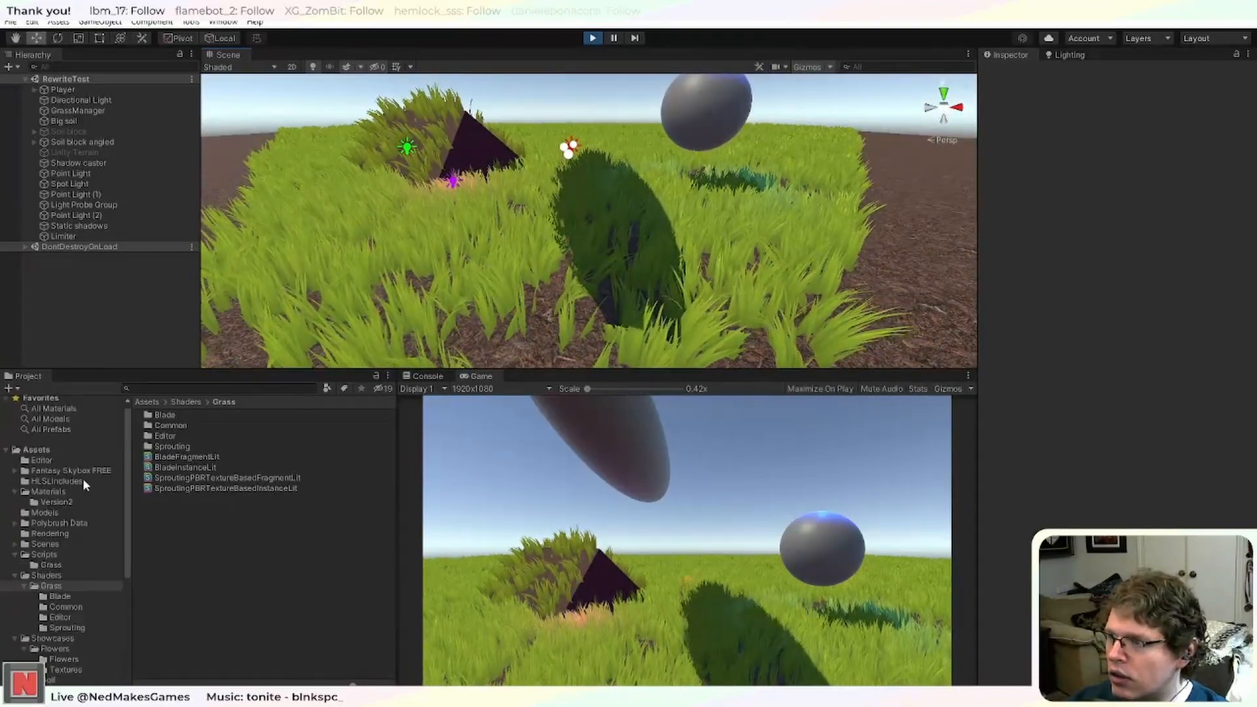
Try lower Specular strength values on the Tufts Frag material in Materials/Version2, then return it to 1.
left_click(65, 501)
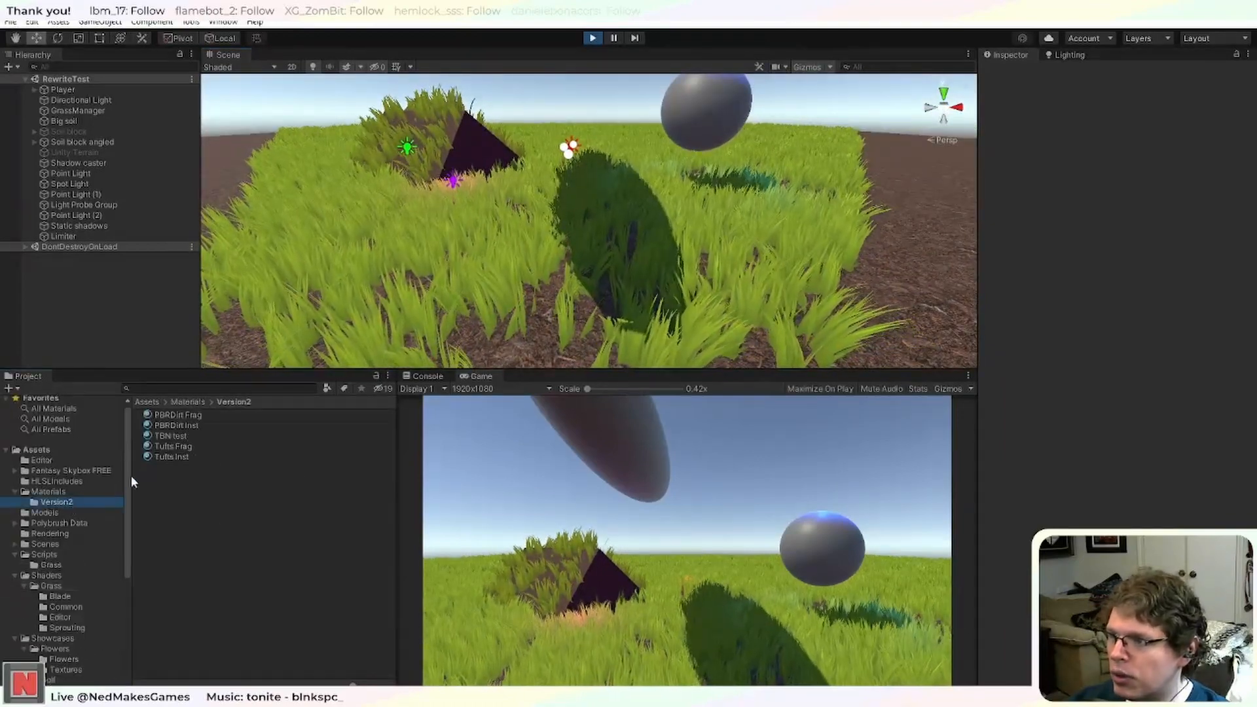
left_click(190, 446)
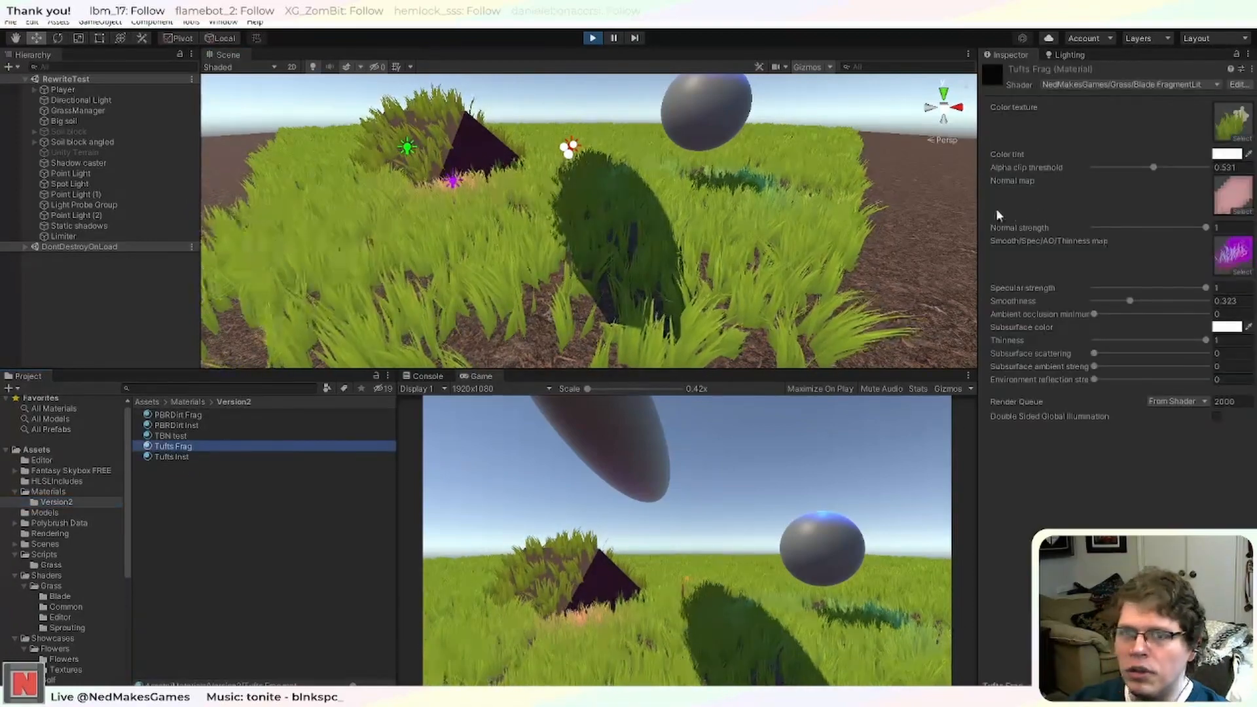
left_click(1206, 289)
left_click_drag(1206, 289, 1062, 283)
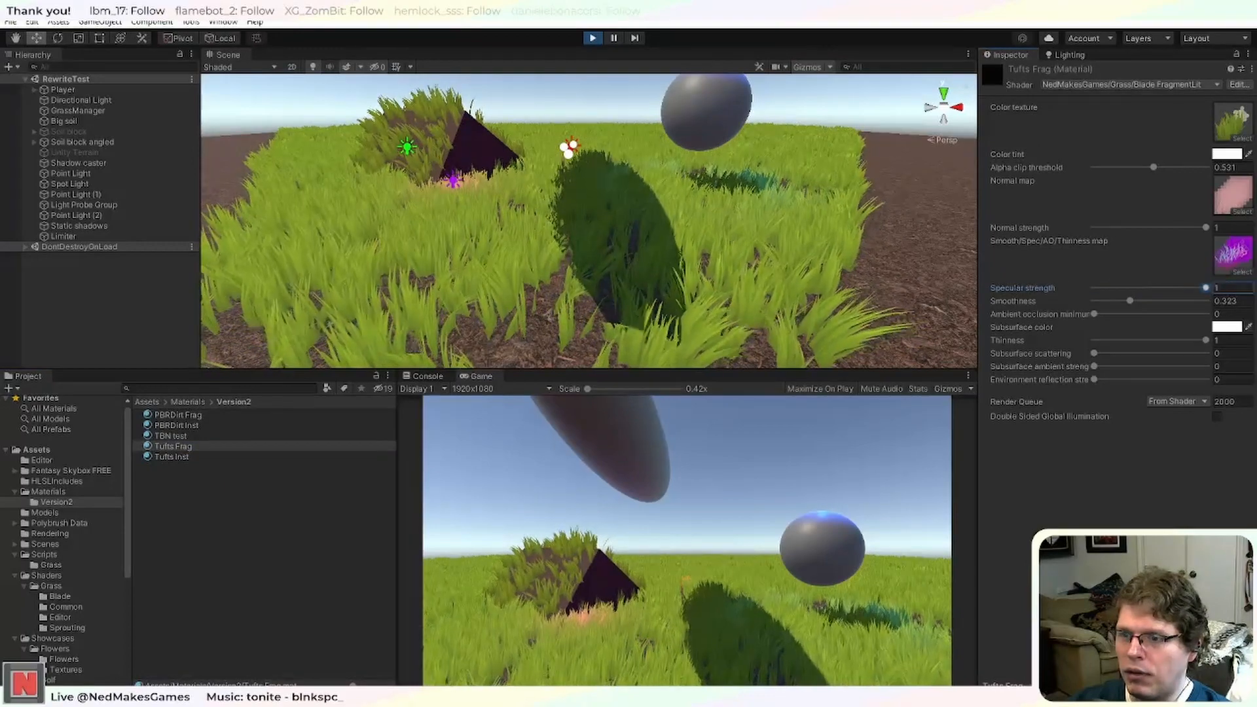
left_click_drag(1171, 288, 1207, 288)
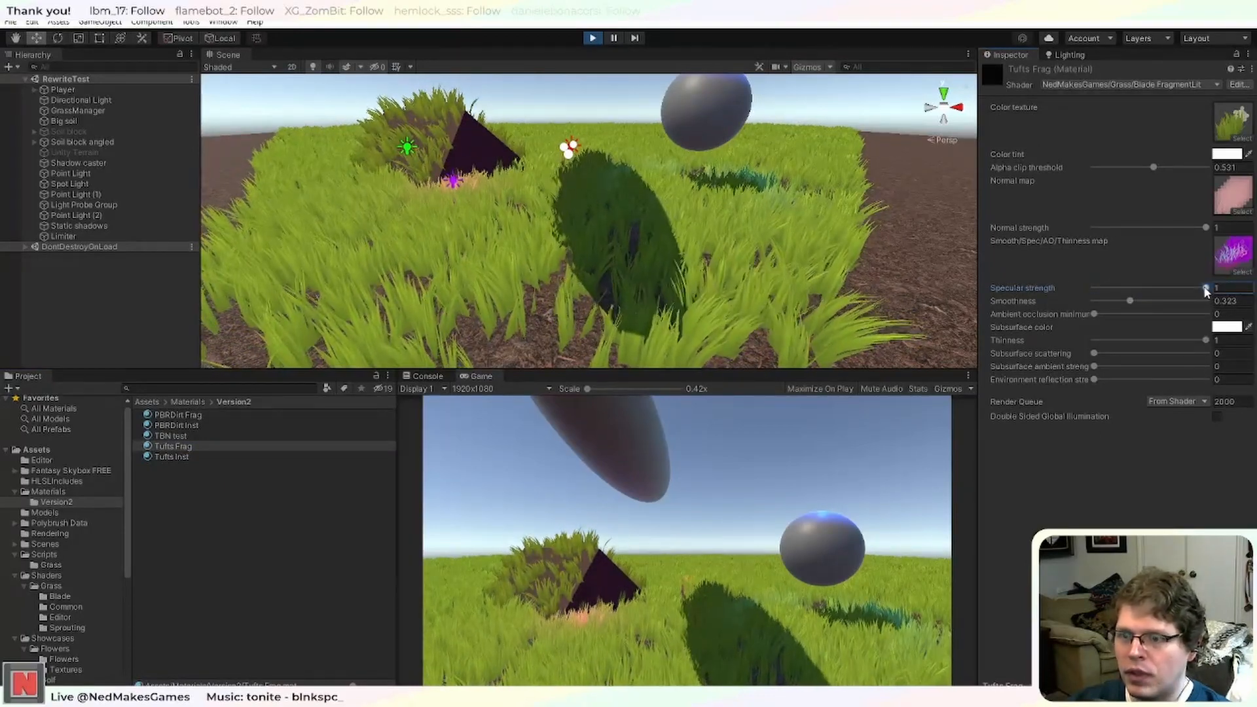
left_click_drag(1205, 289, 1192, 311)
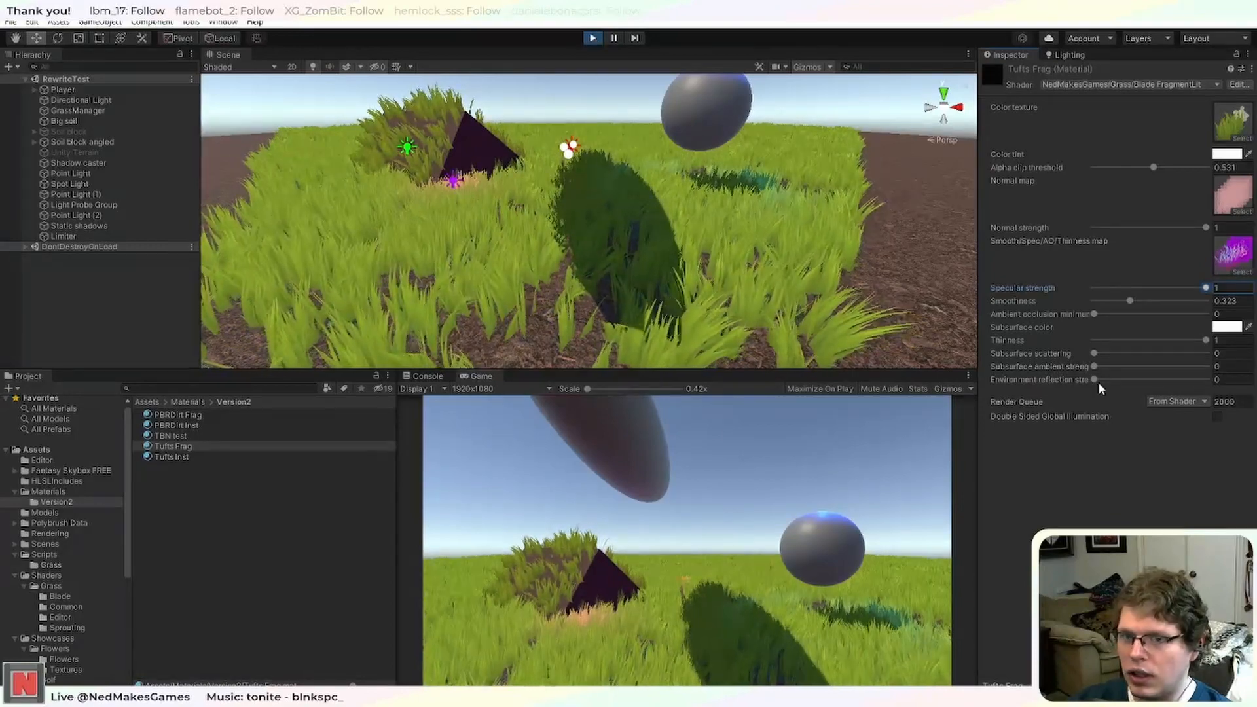
Set the Directional Light's X and Y rotation to 0.
scroll(647, 222, "down", 5)
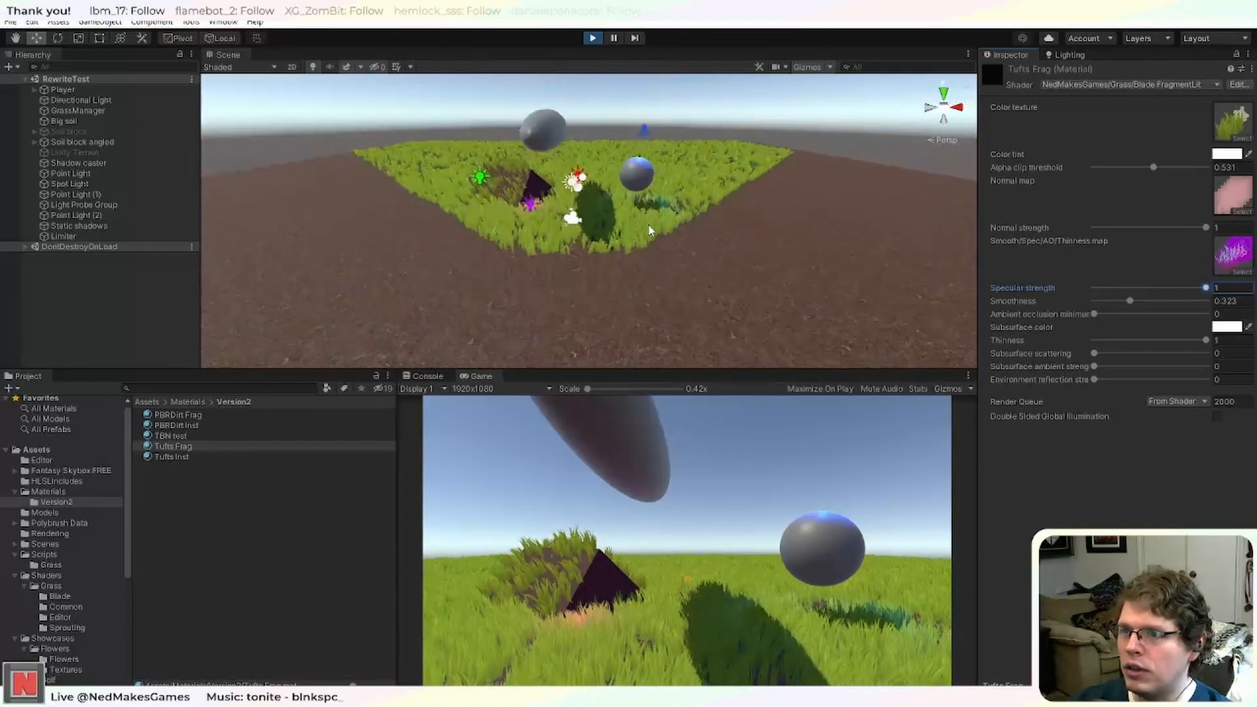
scroll(650, 207, "up", 3)
scroll(650, 207, "down", 3)
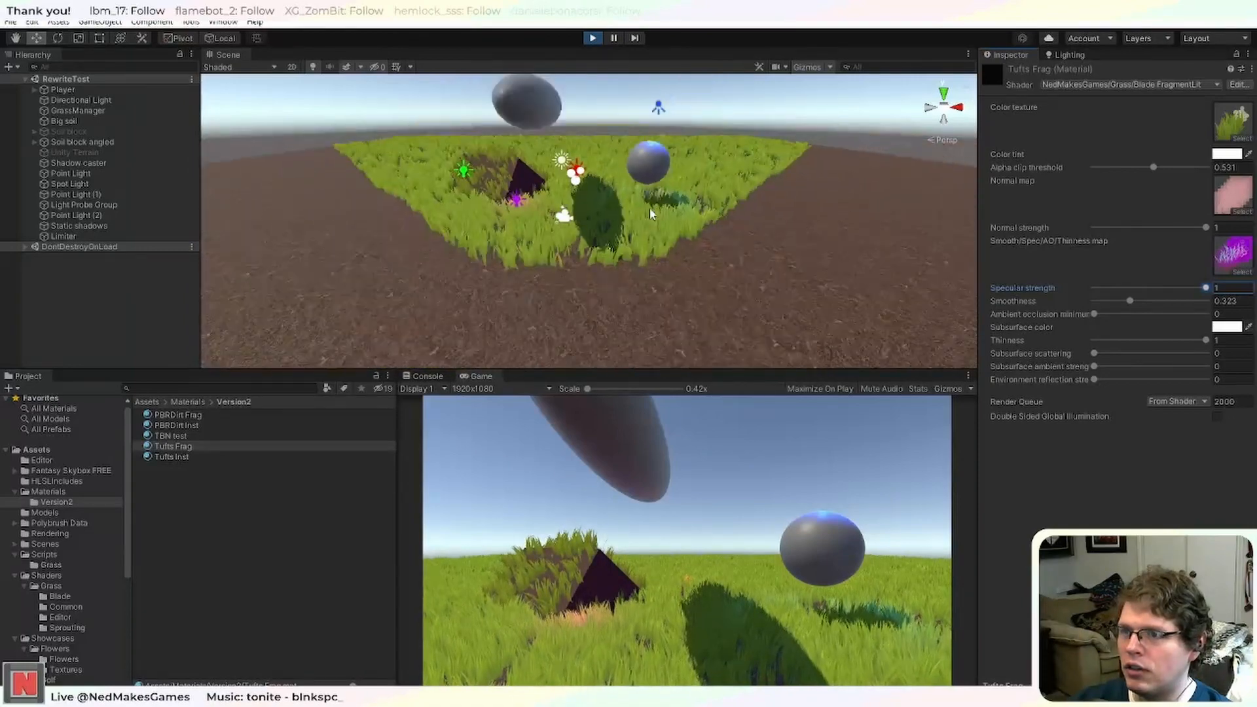
left_click(561, 161)
scroll(732, 169, "up", 2)
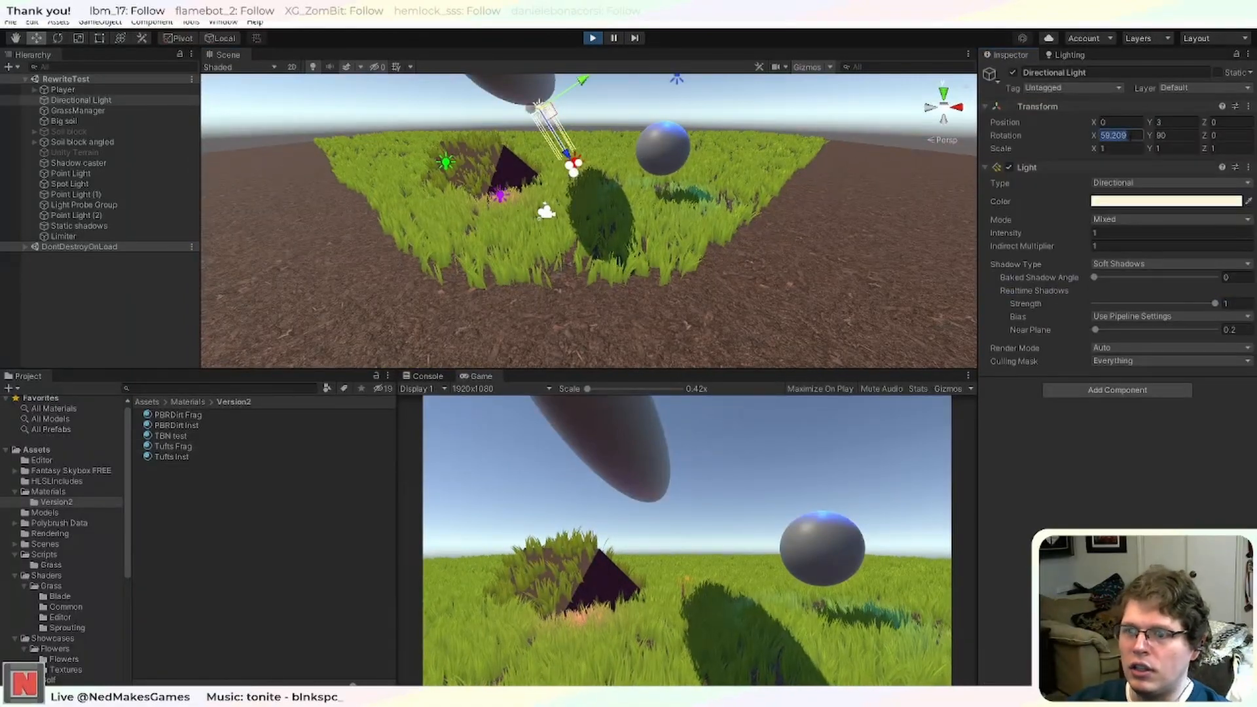
key("BackSpace")
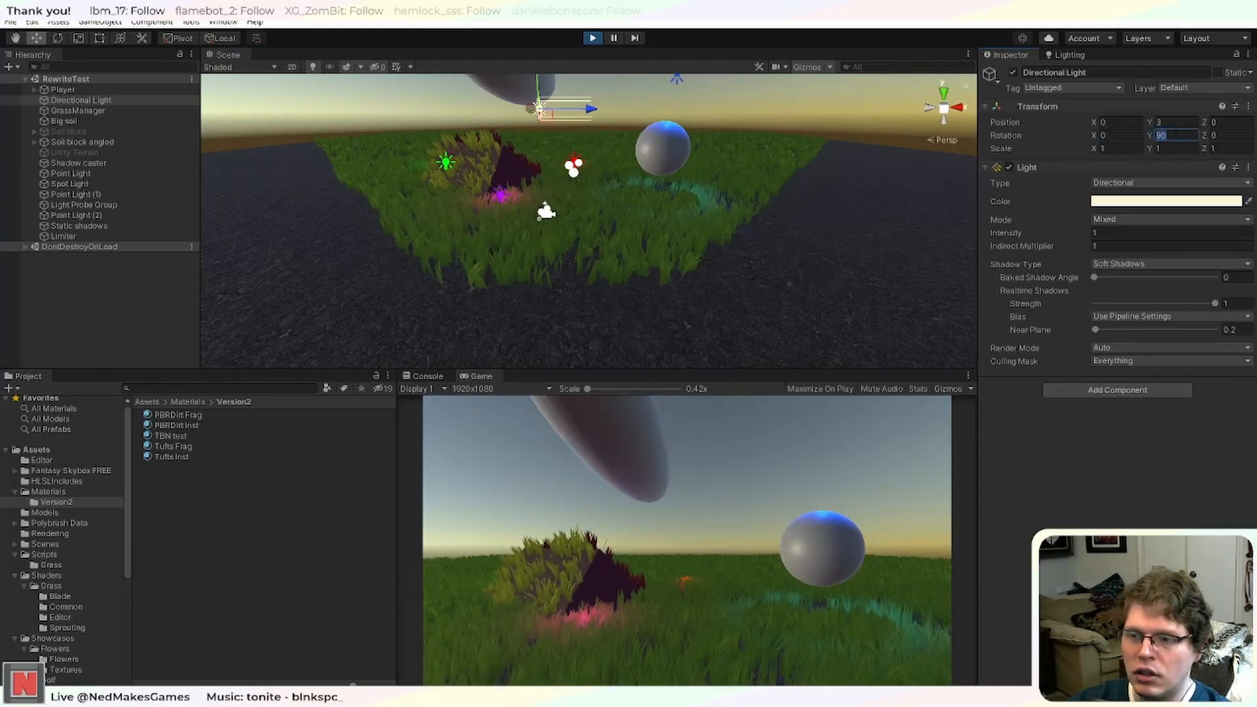
key("BackSpace")
Set the Directional Light's X rotation to 180 so it shines from the opposite direction.
right_click_drag(771, 127, 614, 212)
scroll(593, 233, "down", 6)
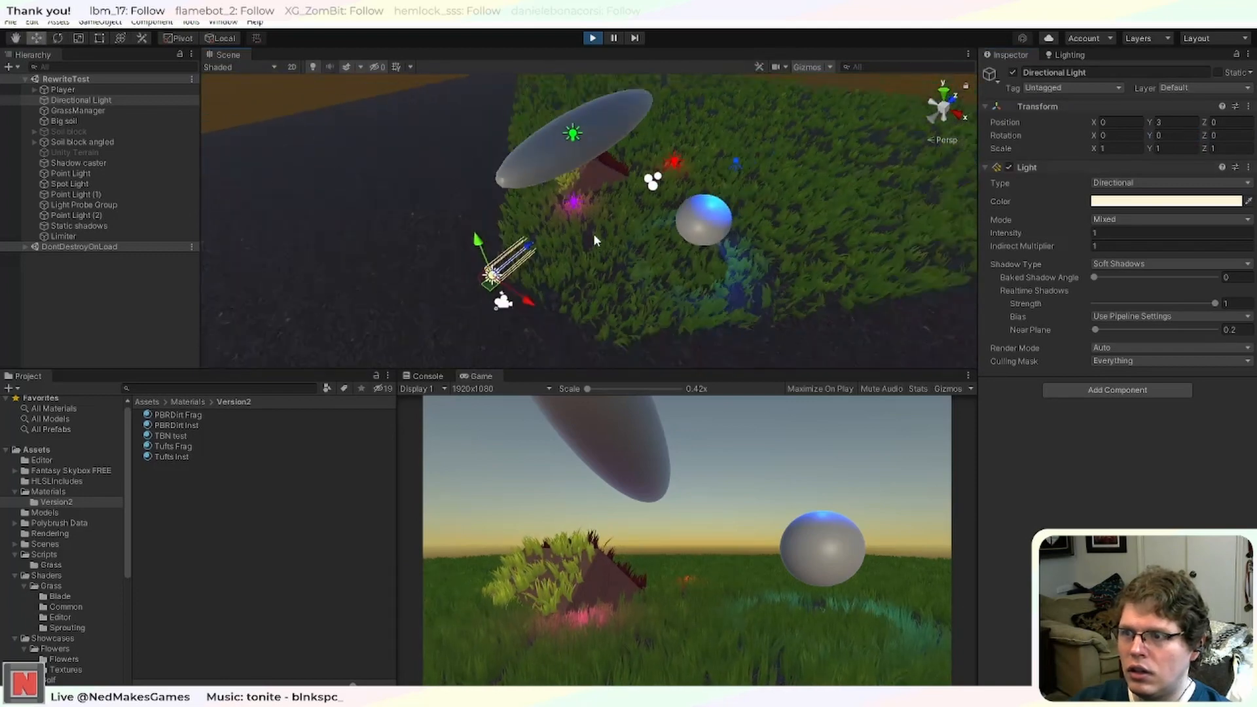
scroll(595, 233, "up", 2)
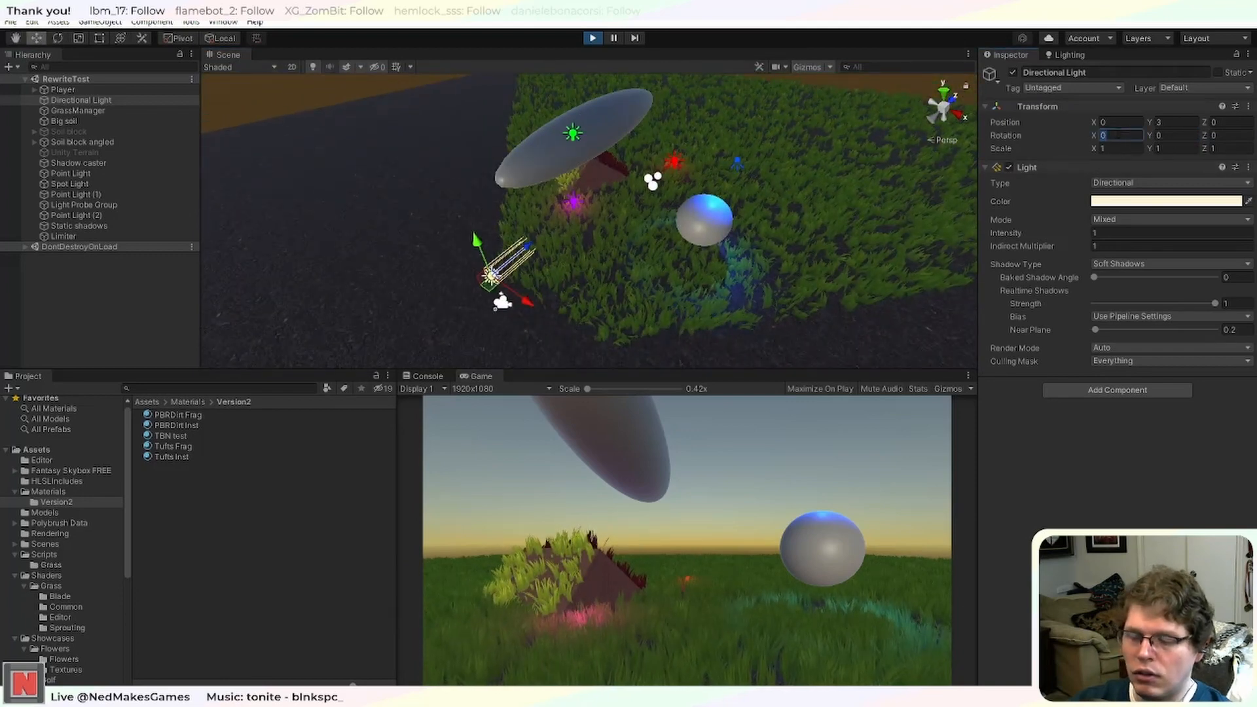
type("180")
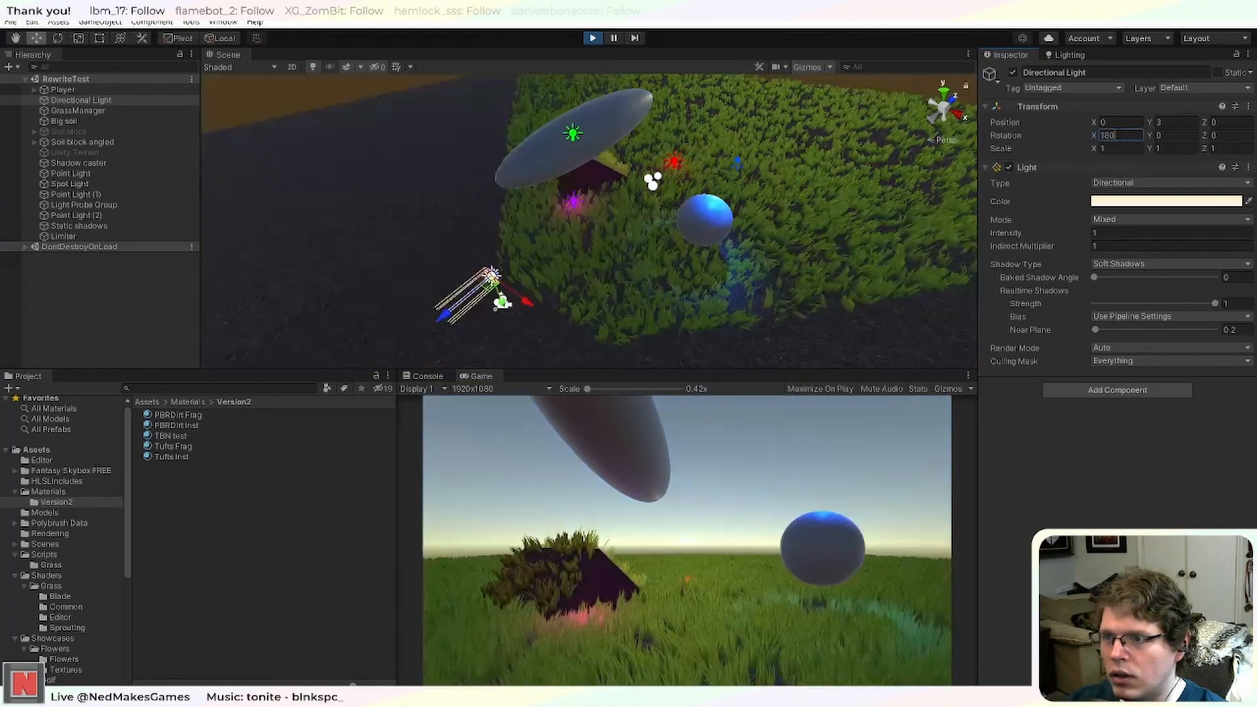
Examine the backlit grass in the Scene view, moving down to a low angle close to the blades.
mouse_move(690, 225)
right_mouse_down()
mouse_move(764, 182)
mouse_move(671, 222)
right_mouse_up()
middle_click_drag(670, 222, 702, 174)
right_click_drag(703, 175, 646, 237)
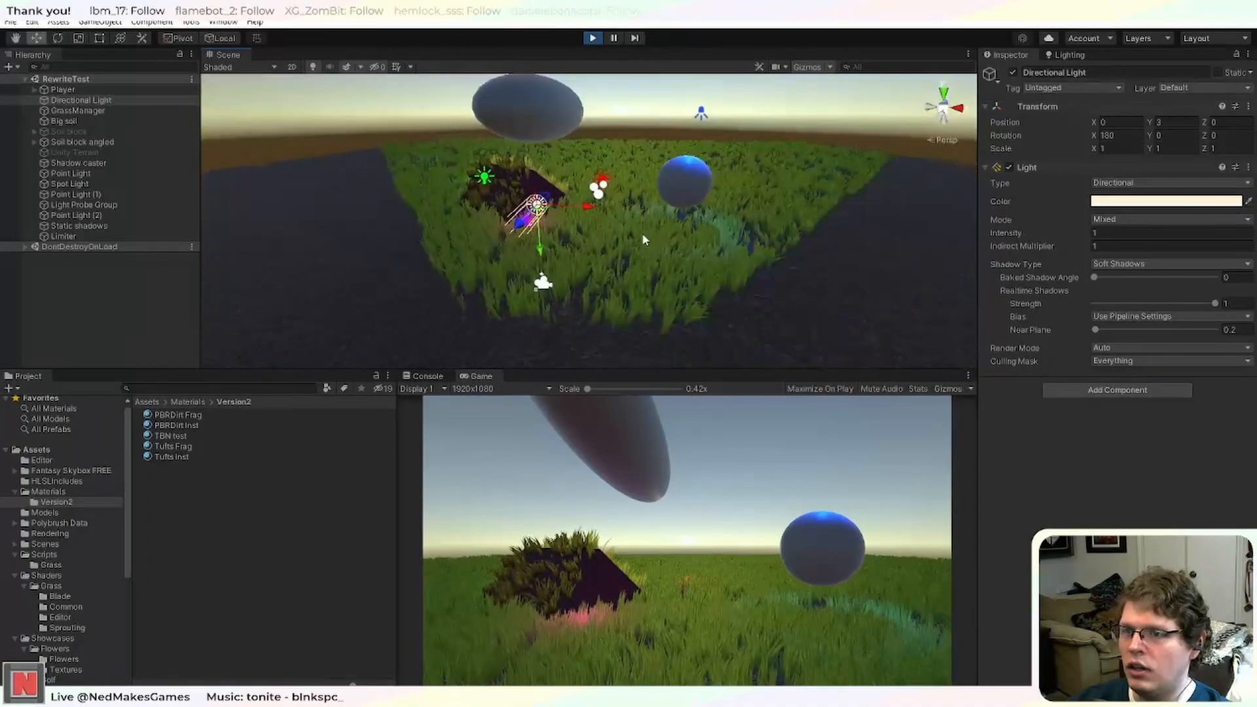
middle_click_drag(646, 237, 655, 224)
scroll(658, 222, "up", 3)
right_click_drag(688, 213, 700, 184)
mouse_move(700, 185)
middle_mouse_down()
mouse_move(685, 171)
mouse_move(679, 188)
middle_mouse_up()
right_click_drag(636, 222, 639, 221)
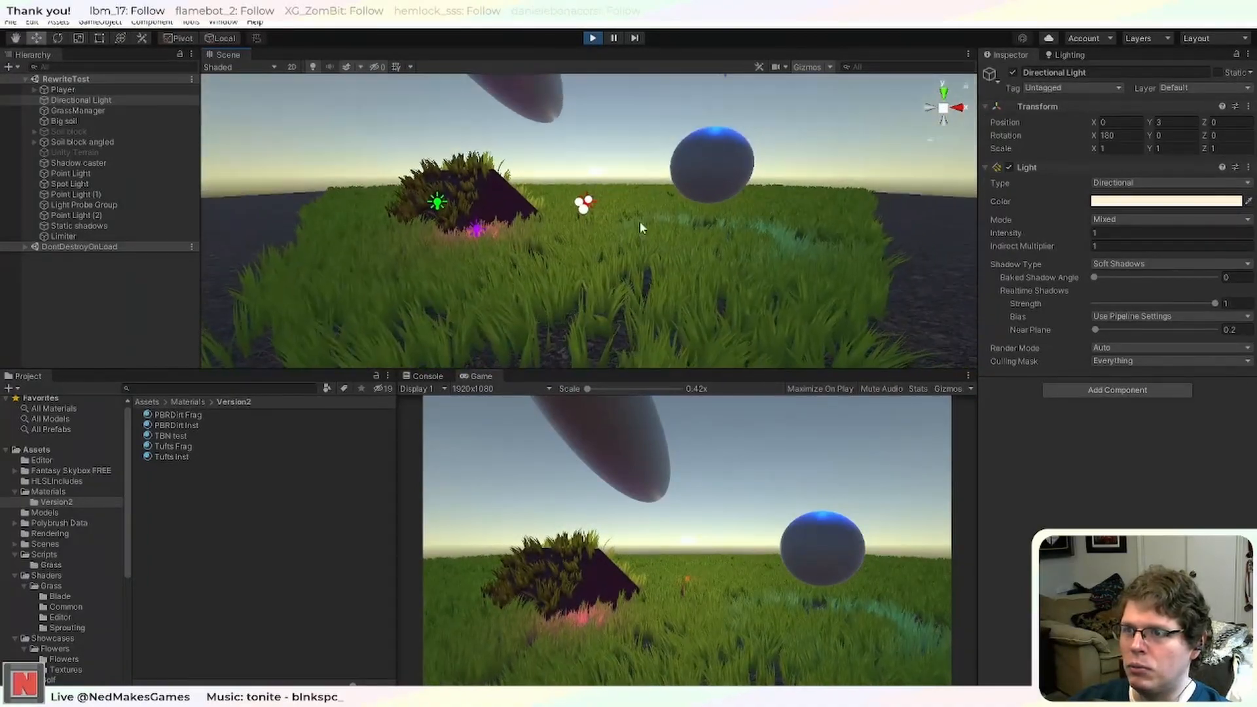
middle_click_drag(639, 221, 646, 215)
scroll(647, 215, "up", 2)
right_click_drag(646, 215, 699, 207)
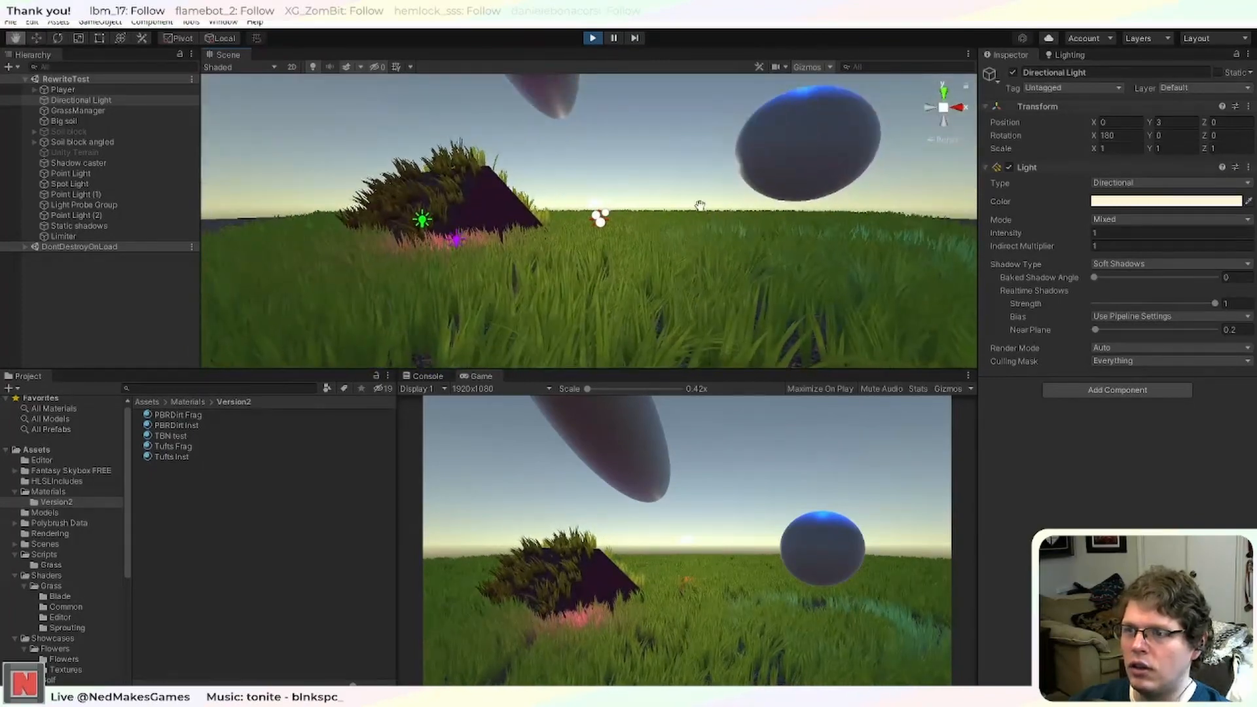
mouse_move(699, 207)
middle_mouse_down()
mouse_move(699, 172)
mouse_move(691, 211)
middle_mouse_up()
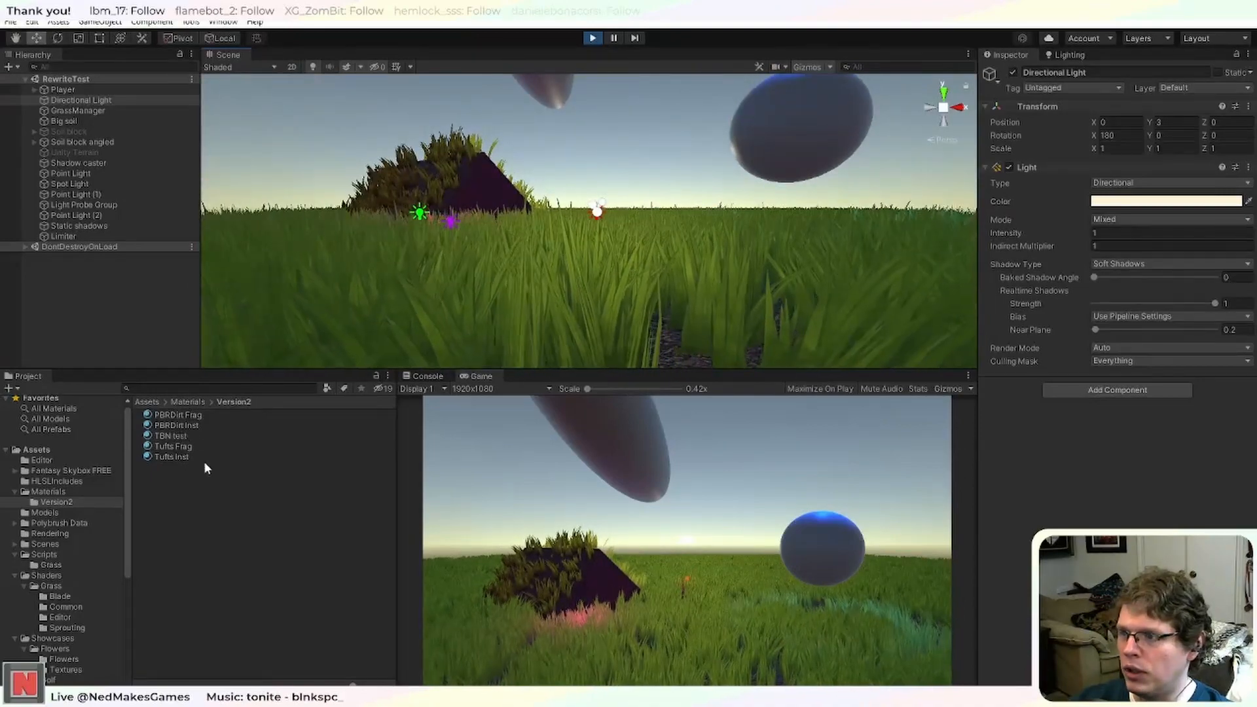
Try out Thinness on the Tufts Frag material, leaving it at 1, and set Subsurface scattering to 0.351.
left_click(187, 456)
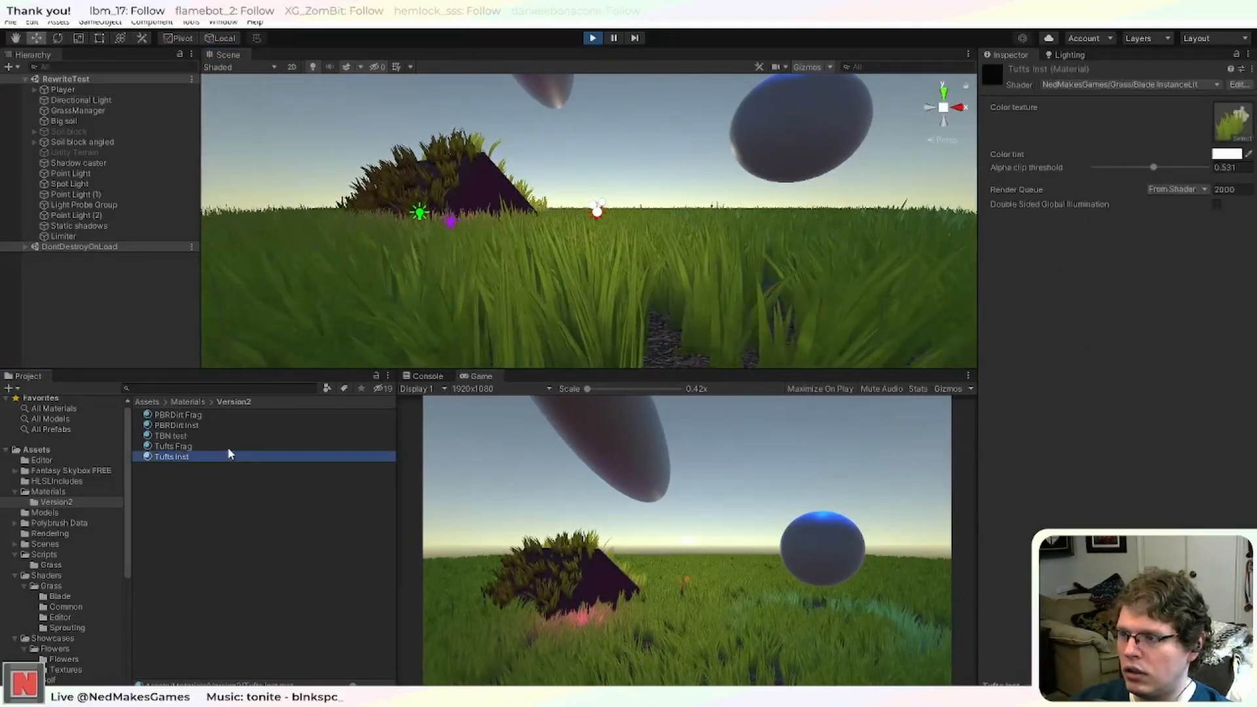
left_click(205, 447)
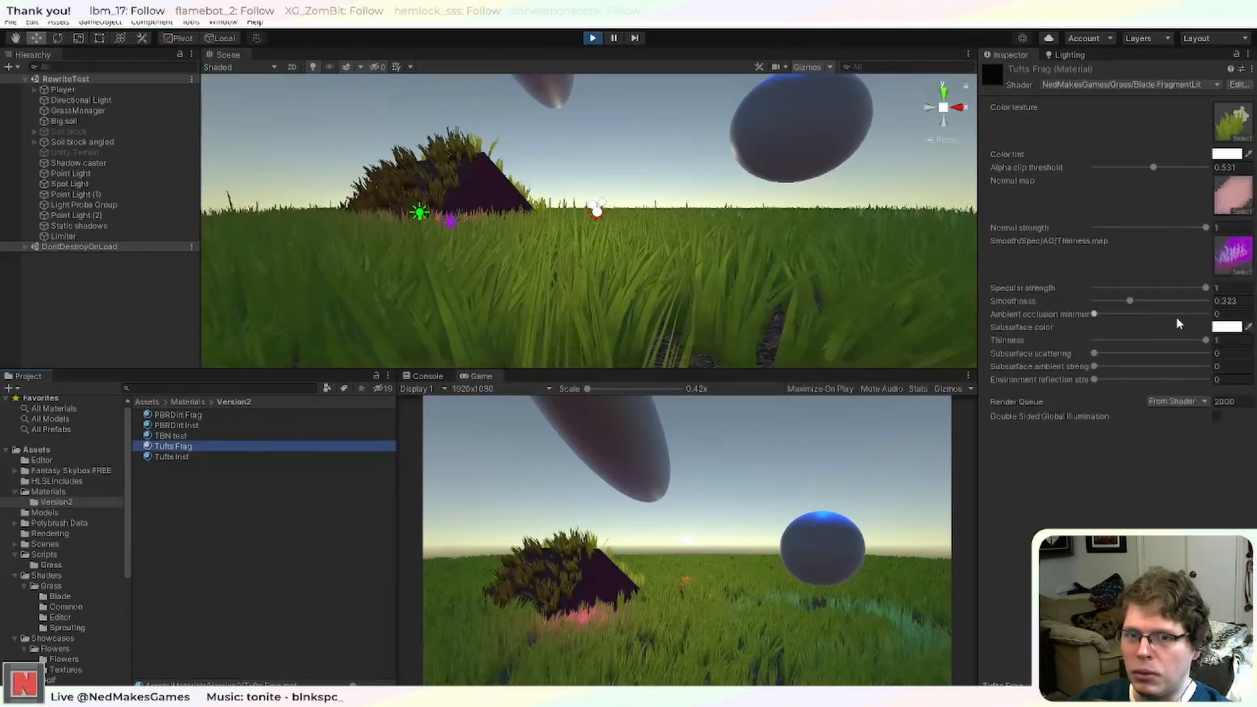
left_click_drag(1203, 340, 1219, 386)
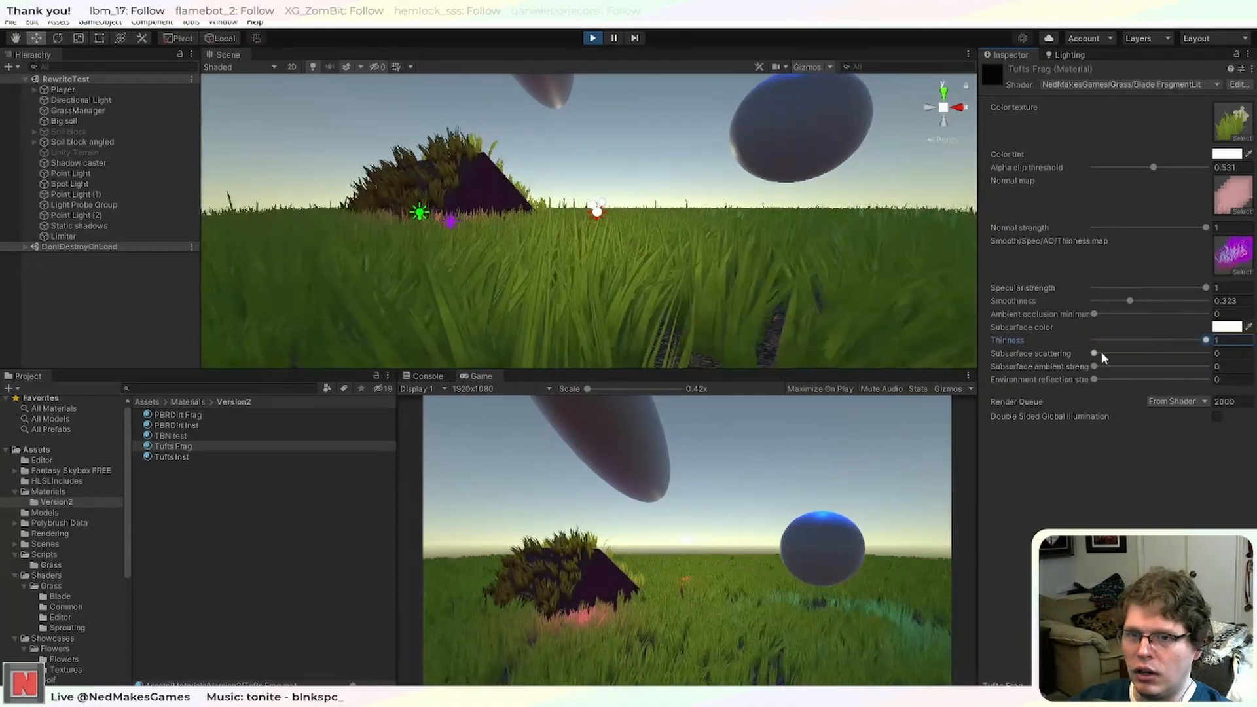
left_click_drag(1094, 355, 1134, 375)
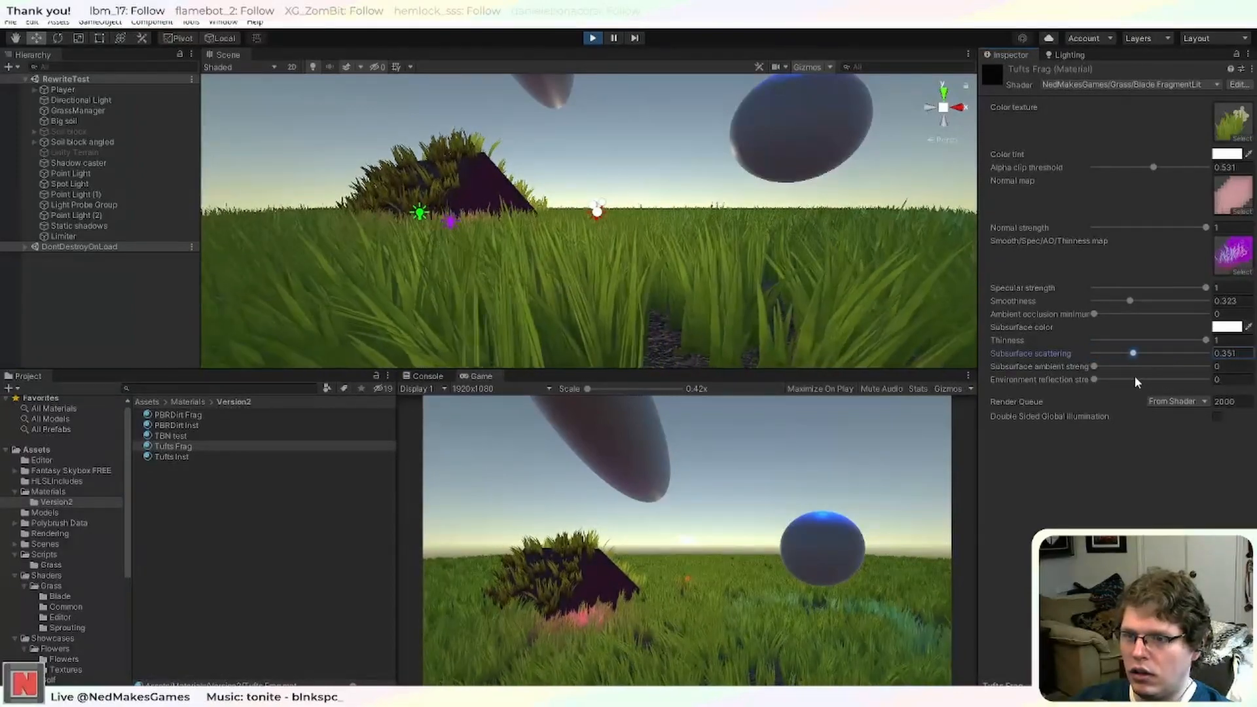
Try the material's Thinness and Environment reflection strength, returning them to 1 and 0.
left_click(1197, 340)
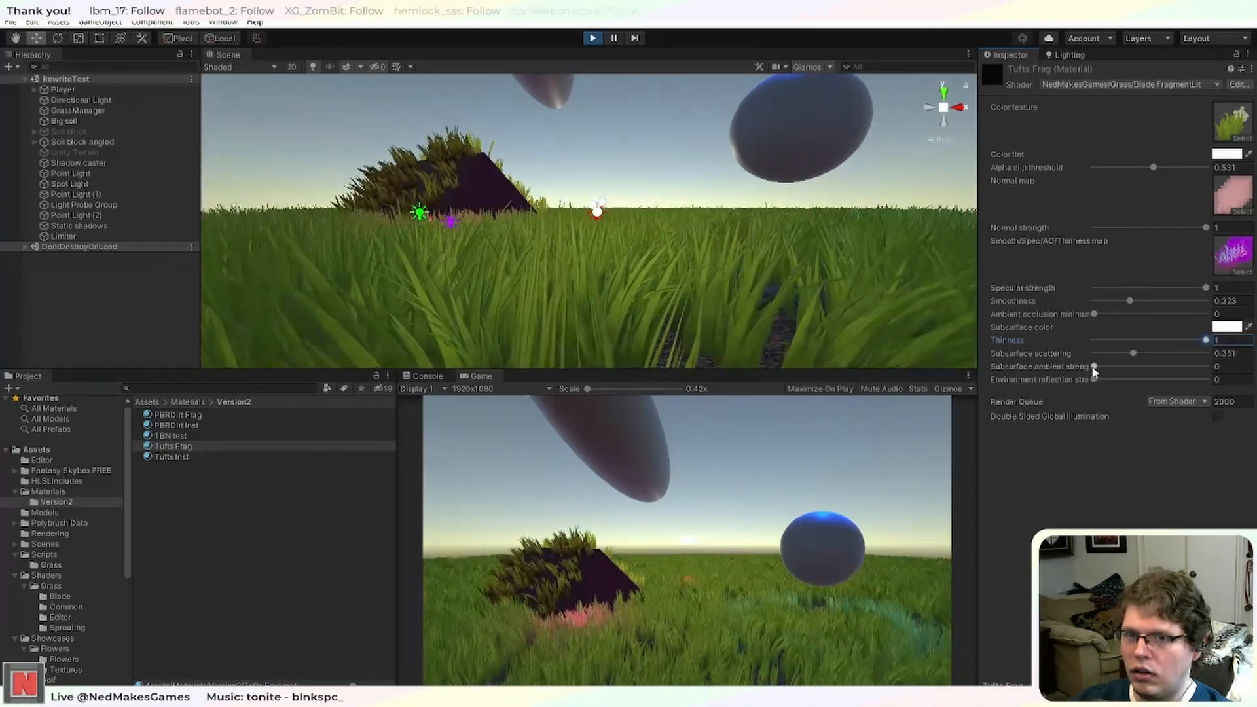
left_click_drag(1094, 380, 1132, 381)
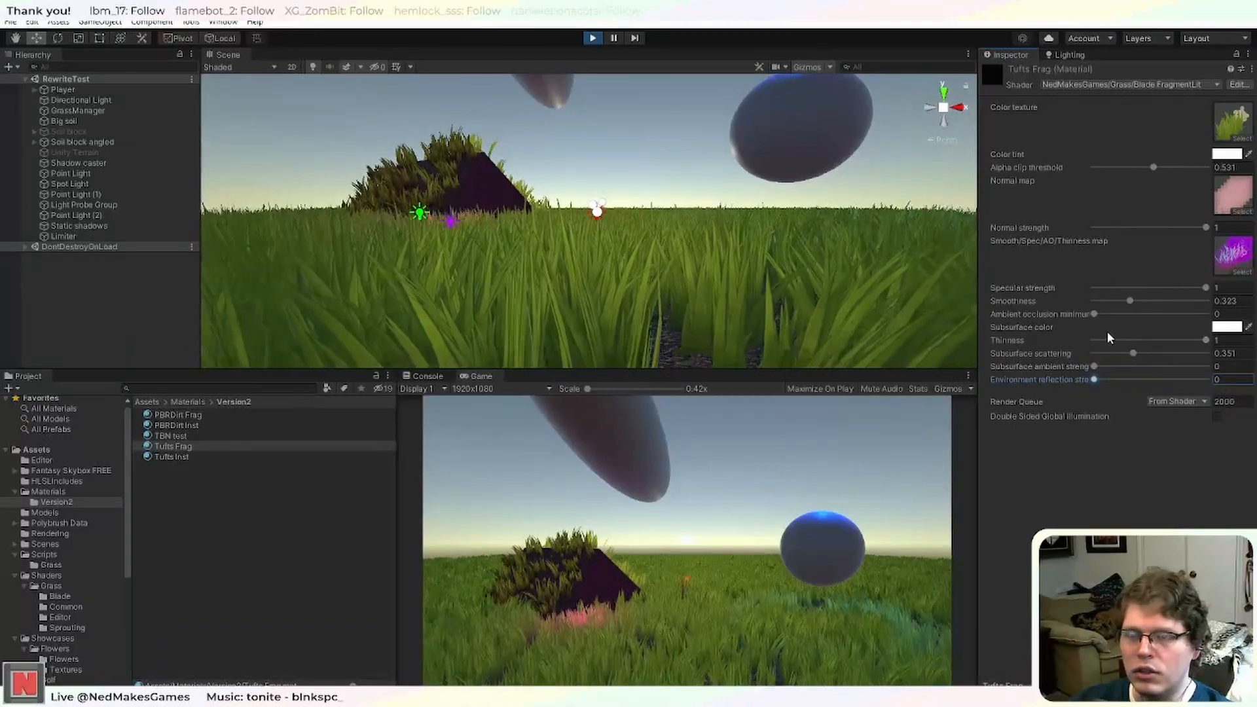
Set the Tufts Frag material's Smoothness to 0.551 and its Subsurface scattering to 0.38.
mouse_move(1127, 300)
left_mouse_down()
mouse_move(1200, 301)
mouse_move(1102, 308)
mouse_move(1158, 303)
mouse_move(1132, 309)
mouse_move(1155, 315)
left_mouse_up()
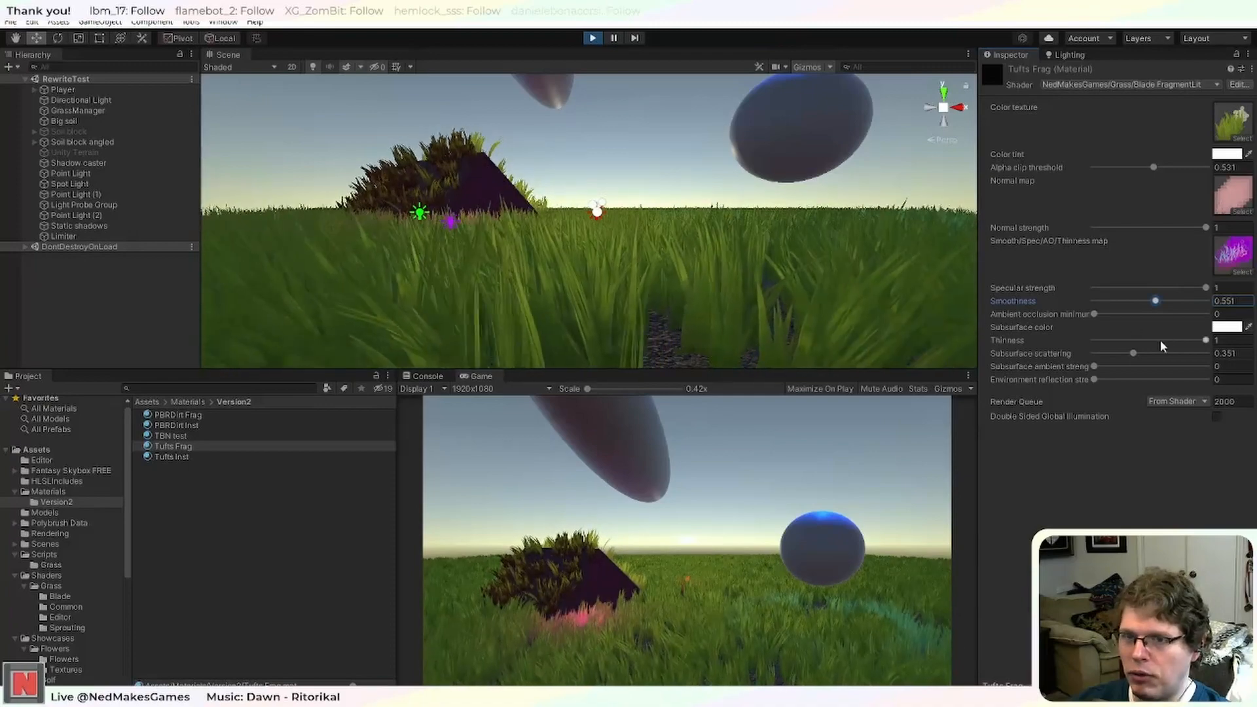
mouse_move(1132, 353)
left_mouse_down()
mouse_move(1227, 364)
mouse_move(1134, 362)
left_mouse_up()
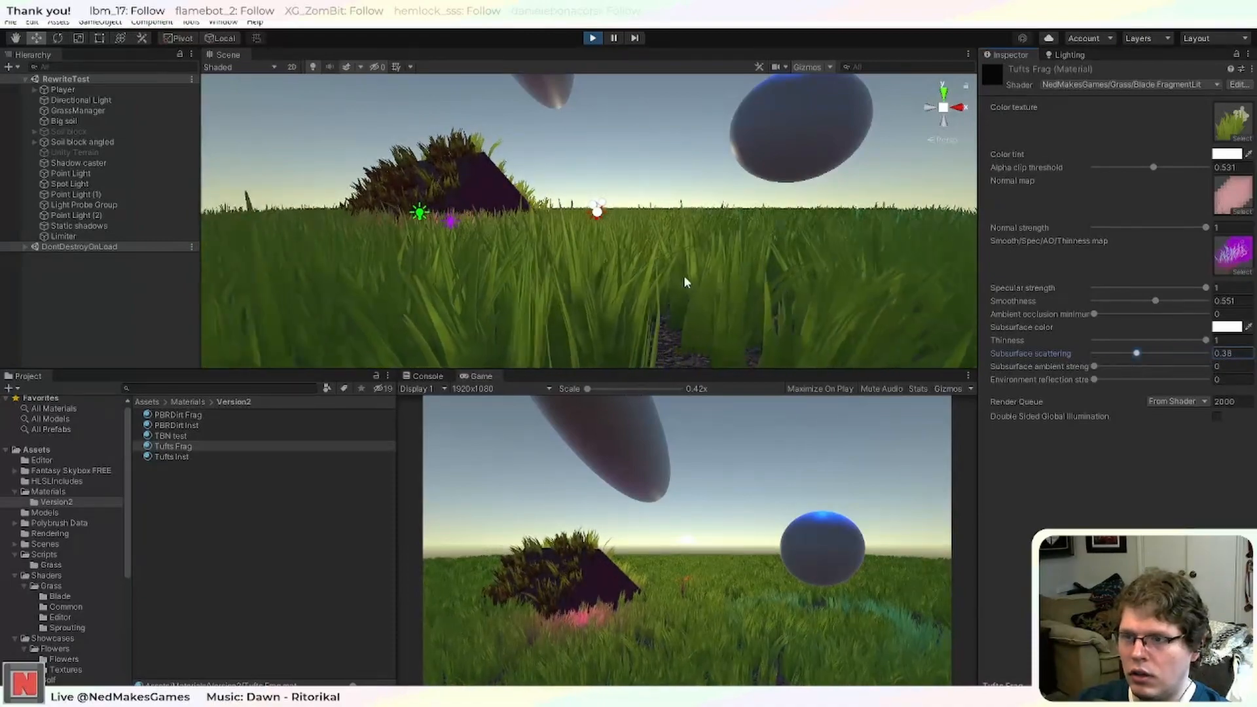
Select the Directional Light and try lowering its X rotation to about 145.8 for a higher sun over the grass.
scroll(683, 275, "down", 3)
right_click_drag(733, 199, 576, 275)
scroll(751, 217, "down", 3)
middle_click_drag(751, 217, 678, 255)
scroll(678, 255, "down", 3)
left_click(457, 282)
left_click(458, 277)
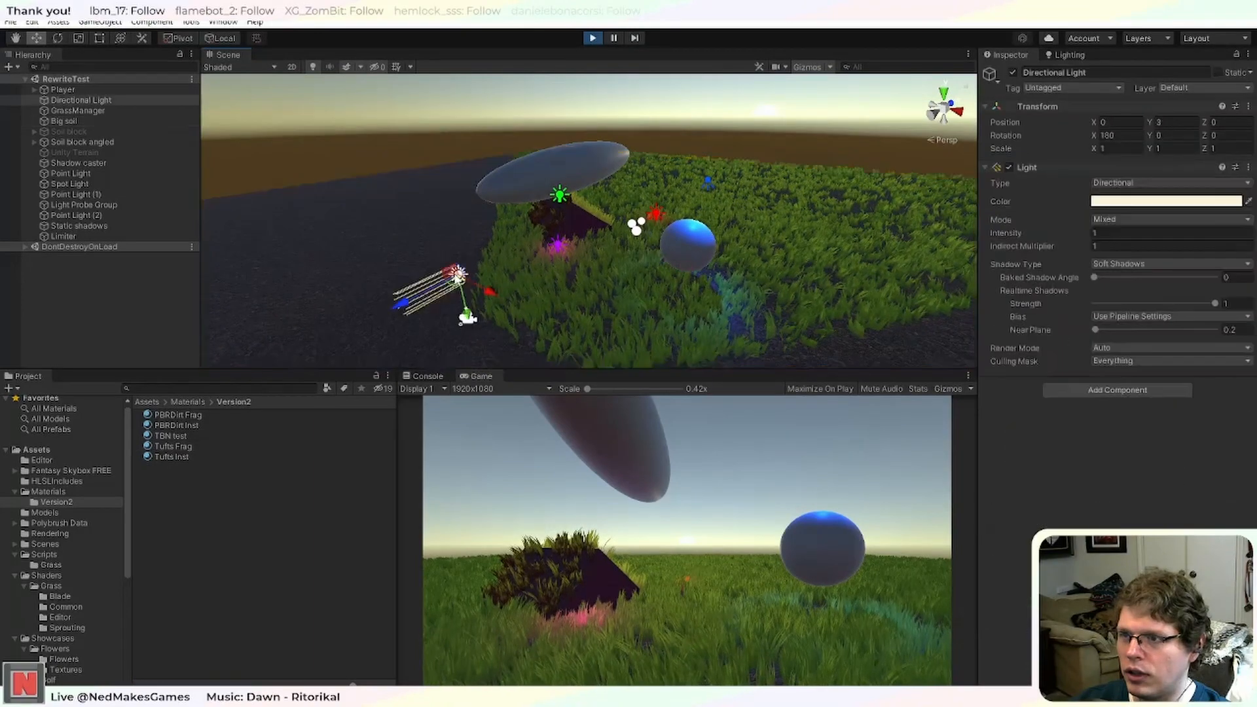
left_click_drag(1092, 135, 791, 174)
left_click_drag(674, 197, 341, 243)
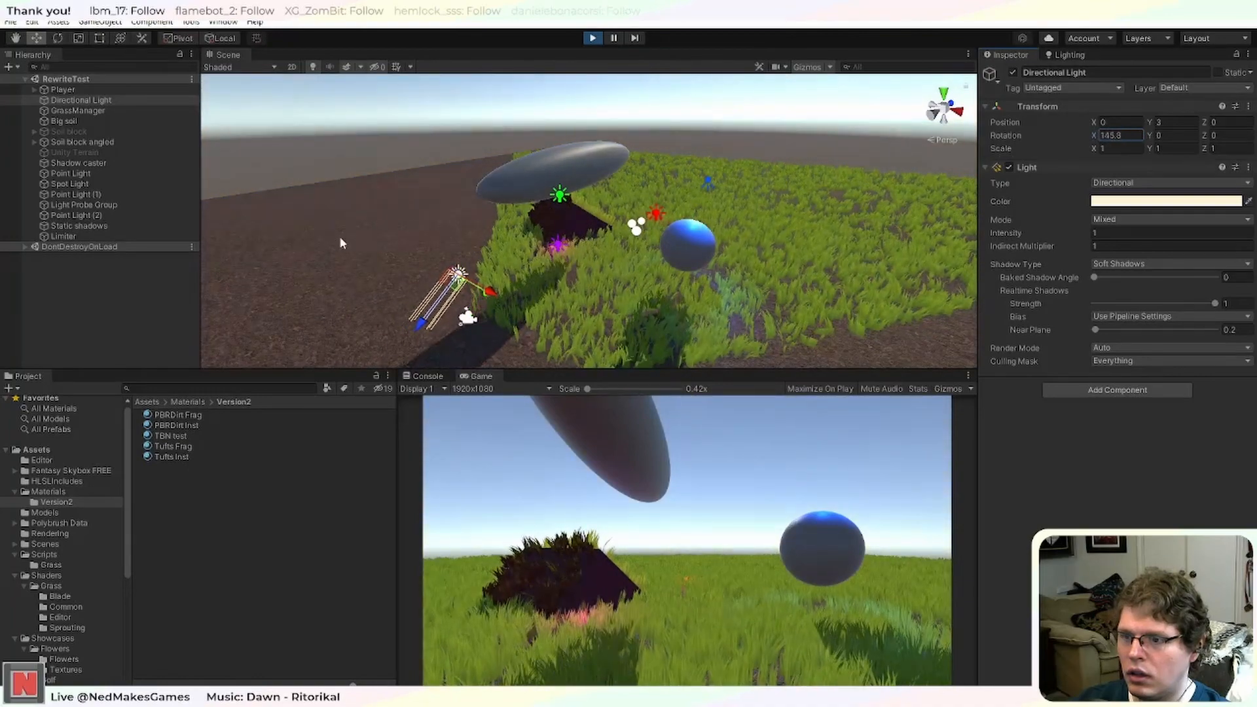
Try the Directional Light's X rotation below the horizon, at about 223.88 and 194.
left_click_drag(213, 257, 840, 321)
left_click_drag(754, 333, 663, 374)
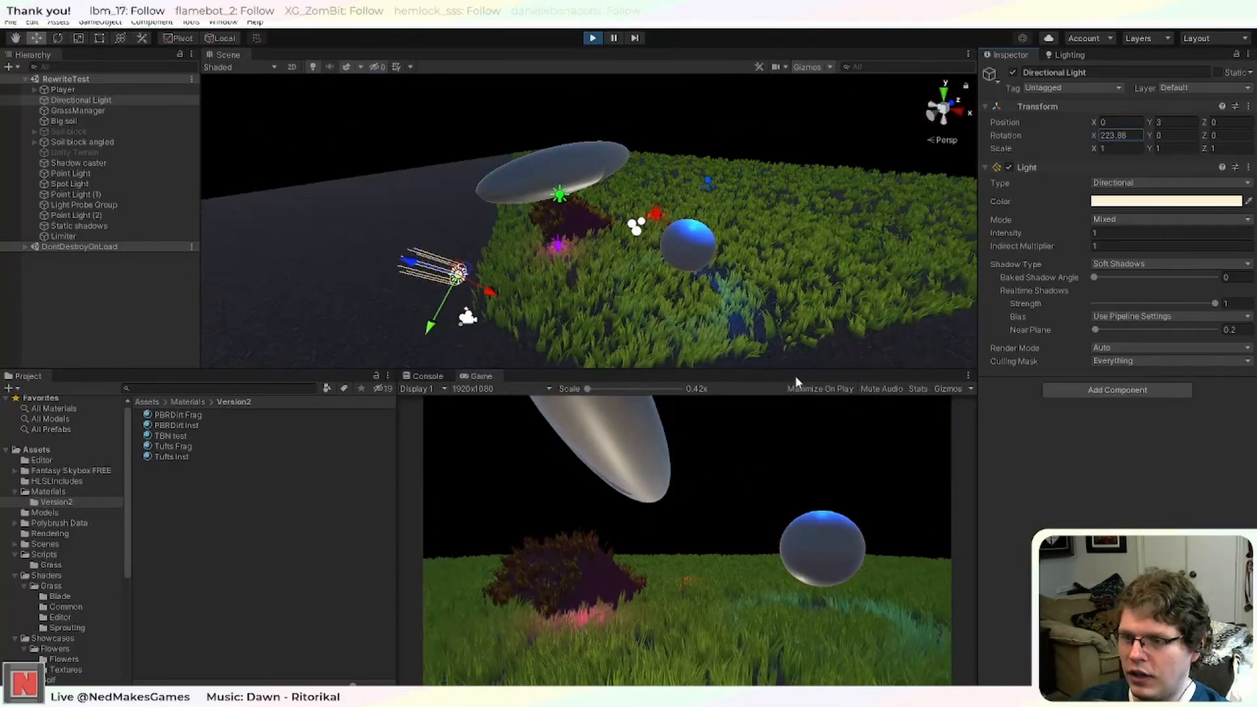
left_click_drag(796, 383, 1017, 390)
left_click_drag(785, 409, 142, 426)
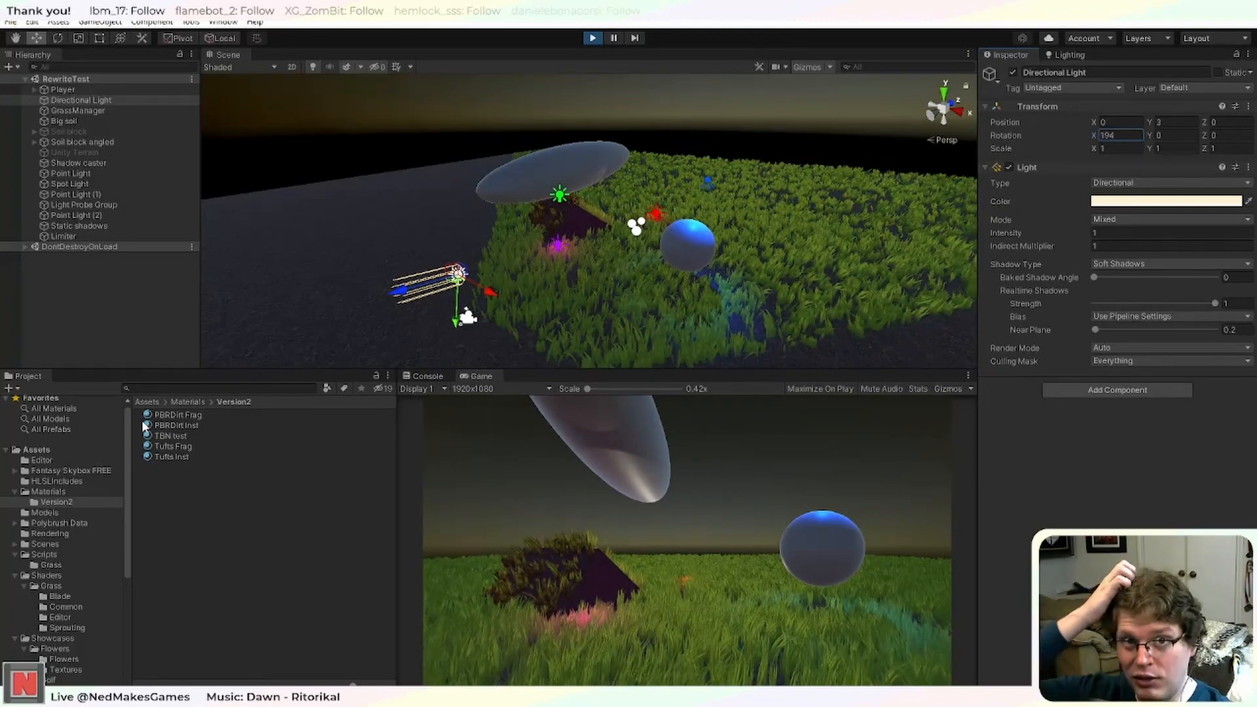
Sweep the Directional Light's X rotation through about 125.64 and 84.23 and back to 173.7.
left_click_drag(109, 430, 587, 469)
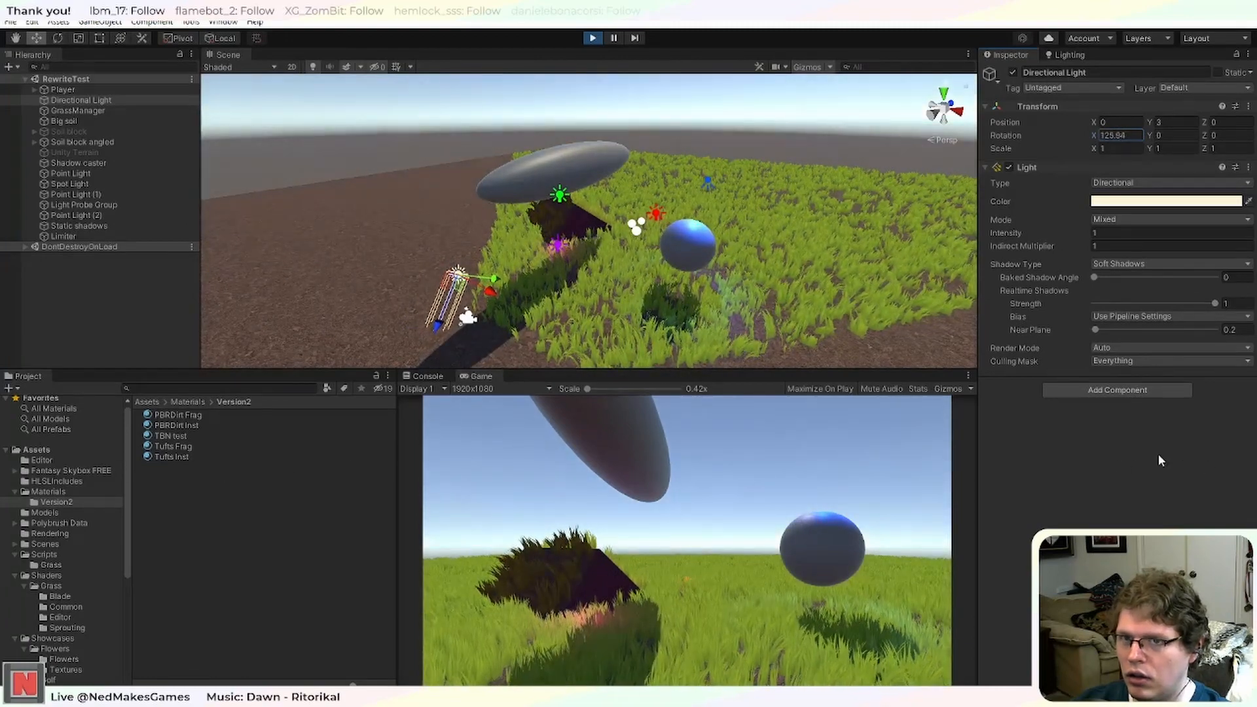
left_click_drag(1042, 460, 808, 456)
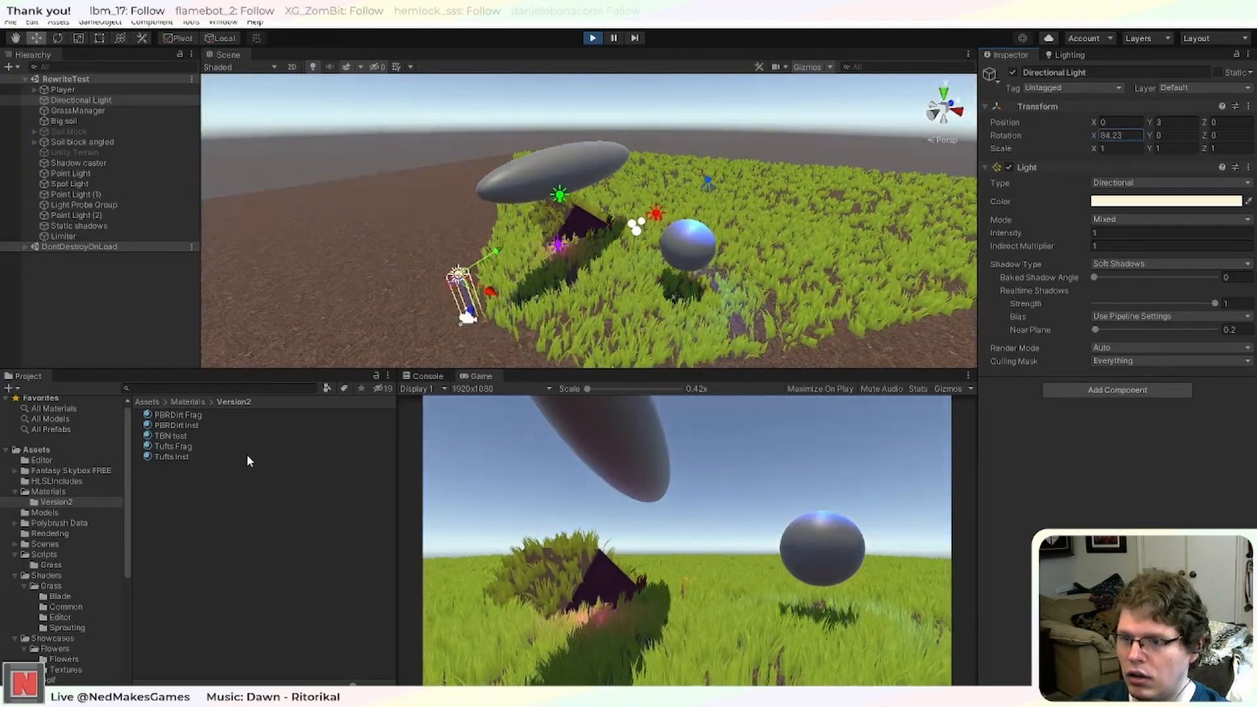
left_click_drag(370, 455, 584, 534)
left_click_drag(1218, 535, 972, 495)
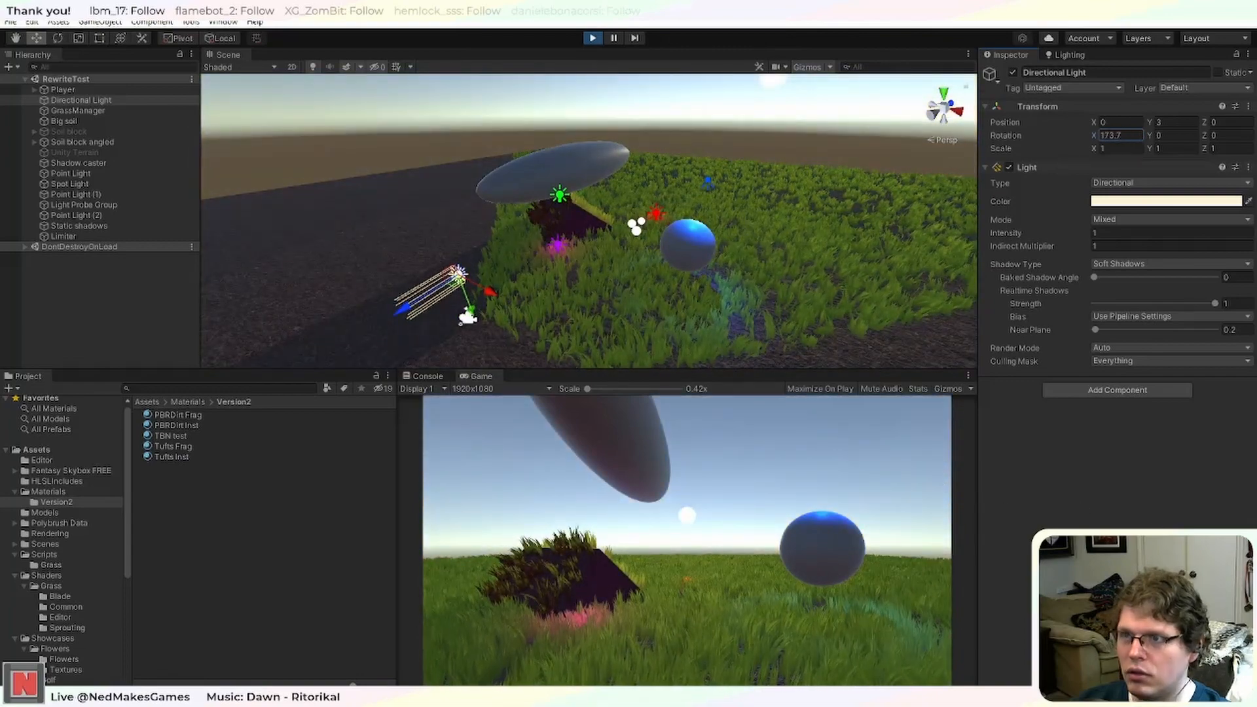
Stop Play mode to discard the Directional Light's test rotation and start Play mode again.
left_click(593, 38)
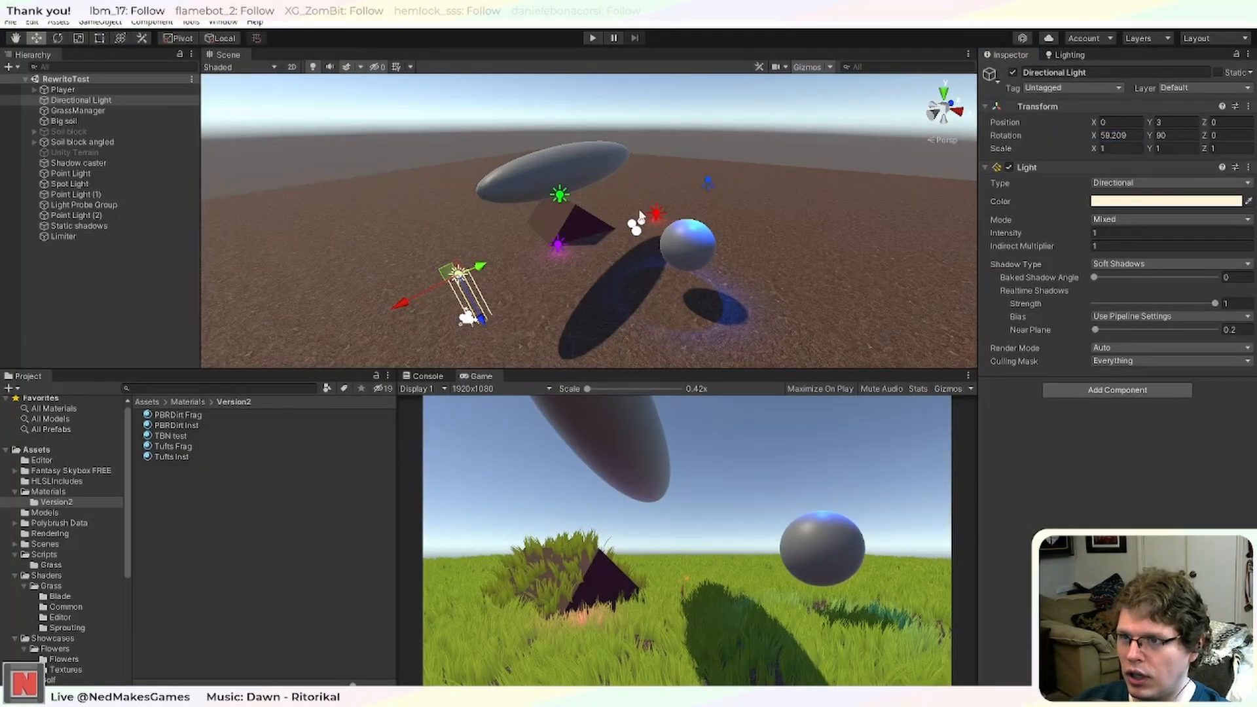
scroll(640, 211, "down", 8)
scroll(645, 216, "up", 11)
scroll(688, 251, "down", 5)
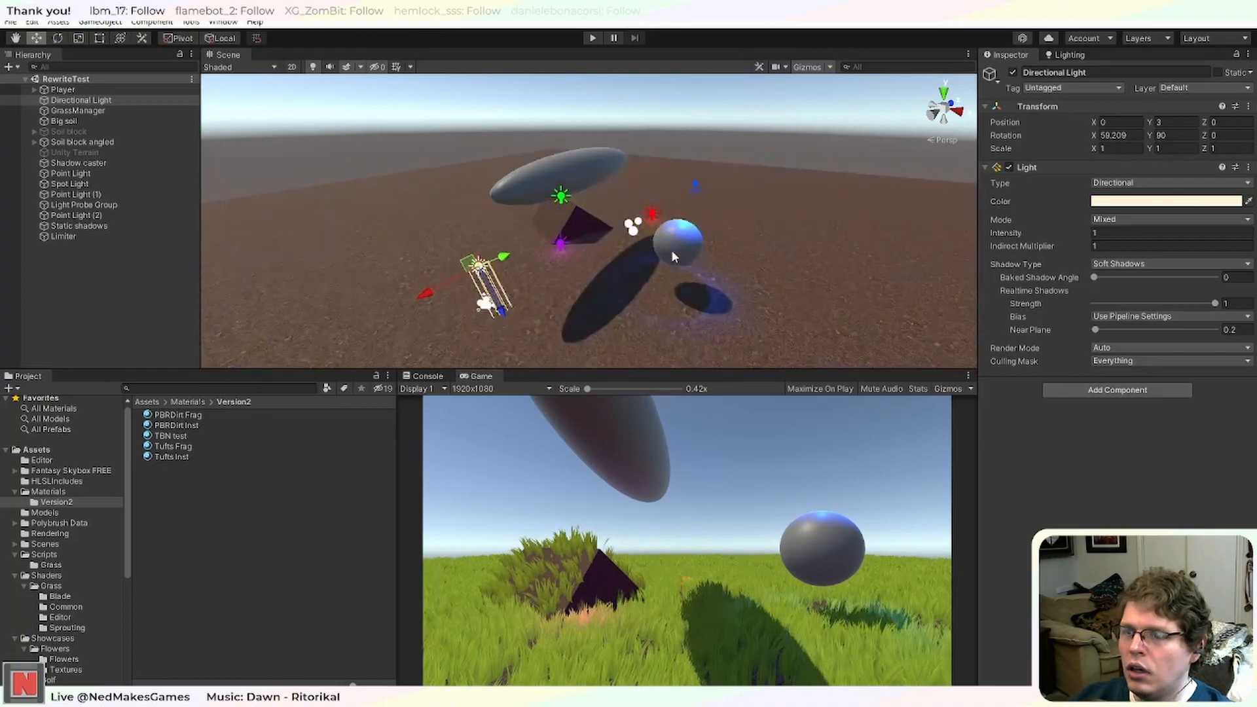
scroll(673, 256, "up", 3)
left_click(593, 38)
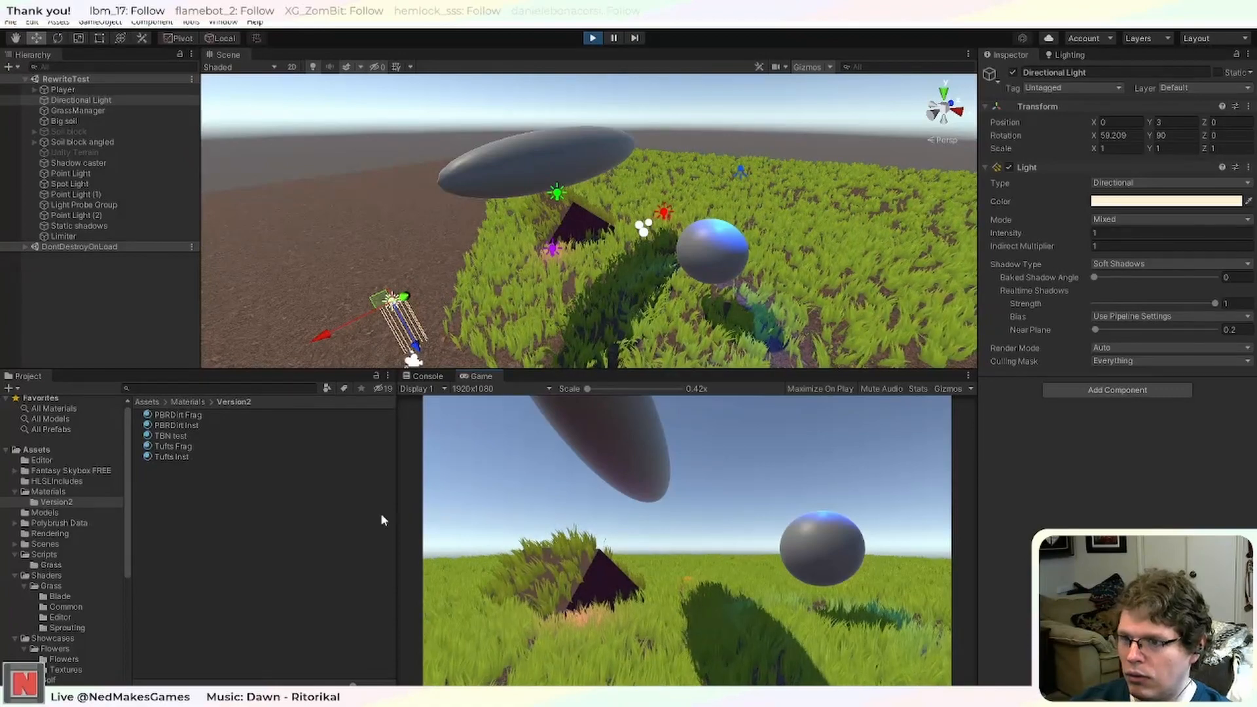
On the PBRDirt Frag material, set the wind Direction to 0, 0, 1, 0, Strength to 0.2 and Turbulence to 0.
left_click(182, 445)
left_click(191, 436)
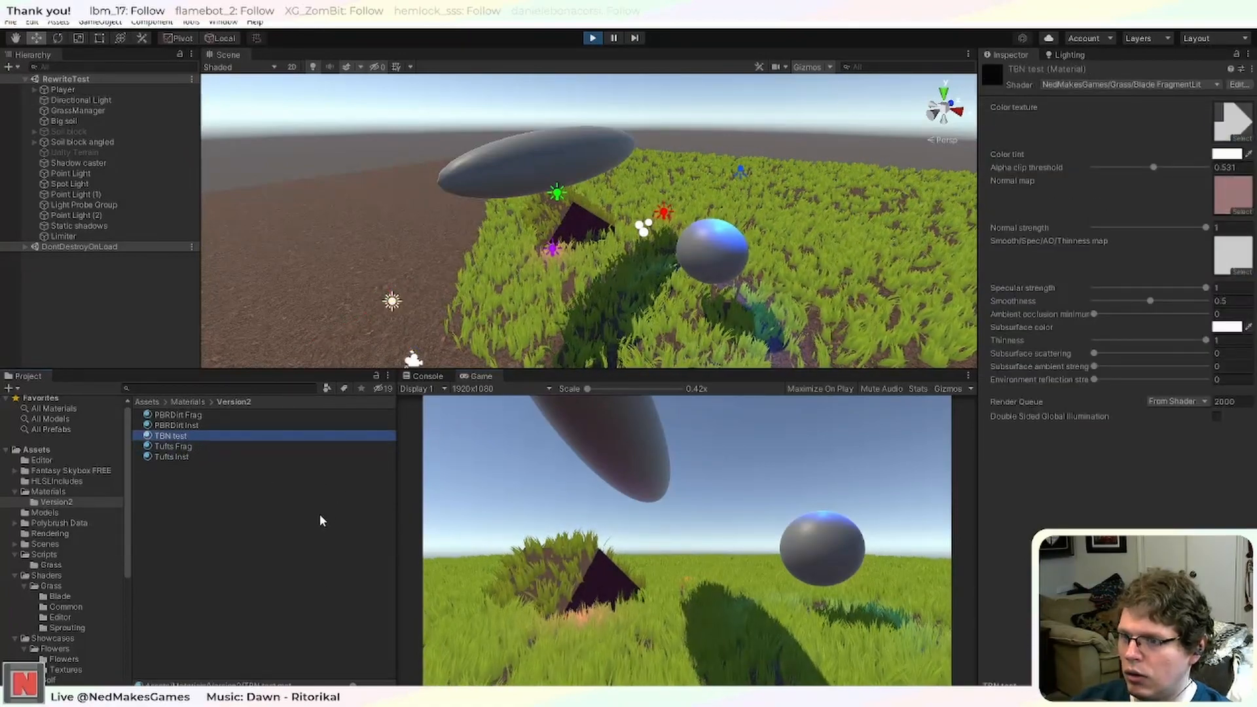
left_click(196, 415)
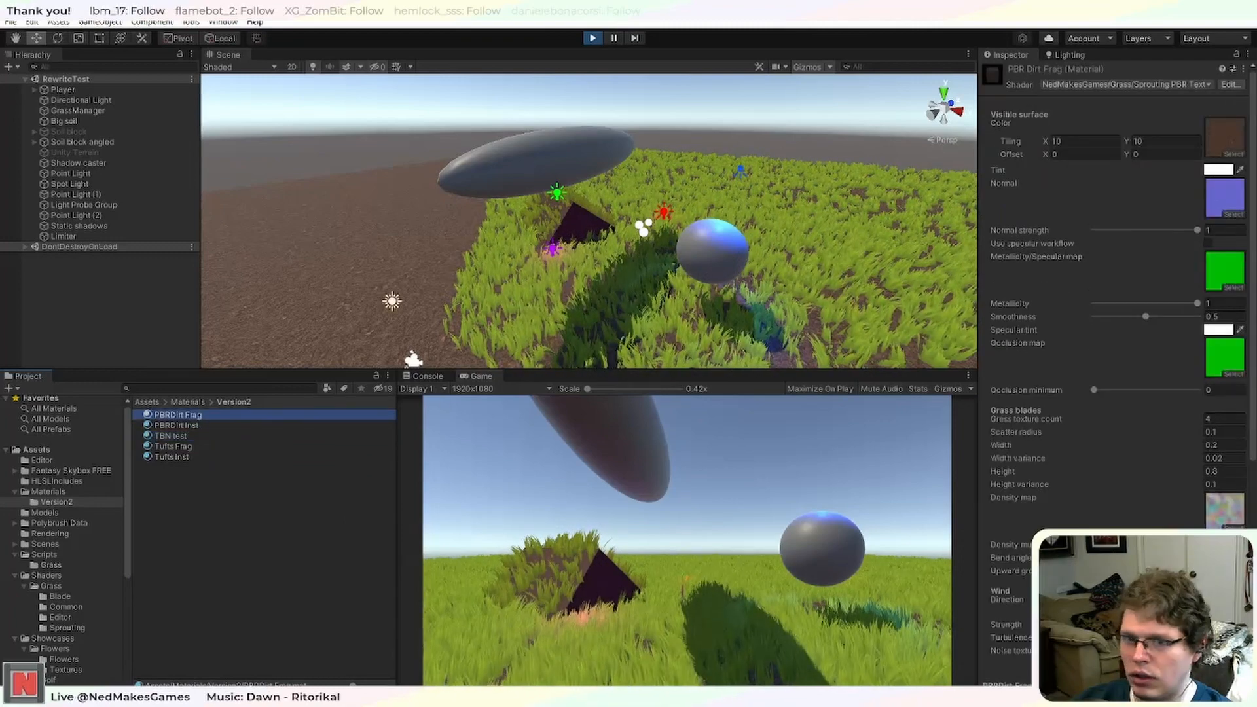
scroll(1113, 294, "down", 5)
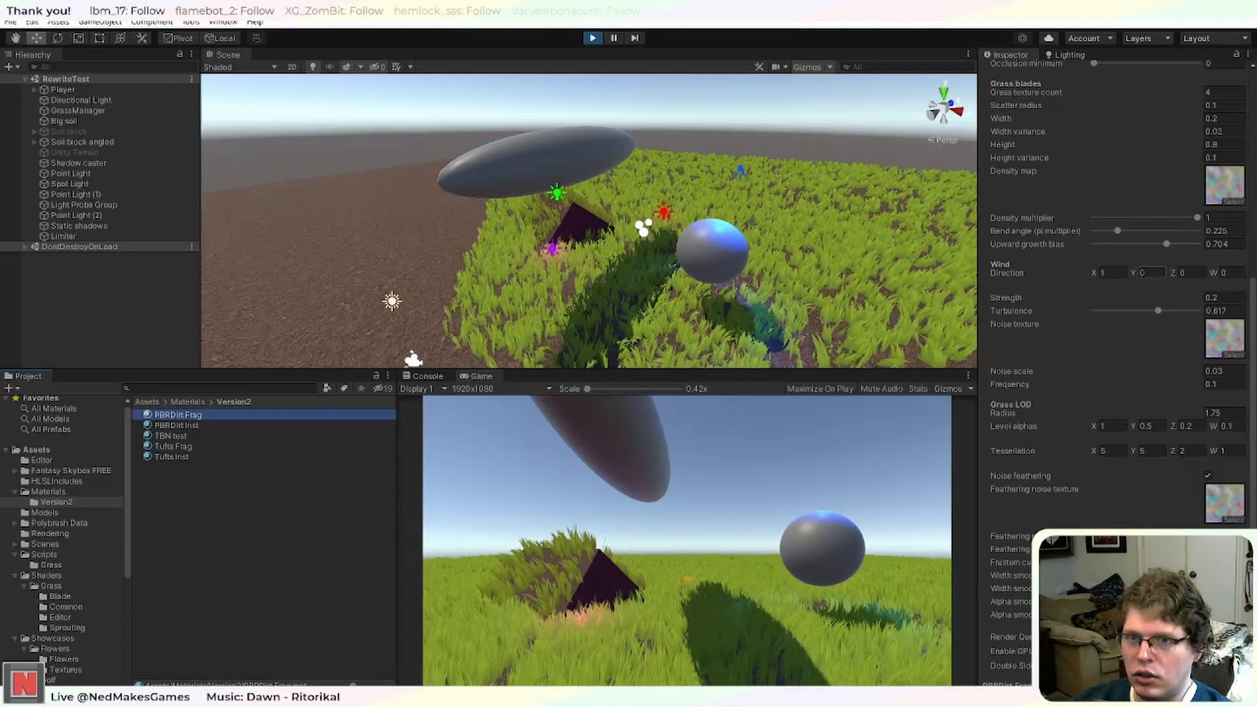
middle_click_drag(527, 299, 661, 283)
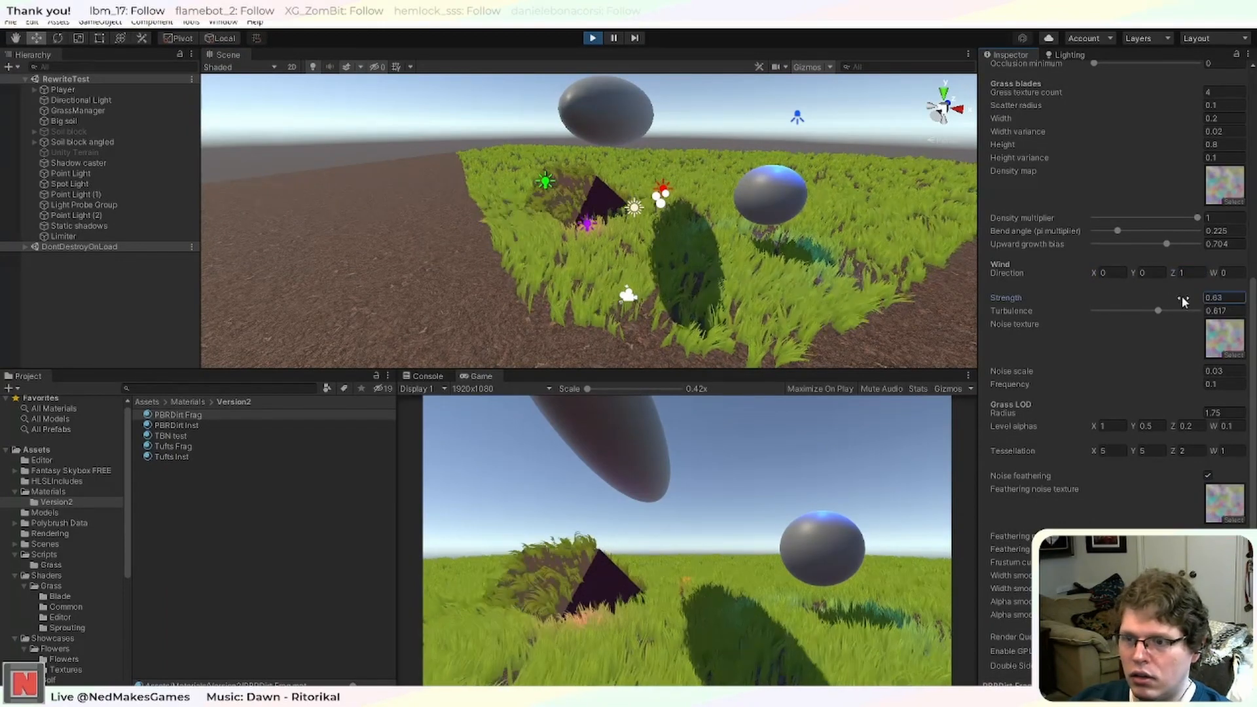
left_click(1217, 298)
type("0")
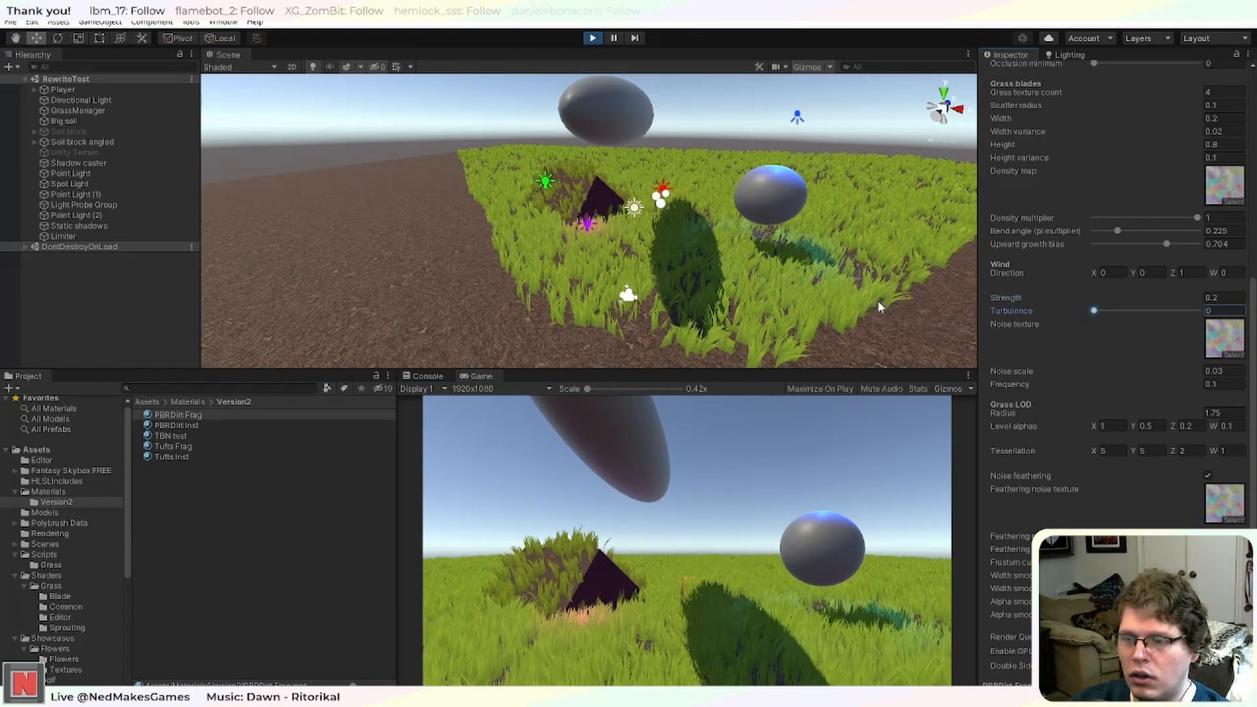
Try a wind Strength of 1.29 on the PBRDirt Frag material with the Scene view low over the grass.
right_click_drag(878, 307, 633, 254)
key("s")
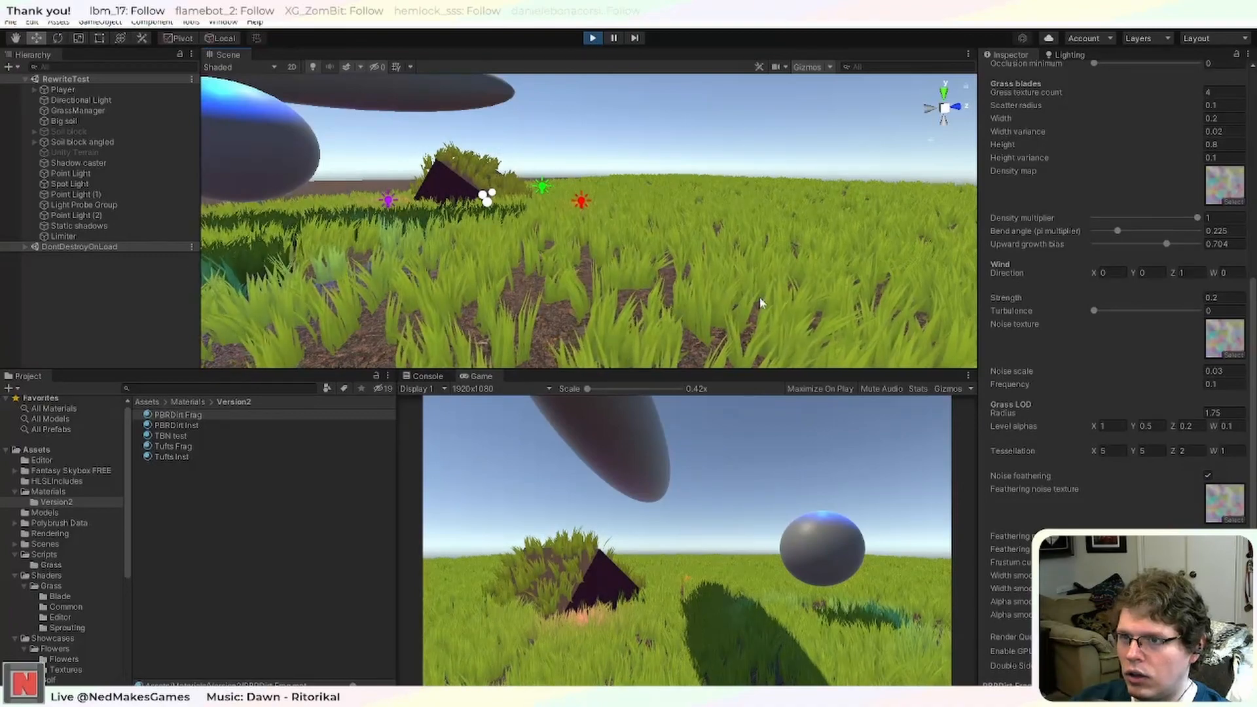
right_click_drag(759, 303, 735, 295)
middle_click_drag(735, 295, 729, 289)
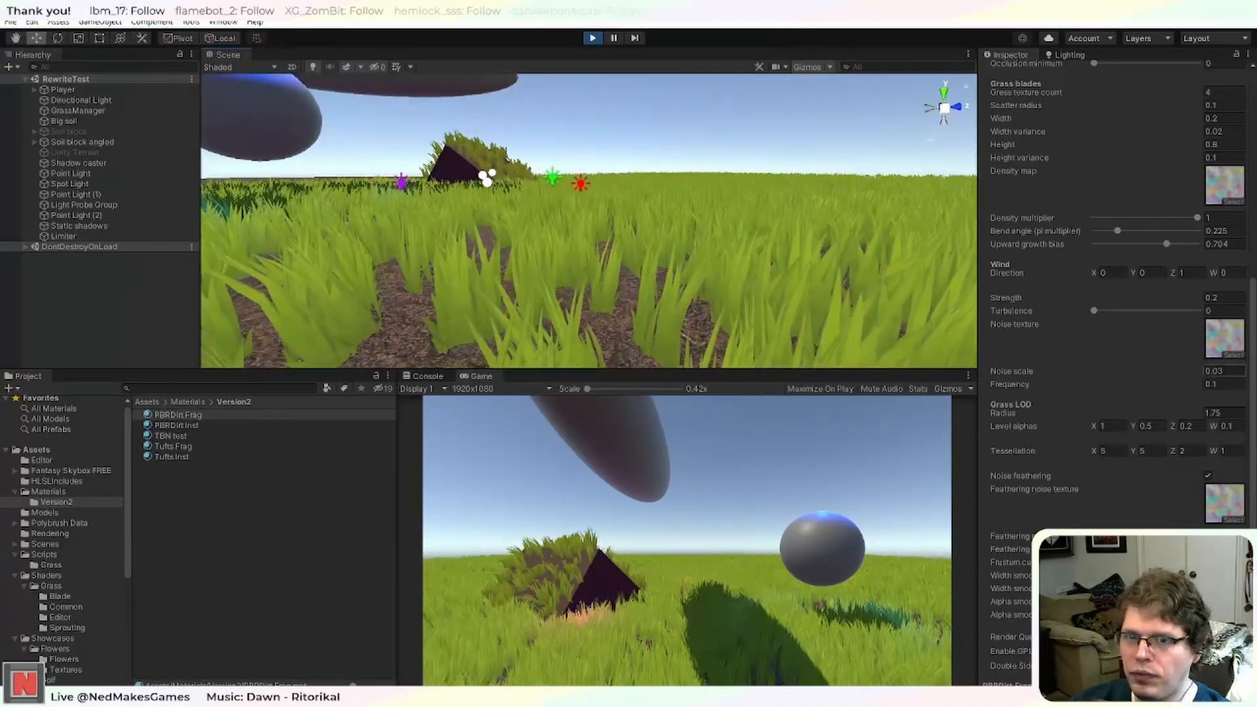
left_click_drag(1161, 300, 1185, 298)
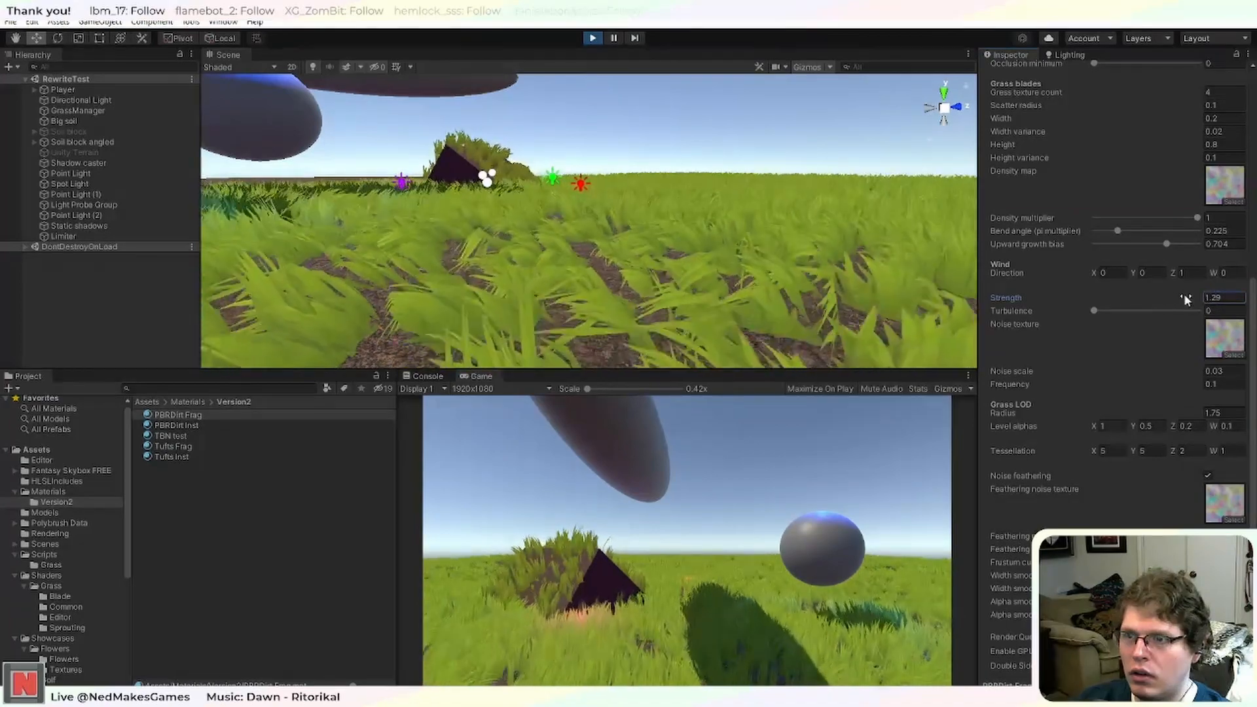
Examine how the strong wind bends the grass across the field from several positions in the Scene view.
scroll(787, 249, "down", 3)
right_click_drag(688, 242, 735, 258)
scroll(724, 248, "up", 2)
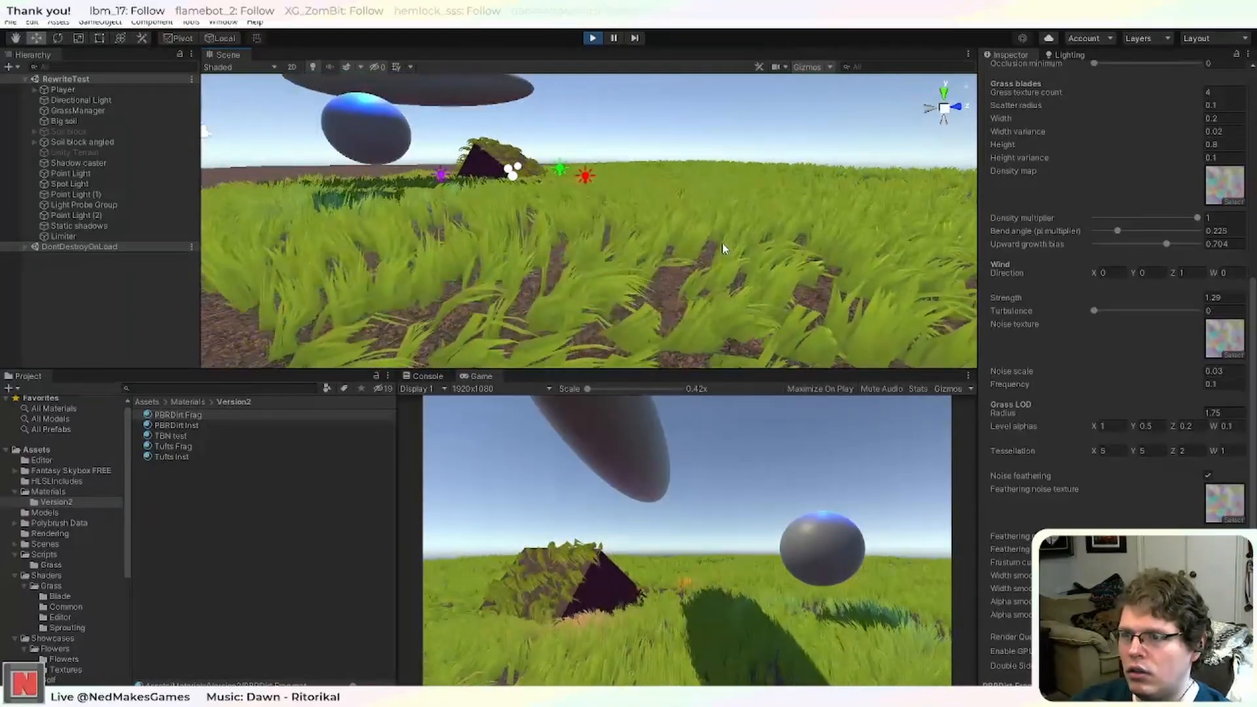
scroll(724, 248, "down", 4)
right_click_drag(744, 246, 772, 229)
middle_click_drag(772, 230, 686, 235)
scroll(695, 257, "up", 3)
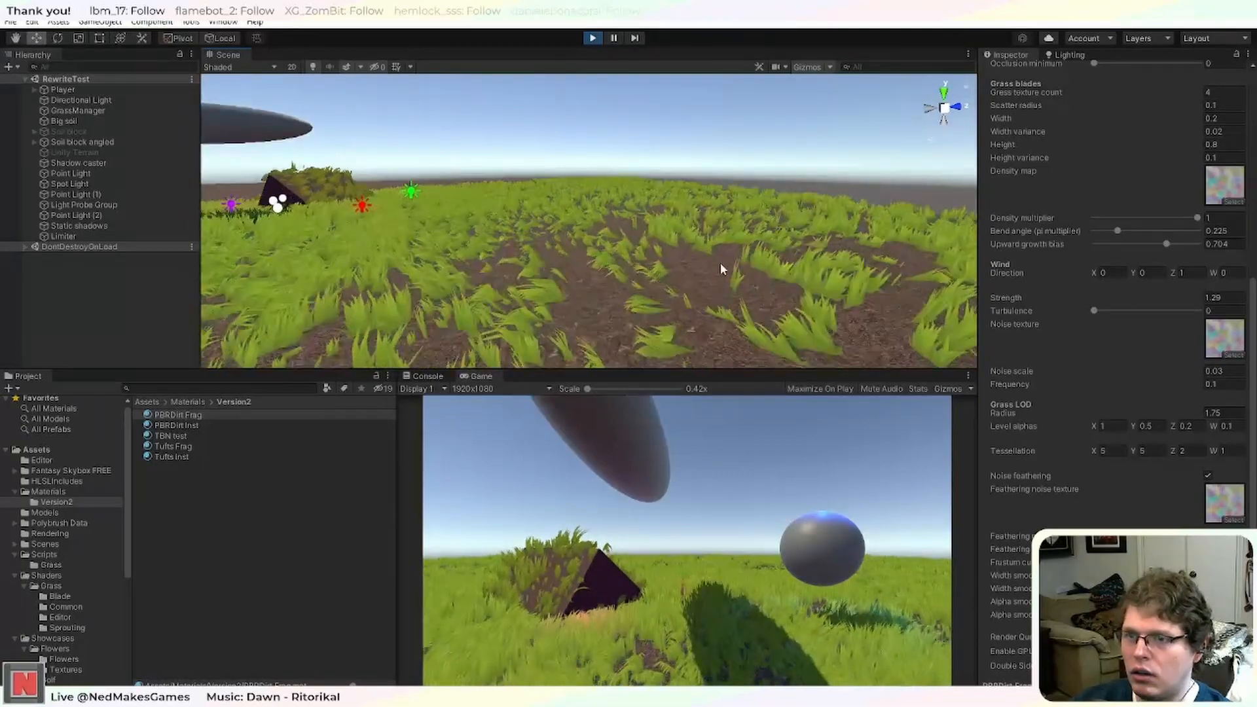
right_click_drag(720, 268, 823, 271)
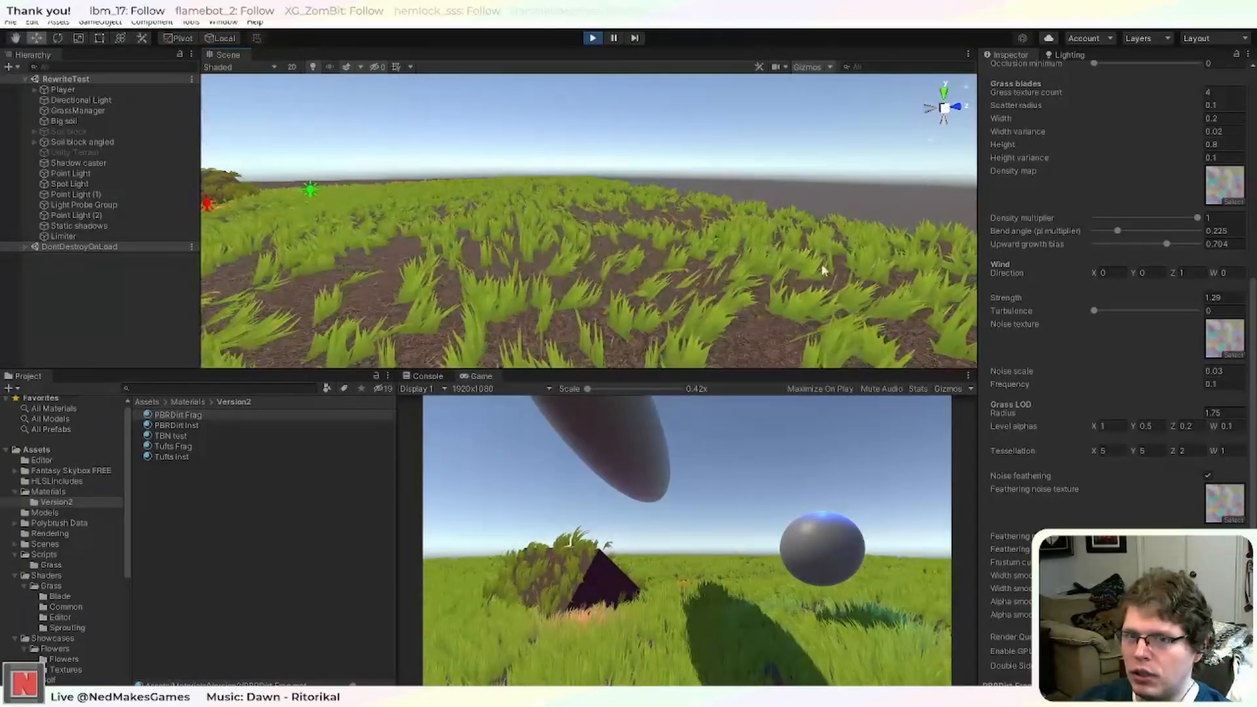
mouse_move(779, 293)
middle_mouse_down()
mouse_move(735, 288)
mouse_move(900, 278)
middle_mouse_up()
middle_click_drag(403, 241, 589, 278)
middle_click_drag(370, 282, 540, 292)
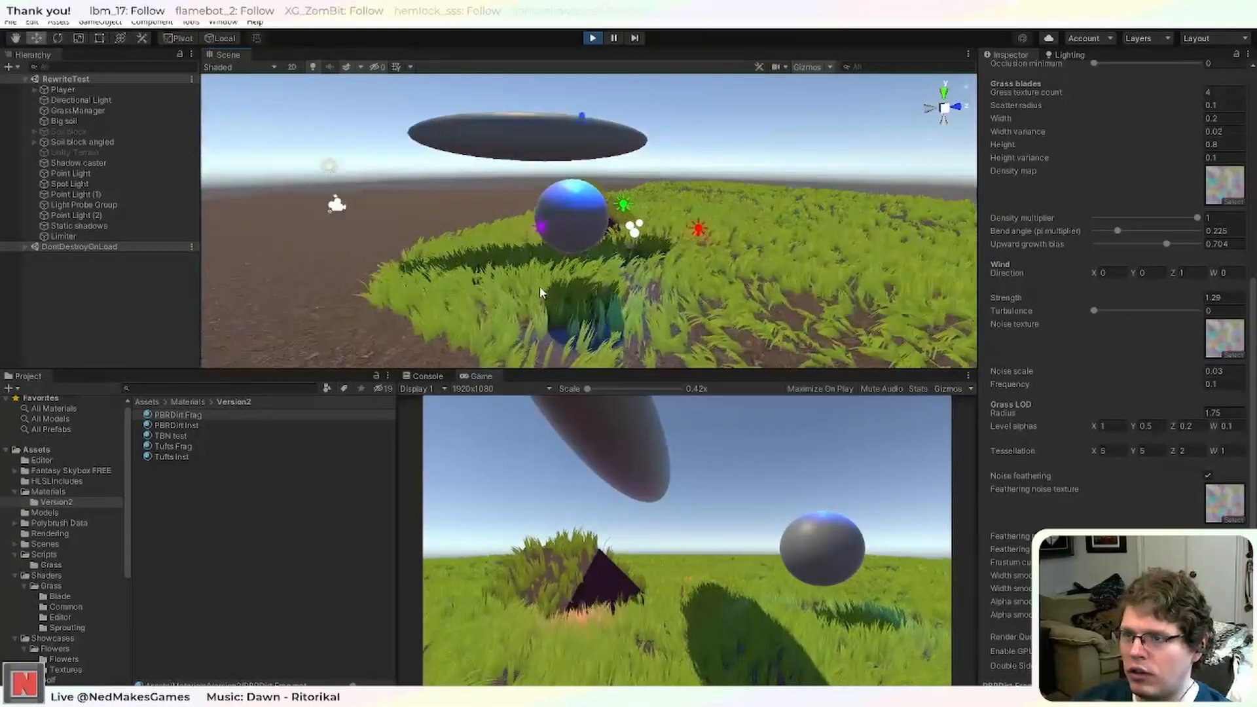
Examine the wind-bent blades up close along the edge of the grass patch and from farther back.
scroll(552, 289, "up", 5)
middle_click_drag(759, 353, 701, 308)
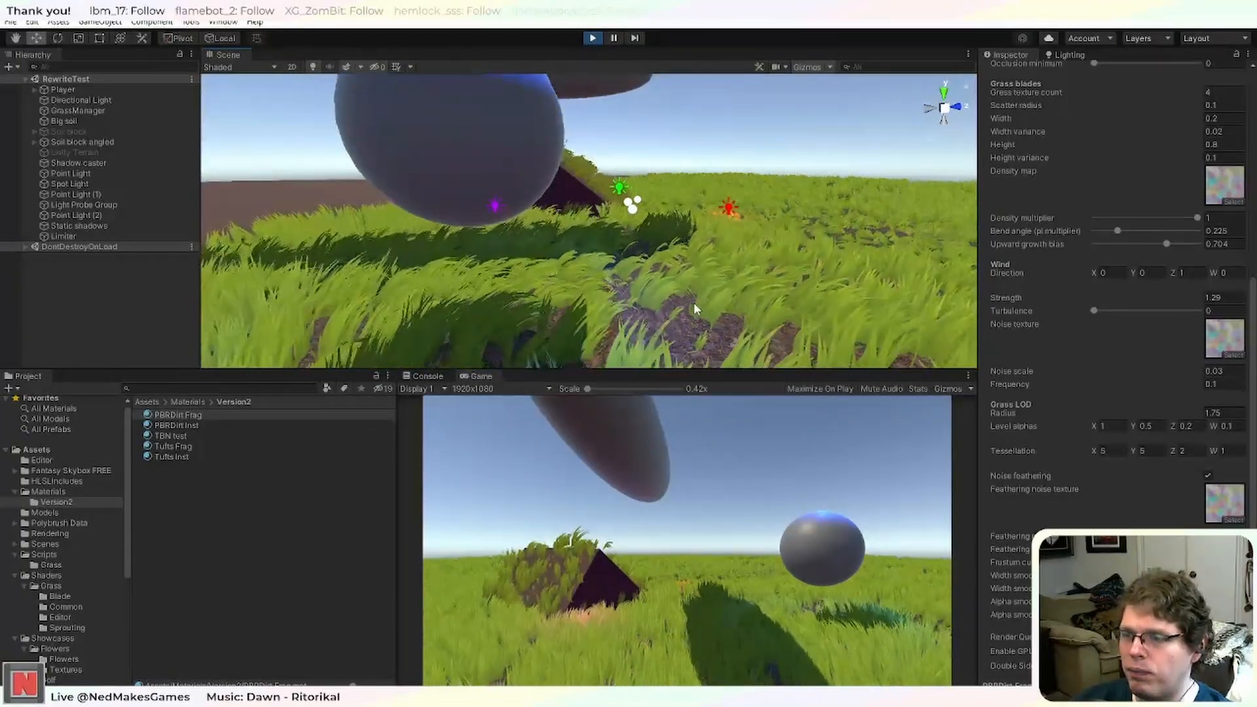
middle_click_drag(552, 300, 643, 252)
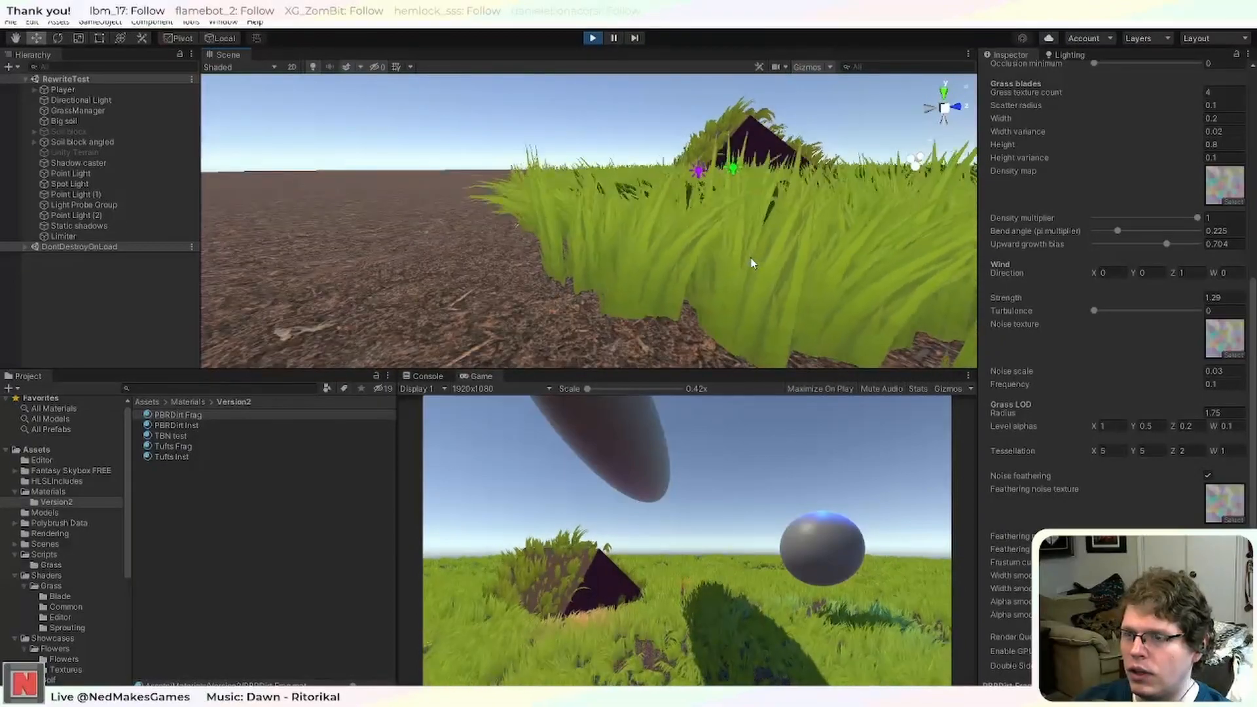
scroll(732, 261, "up", 2)
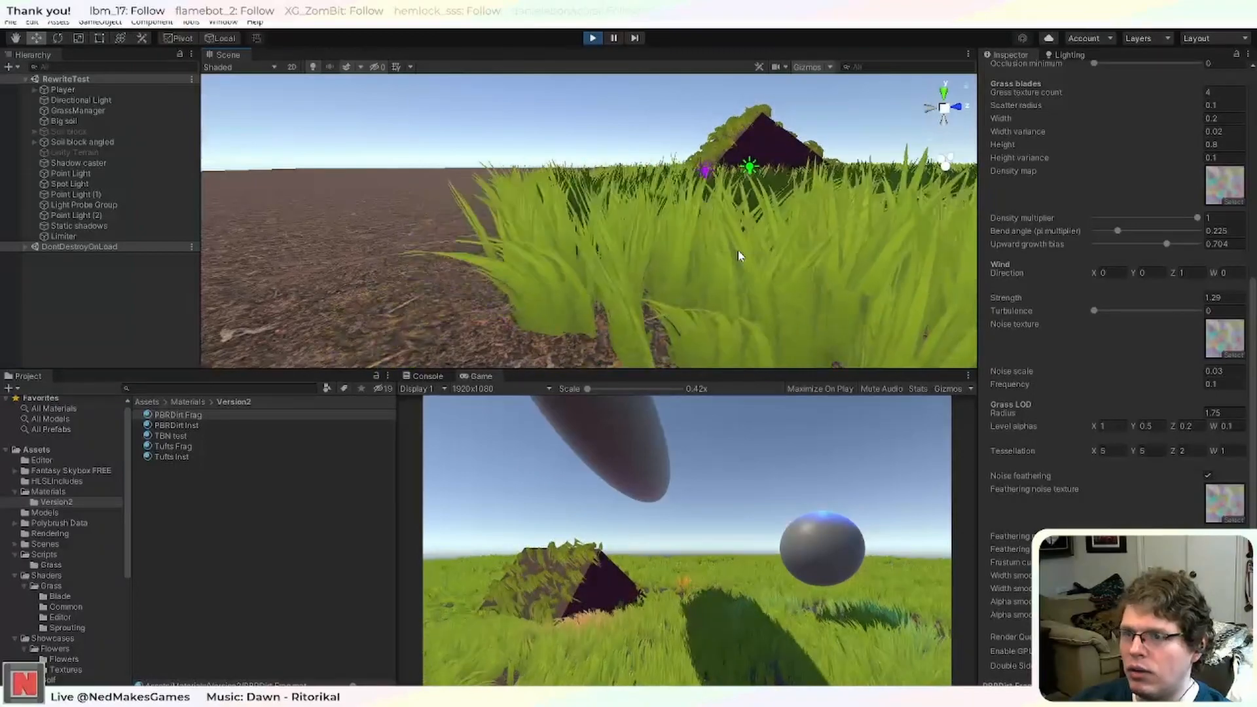
scroll(836, 245, "down", 3)
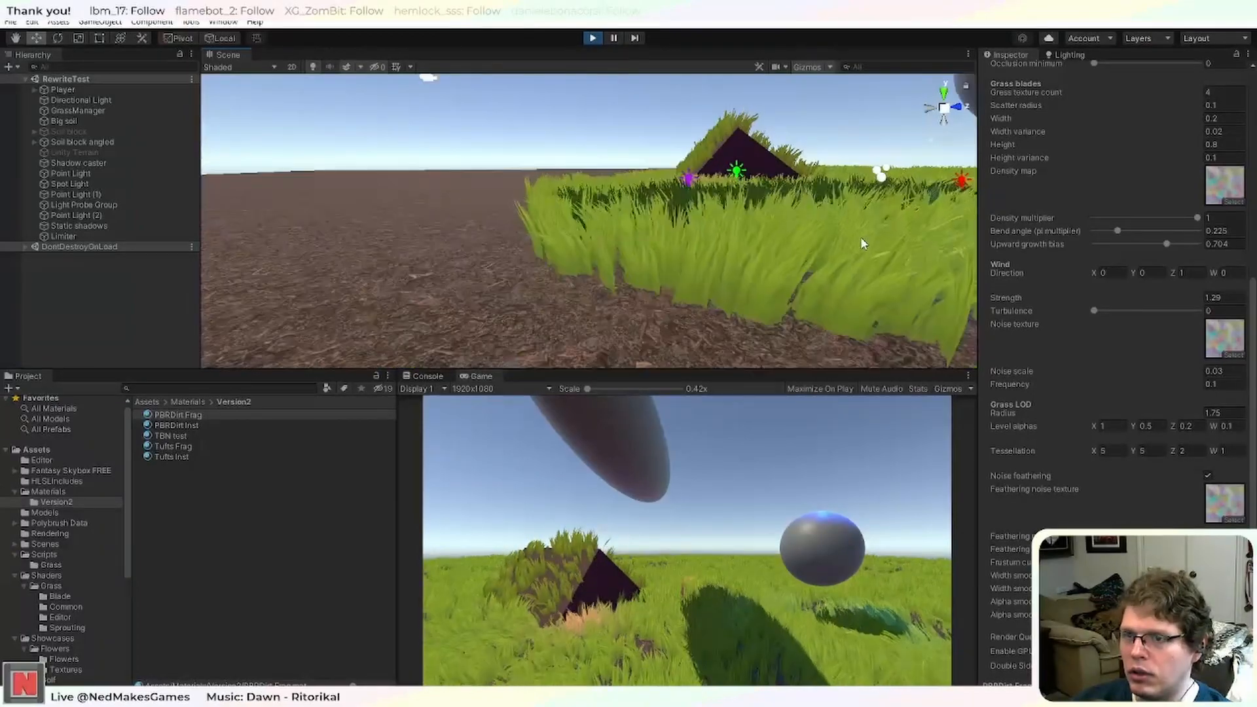
middle_click_drag(868, 235, 799, 245)
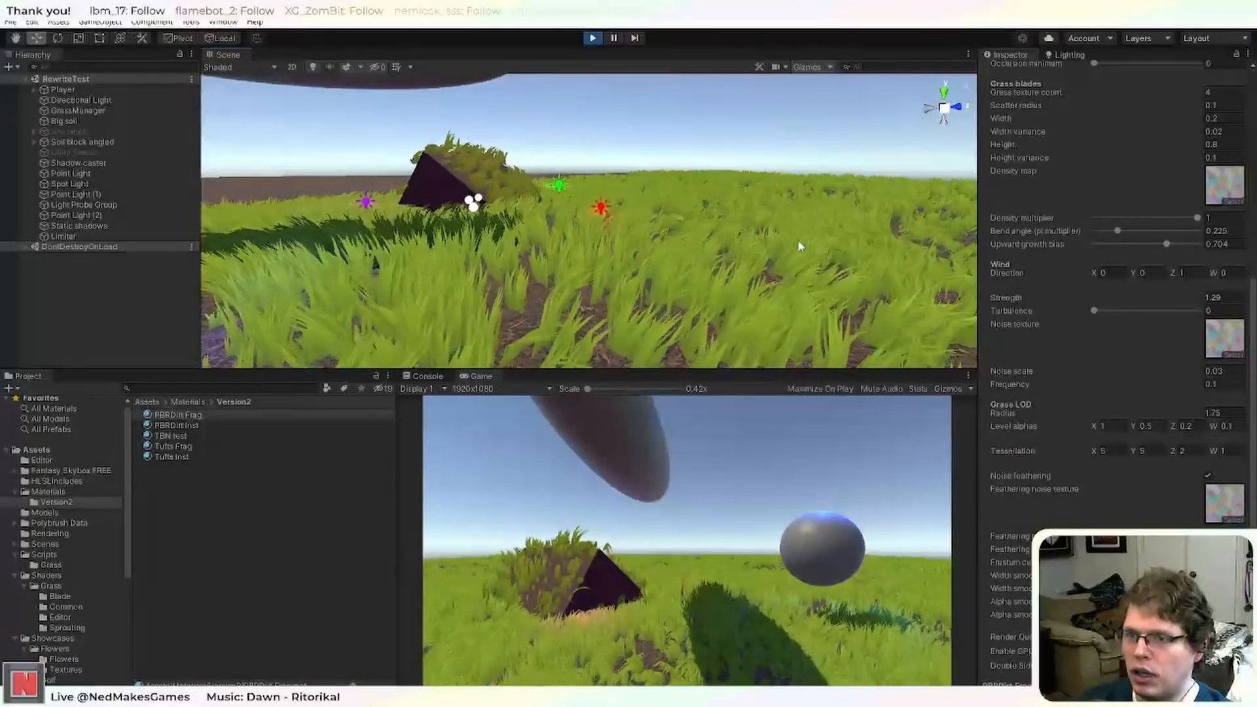
scroll(825, 246, "down", 2)
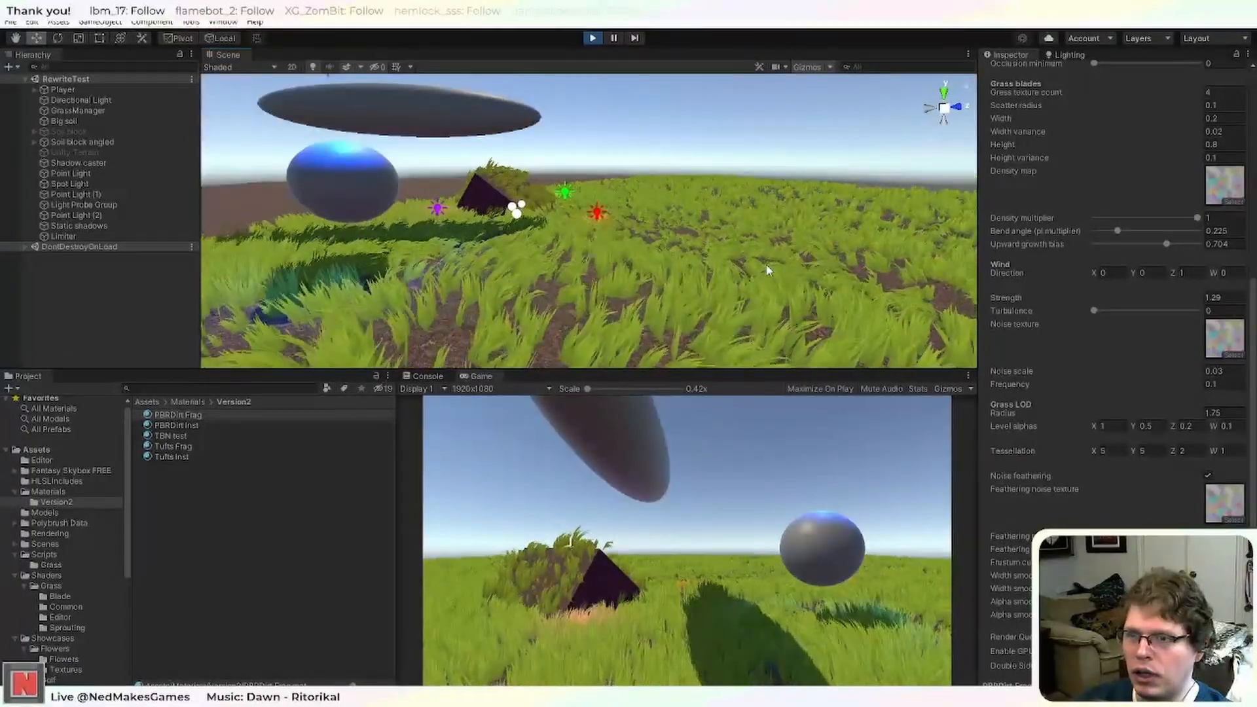
scroll(770, 270, "down", 2)
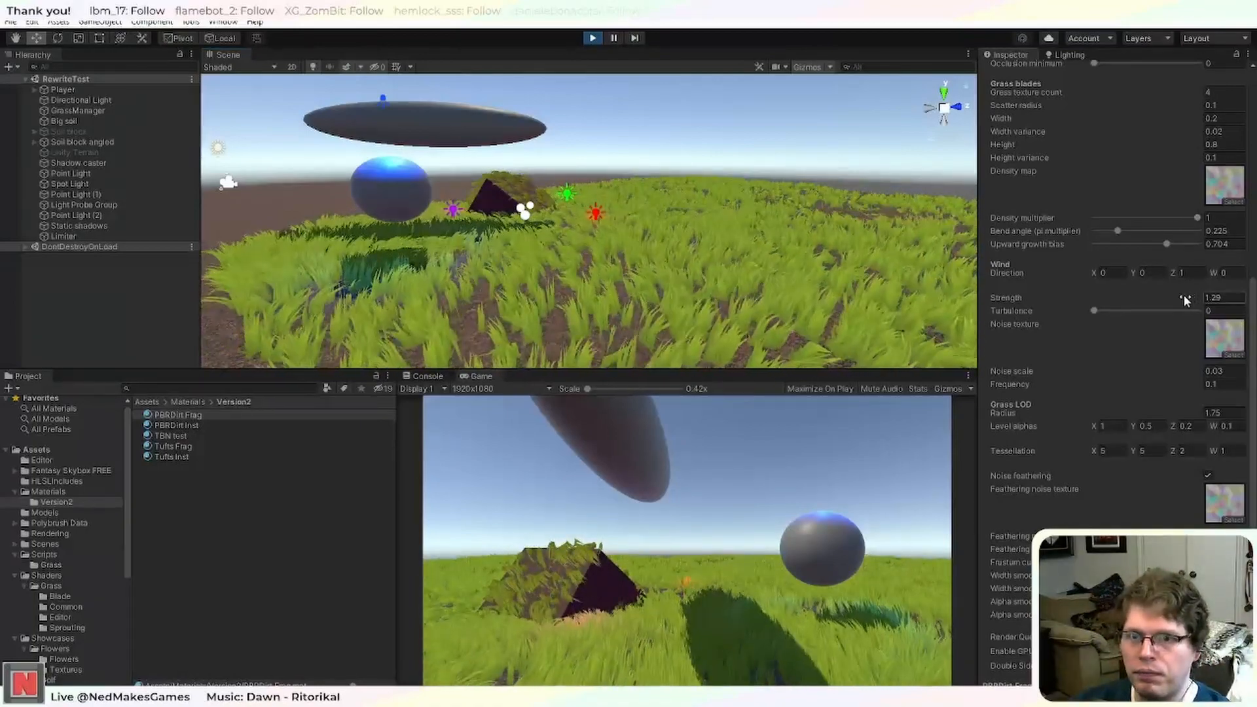
Lower the PBRDirt Frag material's wind Strength to 0.2.
left_click_drag(1185, 300, 1173, 296)
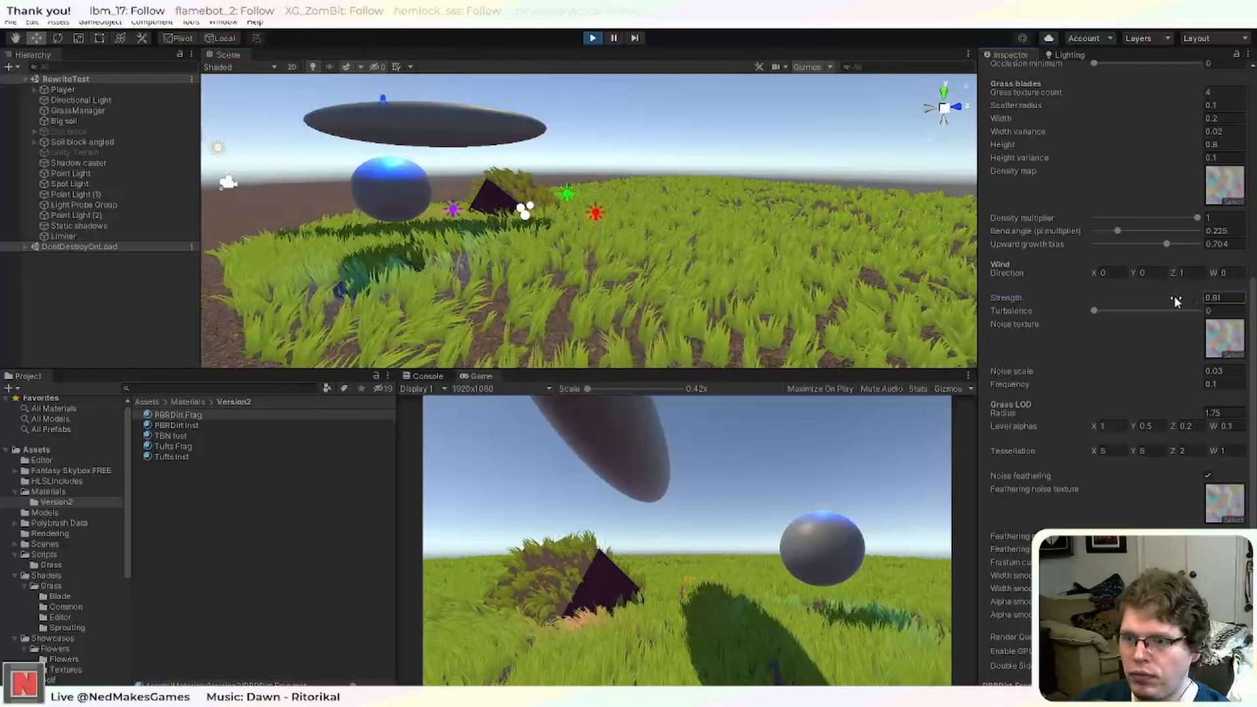
left_click(1225, 298)
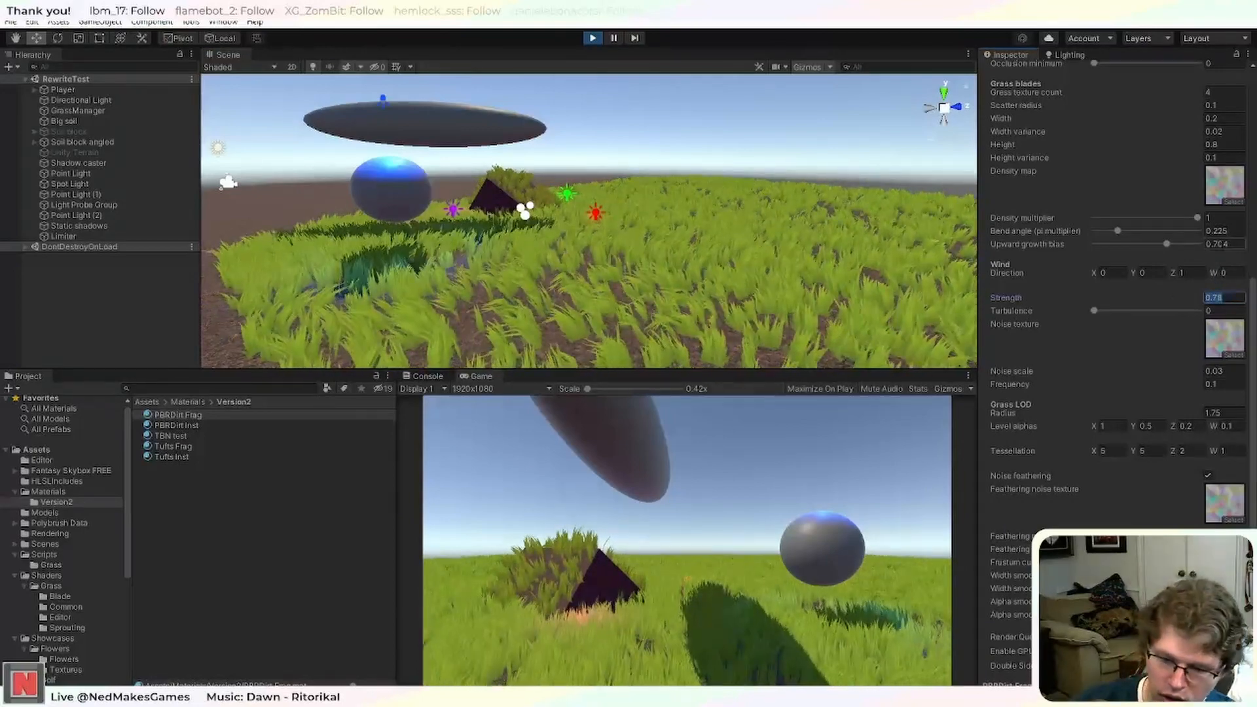
key("BackSpace")
type(".2")
key("Return")
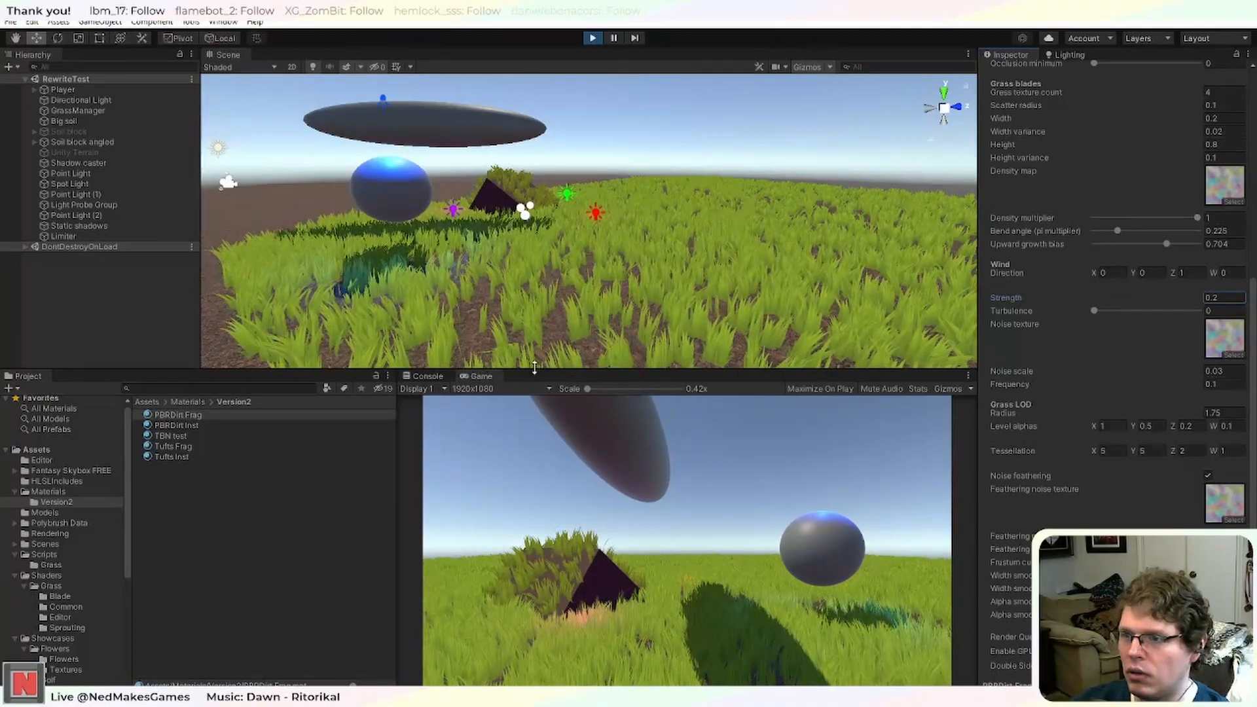
Enlarge the Scene view and bring up the first properties of the PBRDirt Frag material.
left_click_drag(531, 370, 594, 395)
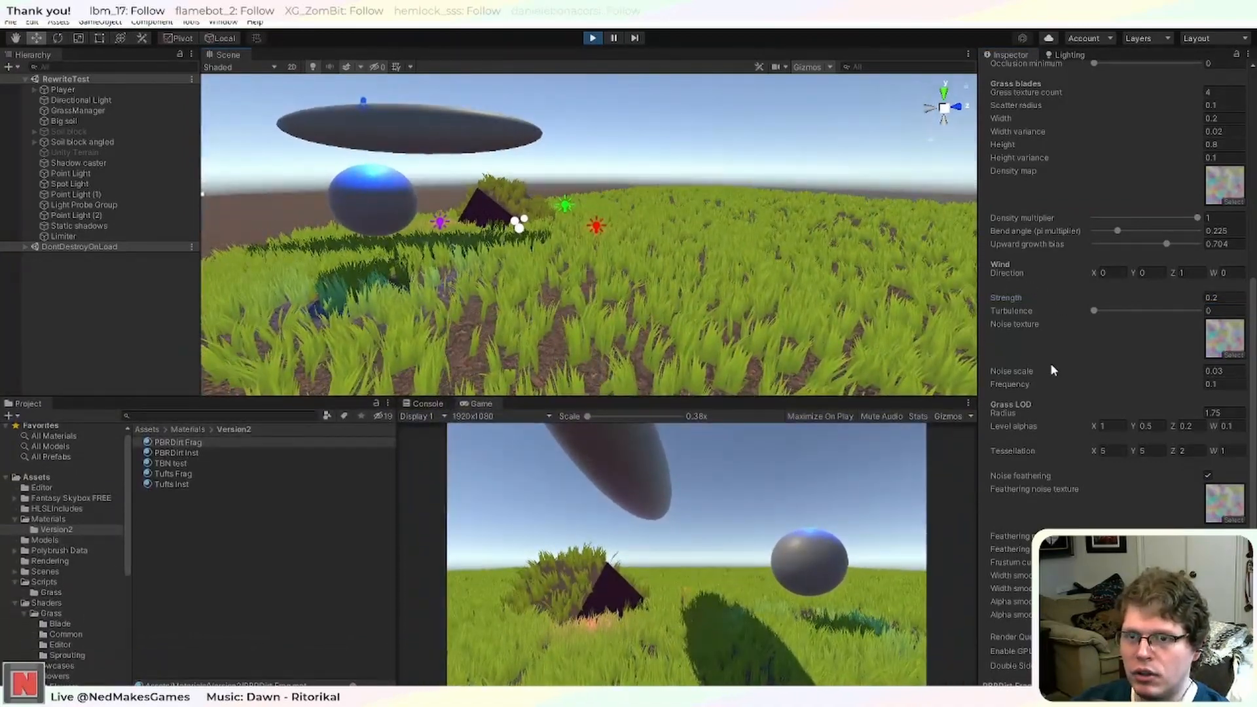
scroll(1109, 317, "up", 5)
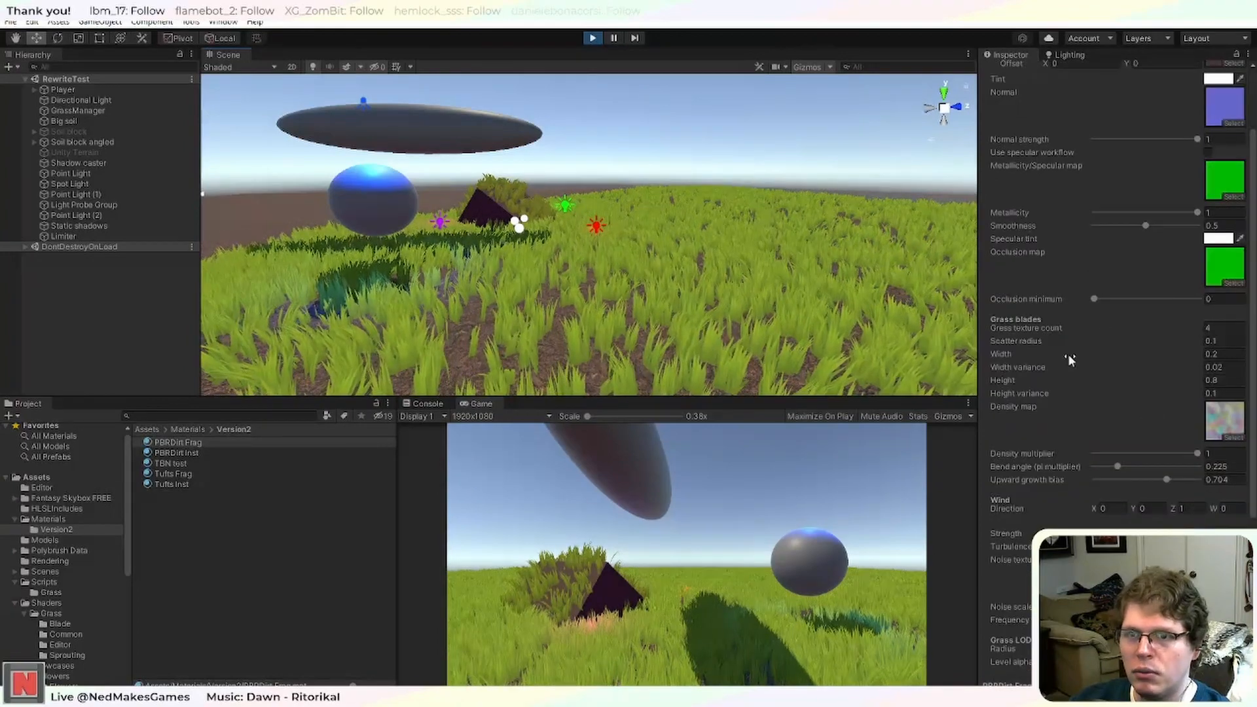
scroll(1106, 345, "up", 2)
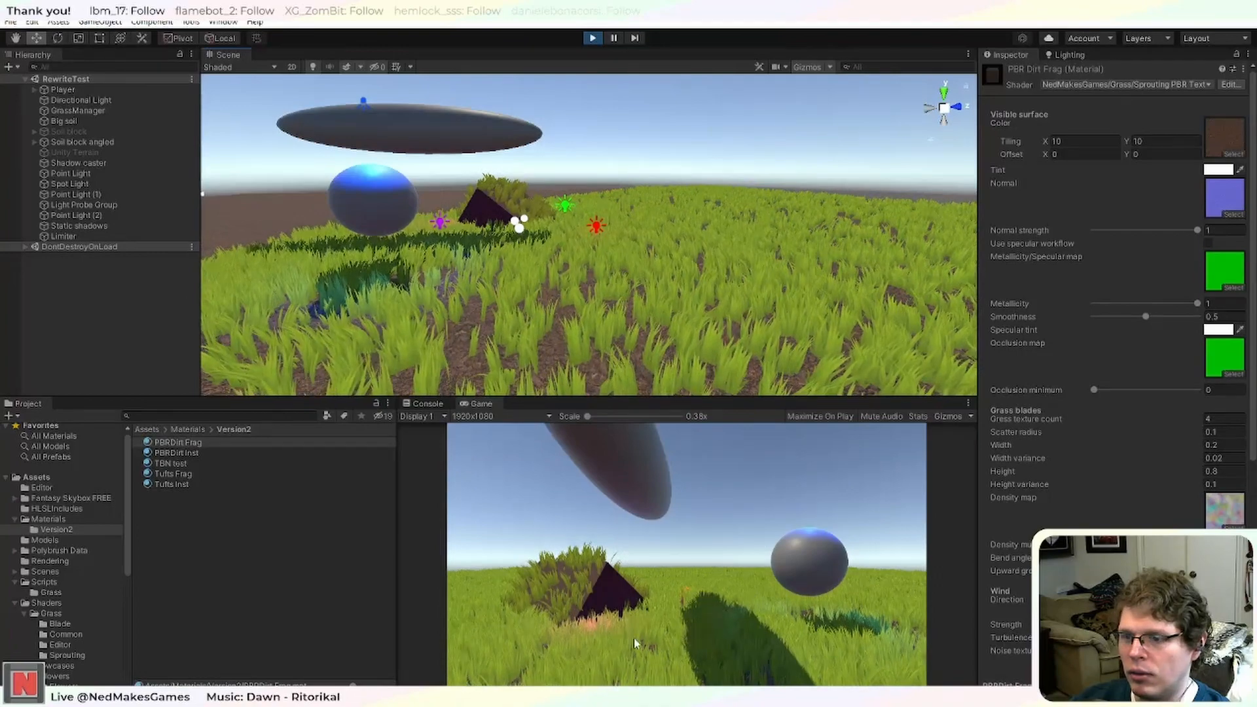
Show the game's statistics and rerun the scene with the Limiter object deactivated.
scroll(636, 283, "down", 3)
right_click_drag(636, 283, 525, 280)
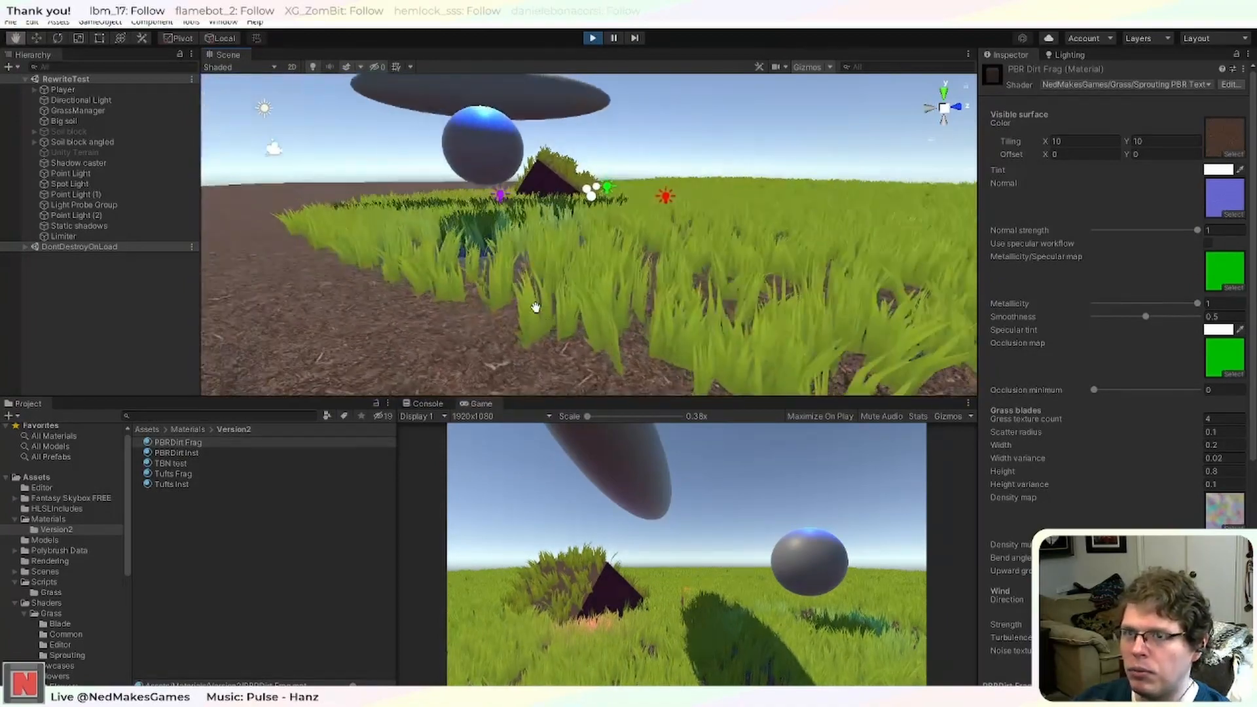
left_click(918, 417)
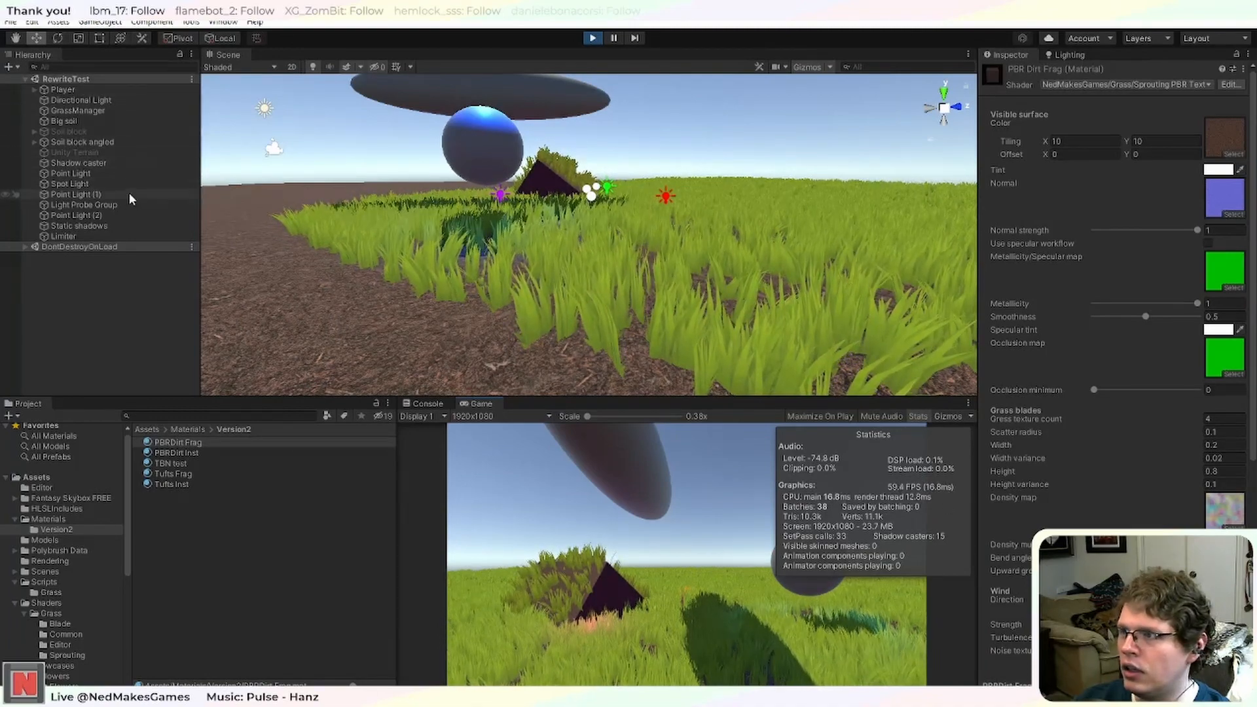
left_click(93, 237)
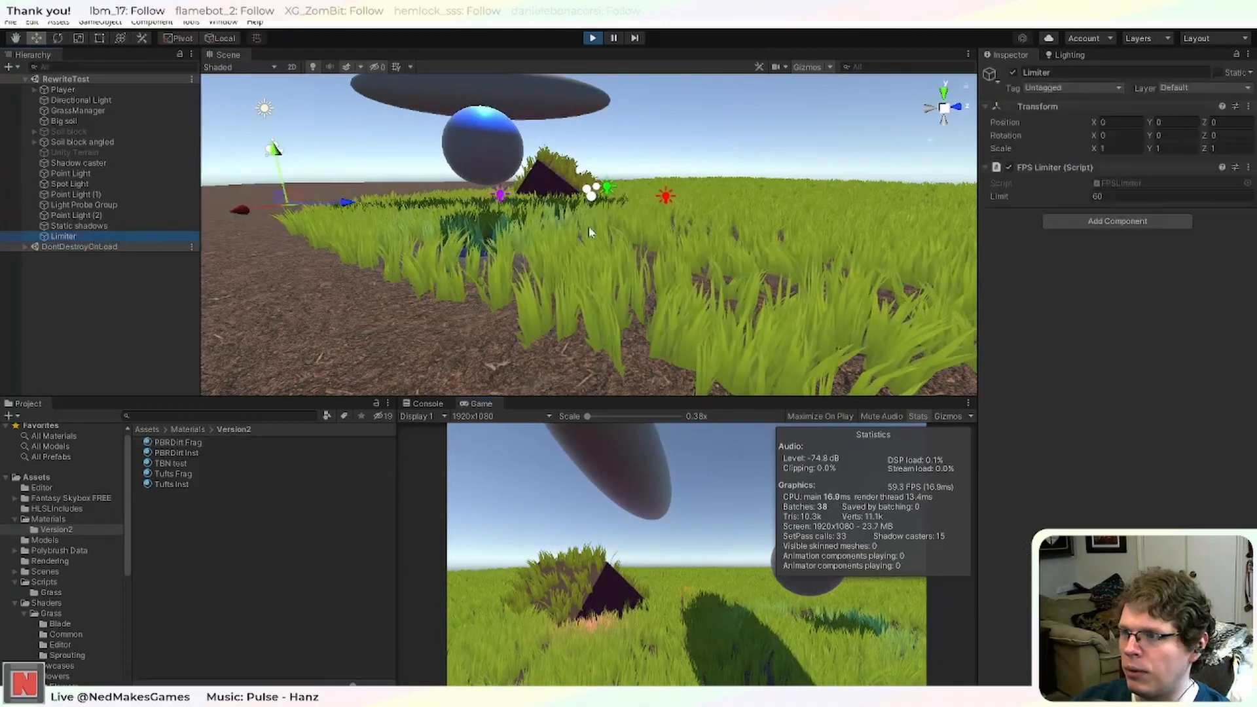
left_click(592, 37)
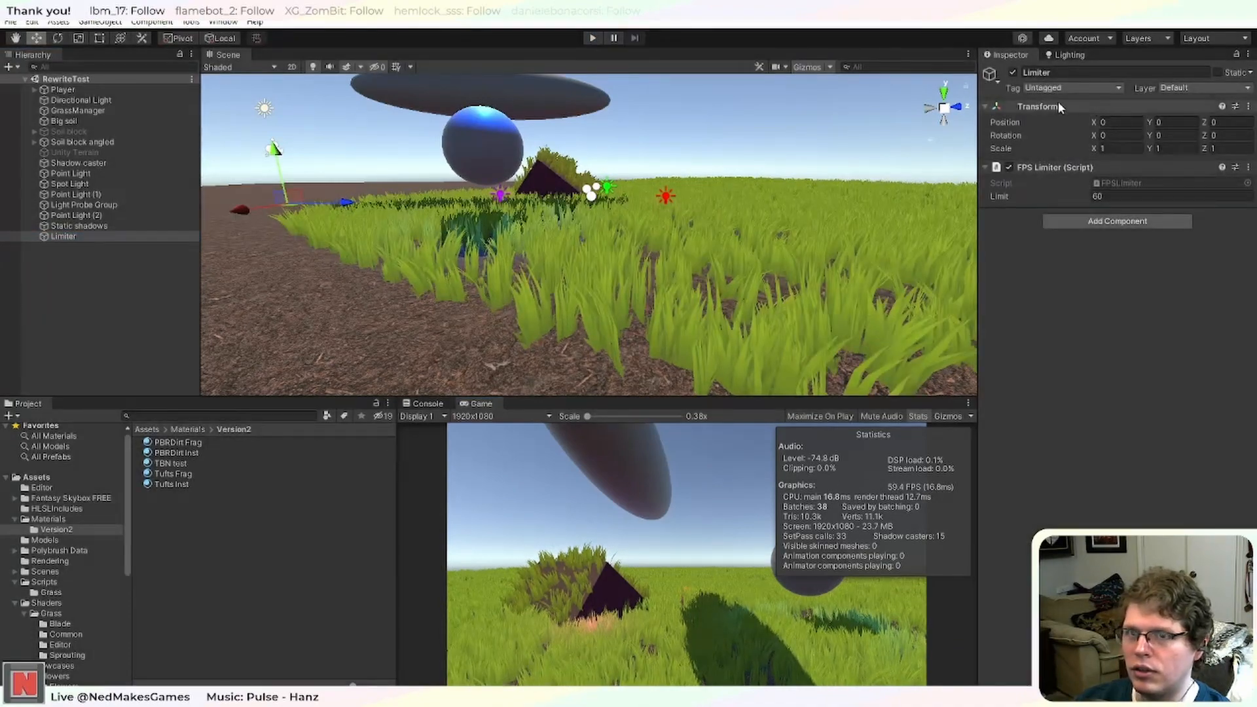
left_click(1013, 72)
left_click(594, 38)
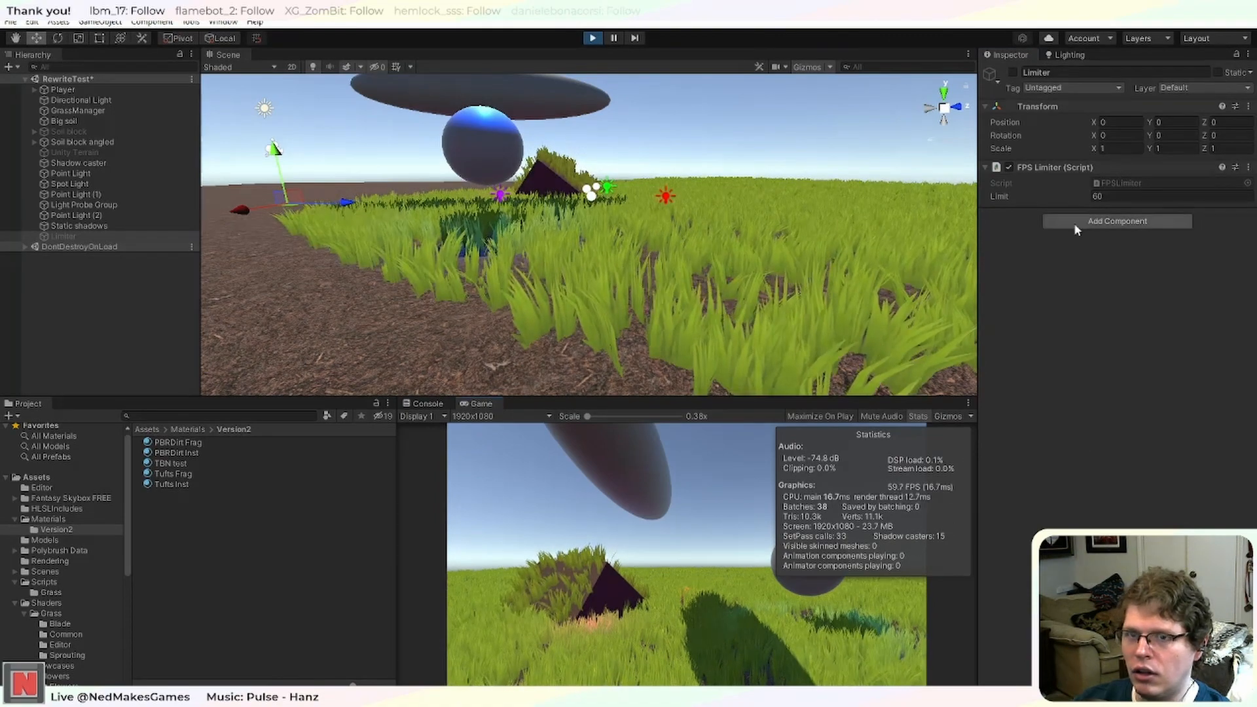
Stop play mode, reactivate the Limiter object and save the scene with the game's statistics hidden.
left_click(592, 38)
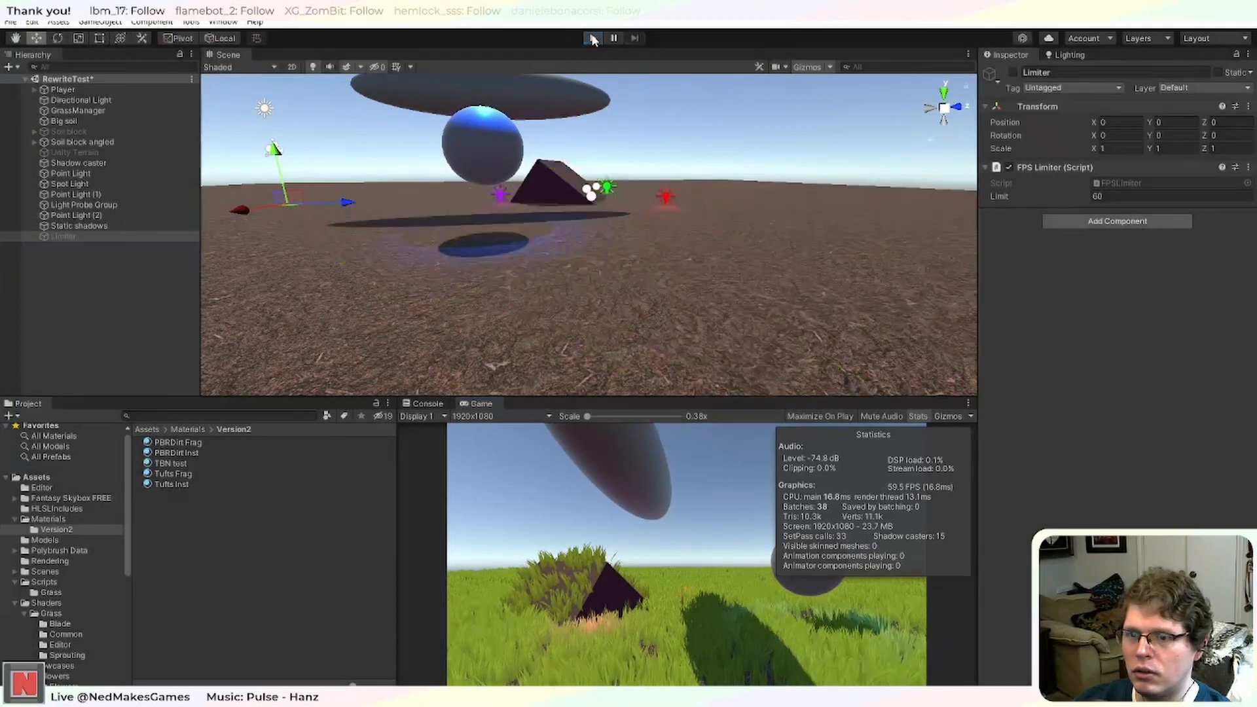
left_click(1013, 72)
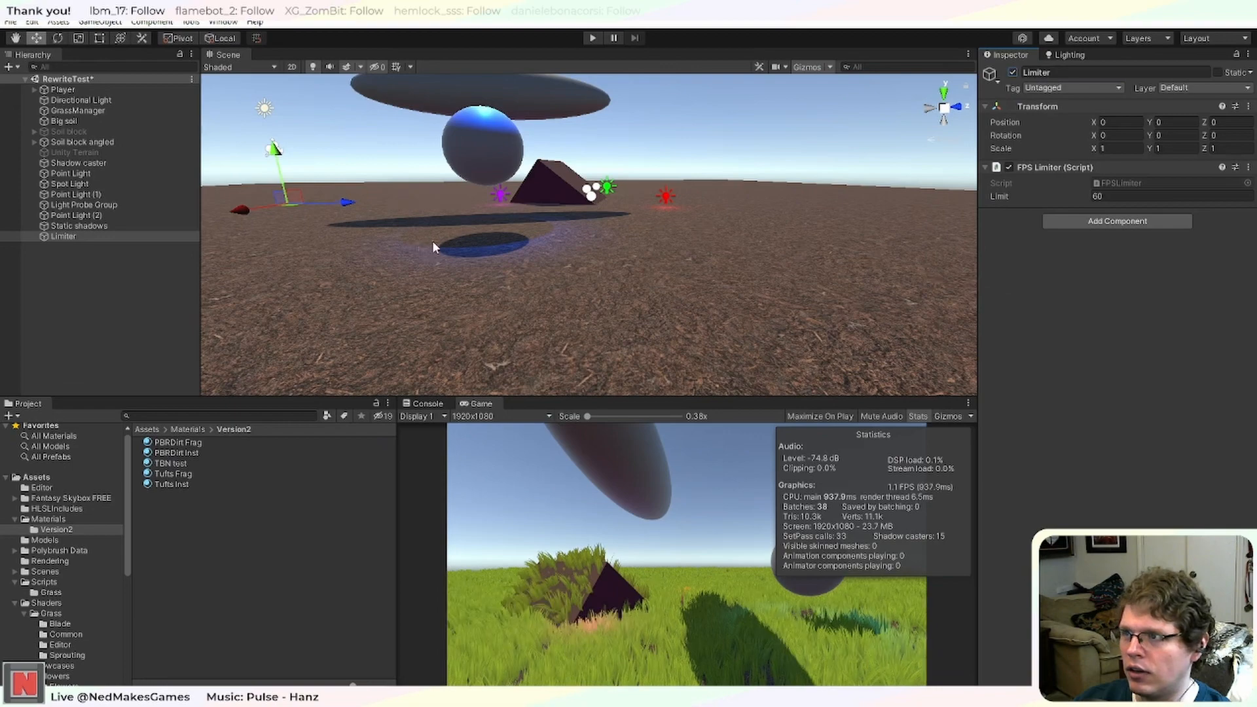
key("ctrl+s")
left_click(917, 417)
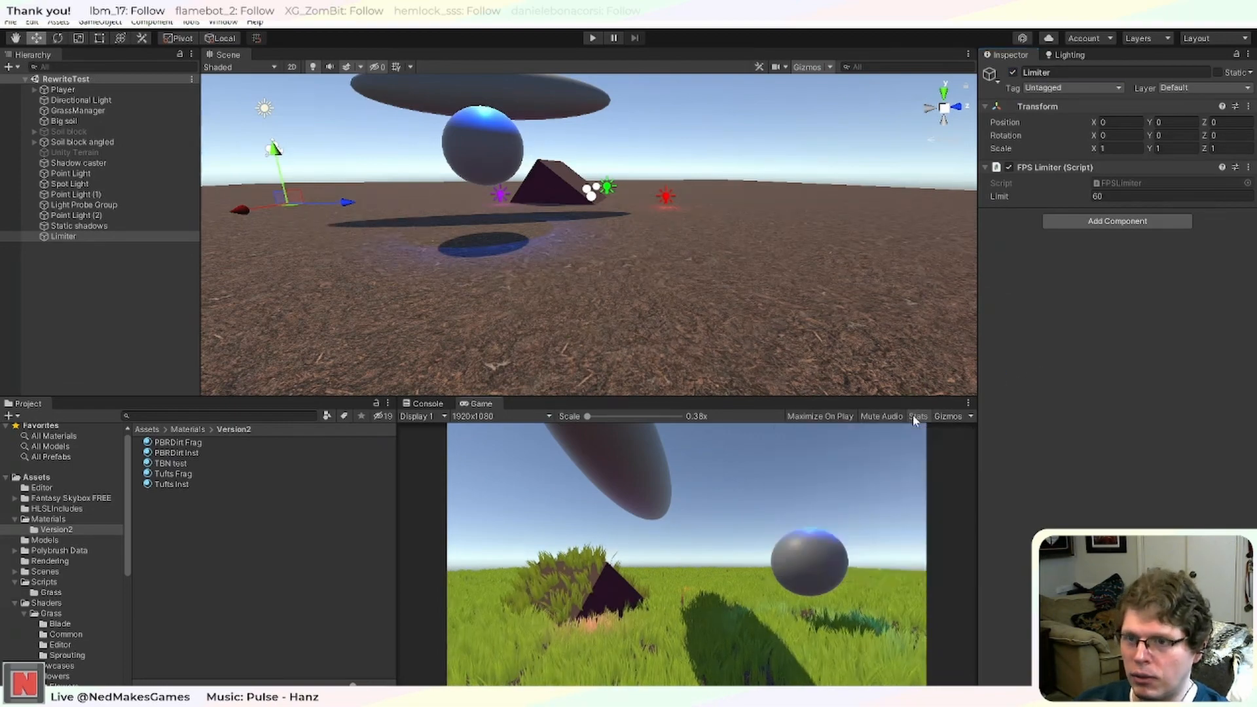
Enlarge the Scene view and inspect the grass around the sphere and the angled soil block from above.
left_click_drag(515, 397, 559, 457)
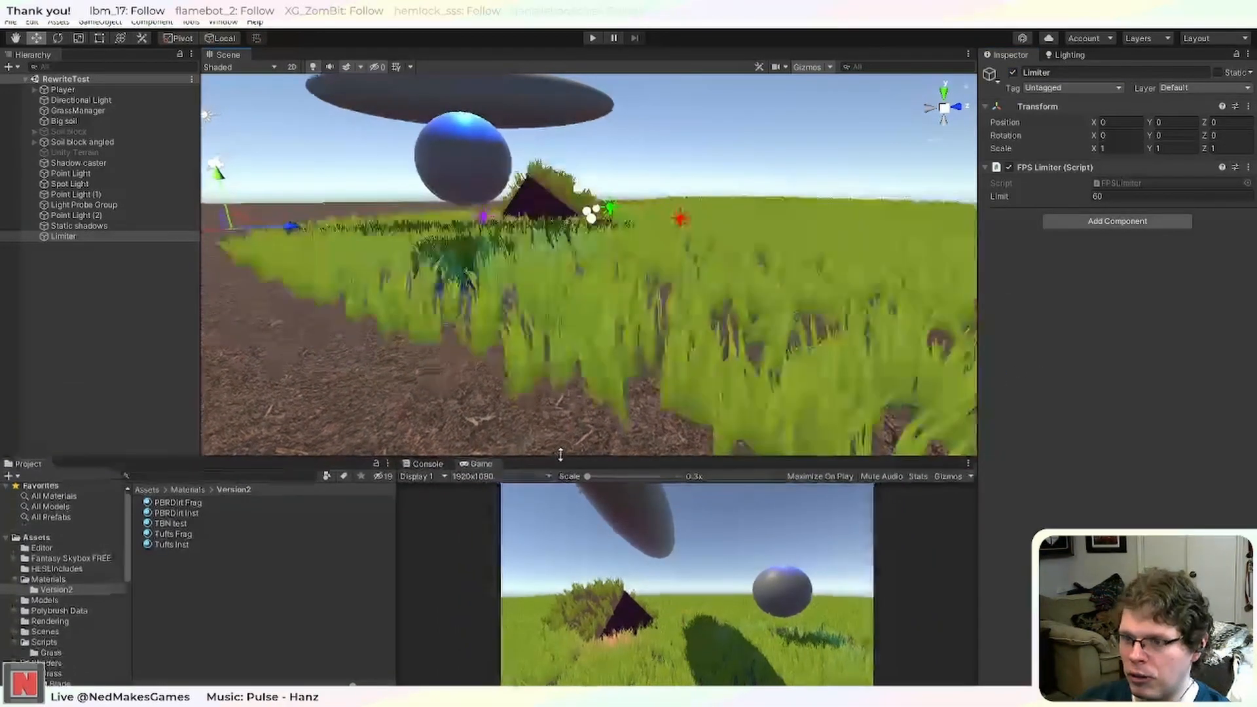
middle_click_drag(658, 187, 599, 281)
right_click_drag(482, 230, 576, 317)
middle_click_drag(575, 316, 697, 300)
scroll(698, 300, "down", 3)
scroll(637, 334, "up", 2)
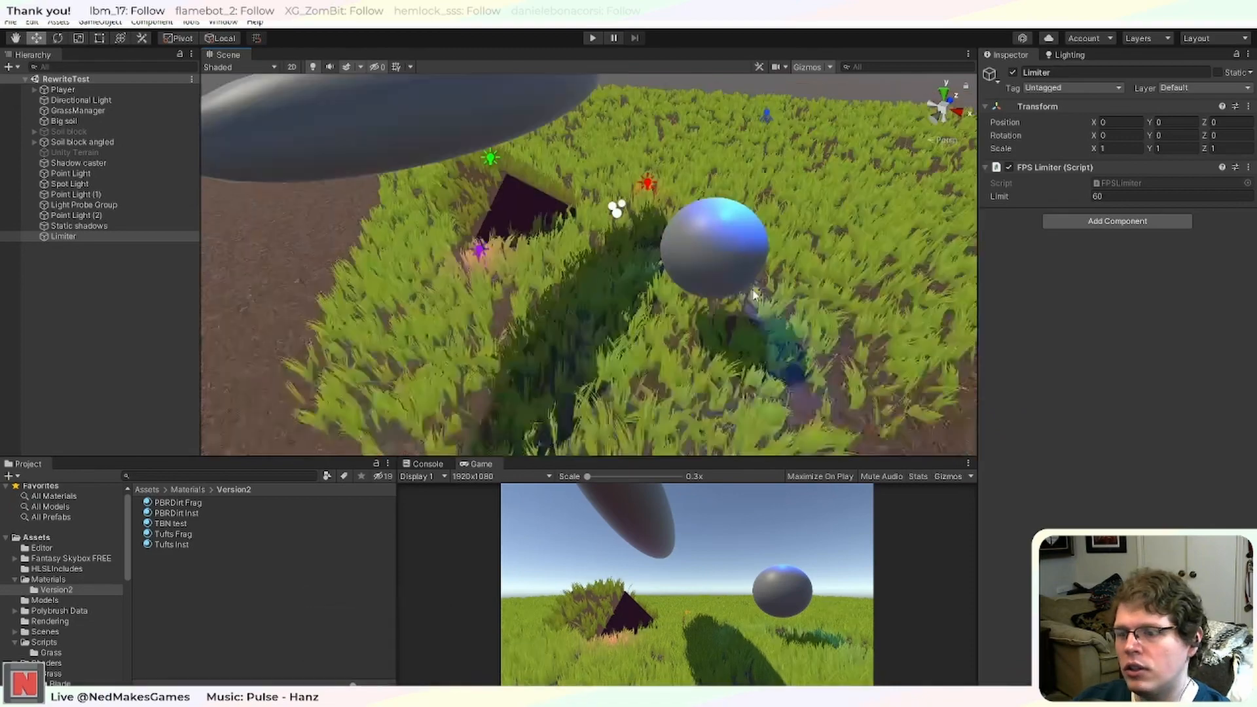
right_click_drag(753, 295, 709, 288)
Run the scene, examine the moving grass near the sphere's shadow and across the open field, and stop play mode.
left_click(592, 37)
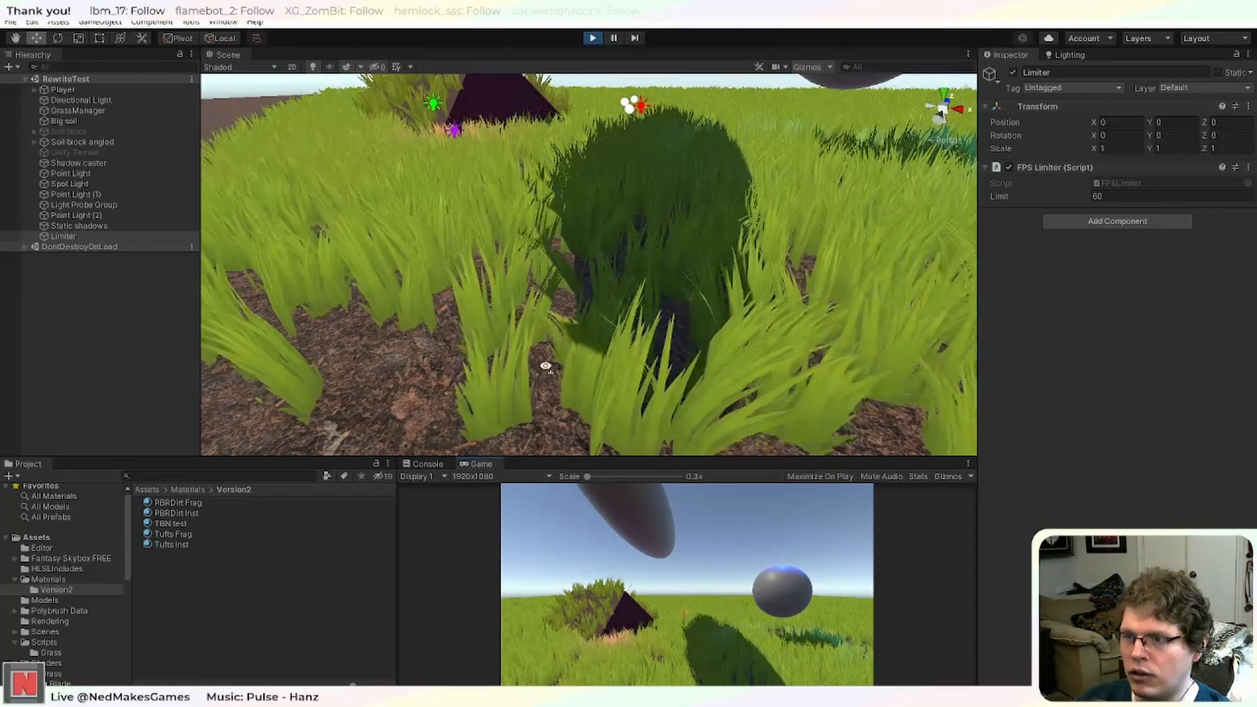
right_click_drag(547, 359, 580, 288)
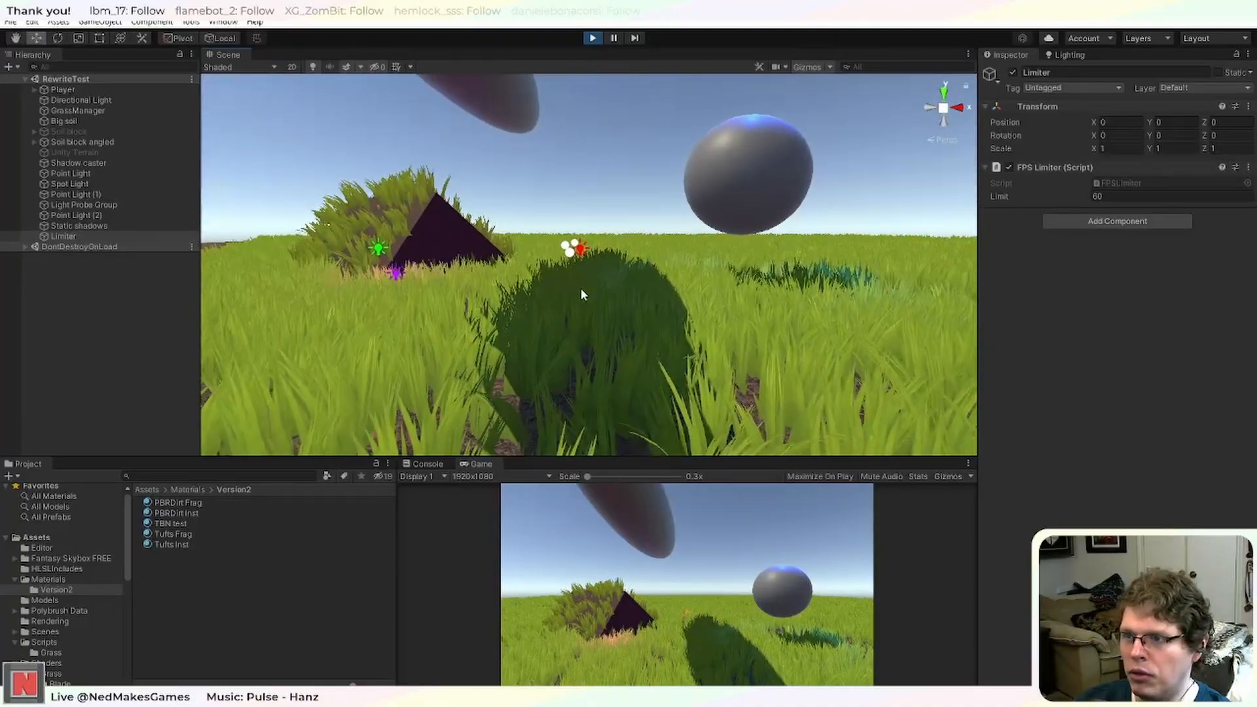
middle_click_drag(580, 288, 730, 343)
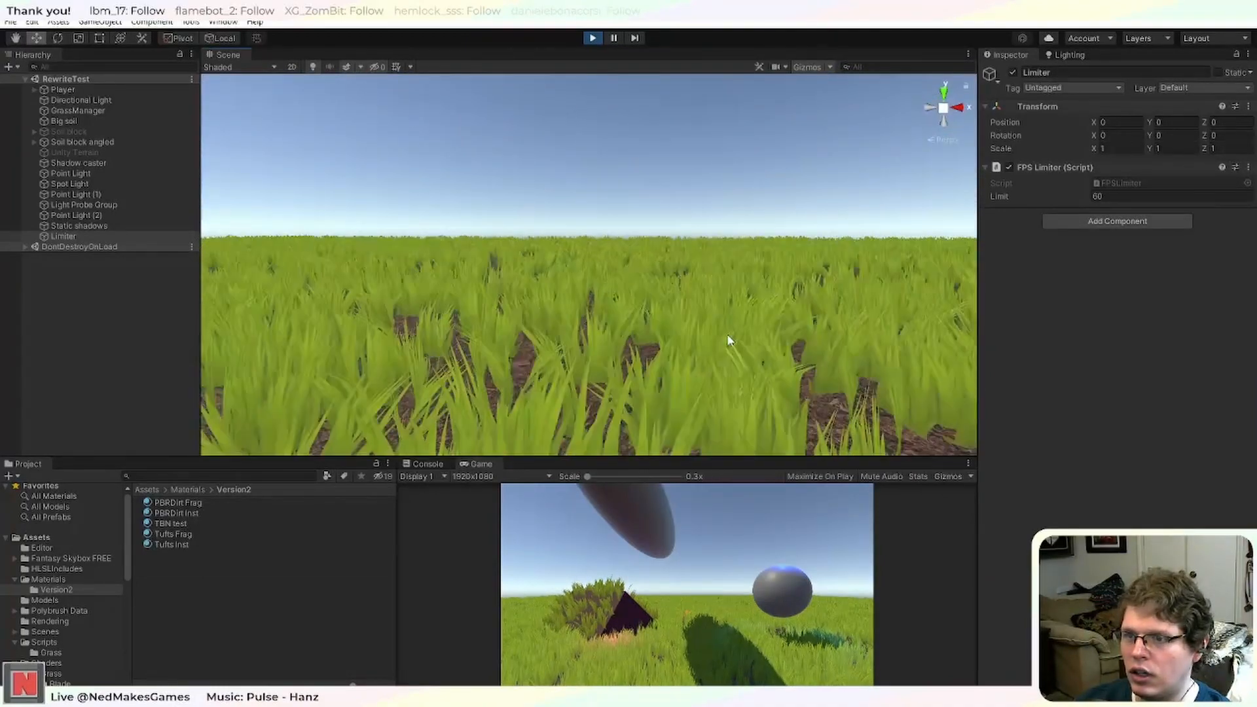
scroll(727, 334, "down", 5)
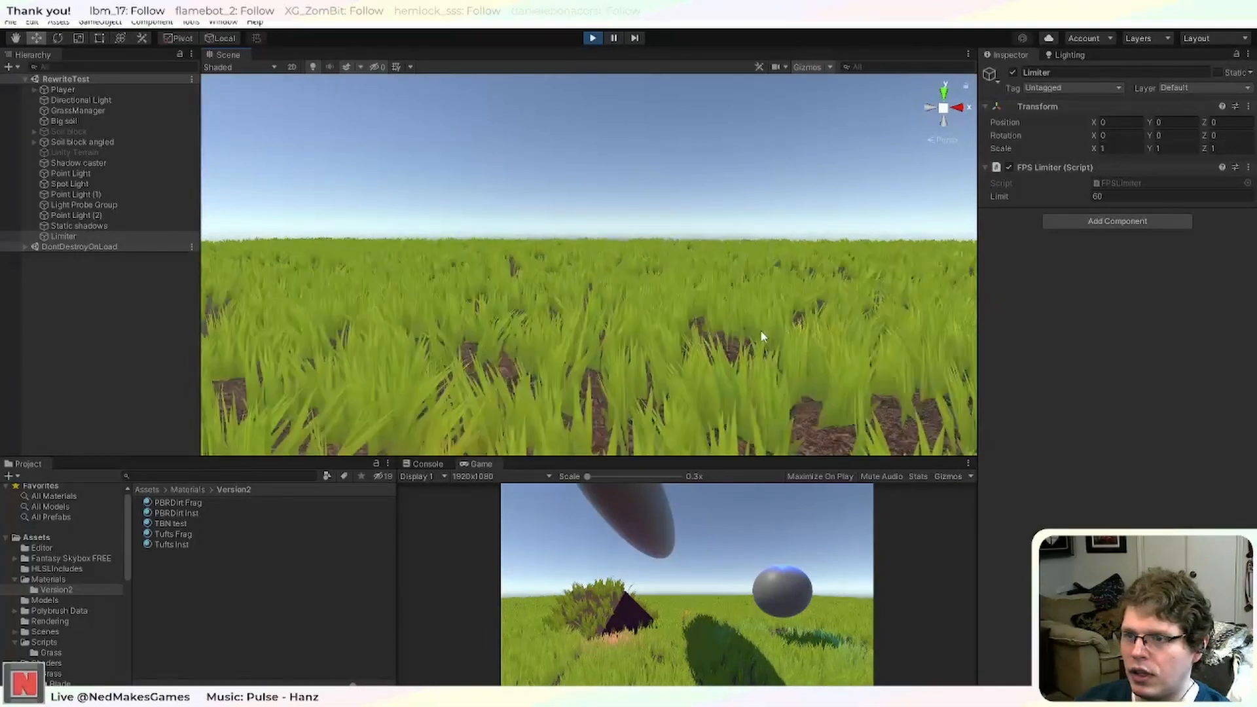
scroll(760, 333, "up", 6)
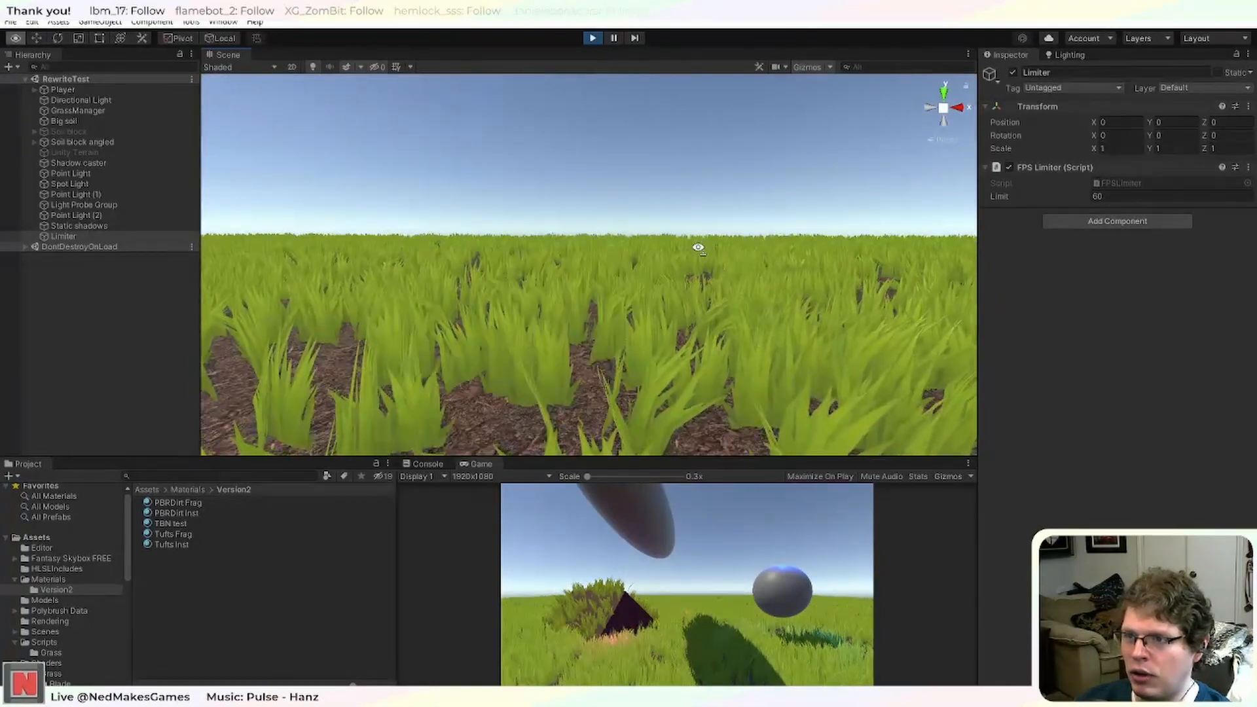
right_click_drag(698, 246, 657, 366)
scroll(658, 371, "down", 3)
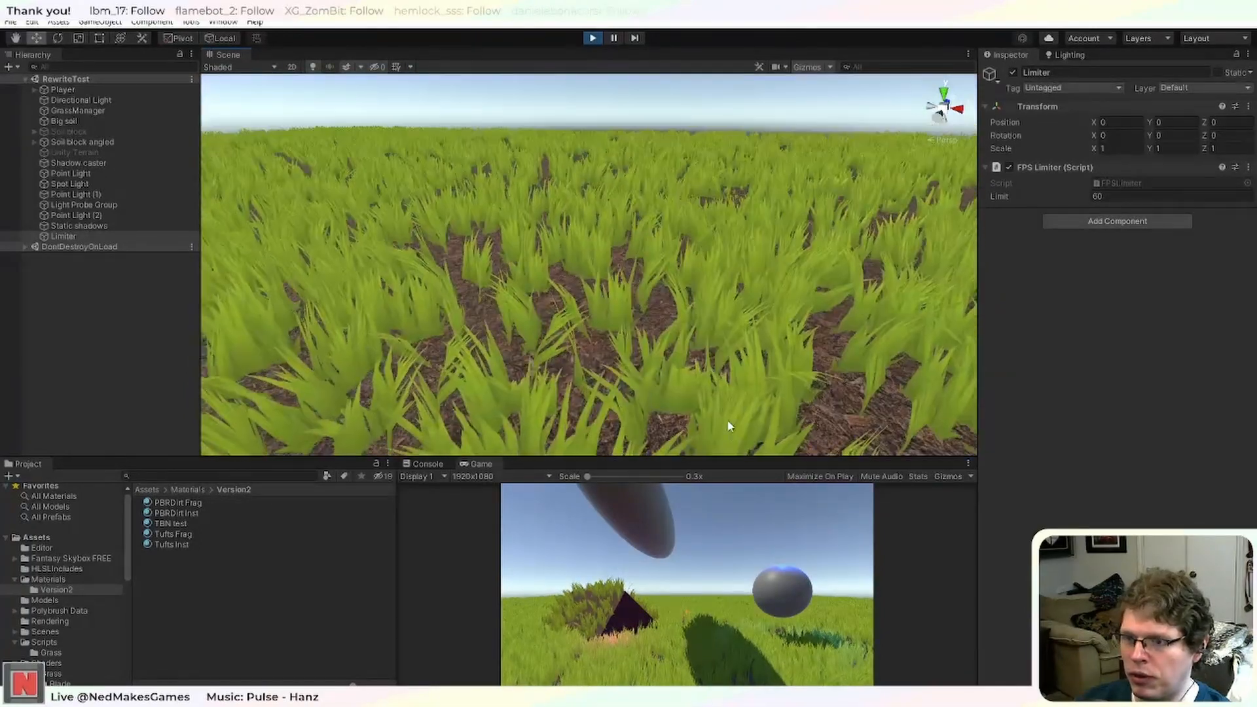
left_click(593, 38)
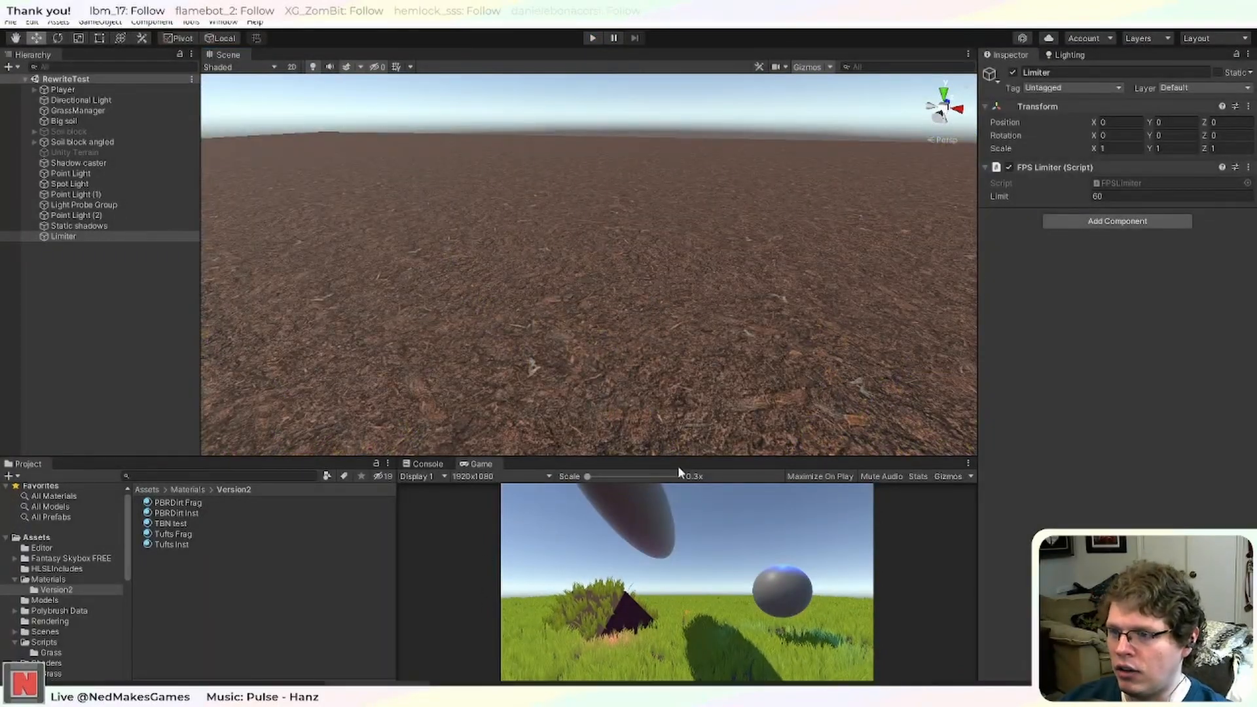
Make the Scene view slightly taller and open the project's C# solution in Visual Studio.
left_click_drag(680, 455, 679, 462)
scroll(533, 373, "down", 1)
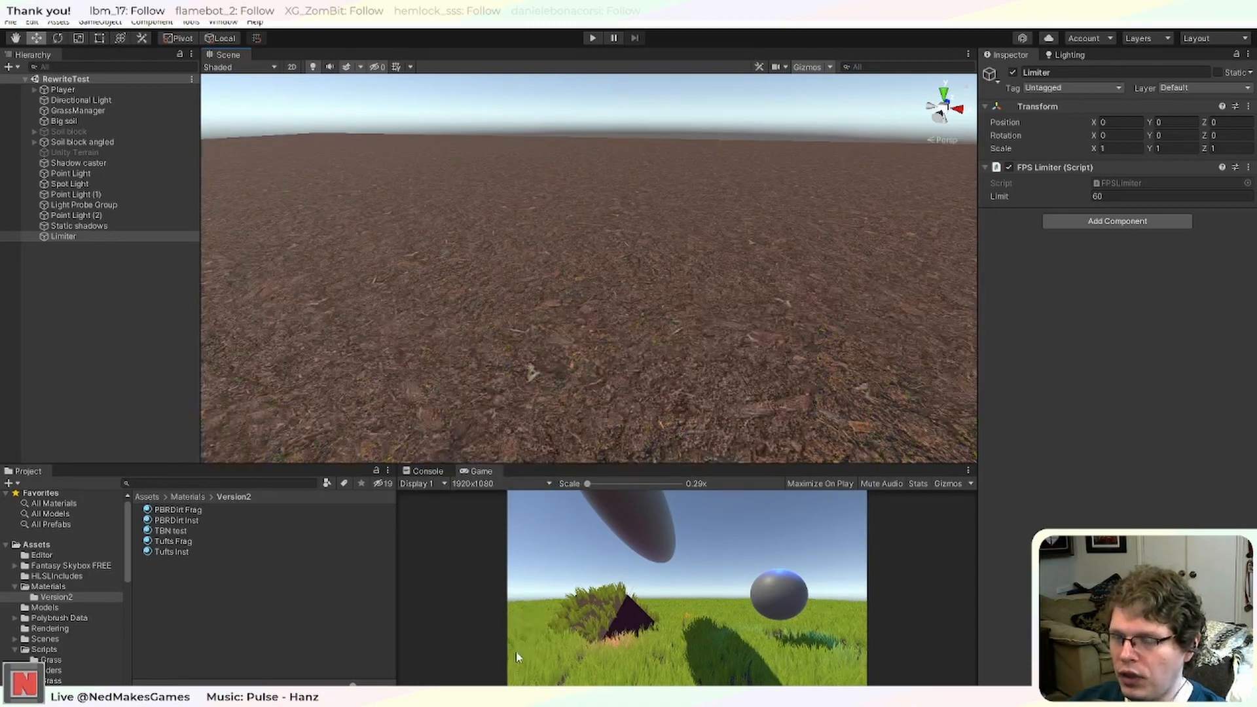
scroll(646, 315, "down", 3)
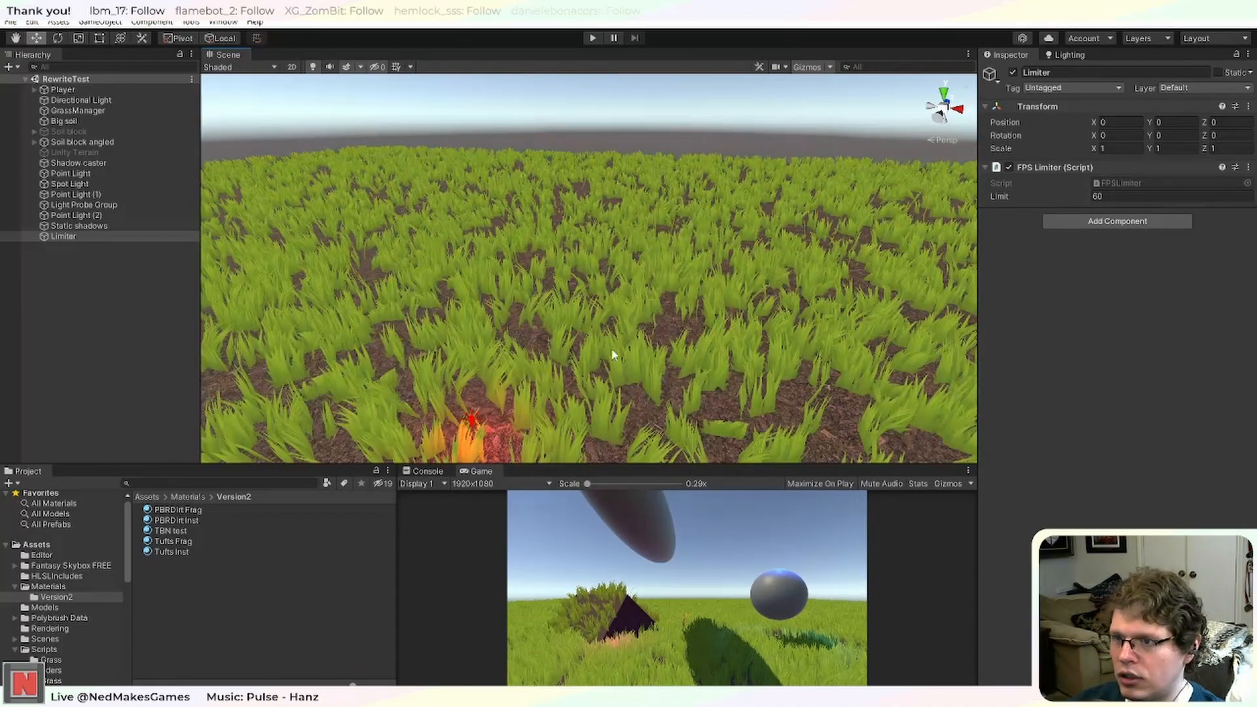
left_click(58, 22)
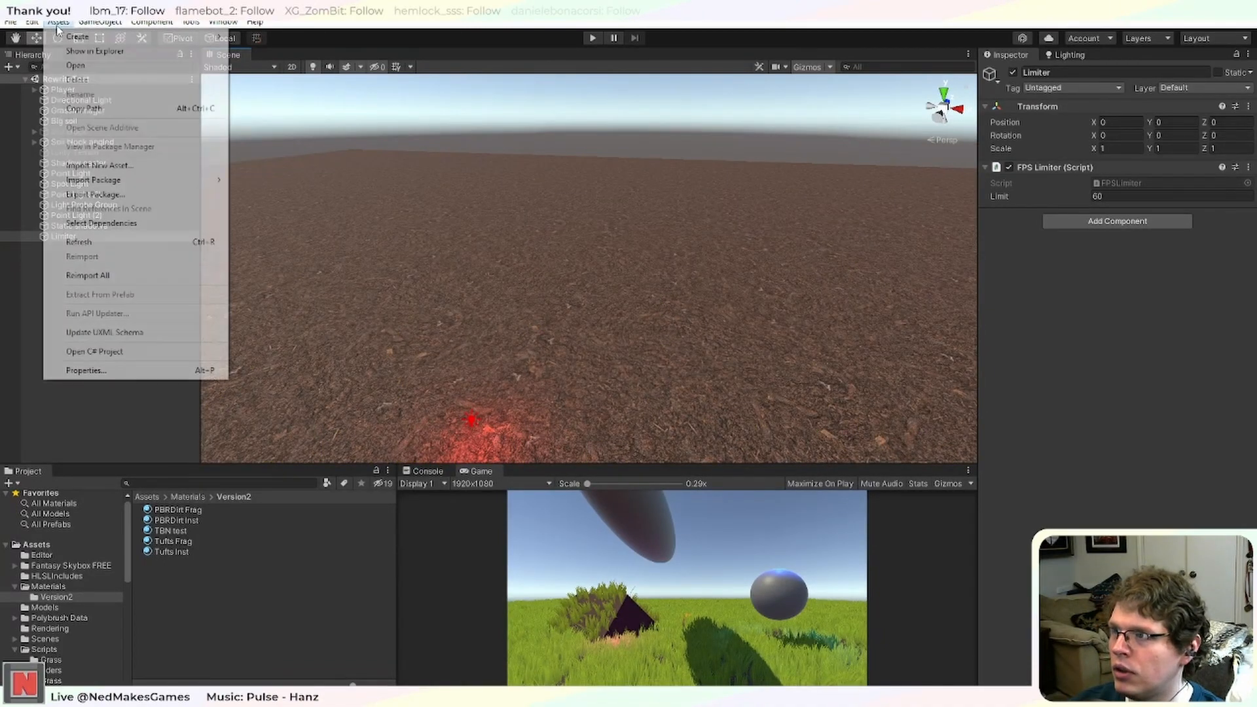
left_click(131, 348)
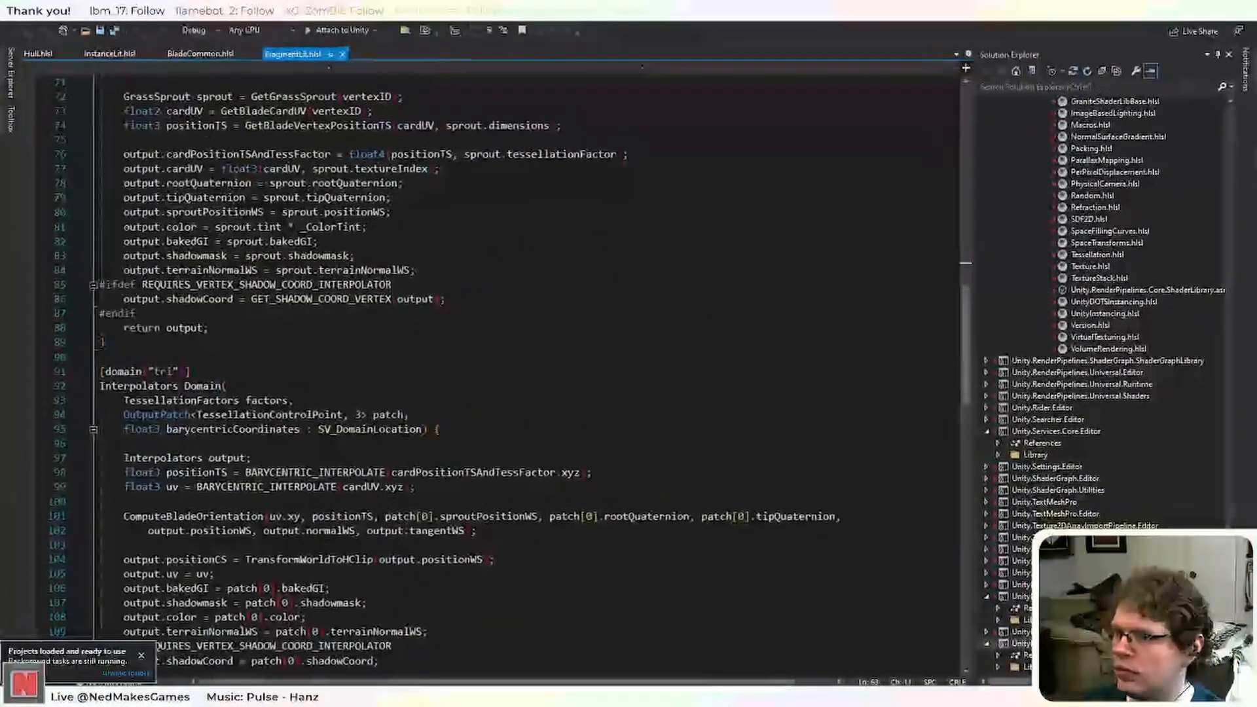
Read through FragmentLit.hlsl, covering its includes, structs, vertex and domain functions, and foliage lighting code.
scroll(929, 174, "down", 19)
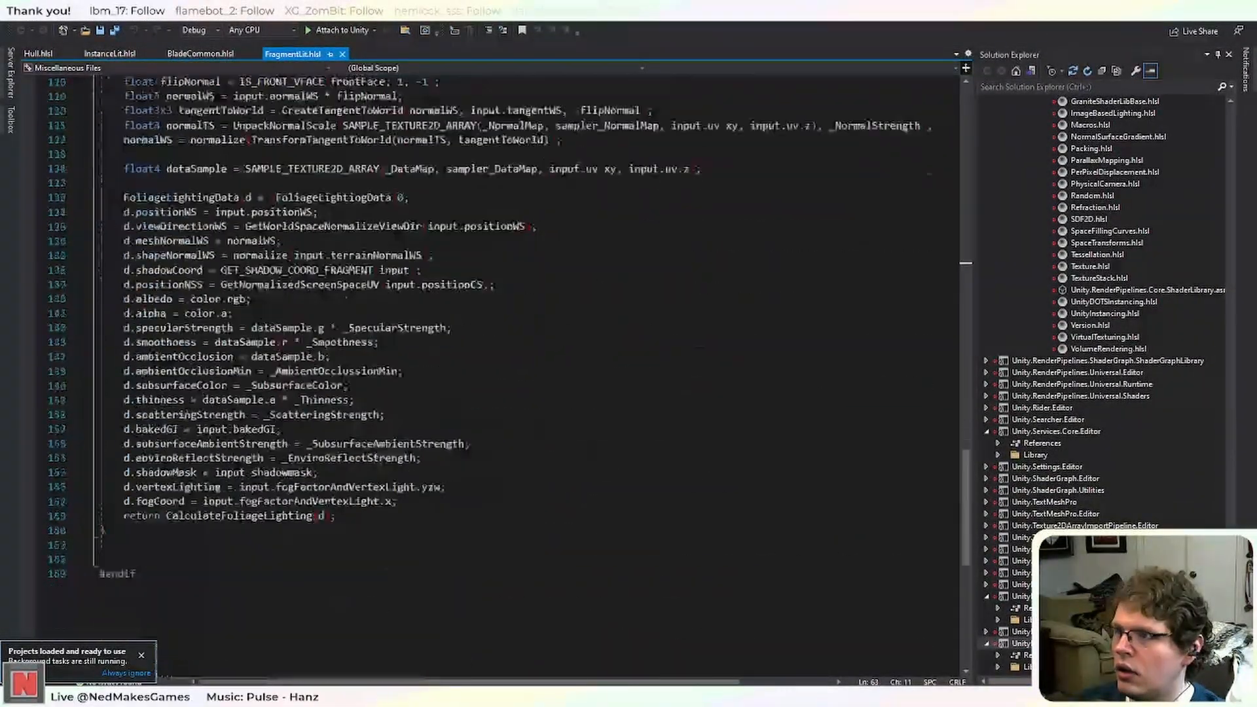
scroll(929, 174, "up", 5)
scroll(929, 174, "up", 2)
scroll(929, 173, "down", 8)
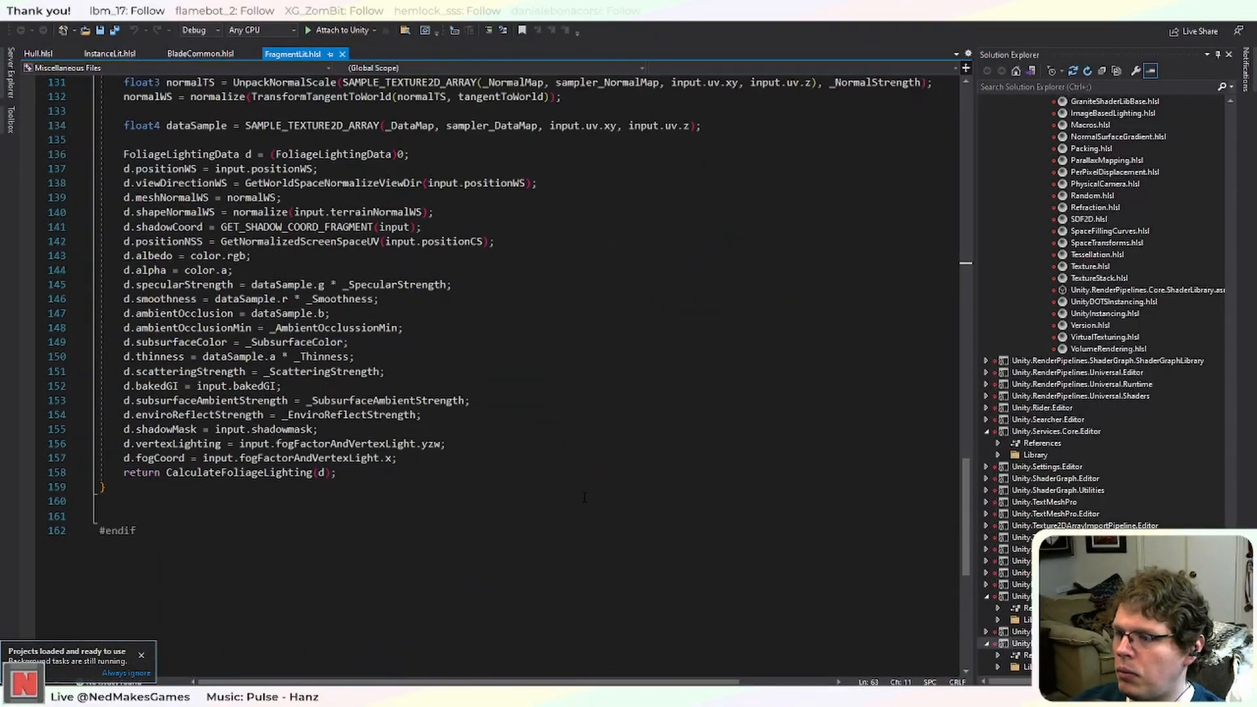
scroll(929, 174, "up", 8)
scroll(584, 499, "up", 16)
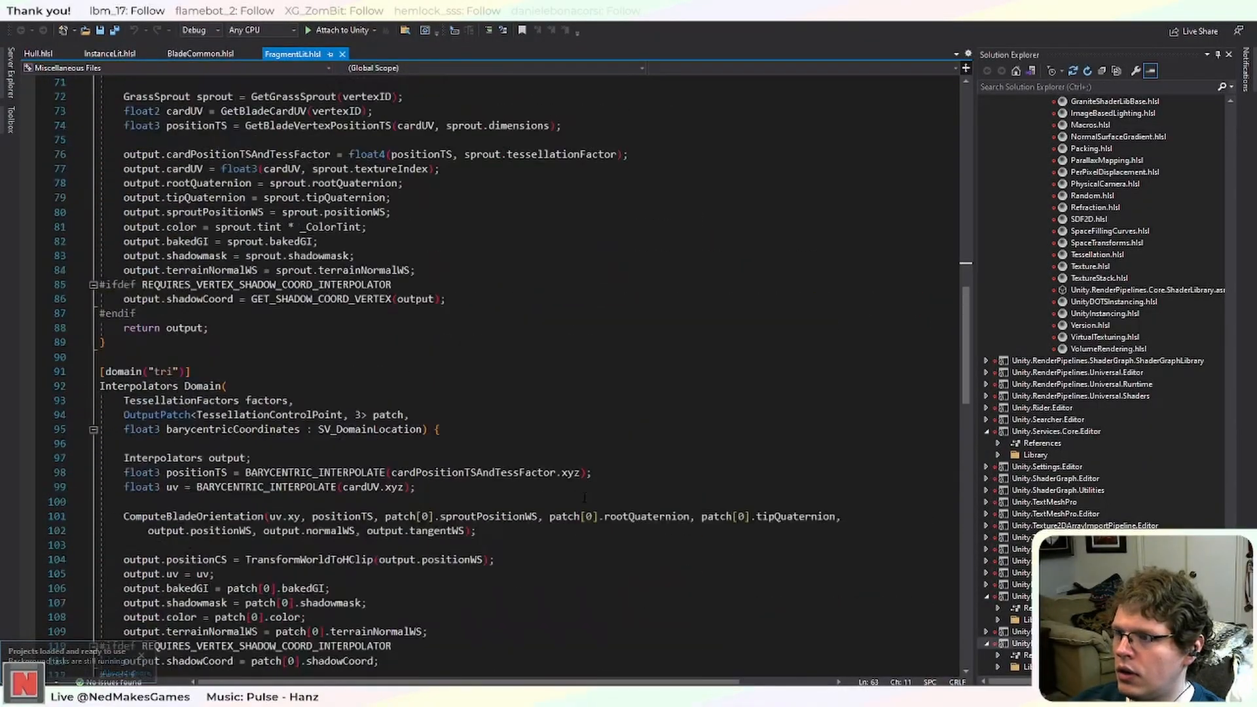
scroll(584, 499, "up", 10)
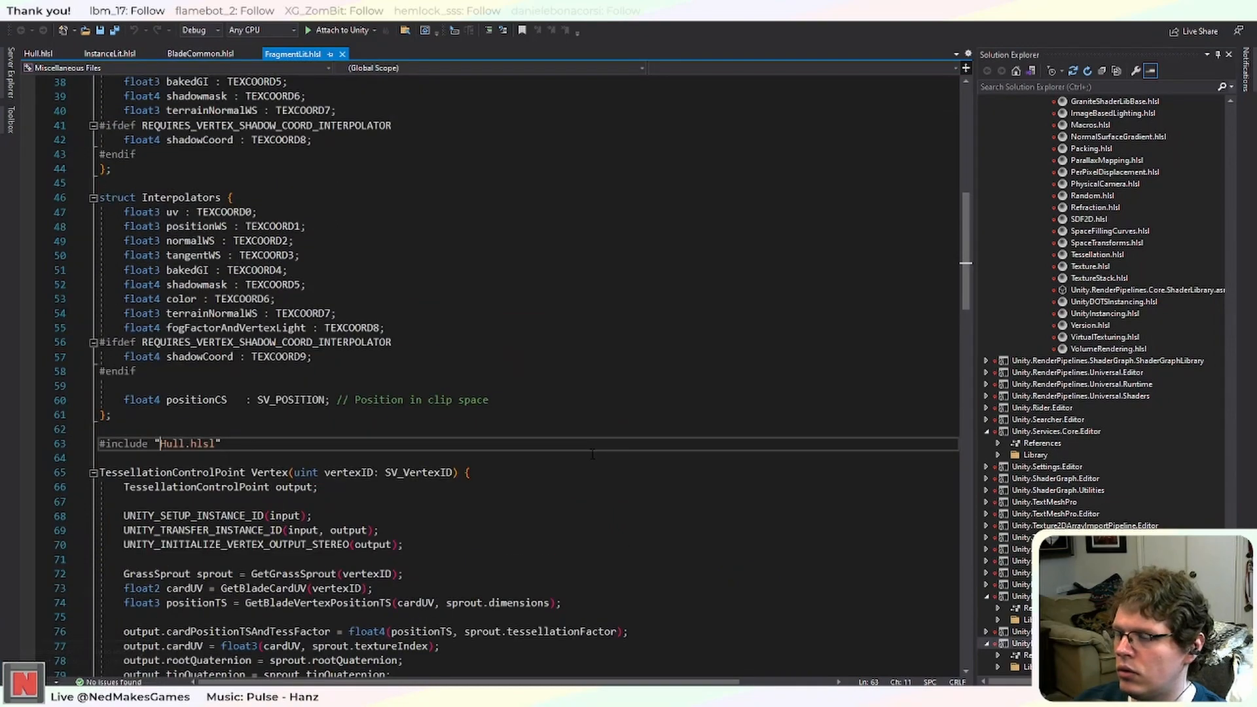
scroll(592, 454, "up", 9)
scroll(592, 454, "down", 6)
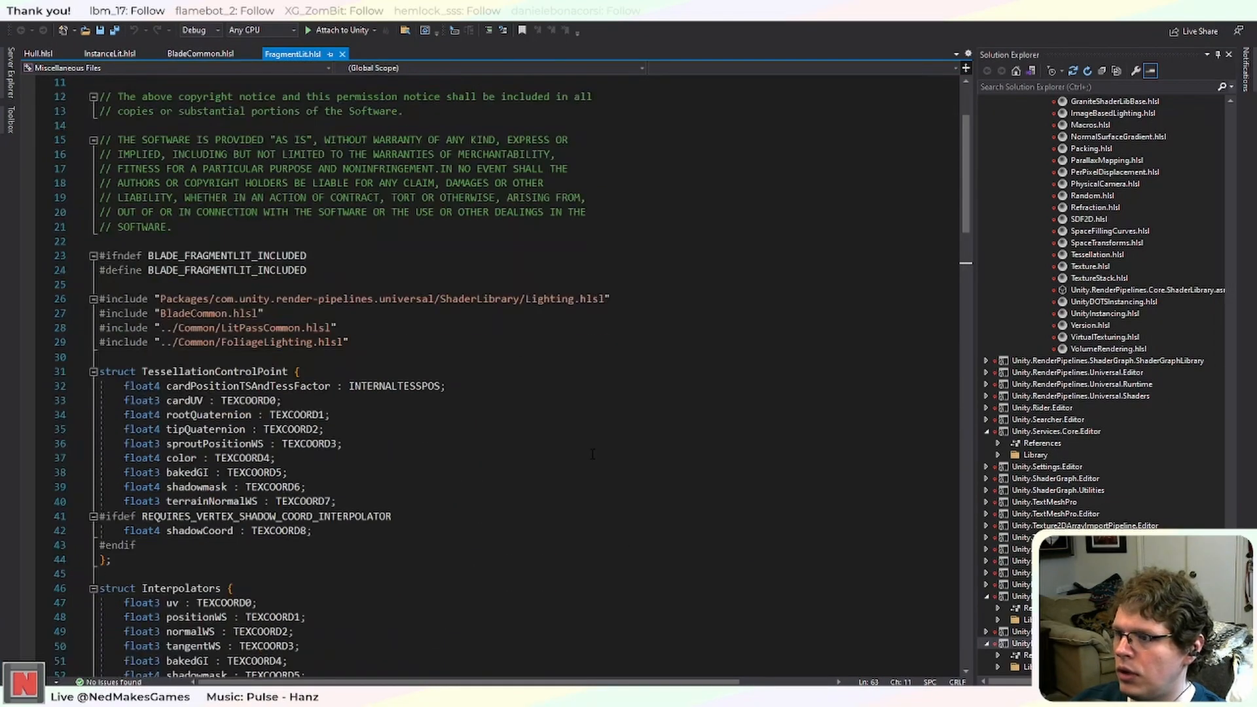
scroll(593, 454, "up", 4)
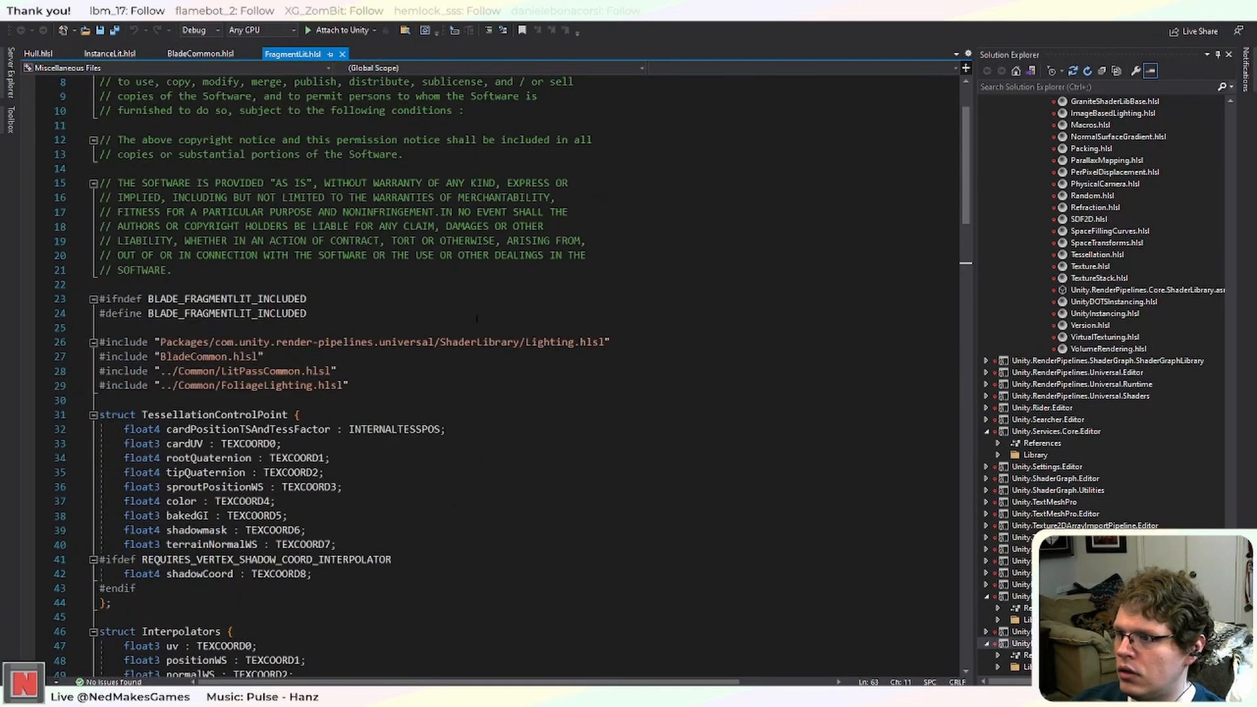
Add a new file named ShadowCaster.hlsl to the Shaders/Grass/Blade folder of the solution.
left_click_drag(1231, 599, 1237, 242)
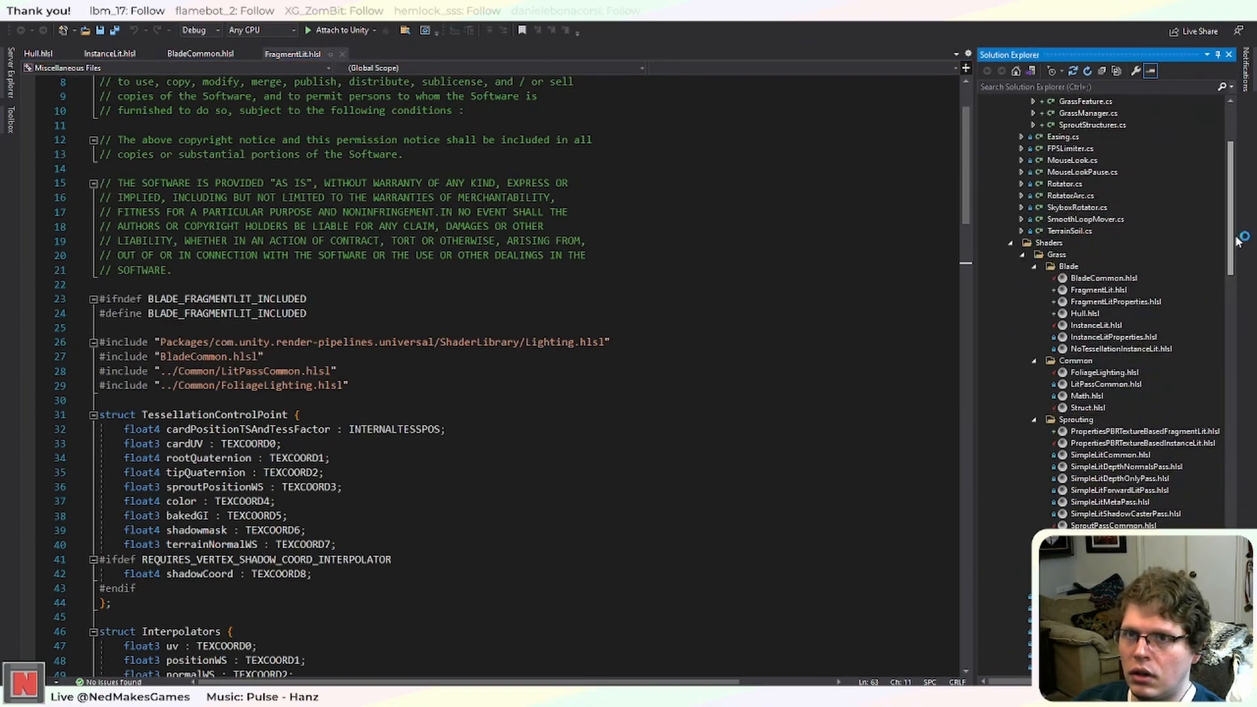
right_click(1067, 267)
mouse_move(1136, 271)
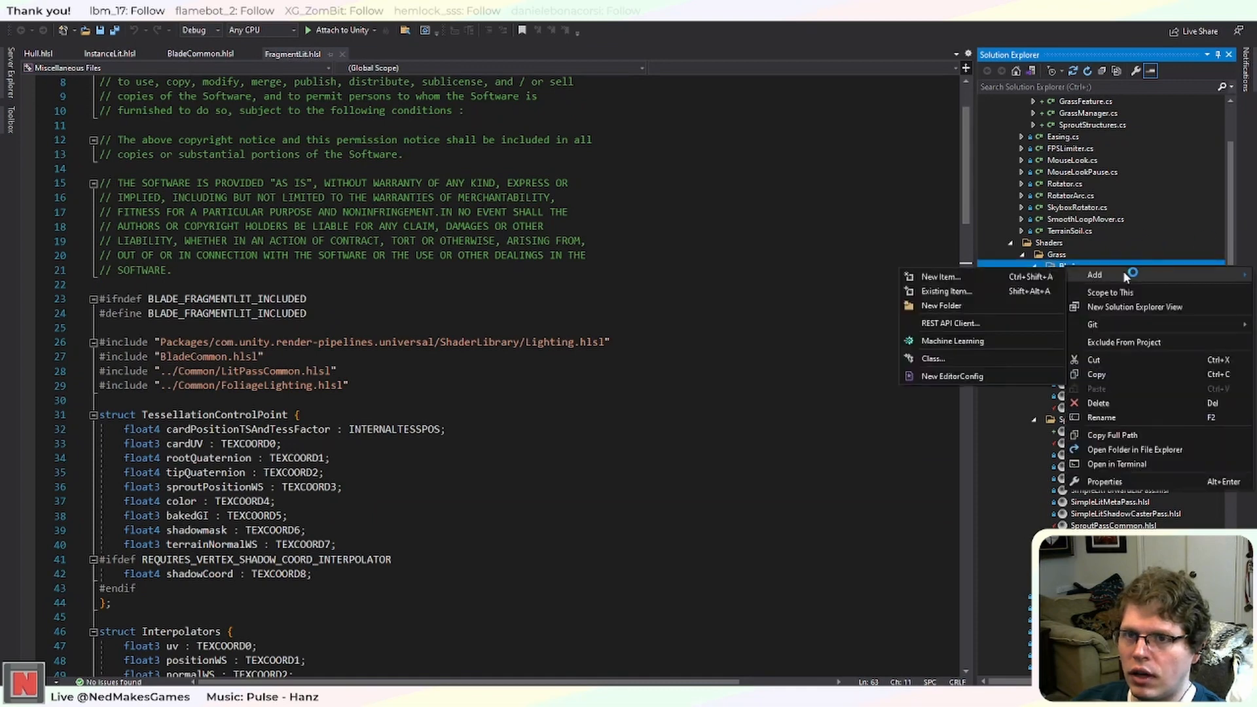
left_click(1023, 280)
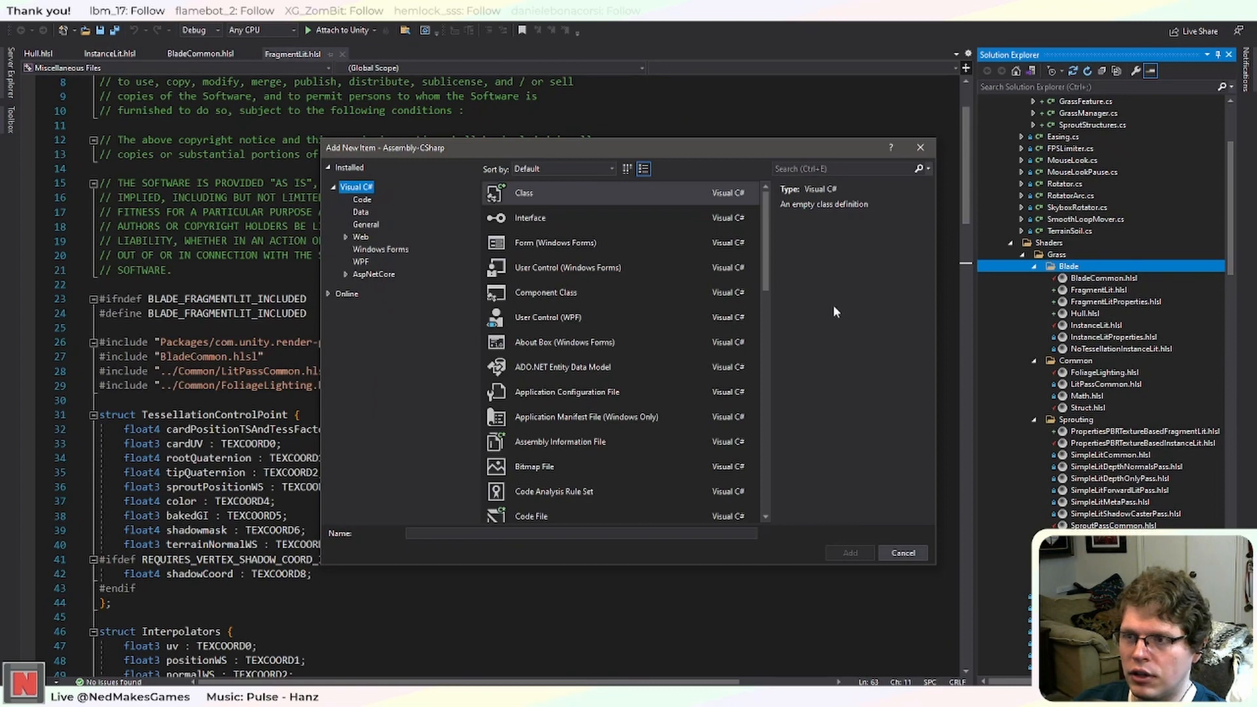
scroll(617, 506, "down", 10)
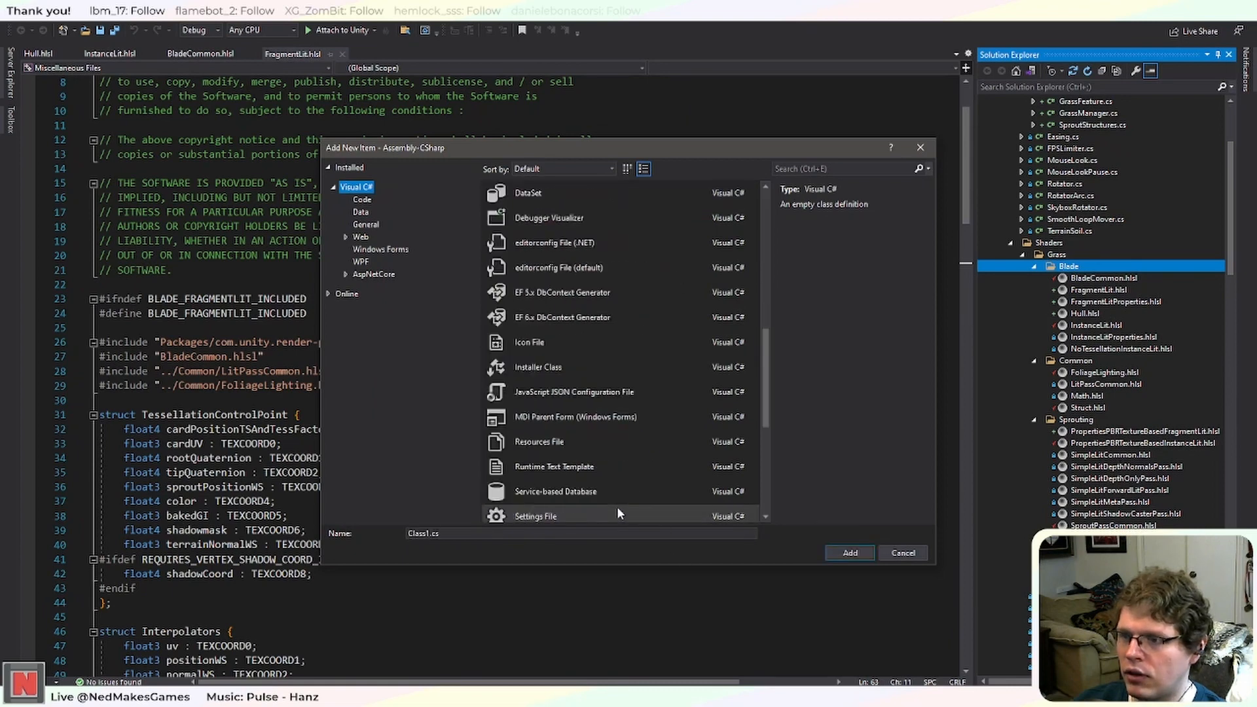
scroll(617, 505, "up", 10)
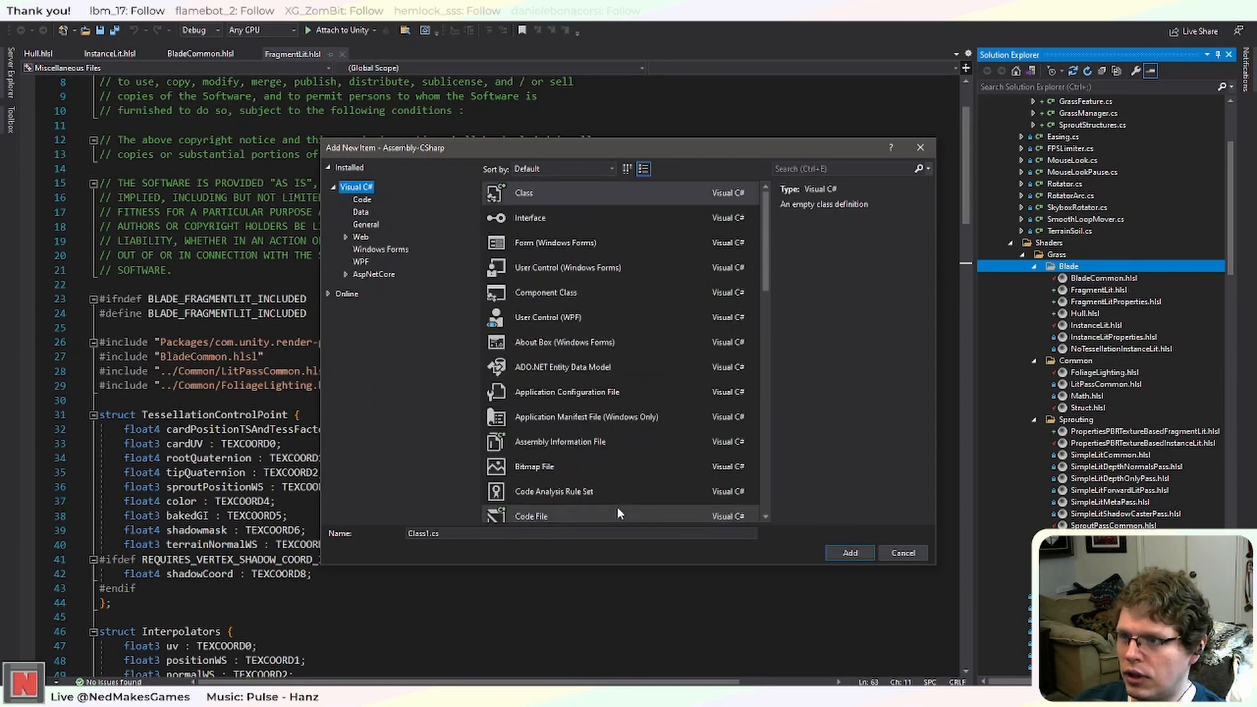
left_click_drag(457, 533, 357, 533)
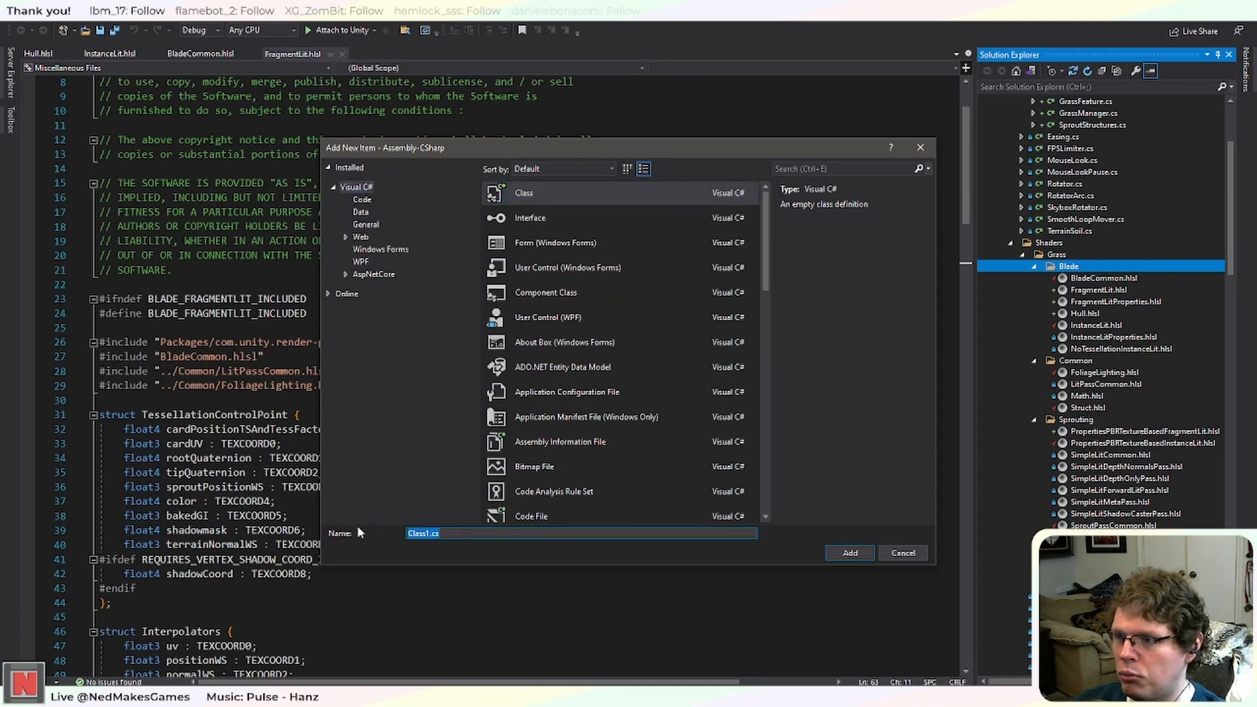
type("ShadowCaster.hlsl")
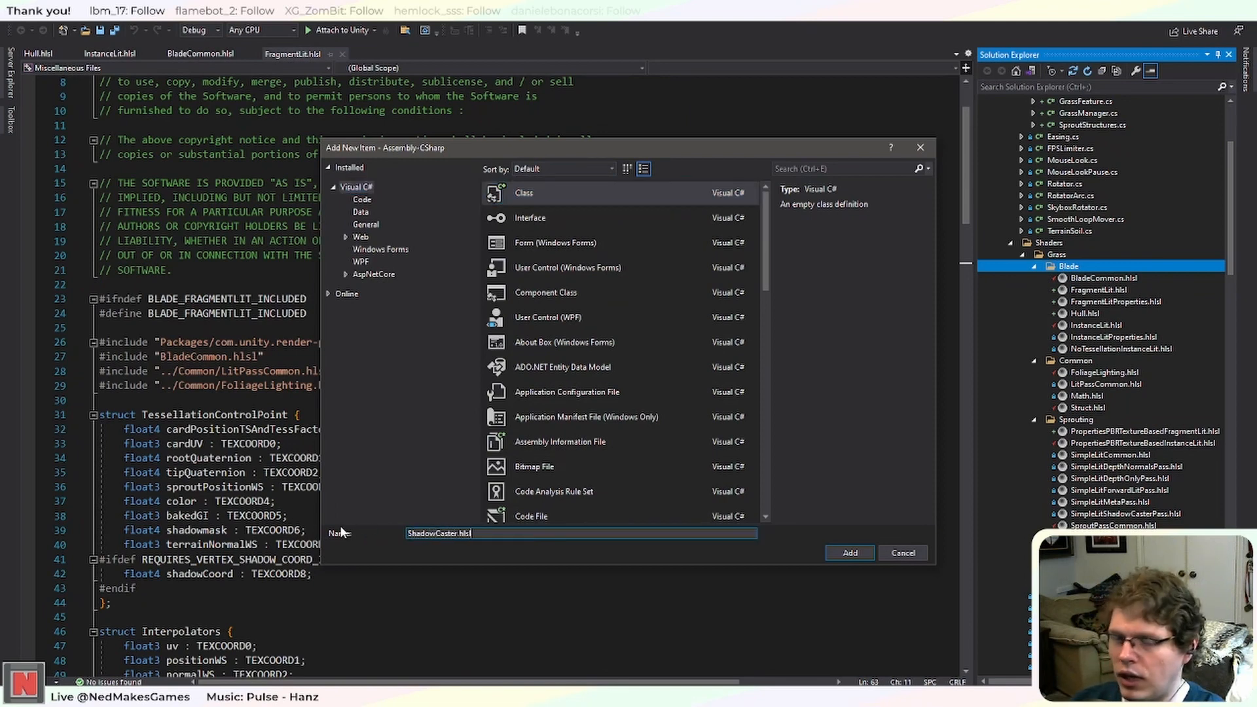
key("Return")
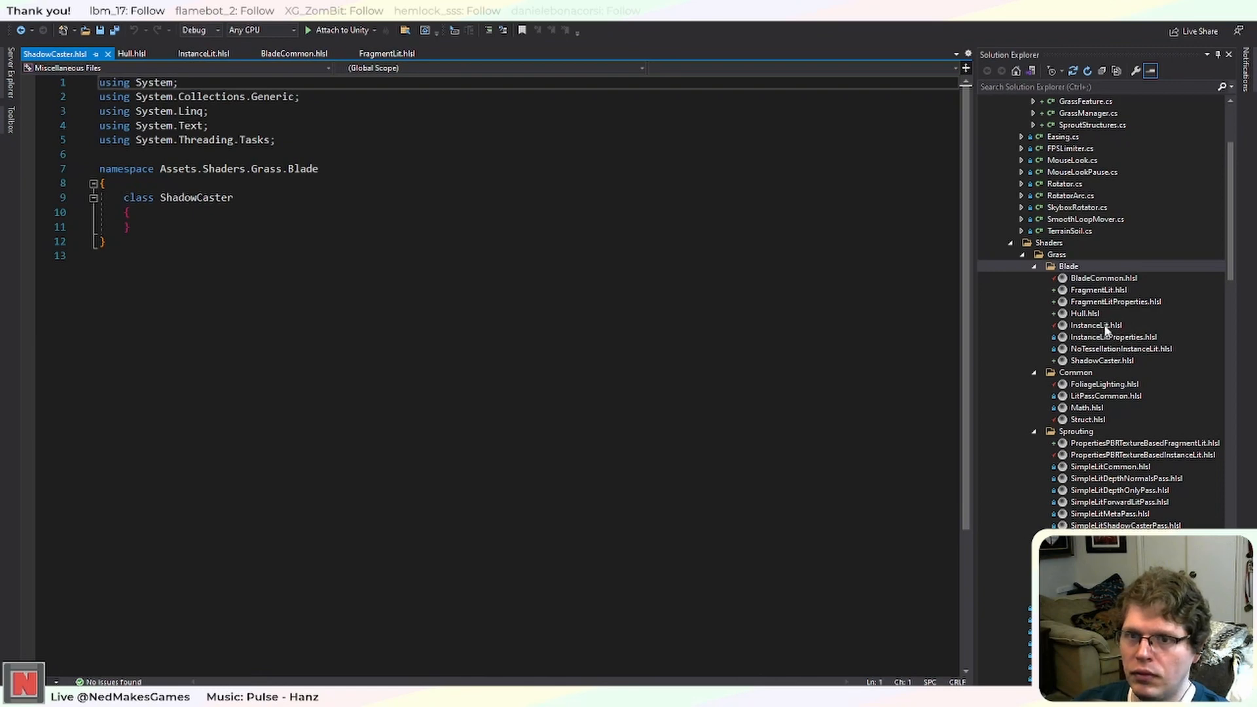
Replace the entire contents of ShadowCaster.hlsl with a copy of all the code in FragmentLit.hlsl.
double_click(1096, 325)
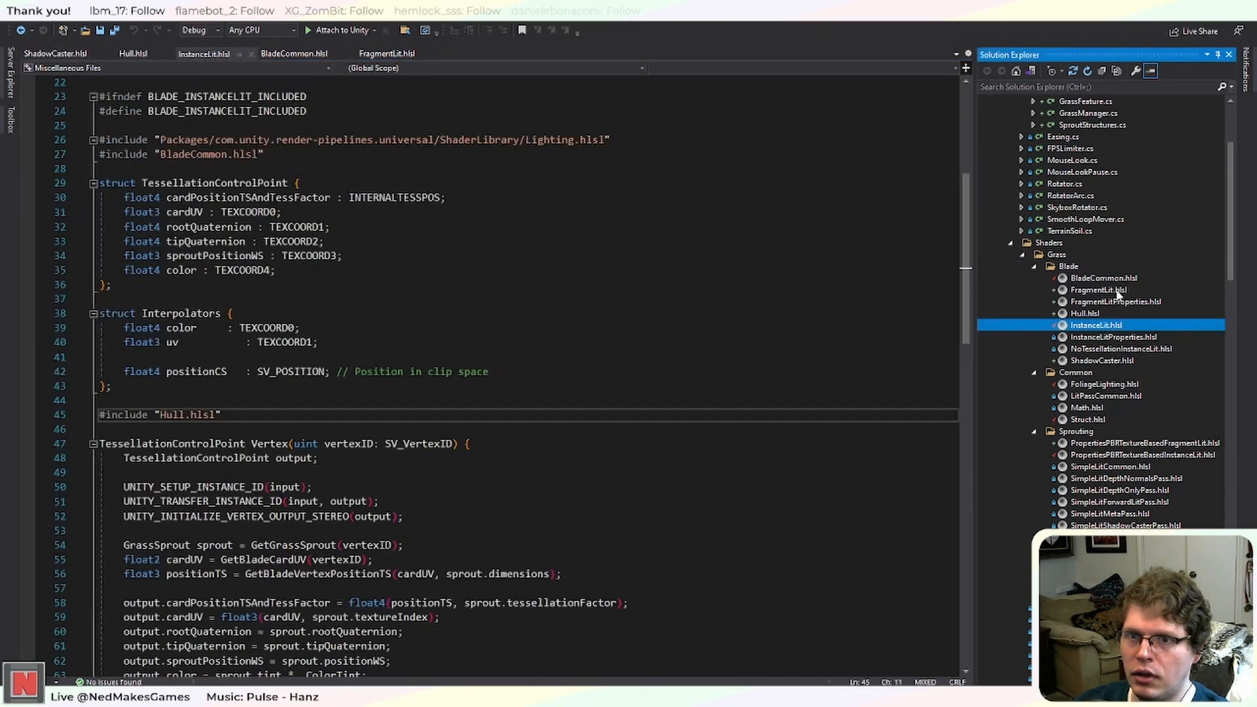
left_click(300, 327)
double_click(1098, 290)
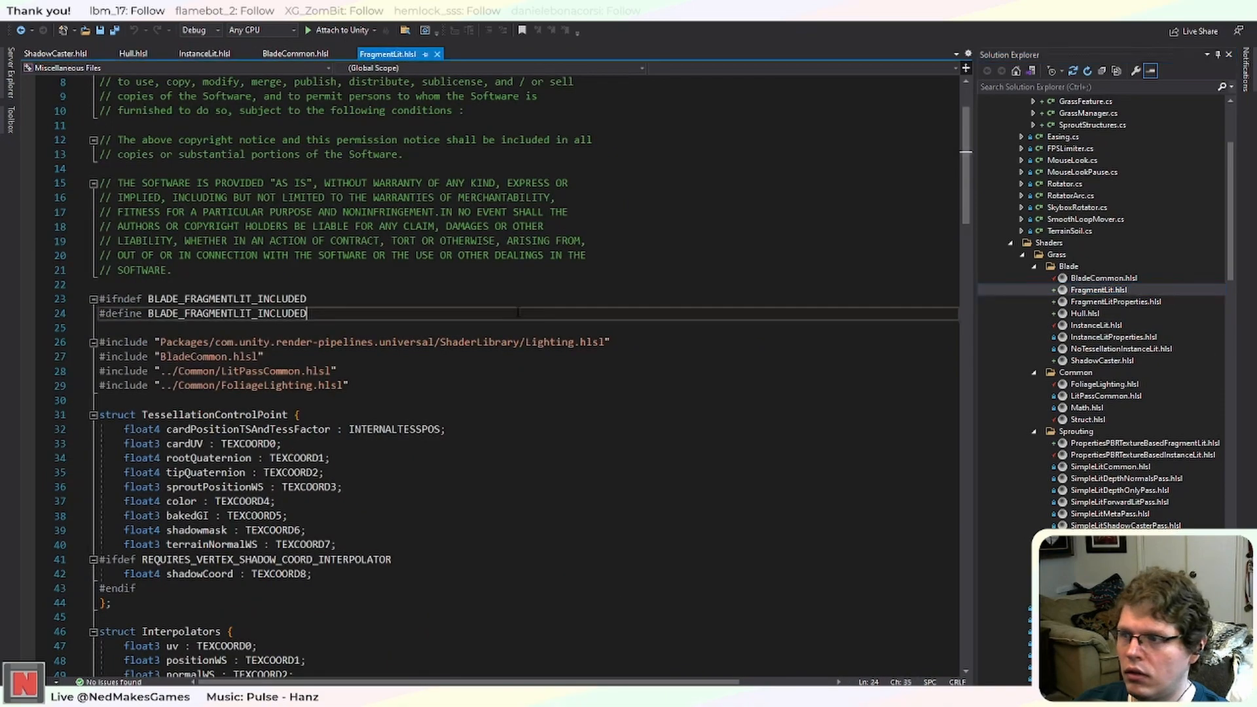
key("ctrl+a")
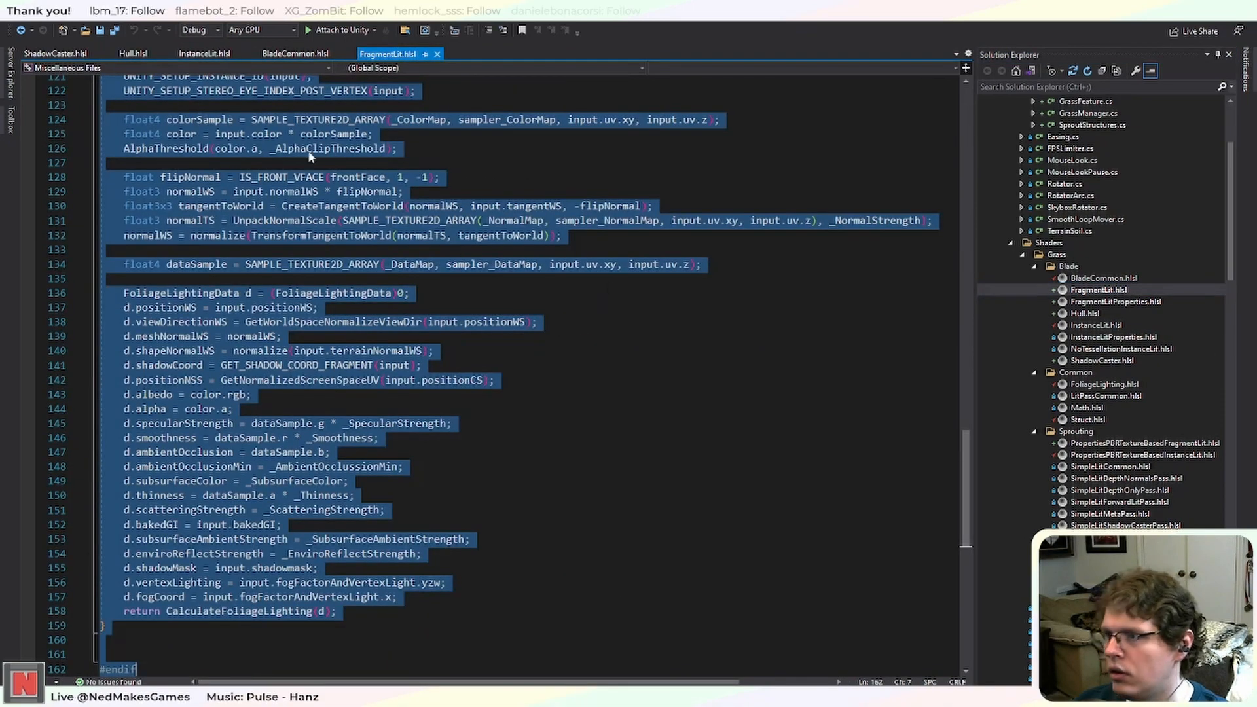
left_click(57, 54)
key("ctrl+a")
key("ctrl+v")
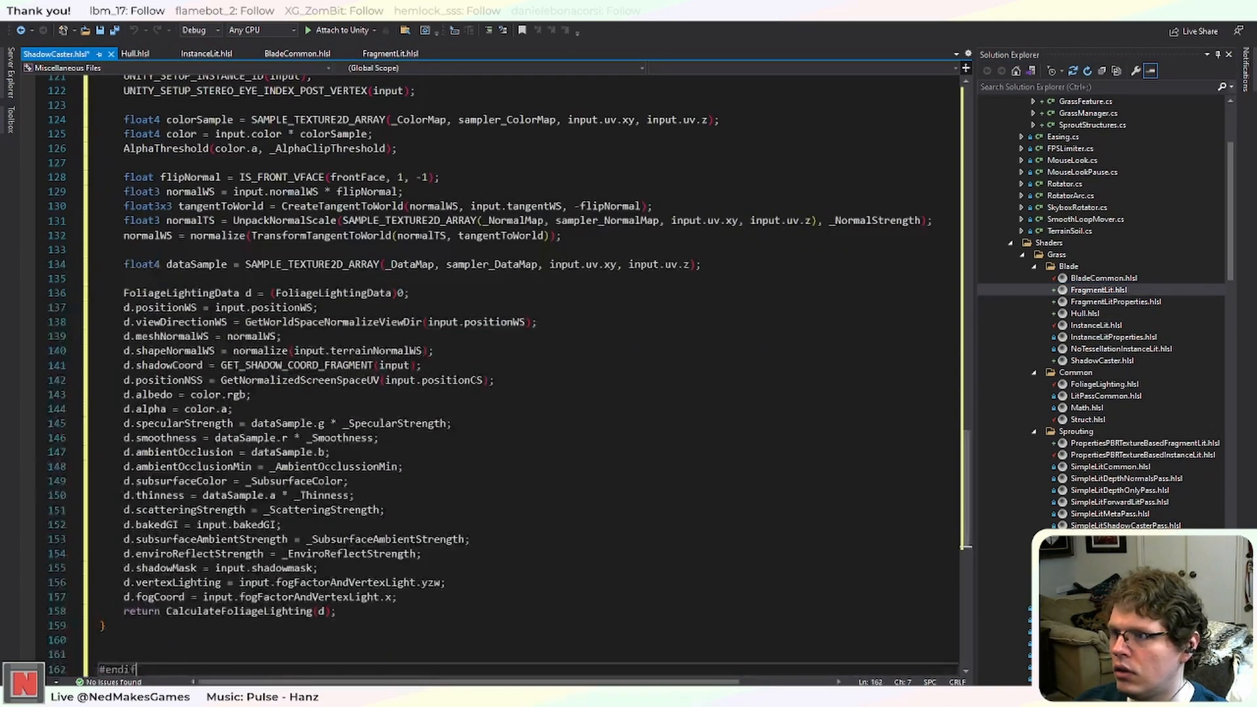
Rename the include guard in both the #ifndef and #define lines of ShadowCaster.hlsl to BLADE_SHADOWCASTER_INCLUDED.
scroll(458, 328, "up", 20)
scroll(496, 445, "up", 8)
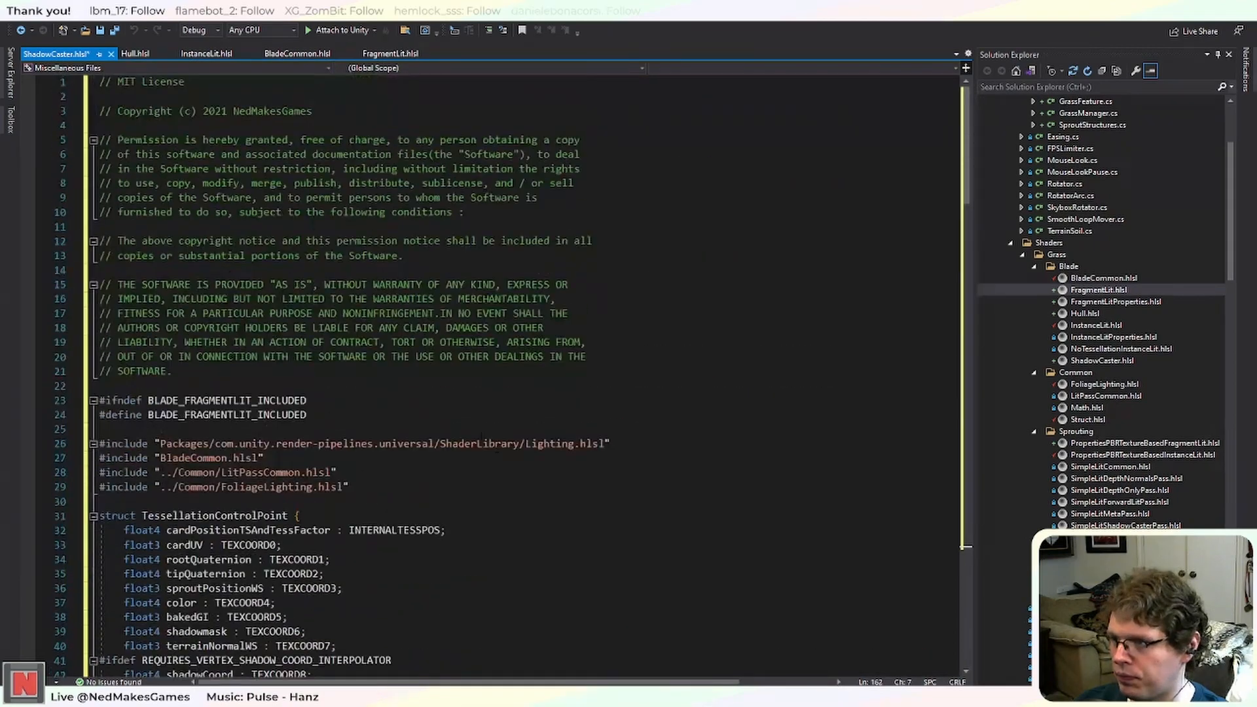
left_click_drag(251, 401, 190, 401)
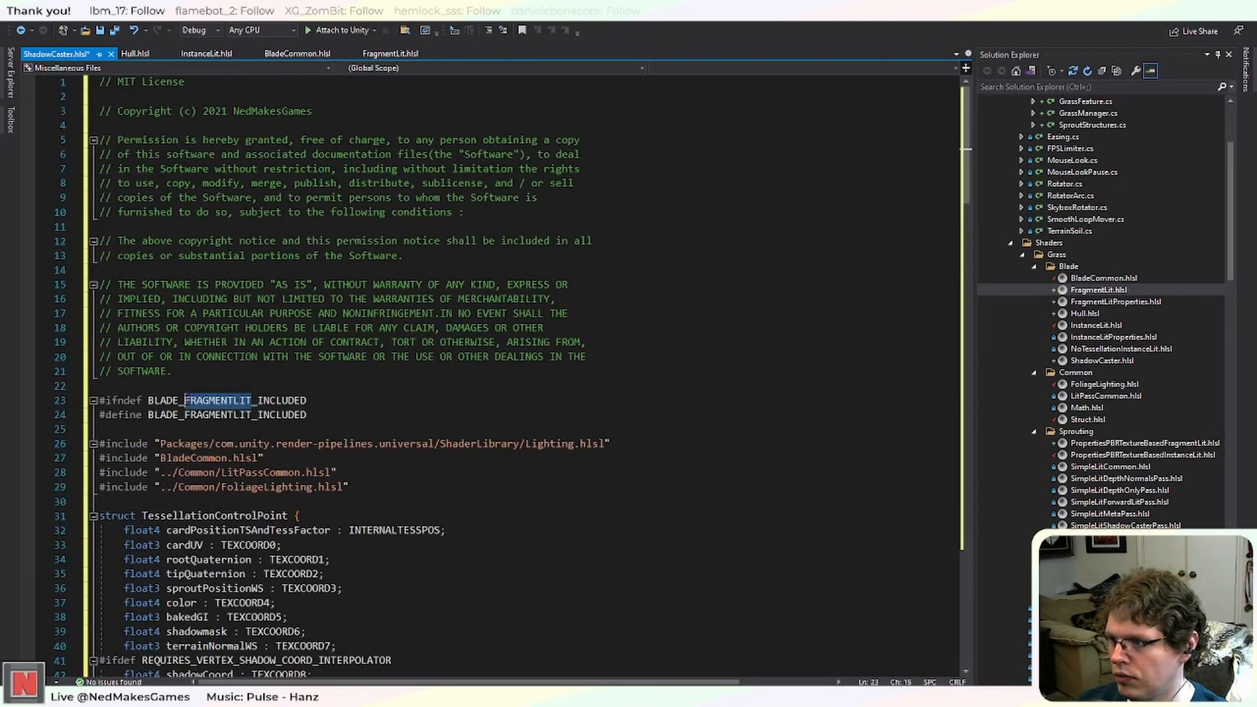
type("SHADOWCAST")
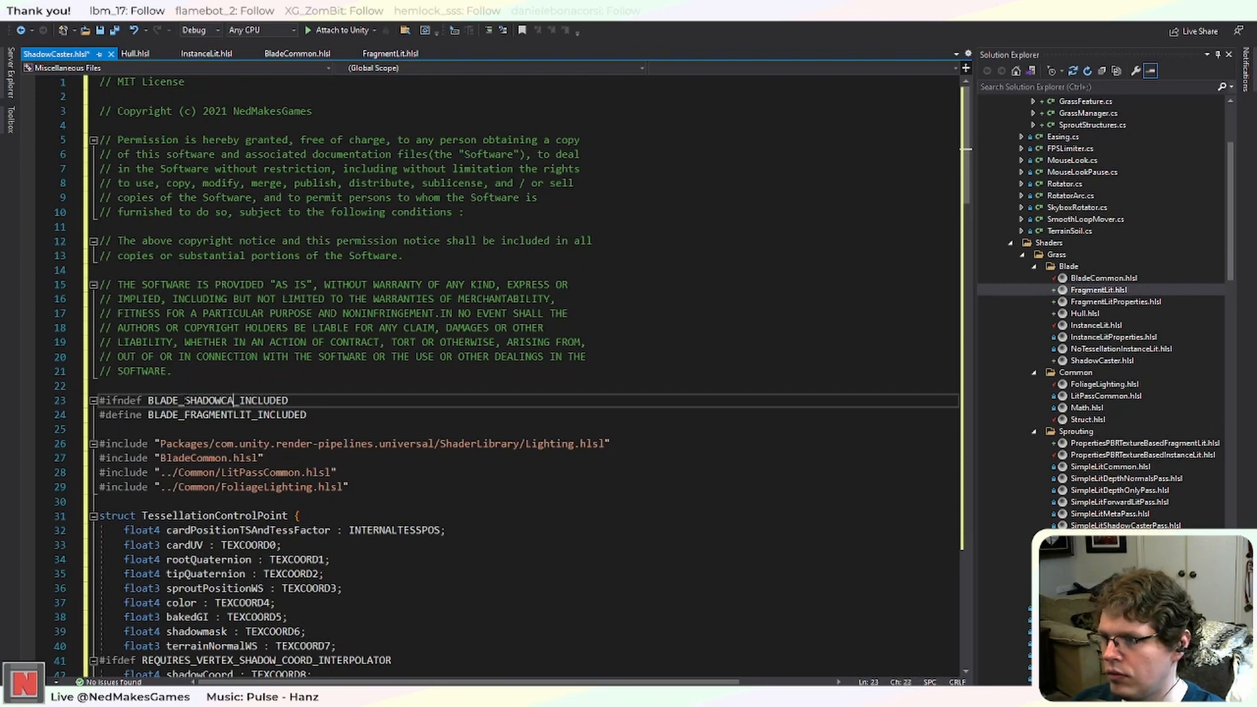
type("ER")
double_click(216, 401)
key("ctrl+c")
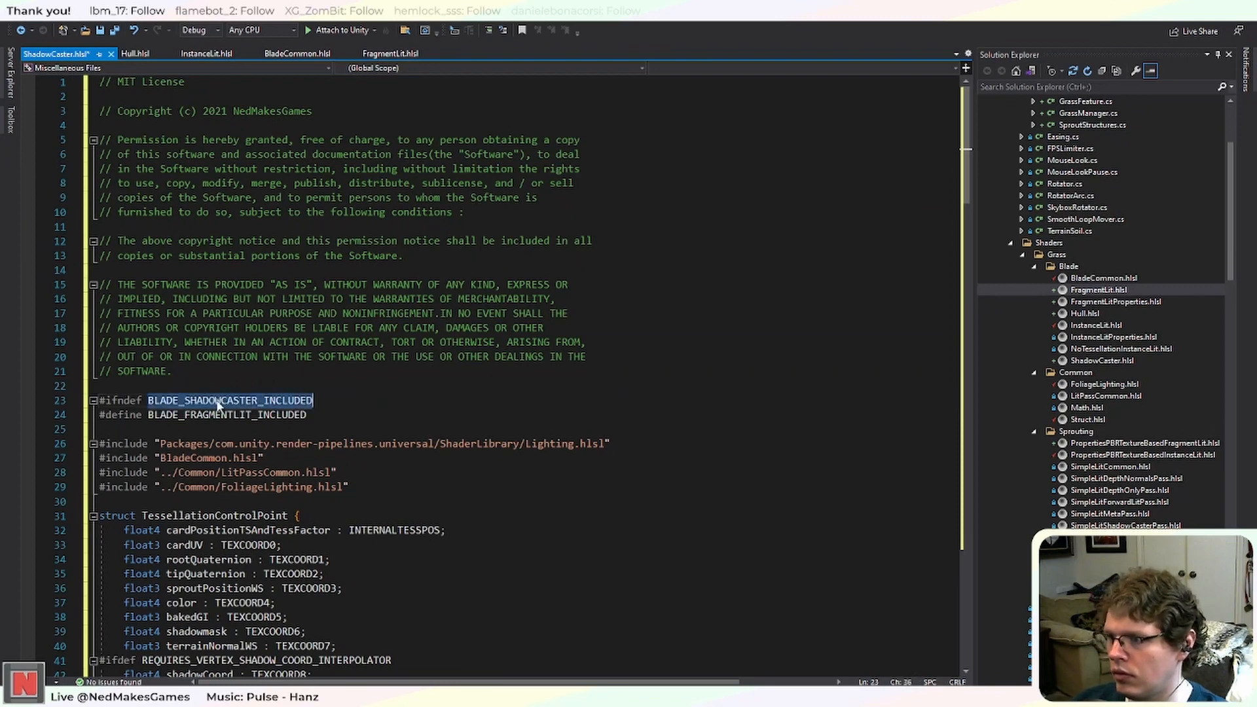
double_click(292, 416)
key("ctrl+v")
Remove the LitPassCommon.hlsl and FoliageLighting.hlsl includes from ShadowCaster.hlsl.
left_click(427, 472)
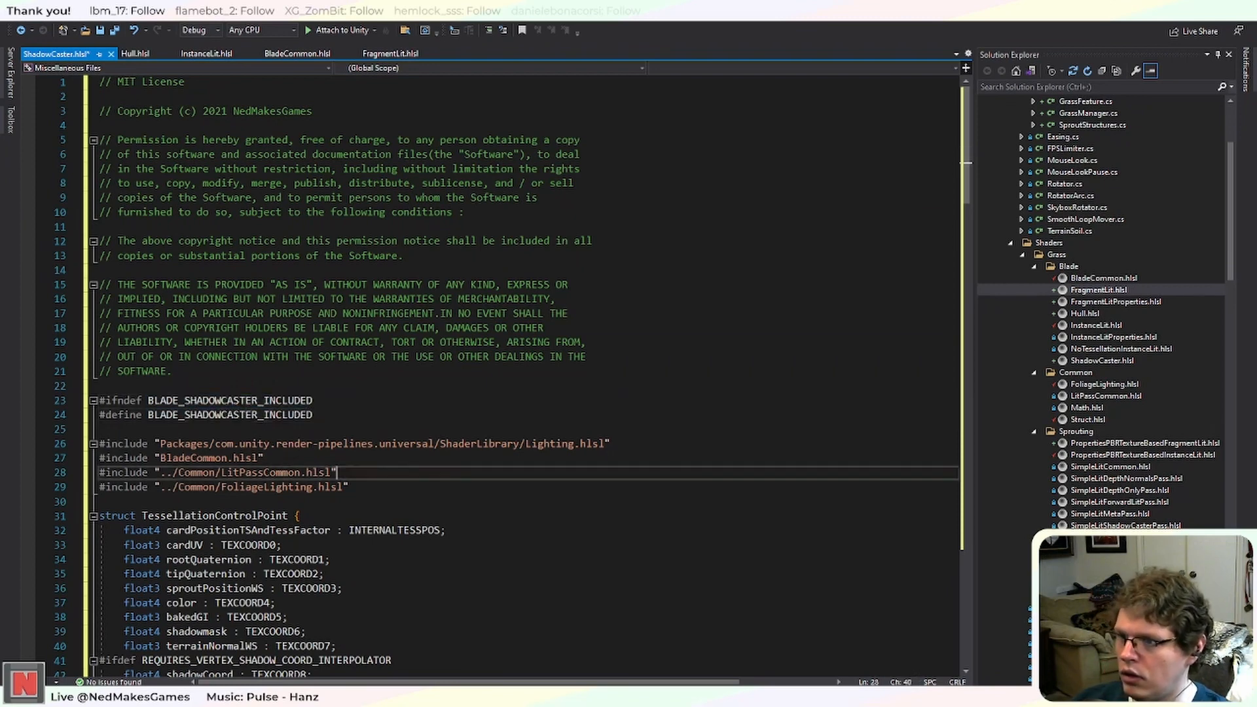
scroll(427, 473, "down", 2)
left_click_drag(376, 403, 11, 388)
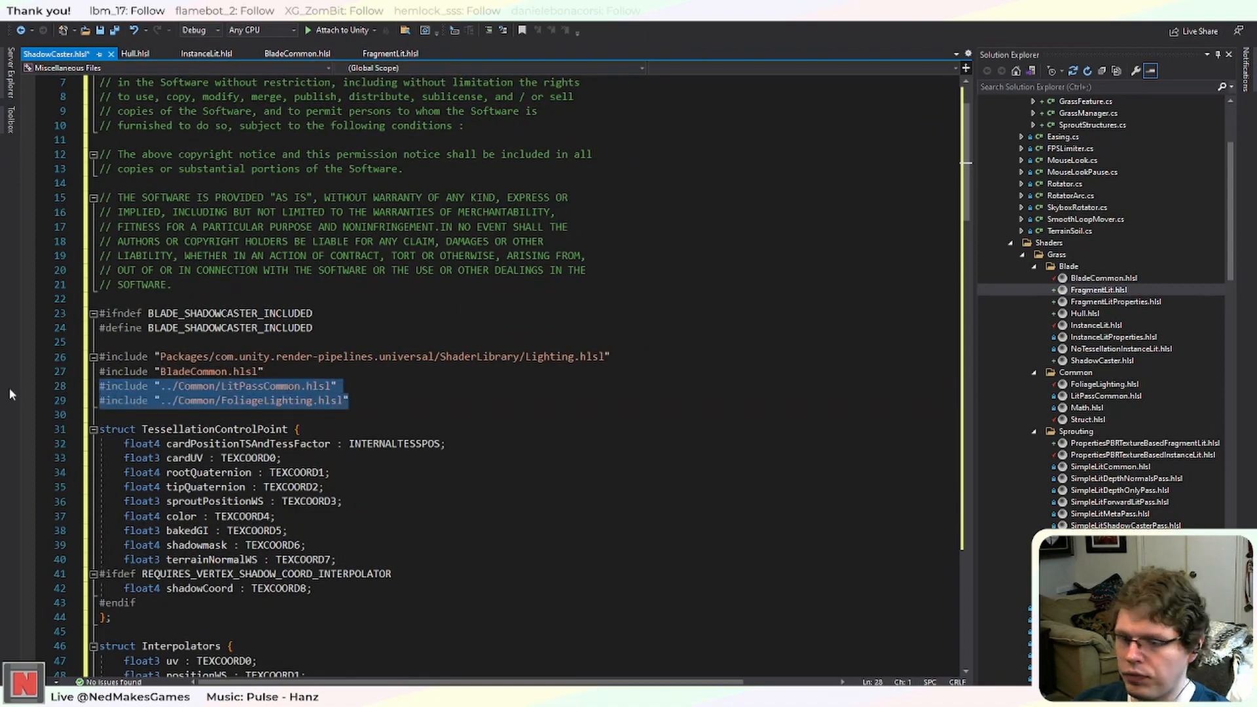
key("BackSpace")
key("BackSpace")
Delete the color, bakedGI, shadowmask, terrainNormalWS and conditional shadowCoord fields from the TessellationControlPoint struct.
scroll(345, 300, "down", 3)
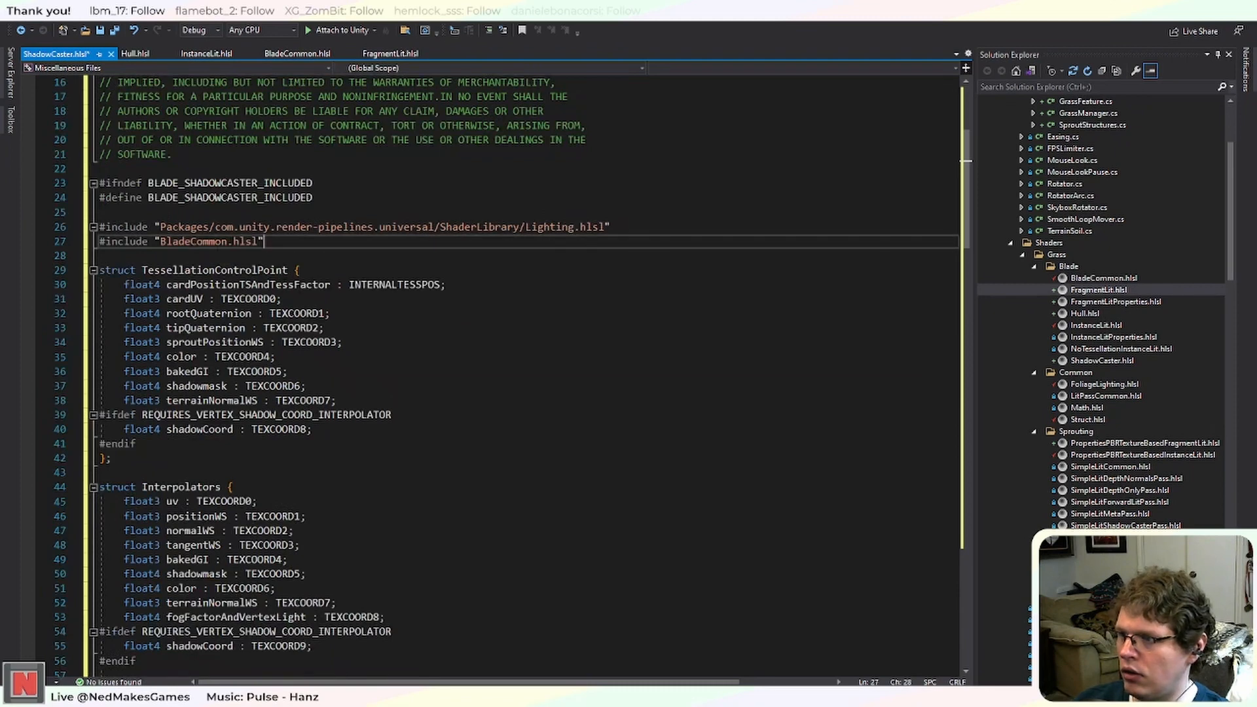
scroll(201, 296, "up", 2)
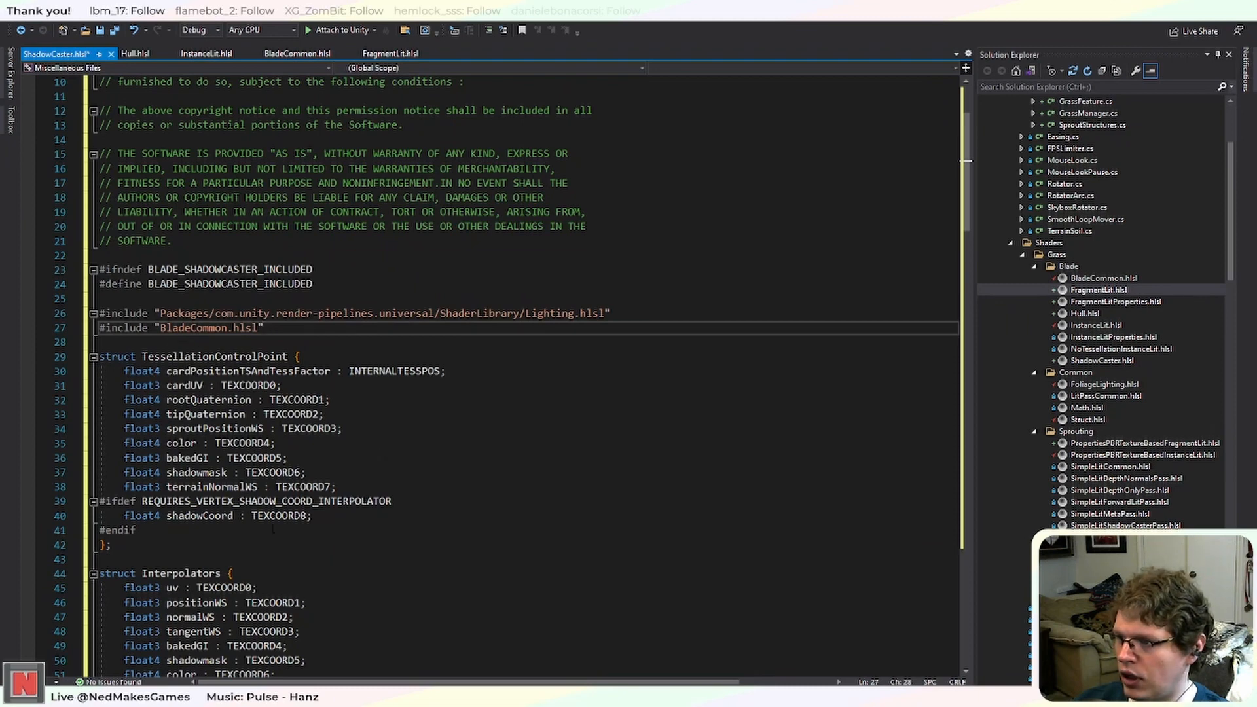
left_click_drag(186, 532, 102, 488)
double_click(201, 487)
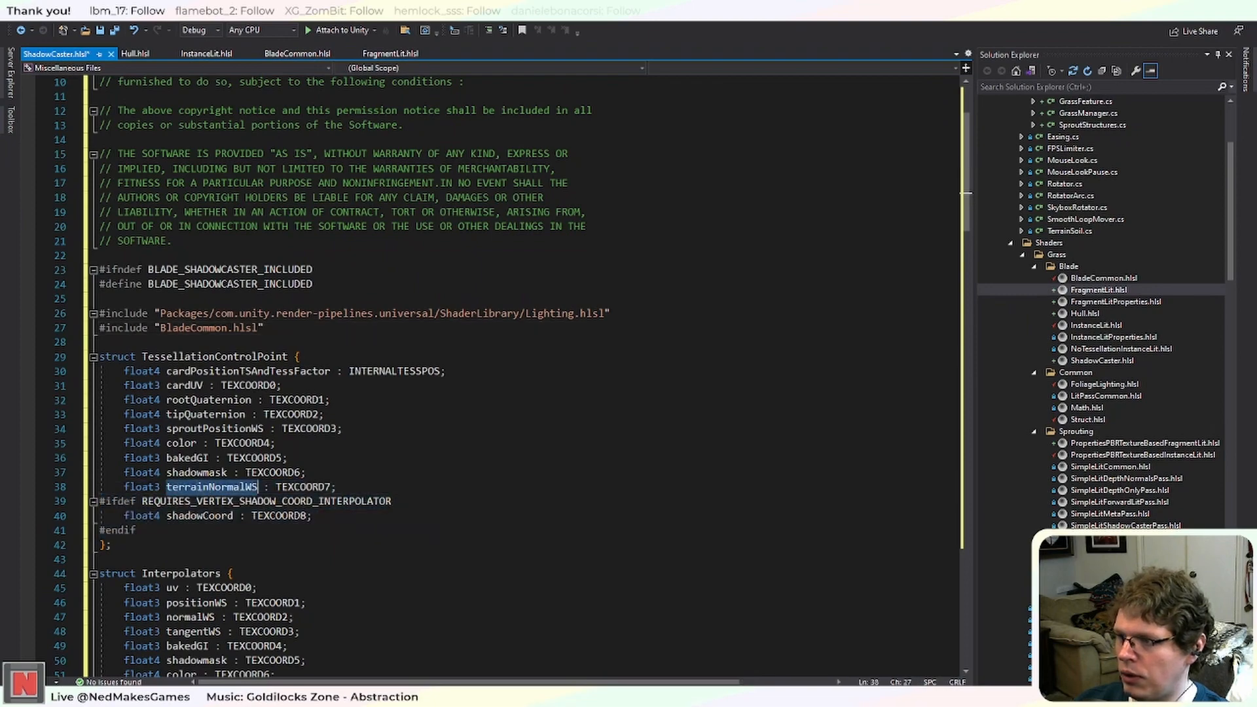
scroll(238, 491, "down", 3)
scroll(239, 491, "up", 2)
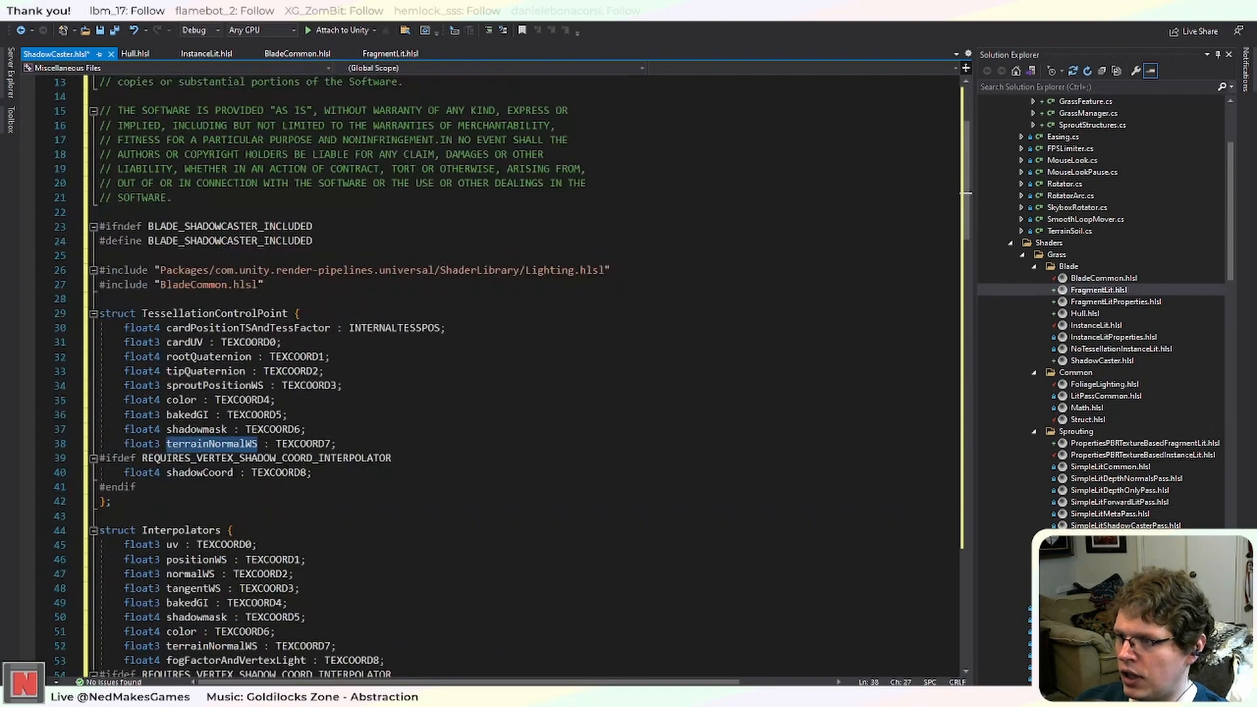
left_click(220, 445)
scroll(220, 445, "down", 14)
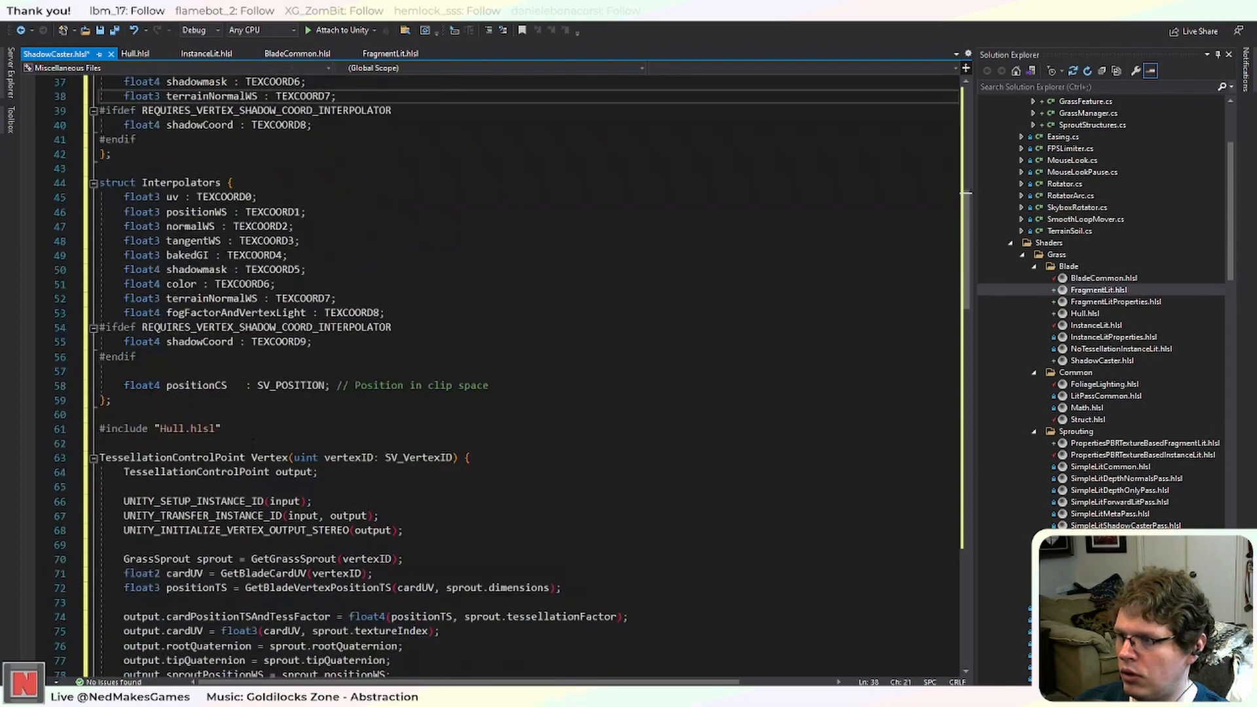
scroll(505, 376, "down", 11)
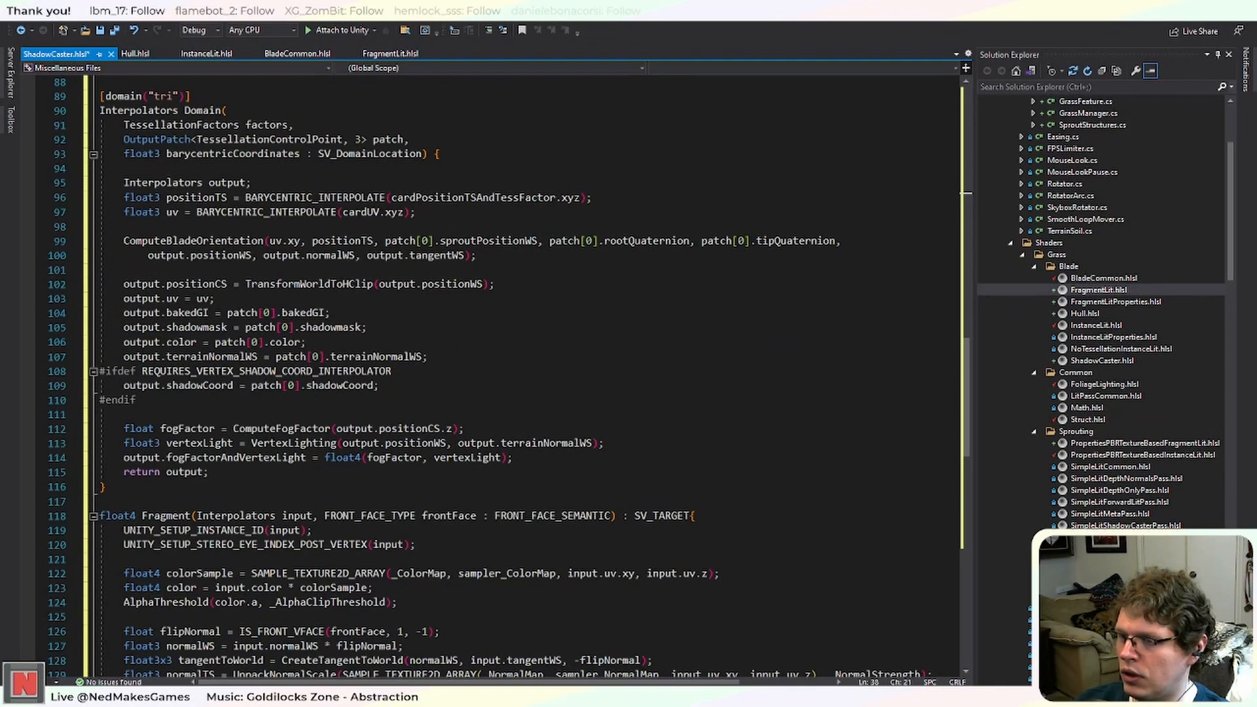
scroll(491, 469, "up", 2)
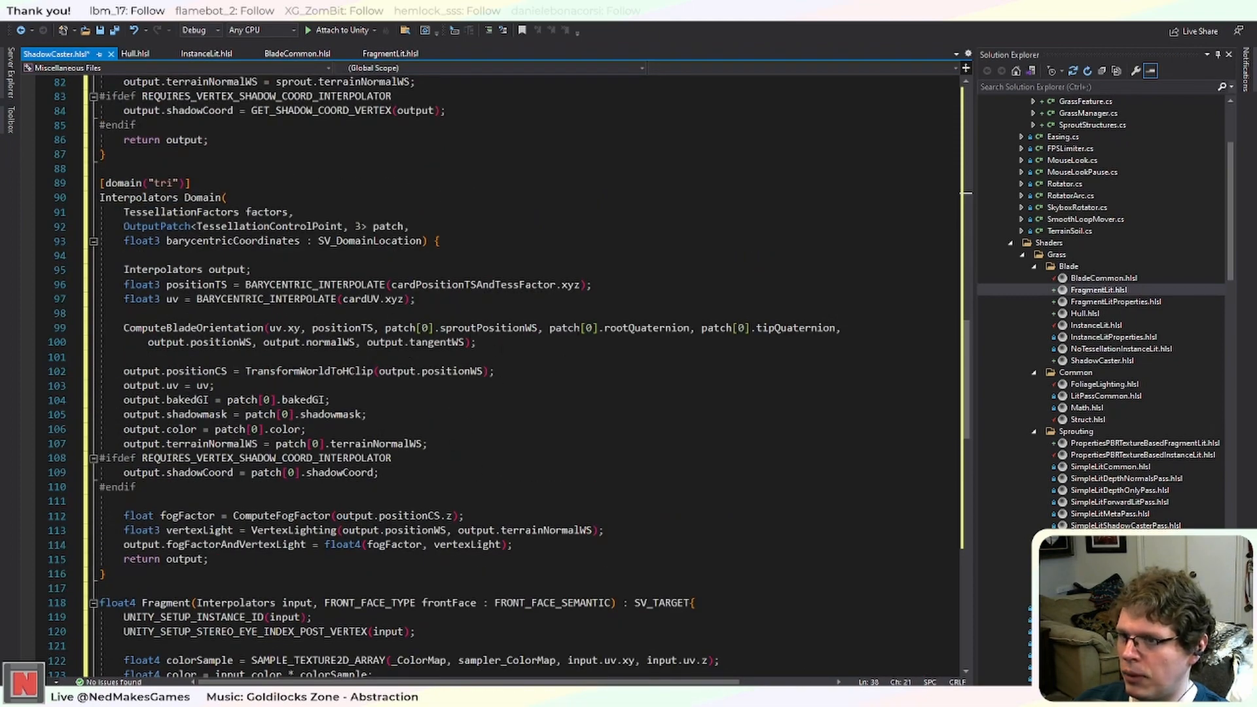
scroll(384, 490, "up", 20)
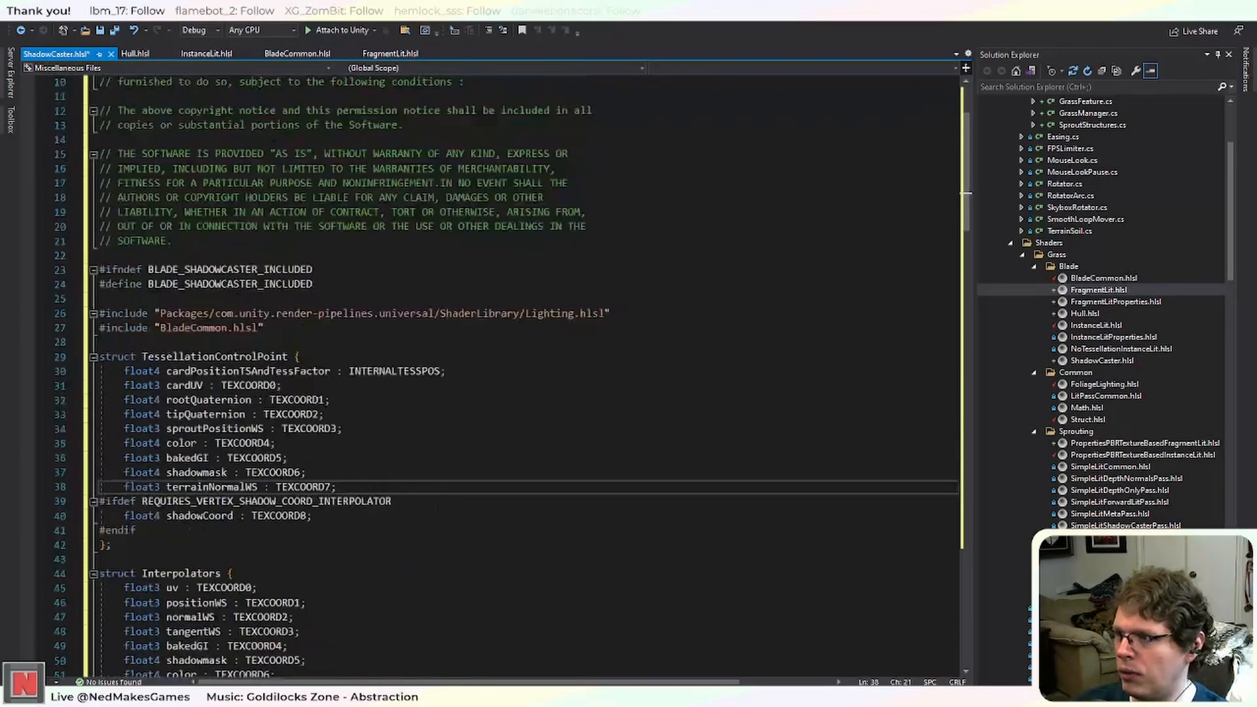
left_click_drag(182, 444, 100, 356)
key("Delete")
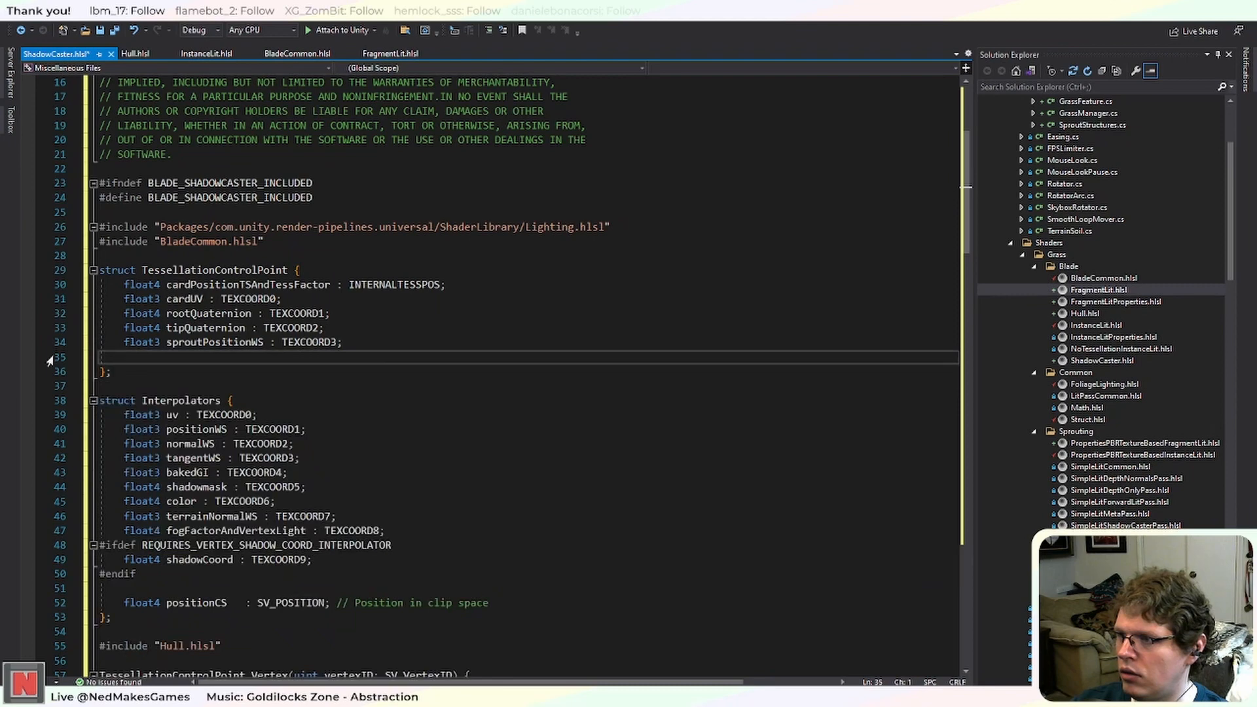
key("BackSpace")
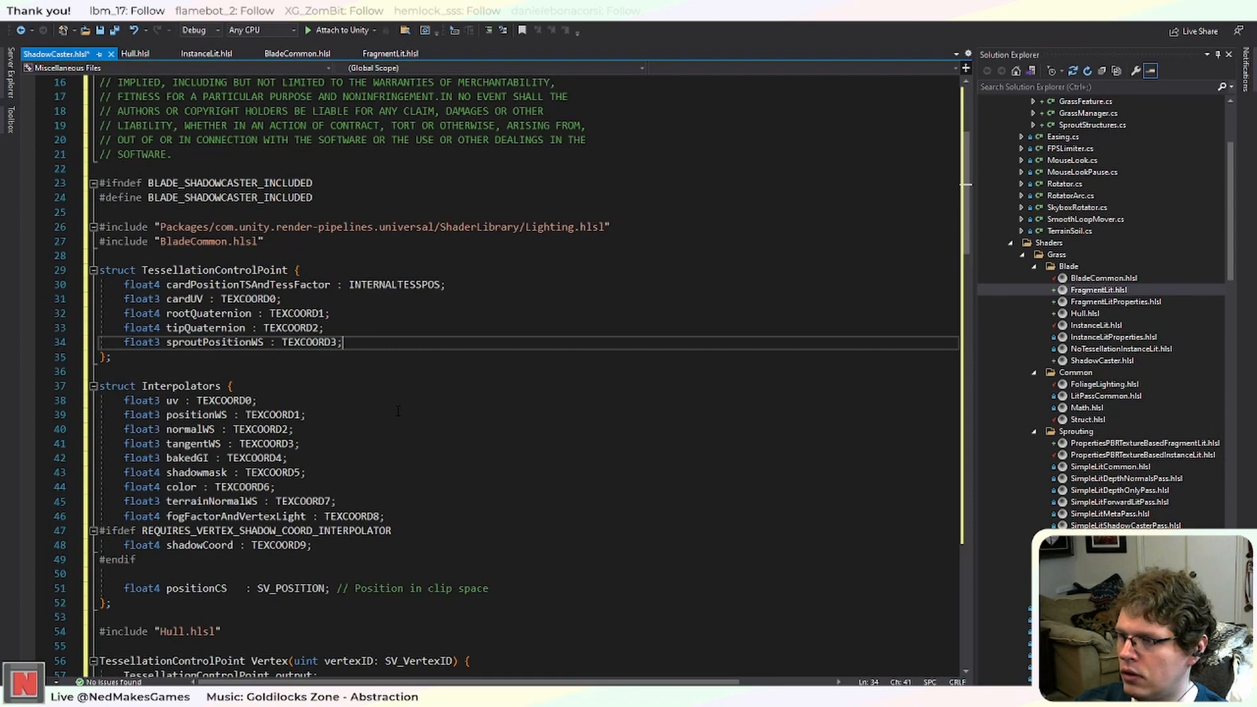
Strip the Interpolators struct down to uv and positionCS, deleting everything from positionWS through the conditional shadowCoord block.
scroll(398, 410, "down", 2)
scroll(398, 410, "up", 2)
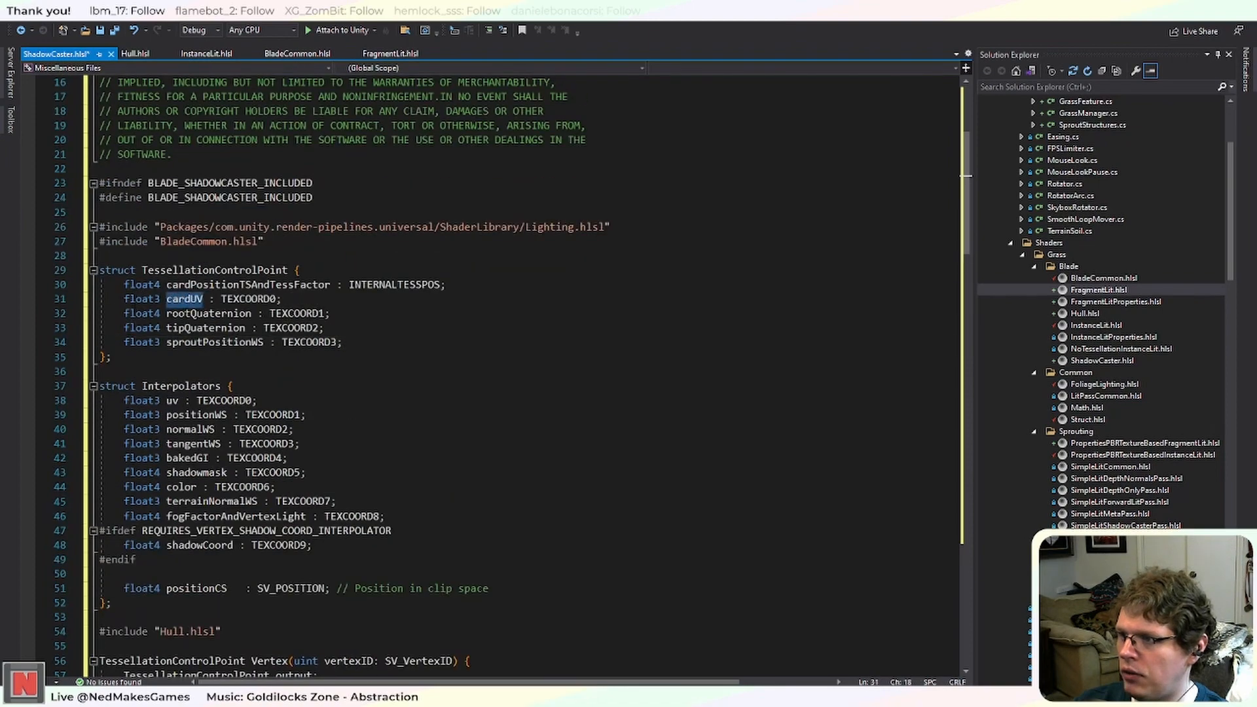
scroll(180, 298, "down", 3)
scroll(180, 298, "up", 1)
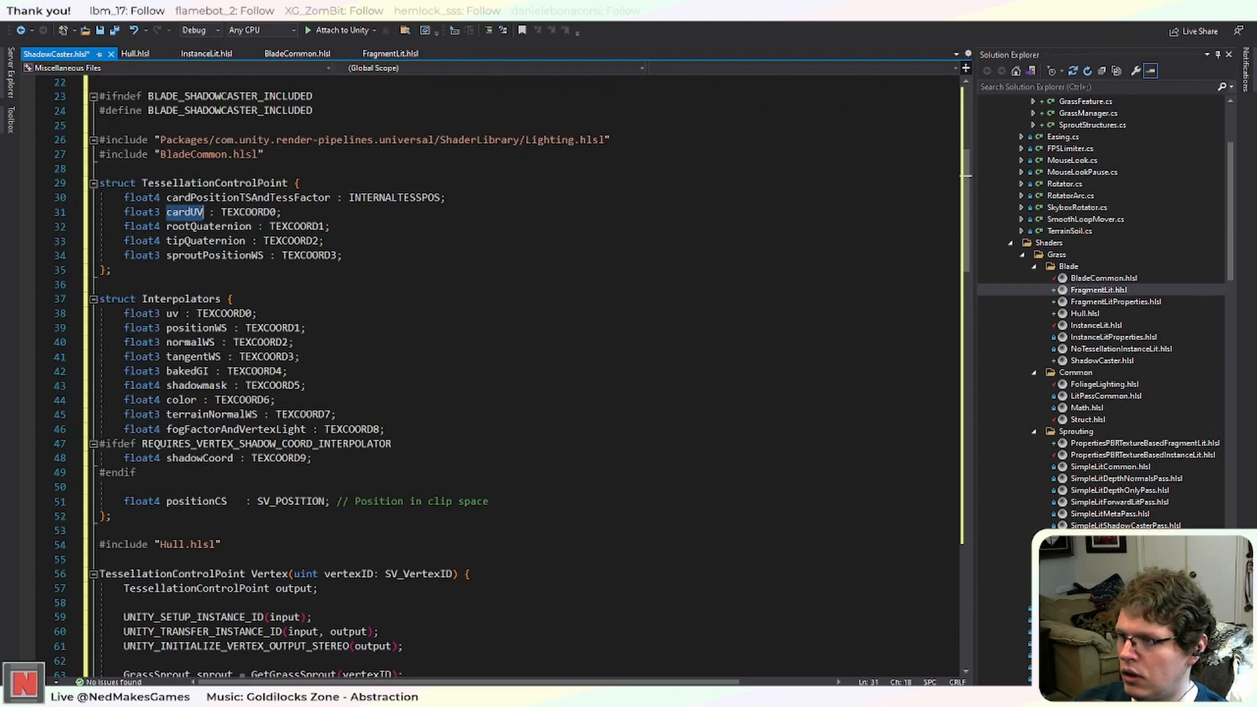
left_click_drag(136, 472, 22, 329)
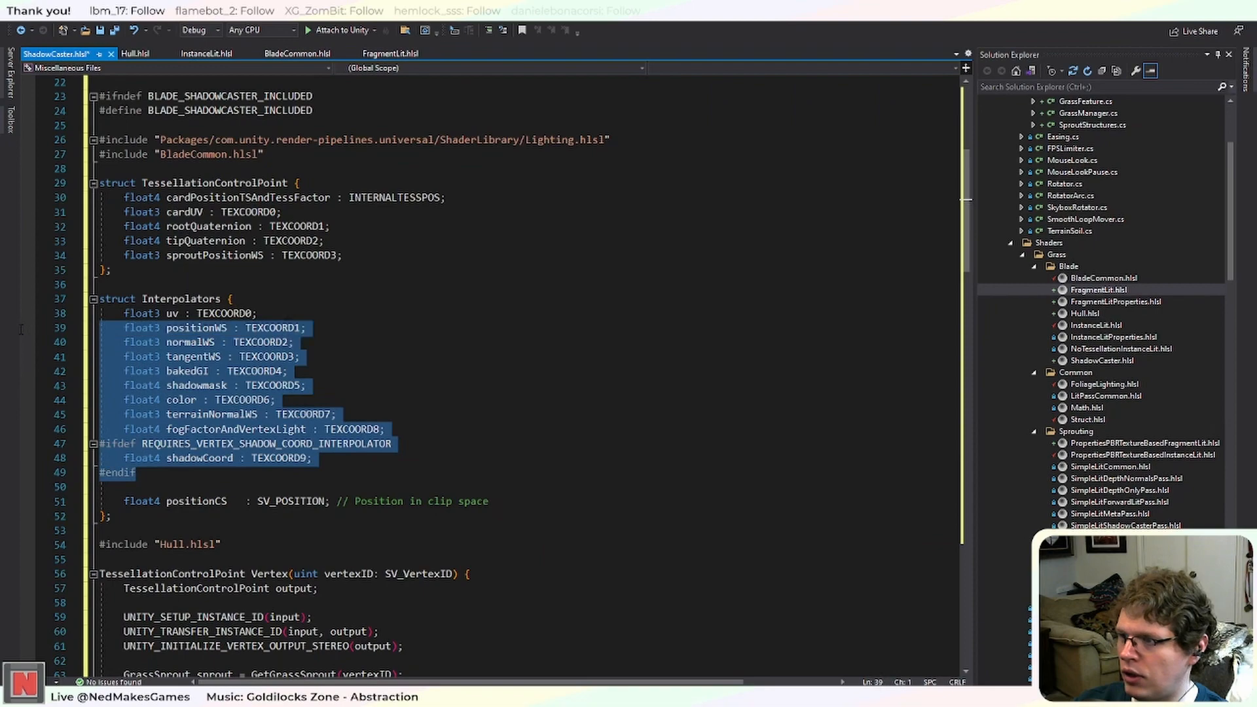
key("BackSpace")
key("BackSpace")
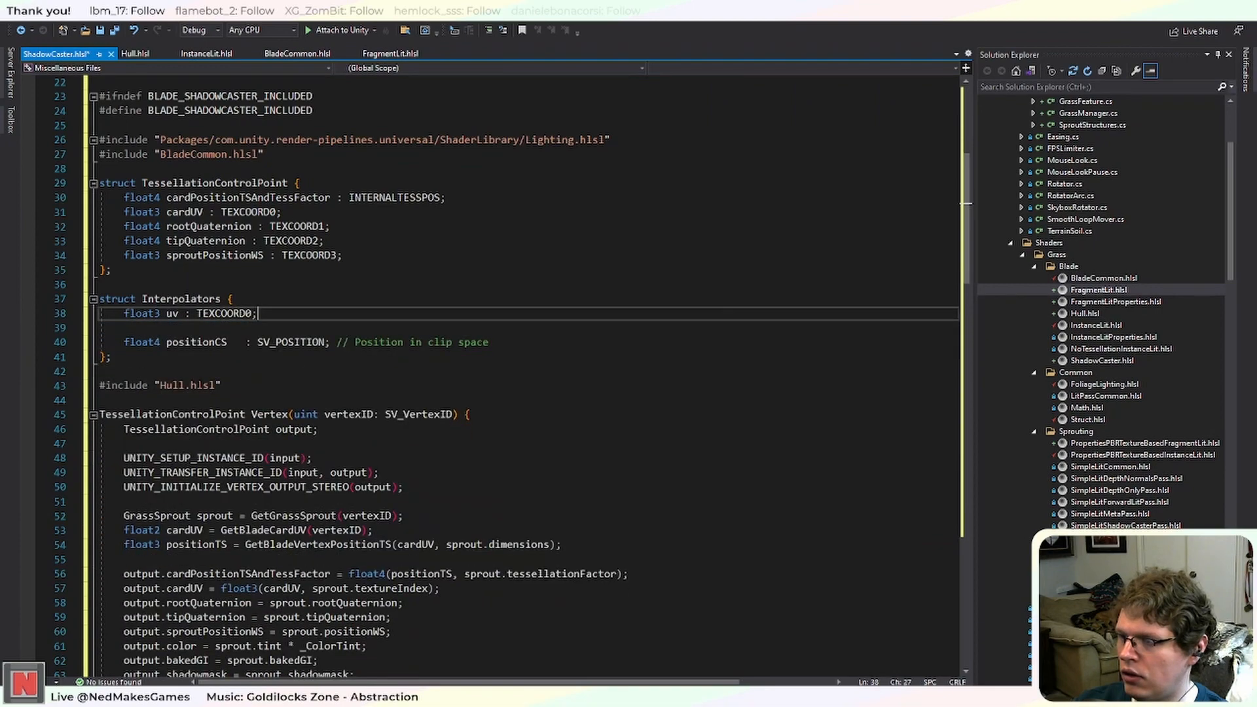
Delete the color, bakedGI, shadowmask, terrainNormalWS and shadowCoord output assignments from the Vertex function.
scroll(511, 377, "down", 6)
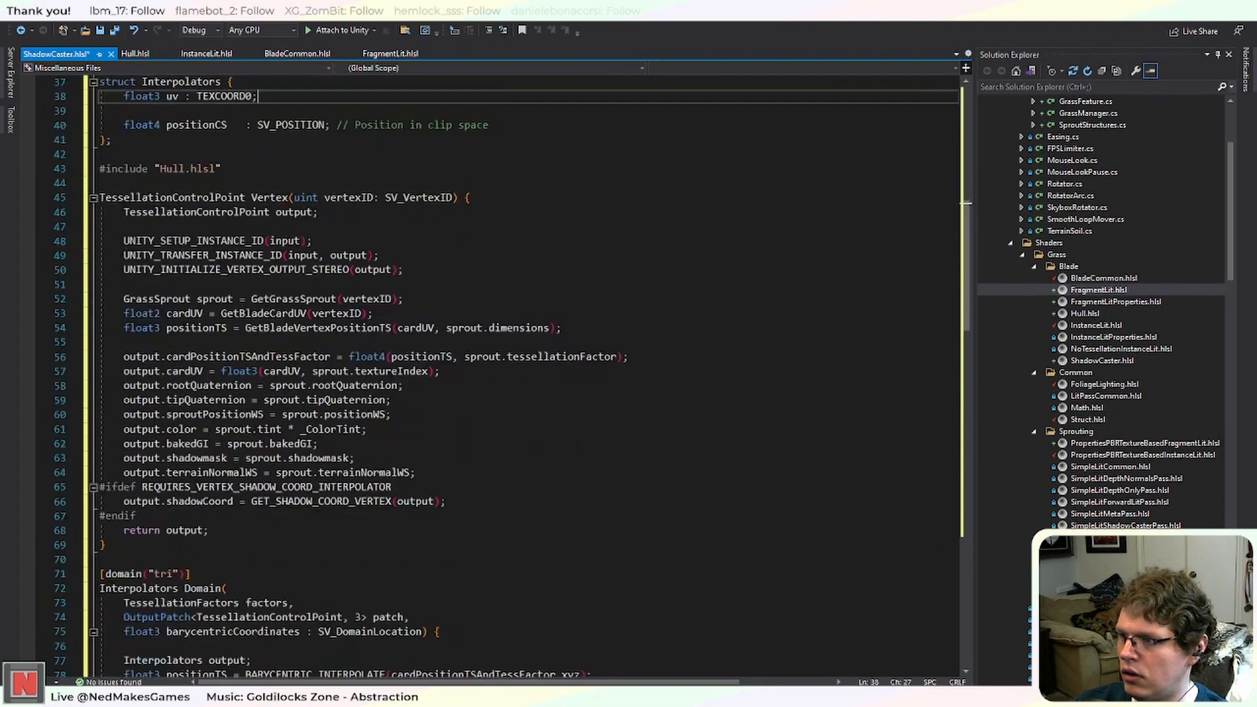
scroll(511, 376, "up", 3)
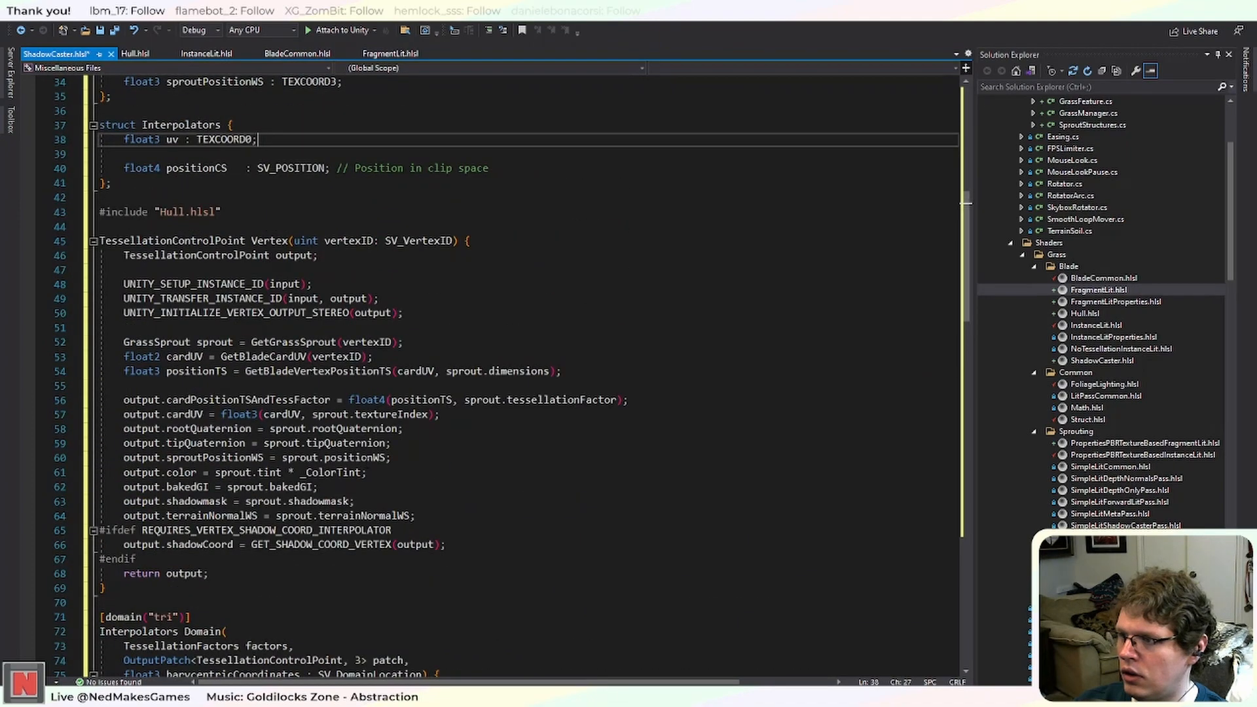
left_click_drag(179, 561, 100, 473)
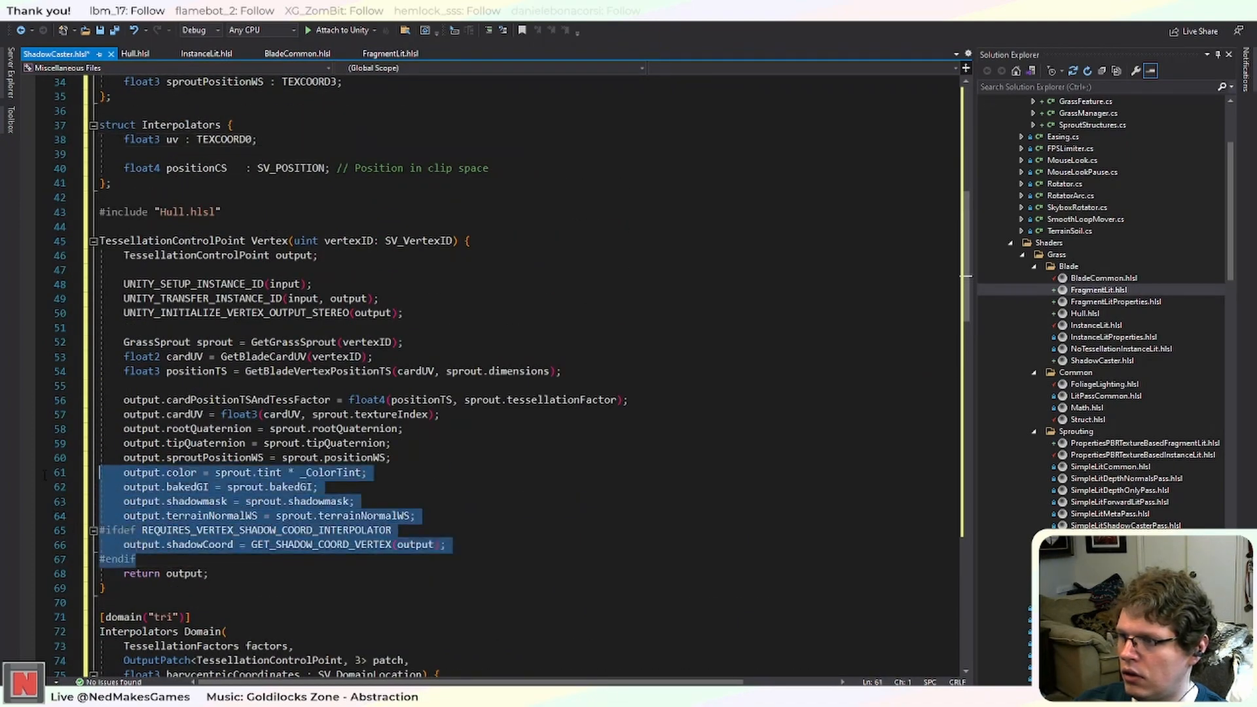
key("Delete")
key("BackSpace")
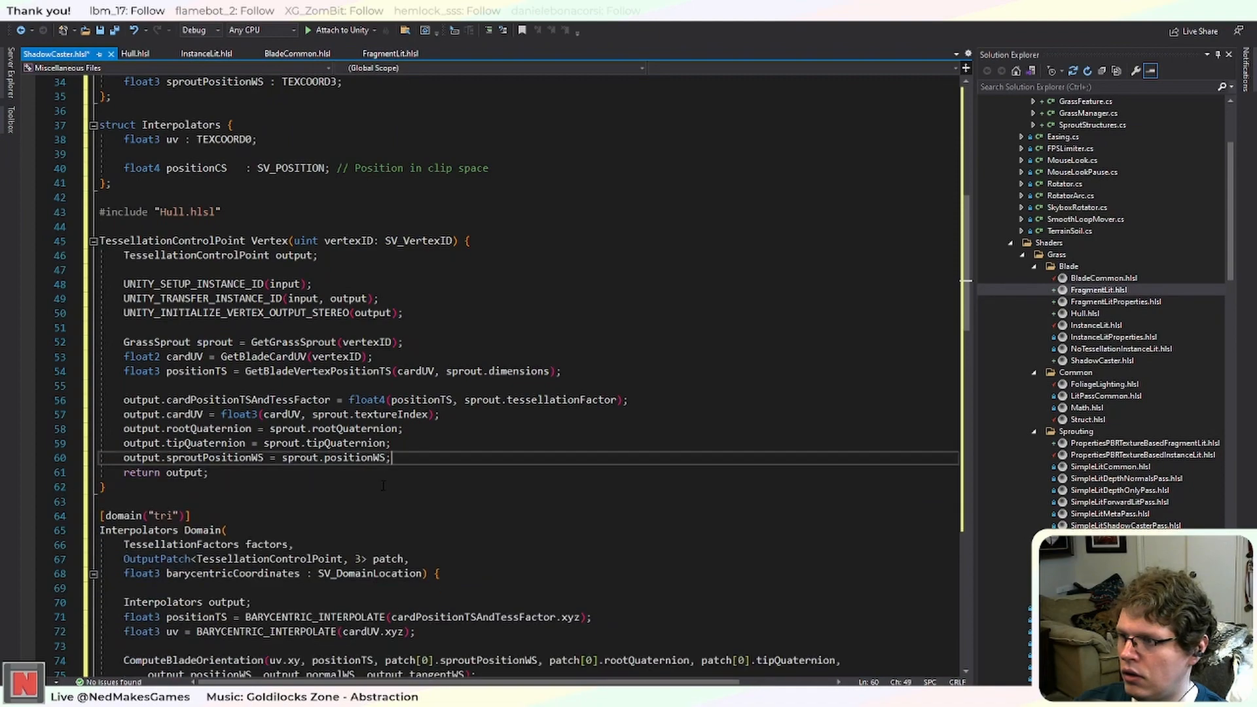
Delete the Domain function's lines between the uv assignment and the return, from bakedGI through the fog and vertex light output.
scroll(345, 499, "down", 4)
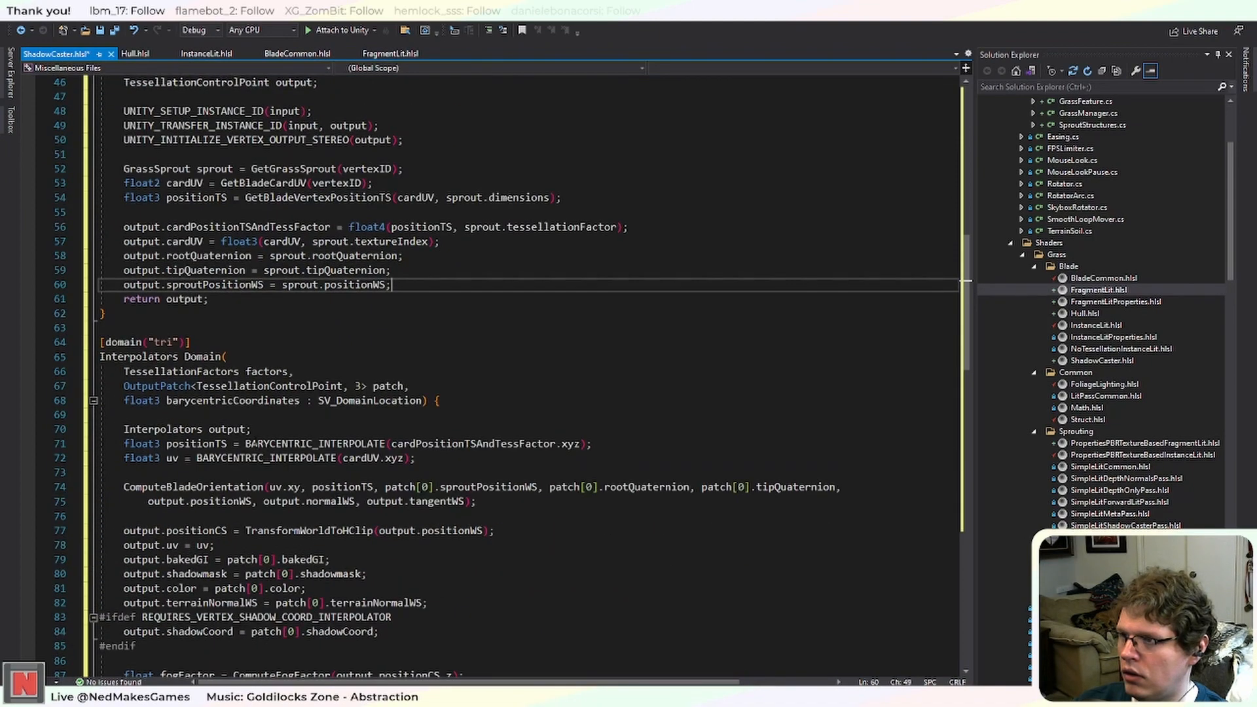
scroll(256, 442, "up", 3)
scroll(256, 443, "down", 5)
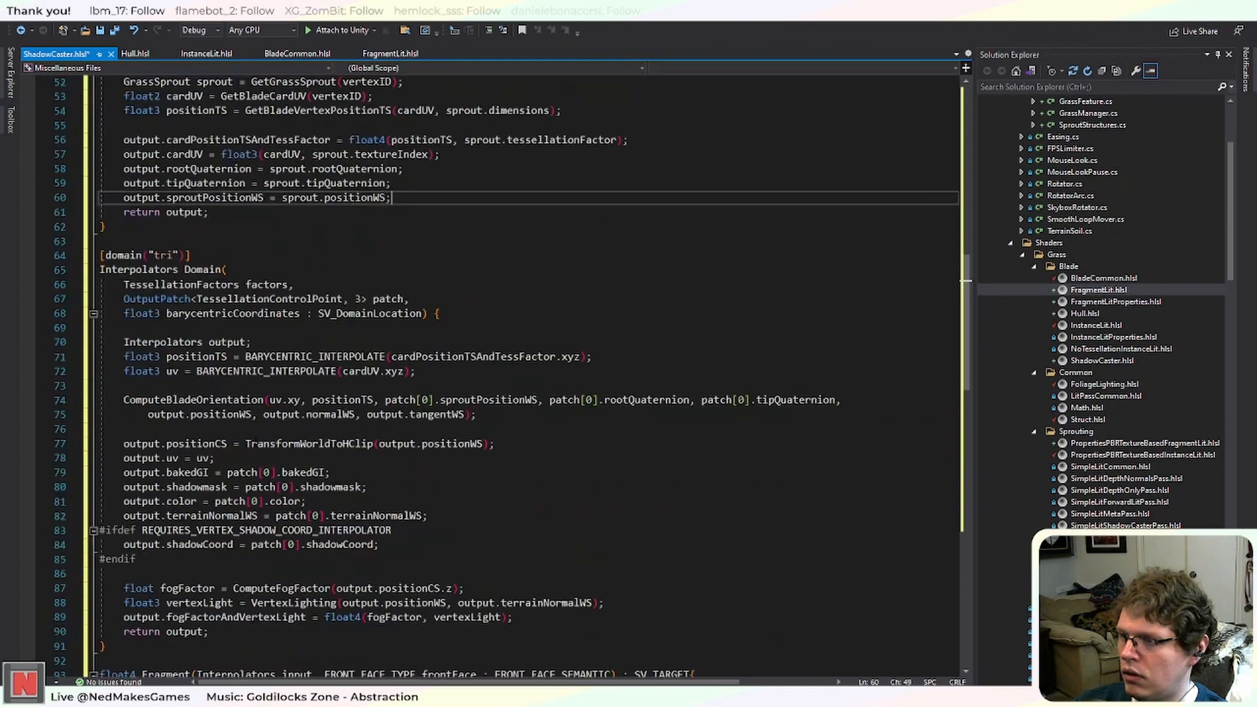
scroll(512, 378, "down", 1)
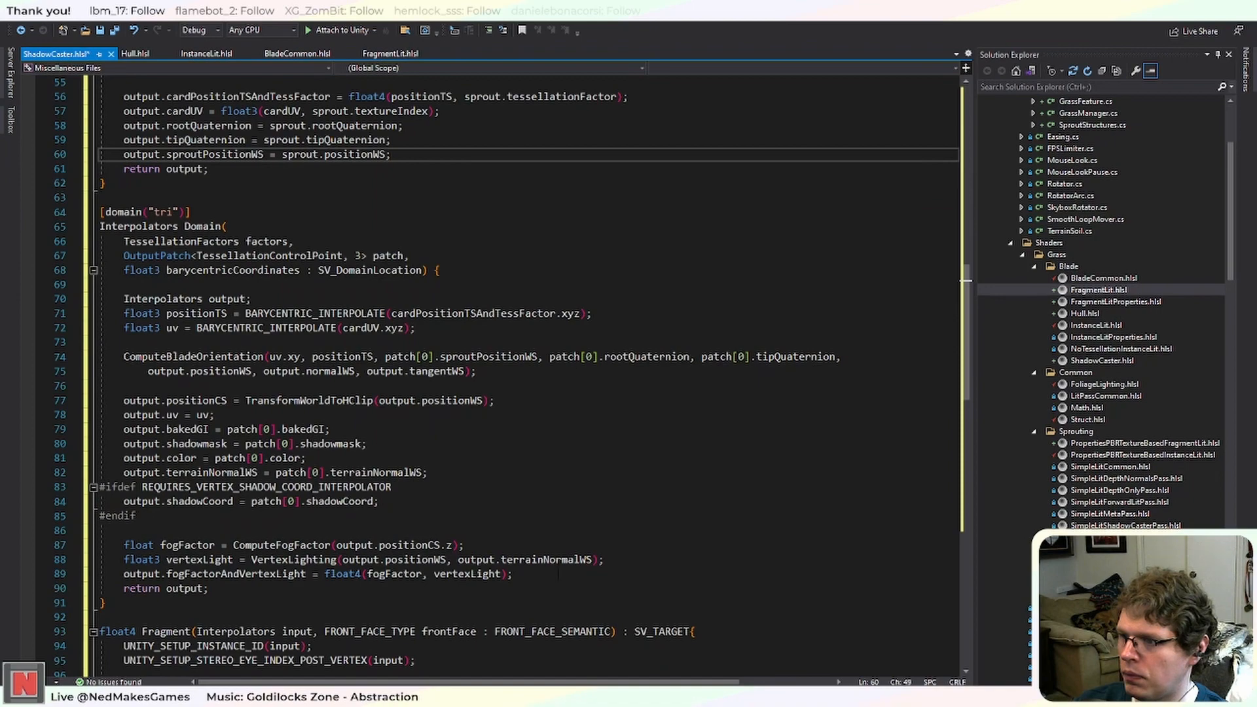
left_click_drag(558, 574, 100, 429)
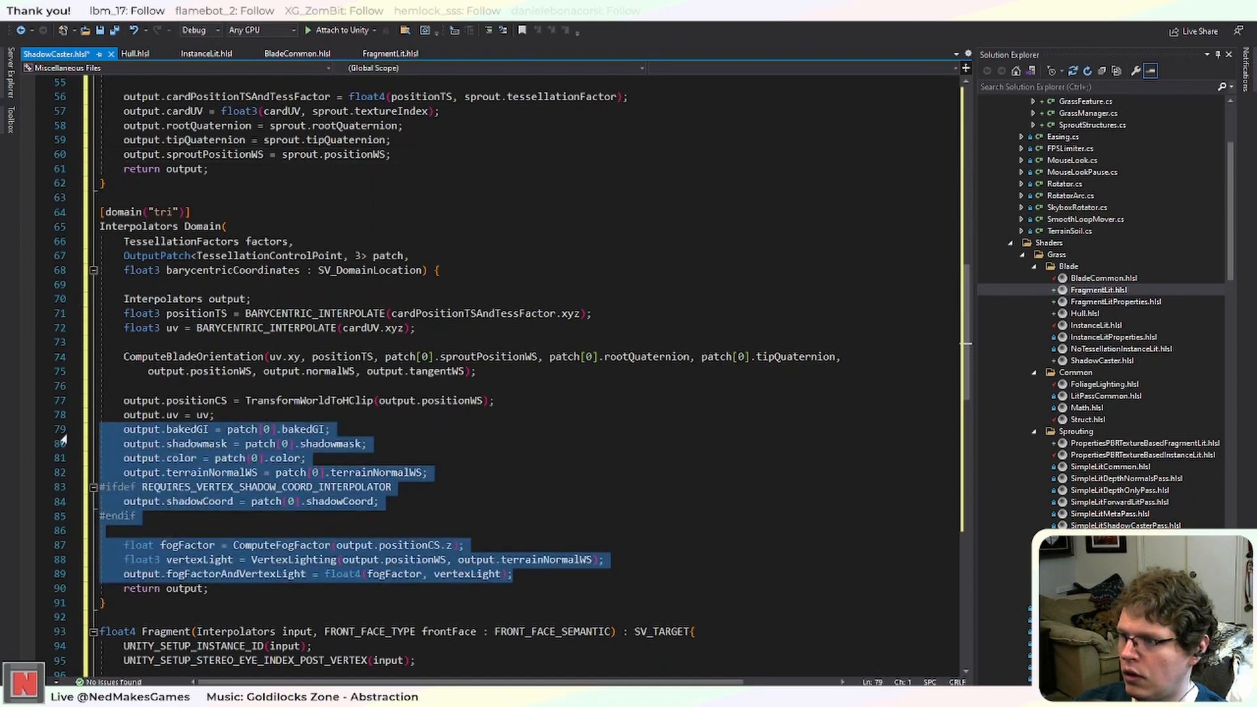
key("Delete")
key("BackSpace")
Replace the Fragment function's sampling and lighting code after the Unity setup macros with "return 0;".
scroll(349, 507, "down", 12)
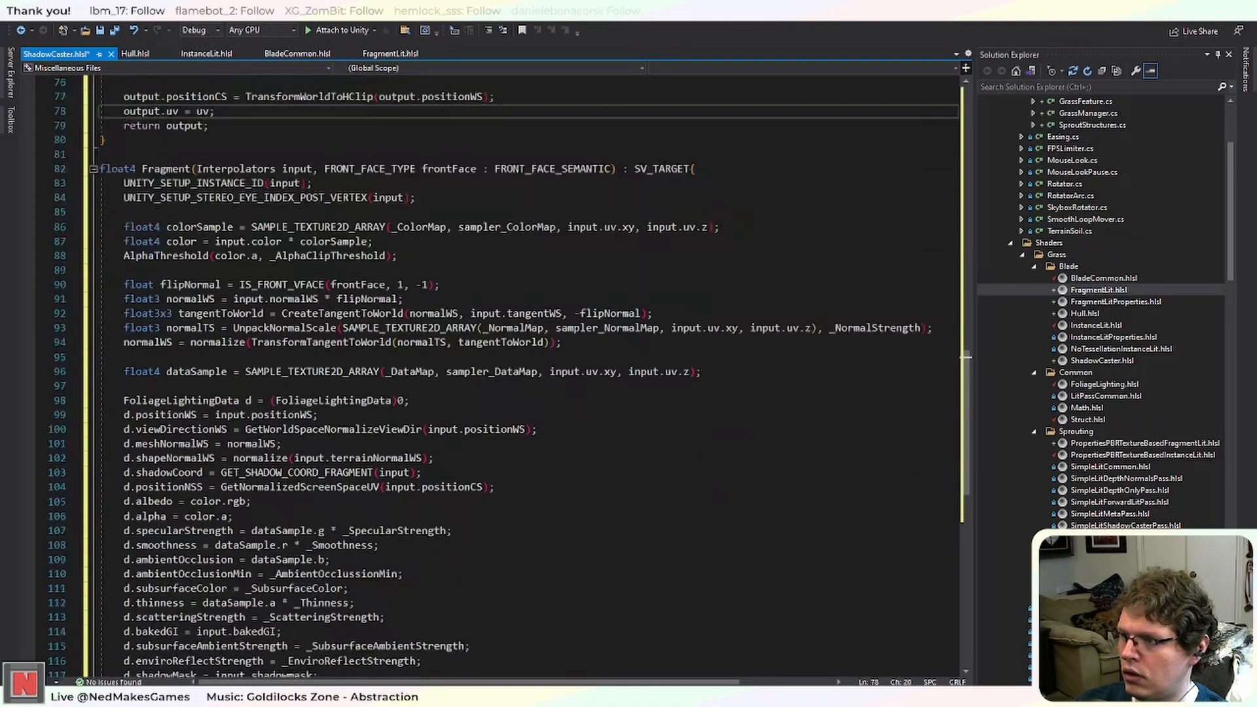
left_click_drag(349, 508, 125, 270)
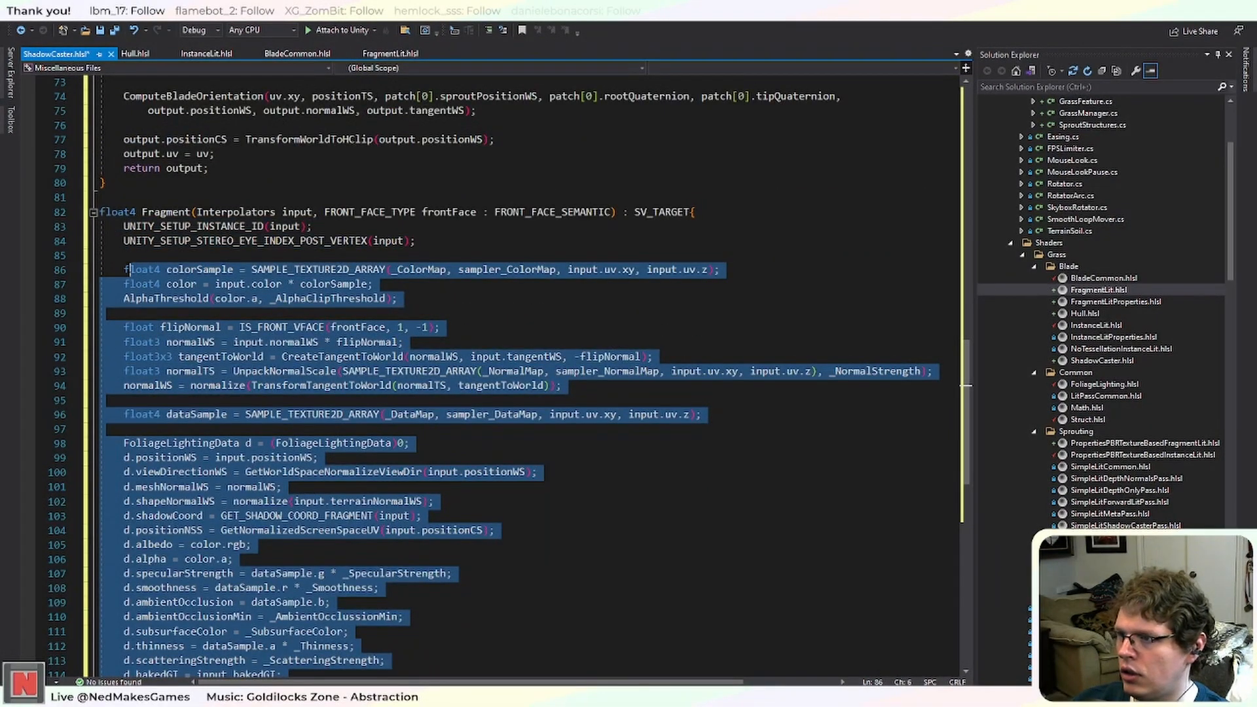
type("return 0;")
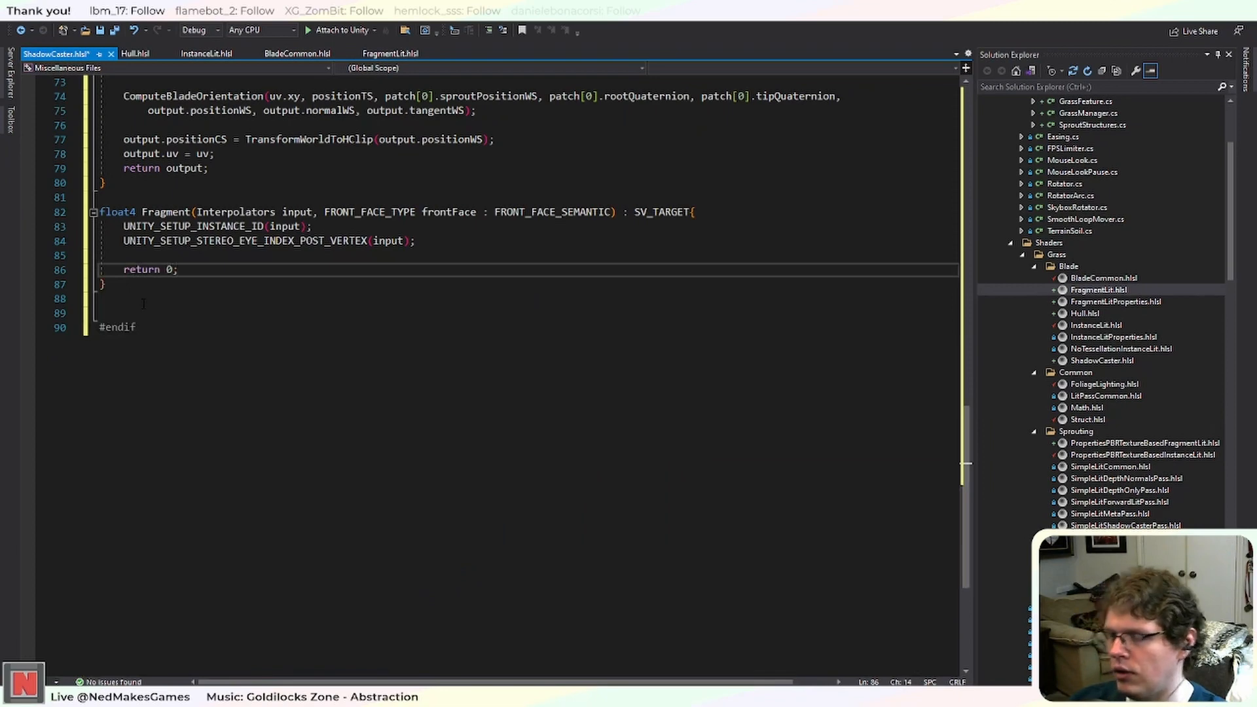
Remove the frontFace parameter from the Fragment function signature, tidy the spacing before its opening brace, and save ShadowCaster.hlsl.
scroll(142, 304, "up", 4)
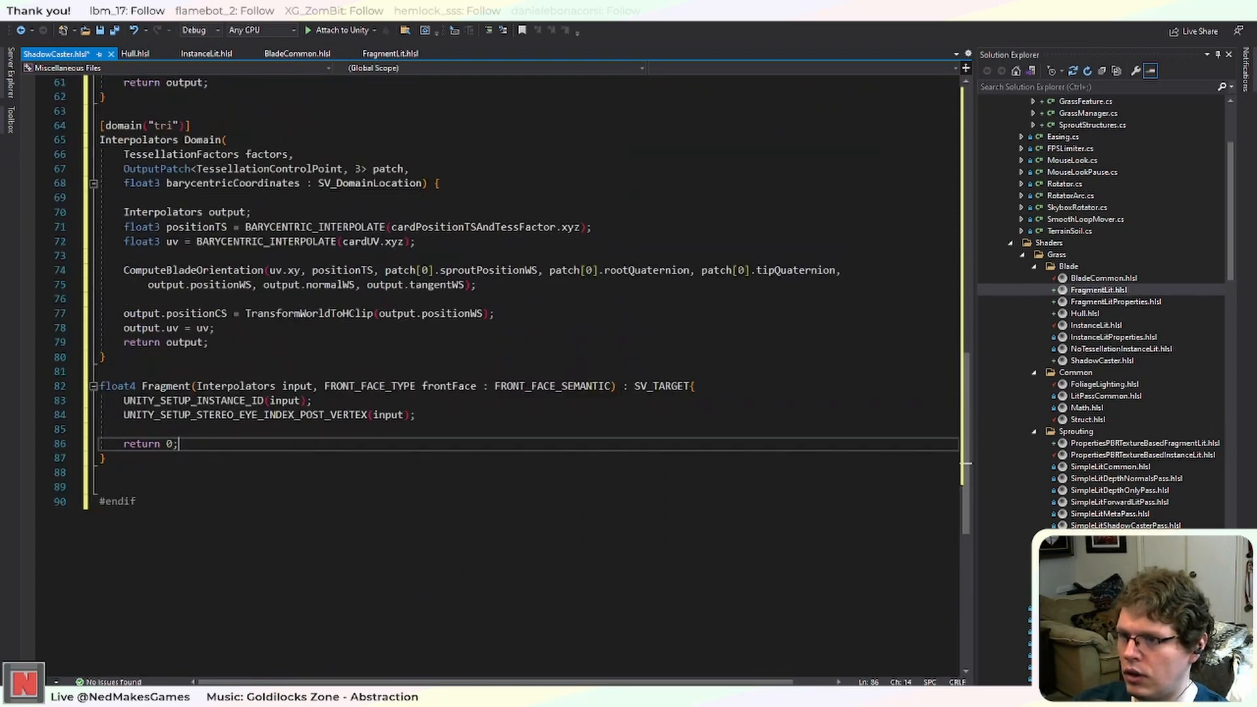
left_click_drag(610, 385, 315, 386)
key("BackSpace")
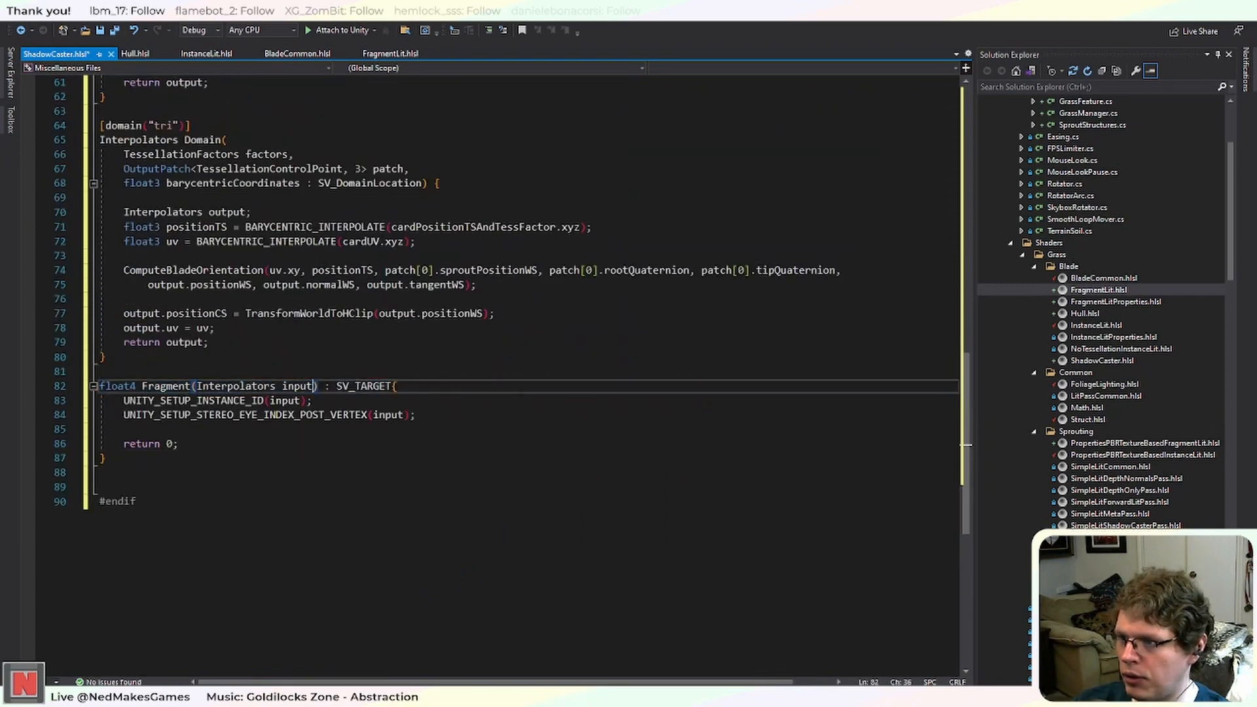
left_click(391, 384)
key("ctrl+s")
Review the Domain function's positionCS assignment, and open SimpleLitShadowCasterPass.hlsl from the Sprouting folder as a shadow caster reference.
scroll(462, 340, "up", 3)
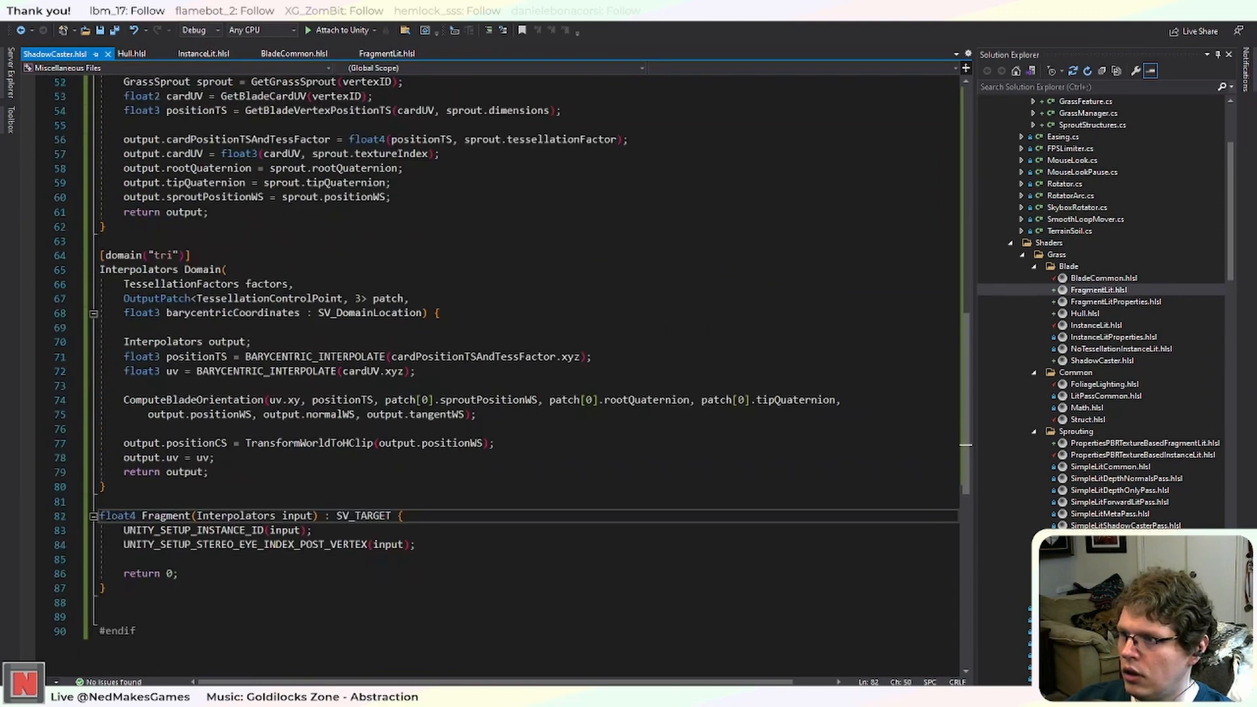
left_click(208, 472)
scroll(491, 375, "up", 2)
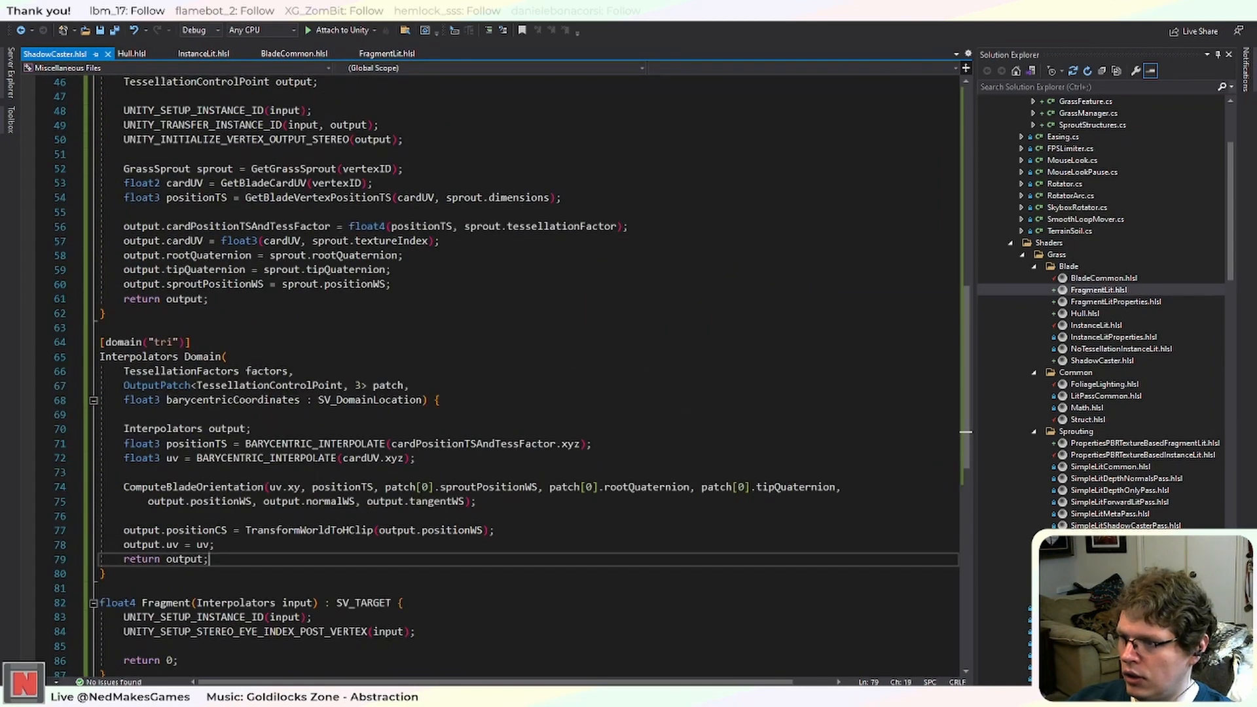
left_click(295, 529)
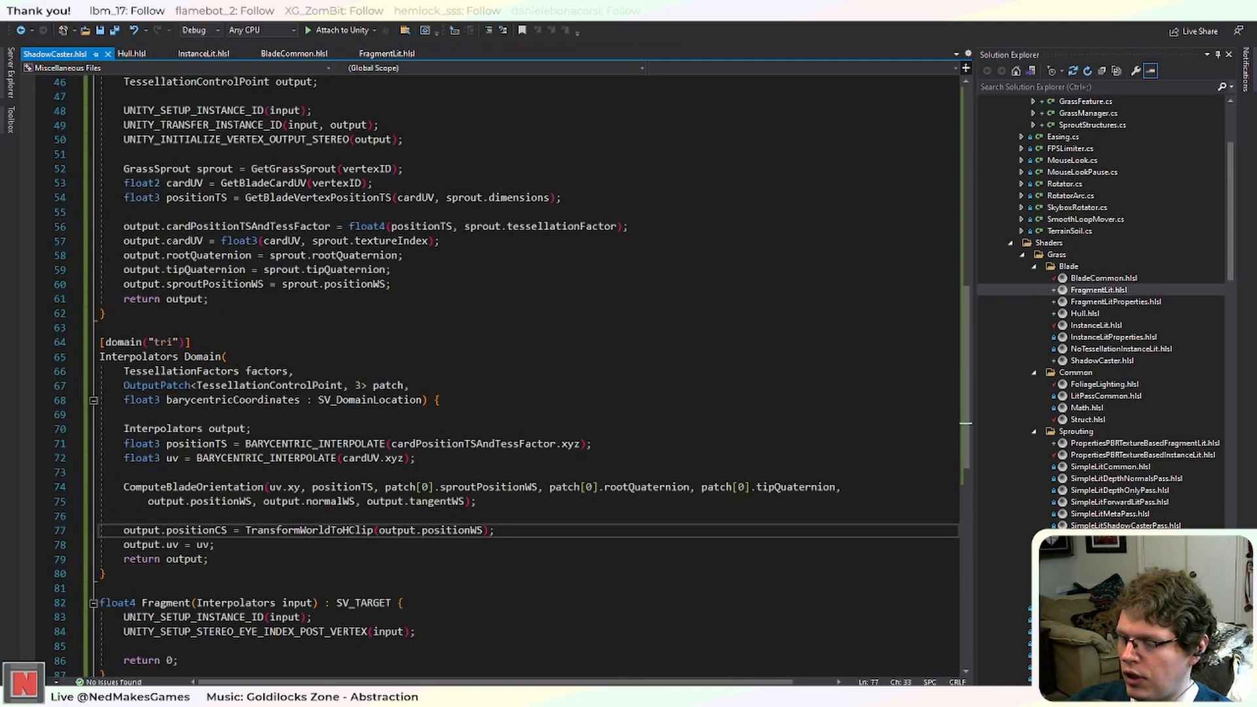
scroll(1100, 477, "down", 8)
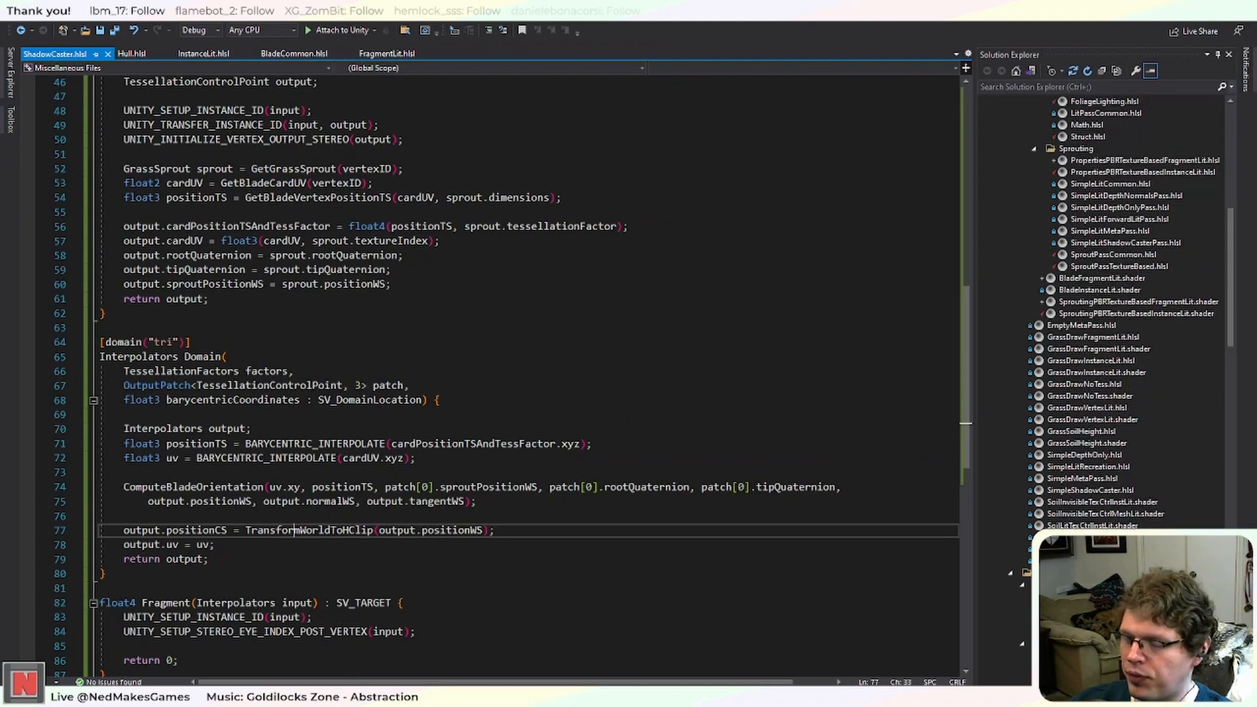
scroll(491, 375, "up", 3)
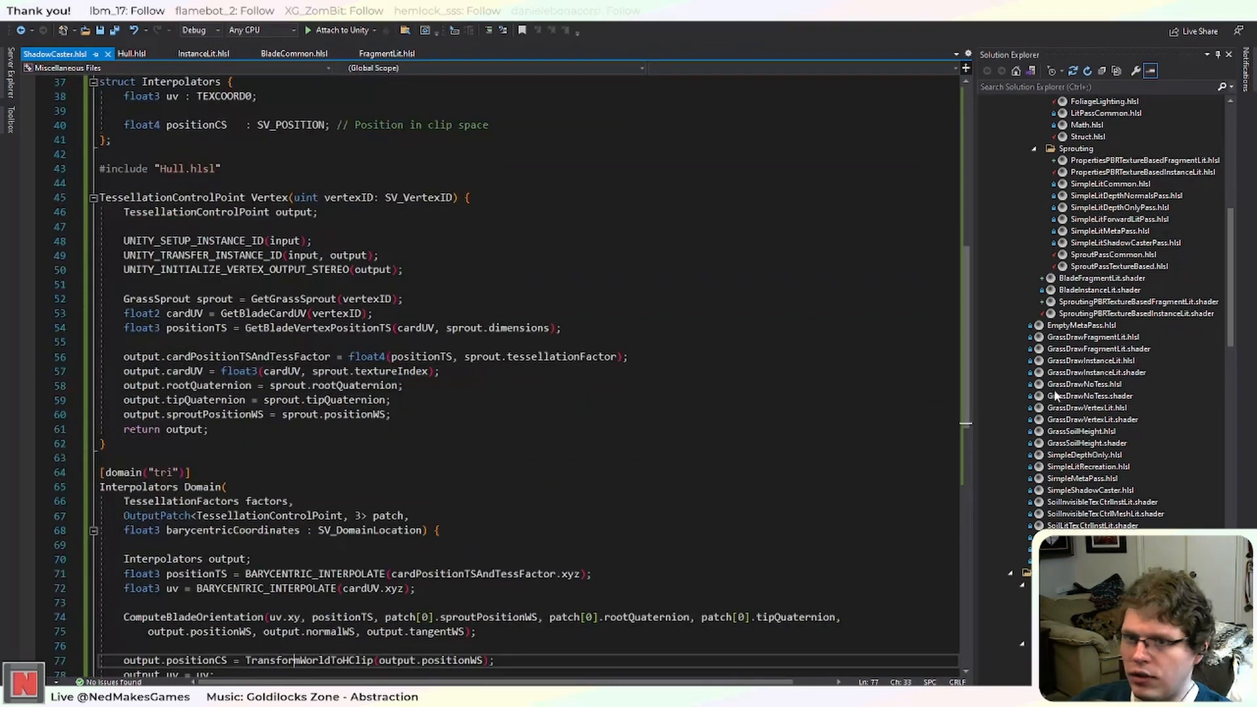
scroll(1147, 308, "up", 6)
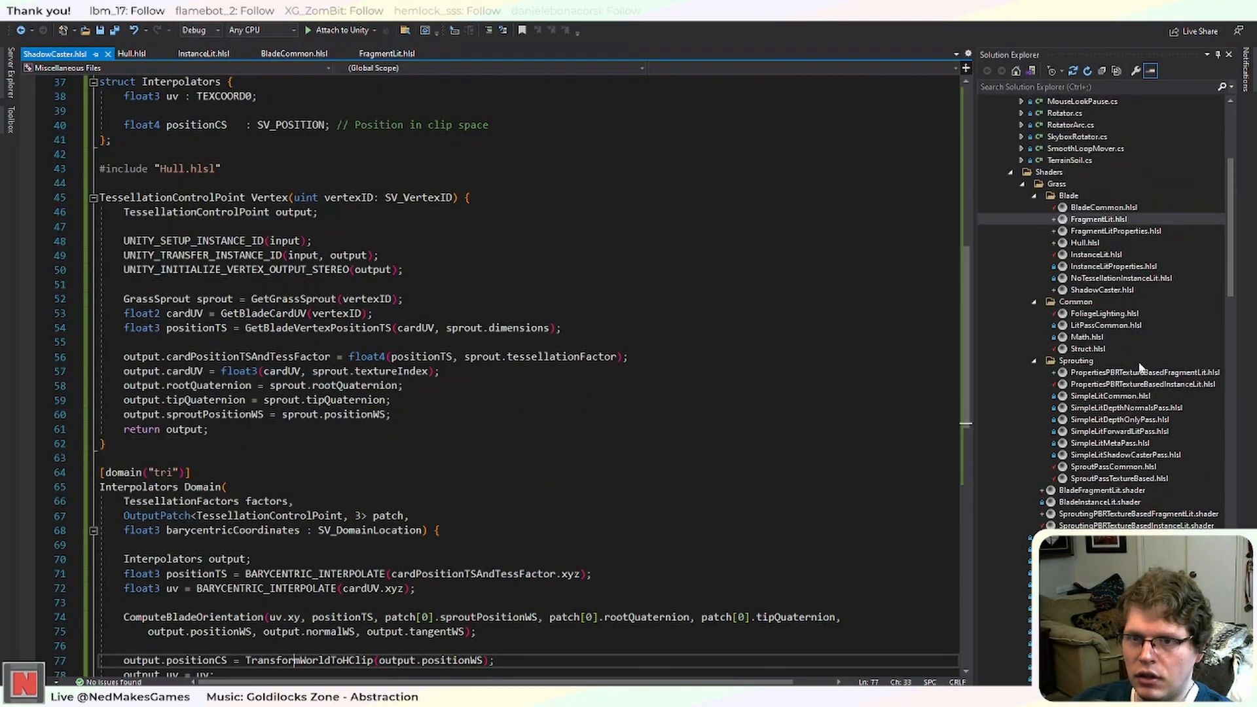
double_click(1143, 456)
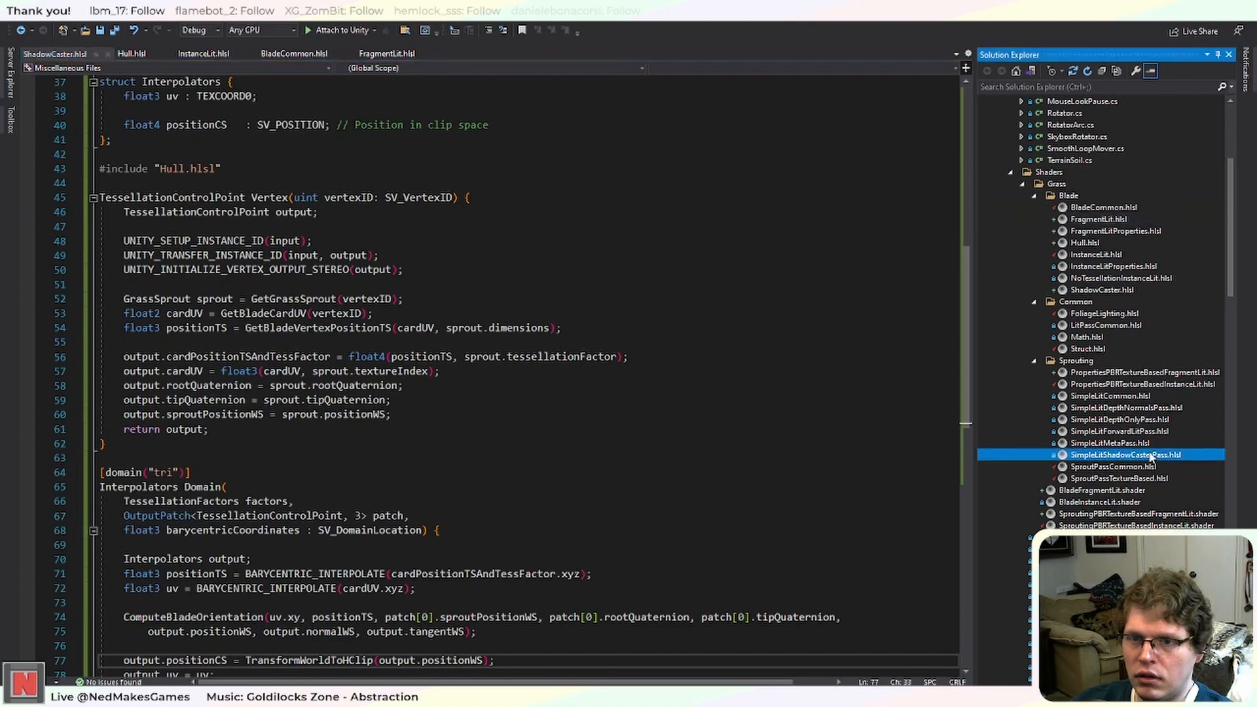
scroll(599, 454, "down", 6)
scroll(594, 456, "down", 5)
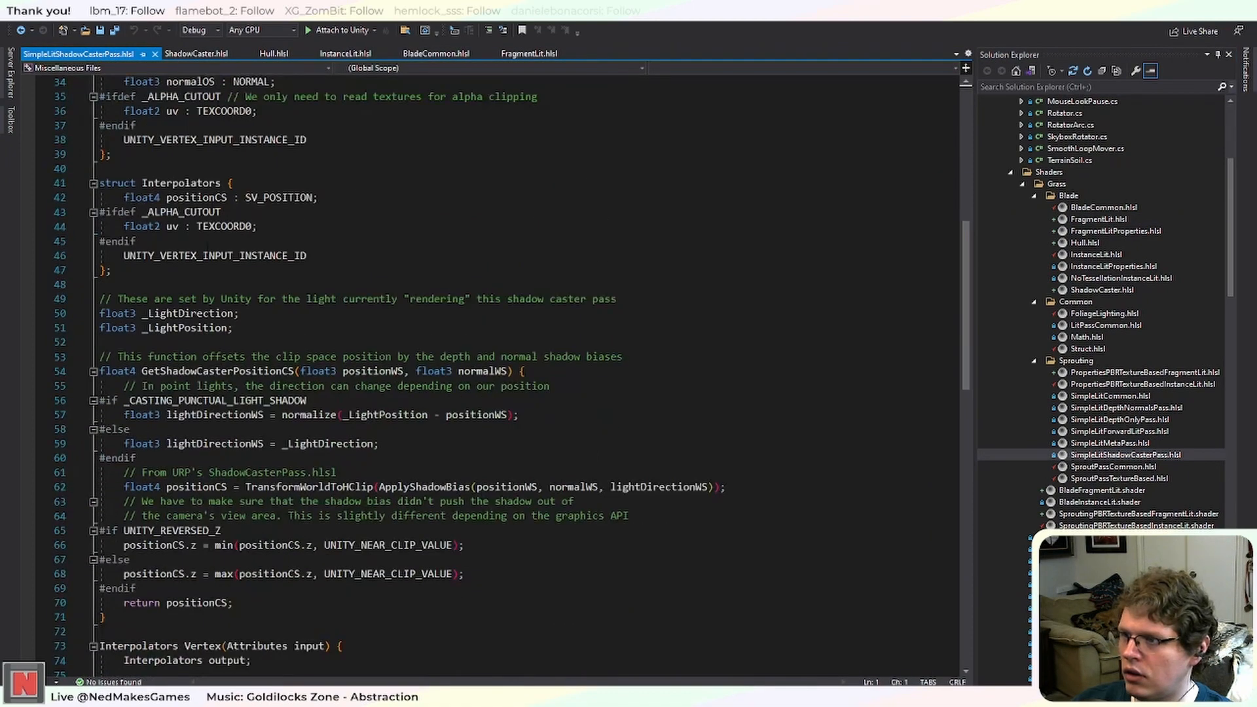
Compare how UNITY_VERTEX_INPUT_INSTANCE_ID is used in the Attributes and Interpolators structs of SimpleLitShadowCasterPass.hlsl with the structs in ShadowCaster.hlsl.
double_click(203, 255)
scroll(343, 354, "up", 2)
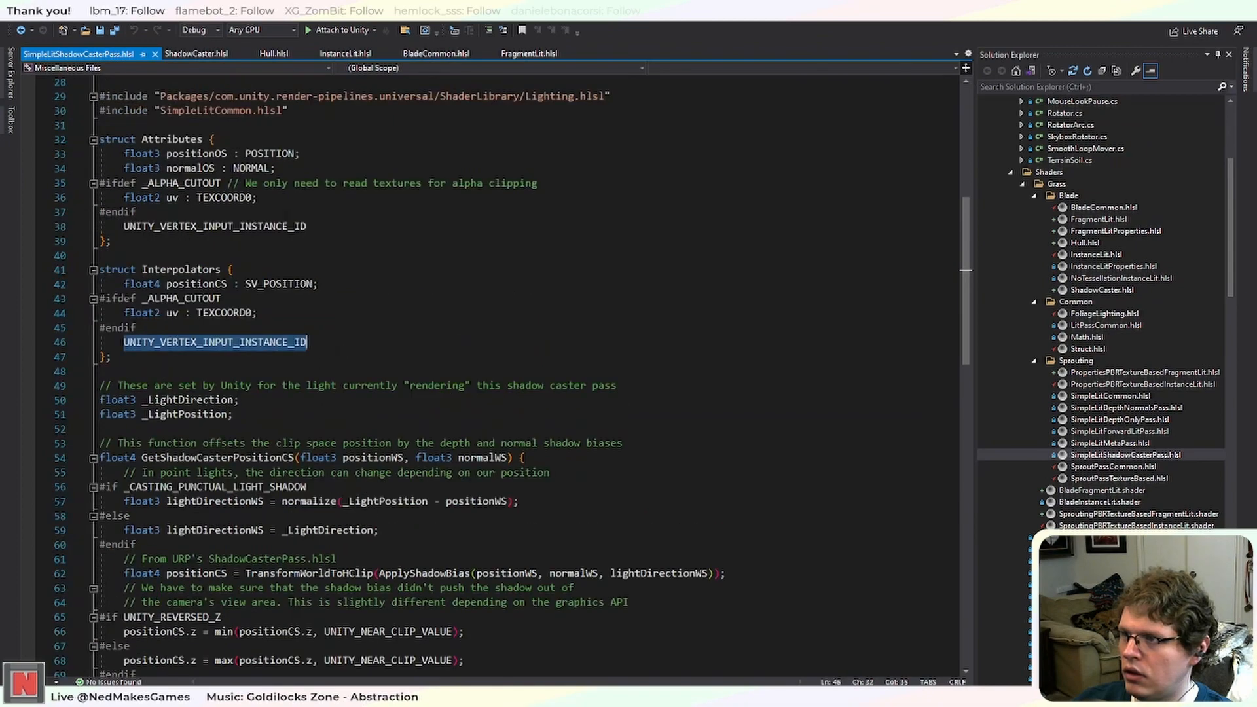
key("ctrl+Tab")
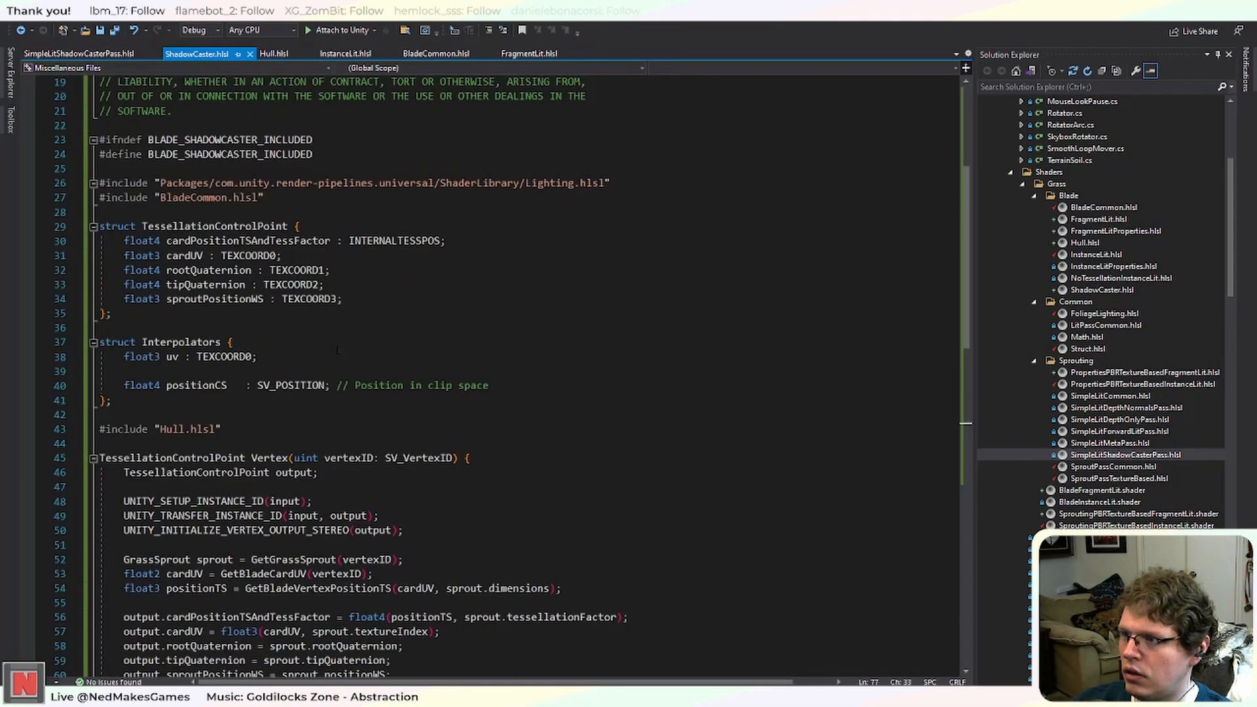
key("ctrl+Tab")
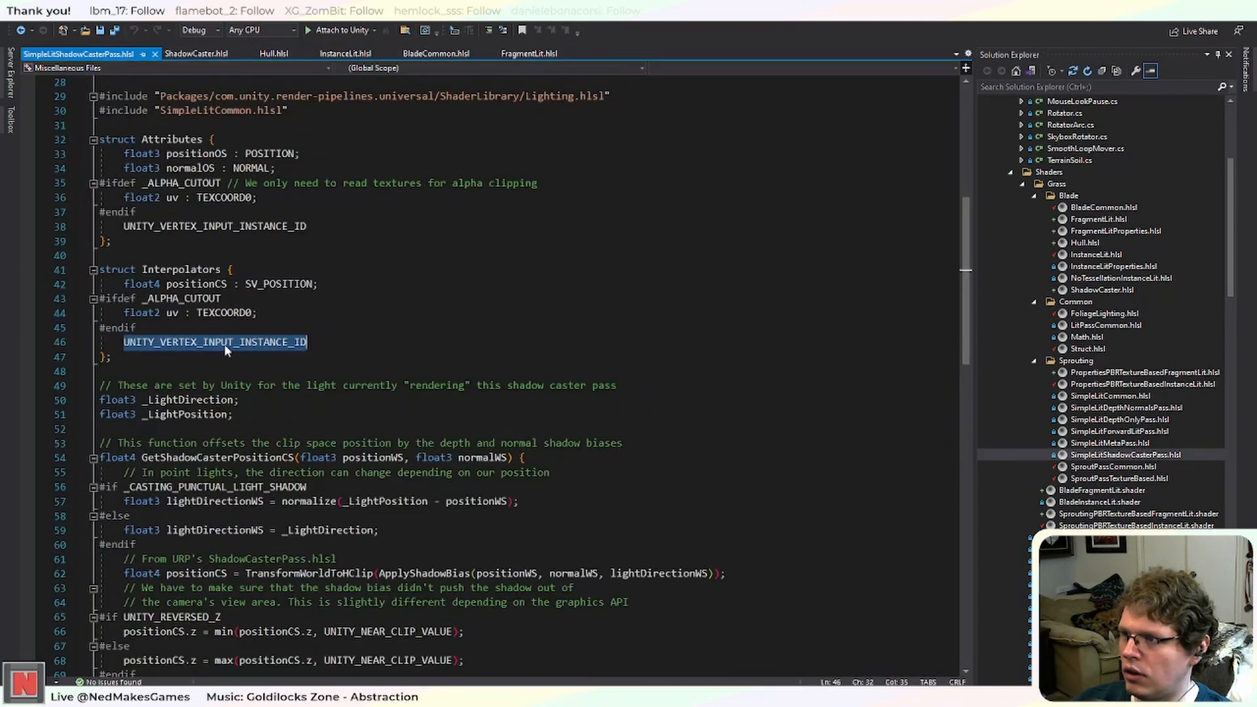
key("Up")
key("Up")
key("Up")
key("Up")
key("Up")
key("Up")
key("Up")
double_click(250, 227)
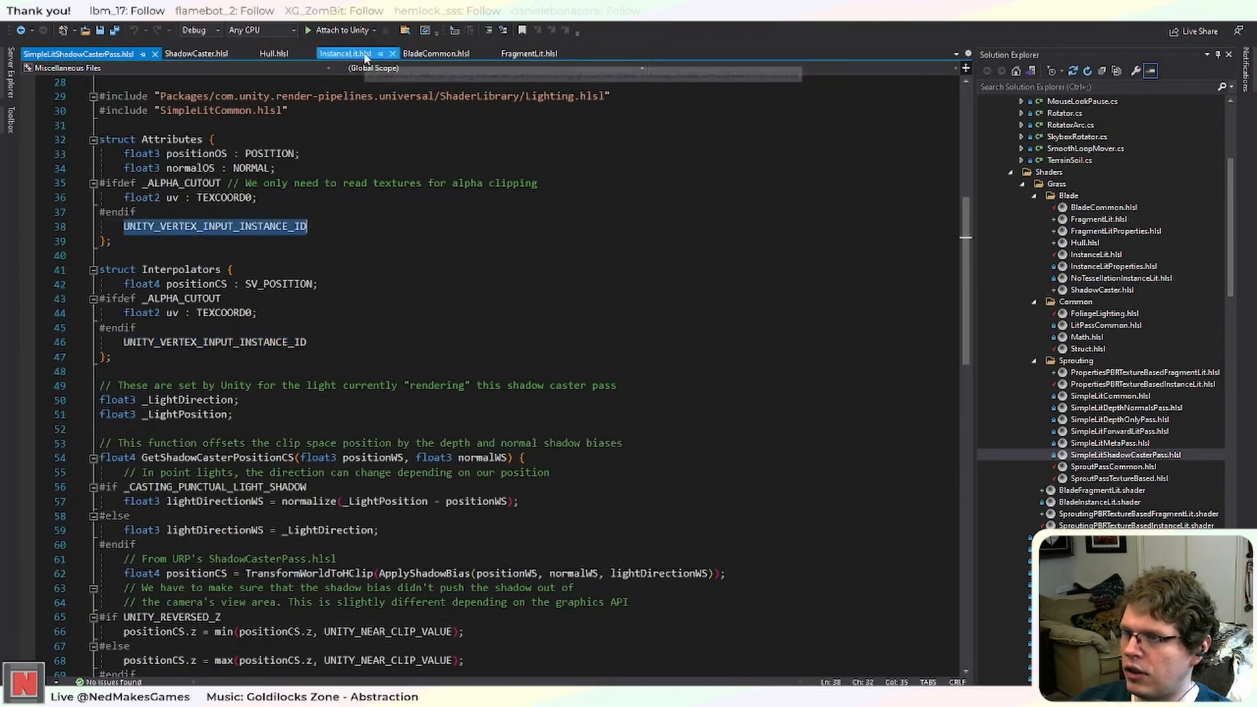
Examine InstanceLit.hlsl and FragmentLit.hlsl for instance ID handling in their TessellationControlPoint and Interpolators structs and their Vertex and Fragment functions.
left_click(345, 53)
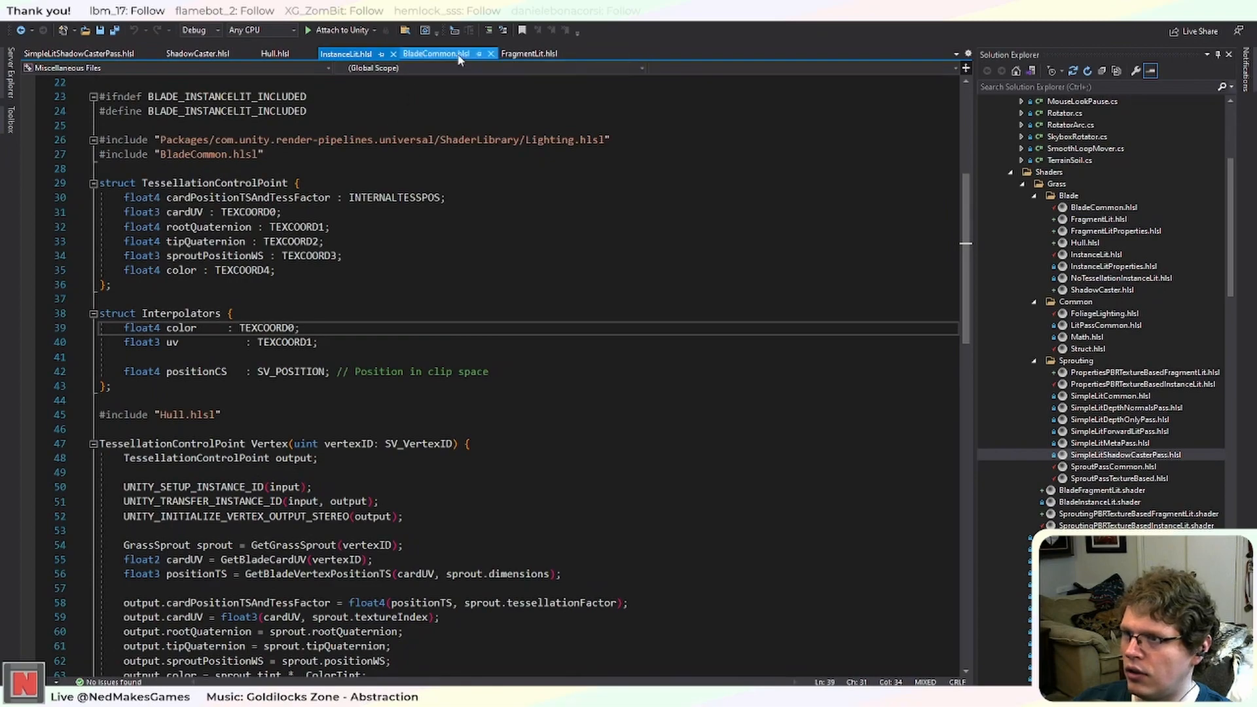
left_click(529, 53)
key("ctrl+a")
scroll(400, 328, "up", 12)
scroll(401, 397, "up", 9)
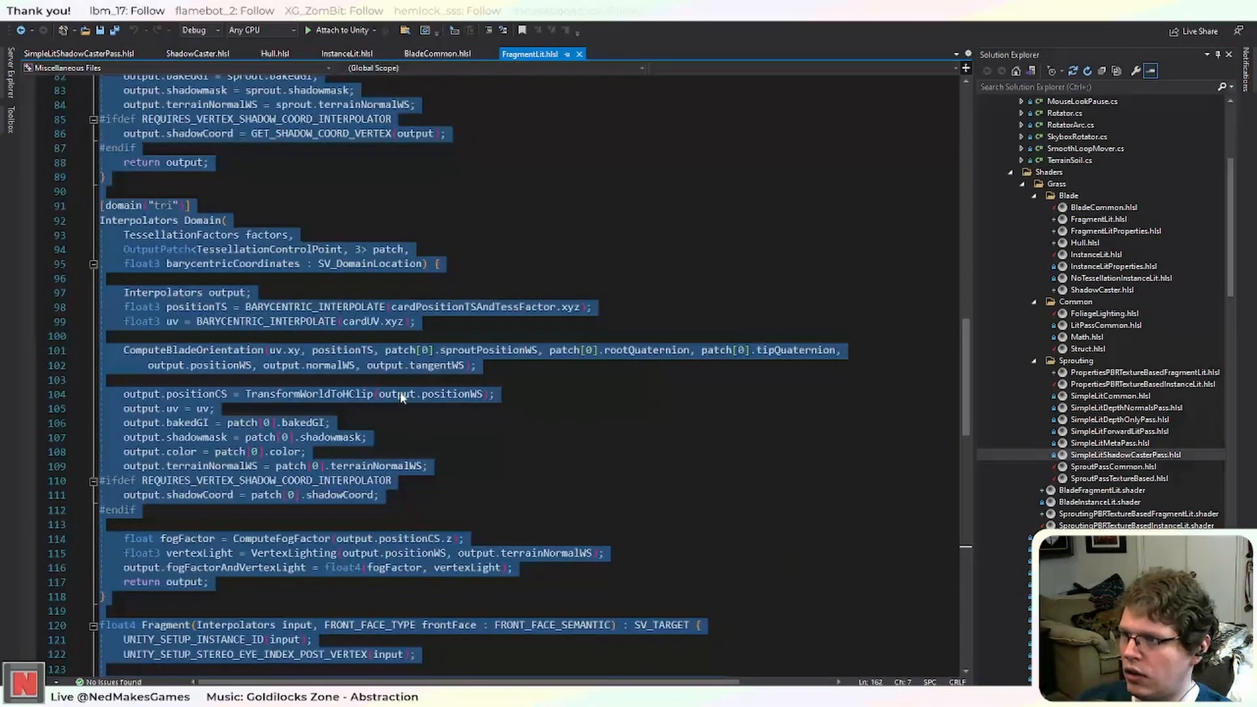
scroll(399, 388, "down", 13)
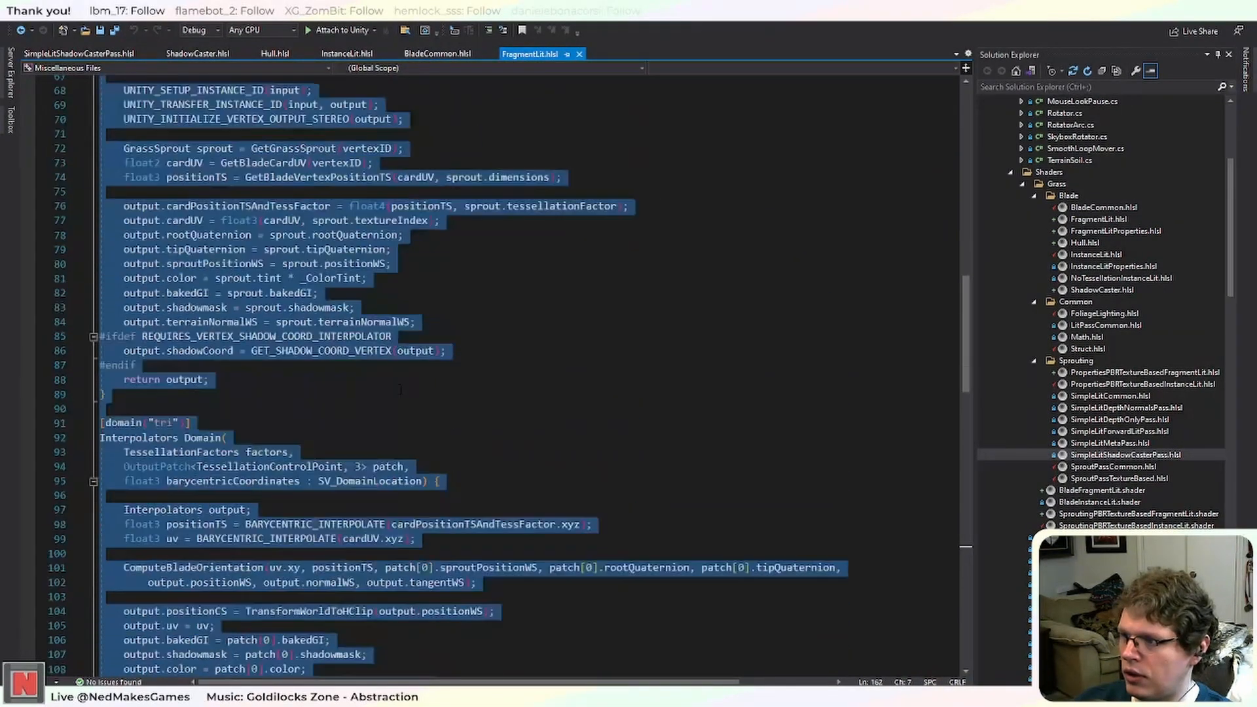
scroll(437, 393, "down", 11)
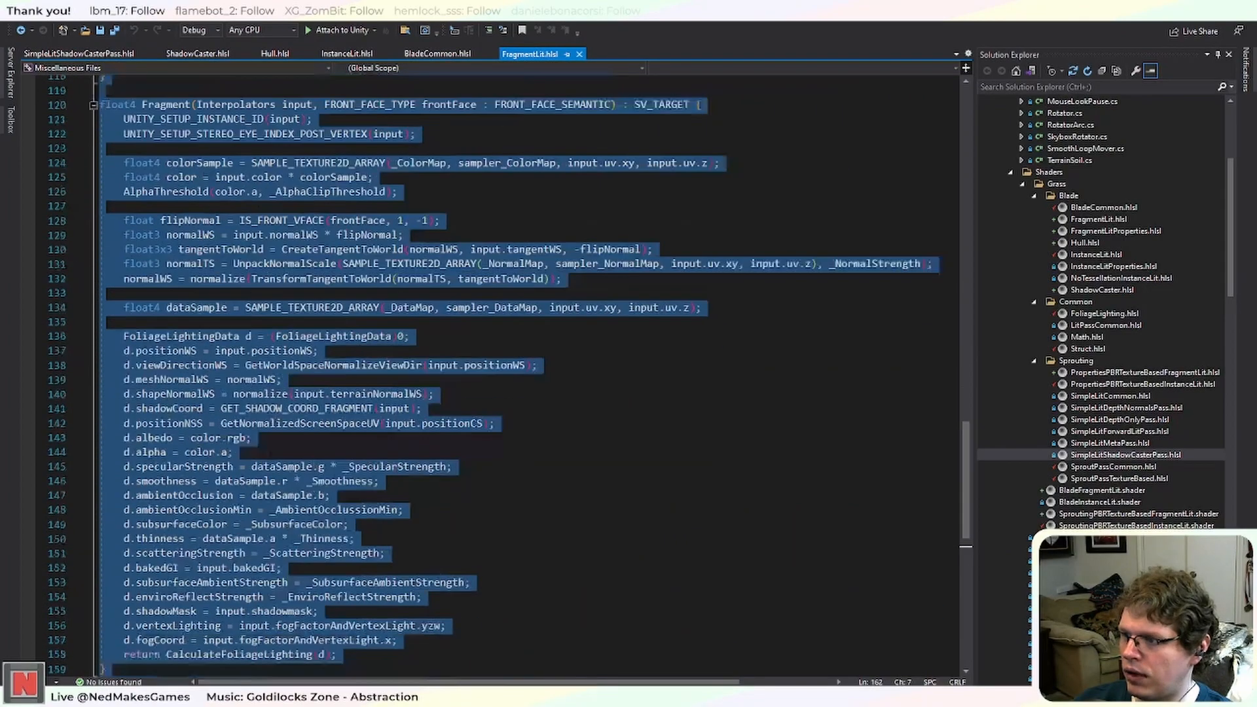
left_click(436, 492)
scroll(437, 485, "up", 5)
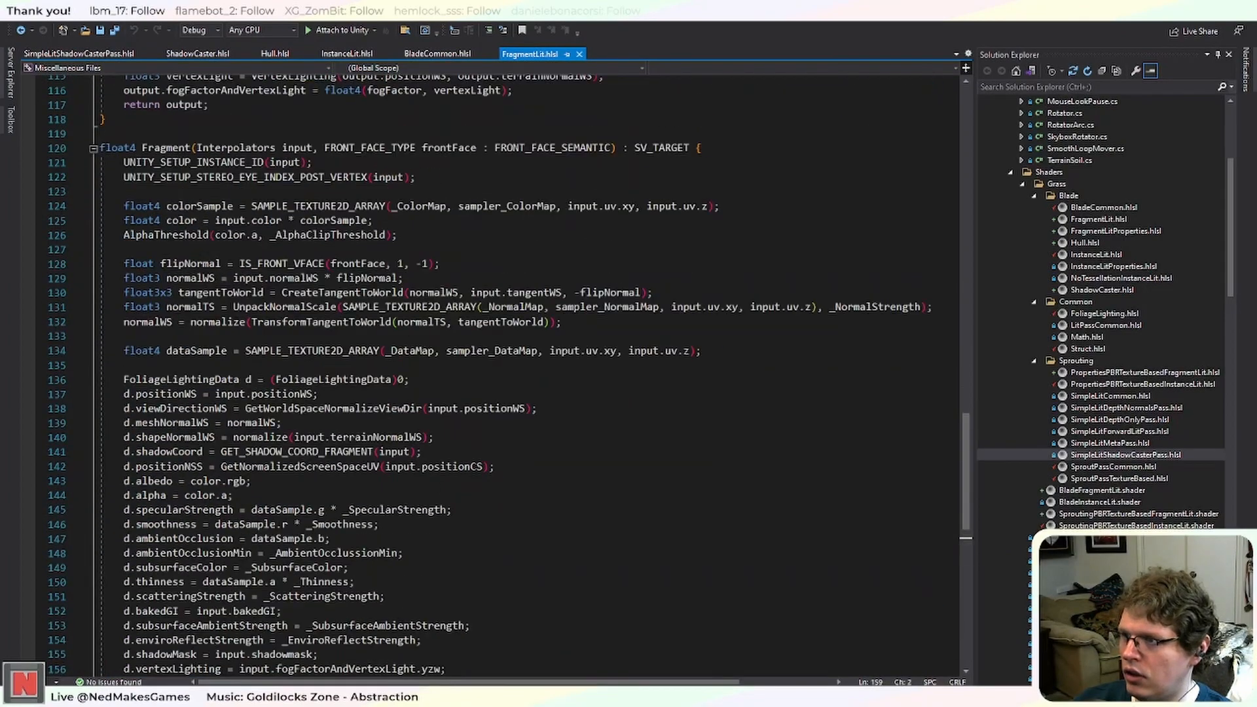
scroll(313, 351, "up", 4)
left_click(312, 350)
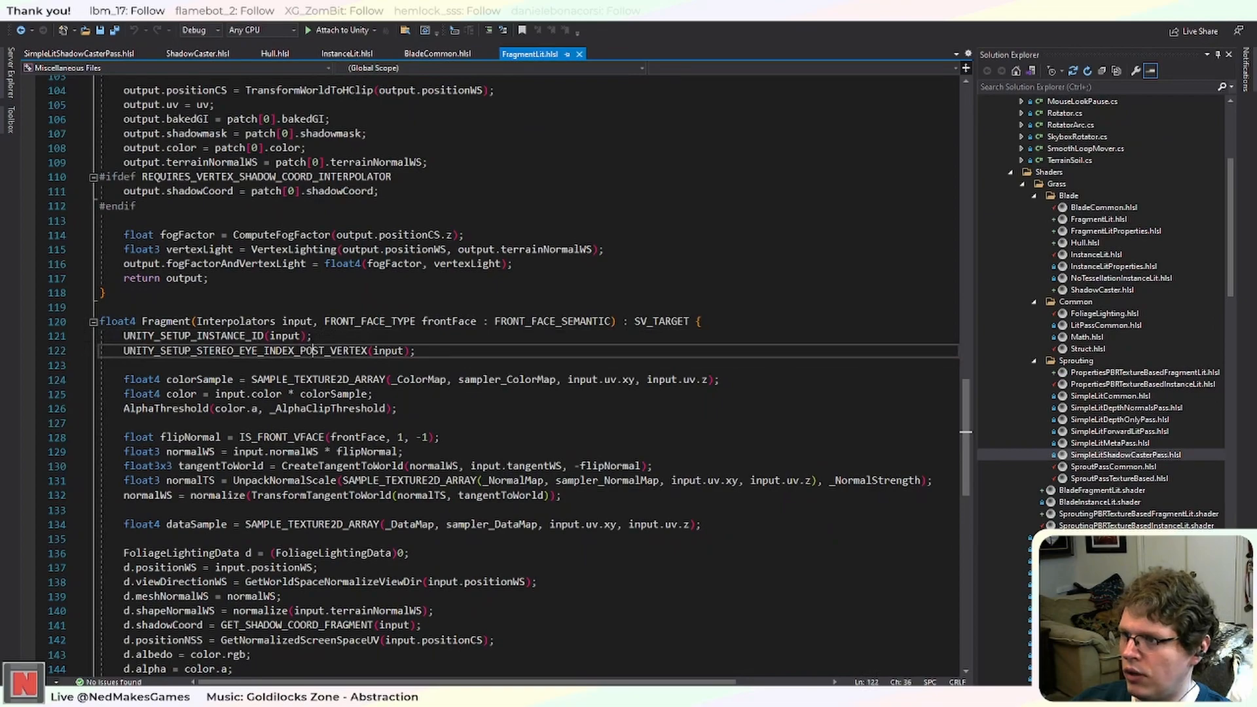
scroll(312, 350, "up", 6)
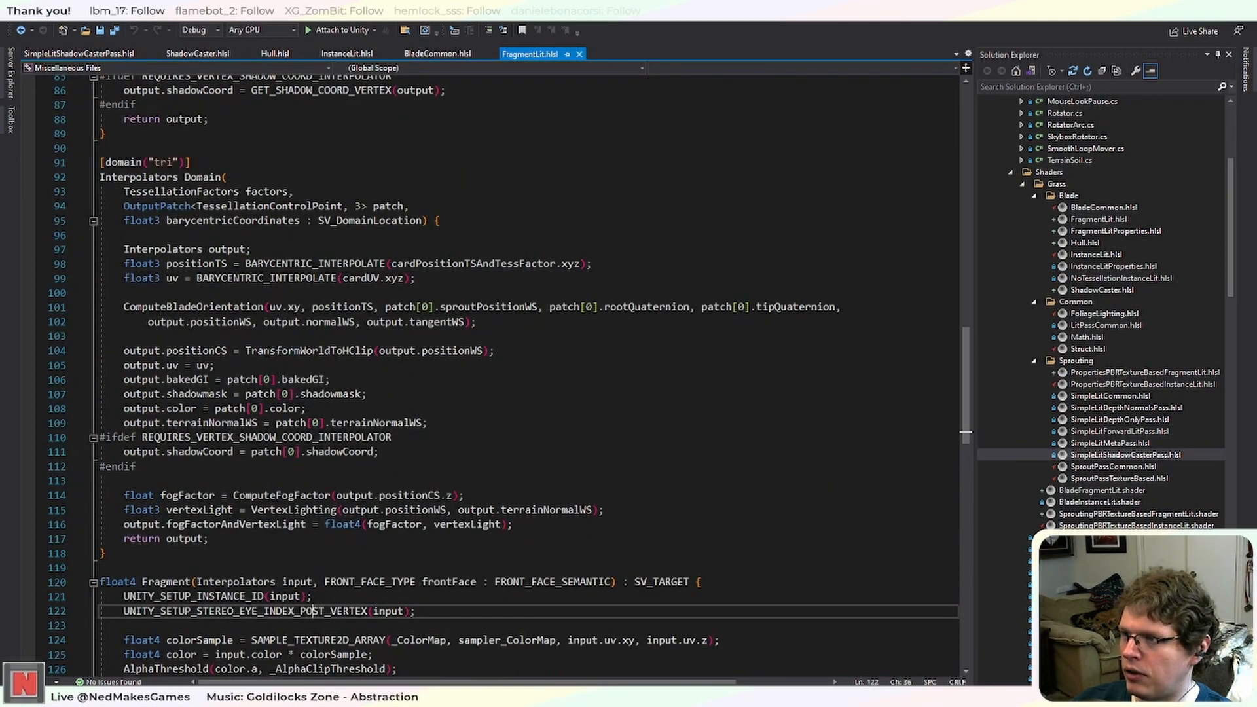
scroll(311, 350, "up", 10)
scroll(311, 350, "up", 12)
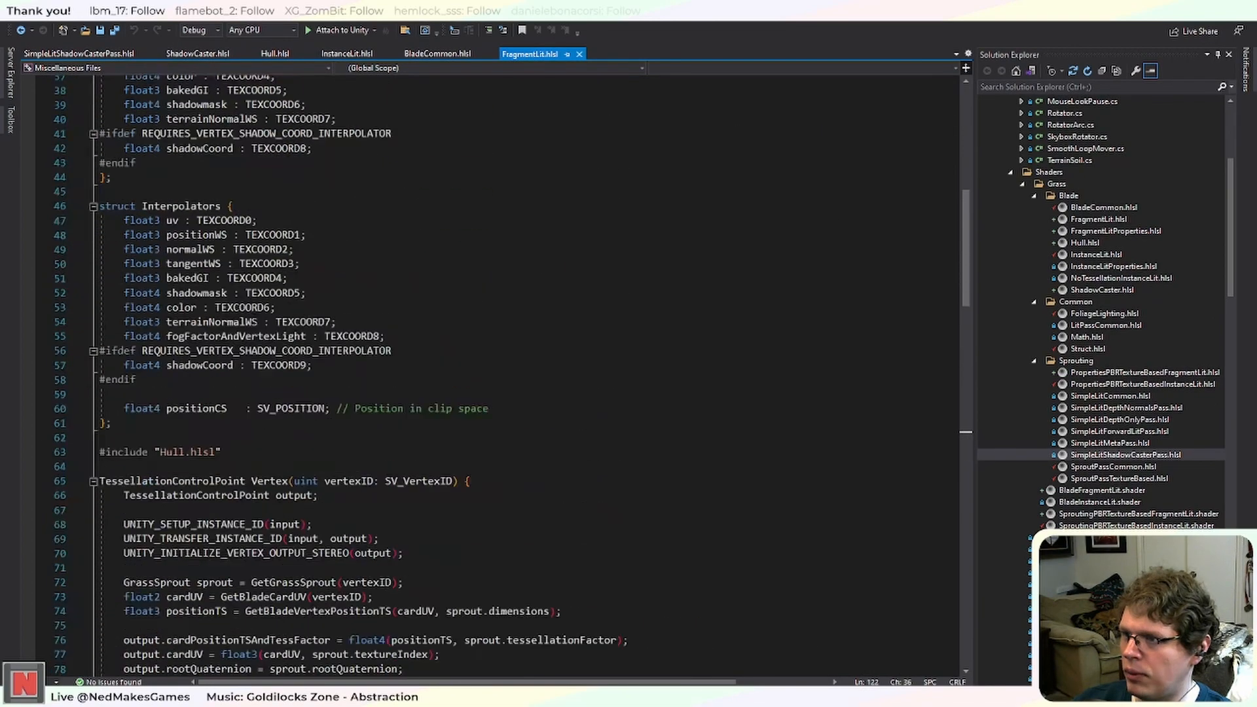
left_click(144, 429)
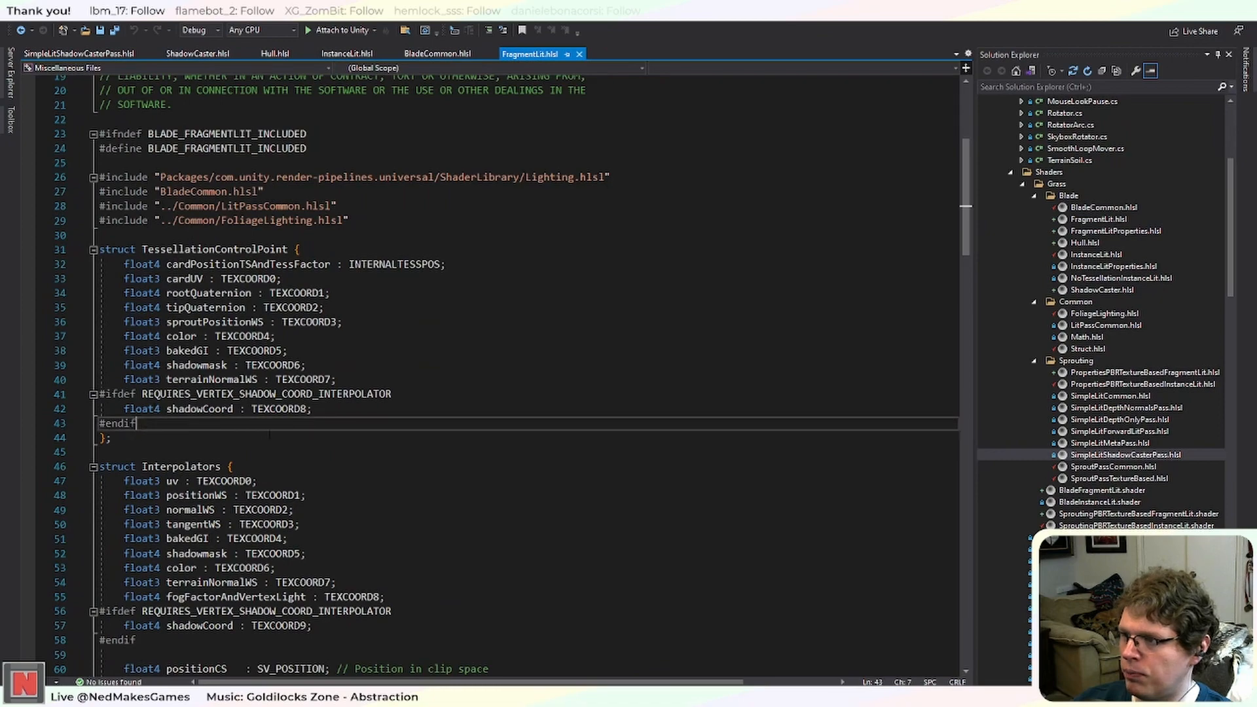
scroll(504, 376, "down", 9)
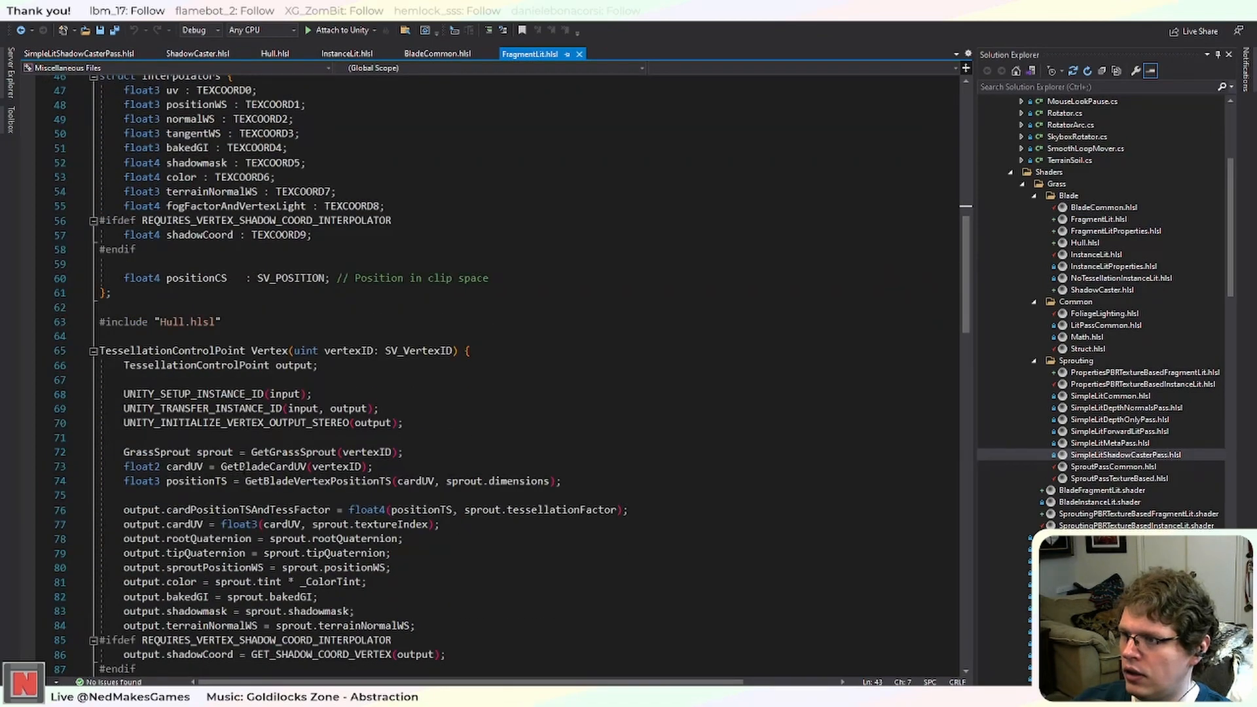
scroll(504, 377, "up", 5)
scroll(134, 278, "up", 3)
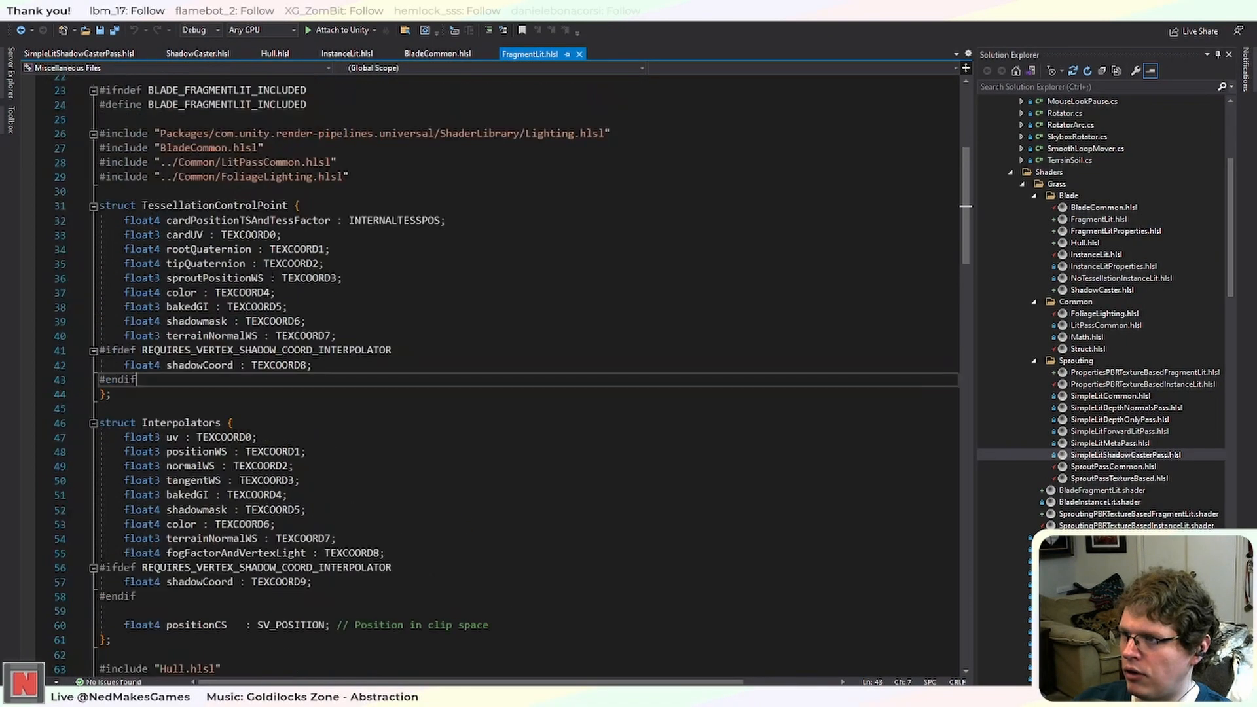
Check ShadowCaster.hlsl's structs against SimpleLitShadowCasterPass.hlsl, and read the reference's instance ID macros, GetShadowCasterPositionCS, Vertex and Fragment functions.
left_click(196, 53)
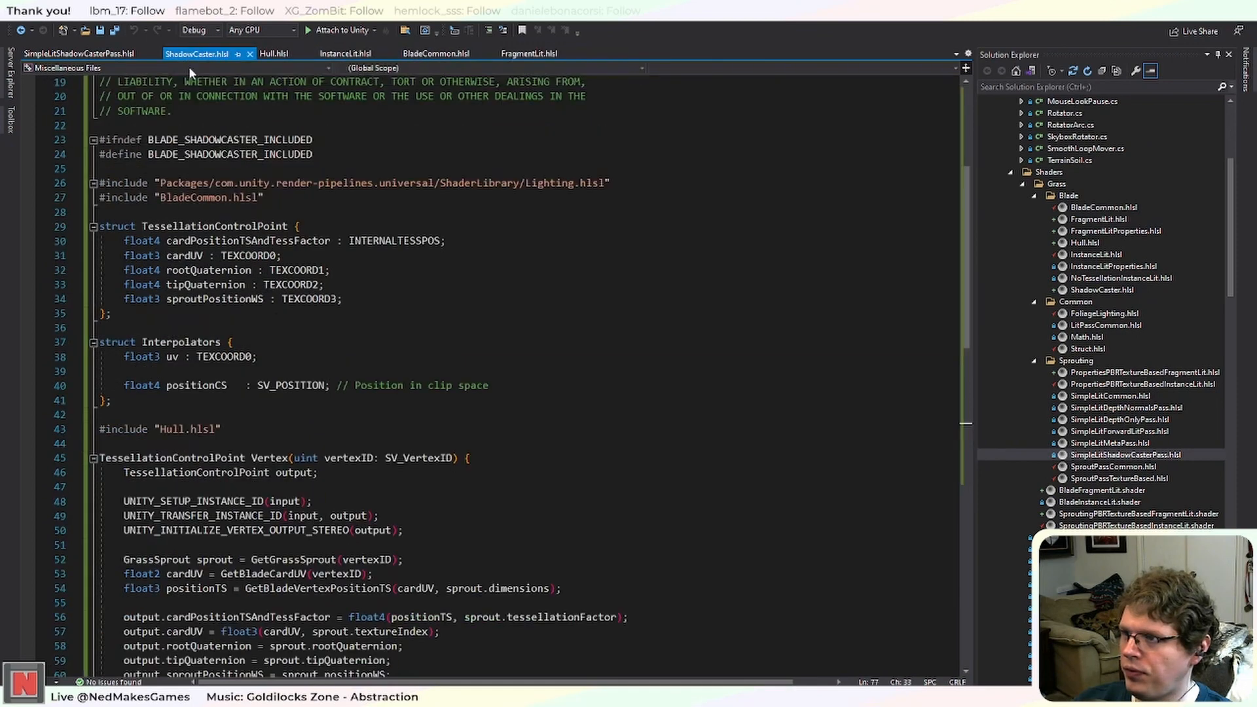
left_click(216, 226)
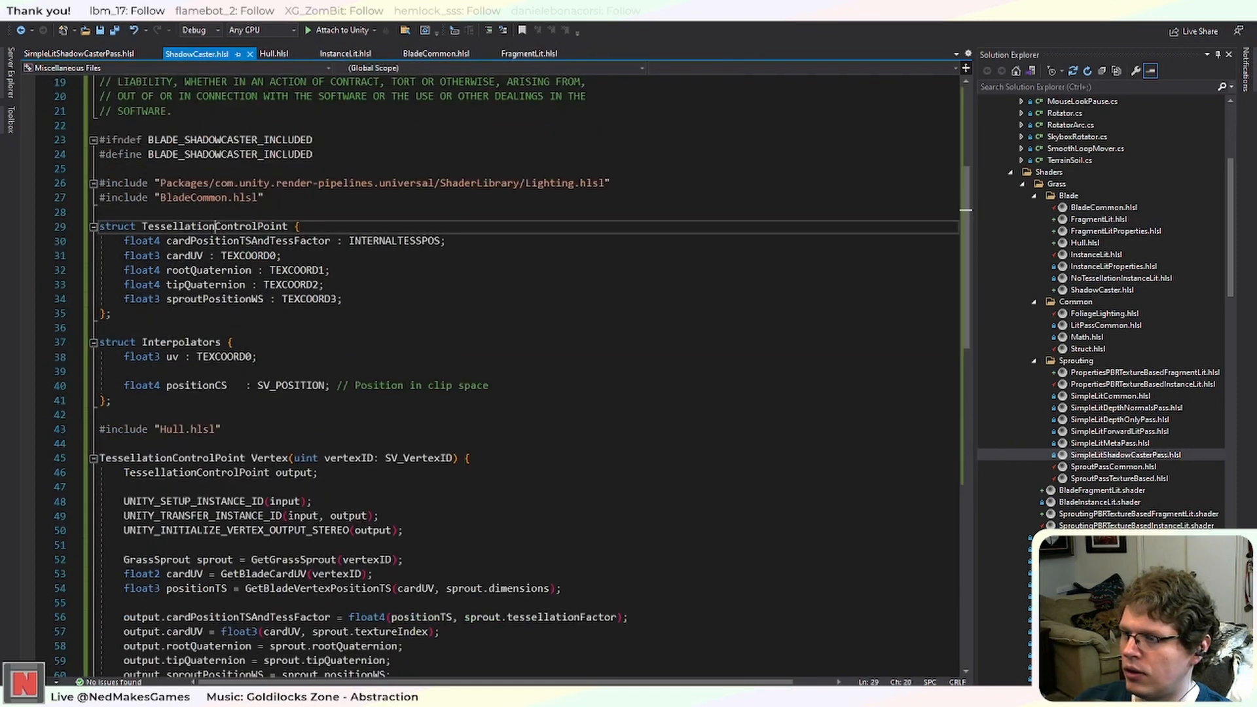
left_click(78, 53)
left_click(233, 225)
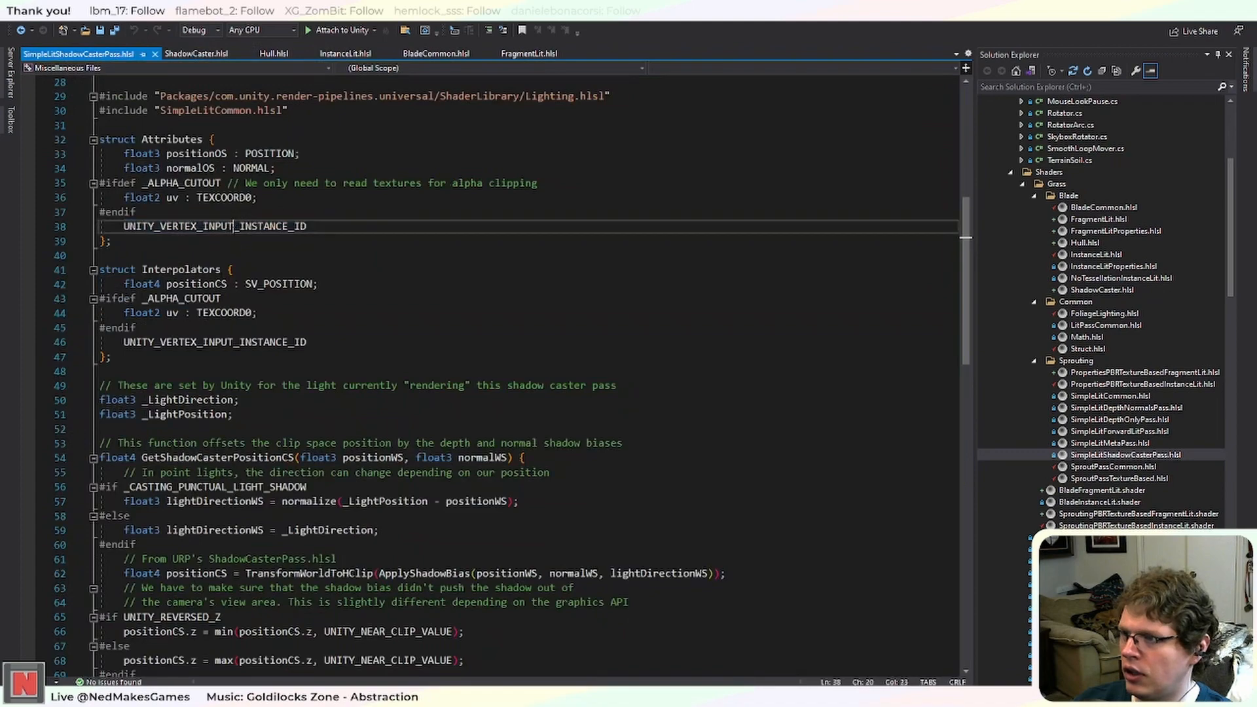
key("shift+End")
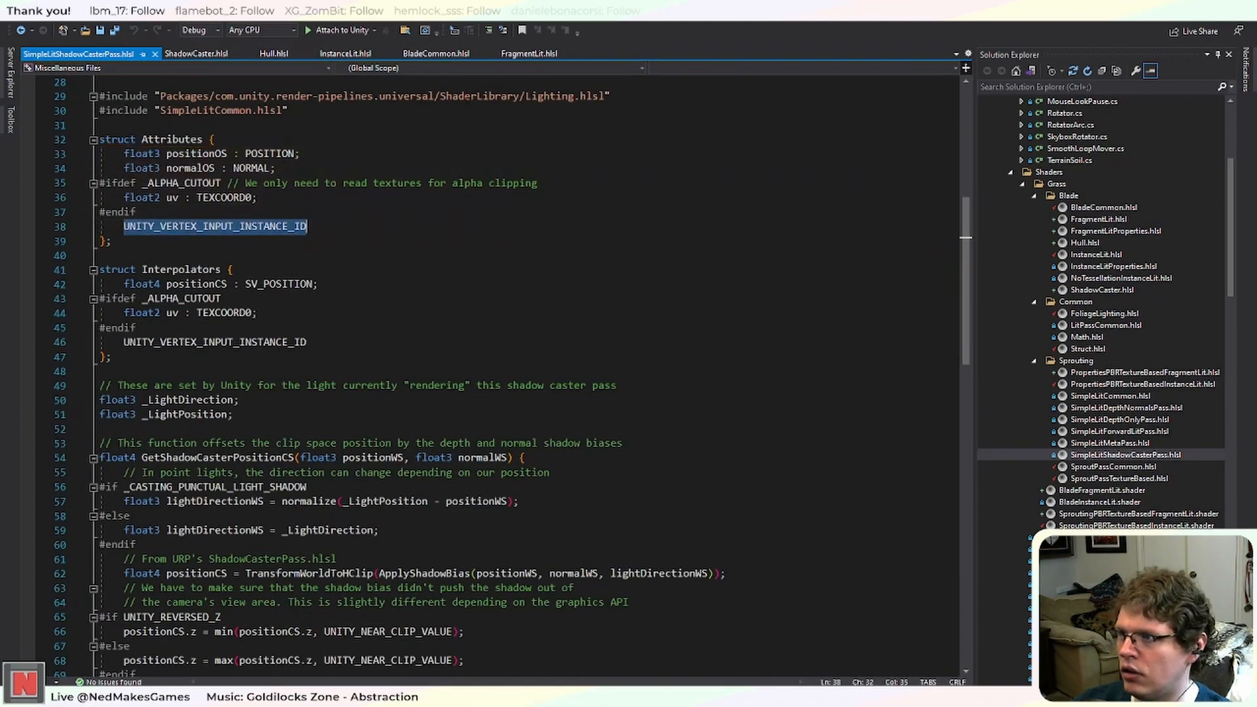
scroll(474, 345, "down", 15)
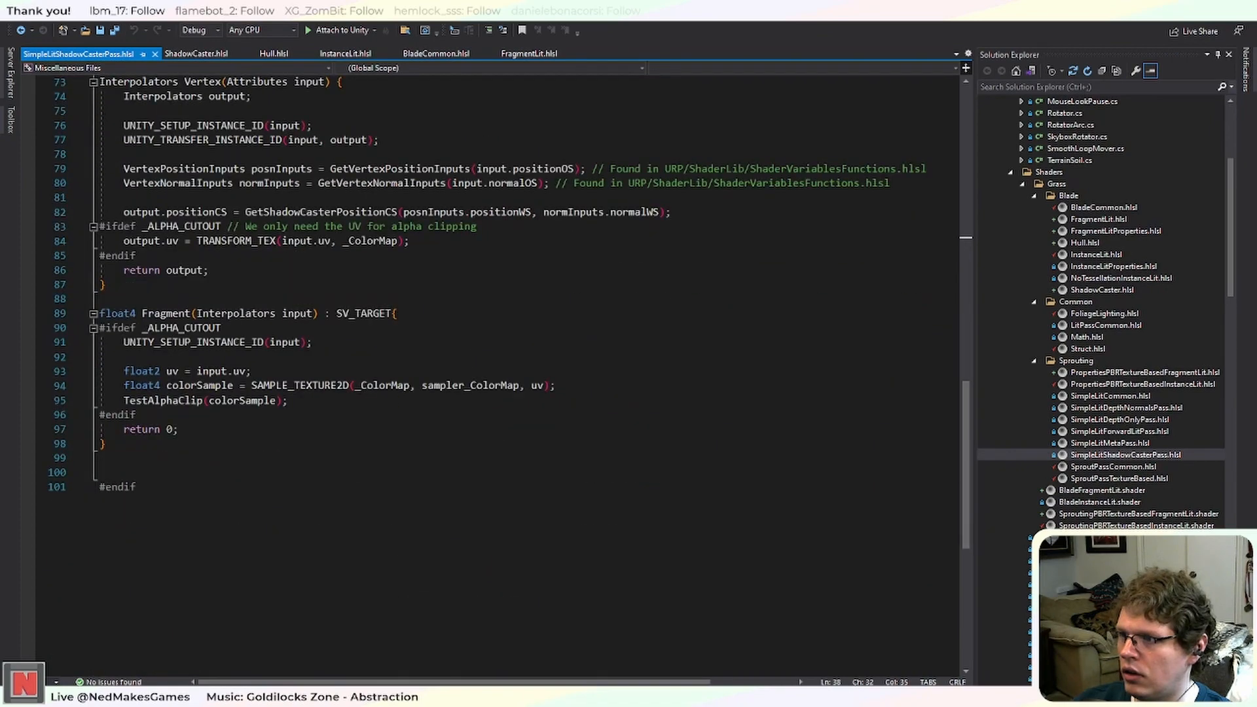
scroll(481, 336, "up", 5)
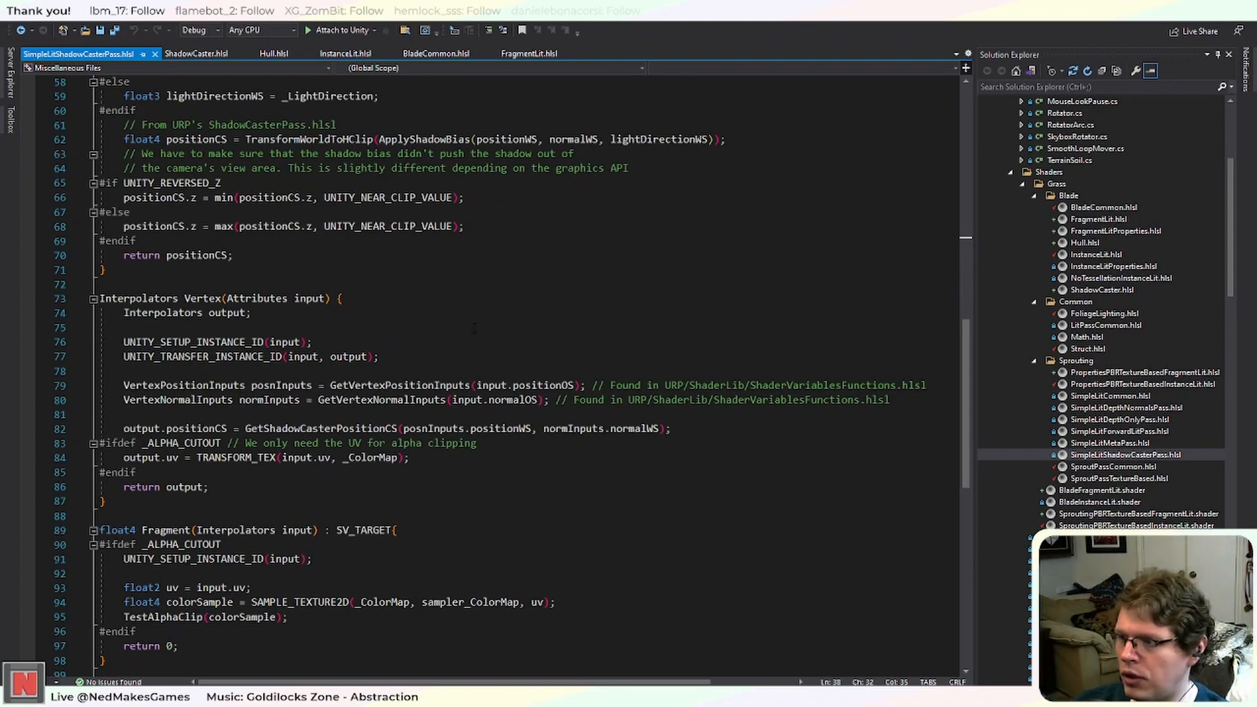
scroll(474, 328, "up", 10)
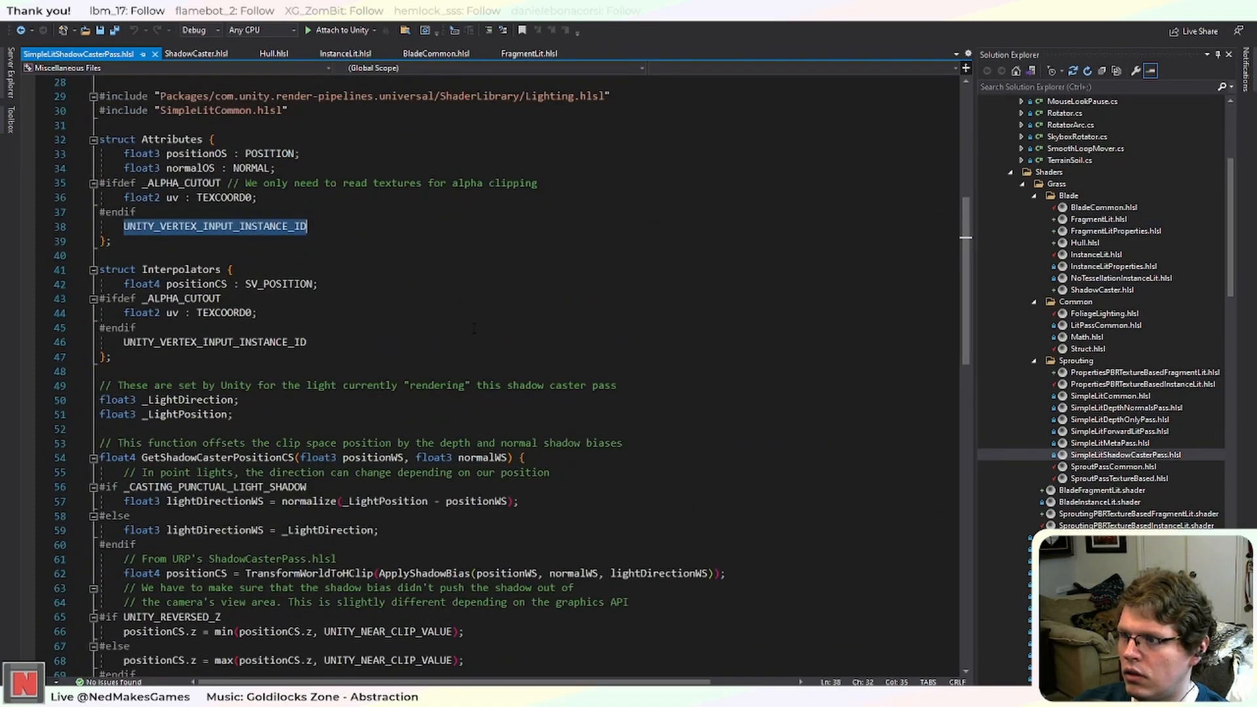
scroll(474, 328, "down", 10)
Review the Vertex and Fragment functions of SimpleLitShadowCasterPass.hlsl, and browse the solution's render pipeline core ShaderLibrary files for instancing code.
scroll(1060, 497, "down", 6)
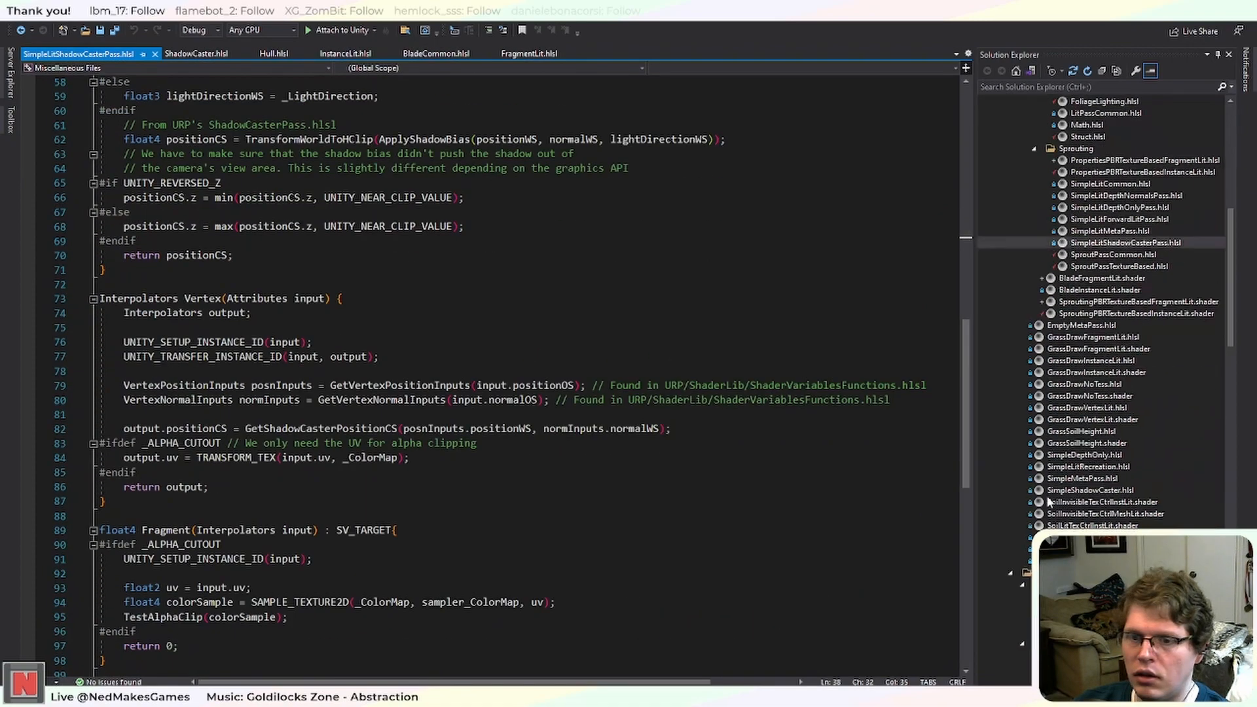
scroll(1047, 498, "down", 9)
left_click_drag(1231, 413, 1232, 592)
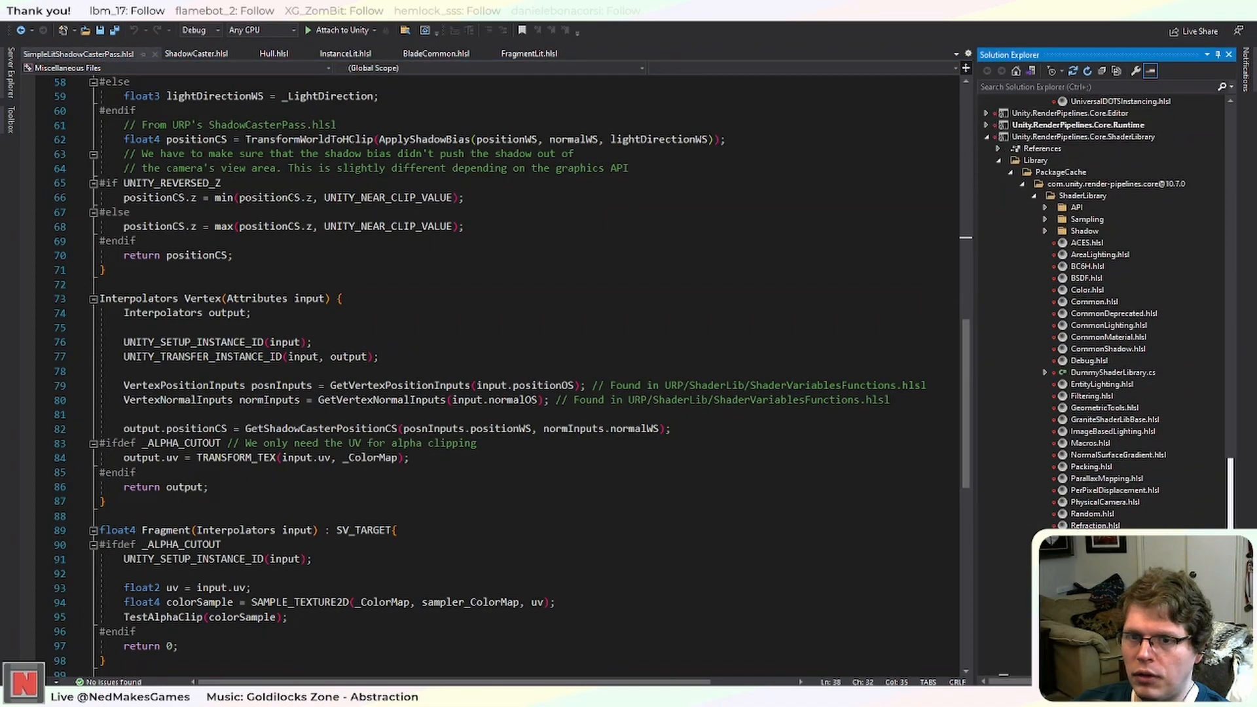
scroll(1107, 393, "down", 3)
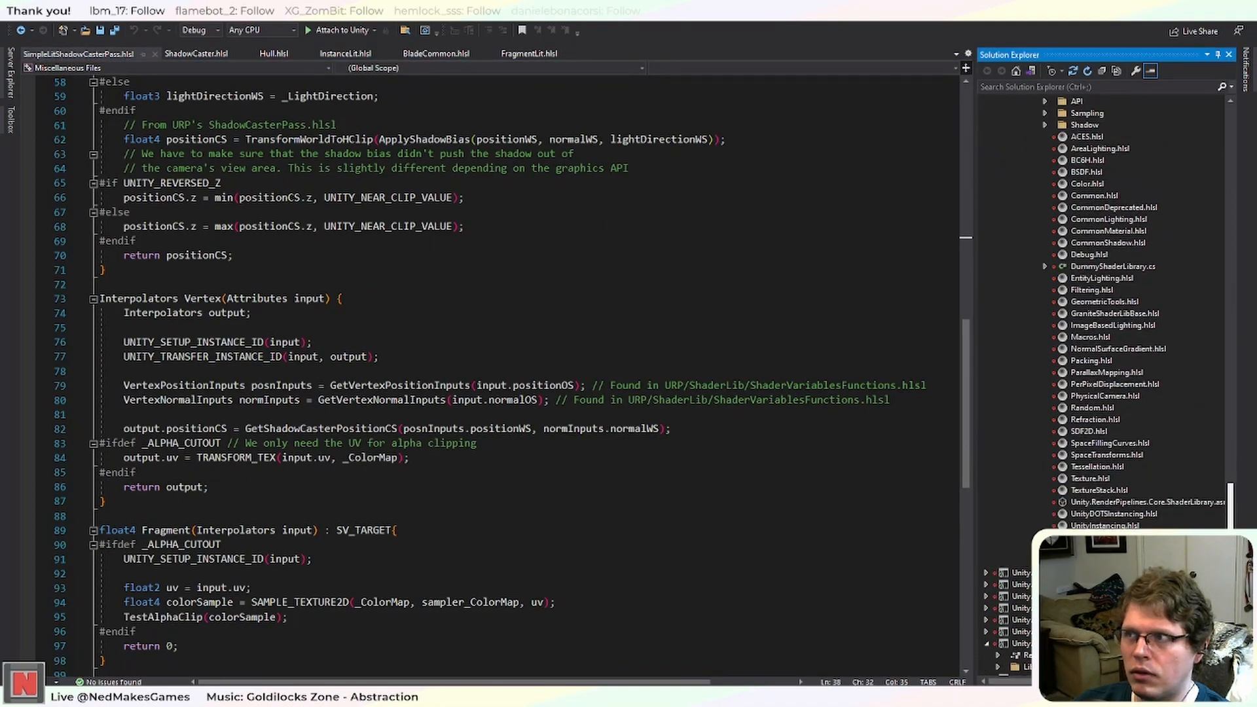
scroll(1107, 314, "down", 5)
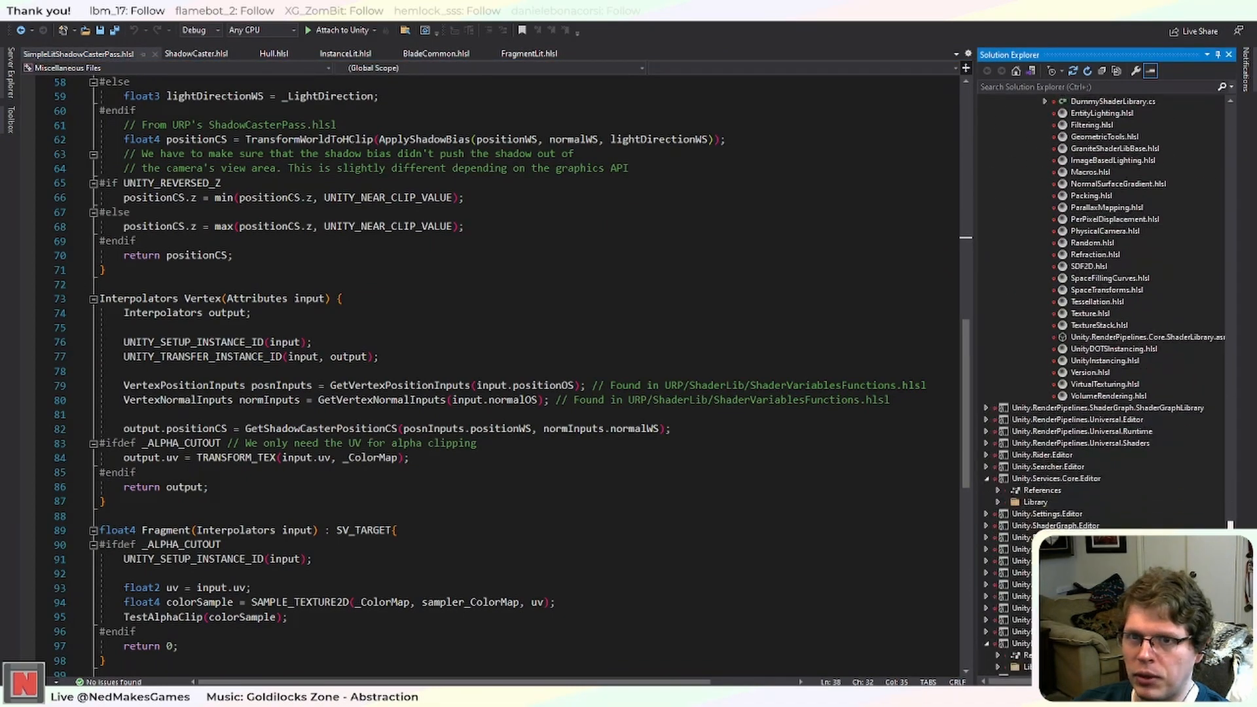
scroll(1113, 426, "up", 8)
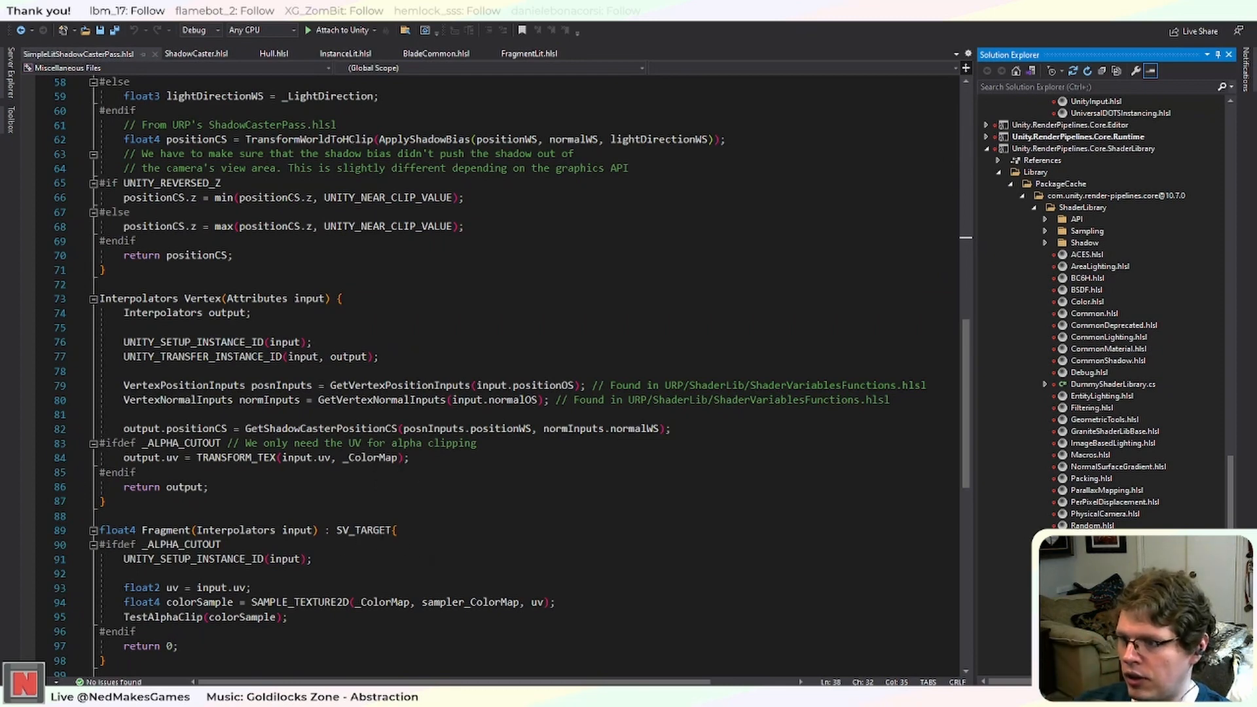
Add a space before the reference Fragment function's opening brace, and copy UNITY_VERTEX_INPUT_INSTANCE_ID to the end of FragmentLit.hlsl's TessellationControlPoint struct.
left_click(392, 530)
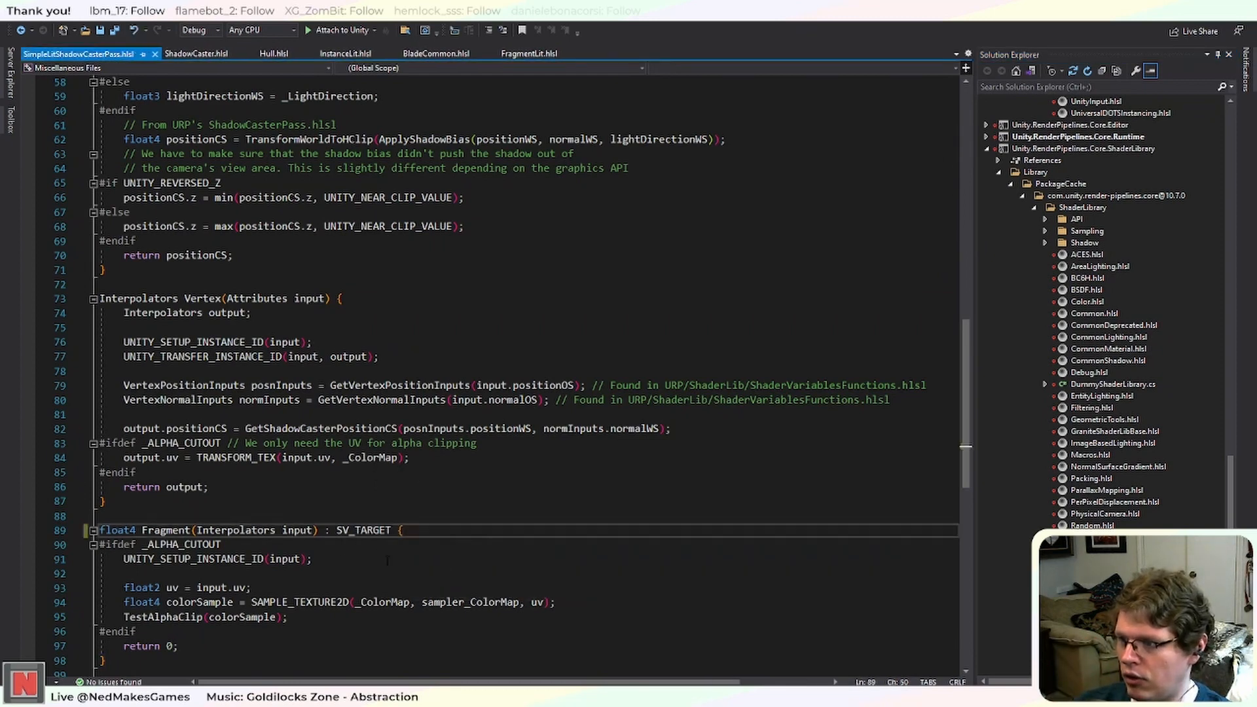
scroll(387, 560, "up", 12)
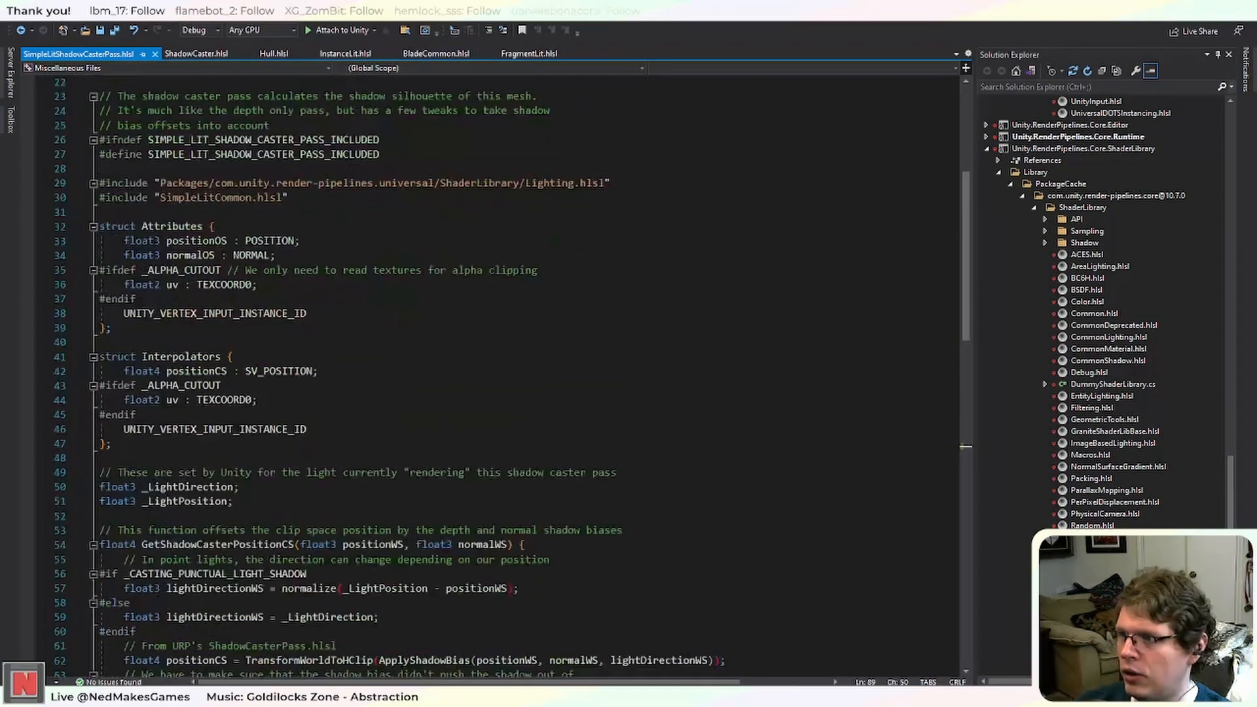
double_click(229, 314)
key("ctrl+c")
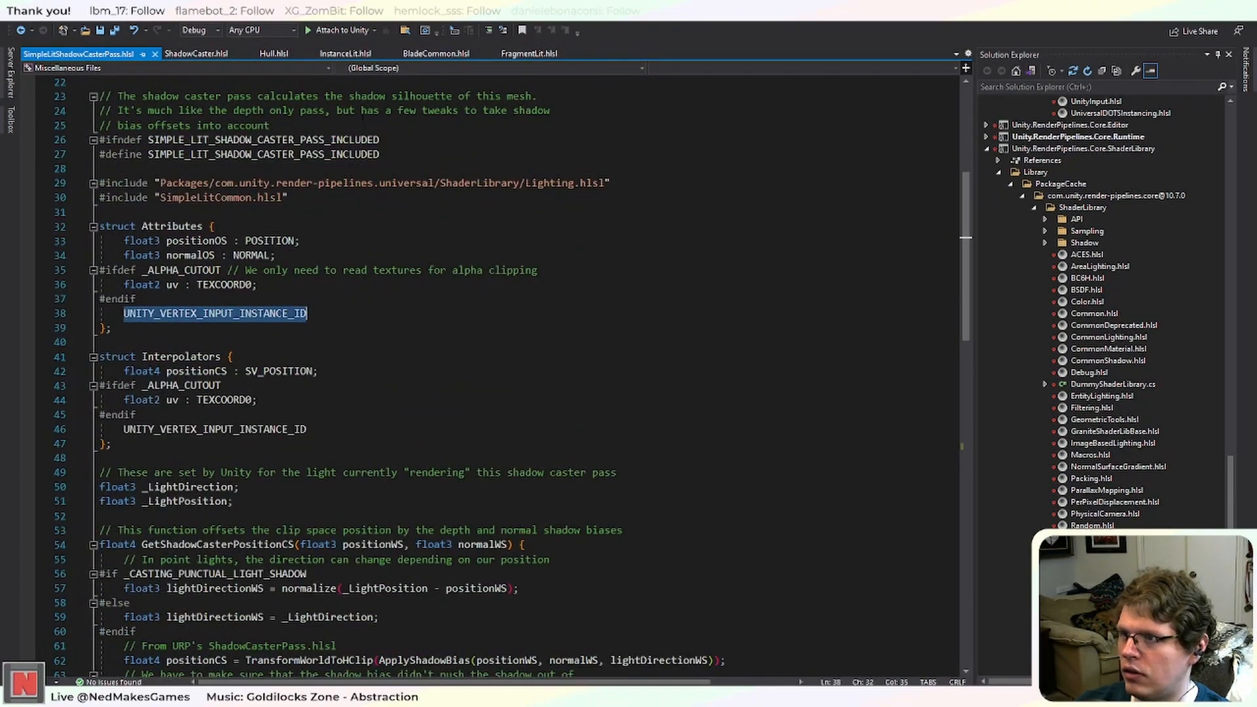
left_click(529, 53)
scroll(459, 327, "up", 2)
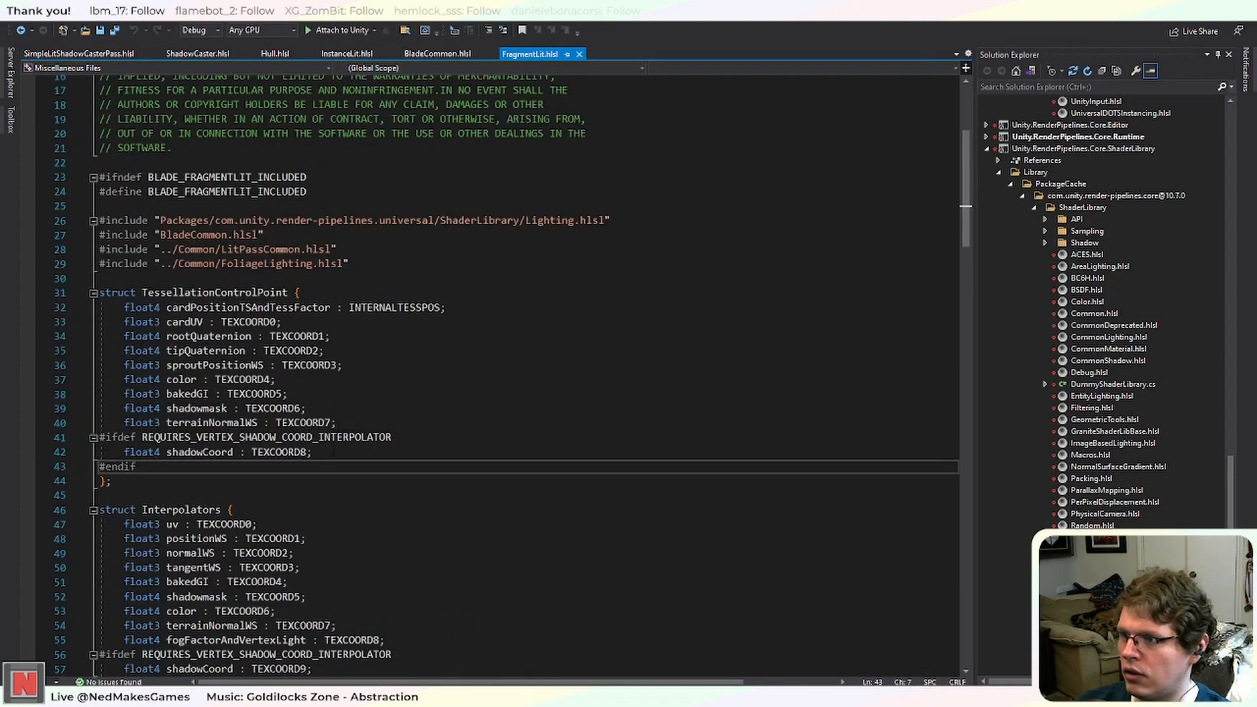
key("Return")
key("ctrl+v")
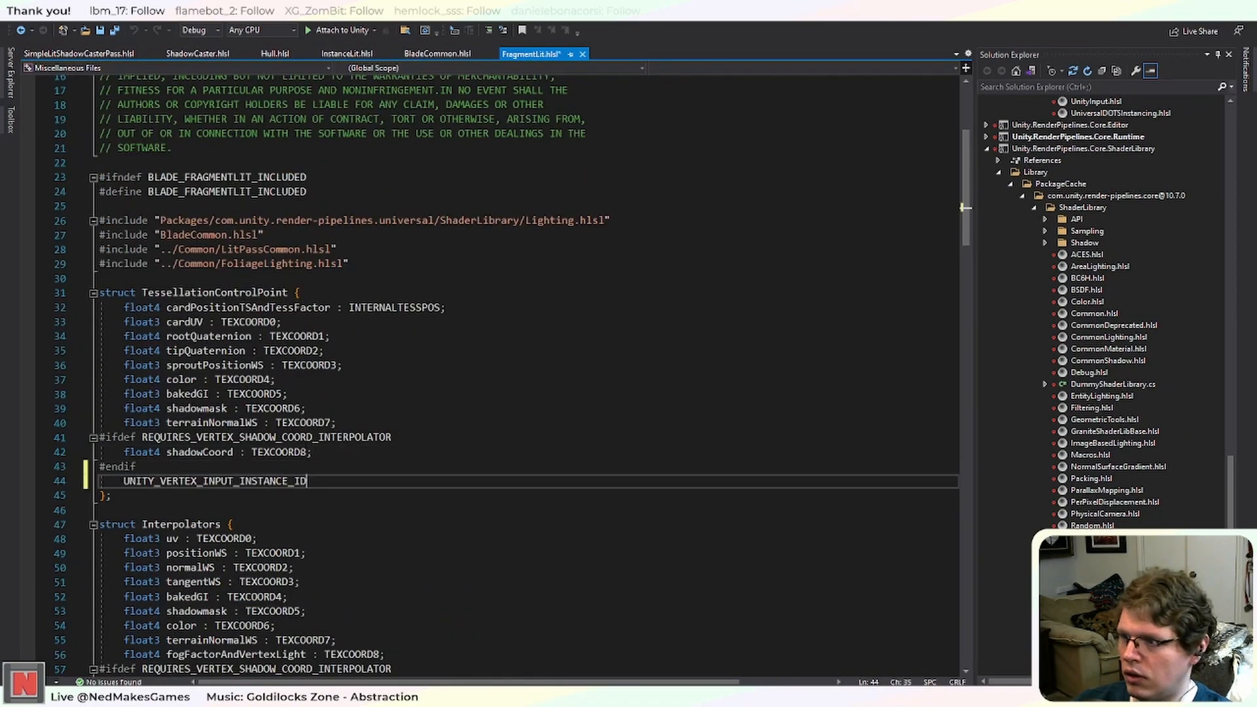
Add UNITY_VERTEX_INPUT_INSTANCE_ID below positionCS in FragmentLit.hlsl's Interpolators struct, separated by a blank line, and save the file.
scroll(390, 443, "down", 6)
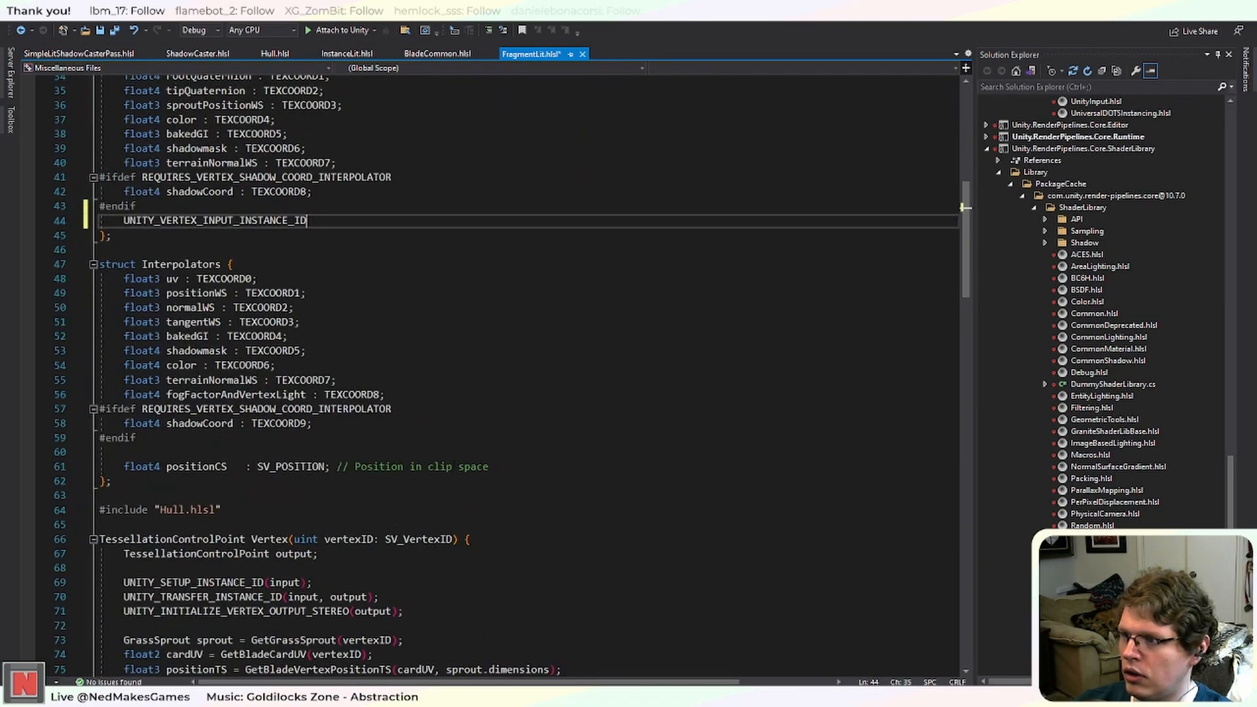
left_click(519, 465)
key("Return")
key("Return")
key("ctrl+v")
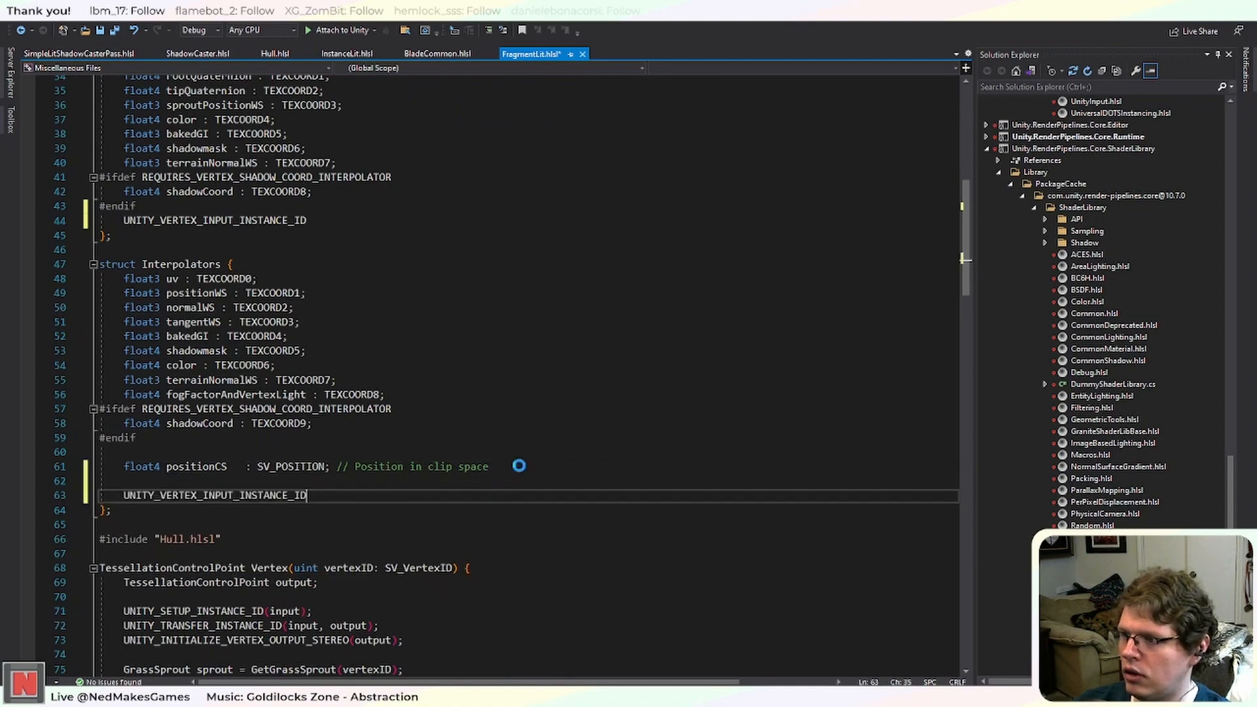
key("ctrl+s")
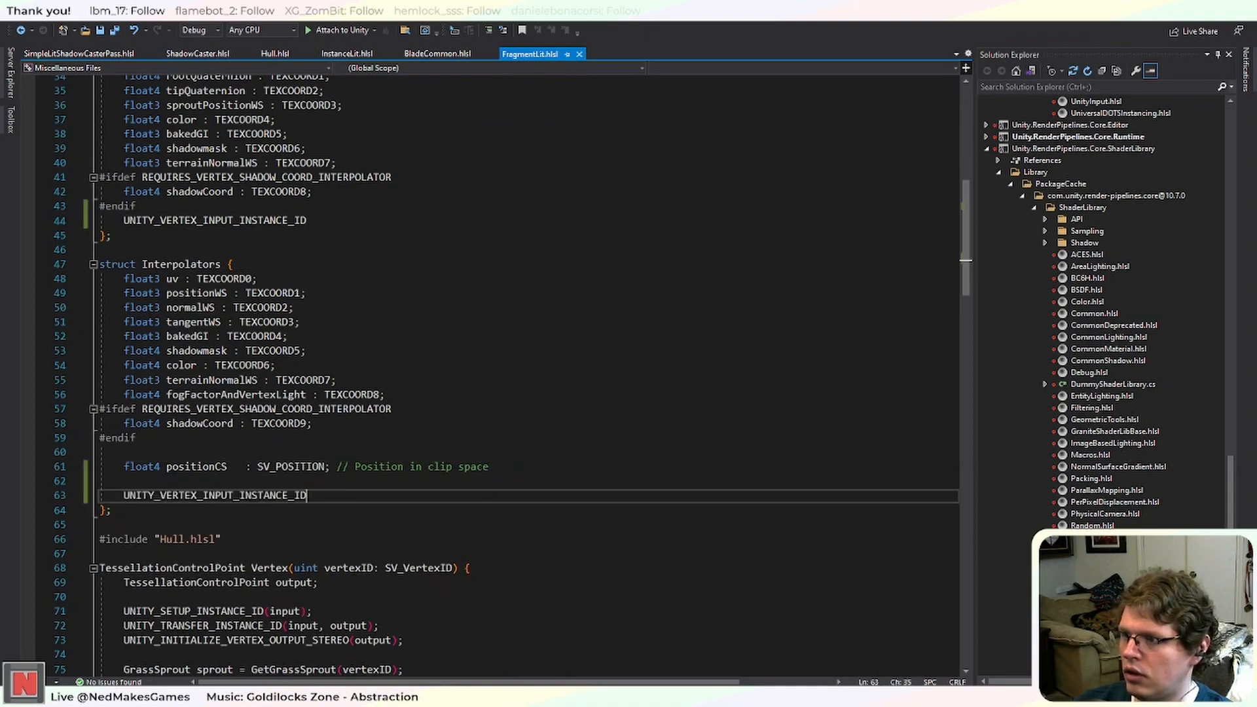
Open SimpleLitDepthOnlyPass.hlsl from the Sprouting folder and copy the UNITY_VERTEX_OUTPUT_STEREO macro from its Interpolators struct.
scroll(332, 365, "up", 3)
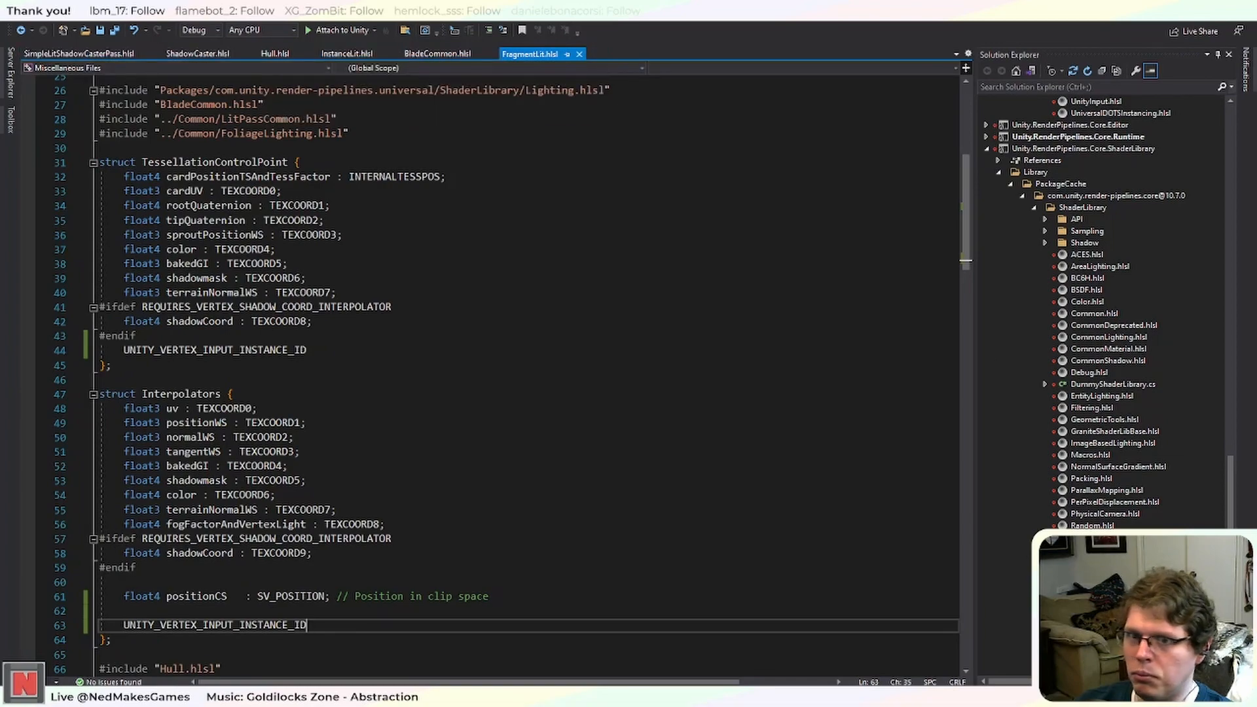
scroll(1100, 367, "up", 10)
scroll(1110, 450, "up", 15)
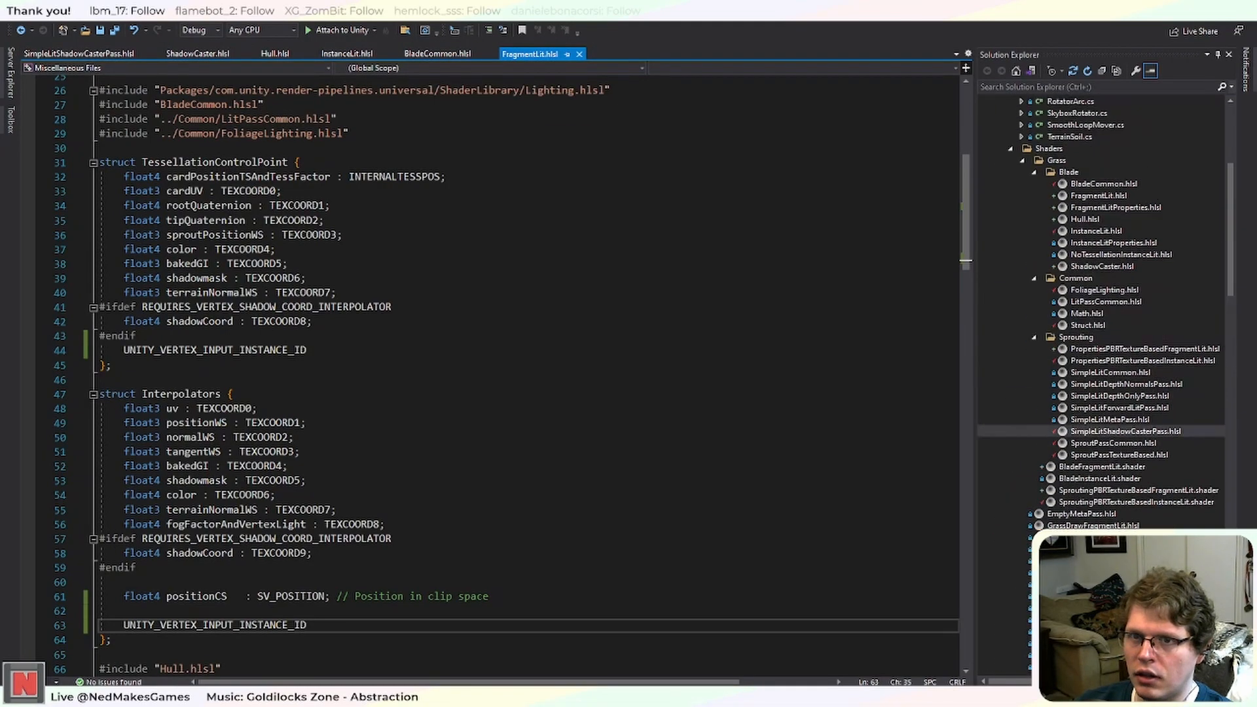
double_click(1138, 396)
scroll(458, 393, "down", 4)
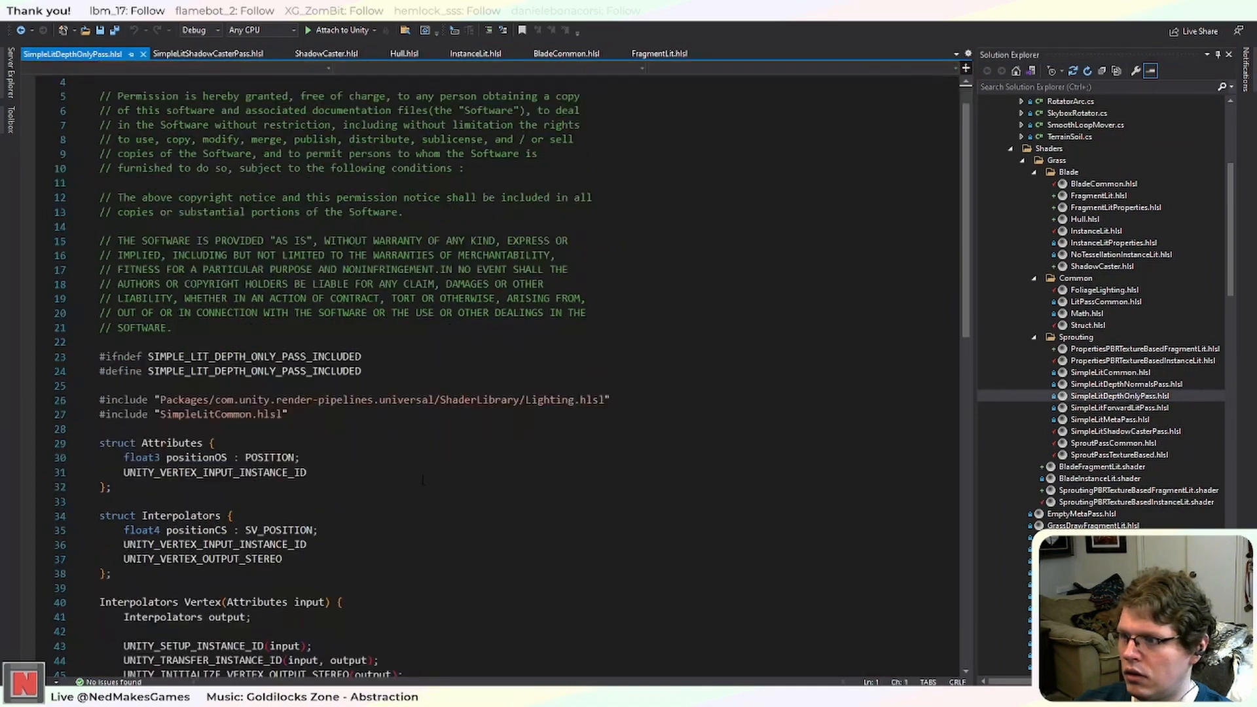
double_click(202, 429)
key("ctrl+c")
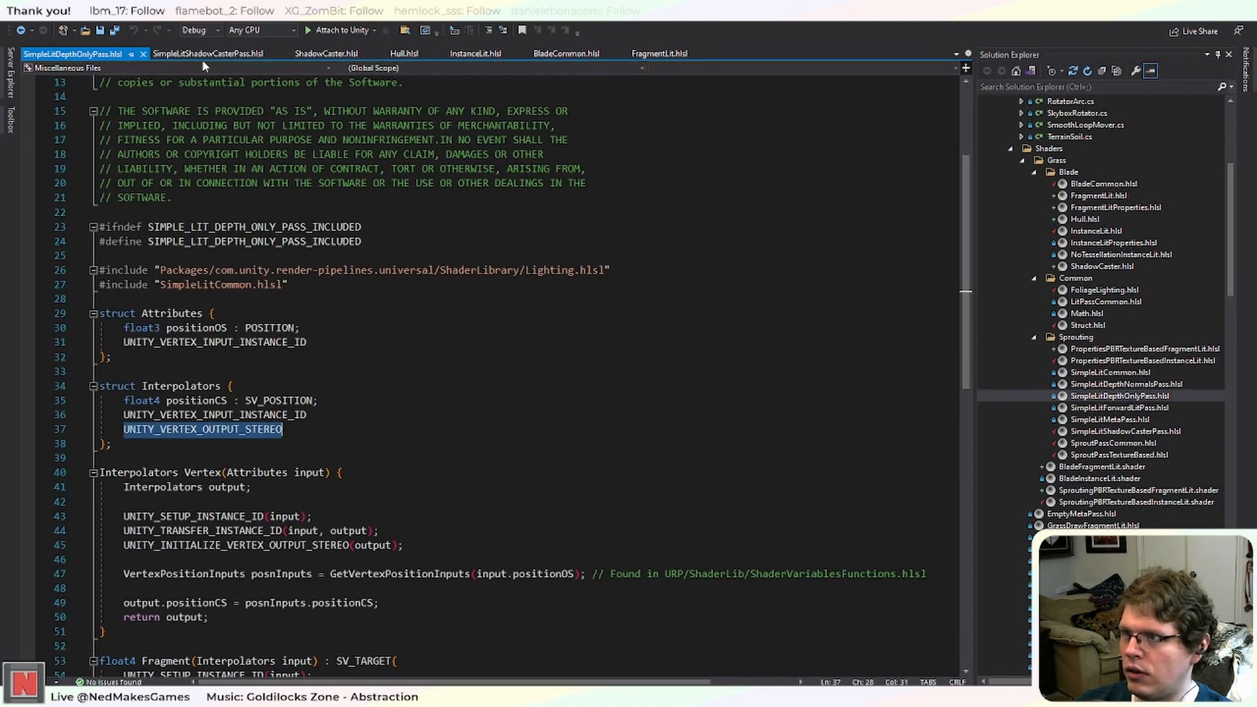
Paste UNITY_VERTEX_OUTPUT_STEREO below the instance ID macro in FragmentLit.hlsl's Interpolators struct, aligned with the other members.
left_click(659, 54)
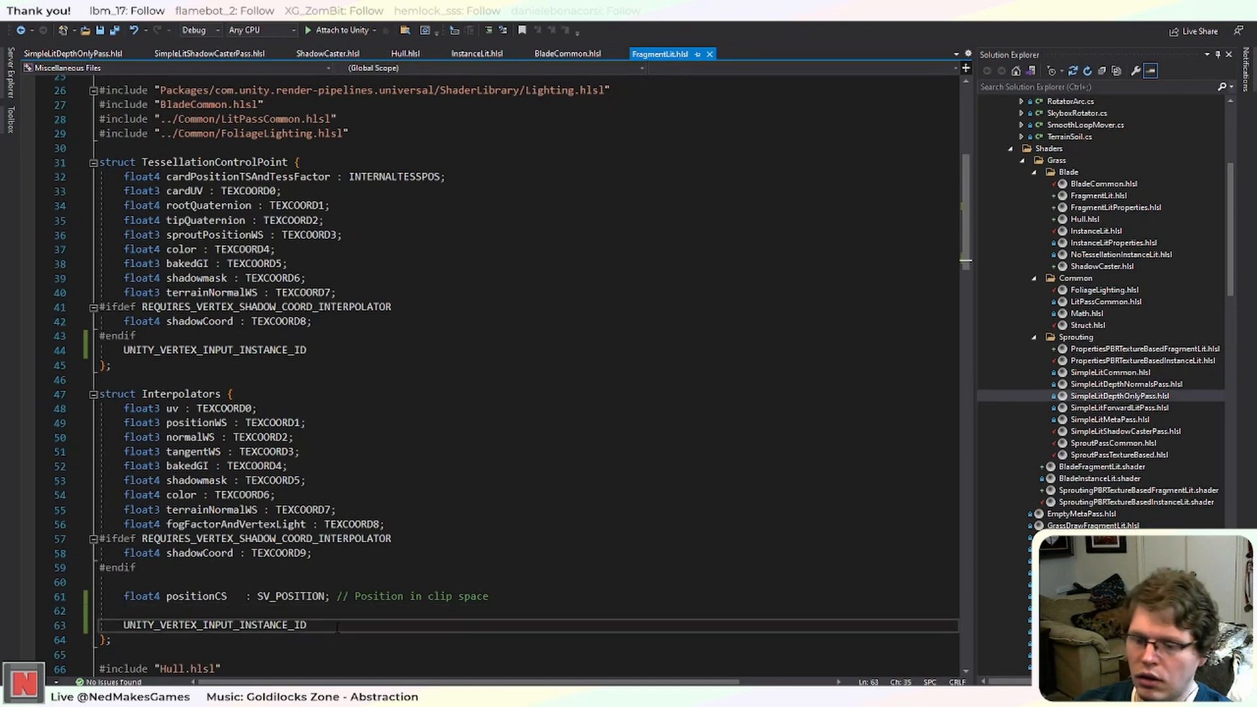
key("Return")
key("ctrl+v")
key("shift+Tab")
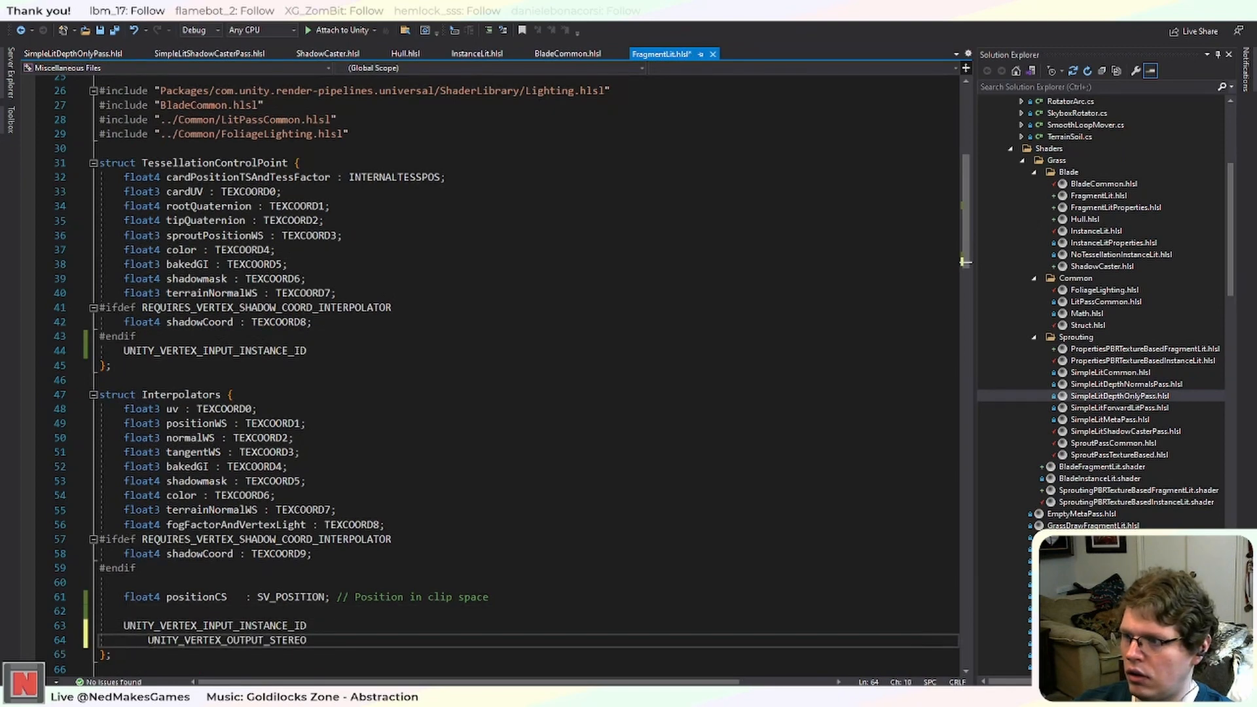
Add UNITY_VERTEX_OUTPUT_STEREO below positionCS in the Interpolators struct of InstanceLit.hlsl.
key("ctrl+Tab")
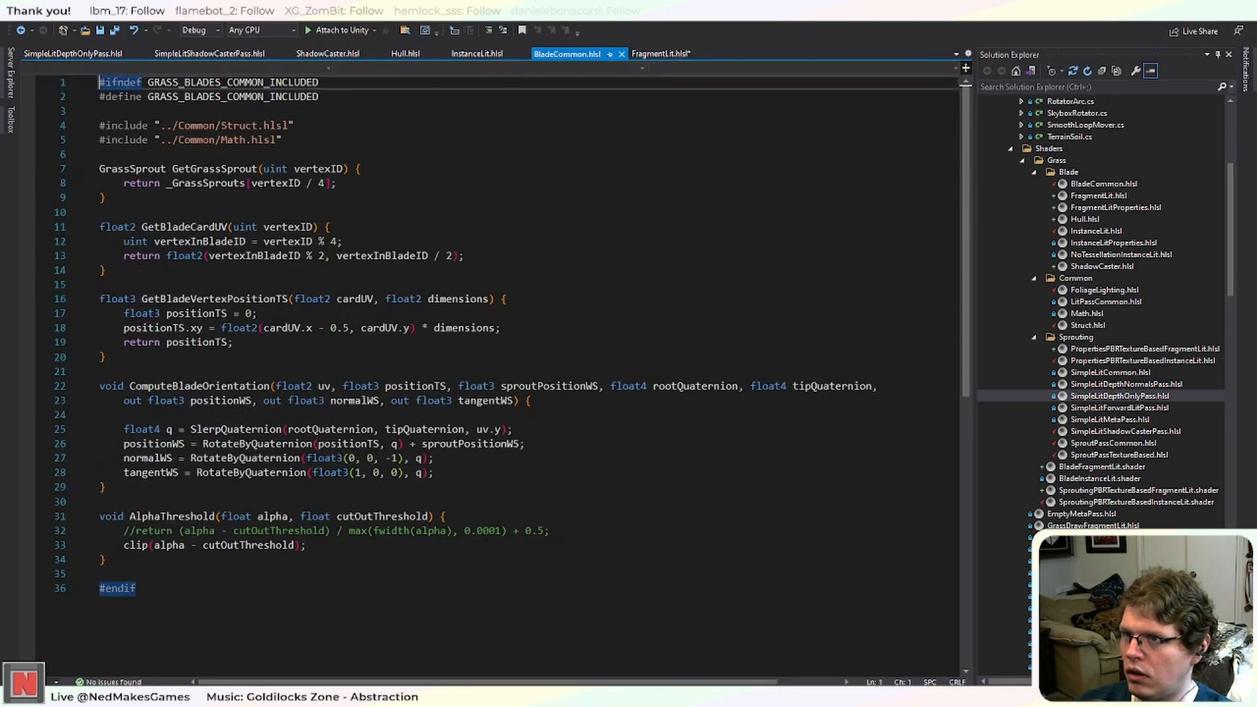
key("ctrl+Tab")
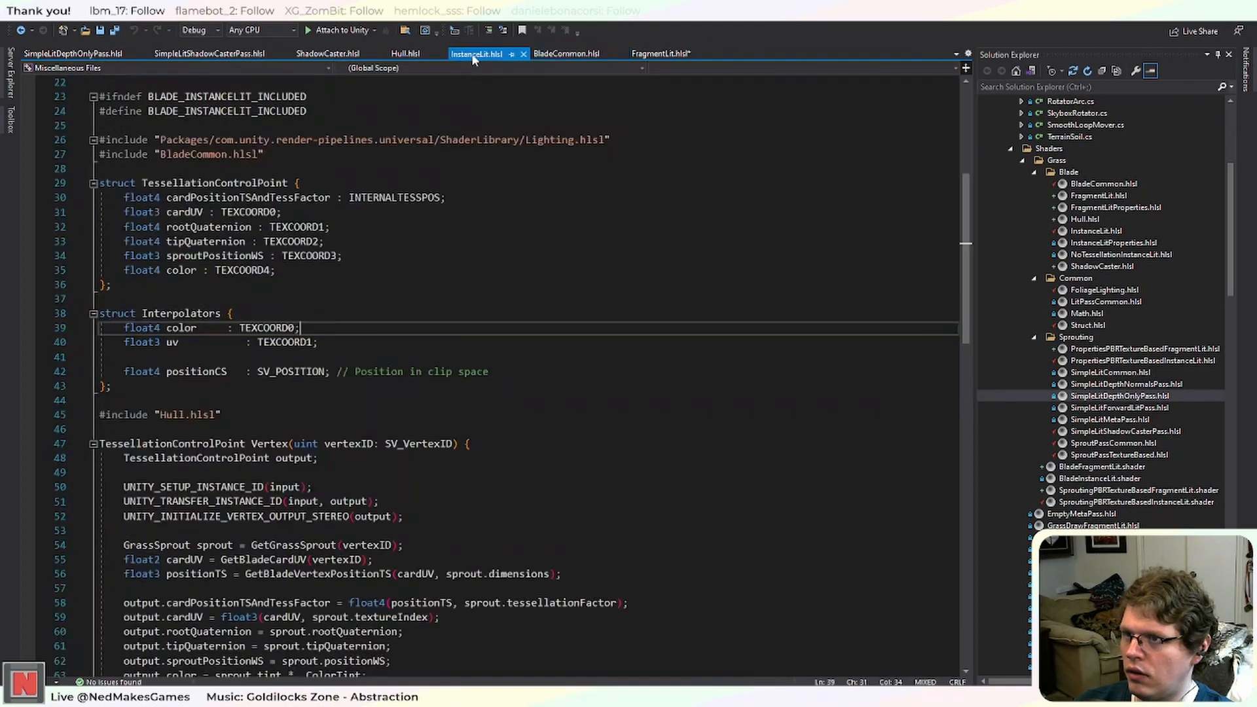
left_click(520, 371)
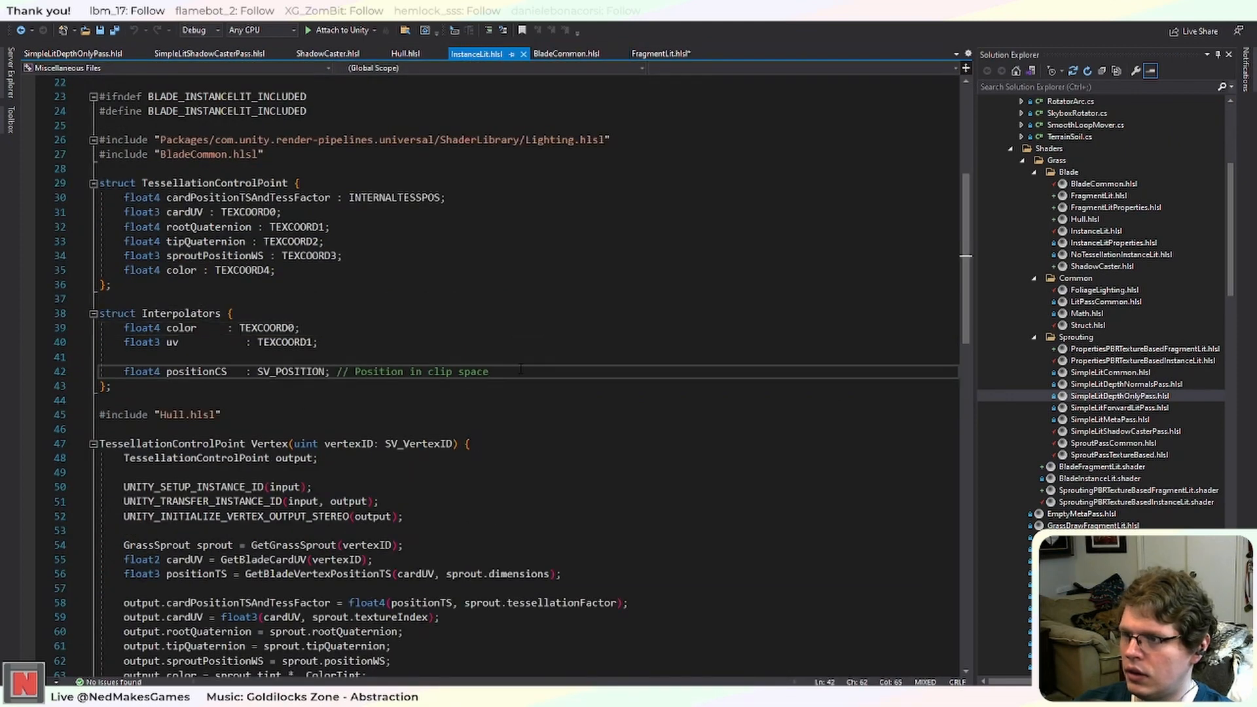
key("Return")
key("Return")
key("ctrl+v")
Copy UNITY_VERTEX_INPUT_INSTANCE_ID from FragmentLit.hlsl onto the line above UNITY_VERTEX_OUTPUT_STEREO in InstanceLit.hlsl's Interpolators struct.
left_click(652, 54)
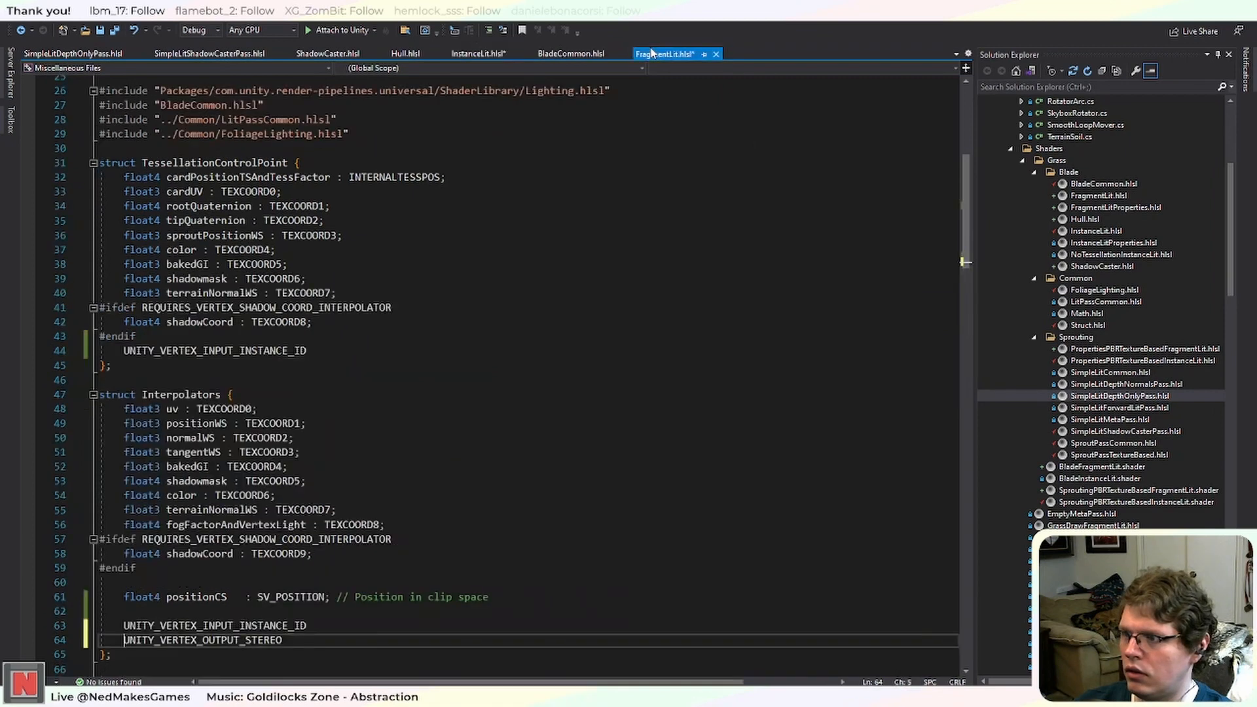
double_click(243, 350)
key("ctrl+c")
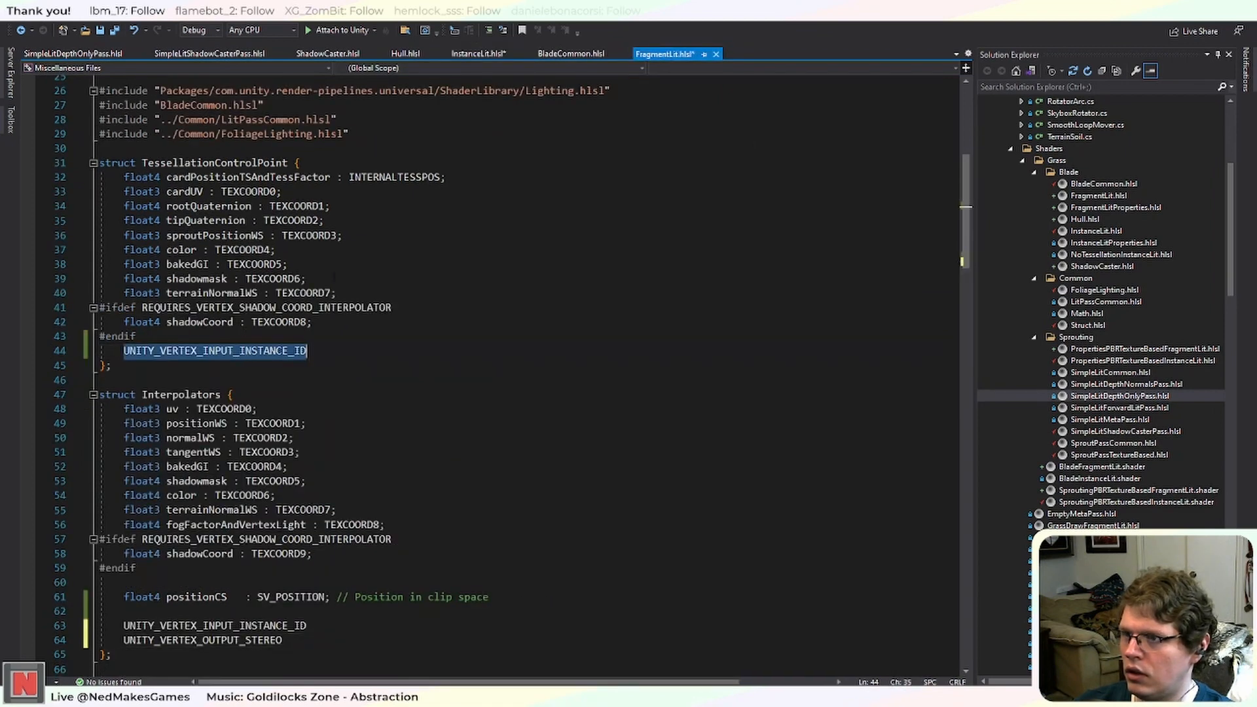
left_click(478, 54)
left_click(195, 385)
key("ctrl+v")
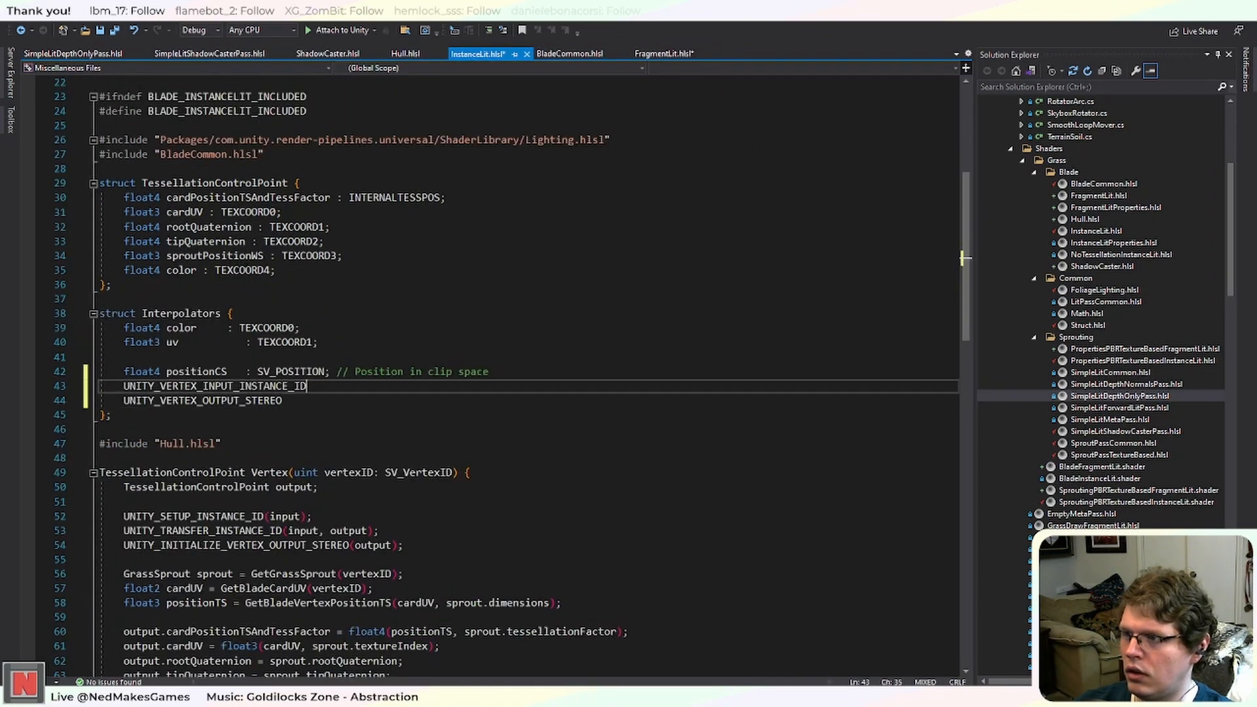
Add UNITY_VERTEX_INPUT_INSTANCE_ID after the color member of InstanceLit.hlsl's TessellationControlPoint struct, and save all files.
left_click(296, 269)
key("Return")
key("ctrl+v")
key("ctrl+shift+s")
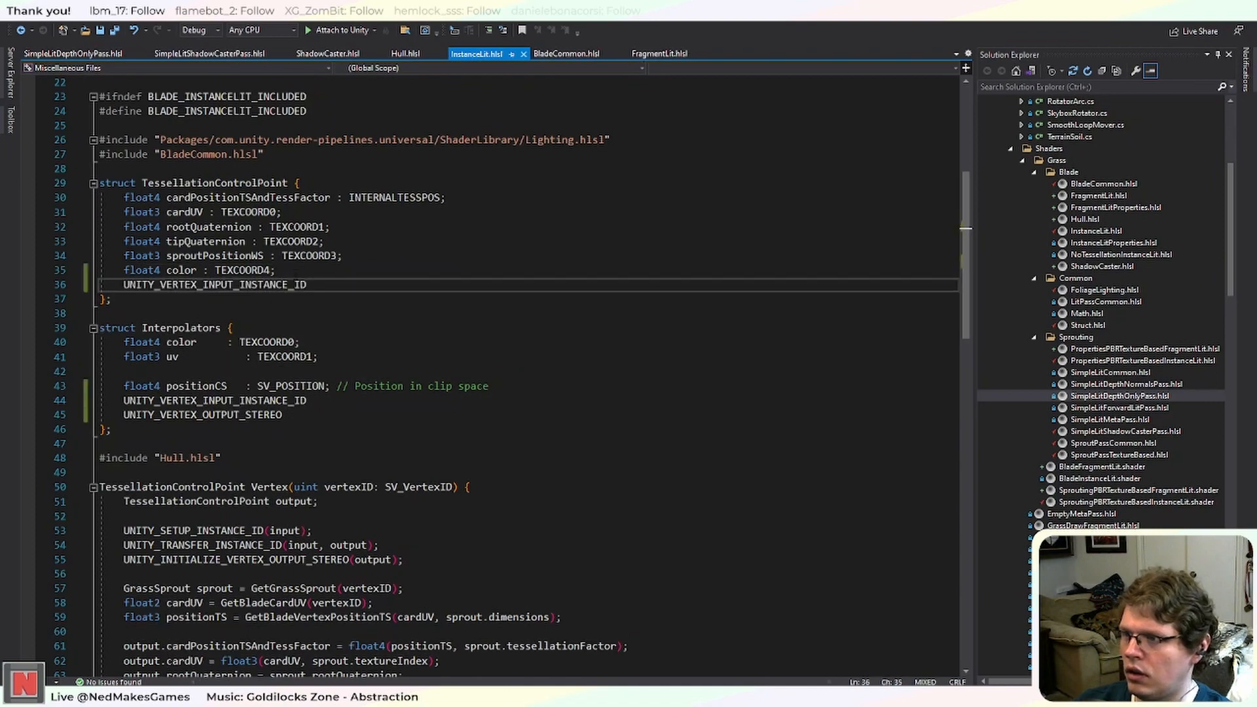
Examine how InstanceLit.hlsl's Vertex, Domain and Fragment functions set up and transfer the instance ID and stereo output relative to its structs.
scroll(511, 379, "down", 5)
scroll(497, 373, "down", 8)
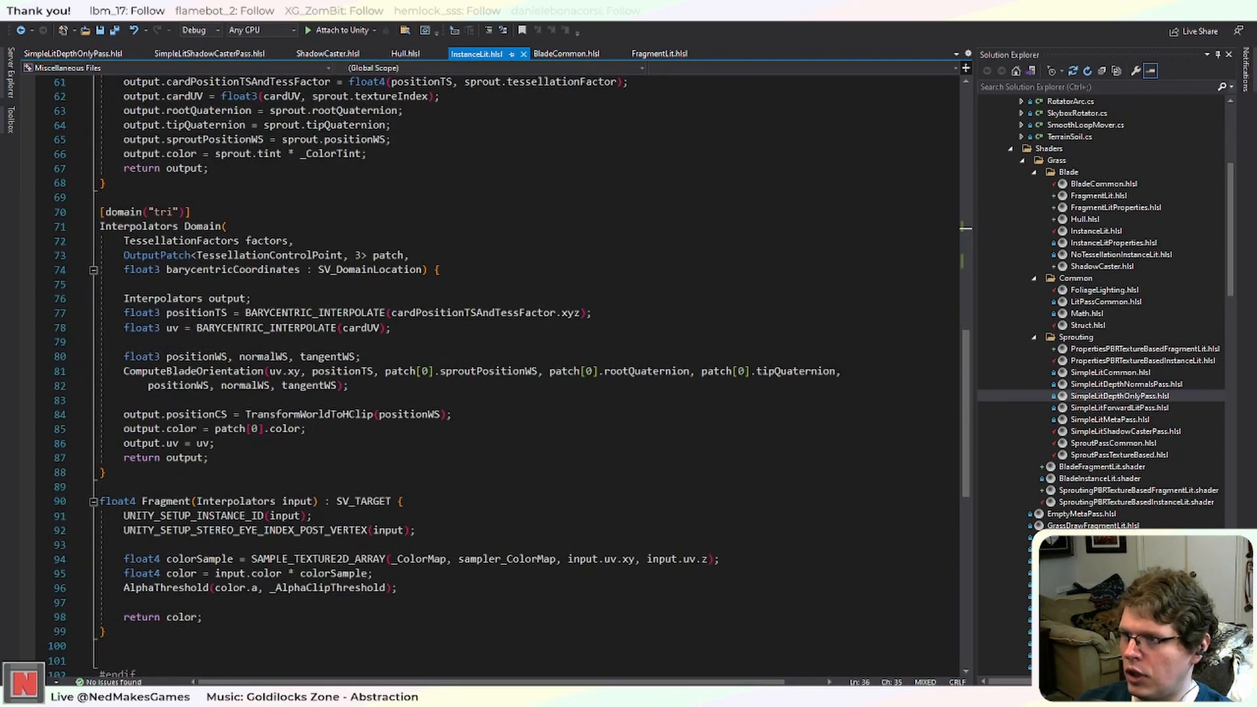
left_click(240, 288)
scroll(240, 288, "up", 1)
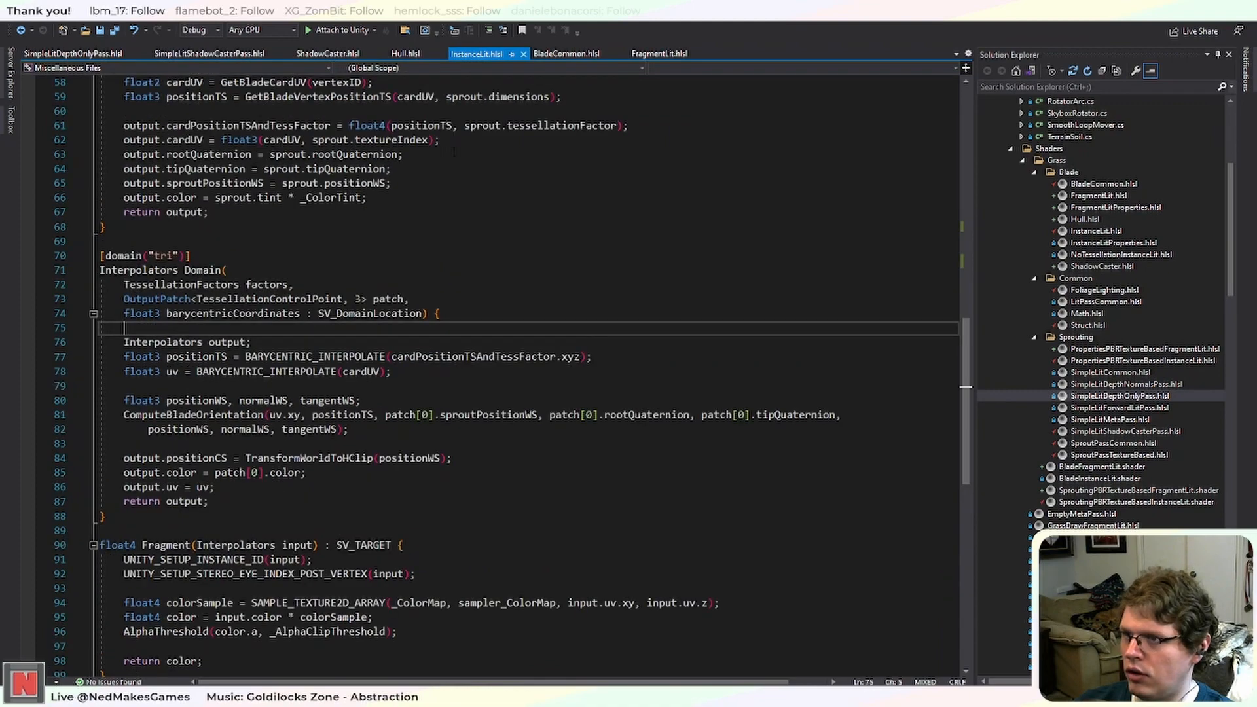
scroll(476, 220, "up", 4)
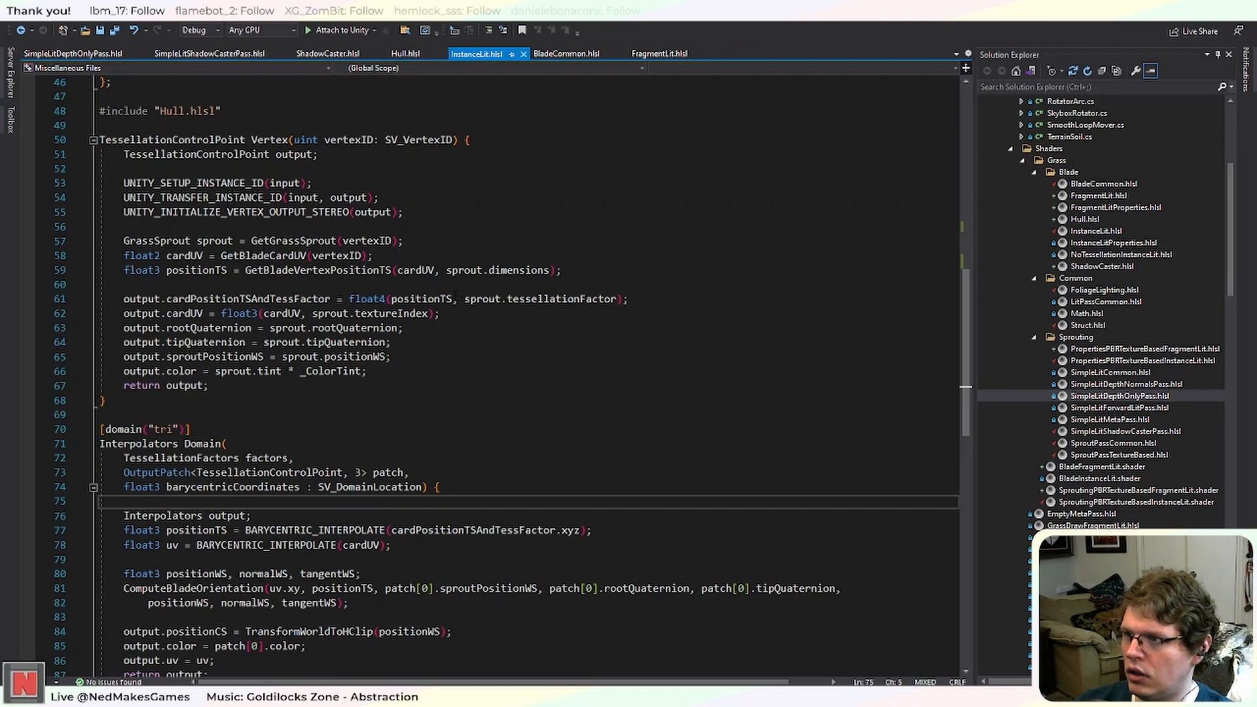
left_click(261, 200)
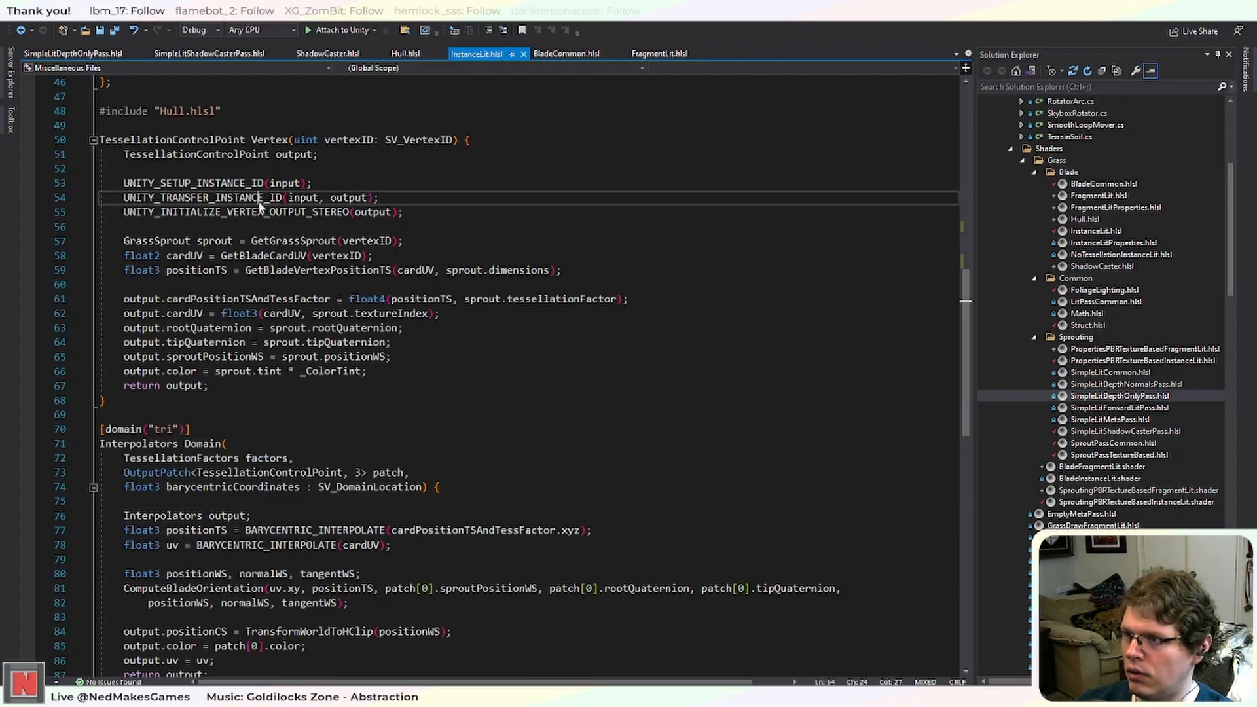
left_click(196, 212)
scroll(524, 367, "down", 6)
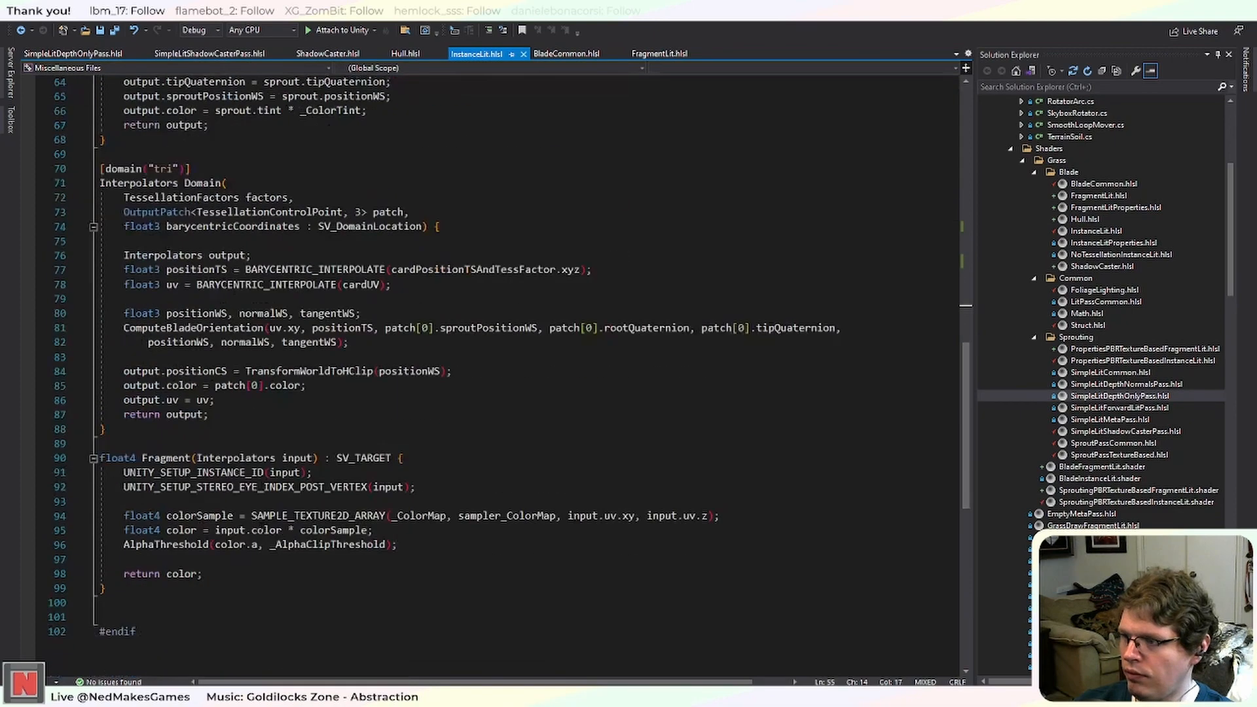
scroll(524, 367, "up", 9)
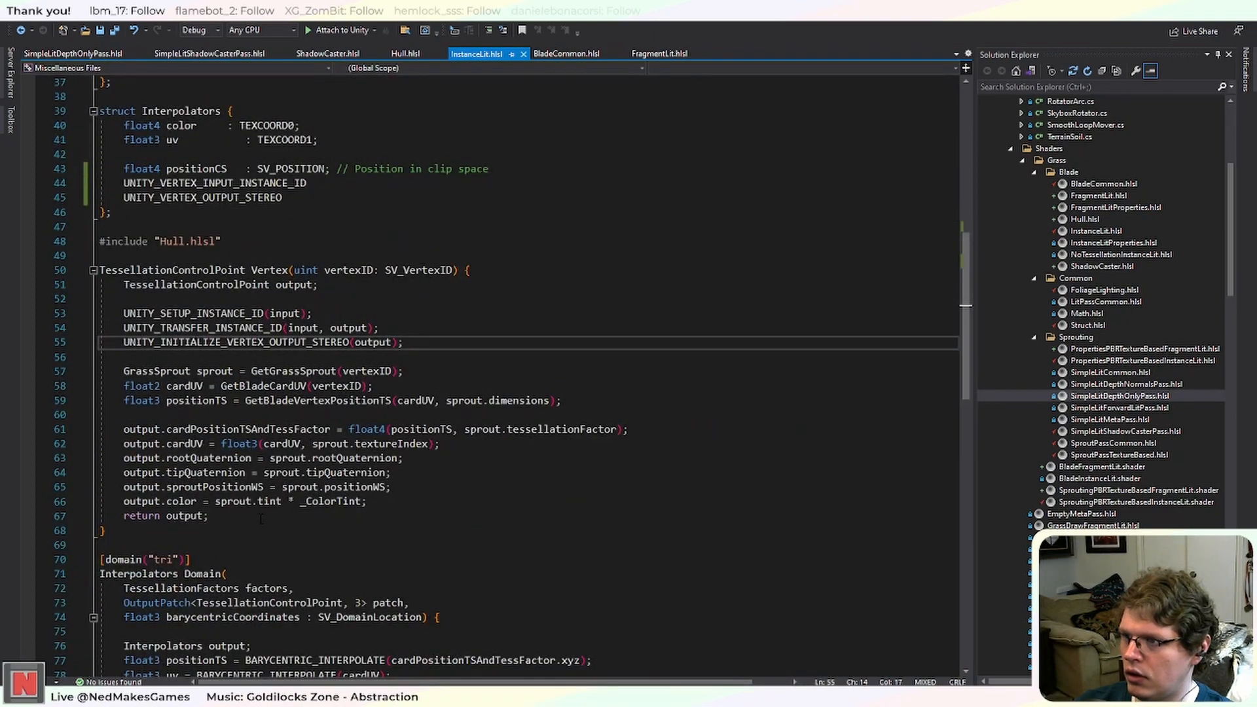
scroll(260, 518, "down", 7)
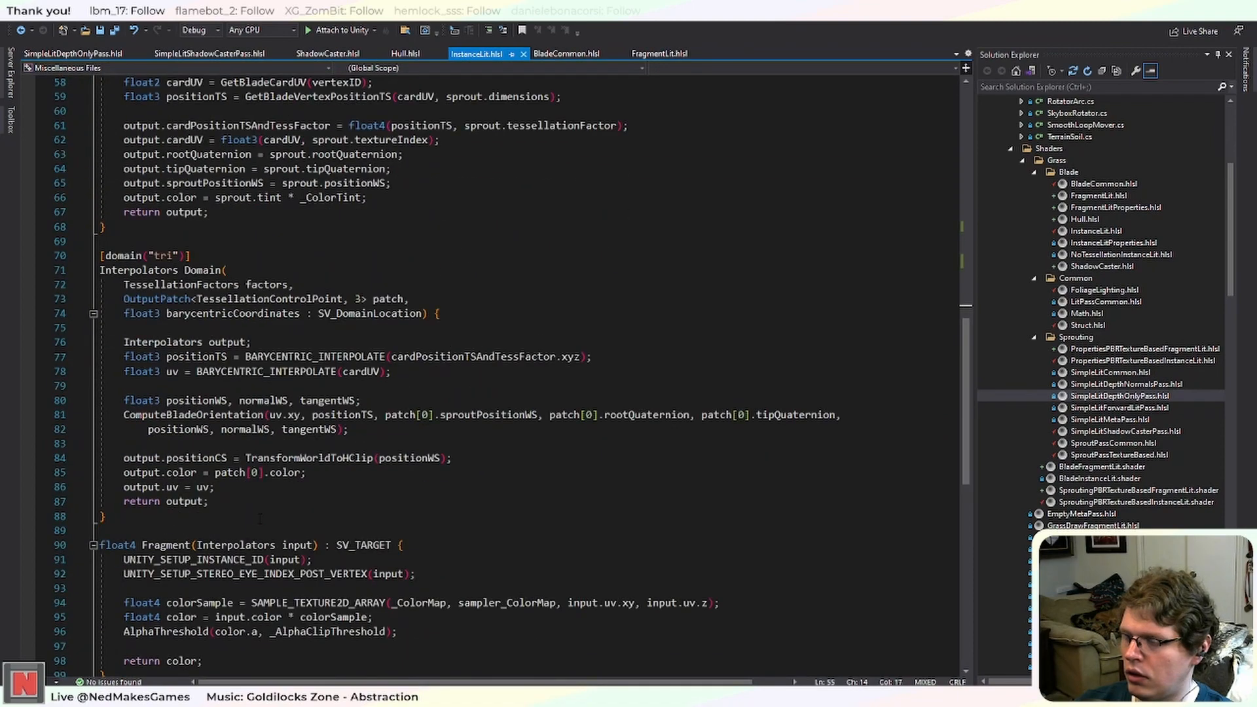
scroll(261, 518, "up", 7)
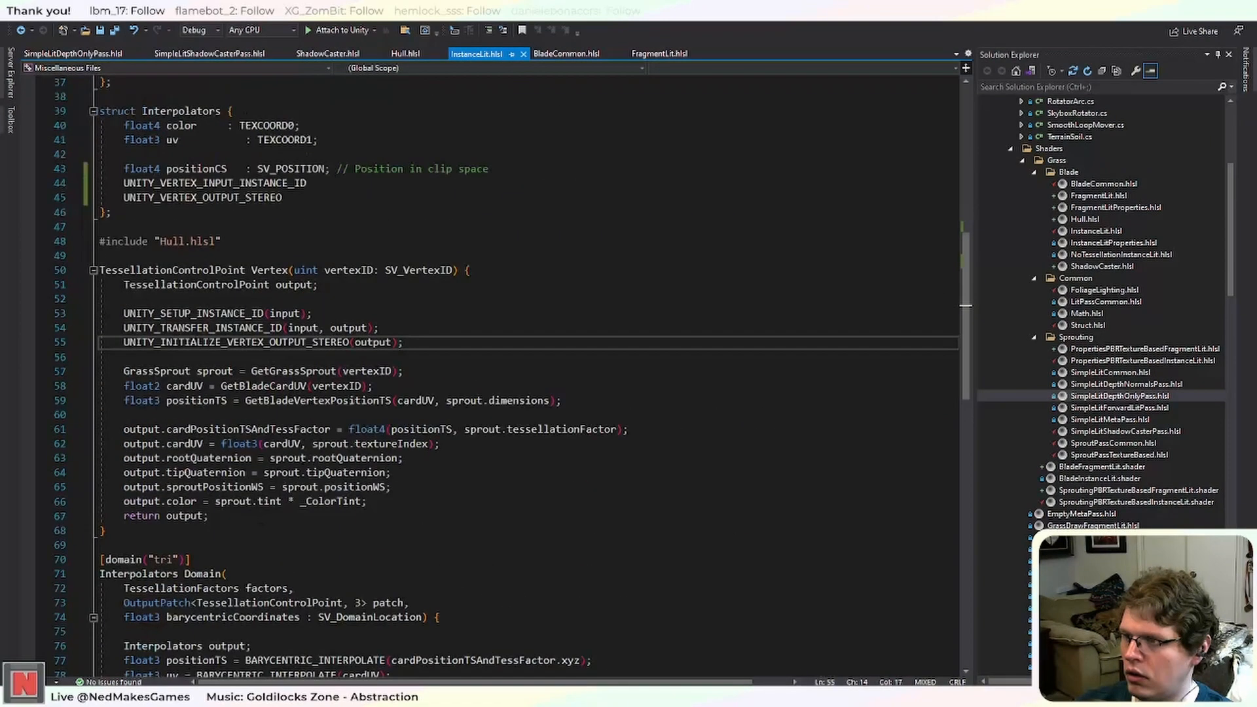
scroll(260, 519, "up", 5)
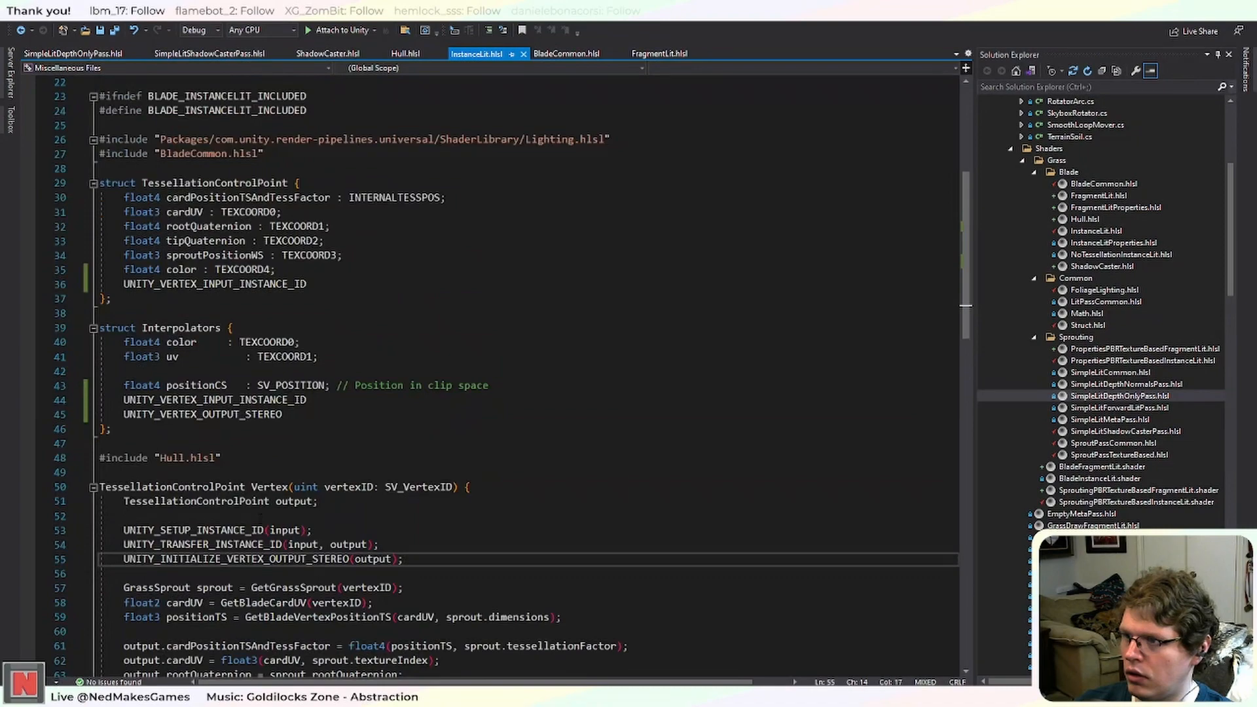
scroll(260, 518, "down", 4)
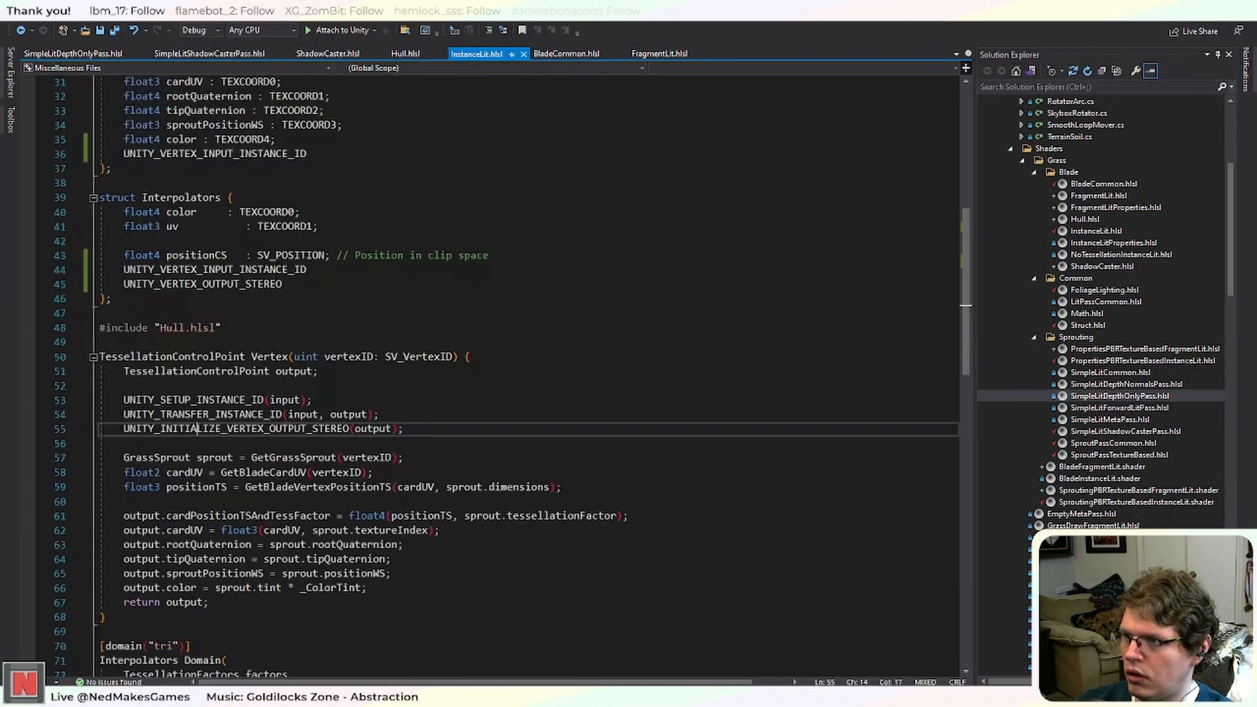
key("End")
key("shift+Home")
key("shift+Home")
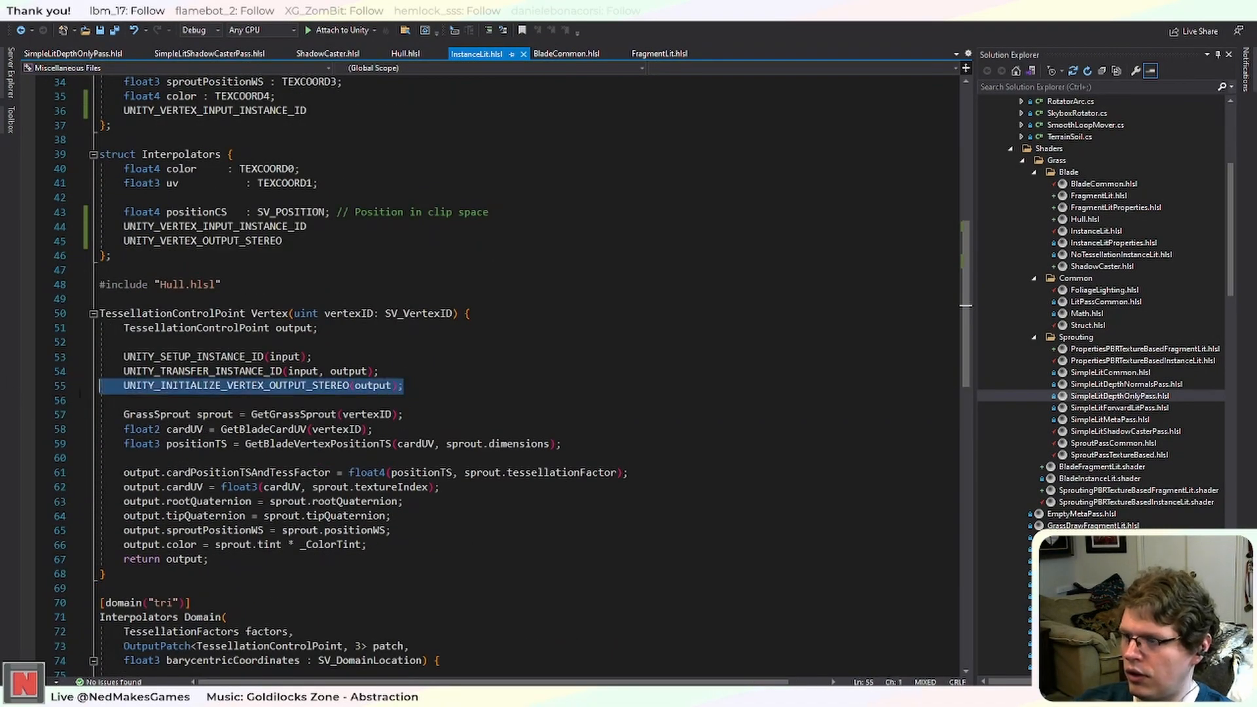
left_click_drag(80, 392, 151, 400)
scroll(295, 458, "down", 4)
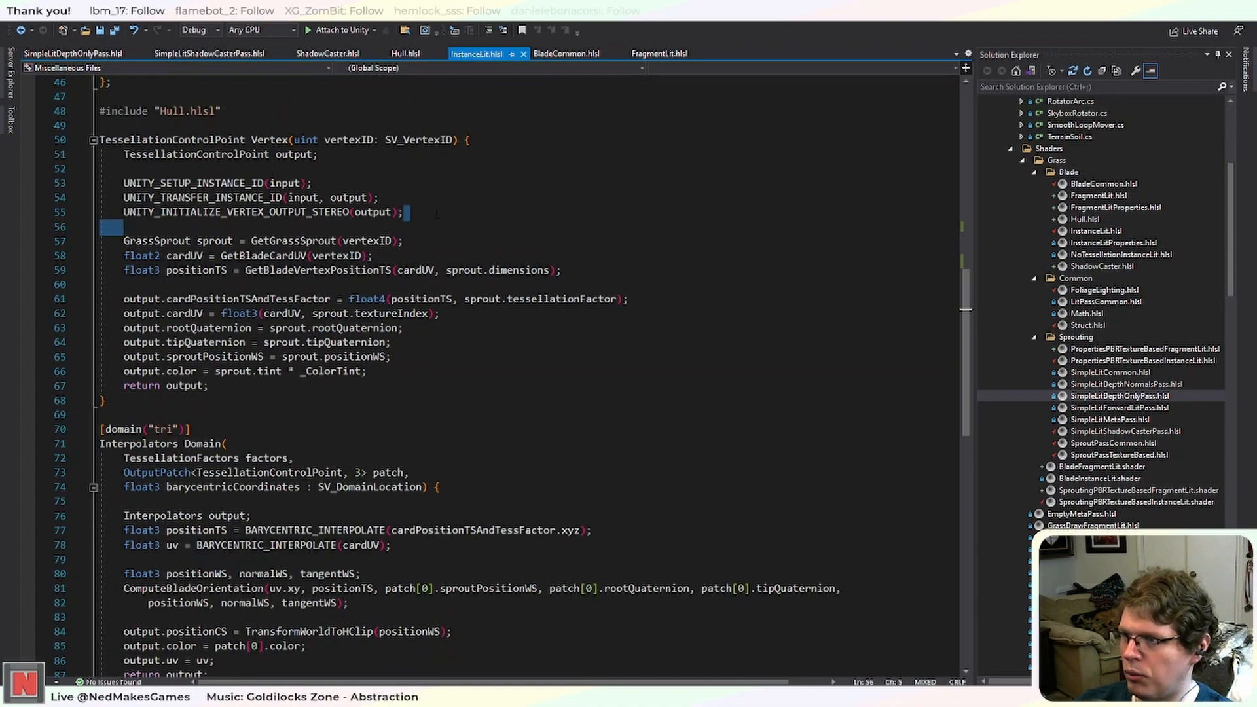
scroll(422, 304, "up", 3)
left_click_drag(406, 343, 258, 335)
key("ctrl+z")
Copy the three instance and stereo setup macros from InstanceLit.hlsl's Vertex function to below Interpolators output; in Domain, followed by a blank line.
left_click_drag(404, 343, 124, 314)
key("ctrl+c")
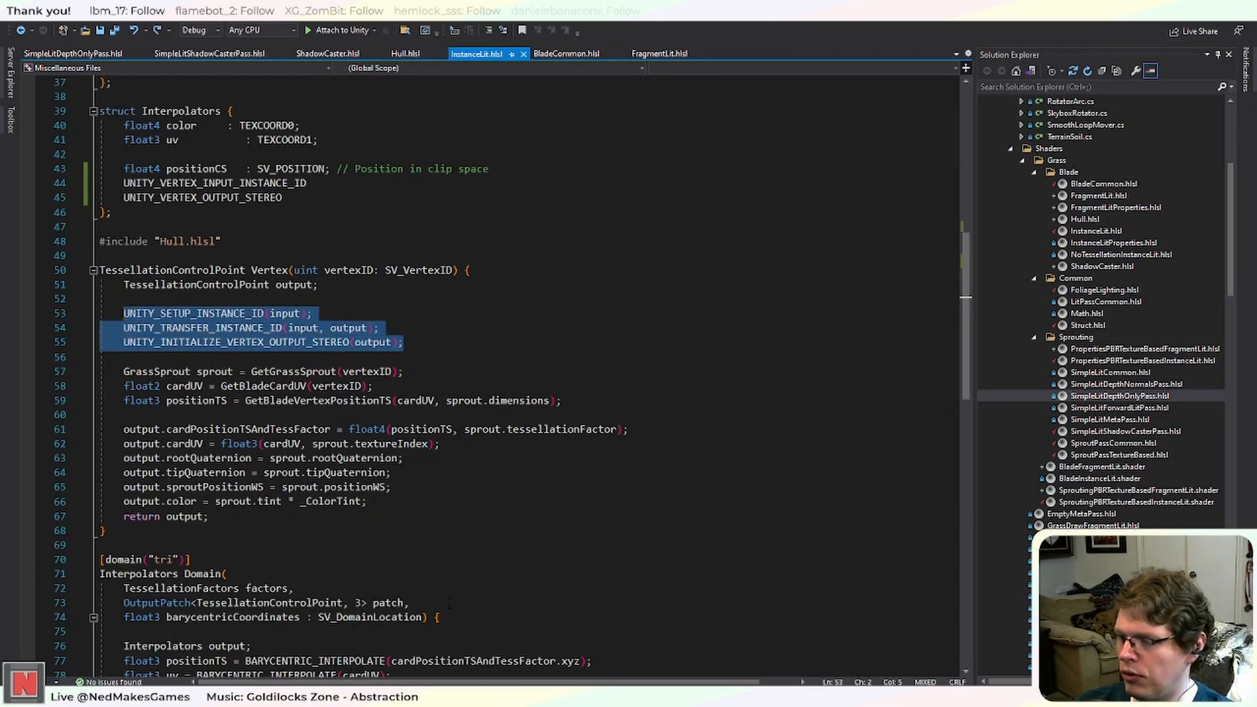
scroll(309, 405, "down", 6)
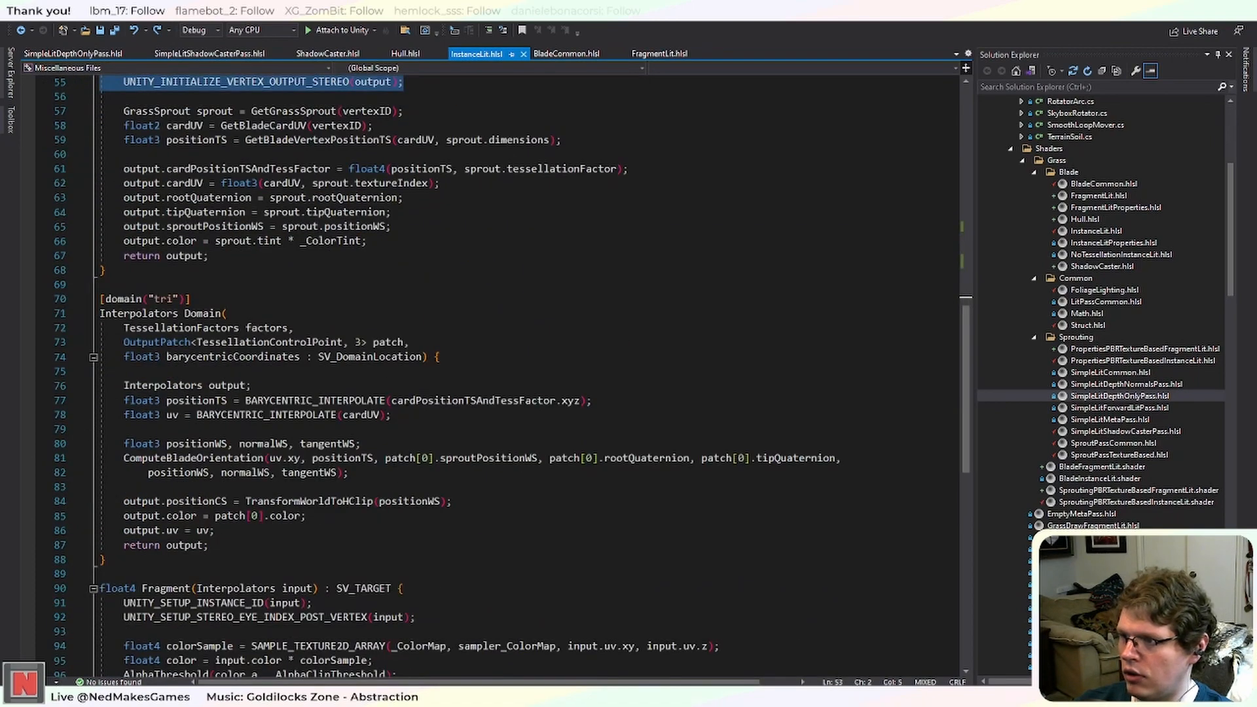
left_click(252, 386)
key("Return")
key("ctrl+v")
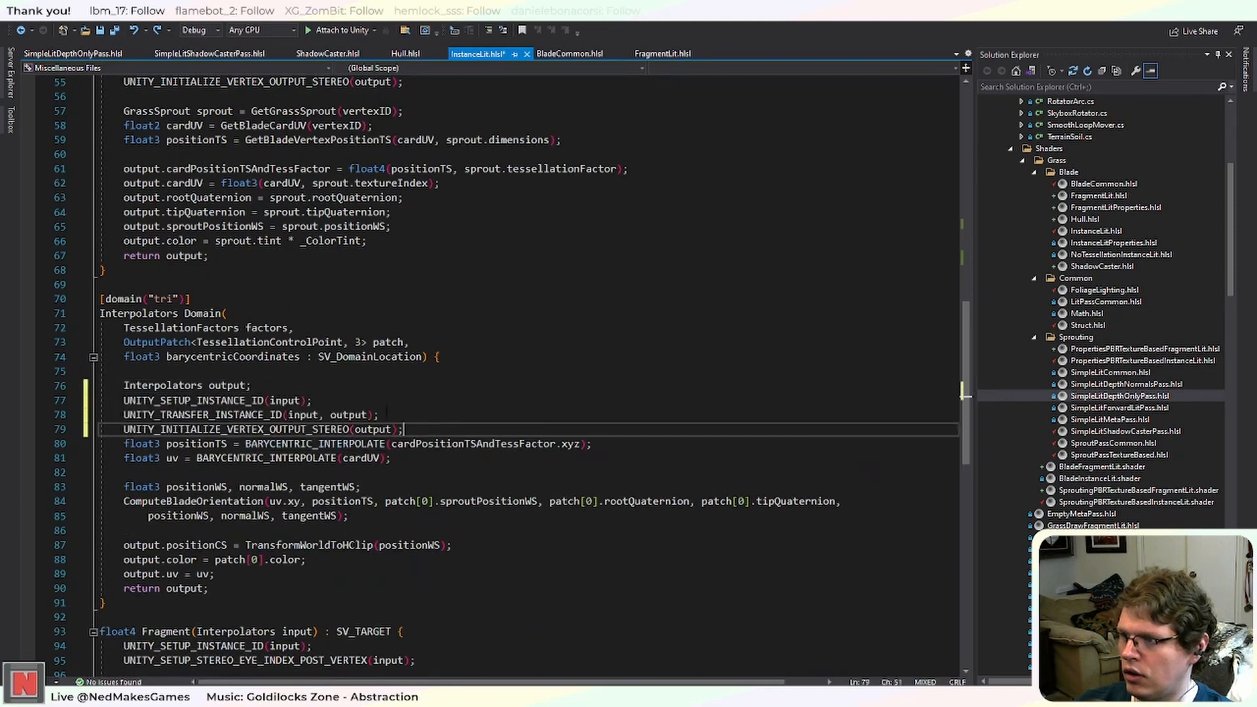
key("Return")
scroll(402, 334, "up", 1)
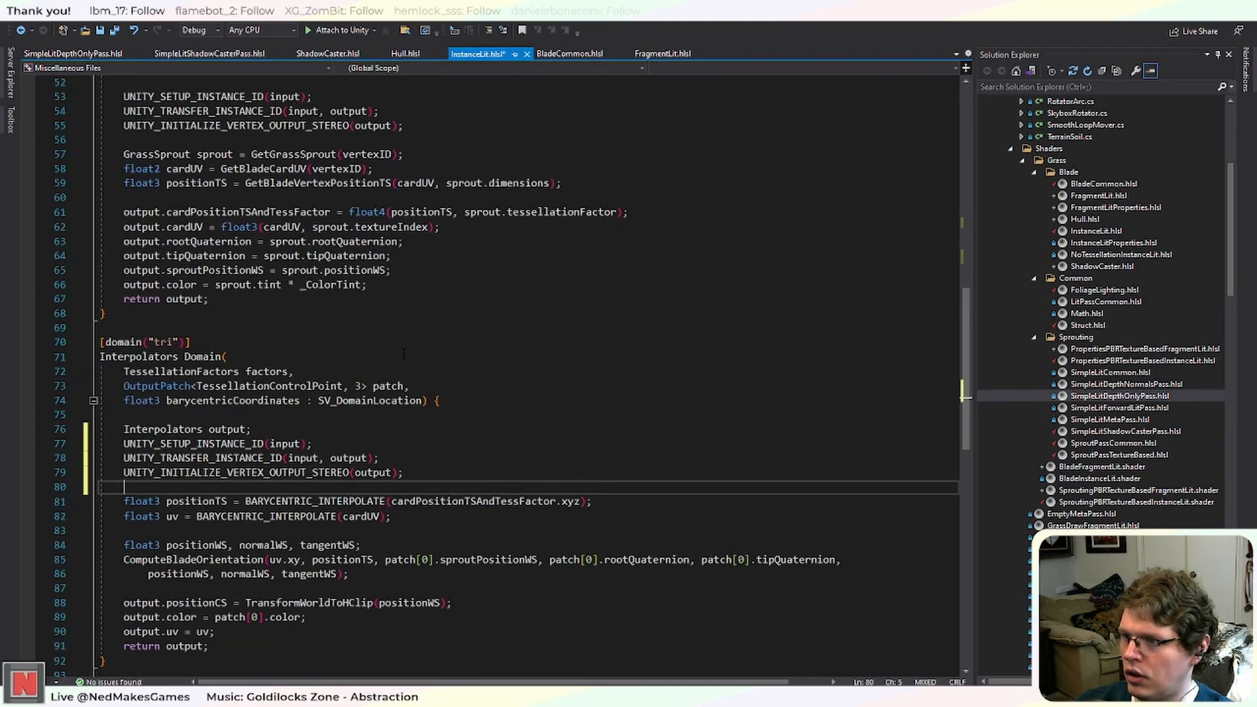
Replace input with patch[0] in the UNITY_SETUP_INSTANCE_ID and UNITY_TRANSFER_INSTANCE_ID calls of InstanceLit.hlsl's Domain function.
double_click(285, 443)
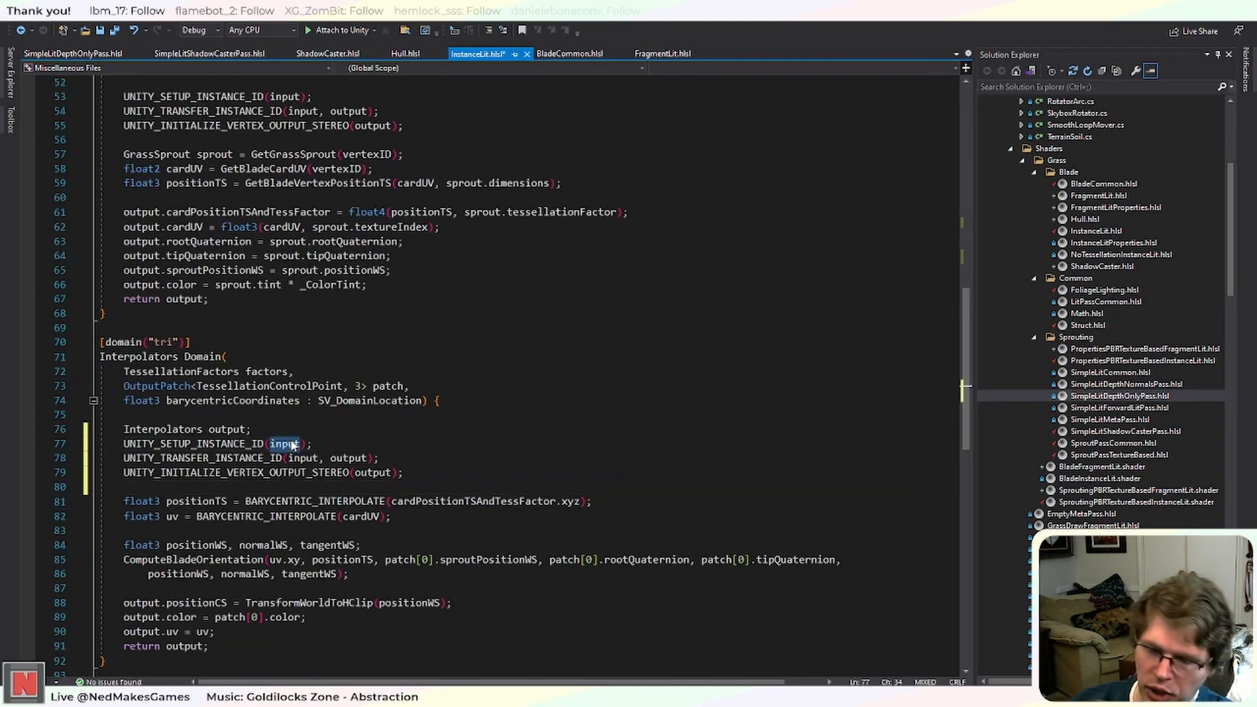
type("patch[0]")
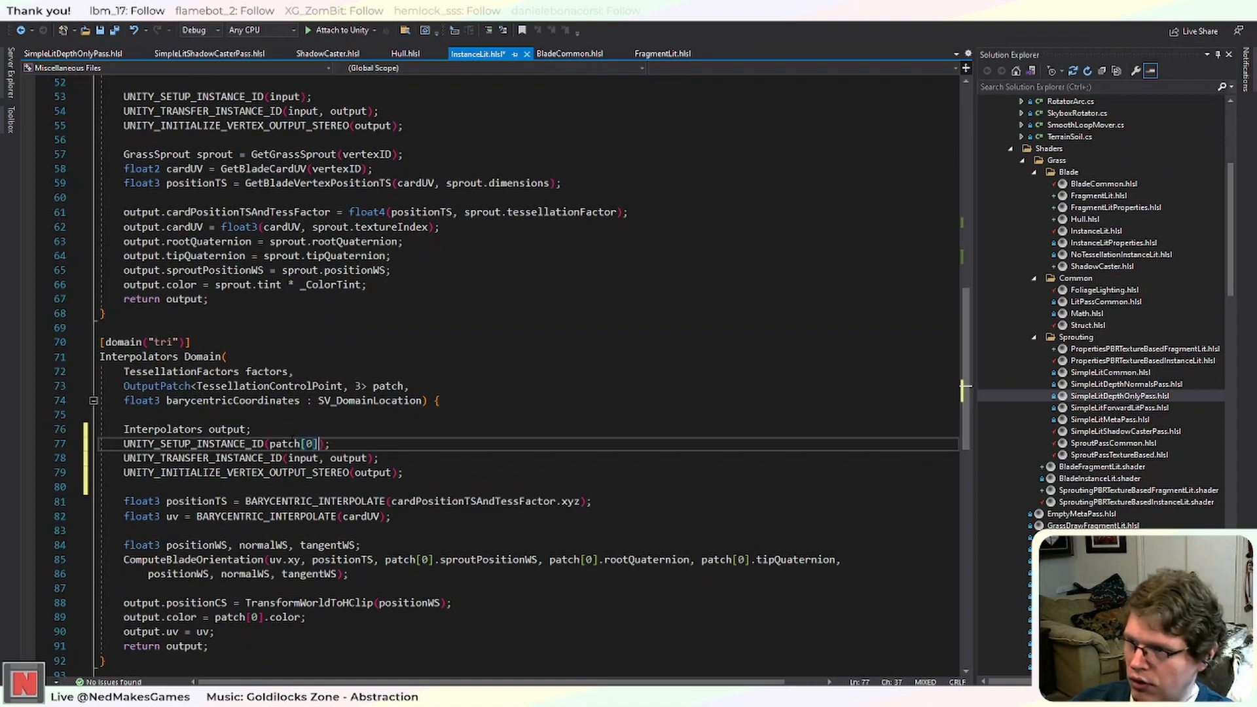
left_click(325, 386)
left_click_drag(318, 443, 269, 443)
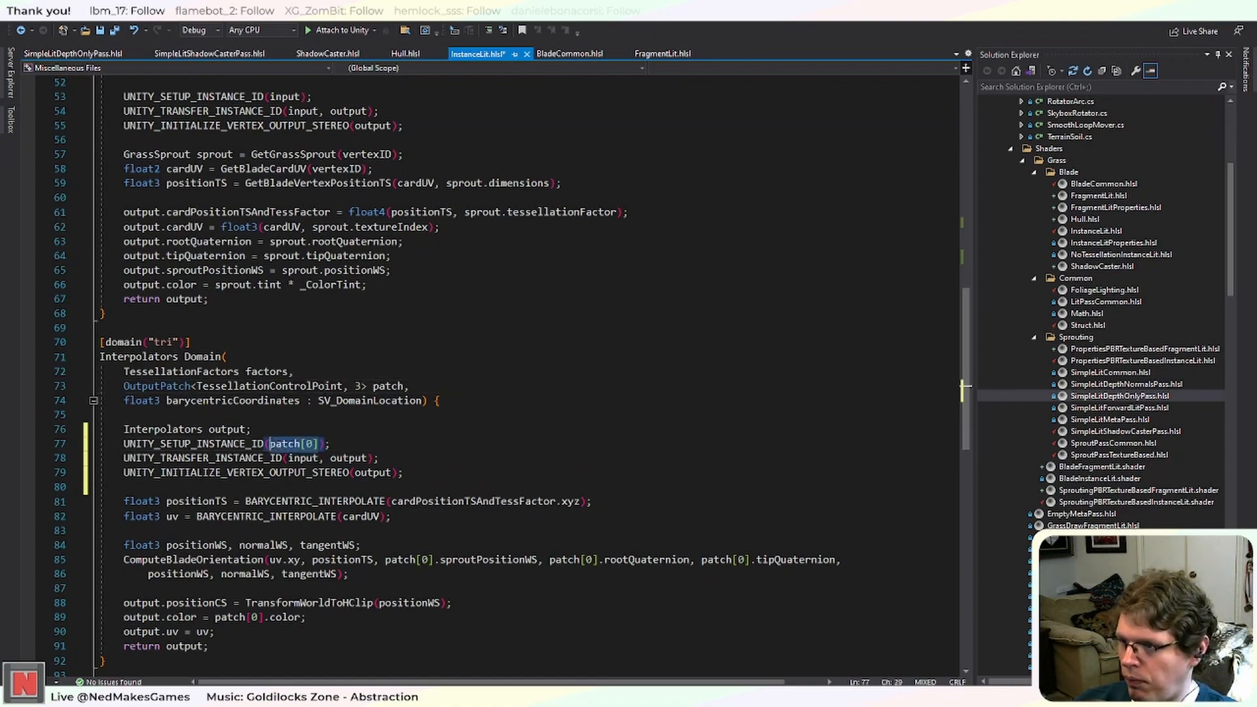
key("ctrl+c")
left_click(306, 457)
double_click(306, 458)
key("ctrl+v")
Delete the UNITY_INITIALIZE_VERTEX_OUTPUT_STEREO(output) line from InstanceLit.hlsl's Vertex function and save the file.
scroll(419, 416, "up", 8)
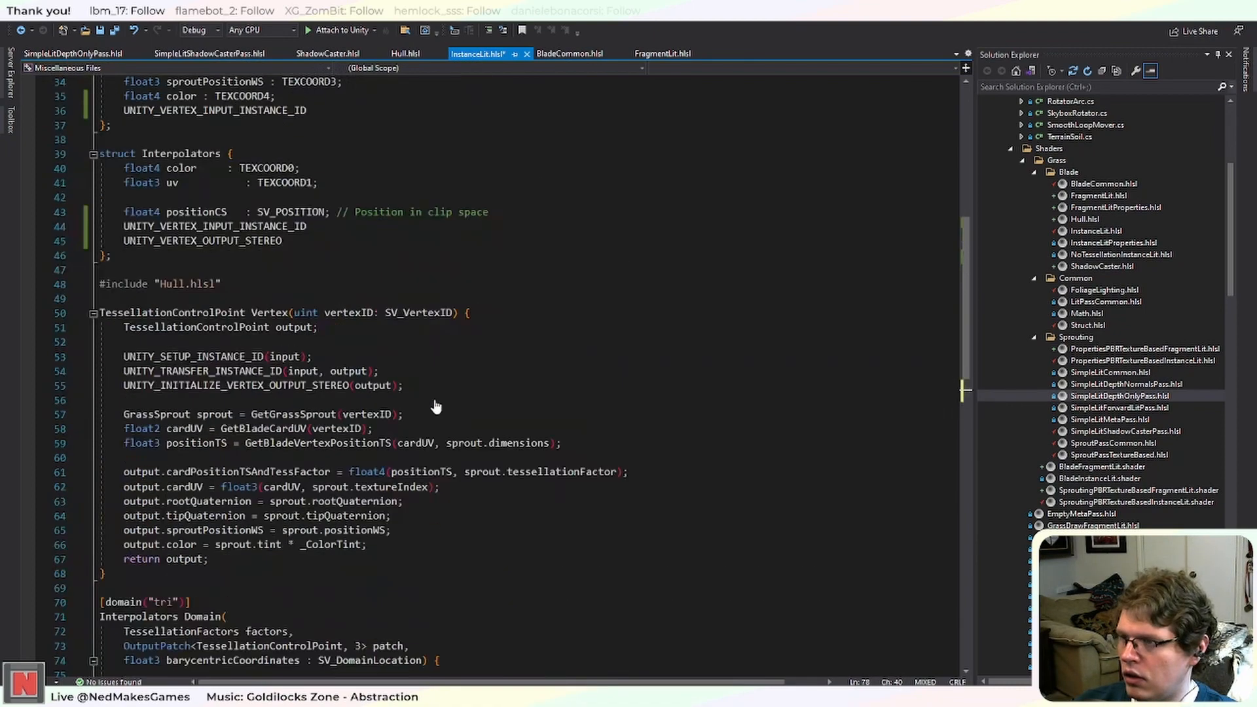
left_click(425, 371)
left_click_drag(421, 476, 62, 476)
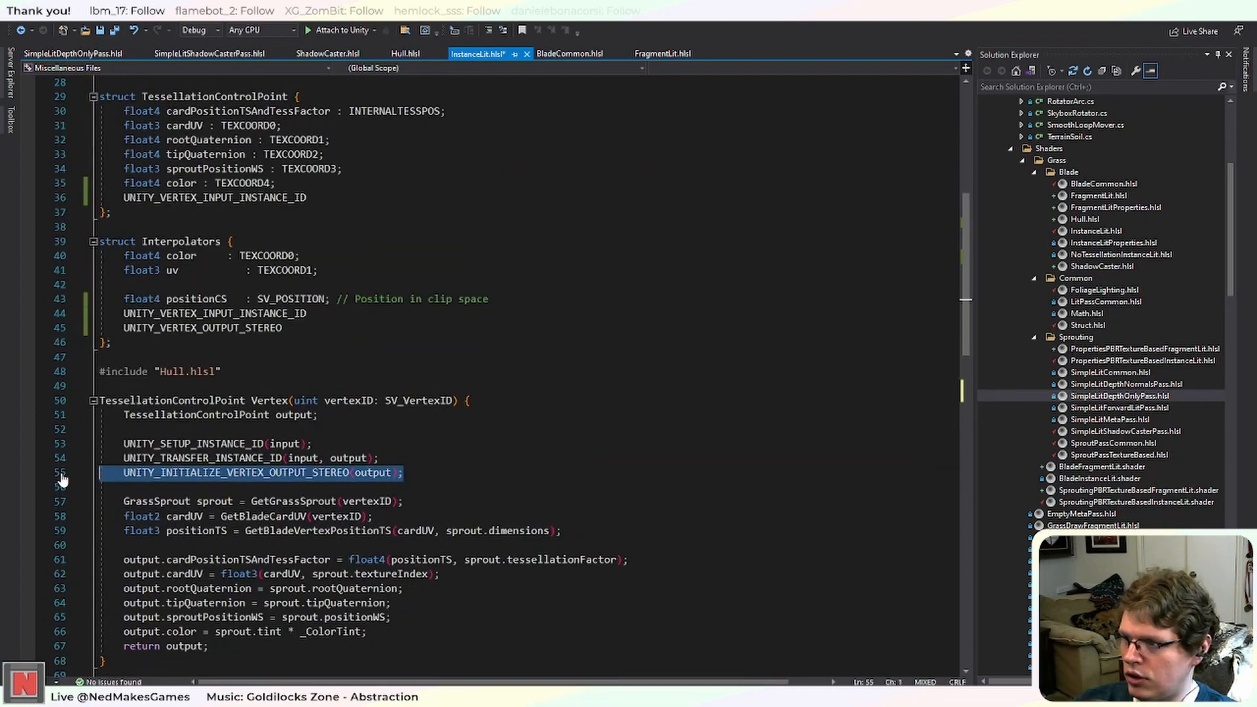
key("BackSpace")
key("BackSpace")
left_click(550, 400)
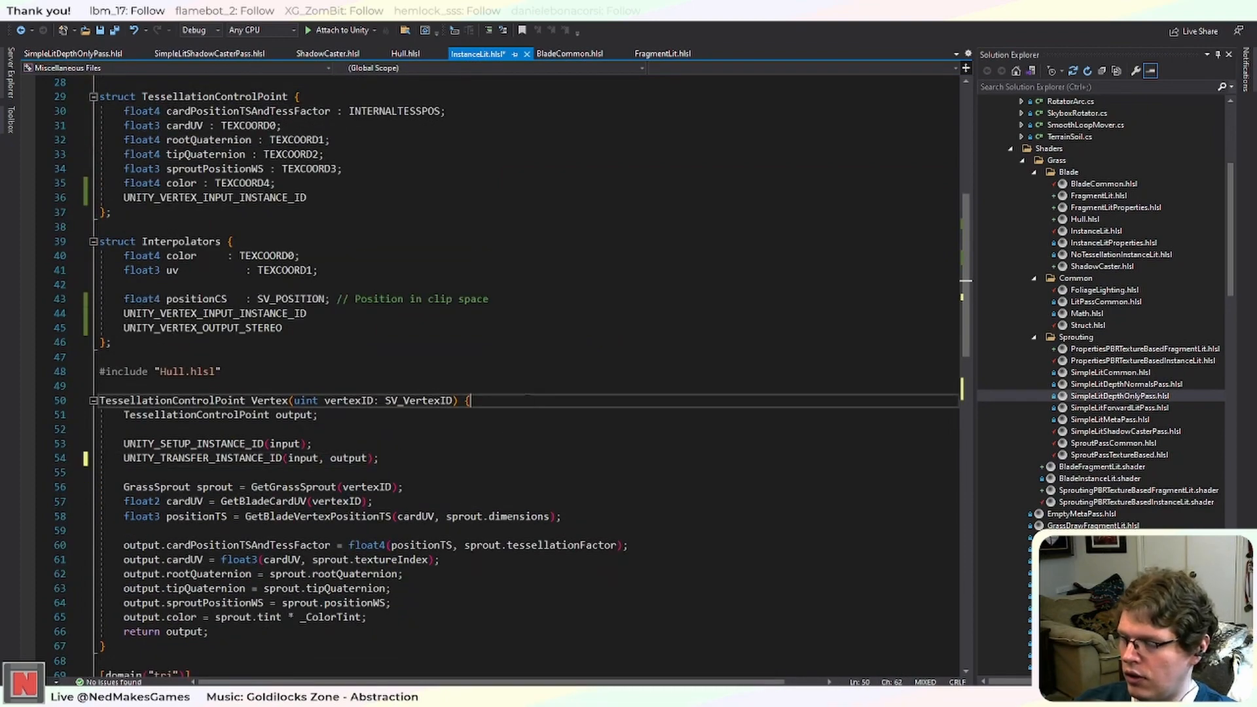
key("ctrl+s")
Copy the three patch[0] instance and stereo macro lines from InstanceLit.hlsl's Domain to below Interpolators output; in FragmentLit.hlsl's Domain, and save.
scroll(552, 431, "down", 5)
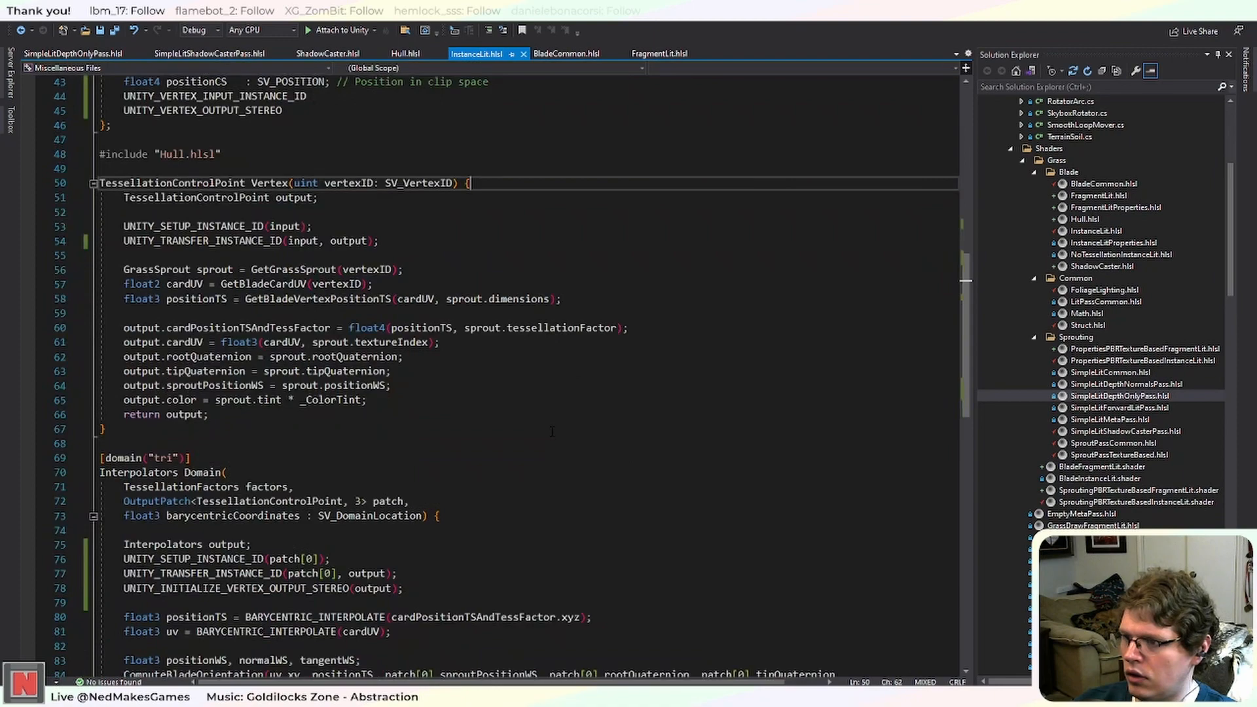
scroll(552, 431, "down", 6)
scroll(551, 432, "up", 2)
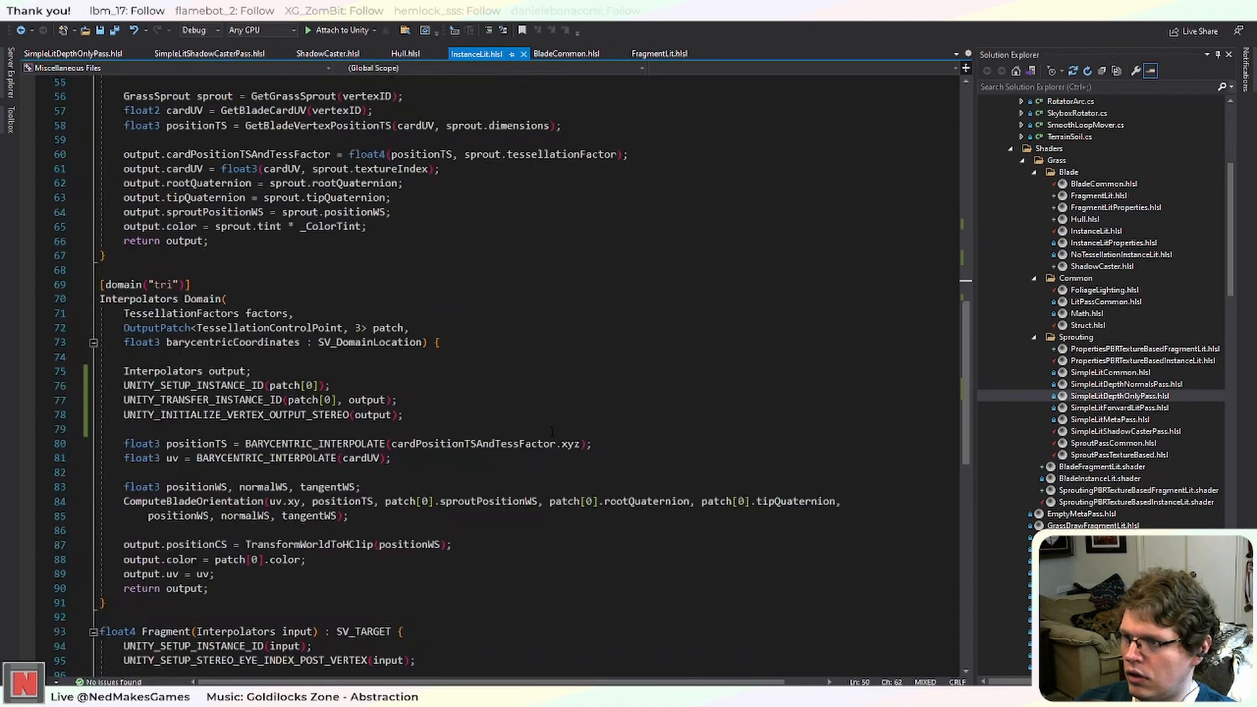
scroll(410, 416, "up", 1)
left_click_drag(408, 458, 118, 428)
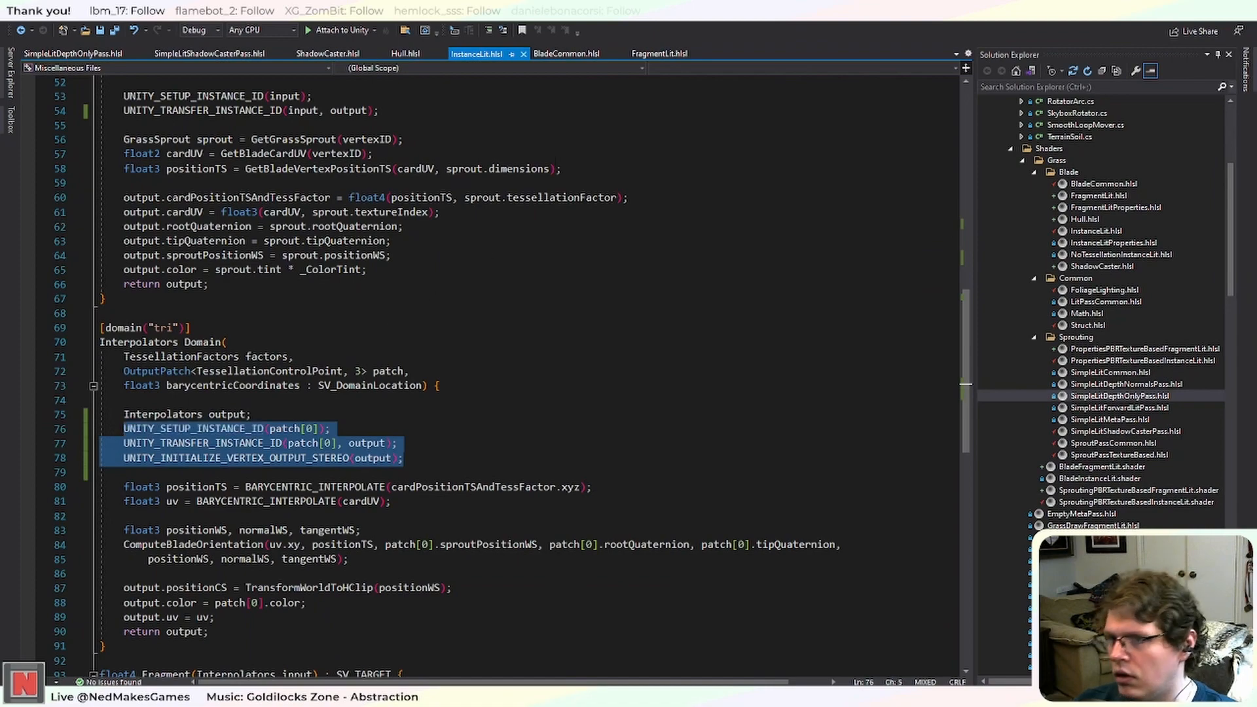
left_click(659, 54)
scroll(408, 437, "down", 17)
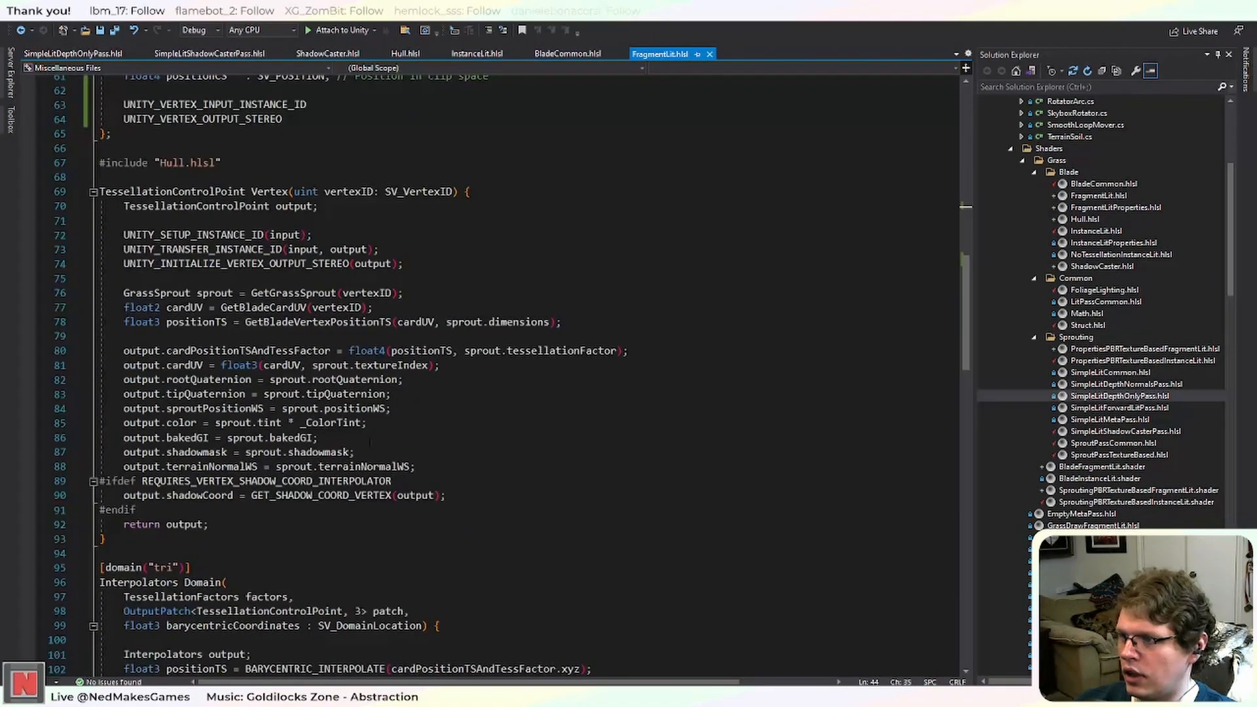
left_click(453, 430)
left_click(445, 437)
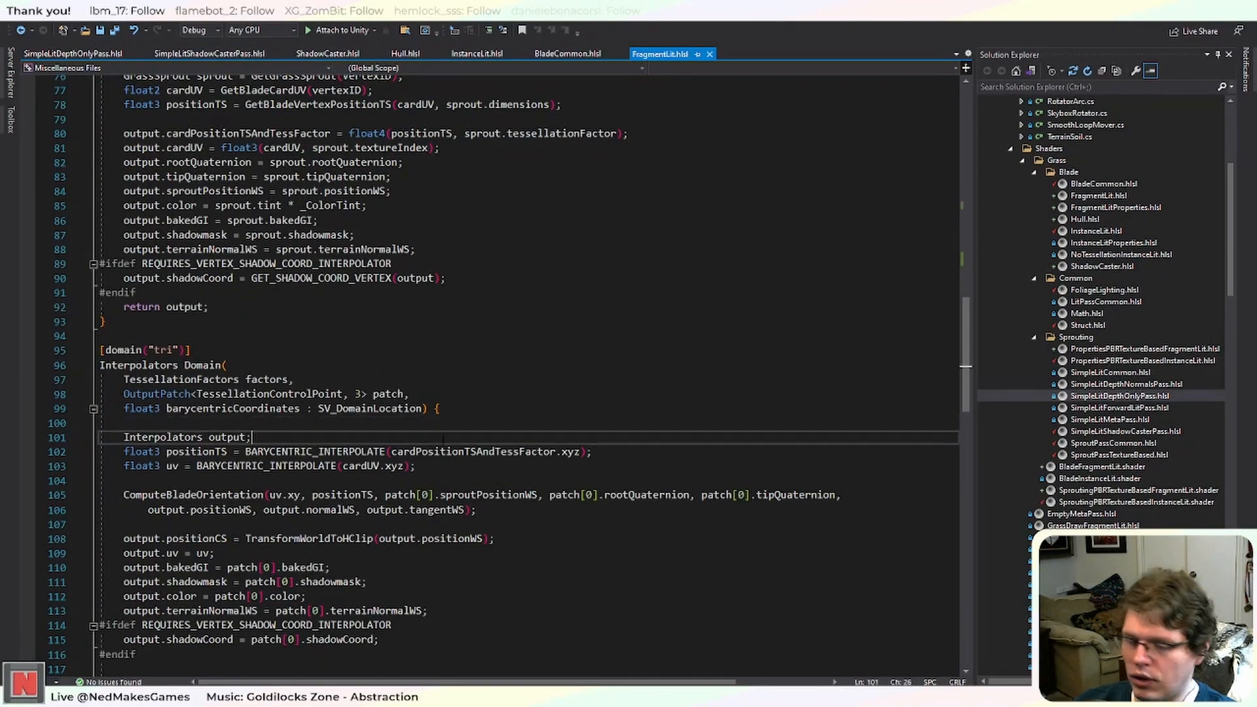
key("Return")
key("ctrl+v")
key("Return")
key("ctrl+s")
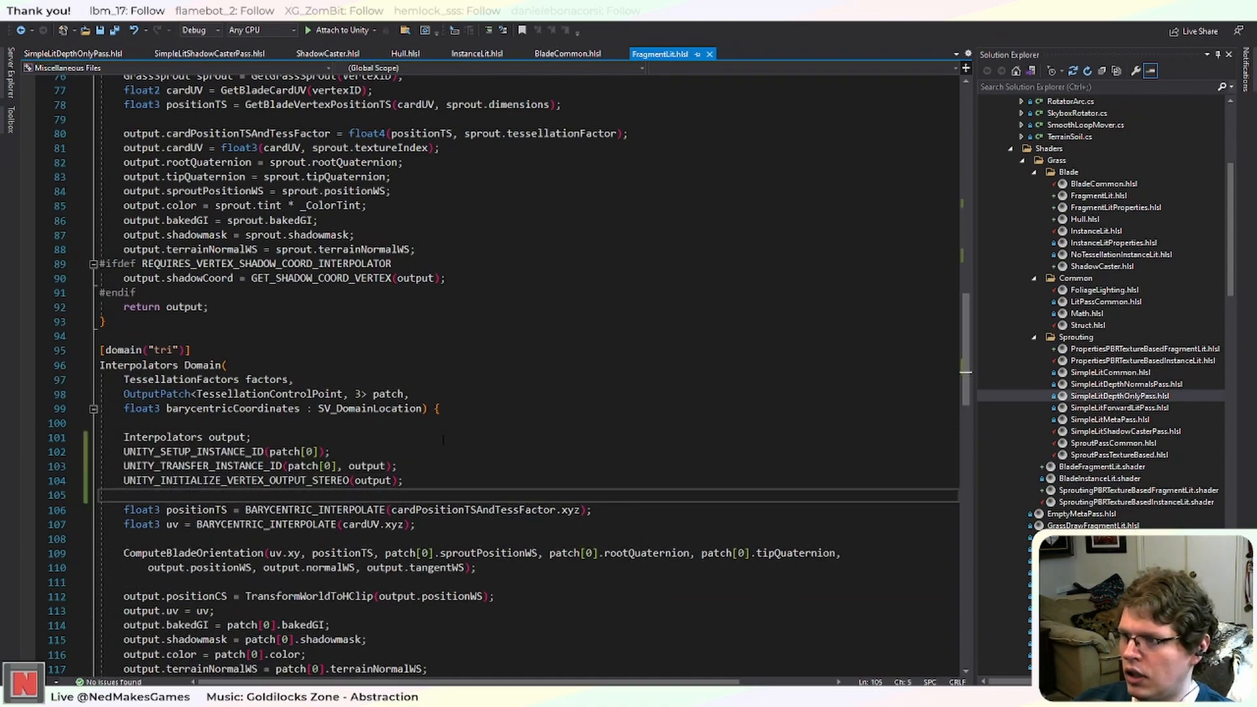
Delete the UNITY_INITIALIZE_VERTEX_OUTPUT_STEREO(output) line from FragmentLit.hlsl's Vertex function, matching InstanceLit.hlsl, and save the file.
left_click(563, 54)
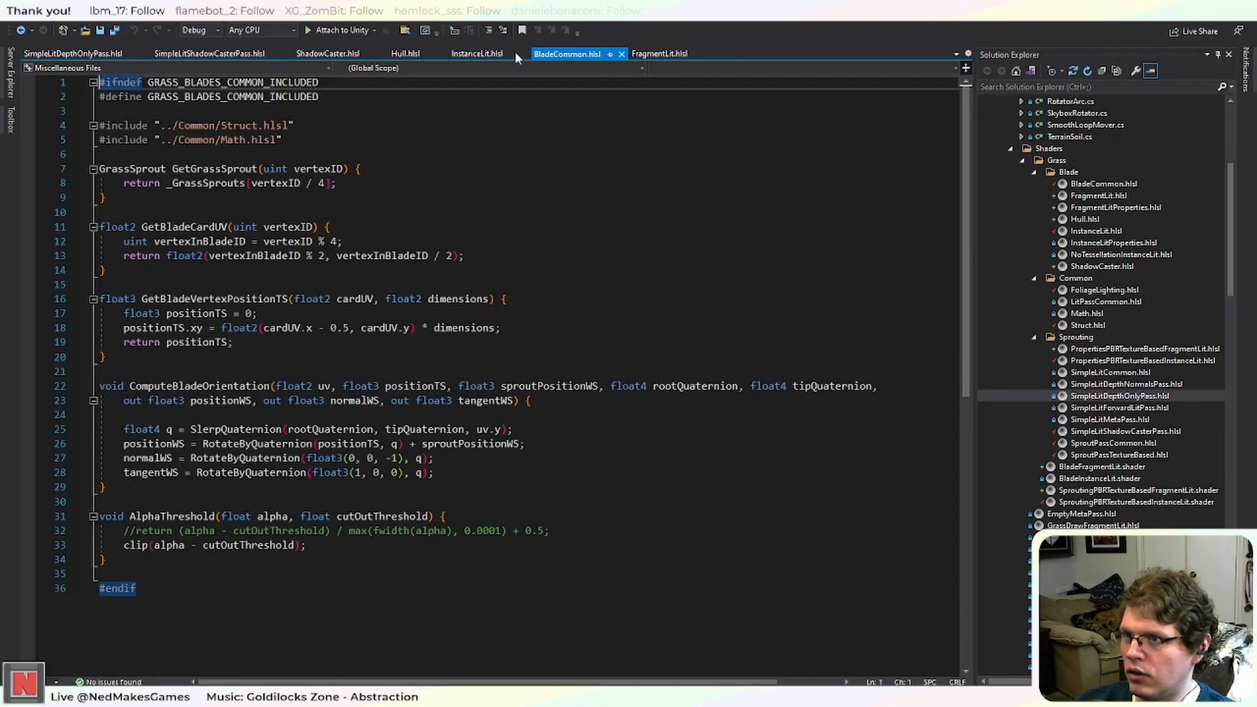
left_click(474, 54)
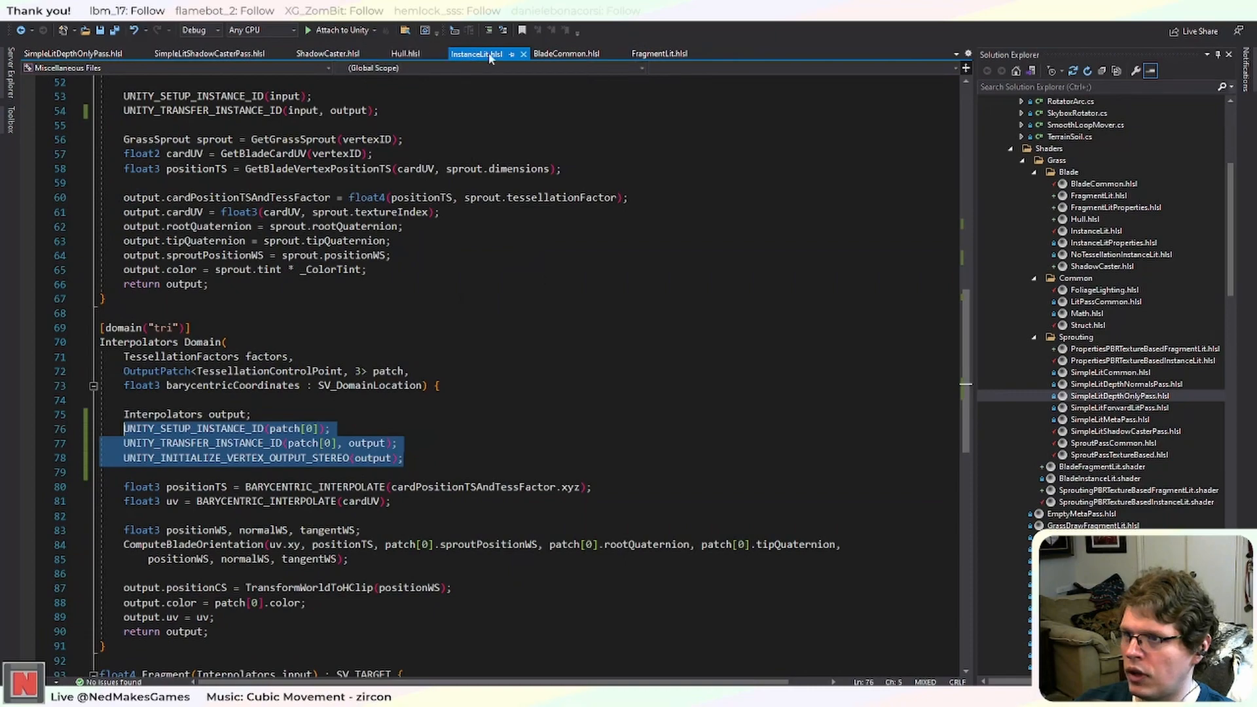
scroll(478, 407, "down", 5)
scroll(478, 407, "up", 8)
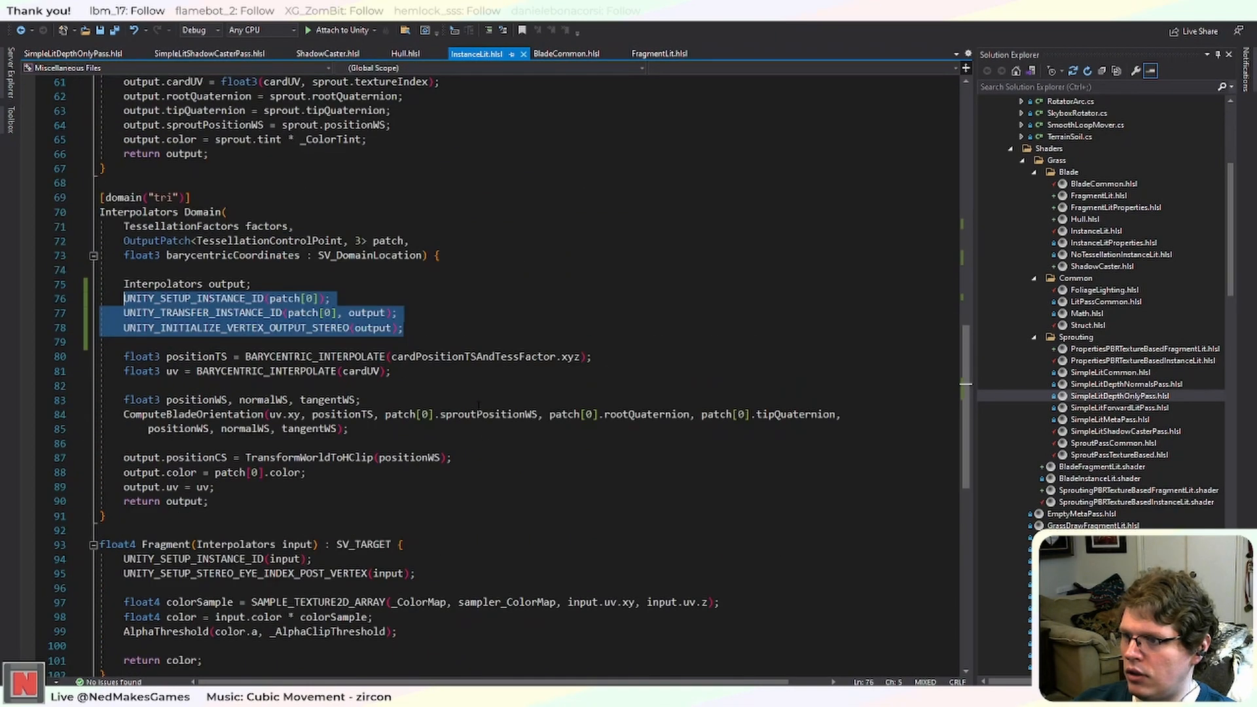
left_click(650, 53)
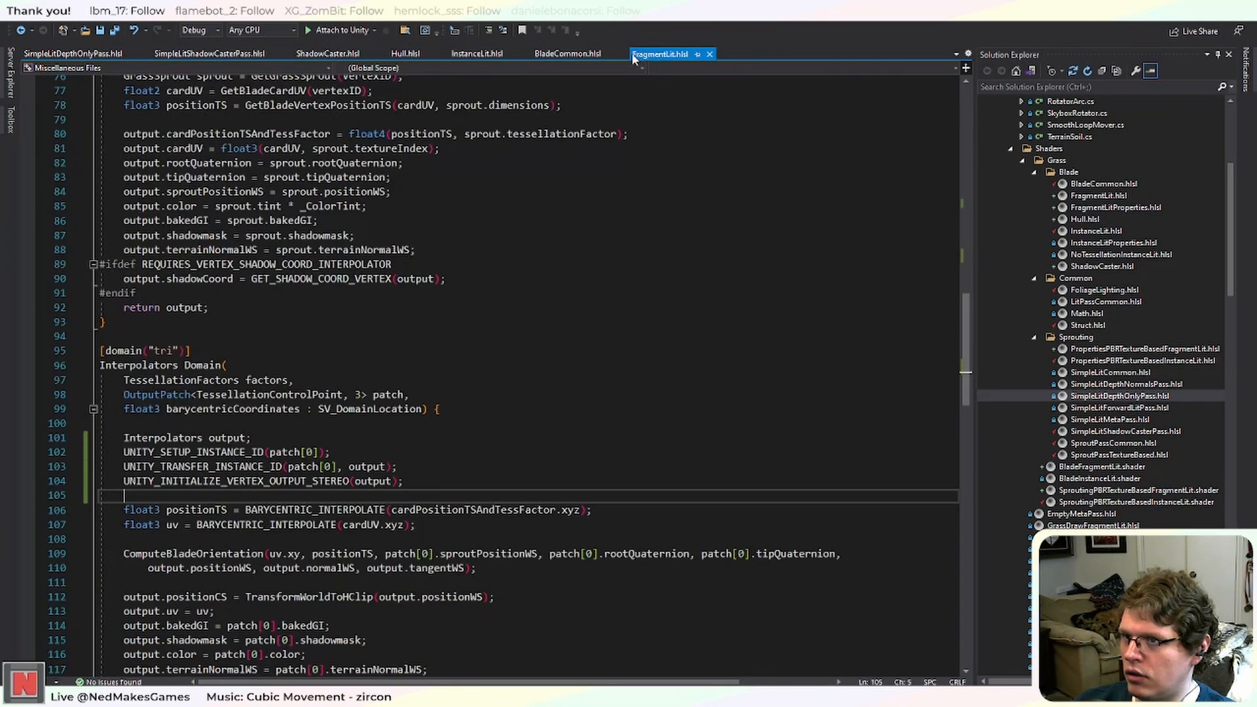
scroll(431, 345, "up", 3)
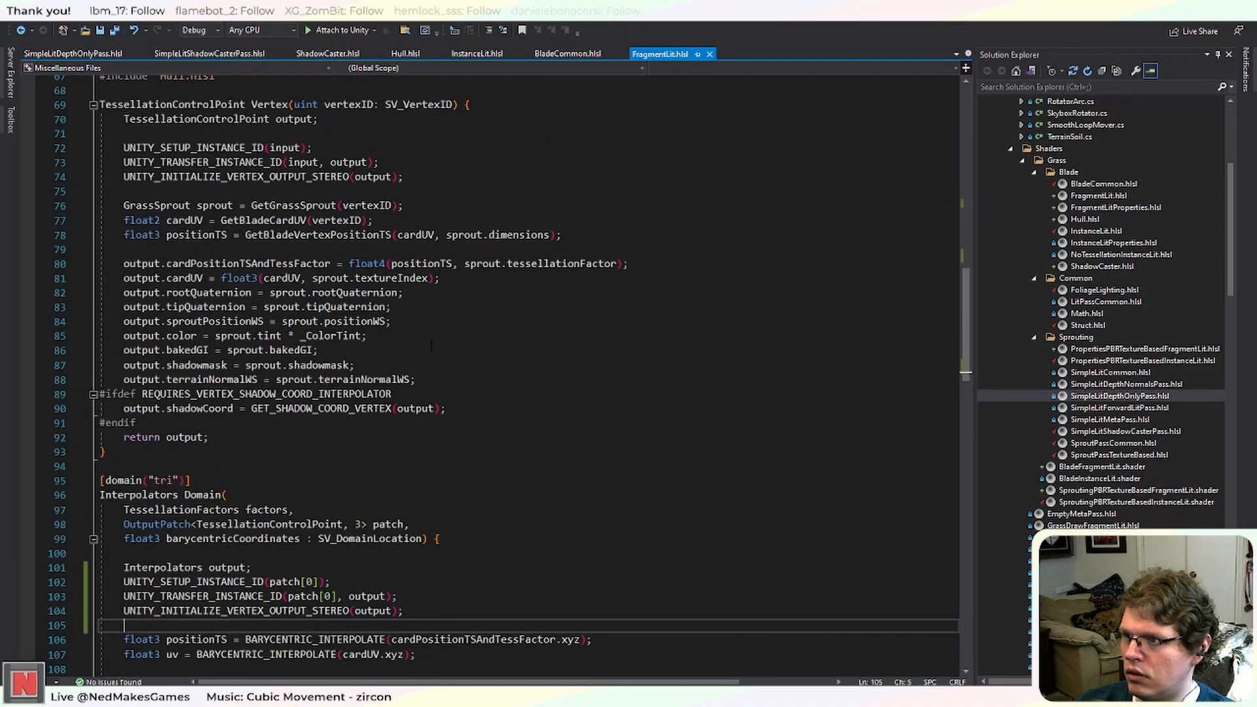
left_click_drag(451, 178, 393, 163)
key("BackSpace")
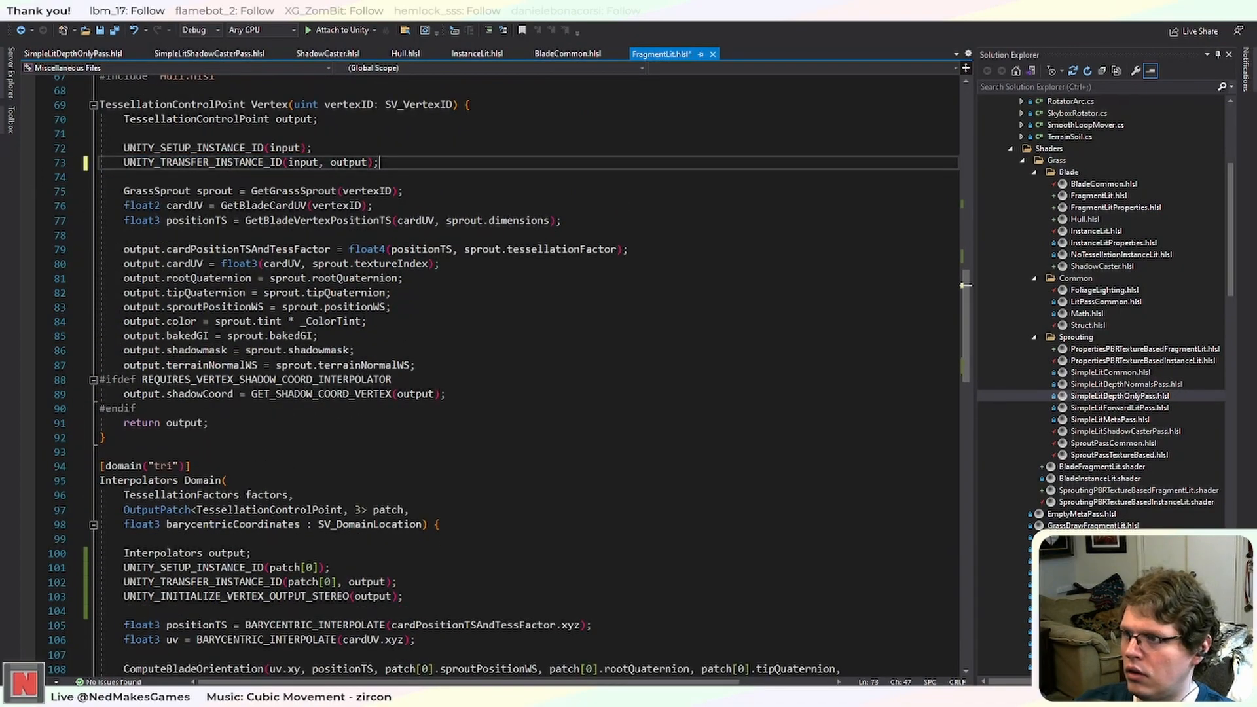
scroll(403, 332, "down", 9)
scroll(404, 333, "down", 7)
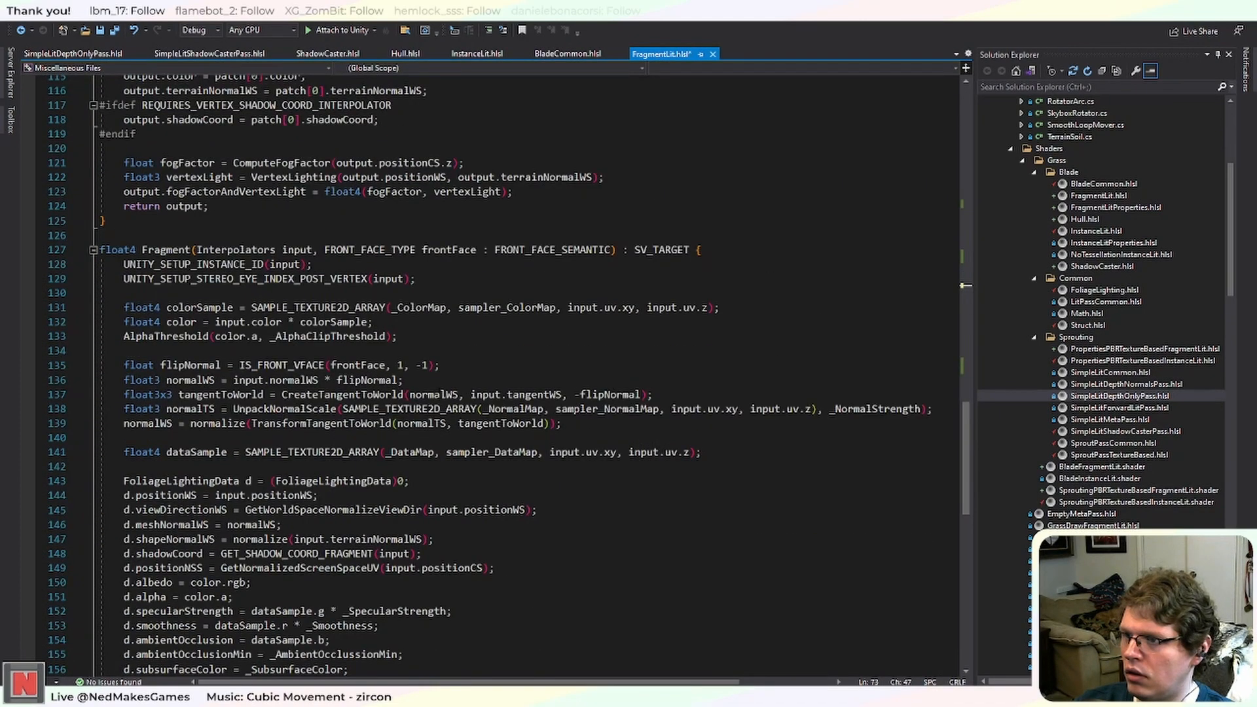
scroll(438, 393, "up", 12)
key("ctrl+s")
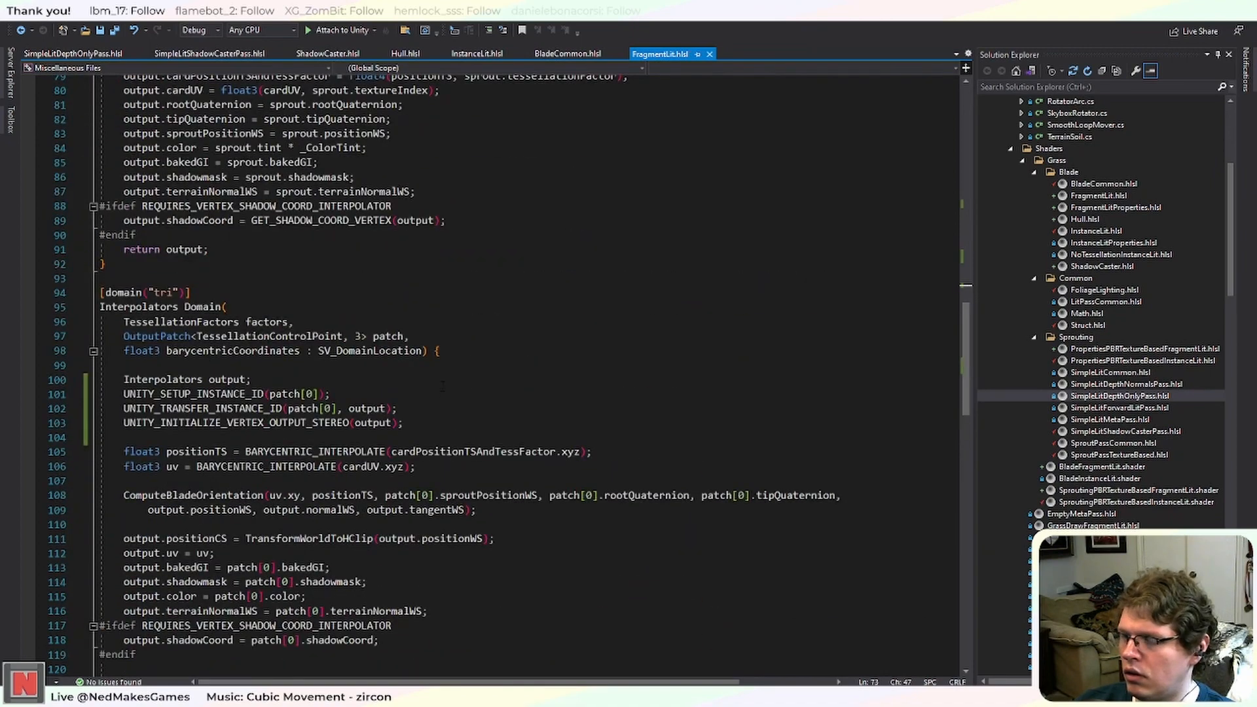
Review the instancing and stereo macros in FragmentLit.hlsl's Interpolators struct, Vertex and Domain functions, and open Hull.hlsl for comparison.
scroll(443, 386, "up", 5)
scroll(447, 372, "up", 2)
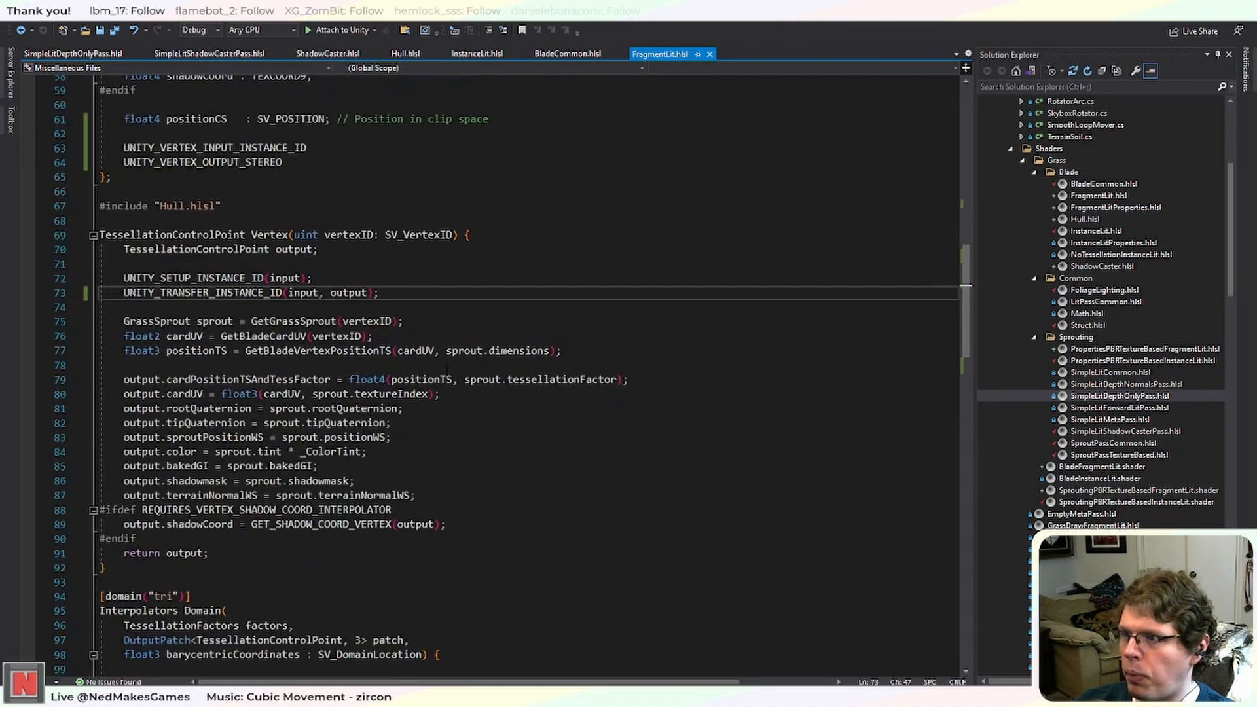
scroll(447, 367, "down", 5)
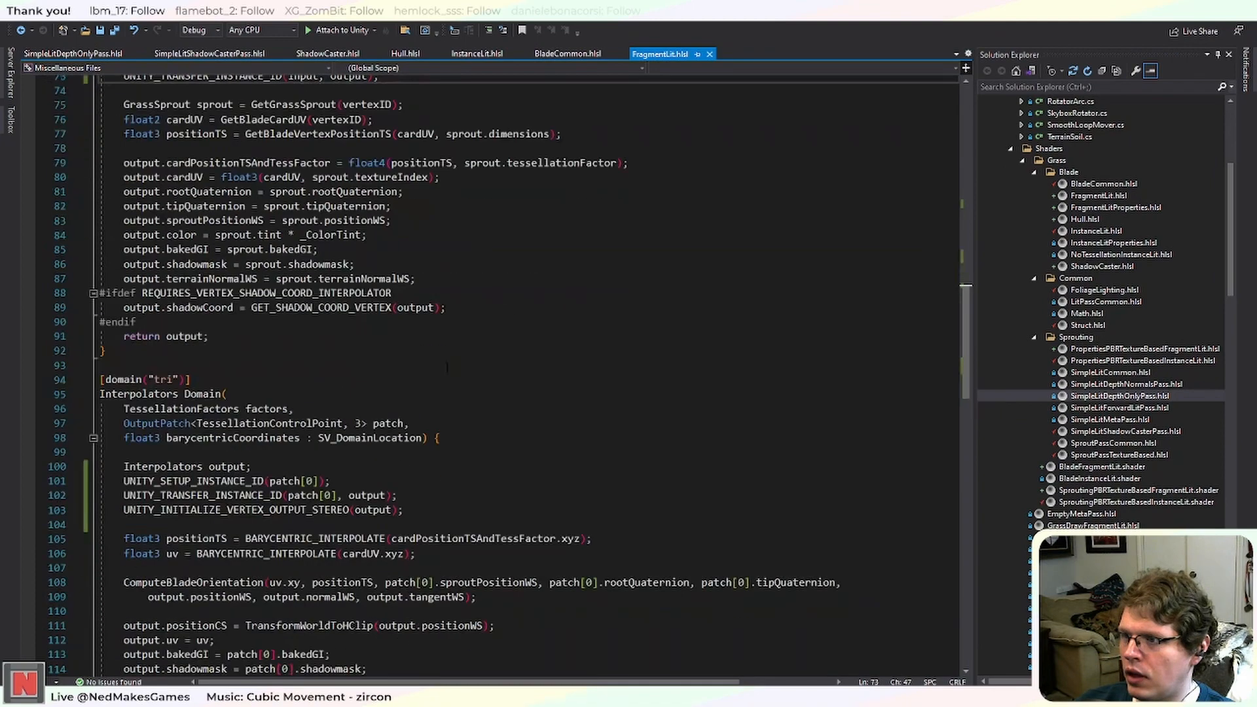
left_click(331, 509)
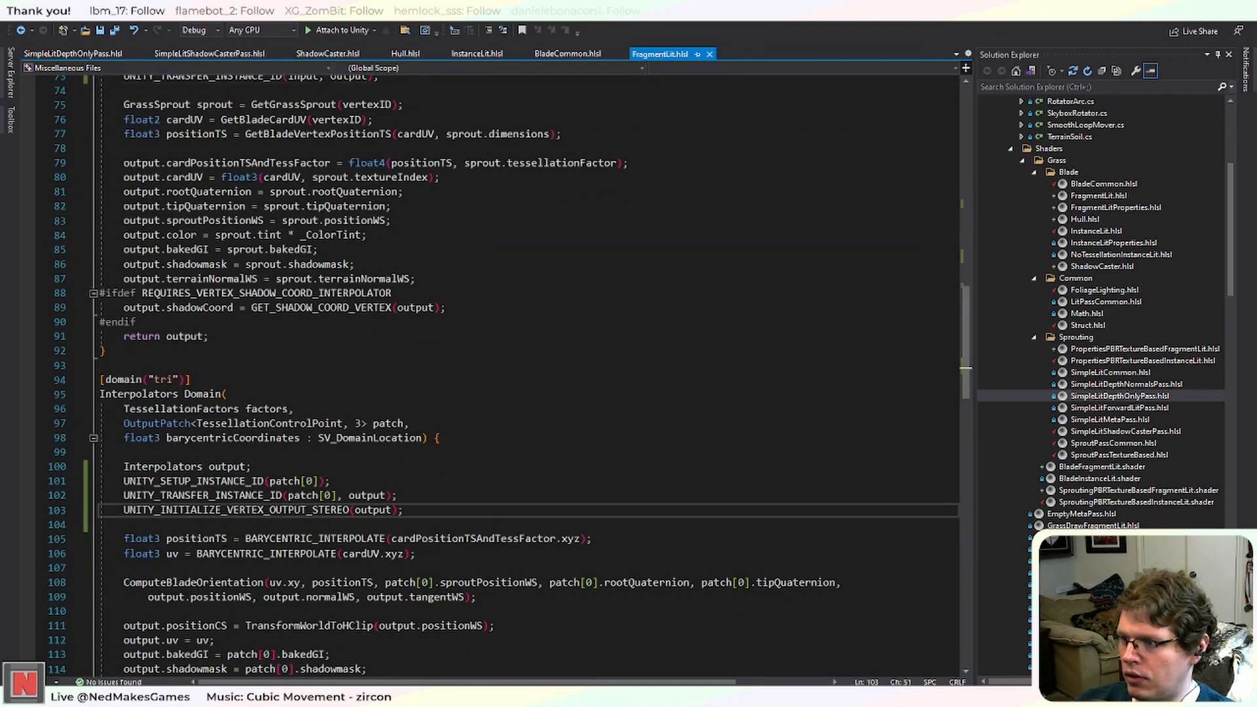
double_click(260, 496)
left_click(209, 510)
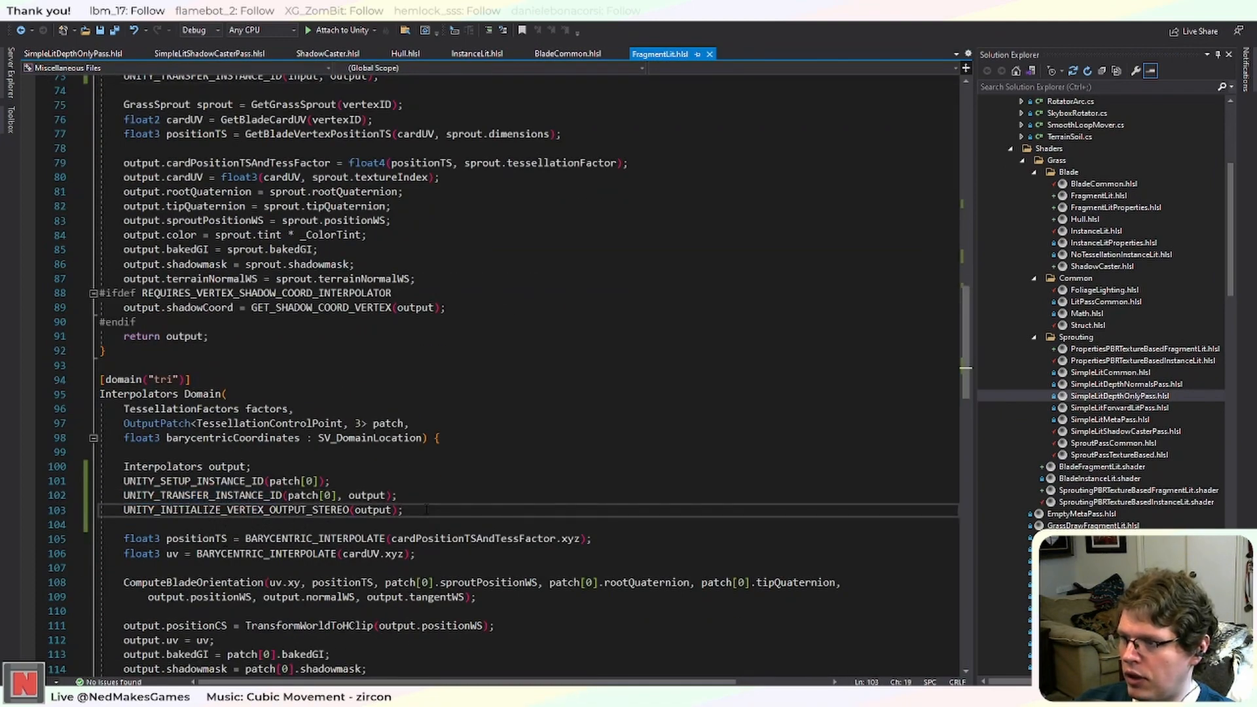
scroll(426, 509, "up", 8)
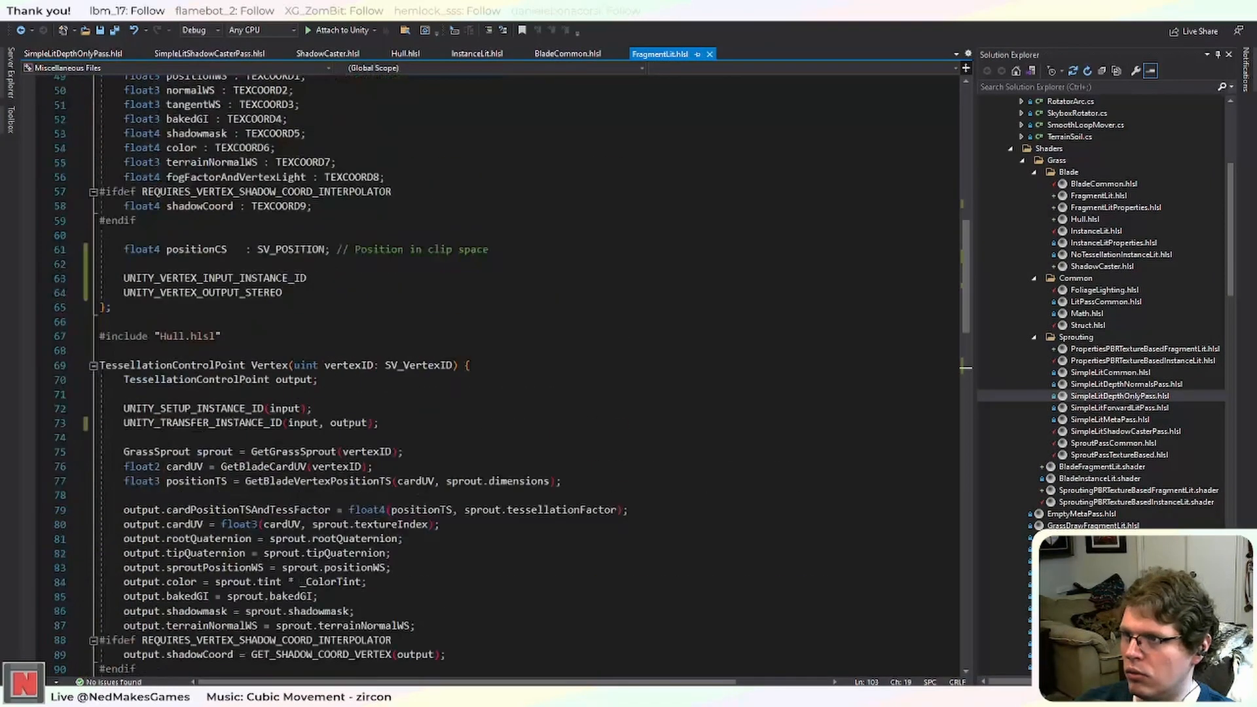
left_click(565, 53)
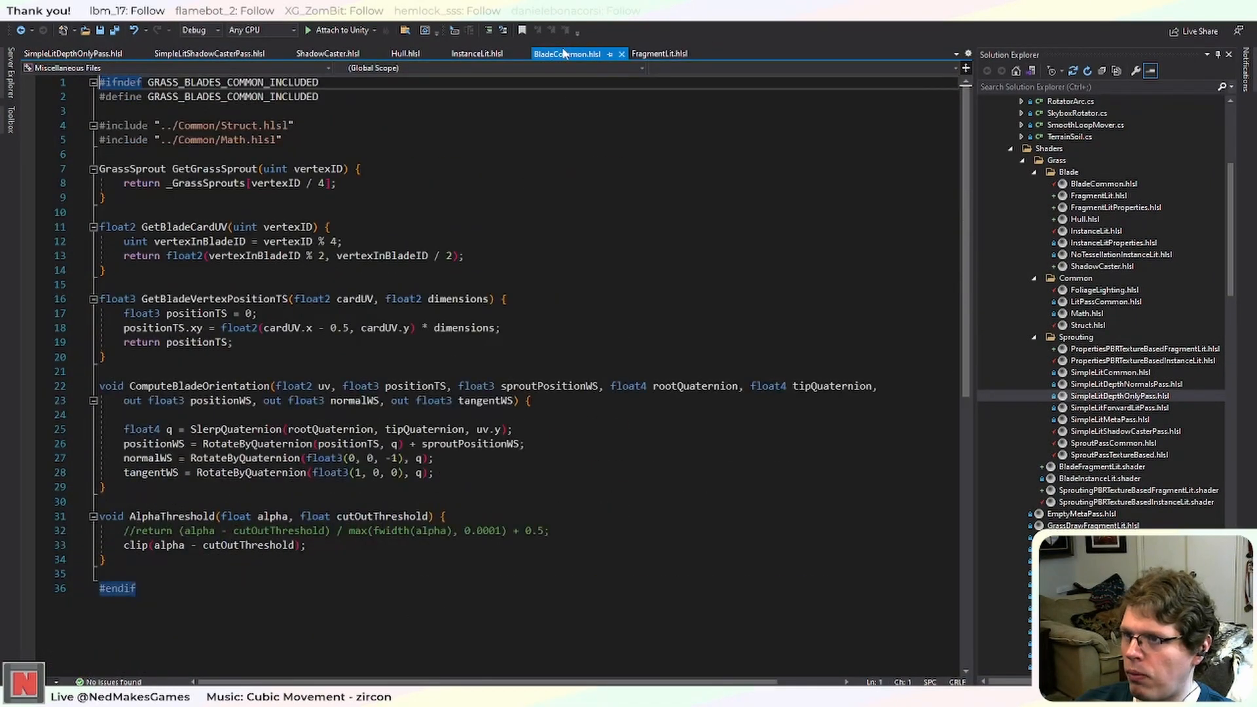
left_click(461, 54)
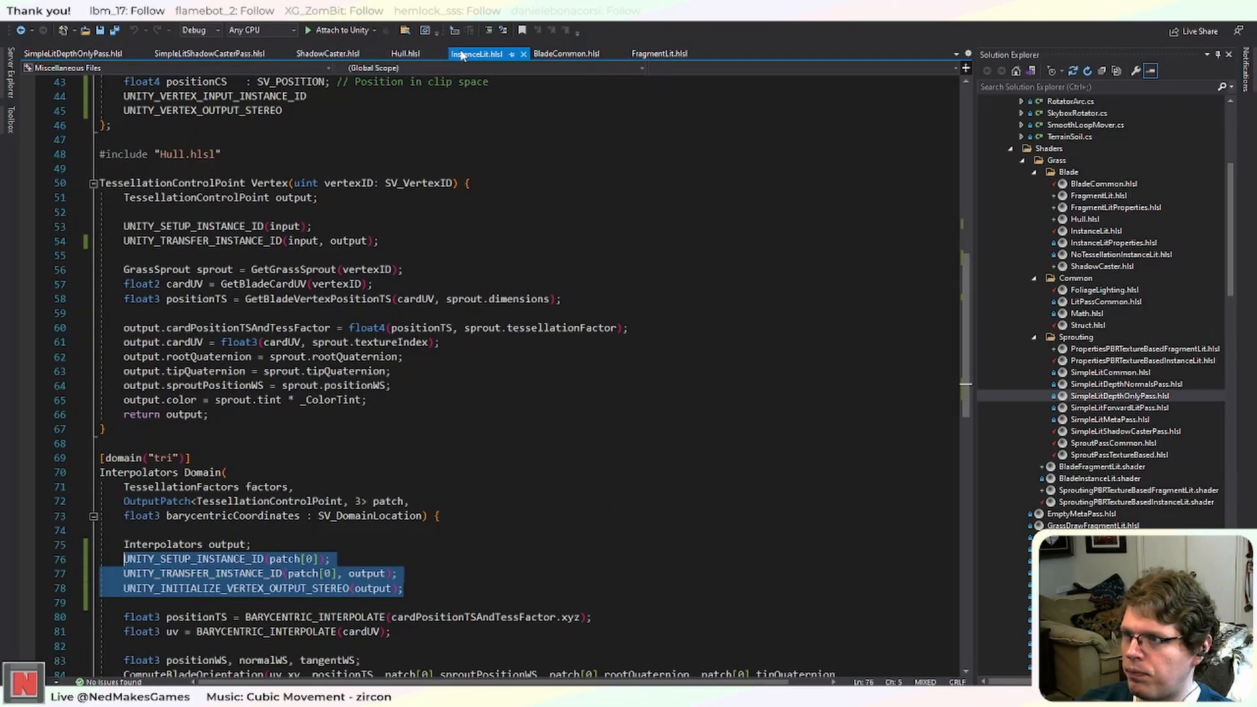
left_click(401, 54)
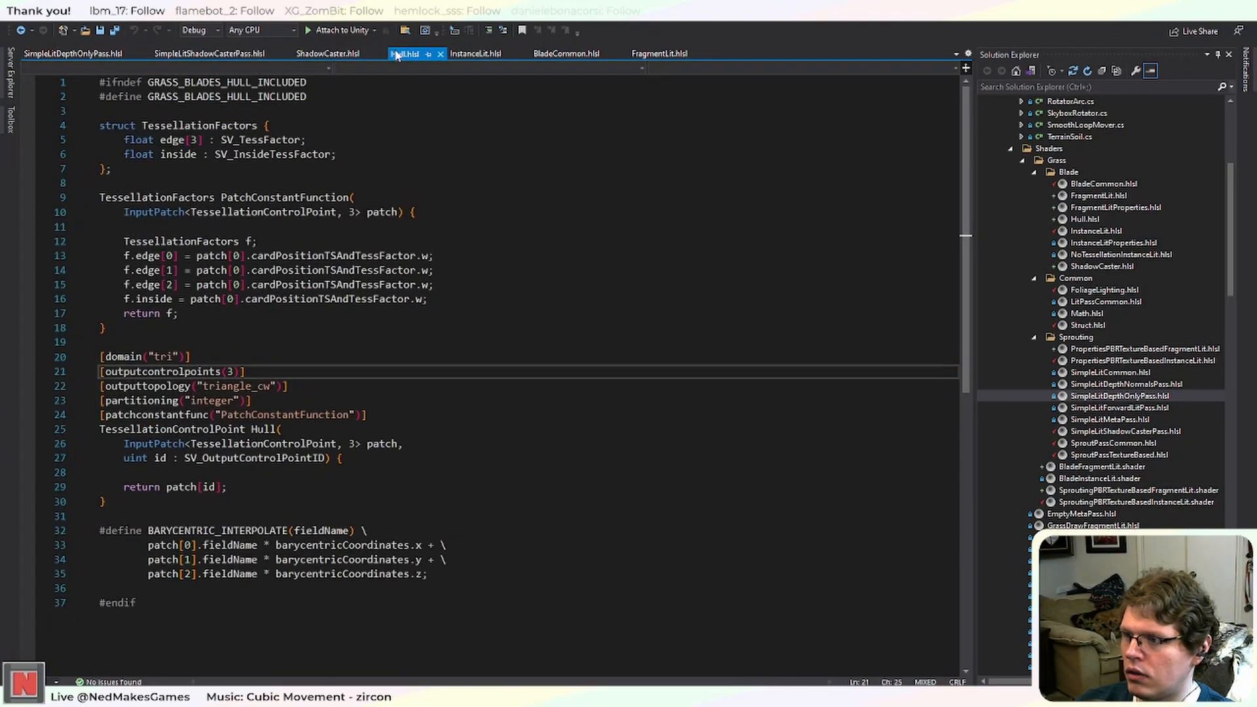
Copy the colorSample, color and AlphaThreshold lines from the Fragment function in FragmentLit.hlsl.
left_click(324, 54)
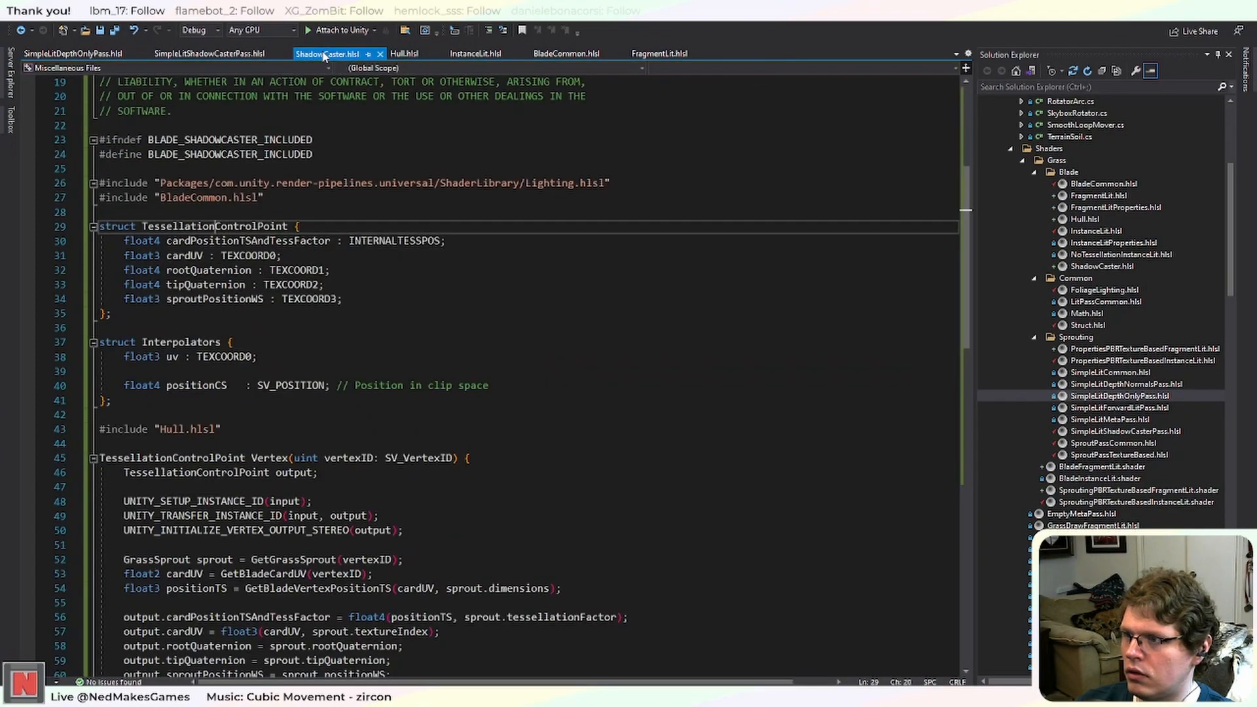
scroll(497, 373, "down", 11)
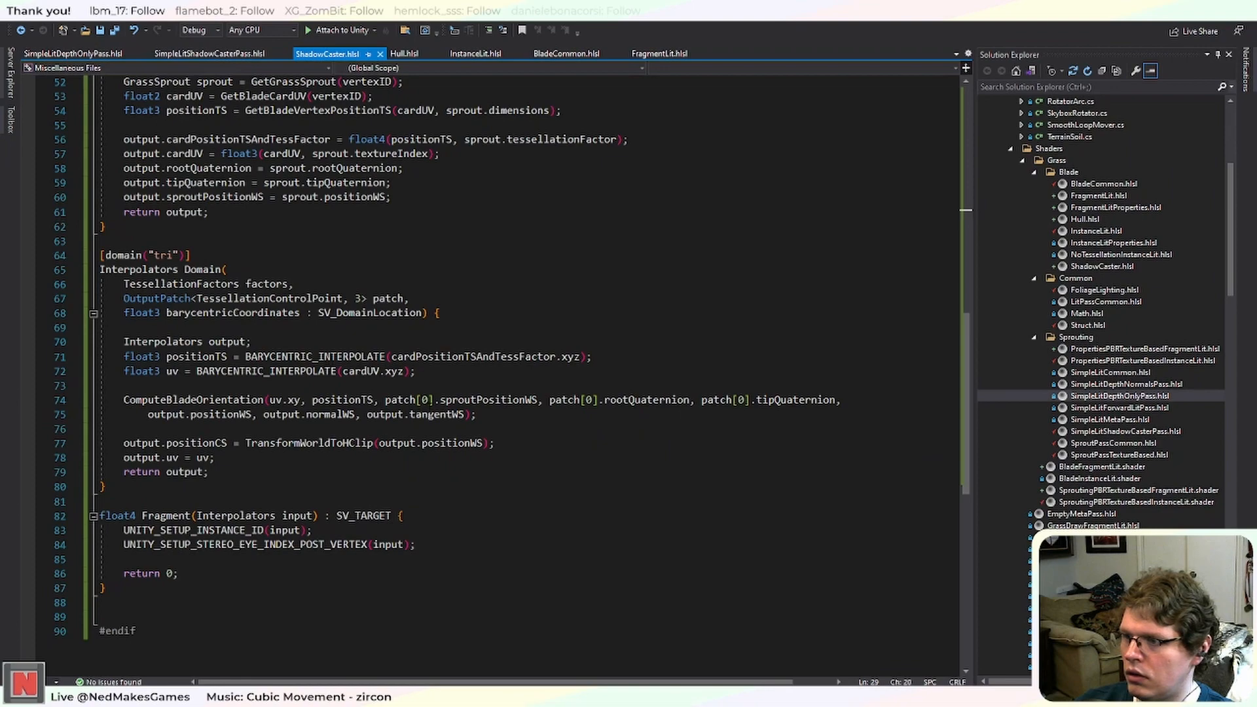
scroll(430, 408, "up", 3)
scroll(431, 408, "down", 4)
left_click(262, 515)
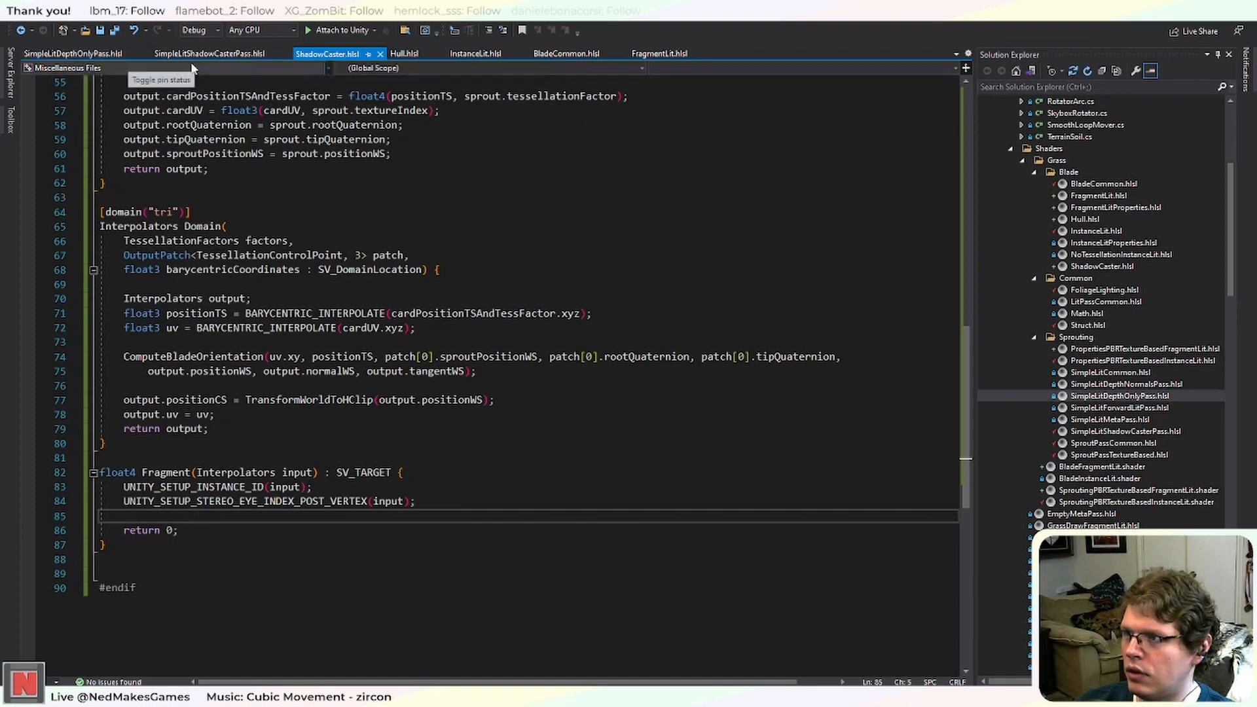
left_click(658, 55)
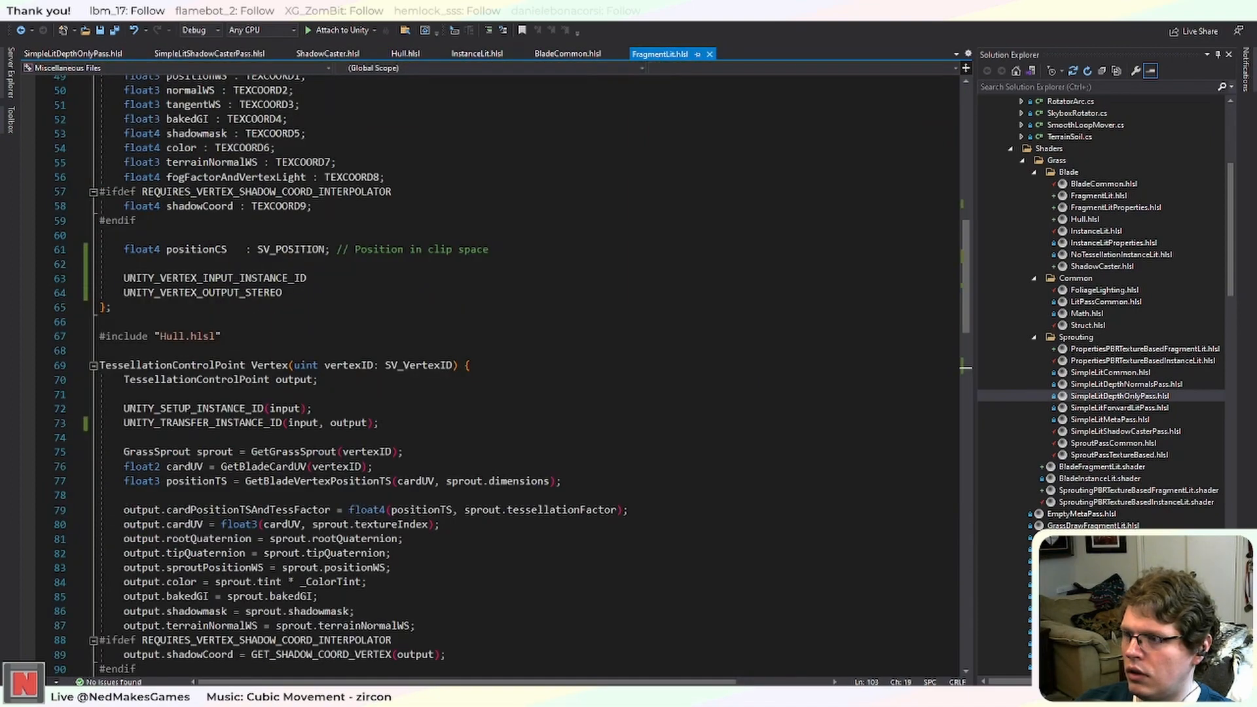
scroll(505, 373, "down", 15)
scroll(426, 321, "down", 7)
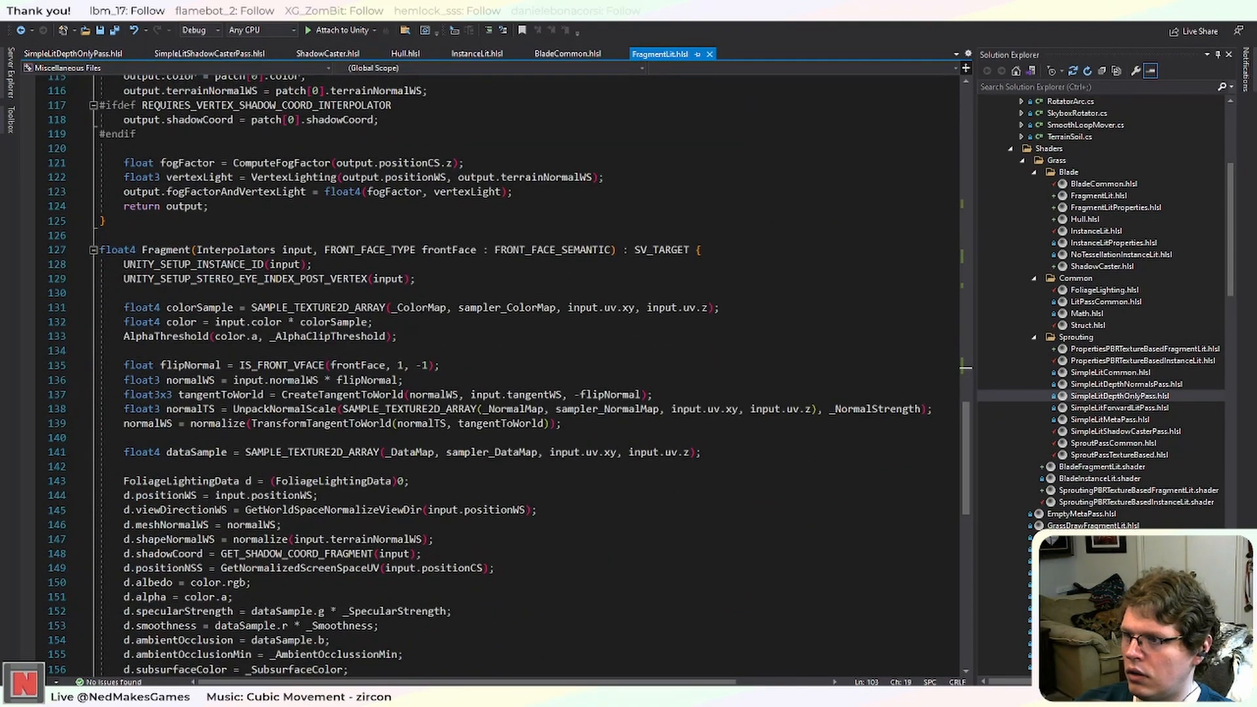
left_click_drag(397, 336, 123, 307)
key("ctrl+c")
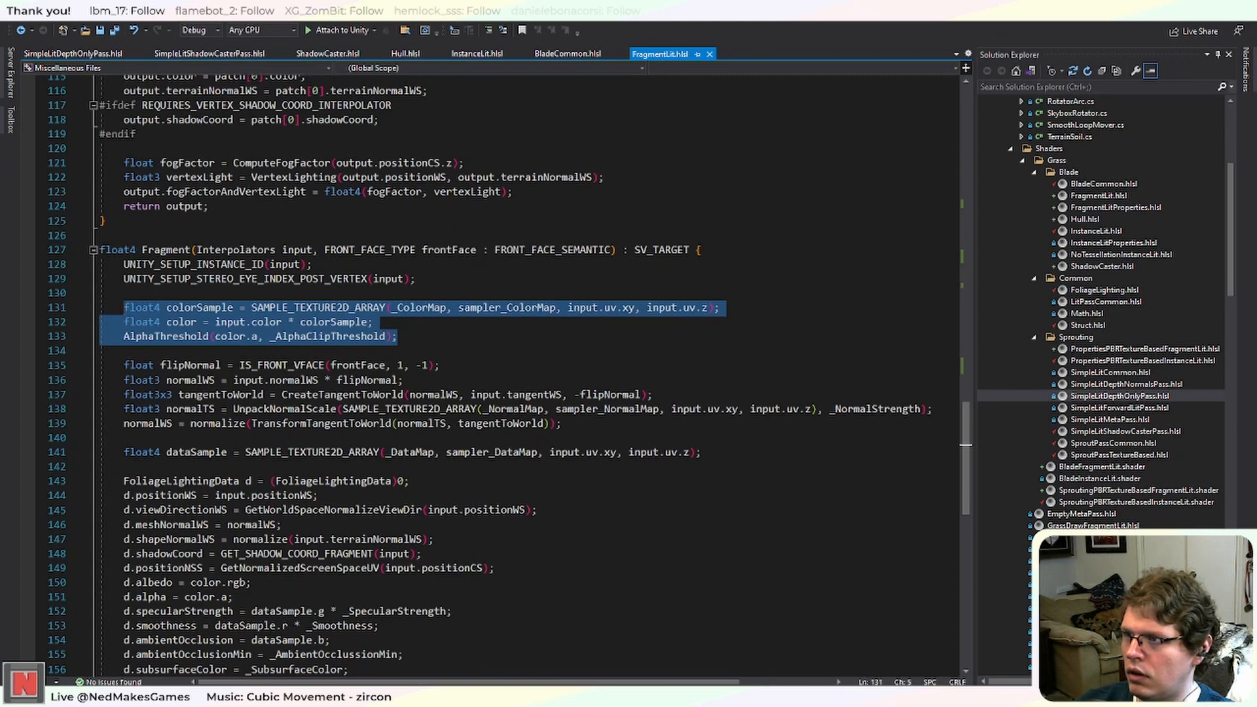
Insert the copied colour sampling and alpha threshold lines before return 0; in ShadowCaster.hlsl's Fragment function, and save the file.
left_click(208, 53)
left_click(361, 369)
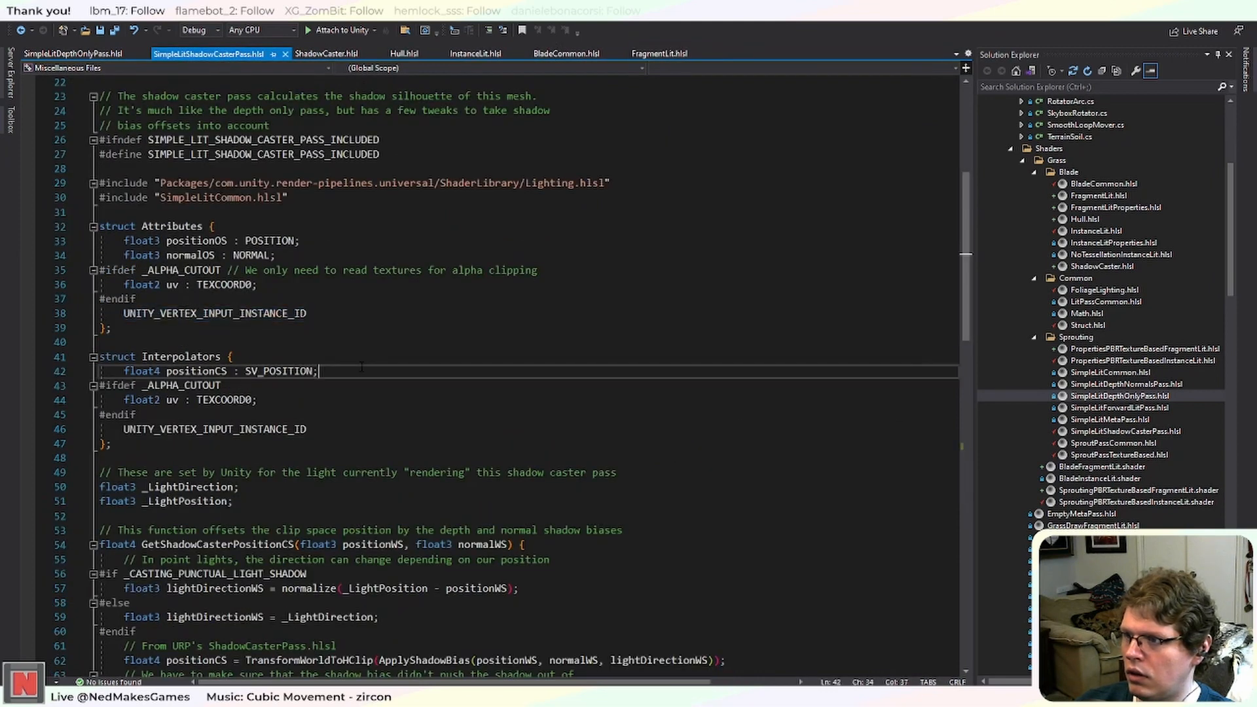
scroll(361, 369, "down", 7)
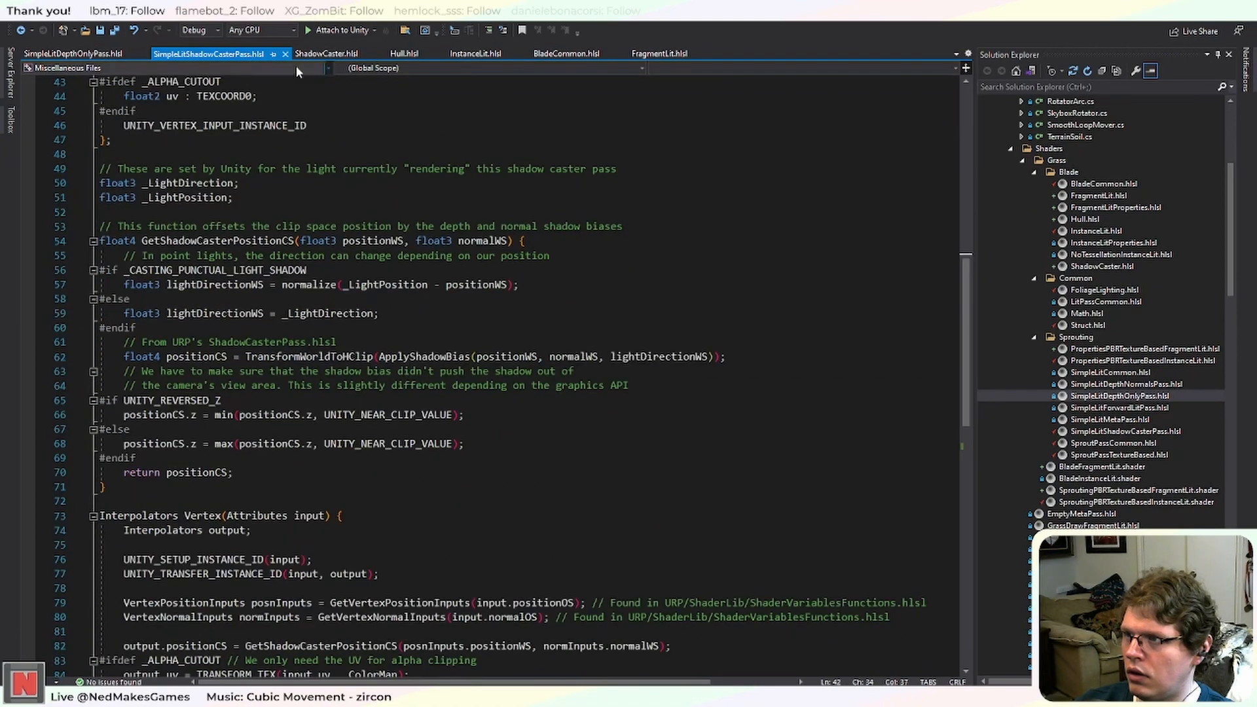
left_click(327, 55)
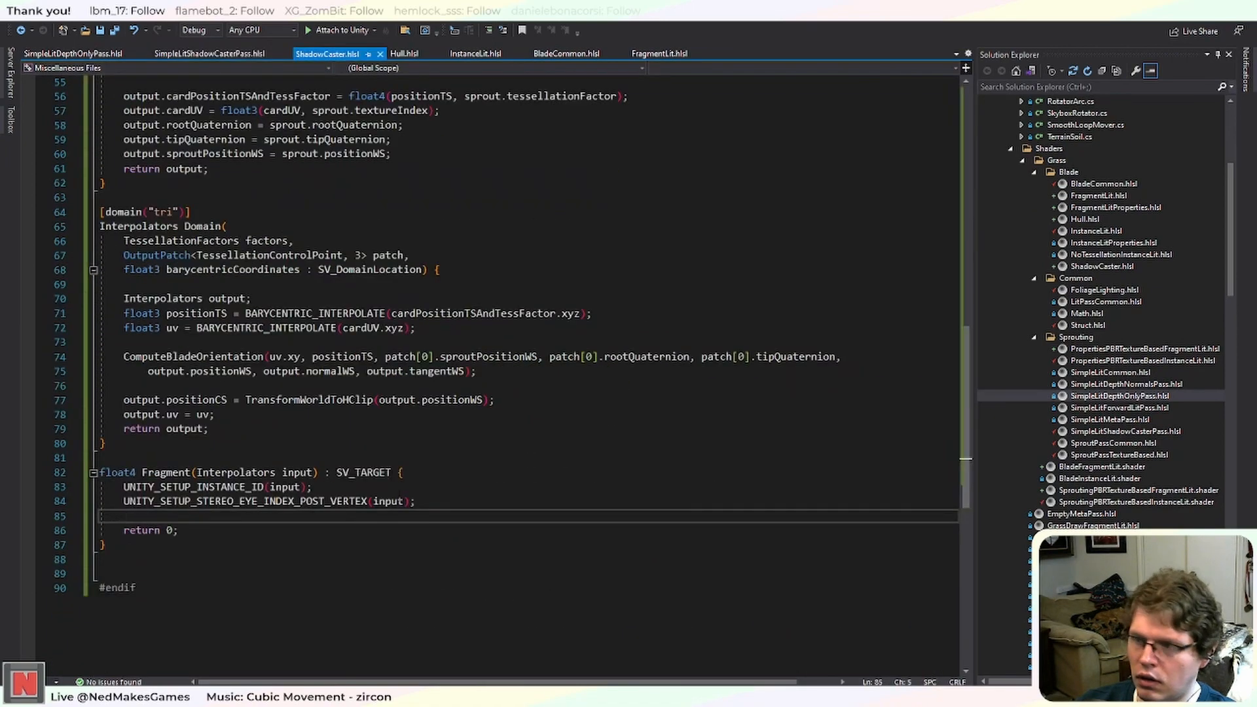
key("Return")
key("Return")
key("Up")
key("ctrl+v")
key("ctrl+s")
Copy the _LightDirection and _LightPosition declarations and the GetShadowCasterPositionCS function, with their comments, from SimpleLitShadowCasterPass.hlsl.
left_click(397, 400)
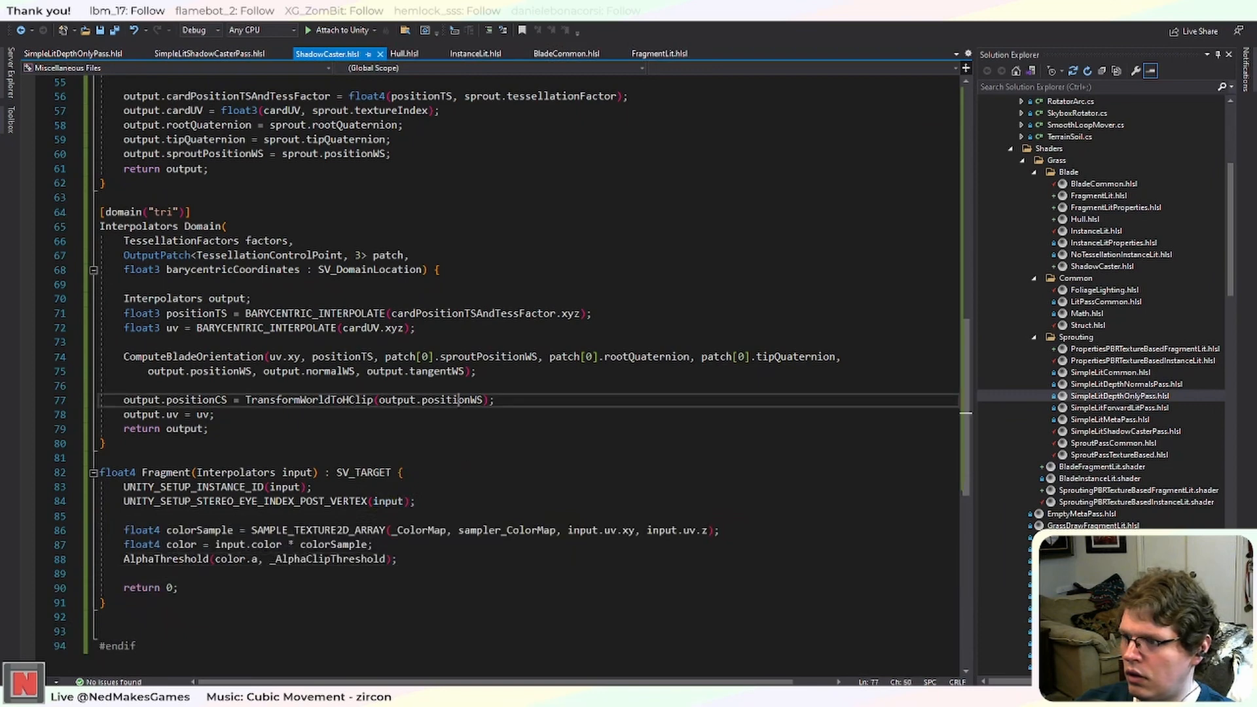
scroll(333, 356, "down", 2)
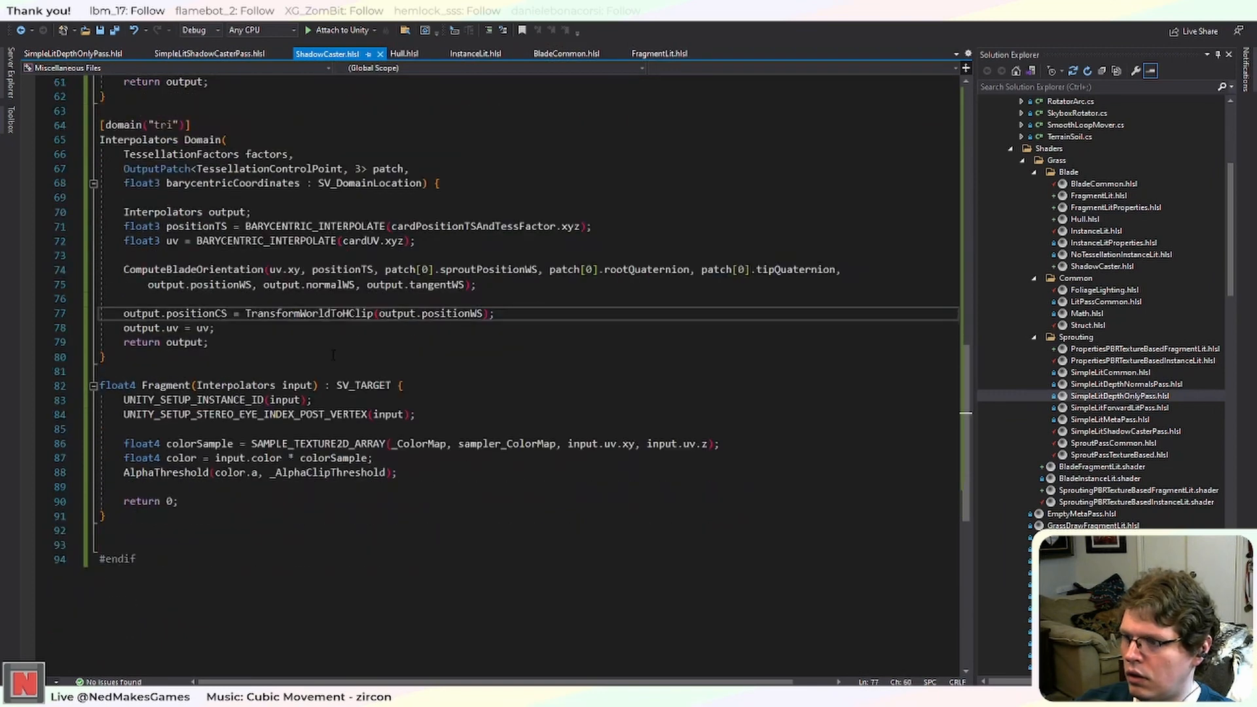
scroll(333, 356, "up", 1)
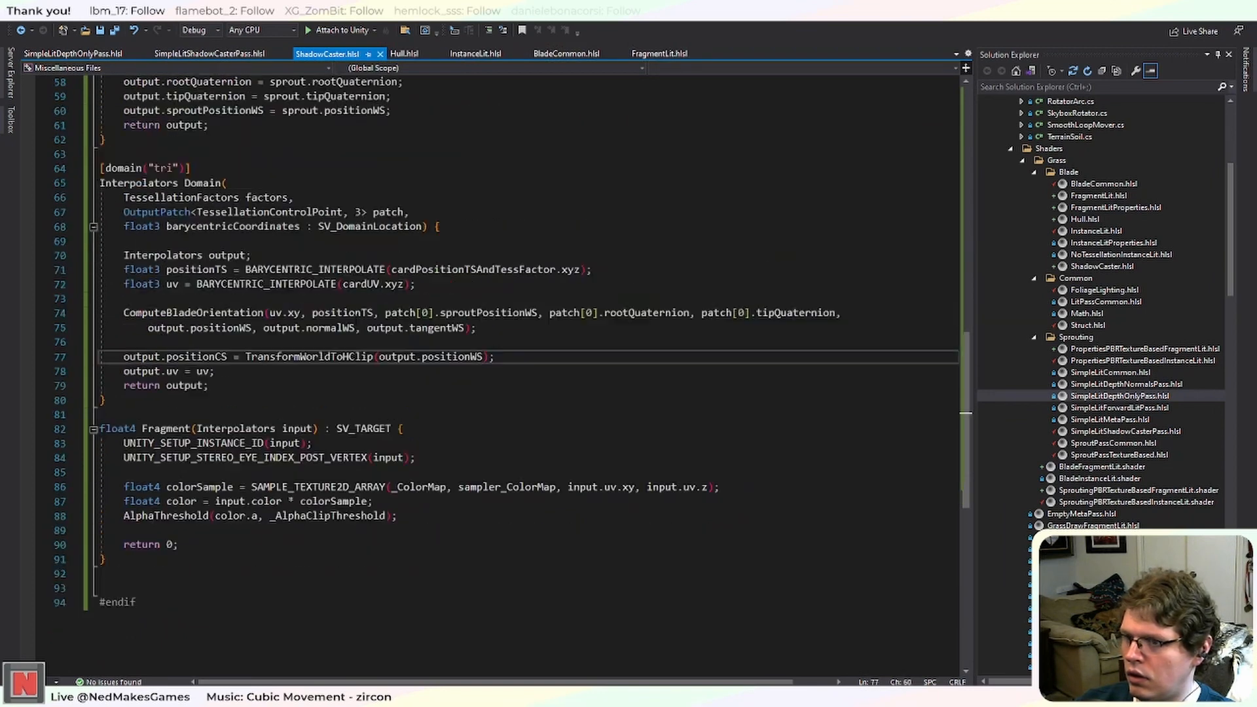
scroll(511, 365, "up", 2)
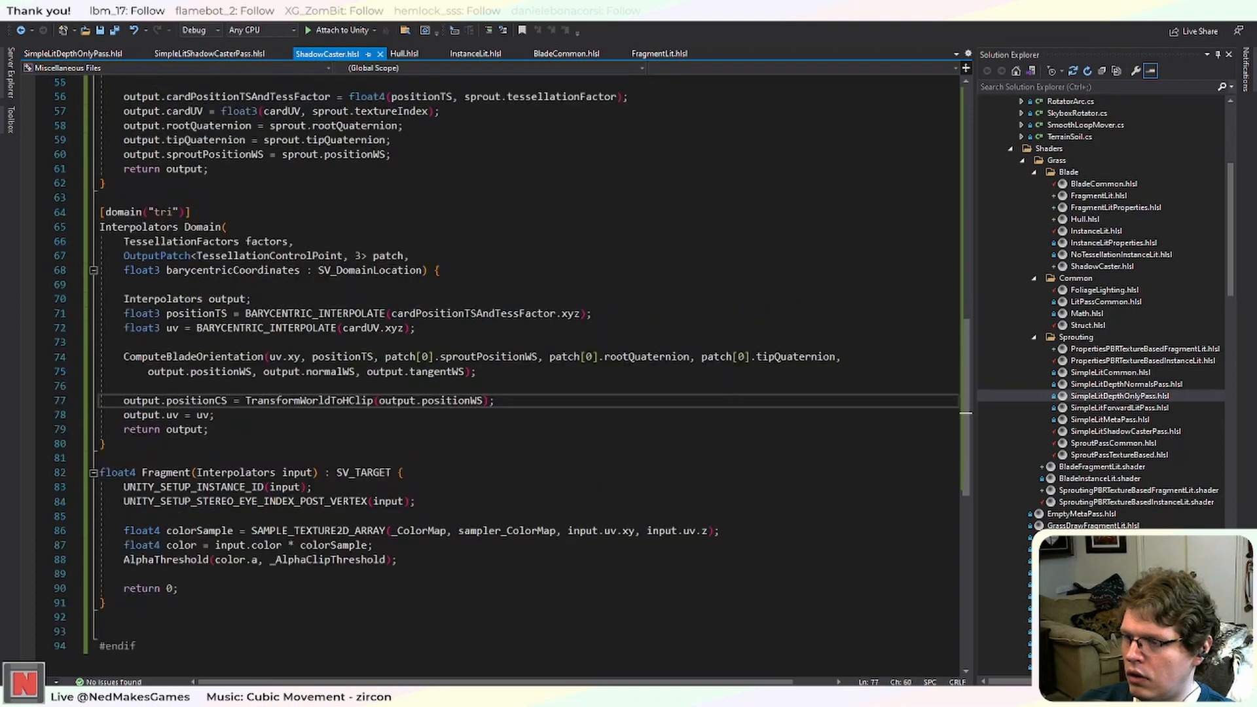
scroll(381, 269, "up", 7)
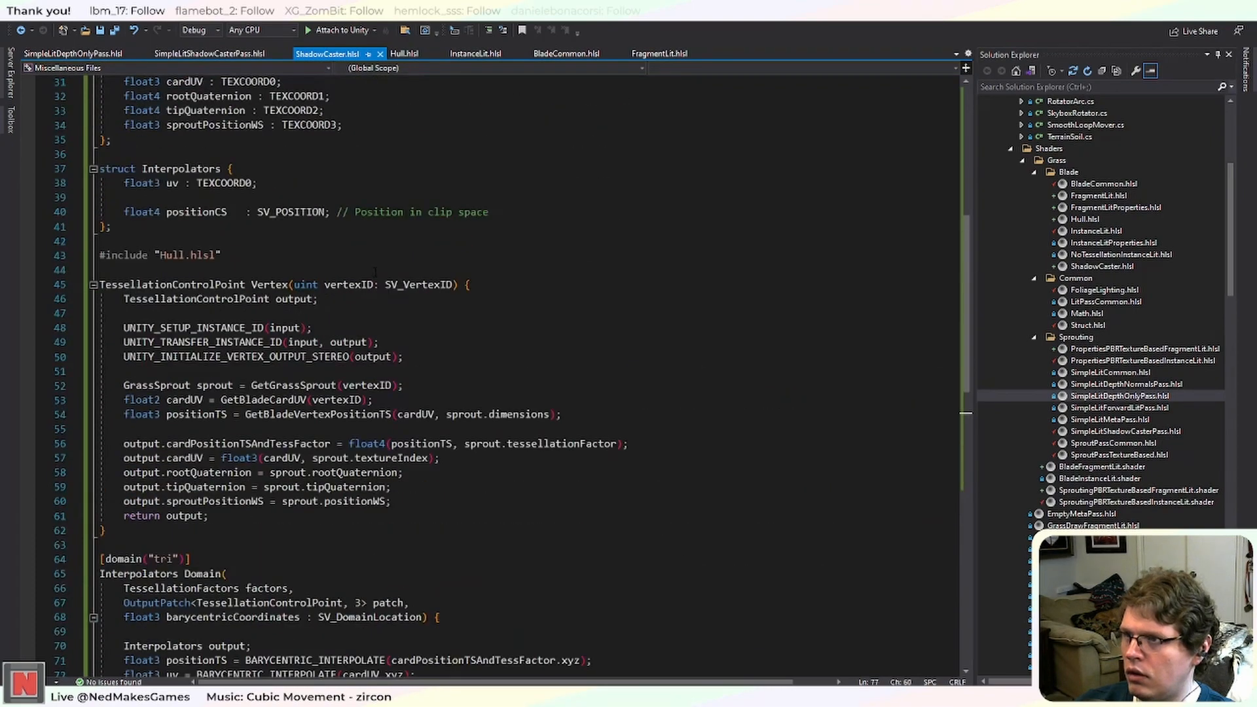
scroll(373, 270, "down", 8)
scroll(372, 269, "up", 1)
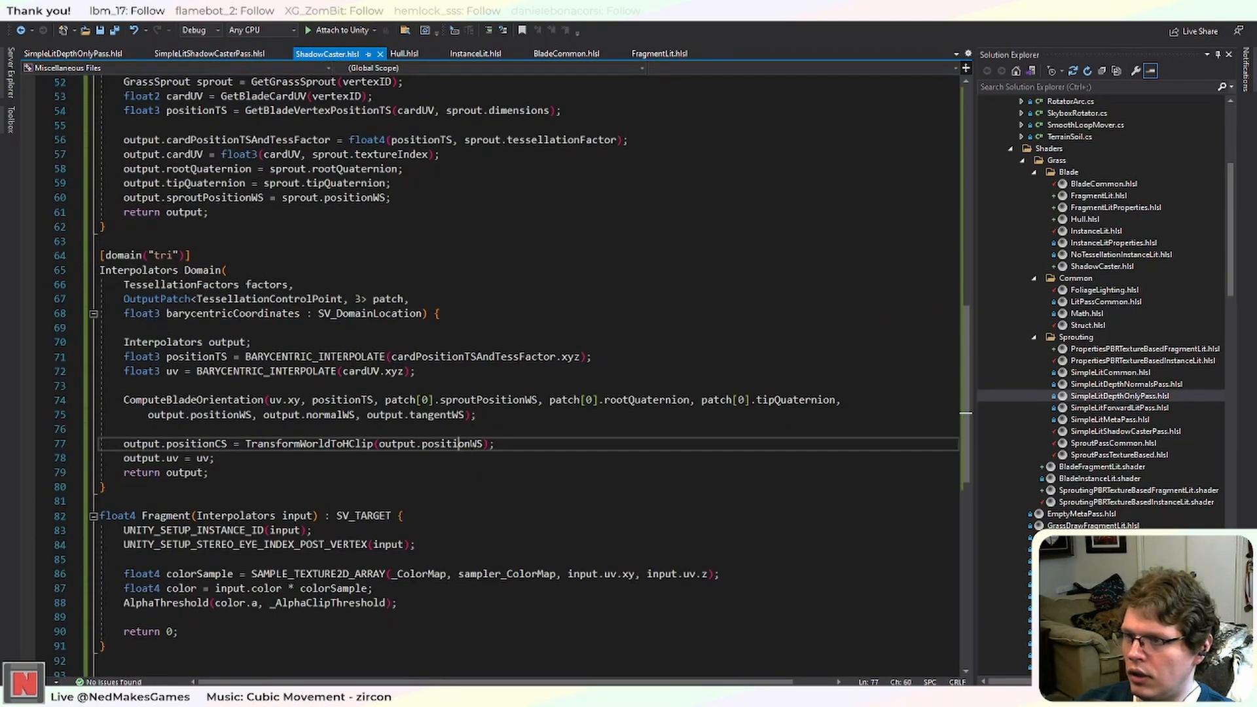
left_click(174, 54)
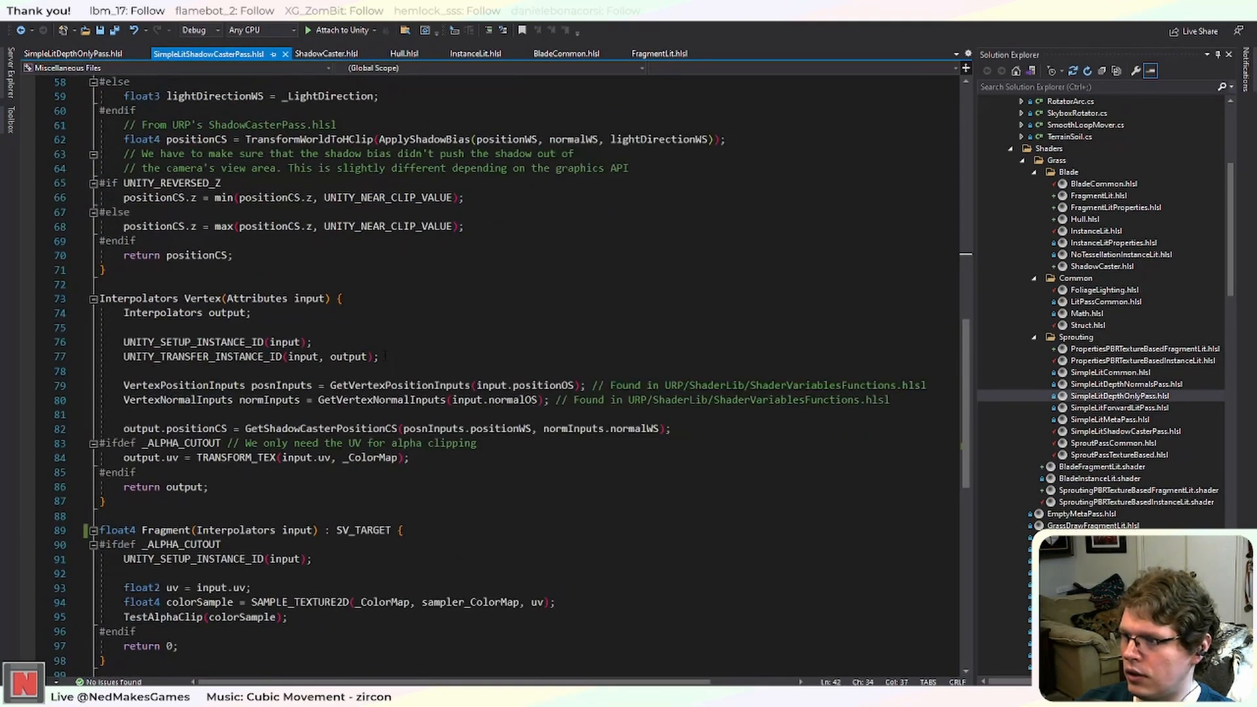
scroll(387, 356, "up", 6)
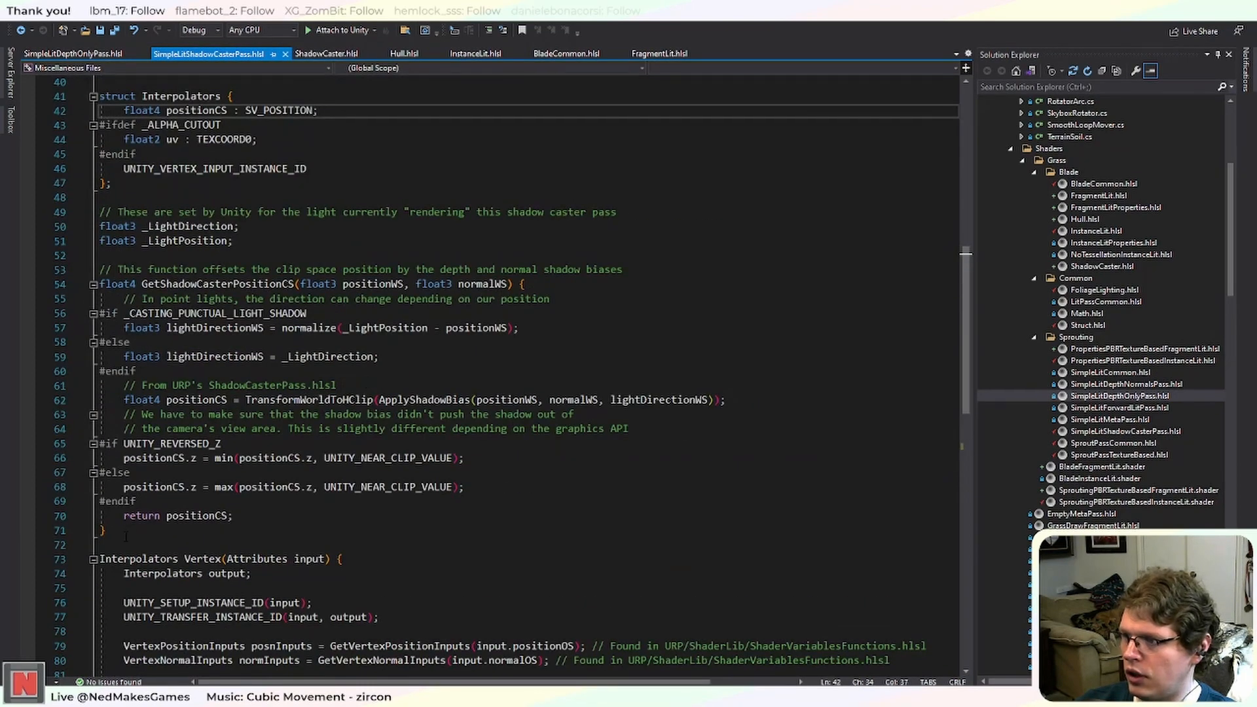
left_click_drag(125, 535, 100, 211)
key("ctrl+c")
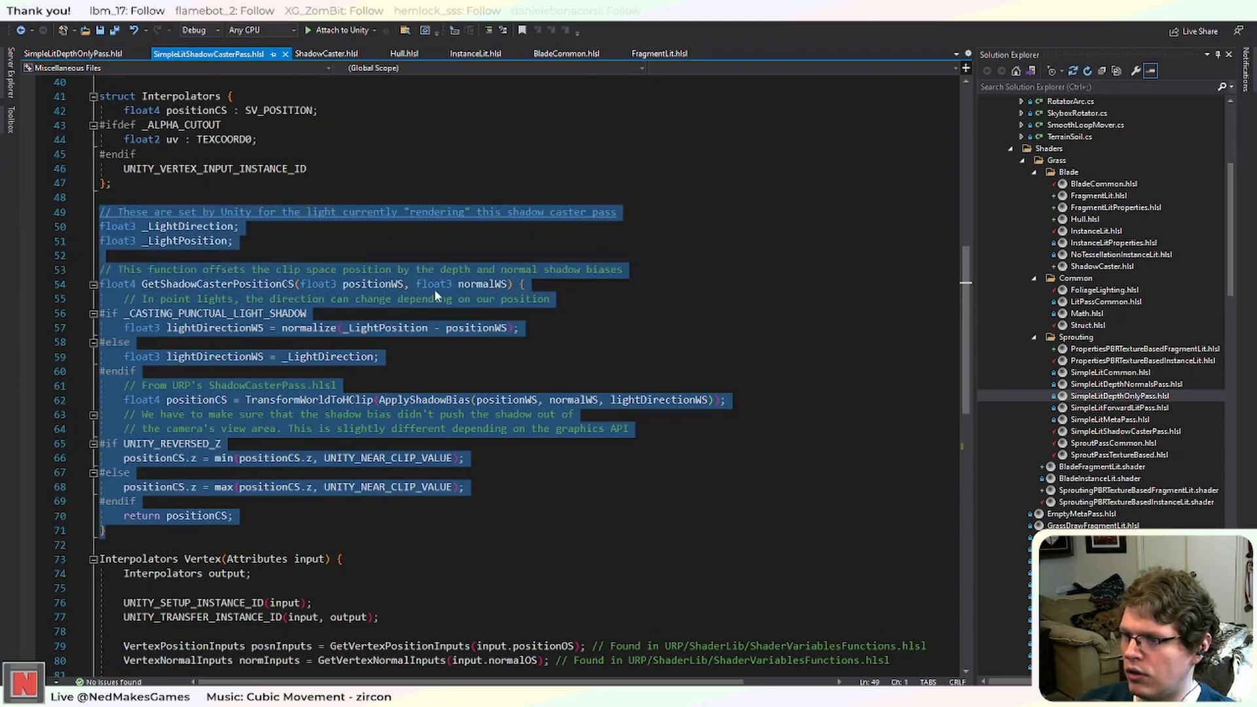
Review the includes, structs, Vertex and Fragment functions around the copied shadow bias code in SimpleLitShadowCasterPass.hlsl.
scroll(472, 352, "down", 5)
scroll(473, 351, "up", 8)
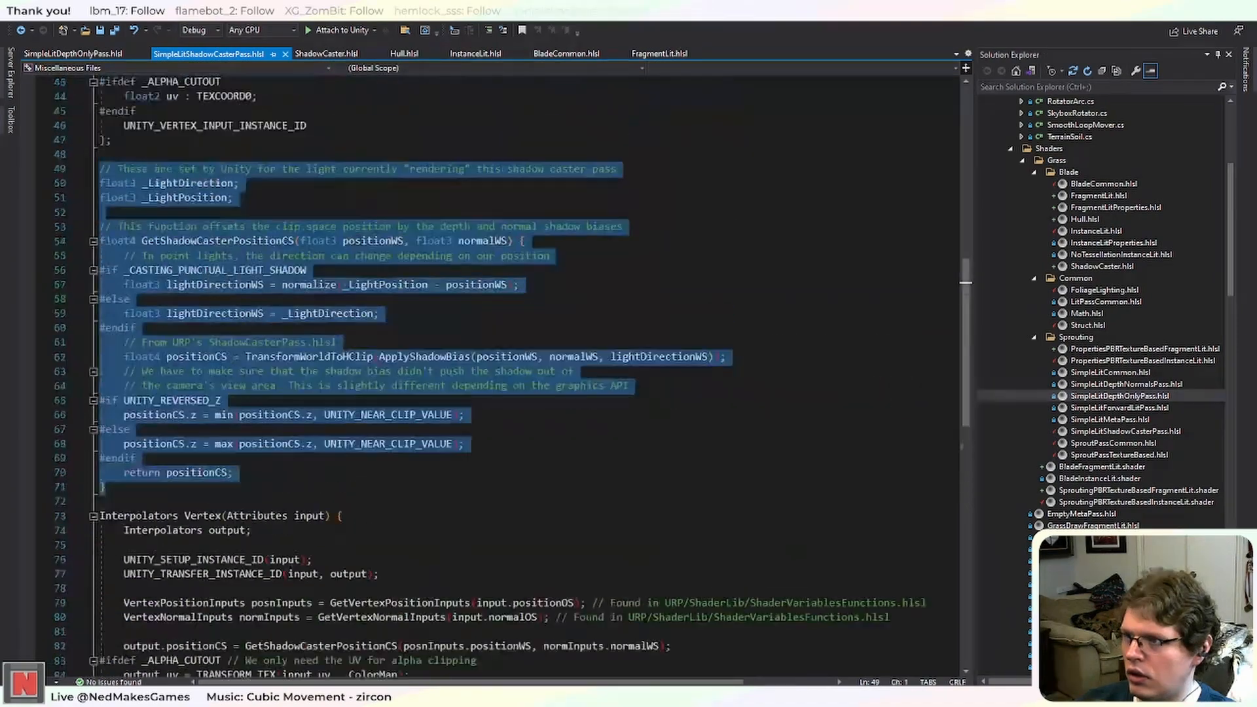
scroll(431, 277, "up", 7)
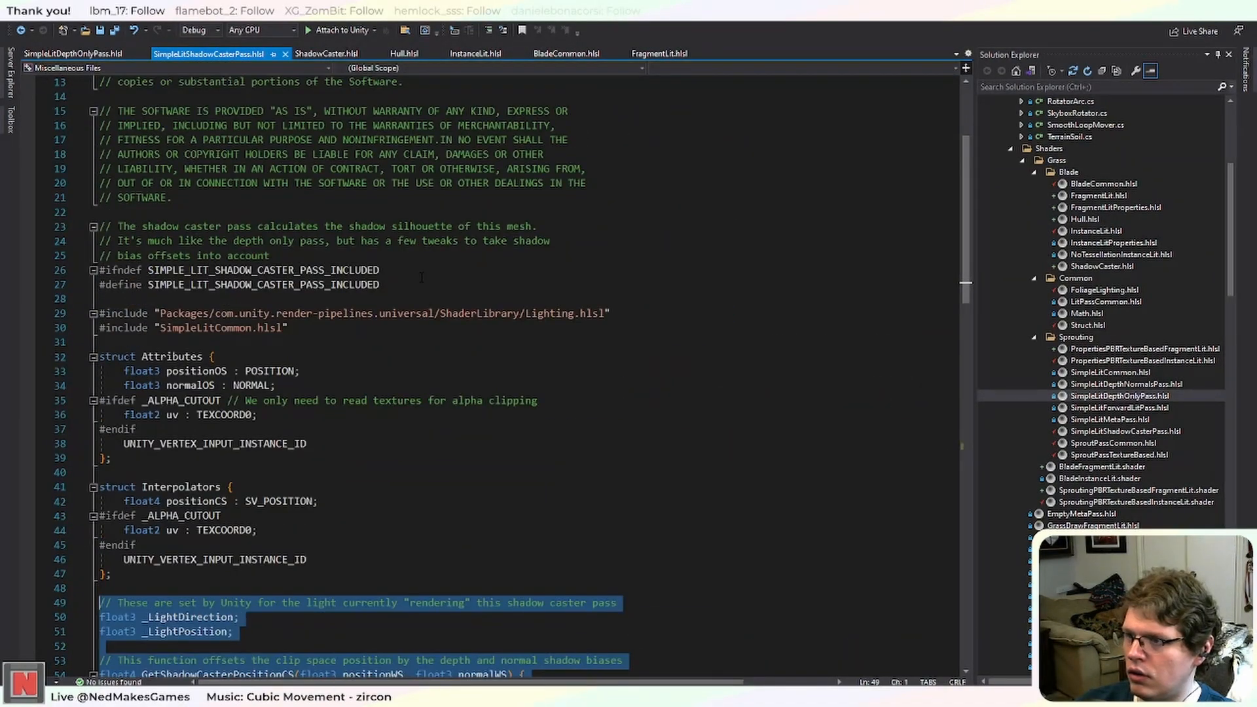
scroll(425, 277, "down", 12)
scroll(421, 277, "down", 4)
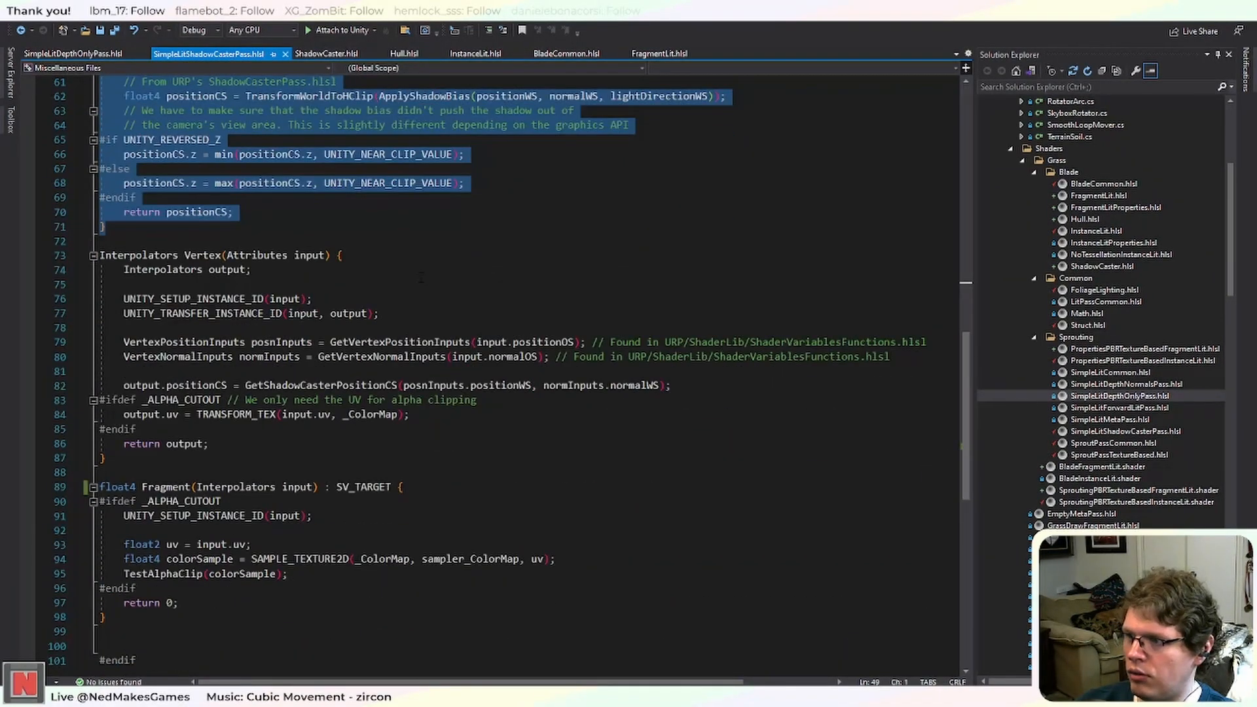
scroll(419, 277, "up", 5)
scroll(415, 273, "up", 1)
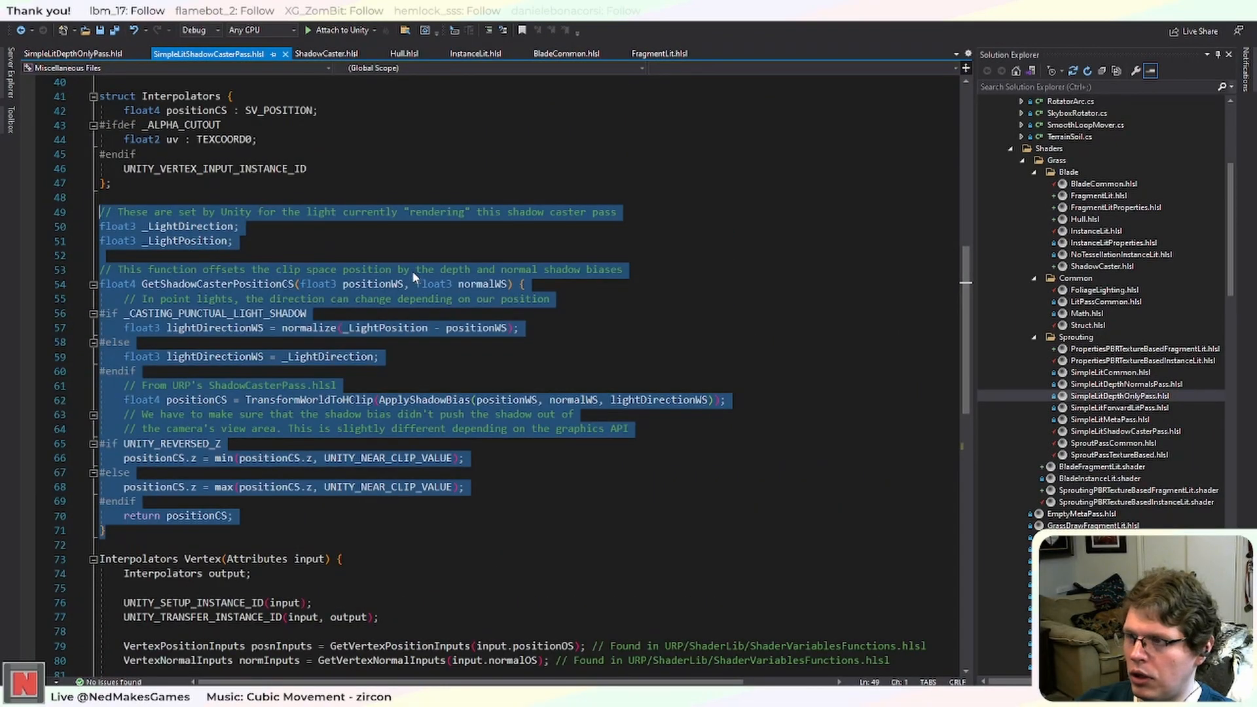
scroll(412, 271, "up", 3)
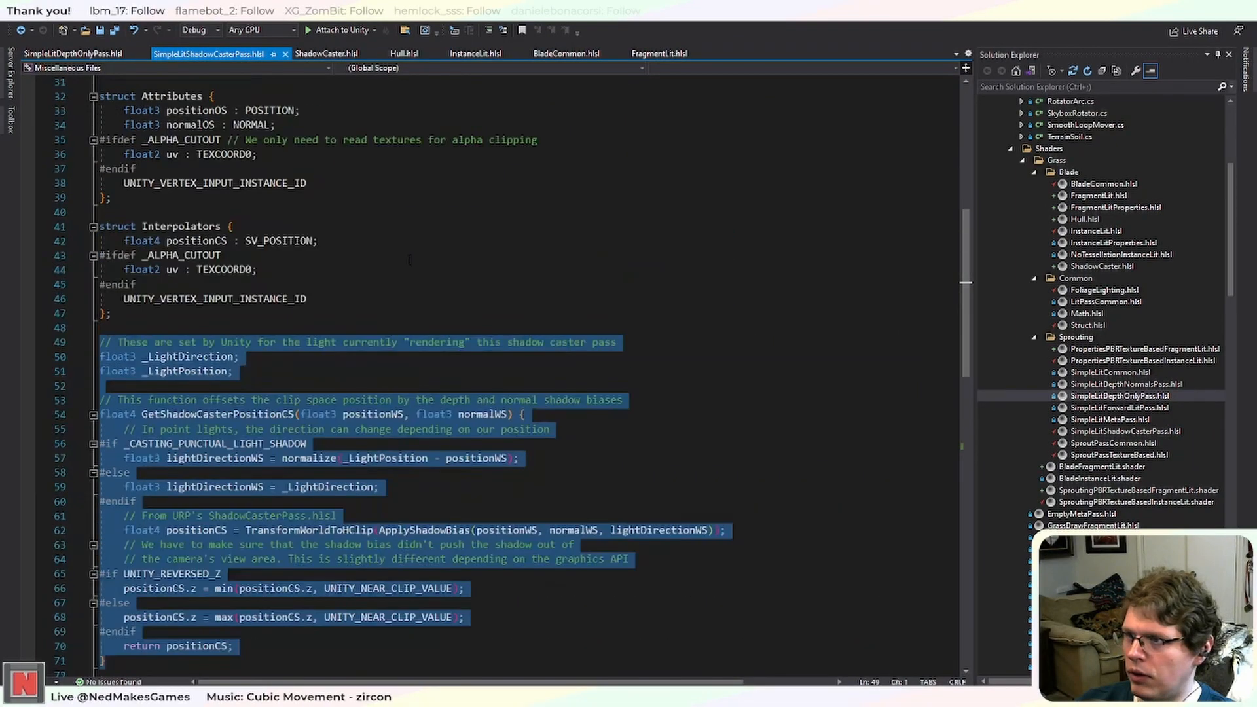
Insert the copied light variables and GetShadowCasterPositionCS function below #include "Hull.hlsl" in ShadowCaster.hlsl, and save the file.
left_click(321, 54)
left_click(262, 241)
scroll(249, 275, "up", 11)
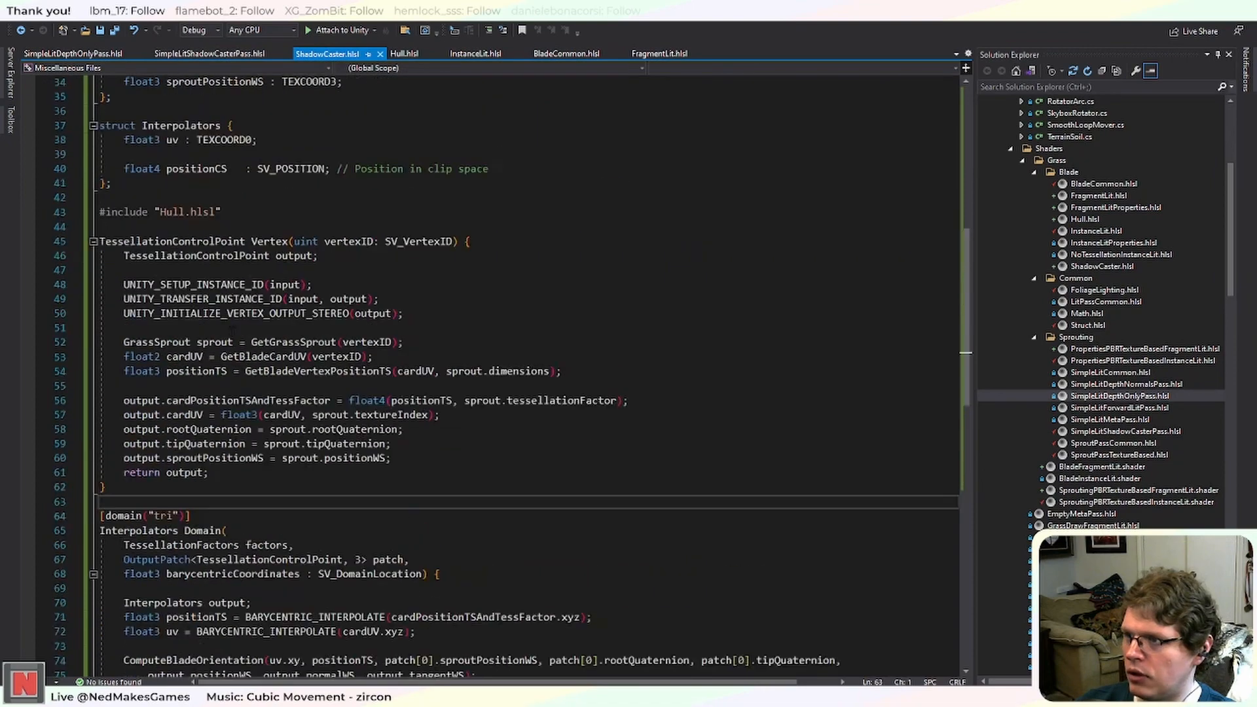
left_click(243, 432)
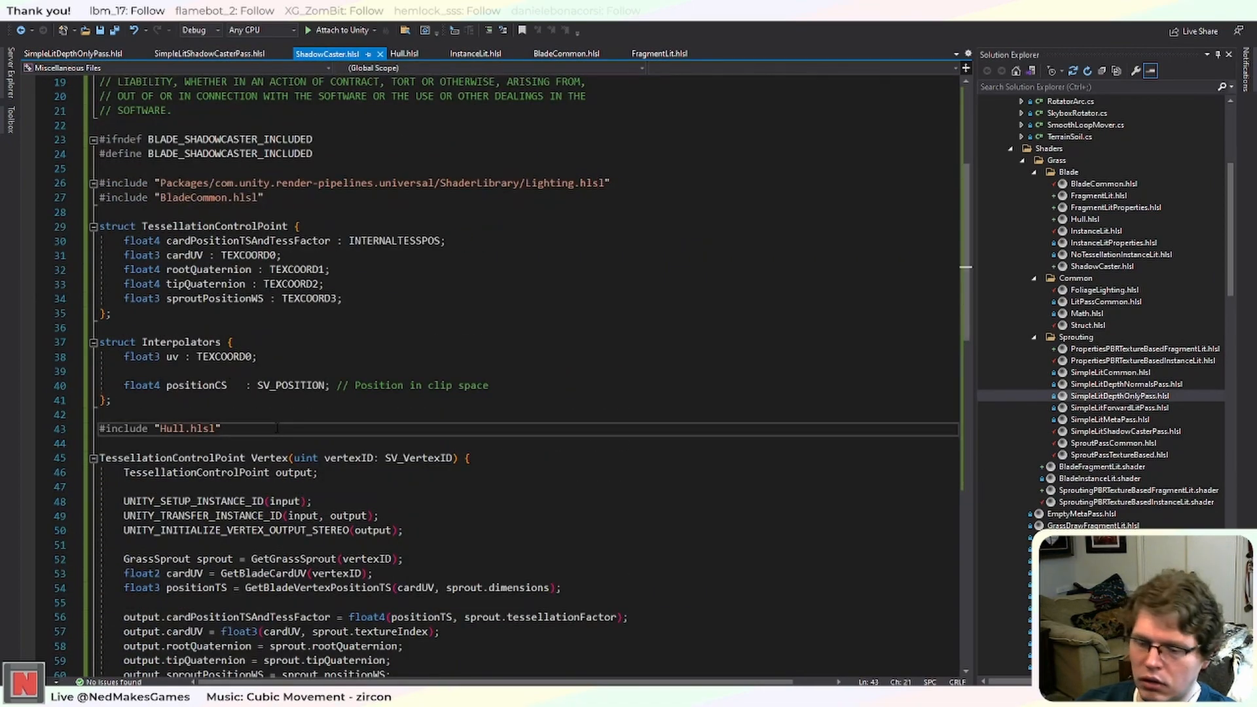
key("Return")
key("Return")
key("ctrl+v")
key("ctrl+s")
scroll(524, 367, "down", 4)
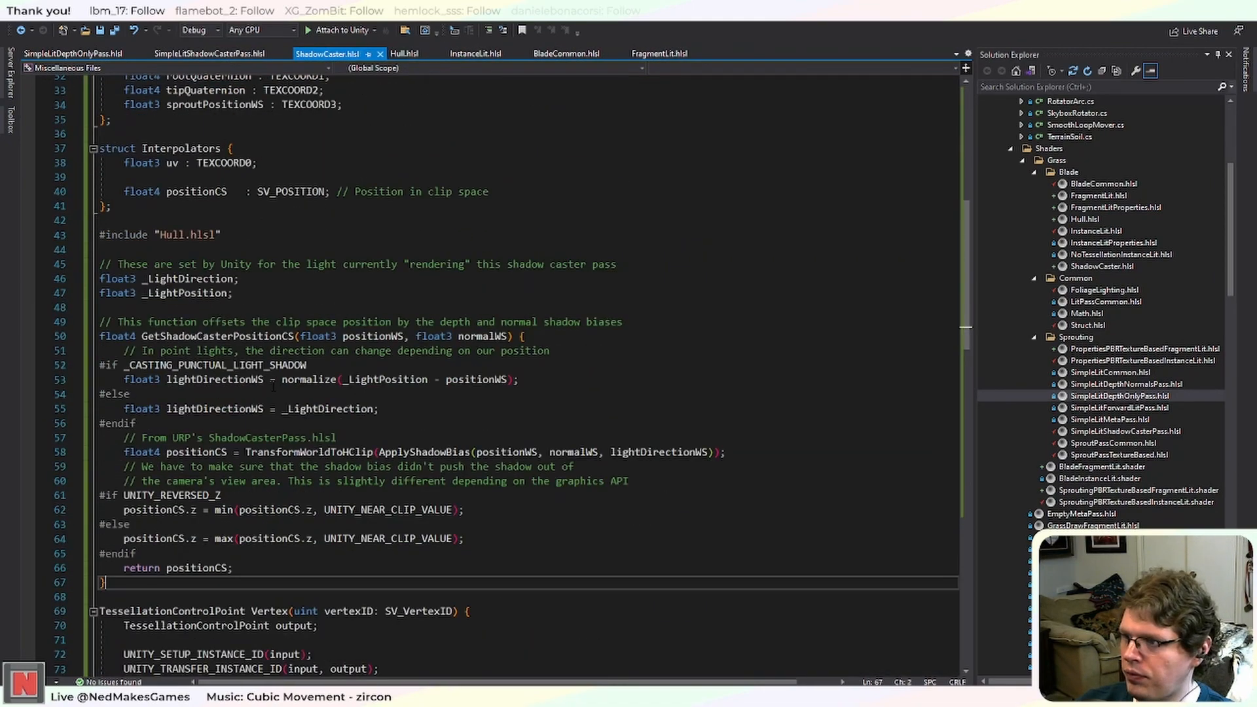
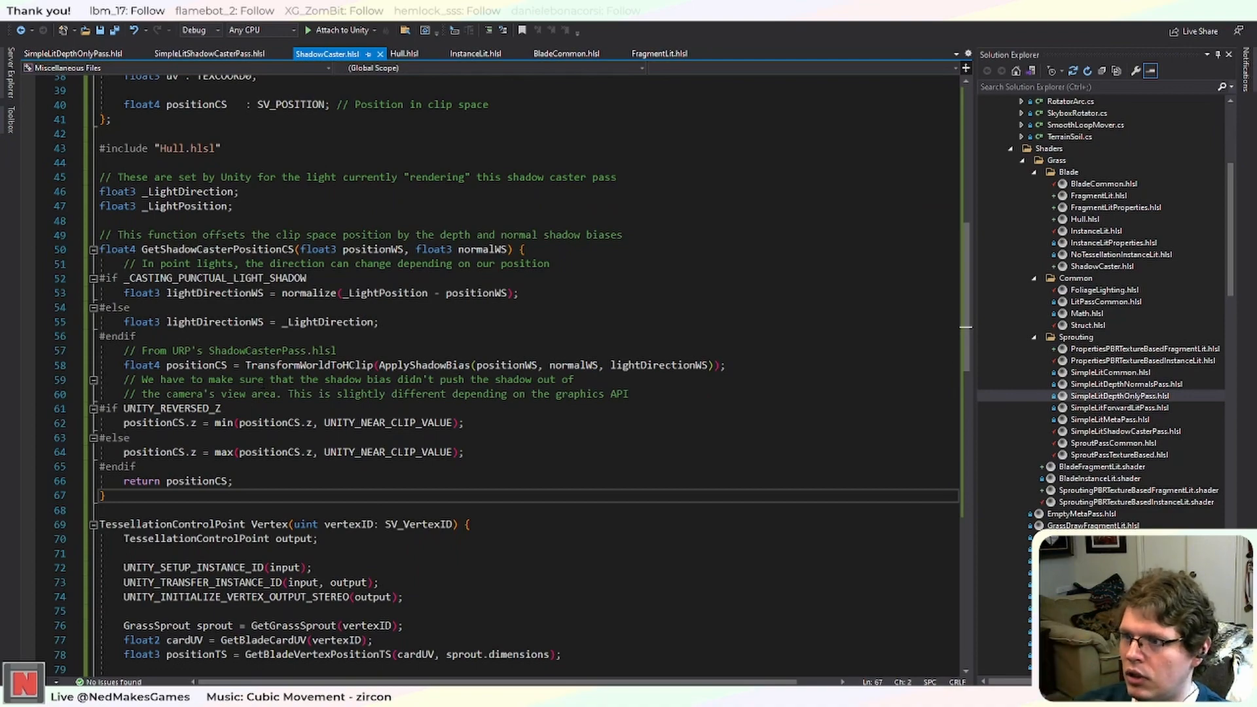
Add a new file named ShadowCasterBias.hlsl to the Common folder under Shaders/Grass.
scroll(510, 373, "up", 3)
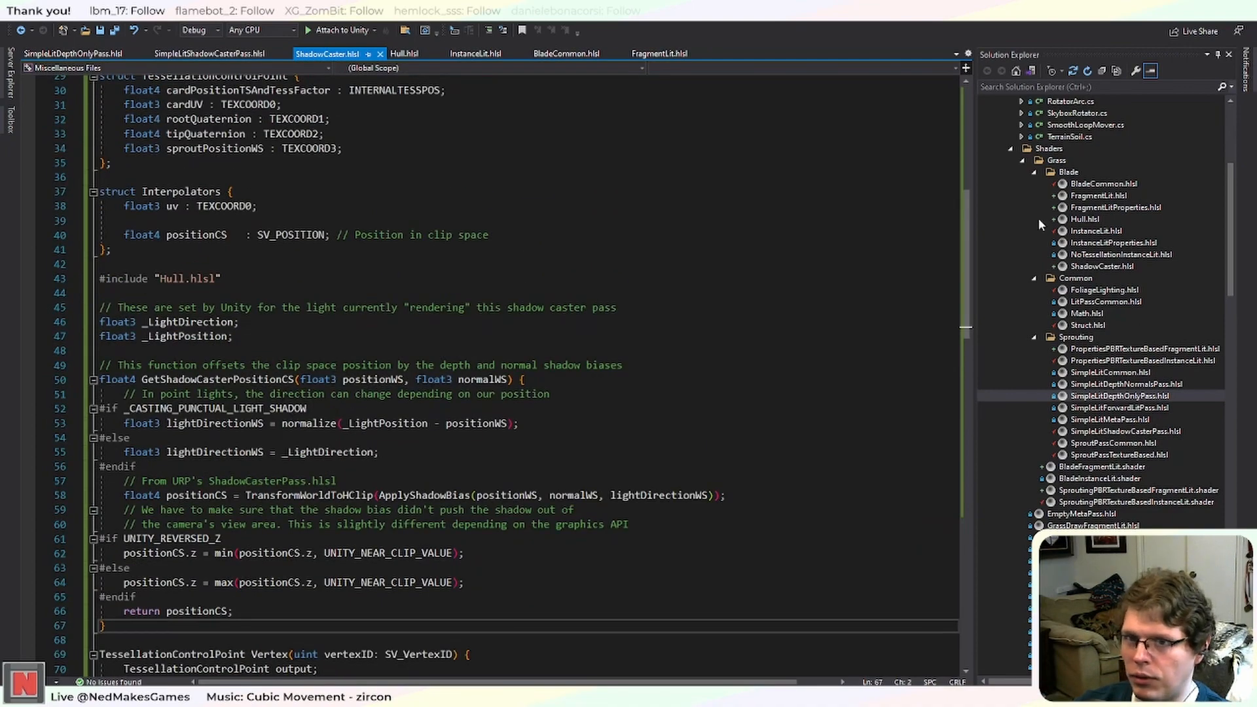
scroll(511, 373, "up", 7)
scroll(511, 373, "down", 7)
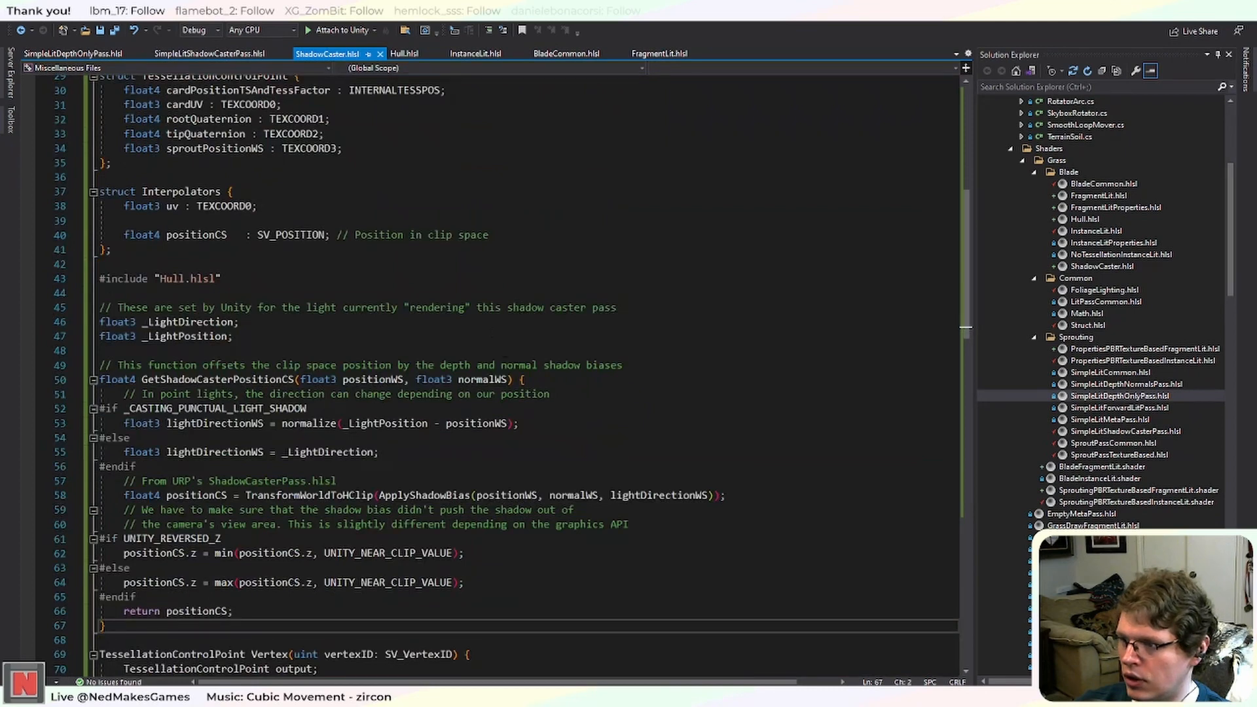
scroll(477, 458, "down", 1)
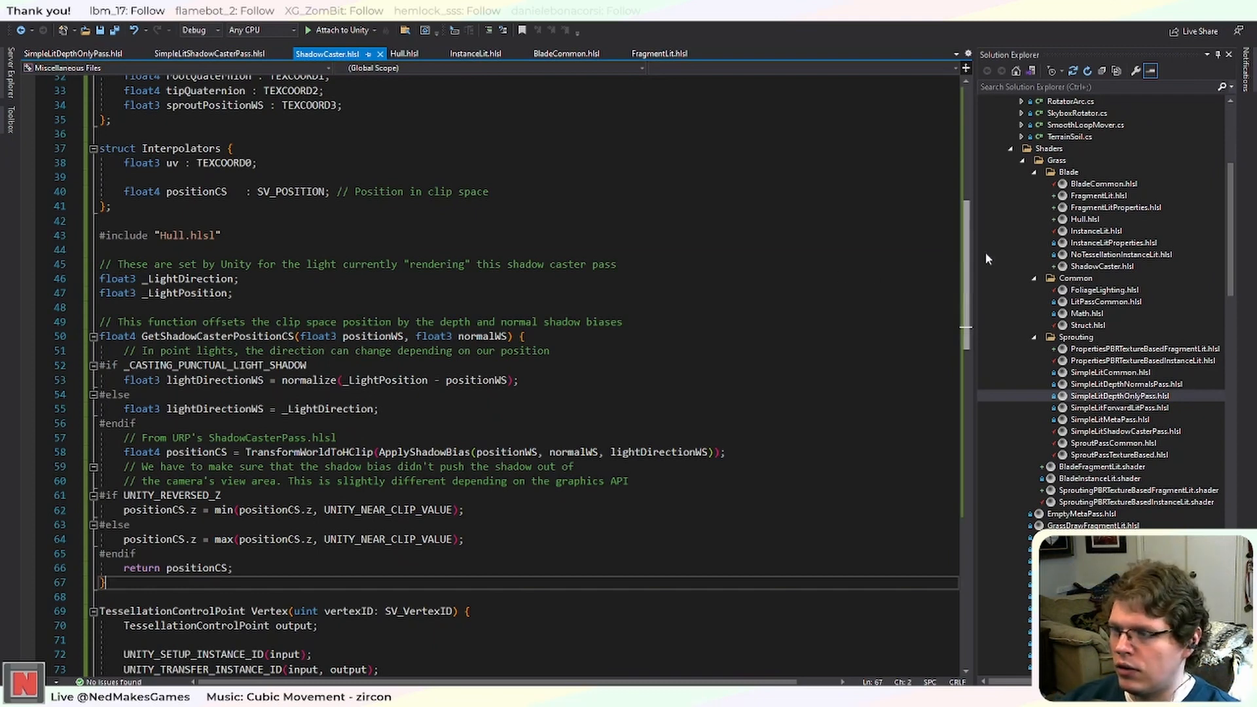
right_click(1068, 279)
mouse_move(1079, 284)
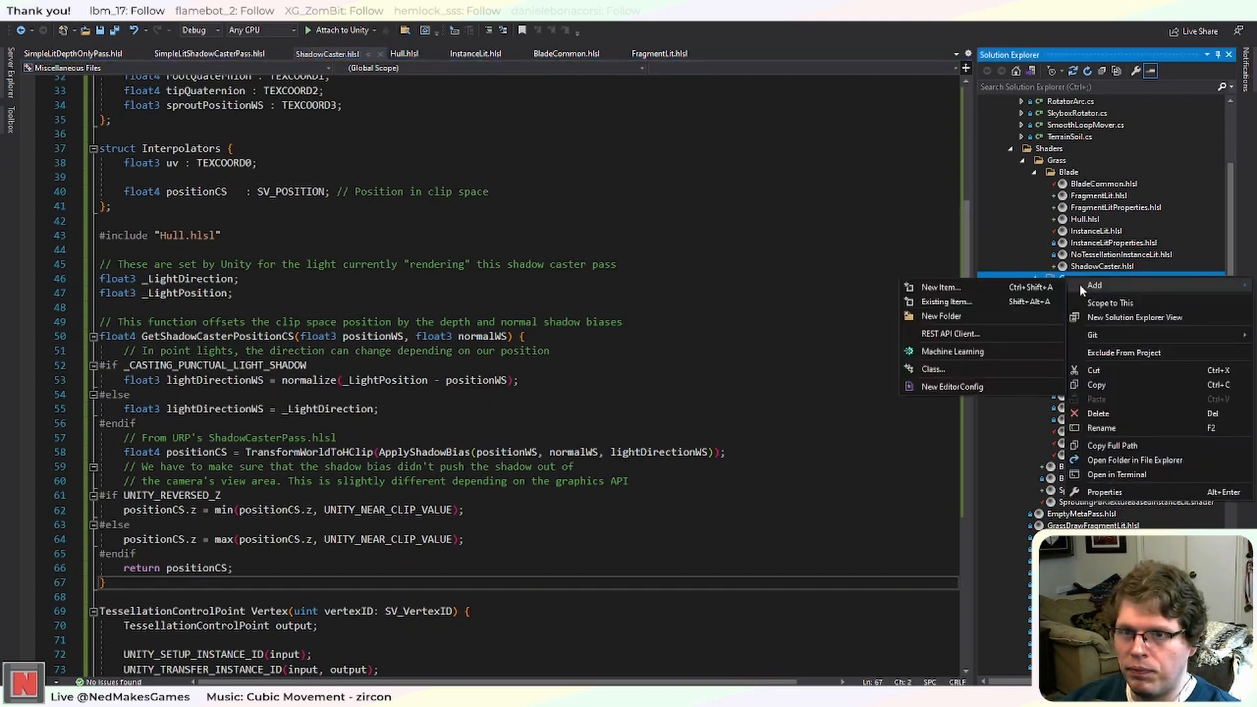
left_click(1020, 288)
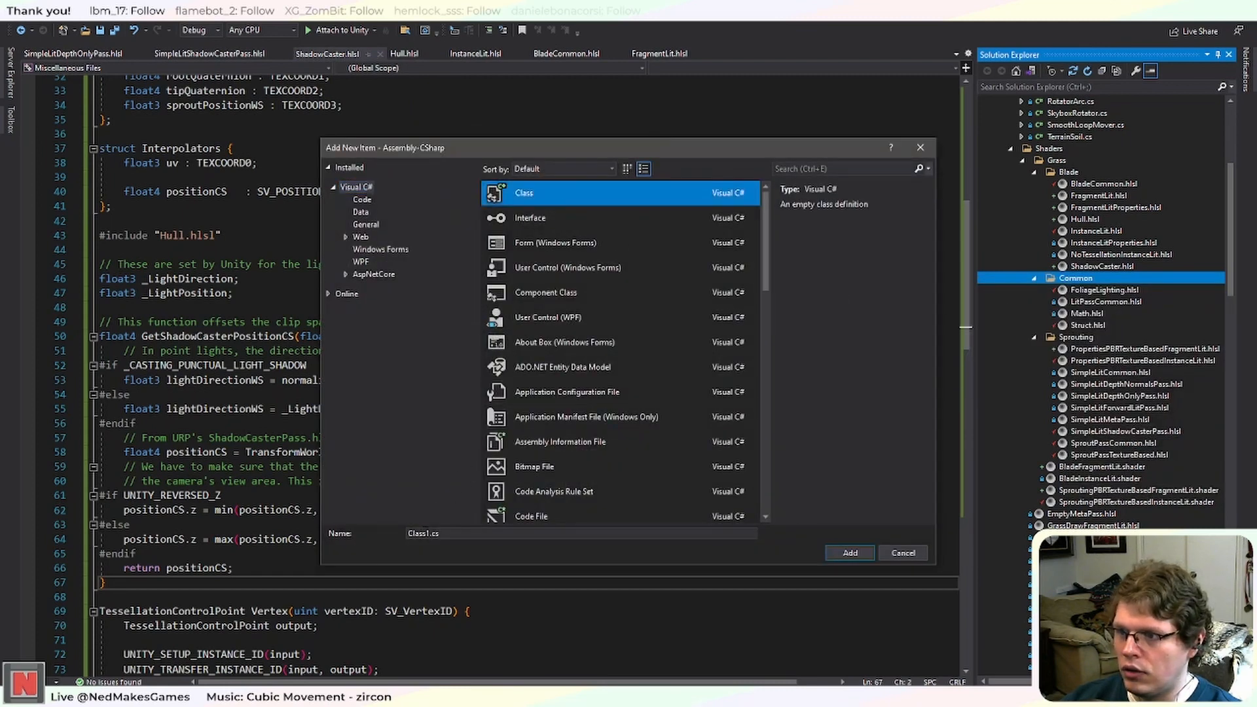
key("BackSpace")
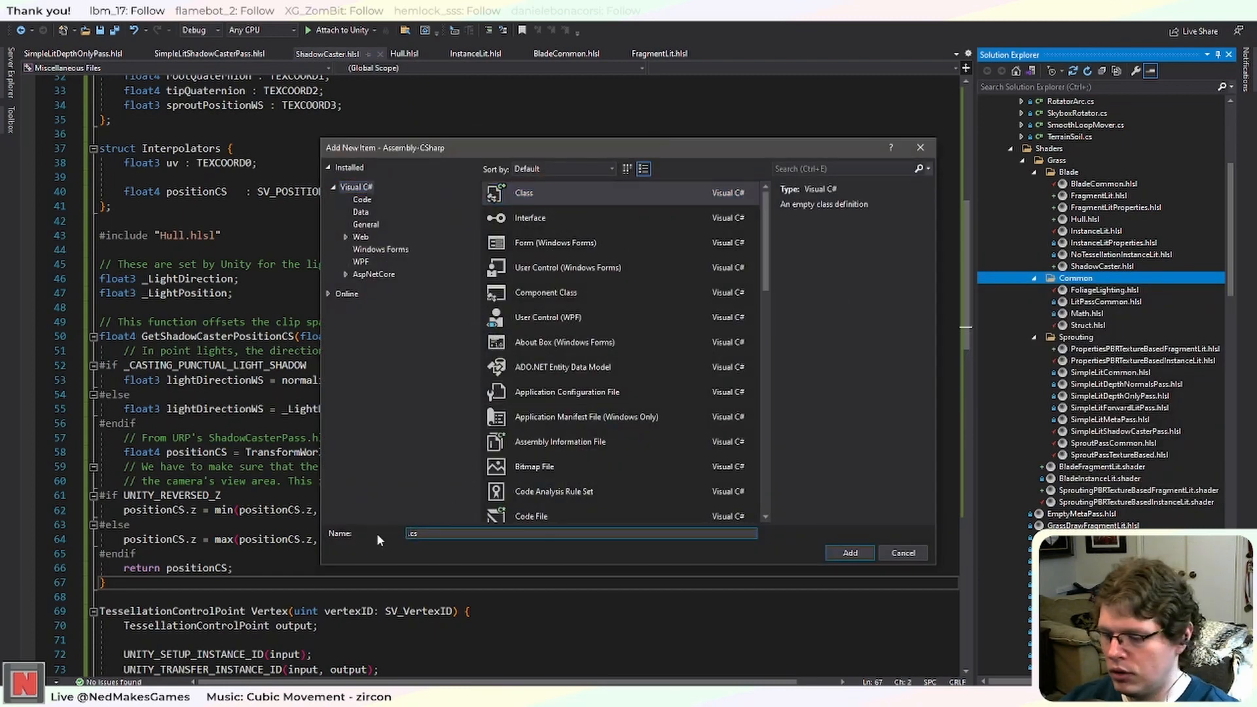
type("ShadowCaste")
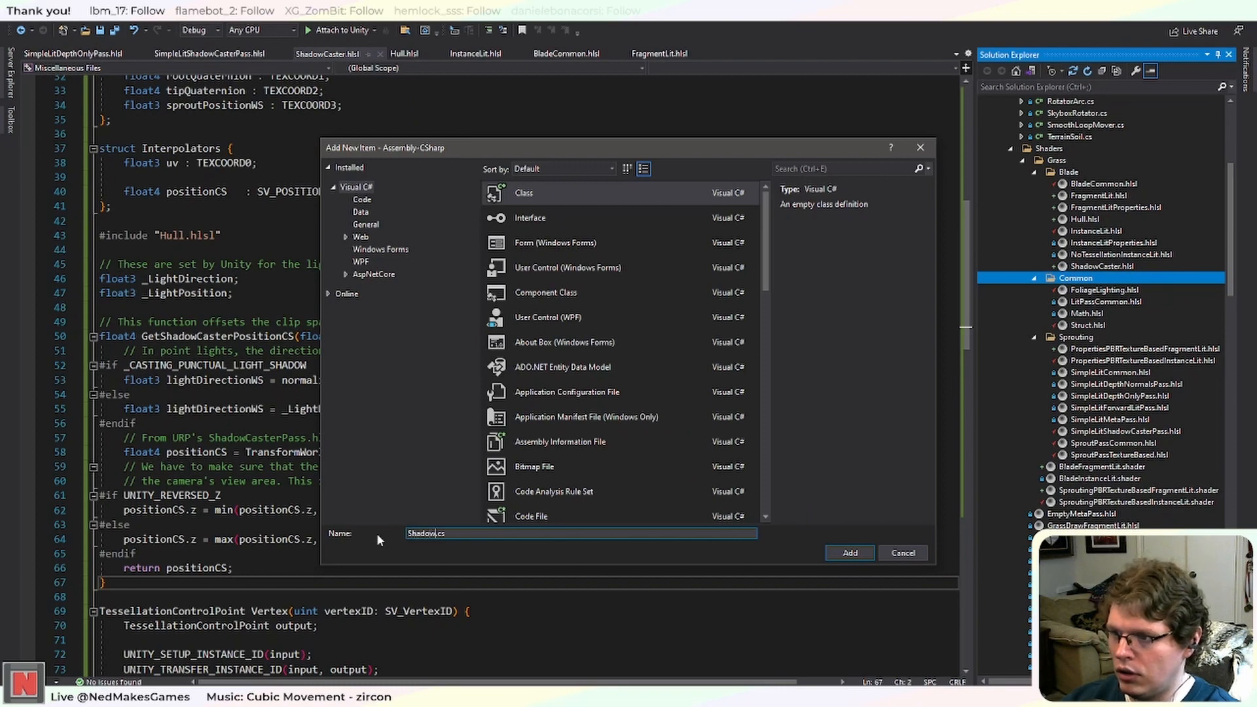
type("Bias")
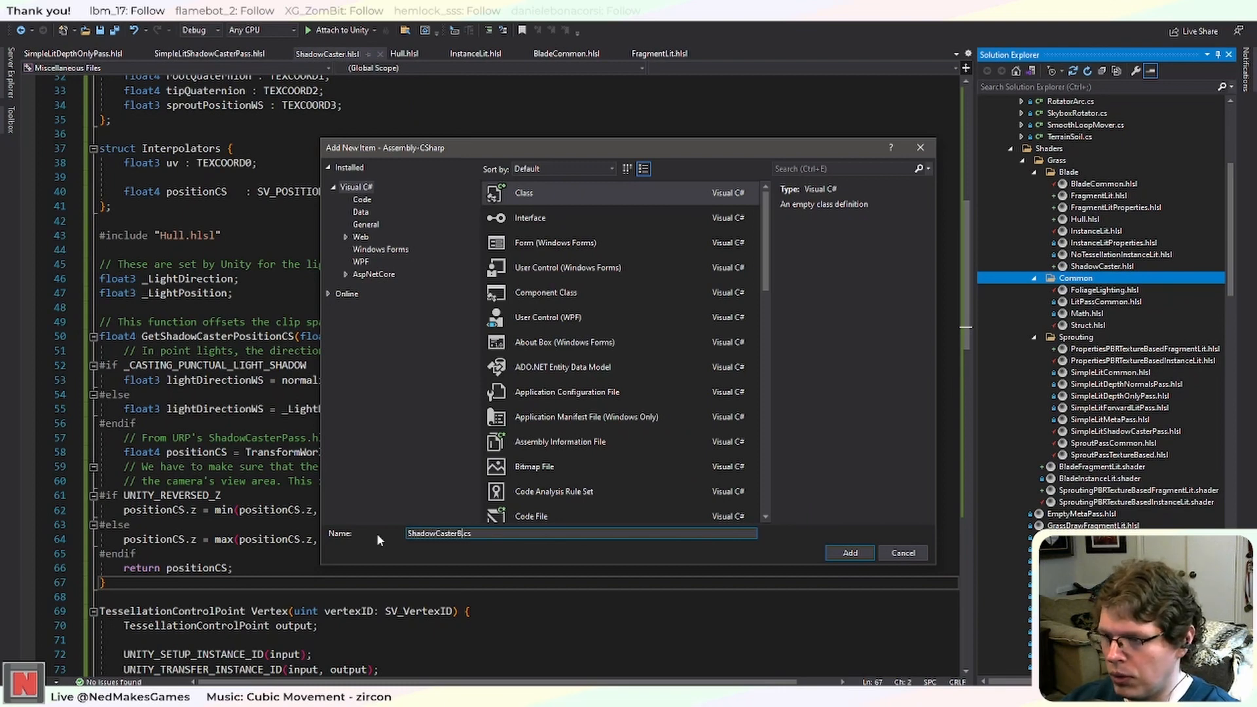
key("Delete")
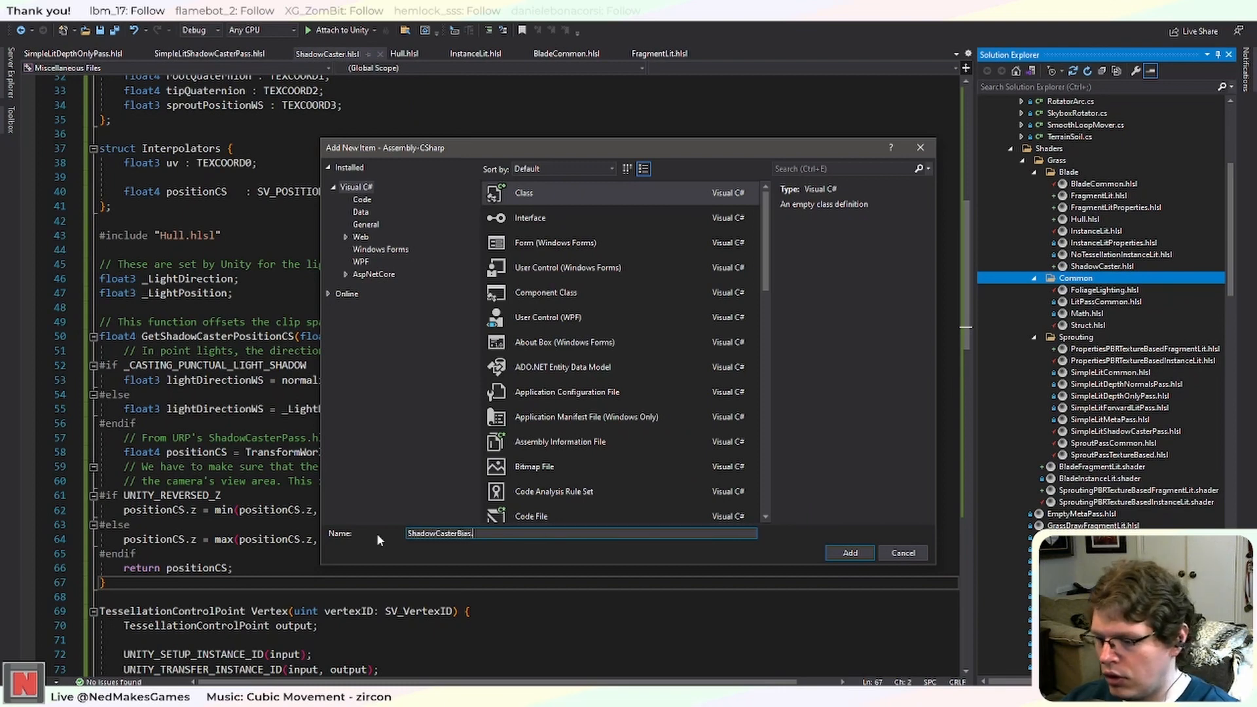
type("hlsl")
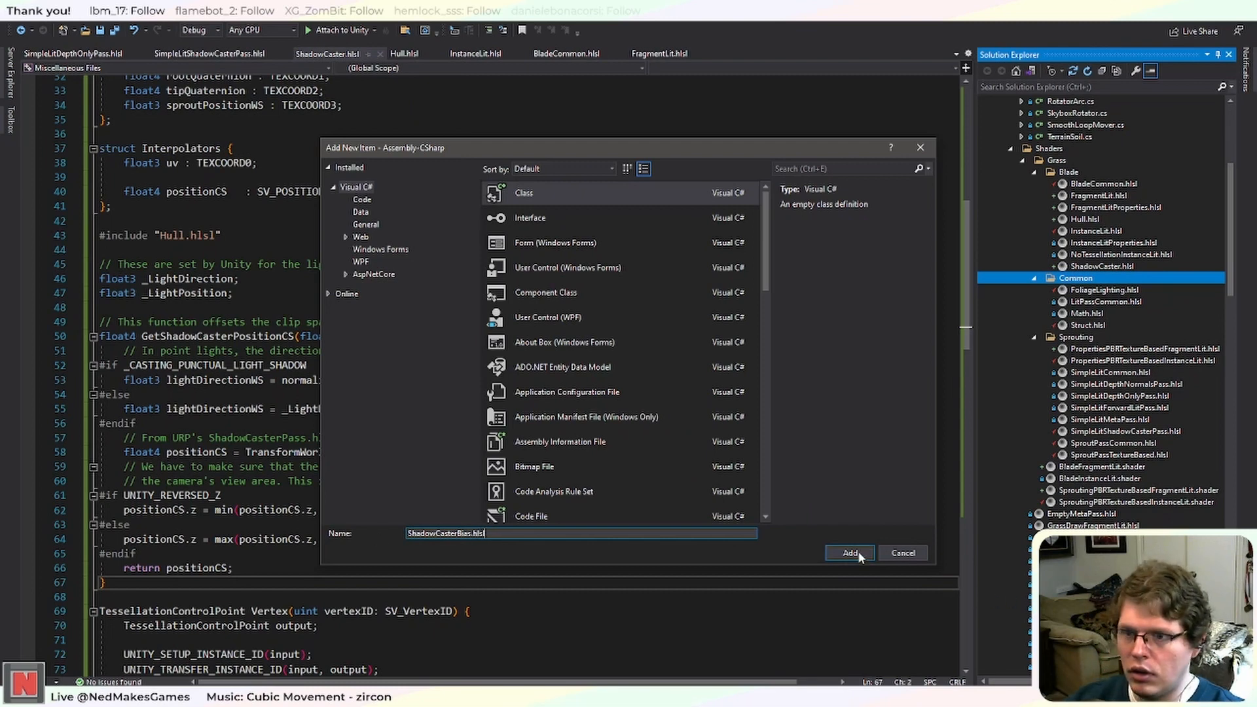
left_click(851, 553)
Replace the template code in ShadowCasterBias.hlsl with the #ifndef and #define guard lines copied from Math.hlsl, and close them with #endif.
left_click(1123, 330)
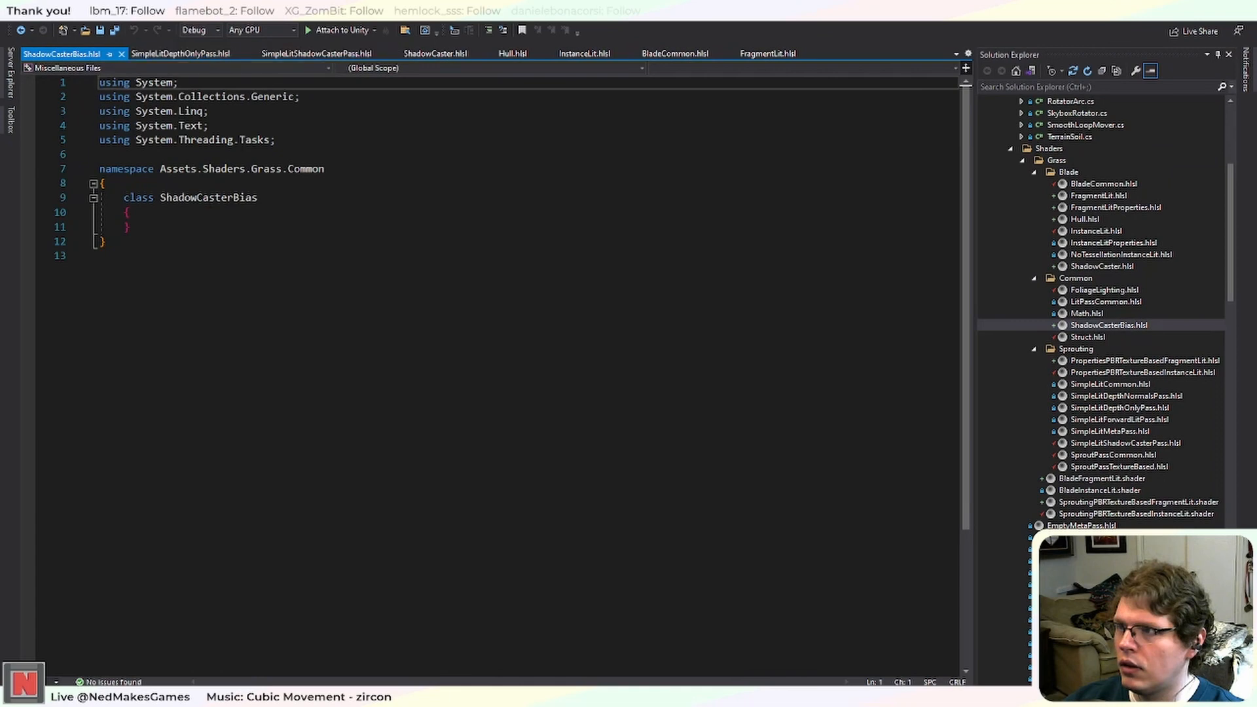
double_click(1094, 315)
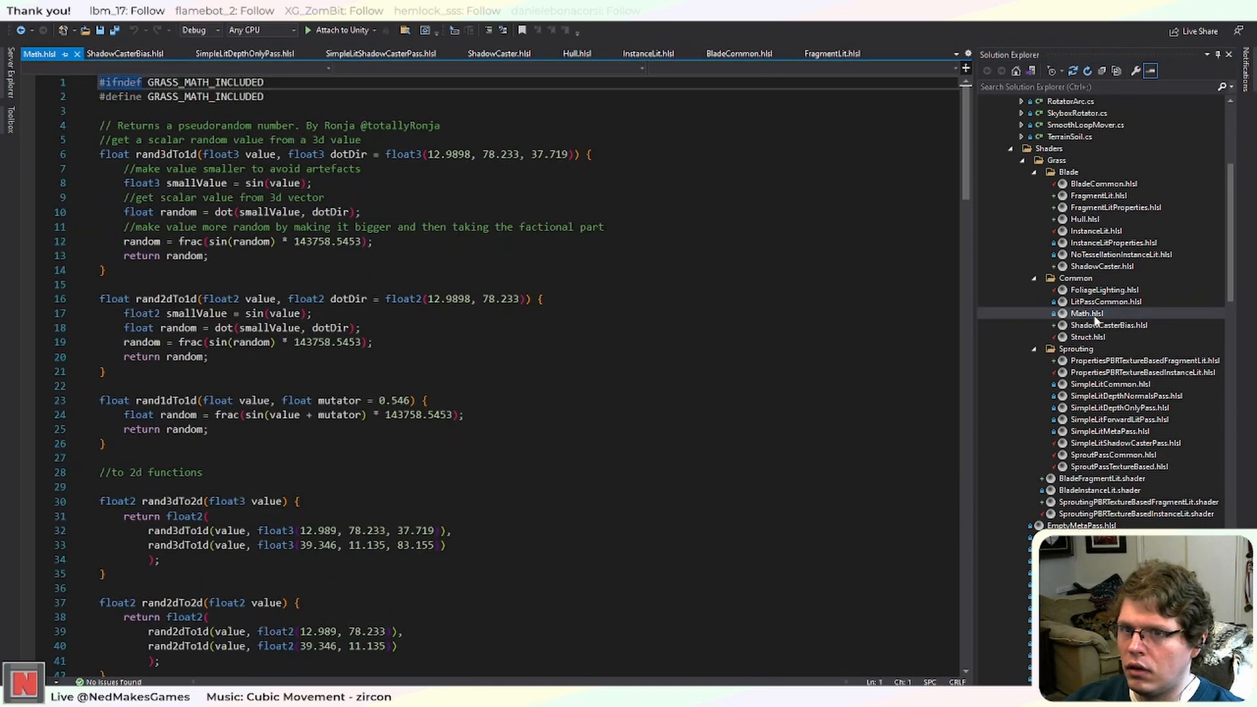
left_click_drag(268, 96, 100, 83)
key("ctrl+c")
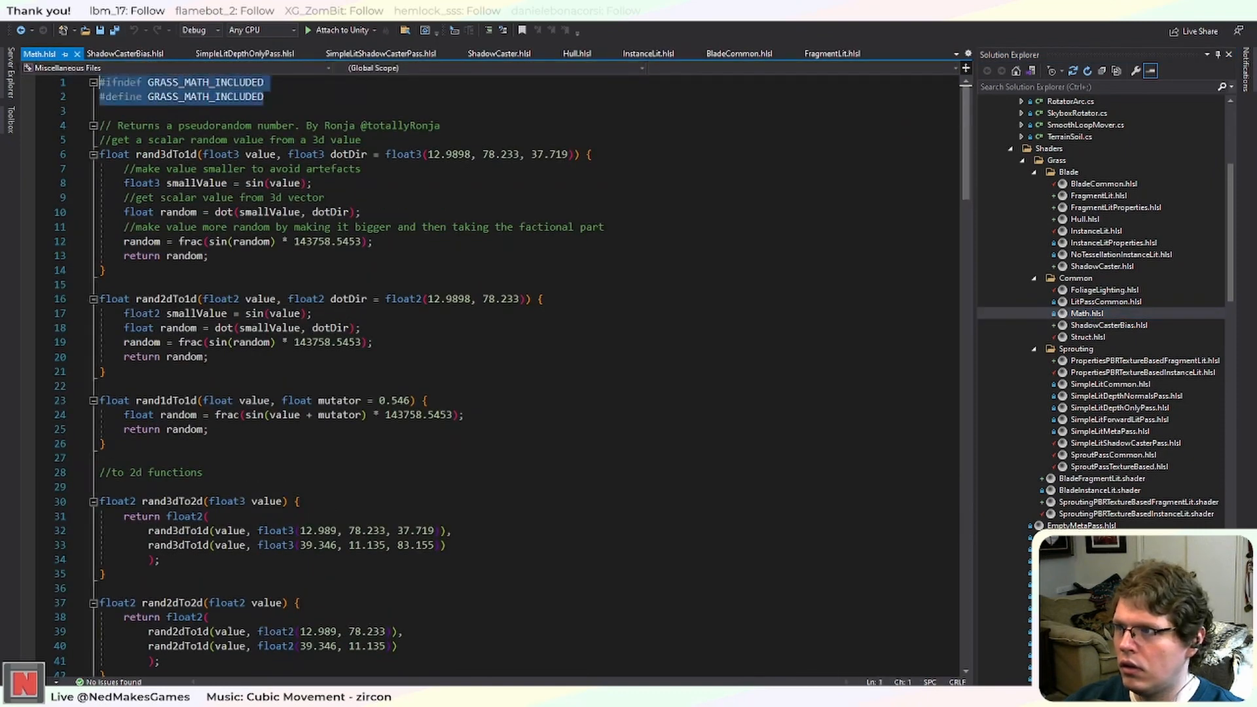
key("ctrl+Tab")
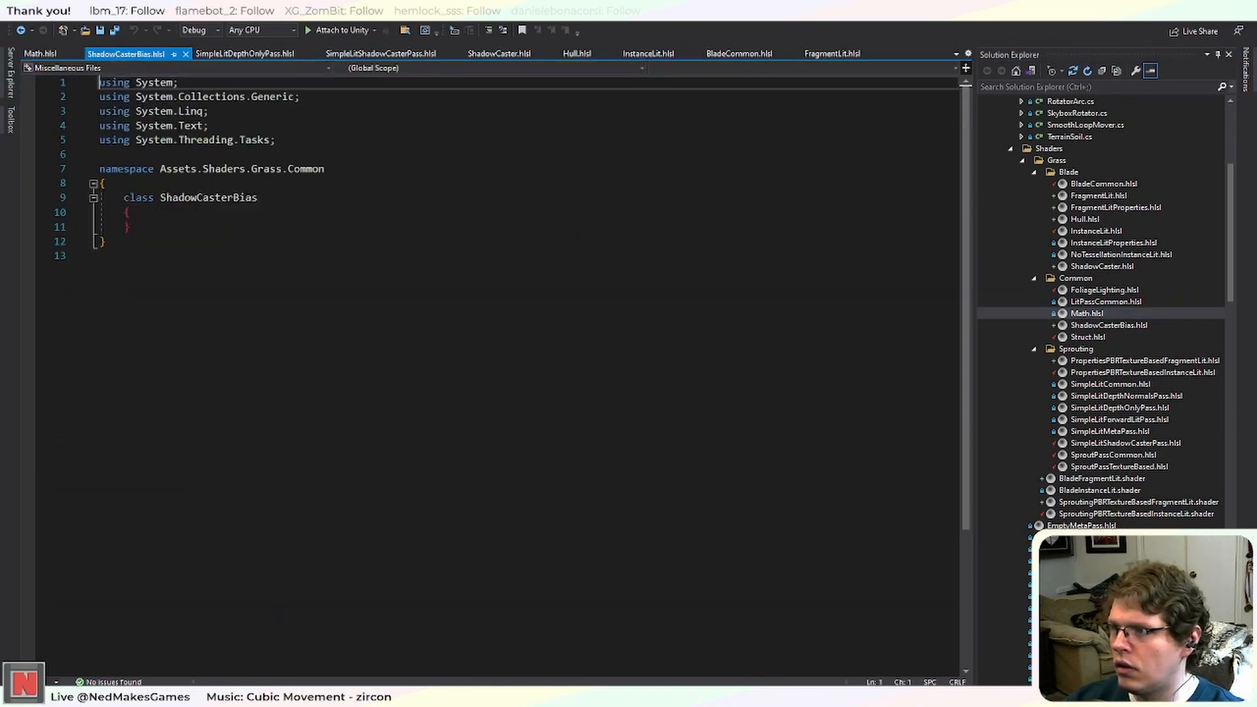
key("ctrl+a")
key("ctrl+v")
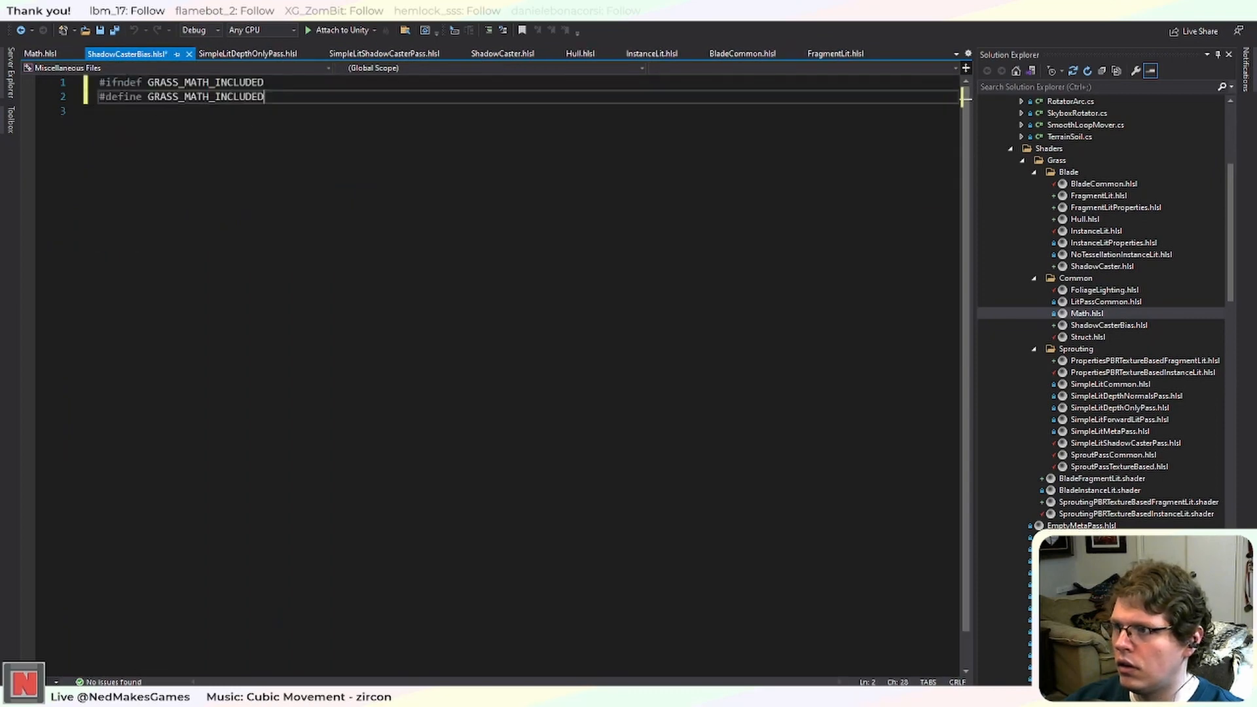
key("Return")
key("Return")
type("#endif")
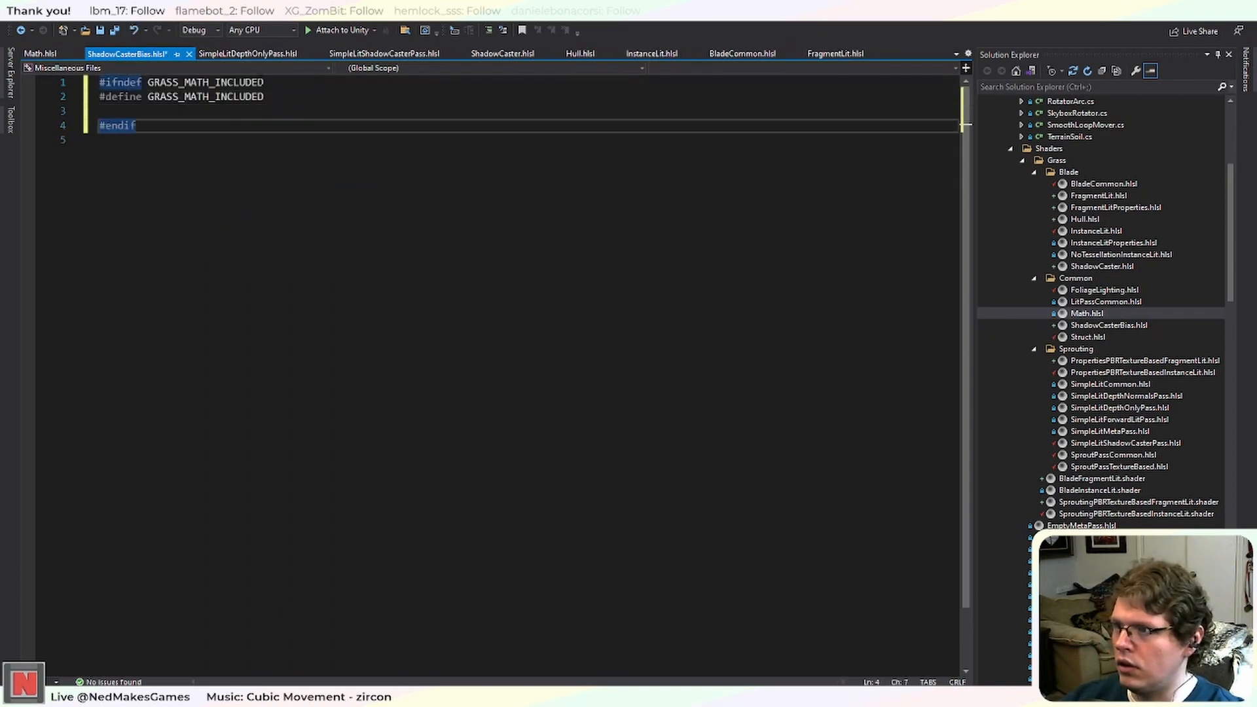
Rename the guard macro in both the #ifndef and #define lines to SHADOW_CASTER_BIAS_INCLUDED, and save ShadowCasterBias.hlsl.
left_click_drag(263, 83, 148, 84)
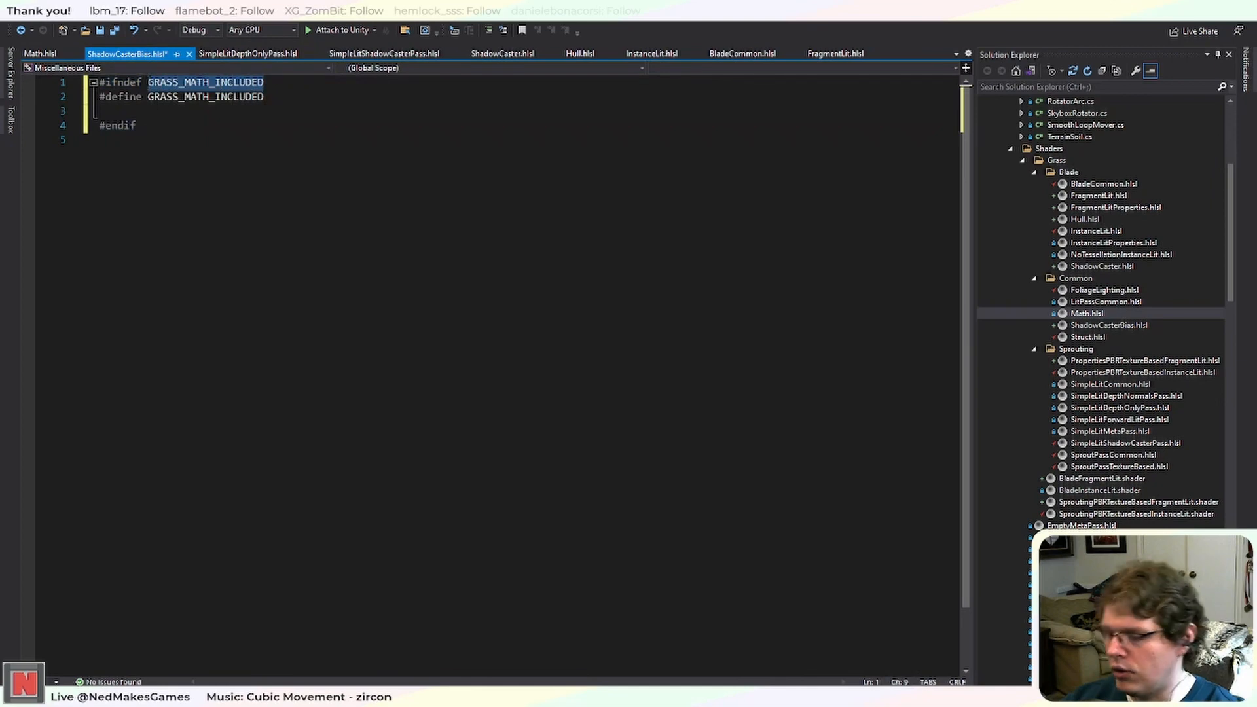
type("SHADOW_CASTER")
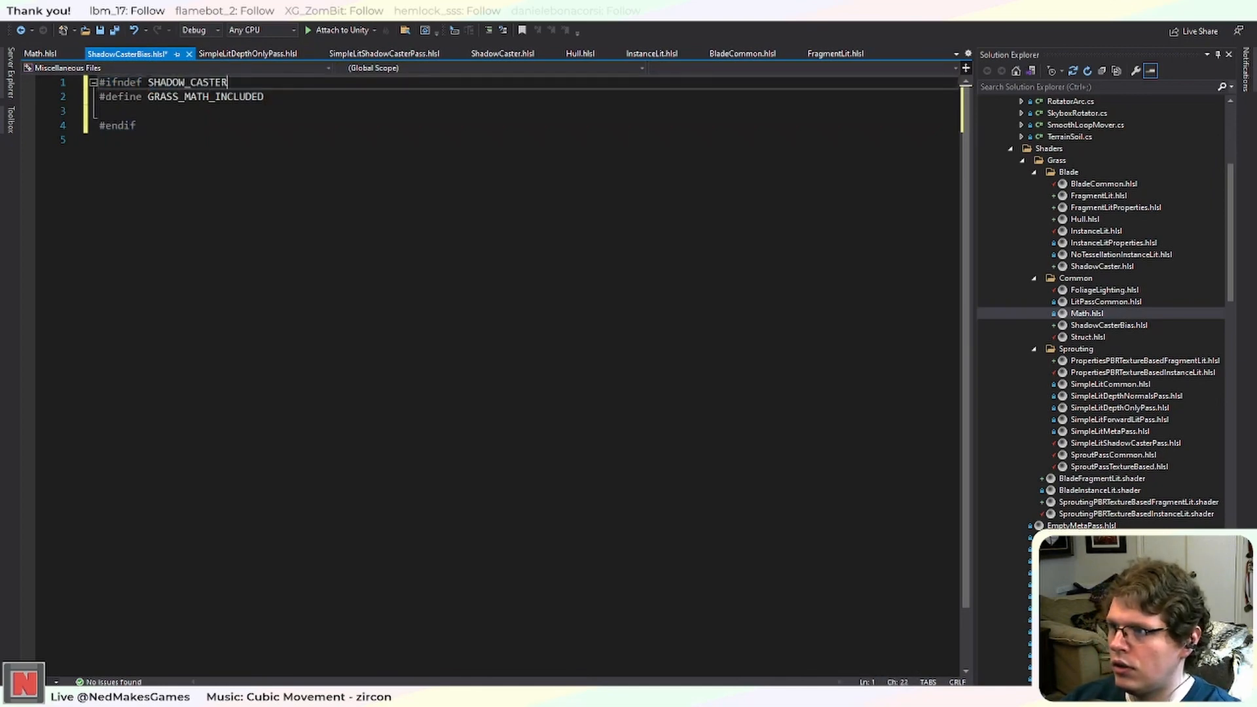
type("_BIA")
key("BackSpace")
key("BackSpace")
type("IA")
key("BackSpace")
key("BackSpace")
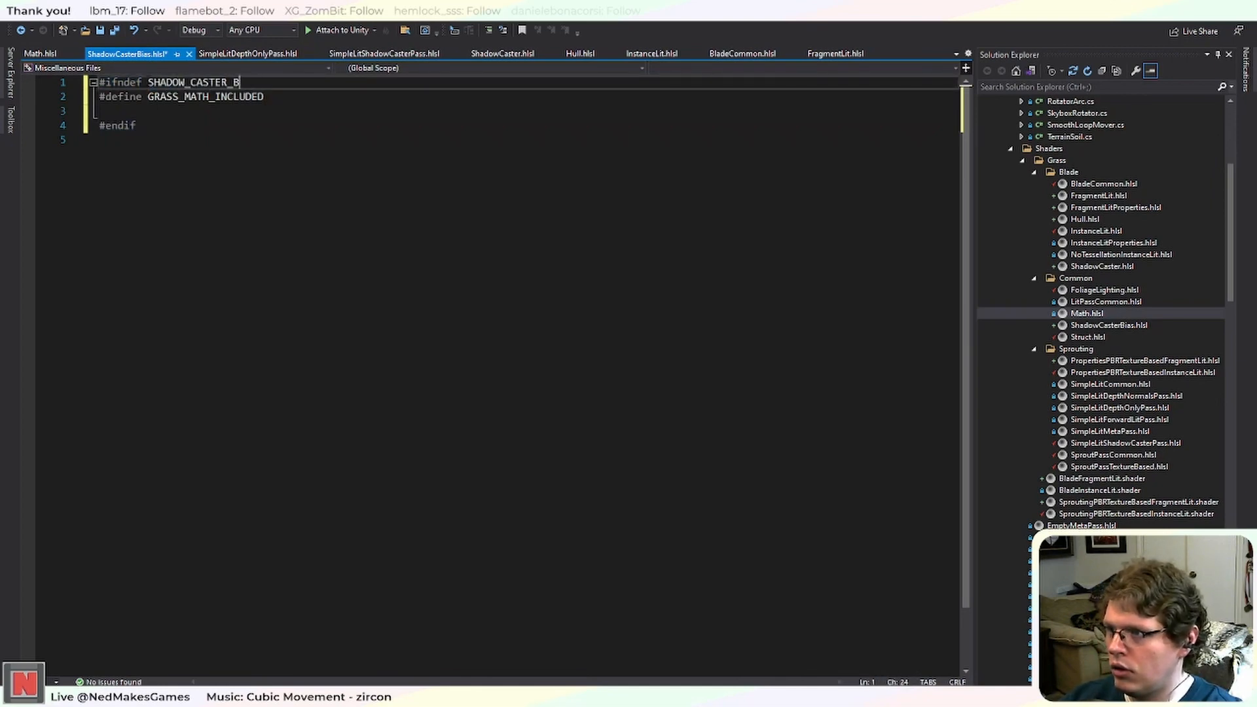
type("IAS_INCLUDED")
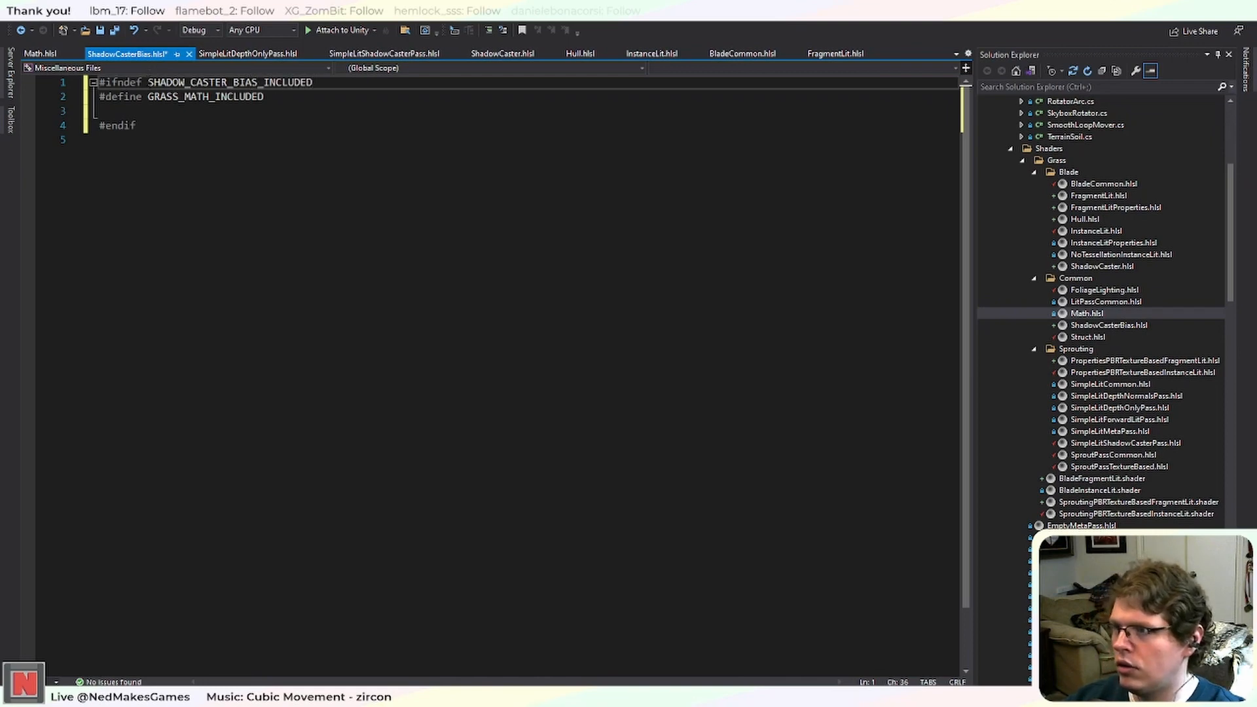
key("ctrl+shift+Left")
key("ctrl+c")
key("Down")
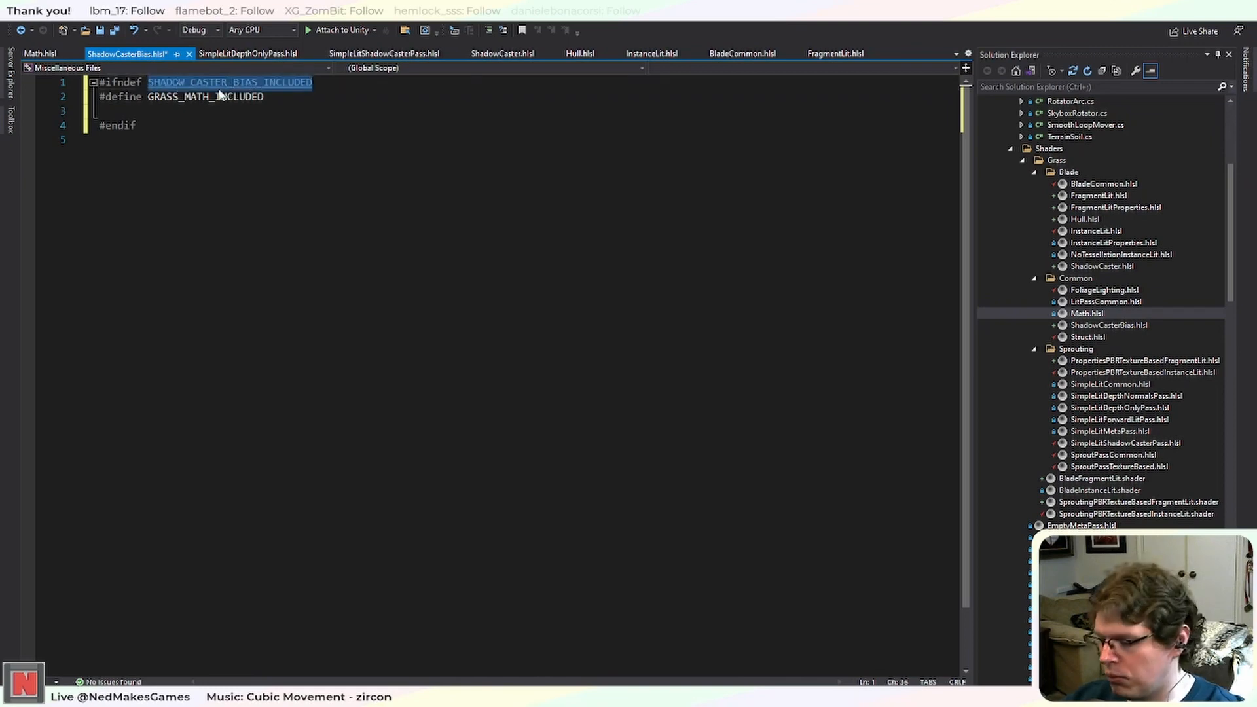
key("ctrl+shift+Left")
key("ctrl+v")
key("ctrl+s")
Cut the _LightDirection and _LightPosition declarations and the GetShadowCasterPositionCS function, with their comments, from SimpleLitShadowCasterPass.hlsl.
left_click(251, 55)
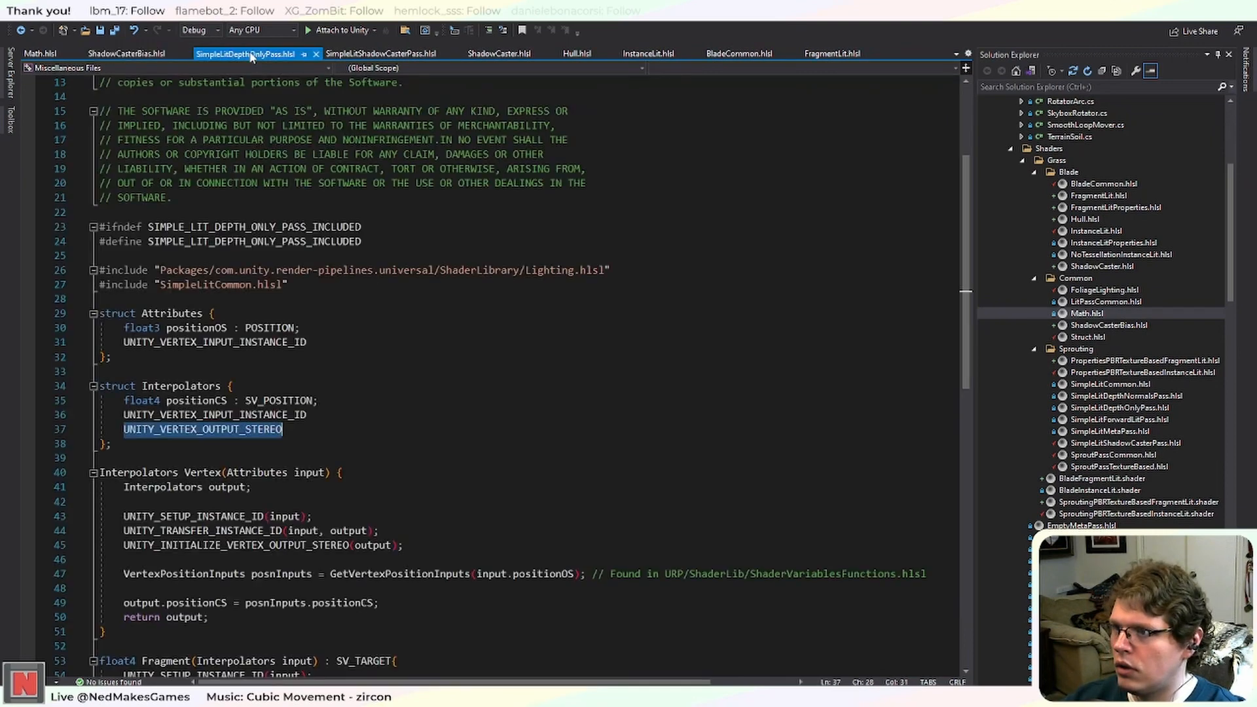
scroll(497, 366, "down", 5)
left_click(381, 54)
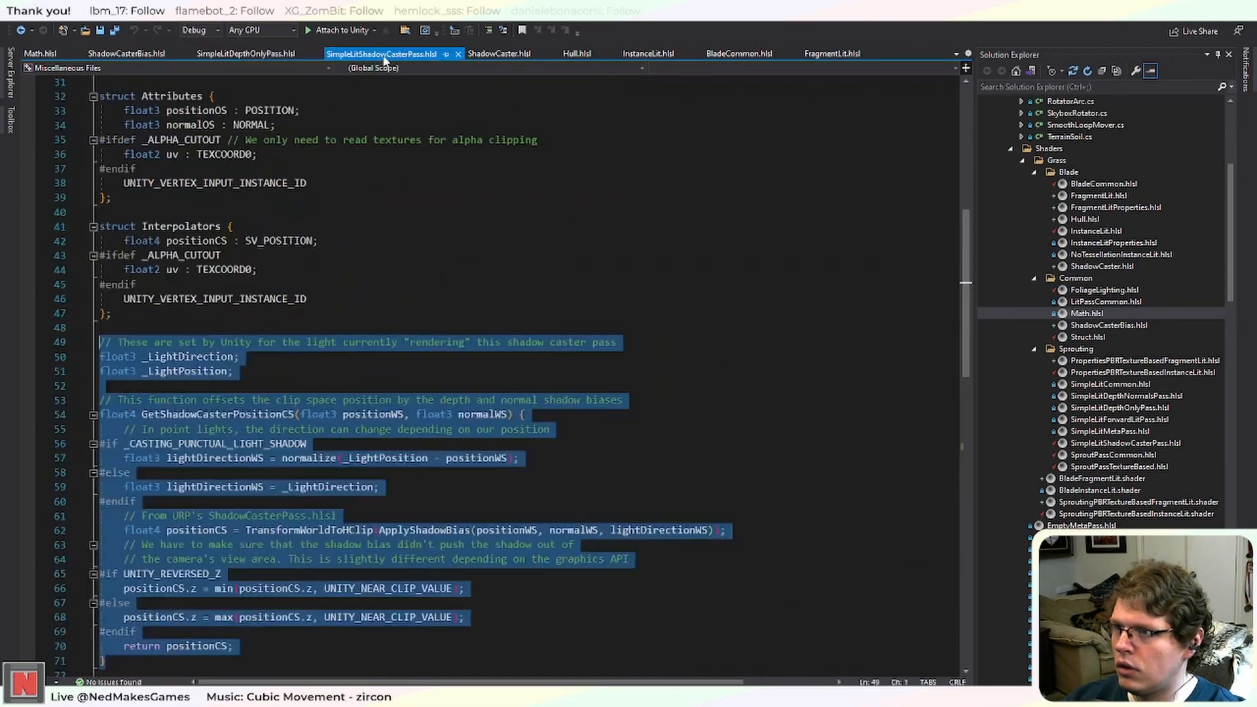
scroll(308, 394, "down", 4)
left_click_drag(109, 487, 99, 169)
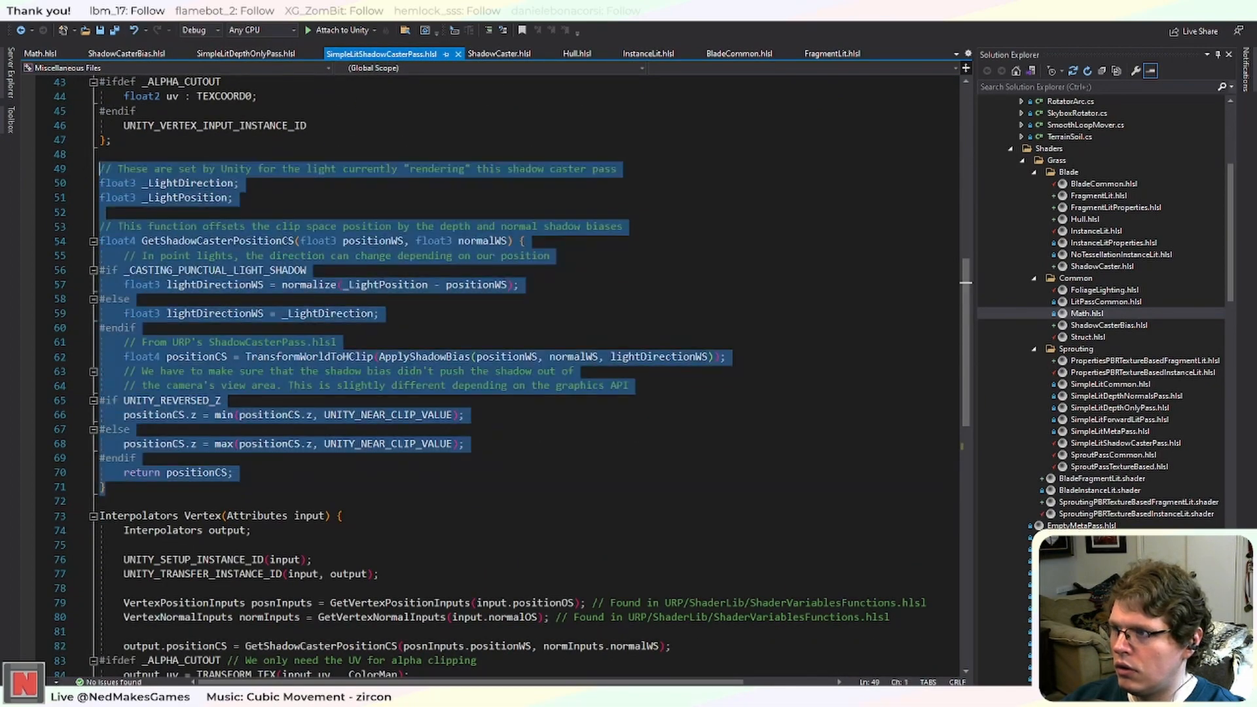
key("ctrl+x")
Insert the cut light variables and GetShadowCasterPositionCS function between #define and #endif in ShadowCasterBias.hlsl, and save the files.
left_click(126, 54)
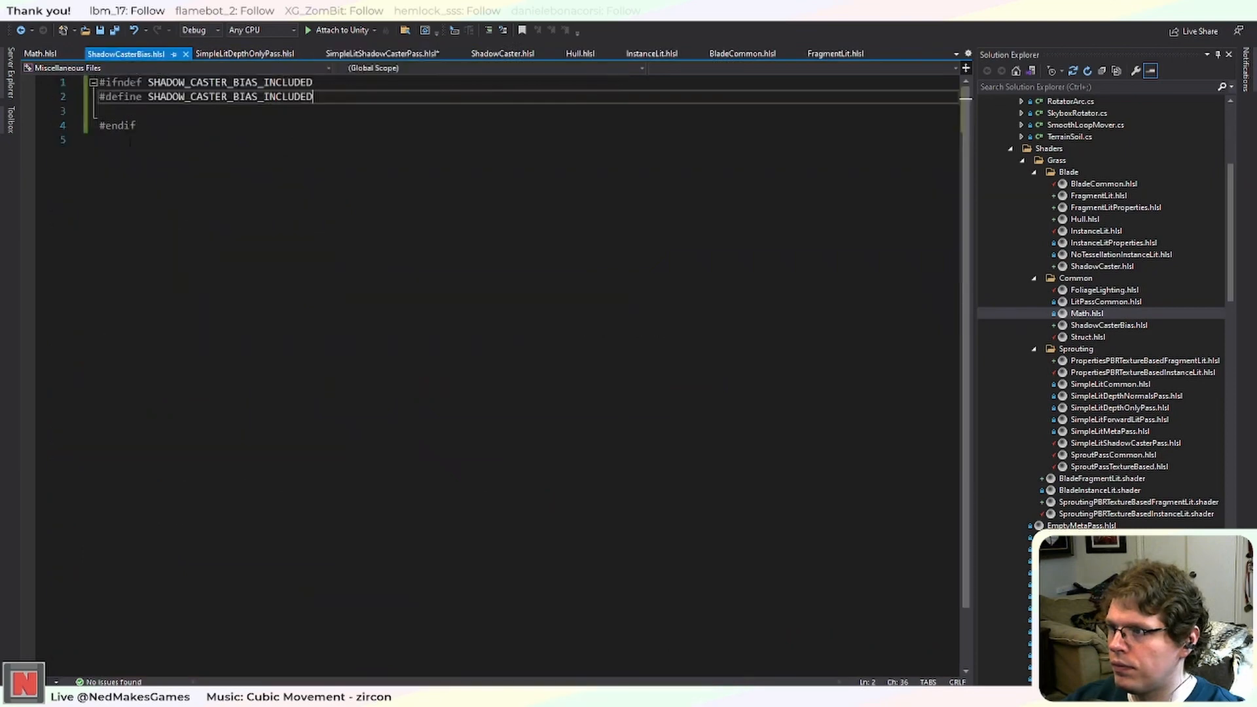
key("Return")
key("Return")
key("Up")
key("ctrl+v")
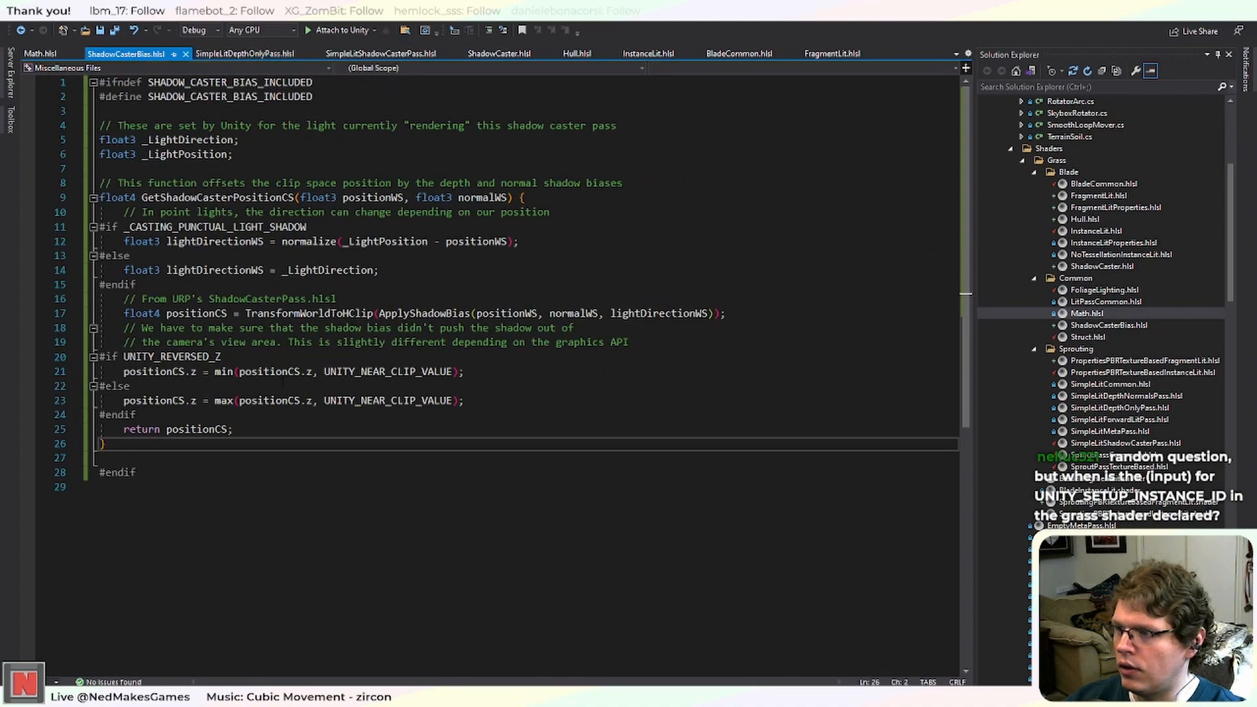
Remove the leftover blank lines between the Interpolators struct and the Vertex function in SimpleLitShadowCasterPass.hlsl.
left_click(381, 53)
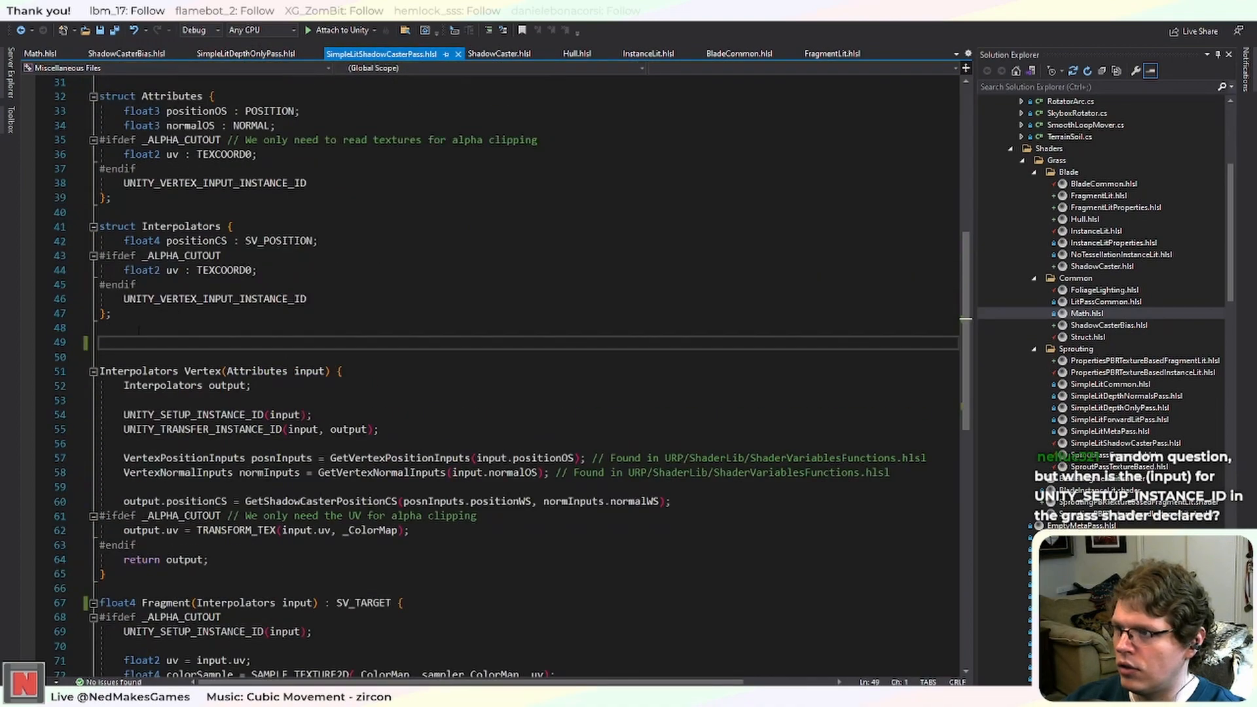
key("BackSpace")
key("BackSpace")
Add #include "ShadowCasterBias.hlsl" below the SimpleLitCommon.hlsl include in SimpleLitShadowCasterPass.hlsl.
scroll(498, 373, "up", 10)
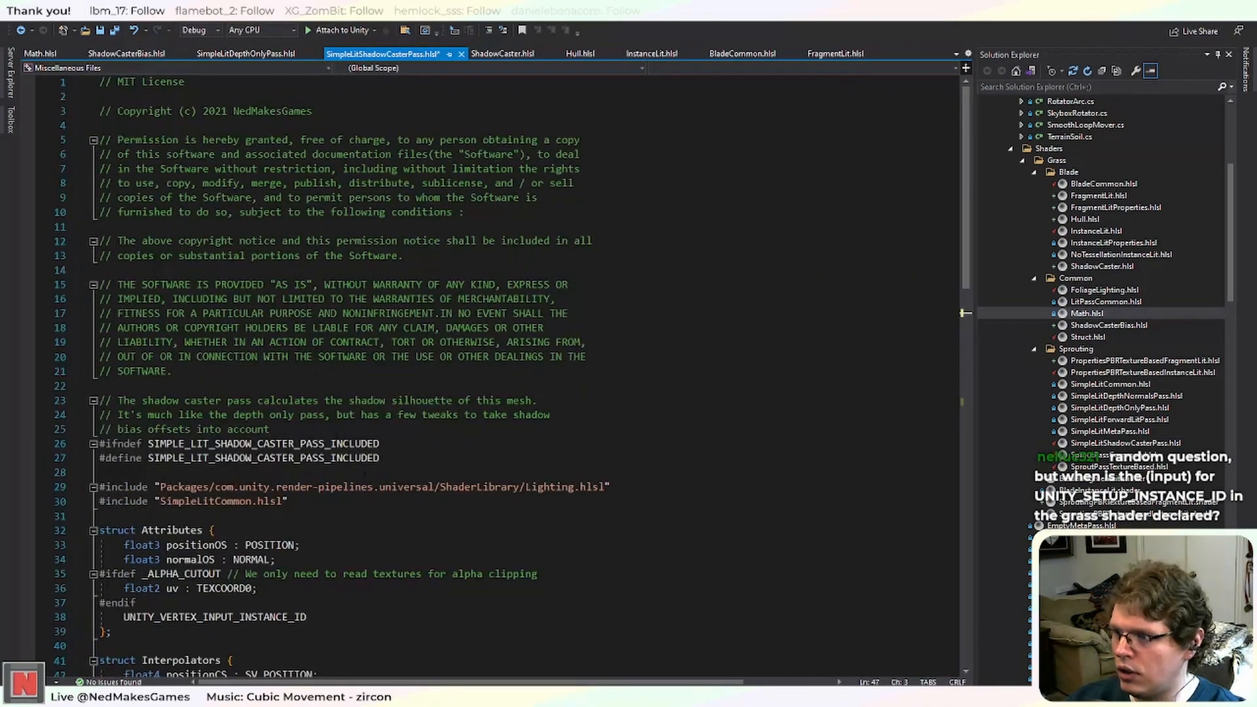
left_click(314, 501)
key("ctrl+d")
double_click(216, 516)
type("S")
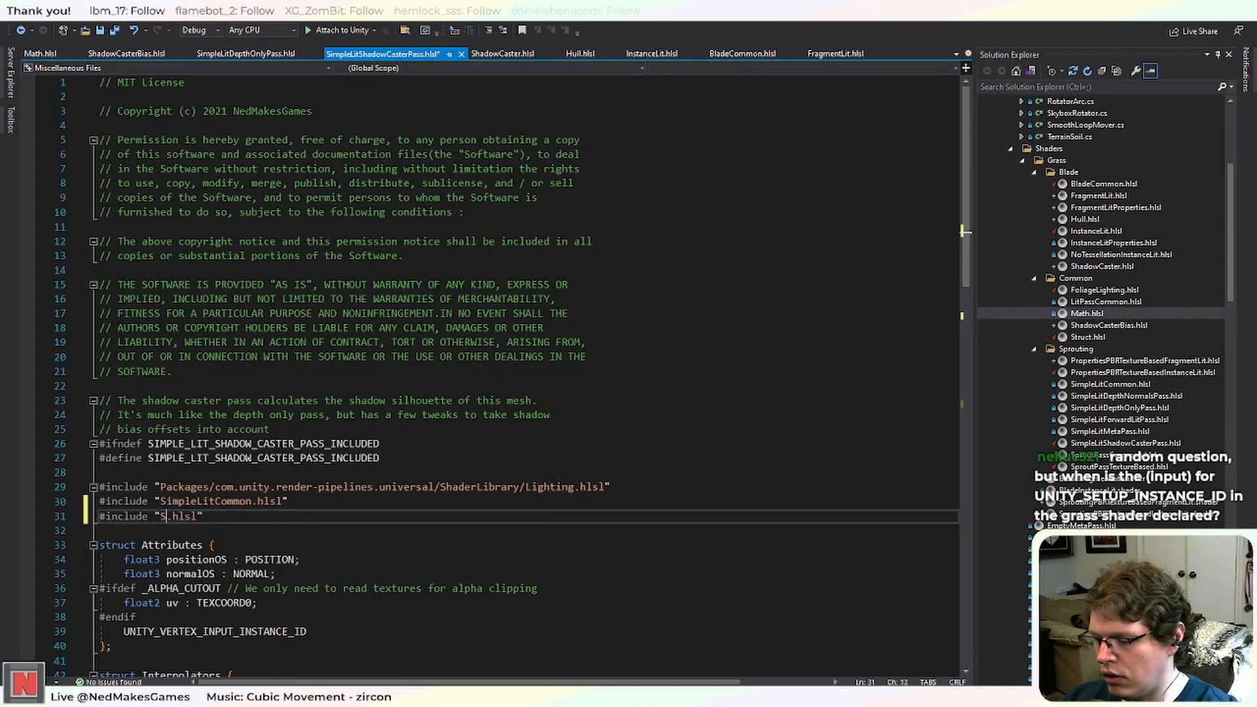
type("hadow")
type("CasterBia")
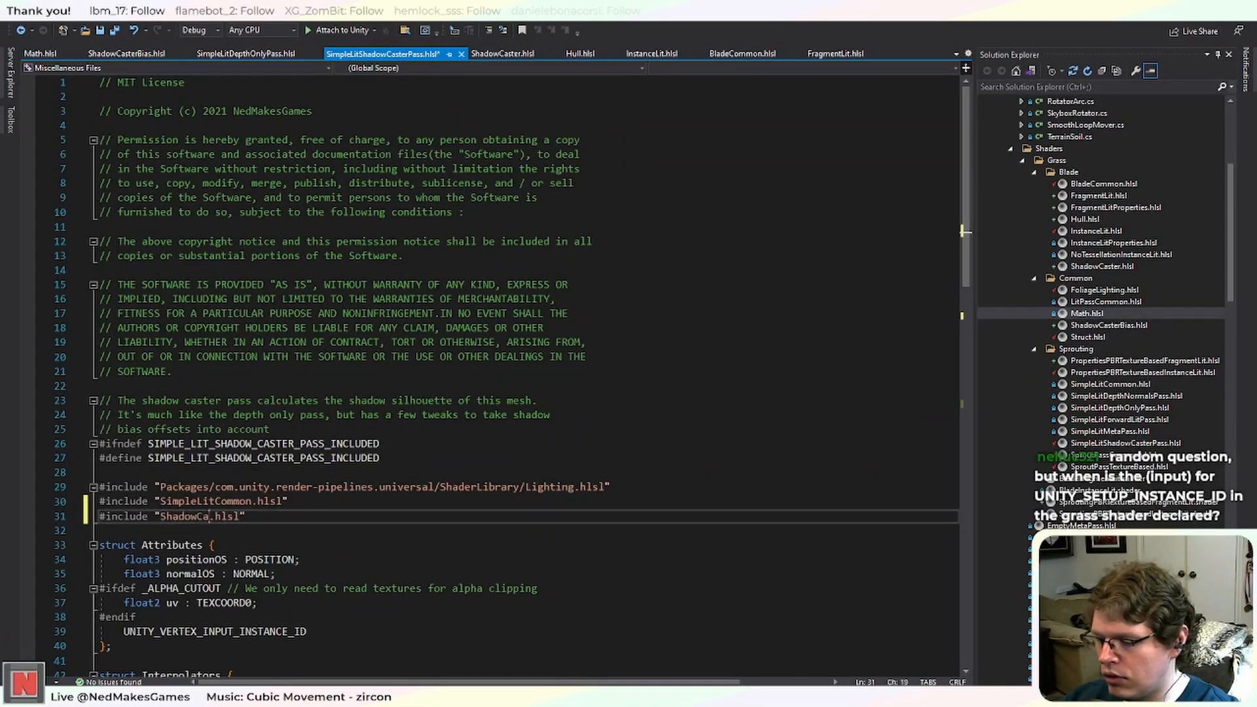
type("t")
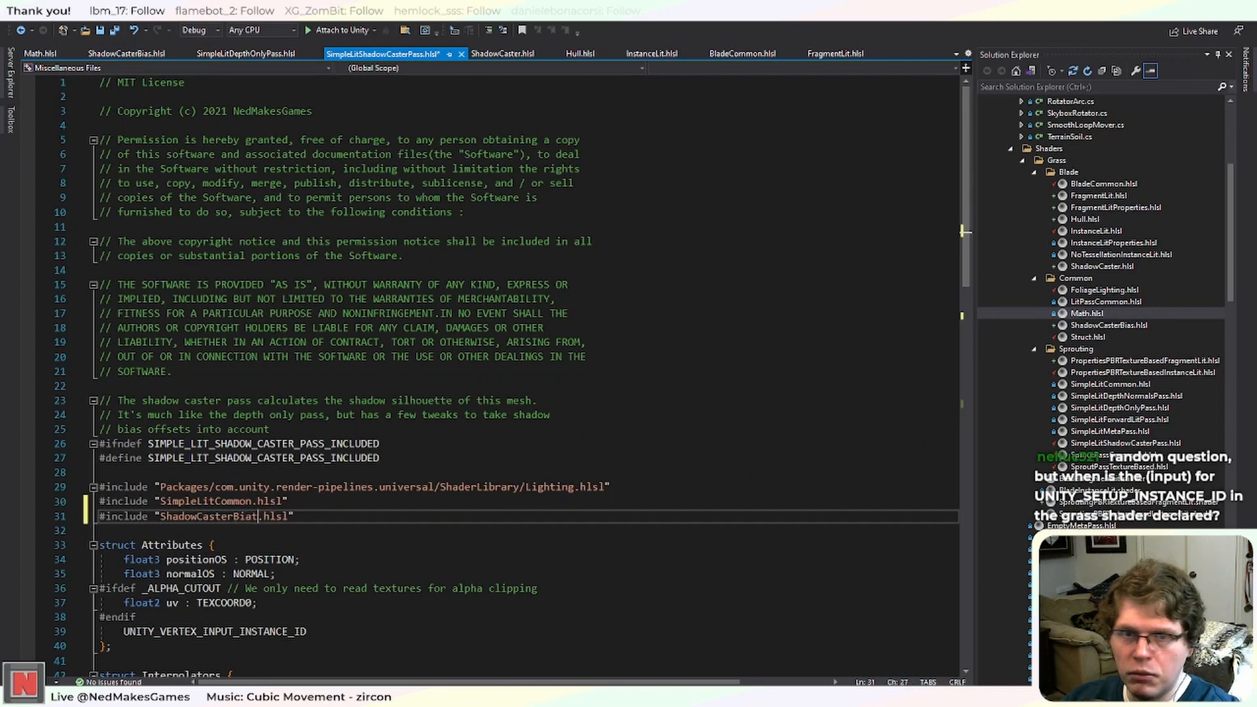
key("BackSpace")
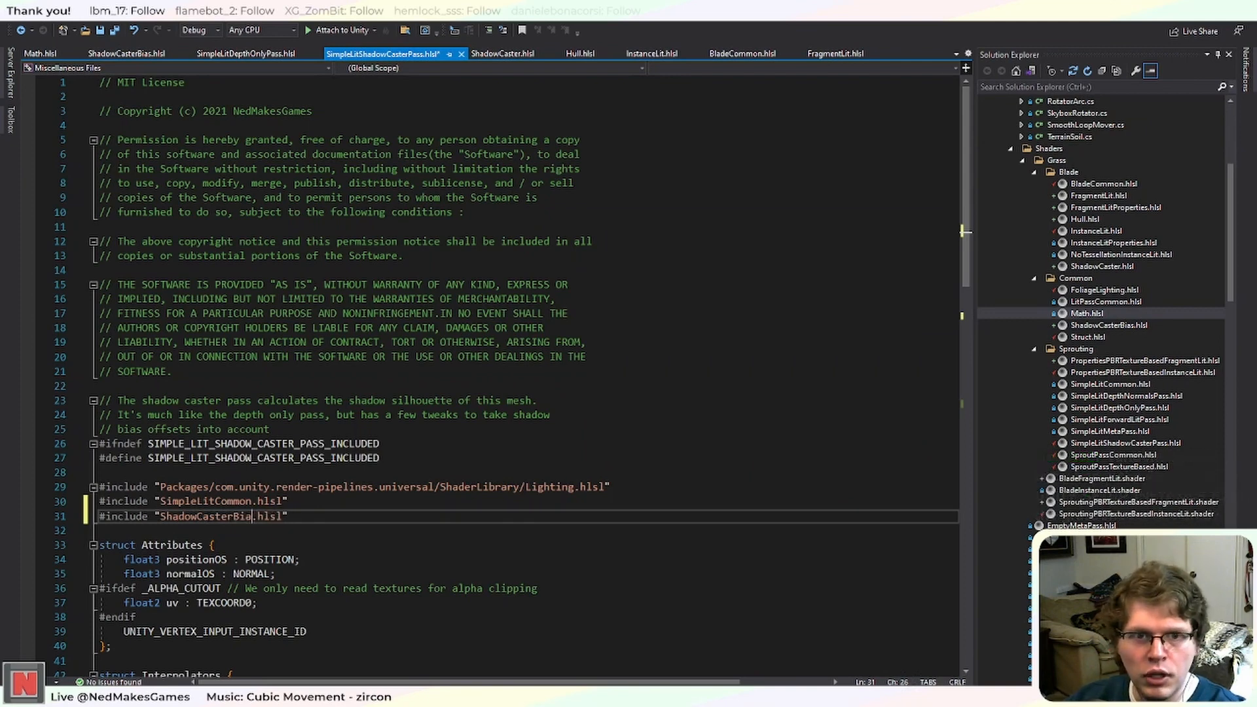
type("s")
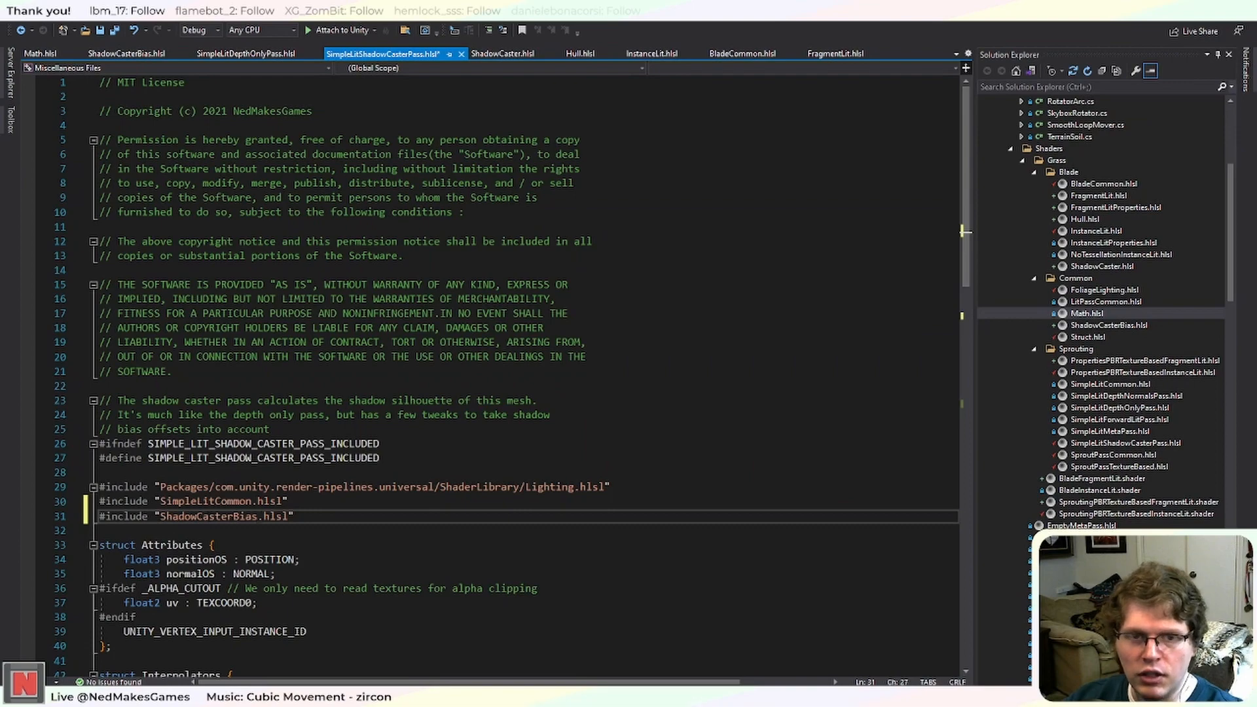
Examine the Attributes and Interpolators structs and the Vertex and Fragment functions in SimpleLitShadowCasterPass.hlsl.
scroll(510, 377, "down", 9)
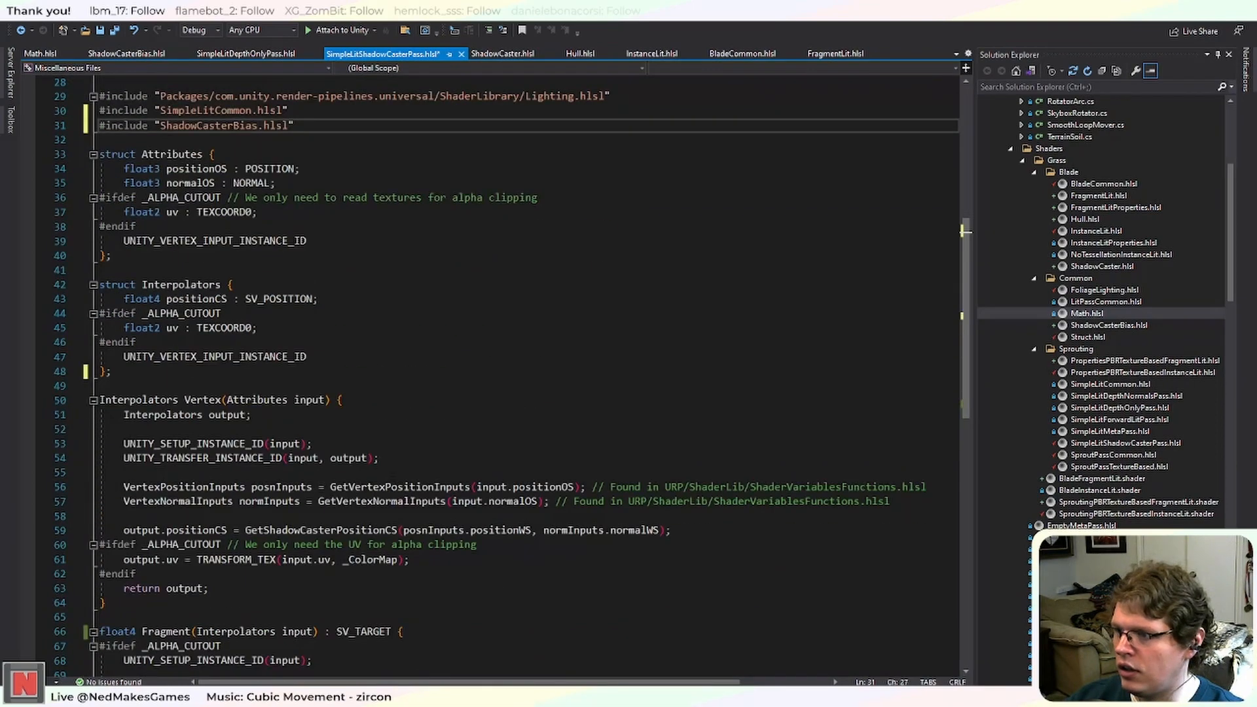
scroll(254, 313, "down", 2)
left_click(254, 313)
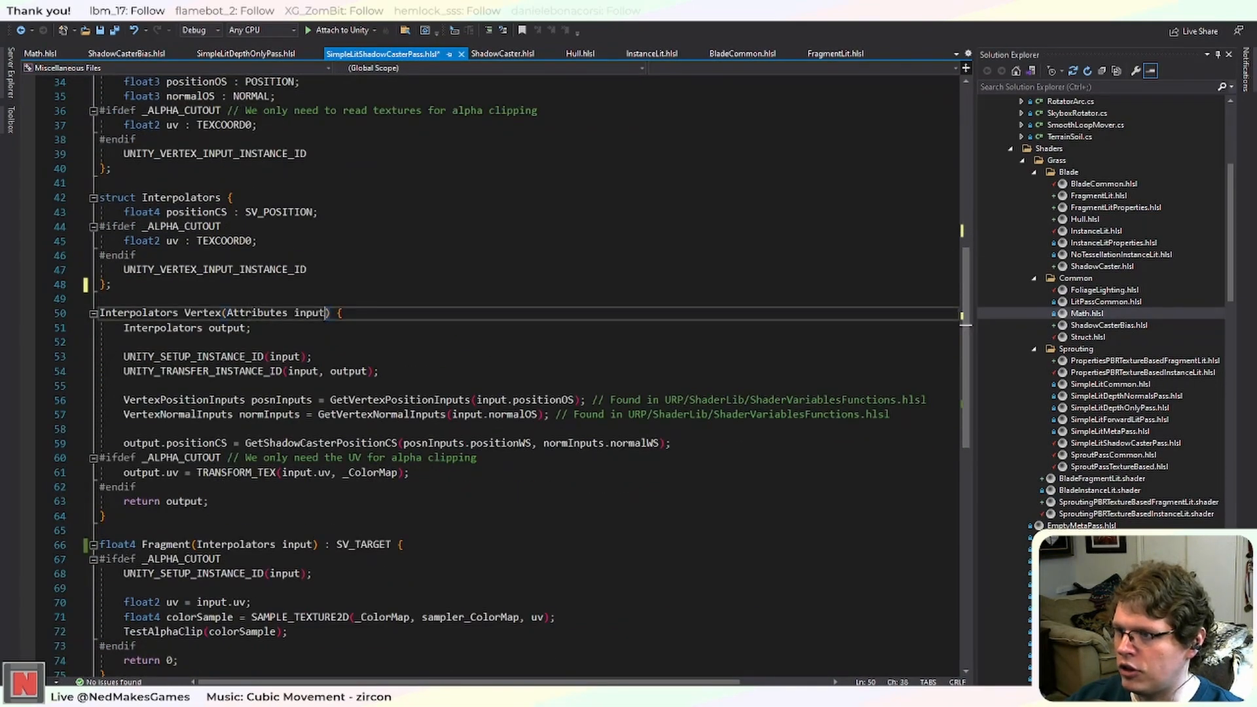
left_click_drag(329, 313, 226, 313)
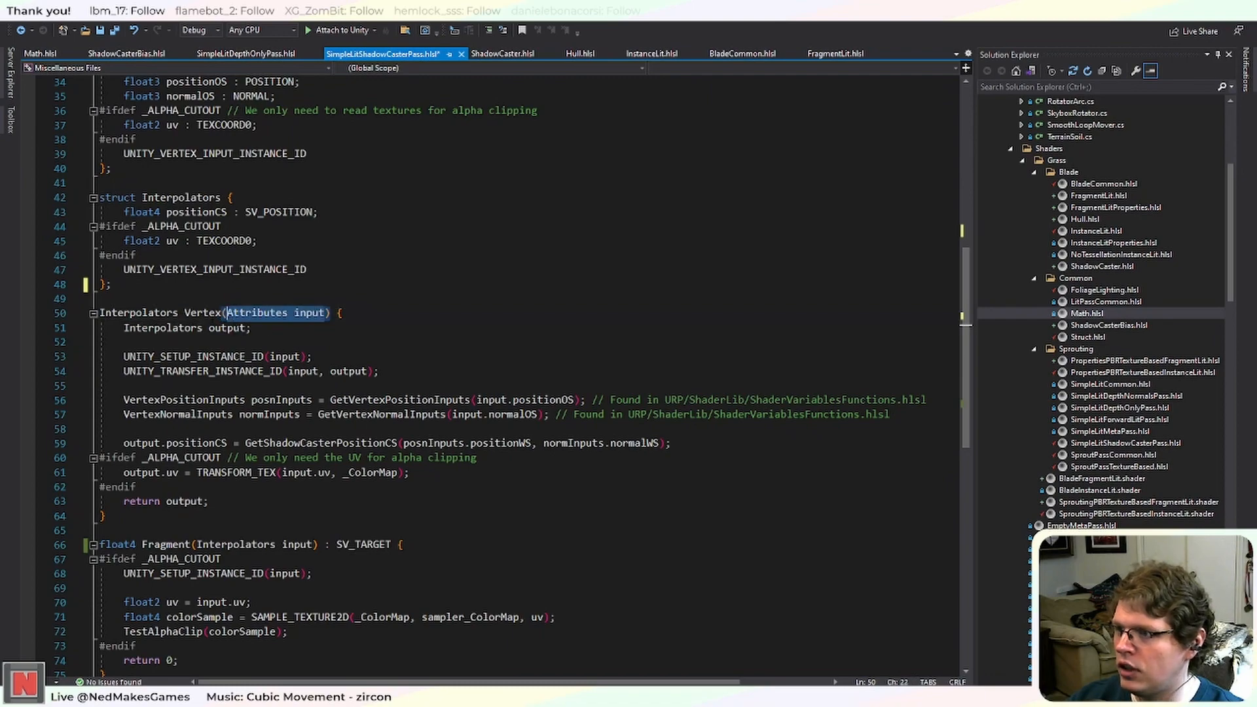
left_click(202, 313)
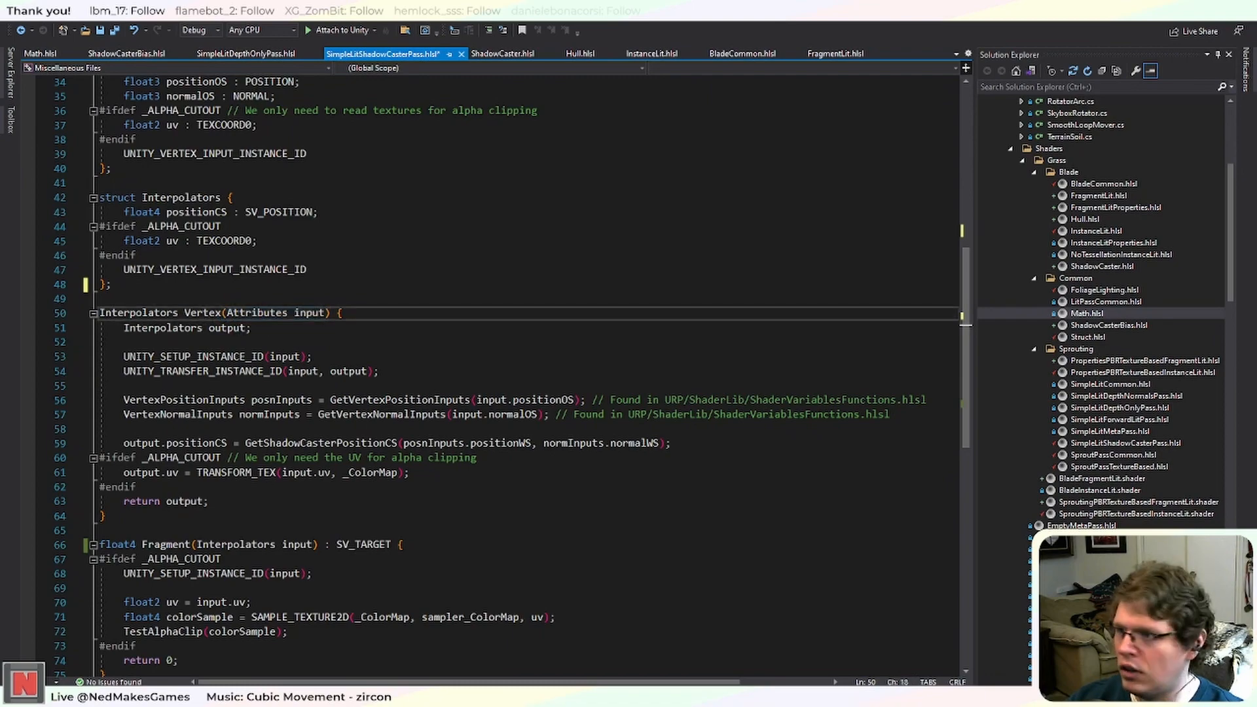
scroll(327, 308, "up", 4)
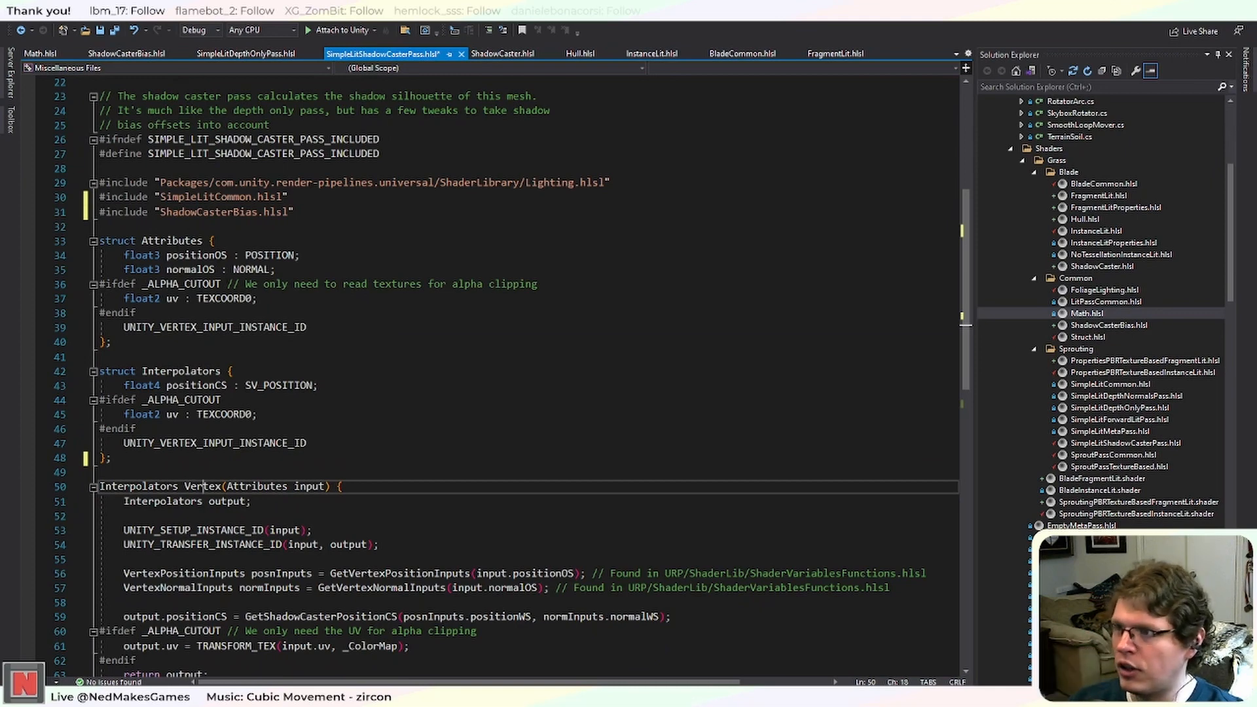
scroll(497, 377, "down", 3)
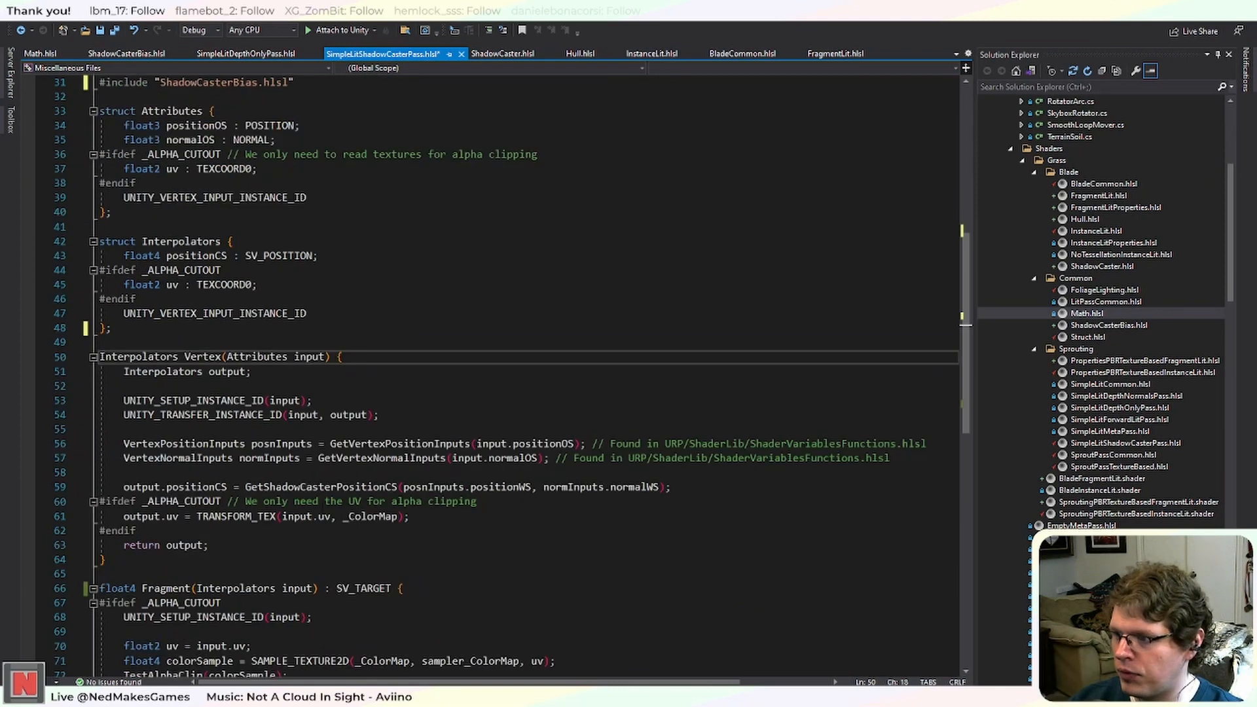
scroll(398, 466, "down", 2)
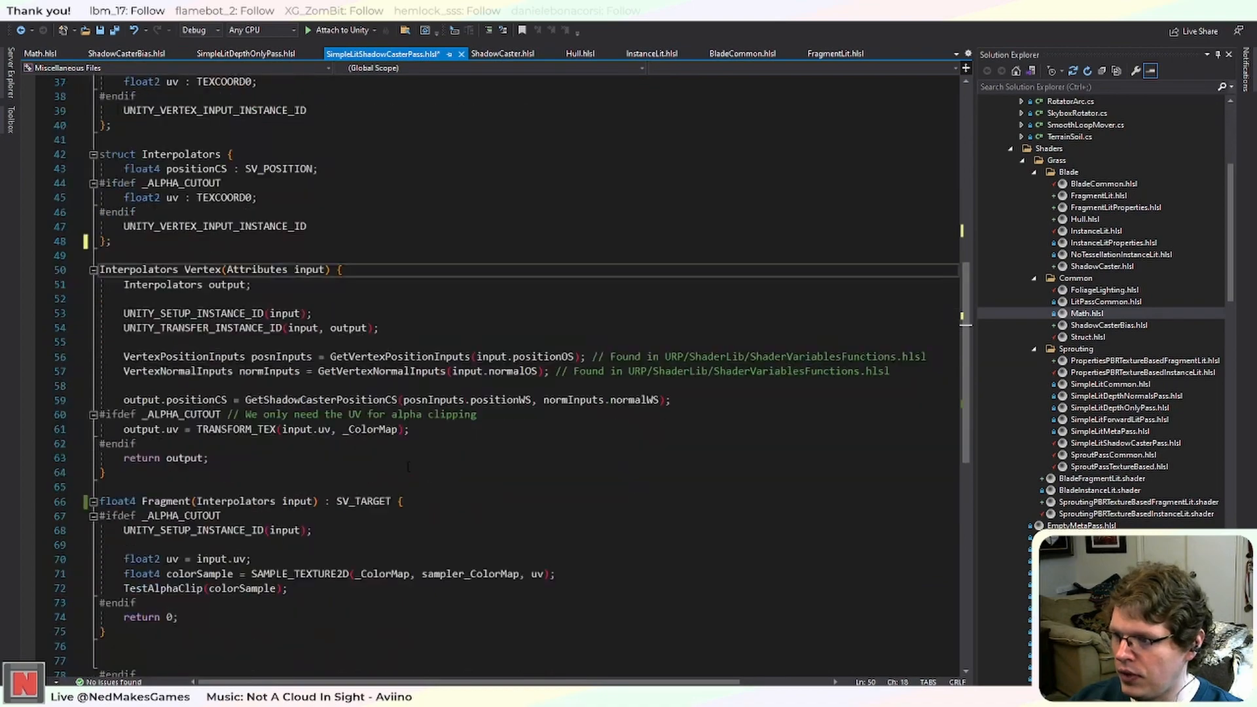
scroll(408, 472, "up", 2)
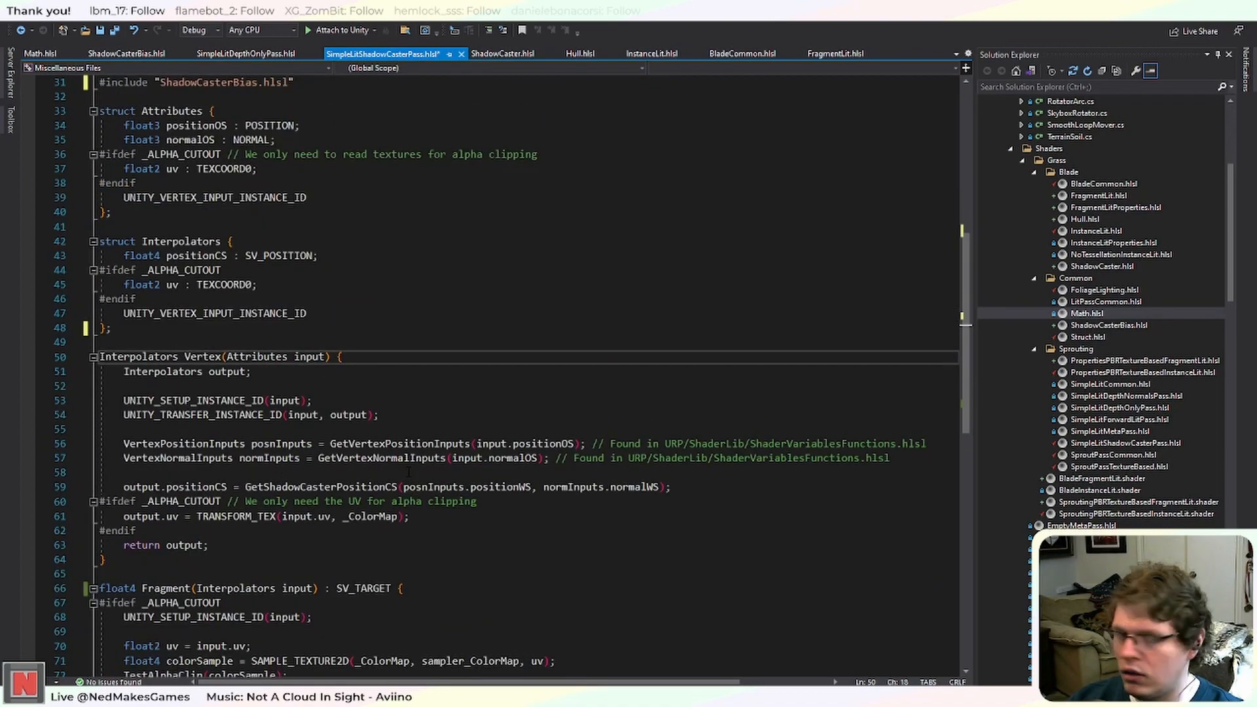
scroll(409, 471, "up", 1)
Inspect the UNITY_SETUP_INSTANCE_ID call in the Vertex function and browse the project's shader files and URP ShaderLibrary.
left_click(179, 445)
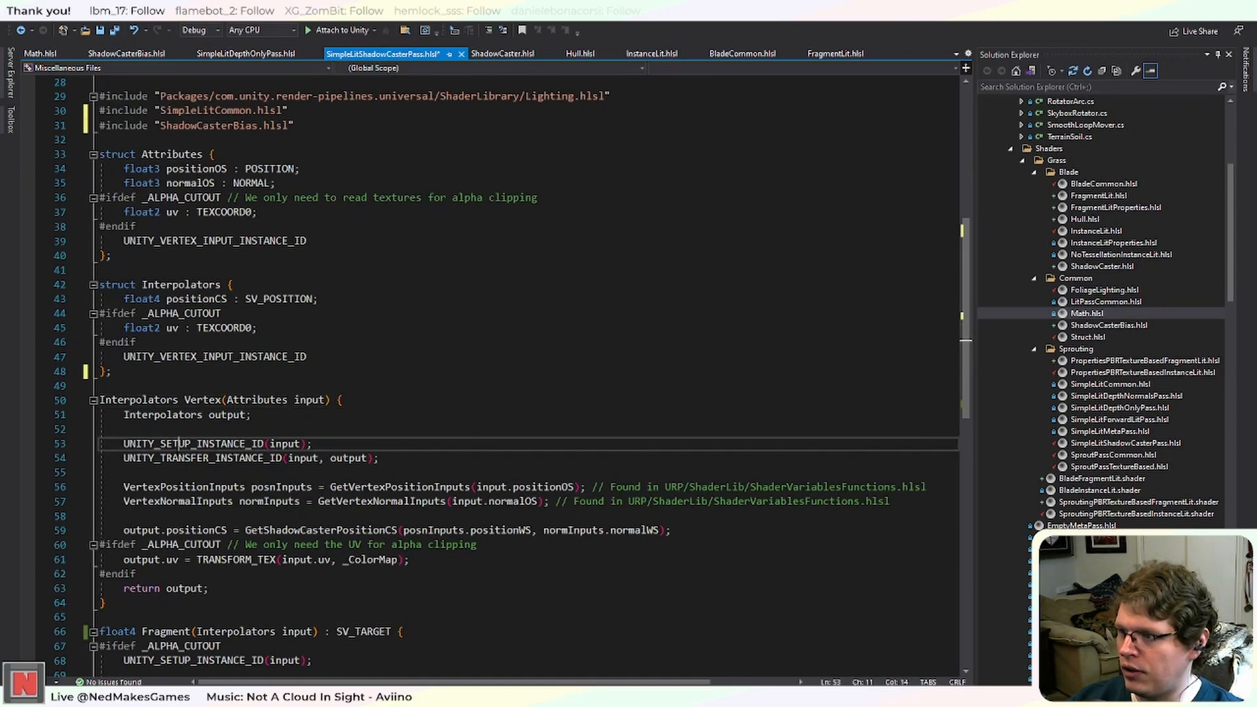
key("Down")
key("Home")
double_click(189, 446)
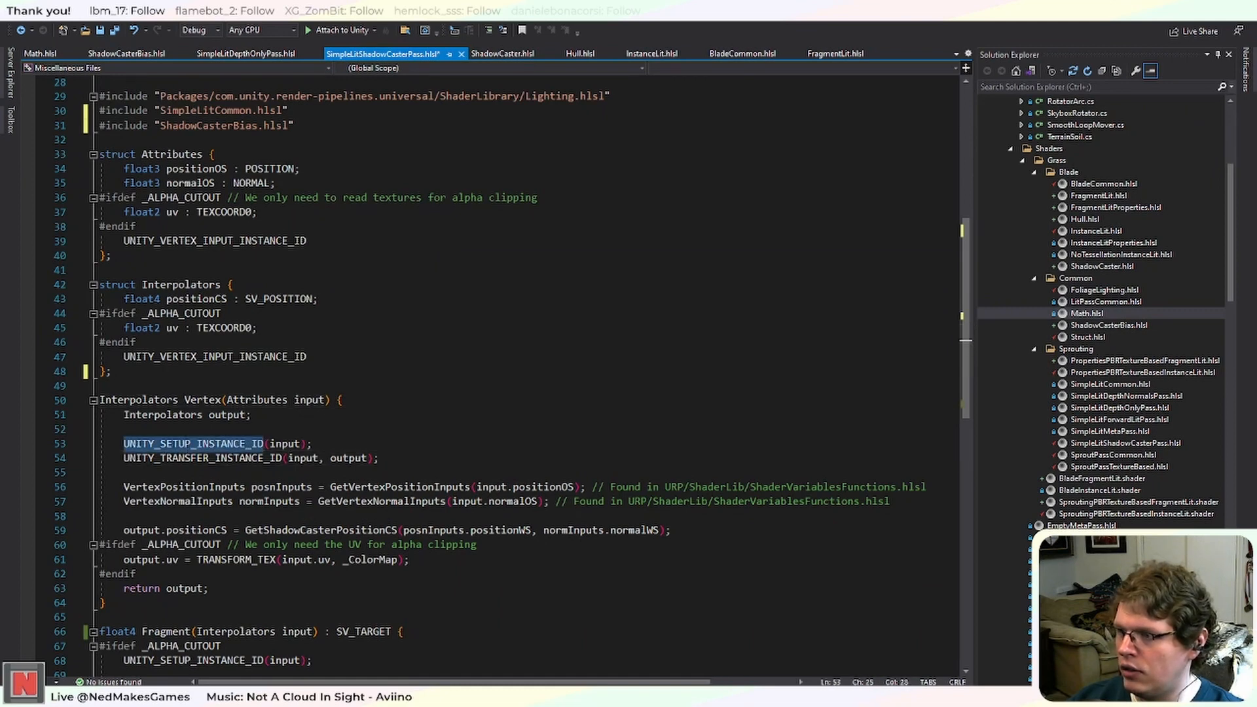
left_click(325, 400)
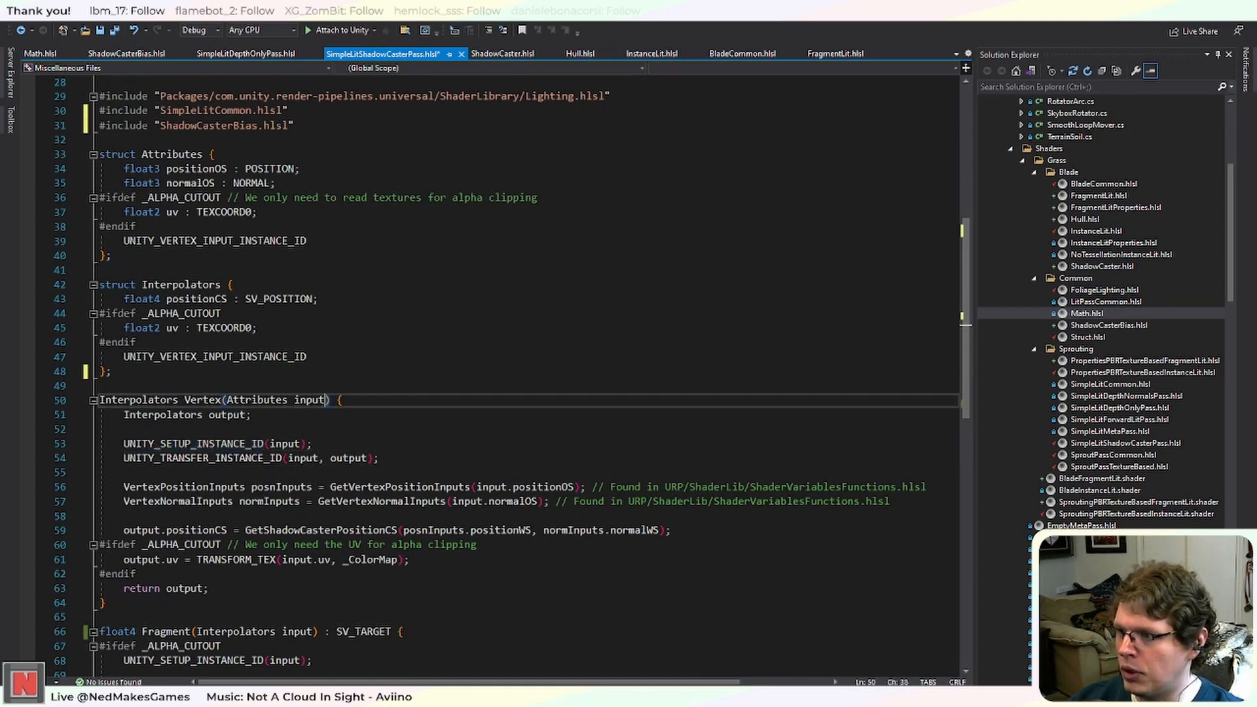
left_click(197, 443)
scroll(1022, 407, "down", 15)
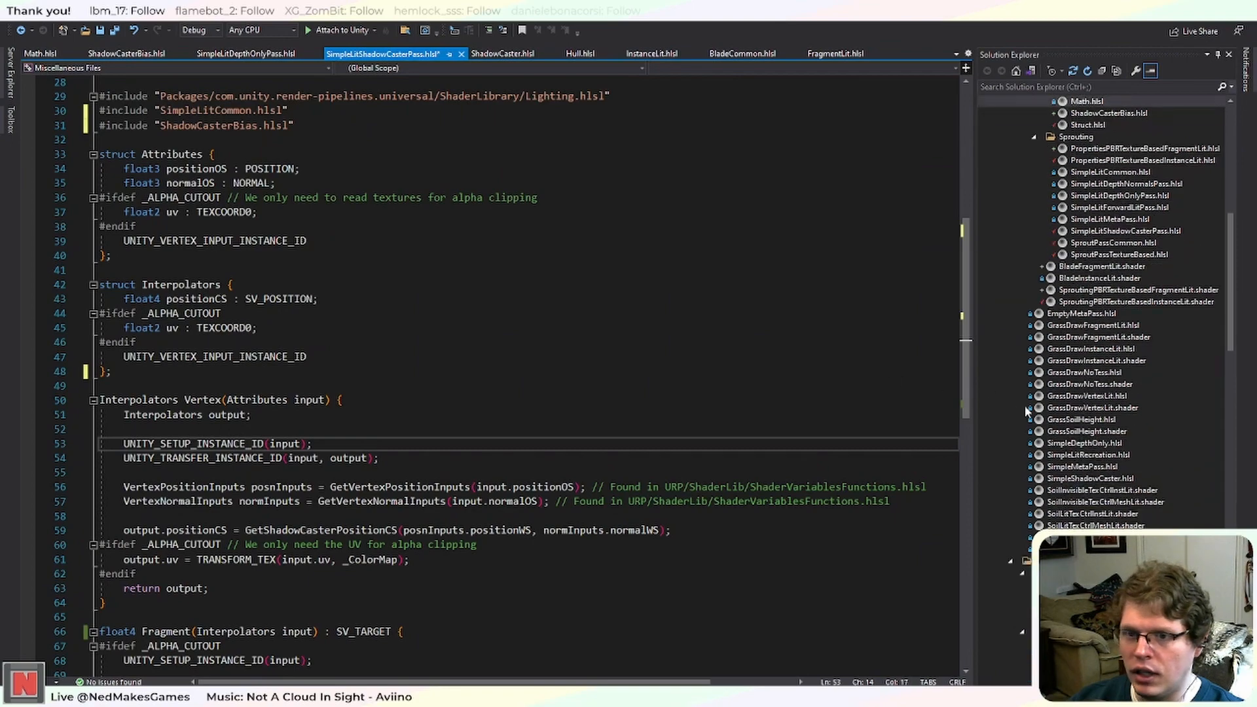
scroll(1092, 274, "up", 7)
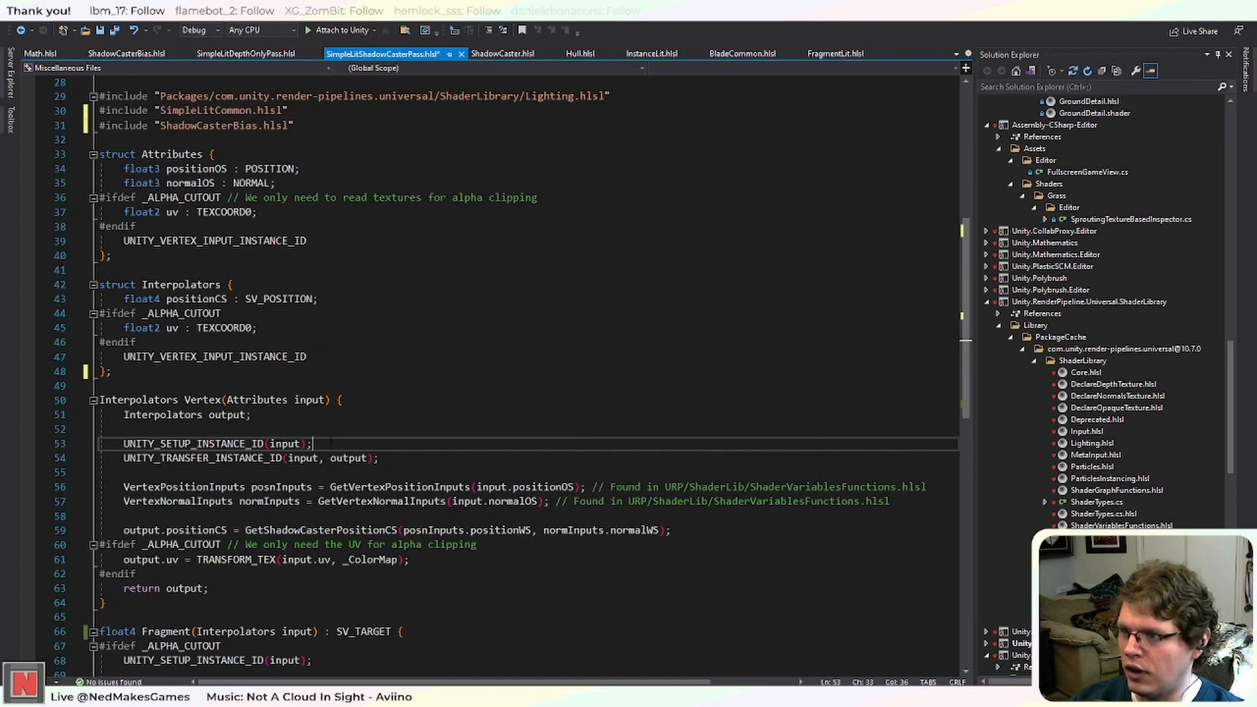
Save SimpleLitShadowCasterPass.hlsl with its new ShadowCasterBias.hlsl include.
left_click_drag(331, 442, 124, 444)
left_click(288, 416)
left_click(339, 432)
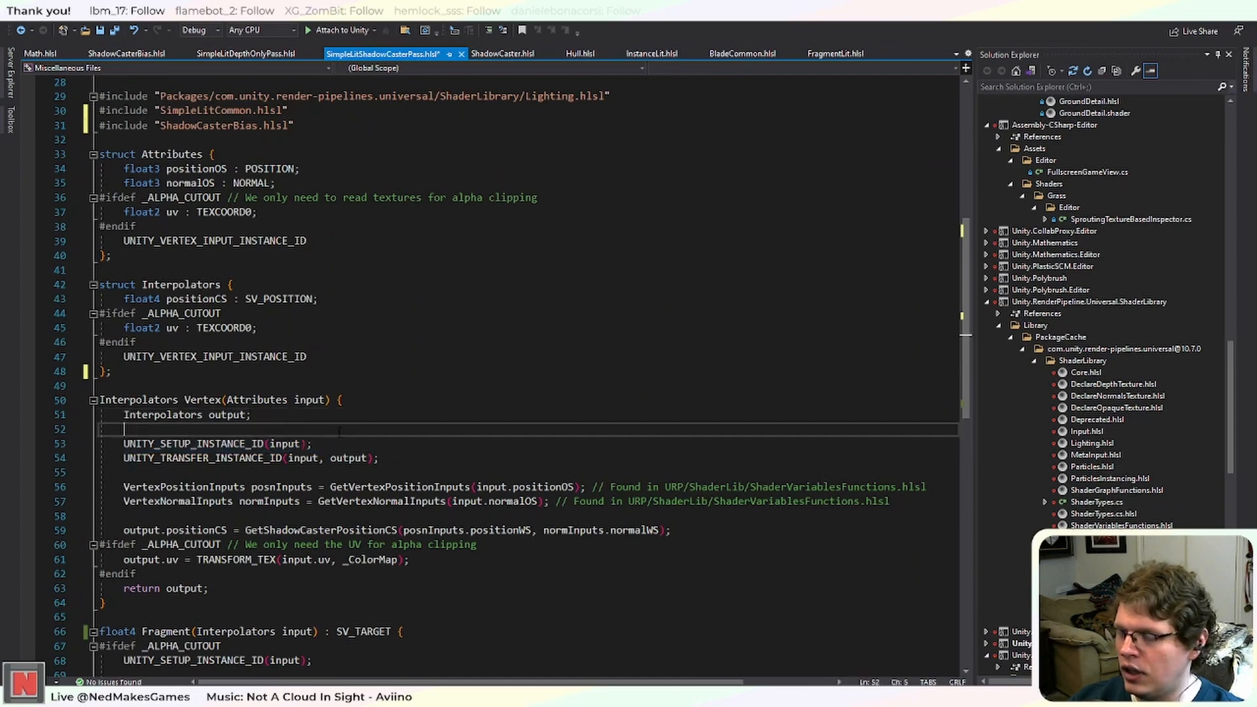
left_click(348, 458)
key("ctrl+s")
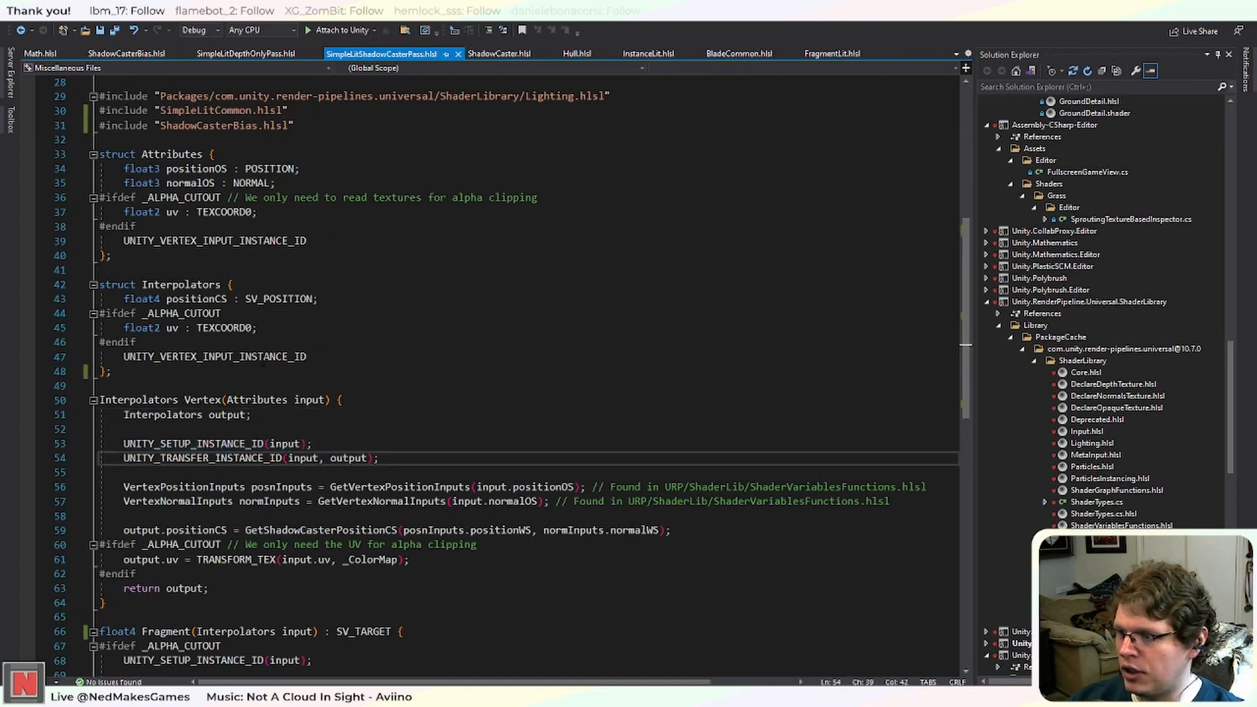
Check how SimpleLitShadowCasterPass.hlsl passes the instance ID from its input structs through the Vertex and Fragment functions.
left_click(287, 433)
left_click_drag(270, 444, 301, 444)
left_click(312, 444)
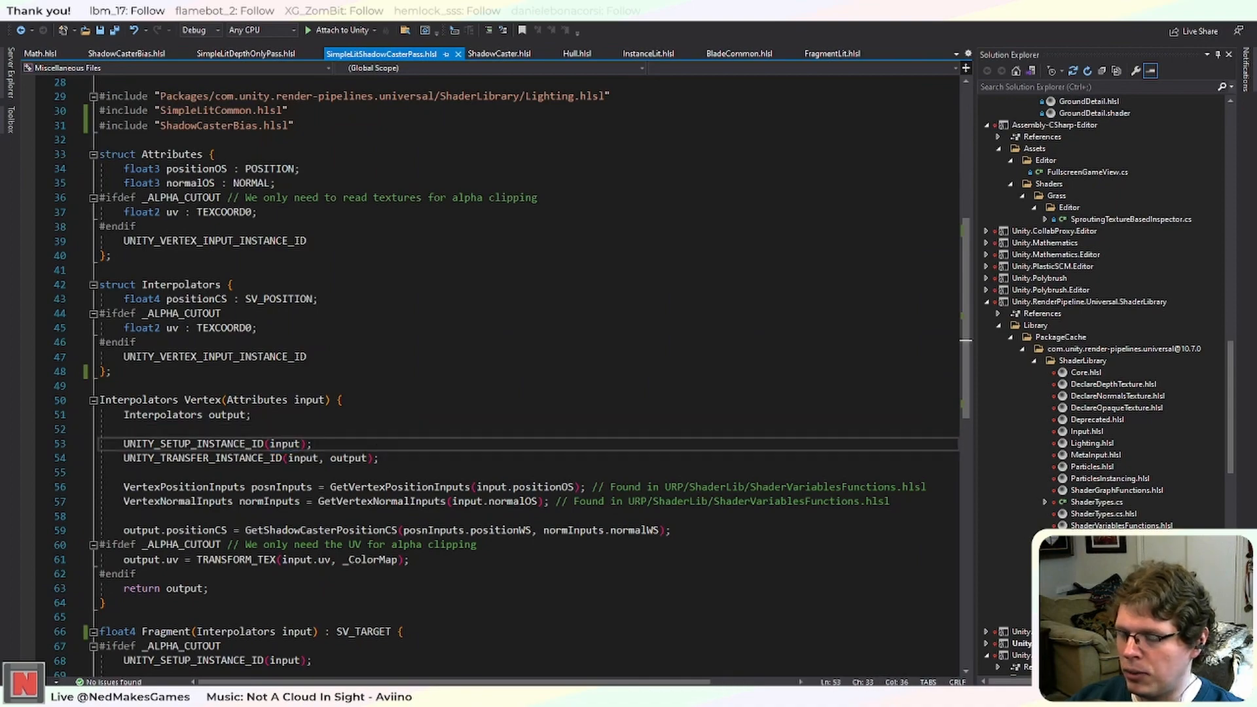
scroll(499, 478, "down", 10)
scroll(499, 478, "up", 7)
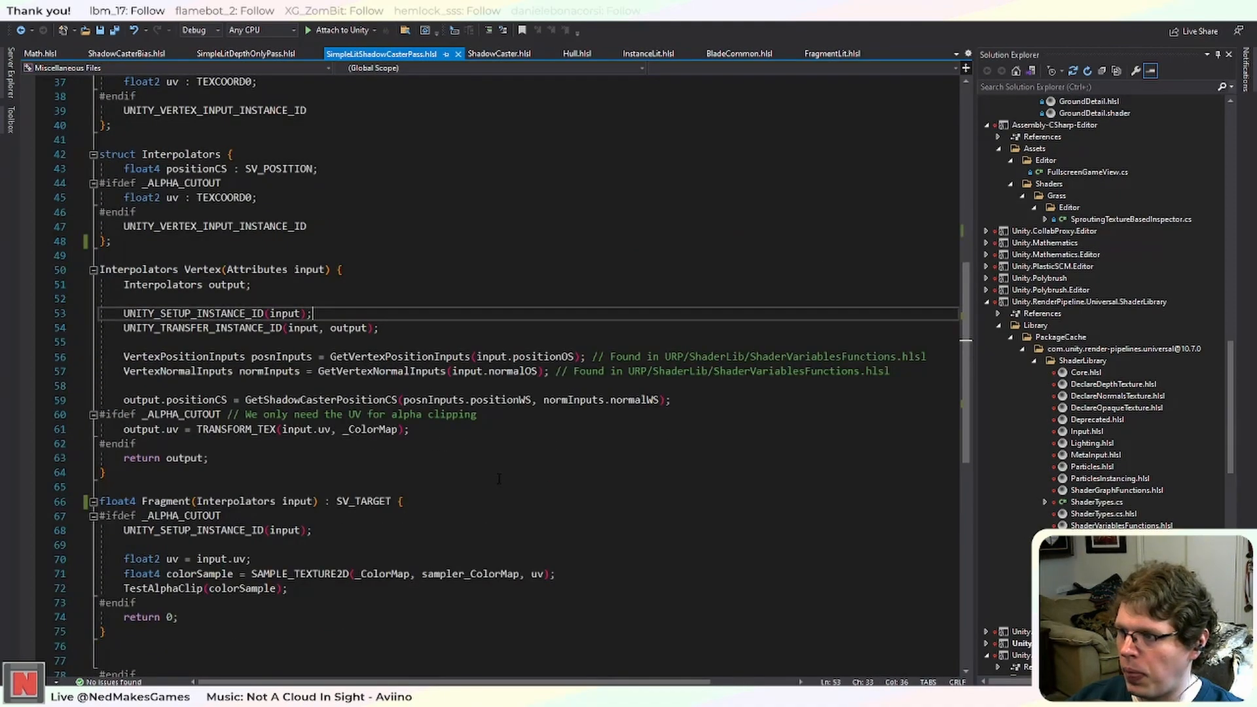
scroll(499, 478, "up", 2)
scroll(499, 478, "down", 2)
scroll(499, 479, "up", 6)
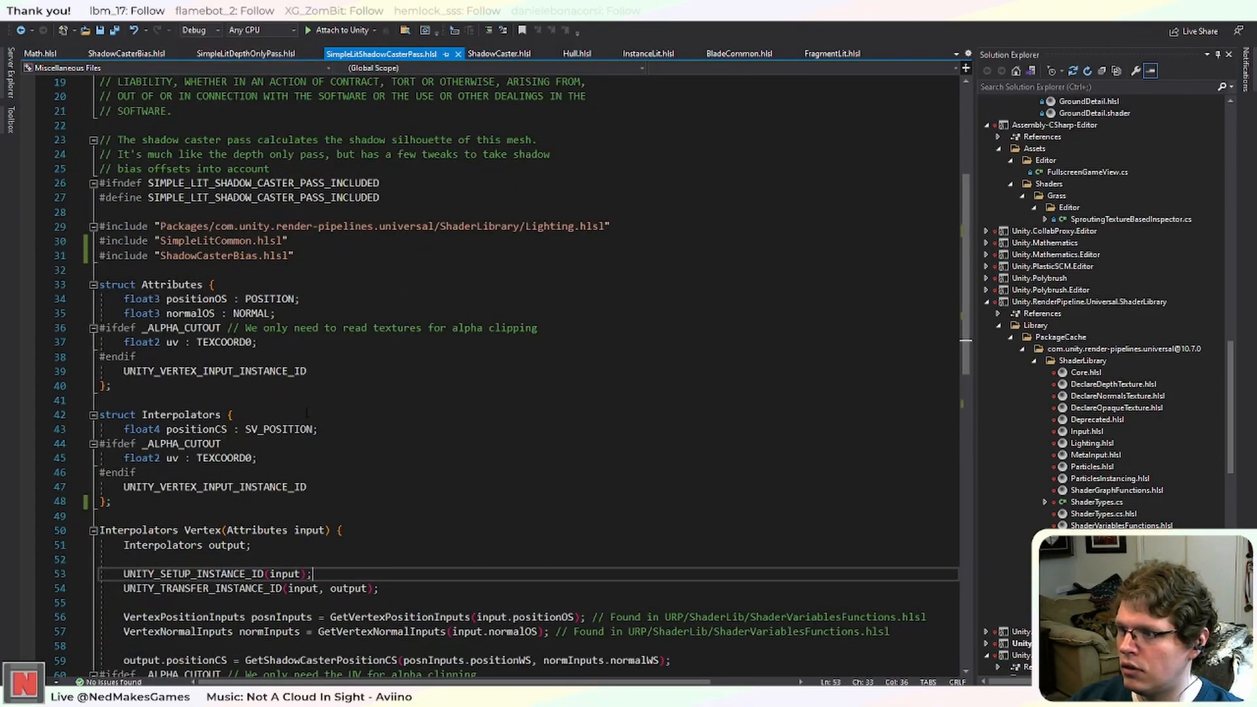
scroll(306, 412, "down", 2)
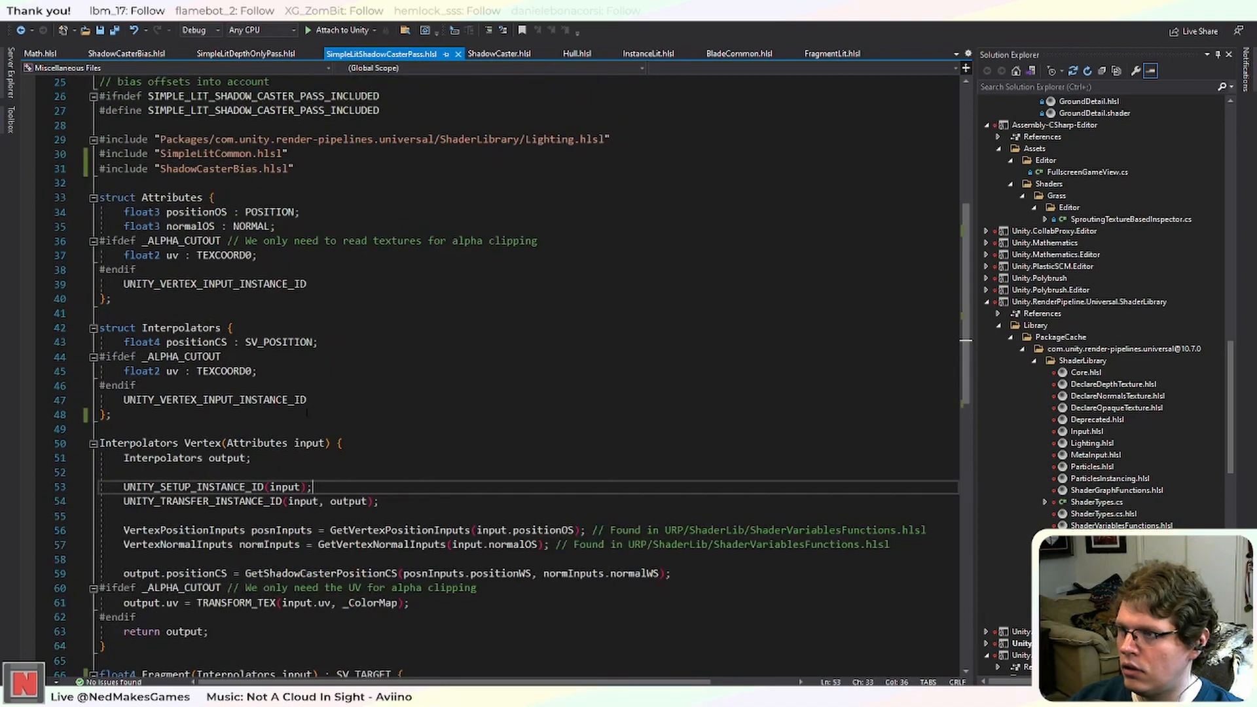
Copy the #include "ShadowCasterBias.hlsl" line from SimpleLitShadowCasterPass.hlsl into ShadowCaster.hlsl, below the BladeCommon.hlsl include.
scroll(306, 413, "up", 4)
left_click_drag(323, 345, 99, 342)
key("ctrl+c")
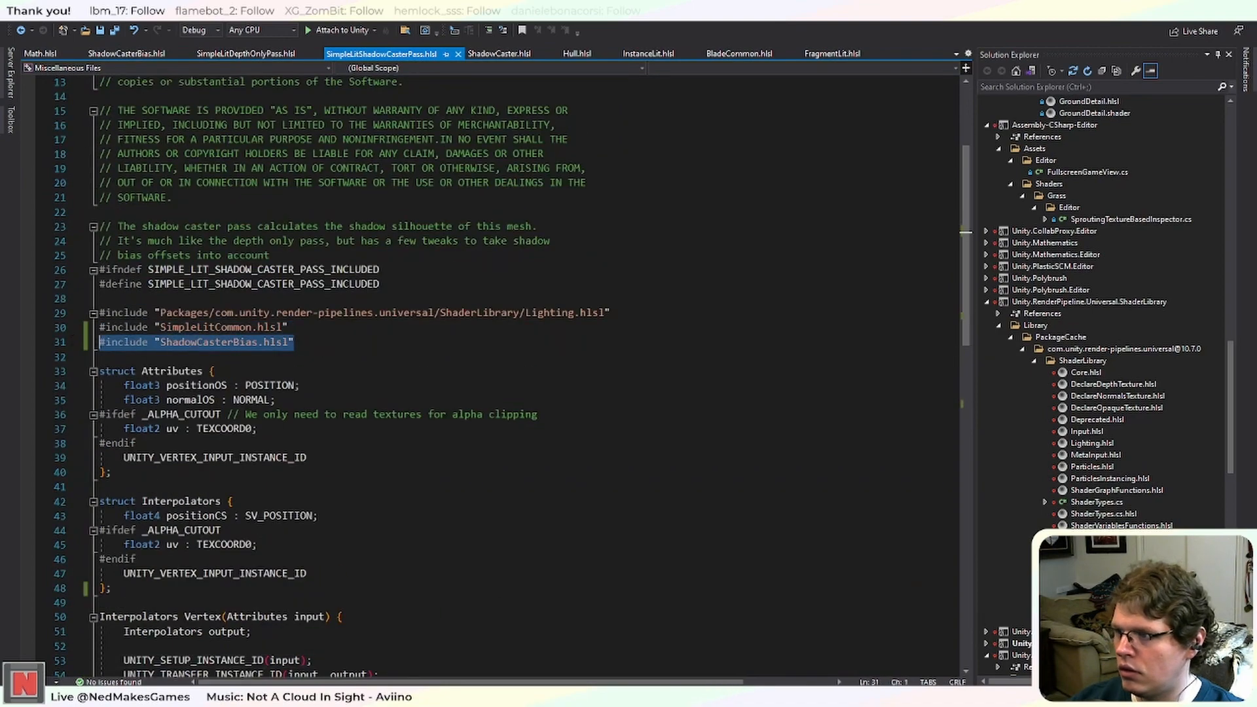
left_click(499, 54)
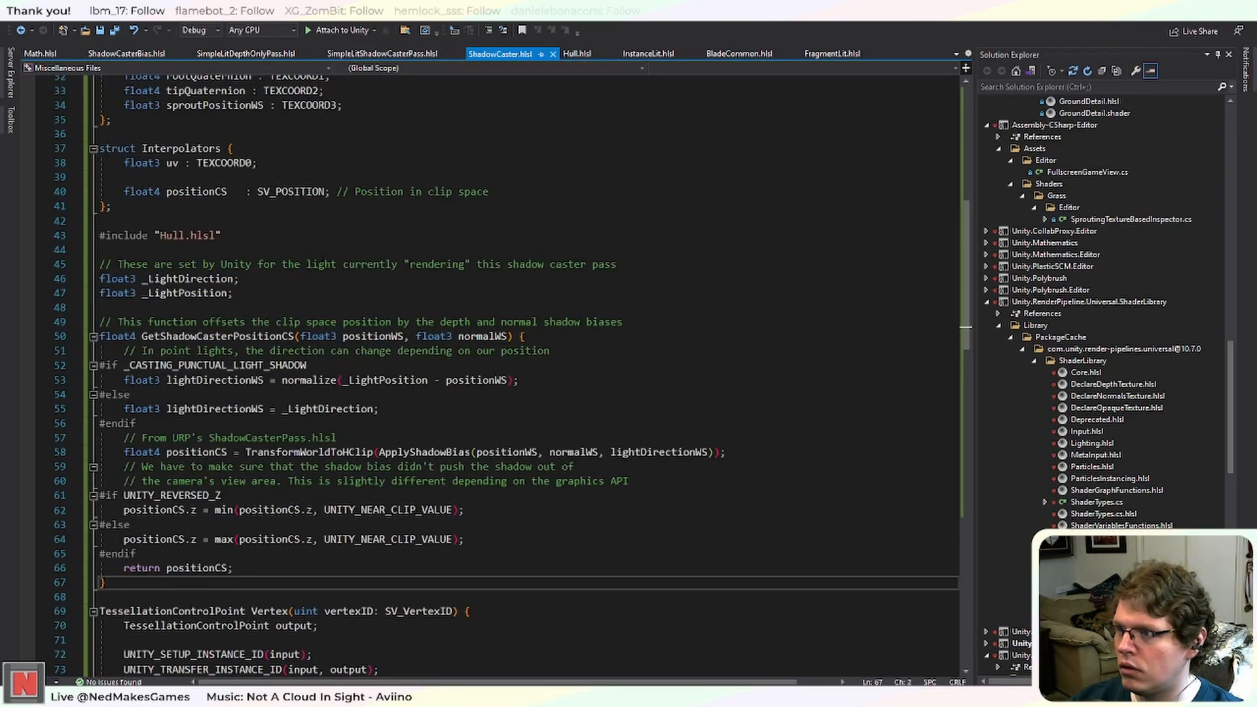
scroll(497, 196, "up", 10)
left_click(302, 351)
key("Return")
key("ctrl+v")
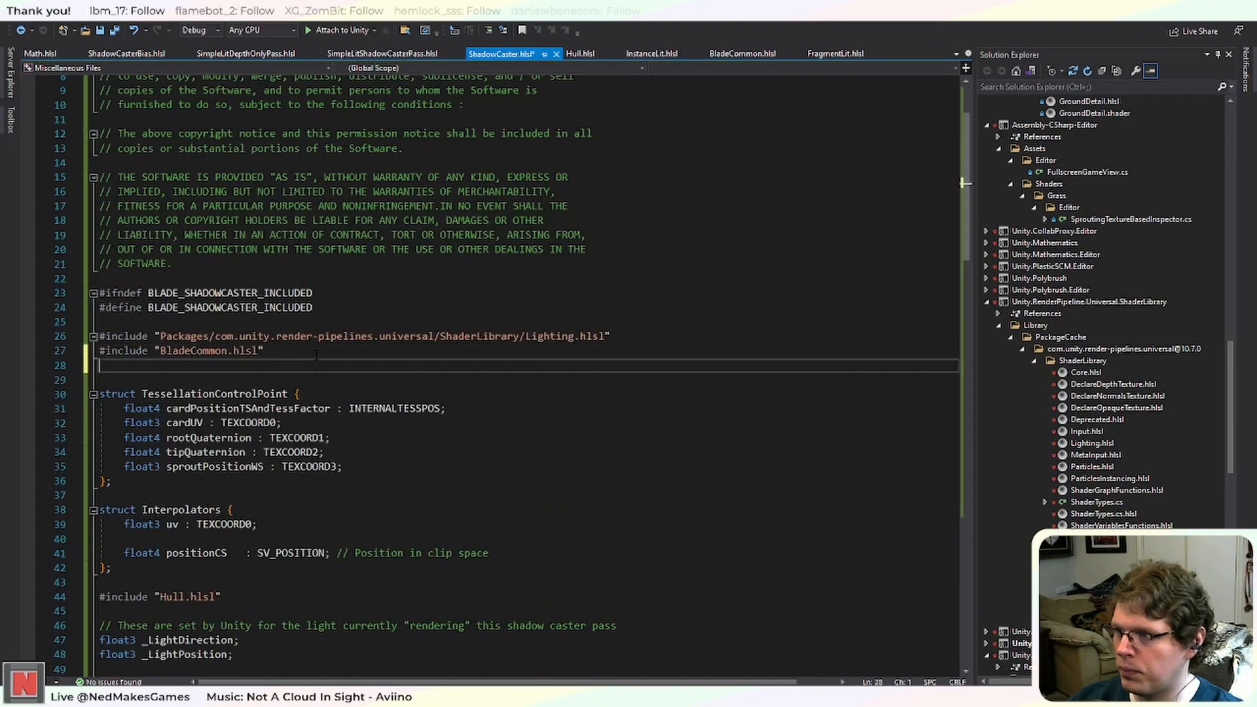
Delete the duplicated _LightDirection and _LightPosition variables and the GetShadowCasterPositionCS function, with their comments, from ShadowCaster.hlsl.
scroll(301, 360, "down", 7)
scroll(301, 360, "down", 5)
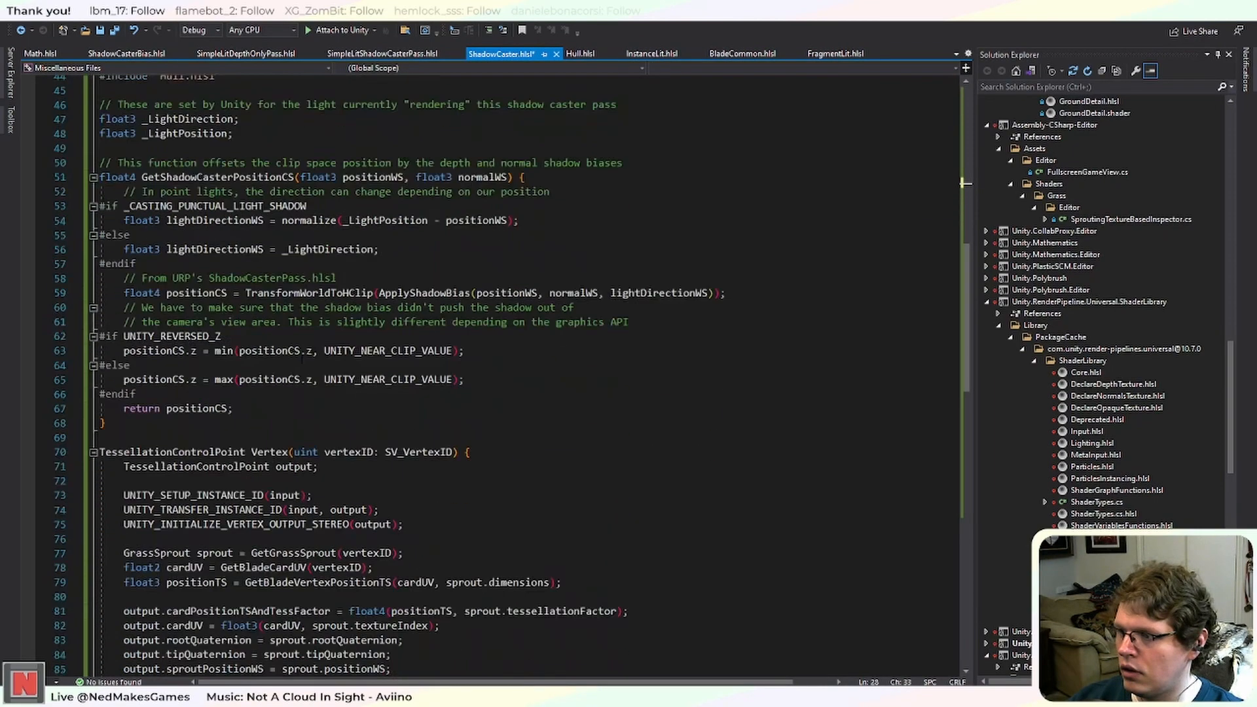
scroll(301, 359, "up", 2)
left_click_drag(122, 516, 223, 163)
key("Delete")
scroll(498, 373, "up", 1)
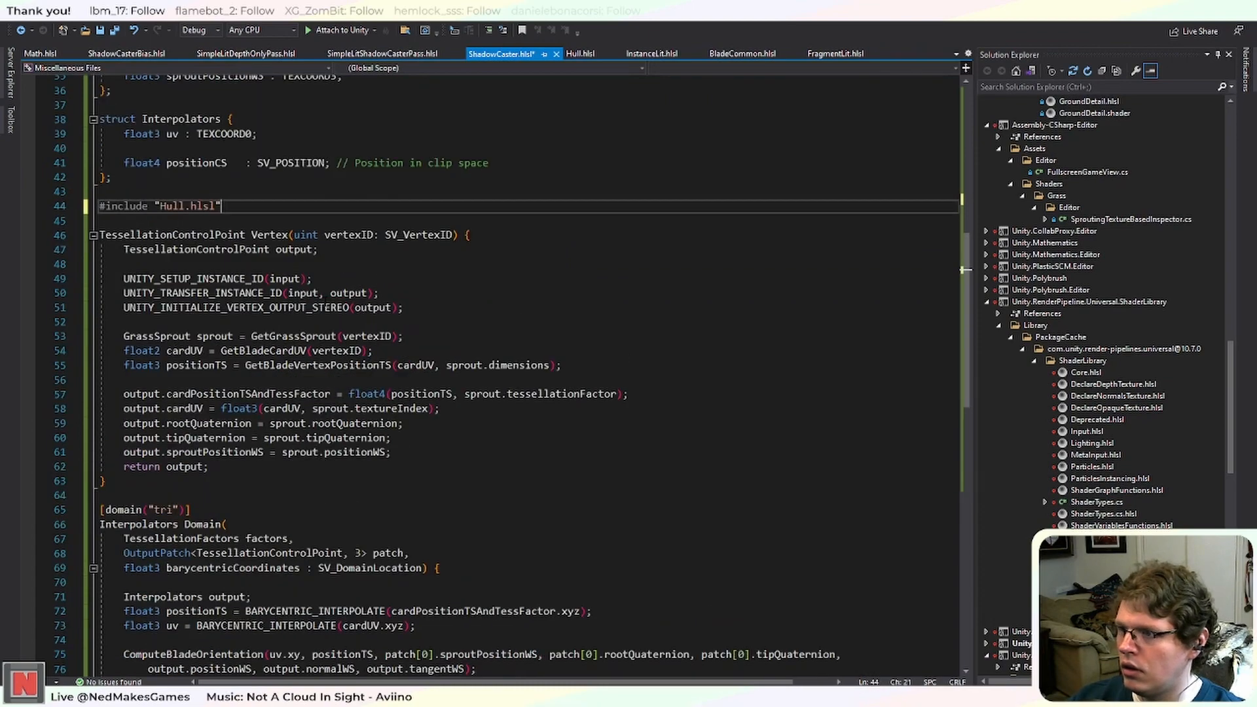
Replace TransformWorldToHClip in the Domain function's output.positionCS line of ShadowCaster.hlsl with GetShadowCasterPositionCS, copied from SimpleLitShadowCasterPass.hlsl.
scroll(498, 374, "down", 7)
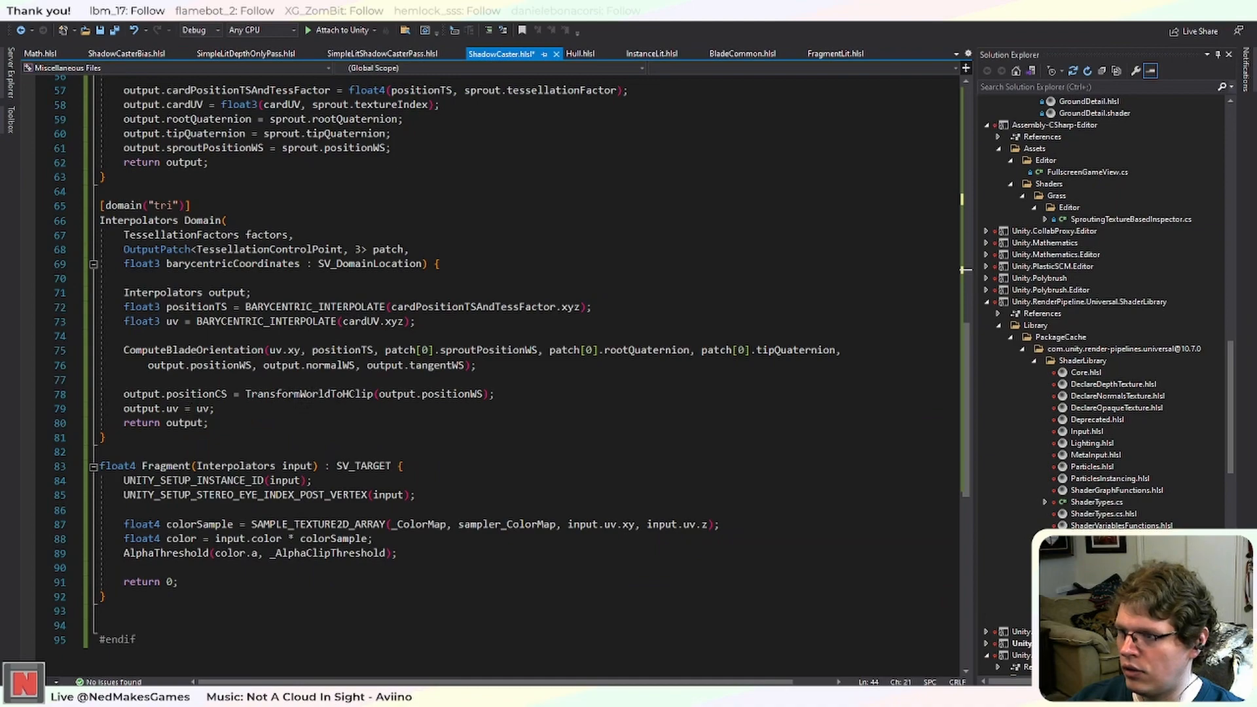
left_click(343, 54)
scroll(498, 373, "down", 12)
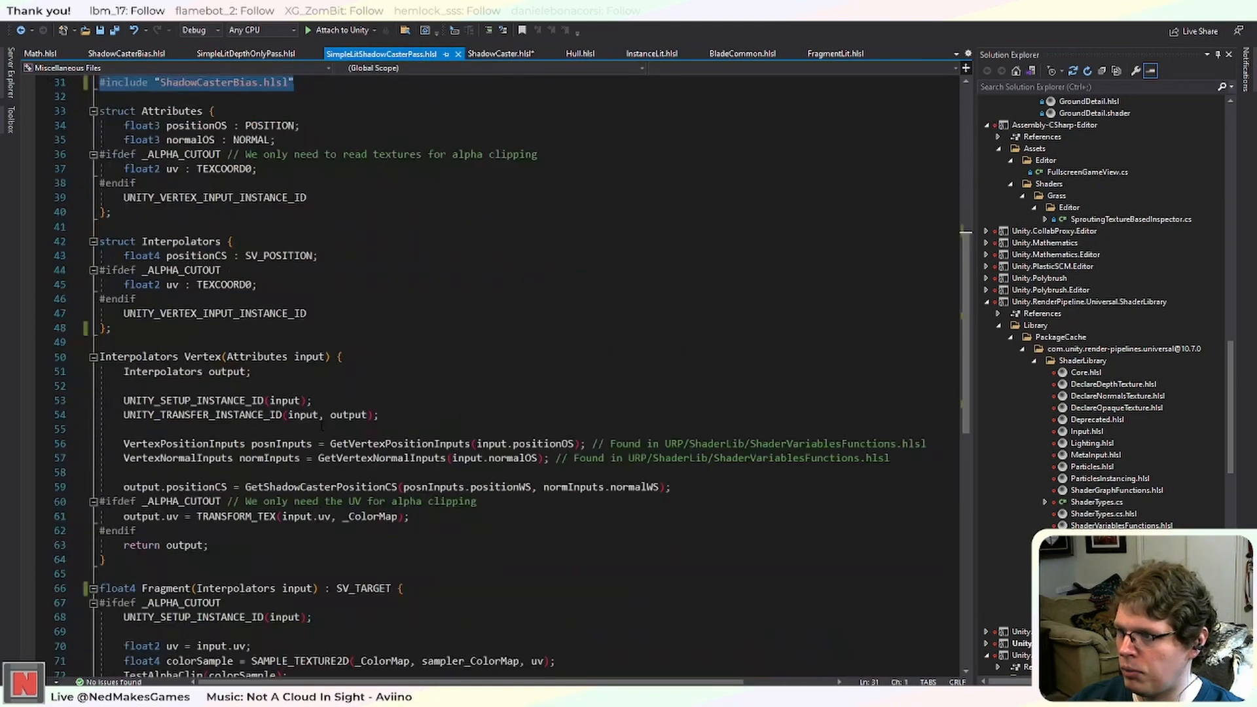
scroll(498, 373, "up", 2)
double_click(316, 312)
key("ctrl+c")
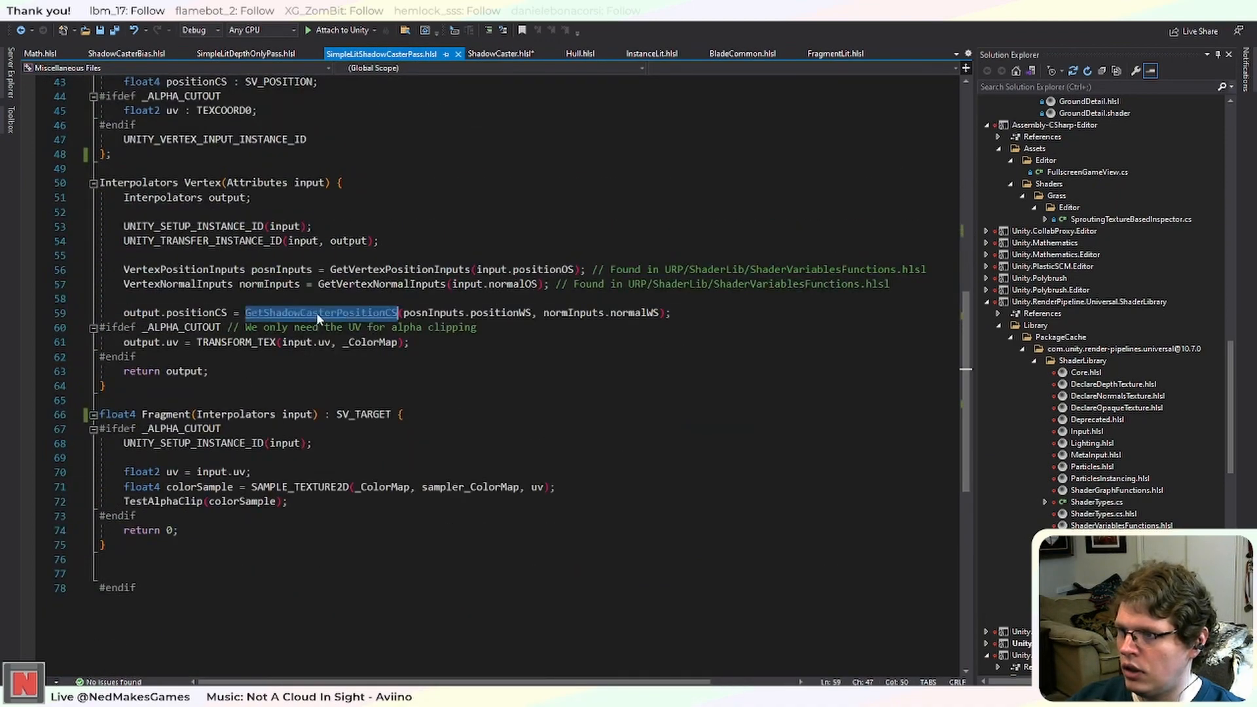
left_click(502, 55)
double_click(307, 393)
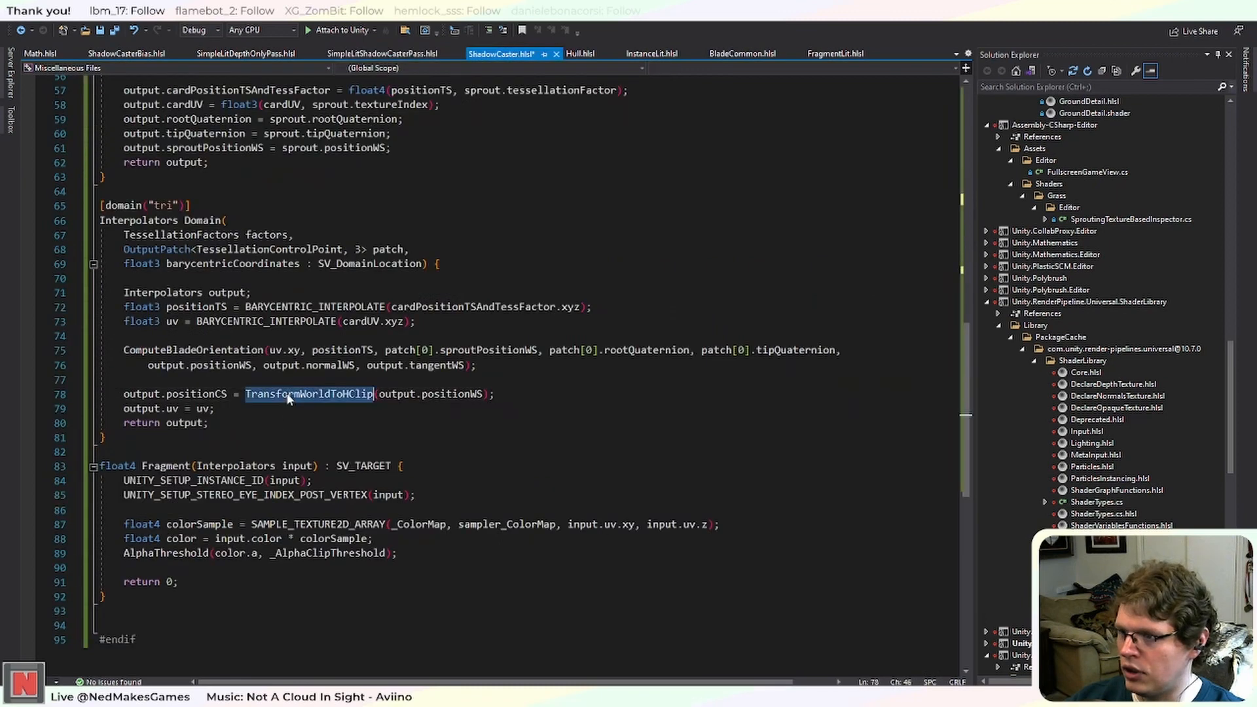
key("ctrl+v")
left_click(519, 393)
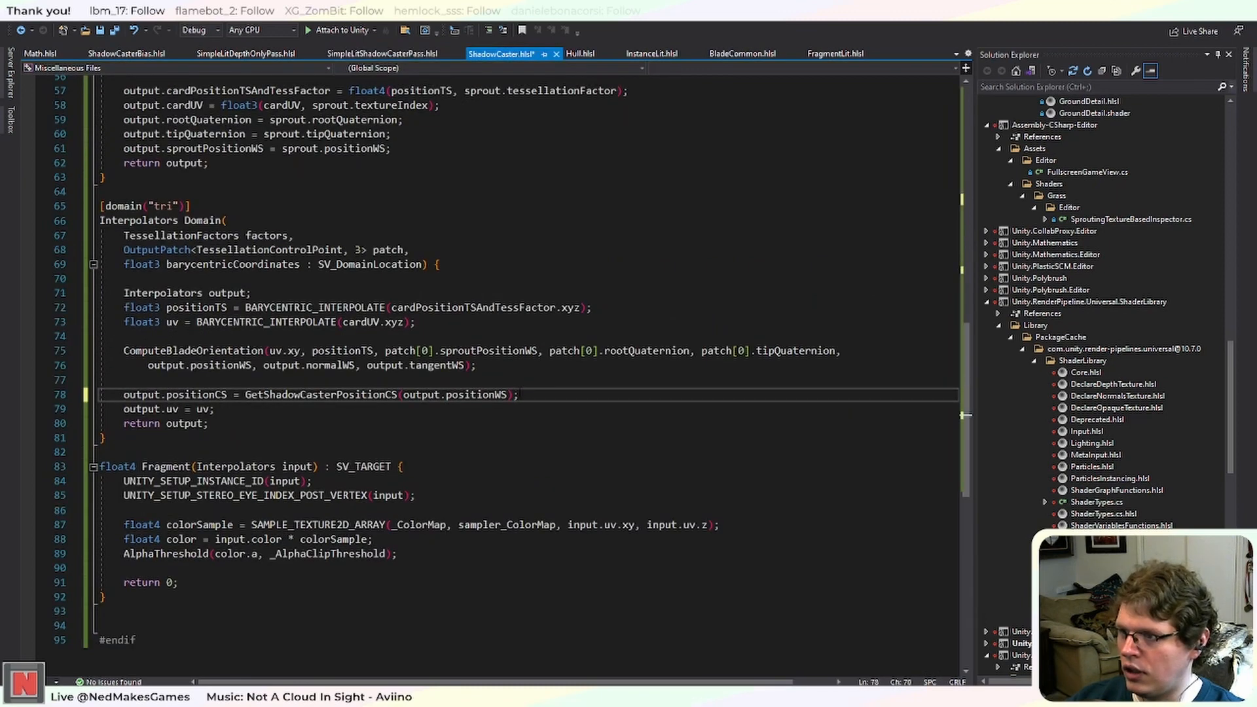
Declare float3 normalWS, tangentWS; on a new line above the ComputeBladeOrientation call in the Domain function.
scroll(965, 415, "up", 2)
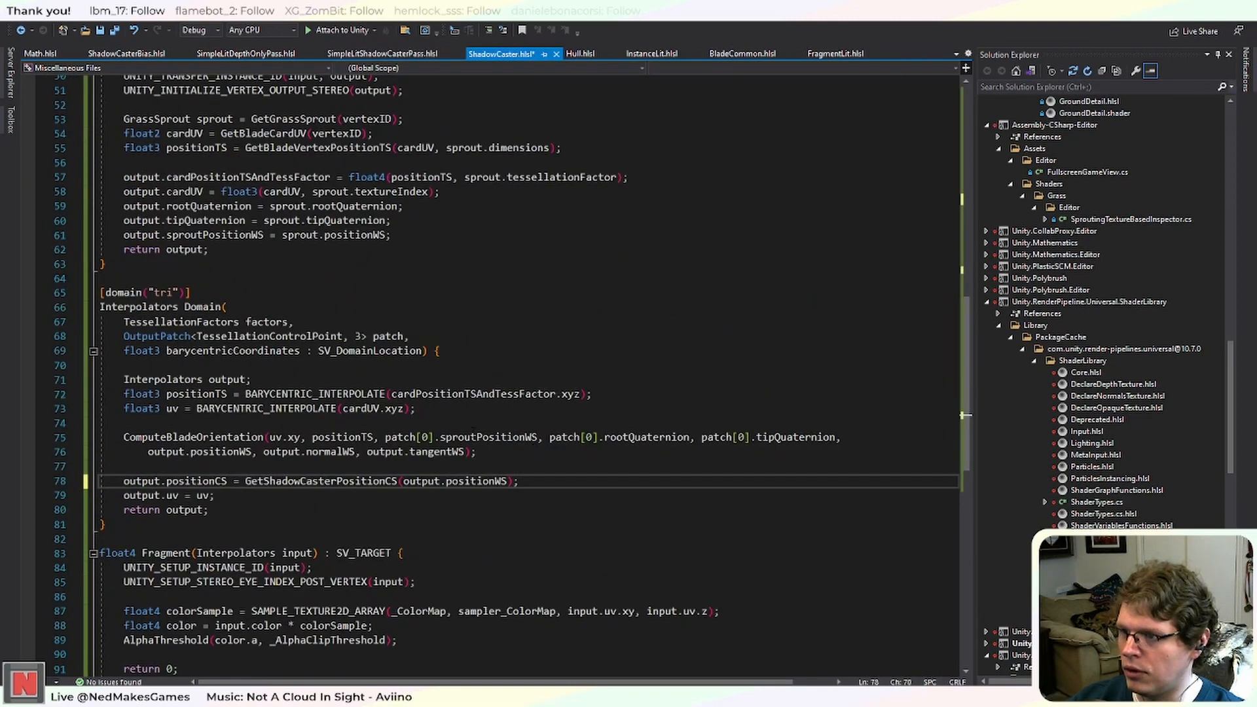
left_click(329, 423)
key("Return")
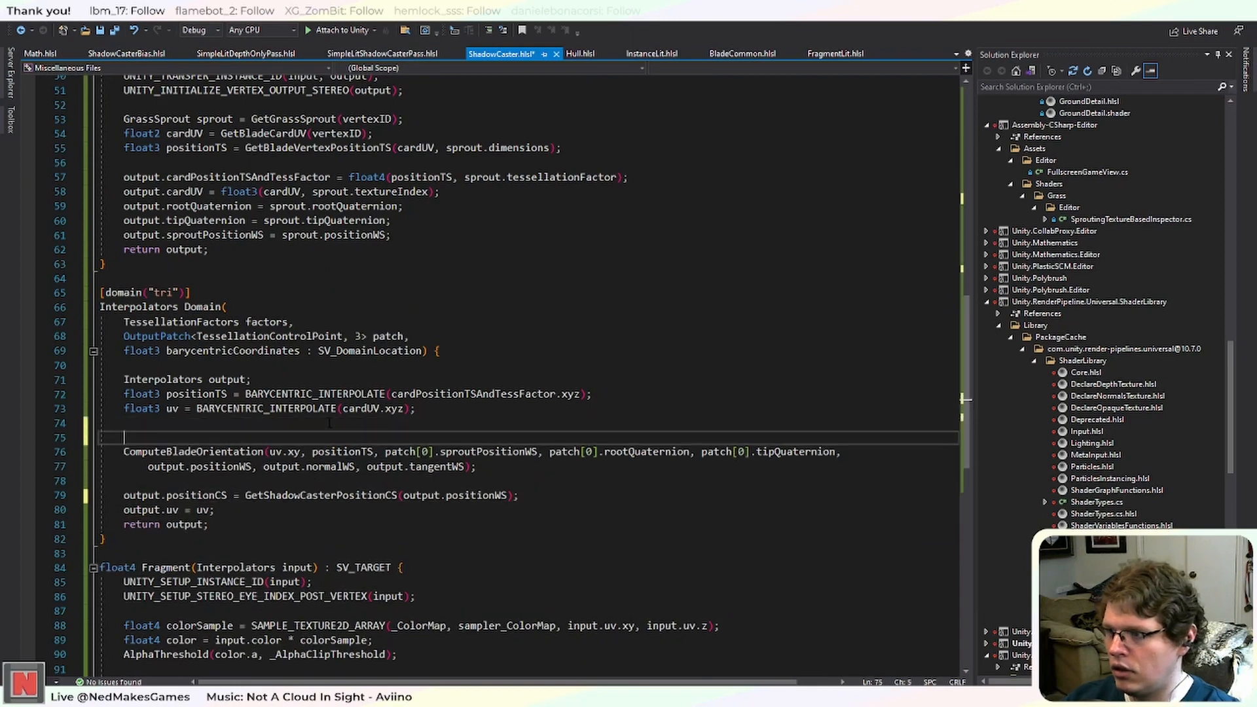
type("float")
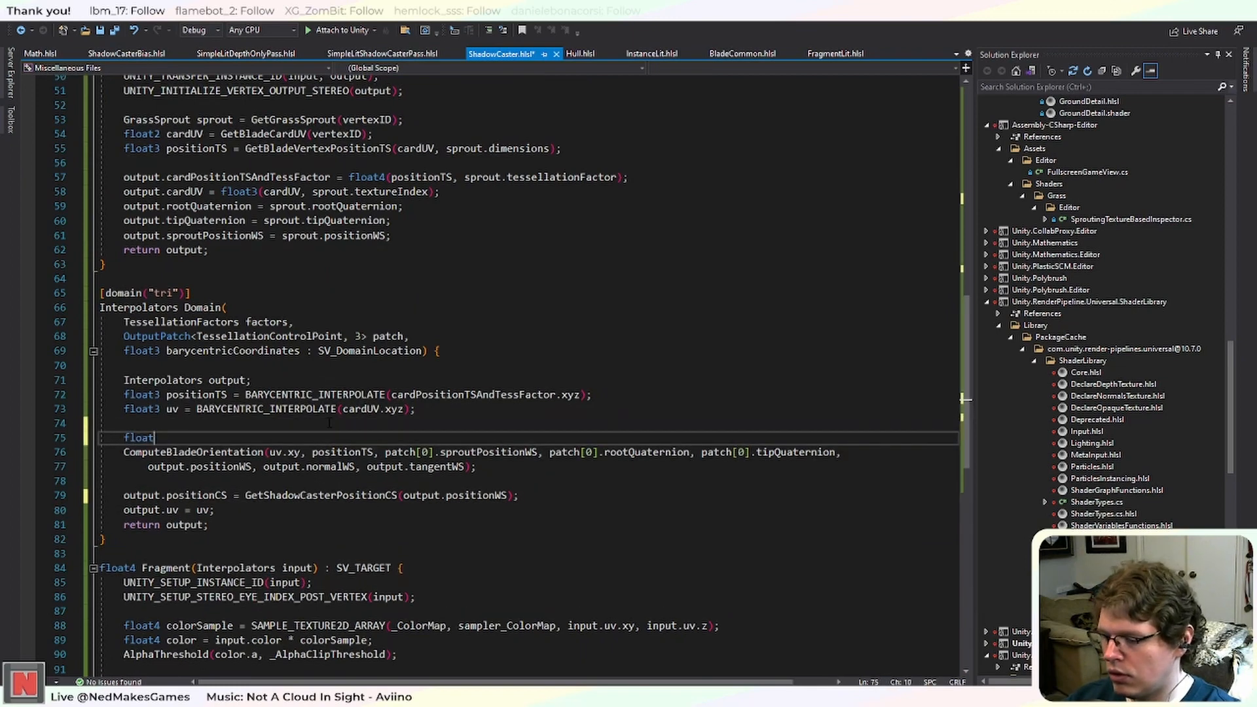
type("3 normalWS,")
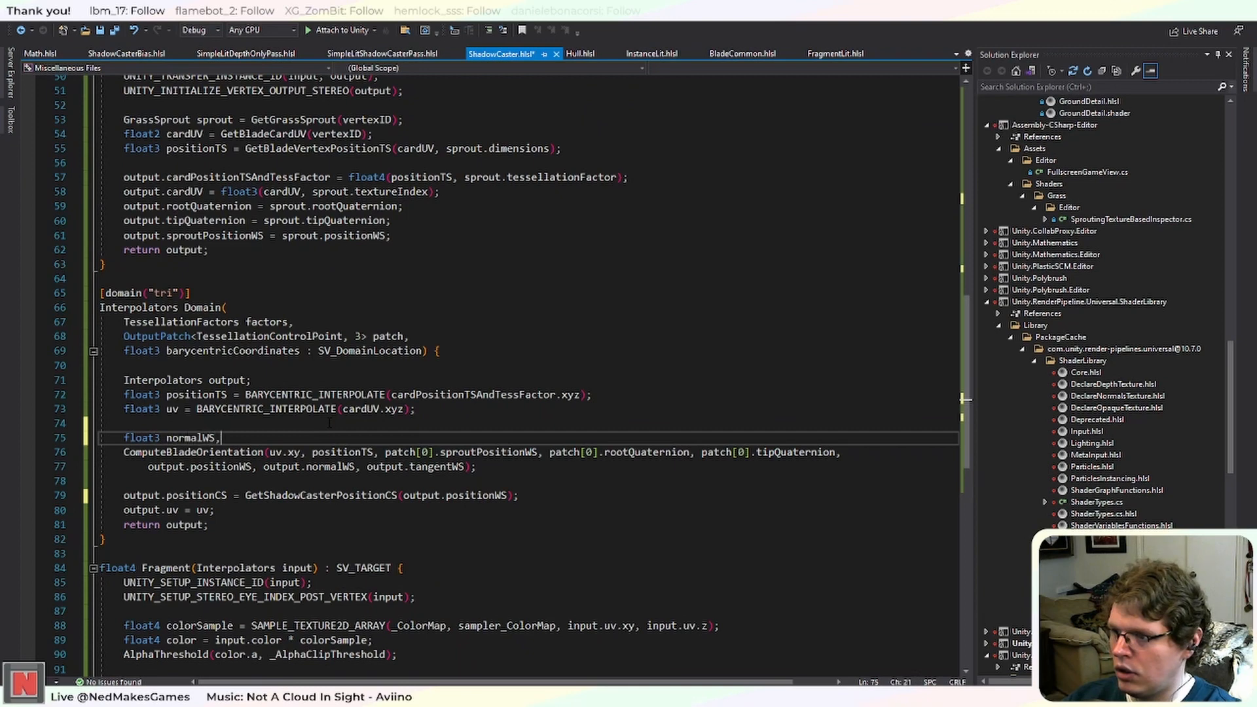
type(" t")
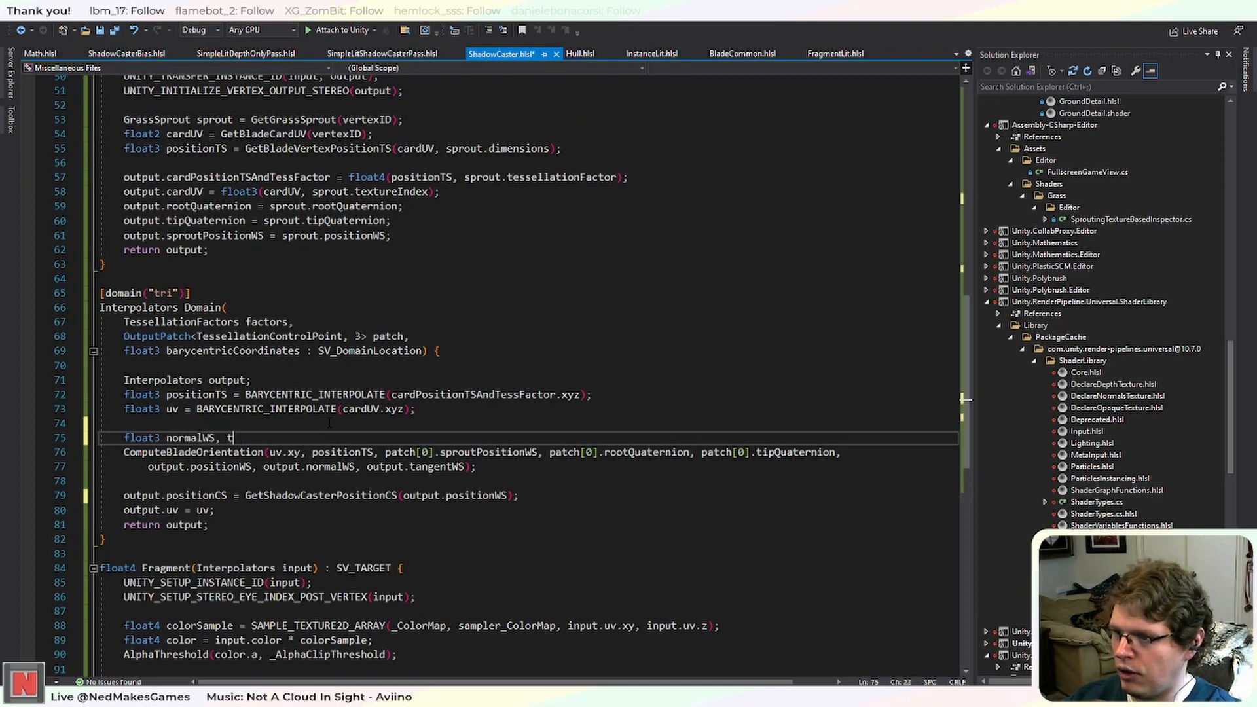
type("angentWS;")
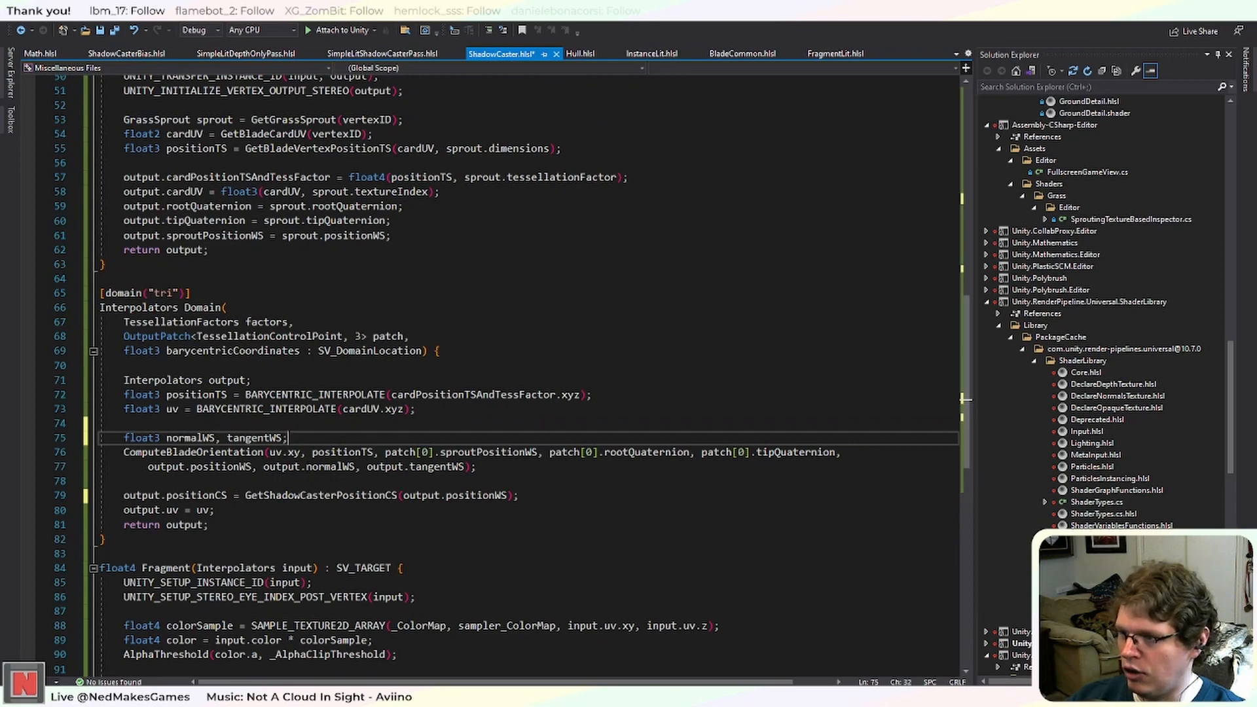
Remove the output. prefix from the normalWS and tangentWS arguments of the ComputeBladeOrientation call in ShadowCaster.hlsl.
double_click(286, 469)
key("Delete")
key("Delete")
double_click(336, 468)
key("Delete")
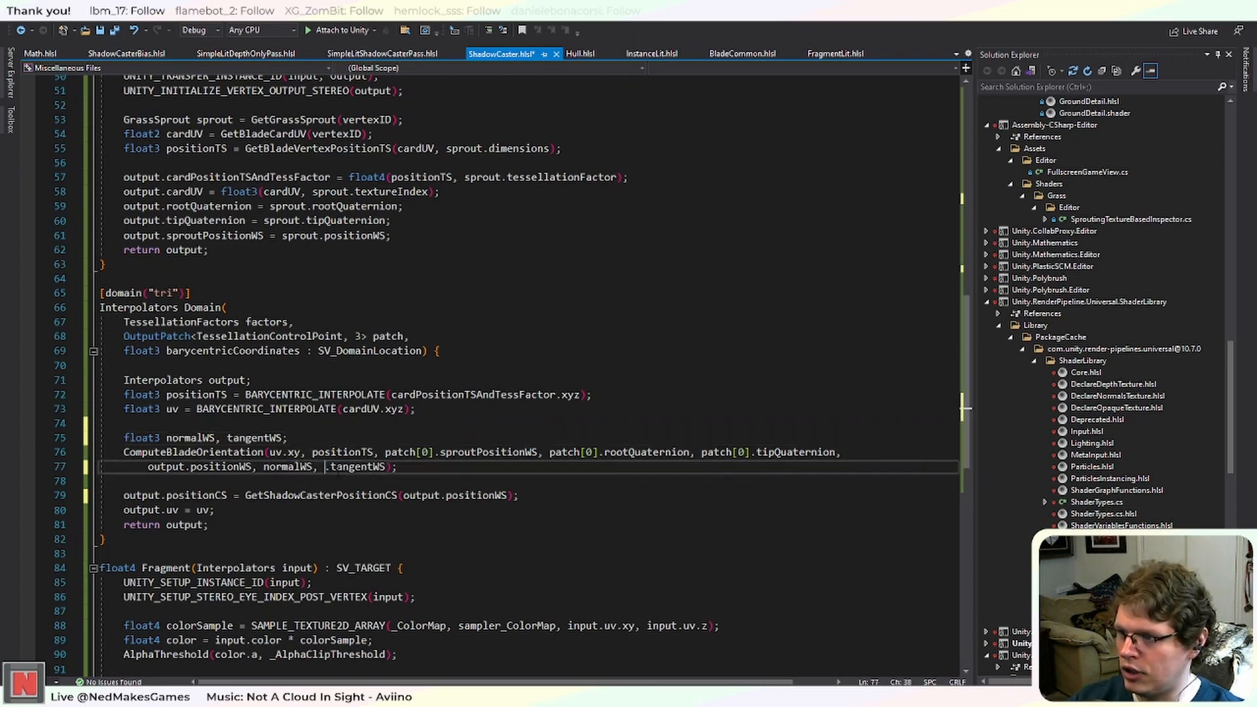
key("Delete")
Add normalWS as the second argument of GetShadowCasterPositionCS in the Domain function and save ShadowCaster.hlsl.
double_click(294, 467)
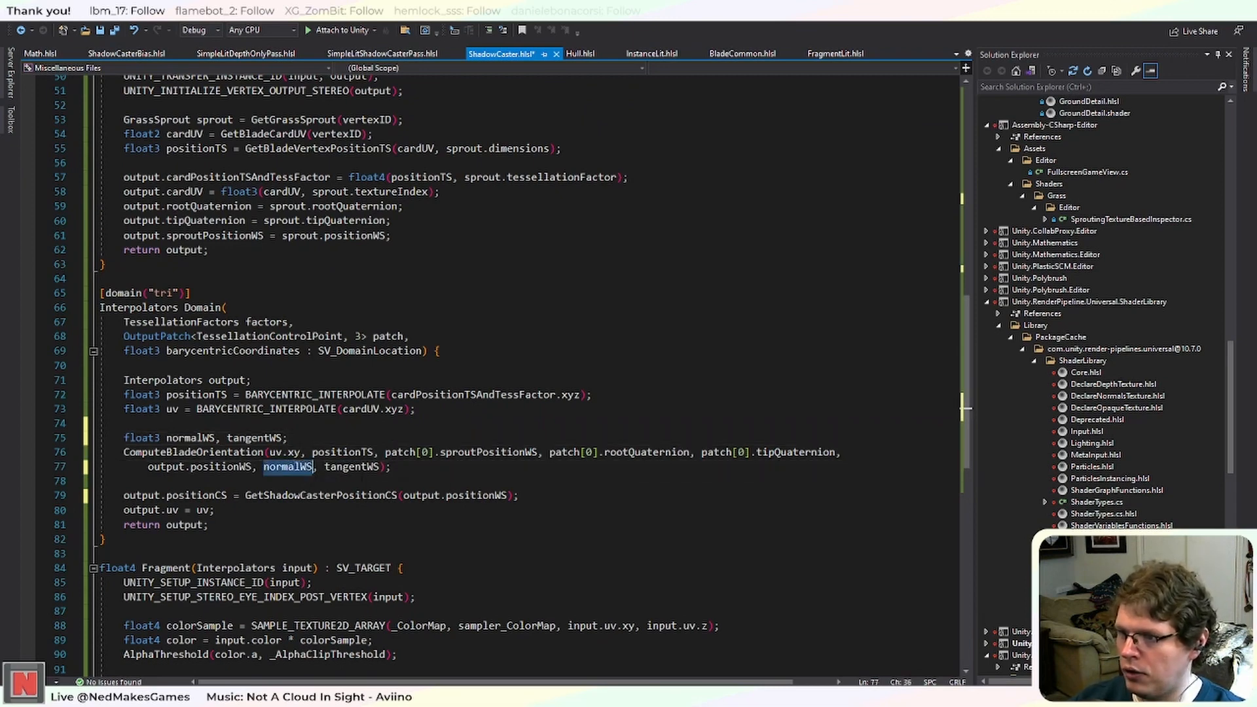
left_click(509, 496)
type(", normalWS")
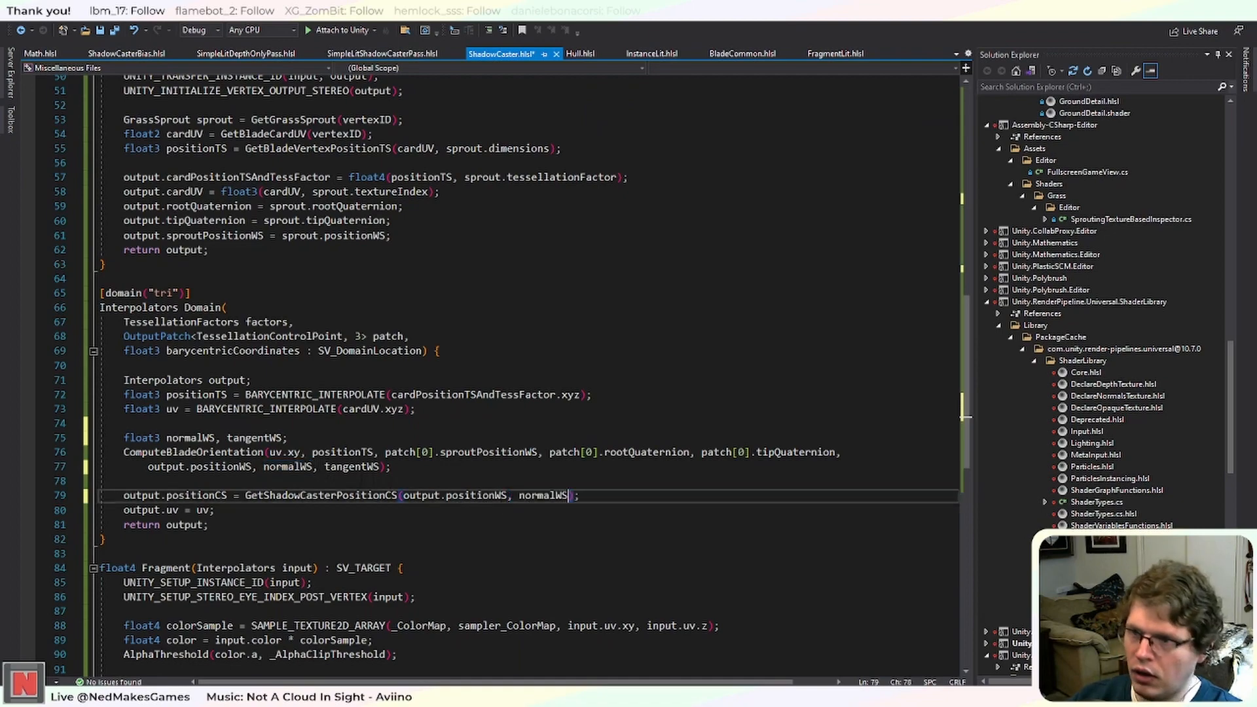
key("ctrl+s")
Switch to Unity, show the Console, and open the source of the Sprouting PBR TextureBased InstanceLit shader error.
left_click(634, 339)
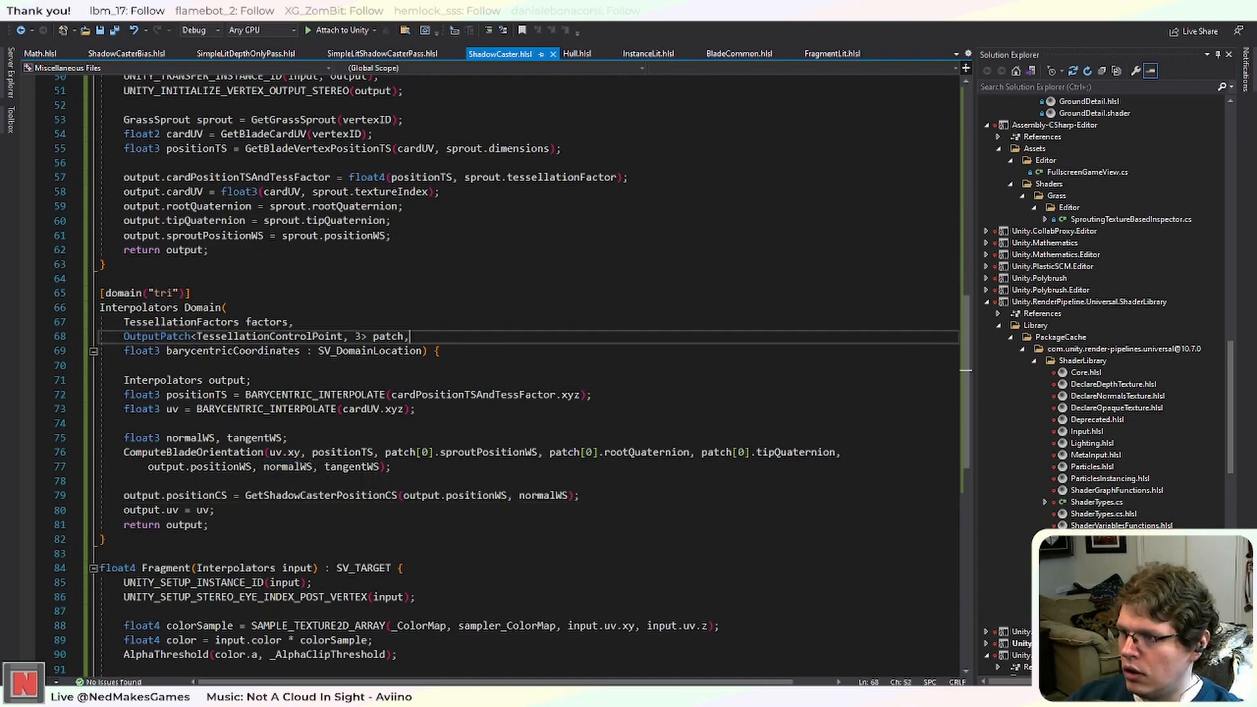
scroll(510, 366, "down", 3)
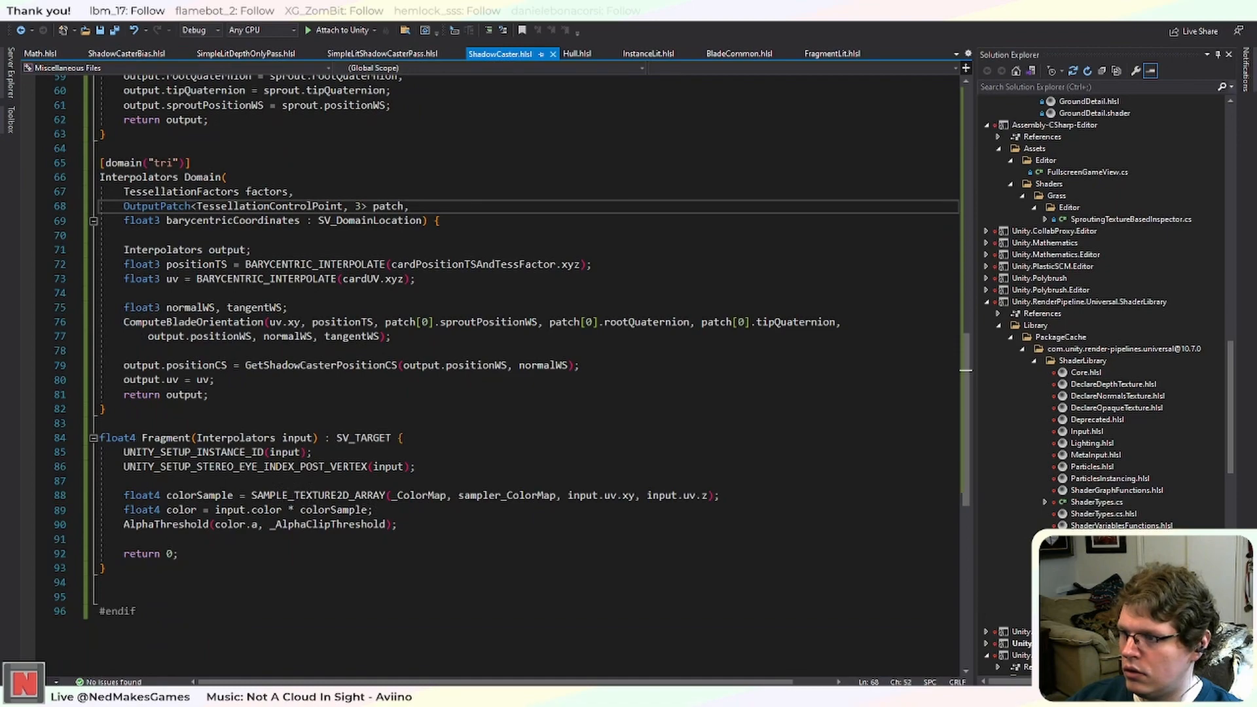
mouse_move(378, 694)
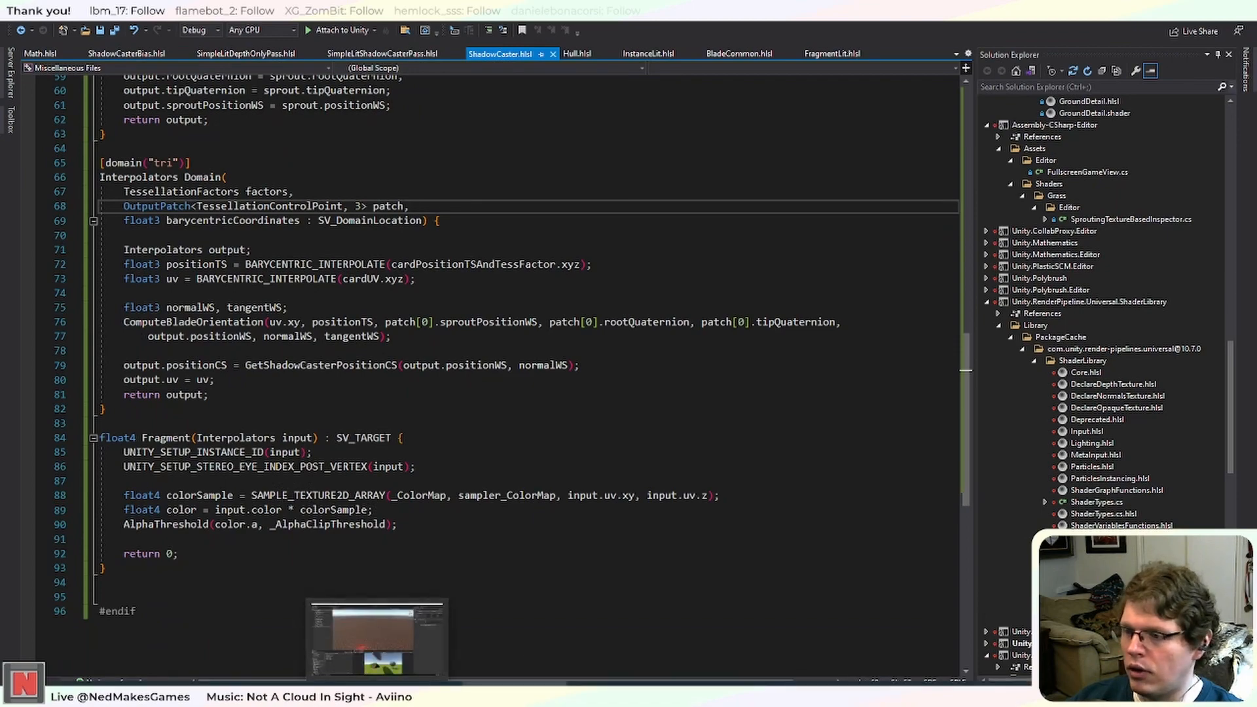
left_click(376, 635)
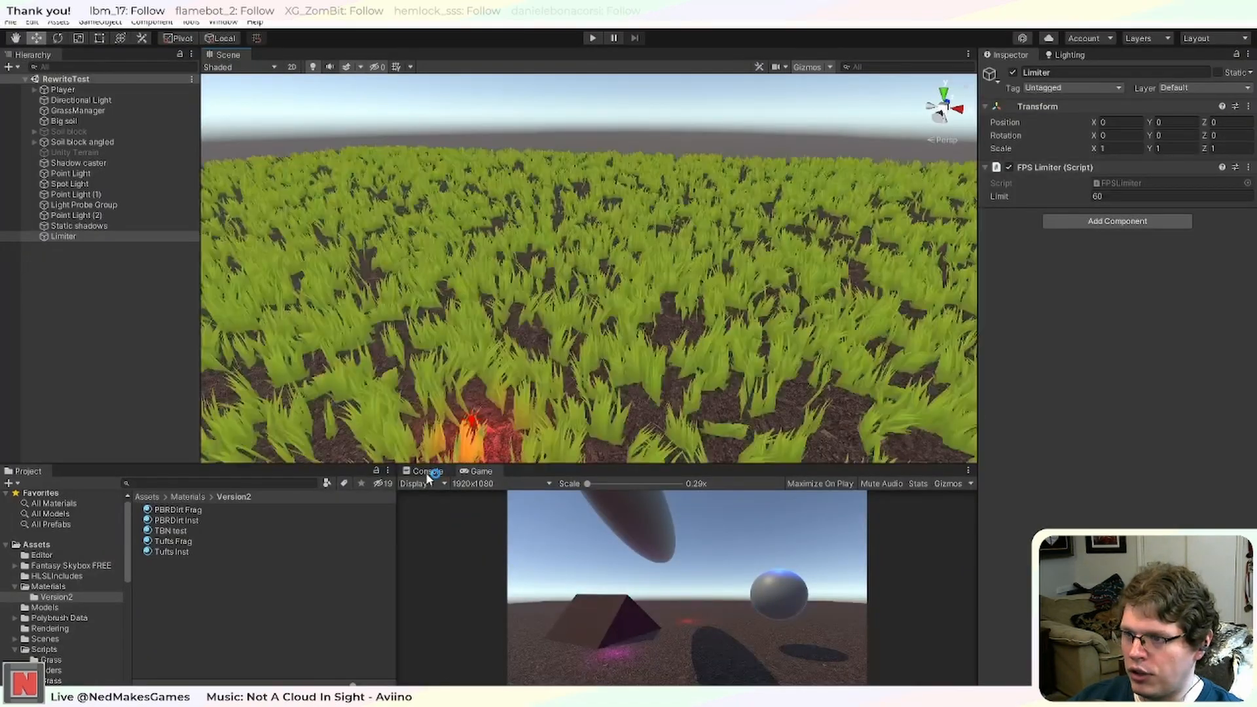
left_click(425, 471)
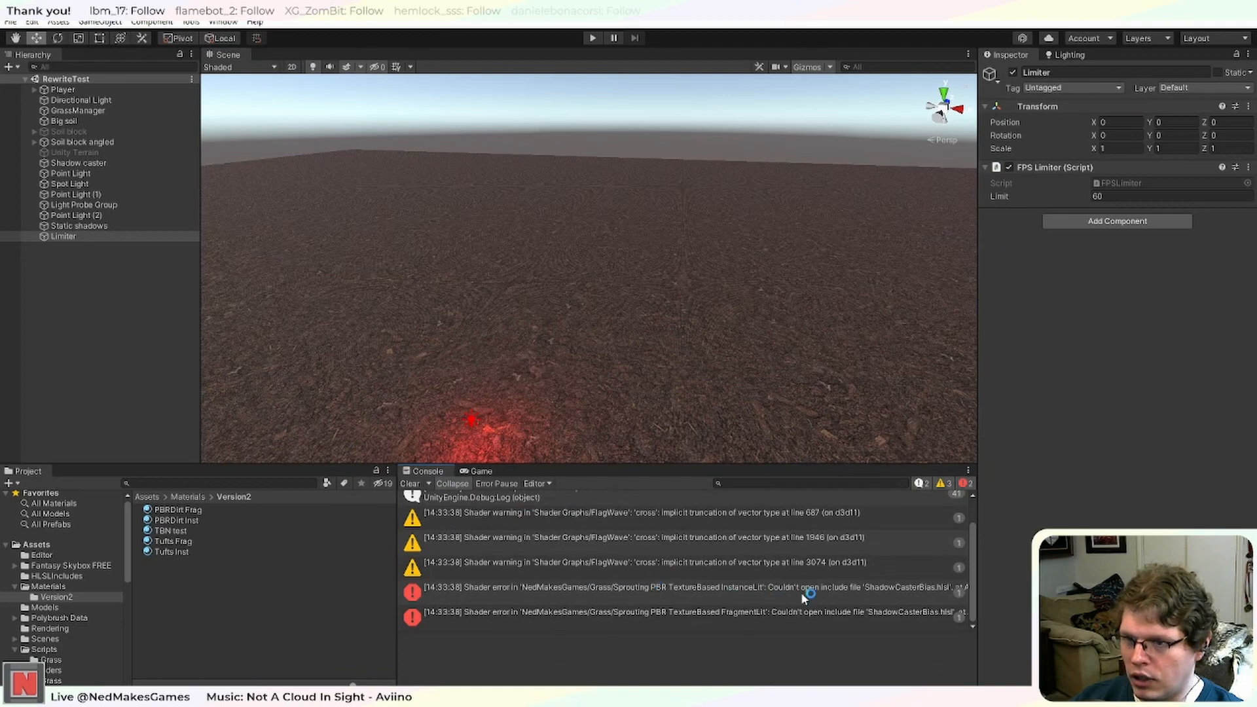
double_click(840, 589)
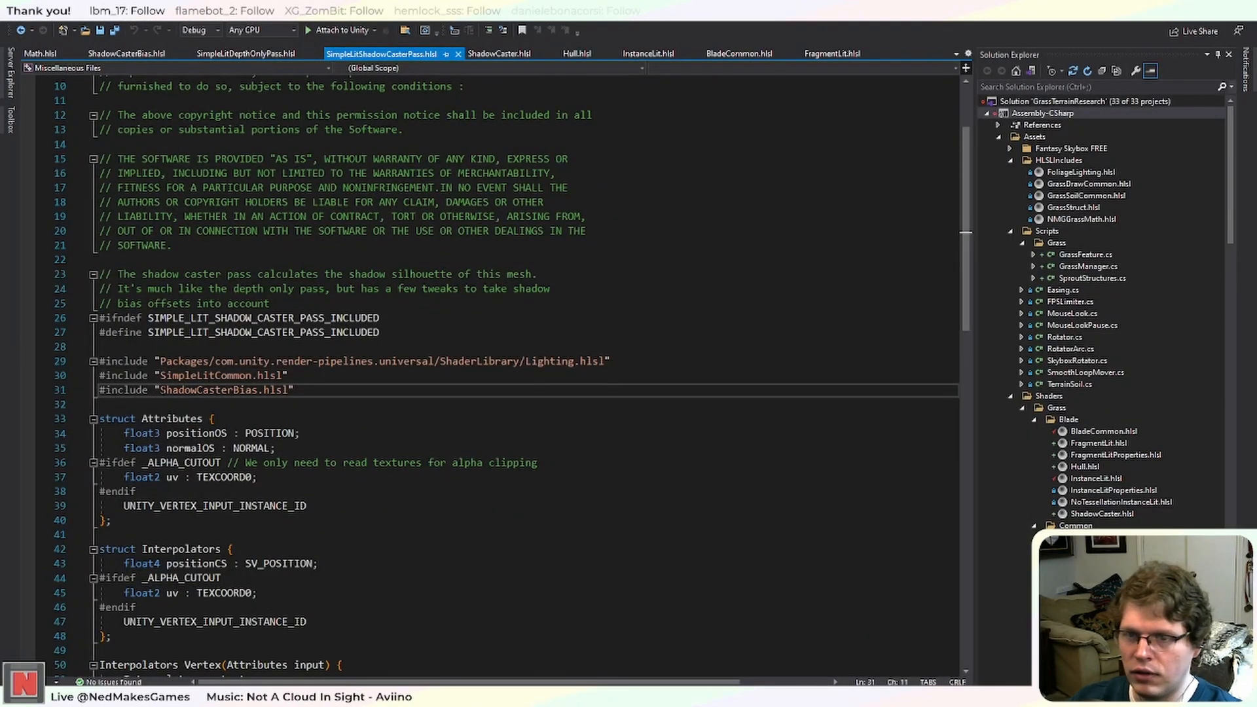
Change the bias include path in SimpleLitShadowCasterPass.hlsl to "../Common/ShadowCasterBias.hlsl", save, and check it against the Common folder in the solution.
type("../")
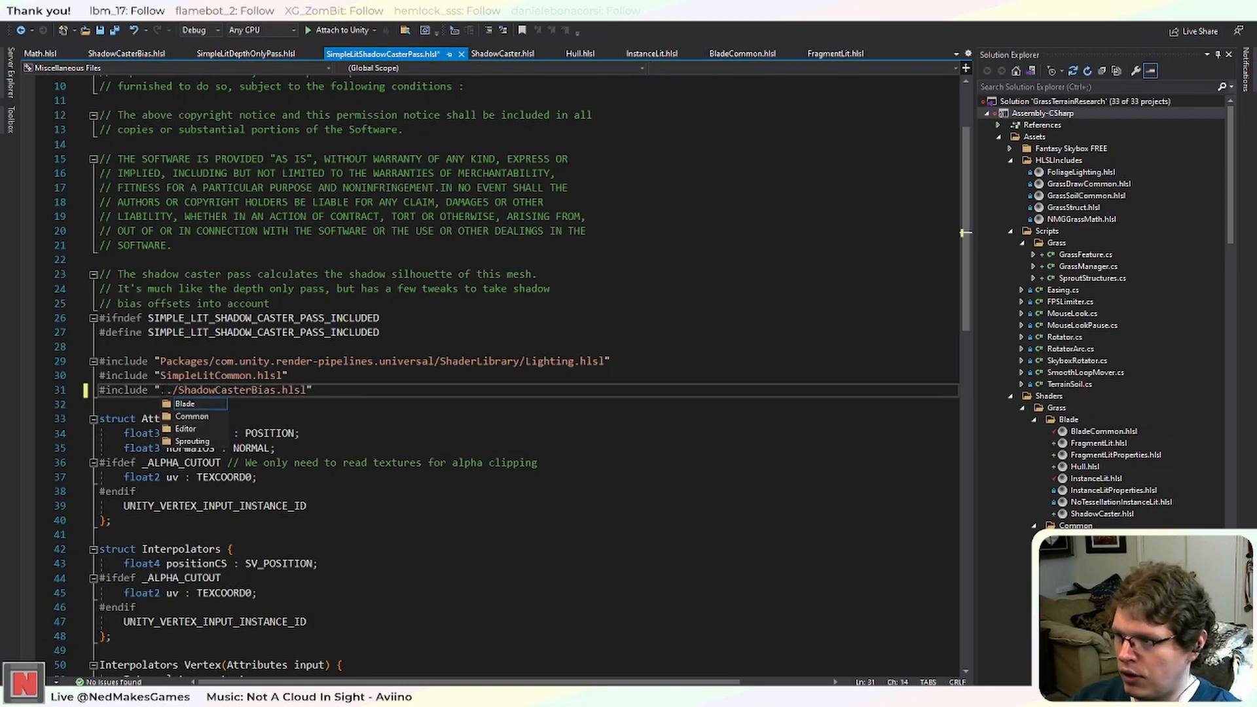
type("Common/")
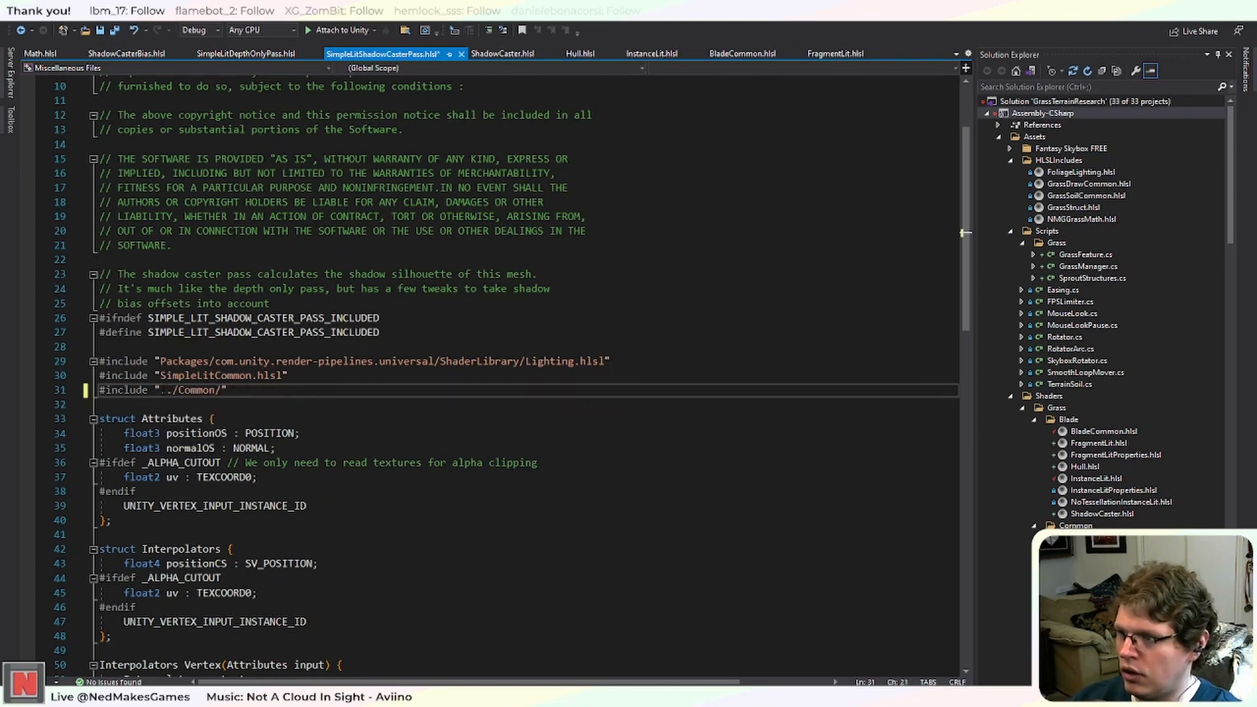
type("ShadowCast")
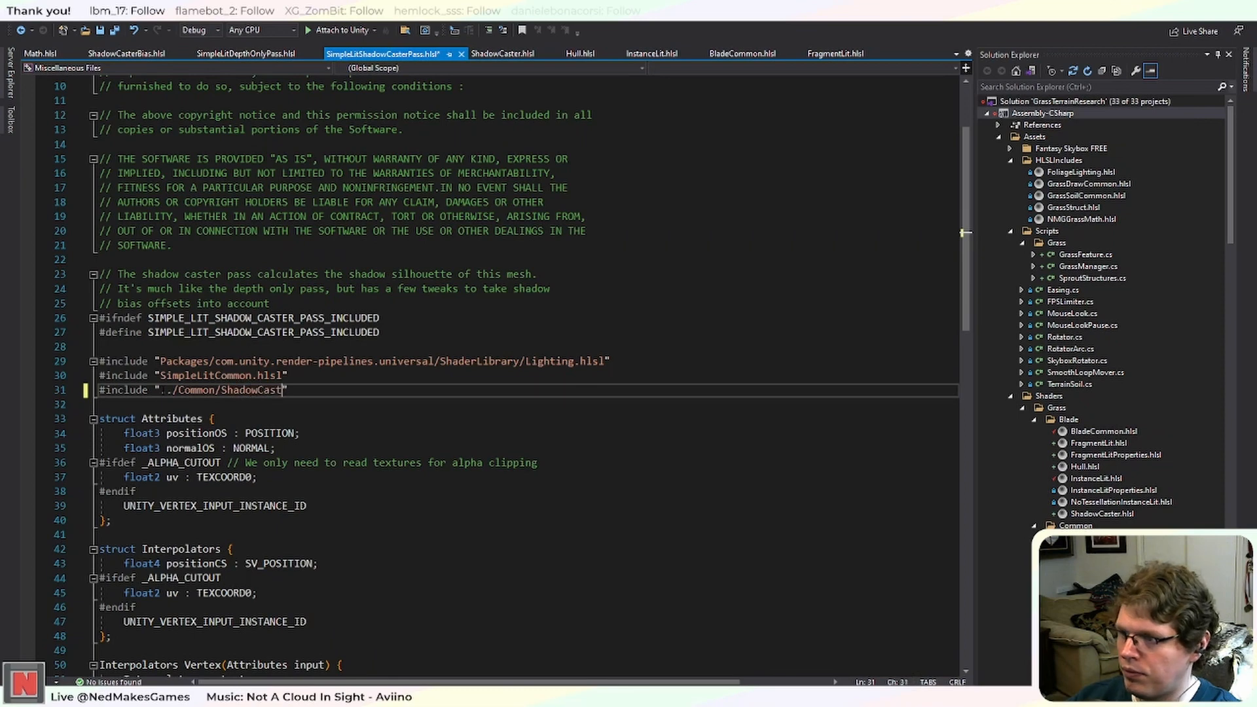
type("erBias.")
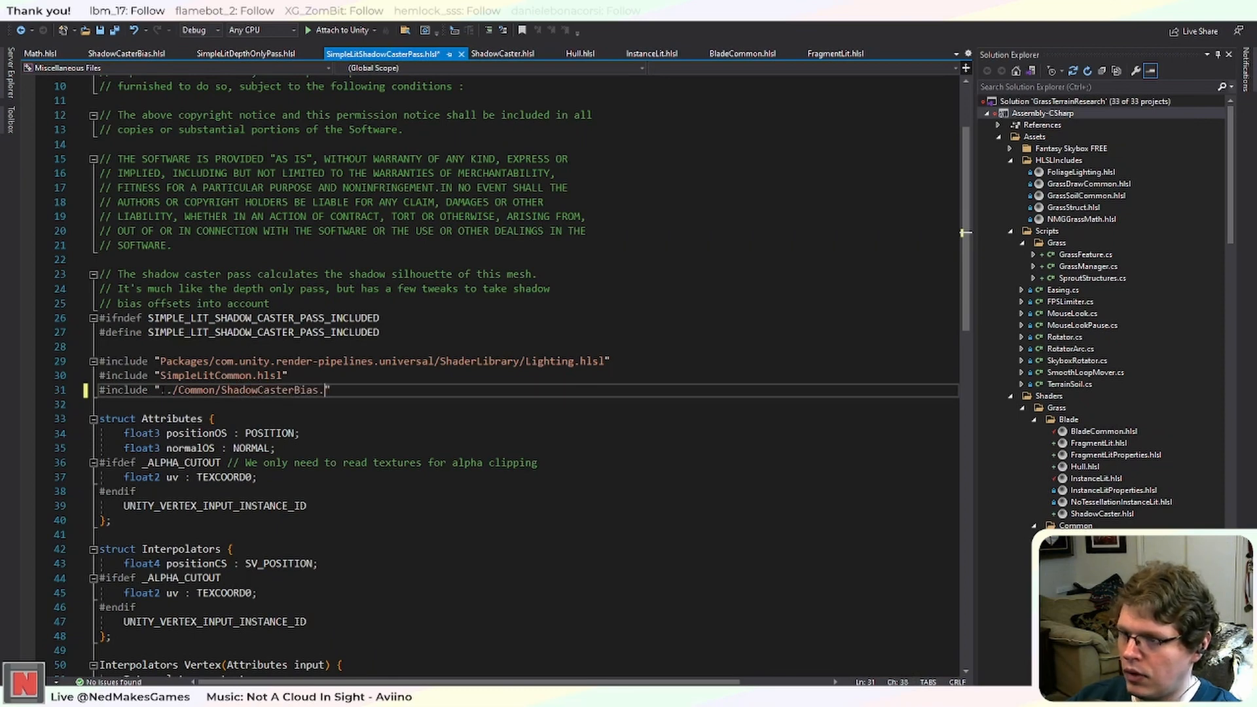
type("hlsl")
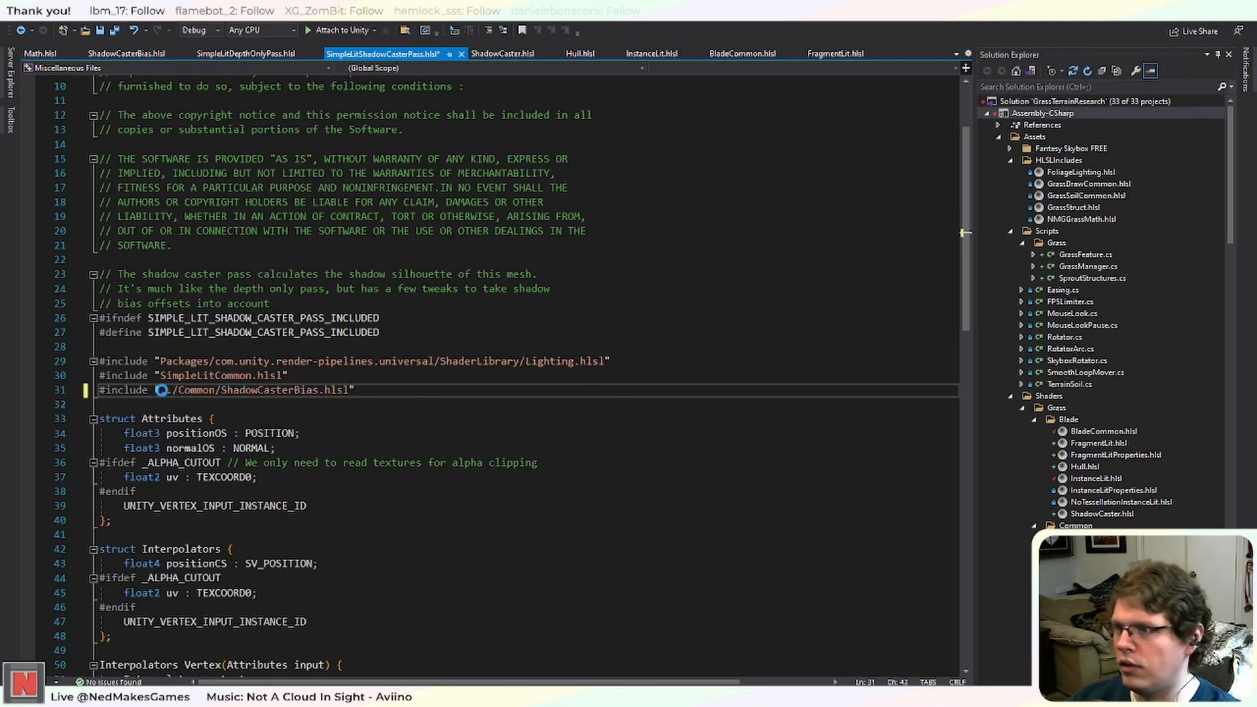
key("ctrl+s")
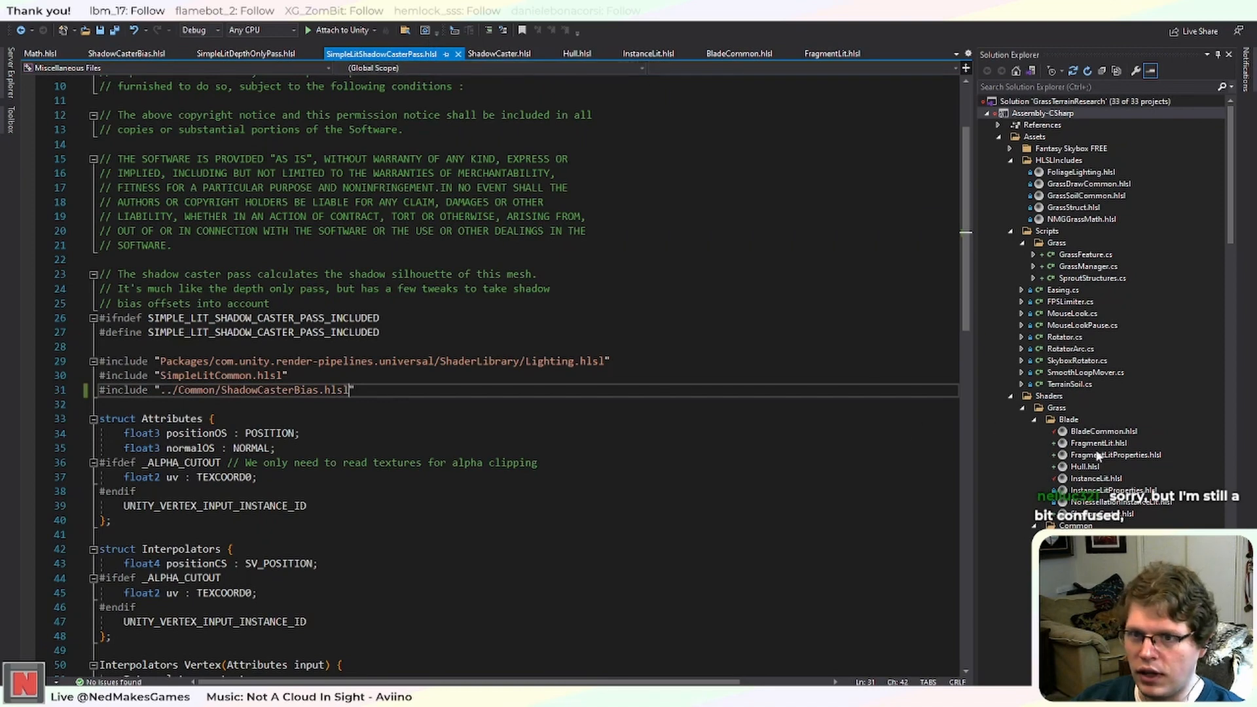
scroll(1098, 456, "down", 2)
scroll(1094, 524, "down", 1)
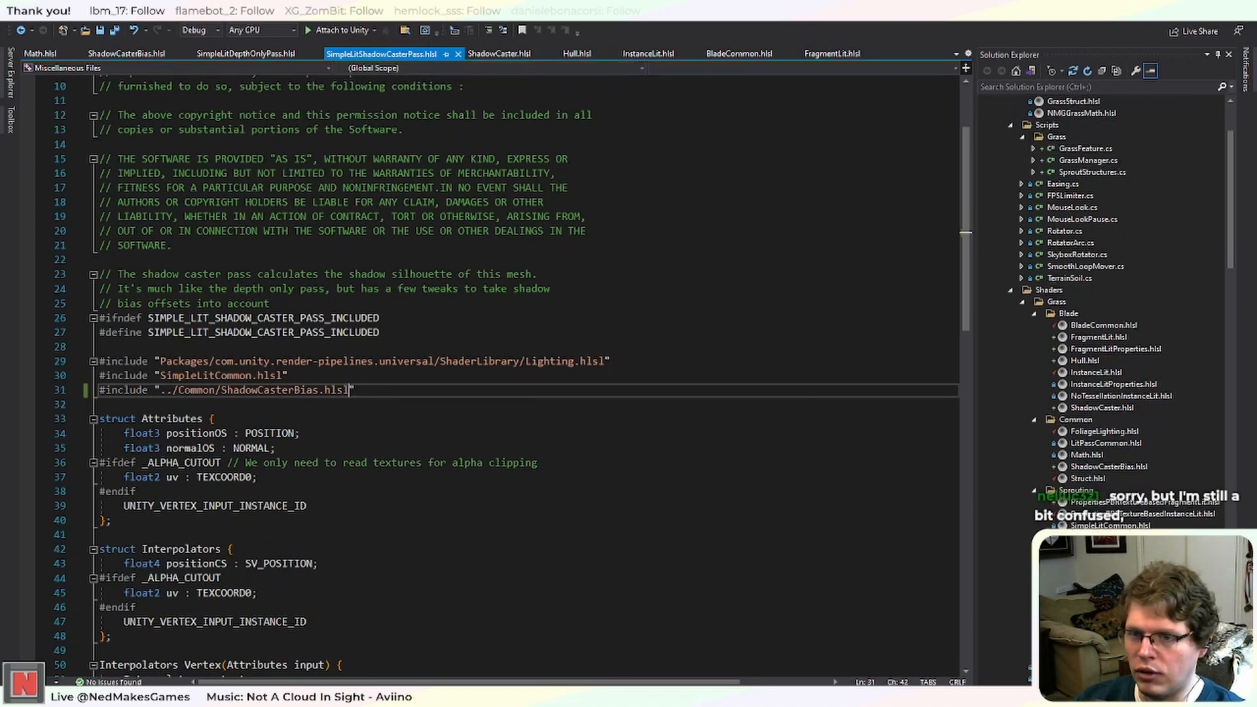
left_click_drag(173, 390, 161, 390)
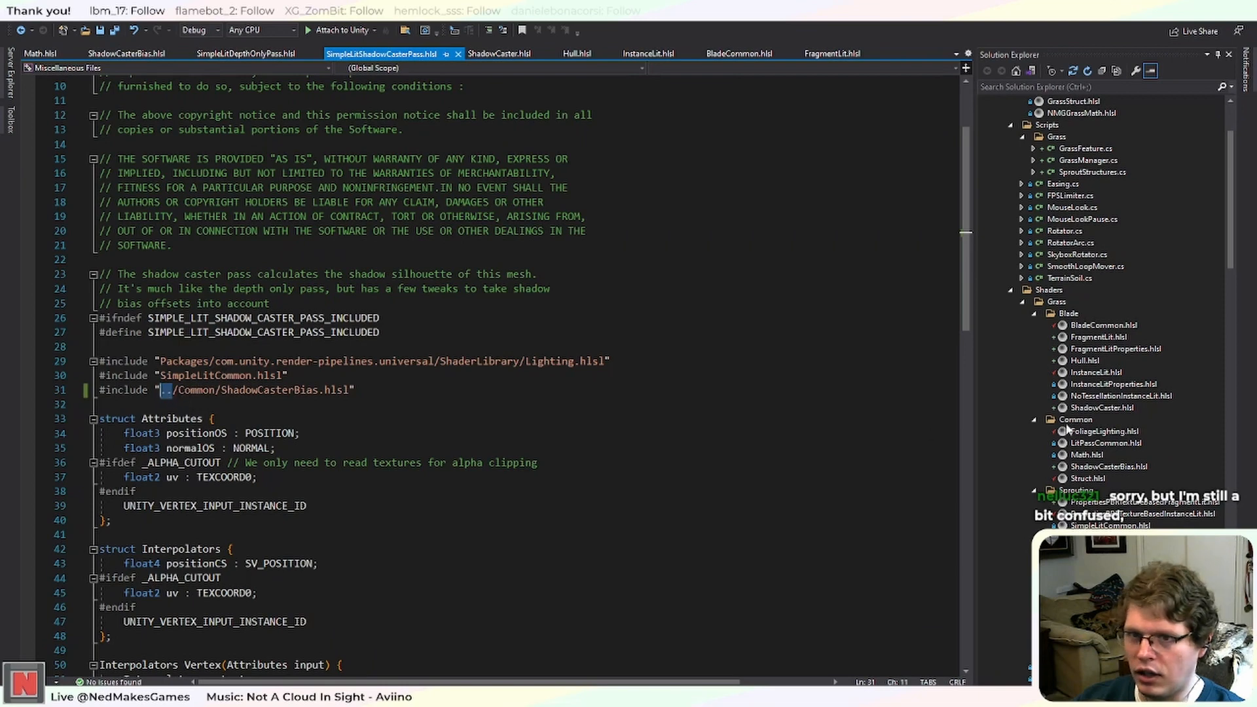
left_click(367, 347)
Replace the ShadowCasterBias.hlsl include in ShadowCaster.hlsl with the "../Common/ShadowCasterBias.hlsl" line copied from SimpleLitShadowCasterPass.hlsl, and save the file.
left_click_drag(358, 390, 56, 396)
key("ctrl+c")
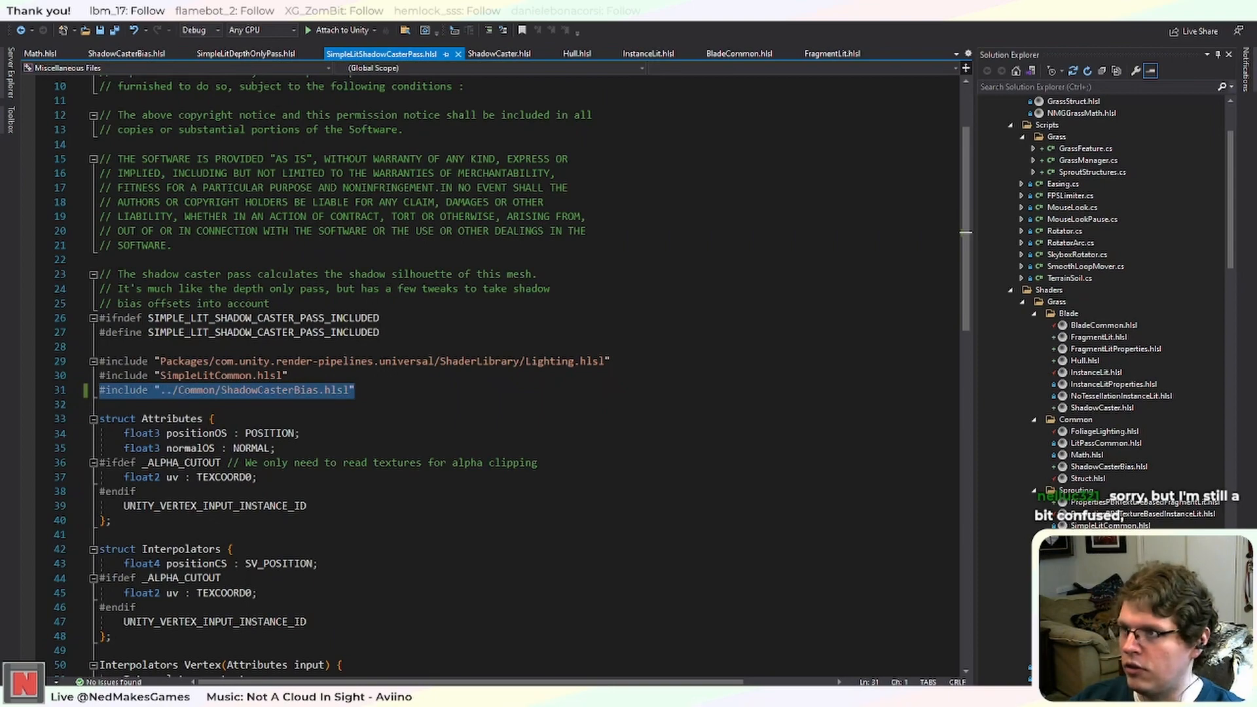
left_click(499, 54)
scroll(351, 412, "up", 20)
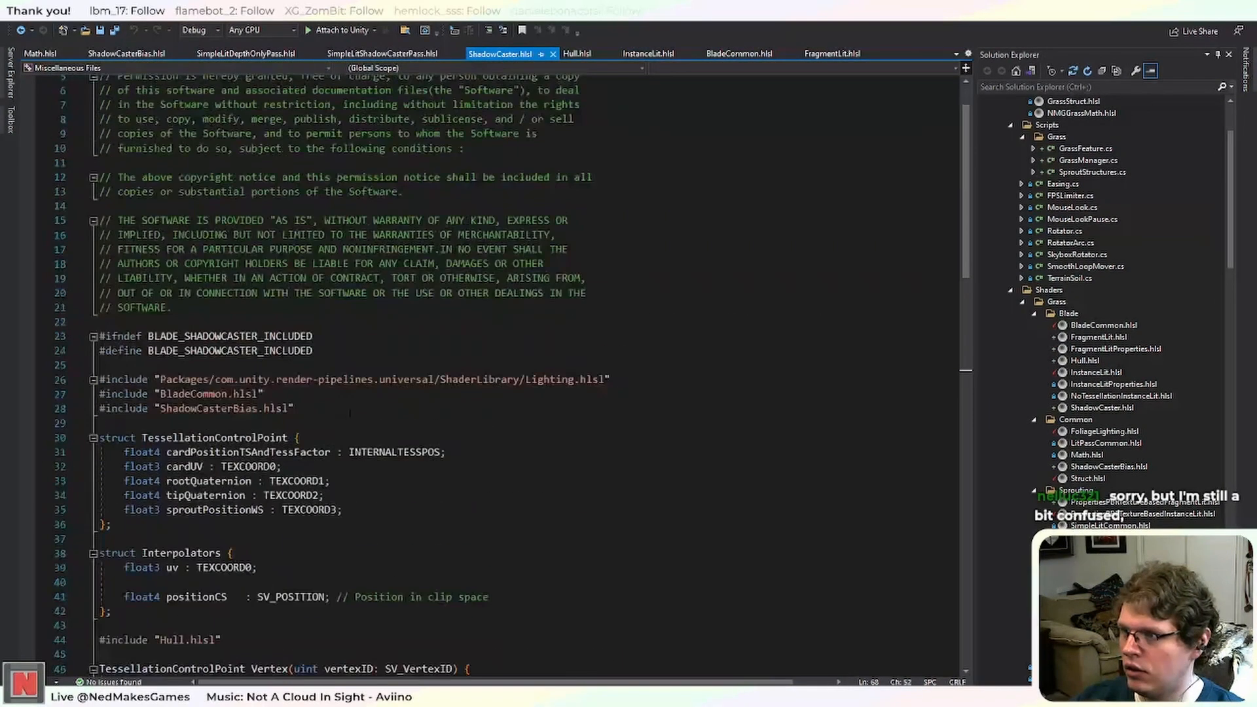
left_click_drag(350, 412, 57, 412)
key("ctrl+v")
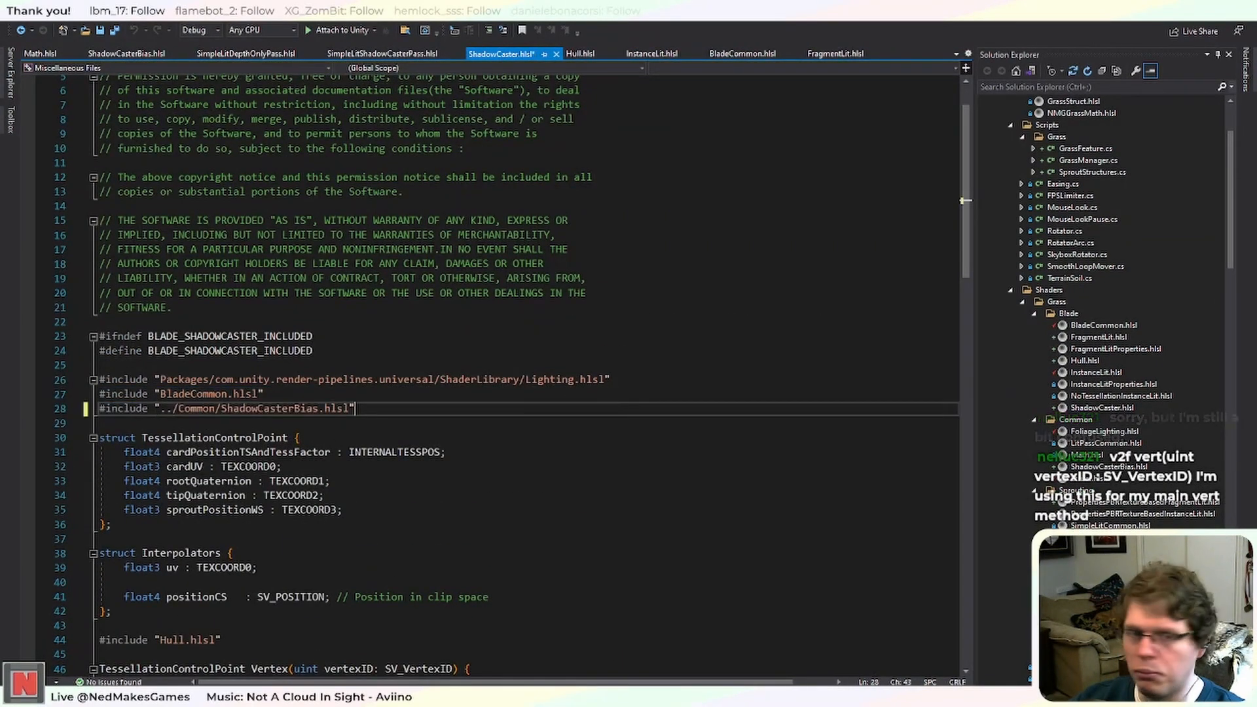
key("ctrl+s")
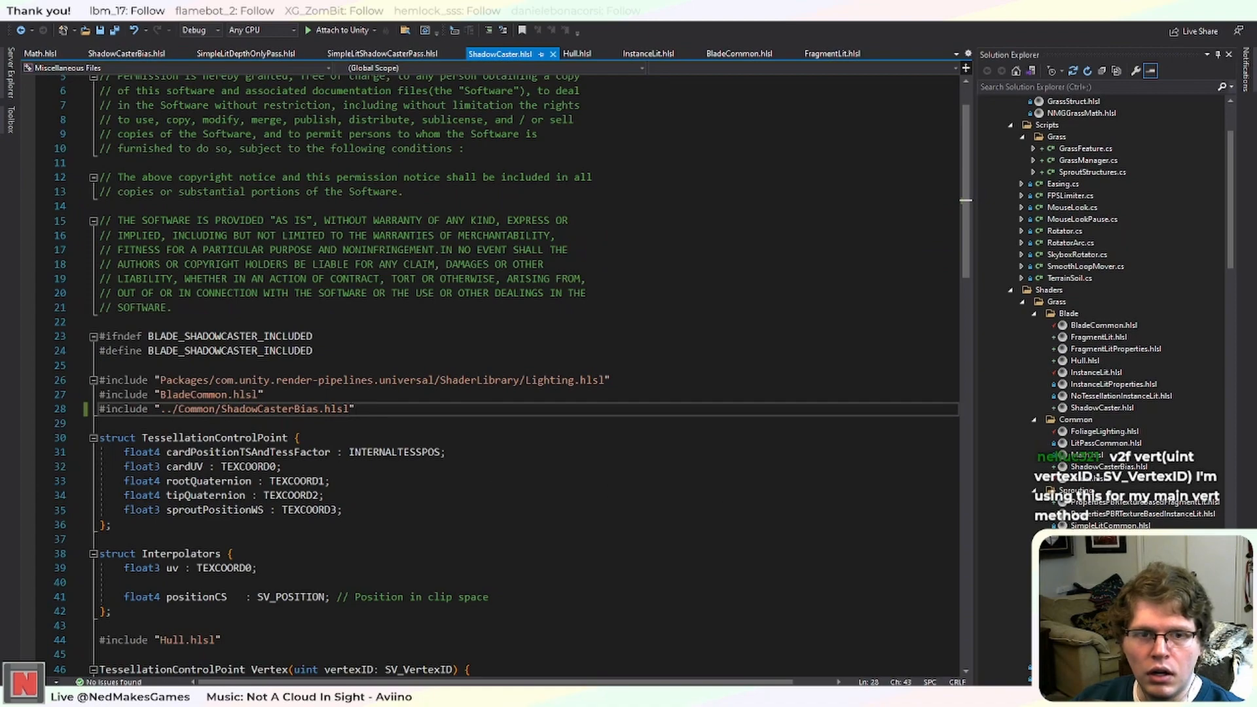
Look through ShadowCaster.hlsl, BladeCommon.hlsl and FragmentLit.hlsl for how the vertex input and instance IDs are declared.
scroll(622, 419, "down", 5)
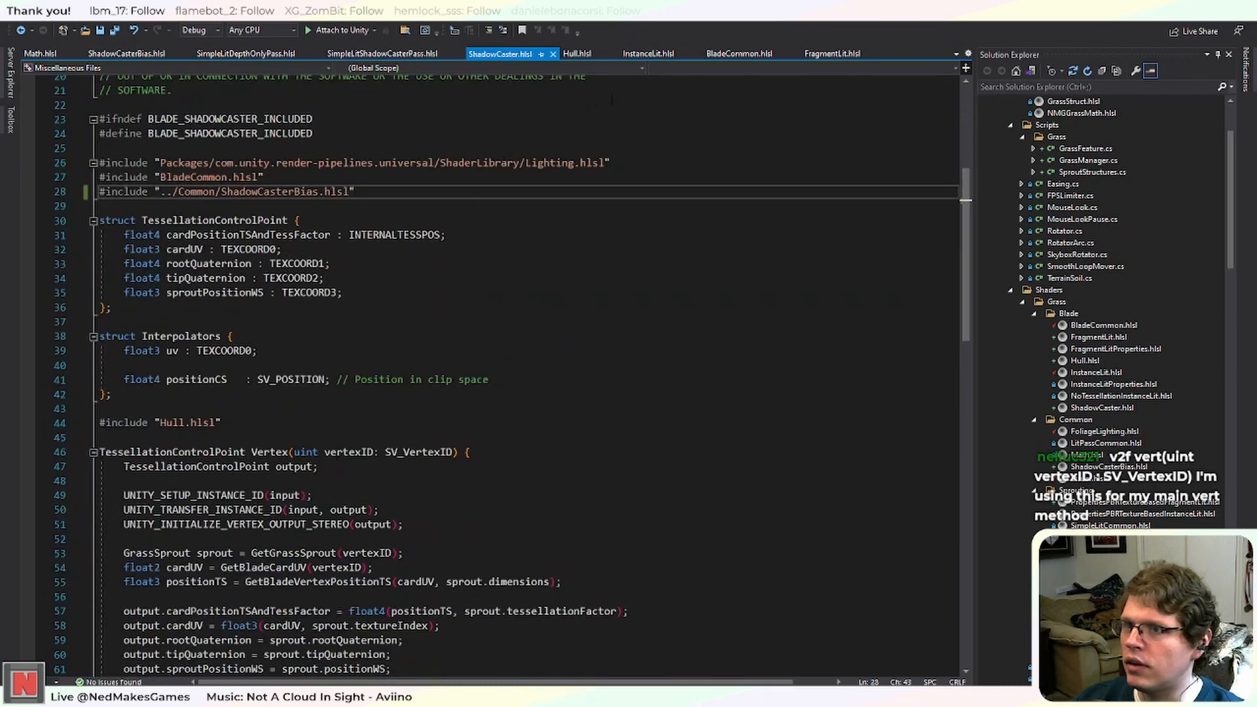
left_click(731, 56)
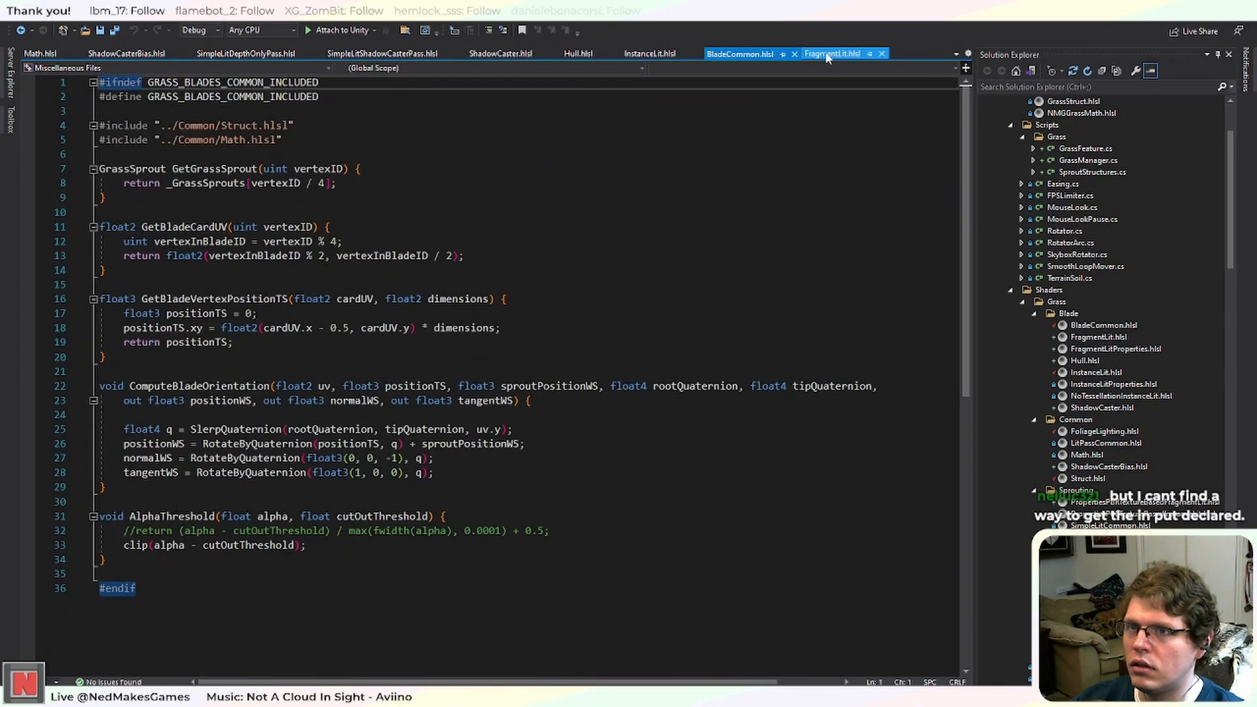
left_click(829, 56)
scroll(535, 314, "up", 15)
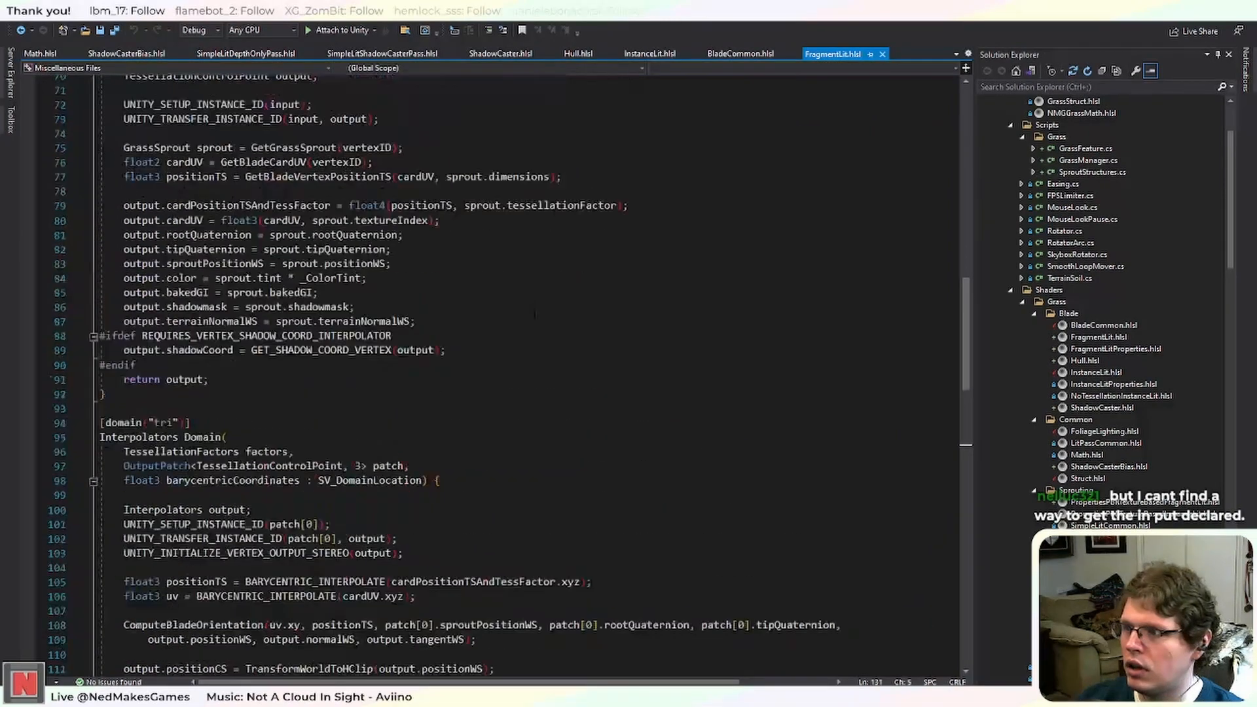
scroll(535, 315, "up", 11)
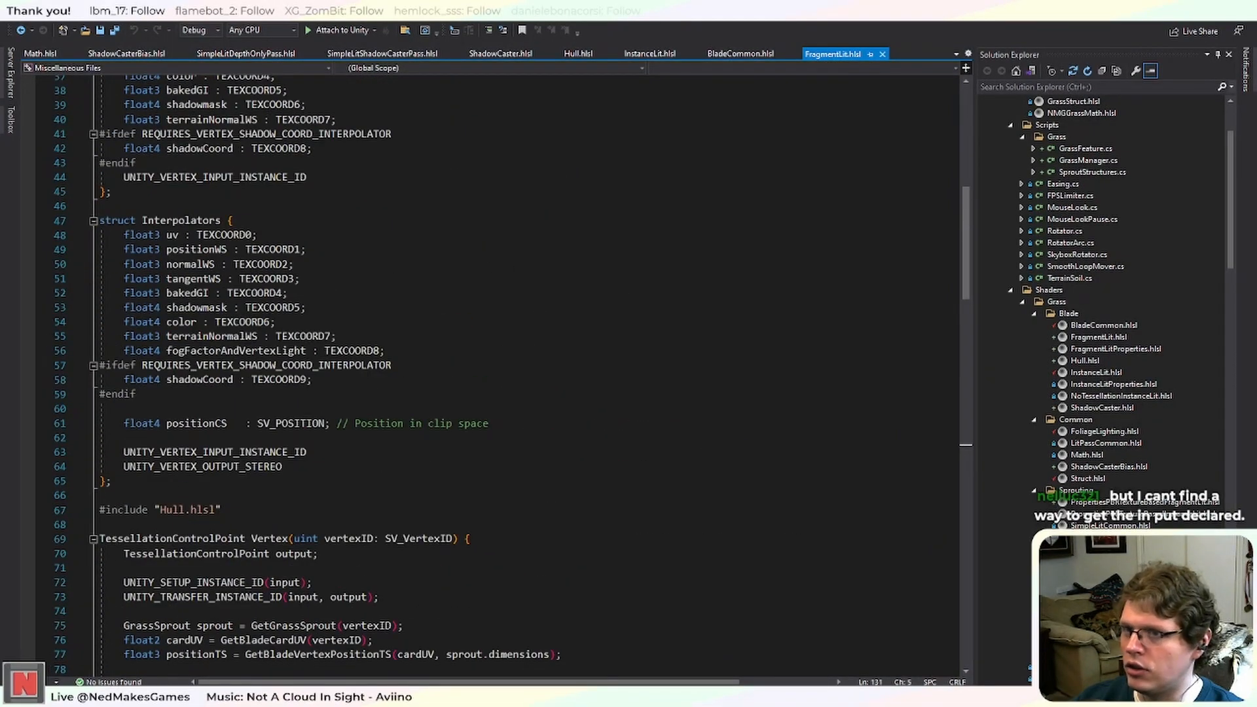
scroll(508, 375, "down", 10)
scroll(509, 375, "up", 3)
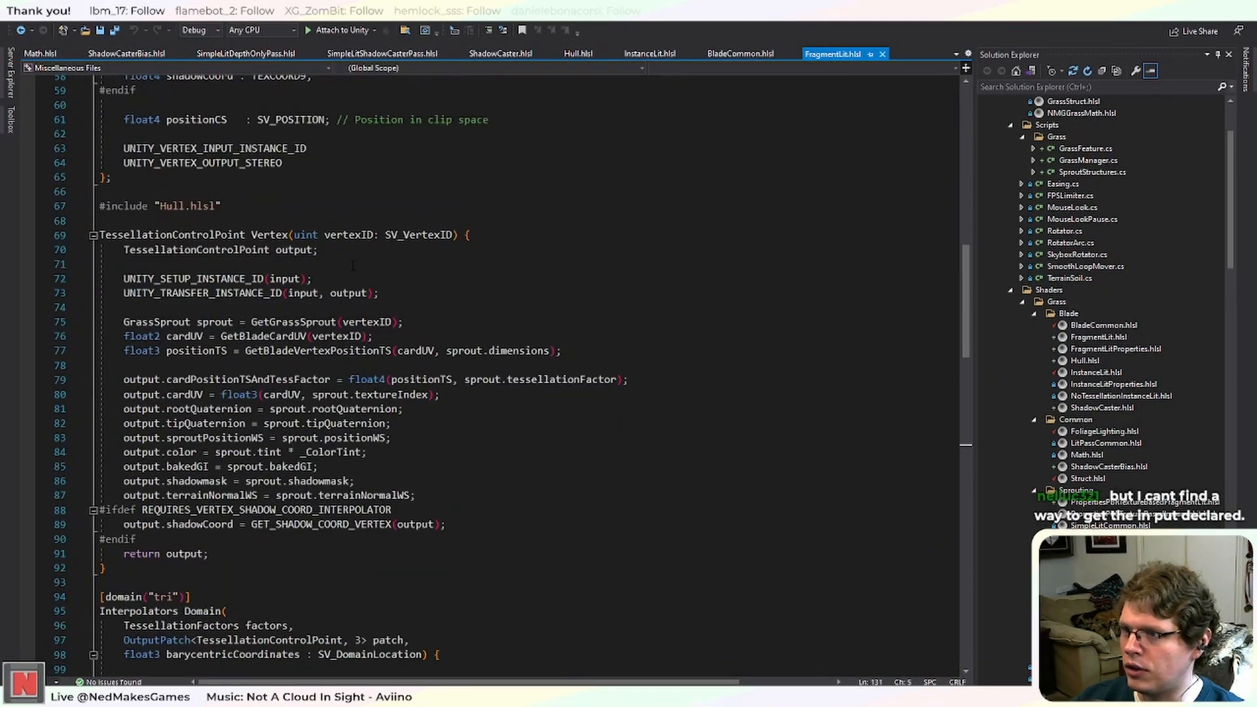
scroll(393, 279, "up", 2)
Examine the UNITY_SETUP_INSTANCE_ID and UNITY_TRANSFER_INSTANCE_ID calls in FragmentLit.hlsl's Vertex function against the instance ID macros in its structs.
left_click(290, 351)
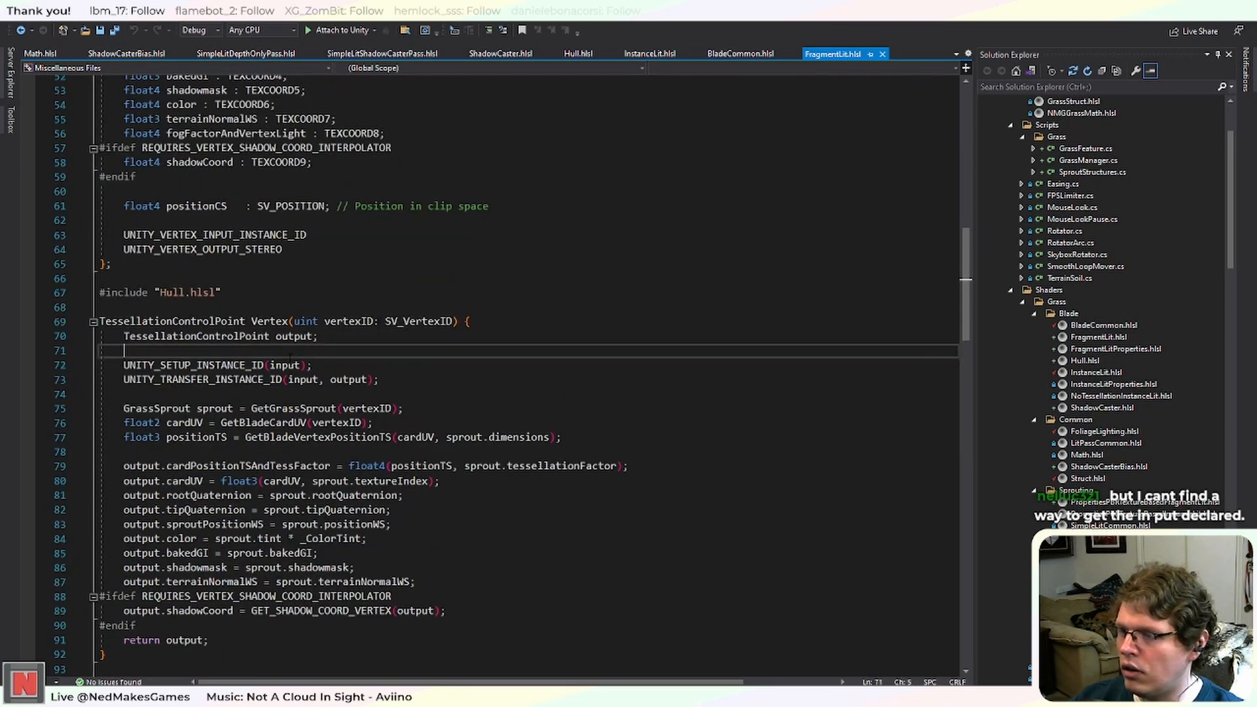
left_click(271, 365)
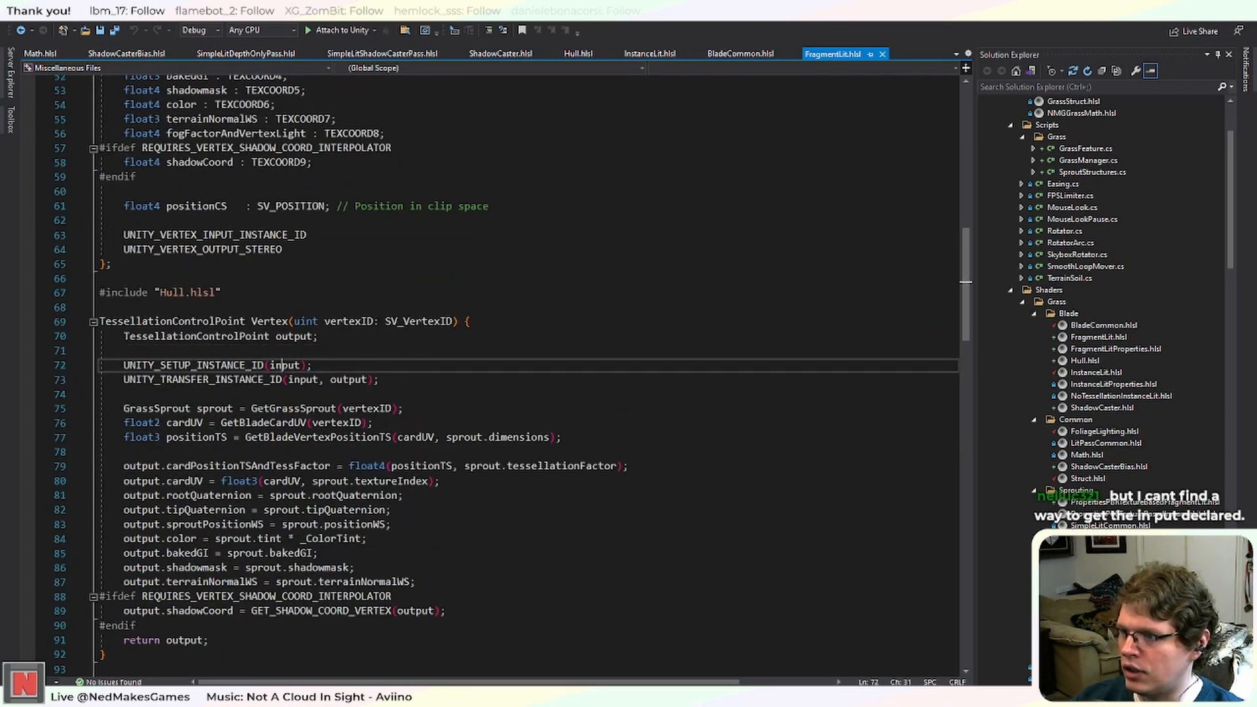
scroll(282, 365, "up", 9)
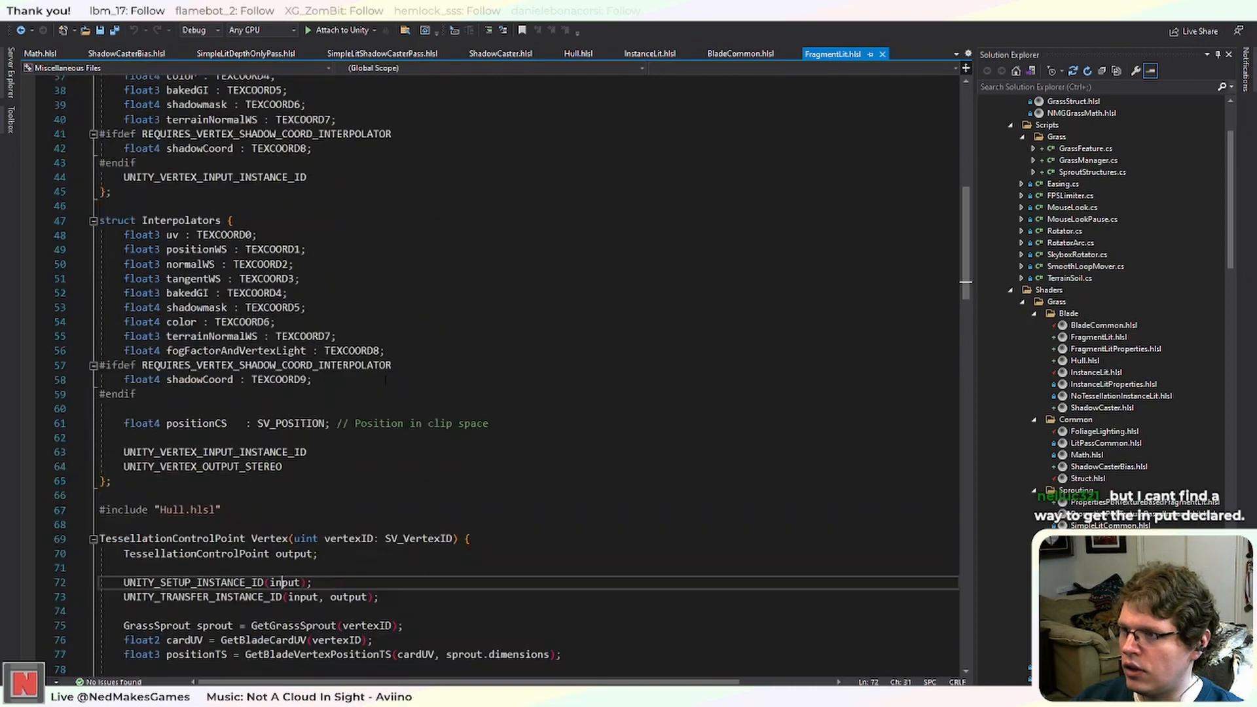
scroll(384, 380, "down", 11)
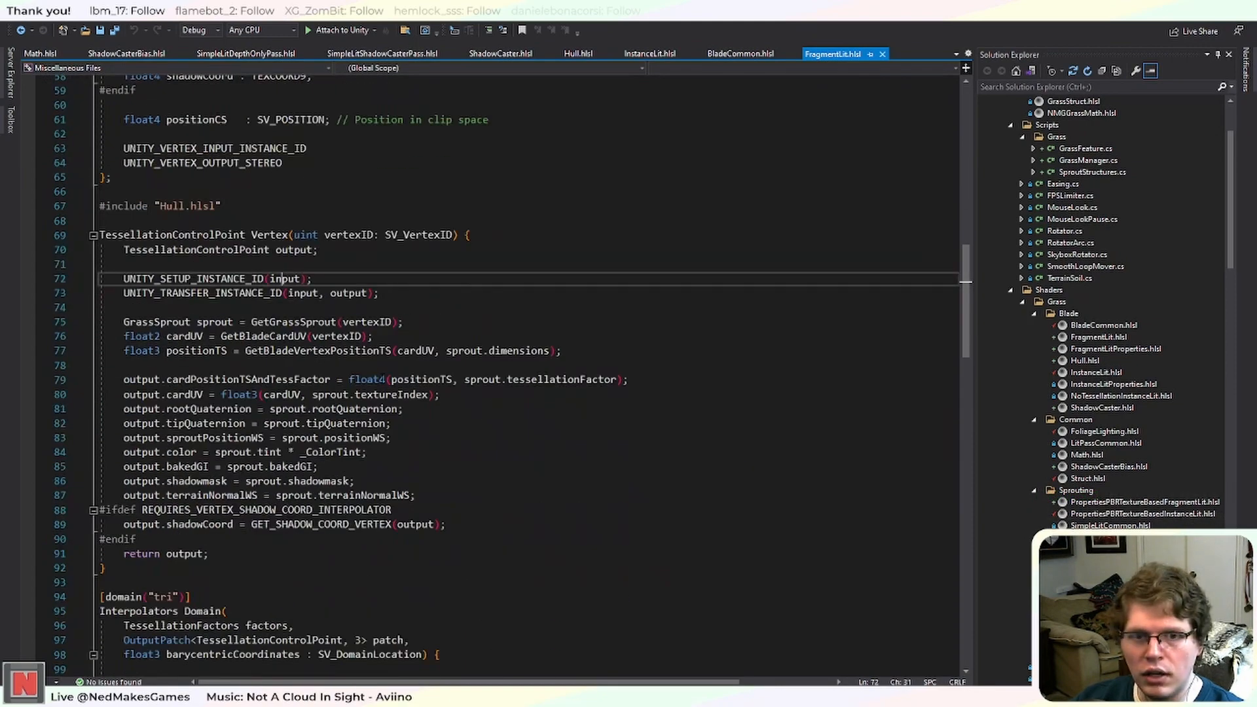
left_click(198, 268)
double_click(206, 278)
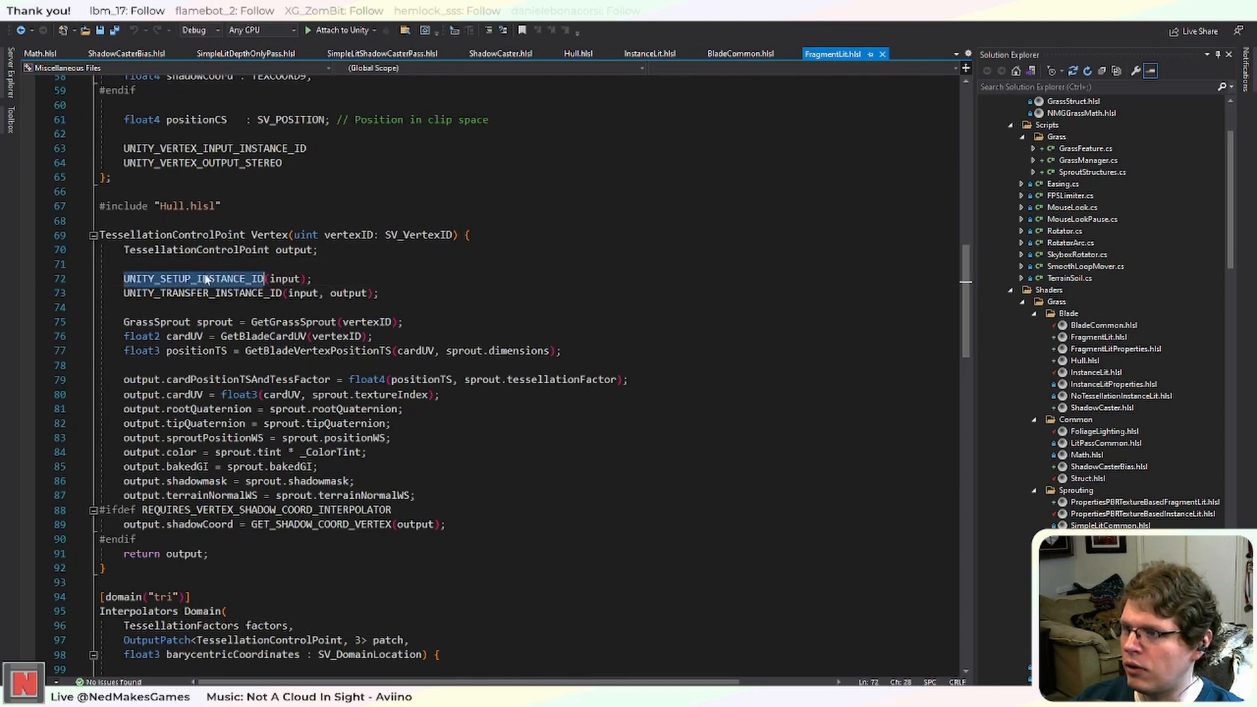
left_click(169, 268)
left_click_drag(142, 278, 226, 278)
double_click(226, 278)
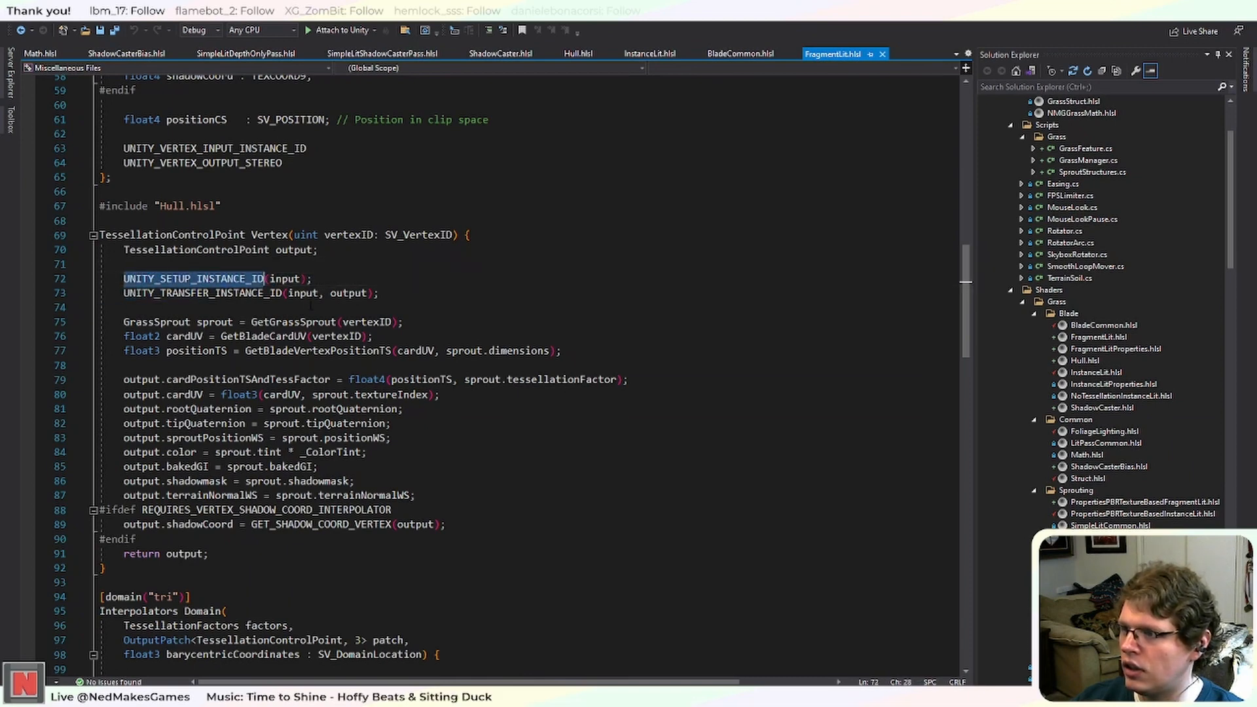
scroll(293, 255, "up", 2)
scroll(293, 255, "up", 1)
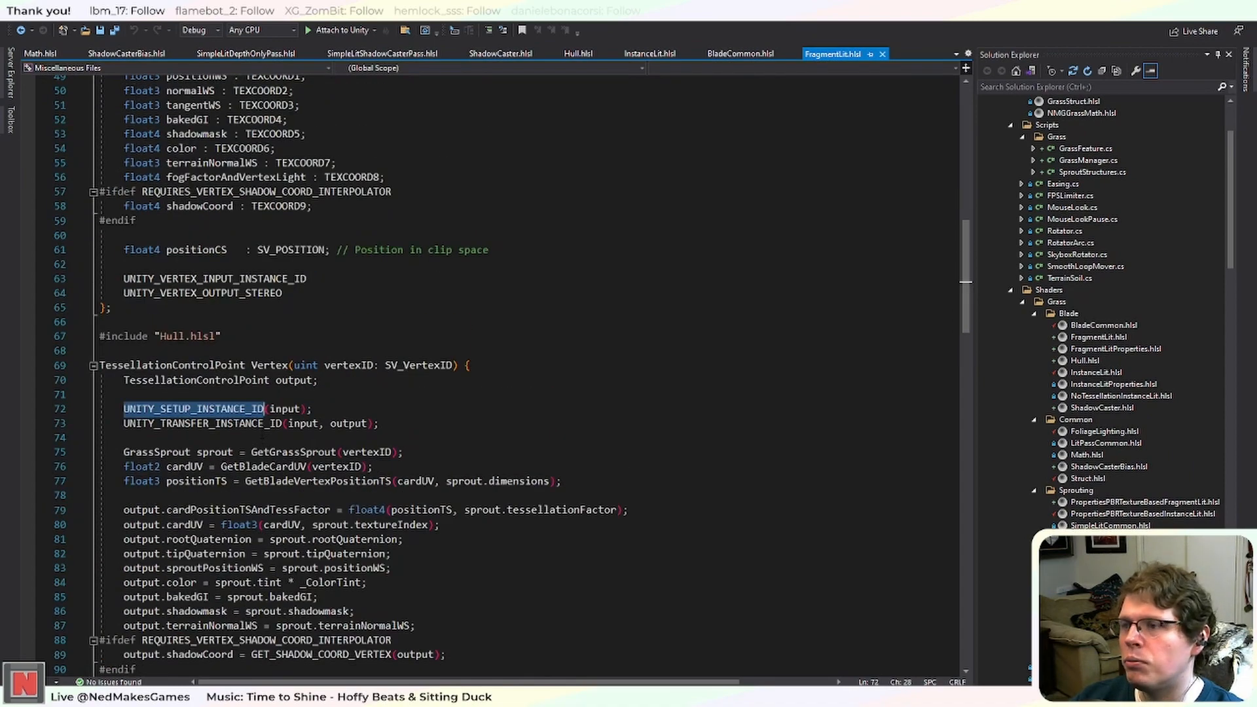
scroll(261, 436, "up", 4)
scroll(360, 445, "down", 3)
left_click(429, 453)
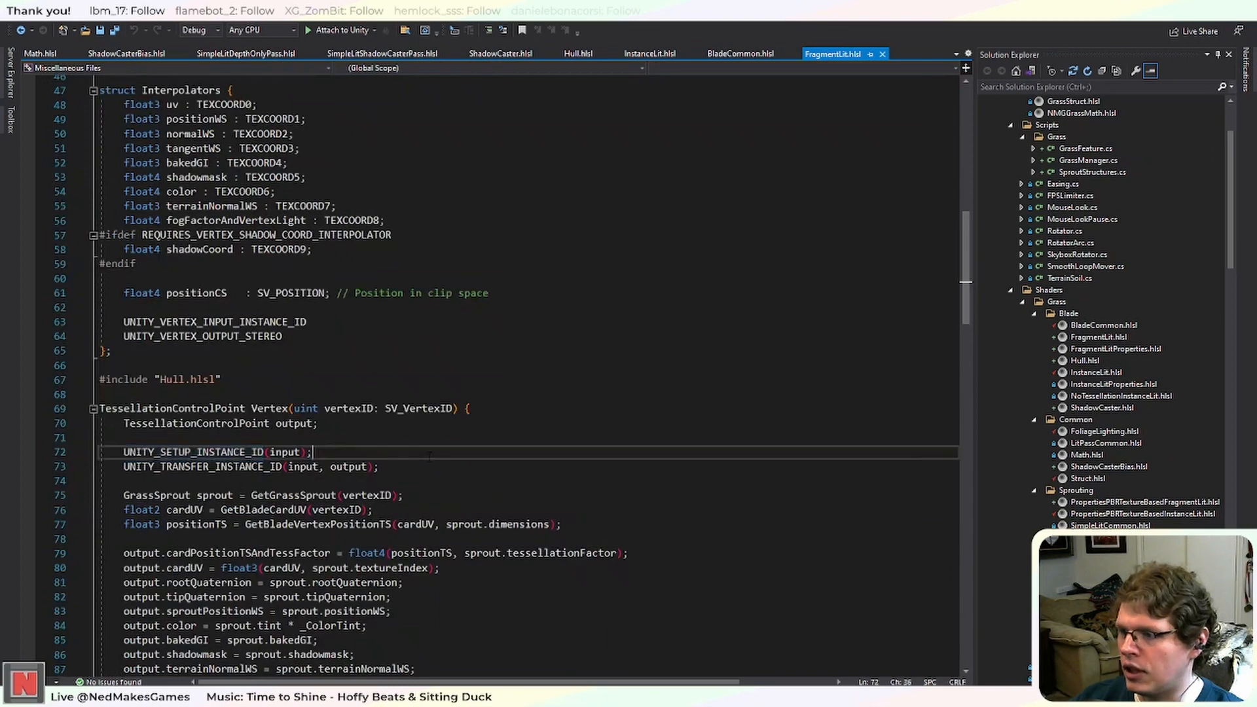
left_click(421, 468)
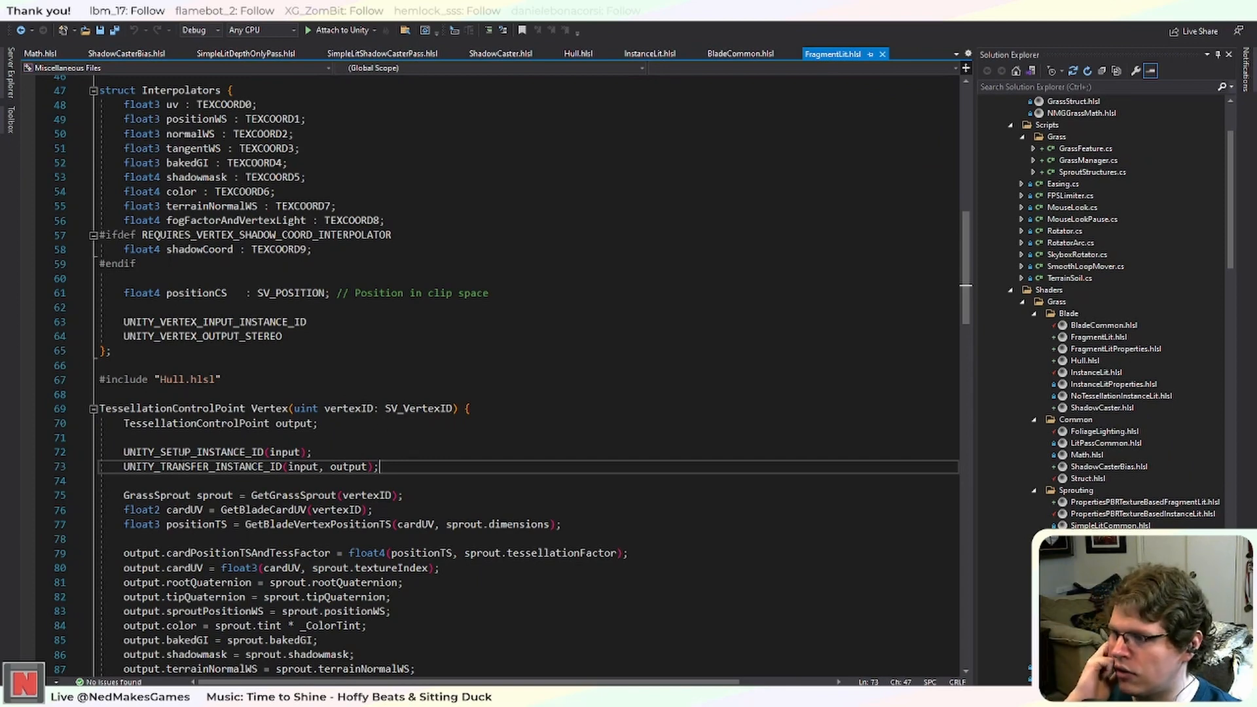
scroll(432, 422, "up", 3)
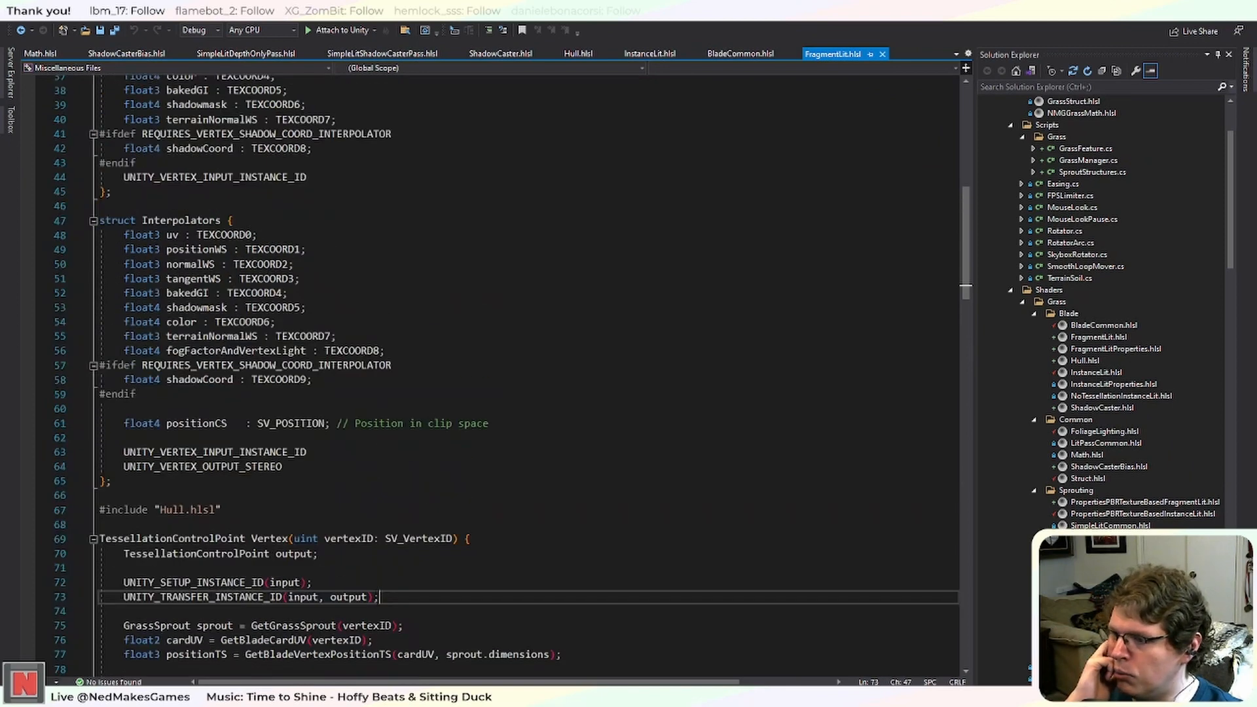
Examine the instance ID setup and transfer macros in the Vertex function of FragmentLit.hlsl and the structs above it.
left_click(307, 582)
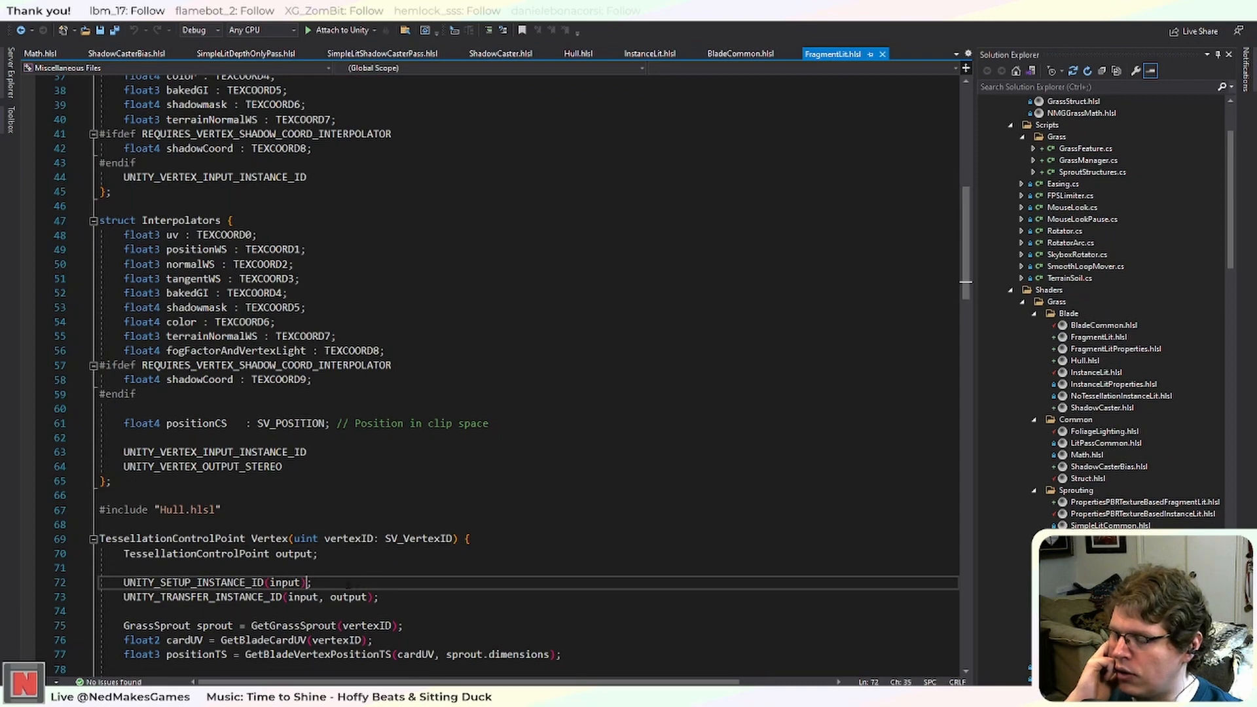
scroll(347, 585, "down", 2)
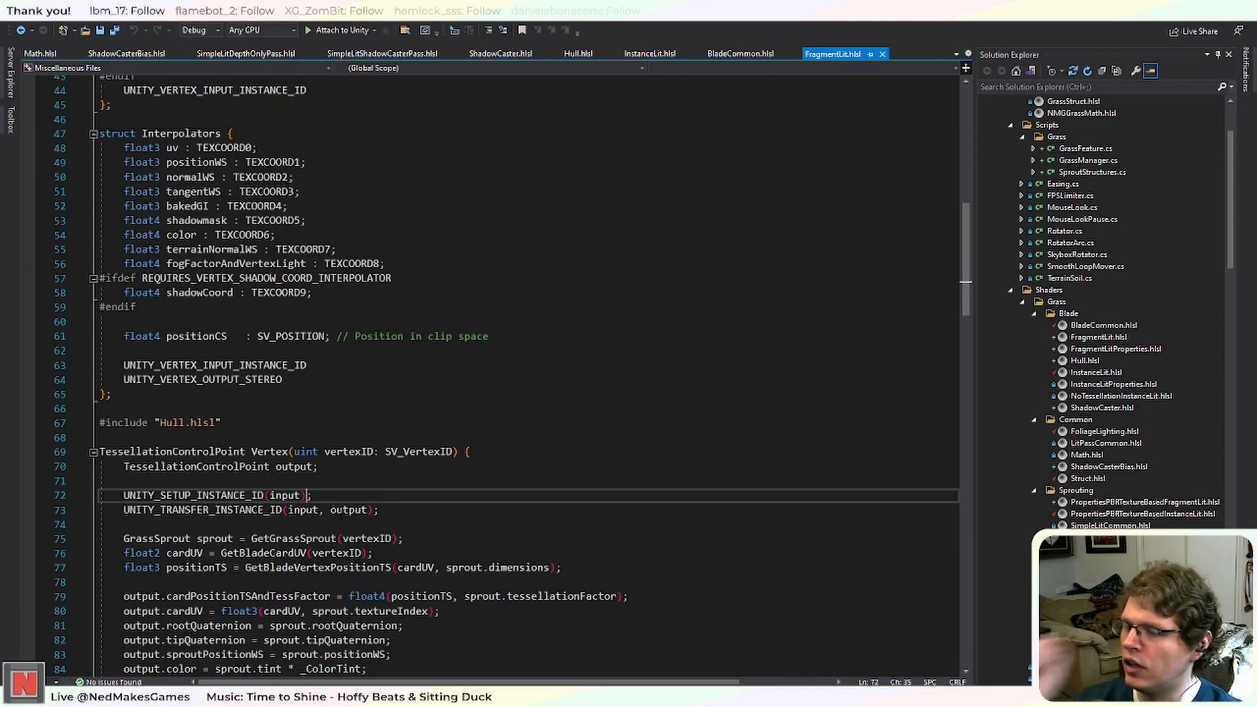
left_click_drag(313, 494, 100, 499)
scroll(449, 504, "up", 4)
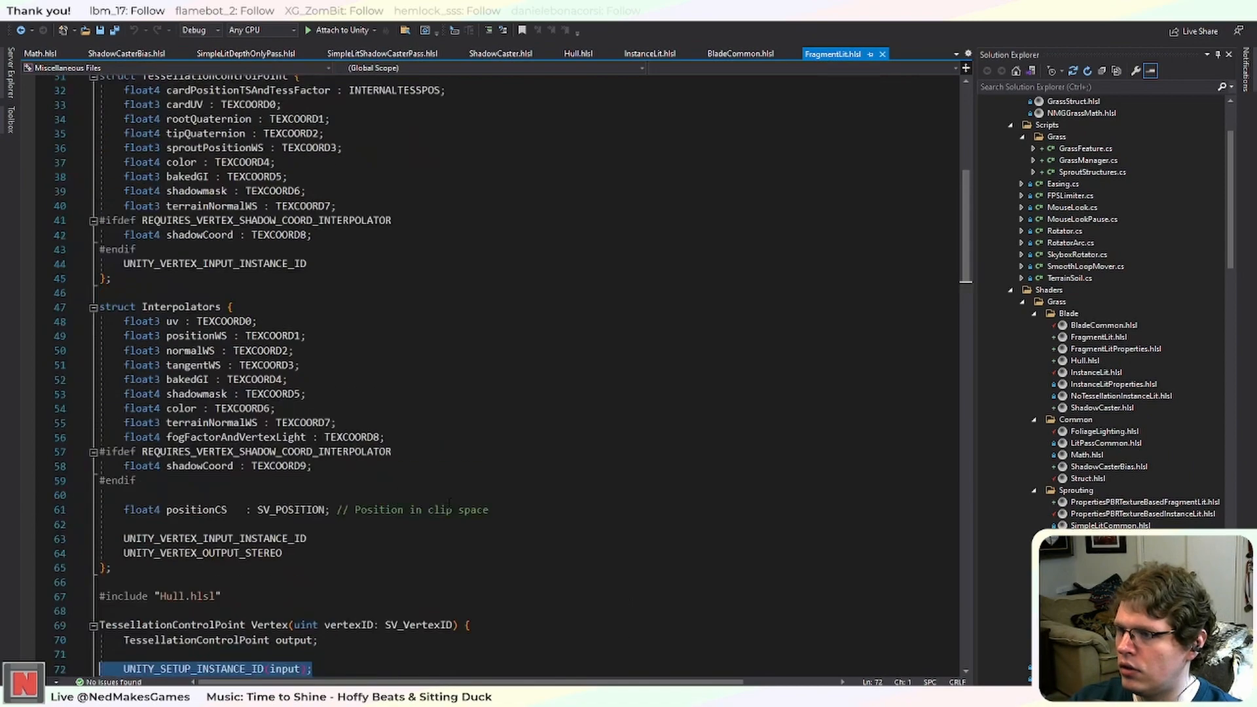
scroll(449, 503, "up", 5)
scroll(449, 503, "down", 10)
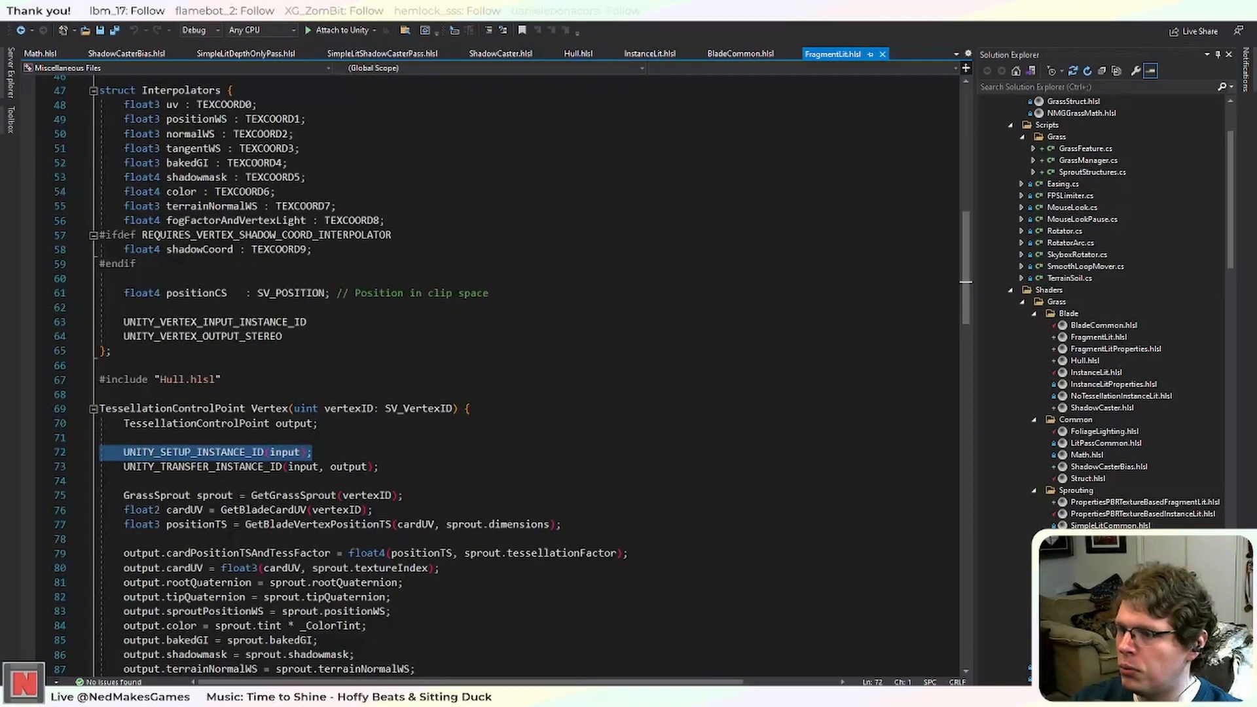
left_click(380, 467)
scroll(468, 441, "down", 16)
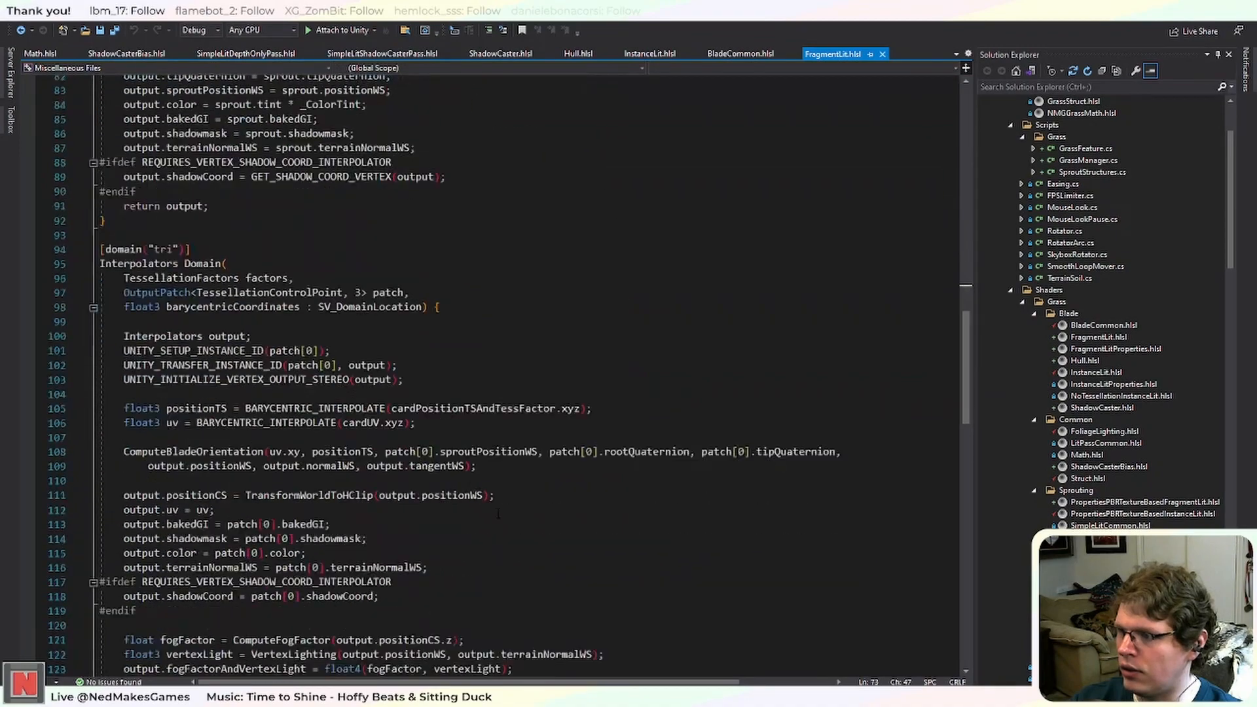
Examine the UNITY_INITIALIZE_VERTEX_OUTPUT_STEREO call in the Domain function and compare it with the macros in Vertex.
left_click(265, 205)
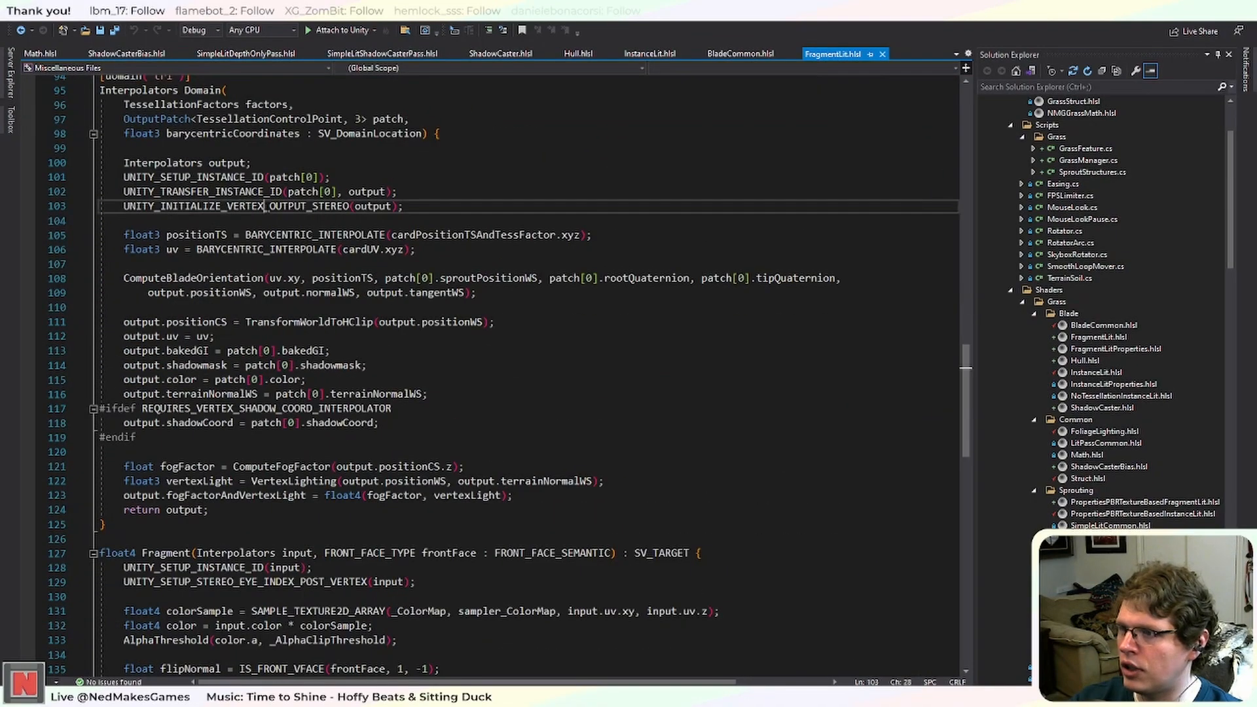
scroll(456, 440, "up", 16)
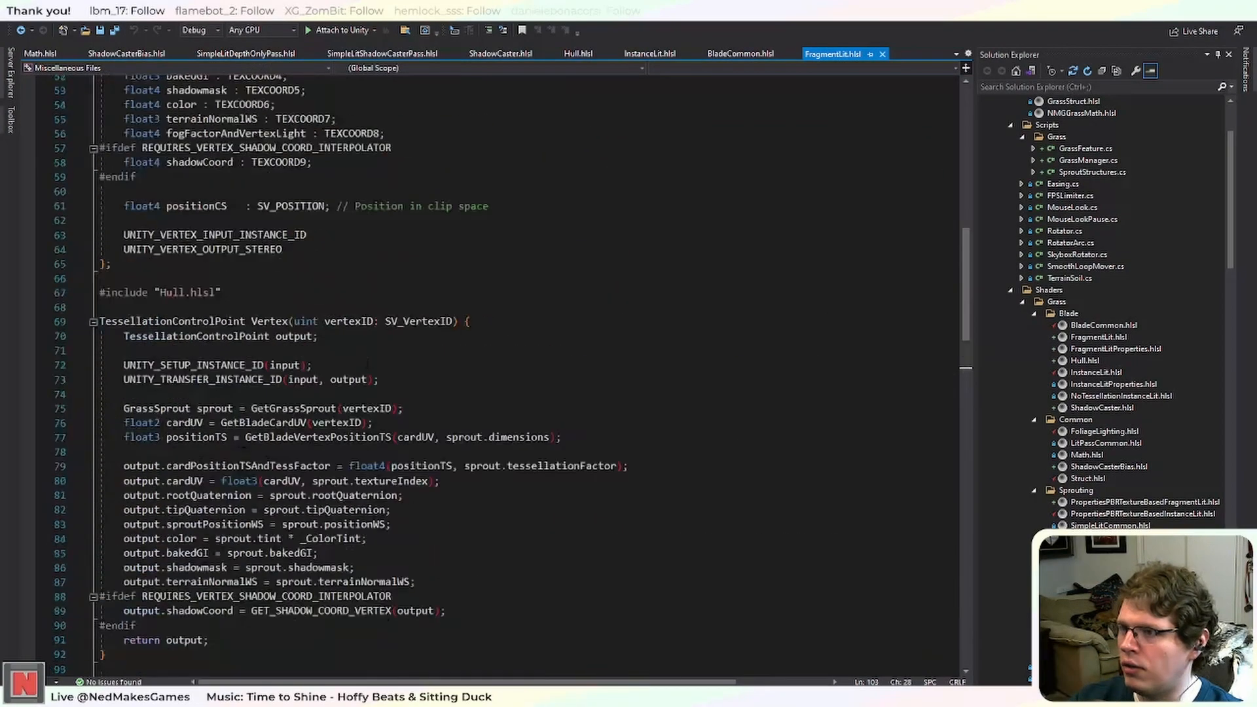
scroll(457, 440, "down", 7)
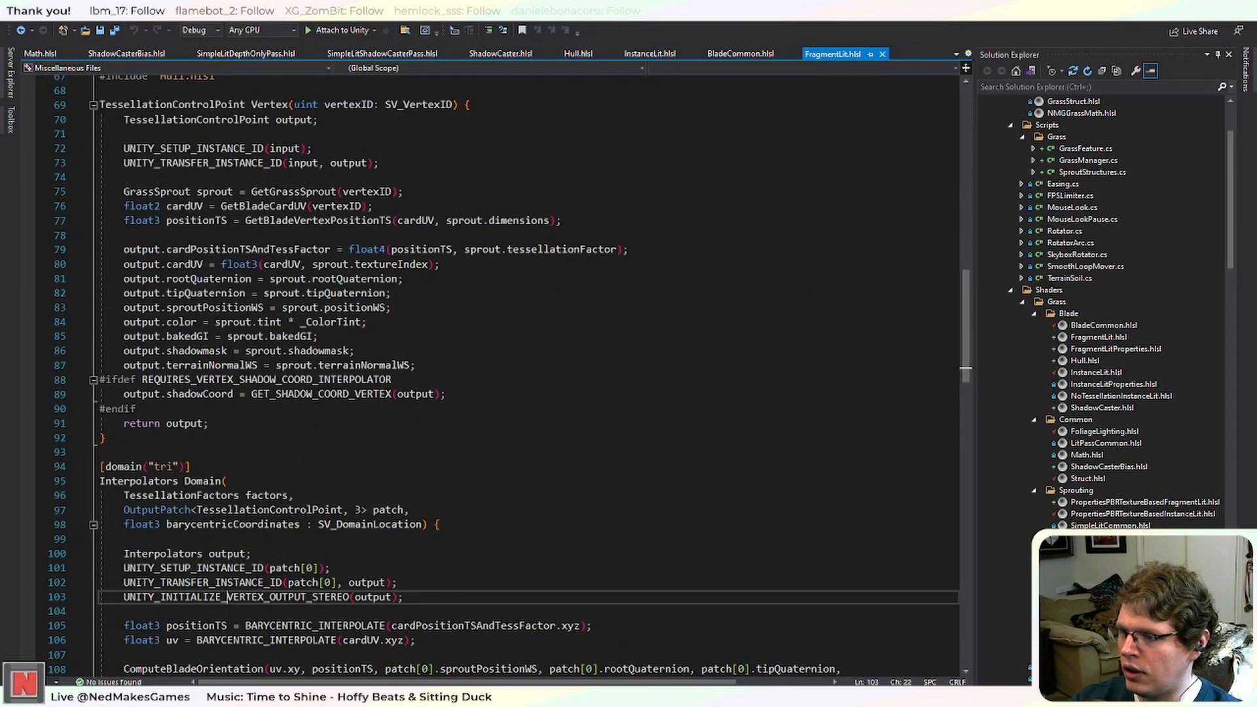
left_click_drag(227, 597, 130, 597)
left_click(409, 597)
scroll(130, 596, "down", 7)
scroll(130, 596, "down", 7)
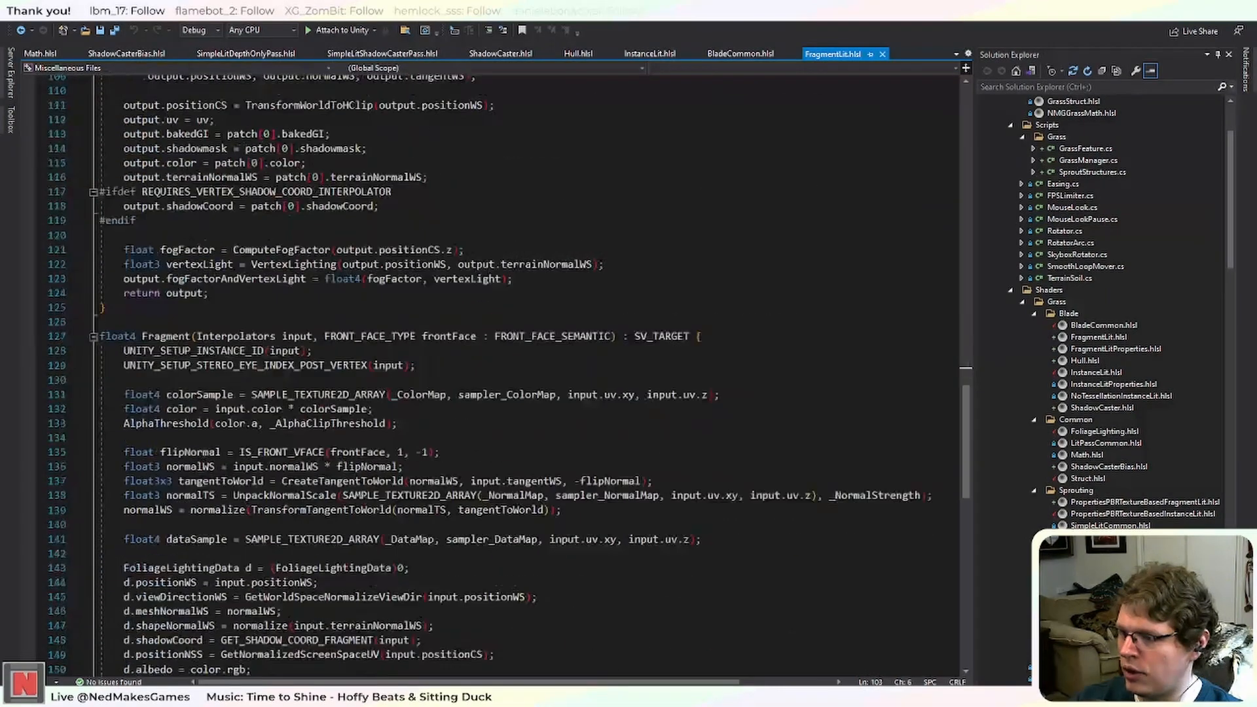
Review the instance ID and stereo declarations in the TessellationControlPoint and Interpolators structs and their setup in the Domain and Fragment functions.
scroll(130, 597, "up", 20)
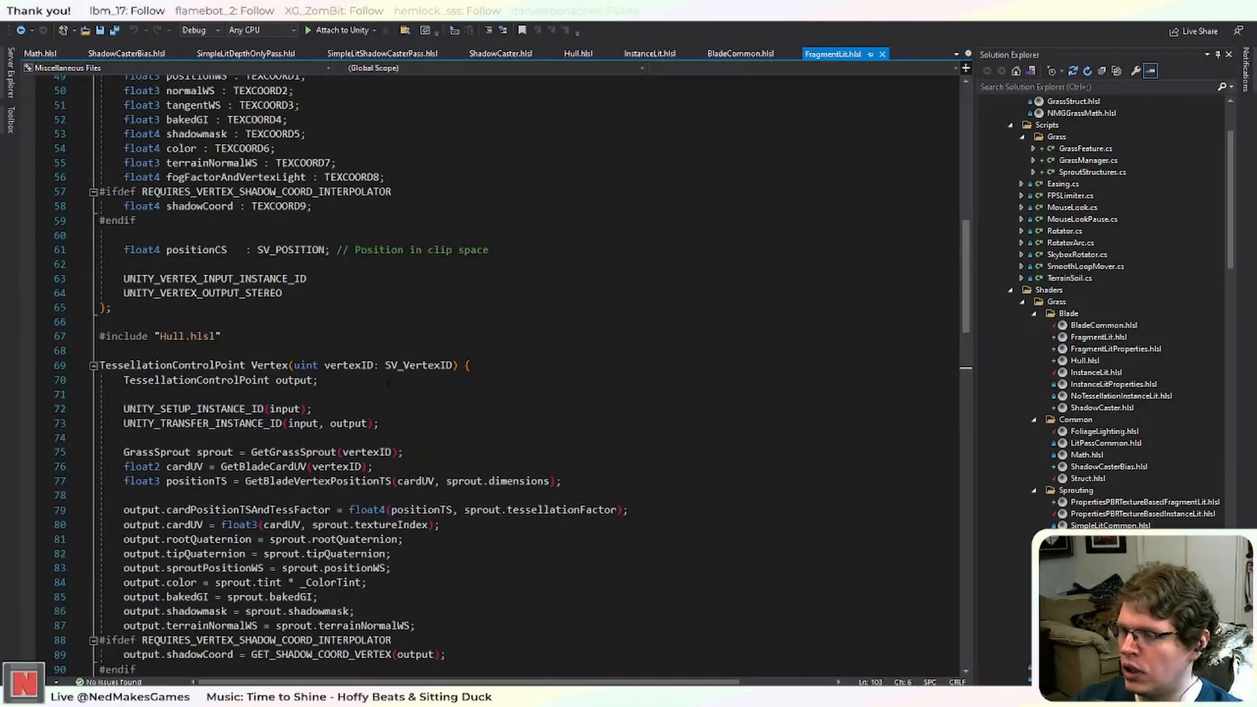
scroll(388, 383, "up", 9)
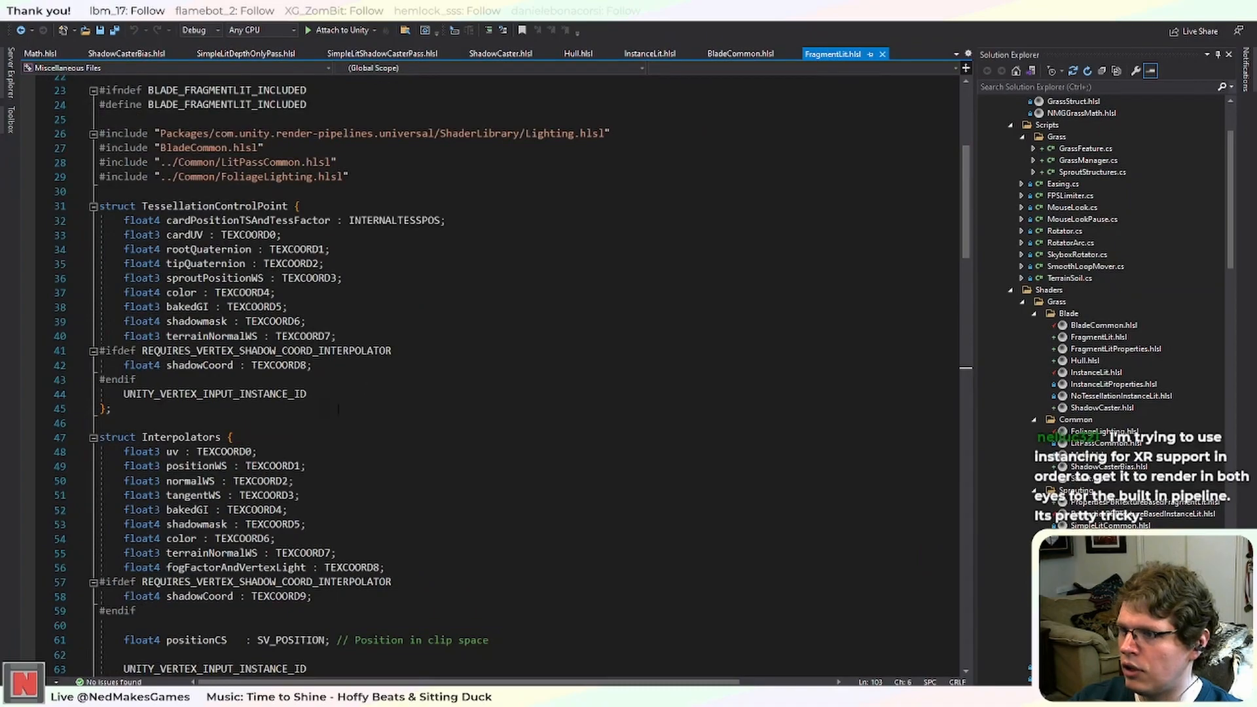
scroll(338, 147, "down", 6)
scroll(356, 407, "up", 10)
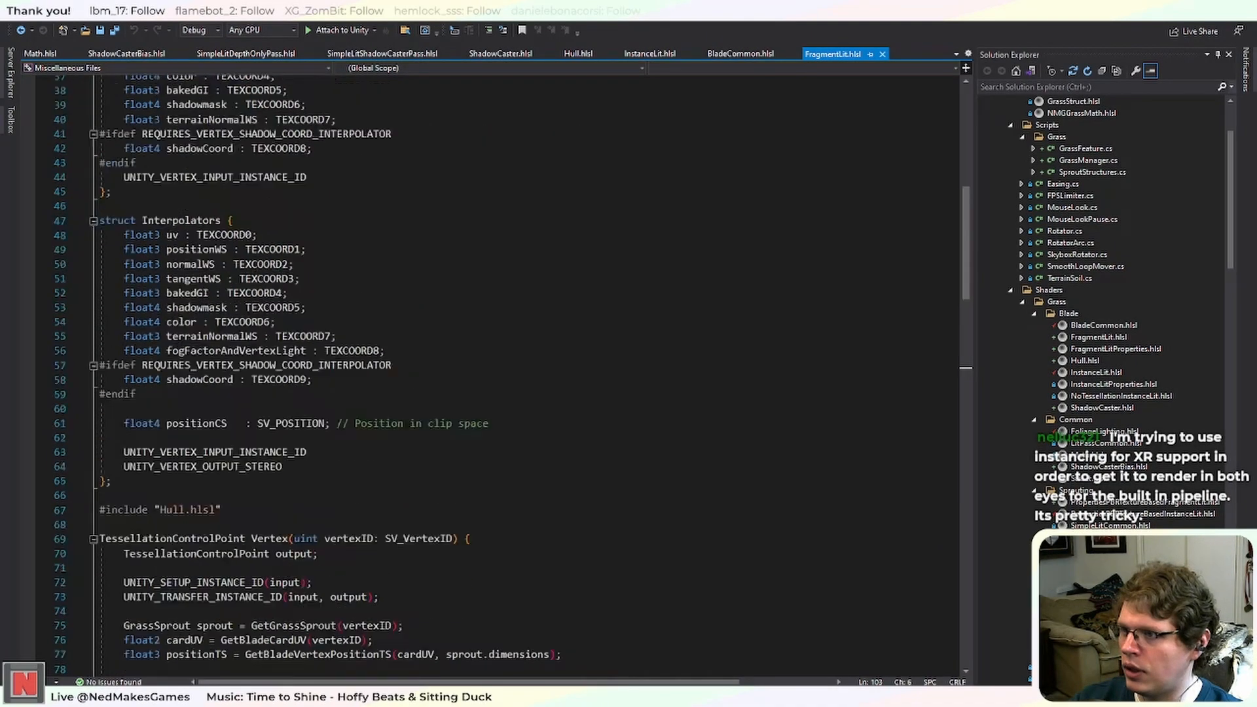
scroll(356, 407, "down", 15)
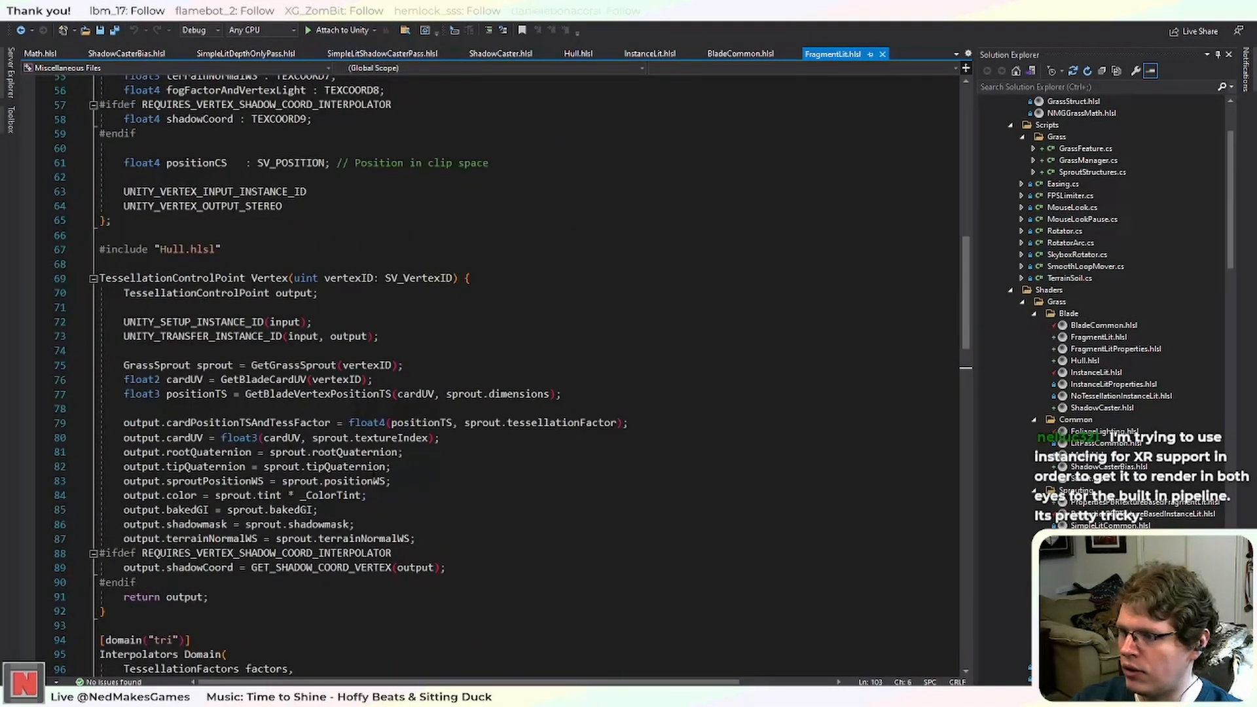
scroll(356, 408, "down", 20)
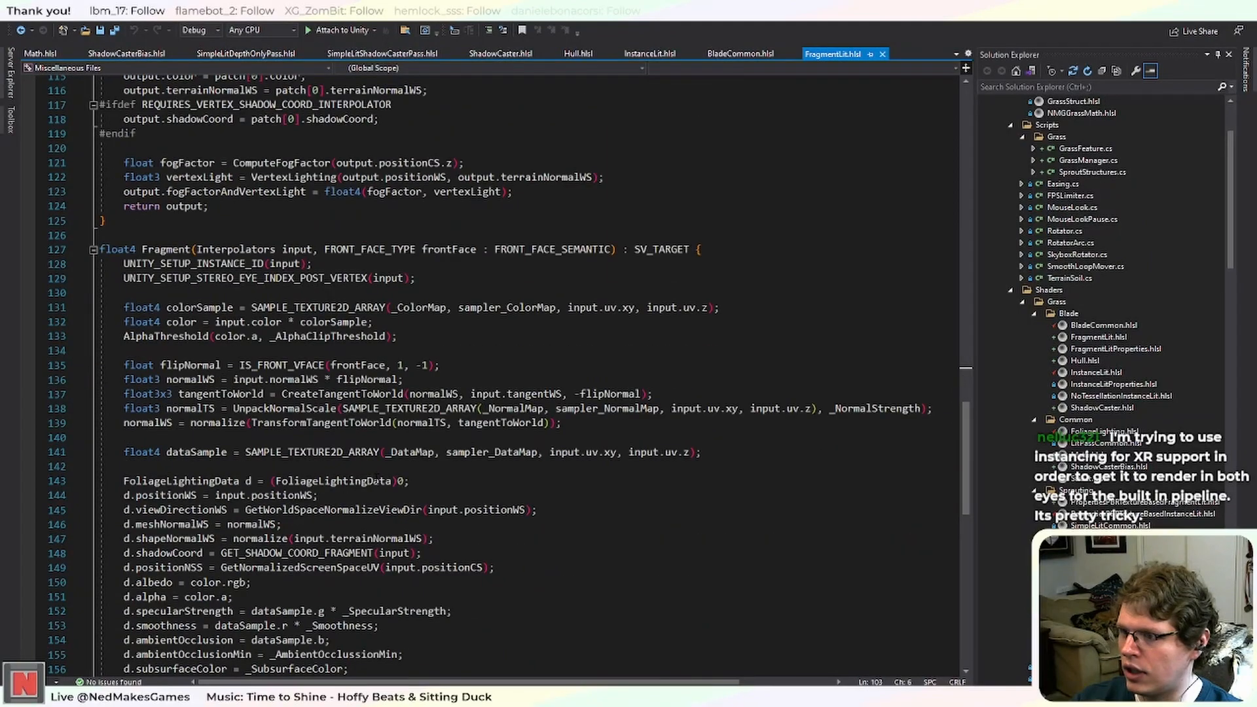
scroll(376, 479, "down", 5)
scroll(376, 479, "up", 10)
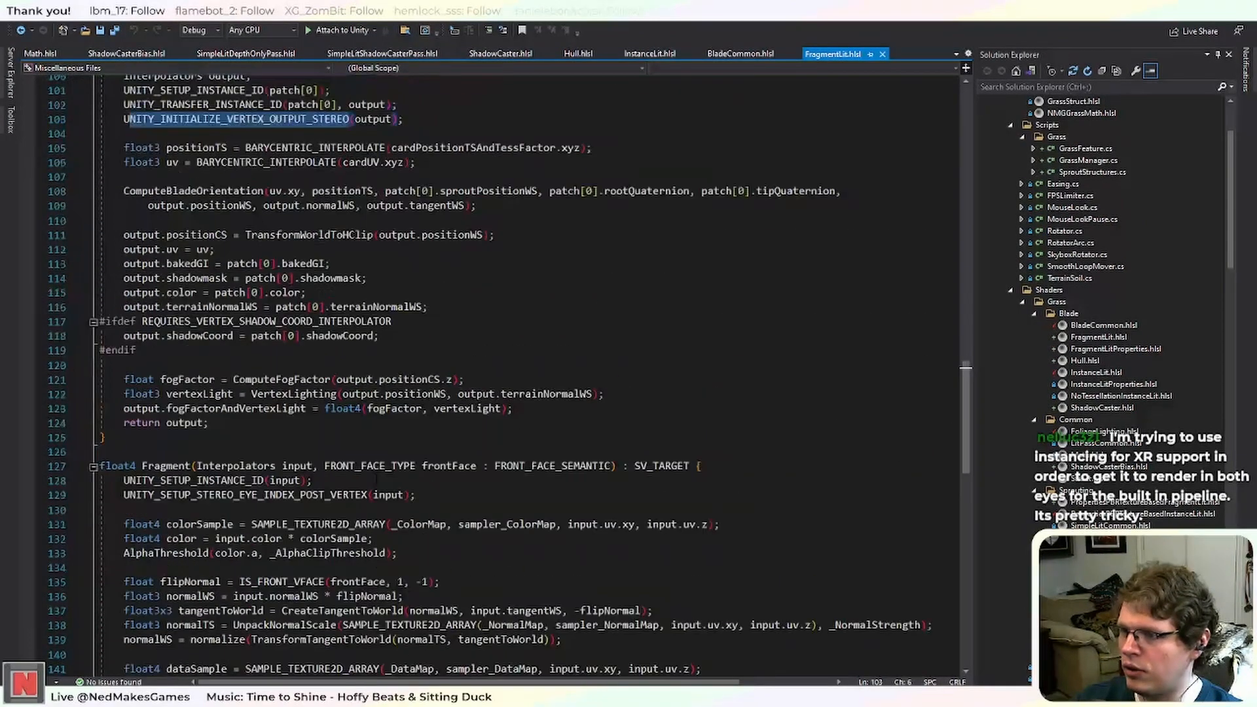
scroll(377, 480, "up", 6)
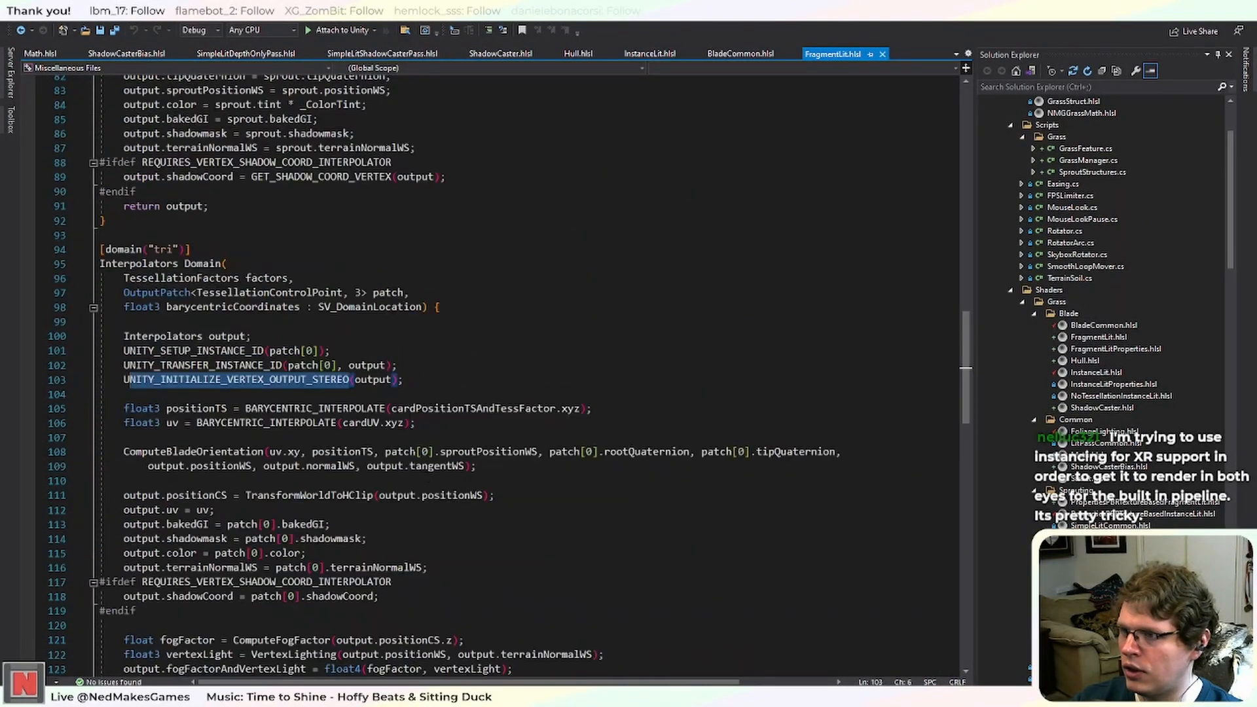
key("Down")
Add a second parameter, uint instanceID : SV_InstanceID, to the Vertex function's signature after vertexID.
scroll(399, 371, "up", 10)
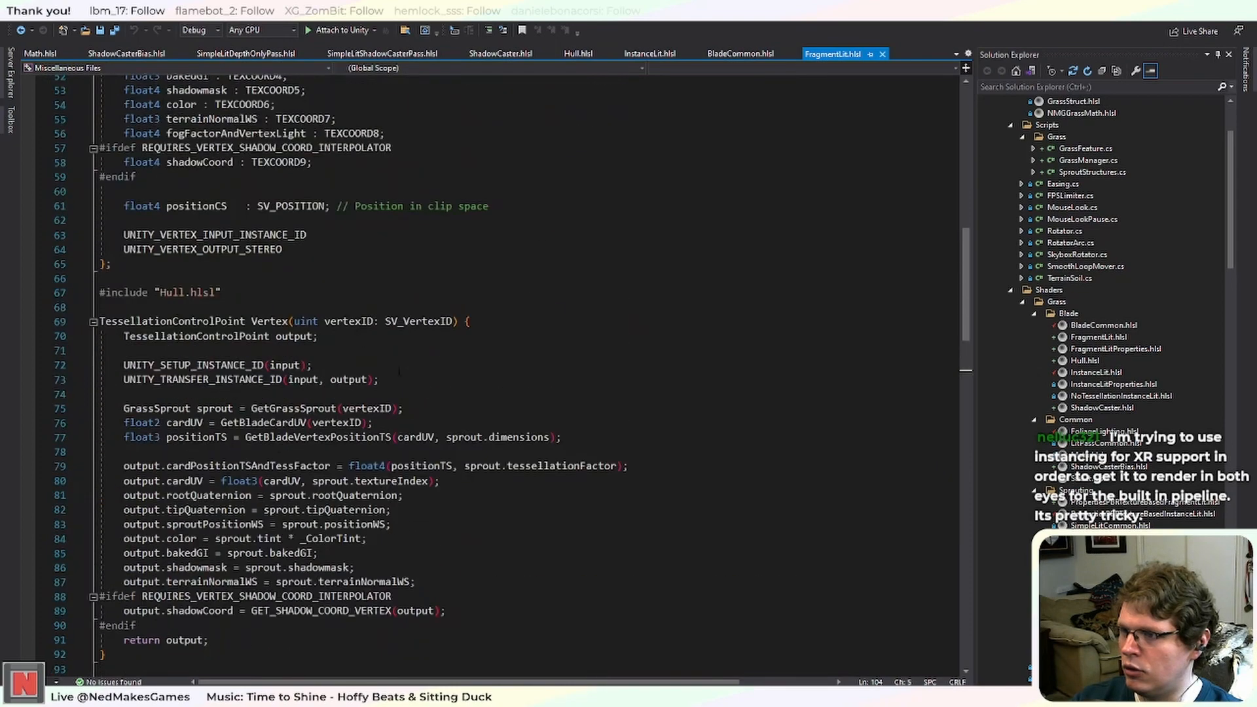
left_click(453, 321)
type(", ")
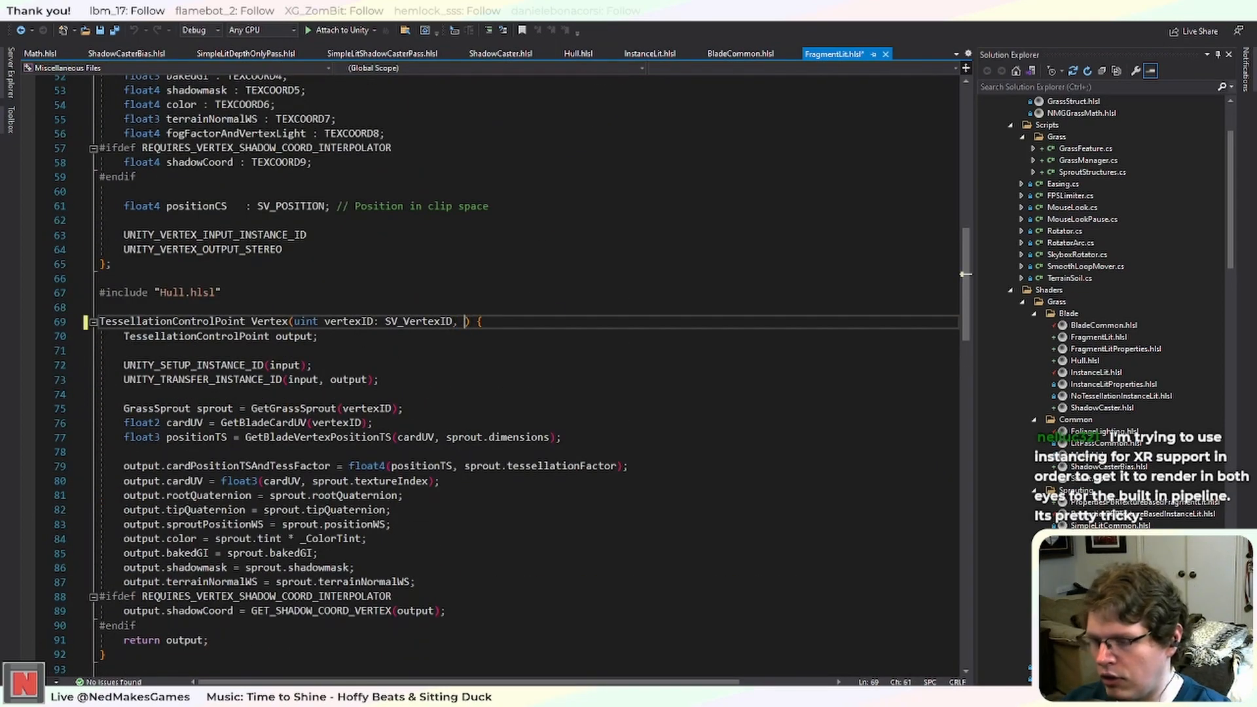
type("i")
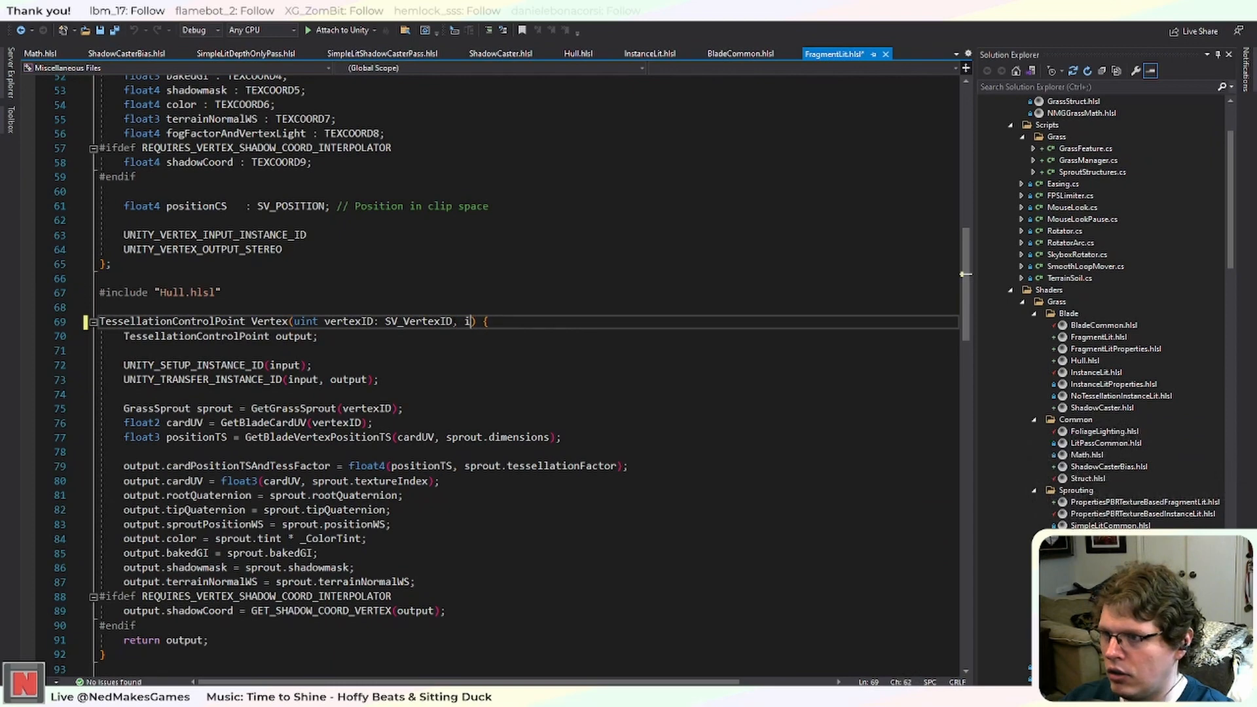
type("nt")
key("BackSpace")
key("BackSpace")
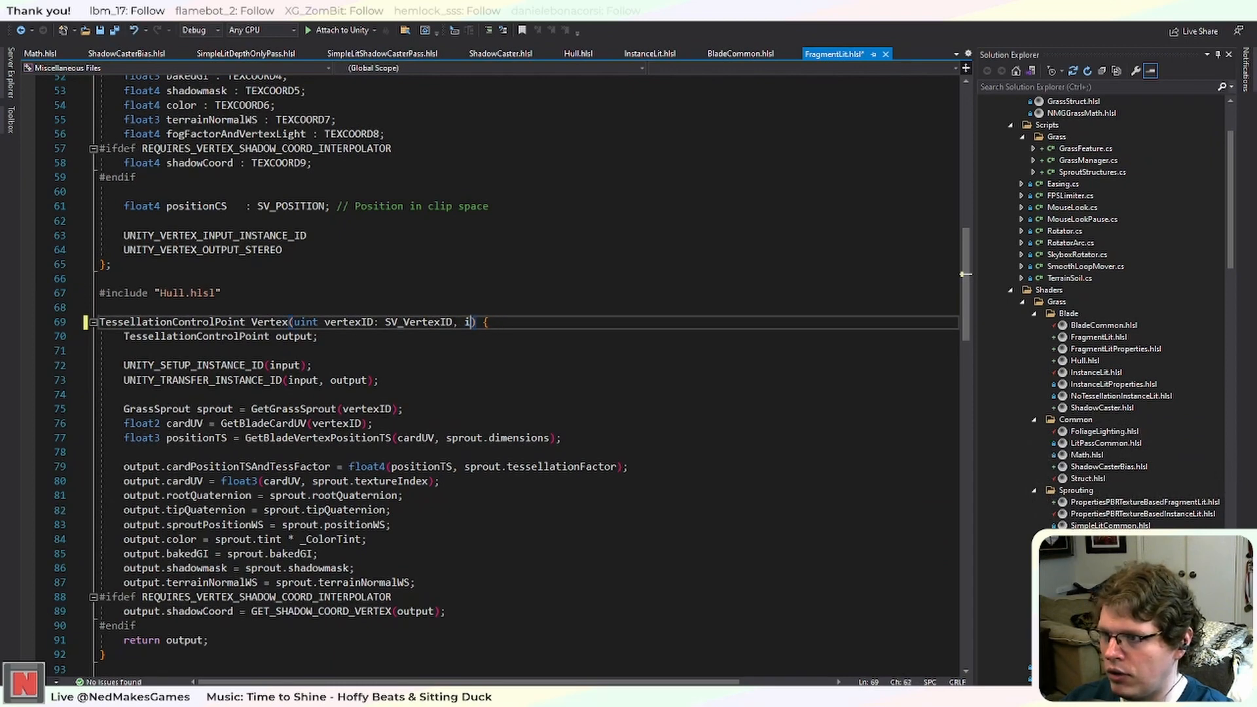
key("BackSpace")
type("uint i")
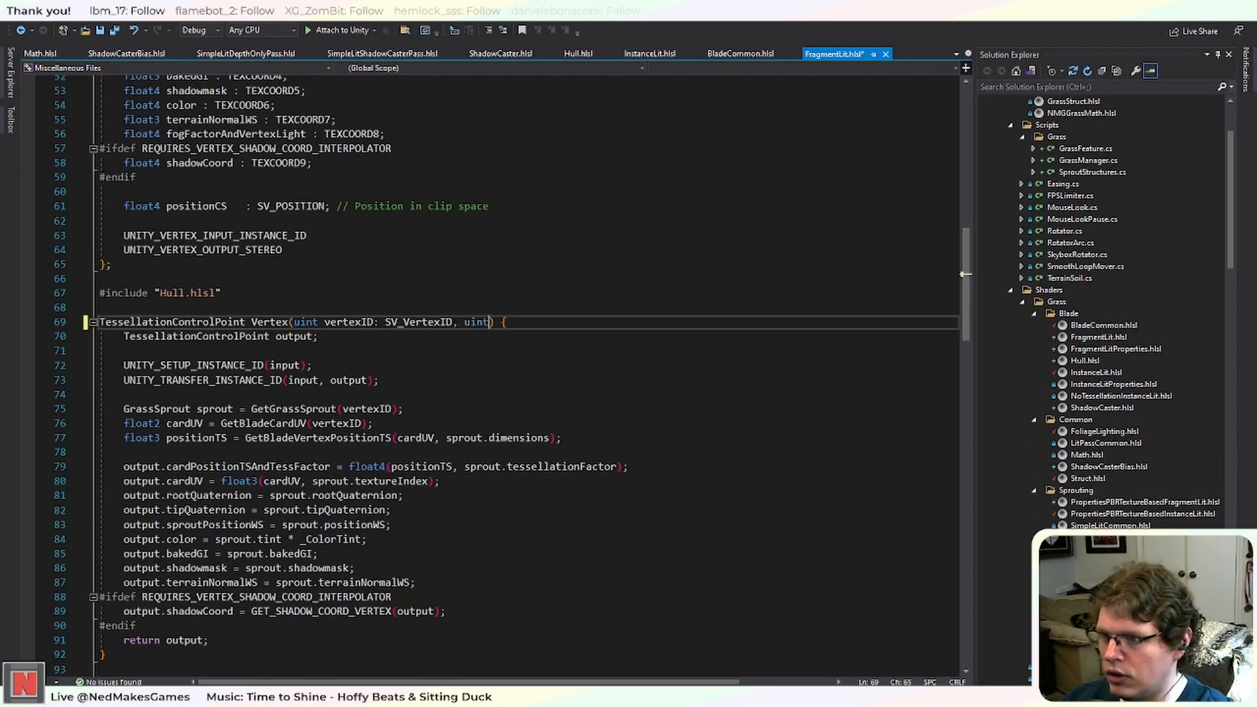
type("nstanceISD")
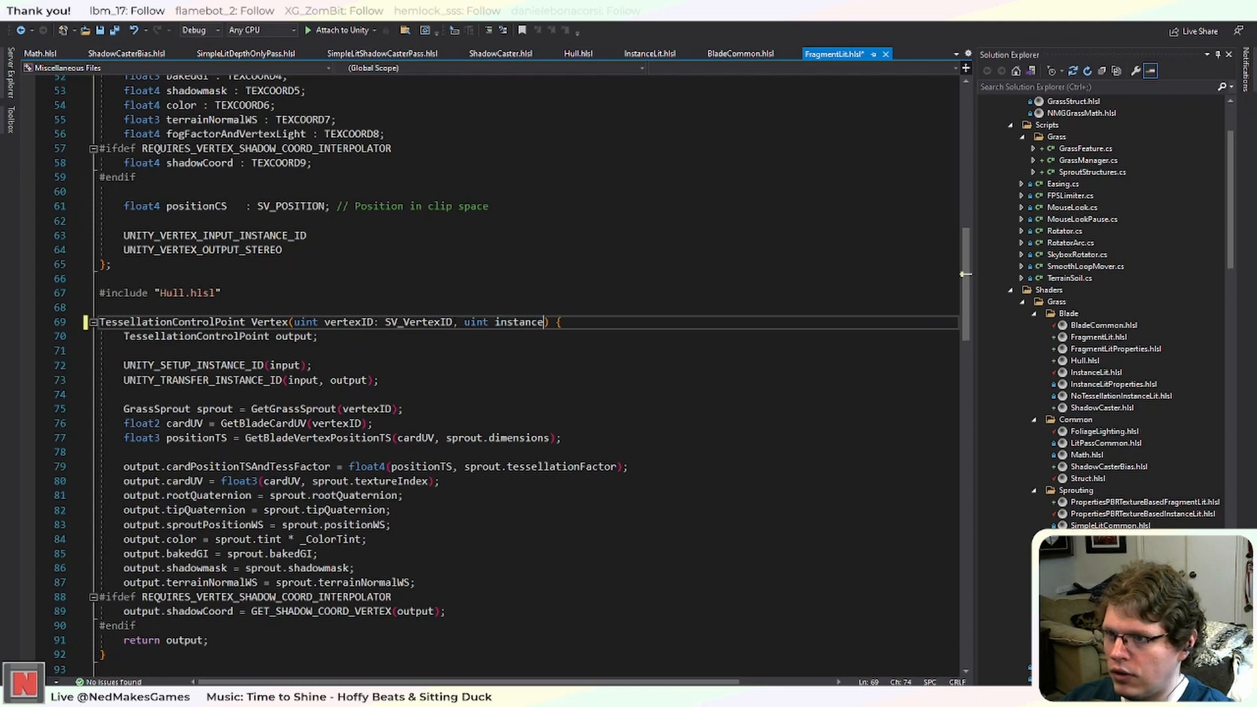
key("BackSpace")
key("BackSpace")
key("BackSpace")
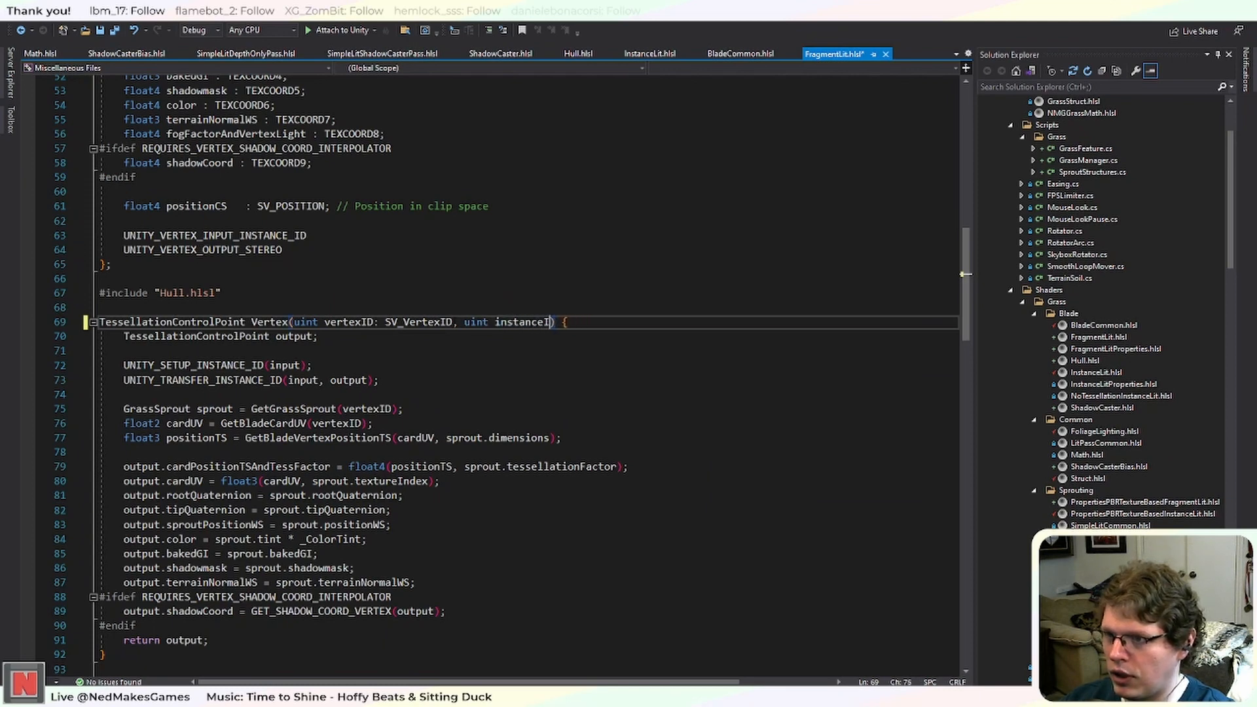
type("D : SC)")
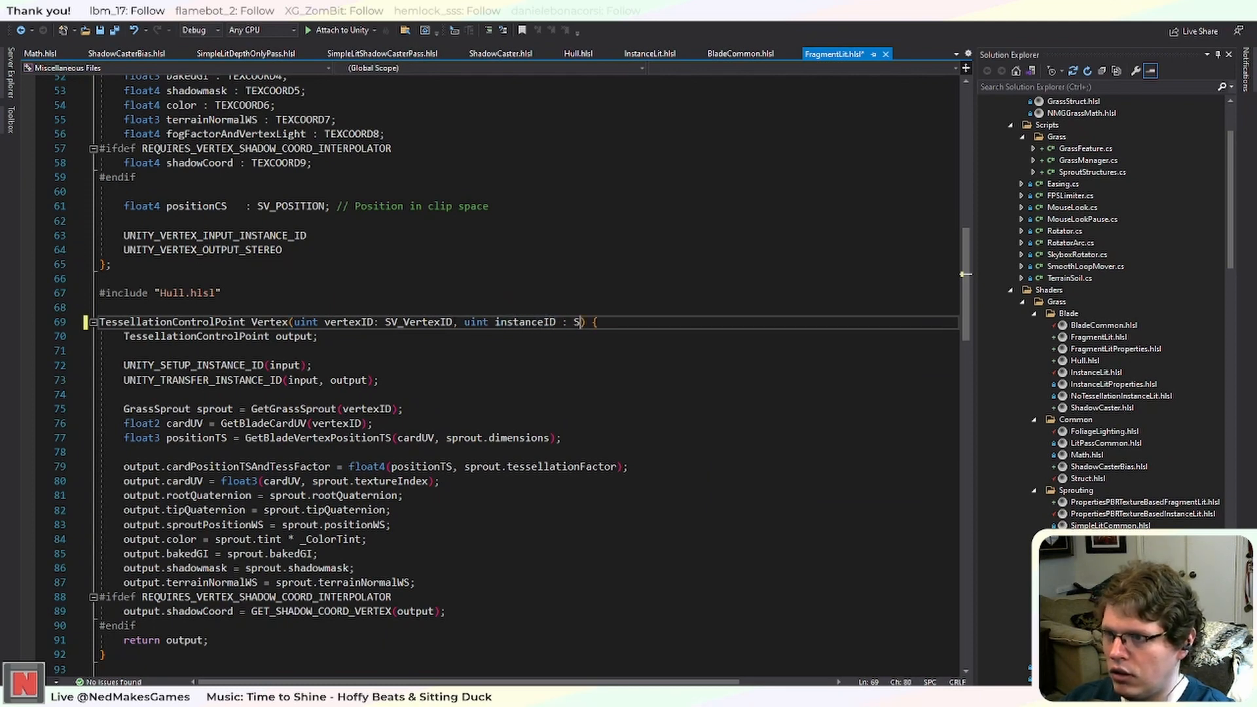
key("Left")
key("BackSpace")
type("V_I")
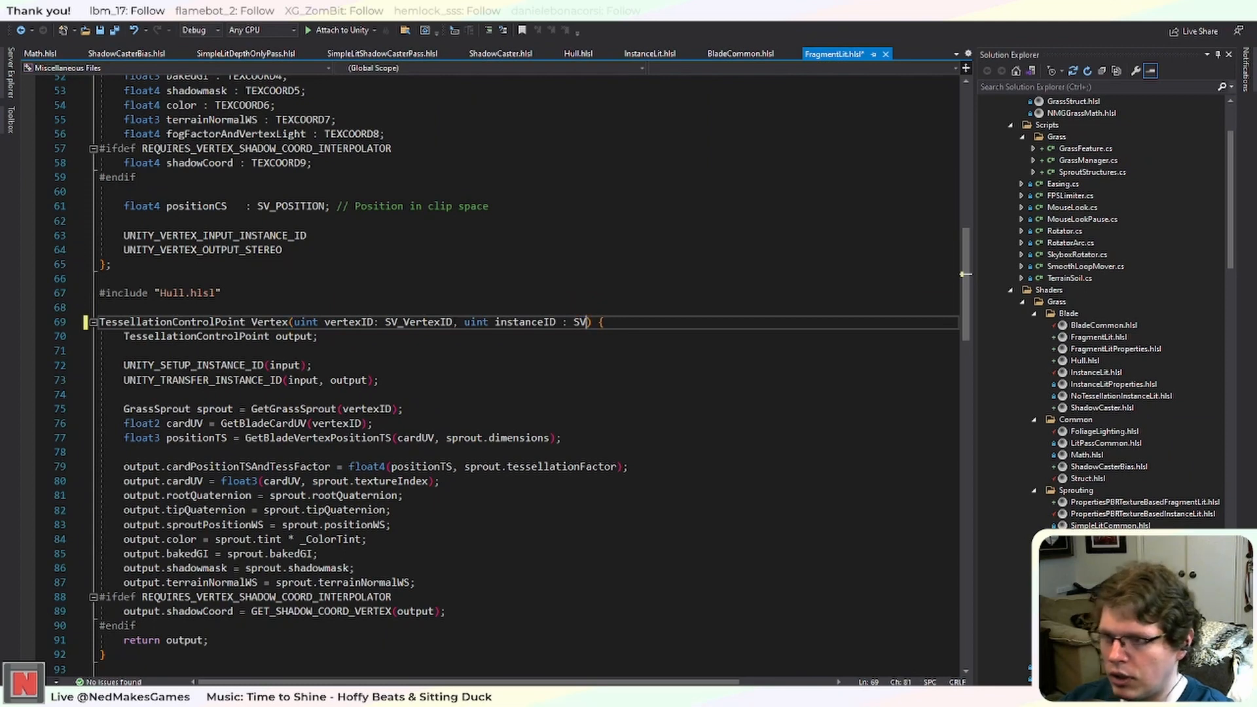
type("nstanceI")
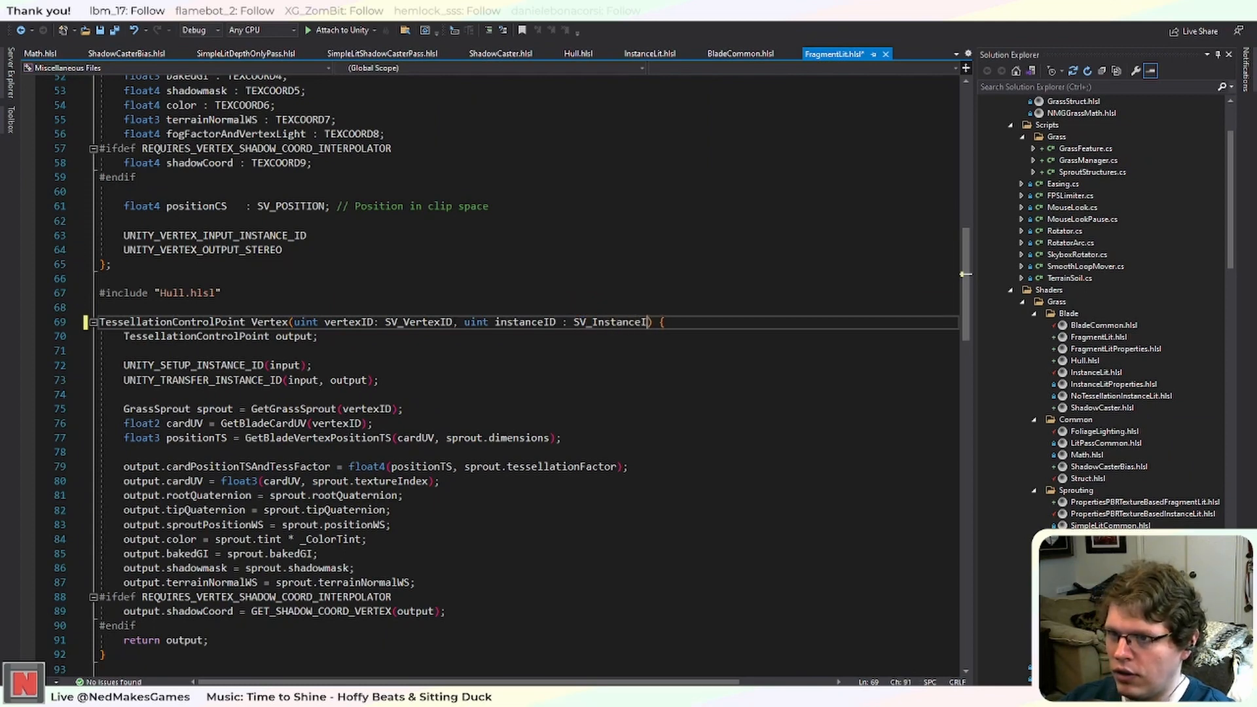
type("D")
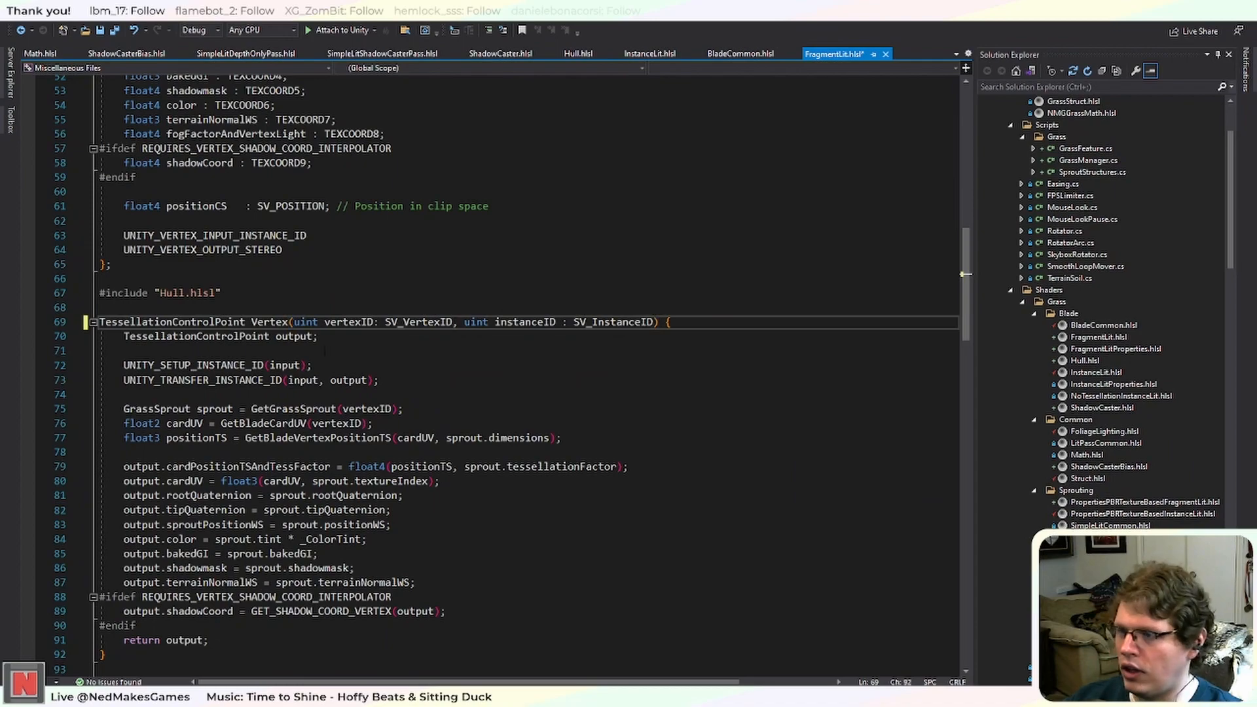
Check the Domain function's UNITY_TRANSFER_INSTANCE_ID and stereo initialization lines against the Vertex function and the fragment code down to the file's end.
key("Down")
key("Down")
scroll(377, 518, "down", 3)
scroll(377, 519, "down", 6)
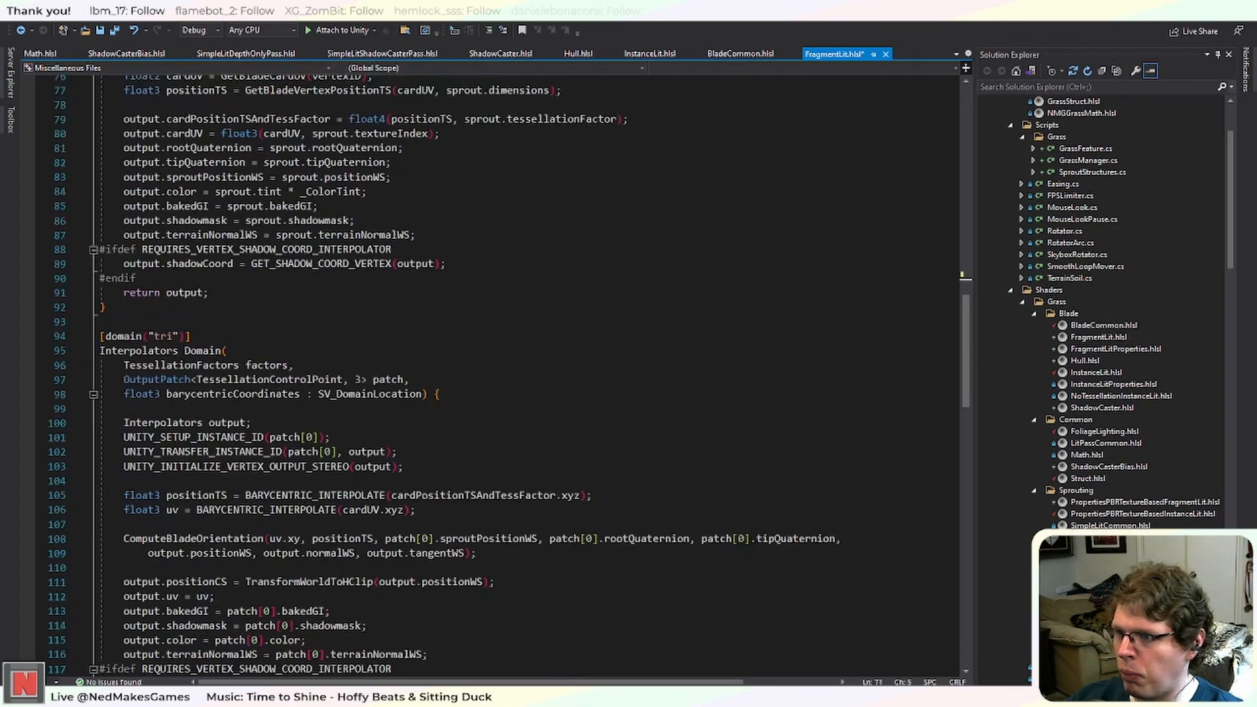
left_click_drag(430, 422, 205, 408)
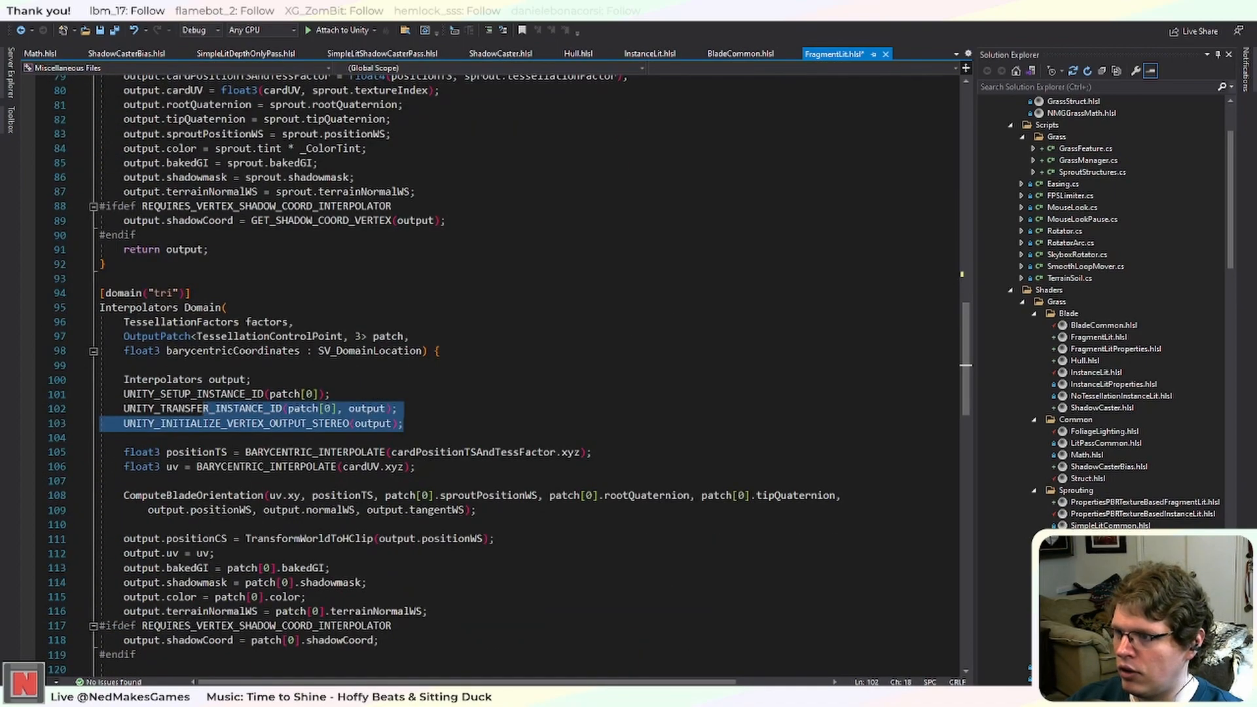
scroll(383, 444, "up", 3)
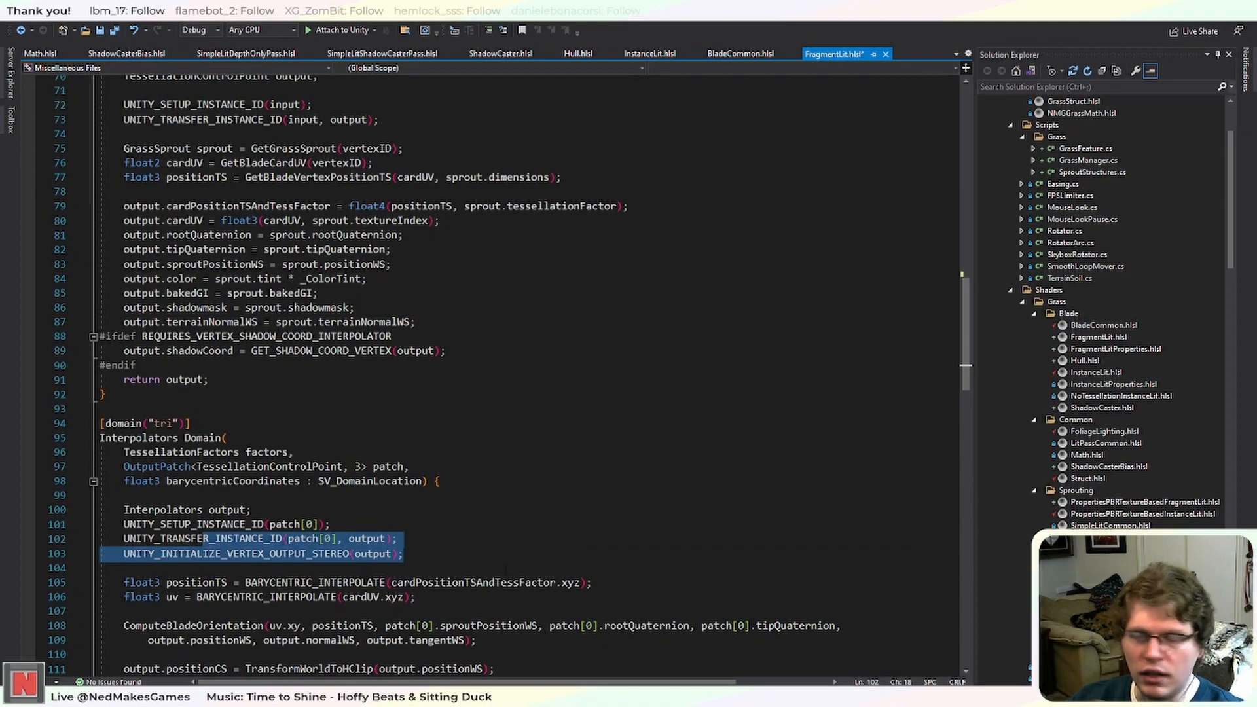
scroll(450, 378, "up", 9)
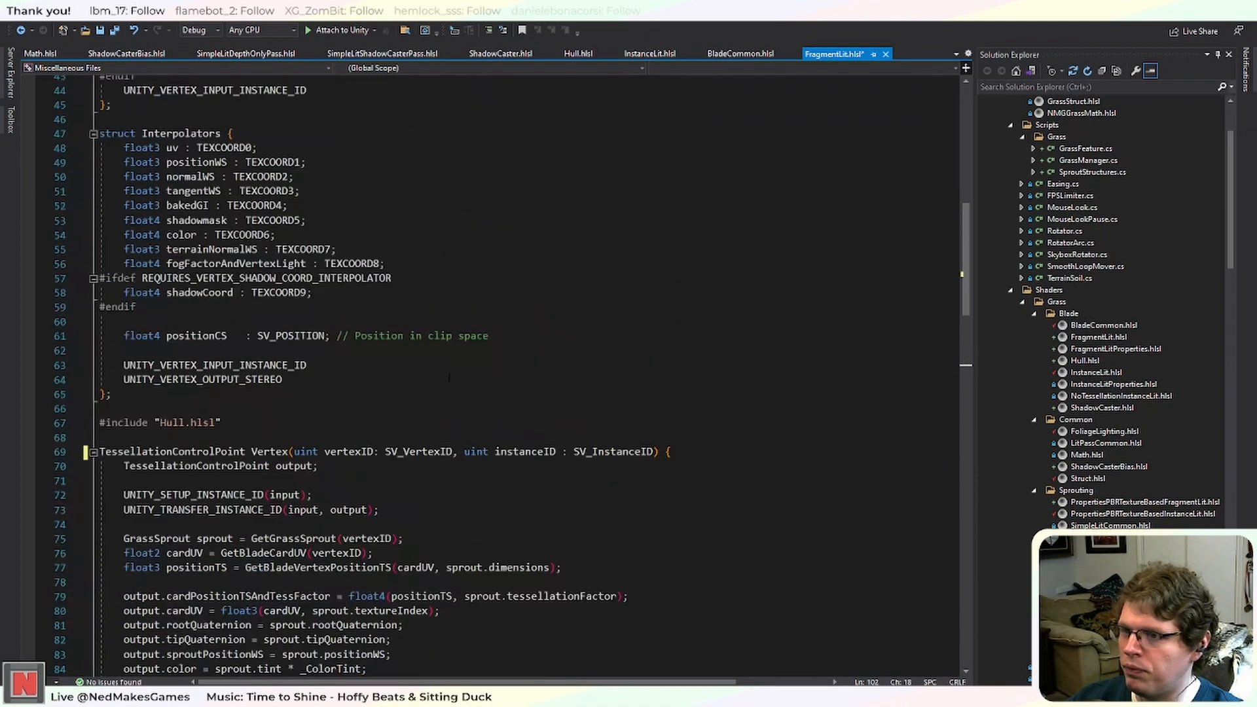
scroll(449, 378, "down", 9)
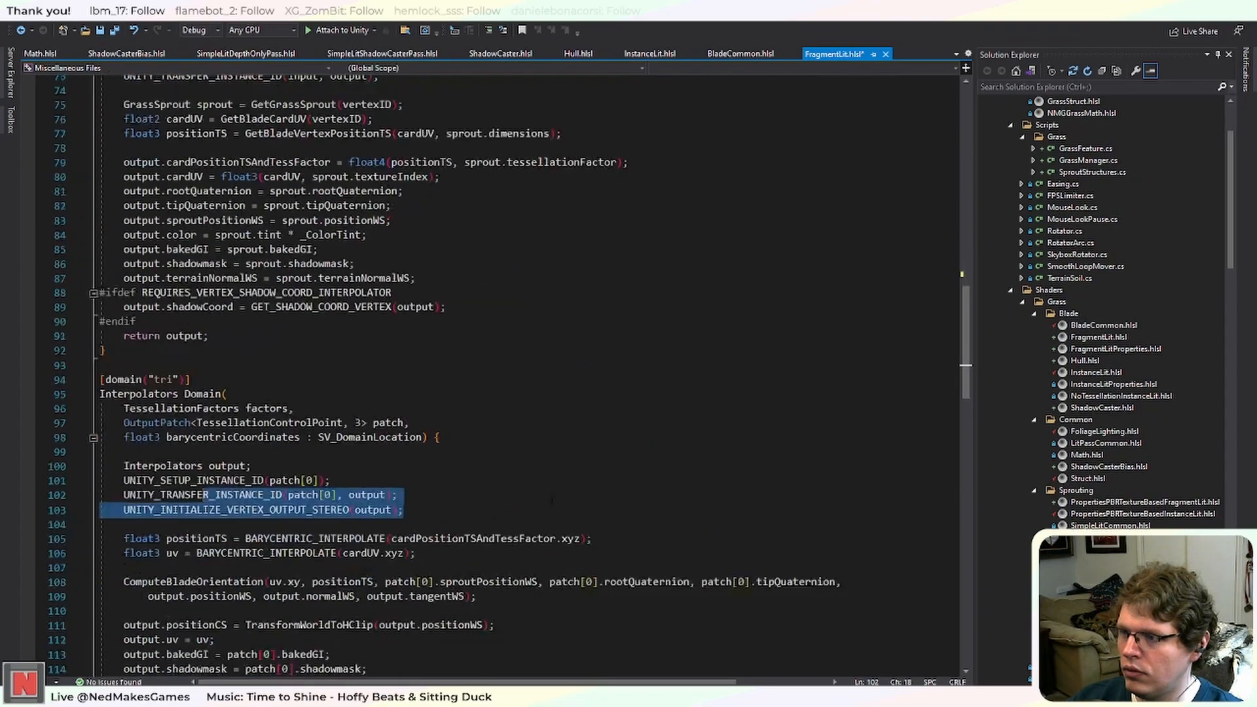
left_click(380, 554)
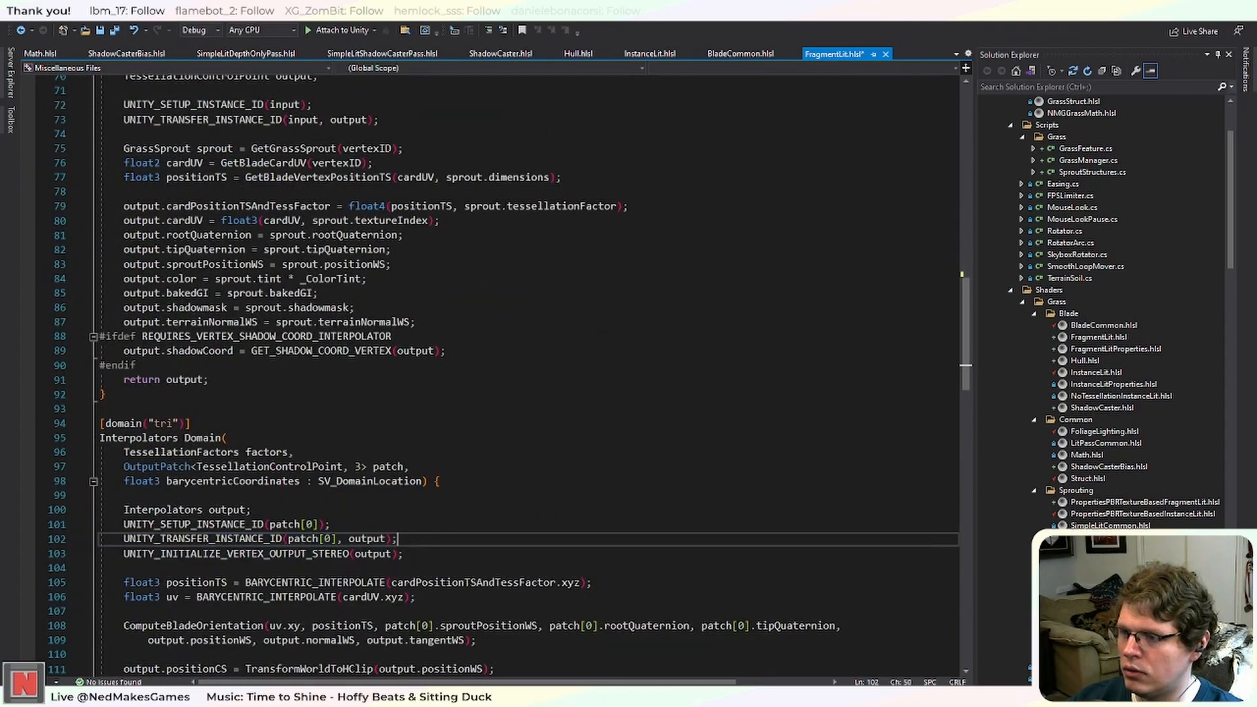
scroll(379, 554, "down", 13)
scroll(380, 554, "down", 11)
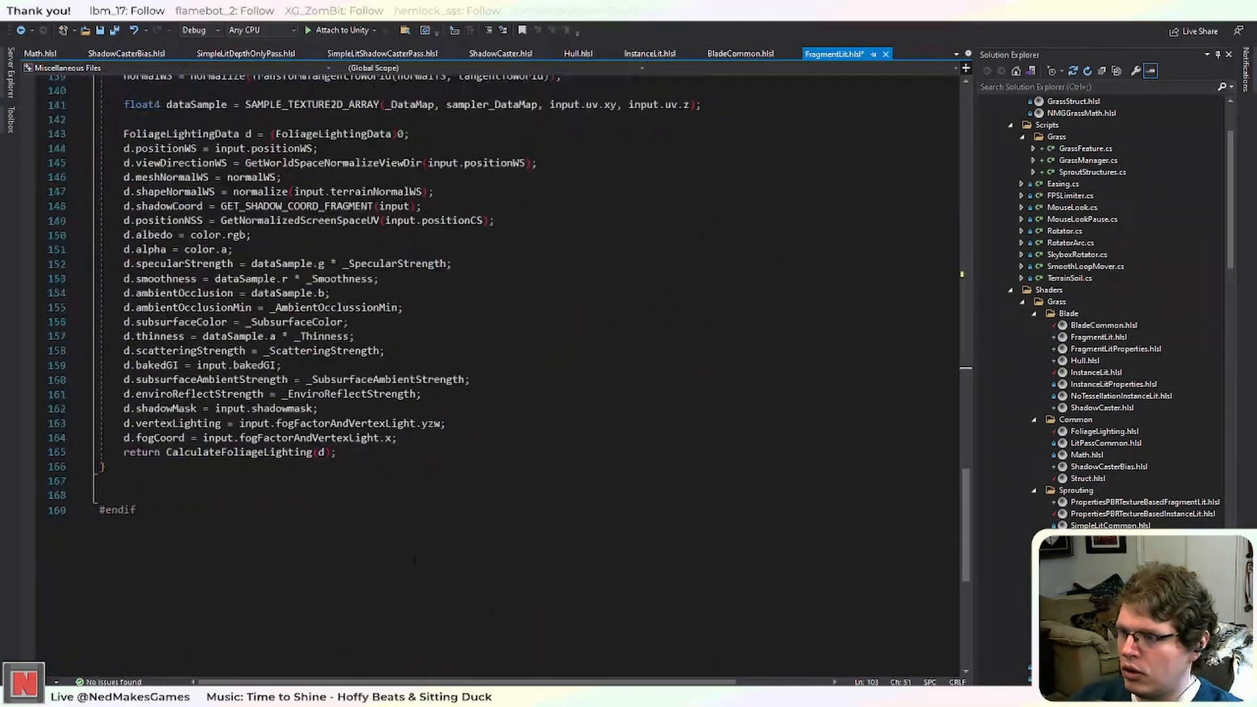
scroll(380, 554, "up", 13)
scroll(432, 377, "up", 7)
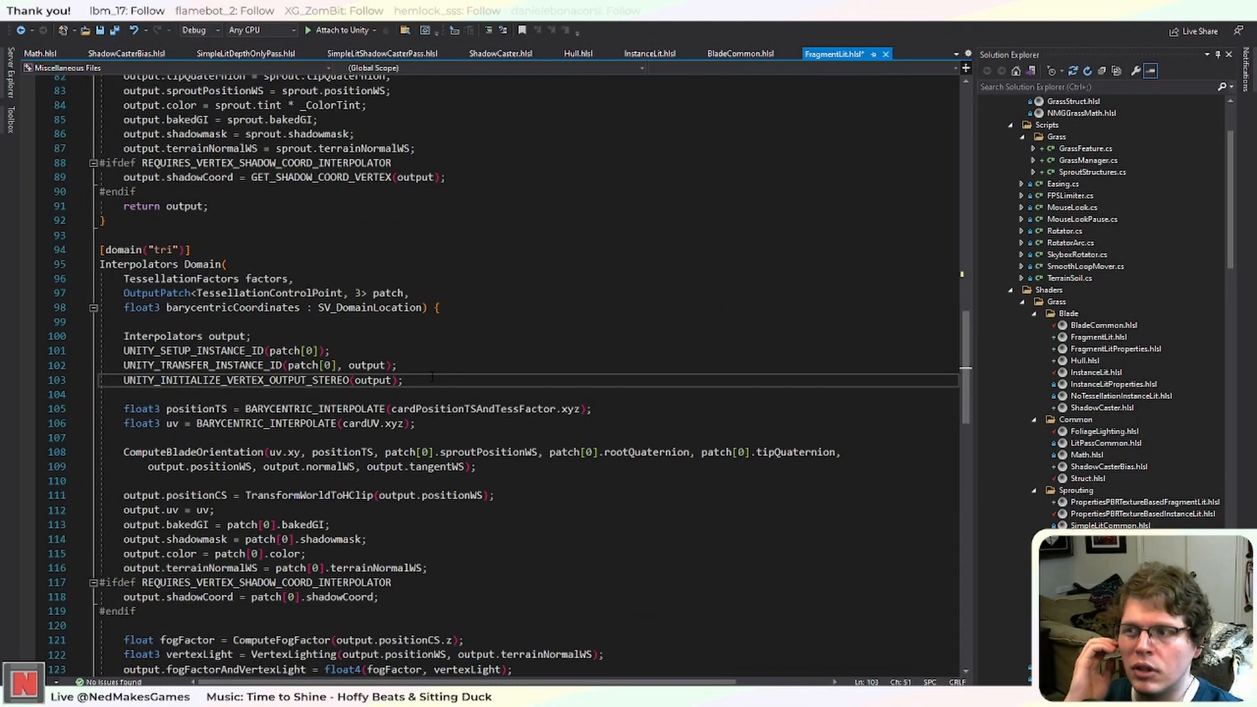
Switch to the Camera Sampling notes and append "(how do you do stereo rendering with procedural calls)" to the VR single pass instanced mode to-do.
scroll(504, 375, "up", 10)
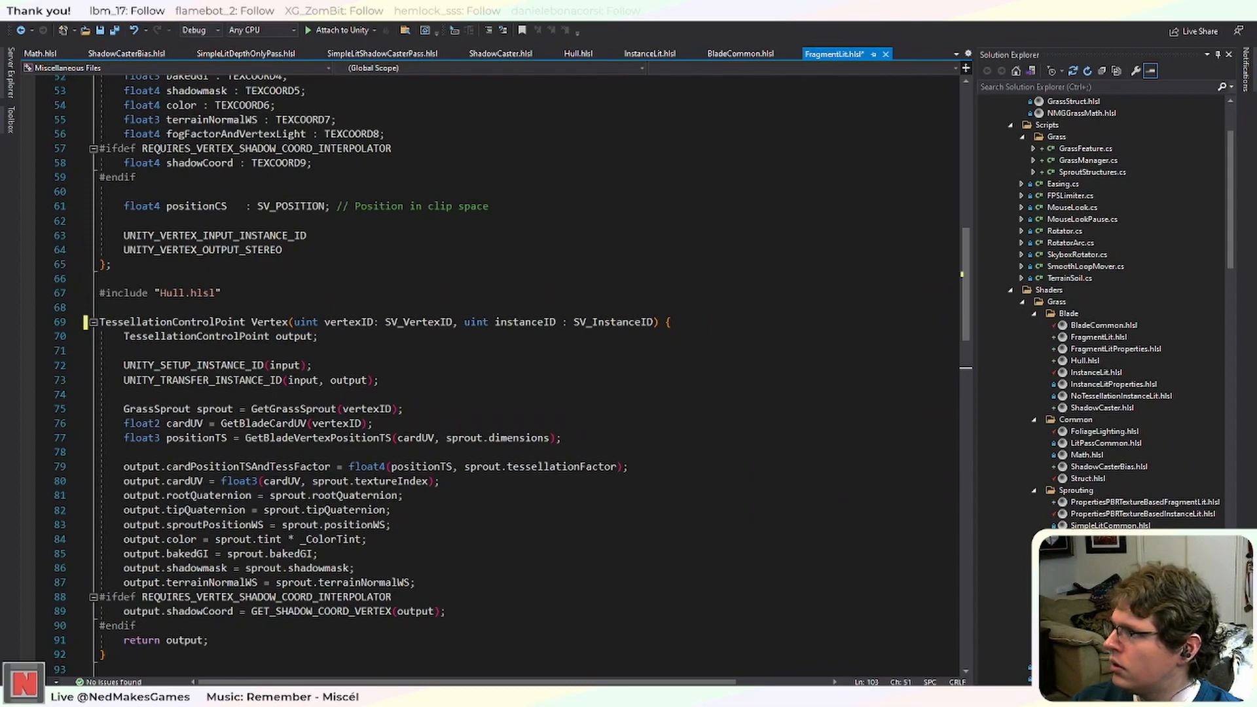
key("alt+Tab")
scroll(466, 412, "down", 15)
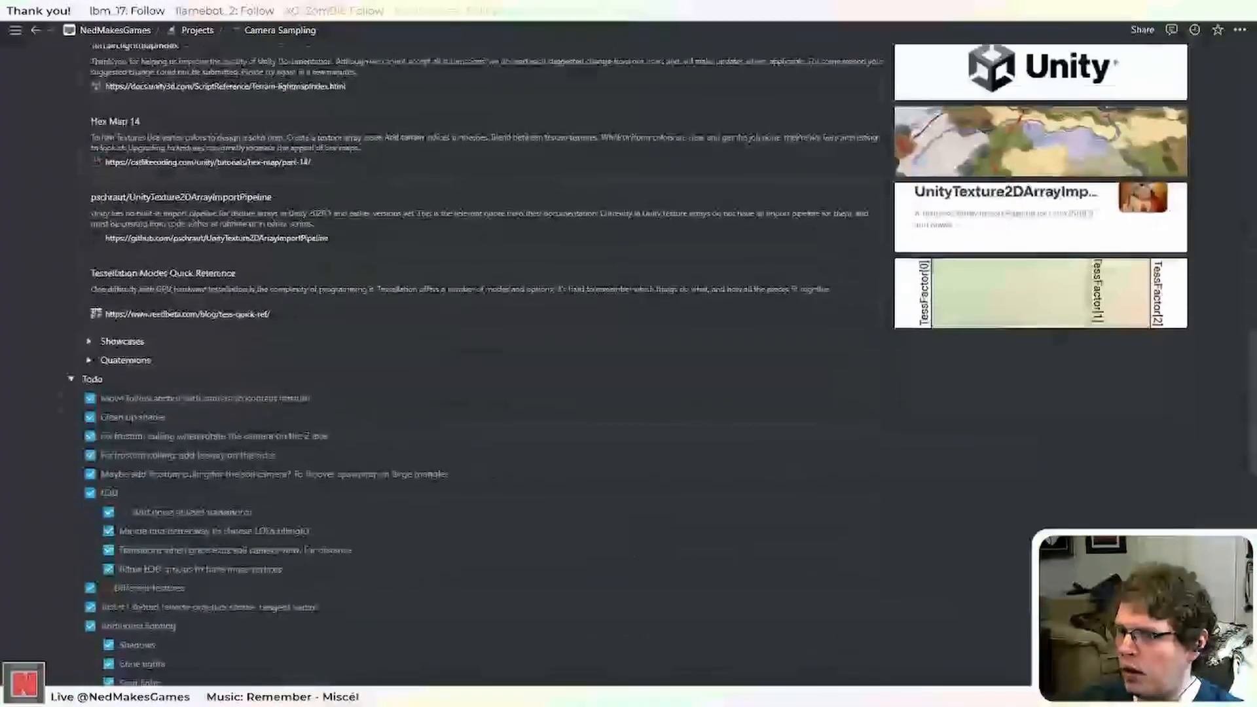
scroll(463, 410, "down", 15)
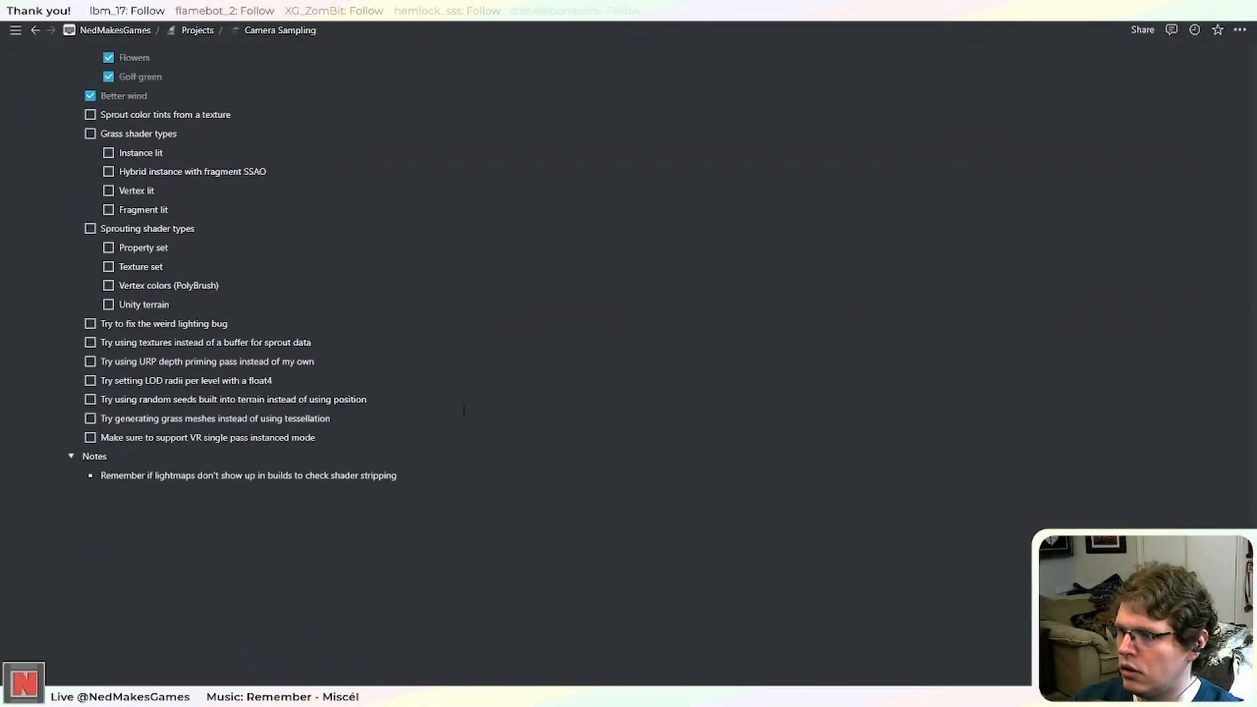
scroll(464, 410, "up", 2)
left_click_drag(118, 502, 290, 506)
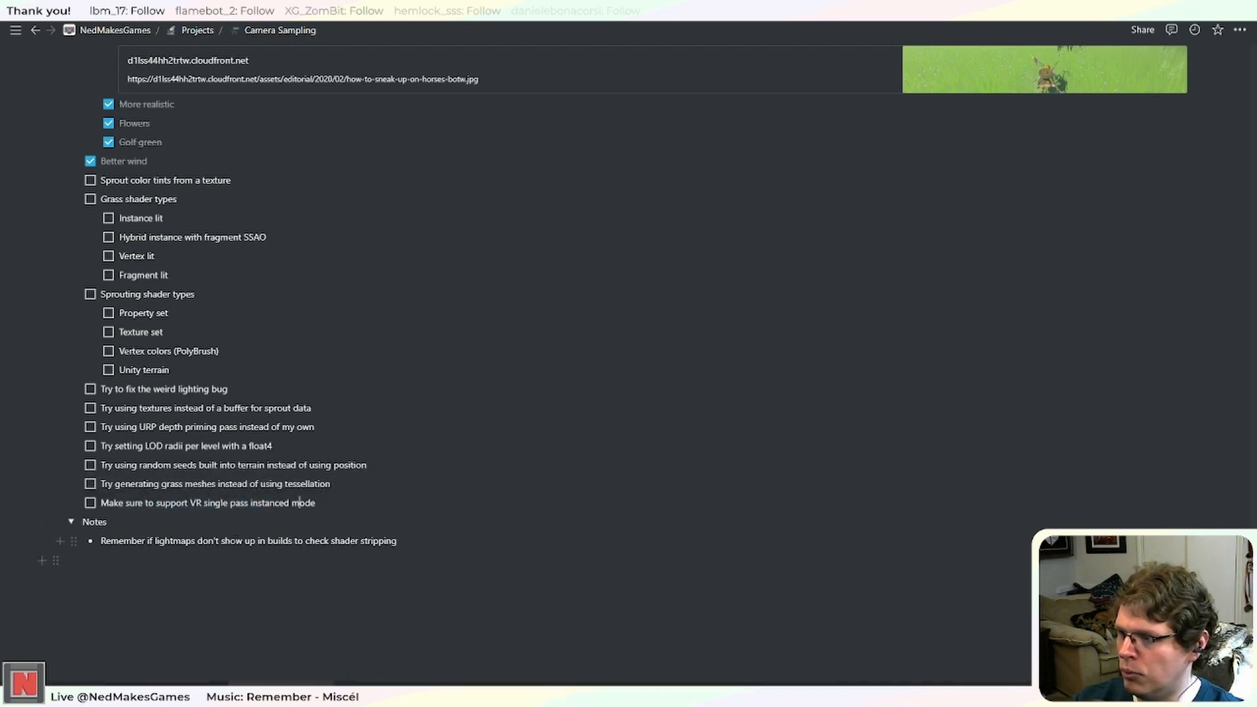
type("(how ")
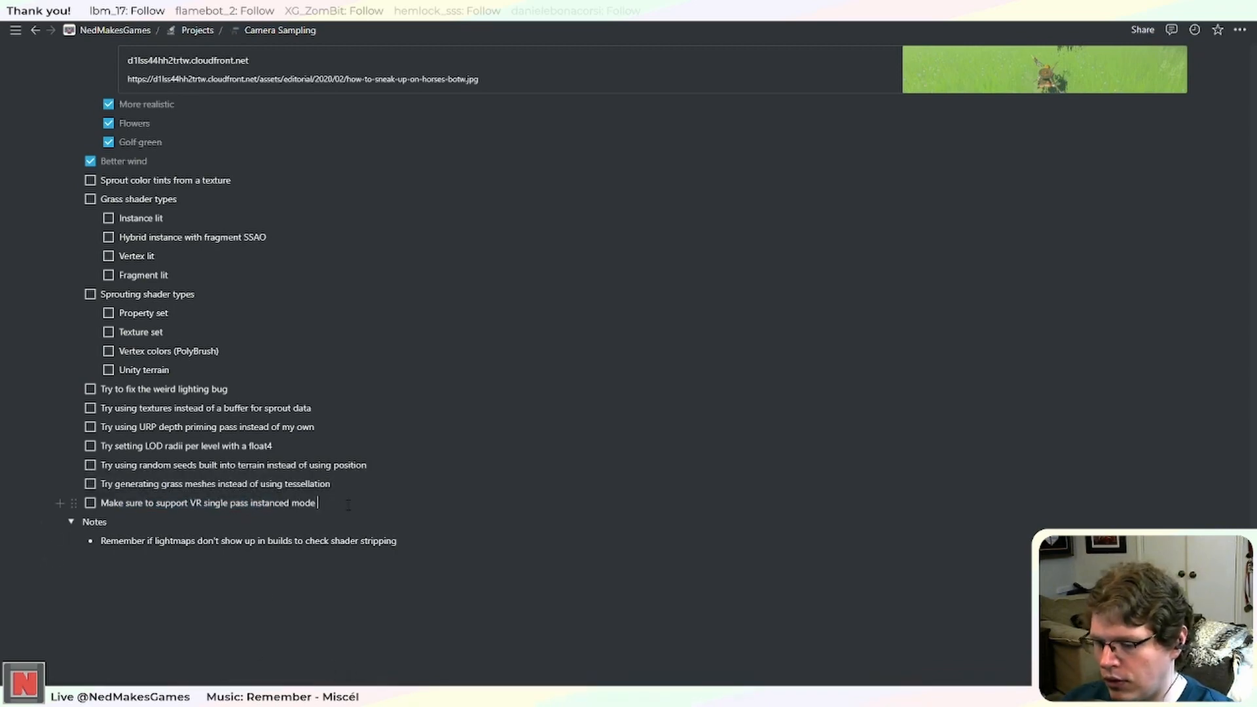
type("do you do ster")
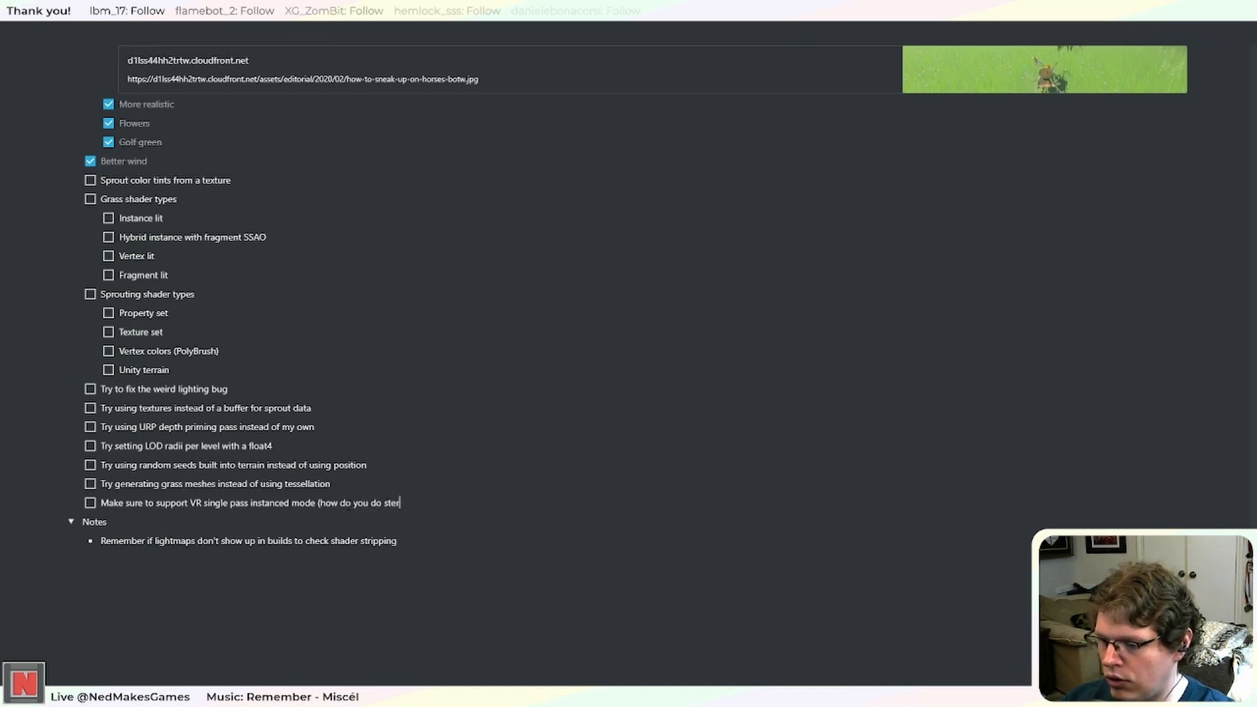
type("eo rendering")
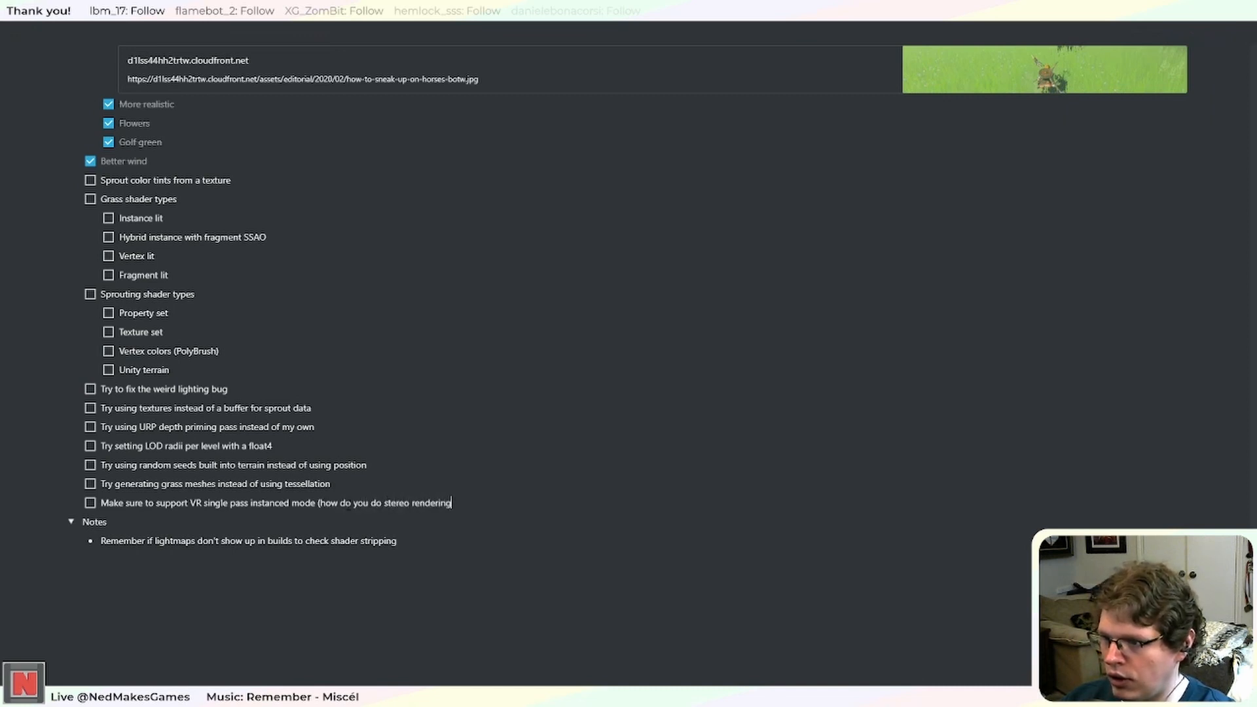
type(" with procedural calls")
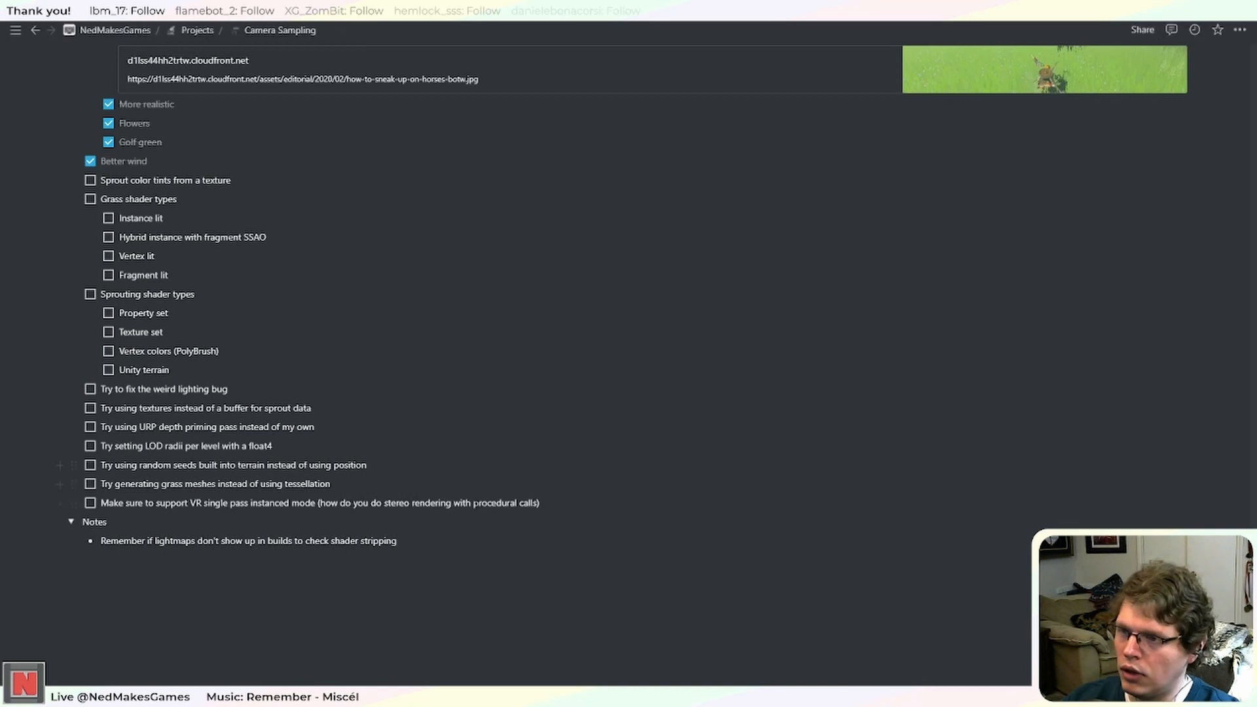
Replace "procedural calls" with "DrawProcedural" in the VR to-do's added question.
key("ctrl+shift+Left")
key("ctrl+shift+Left")
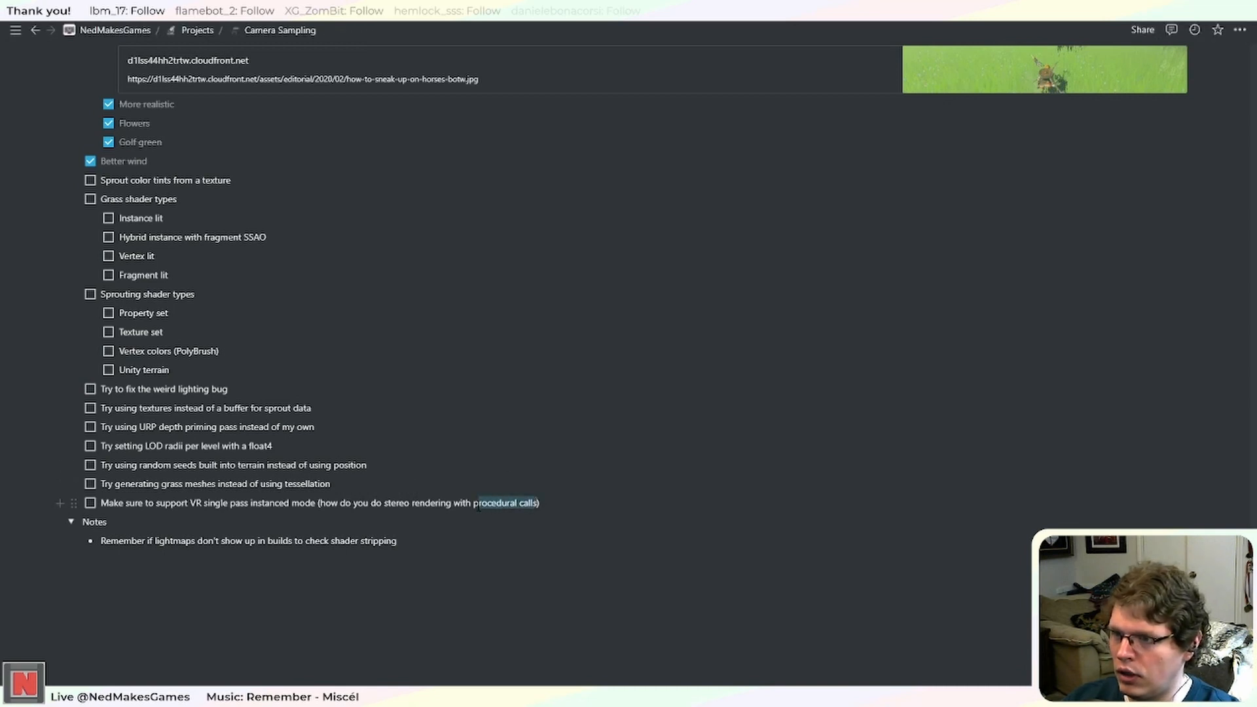
type("DrawProcedura")
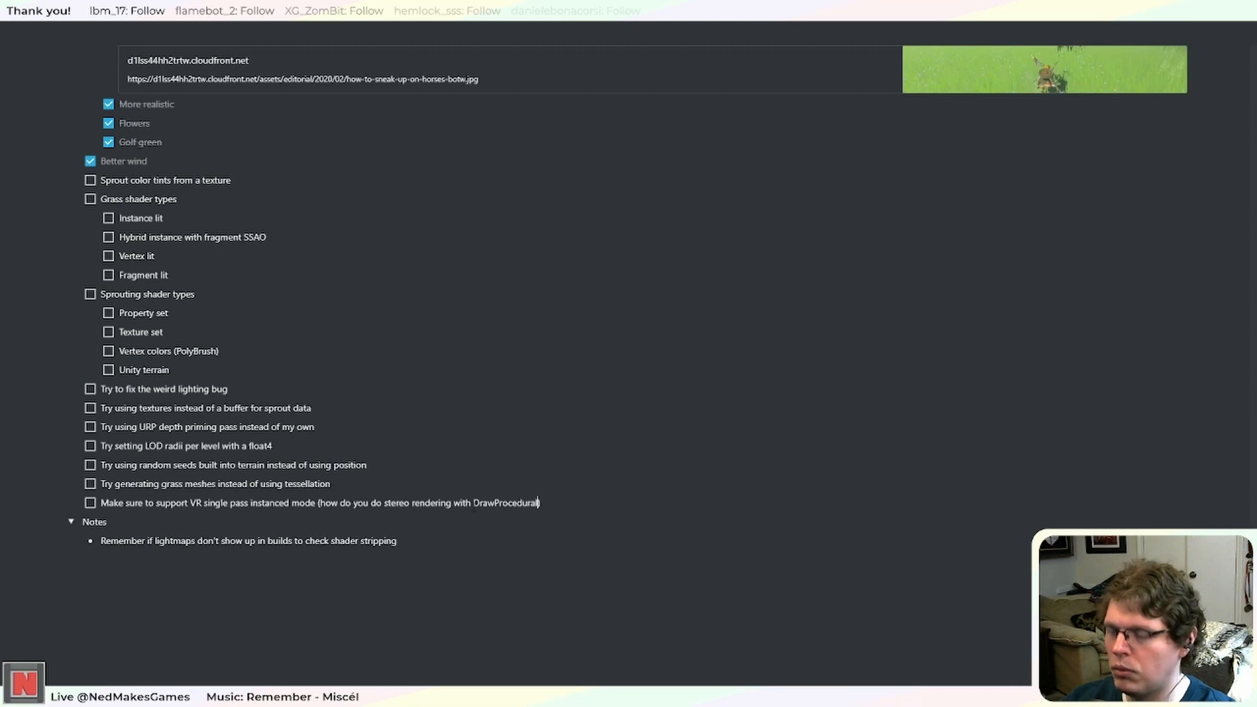
left_click(475, 449)
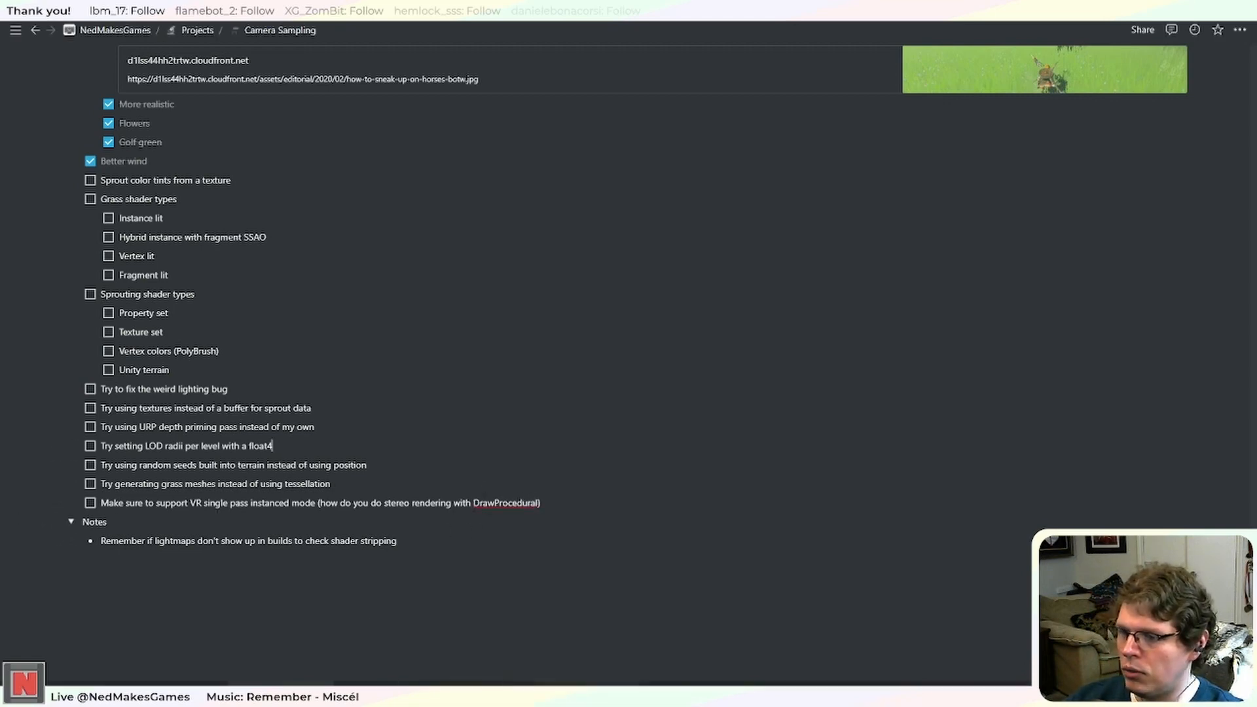
Switch back to Visual Studio, check the DrawProceduralIndirect call in GrassManager.cs's Update function, and close that file.
key("alt+Tab")
scroll(1147, 173, "up", 3)
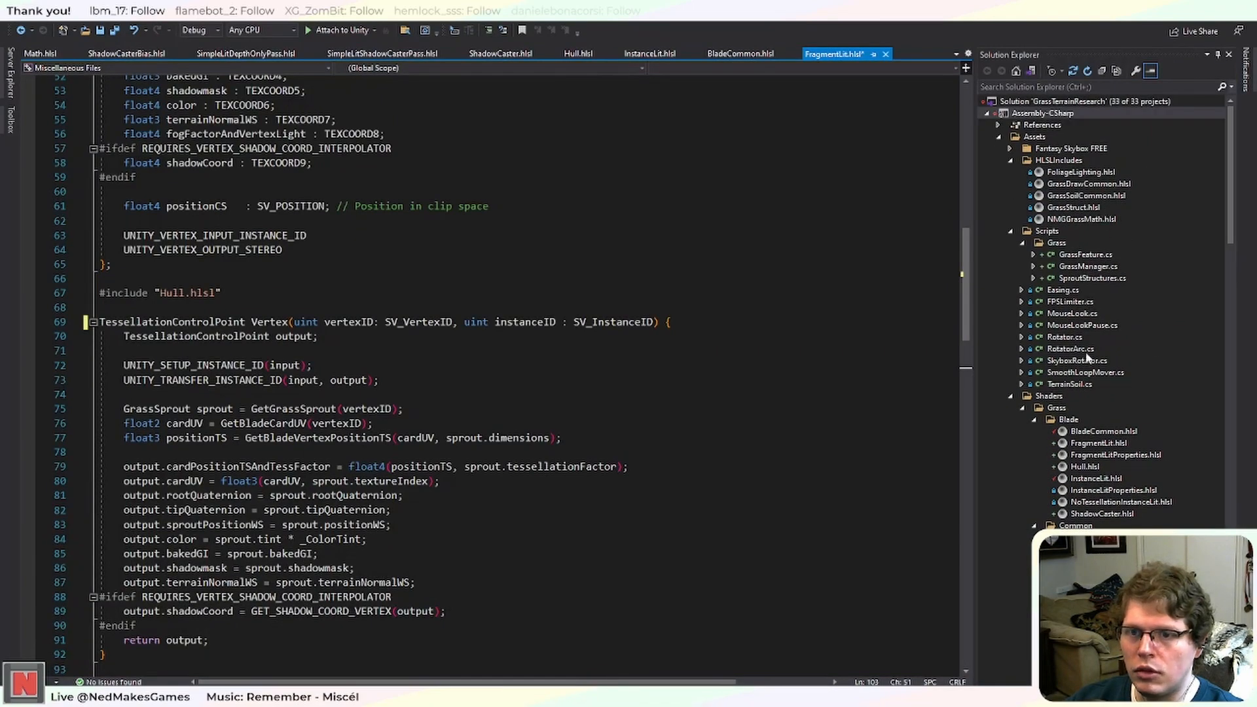
left_click(1112, 267)
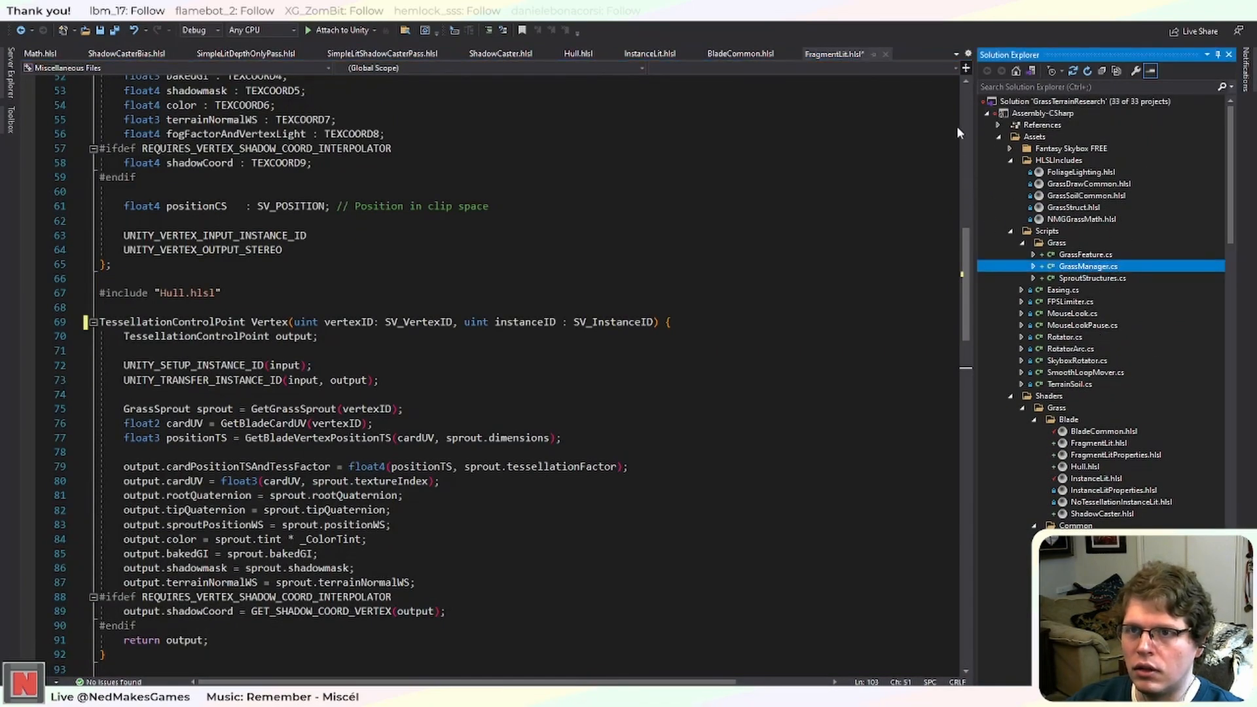
left_click_drag(970, 123, 942, 521)
left_click(263, 399)
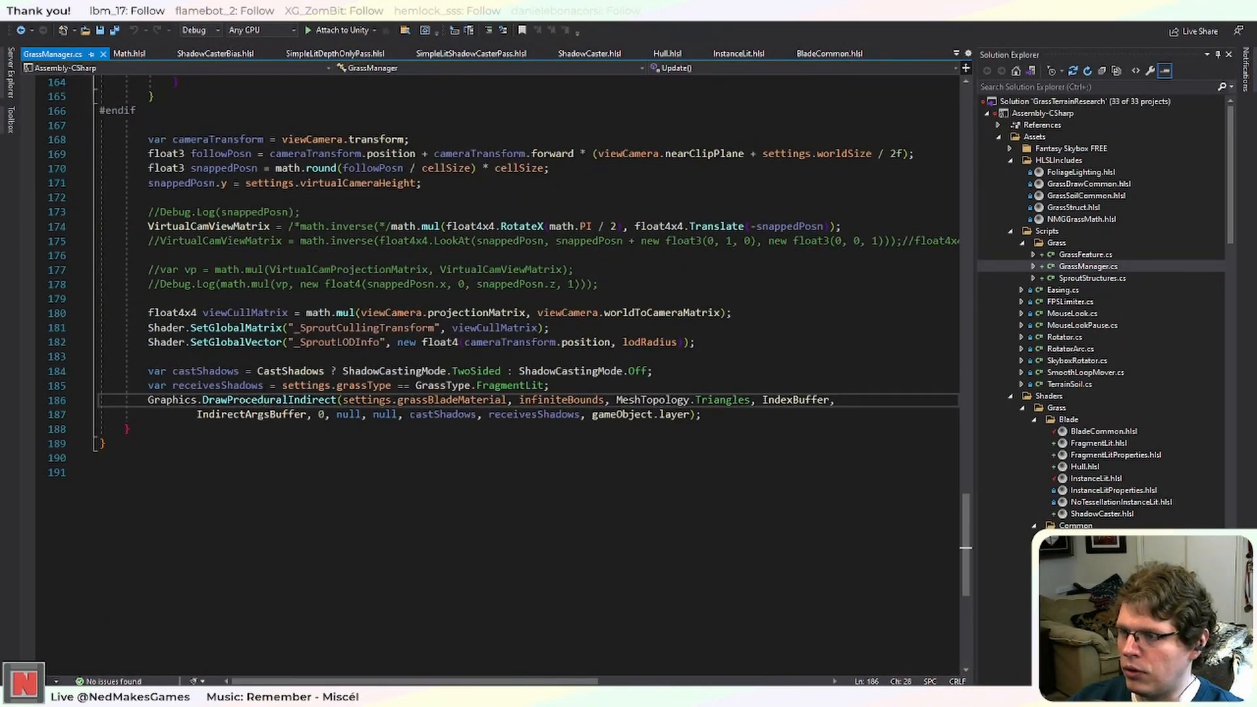
left_click(104, 54)
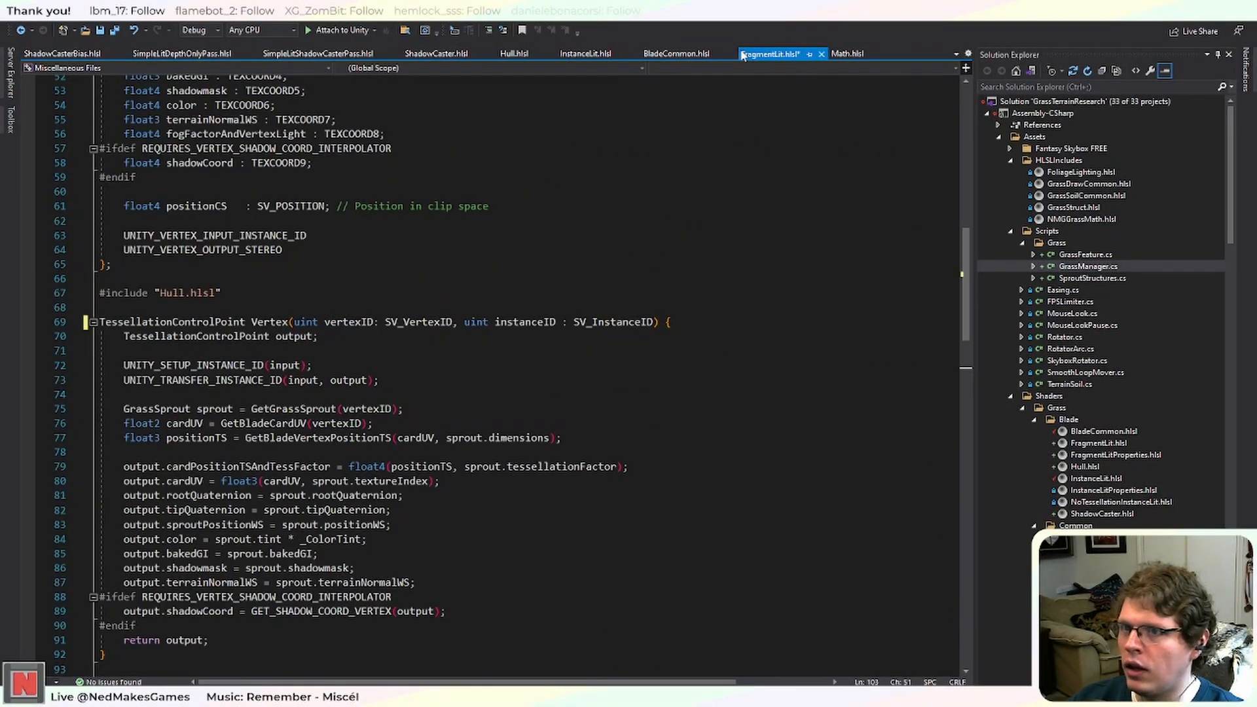
Reopen GrassManager.cs and review its settings, IsReady checks and InitializeBuffers function, focusing on the IndirectArgsBuffer setup.
double_click(1089, 266)
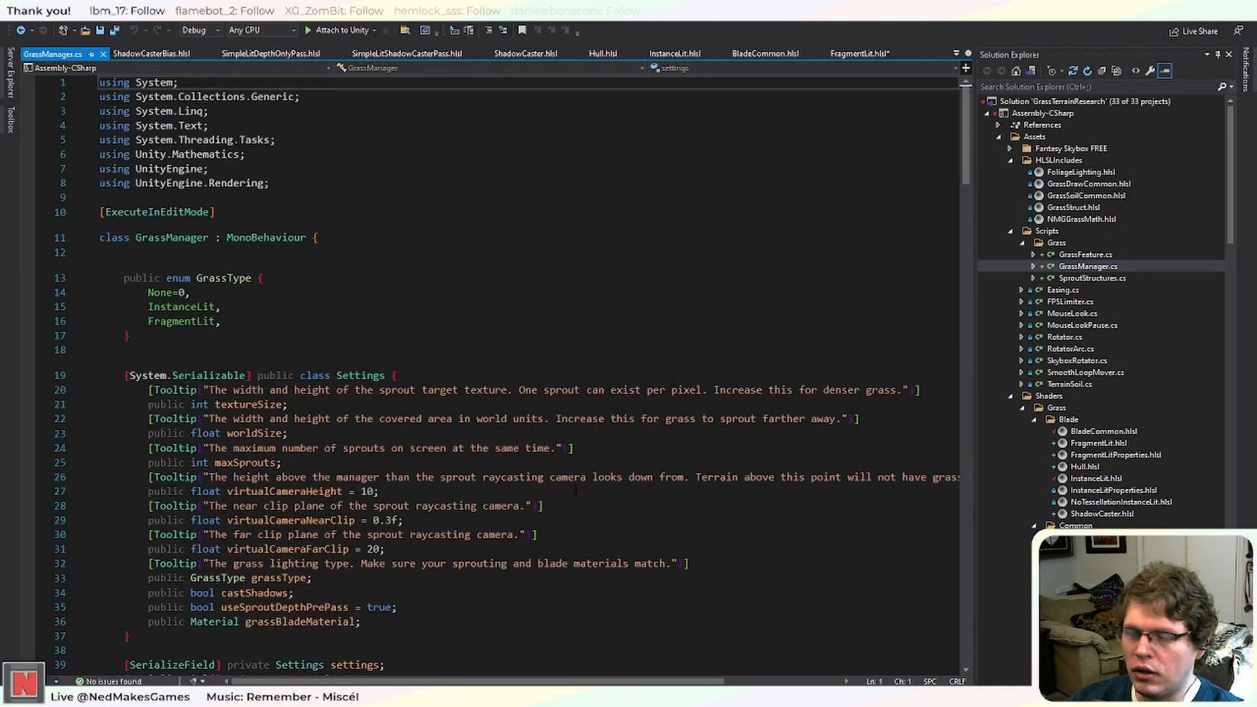
scroll(575, 490, "down", 4)
scroll(575, 491, "down", 18)
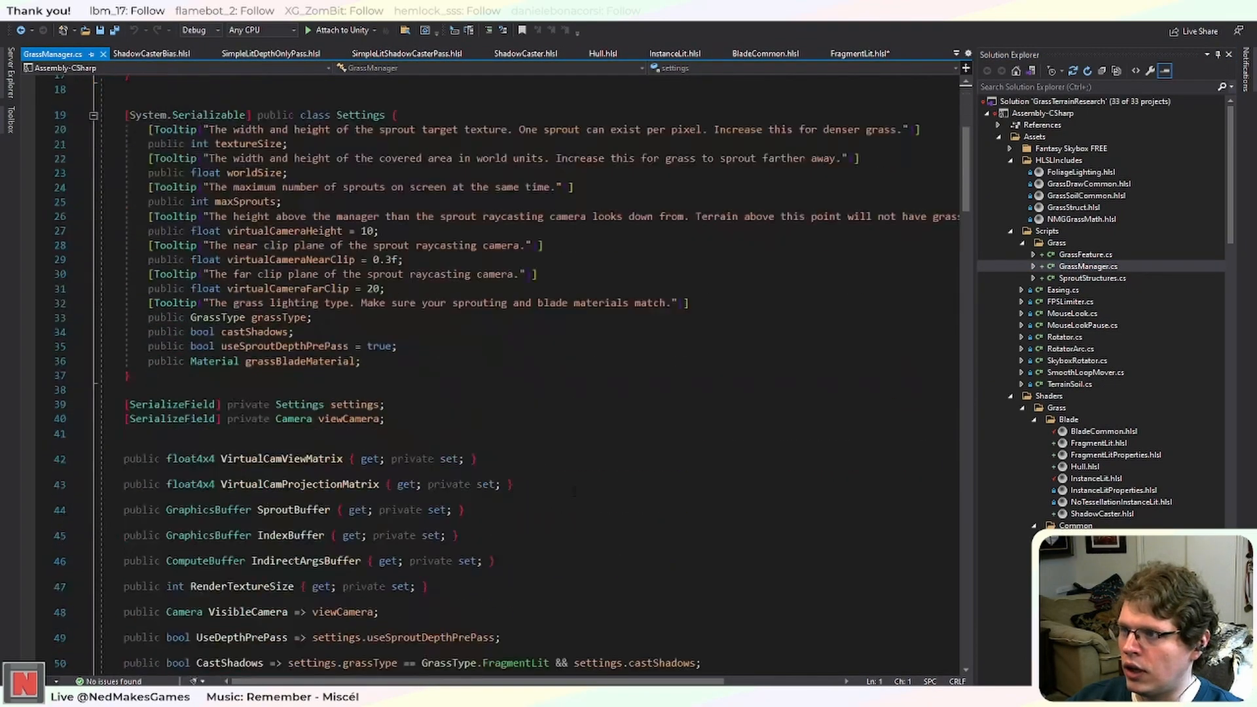
scroll(575, 491, "down", 7)
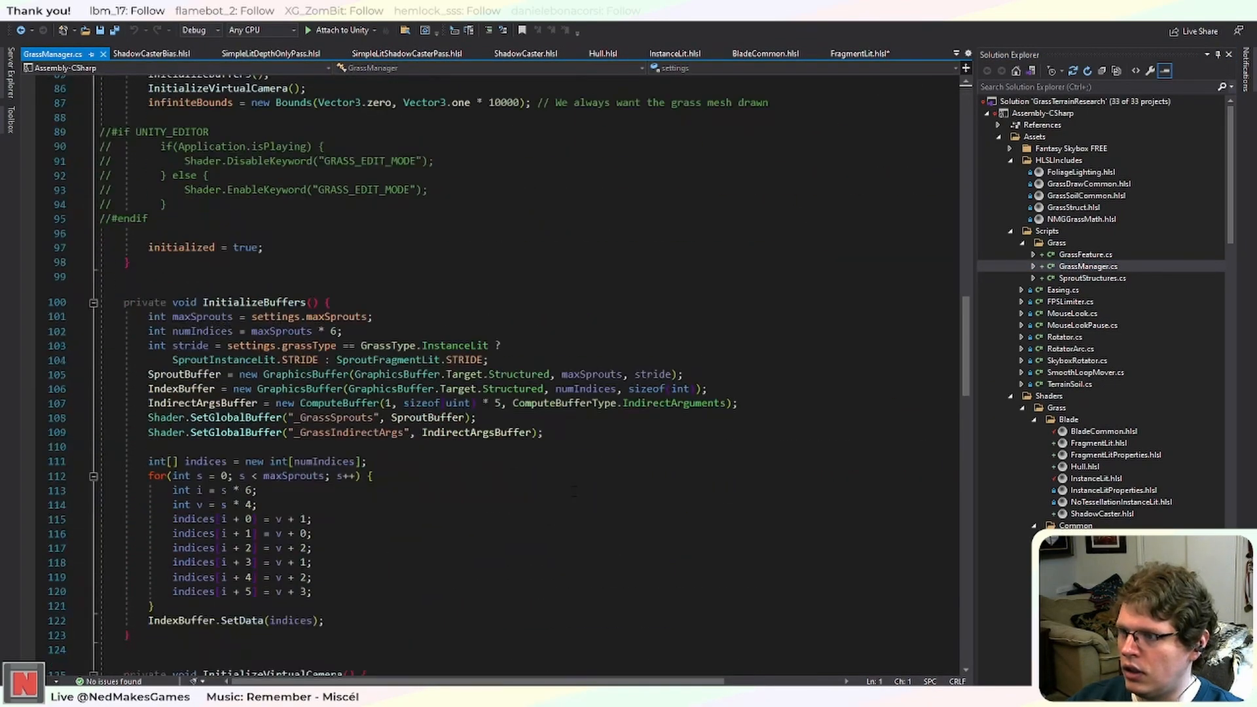
scroll(575, 491, "up", 12)
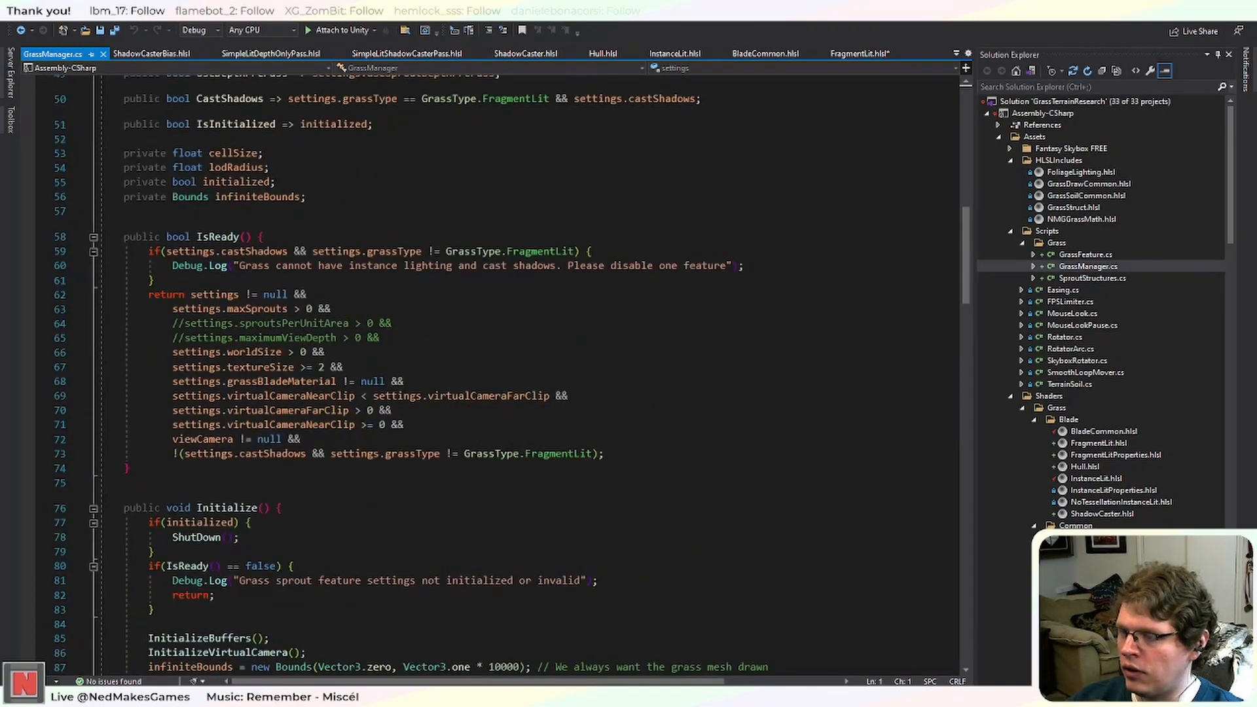
scroll(456, 459, "down", 4)
scroll(358, 468, "up", 5)
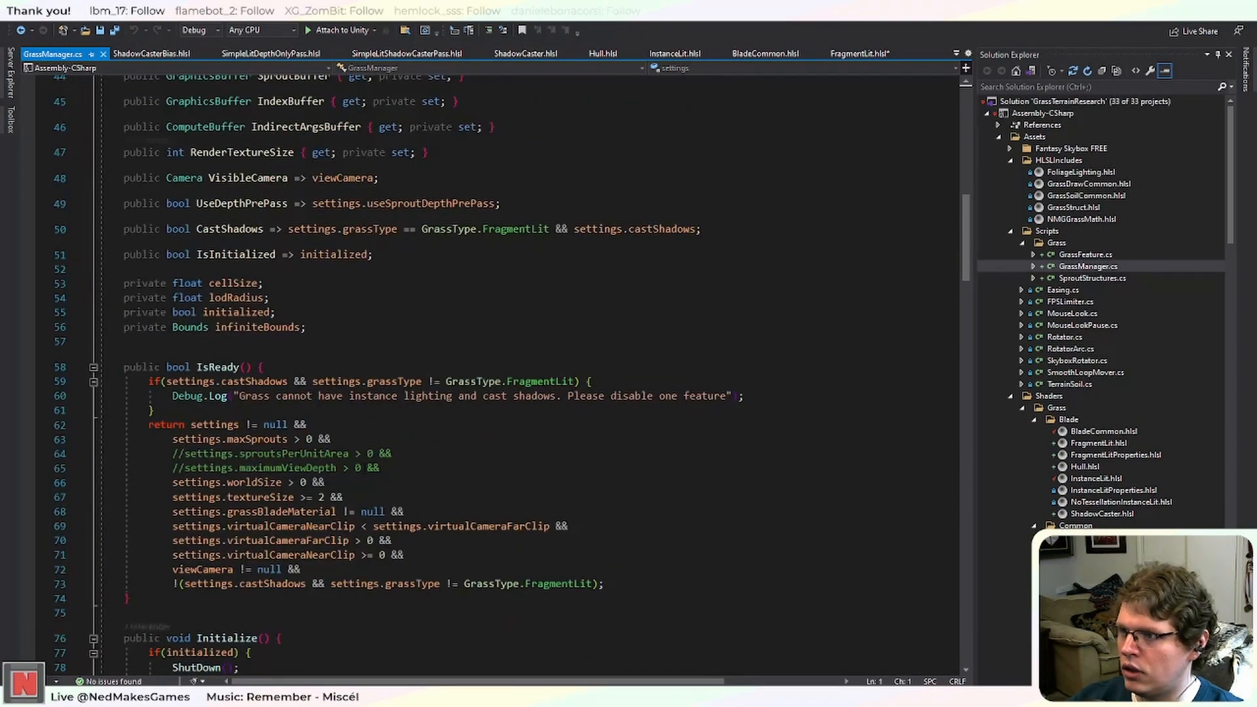
scroll(359, 468, "down", 5)
scroll(367, 468, "up", 5)
scroll(365, 469, "down", 20)
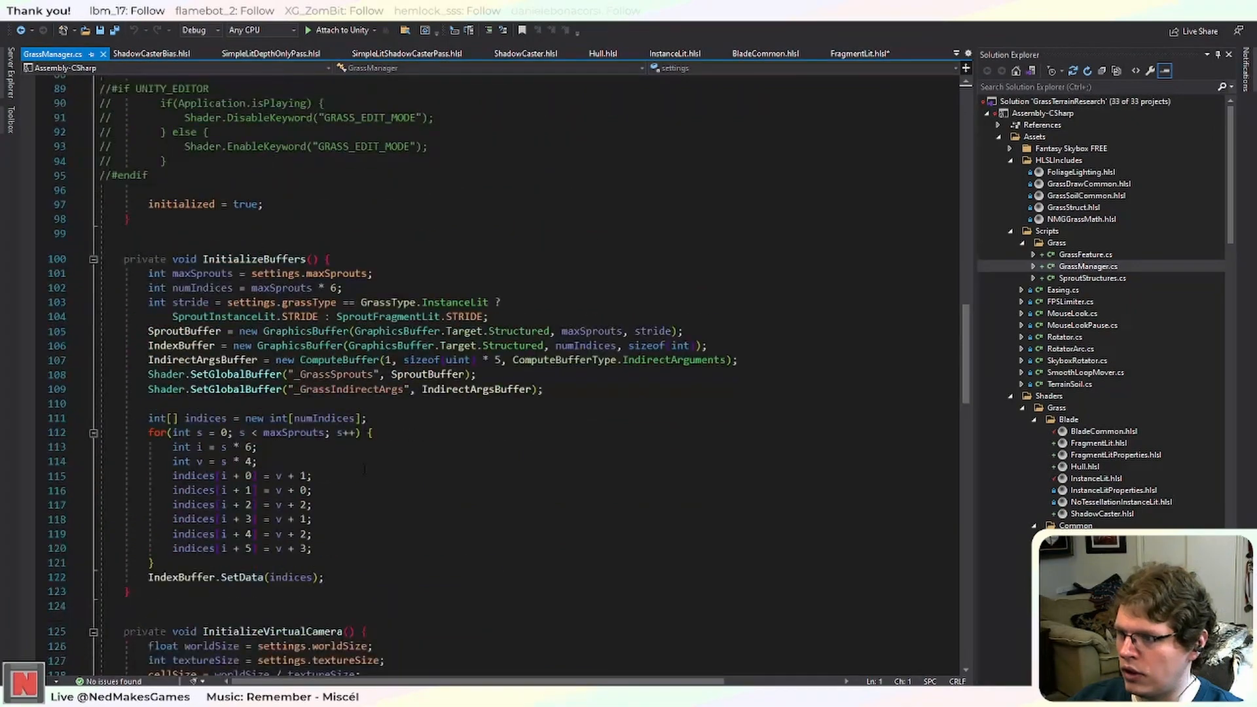
scroll(364, 469, "up", 6)
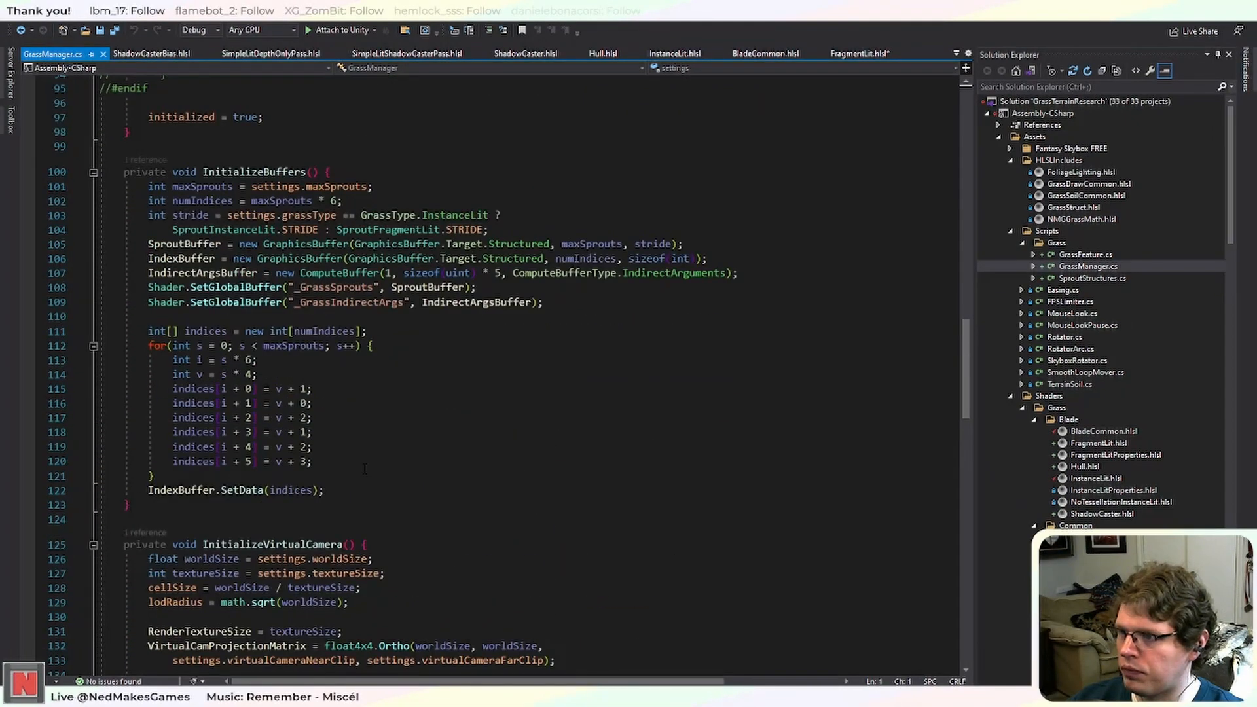
left_click(478, 302)
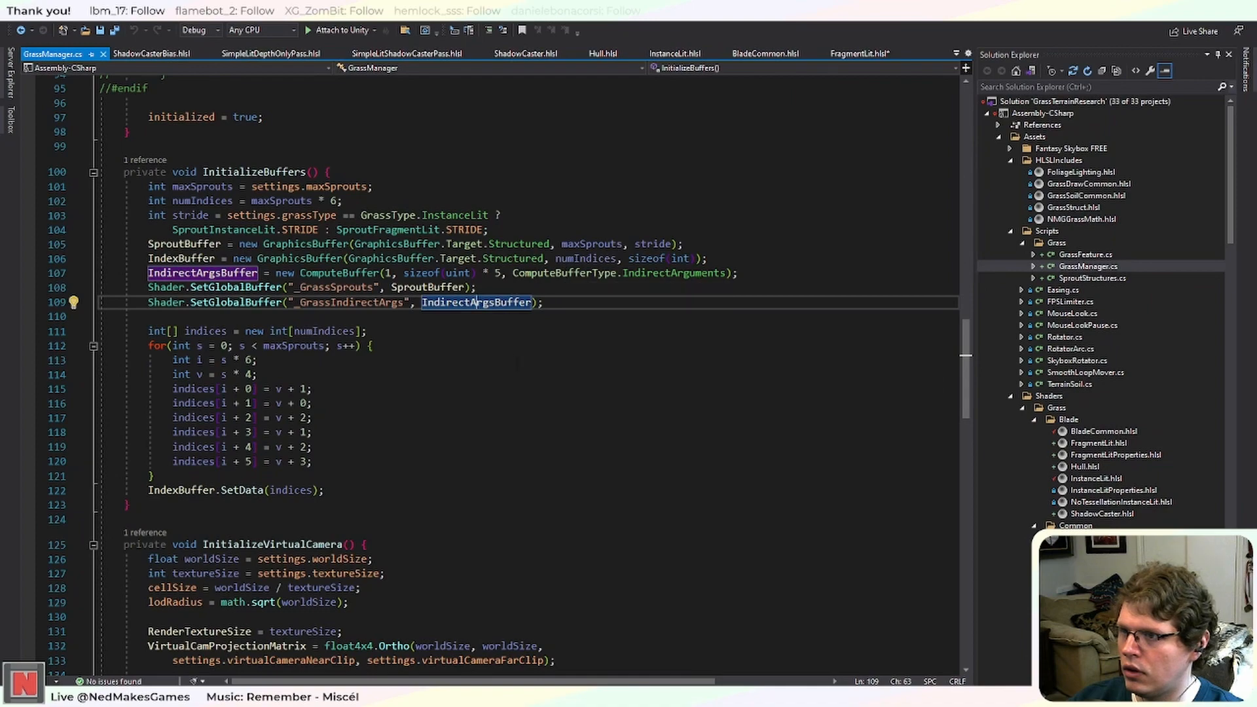
Trace IndirectArgsBuffer through Update and examine the arguments of the Graphics.DrawProceduralIndirect call.
scroll(509, 376, "down", 18)
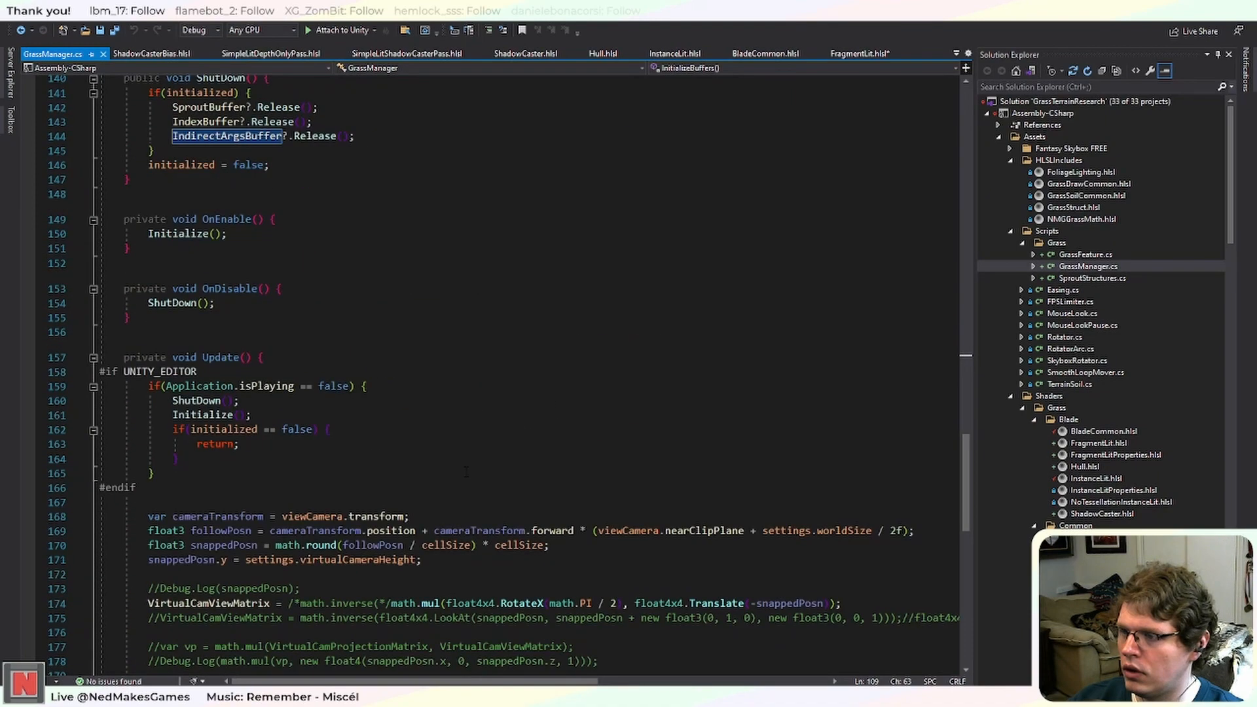
scroll(409, 453, "down", 3)
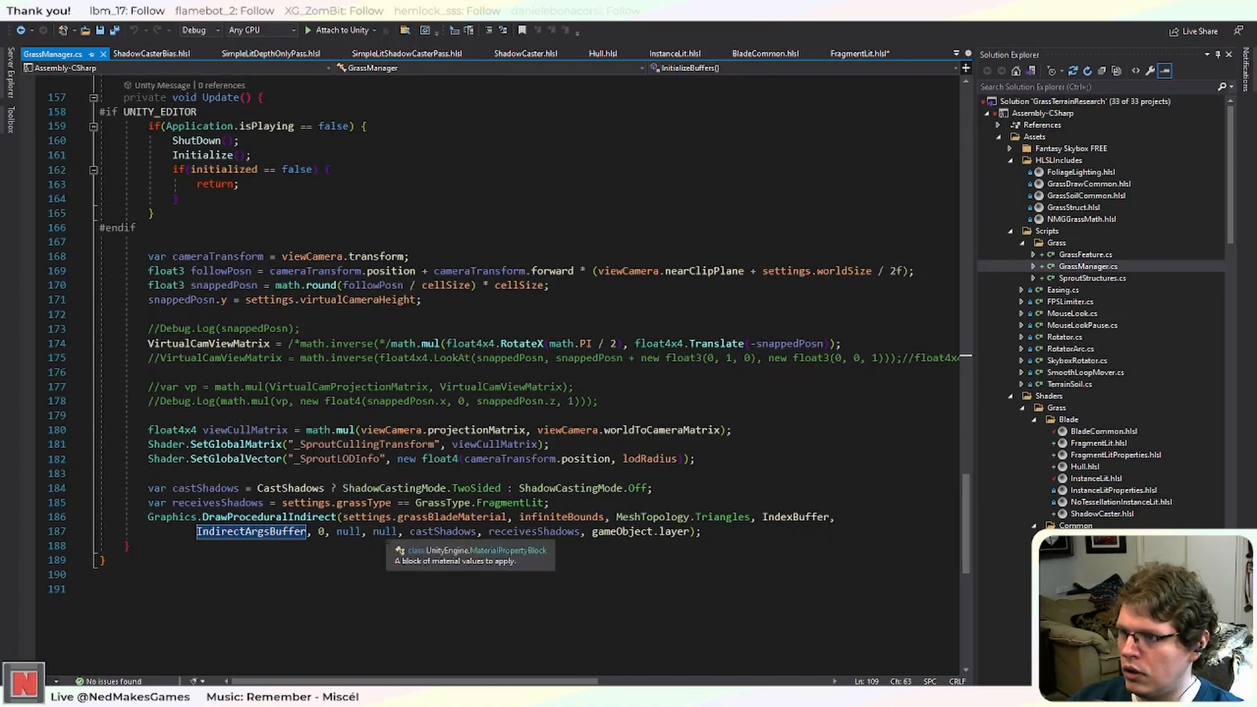
scroll(725, 552, "up", 3)
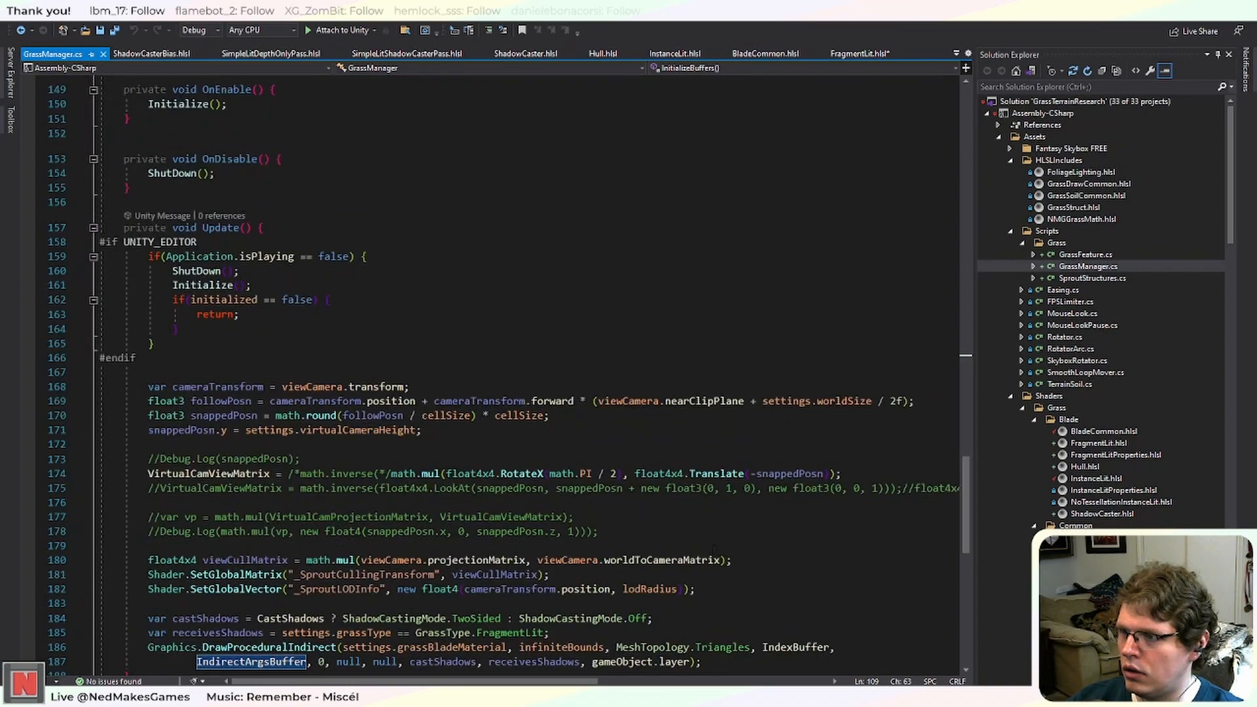
scroll(714, 549, "down", 2)
scroll(1123, 524, "down", 2)
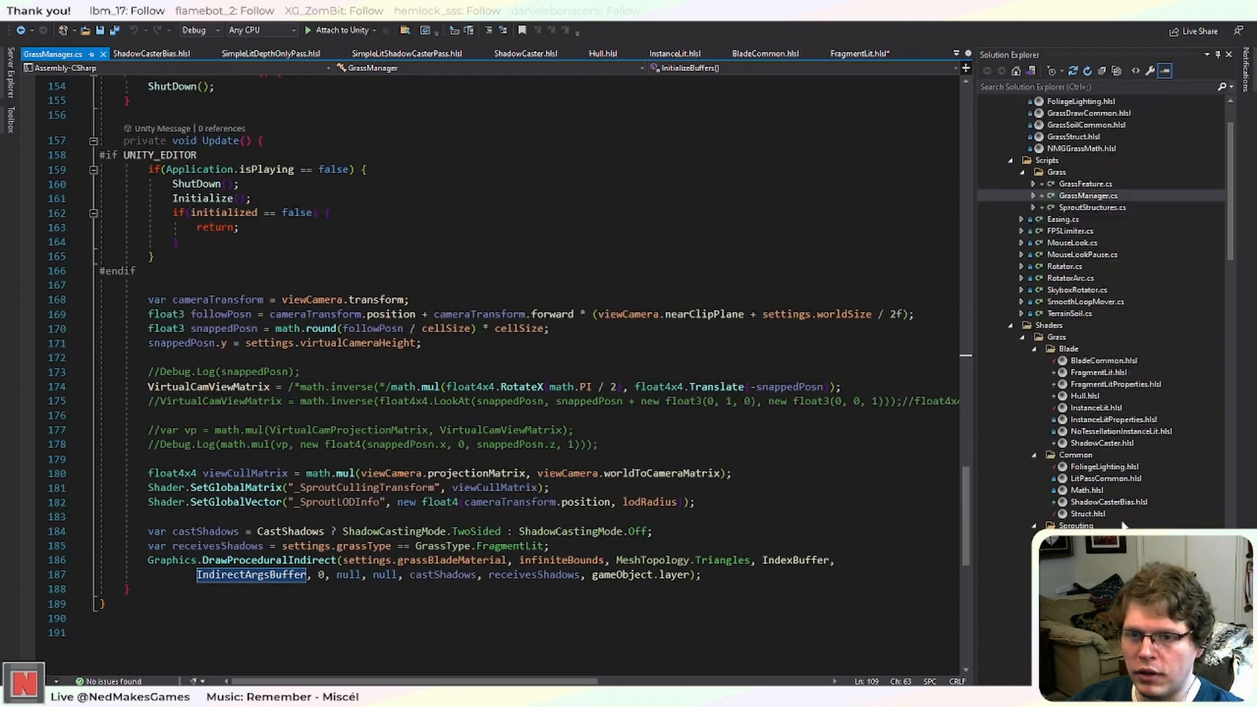
scroll(1124, 517, "up", 2)
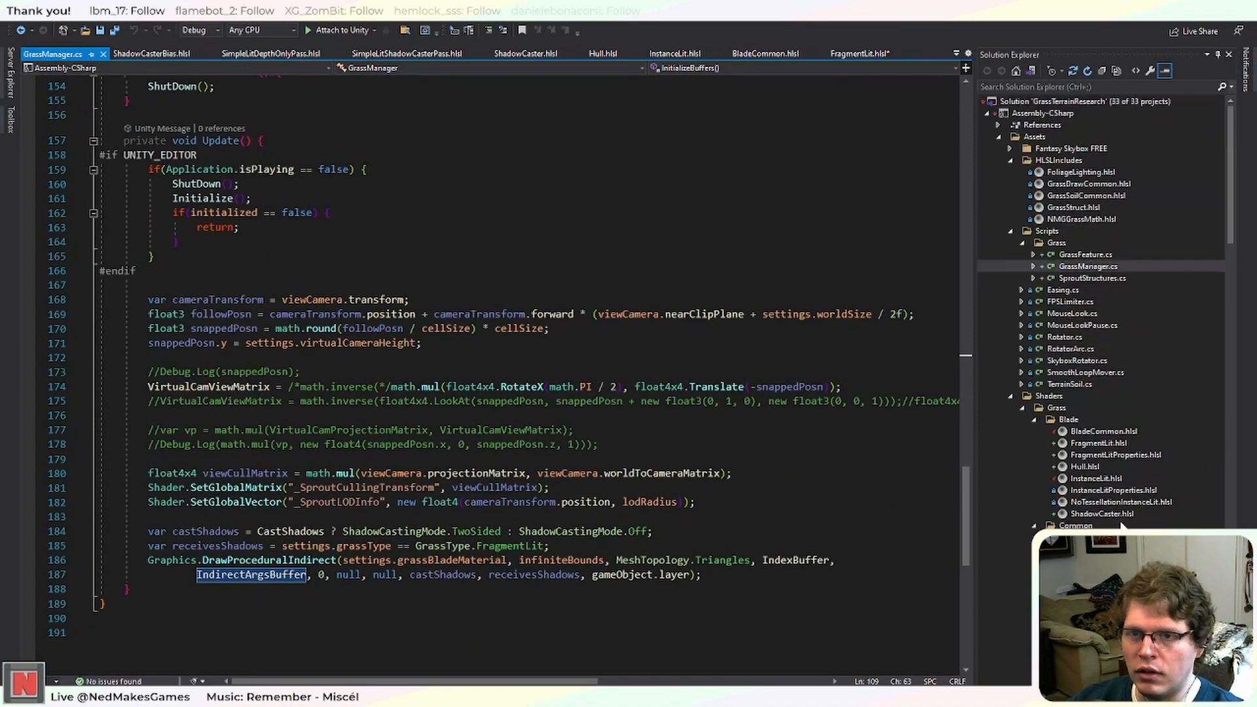
Open GrassFeature.cs and review SproutingPass's Execute function, from the culling setup through the render passes to the camera matrix reset.
double_click(1103, 257)
scroll(491, 366, "down", 3)
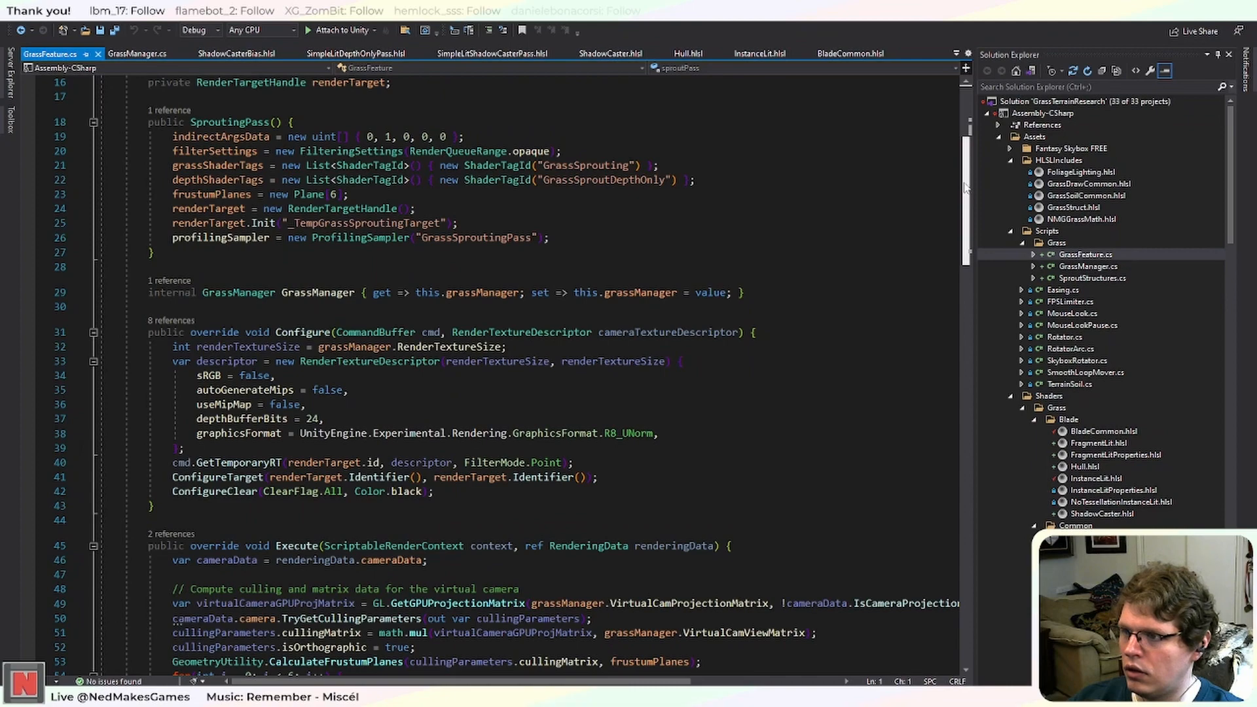
left_click_drag(965, 188, 970, 288)
left_click_drag(347, 299, 319, 472)
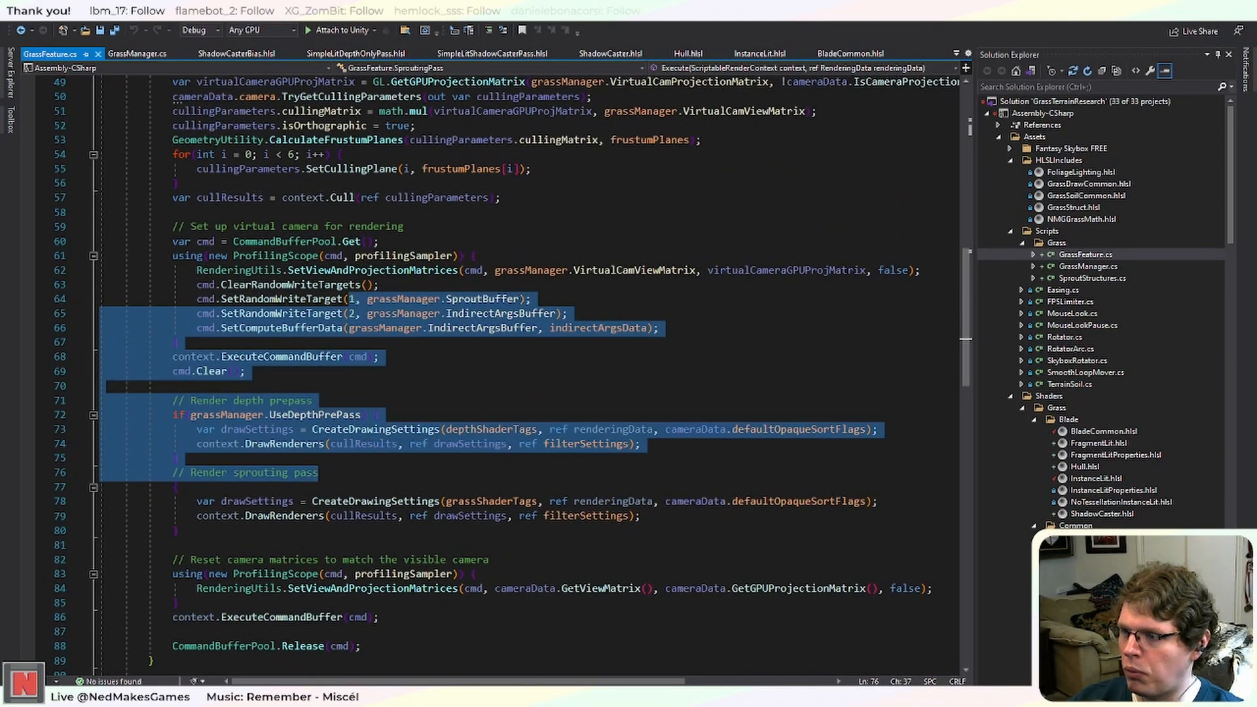
left_click(457, 602)
scroll(458, 599, "down", 1)
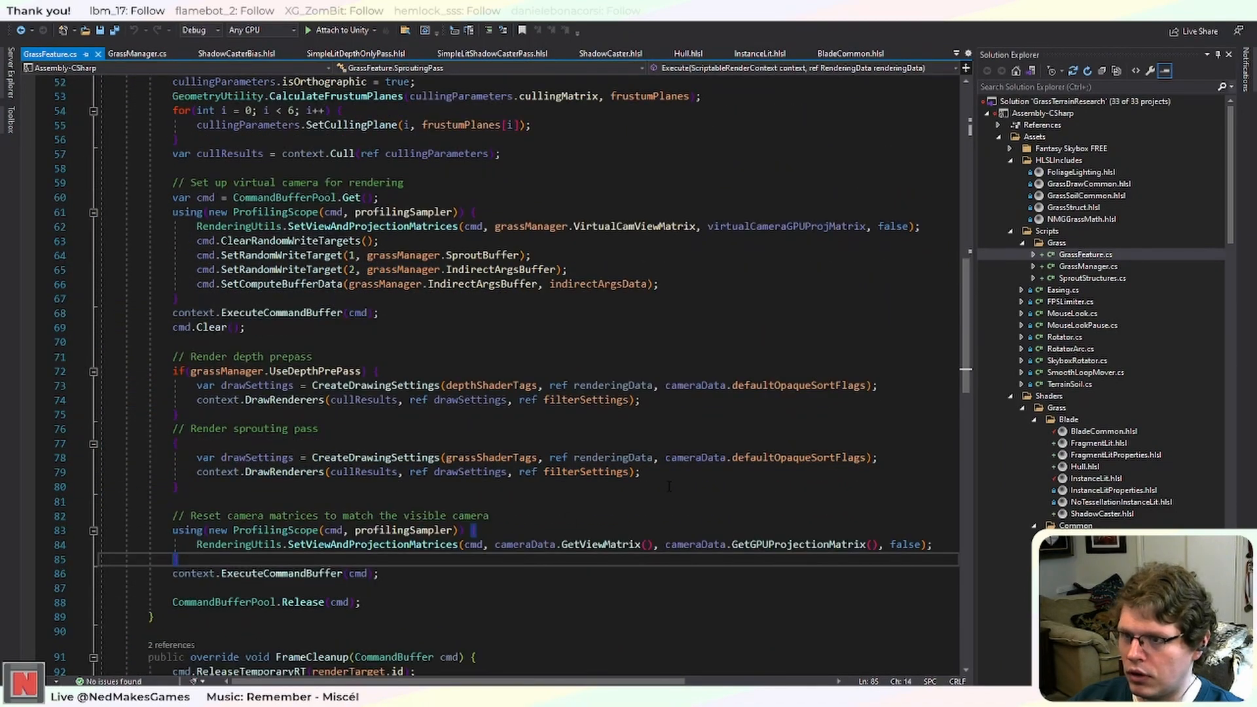
scroll(669, 487, "down", 4)
scroll(669, 485, "up", 3)
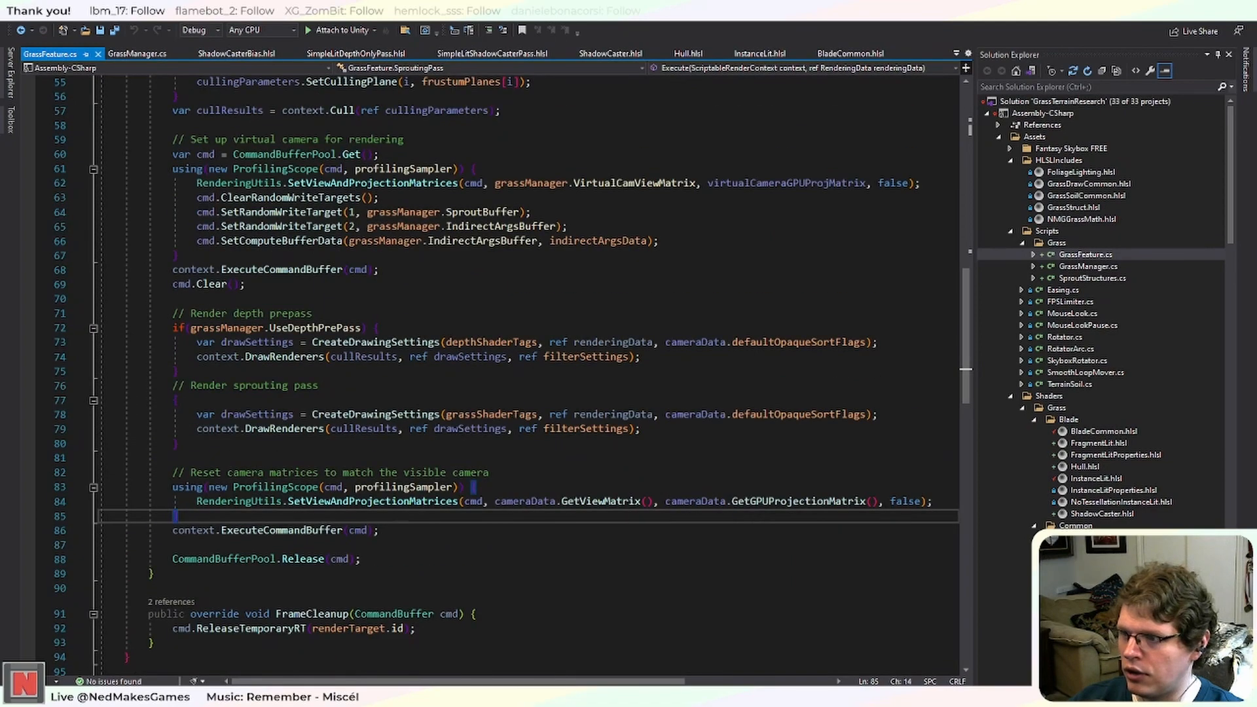
scroll(625, 409, "up", 5)
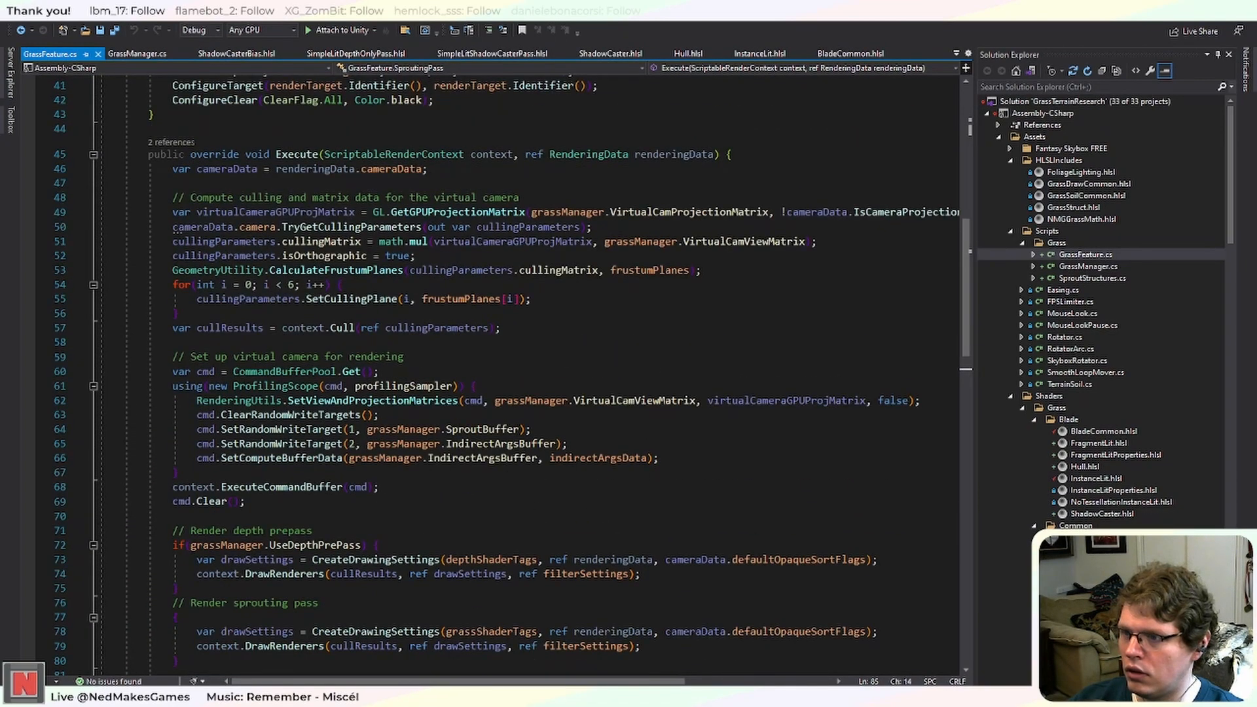
Inspect the SetComputeBufferData call that writes indirectArgsData to IndirectArgsBuffer, selecting the method name.
left_click(267, 457)
left_click(197, 457)
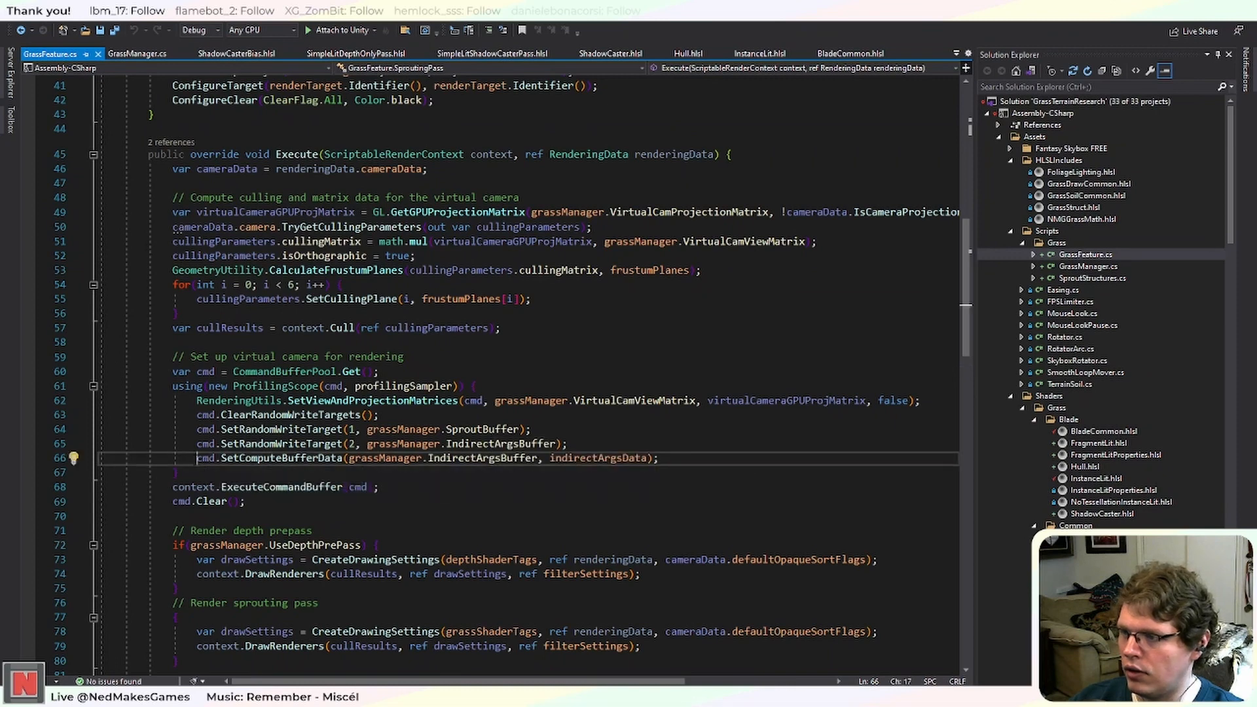
double_click(334, 458)
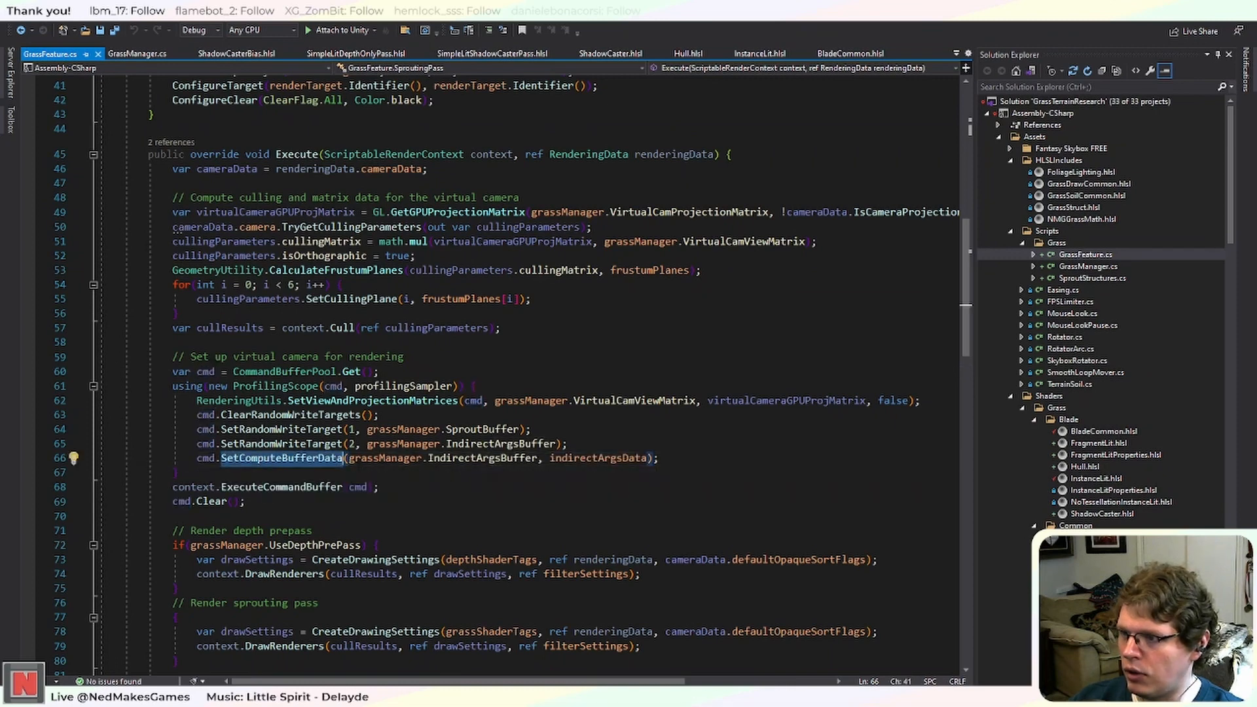
Go to the indirectArgsData definition and inspect its initial values in the SproutingPass constructor, selecting the second array entry.
left_click(598, 458, "ctrl")
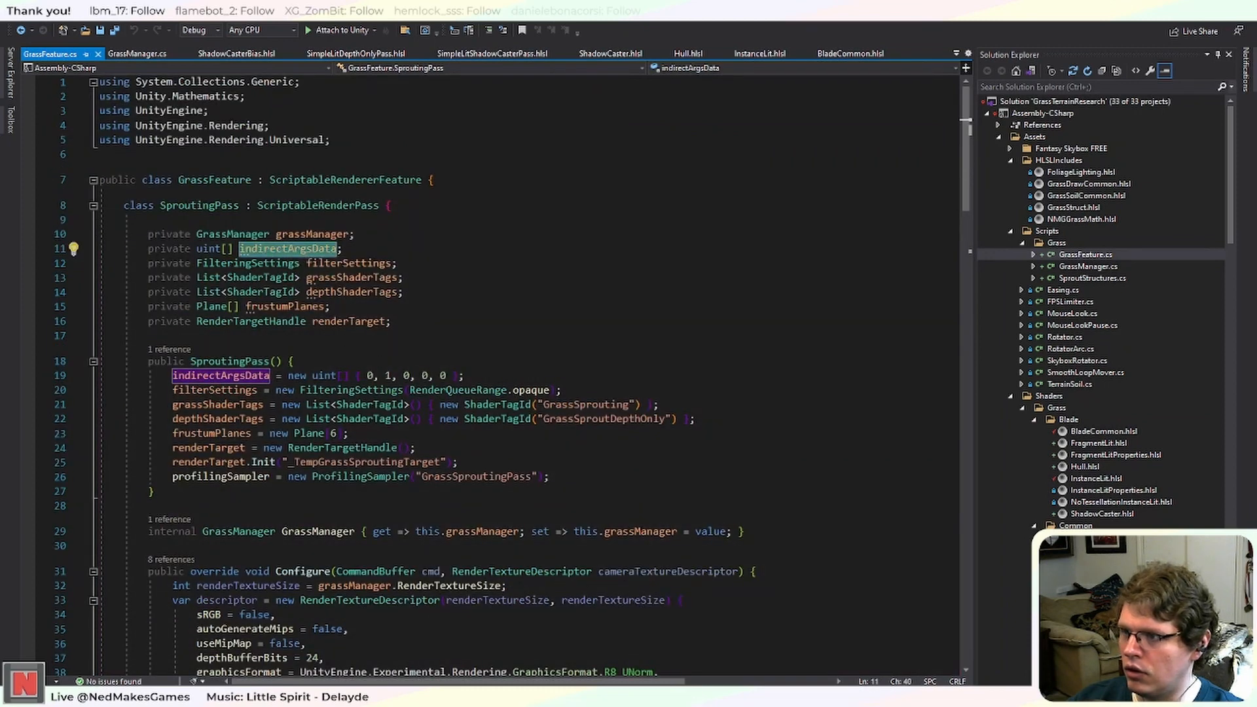
left_click(446, 375)
left_click_drag(392, 376, 380, 375)
left_click(387, 376)
key("Up")
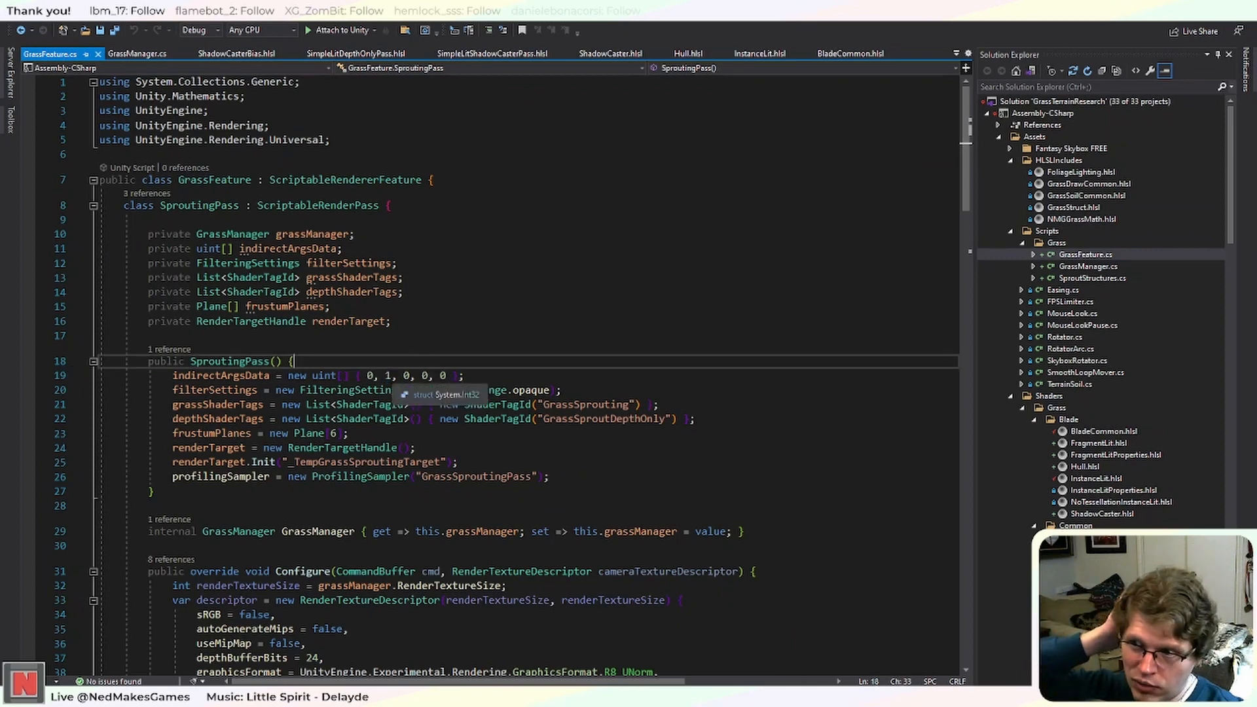
double_click(389, 376)
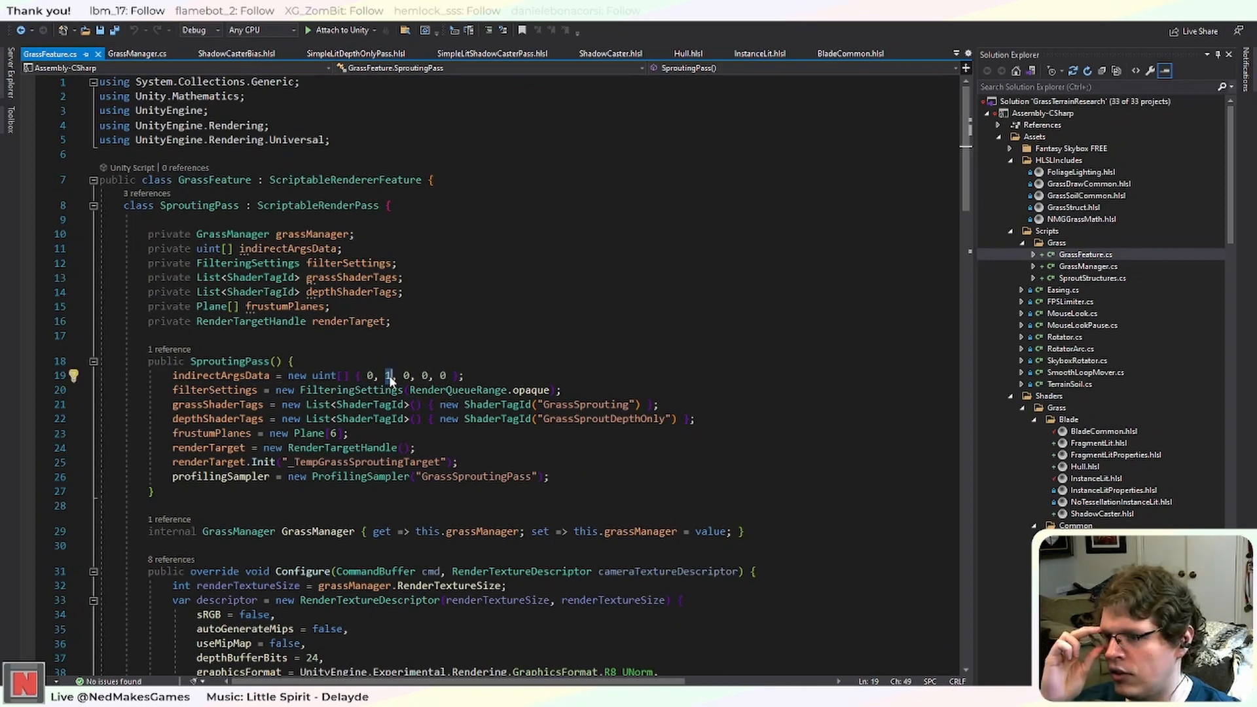
Review GrassFeature.cs again, from the SproutingPass fields and constructor through Configure and Execute to AddRenderPasses.
scroll(483, 432, "down", 2)
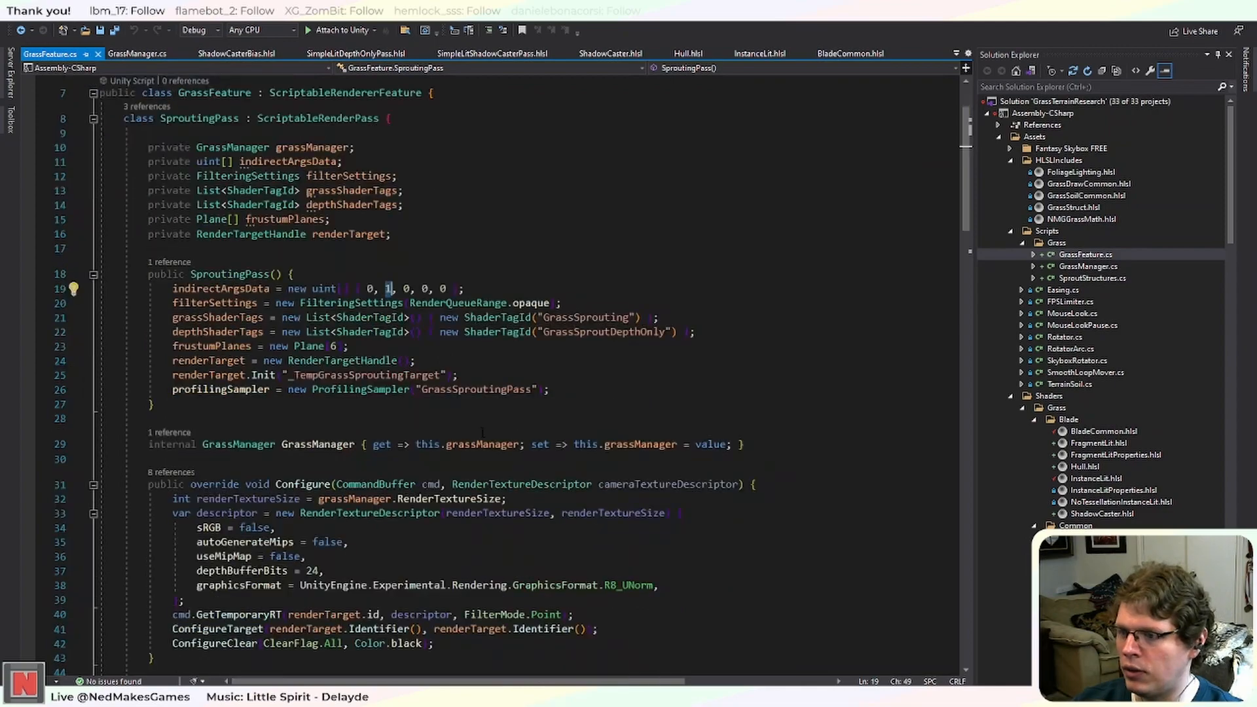
scroll(482, 432, "up", 2)
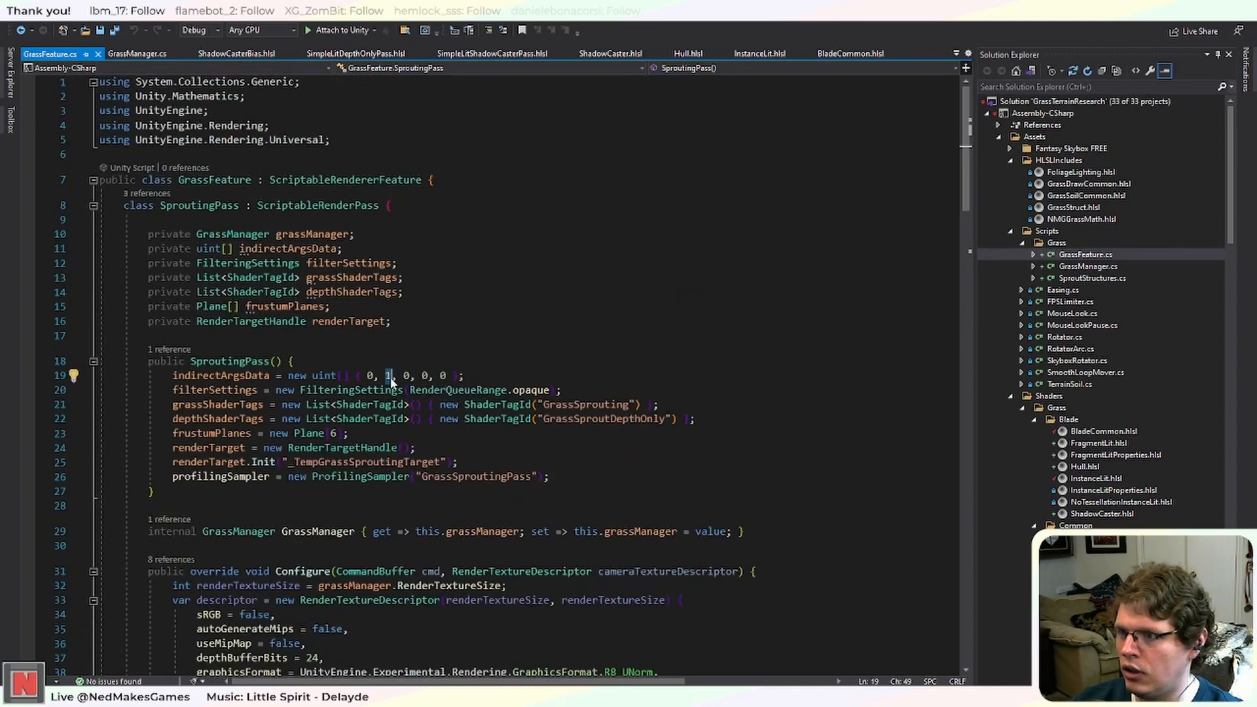
scroll(390, 382, "down", 14)
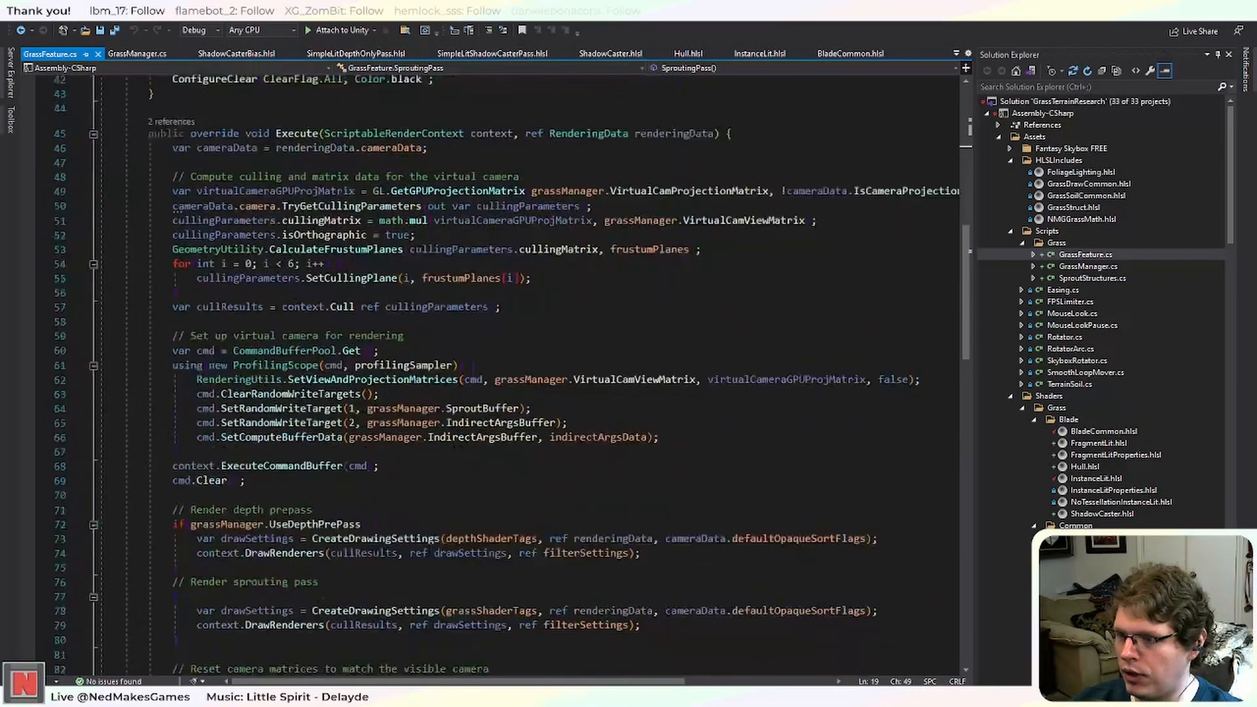
scroll(498, 367, "down", 6)
scroll(497, 366, "up", 17)
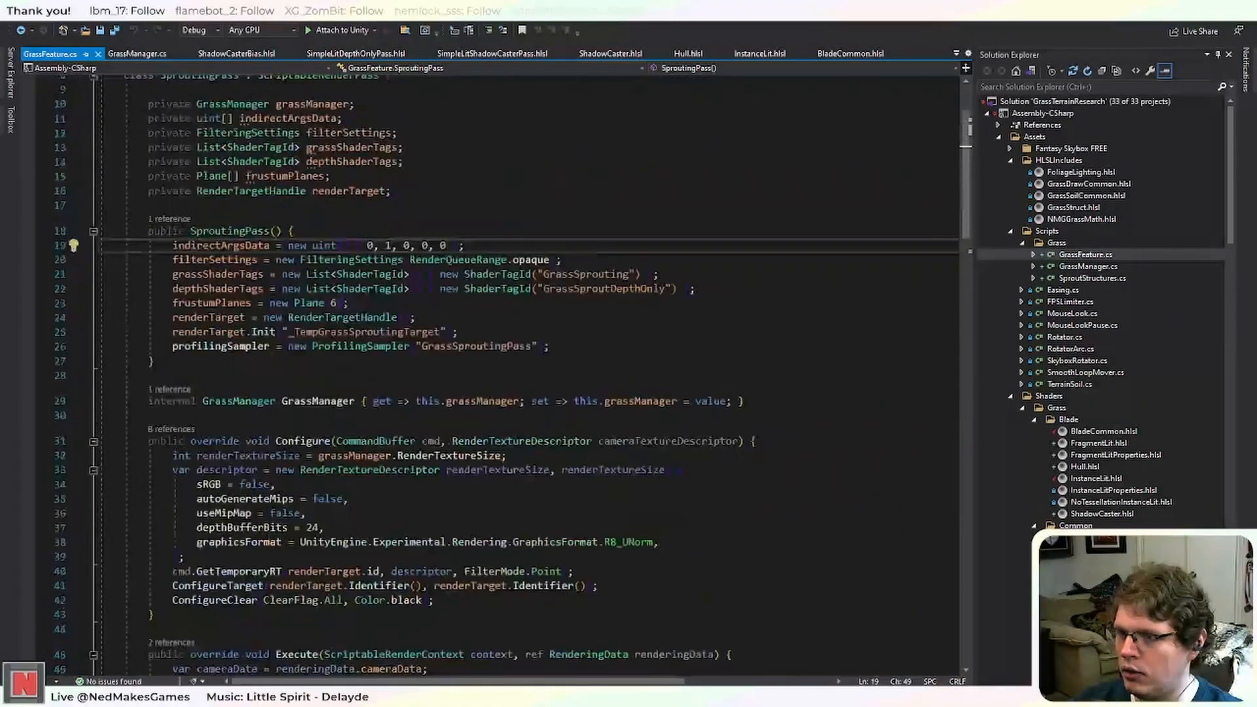
scroll(497, 367, "up", 3)
scroll(497, 367, "down", 20)
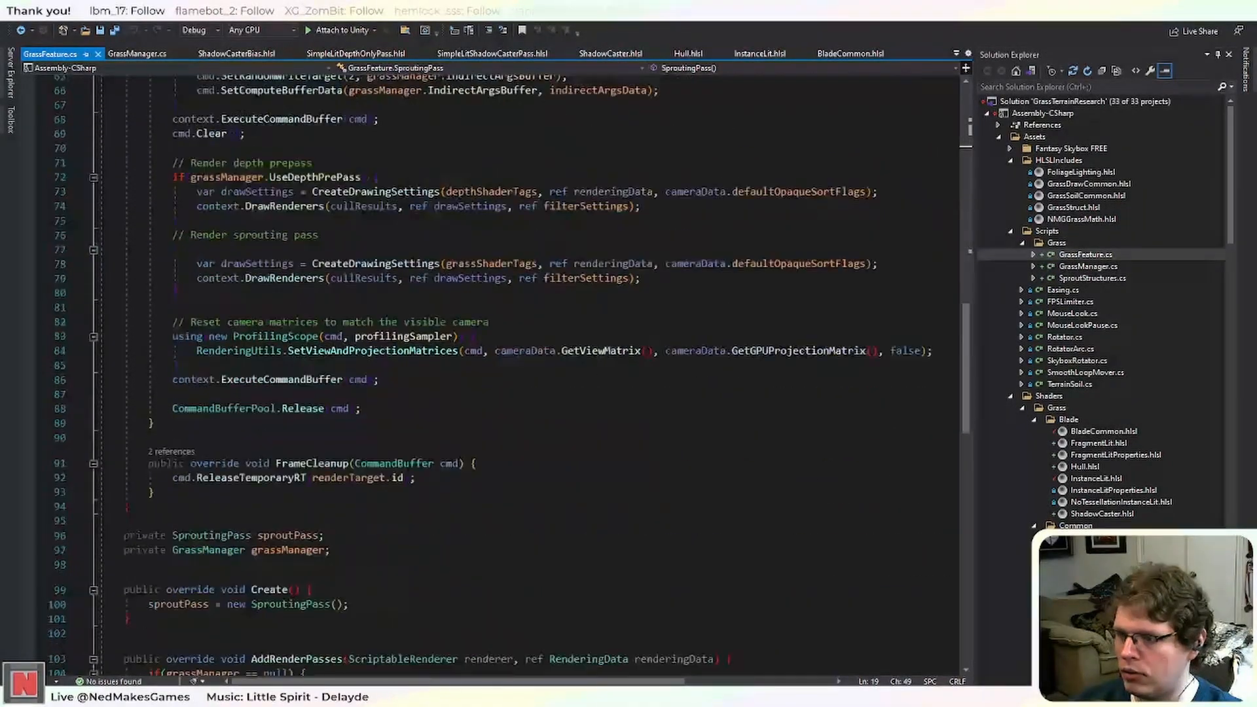
scroll(497, 367, "down", 8)
scroll(498, 367, "up", 18)
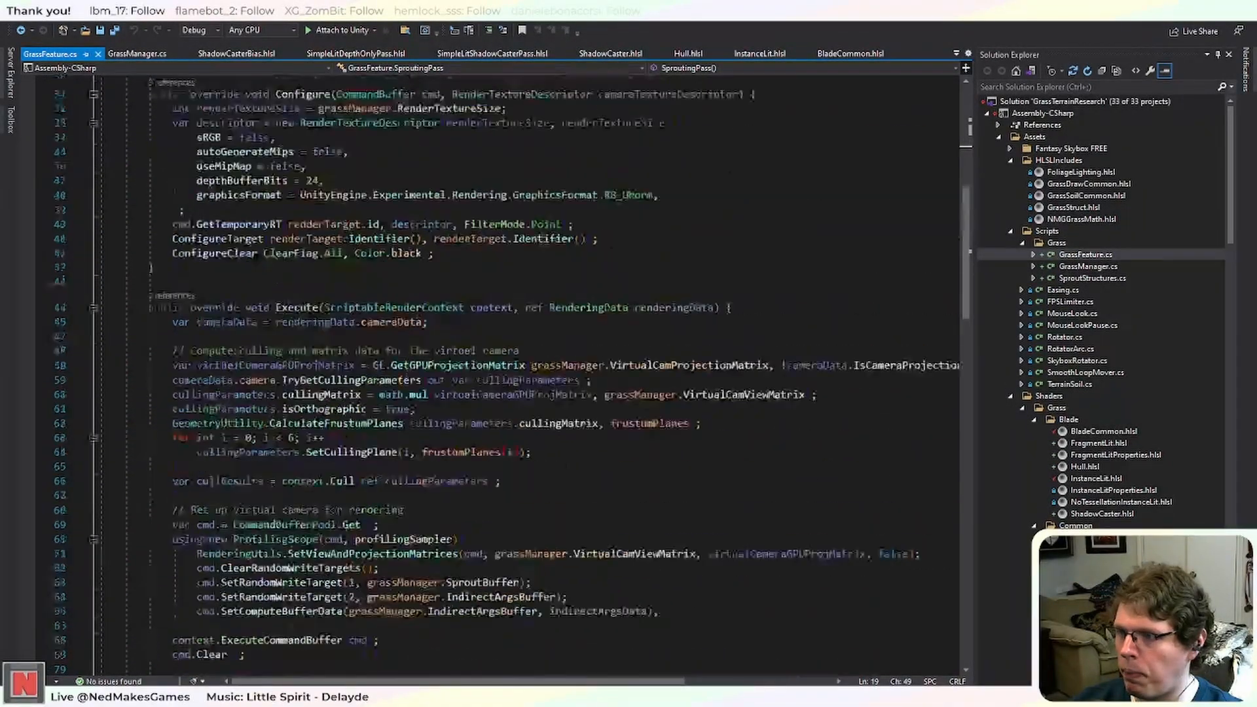
scroll(498, 366, "up", 9)
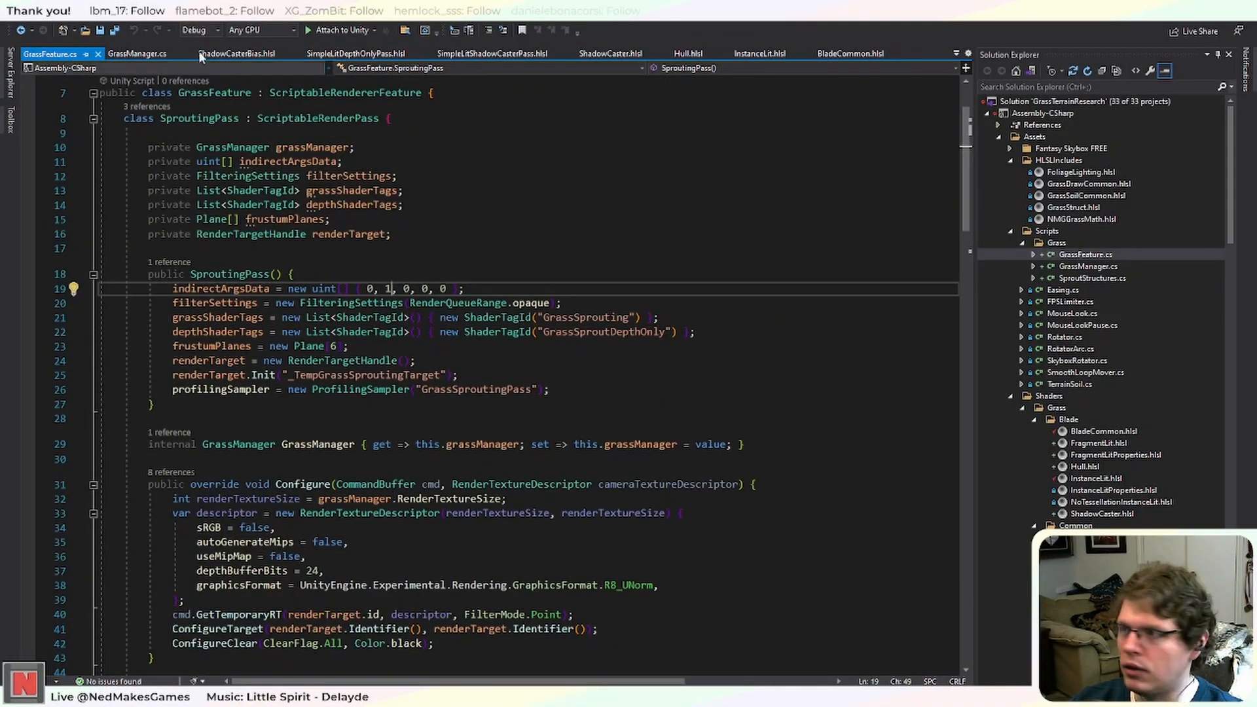
Close the GrassFeature.cs and GrassManager.cs files.
left_click(99, 54)
scroll(497, 366, "up", 1)
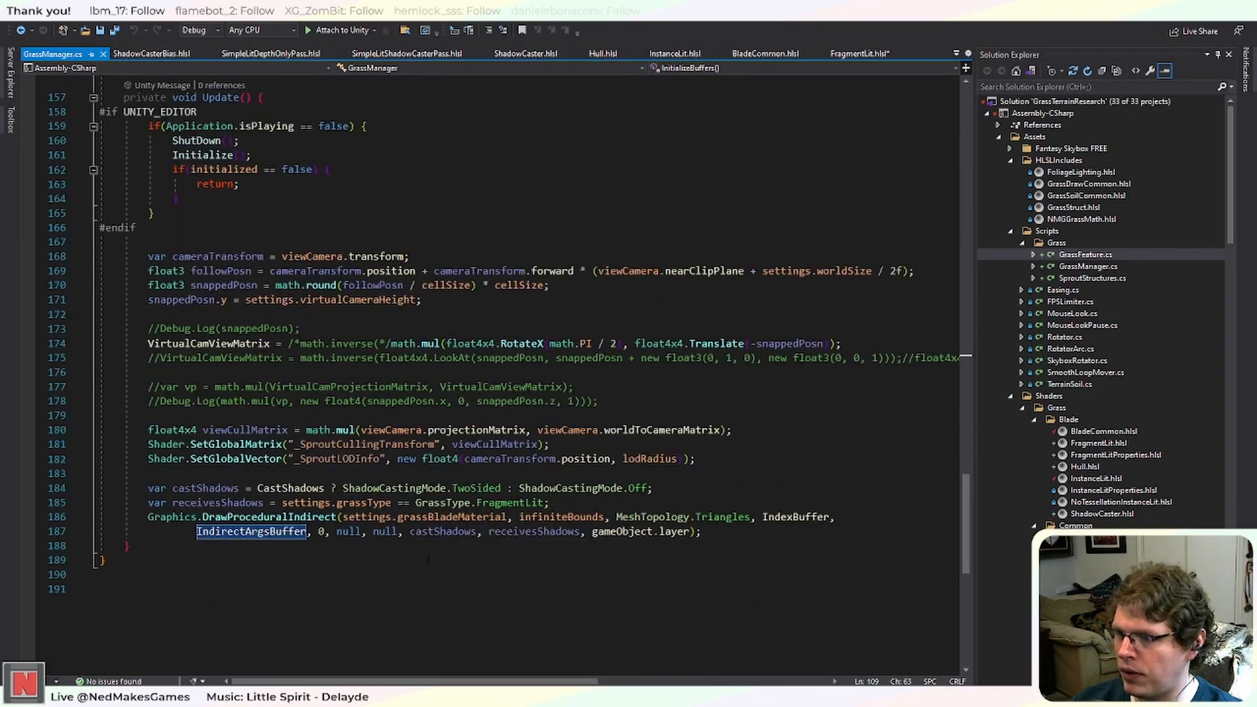
left_click(104, 54)
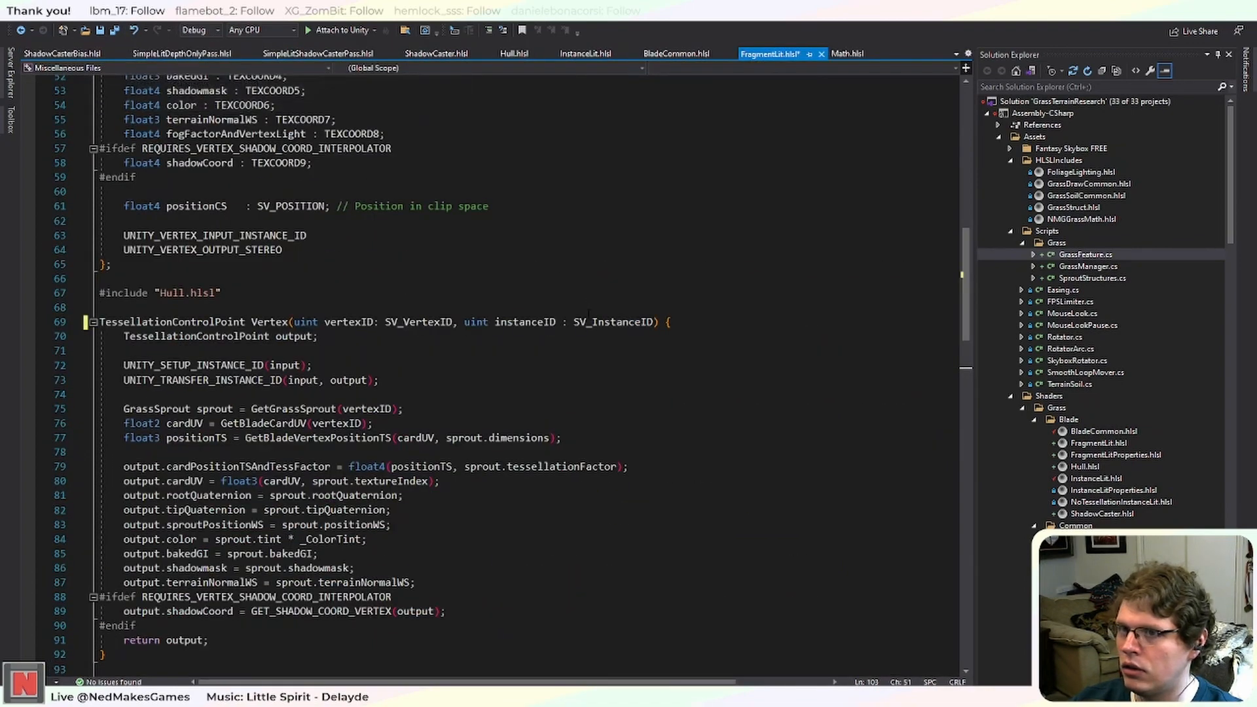
In FragmentLit.hlsl, remove the Vertex function's instanceID parameter and its UNITY_SETUP_INSTANCE_ID and UNITY_TRANSFER_INSTANCE_ID lines.
left_click(526, 412)
key("ctrl+s")
scroll(527, 413, "up", 2)
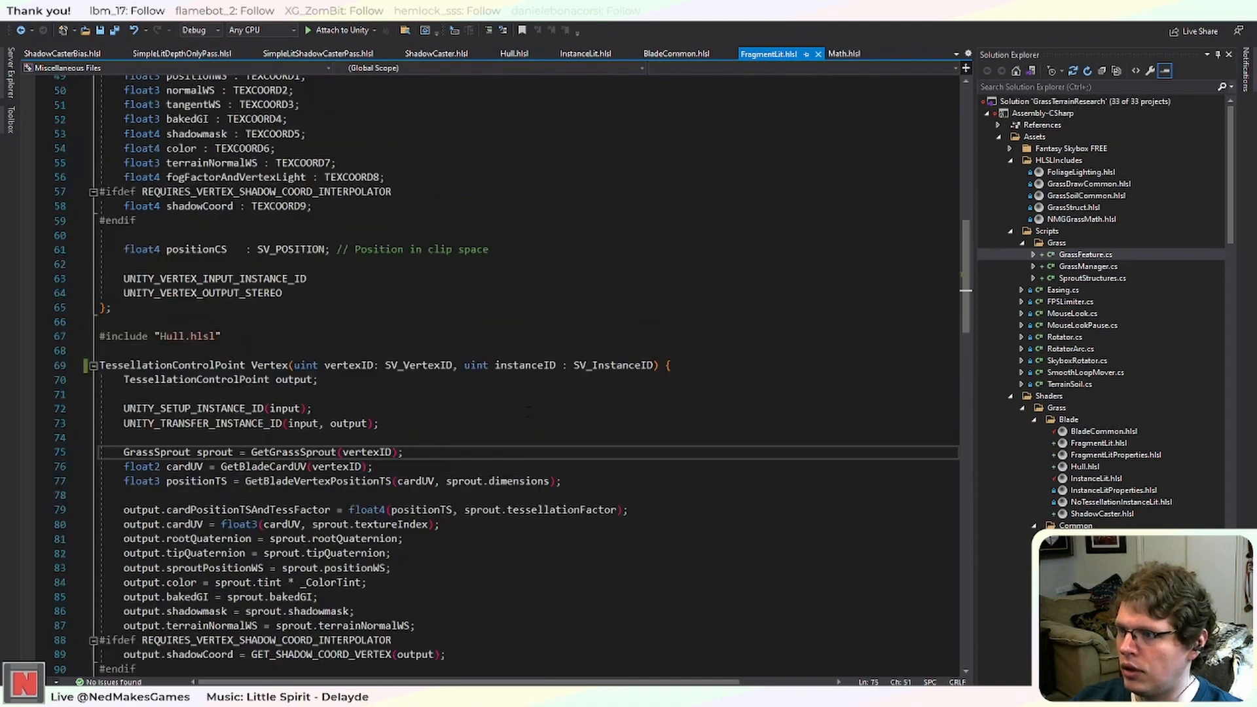
scroll(527, 413, "down", 2)
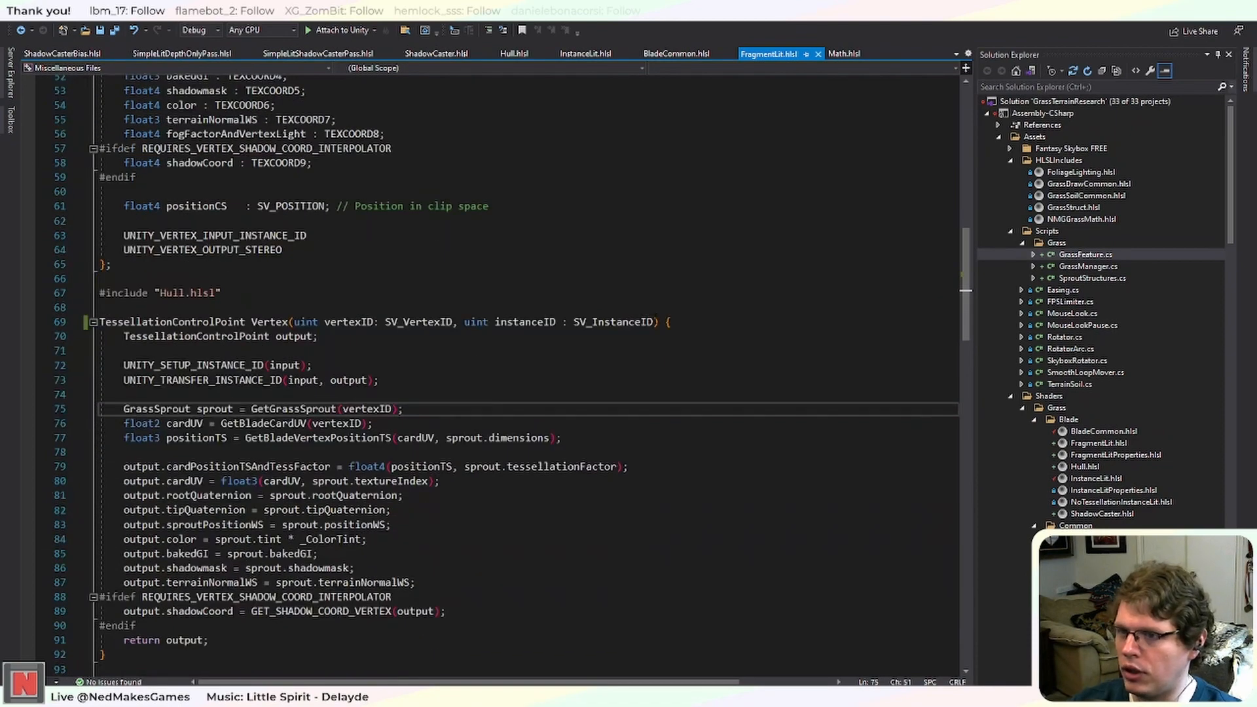
left_click_drag(656, 322, 453, 322)
key("BackSpace")
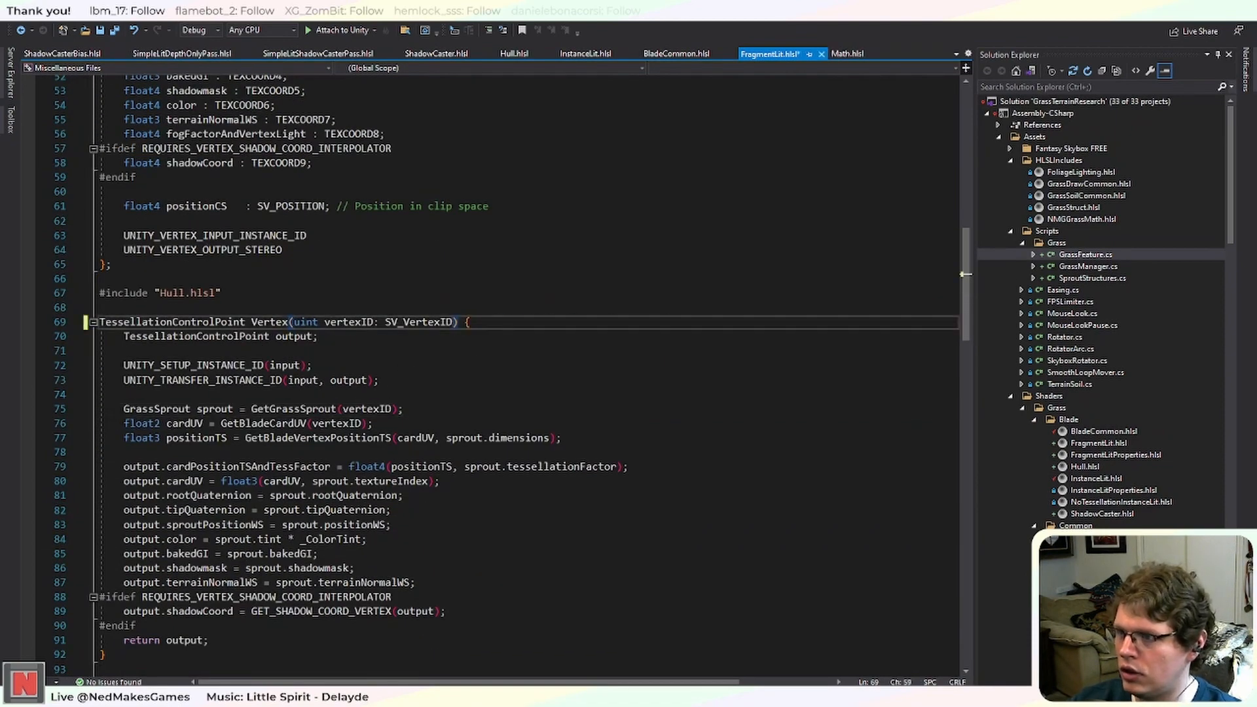
left_click_drag(406, 386, 100, 351)
key("BackSpace")
key("BackSpace")
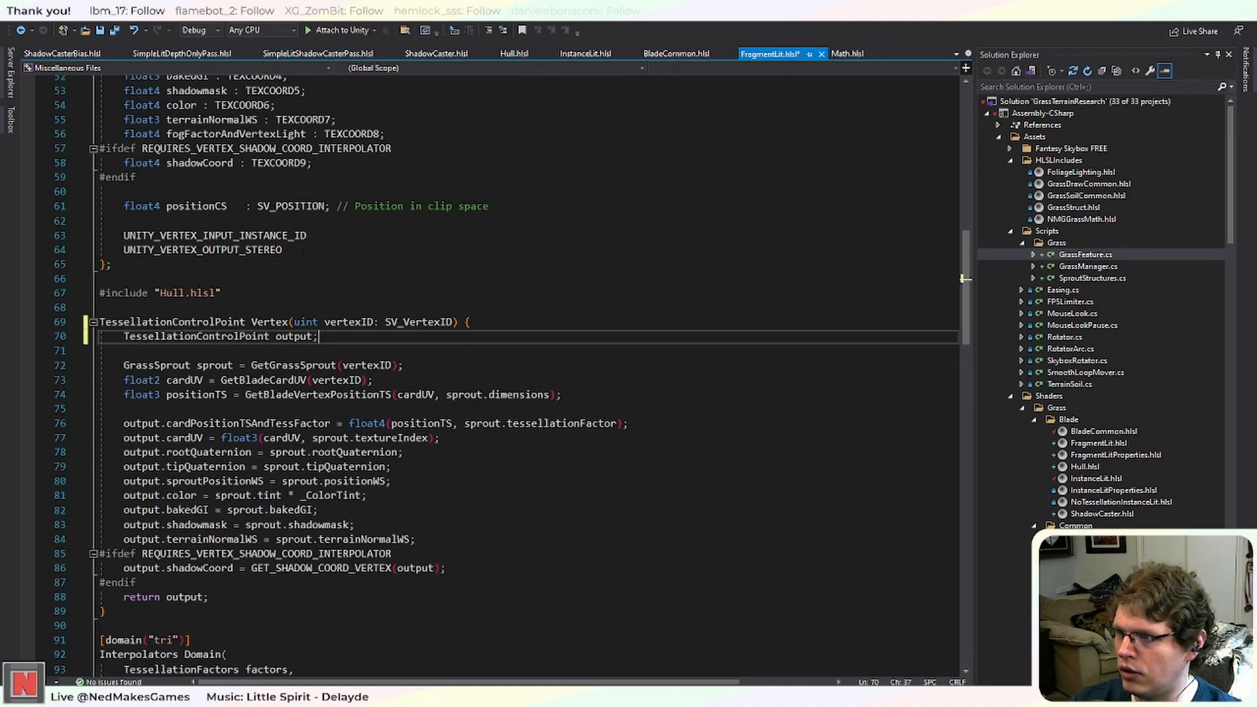
Delete the instance ID and stereo output macros from FragmentLit.hlsl's Interpolators struct and the instance ID macro from TessellationControlPoint.
left_click_drag(283, 250, 100, 220)
key("BackSpace")
key("BackSpace")
scroll(306, 351, "up", 9)
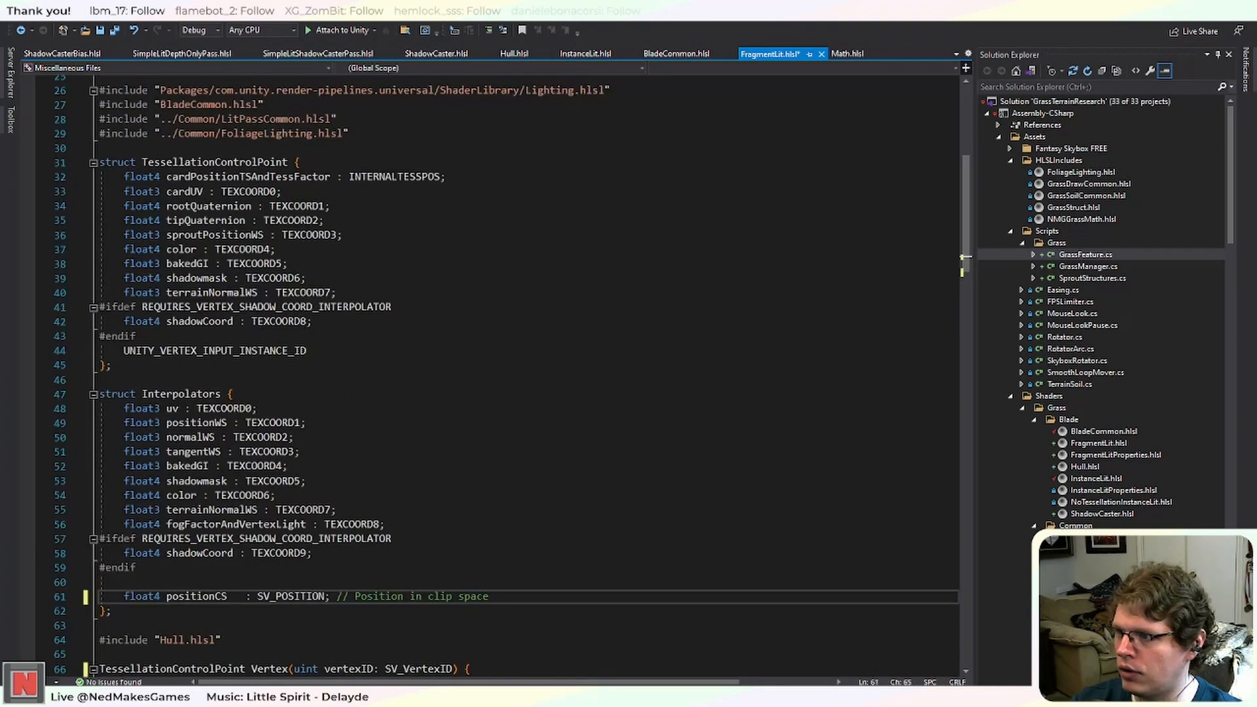
left_click_drag(307, 351, 99, 351)
key("BackSpace")
key("BackSpace")
Remove the instance ID and stereo macros from FragmentLit.hlsl's Domain and Fragment functions and save the file.
scroll(312, 480, "down", 13)
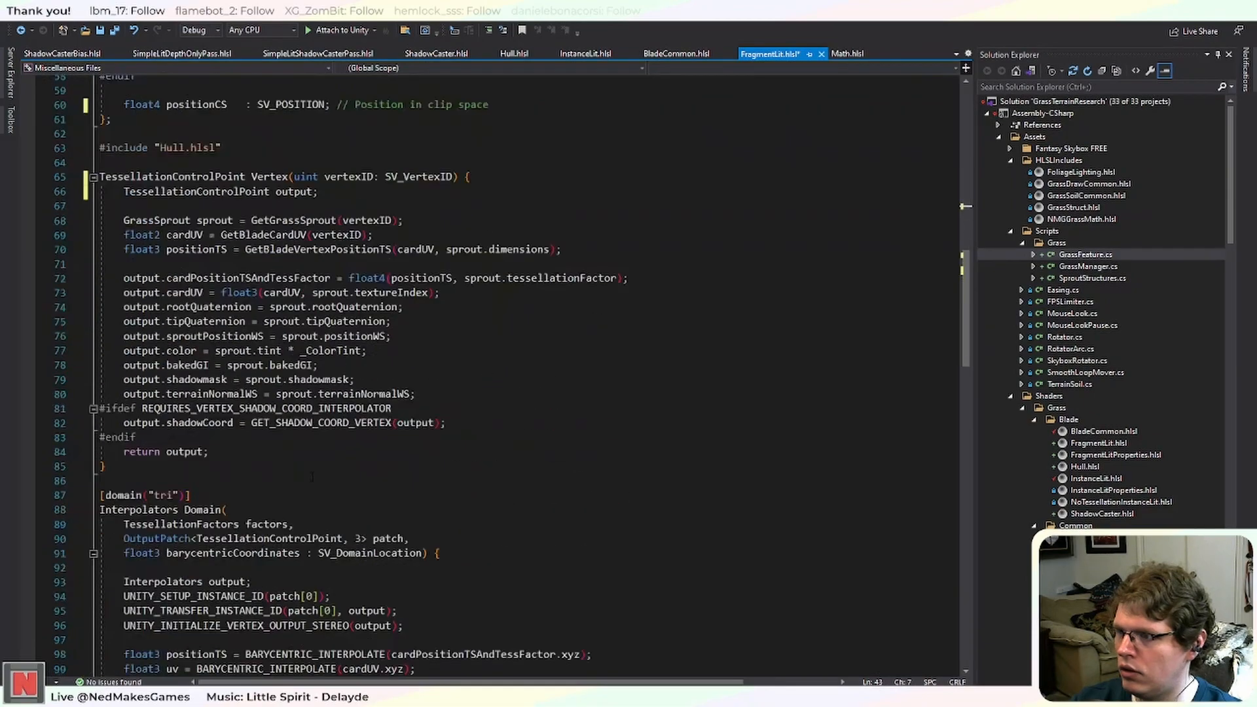
scroll(311, 480, "down", 4)
left_click_drag(421, 370, 251, 321)
key("BackSpace")
scroll(441, 466, "down", 8)
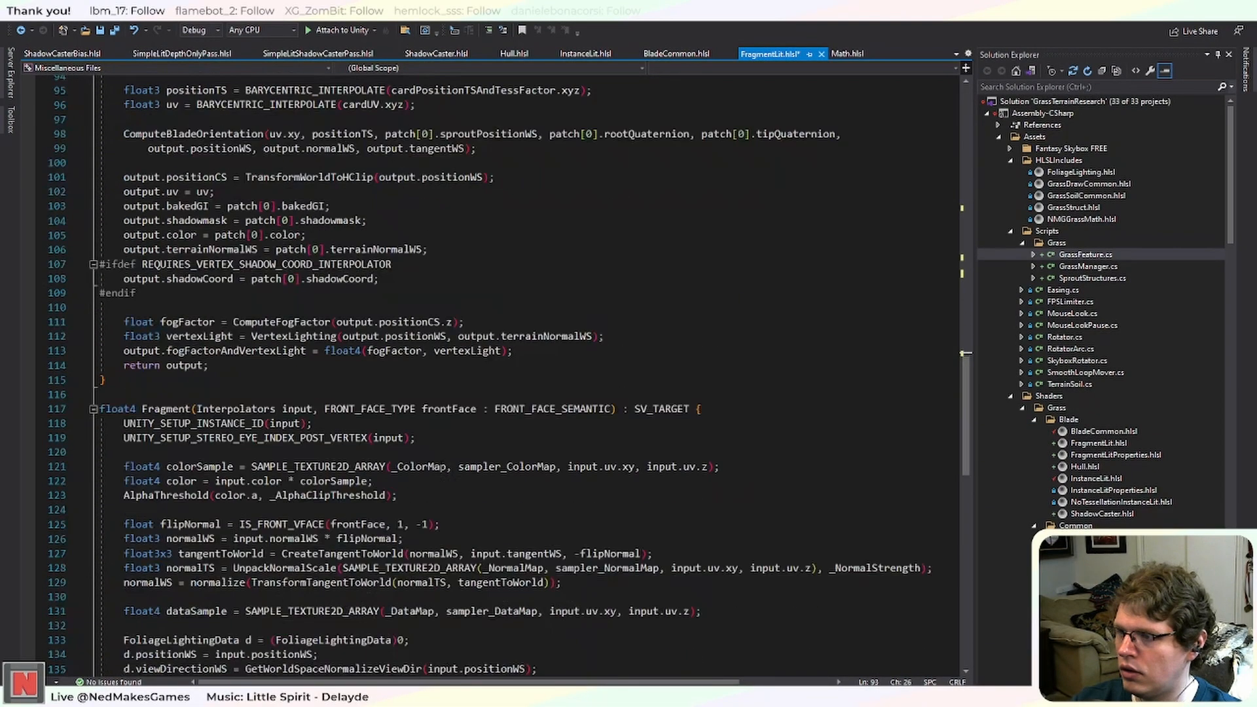
left_click_drag(100, 366, 99, 336)
key("BackSpace")
key("BackSpace")
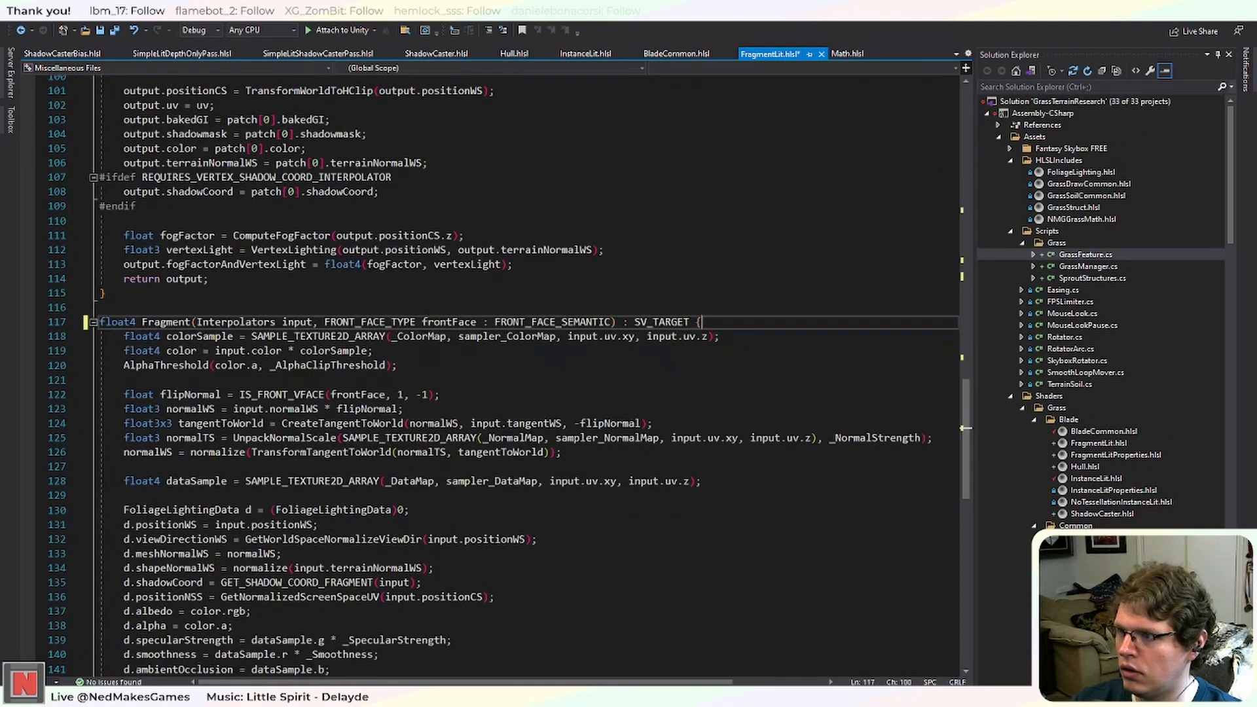
key("ctrl+s")
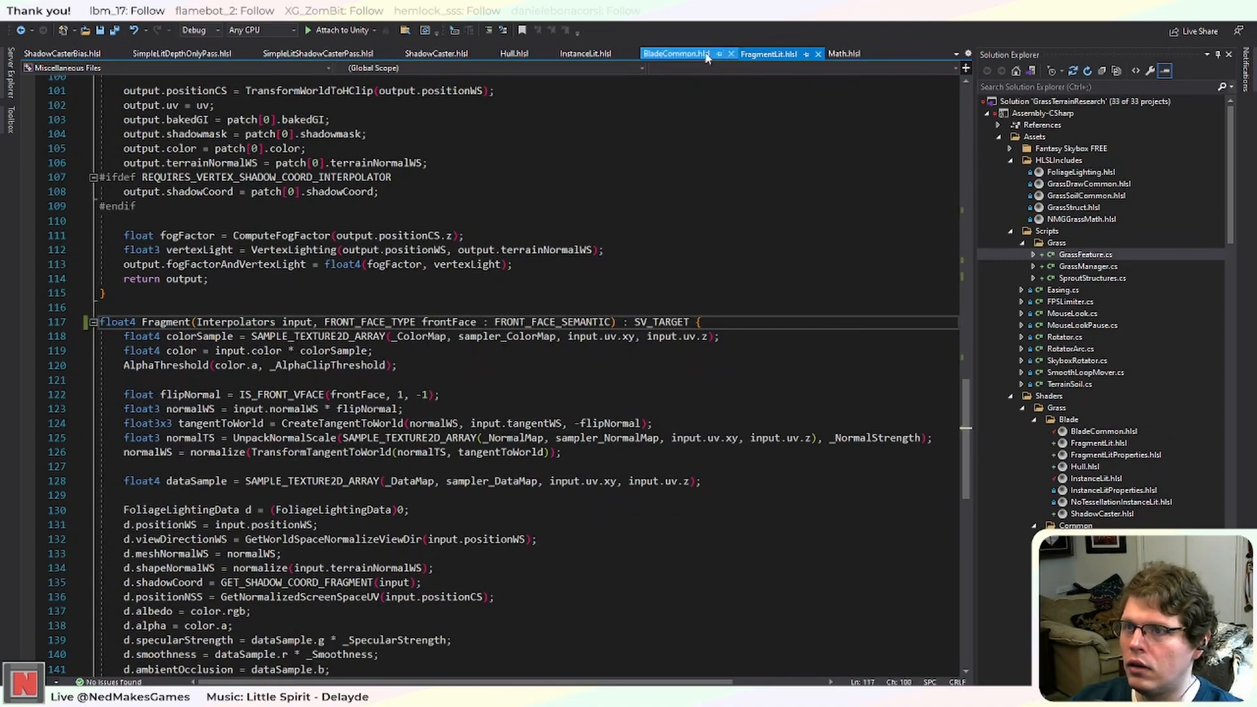
In InstanceLit.hlsl, delete the UNITY_SETUP_INSTANCE_ID and UNITY_TRANSFER_INSTANCE_ID lines from the Vertex function.
left_click(586, 55)
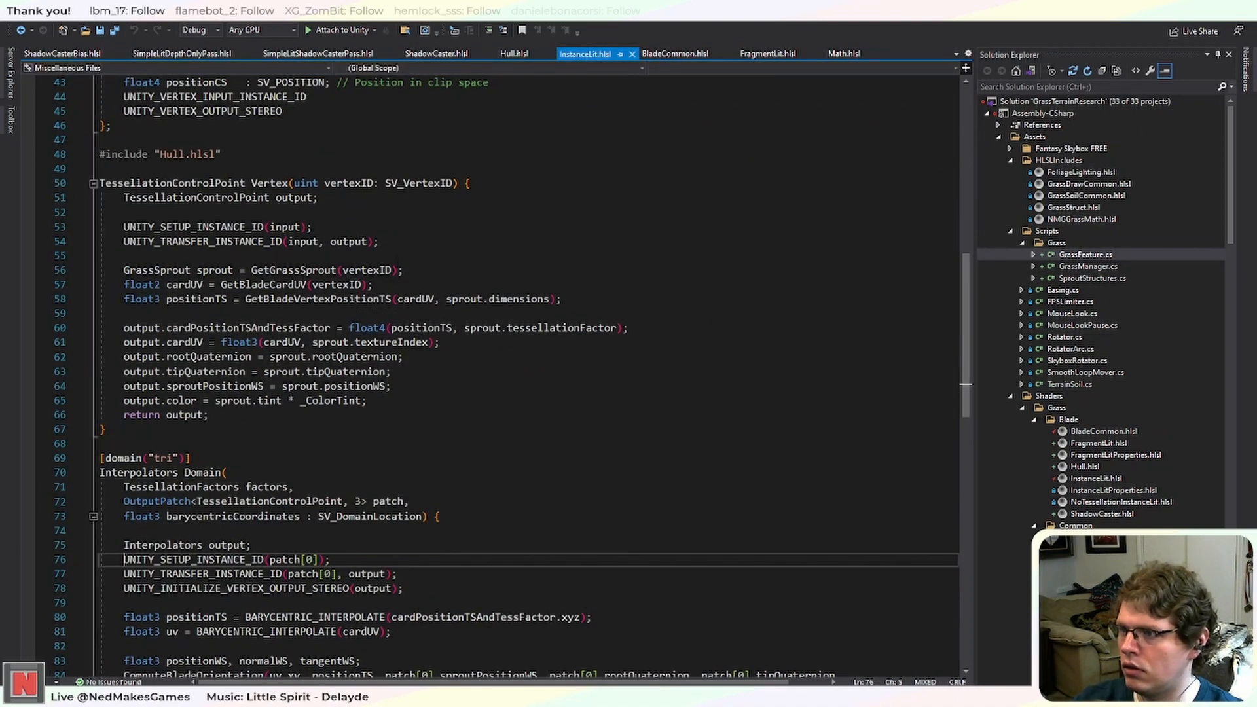
left_click_drag(409, 253, 402, 214)
key("BackSpace")
key("BackSpace")
Delete the instance ID and stereo output macros from InstanceLit.hlsl's Interpolators struct and the instance ID macro from TessellationControlPoint.
scroll(965, 290, "up", 6)
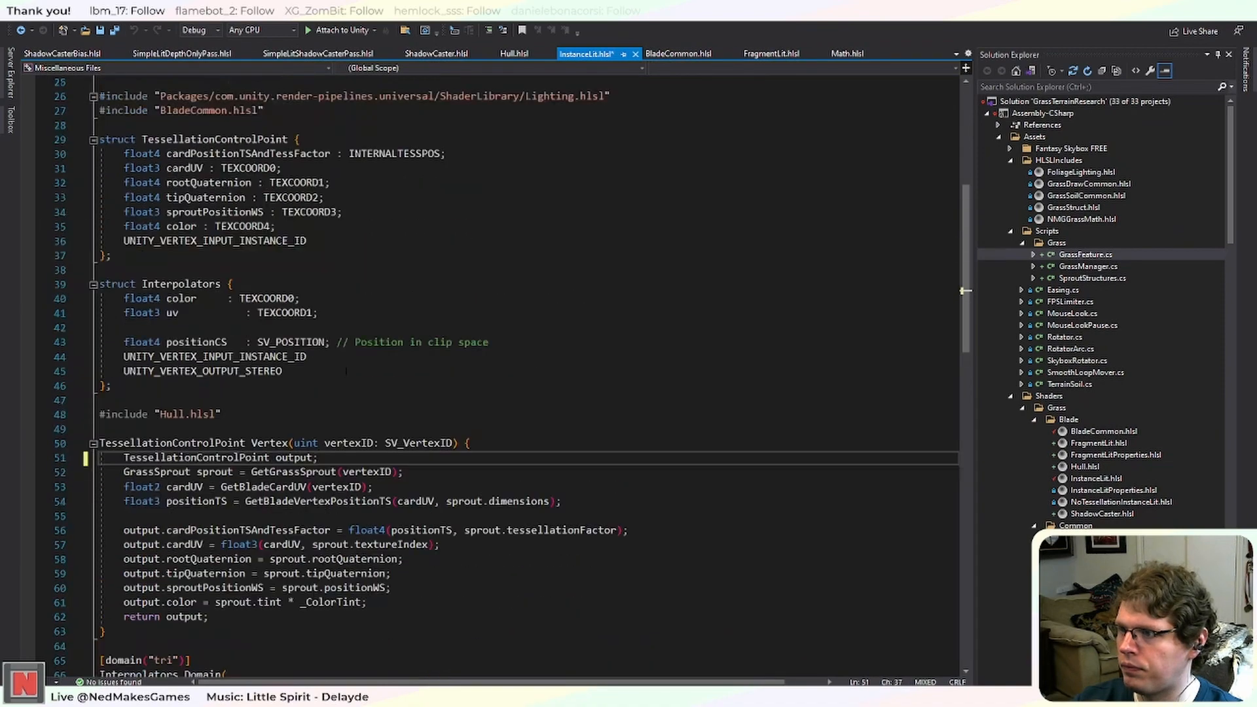
left_click_drag(314, 372, 101, 357)
key("BackSpace")
key("BackSpace")
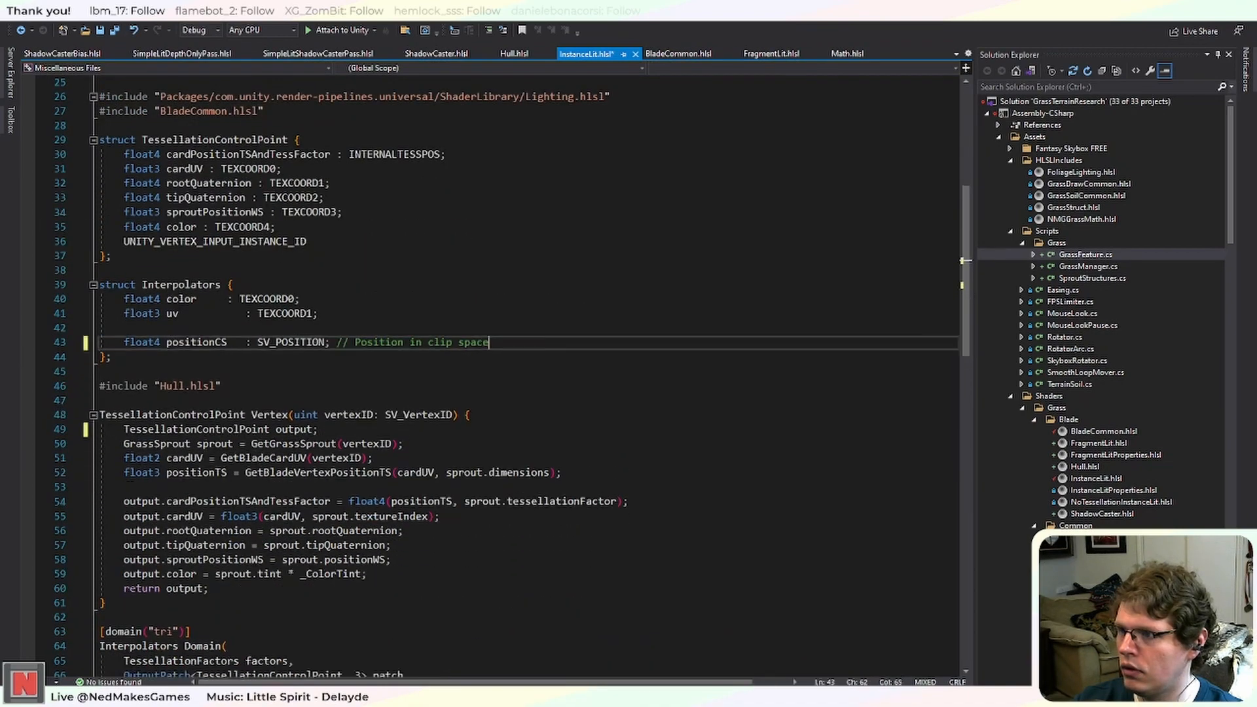
left_click_drag(308, 241, 99, 242)
key("BackSpace")
key("BackSpace")
Remove the instance setup, transfer and stereo initialization macros and the blank line after them from InstanceLit.hlsl's Domain function.
scroll(282, 448, "down", 6)
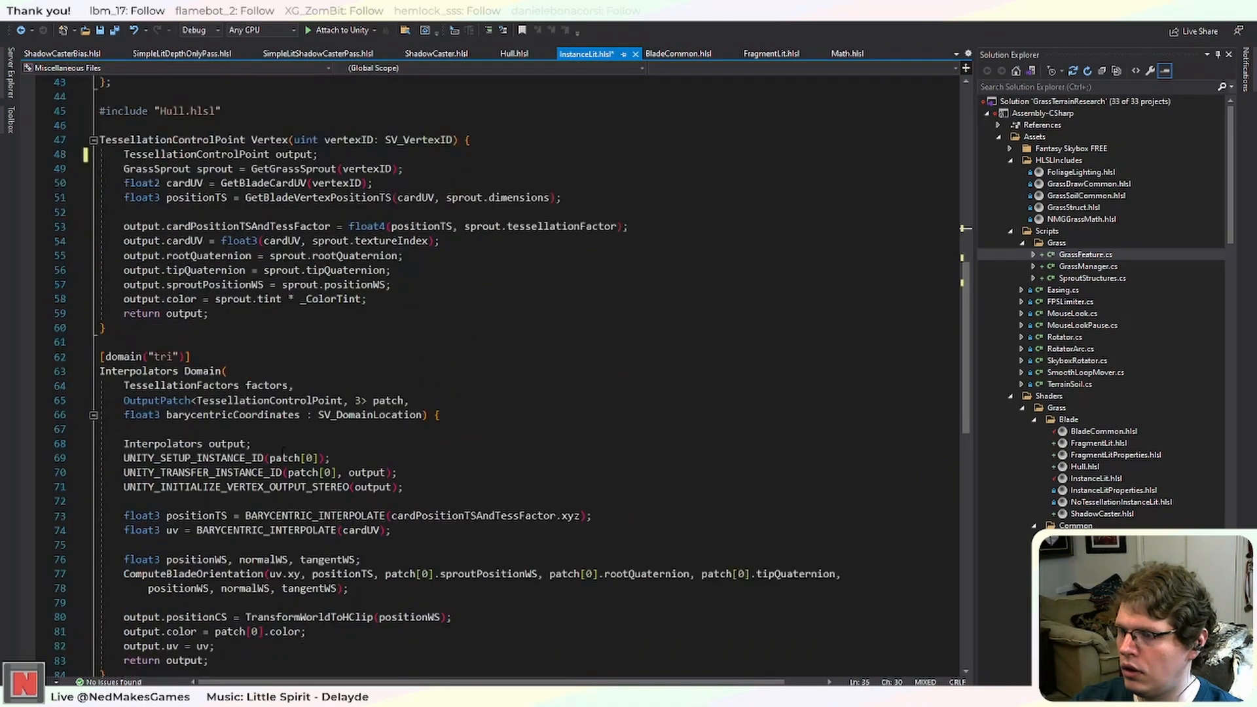
left_click_drag(403, 486, 98, 457)
key("BackSpace")
key("BackSpace")
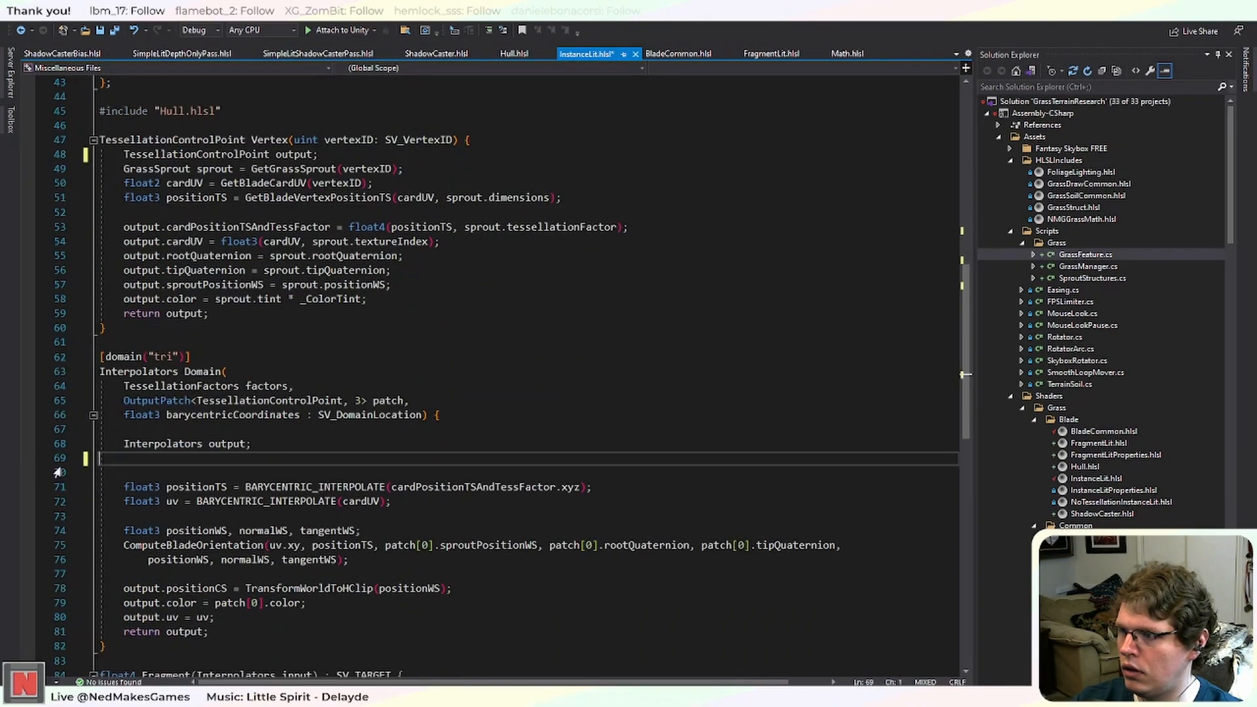
key("Delete")
Delete the instance ID and stereo eye index setup macros from InstanceLit.hlsl's Fragment function and save the file.
scroll(188, 458, "down", 5)
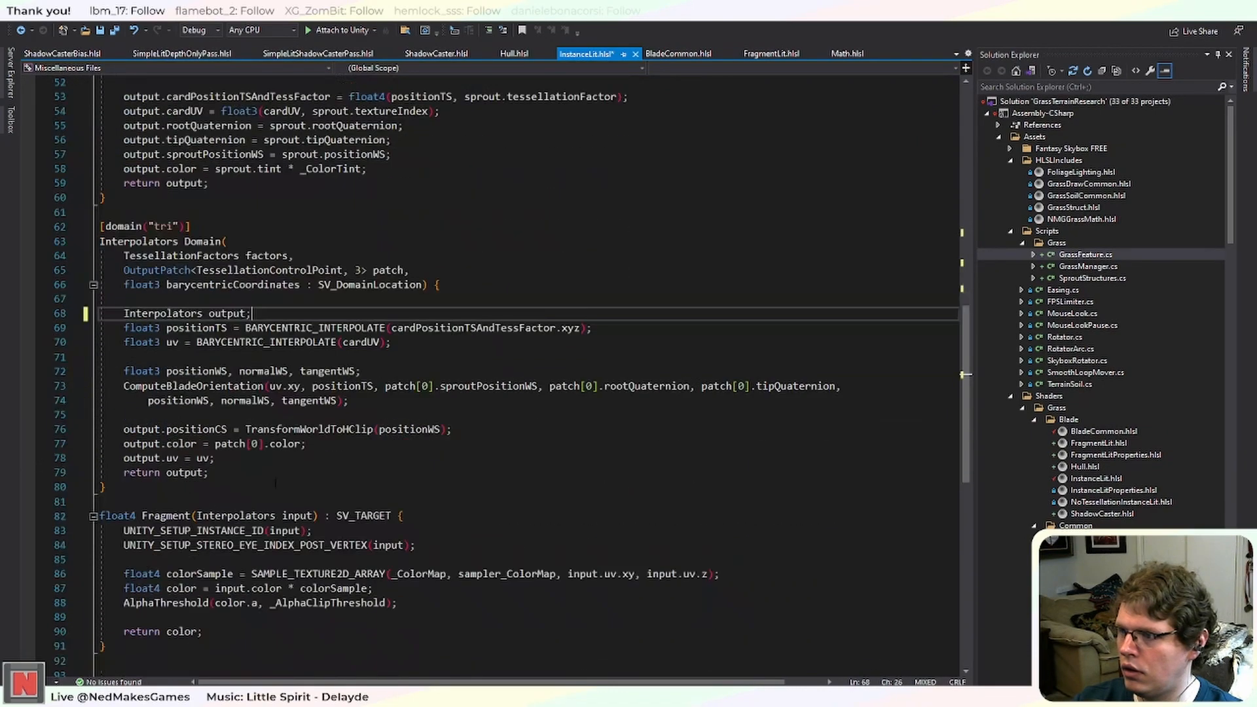
left_click_drag(187, 472, 98, 443)
key("BackSpace")
key("BackSpace")
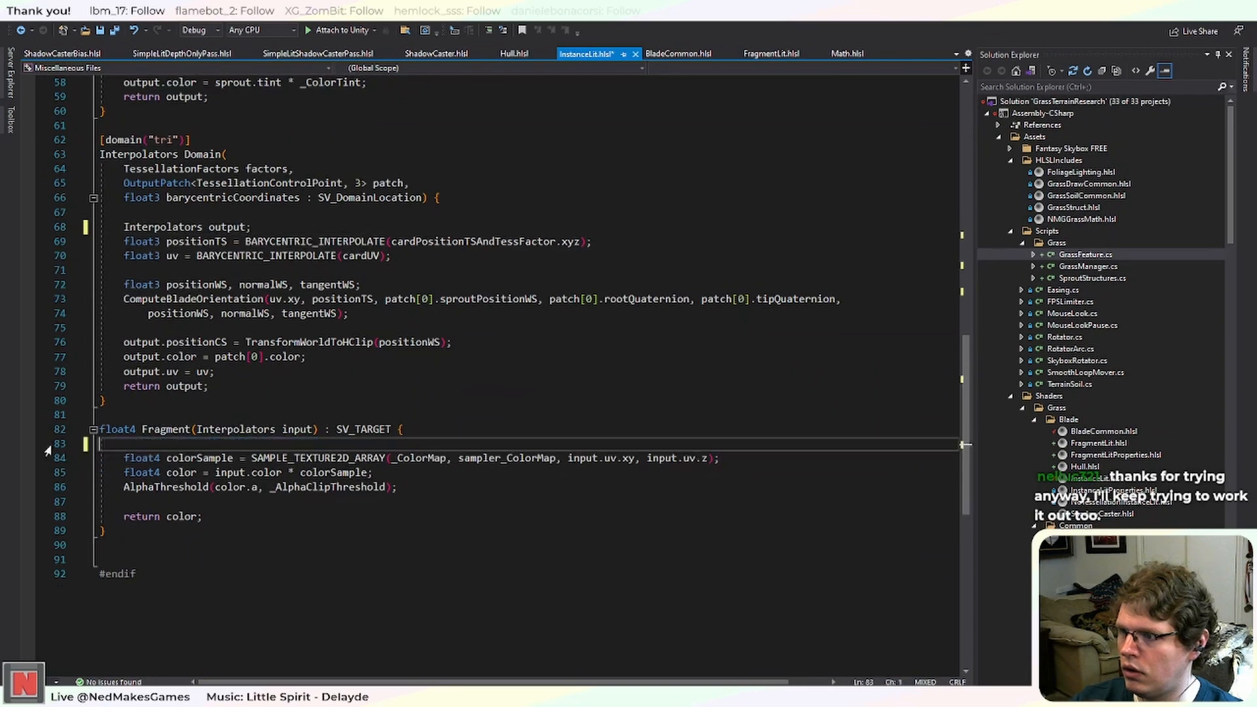
key("ctrl+s")
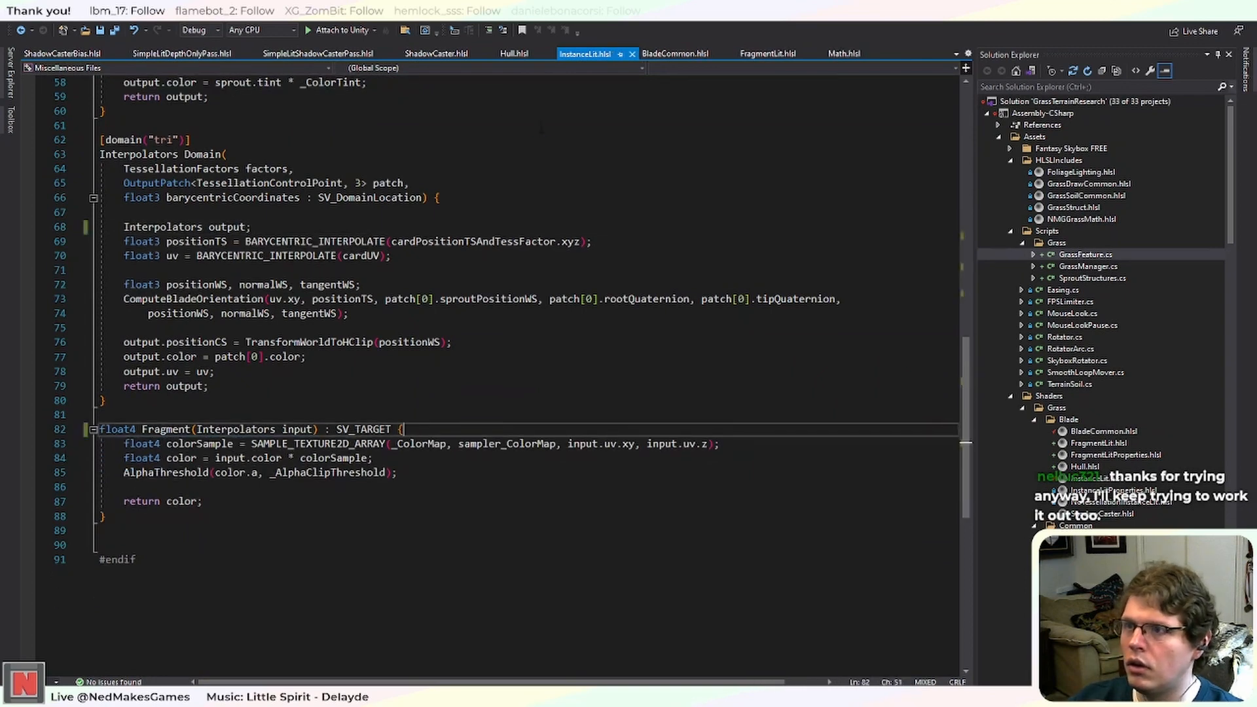
In ShadowCaster.hlsl, remove the three instance and stereo macros from the Vertex function, keeping one blank line before the GrassSprout declaration.
left_click(436, 54)
scroll(393, 393, "down", 3)
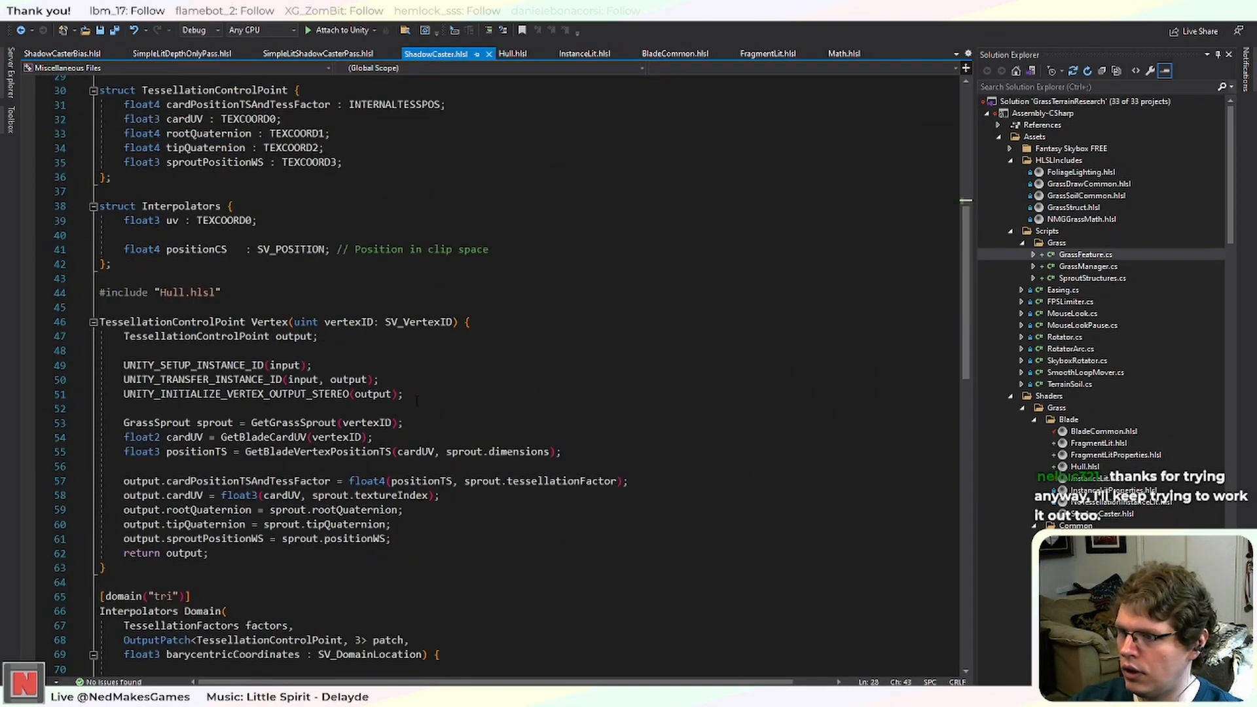
left_click_drag(404, 394, 18, 357)
key("BackSpace")
key("BackSpace")
key("Delete")
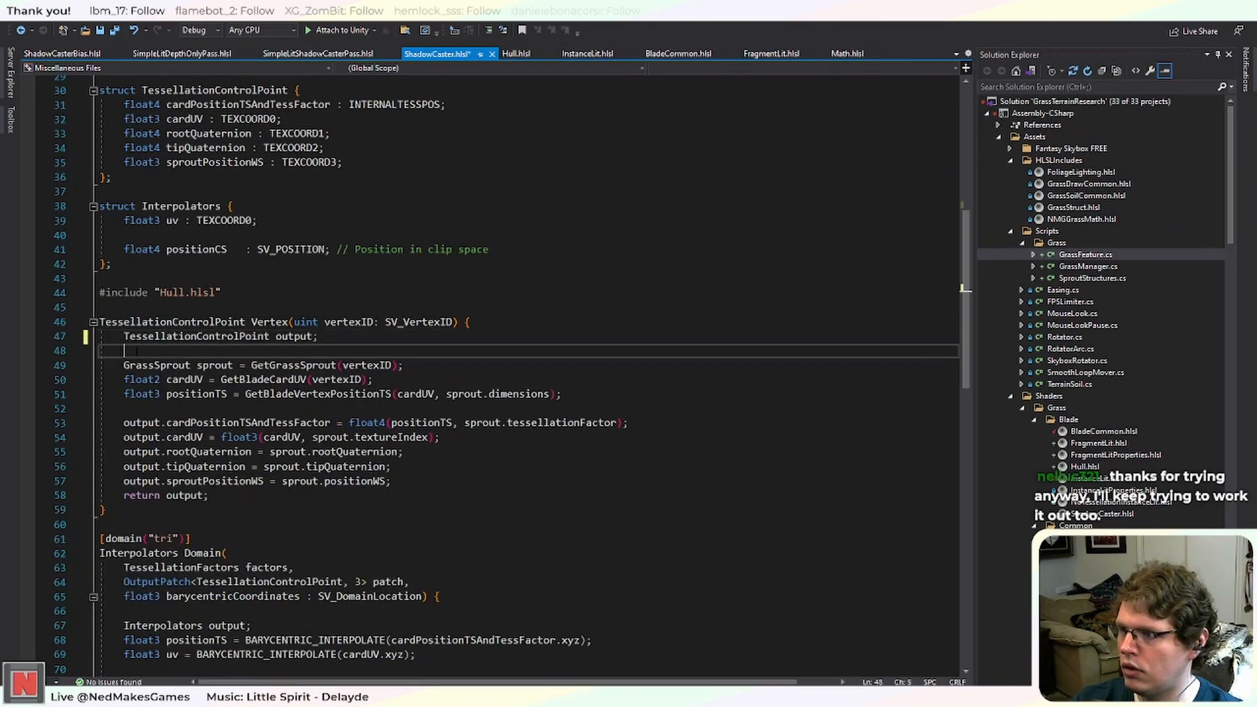
key("Return")
Delete the instance ID and stereo eye index setup macros from ShadowCaster.hlsl's Fragment function and save the file.
scroll(323, 441, "down", 4)
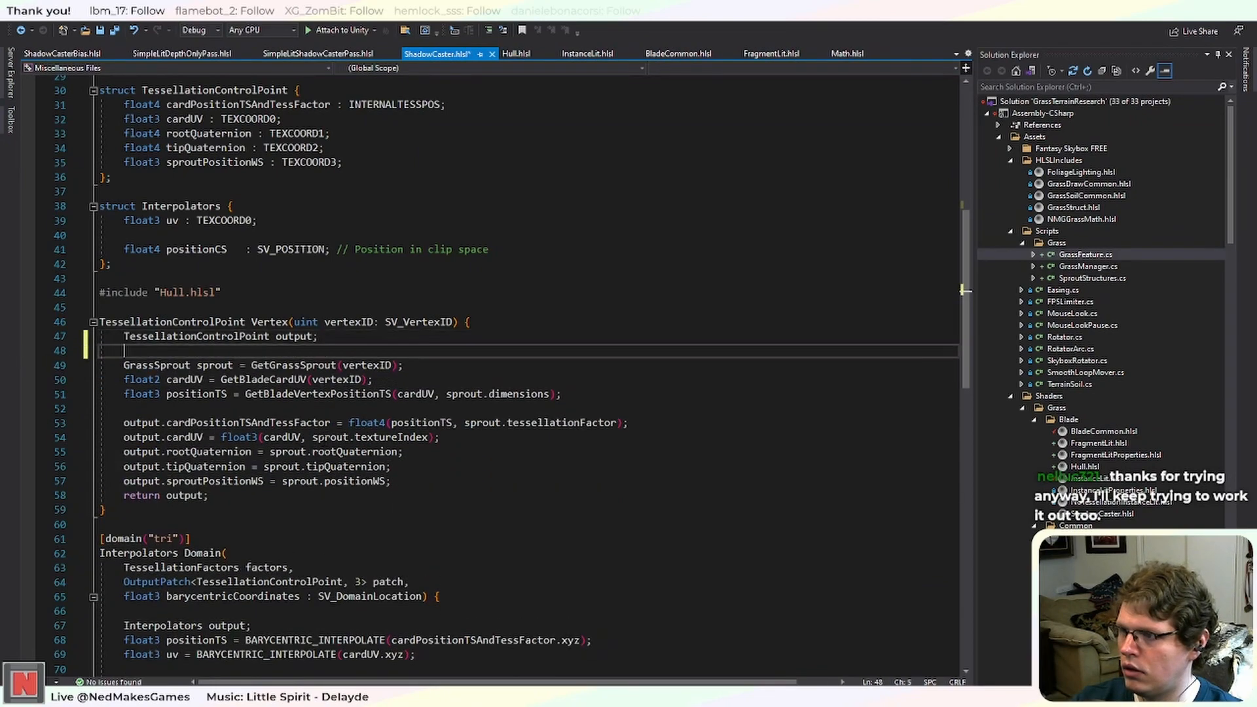
scroll(265, 429, "down", 6)
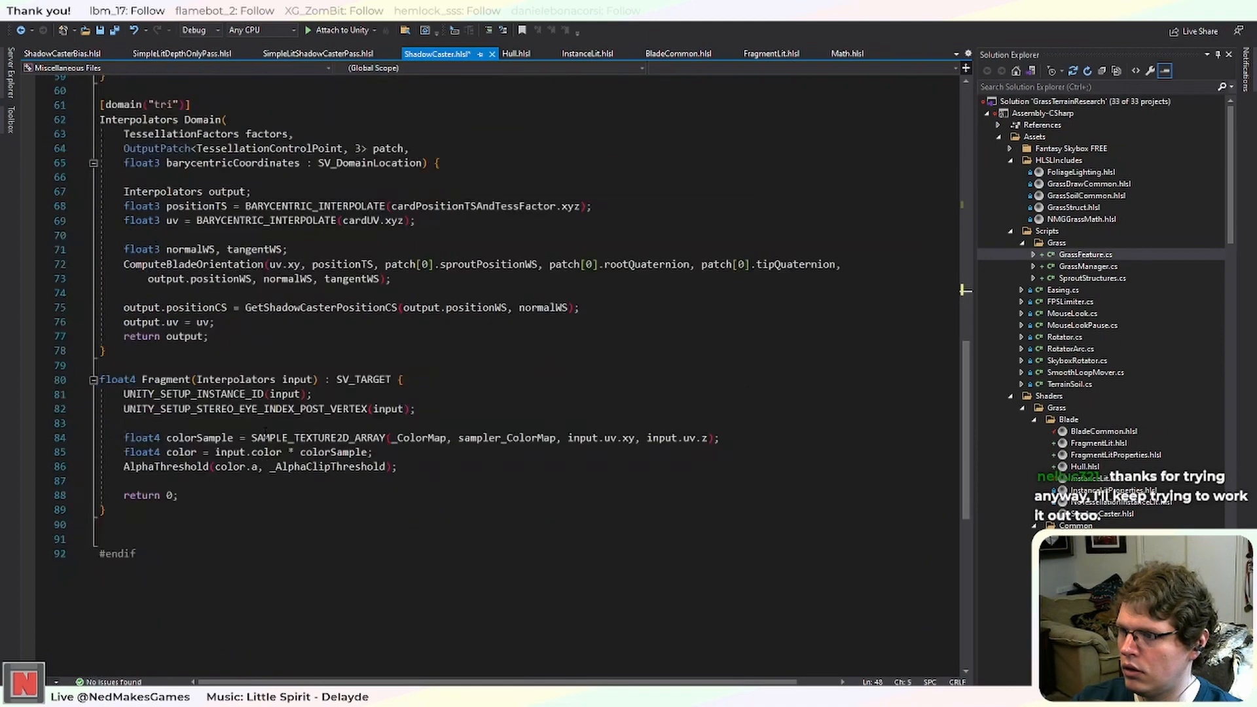
left_click_drag(266, 423, 19, 394)
key("BackSpace")
key("BackSpace")
scroll(262, 393, "up", 3)
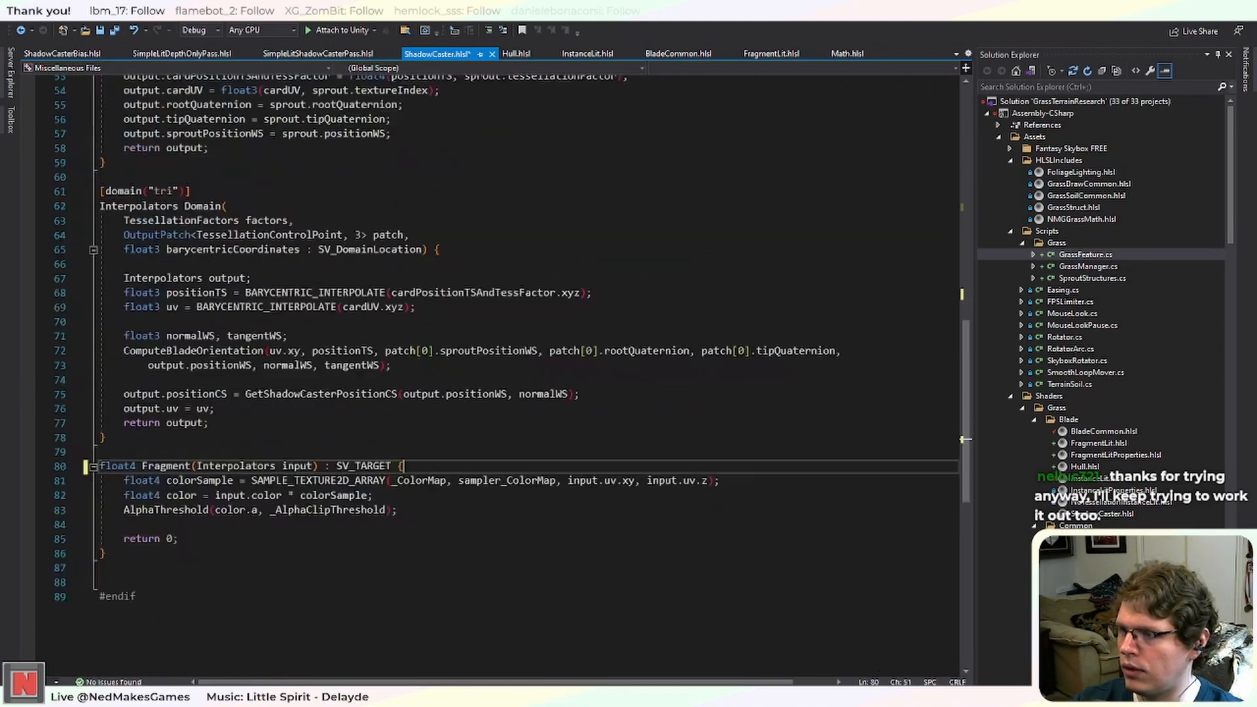
key("ctrl+s")
scroll(340, 367, "up", 4)
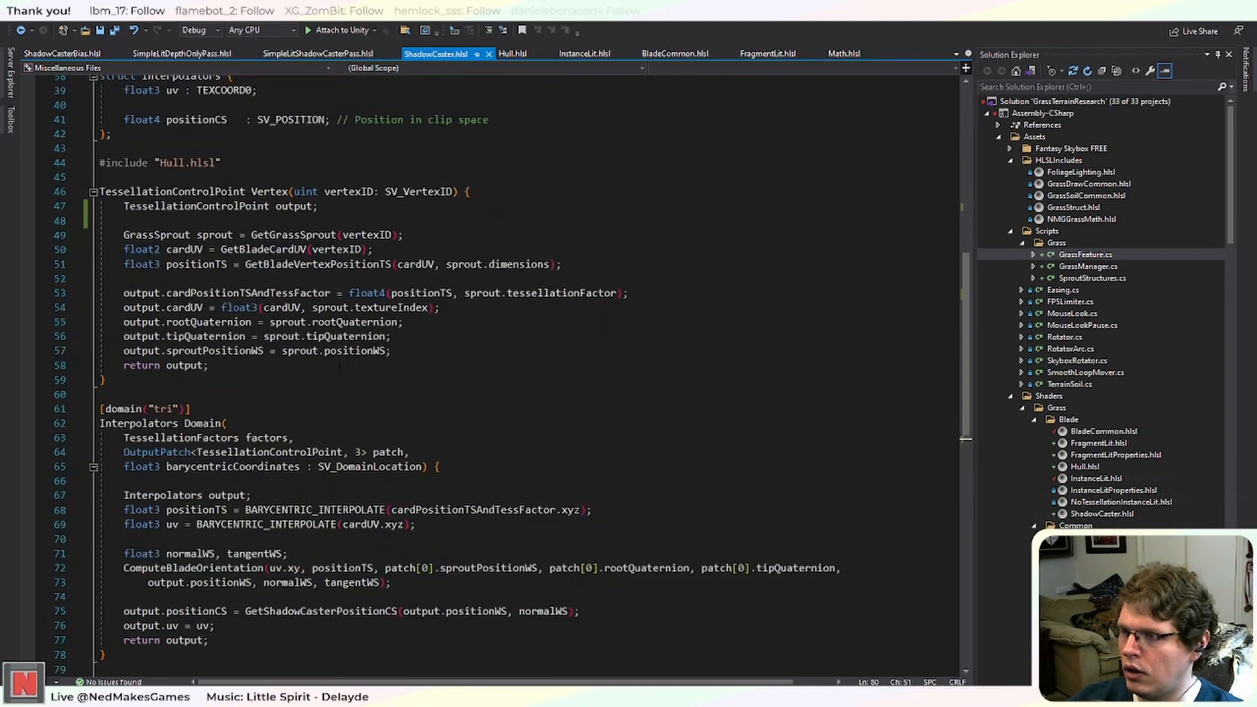
Review ShadowCaster.hlsl's Vertex, Domain and Fragment functions for leftover instancing macros, and check the Unity console for shader errors.
scroll(491, 373, "up", 3)
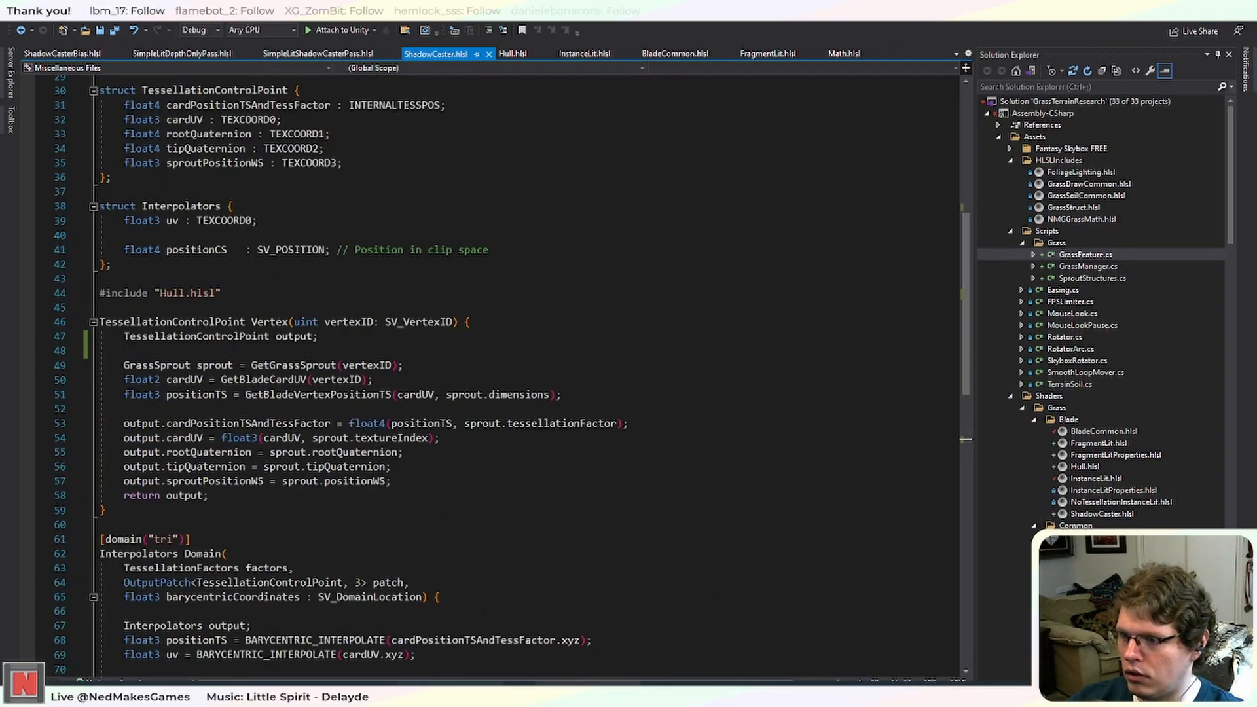
key("alt+Tab")
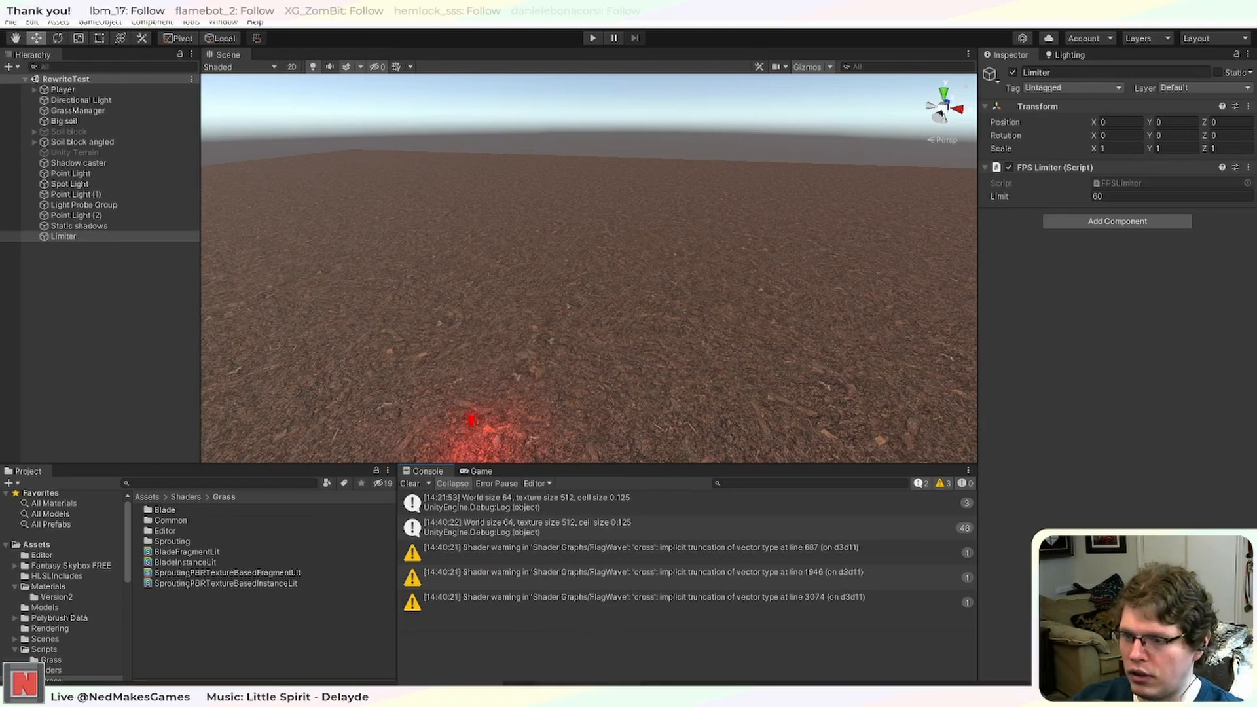
key("alt+Tab")
left_click(455, 589)
scroll(455, 585, "down", 4)
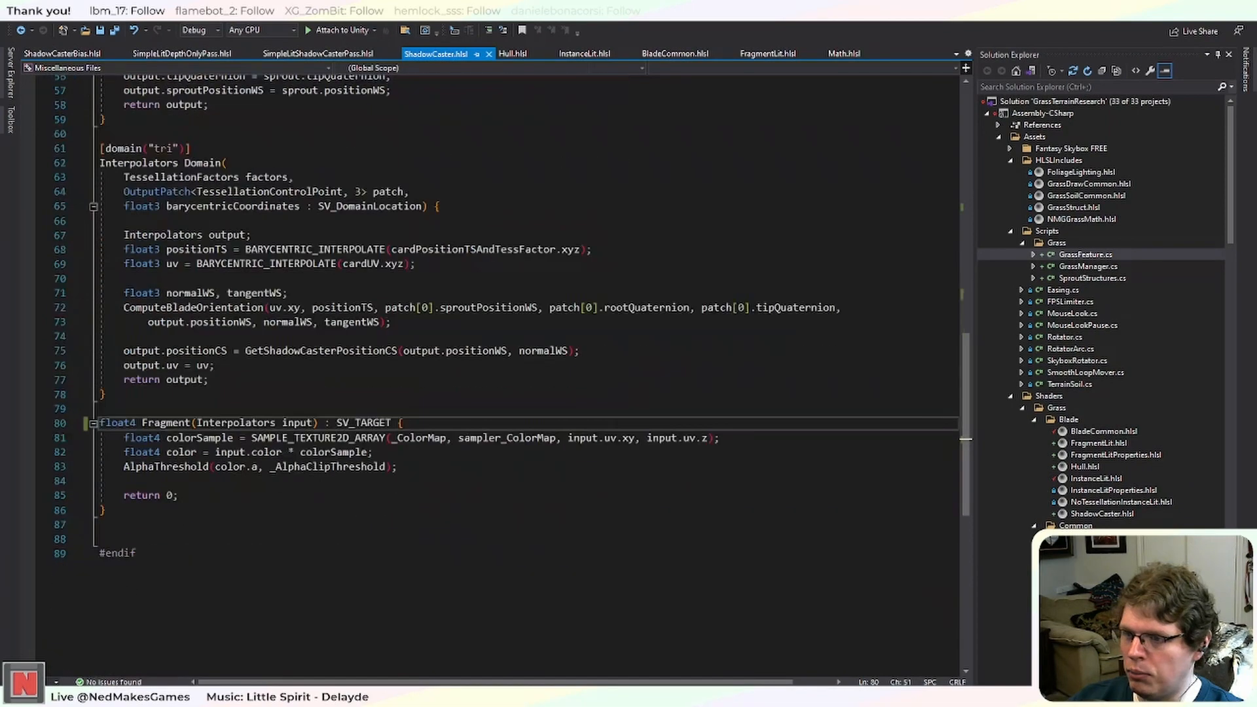
scroll(455, 584, "up", 2)
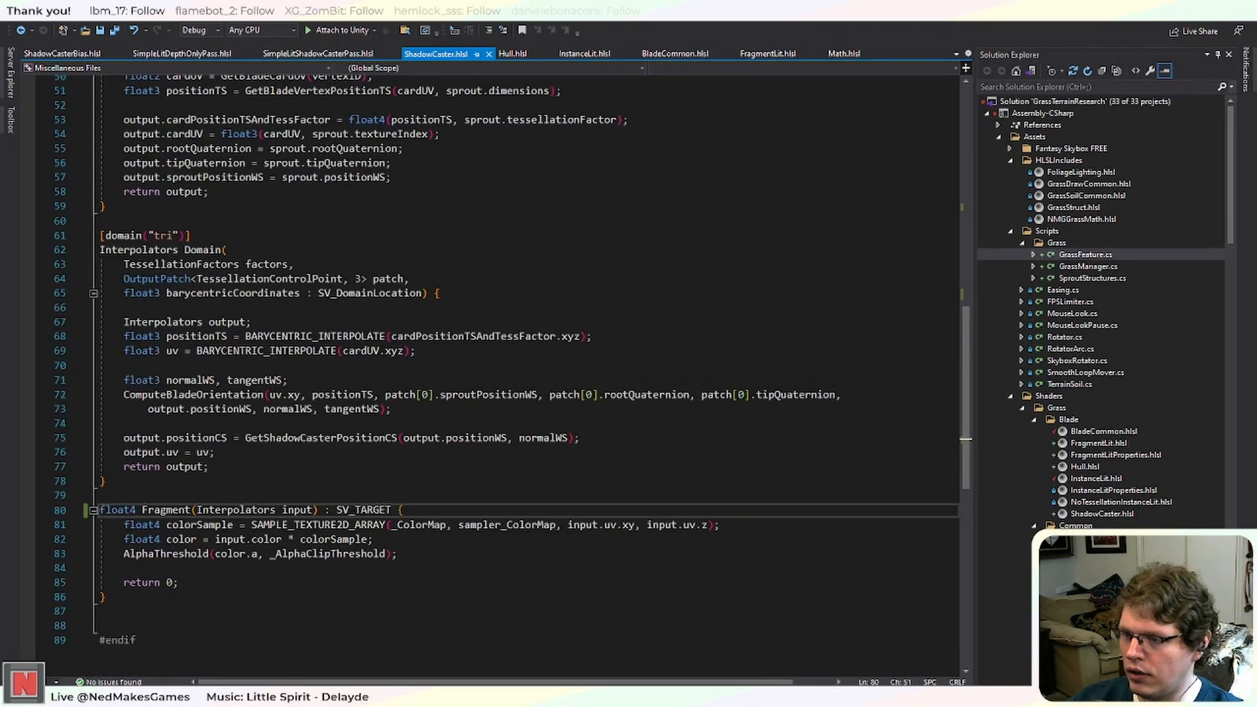
Switch to the Notion project notes and reread the checklist item about VR single pass instanced support with DrawProcedural, returning to ShadowCaster.hlsl.
key("alt+Tab")
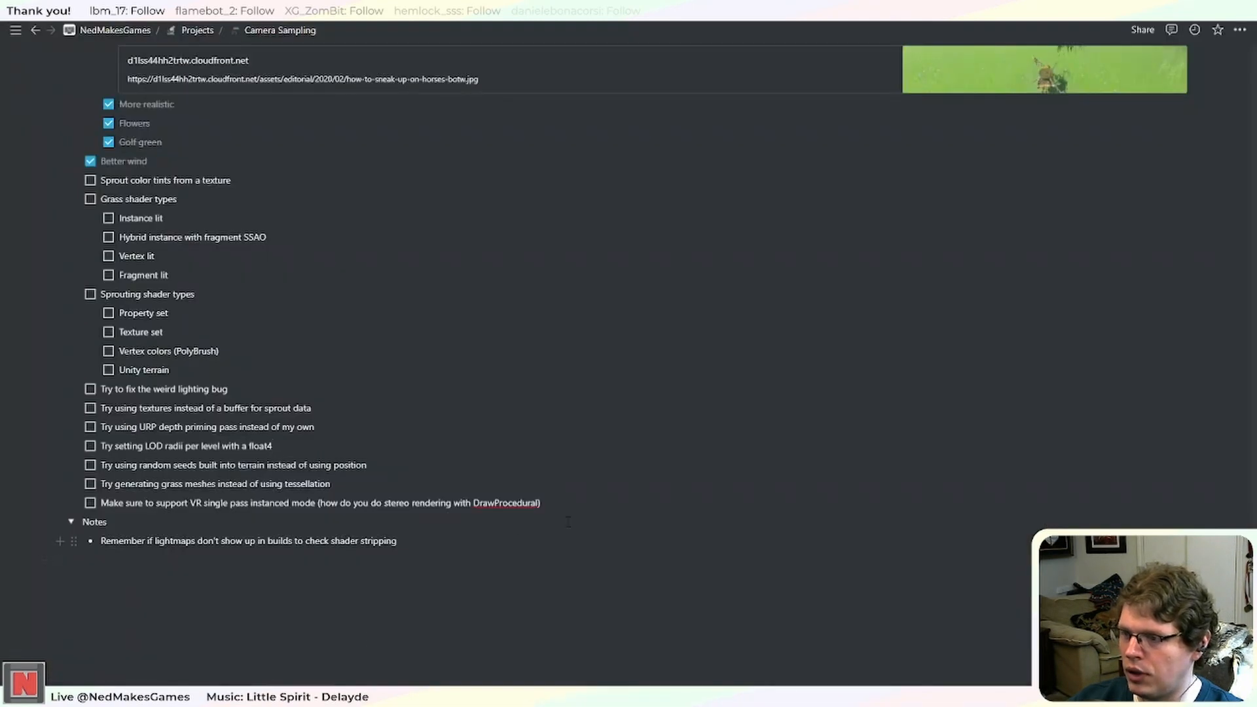
left_click_drag(573, 504, 278, 484)
key("alt+Tab")
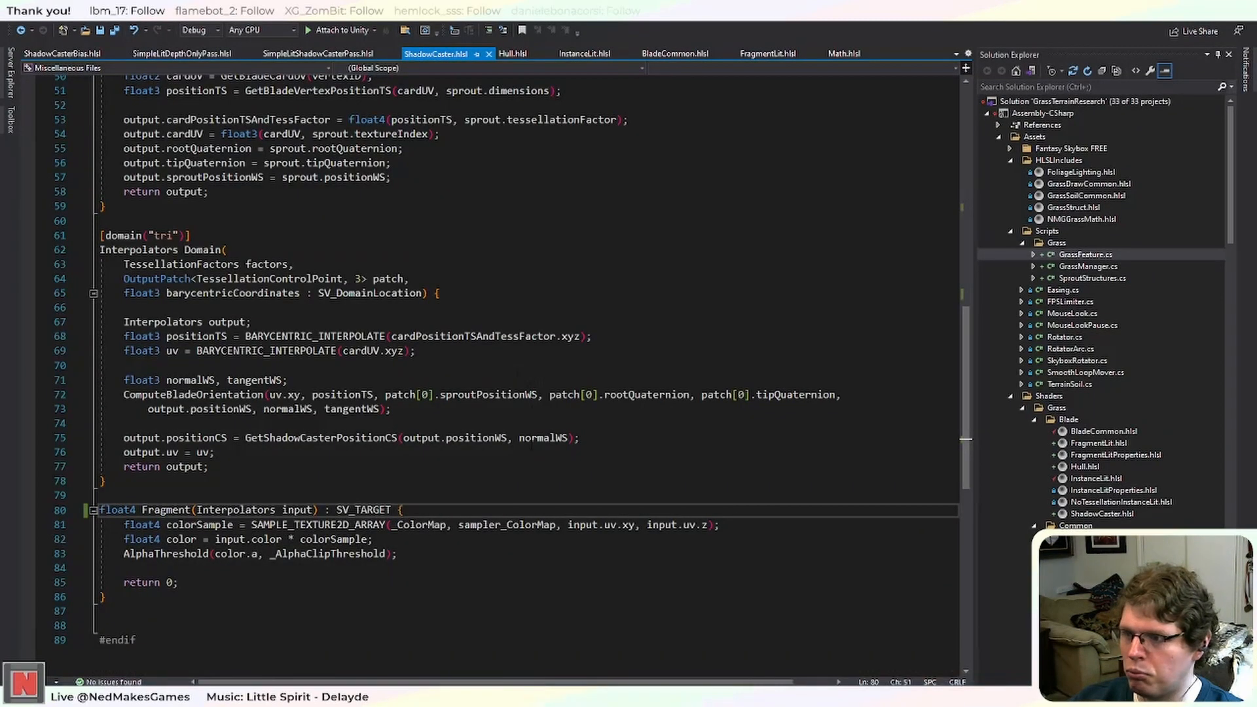
scroll(514, 502, "up", 4)
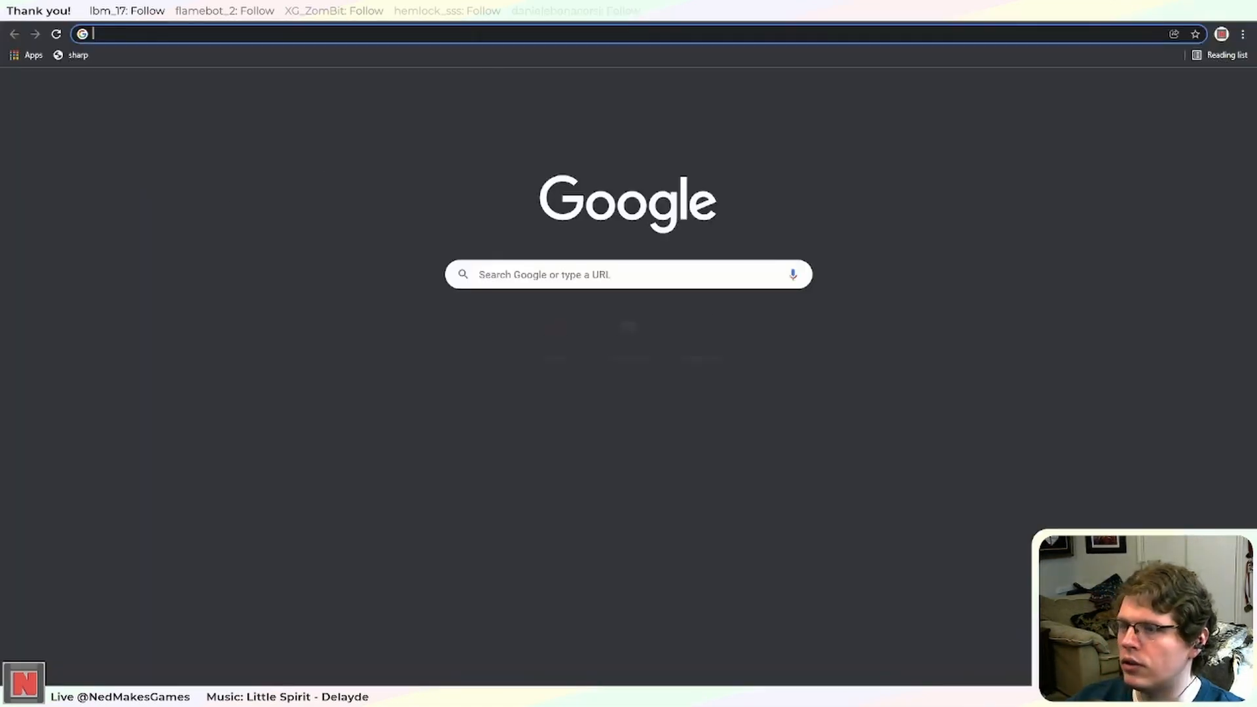
Switch to the Chrome browser and search Google for "unity urp stereo eye drawprocedural".
left_click(352, 32)
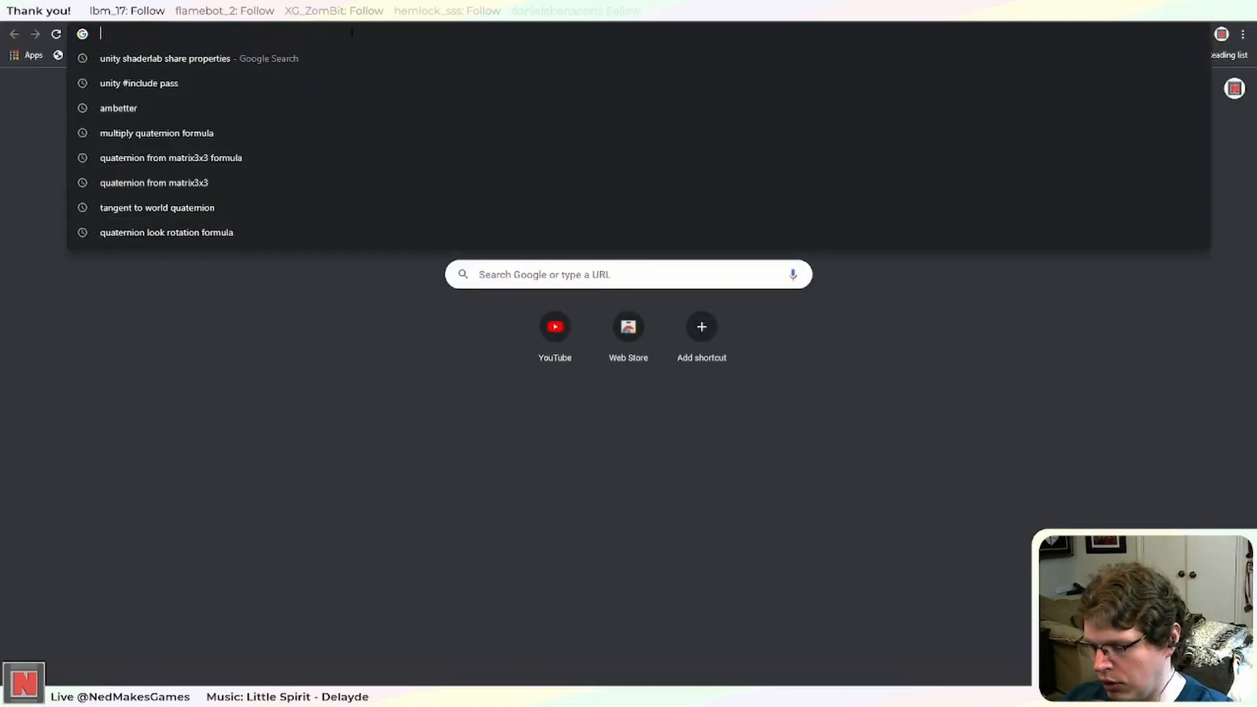
type("seroes")
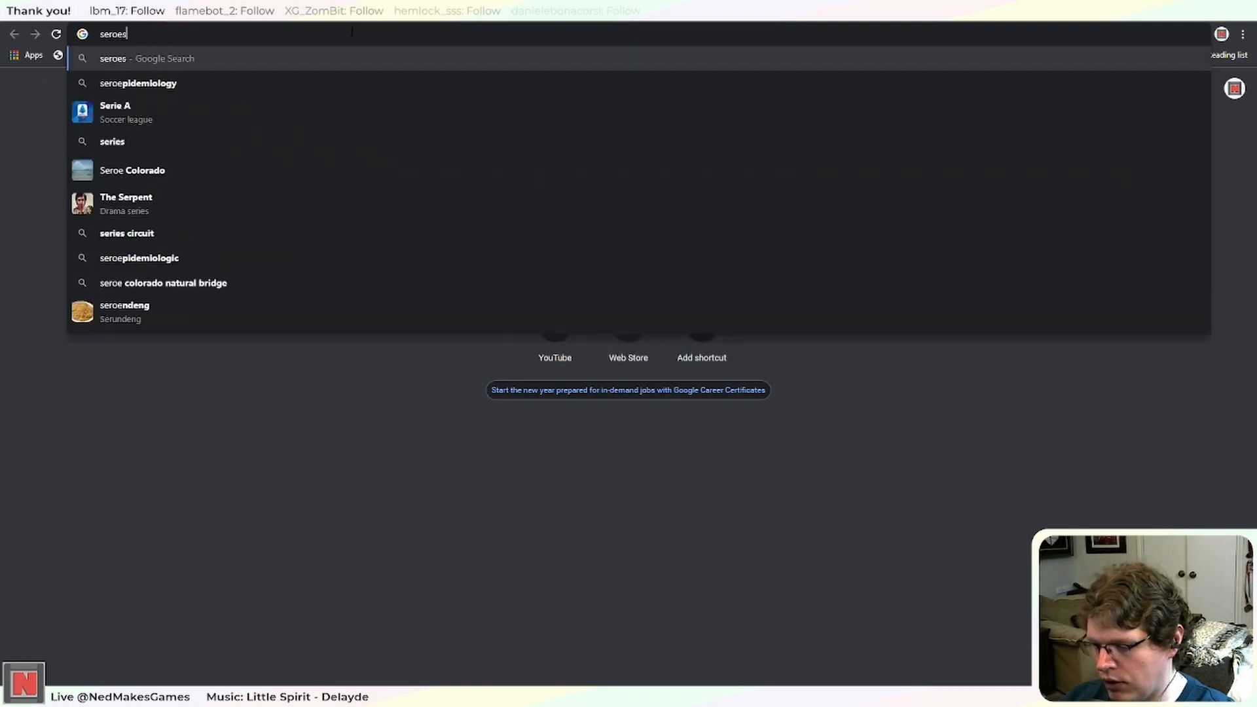
key("BackSpace")
key("BackSpace")
key("BackSpace")
key("BackSpace")
key("BackSpace")
type("unity")
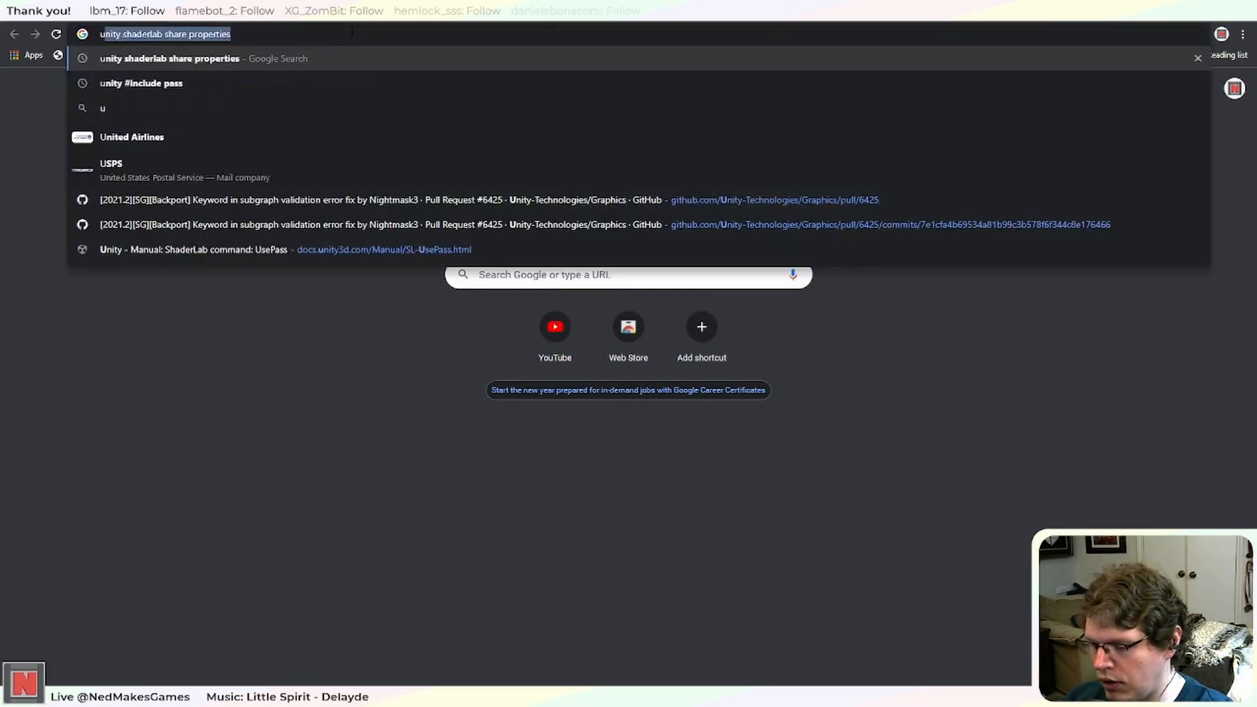
type(" urp steroe")
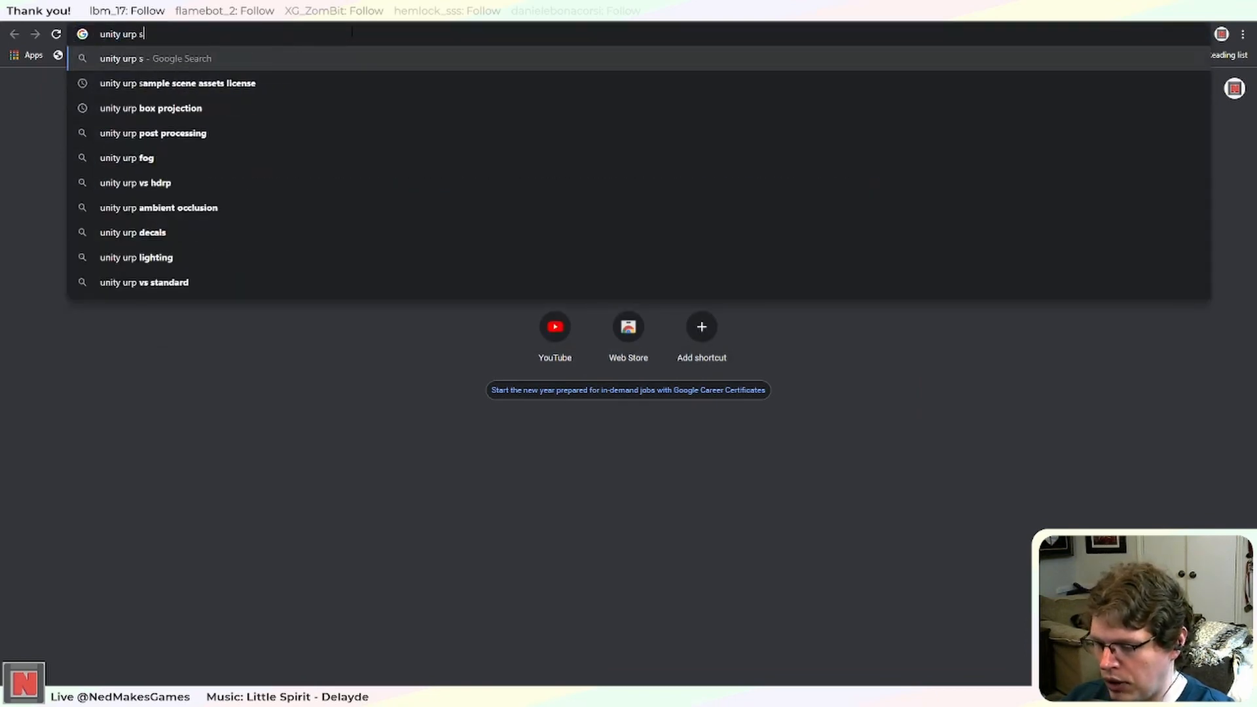
key("BackSpace")
key("BackSpace")
key("BackSpace")
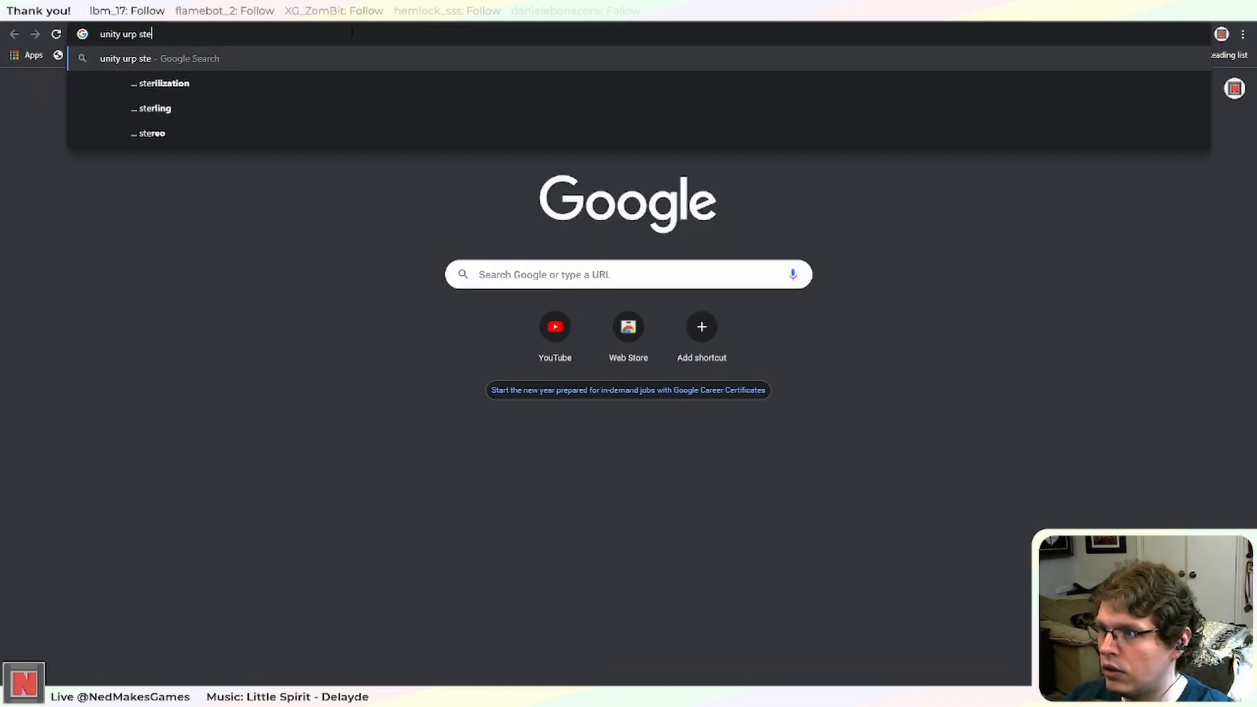
type("reo eye")
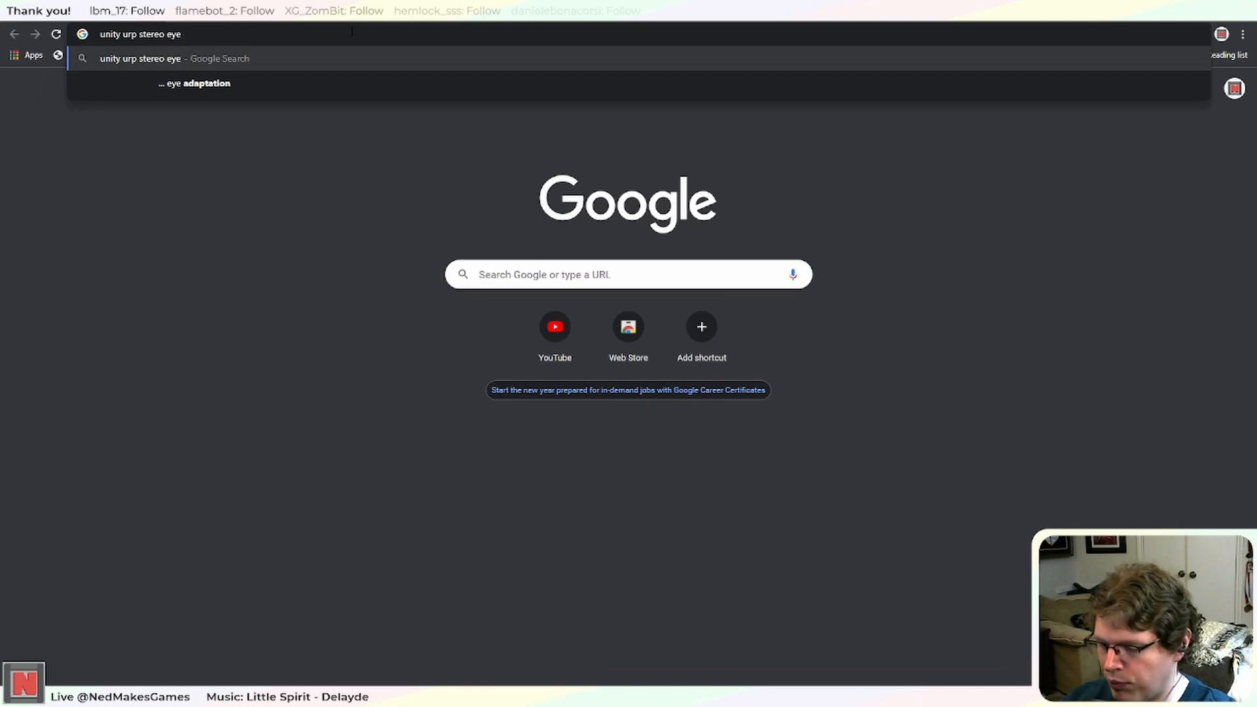
type(" drawpreci")
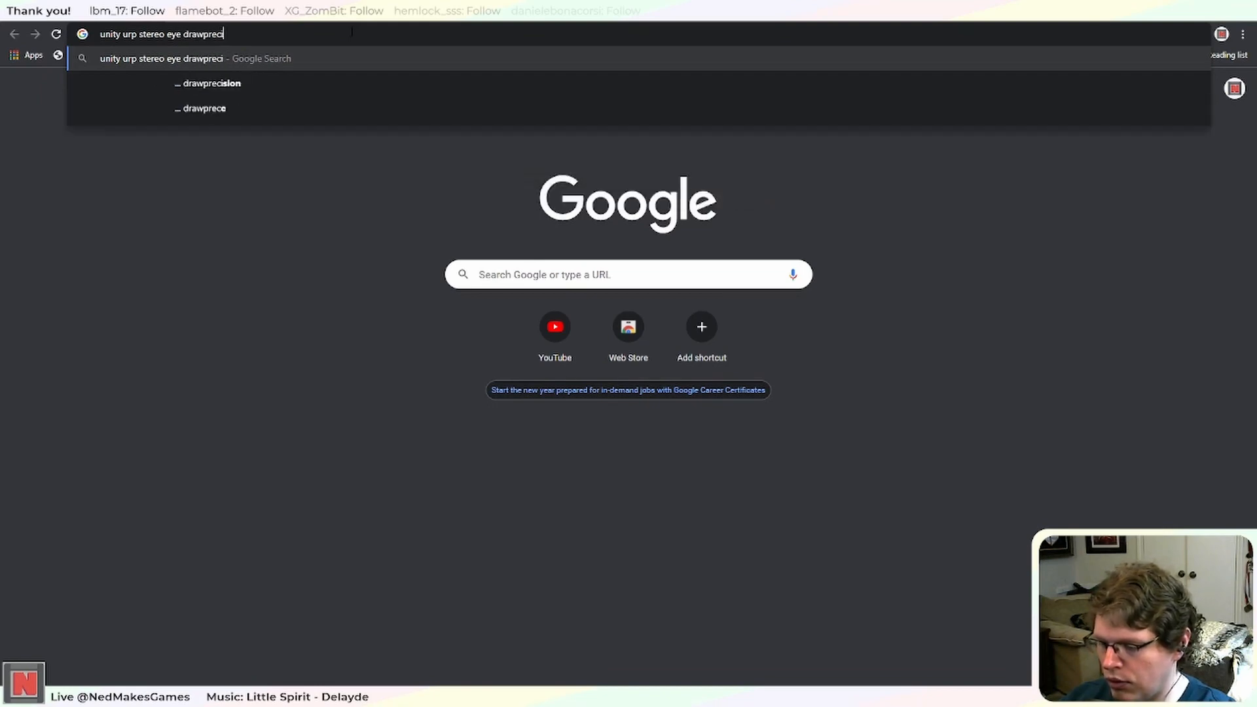
key("BackSpace")
type("dural")
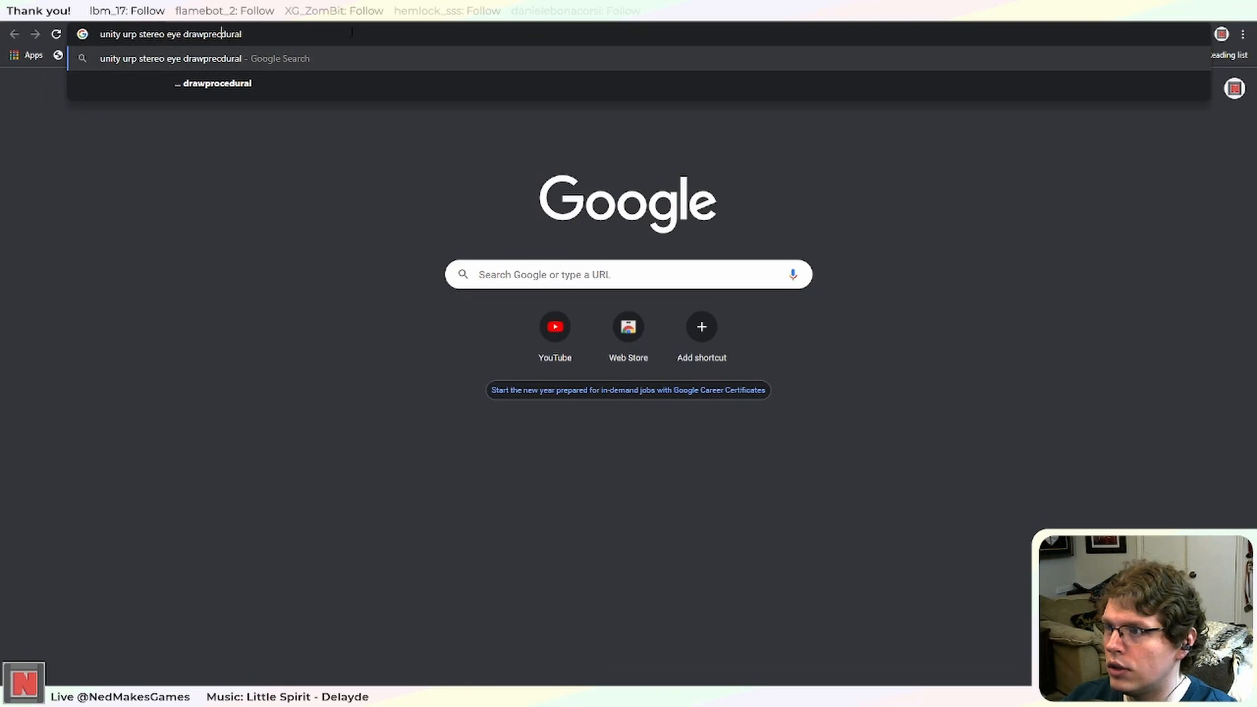
key("BackSpace")
type("o e")
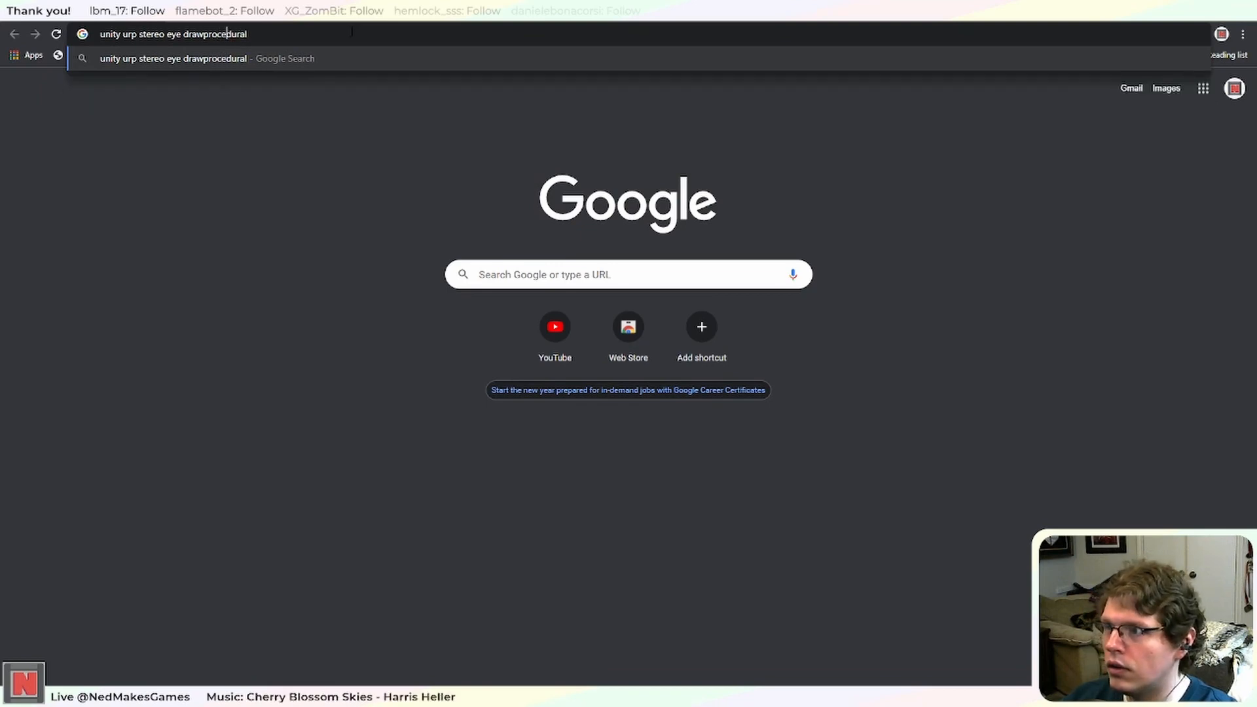
key("Return")
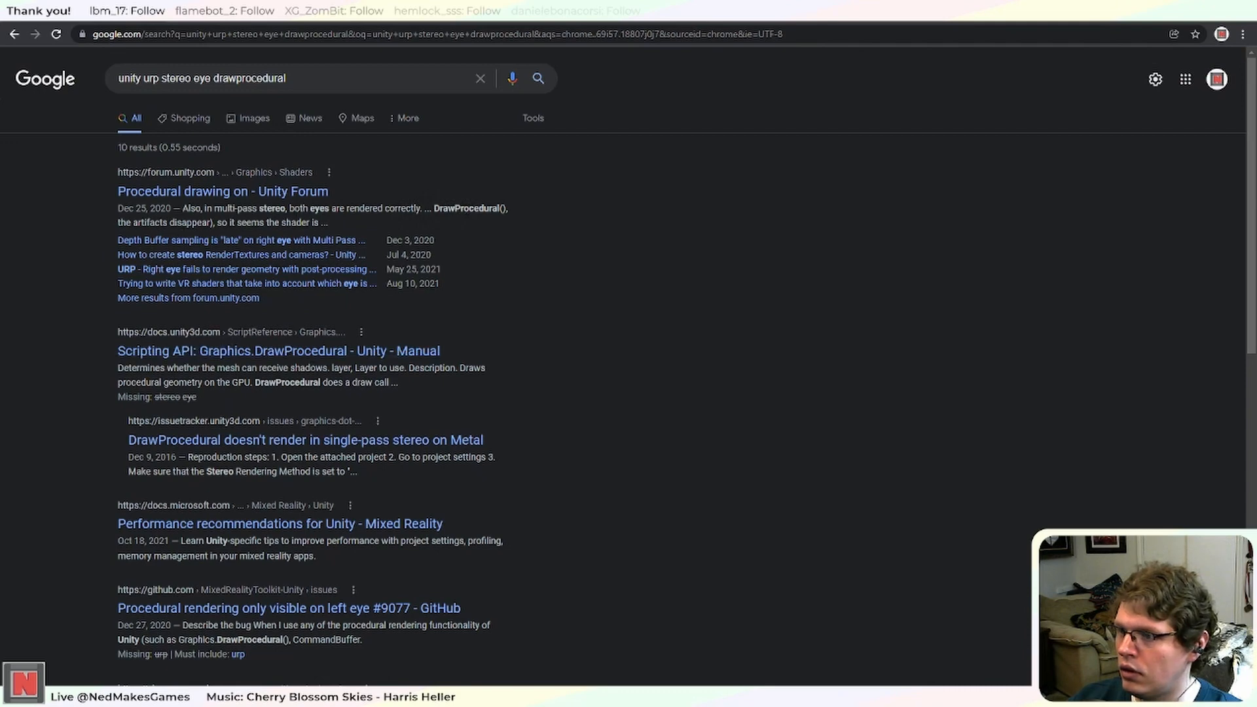
Read the issue tracker report on DrawProcedural in single-pass stereo on Metal, including its resolution note and comments, and return to the search results.
left_click(389, 445)
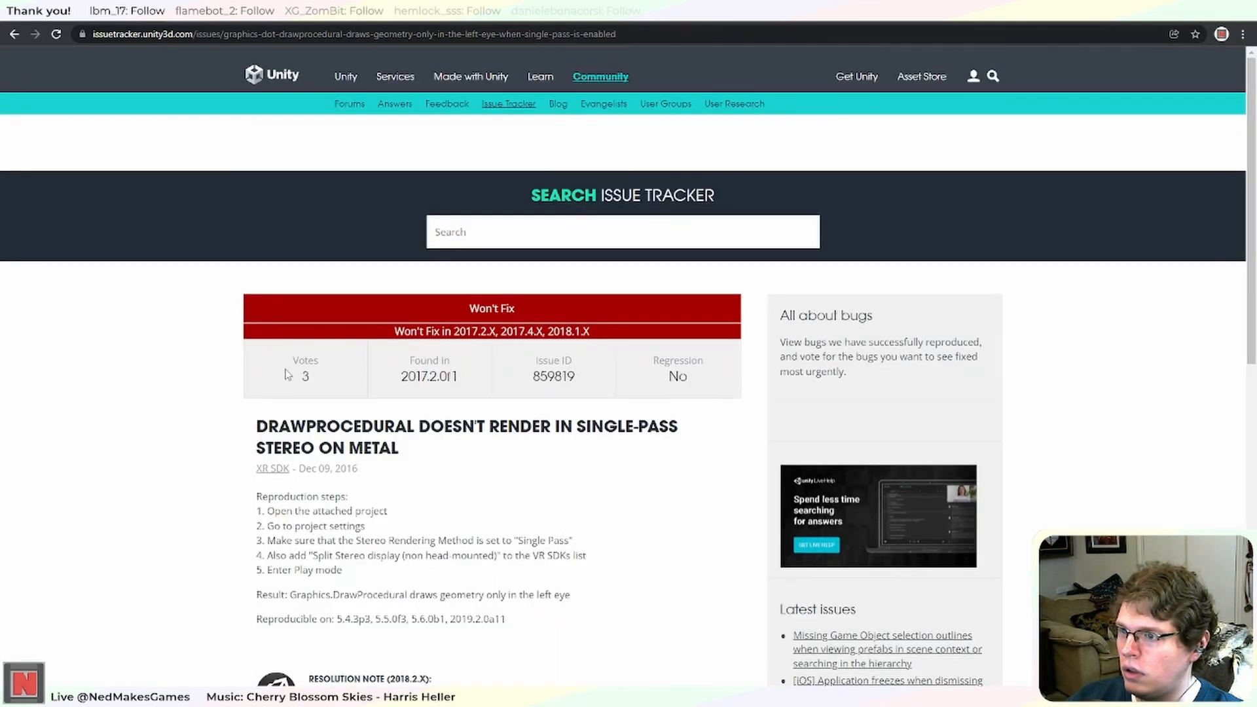
scroll(429, 417, "down", 2)
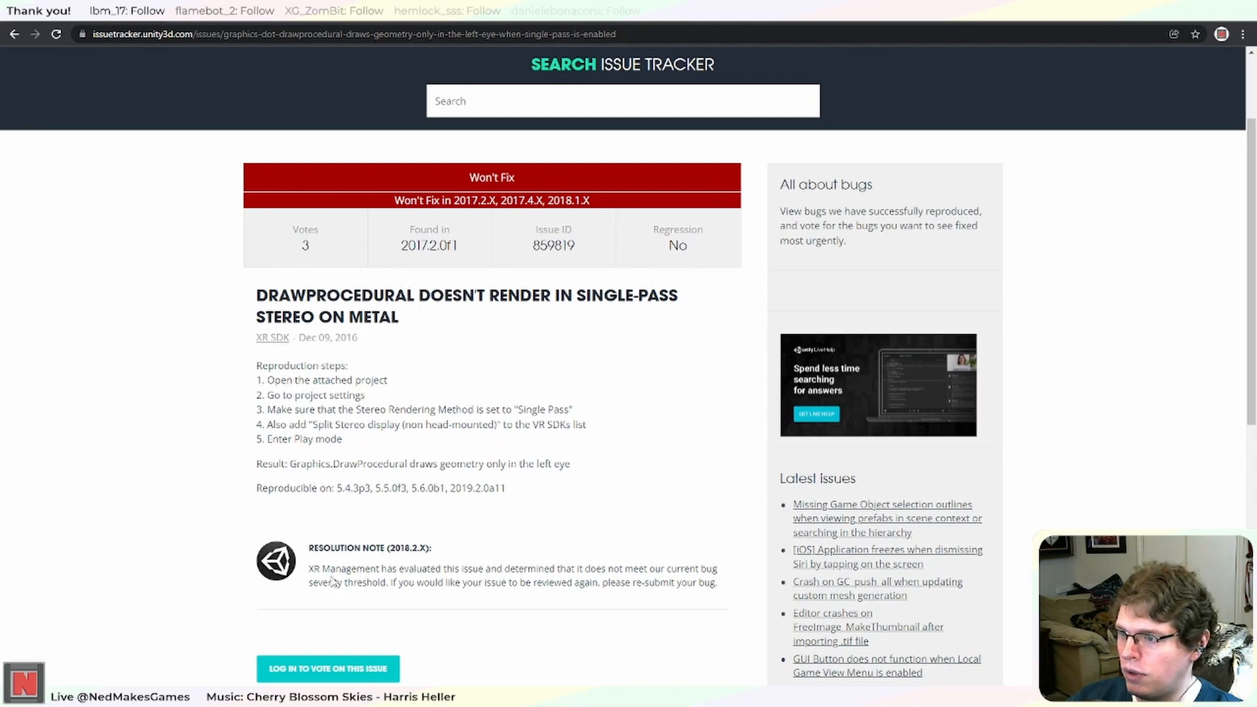
scroll(335, 583, "down", 2)
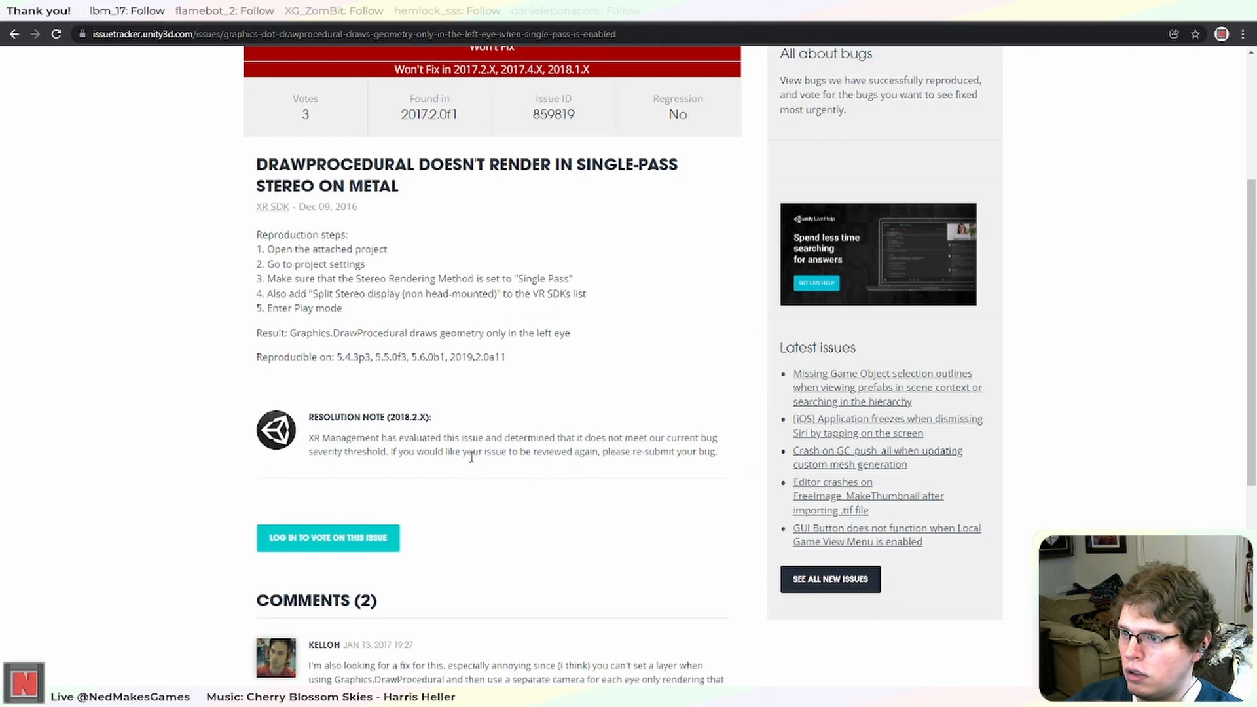
scroll(478, 448, "down", 3)
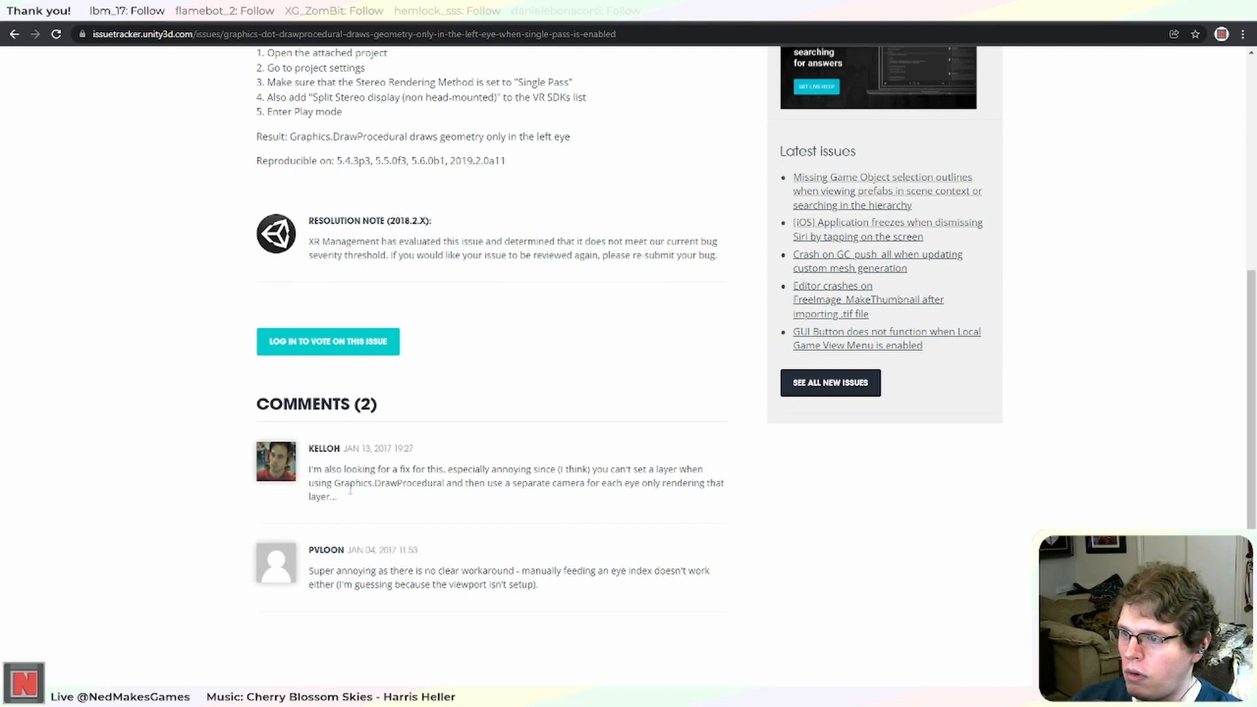
scroll(350, 490, "down", 4)
scroll(351, 490, "up", 4)
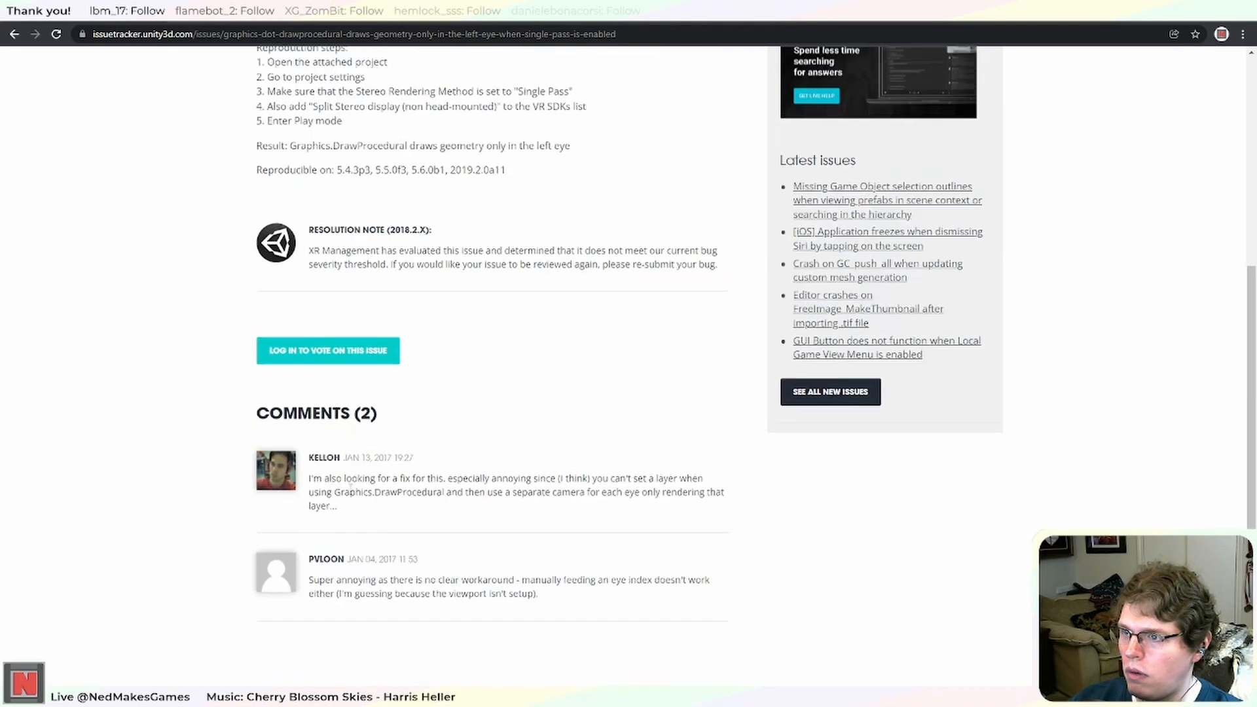
scroll(350, 490, "down", 1)
scroll(350, 490, "up", 6)
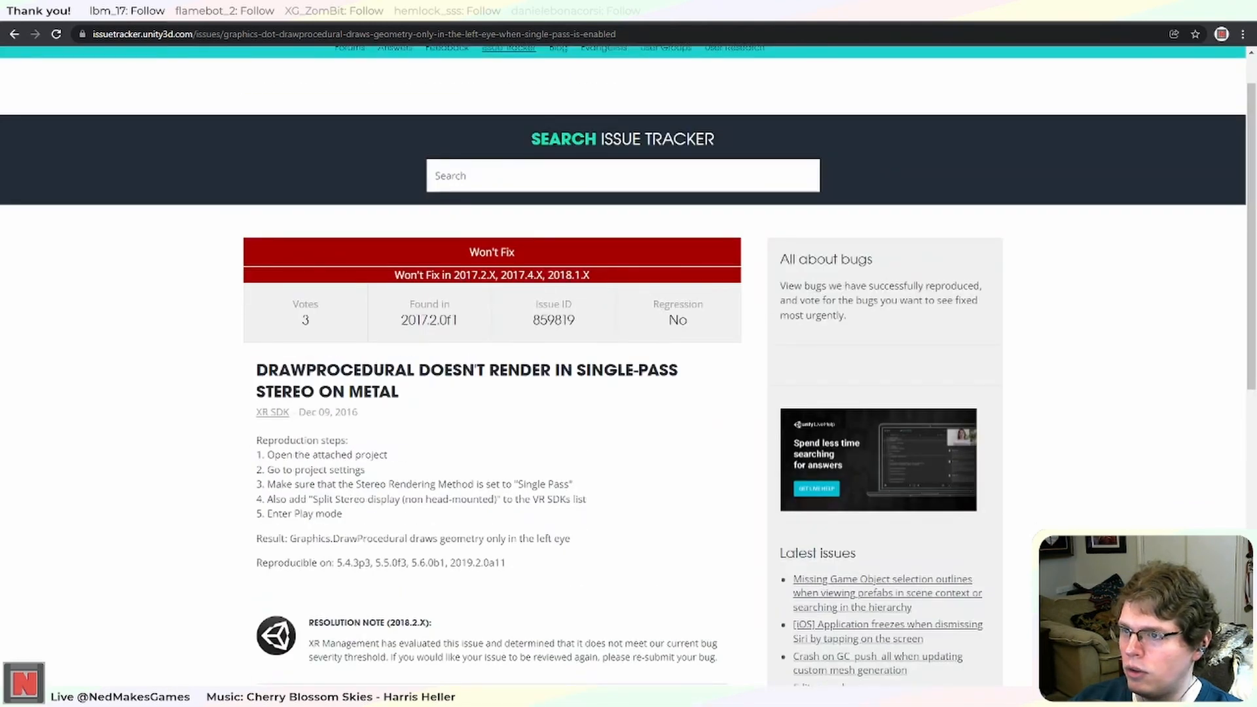
left_click(14, 36)
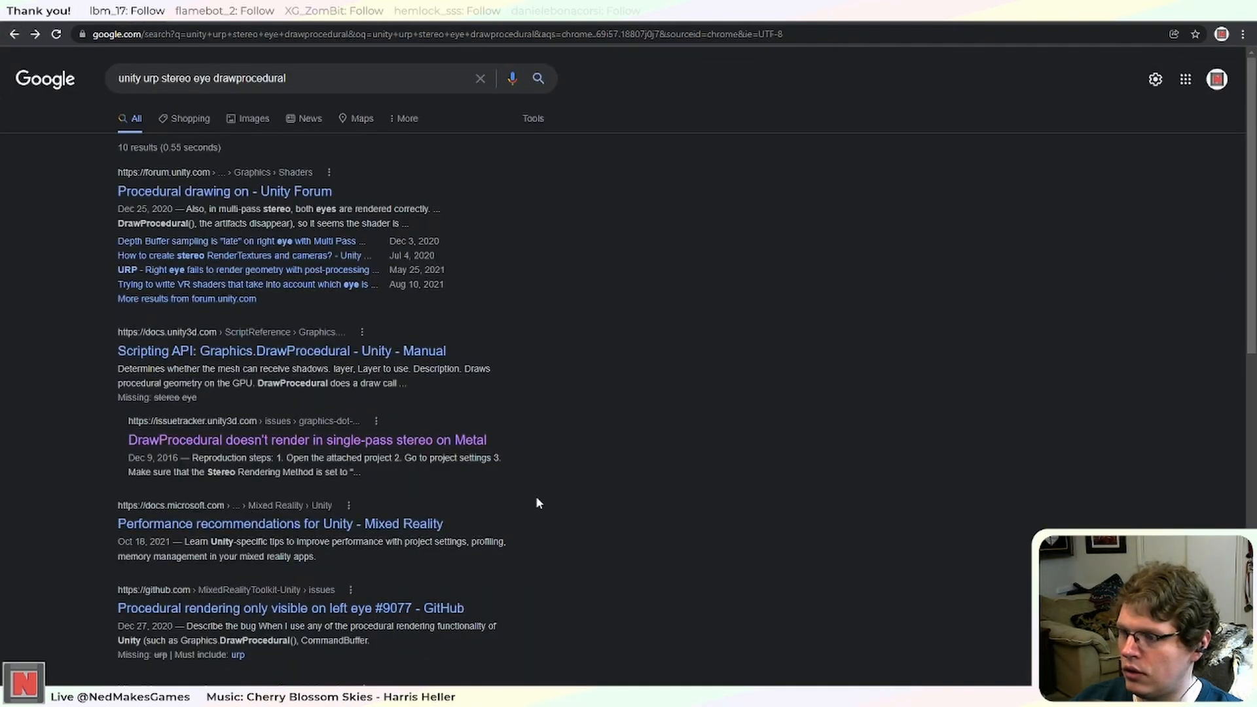
Open the Unity Forum thread "Procedural drawing on" and read the opening question, its update and the start of the first reply.
scroll(535, 507, "down", 1)
scroll(543, 498, "up", 1)
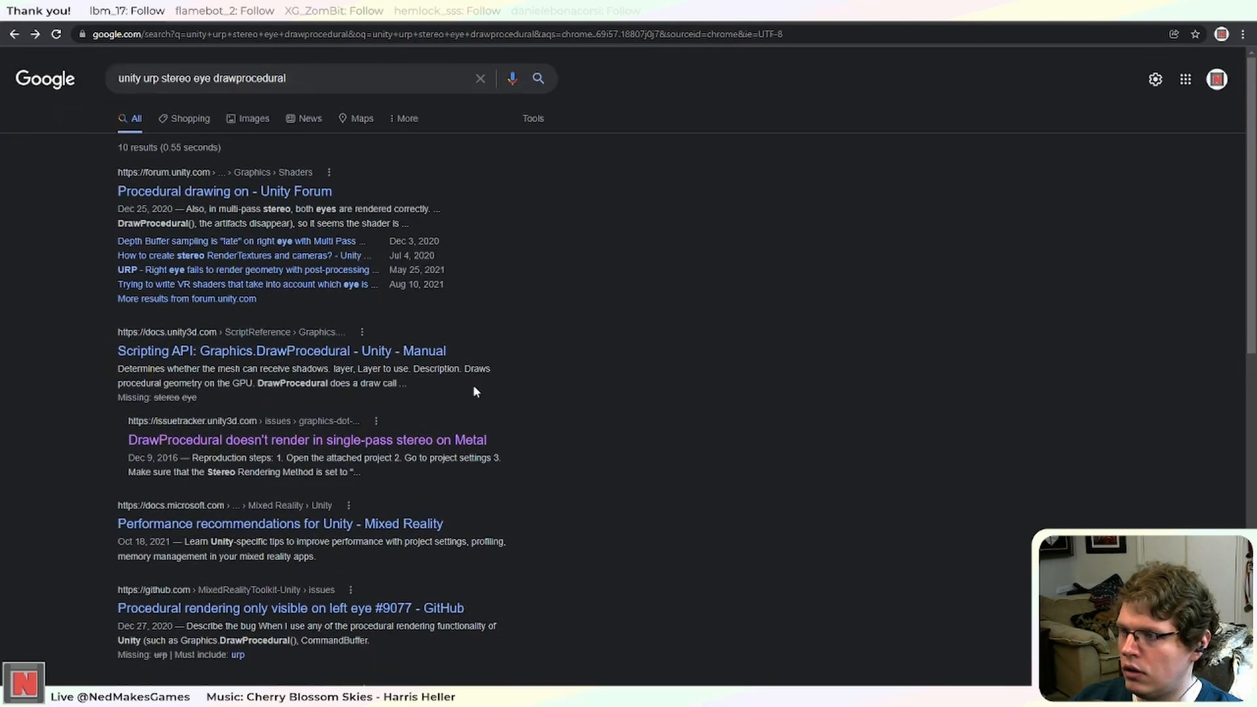
left_click(204, 195)
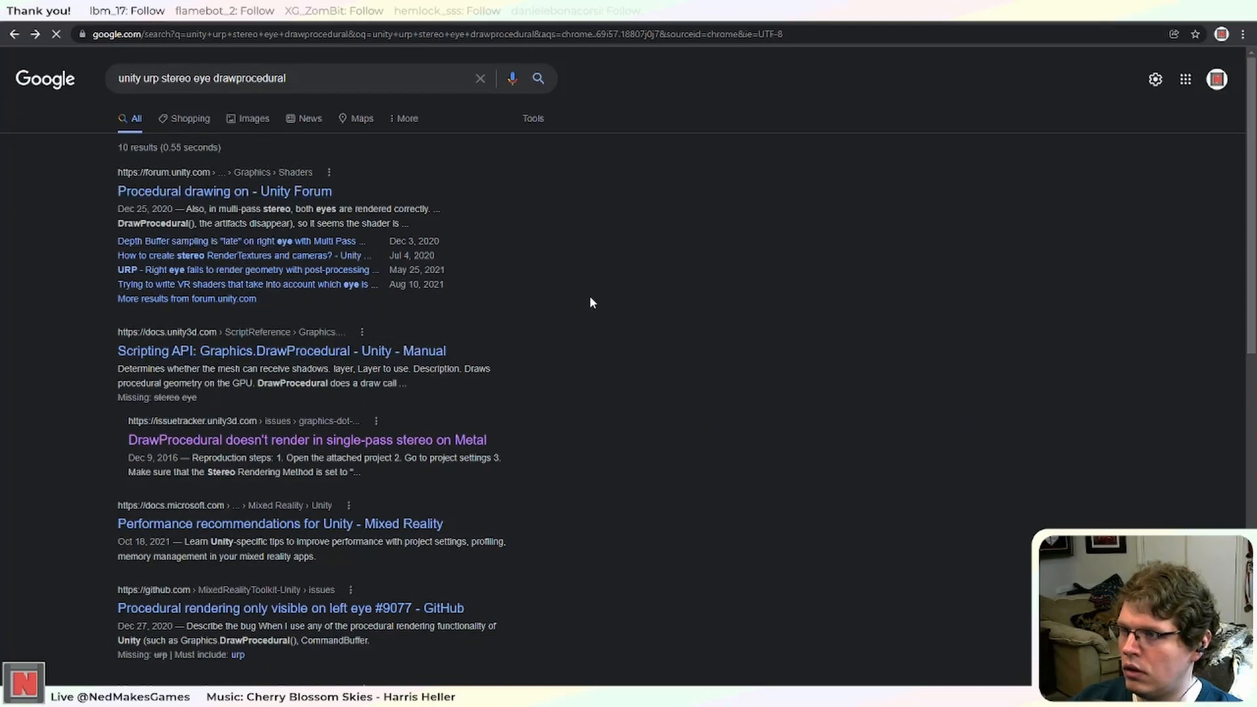
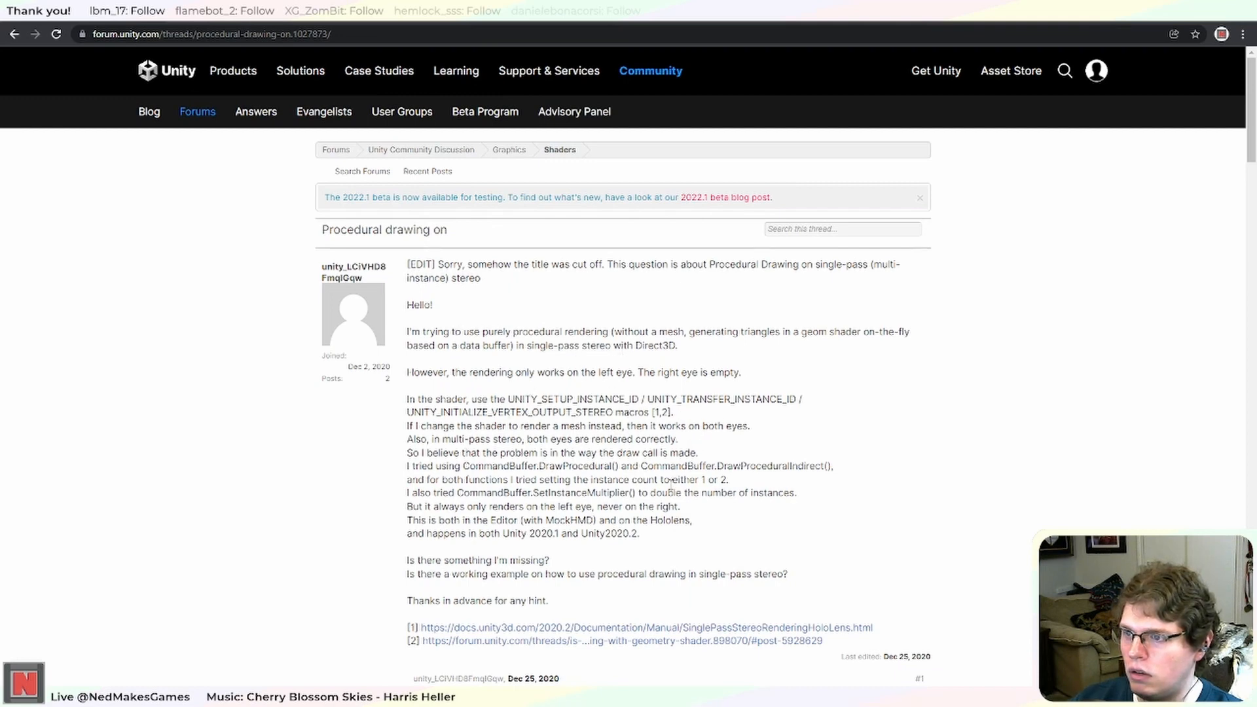
scroll(668, 485, "down", 6)
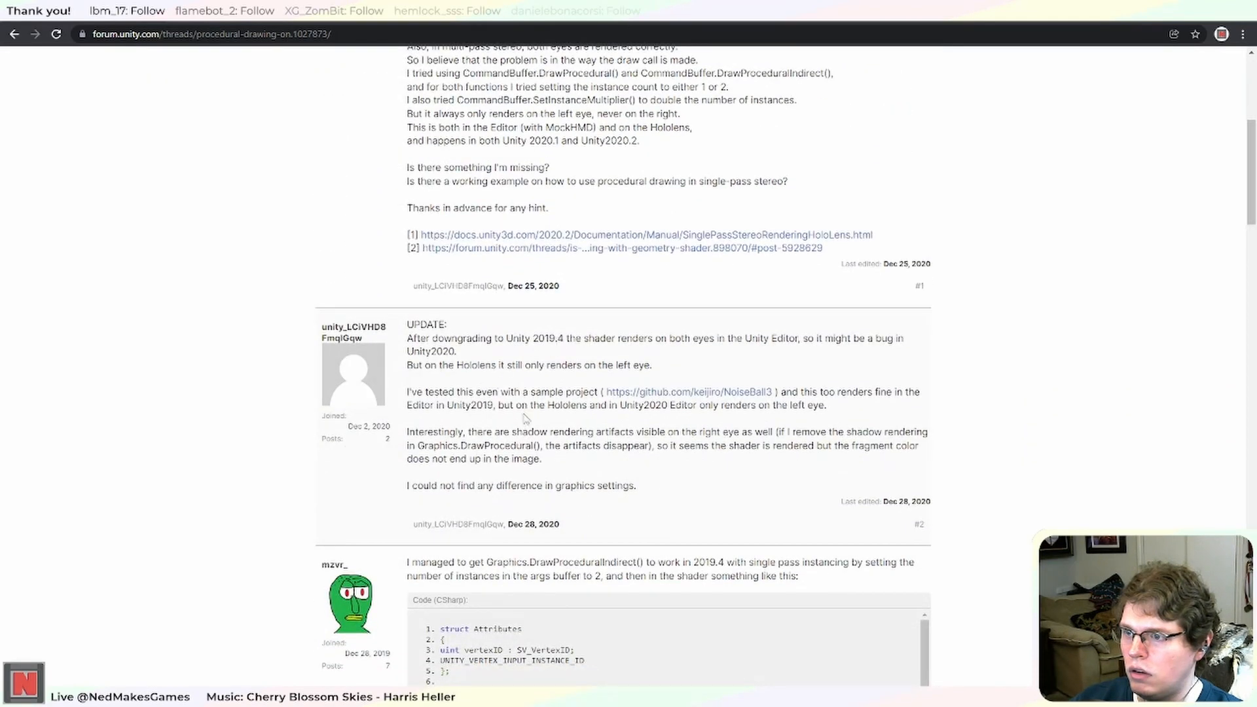
scroll(701, 468, "down", 3)
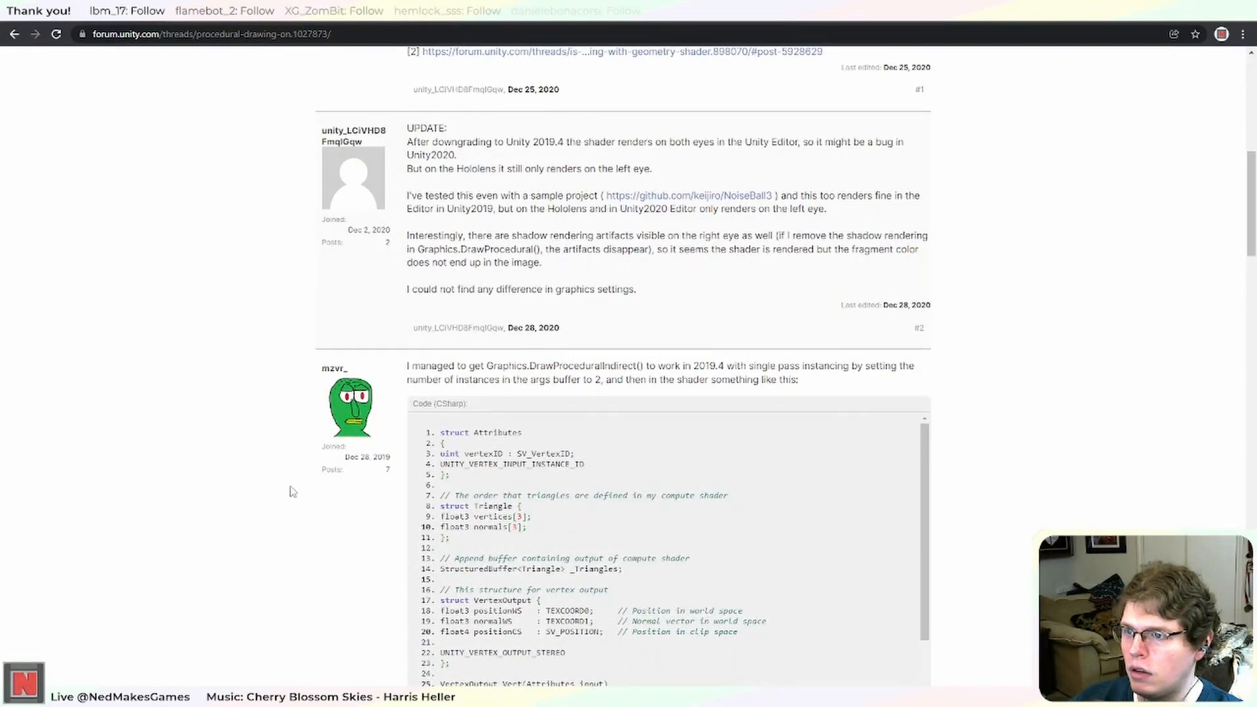
scroll(289, 491, "down", 2)
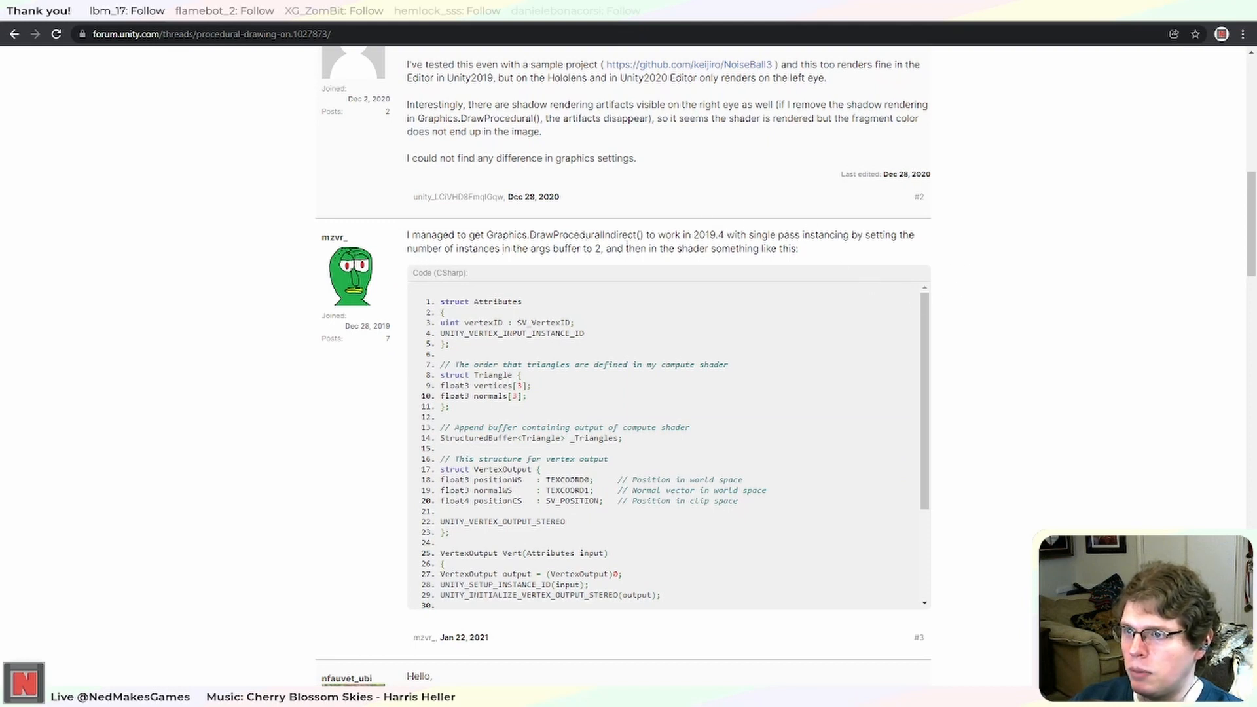
Examine the forum reply on DrawProceduralIndirect with single pass instancing, including its args buffer instance count and the stereo macros in its code sample.
left_click_drag(558, 248, 595, 249)
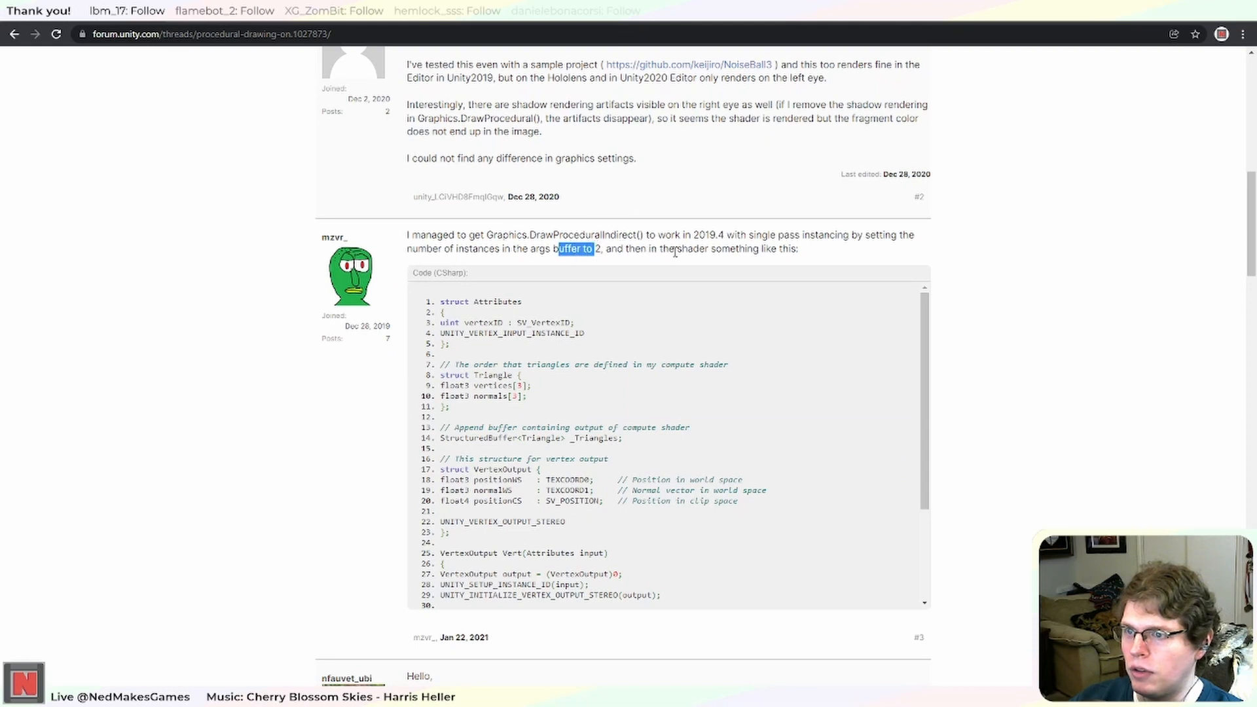
scroll(806, 432, "down", 1)
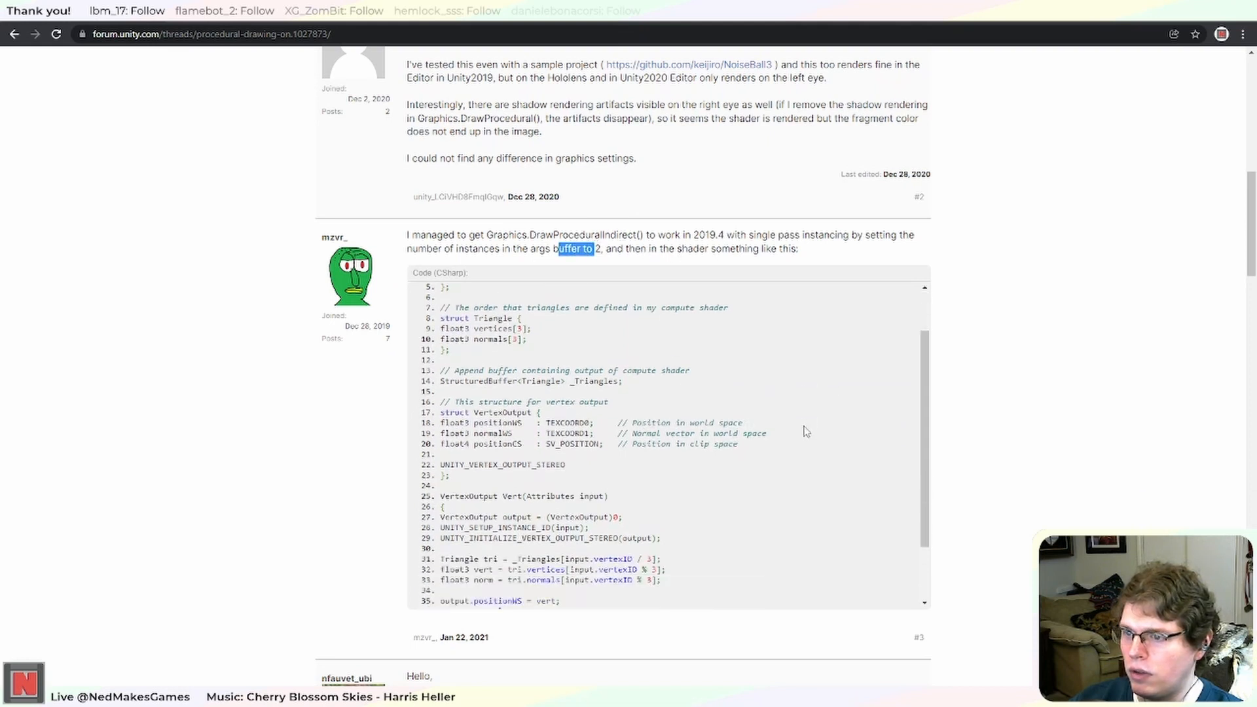
scroll(806, 431, "down", 2)
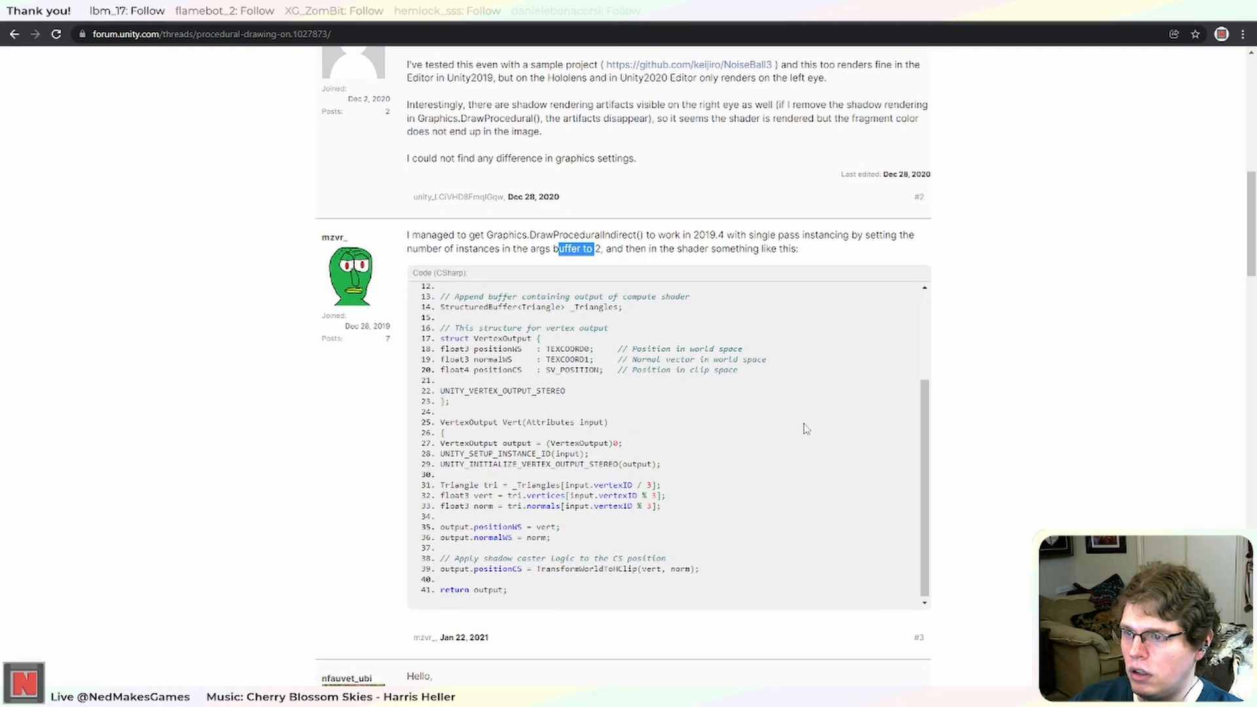
scroll(794, 429, "up", 1)
scroll(522, 519, "up", 1)
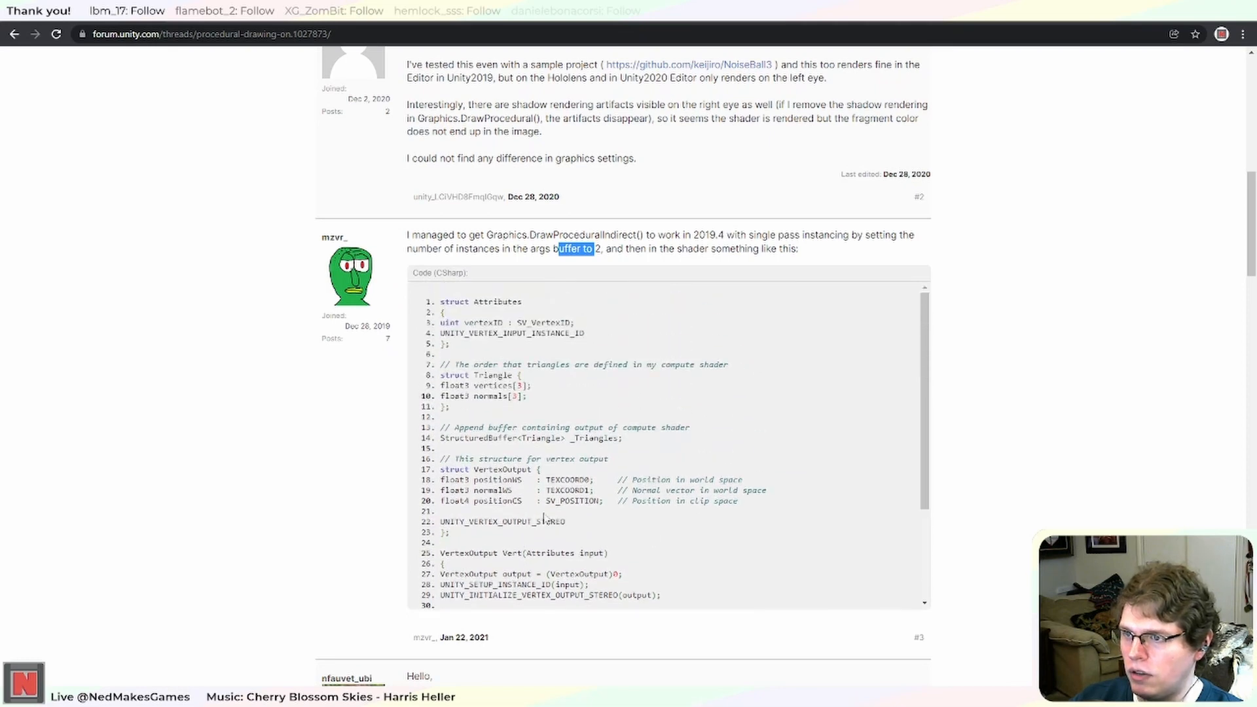
scroll(620, 499, "up", 1)
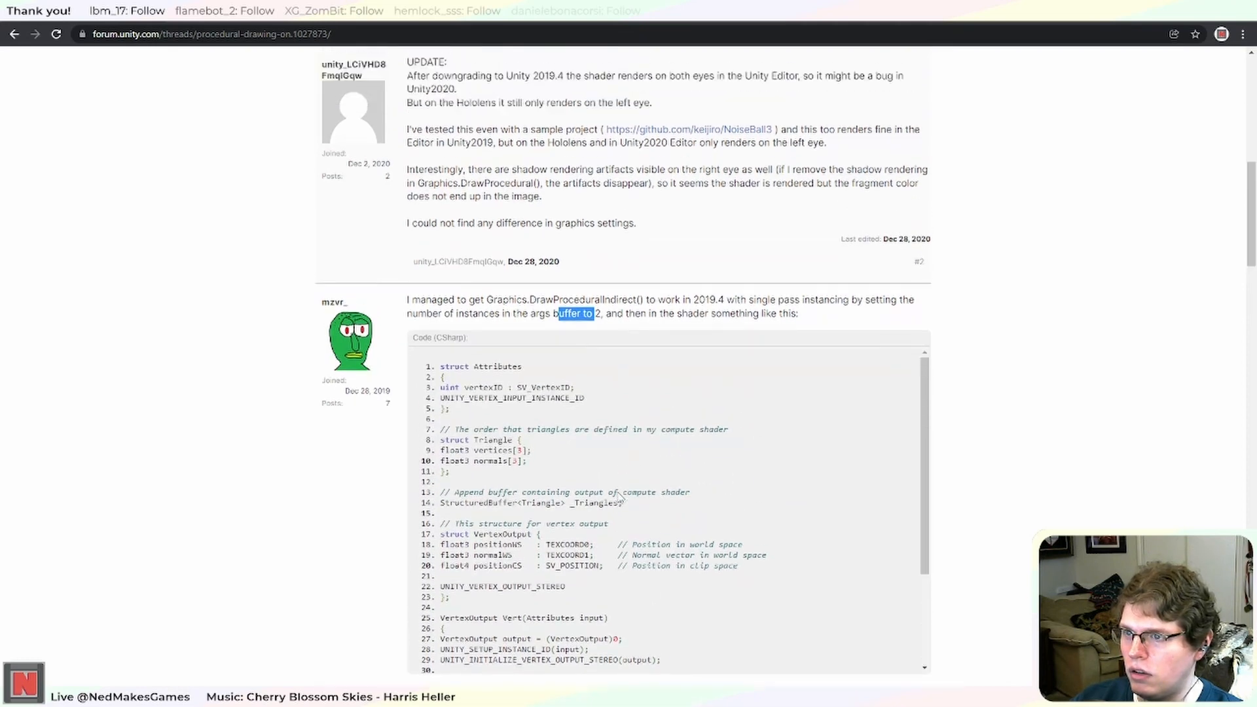
Examine the code sample in the DrawProceduralIndirect reply, focusing on the Attributes struct with its UNITY_VERTEX_INPUT_INSTANCE_ID macro and the Vert function.
scroll(1067, 433, "down", 1)
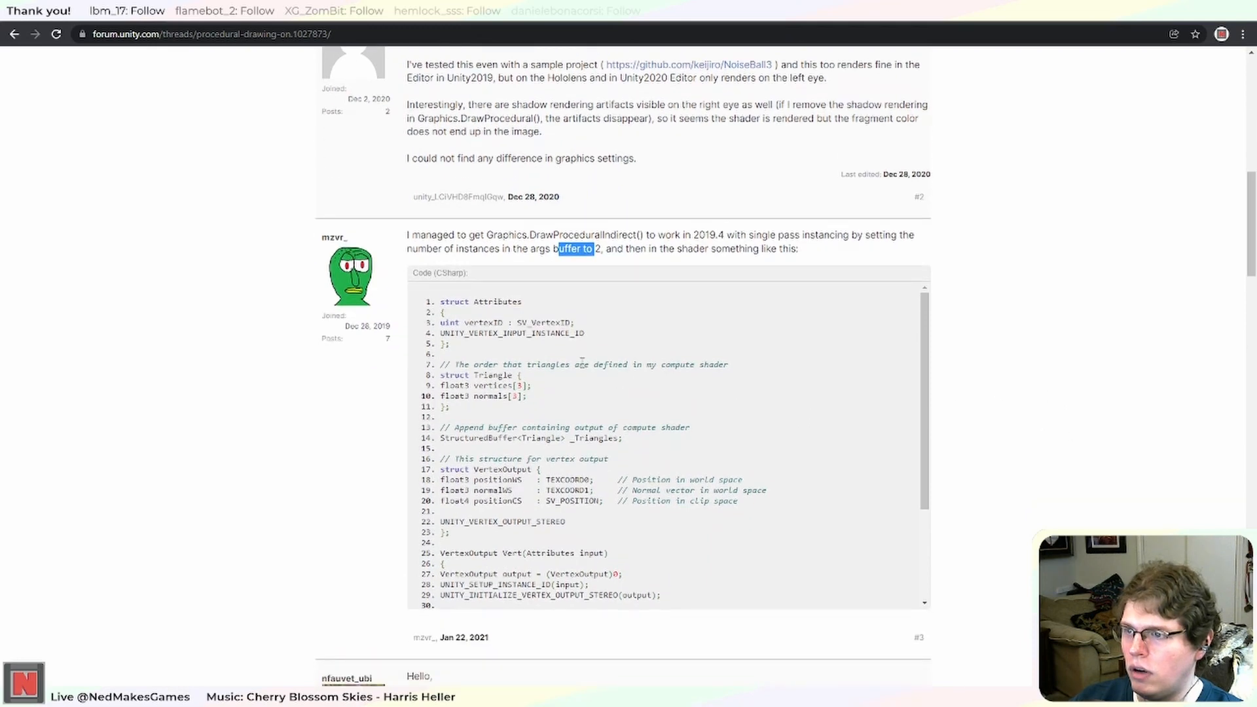
double_click(500, 334)
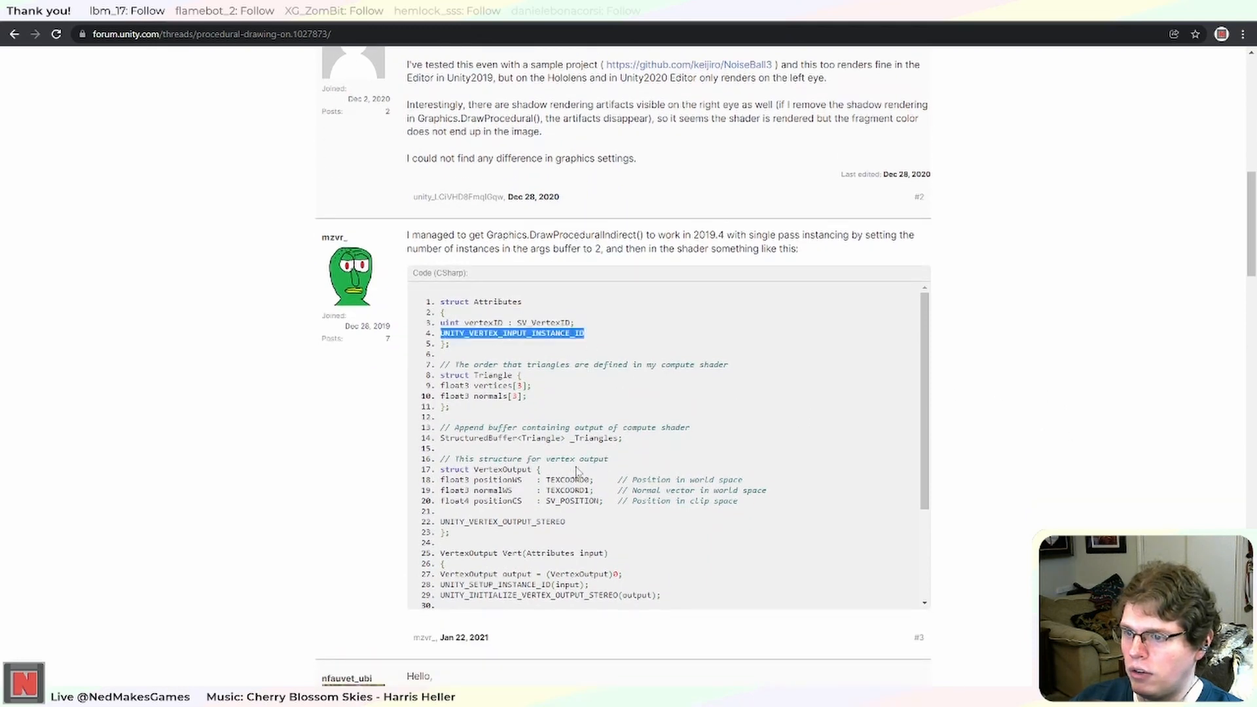
scroll(578, 470, "down", 1)
scroll(579, 466, "up", 1)
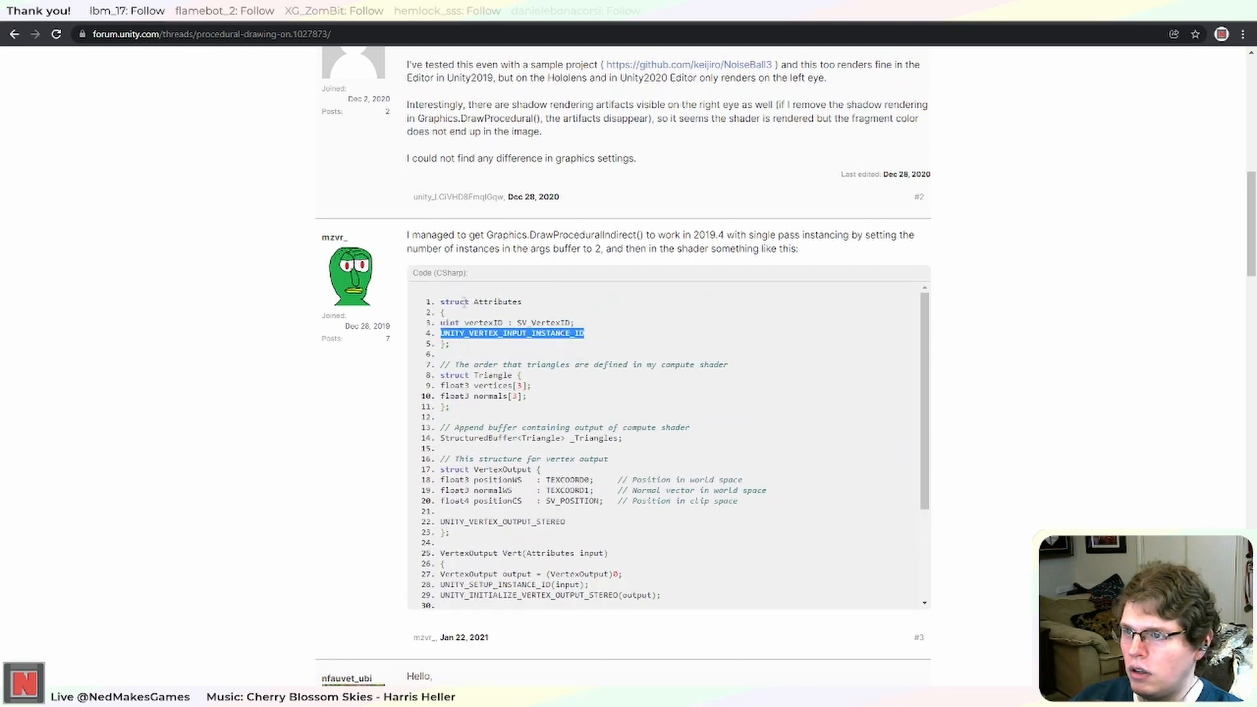
left_click_drag(461, 351, 435, 301)
left_click(506, 345)
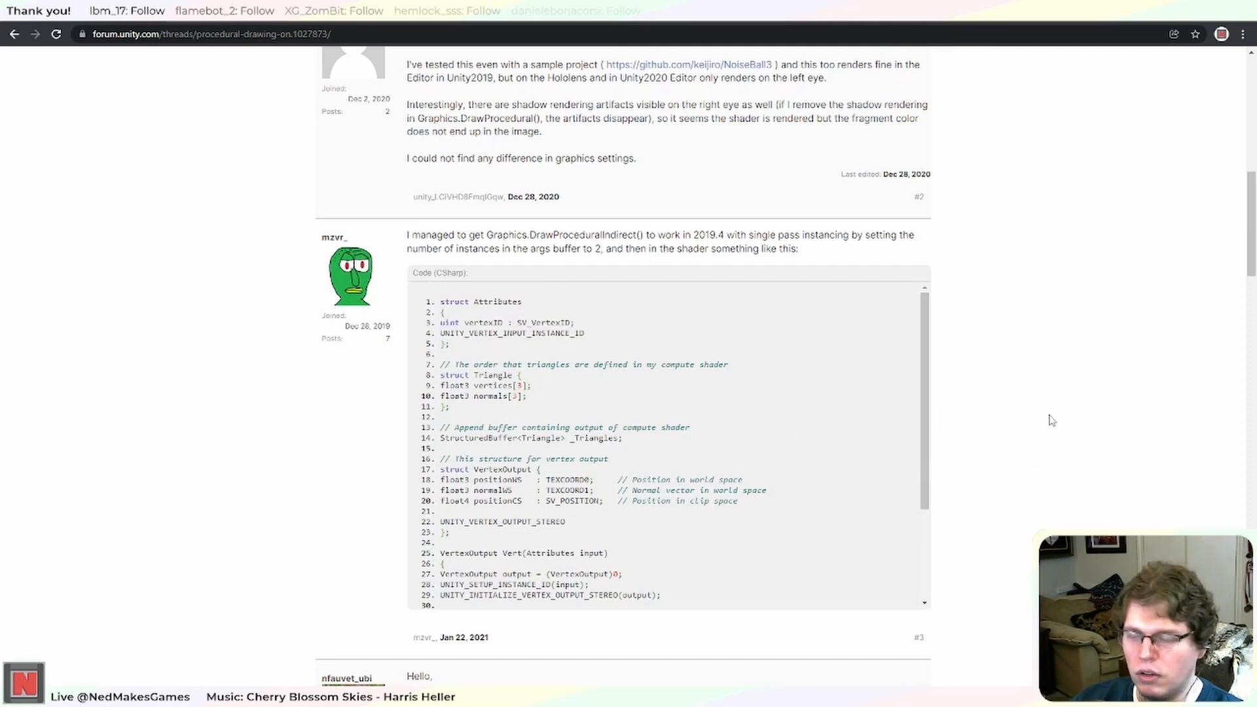
scroll(1050, 418, "down", 2)
scroll(783, 401, "down", 2)
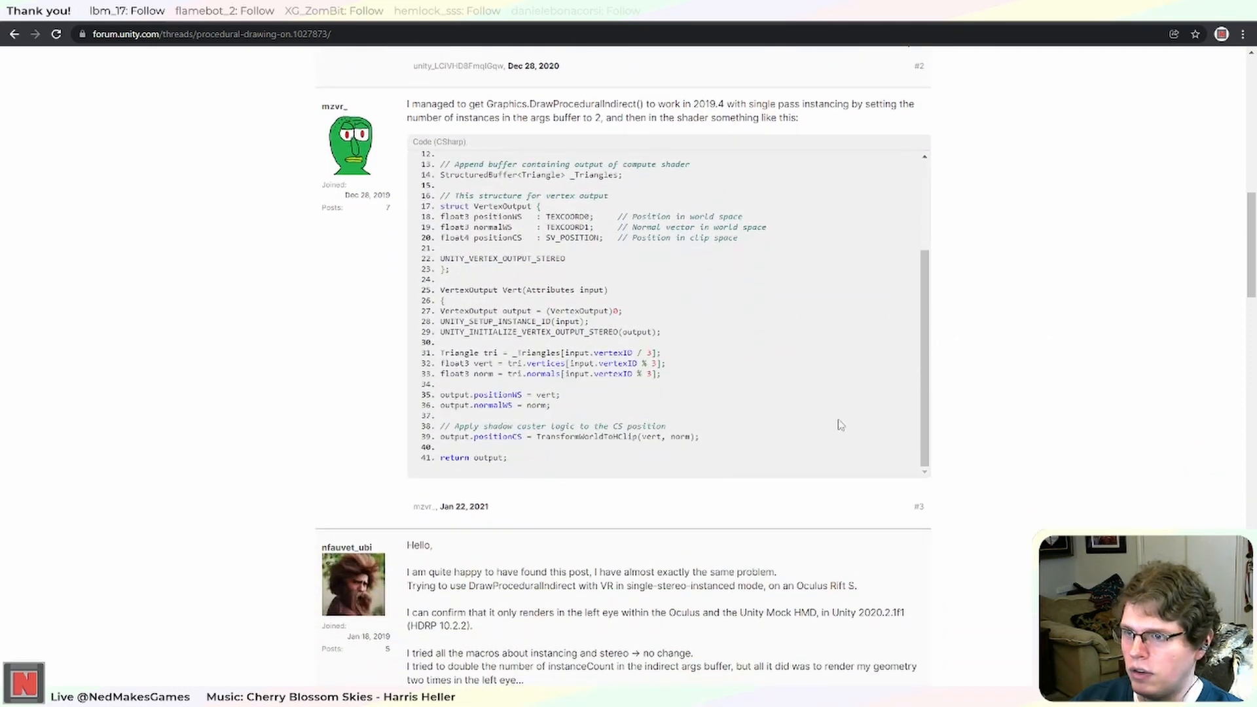
scroll(790, 419, "up", 2)
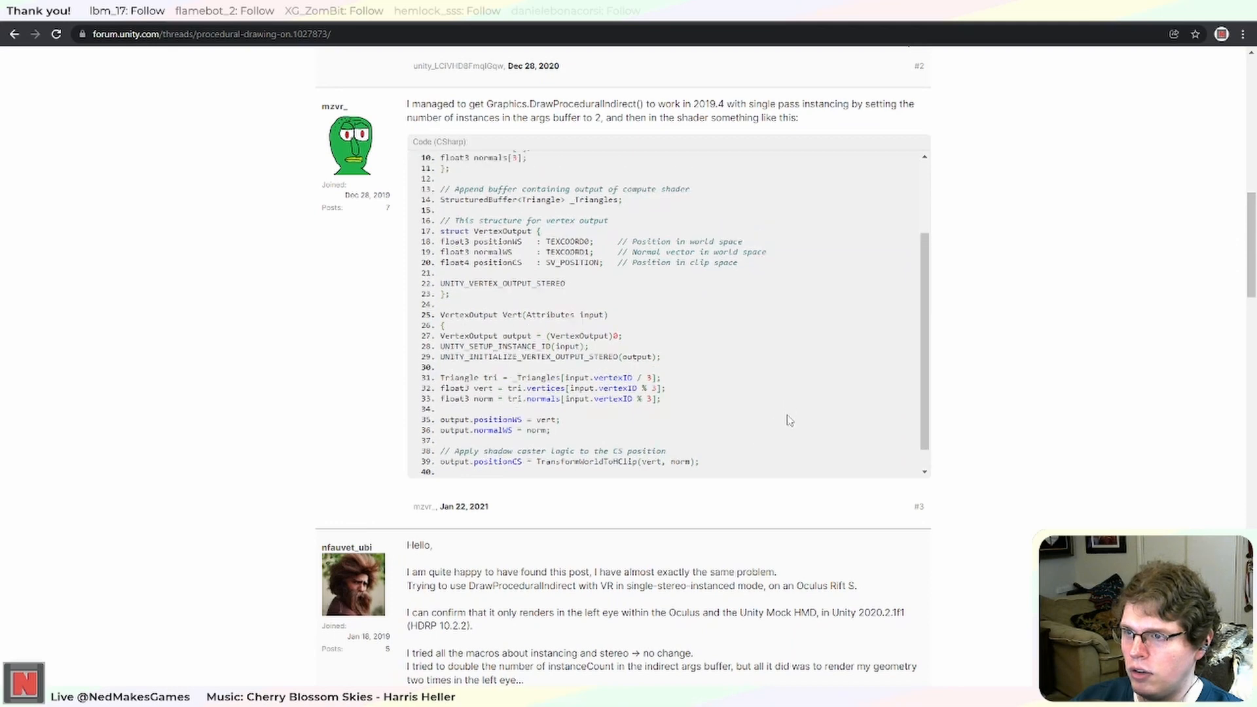
left_click(246, 34)
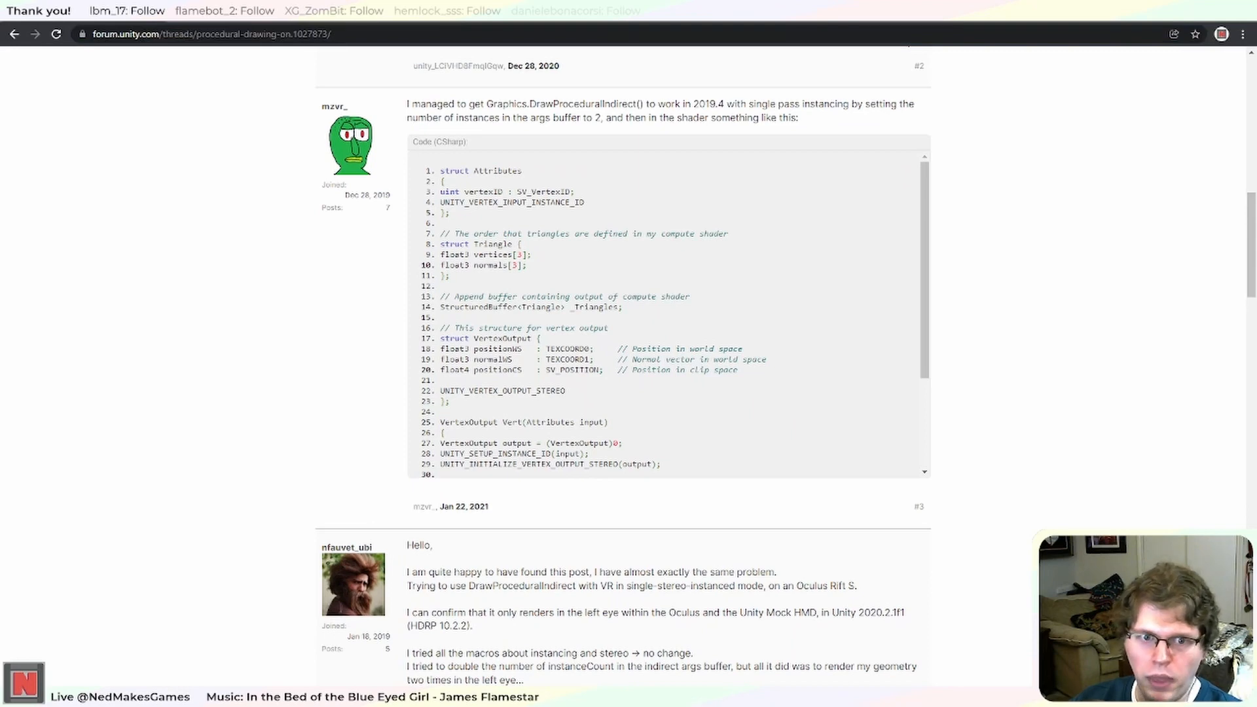
Skim the follow-up replies about HDRP and URP, and recheck the instance ID and stereo output macros in the first reply's code sample.
scroll(1011, 429, "down", 2)
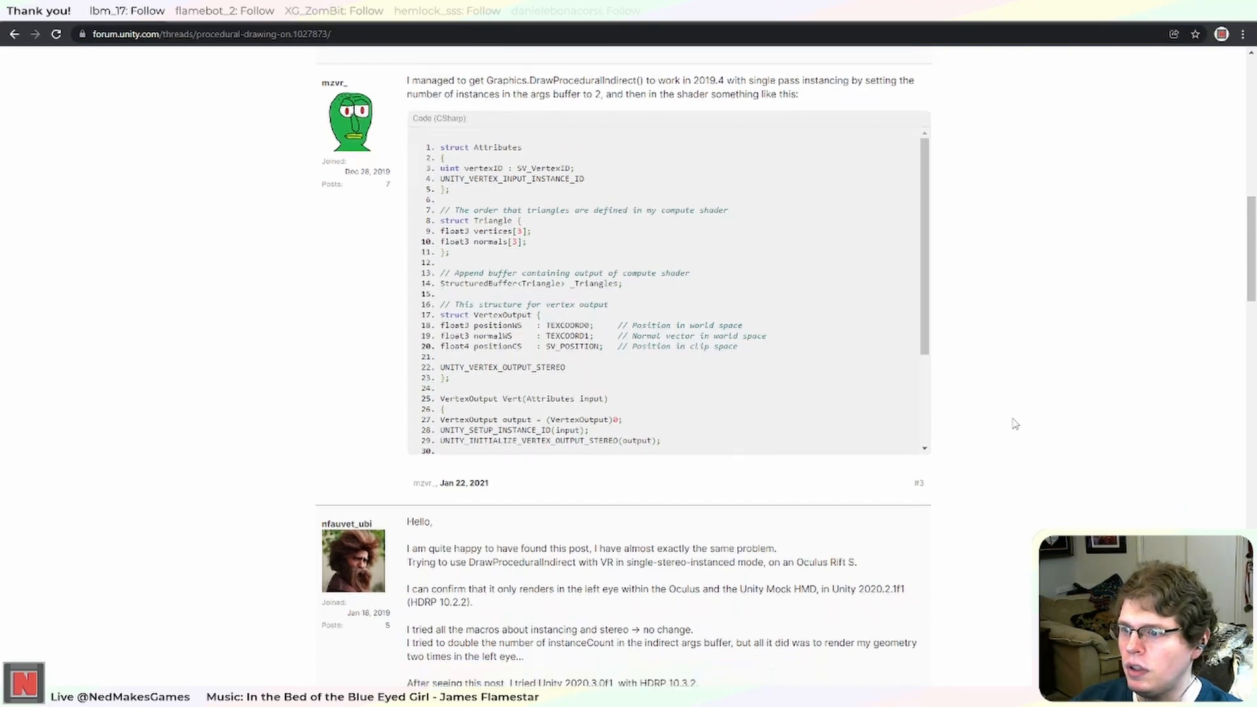
scroll(1014, 424, "down", 15)
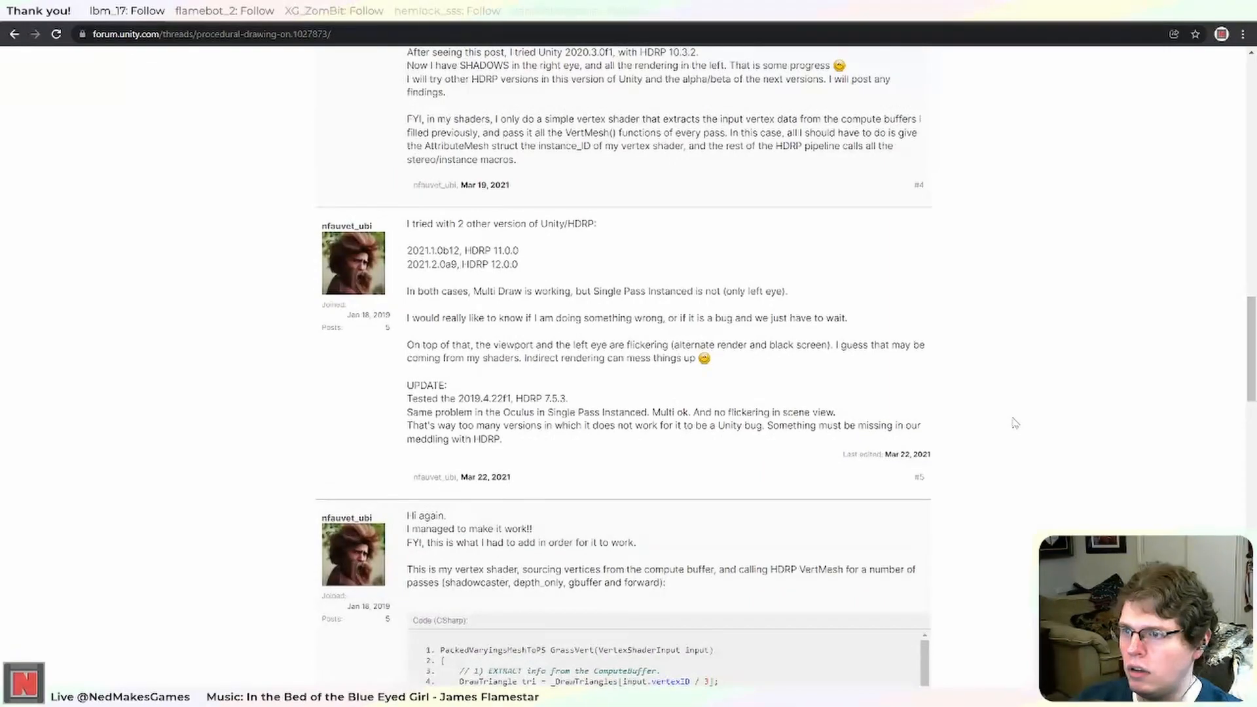
scroll(1015, 423, "down", 10)
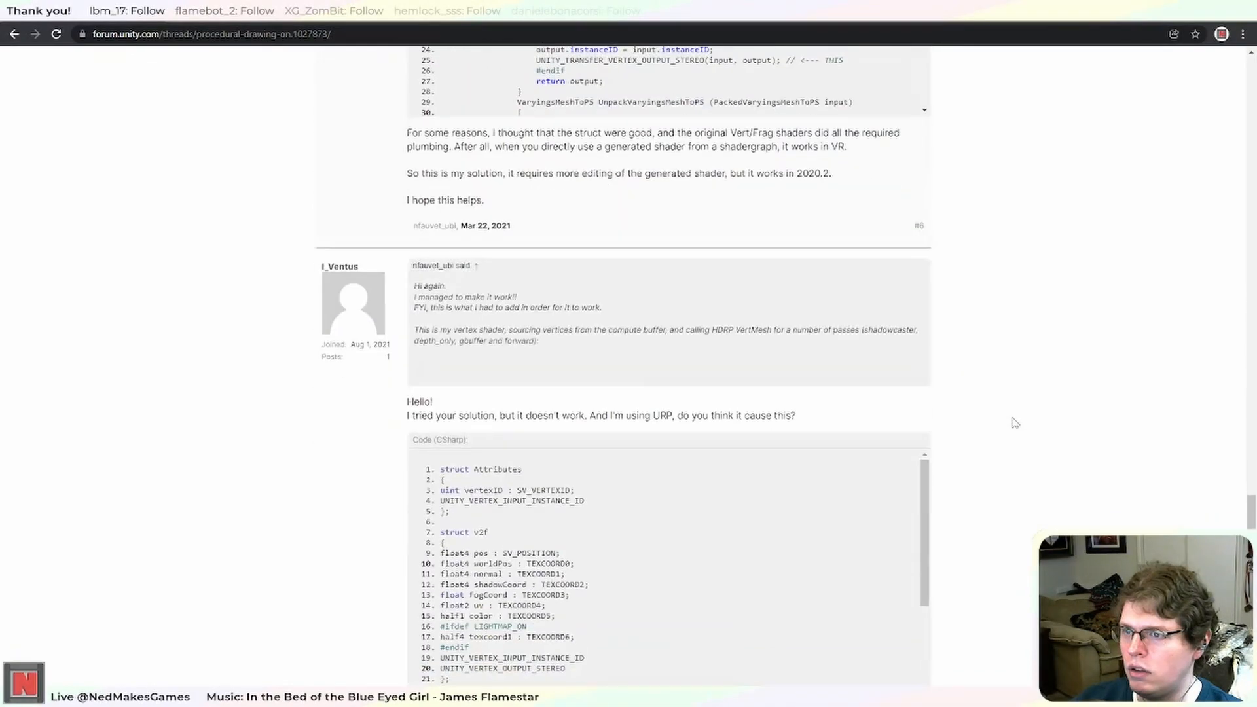
scroll(1015, 422, "up", 7)
scroll(1014, 422, "up", 20)
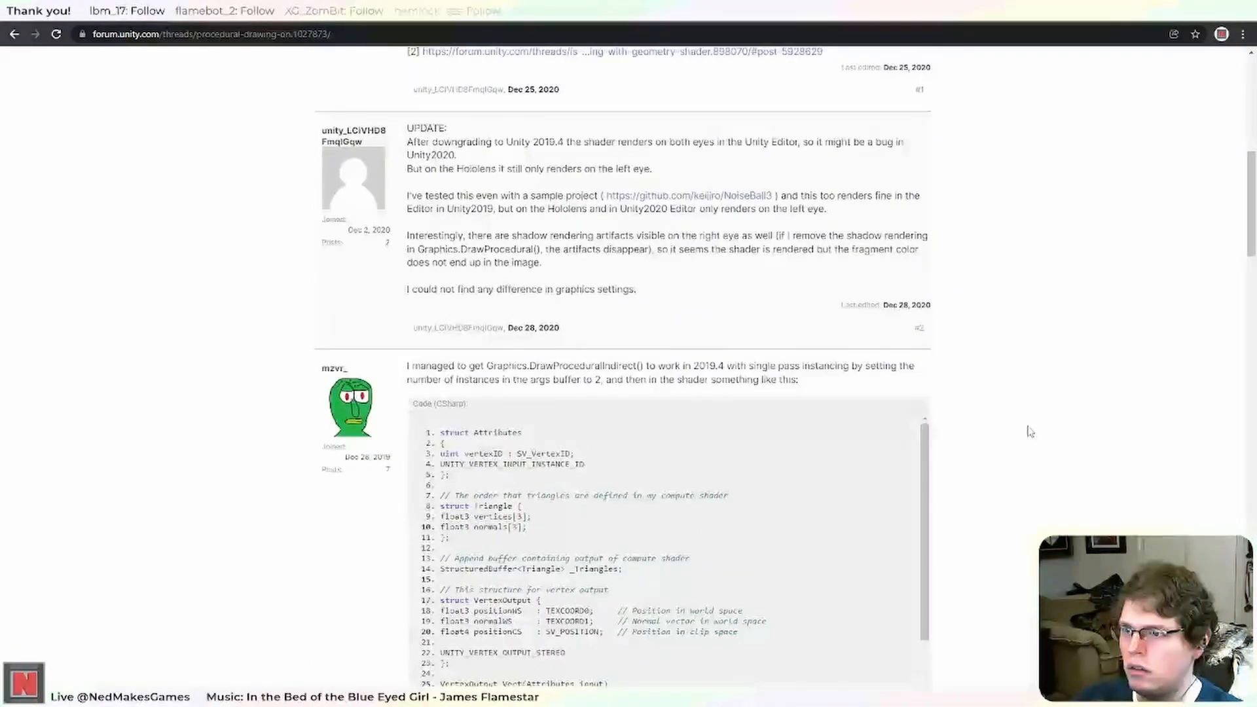
scroll(1030, 431, "down", 2)
scroll(1030, 432, "down", 2)
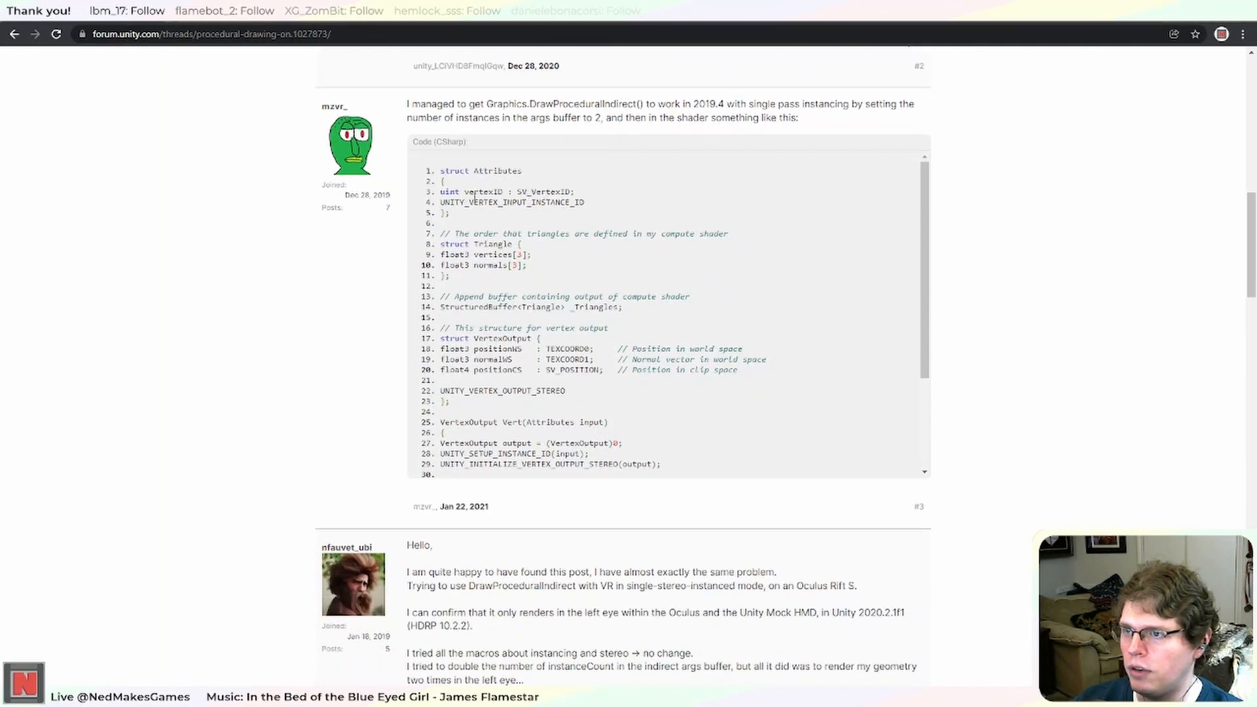
left_click_drag(583, 202, 456, 207)
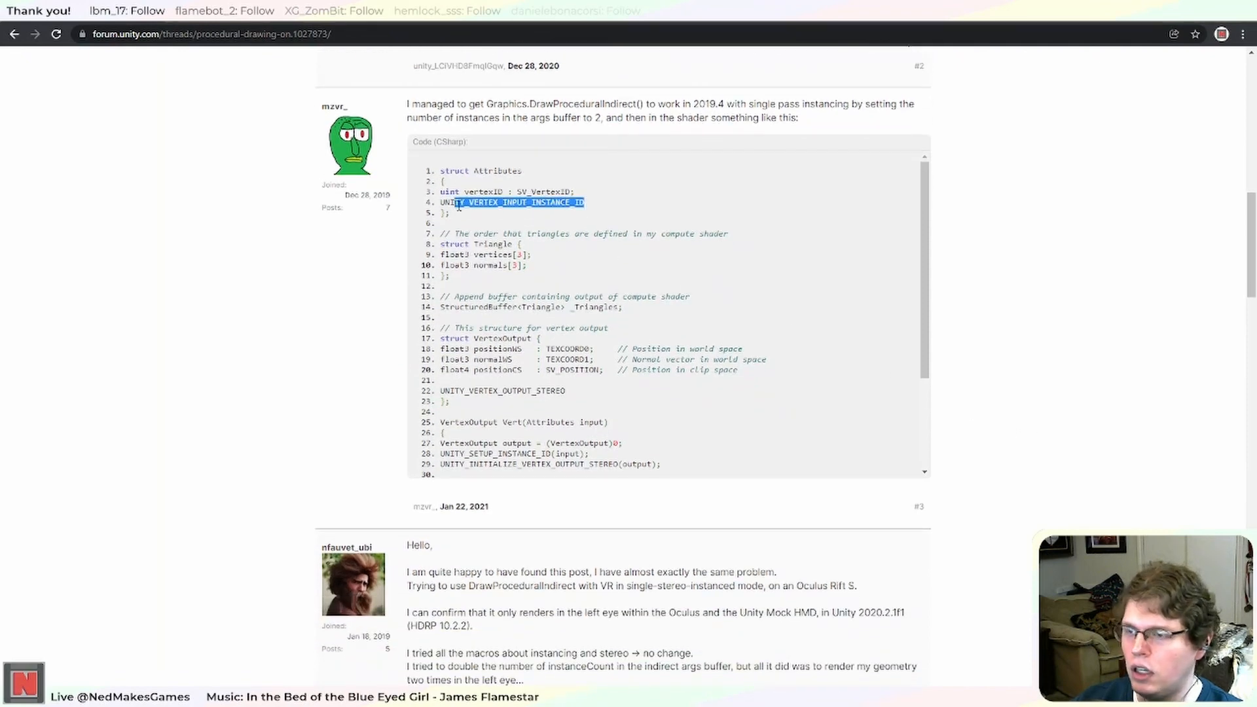
scroll(537, 266, "down", 1)
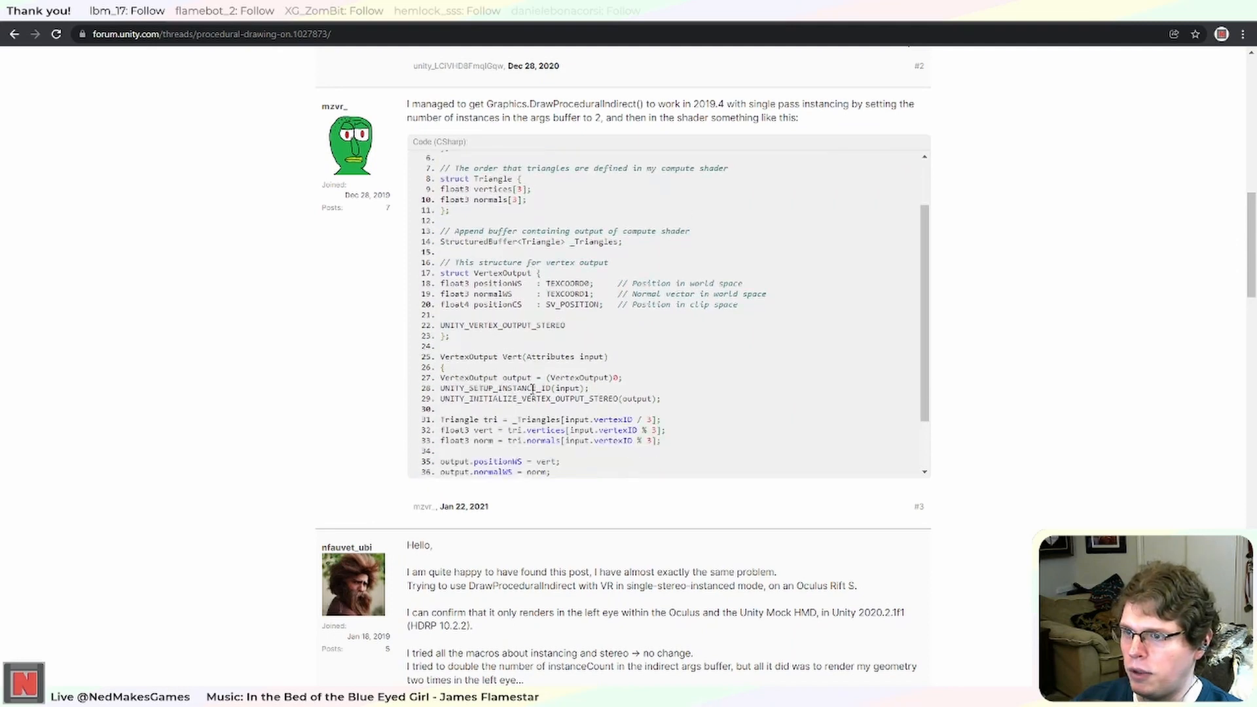
left_click_drag(479, 398, 554, 399)
scroll(668, 403, "down", 4)
scroll(1019, 395, "up", 5)
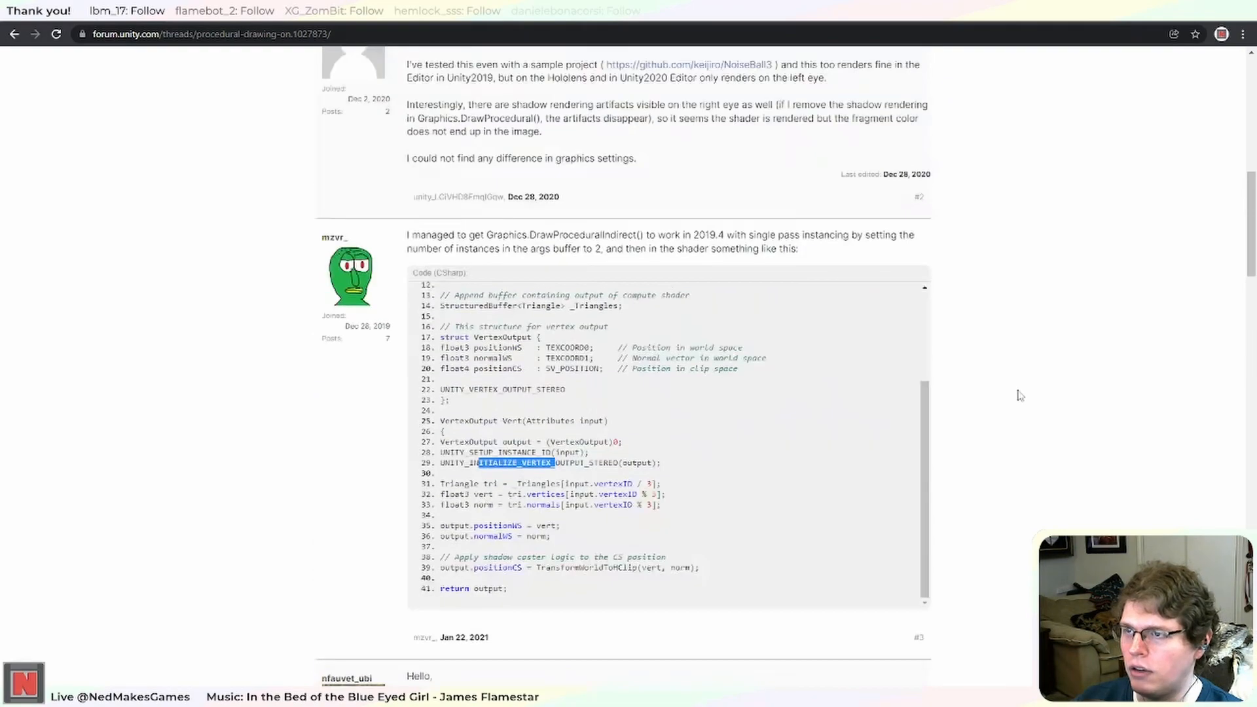
scroll(1019, 396, "up", 1)
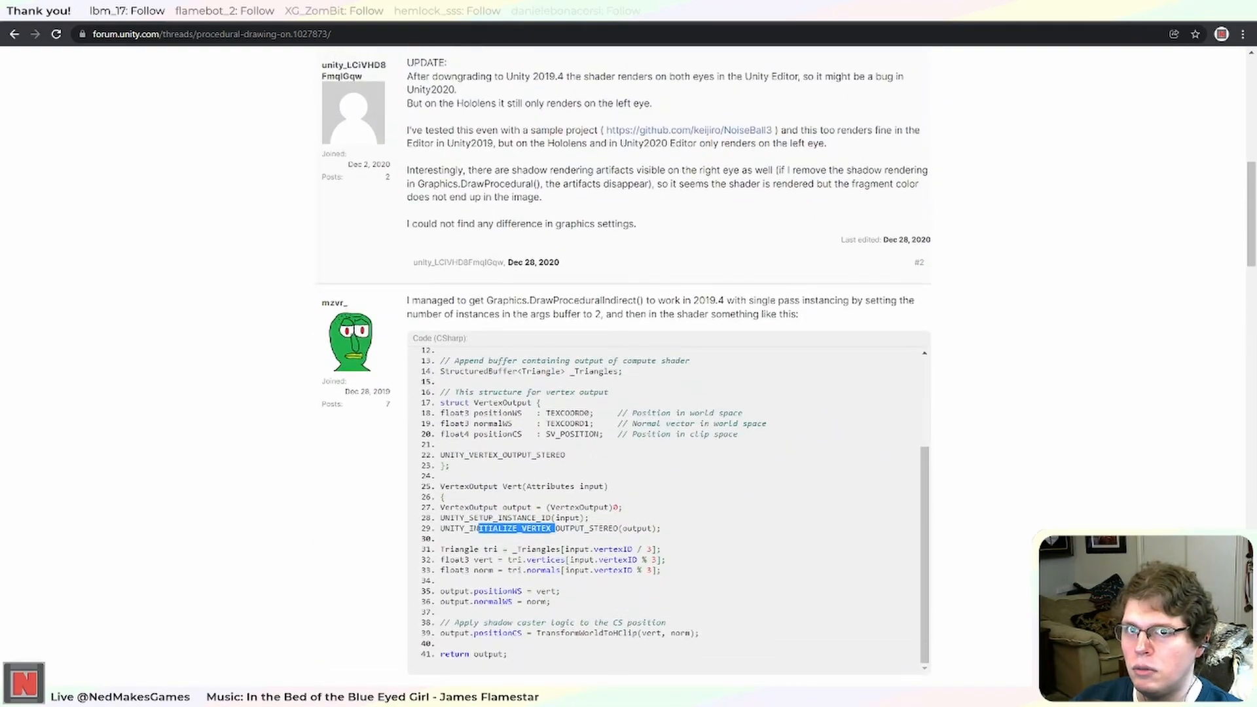
Switch to Visual Studio and examine the Vertex function's vertexID parameter, the structs and the Domain function in ShadowCaster.hlsl.
key("alt+Tab")
left_click(577, 465)
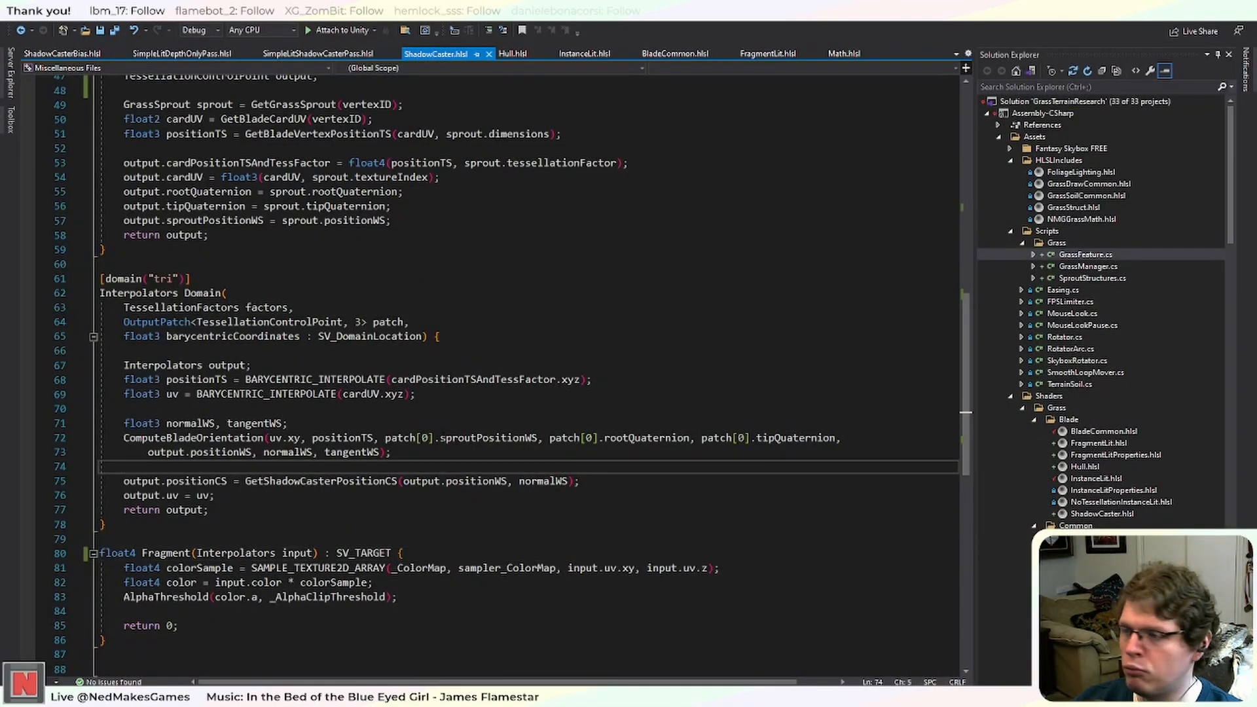
scroll(524, 367, "up", 7)
scroll(523, 367, "down", 3)
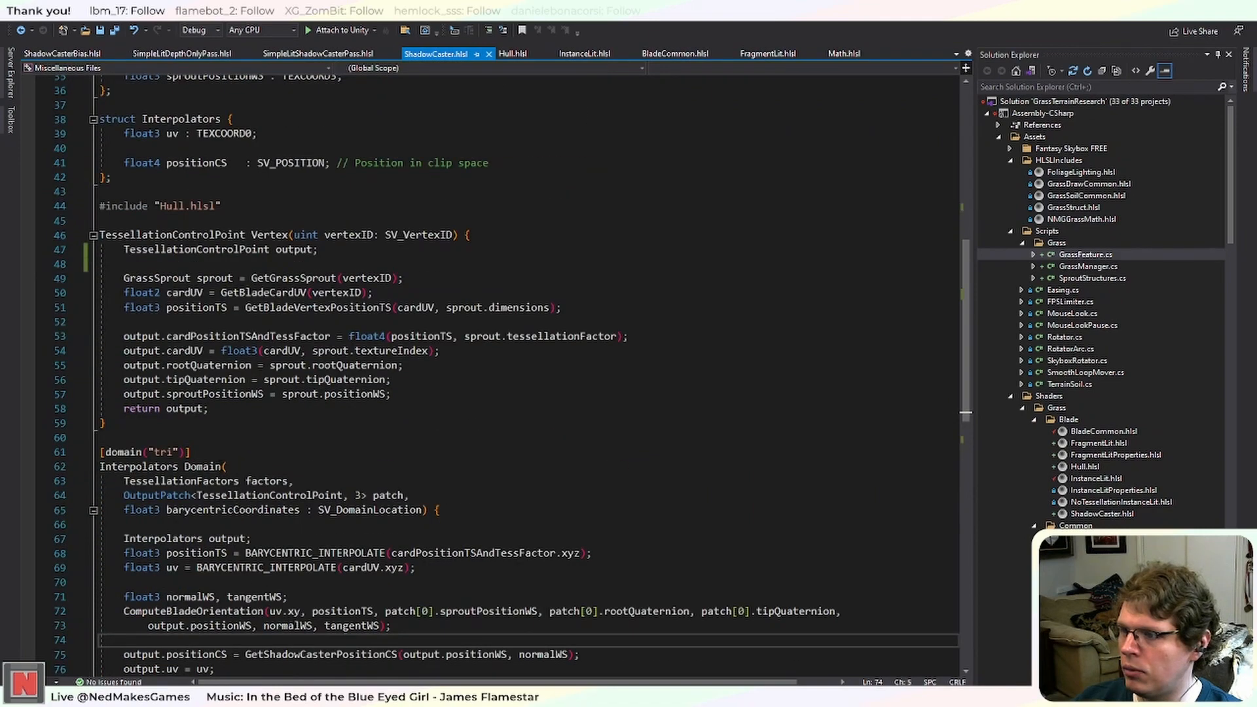
left_click(222, 467)
scroll(372, 391, "up", 3)
scroll(370, 390, "up", 1)
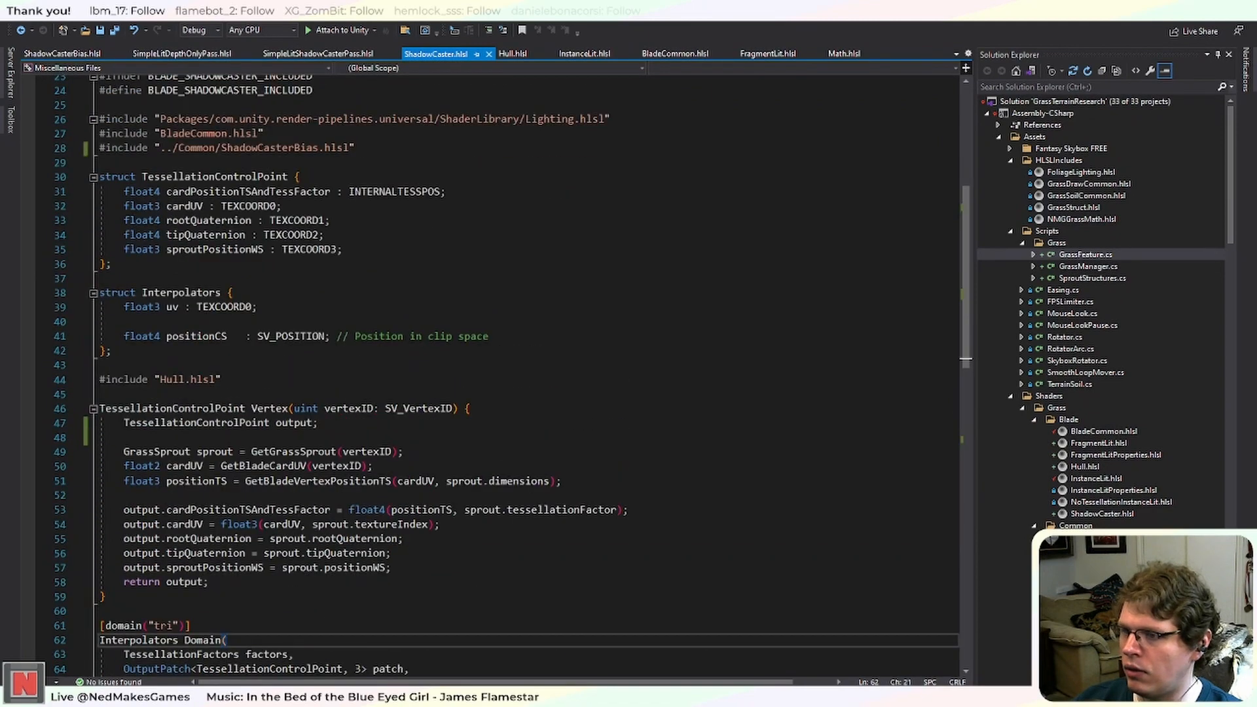
left_click_drag(456, 409, 292, 408)
scroll(295, 409, "up", 3)
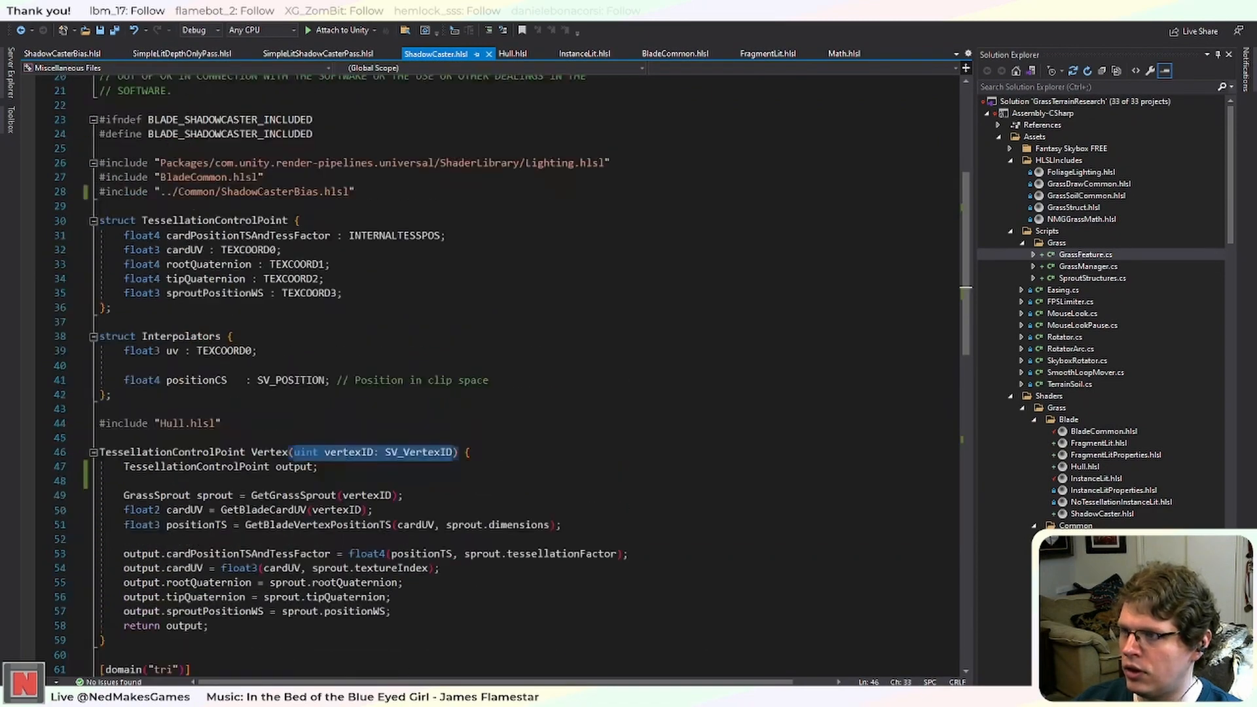
left_click(373, 595)
mouse_move(294, 538)
left_mouse_down()
mouse_move(454, 538)
mouse_move(293, 538)
left_mouse_up()
left_click(456, 529)
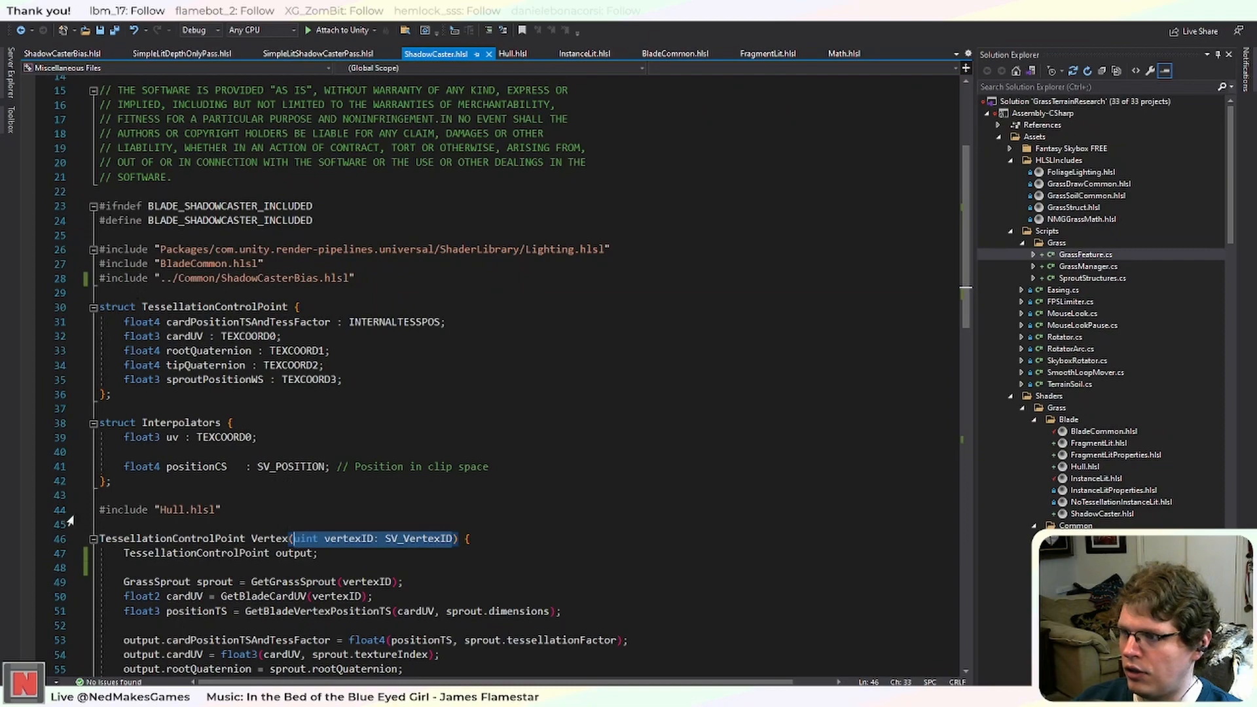
left_click(455, 539)
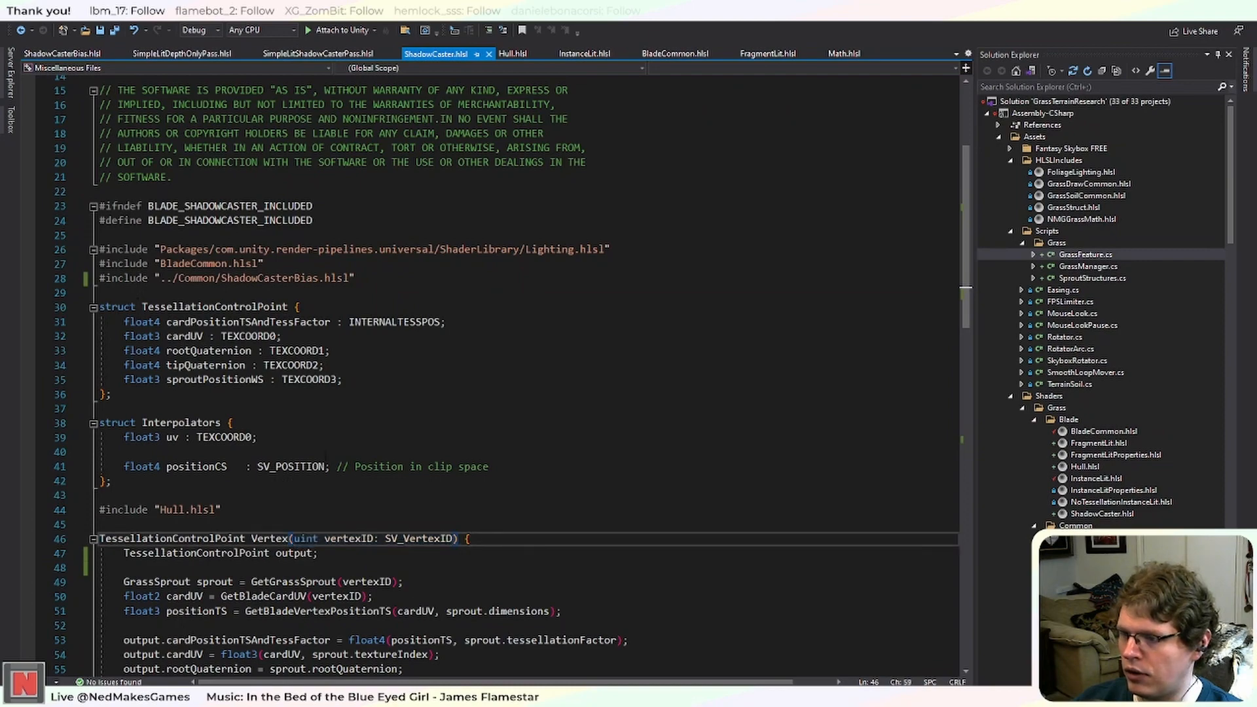
left_click(478, 529)
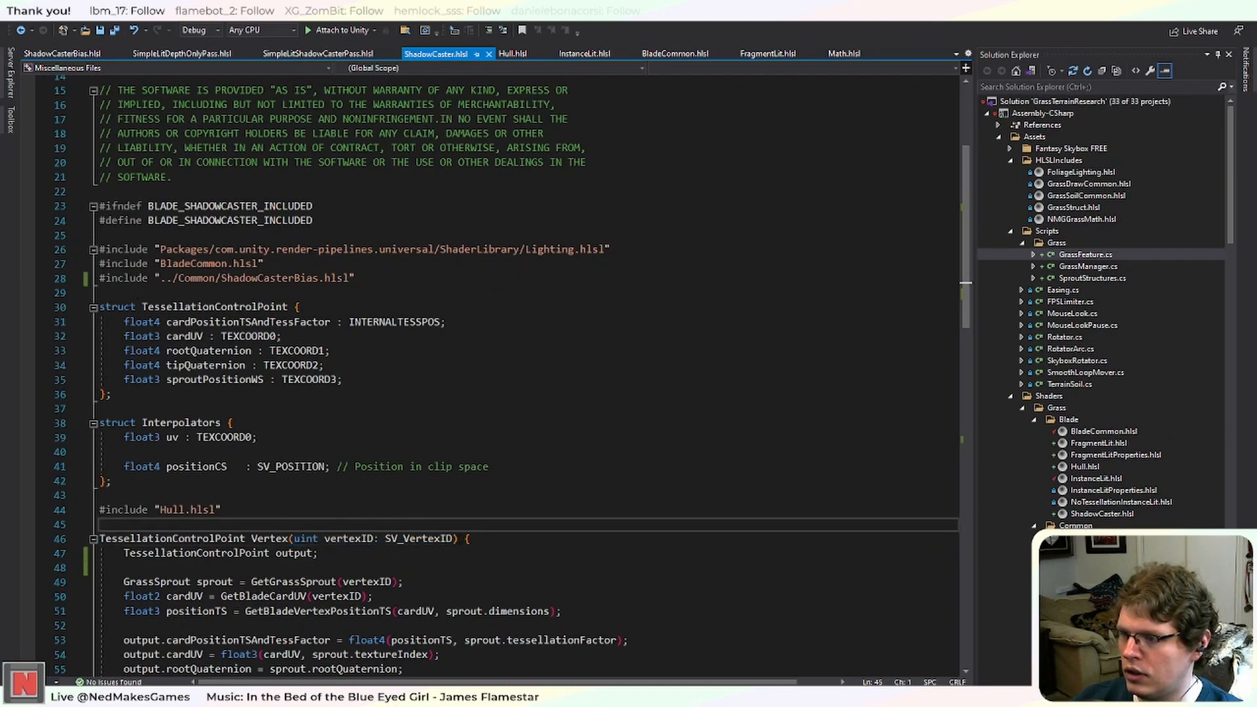
scroll(447, 537, "down", 4)
scroll(439, 535, "down", 5)
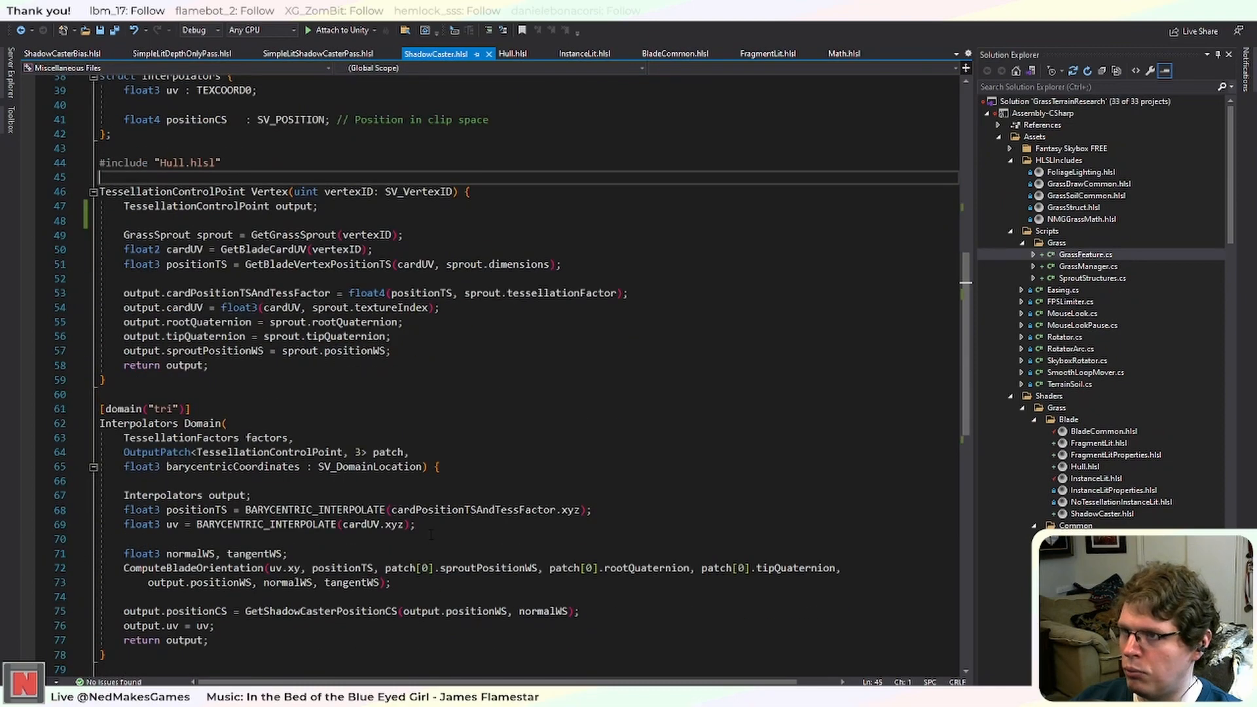
scroll(439, 536, "up", 4)
Copy the forum thread's URL from Chrome and add it as a nested to-do under the VR single pass instanced mode item in Notion.
key("alt+Tab")
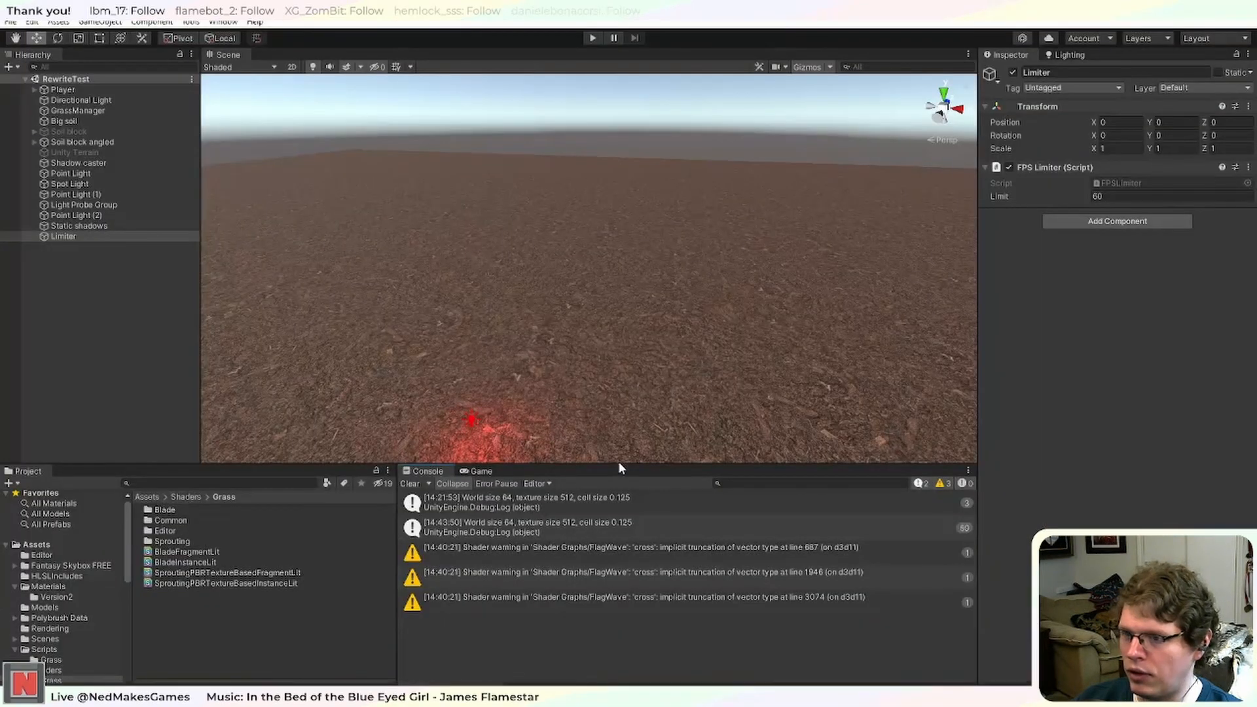
key("alt+Tab")
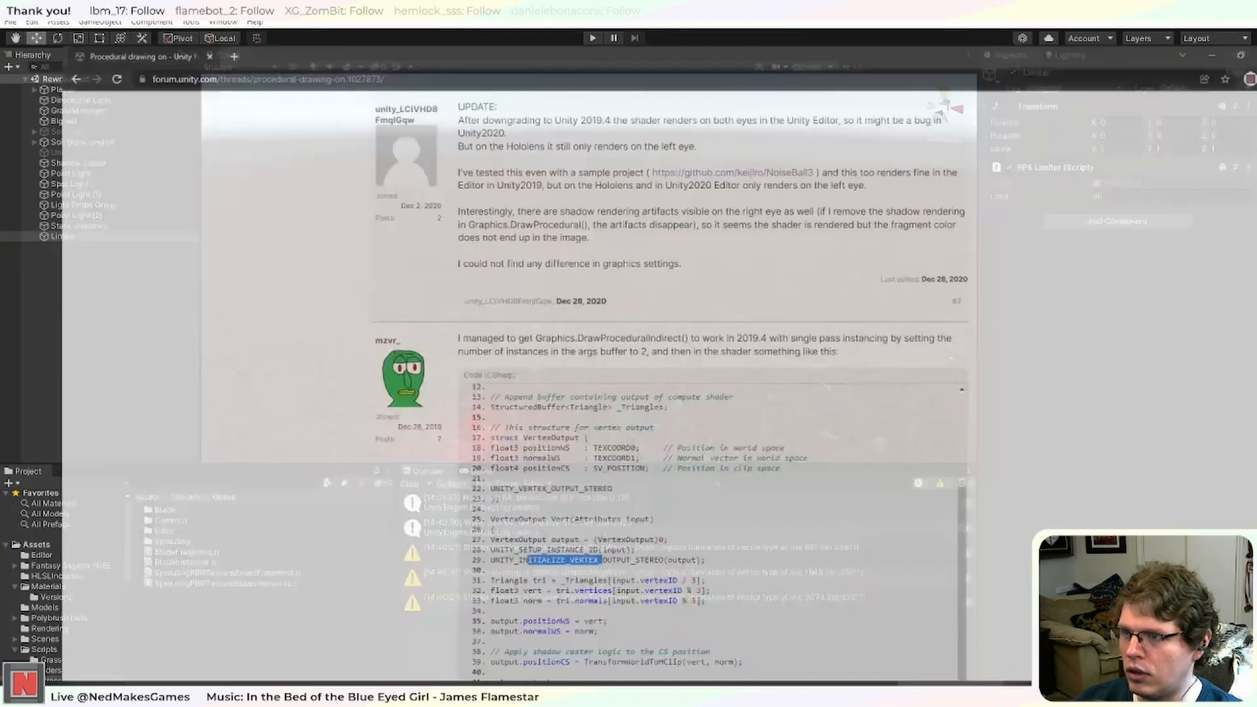
left_click(240, 39)
key("ctrl+c")
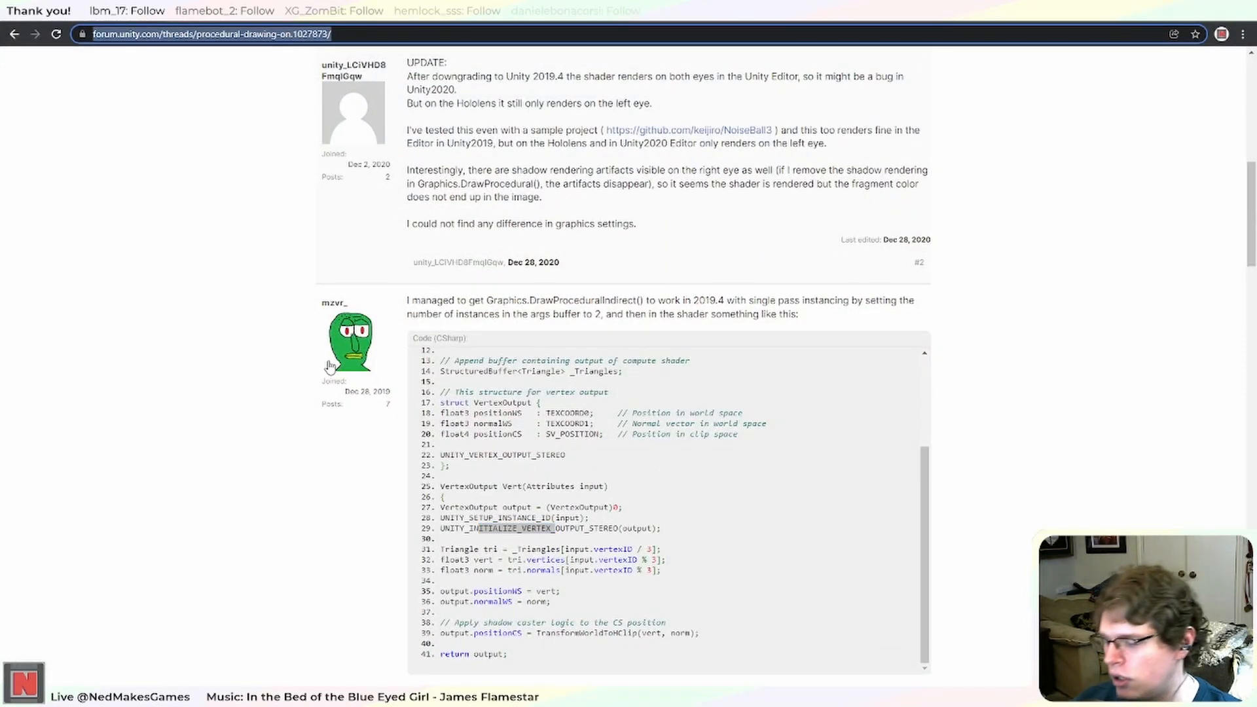
key("alt+Tab")
left_click(435, 505)
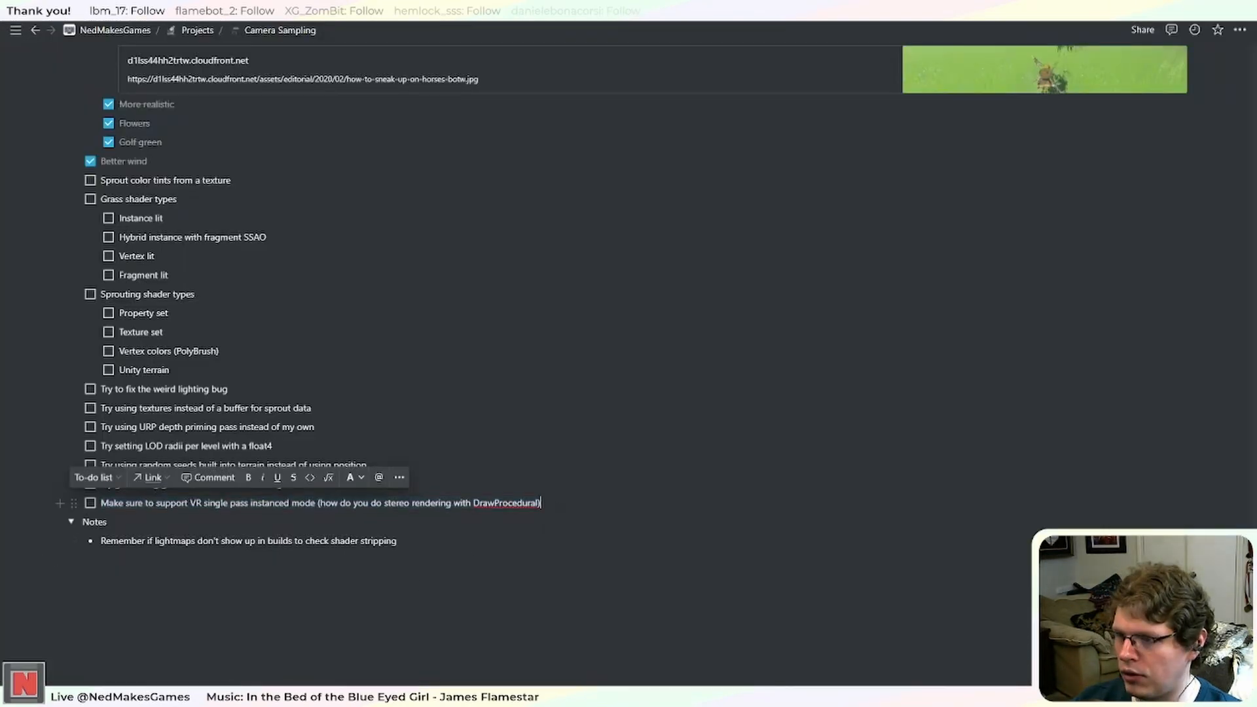
key("Return")
key("Tab")
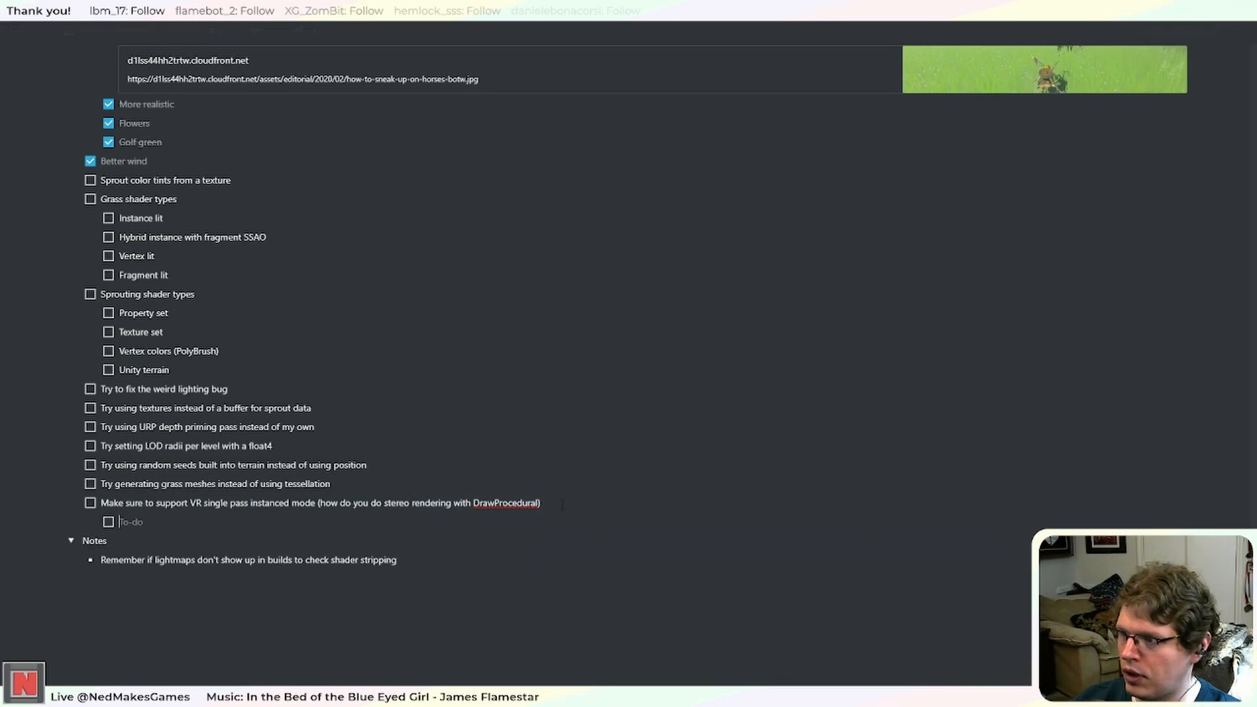
key("ctrl+v")
left_click(273, 446)
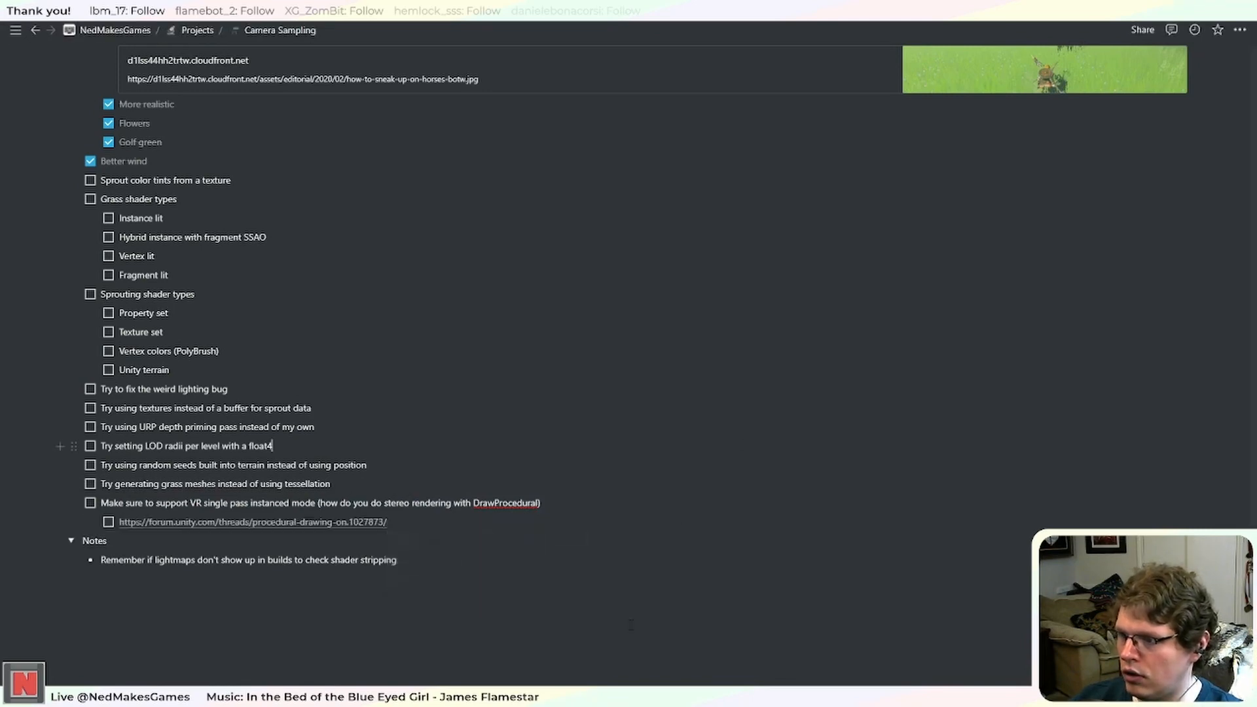
Return to Visual Studio and review the ShadowCaster.hlsl code and the solution's grass shader files.
left_click(450, 684)
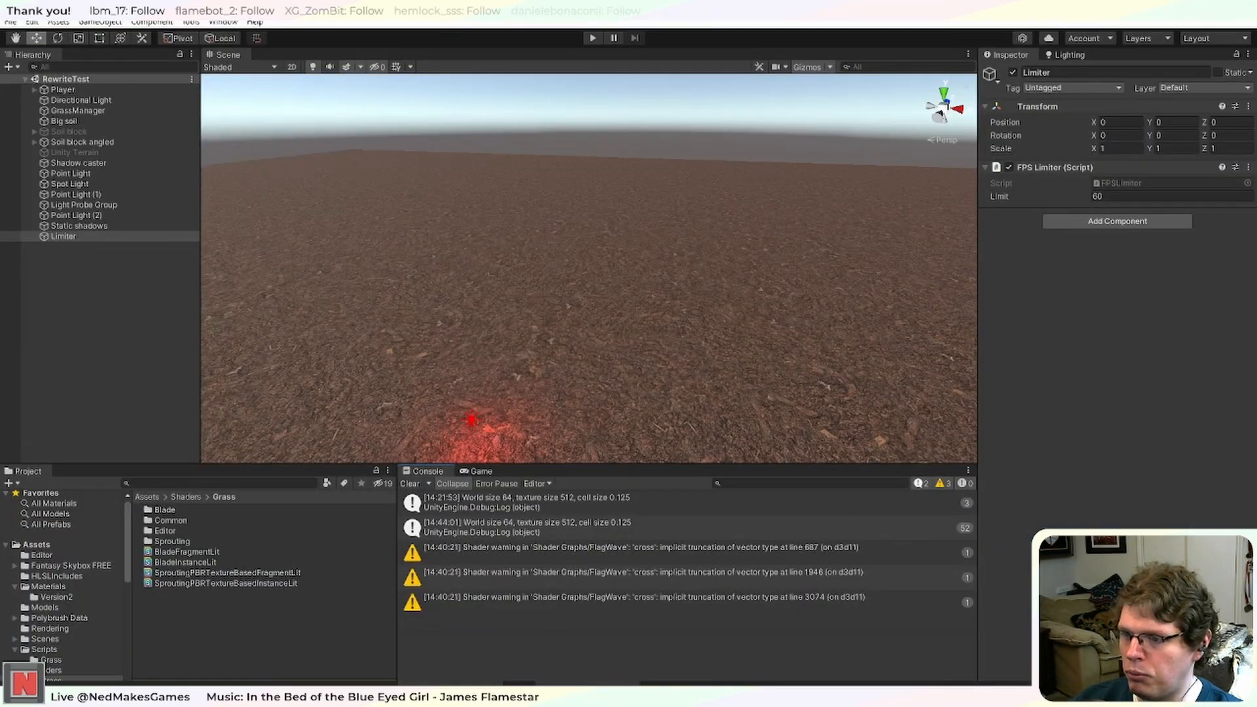
left_click(587, 684)
scroll(524, 373, "down", 6)
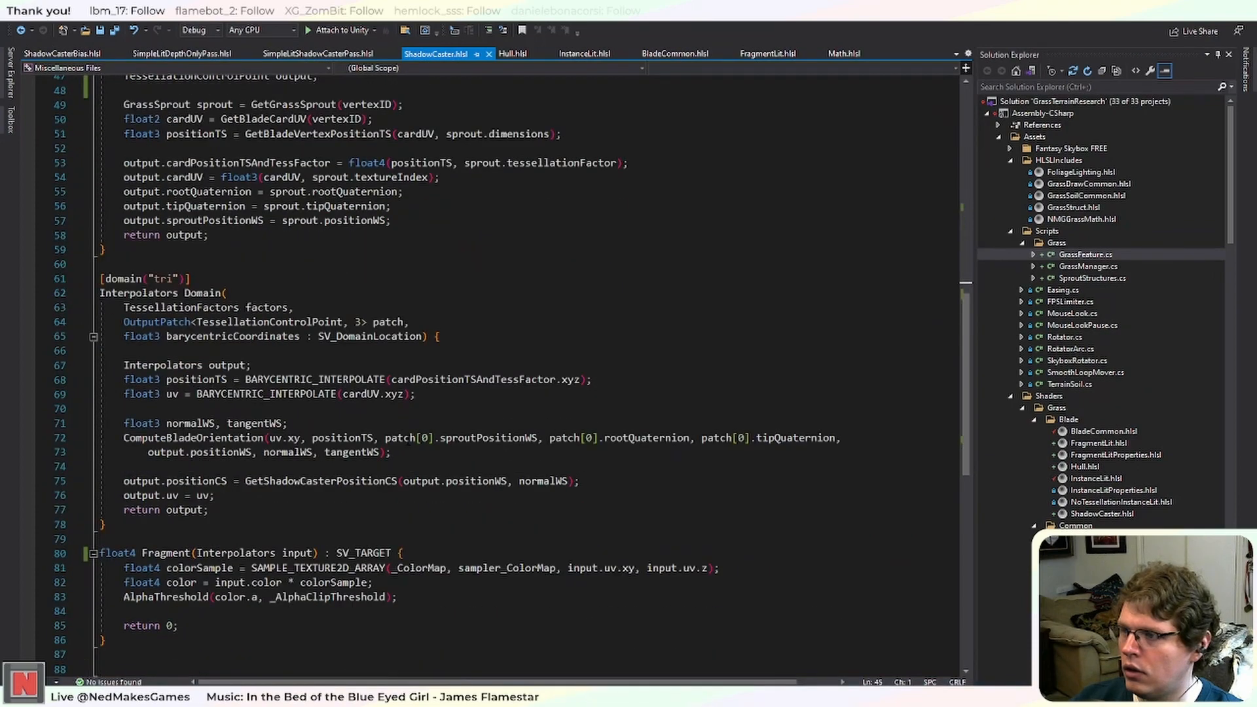
scroll(408, 440, "down", 2)
scroll(408, 439, "up", 9)
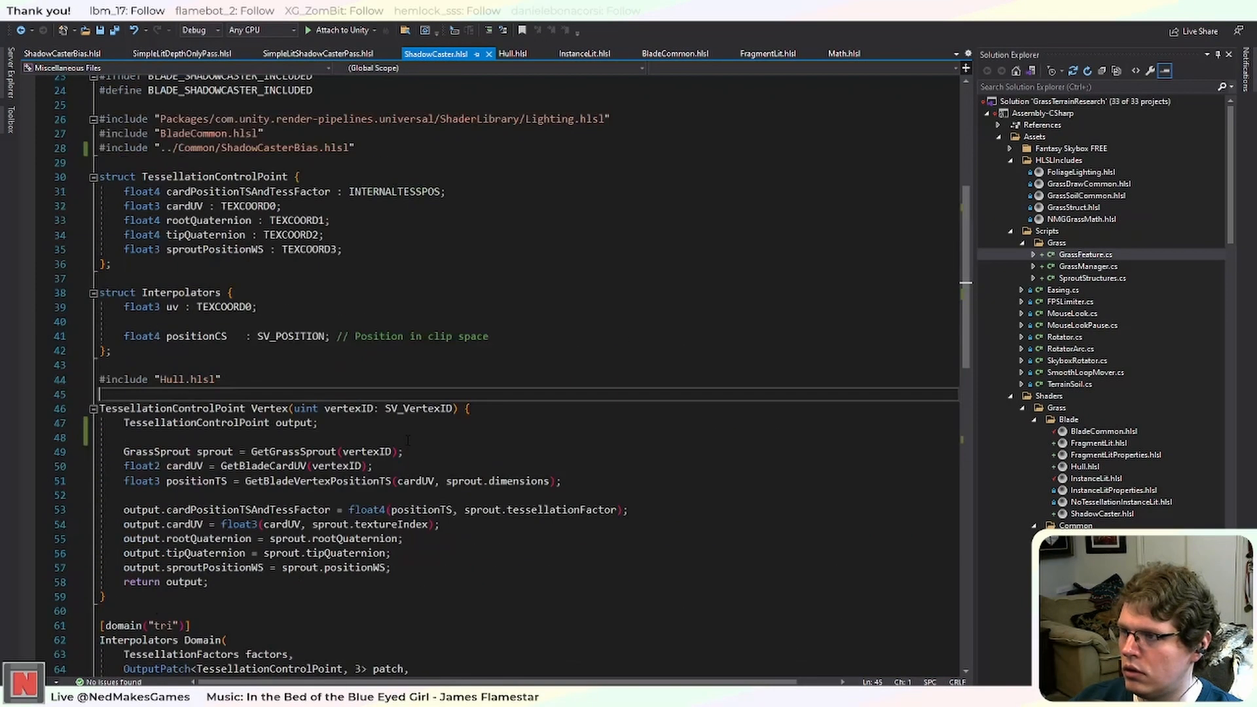
scroll(468, 389, "down", 4)
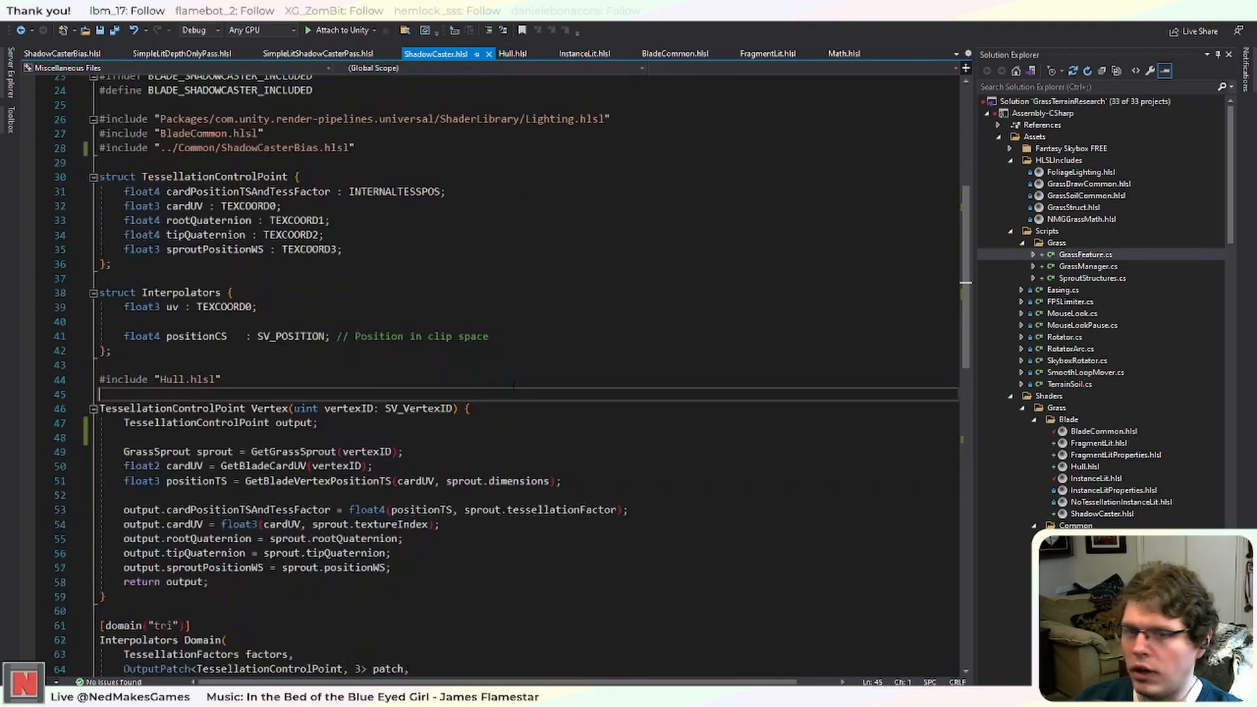
scroll(1084, 466, "down", 1)
scroll(1113, 447, "down", 5)
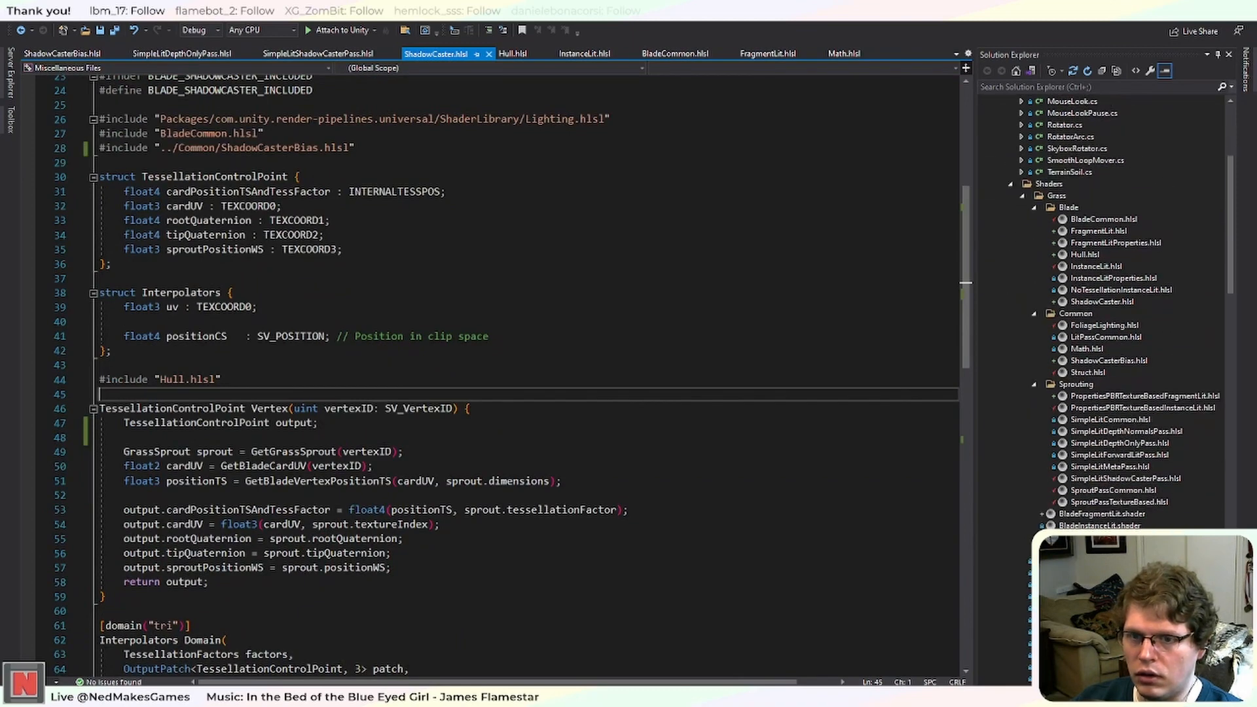
Open SproutingPBRTextureBasedFragmentLit.shader and examine its ForwardLit and ShadowCaster passes.
double_click(1092, 537)
scroll(491, 377, "down", 9)
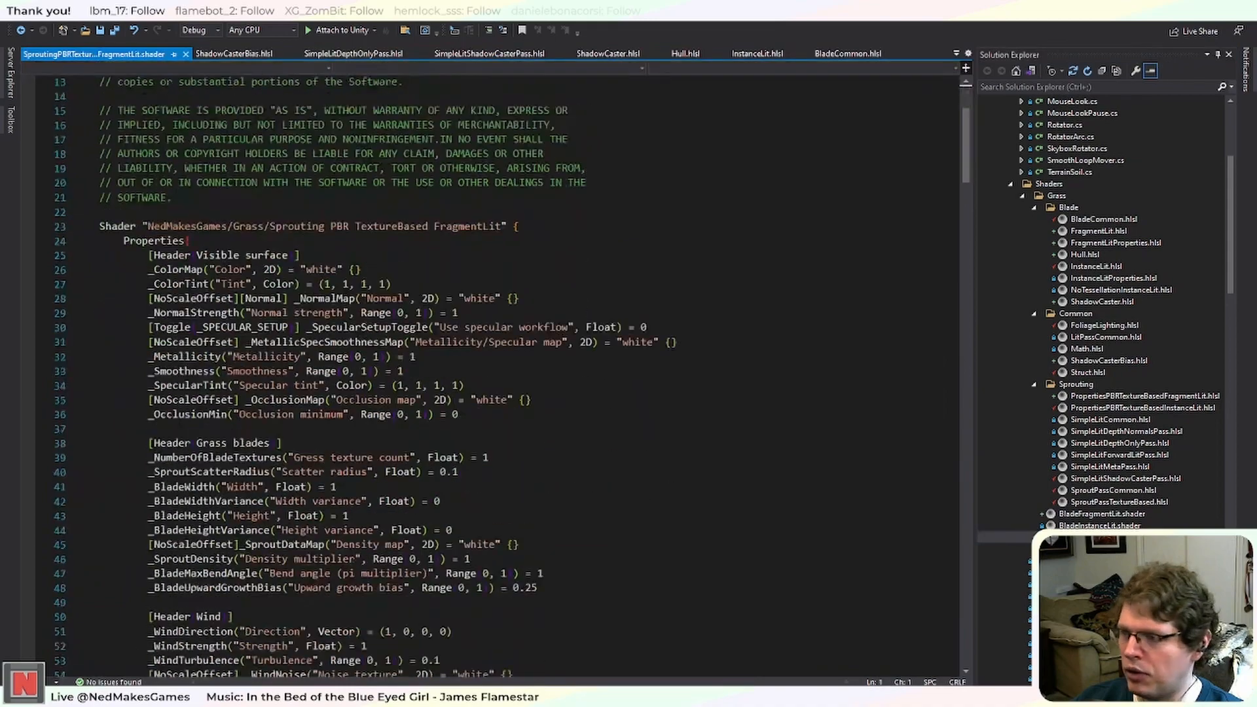
scroll(235, 216, "down", 14)
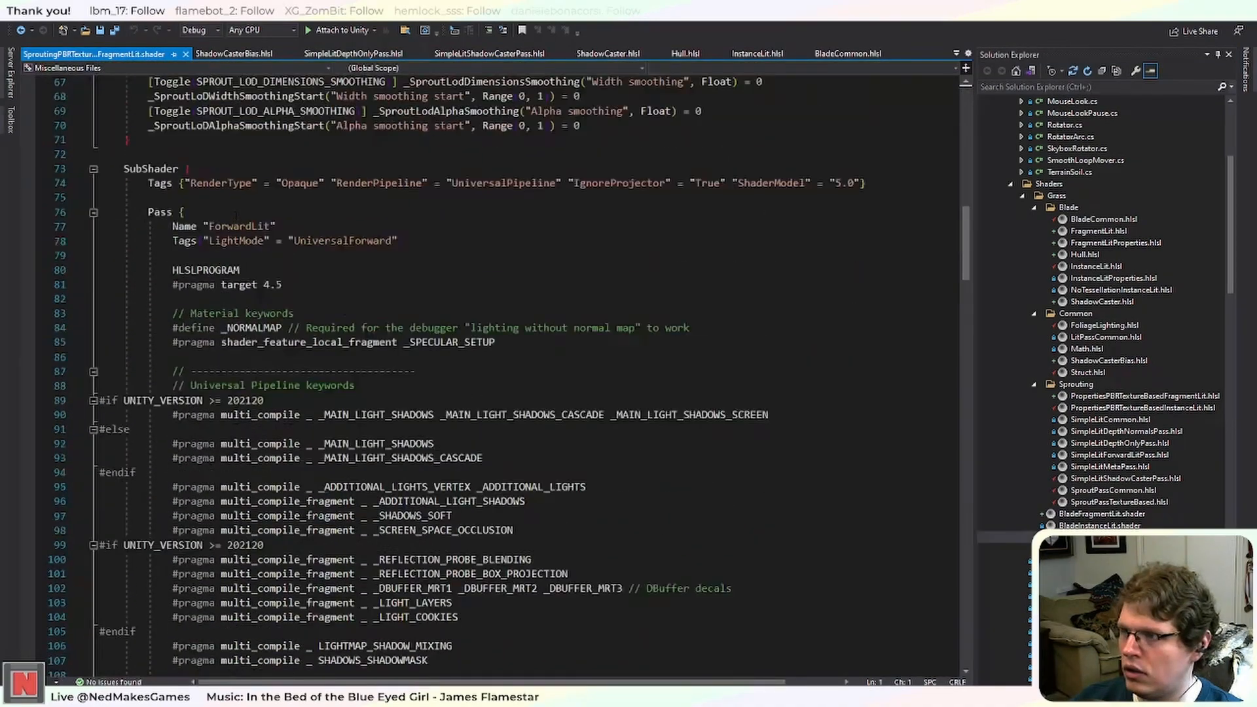
left_click(94, 213)
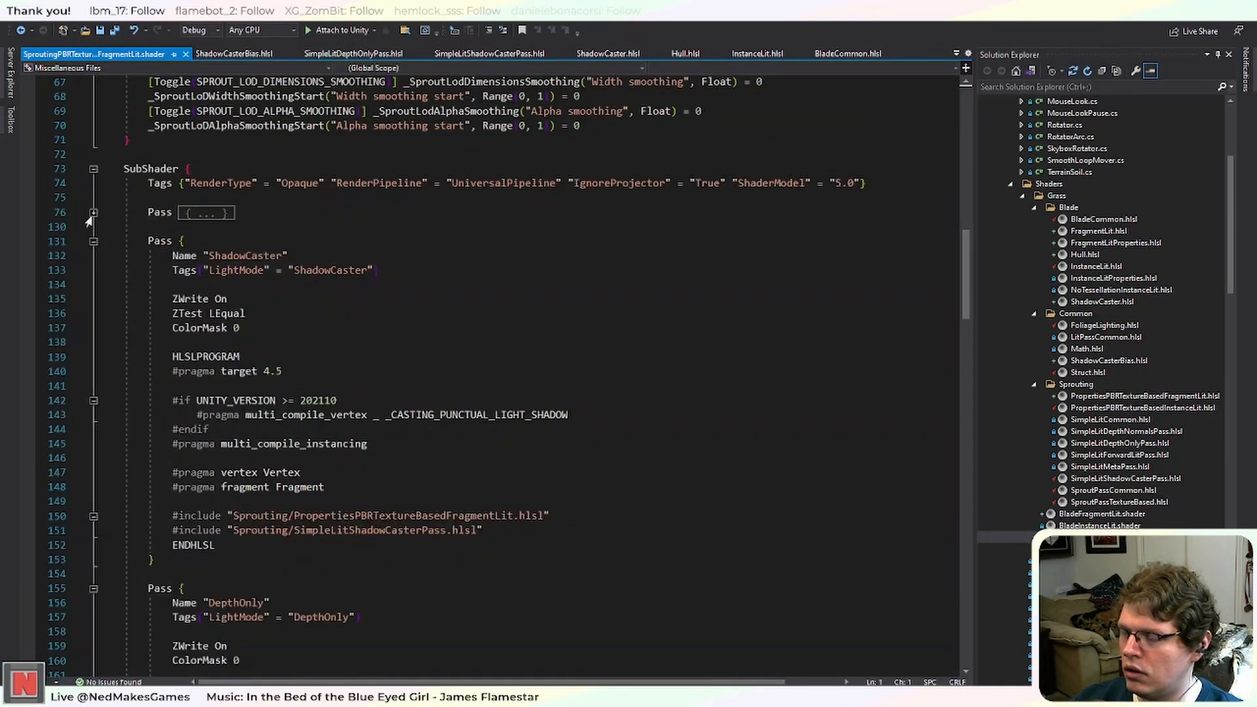
left_click(93, 213)
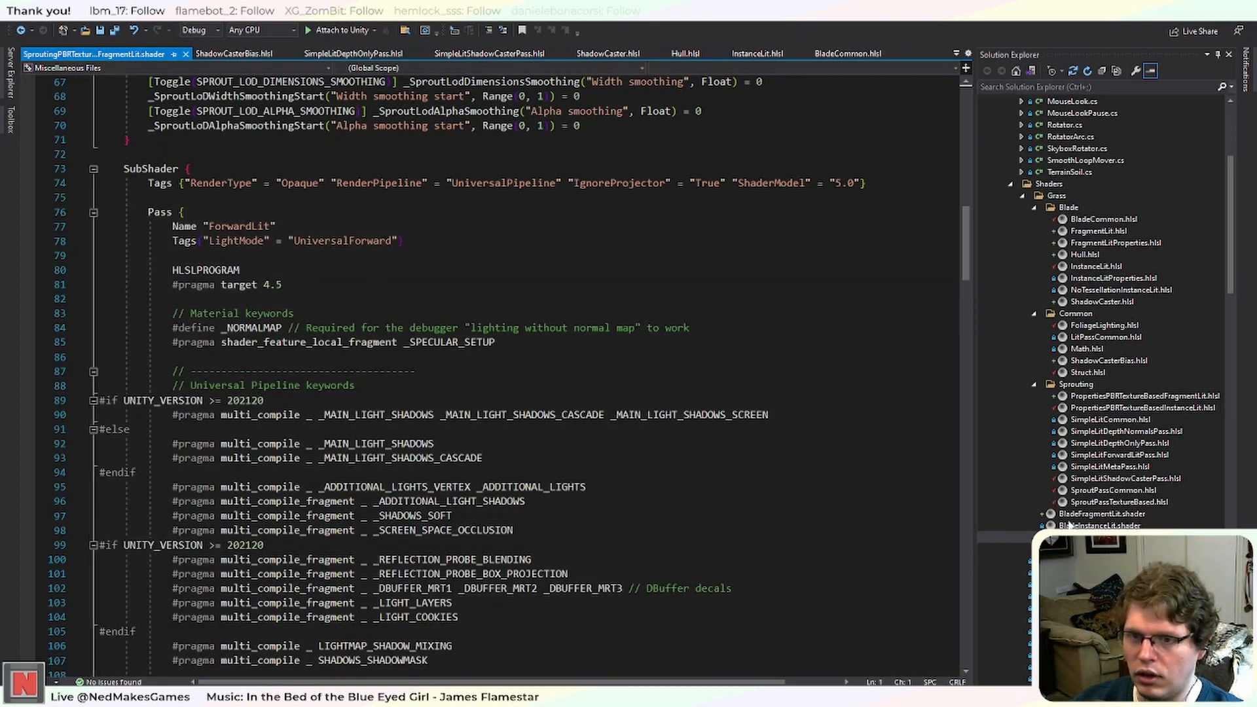
Open BladeFragmentLit.shader from the Grass shaders folder and close all other open files.
double_click(1149, 514)
right_click(83, 58)
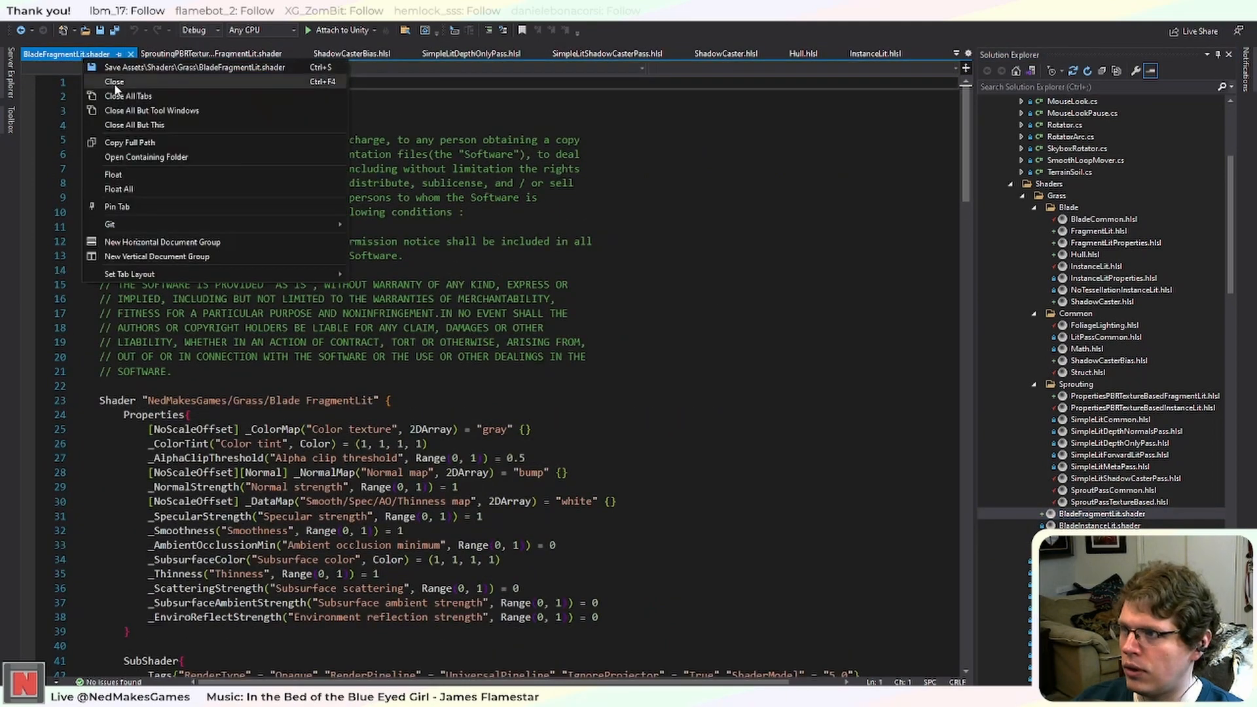
left_click(131, 123)
Collapse the ForwardLit pass in BladeFragmentLit.shader and uncomment the whole ShadowCaster pass below it.
scroll(292, 374, "down", 6)
scroll(293, 373, "down", 6)
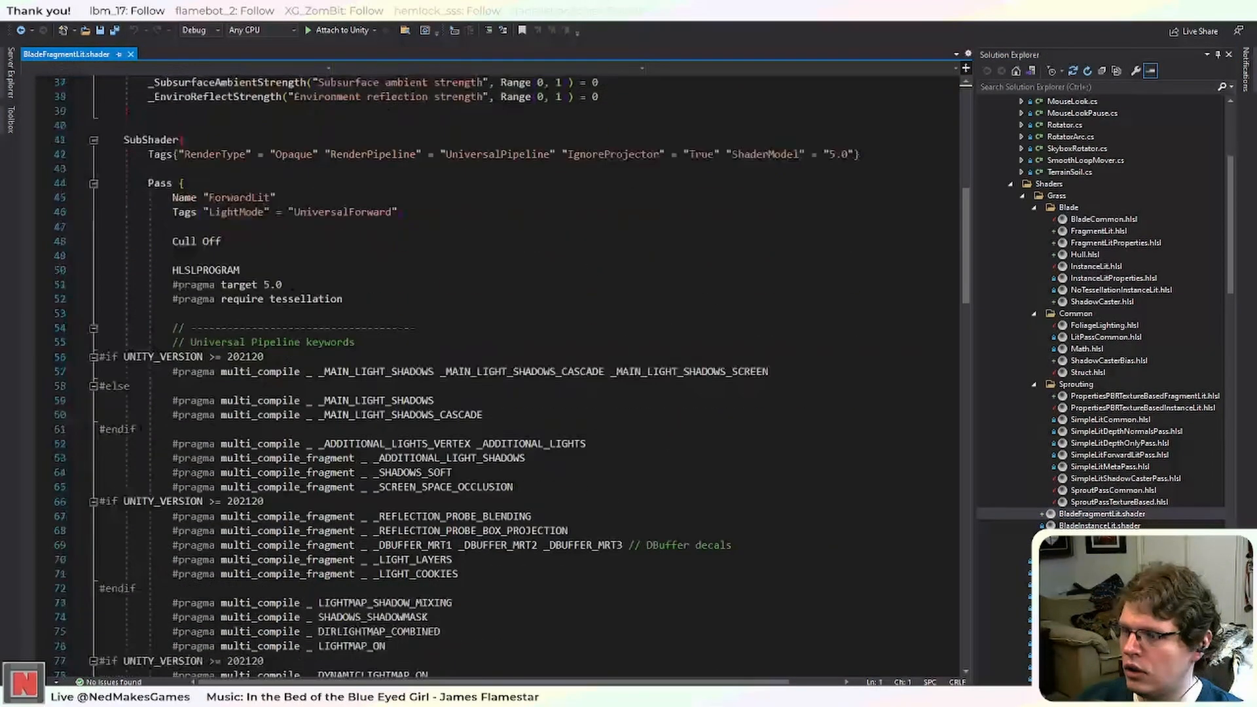
left_click(94, 183)
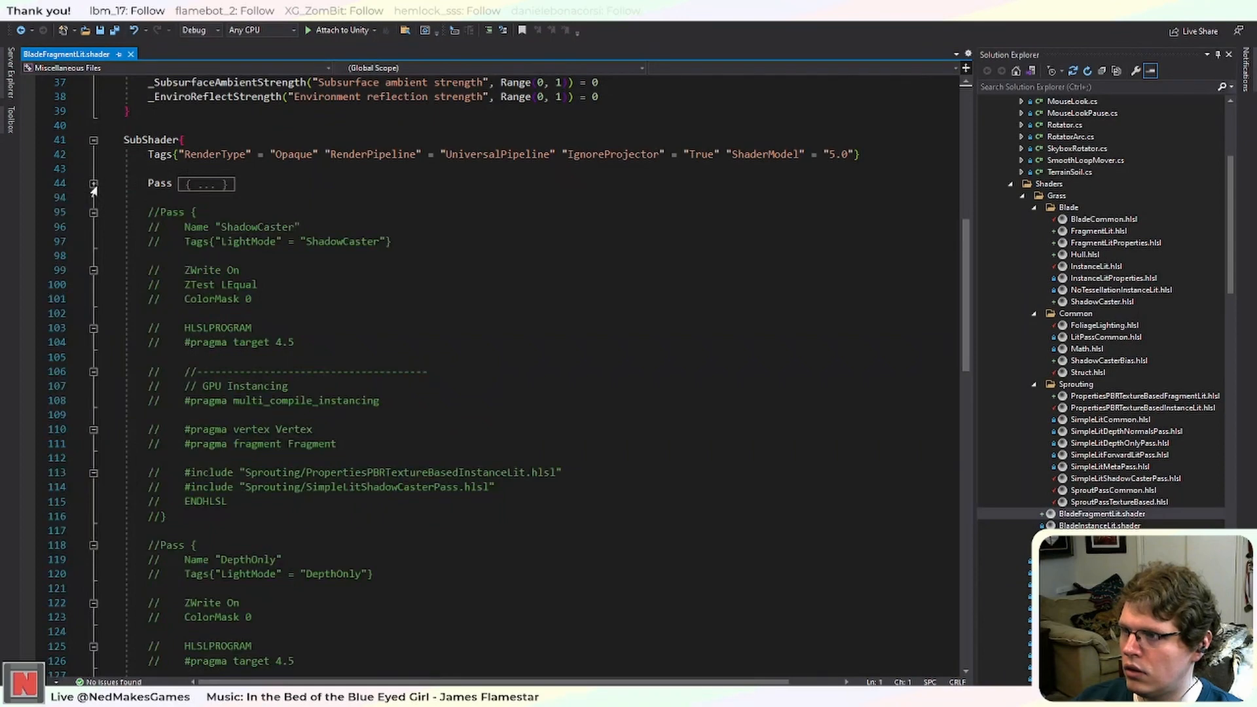
left_click_drag(168, 517, 148, 211)
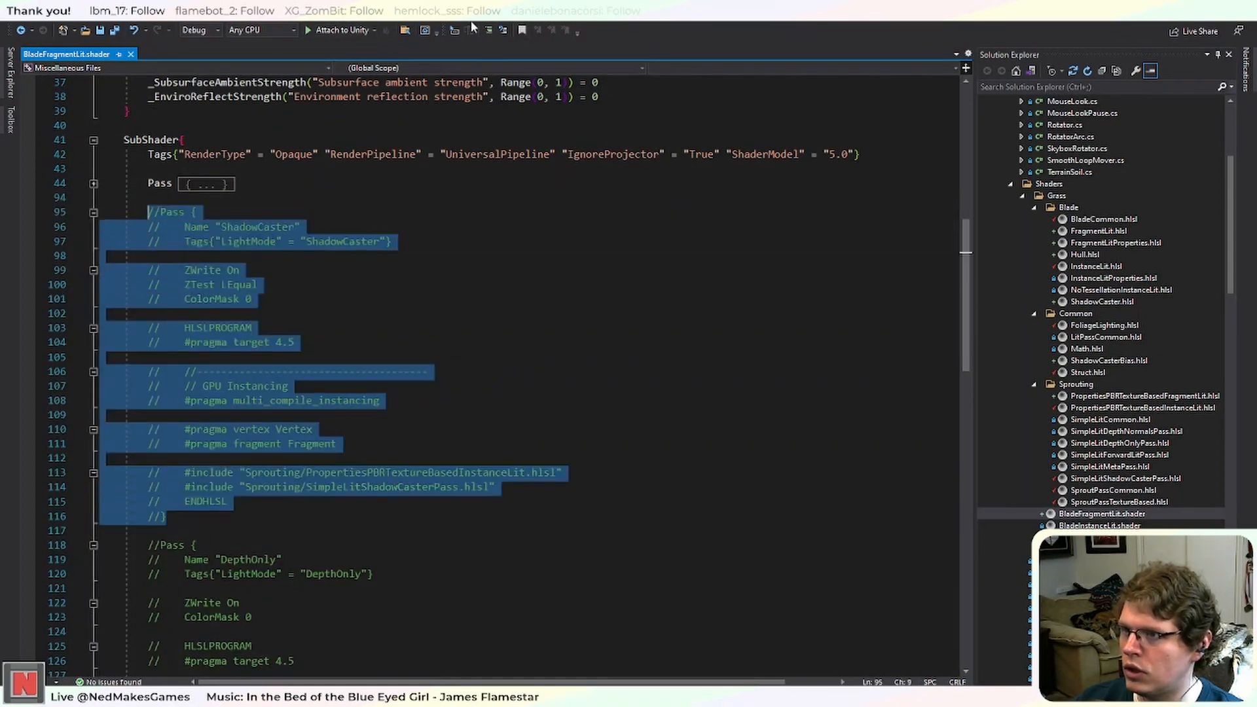
left_click(502, 31)
left_click(469, 192)
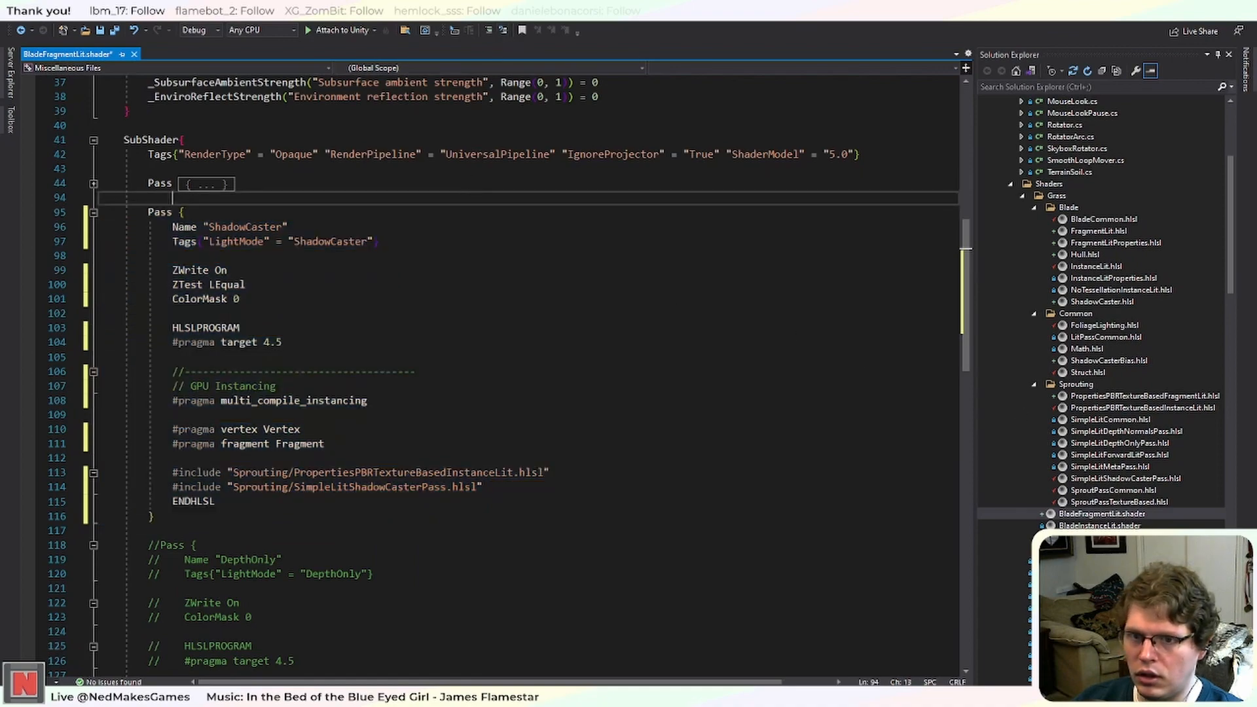
Copy the ShadowCaster pass contents, Name through ENDHLSL, from SproutingPBRTextureBasedFragmentLit.shader and paste them after ENDHLSL in BladeFragmentLit.shader's ShadowCaster pass.
double_click(1100, 537)
scroll(497, 376, "down", 20)
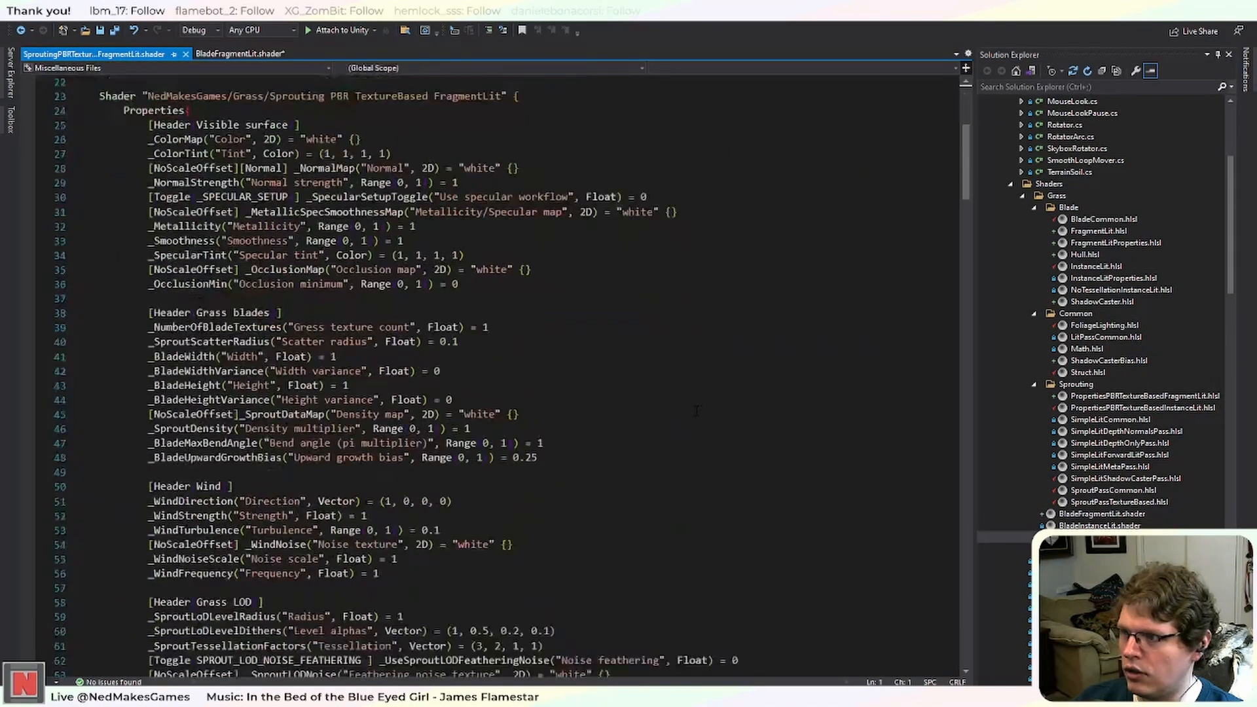
scroll(264, 369, "down", 14)
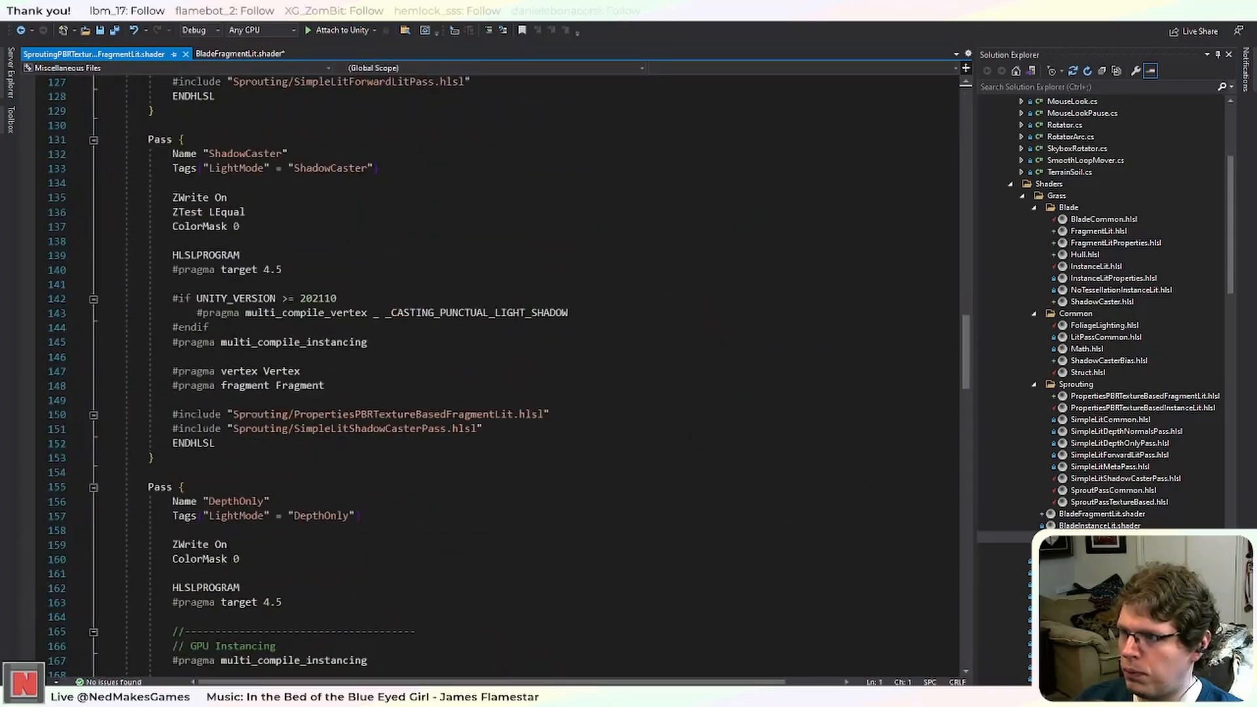
left_click(229, 440)
left_click_drag(230, 440, 172, 154)
left_click(241, 54)
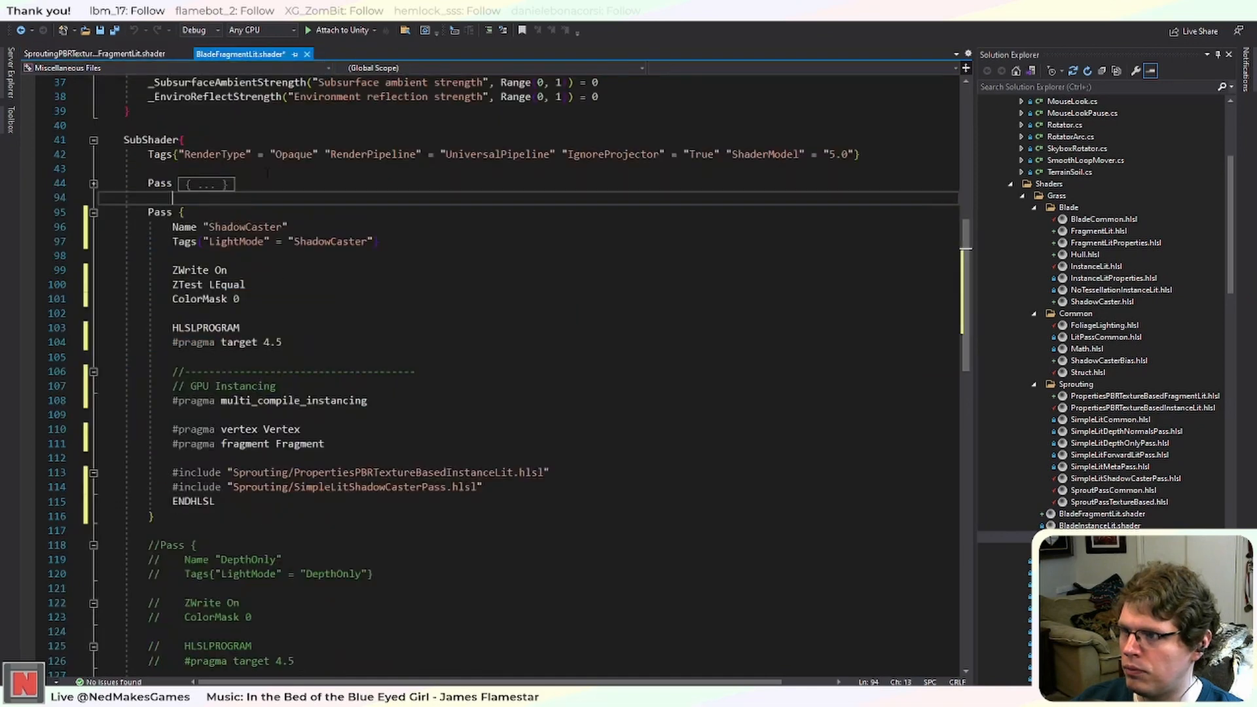
left_click(231, 502)
key("Return")
key("ctrl+v")
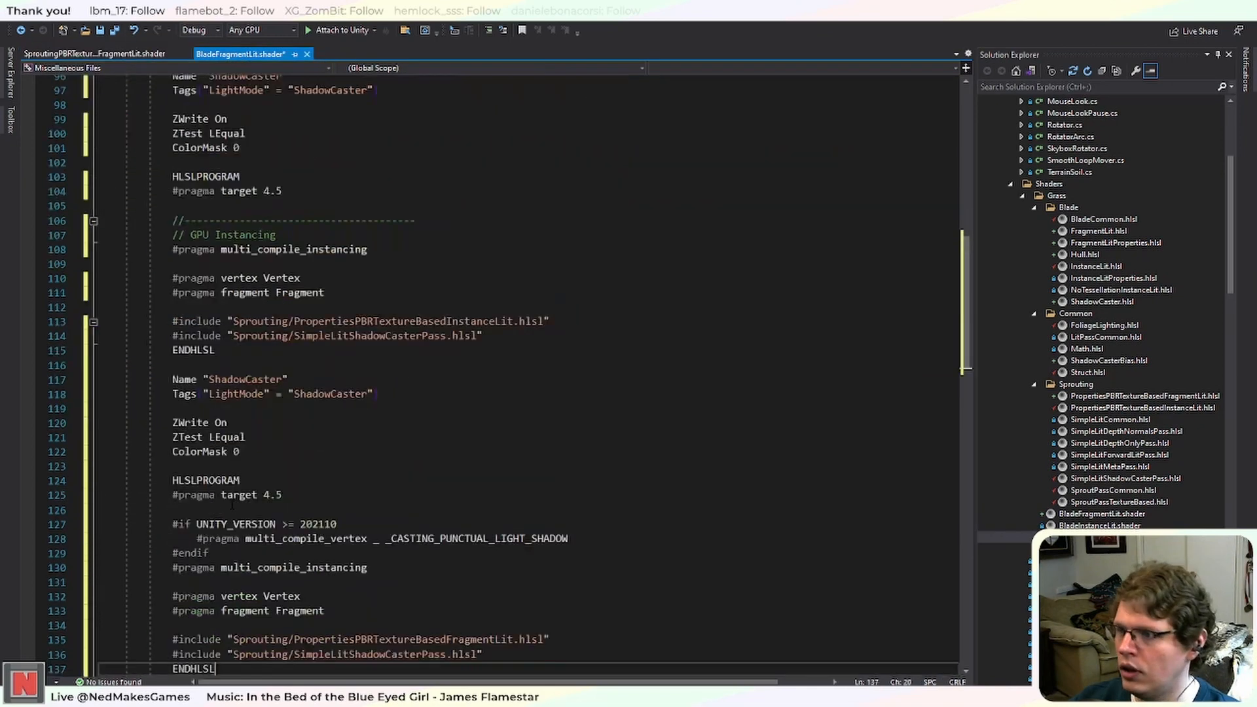
Delete the original contents of BladeFragmentLit.shader's ShadowCaster pass, keeping the pasted block with the _CASTING_PUNCTUAL_LIGHT_SHADOW keyword.
scroll(465, 376, "down", 4)
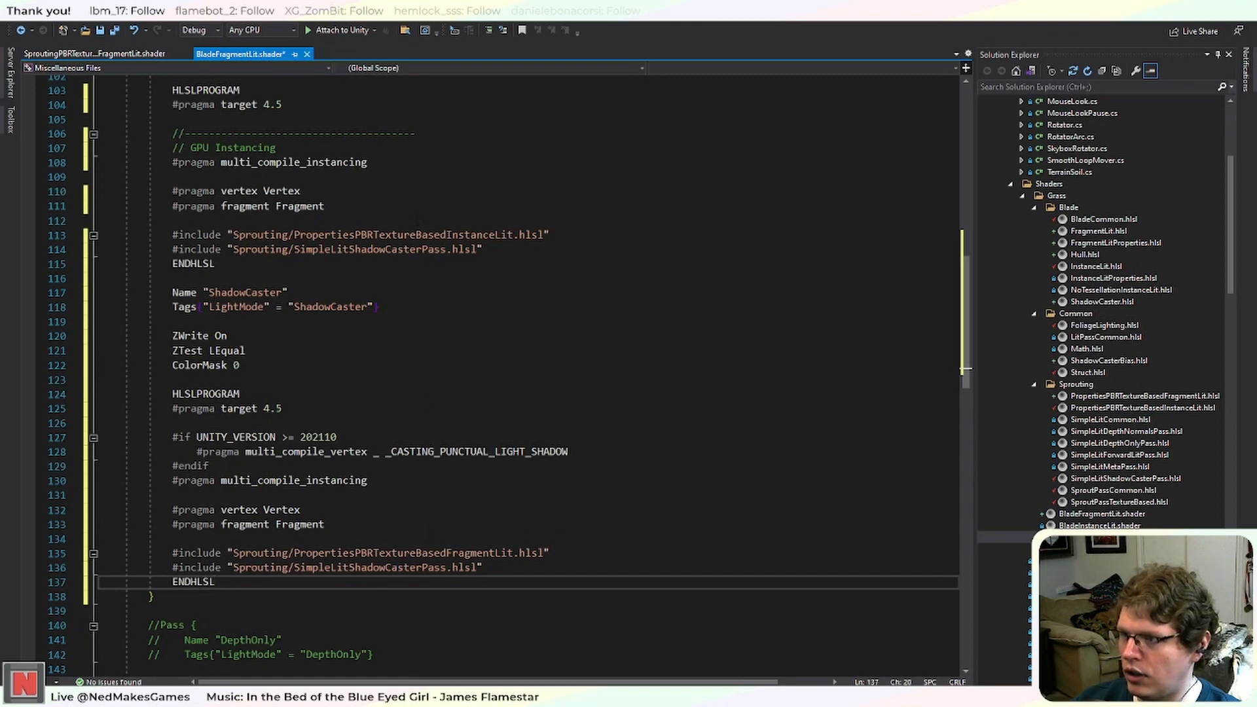
scroll(405, 255, "up", 2)
scroll(410, 303, "down", 1)
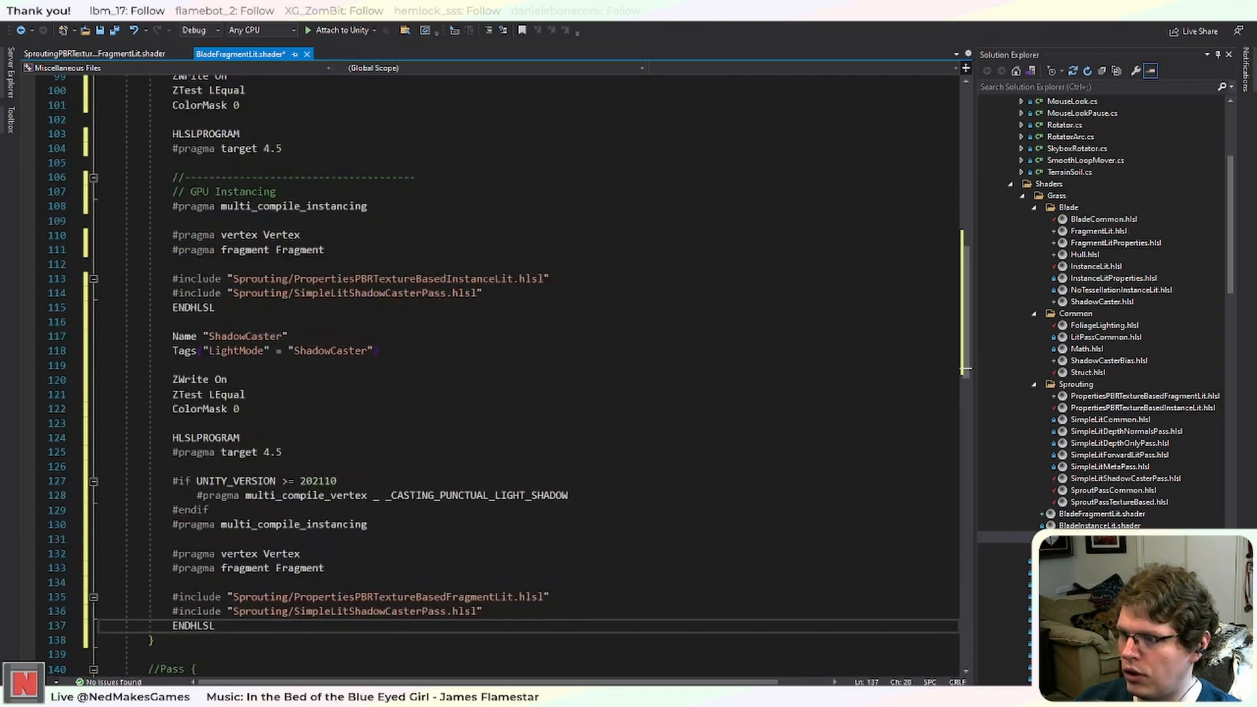
left_click(236, 510)
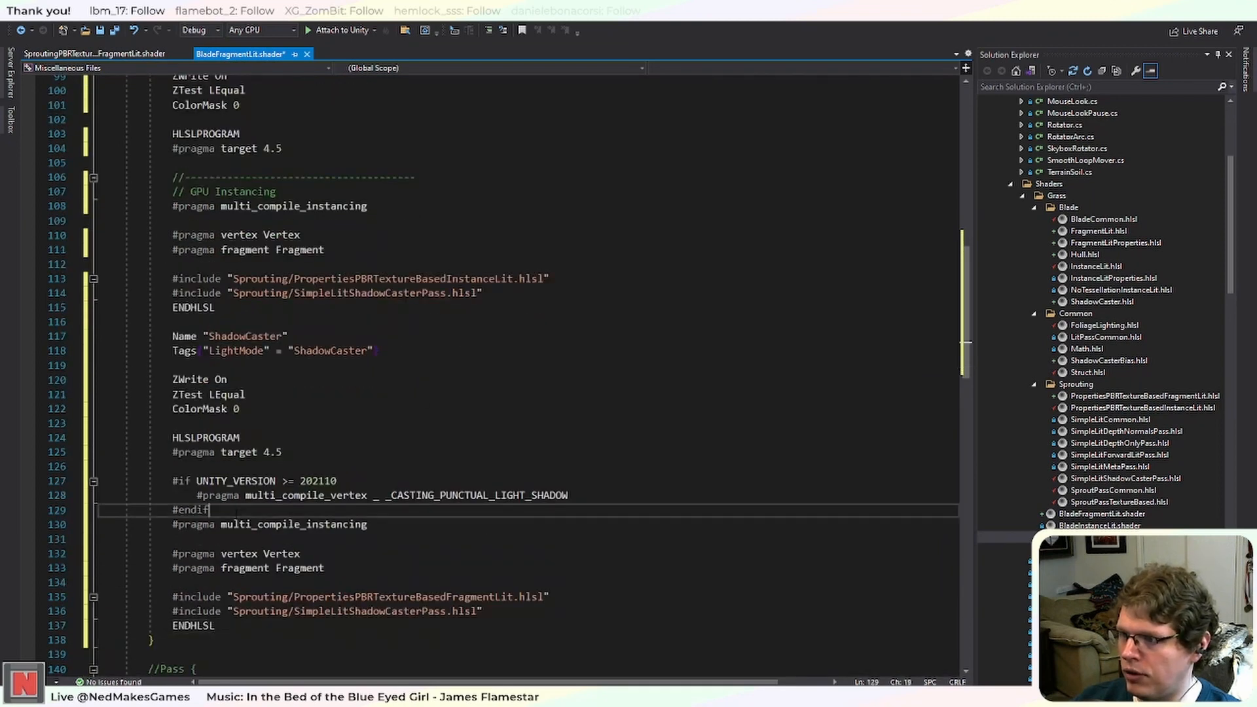
key("shift+Up")
key("shift+Up")
key("shift+Home")
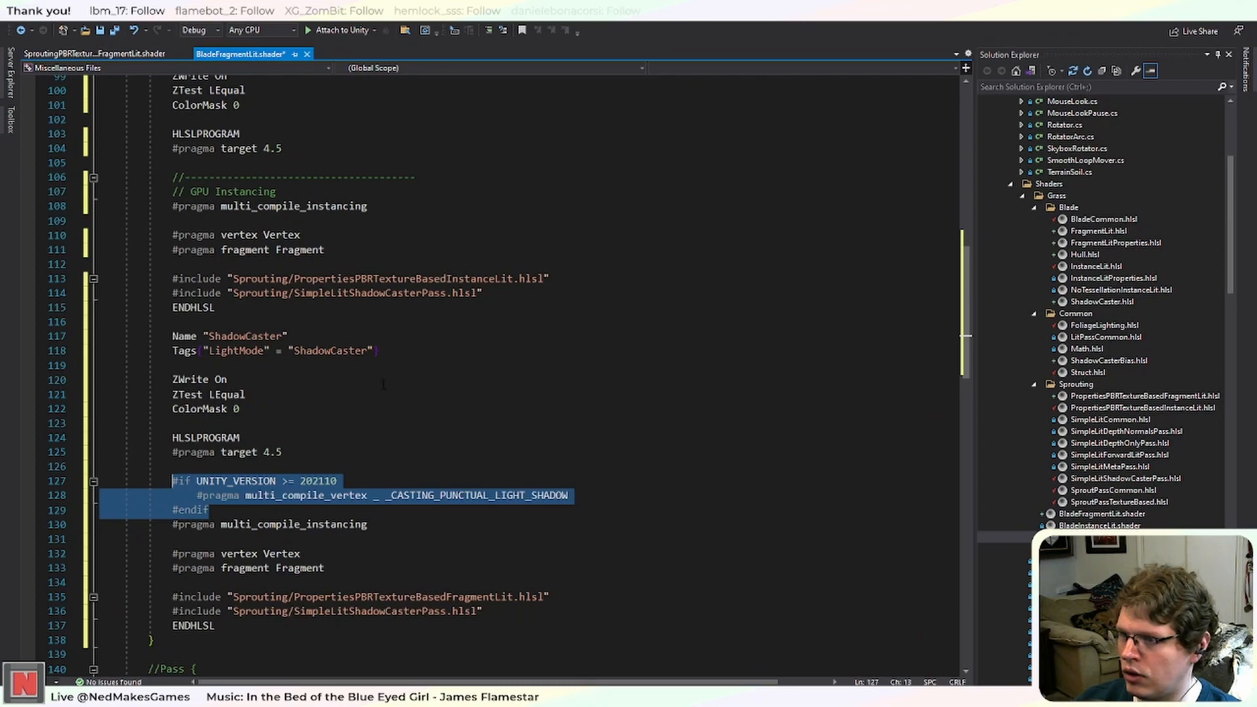
scroll(383, 384, "up", 2)
scroll(219, 444, "down", 4)
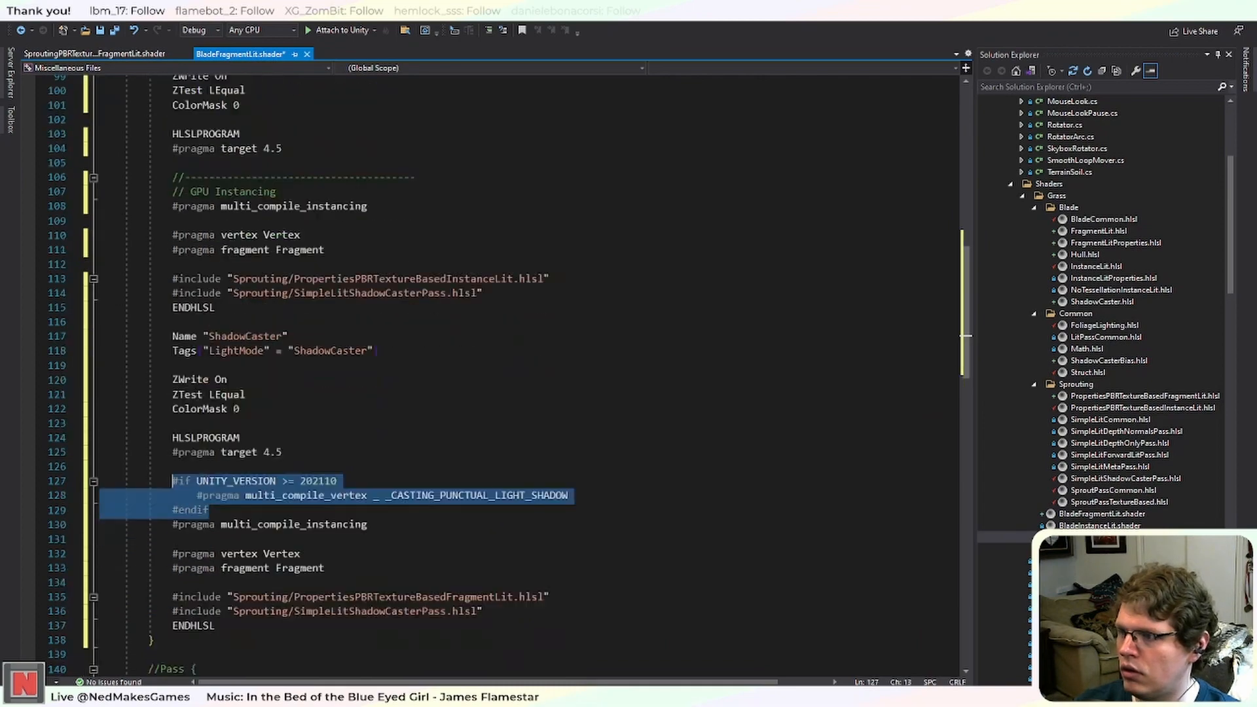
scroll(218, 444, "up", 4)
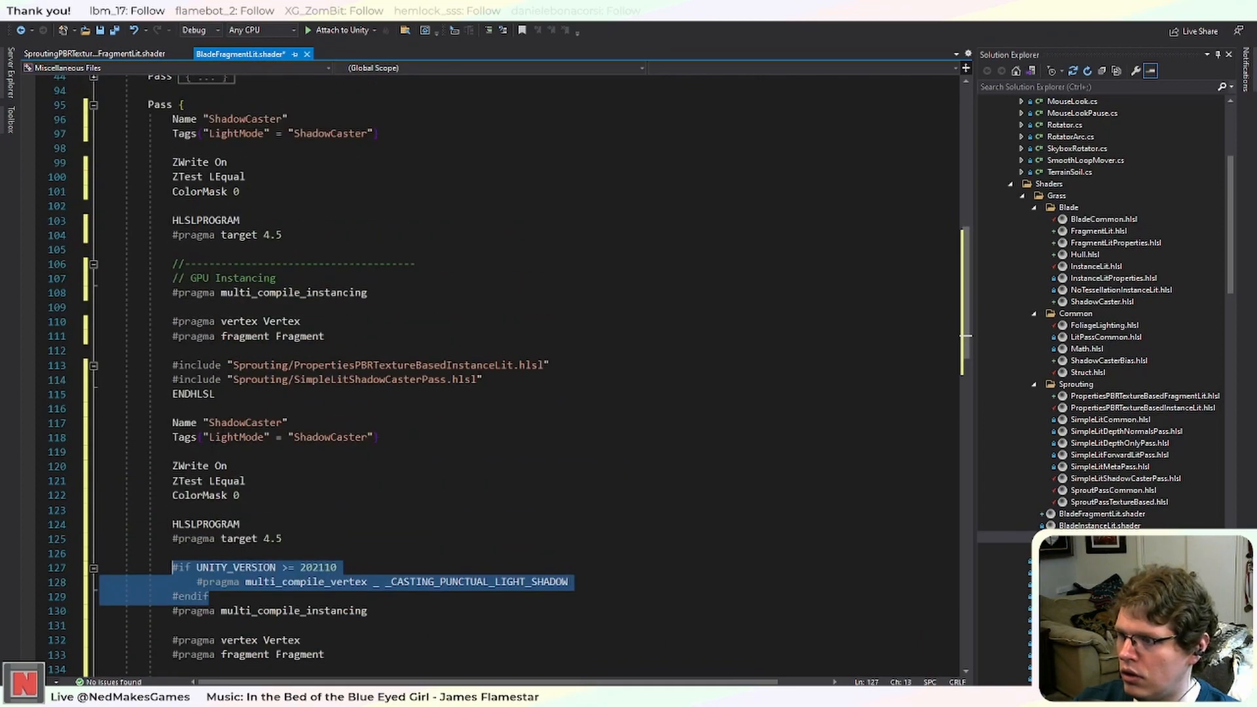
scroll(41, 459, "up", 1)
left_click_drag(41, 459, 41, 168)
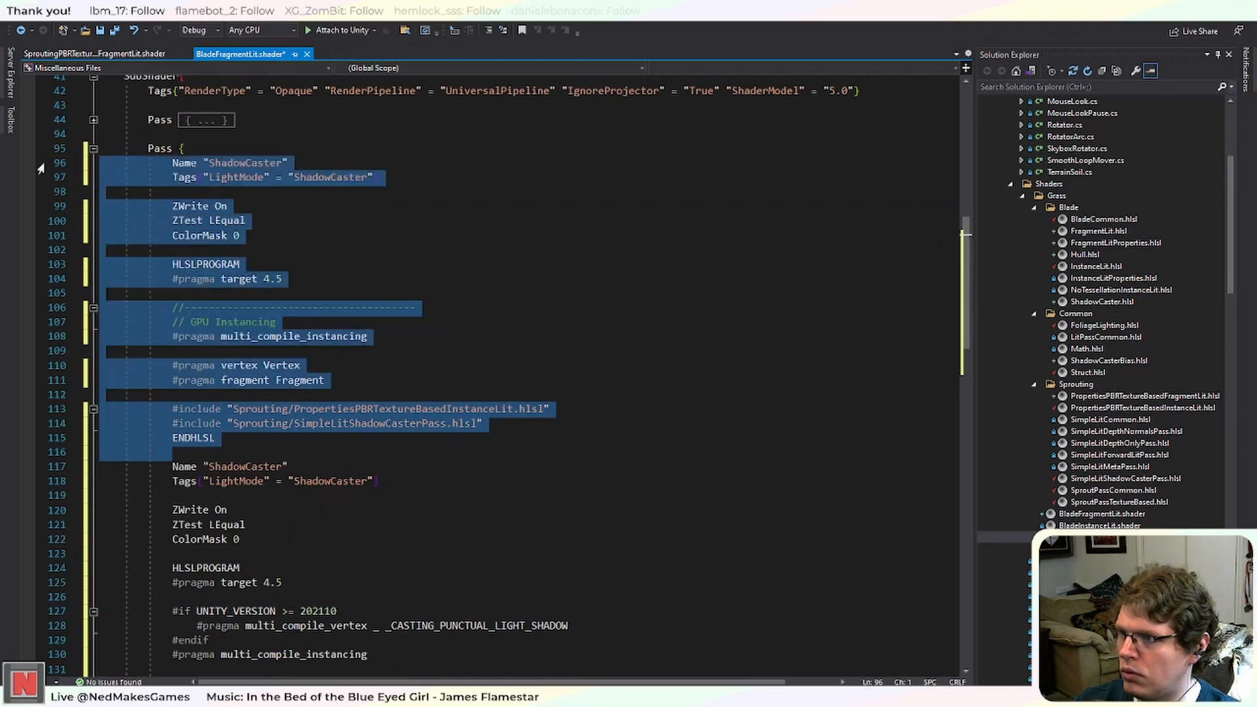
key("Delete")
scroll(362, 326, "up", 2)
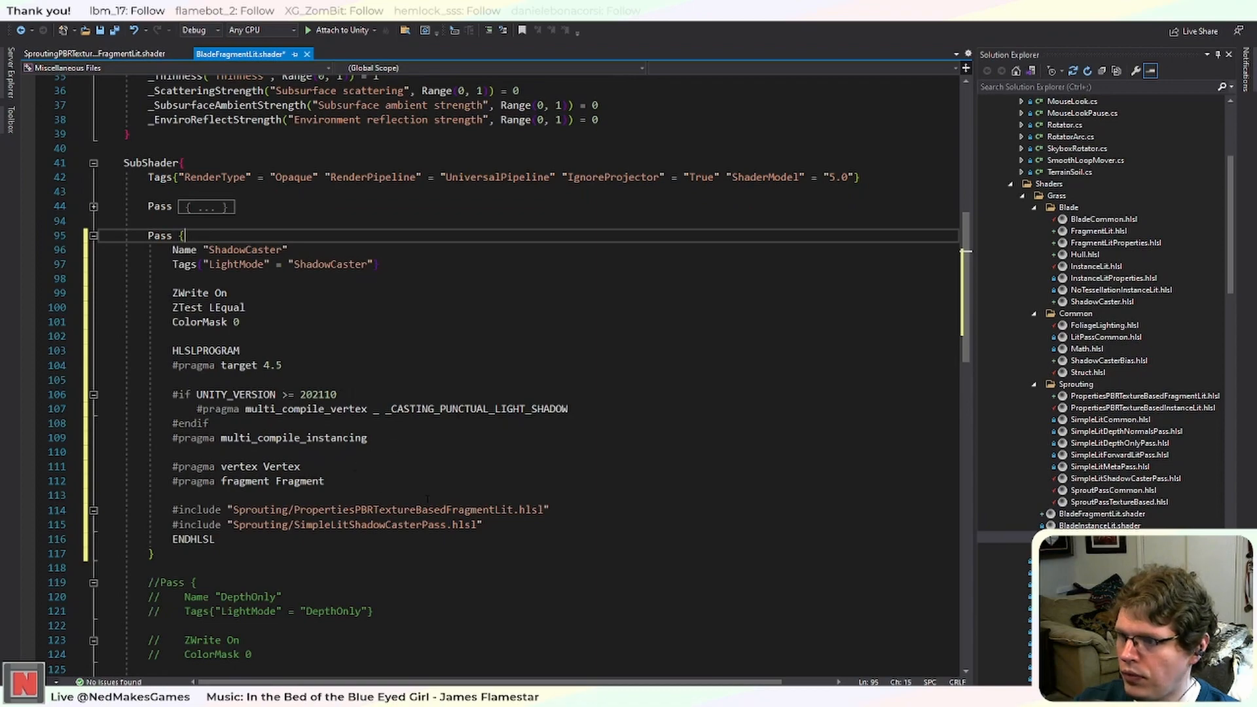
Replace the ShadowCaster pass's properties include with "Blade/FragmentLitProperties.hlsl", copied from the ForwardLit pass.
scroll(412, 407, "up", 2)
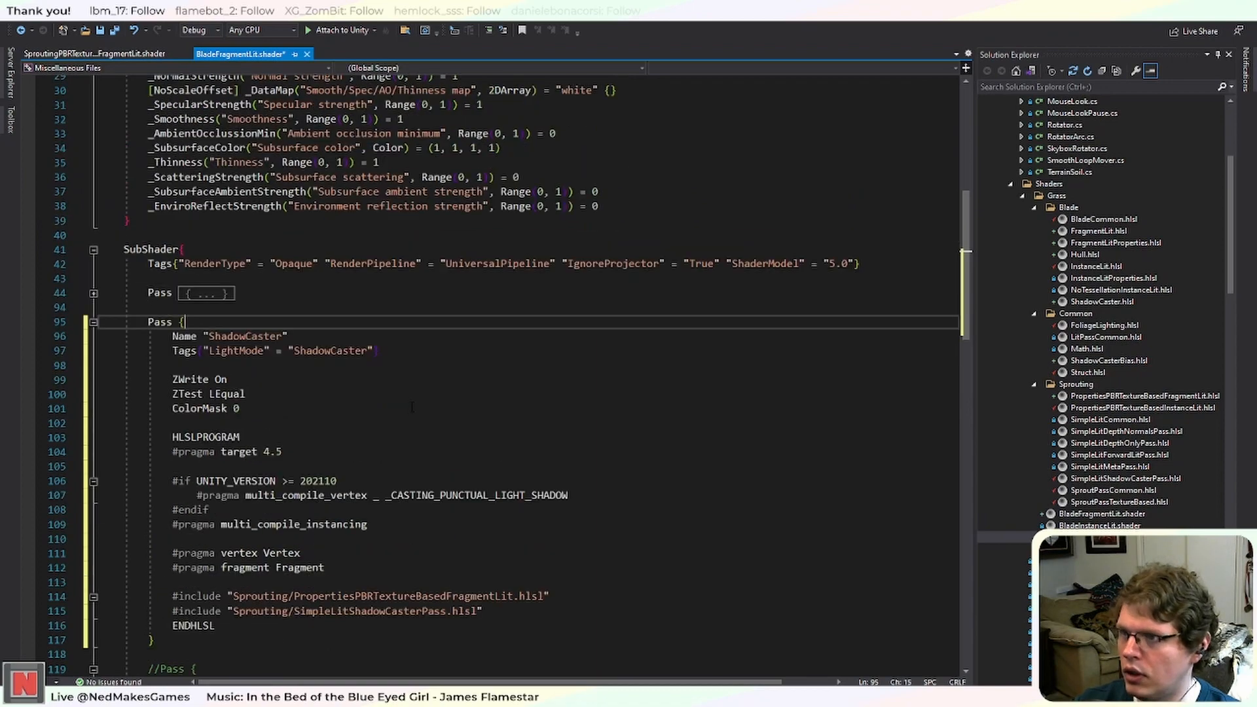
left_click(93, 293)
scroll(527, 375, "down", 11)
left_click_drag(434, 481, 227, 482)
key("ctrl+c")
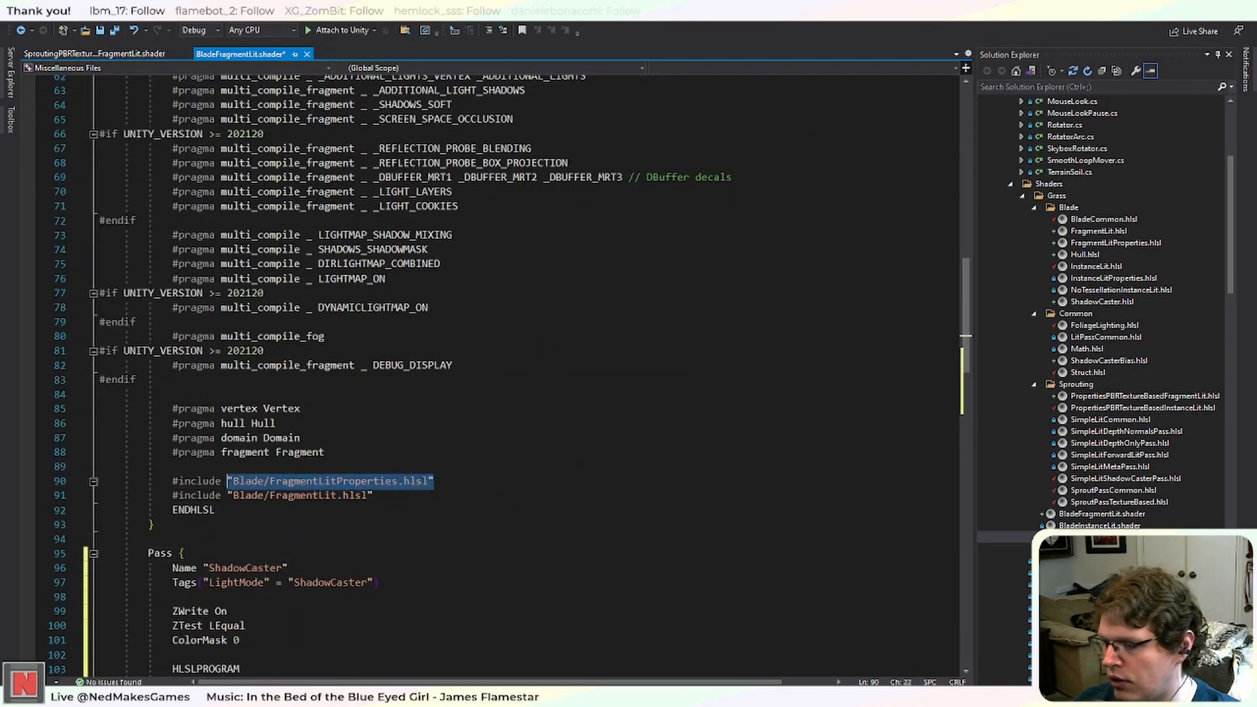
scroll(426, 519, "down", 7)
left_click_drag(550, 524, 227, 523)
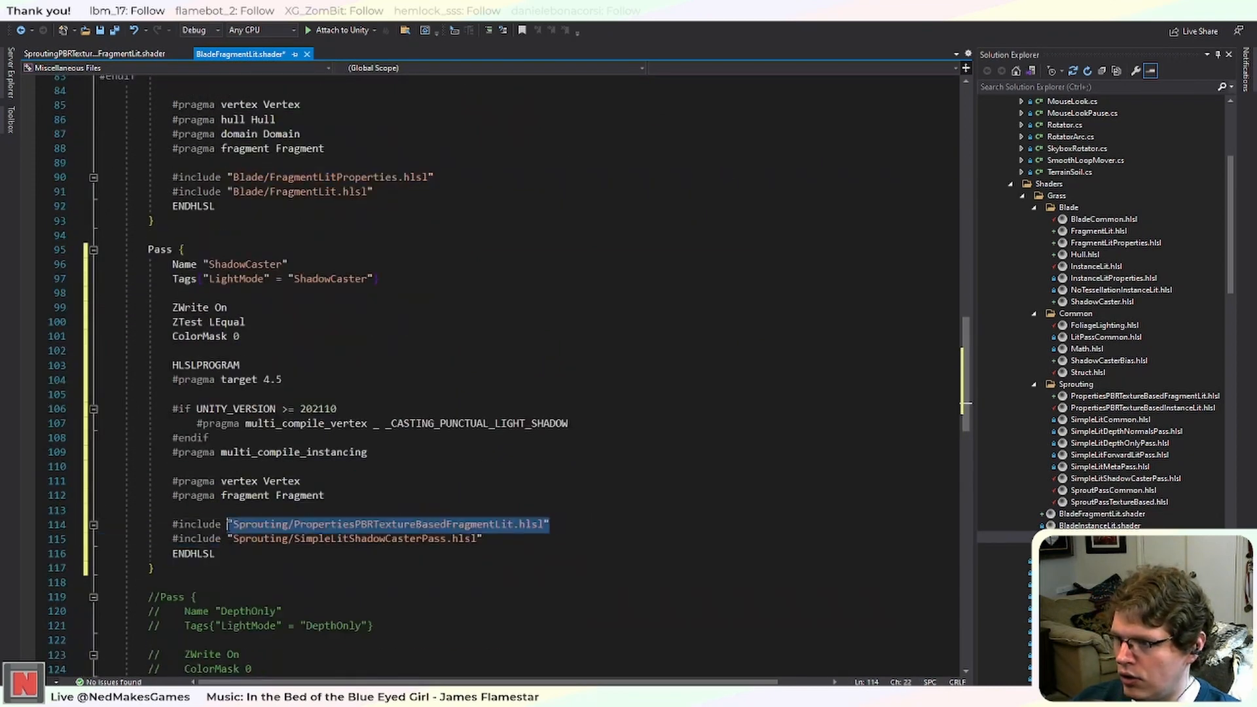
key("ctrl+v")
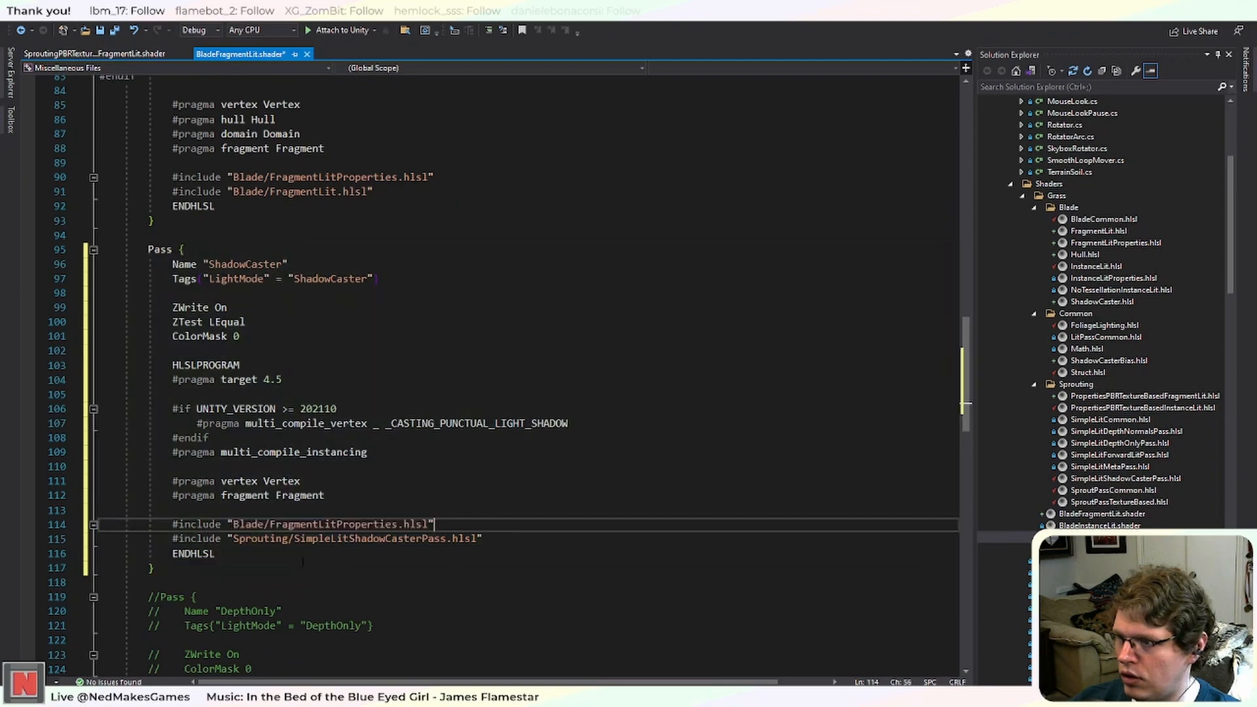
Change the ShadowCaster pass's second include to "Blade/ShadowCaster.hlsl" and save BladeFragmentLit.shader.
double_click(261, 539)
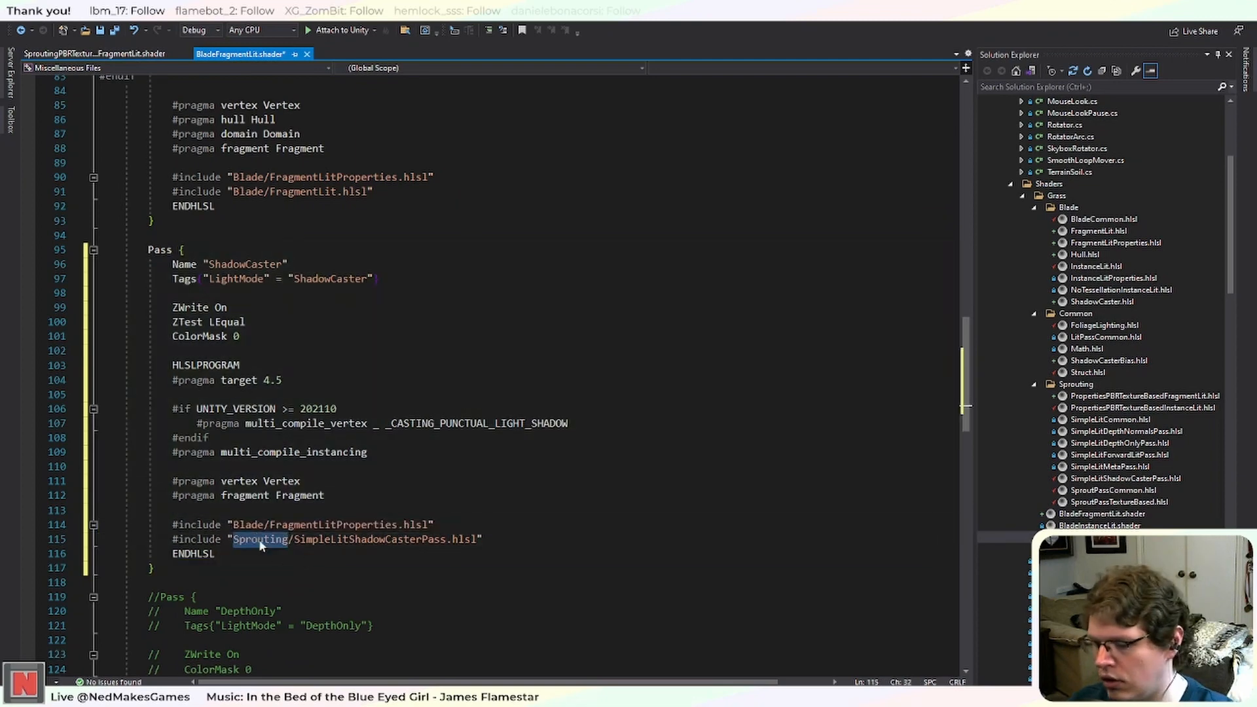
type("Blade")
double_click(308, 539)
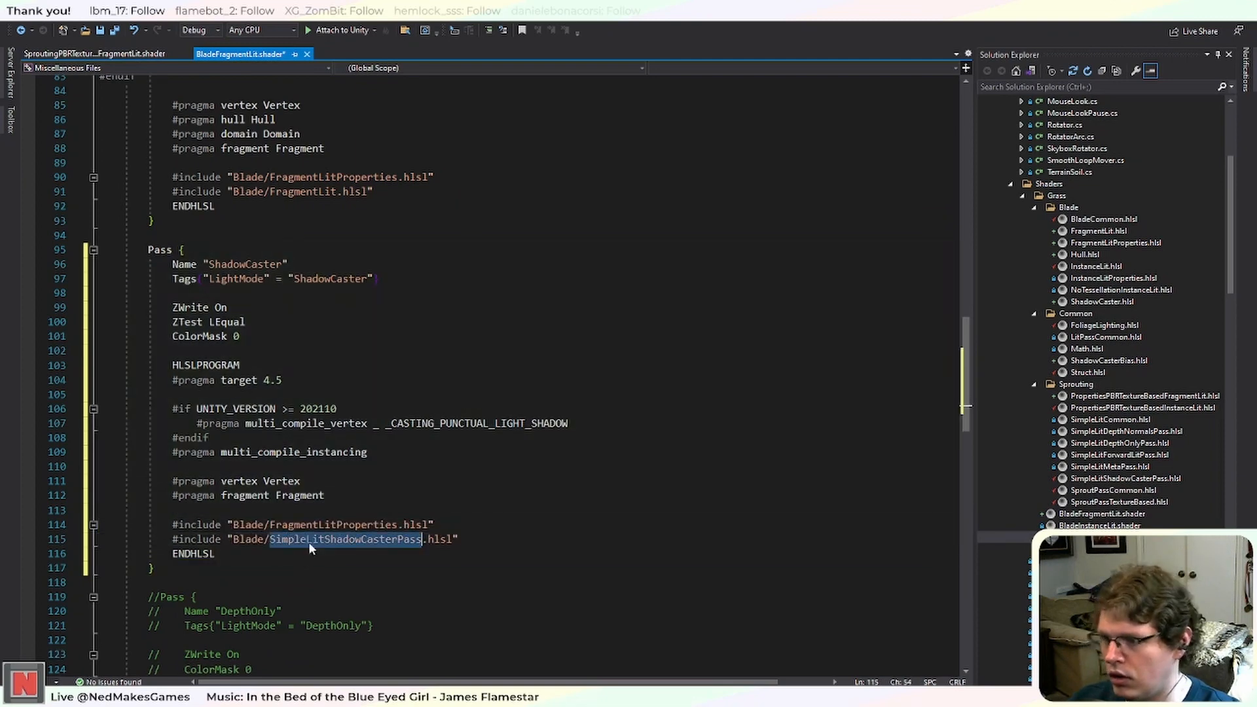
type("Sha")
type("dowCaster")
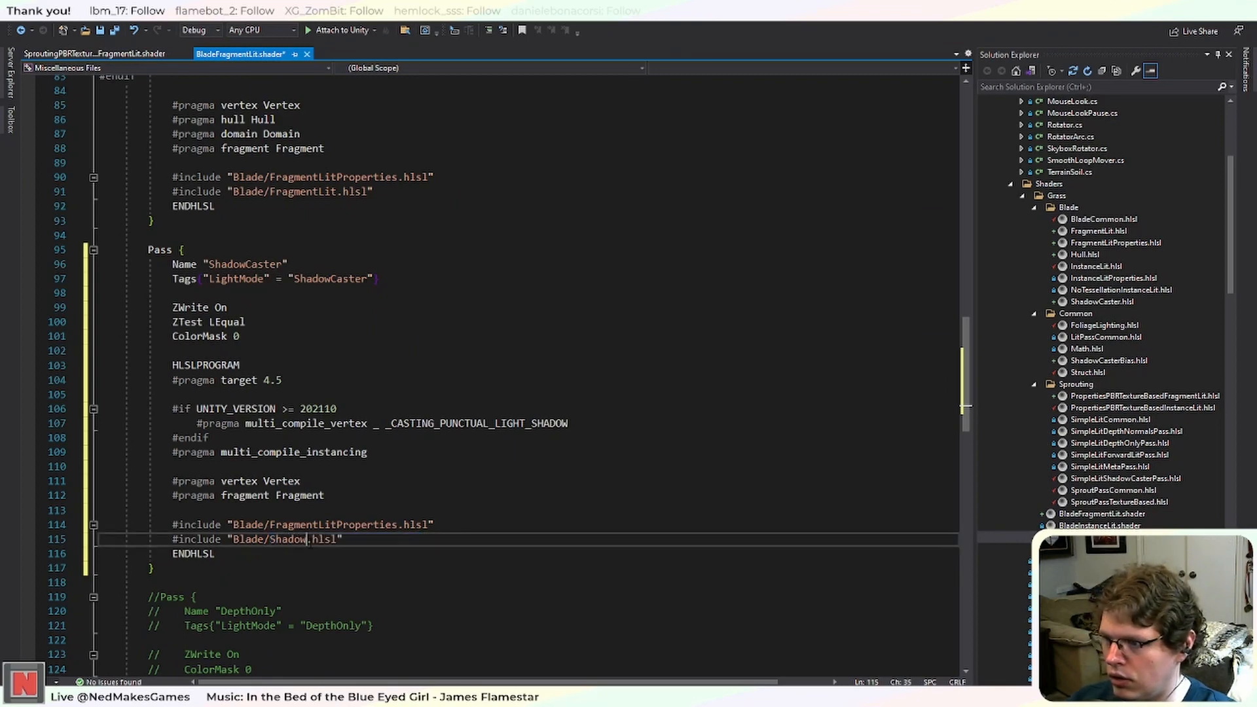
key("ctrl+s")
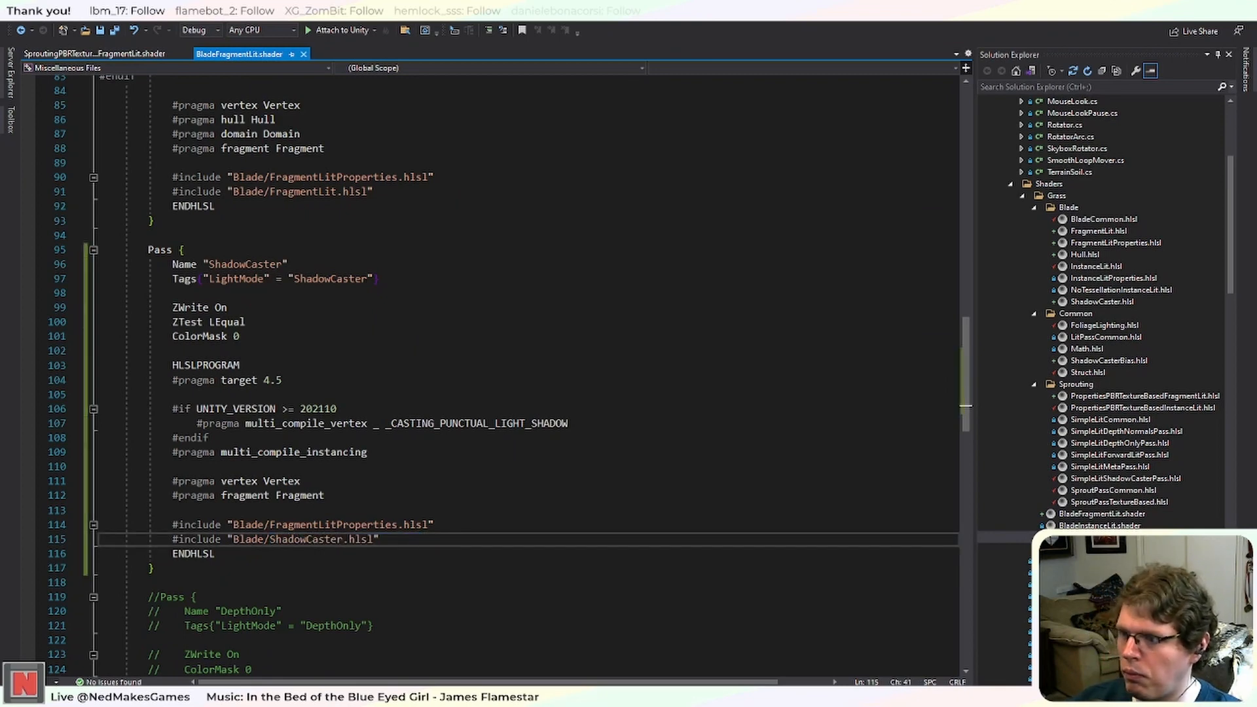
Switch to Unity and open the source line of the Blade FragmentLit shader error in ShadowCaster.hlsl.
key("alt+Tab")
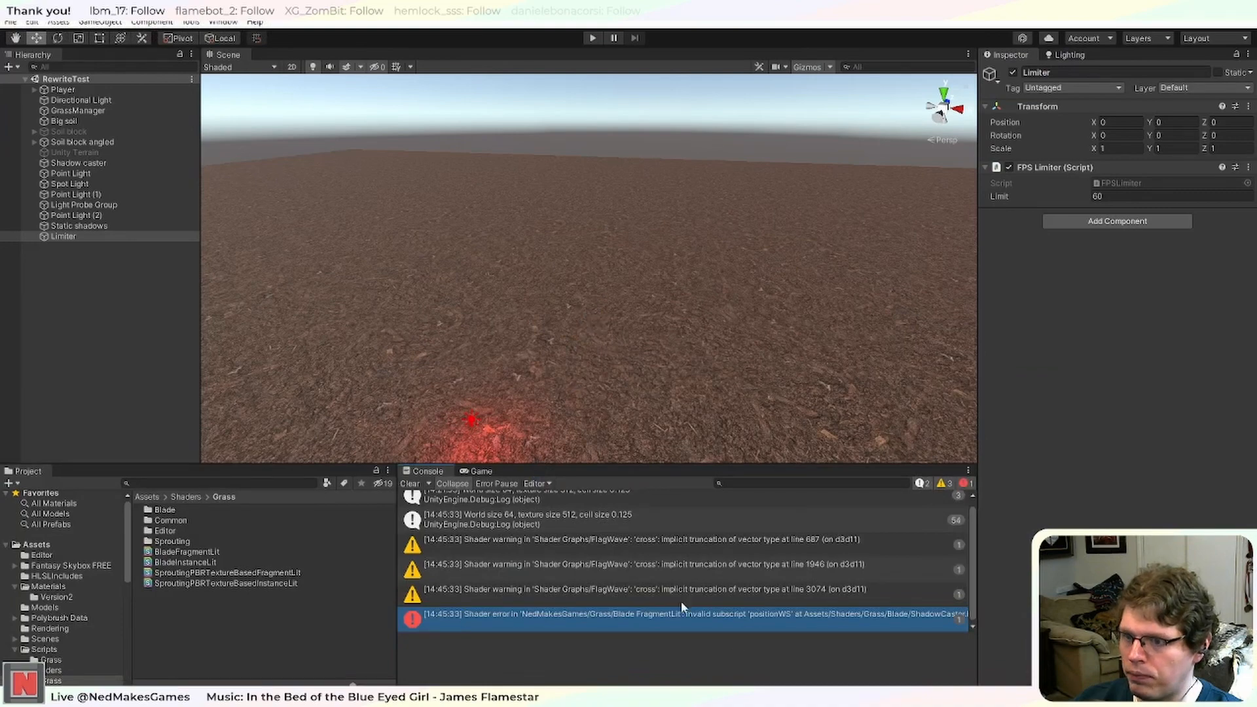
double_click(772, 622)
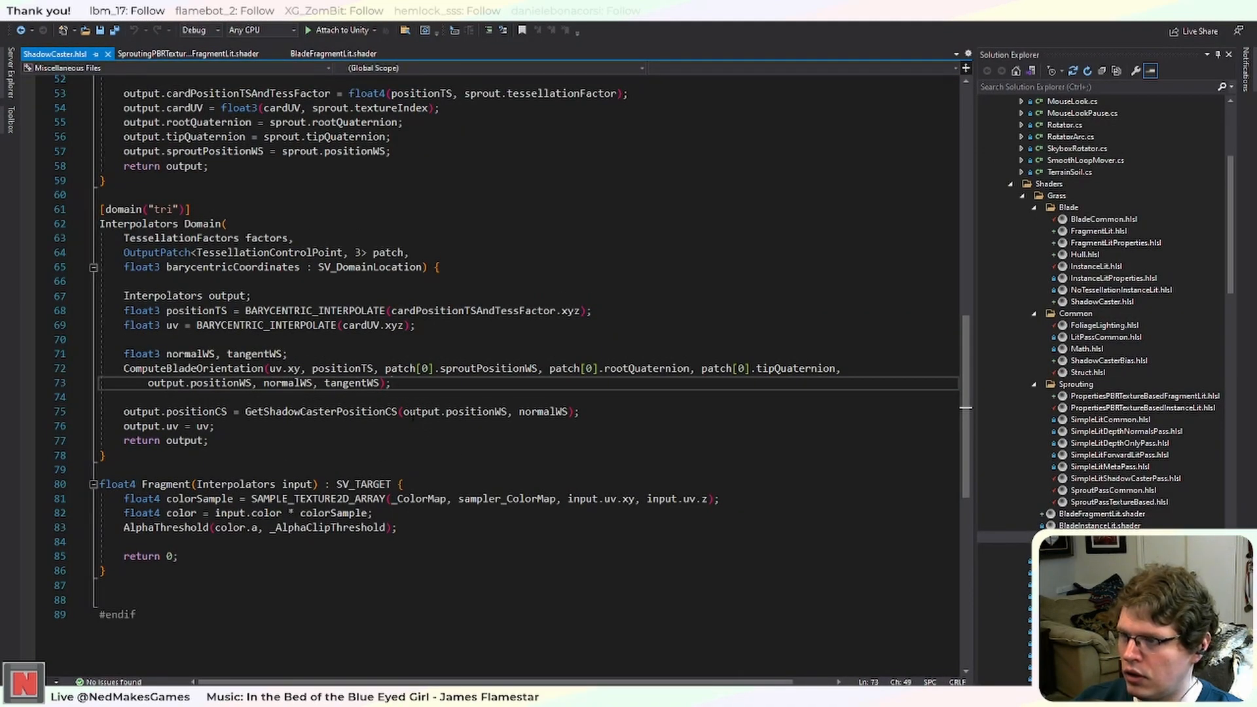
scroll(413, 416, "up", 2)
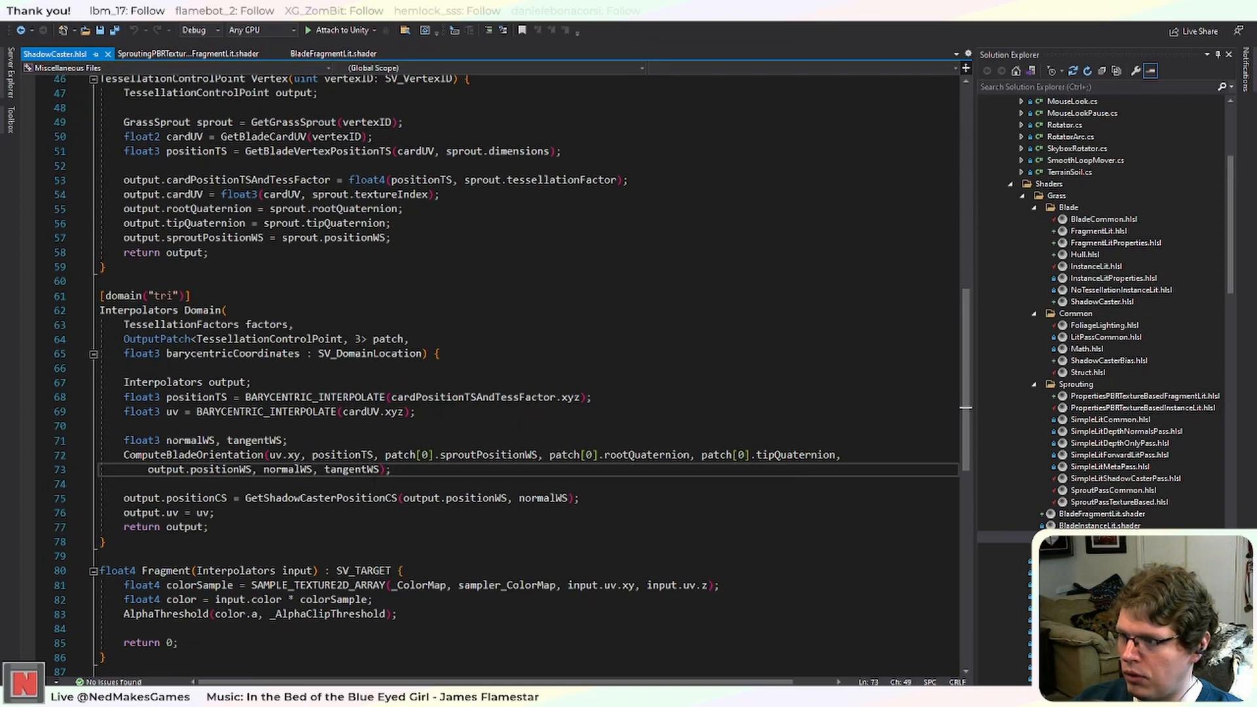
Declare positionWS alongside normalWS and tangentWS in the Domain function, pass it to ComputeBladeOrientation instead of output.positionWS, and save ShadowCaster.hlsl.
left_click(173, 440)
type("positionWS,")
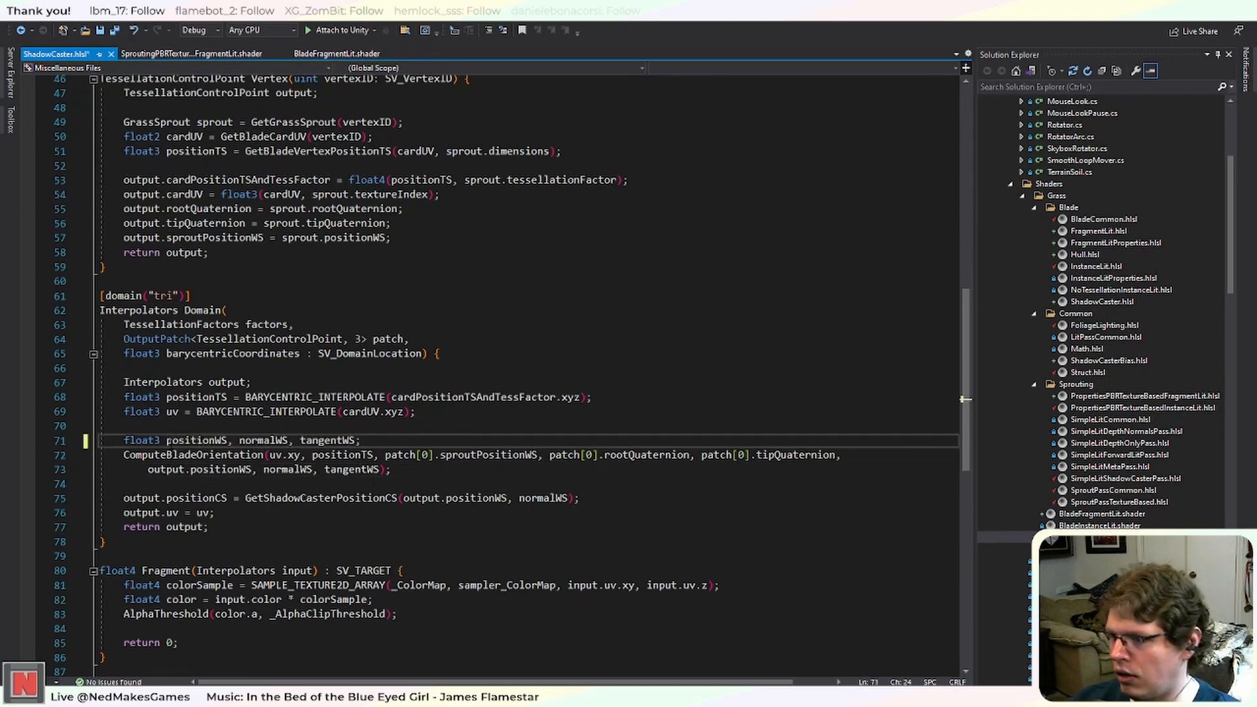
left_click_drag(190, 469, 148, 470)
key("BackSpace")
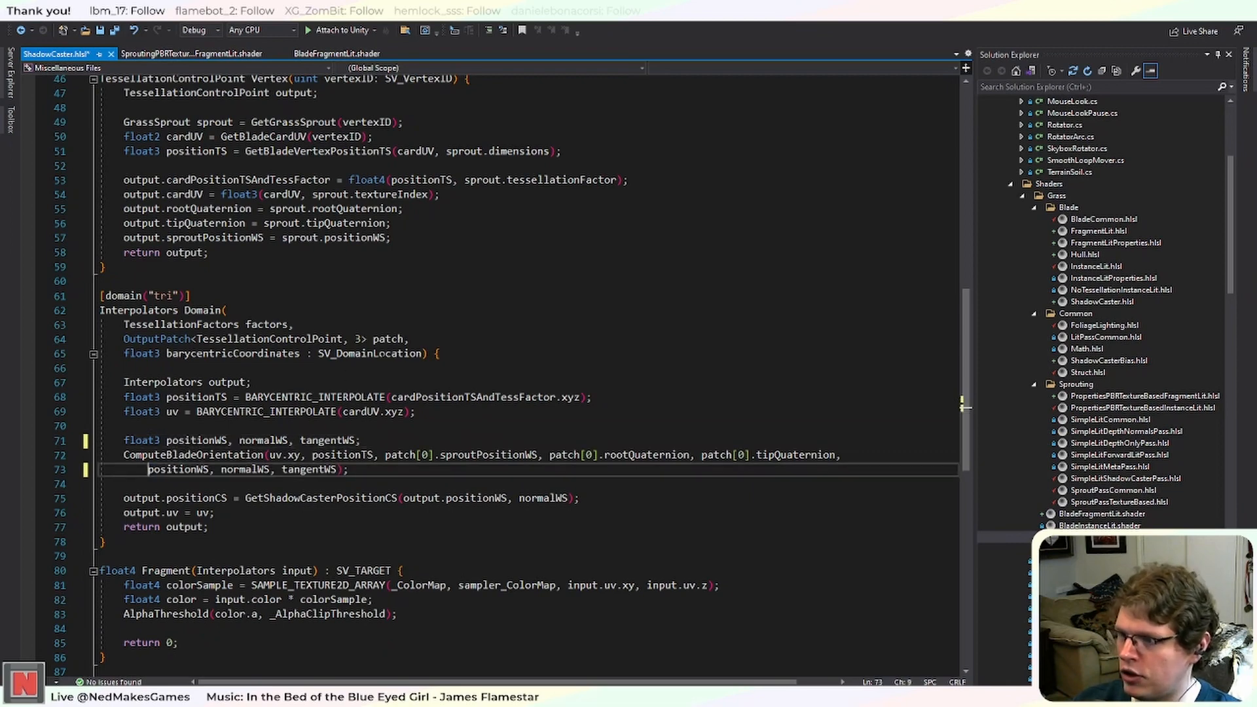
key("ctrl+s")
left_click(99, 280)
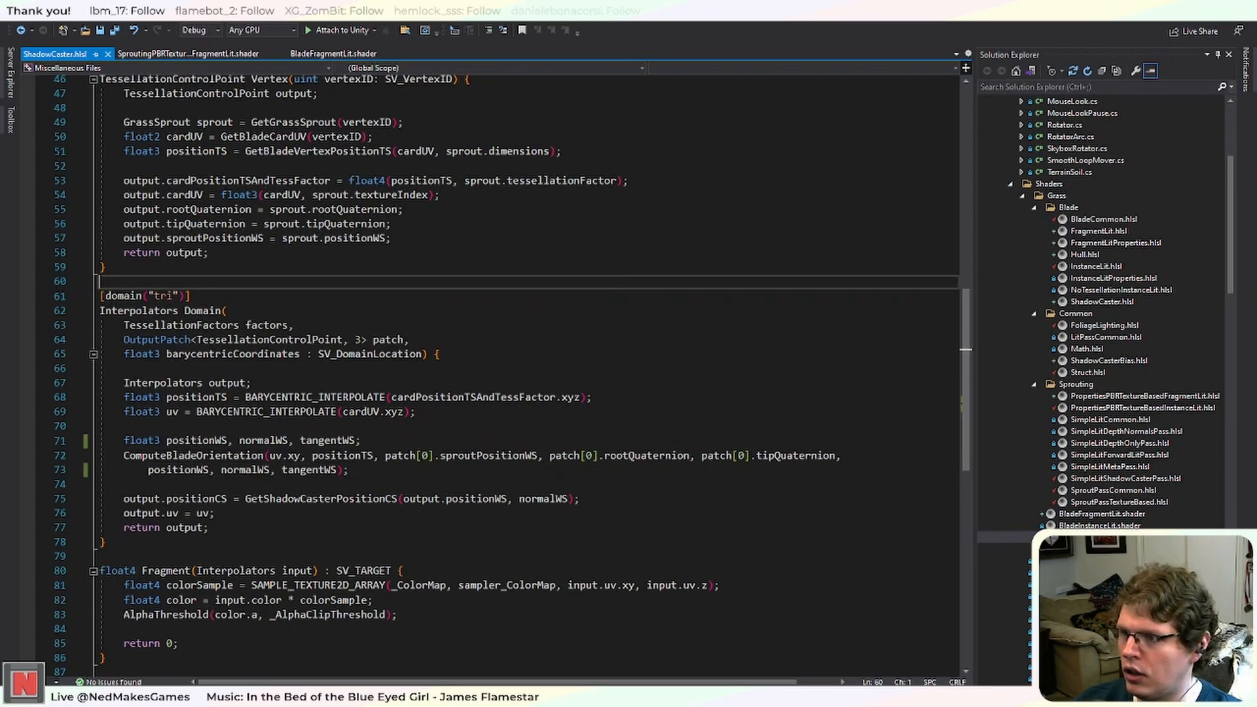
Open the source line of the remaining positionWS shader error, pass positionWS instead of output.positionWS to GetShadowCasterPositionCS, and save ShadowCaster.hlsl.
key("alt+Tab")
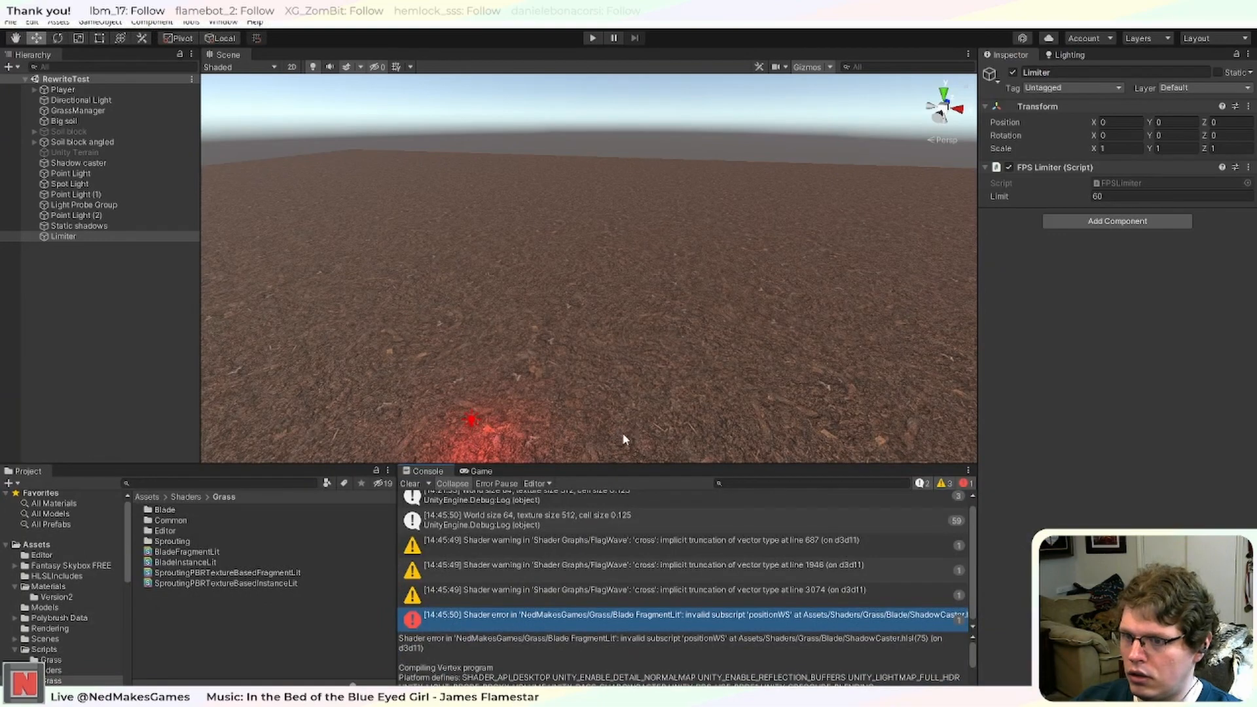
double_click(648, 617)
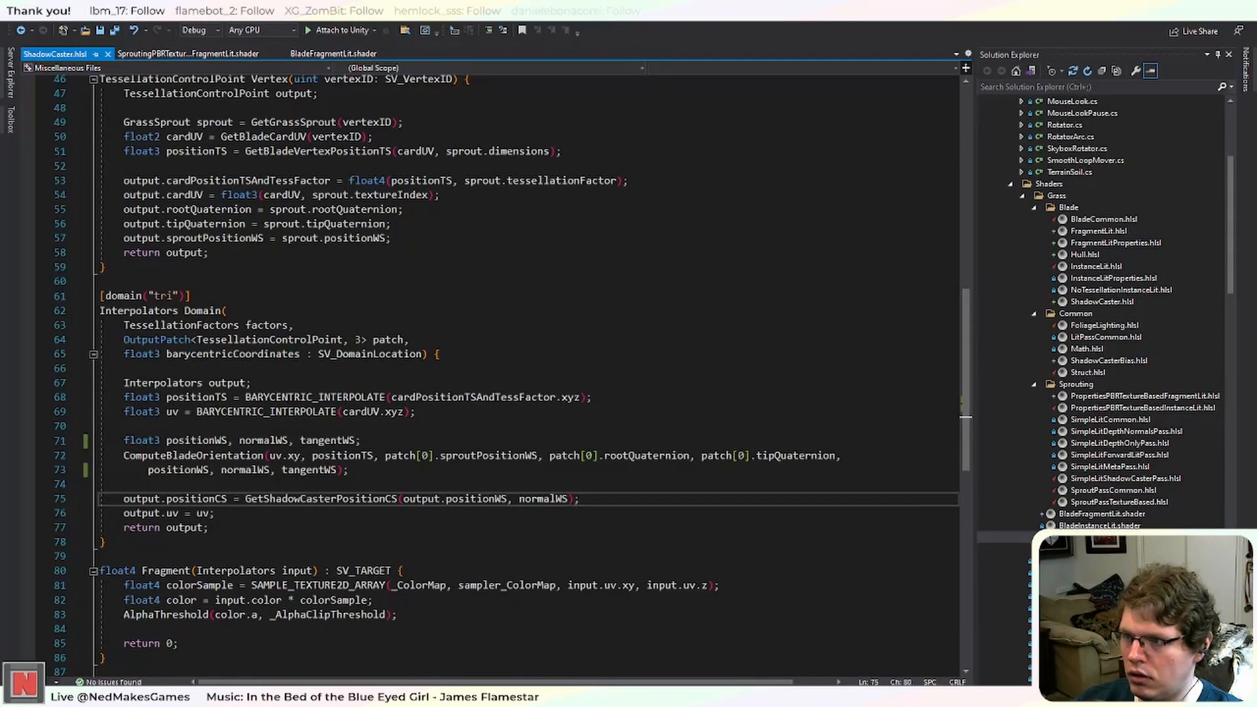
double_click(428, 498)
key("Delete")
key("Delete")
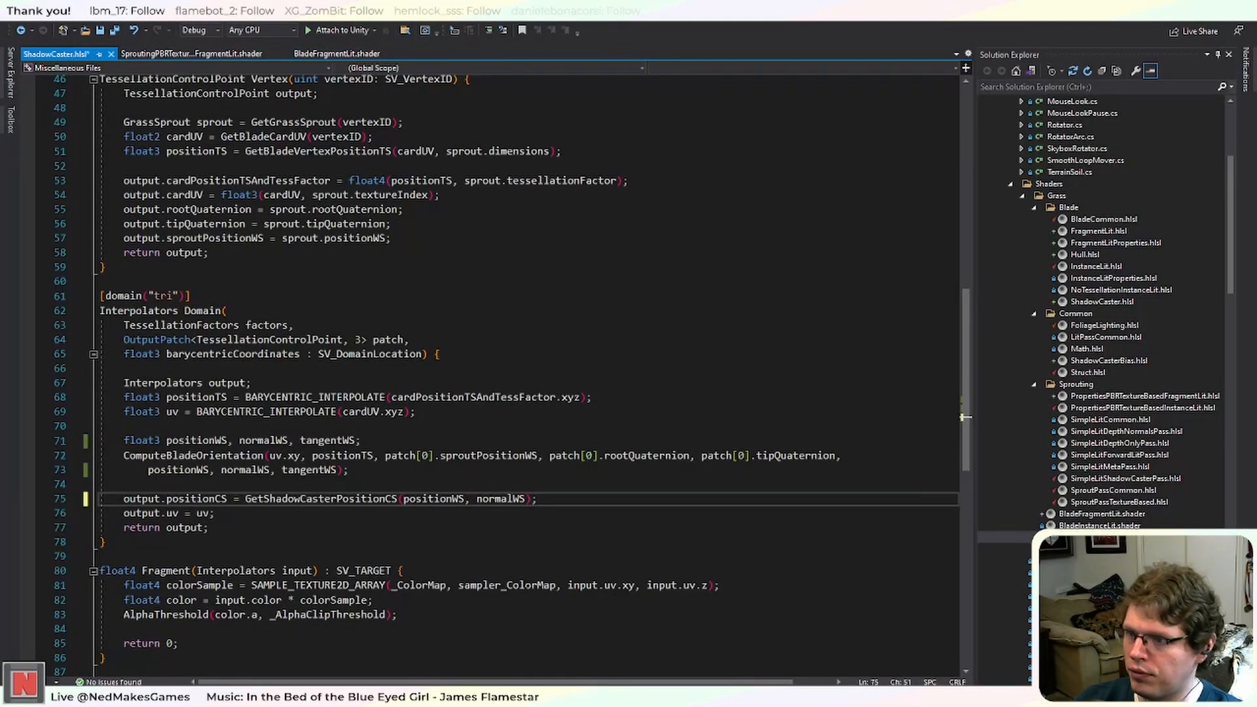
key("ctrl+s")
Switch to Unity and open the source line of the Blade FragmentLit shader's invalid subscript 'color' error.
key("alt+Tab")
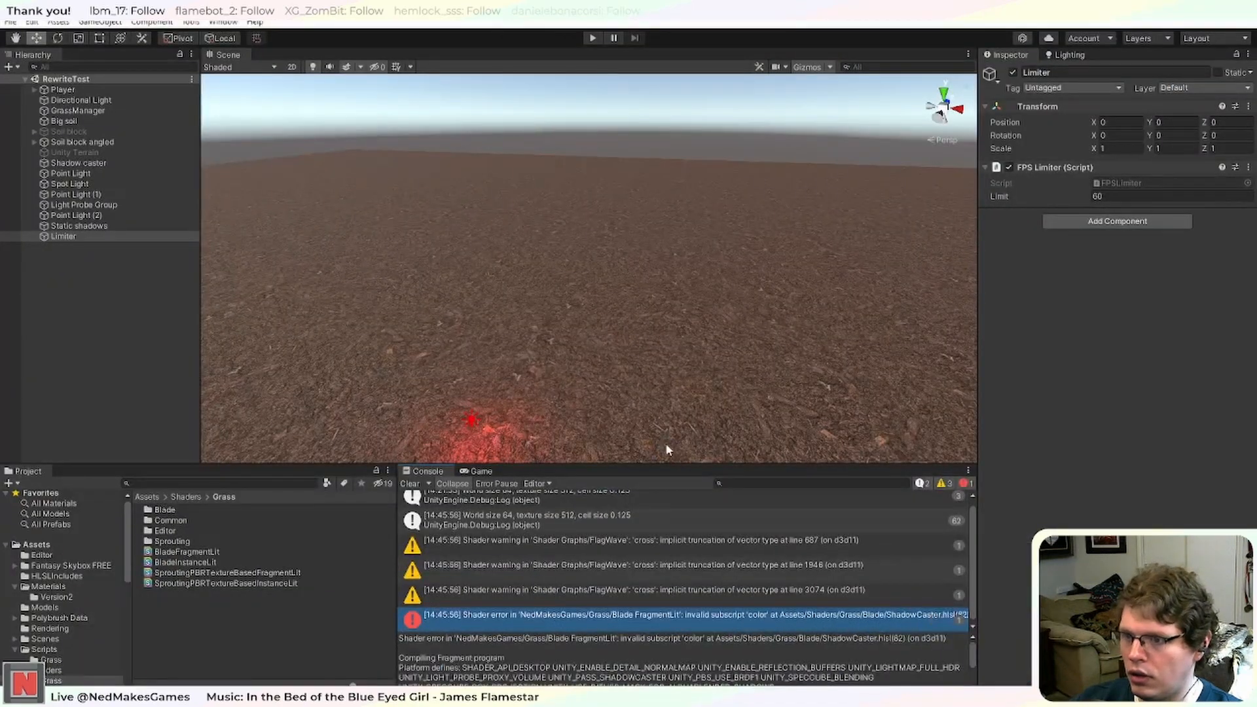
double_click(718, 618)
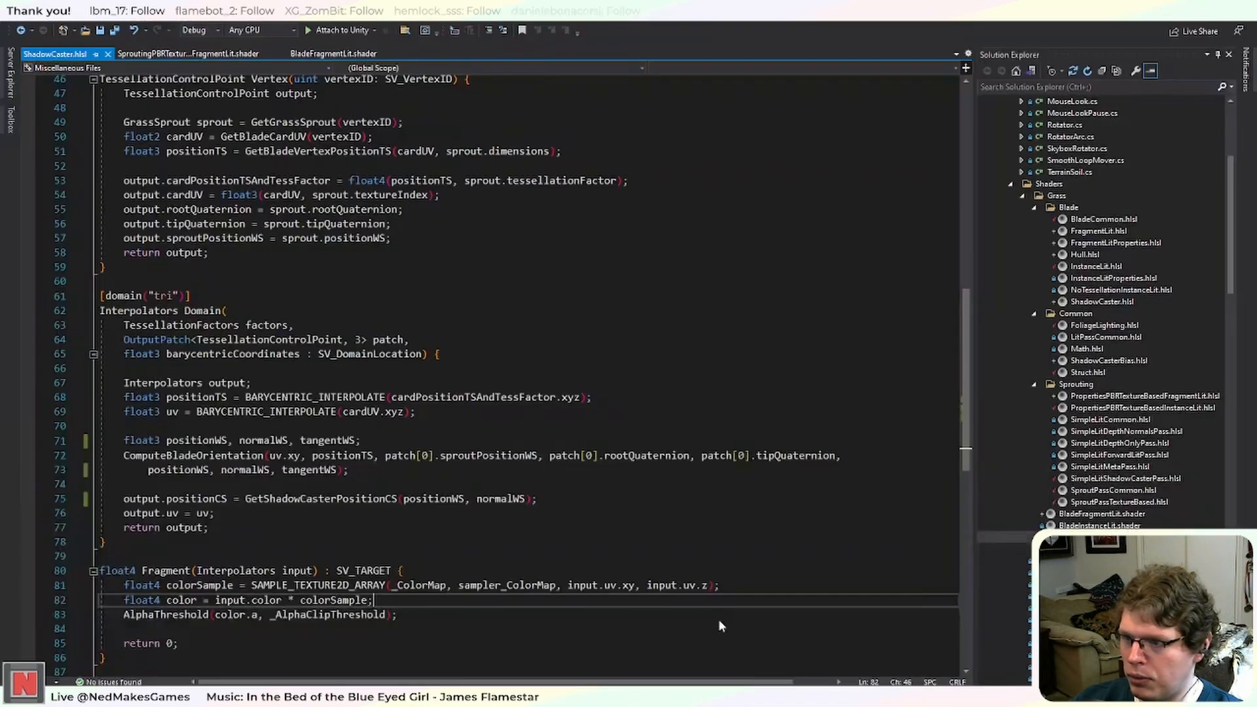
scroll(425, 573, "down", 2)
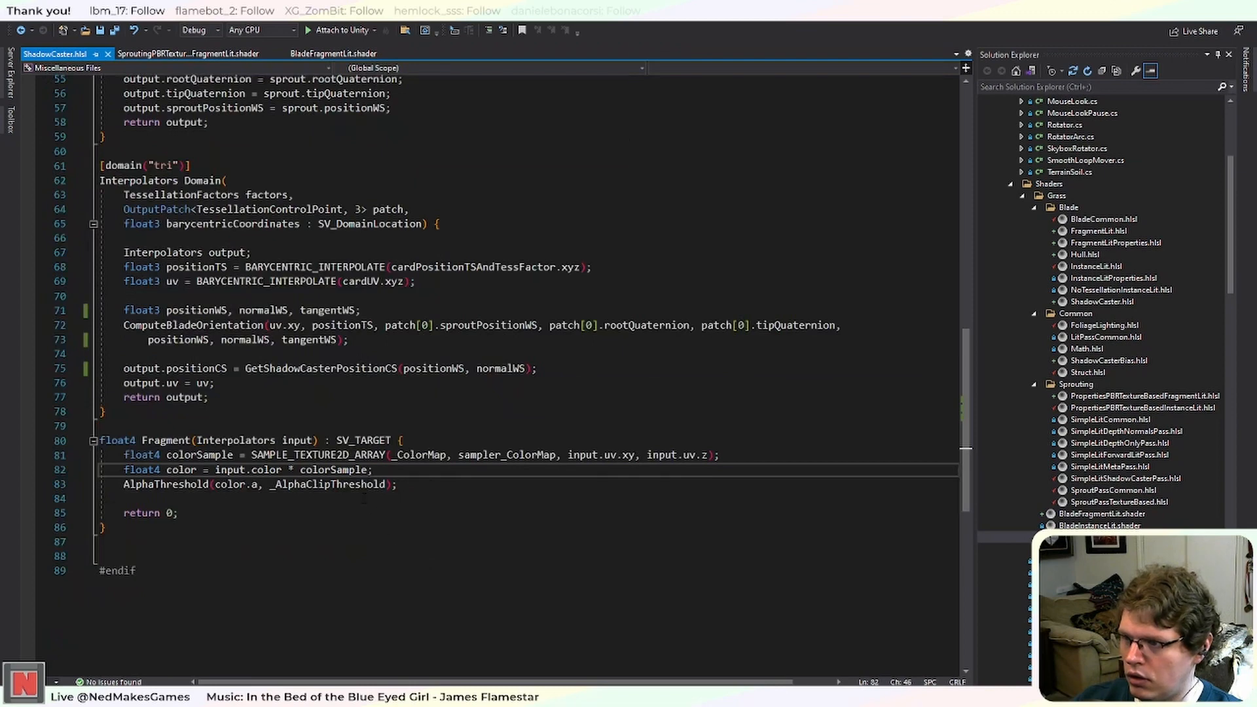
Replace input.color with _ColorTint in the Fragment function's color calculation and save ShadowCaster.hlsl.
double_click(296, 440)
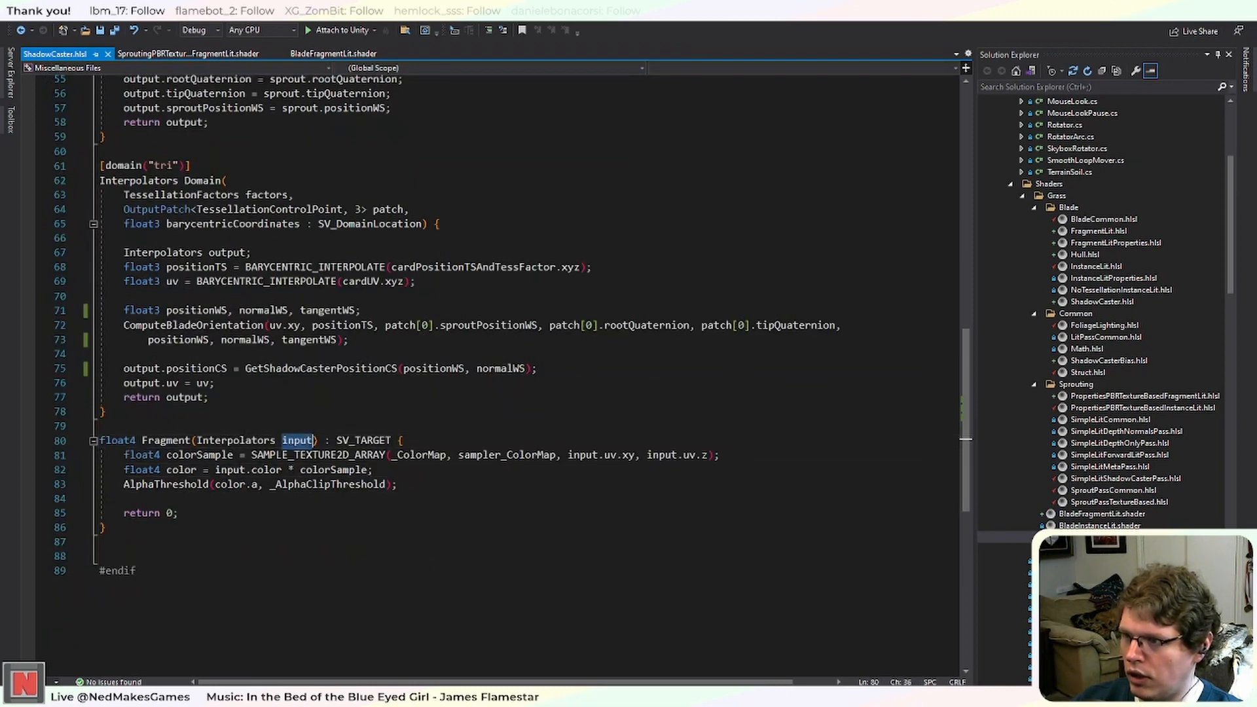
left_click(375, 469)
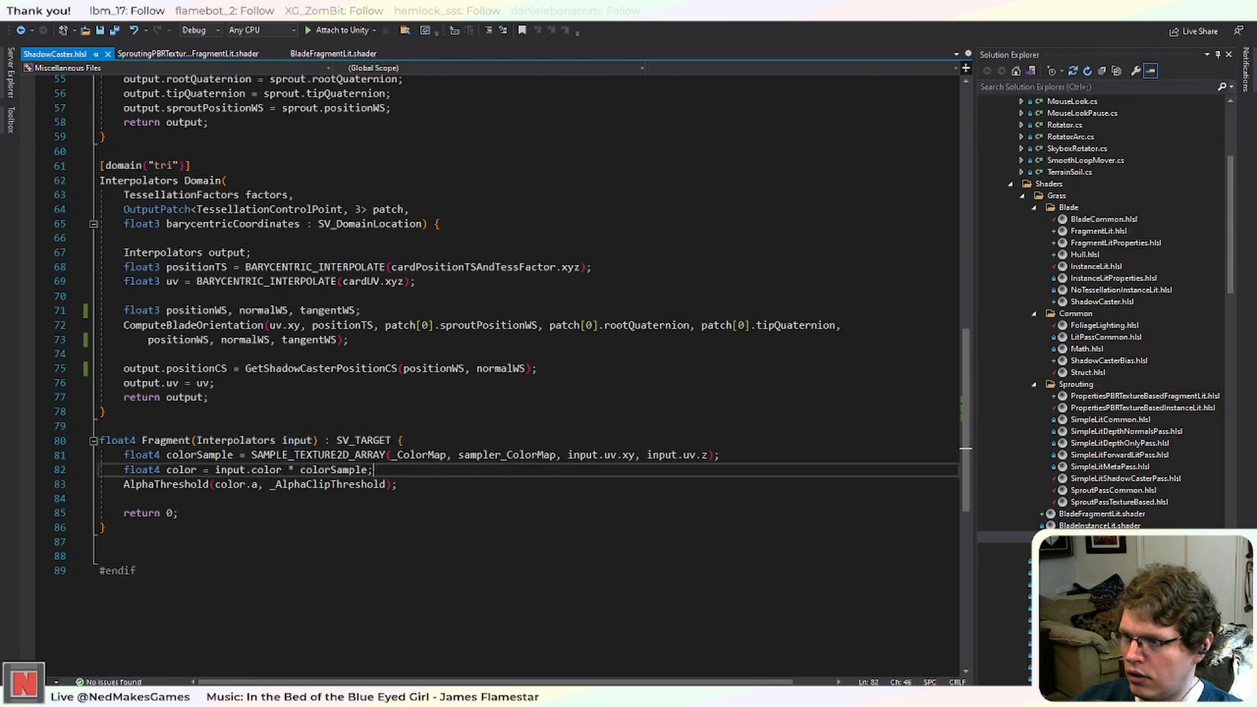
double_click(334, 470)
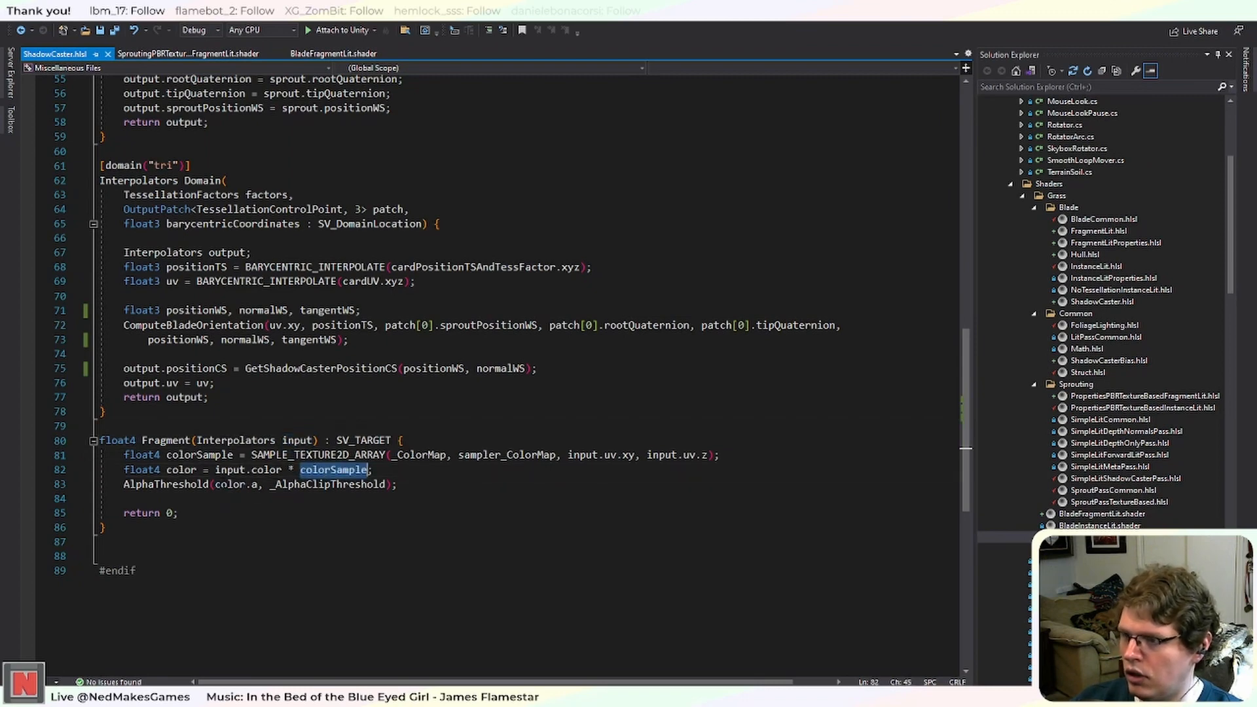
left_click(421, 425)
scroll(421, 475, "up", 1)
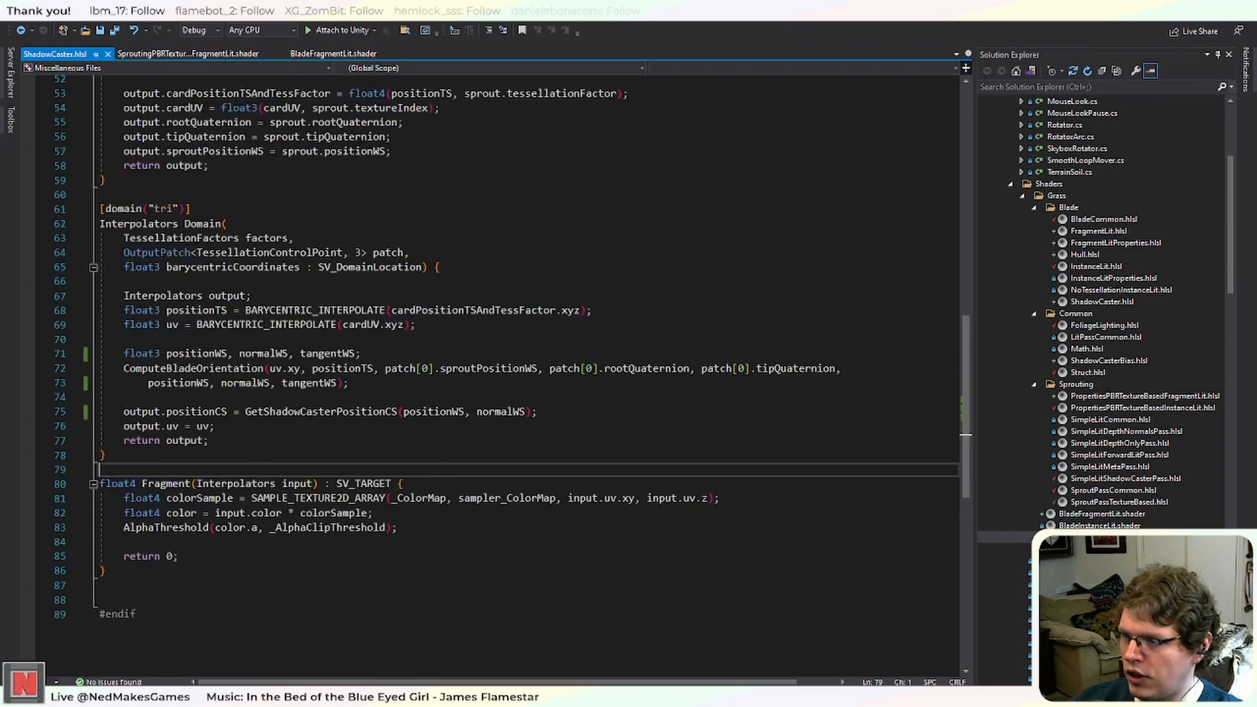
left_click_drag(283, 513, 214, 513)
type("_ColorTint")
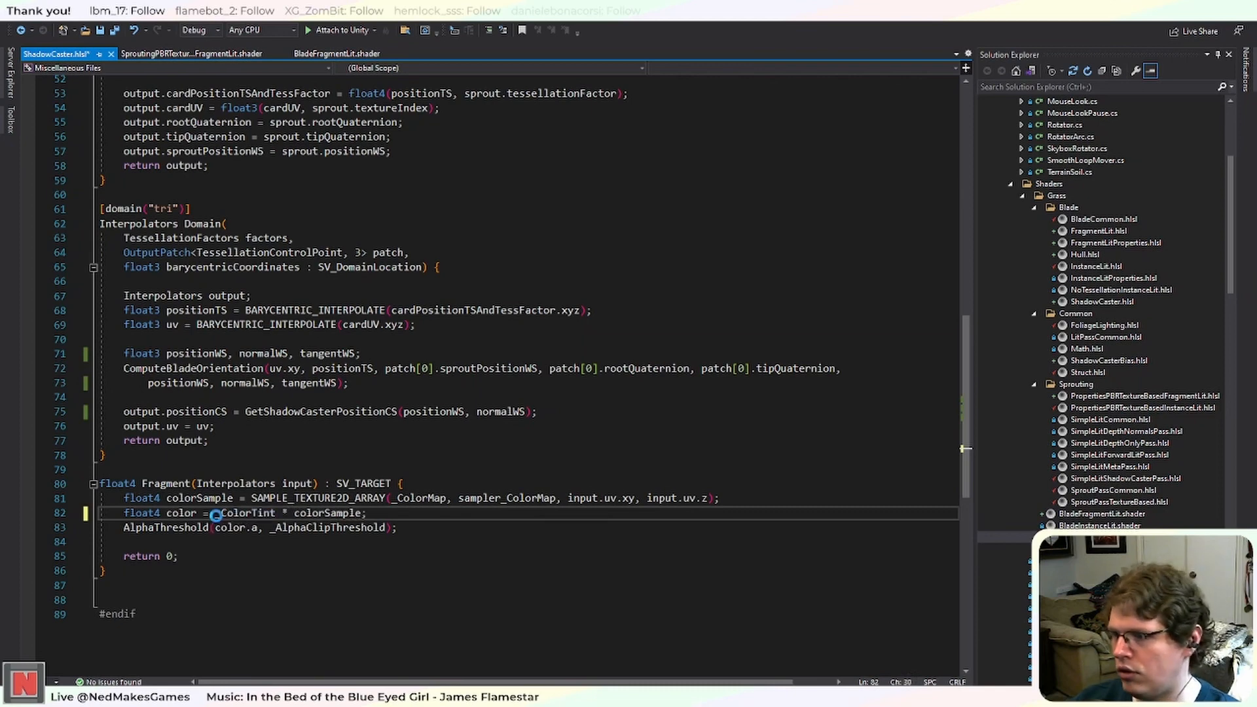
key("ctrl+s")
left_click(368, 382)
left_click(257, 514)
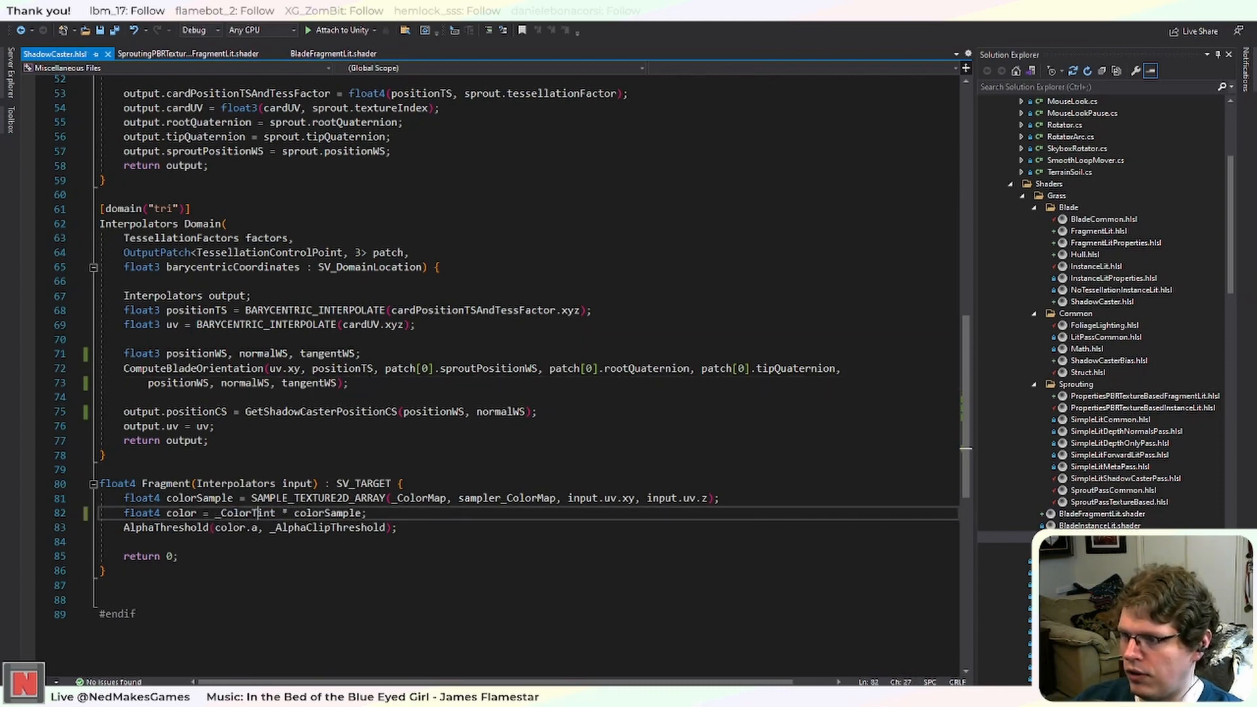
left_click_drag(276, 513, 240, 514)
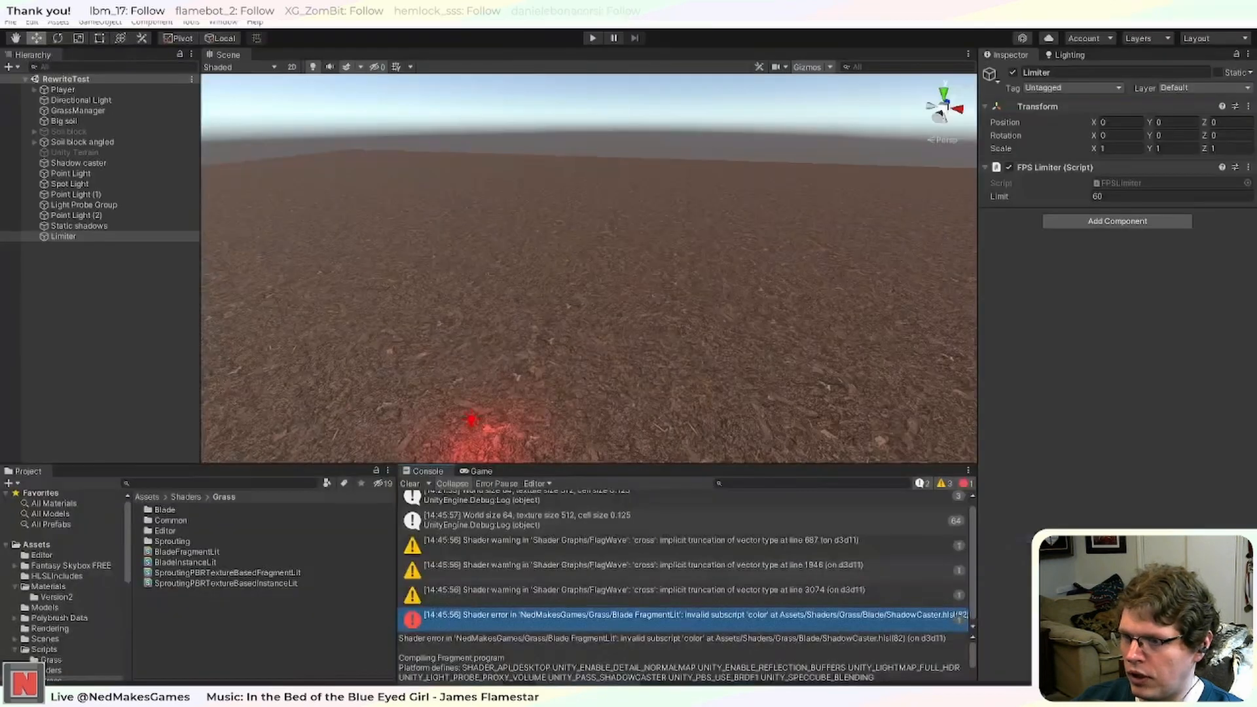
Switch to Unity, clear the console and run the scene in Play mode.
key("alt+Tab")
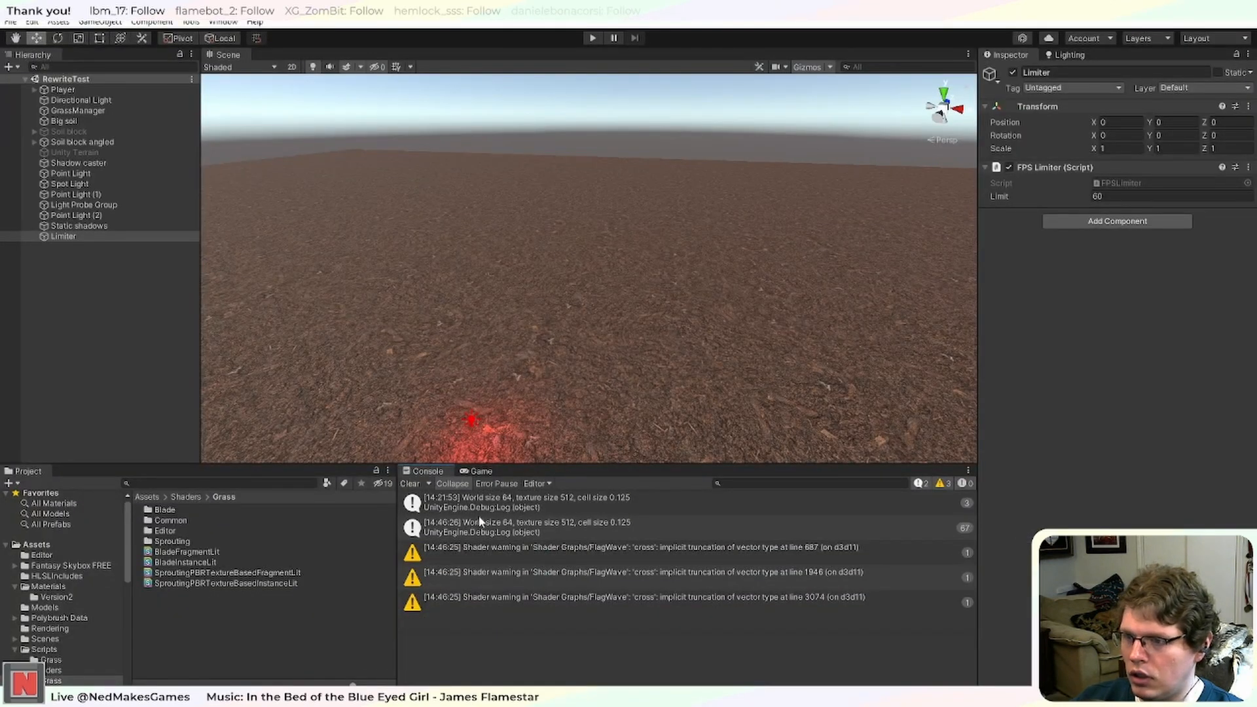
left_click(410, 484)
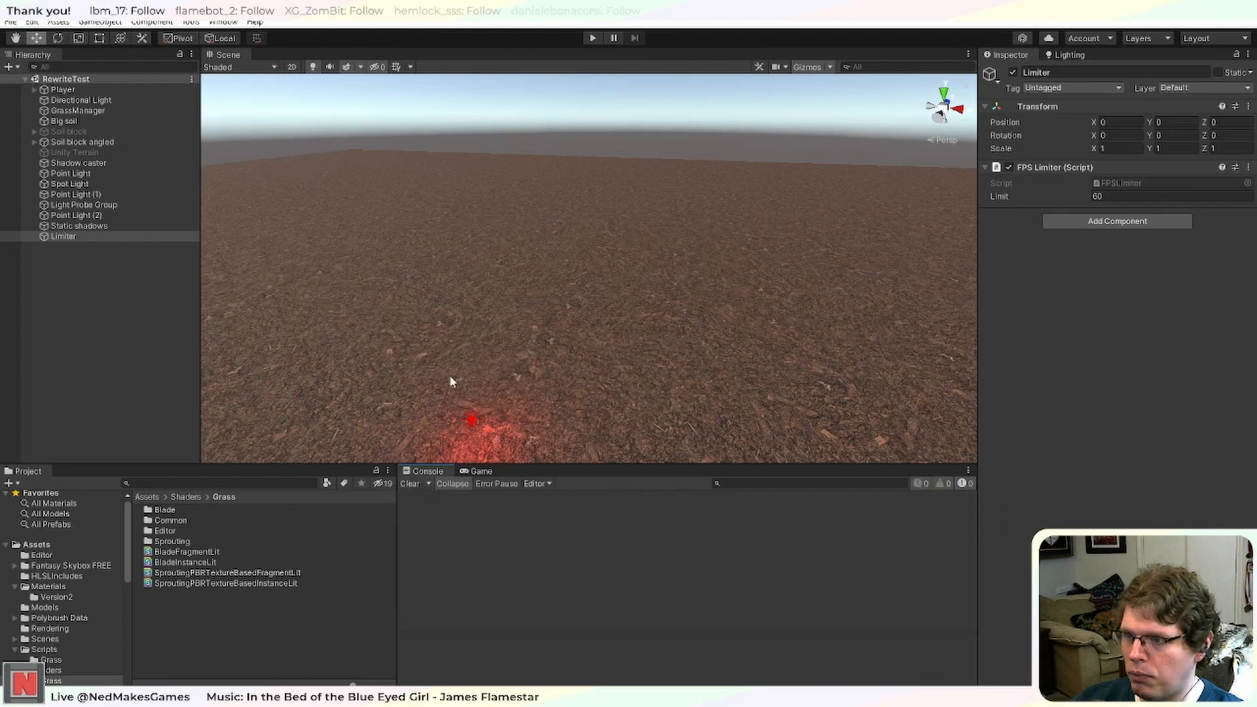
left_click(592, 39)
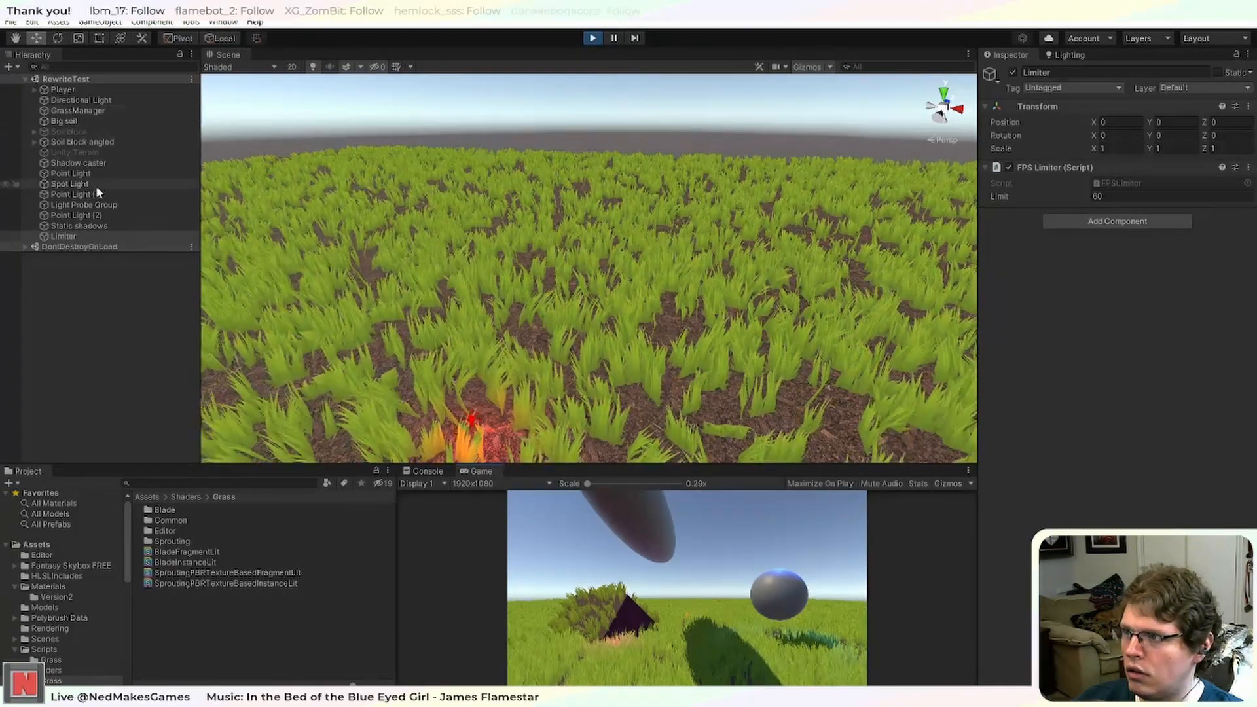
Enable Cast Shadows on the GrassManager with Play mode stopped, and rerun the scene to inspect the grass up close.
left_click(115, 112)
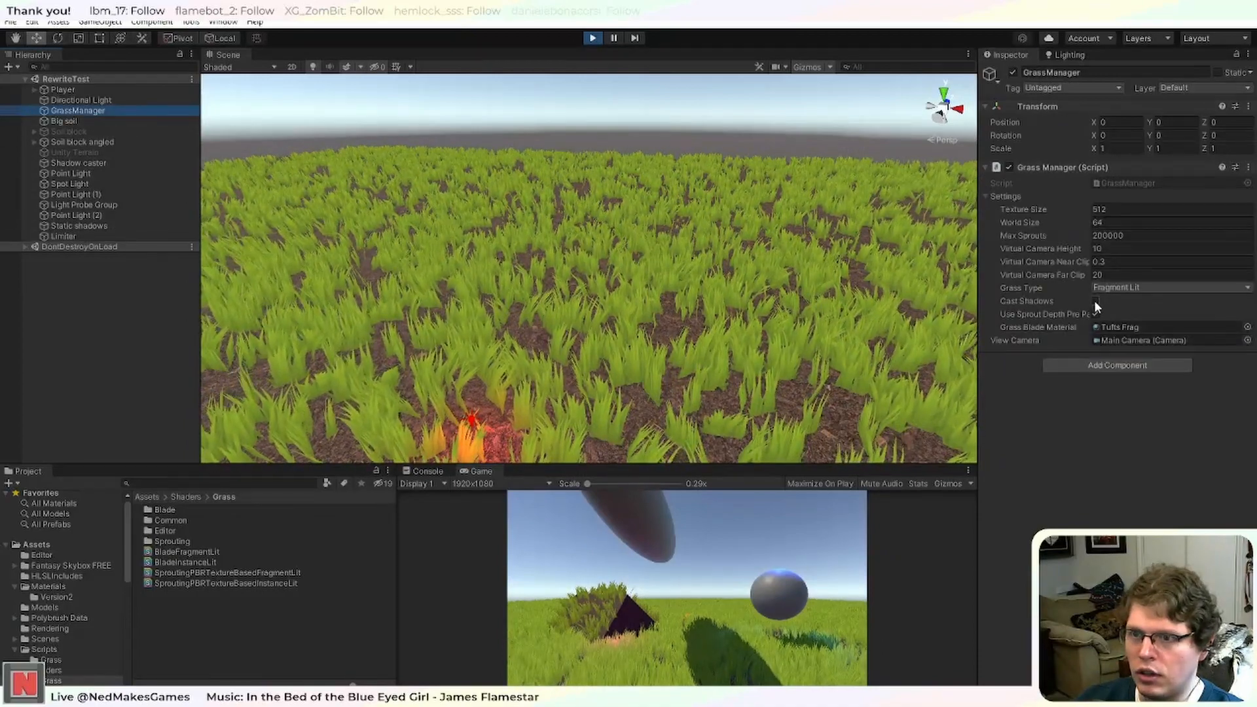
left_click(1095, 301)
right_click_drag(641, 331, 402, 243)
left_click(593, 38)
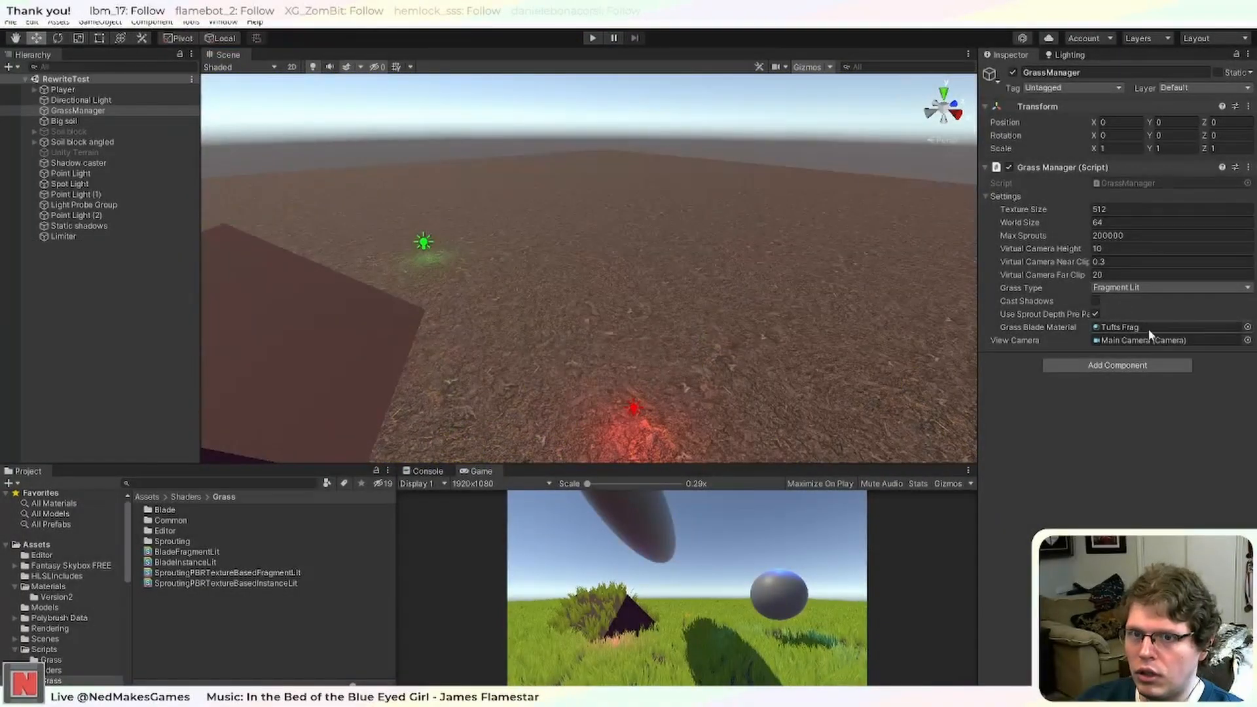
left_click(1095, 301)
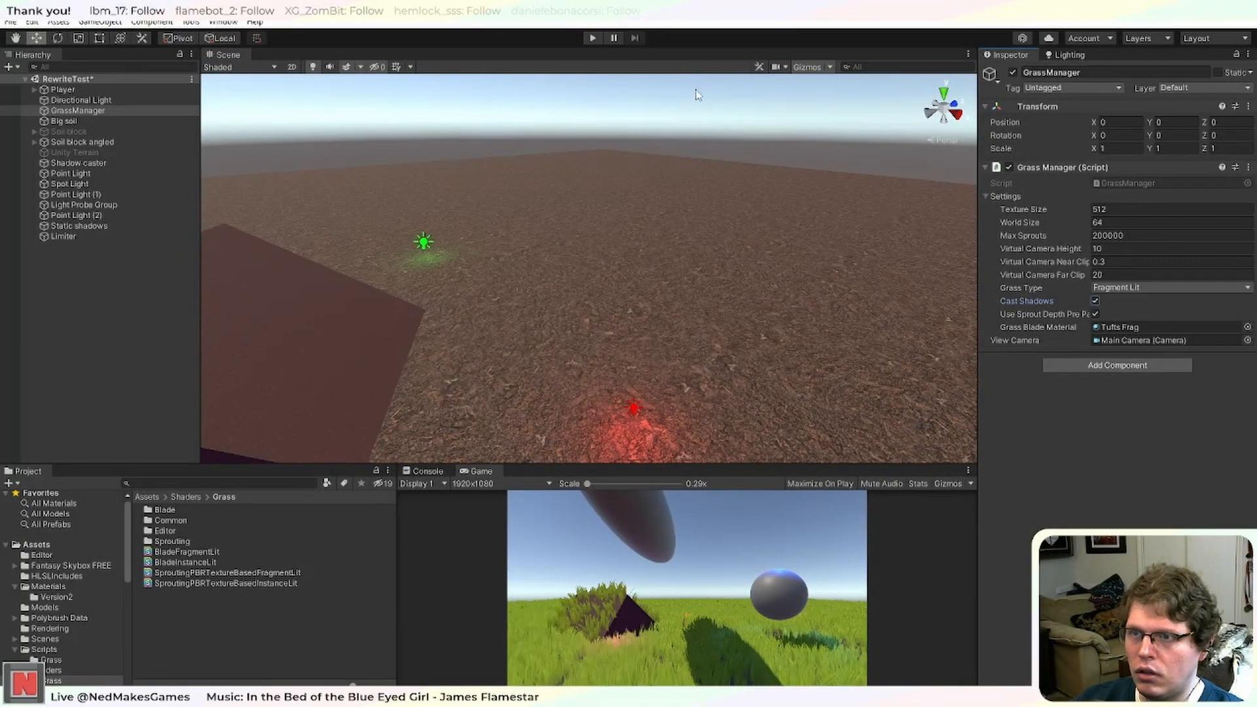
left_click(593, 38)
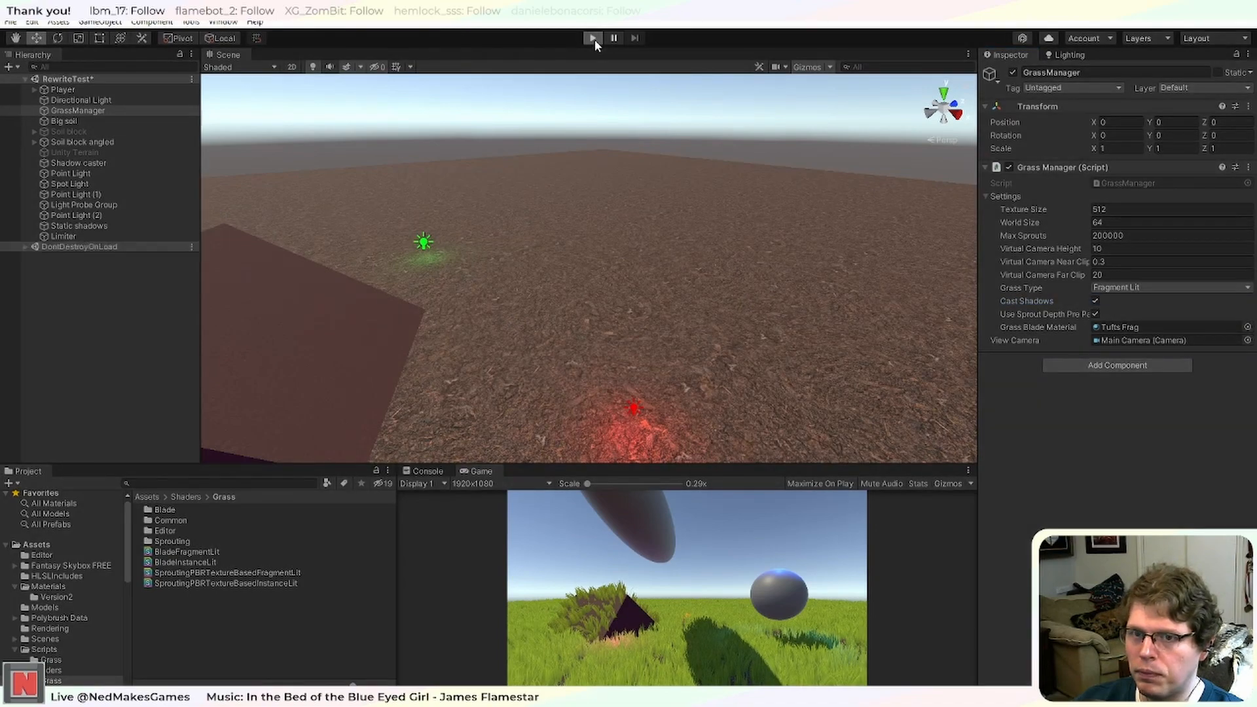
right_click_drag(694, 275, 766, 337)
middle_click_drag(766, 337, 729, 324)
scroll(729, 324, "down", 2)
Open the Frame Debugger and enable it on the running scene.
left_click(223, 22)
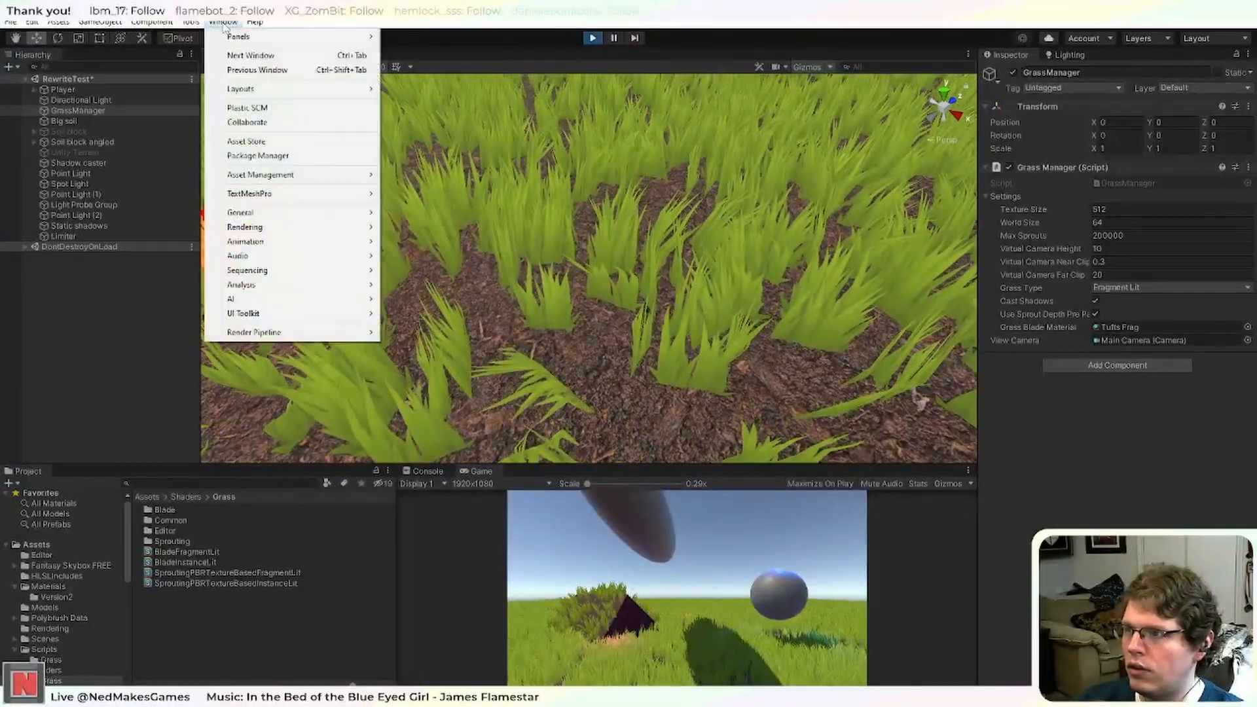
mouse_move(327, 227)
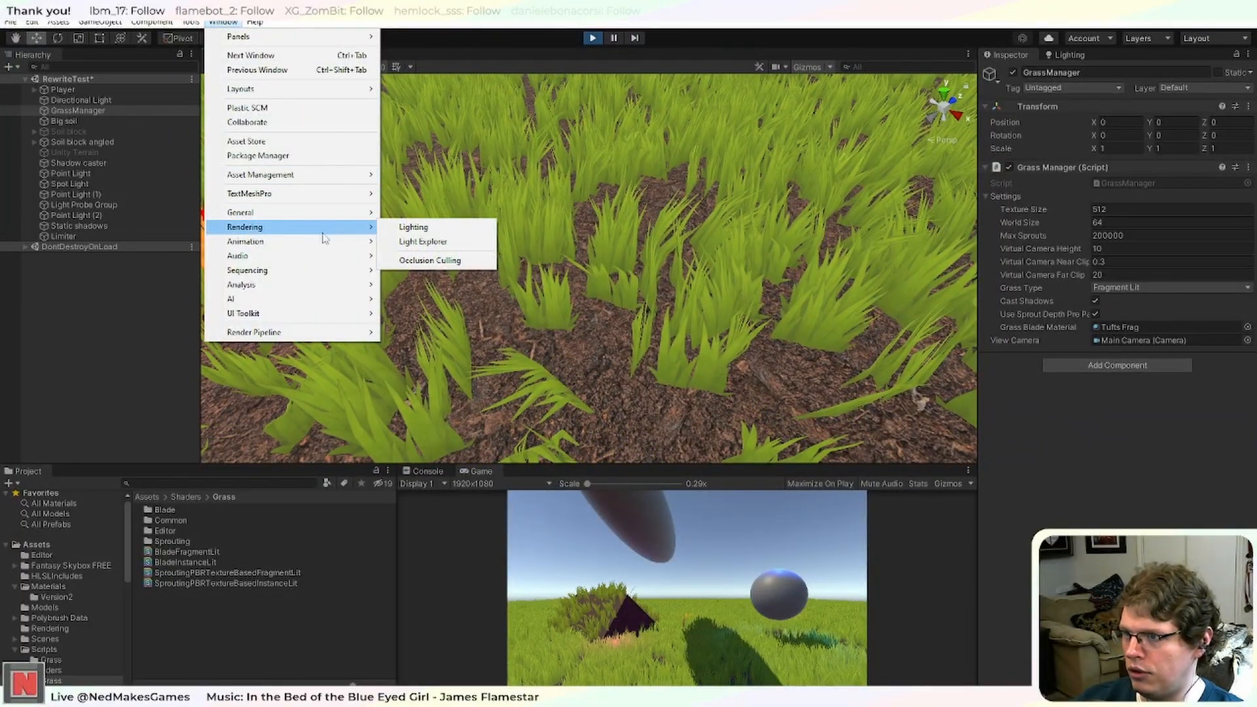
mouse_move(315, 289)
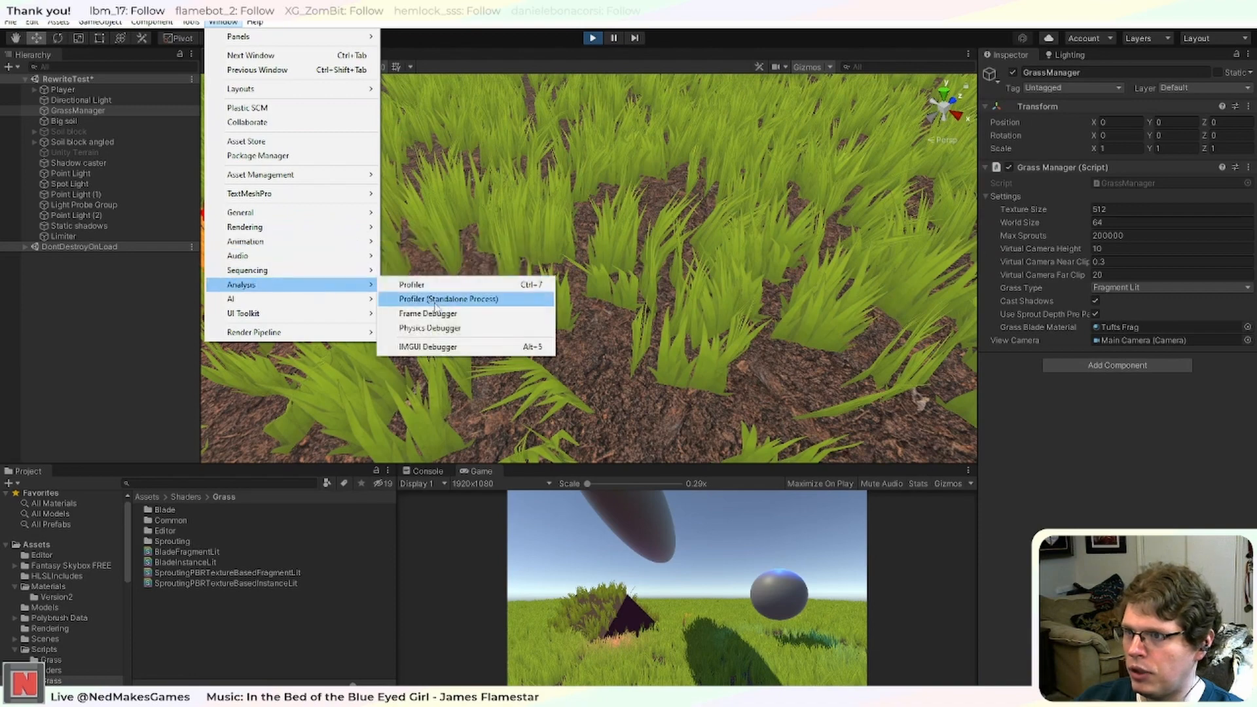
left_click(425, 298)
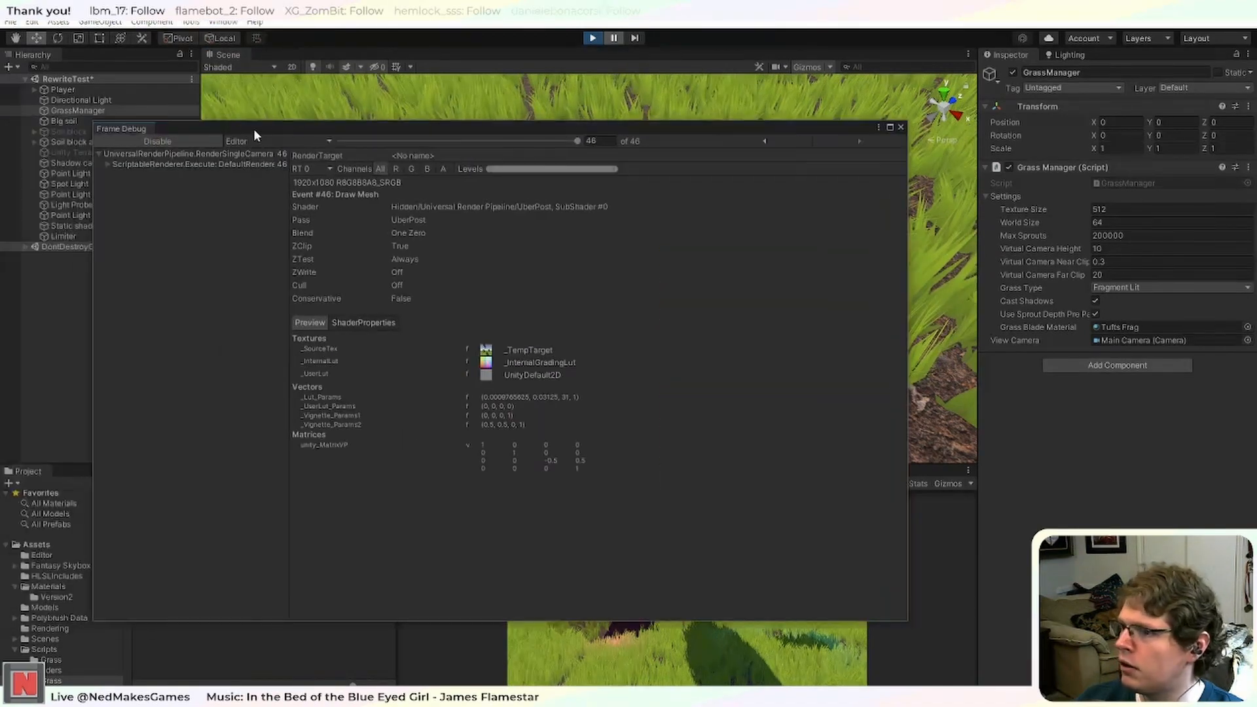
left_click_drag(254, 128, 551, 188)
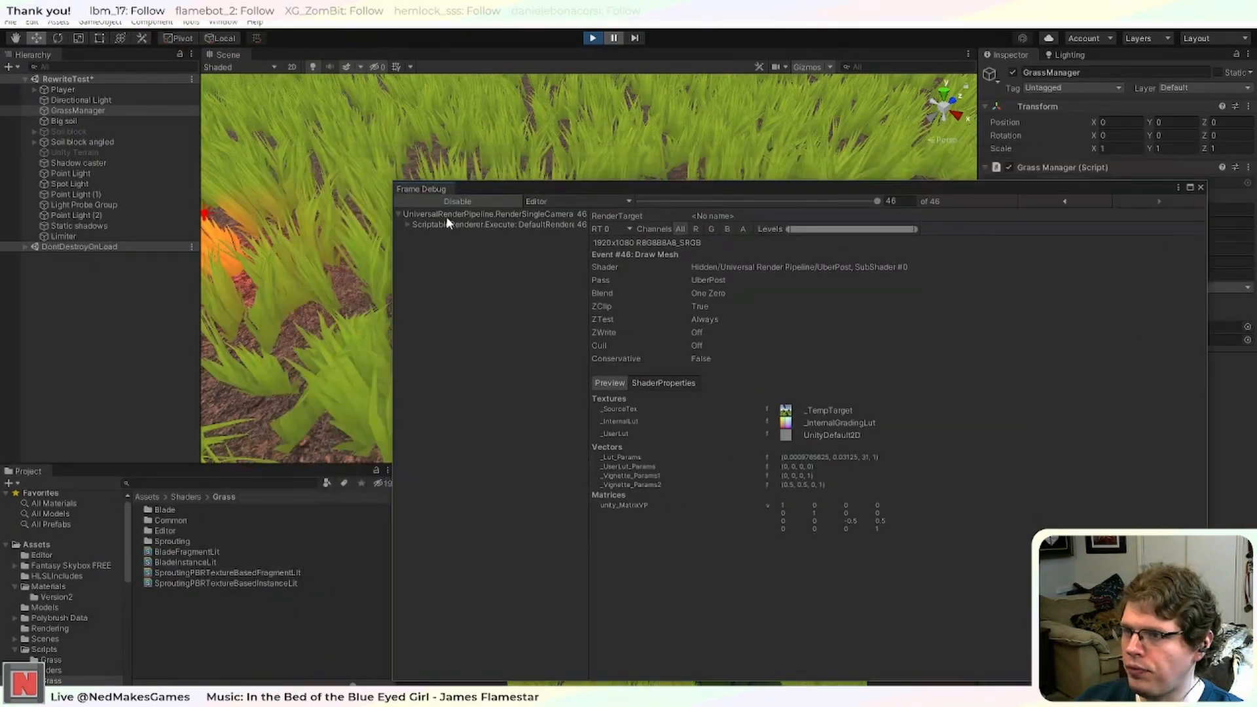
Expand the default renderer's events in the captured frame and inspect the Draw Procedural call under DrawOpaqueObjects.
left_click(404, 225)
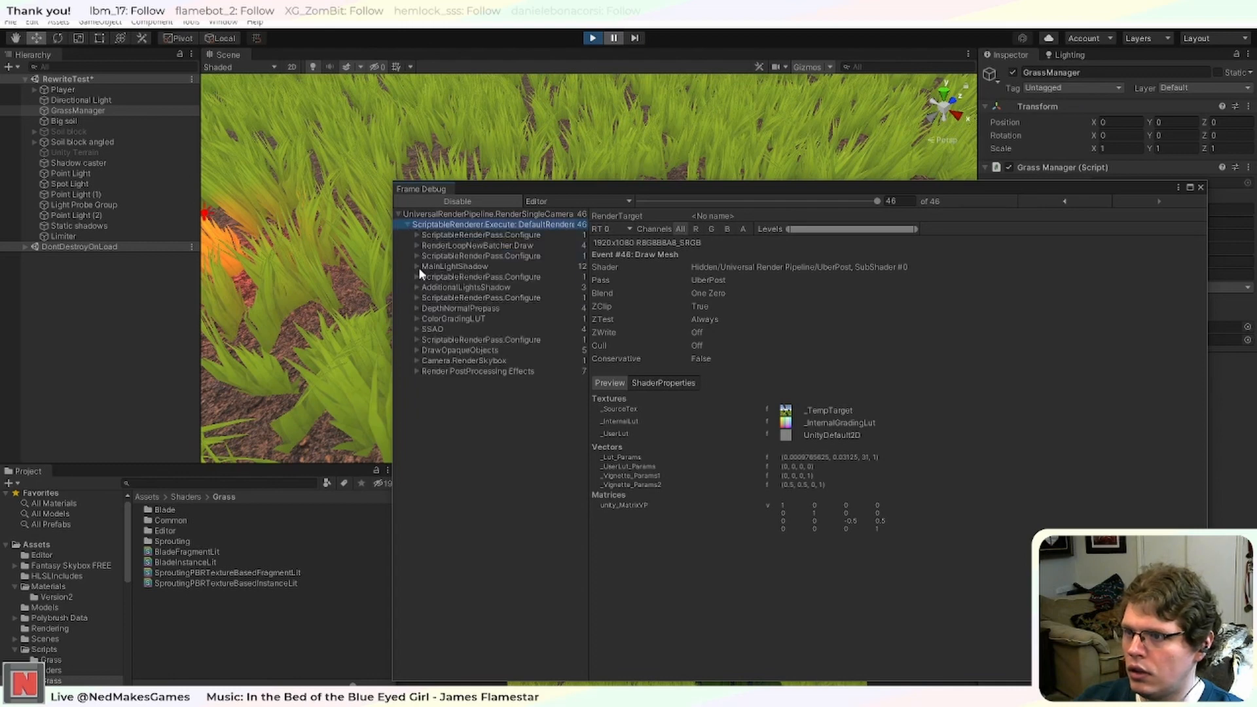
left_click(417, 266)
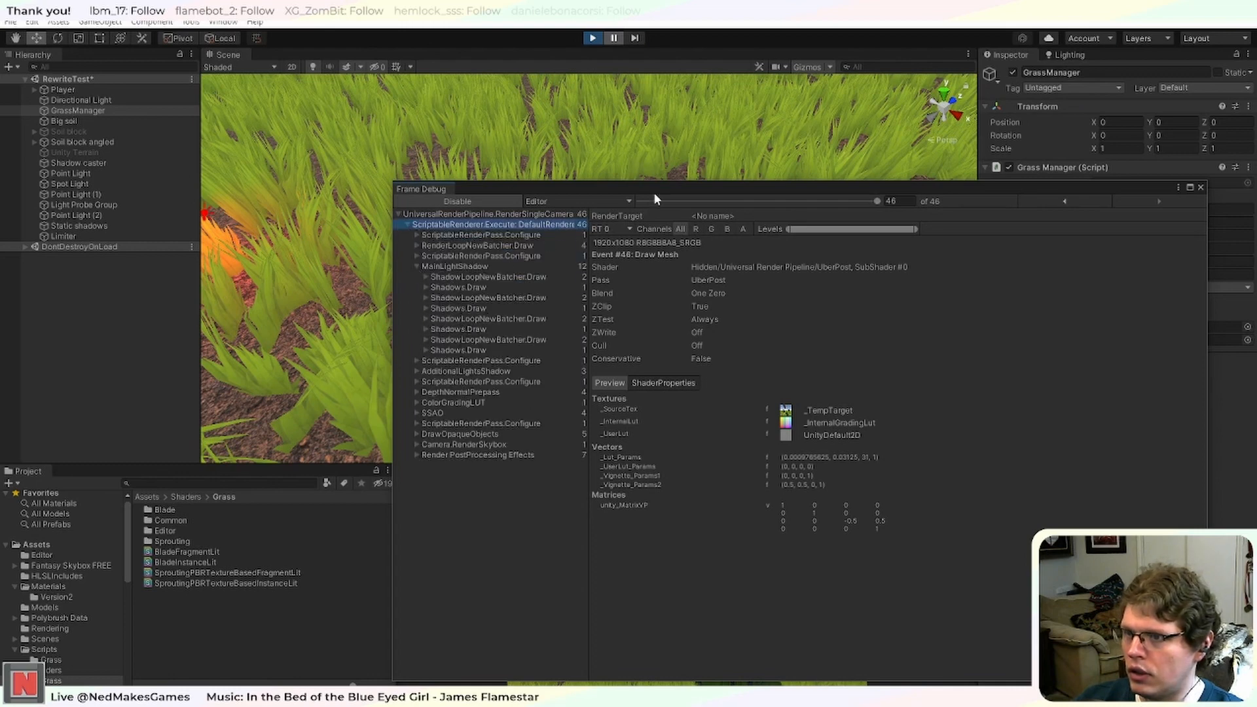
left_click_drag(654, 193, 618, 170)
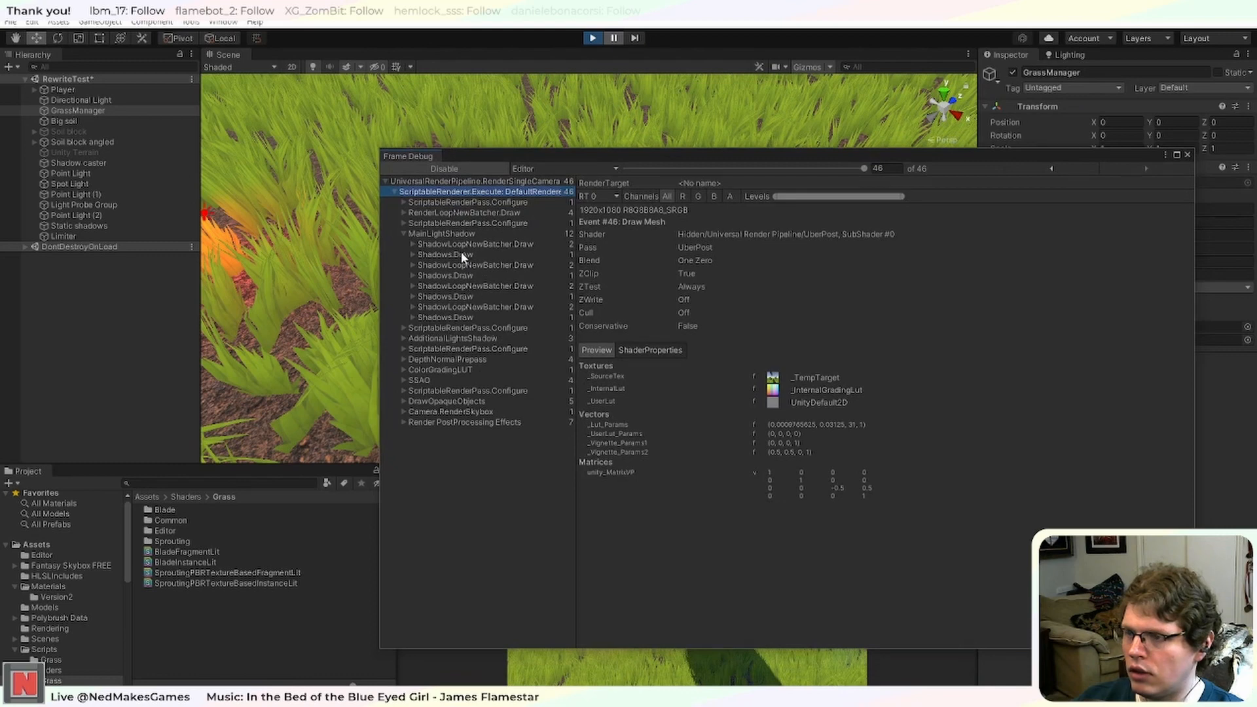
left_click(404, 401)
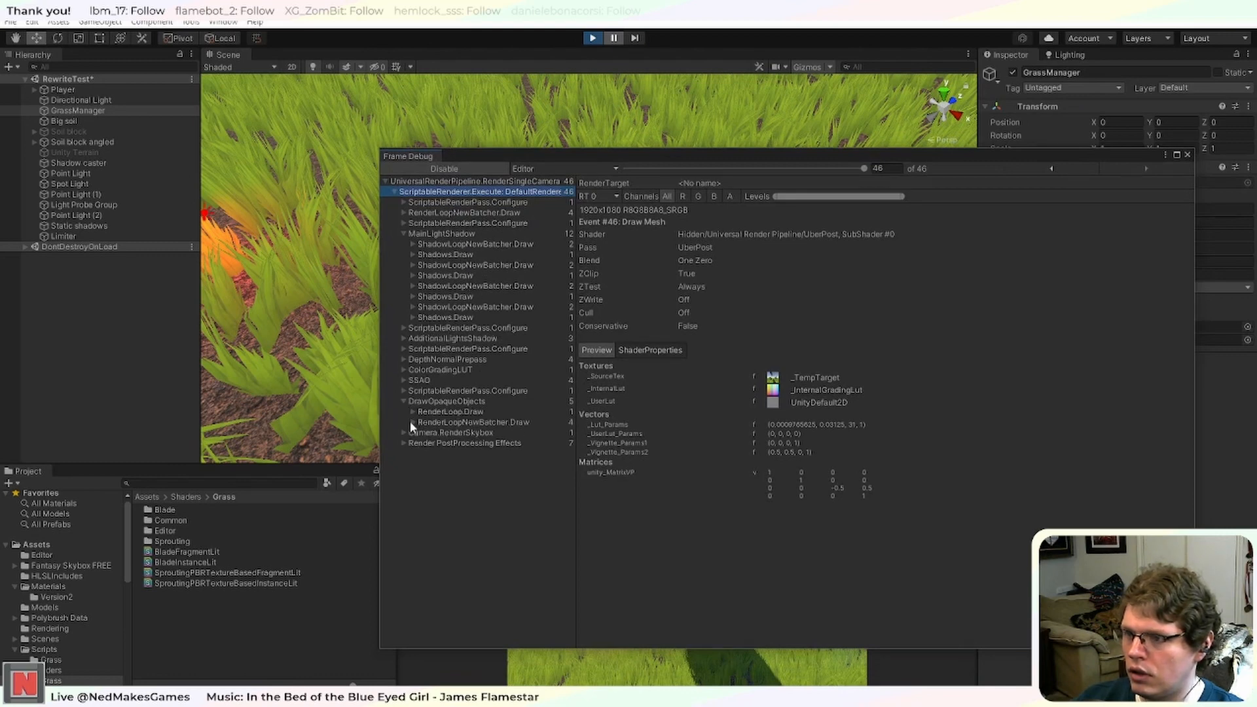
left_click(410, 421)
left_click(410, 411)
left_click(480, 423)
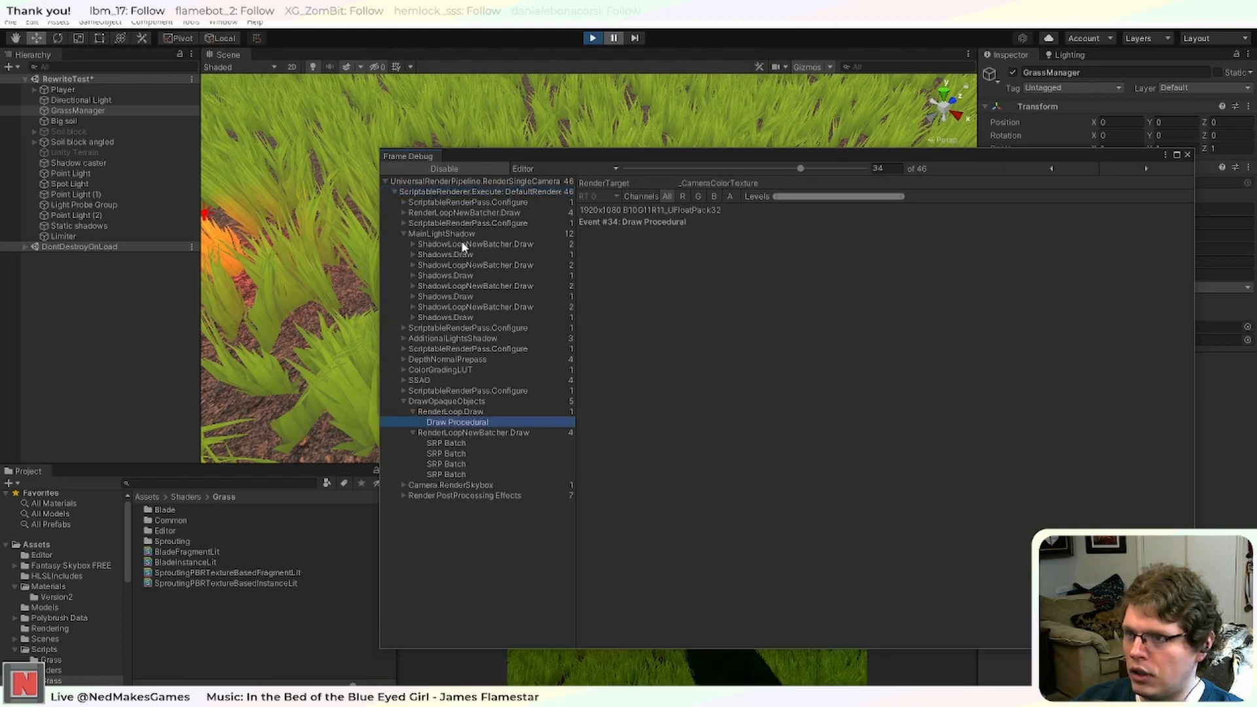
Inspect the Draw Procedural call in the first Shadows.Draw under MainLightShadow, keeping the Game view uncovered.
left_click(411, 245)
left_click(407, 247)
left_click(408, 255)
left_click(438, 264)
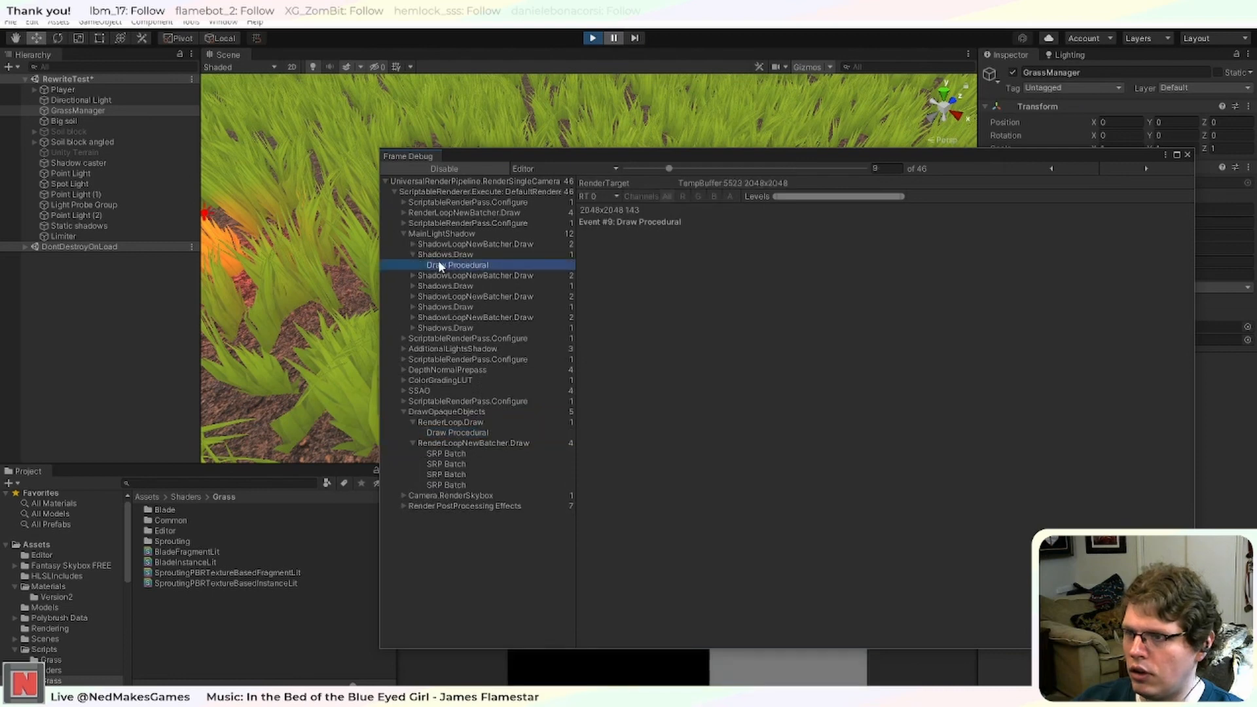
left_click(414, 286)
left_click(413, 286)
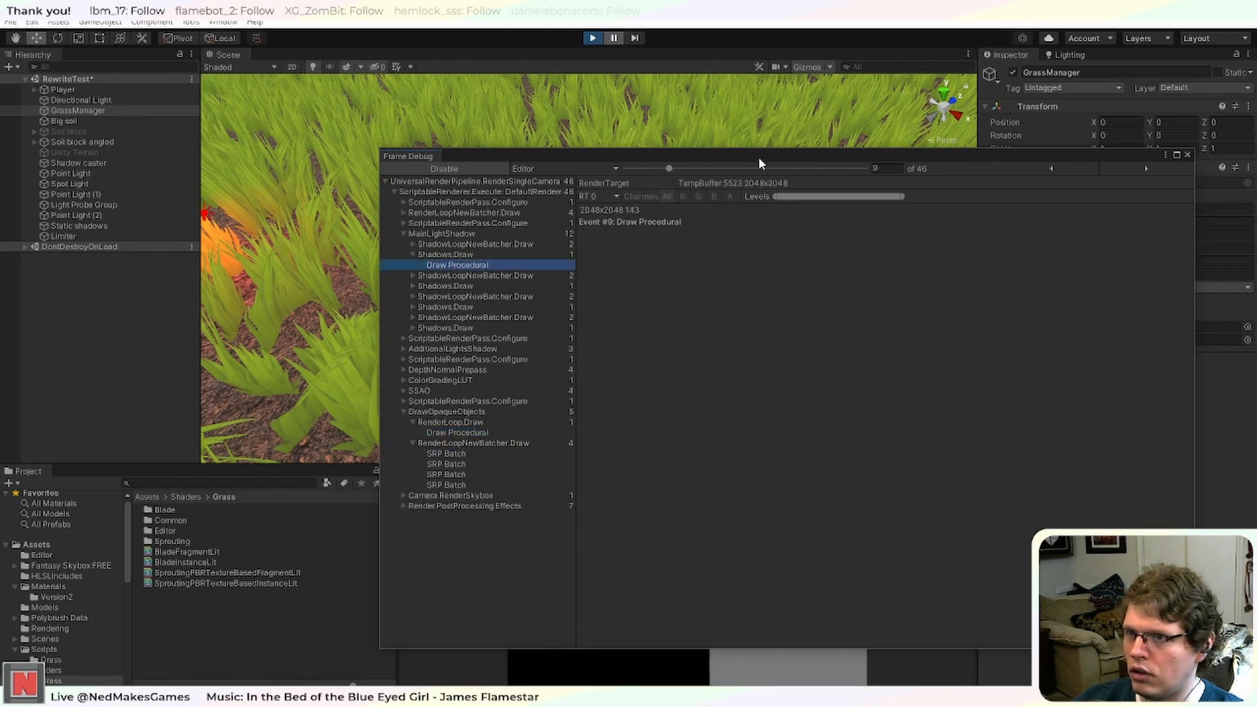
left_click_drag(760, 157, 727, 158)
left_click_drag(16, 169, 427, 74)
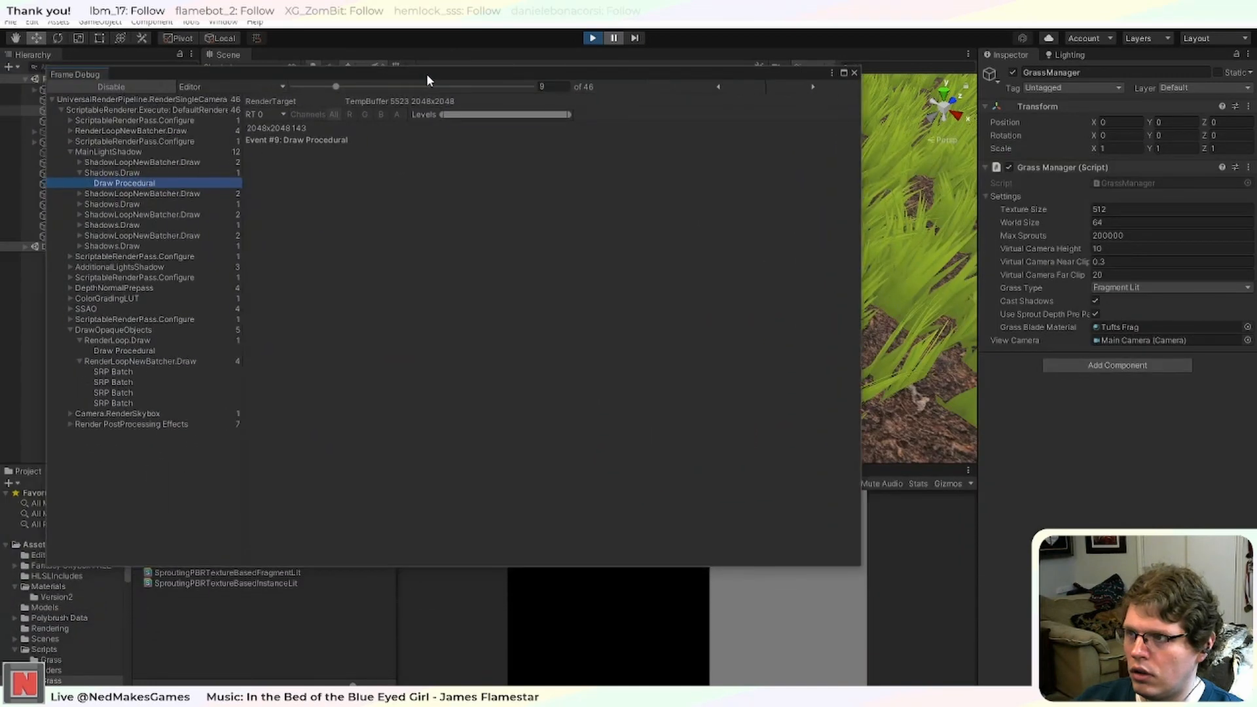
Inspect the Draw Procedural calls in the other three Shadows.Draw groups under MainLightShadow.
left_click(79, 203)
left_click(129, 214)
left_click(79, 235)
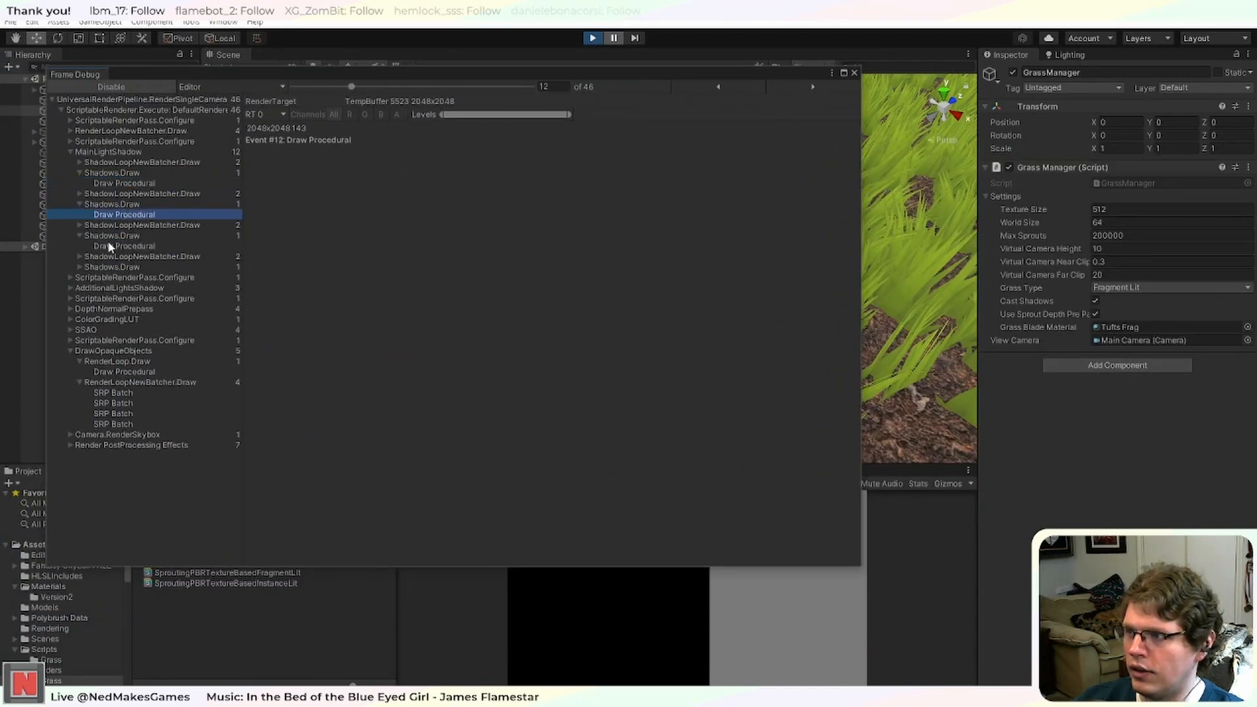
left_click(98, 246)
left_click(79, 266)
left_click(111, 278)
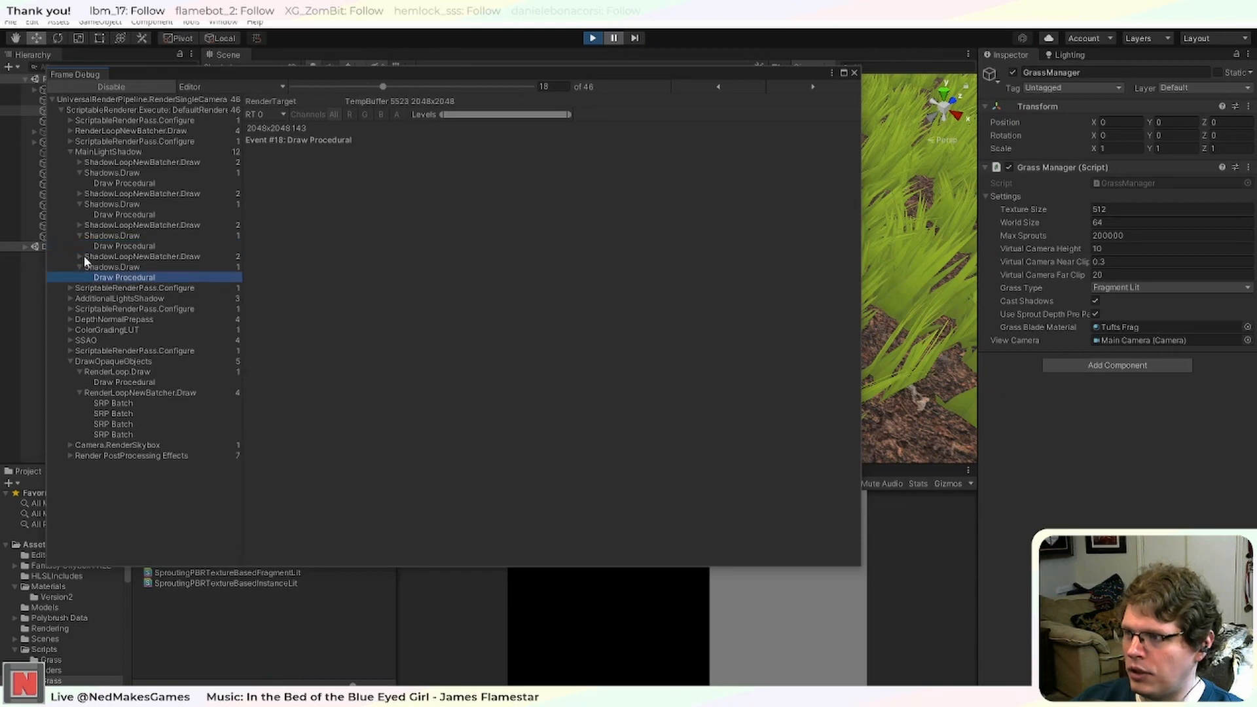
Compare the SRP Batch events in the last ShadowLoopNewBatcher.Draw under MainLightShadow with the Draw Procedural call that follows them.
left_click(80, 257)
left_click(116, 268)
left_click(117, 277)
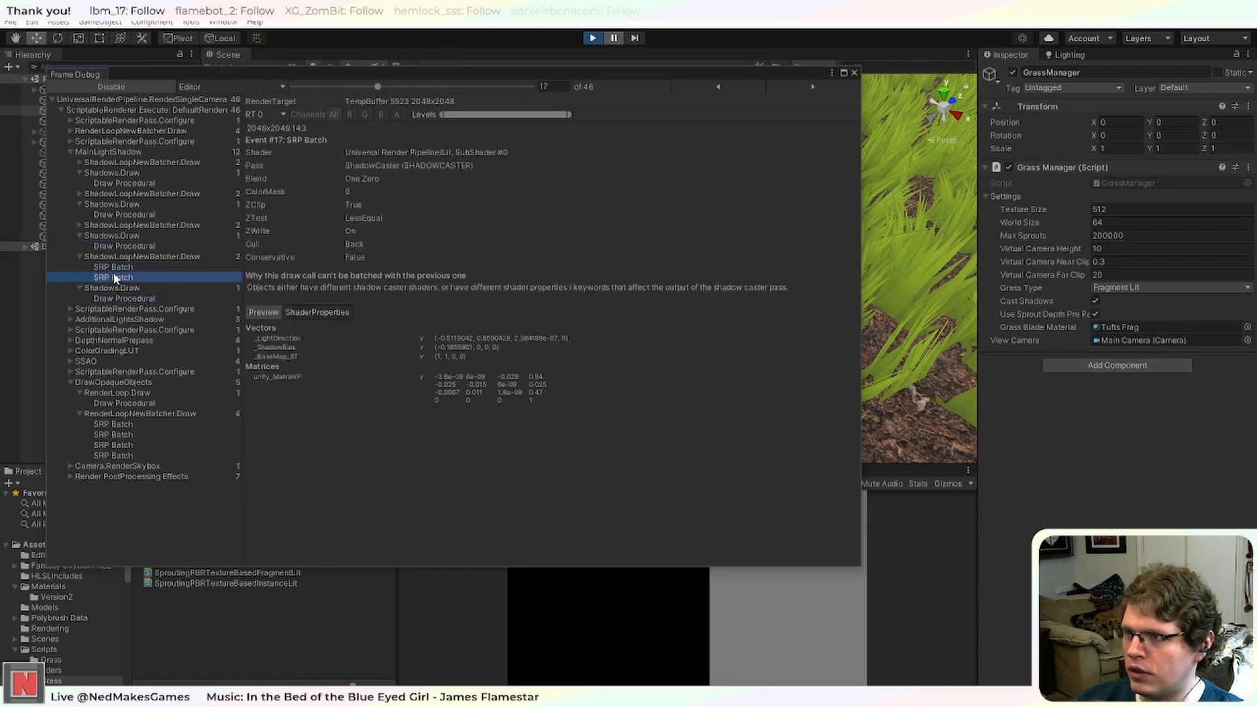
left_click(117, 268)
left_click(118, 277)
left_click(124, 290)
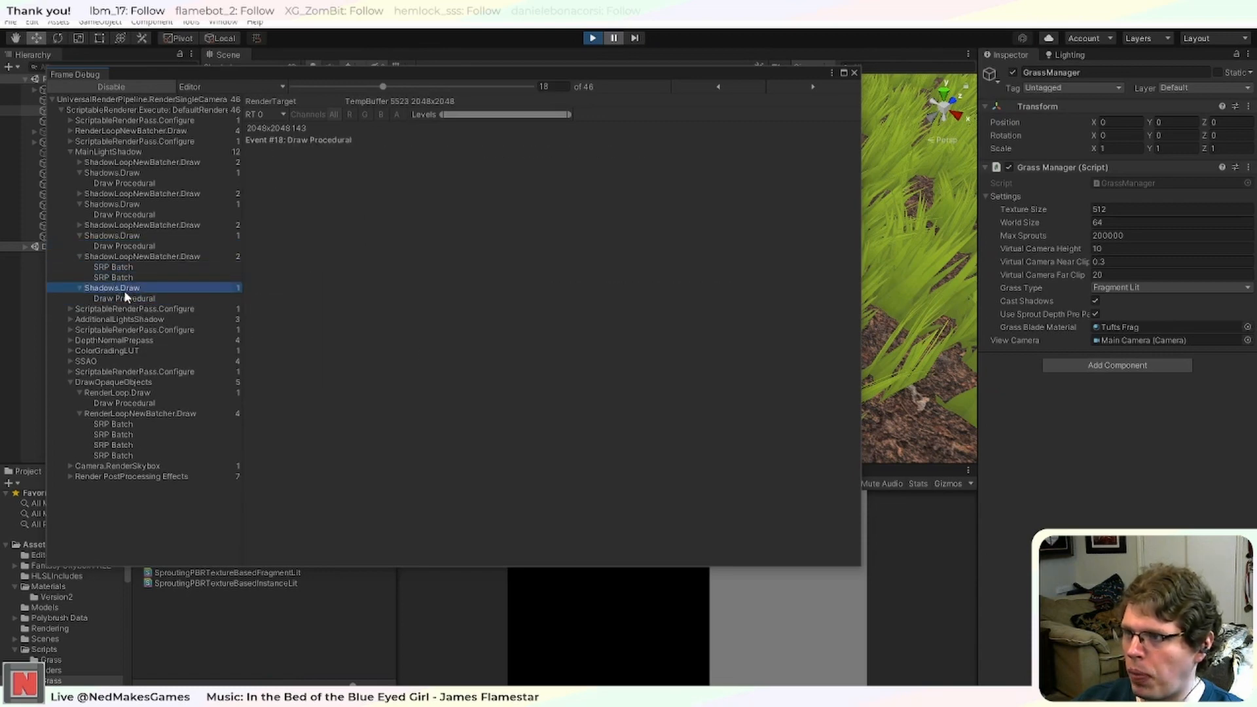
left_click(125, 298)
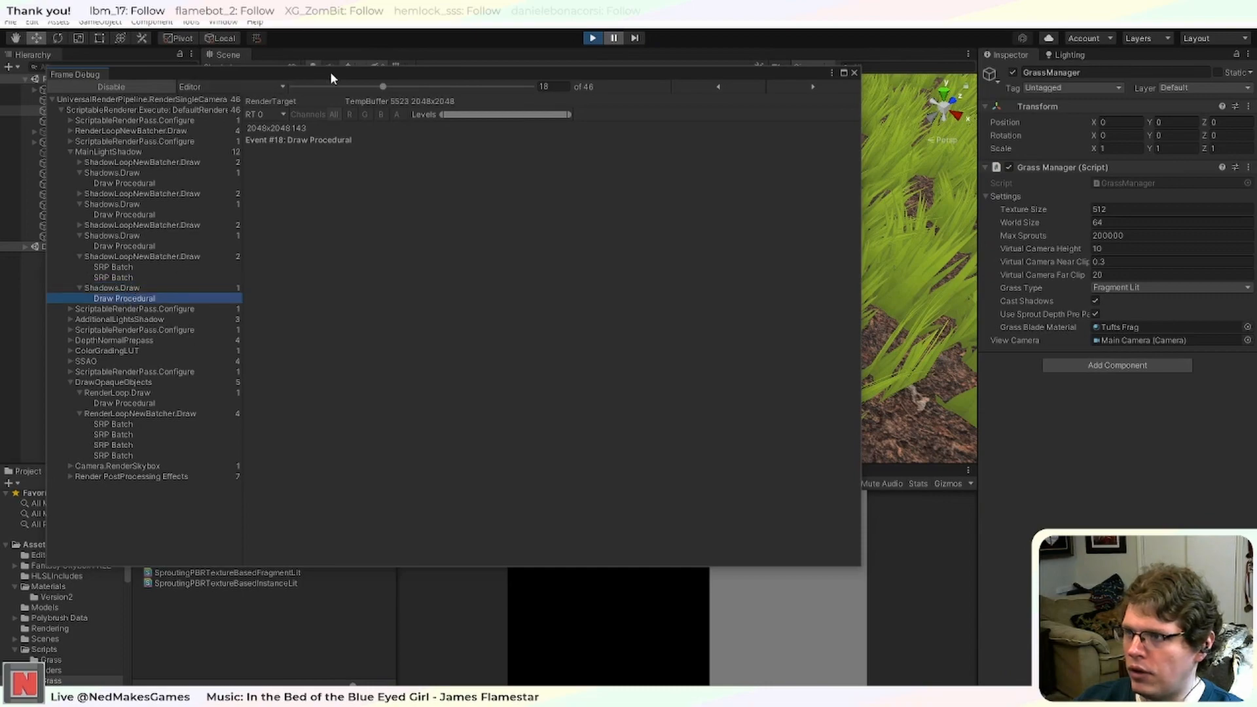
Move the Frame Debugger off the Scene view and inspect the first two Draw Procedural shadow calls and the SRP Batch between them.
mouse_move(331, 73)
left_mouse_down()
mouse_move(1002, 134)
mouse_move(709, 135)
mouse_move(452, 96)
mouse_move(870, 121)
mouse_move(927, 106)
left_mouse_up()
left_click(710, 213)
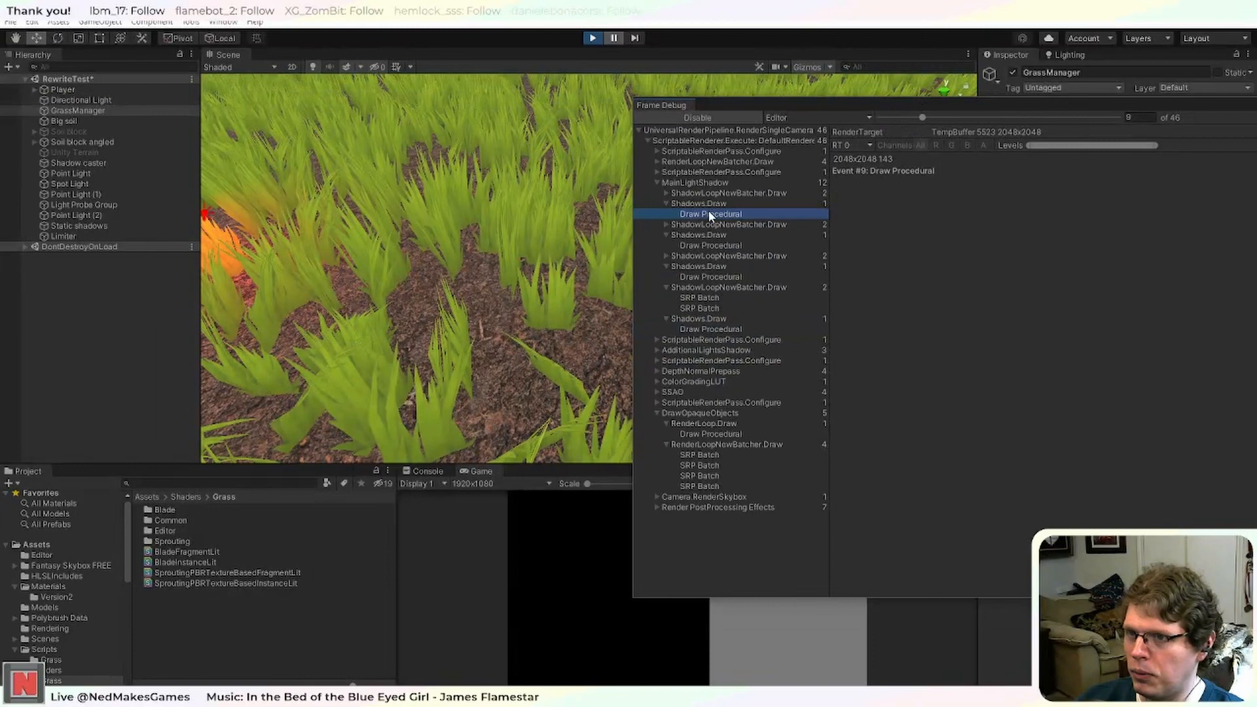
left_click(665, 224)
left_click(711, 244)
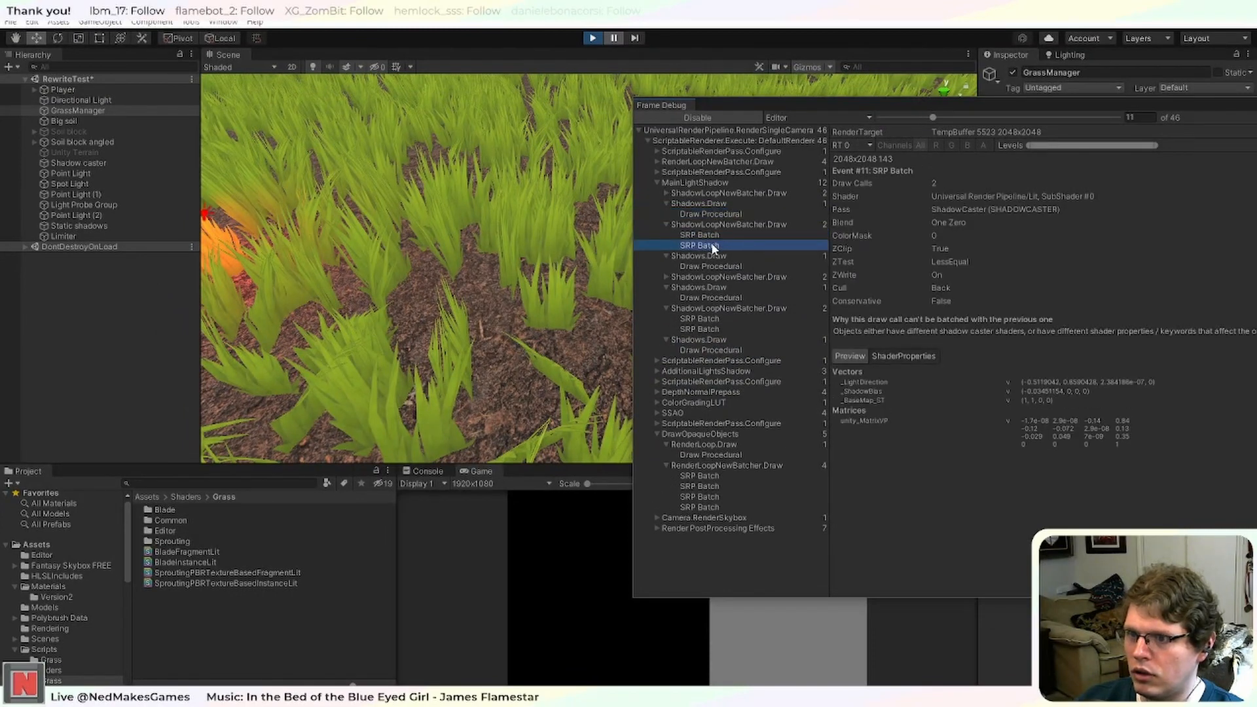
left_click(696, 266)
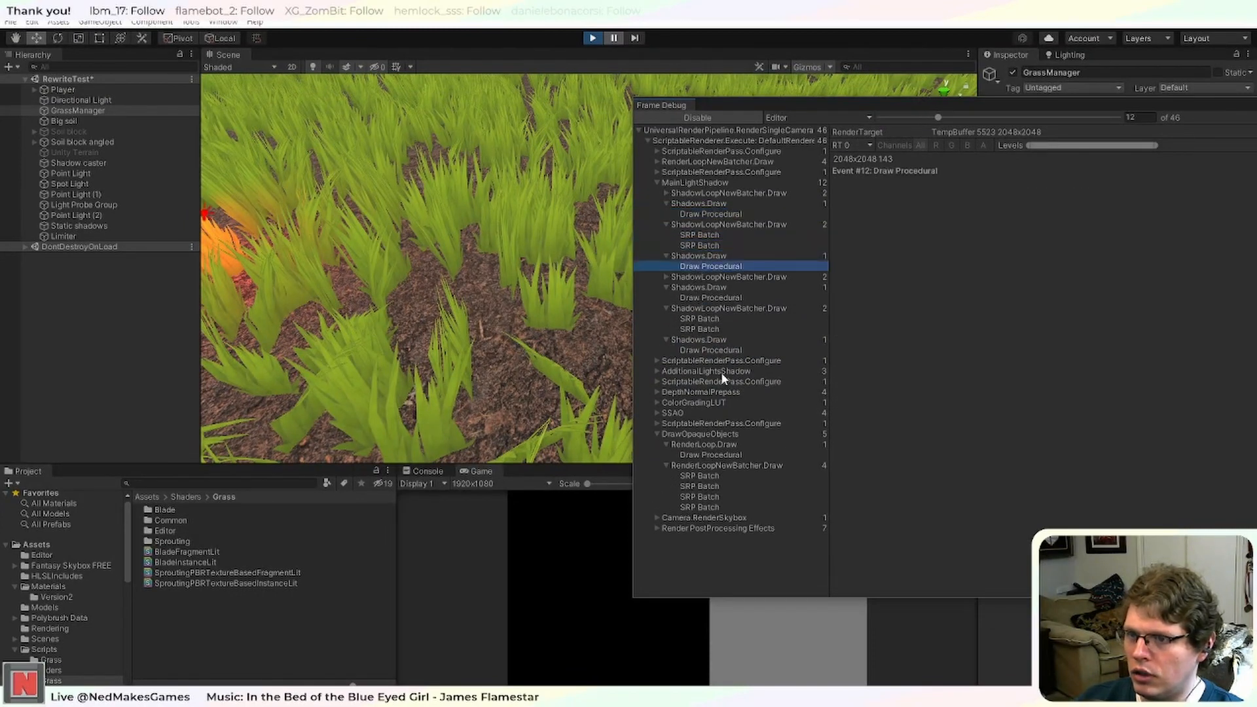
Disable and close the Frame Debugger and stop the running scene.
left_click_drag(855, 105, 490, 135)
left_click(353, 144)
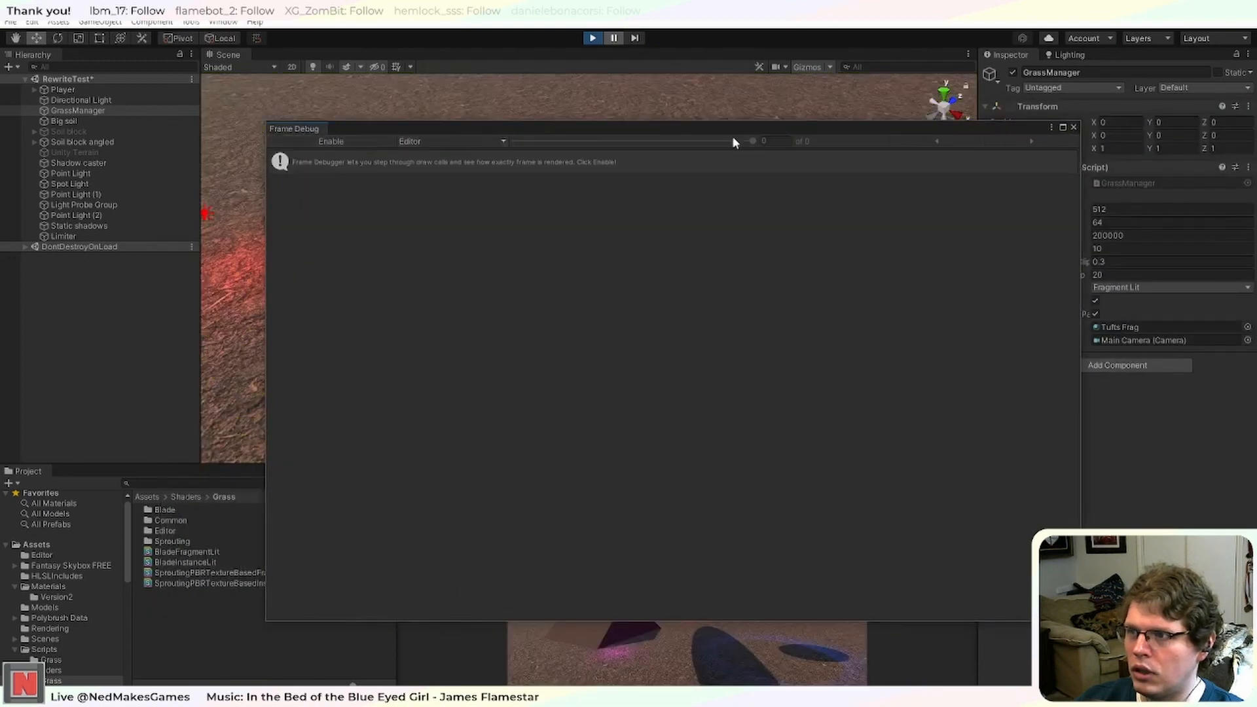
left_click(1074, 128)
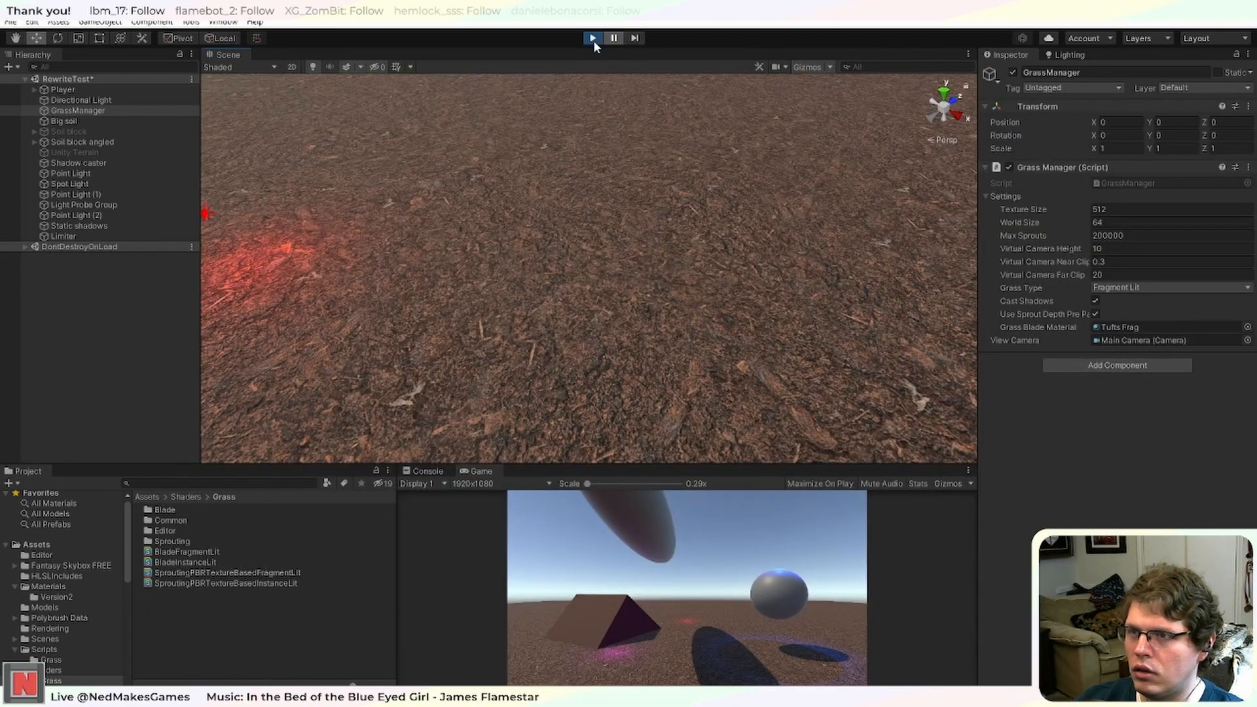
Switch to Visual Studio and review the ShadowCaster pass in BladeFragmentLit.shader, returning to ShadowCaster.hlsl.
key("alt+Tab")
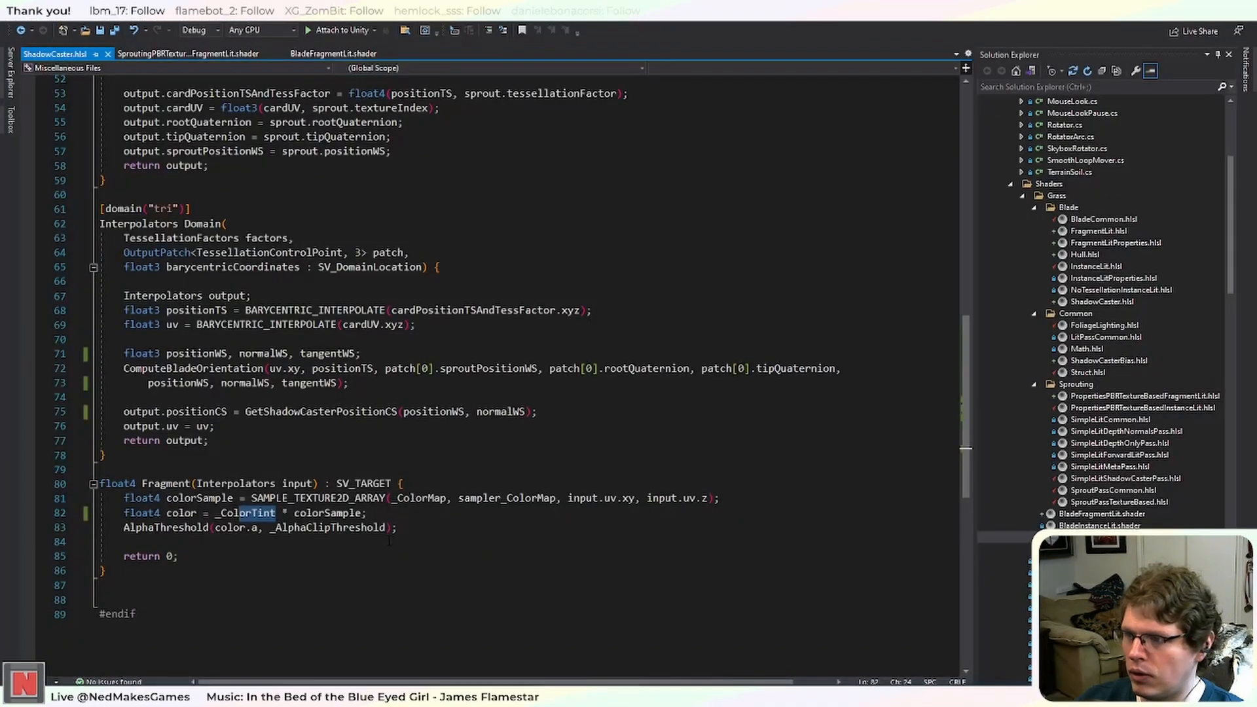
key("ctrl+Tab")
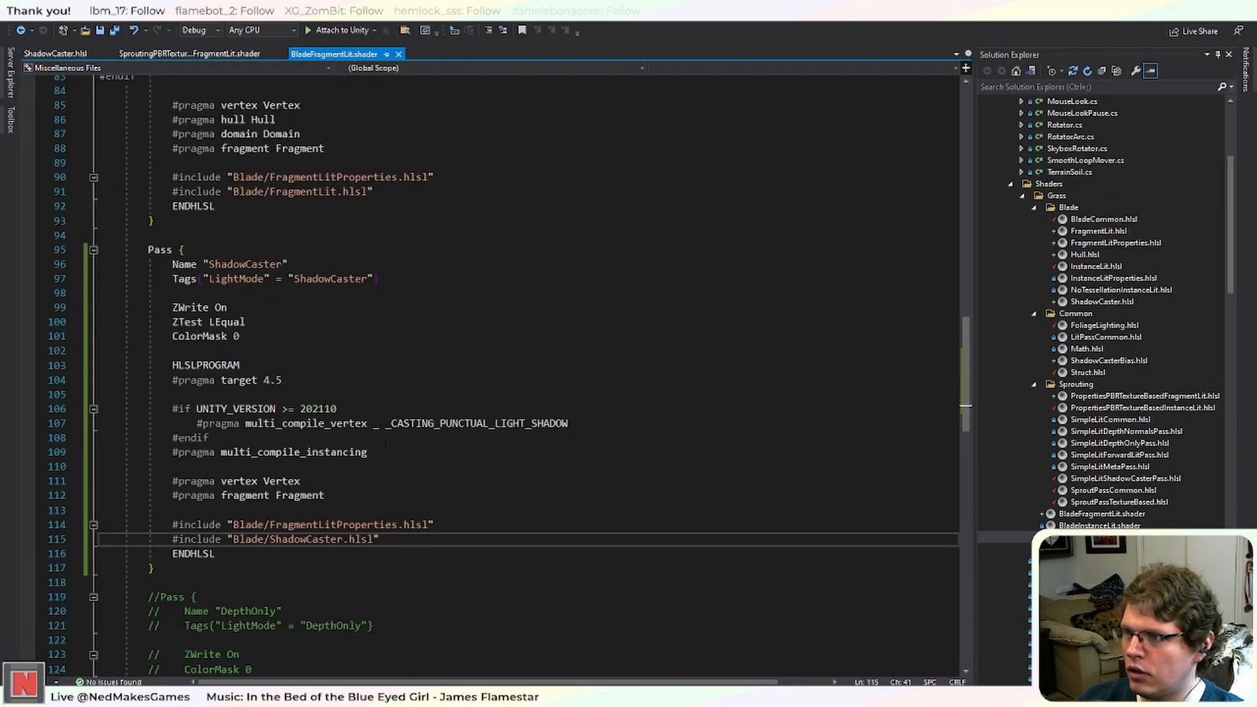
scroll(504, 373, "down", 1)
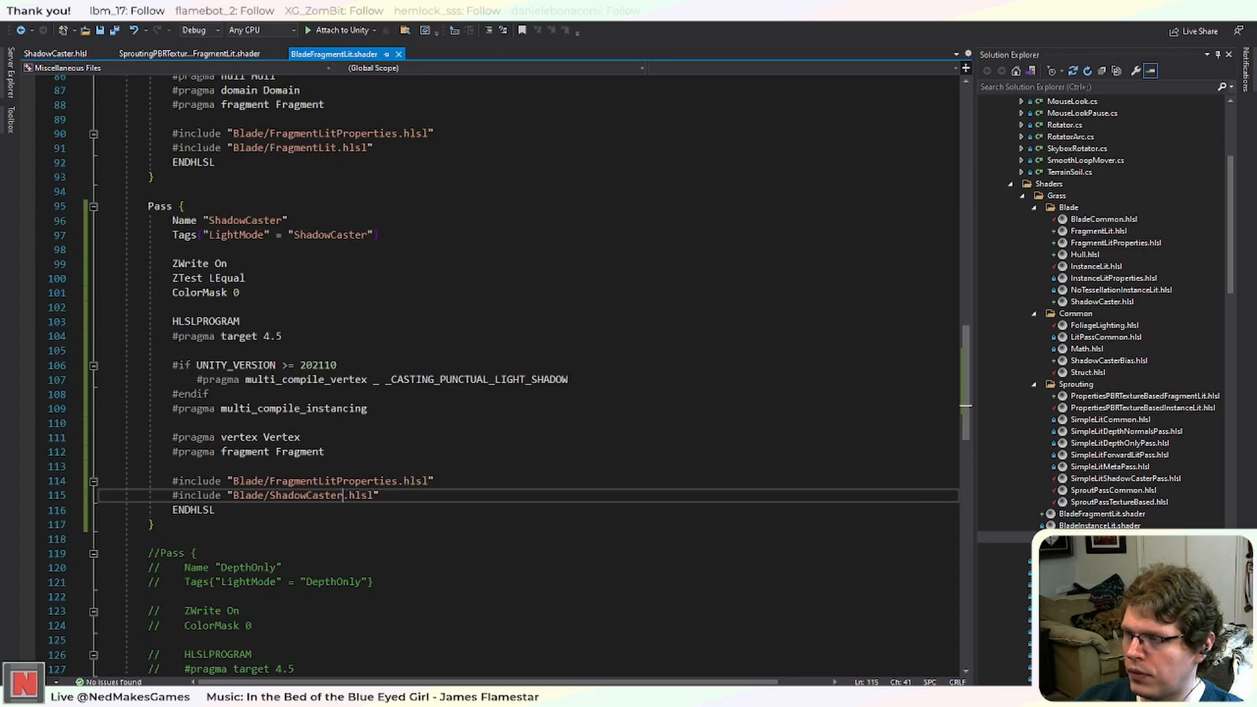
left_click(66, 55)
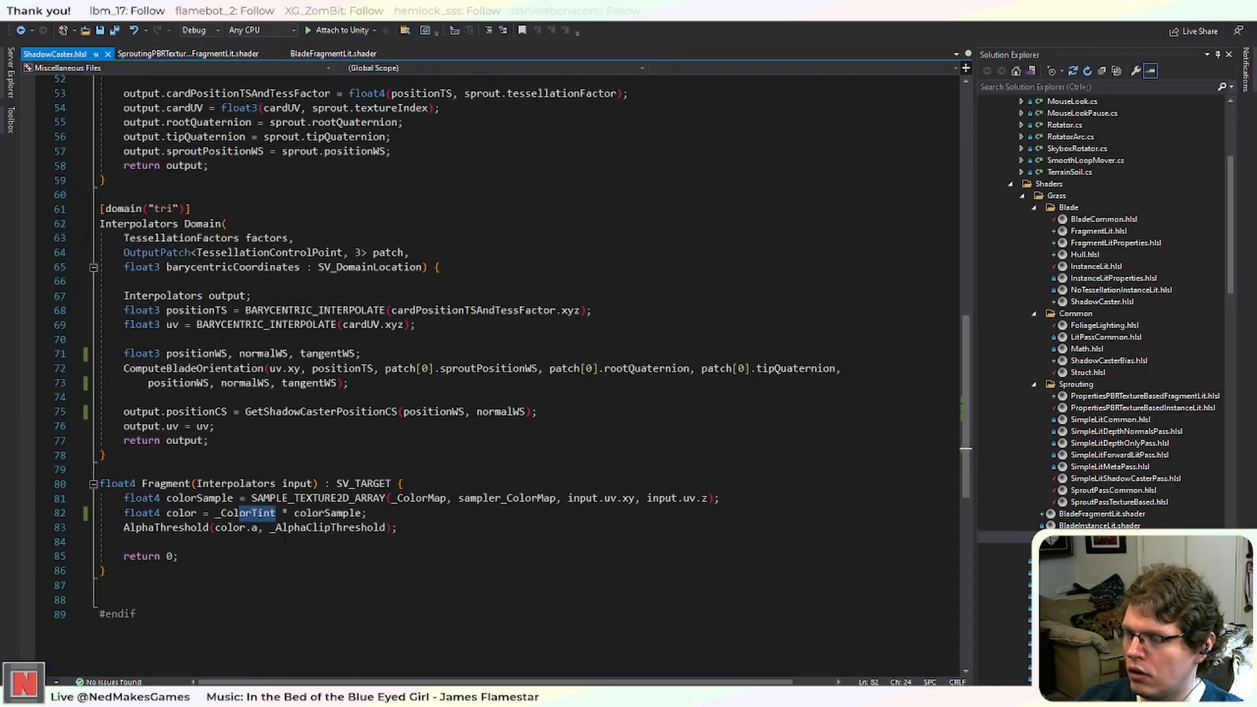
Comment out the color sample, color tint and AlphaThreshold lines in ShadowCaster.hlsl's Fragment function and save the file.
left_click_drag(400, 528, 124, 499)
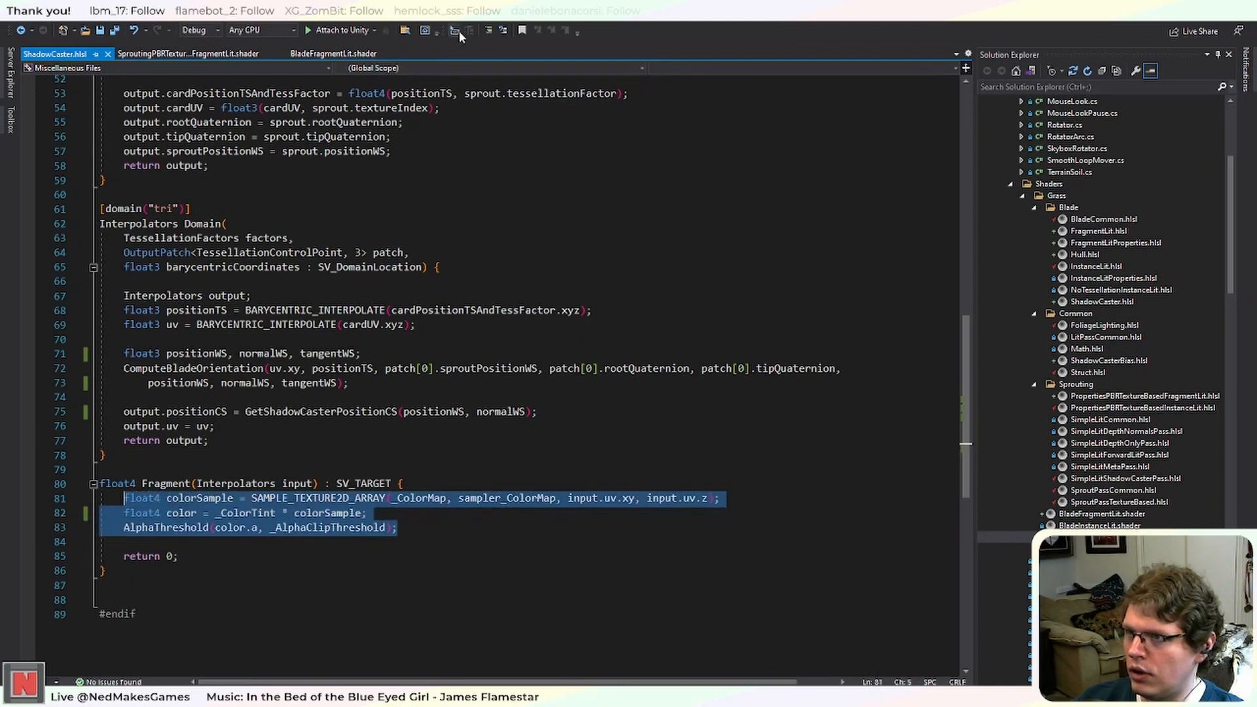
left_click(486, 30)
left_click(521, 226)
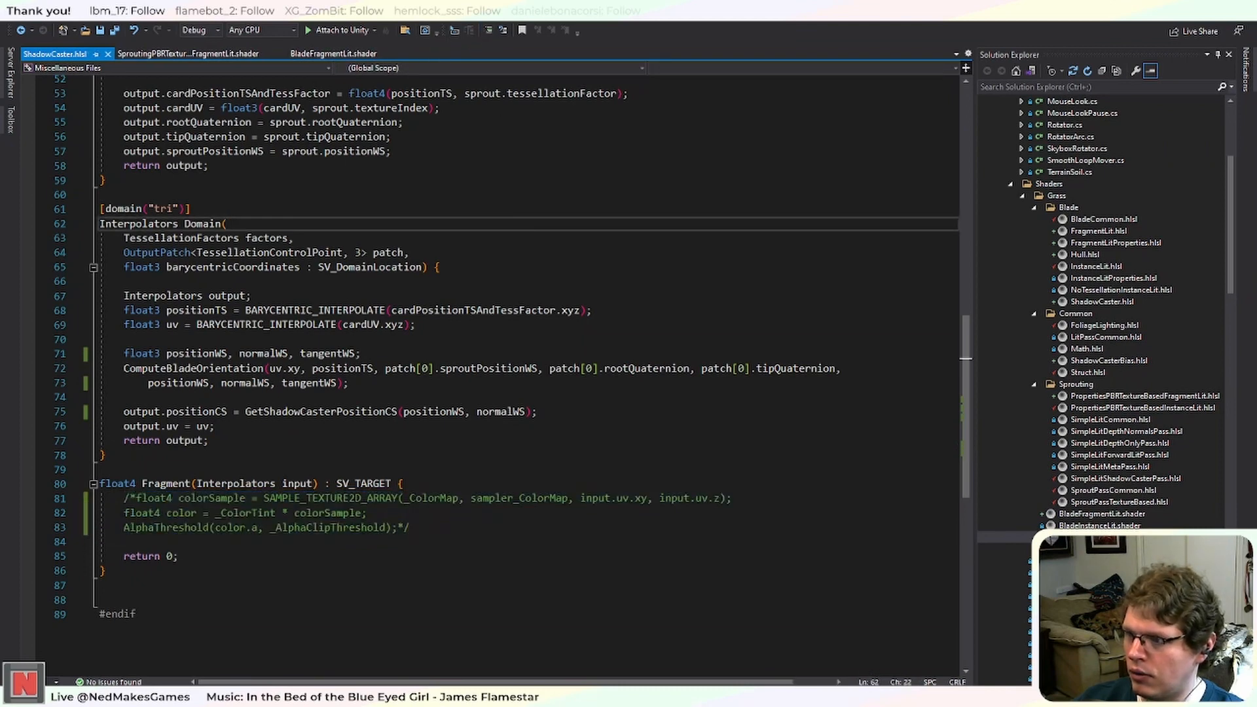
key("ctrl+s")
Switch to Unity, play the scene and compare the grass from a lower angle with GrassManager's Cast Shadows off and on.
key("alt+Tab")
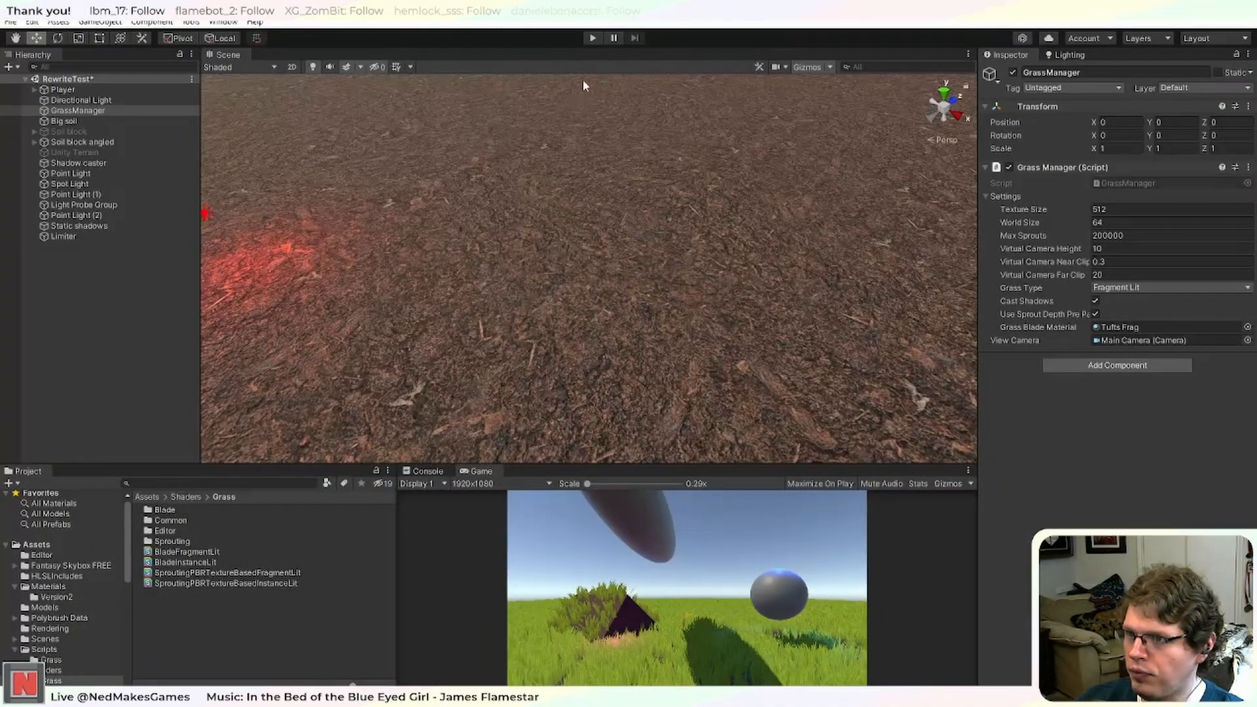
left_click(594, 39)
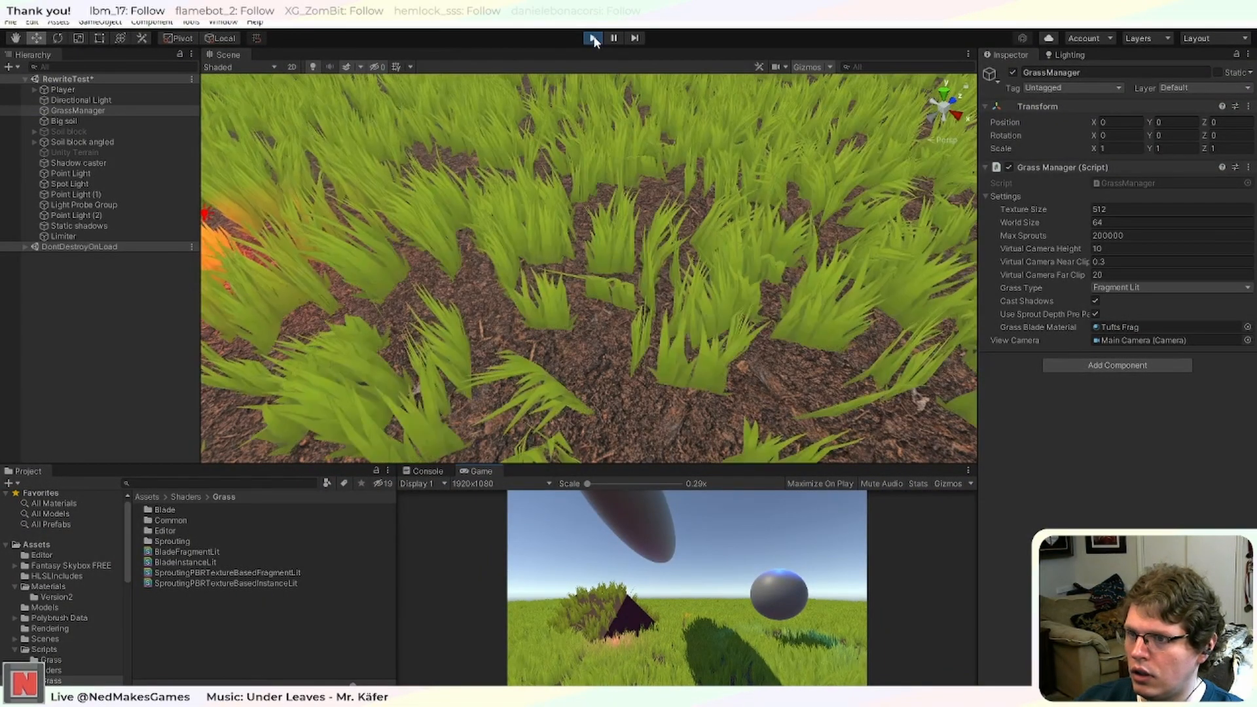
scroll(669, 360, "down", 20)
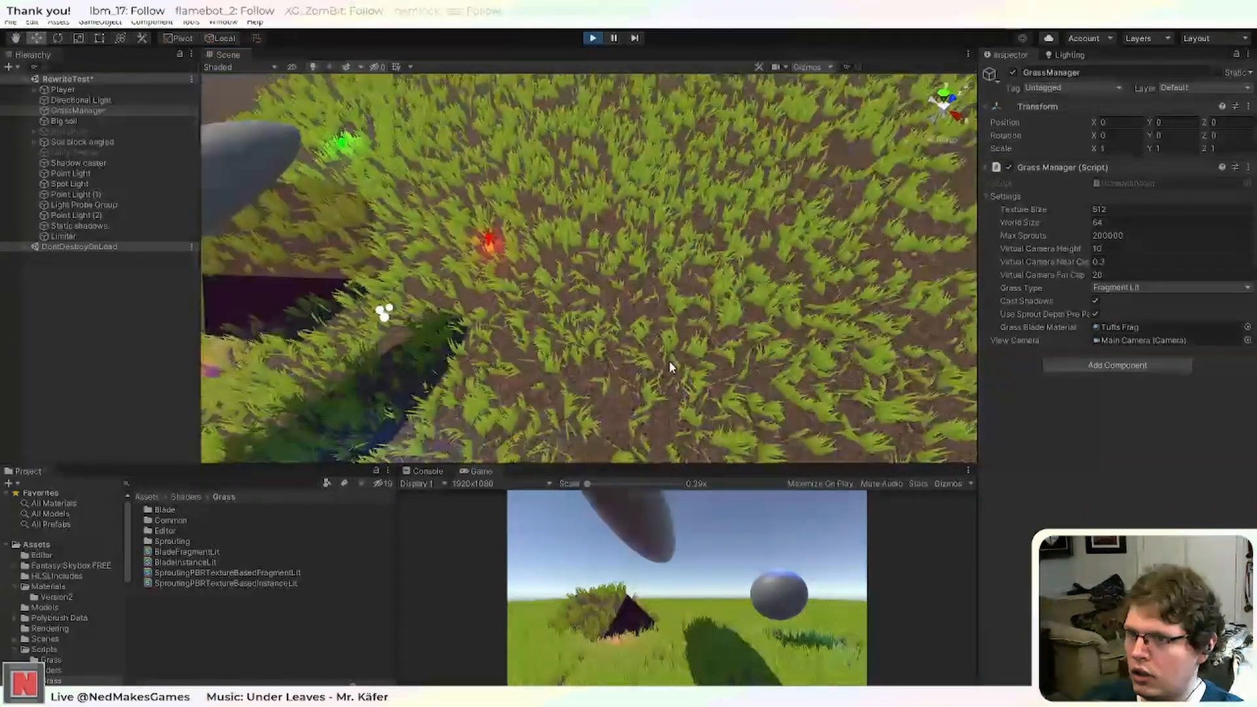
scroll(670, 360, "up", 10)
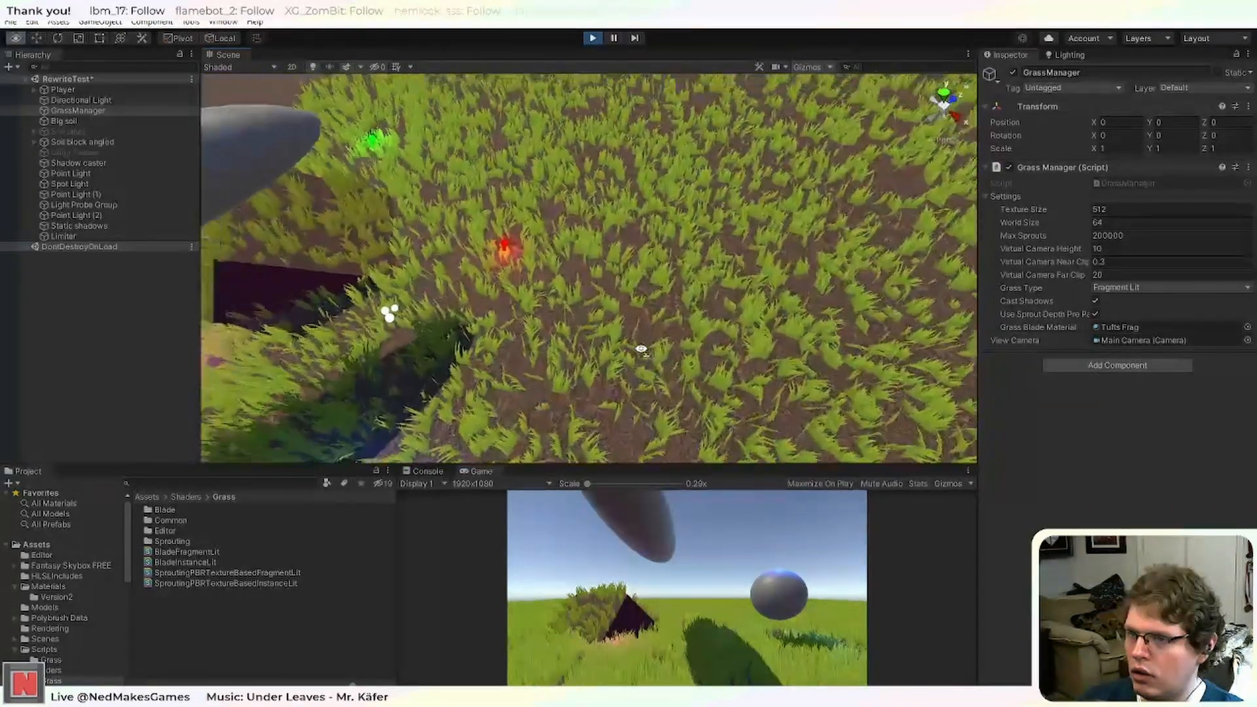
middle_click_drag(639, 343, 744, 331)
right_click_drag(744, 332, 616, 222)
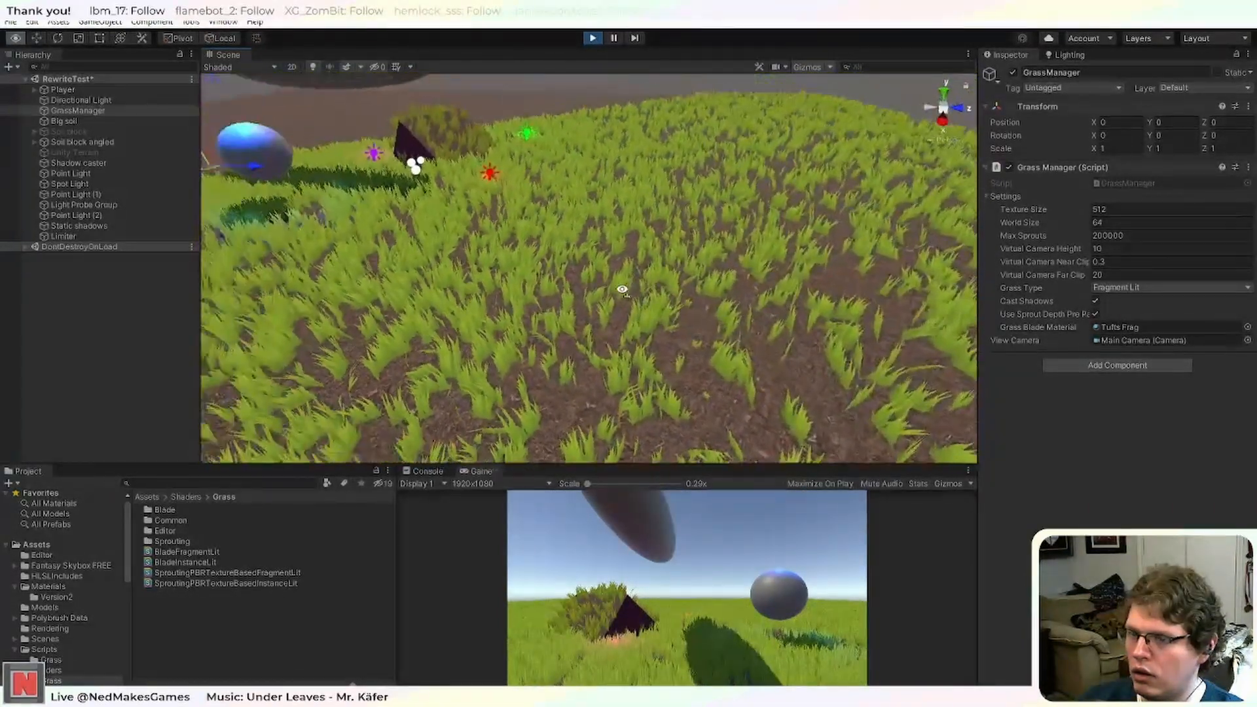
left_click(1098, 300)
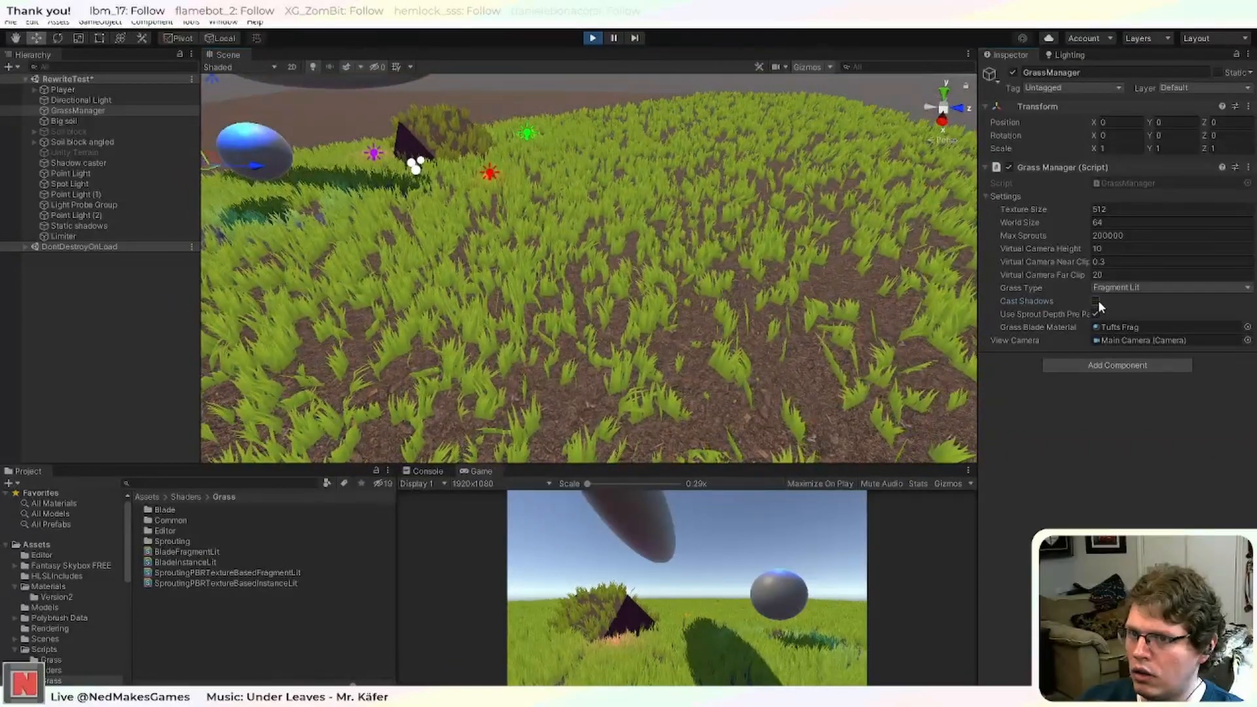
left_click(1097, 301)
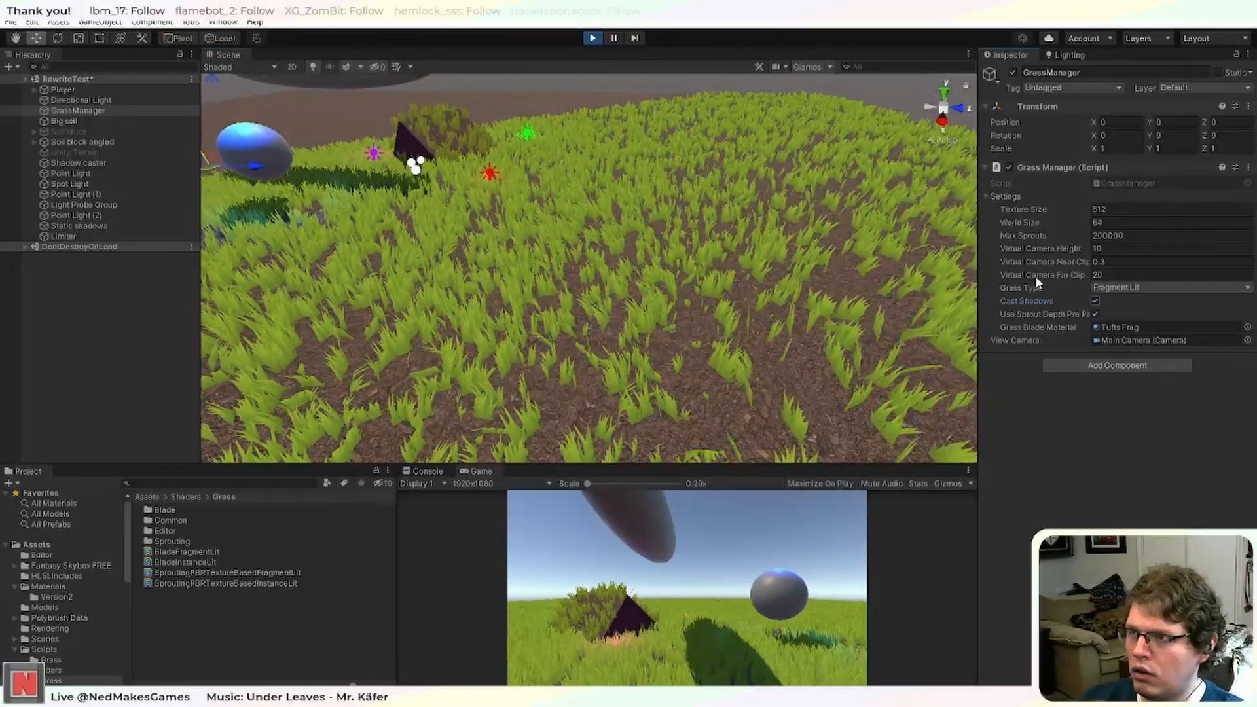
Open the Frame Debugger and enable it on the running scene.
left_click(224, 22)
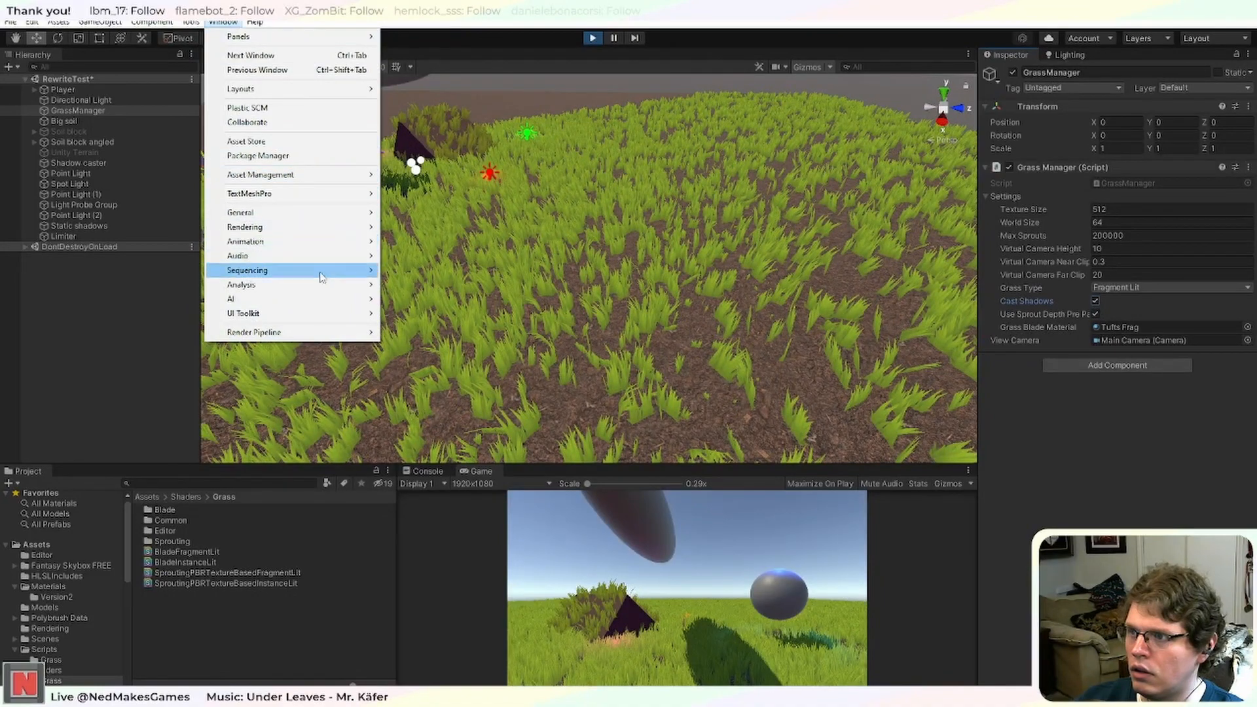
mouse_move(322, 285)
left_click(428, 315)
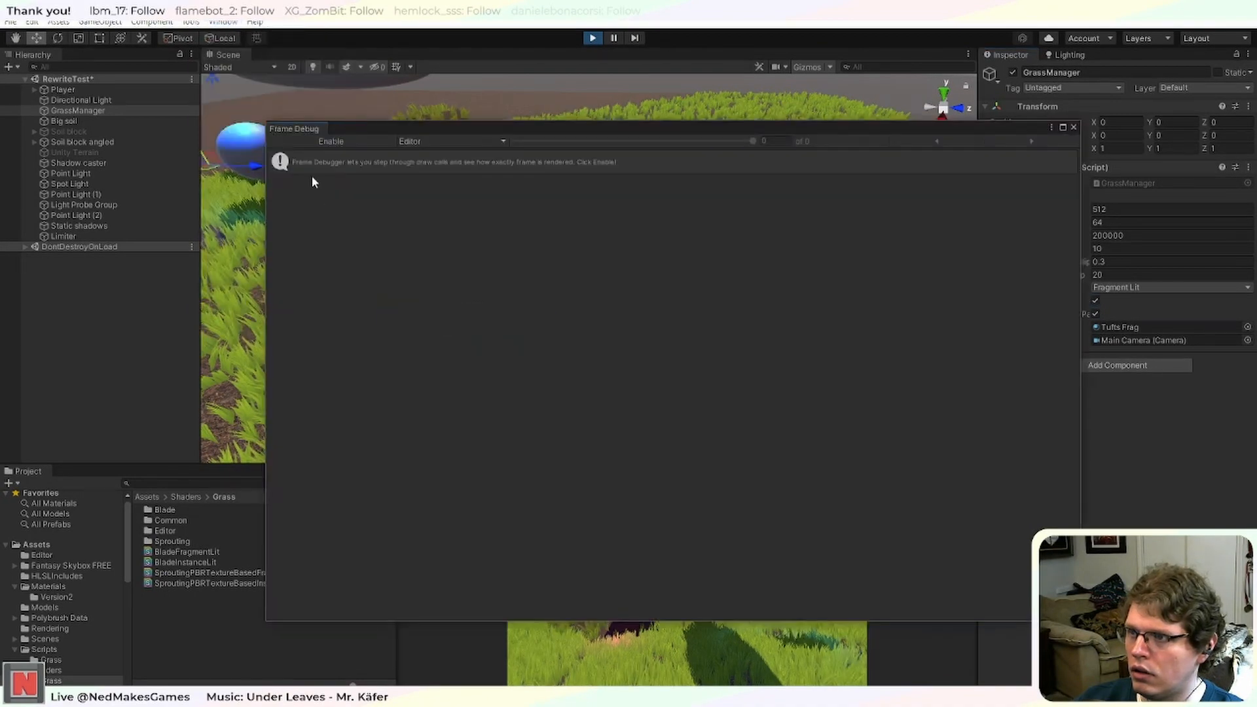
left_click(338, 141)
left_click_drag(489, 128, 406, 108)
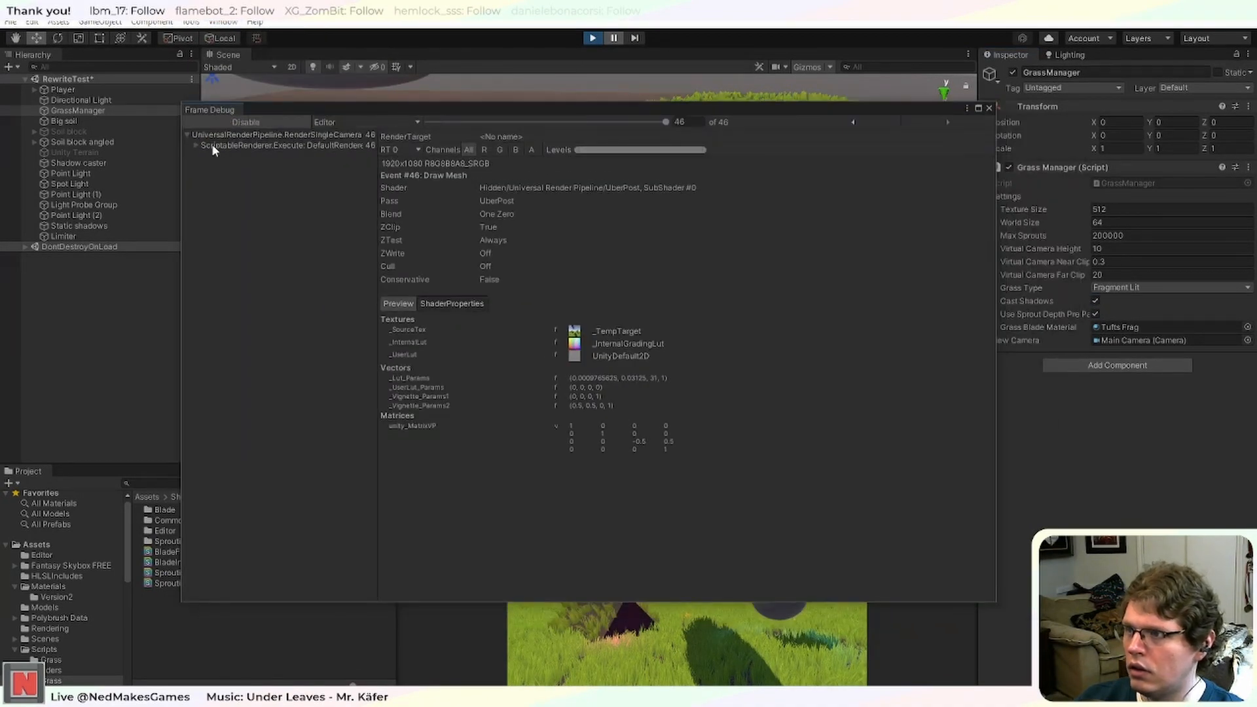
Expand the default renderer's DrawOpaqueObjects and MainLightShadow events and inspect the Draw Procedural call in the first Shadows.Draw.
left_click(195, 145)
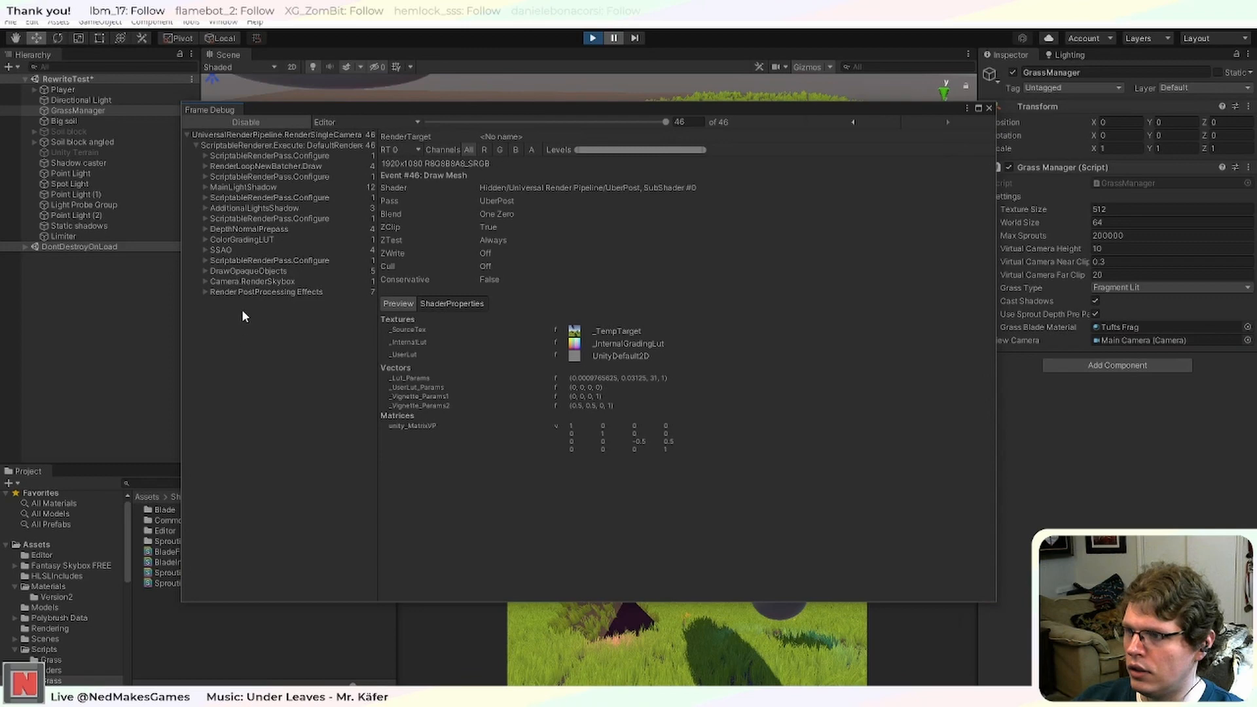
left_click(205, 272)
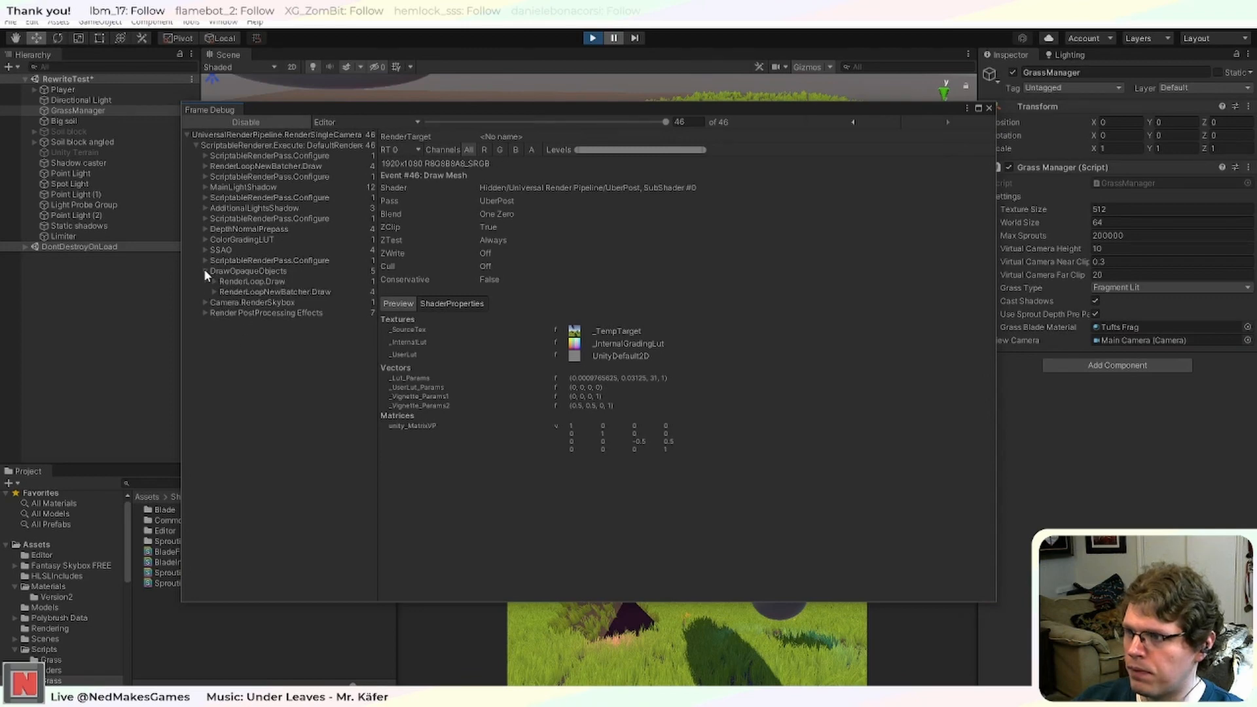
left_click(205, 188)
left_click(214, 208)
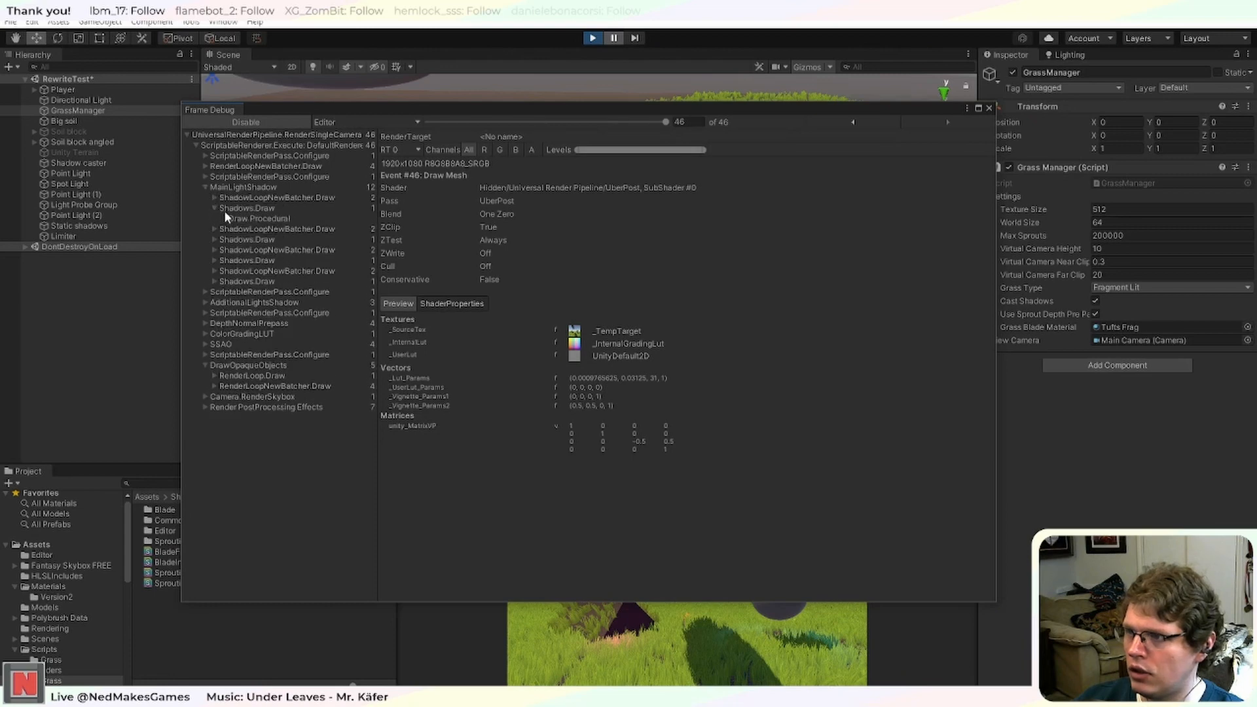
left_click(228, 217)
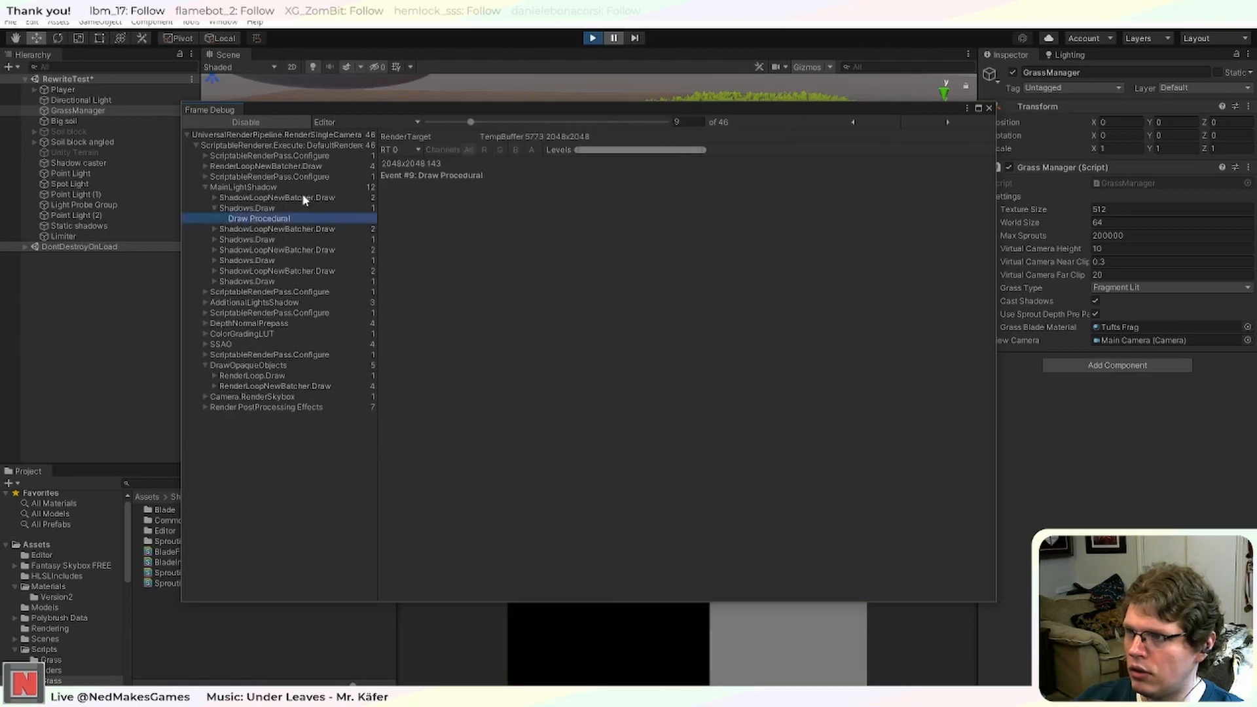
Turn off Cast Shadows on the GrassManager and list the SRP Batch events of ShadowLoopNewBatcher.Draw under MainLightShadow.
left_click(1095, 300)
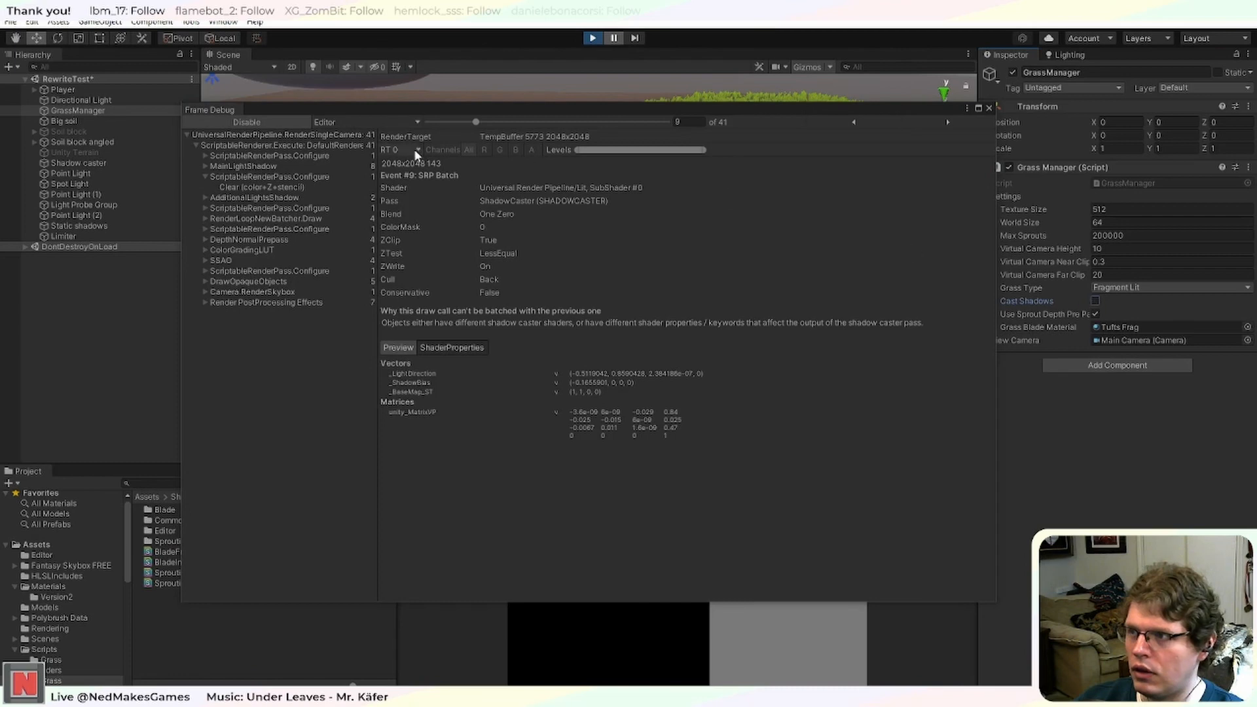
left_click(216, 165)
left_click(205, 167)
left_click(213, 176)
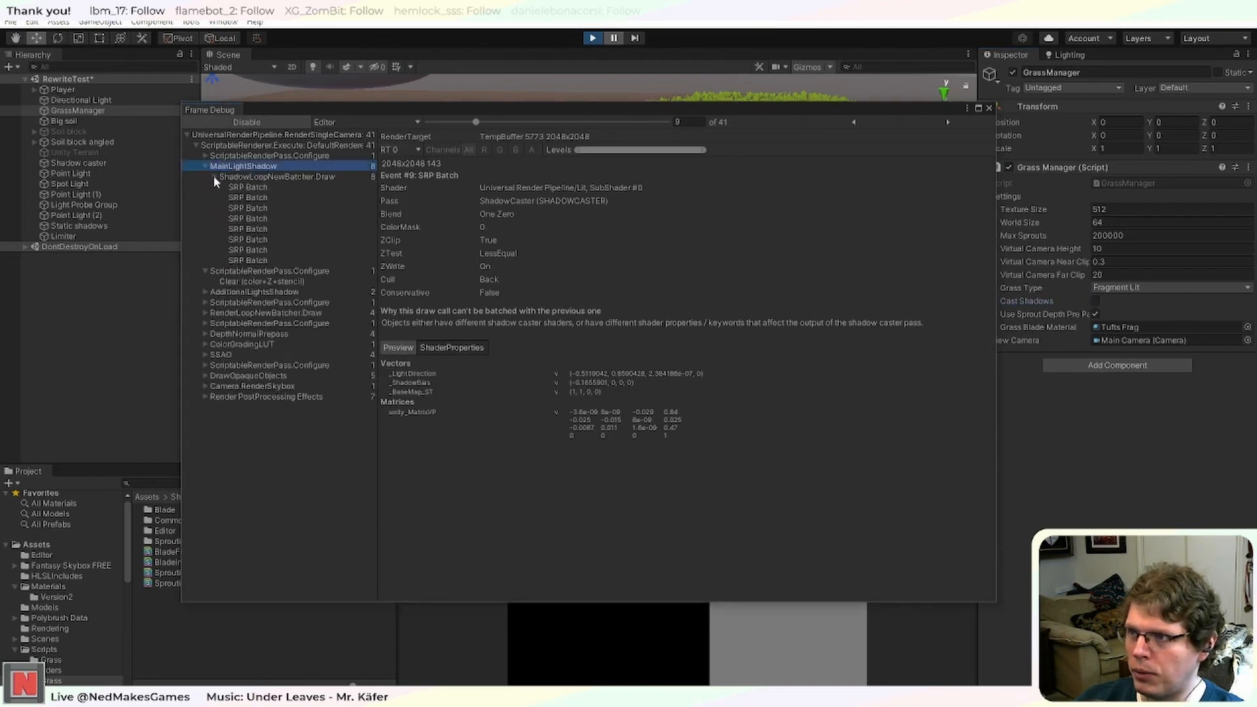
Inspect every SRP Batch event of ShadowLoopNewBatcher.Draw under MainLightShadow, from first to last.
left_click(248, 187)
left_click(251, 197)
left_click(258, 208)
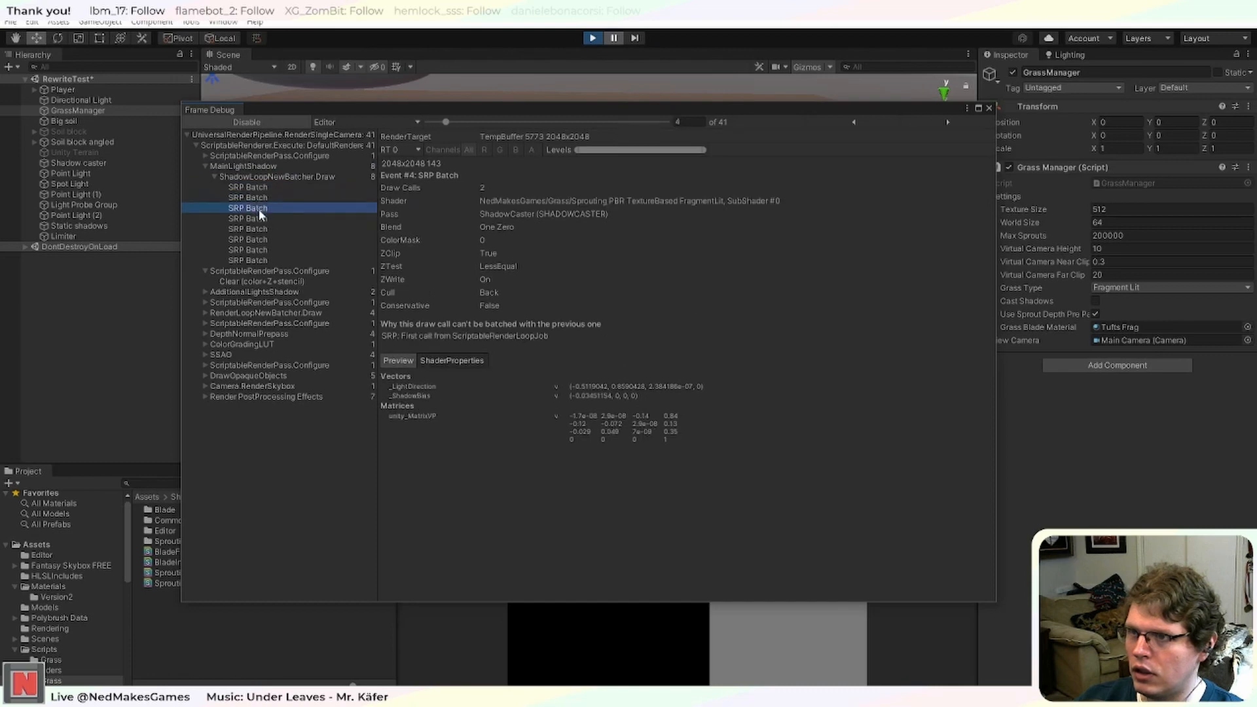
left_click(265, 219)
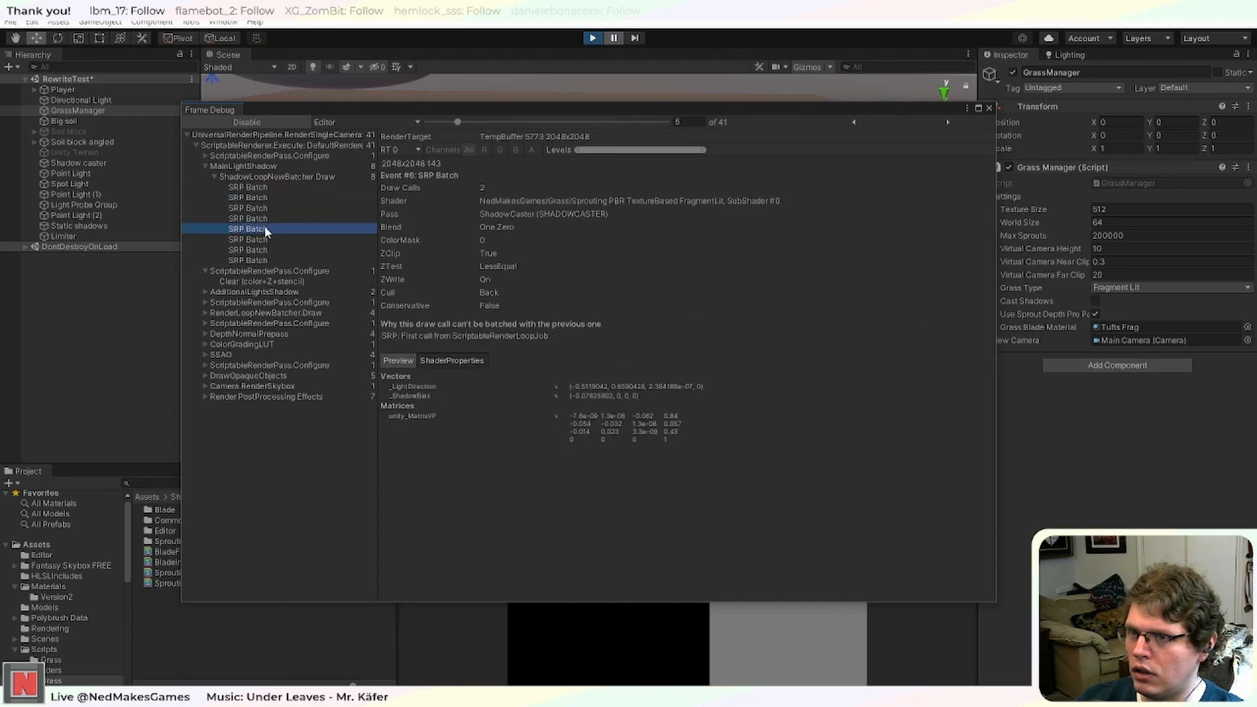
left_click(264, 228)
left_click(268, 239)
left_click(270, 250)
left_click(269, 260)
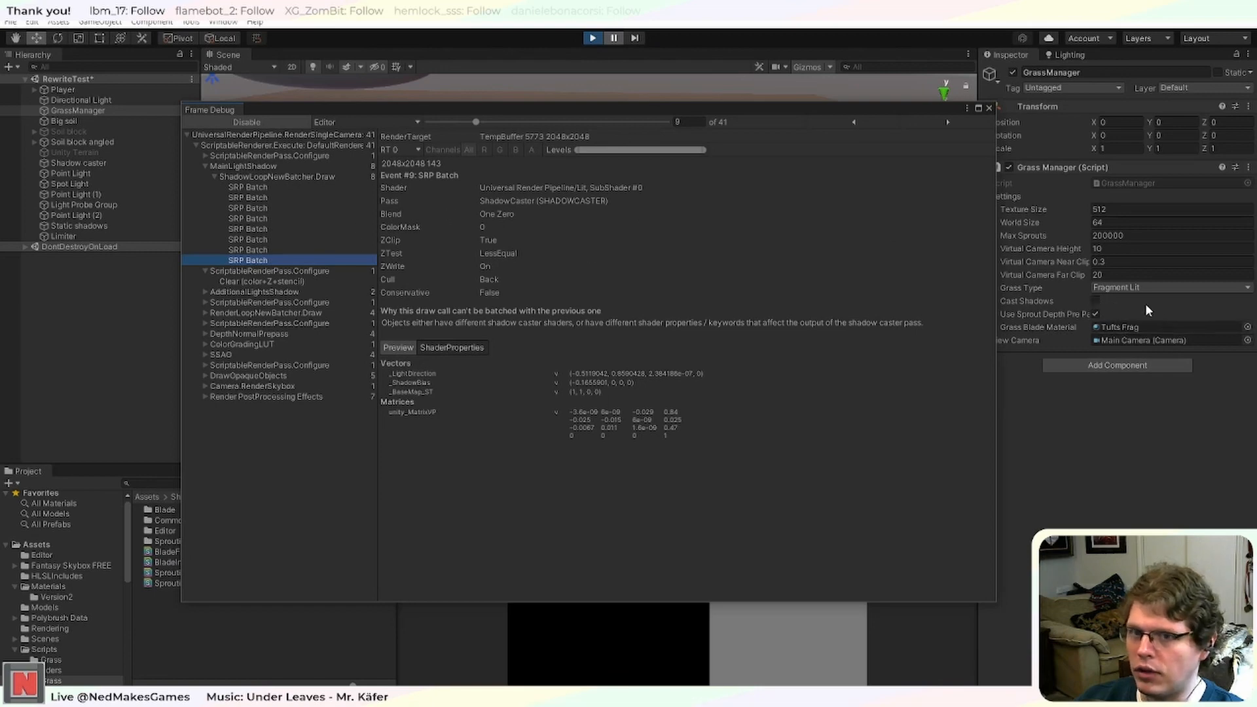
Compare the last three SRP Batch events under MainLightShadow by switching back and forth between them.
left_click(282, 250)
left_click(282, 259)
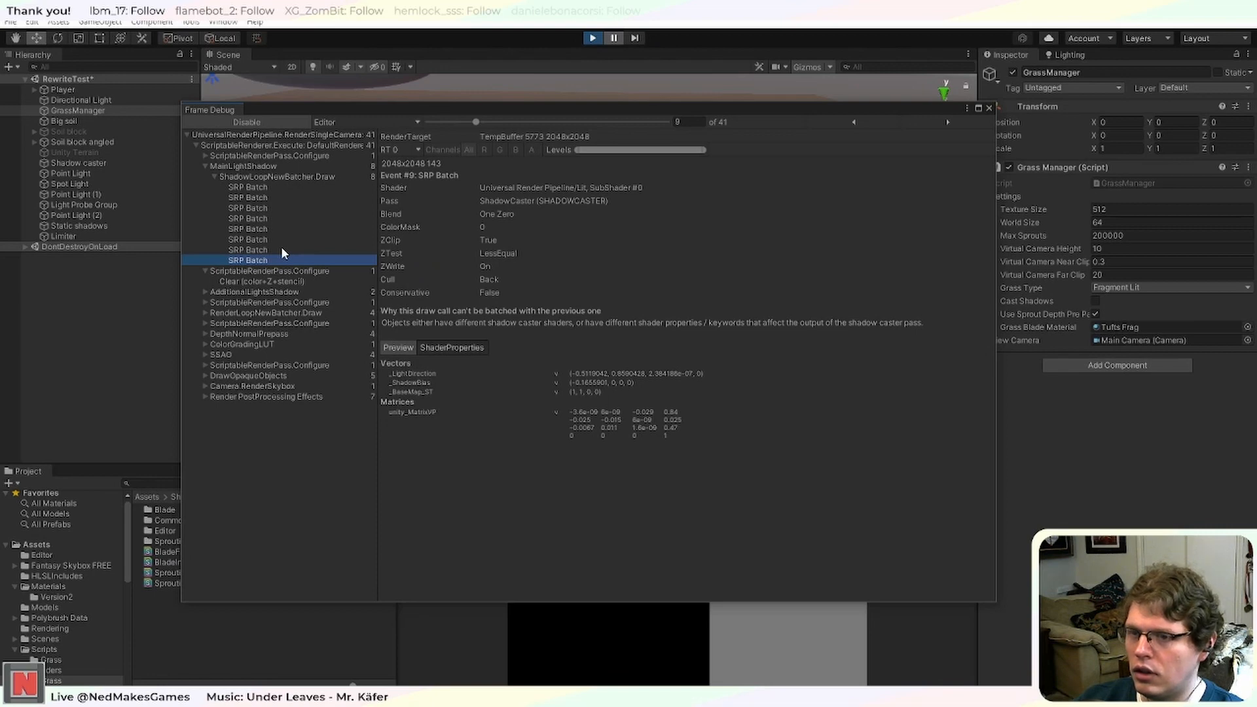
left_click(281, 247)
left_click(281, 257)
left_click(281, 248)
left_click(282, 239)
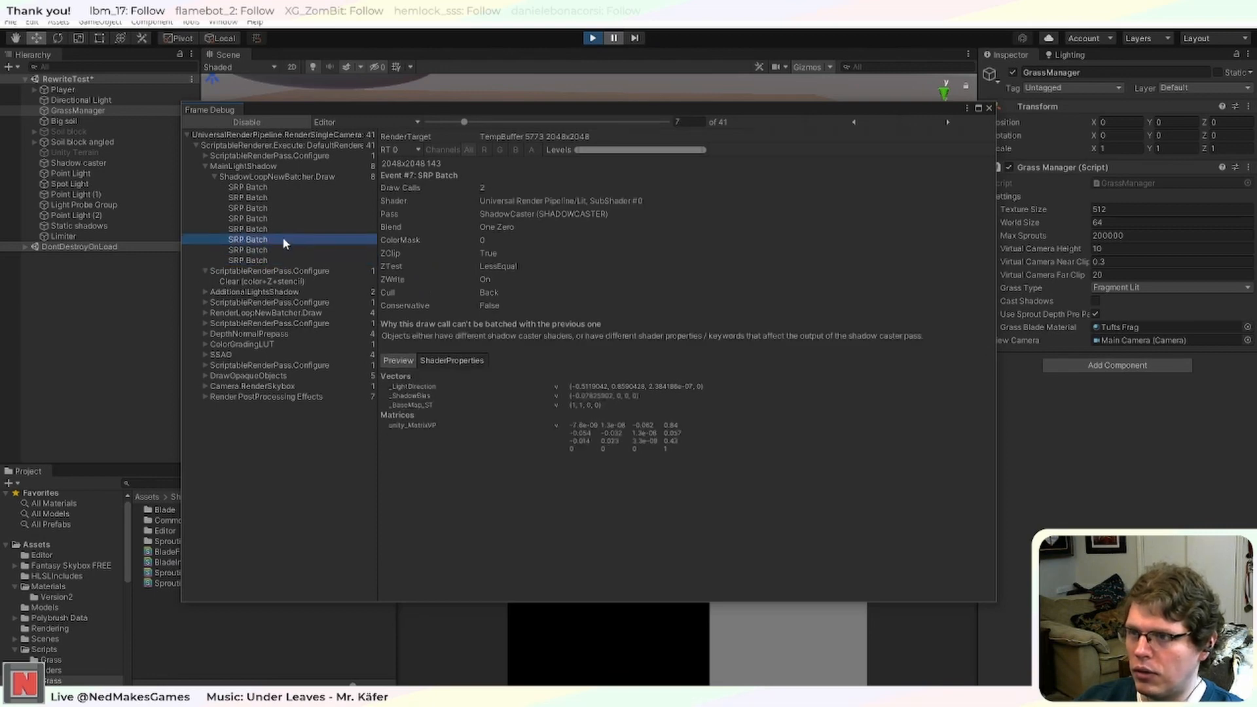
Inspect the last six SRP Batch events of ShadowLoopNewBatcher.Draw under MainLightShadow and compare their shaders and matrices.
left_click(286, 228)
left_click(288, 219)
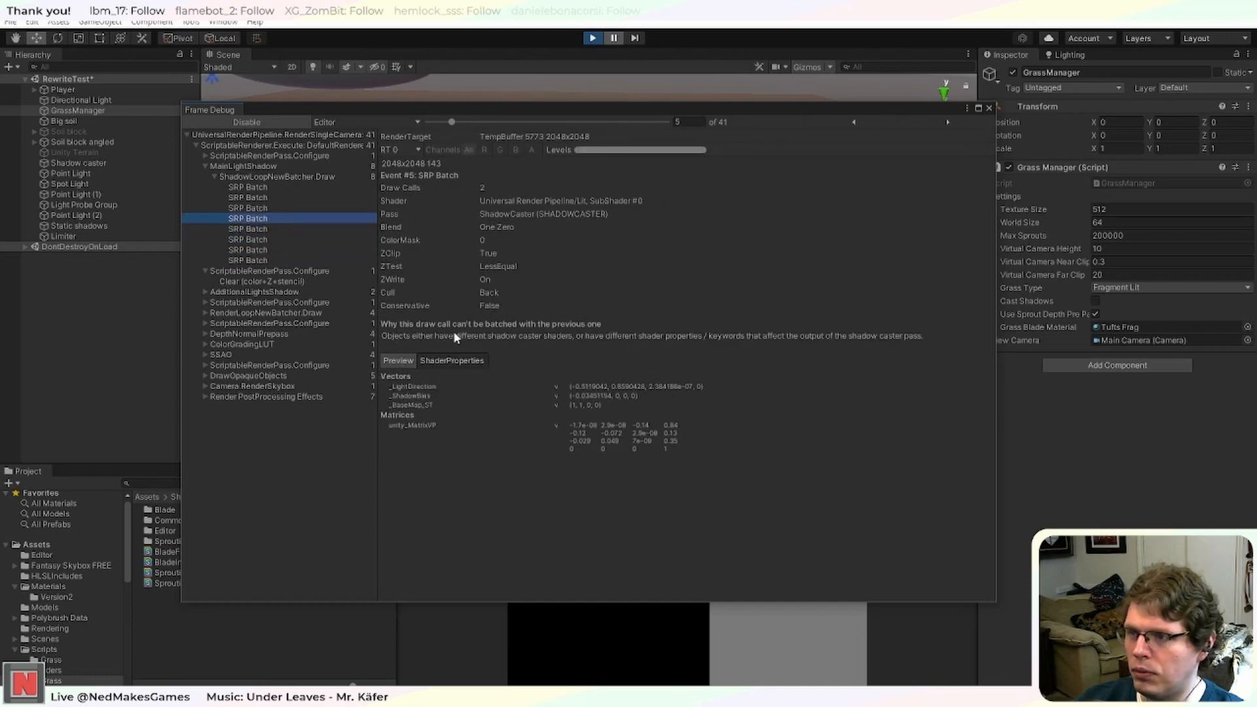
left_click(241, 229)
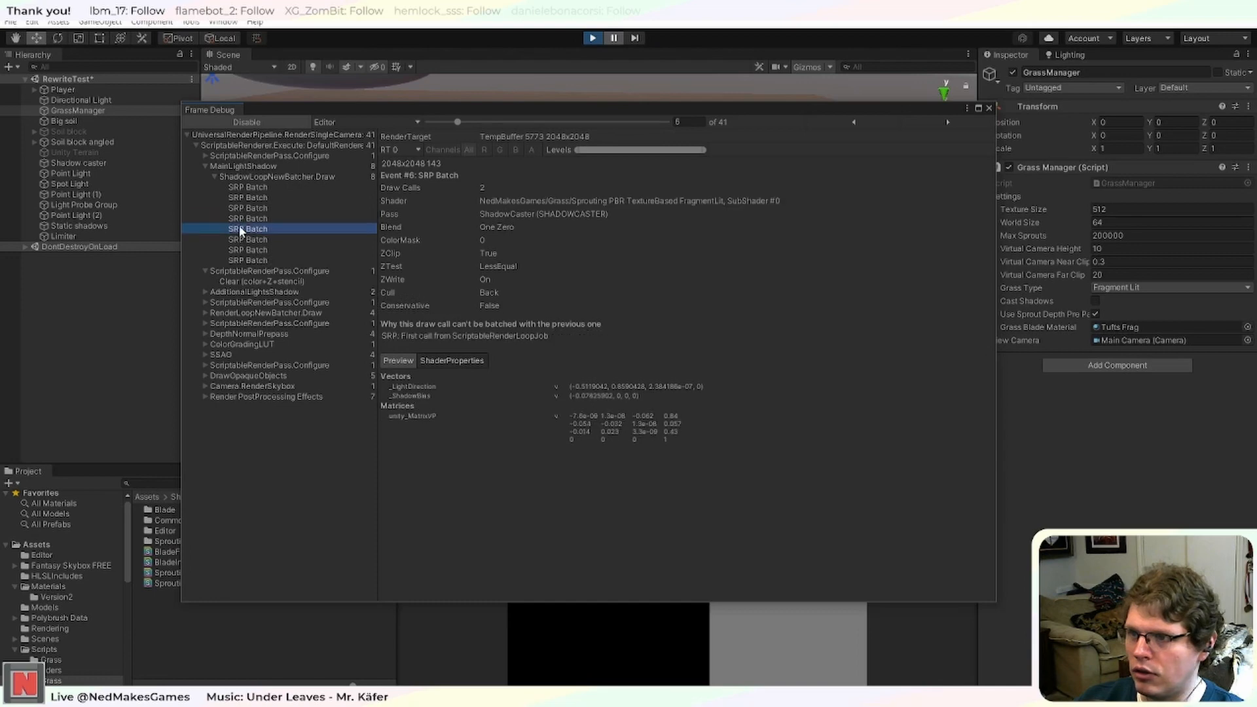
left_click(242, 238)
left_click(243, 249)
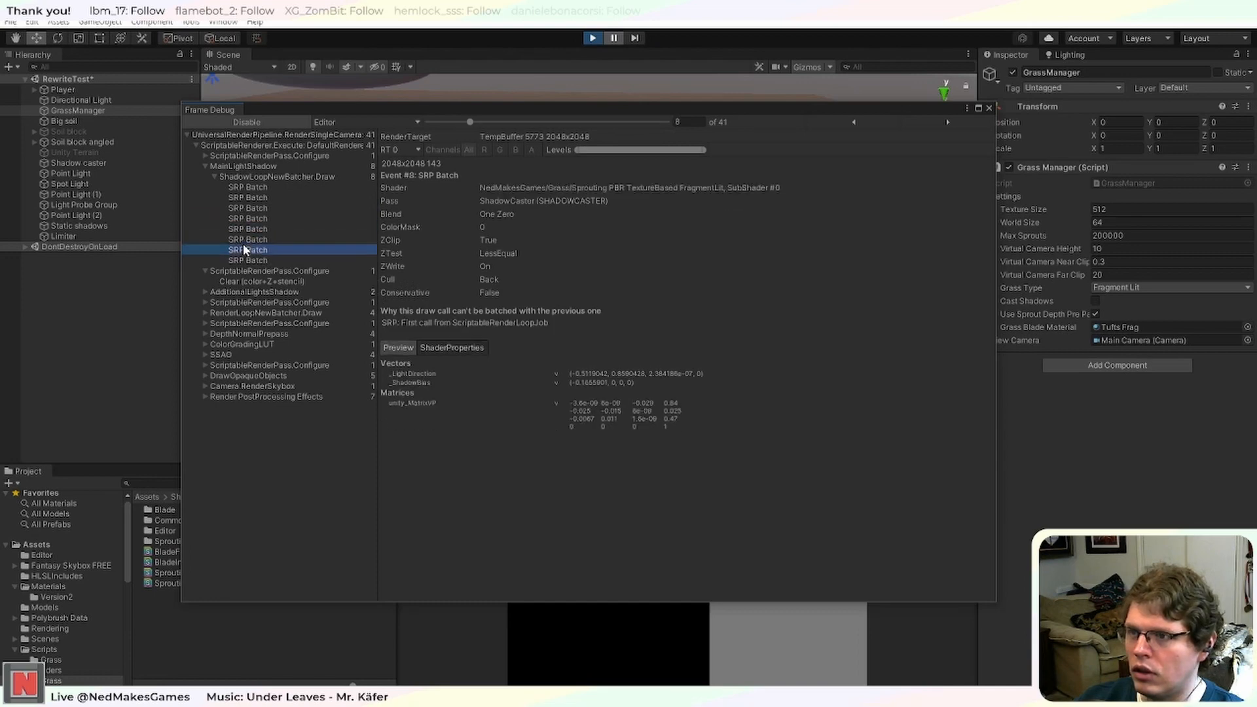
left_click(244, 261)
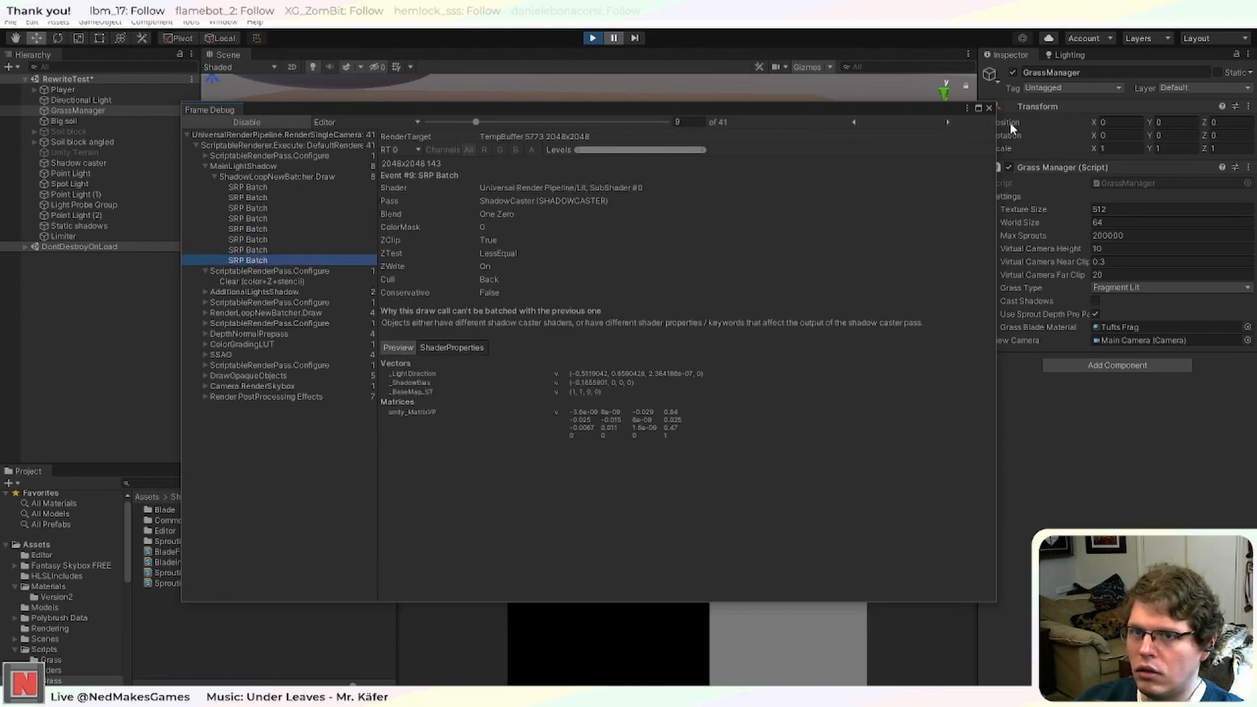
Turn on Cast Shadows on the GrassManager and inspect both SRP Batch events of the second ShadowLoopNewBatcher.Draw under MainLightShadow.
left_click(1096, 301)
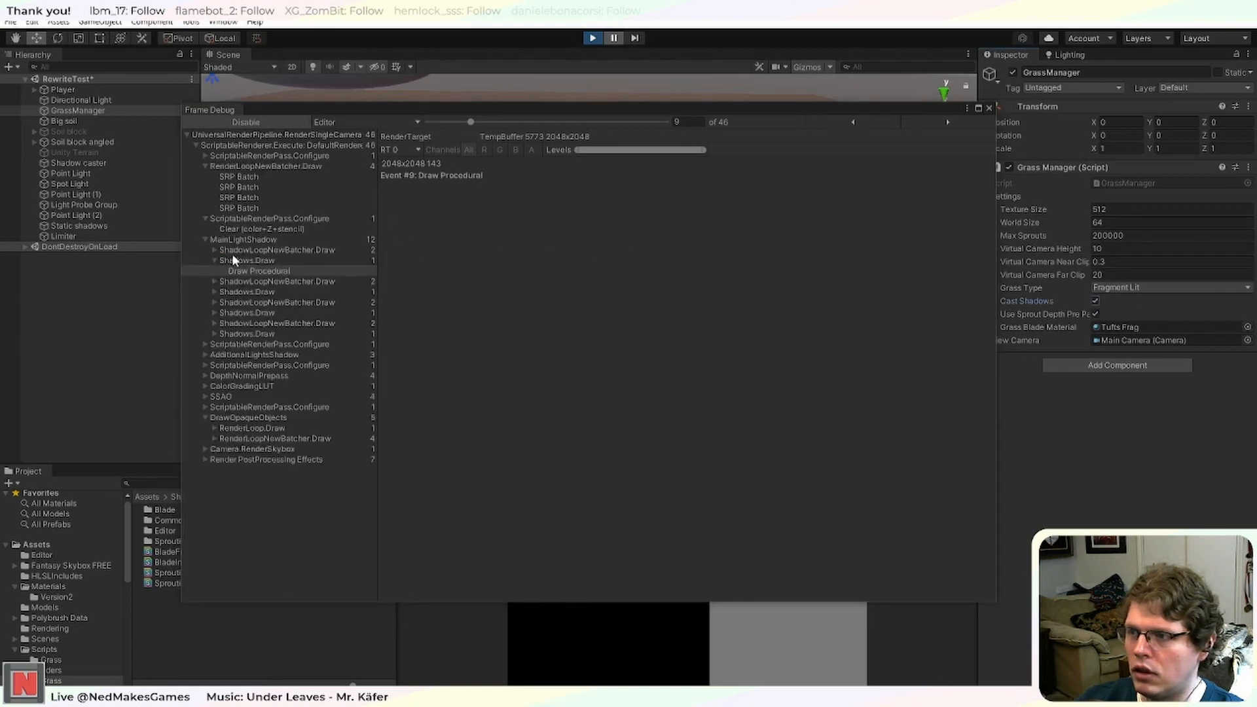
left_click(213, 261)
left_click(213, 261)
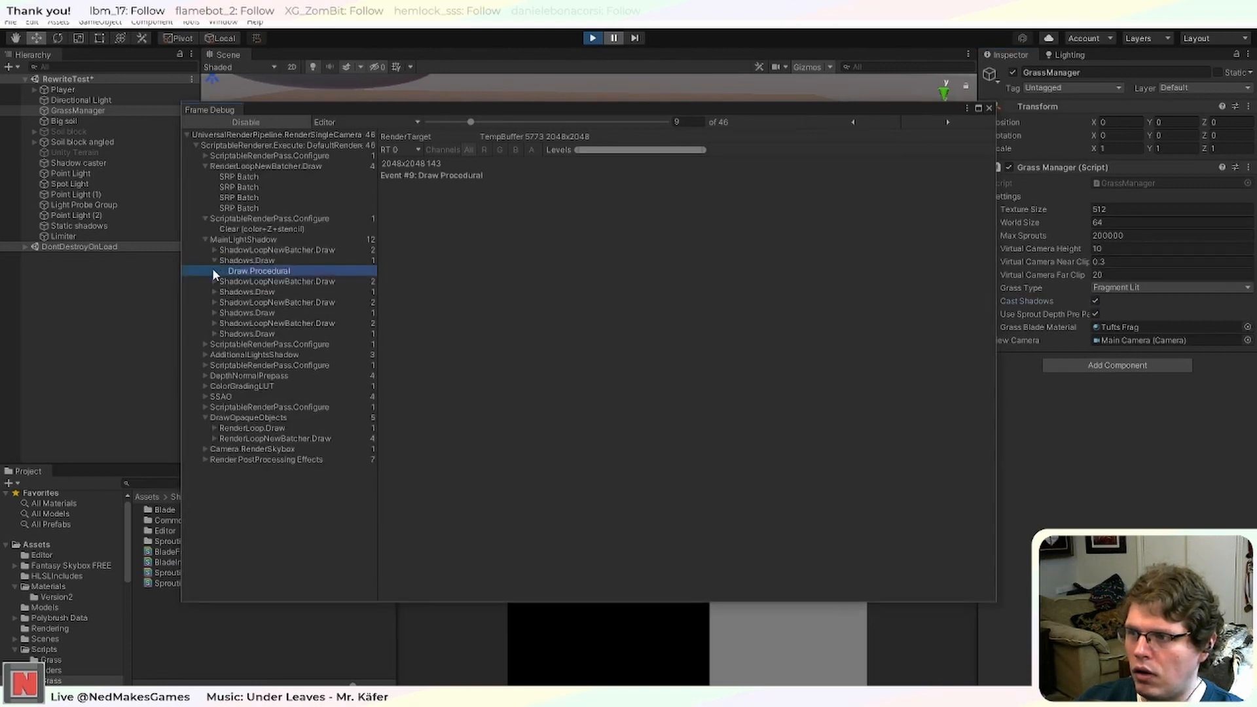
left_click(214, 282)
left_click(248, 293)
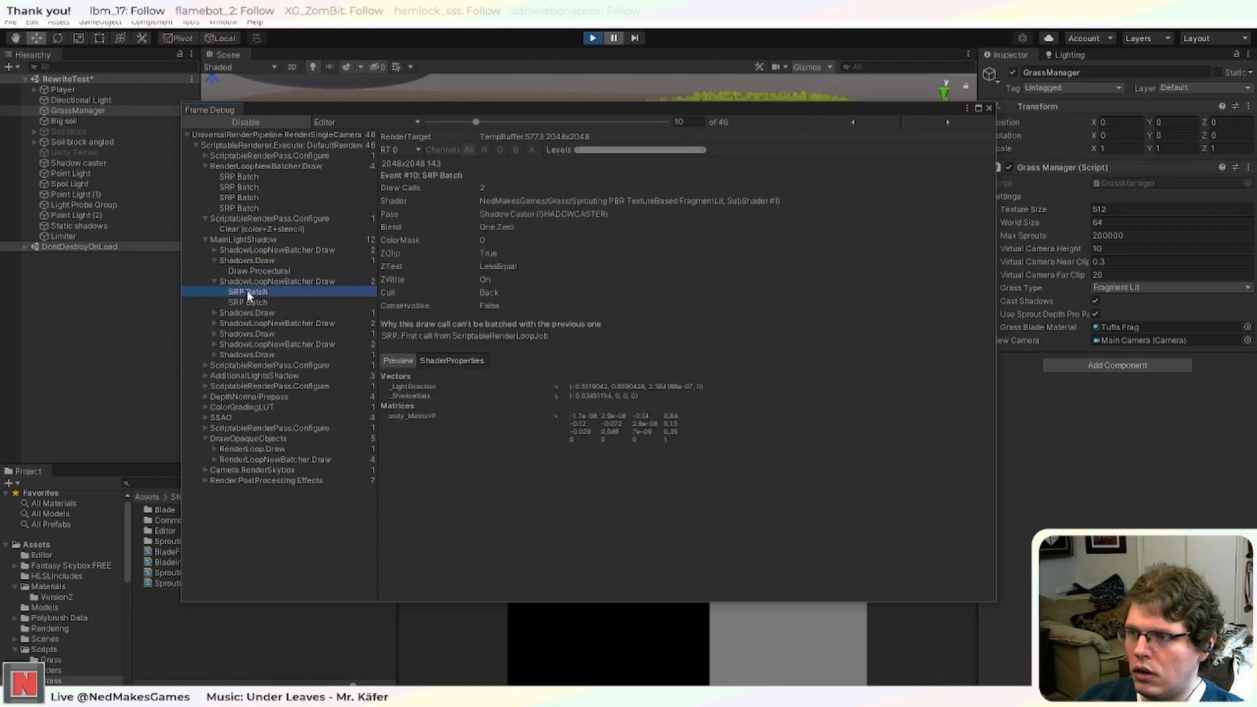
left_click(253, 303)
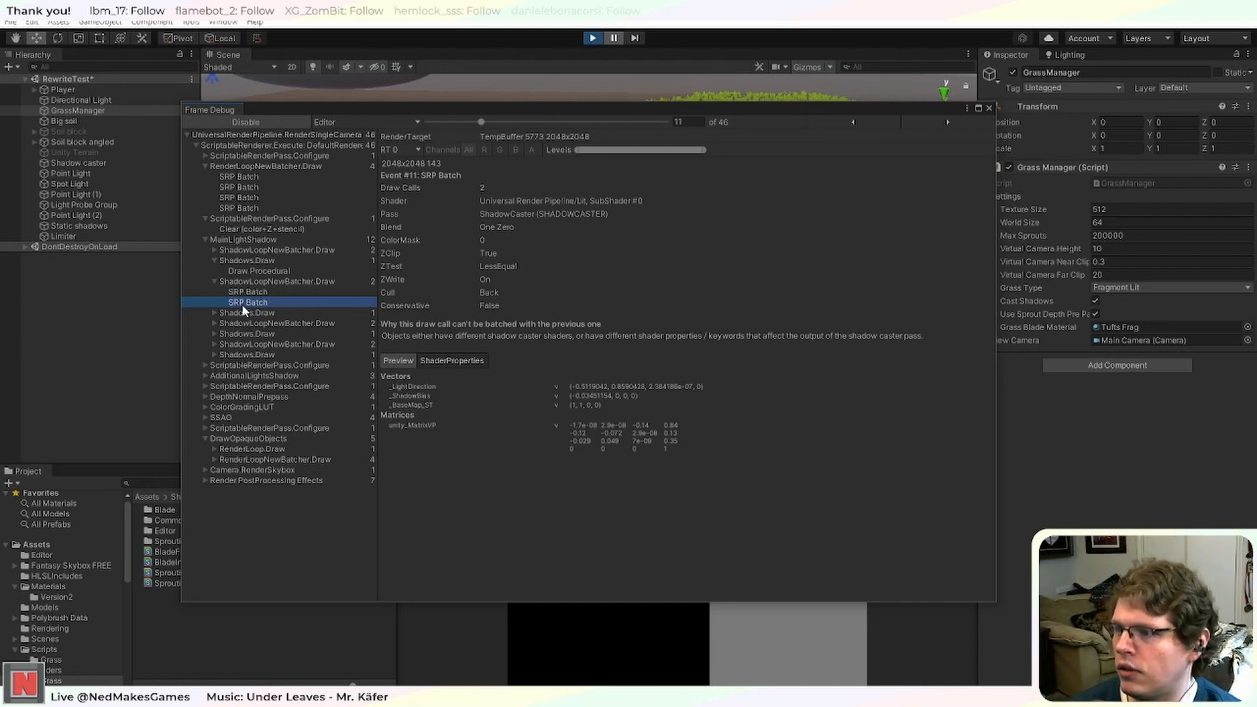
Expand the second Shadows.Draw under MainLightShadow and compare its Draw Procedural call with the one in the first Shadows.Draw.
left_click(205, 239)
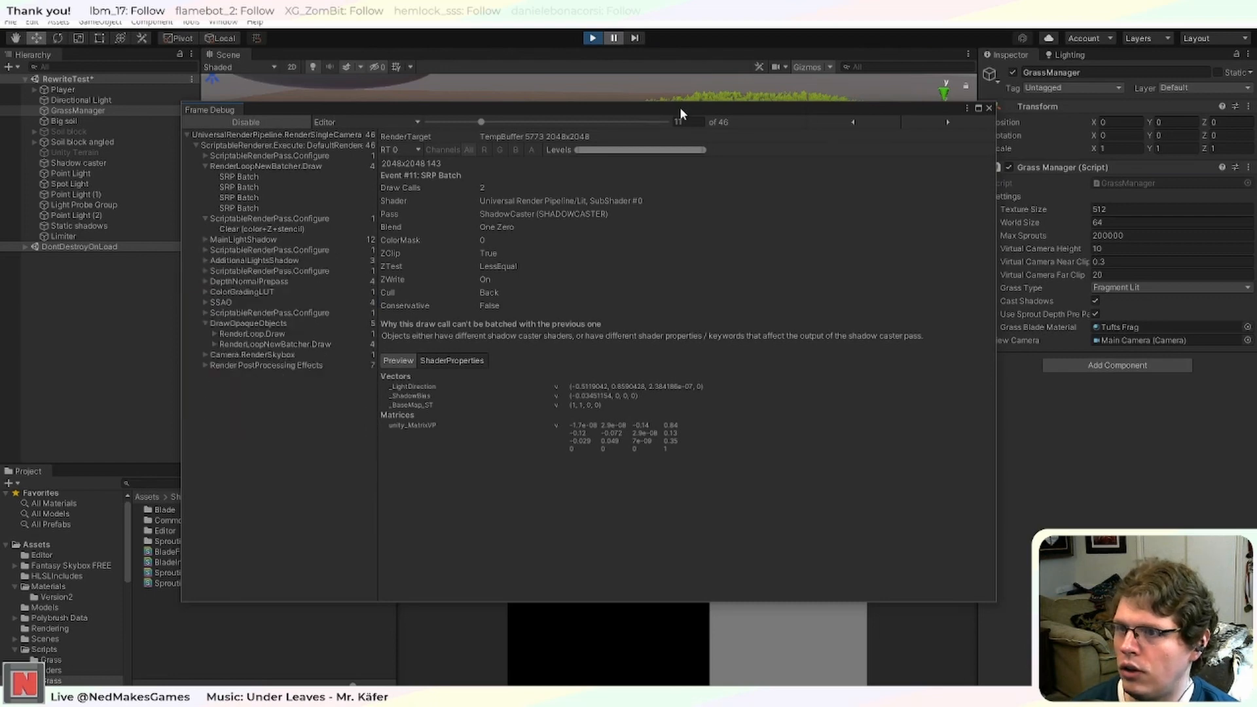
left_click_drag(679, 112, 718, 111)
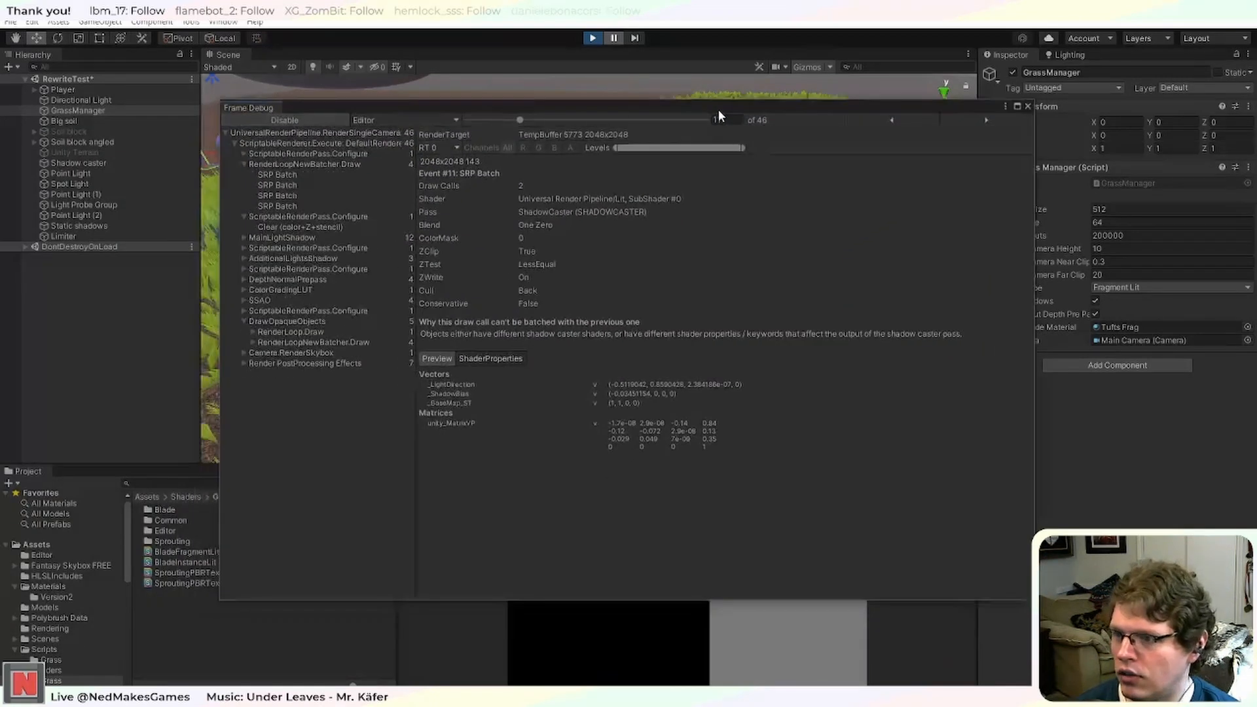
left_click(243, 237)
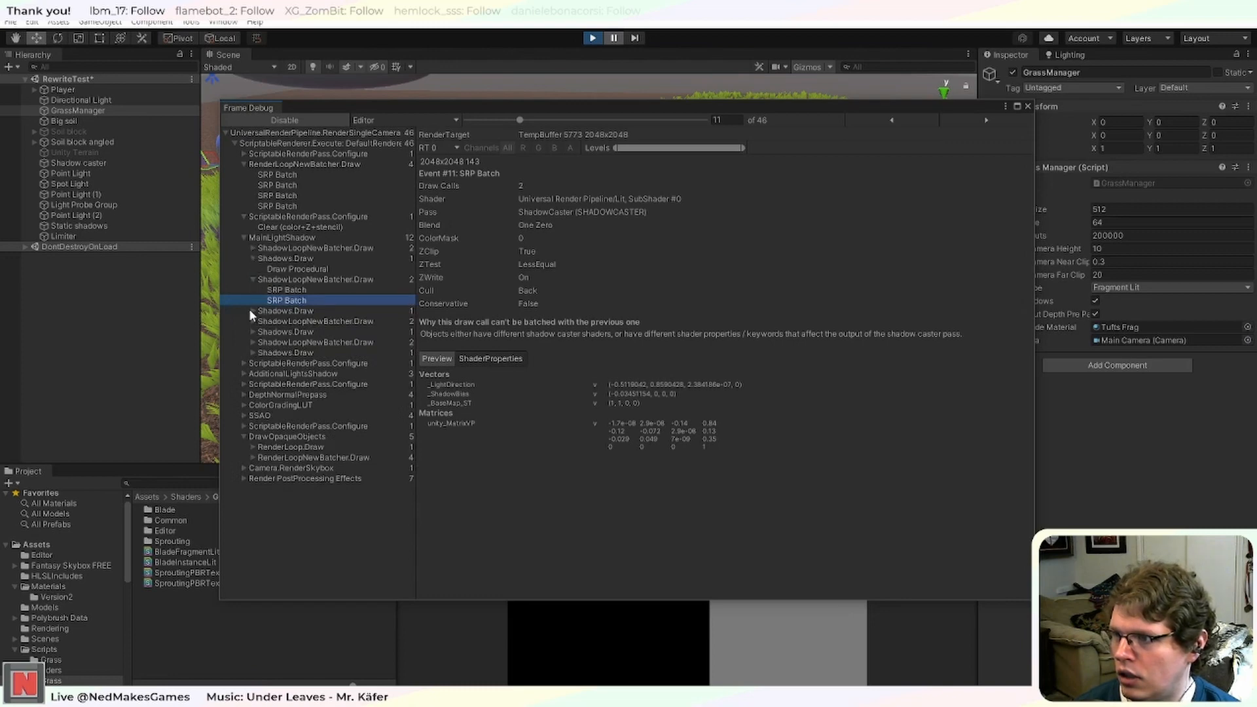
left_click(250, 311)
left_click(278, 321)
left_click(292, 268)
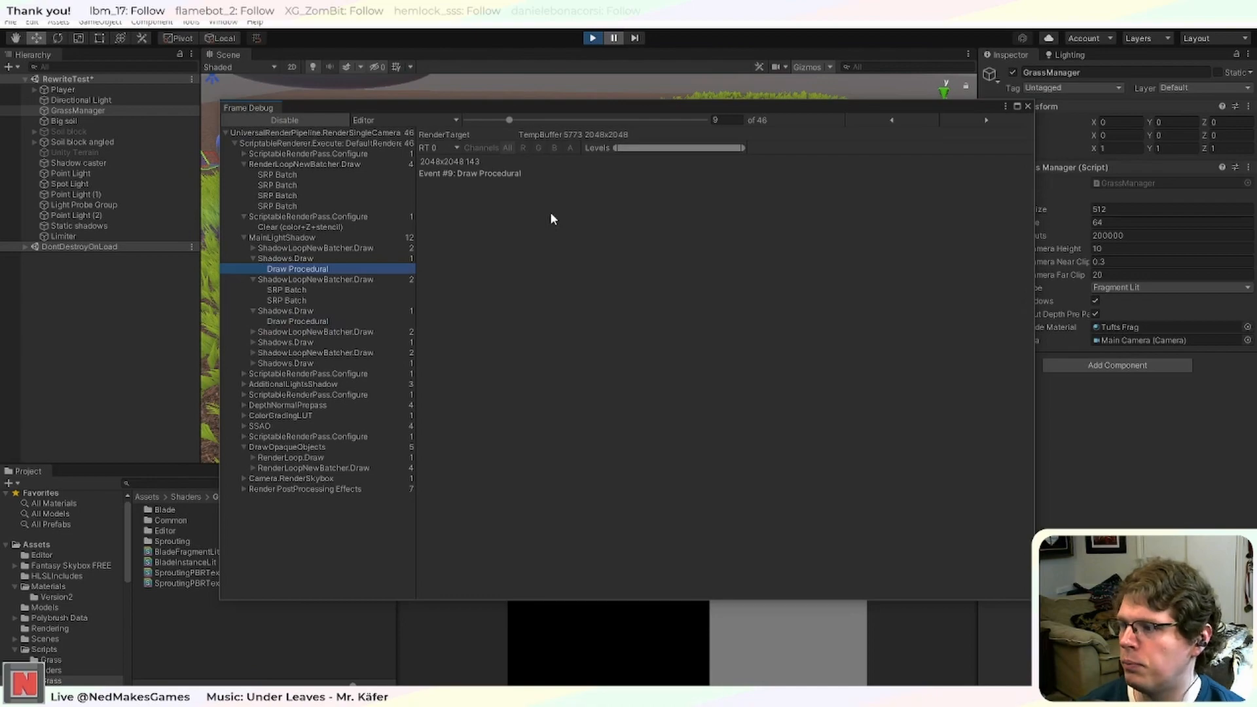
Move the Frame Debug window away from the Scene view and examine the grass and its shadows from several angles.
left_click_drag(846, 106, 0, 140)
right_click_drag(326, 252, 433, 256)
middle_click_drag(433, 256, 529, 318)
scroll(563, 285, "up", 3)
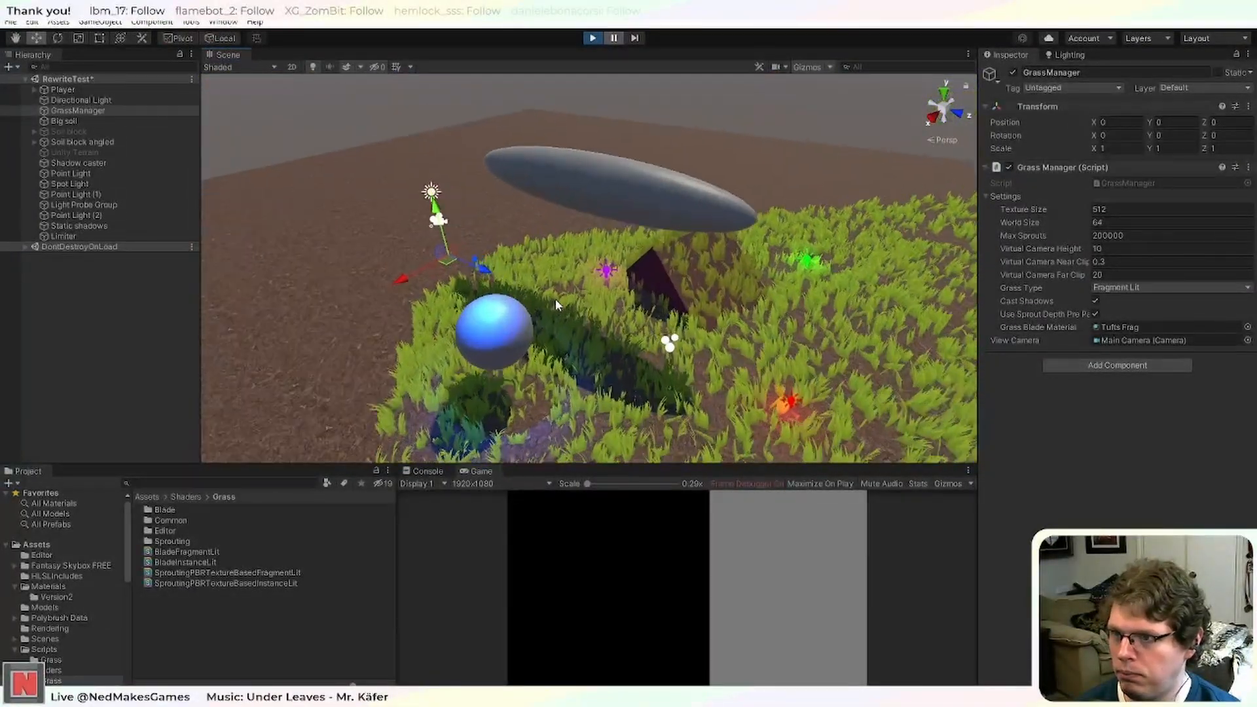
right_click_drag(542, 313, 576, 340)
middle_click_drag(576, 341, 678, 244)
scroll(678, 243, "down", 5)
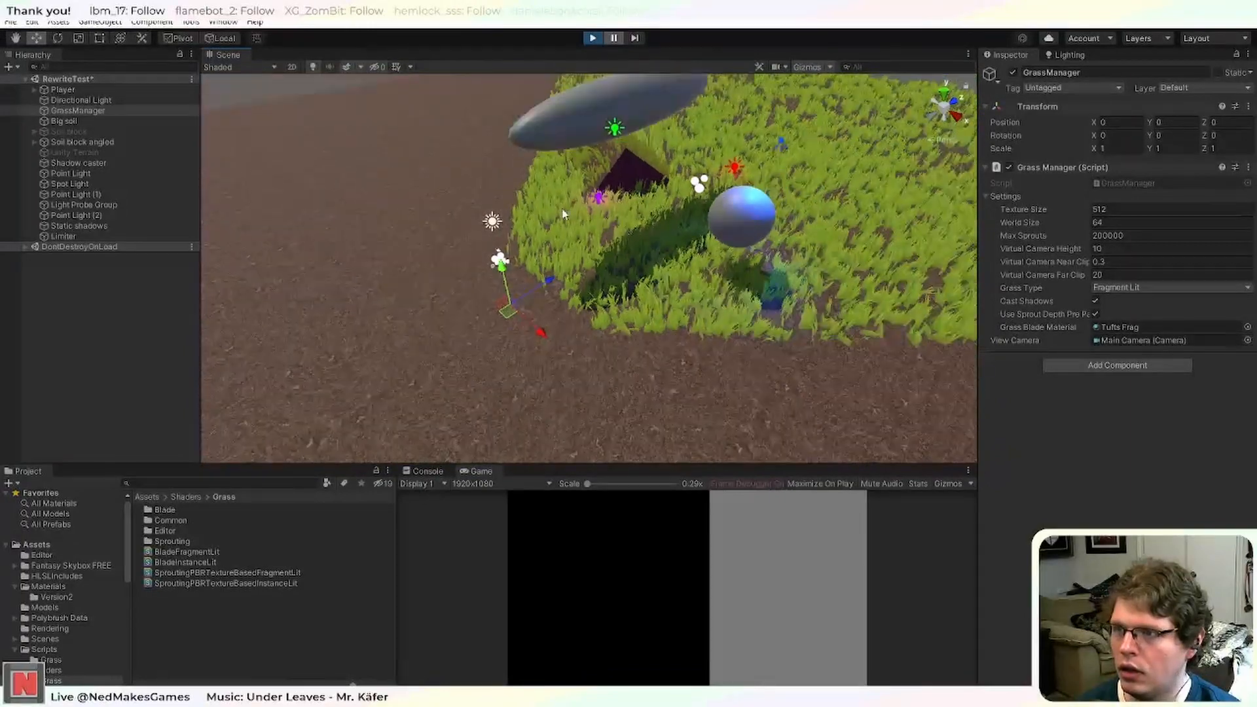
Rotate the Directional Light to about X 46.6, Y 39, Z -41.9 so the shadows fall in another direction.
left_click(492, 221)
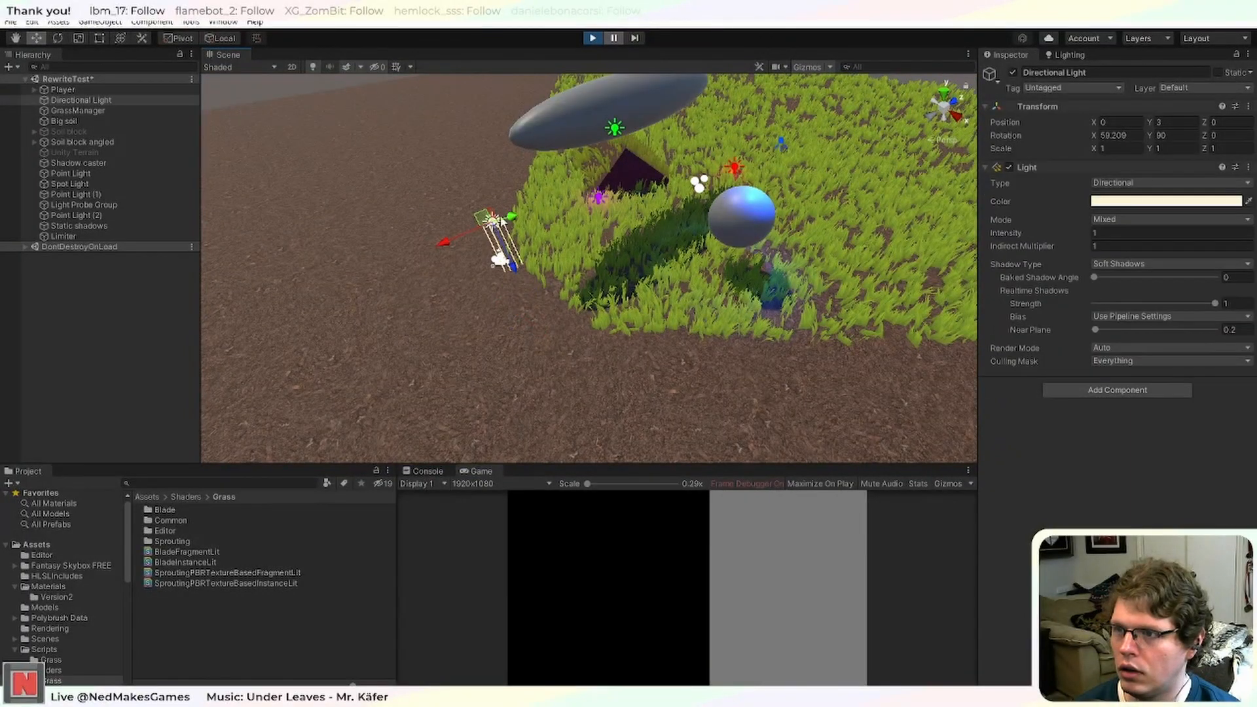
left_click(58, 38)
left_click_drag(438, 214, 641, 292)
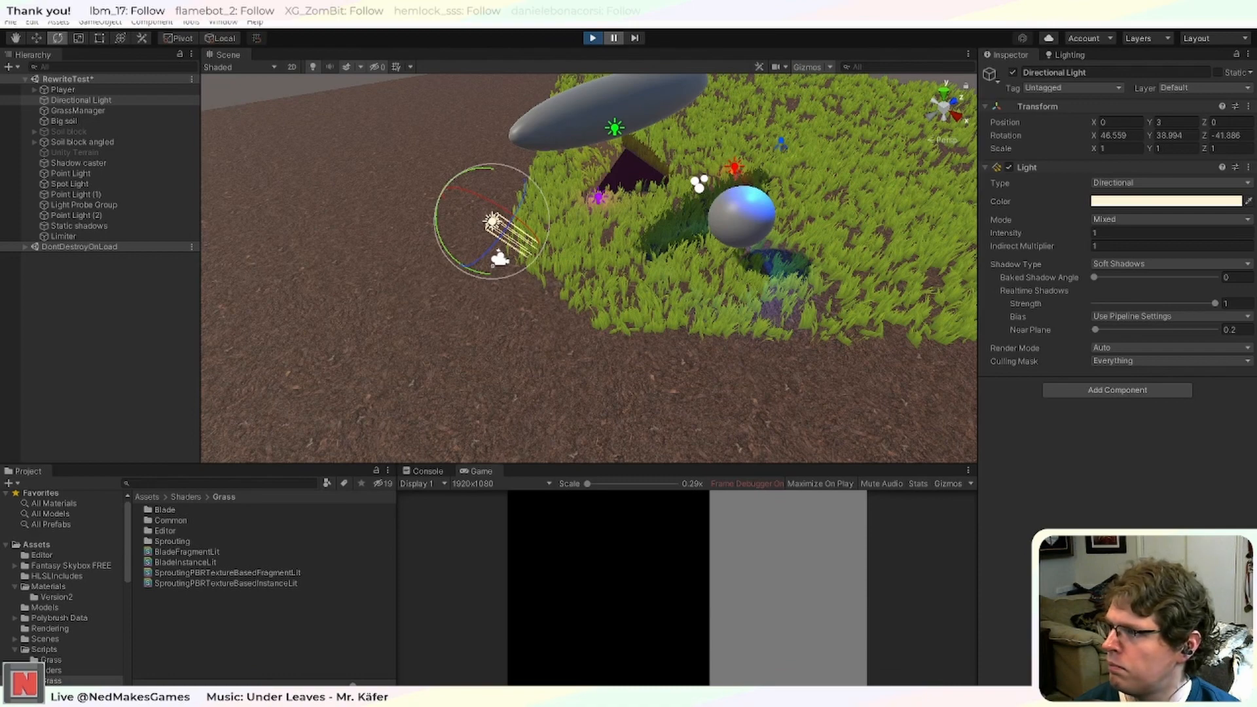
Bring back the Frame Debug window, stop play mode, and switch to Visual Studio to review the ShadowCaster.hlsl code.
left_click_drag(0, 151, 474, 158)
left_click(592, 37)
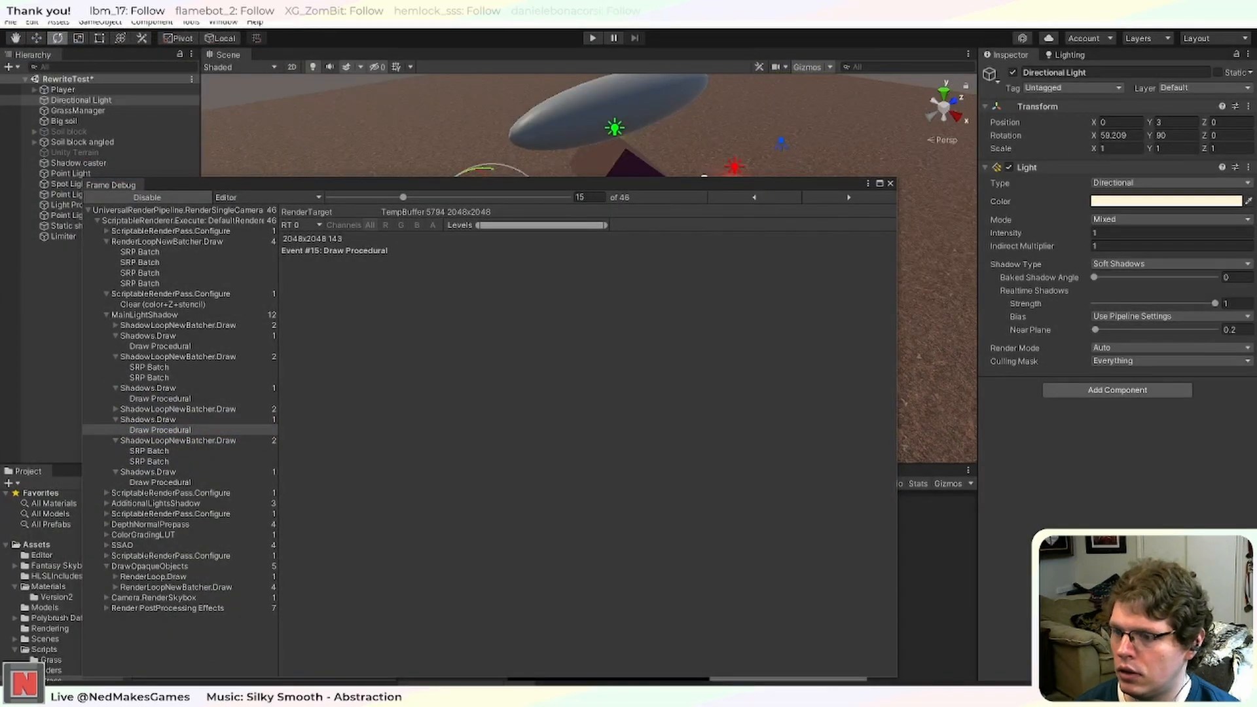
left_click(555, 694)
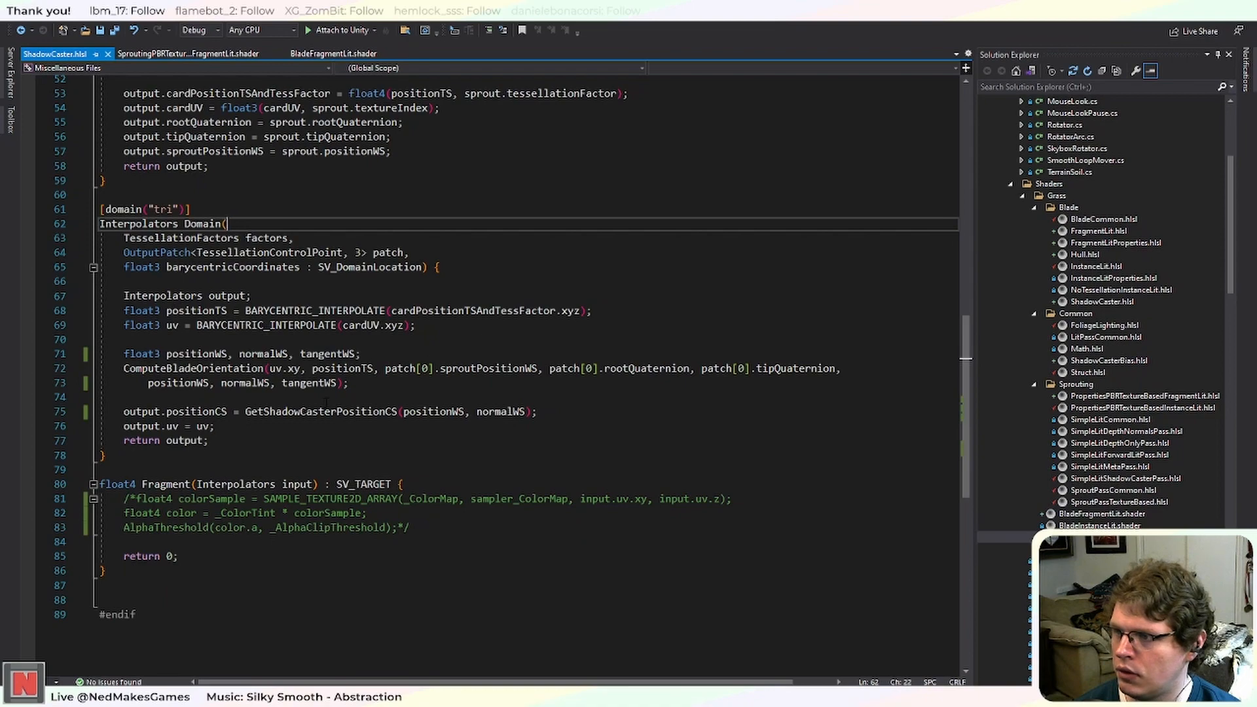
scroll(498, 373, "up", 3)
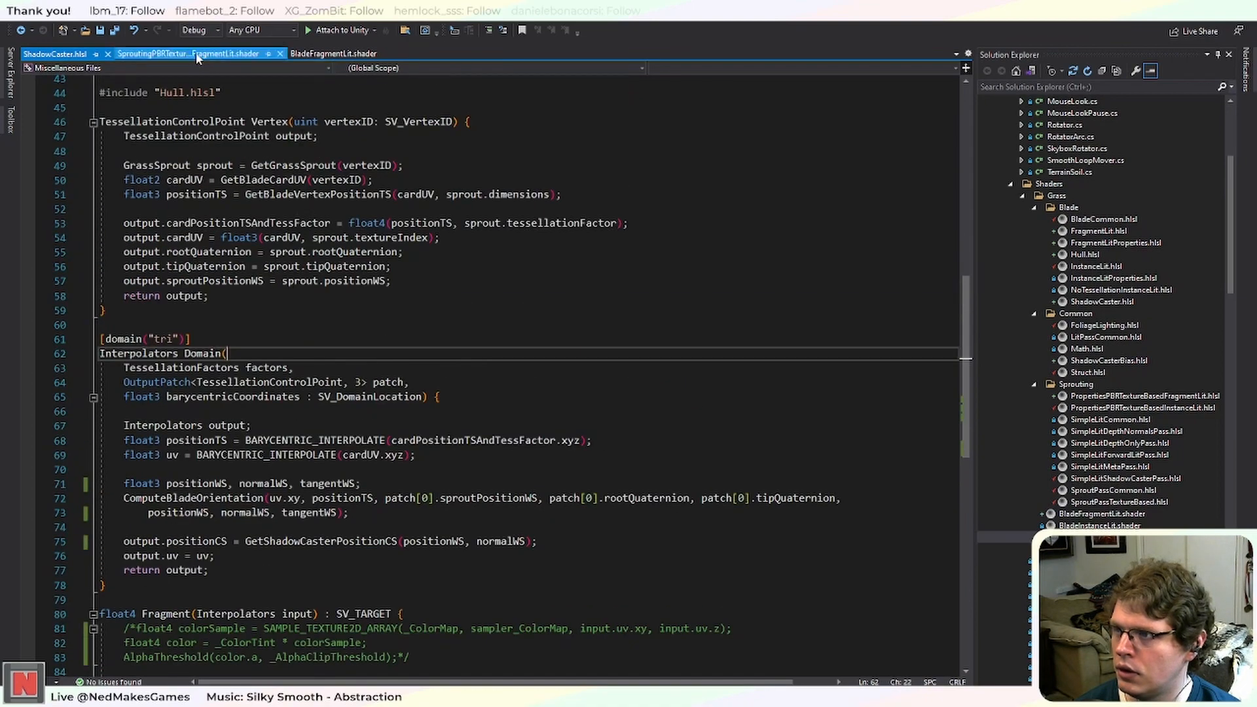
left_click(225, 53)
left_click(51, 56)
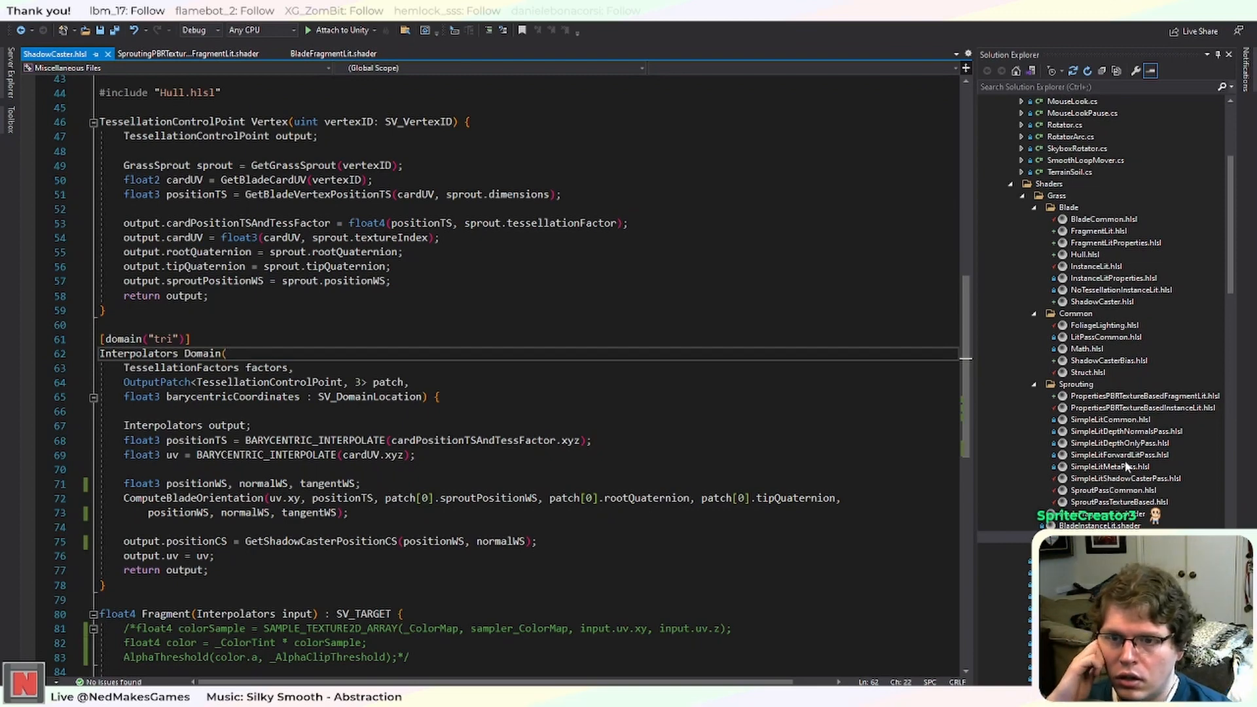
Open SimpleLitShadowCasterPass.hlsl and examine its structs, vertex function and alpha clipping in the fragment function.
double_click(1144, 479)
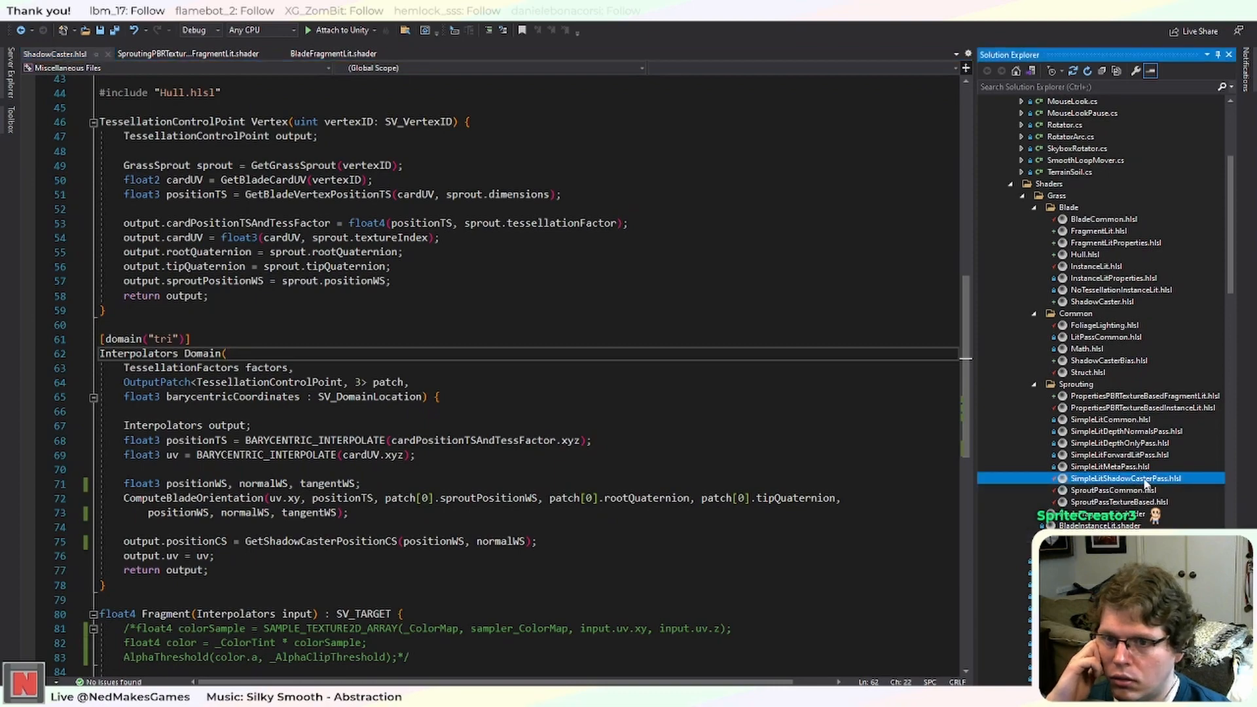
scroll(609, 464, "down", 6)
scroll(609, 463, "down", 3)
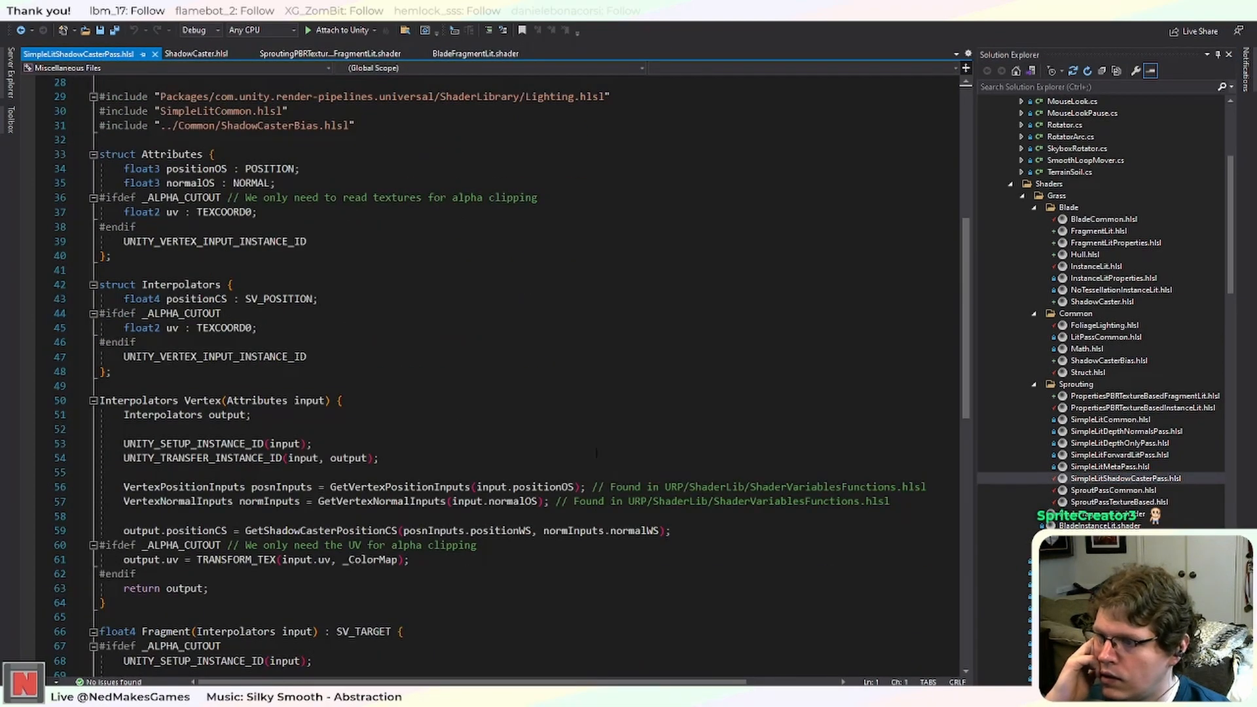
scroll(596, 452, "down", 2)
scroll(588, 469, "down", 2)
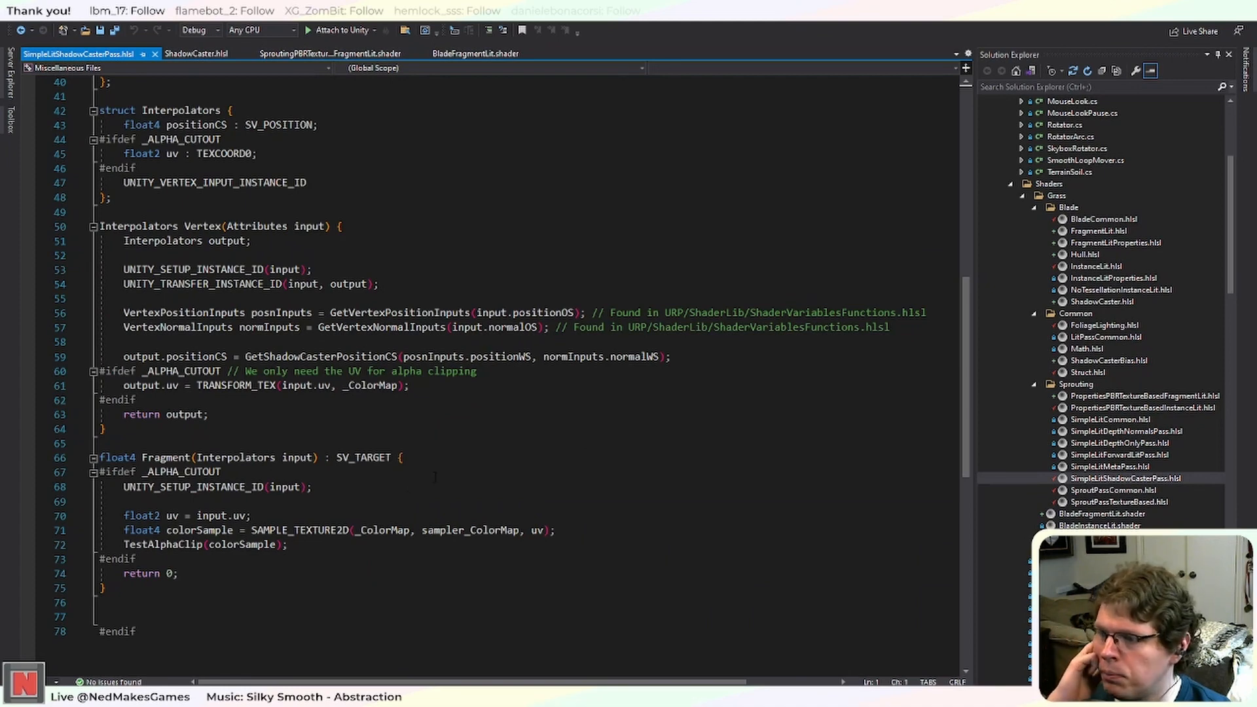
left_click_drag(597, 538, 201, 516)
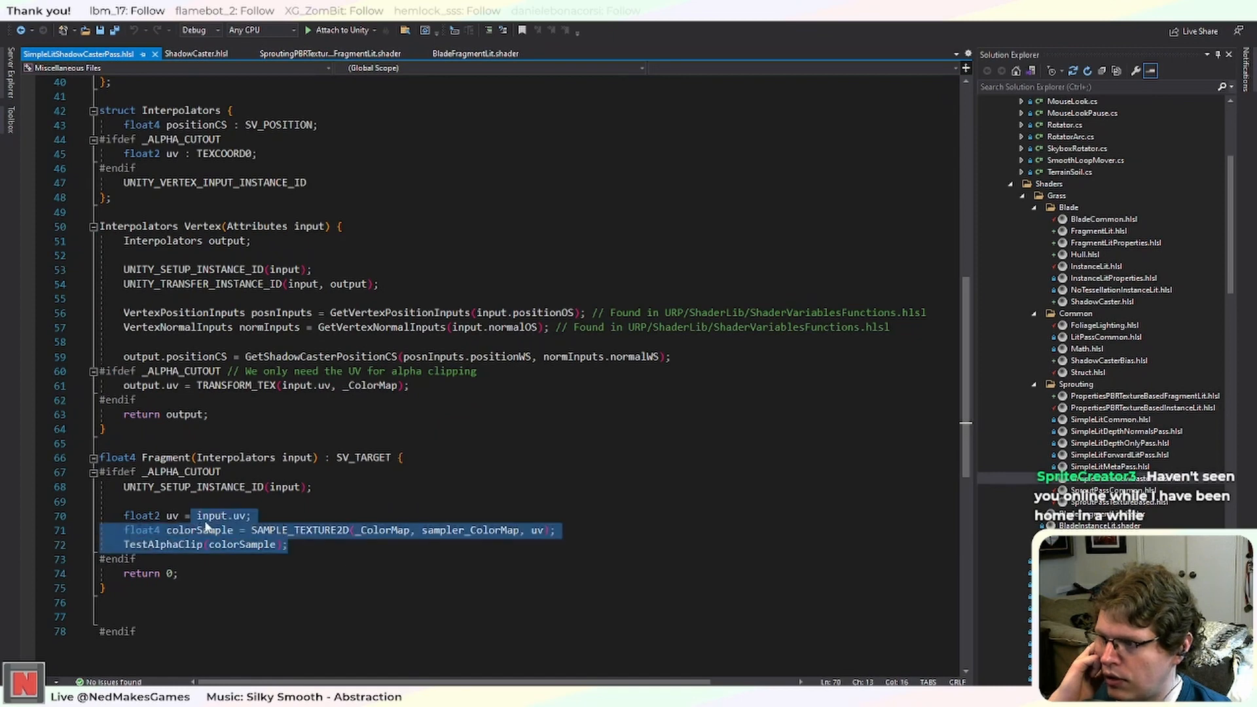
left_click(200, 516)
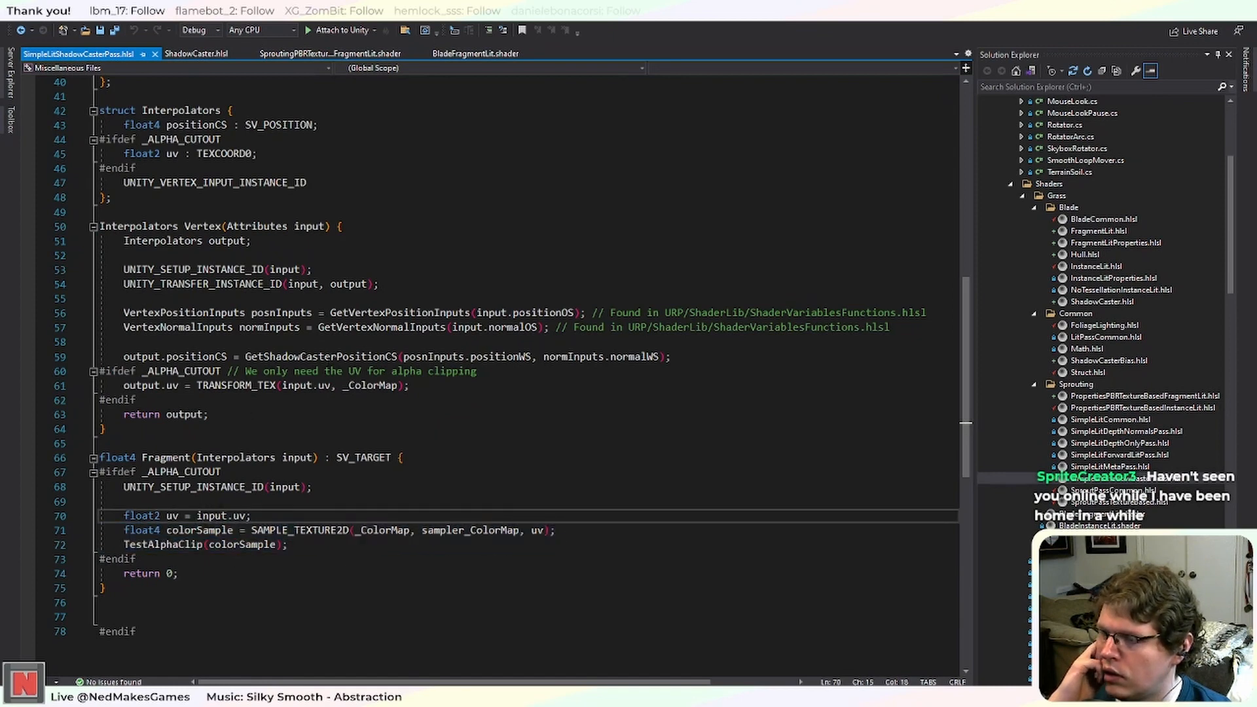
scroll(364, 378, "up", 1)
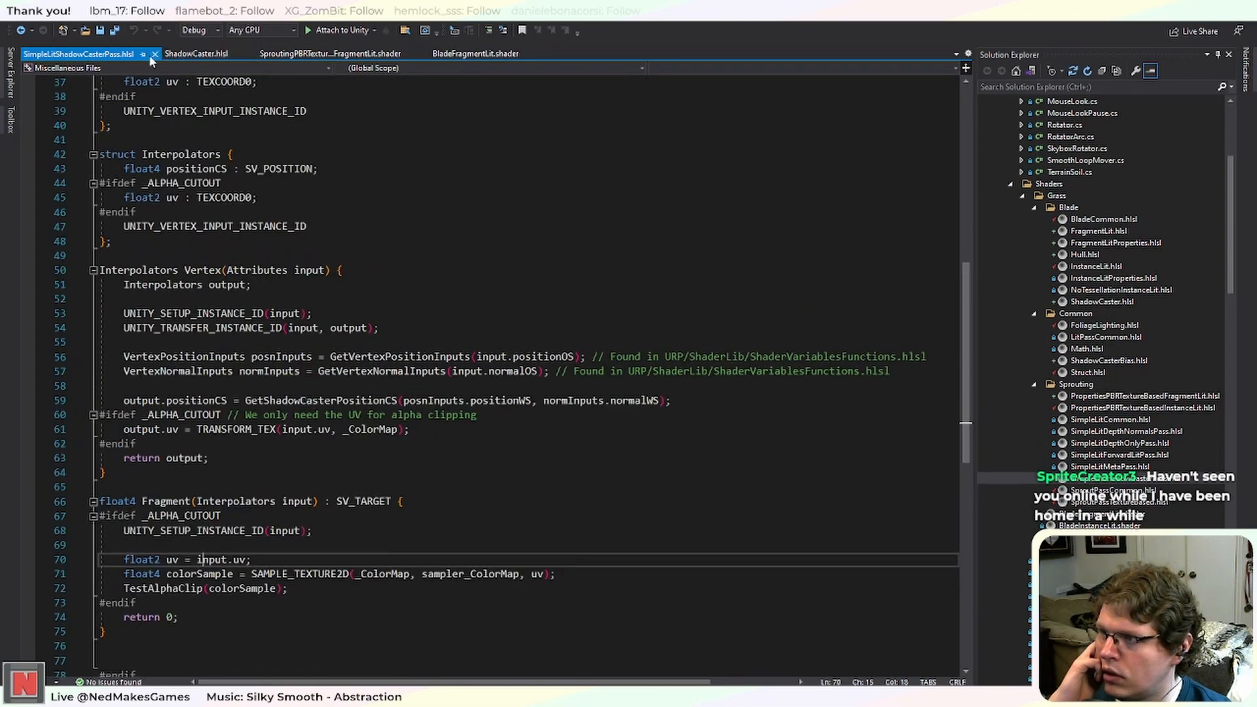
scroll(175, 64, "up", 4)
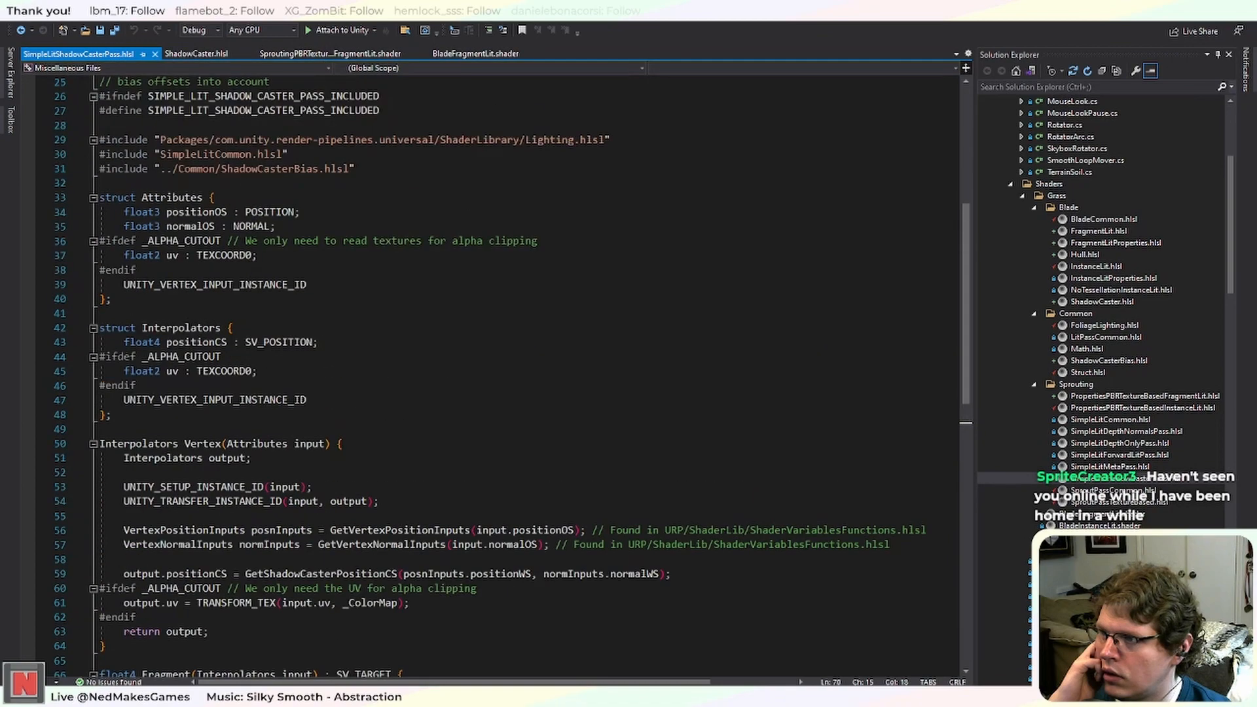
Review the vertex, domain and fragment functions in the blade's ShadowCaster.hlsl.
left_click(195, 54)
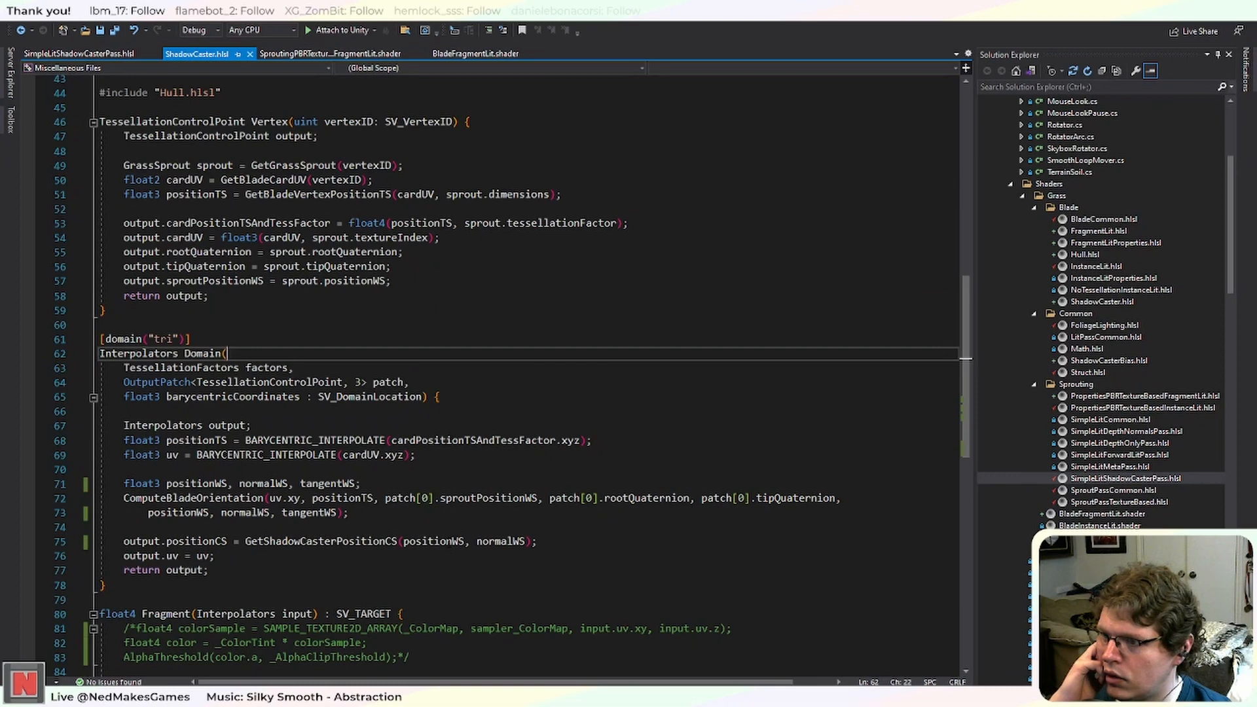
scroll(420, 519, "down", 2)
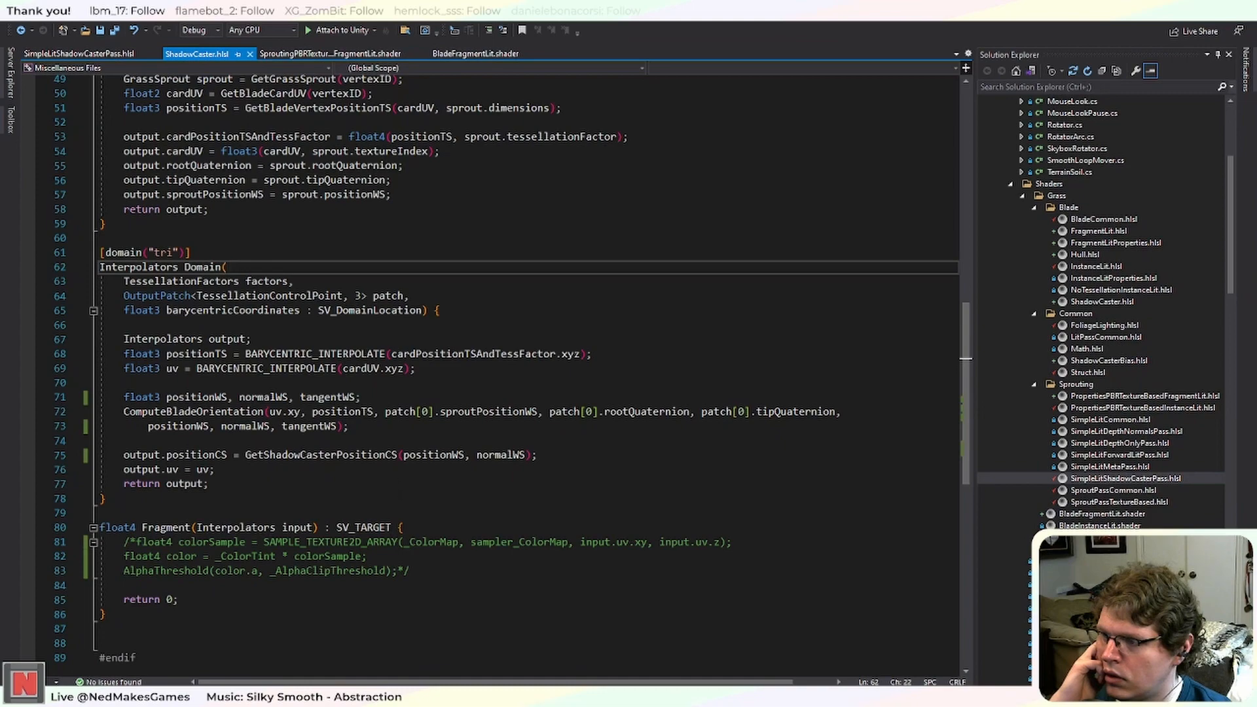
scroll(432, 91, "up", 4)
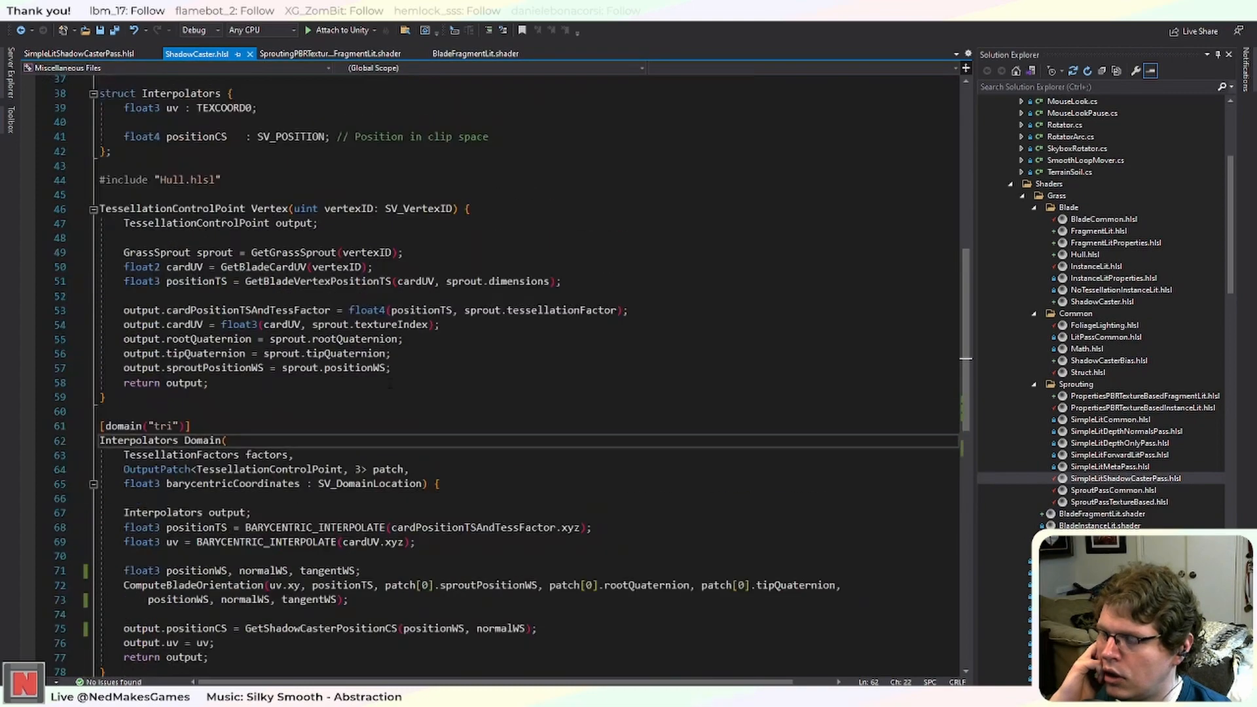
Compare the ShadowCaster pass of BladeFragmentLit.shader with that of SproutingPBRTextureBasedFragmentLit.shader.
left_click(458, 54)
left_click(313, 55)
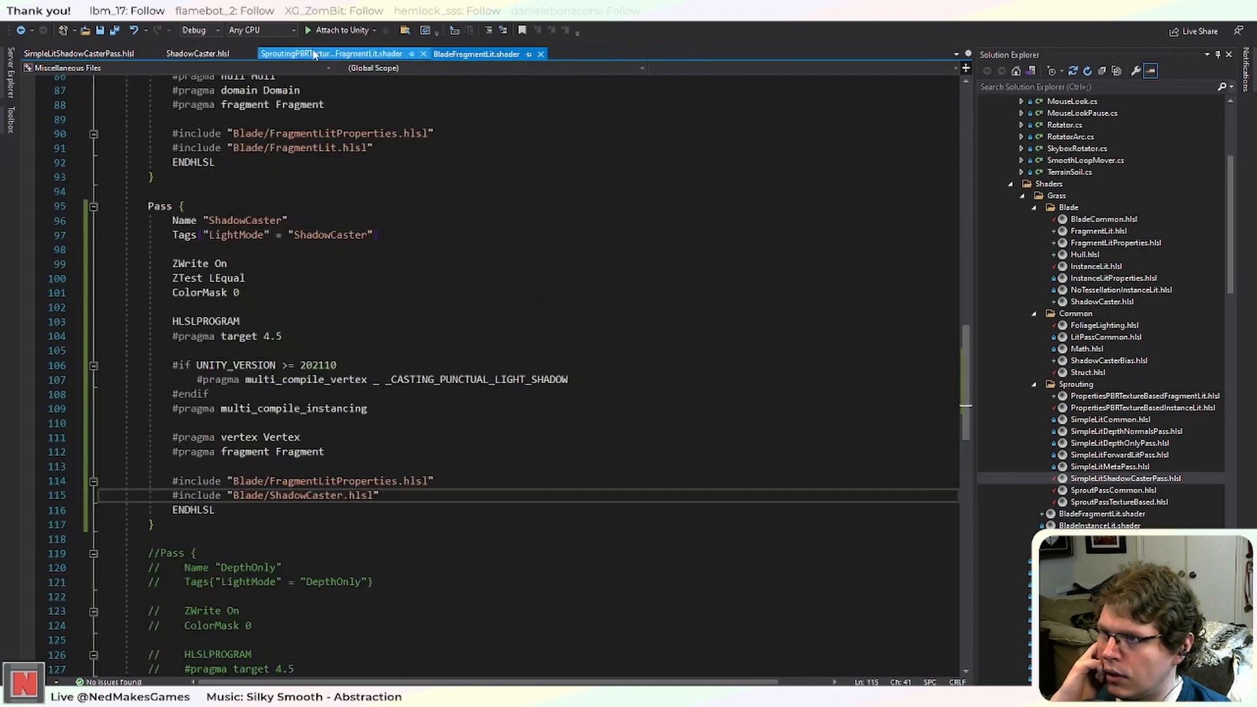
scroll(434, 331, "up", 2)
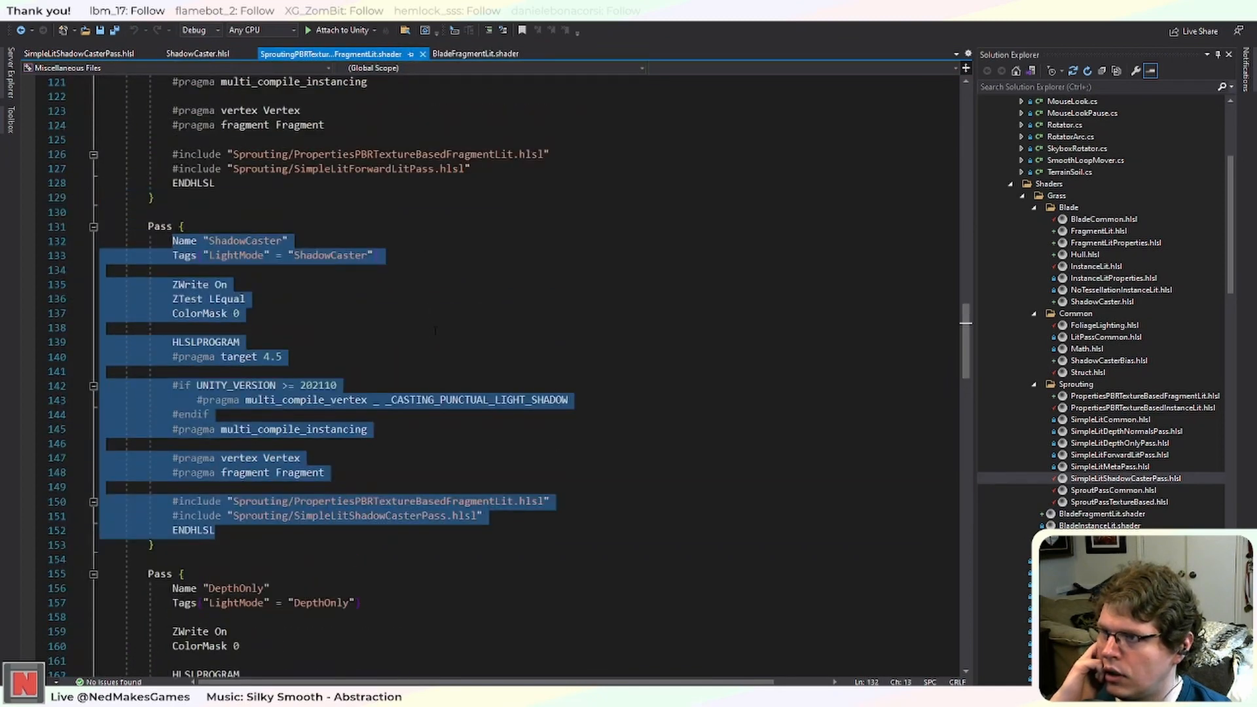
left_click(476, 54)
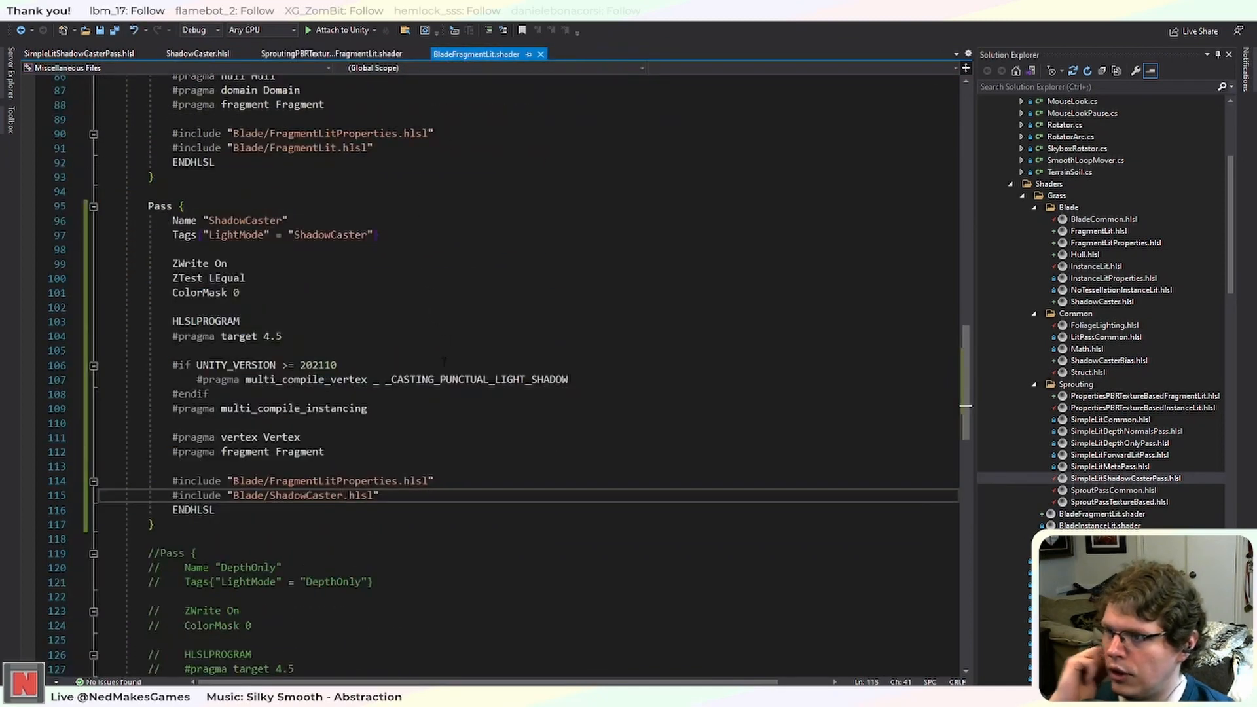
Add the hull Hull and domain Domain pragmas from the previous pass to BladeFragmentLit.shader's ShadowCaster pass, below its vertex pragma, and save.
scroll(368, 389, "down", 7)
scroll(323, 421, "up", 10)
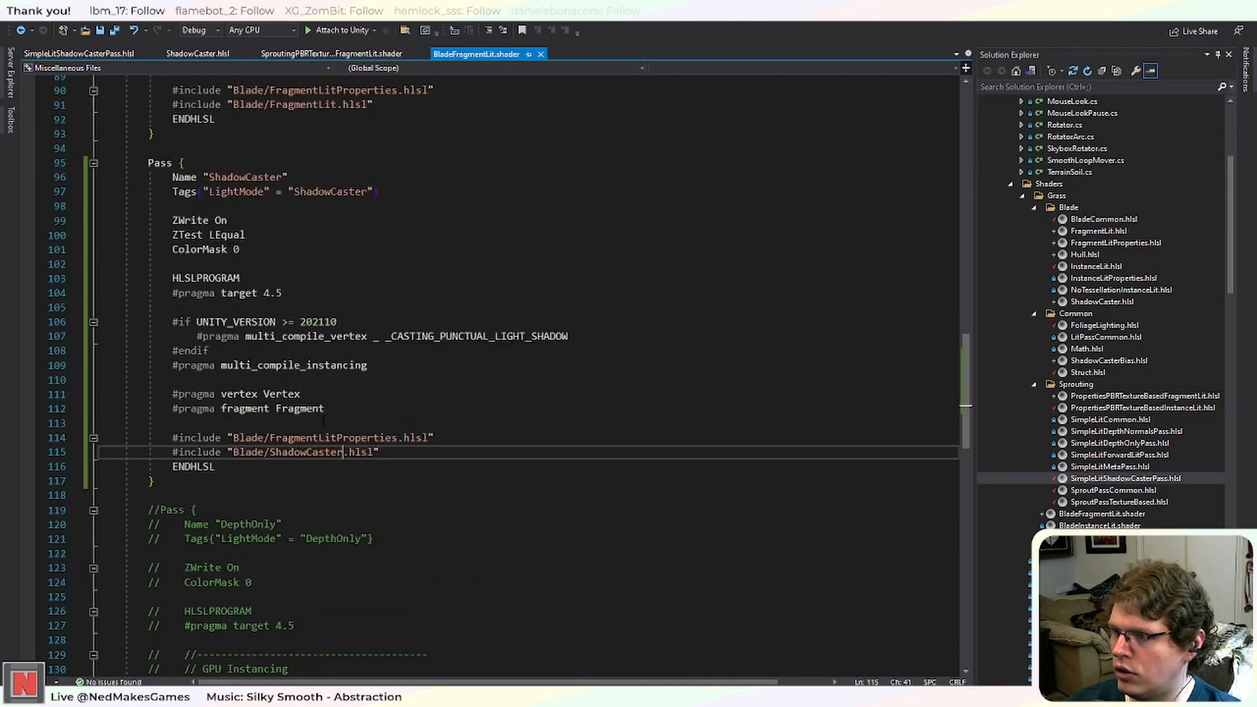
scroll(324, 421, "up", 2)
left_click_drag(300, 307, 172, 292)
key("ctrl+c")
scroll(324, 393, "down", 6)
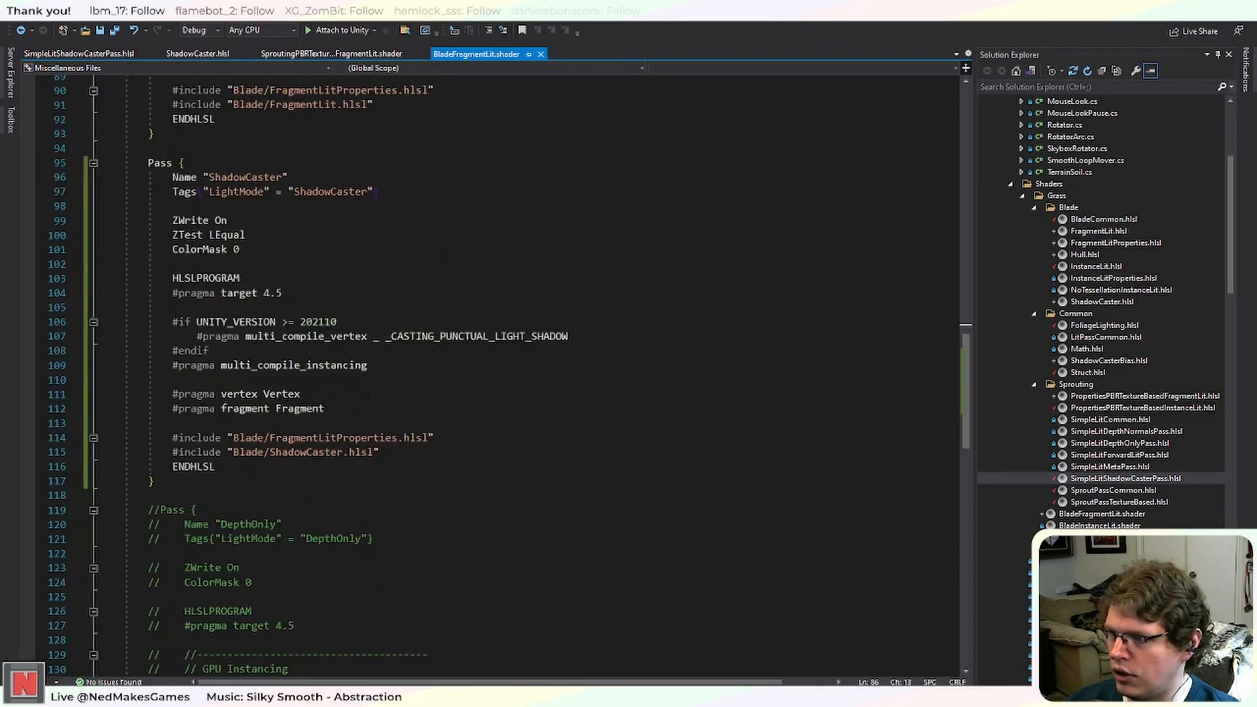
left_click(172, 380)
left_click(362, 394)
key("Return")
key("ctrl+v")
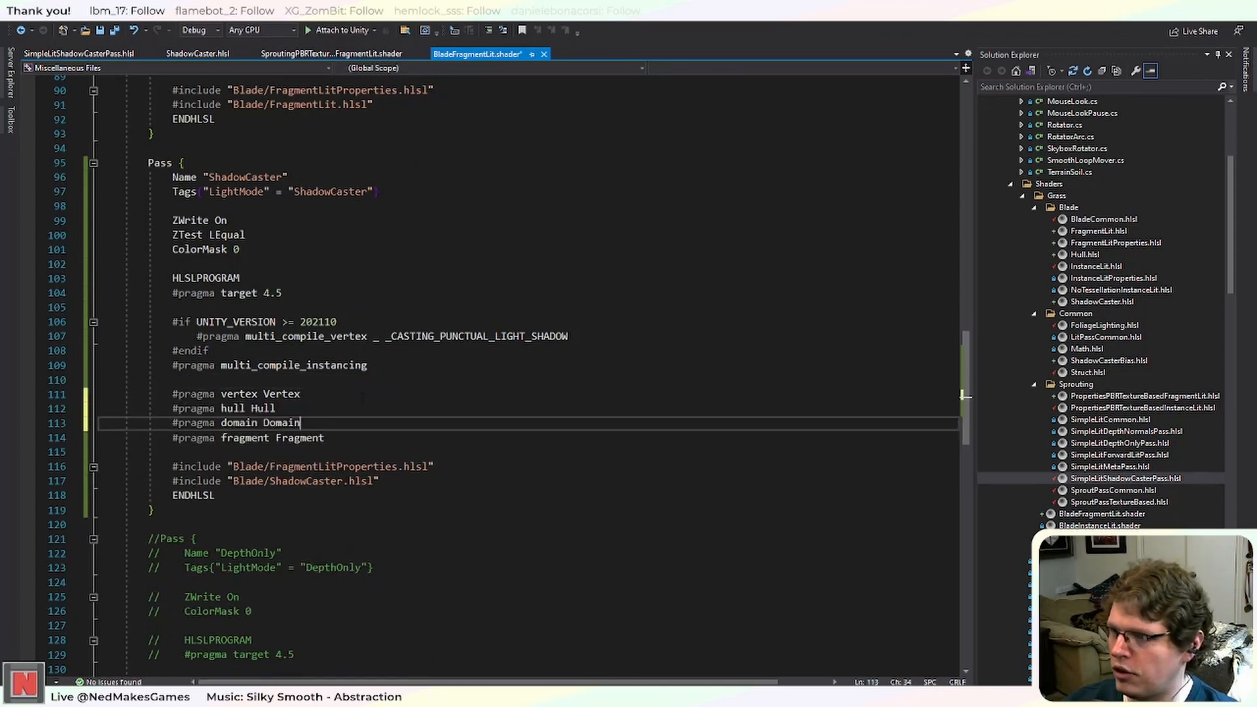
left_click(288, 394)
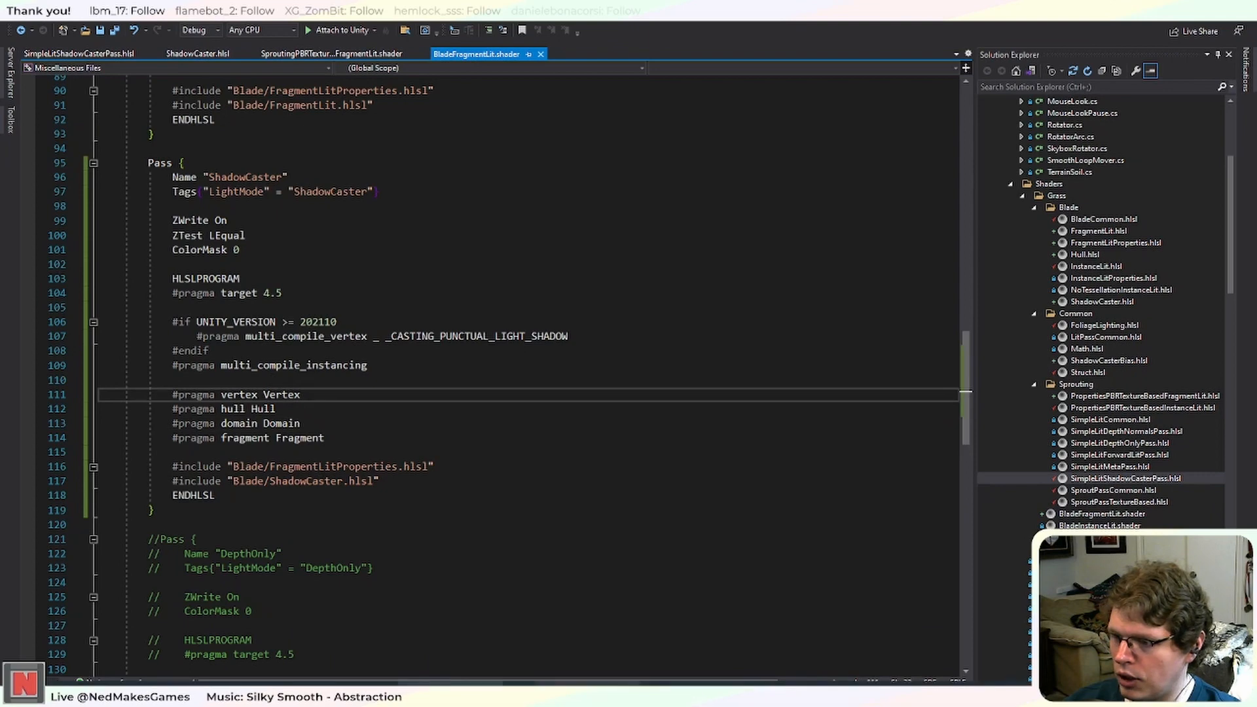
Switch to Unity, disable and close the Frame Debugger, and start play mode.
key("alt+Tab")
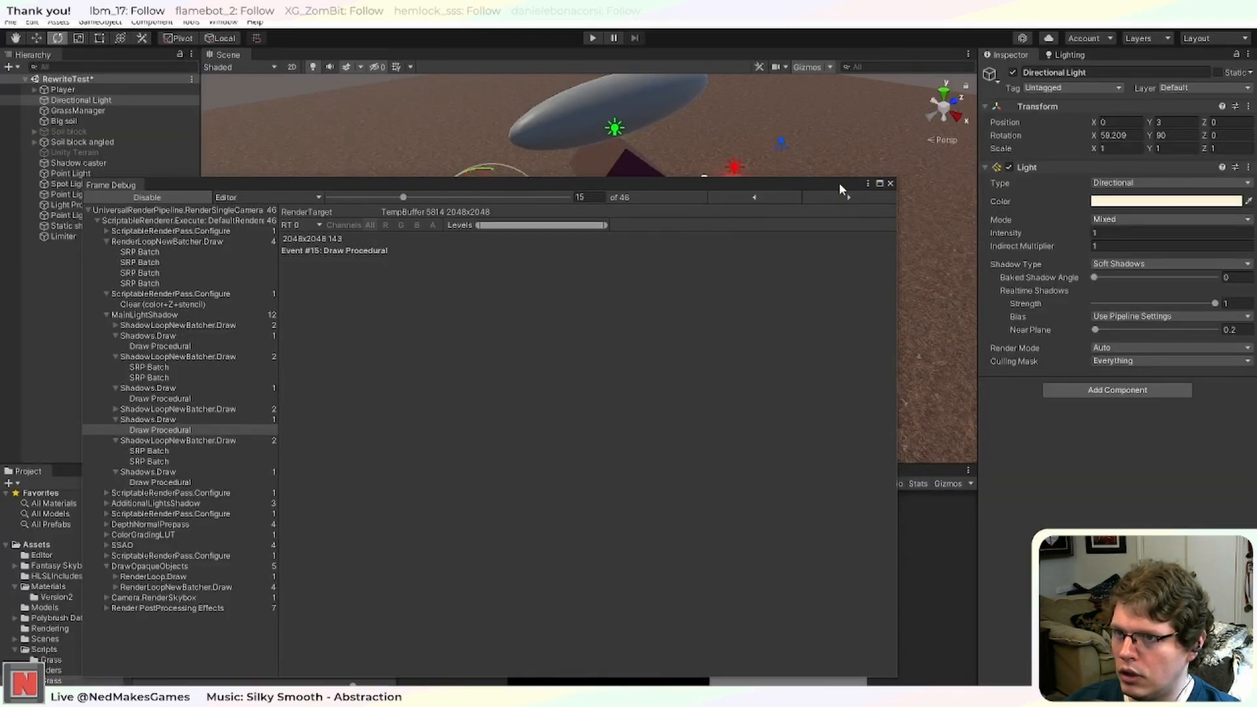
left_click(174, 198)
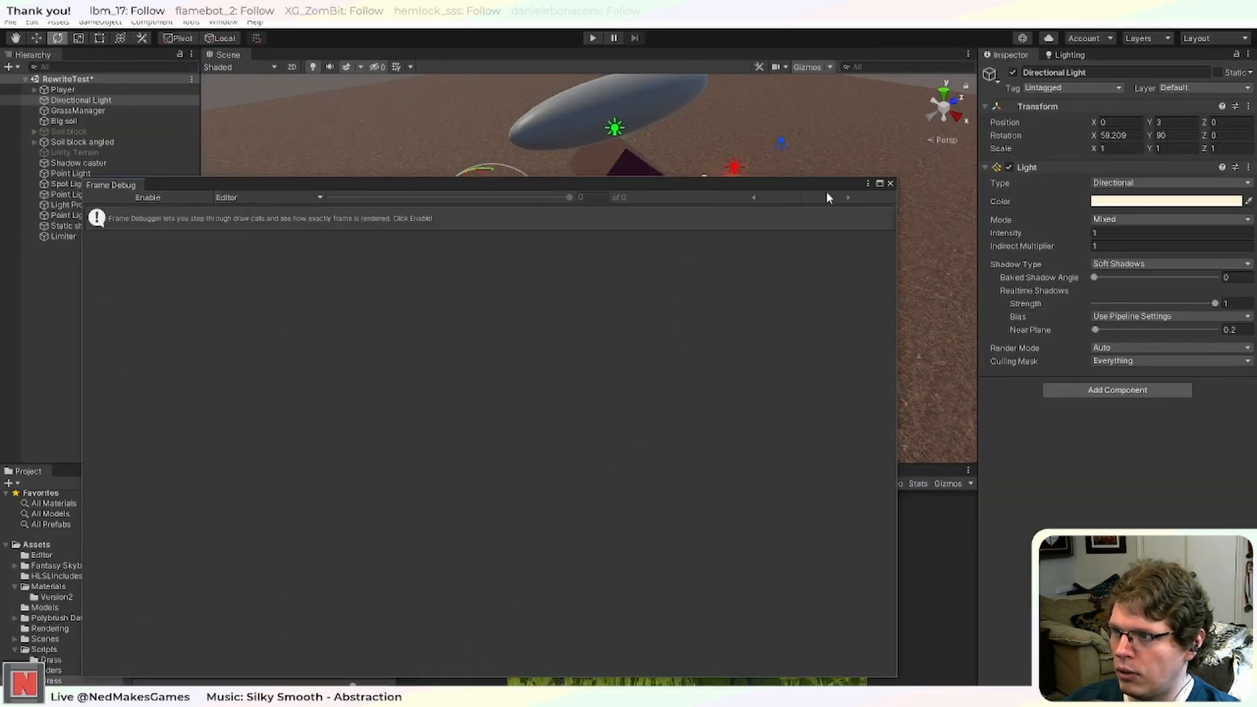
left_click(889, 186)
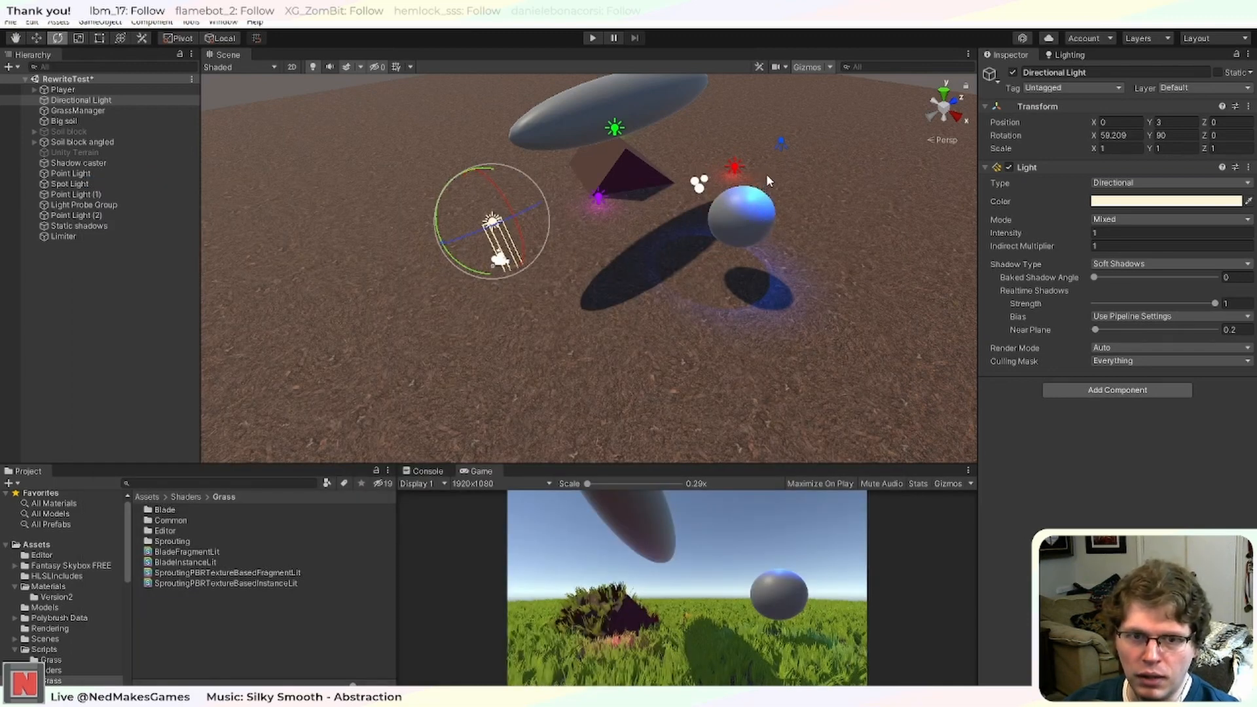
left_click(593, 37)
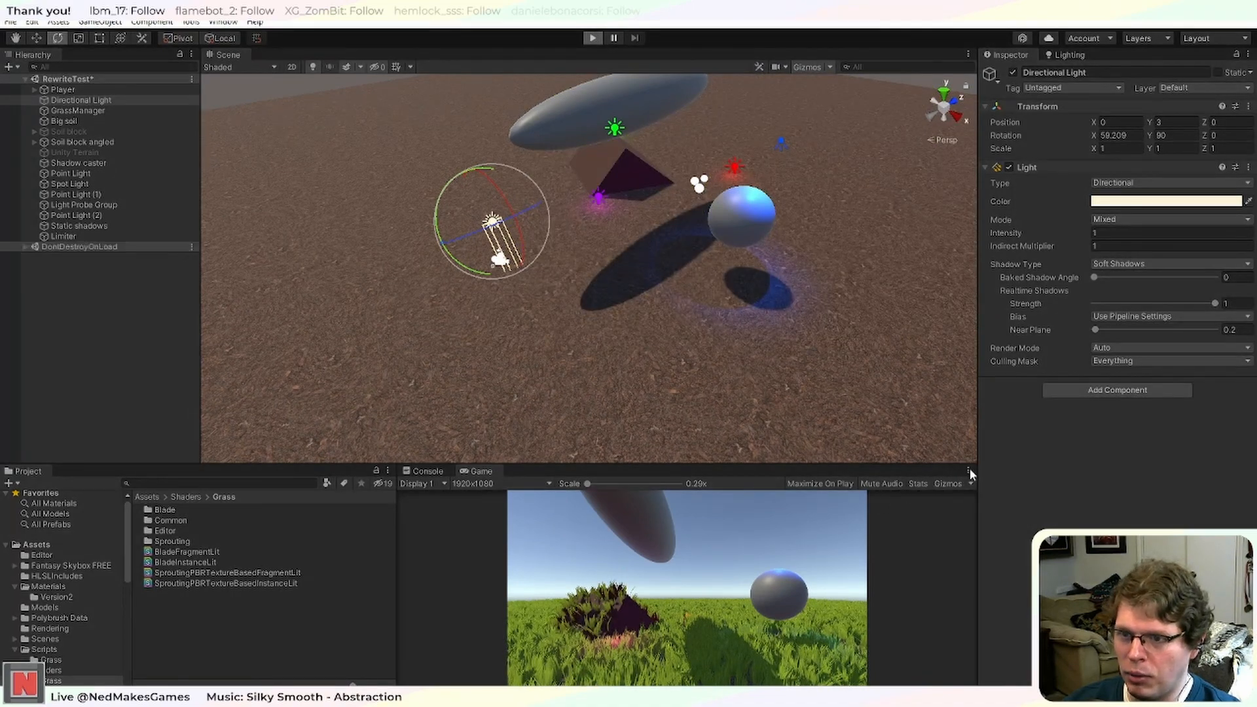
Examine the shadows cast by the grass blades in the Scene view, both from a distance and close to the ground.
right_click_drag(565, 313, 704, 239)
scroll(589, 356, "up", 5)
scroll(619, 375, "up", 3)
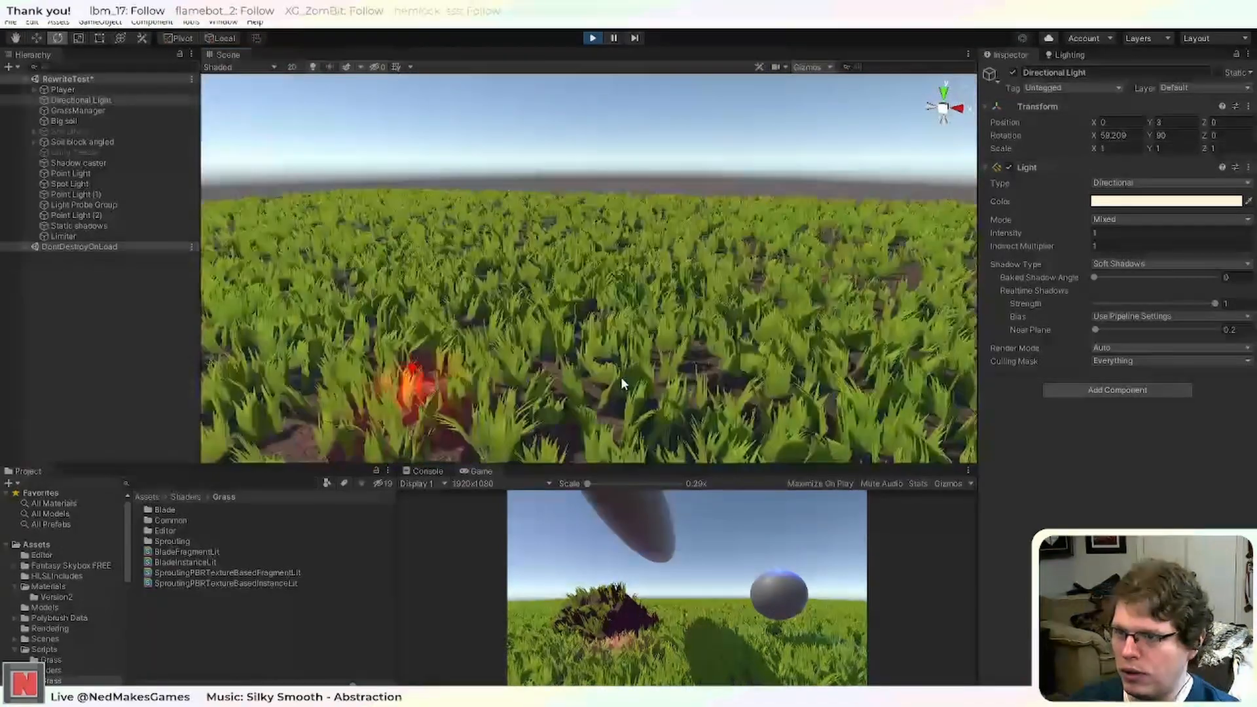
scroll(620, 376, "down", 10)
scroll(622, 384, "up", 4)
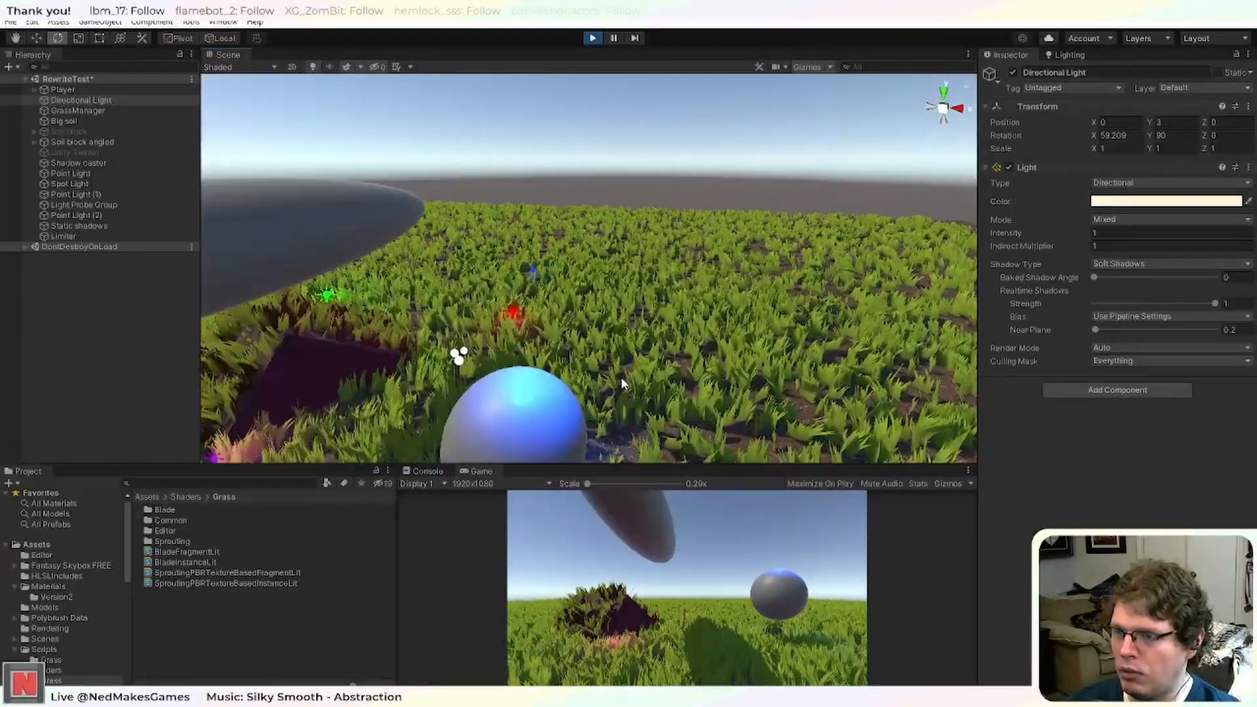
right_click_drag(621, 383, 747, 354)
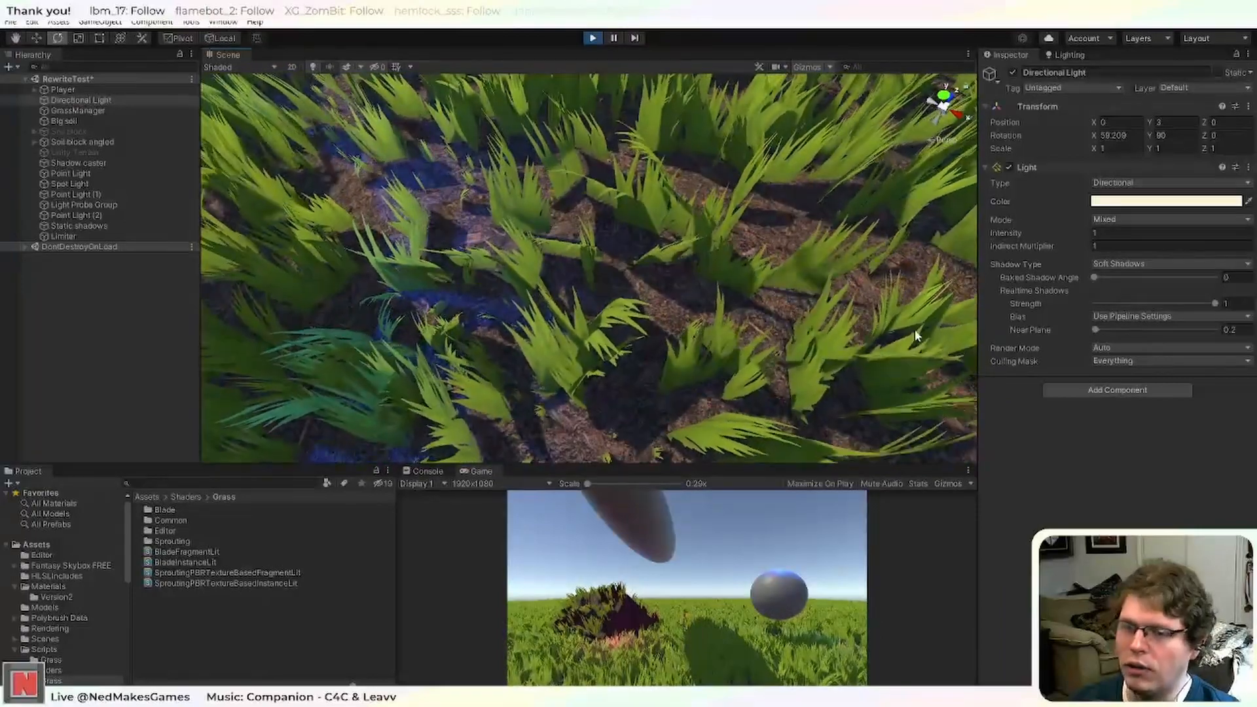
middle_click_drag(914, 330, 645, 229)
scroll(651, 363, "down", 5)
scroll(647, 296, "up", 8)
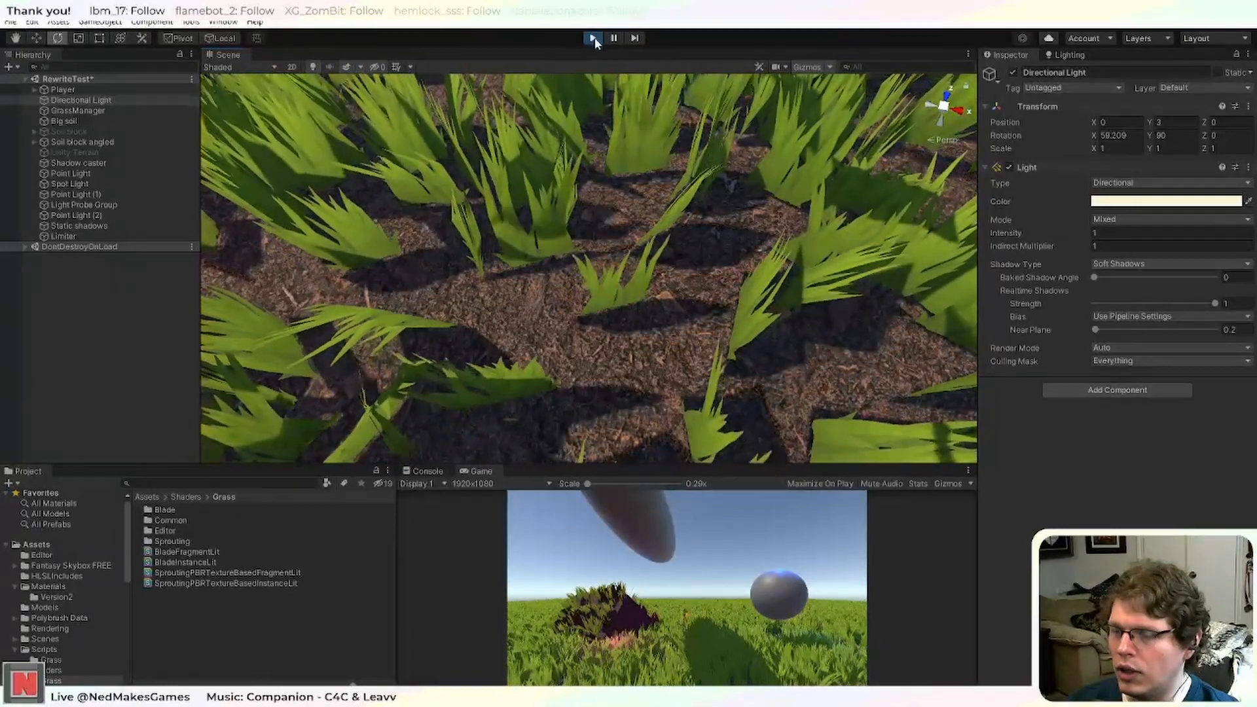
Switch to Visual Studio and insert blank lines in ShadowCaster.hlsl's Domain function between the ComputeBladeOrientation call and the output.positionCS assignment.
key("alt+Tab")
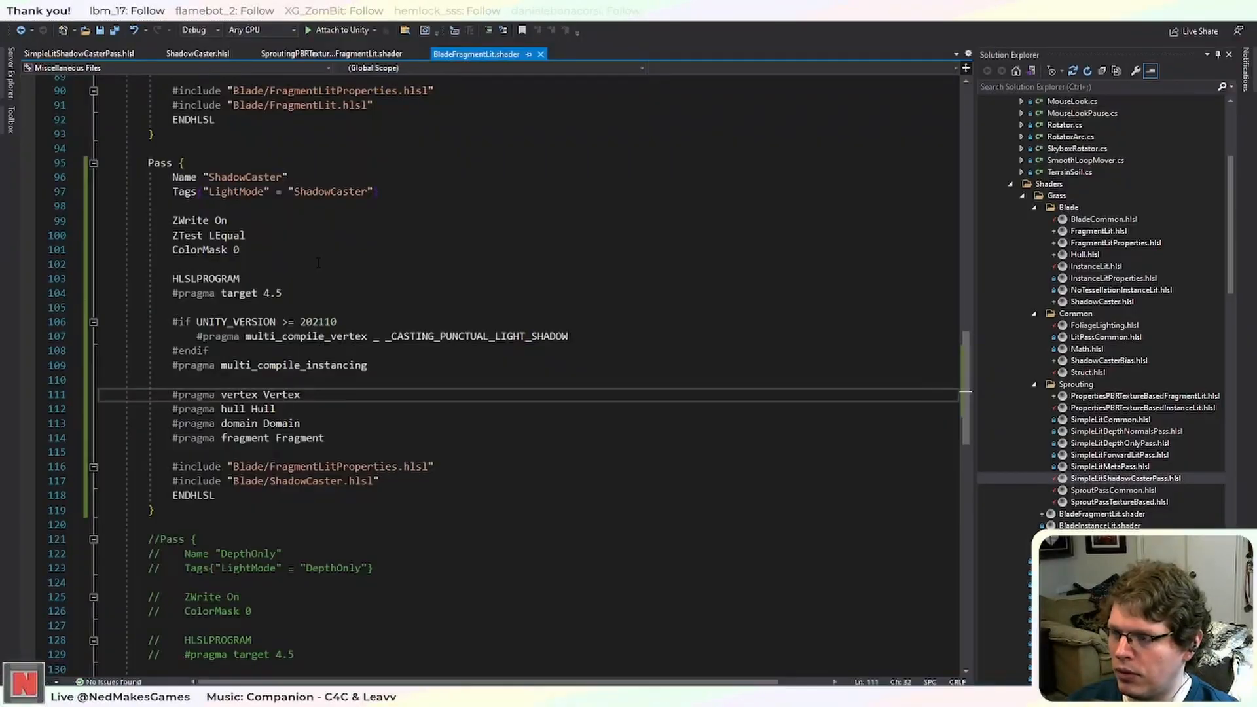
scroll(428, 554, "down", 3)
scroll(428, 553, "up", 1)
left_click(197, 54)
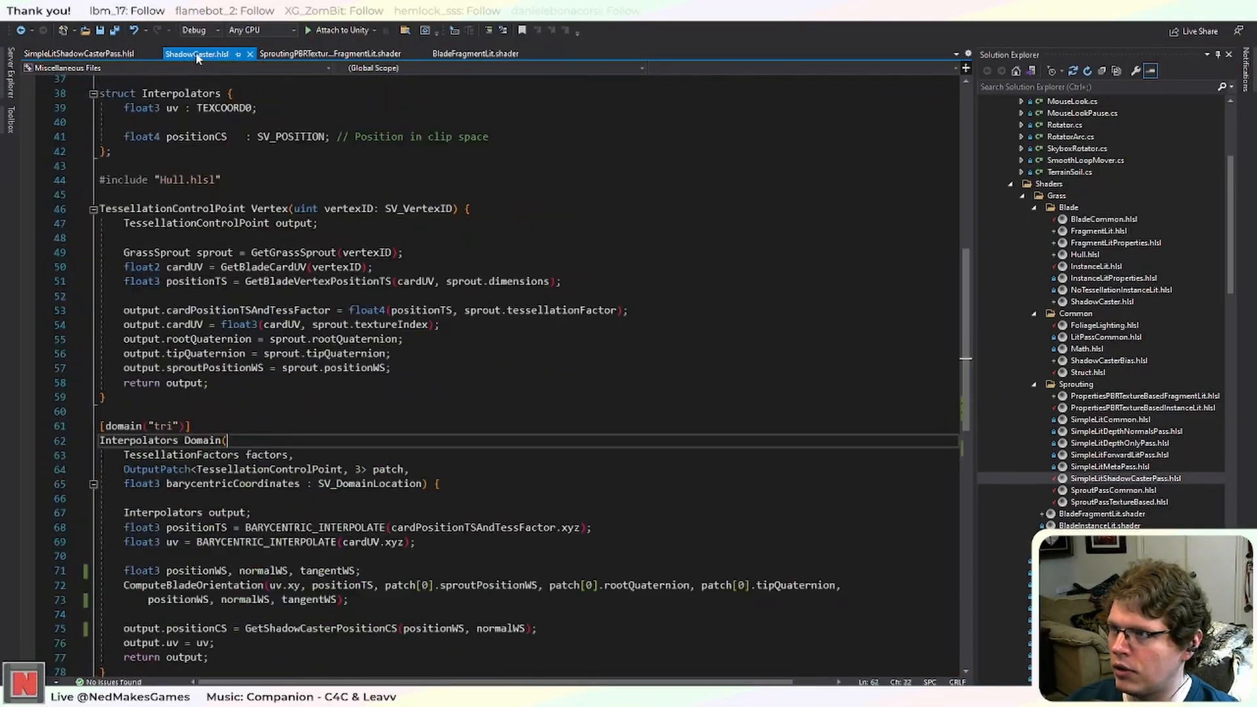
scroll(398, 516, "down", 3)
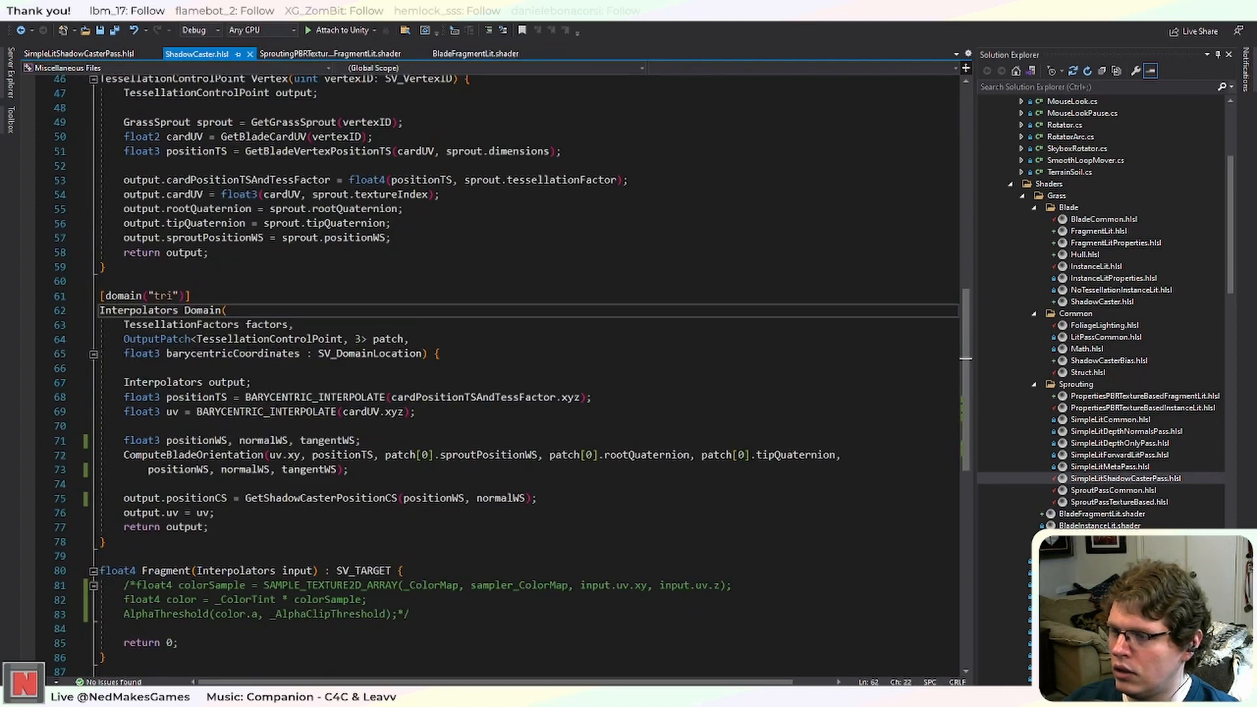
left_click(496, 498)
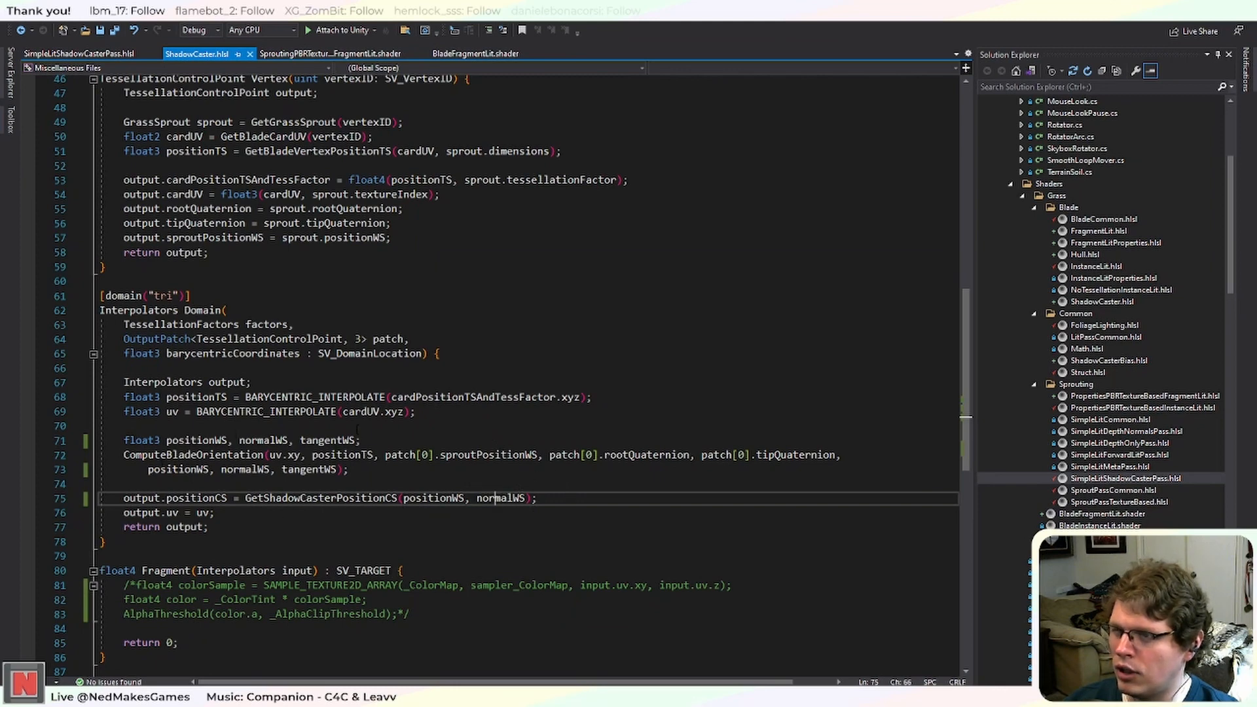
left_click(328, 486)
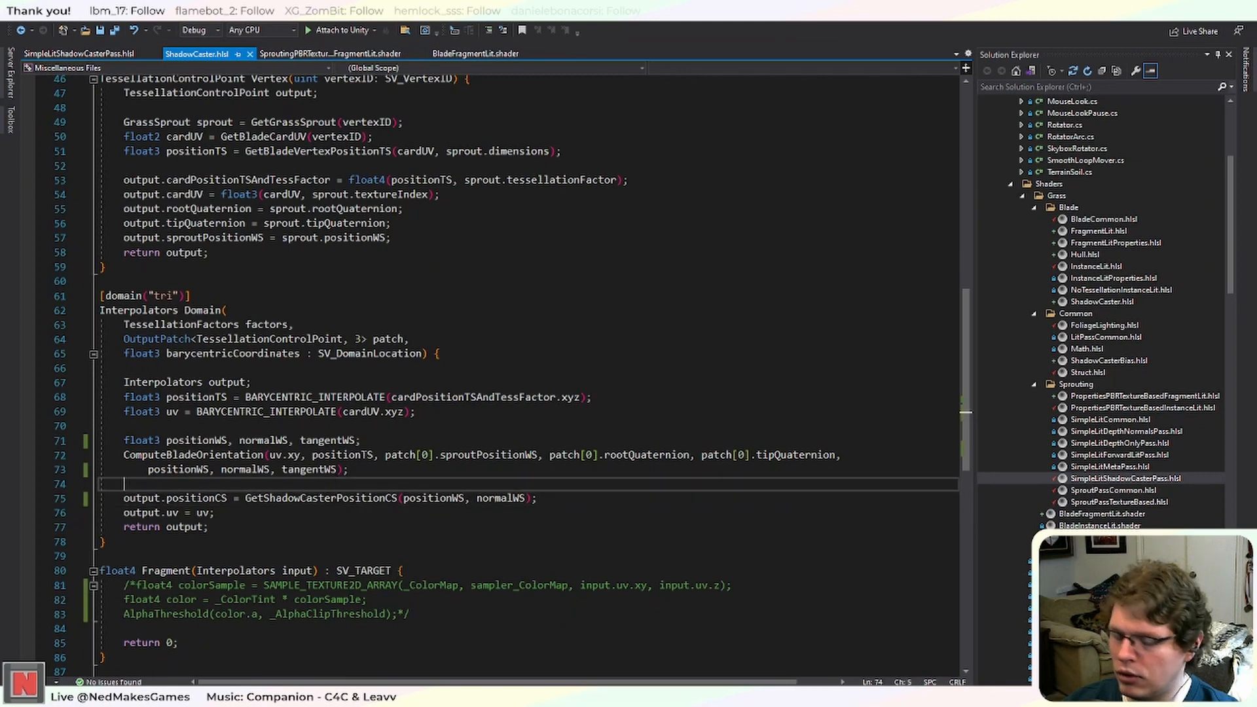
key("Return")
key("Return")
key("Up")
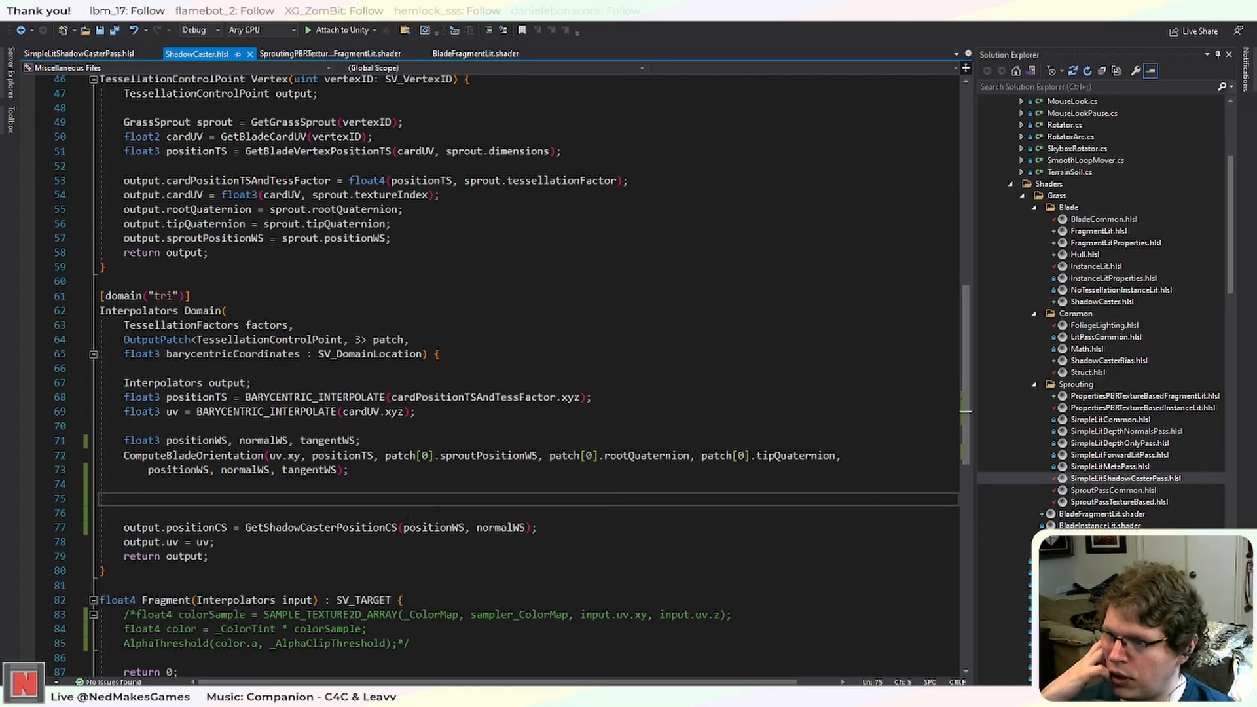
Begin a float3 viewDirWS declaration on the blank line before the output.positionCS assignment in the Domain function.
left_click(487, 527)
left_click(464, 514)
left_click(470, 485)
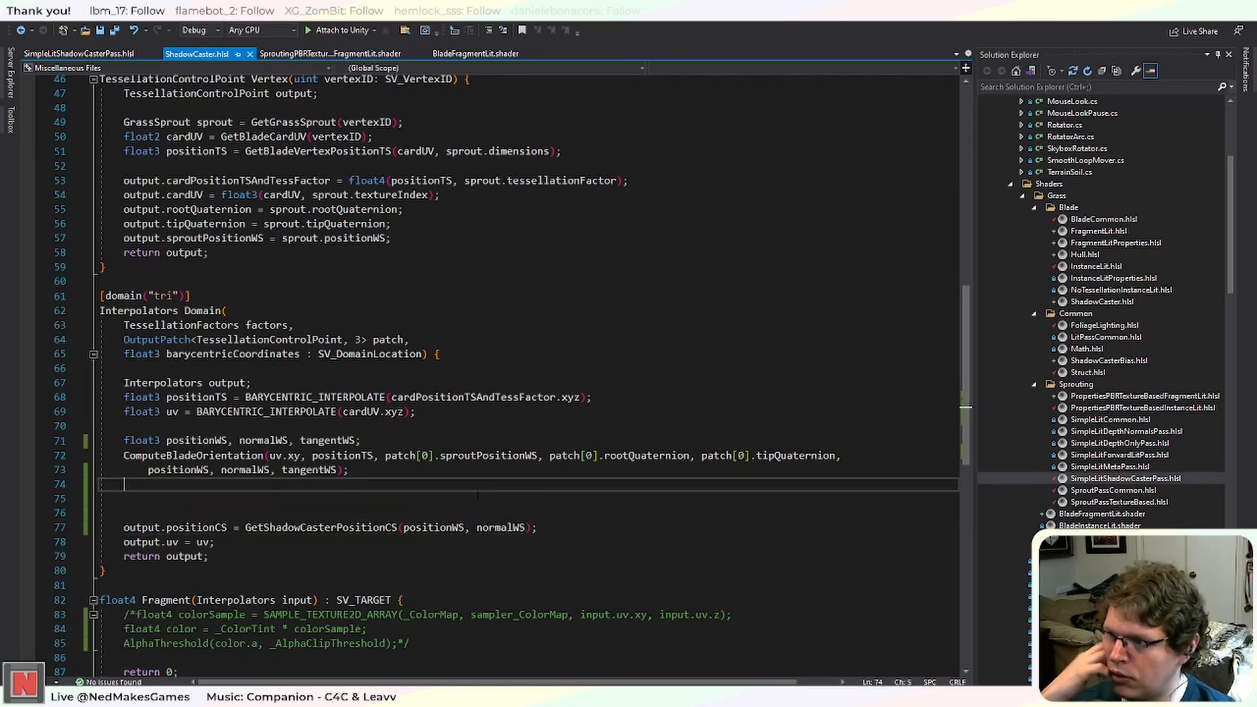
left_click(476, 499)
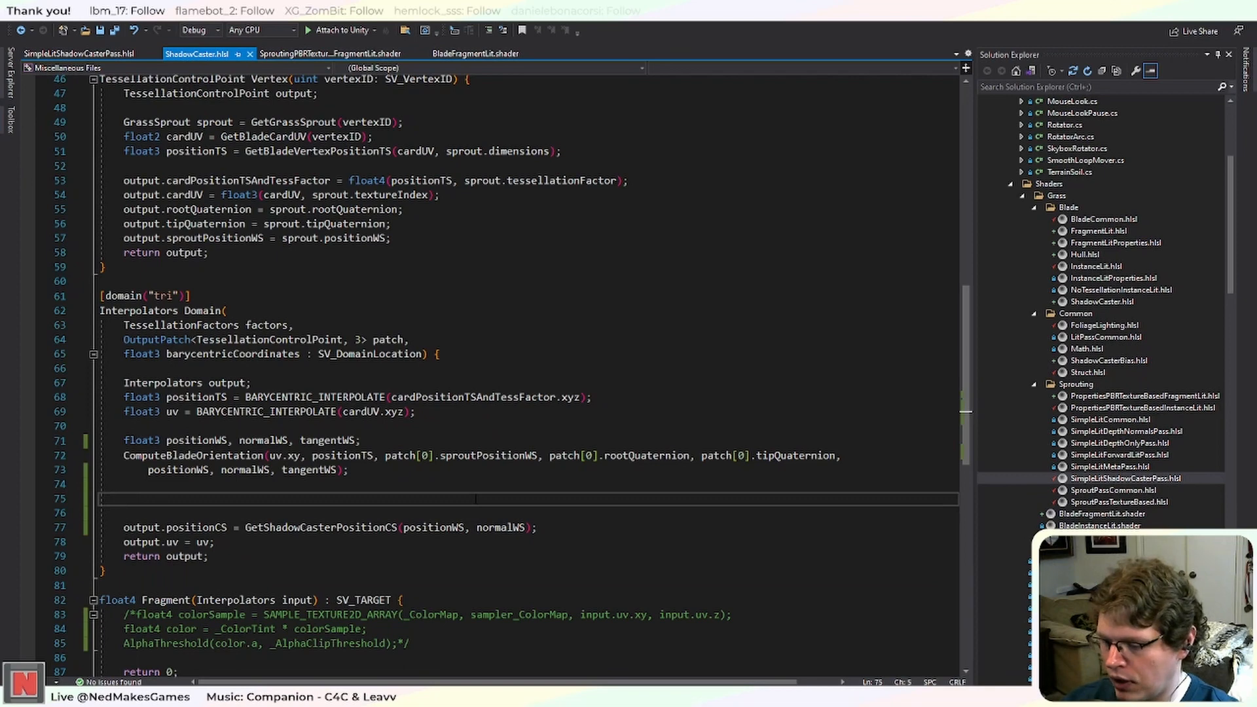
type("float3")
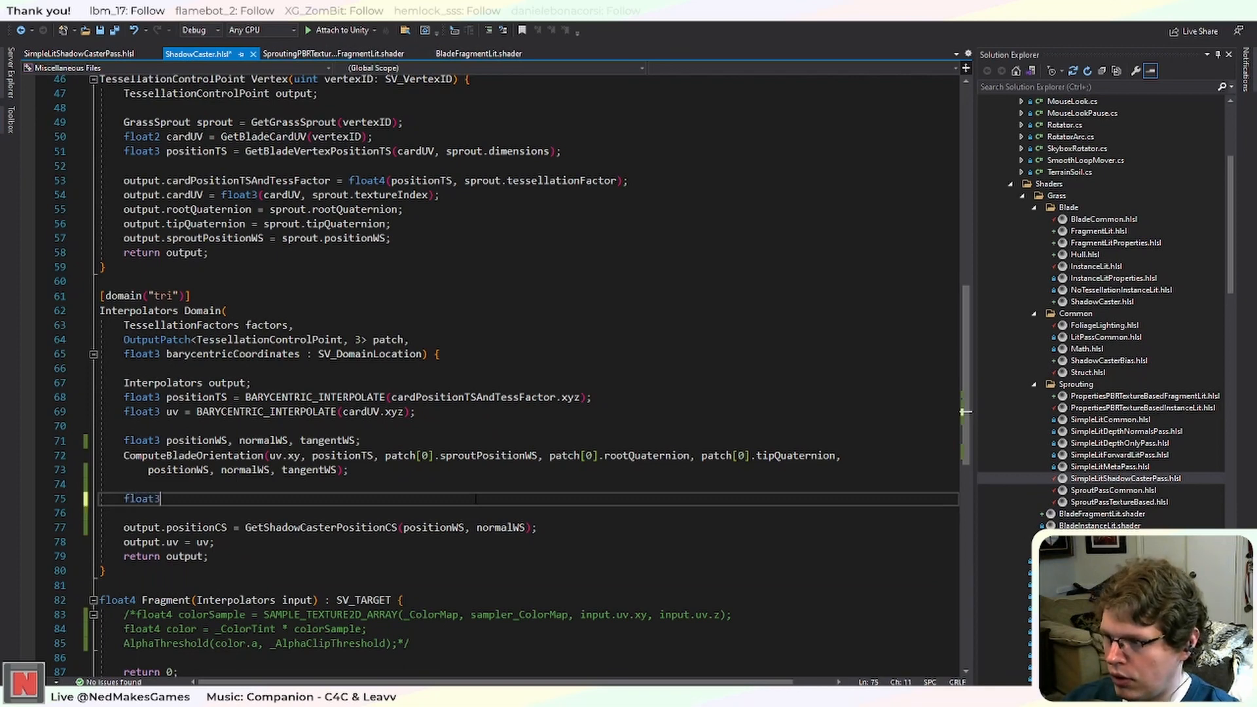
type(" viewDirWS =")
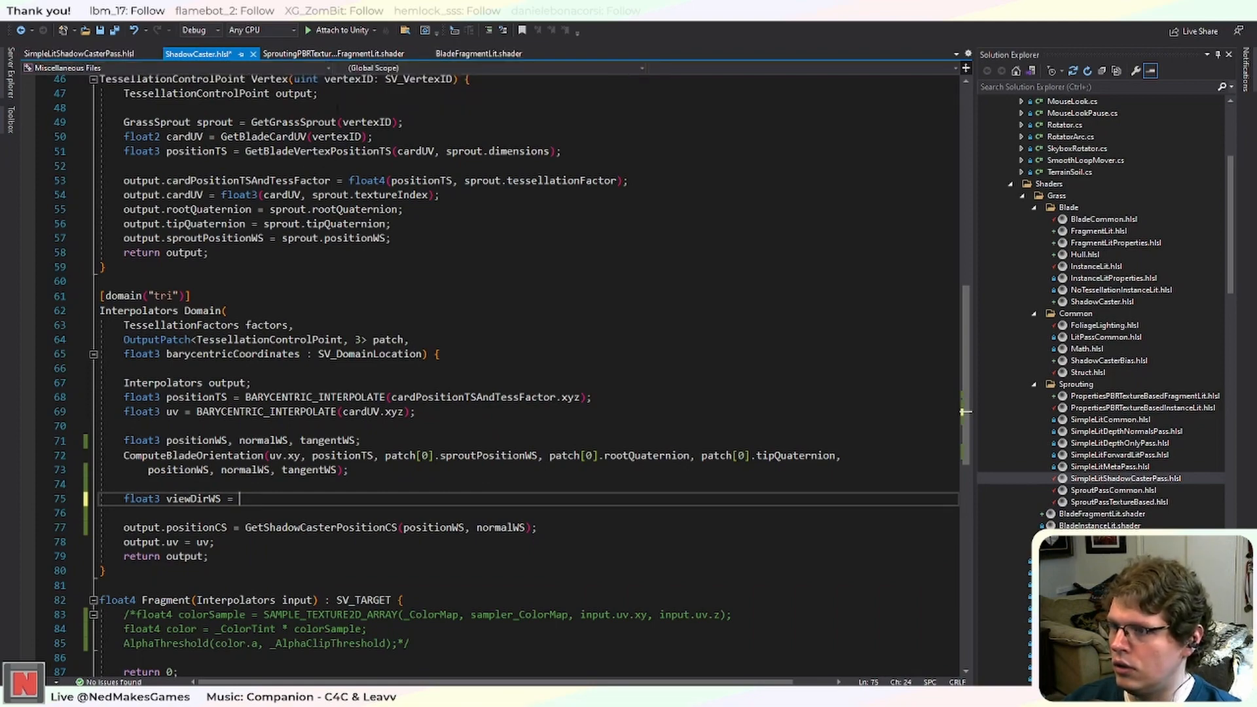
Assign viewDirWS the GetWorldSpaceNormalizeViewDir(input.positionWS) call copied from the Fragment function in FragmentLit.hlsl.
scroll(458, 393, "down", 4)
scroll(458, 393, "up", 4)
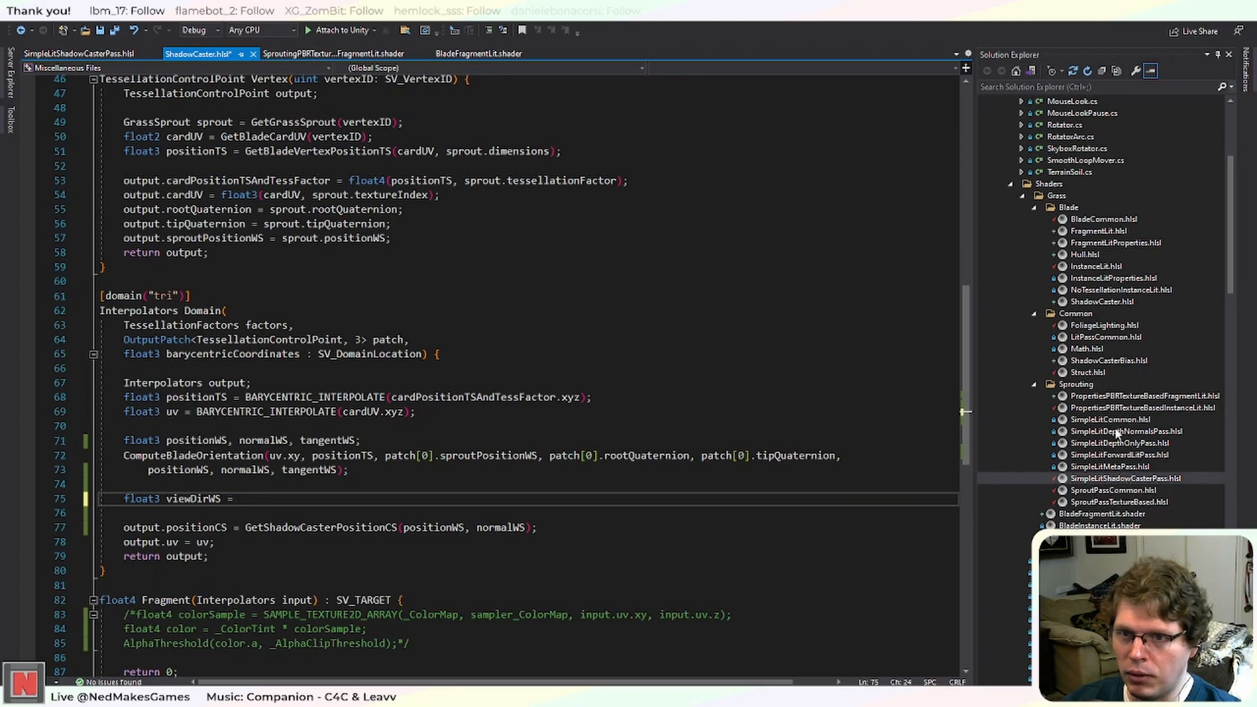
double_click(1098, 232)
left_click_drag(968, 131, 976, 436)
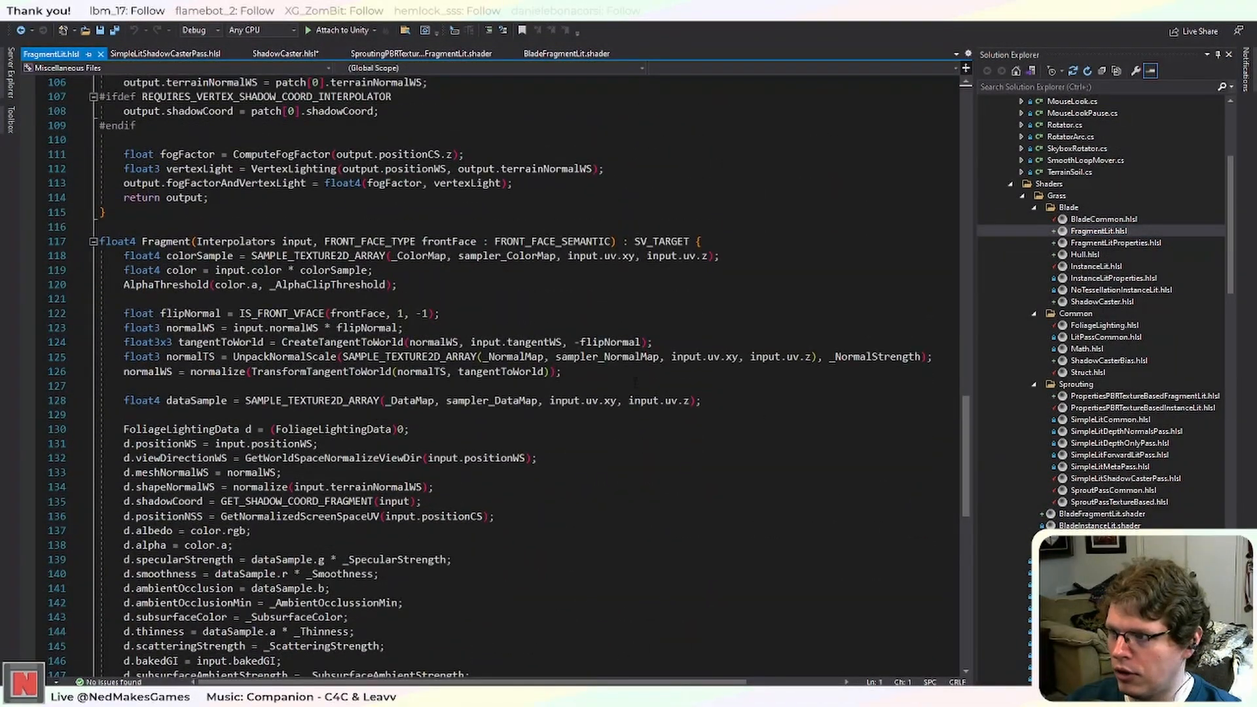
left_click_drag(537, 458, 245, 459)
key("ctrl+c")
left_click(286, 53)
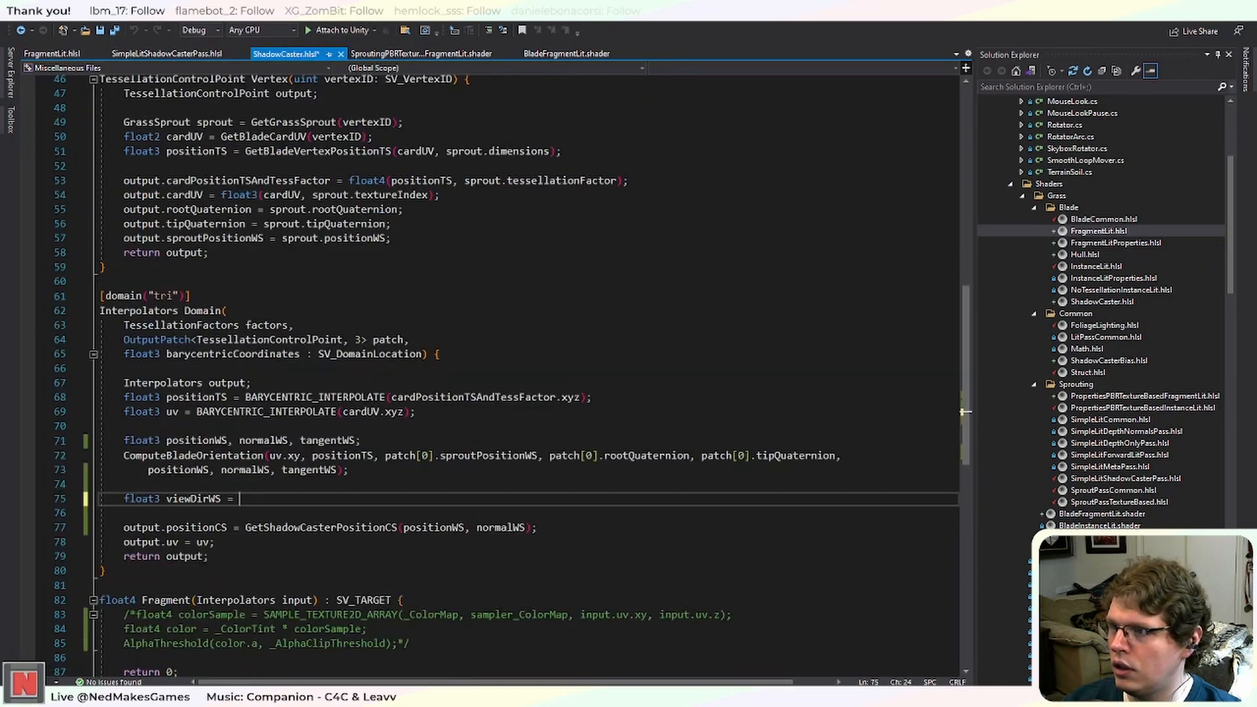
key("ctrl+v")
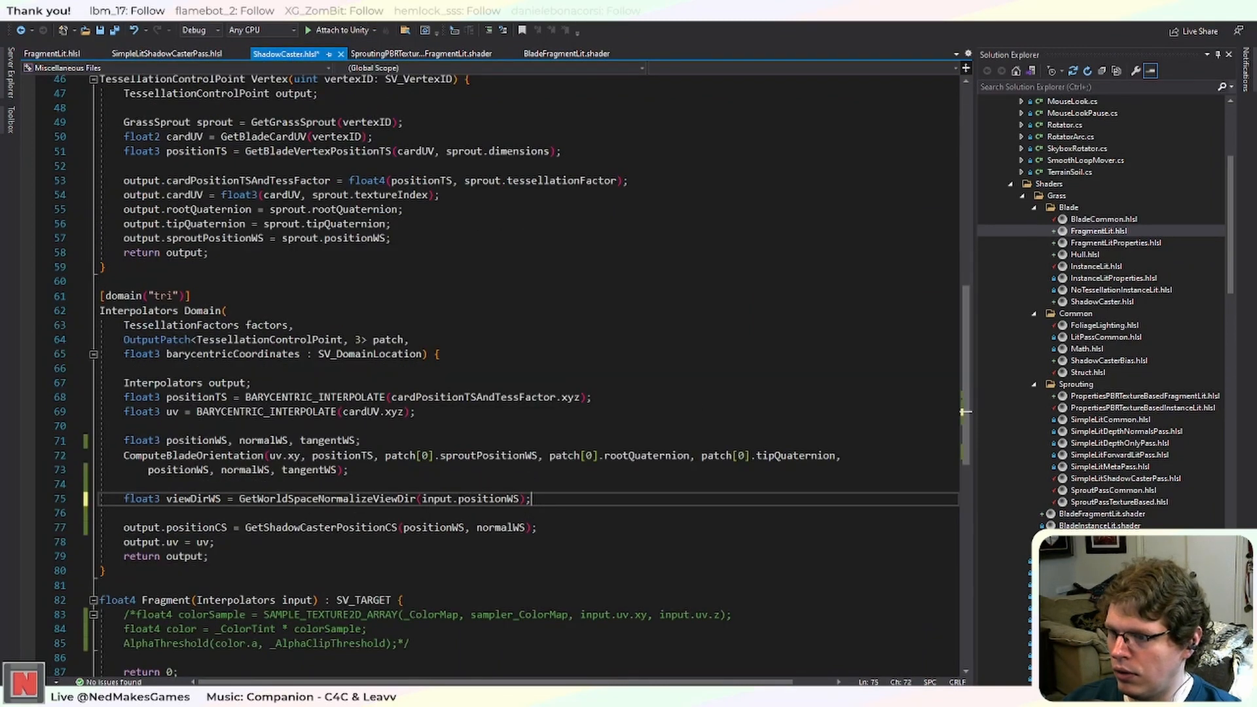
Remove the input. prefix from the view direction call so its argument is positionWS.
key("ctrl+Left")
key("ctrl+Left")
key("ctrl+Left")
key("ctrl+Left")
key("ctrl+shift+Right")
key("ctrl+shift+Right")
key("Delete")
key("Down")
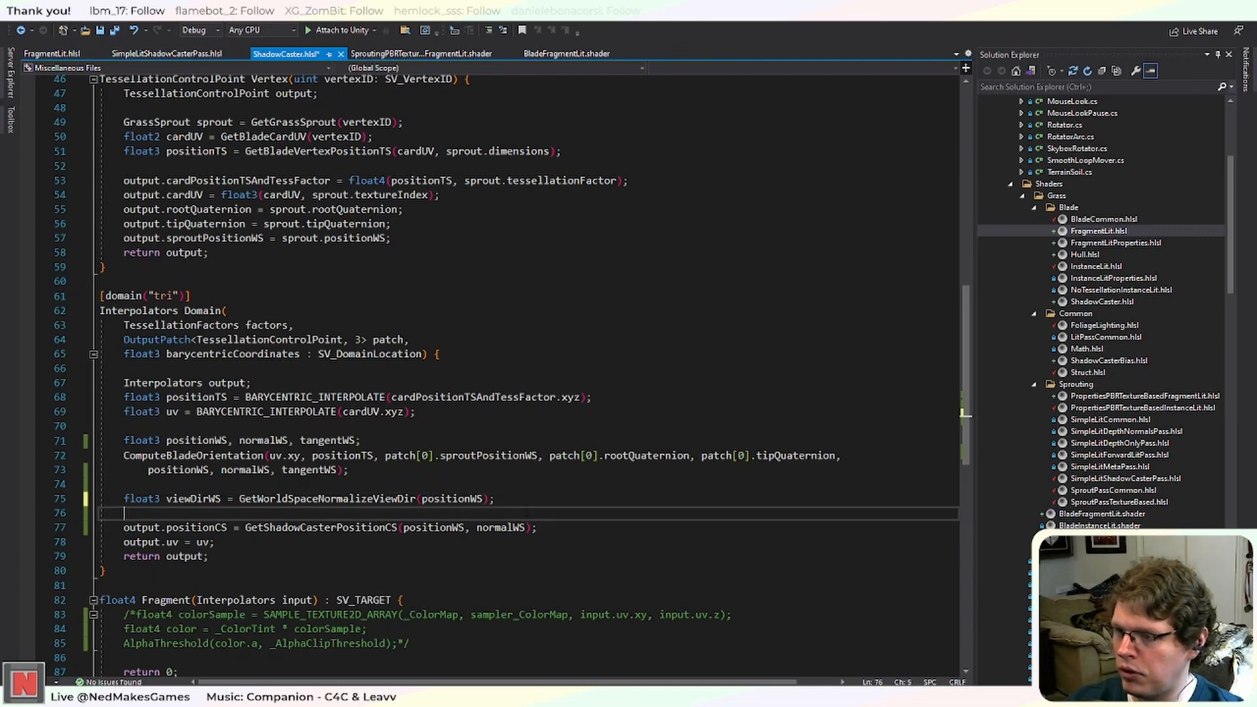
Below viewDirWS, add an if block that sets normalWS to -normalWS when dot(viewDirWS, normalWS) < 0, and save.
key("Up")
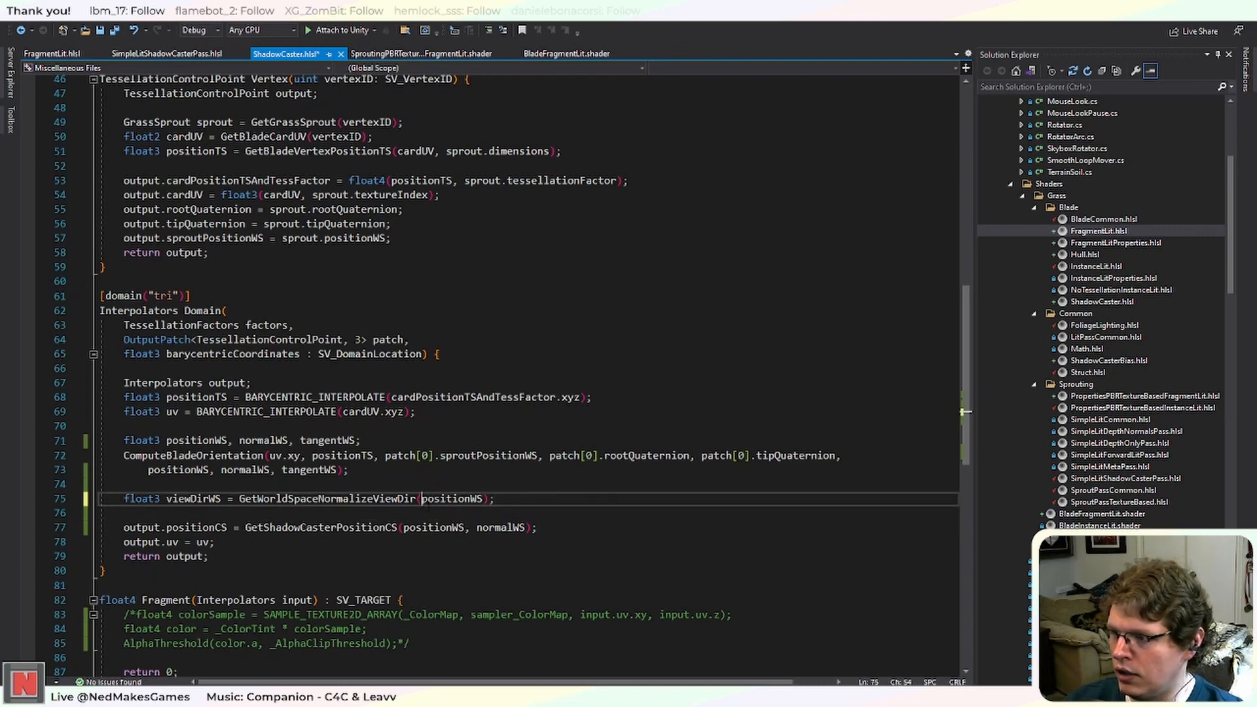
key("End")
key("Return")
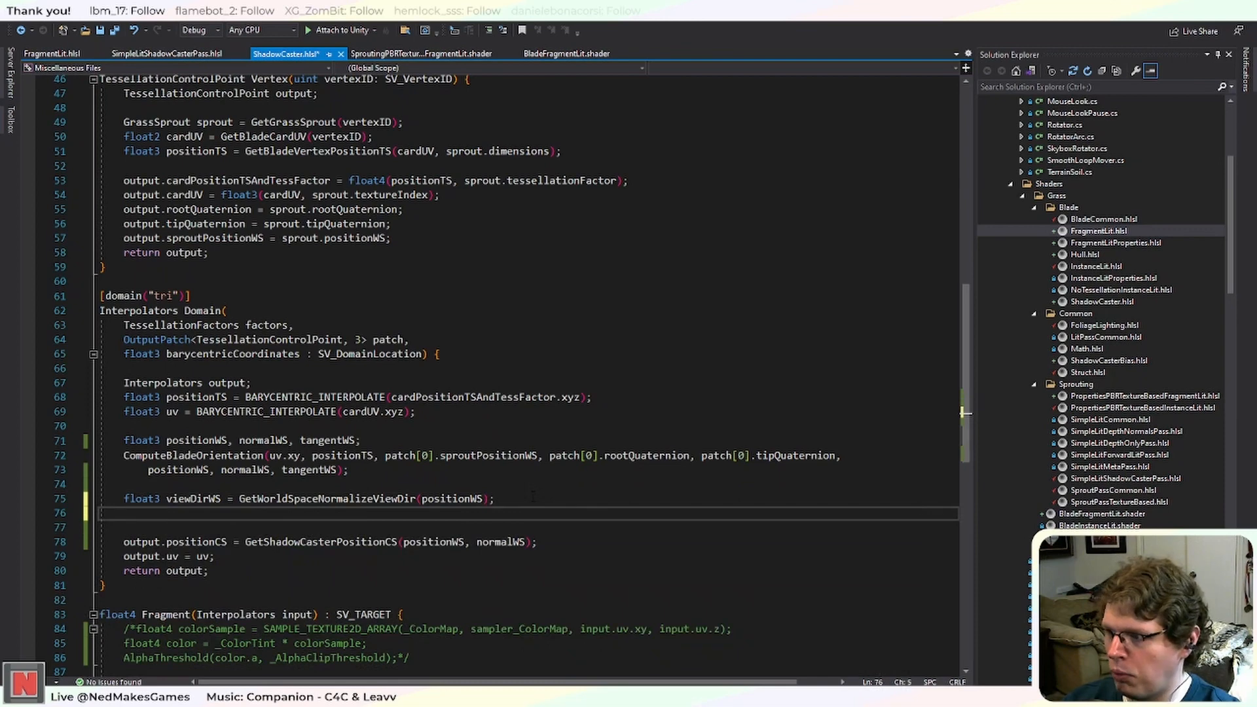
type("if(")
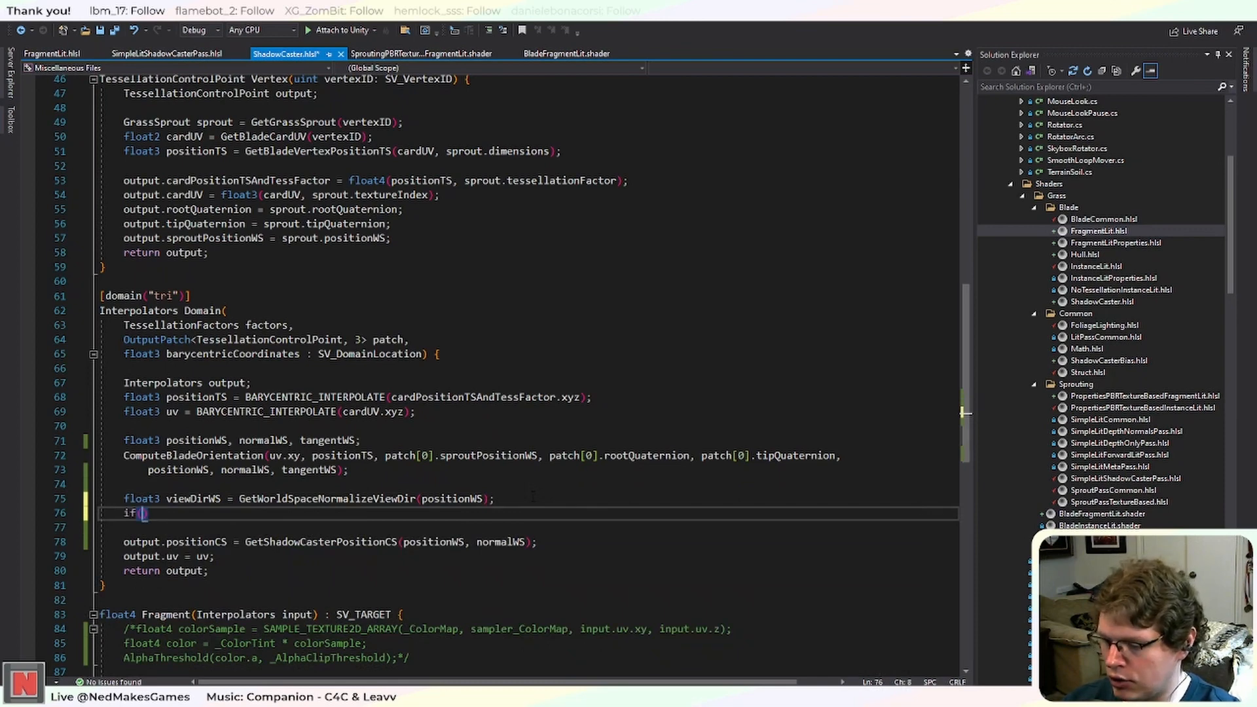
type("dot")
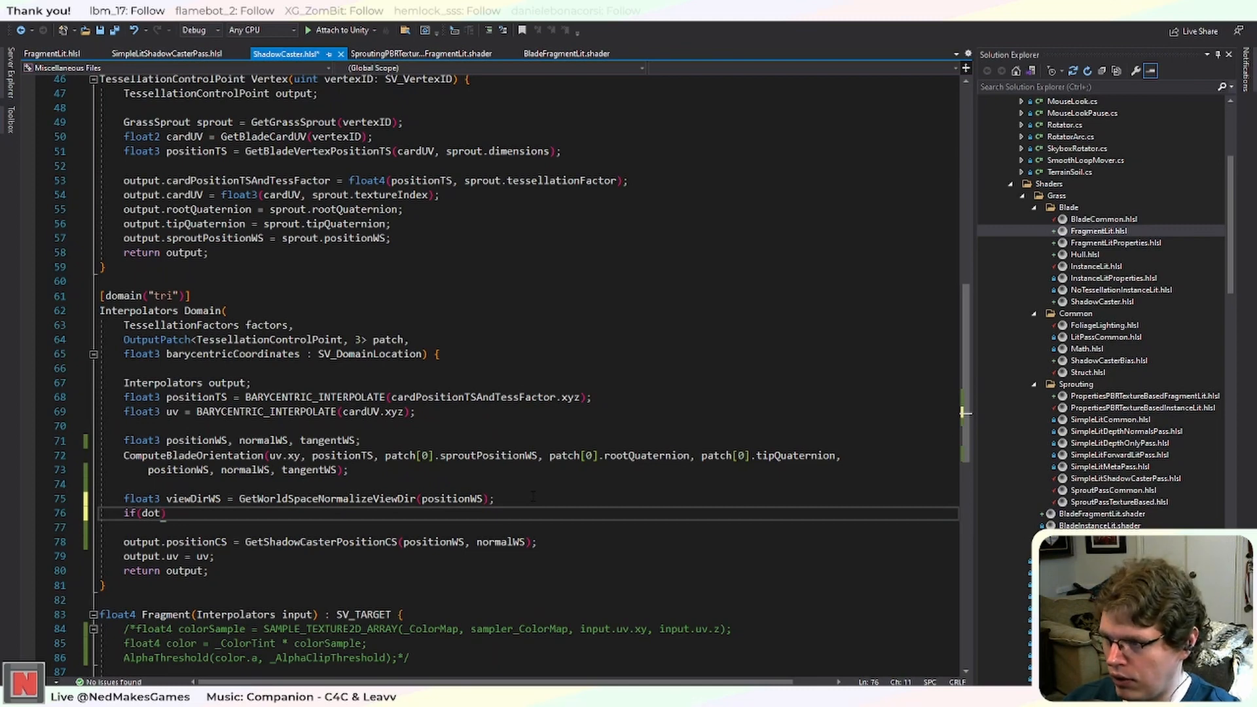
key("BackSpace")
key("BackSpace")
key("BackSpace")
type("do")
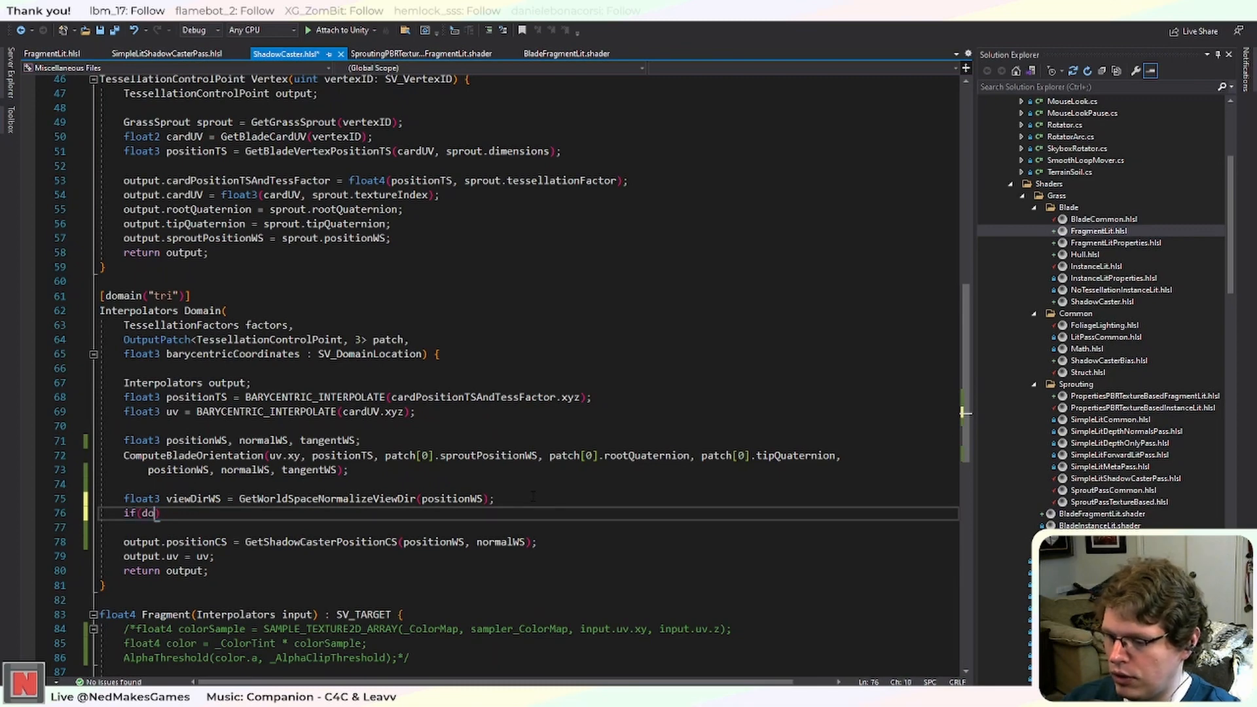
type("t(")
key("ctrl+v")
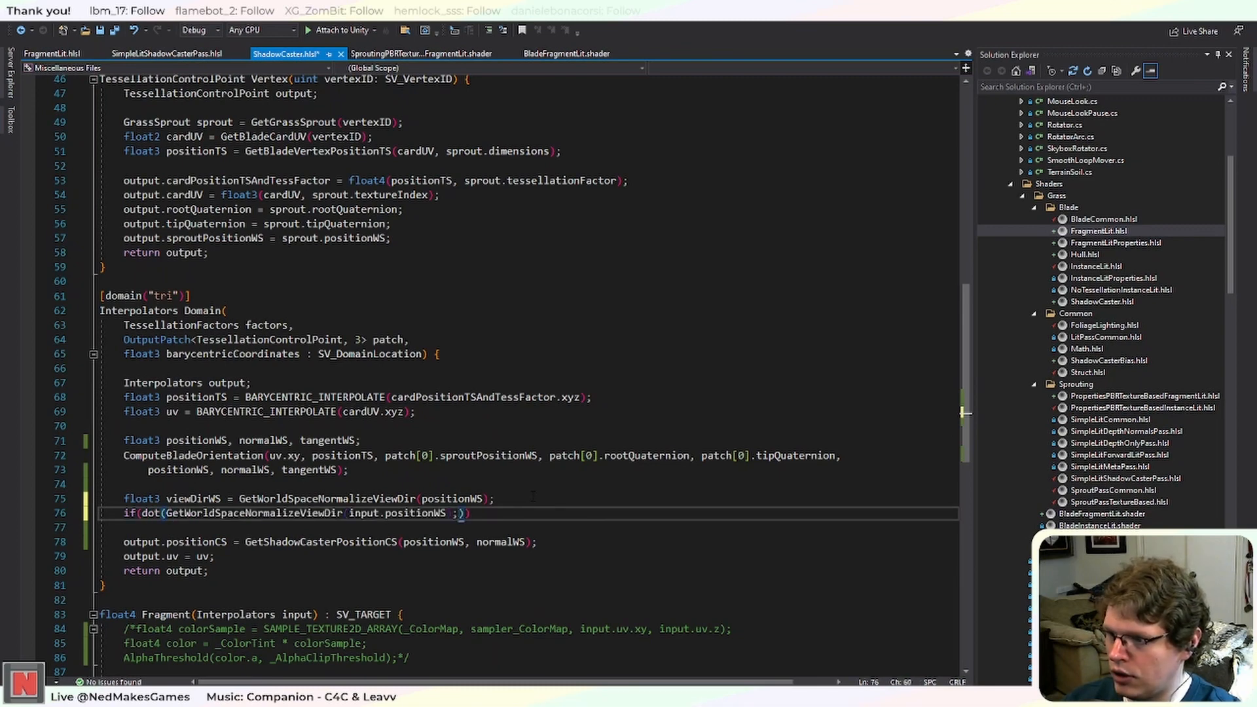
key("ctrl+z")
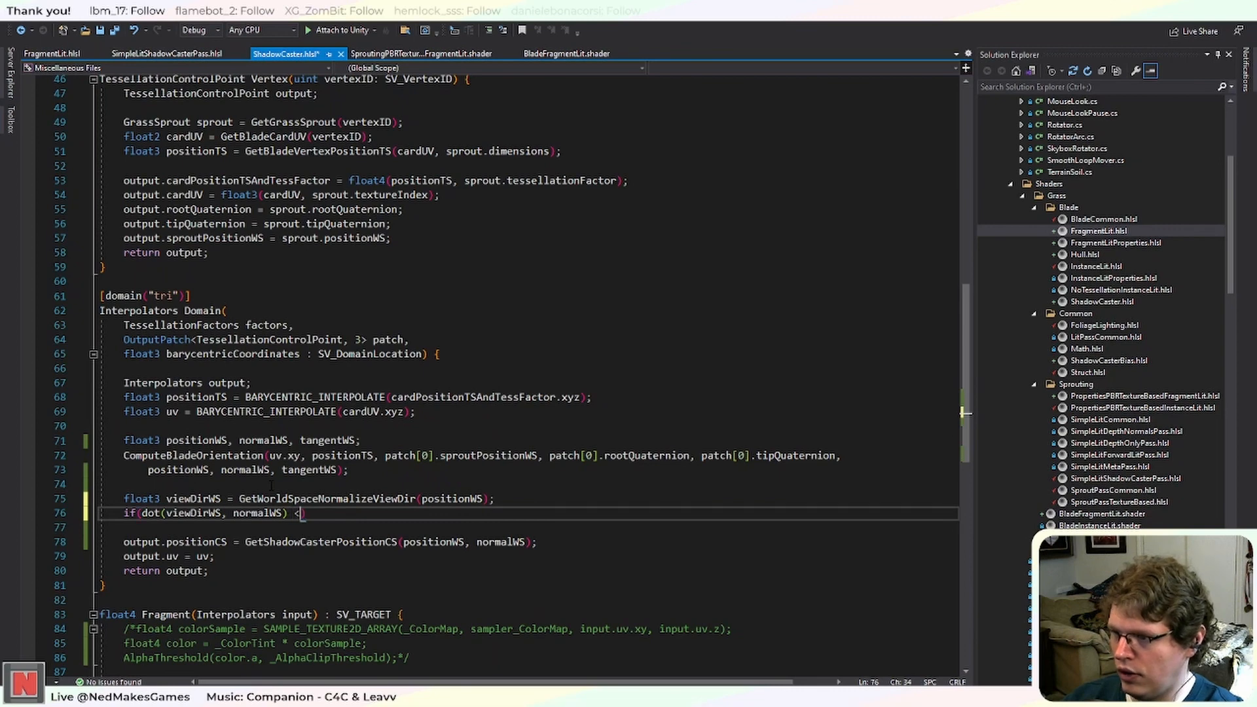
type("{")
key("Return")
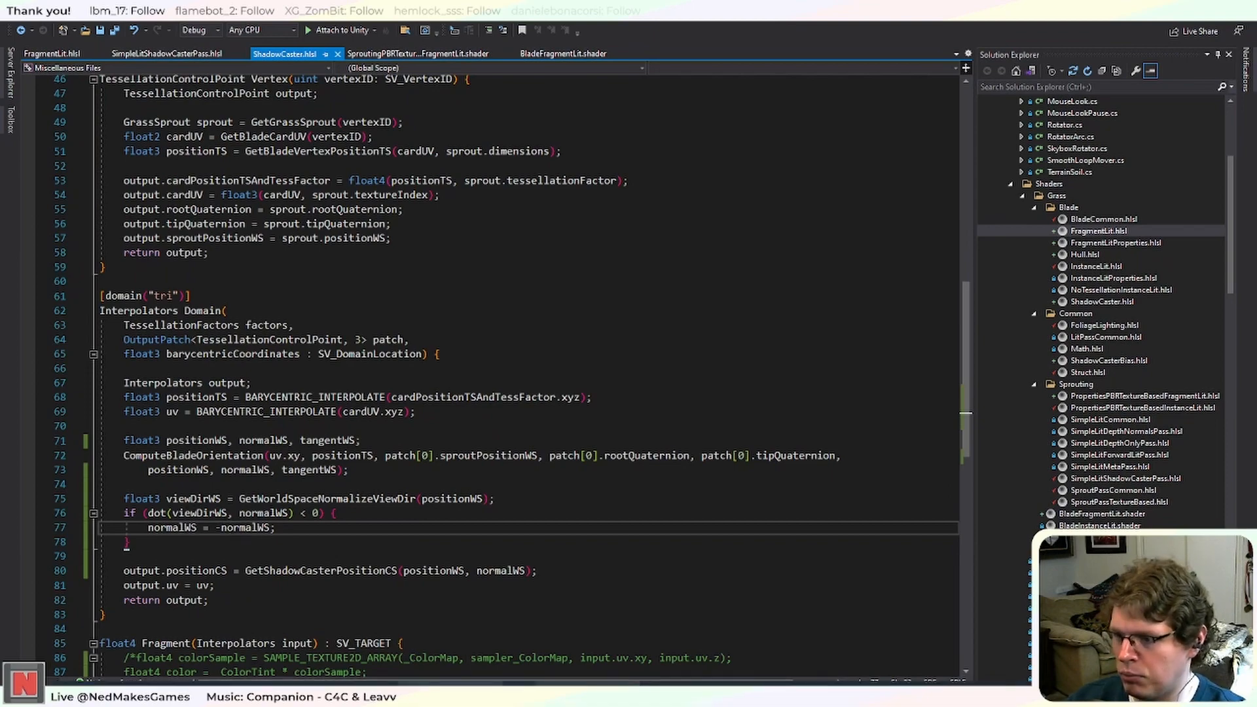
Switch to Unity, enter play mode, and set the Directional Light's shadow bias to Custom with a Normal bias of 0.
key("alt+Tab")
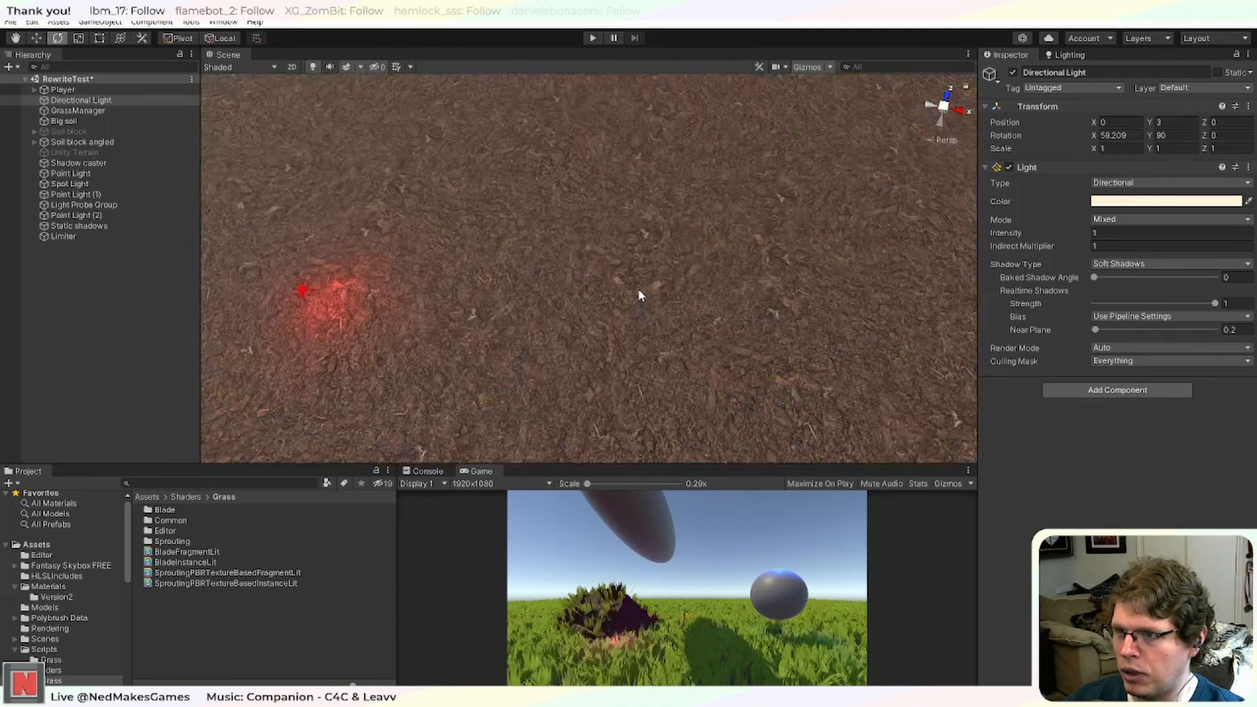
left_click(592, 37)
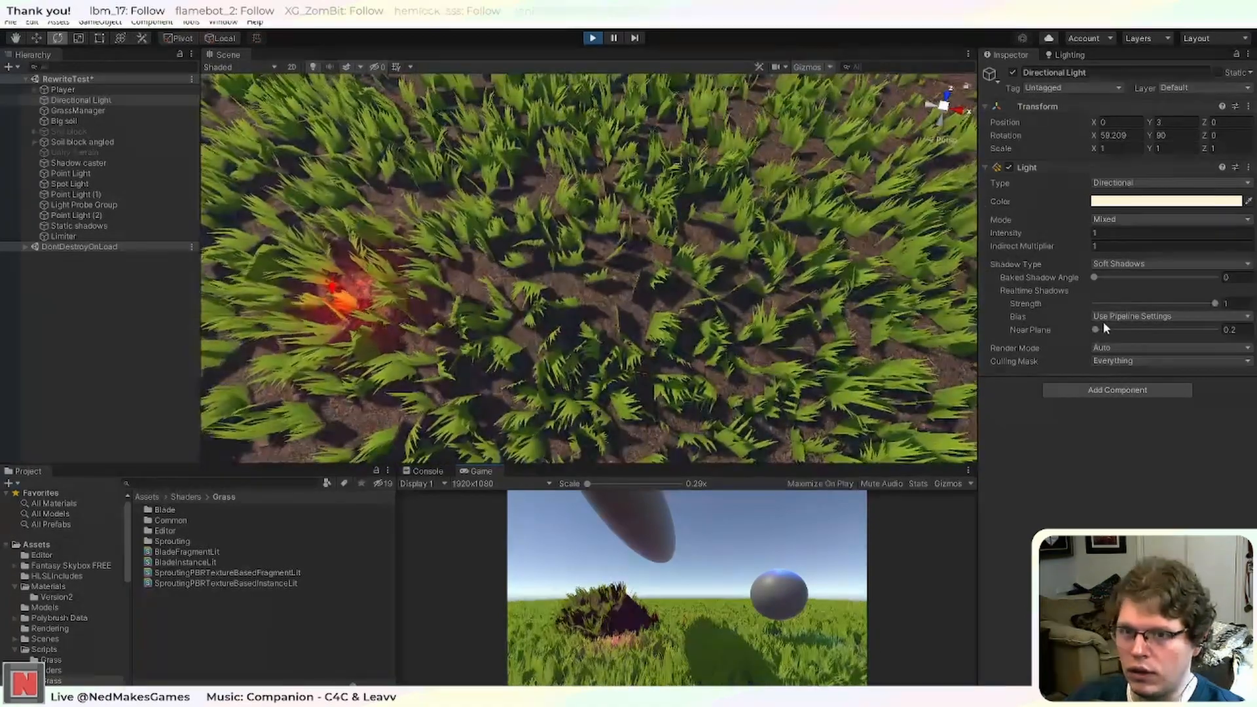
left_click(1116, 317)
left_click(1127, 331)
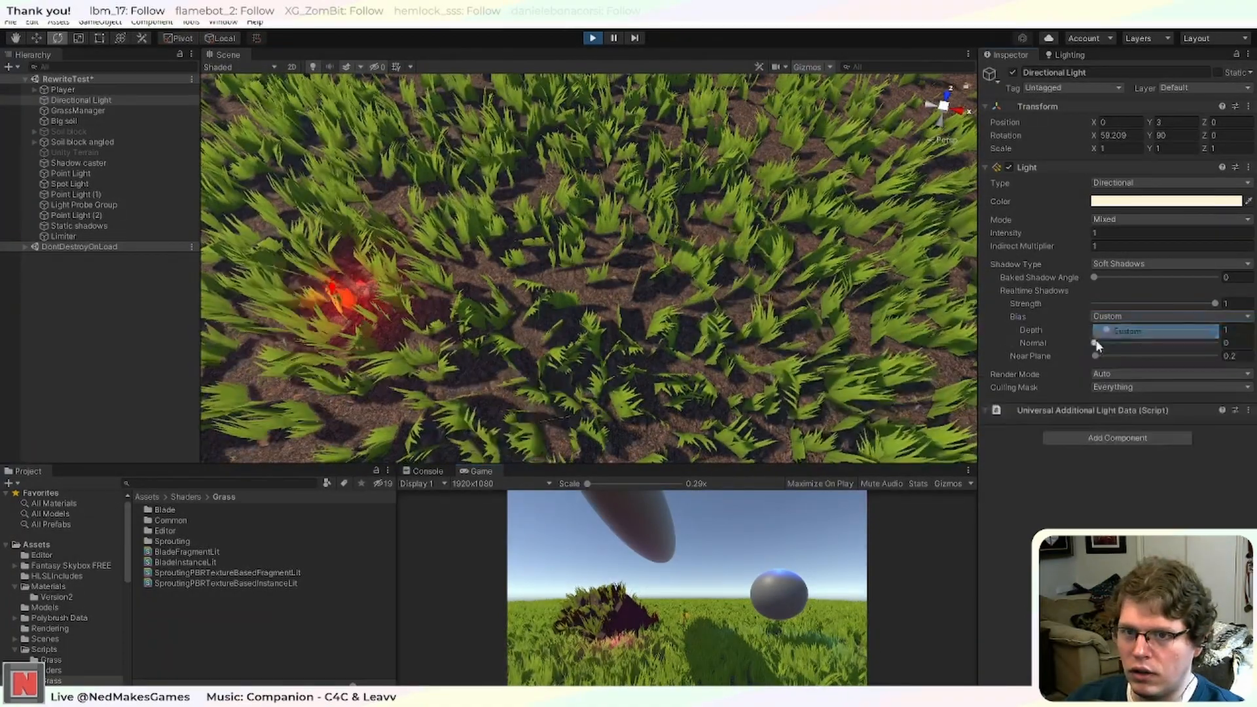
mouse_move(1098, 348)
left_mouse_down()
mouse_move(1156, 352)
mouse_move(1080, 346)
left_mouse_up()
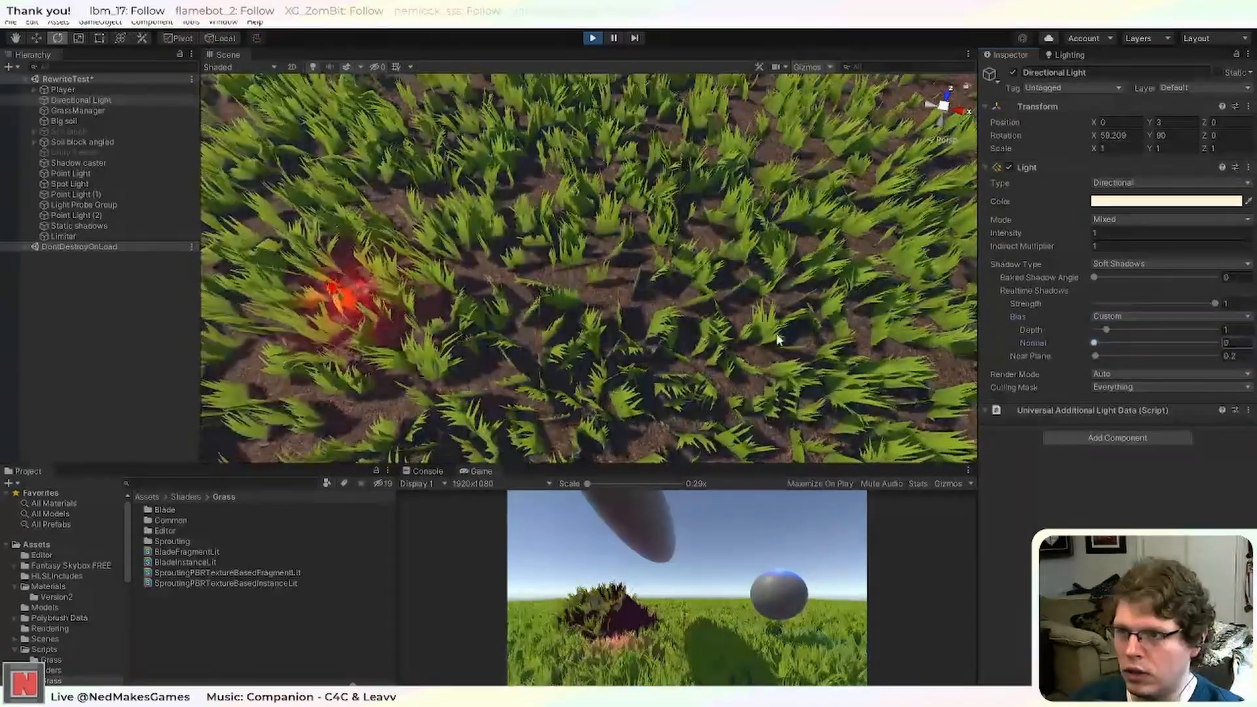
Raise the Directional Light's Normal bias to 3, check the grass shadows in the scene, and exit play mode.
right_click_drag(636, 340, 654, 258)
middle_click_drag(654, 258, 736, 152)
scroll(714, 205, "down", 12)
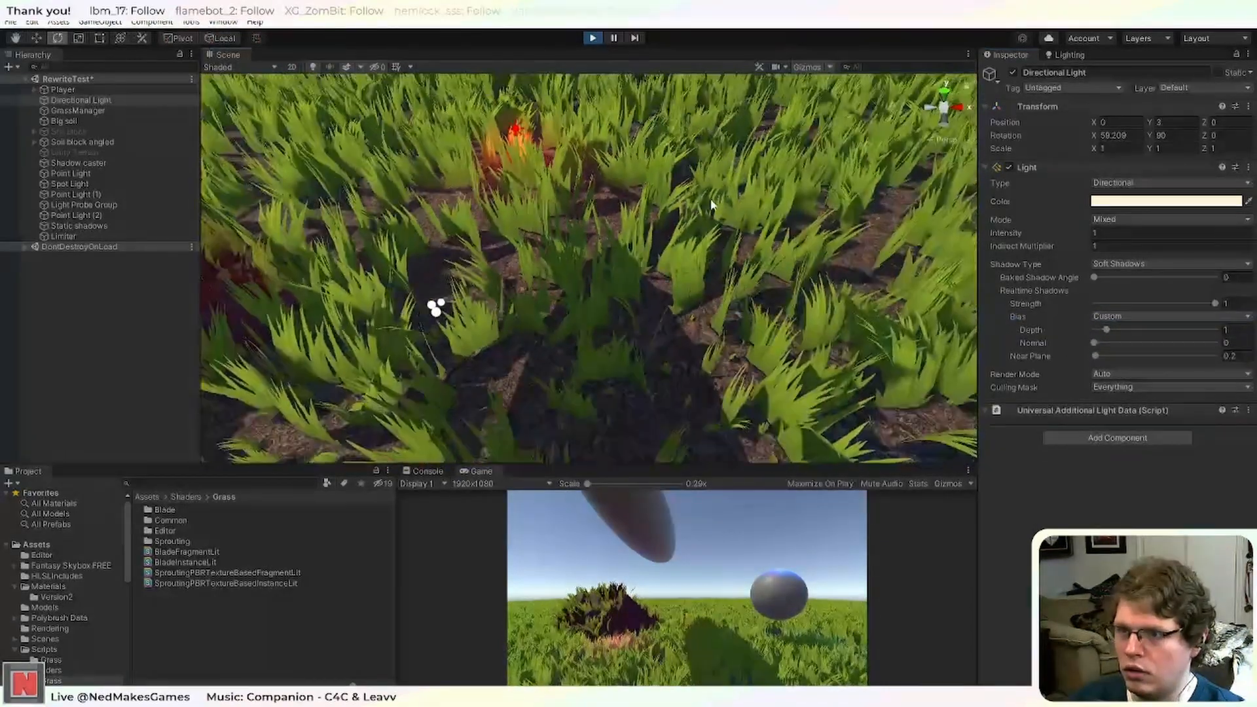
middle_click_drag(719, 241, 710, 292)
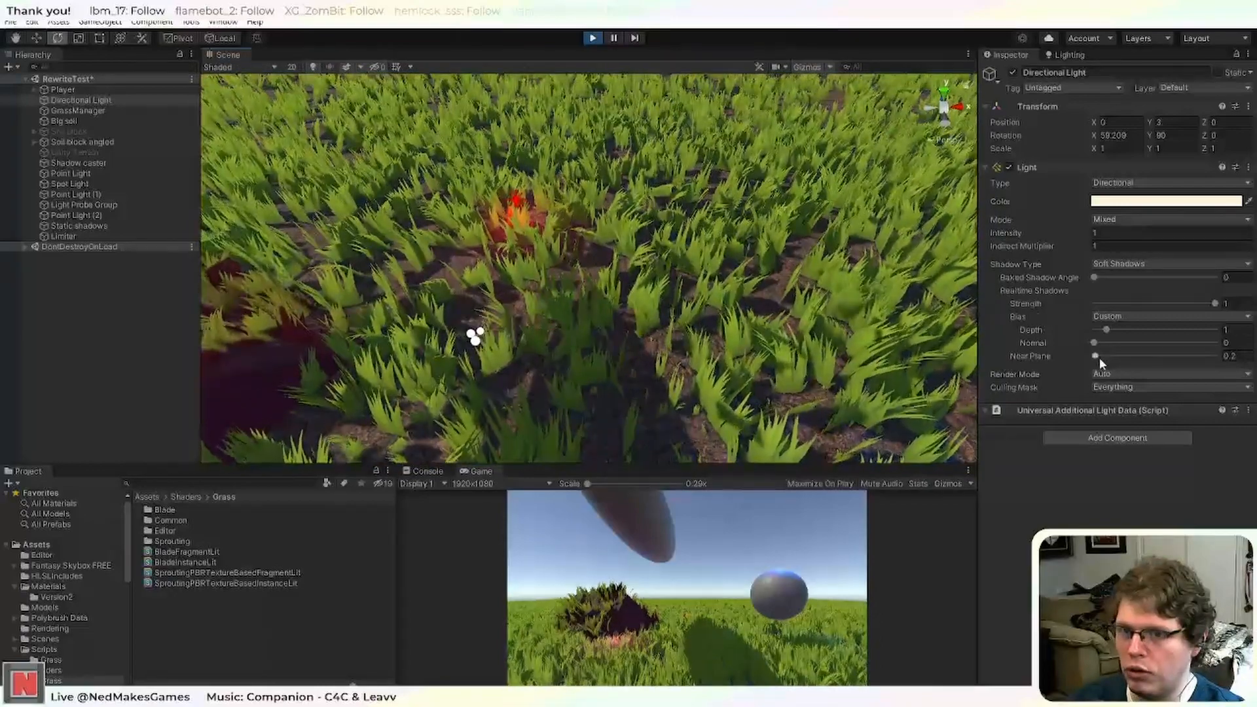
mouse_move(1098, 344)
left_mouse_down()
mouse_move(1210, 343)
mouse_move(1070, 338)
mouse_move(1134, 349)
mouse_move(1066, 349)
mouse_move(1189, 355)
left_mouse_up()
left_click_drag(601, 327, 728, 322, "alt")
scroll(667, 283, "down", 2)
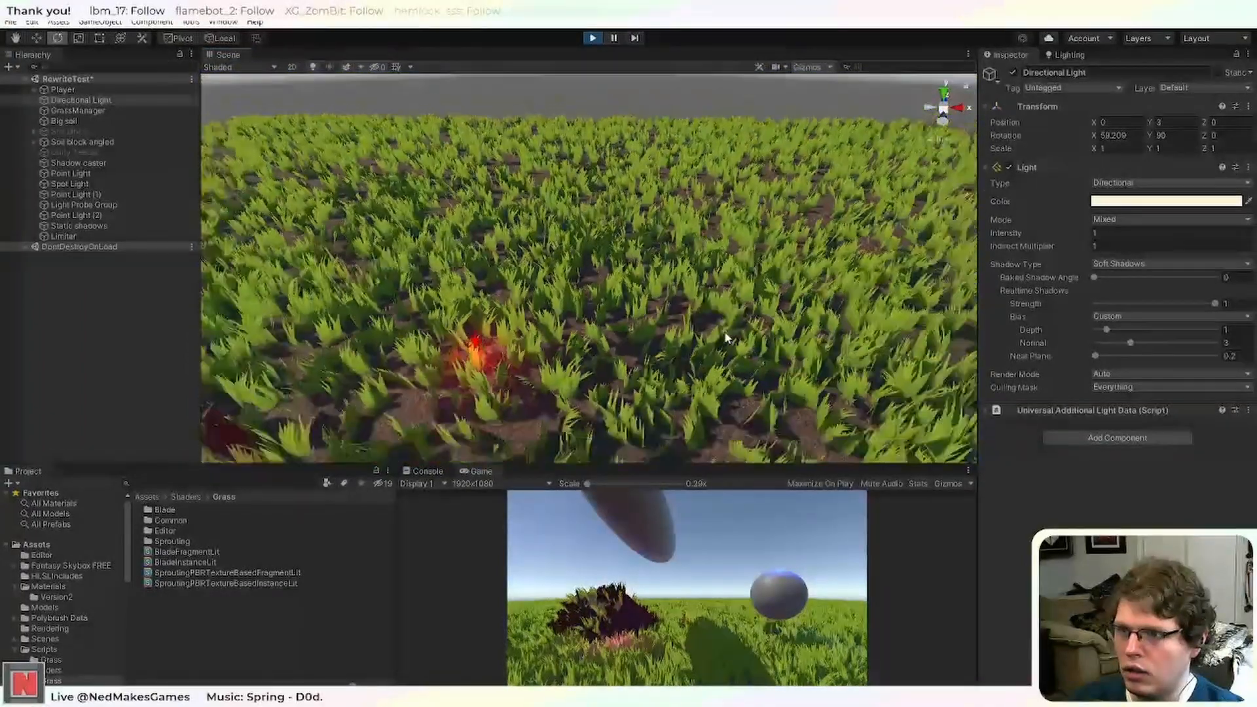
left_click(592, 38)
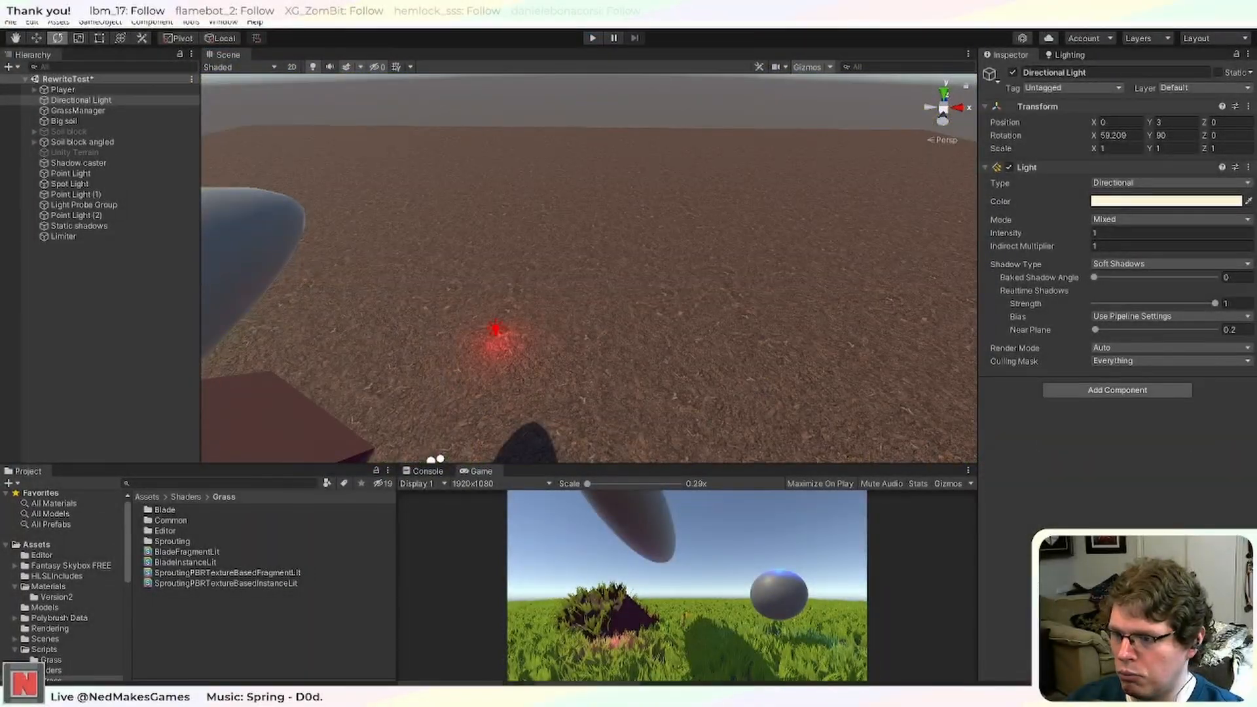
Switch to Visual Studio, review the normal-flip block in the Domain function of ShadowCaster.hlsl, and return to Unity.
key("alt+Tab")
scroll(462, 478, "down", 4)
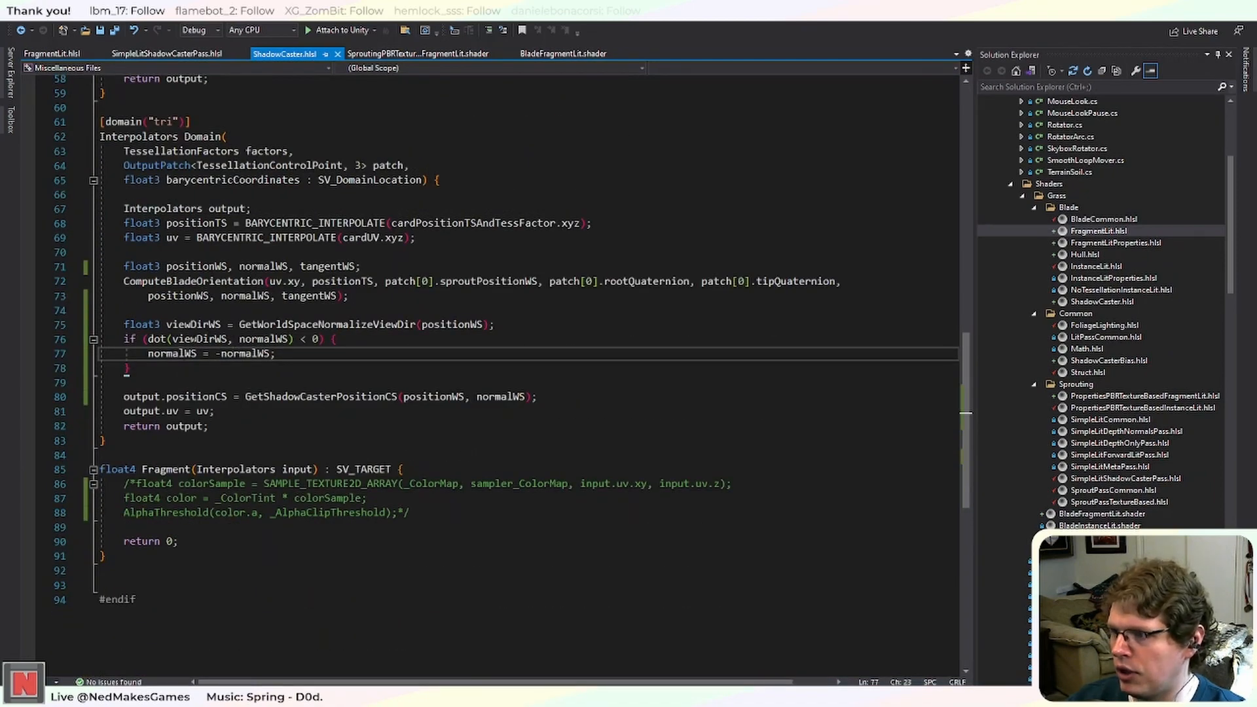
scroll(265, 440, "up", 2)
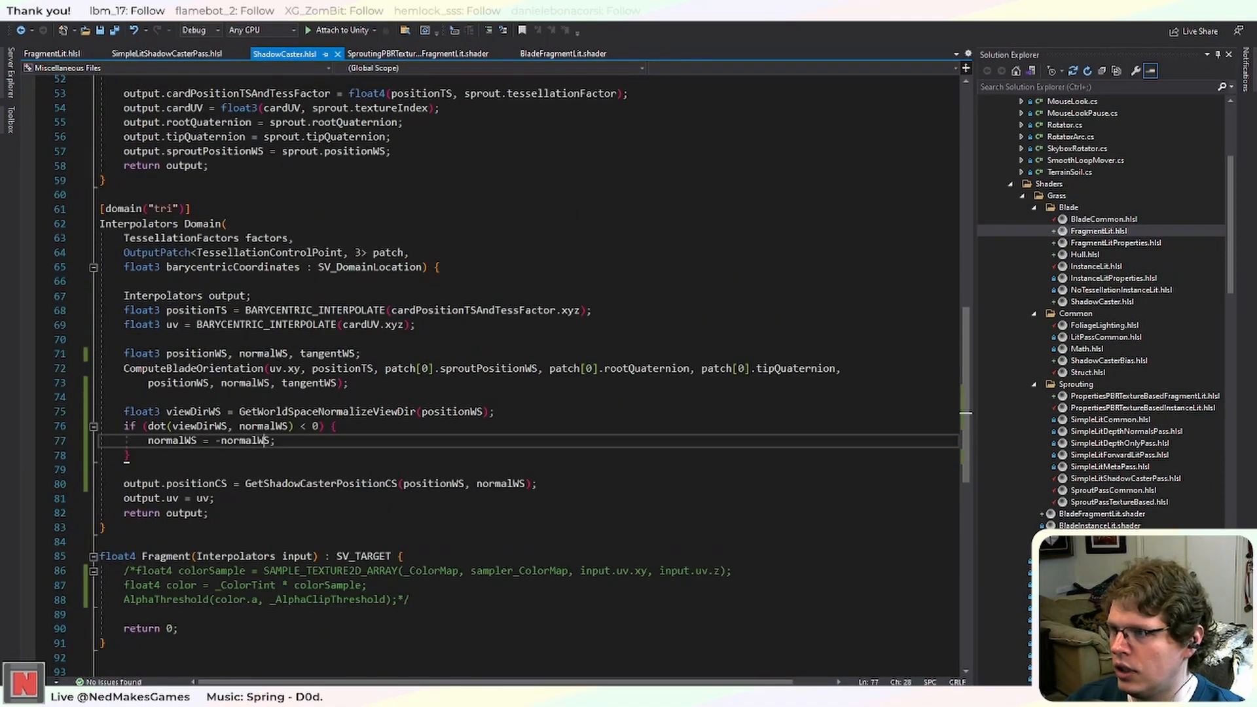
key("alt+Tab")
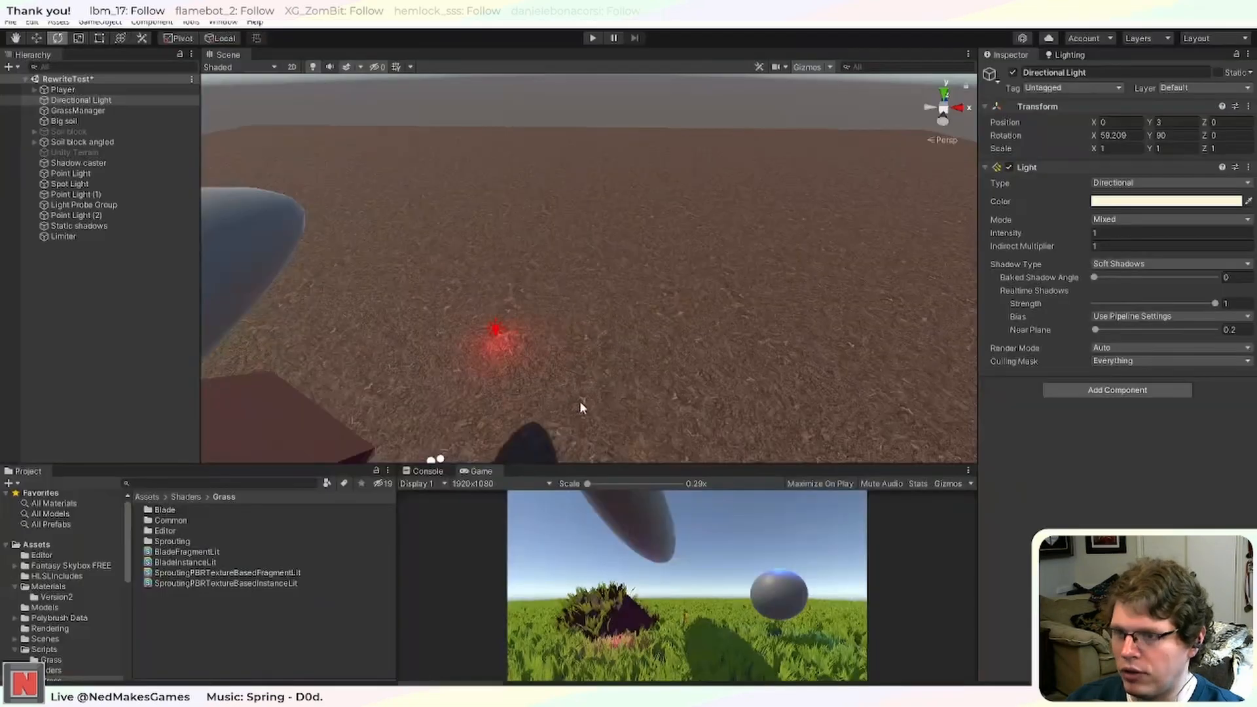
Enter play mode again and set the Directional Light's shadow bias to Custom with a Normal bias of 1.
left_click(592, 38)
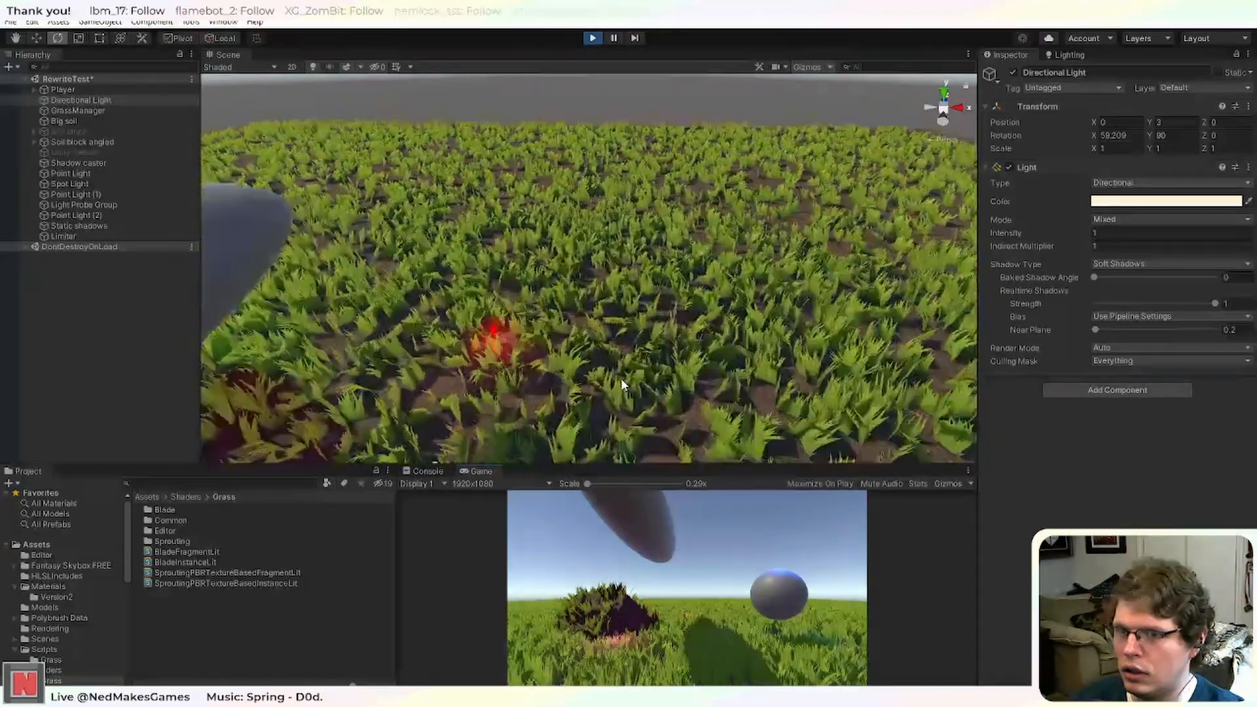
scroll(621, 379, "up", 3)
middle_click_drag(746, 409, 759, 327)
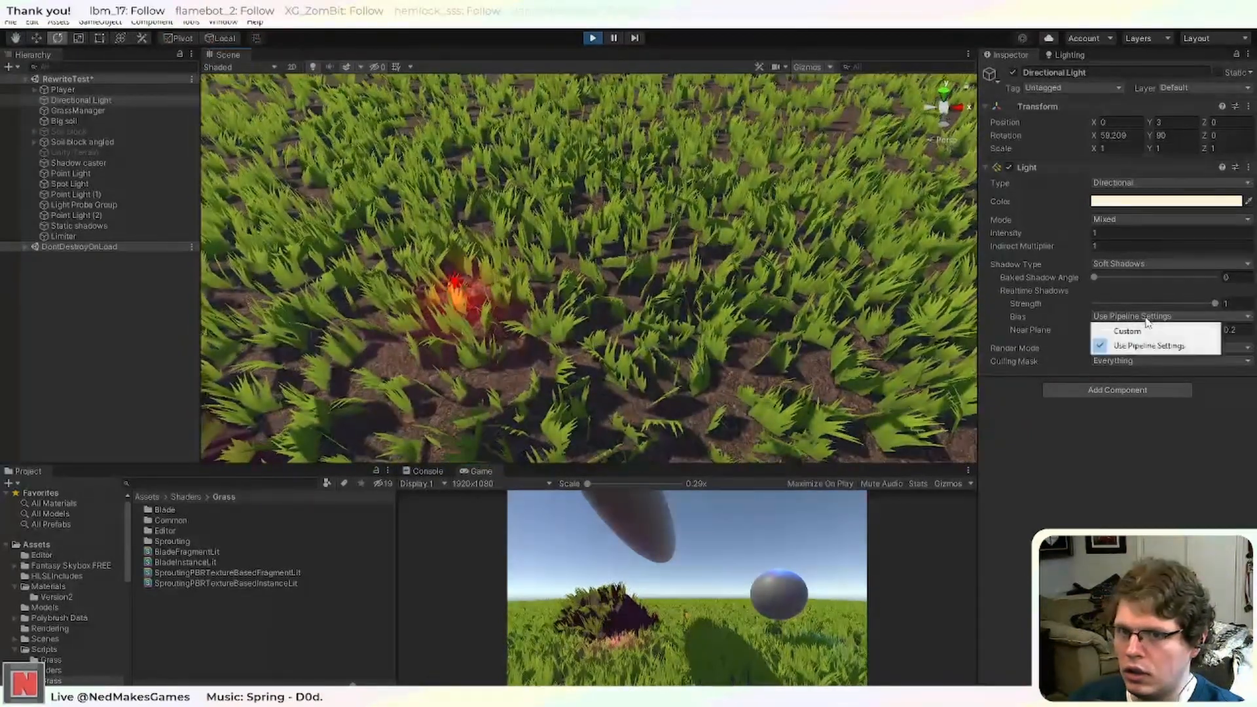
left_click(1130, 331)
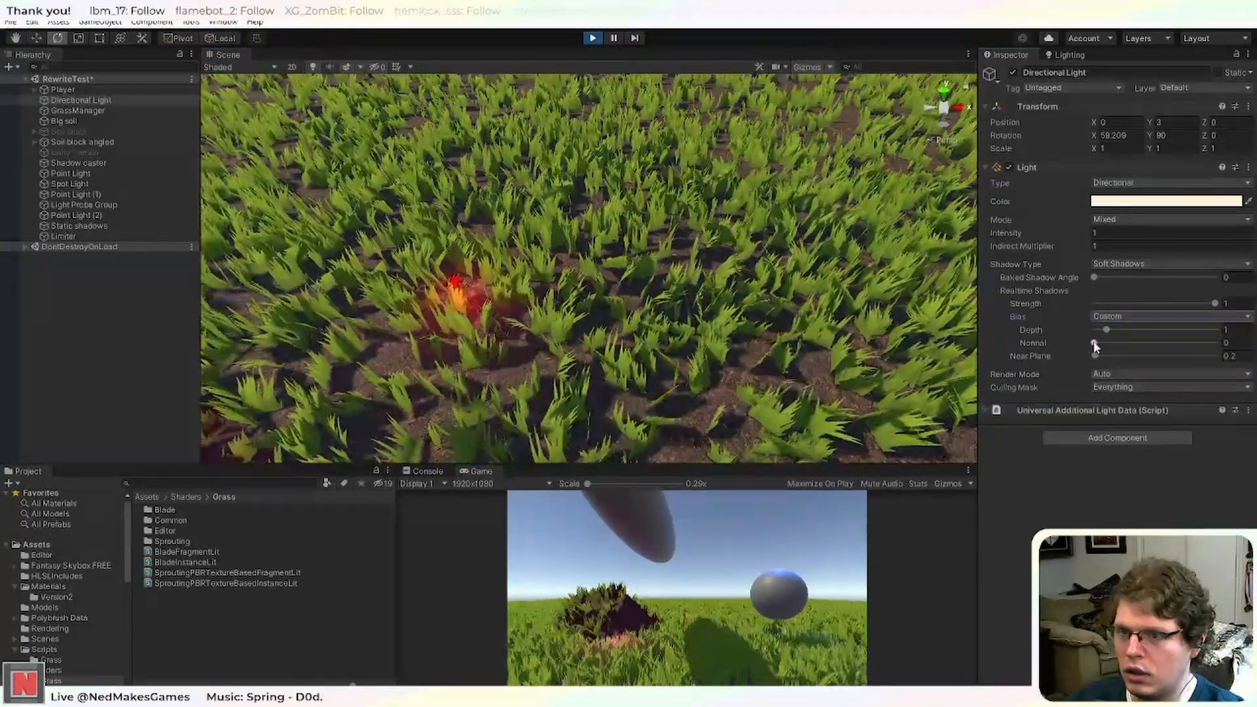
mouse_move(1094, 347)
left_mouse_down()
mouse_move(1179, 342)
mouse_move(1073, 347)
mouse_move(1101, 347)
left_mouse_up()
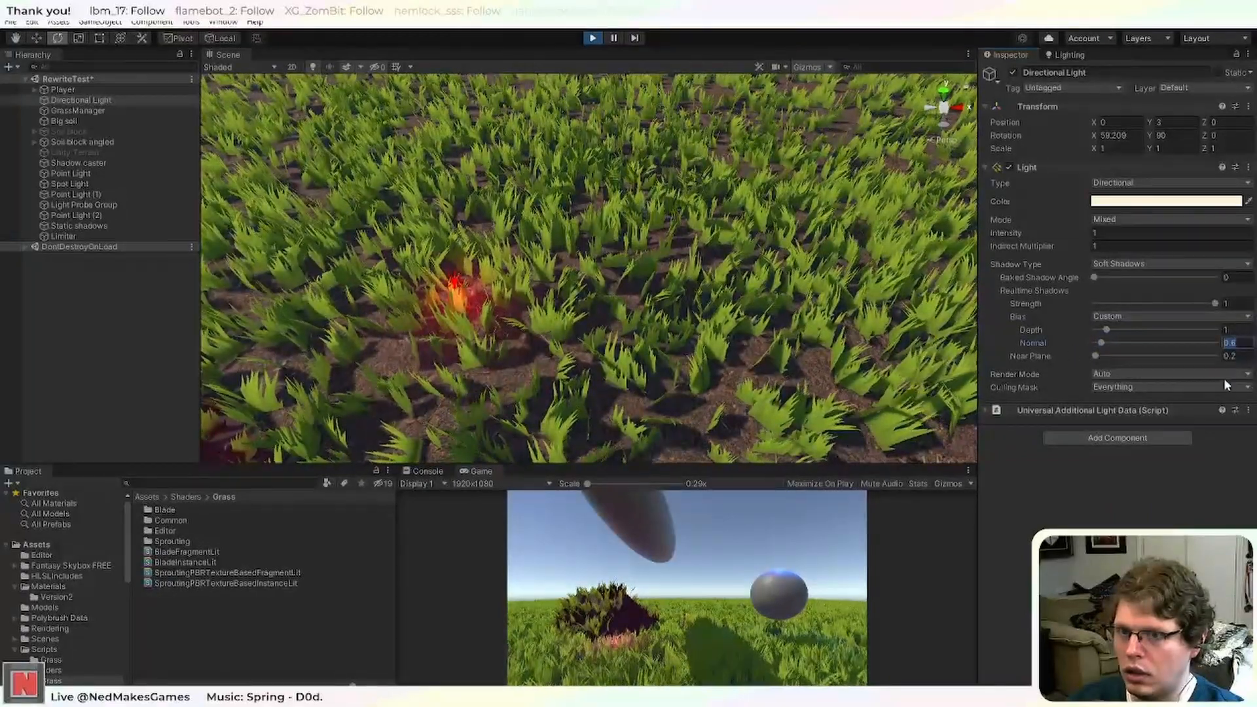
type("1")
Inspect the grass around the soil block, try other Depth bias values on the Directional Light, and undo the change.
right_click_drag(704, 386, 708, 289)
scroll(673, 342, "down", 5)
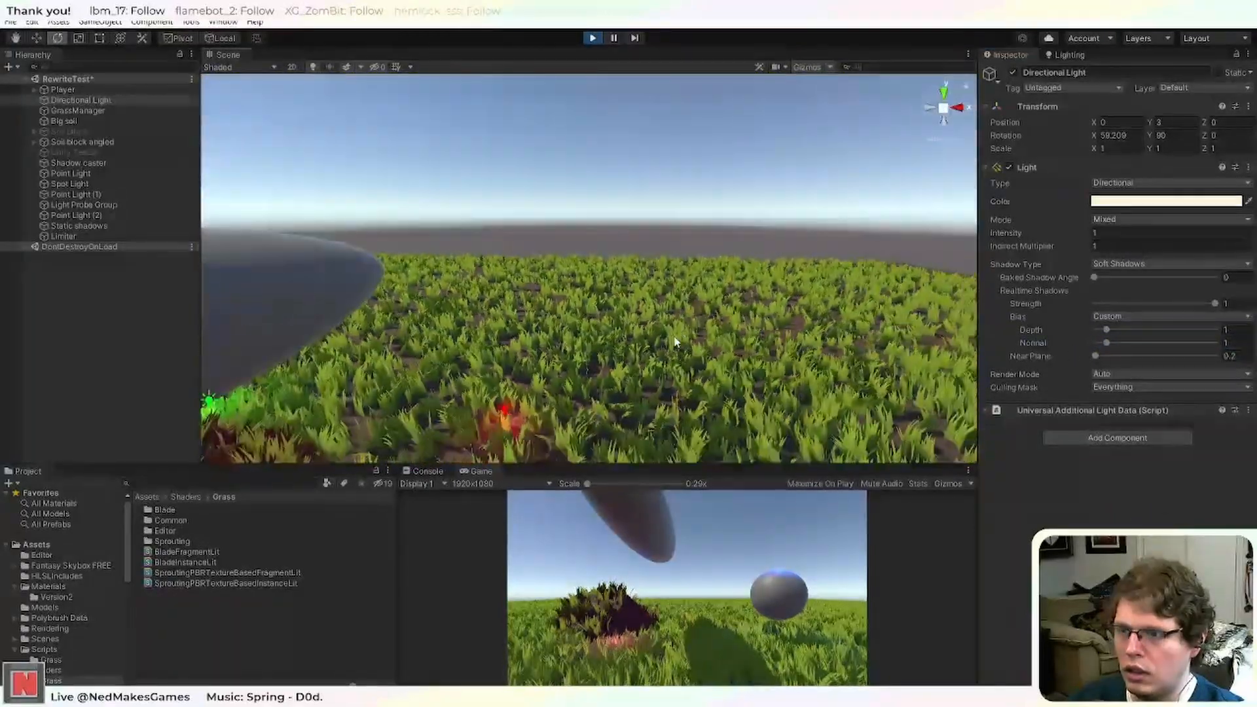
middle_click_drag(648, 365, 692, 279)
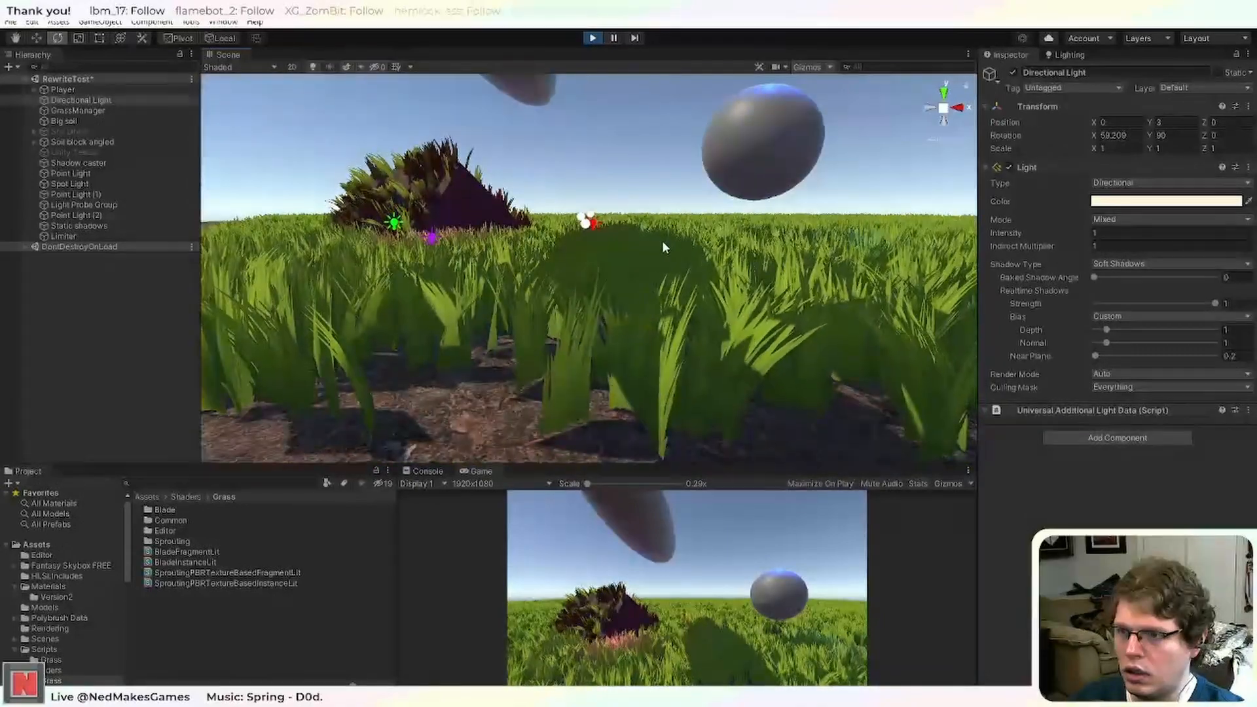
right_click_drag(662, 247, 681, 305)
middle_click_drag(682, 304, 740, 334)
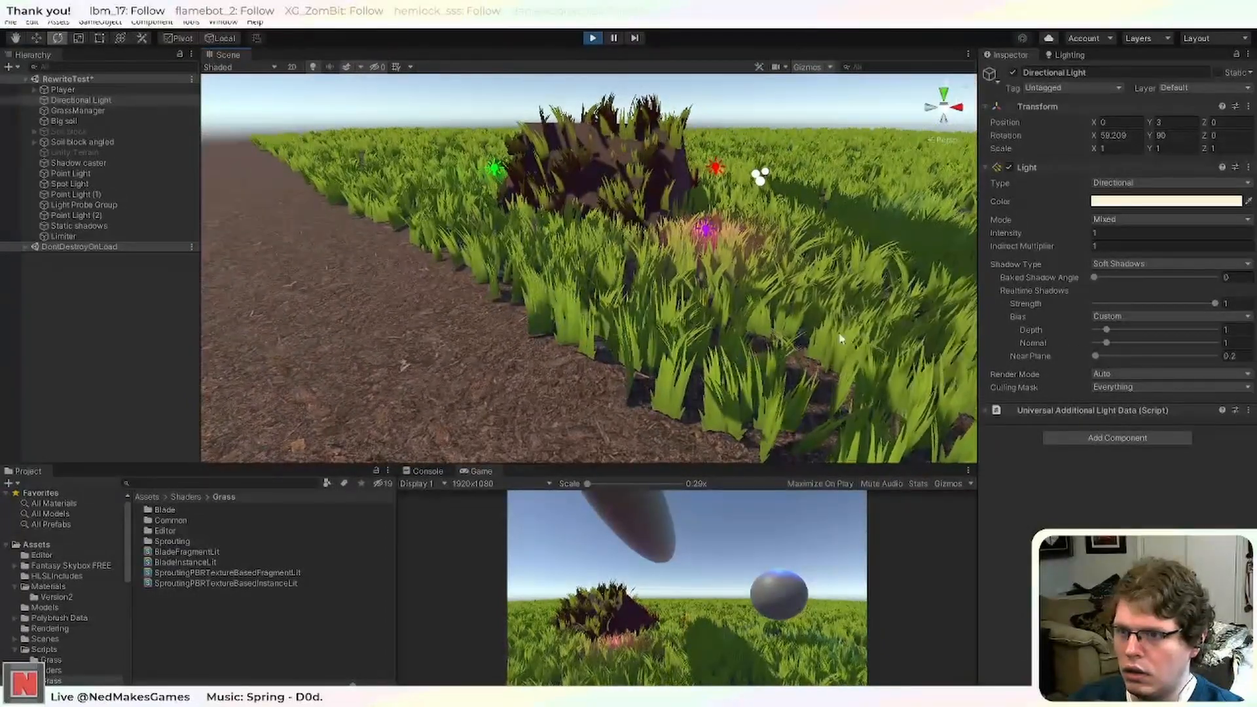
scroll(711, 351, "up", 2)
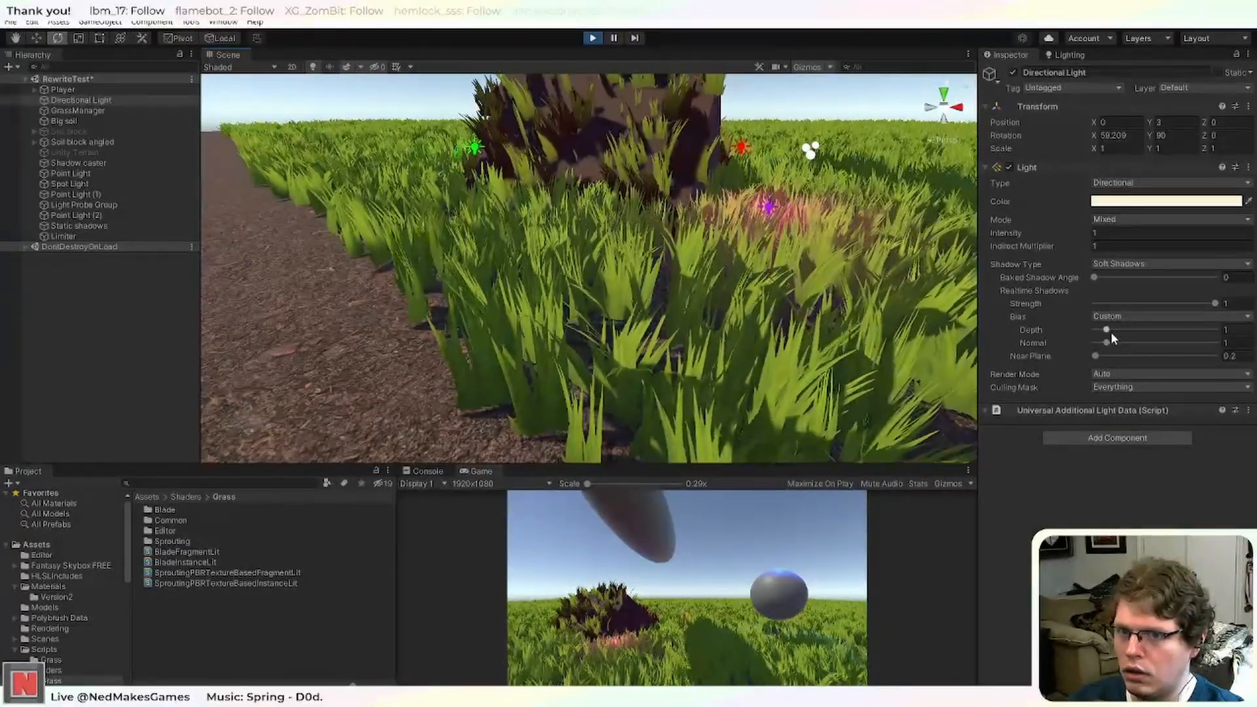
left_click_drag(1106, 330, 1056, 334)
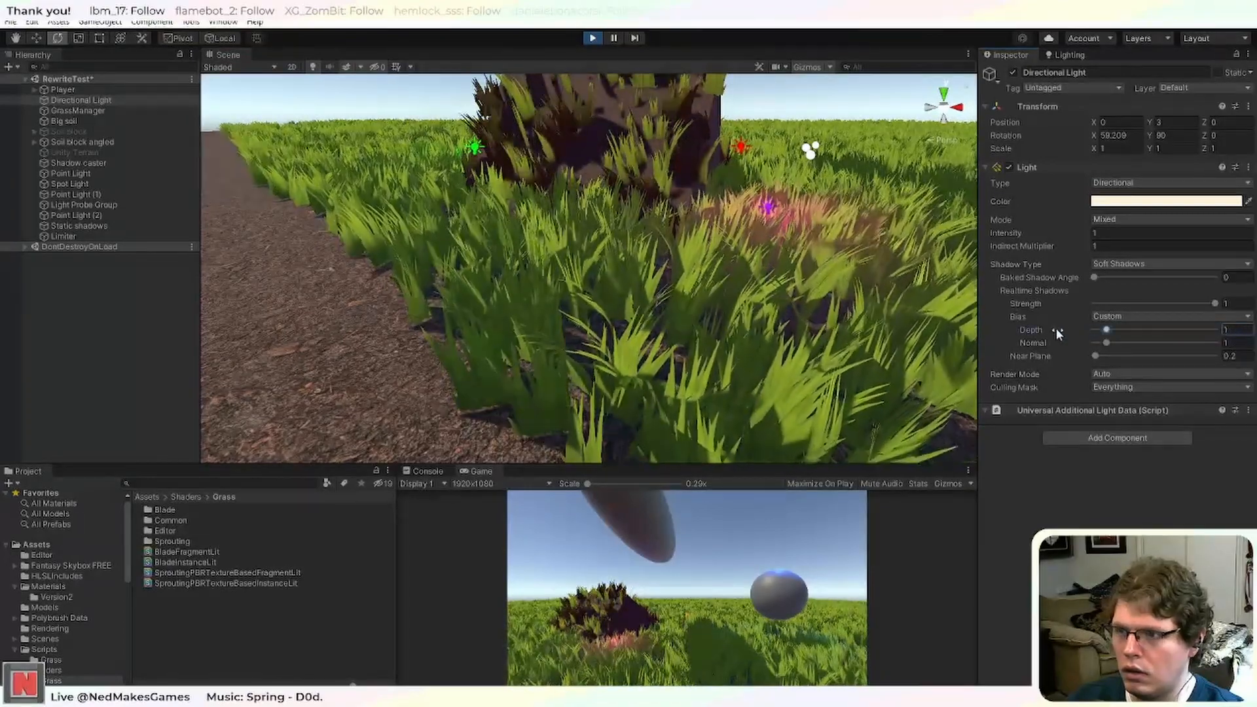
key("ctrl+z")
Set the Directional Light's Normal bias to about 2.08 and examine the shadows at the base of the grass blades up close.
right_click_drag(805, 302, 699, 262)
middle_click_drag(699, 262, 829, 293)
right_click_drag(828, 293, 945, 368)
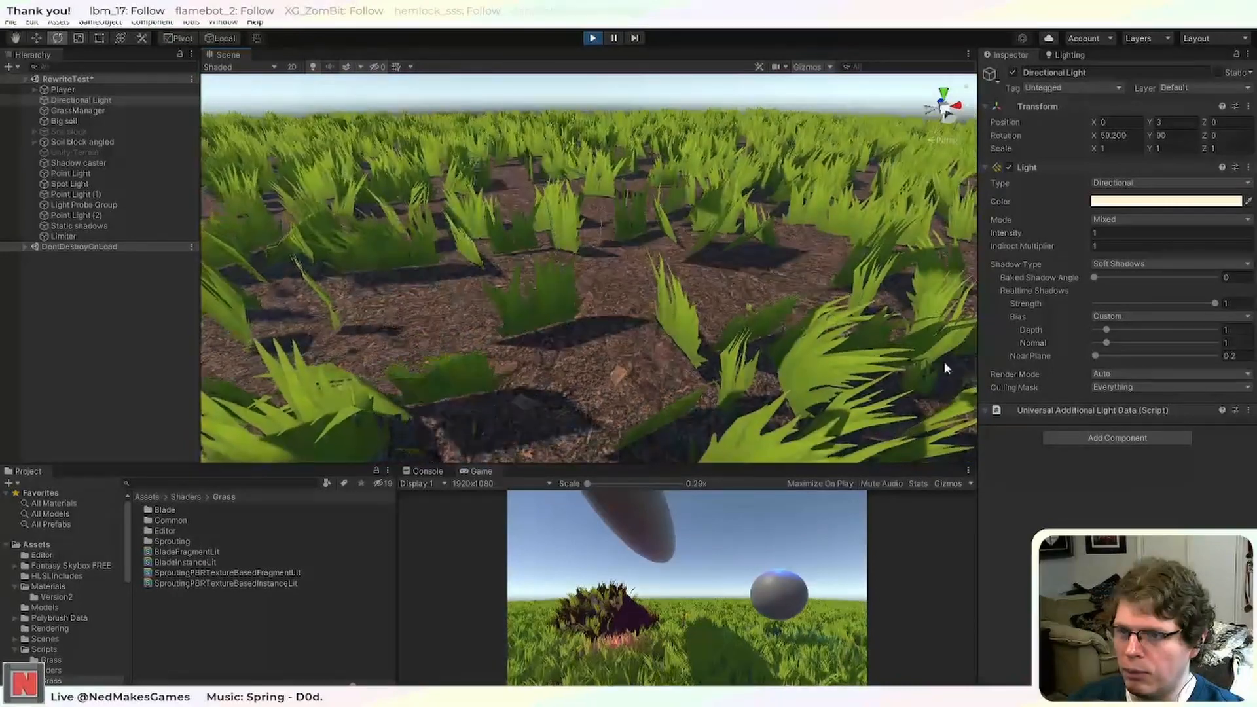
scroll(565, 303, "up", 4)
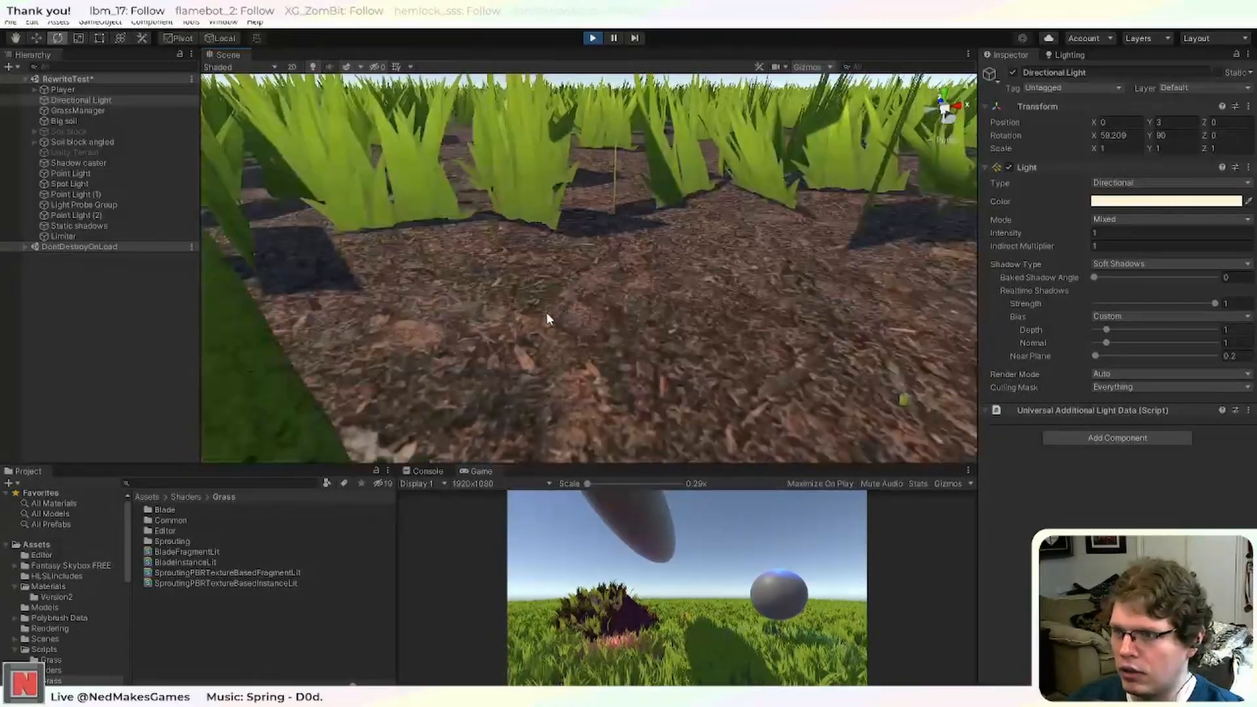
scroll(546, 314, "down", 2)
right_click_drag(539, 321, 469, 353)
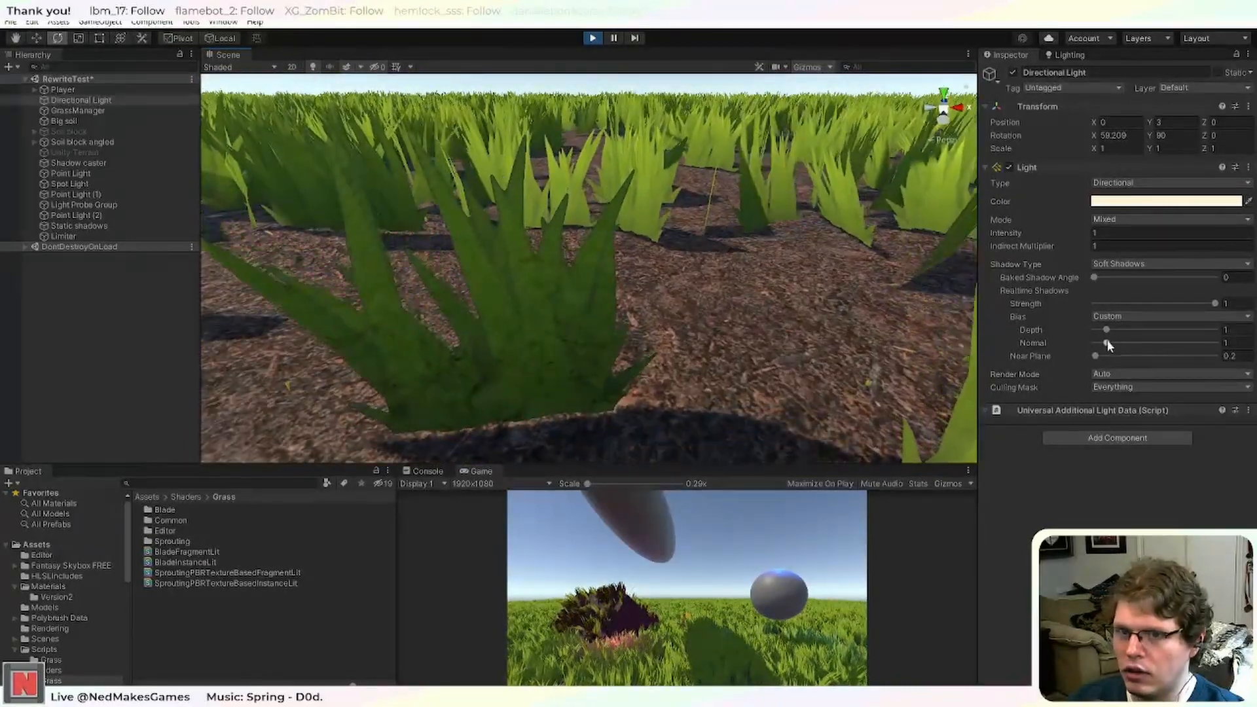
mouse_move(1107, 343)
left_mouse_down()
mouse_move(1154, 341)
mouse_move(1107, 345)
left_mouse_up()
scroll(710, 359, "down", 3)
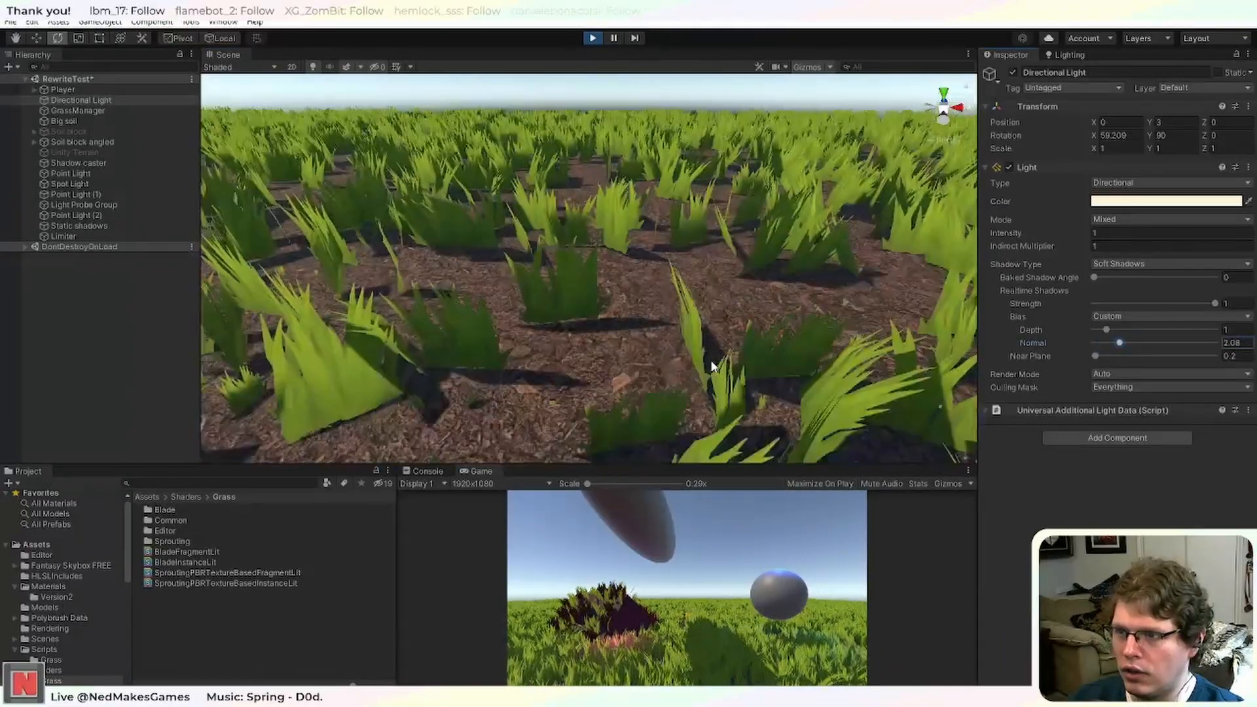
scroll(709, 359, "up", 4)
scroll(712, 362, "up", 3)
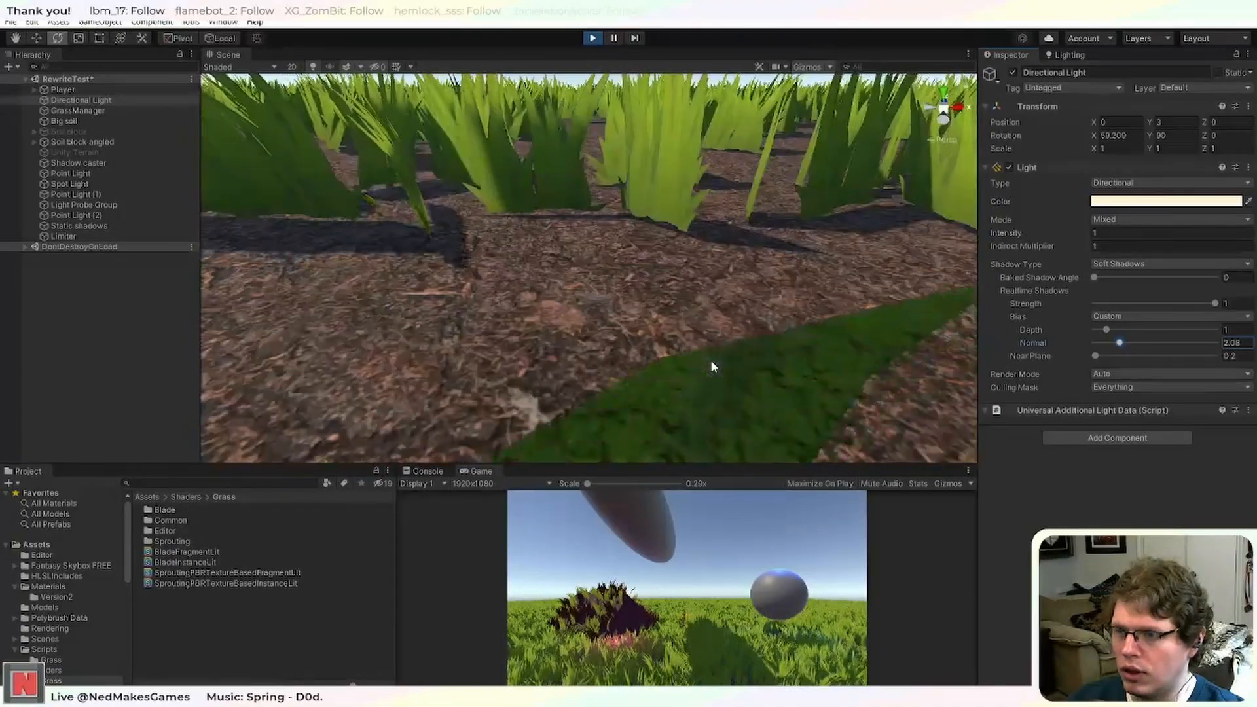
Examine the shadows on the grass blades and soil in the scene from close up and from farther away.
scroll(712, 362, "down", 2)
right_click_drag(752, 361, 666, 355)
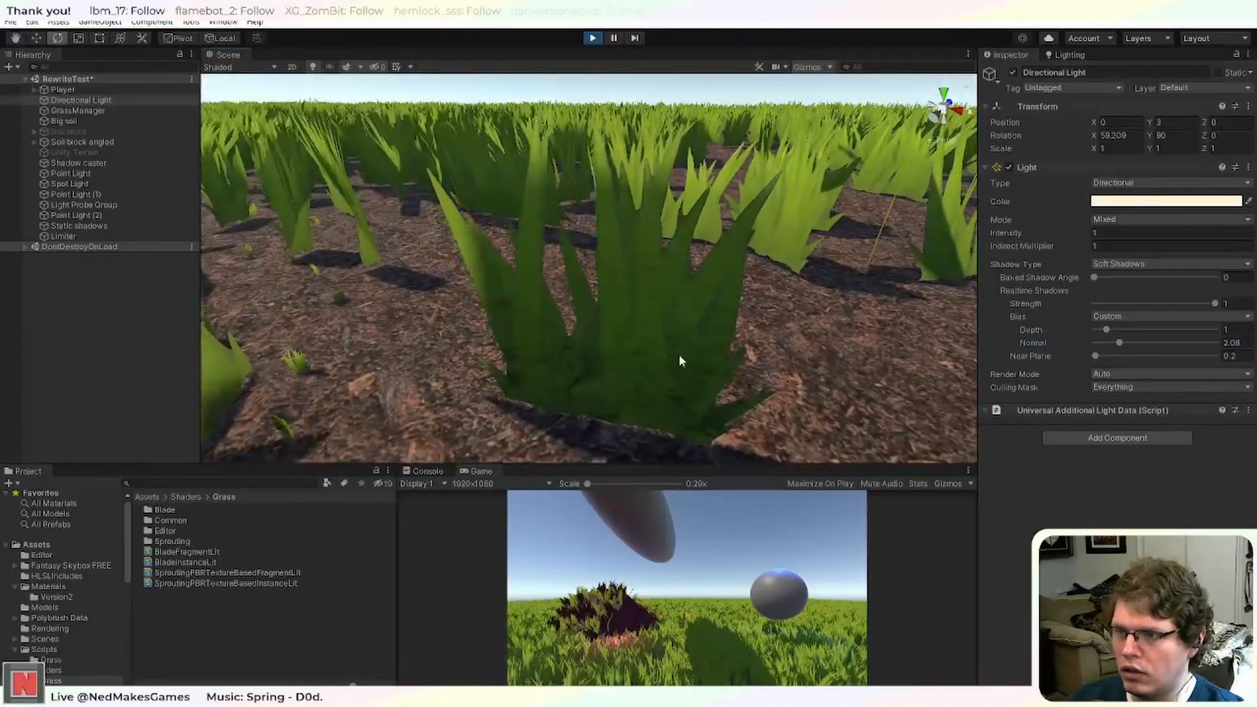
middle_click_drag(679, 361, 783, 304)
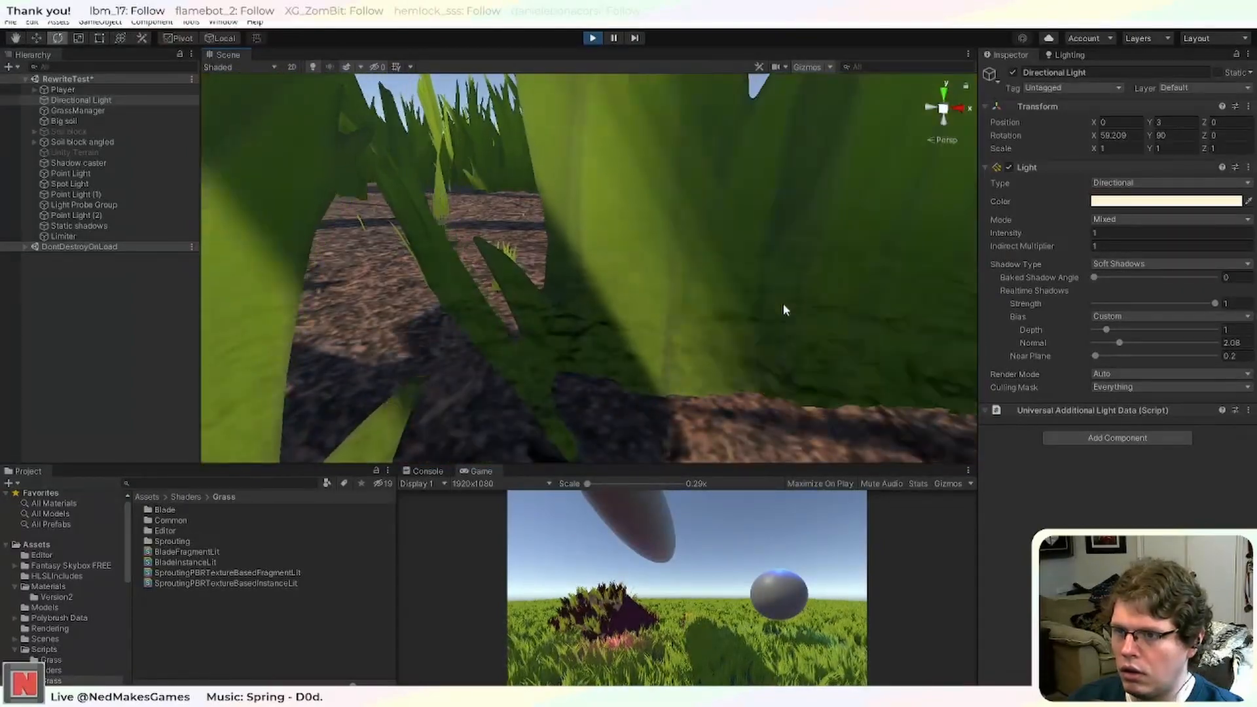
scroll(826, 291, "down", 4)
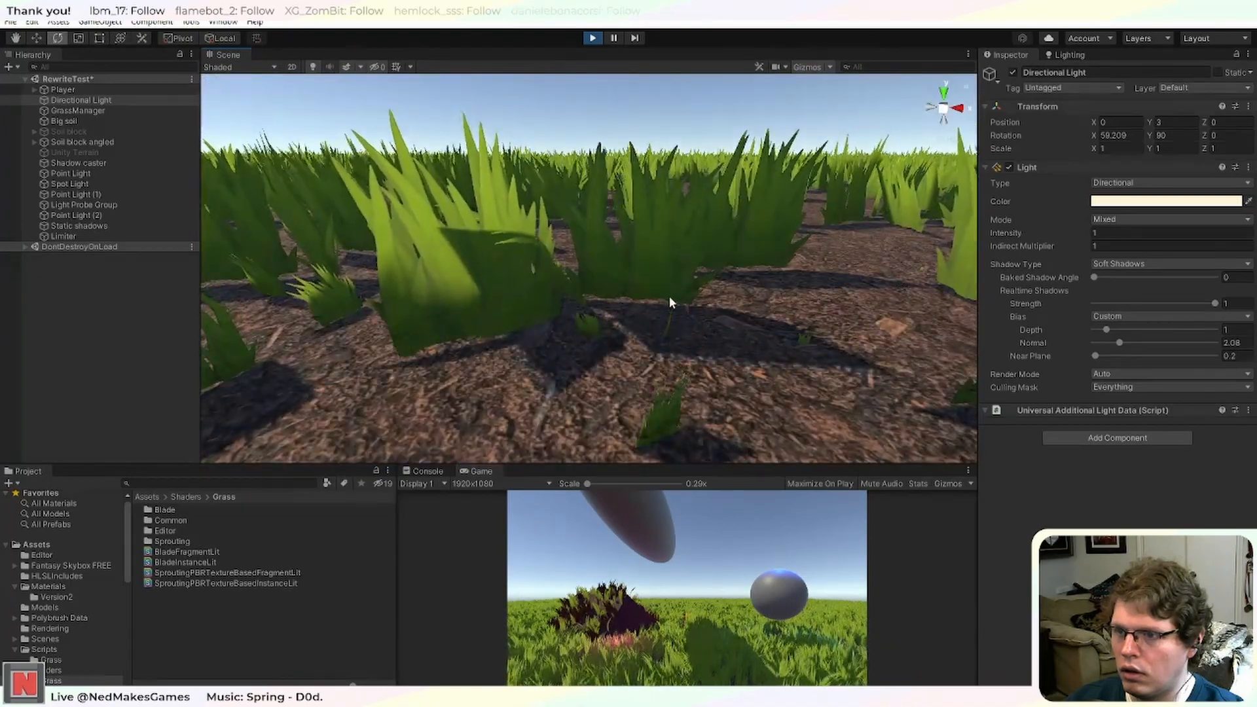
middle_click_drag(670, 296, 693, 283)
scroll(694, 283, "down", 2)
scroll(693, 282, "down", 4)
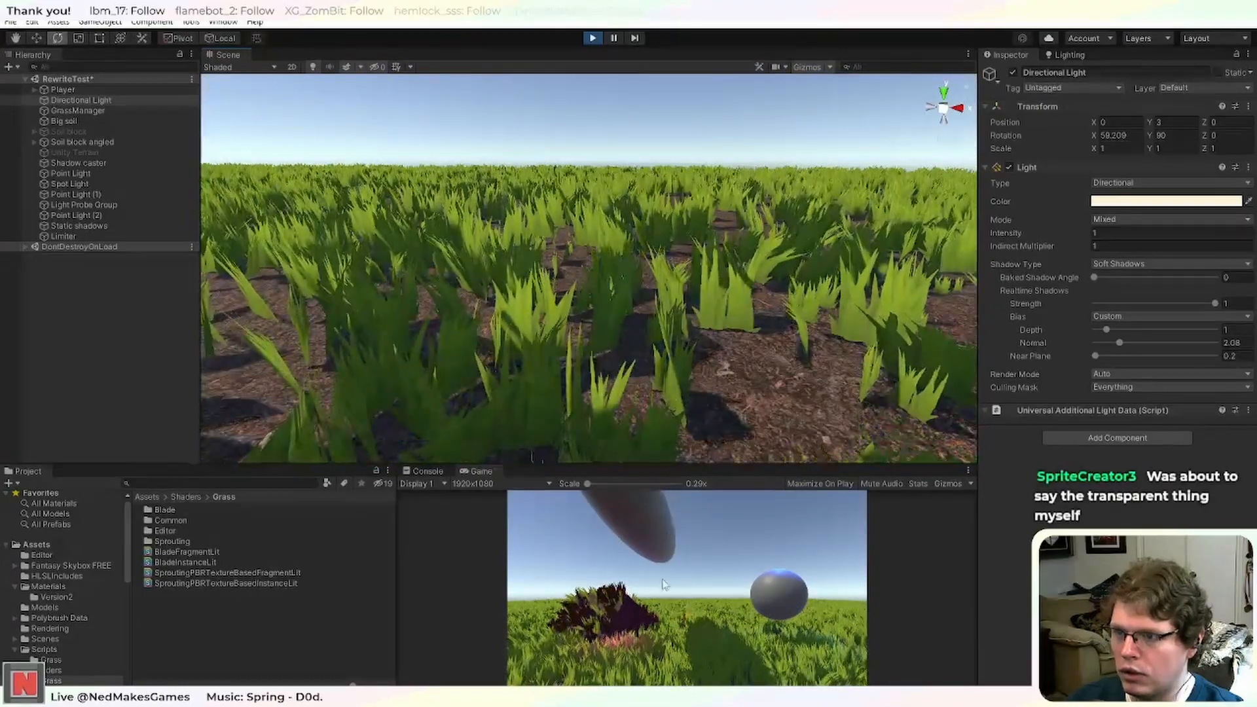
scroll(688, 367, "up", 6)
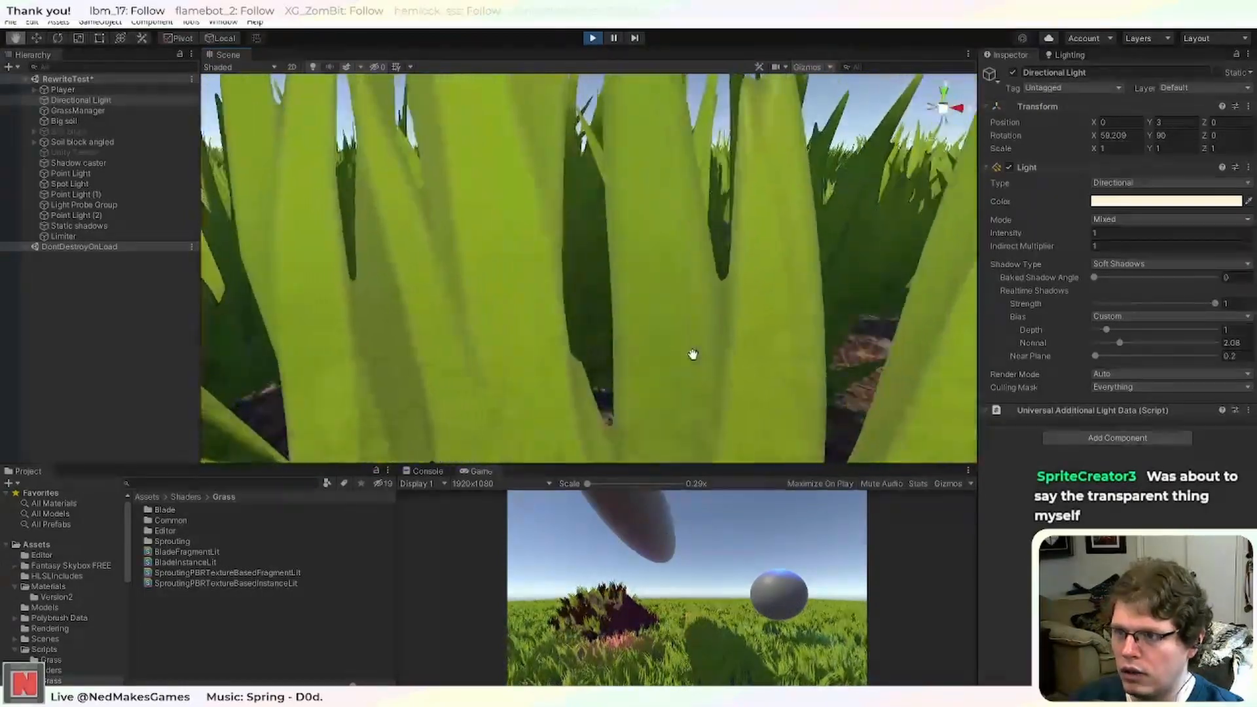
scroll(694, 359, "down", 2)
middle_click_drag(694, 355, 694, 345)
scroll(699, 344, "up", 3)
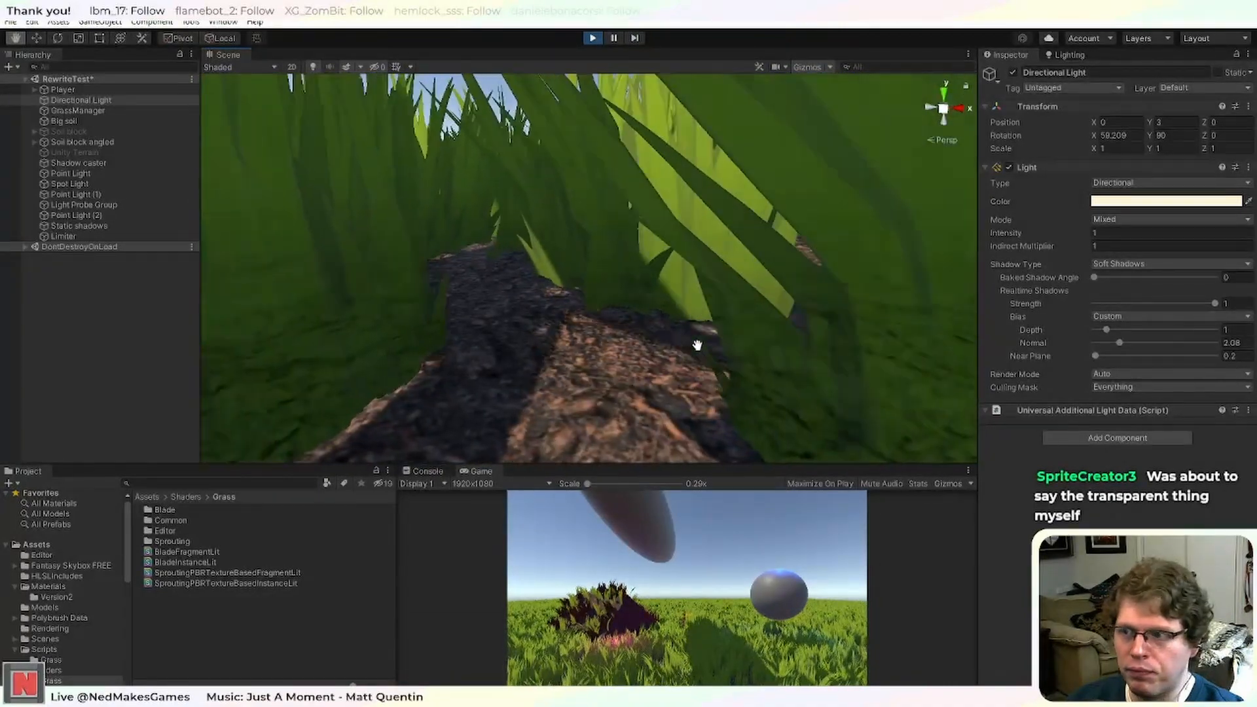
mouse_move(704, 342)
middle_mouse_down()
mouse_move(714, 348)
mouse_move(724, 310)
mouse_move(710, 326)
middle_mouse_up()
scroll(715, 343, "down", 3)
middle_click_drag(729, 280, 800, 280)
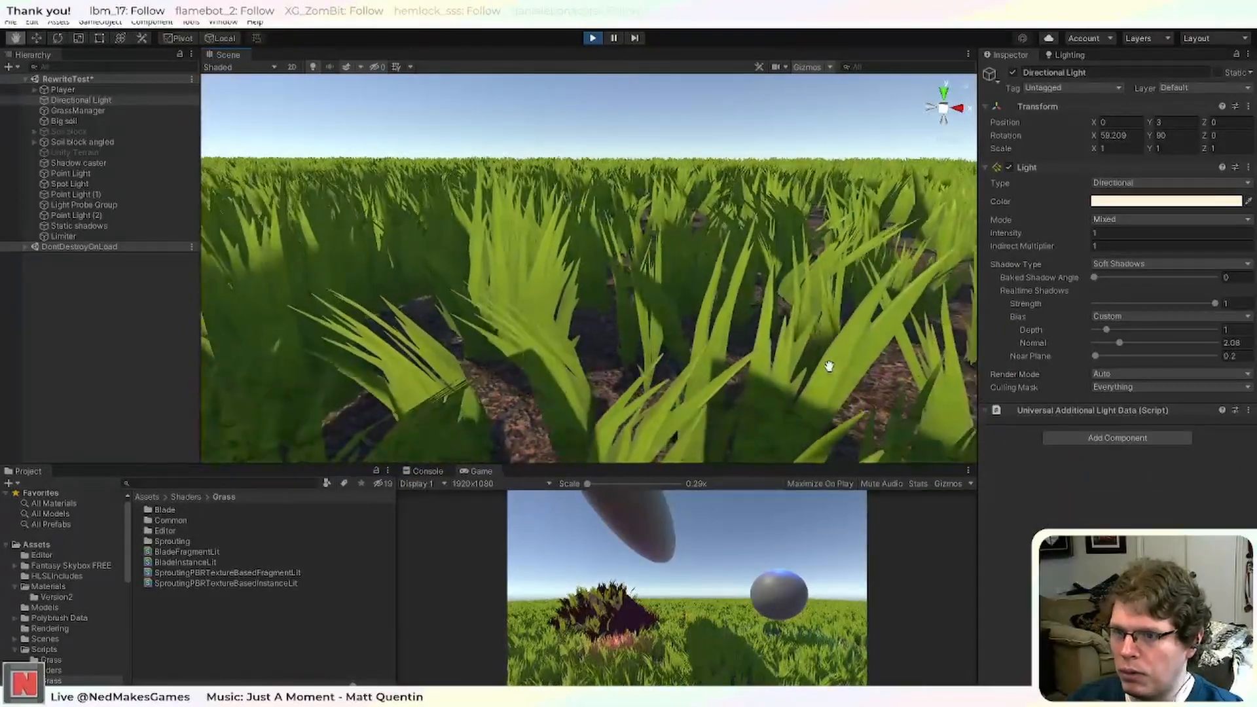
Open UniversalRenderPipelineAsset from the Rendering folder and review its lighting and shadow settings against the grass in the scene.
left_click(66, 628)
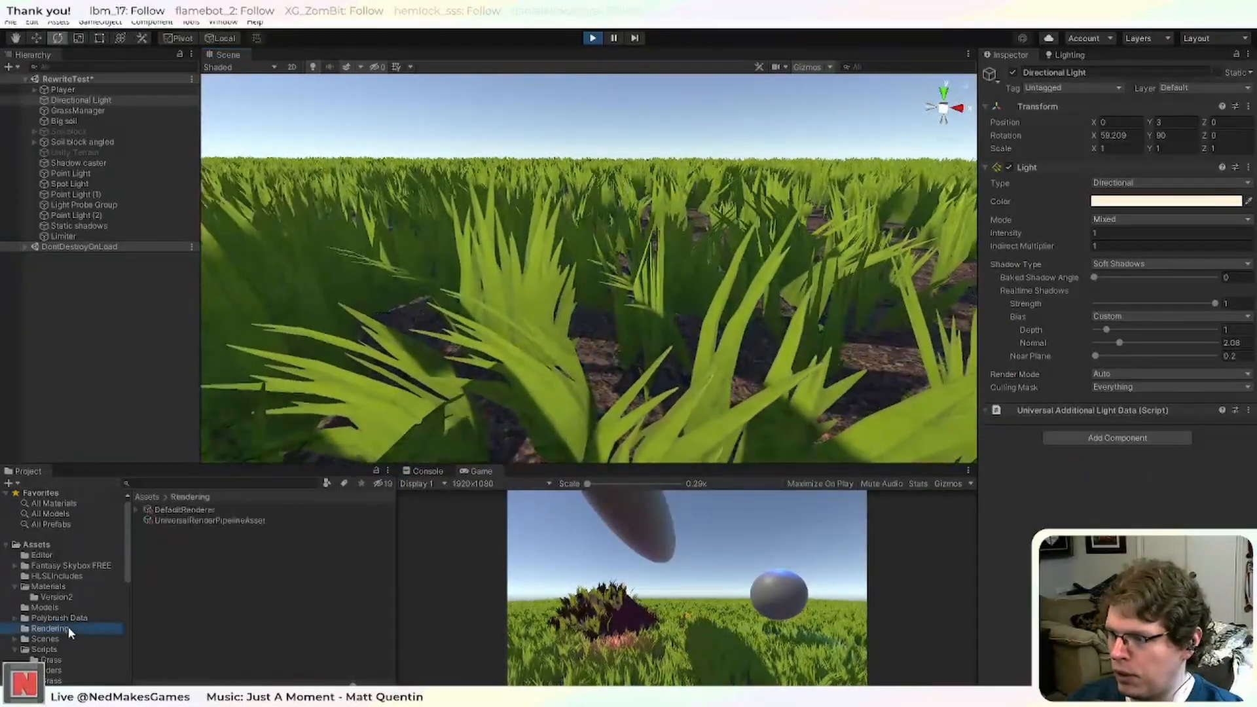
left_click(242, 520)
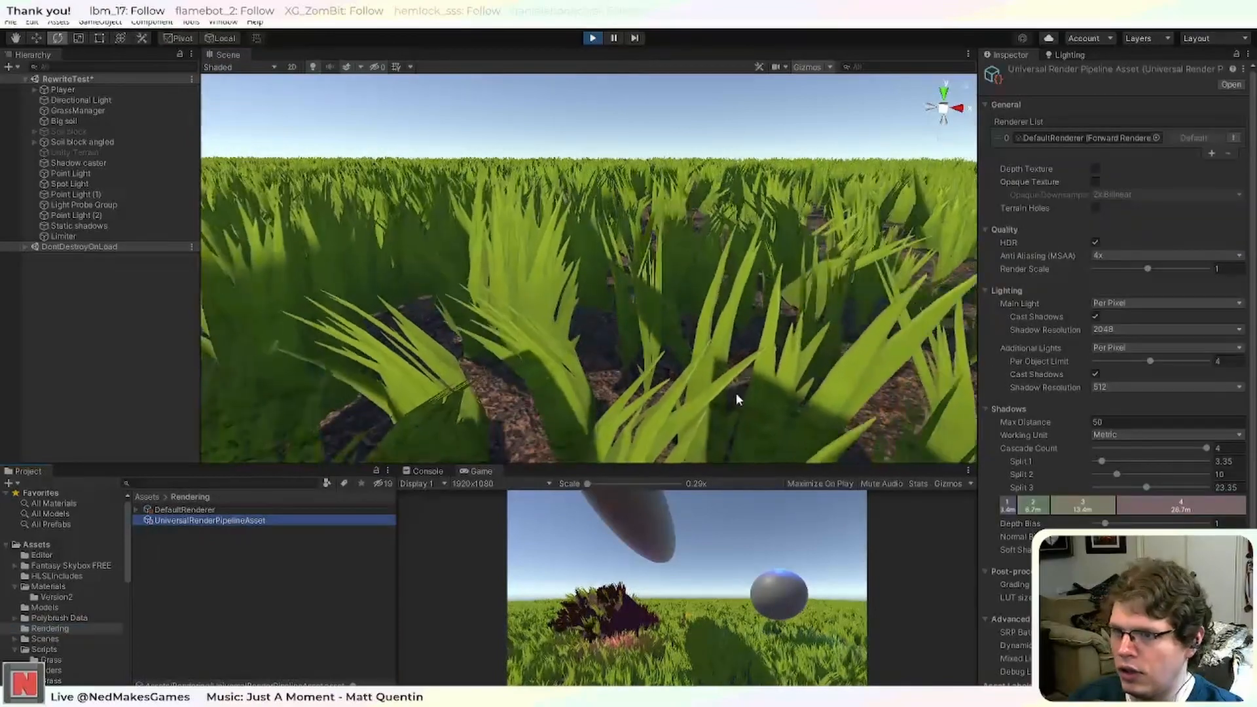
middle_click_drag(772, 242, 755, 236)
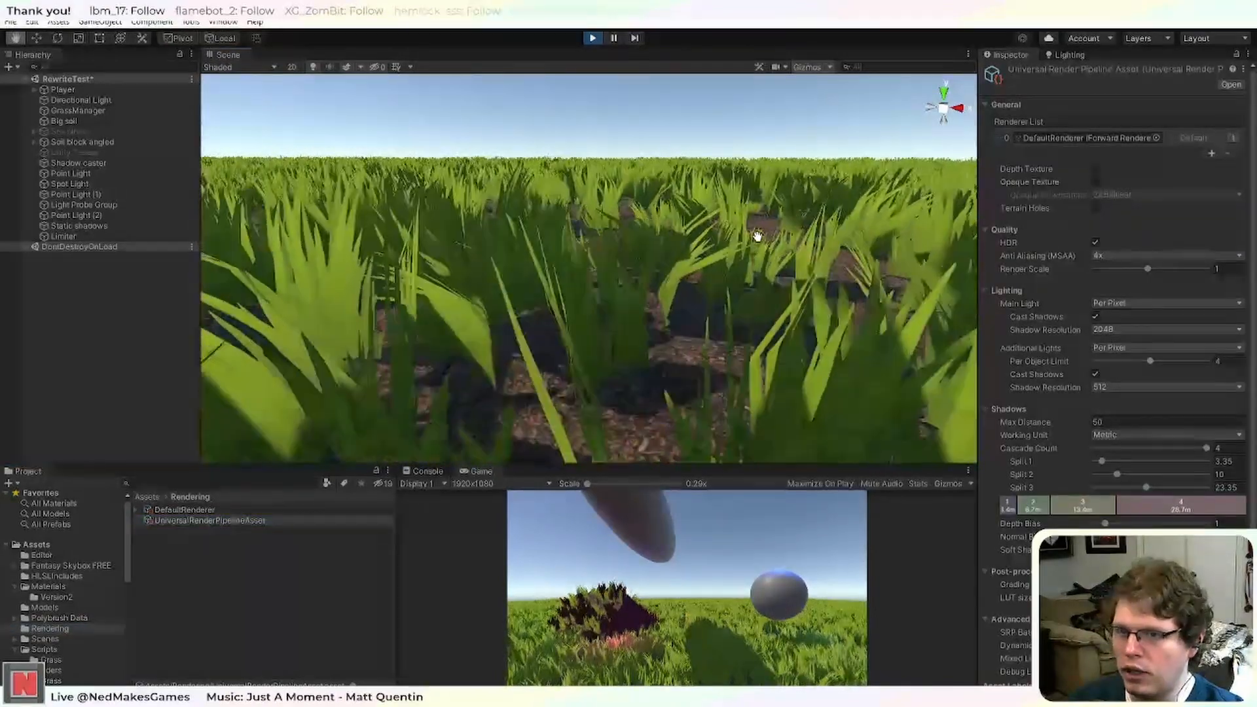
middle_click_drag(806, 400, 689, 352)
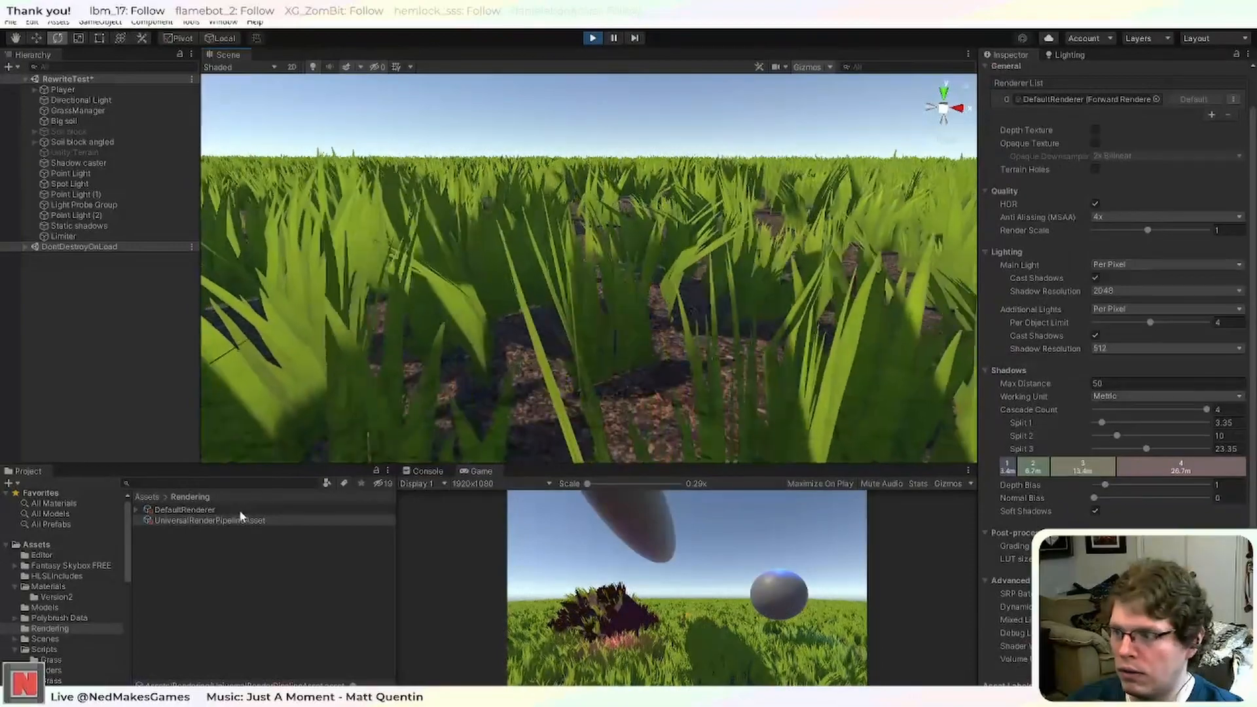
Disable the New Screen Space Ambient Occlusion feature on the DefaultRenderer asset.
left_click(216, 509)
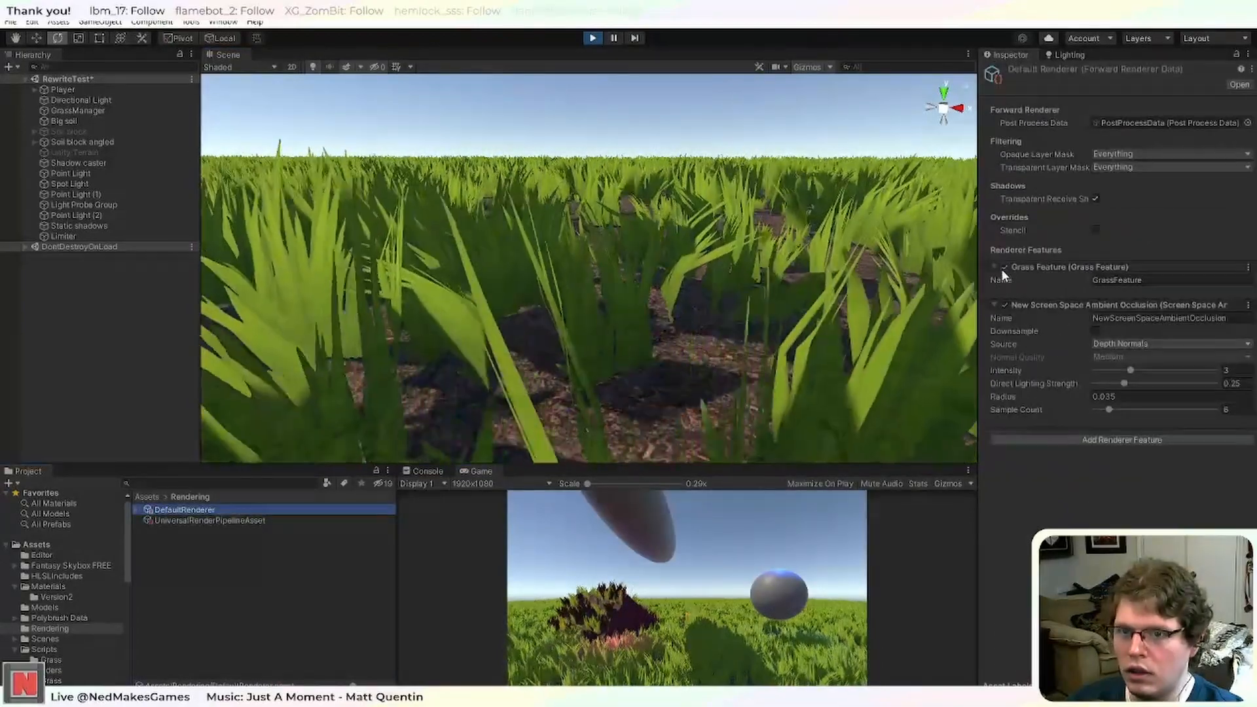
left_click(1004, 305)
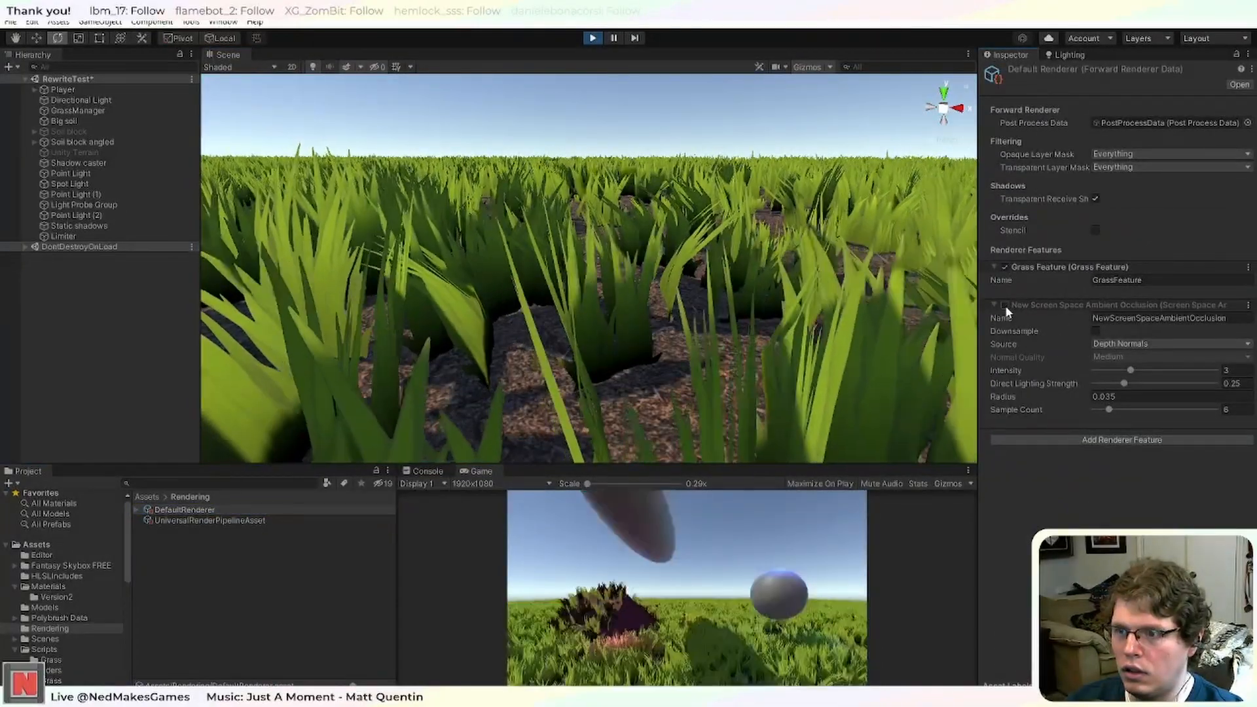
Examine the grass tufts and their ground shadows without ambient occlusion from several angles and distances.
middle_click_drag(747, 255, 667, 324)
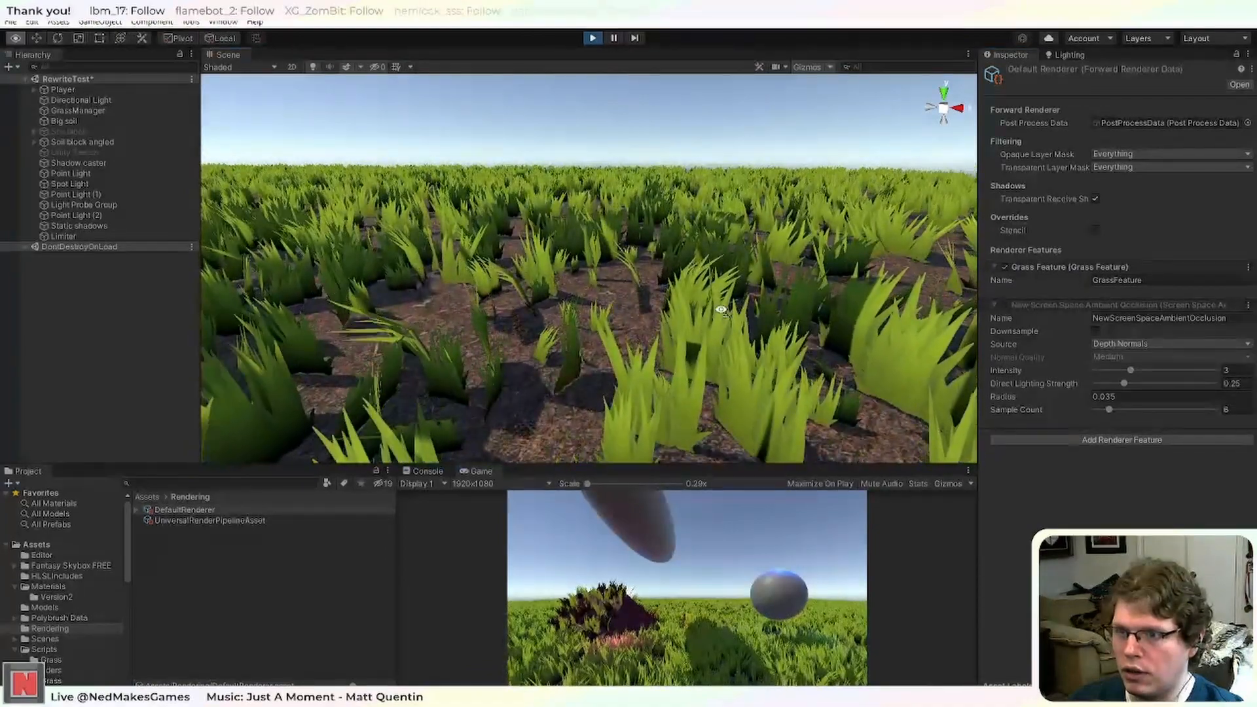
right_click_drag(721, 309, 646, 332)
key("s")
middle_click_drag(466, 327, 608, 360)
scroll(603, 360, "up", 8)
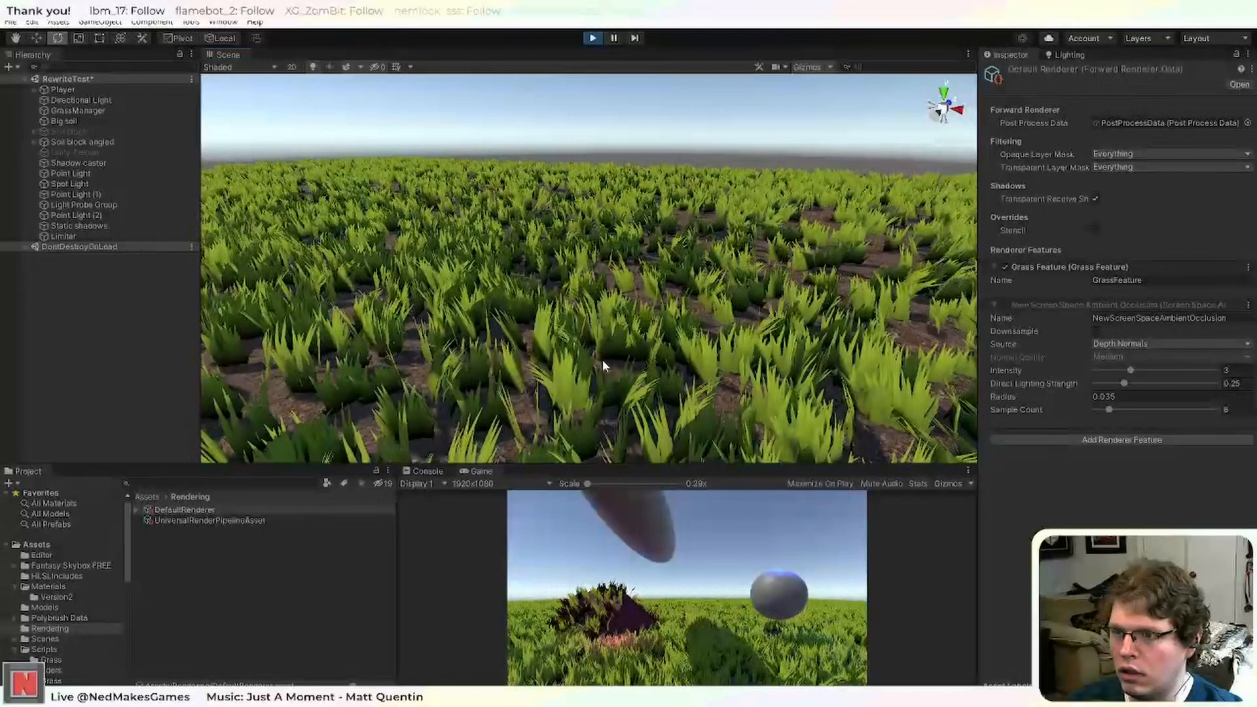
scroll(603, 360, "down", 6)
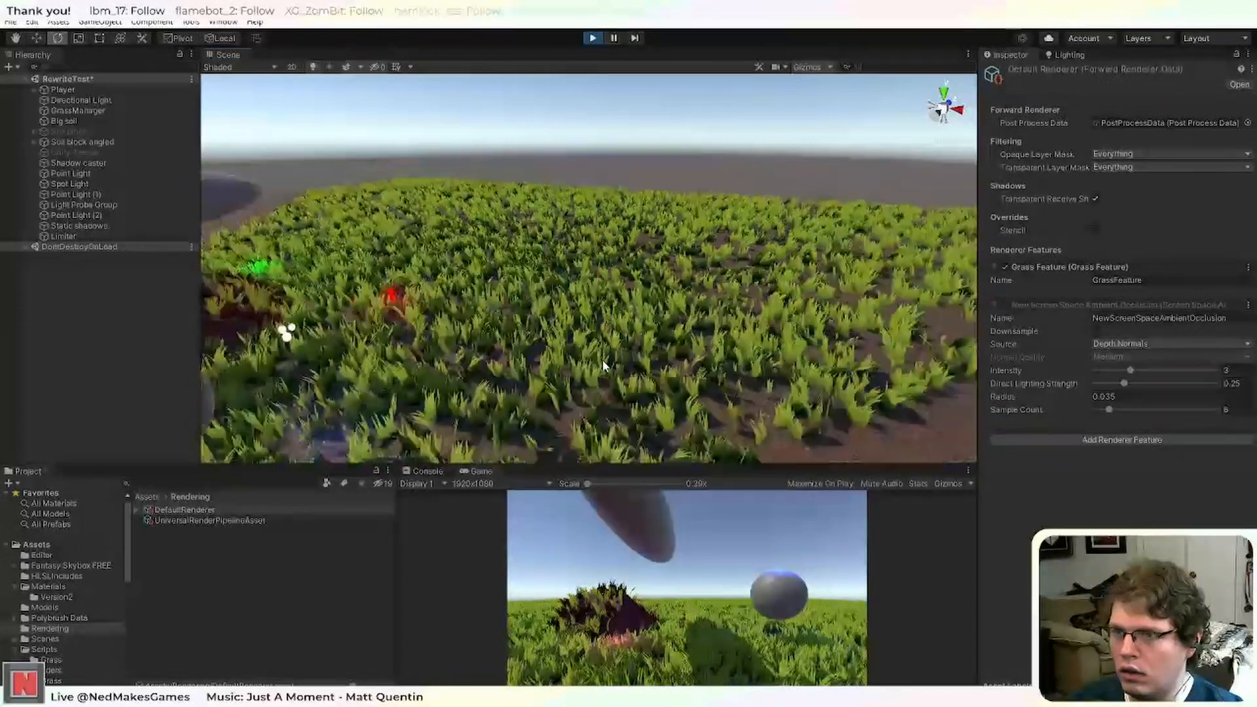
scroll(602, 360, "up", 8)
scroll(602, 361, "up", 5)
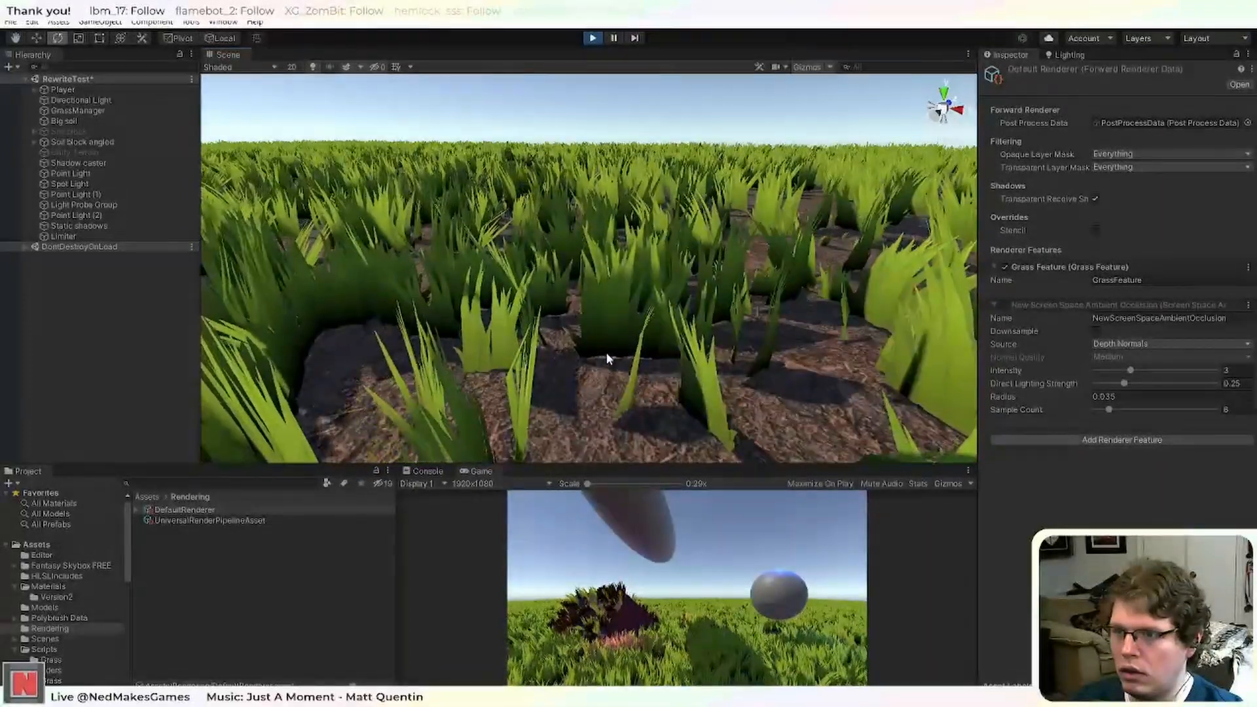
right_click_drag(606, 358, 715, 340)
middle_click_drag(714, 341, 450, 433)
scroll(541, 350, "up", 5)
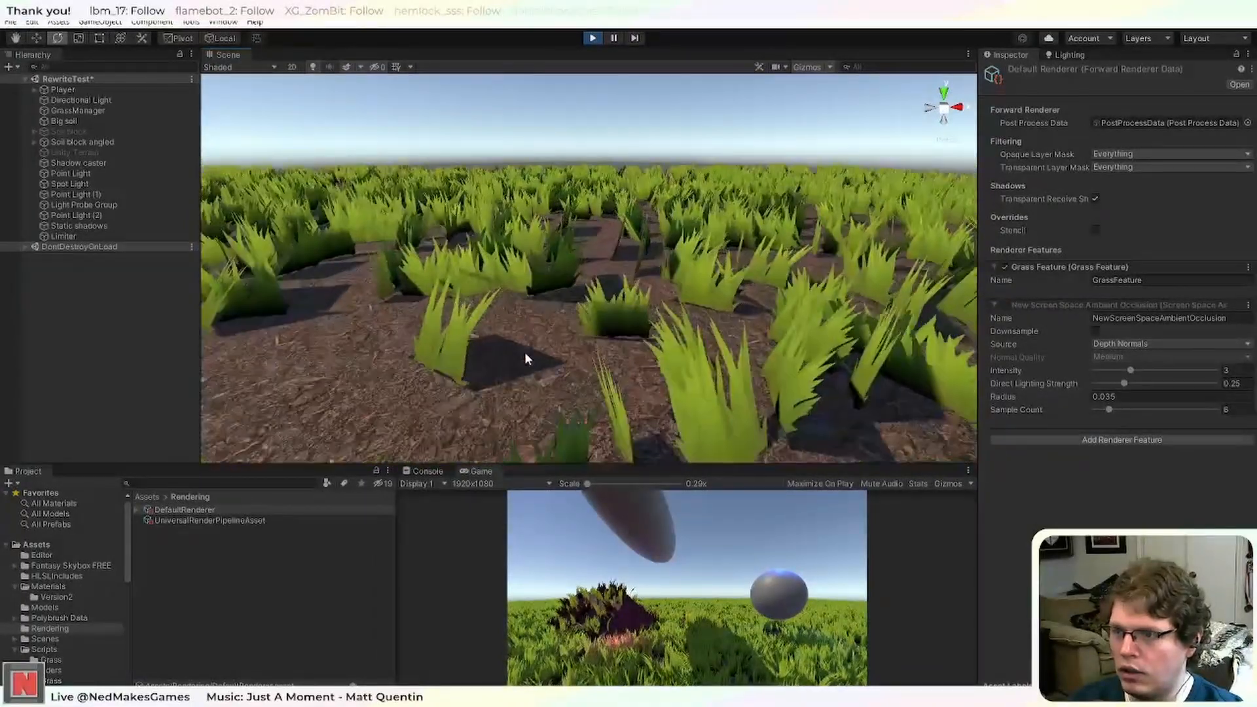
middle_click_drag(500, 353, 657, 347)
right_click_drag(657, 347, 629, 368)
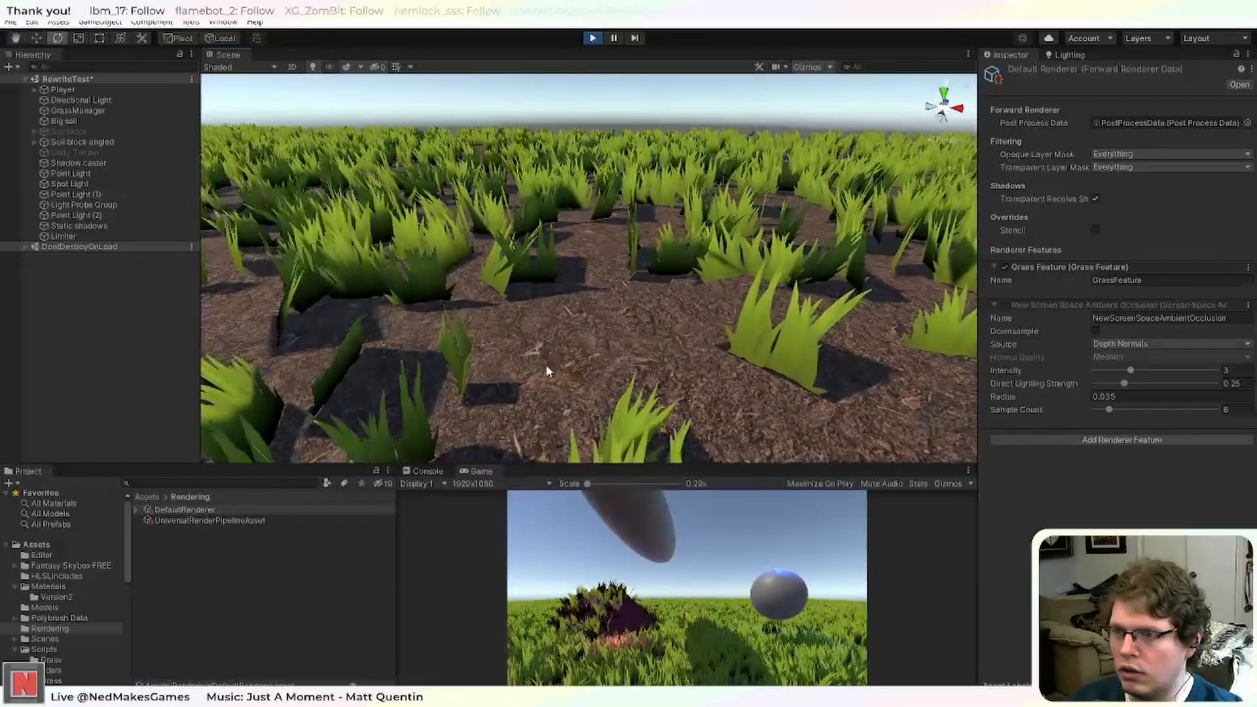
middle_click_drag(547, 371, 790, 393)
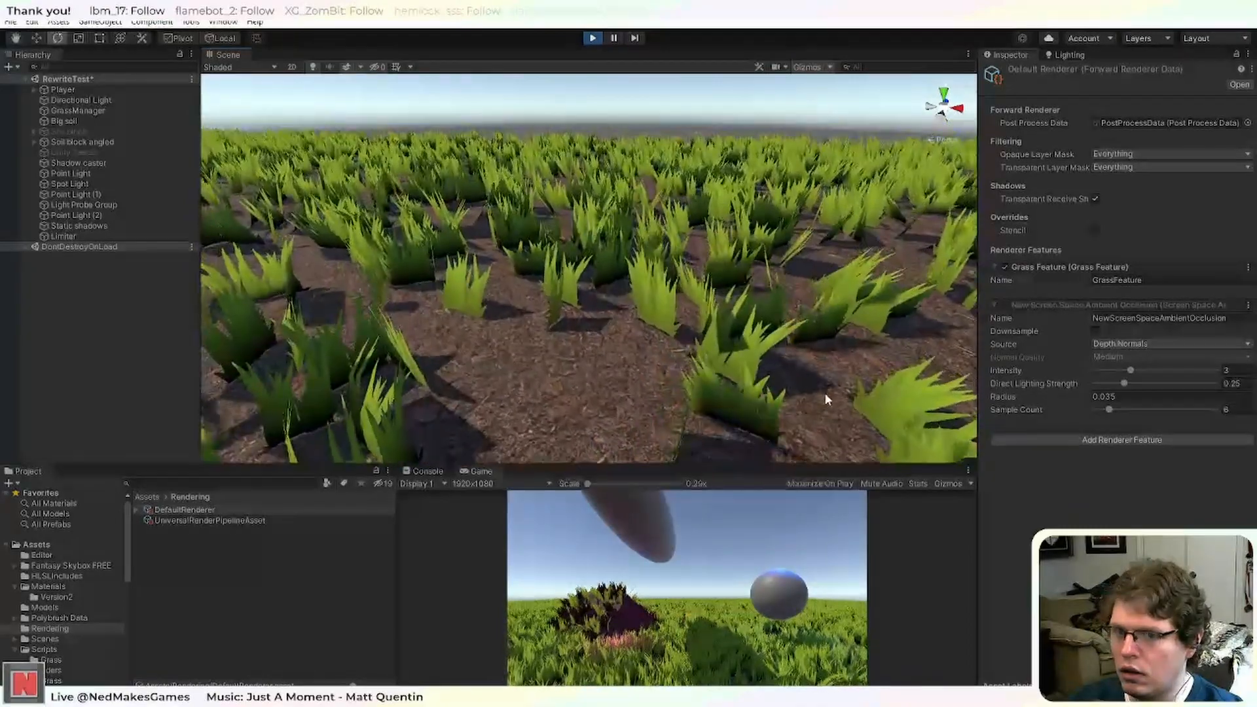
scroll(686, 340, "up", 3)
scroll(686, 340, "down", 1)
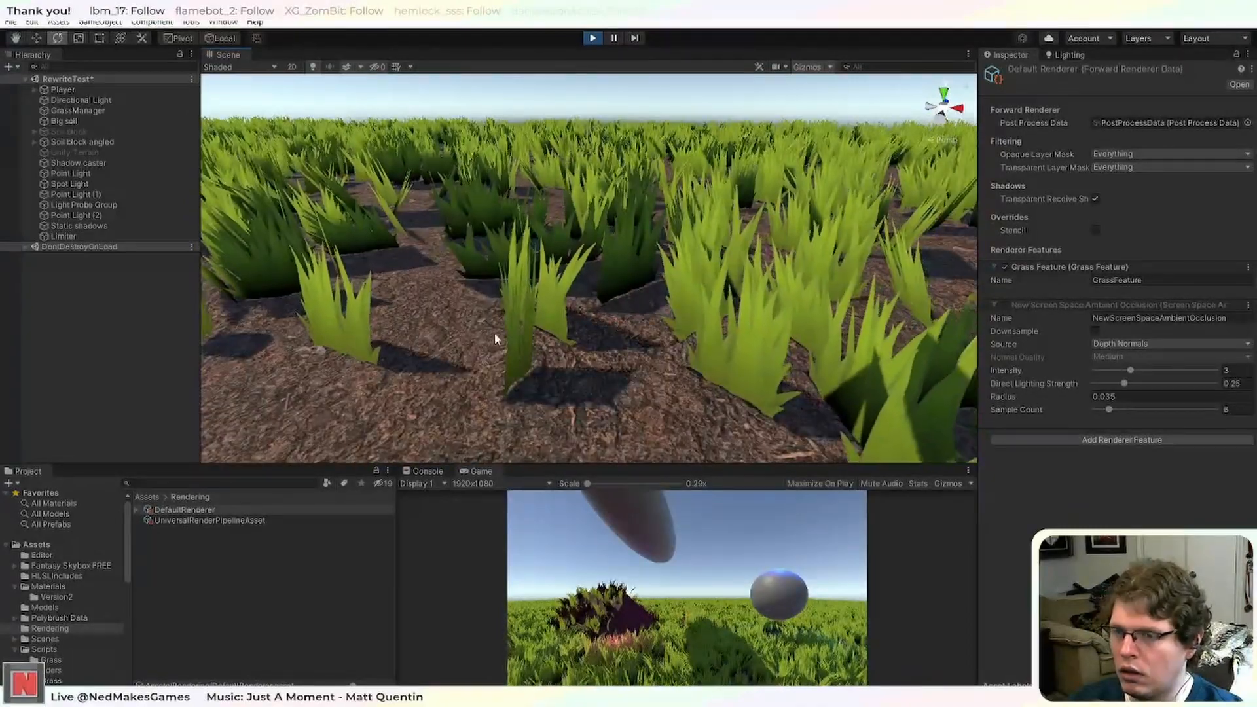
Switch Screen Space Ambient Occlusion on and back off to compare how the grass is shaded.
left_click(1005, 305)
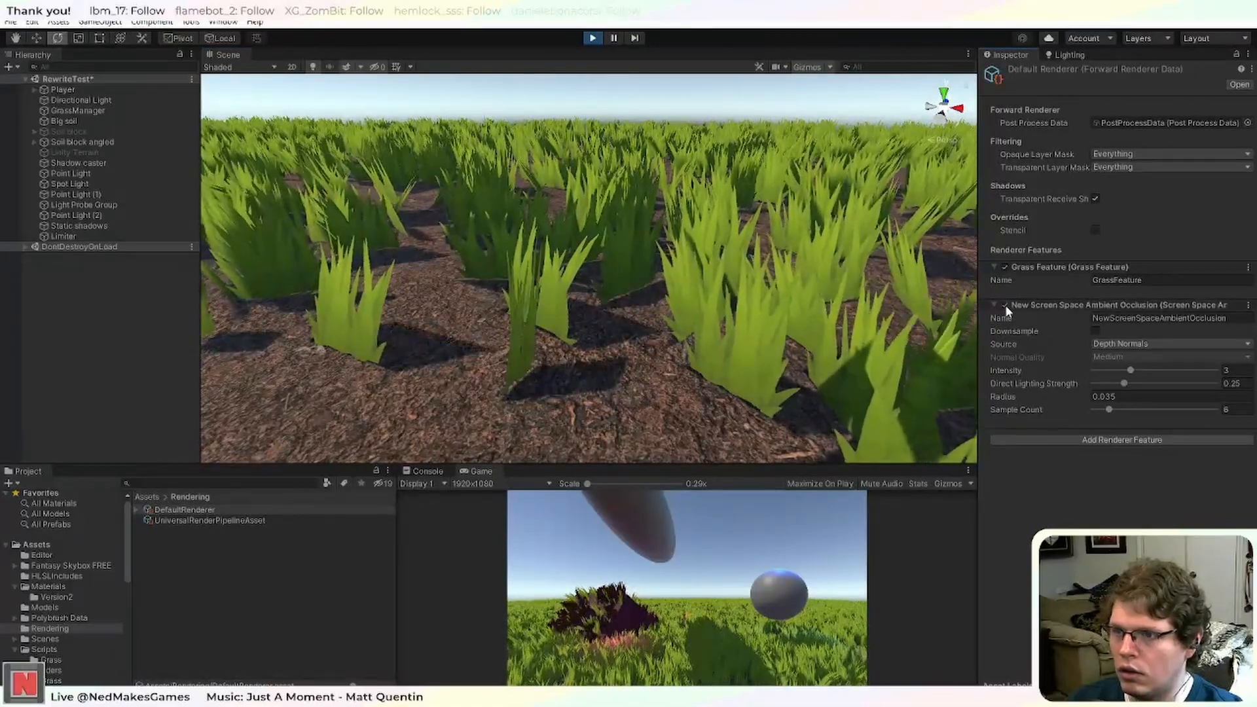
scroll(592, 361, "down", 5)
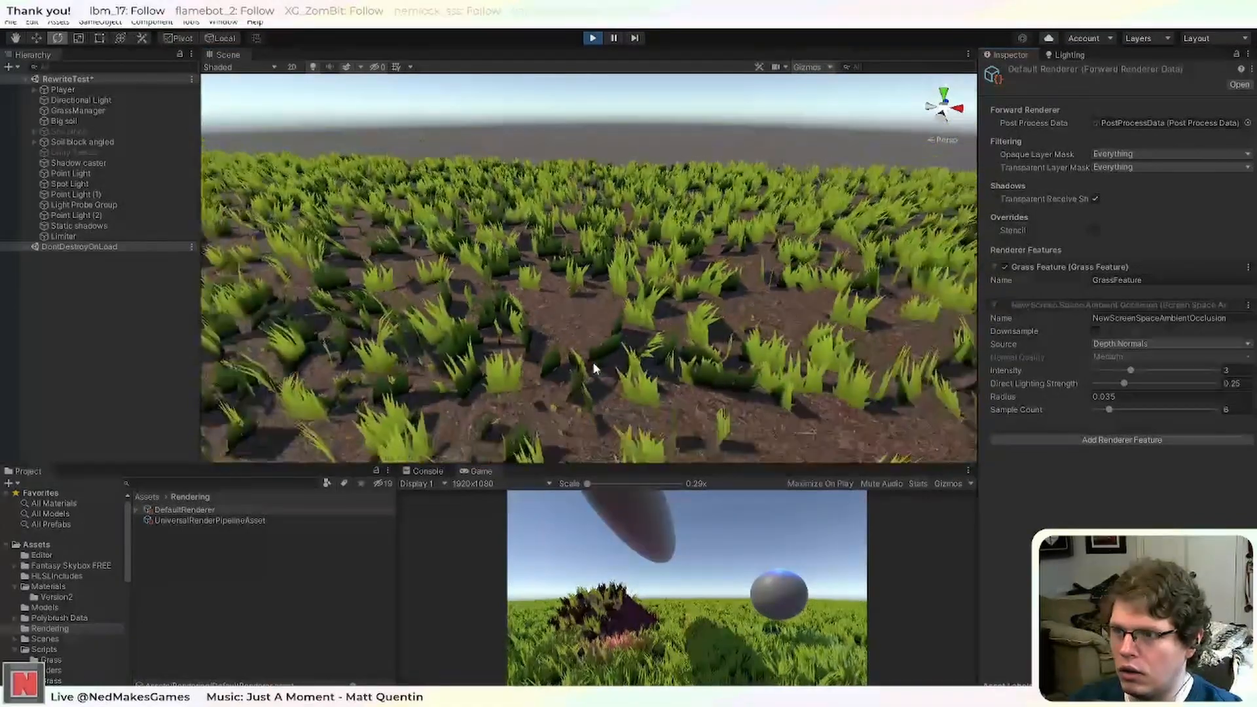
scroll(596, 386, "up", 6)
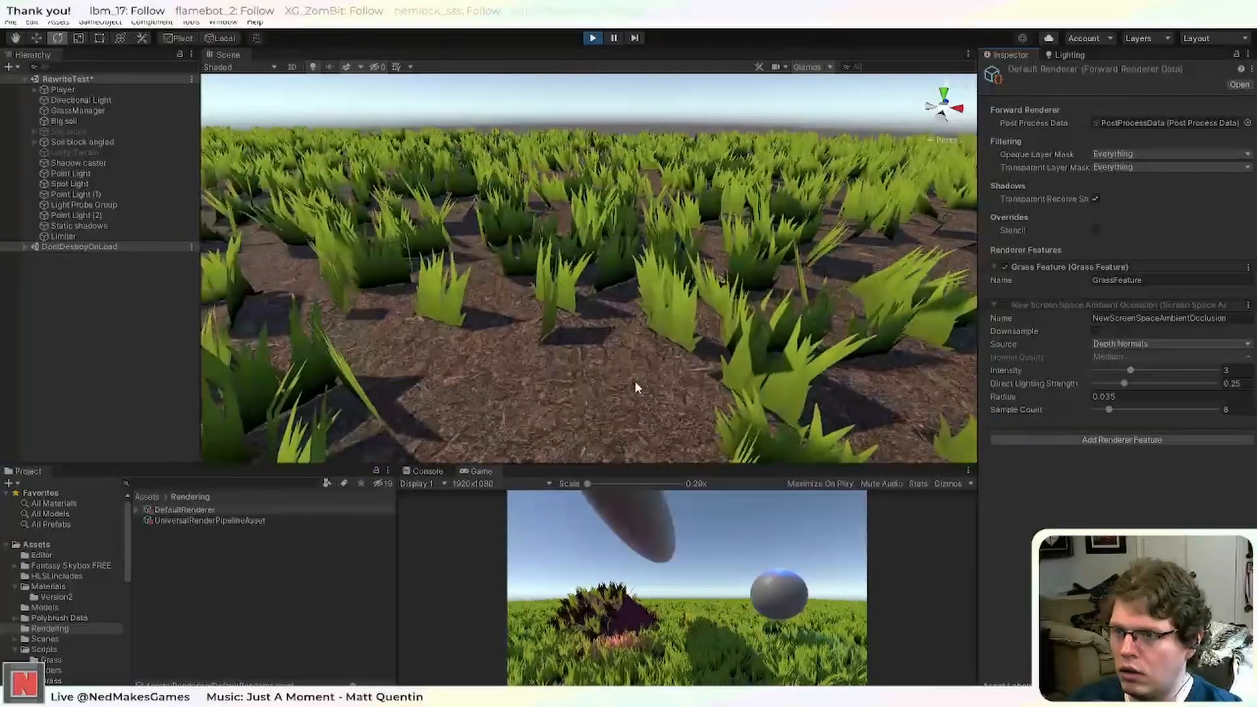
middle_click_drag(667, 318, 661, 325)
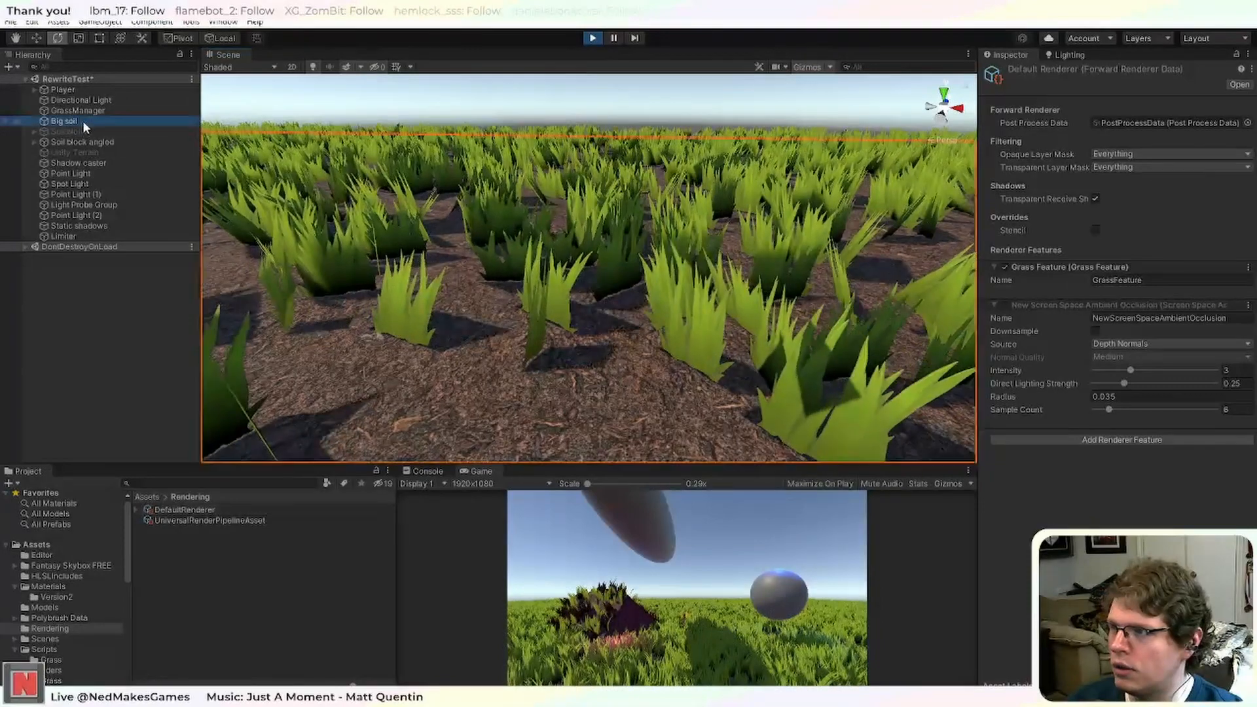
Turn off Cast Shadows on GrassManager to compare the unshadowed grass, and turn it back on.
left_click(87, 110)
left_click(1096, 300)
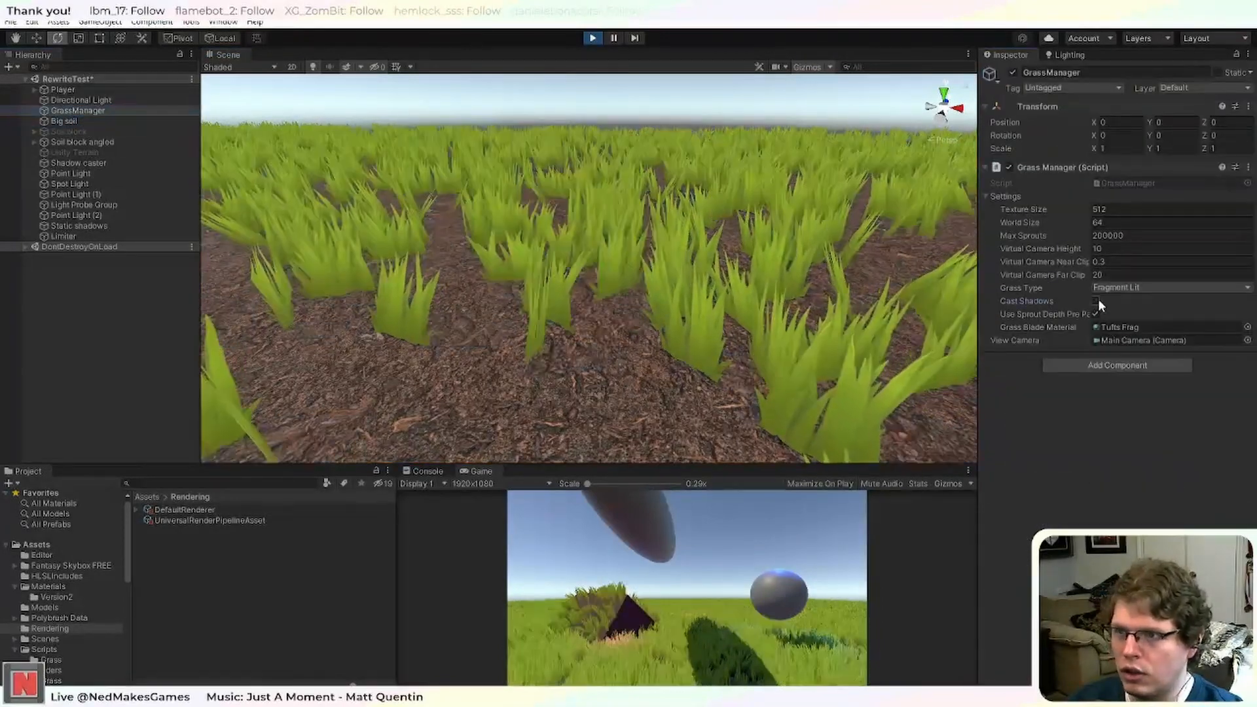
scroll(707, 360, "down", 5)
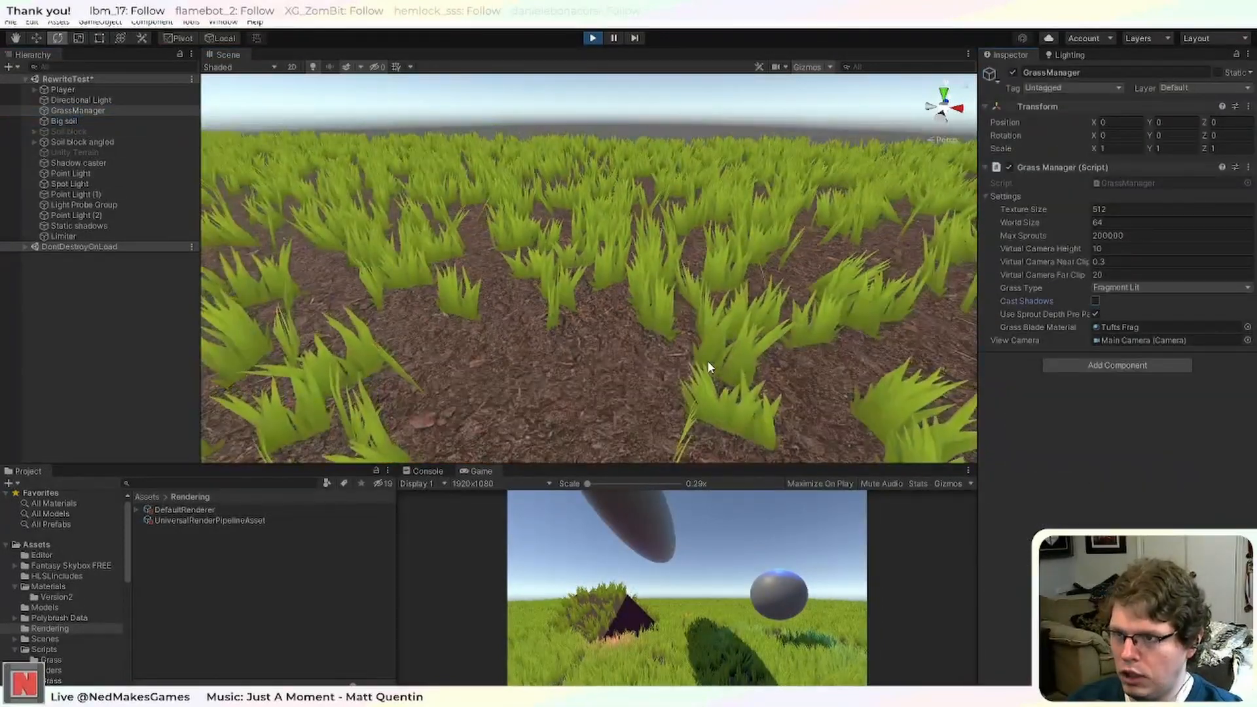
scroll(688, 379, "up", 5)
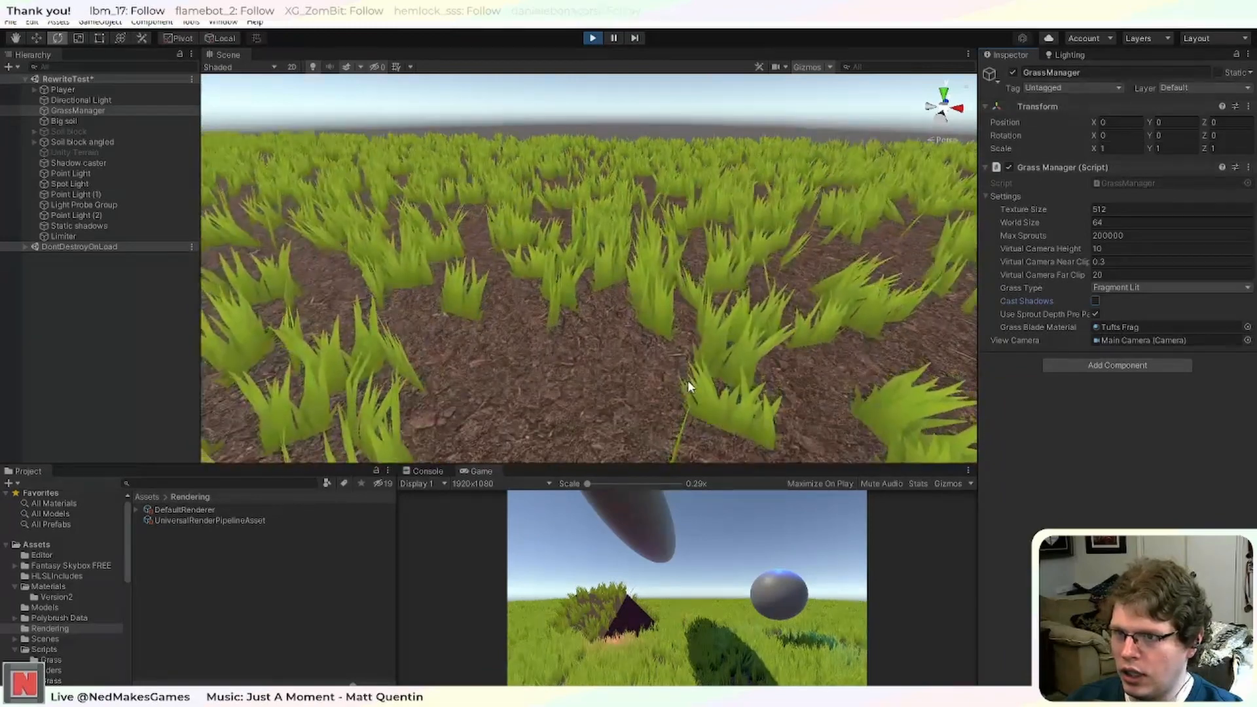
left_click(1096, 300)
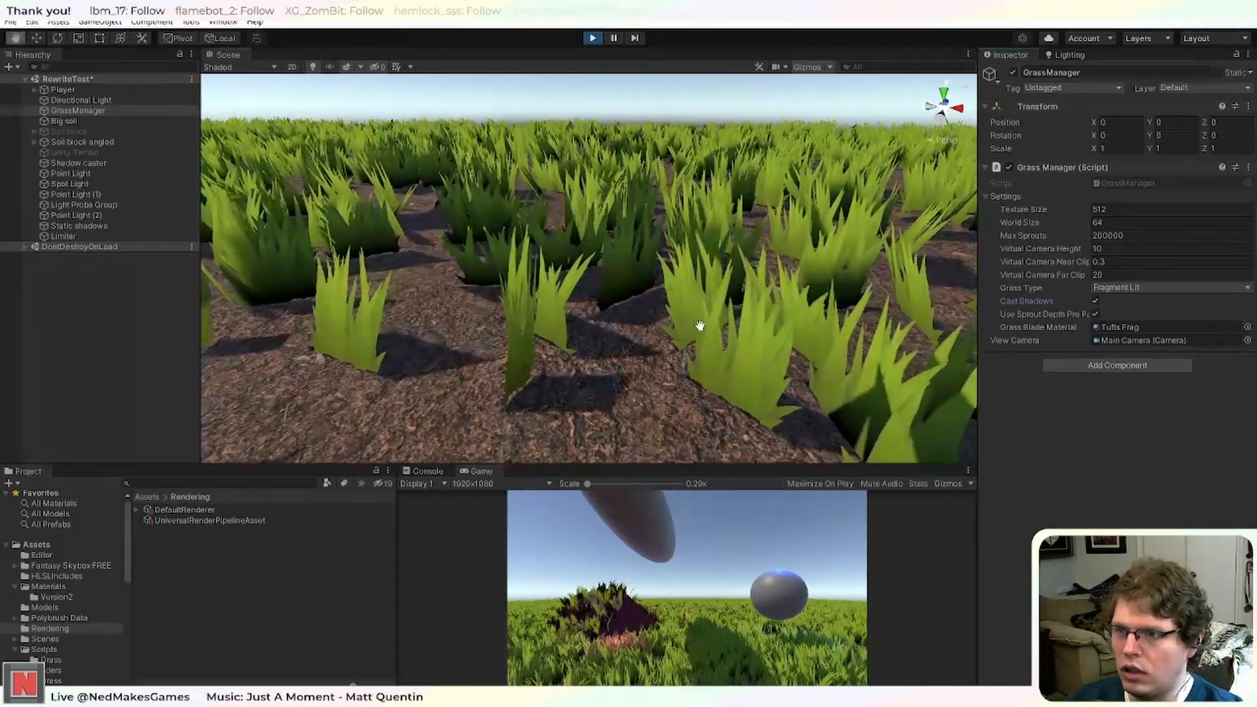
Examine the grass tufts and the shadows they cast on the soil with Cast Shadows enabled.
middle_click_drag(699, 326, 700, 345)
scroll(622, 368, "up", 3)
scroll(610, 360, "down", 2)
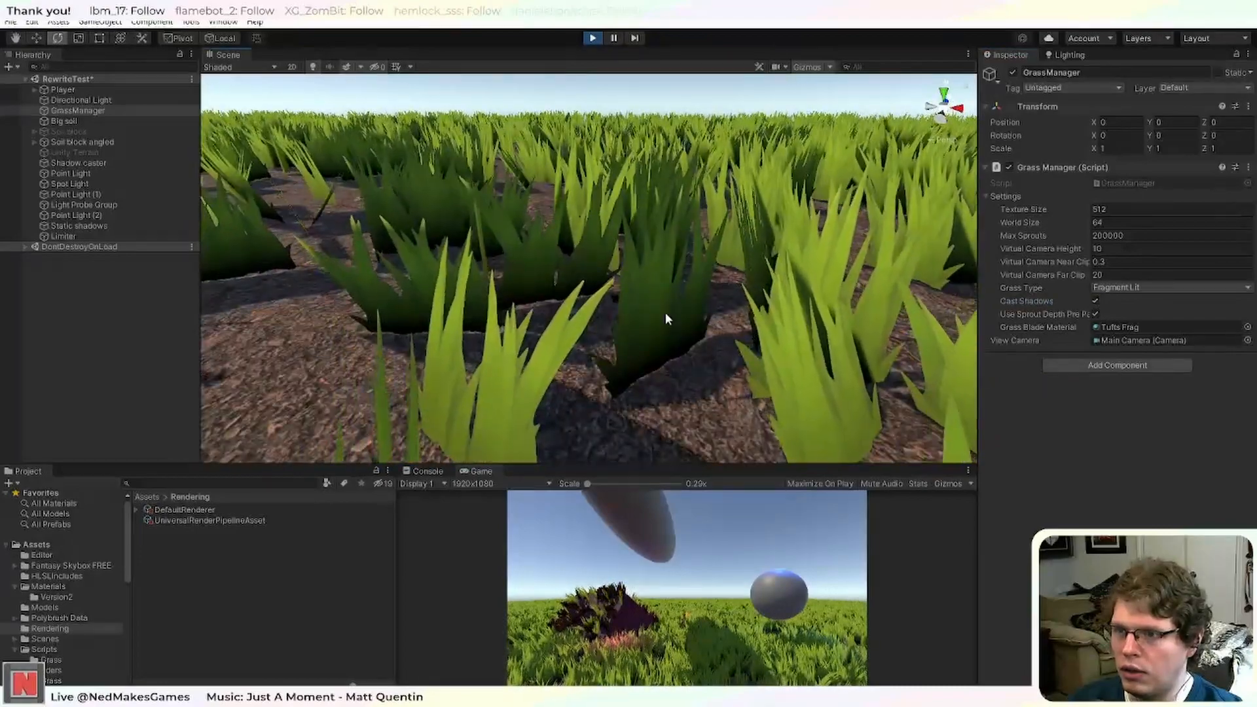
scroll(575, 331, "down", 3)
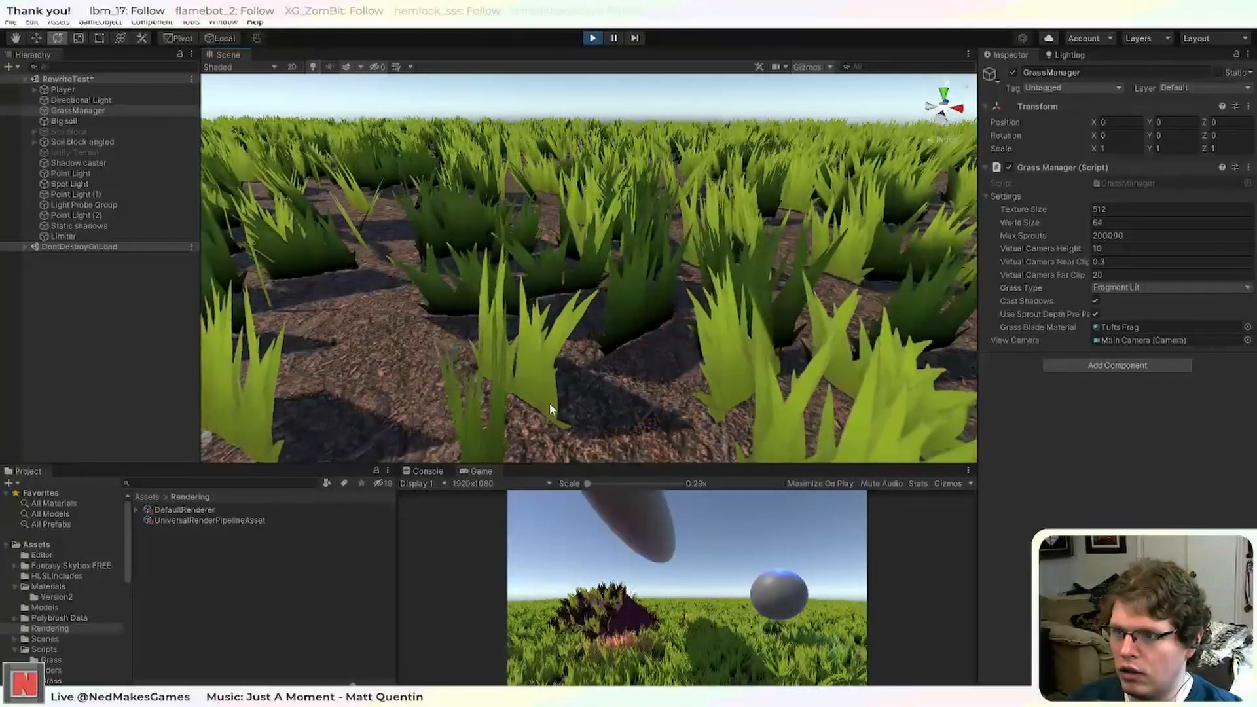
scroll(641, 325, "down", 5)
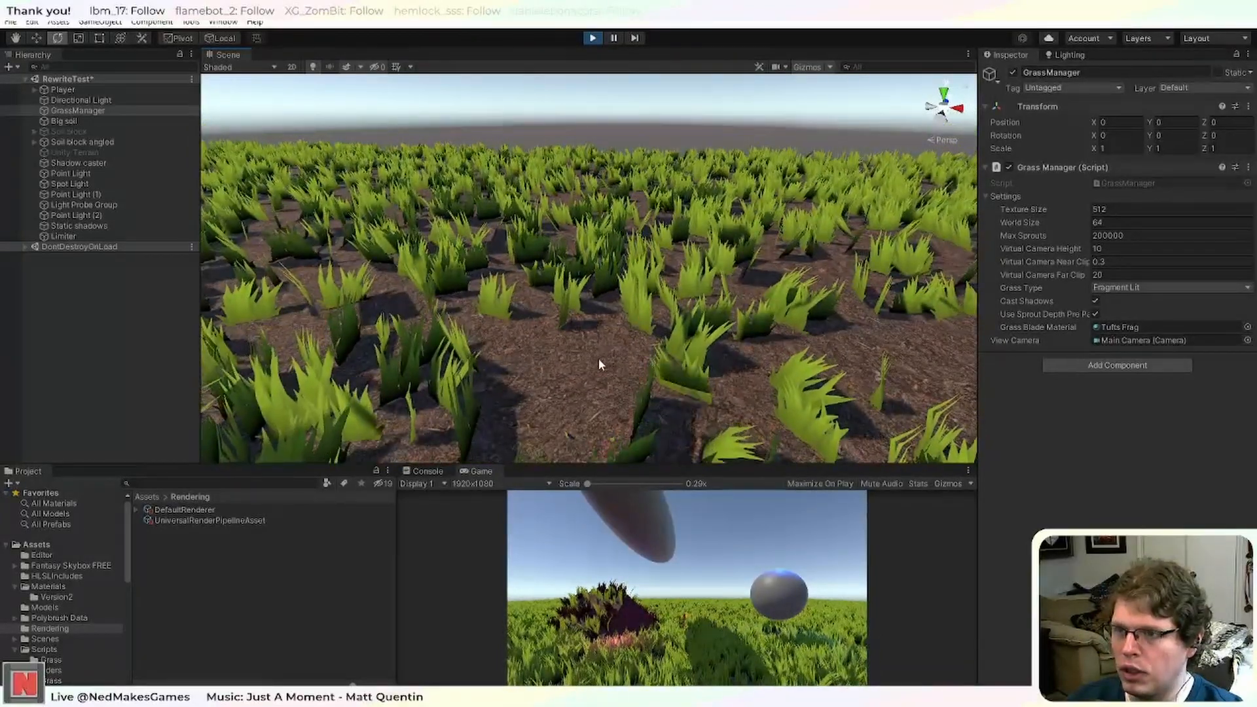
middle_click_drag(743, 360, 615, 335)
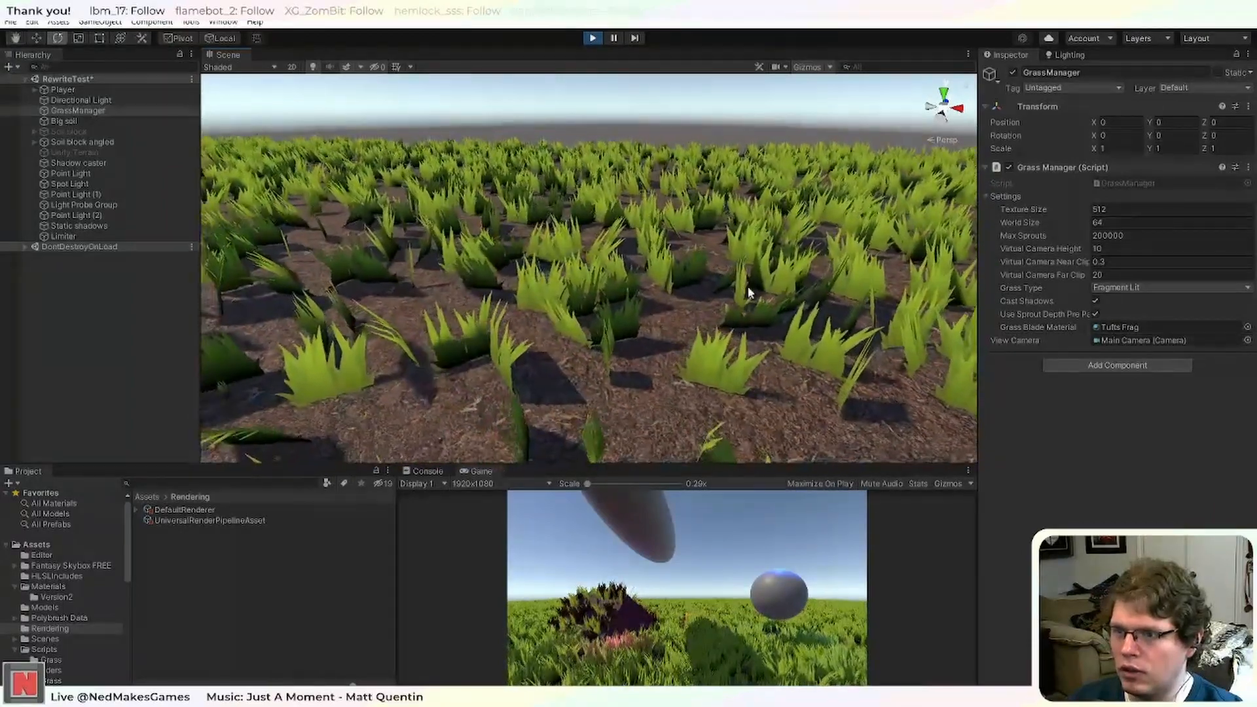
scroll(736, 294, "down", 1)
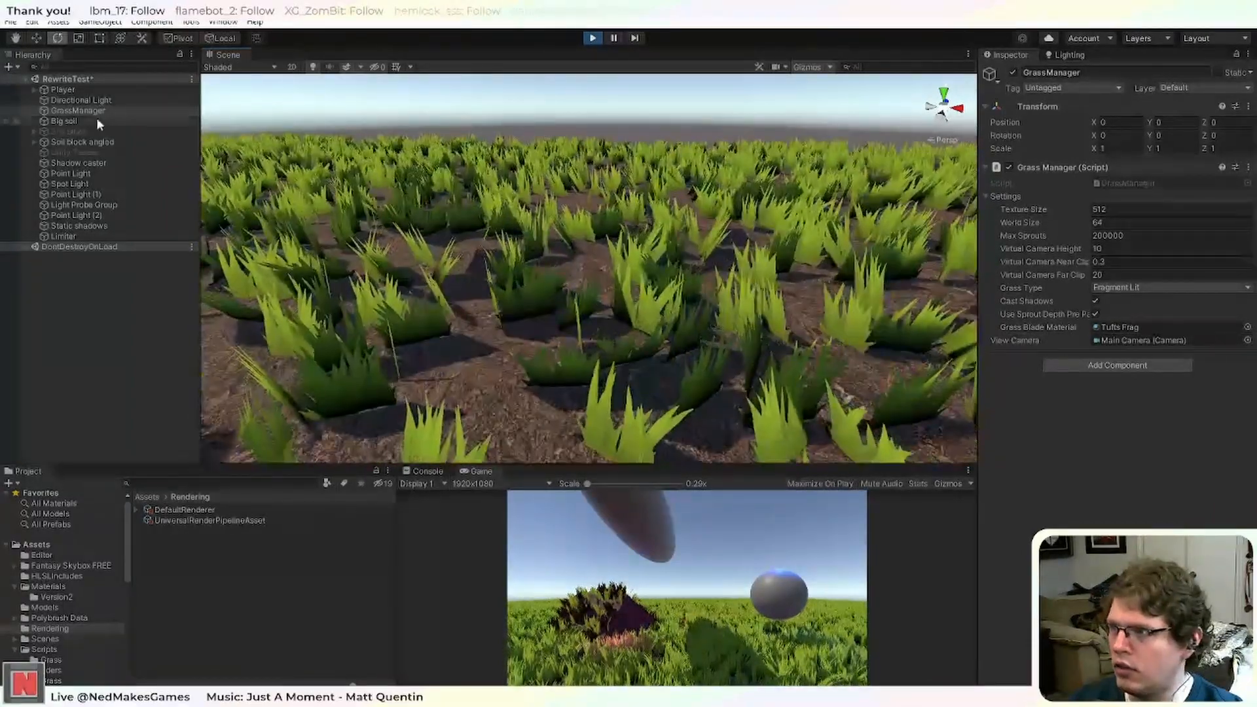
Spin the Directional Light around its Y axis to about 275 to compare the grass shadows, and exit play mode.
left_click(76, 98)
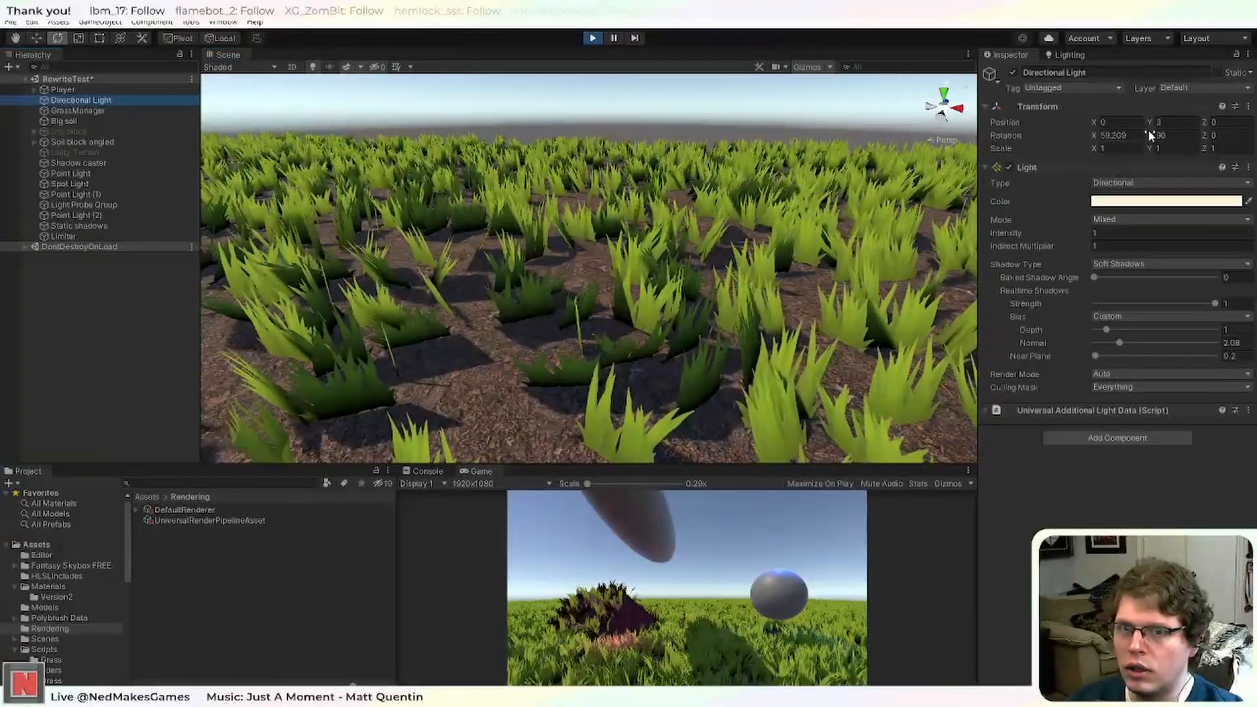
mouse_move(1150, 135)
left_mouse_down()
mouse_move(175, 135)
mouse_move(1086, 140)
mouse_move(631, 163)
mouse_move(916, 163)
mouse_move(842, 159)
mouse_move(897, 174)
mouse_move(540, 168)
mouse_move(751, 208)
mouse_move(1021, 211)
mouse_move(26, 204)
mouse_move(464, 235)
left_mouse_up()
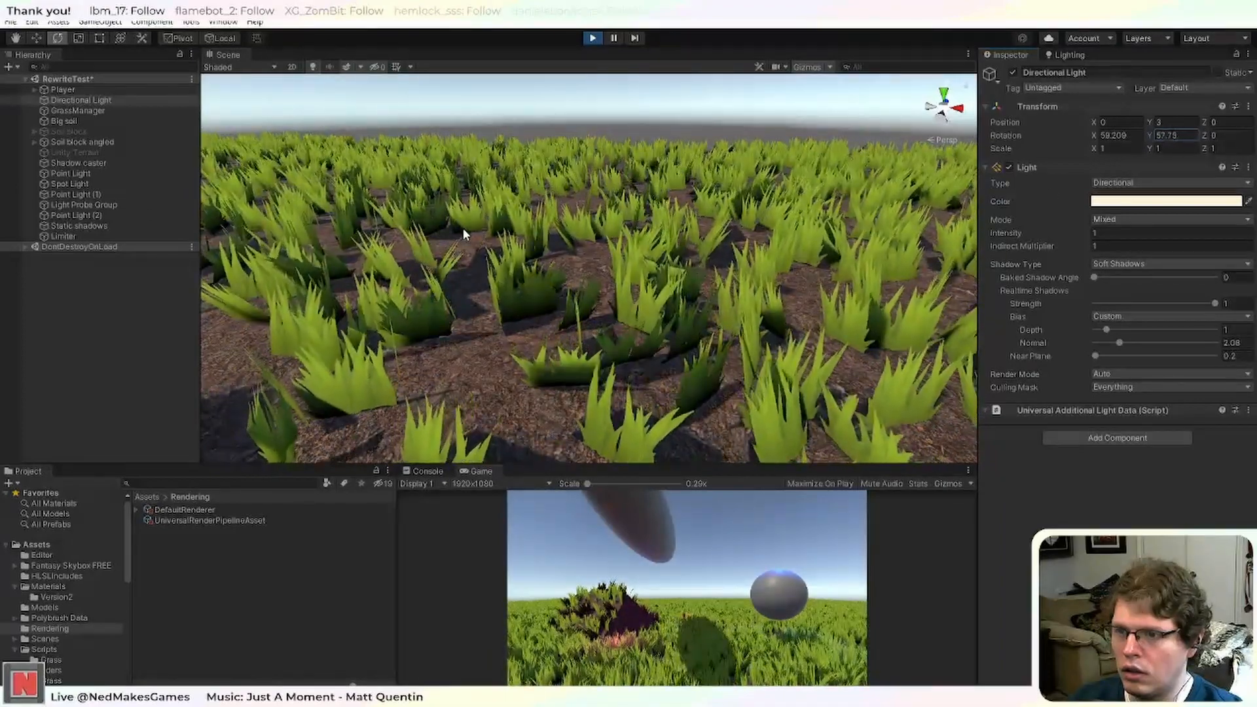
left_click_drag(658, 251, 499, 337)
left_click_drag(801, 301, 219, 275)
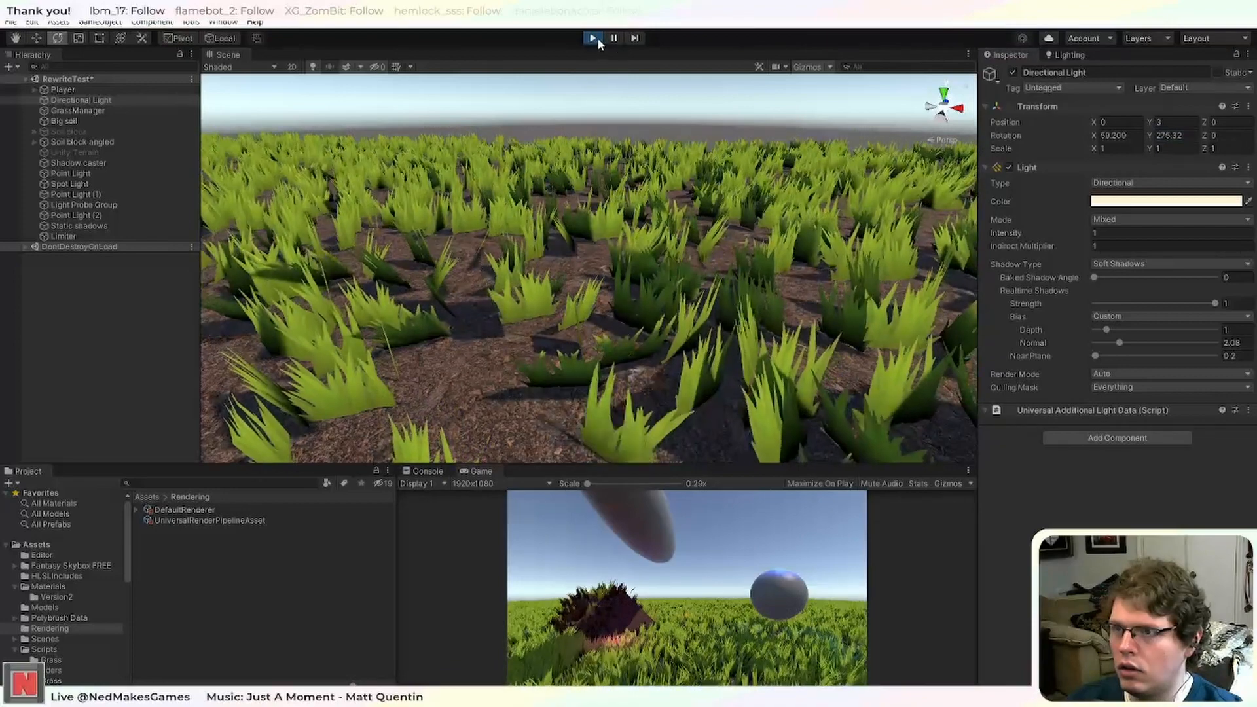
left_click(596, 38)
Switch to Visual Studio and uncomment the colour sampling and AlphaThreshold lines in ShadowCaster.hlsl's Fragment function.
key("alt+Tab")
scroll(498, 379, "down", 1)
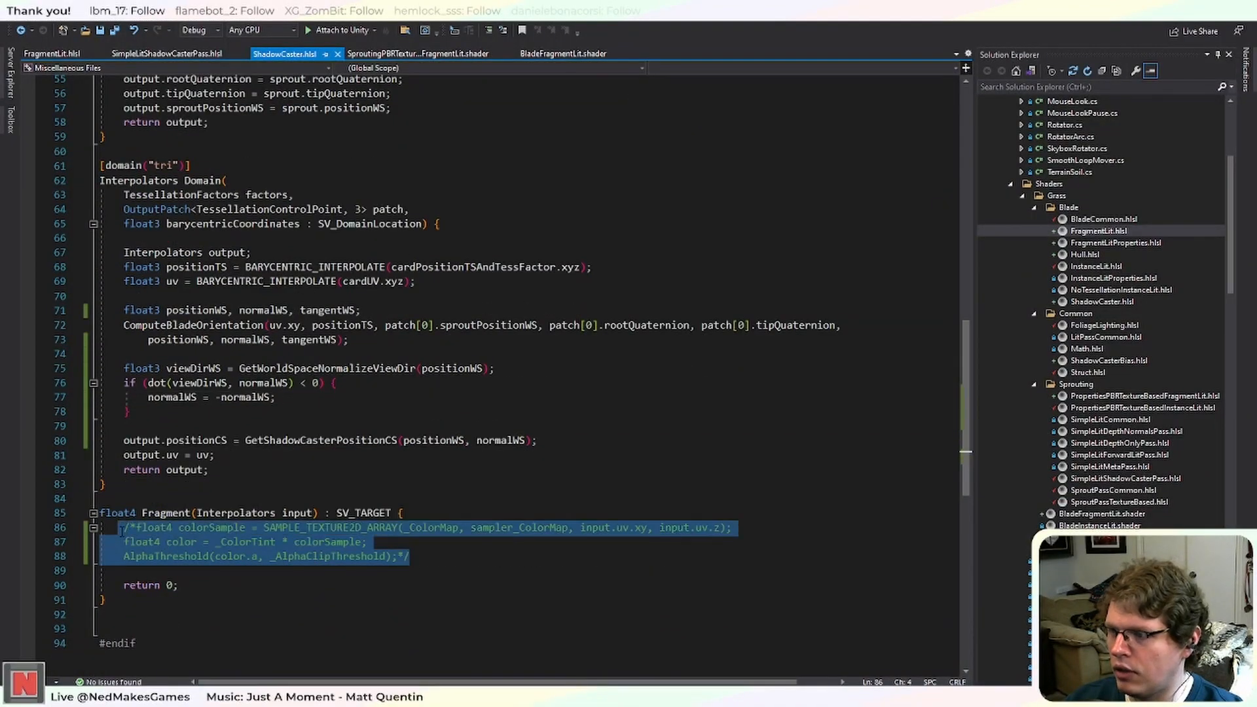
left_click(501, 30)
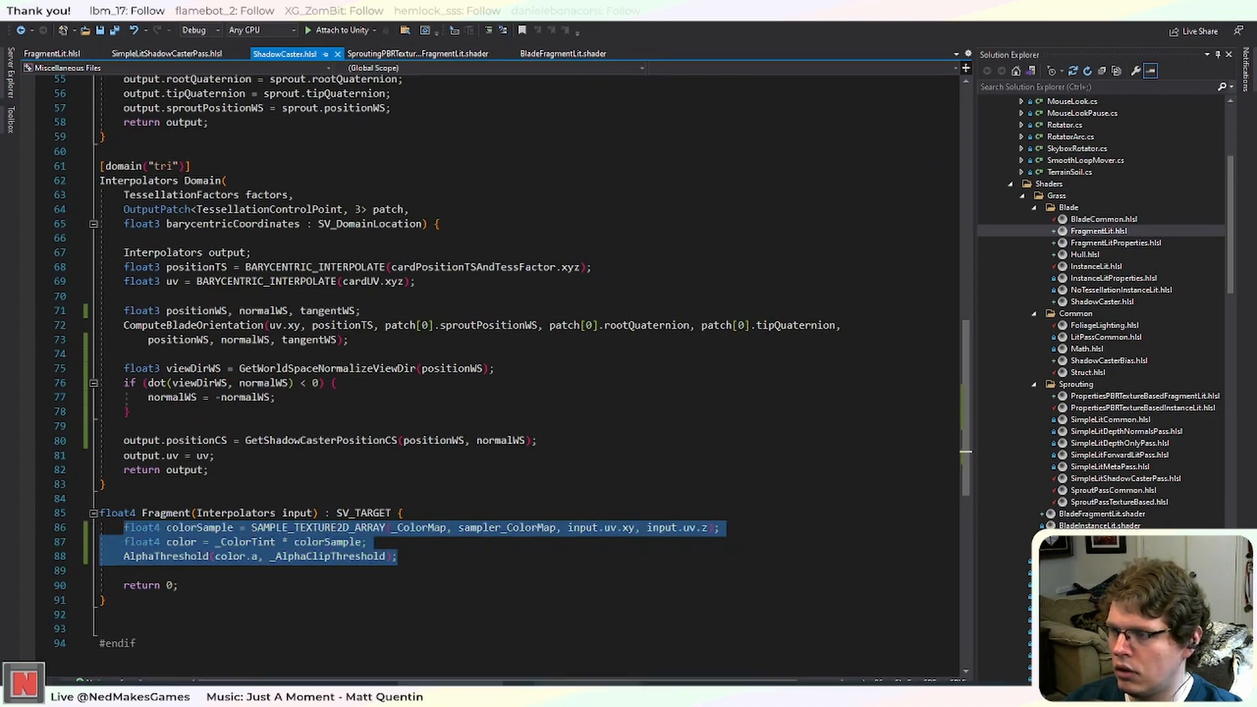
left_click(449, 632)
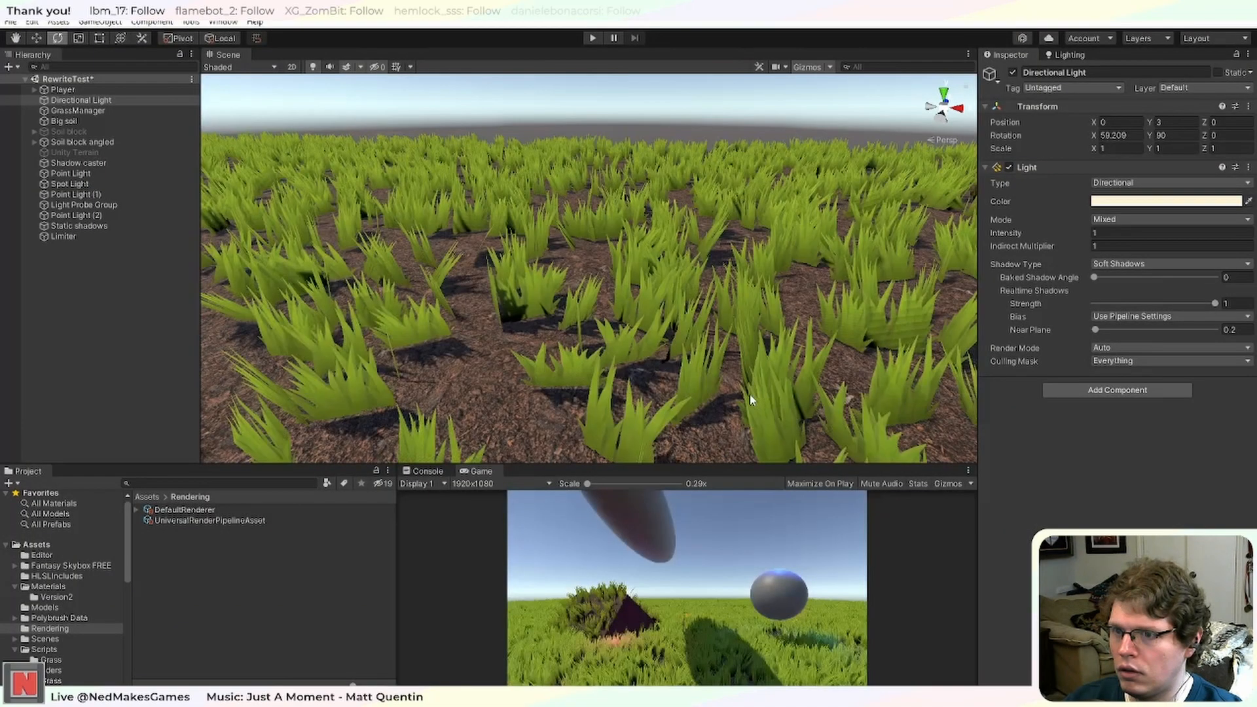
Switch to Unity, run the scene and examine up close the alpha-clipped shadows the grass tufts cast on the soil.
left_click(592, 38)
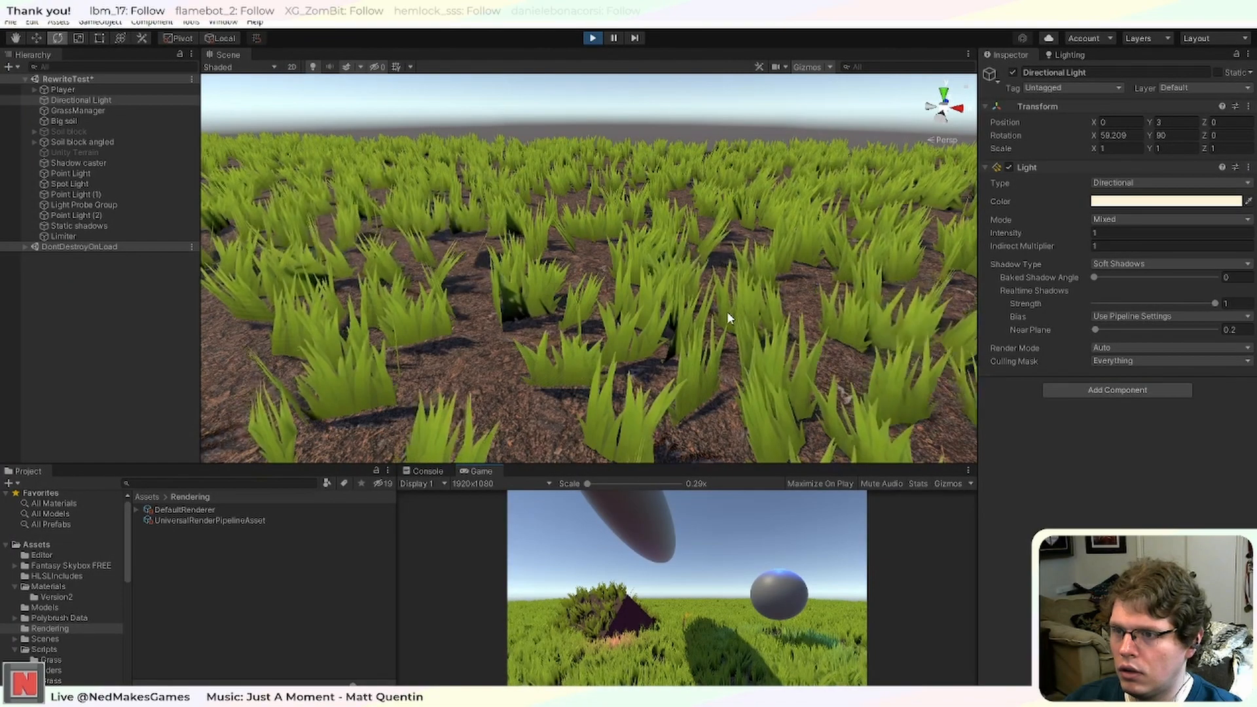
scroll(483, 353, "up", 6)
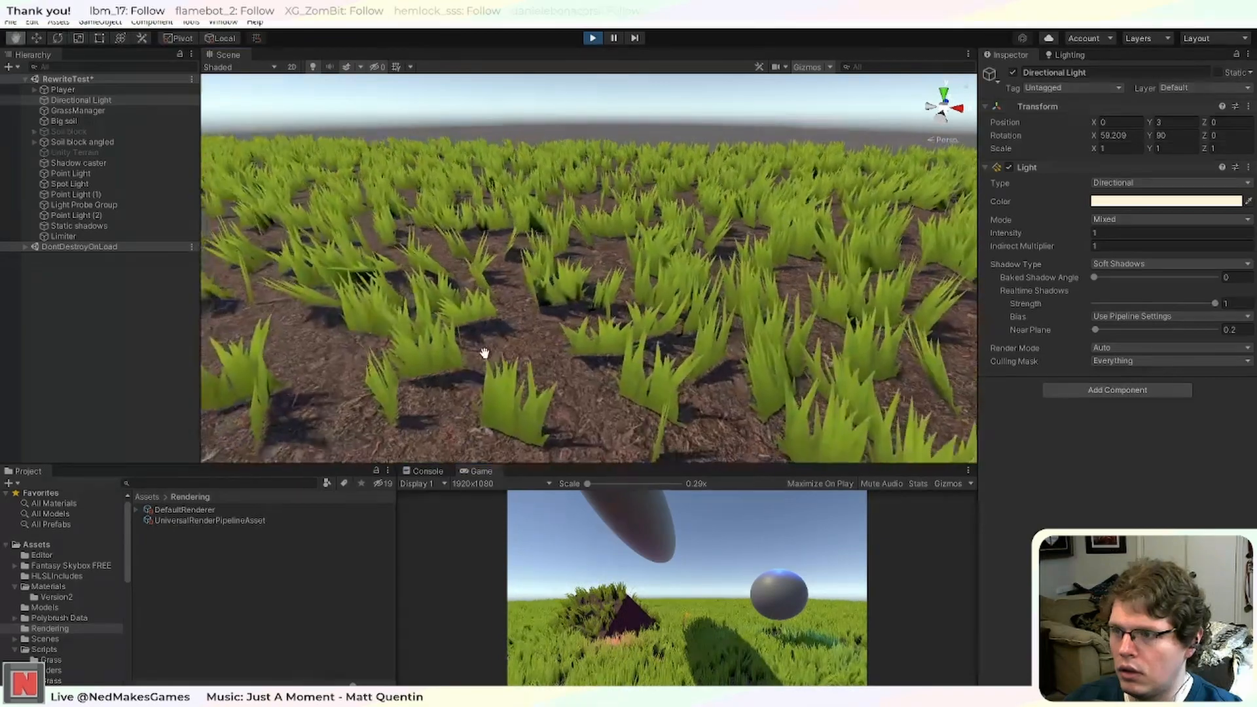
scroll(410, 365, "down", 6)
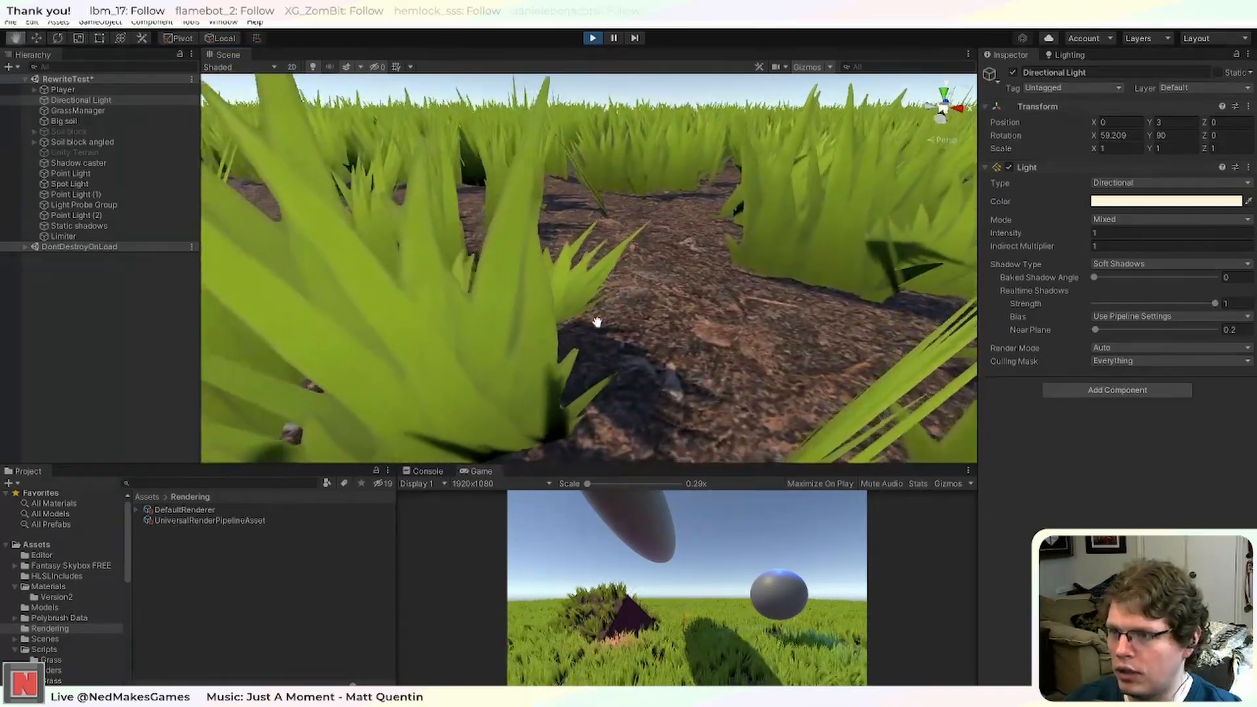
scroll(746, 219, "up", 8)
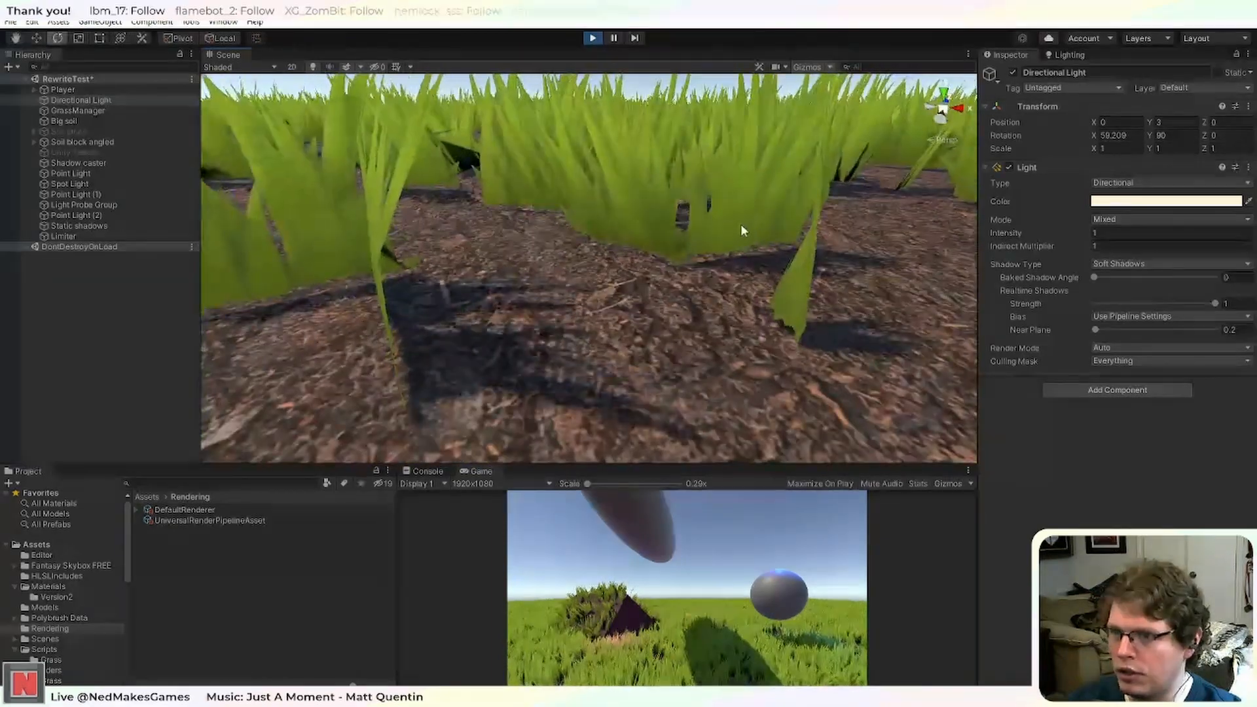
right_click_drag(824, 245, 637, 201)
middle_click_drag(637, 201, 606, 258)
scroll(701, 327, "up", 2)
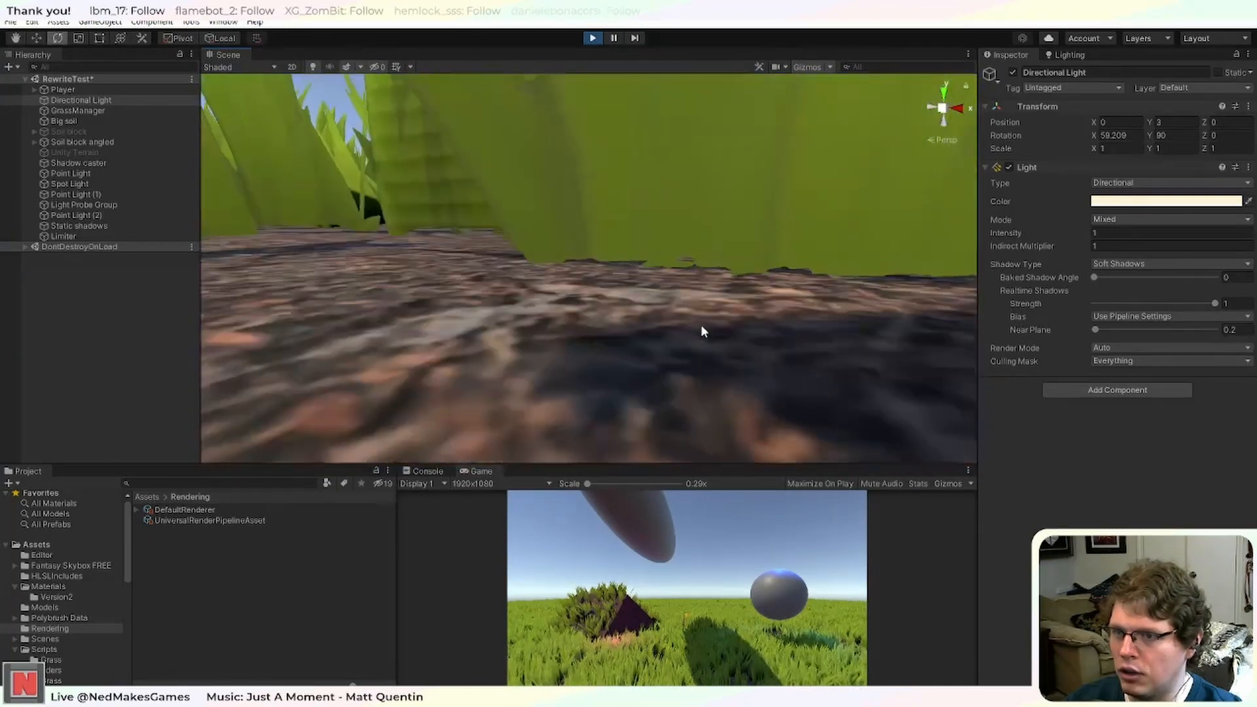
scroll(701, 327, "down", 1)
scroll(708, 283, "up", 2)
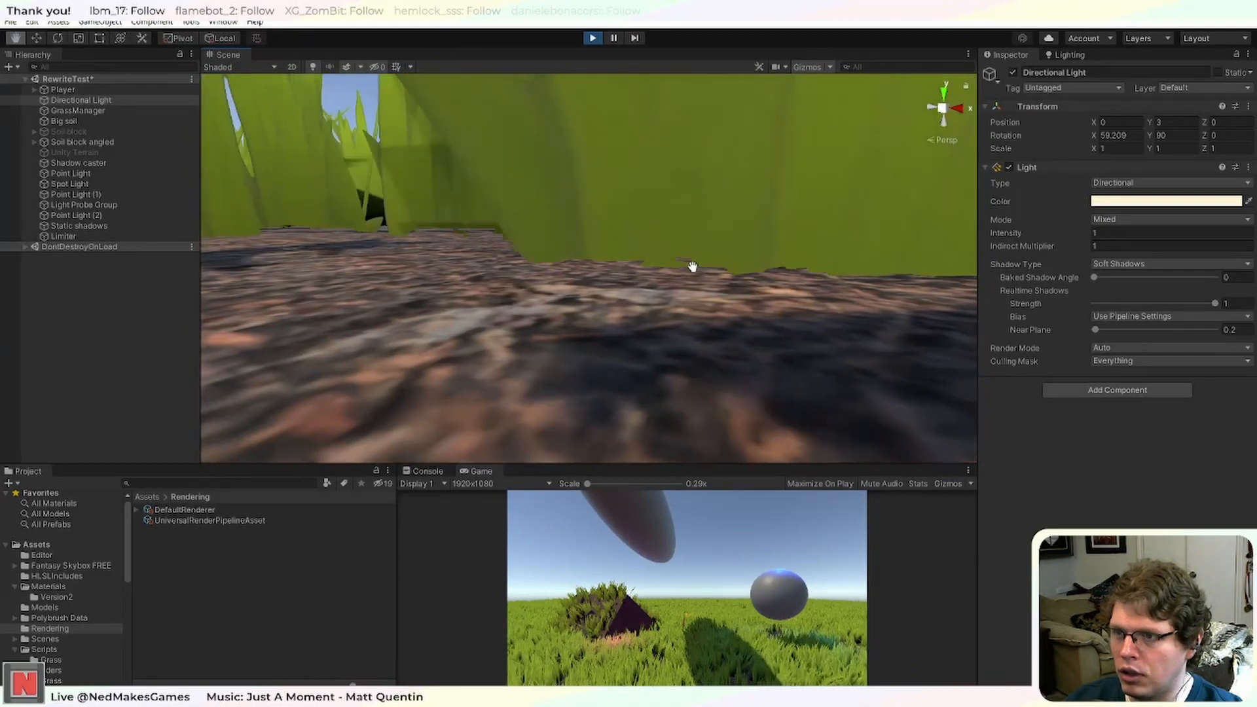
middle_click_drag(693, 266, 484, 344)
scroll(651, 319, "down", 2)
middle_click_drag(681, 258, 627, 387)
scroll(625, 364, "down", 1)
scroll(541, 343, "down", 3)
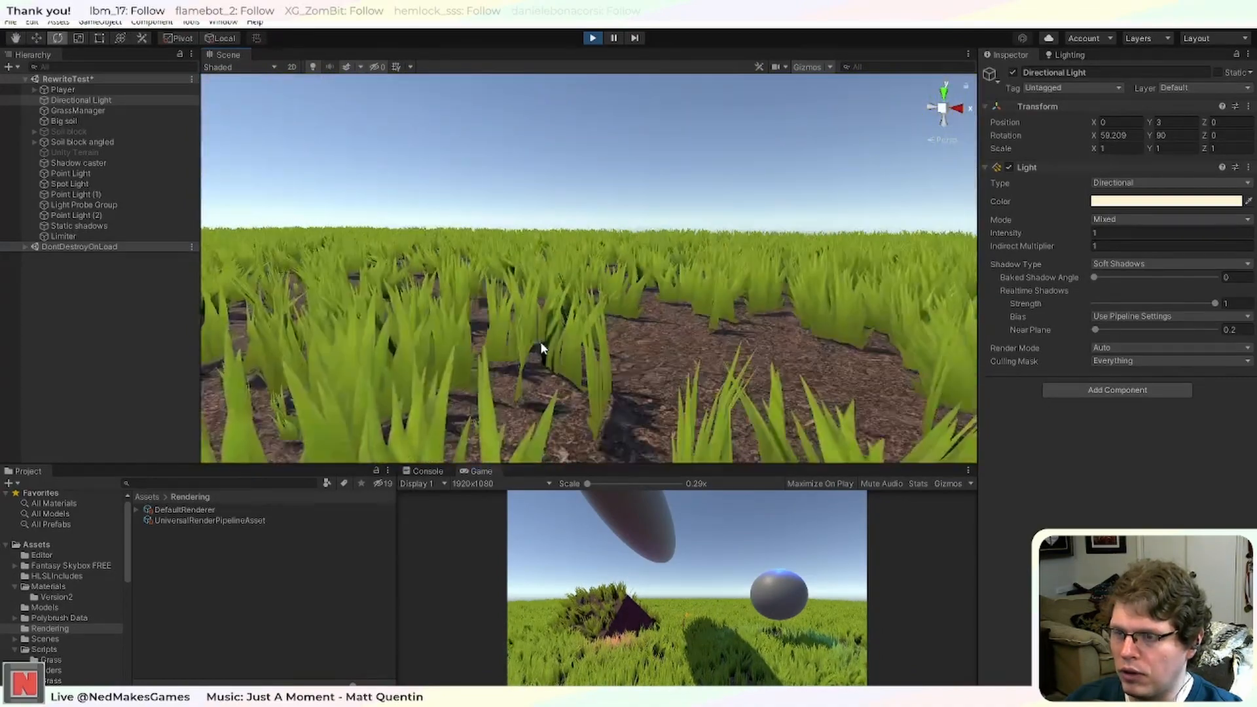
Examine the shading between the grass tufts across the field from low and elevated viewpoints.
scroll(541, 342, "up", 1)
scroll(541, 342, "down", 1)
right_click_drag(542, 349, 563, 376)
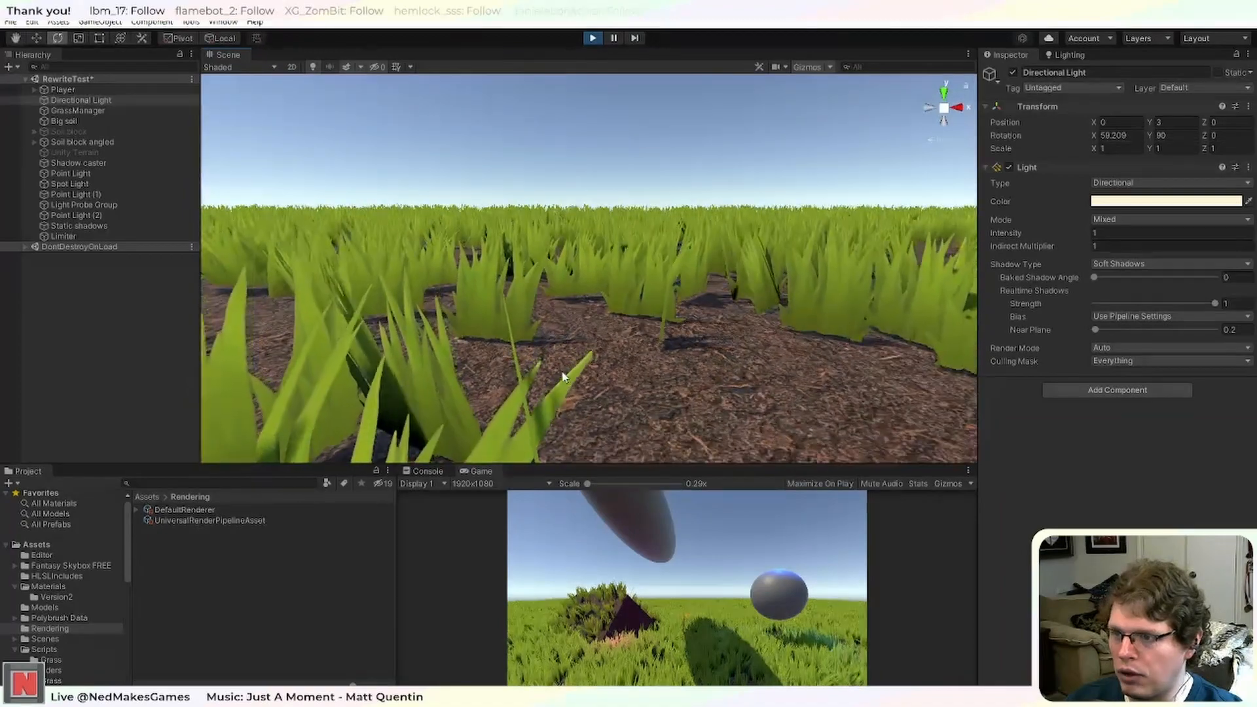
scroll(563, 376, "down", 3)
scroll(563, 377, "down", 2)
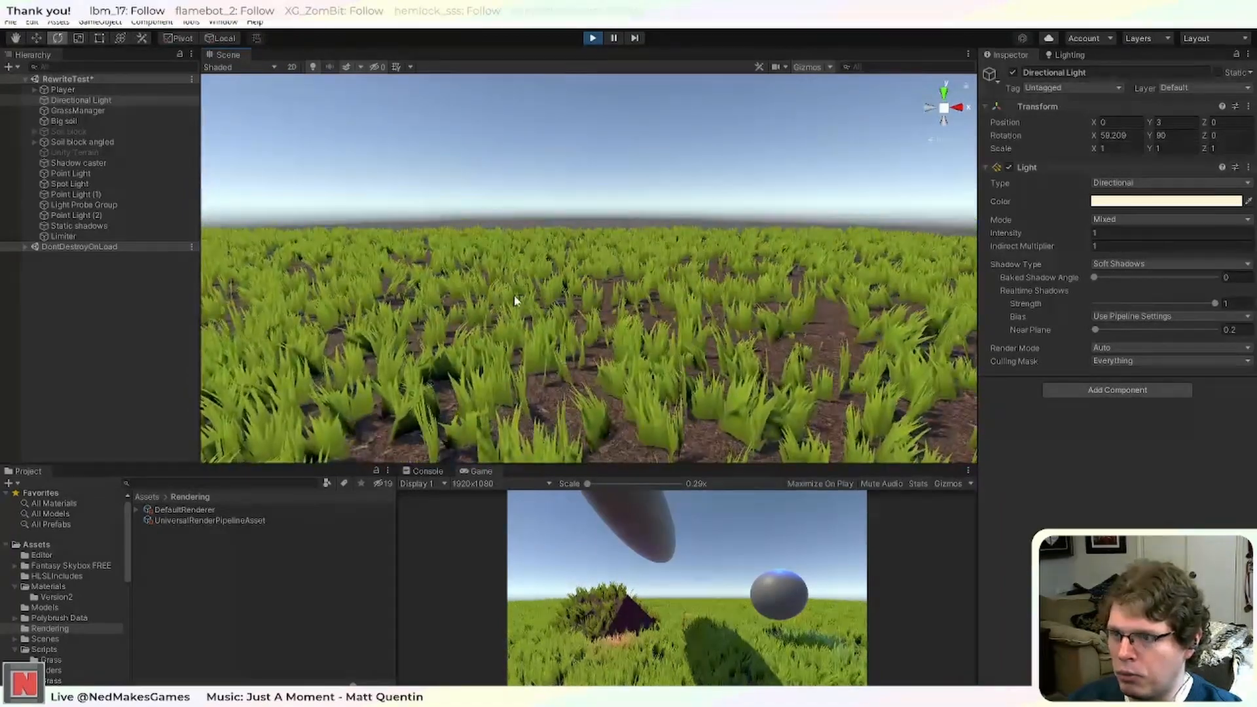
scroll(508, 305, "down", 6)
right_click_drag(495, 308, 527, 376)
scroll(500, 348, "up", 6)
scroll(457, 389, "down", 2)
middle_click_drag(527, 376, 595, 463)
scroll(620, 379, "up", 7)
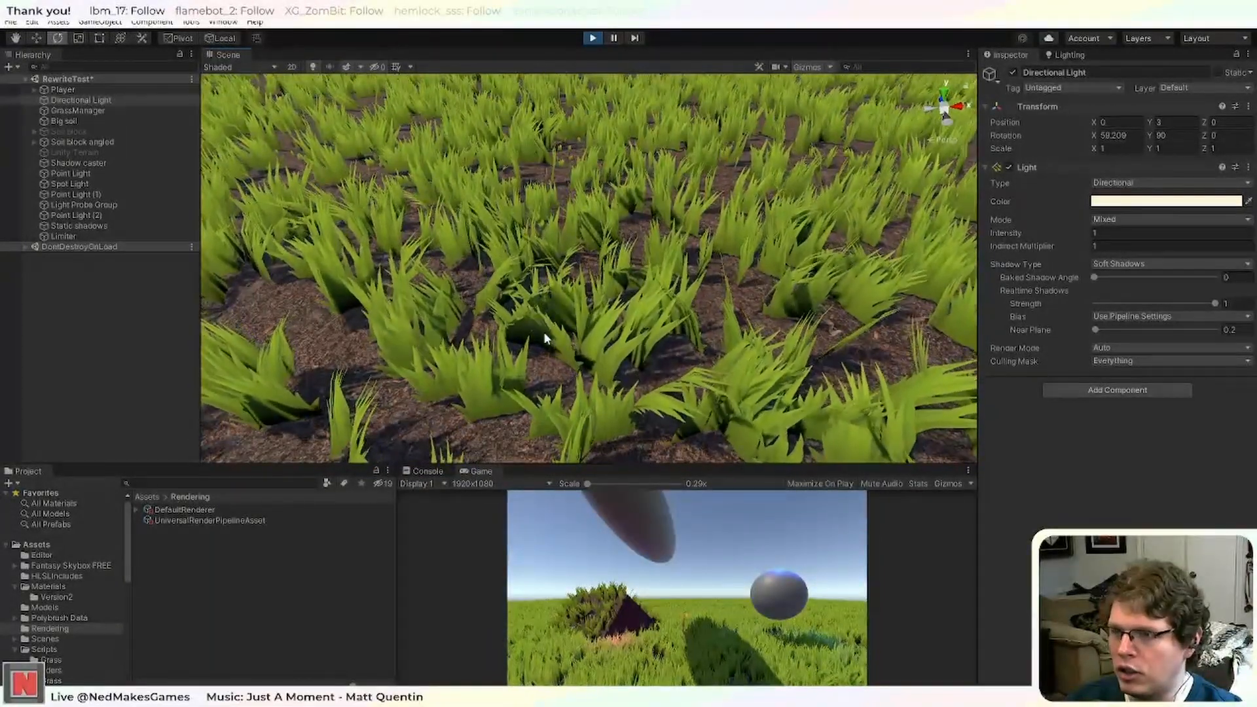
scroll(675, 357, "up", 3)
right_click_drag(674, 357, 594, 319)
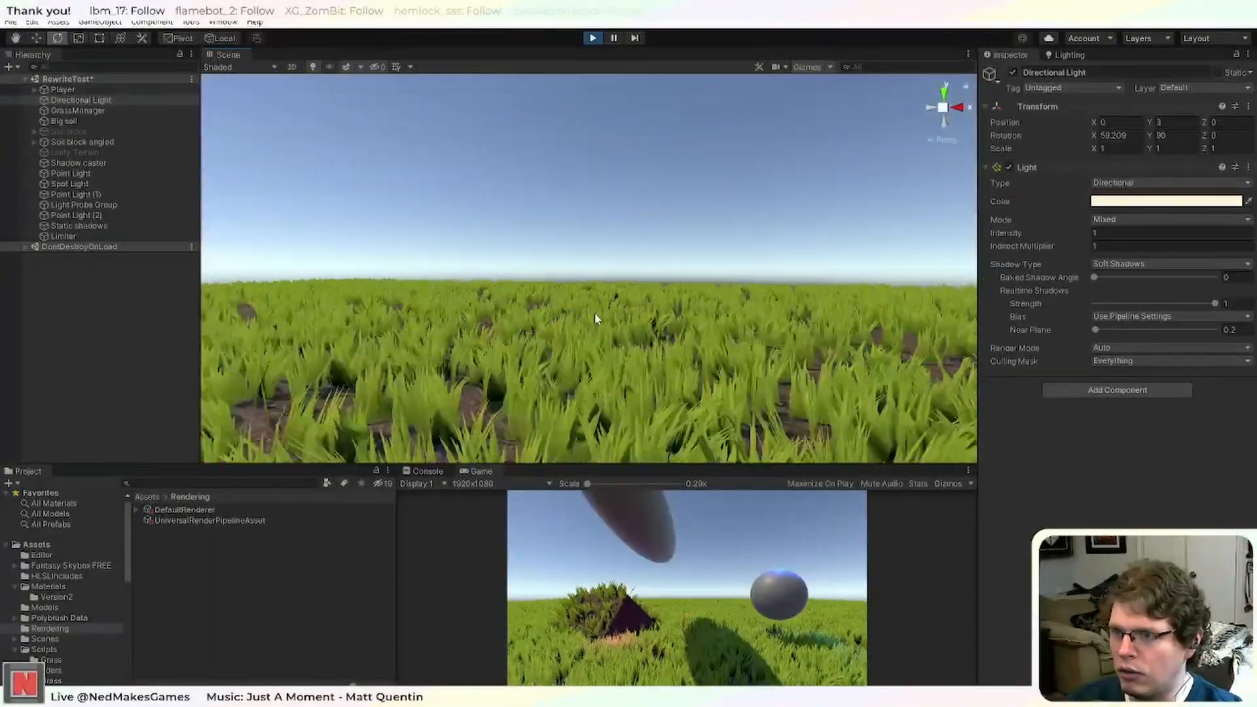
Examine the whole grass patch around the floating ellipsoid and sphere from farther away, and stop the running scene.
scroll(594, 317, "down", 6)
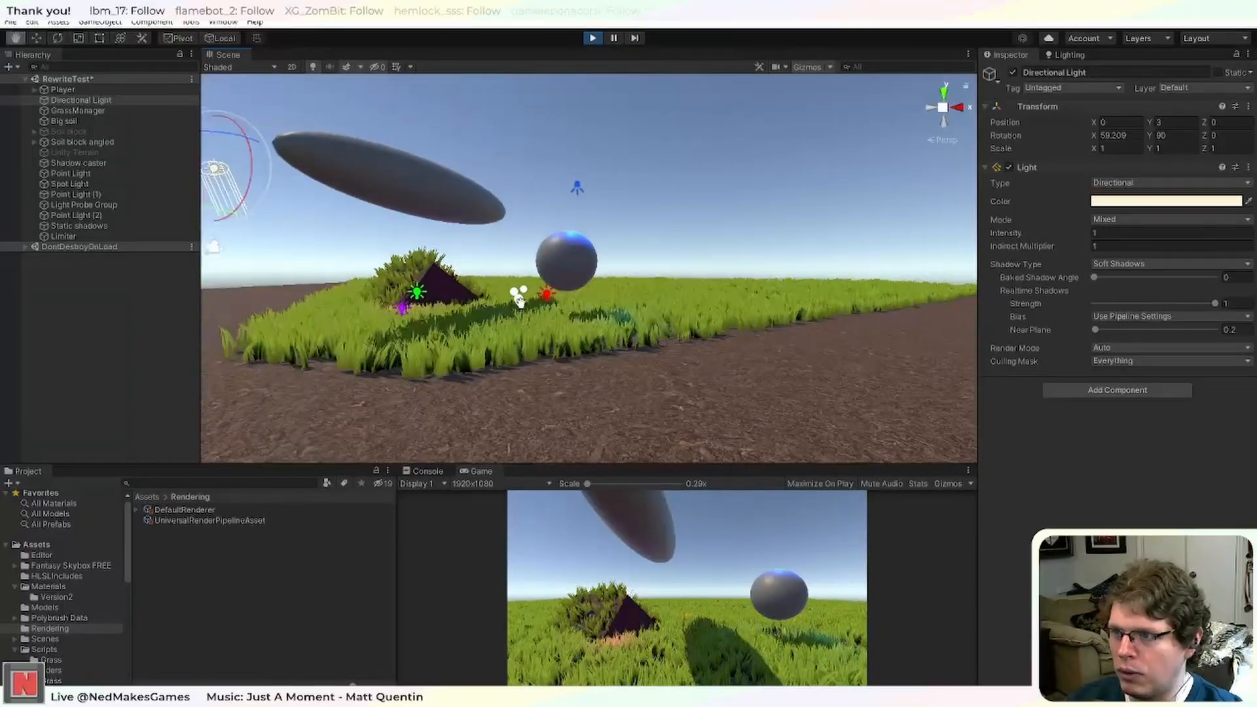
middle_click_drag(520, 301, 654, 316)
scroll(657, 326, "up", 4)
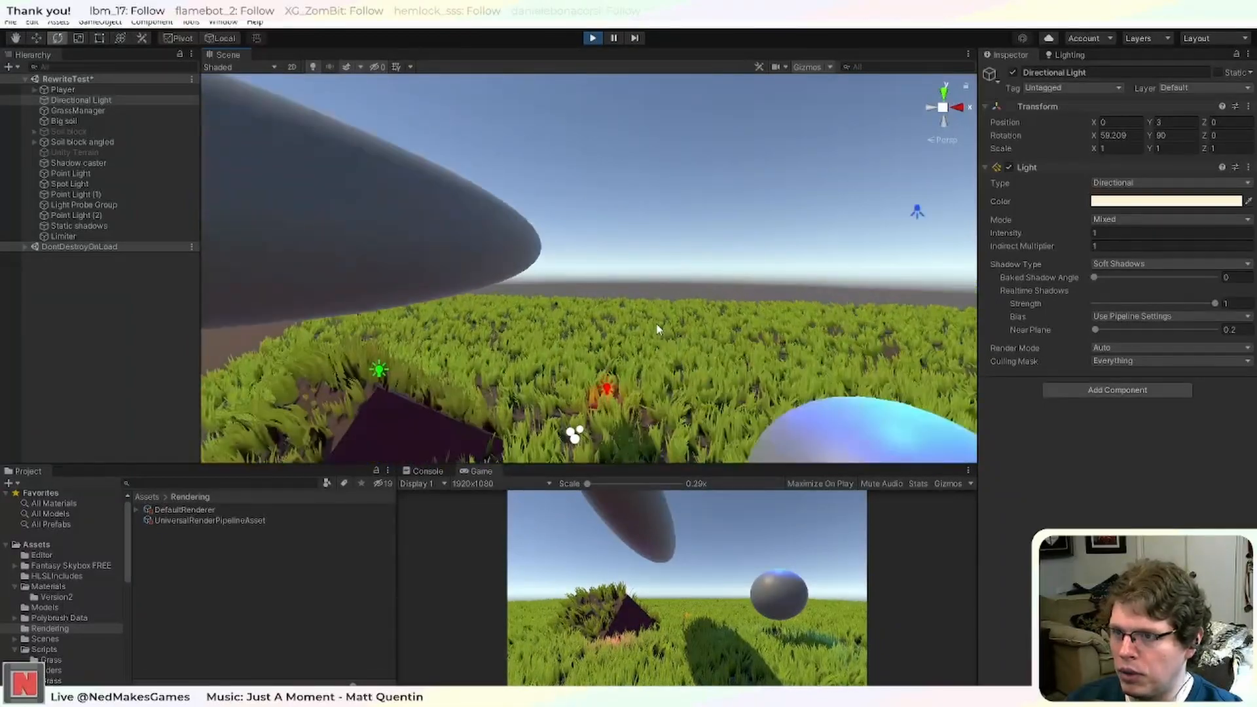
scroll(654, 324, "up", 4)
right_click_drag(636, 311, 617, 330)
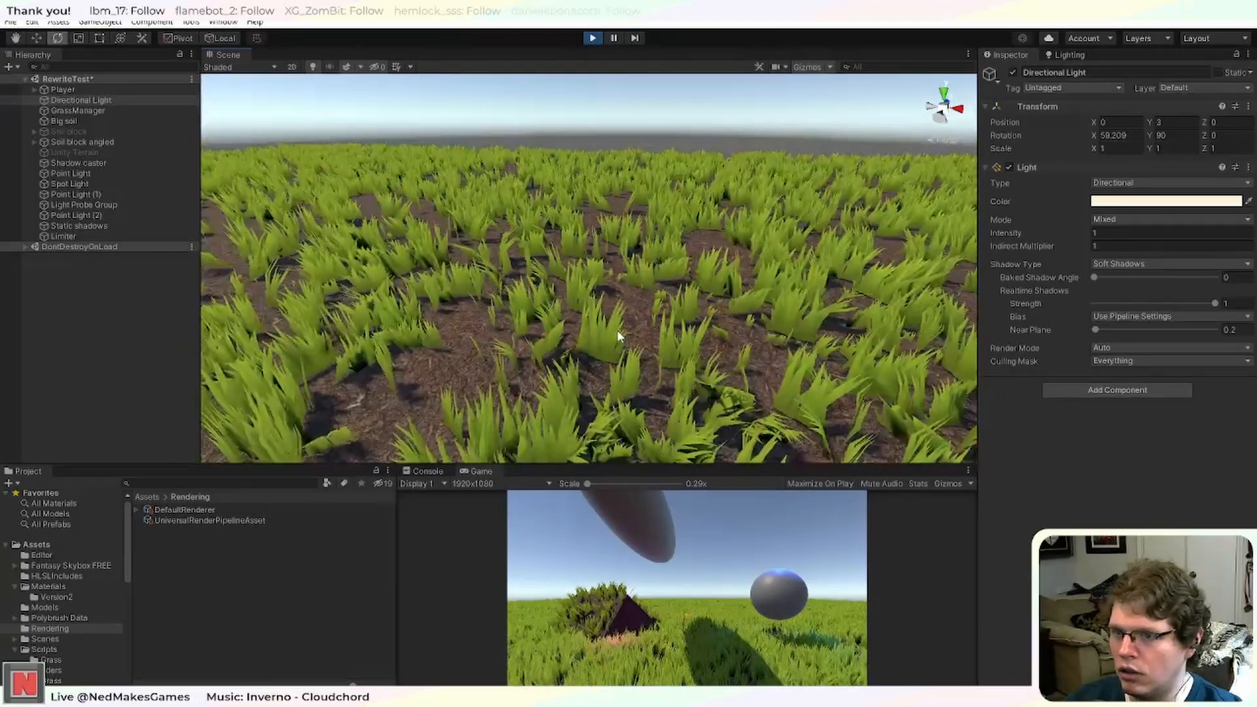
scroll(616, 330, "down", 8)
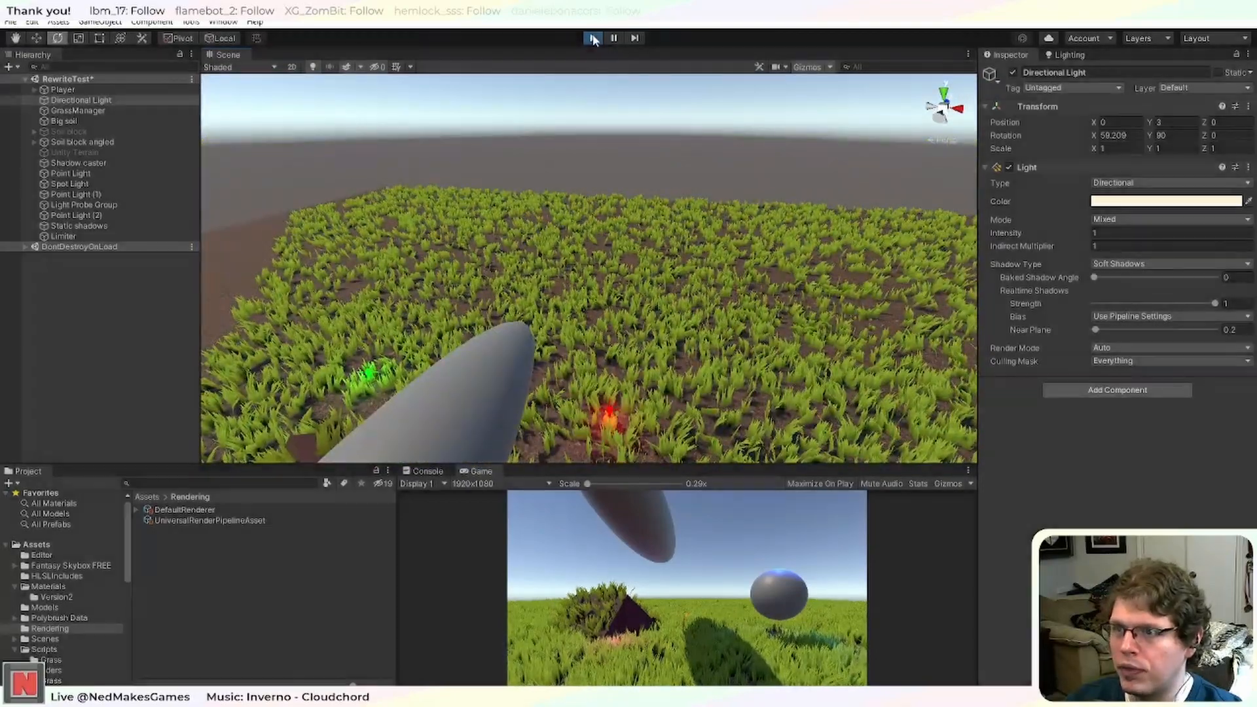
left_click(593, 39)
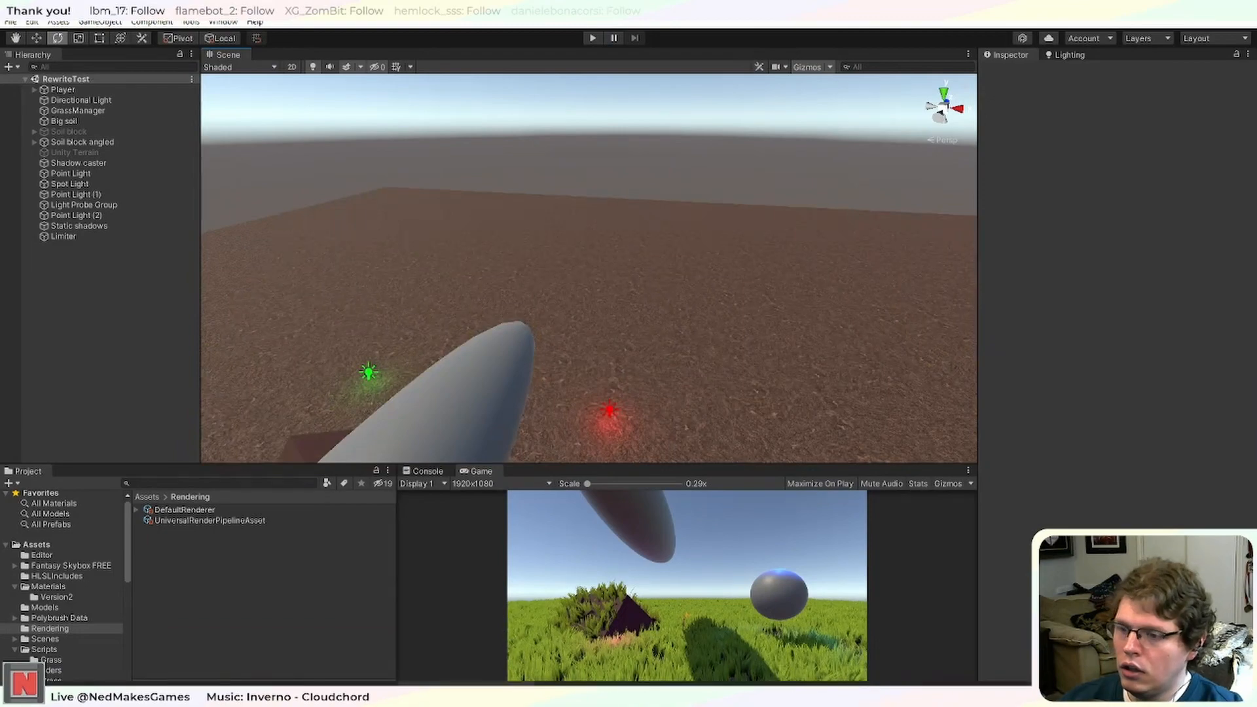
Switch to Visual Studio, duplicate ShadowCaster.hlsl in the Blade folder as DepthOnly.hlsl, and rename its include guard to BLADE_DEPTHONLY_INCLUDED.
key("alt+Tab")
scroll(468, 417, "down", 3)
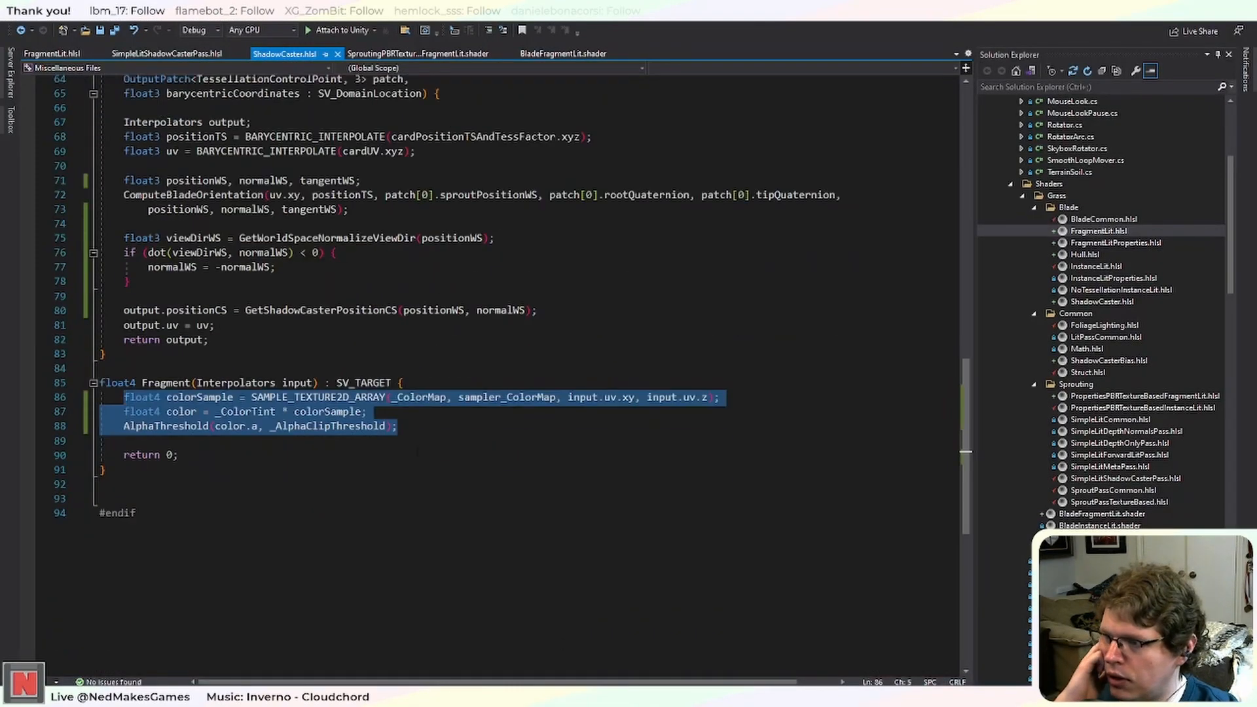
scroll(469, 417, "up", 10)
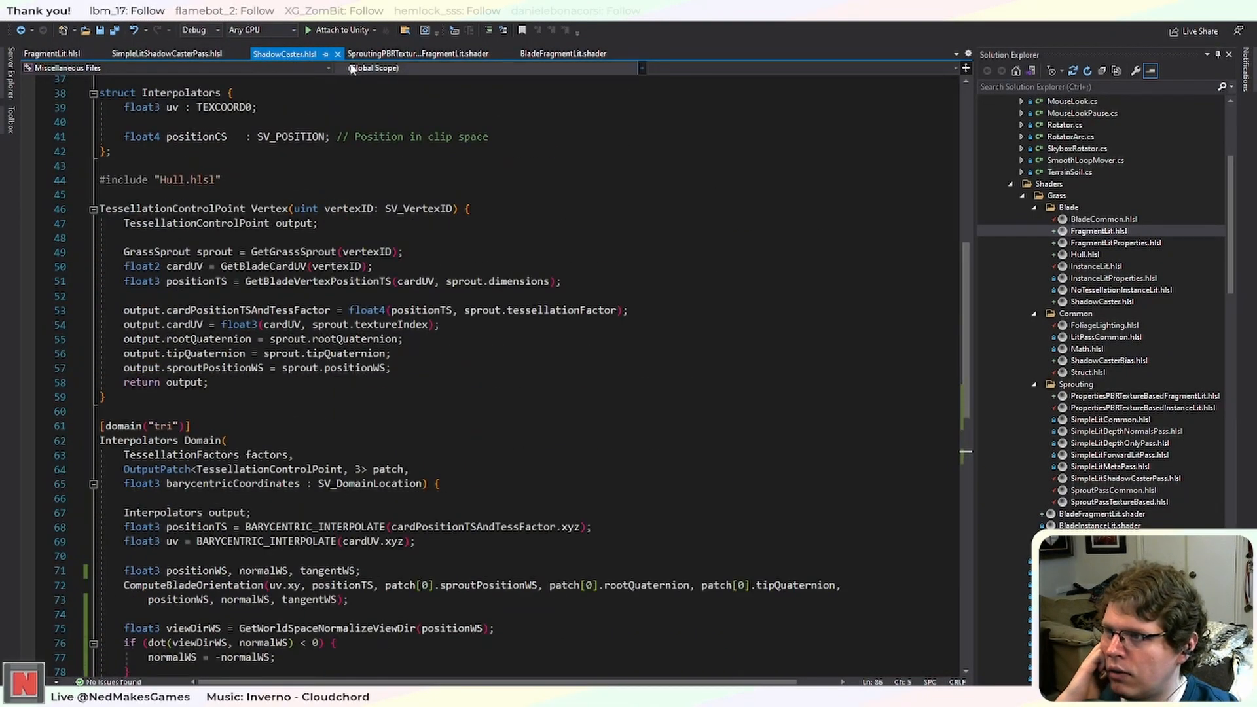
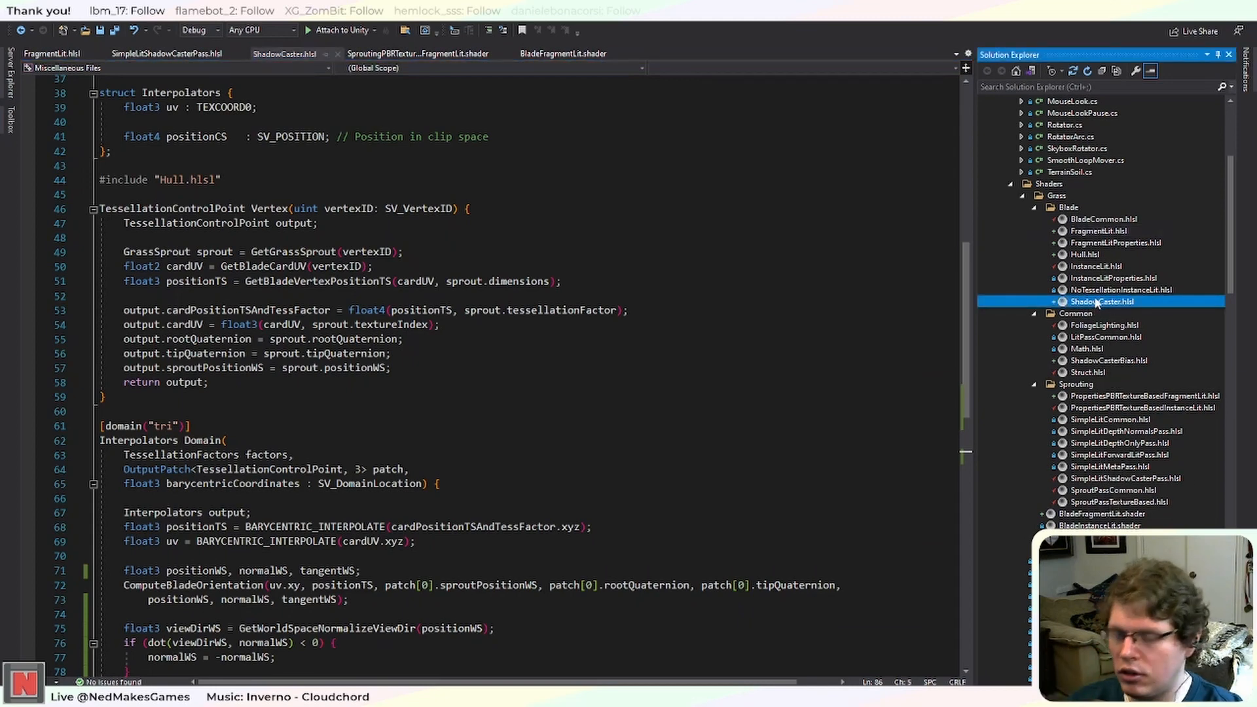
key("ctrl+v")
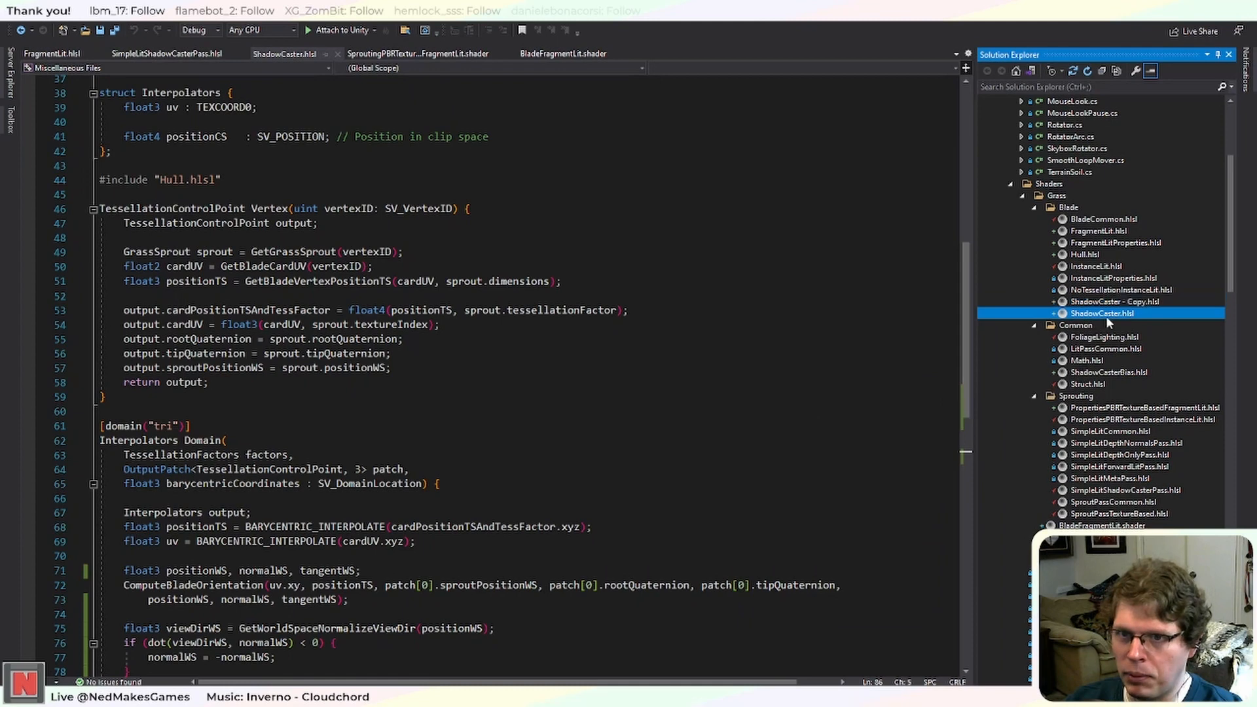
double_click(1111, 303)
right_click(1111, 302)
left_click(1079, 455)
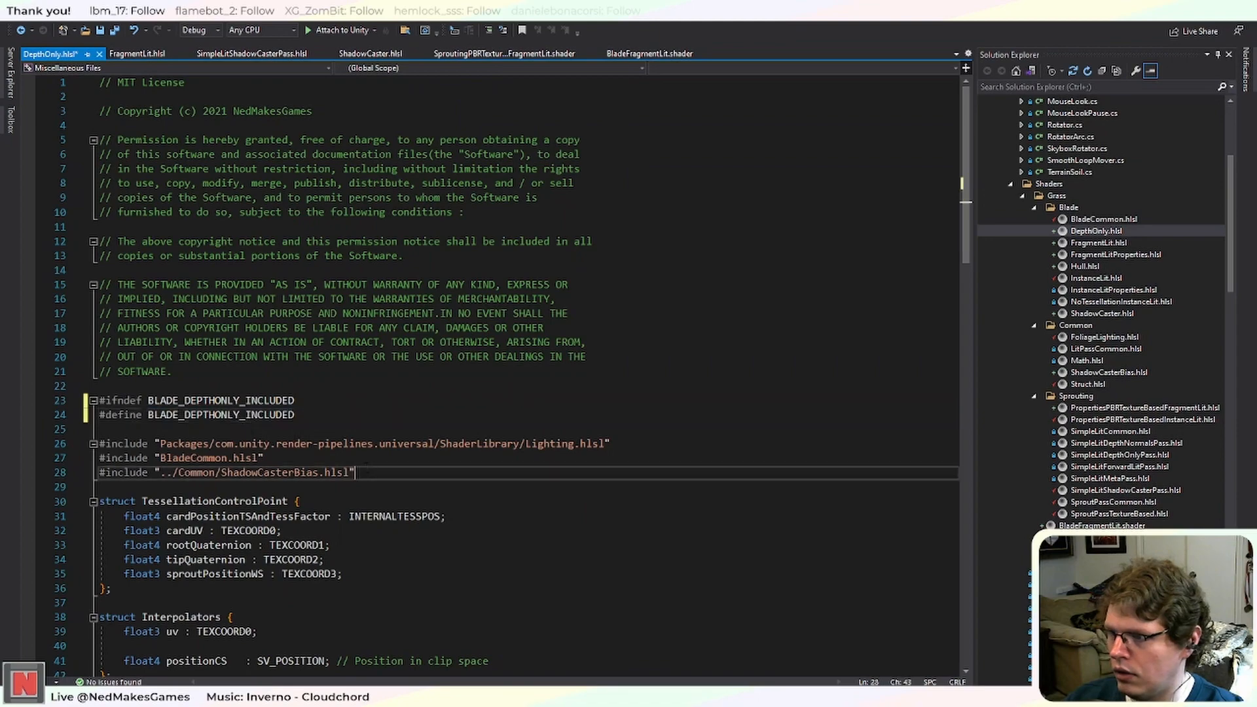
Delete the ShadowCasterBias.hlsl include and the viewDirWS block that flips normalWS in the Domain function from DepthOnly.hlsl.
key("BackSpace")
key("BackSpace")
scroll(78, 472, "down", 5)
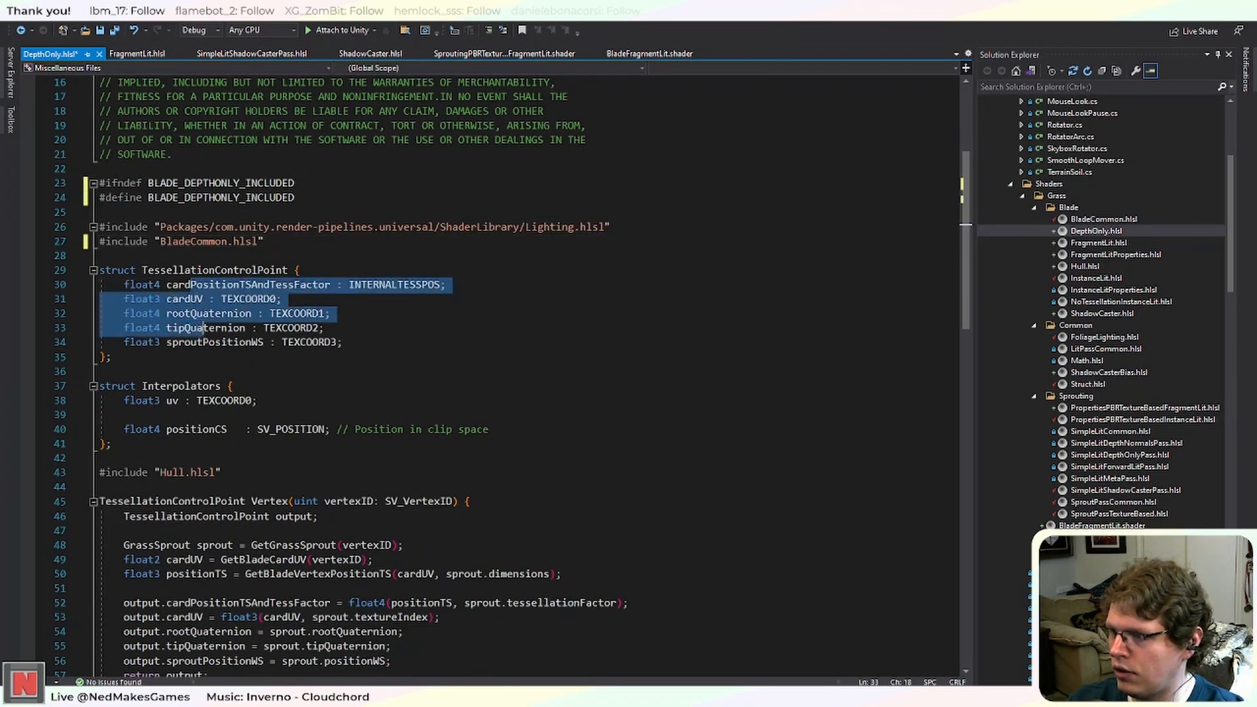
scroll(342, 422, "down", 2)
scroll(324, 402, "down", 7)
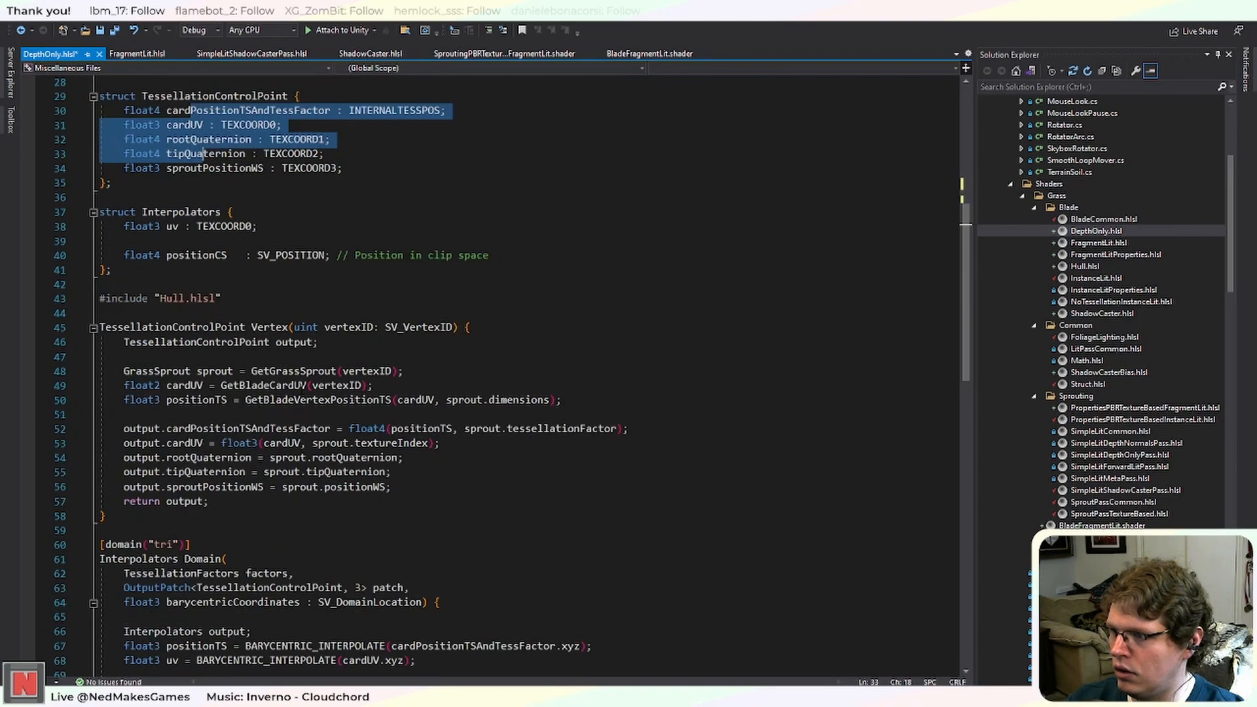
scroll(301, 389, "down", 3)
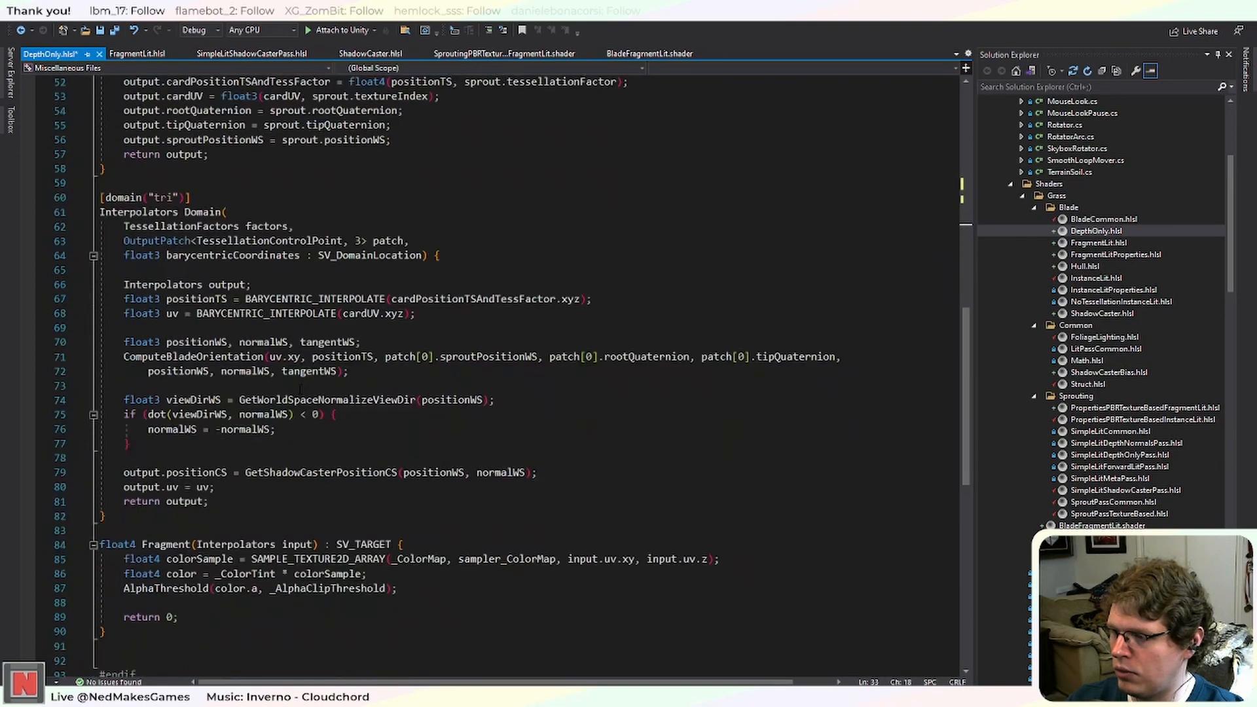
scroll(299, 389, "down", 4)
scroll(299, 389, "up", 4)
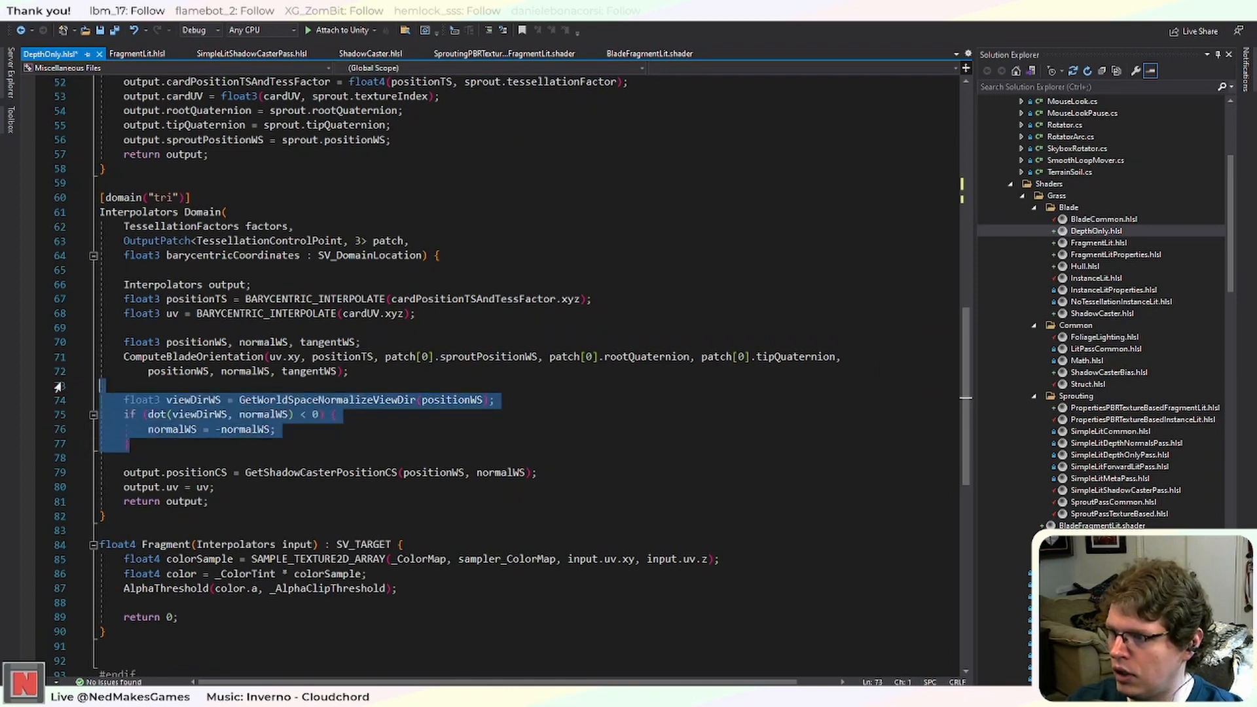
key("BackSpace")
key("BackSpace")
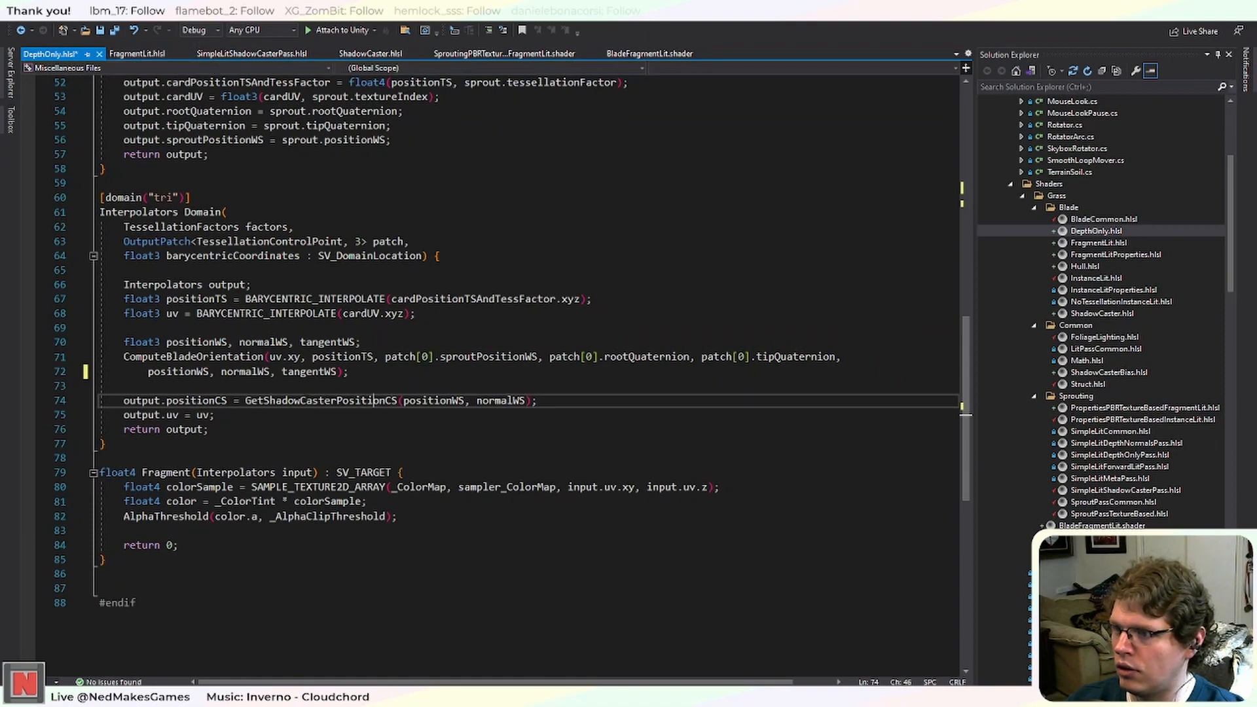
Review the ShadowCaster pass in BladeFragmentLit.shader, and close SimpleLitShadowCasterPass.hlsl and ShadowCaster.hlsl.
double_click(307, 400)
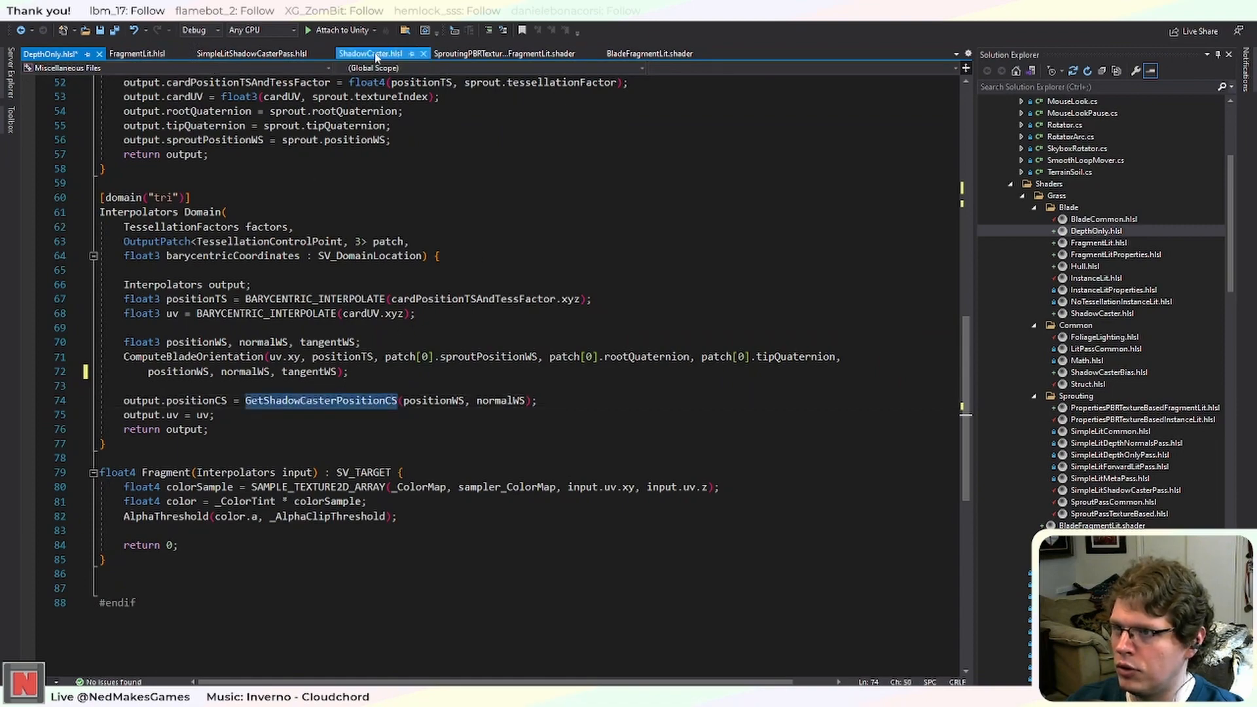
left_click(650, 54)
scroll(491, 367, "down", 8)
scroll(491, 367, "up", 5)
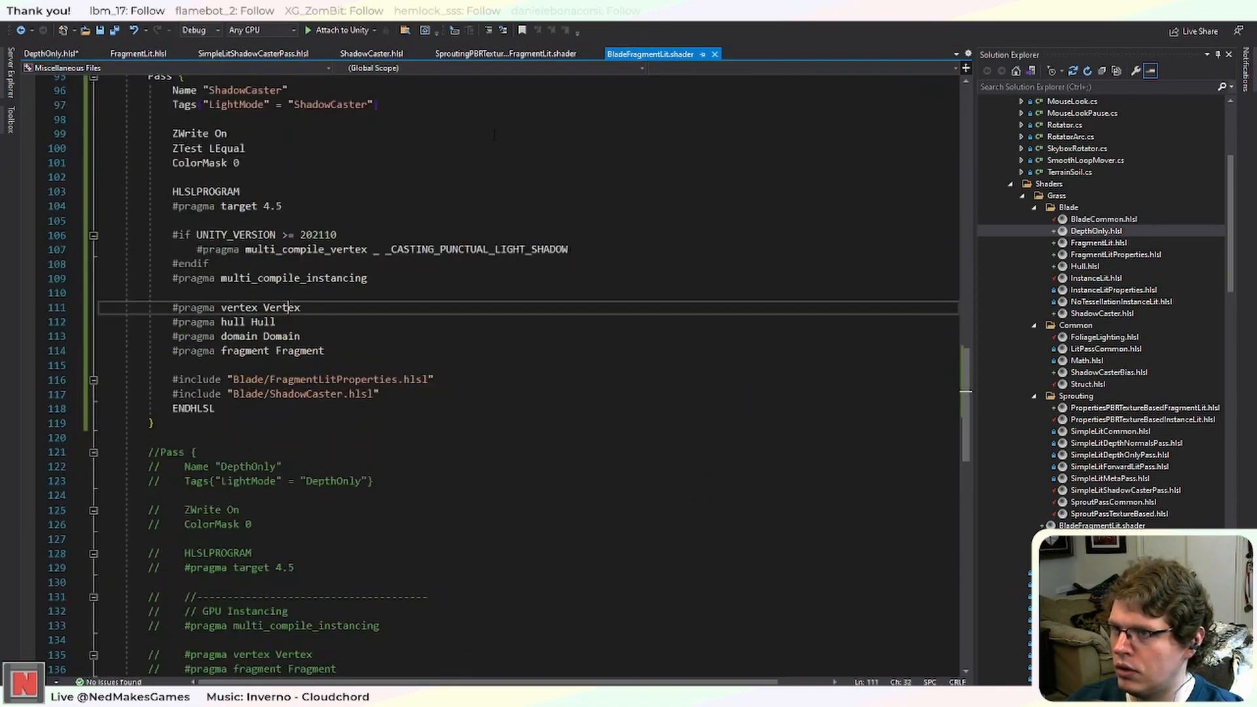
left_click(370, 54)
left_click(255, 58)
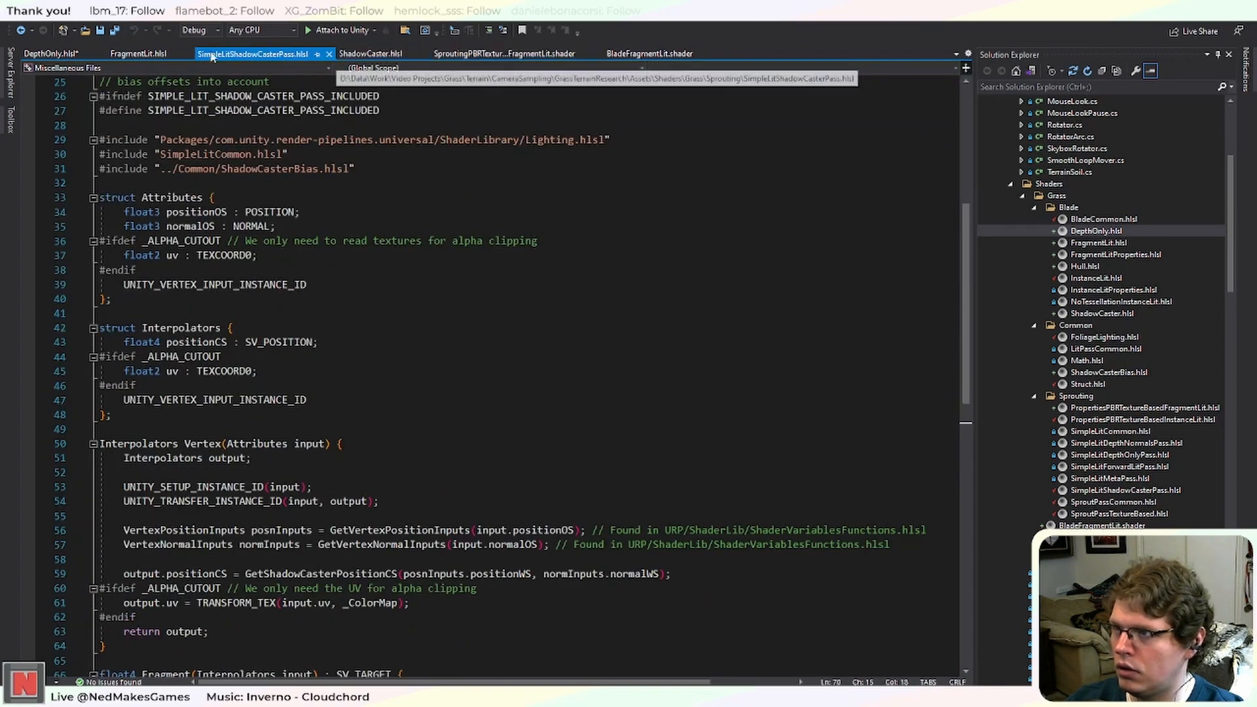
left_click(329, 54)
left_click(282, 54)
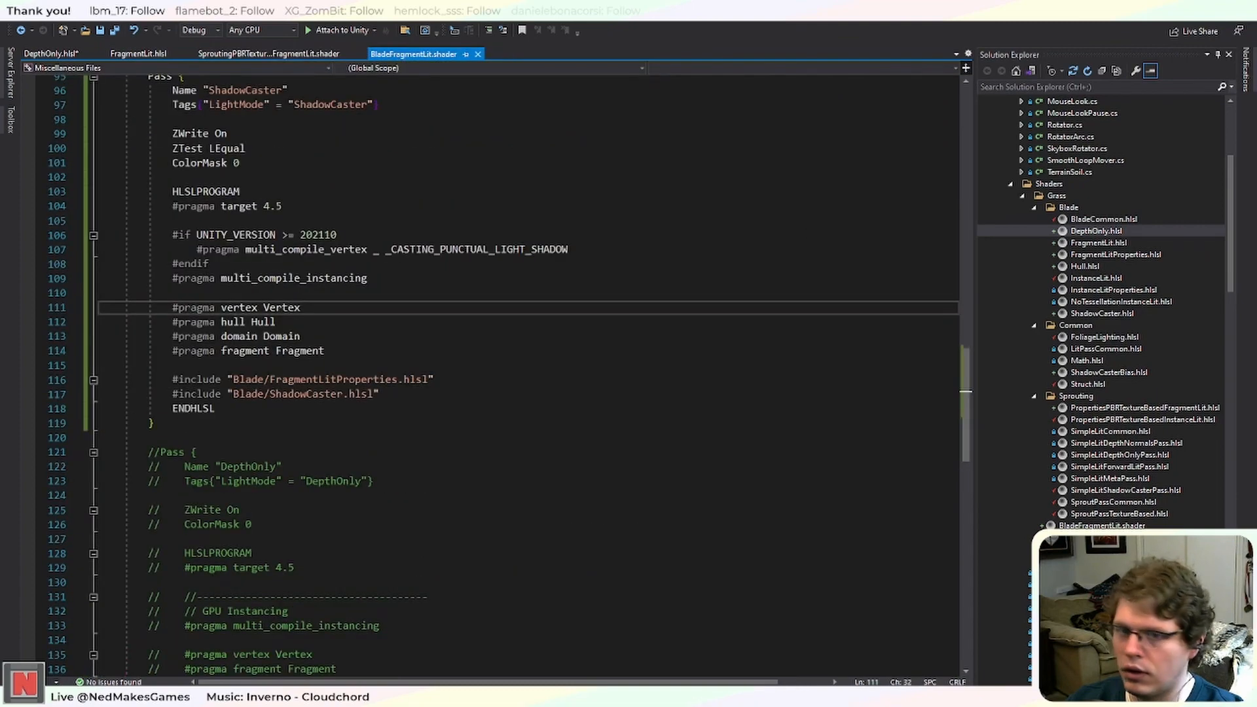
Read the clip-space position transform in the Domain function of InstanceLit.hlsl, and close the file.
double_click(1100, 279)
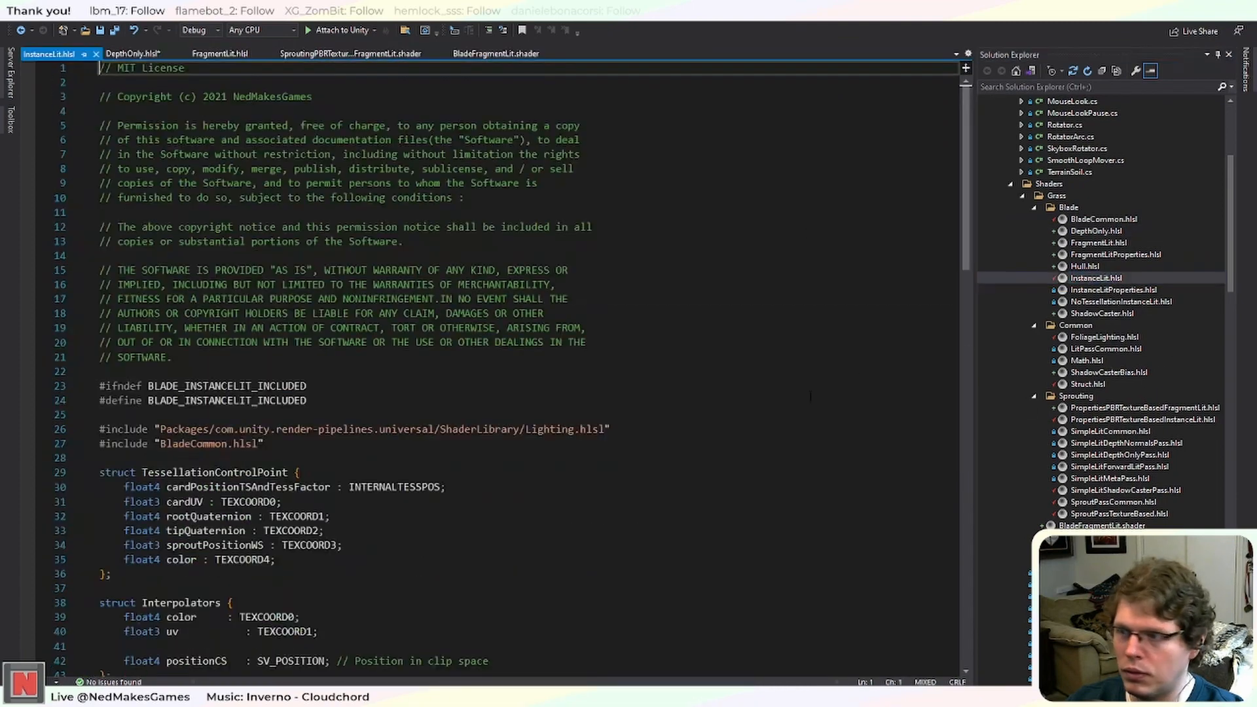
scroll(779, 414, "down", 14)
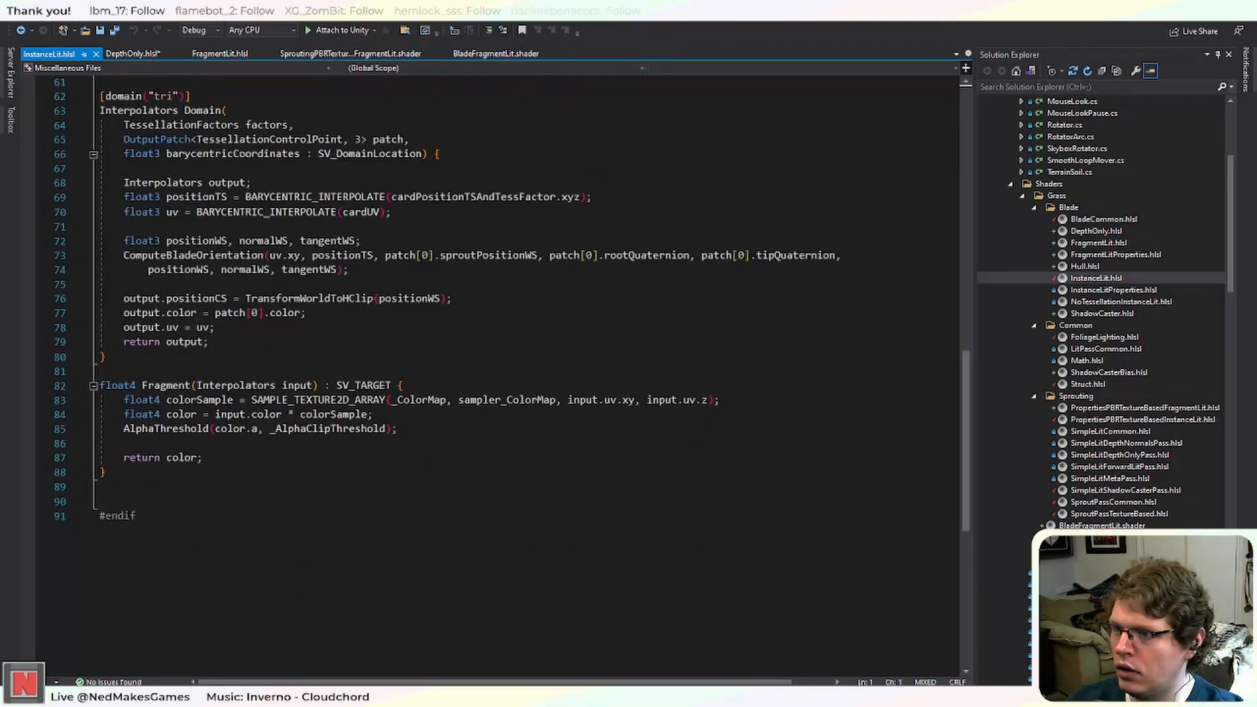
left_click(96, 53)
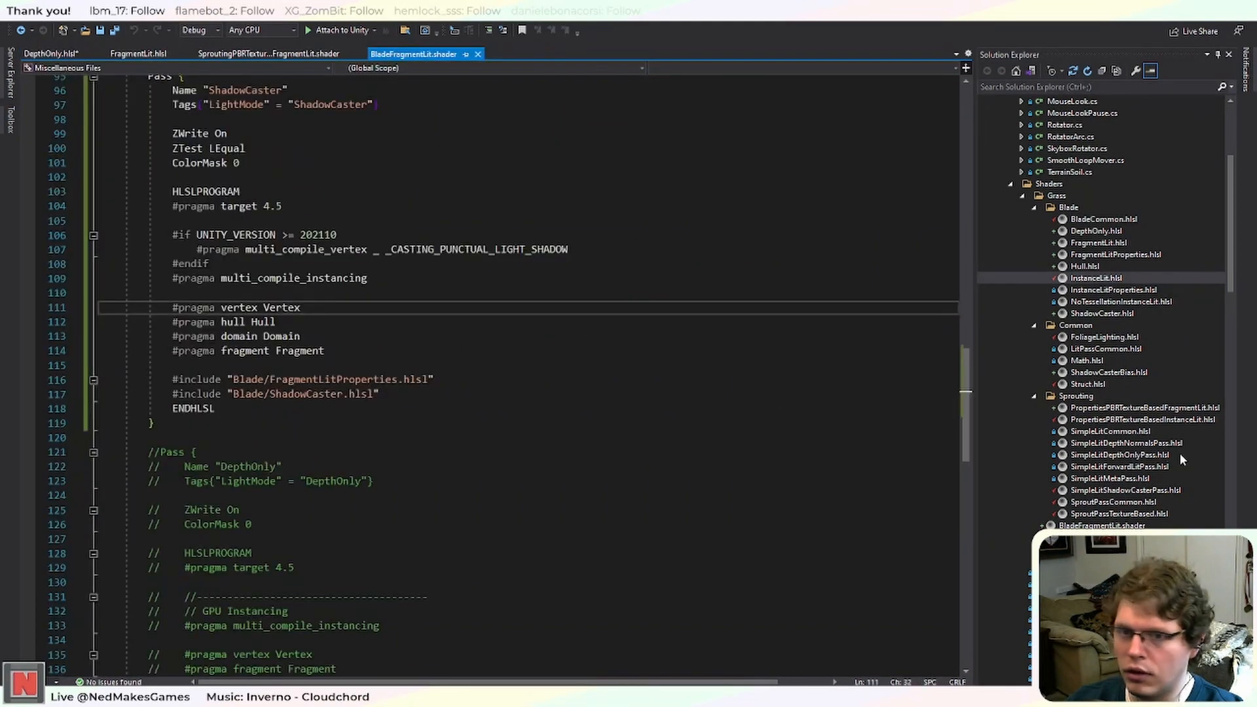
Replace GetShadowCasterPositionCS in DepthOnly.hlsl's Domain function with TransformWorldToHClip, as used in ShadowCasterBias.hlsl, and save the file.
double_click(1106, 372)
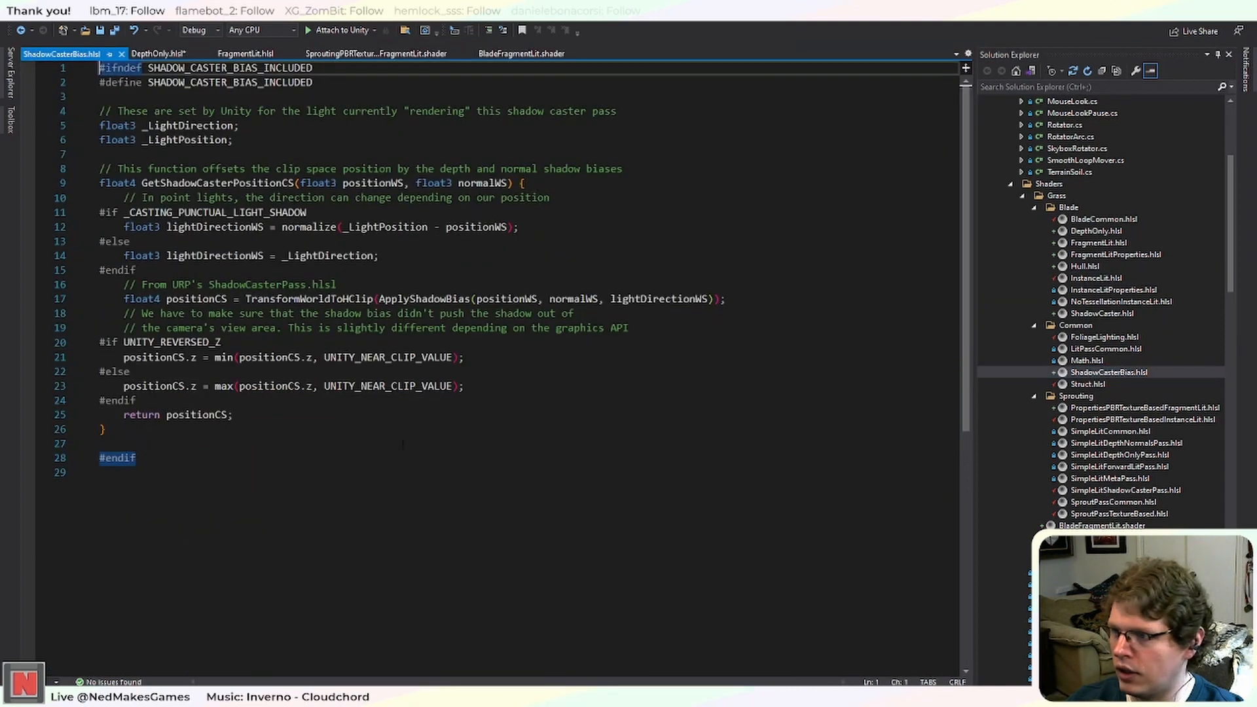
left_click(374, 312)
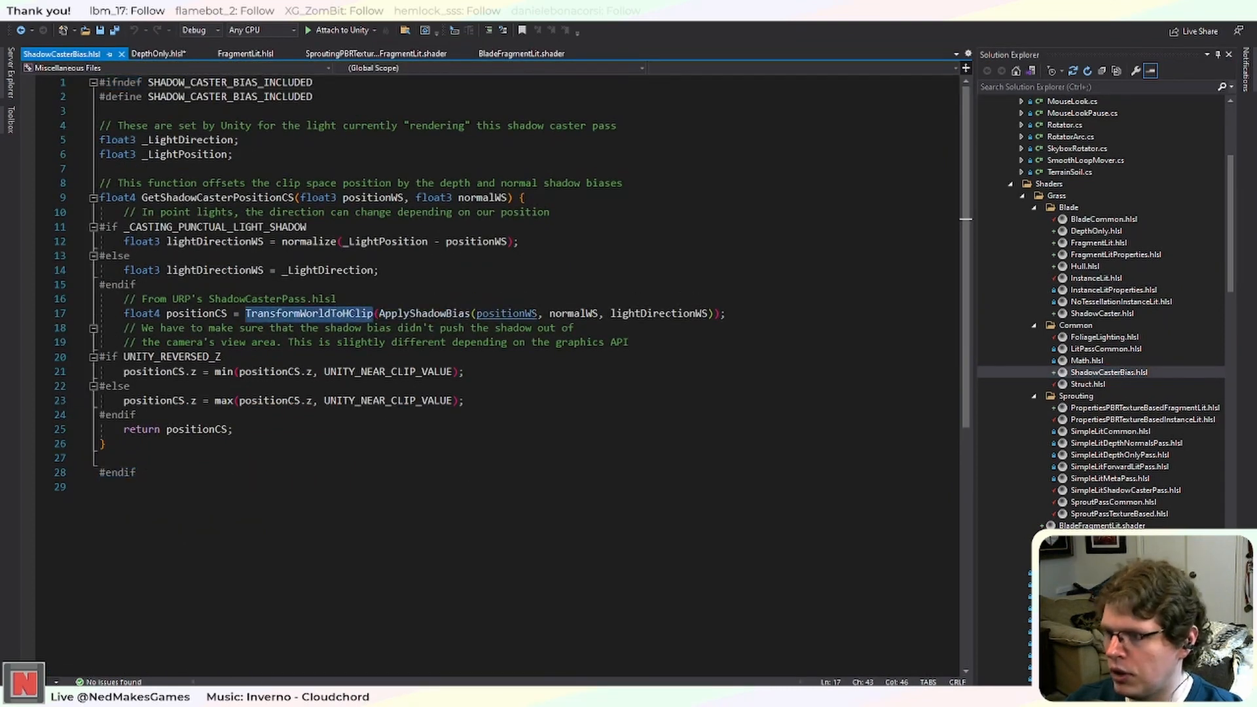
left_click(157, 54)
left_click(288, 400)
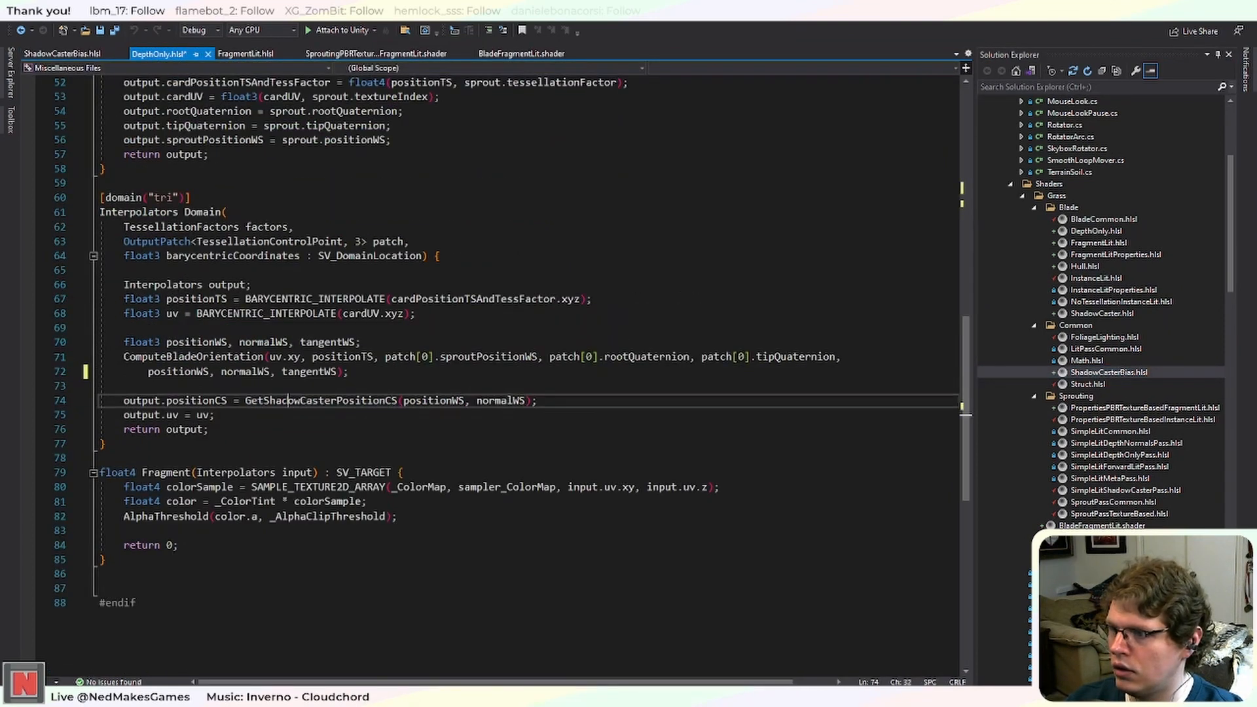
double_click(288, 401)
type("TransformWorldToHClip")
key("ctrl+s")
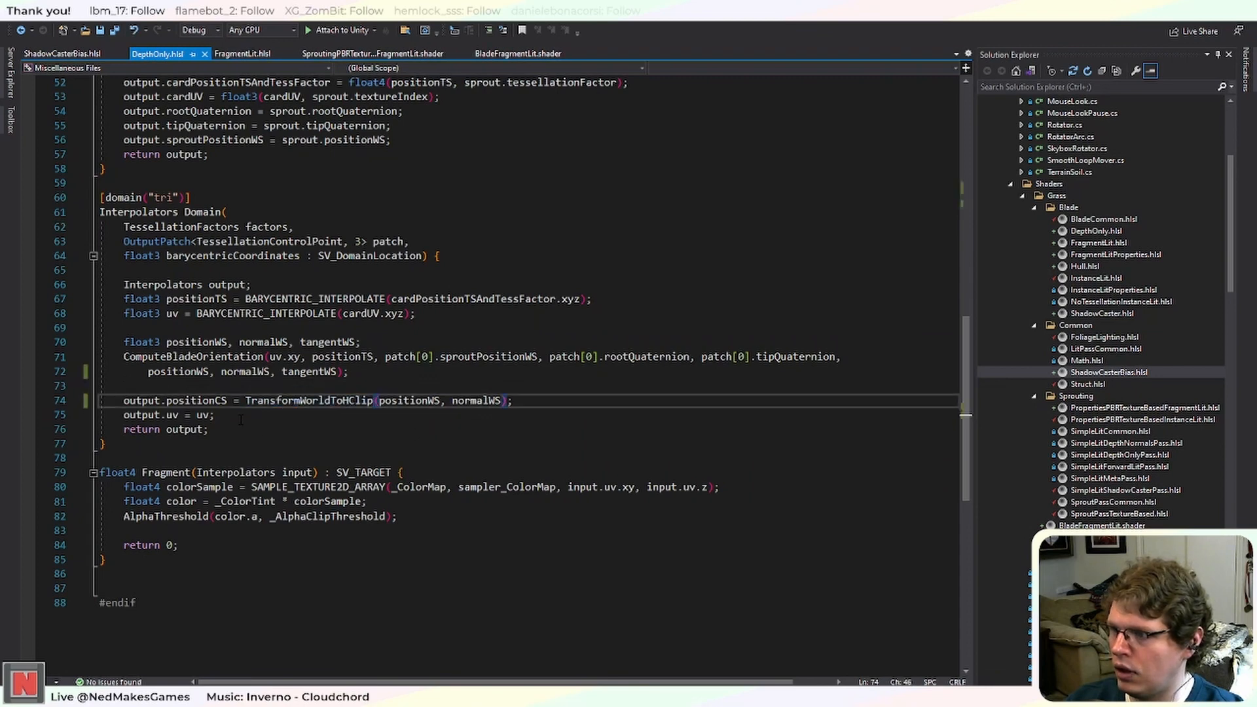
left_click(197, 415)
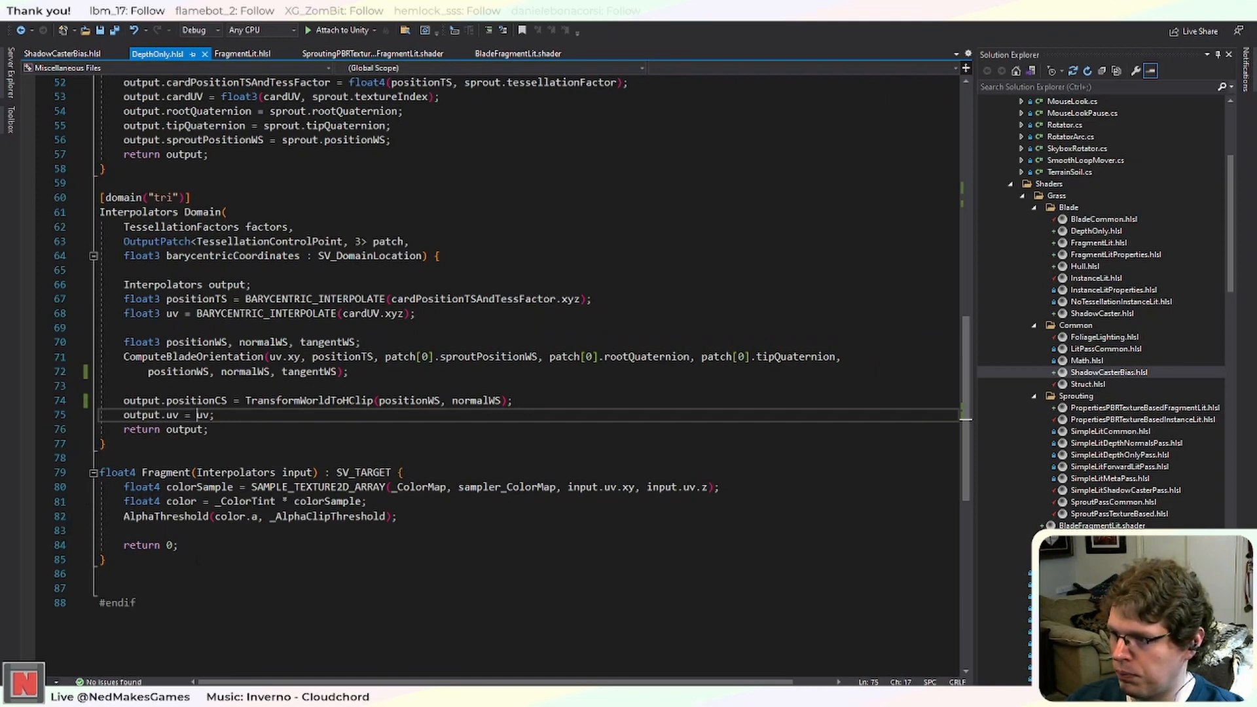
key("End")
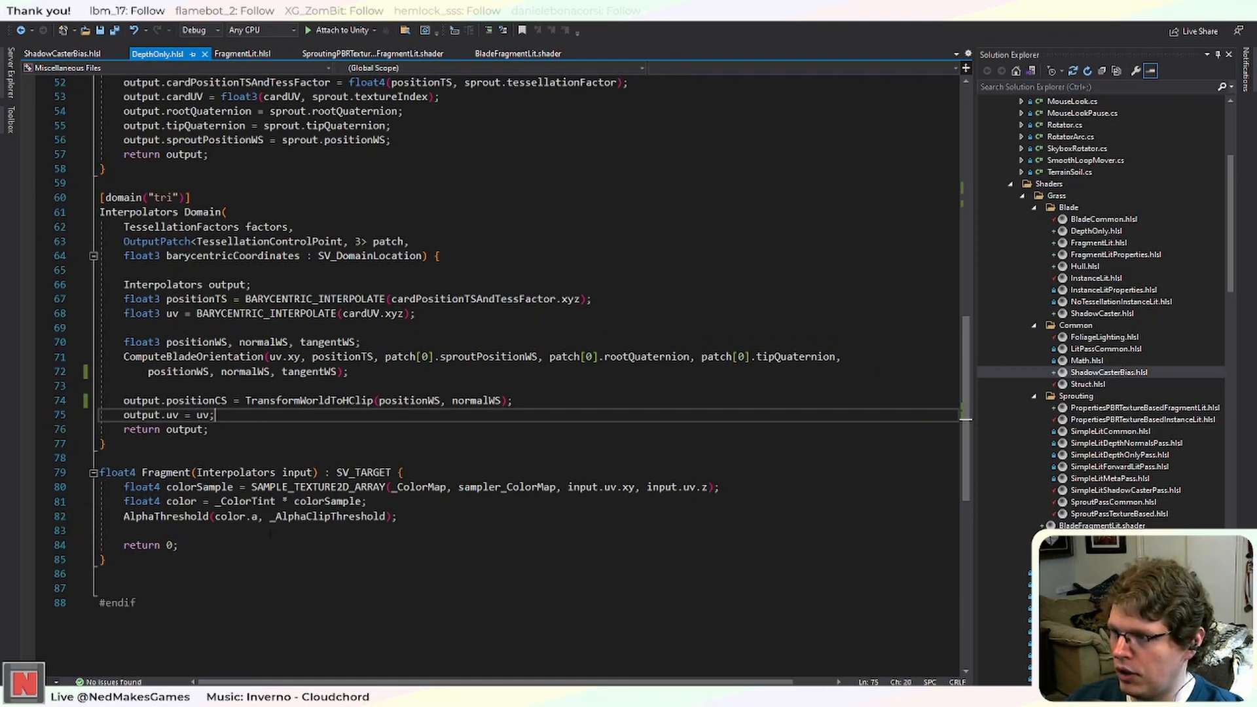
Duplicate DepthOnly.hlsl in the Blade folder and name the copy DepthNormal.hlsl.
scroll(375, 286, "up", 11)
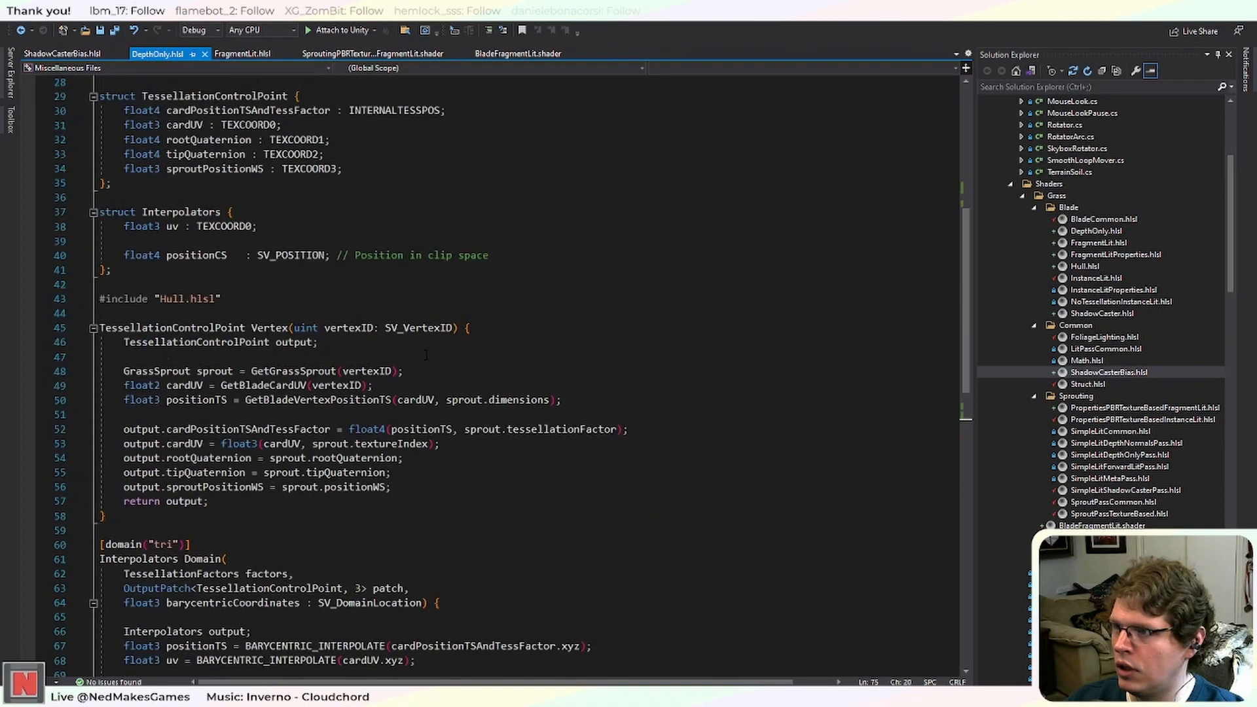
scroll(318, 375, "up", 2)
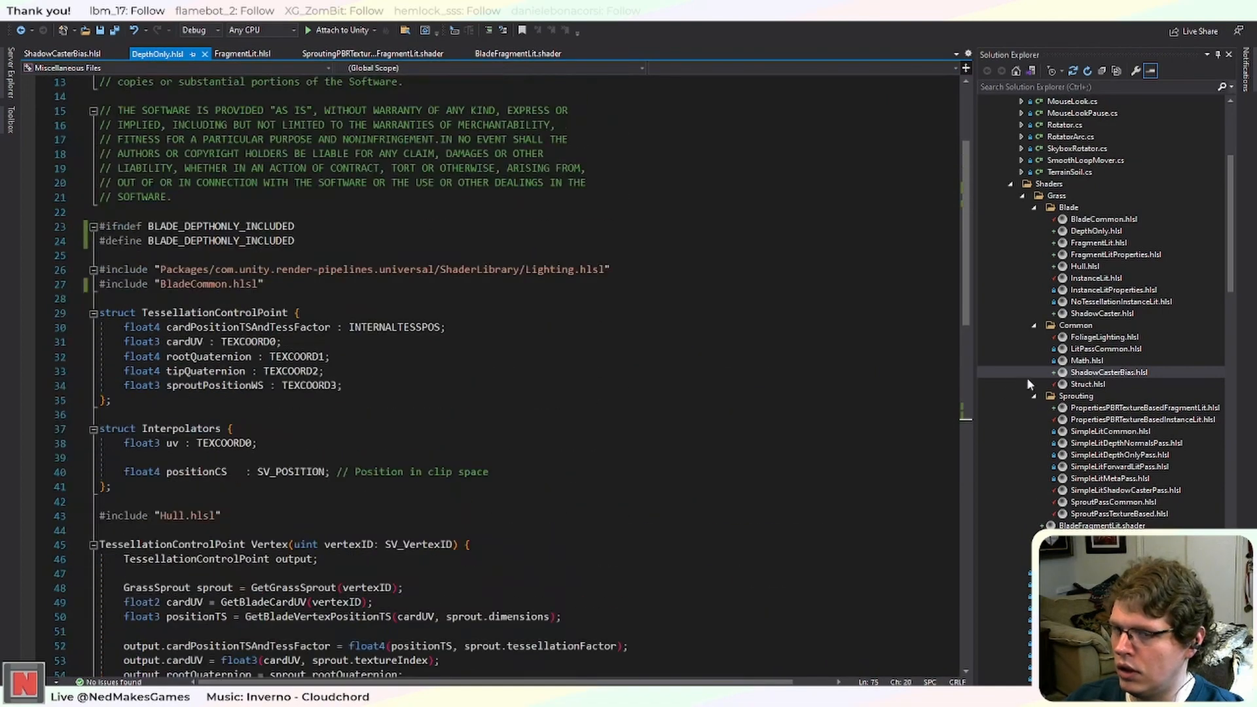
left_click(1100, 373)
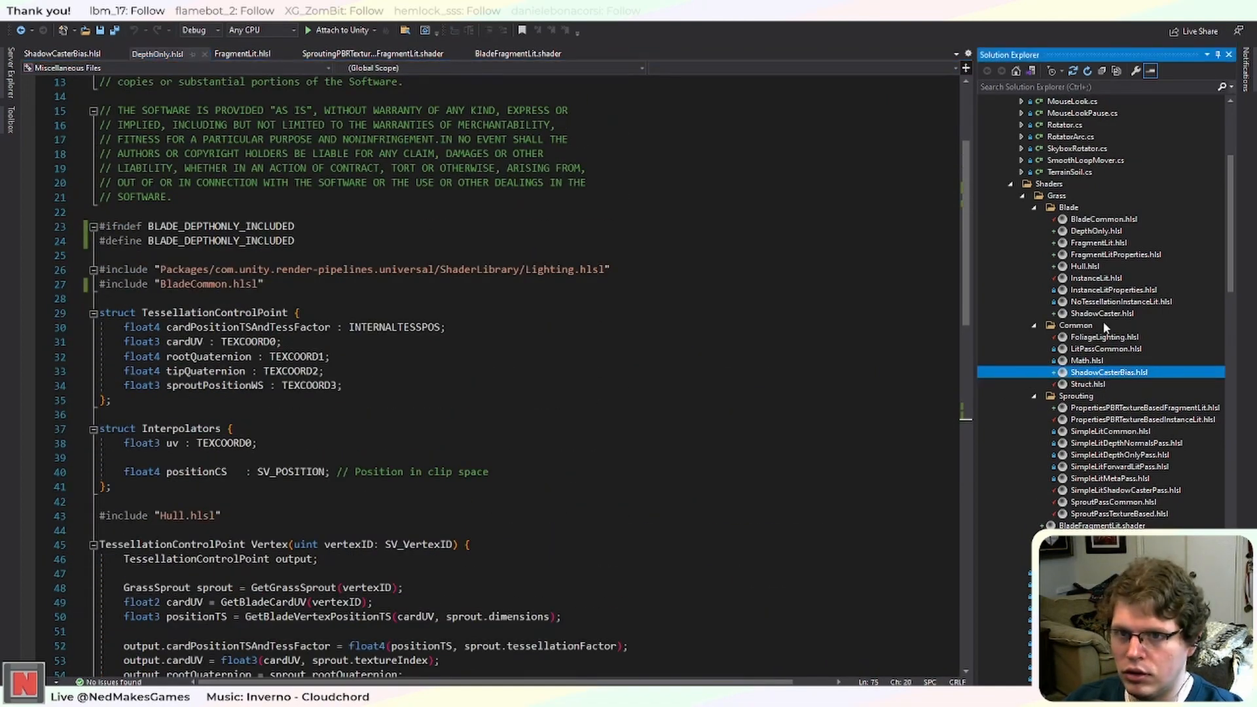
left_click(1099, 232)
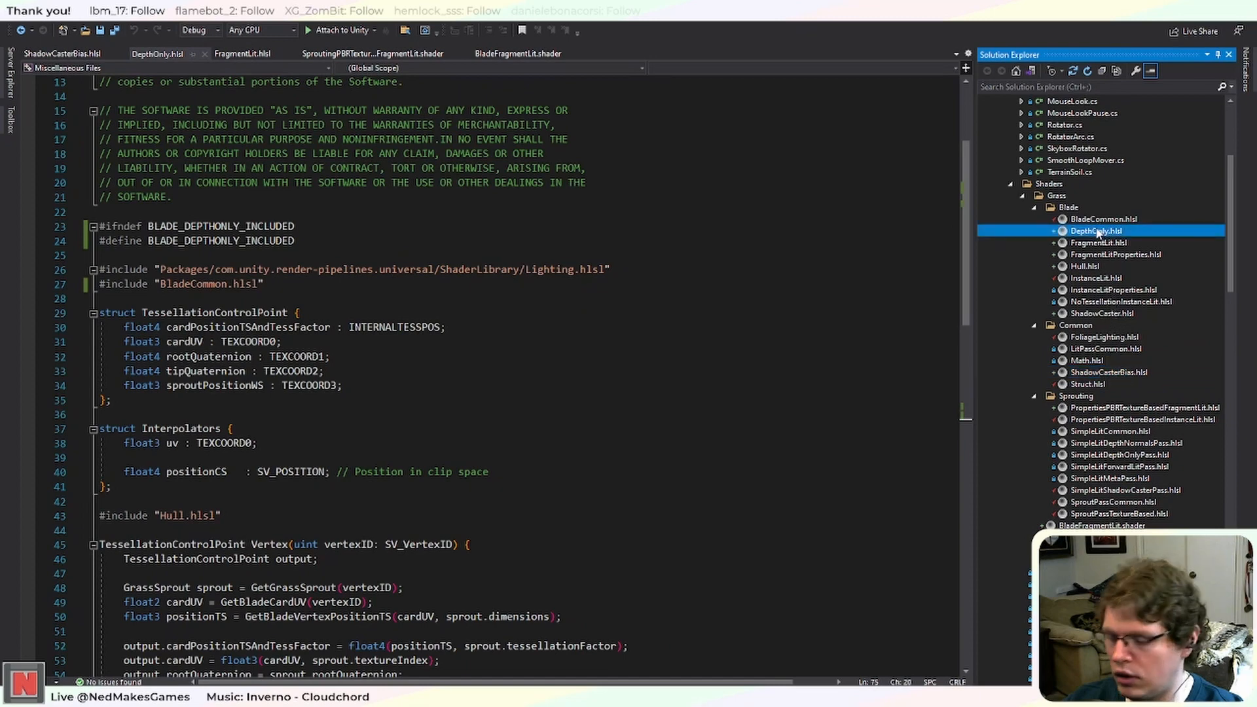
right_click(1100, 233)
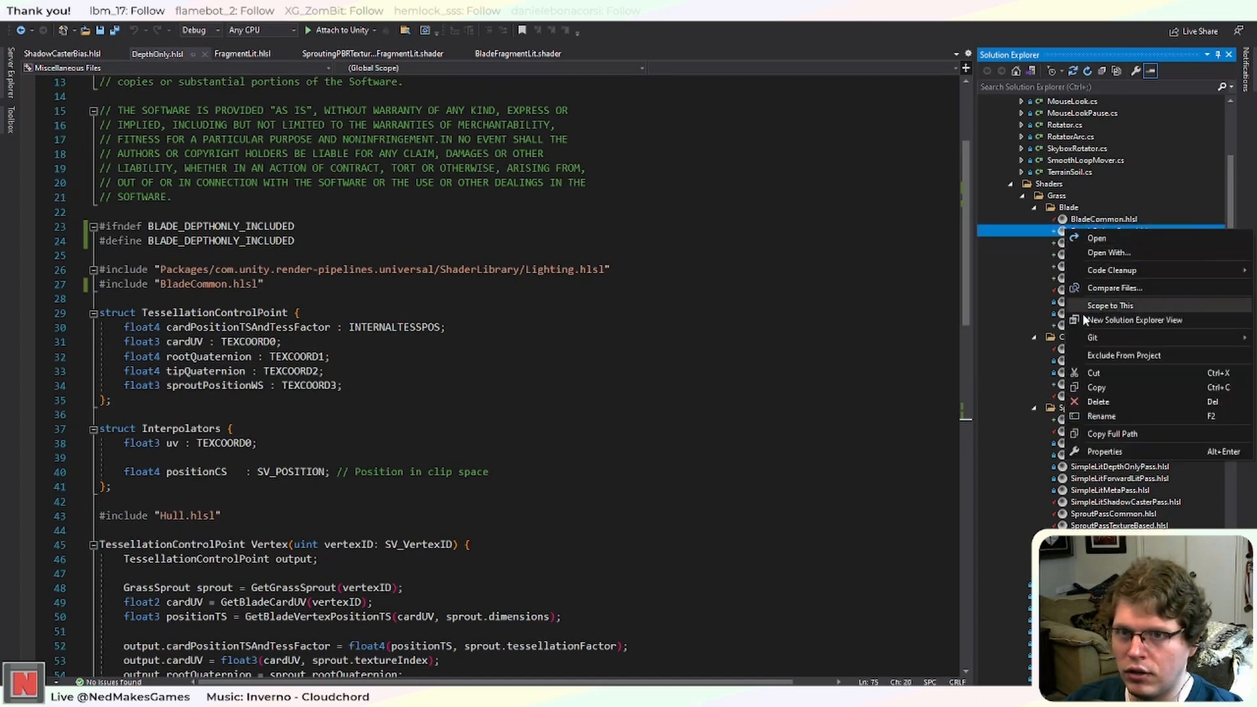
left_click(1102, 417)
type("DepthNo")
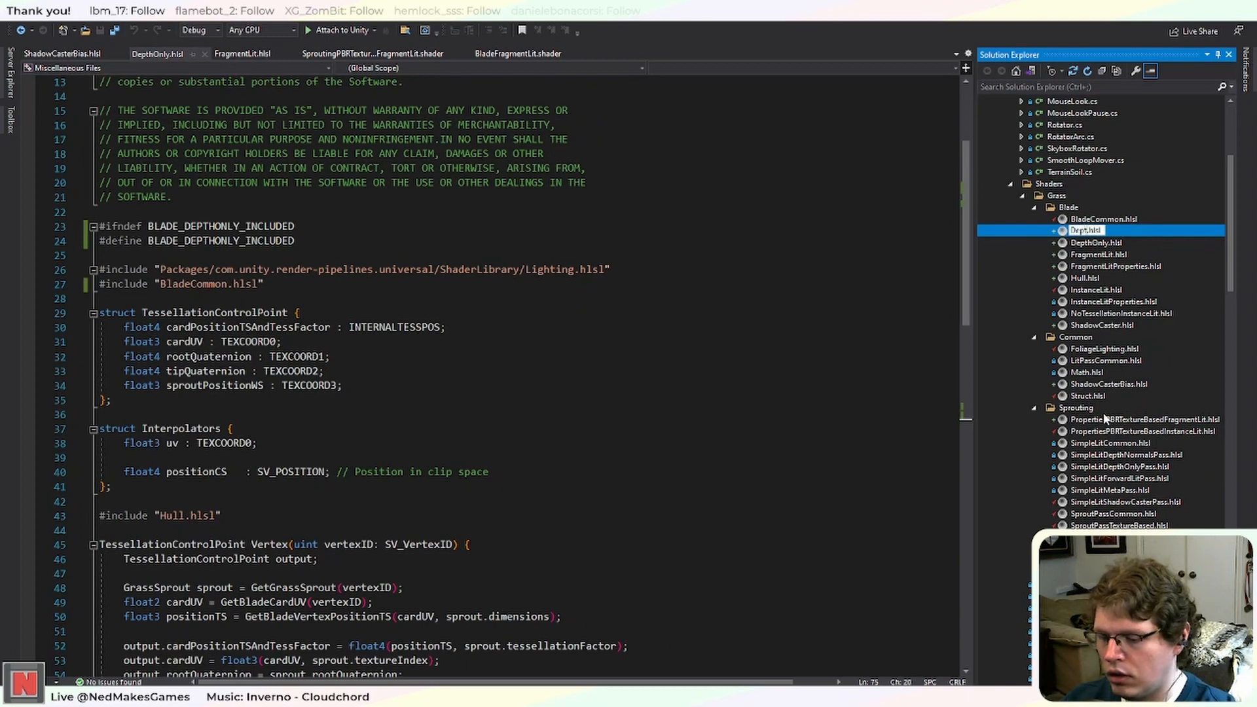
type("rmal")
key("Return")
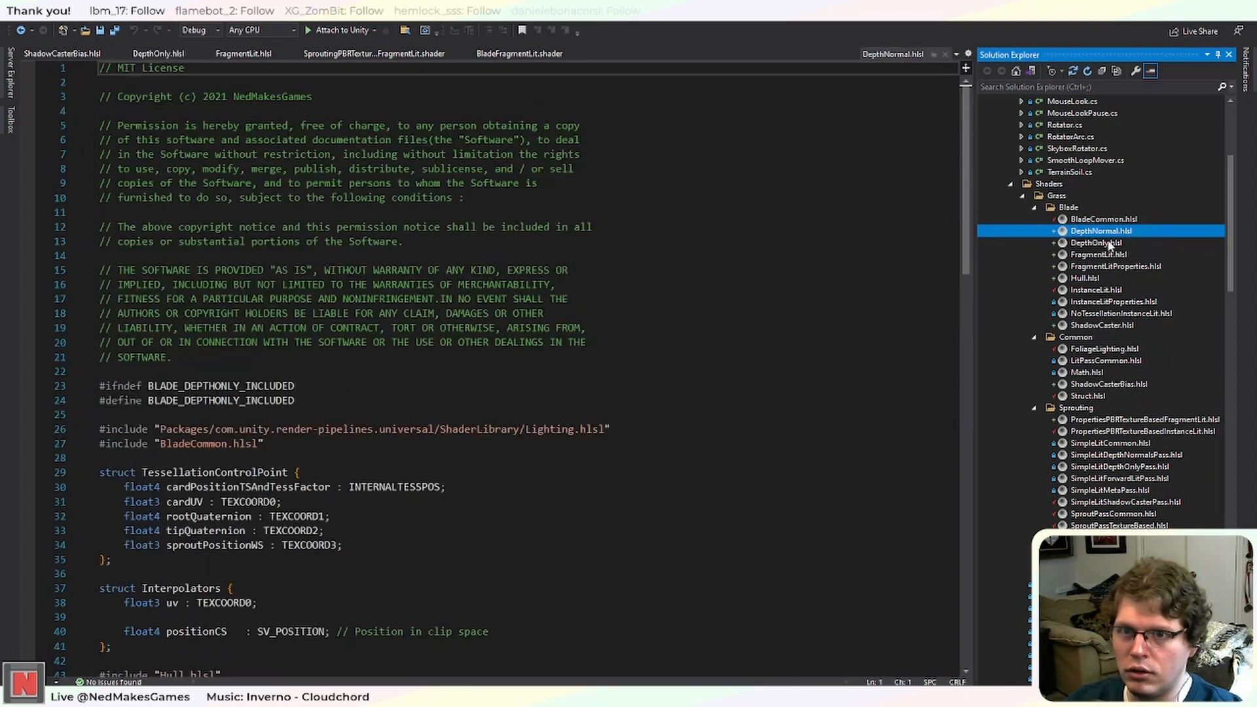
Open DepthNormal.hlsl, rename its include guard to BLADE_DEPTHNORMAL_INCLUDED in both the #ifndef and #define lines, and save.
double_click(1111, 233)
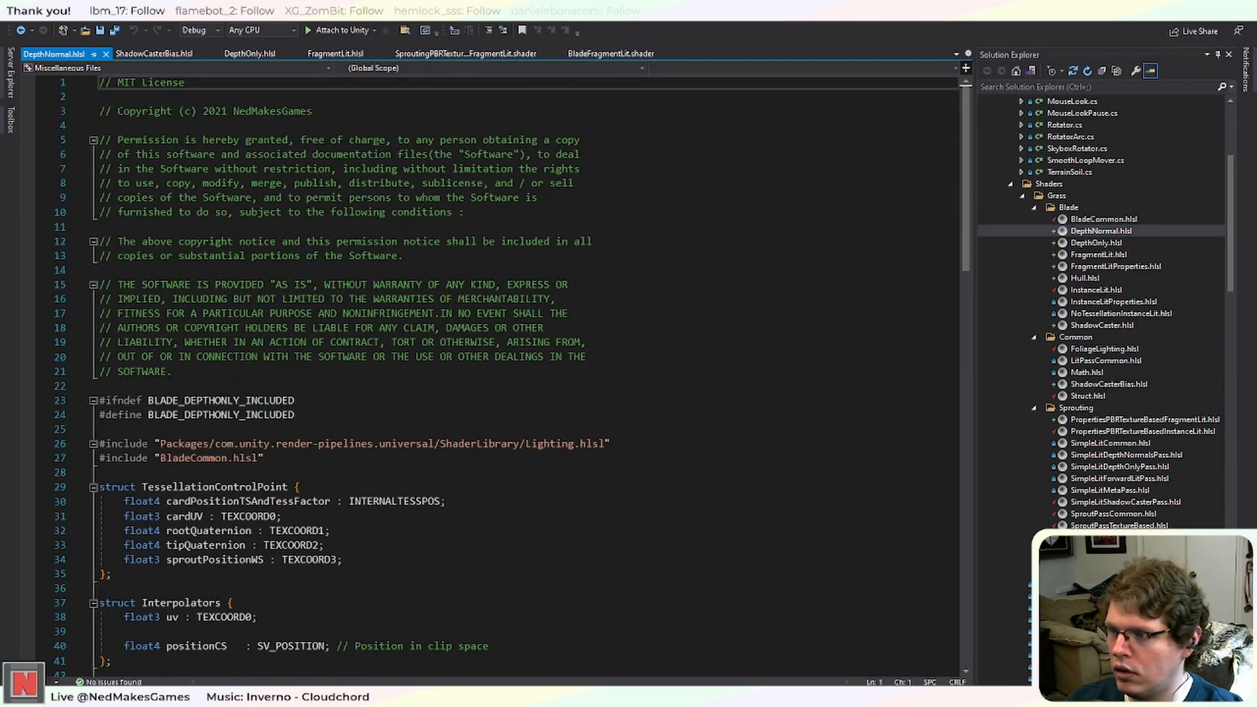
left_click_drag(239, 400, 215, 400)
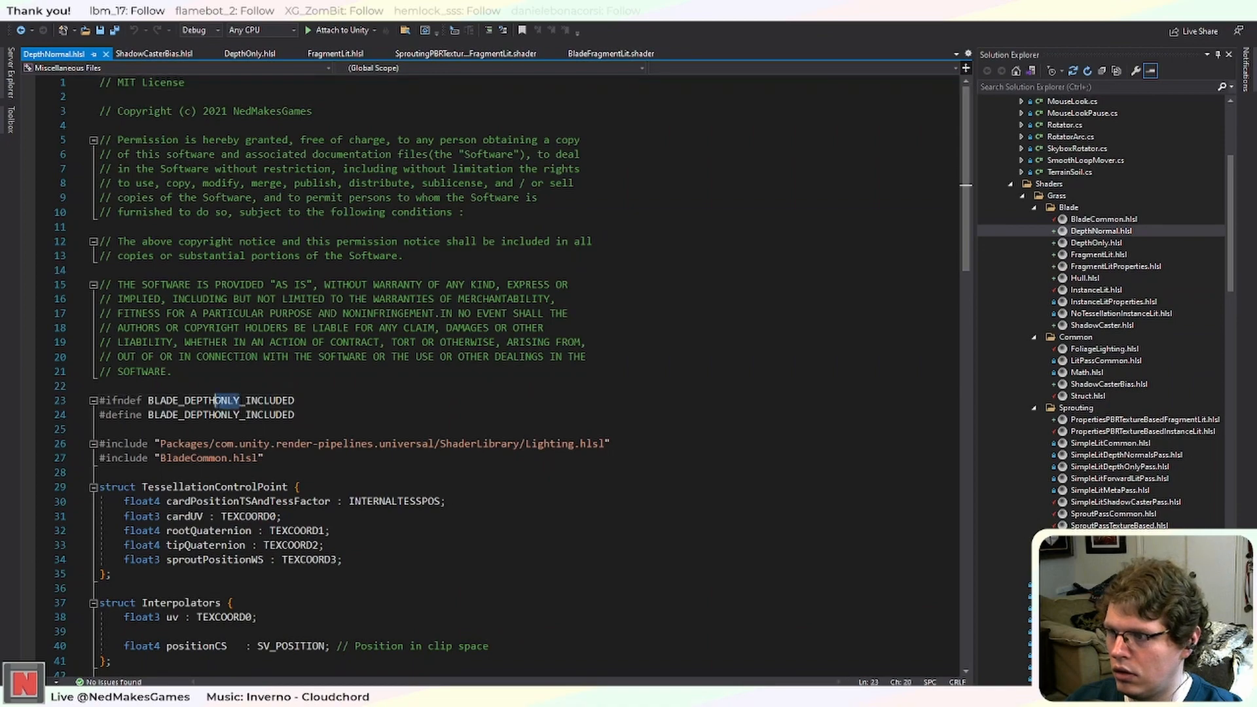
type("NORMAL")
double_click(217, 401)
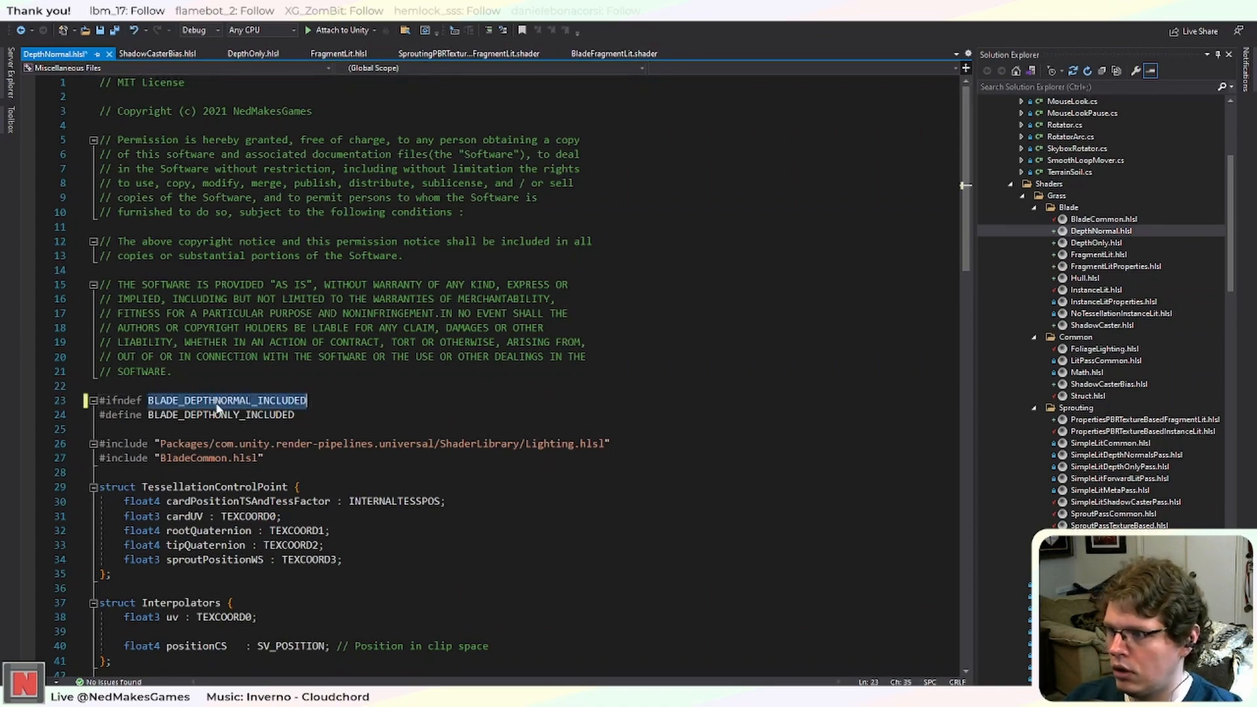
key("ctrl+c")
double_click(216, 414)
key("ctrl+v")
key("ctrl+s")
Add a float3 normalWS : TEXCOORD1 field below uv in the Interpolators struct of DepthNormal.hlsl, and save.
scroll(217, 415, "down", 5)
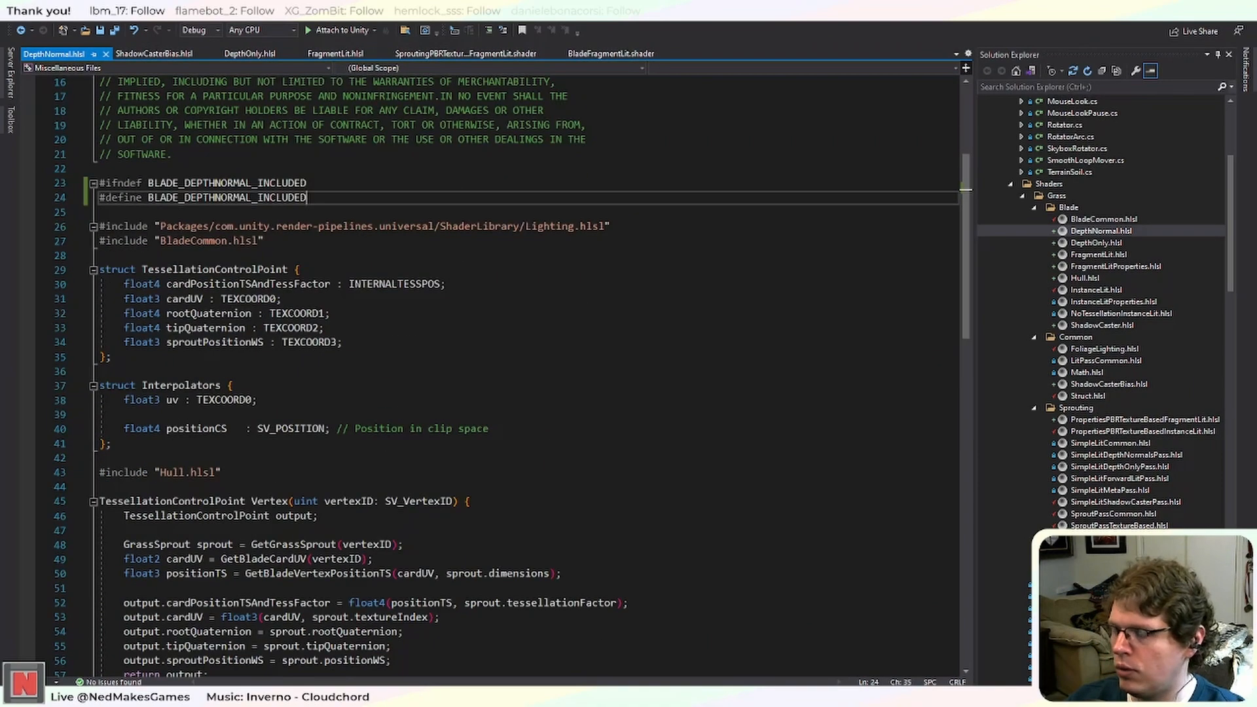
scroll(497, 373, "down", 13)
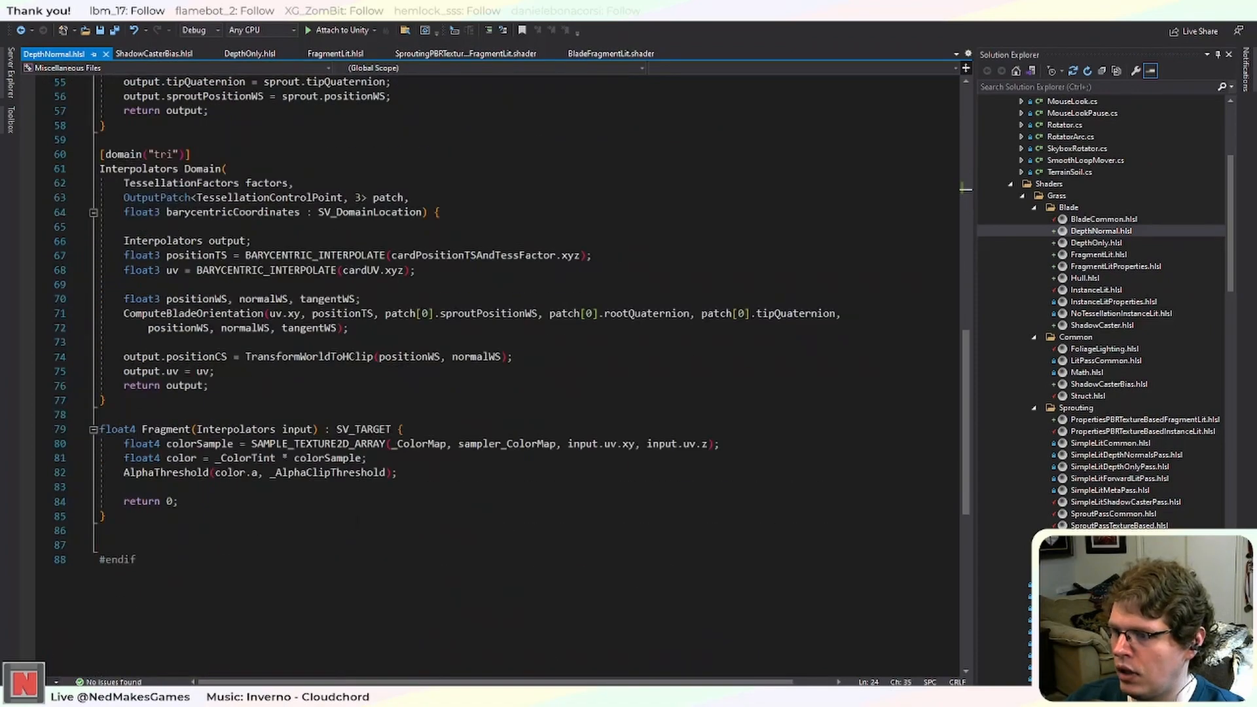
scroll(497, 373, "up", 10)
scroll(362, 485, "up", 2)
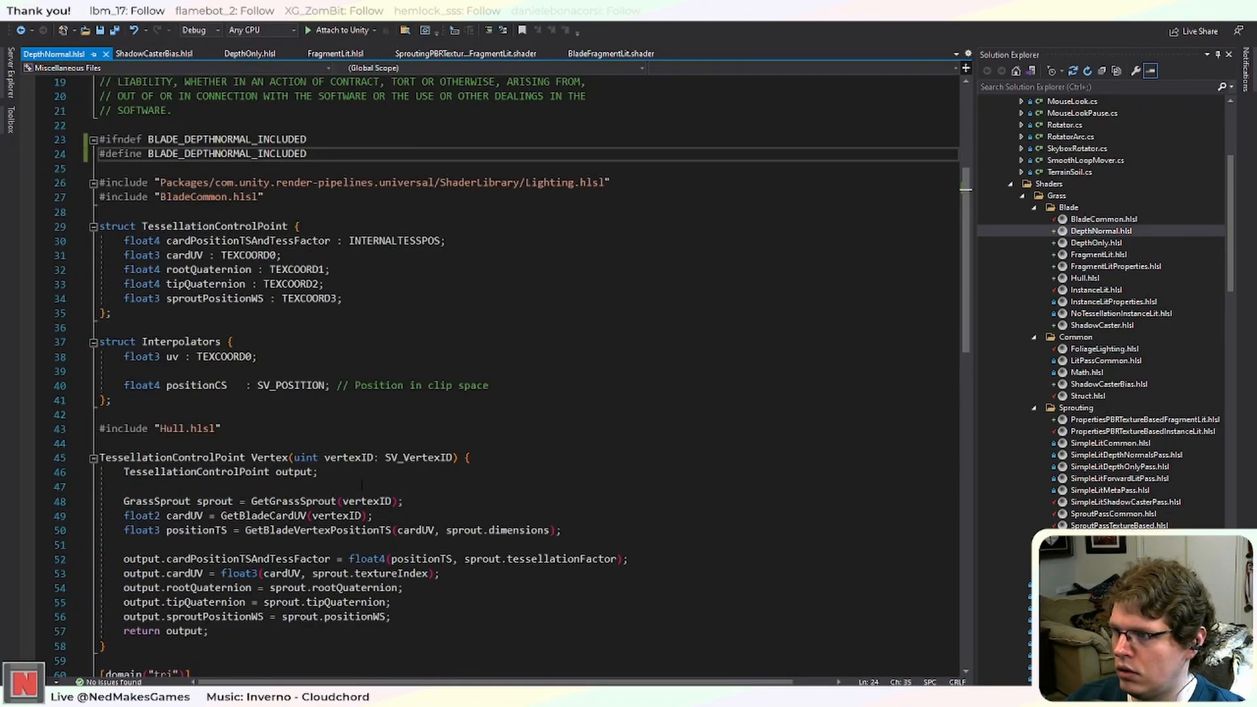
left_click(166, 356)
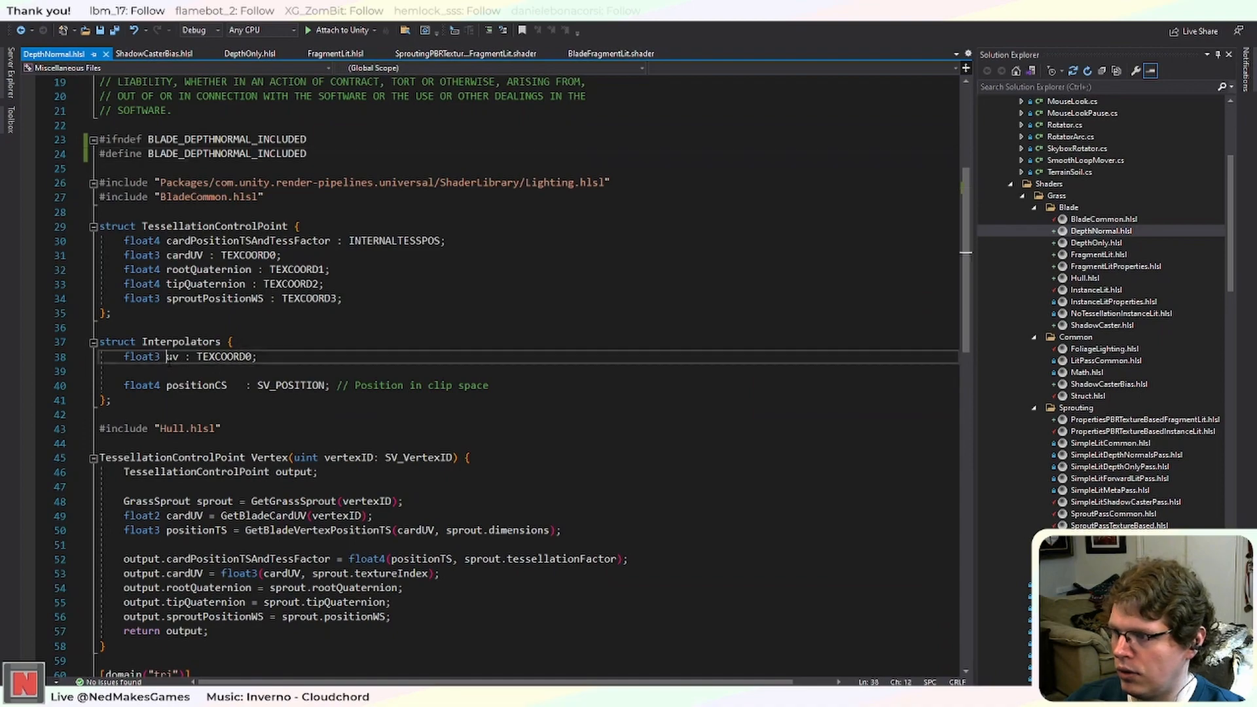
scroll(293, 387, "down", 6)
scroll(292, 387, "up", 7)
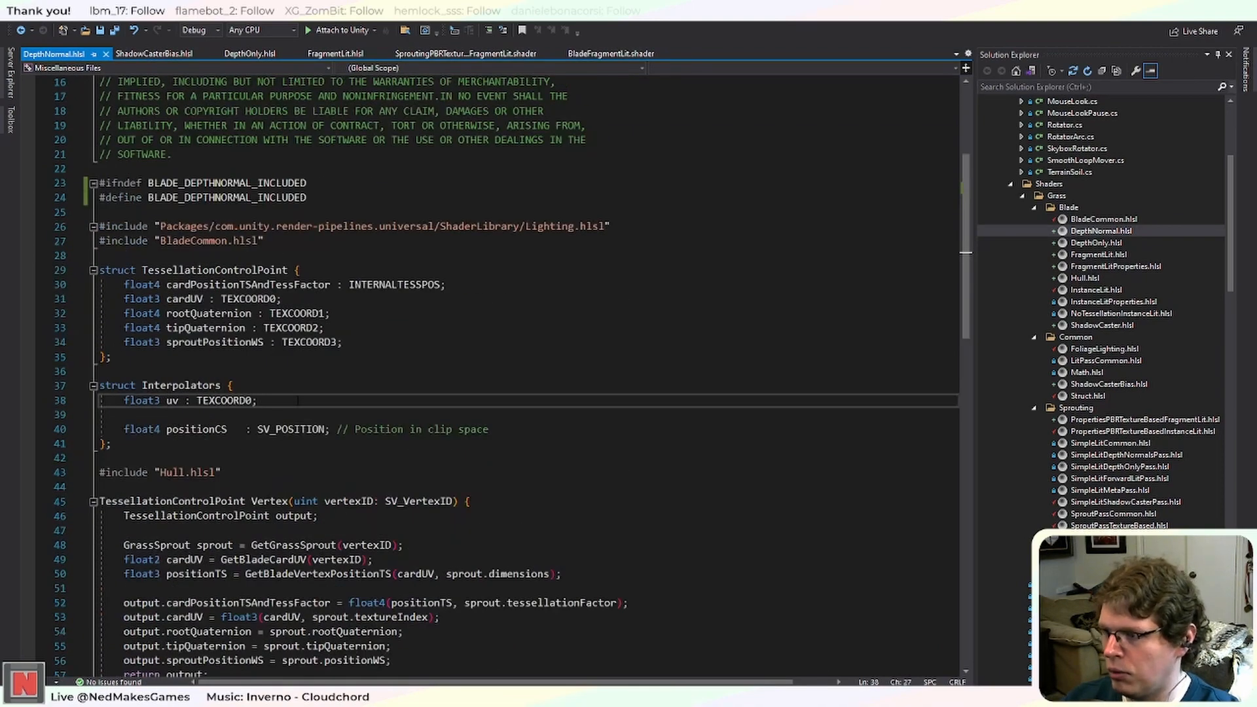
key("ctrl+d")
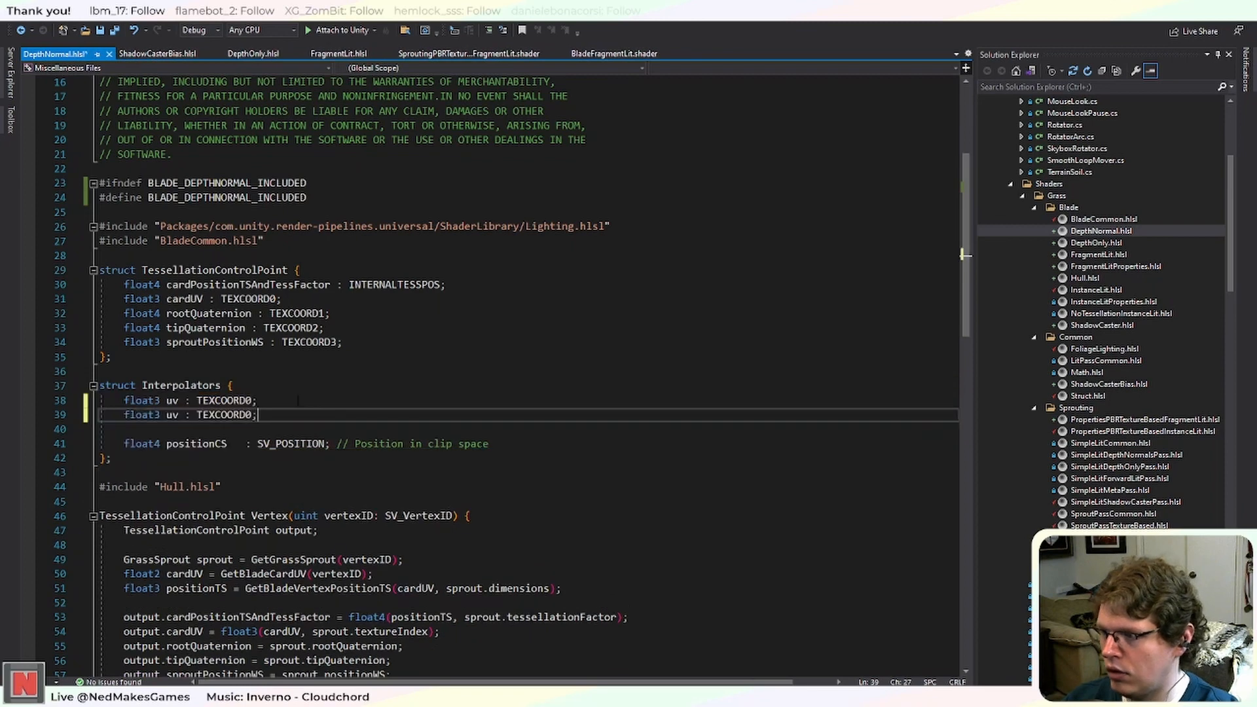
double_click(171, 415)
type("n")
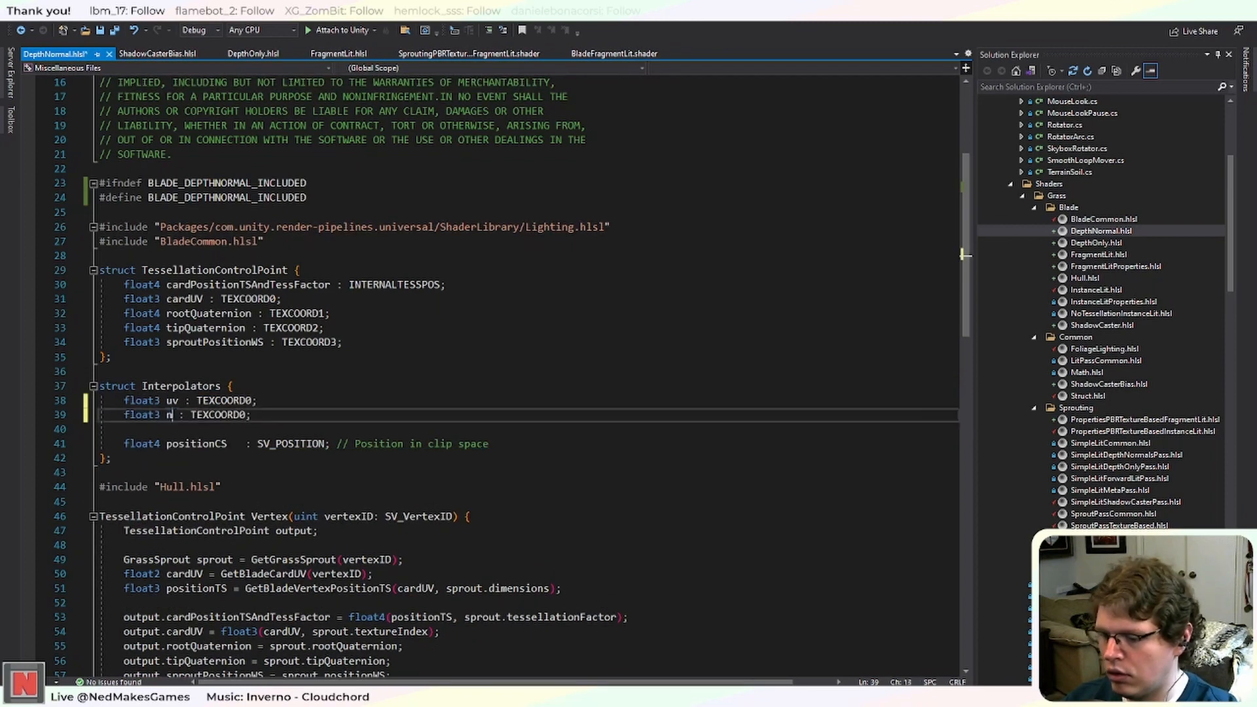
type("ormal")
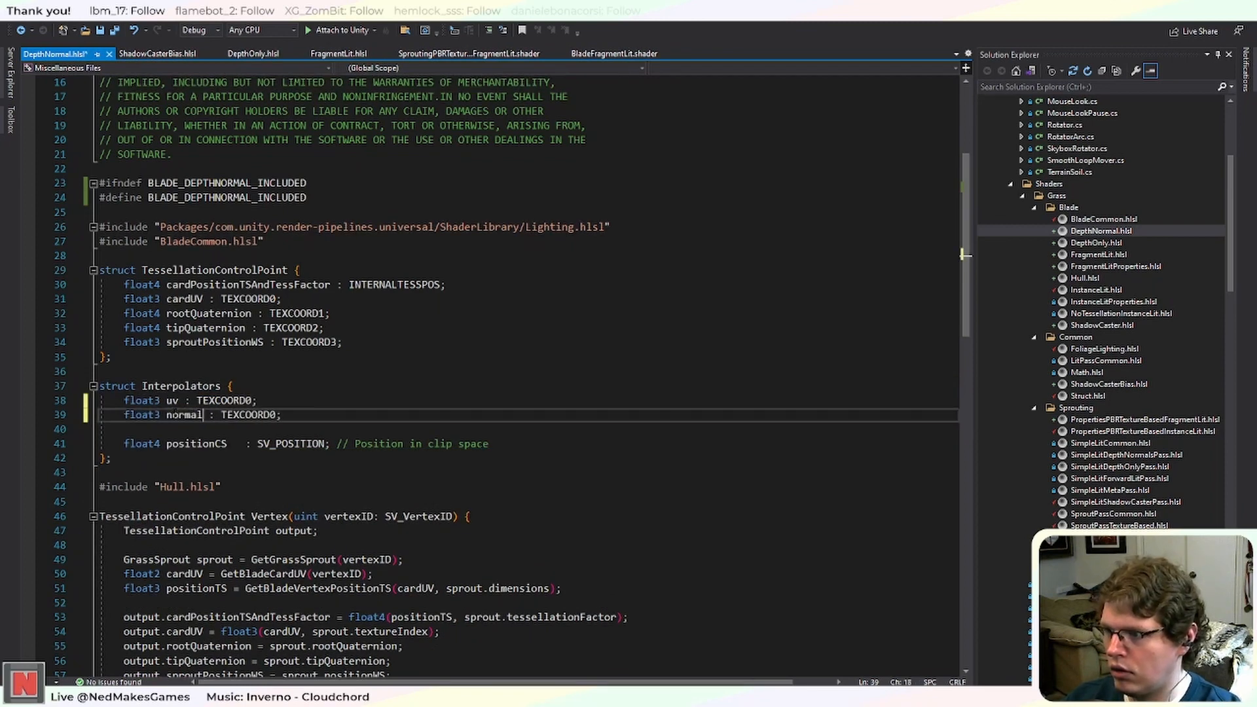
type("WS")
left_click_drag(288, 415, 282, 414)
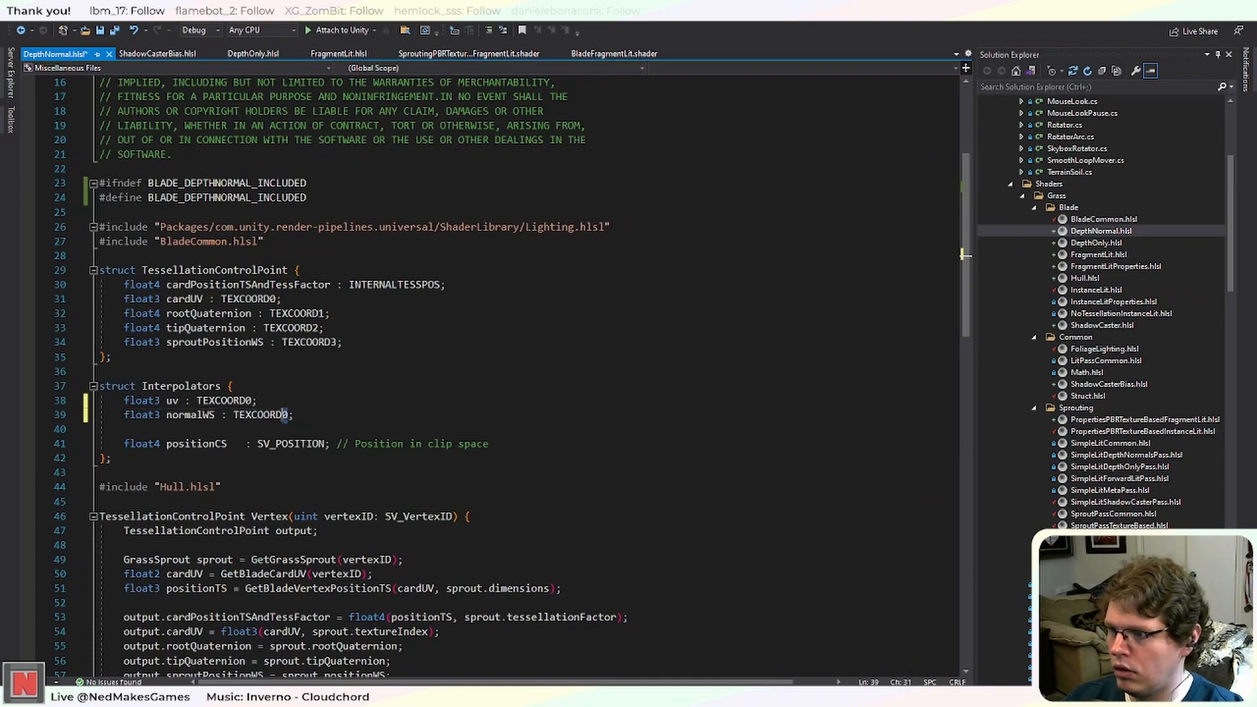
type("1")
key("ctrl+s")
Add output.normalWS = normalWS; below the uv assignment in DepthNormal.hlsl's Domain function, and save.
scroll(425, 574, "down", 10)
scroll(425, 574, "down", 2)
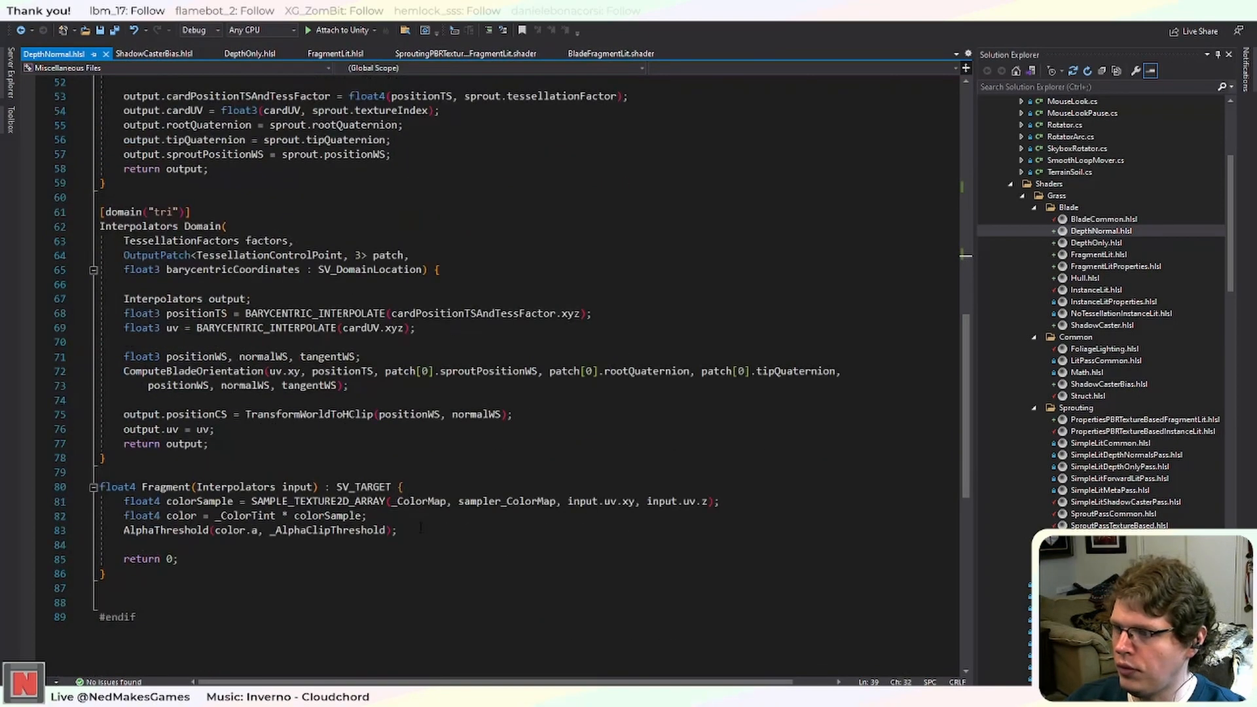
left_click(528, 414)
key("Down")
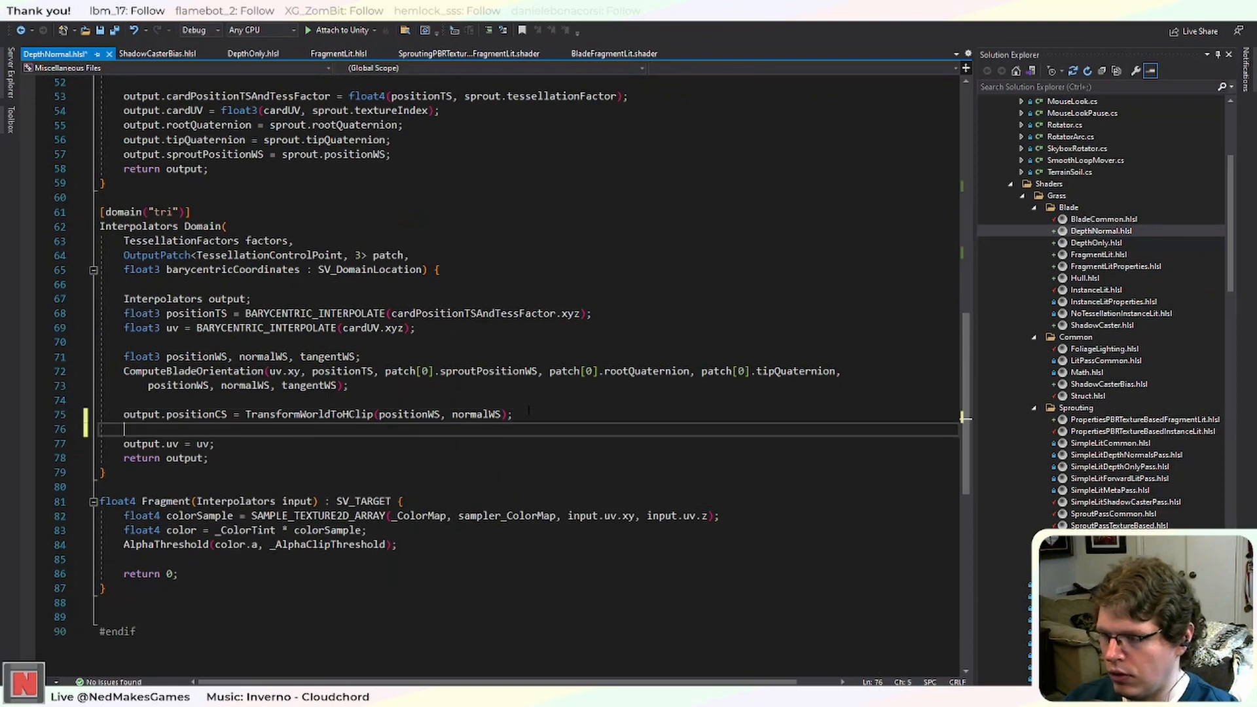
key("Return")
type("posi")
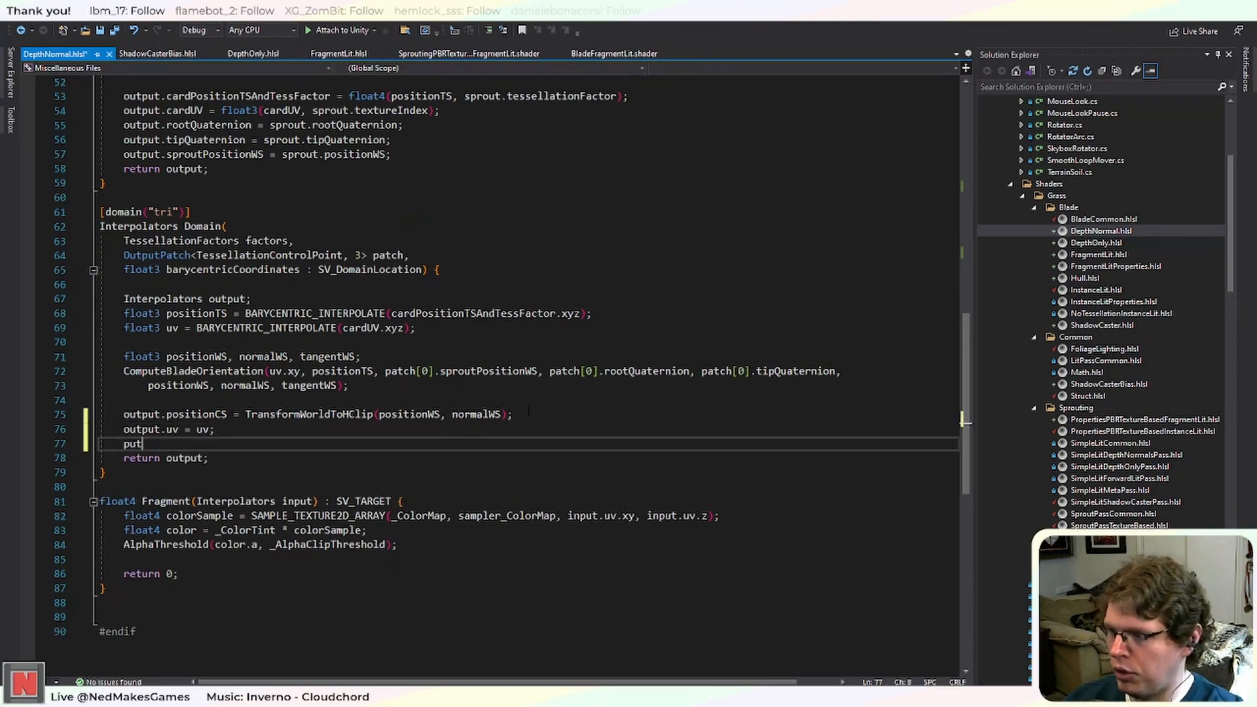
key("BackSpace")
key("BackSpace")
key("BackSpace")
key("BackSpace")
type("ou")
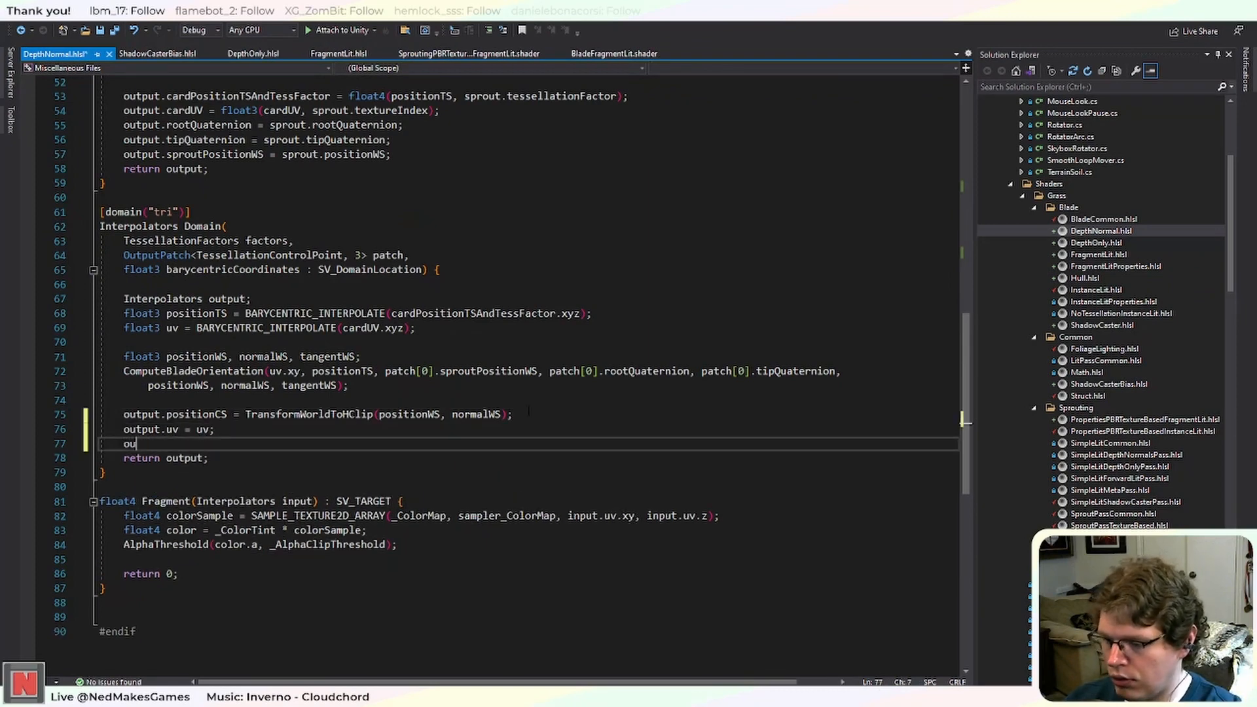
type("tput.nor")
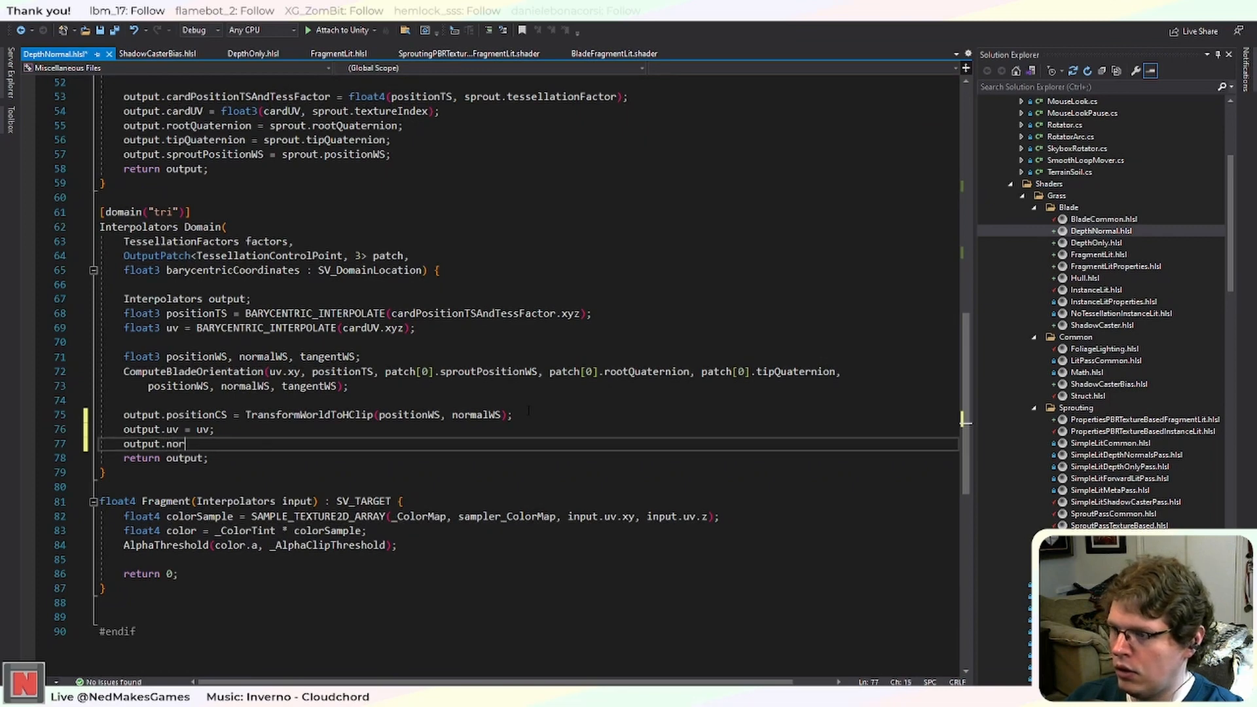
type("malWS = normalWS;")
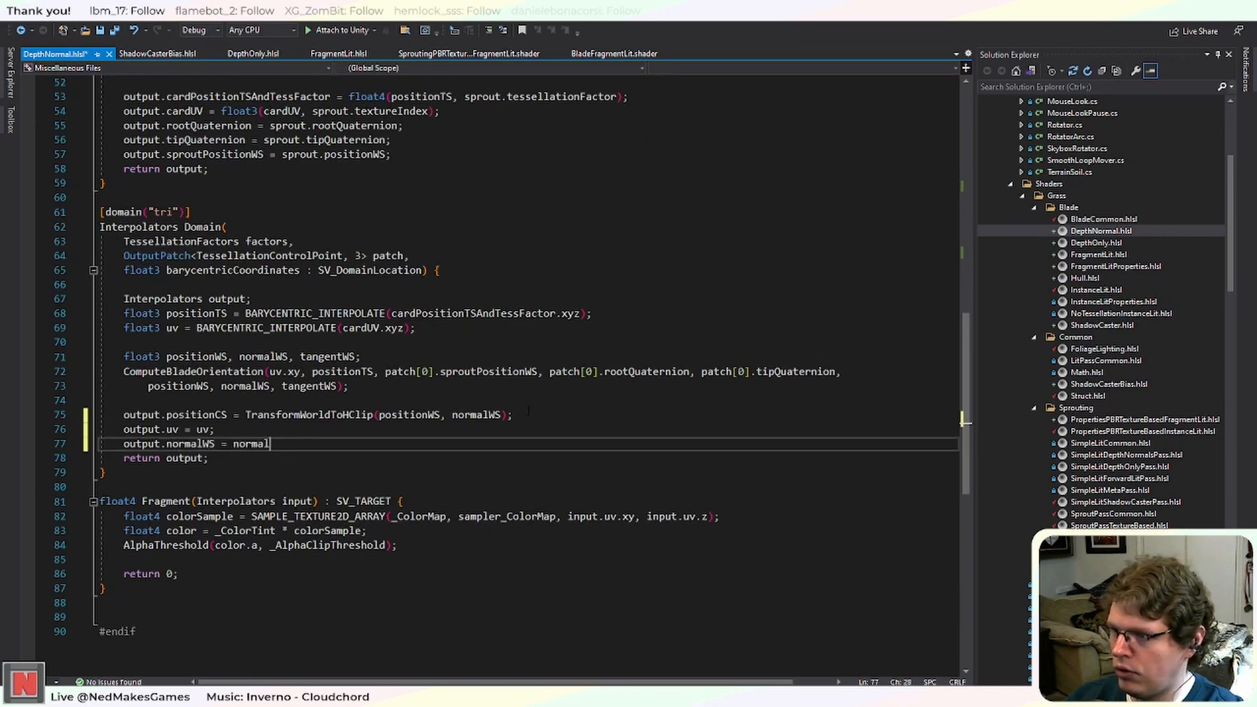
key("ctrl+s")
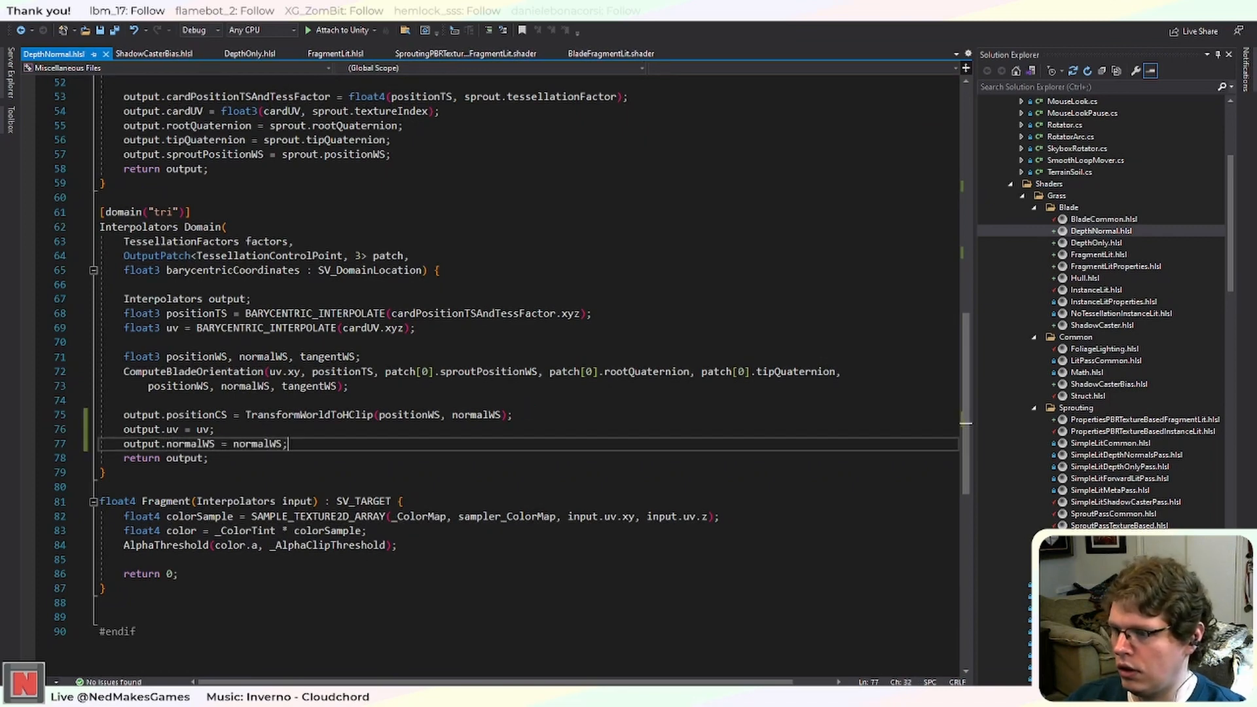
Add blank lines below AlphaThreshold and copy the FRONT_FACE_TYPE frontFace : FRONT_FACE_SEMANTIC parameter from FragmentLit.hlsl into DepthNormal.hlsl's Fragment signature.
left_click(446, 545)
key("Return")
key("Return")
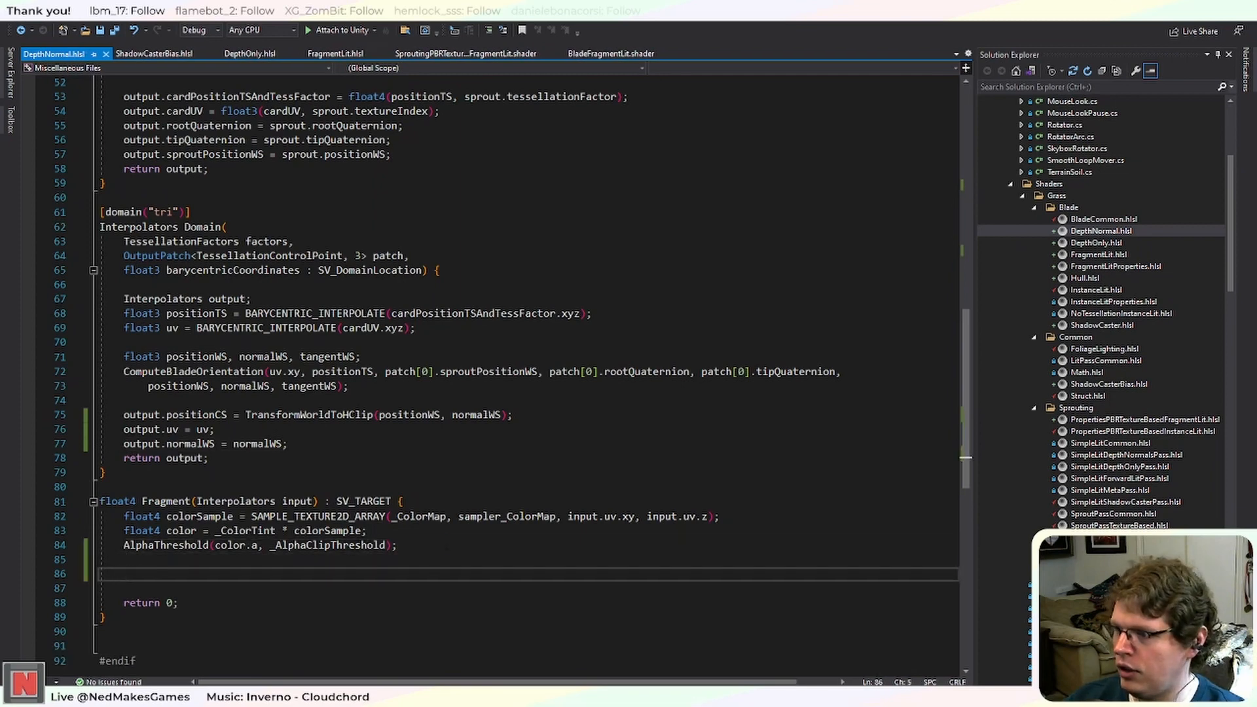
left_click(315, 501)
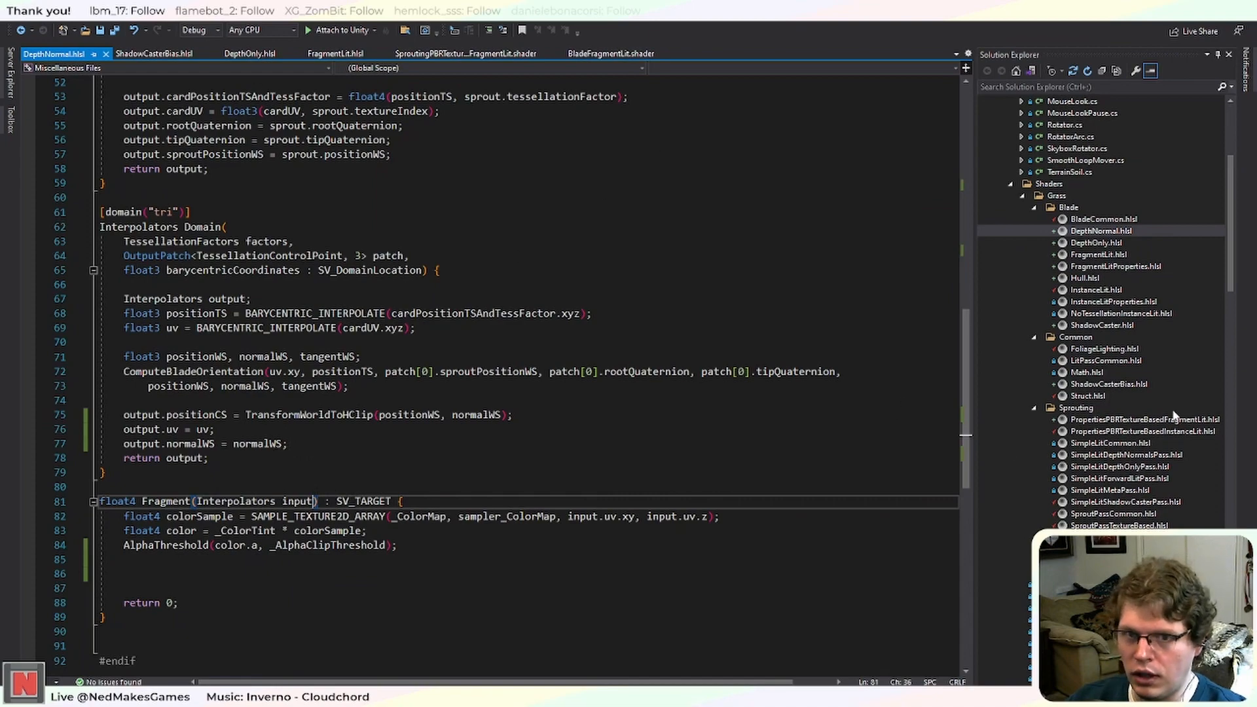
left_click(1116, 255)
double_click(1118, 258)
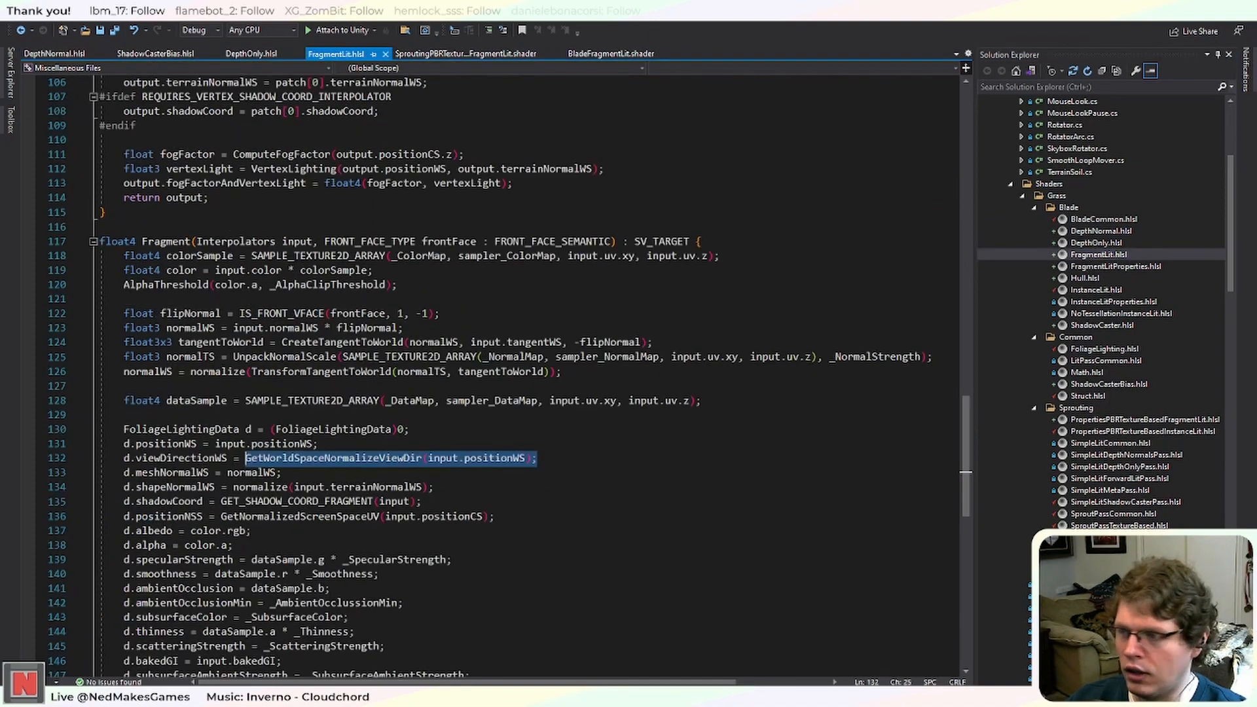
scroll(498, 373, "down", 8)
scroll(497, 374, "up", 10)
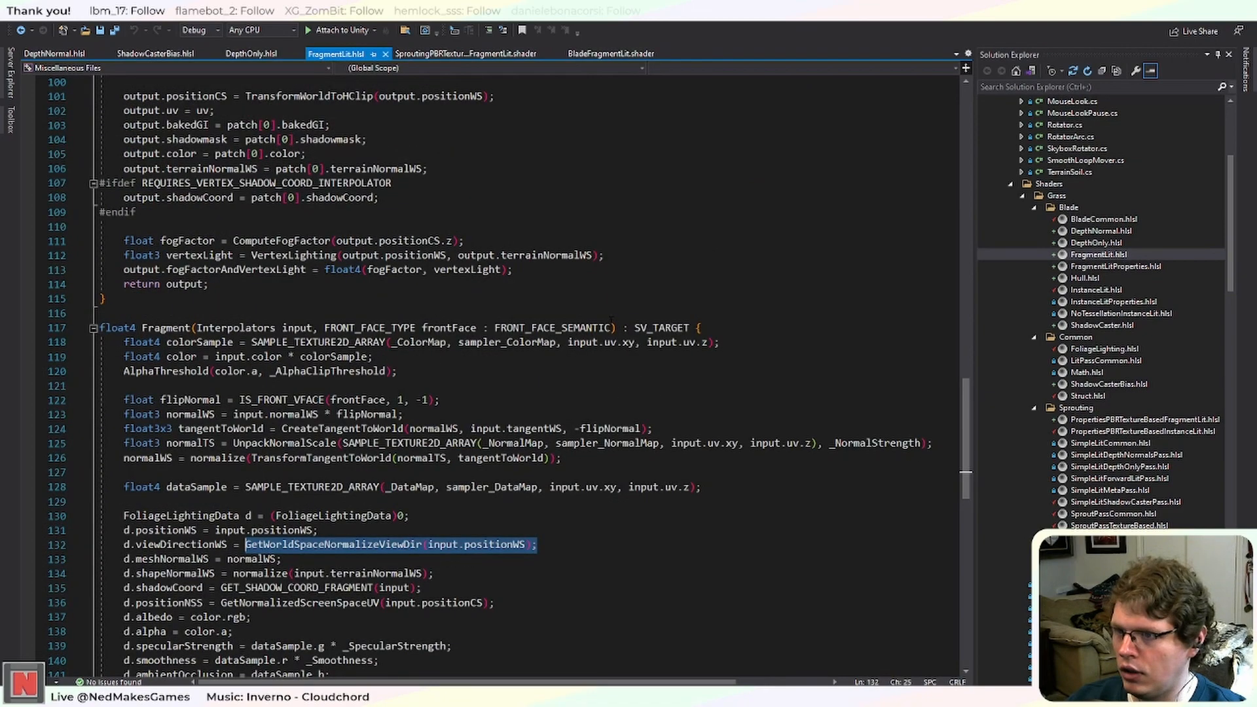
left_click_drag(617, 328, 316, 328)
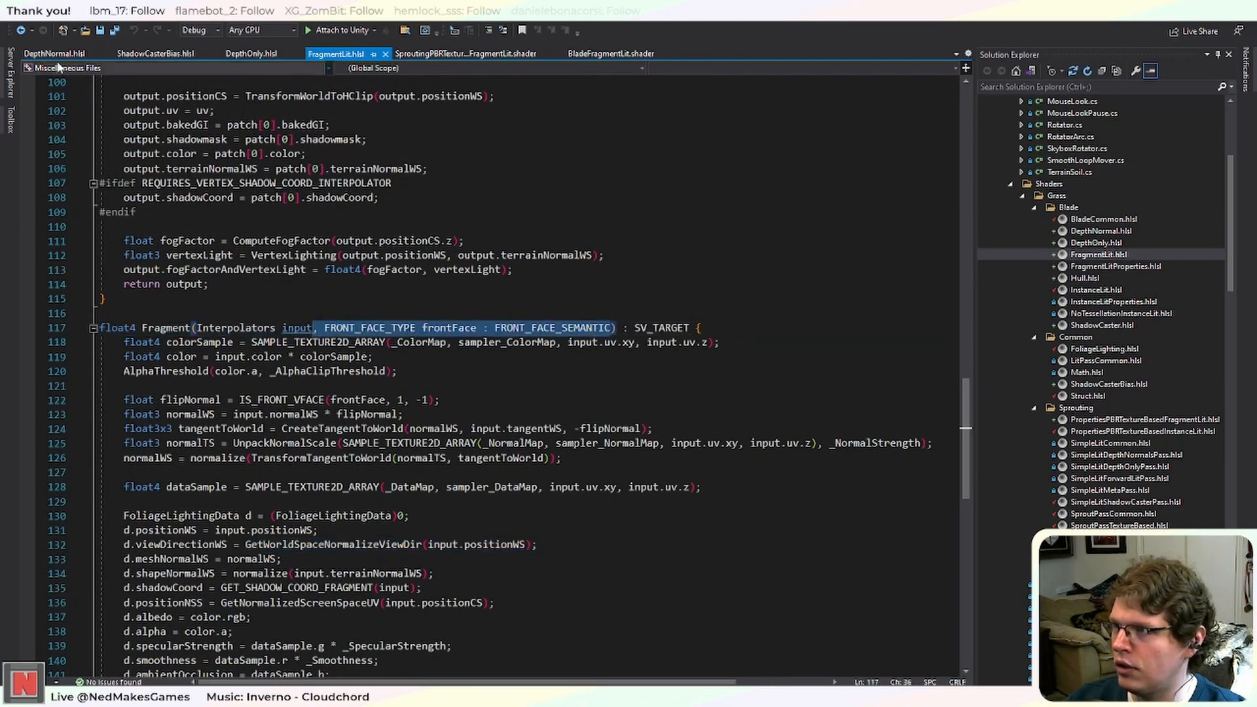
key("ctrl+Tab")
left_click(312, 503)
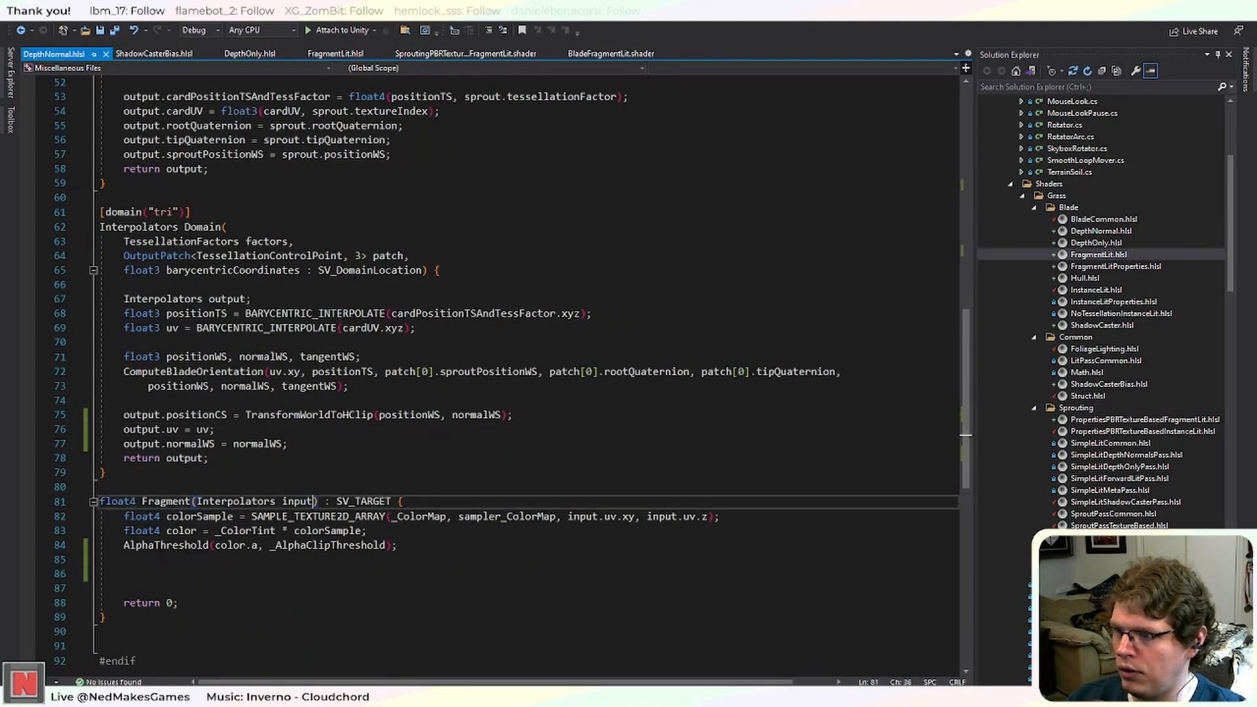
key("ctrl+v")
Copy the flipNormal and normalWS declarations from FragmentLit.hlsl's Fragment function to below AlphaThreshold in DepthNormal.hlsl, and save.
key("ctrl+Tab")
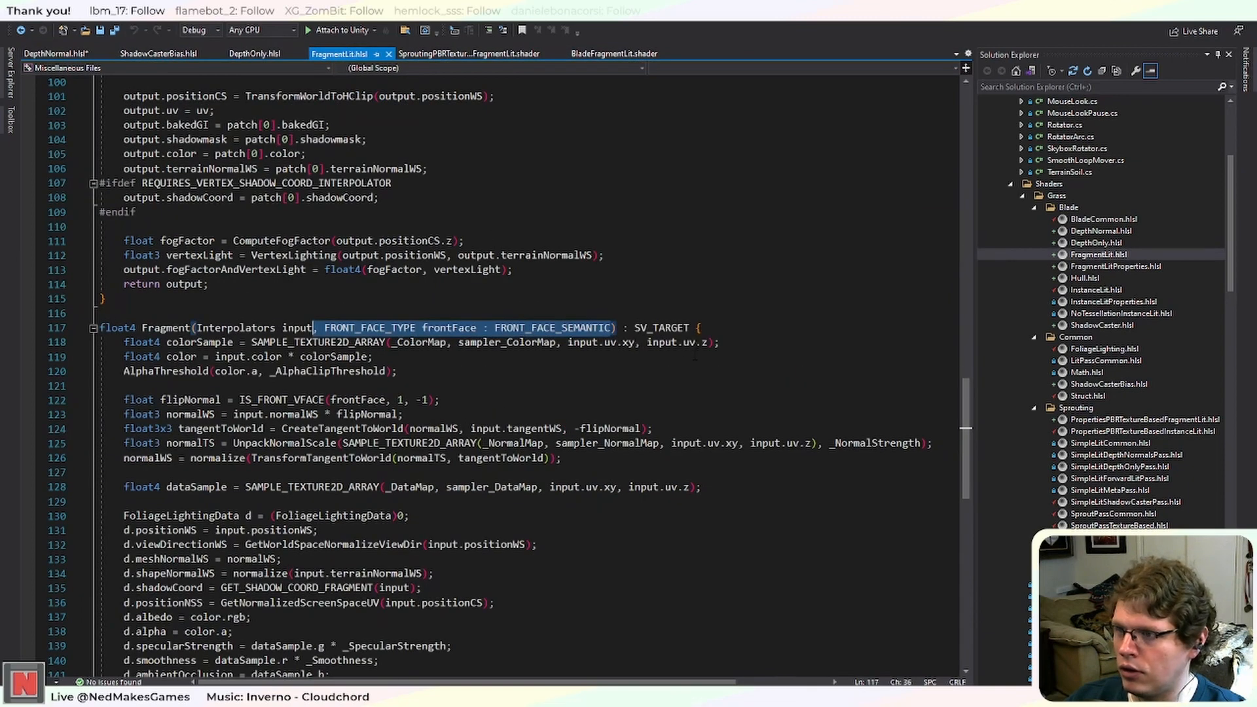
left_click(589, 360)
scroll(519, 361, "down", 1)
left_click_drag(445, 356, 226, 360)
key("ctrl+c")
left_click(419, 371)
key("shift+Up")
key("shift+Home")
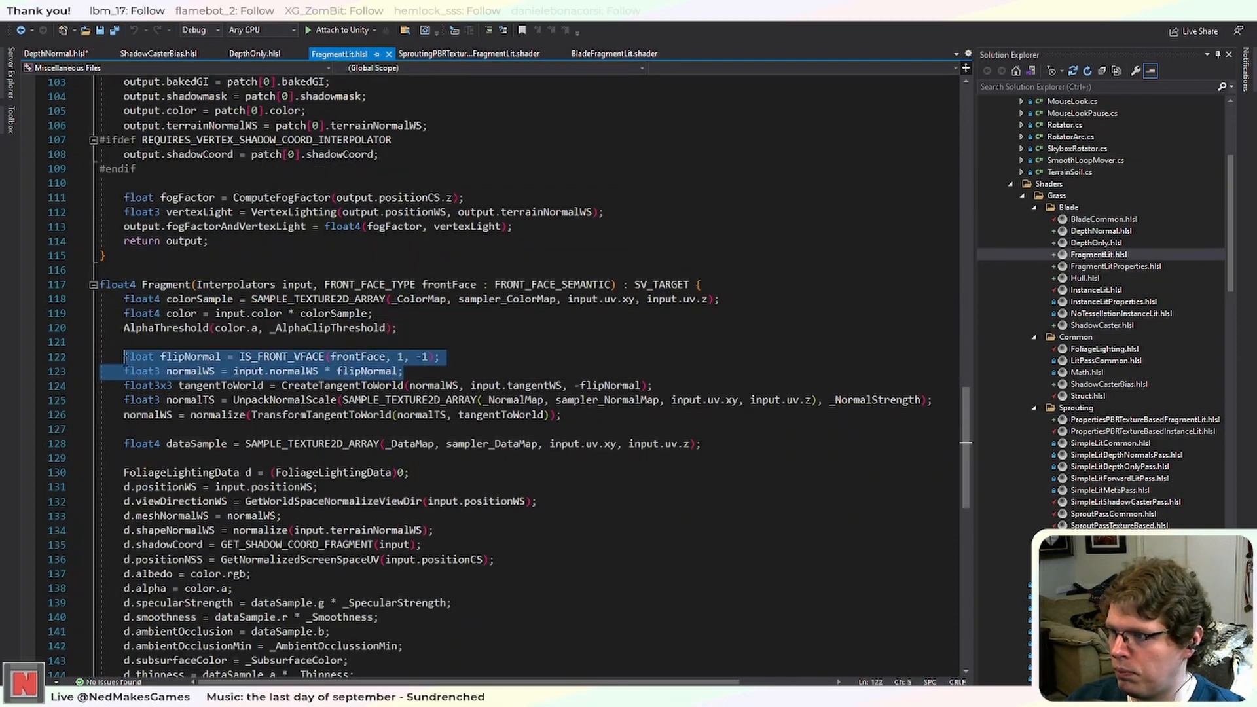
left_click(67, 54)
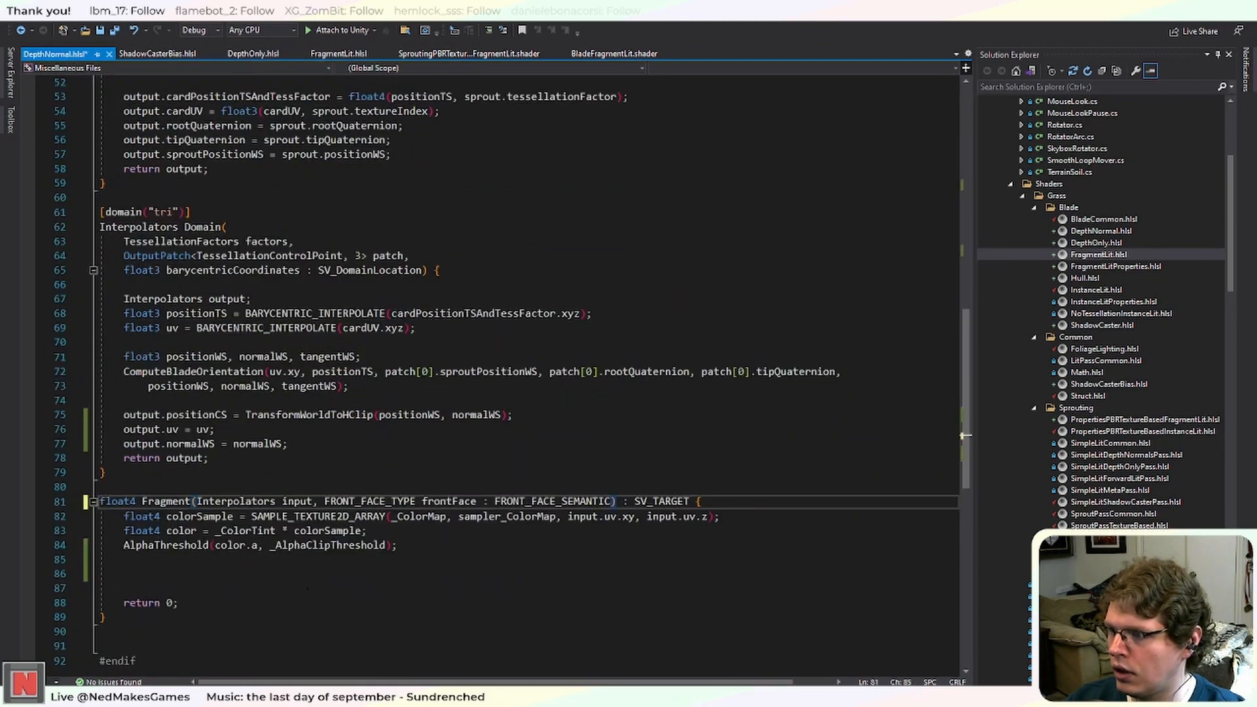
left_click(307, 587)
key("Up")
key("ctrl+v")
scroll(556, 457, "down", 4)
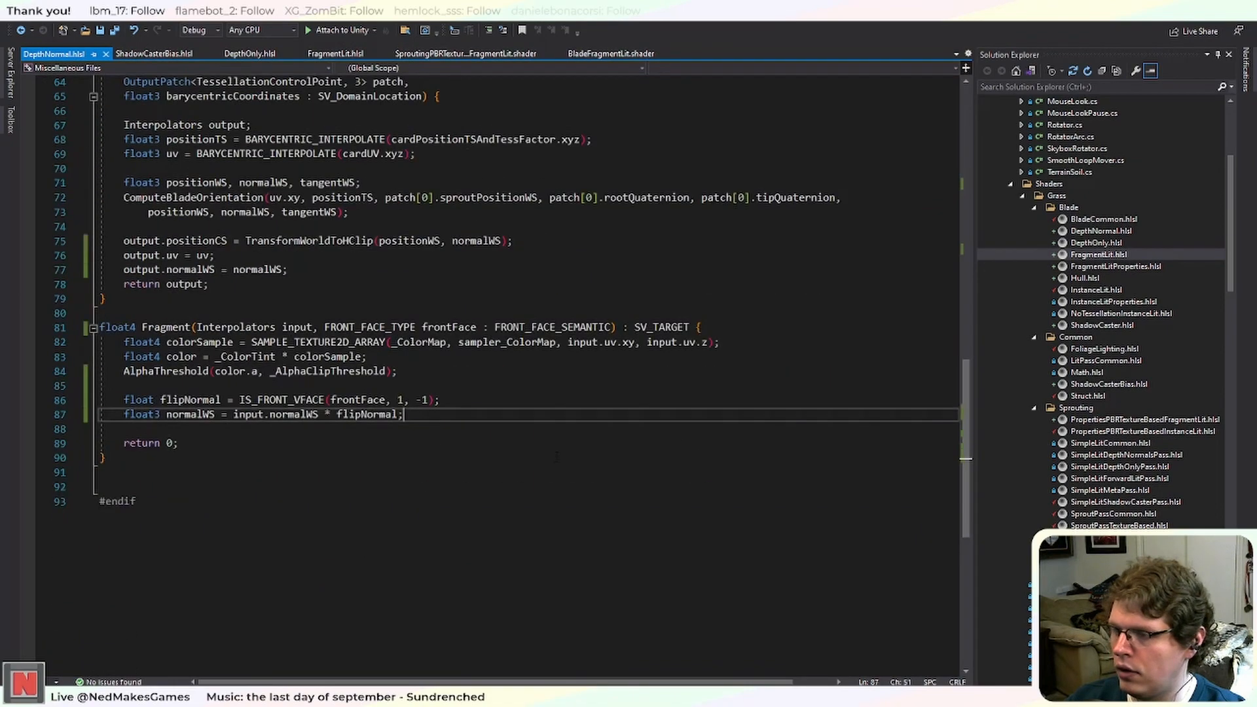
scroll(557, 456, "up", 1)
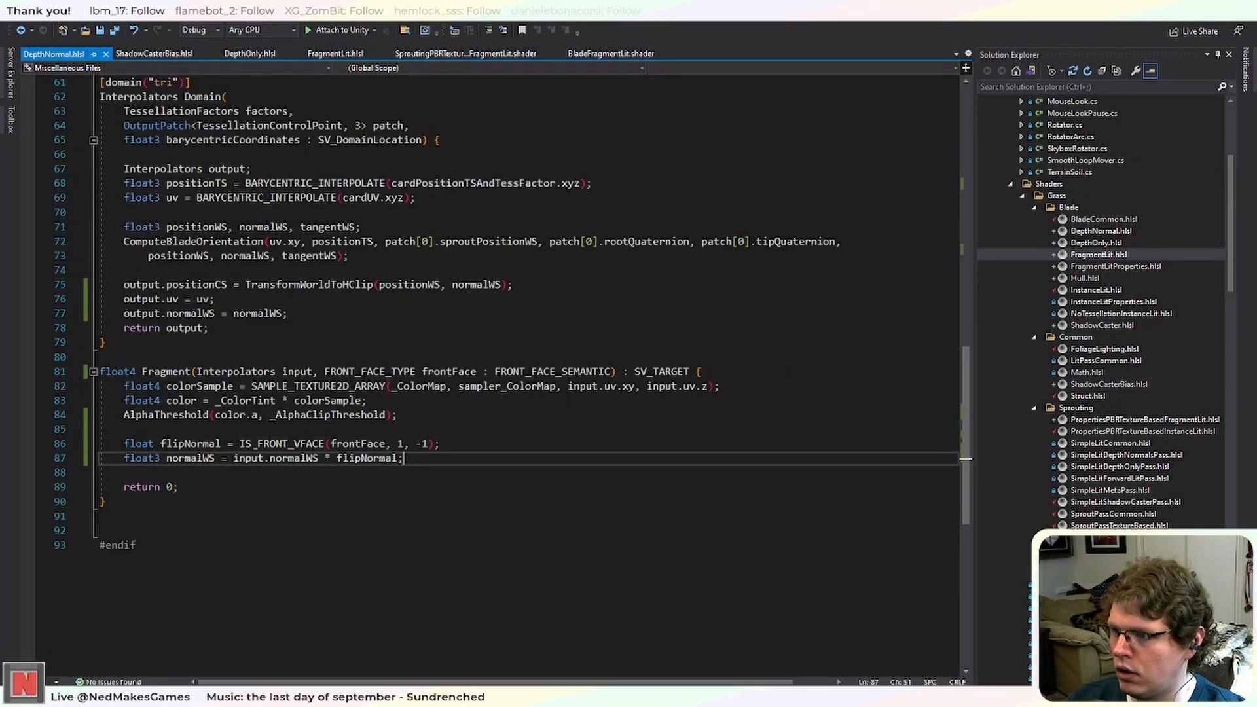
Change the normalWS assignment in Fragment to IS_FRONT_VFACE(frontFace, normalWS, -normalWS), and delete the flipNormal line.
double_click(191, 461)
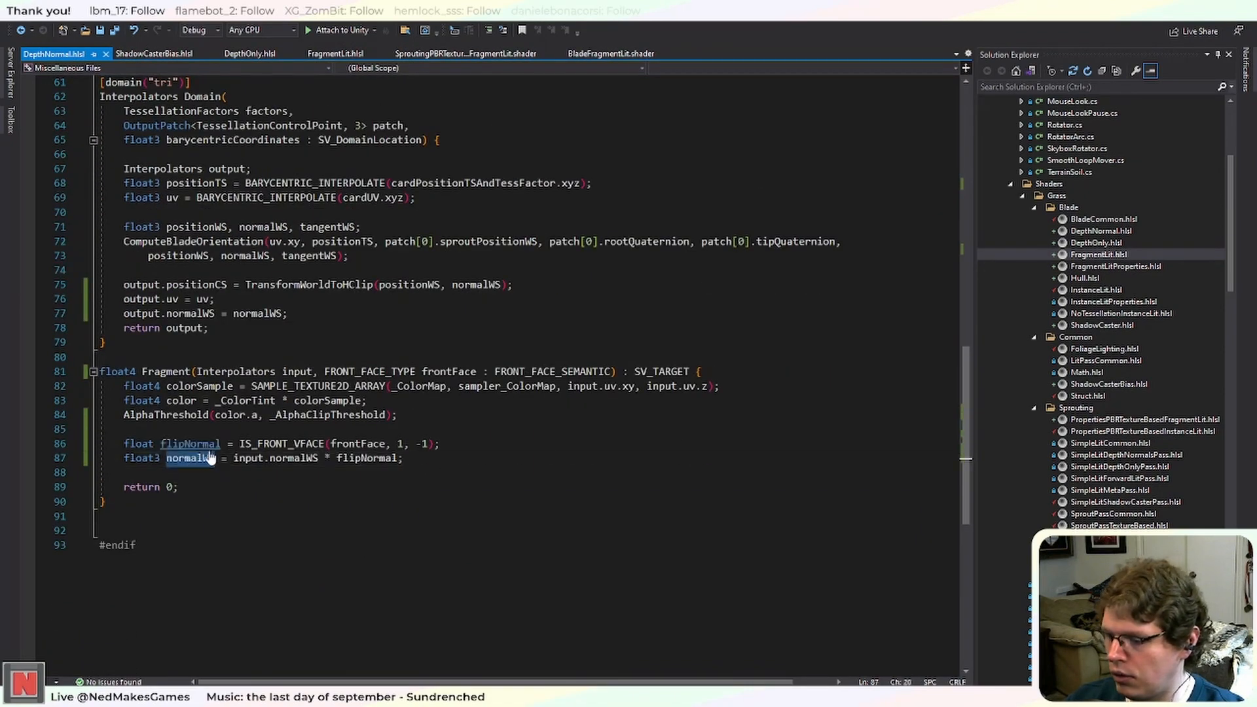
left_click(374, 415)
left_click_drag(433, 444, 239, 444)
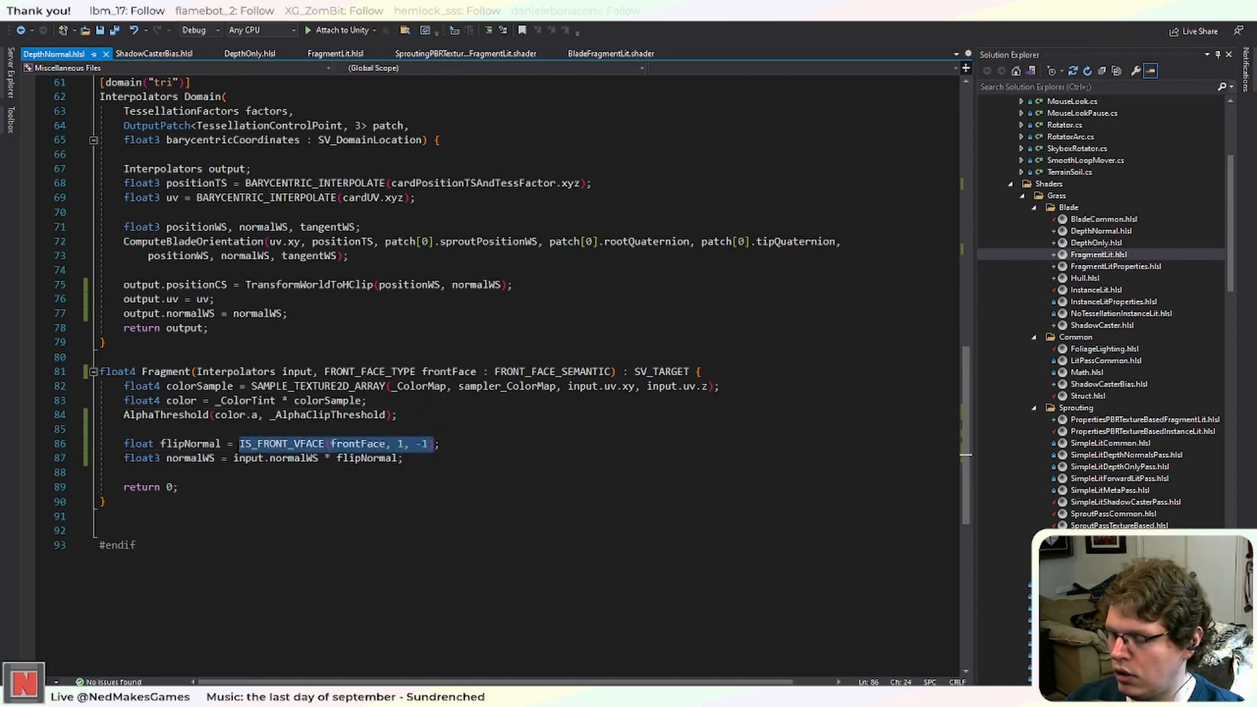
left_click(427, 483)
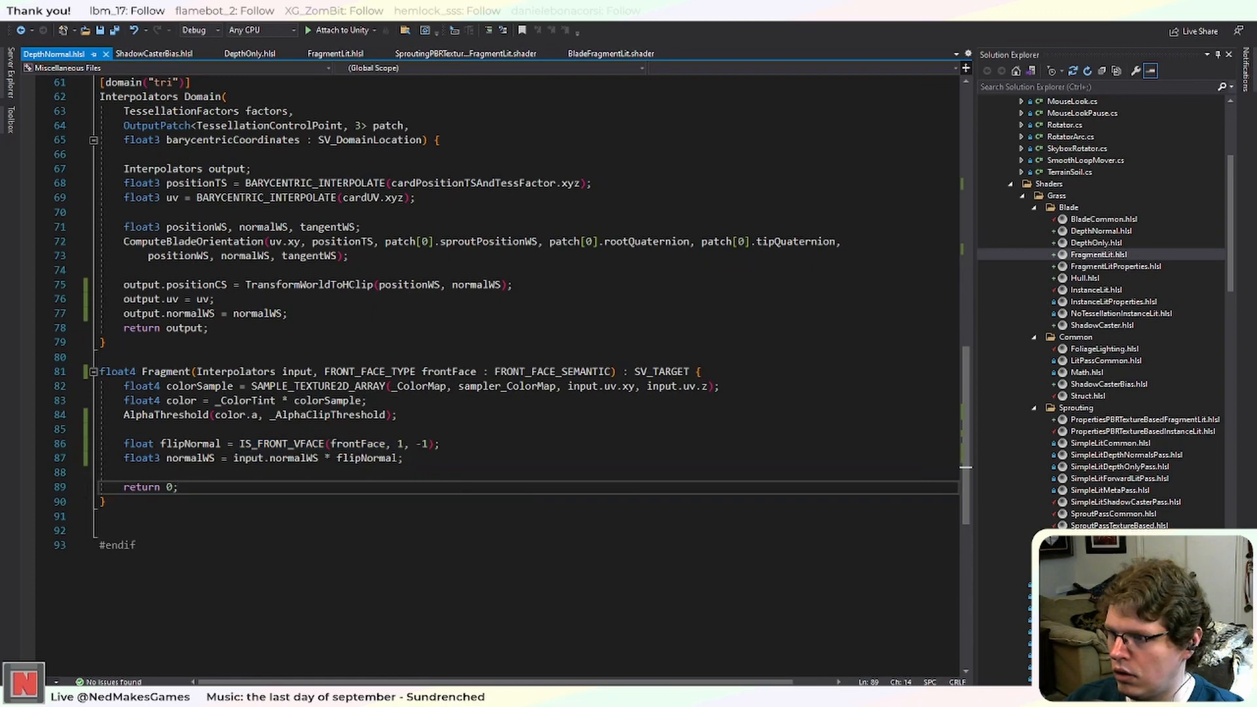
left_click_drag(403, 458, 234, 458)
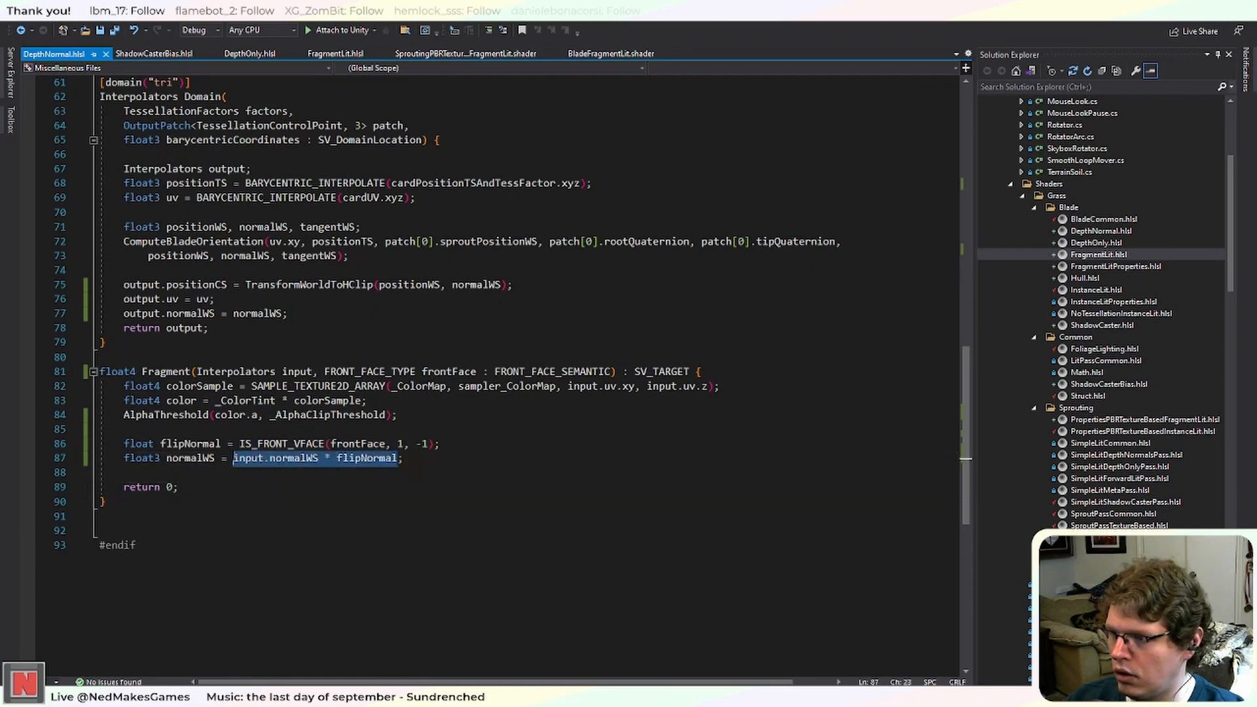
key("ctrl+v")
double_click(208, 459)
key("ctrl+c")
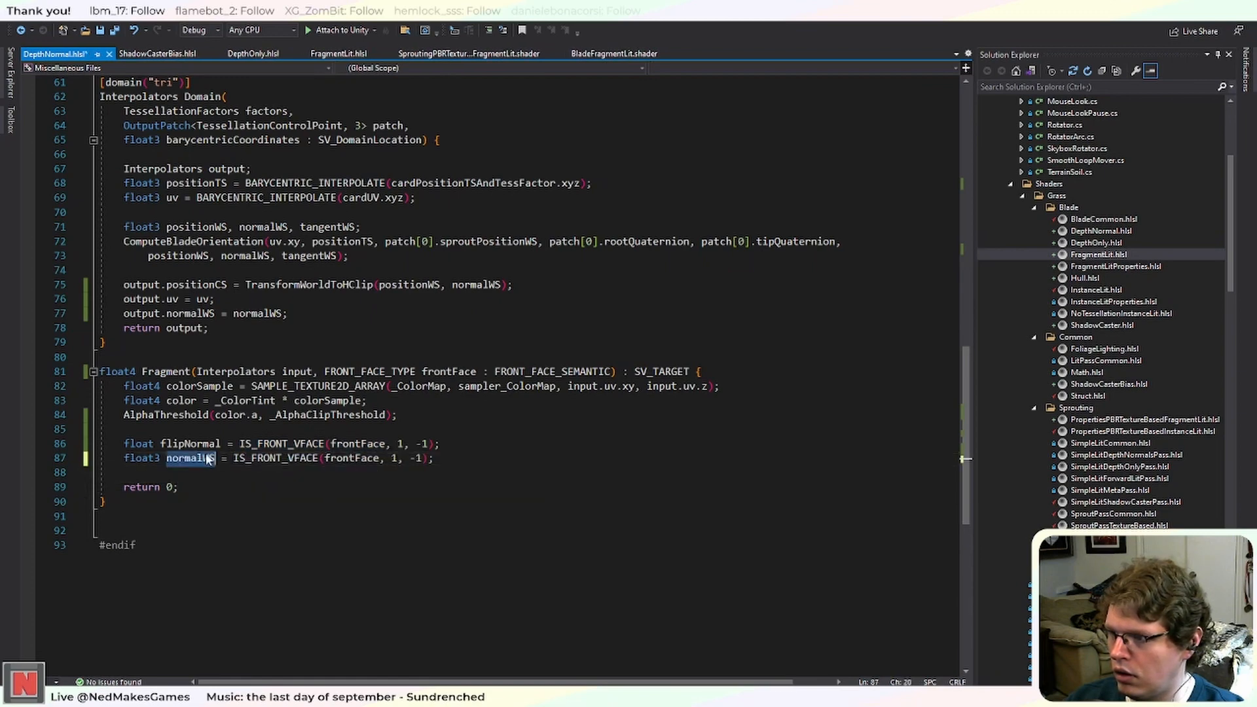
double_click(395, 458)
key("ctrl+v")
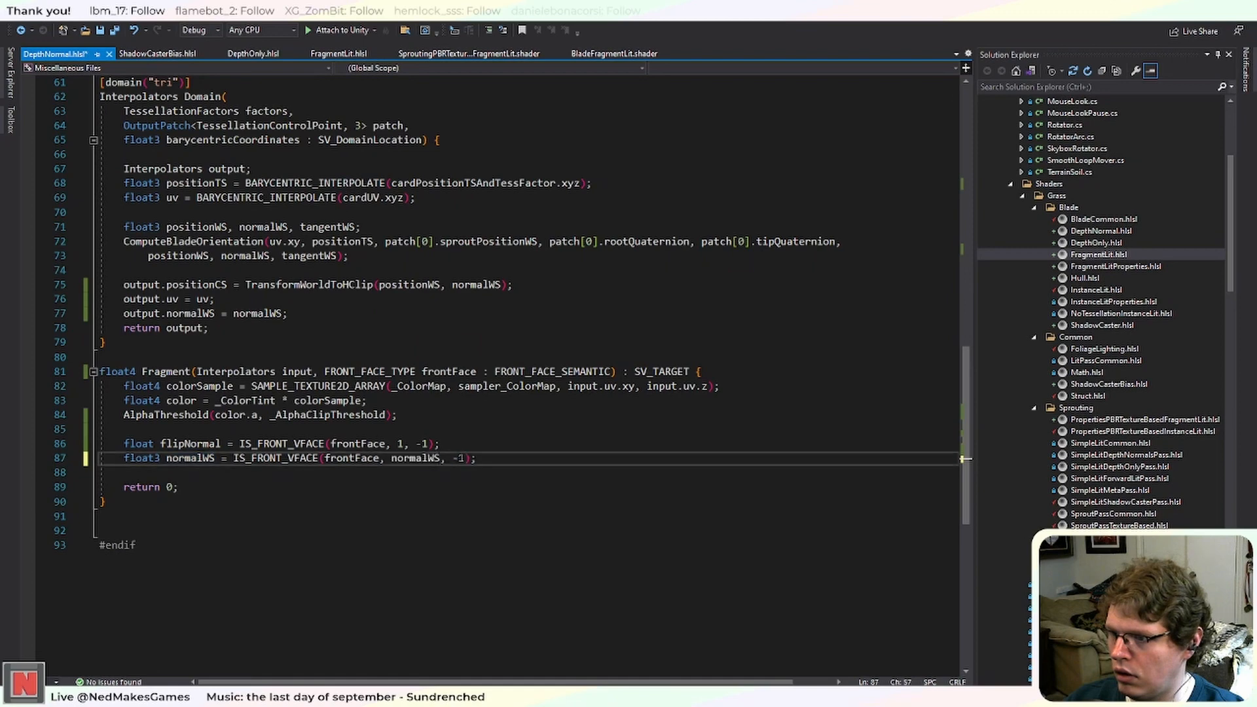
double_click(461, 459)
key("ctrl+v")
left_click_drag(440, 444, 82, 447)
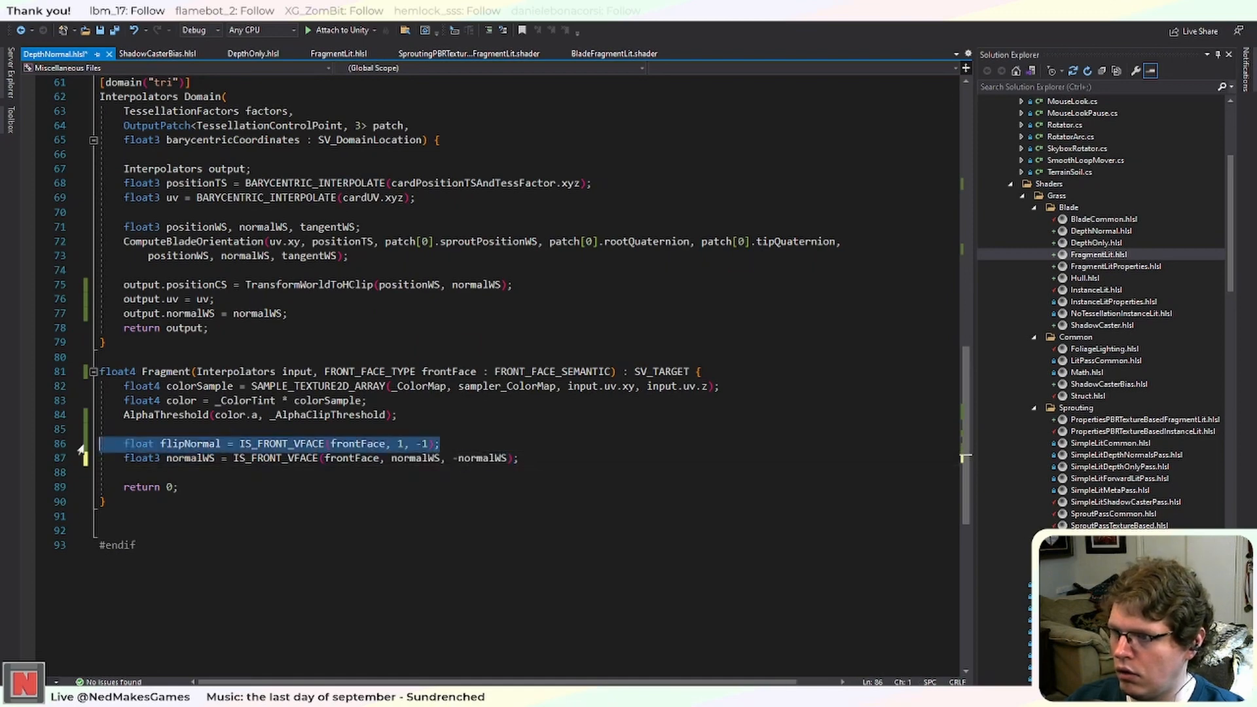
key("BackSpace")
key("BackSpace")
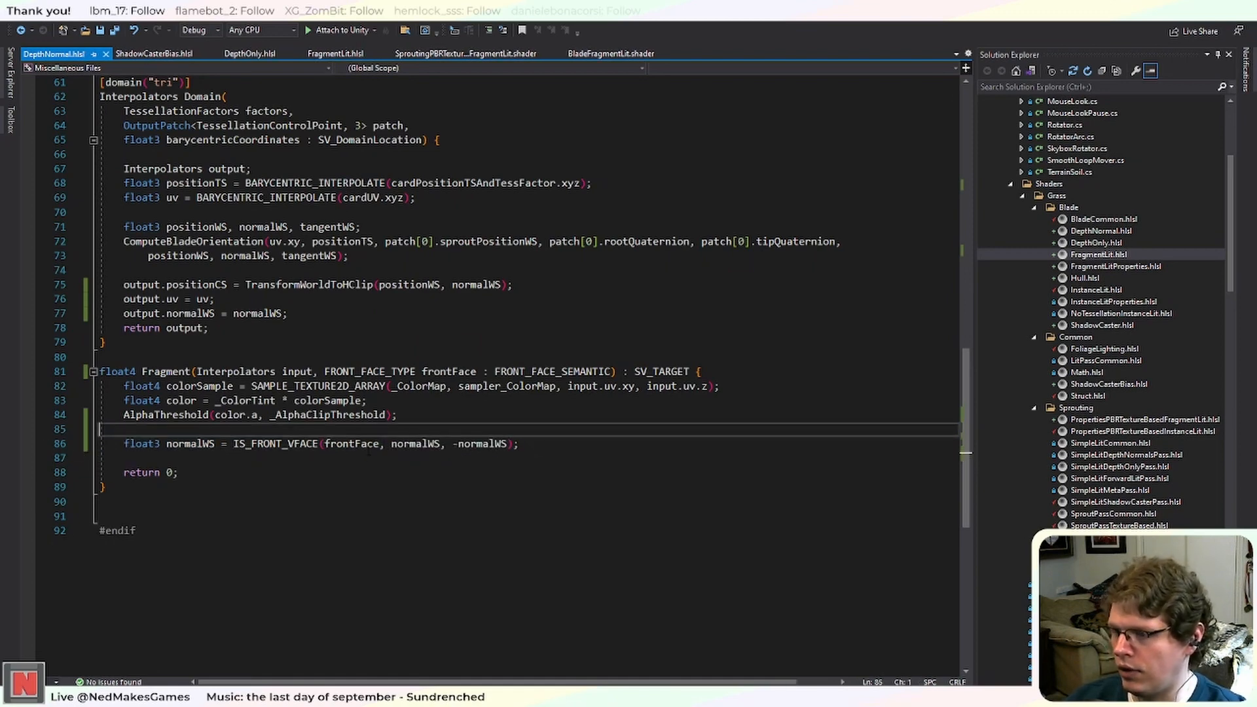
Change the last two IS_FRONT_VFACE arguments to input.normalWS and -input.normalWS, and save the file.
left_click(415, 445)
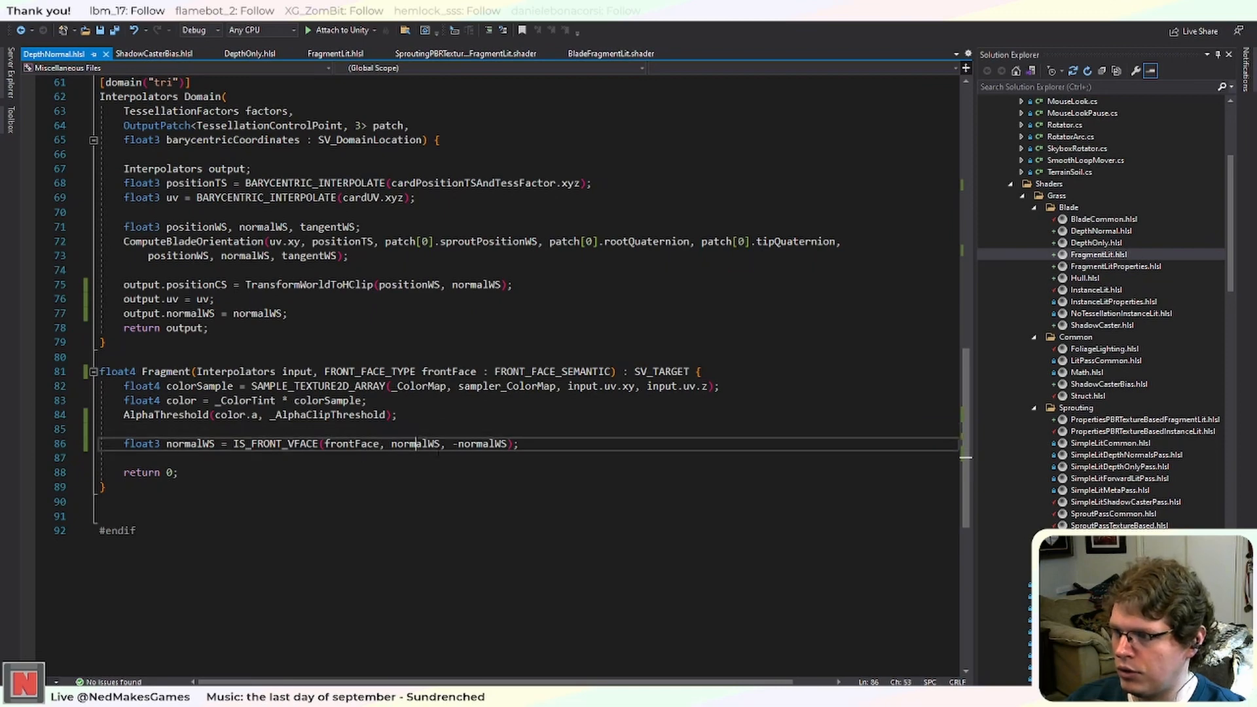
left_click(391, 443)
type("input.normalWS, -")
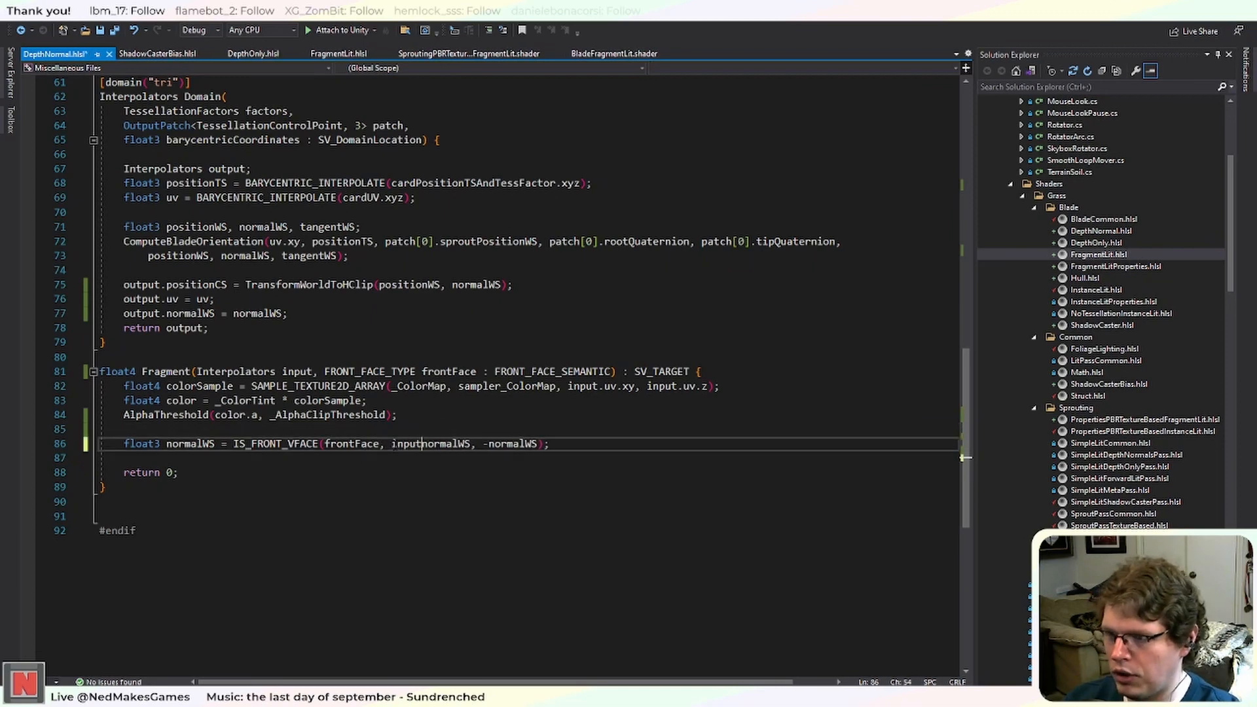
type("input.")
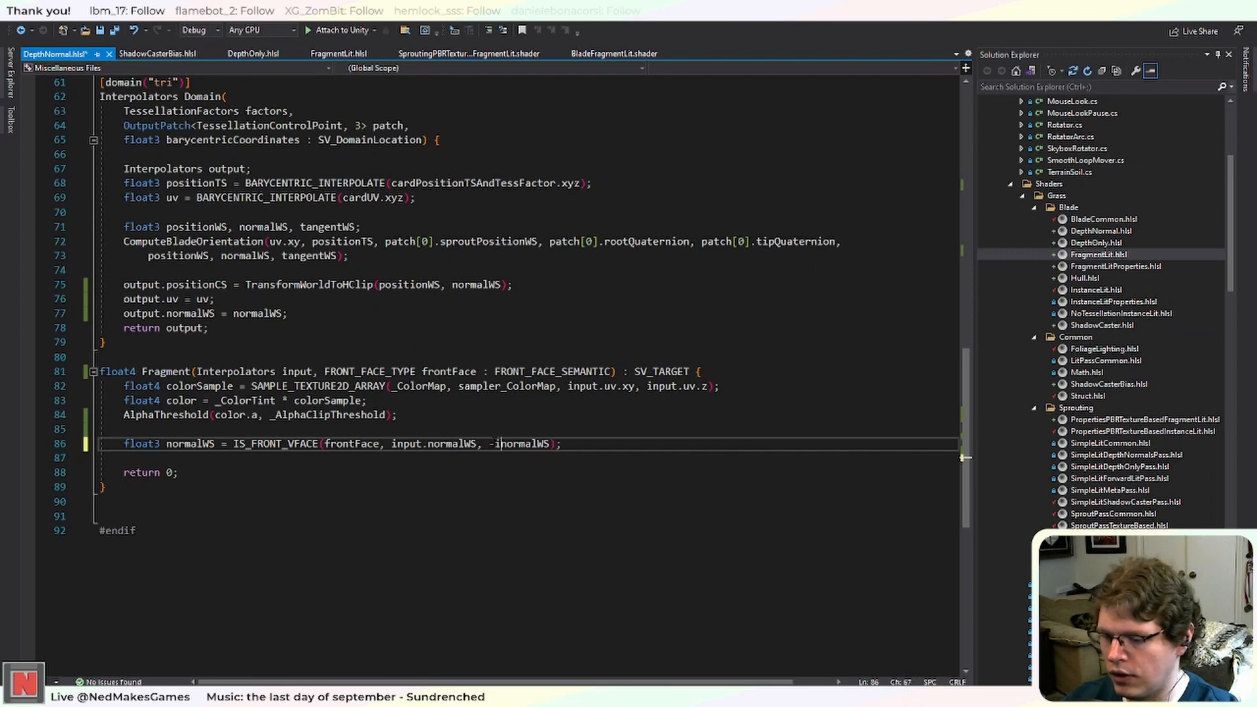
key("ctrl+s")
left_click(642, 356)
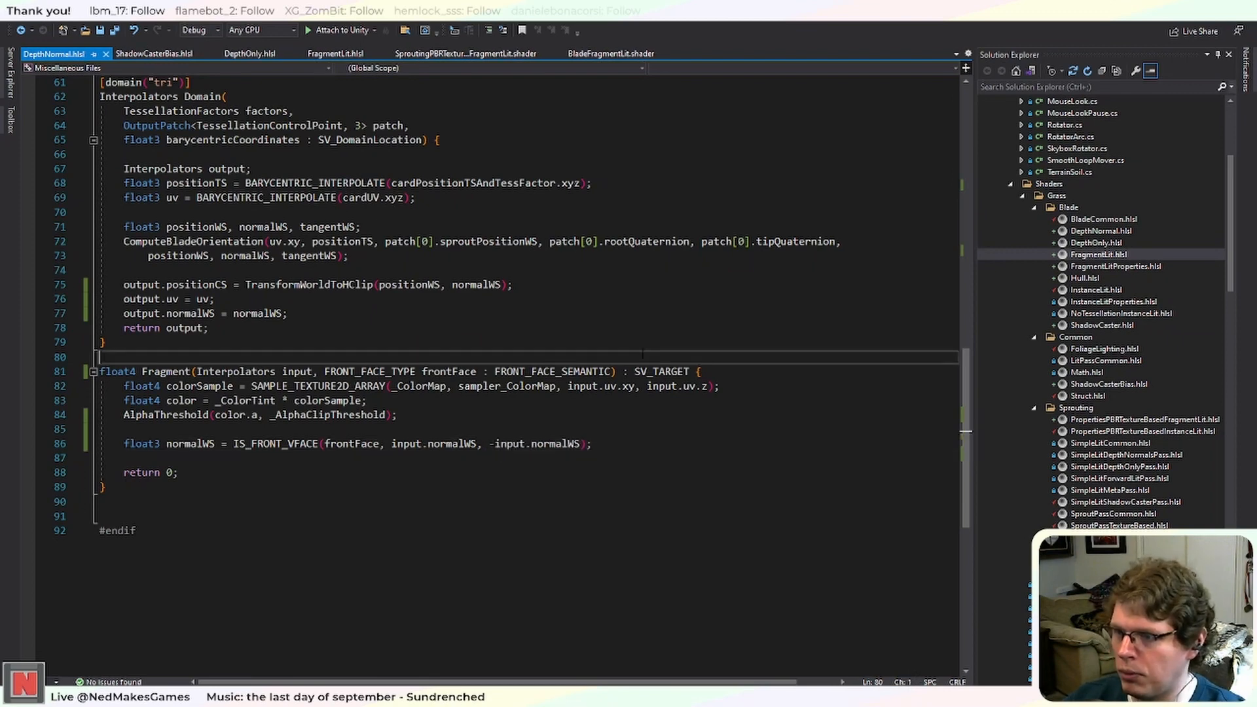
Open SimpleLitDepthNormalsPass.hlsl from the Sprouting folder and examine how its Fragment function returns the normal.
left_click(191, 456)
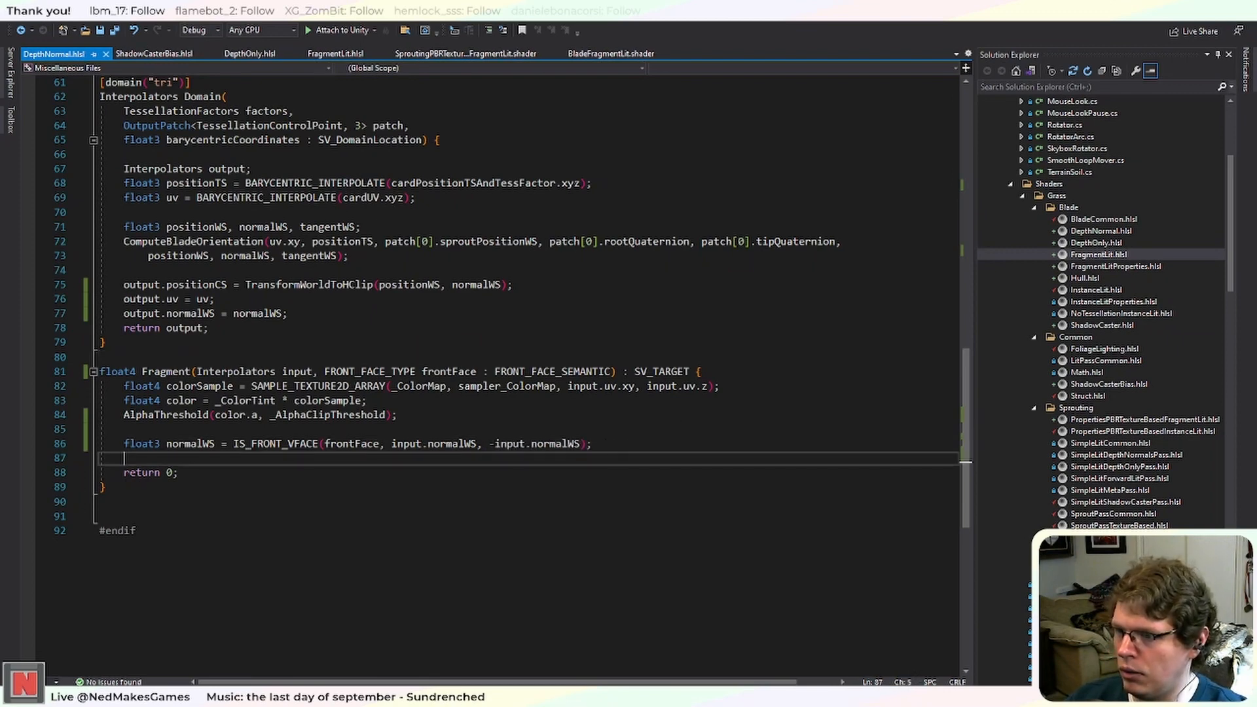
key("Left")
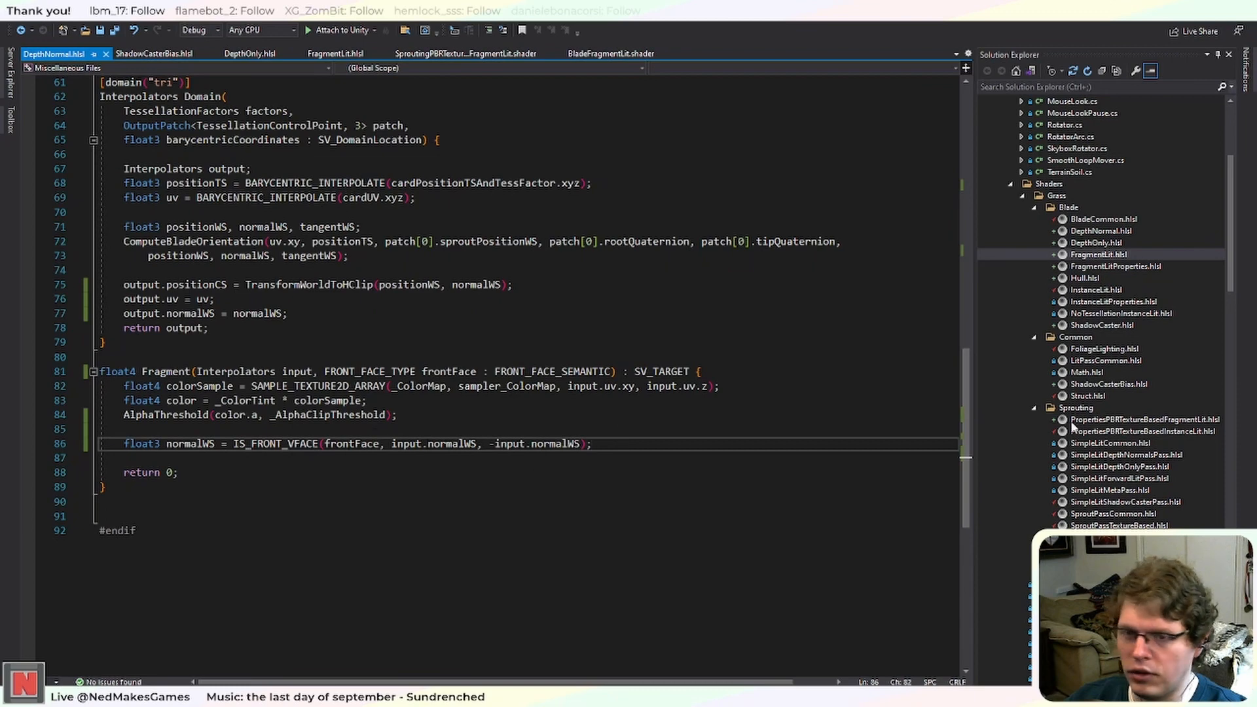
scroll(1093, 430, "down", 2)
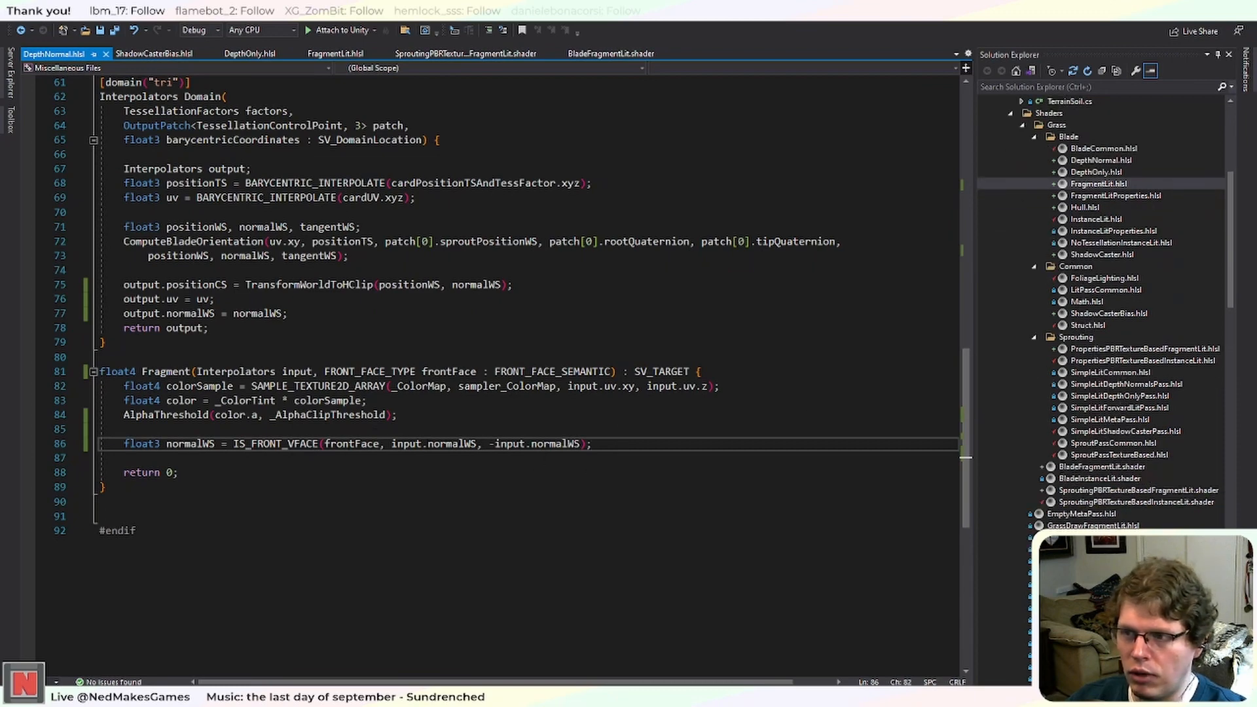
left_click(549, 443)
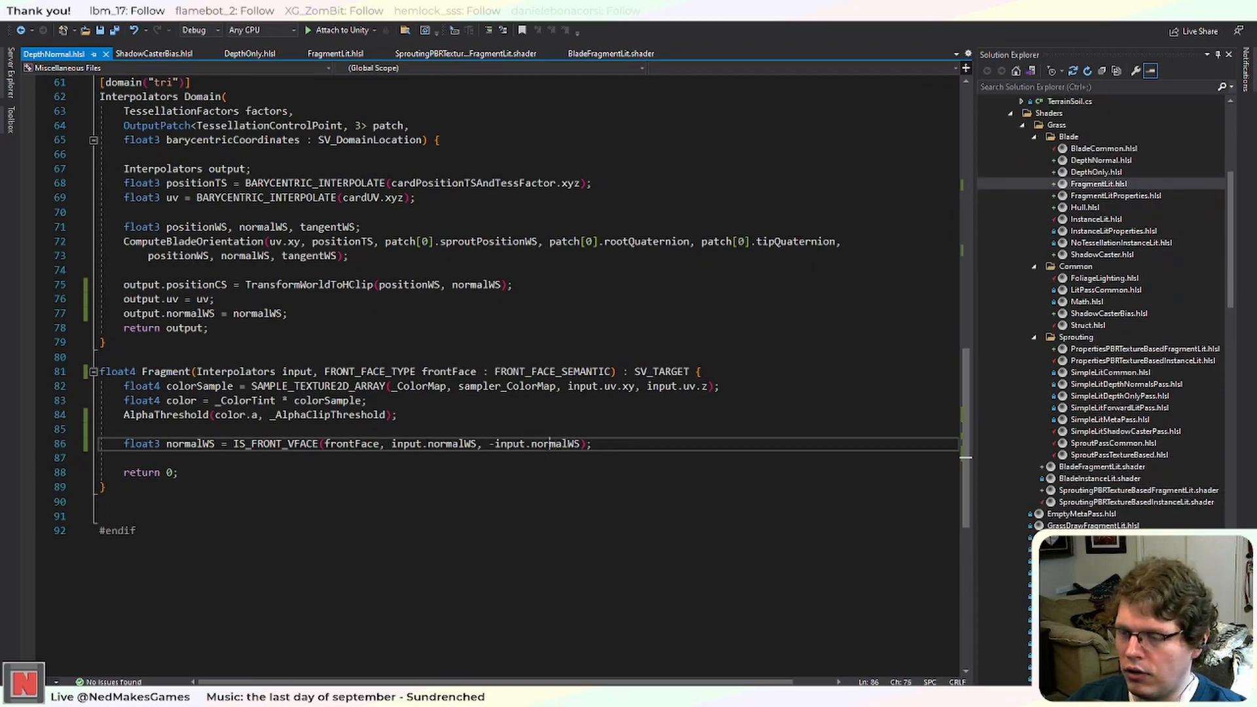
double_click(1177, 385)
scroll(535, 438, "down", 12)
scroll(535, 439, "down", 8)
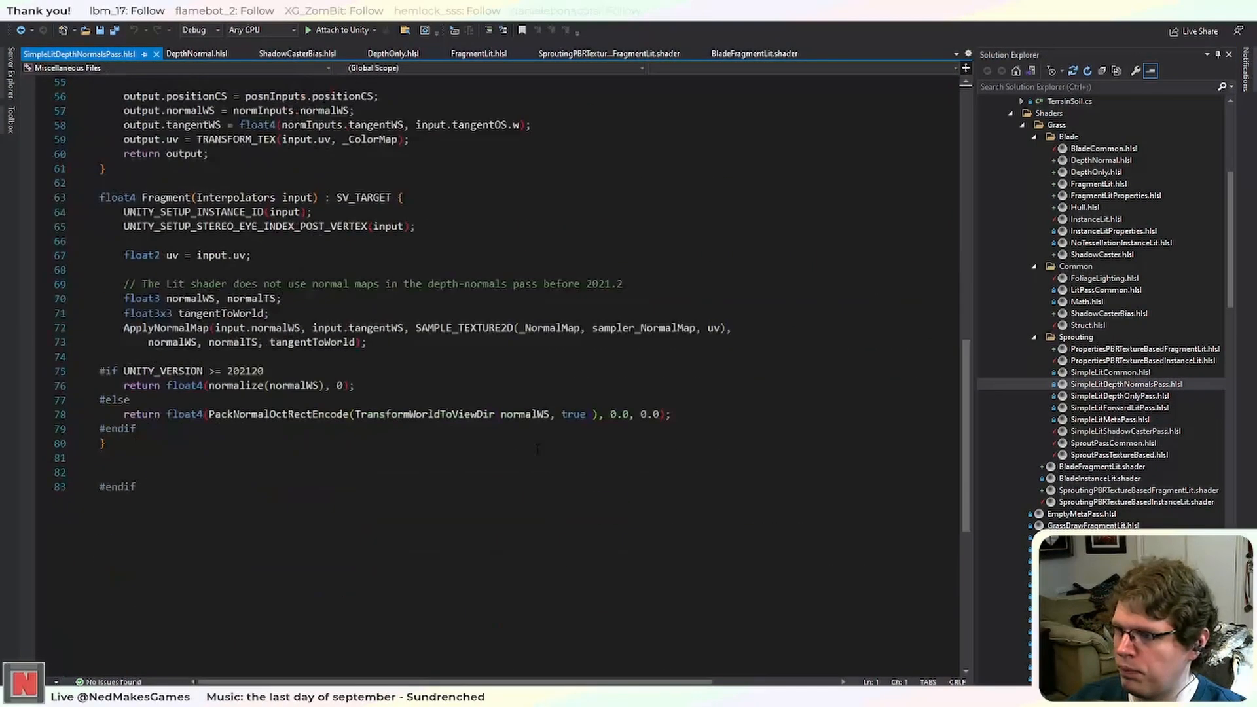
Switch to Unity, show the Rendering asset folder in File Explorer, and navigate up to the Video Projects folder.
scroll(535, 439, "up", 3)
scroll(327, 476, "up", 1)
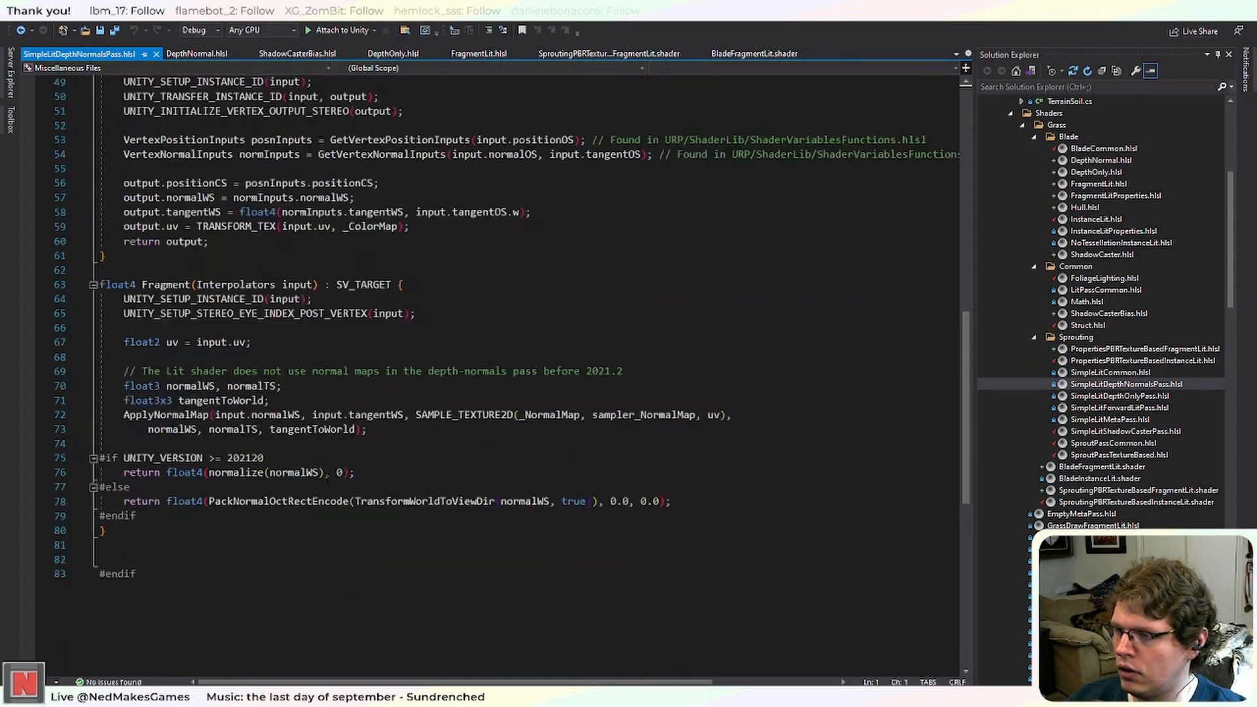
double_click(164, 458)
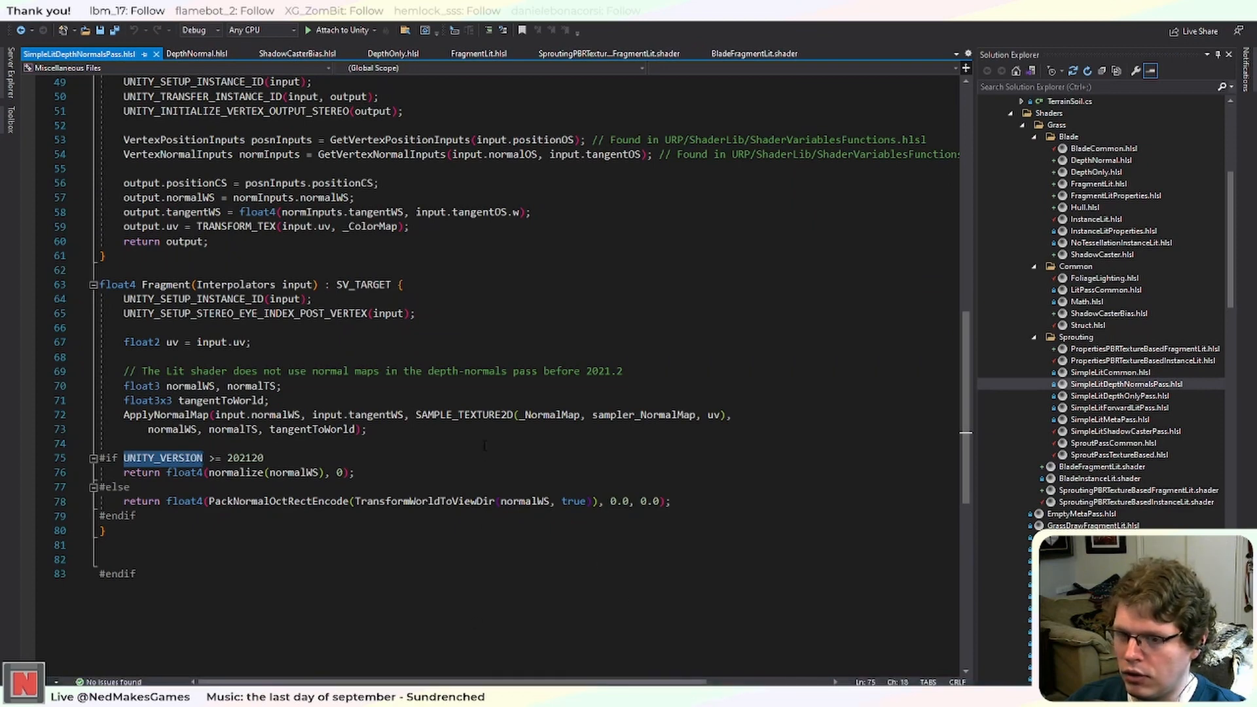
key("alt+Tab")
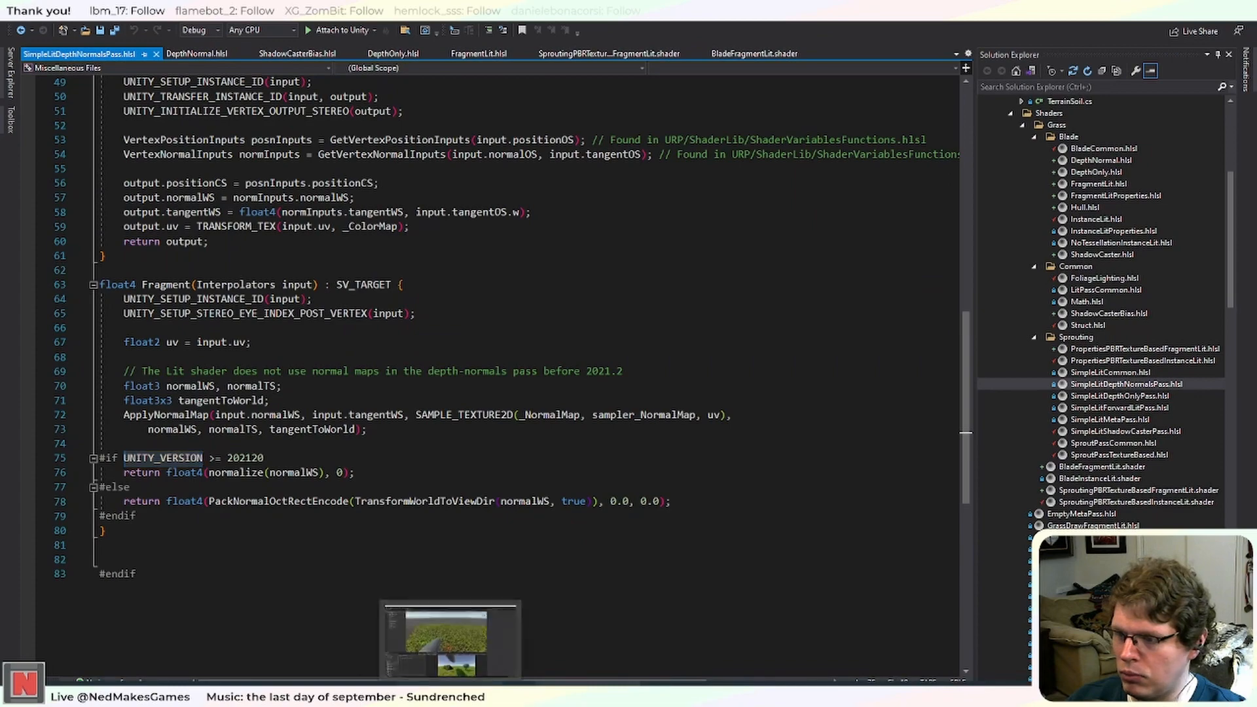
right_click(59, 628)
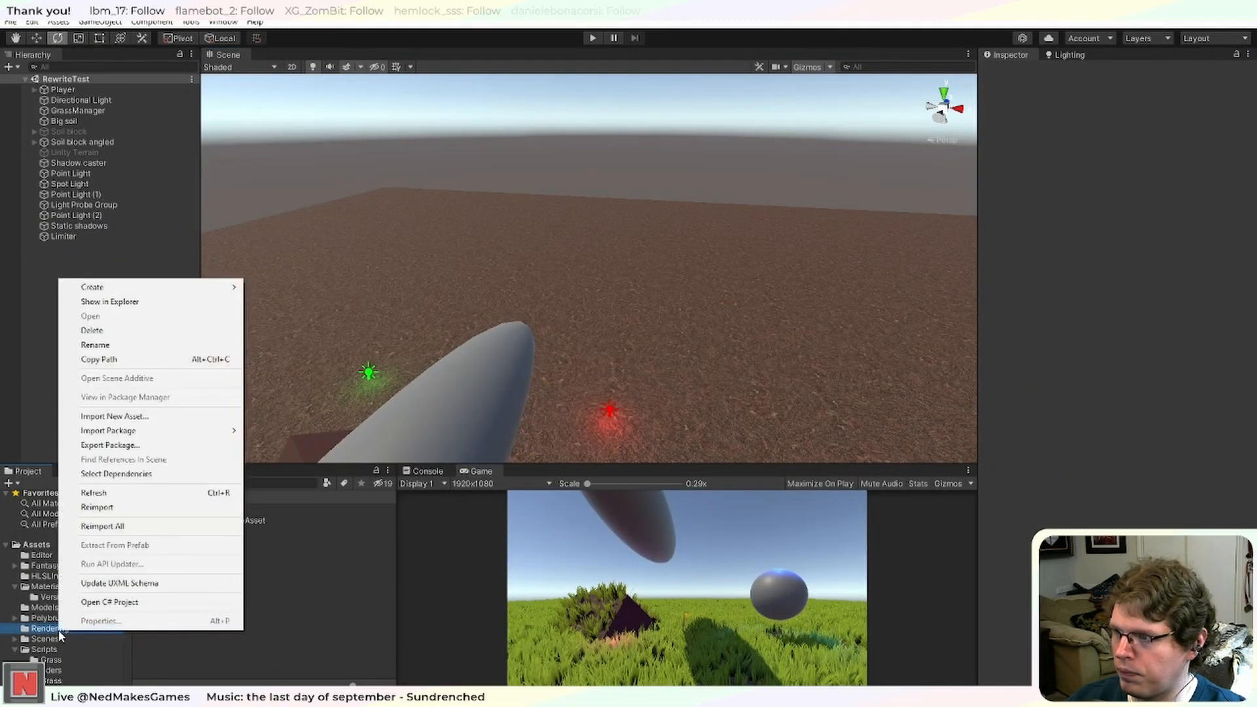
left_click(150, 301)
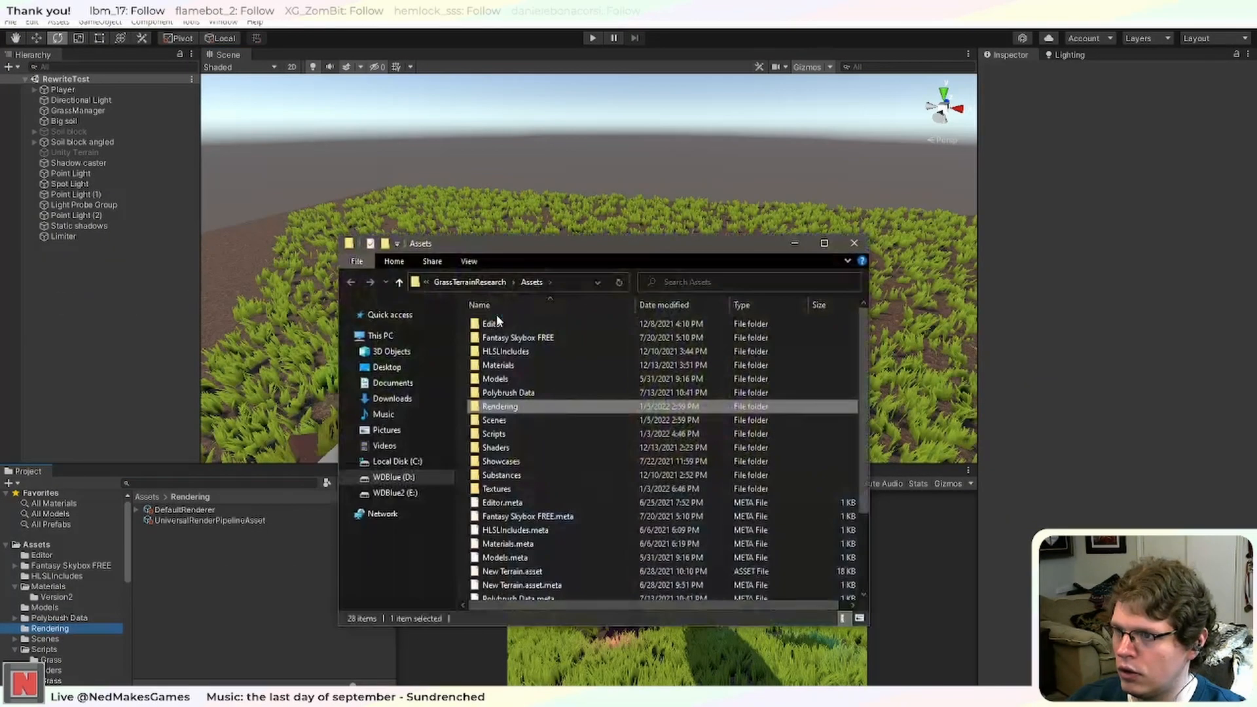
left_click(479, 282)
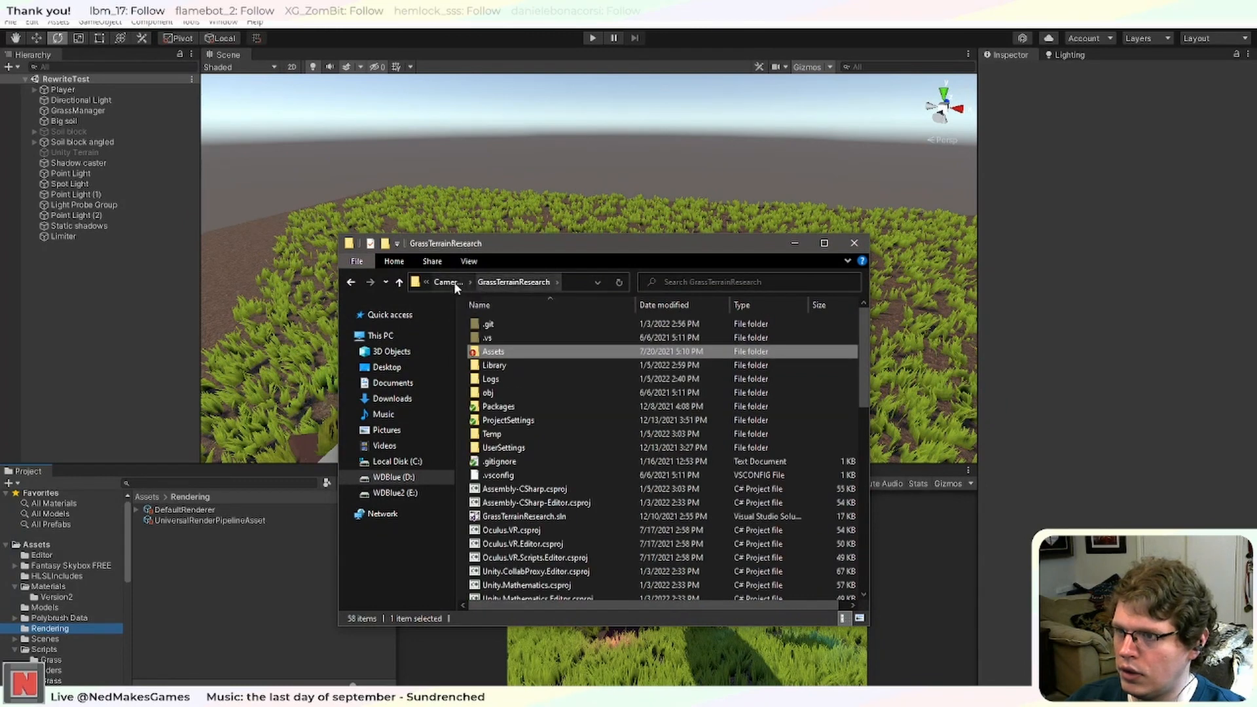
left_click(451, 283)
left_click(472, 283)
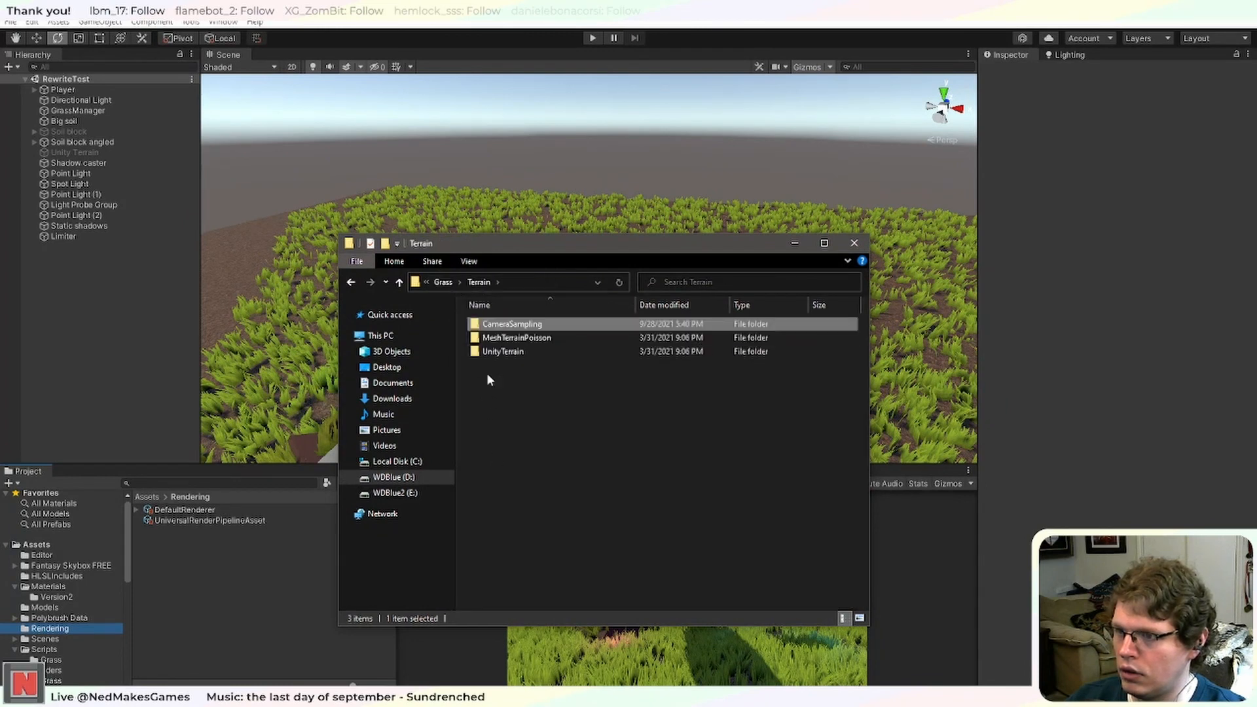
left_click(444, 282)
left_click(489, 283)
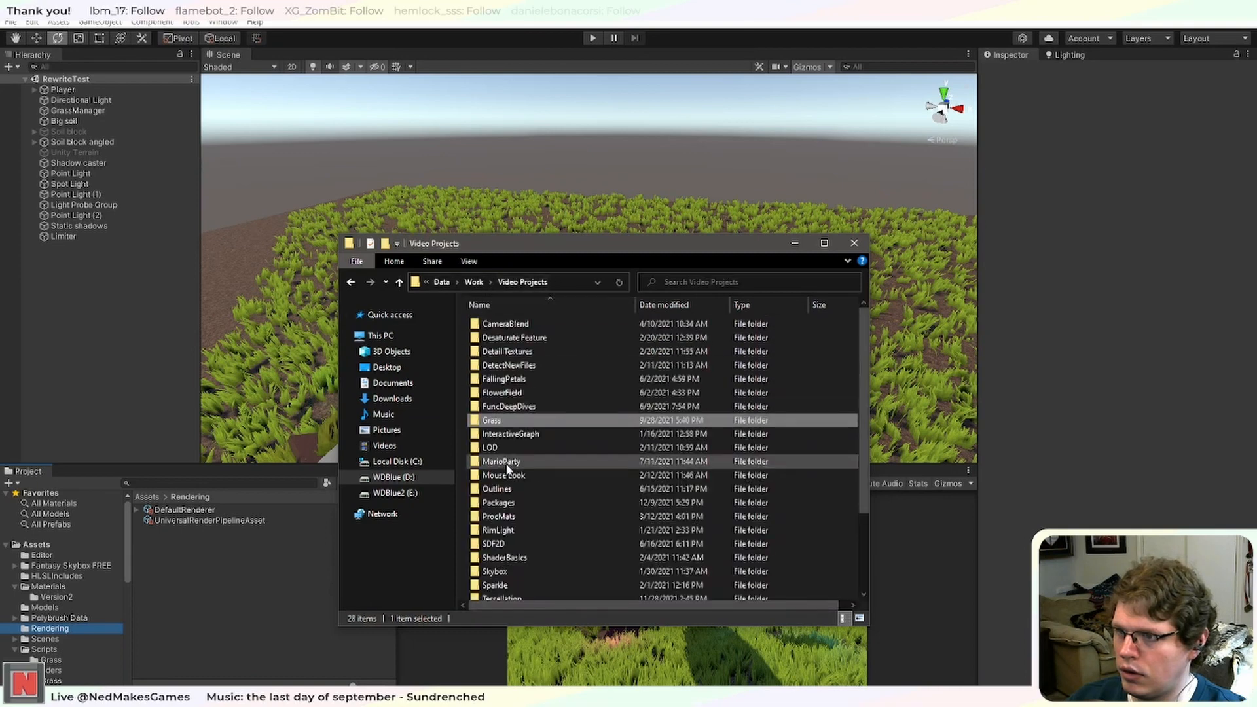
Navigate through URP Basics, HLSLLitShader and HLSLLitShaderResearch to the MyLit folder inside Assets/Shaders.
scroll(526, 504, "down", 3)
double_click(519, 537)
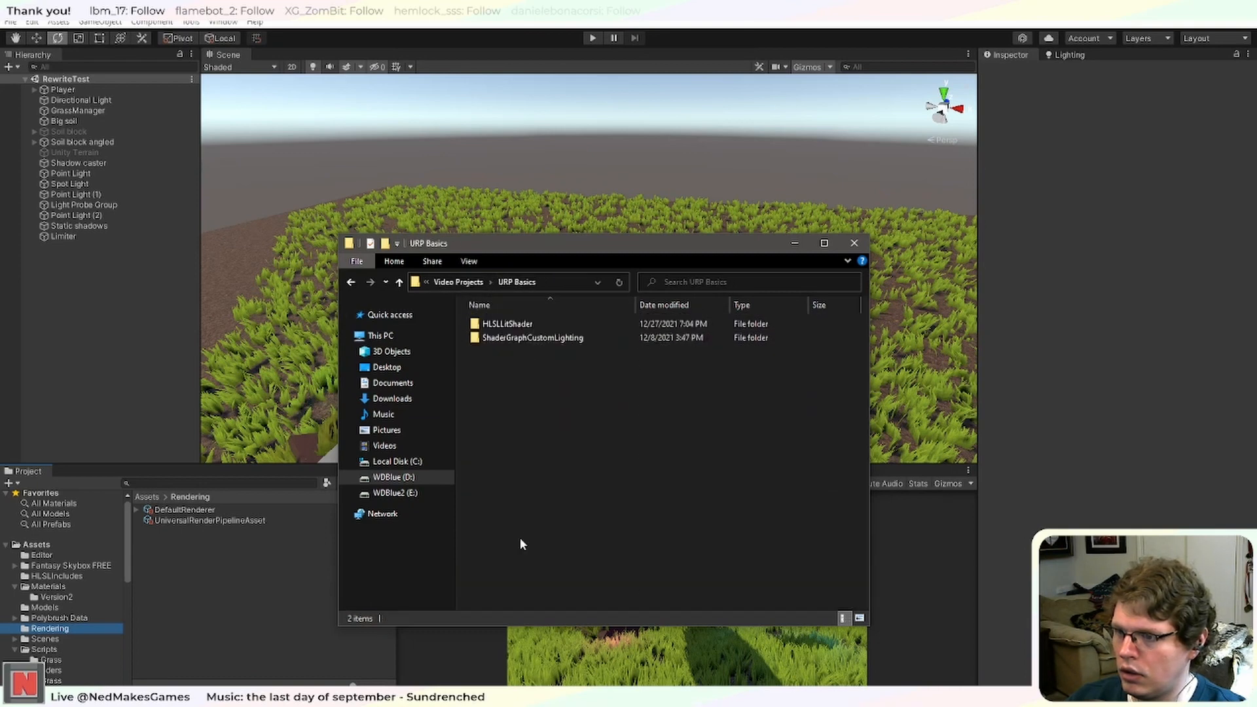
double_click(577, 325)
double_click(553, 365)
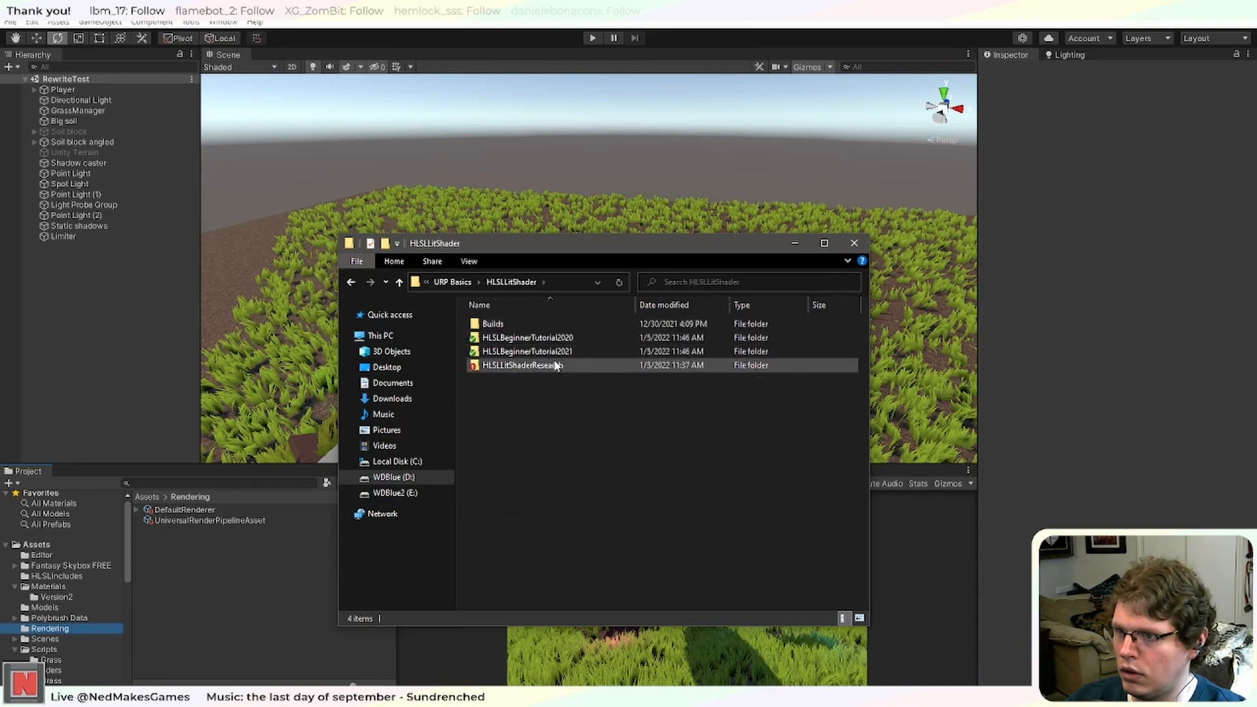
double_click(554, 351)
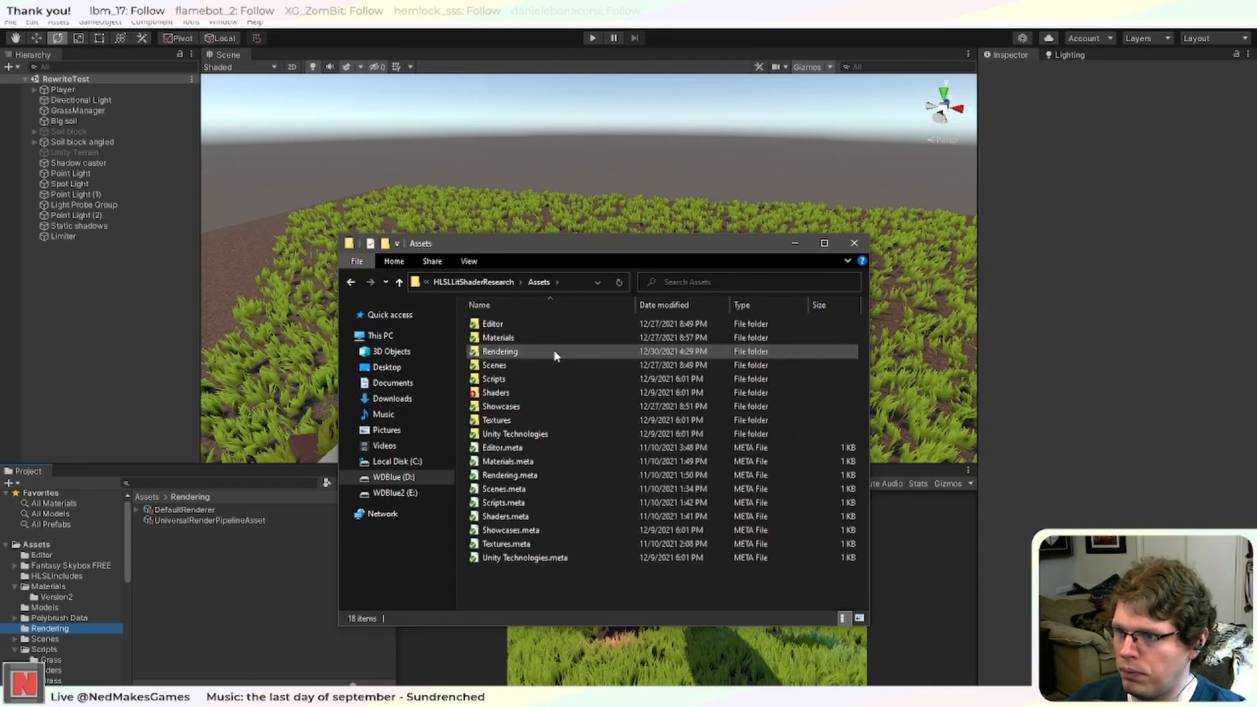
double_click(557, 380)
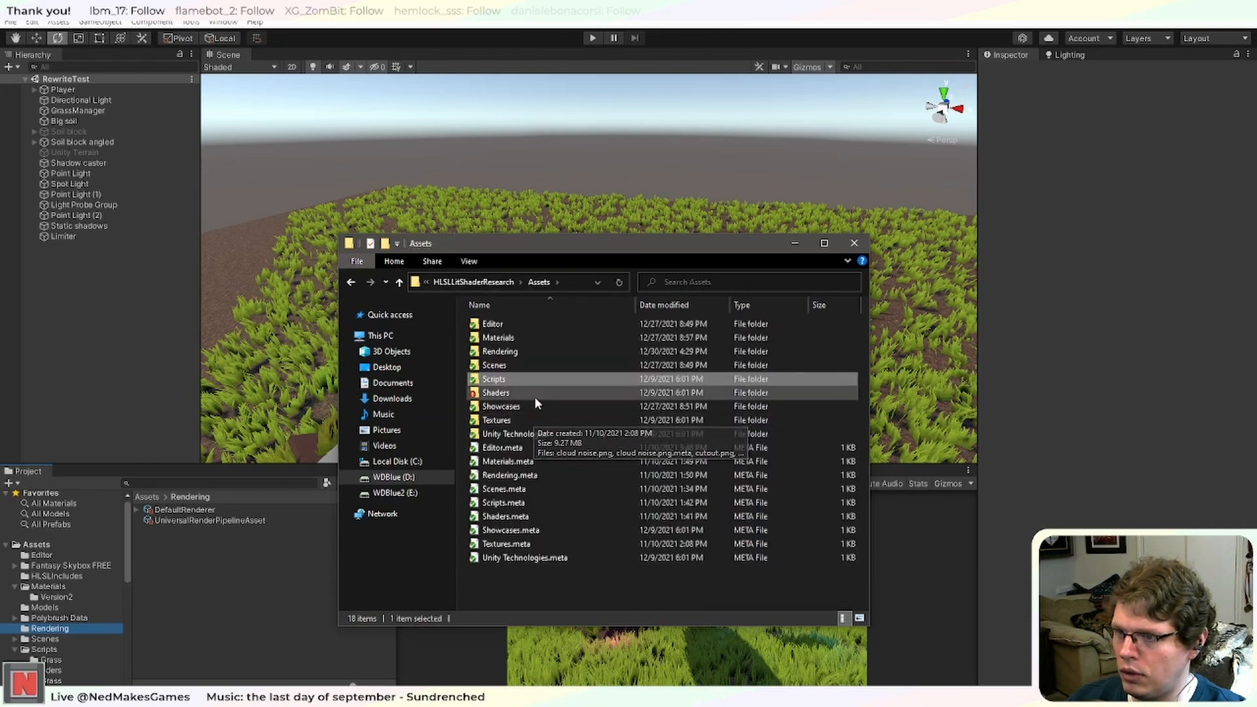
double_click(535, 394)
double_click(538, 326)
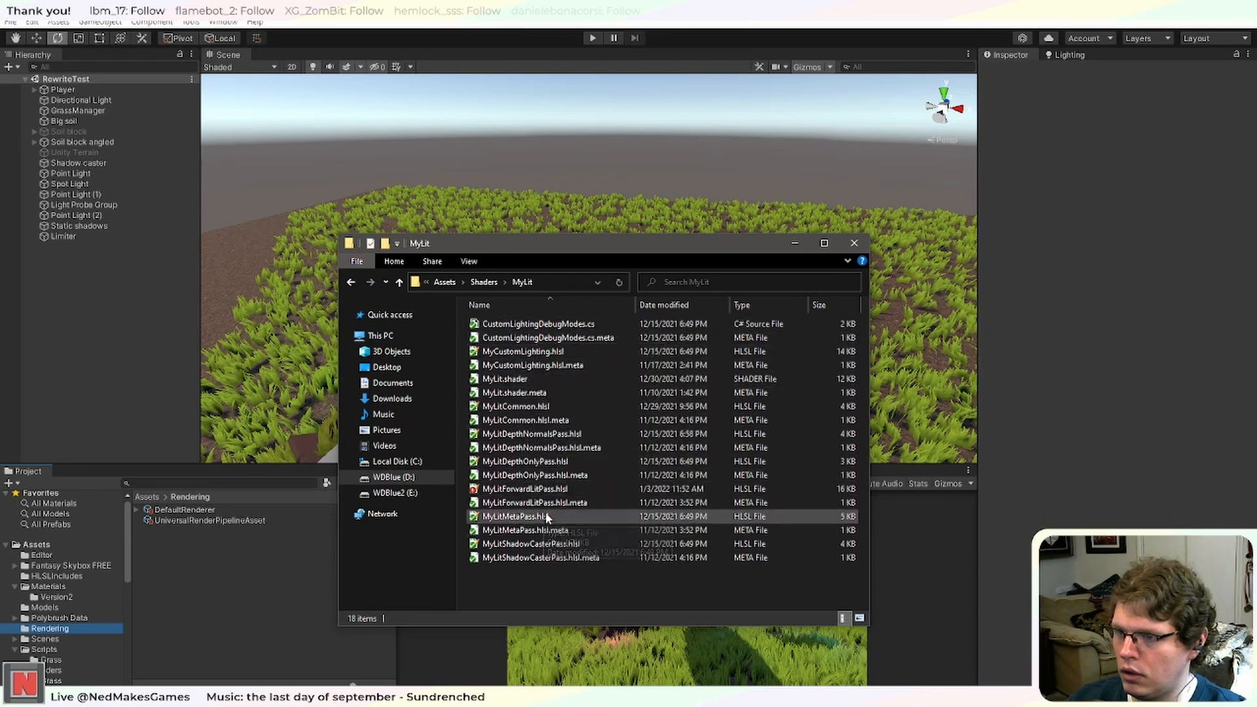
Open MyLitDepthNormalsPass.hlsl in Notepad++, decline the update, close all other files, and go to the Fragment function.
right_click(545, 434)
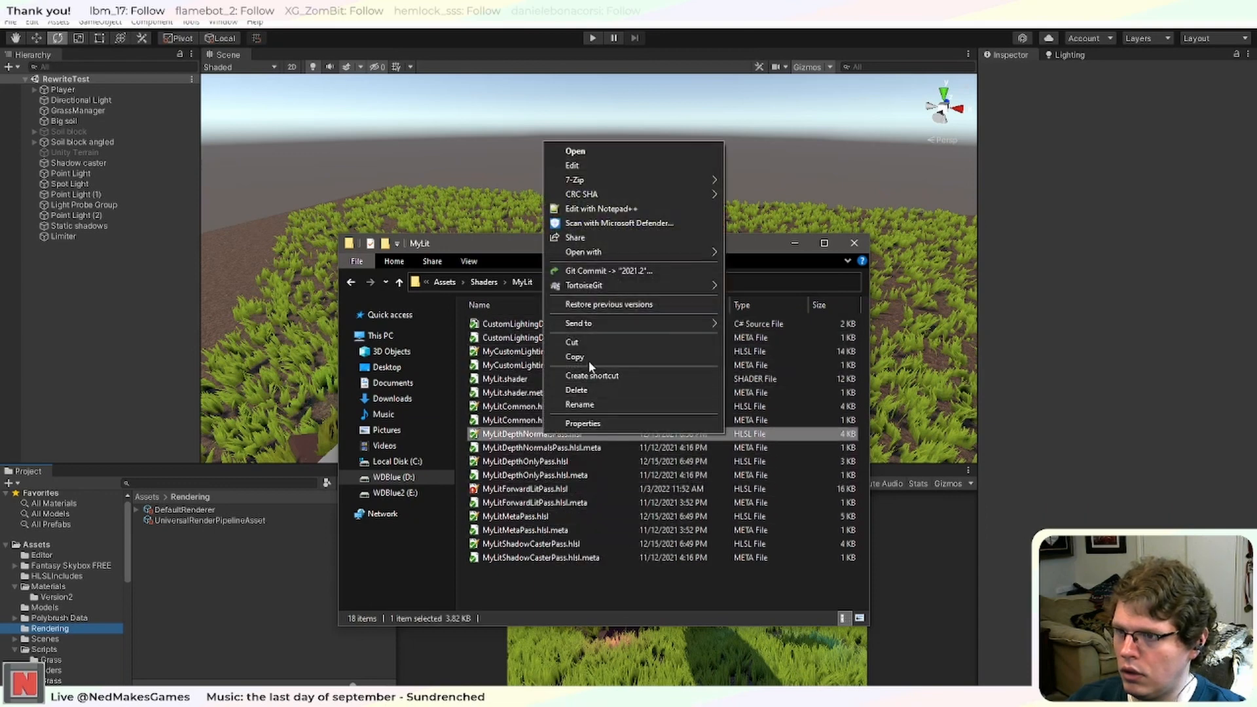
left_click(592, 208)
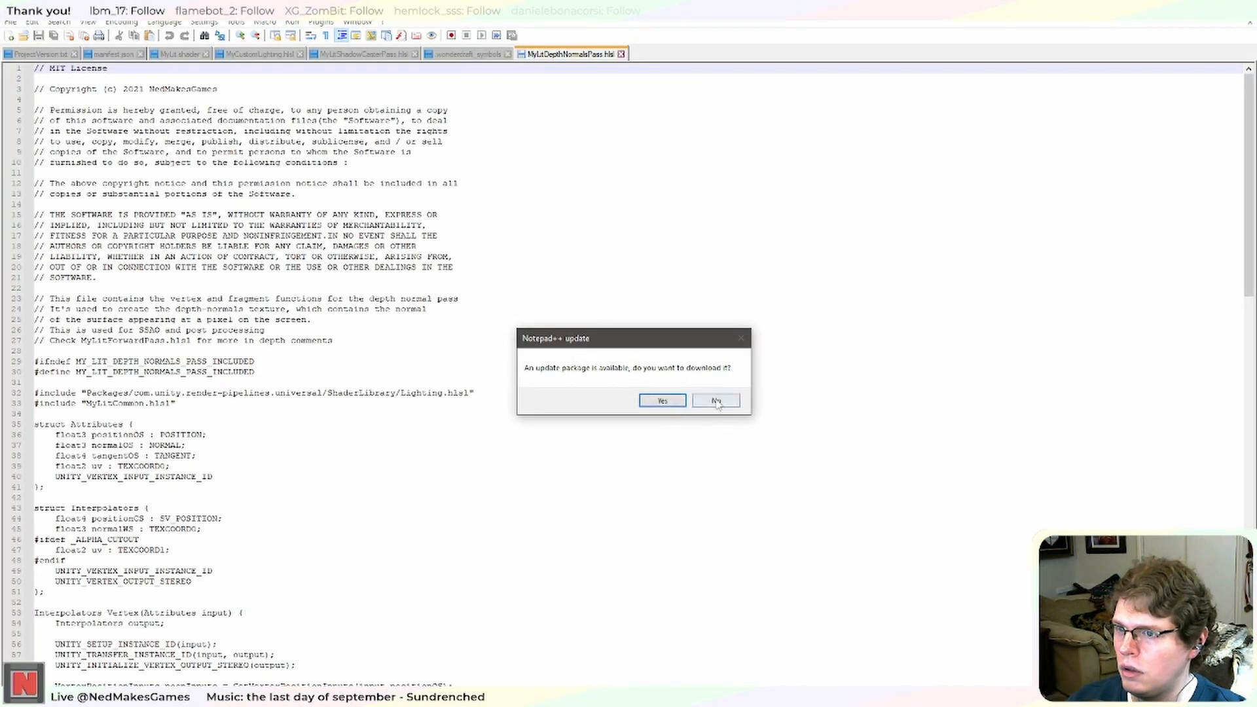
left_click(715, 401)
right_click(561, 57)
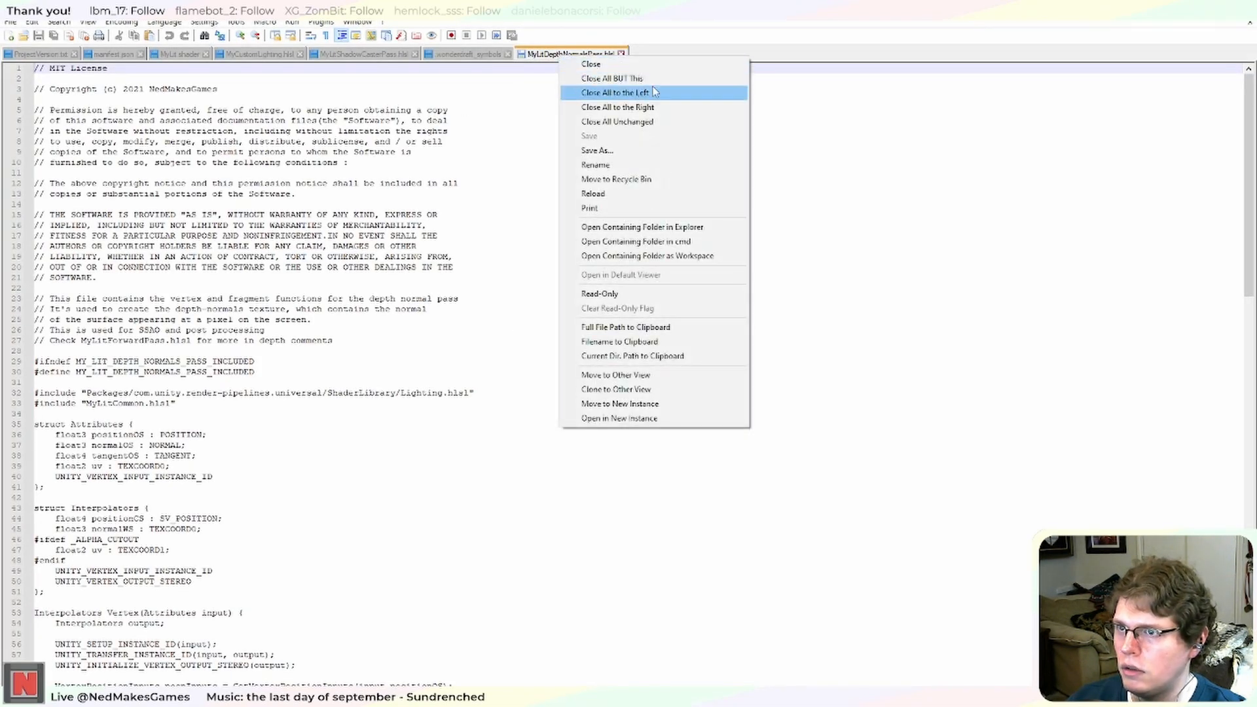
left_click(649, 79)
scroll(523, 310, "down", 6)
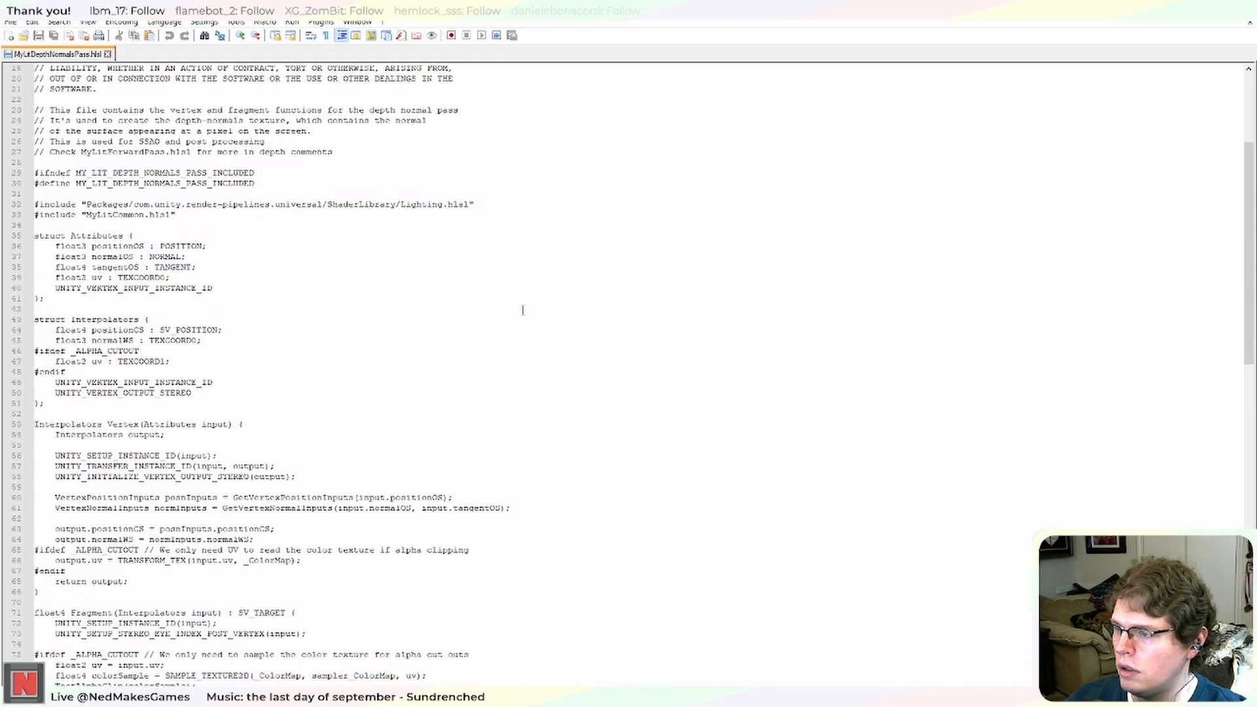
scroll(522, 310, "down", 16)
scroll(253, 403, "up", 3)
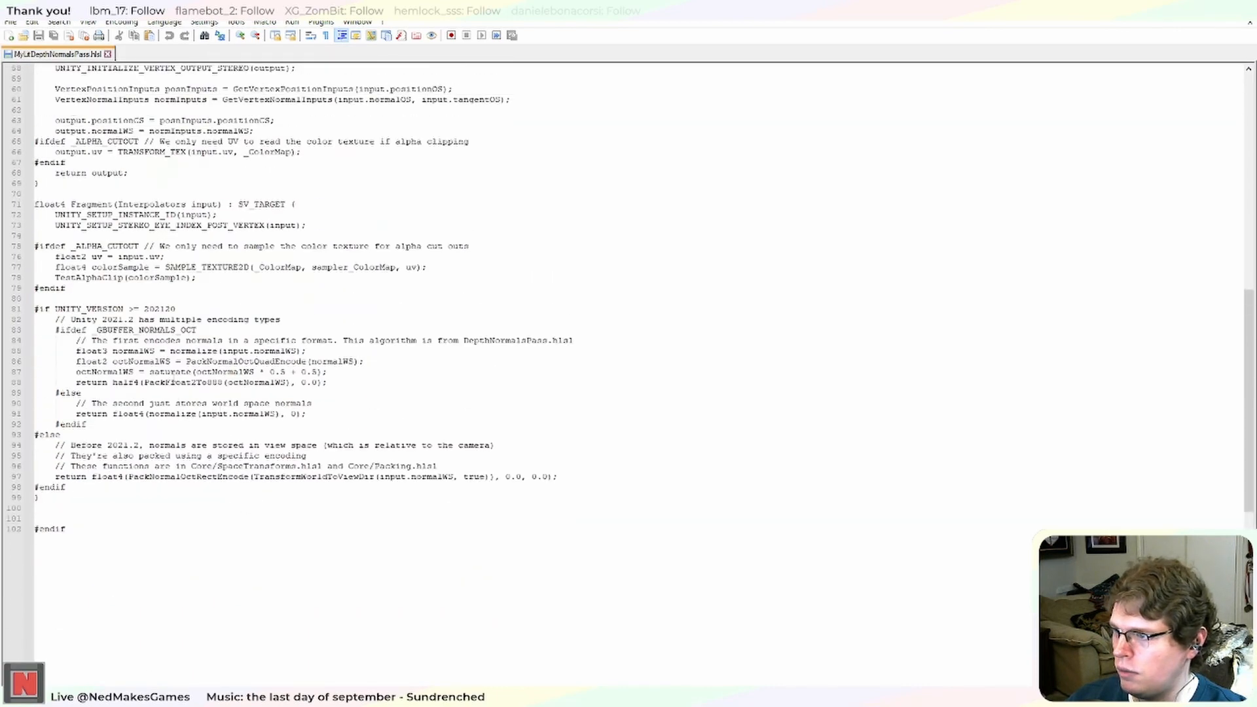
scroll(159, 324, "up", 1)
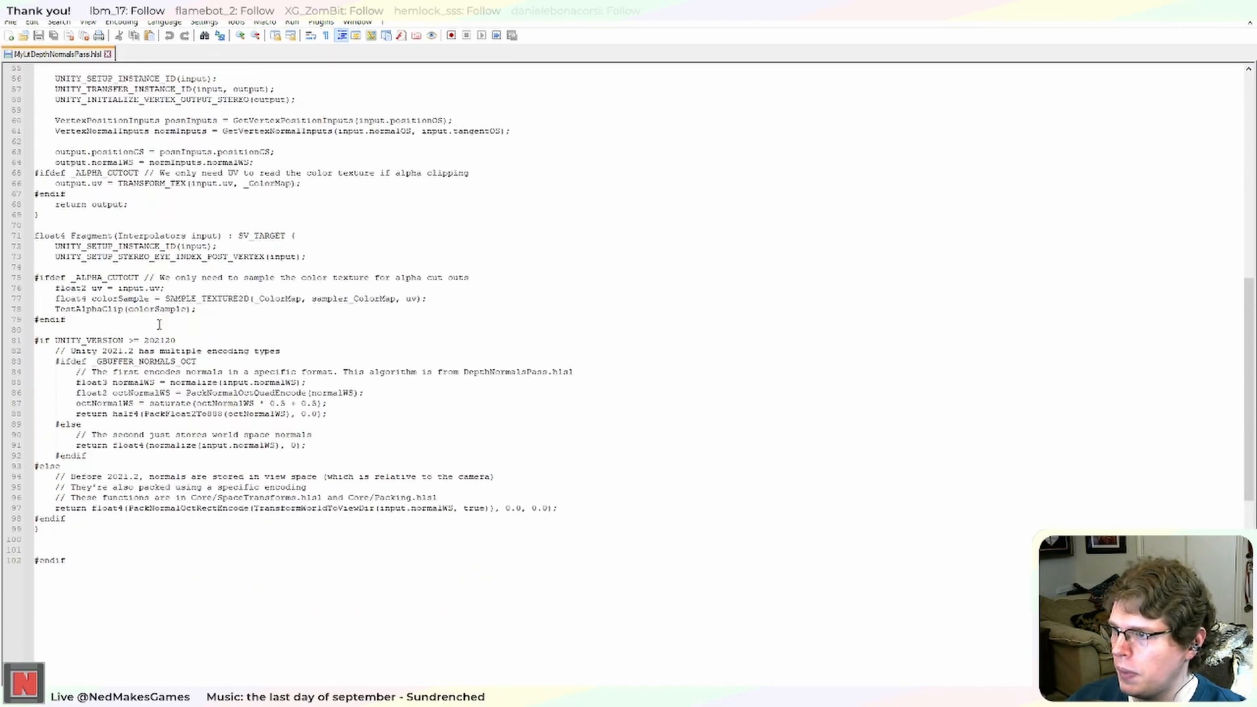
Try replacing the code below the uv line in SimpleLitDepthNormalsPass.hlsl's Fragment with the UNITY_VERSION block from MyLitDepthNormalsPass.hlsl, and undo the paste.
left_click_drag(79, 521, 34, 342)
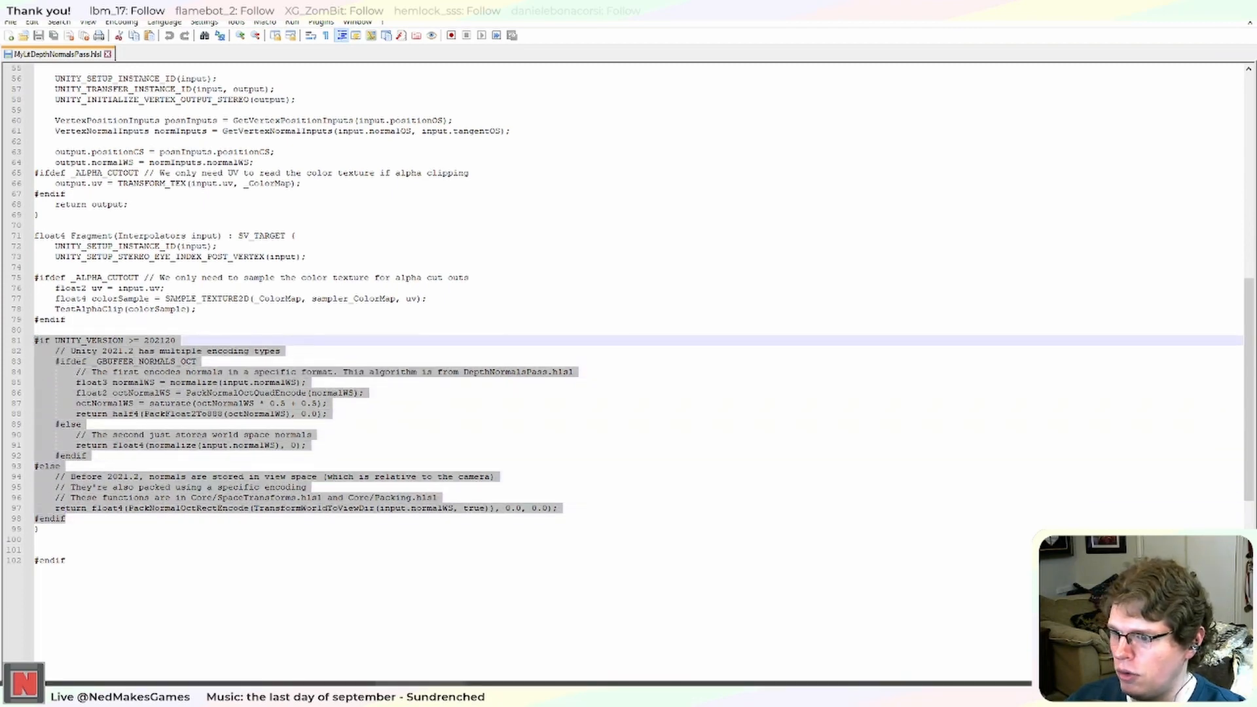
key("alt+Tab")
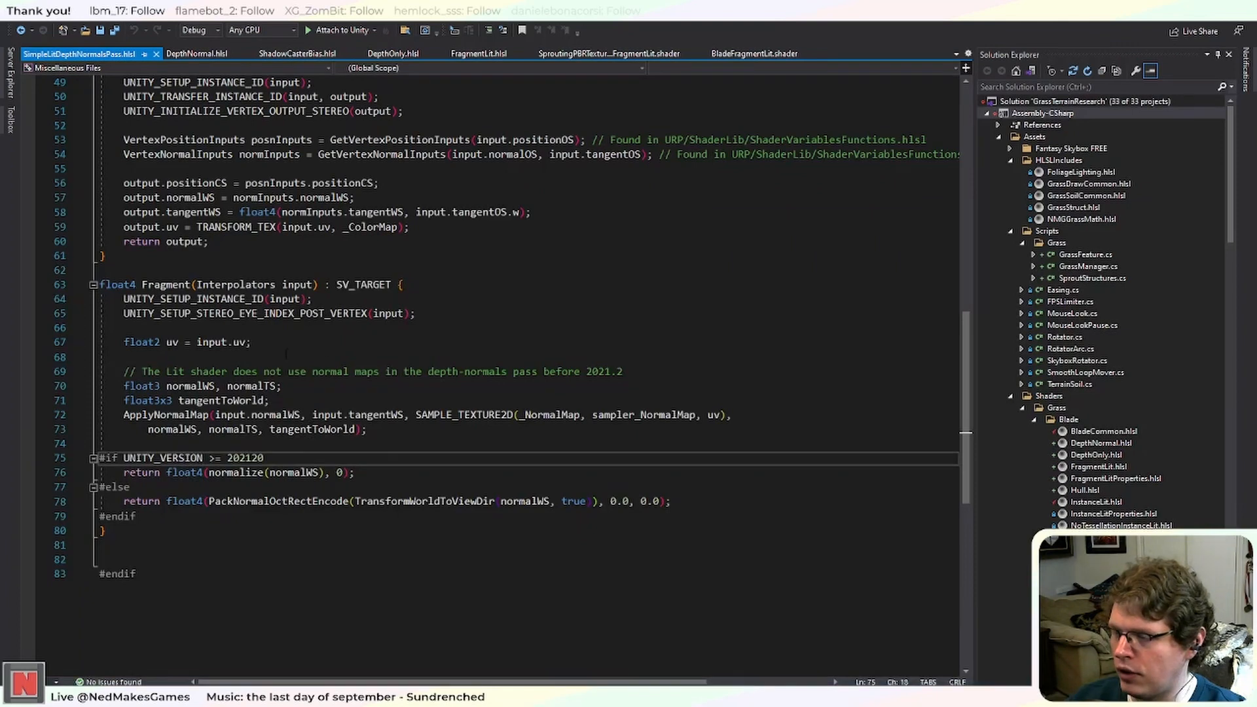
left_click(311, 387)
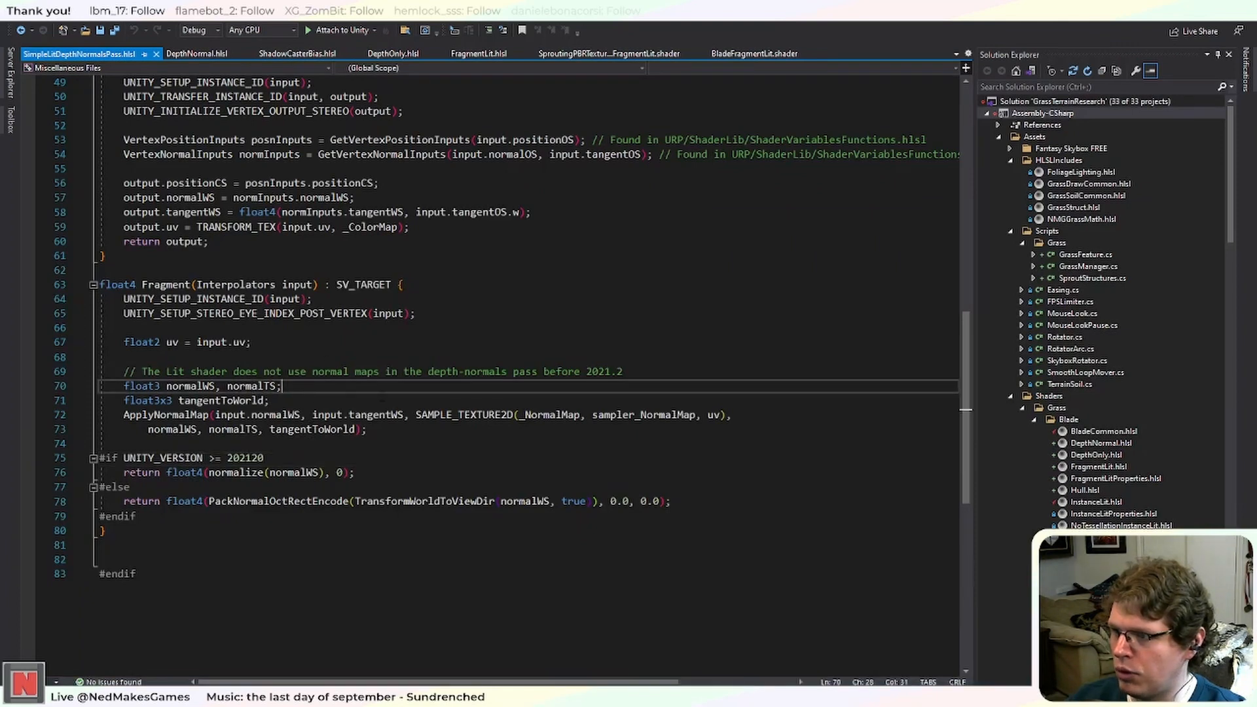
left_click(732, 415)
left_click_drag(136, 517, 124, 342)
key("ctrl+c")
scroll(125, 342, "up", 5)
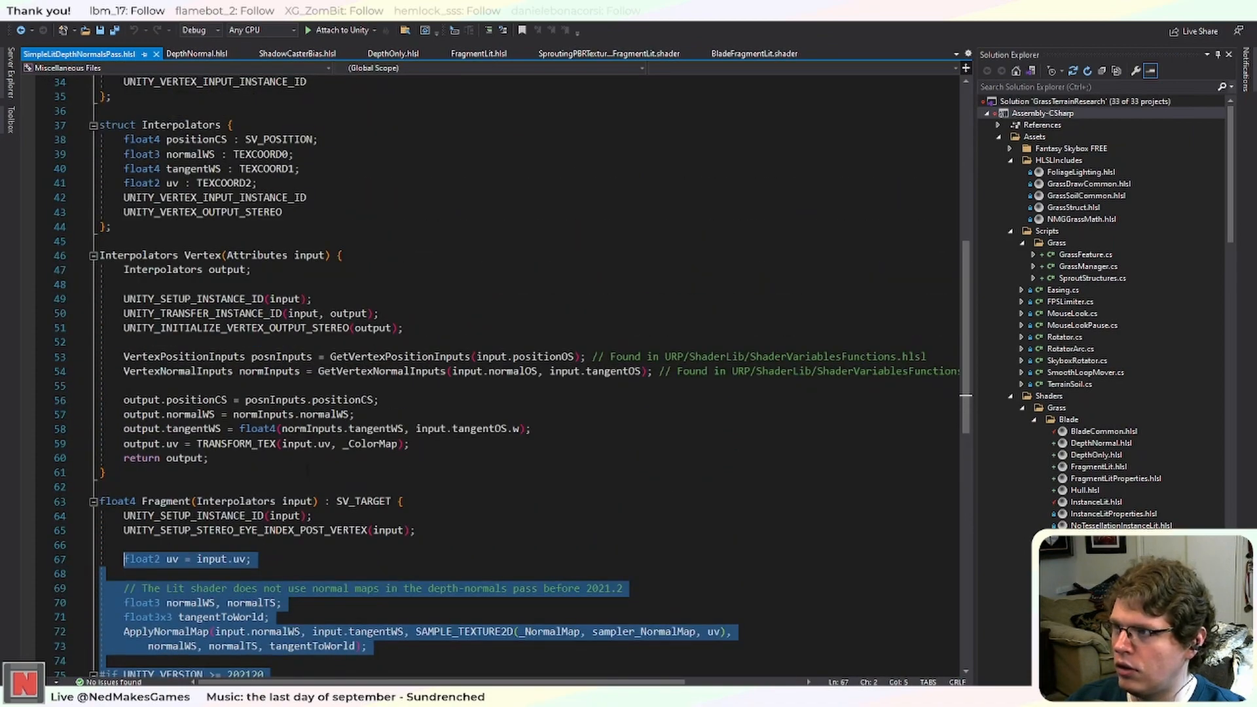
scroll(222, 476, "down", 5)
left_click(221, 473)
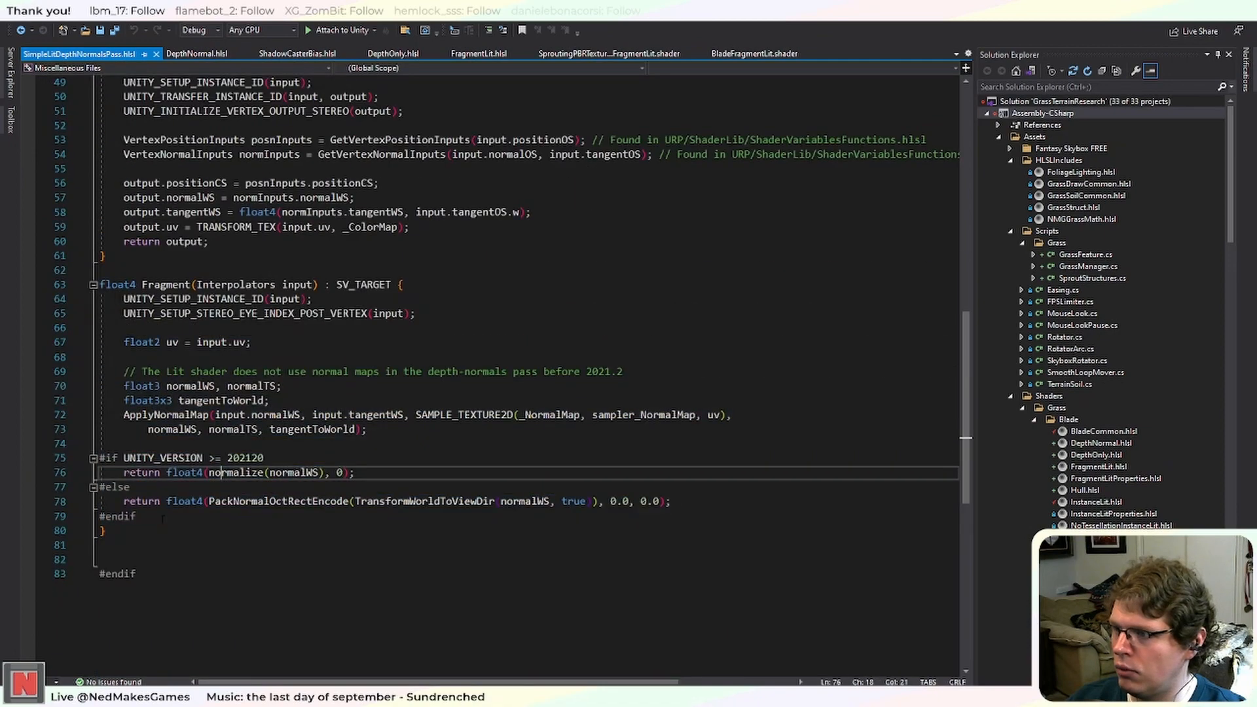
left_click_drag(136, 516, 124, 372)
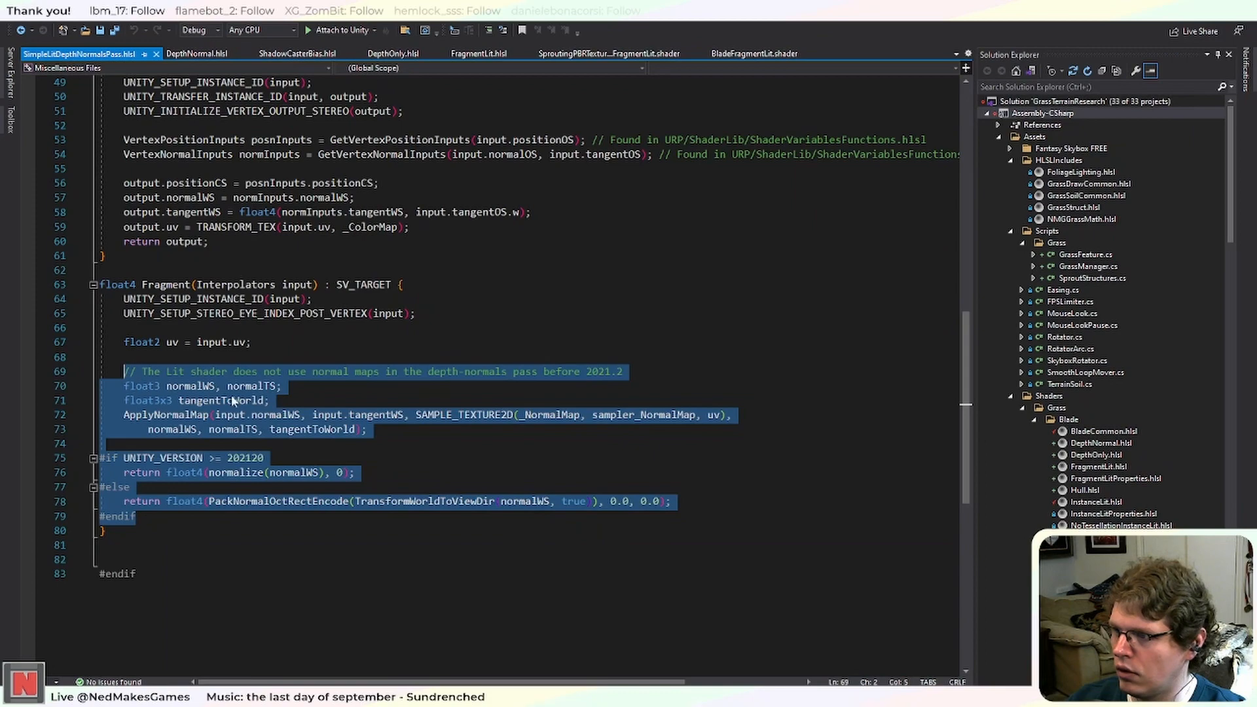
type("#if UNITY_VERSION >= 202120     // Unity 2021.2 has multiple encoding types     #ifdef _GBUFFER_NORMALS_OCT         // The first encodes normals in a specific format. This algorithm is from DepthNormalsPass.hlsl         float3 normalWS = normalize(input.normalWS);         float2 octNormalWS = PackNormalOctQuadEncode(normalWS);         octNormalWS = saturate(octNormalWS * 0.5 + 0.5);         return half4(PackFloat2To888(octNormalWS), 0.0);     #else         // The second just stores world space normals         return float4(normalize(input.normalWS), 0);     #endif #else     // Before 2021.2, normals are stored in view space (which is relative to the camera)     // They're also packed using a specific encoding     // These functions are in Core/SpaceTransforms.hlsl and Core/Packing.hlsl     return float4(PackNormalOctRectEncode(TransformWorldToViewDir(input.normalWS, true)), 0.0, 0.0); #endif")
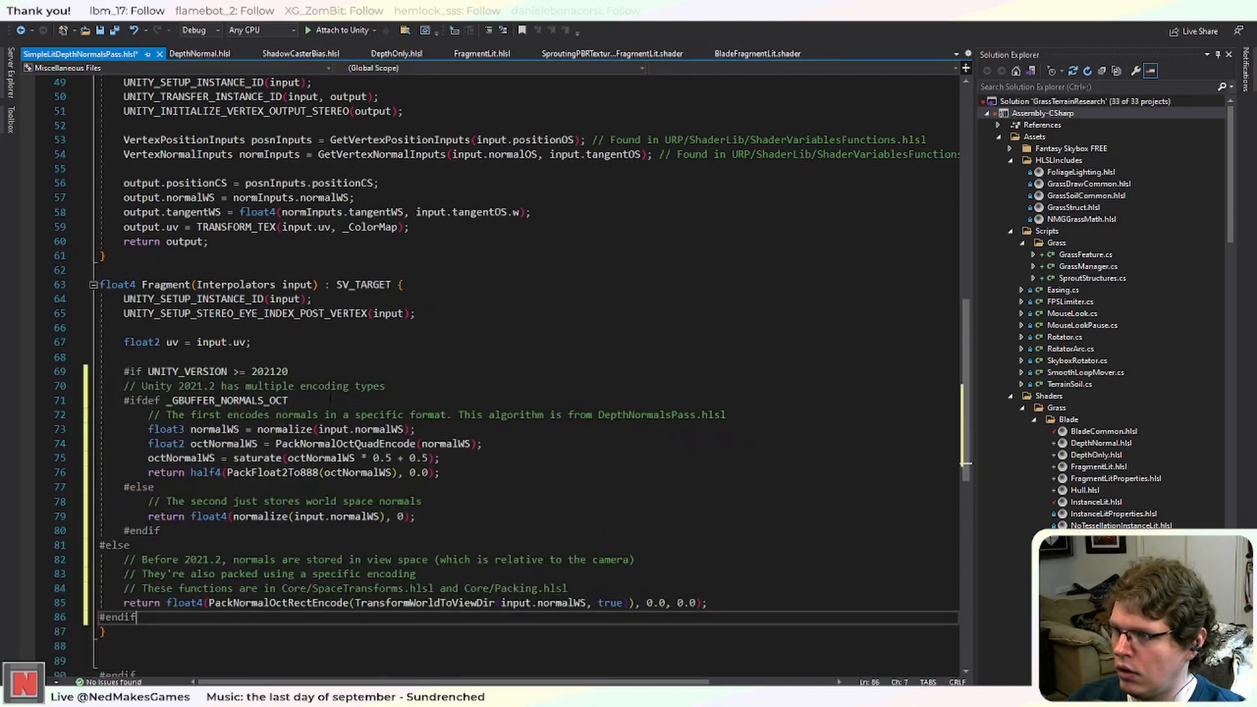
key("ctrl+z")
scroll(299, 375, "up", 3)
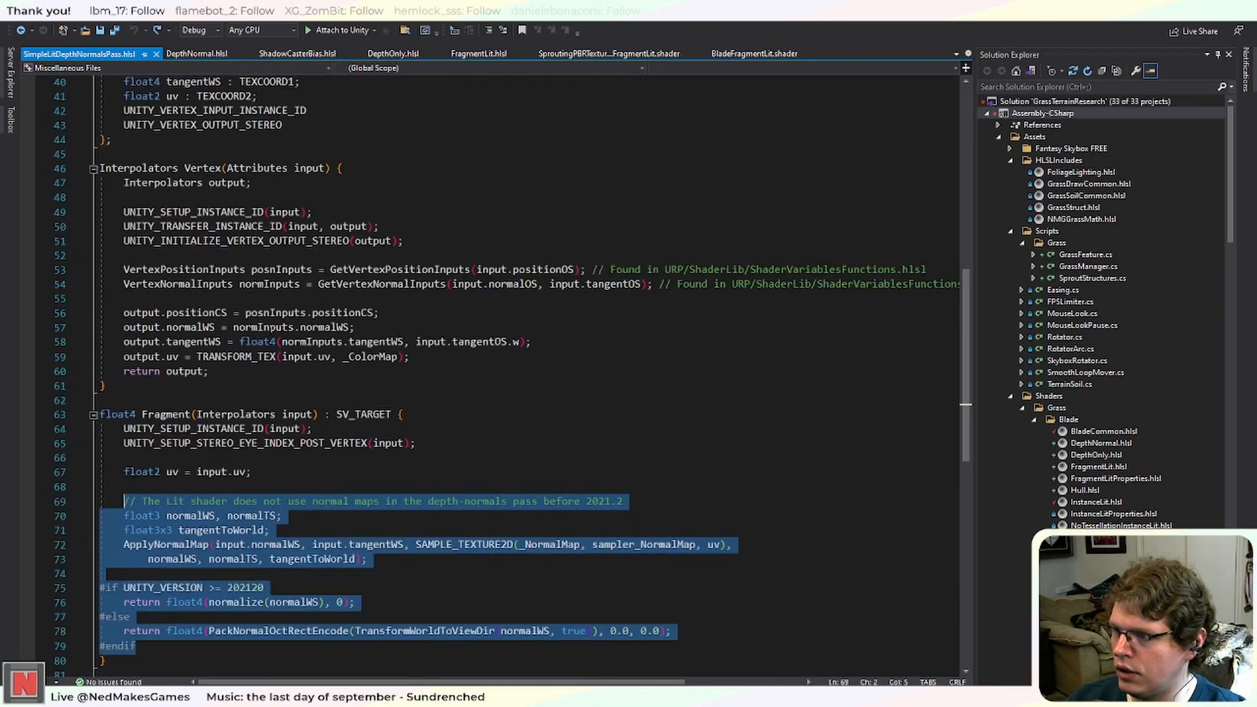
scroll(272, 328, "up", 3)
scroll(402, 404, "down", 3)
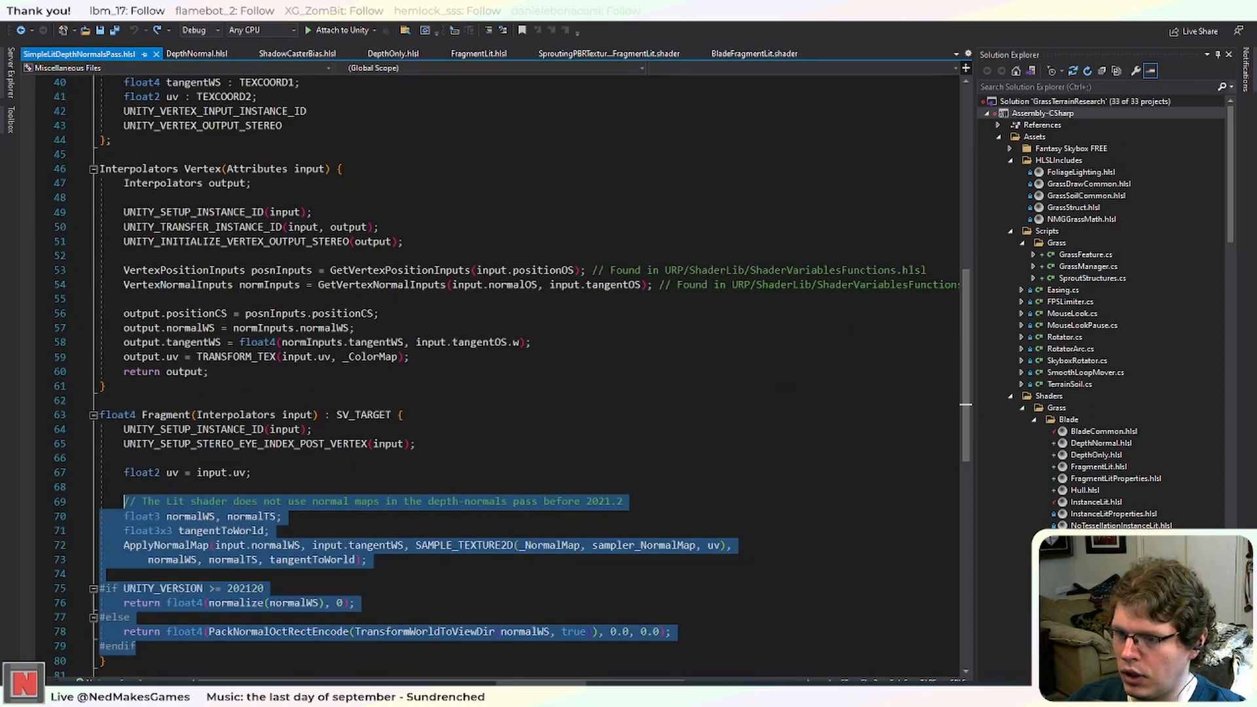
Copy MyLitDepthNormalsPass.hlsl's _ALPHA_CUTOUT and UNITY_VERSION blocks, and select the closing UNITY_VERSION return code in SimpleLitDepthNormalsPass.hlsl's Fragment.
key("alt+Tab")
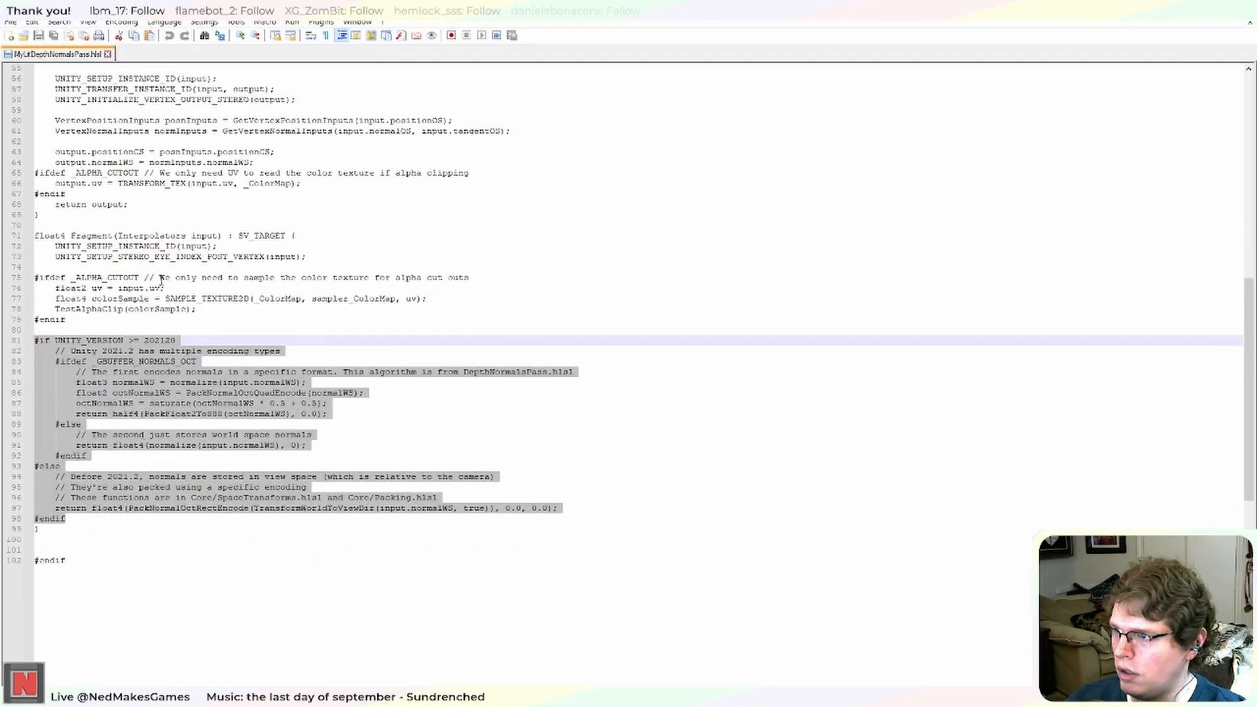
left_click_drag(66, 520, 28, 280)
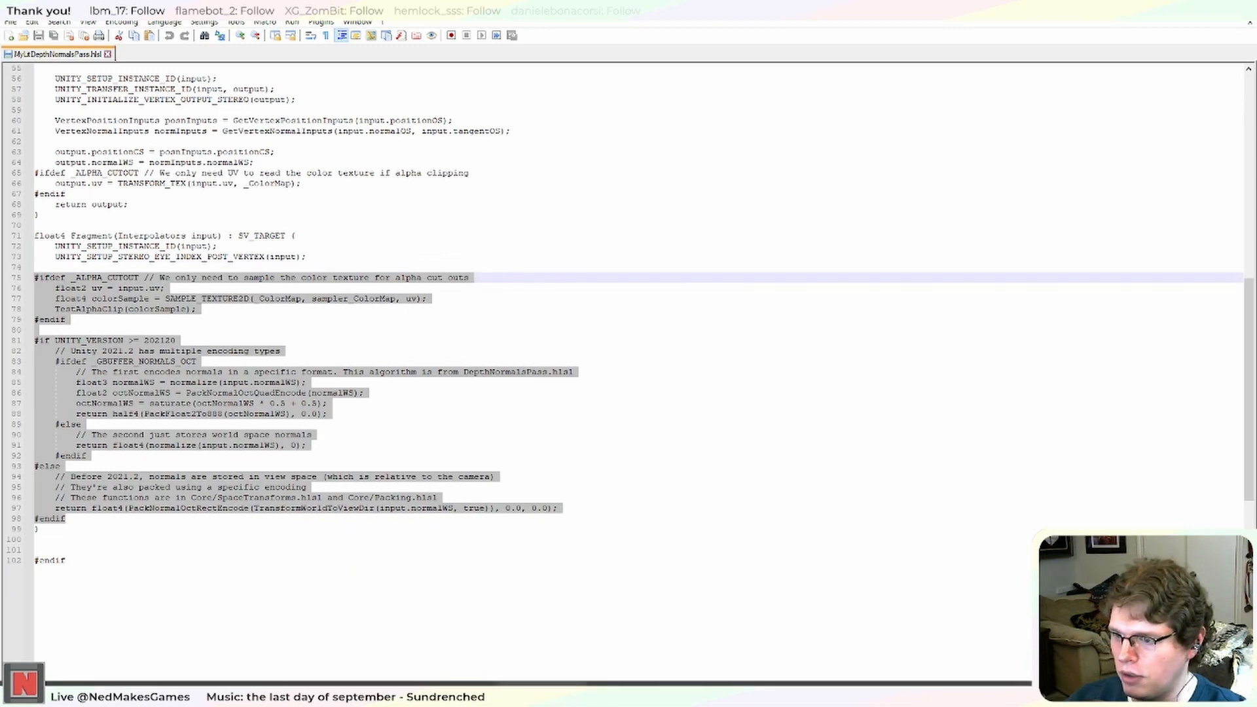
key("alt+Tab")
key("ctrl+v")
left_click_drag(136, 646, 134, 561)
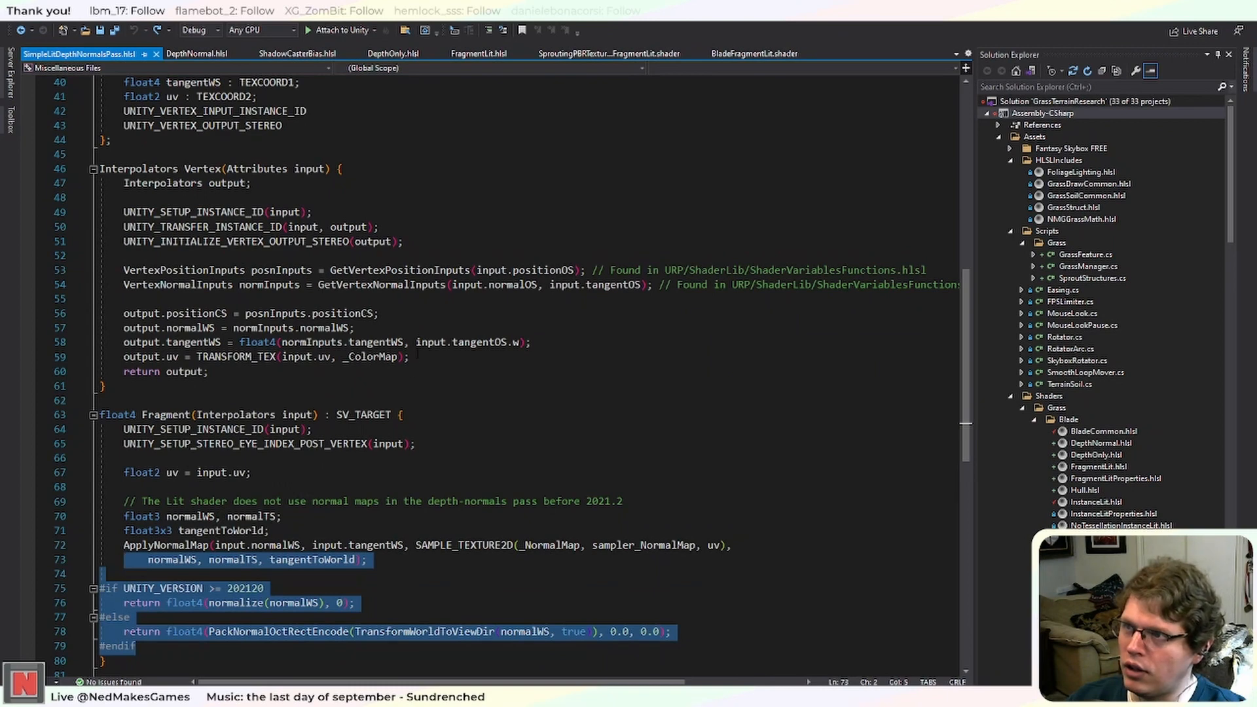
Open SproutingPBRTextureBasedInstanceLit.shader from the Grass shaders folder and view its Properties block.
scroll(997, 393, "down", 2)
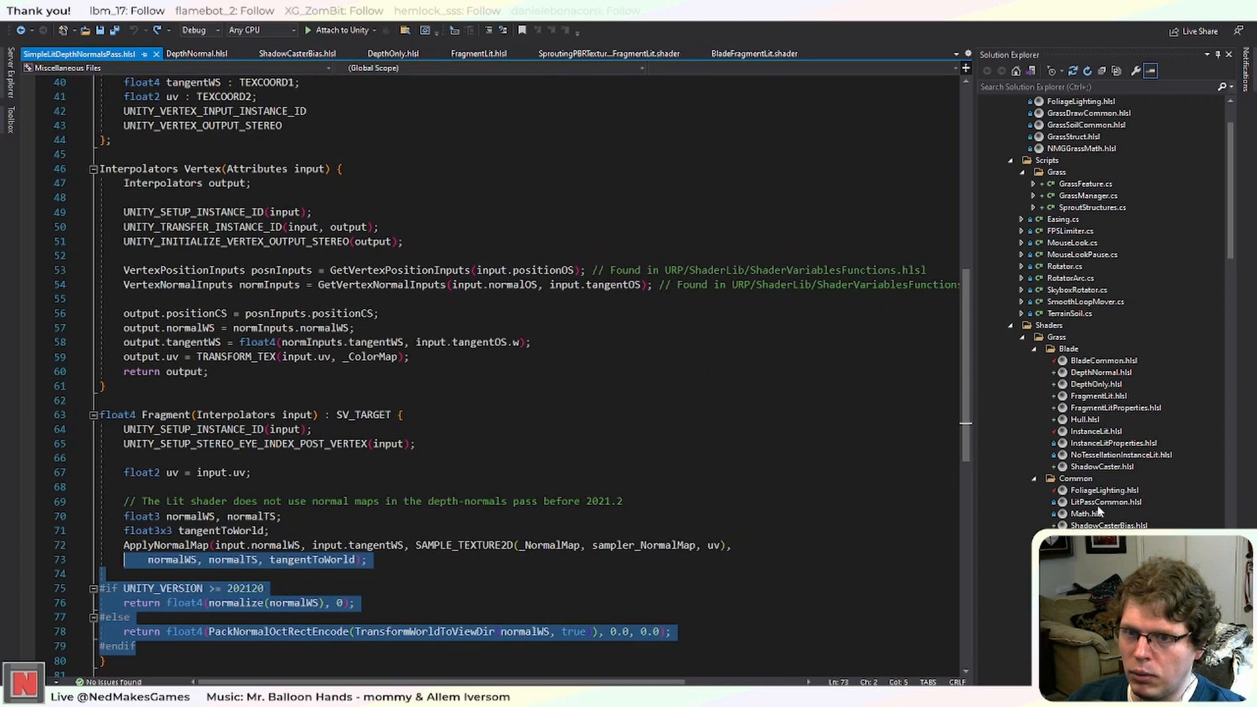
scroll(1106, 507, "down", 2)
scroll(1107, 506, "down", 1)
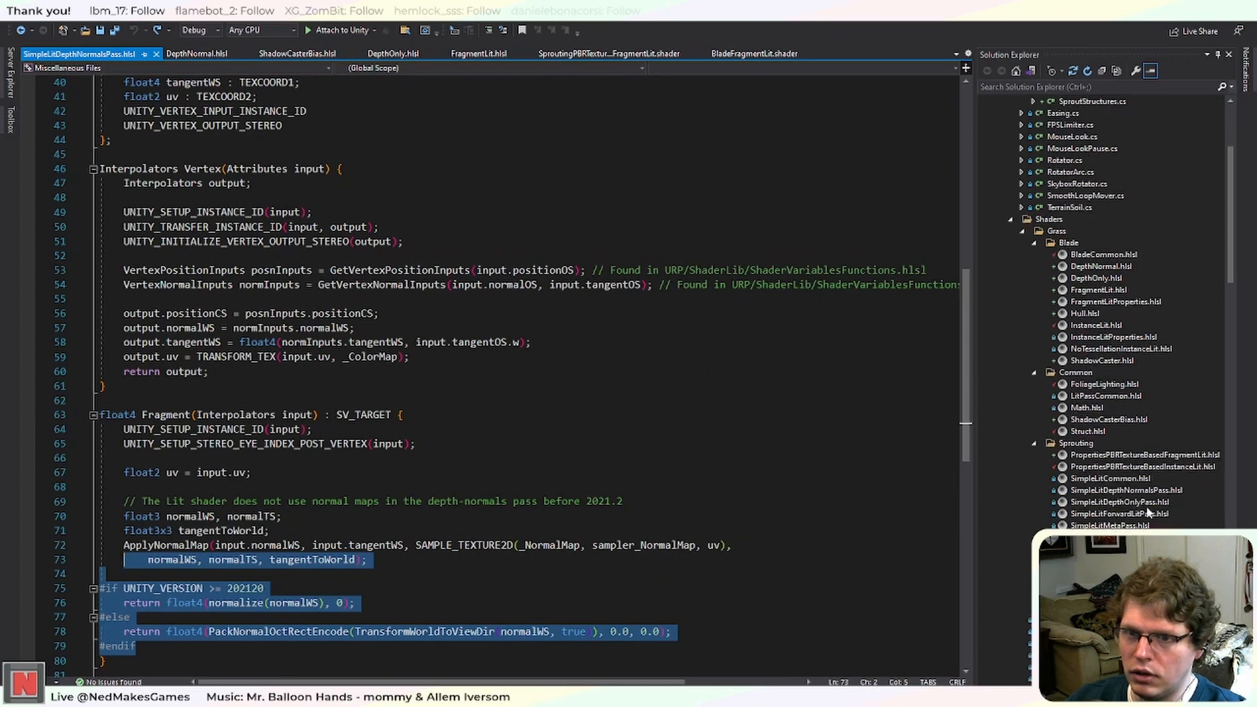
double_click(1106, 607)
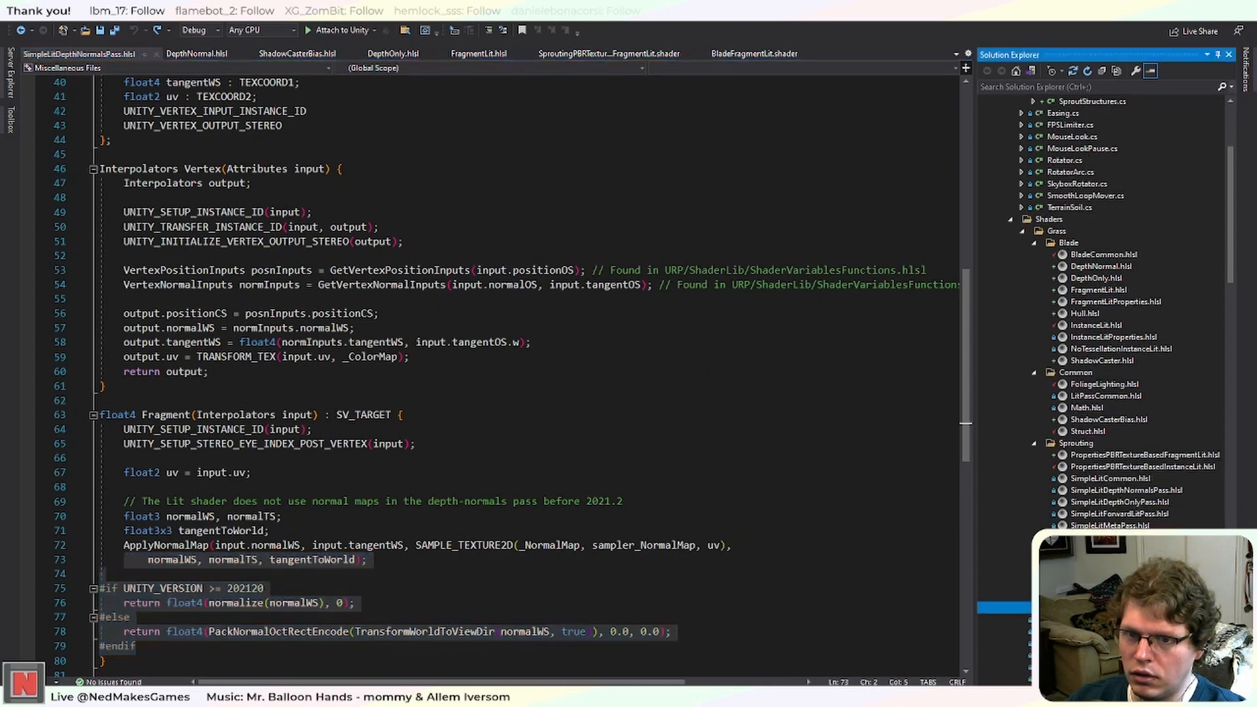
scroll(619, 399, "down", 2)
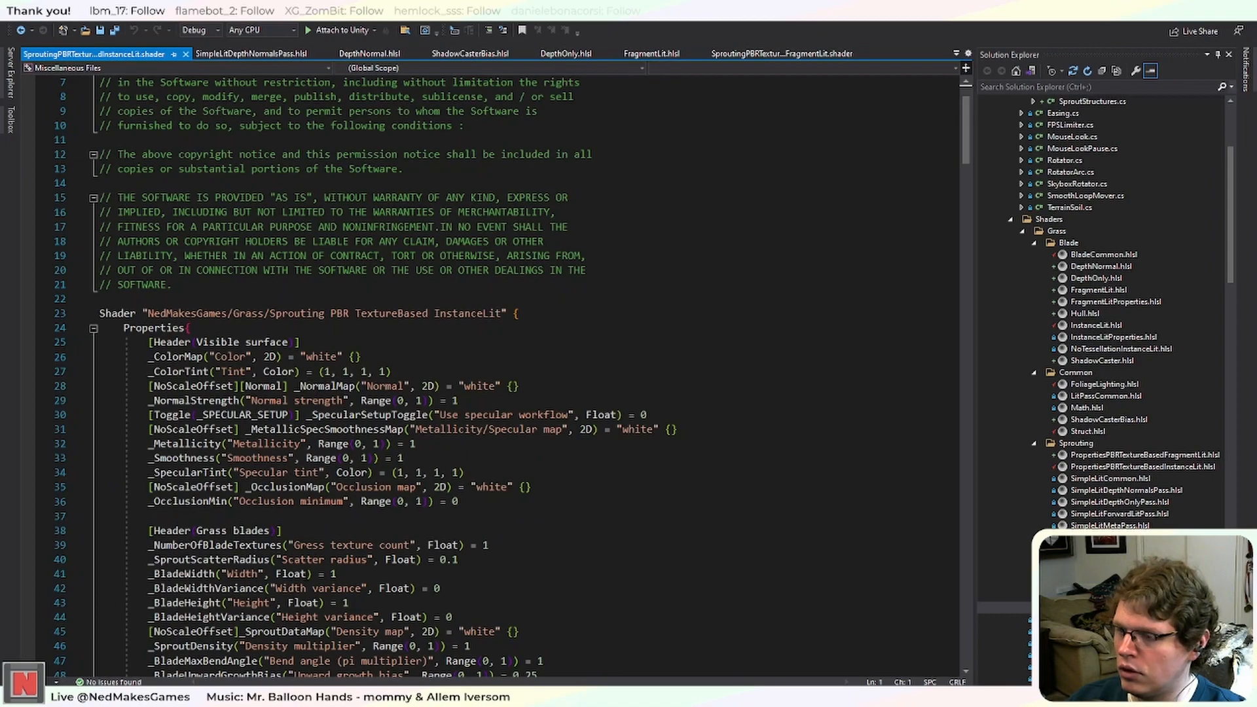
Look through the rest of the Properties block in SproutingPBRTextureBasedInstanceLit.shader and close the file.
scroll(511, 376, "down", 12)
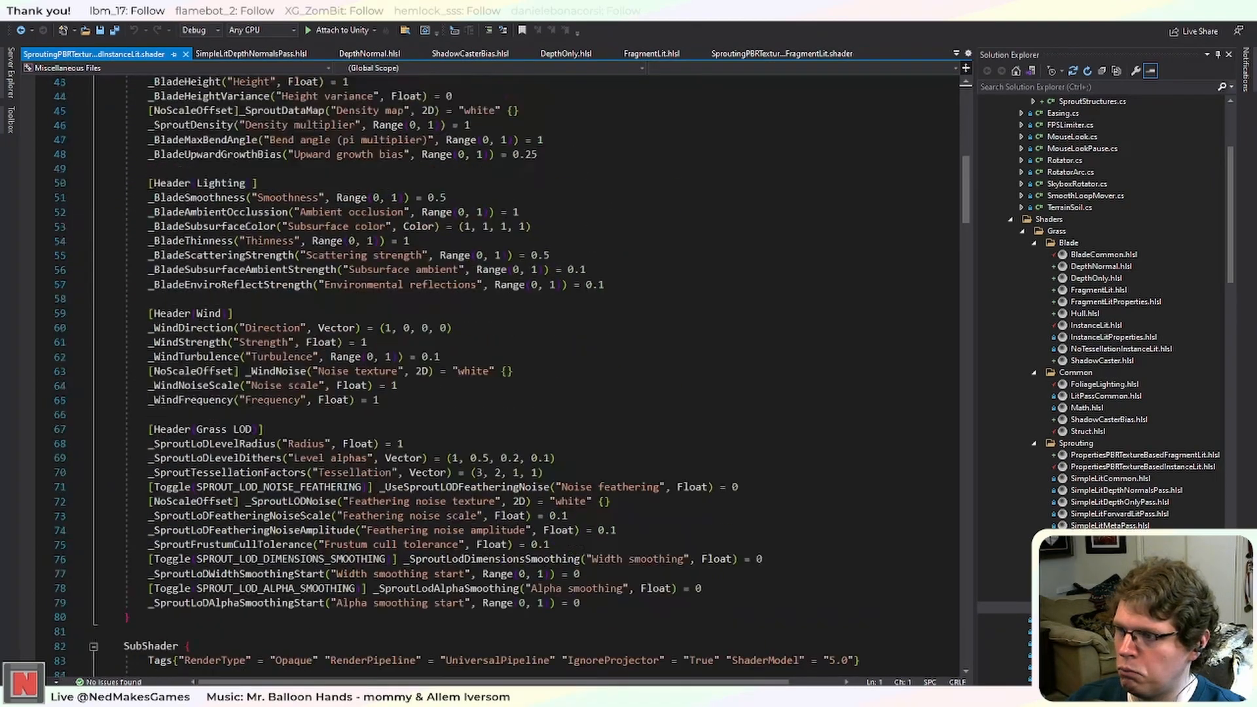
scroll(510, 376, "up", 9)
left_click(185, 54)
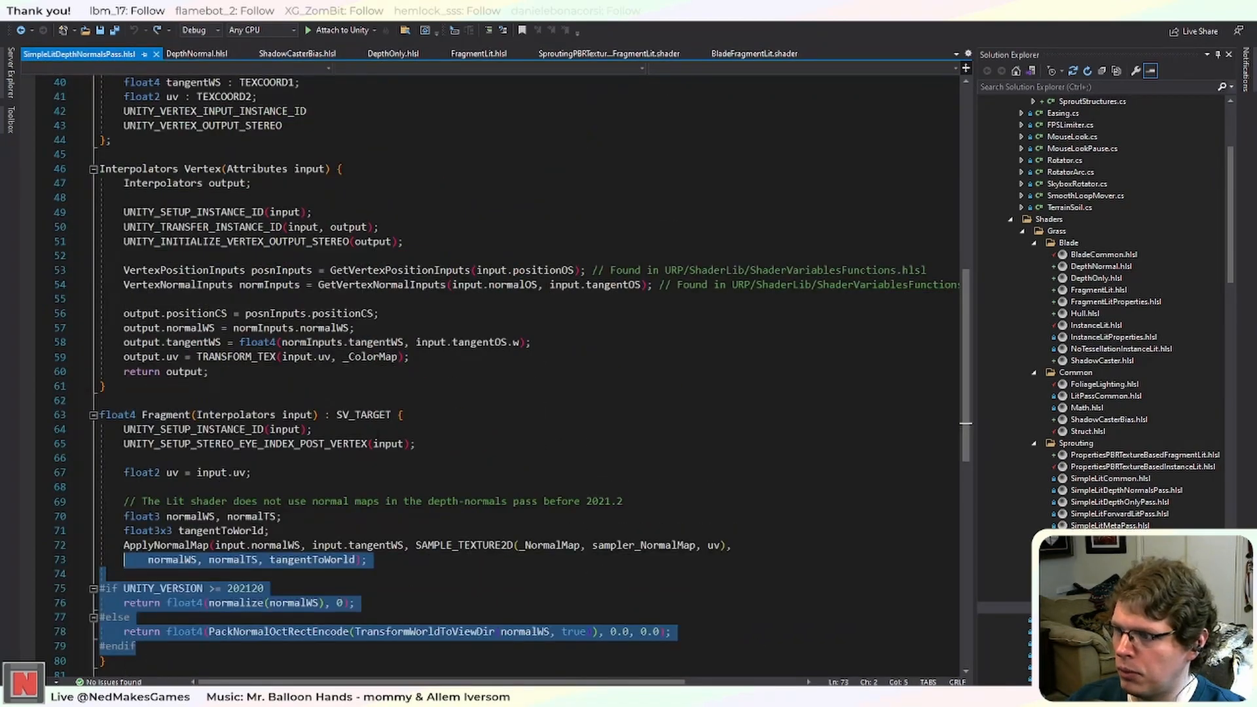
Replace the code from the uv line to the closing #endif in SimpleLitDepthNormalsPass.hlsl's Fragment with the copied _ALPHA_CUTOUT and UNITY_VERSION blocks.
scroll(124, 560, "down", 3)
left_click_drag(138, 516, 131, 342)
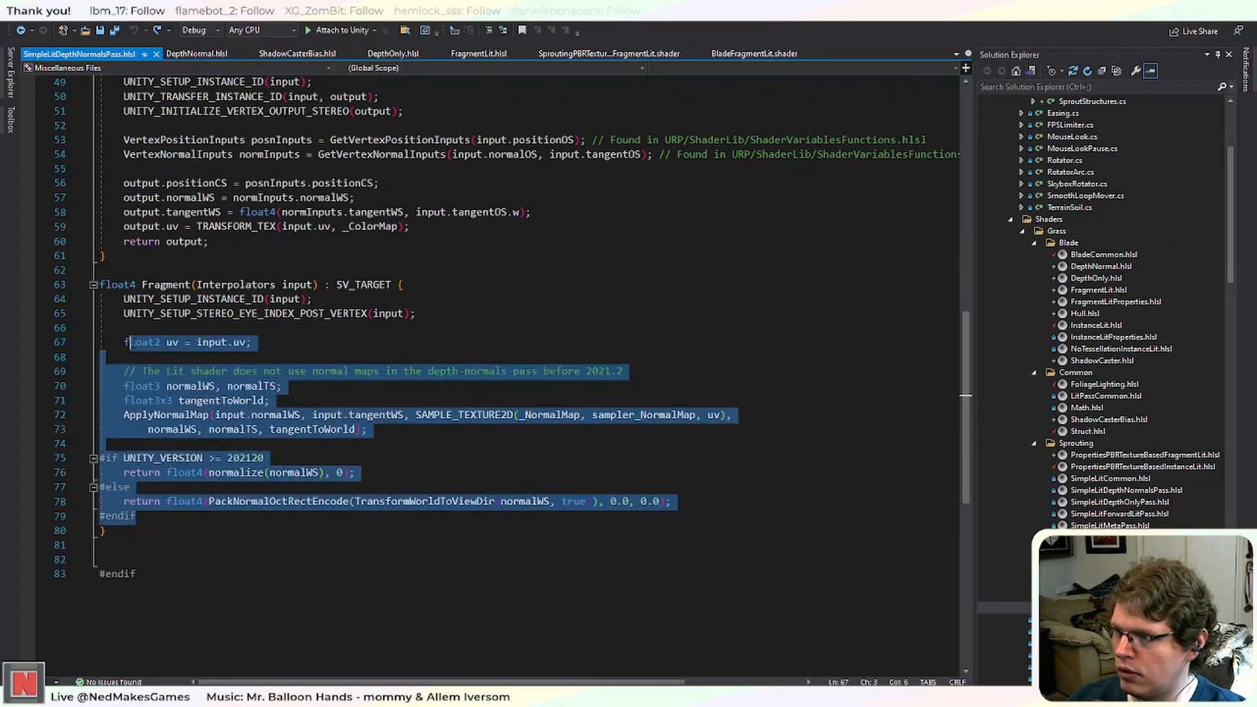
type("#ifdef _ALPHA_CUTOUT // We only need to sample the color texture for alpha cut outs \tfloat2 uv = input.uv; \tfloat4 colorSample = SAMPLE_TEXTURE2D(_ColorMap, sampler_ColorMap, uv); \tTestAlphaClip(colorSample); #endif  #if UNITY_VERSION >= 202120 \t// Unity 2021.2 has multiple encoding types #ifdef _GBUFFER_NORMALS_OCT \t// The first encodes normals in a specific format. This algorithm is from DepthNormalsPass.hlsl \tfloat3 normalWS = normalize(input.normalWS); \tfloat2 octNormalWS = PackNormalOctQuadEncode(normalWS); \toctNormalWS = saturate(octNormalWS * 0.5 + 0.5); \treturn half4(PackFloat2To888(octNormalWS), 0.0); #else \t// The second just stores world space normals \treturn float4(normalize(input.normalWS), 0); #endif #else \t// Before 2021.2, normals are stored in view space (which is relative to the camera) \t// They're also packed using a specific encoding \t// These functions are in Core/SpaceTransforms.hlsl and Core/Packing.hlsl \treturn float4(PackNormalOctRectEncode(TransformWorldToViewDir(input.normalWS, true), 0.0, 0.0); #endif")
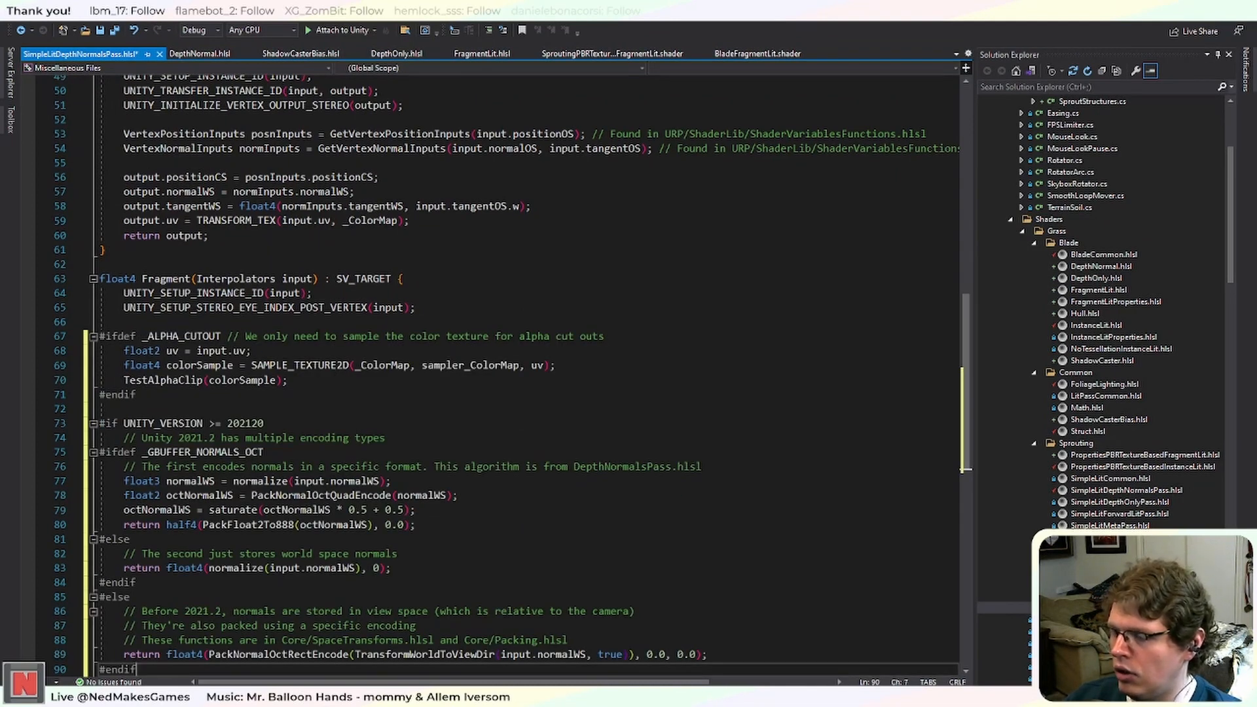
scroll(511, 376, "down", 2)
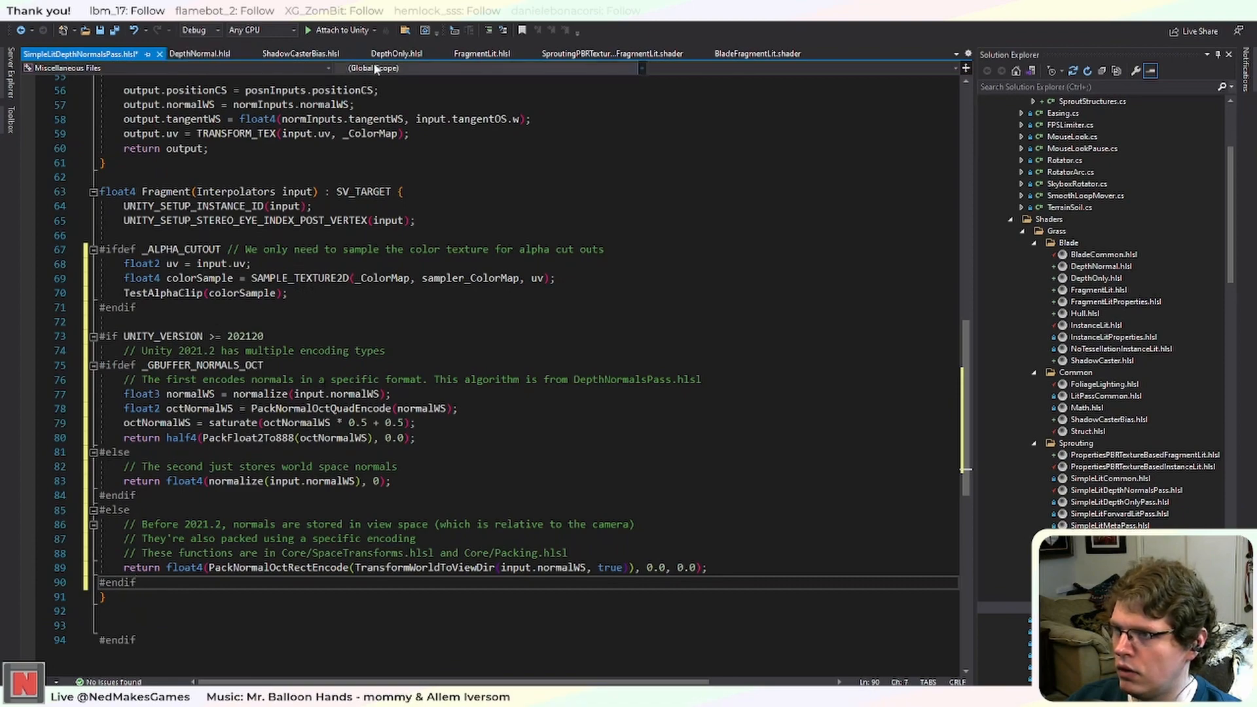
Replace TestAlphaClip in SimpleLitDepthNormalsPass.hlsl's _ALPHA_CUTOUT block with AlphaThreshold, copied from DepthOnly.hlsl, and save the file.
left_click(396, 54)
scroll(498, 360, "down", 18)
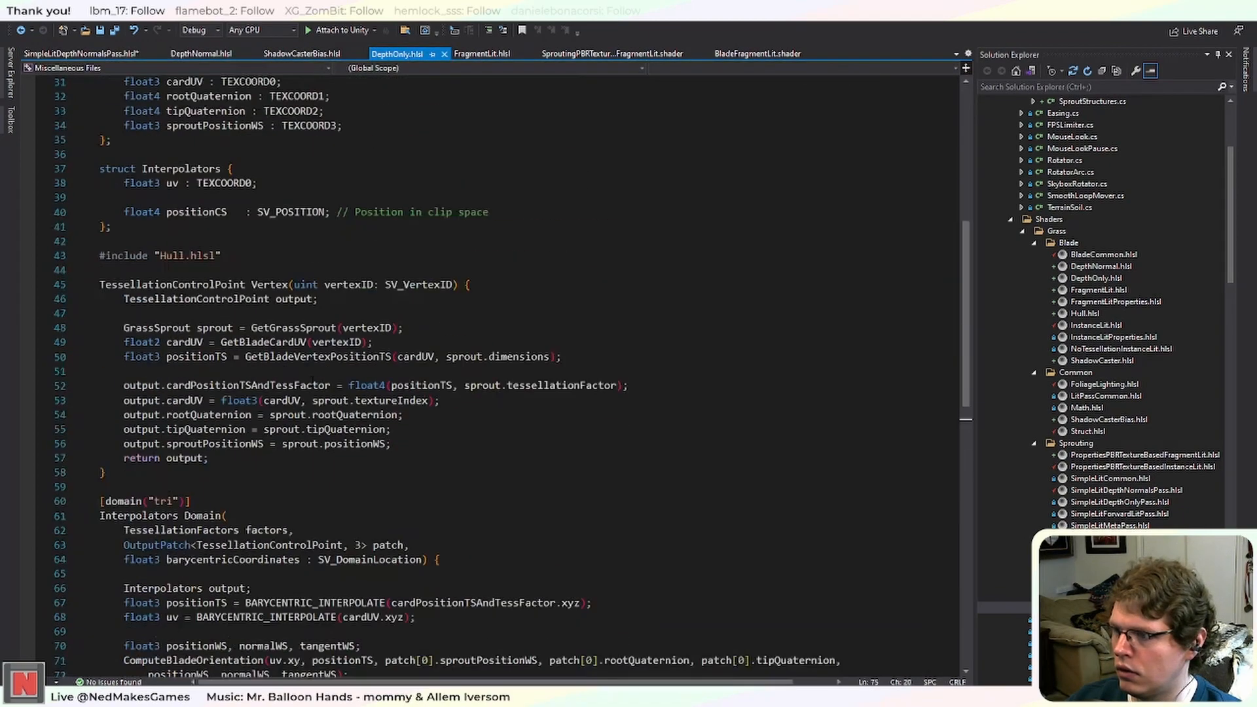
double_click(124, 385)
key("ctrl+c")
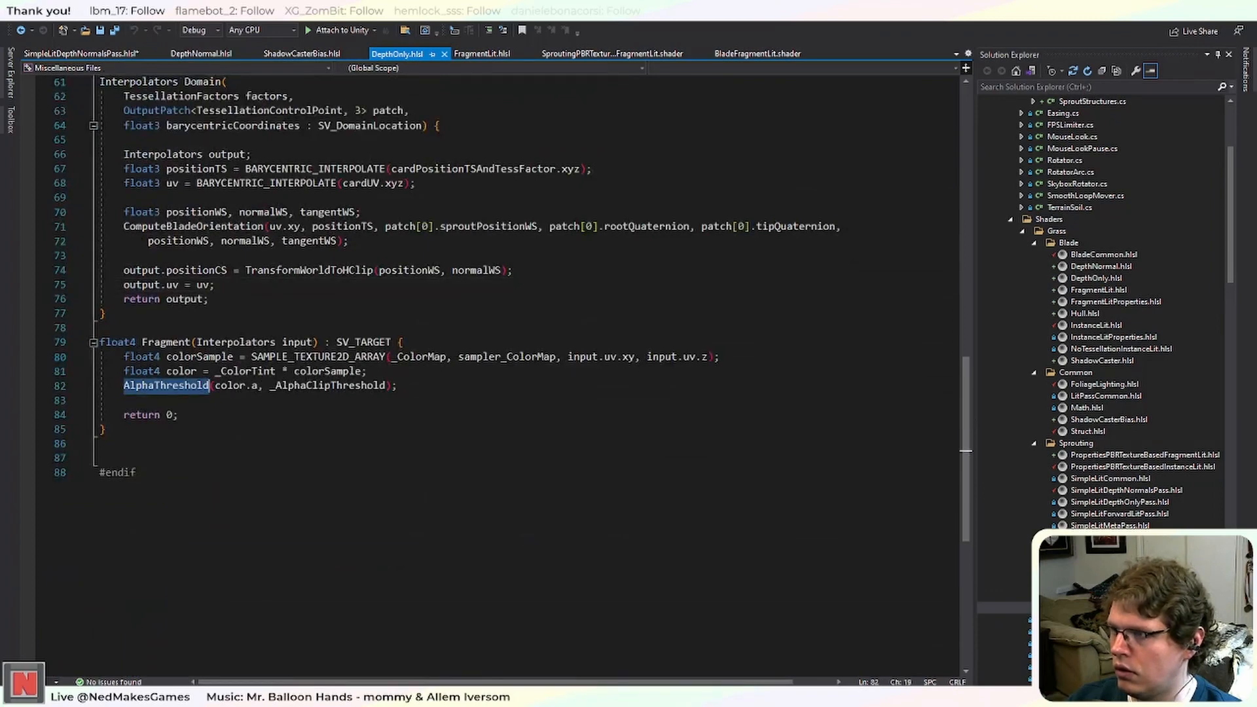
left_click(79, 53)
double_click(162, 293)
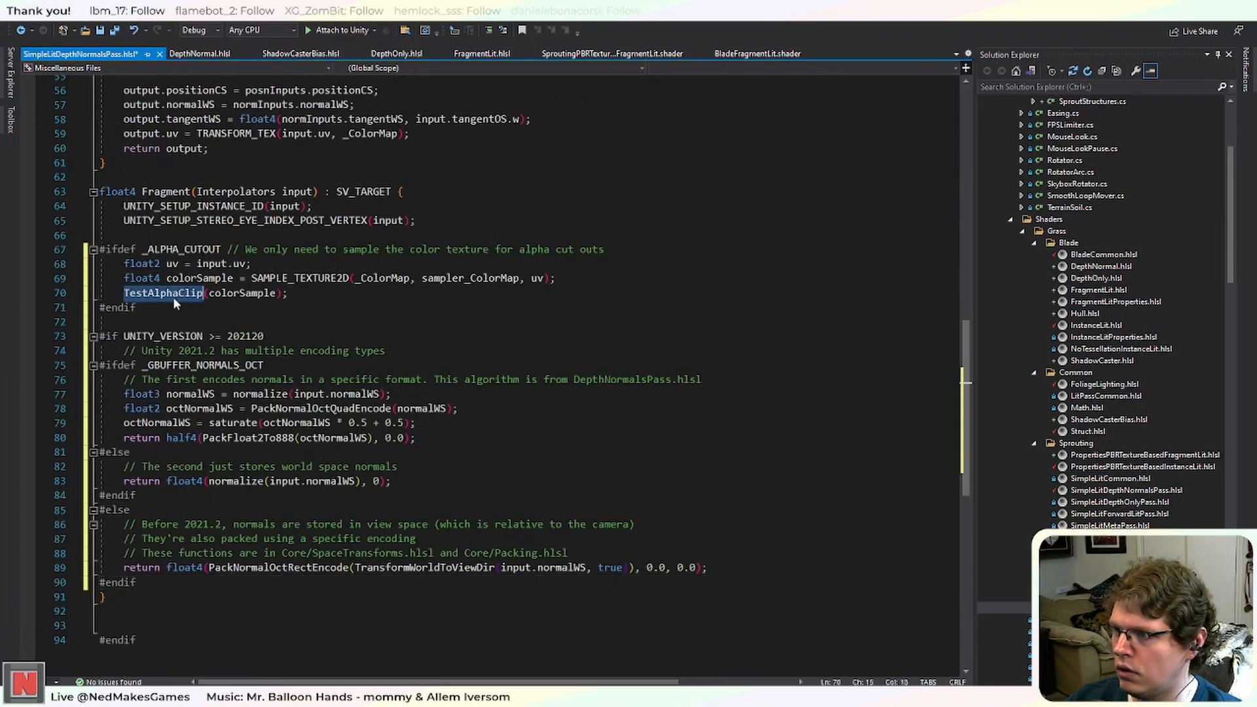
key("ctrl+v")
key("ctrl+s")
left_click(136, 307)
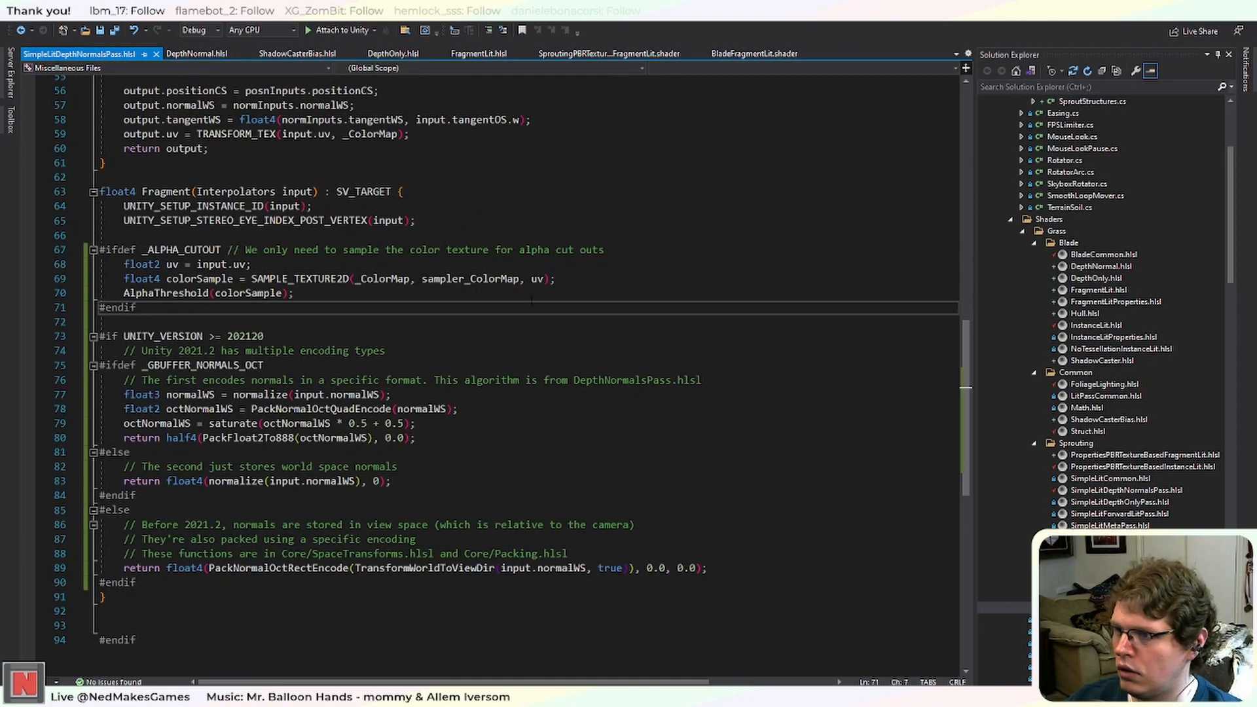
Compare the colorSample texture sampling call in DepthOnly.hlsl's Fragment with the one in SimpleLitDepthNormalsPass.hlsl.
scroll(501, 300, "up", 3)
left_click(296, 408)
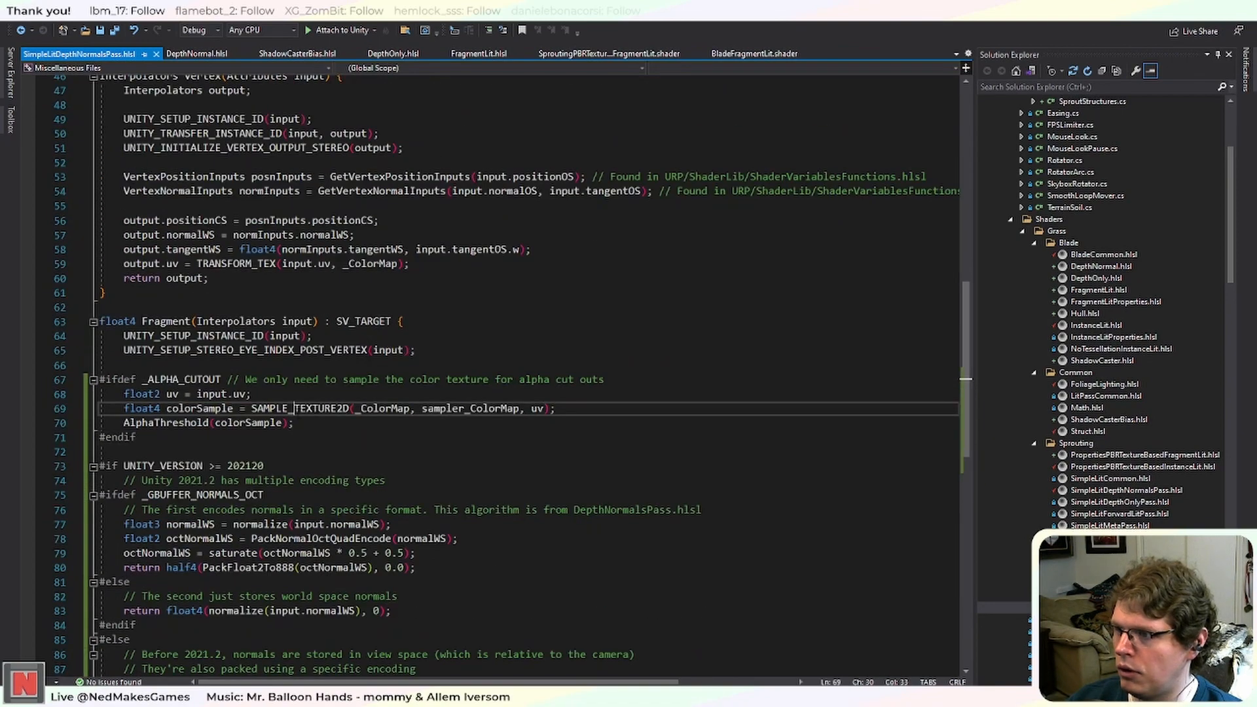
left_click(395, 53)
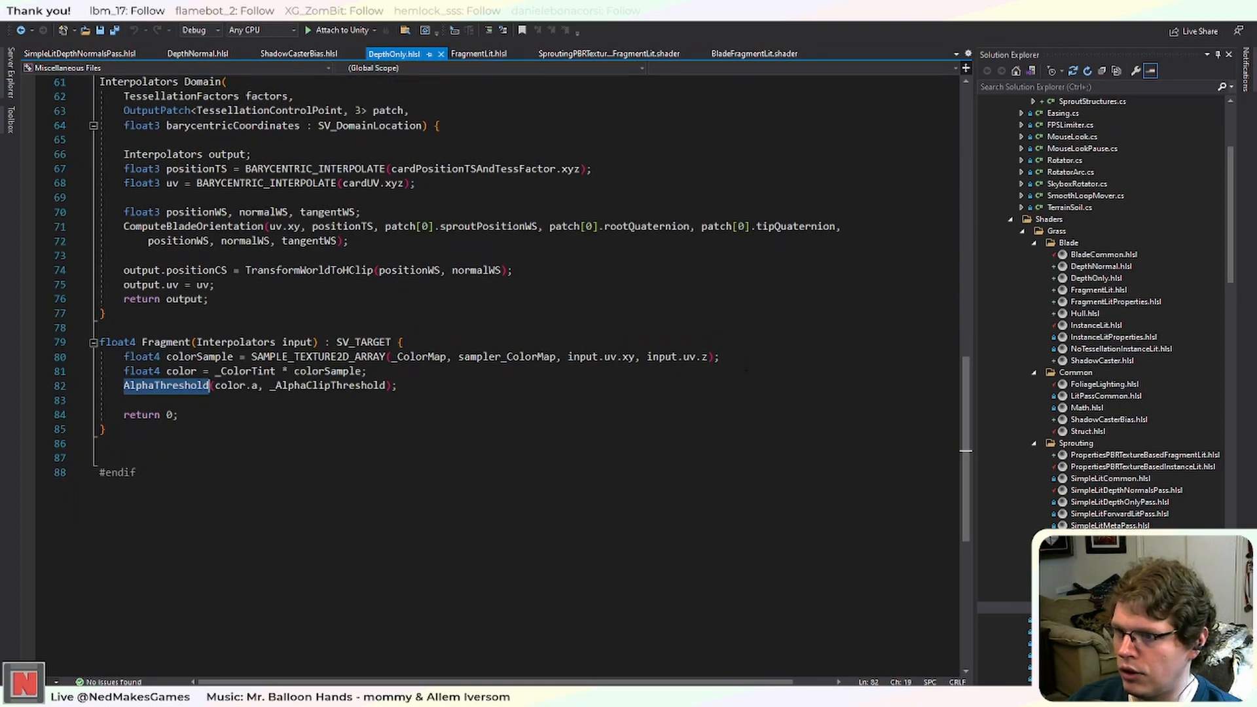
left_click_drag(720, 357, 251, 356)
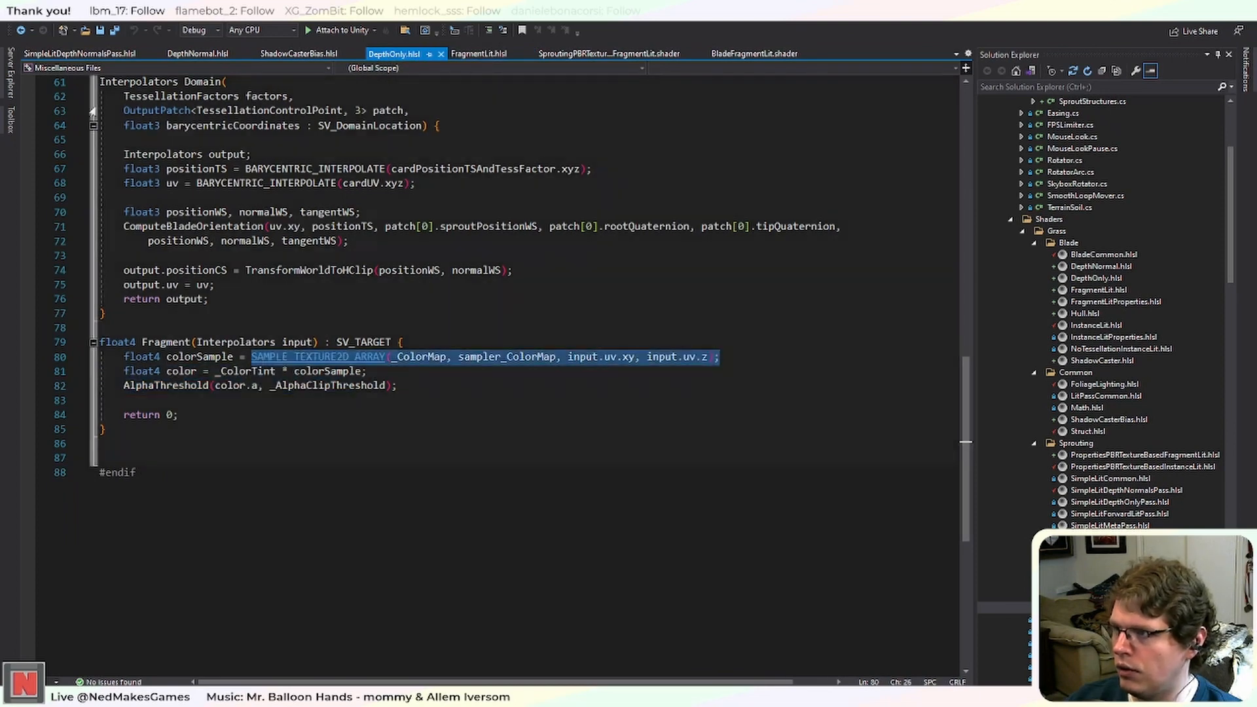
key("ctrl+Tab")
left_click_drag(555, 408, 252, 408)
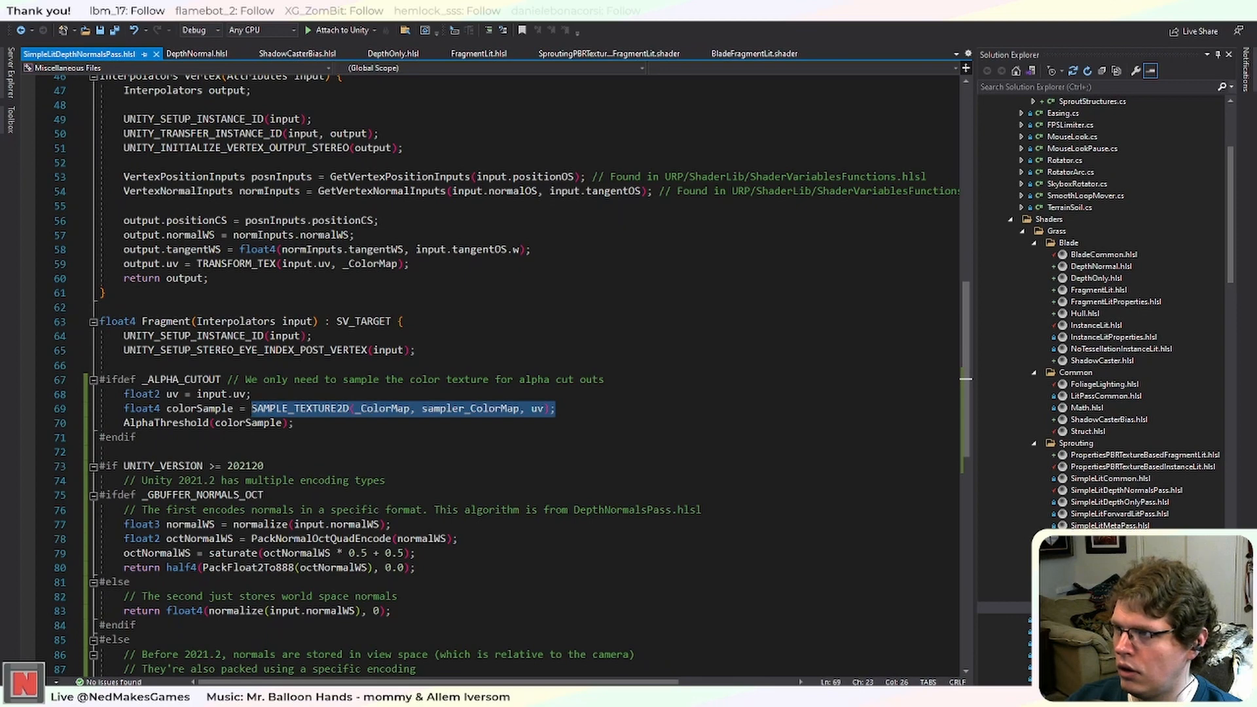
left_click(389, 321)
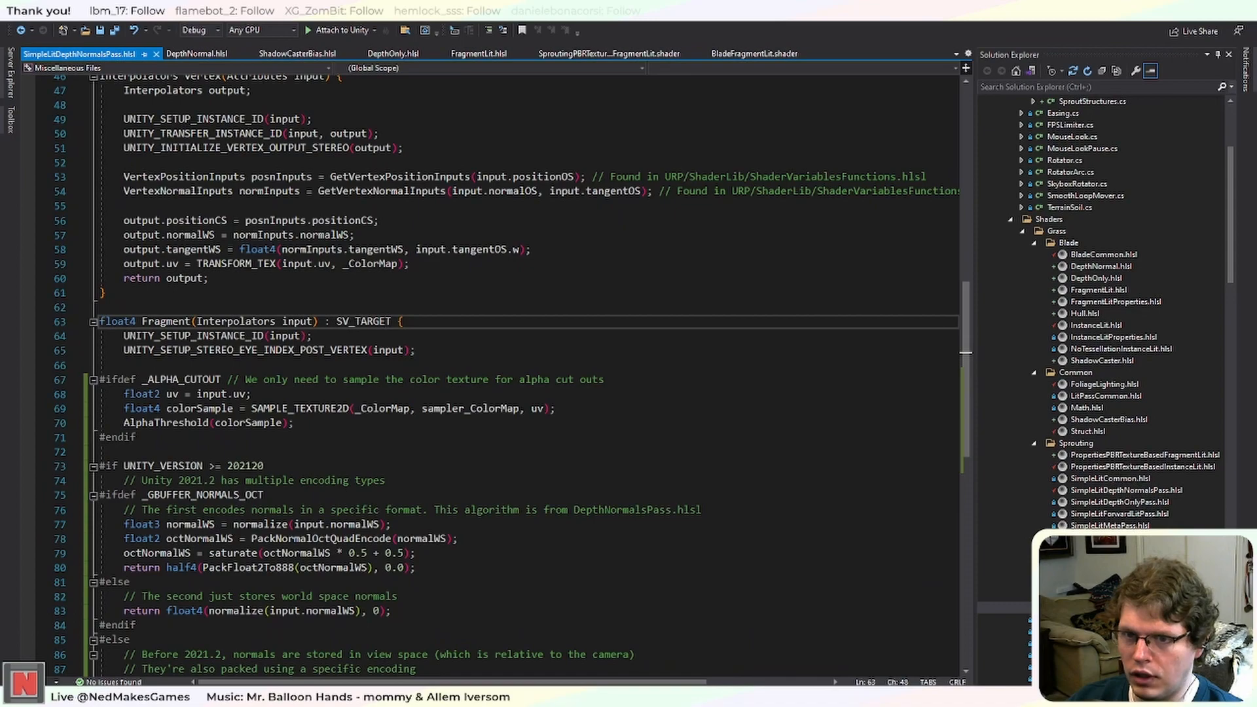
Examine how the Fragment functions in SimpleLitForwardLitPass.hlsl and DepthNormal.hlsl sample color and handle alpha.
double_click(1135, 515)
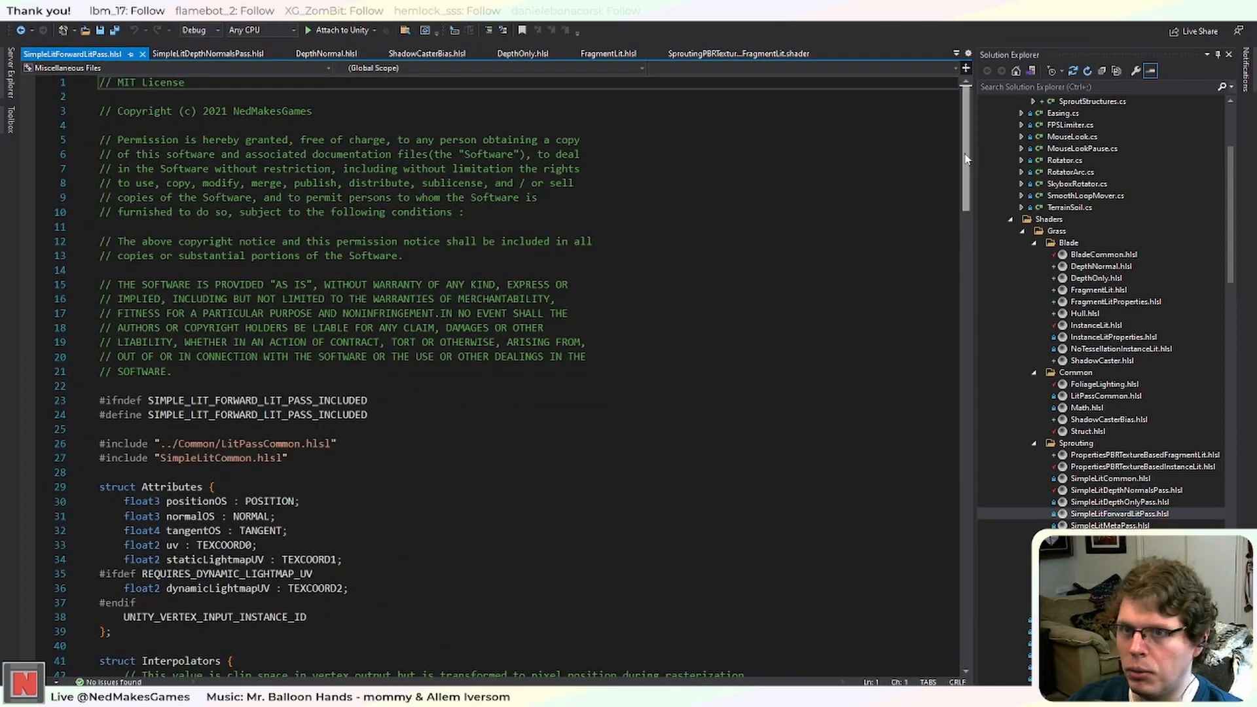
left_click_drag(967, 159, 938, 403)
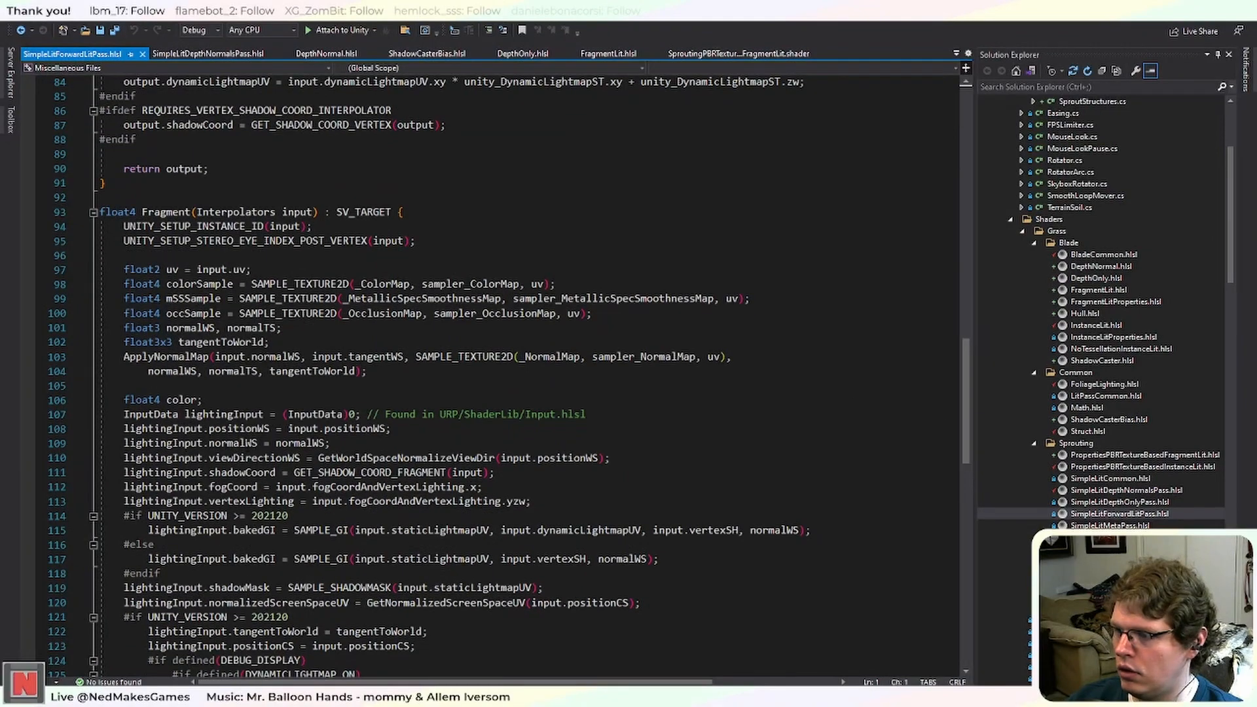
scroll(509, 376, "down", 7)
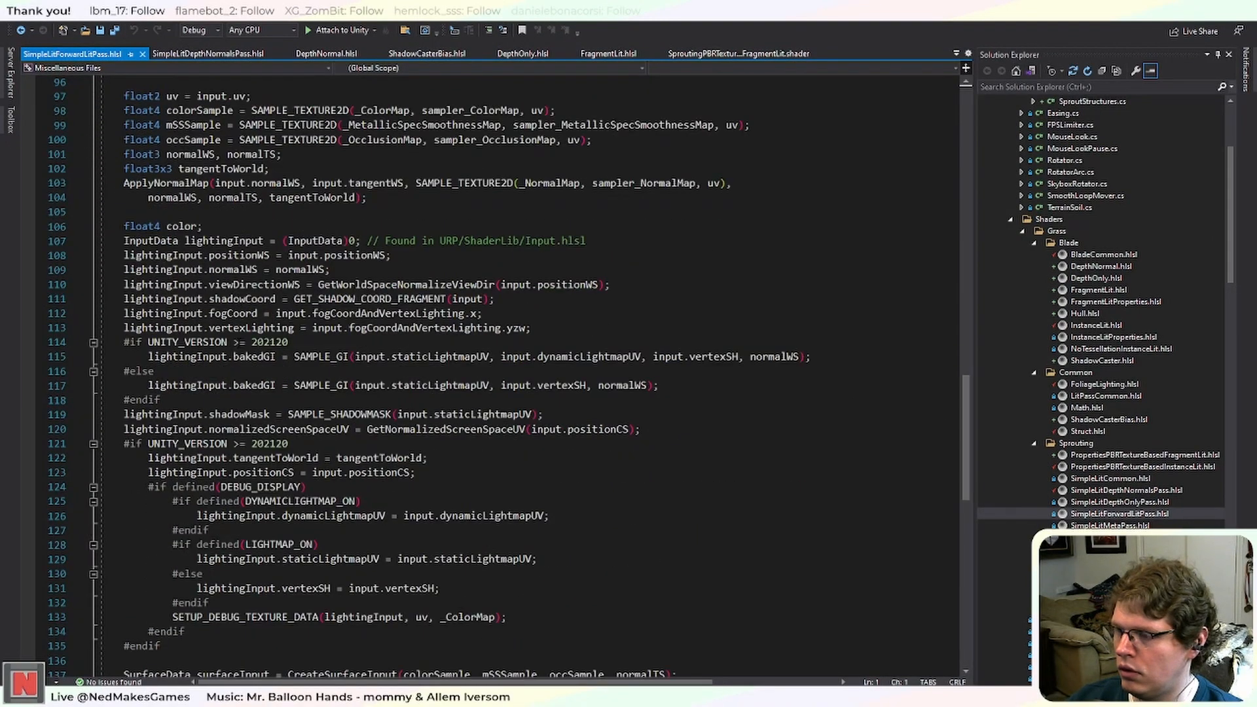
scroll(509, 376, "down", 2)
scroll(509, 377, "up", 9)
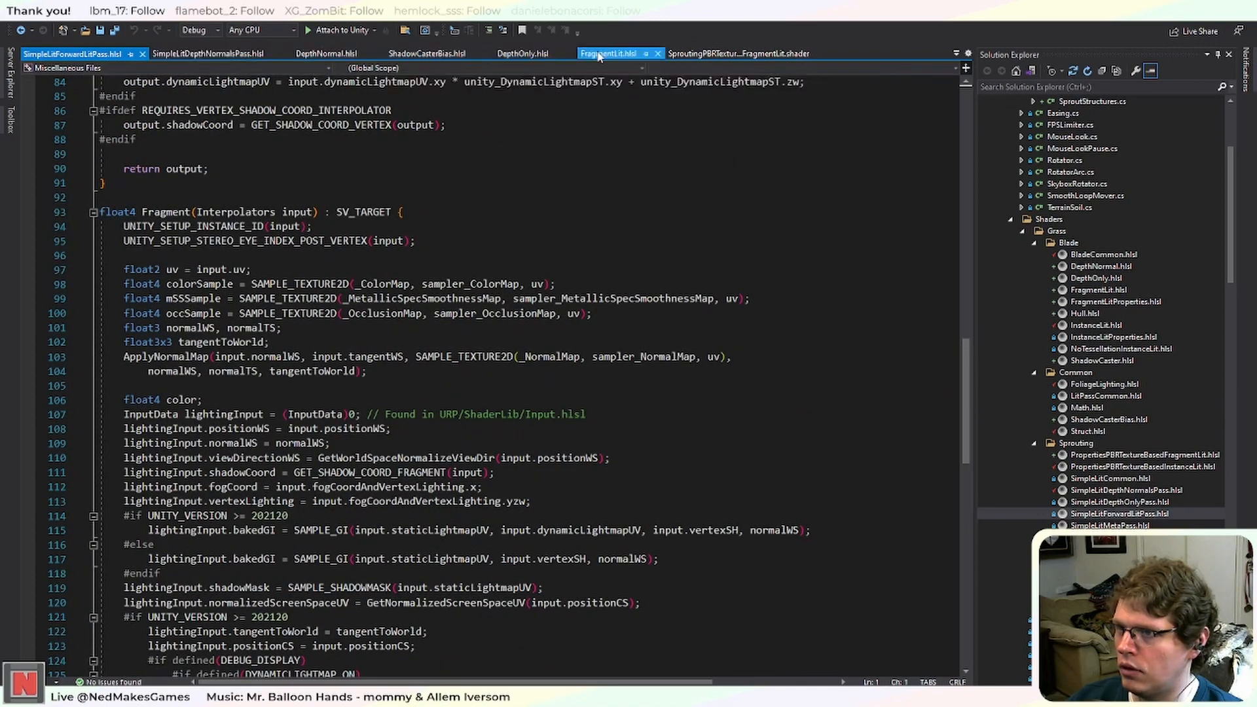
left_click(301, 55)
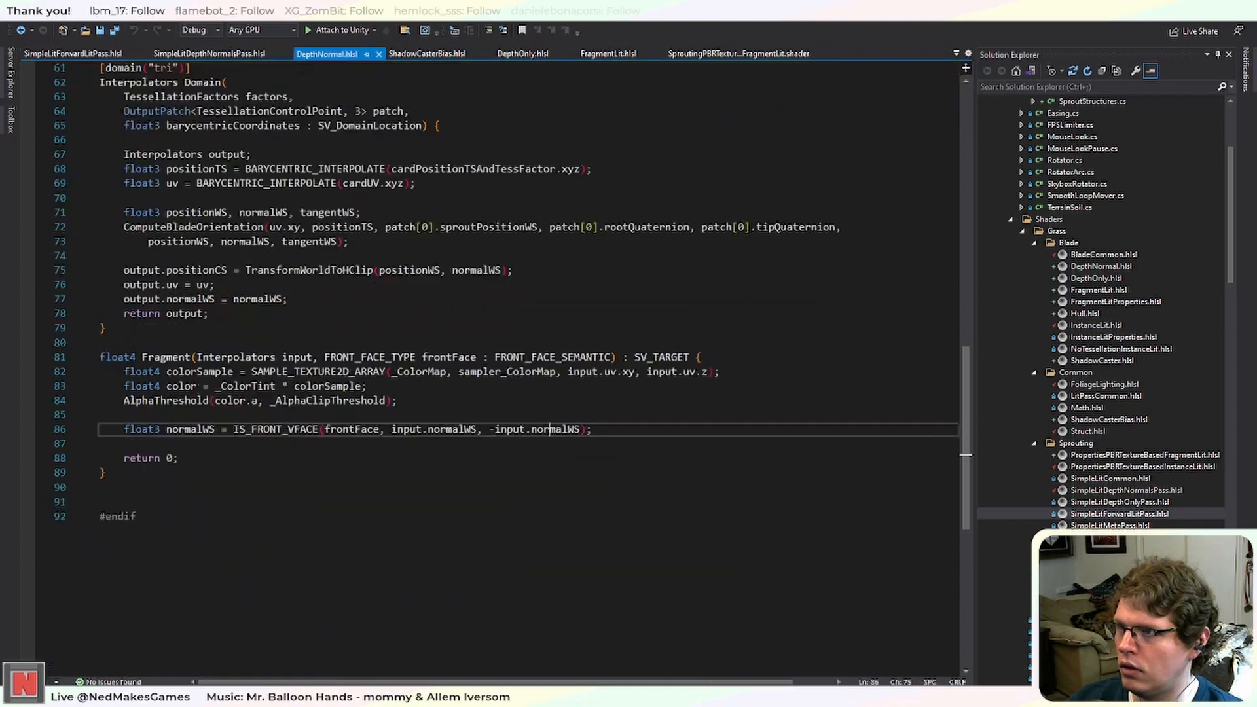
scroll(497, 366, "up", 3)
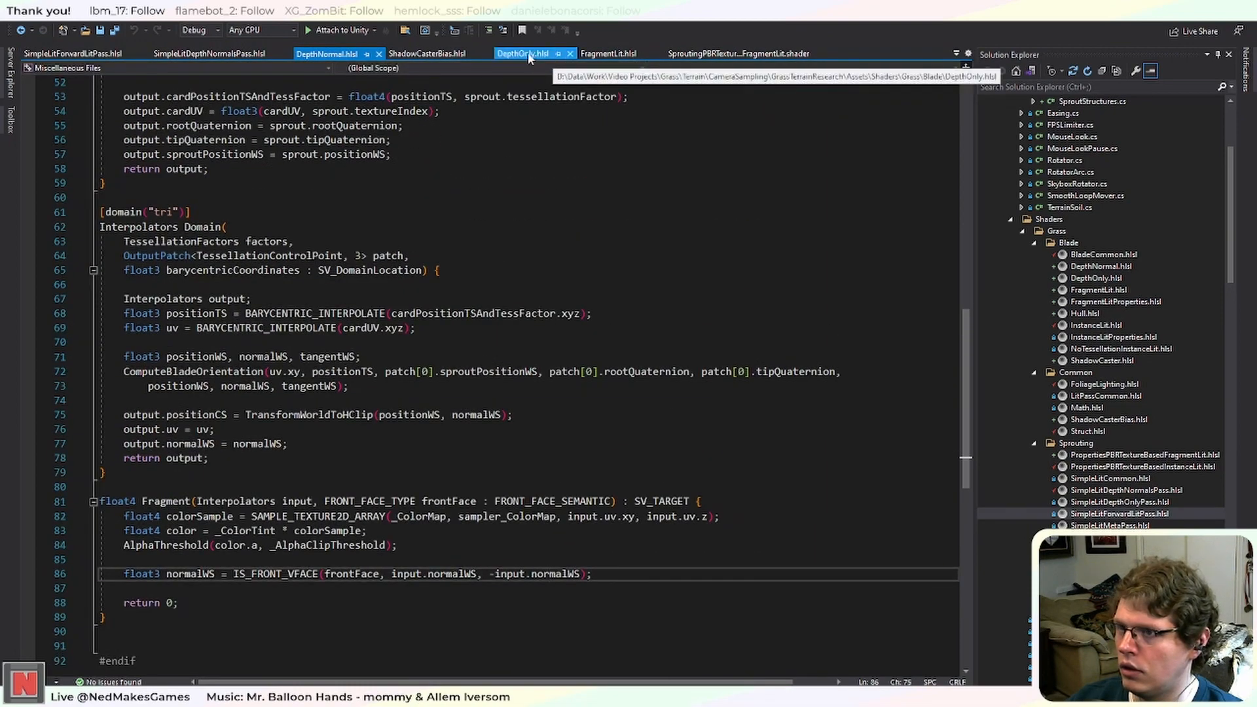
Comment out the whole _ALPHA_CUTOUT block in SimpleLitDepthNormalsPass.hlsl's Fragment function.
left_click(210, 53)
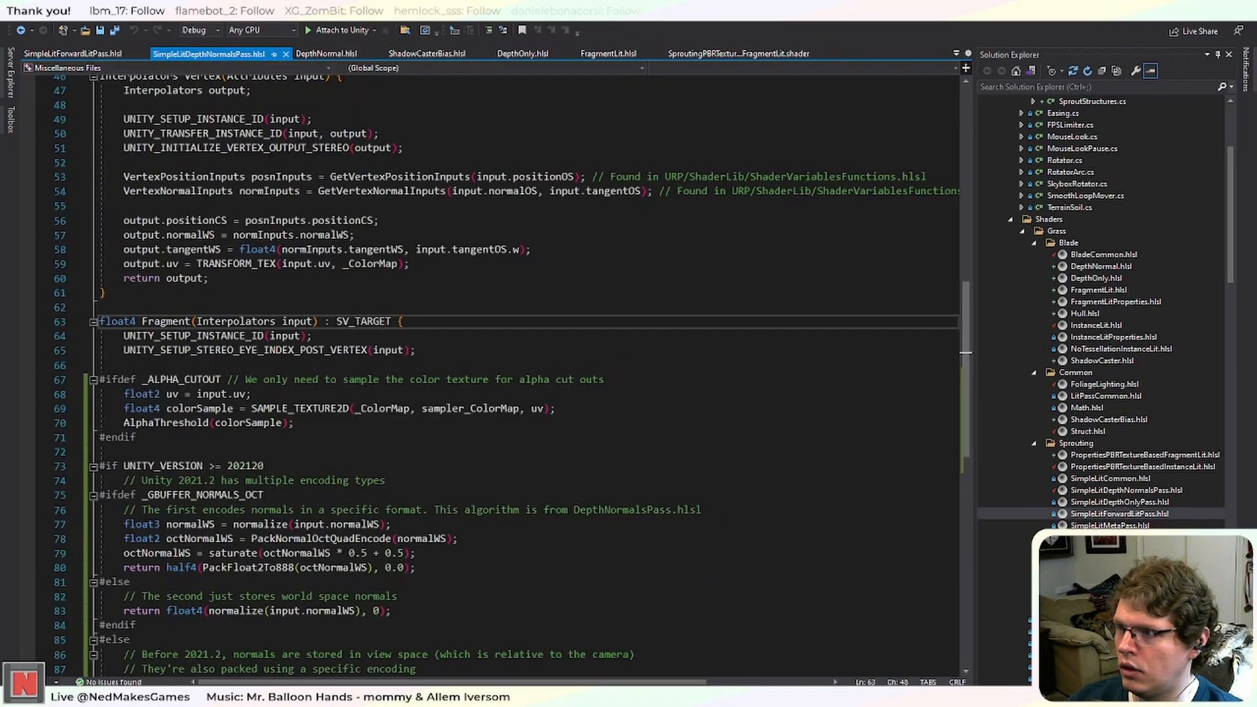
scroll(498, 366, "down", 2)
left_click_drag(135, 351, 60, 296)
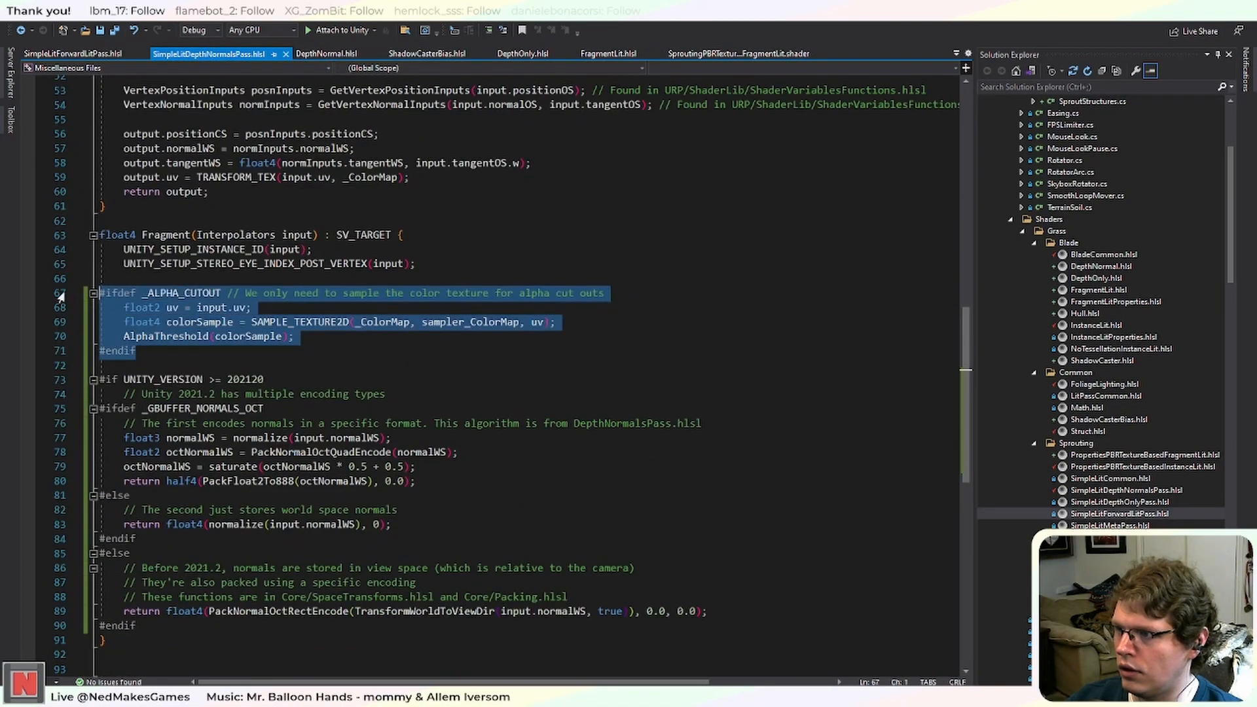
key("ctrl+k")
key("ctrl+c")
Comment out the output.uv assignment in Vertex and the uv fields in the Interpolators and Attributes structs, and save the file.
scroll(60, 297, "up", 4)
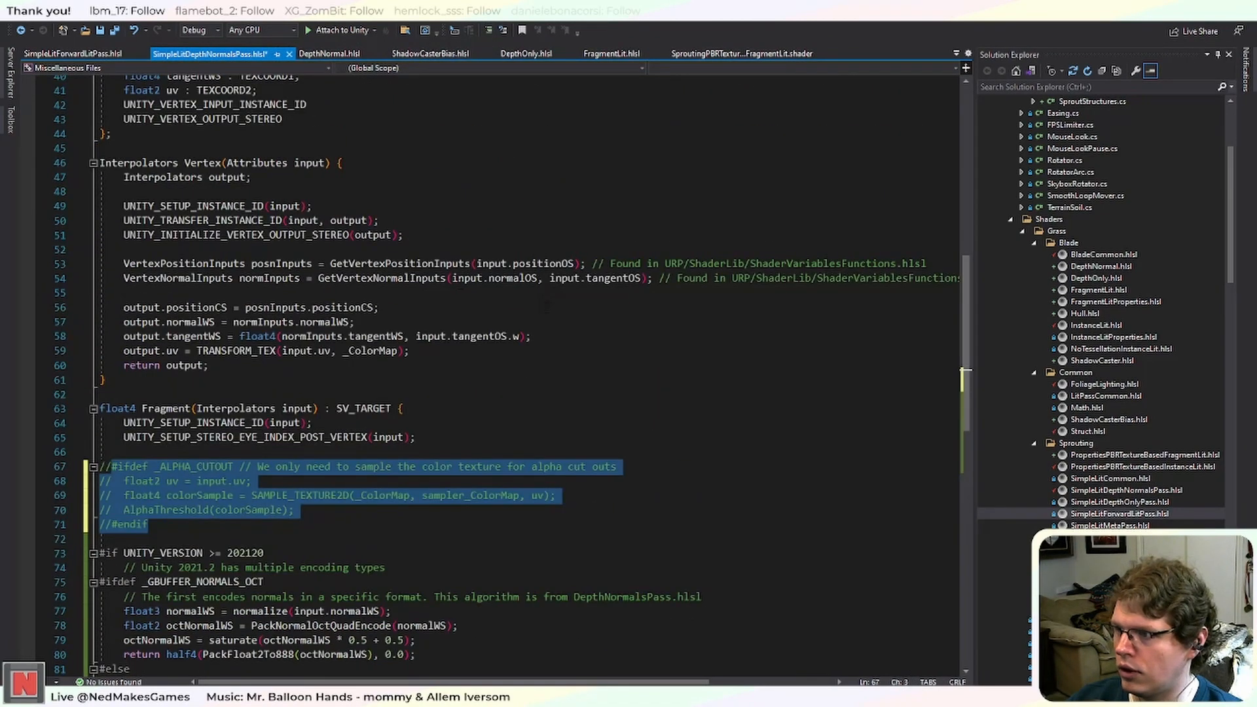
left_click(546, 306)
scroll(522, 361, "up", 6)
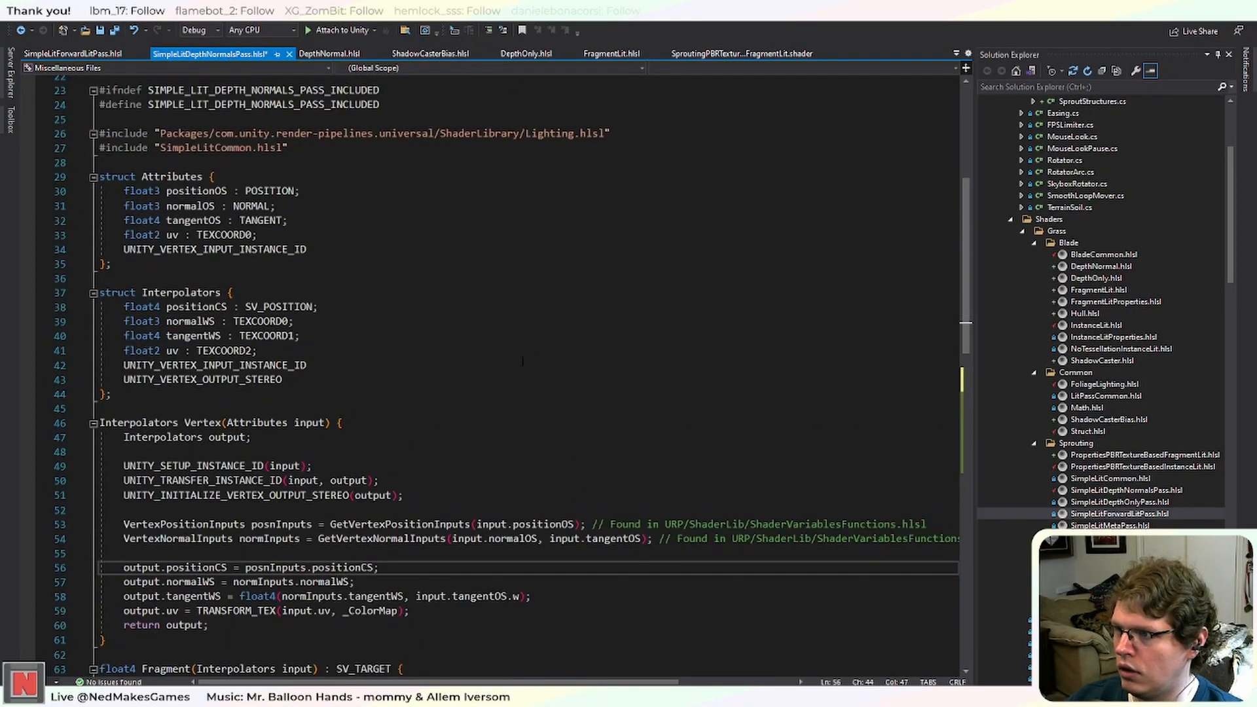
scroll(522, 362, "down", 7)
left_click(523, 306)
scroll(522, 307, "up", 6)
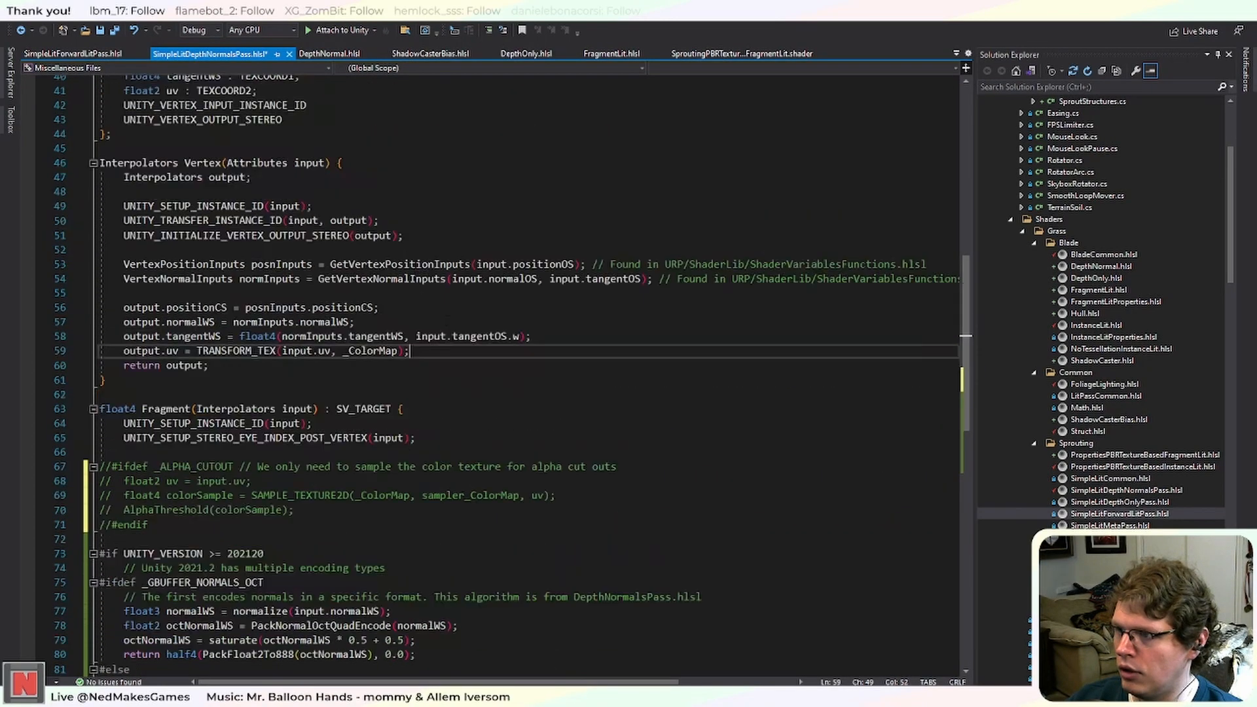
left_click(488, 31)
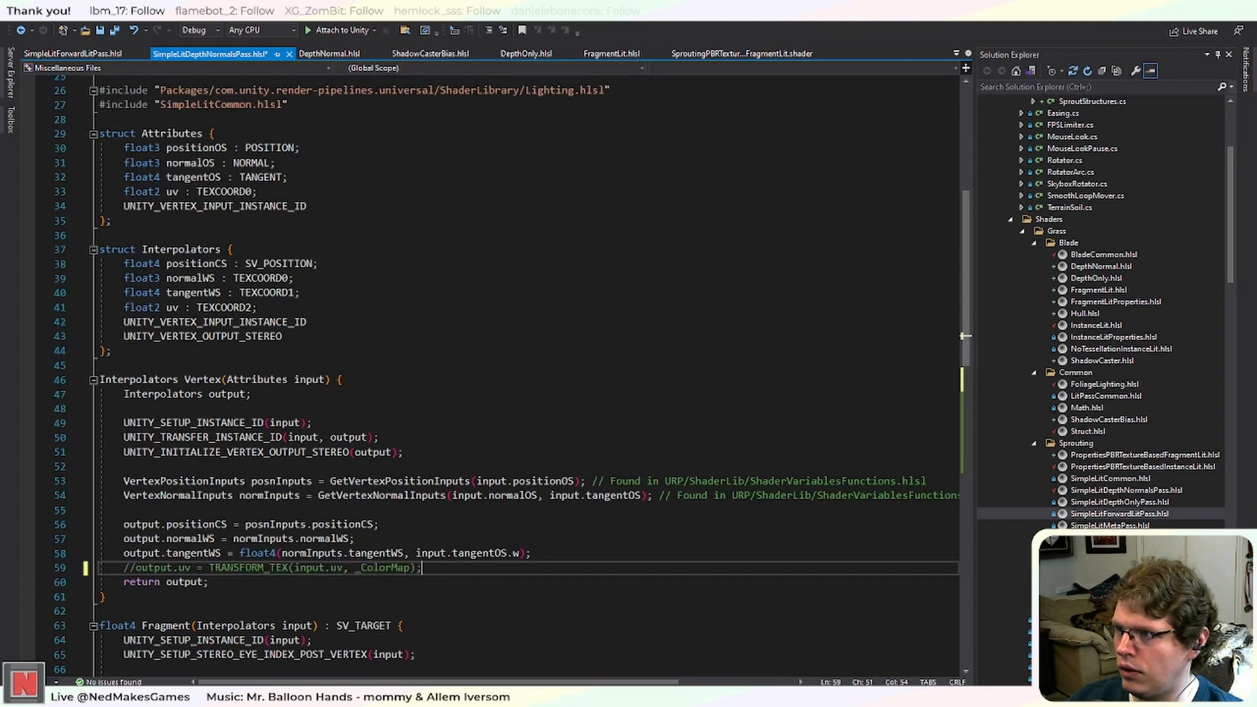
left_click(263, 307)
left_click(487, 31)
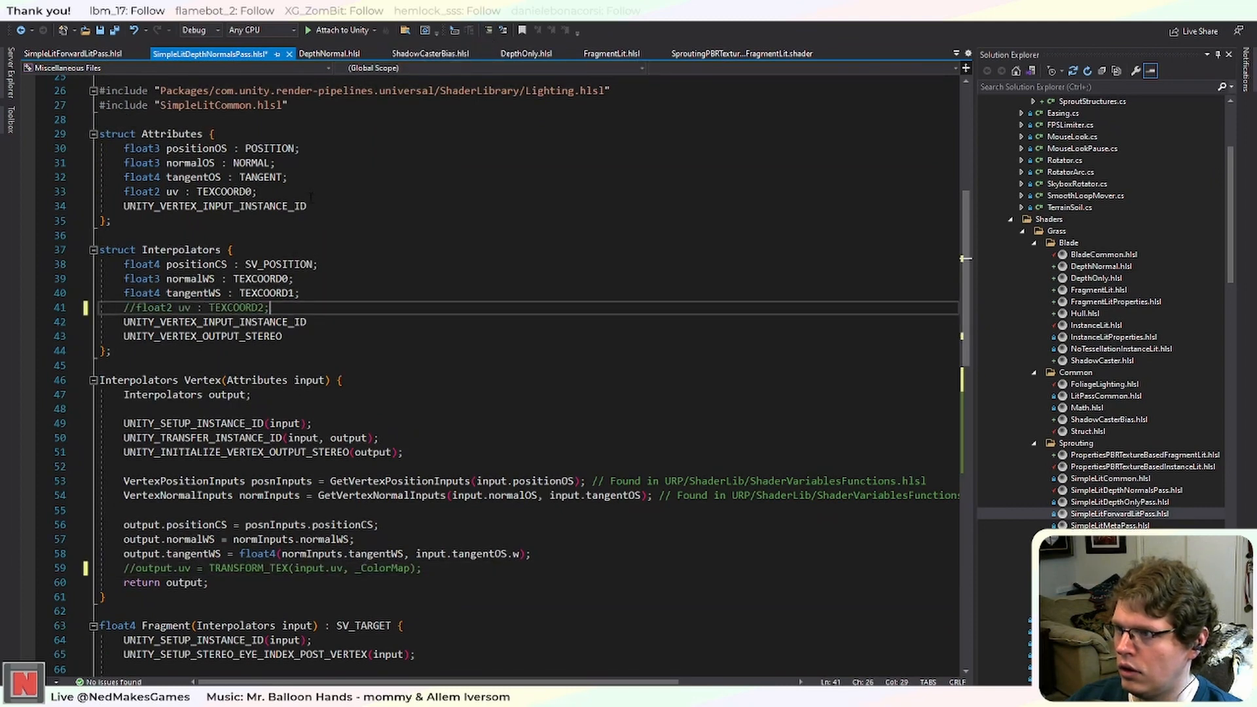
left_click(259, 191)
left_click(488, 30)
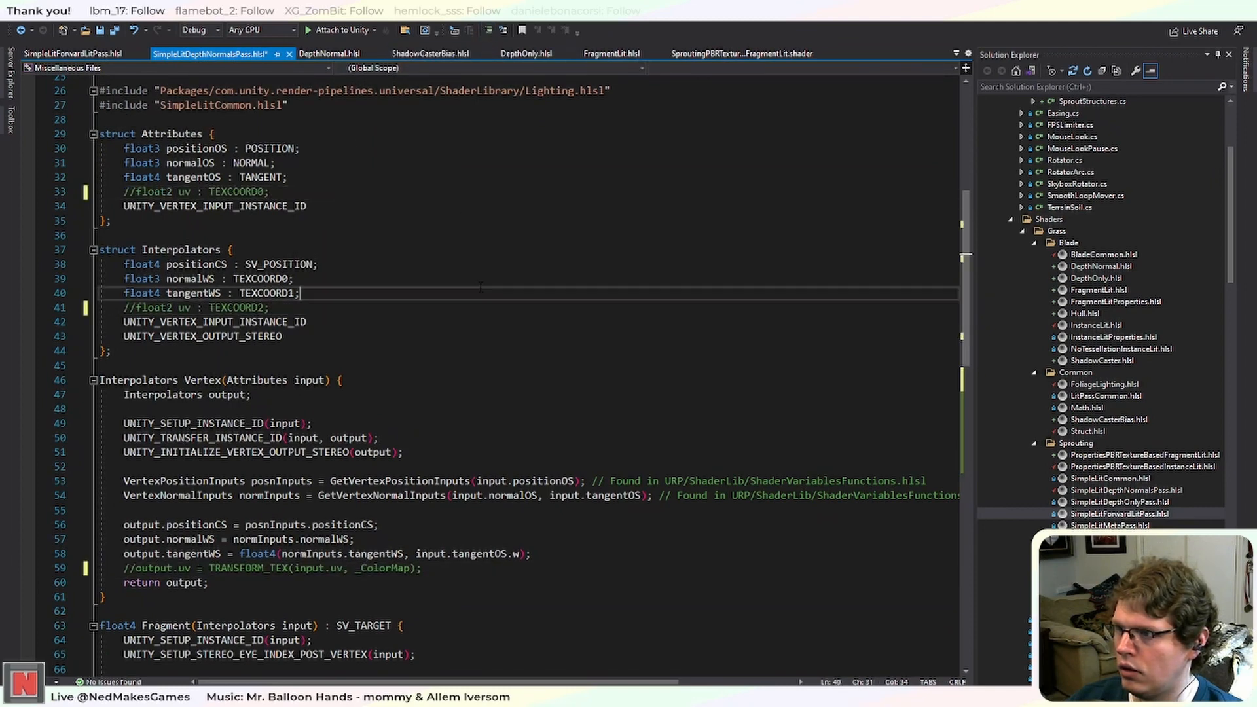
left_click(481, 289)
key("ctrl+s")
Examine the normal encoding branches of the UNITY_VERSION block in SimpleLitDepthNormalsPass.hlsl's Fragment, including the _GBUFFER_NORMALS_OCT code.
scroll(480, 288, "down", 9)
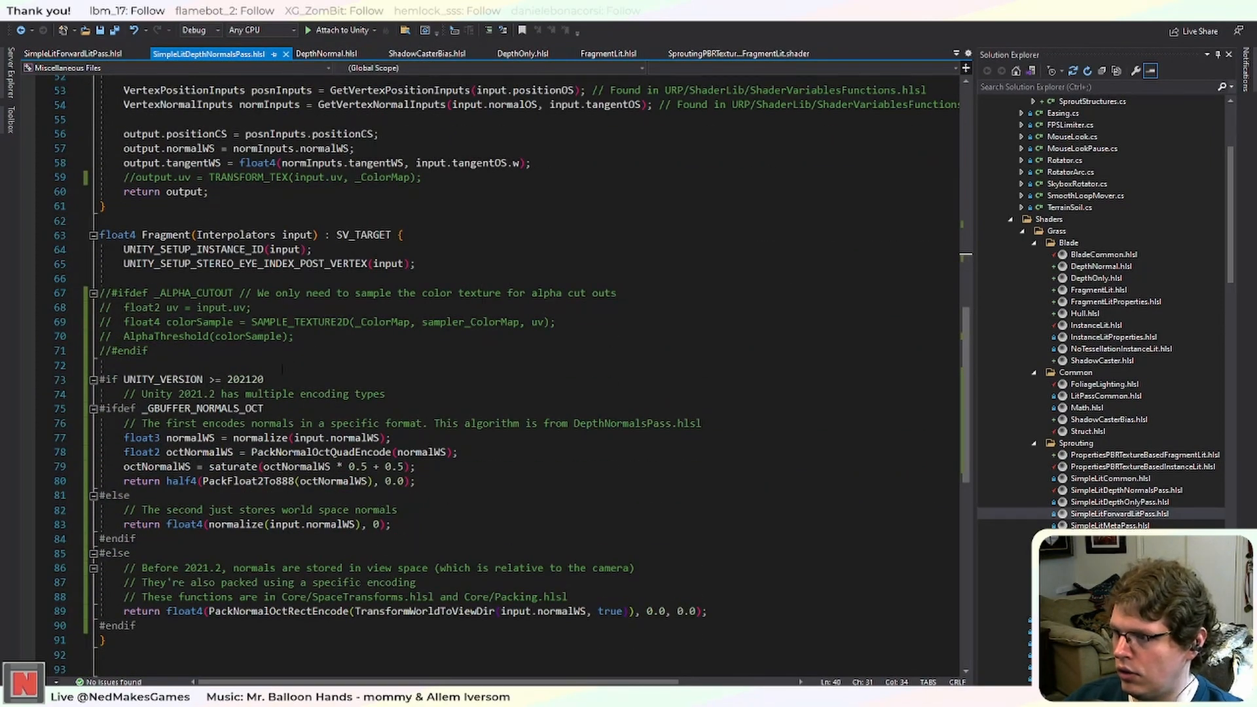
scroll(283, 370, "down", 1)
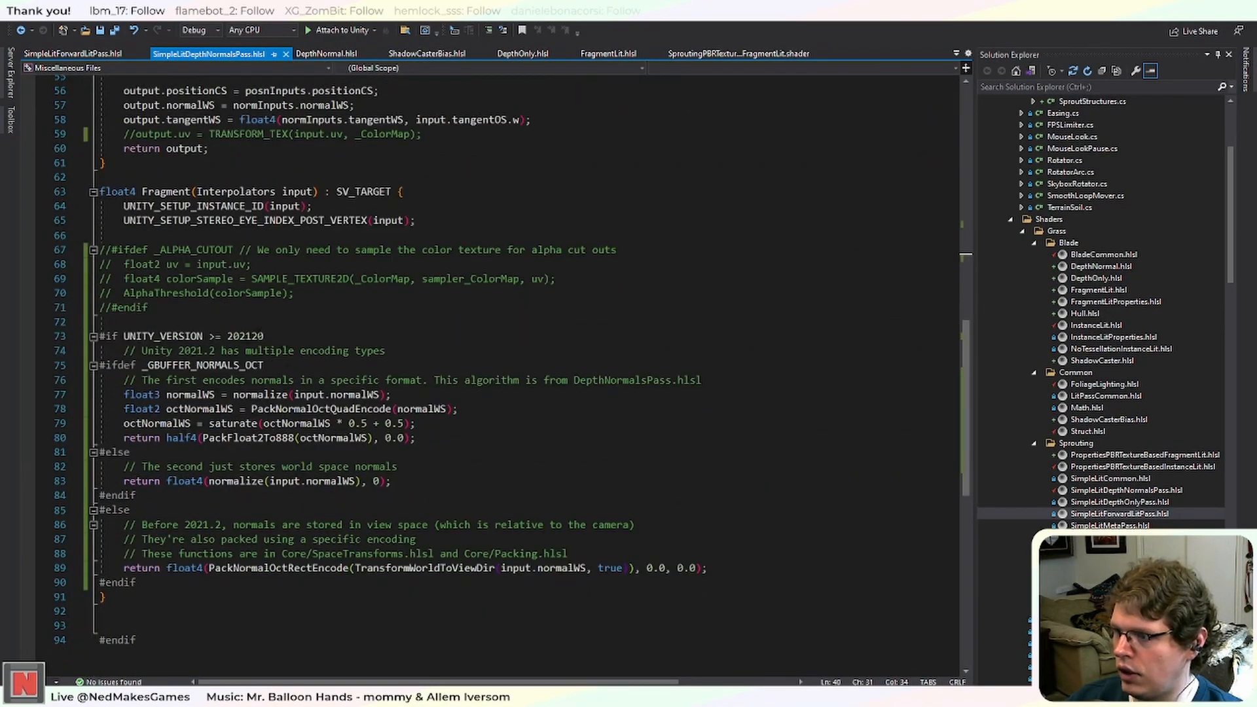
left_click(263, 335)
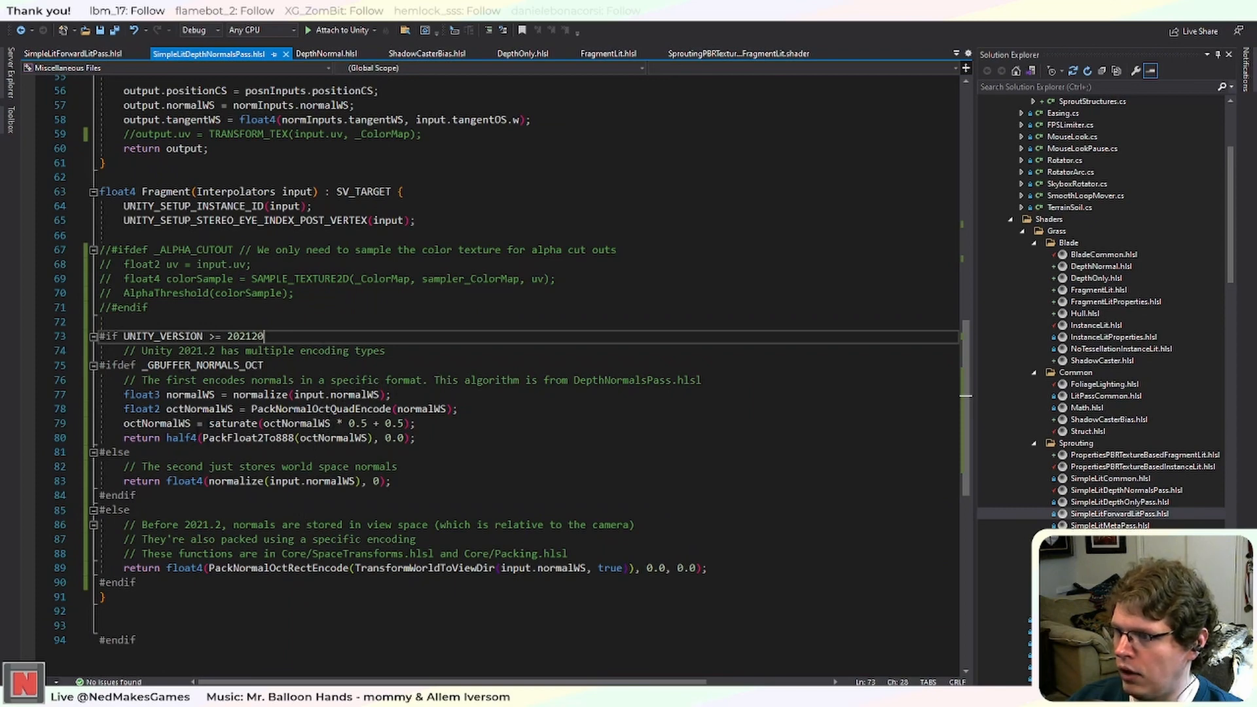
left_click(317, 394)
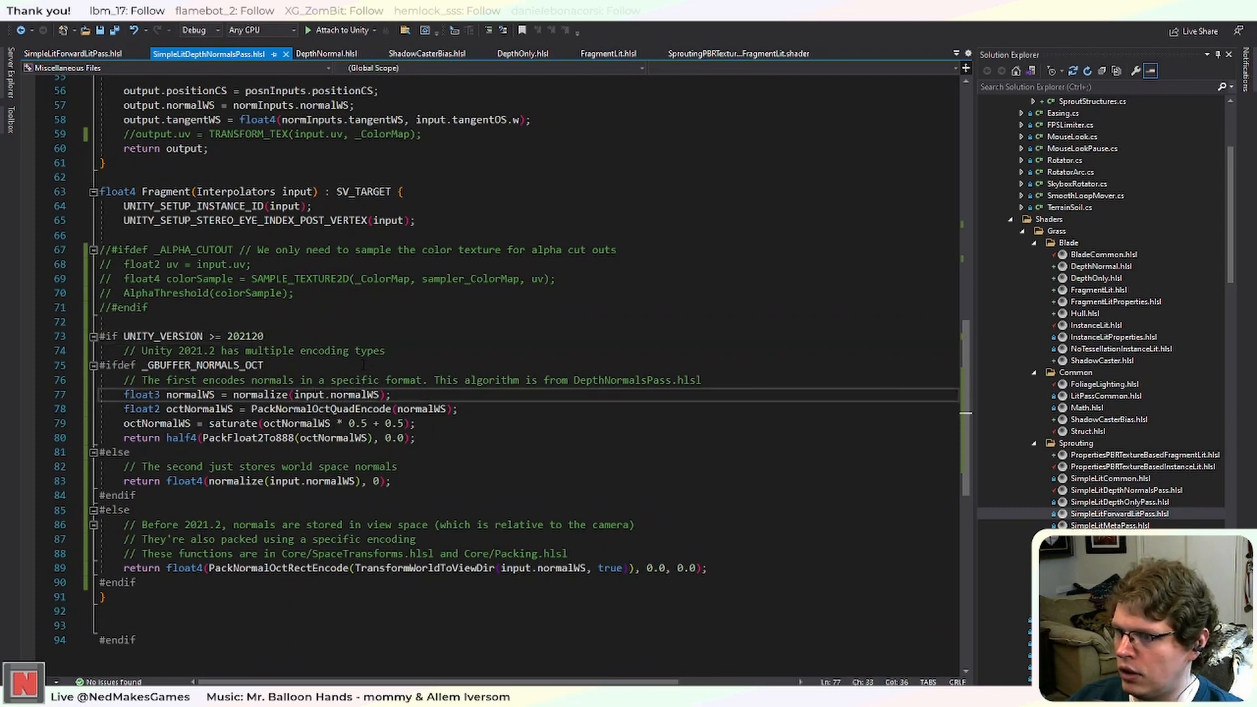
left_click(392, 394)
key("Down")
key("Down")
key("Down")
key("End")
key("shift+Home")
key("shift+Up")
key("shift+Up")
key("shift+Up")
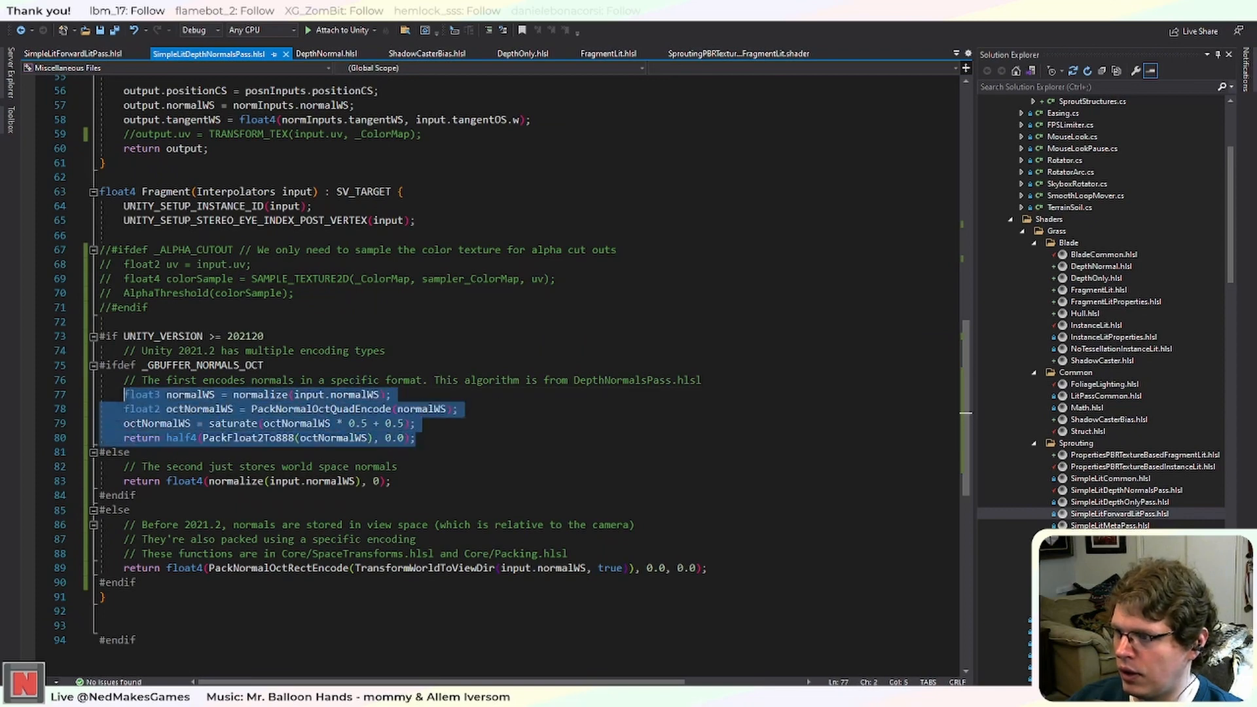
left_click(435, 424)
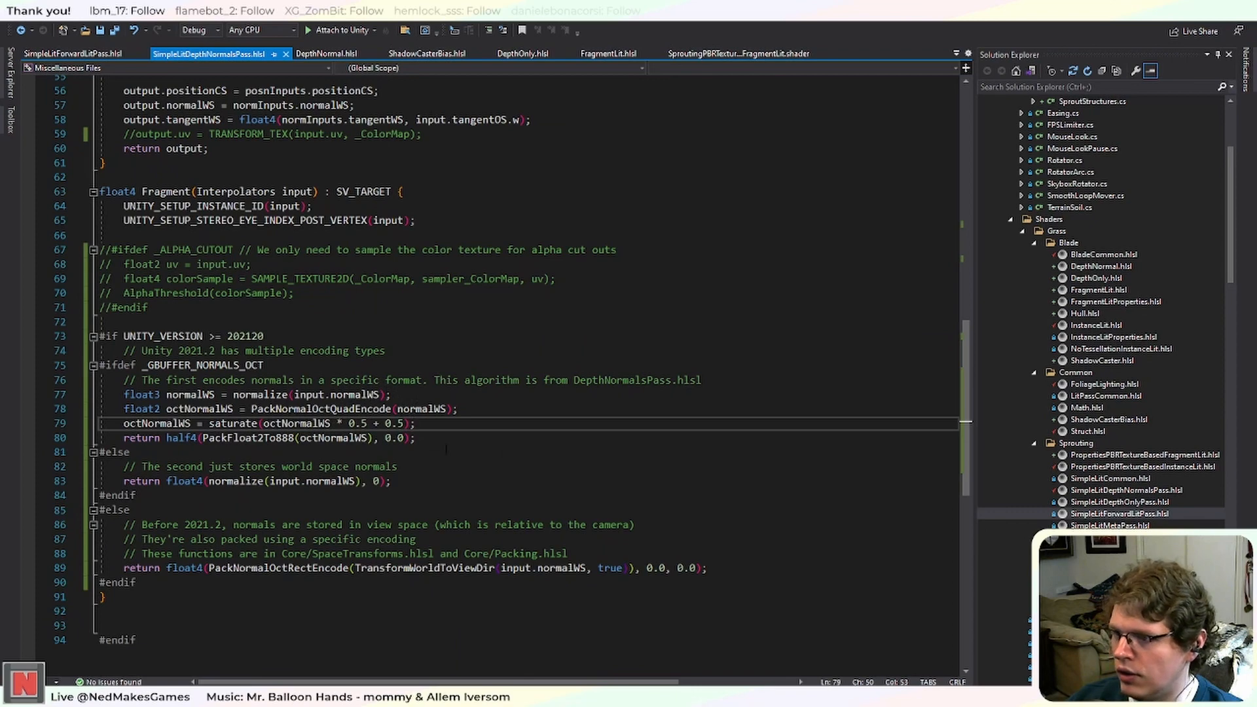
key("Down")
key("Down")
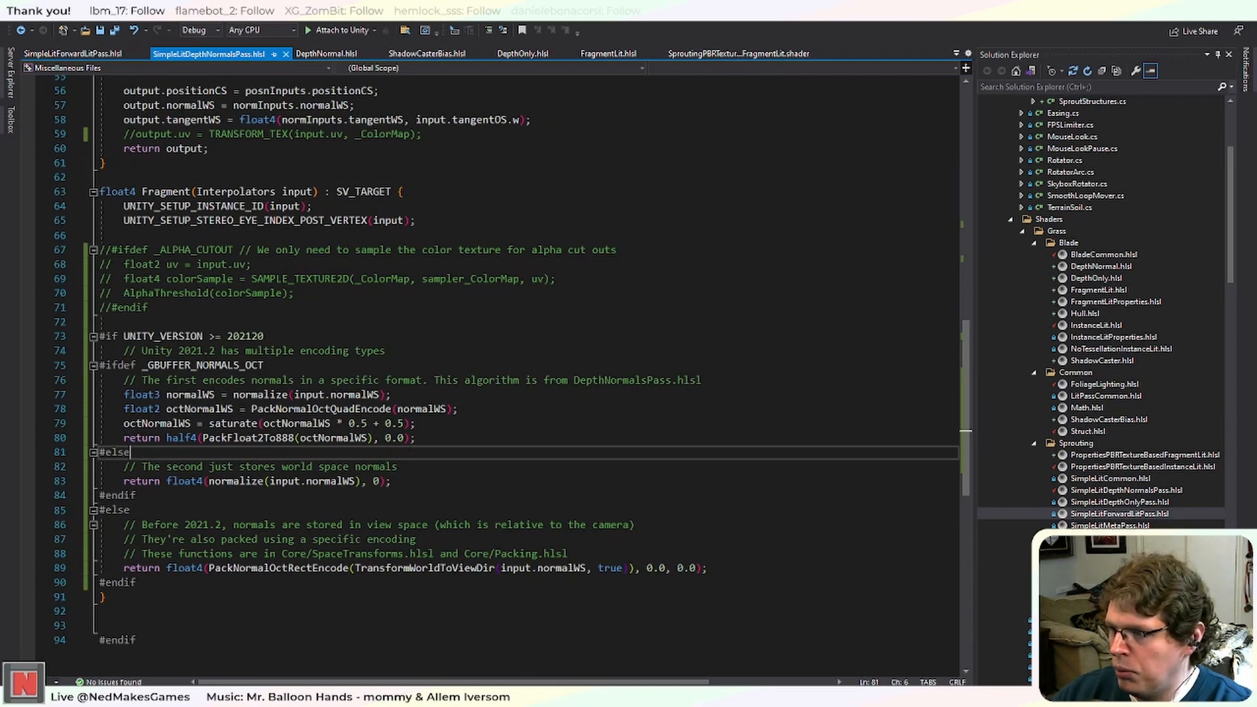
Examine the world-space normals return and the pre-2021.2 PackNormalOctRectEncode return in SimpleLitDepthNormalsPass.hlsl's Fragment function.
double_click(209, 365)
left_click(284, 466)
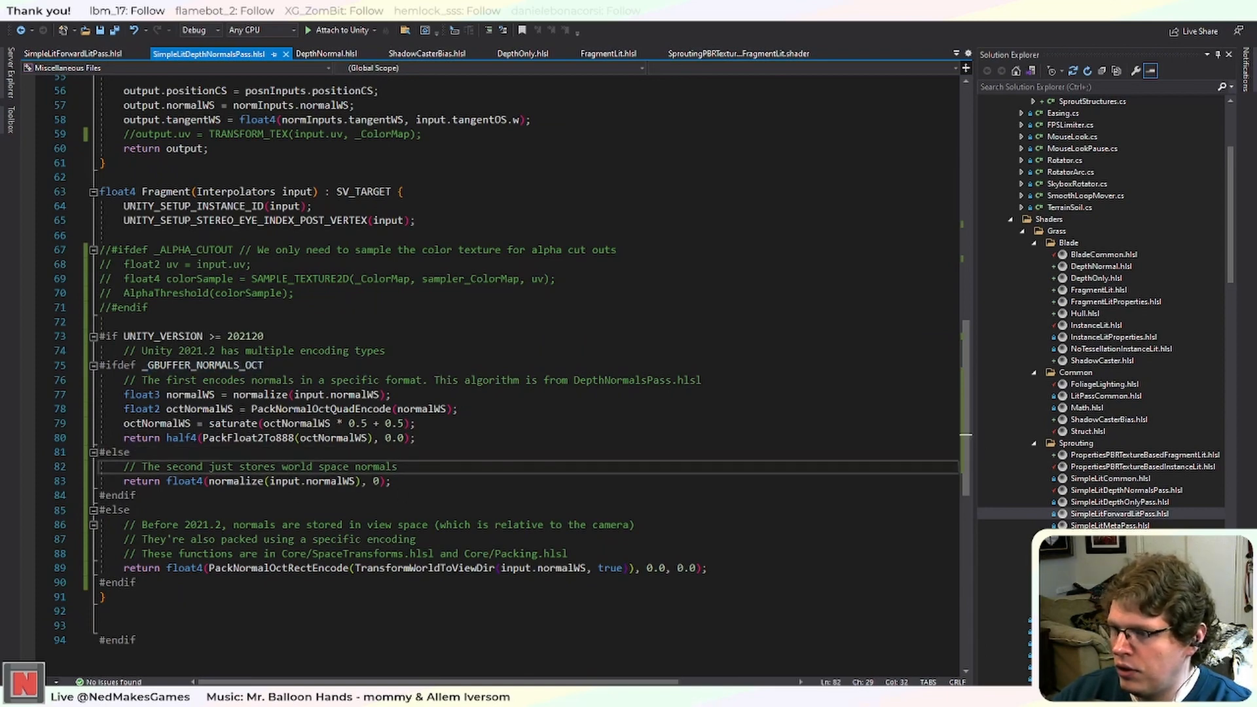
left_click_drag(360, 481, 306, 481)
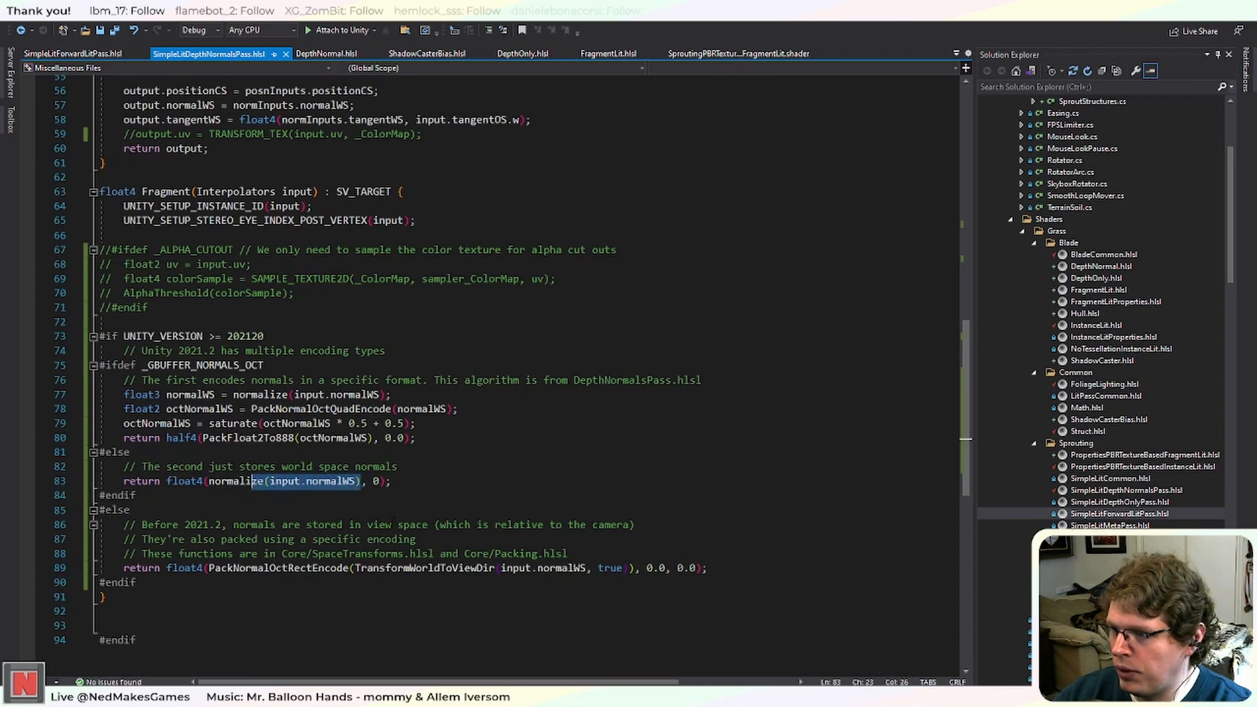
left_click(425, 491)
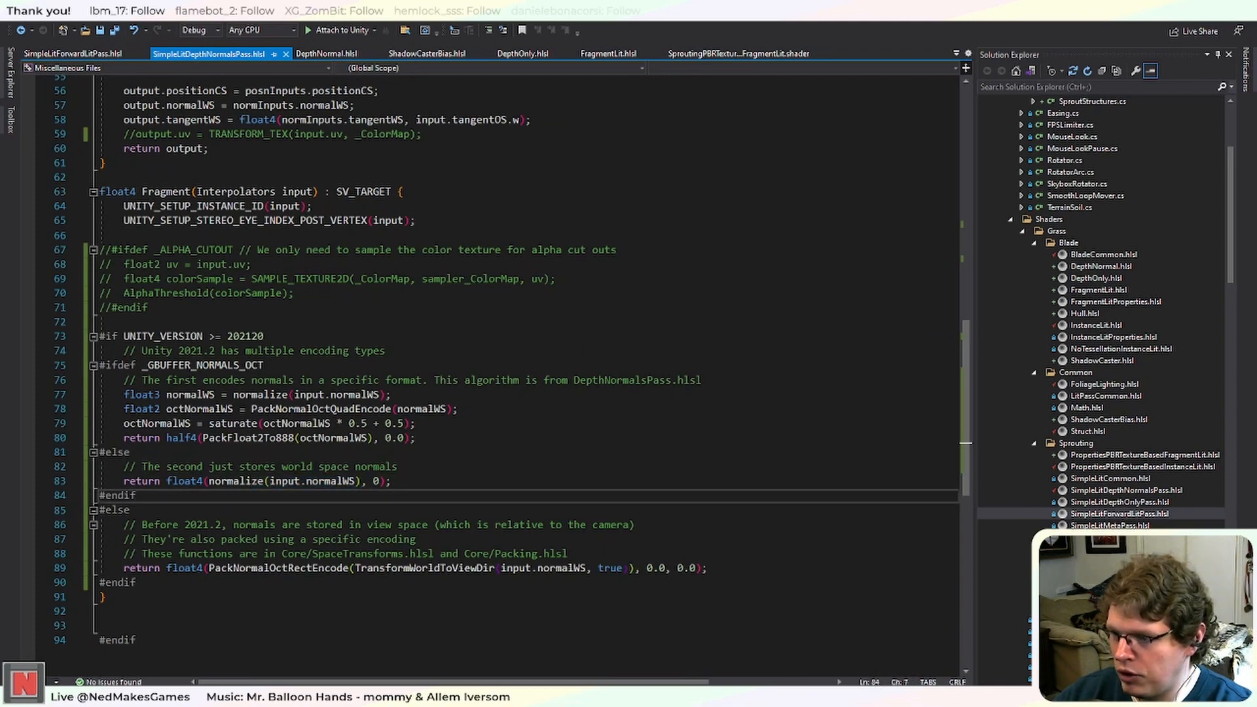
left_click(733, 569)
left_click(371, 568)
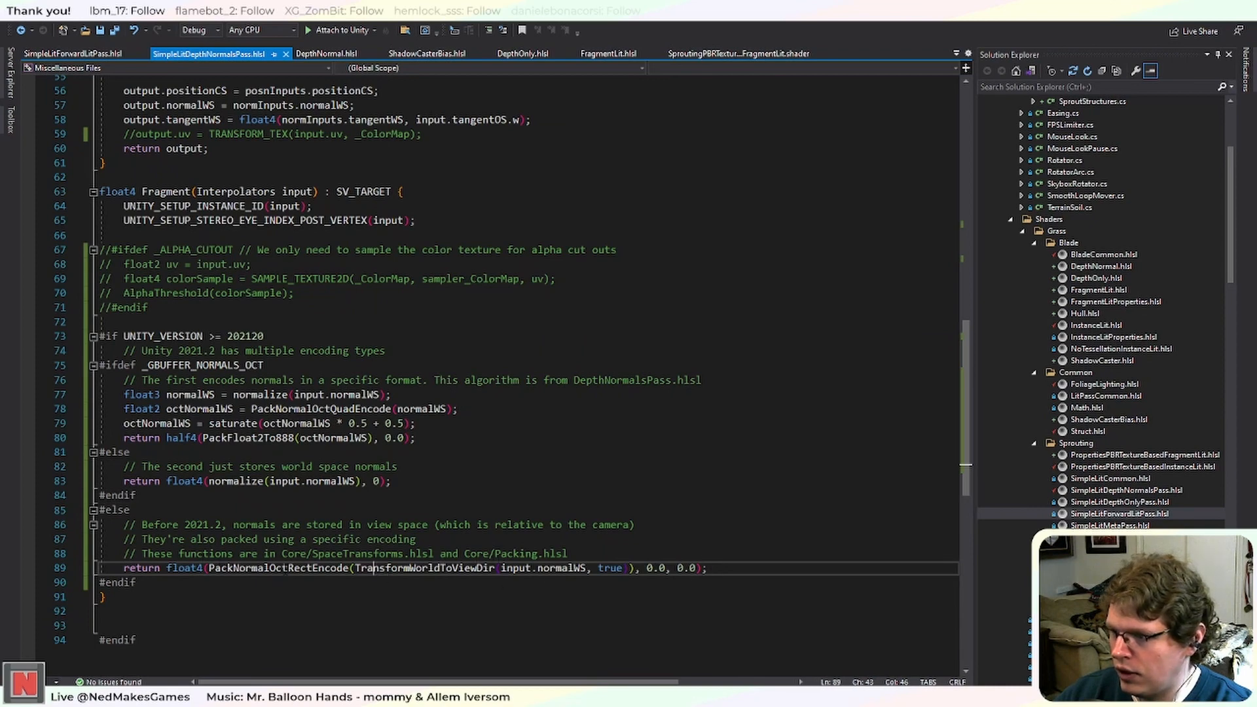
left_click_drag(715, 569, 136, 583)
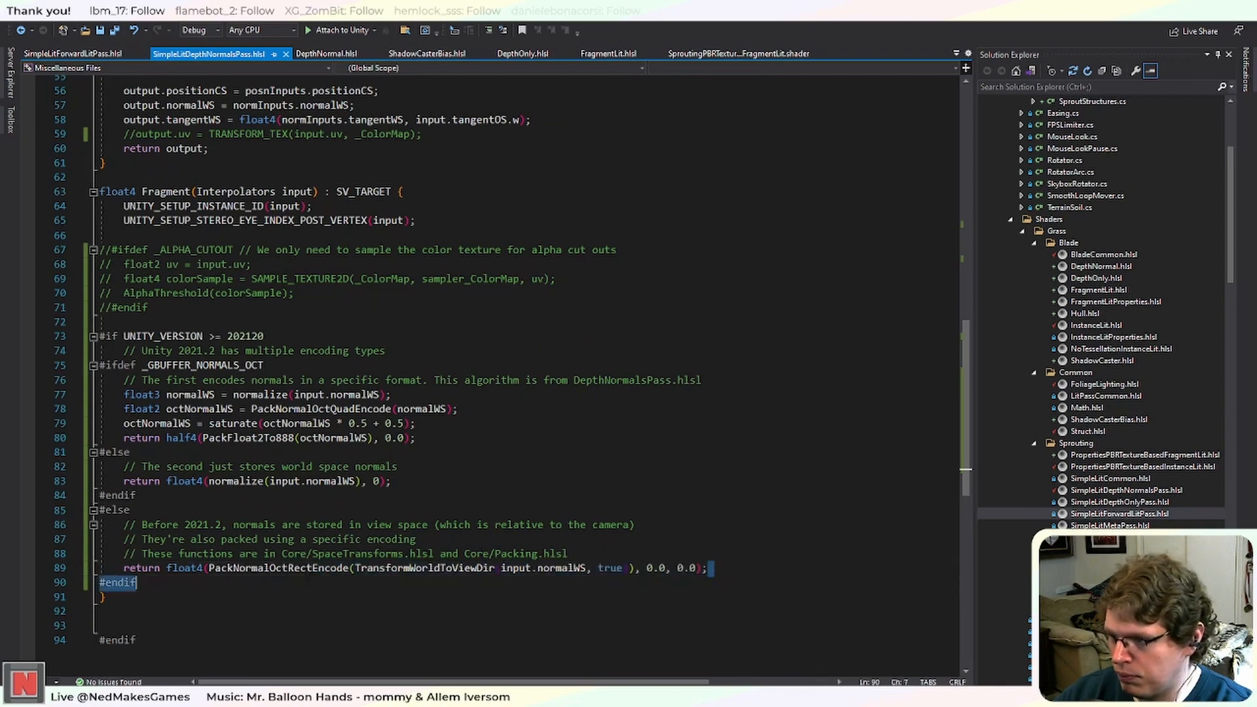
scroll(334, 495, "up", 15)
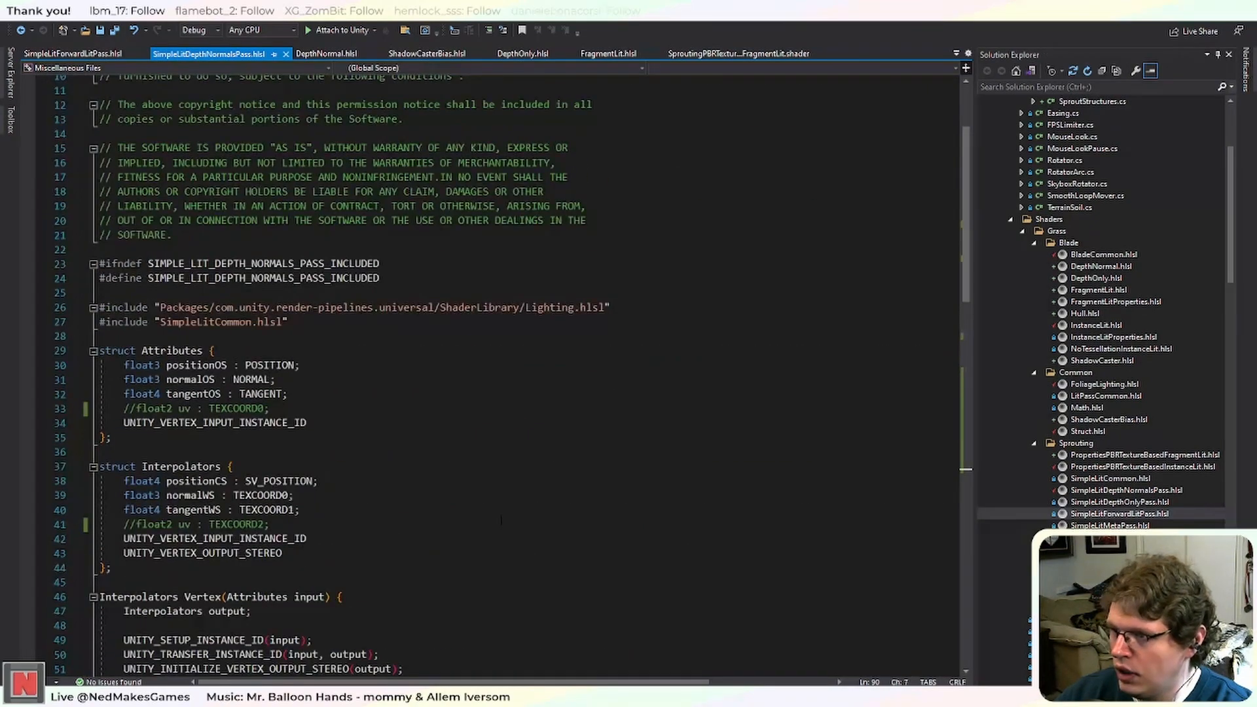
scroll(501, 521, "down", 14)
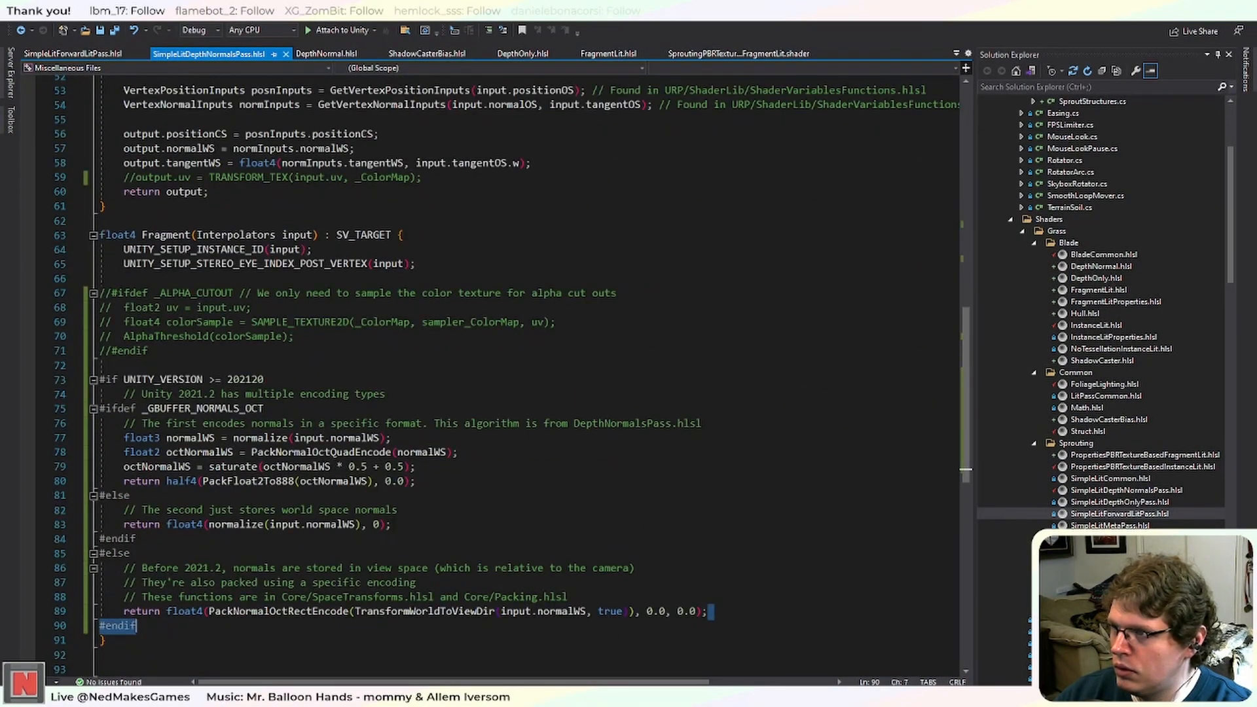
Copy the whole UNITY_VERSION normal encoding block into DepthNormal.hlsl's Fragment function after the normalWS line, replacing the return 0 statement.
left_click(156, 627)
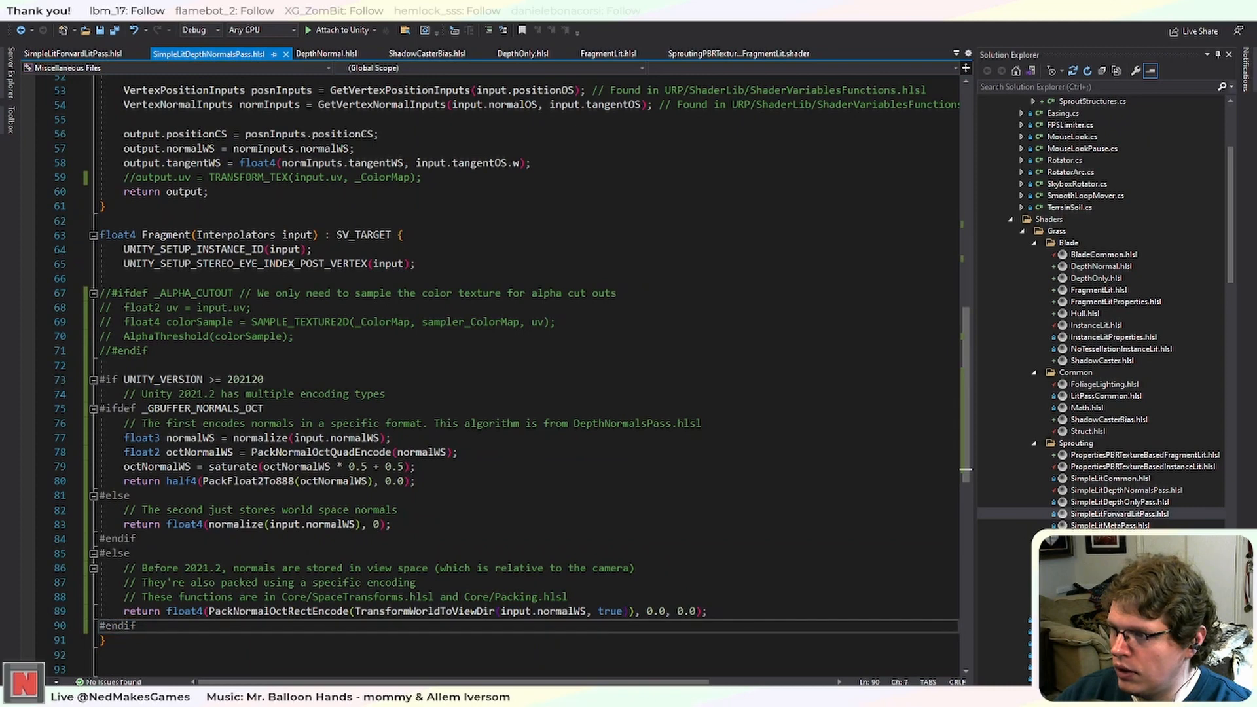
left_click_drag(156, 627, 101, 380)
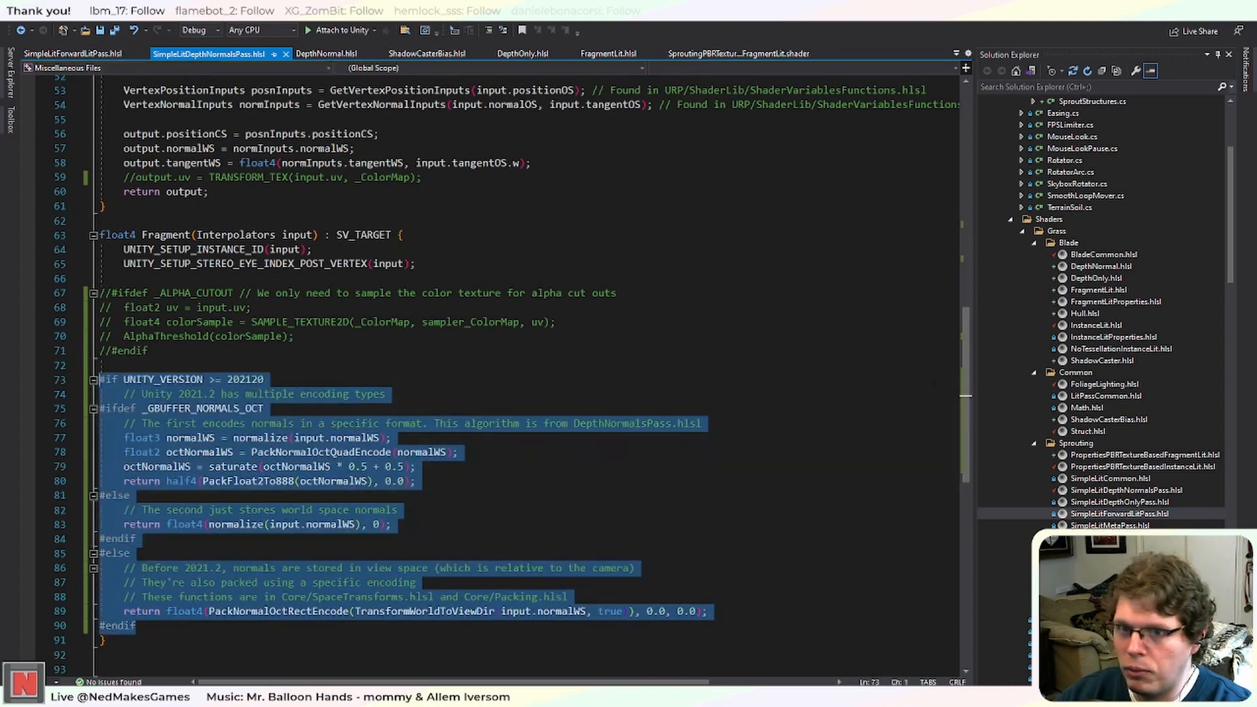
double_click(1121, 267)
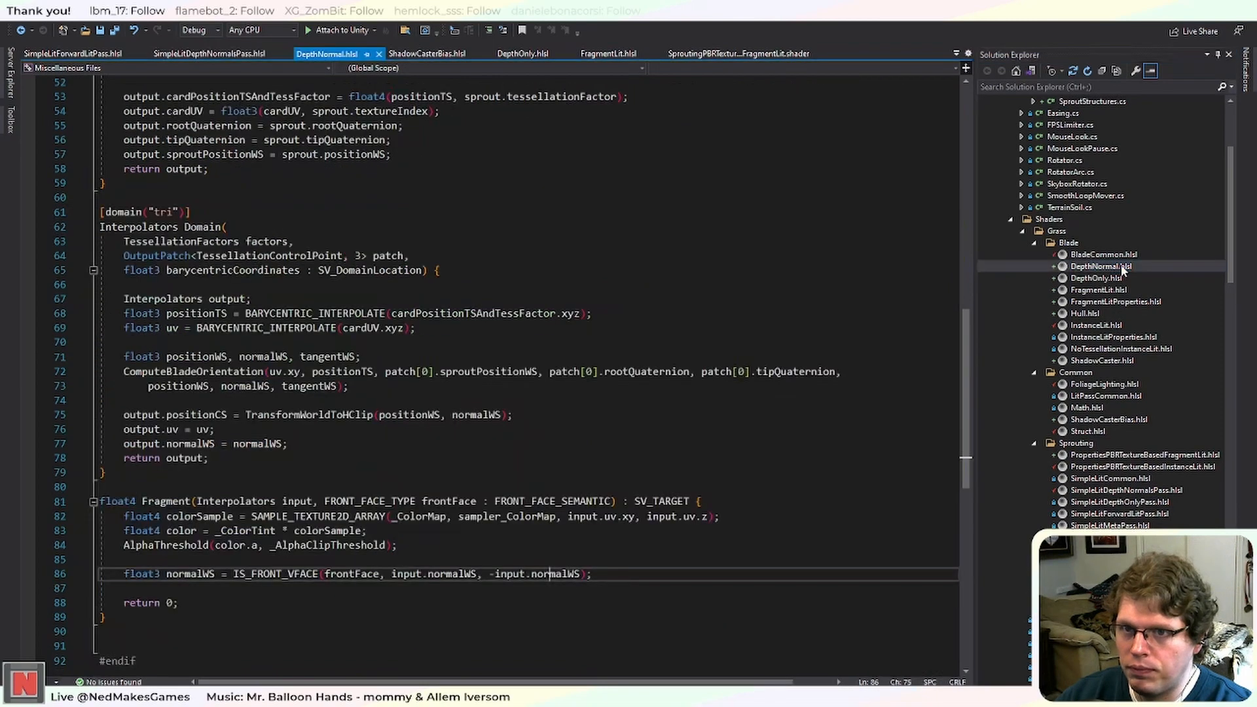
left_click(576, 587)
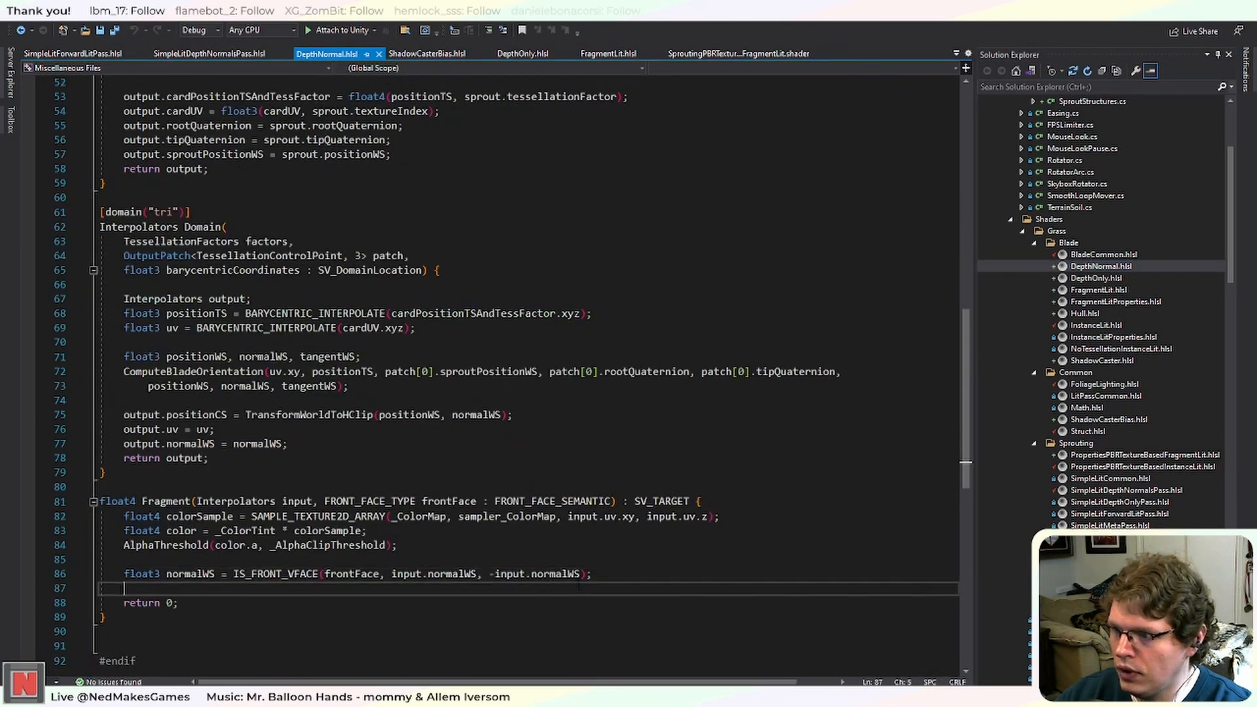
key("Return")
key("ctrl+v")
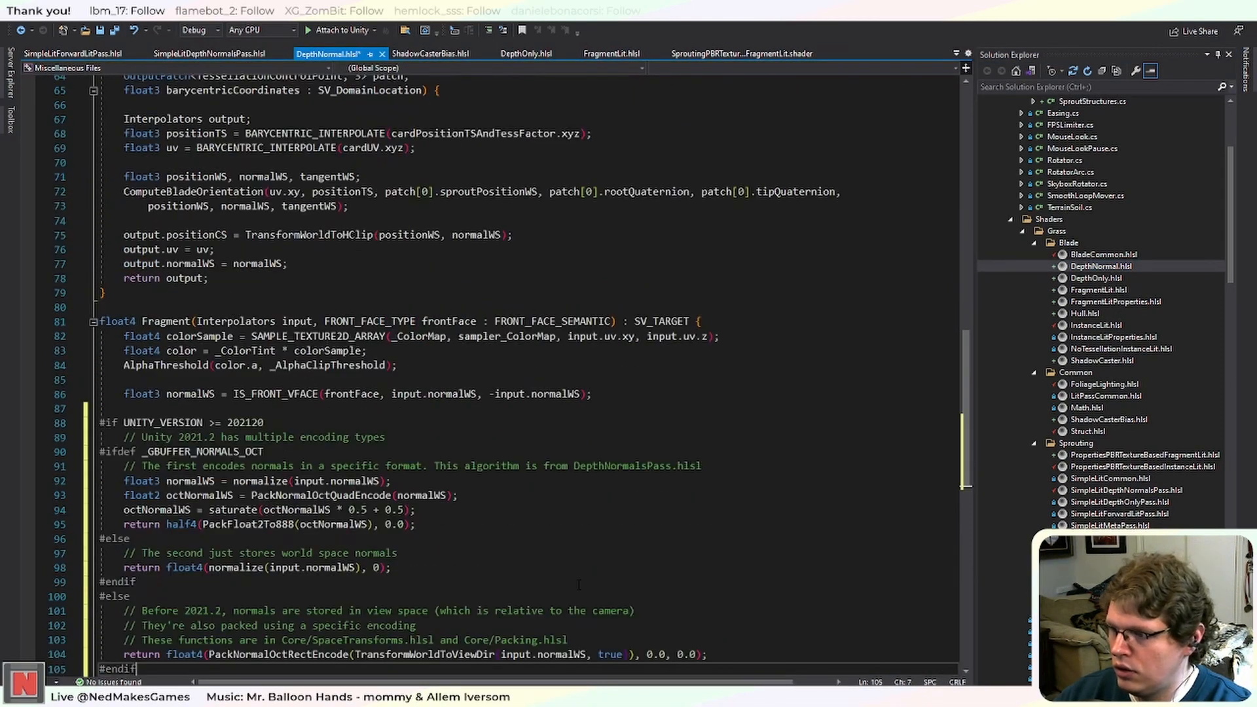
key("shift+Down")
key("Delete")
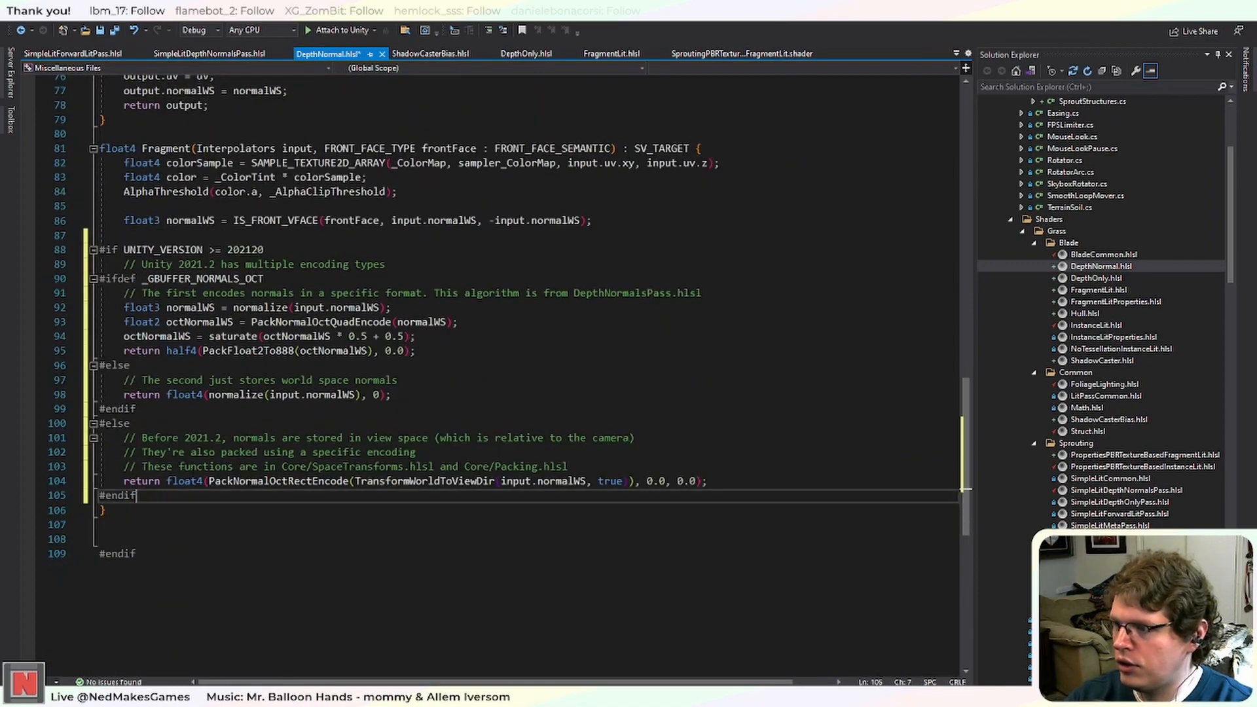
Make the normalize call in DepthNormal.hlsl's _GBUFFER_NORMALS_OCT branch use the local normalWS instead of input.normalWS.
scroll(328, 393, "up", 2)
double_click(198, 308)
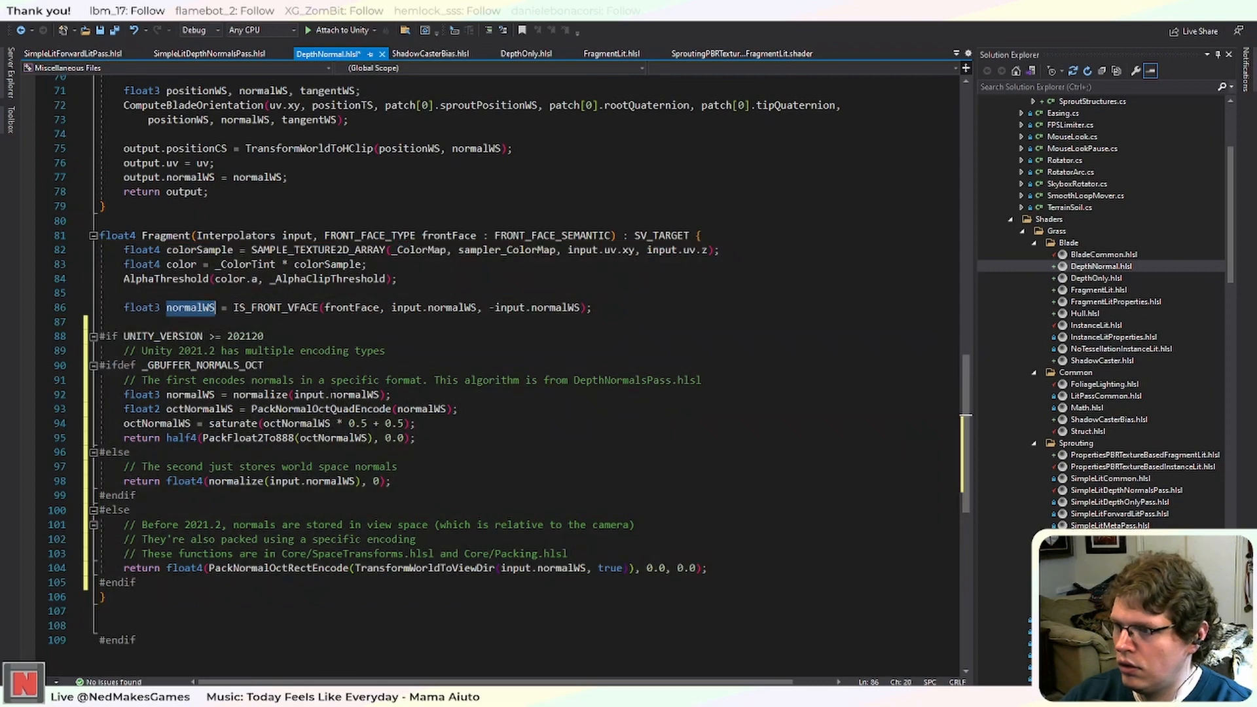
left_click_drag(328, 394, 293, 394)
key("BackSpace")
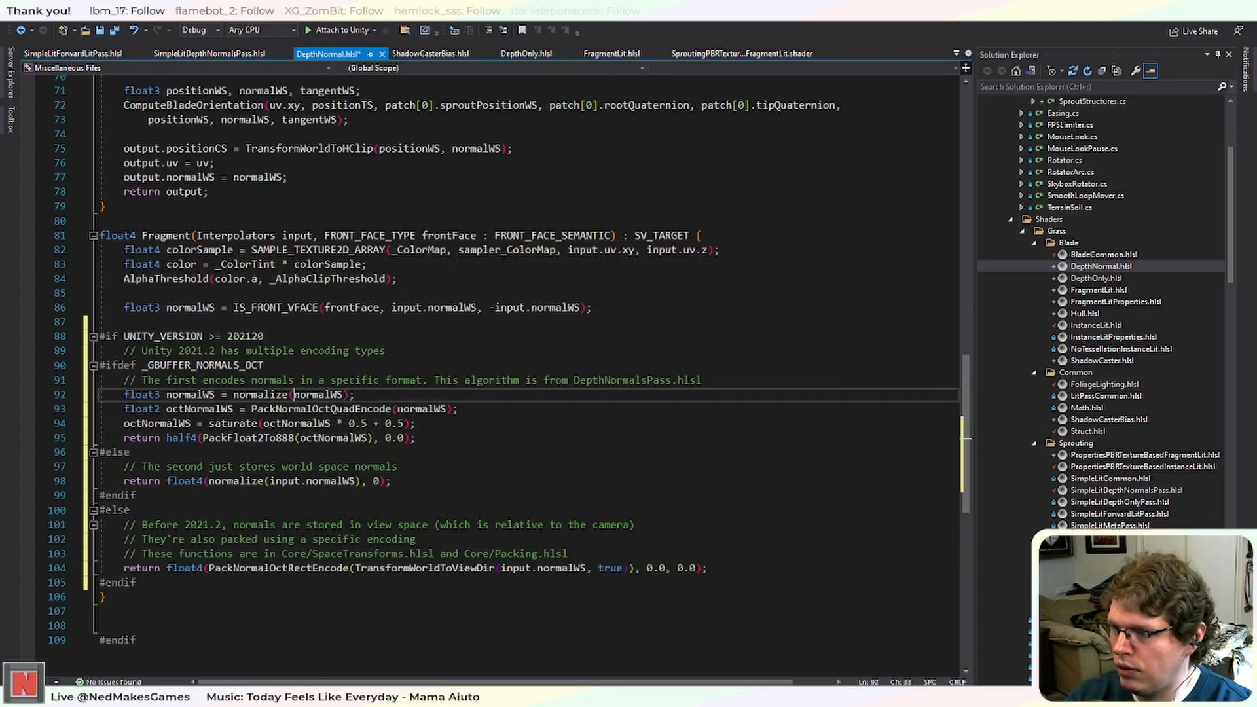
key("ctrl+shift+Left")
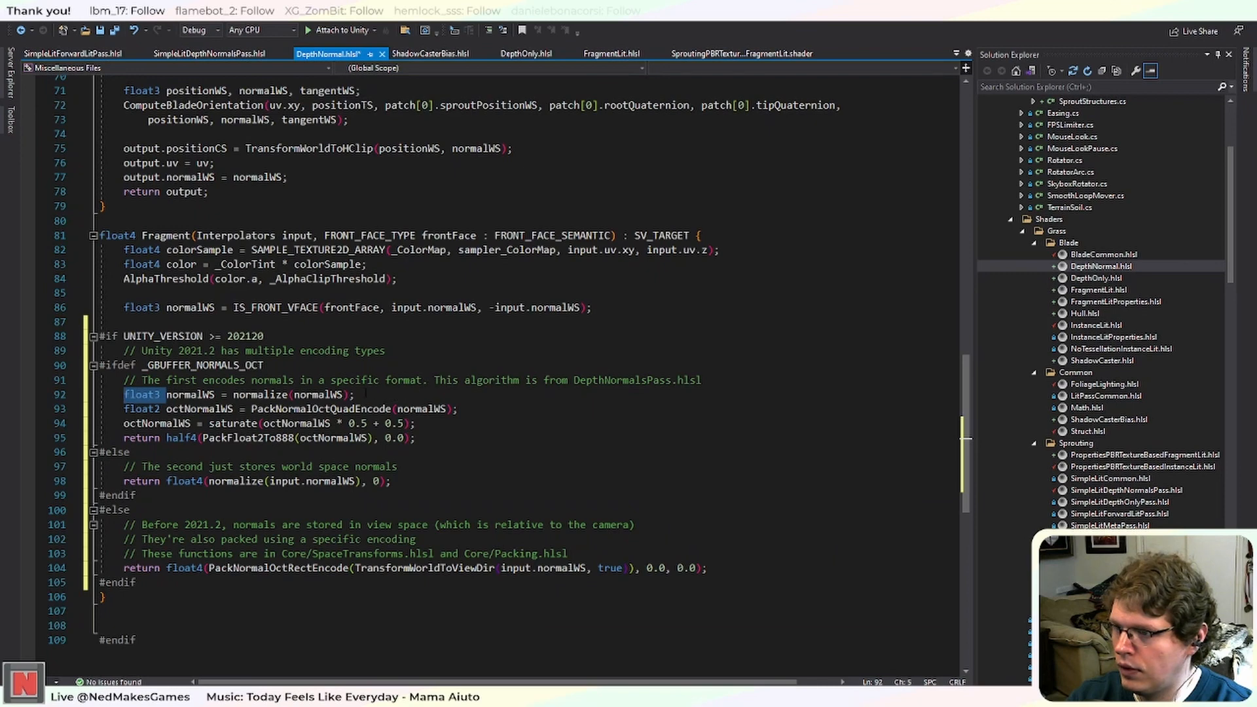
Add normalWS = normalize(normalWS); below the IS_FRONT_VFACE line and delete the duplicate float3 normalWS declaration from the _GBUFFER_NORMALS_OCT branch.
left_click(605, 307)
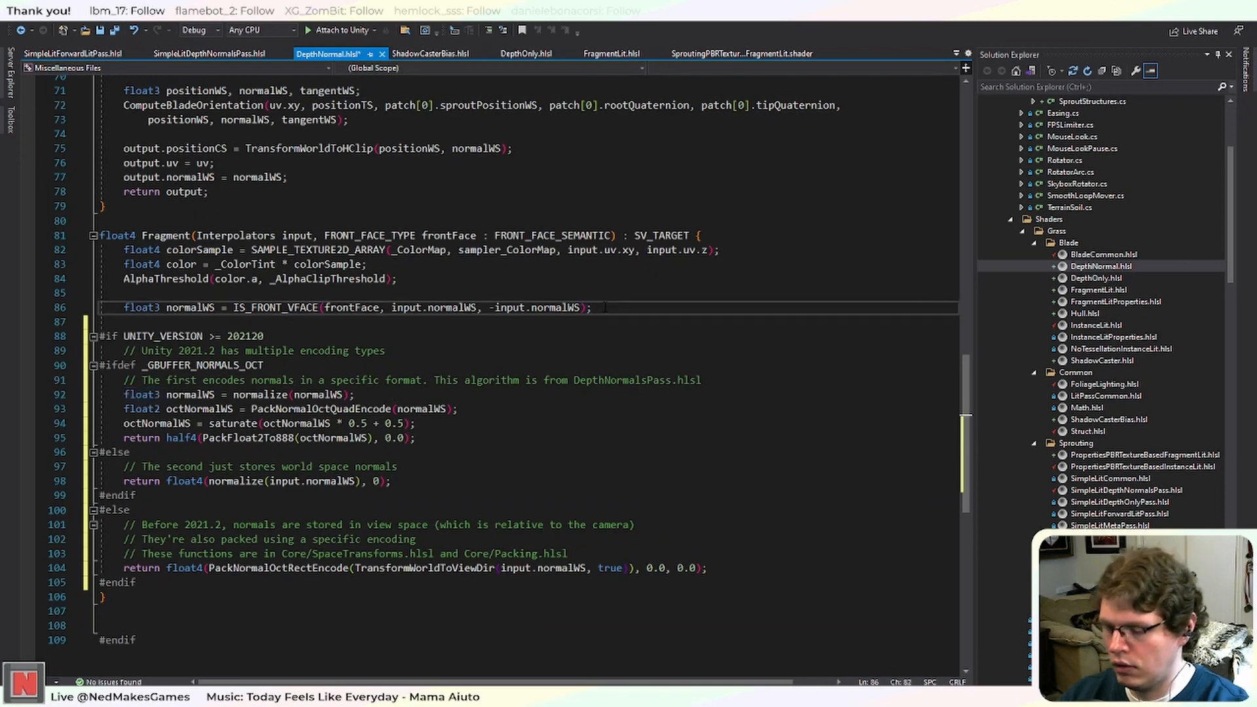
key("Return")
type("normal")
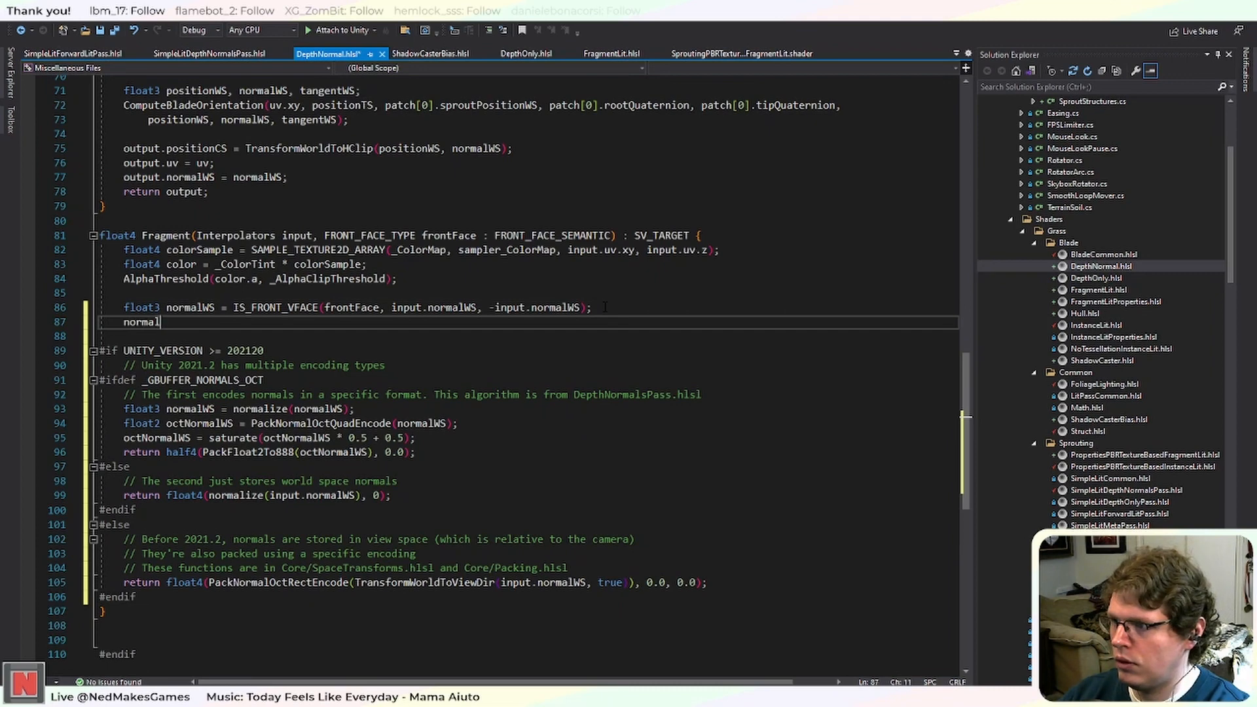
type("WS = normaliz")
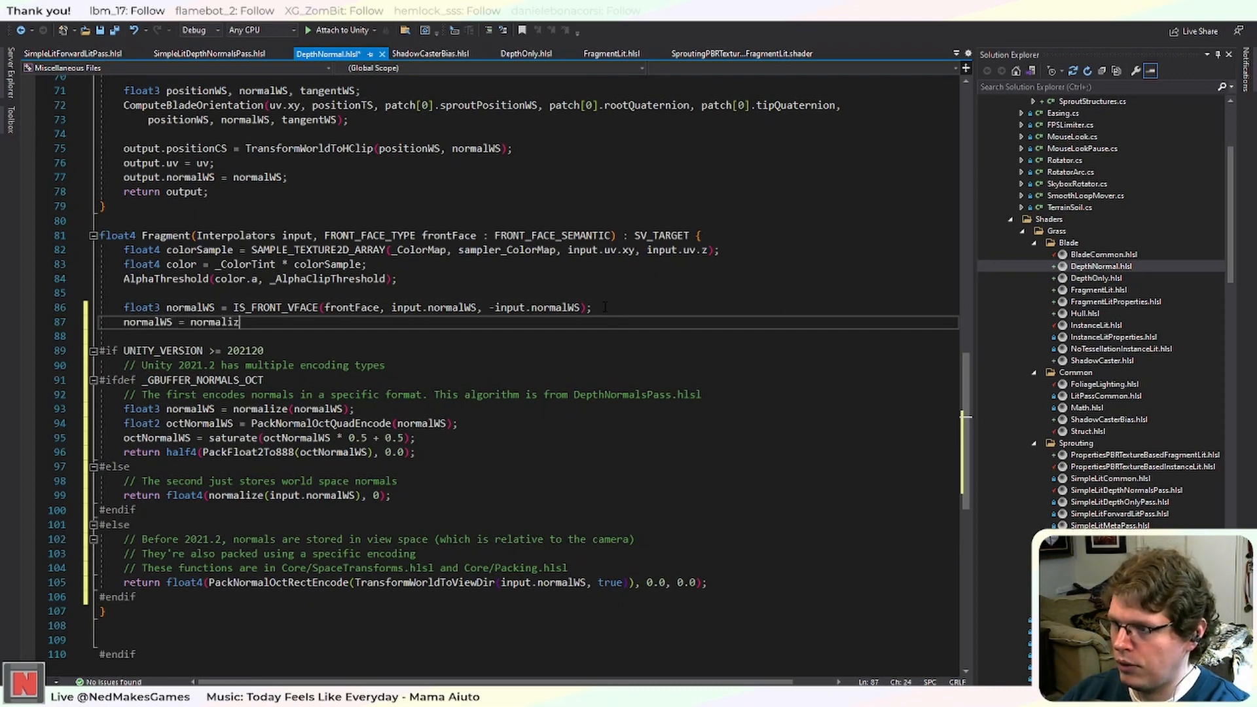
type("e(normalWS);")
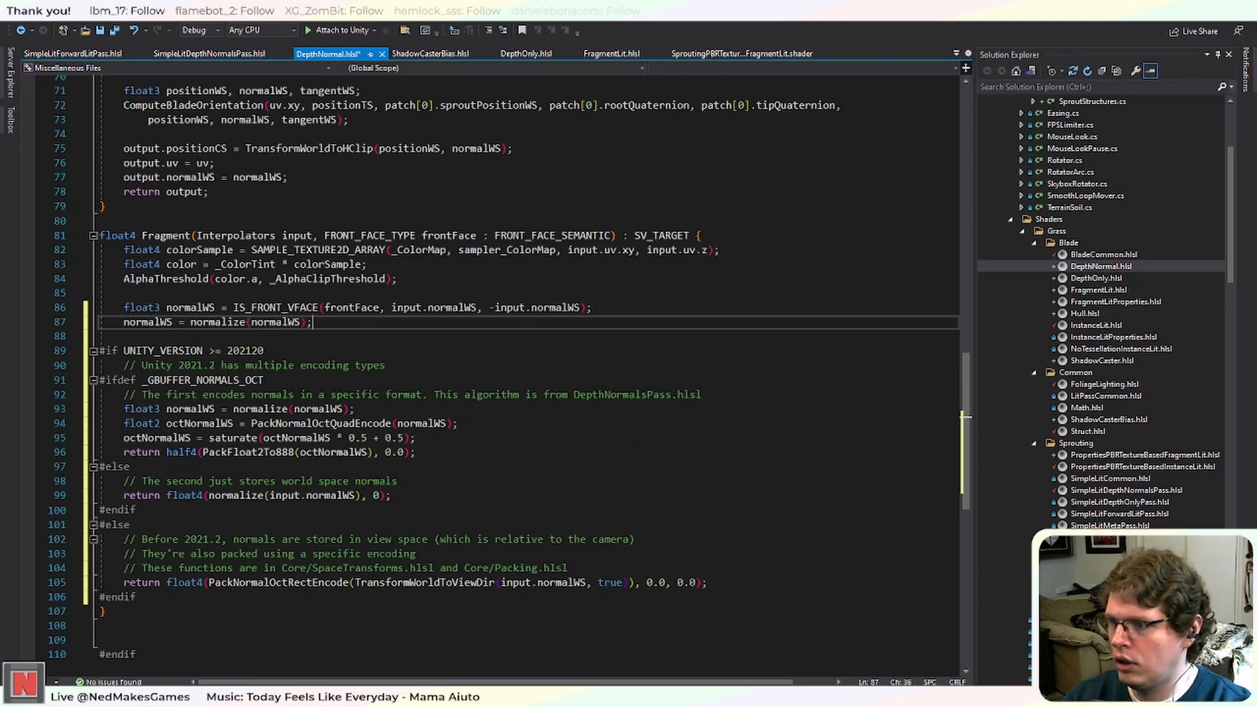
left_click_drag(357, 409, 86, 415)
key("BackSpace")
key("BackSpace")
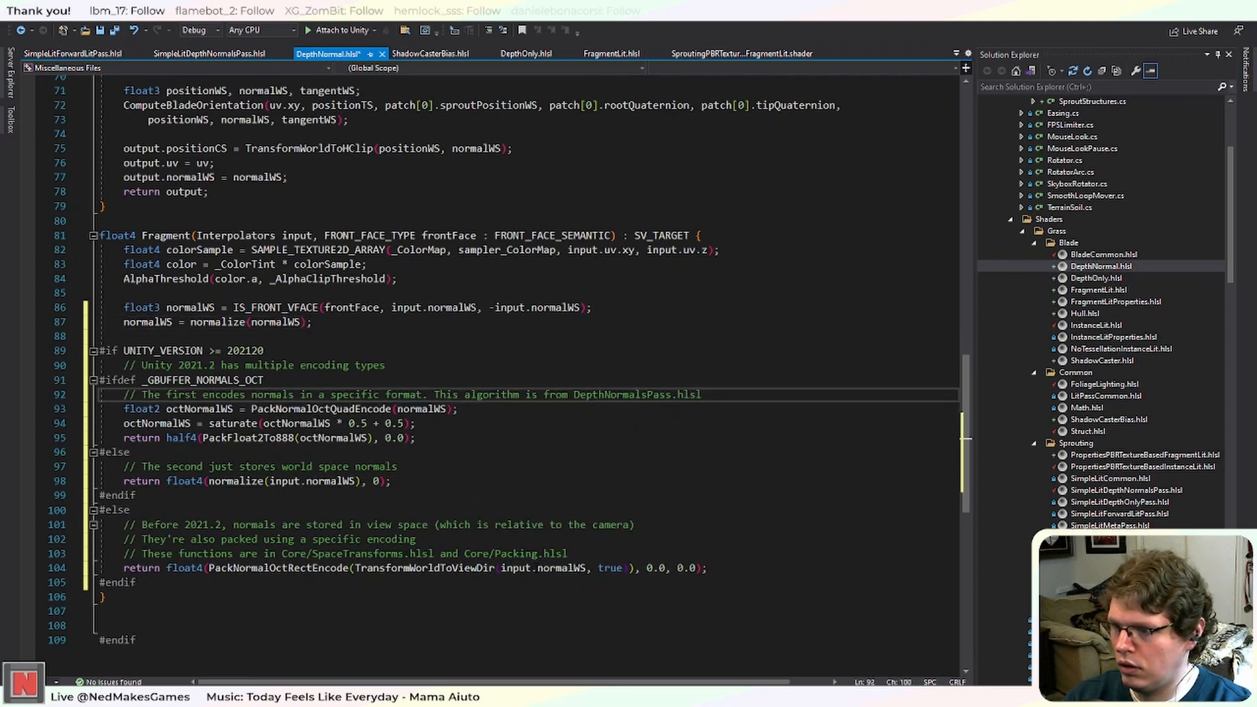
Make the pre-2021.2 return pass the local normalWS to TransformWorldToViewDir instead of input.normalWS, and save the file.
left_click(538, 567)
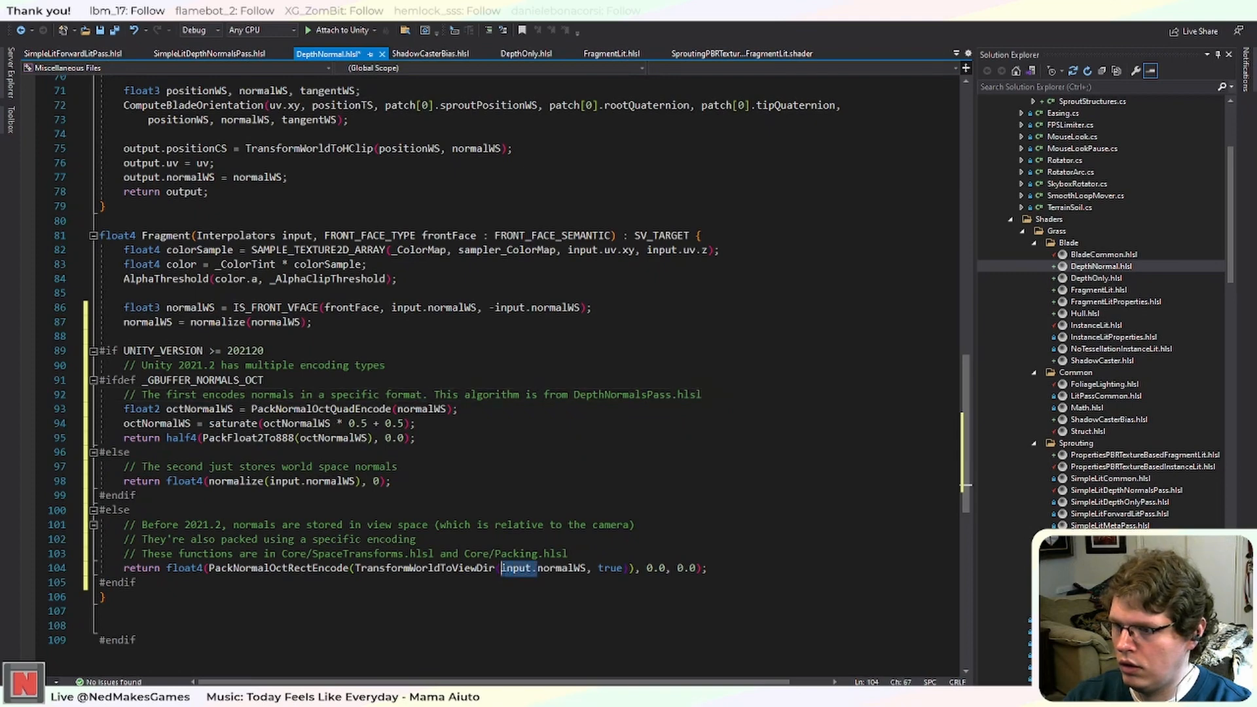
key("BackSpace")
key("BackSpace")
key("BackSpace")
key("BackSpace")
key("BackSpace")
key("BackSpace")
left_click(637, 457)
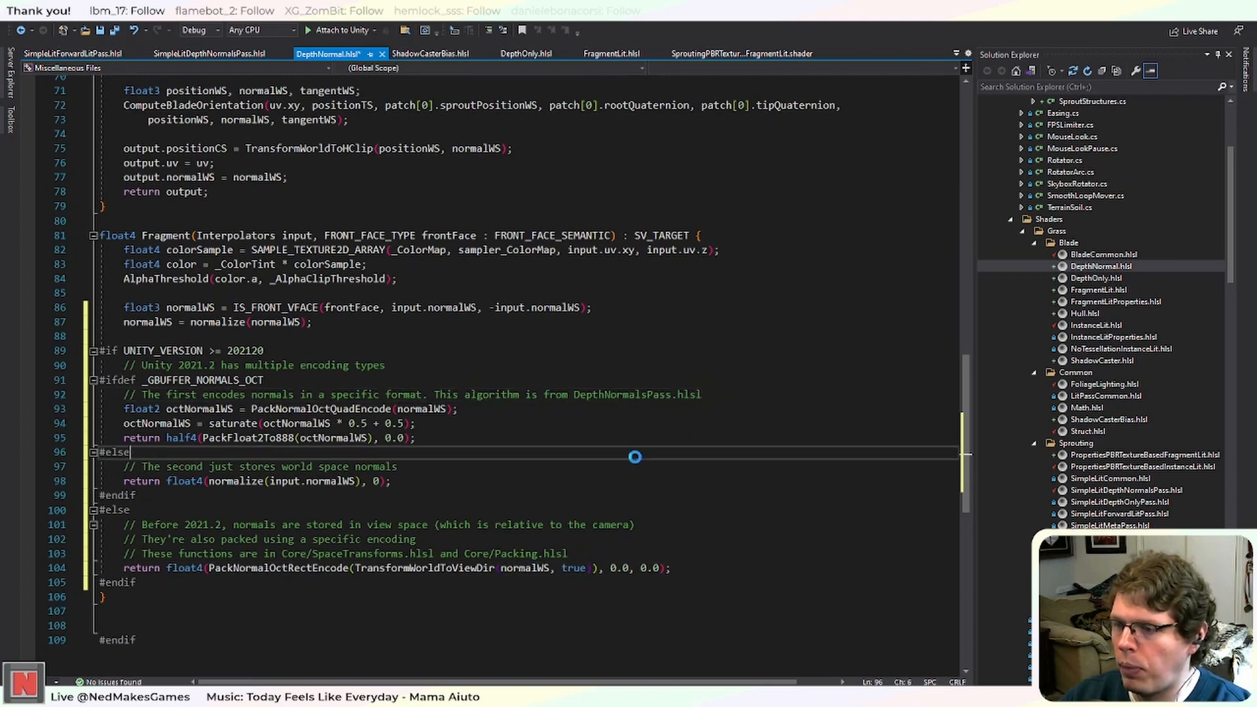
key("ctrl+s")
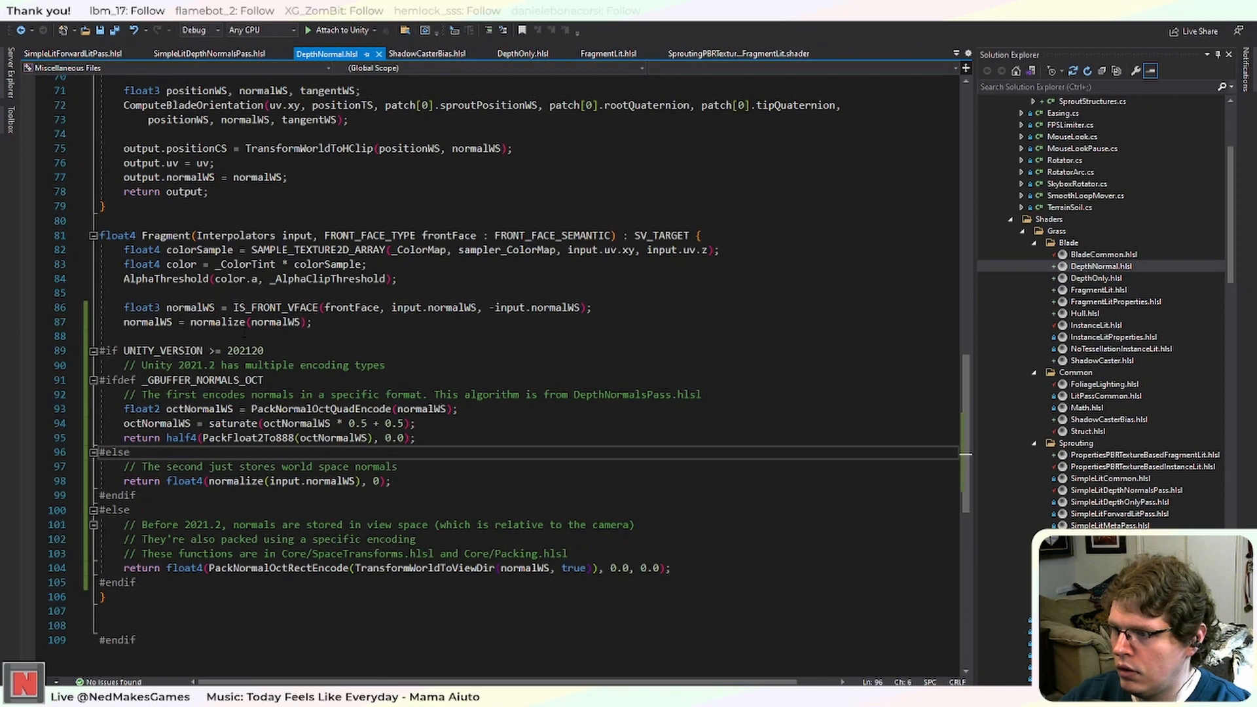
Simplify the world space normals return to float4(normalWS, 0) and save DepthNormal.hlsl.
double_click(287, 482)
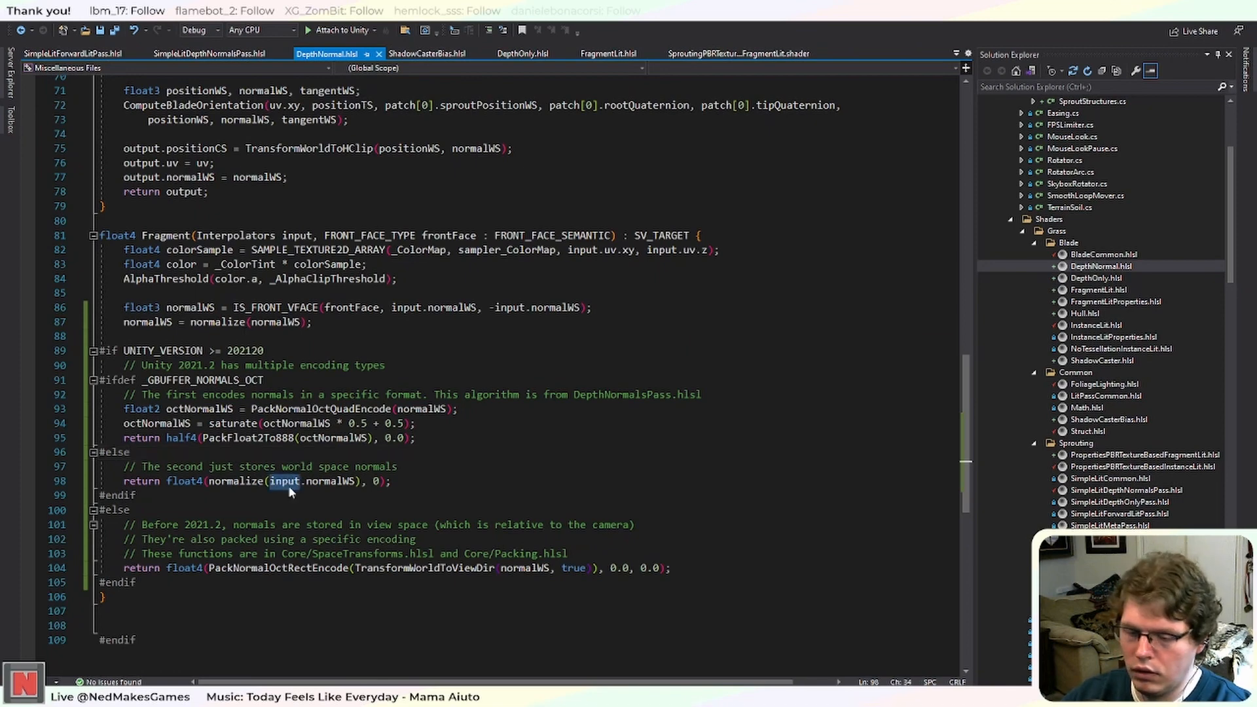
key("Delete")
key("Delete")
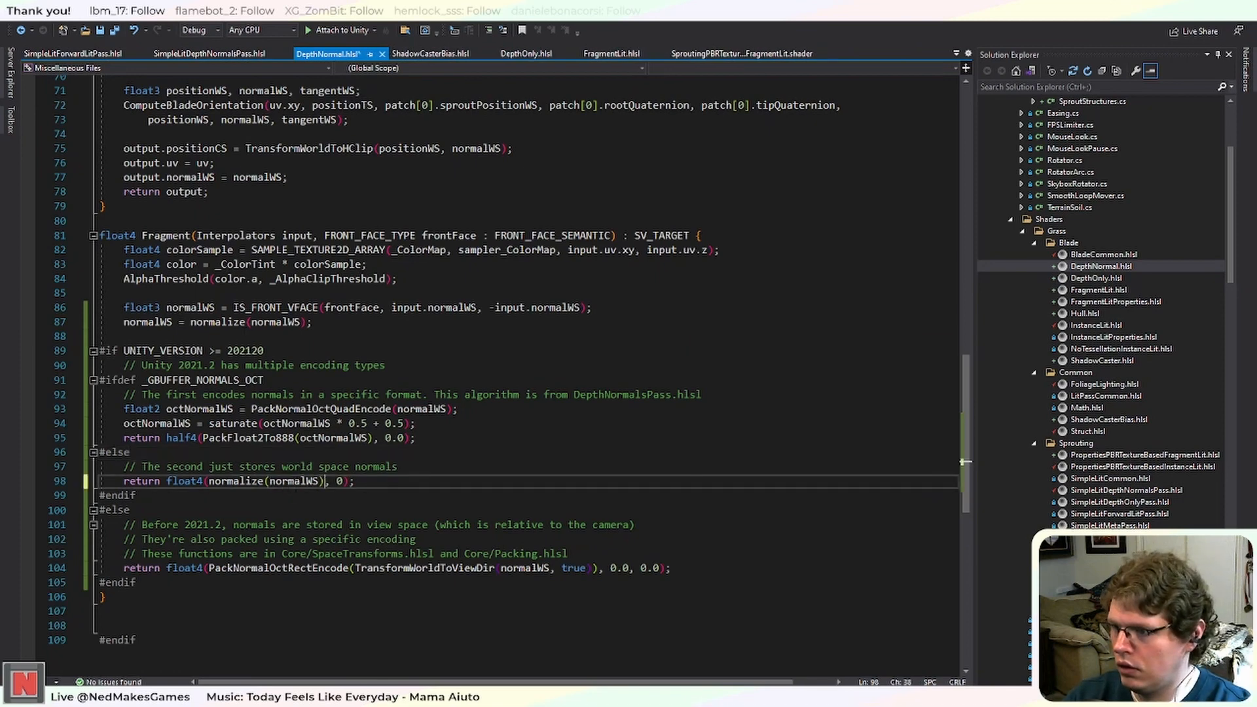
key("BackSpace")
double_click(236, 482)
key("Delete")
key("Delete")
left_click(579, 425)
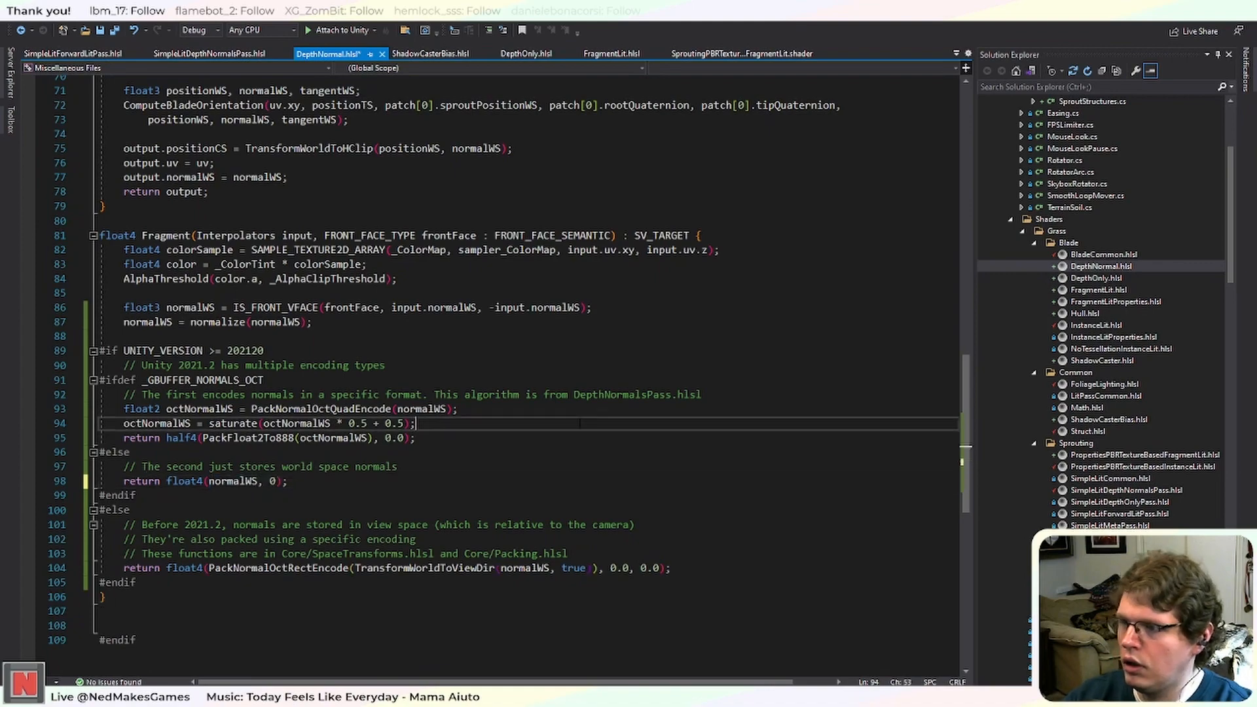
key("ctrl+s")
key("Down")
key("Down")
key("Down")
scroll(579, 423, "up", 2)
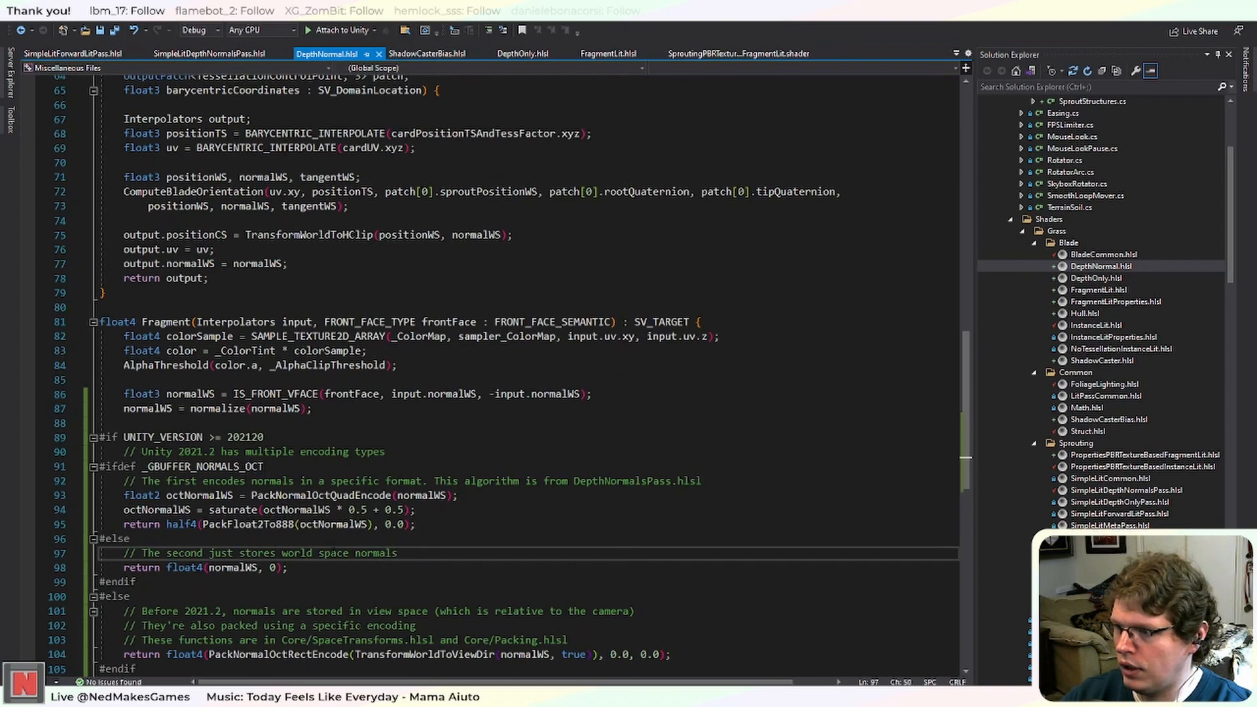
scroll(504, 373, "down", 2)
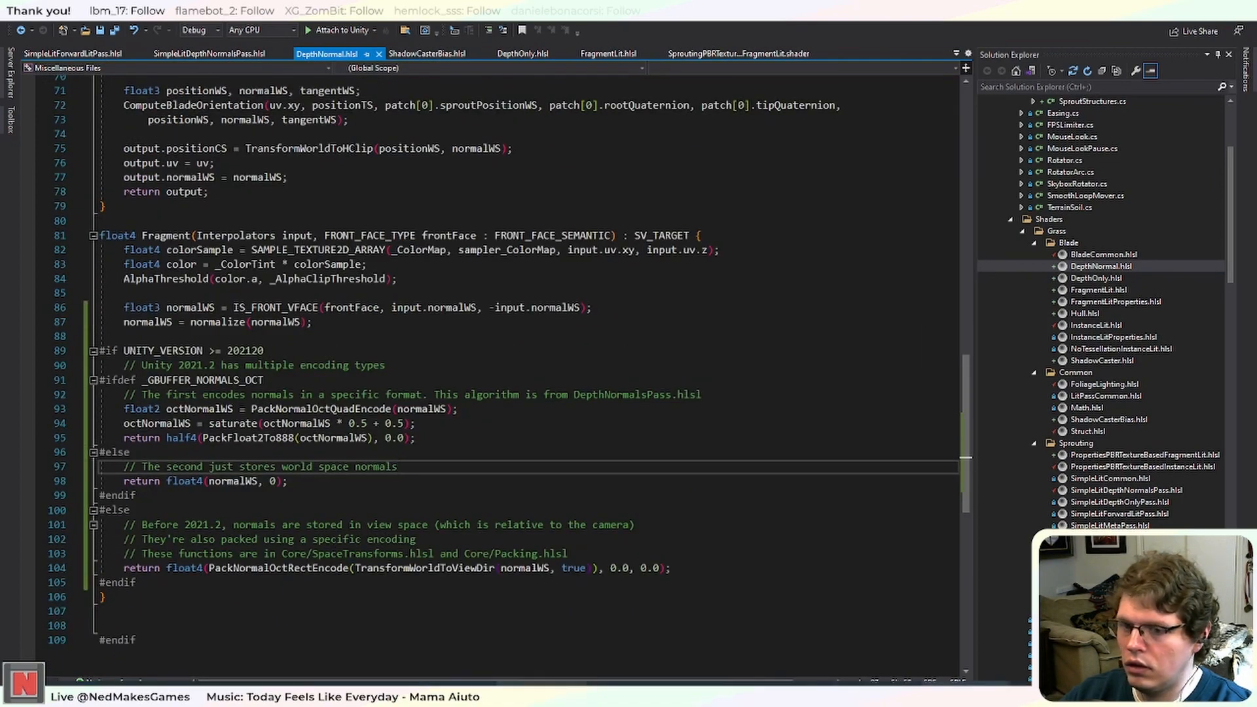
Open MyLit.shader from the MyLit folder in Notepad++ and examine the pragmas of its DepthOnly and DepthNormals passes.
key("alt+Tab")
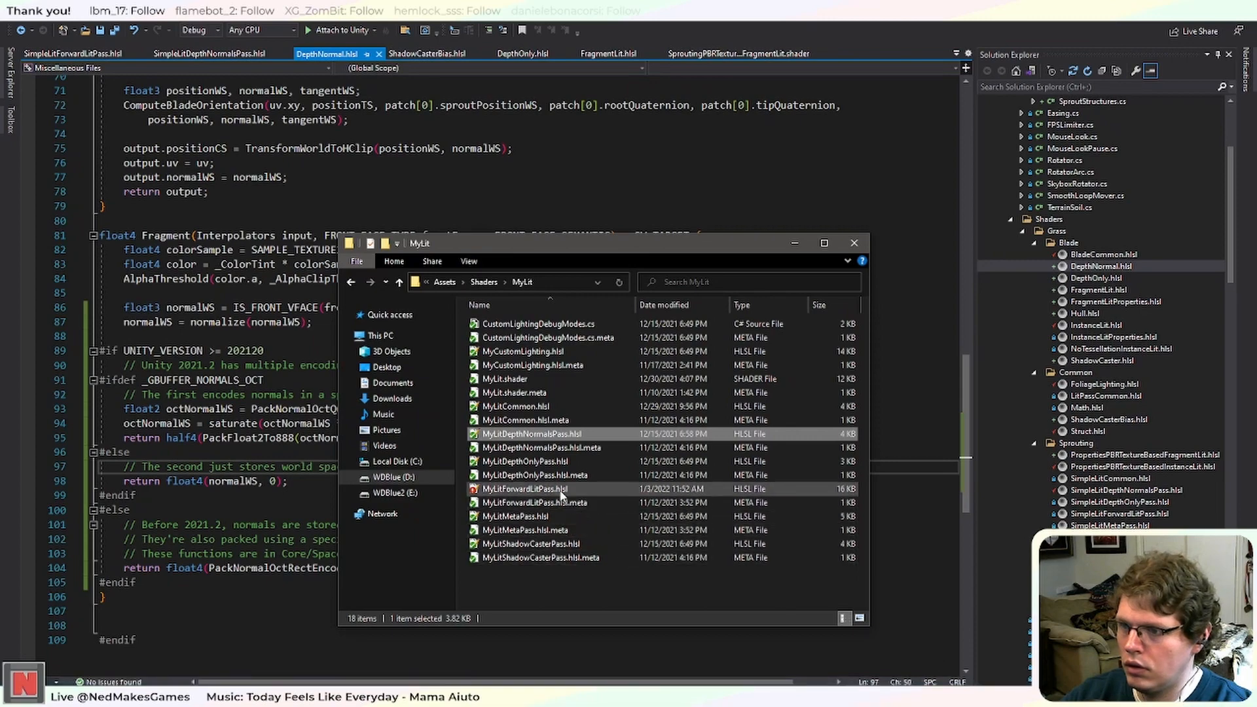
left_click(513, 382)
right_click(514, 387)
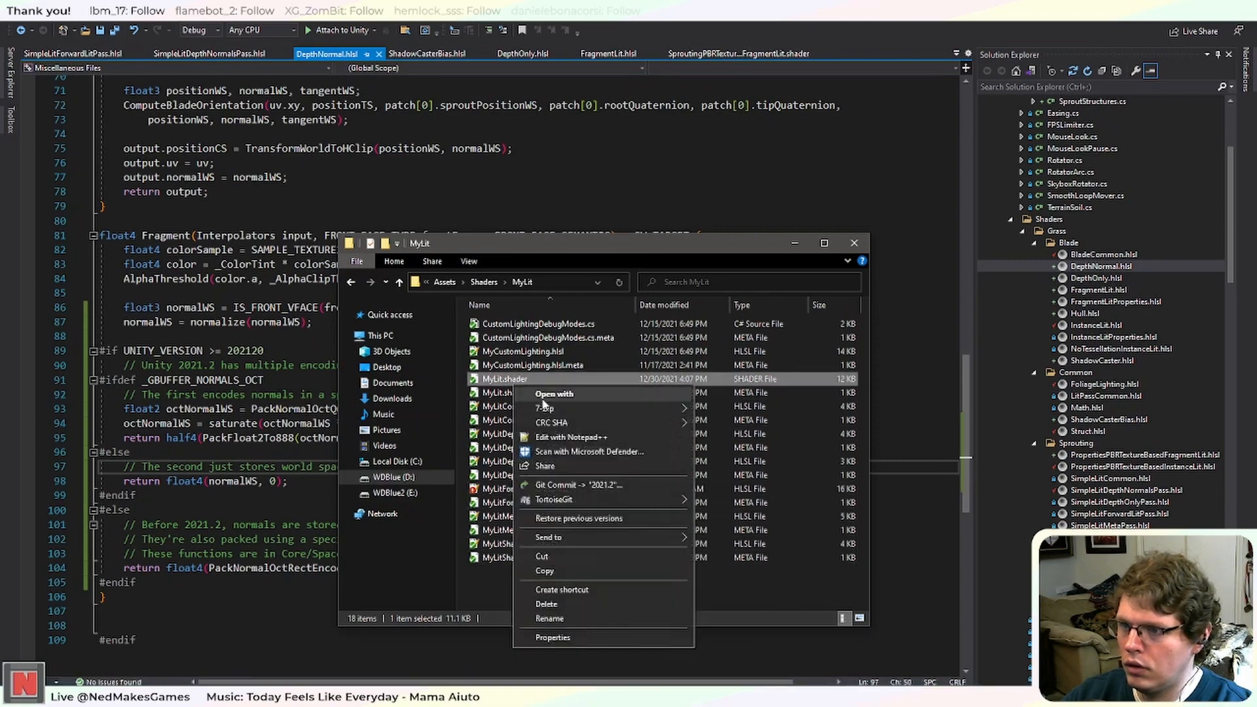
left_click(567, 439)
scroll(490, 411, "down", 20)
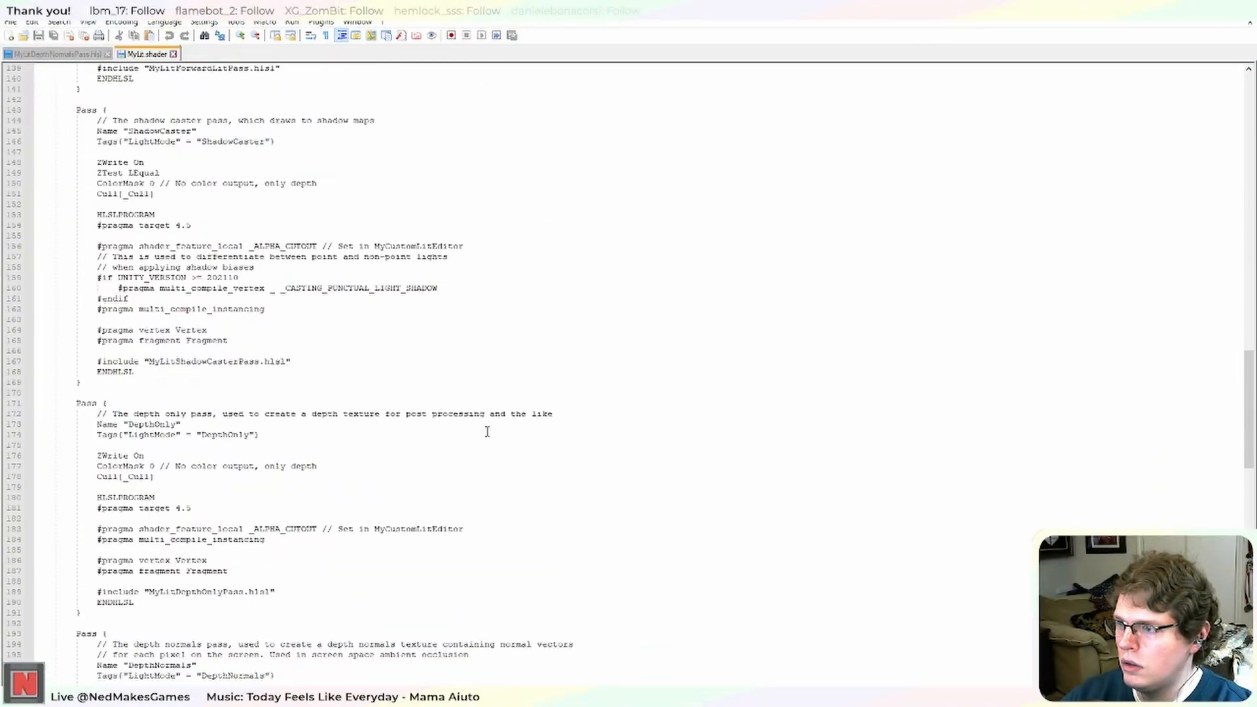
scroll(487, 431, "down", 7)
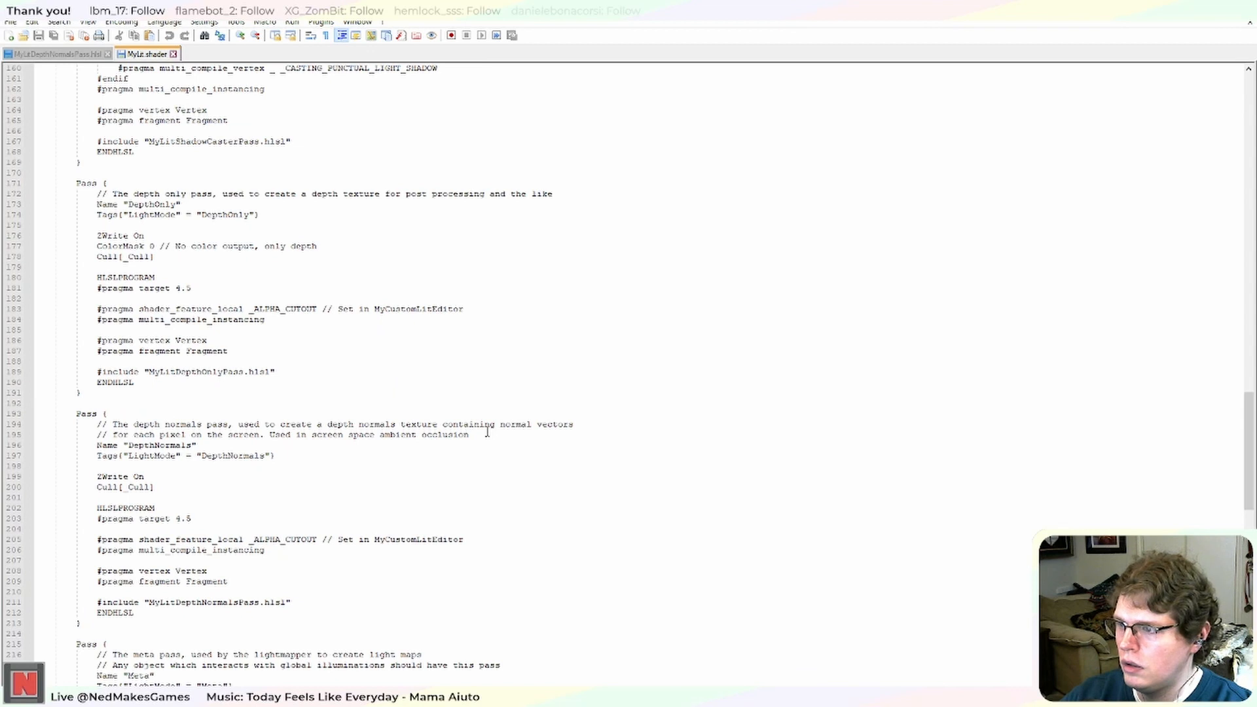
scroll(246, 426, "down", 1)
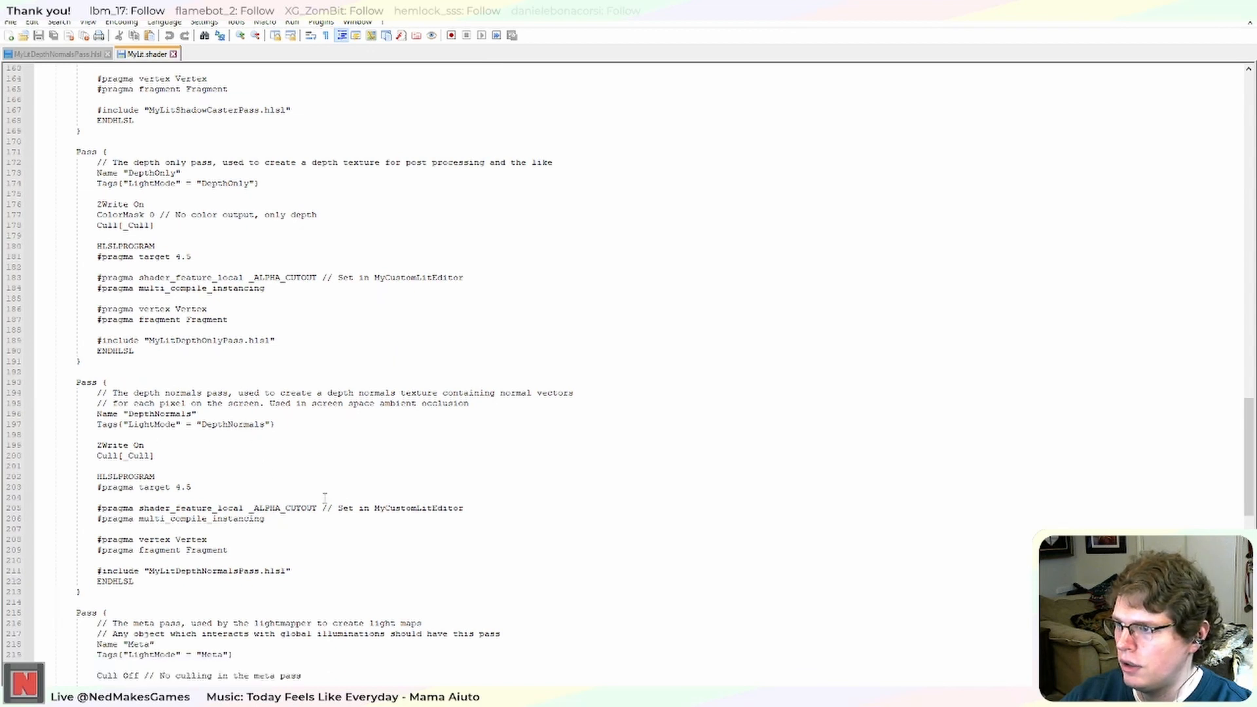
left_click(302, 526)
left_click(255, 520)
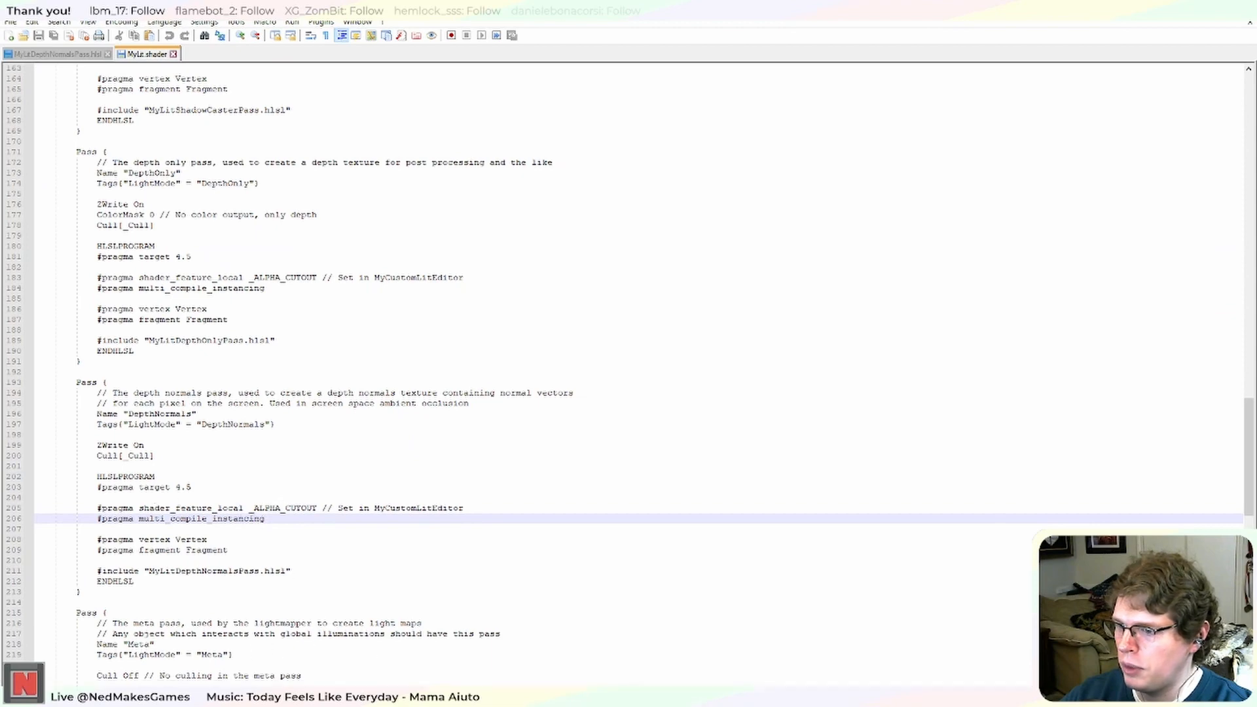
Switch to Visual Studio, check the _GBUFFER_NORMALS_OCT block in DepthNormal.hlsl, and close every other open file.
key("alt+Tab")
double_click(231, 381)
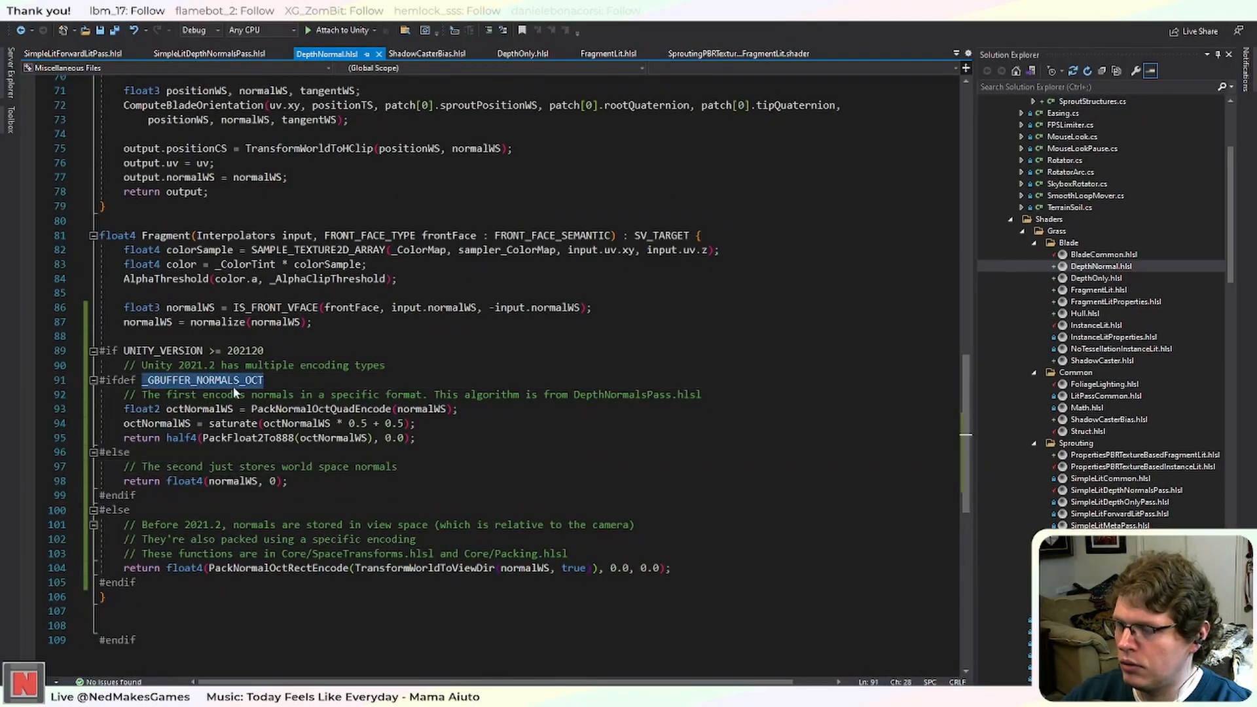
left_click(278, 381)
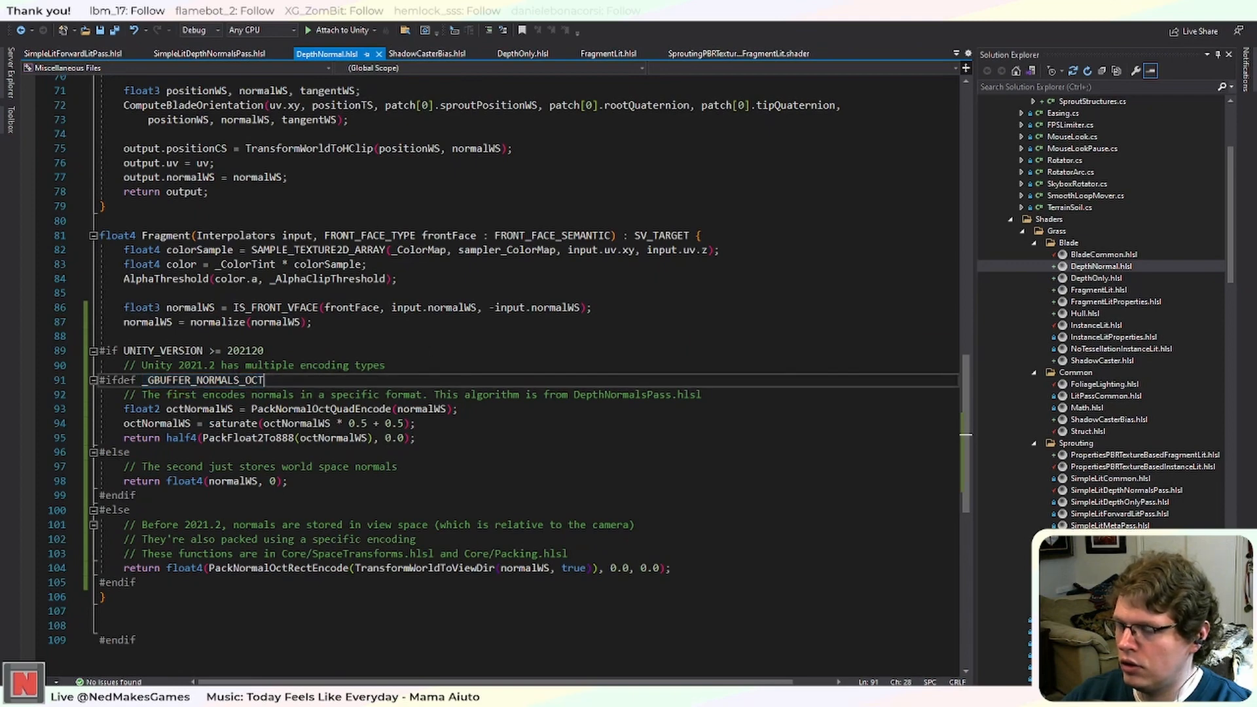
left_click(277, 52)
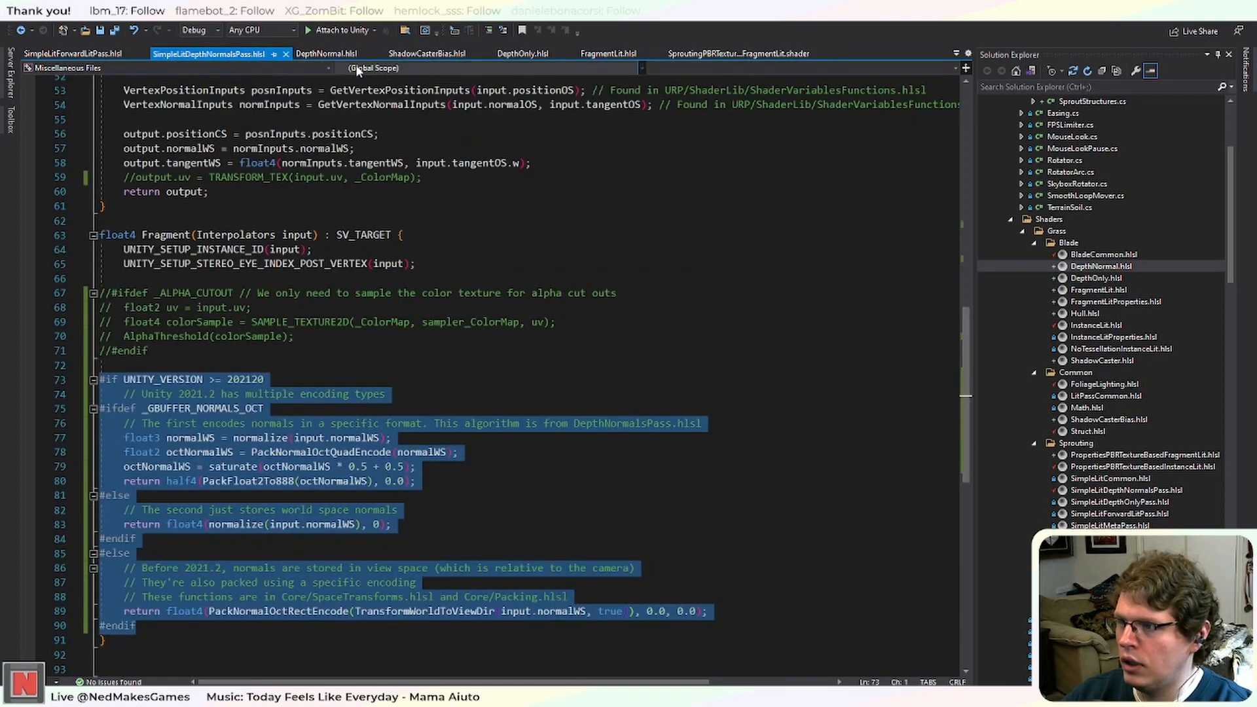
left_click(326, 54)
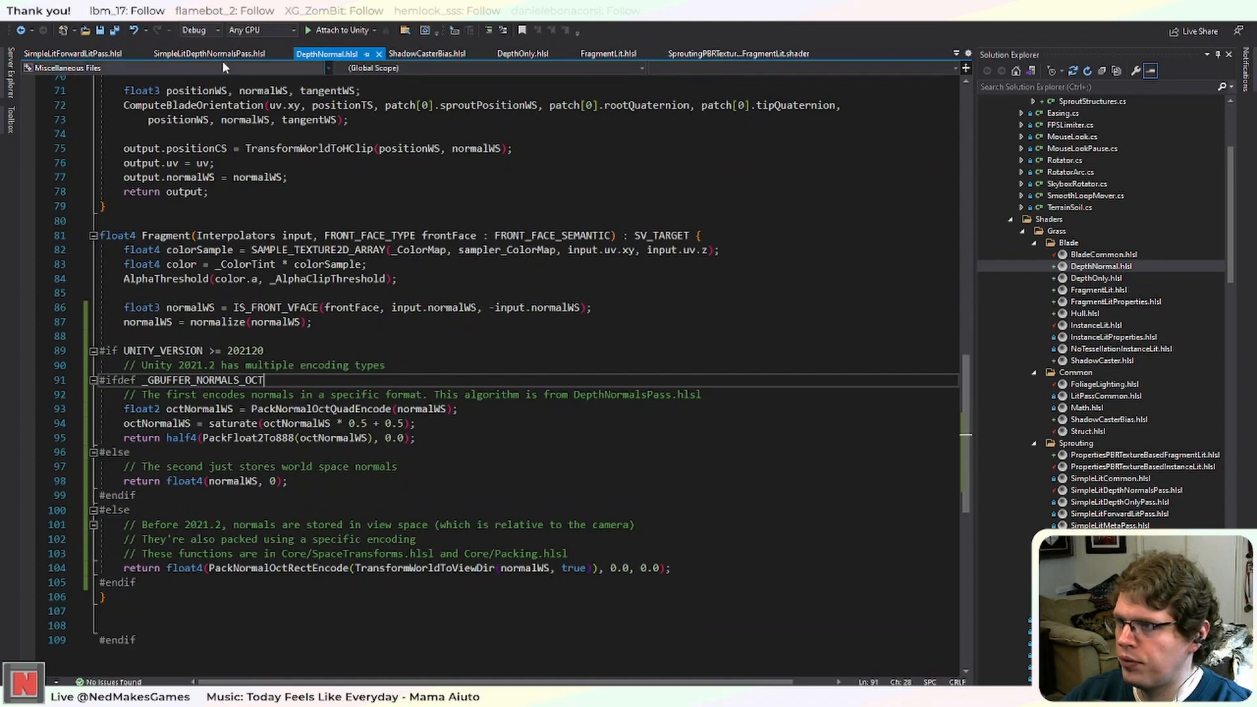
scroll(458, 327, "up", 3)
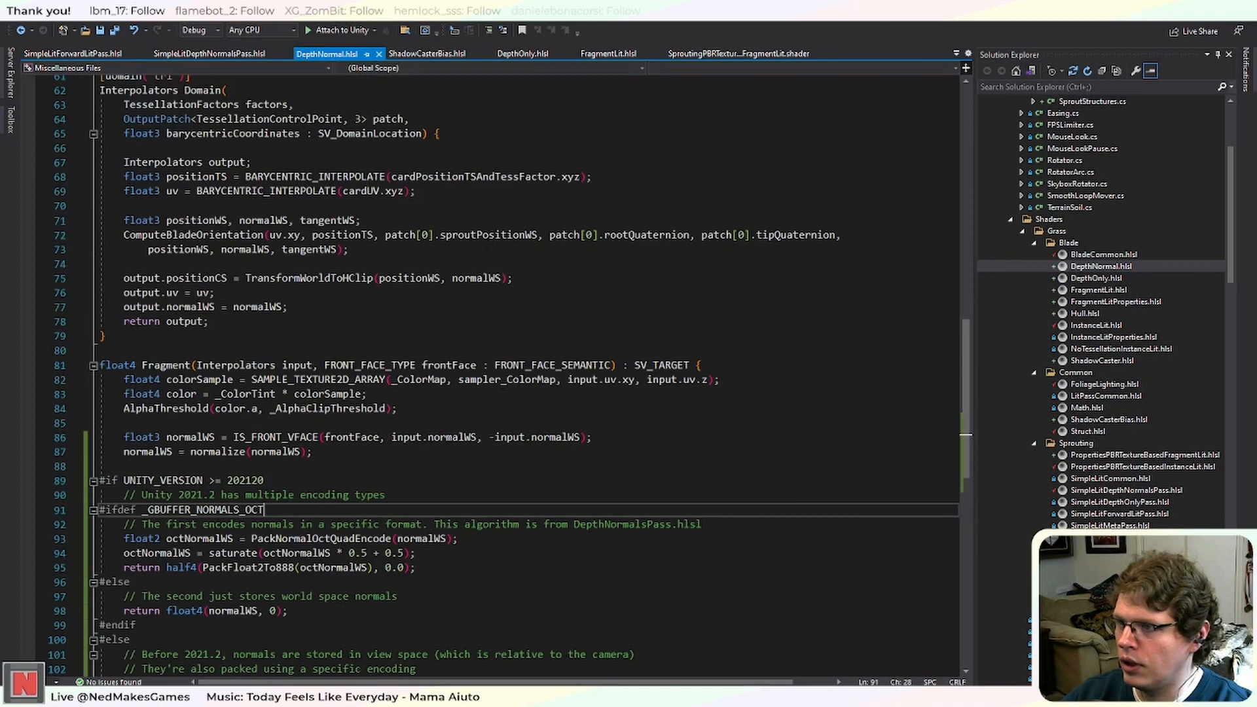
right_click(341, 55)
left_click(392, 119)
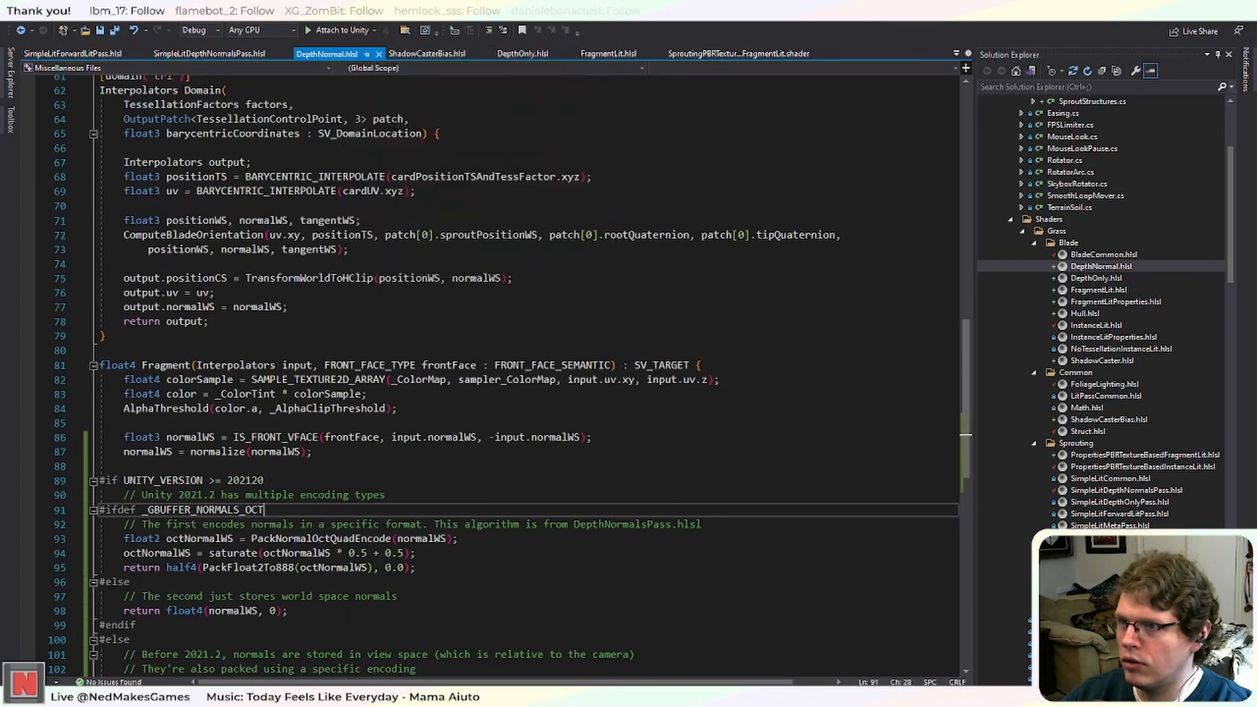
scroll(458, 328, "down", 4)
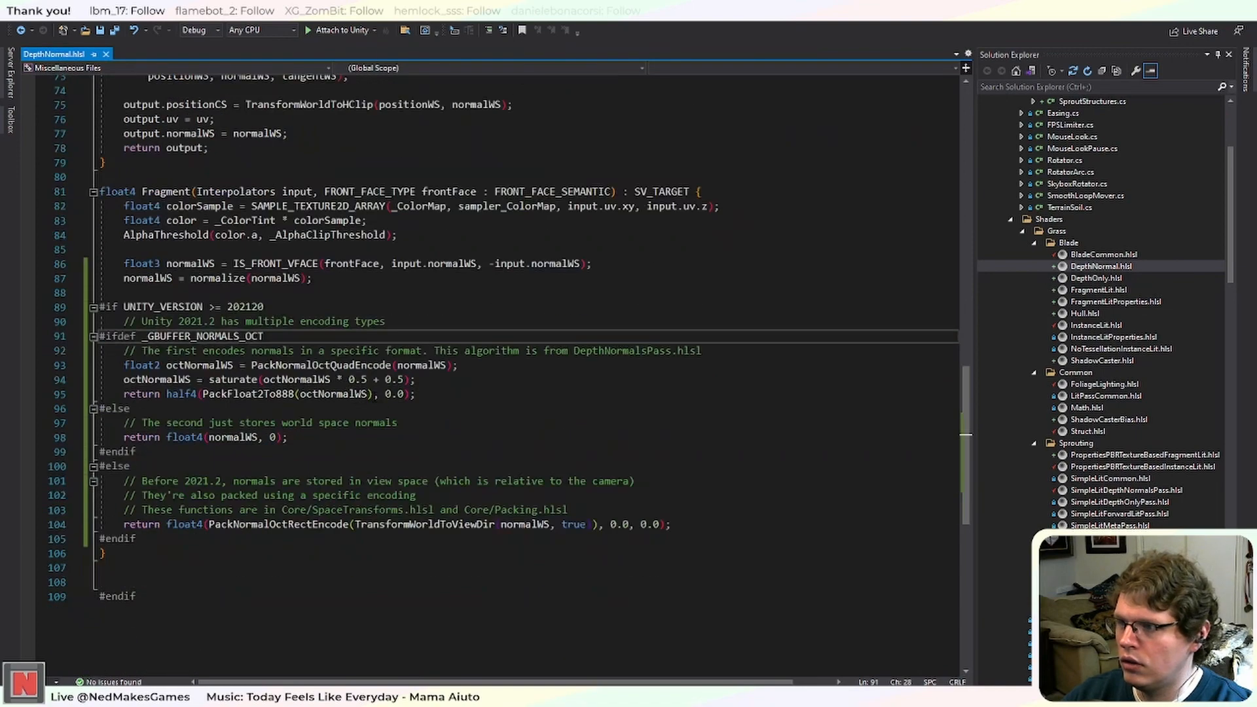
scroll(459, 327, "up", 4)
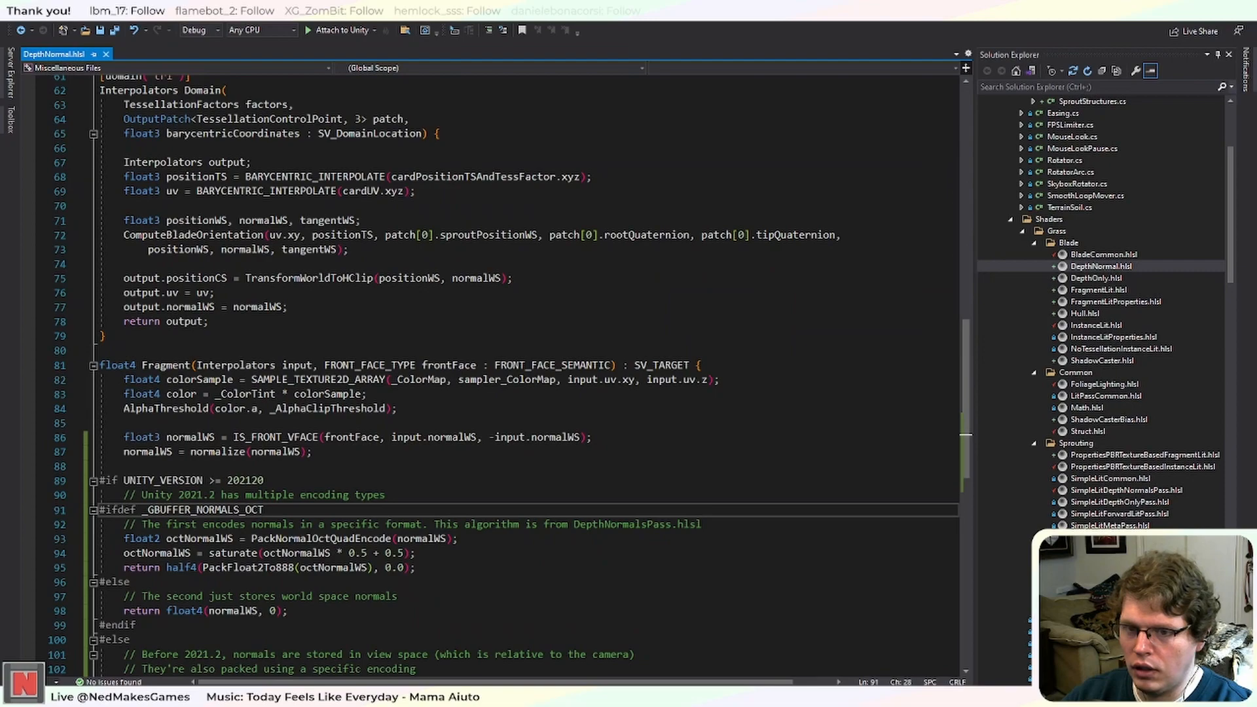
double_click(1081, 596)
scroll(491, 376, "down", 20)
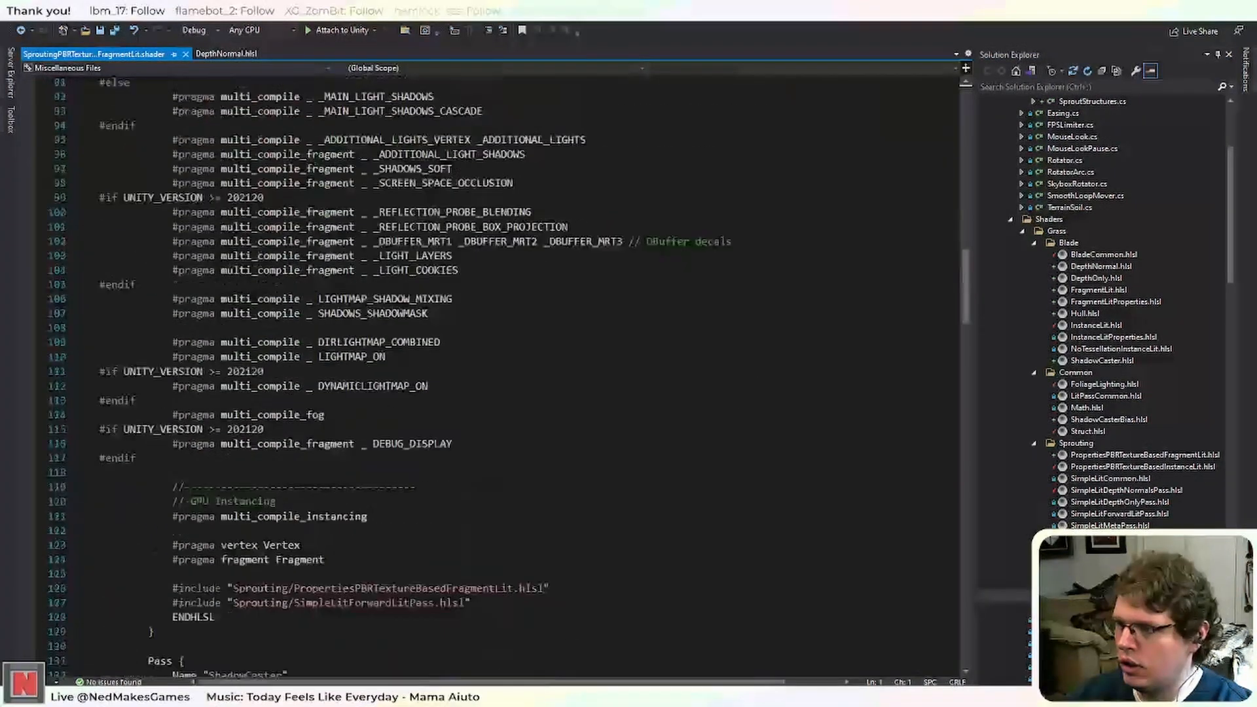
scroll(491, 377, "down", 16)
scroll(491, 376, "down", 8)
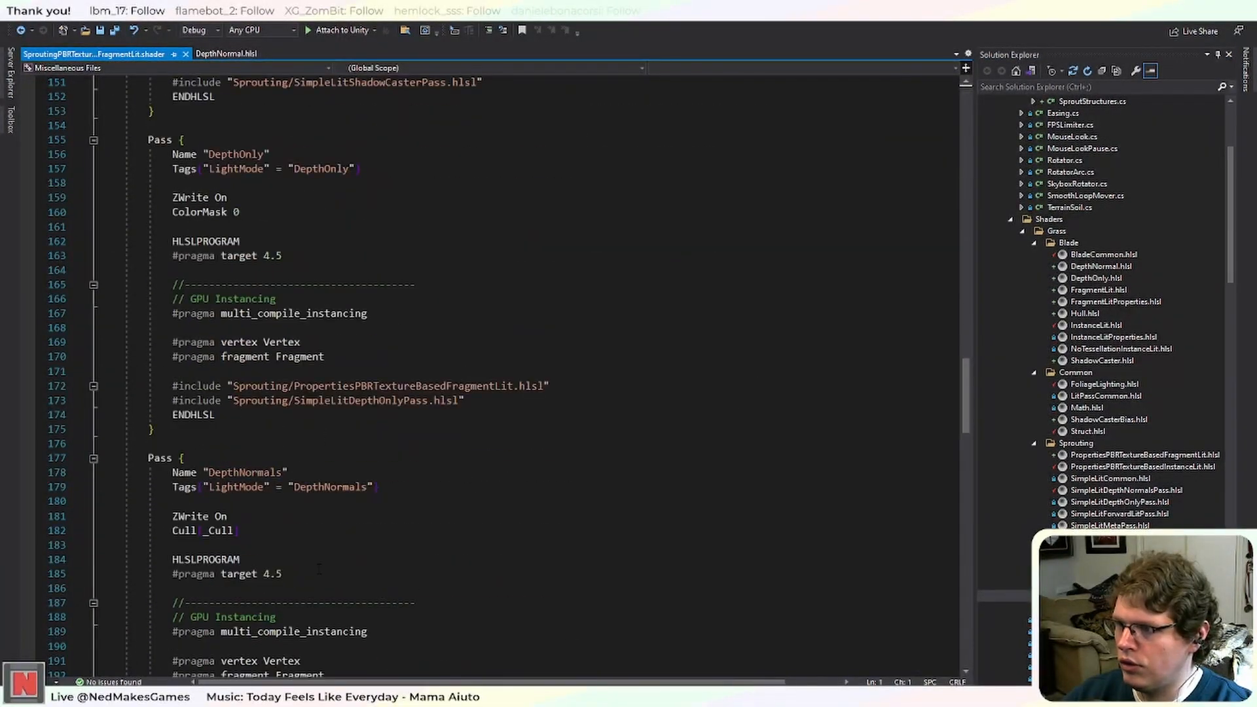
left_click(187, 54)
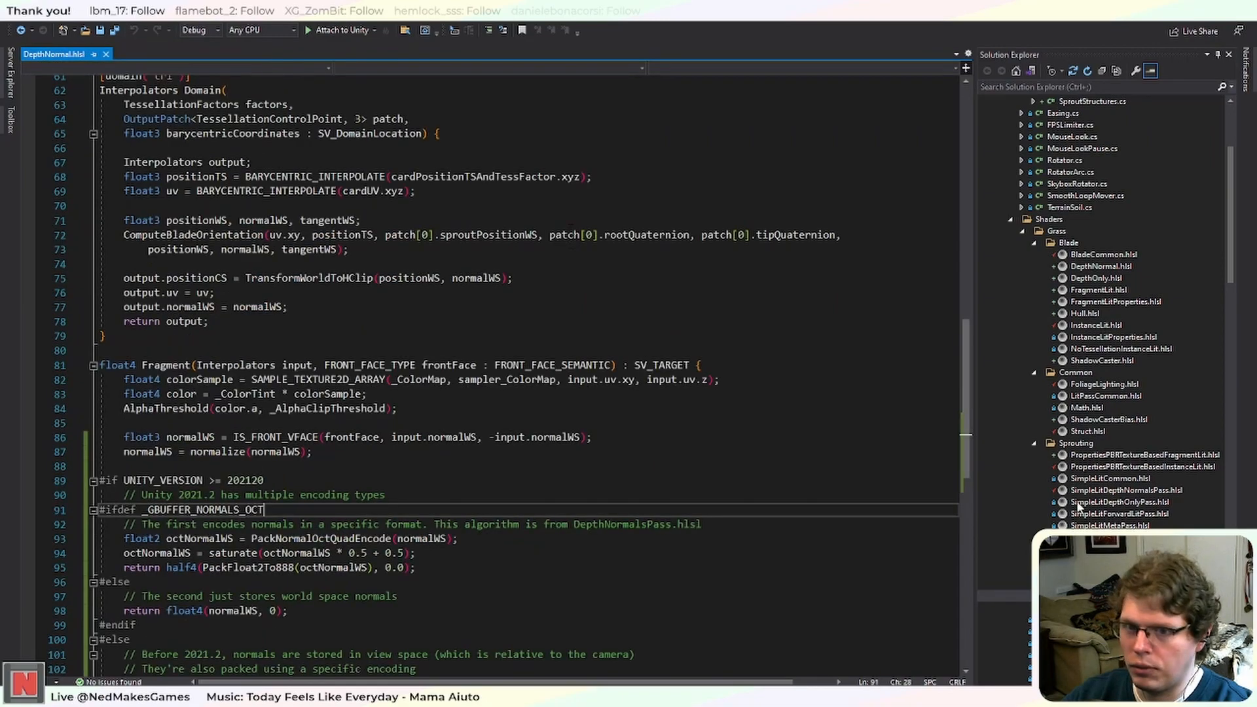
Open BladeFragmentLit.shader and uncomment its DepthOnly and DepthNormals passes.
double_click(1080, 572)
scroll(491, 376, "down", 3)
scroll(367, 530, "down", 20)
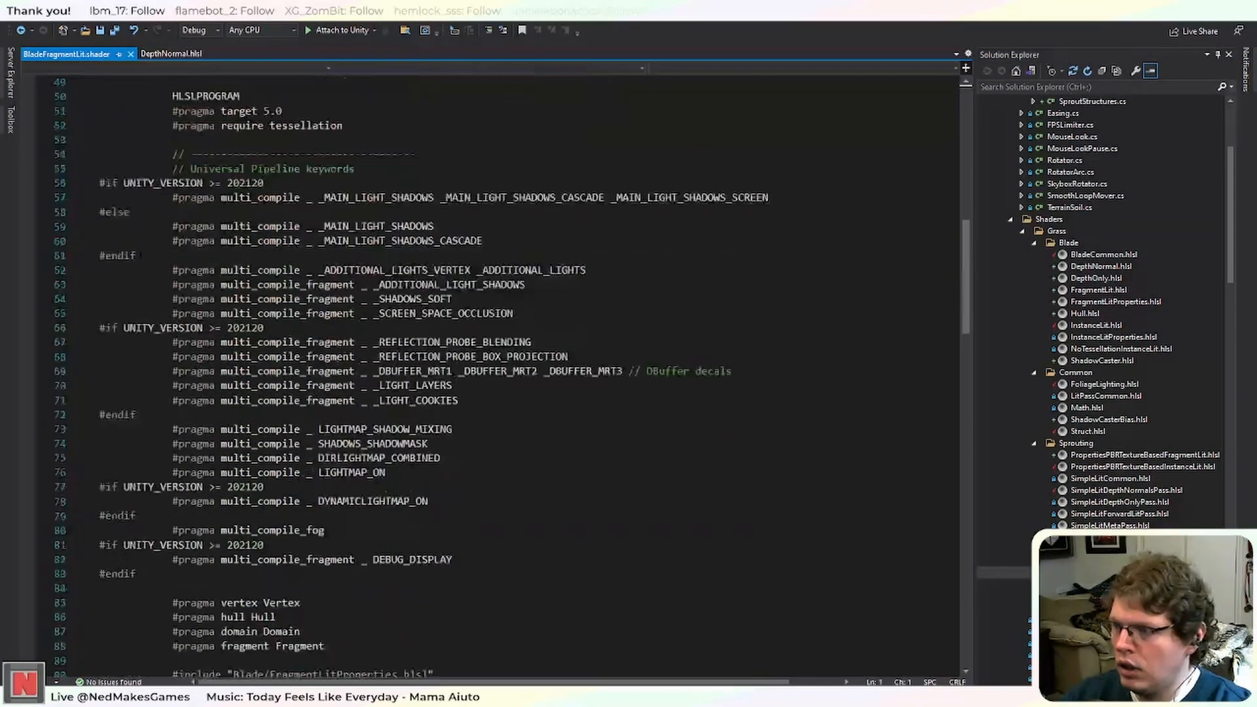
scroll(367, 530, "down", 4)
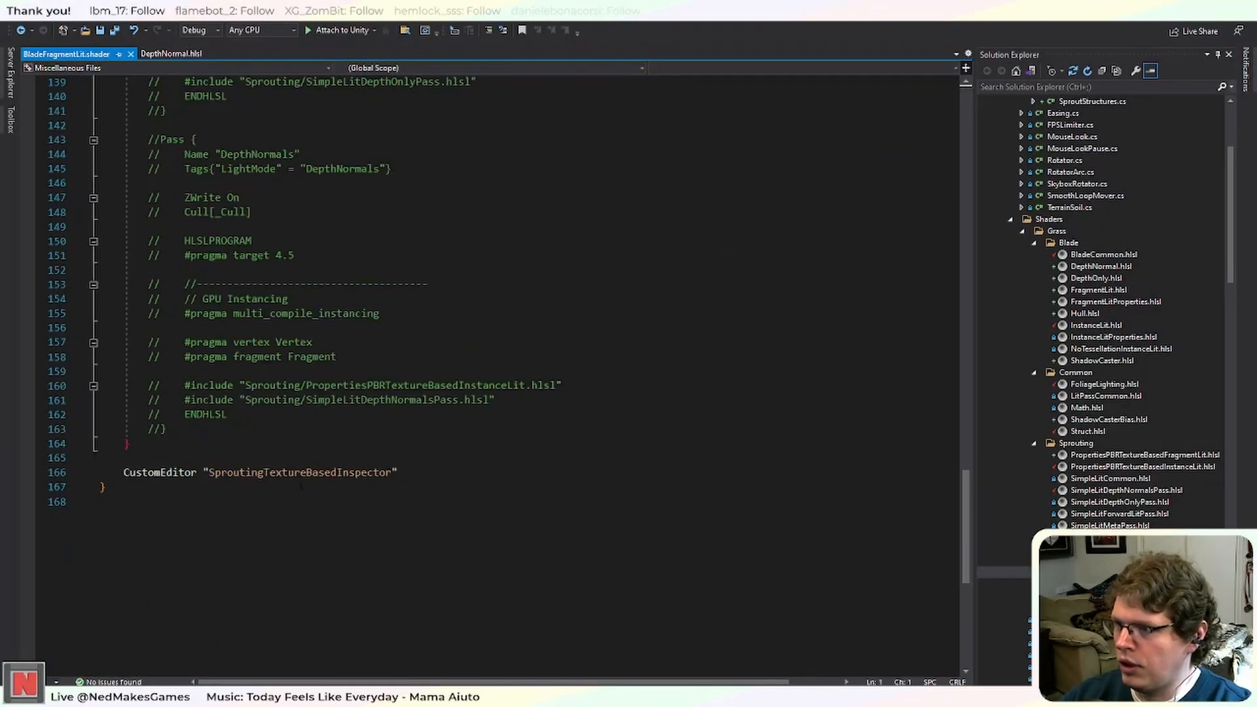
scroll(367, 511, "up", 1)
left_click_drag(262, 471, 150, 213)
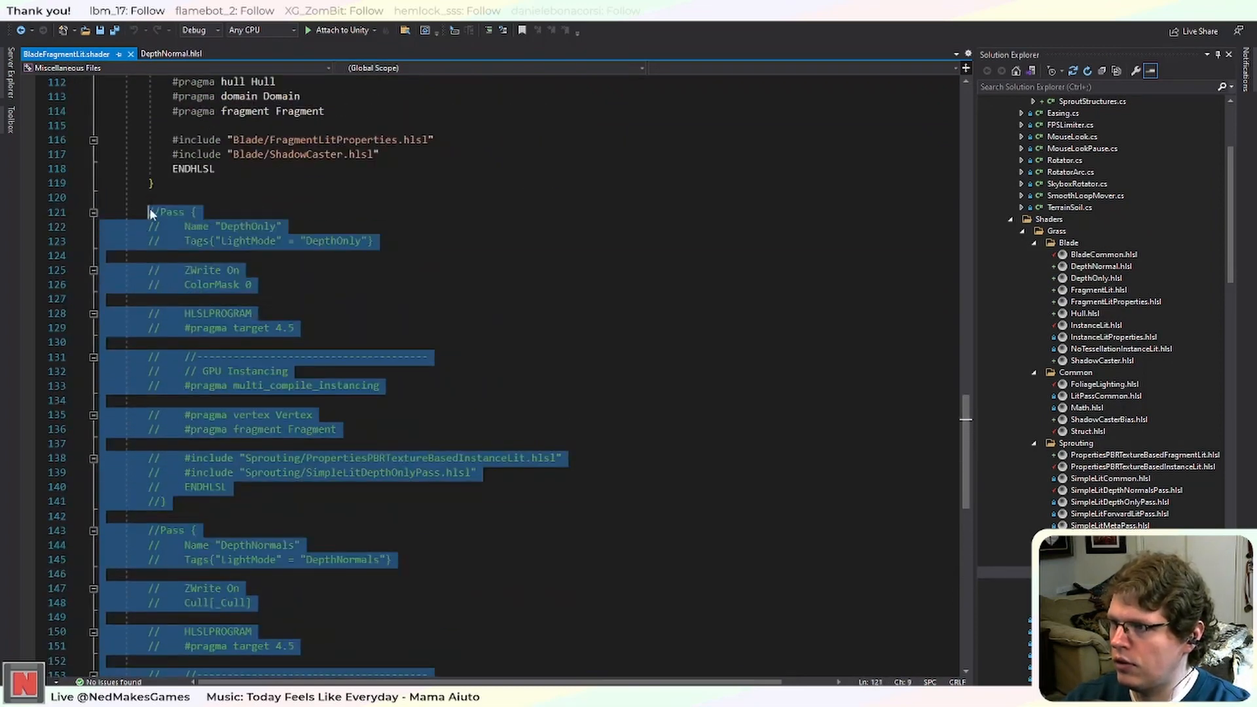
left_click(504, 30)
left_click(469, 256)
Replace the Sprouting includes in the DepthOnly and DepthNormals passes with the ShadowCaster pass's Blade/FragmentLitProperties.hlsl and Blade/ShadowCaster.hlsl includes.
scroll(461, 319, "up", 3)
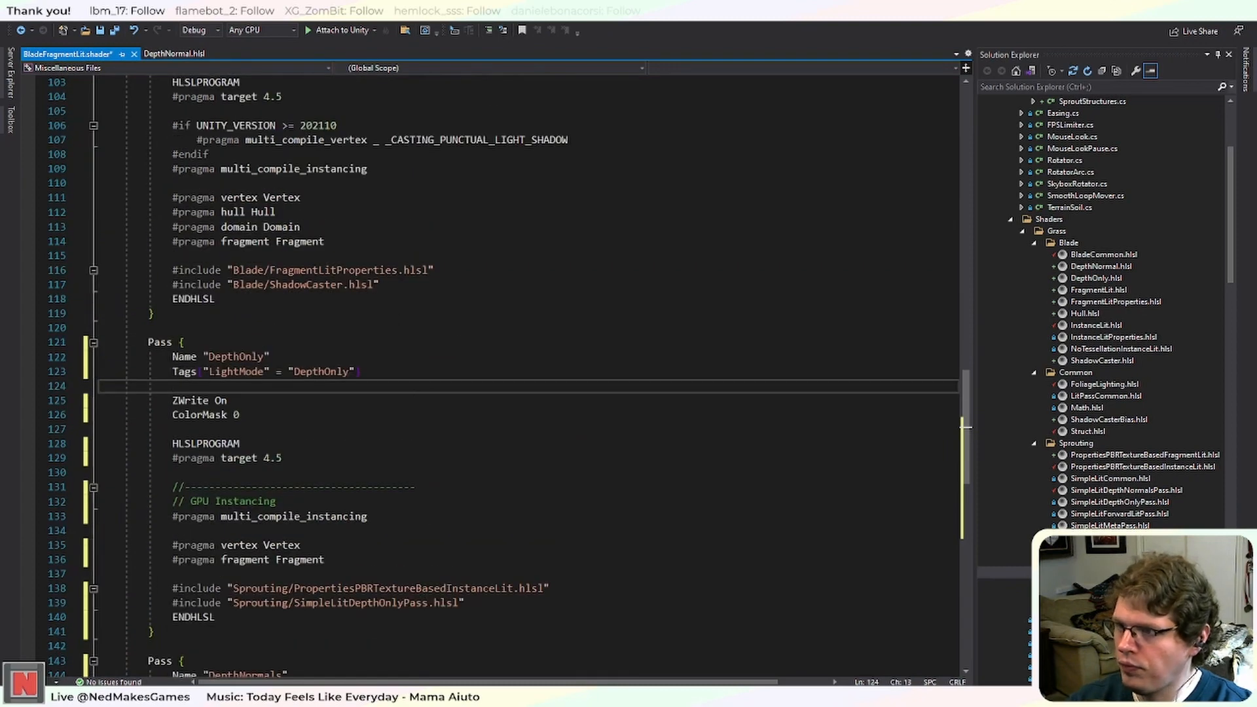
left_click_drag(379, 284, 172, 270)
key("ctrl+c")
left_click_drag(464, 602, 172, 588)
key("ctrl+v")
scroll(172, 588, "down", 6)
scroll(458, 393, "down", 2)
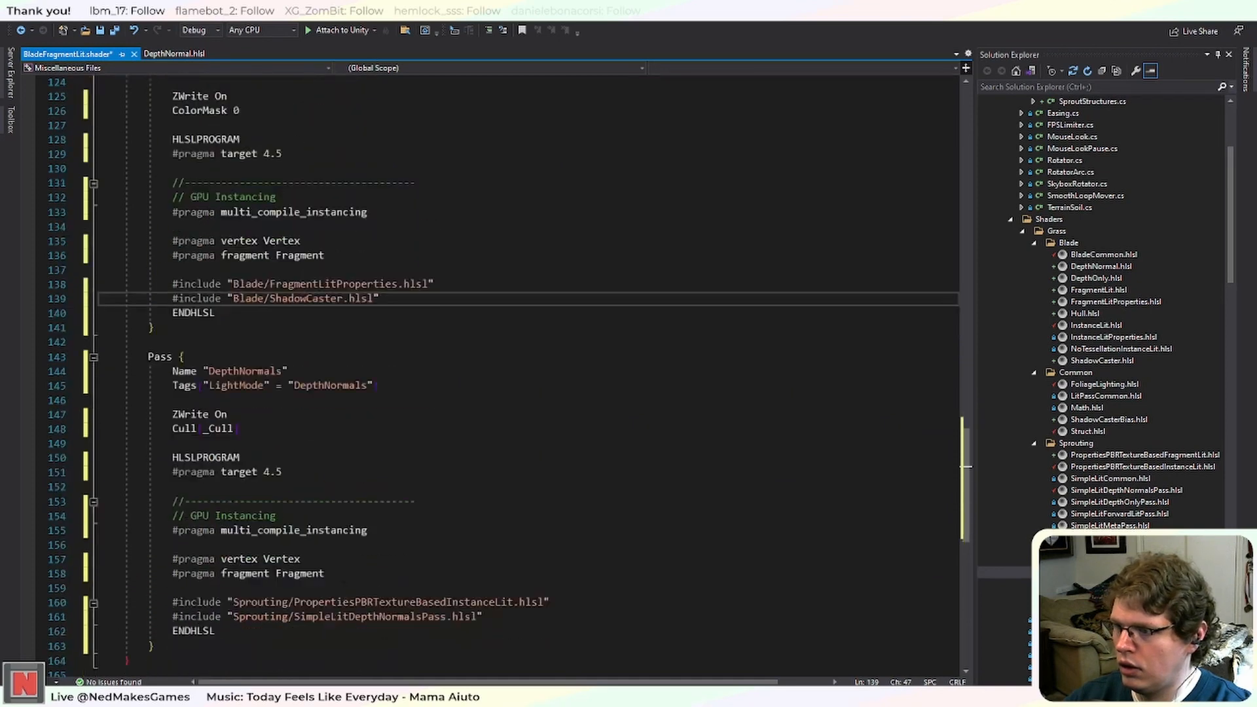
left_click_drag(482, 574, 172, 559)
key("ctrl+v")
Delete the GPU Instancing comment and the multi_compile_instancing pragma from both the DepthNormals and DepthOnly passes.
left_click(401, 486)
left_click_drag(402, 487, 99, 443)
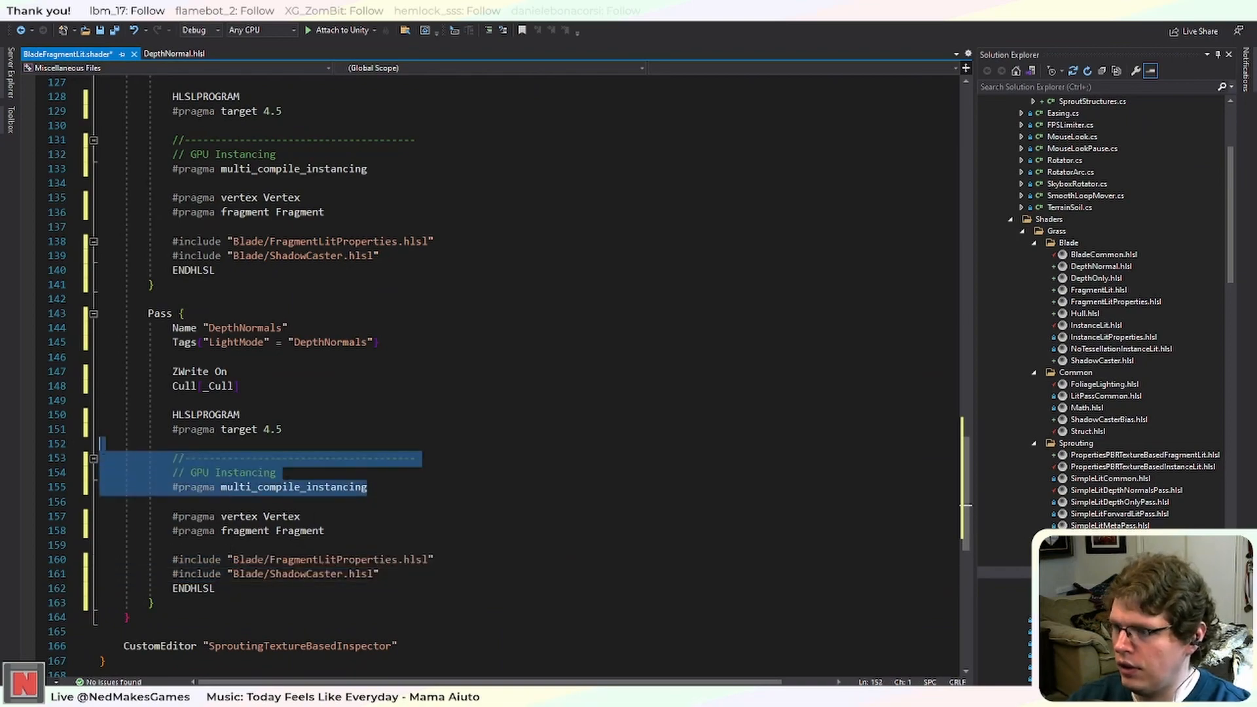
key("BackSpace")
key("BackSpace")
scroll(387, 381, "up", 5)
left_click(387, 381)
left_click_drag(387, 385, 100, 357)
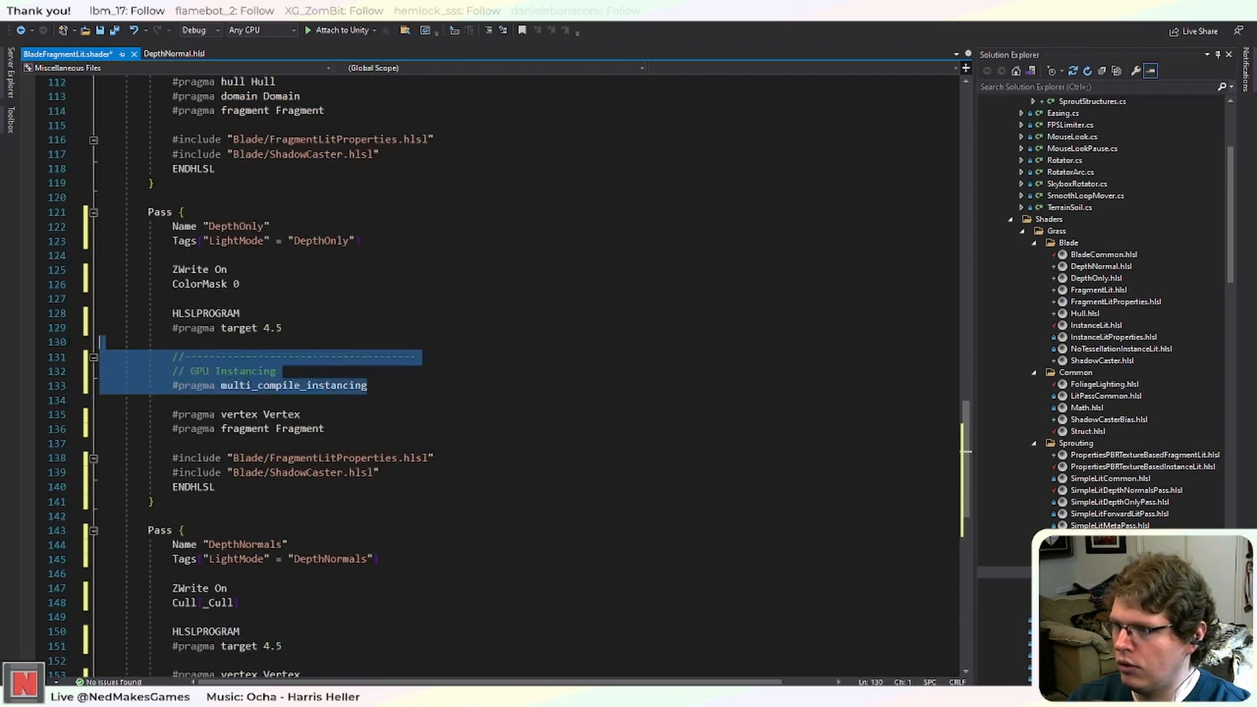
key("BackSpace")
key("BackSpace")
key("BackSpace")
Remove the multi_compile_instancing pragma from the ShadowCaster pass.
scroll(387, 381, "up", 10)
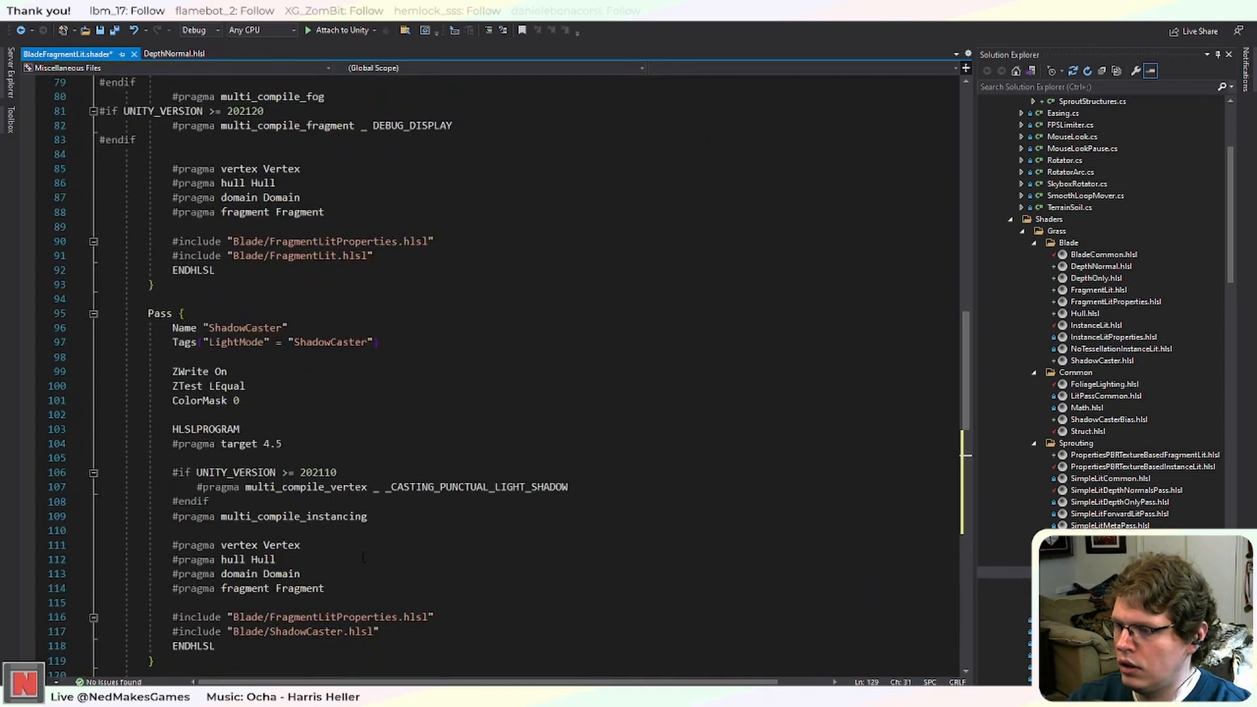
left_click_drag(368, 515, 99, 515)
key("BackSpace")
key("BackSpace")
Delete the Universal Pipeline keywords comment and its dashed line from the UniversalForward pass.
scroll(276, 368, "up", 6)
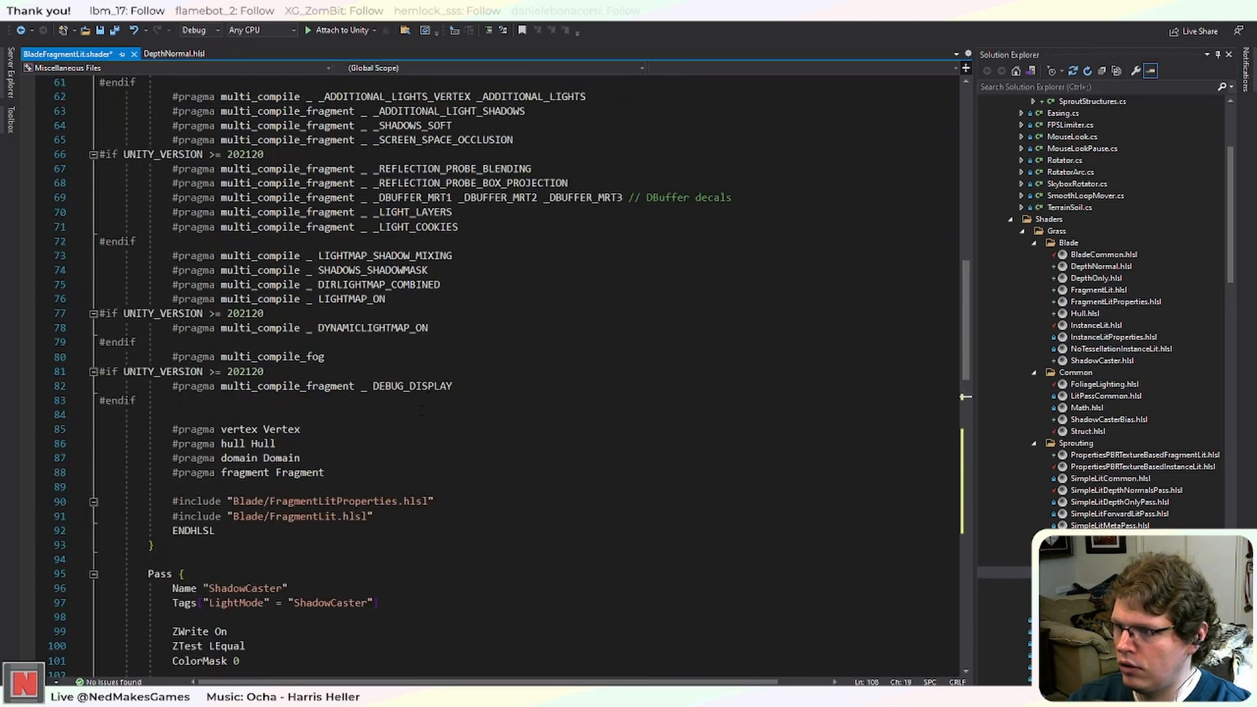
scroll(414, 449, "up", 3)
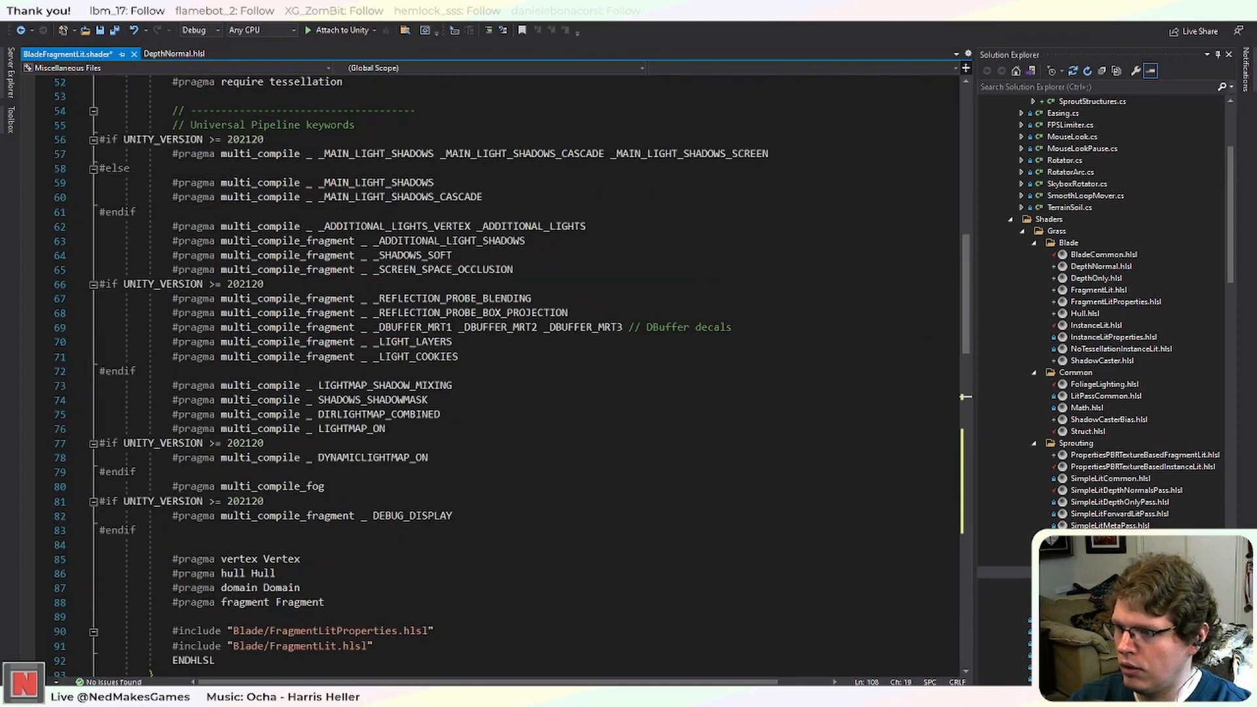
scroll(415, 449, "up", 2)
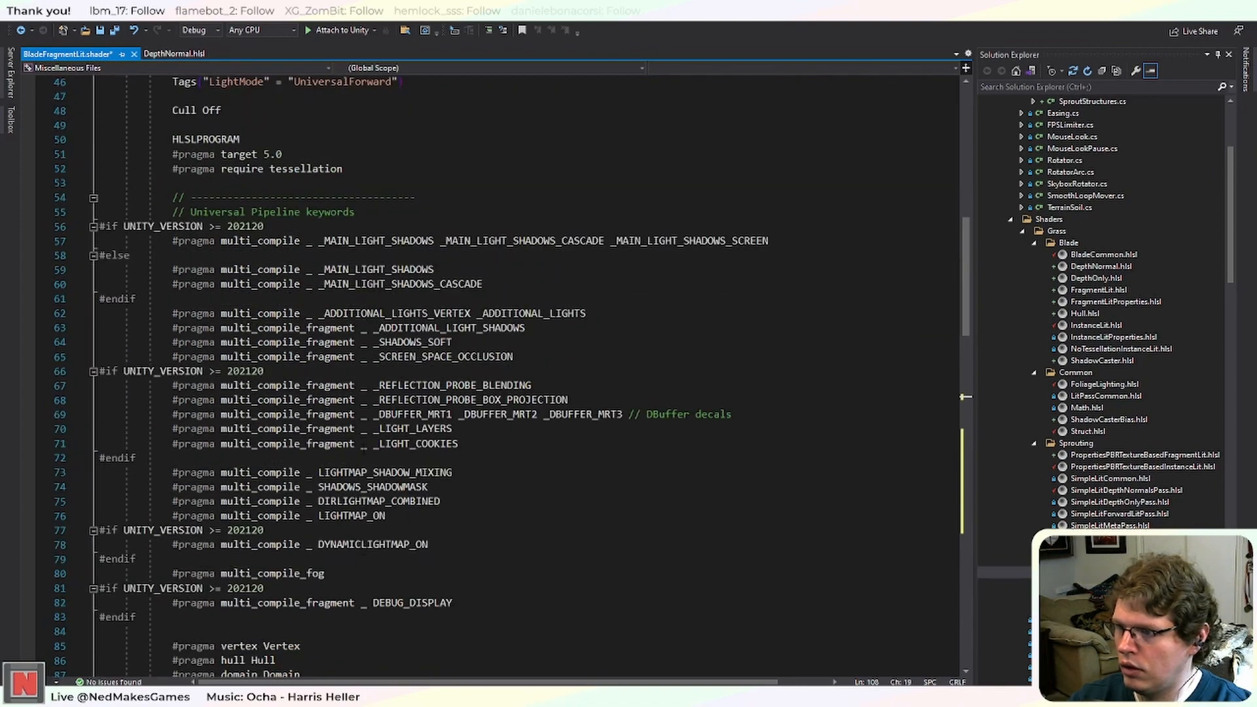
left_click_drag(355, 211, 99, 183)
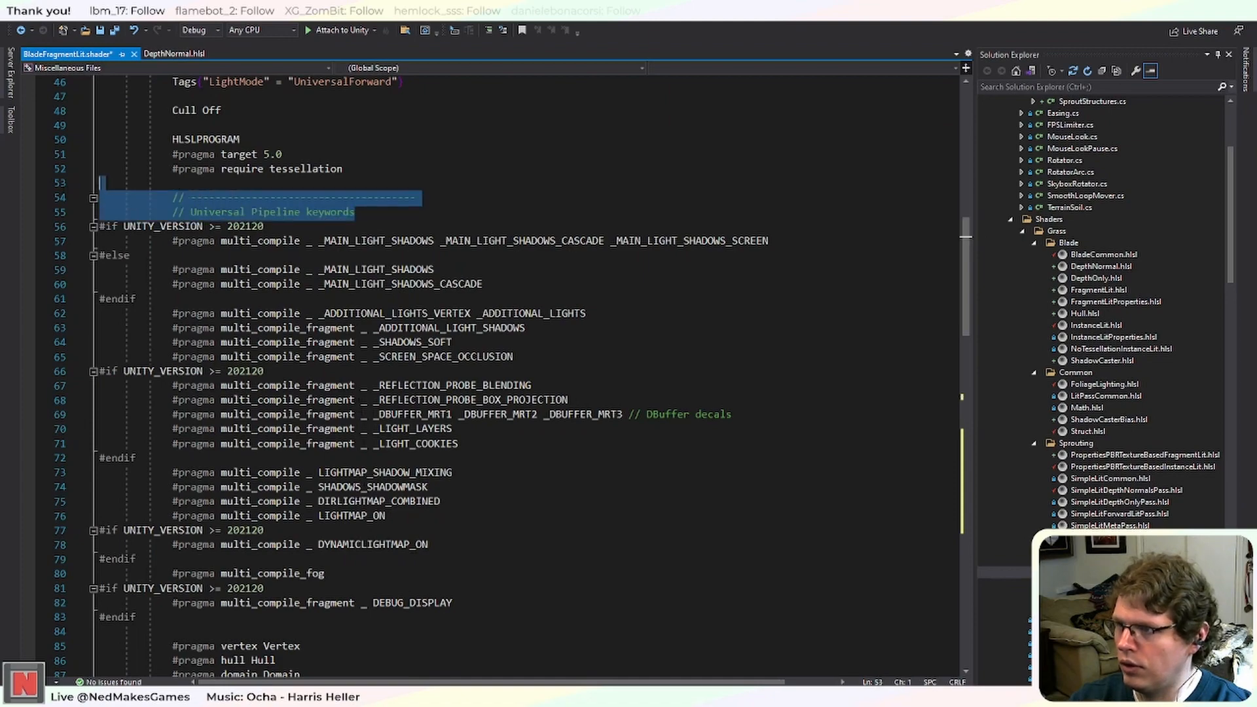
key("BackSpace")
Replace the ShadowCaster pass's target 4.5 pragma with the forward pass's target 5.0 and require tessellation pragmas.
scroll(360, 528, "down", 11)
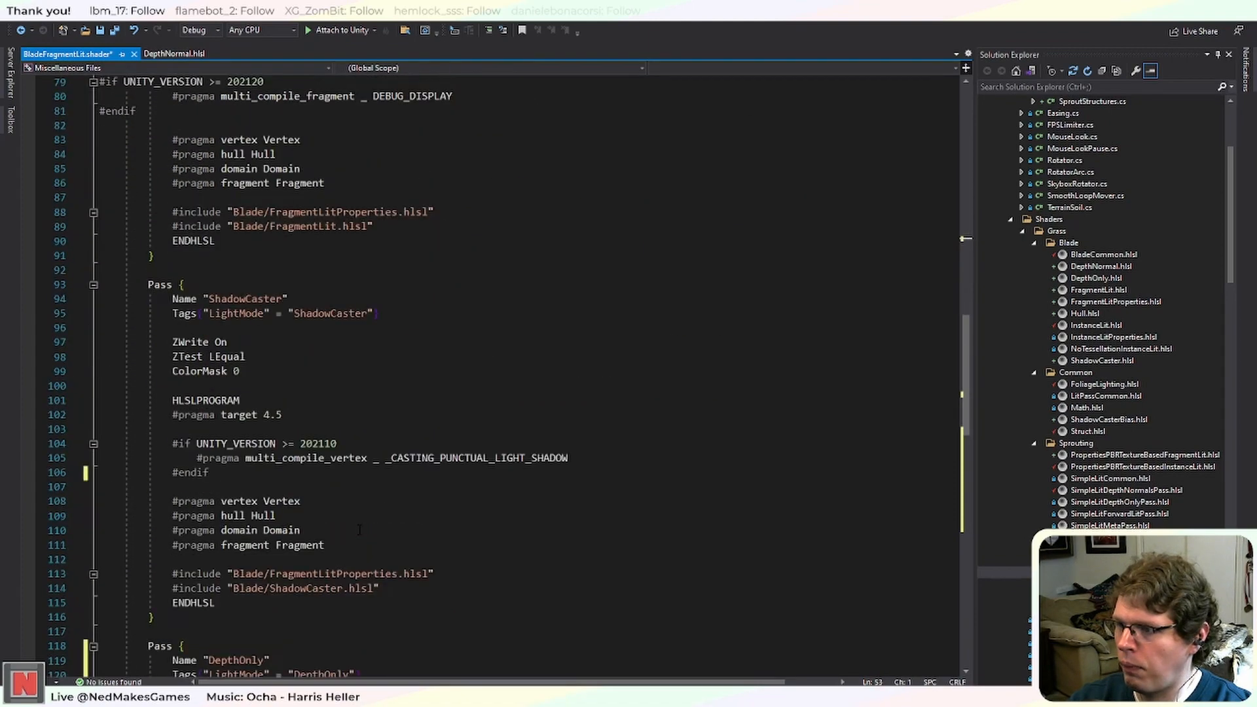
scroll(362, 498, "up", 8)
scroll(362, 499, "up", 3)
left_click_drag(343, 169, 173, 155)
scroll(446, 523, "down", 6)
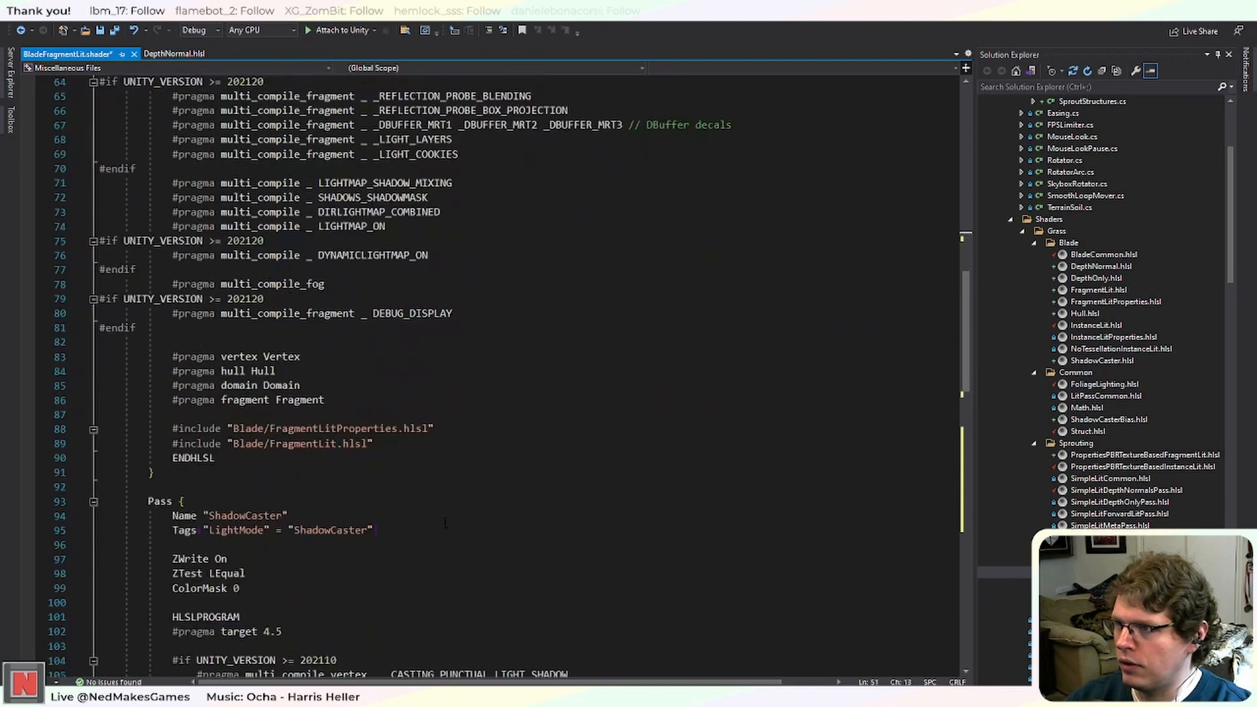
left_click_drag(290, 632, 172, 632)
key("ctrl+v")
Replace the target 4.5 pragma in the DepthOnly and DepthNormals passes with #pragma target 5.0 and #pragma require tessellation.
scroll(302, 645, "down", 7)
scroll(302, 645, "down", 4)
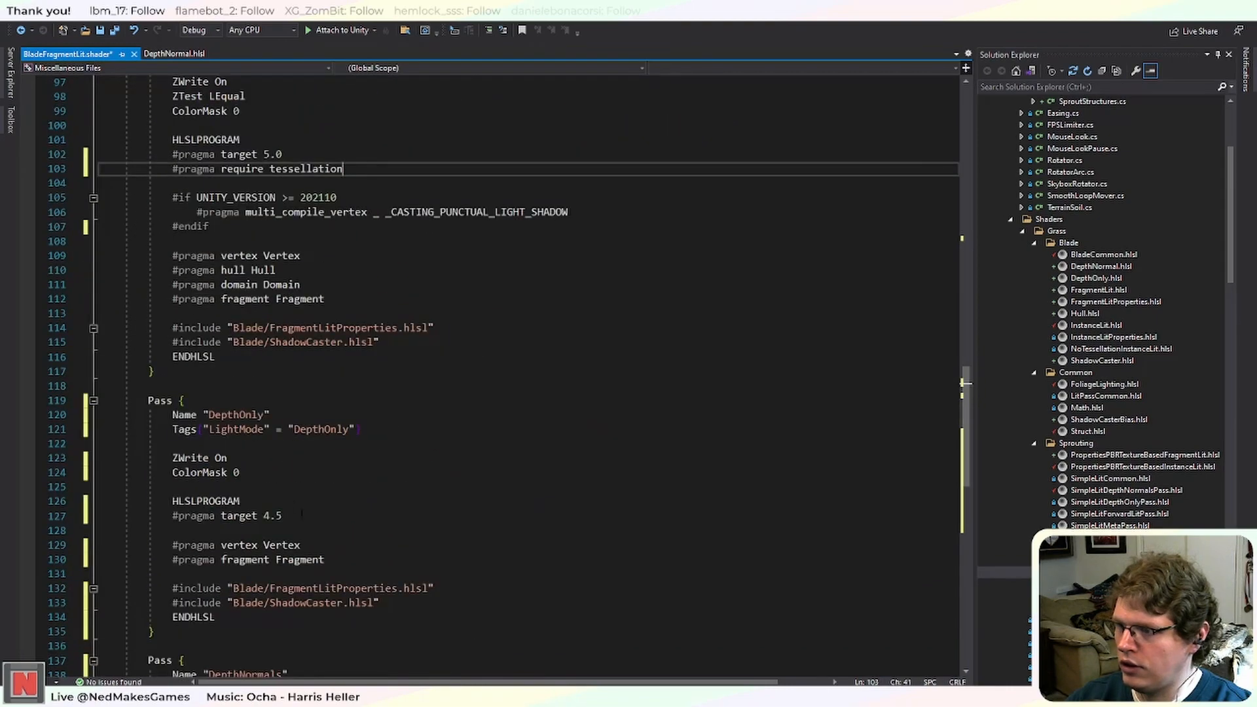
left_click_drag(283, 516, 172, 516)
key("ctrl+v")
scroll(302, 645, "down", 6)
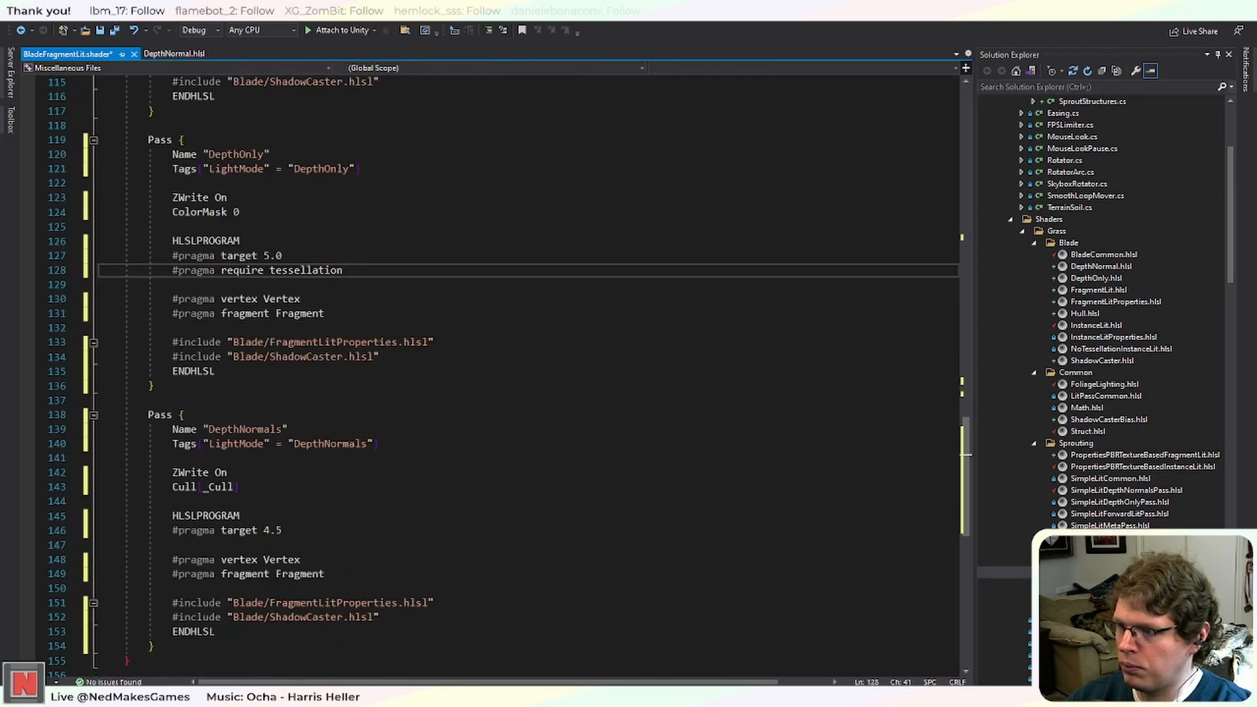
left_click_drag(283, 530, 172, 530)
key("ctrl+v")
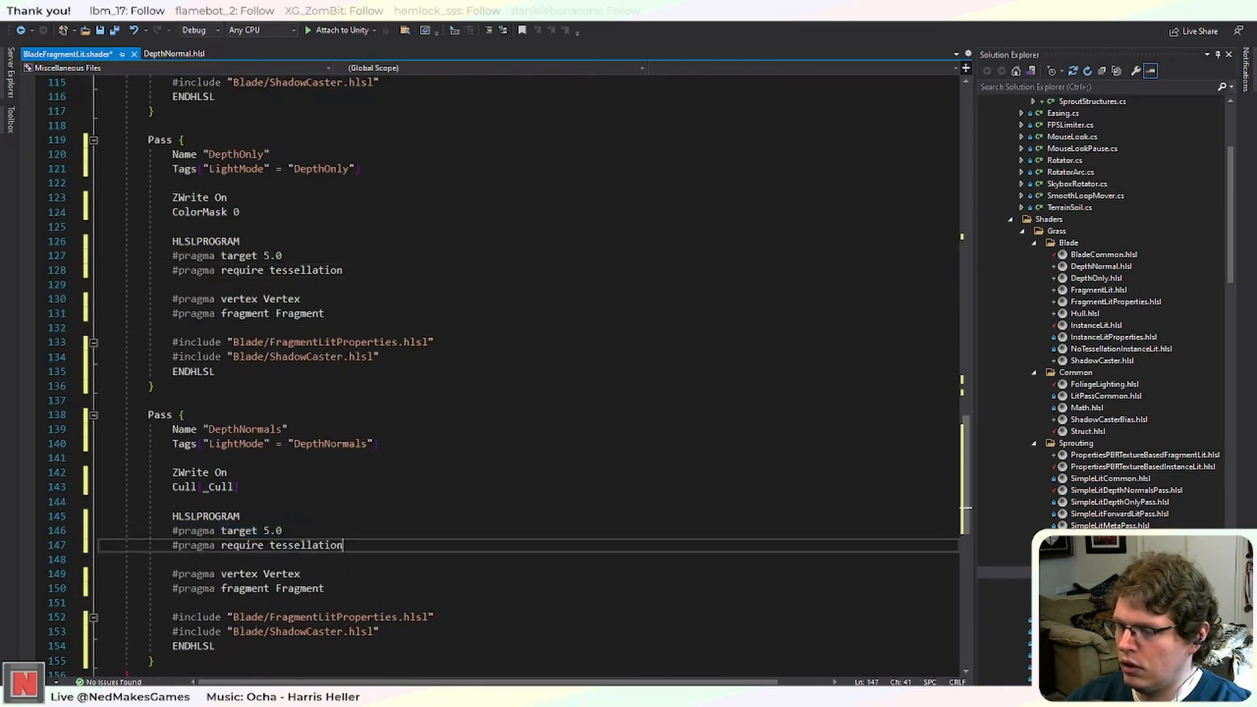
Copy the hull Hull and domain Domain pragmas from the ShadowCaster pass below the DepthOnly pass's vertex pragma, and align their indentation.
scroll(185, 497, "up", 11)
left_click_drag(300, 501, 172, 486)
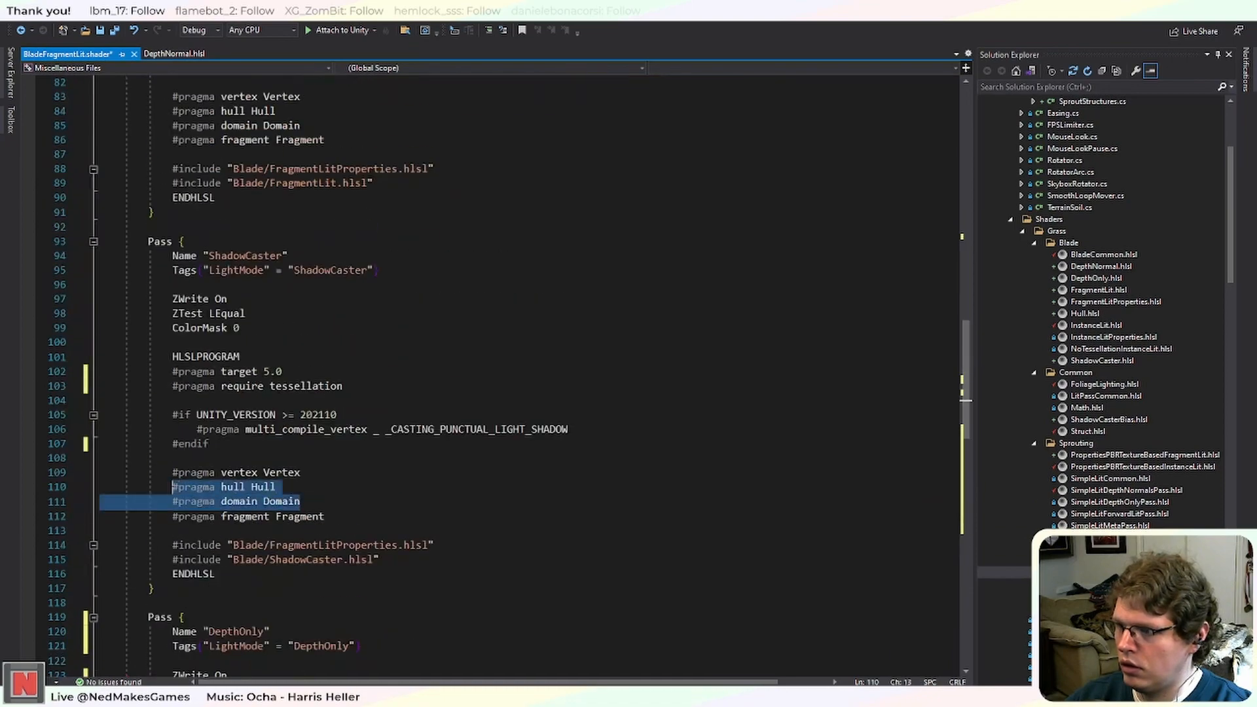
scroll(351, 518, "down", 7)
left_click(367, 478)
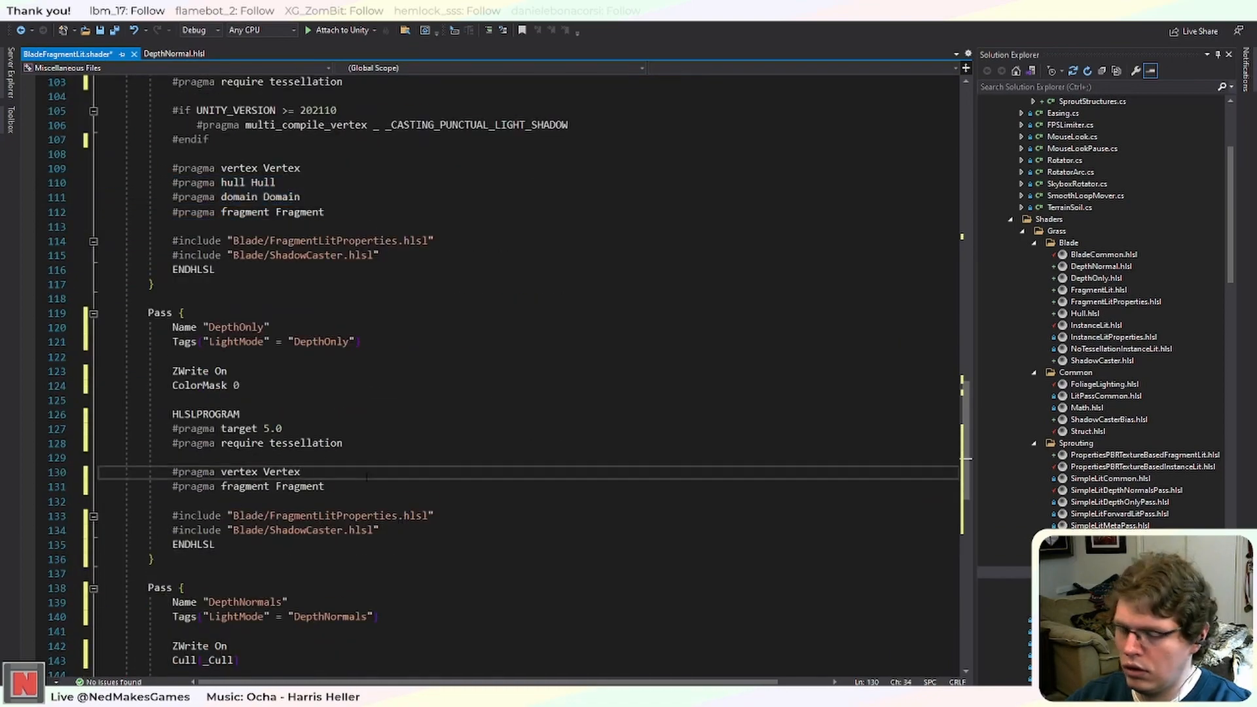
key("Return")
key("ctrl+v")
scroll(367, 478, "down", 4)
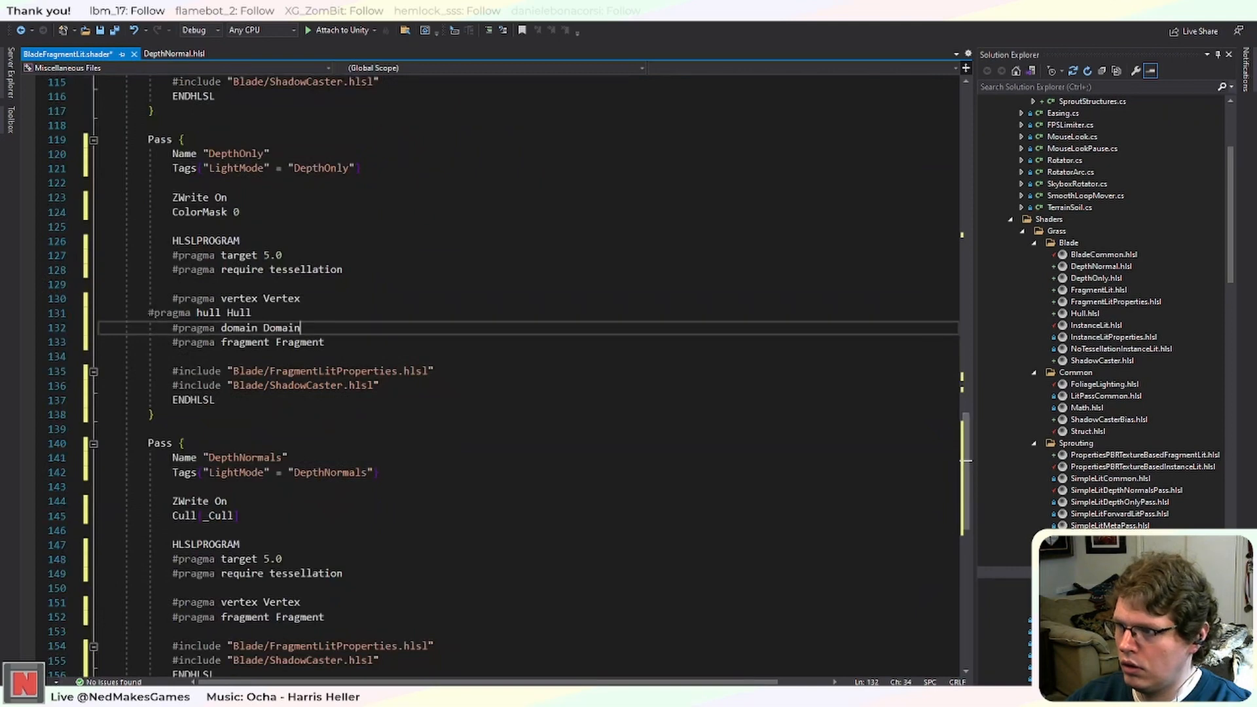
key("Up")
key("Home")
key("Tab")
Insert the hull Hull and domain Domain pragmas below the vertex pragma in the DepthNormals pass.
left_click(345, 603)
key("Return")
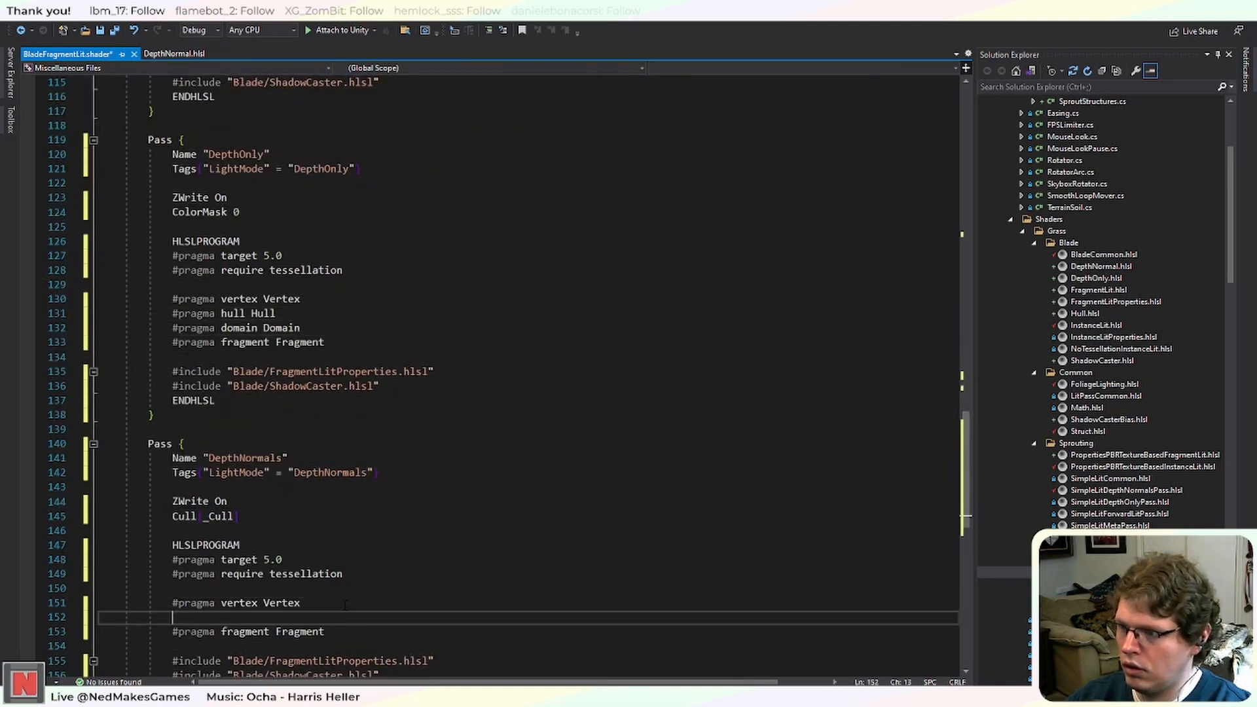
key("ctrl+v")
scroll(322, 403, "down", 2)
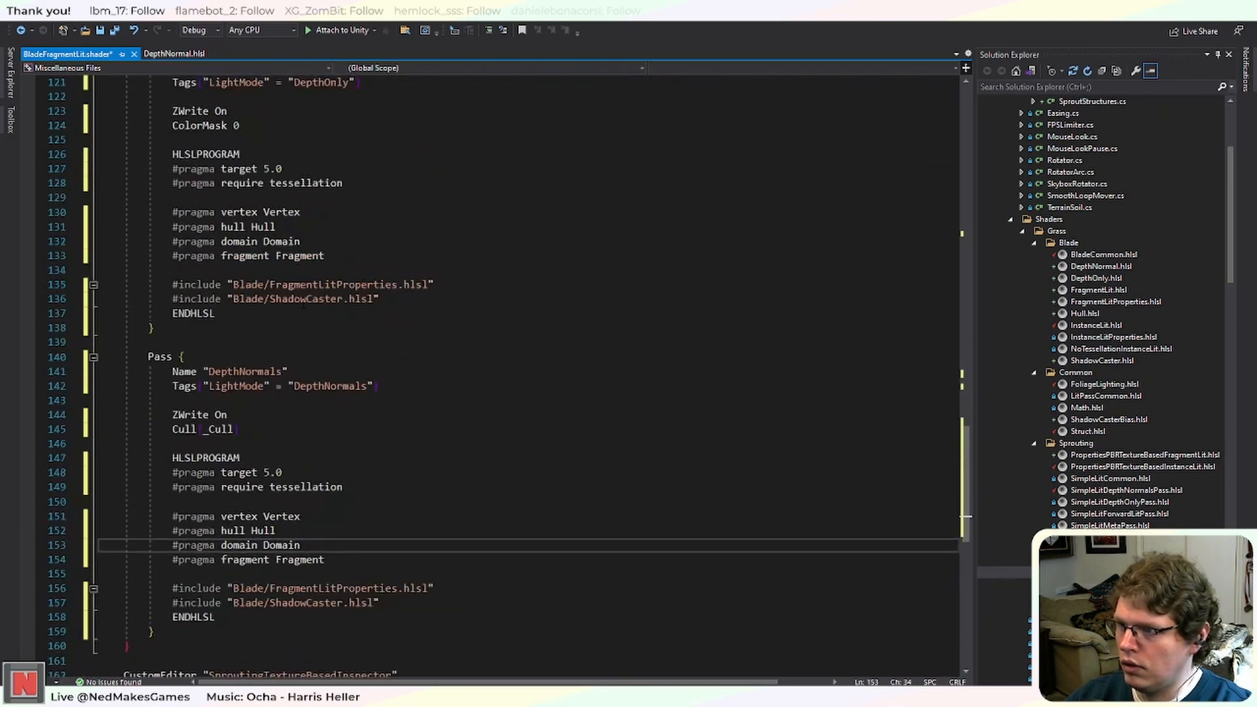
Change the ShadowCaster include to "Blade/DepthOnly.hlsl" in the DepthOnly pass and "Blade/DepthNormal.hlsl" in the DepthNormals pass, and save the shader.
double_click(300, 298)
type("Dept")
type("hOnly")
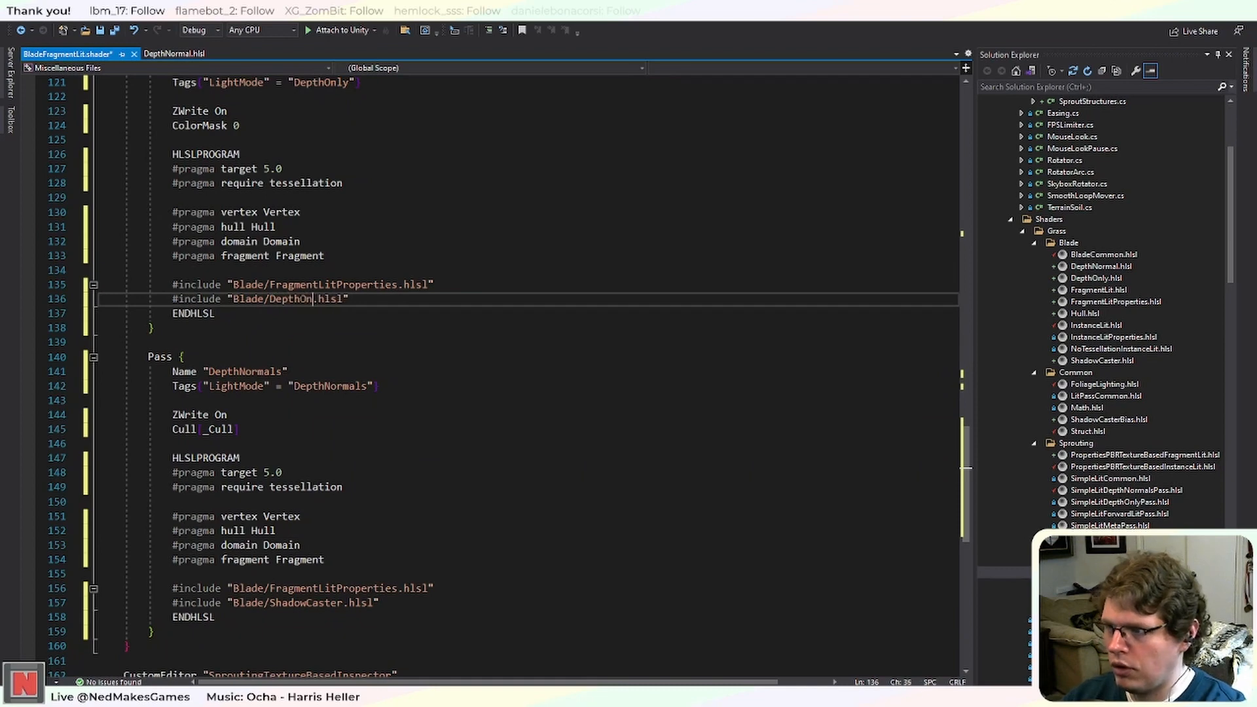
double_click(308, 603)
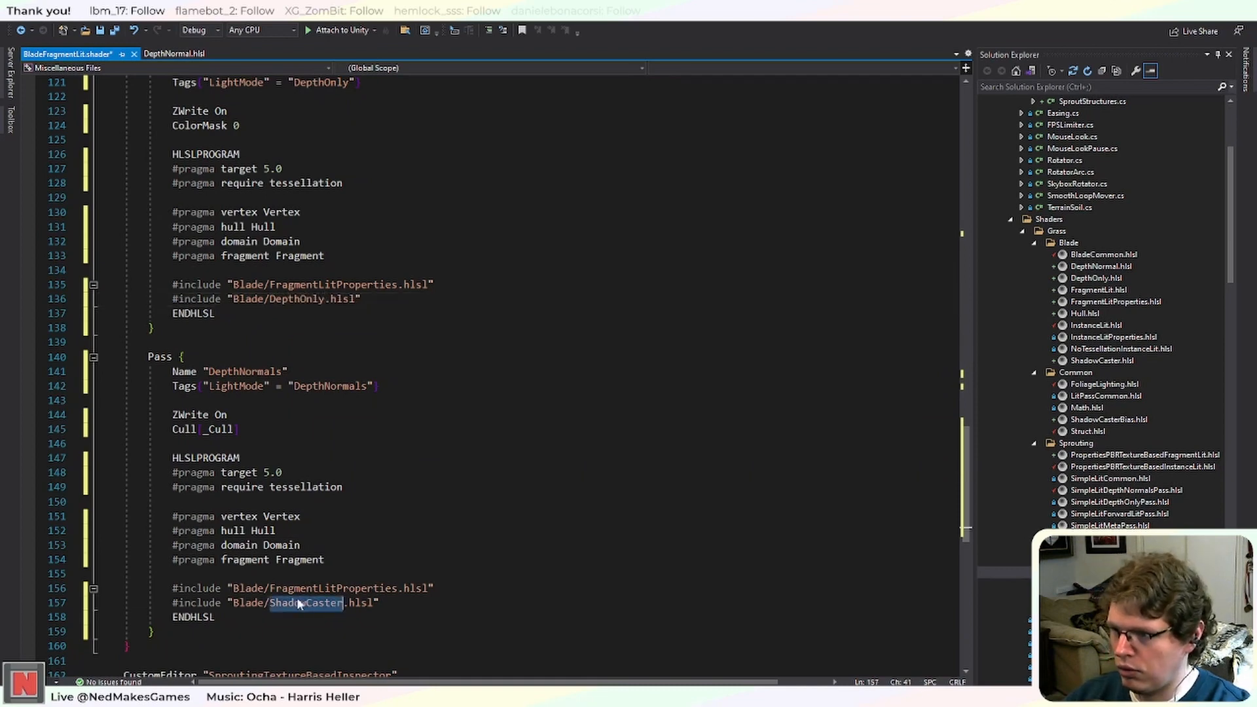
type("DepthNormal")
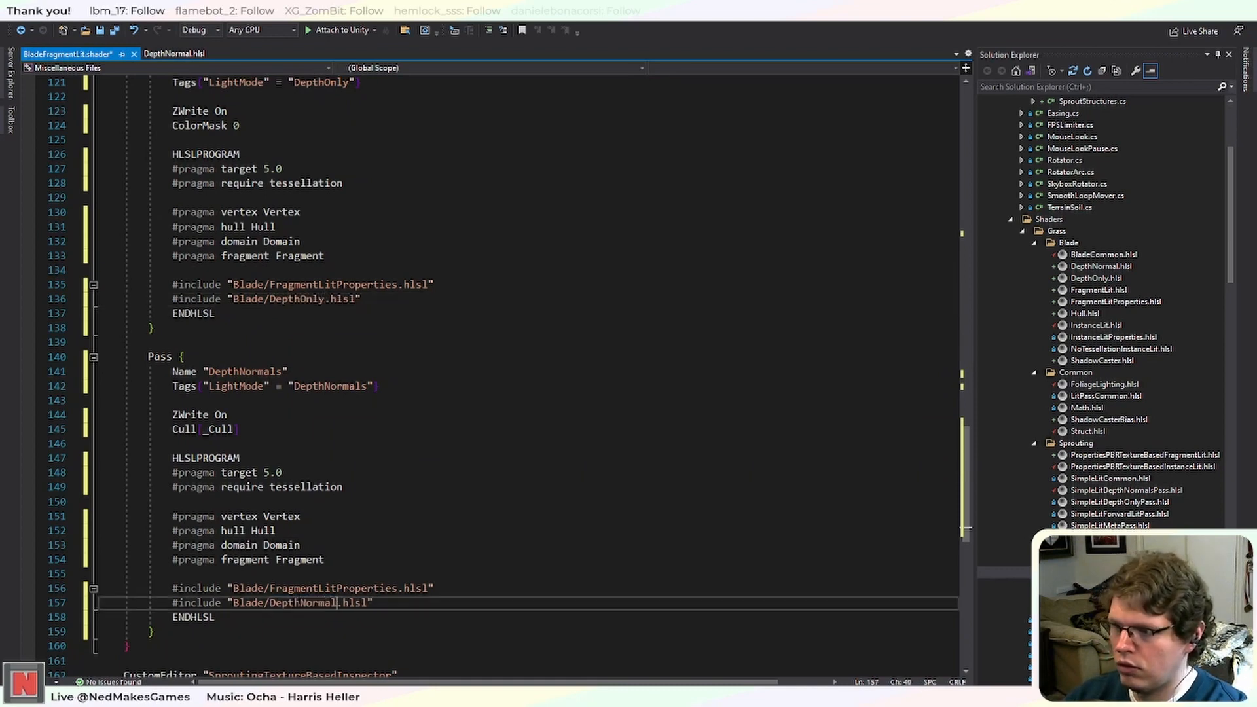
key("ctrl+s")
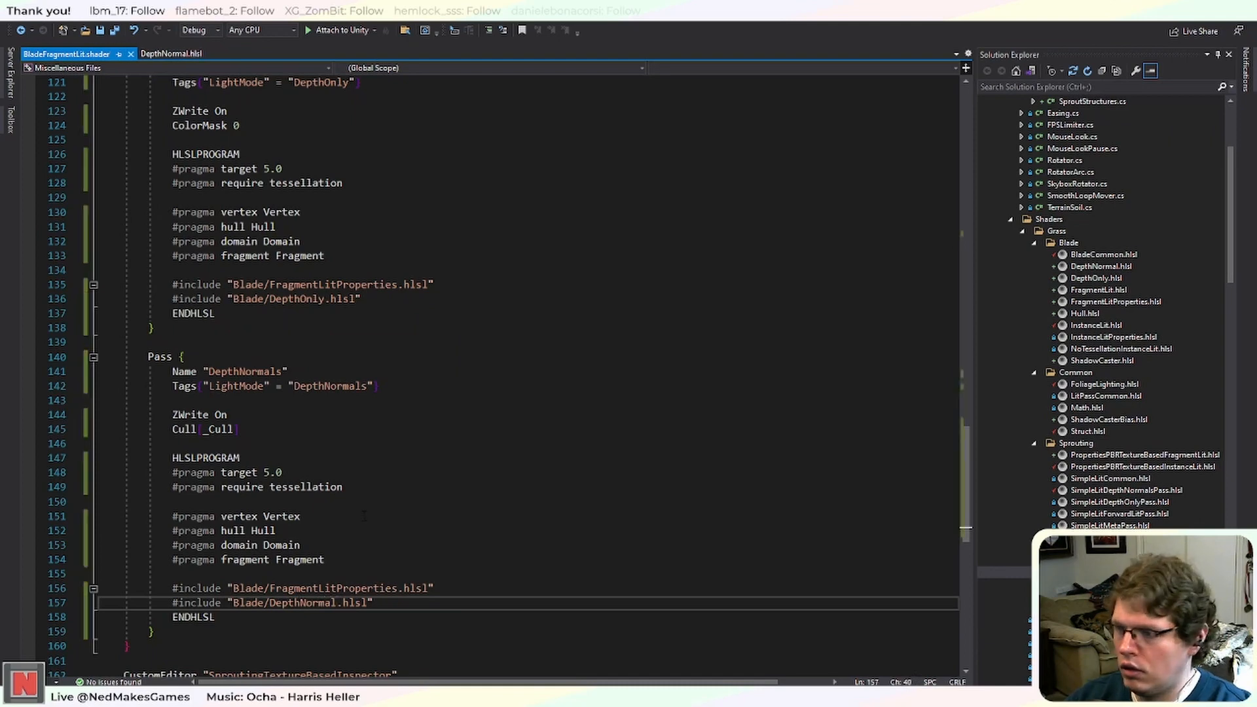
Correct the DepthNormals pass's include to "Blade/DepthNormals.hlsl" and rename the DepthNormal.hlsl file to DepthNormals.hlsl.
scroll(369, 516, "down", 2)
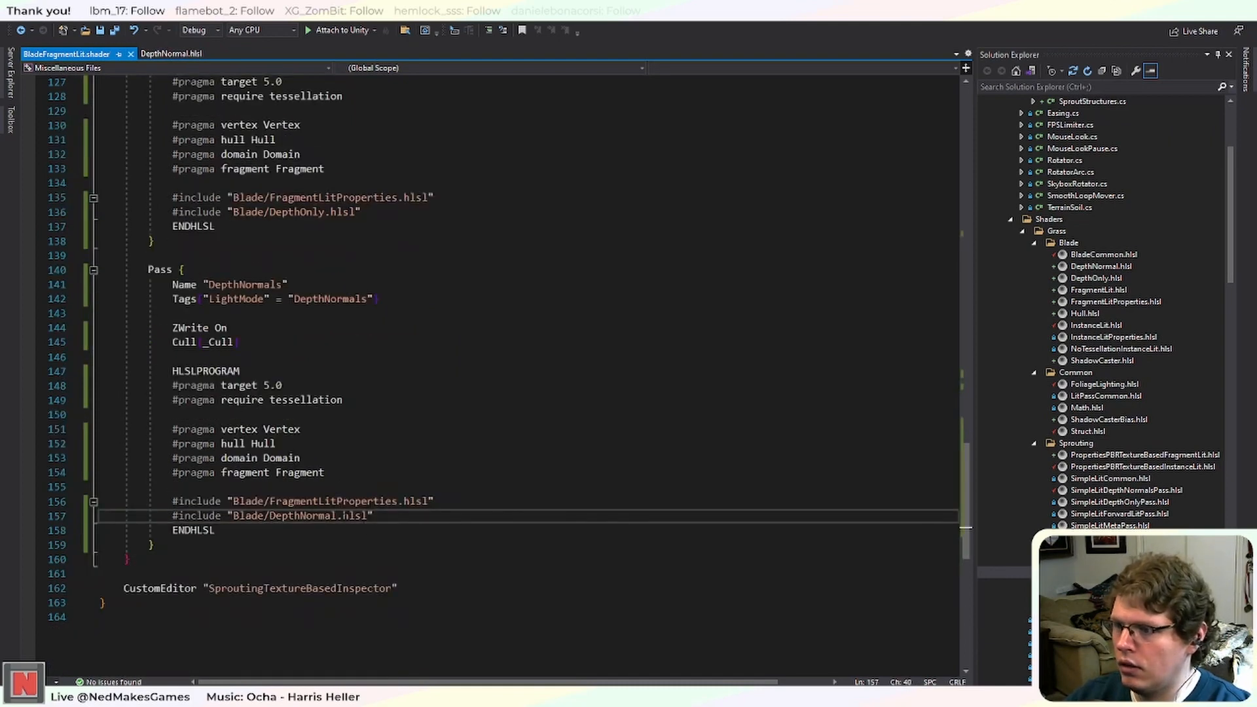
right_click(1129, 267)
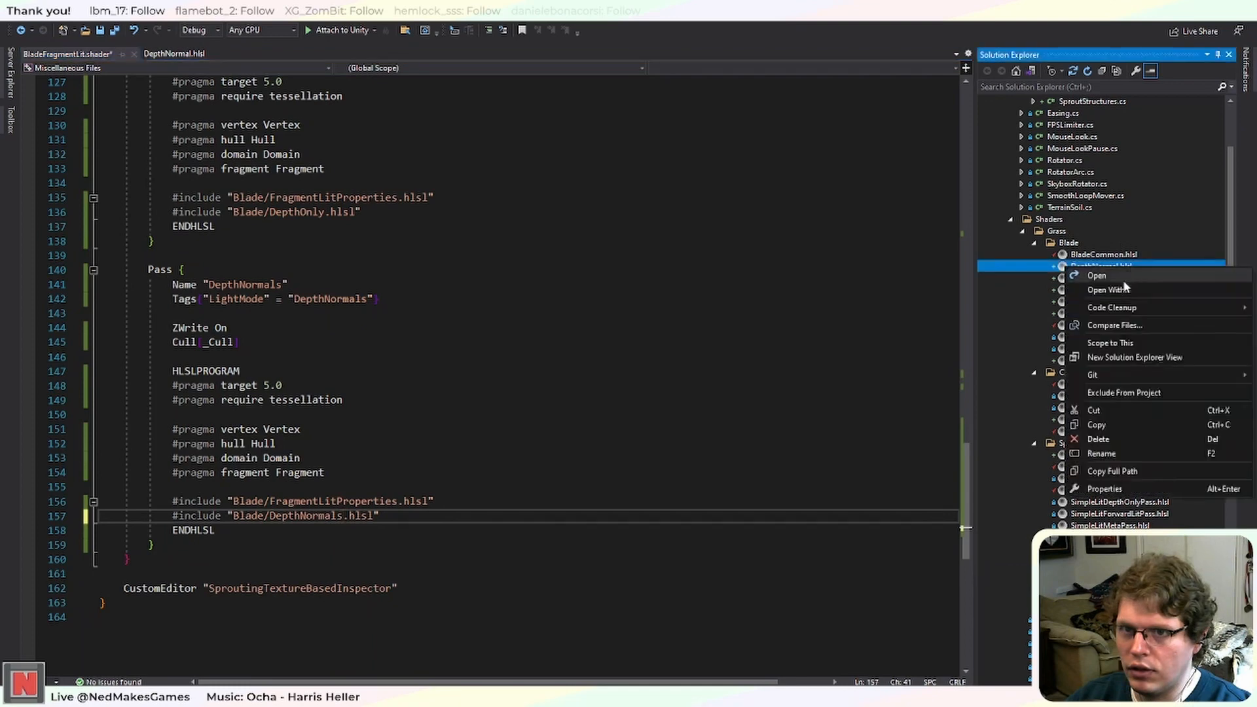
left_click(1113, 458)
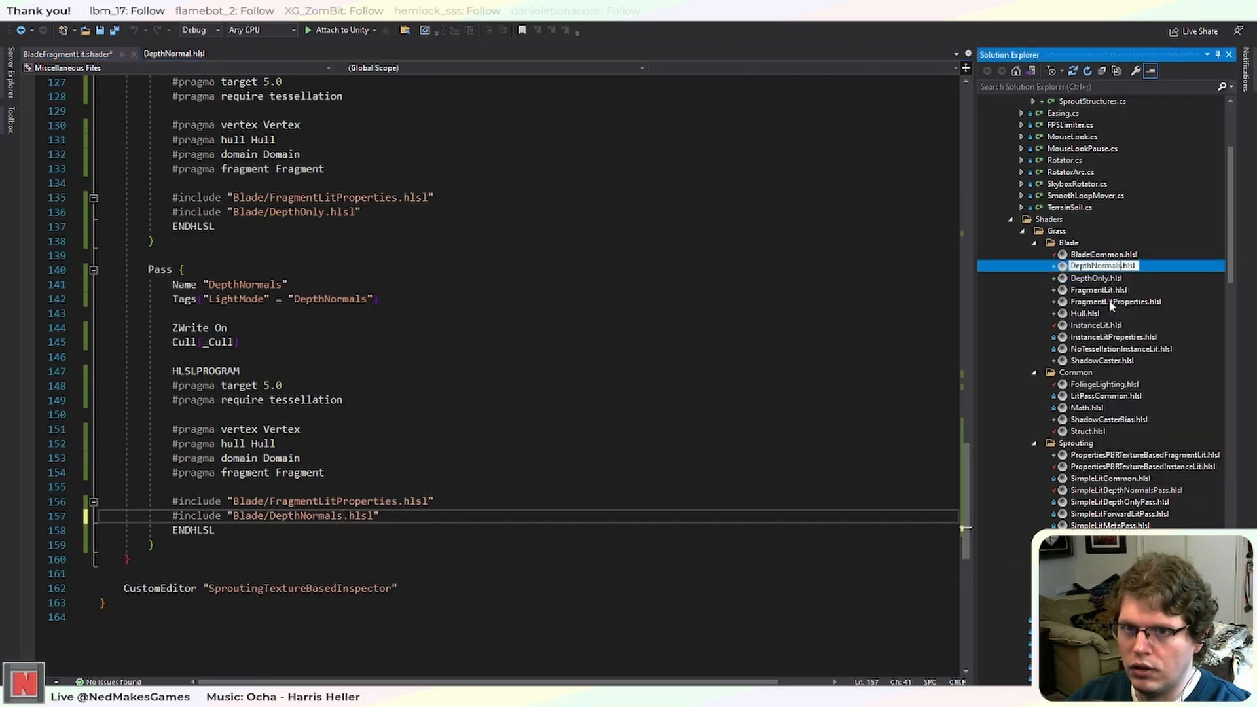
key("Return")
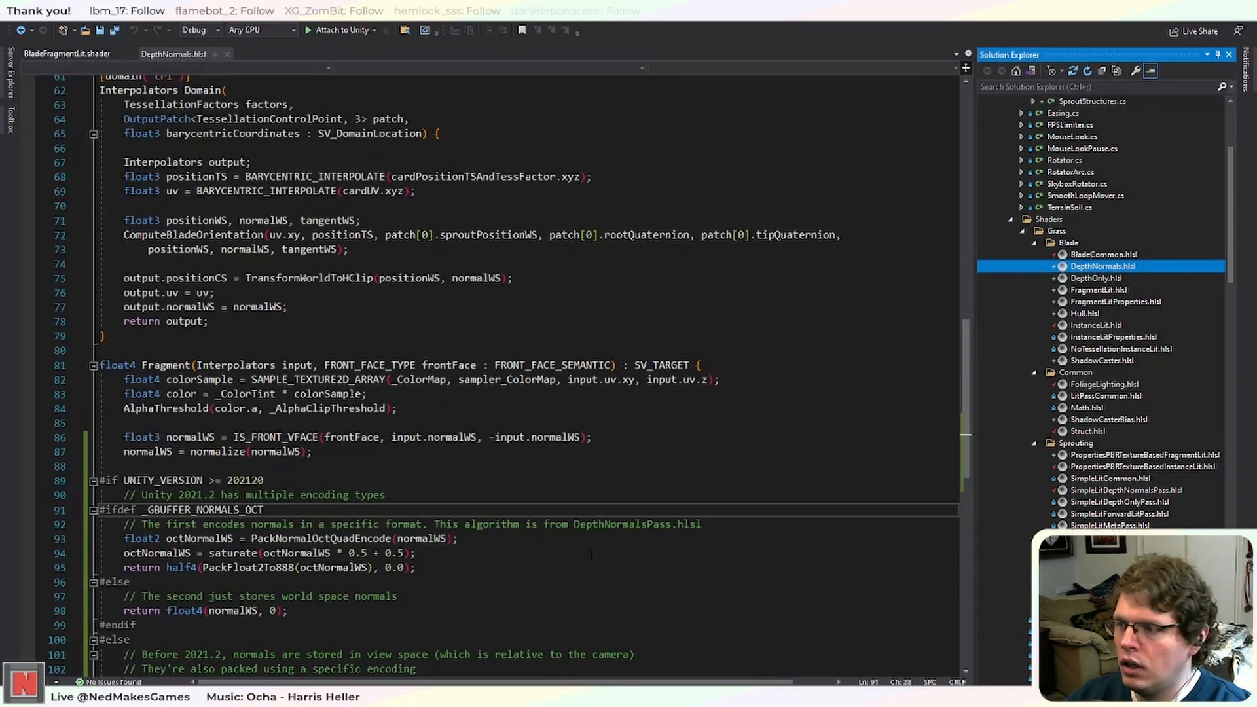
Review DepthNormals.hlsl and the depth passes in BladeFragmentLit.shader against the corresponding passes in the reference MyLit.shader.
double_click(1027, 269)
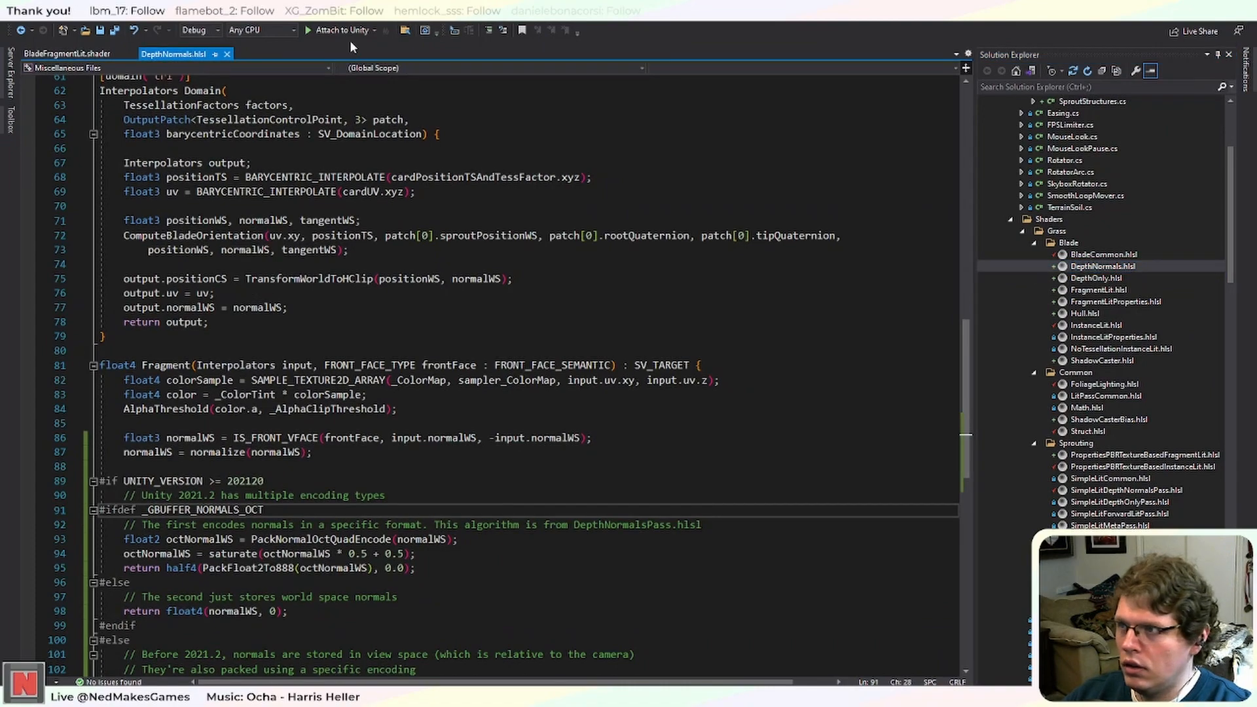
scroll(497, 373, "down", 5)
scroll(497, 373, "up", 10)
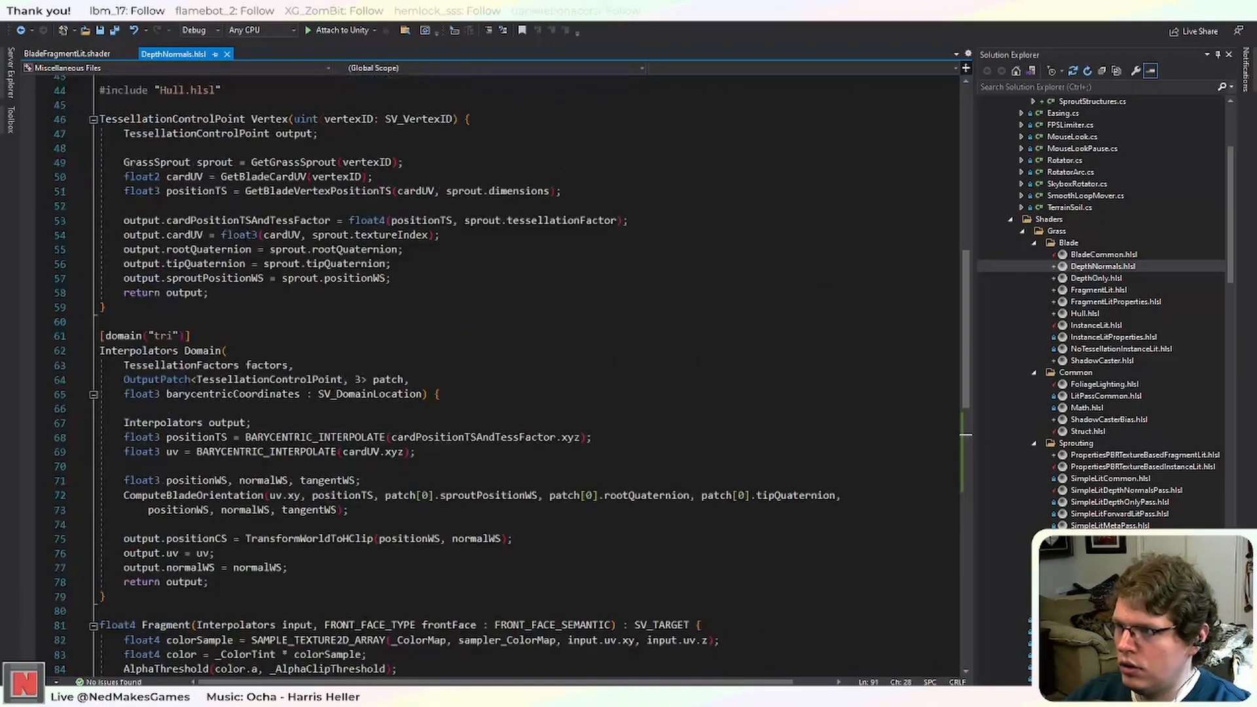
left_click(59, 54)
scroll(384, 435, "up", 4)
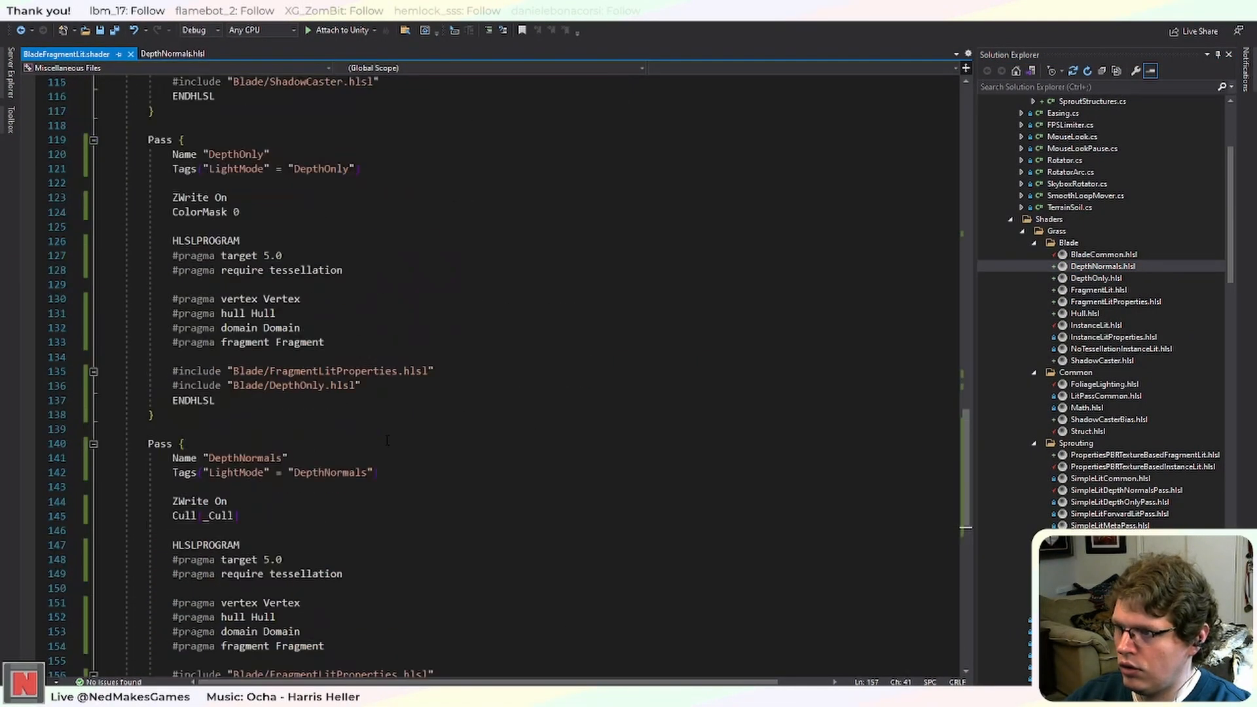
scroll(387, 440, "down", 2)
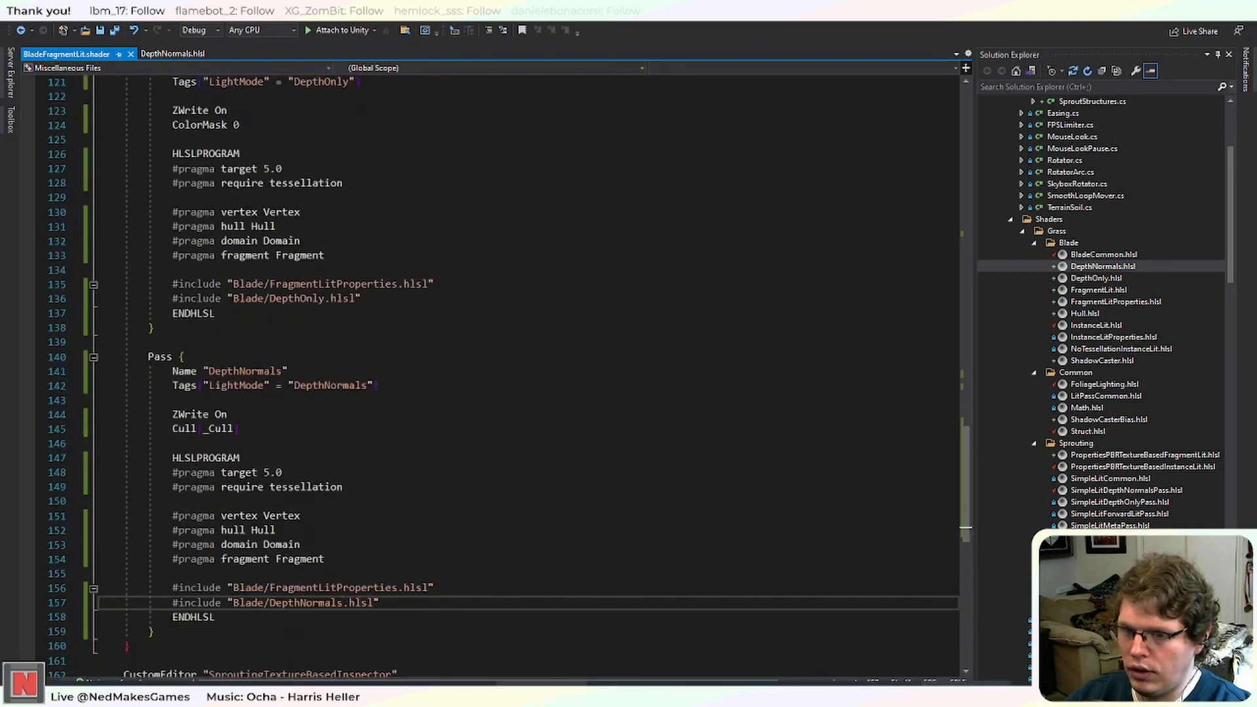
key("alt+Tab")
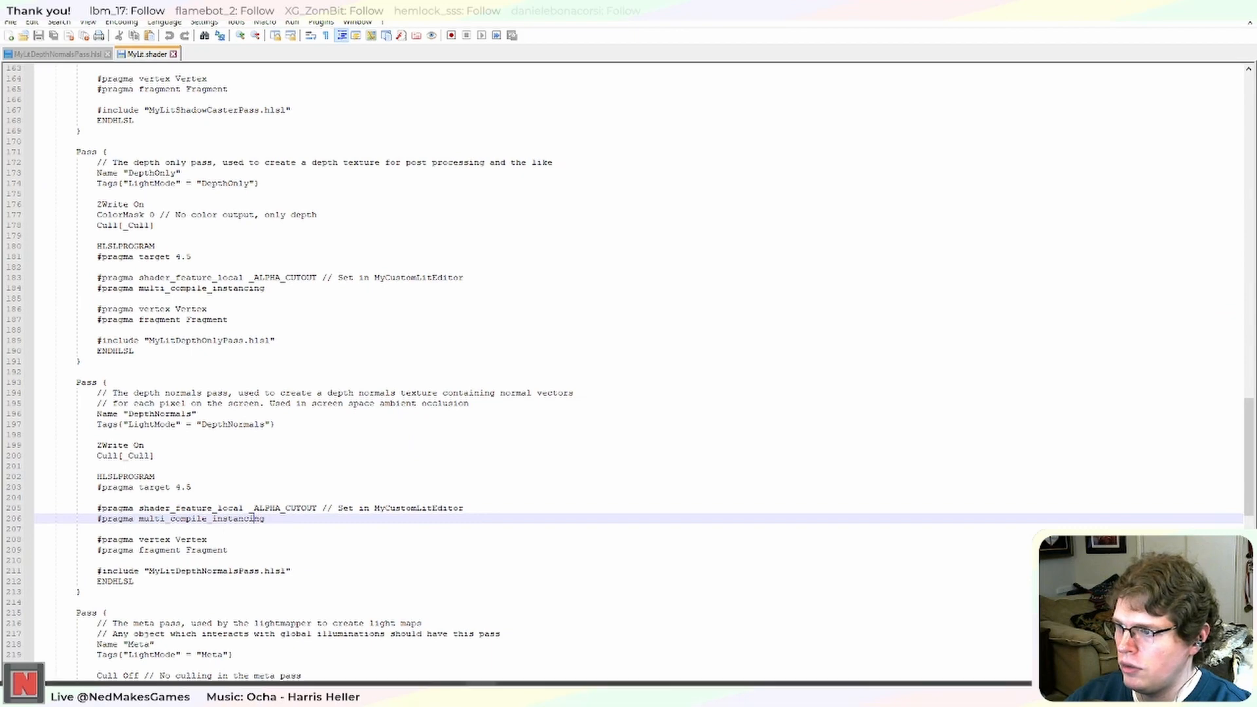
left_click(540, 684)
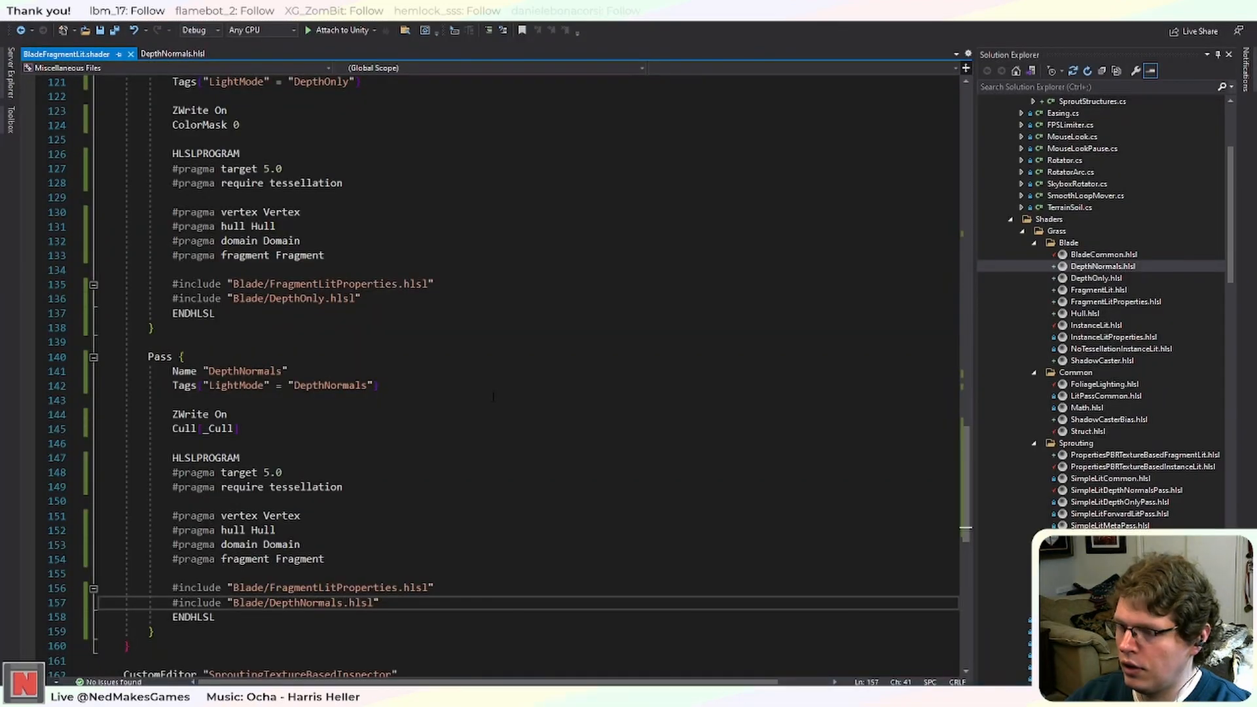
Open the Blade FragmentLit error from Unity's console, remove the normalWS argument from TransformWorldToHClip in DepthNormals.hlsl, and save.
left_click(421, 684)
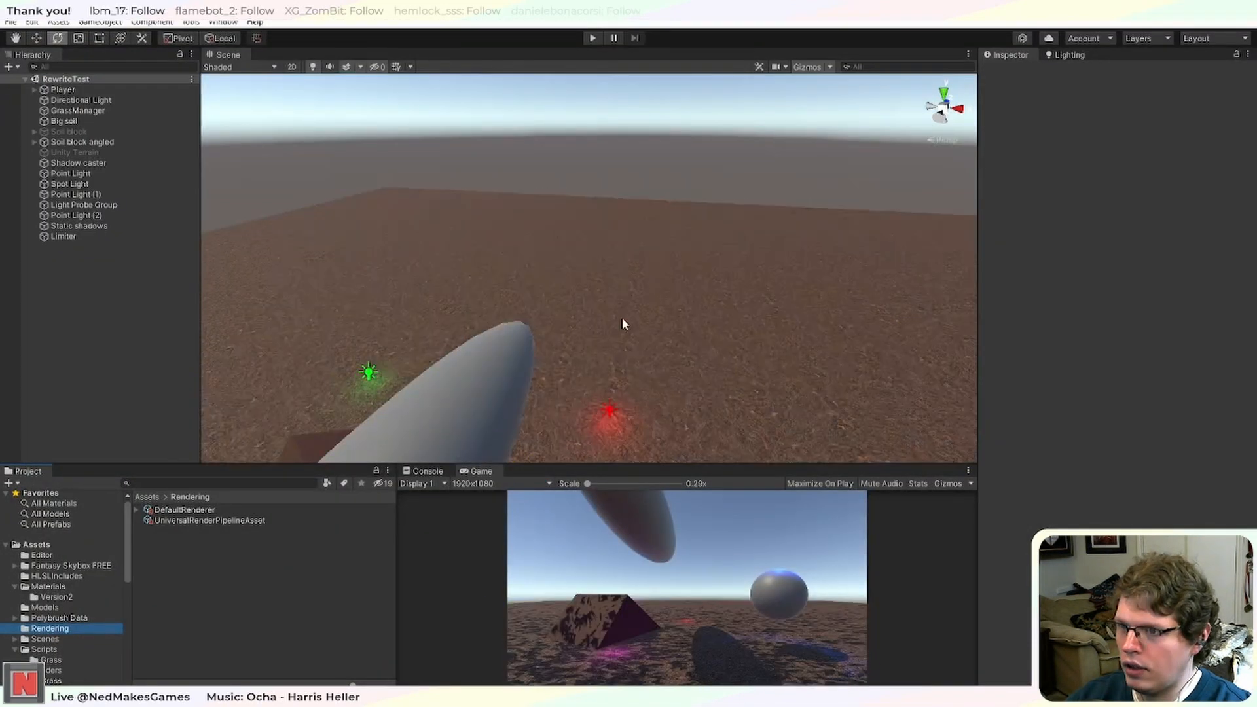
left_click(423, 471)
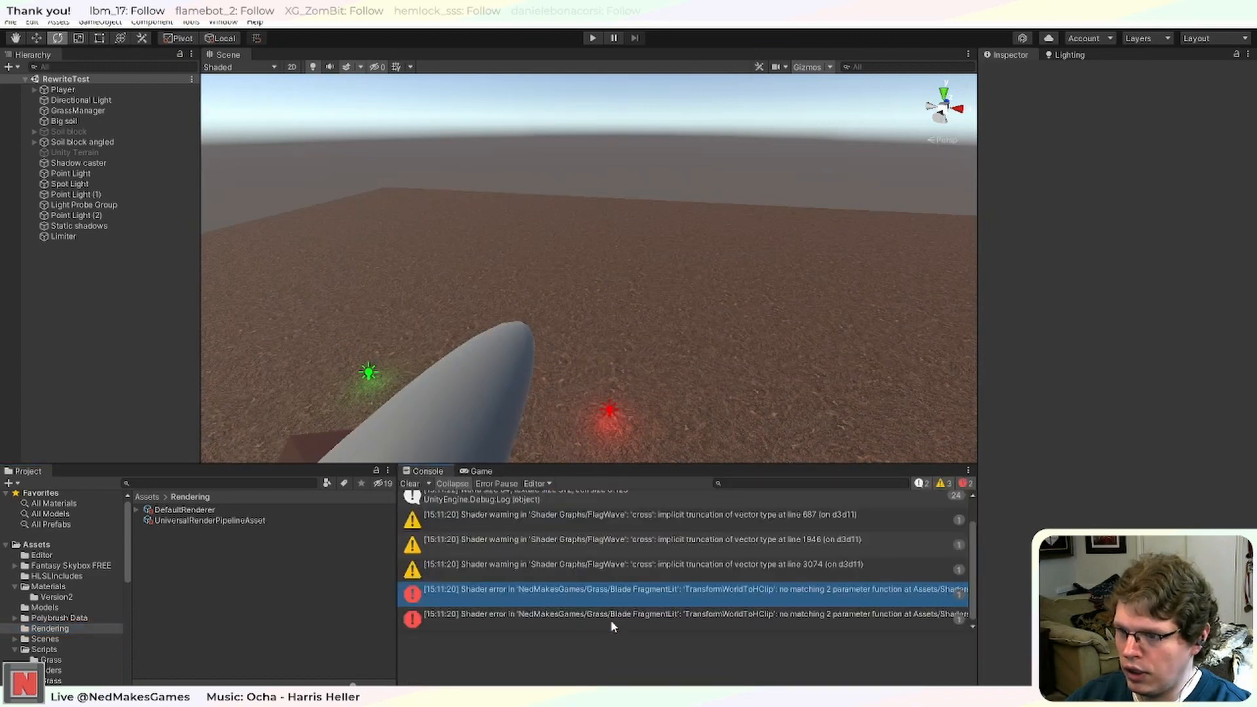
scroll(750, 610, "down", 1)
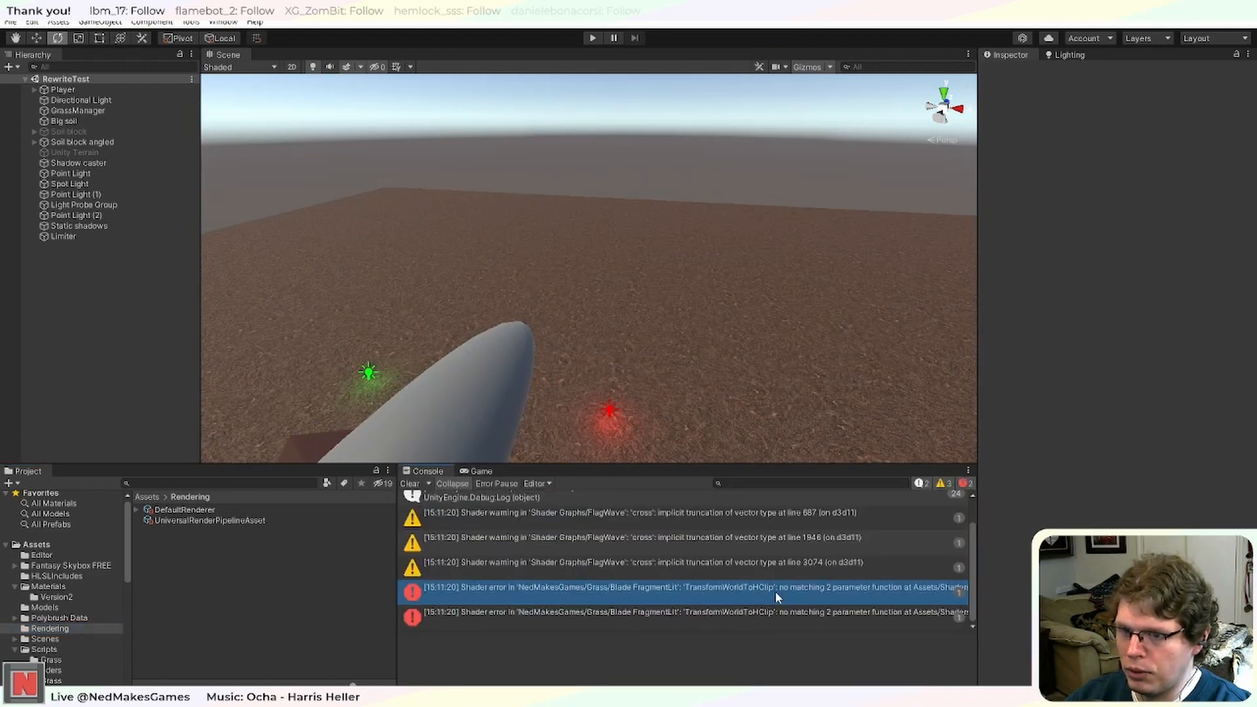
double_click(775, 593)
double_click(472, 539)
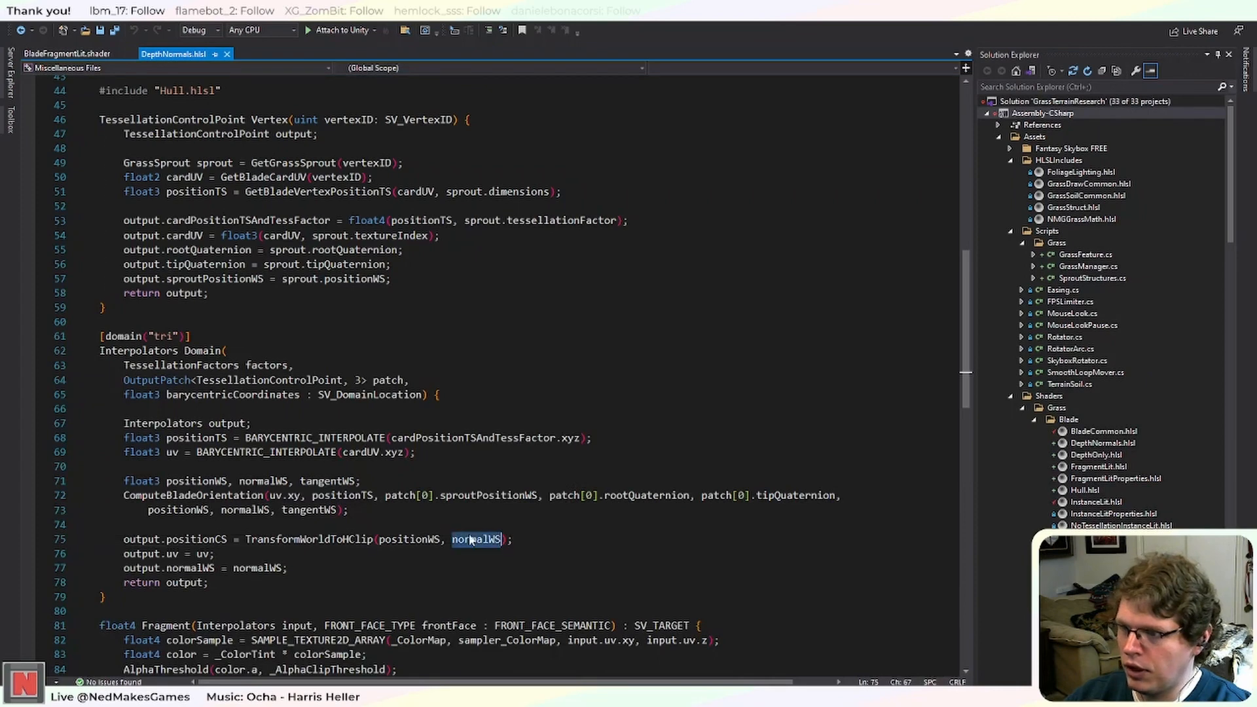
key("BackSpace")
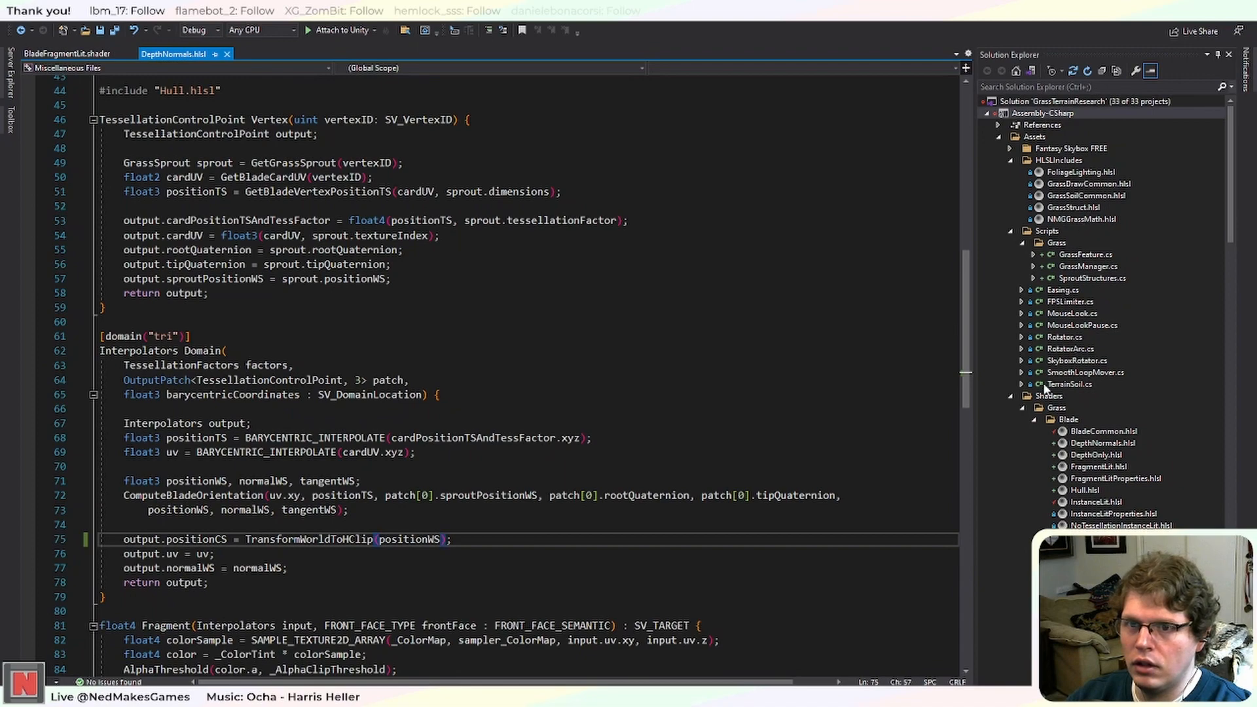
Open DepthOnly.hlsl, remove the normalWS argument from the TransformWorldToHClip call in its Domain function, and save.
double_click(1105, 459)
scroll(457, 499, "down", 18)
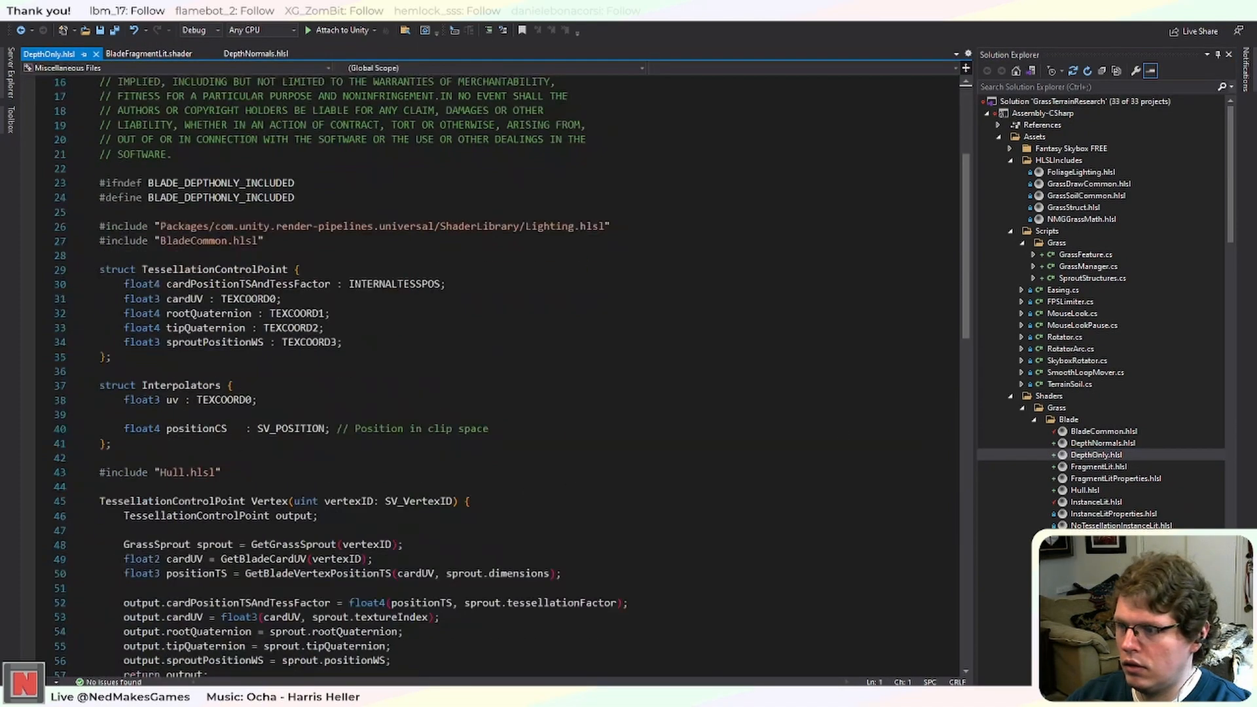
double_click(476, 357)
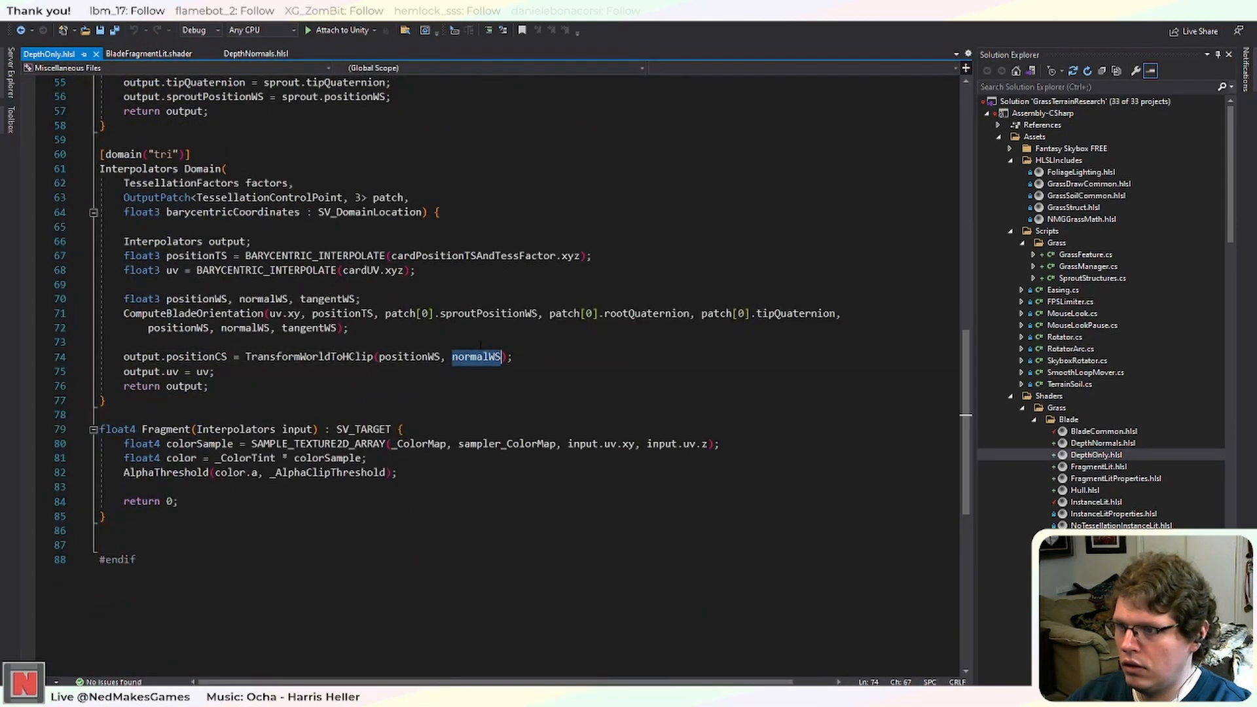
key("BackSpace")
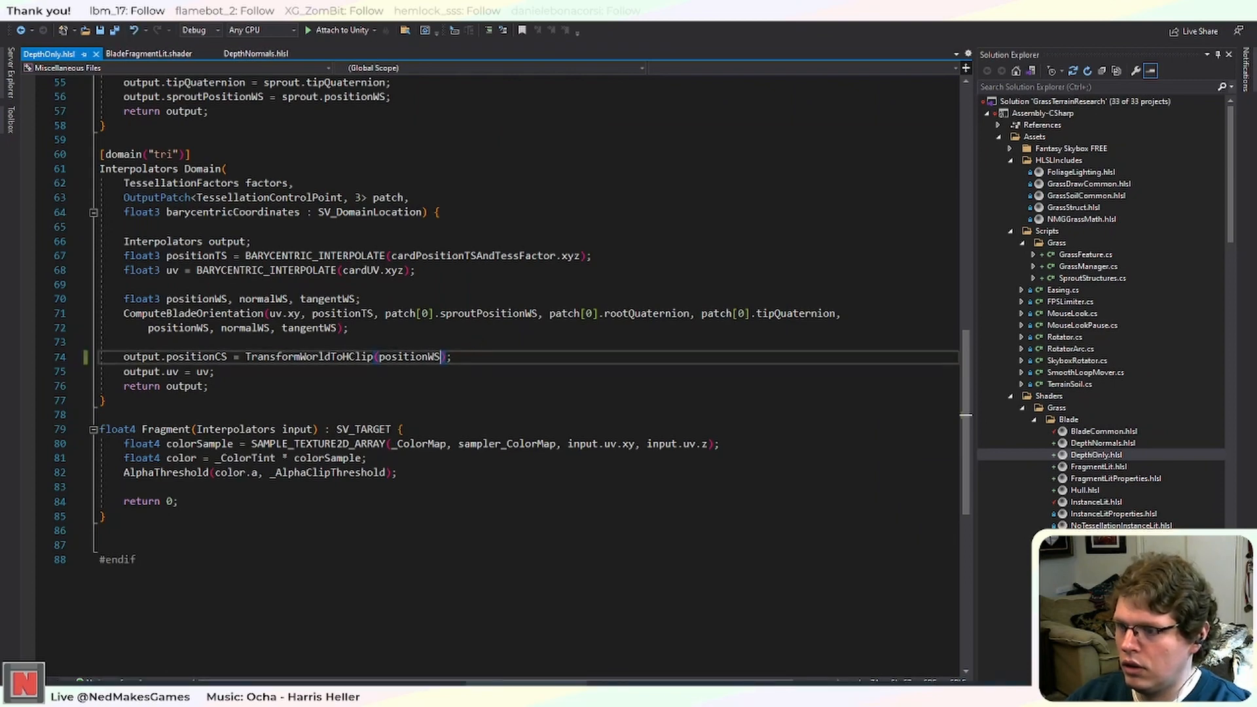
Switch to Unity, enable the Screen Space Ambient Occlusion feature on the DefaultRenderer asset, and enter play mode with the game view shown.
key("alt+Tab")
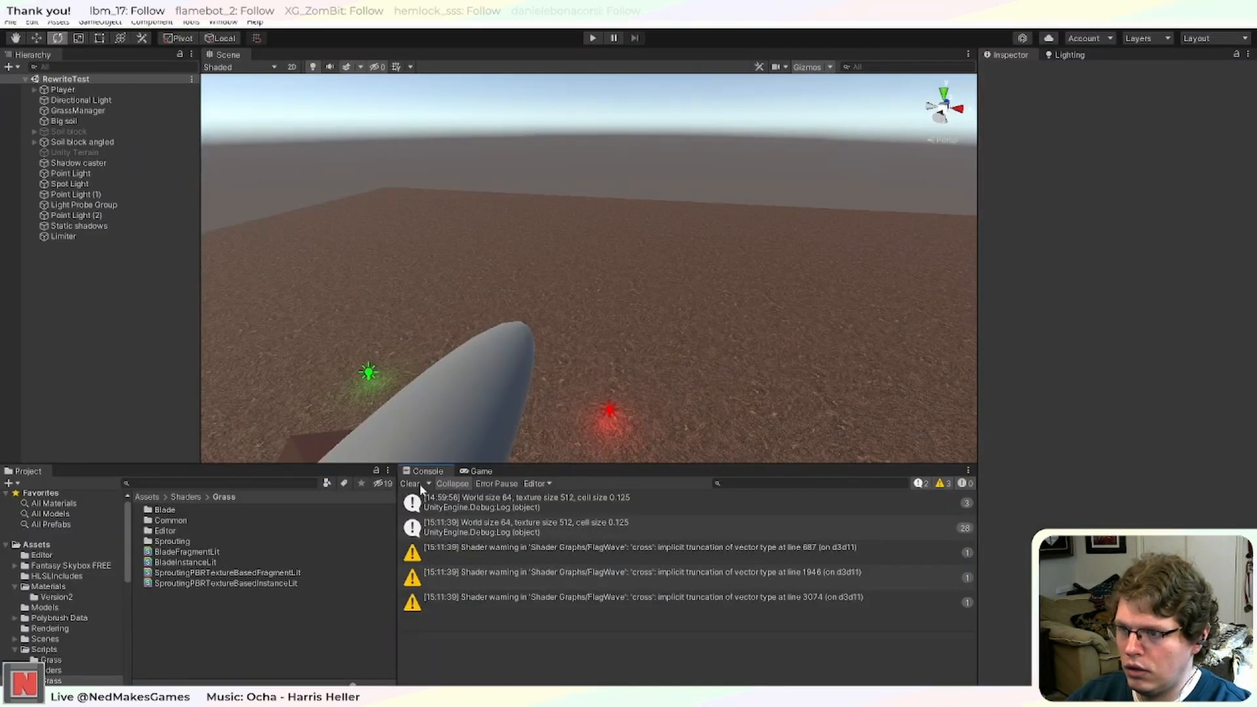
left_click(478, 472)
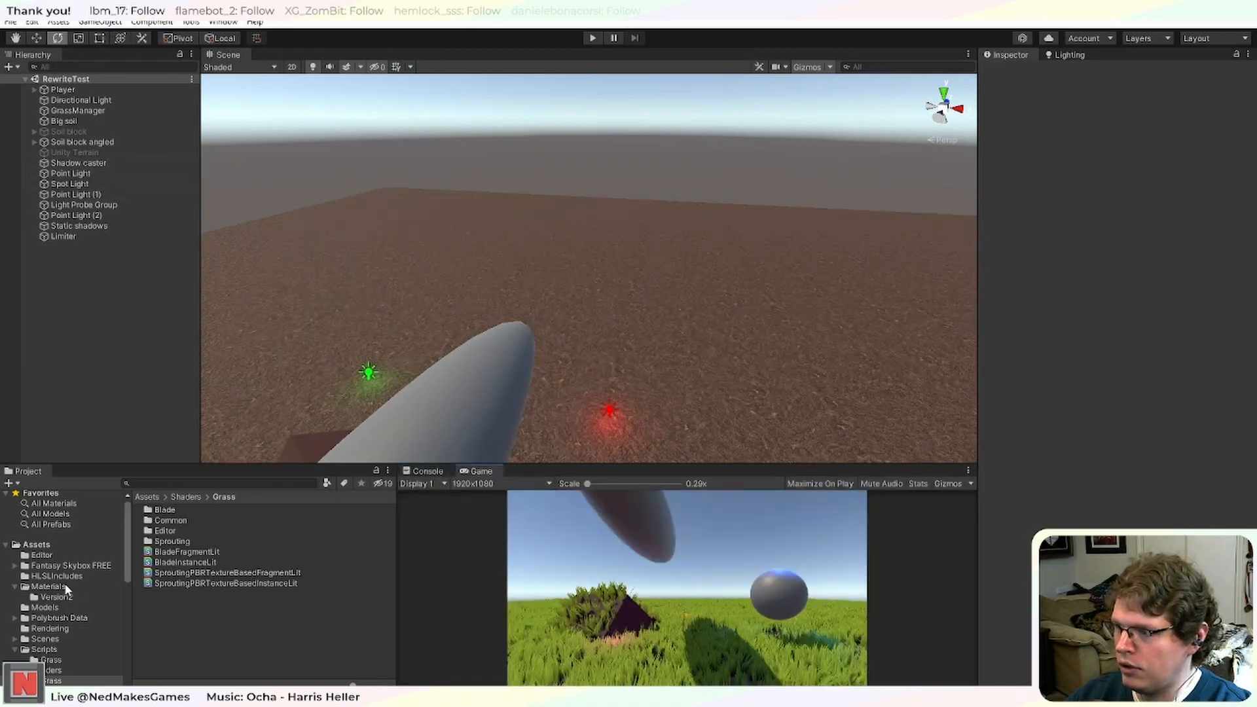
left_click(64, 630)
left_click(185, 510)
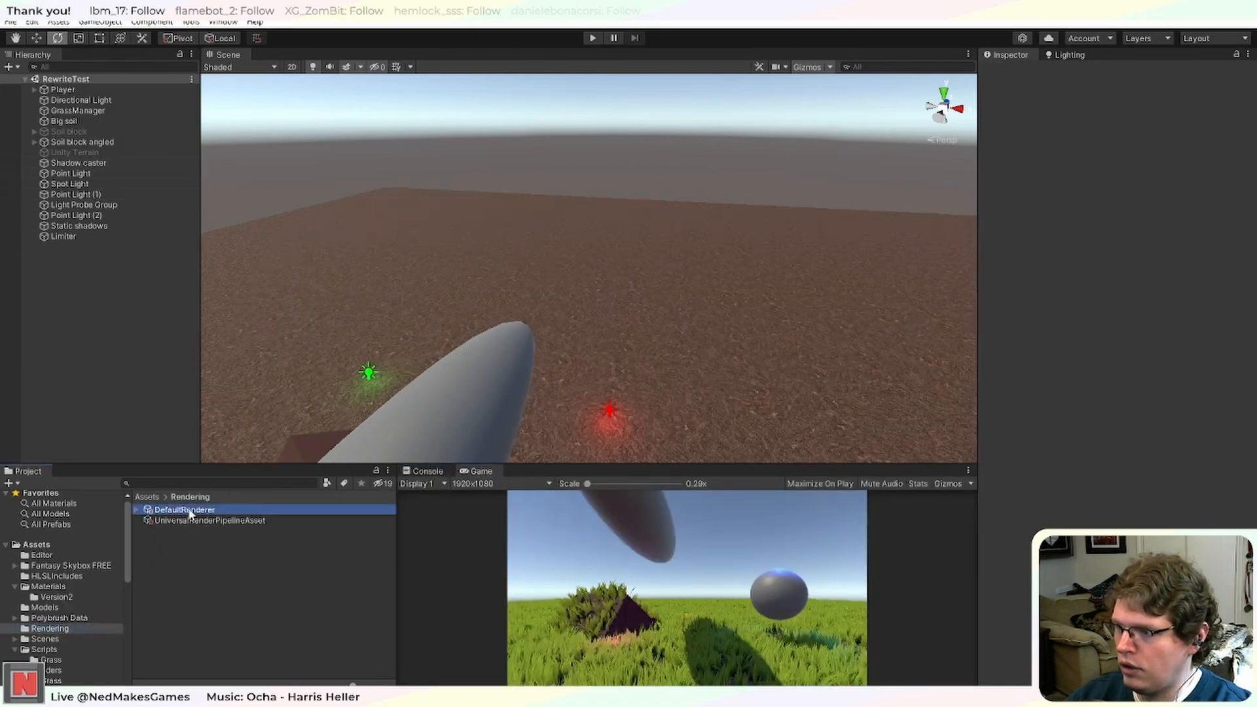
left_click(1005, 305)
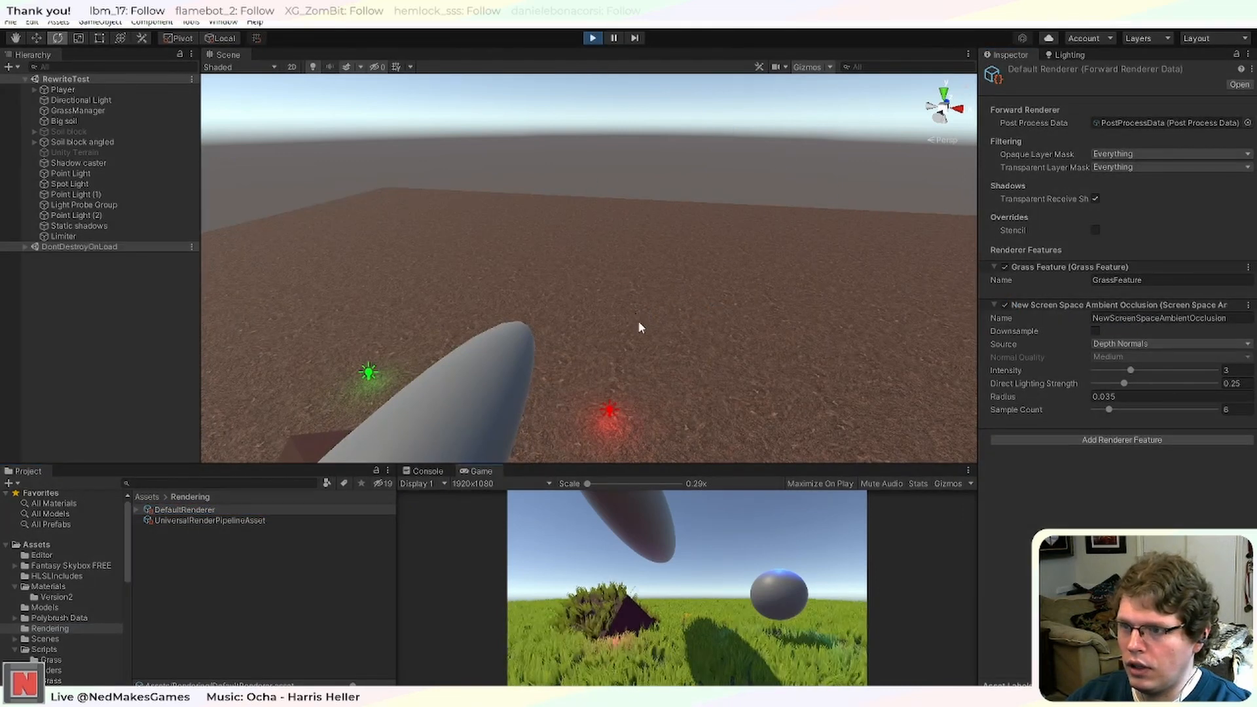
Examine the ambient occlusion shading on the grass blades up close in the scene.
right_click_drag(672, 345, 692, 286)
middle_click_drag(691, 286, 688, 288)
scroll(529, 327, "up", 3)
scroll(529, 338, "down", 4)
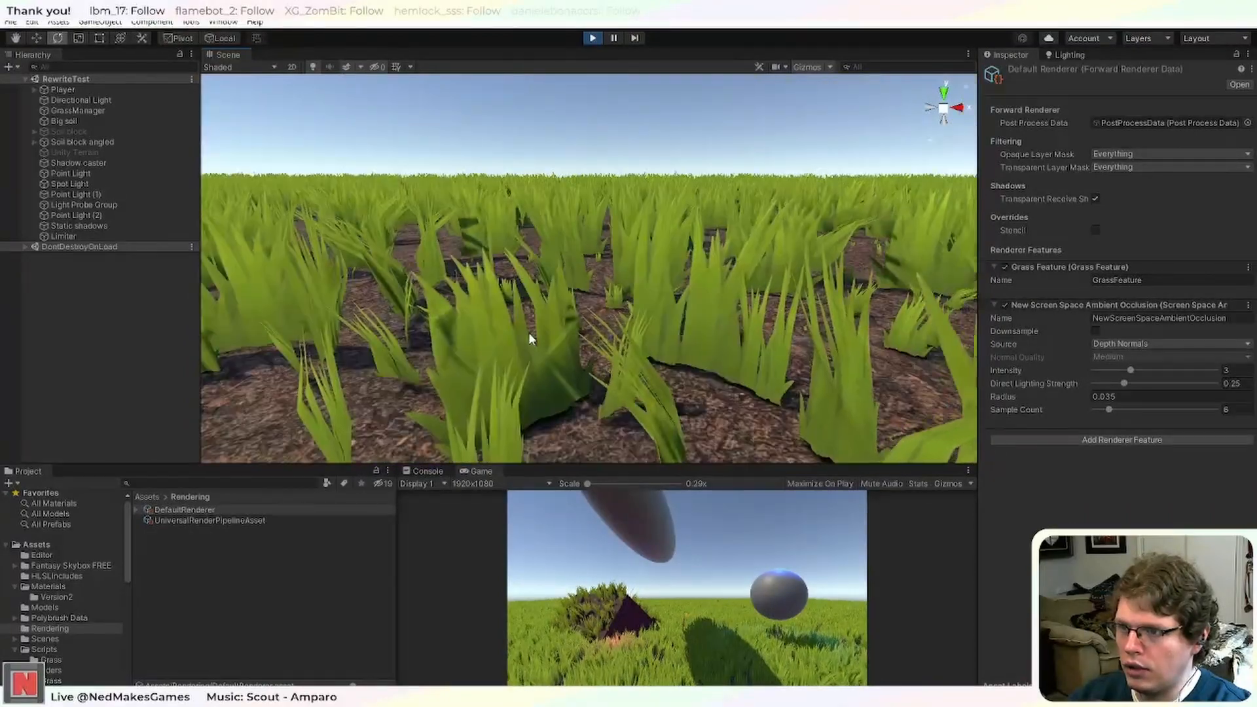
middle_click_drag(522, 328, 572, 290)
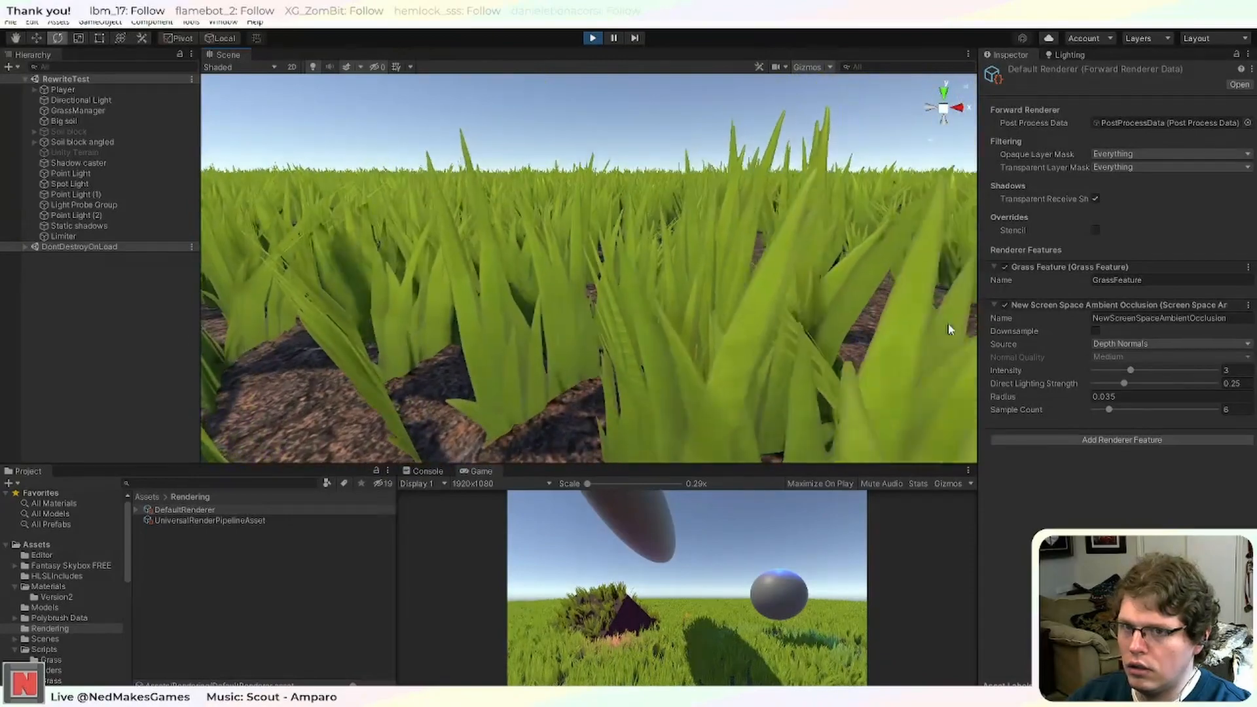
middle_click_drag(949, 328, 528, 300)
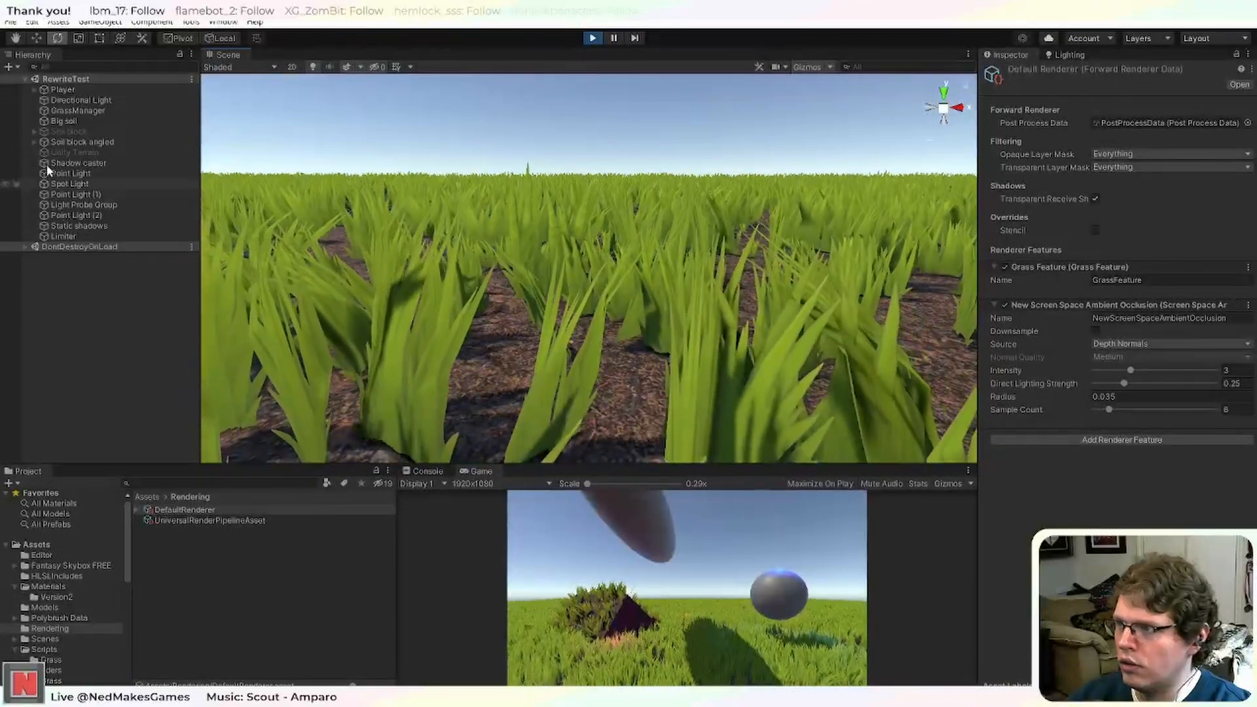
Disable Cast Shadows on the GrassManager and inspect the grass shading both up close and from a distance.
left_click(76, 112)
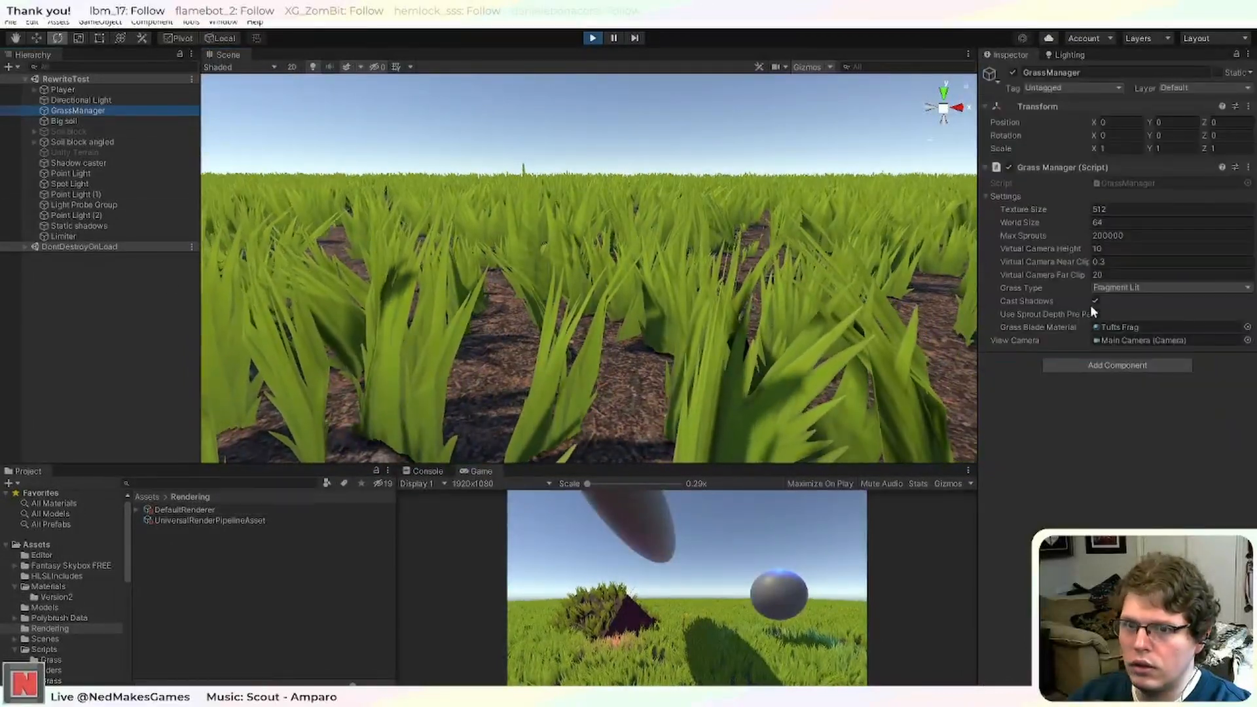
left_click(1095, 300)
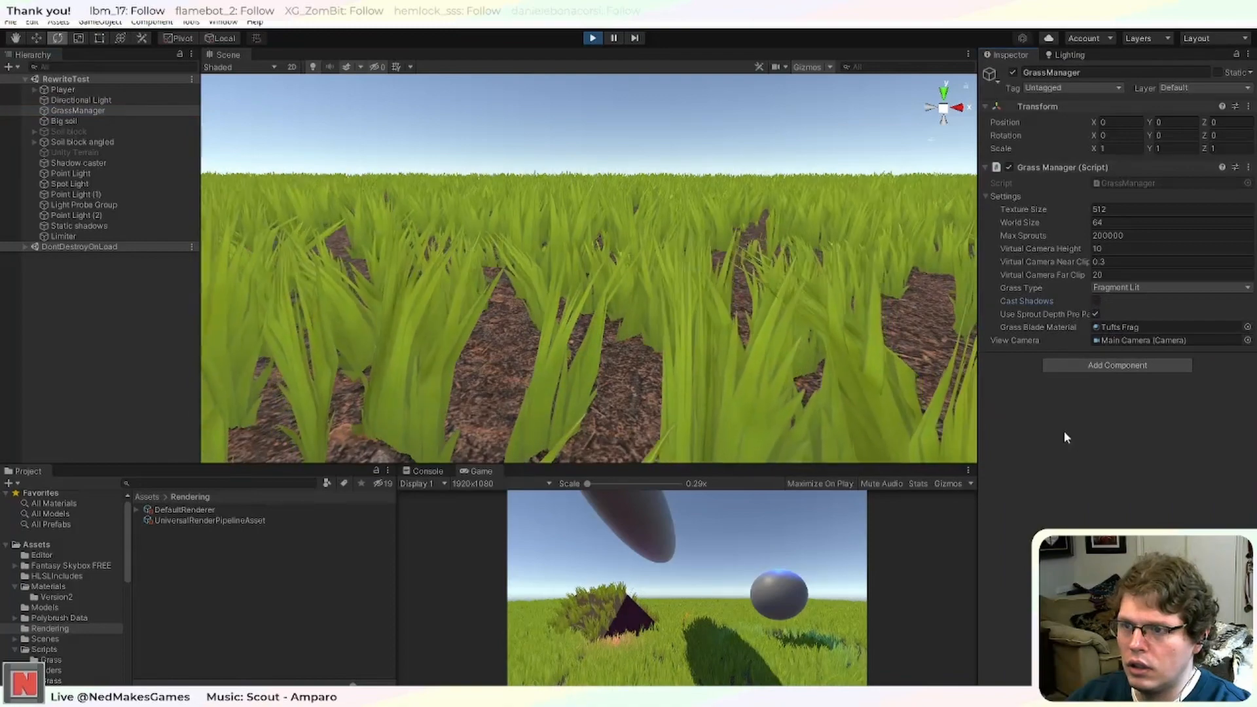
scroll(533, 355, "down", 6)
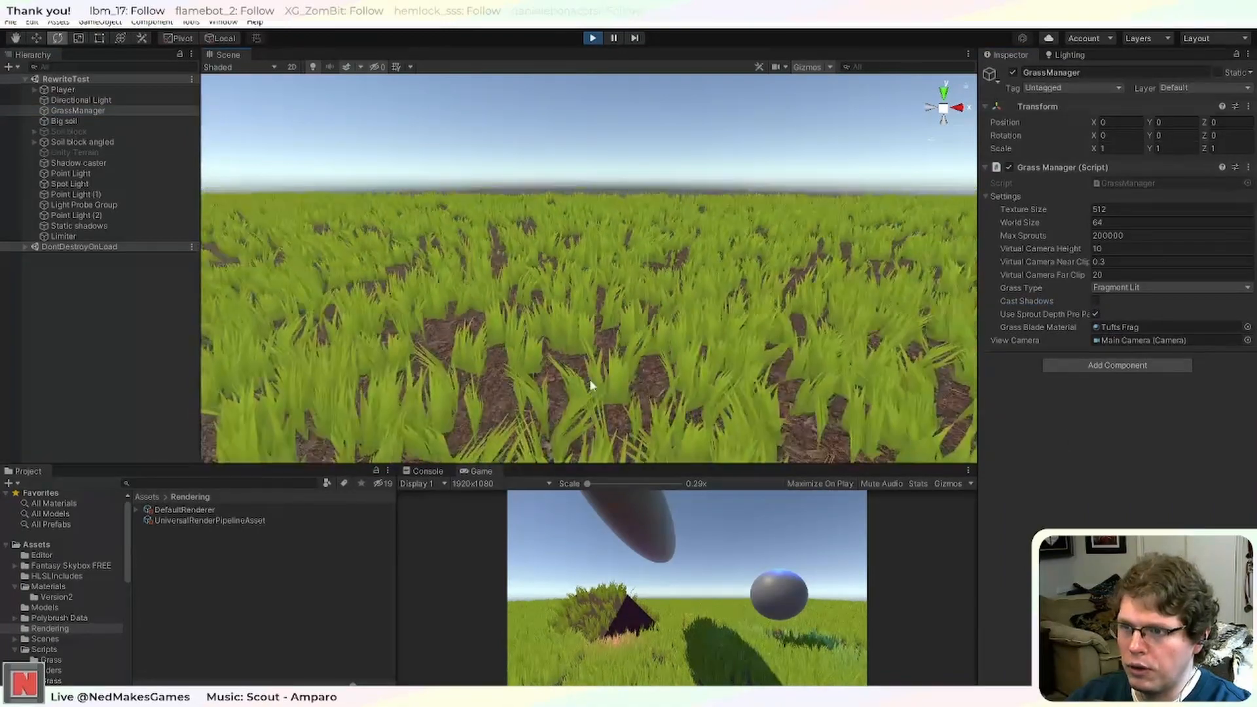
right_click_drag(590, 381, 663, 355)
middle_click_drag(662, 355, 659, 309)
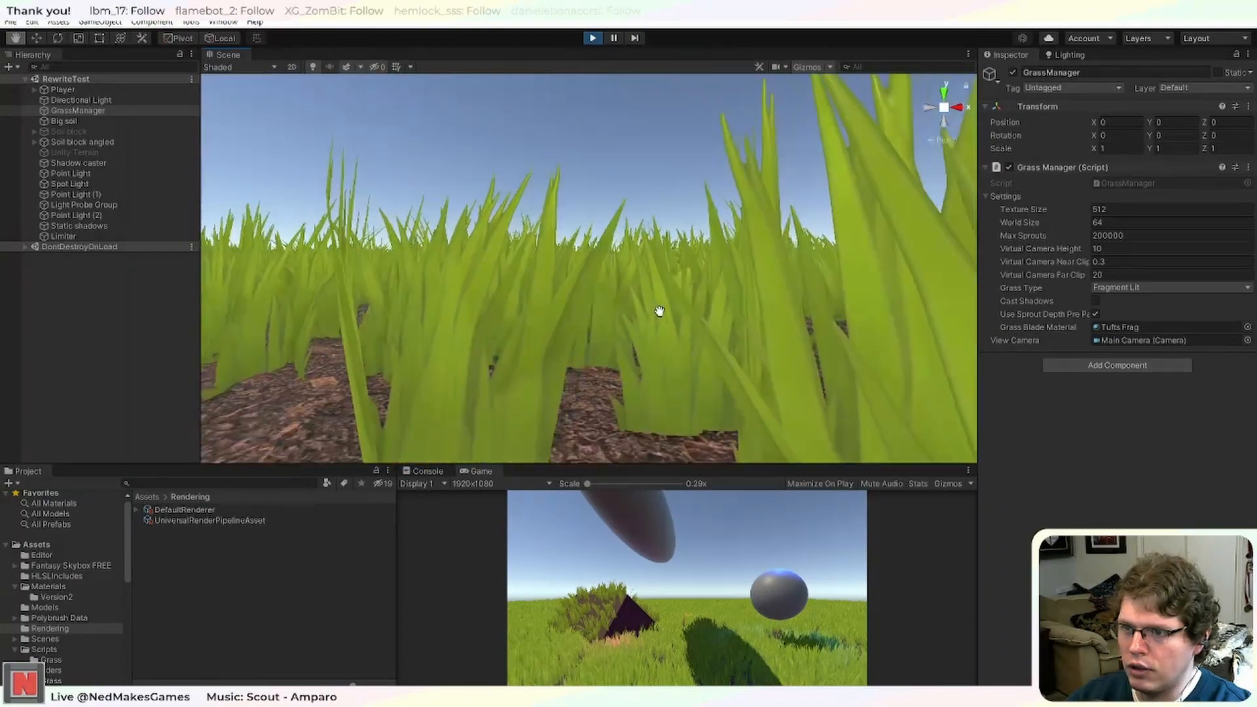
scroll(648, 333, "down", 10)
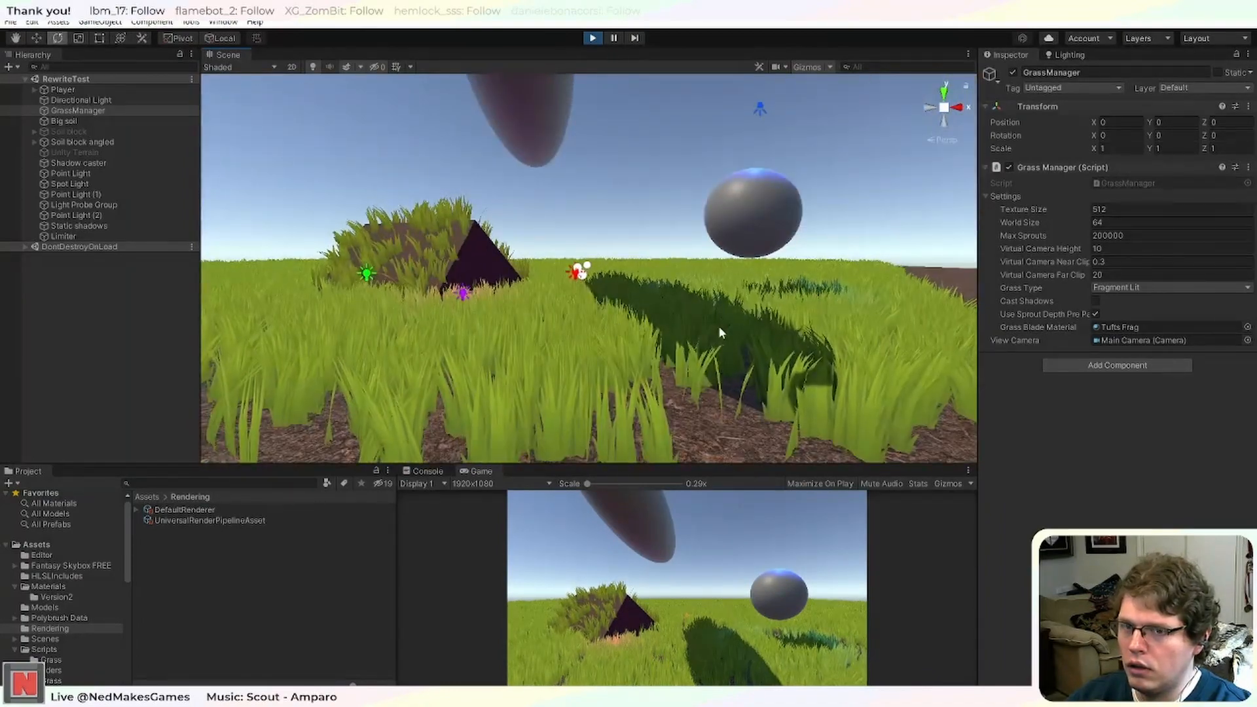
Compare the grass shading with the DefaultRenderer's Screen Space Ambient Occlusion feature on and off, ending with it disabled.
left_click(223, 511)
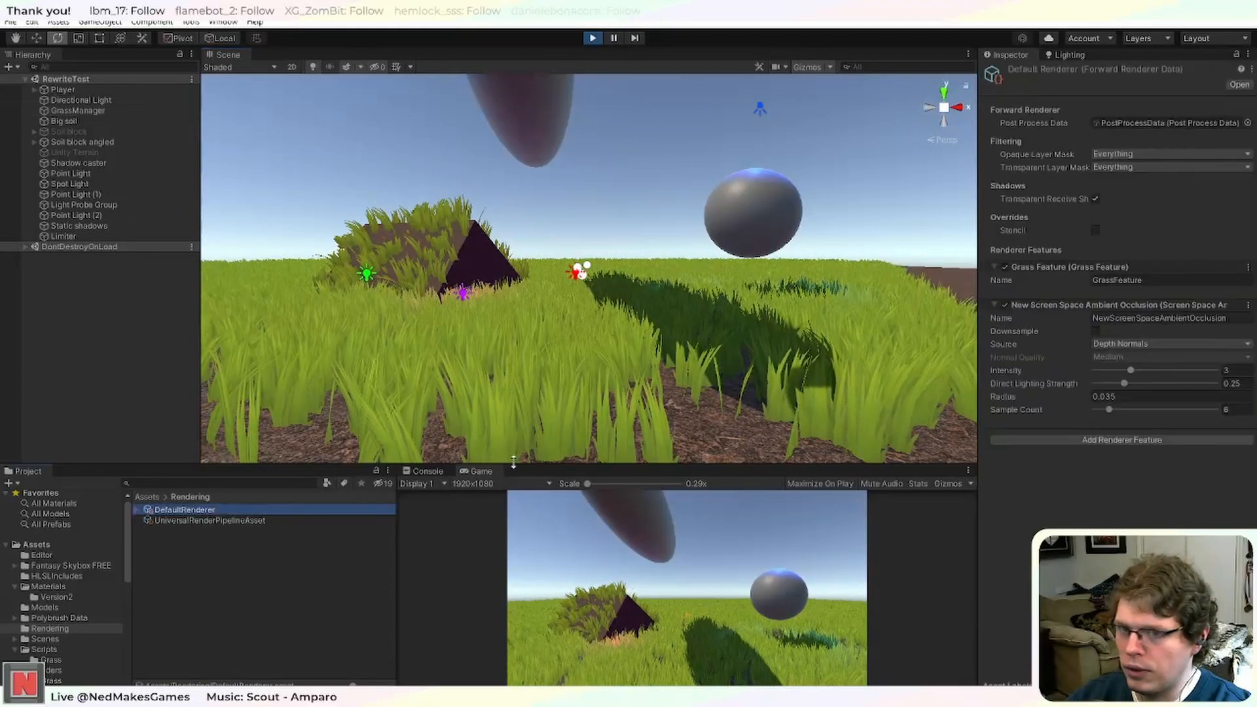
left_click(1005, 305)
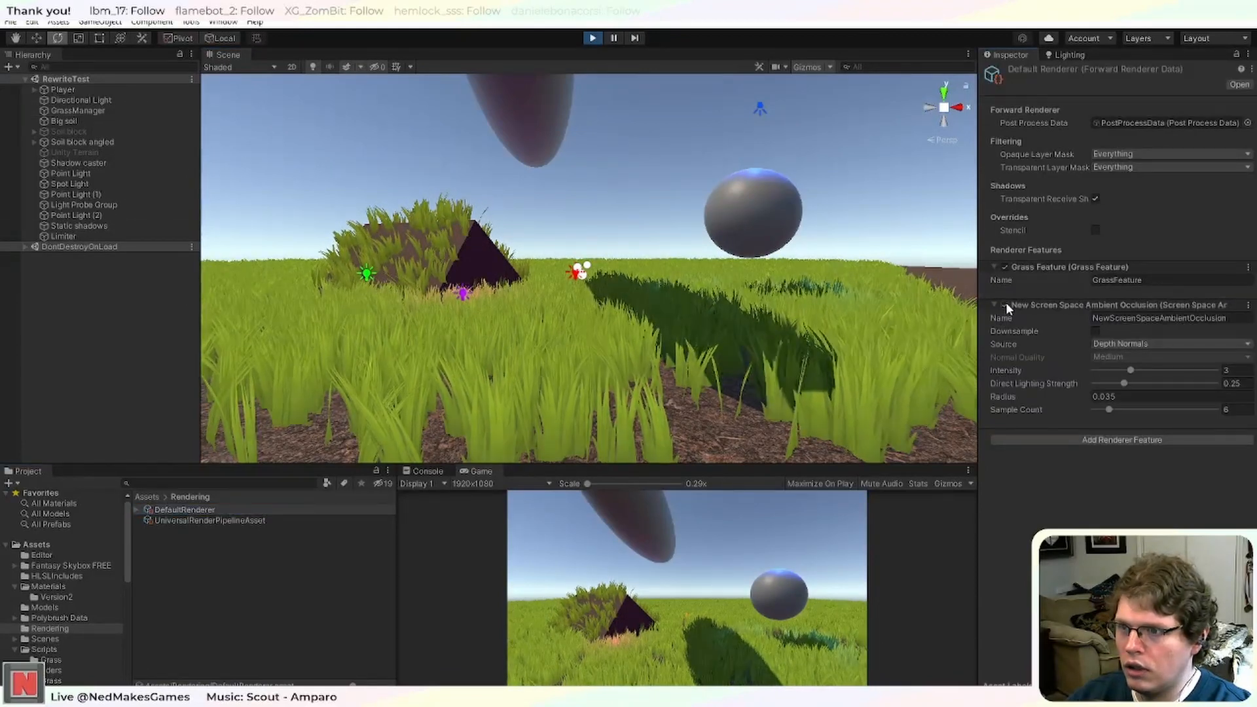
left_click(1005, 304)
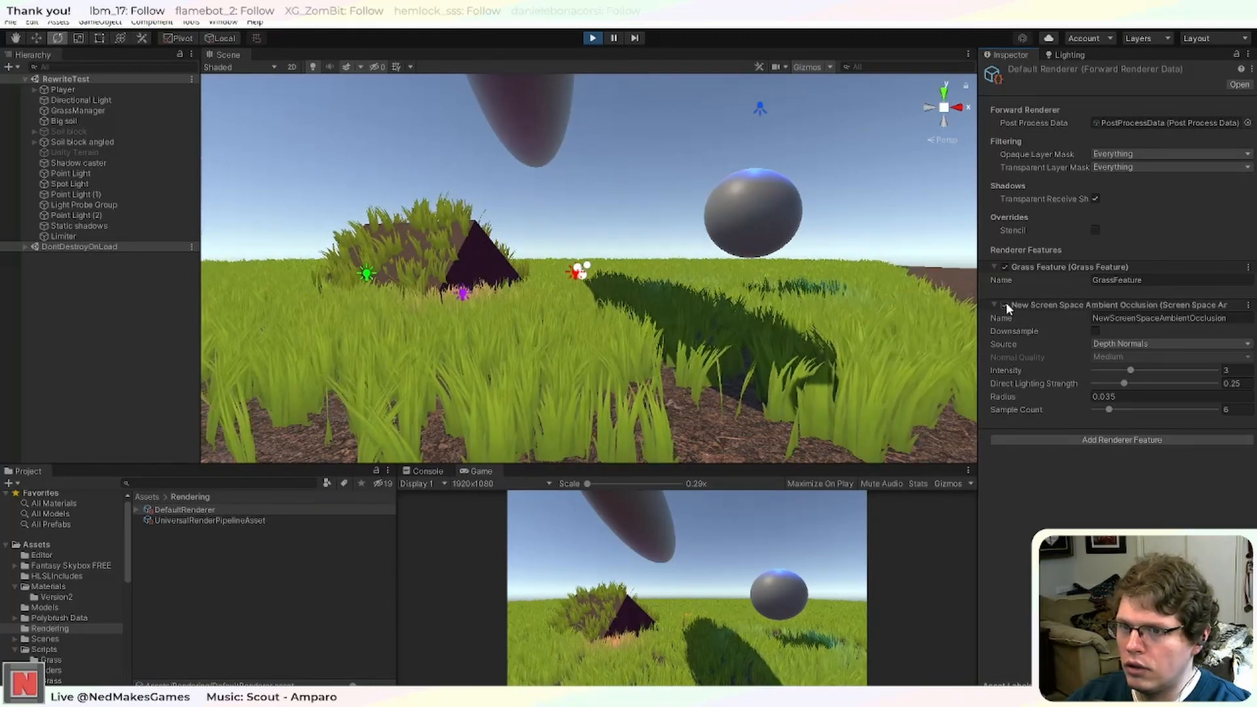
left_click(1005, 304)
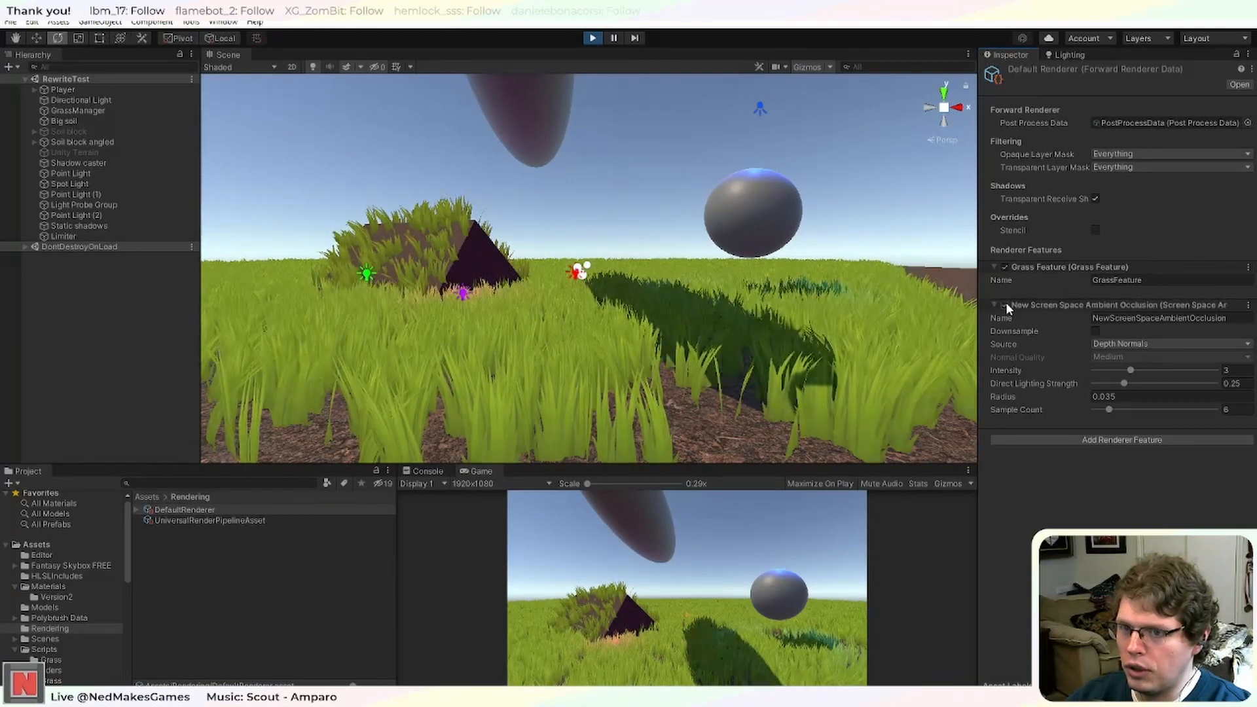
left_click(1005, 305)
left_click(1004, 304)
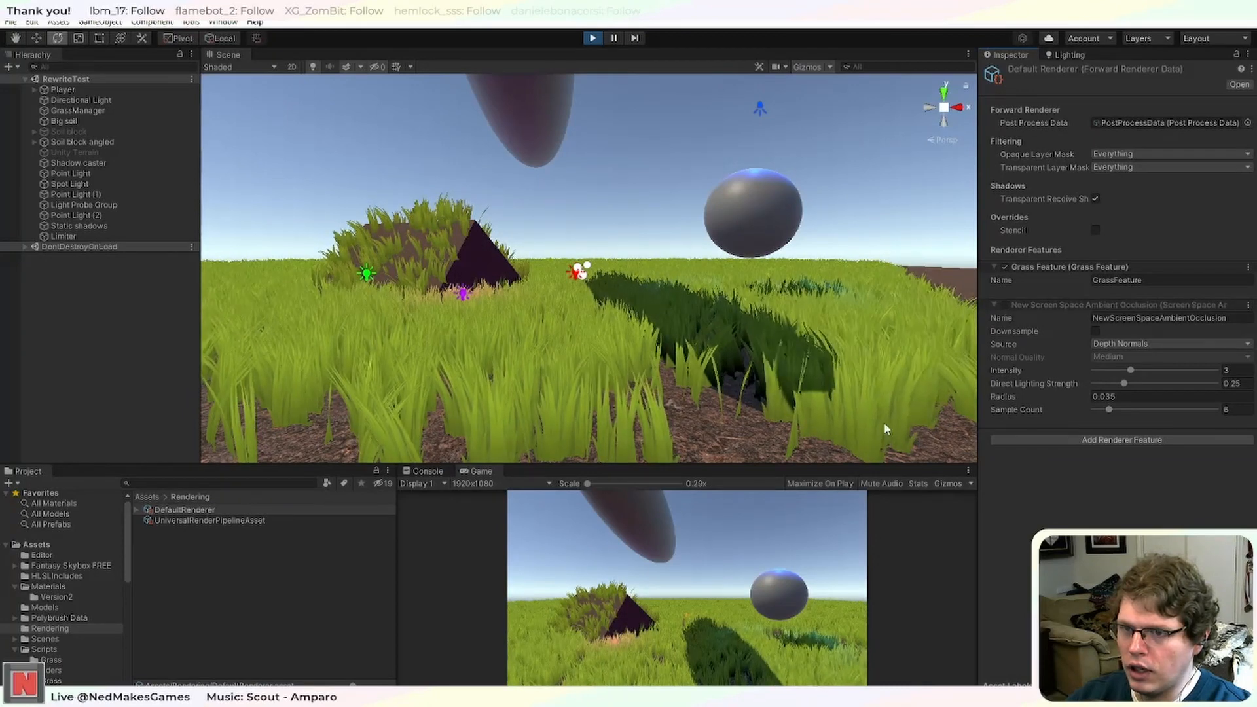
left_click(1005, 305)
left_click(1005, 304)
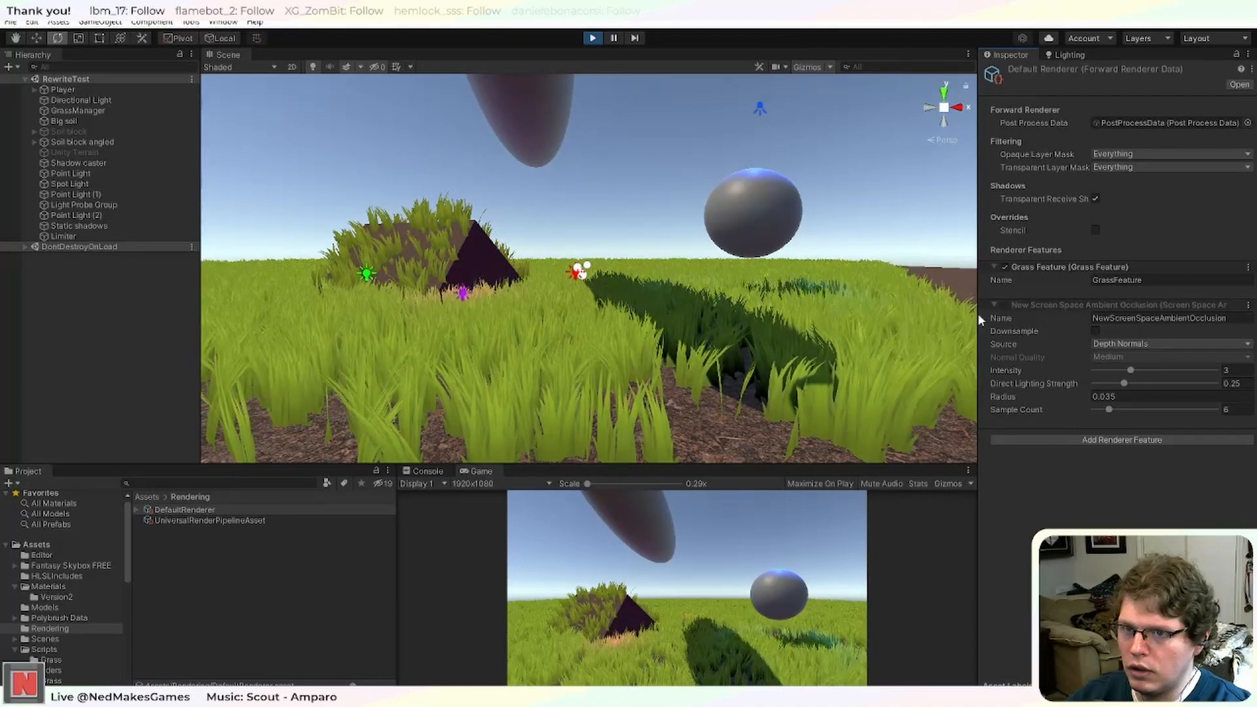
mouse_move(865, 353)
middle_mouse_down()
mouse_move(849, 343)
mouse_move(861, 348)
middle_mouse_up()
Switch to Visual Studio and check the multi_compile pragmas in BladeFragmentLit.shader for the _SCREEN_SPACE_OCCLUSION keyword.
key("alt+Tab")
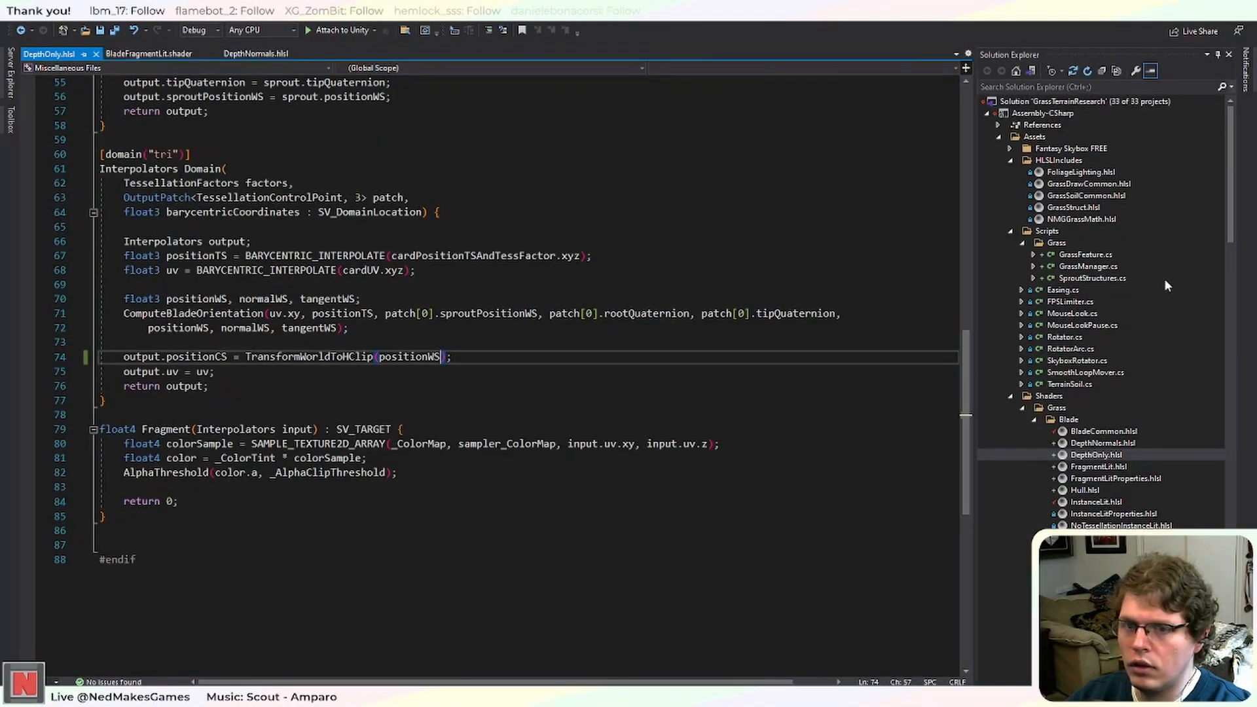
double_click(1143, 467)
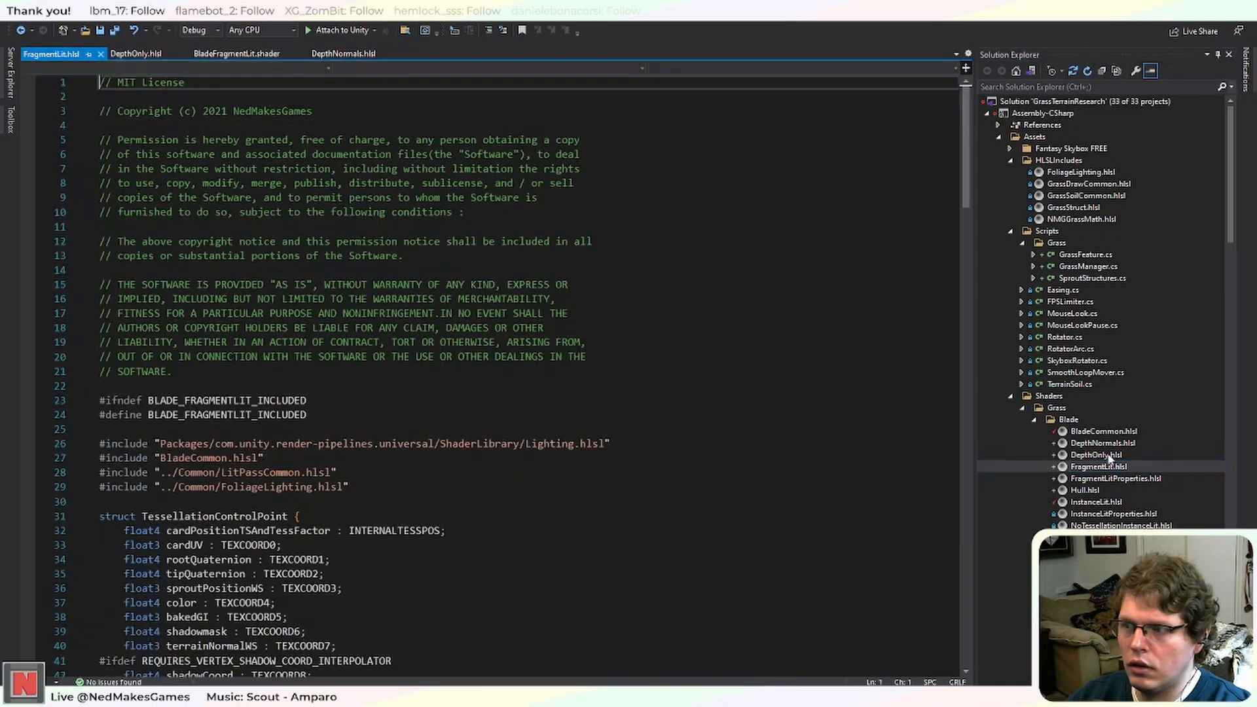
scroll(641, 454, "down", 10)
scroll(641, 454, "up", 3)
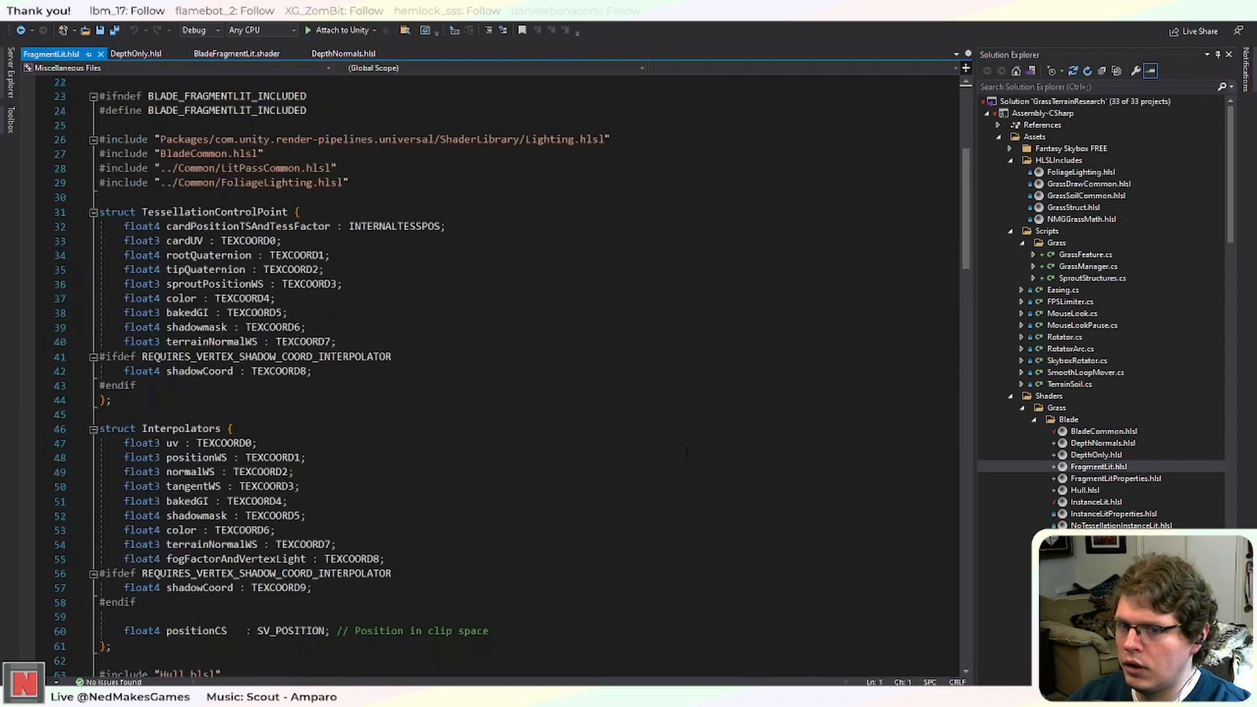
scroll(1099, 315, "down", 6)
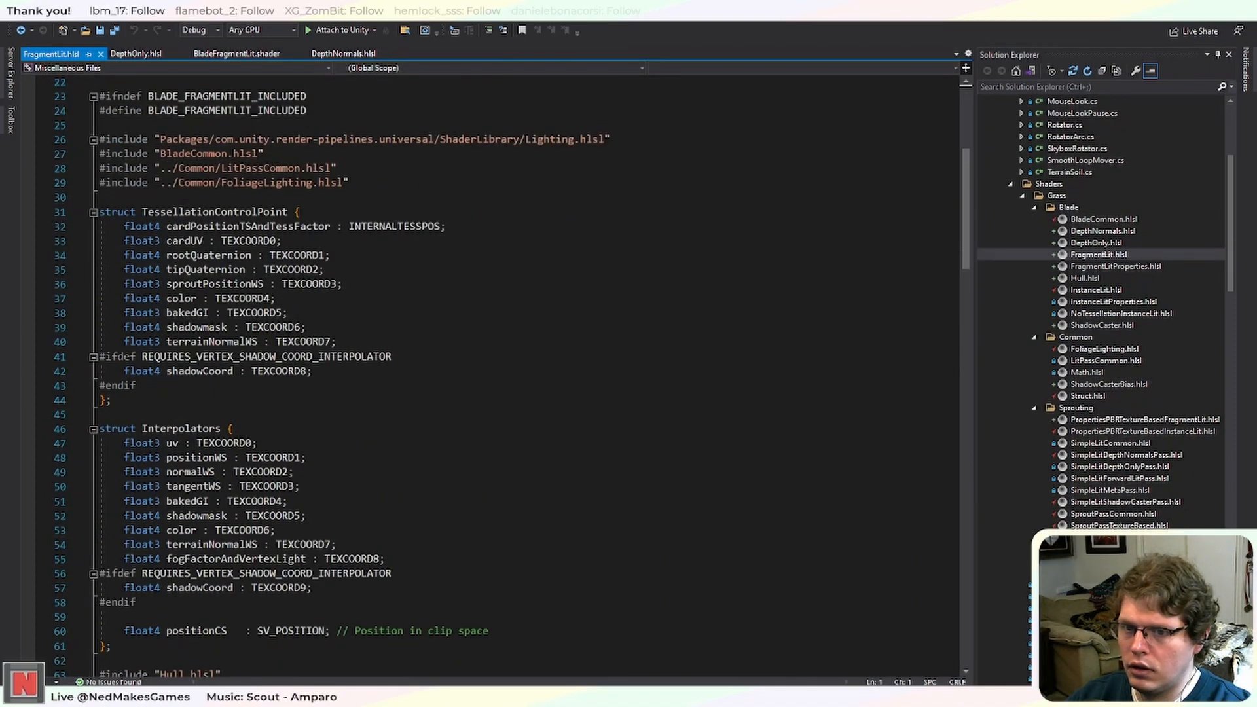
left_click(237, 53)
scroll(636, 499, "up", 15)
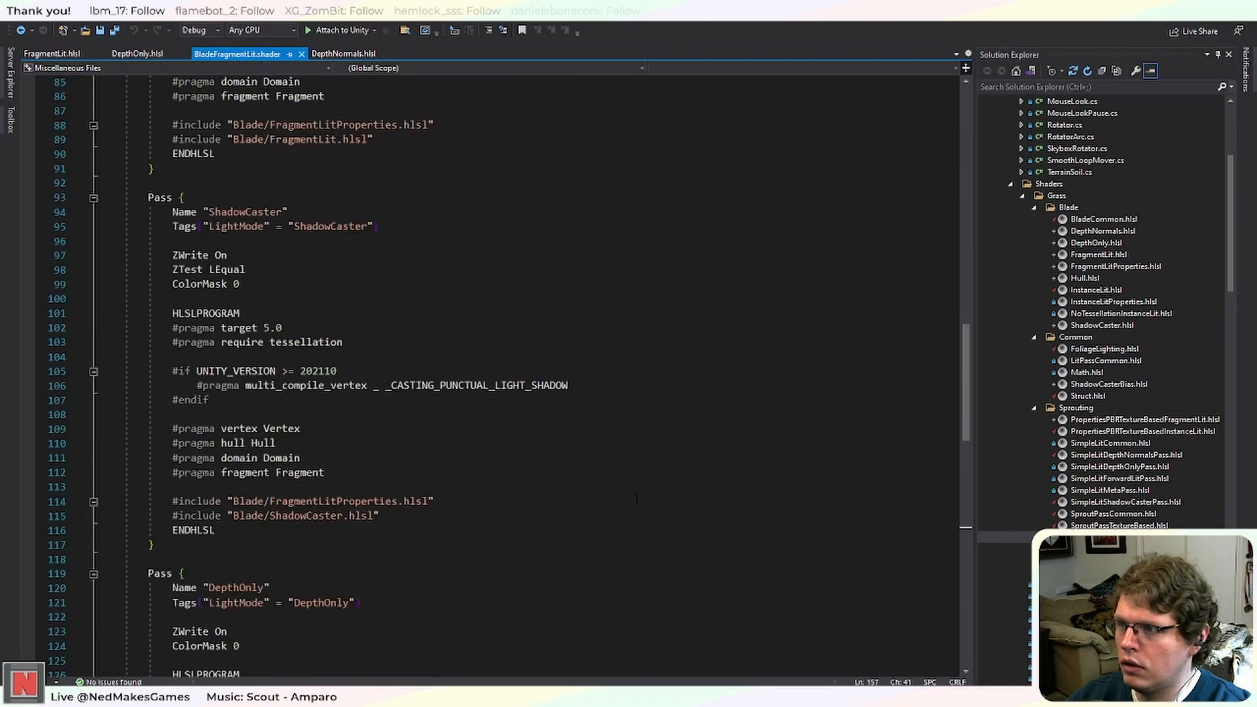
scroll(636, 499, "up", 9)
scroll(636, 503, "up", 3)
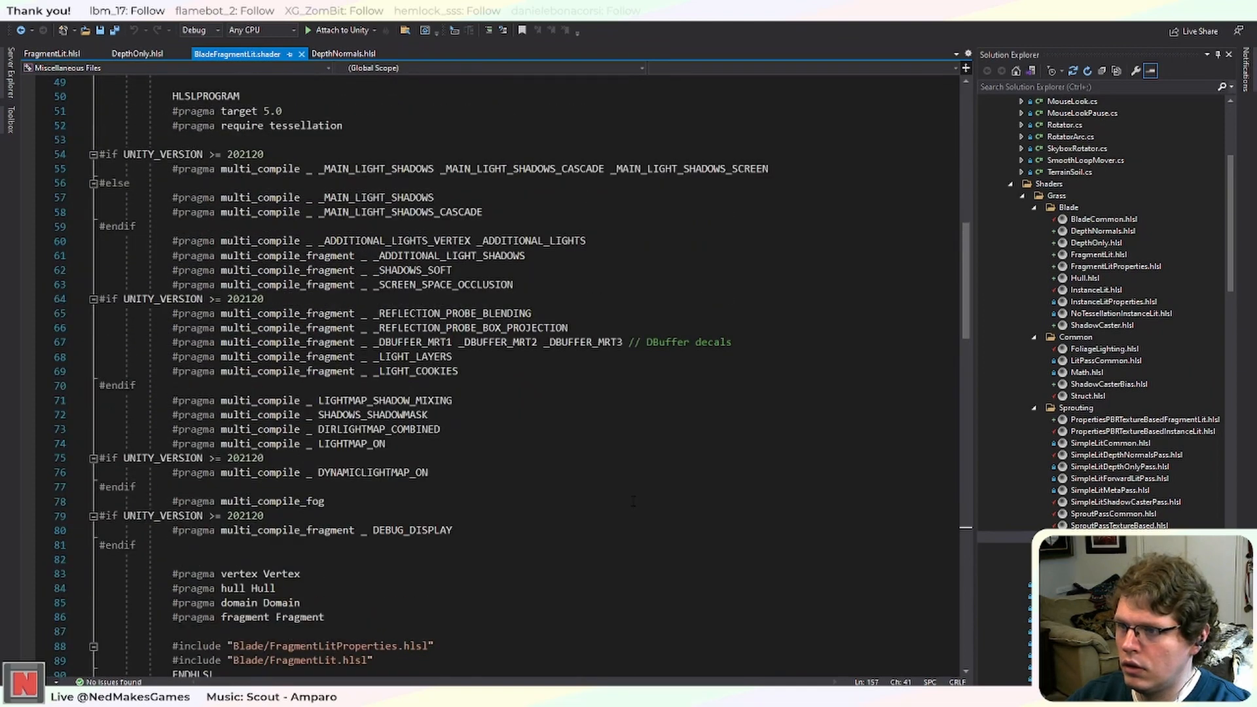
double_click(456, 284)
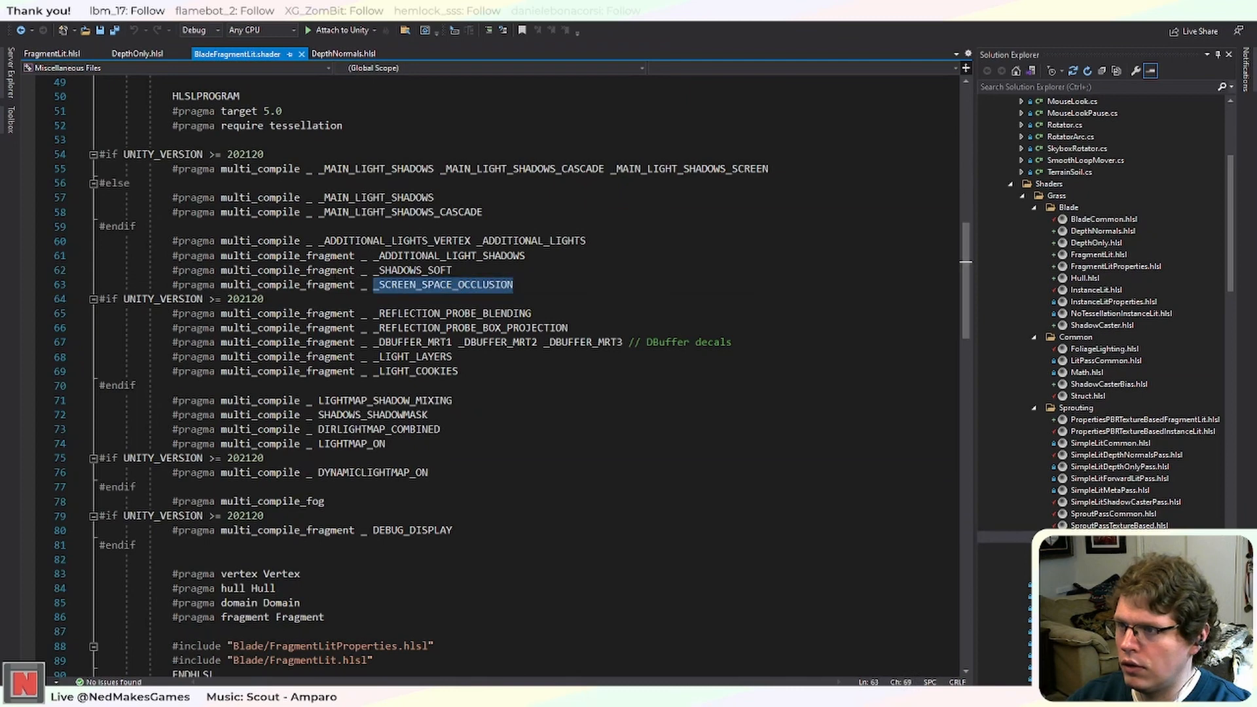
Switch to Unity and compare the closer grass with and without Screen Space Ambient Occlusion, leaving the feature enabled.
key("alt+Tab")
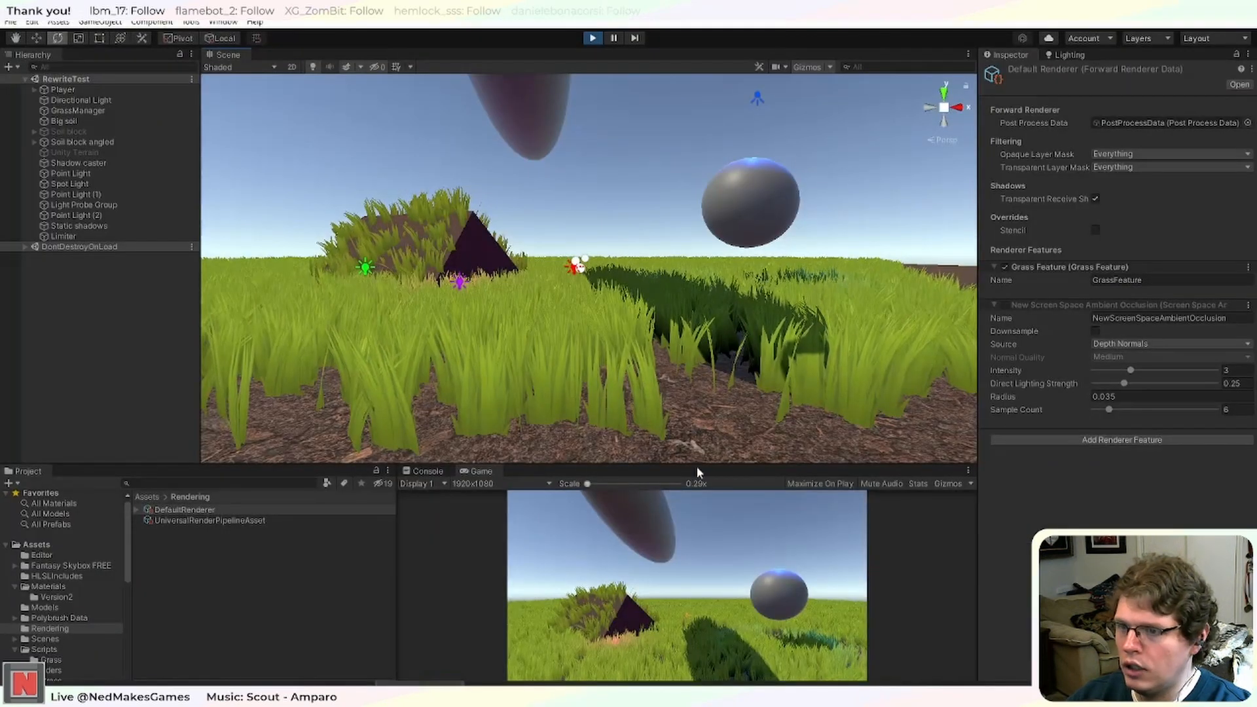
left_click(1005, 305)
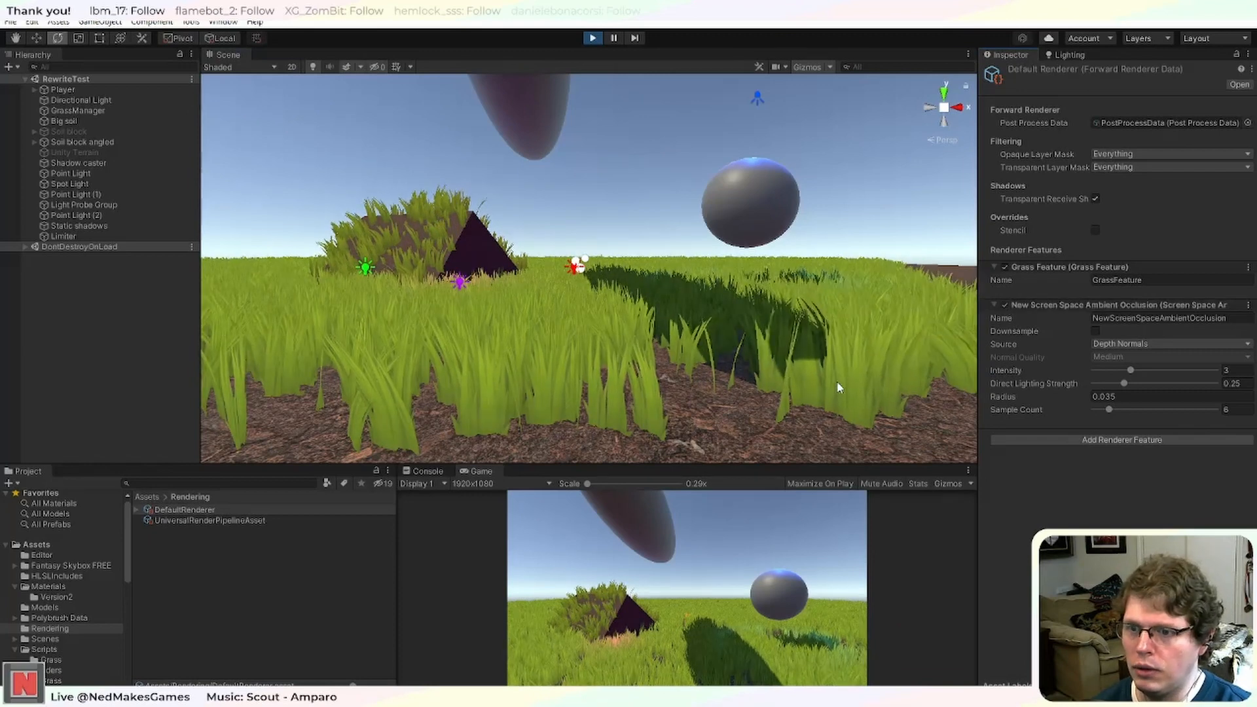
left_click(1005, 305)
left_click(1005, 304)
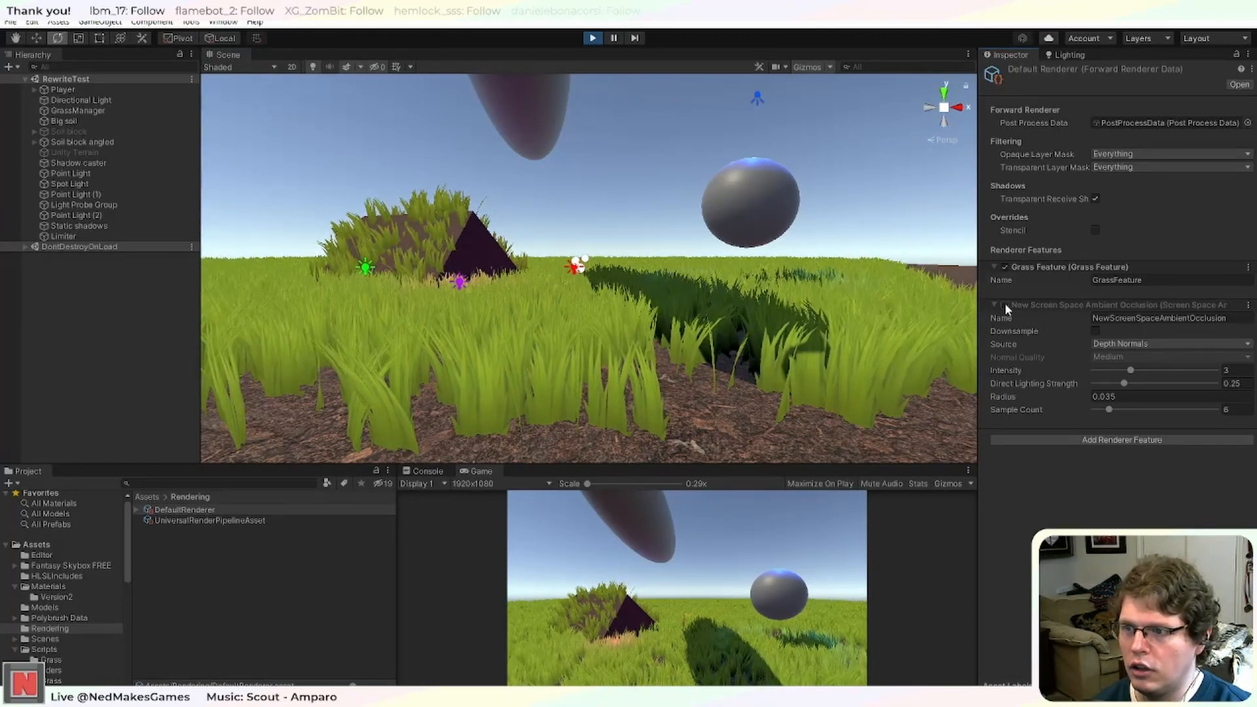
left_click(1004, 304)
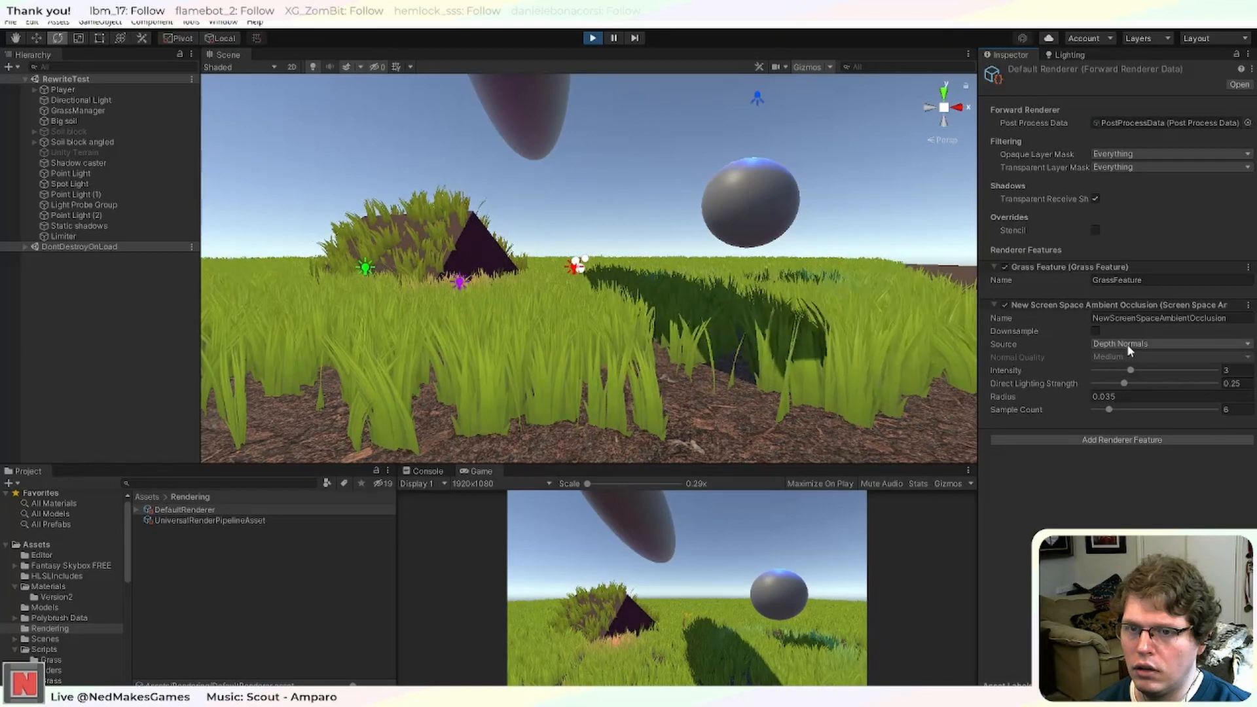
Try an ambient occlusion Intensity of 0 and a Direct Lighting Strength of 1, restoring each original value.
mouse_move(1131, 371)
left_mouse_down()
mouse_move(1179, 370)
mouse_move(1079, 370)
left_mouse_up()
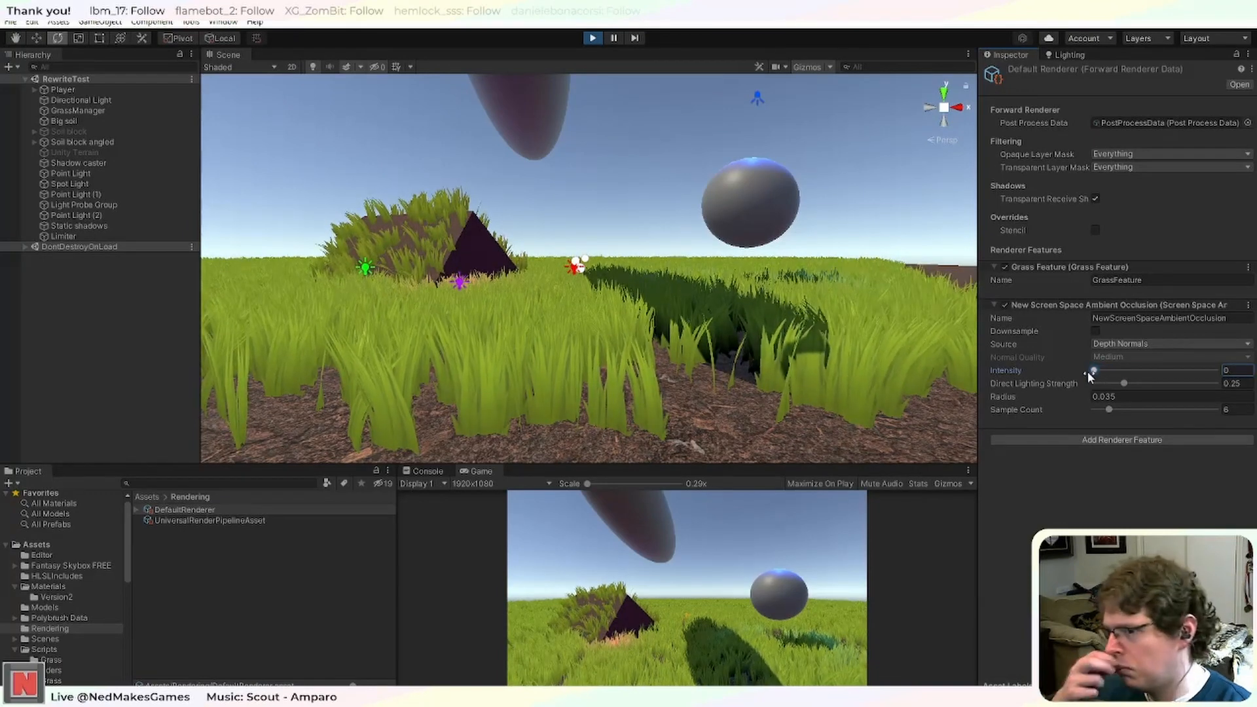
left_click_drag(1092, 371, 1131, 371)
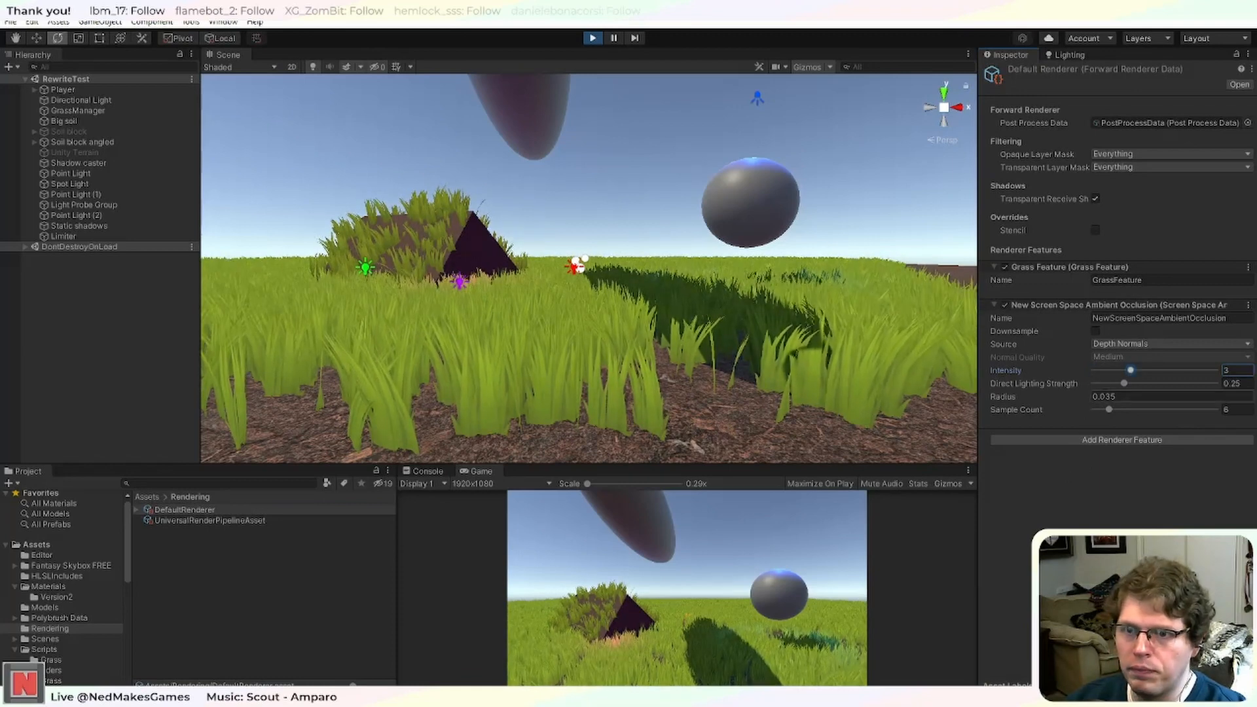
left_click_drag(1126, 384, 1229, 395)
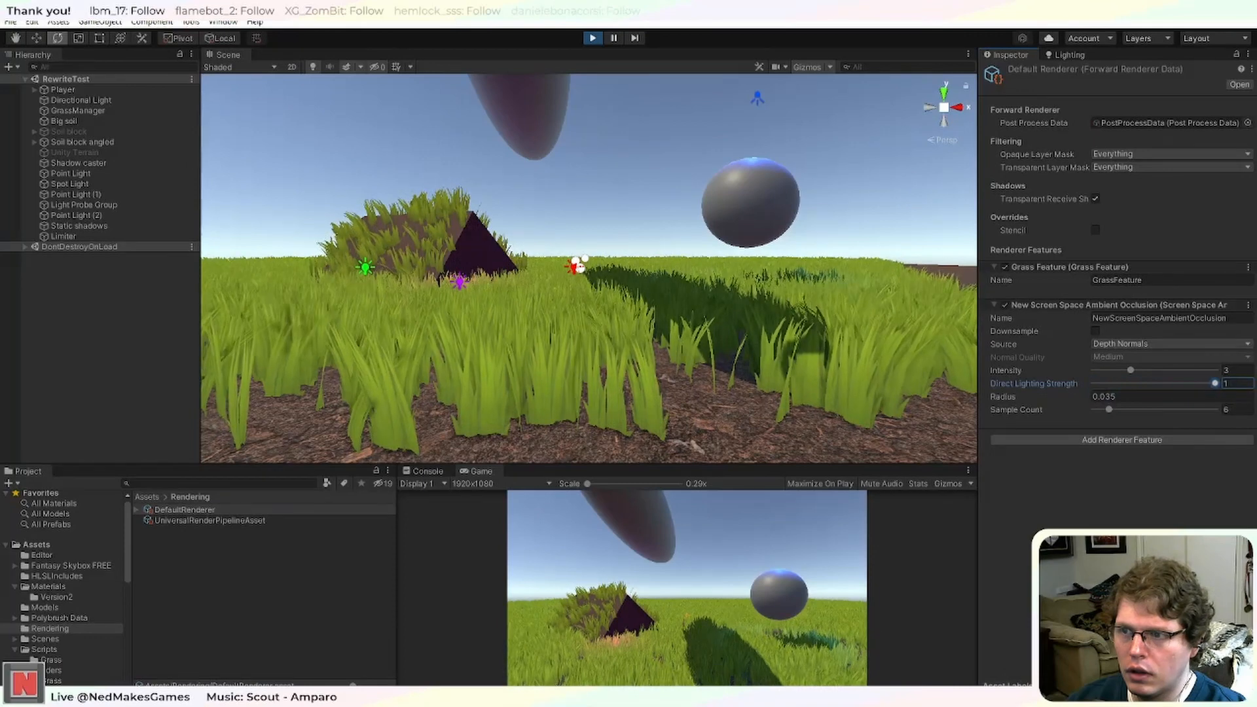
key("ctrl+z")
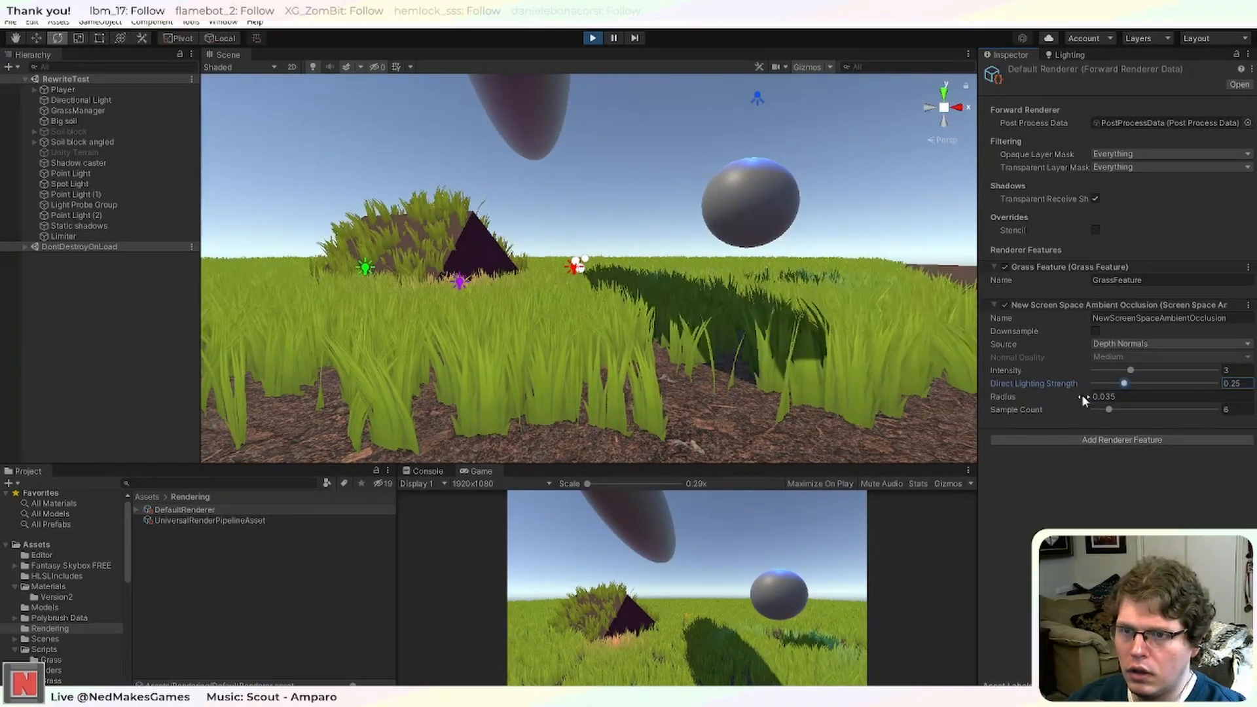
Try an ambient occlusion Radius of 0.57, undo it, and test the Downsample option.
mouse_move(1083, 397)
left_mouse_down()
mouse_move(1114, 398)
mouse_move(1094, 399)
left_mouse_up()
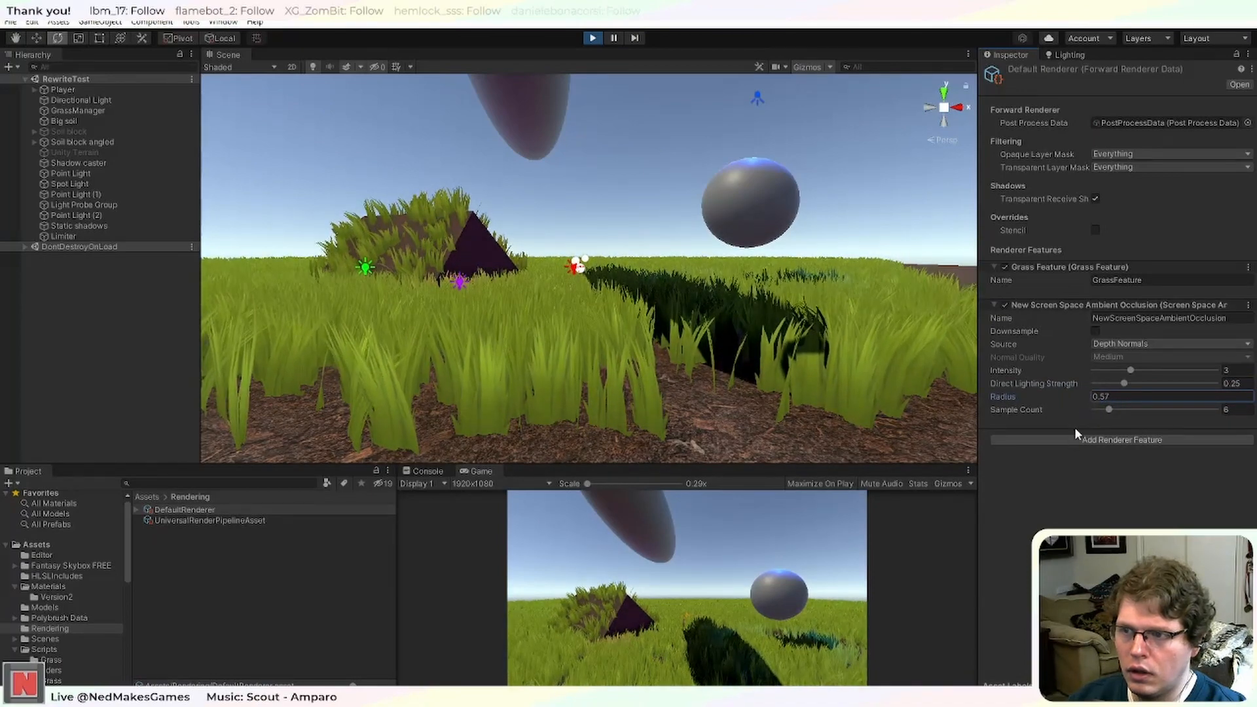
key("ctrl+z")
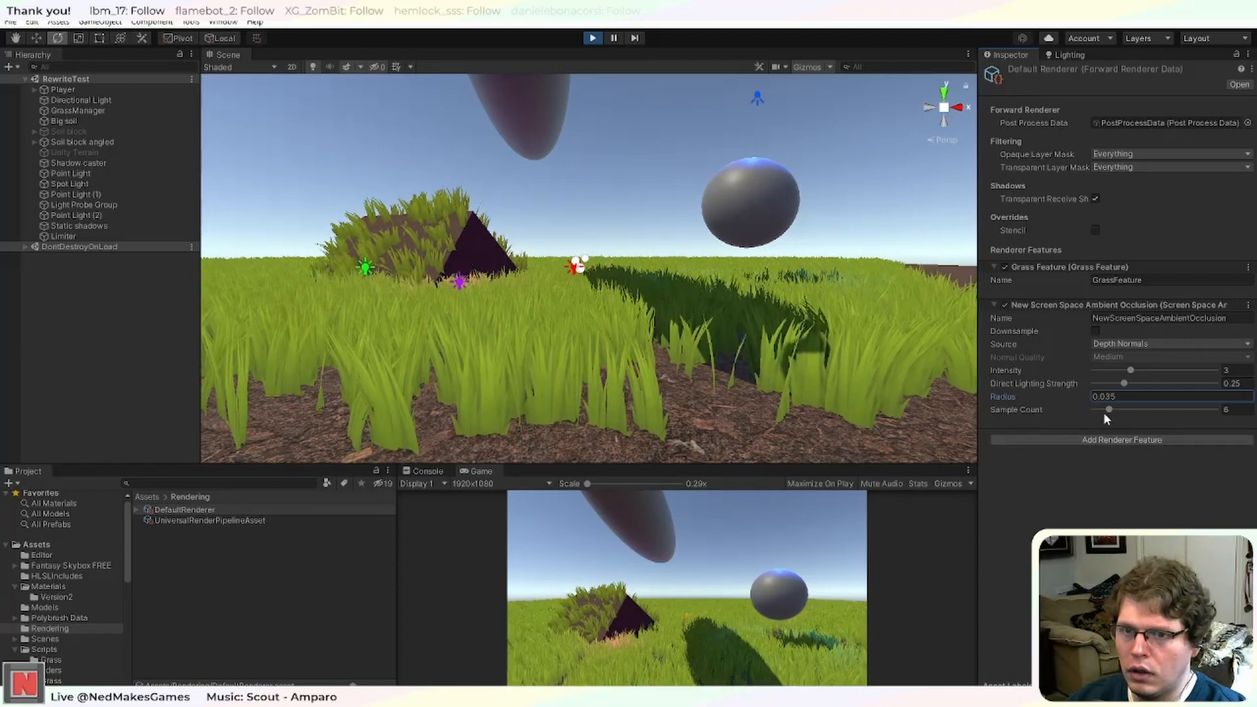
left_click(1110, 411)
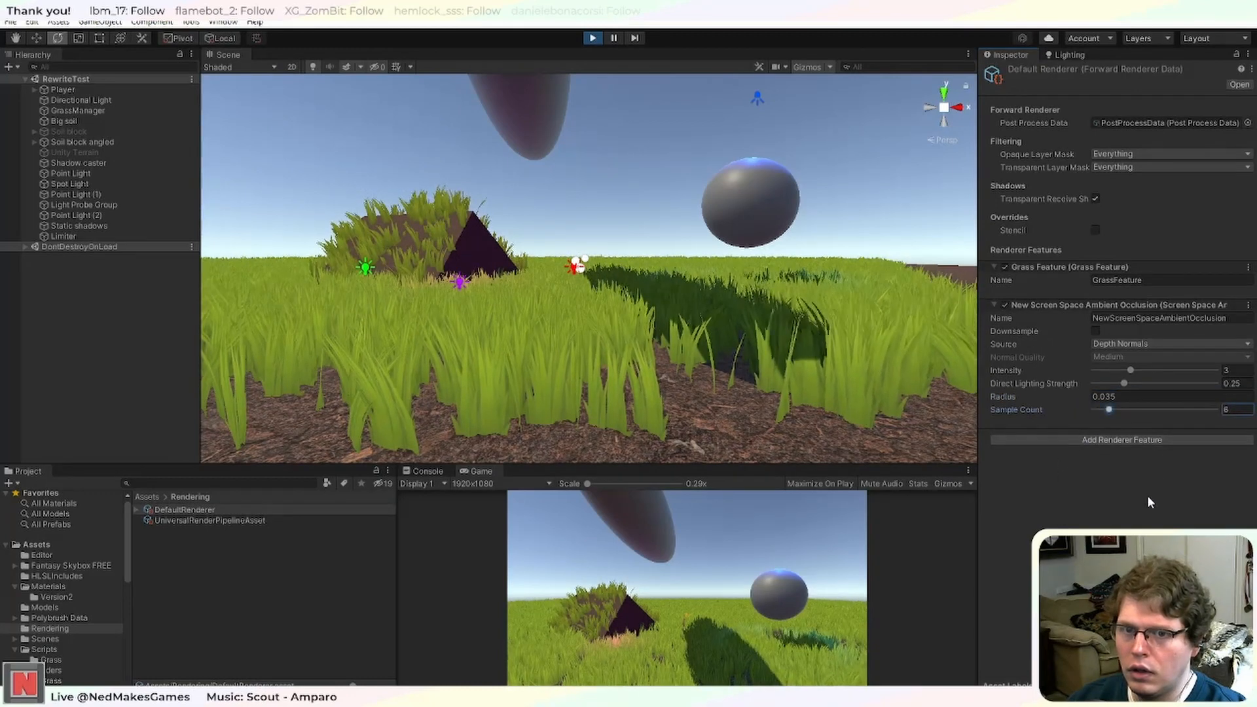
key("ctrl+z")
left_click(1096, 330)
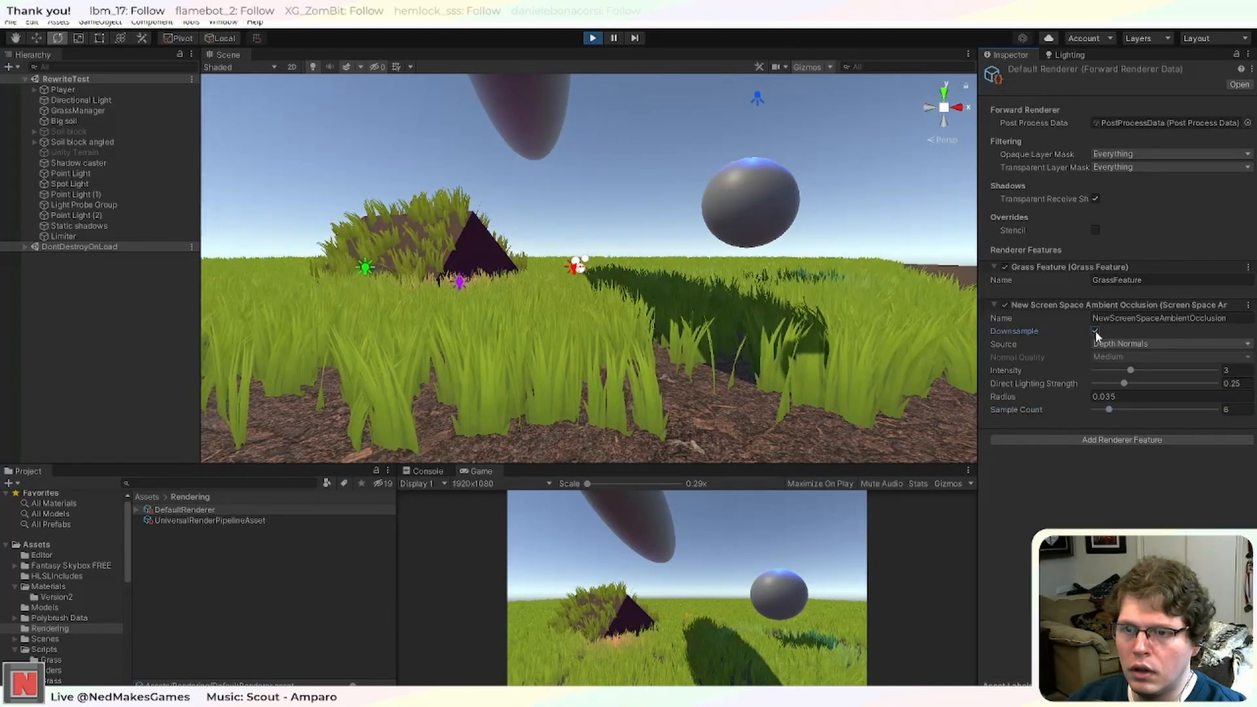
Recheck the grass without Downsample by turning the ambient occlusion feature off and on, leaving it enabled.
left_click(1003, 305)
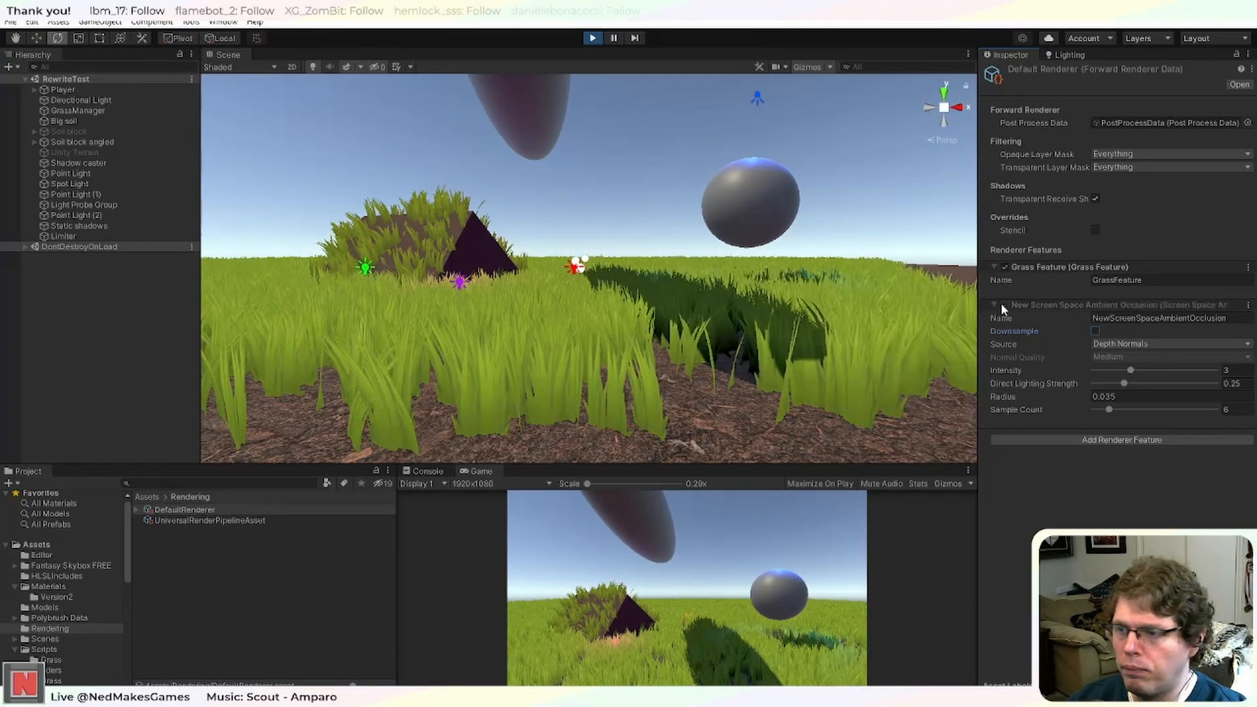
left_click(1004, 305)
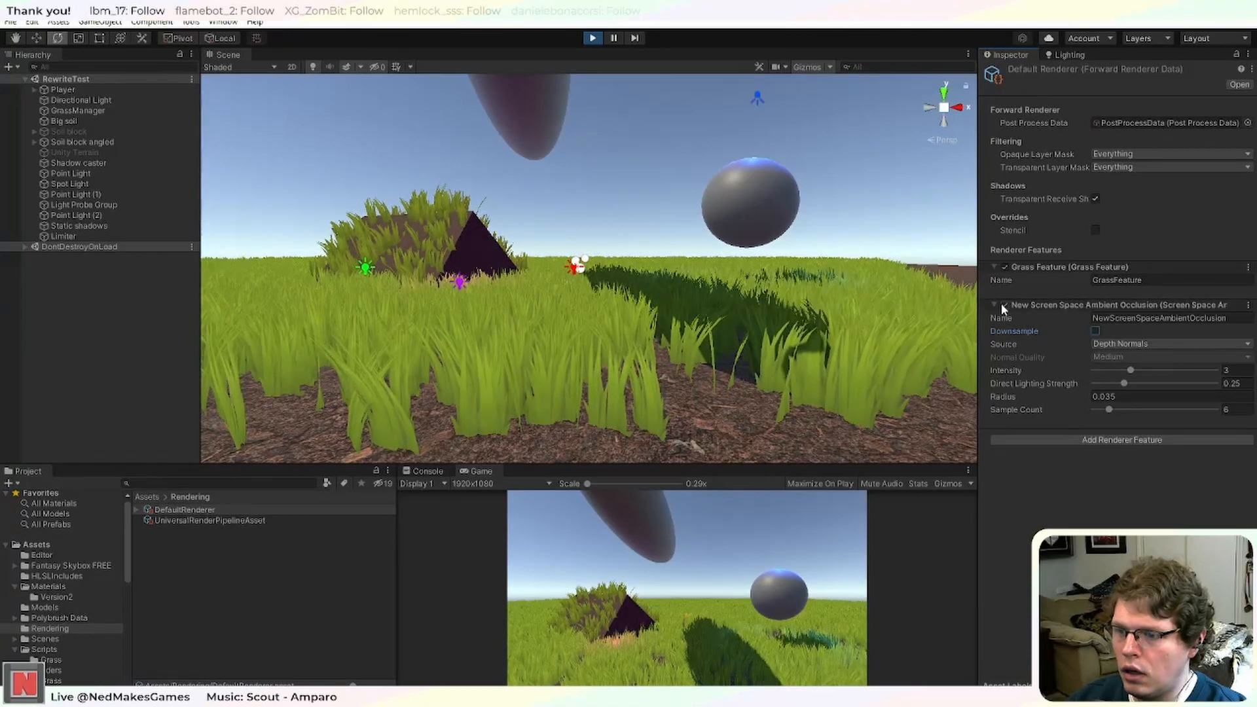
left_click(1004, 305)
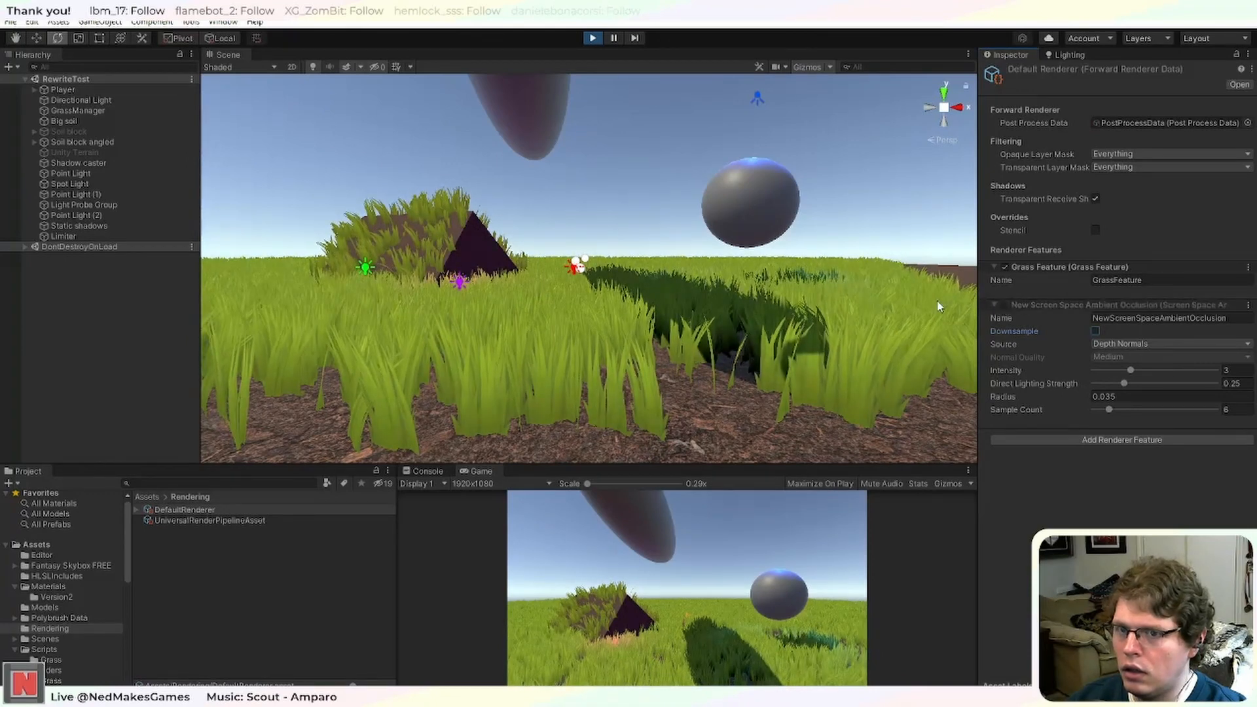
left_click(1005, 306)
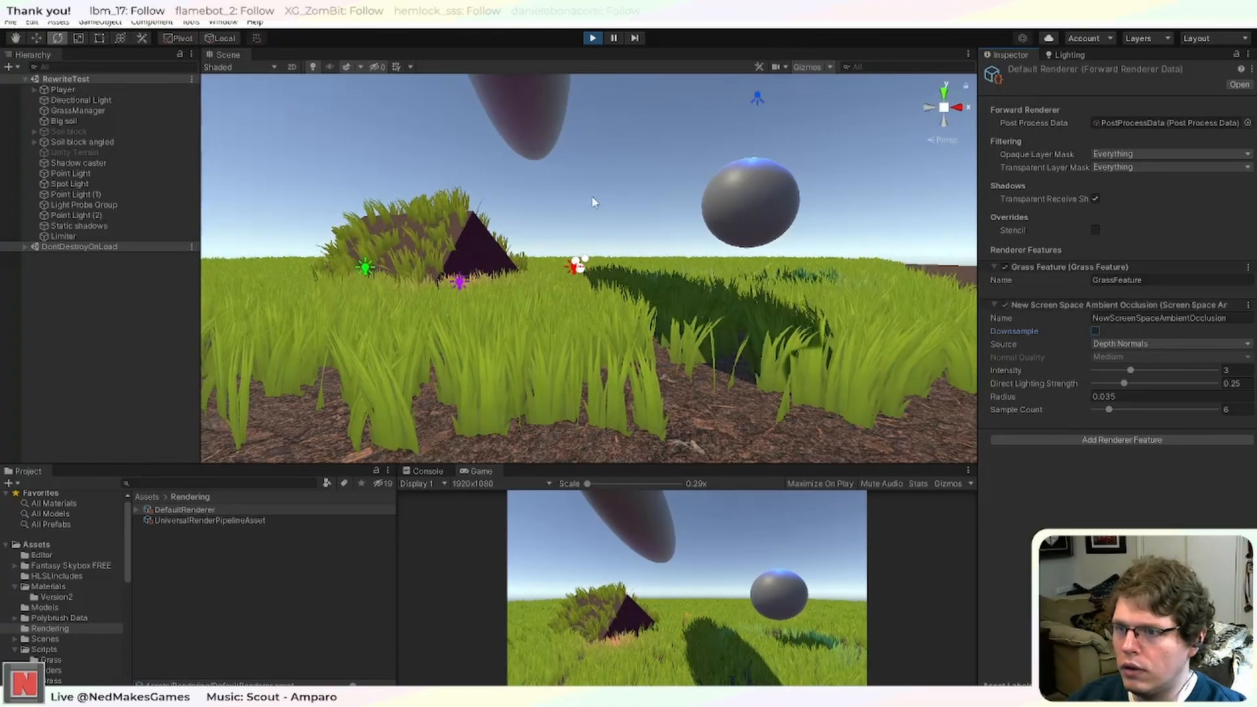
Open the Frame Debugger, enable frame capture for the Editor, and move its window clear of the Unity views.
left_click(216, 22)
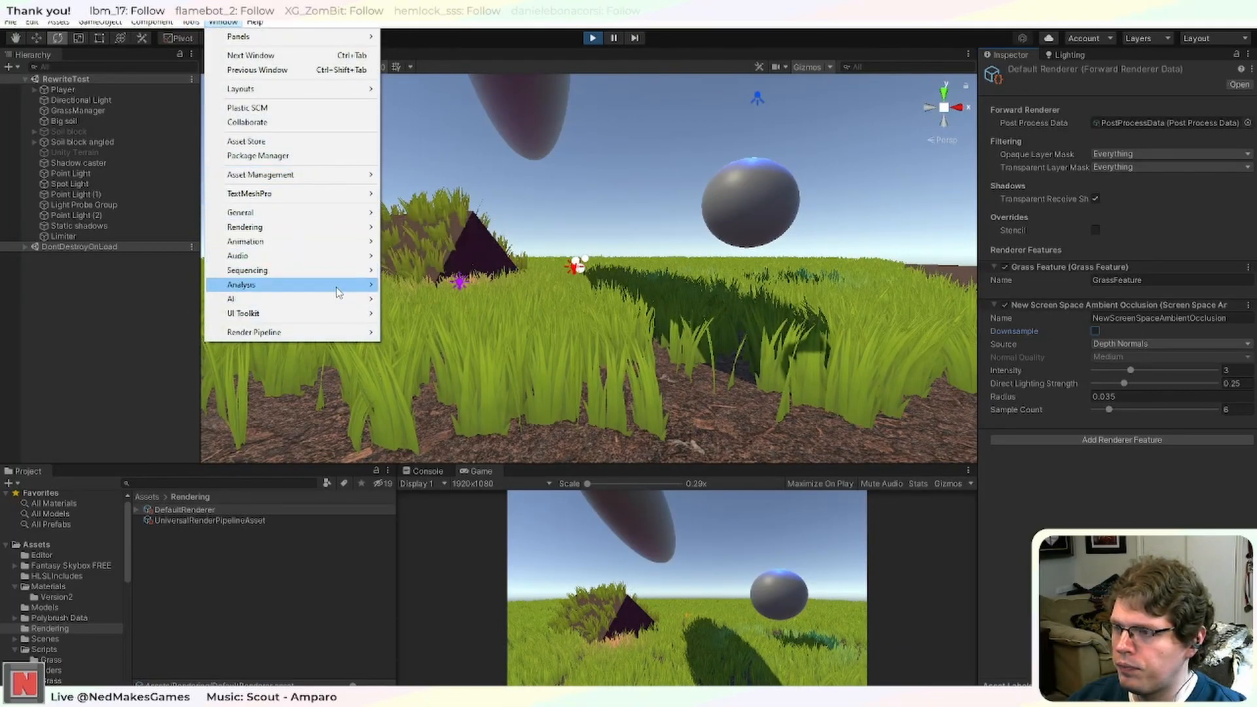
mouse_move(362, 287)
left_click(432, 314)
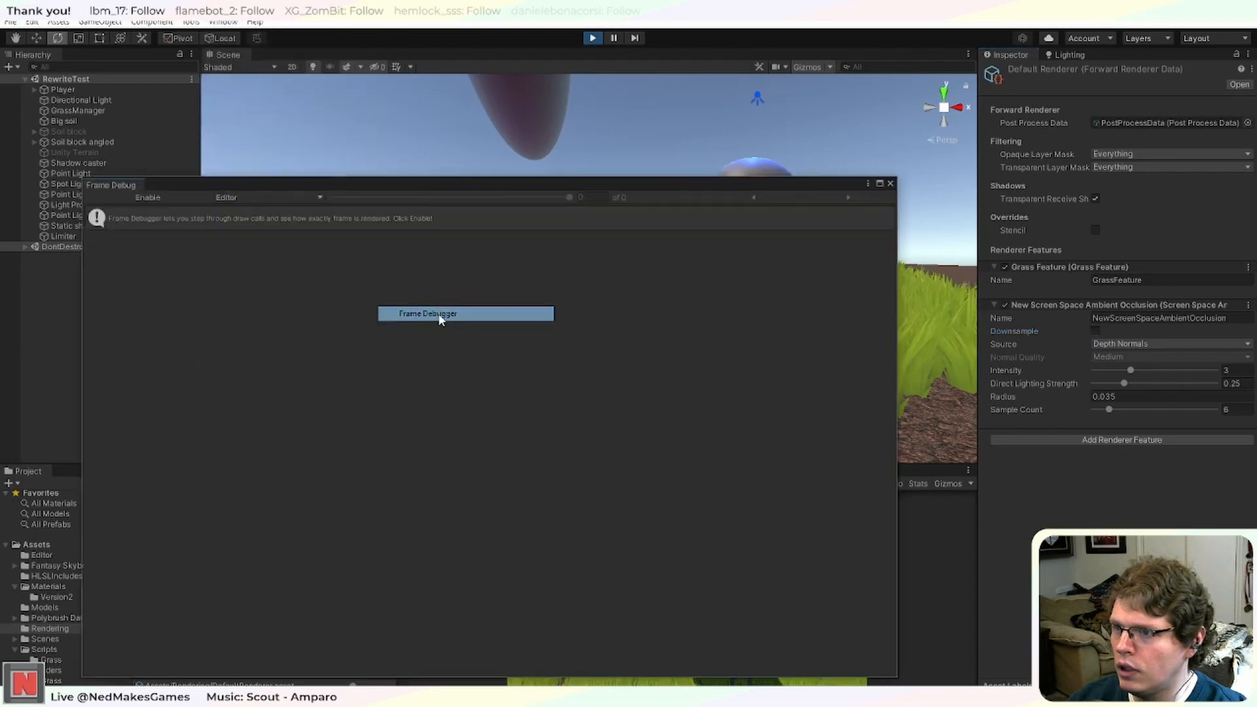
left_click(226, 198)
left_click(184, 195)
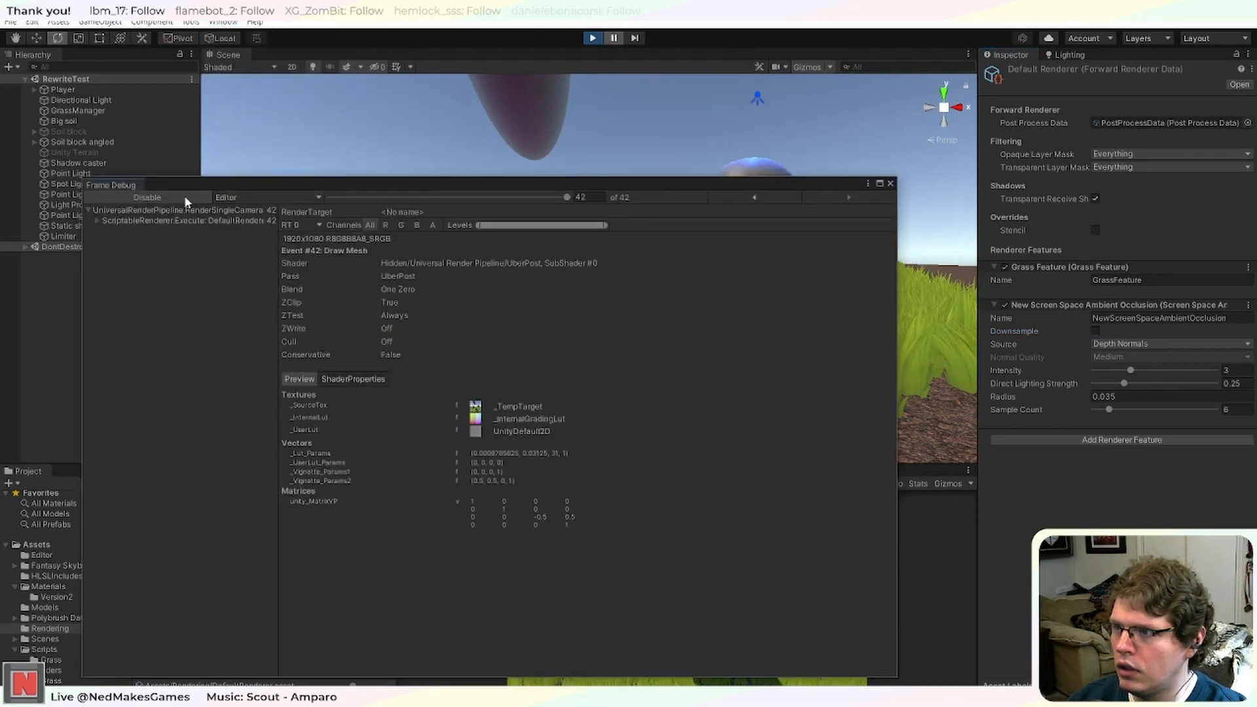
left_click_drag(333, 186, 0, 190)
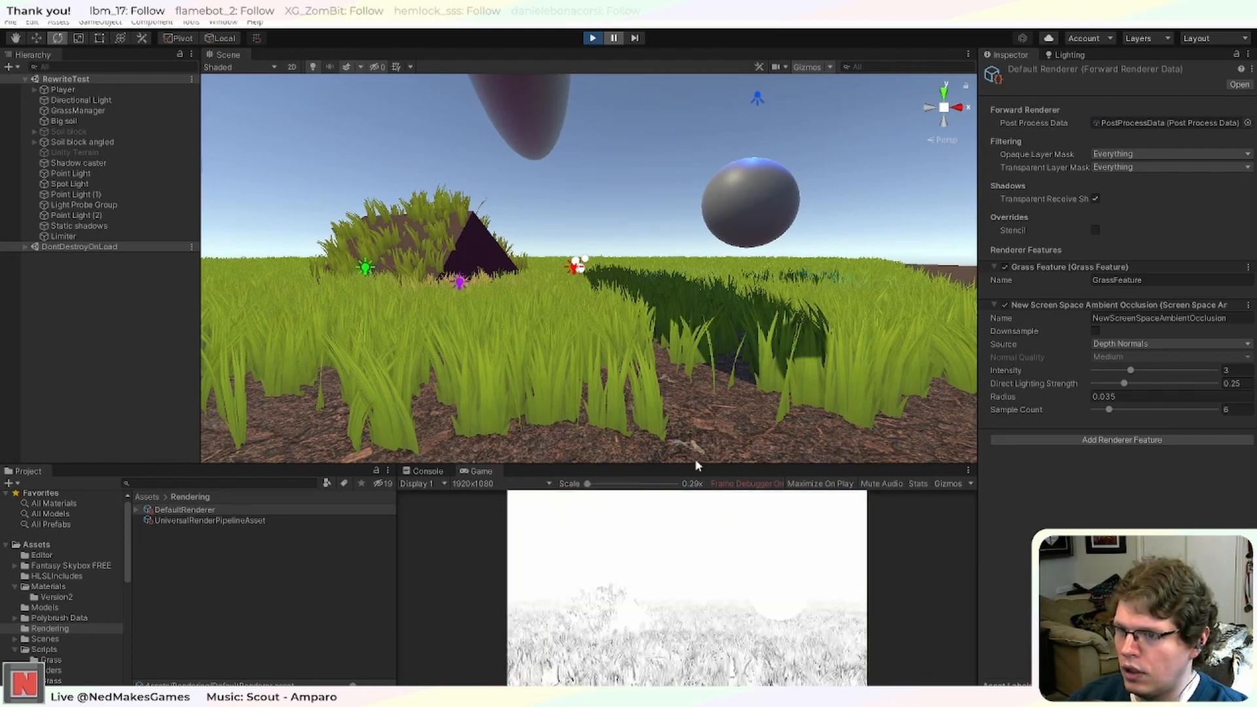
Dock the Game view alongside the Scene view and enlarge its image to inspect the grass's ambient occlusion texture.
left_click_drag(496, 471, 371, 63)
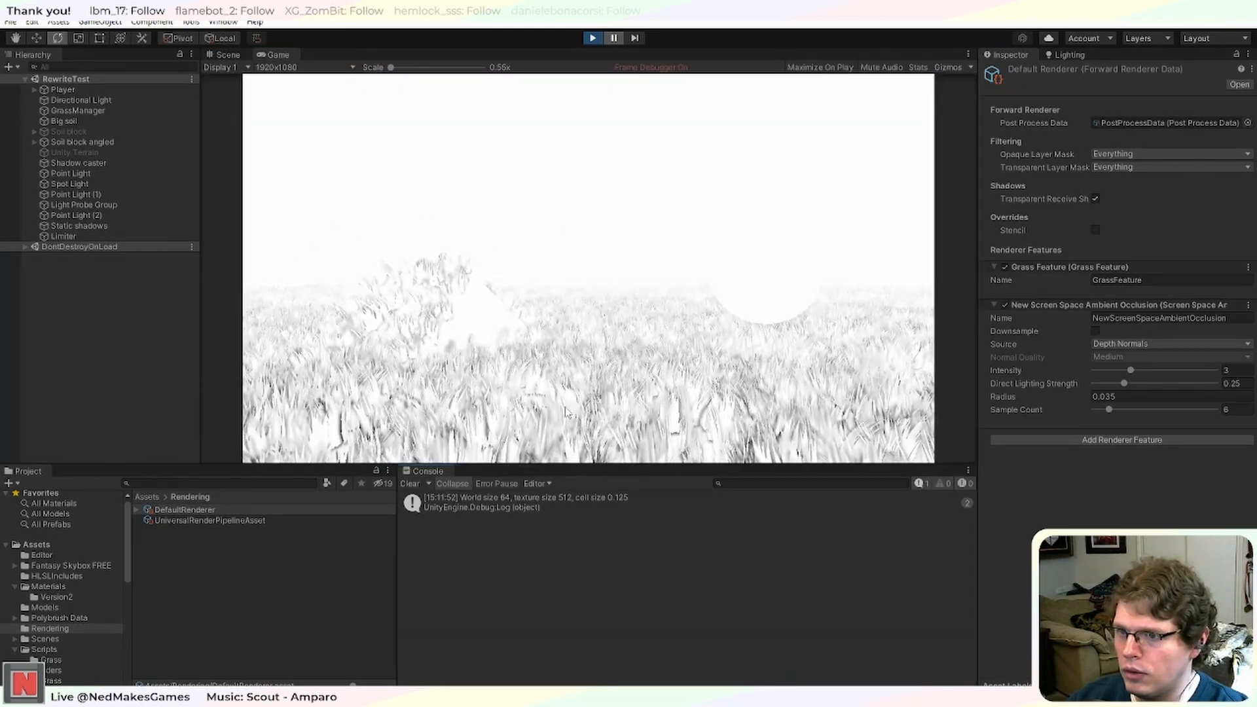
scroll(500, 396, "up", 4)
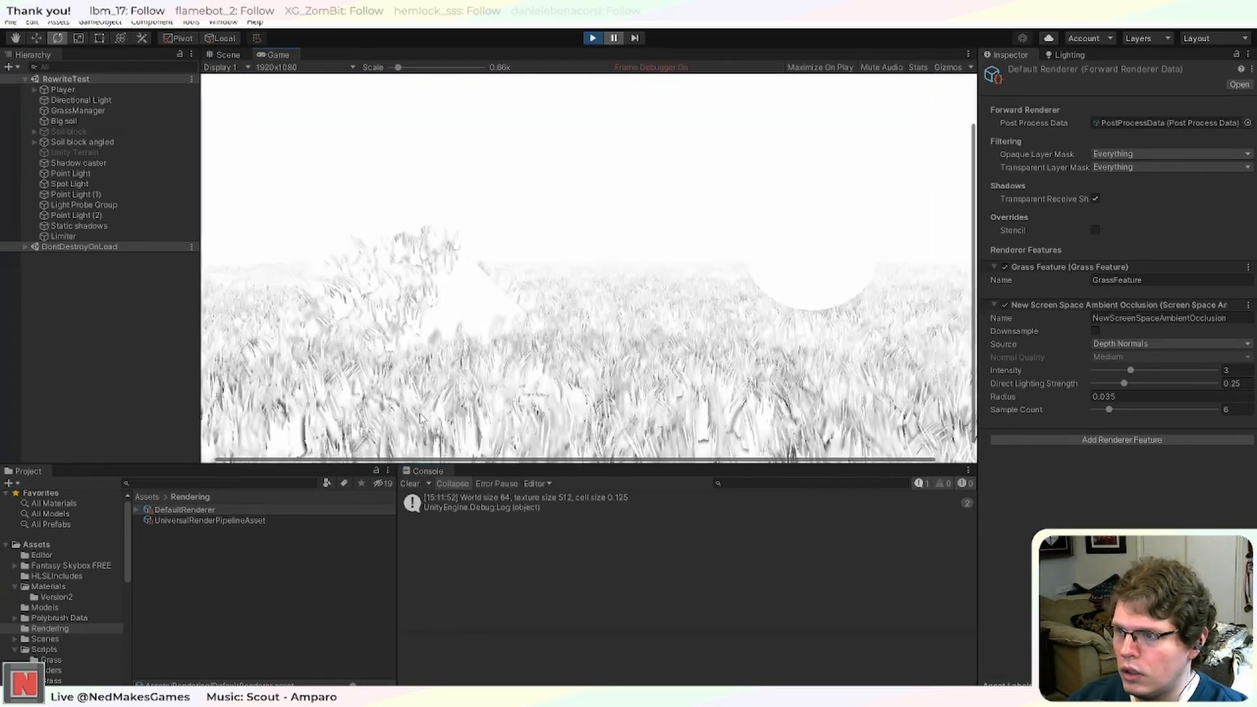
Step through the captured draw events around the depth-normals pass, inspecting the grass and scene objects in the Game view.
scroll(420, 418, "up", 2)
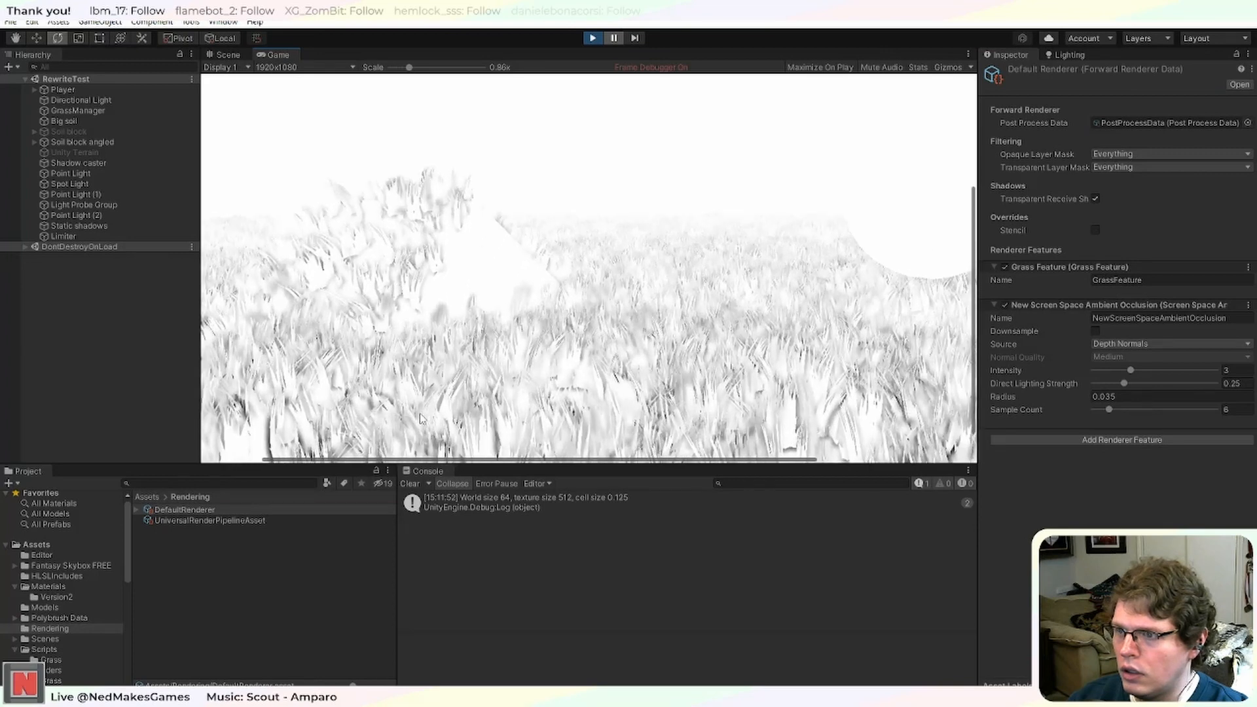
scroll(421, 419, "down", 6)
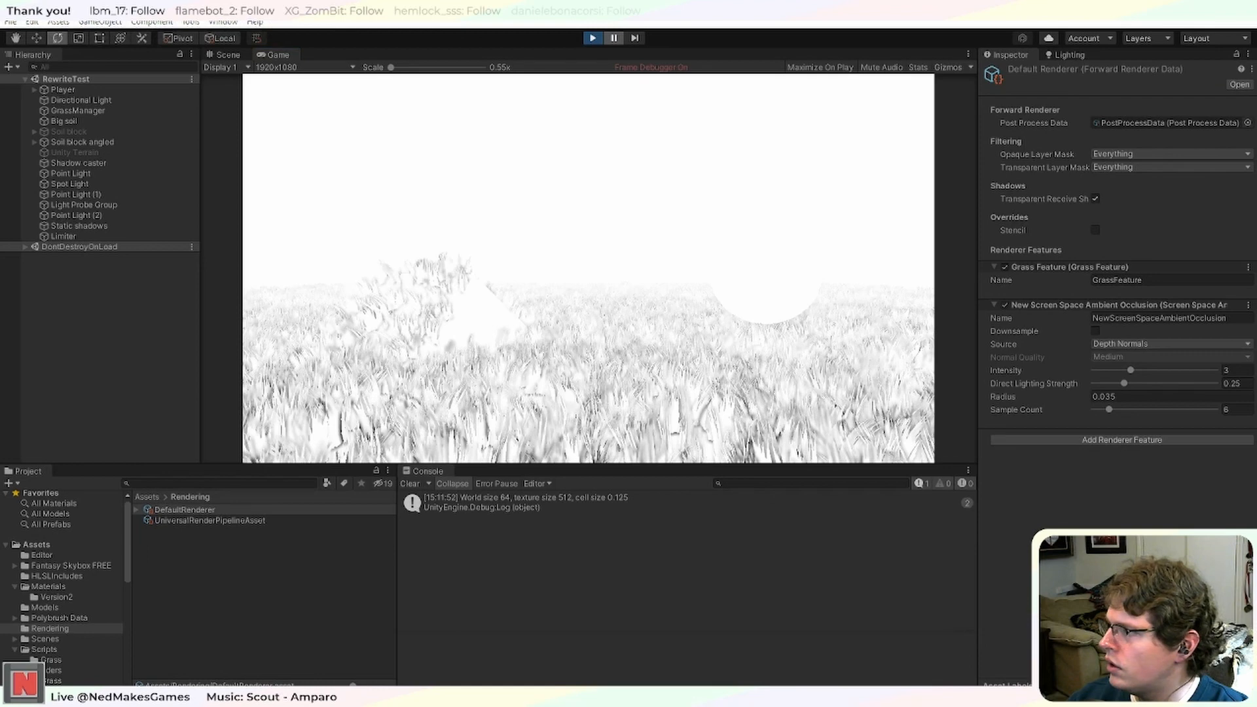
key("Up")
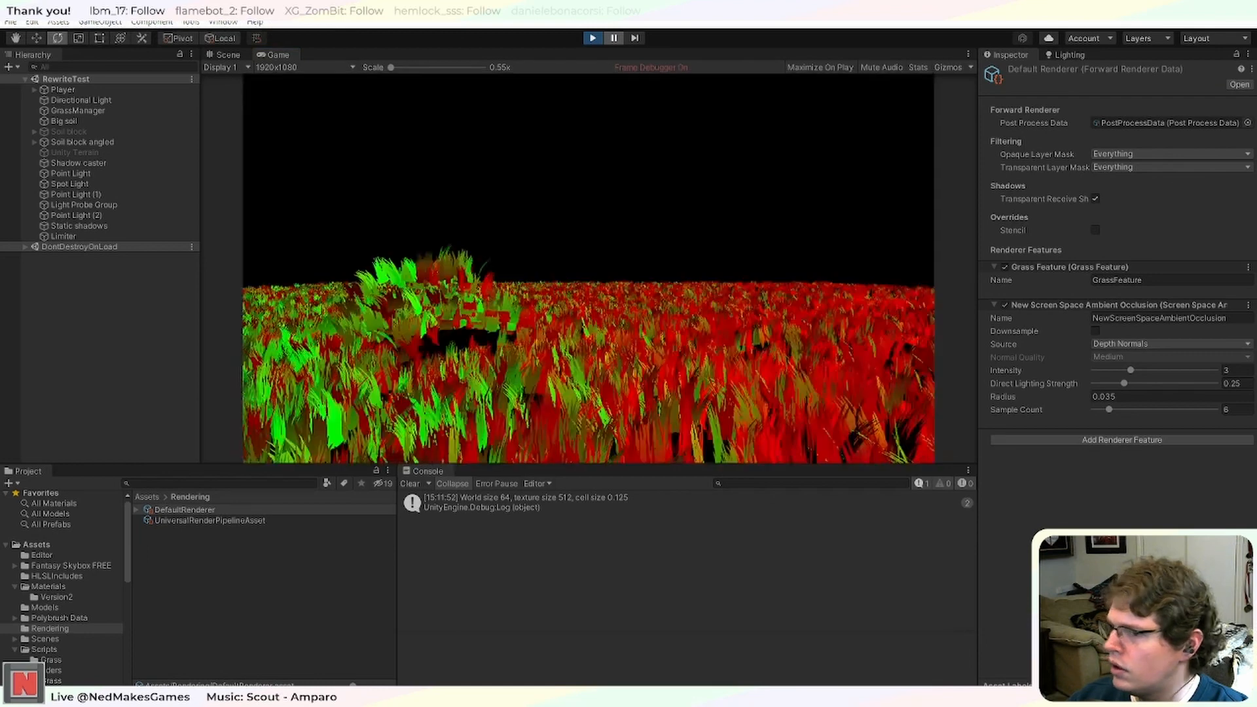
key("Down")
key("Down")
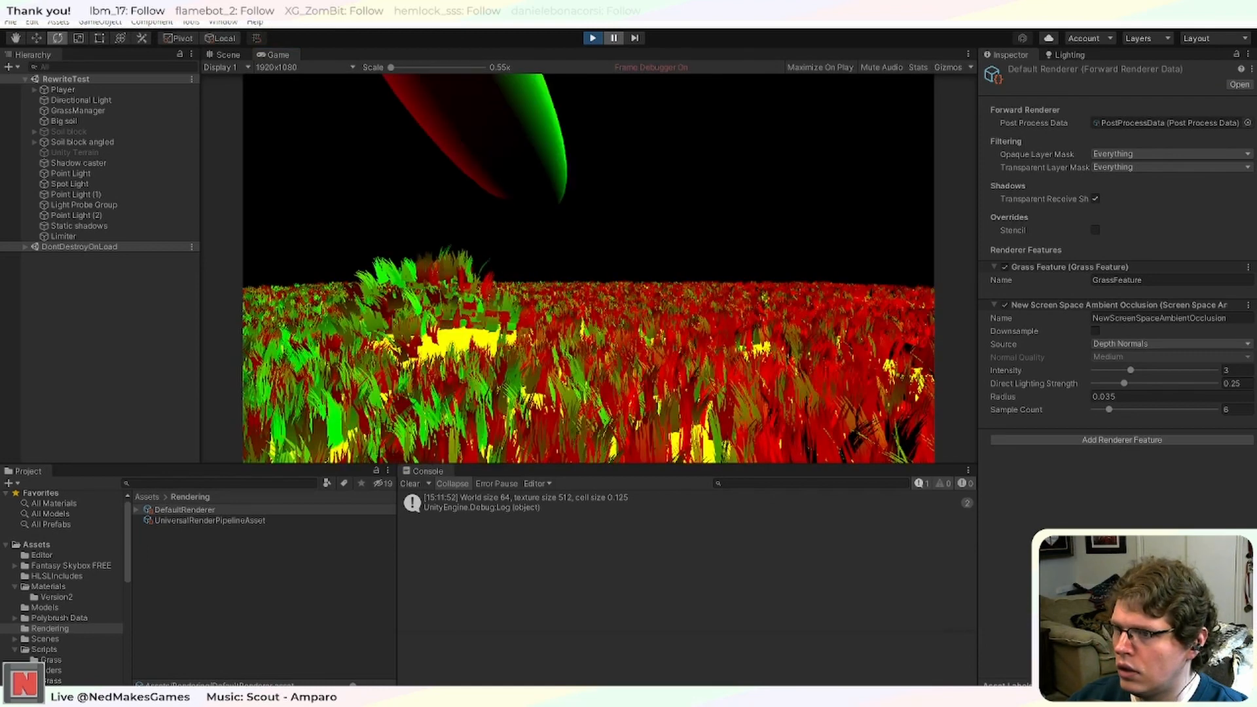
key("Down")
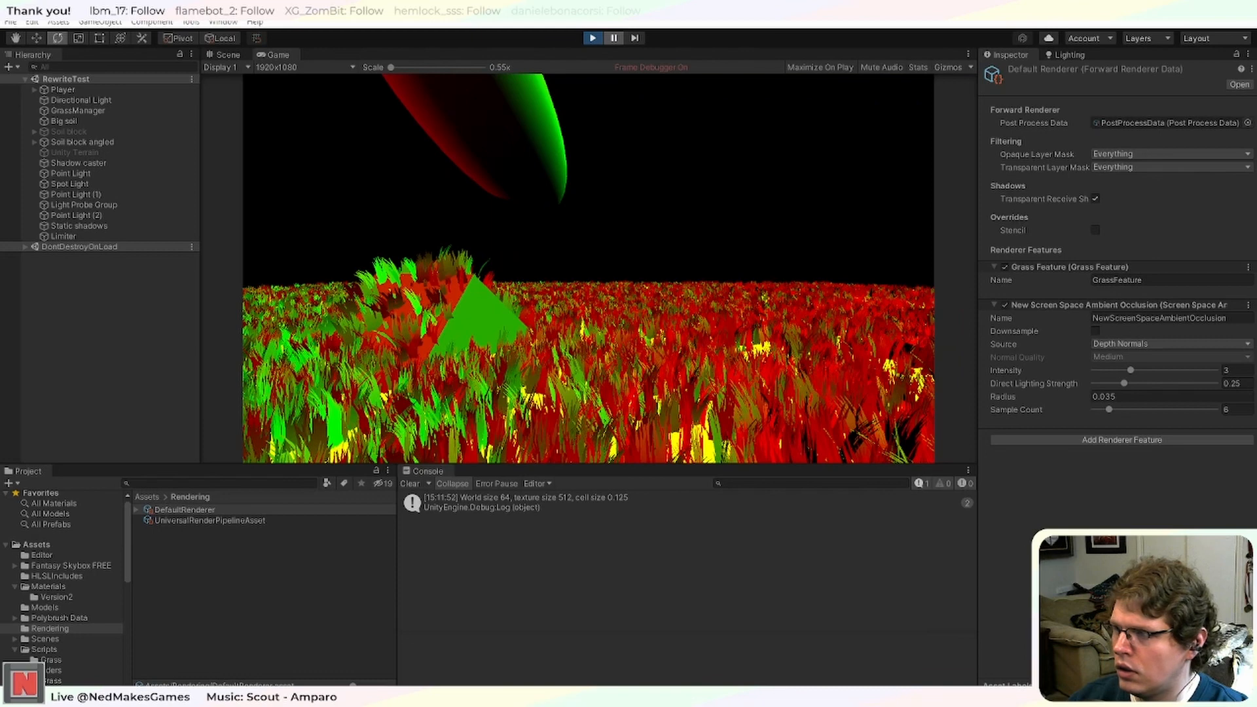
key("Down")
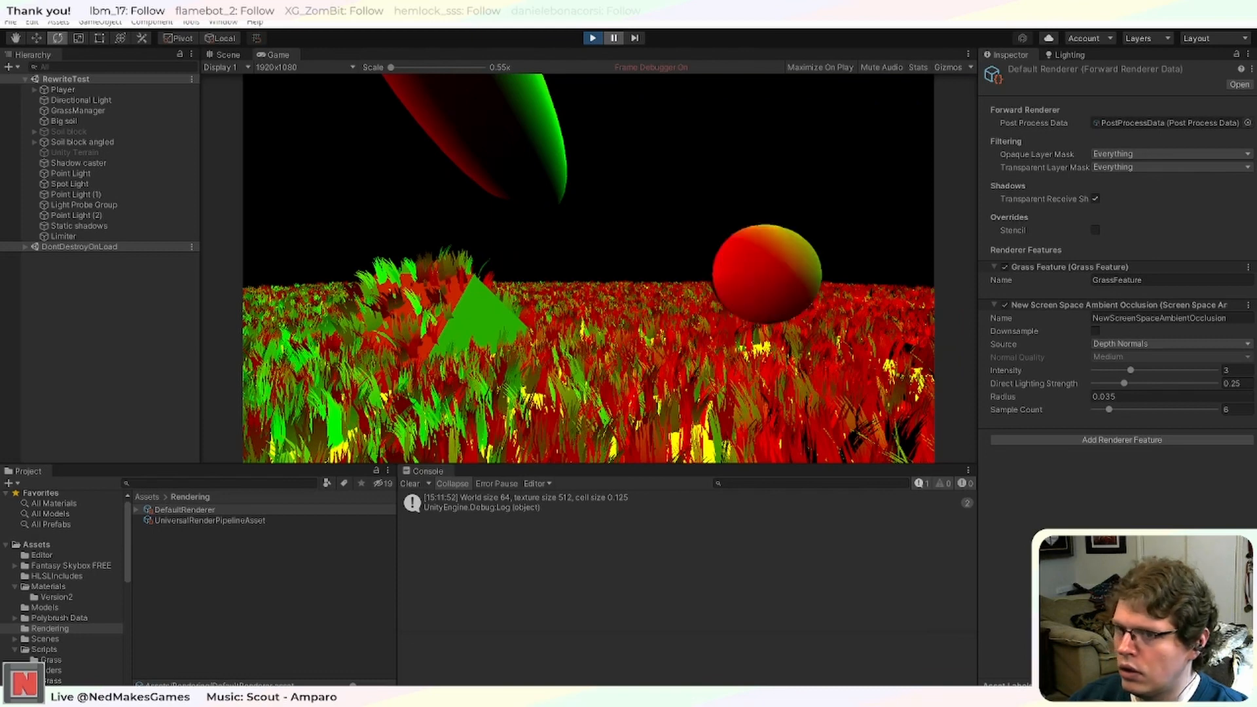
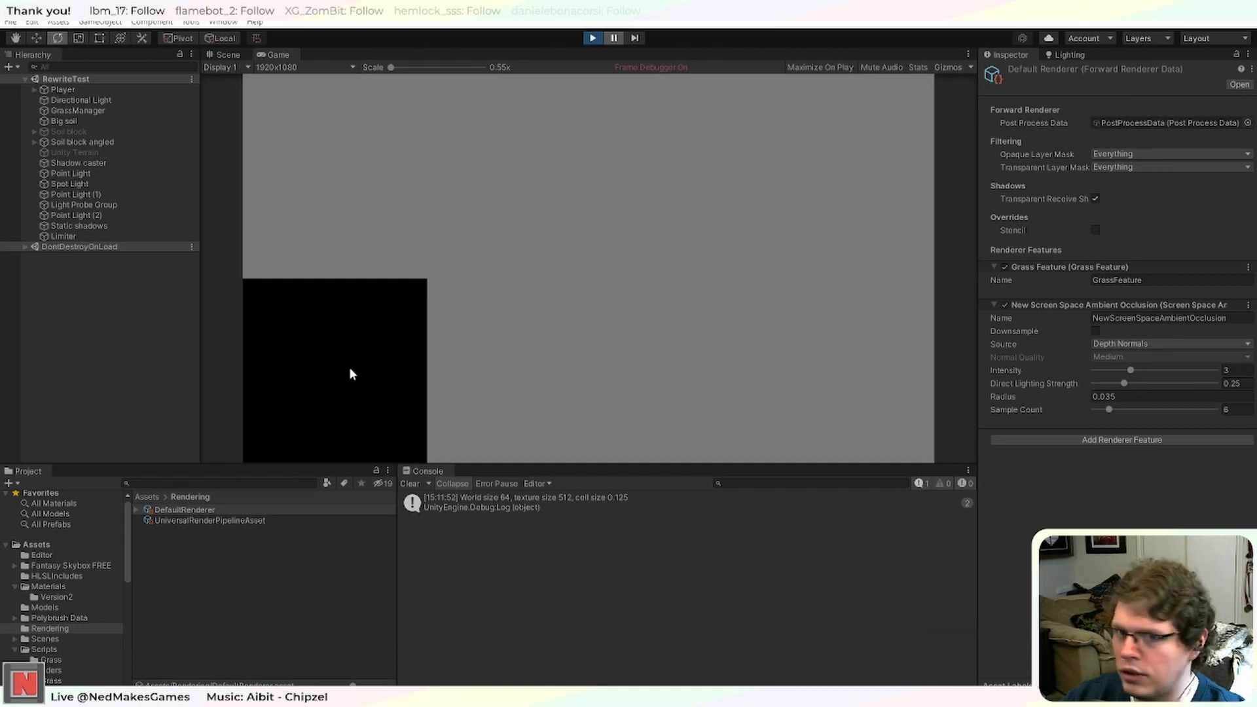
Switch the ambient occlusion Source to Depth to inspect the depth-only output, and return it to Depth Normals.
left_click(1139, 343)
left_click(1139, 357)
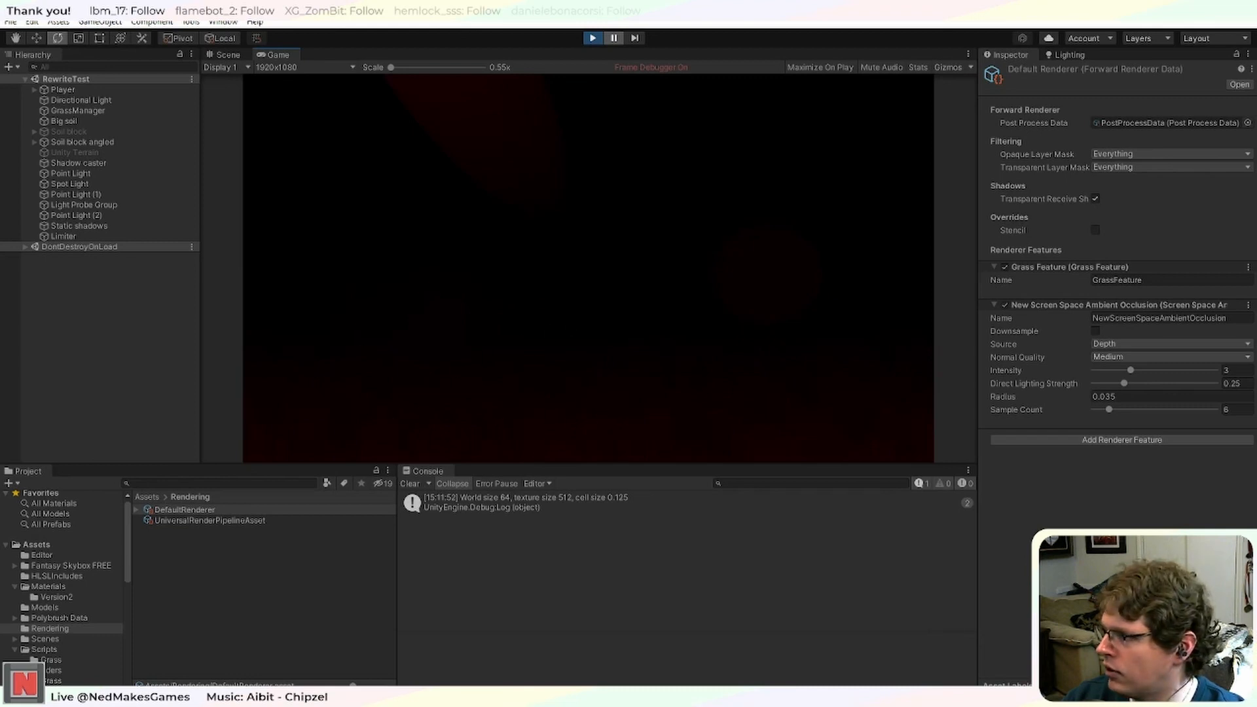
left_click(1113, 343)
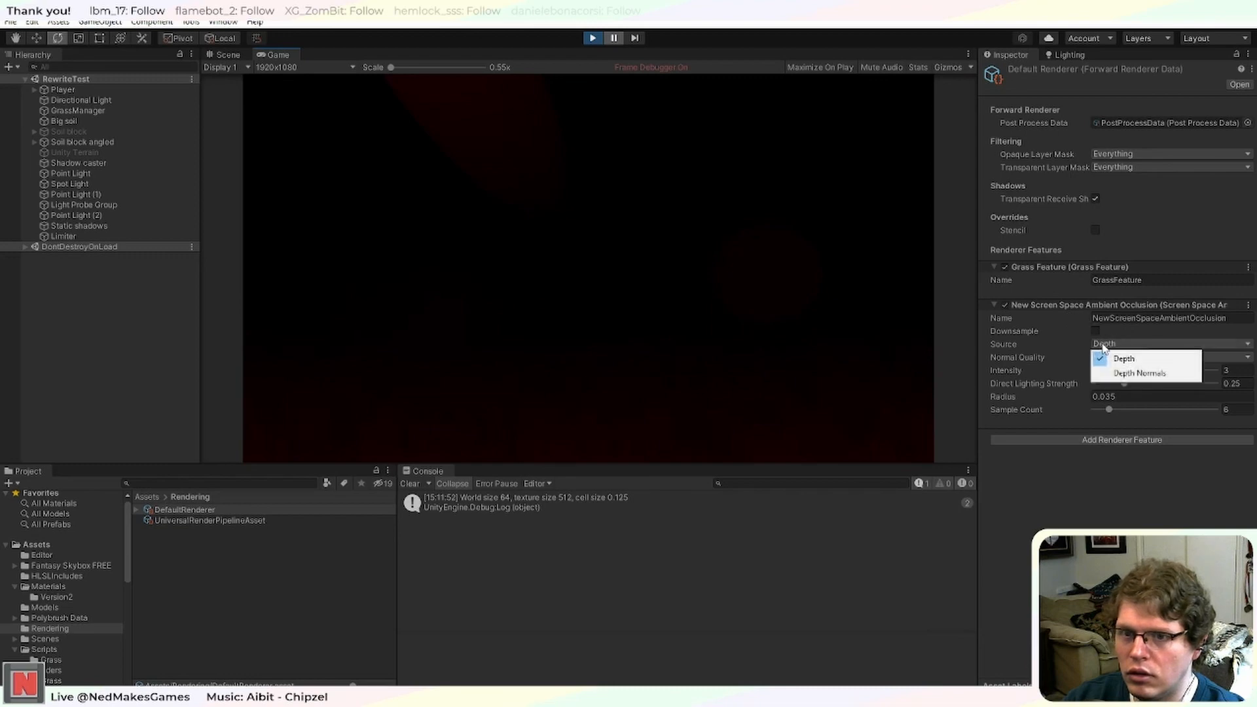
left_click(1122, 371)
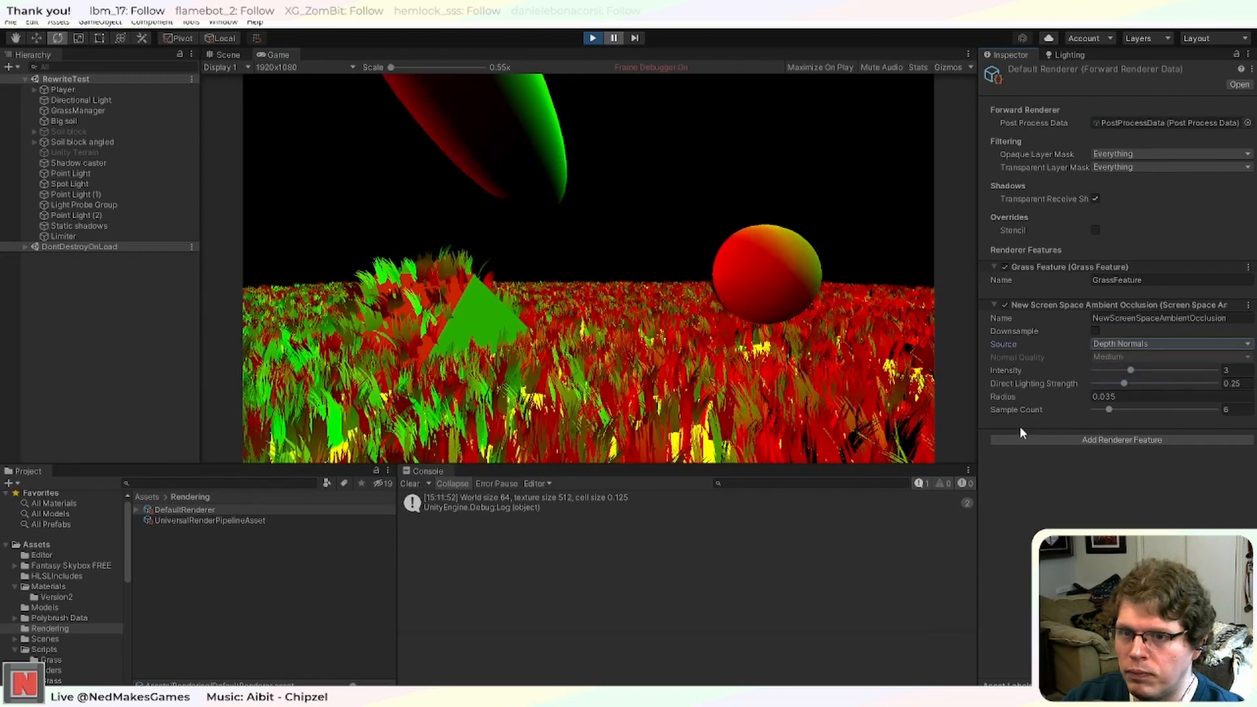
Exit Play mode and compare the grass with the Screen Space Ambient Occlusion feature off and on, leaving it enabled.
left_click(592, 38)
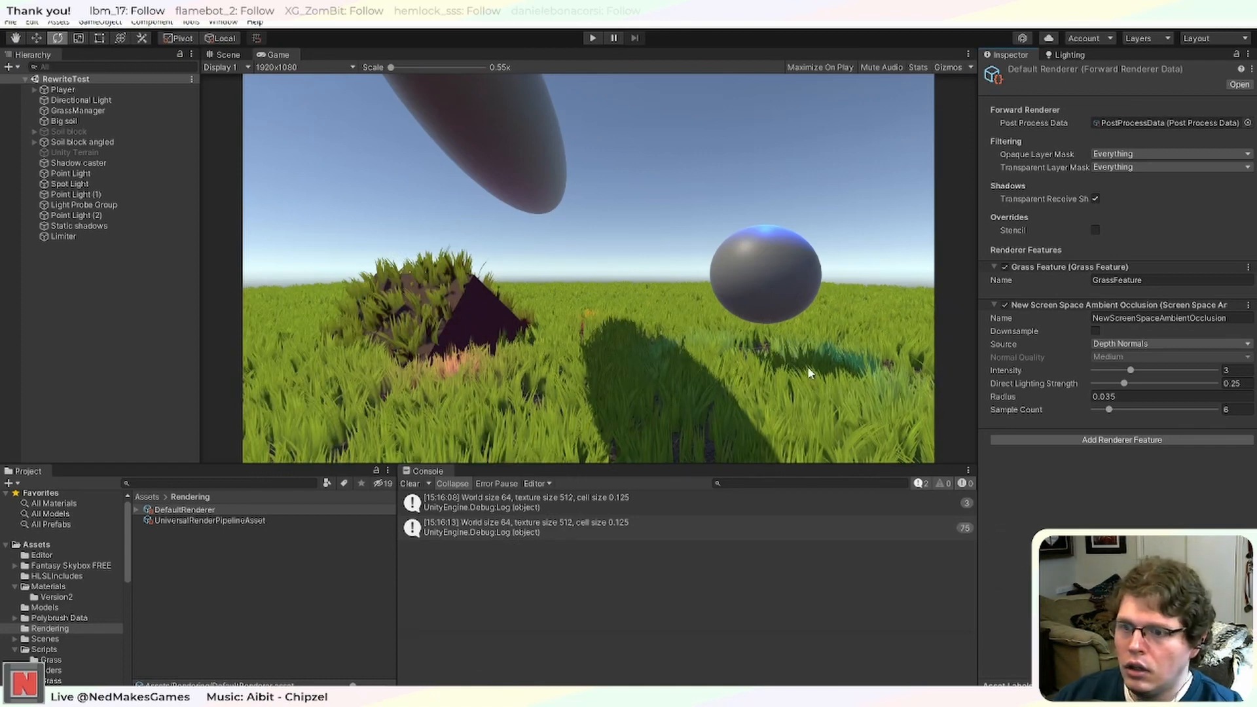
left_click(1004, 305)
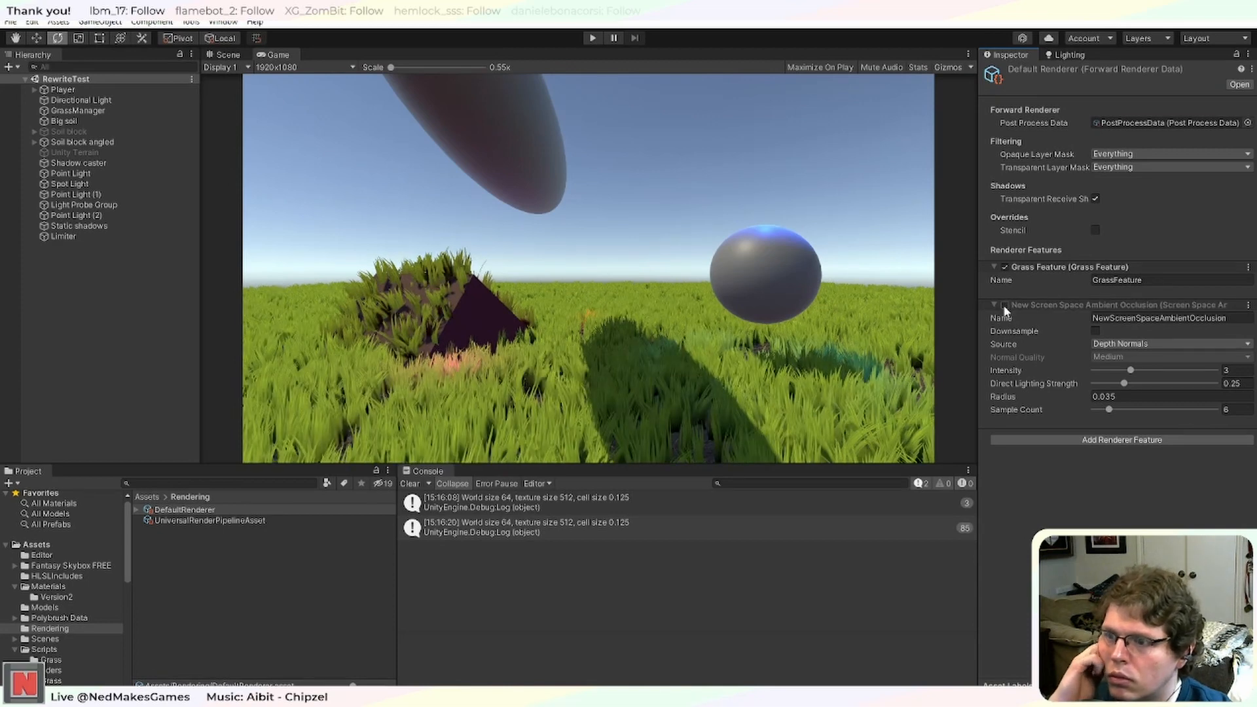
left_click(1005, 305)
left_click(1005, 305)
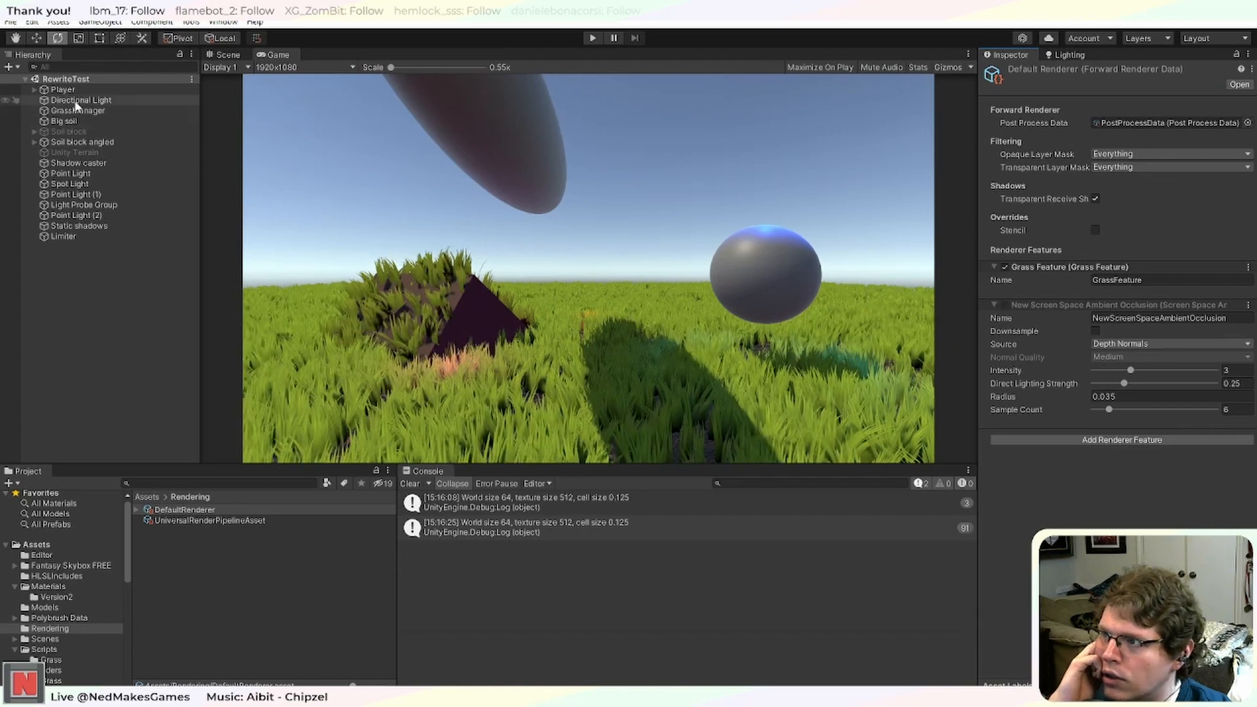
left_click(1005, 304)
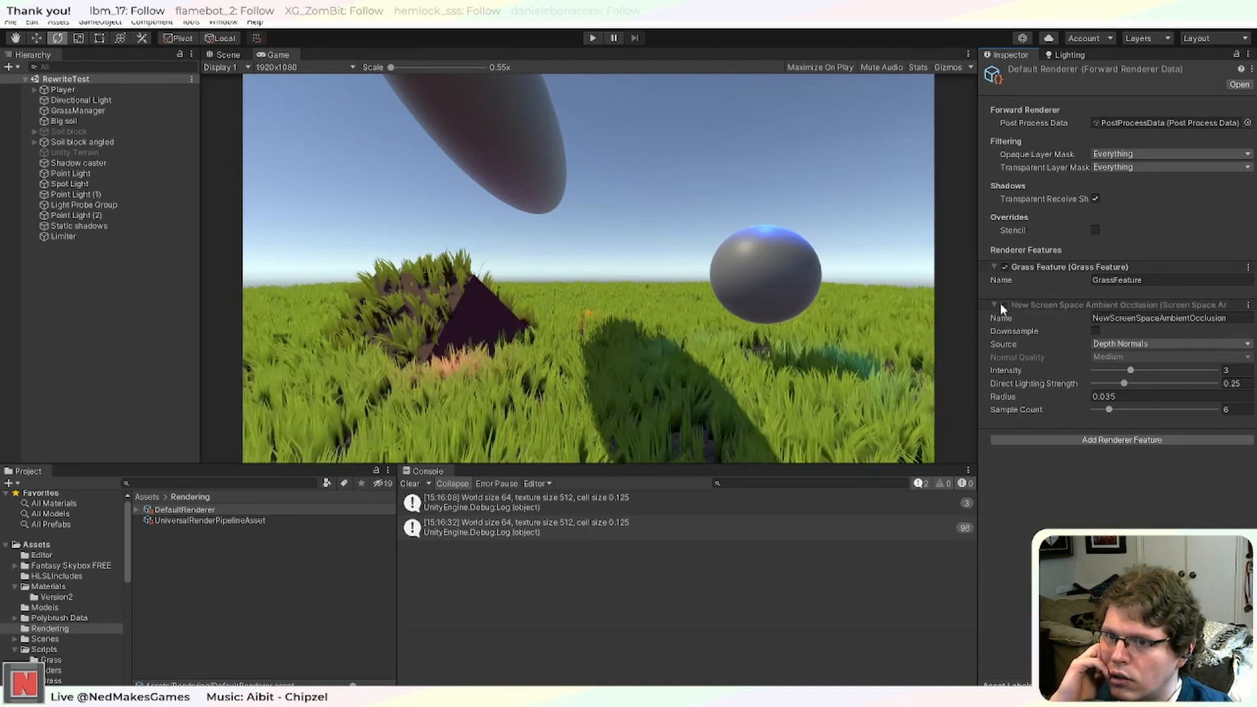
left_click(1005, 305)
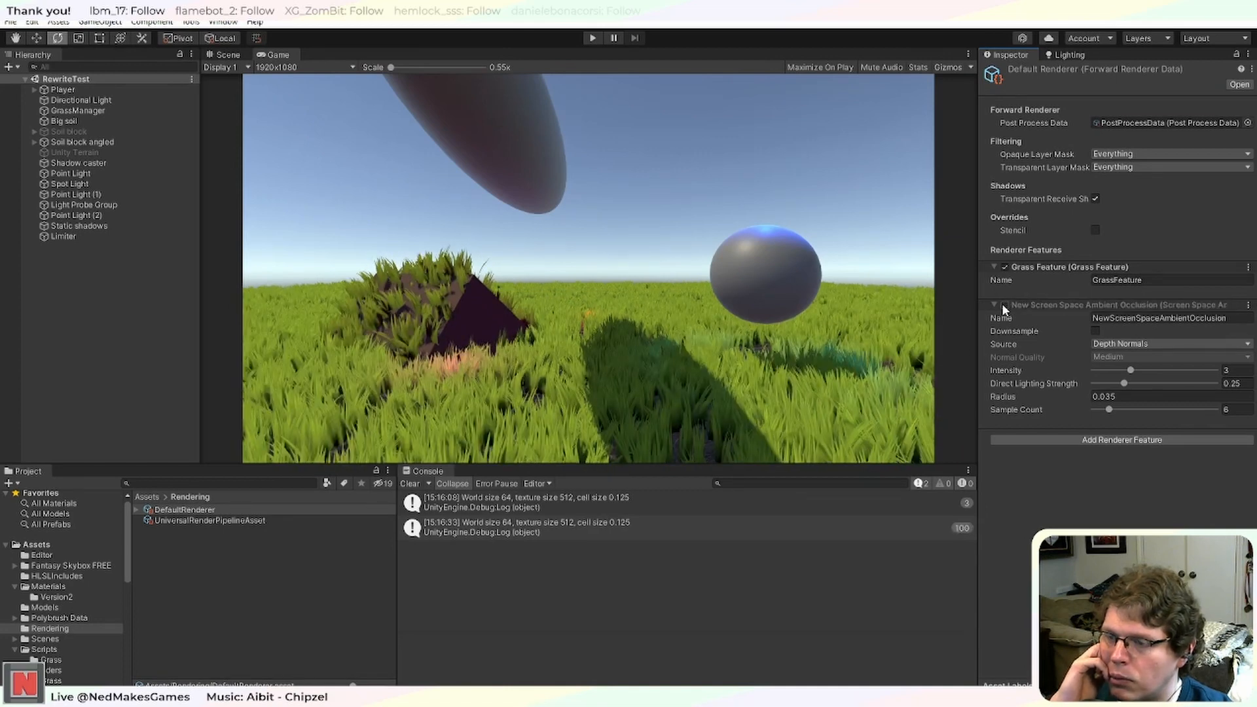
left_click(1005, 305)
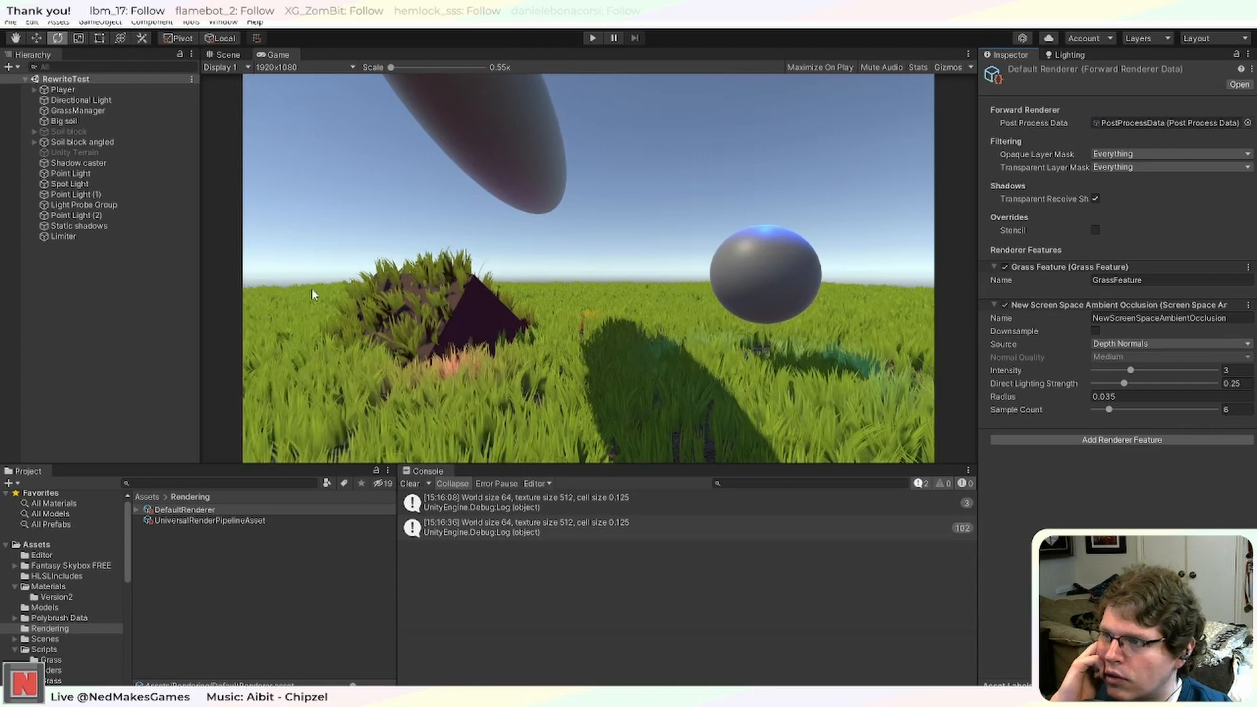
Compare the grass in Play mode with ambient occlusion on and off, leave the feature disabled, and exit Play mode.
key("ctrl+p")
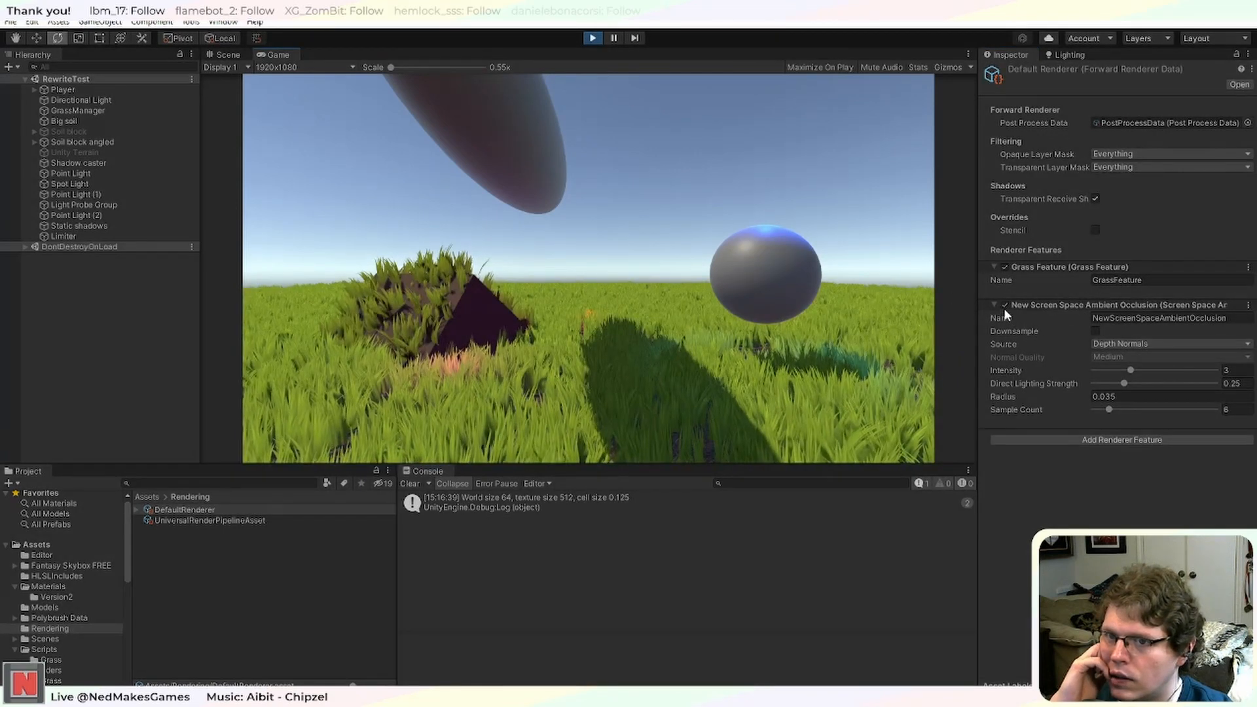
left_click(1004, 305)
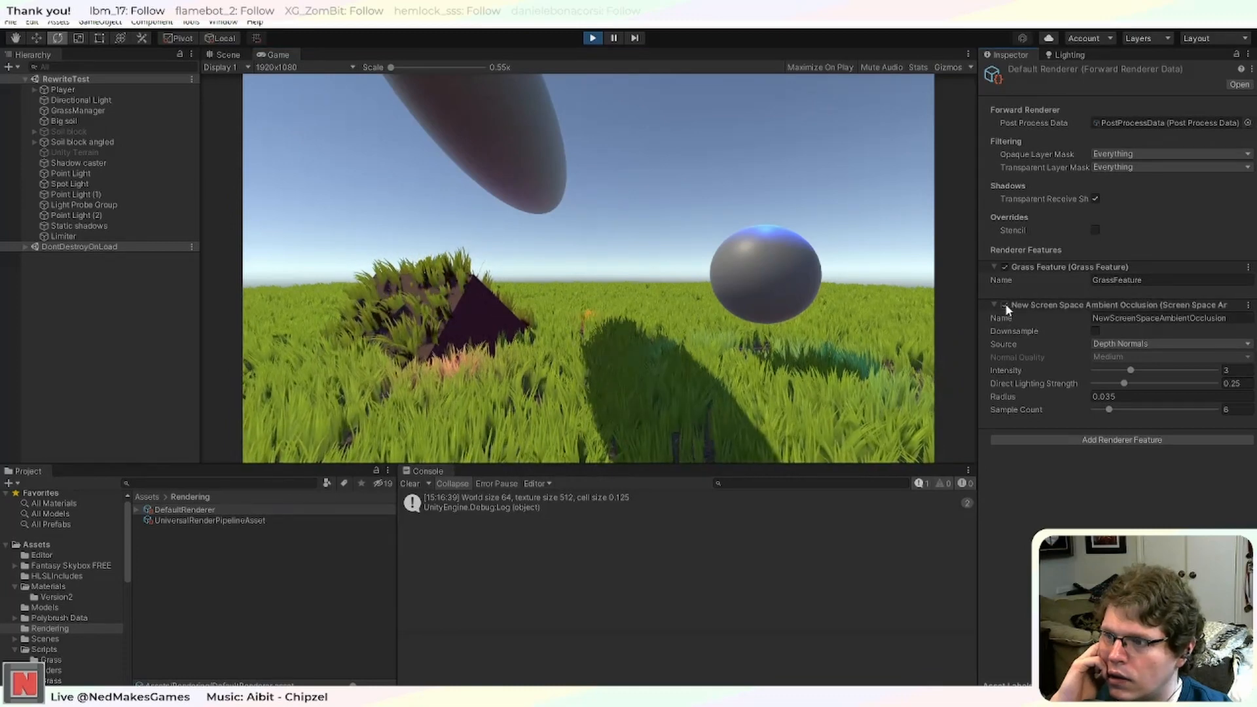
left_click(1005, 303)
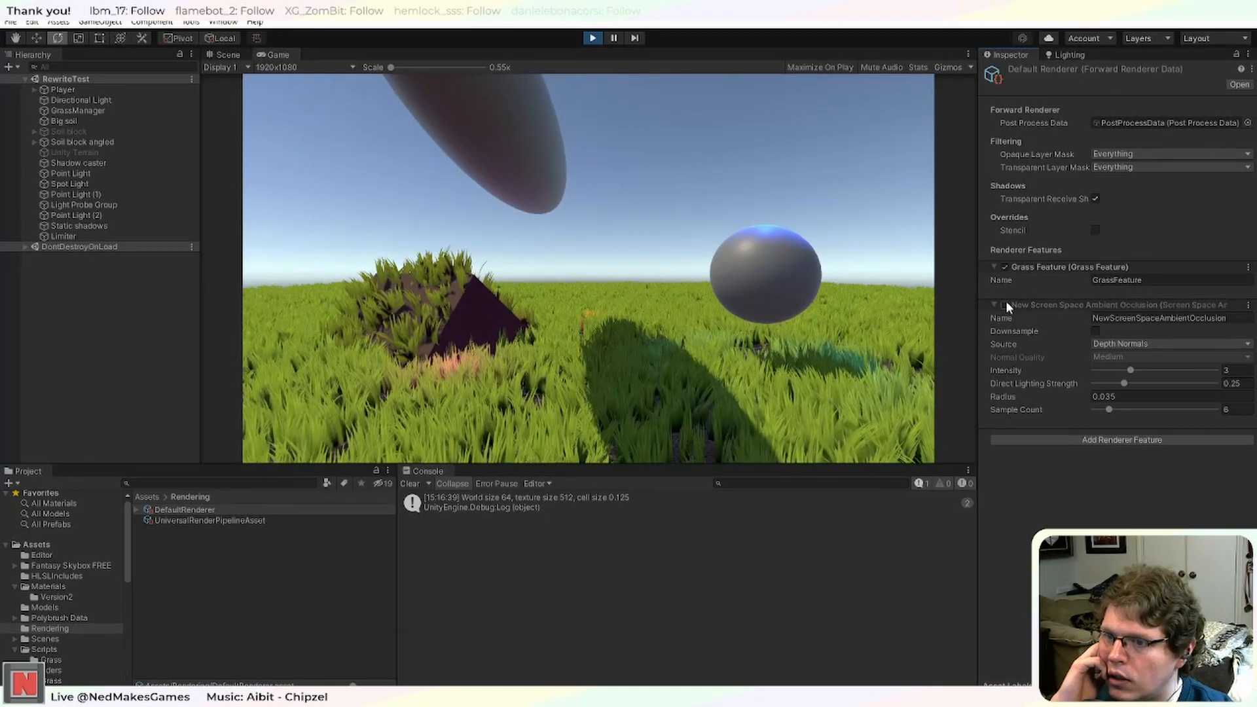
left_click(1004, 304)
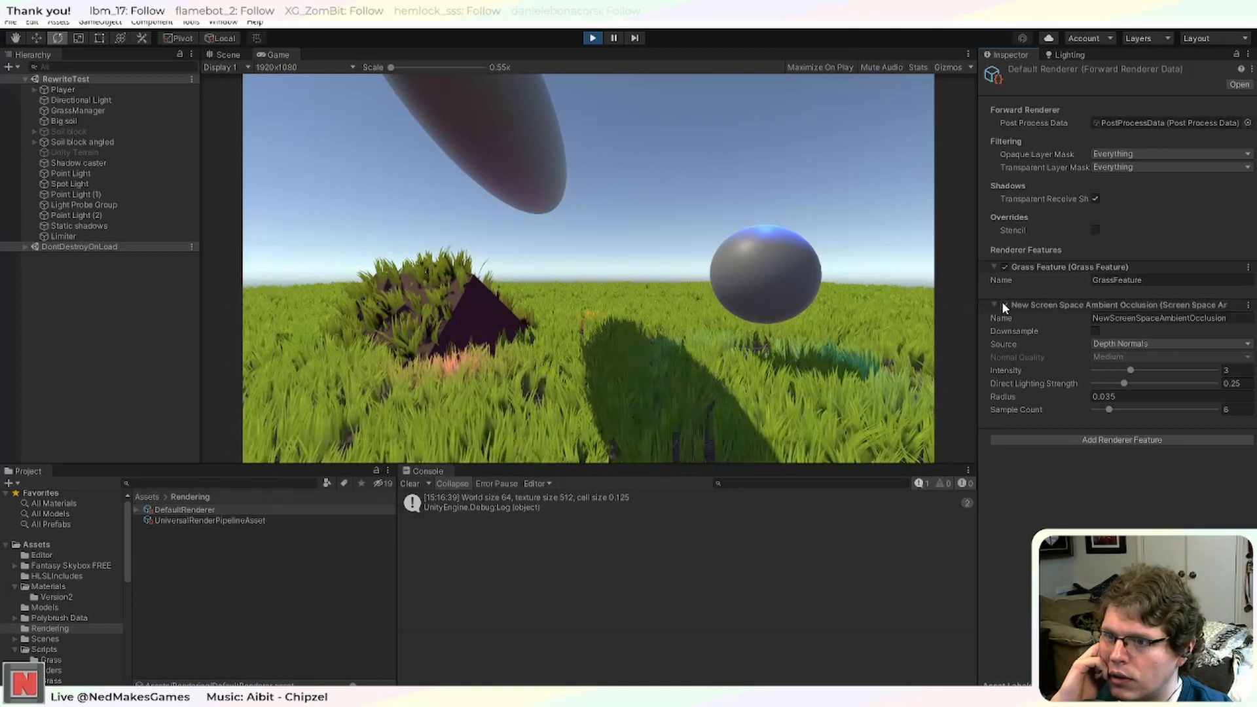
left_click(1003, 304)
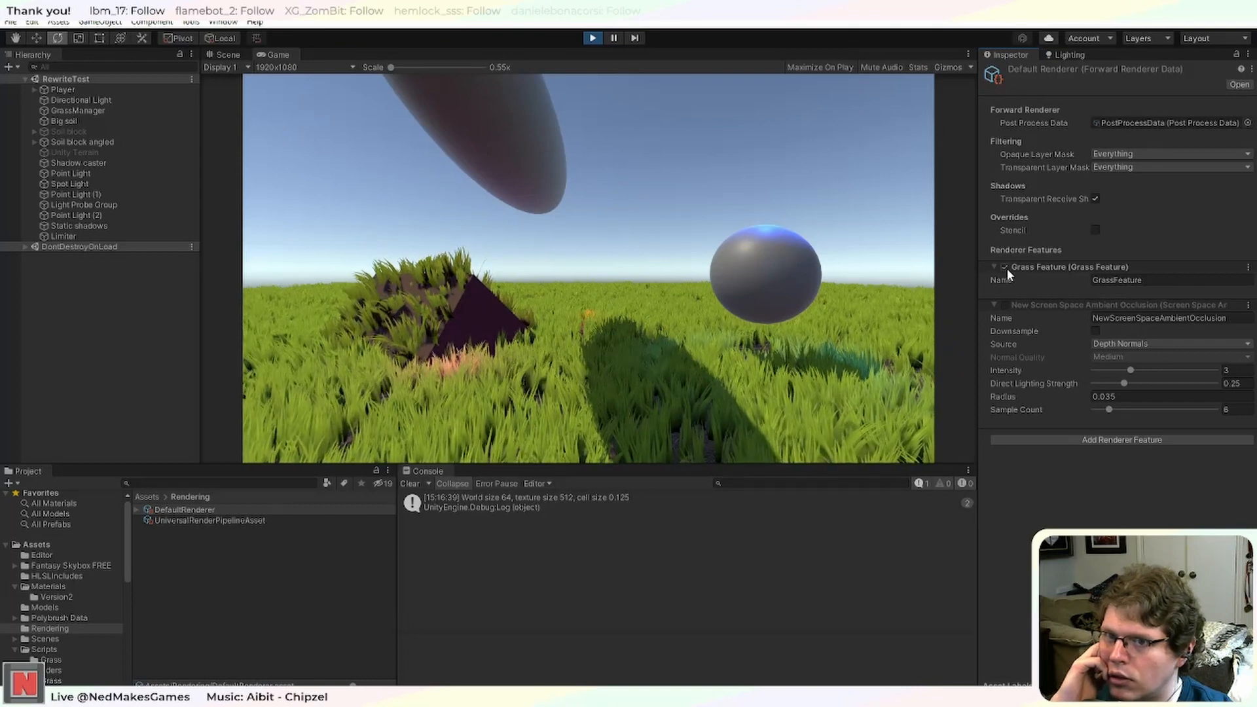
left_click(1004, 305)
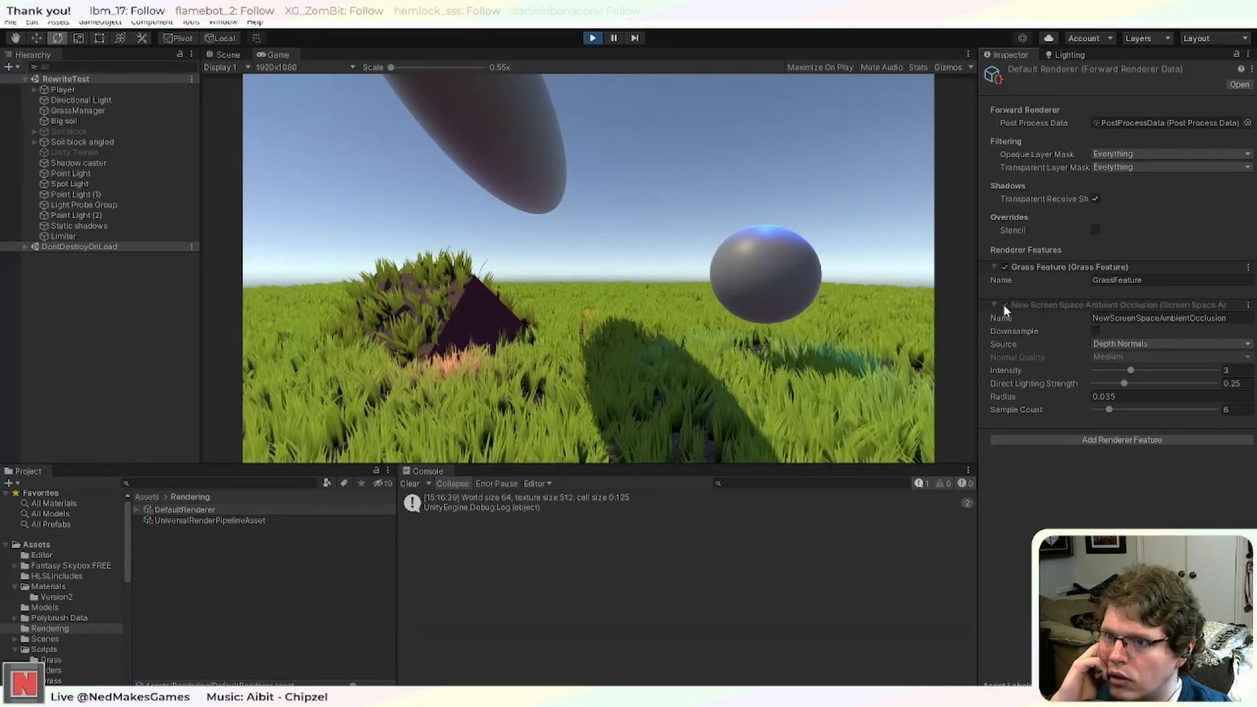
left_click(1003, 305)
left_click(593, 38)
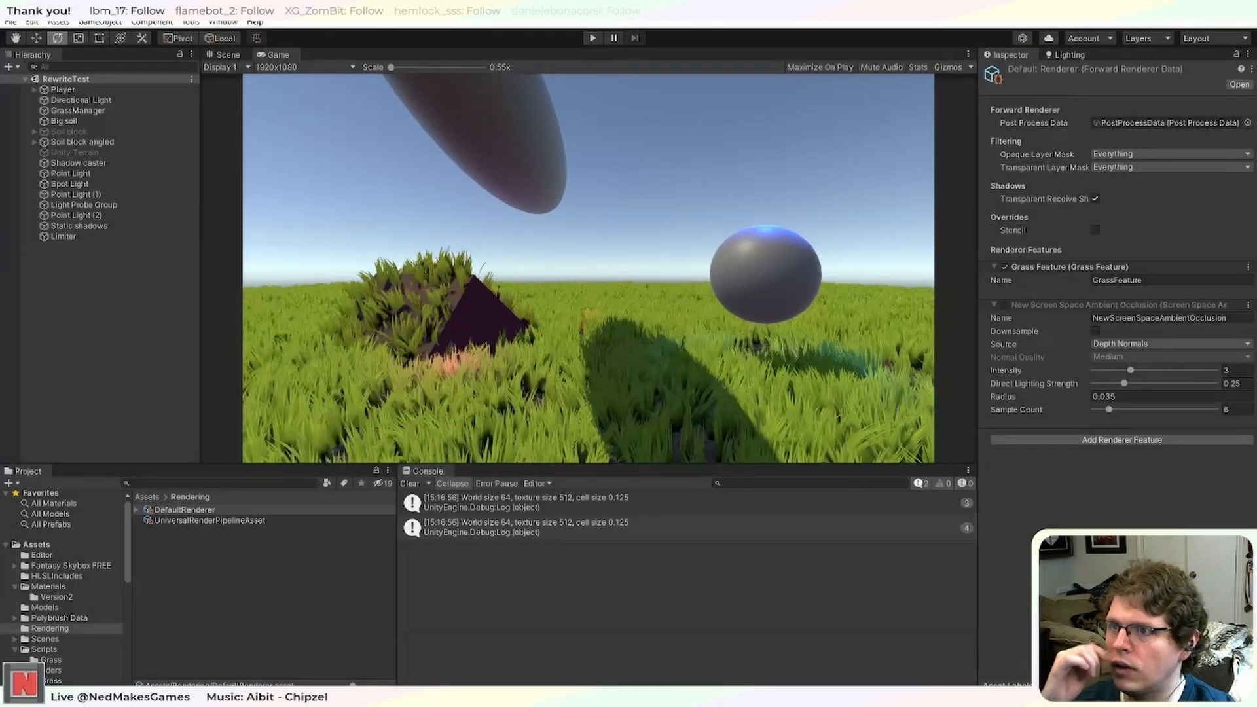
Switch to Visual Studio and open FoliageLighting.hlsl from the grass shaders' Common folder.
key("alt+Tab")
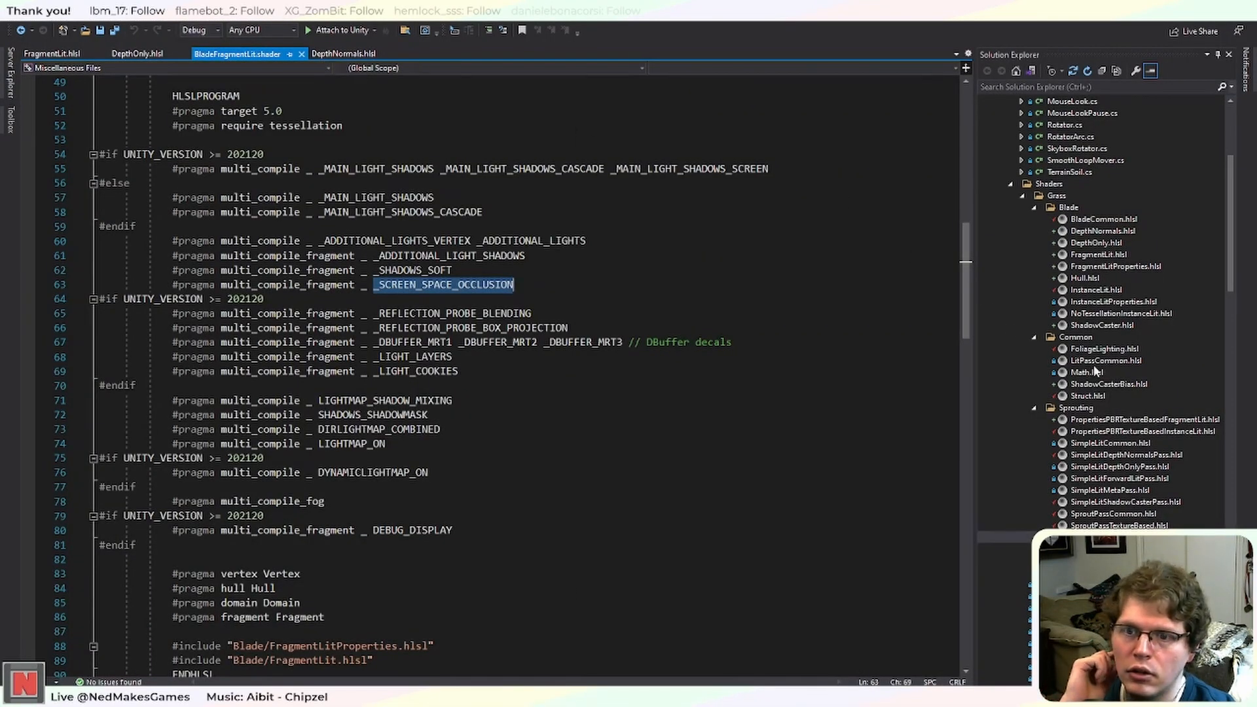
scroll(1111, 444, "up", 4)
scroll(1111, 445, "up", 2)
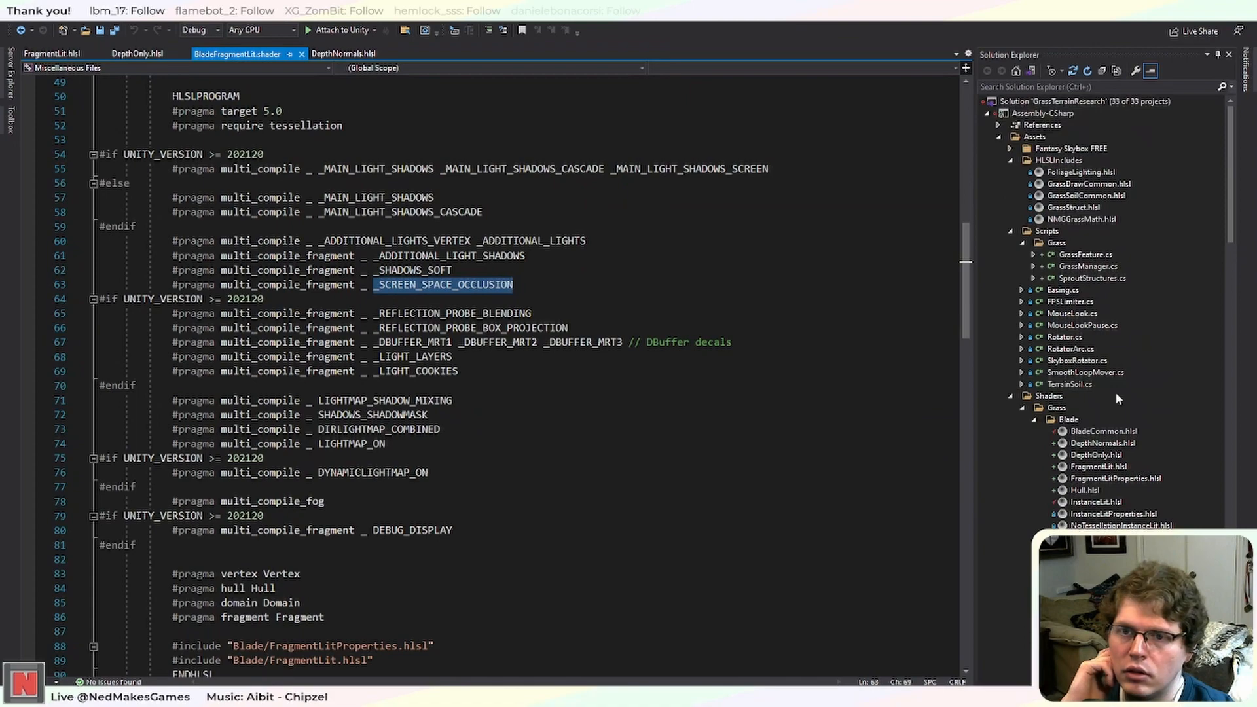
scroll(1117, 406, "down", 5)
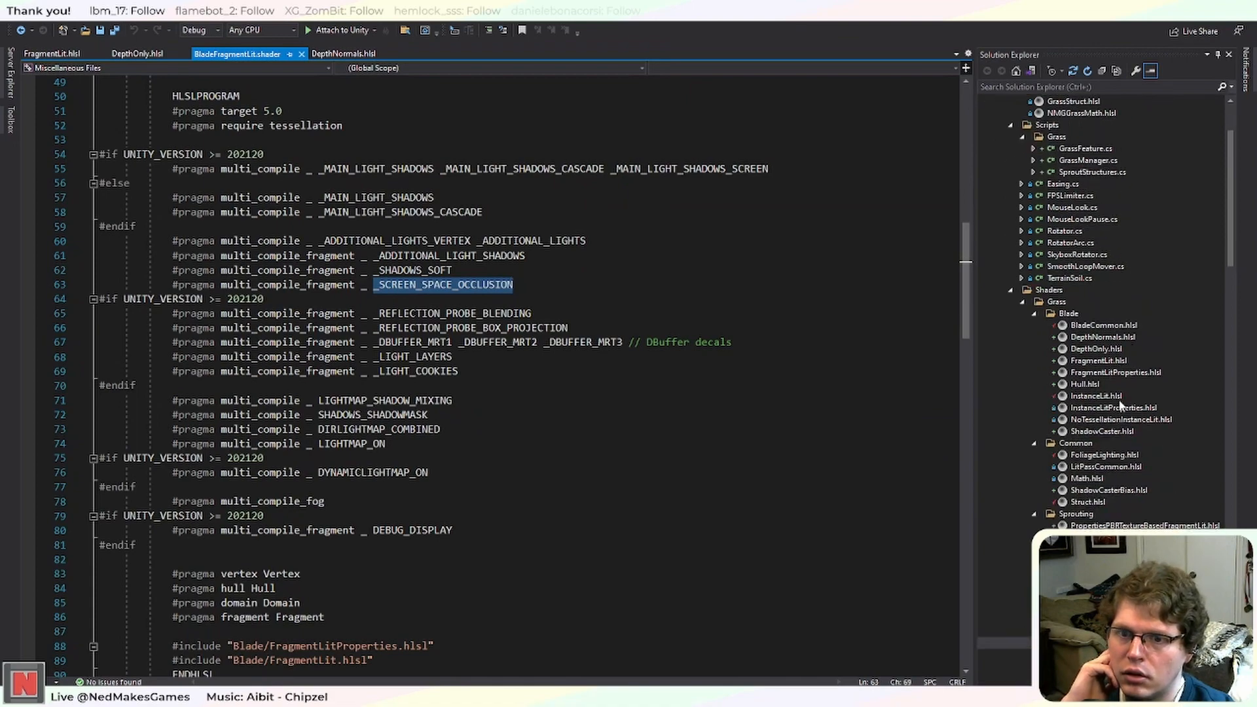
double_click(1106, 385)
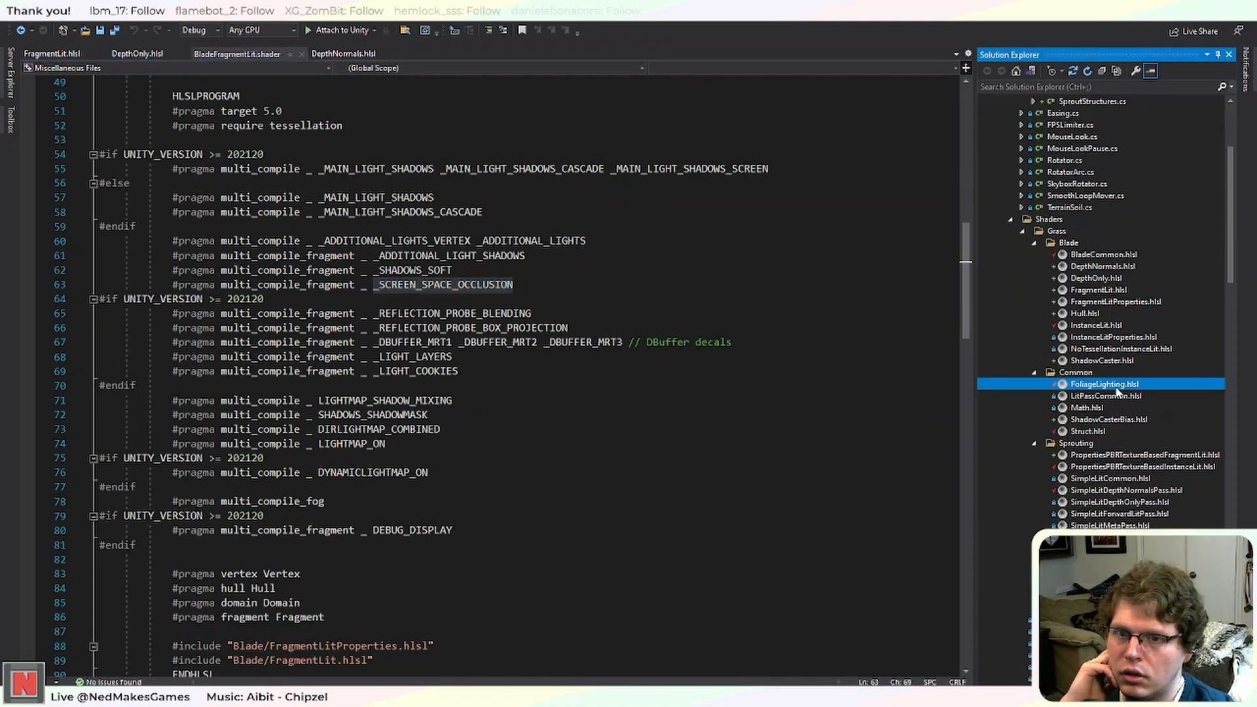
Examine how FoliageLighting.hlsl handles ambient occlusion, from the debug overrides and CreateAmbientOcclusionFactor through to CalculateFoliageLighting.
scroll(507, 499, "down", 7)
scroll(507, 498, "down", 15)
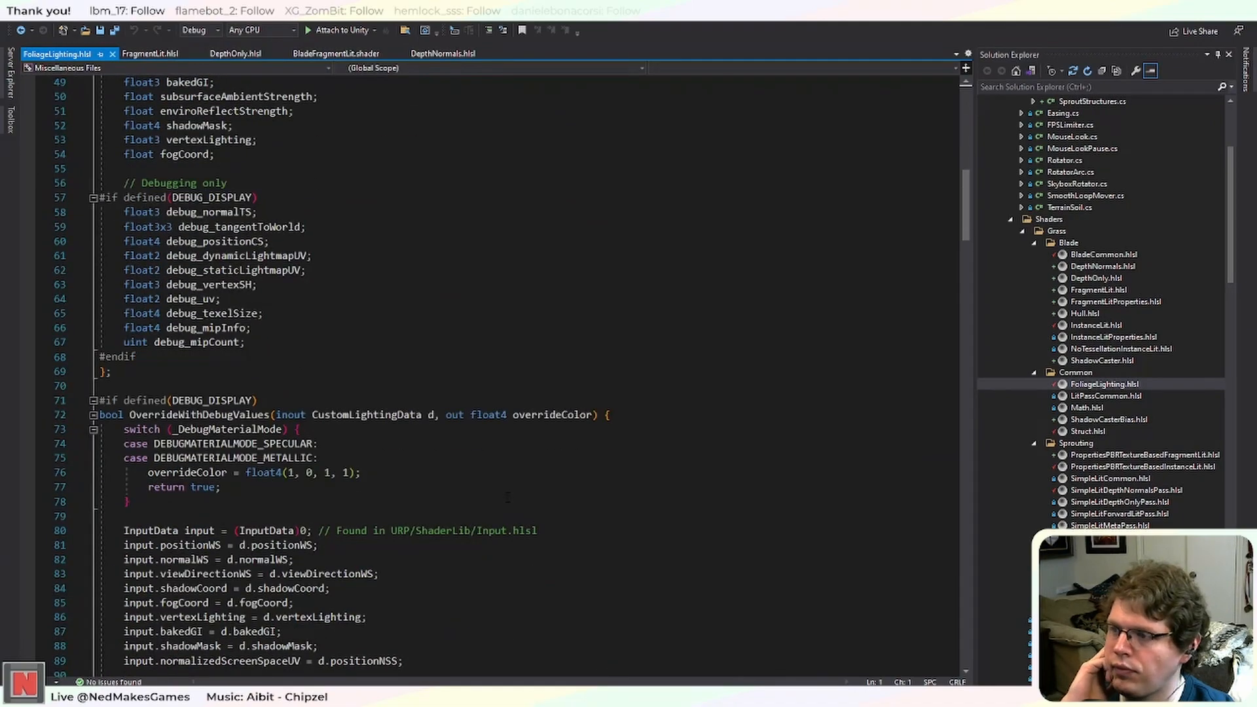
scroll(507, 499, "down", 15)
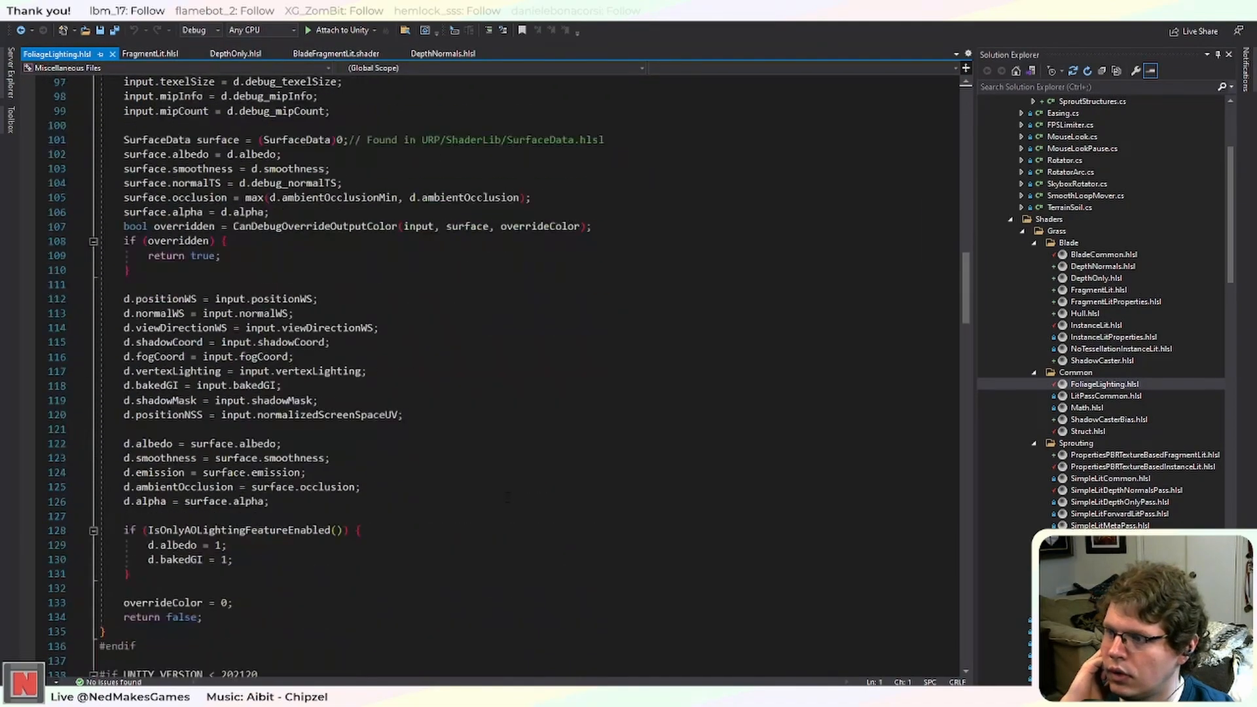
scroll(507, 499, "down", 3)
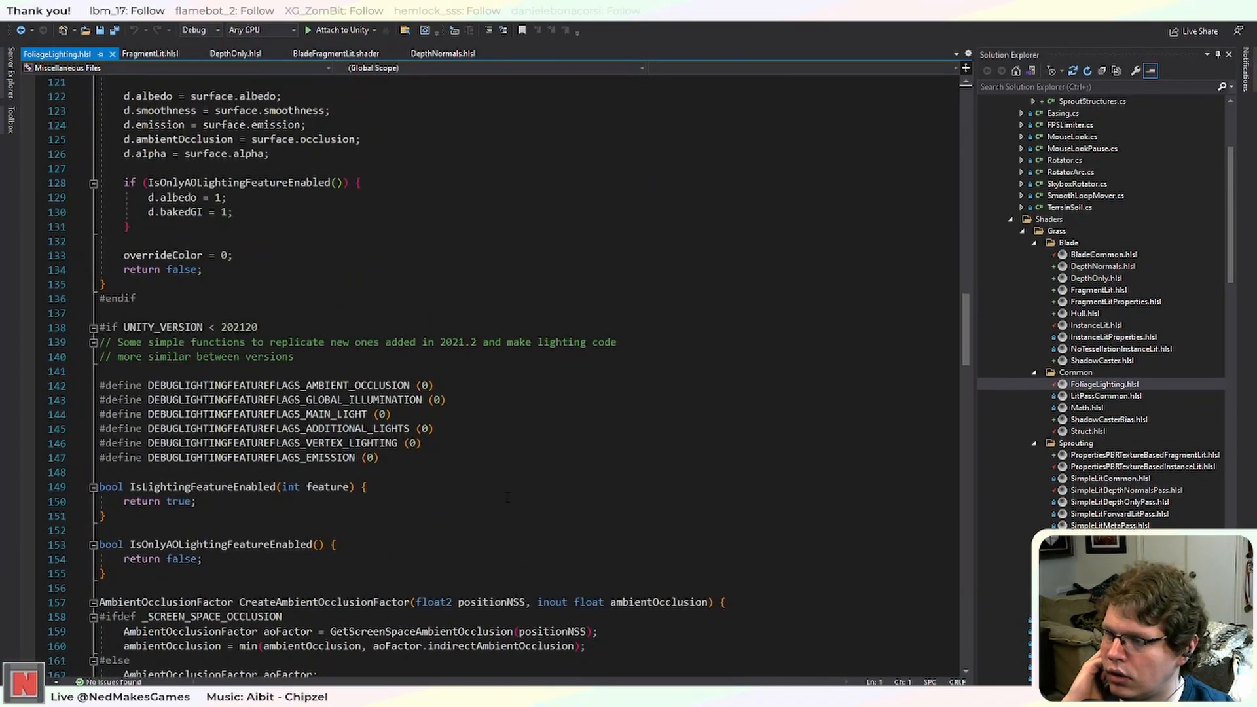
scroll(507, 499, "down", 10)
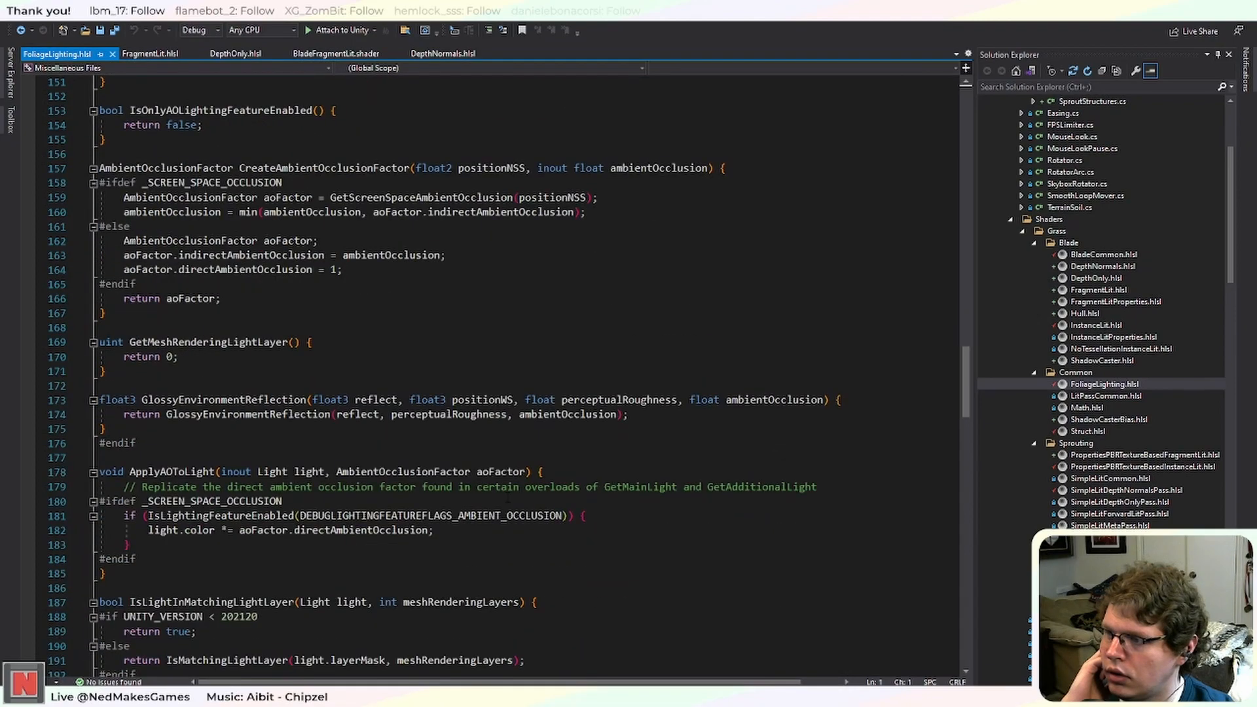
scroll(507, 499, "down", 12)
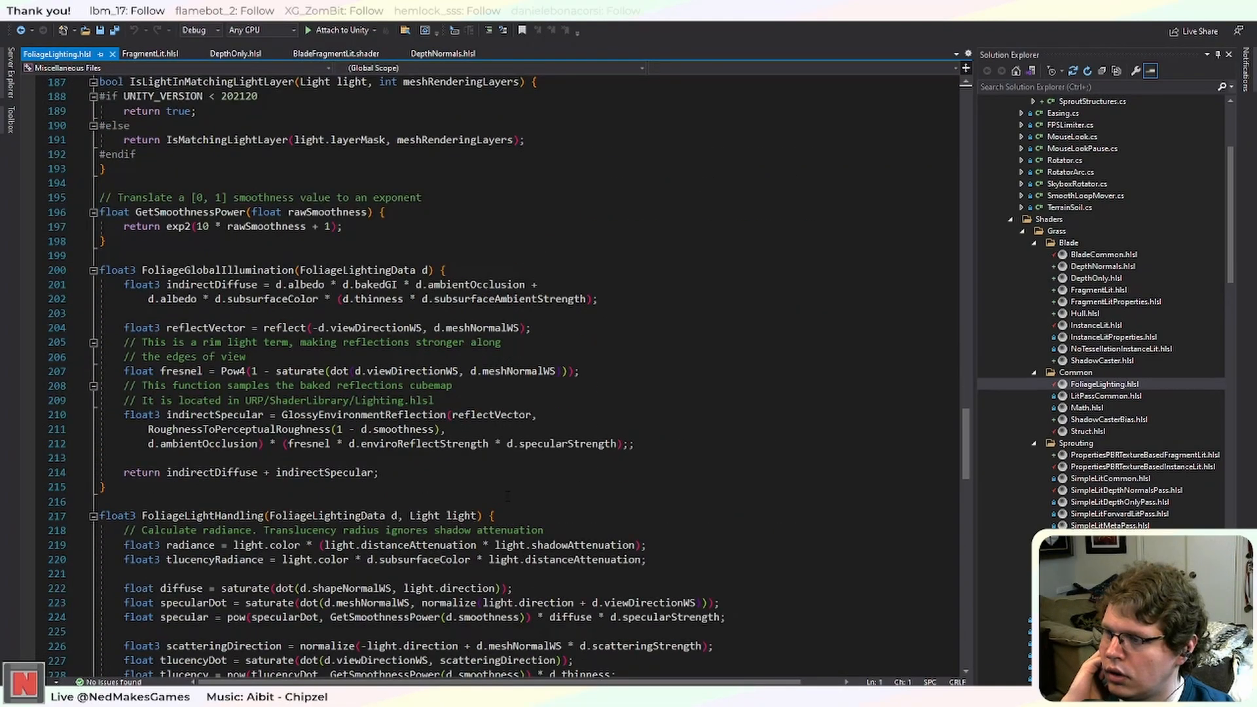
scroll(508, 497, "down", 13)
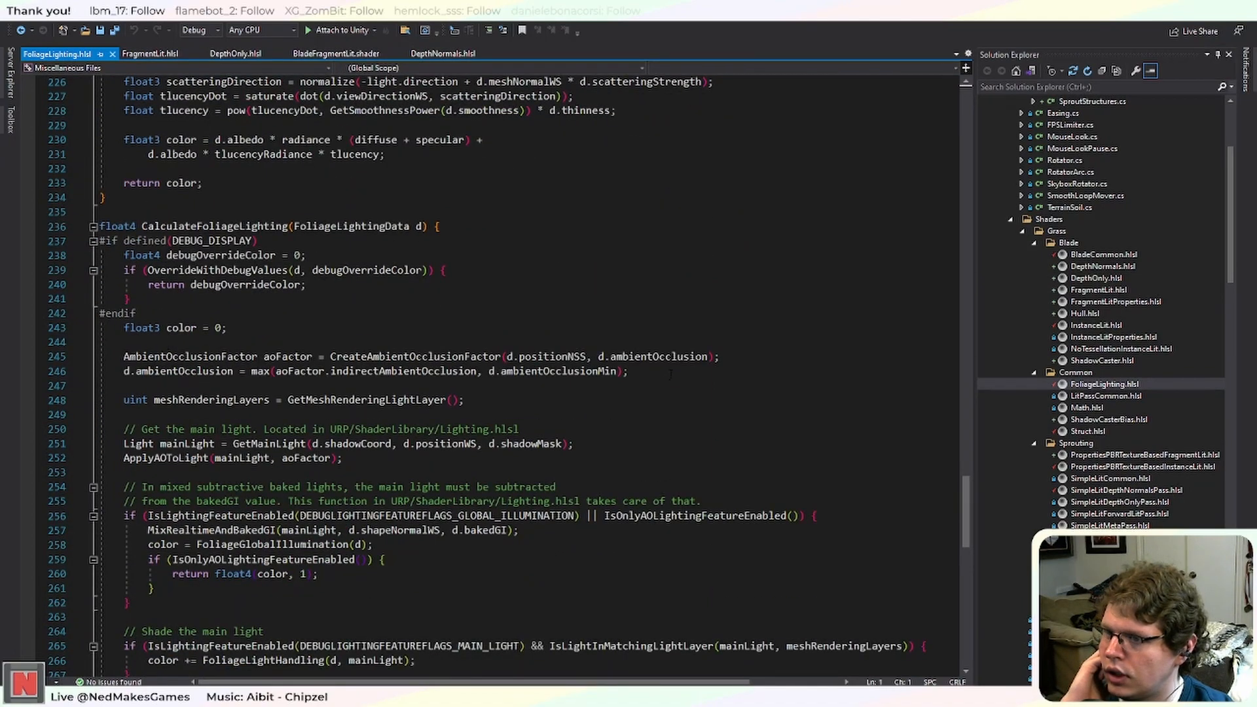
In CalculateFoliageLighting, add "return d.ambientOcclusion;" directly after the max() assignment of d.ambientOcclusion, and save the shader file.
scroll(674, 372, "down", 5)
scroll(661, 307, "up", 3)
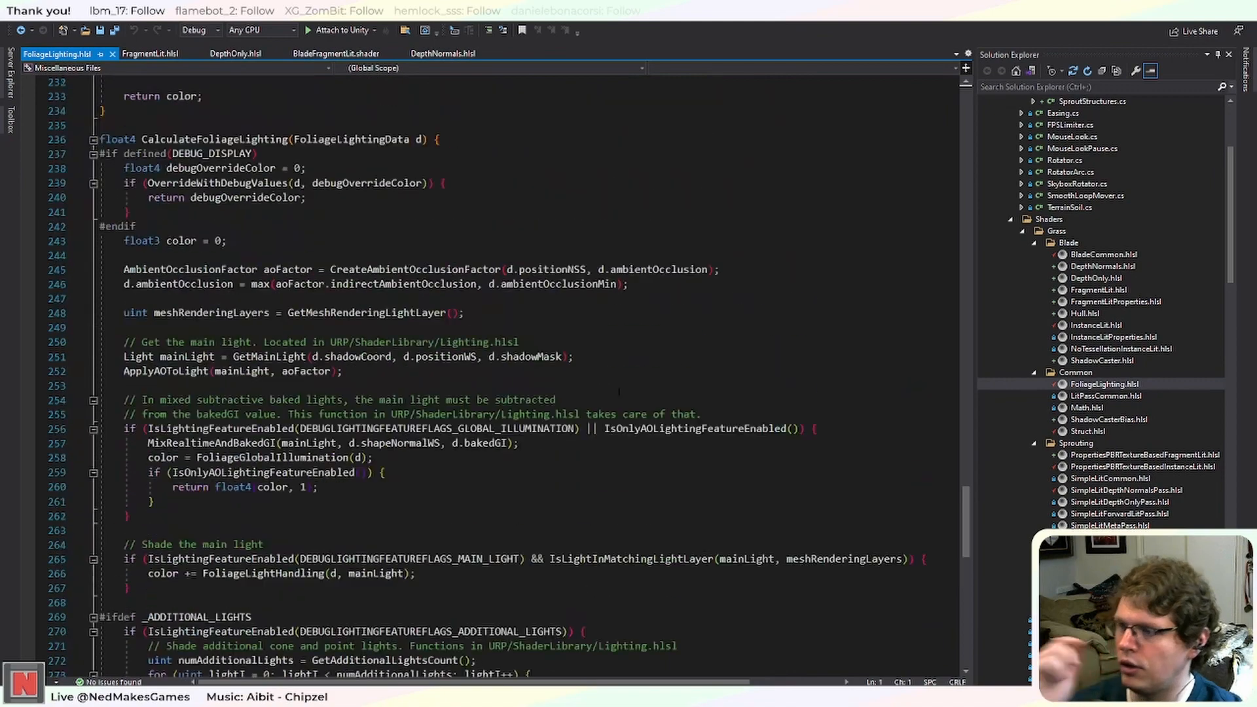
left_click(656, 285)
type("etu")
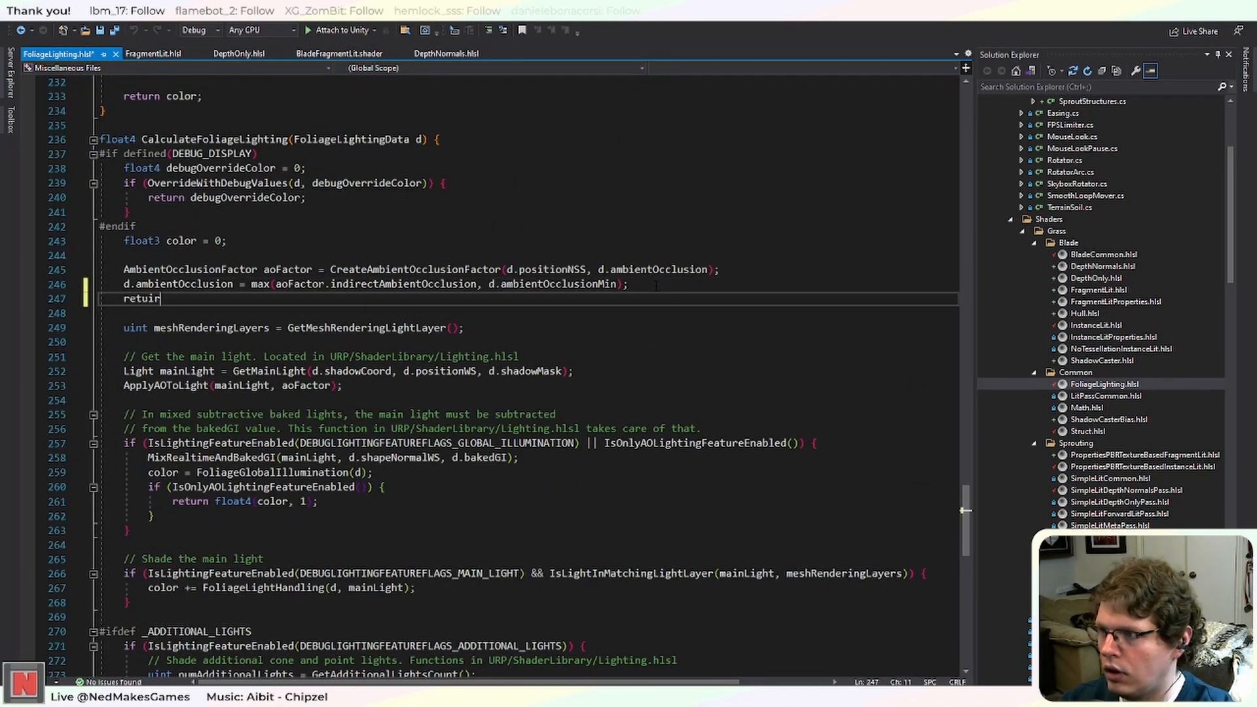
type("rn d.am")
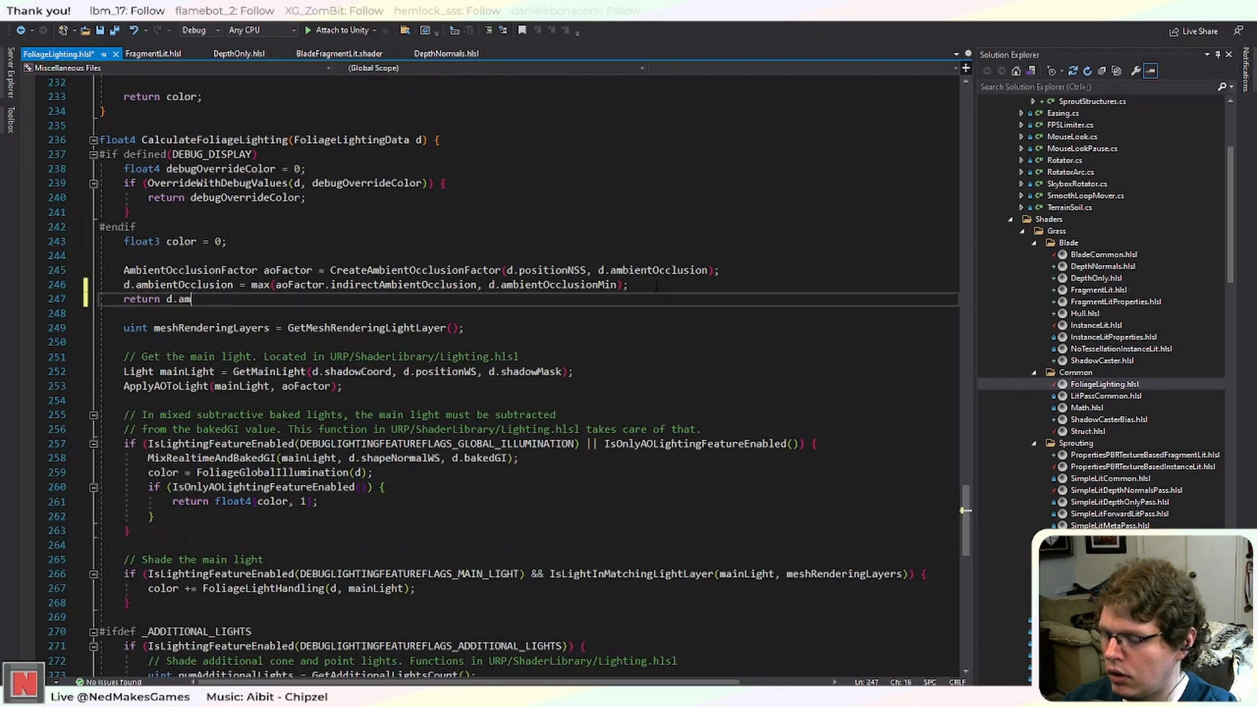
type("bientOccl")
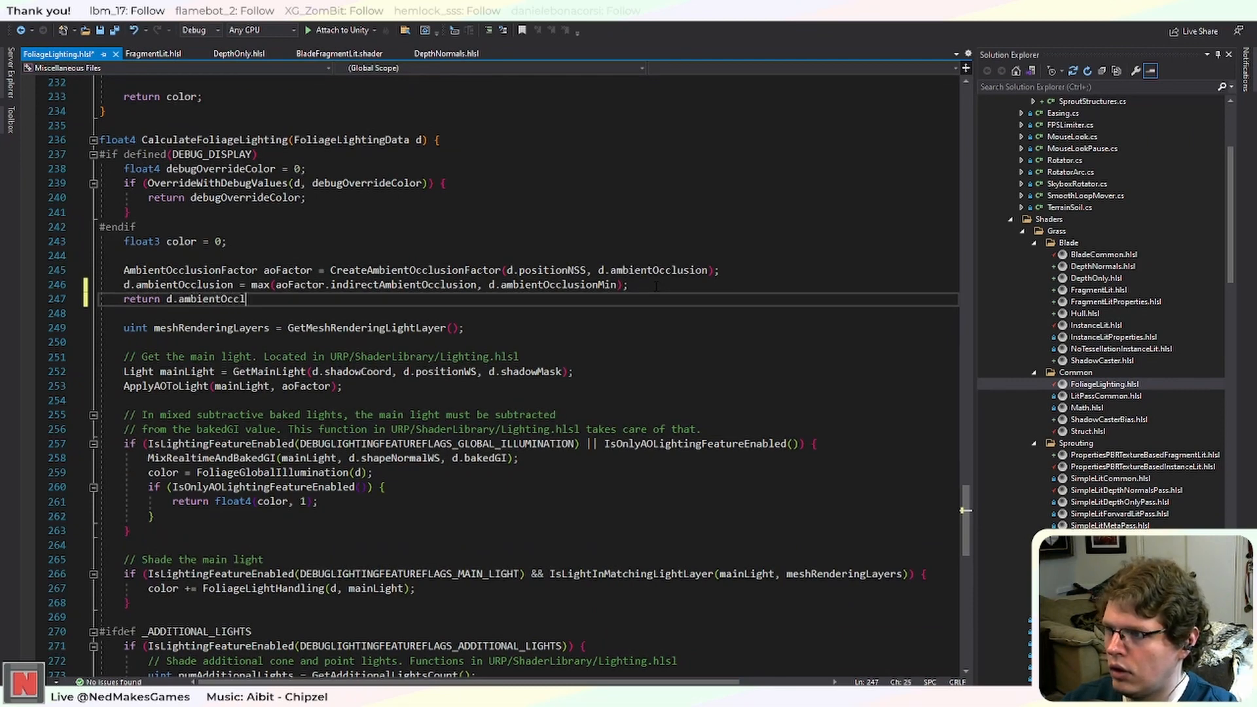
type("usion;")
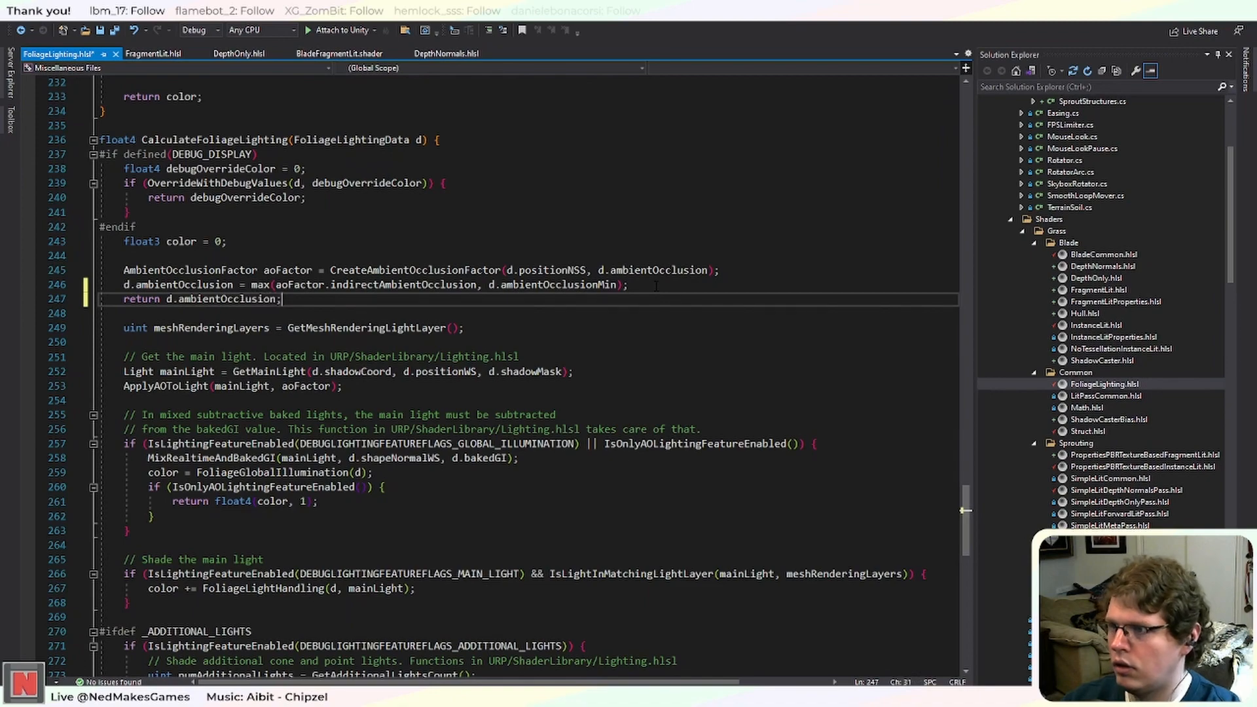
key("ctrl+s")
Switch to Unity, run the scene, compare the grass with the Screen Space Ambient Occlusion feature on and off, and stop play mode.
key("alt+Tab")
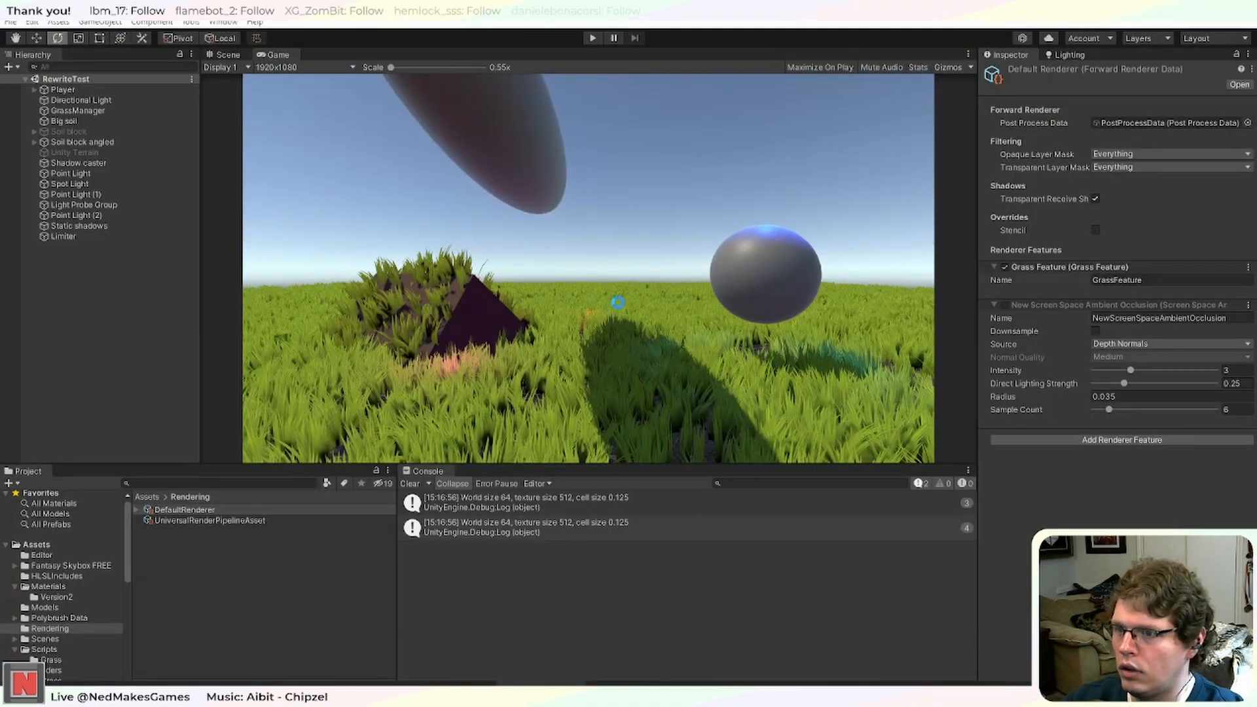
left_click(592, 38)
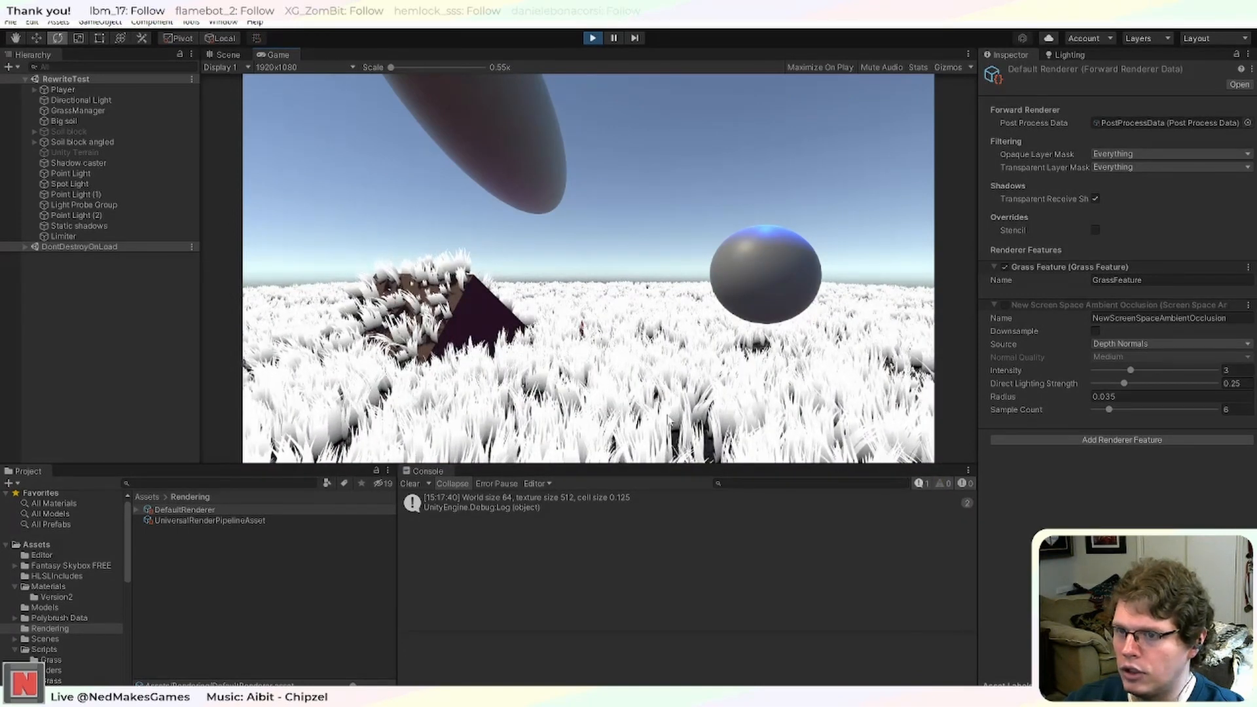
left_click(1005, 304)
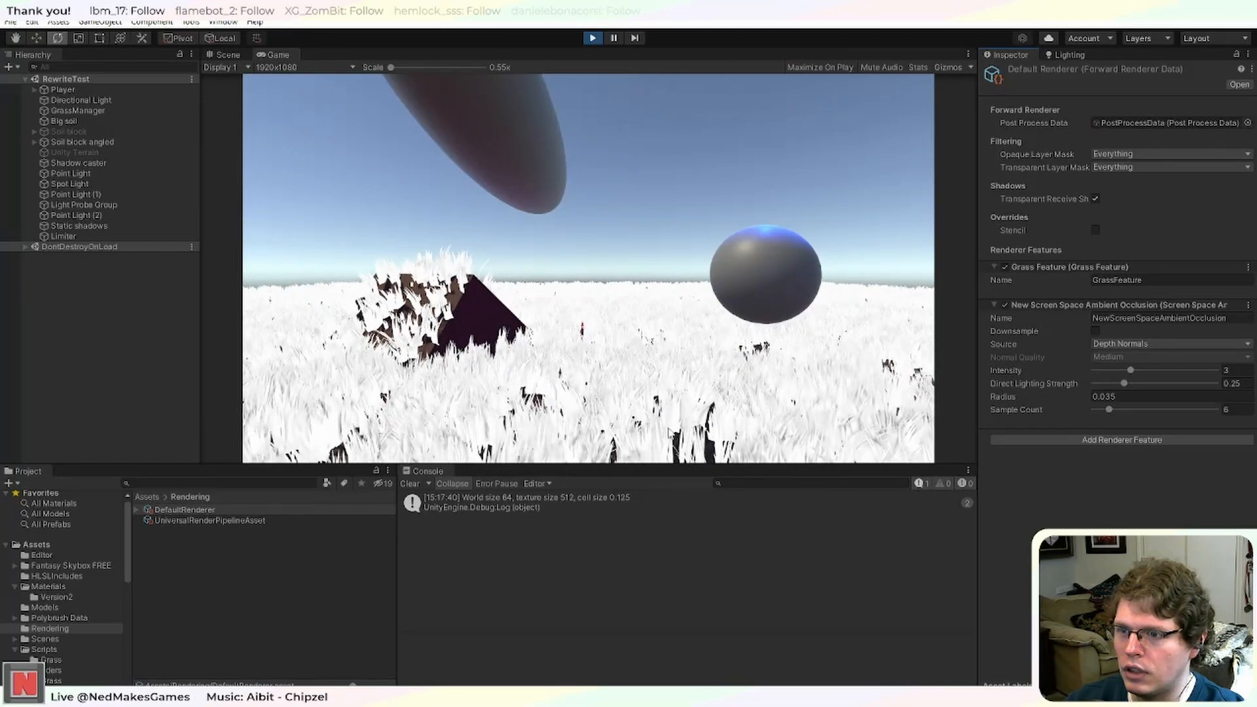
left_click(1005, 305)
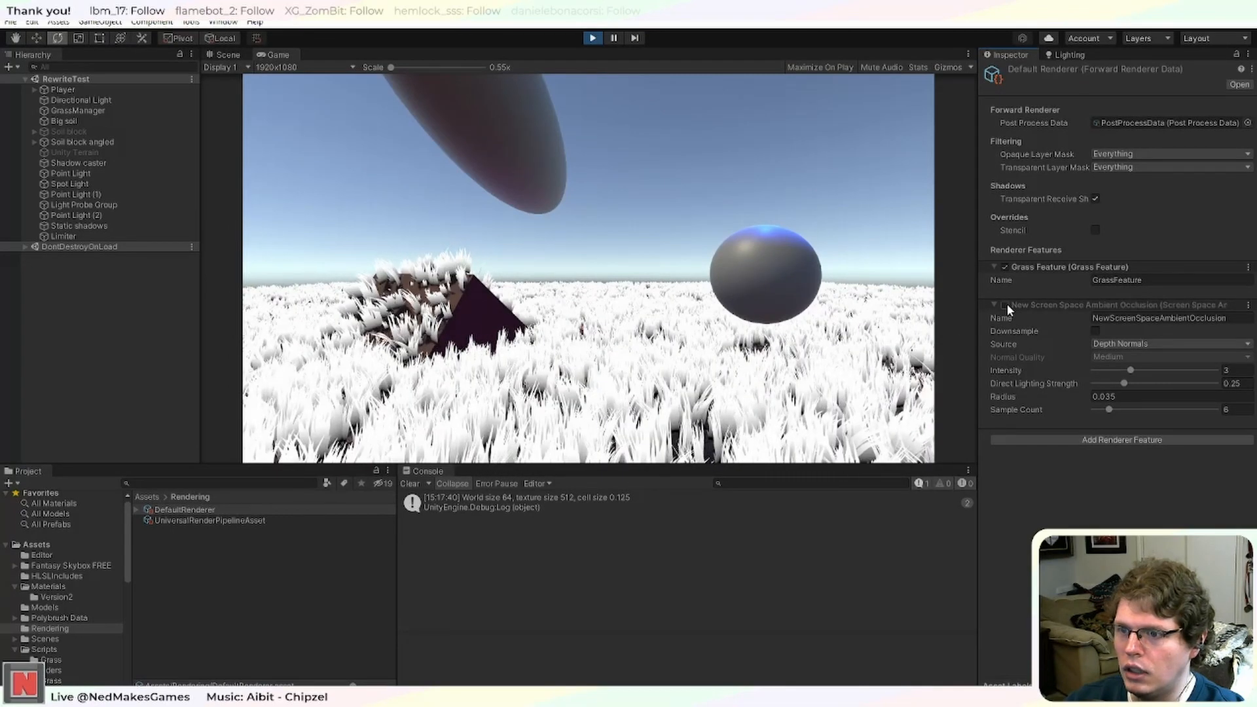
left_click(1006, 304)
left_click(1006, 304)
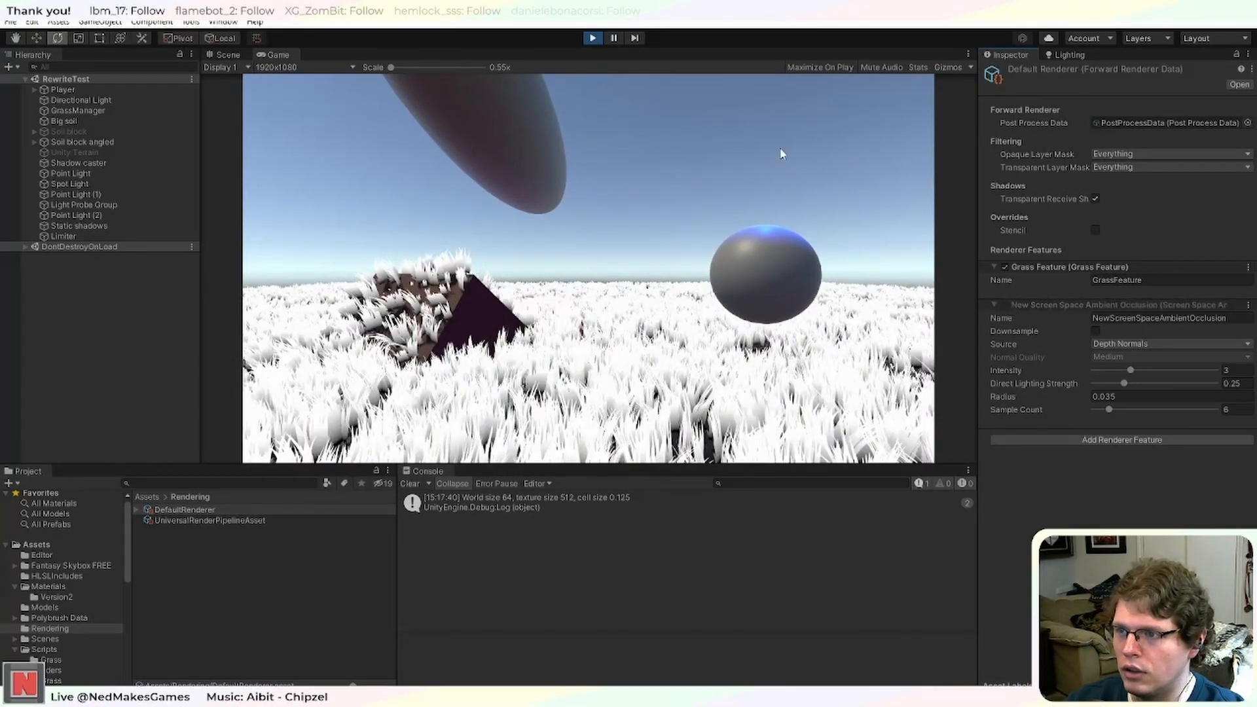
key("ctrl+p")
Switch to Visual Studio and examine how CreateAmbientOcclusionFactor uses its ambientOcclusion parameter and where CalculateFoliageLighting calls it.
key("alt+Tab")
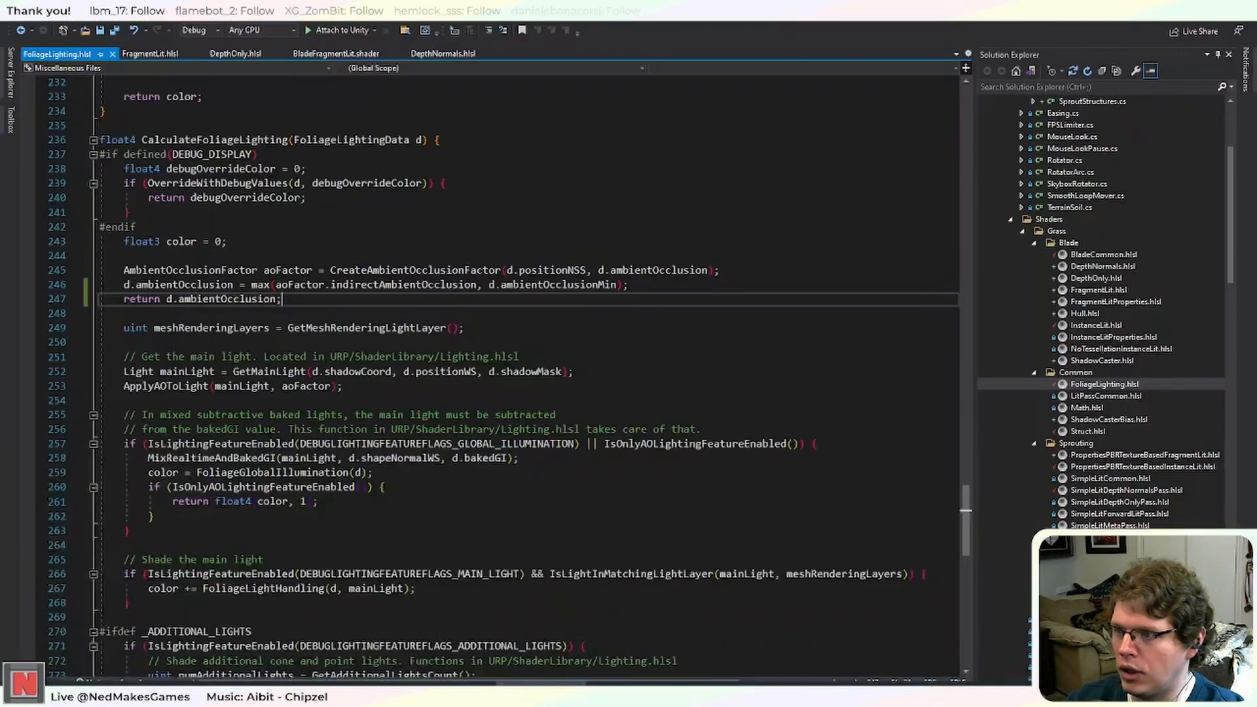
scroll(497, 373, "up", 2)
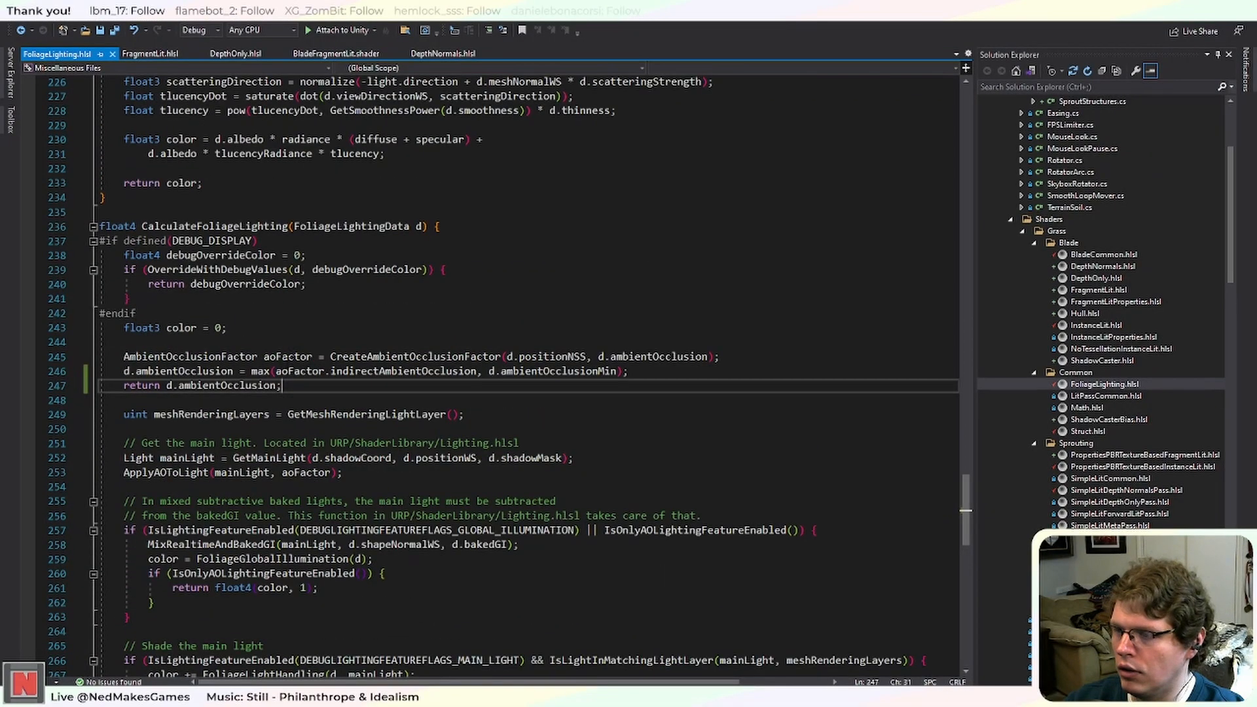
scroll(505, 376, "up", 1)
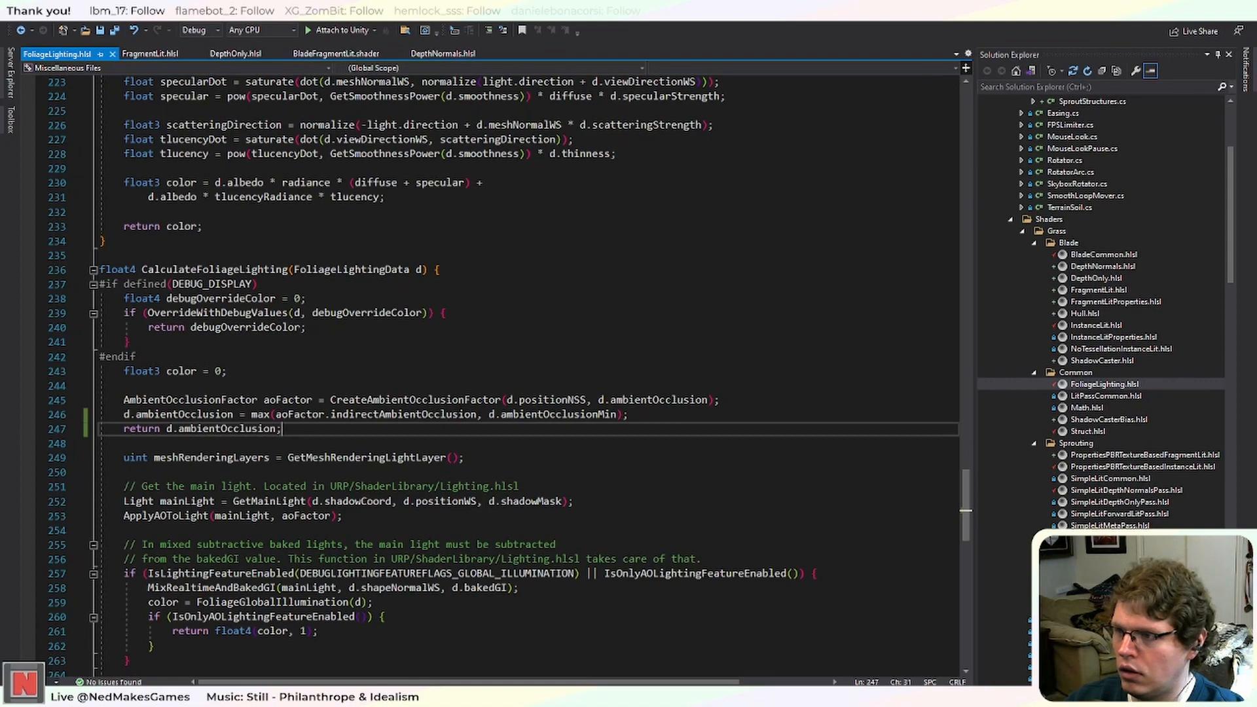
scroll(454, 417, "up", 18)
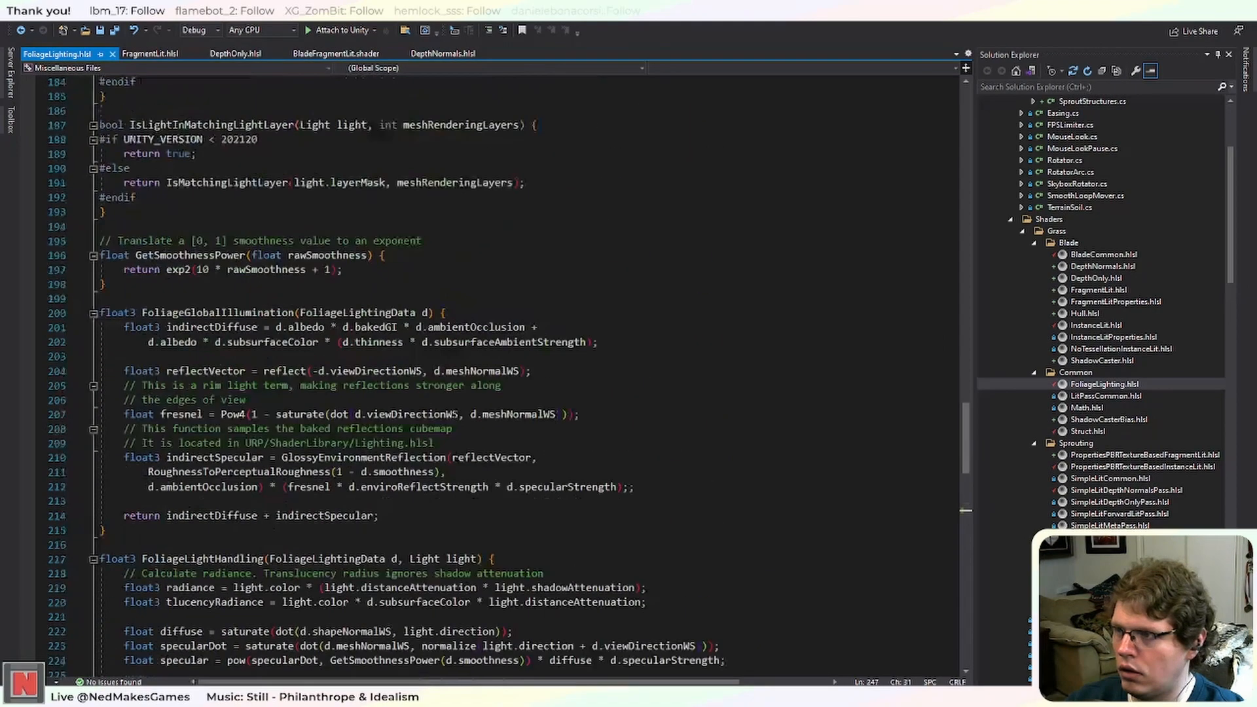
scroll(453, 416, "up", 9)
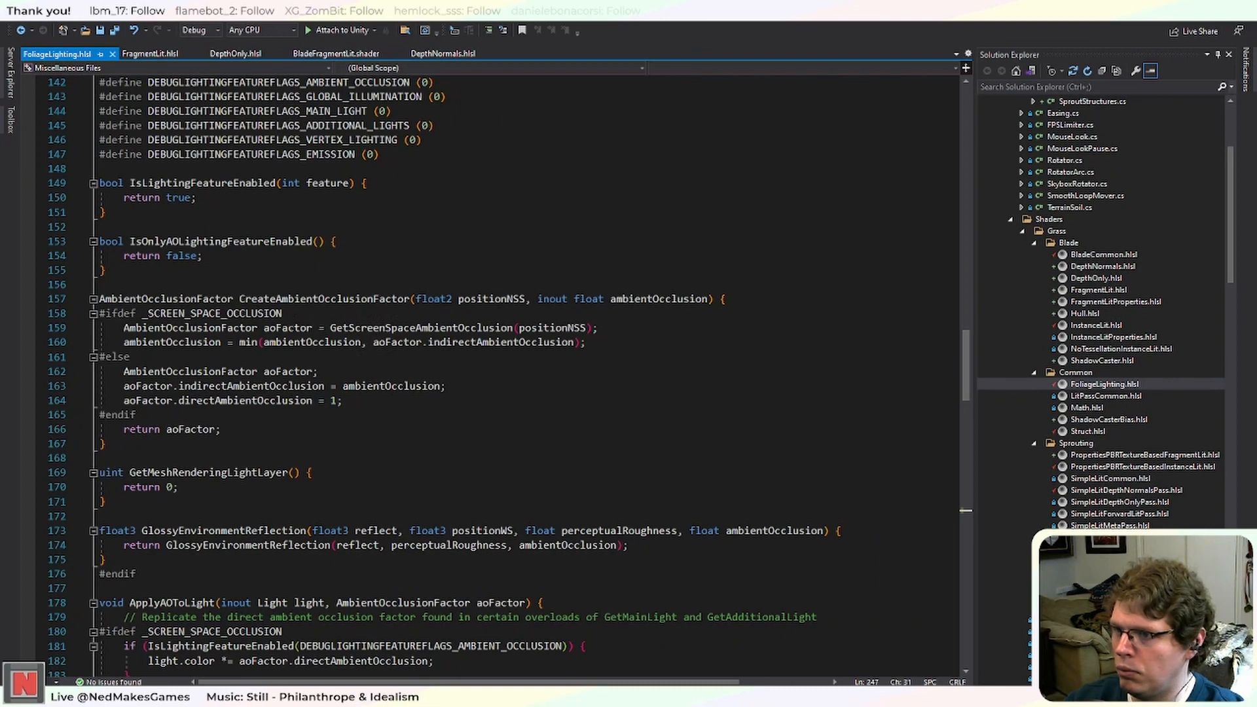
double_click(660, 298)
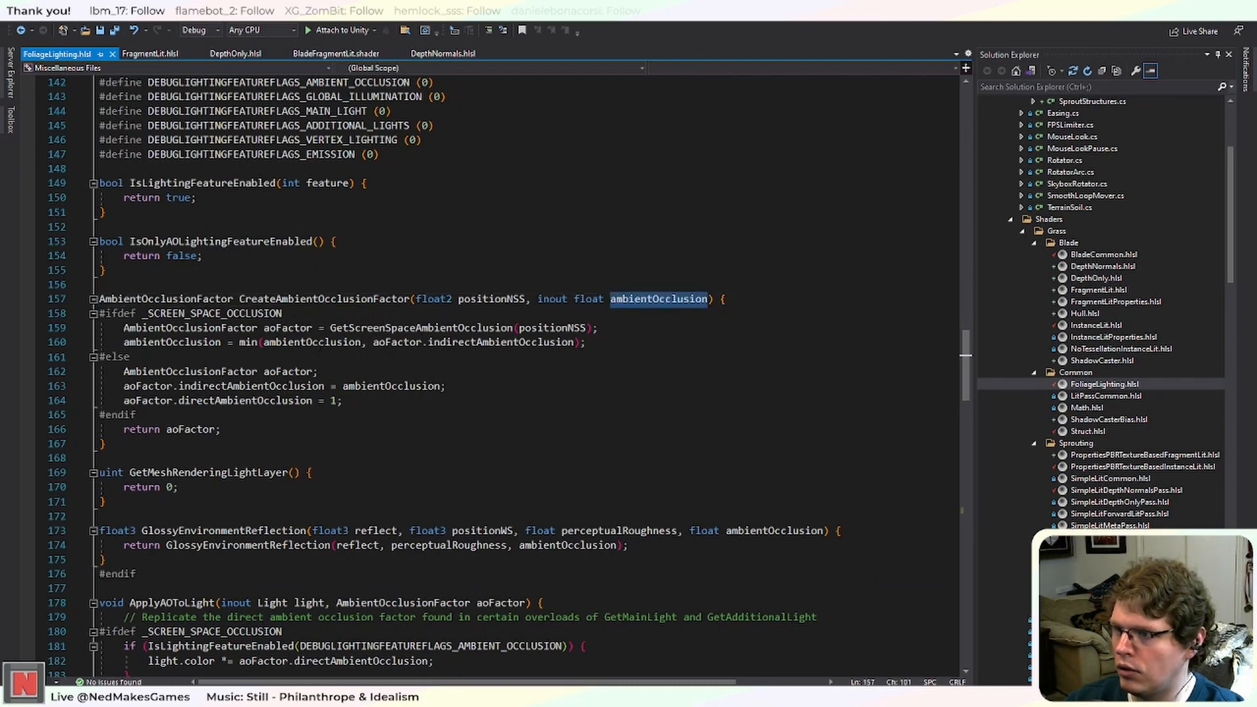
left_click(331, 342)
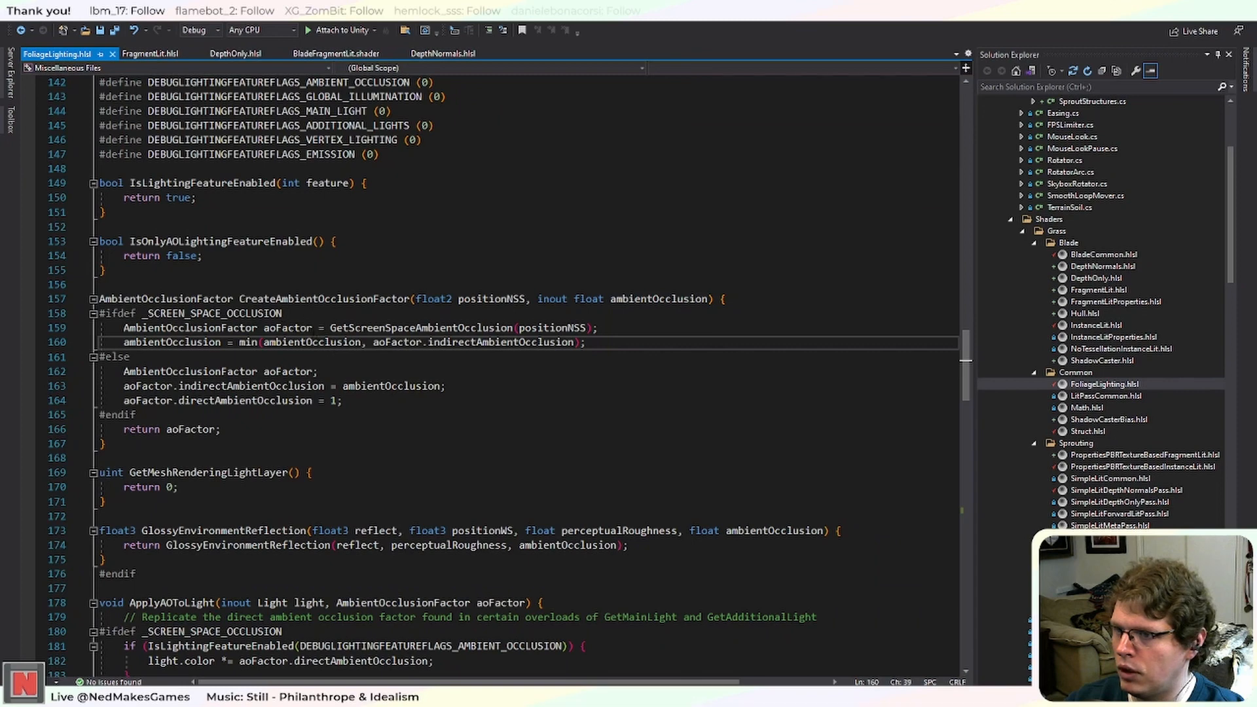
left_click(659, 299)
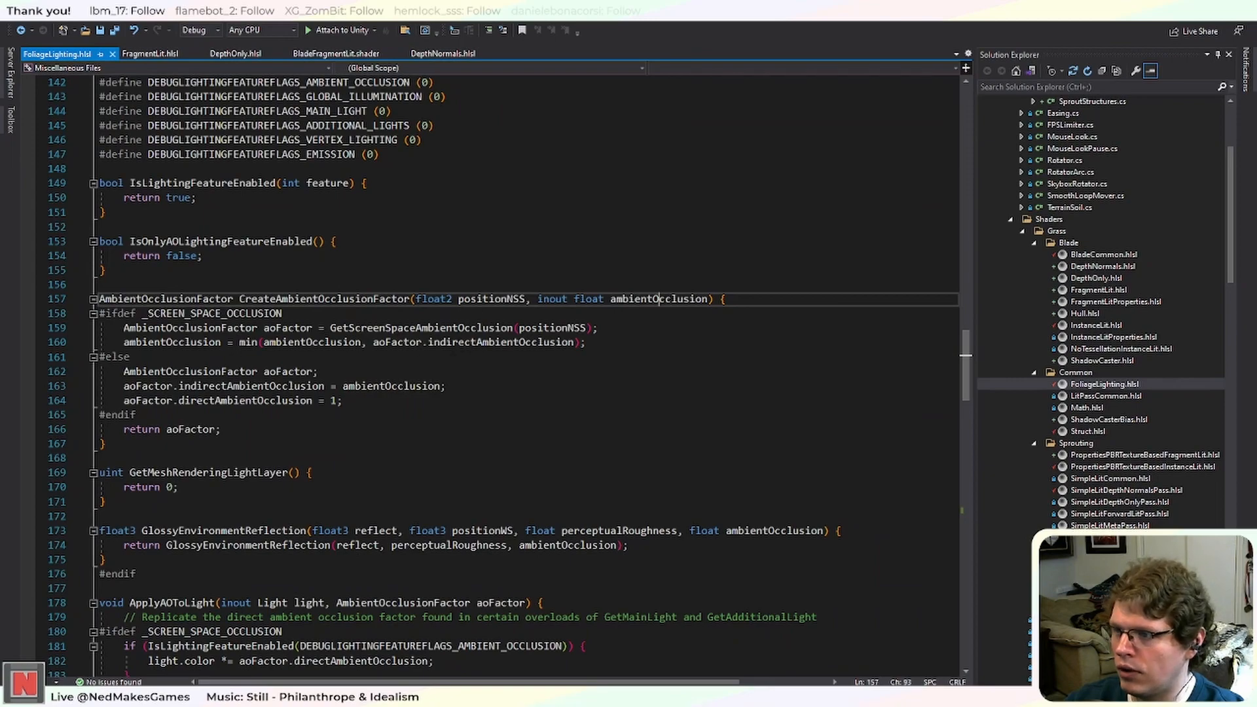
scroll(524, 373, "down", 18)
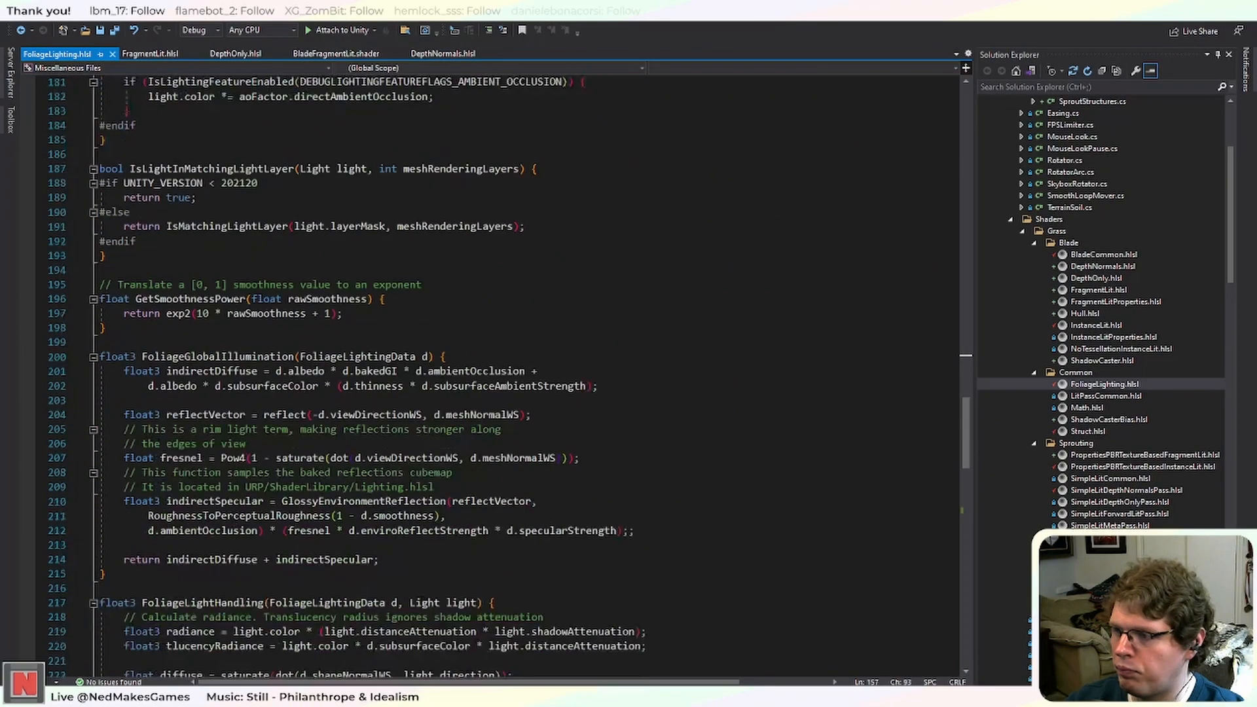
scroll(421, 601, "down", 10)
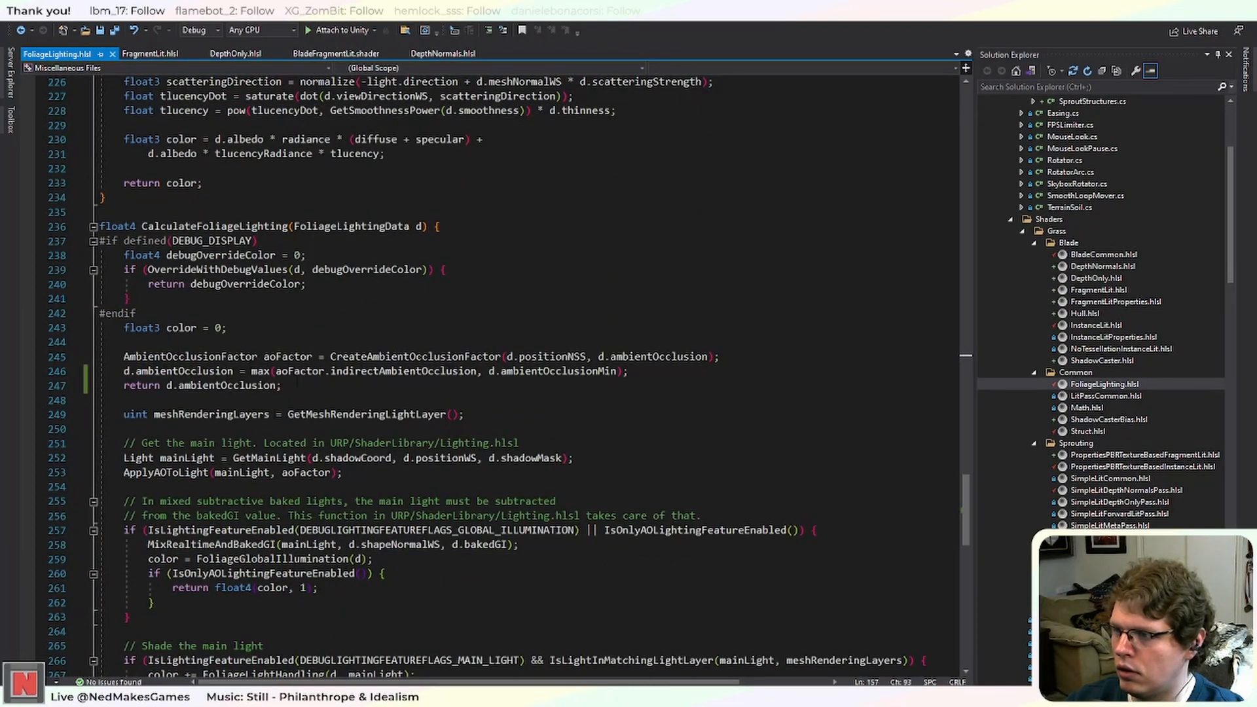
Insert "return d.ambientOcclusion;" before the AmbientOcclusionFactor declaration in CalculateFoliageLighting and save the file.
left_click(297, 385)
left_click(182, 341)
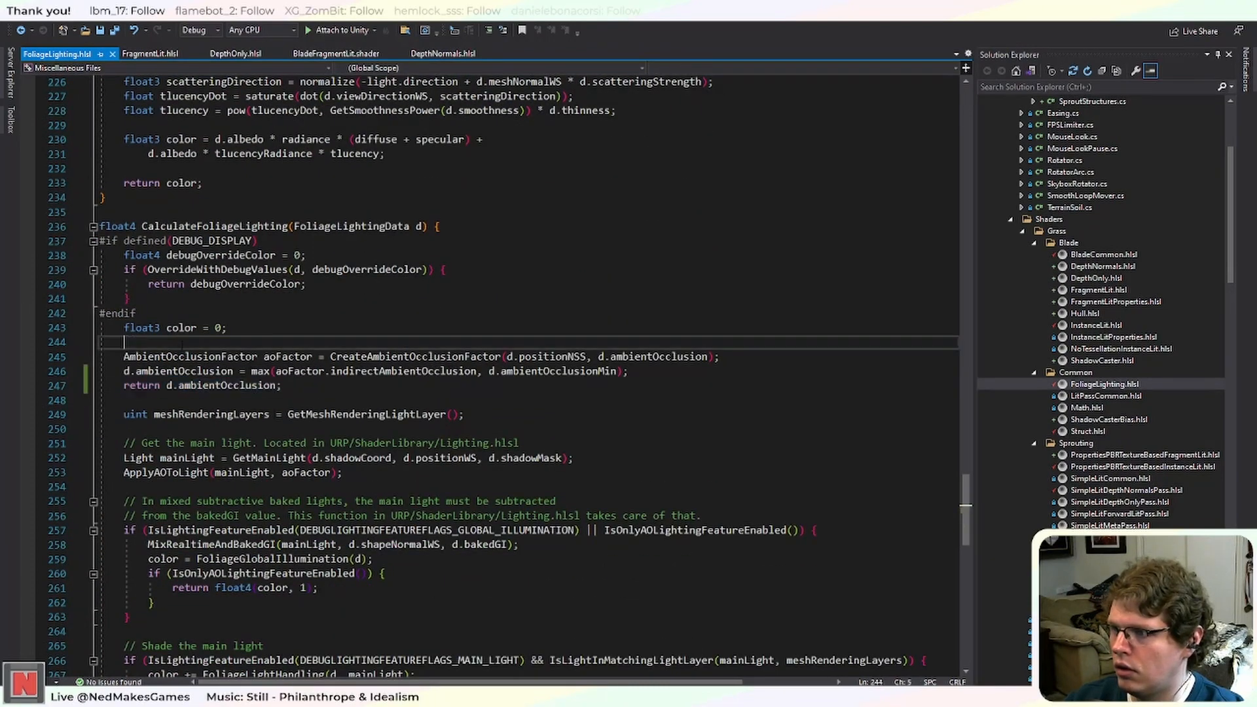
type("return d.ambientOcclusion;")
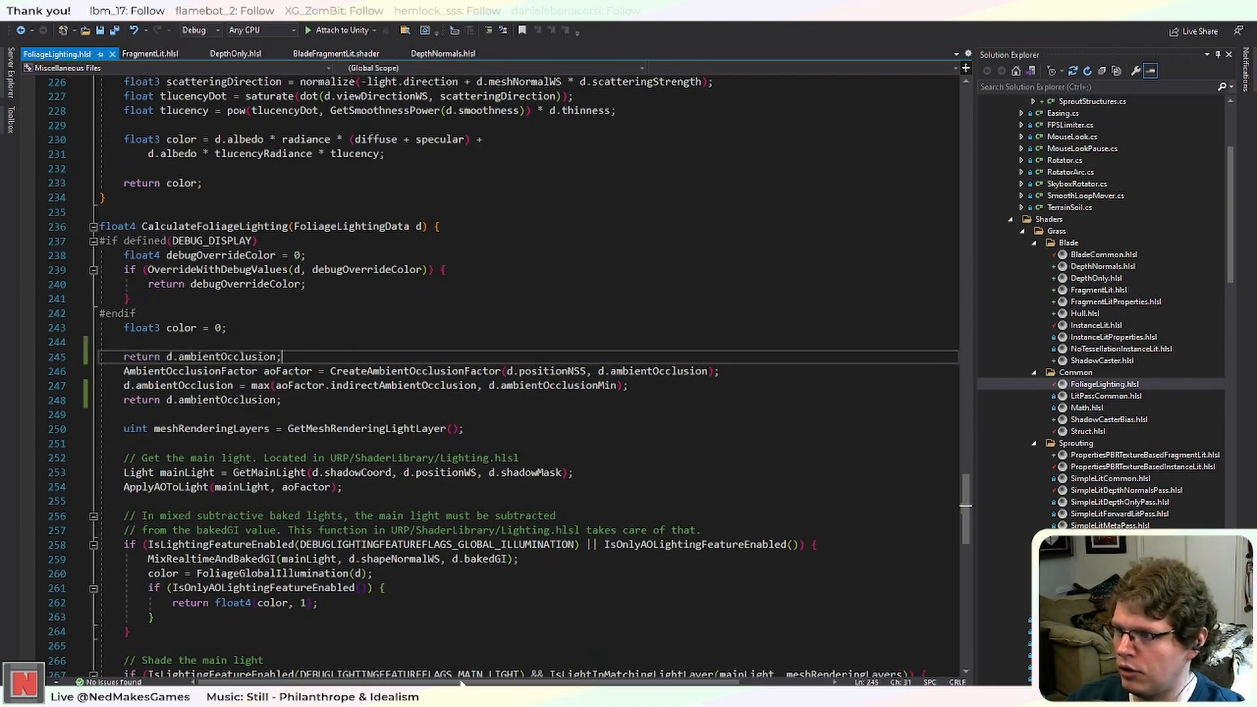
key("ctrl+s")
Switch to Unity and toggle the Screen Space Ambient Occlusion feature to check the grass with the early return.
key("alt+Tab")
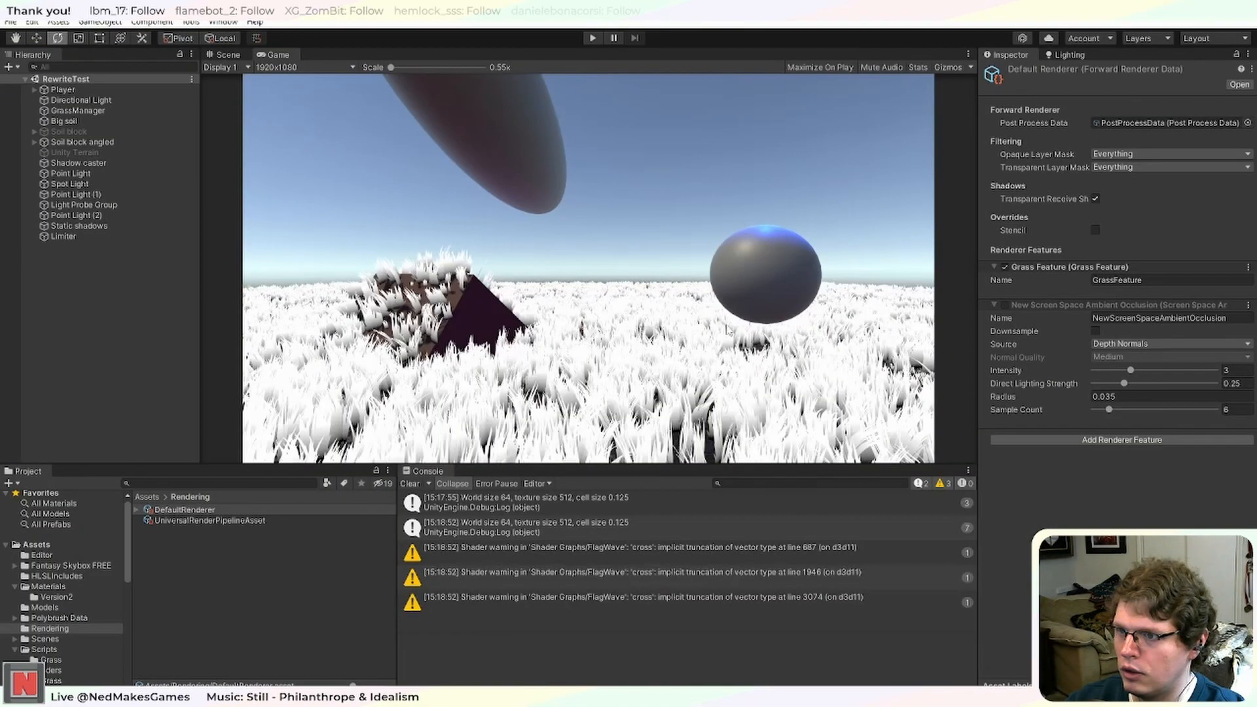
left_click(1005, 305)
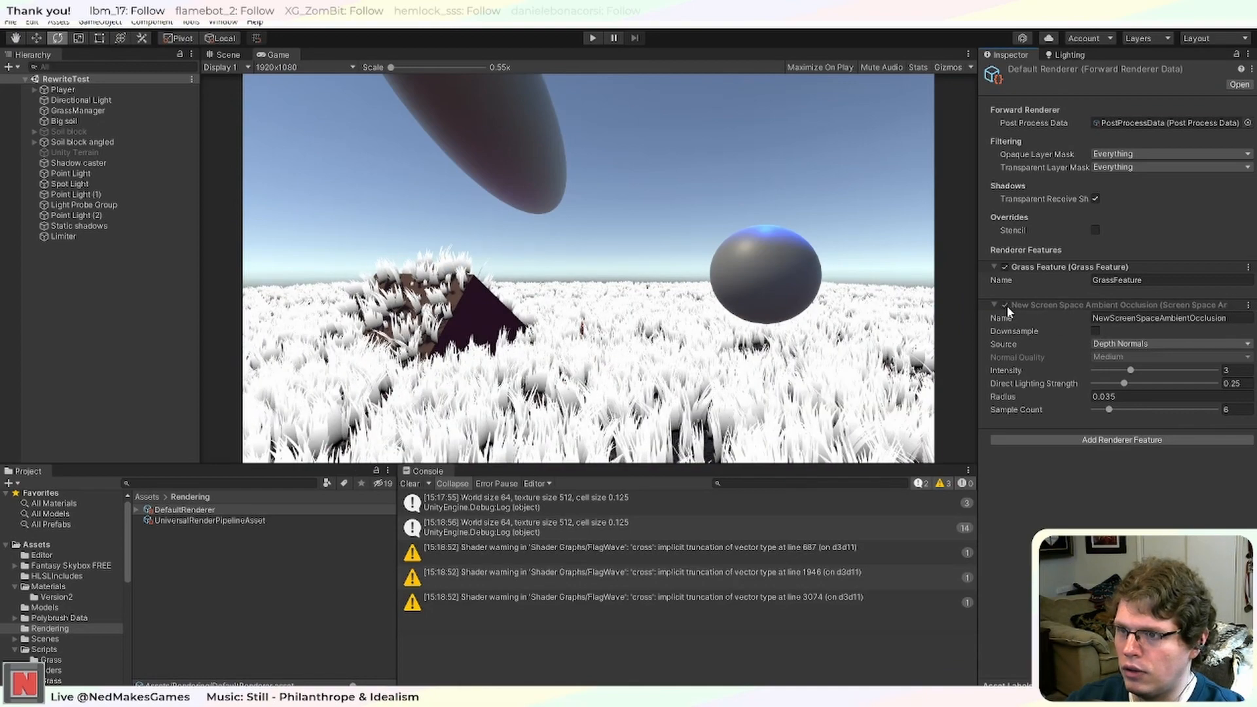
Switch to Visual Studio, delete the return above the AmbientOcclusionFactor declaration, comment out the max() assignment of d.ambientOcclusion, and save.
key("alt+Tab")
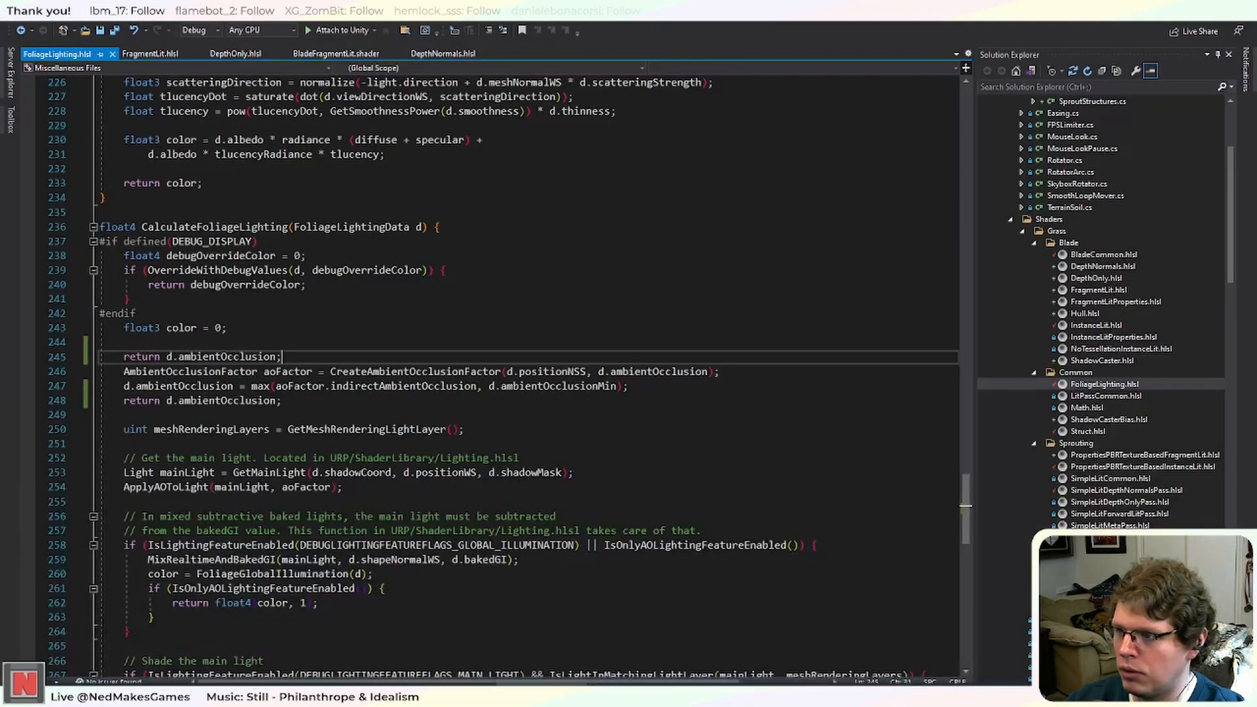
left_click_drag(282, 357, 47, 358)
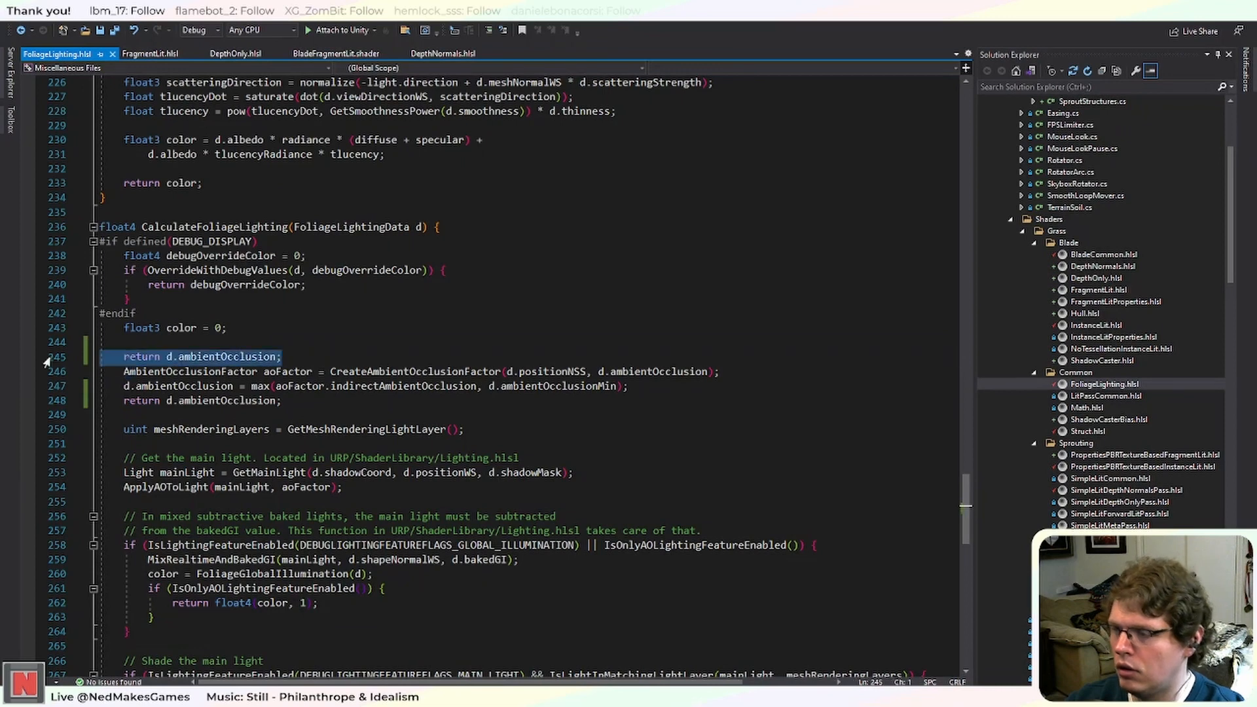
key("BackSpace")
key("BackSpace")
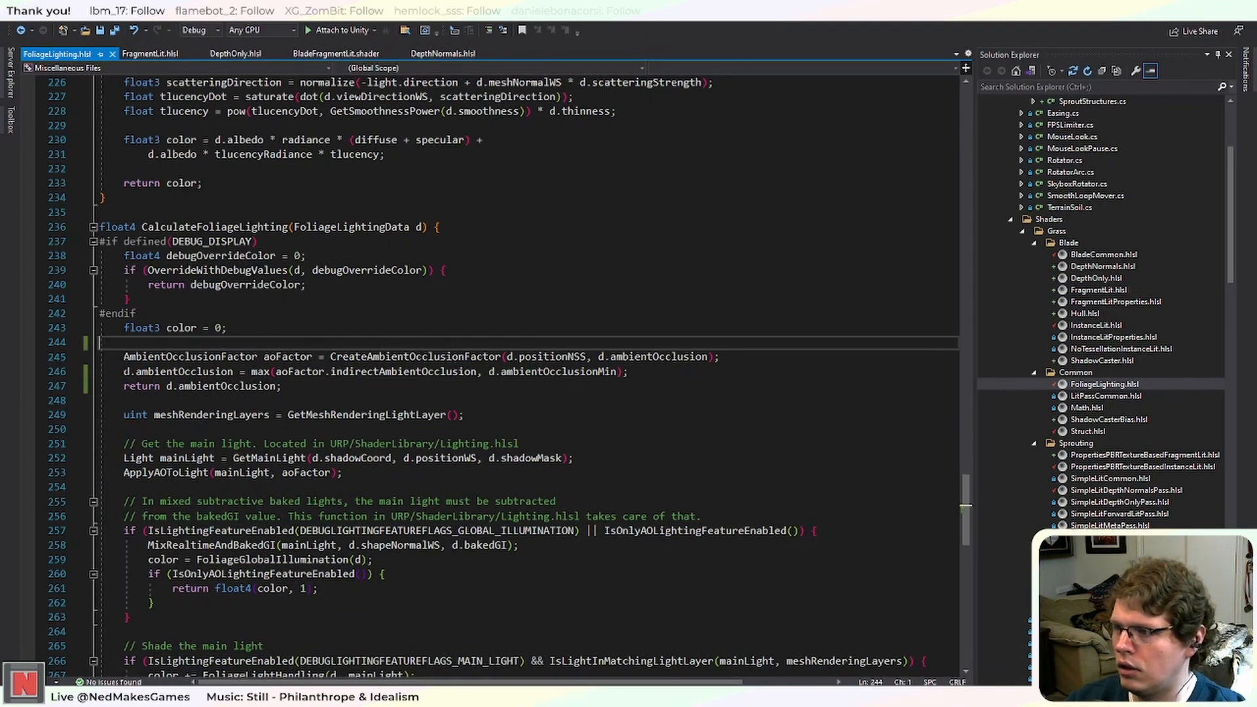
left_click(125, 371)
type("//")
key("ctrl+s")
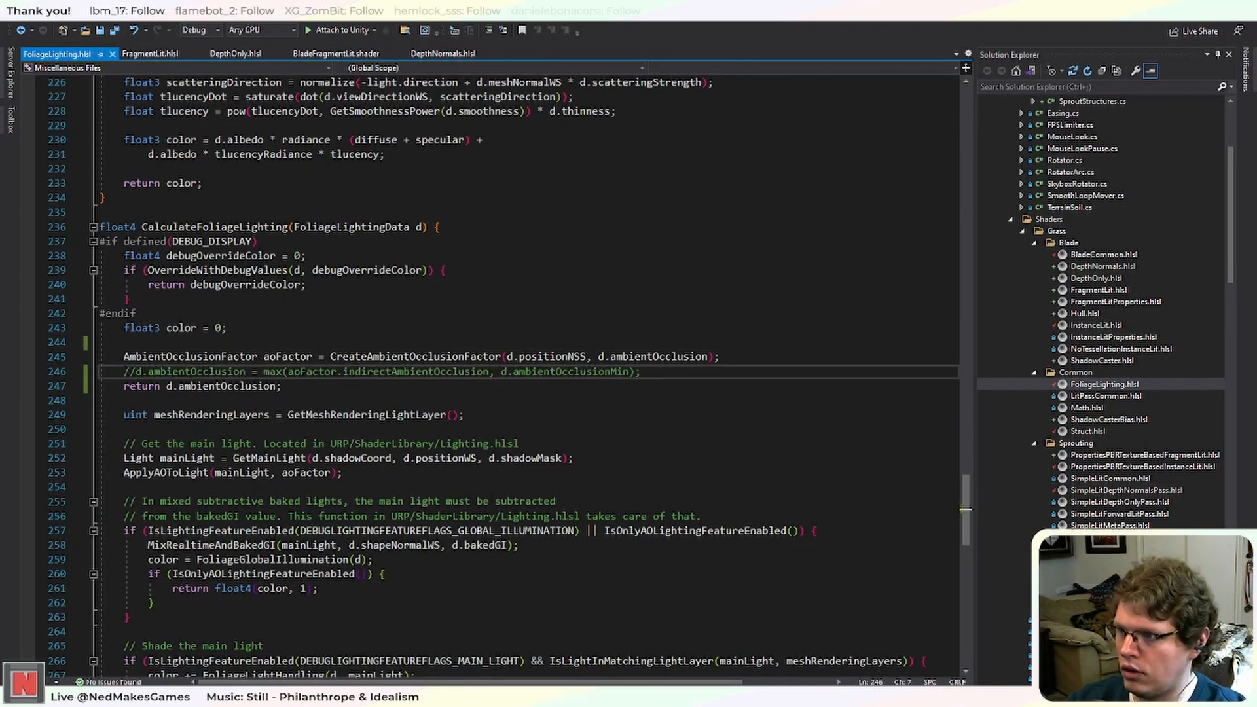
Switch to Unity and toggle the Screen Space Ambient Occlusion feature repeatedly to compare the grass shading without the max() assignment.
left_click(491, 648)
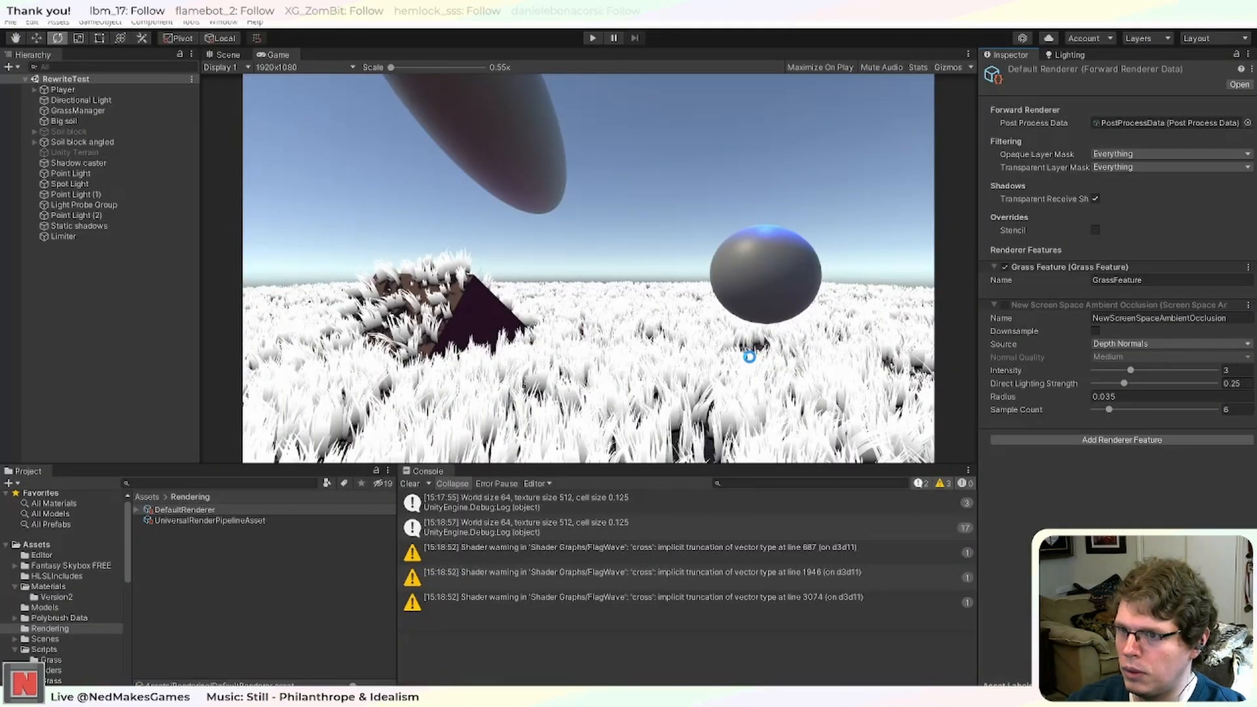
left_click(1005, 304)
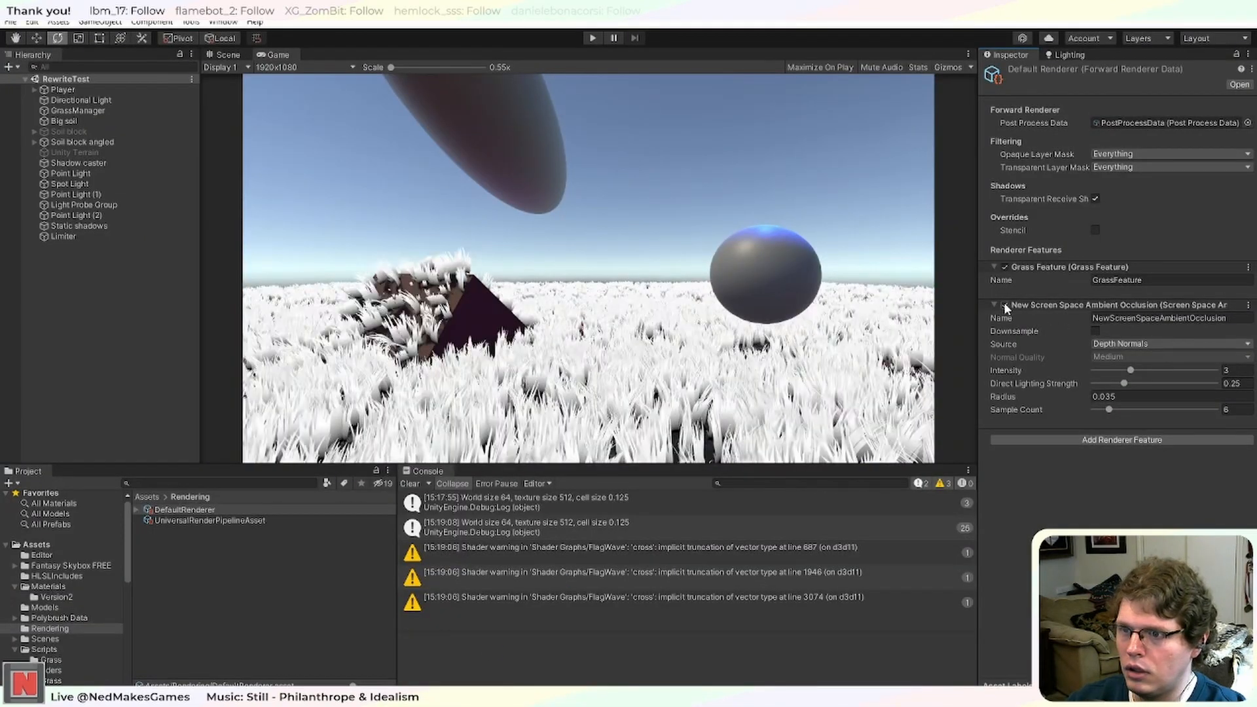
left_click(1006, 304)
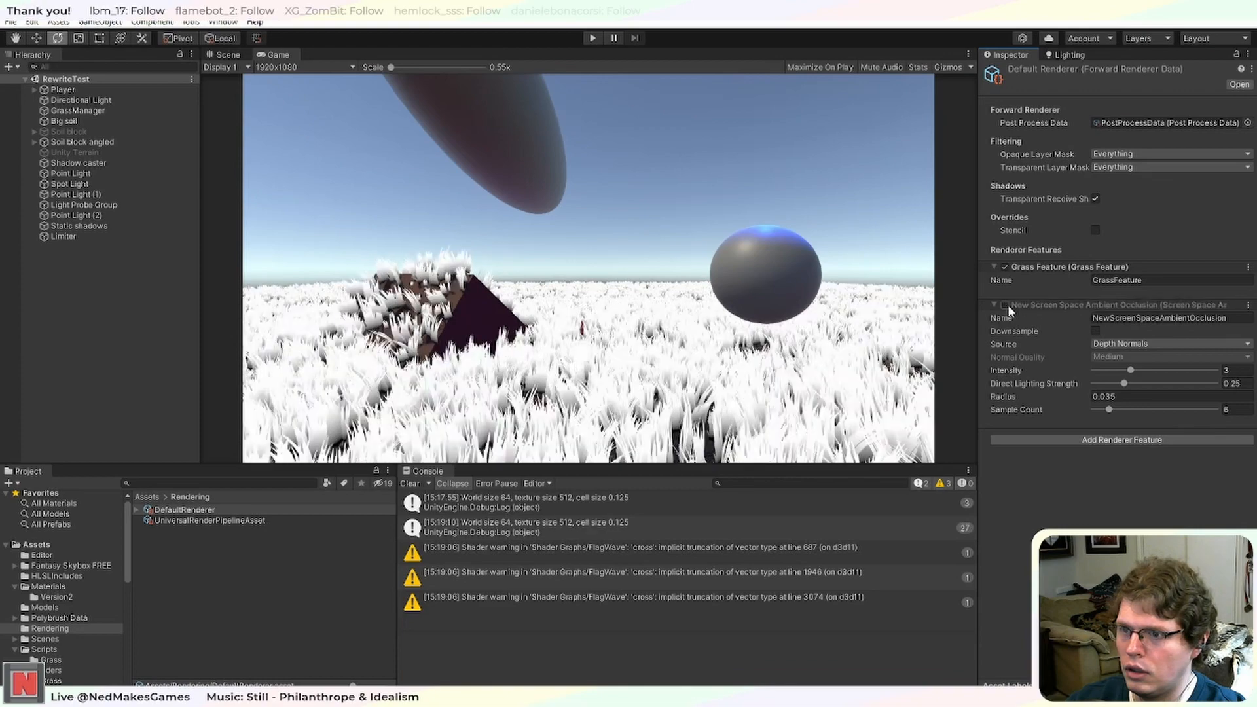
left_click(1006, 304)
left_click(1005, 304)
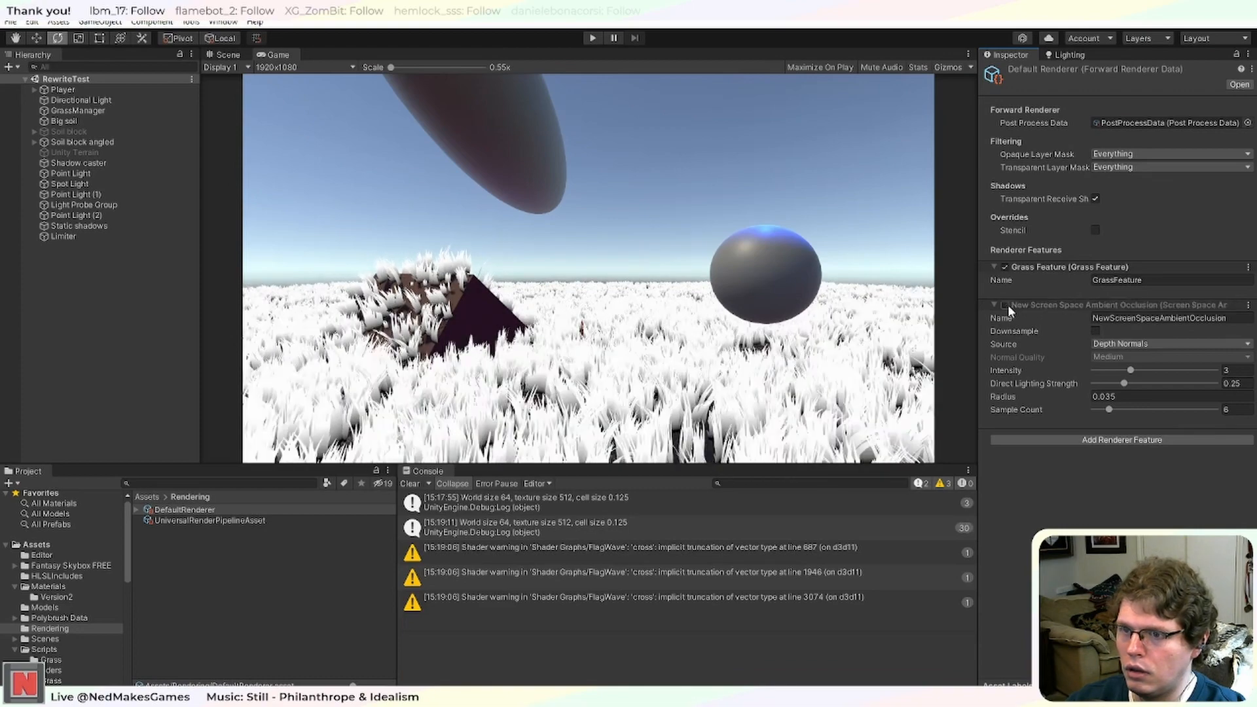
left_click(1006, 304)
left_click(1006, 305)
left_click(1006, 304)
left_click(1006, 304)
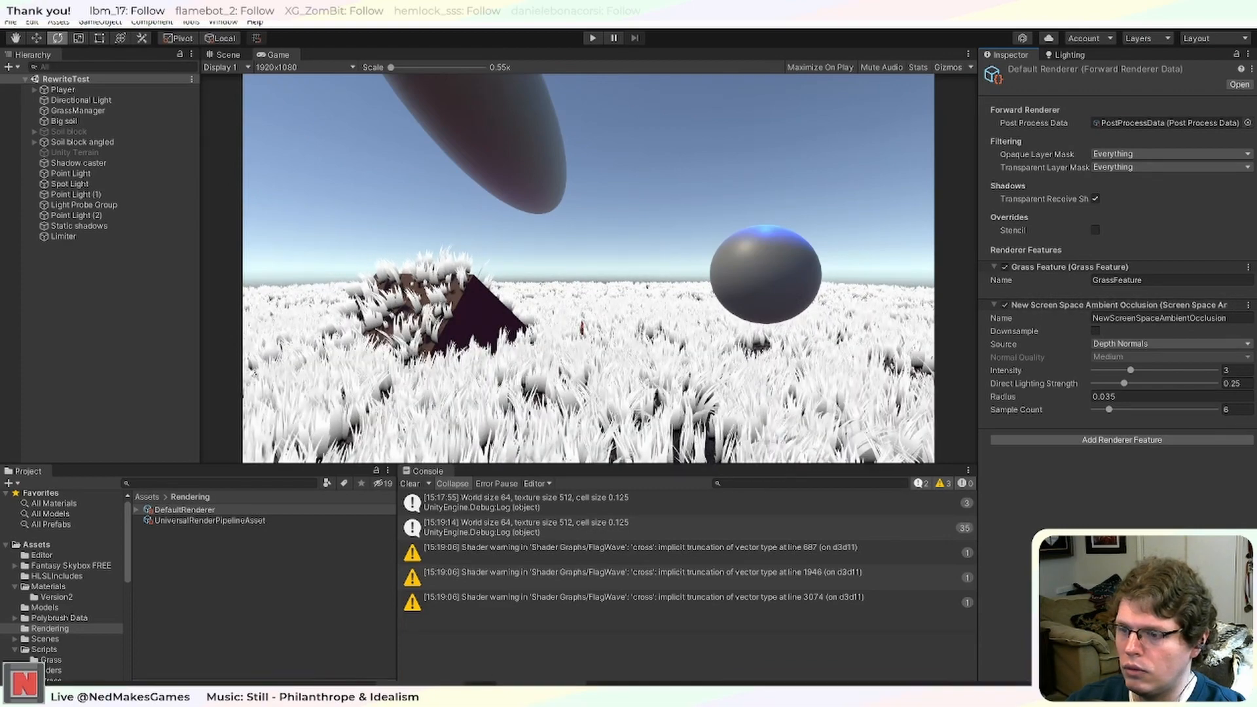
Switch to Visual Studio, uncomment the max() assignment of d.ambientOcclusion, and select indirectAmbientOcclusion in that line.
key("alt+Tab")
key("BackSpace")
key("BackSpace")
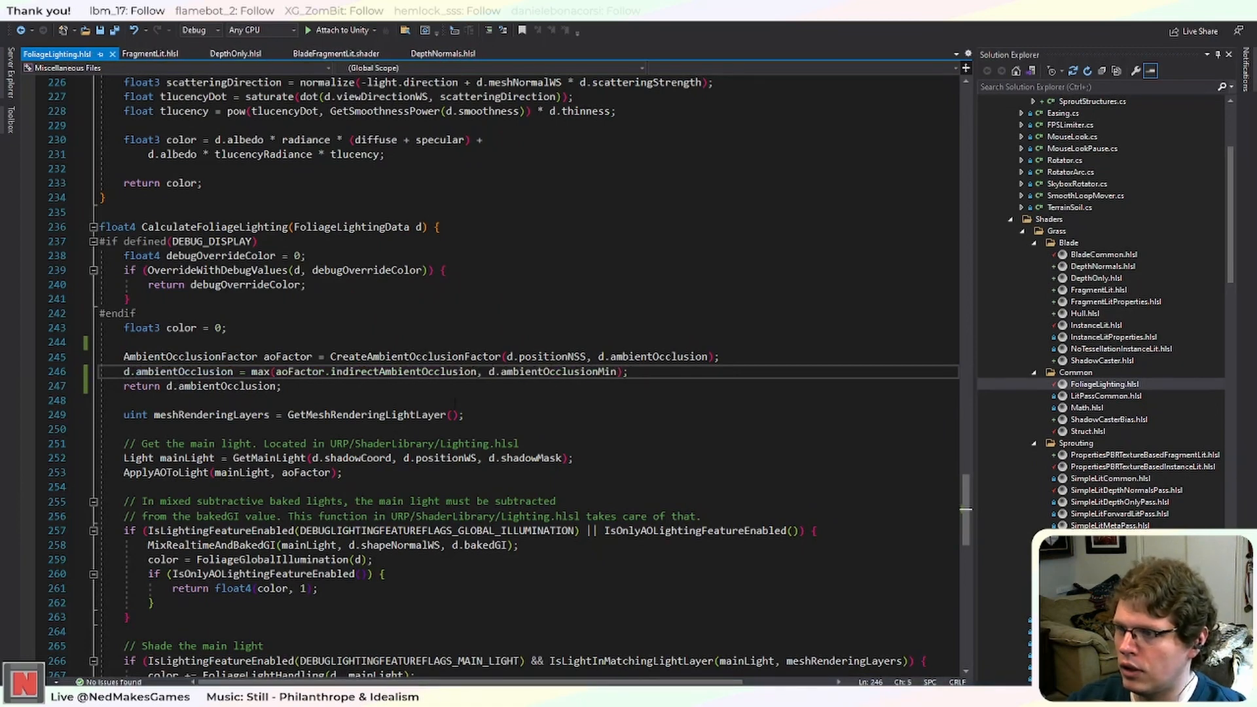
double_click(396, 372)
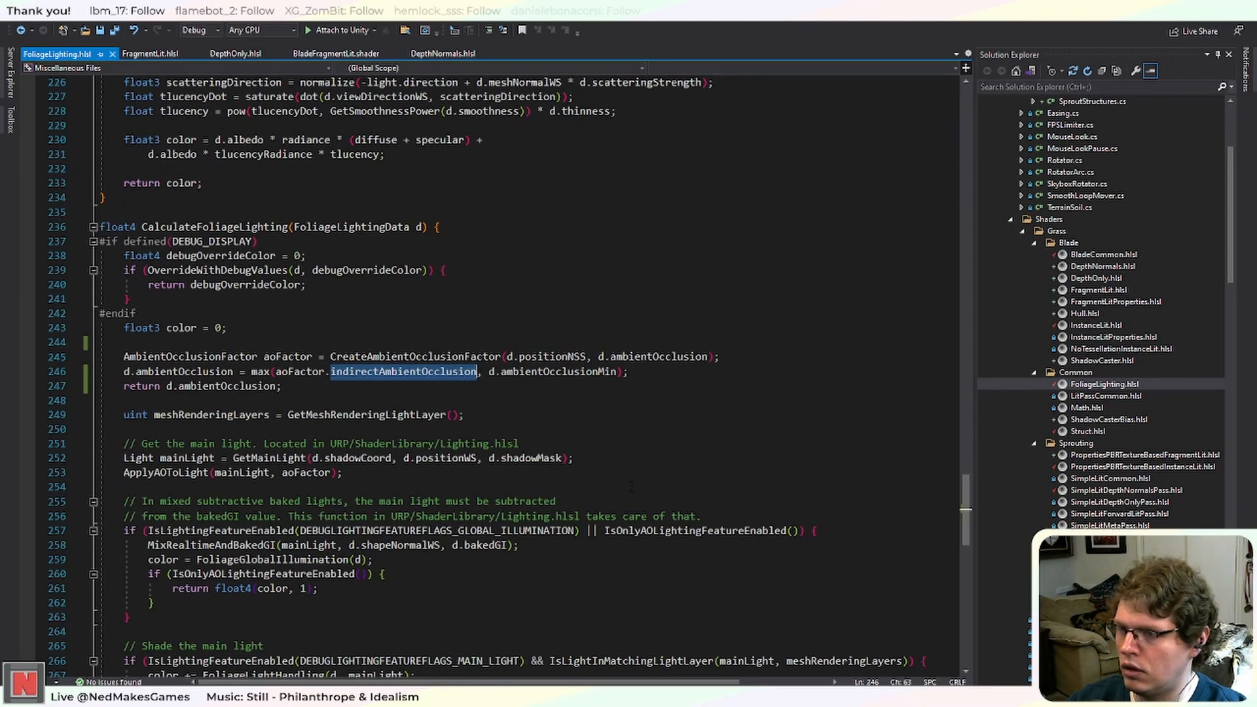
Replace aoFactor.indirectAmbientOcclusion with d.ambientOcclusion as the first argument of the max() assignment in CalculateFoliageLighting.
scroll(631, 486, "up", 1)
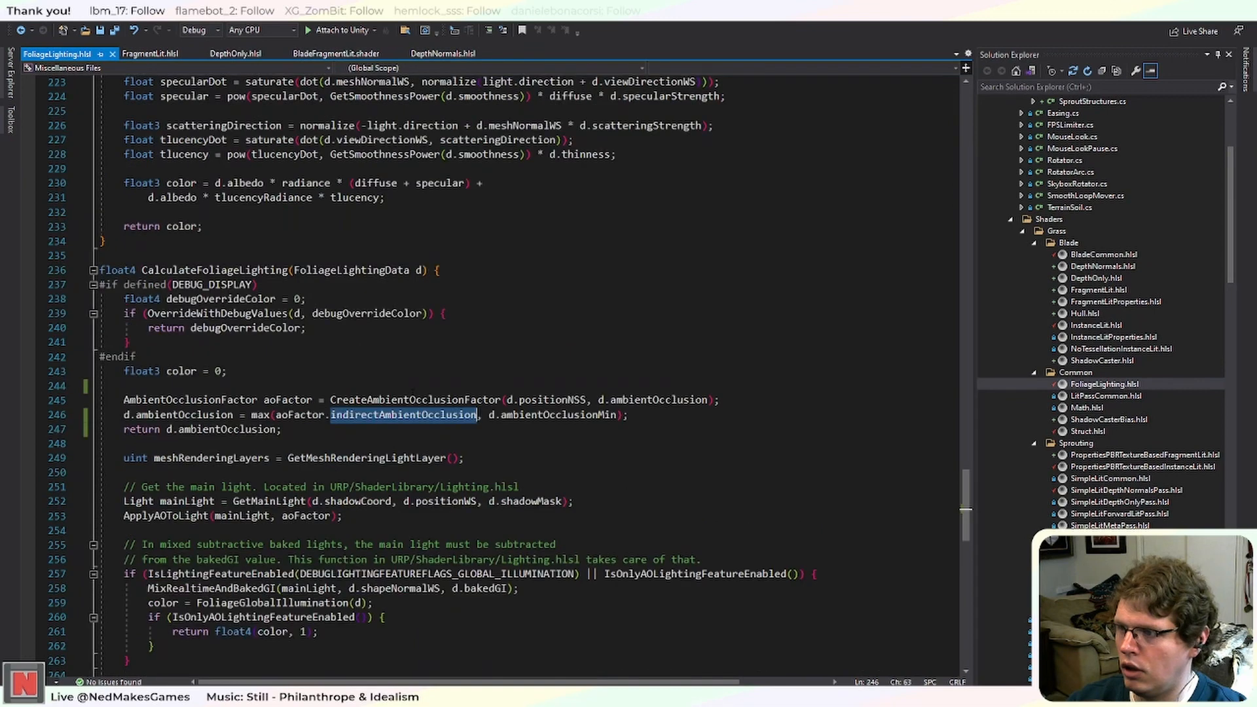
left_click(296, 343)
left_click_drag(233, 415, 124, 415)
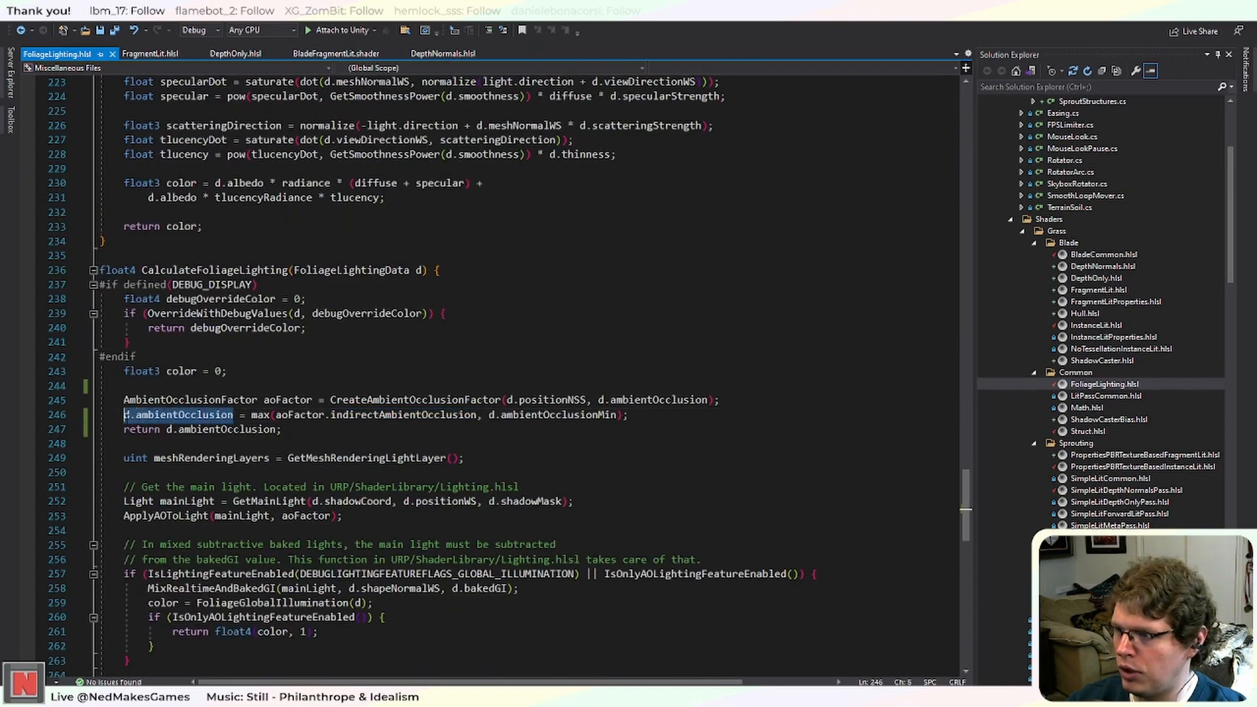
key("ctrl+c")
left_click_drag(477, 415, 391, 415)
key("ctrl+v")
left_click(371, 341)
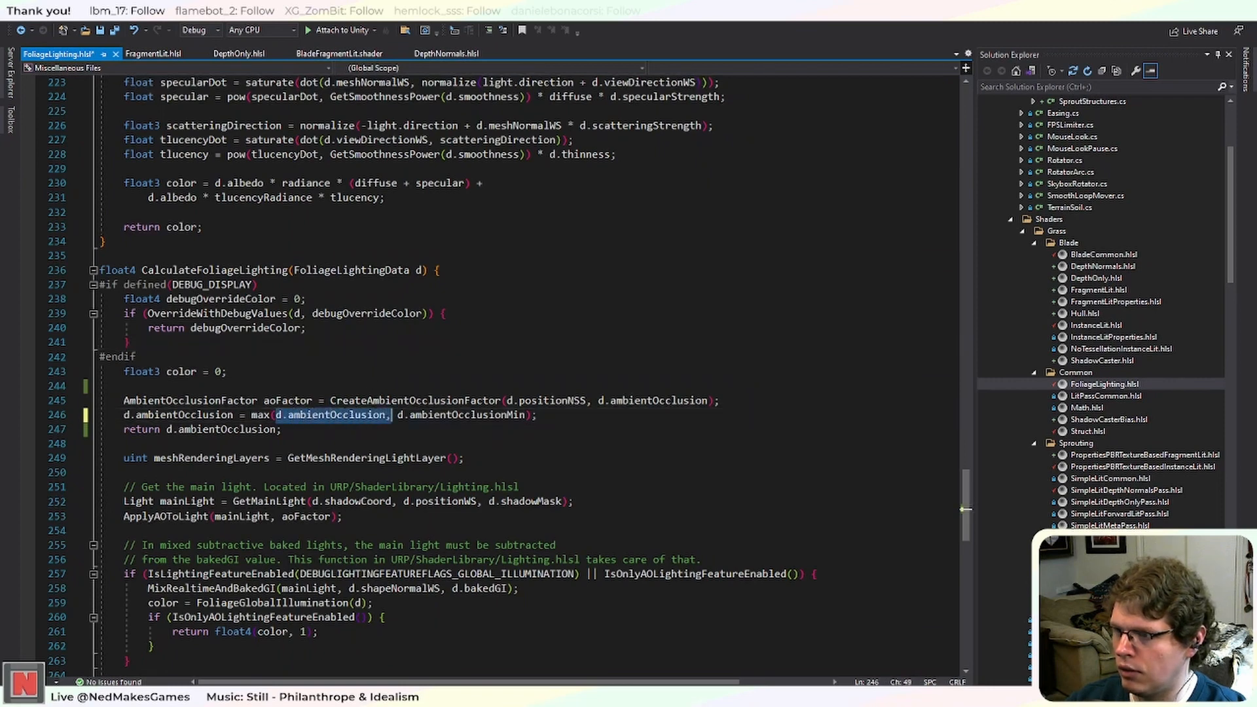
left_click(526, 415)
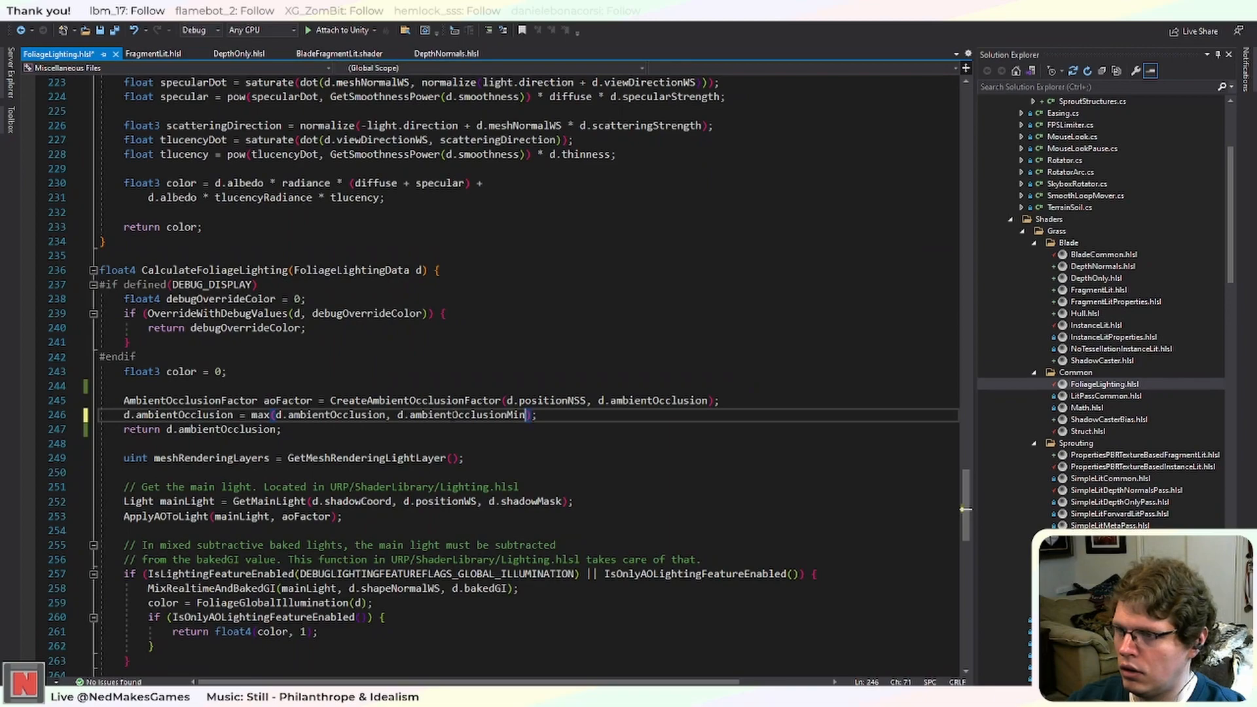
Examine how CreateAmbientOcclusionFactor and ApplyAOToLight use the indirect and direct ambient occlusion values of aoFactor.
scroll(504, 377, "up", 16)
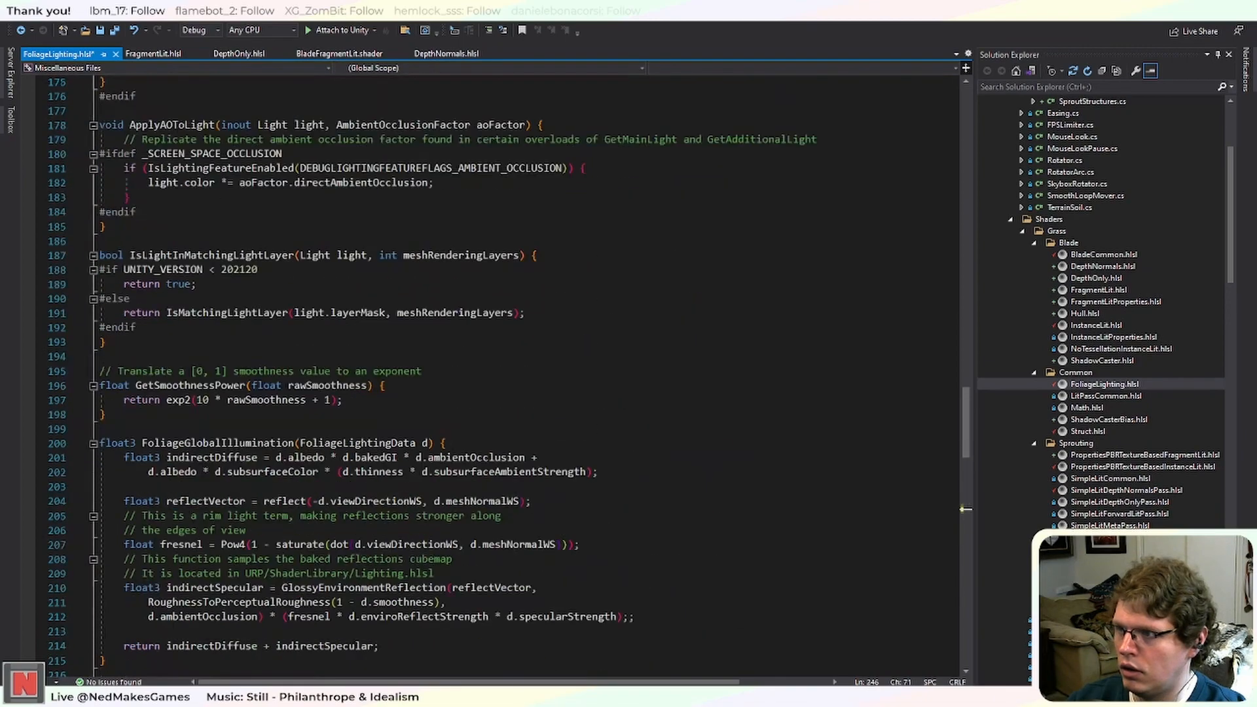
scroll(454, 416, "up", 10)
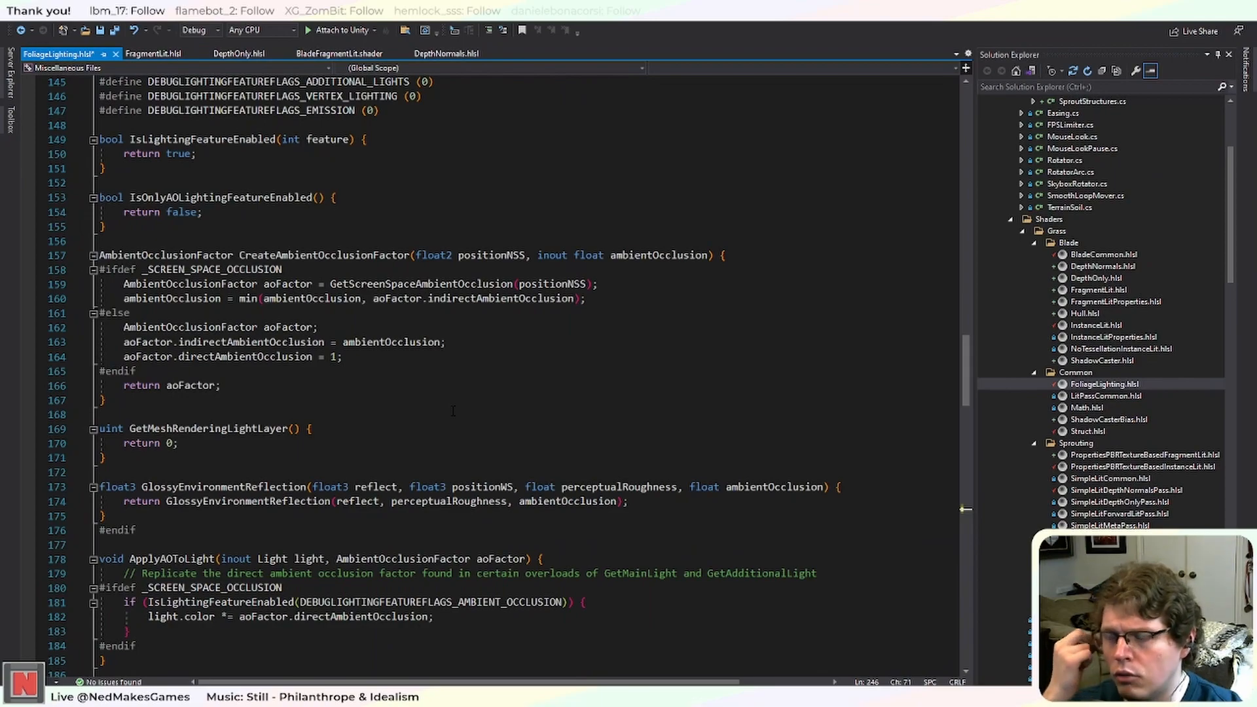
scroll(453, 411, "down", 20)
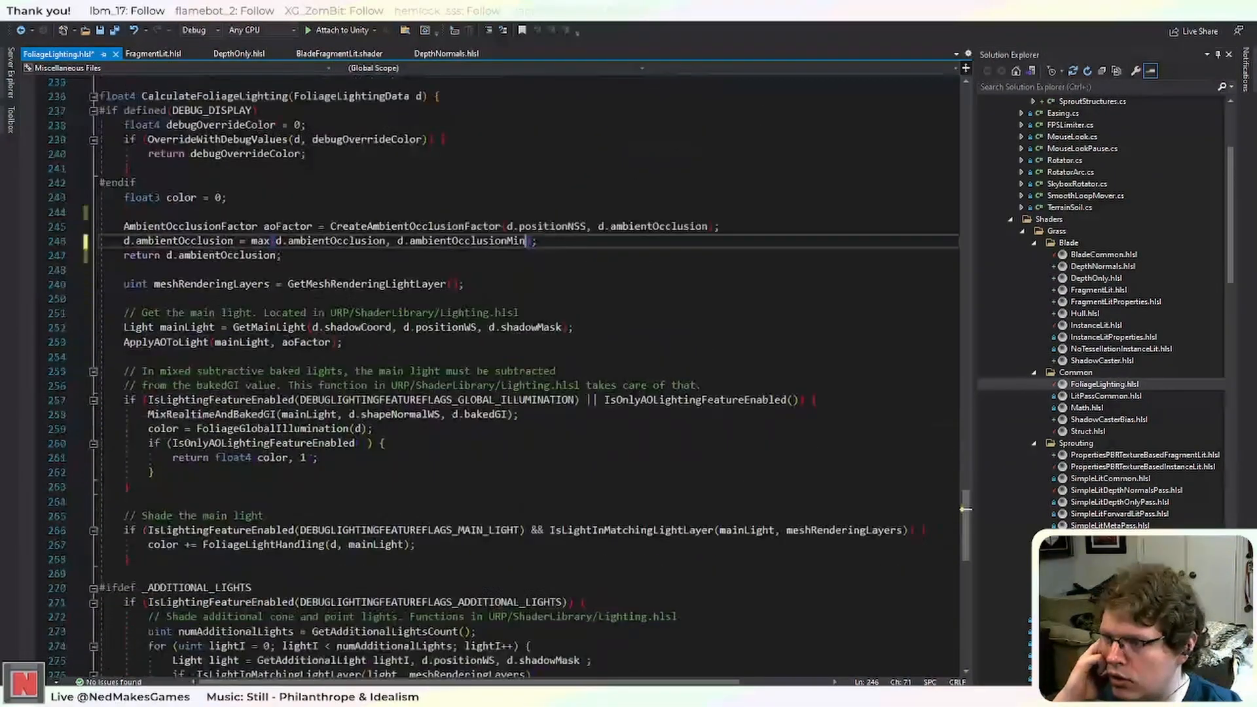
double_click(297, 229)
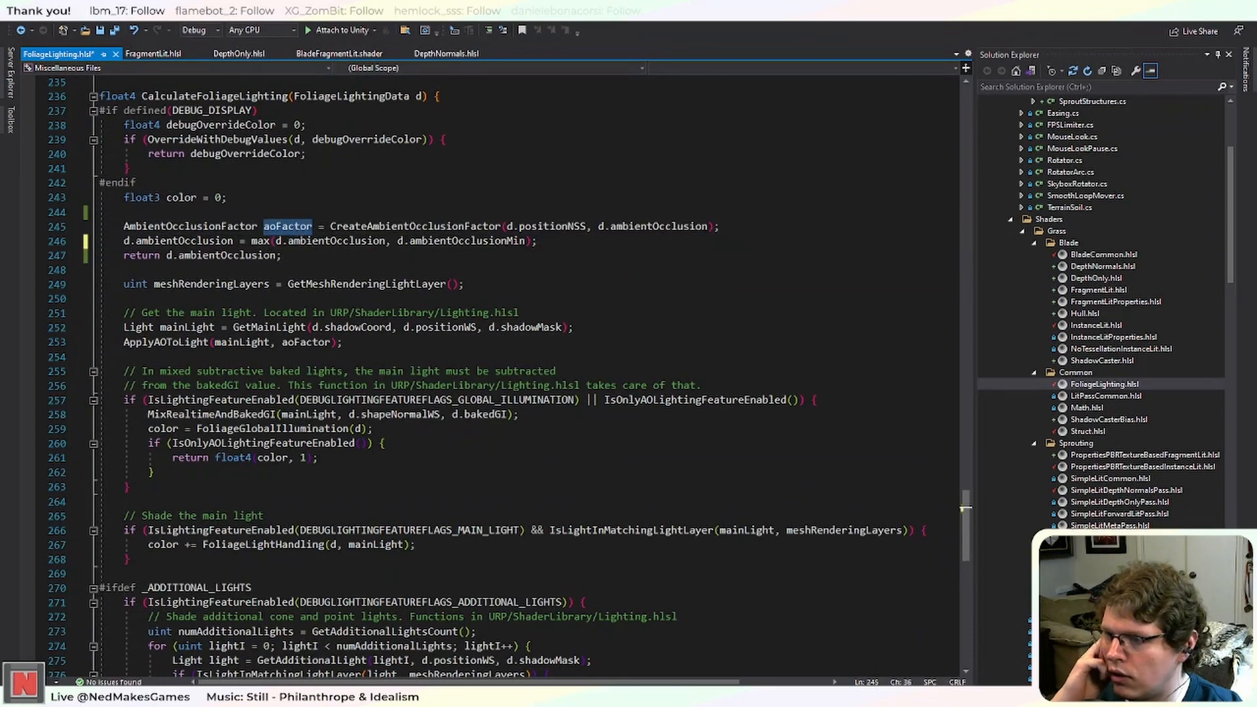
scroll(528, 533, "up", 20)
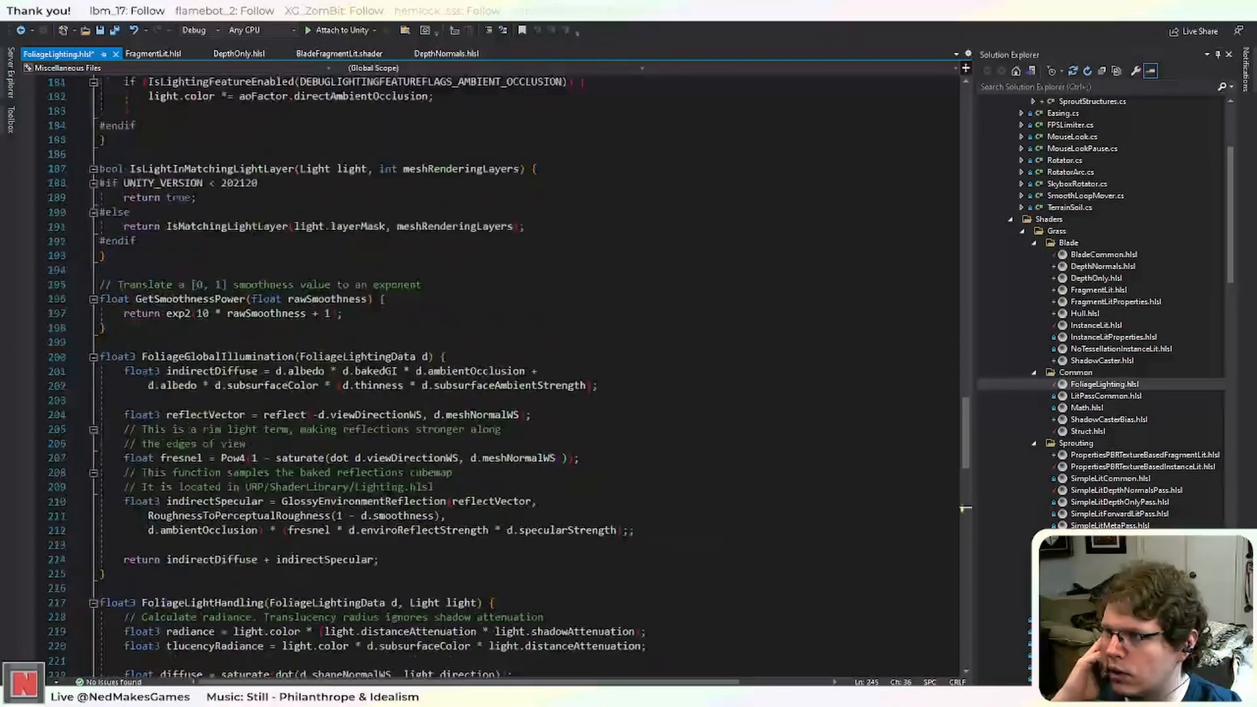
scroll(528, 534, "up", 10)
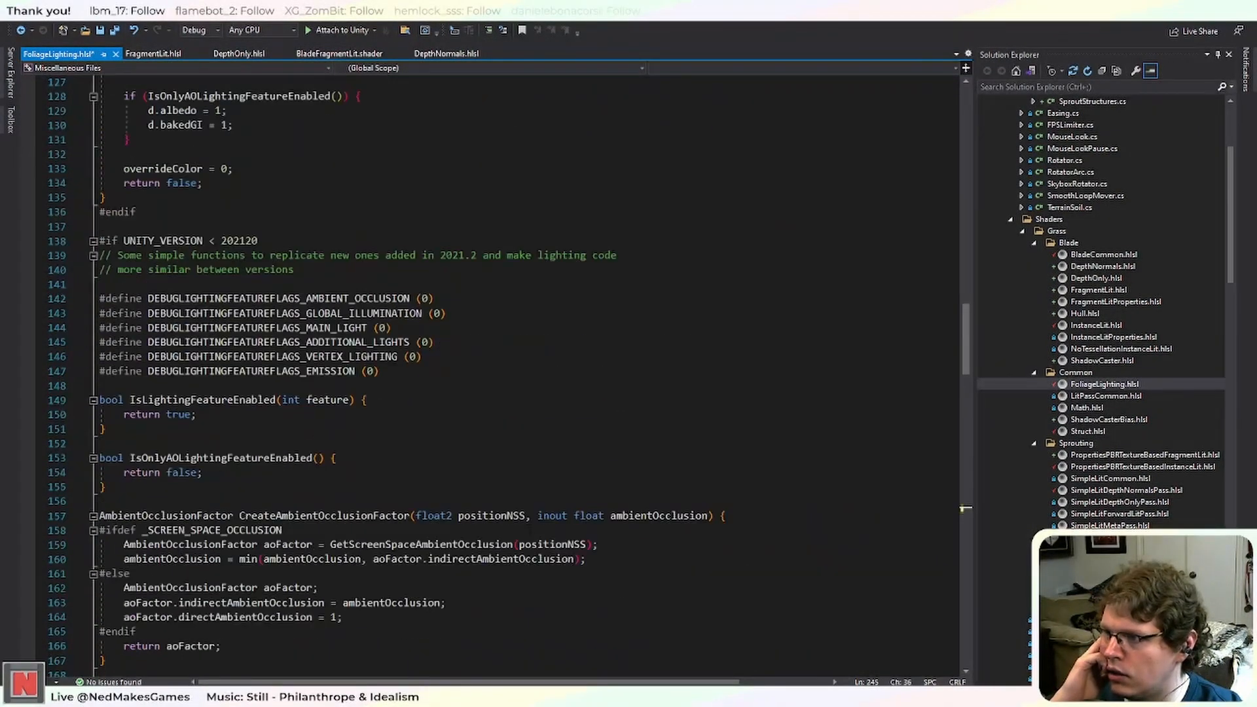
scroll(528, 533, "down", 9)
scroll(529, 529, "down", 2)
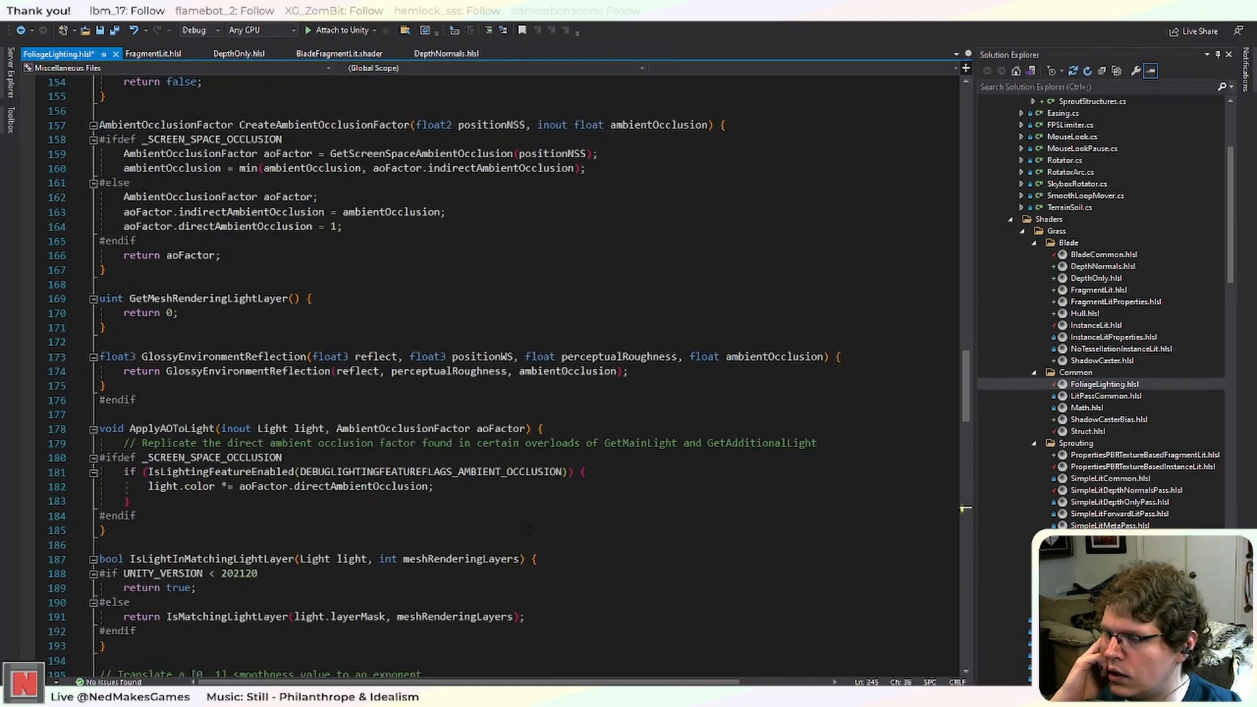
left_click(362, 472)
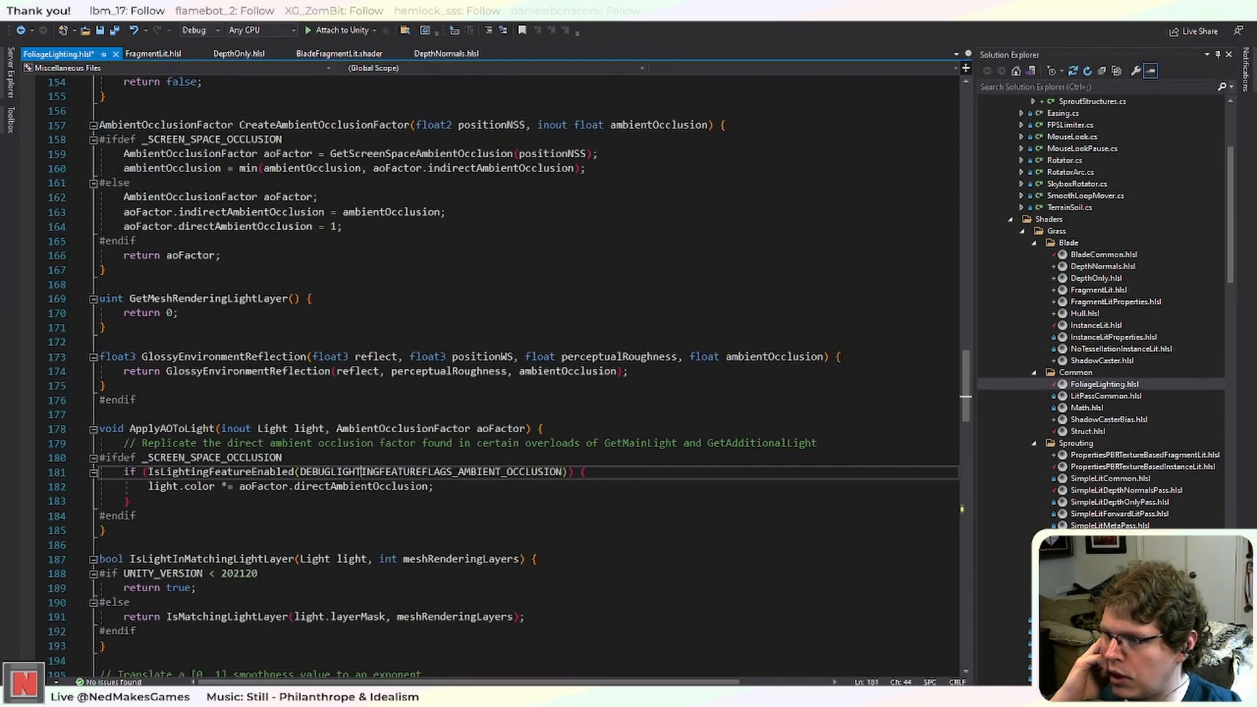
double_click(362, 487)
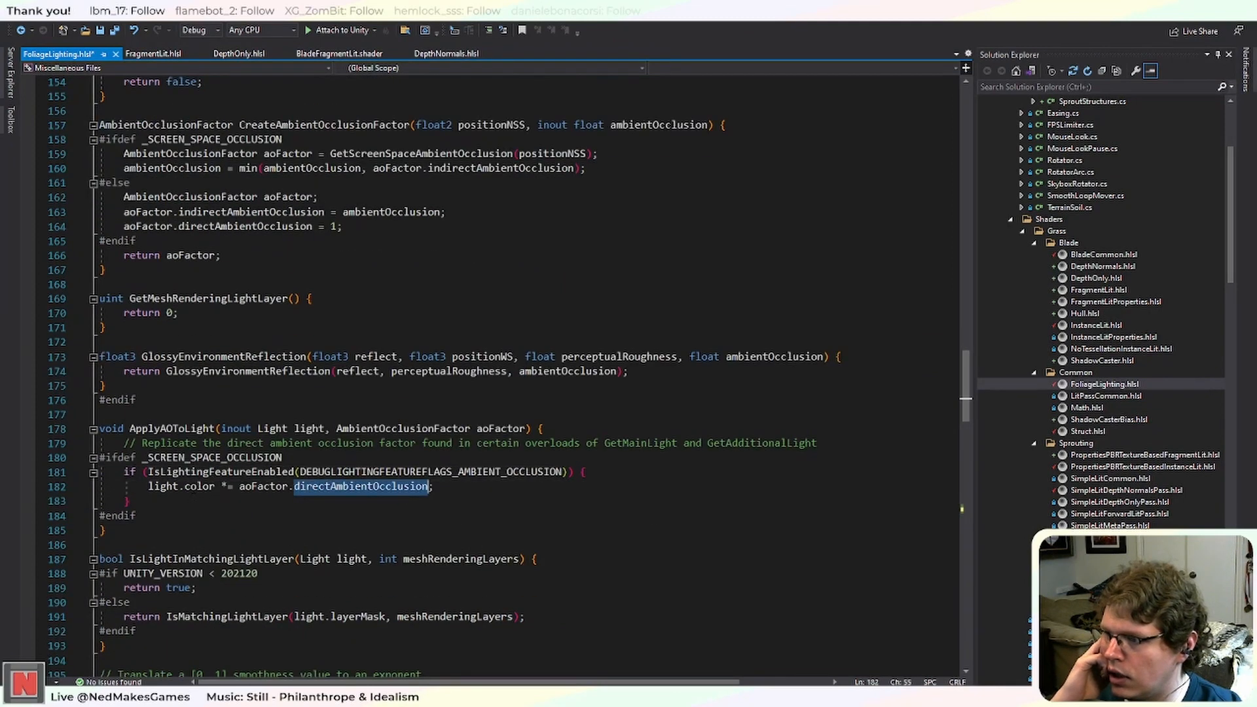
left_click(361, 489)
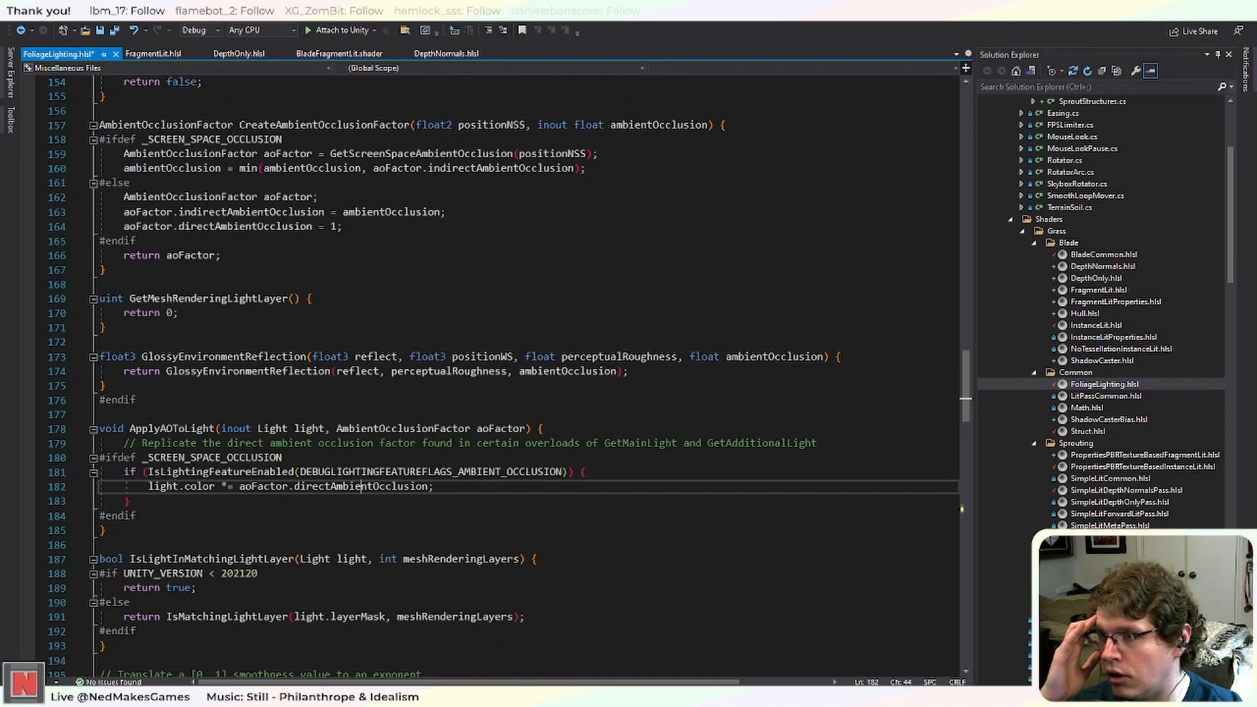
left_click(647, 124)
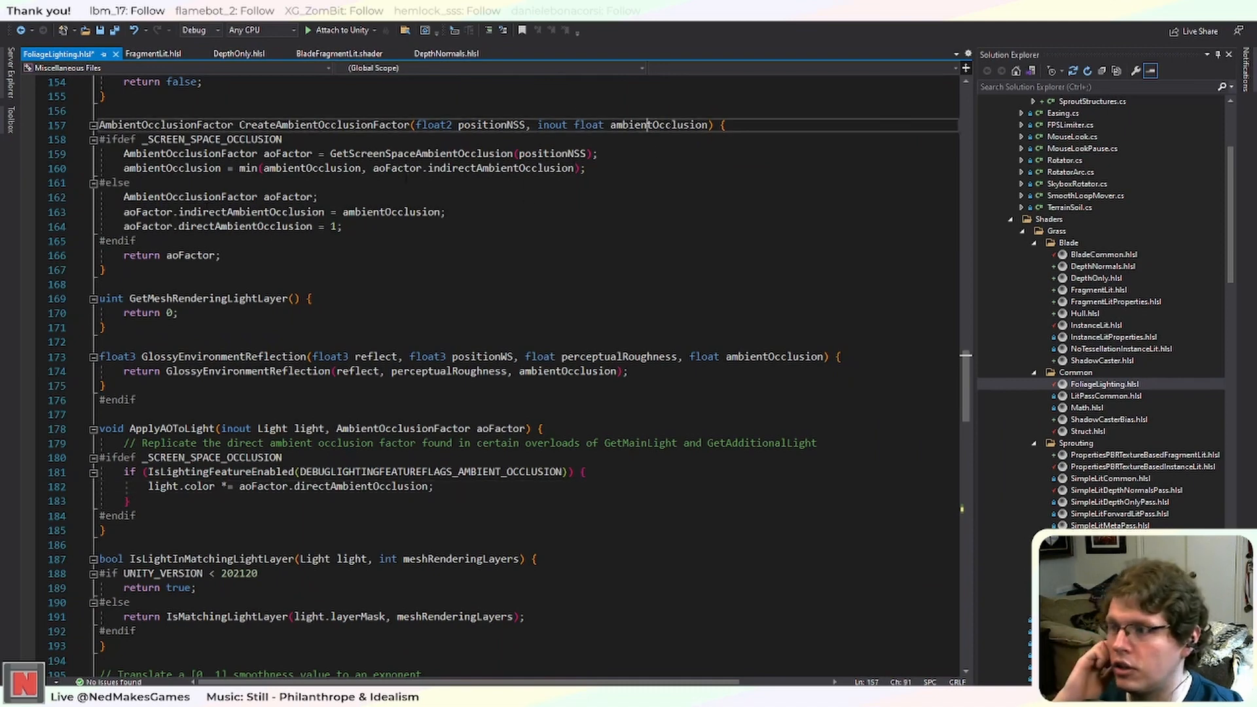
double_click(461, 168)
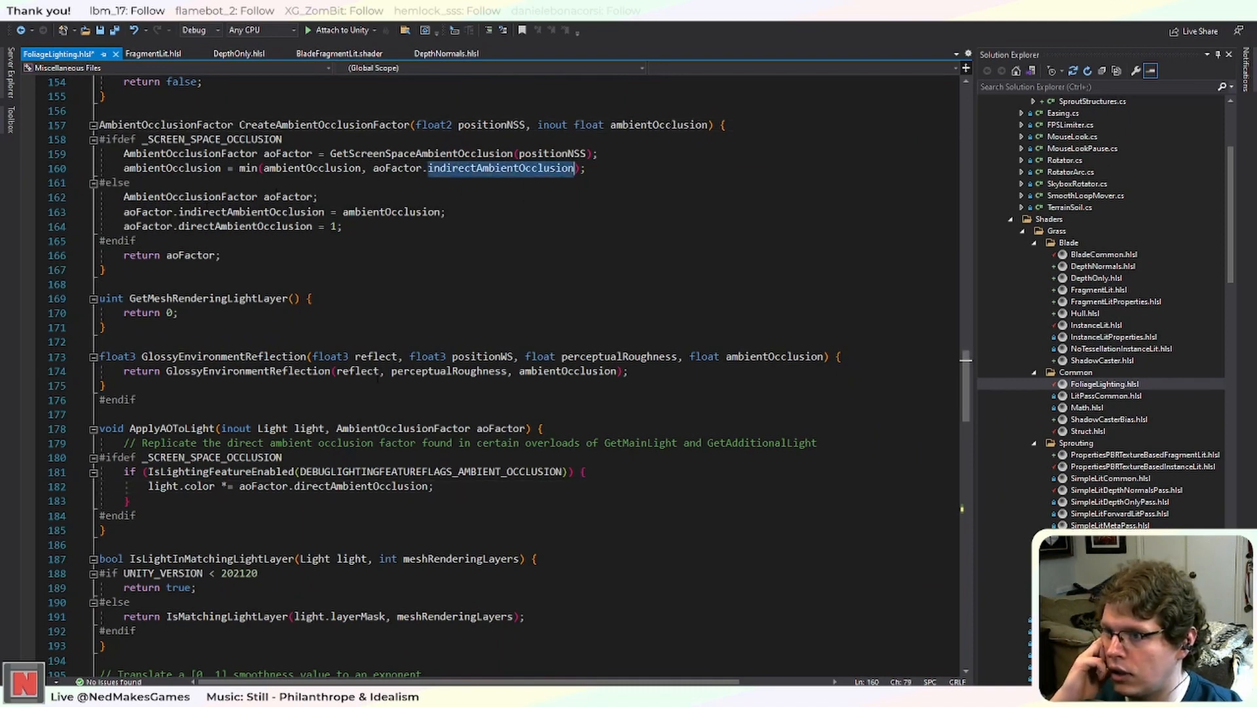
scroll(452, 525, "down", 6)
scroll(452, 525, "up", 7)
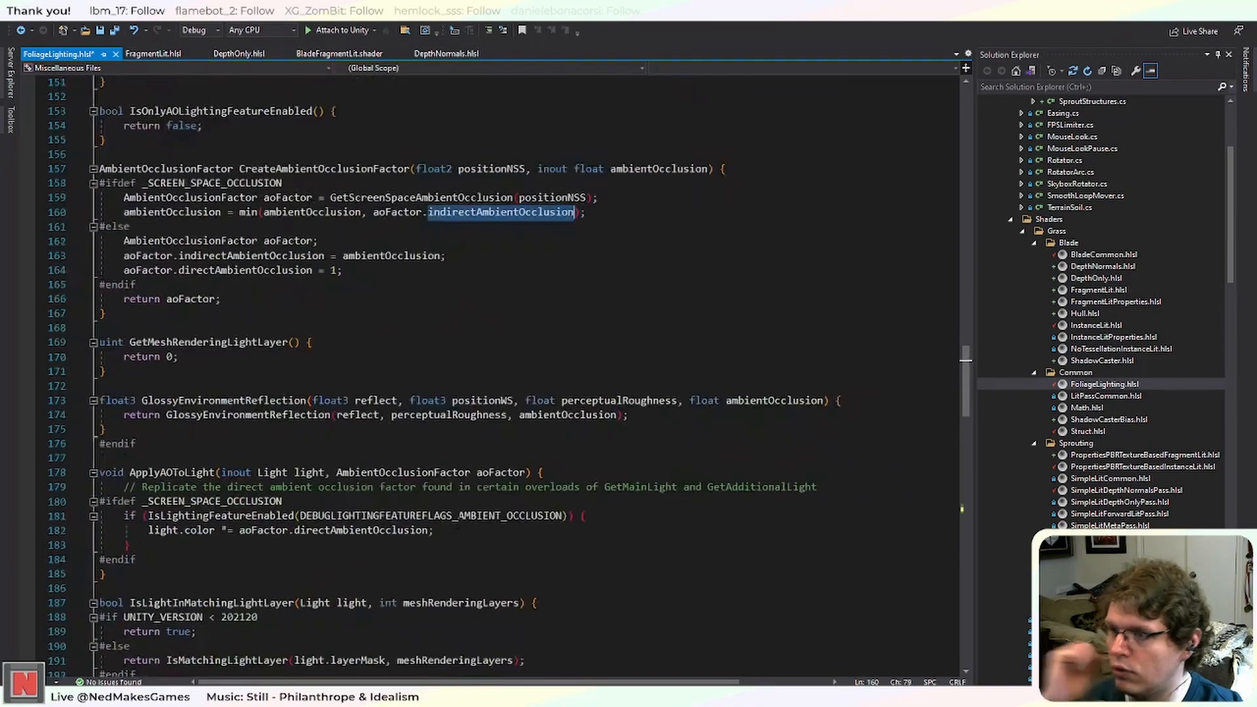
Search the current document for indirectAmbientOcclusion to check where it is used, and close the search.
left_click(519, 212)
double_click(519, 211)
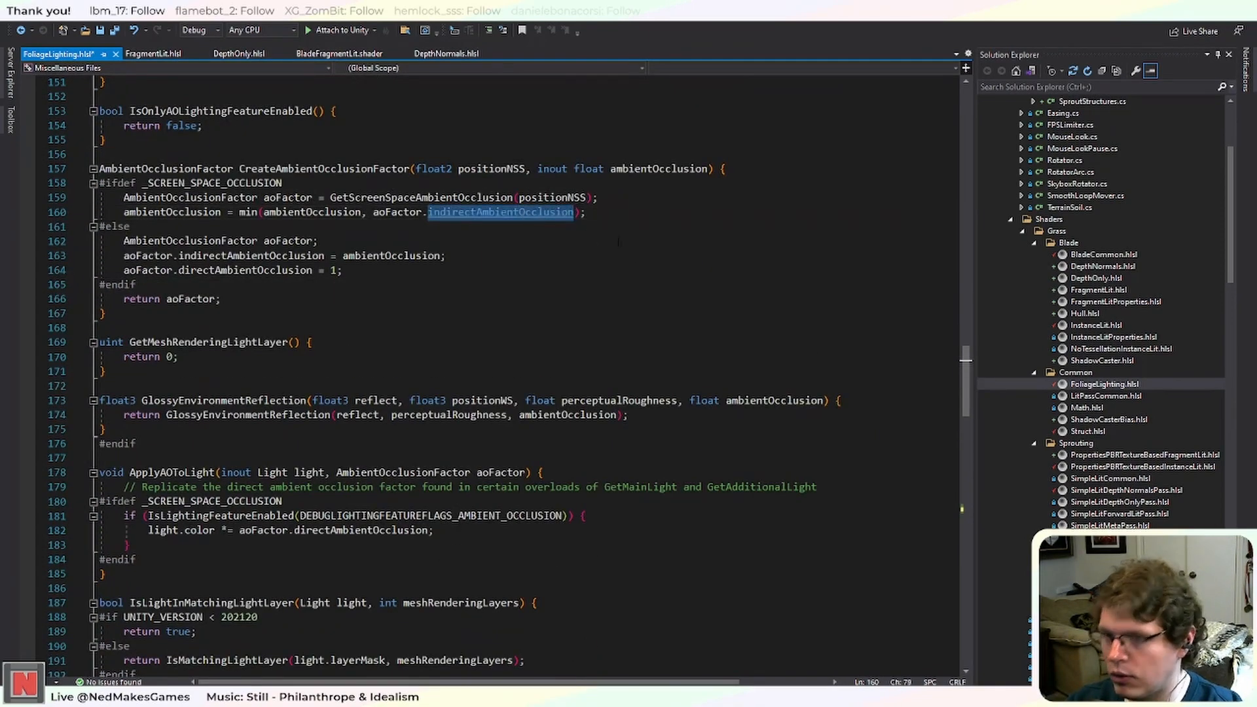
key("ctrl+f")
left_click(857, 110)
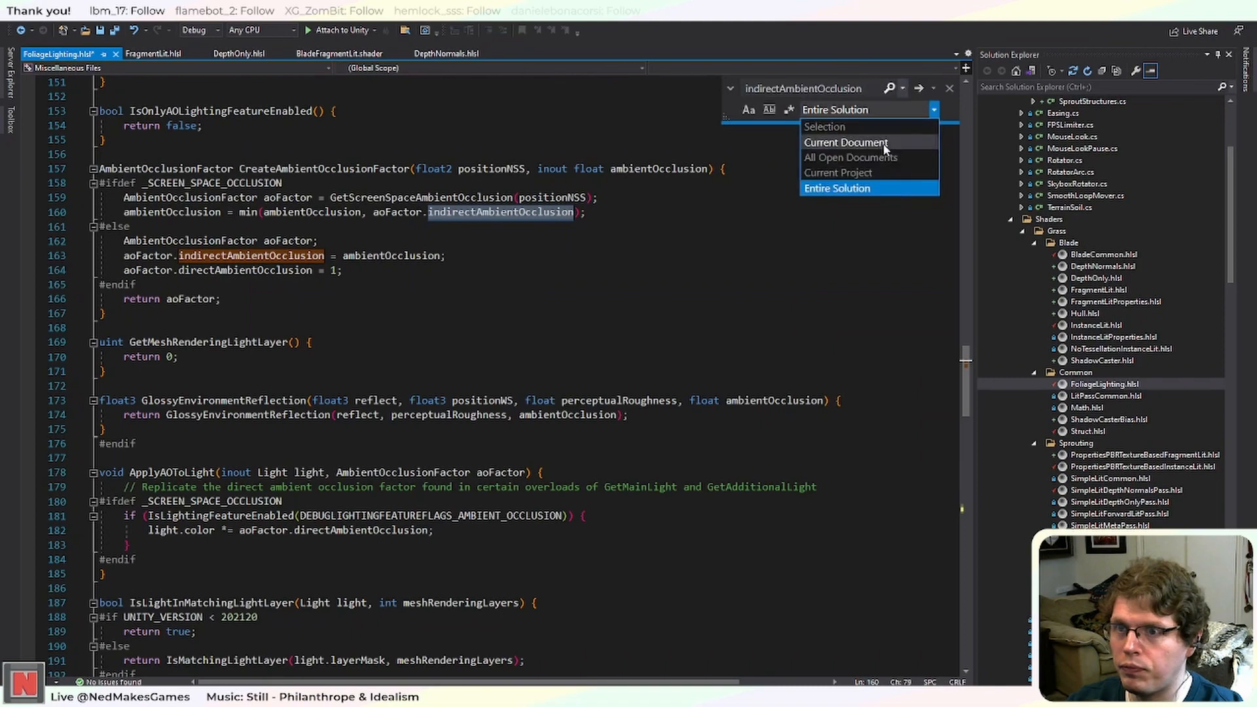
left_click(870, 142)
left_click(918, 89)
left_click(918, 89)
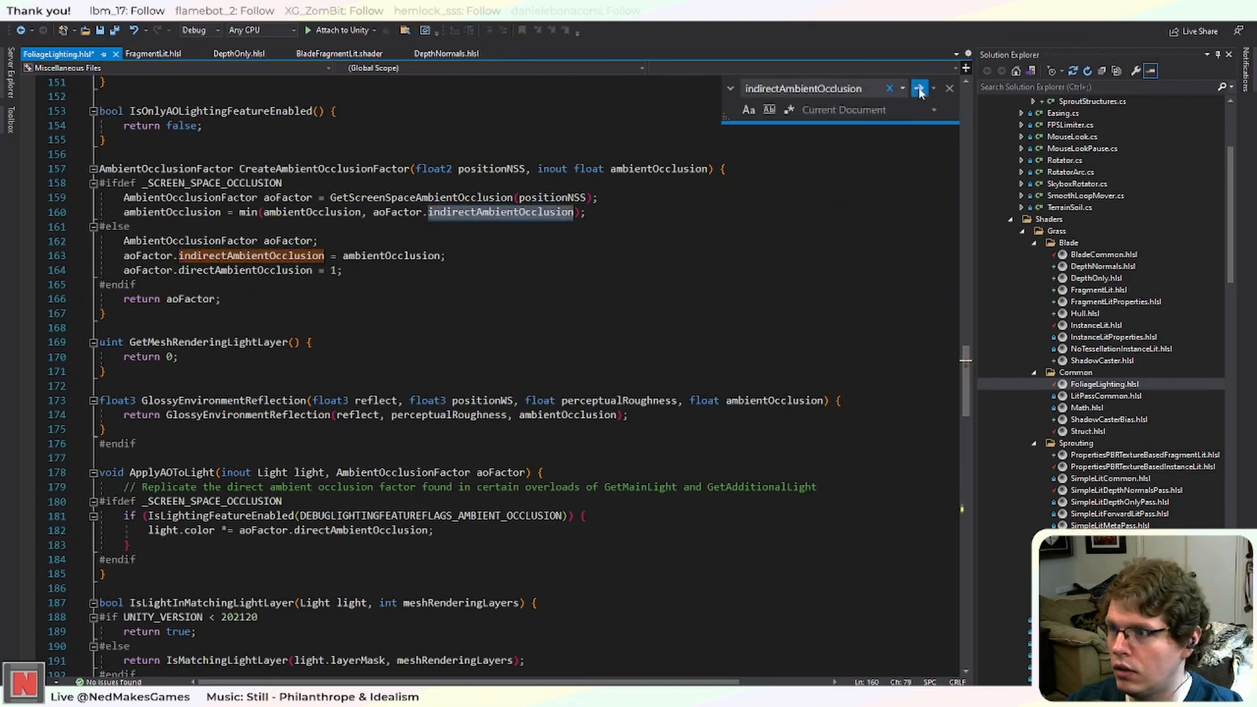
left_click(918, 89)
left_click(759, 405)
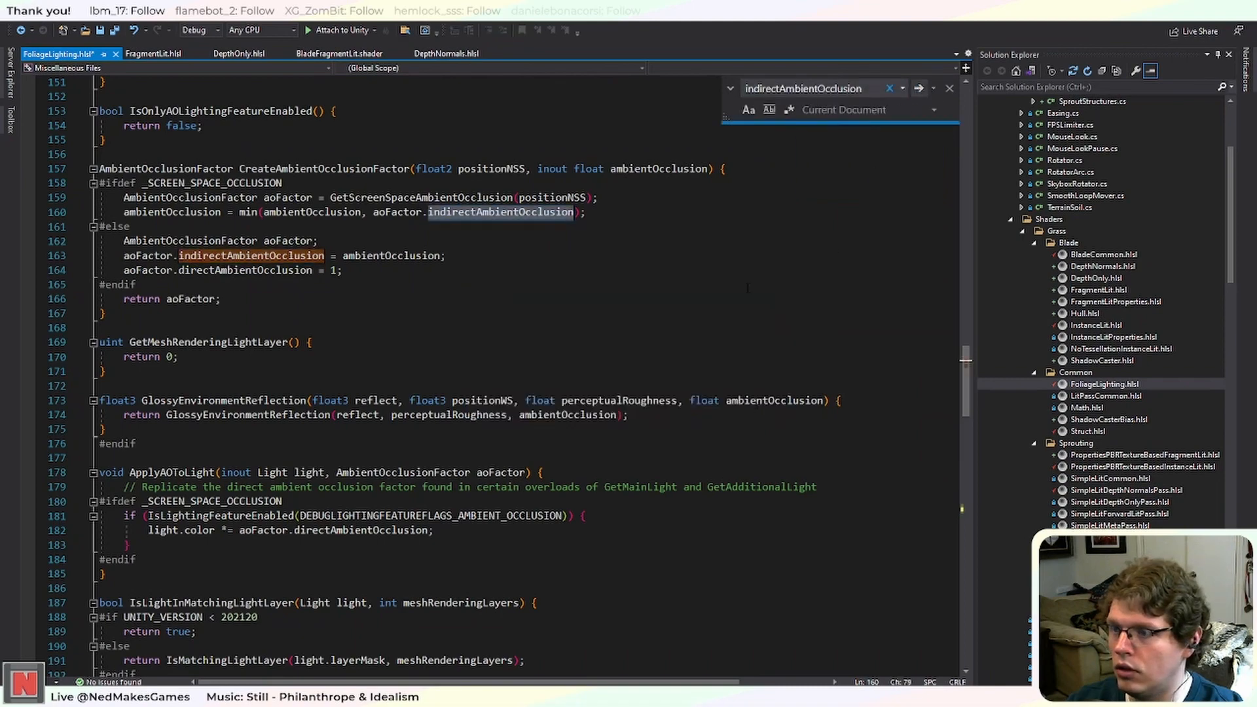
left_click(949, 89)
Cut the max() assignment of d.ambientOcclusion out of CalculateFoliageLighting.
scroll(733, 406, "down", 8)
scroll(733, 407, "down", 20)
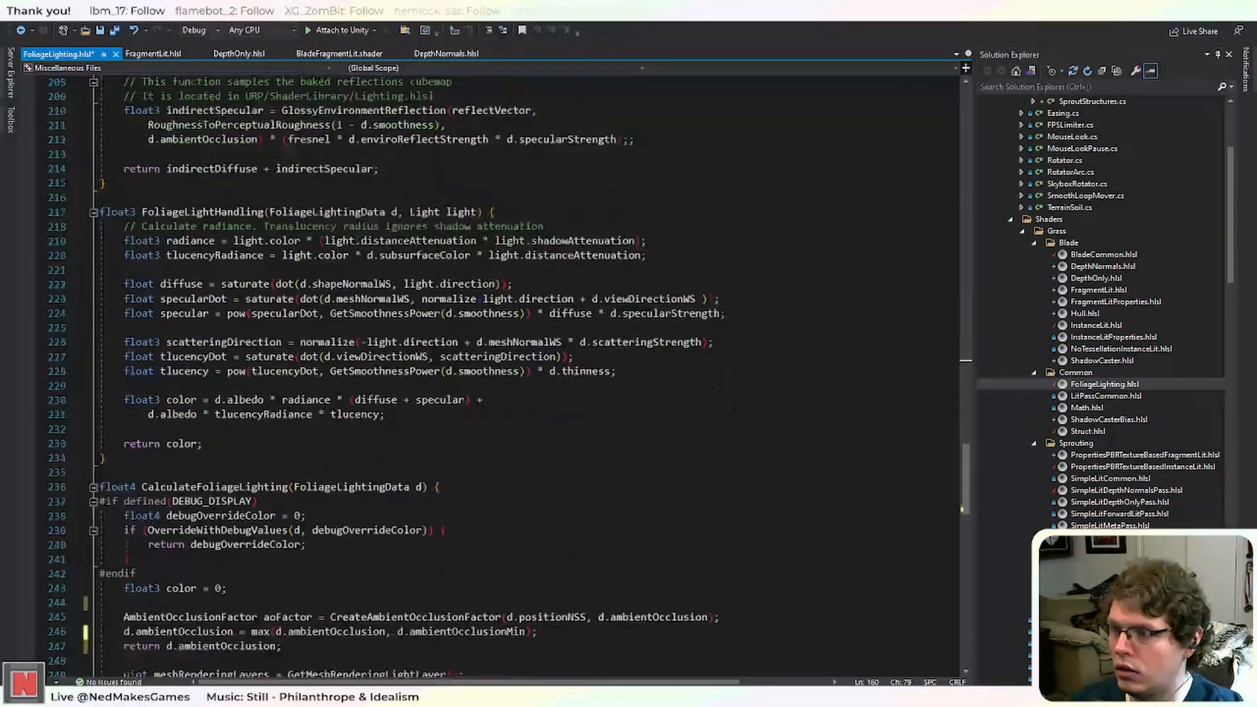
scroll(733, 407, "up", 3)
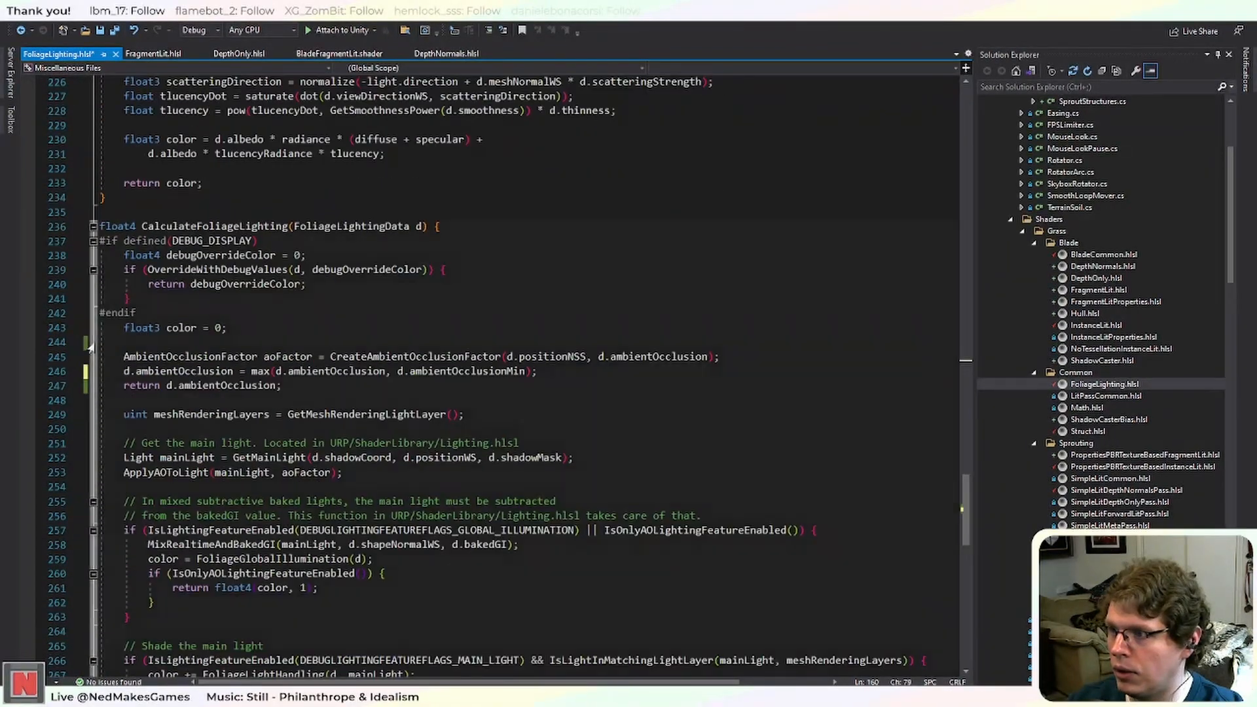
left_click(179, 372)
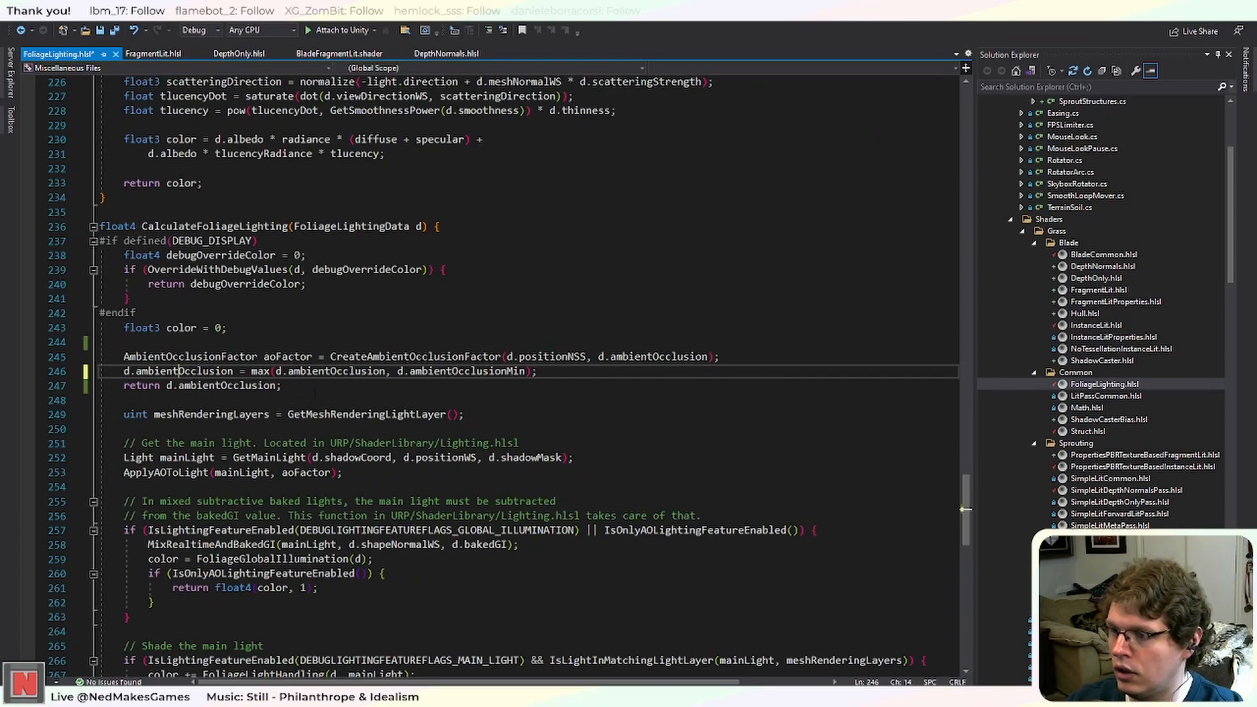
scroll(305, 396, "down", 6)
scroll(319, 394, "up", 4)
scroll(319, 394, "up", 3)
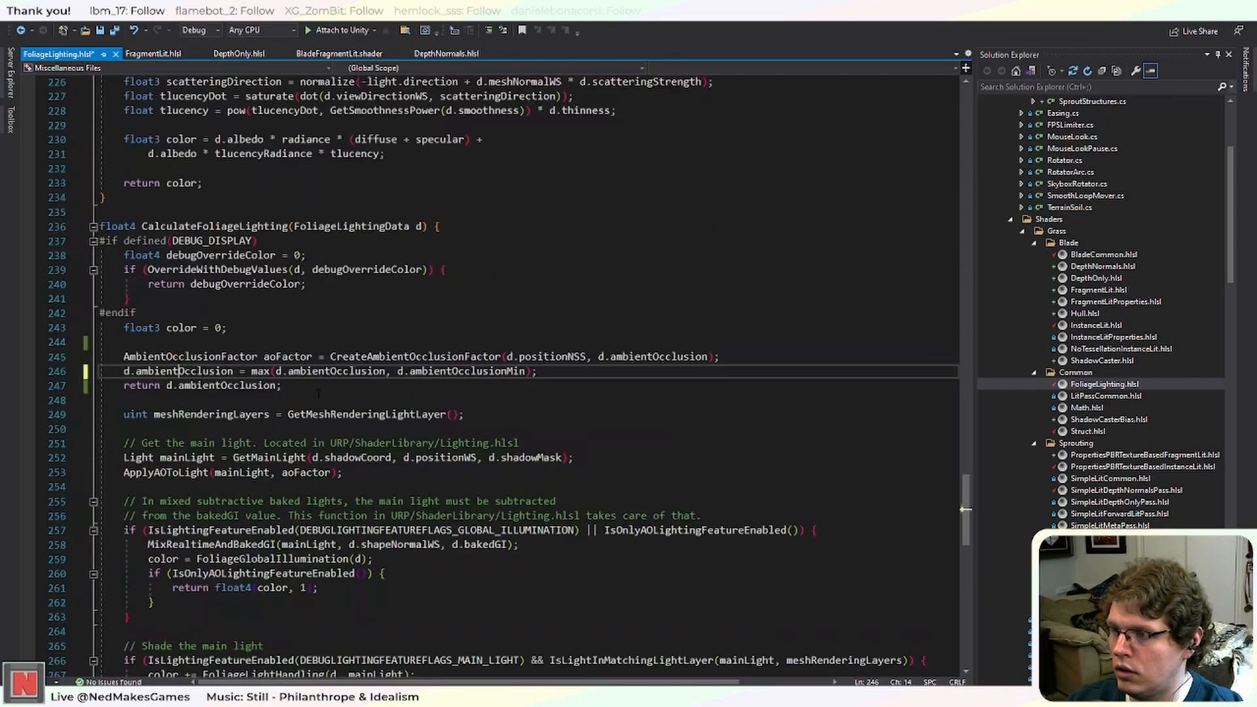
scroll(966, 509, "down", 3)
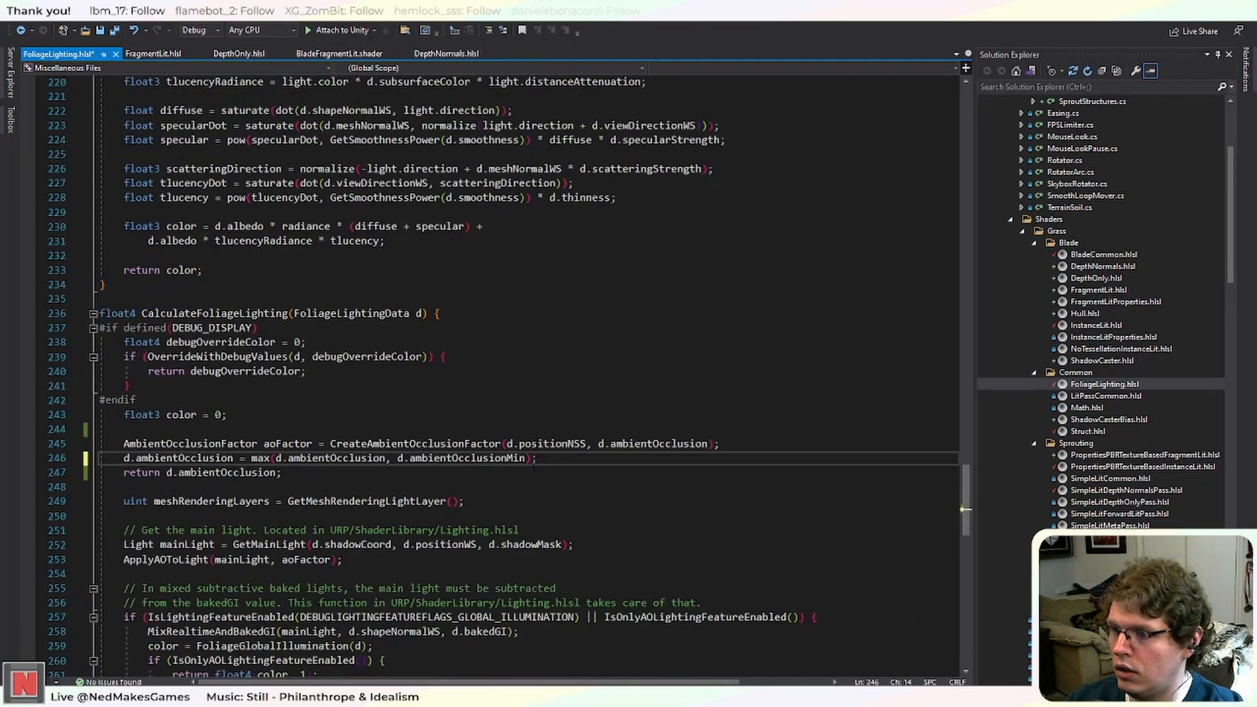
key("End")
key("shift+Home")
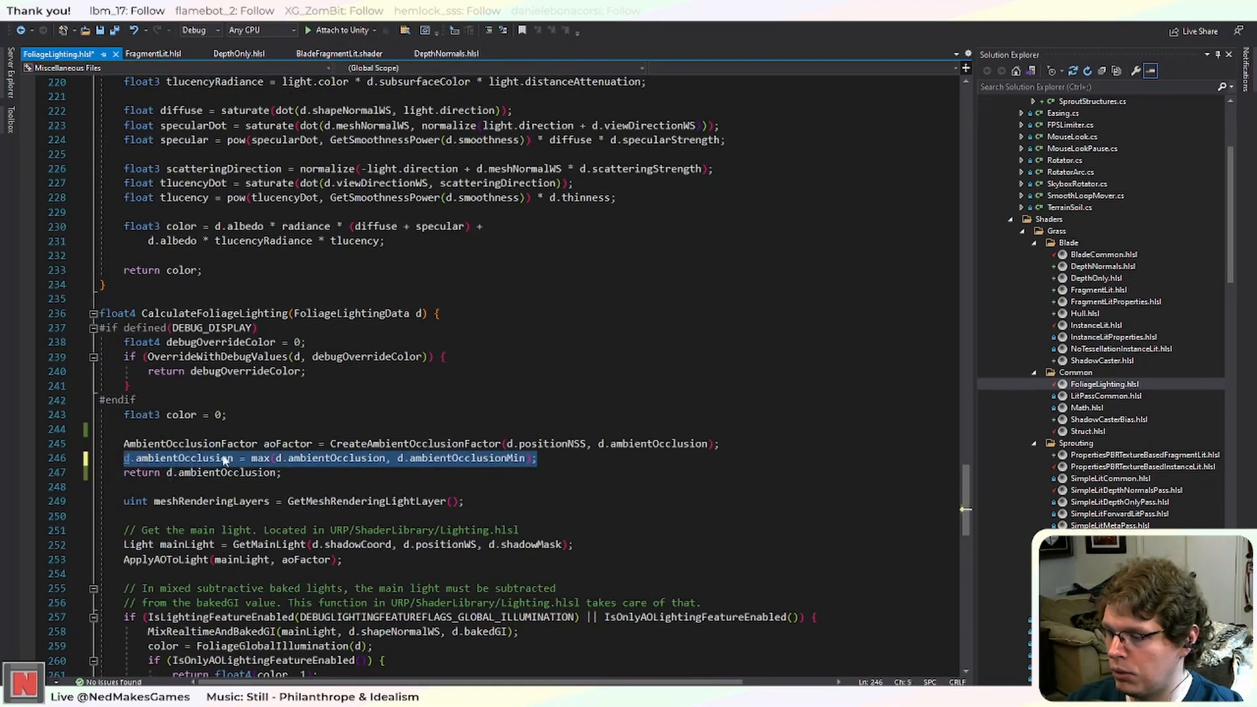
key("ctrl+x")
Try to copy ApplyAOToLight's AmbientOcclusionFactor aoFactor parameter into the parameter list of FoliageGlobalIllumination.
scroll(965, 509, "up", 10)
scroll(965, 510, "up", 13)
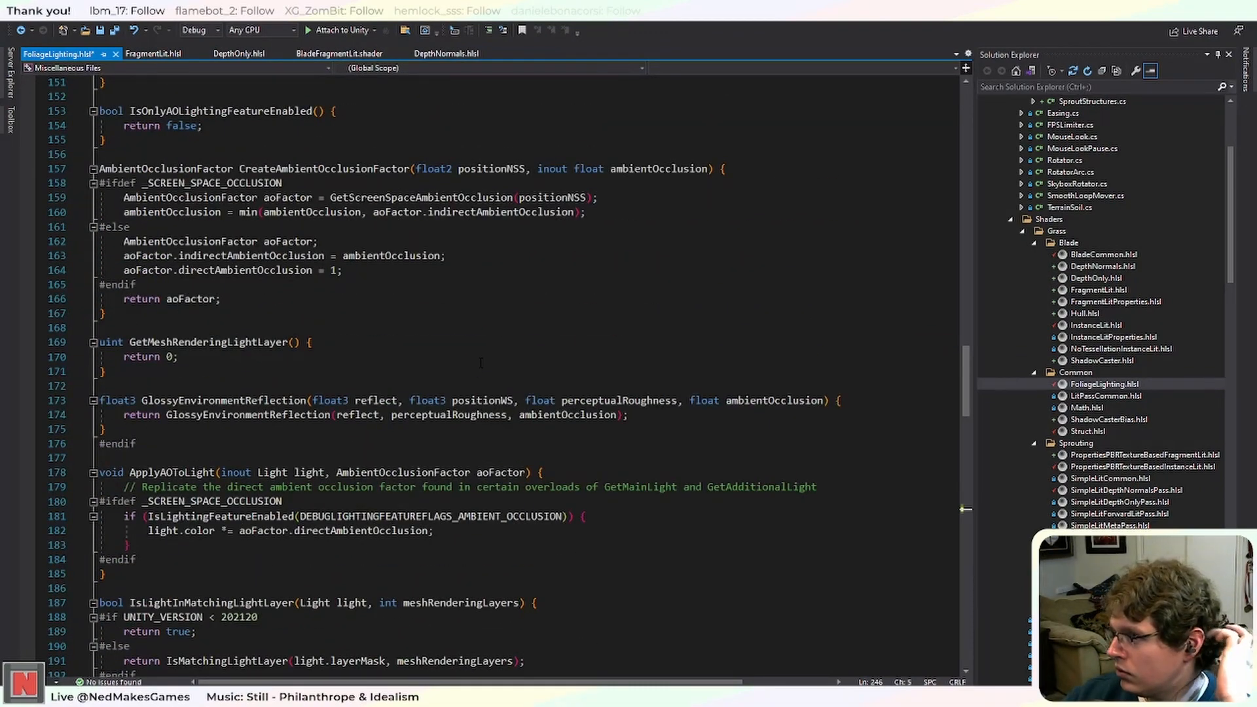
scroll(480, 363, "down", 4)
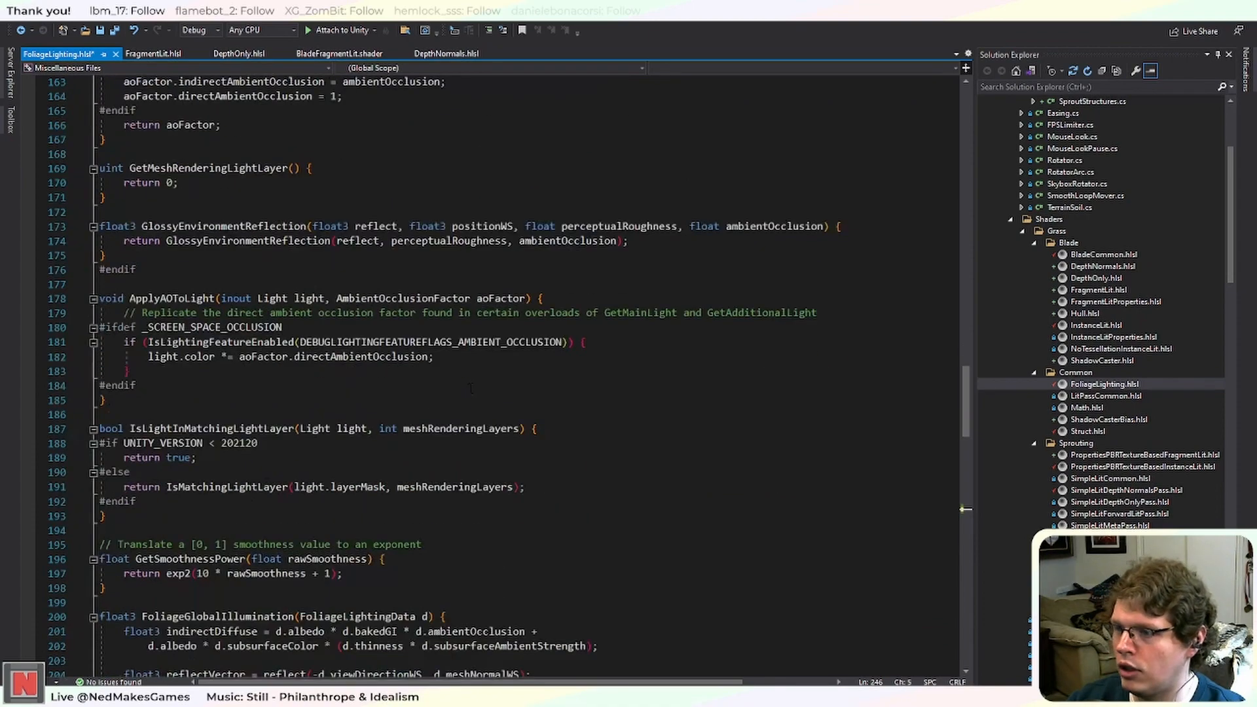
left_click_drag(530, 298, 336, 297)
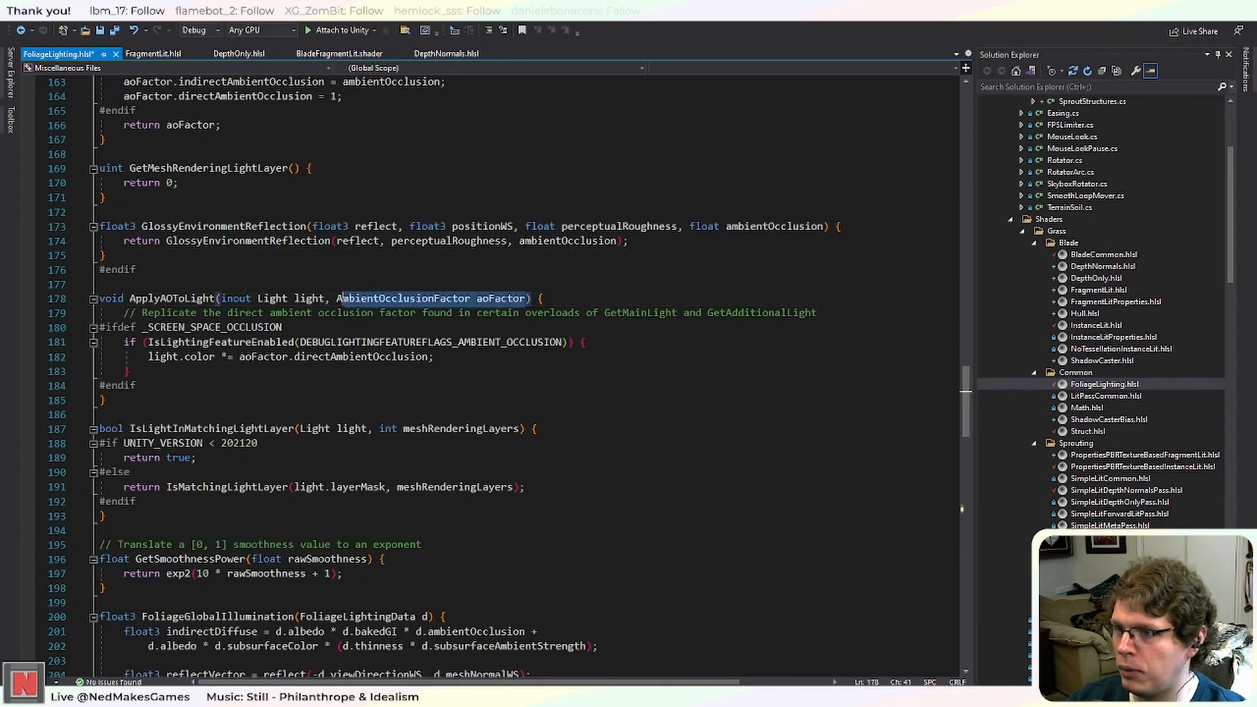
scroll(449, 492, "down", 5)
scroll(448, 493, "down", 5)
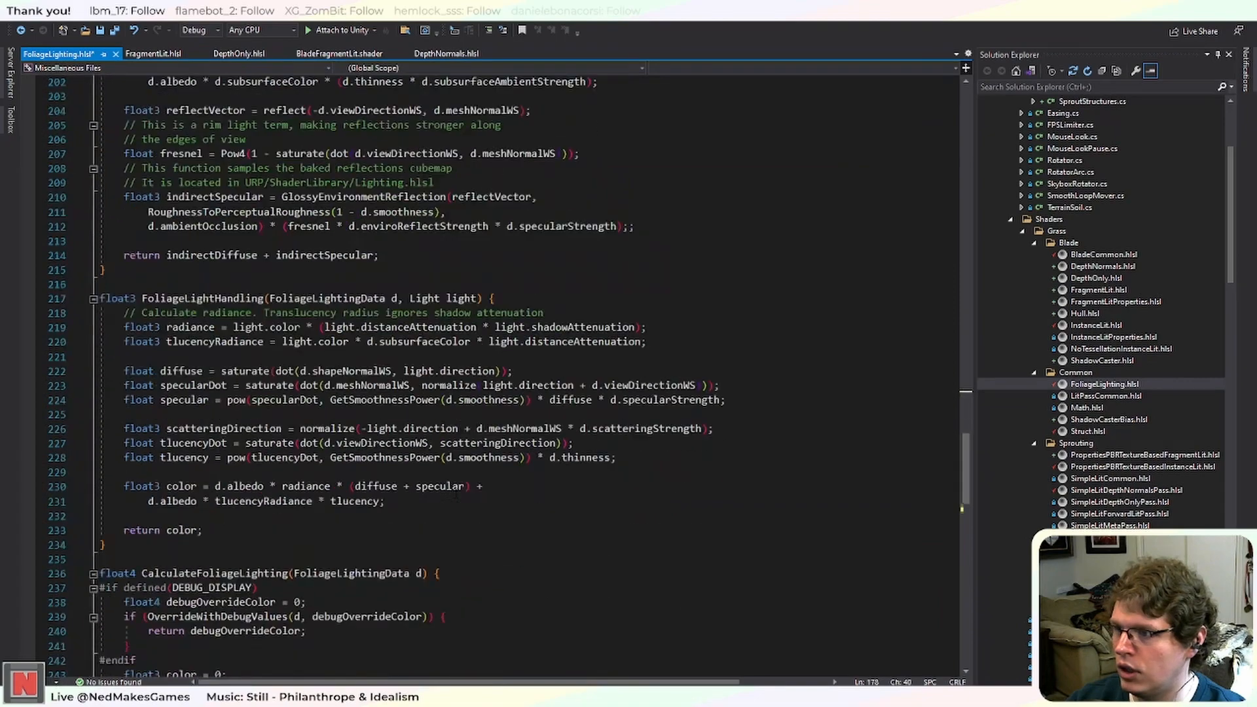
scroll(466, 486, "down", 3)
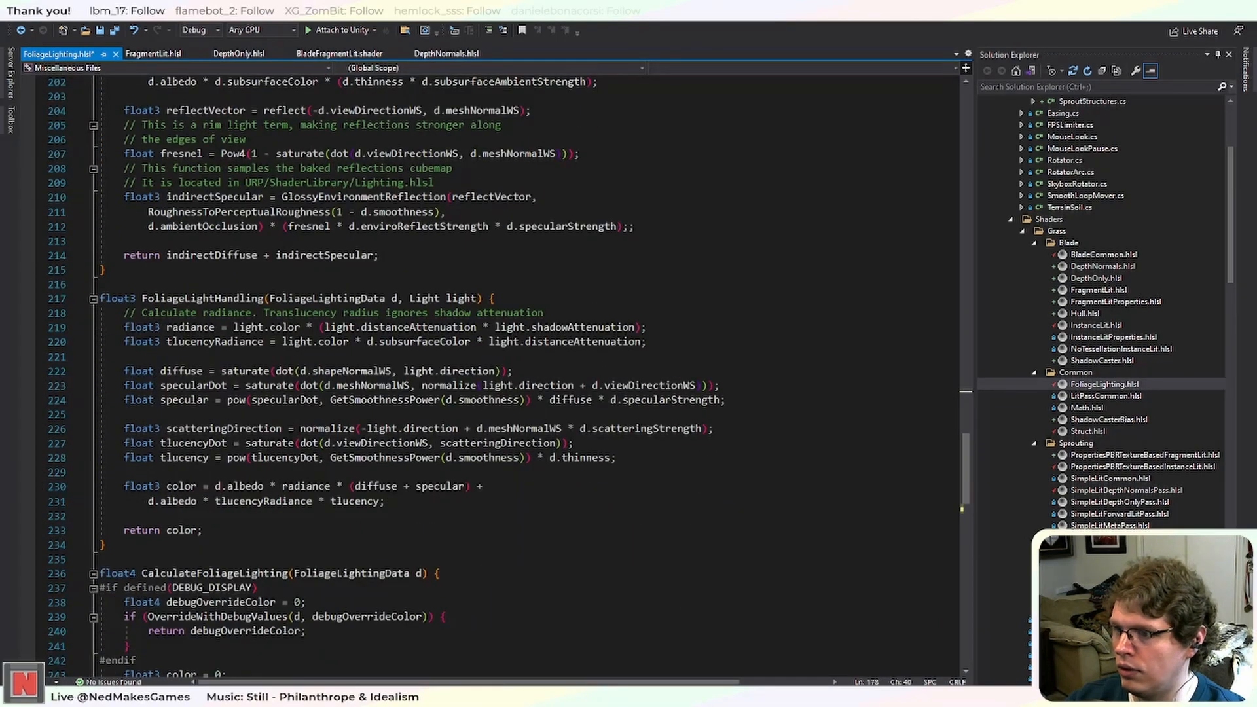
scroll(471, 485, "up", 3)
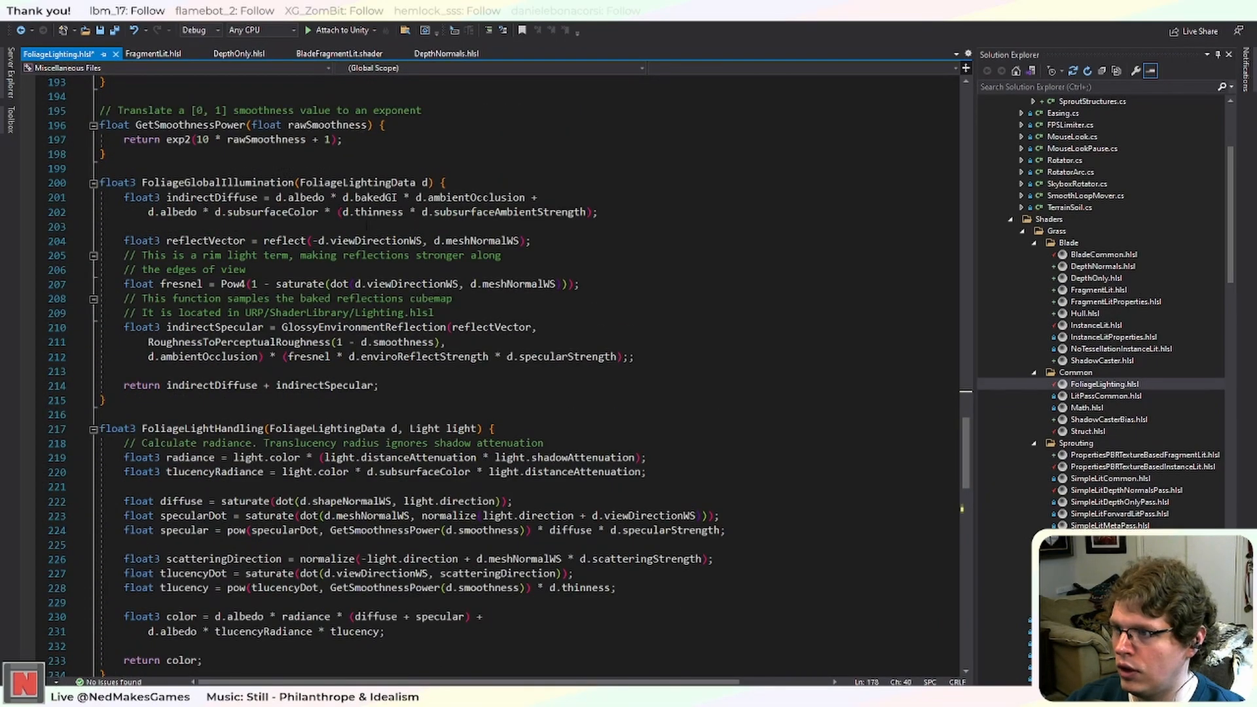
scroll(393, 282, "up", 3)
left_click(428, 312)
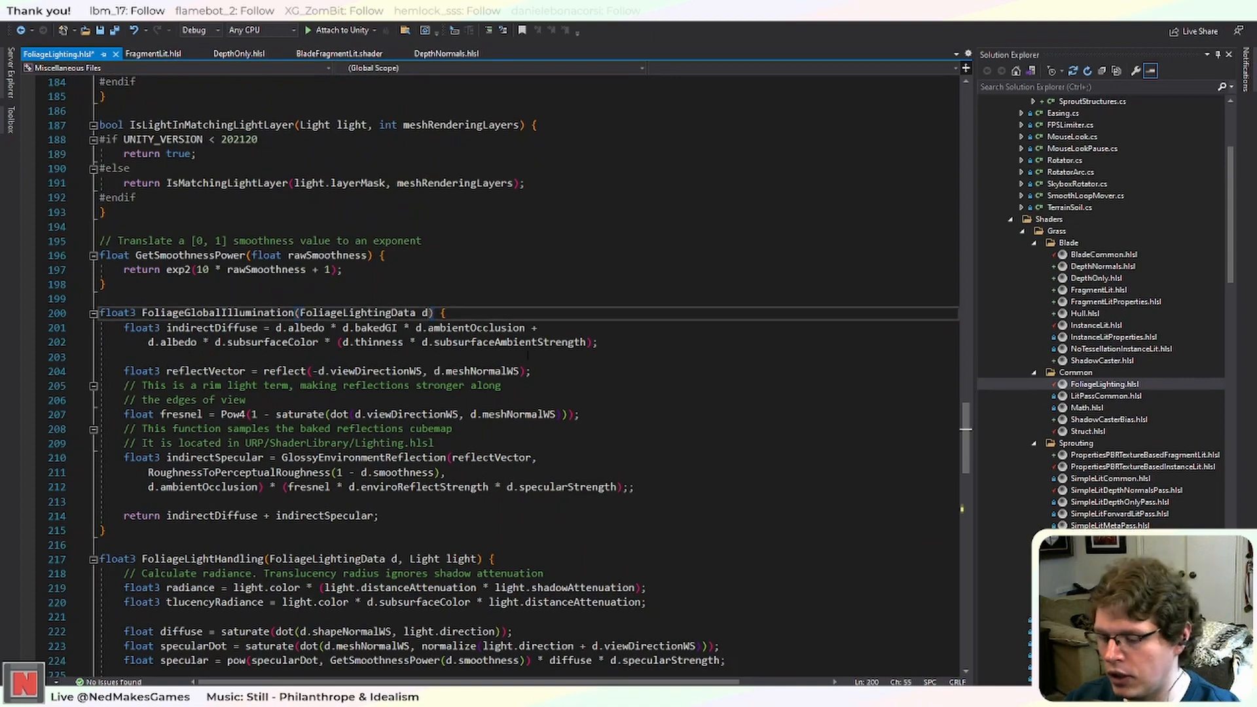
key("ctrl+v")
Replace the misplaced max() assignment in the FoliageGlobalIllumination signature with the parameter AmbientOcclusionFactor aoFactor.
scroll(216, 329, "up", 8)
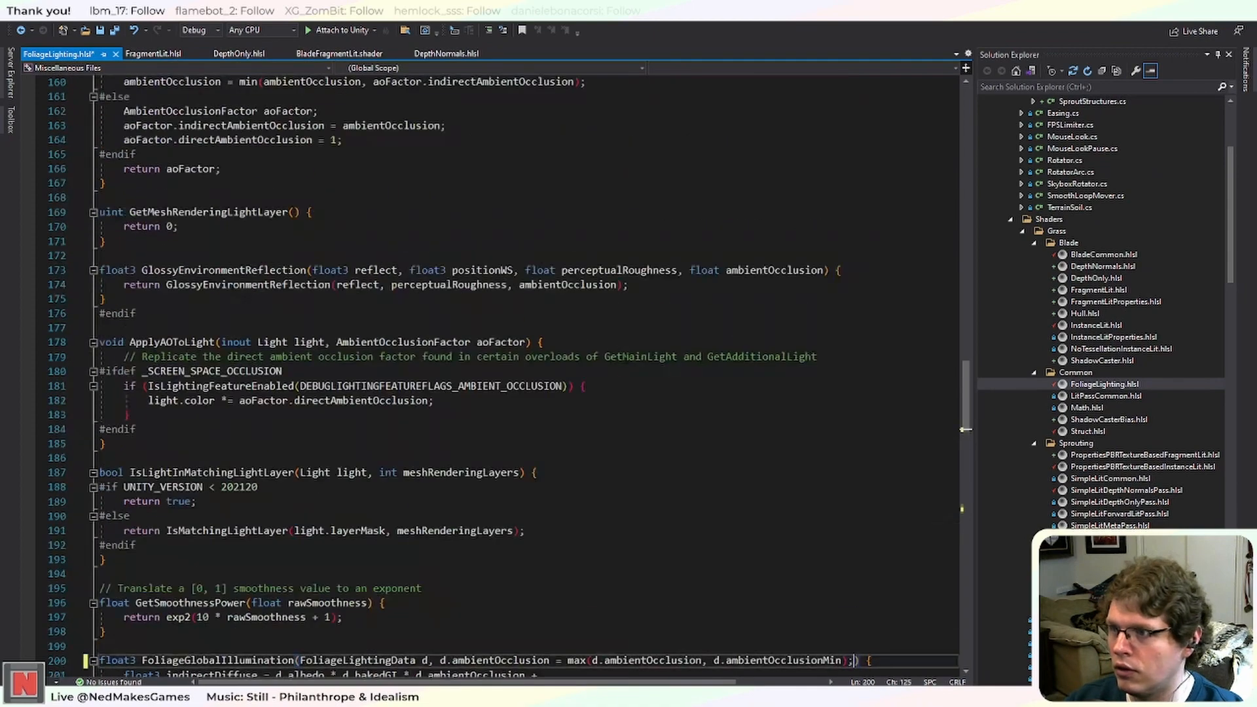
scroll(215, 329, "up", 2)
scroll(216, 329, "up", 3)
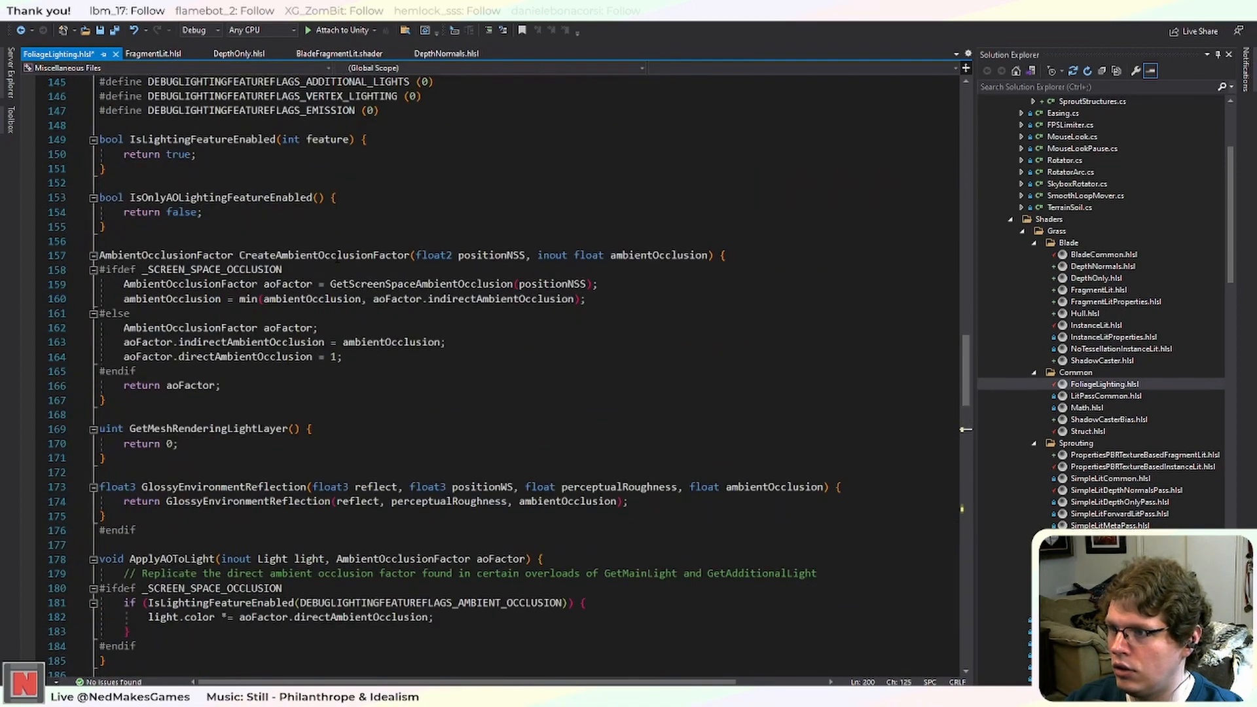
double_click(207, 255)
scroll(705, 503, "down", 11)
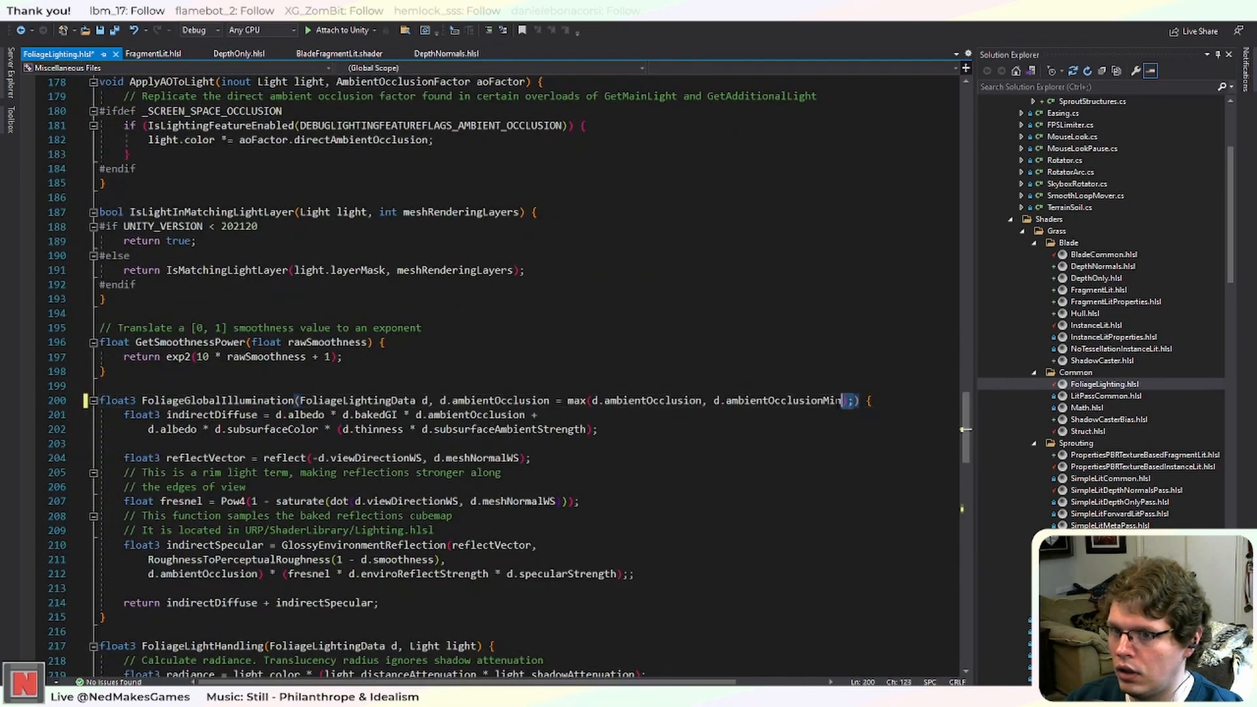
left_click_drag(851, 400, 439, 400)
key("ctrl+v")
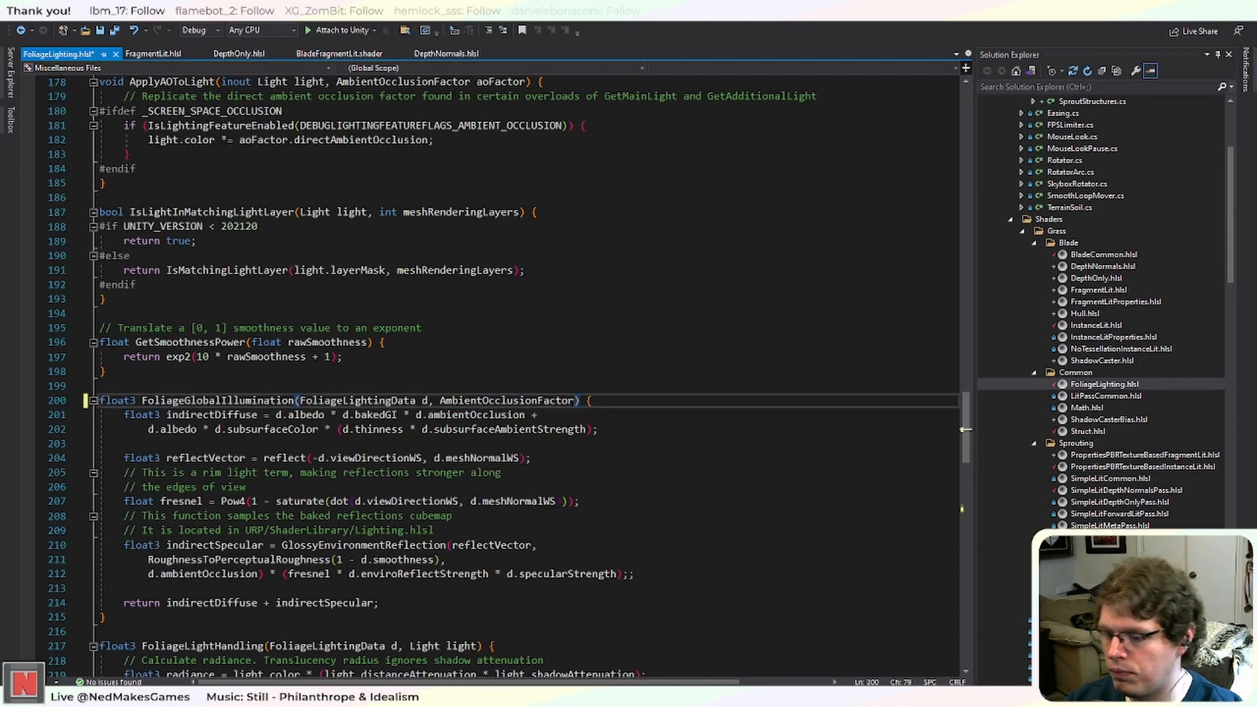
type("aoFactor")
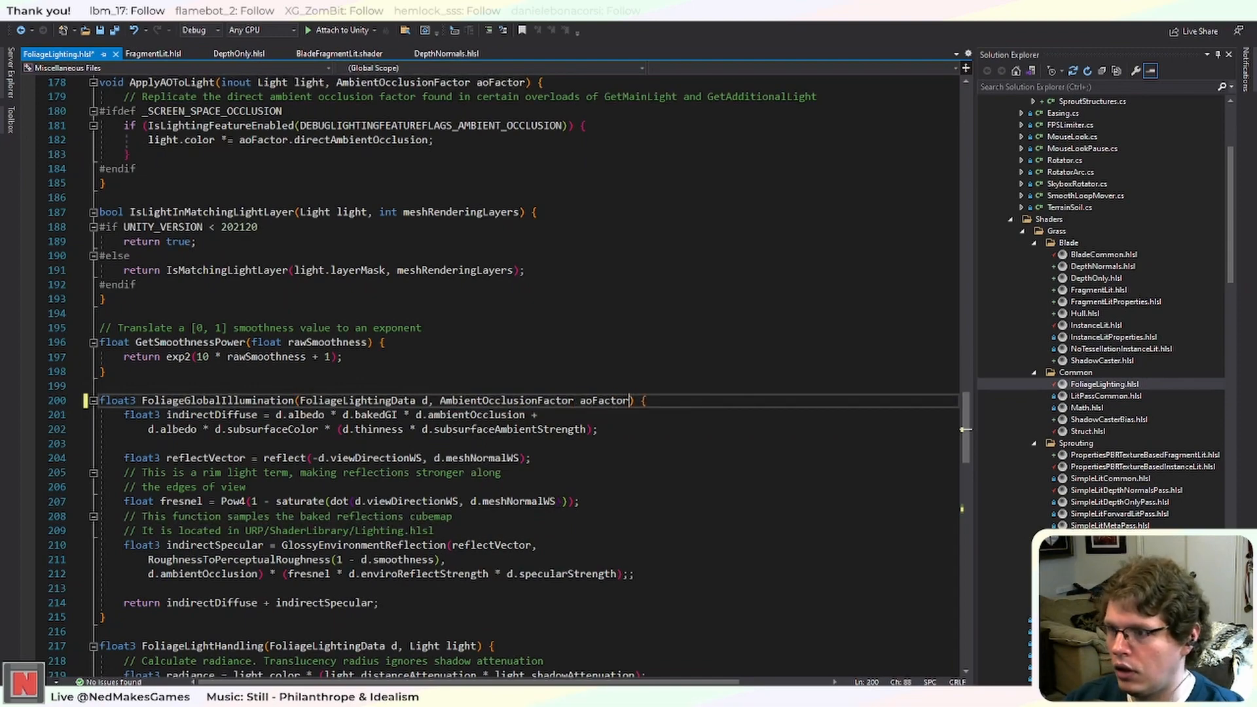
Replace d.ambientOcclusion in the indirectDiffuse calculation of FoliageGlobalIllumination with aoFactor.indirectAmbientOcclusion and save the file.
scroll(965, 429, "down", 3)
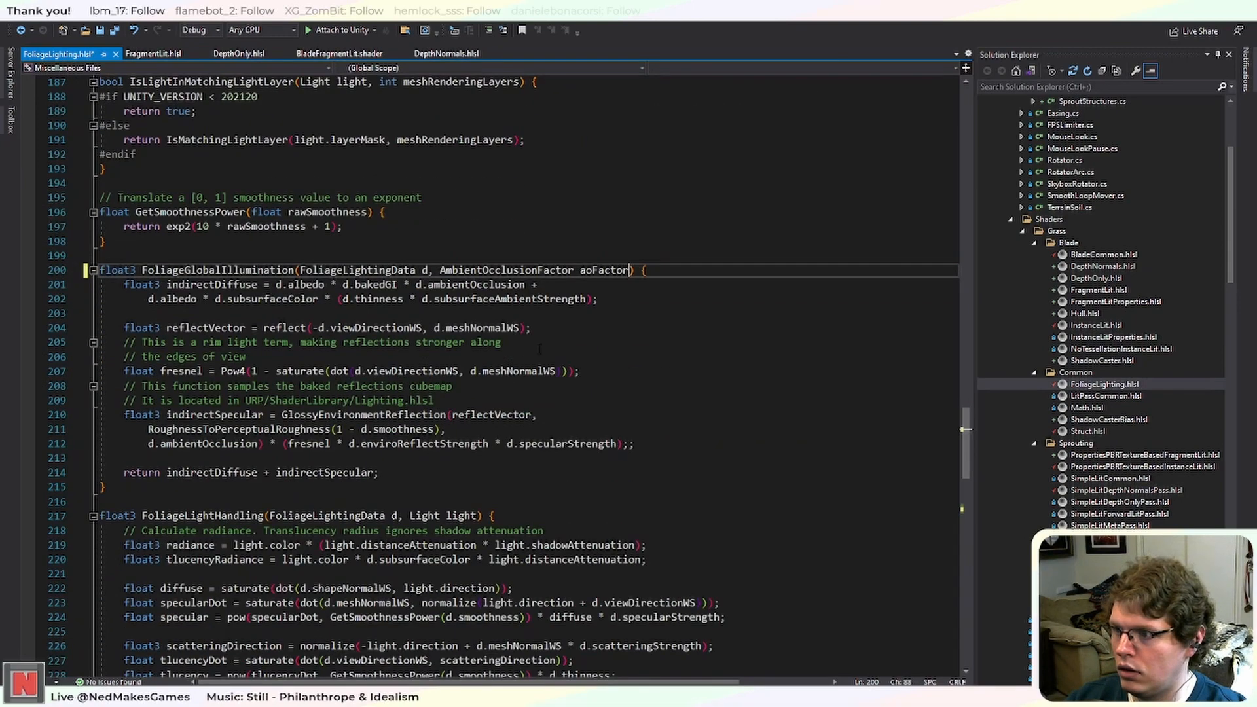
double_click(594, 270)
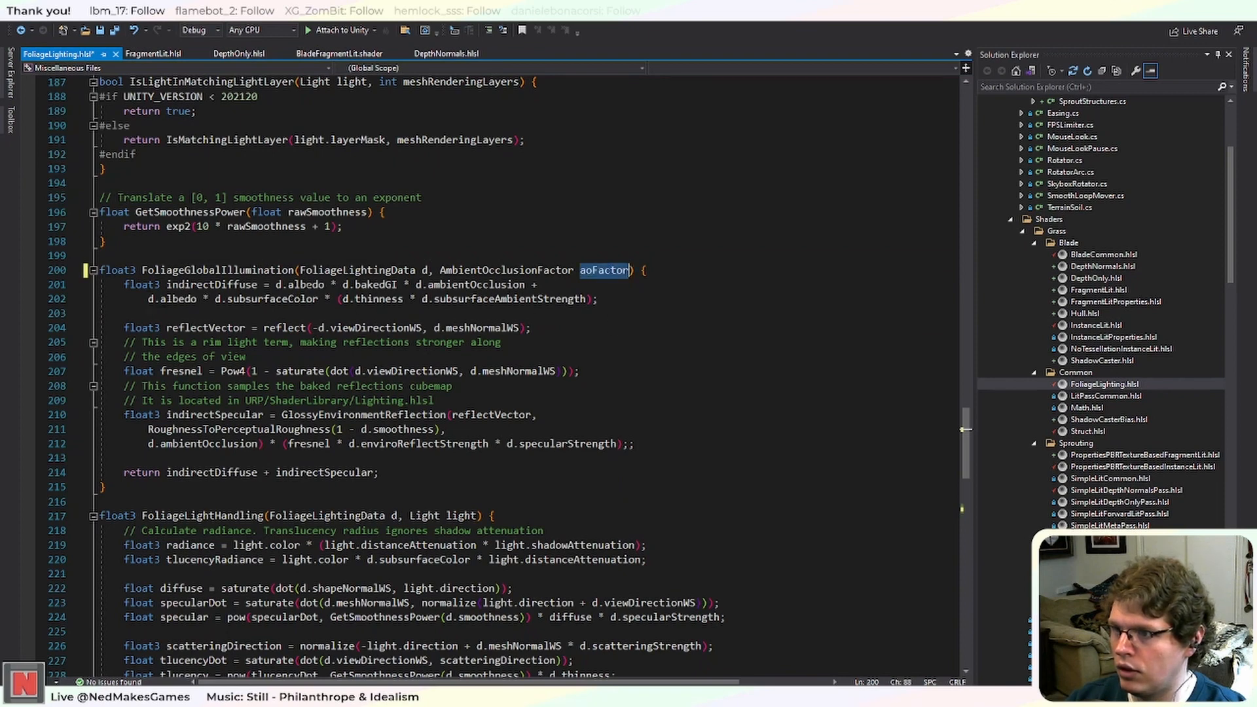
left_click_drag(525, 284, 416, 285)
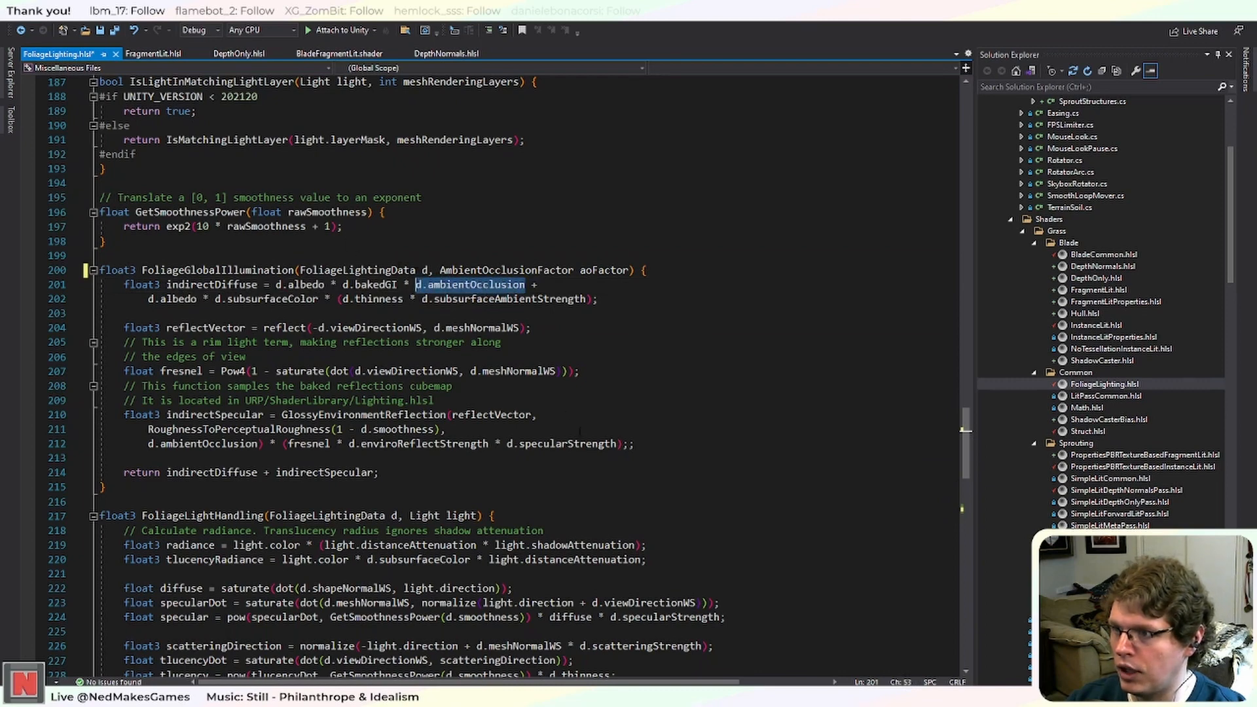
key("ctrl+v")
type(",.")
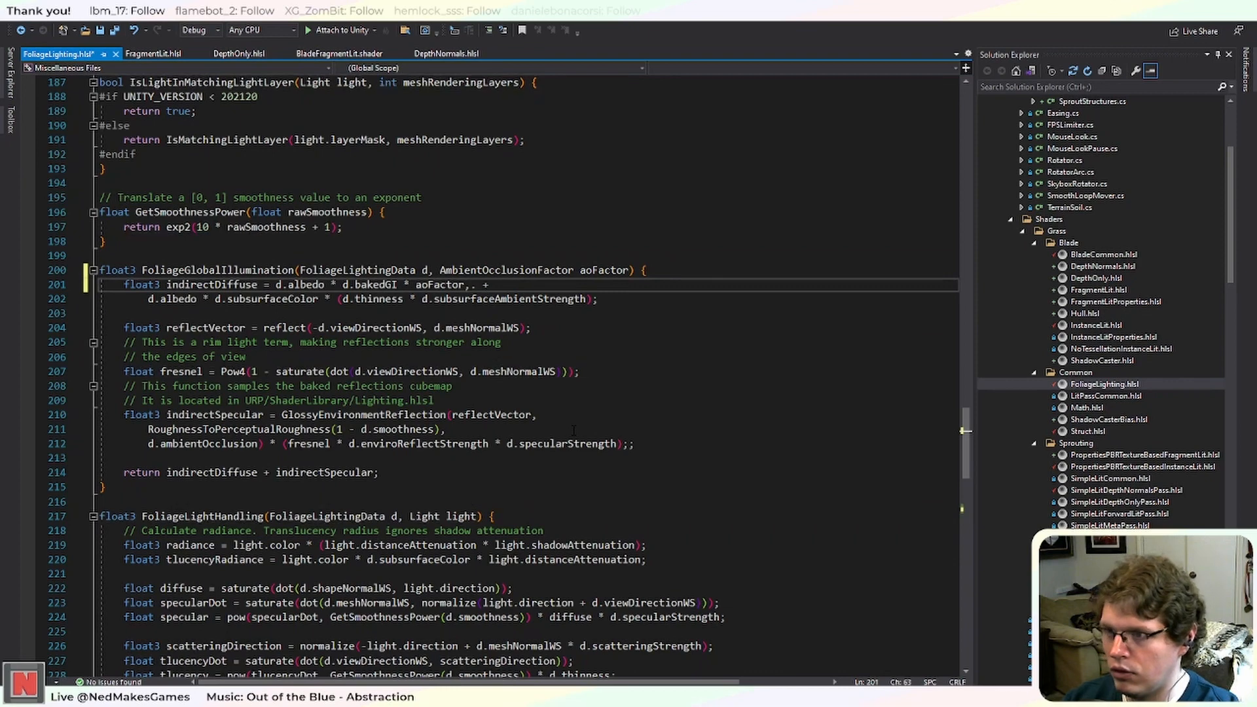
key("BackSpace")
key("BackSpace")
type(".indirectA")
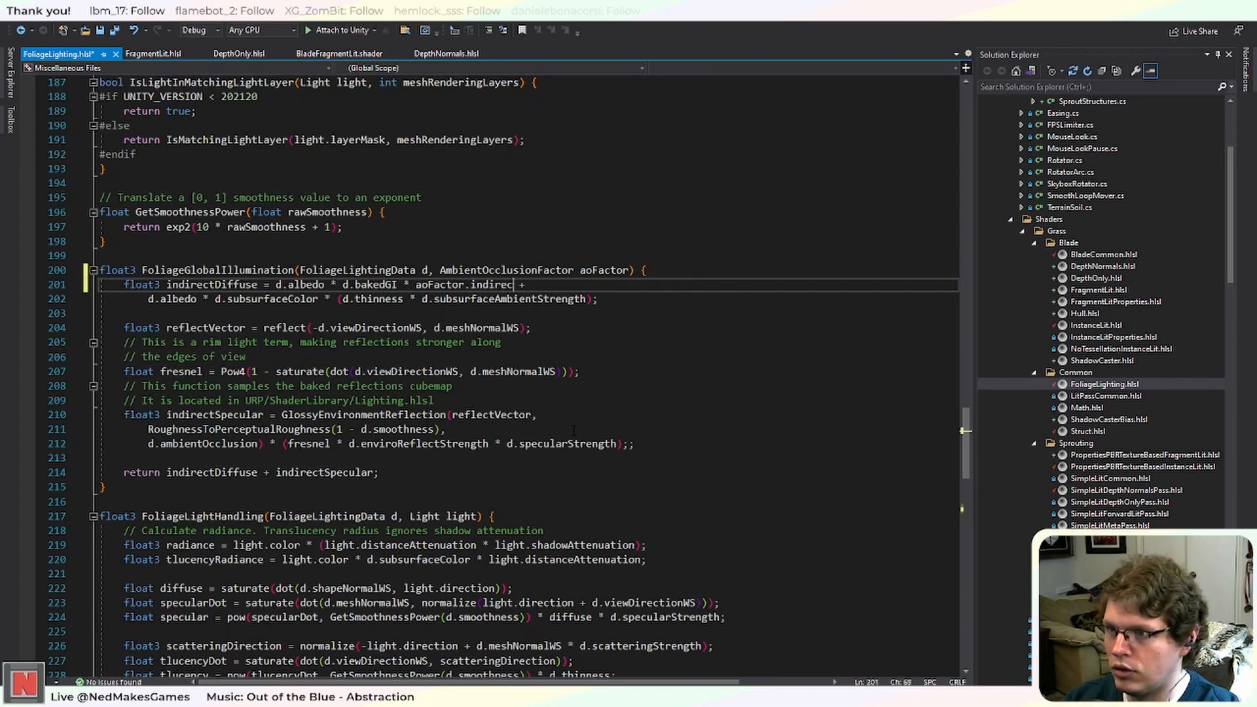
type("mbientOcclus")
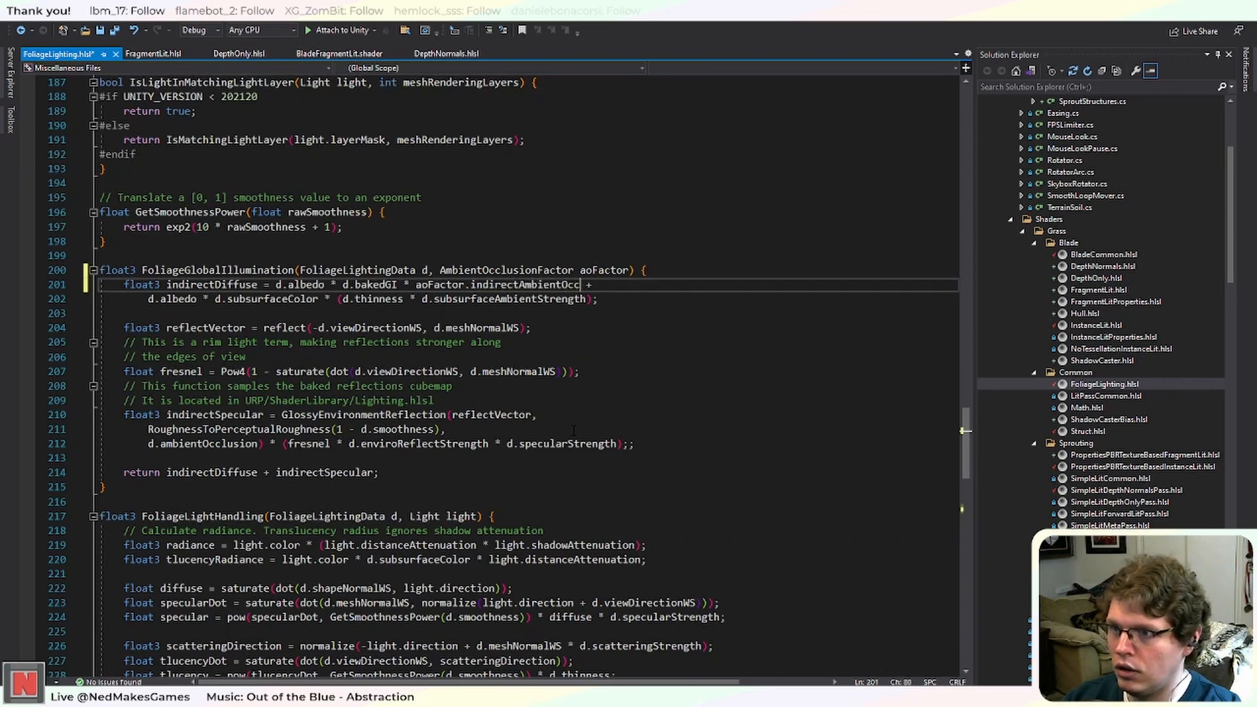
type("ion")
key("ctrl+s")
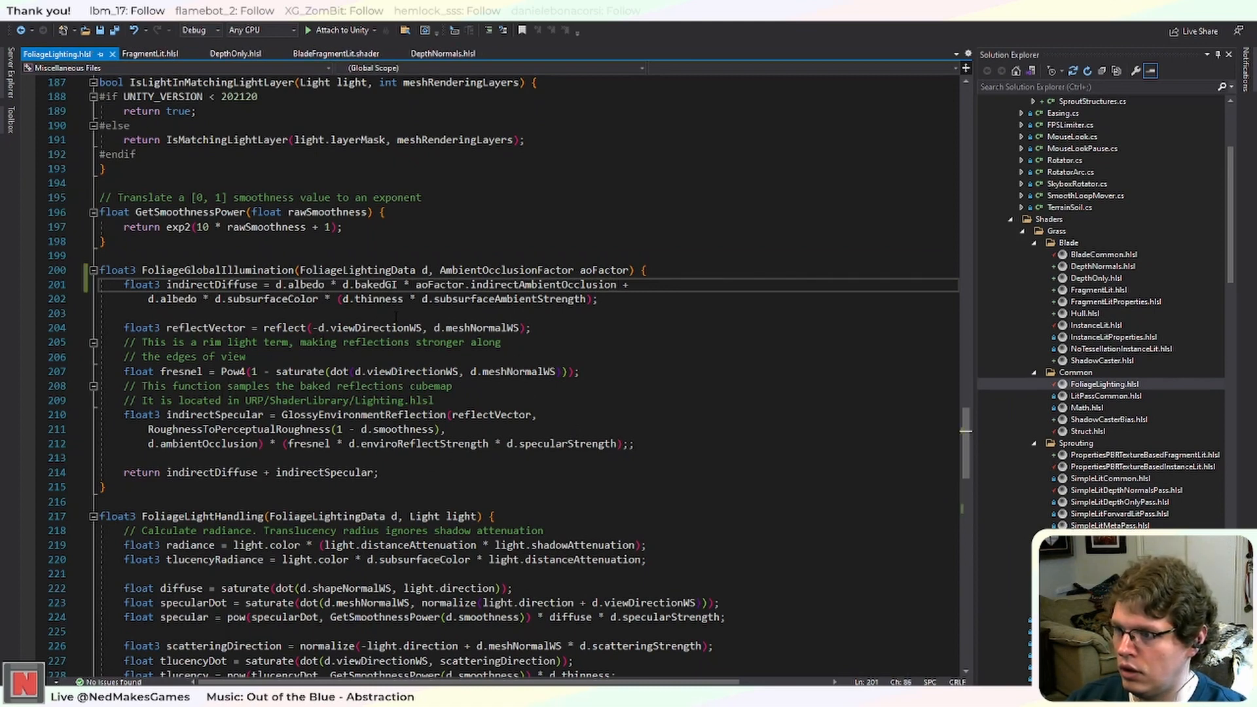
Search the document for d.ambientOcc and replace d.ambientOcclusion in the indirectSpecular calculation with aoFactor.indirectAmbientOcclusion.
key("ctrl+f")
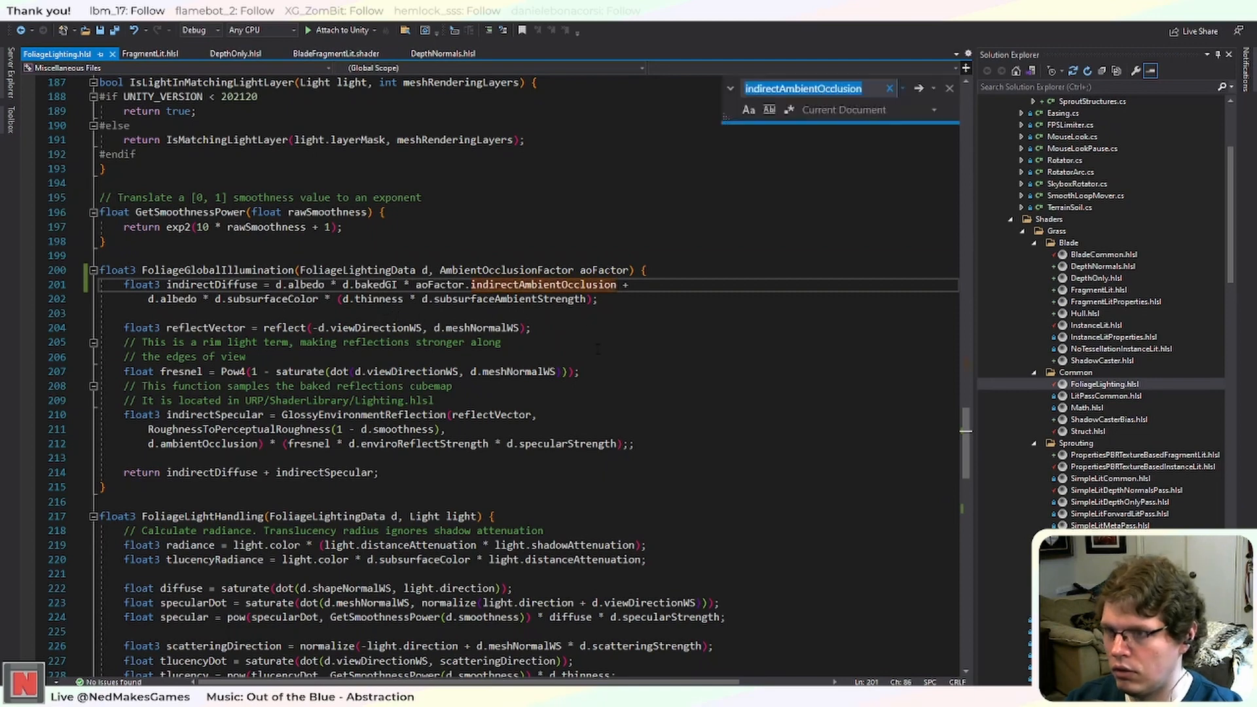
type("d.ambientOcc")
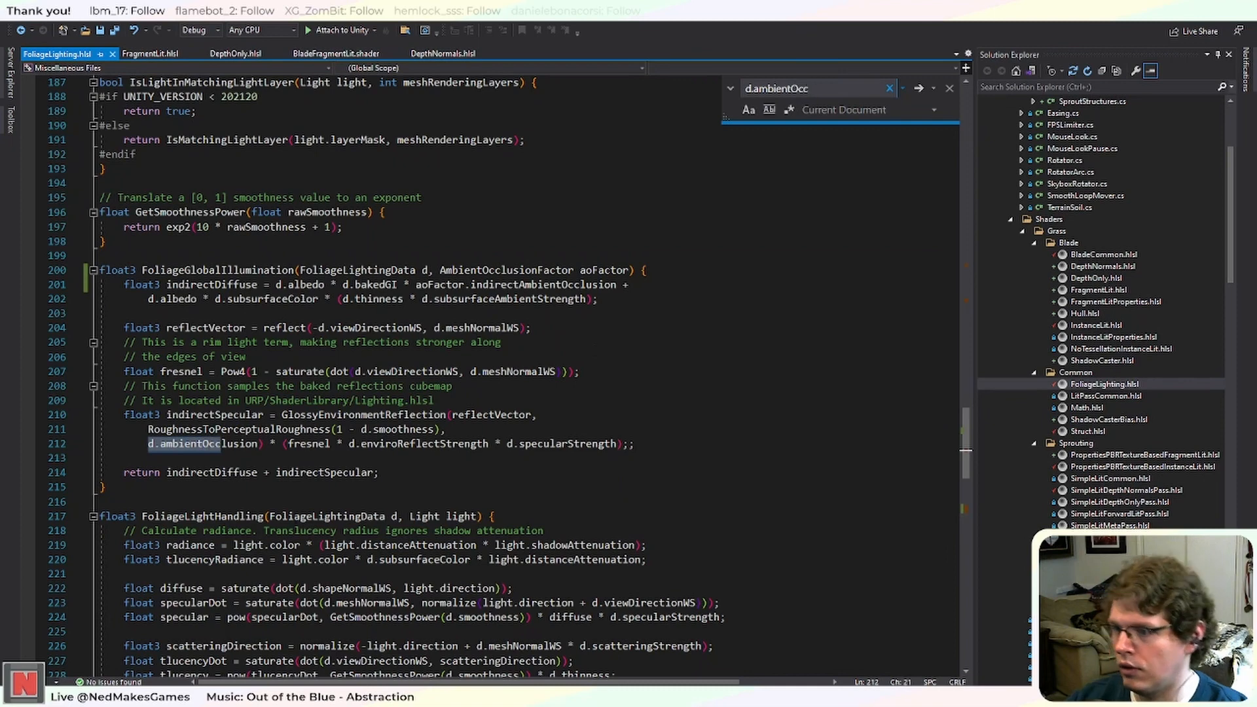
left_click(197, 444)
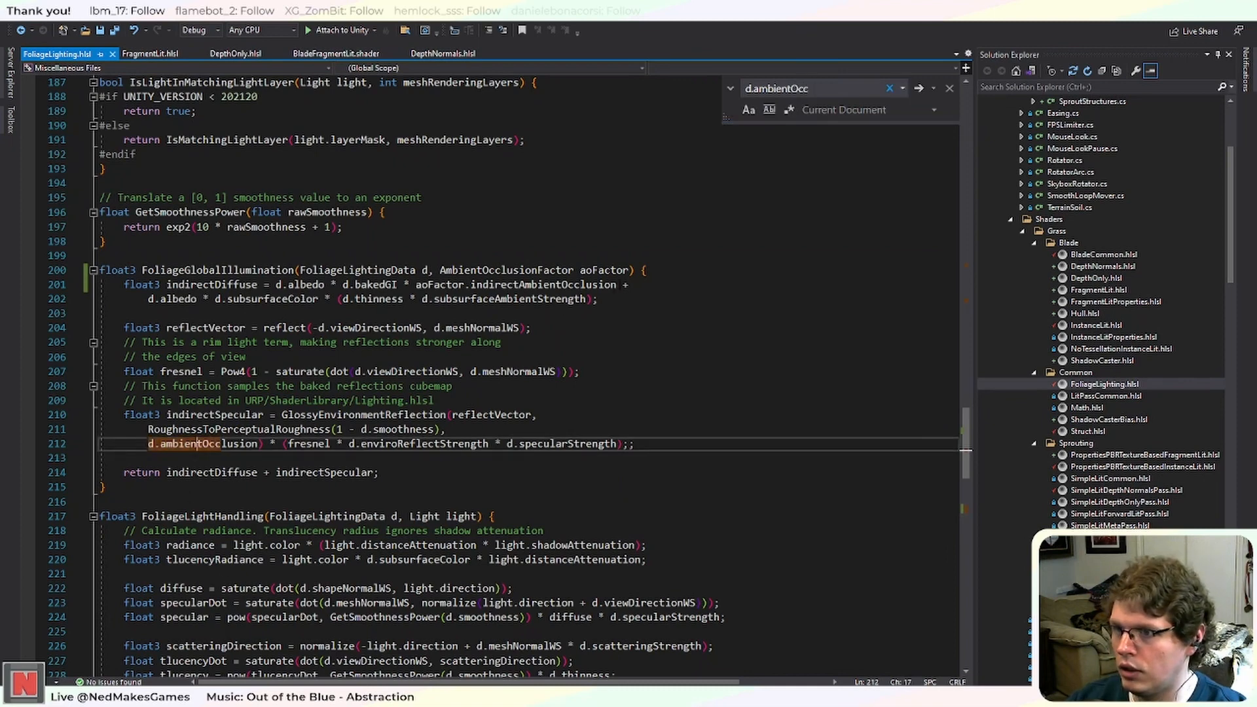
left_click(272, 429)
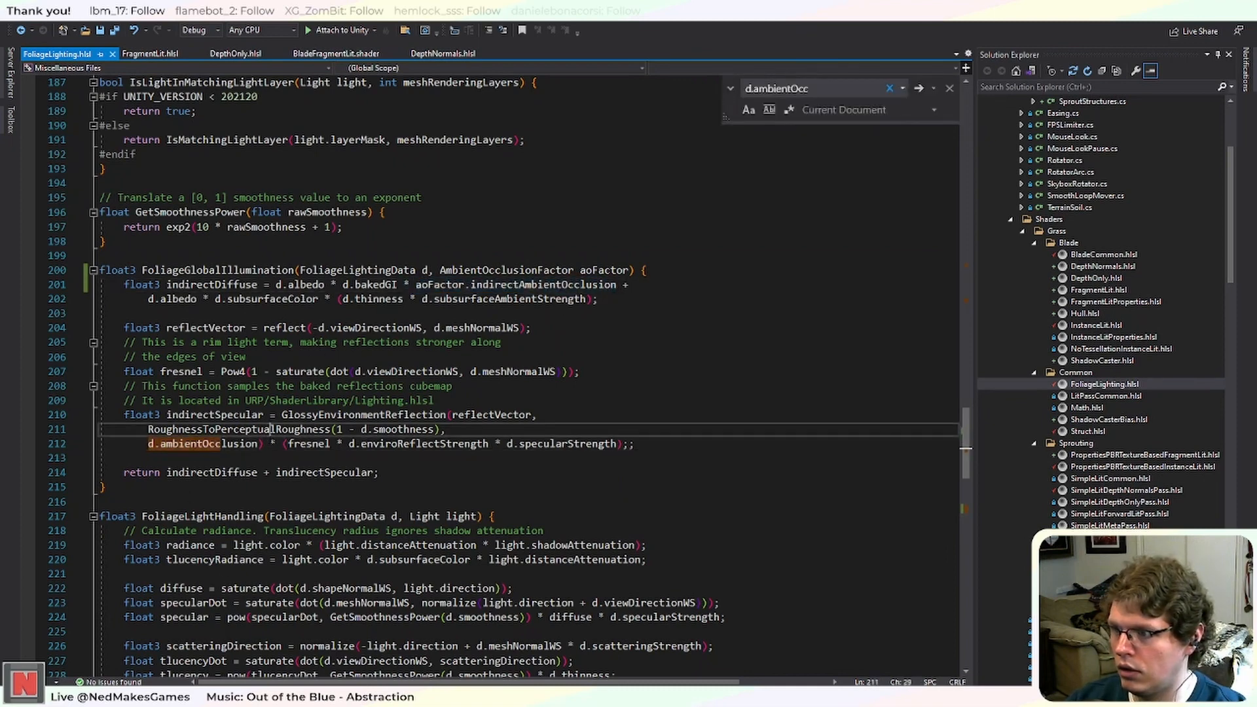
left_click_drag(257, 444, 148, 444)
key("ctrl+v")
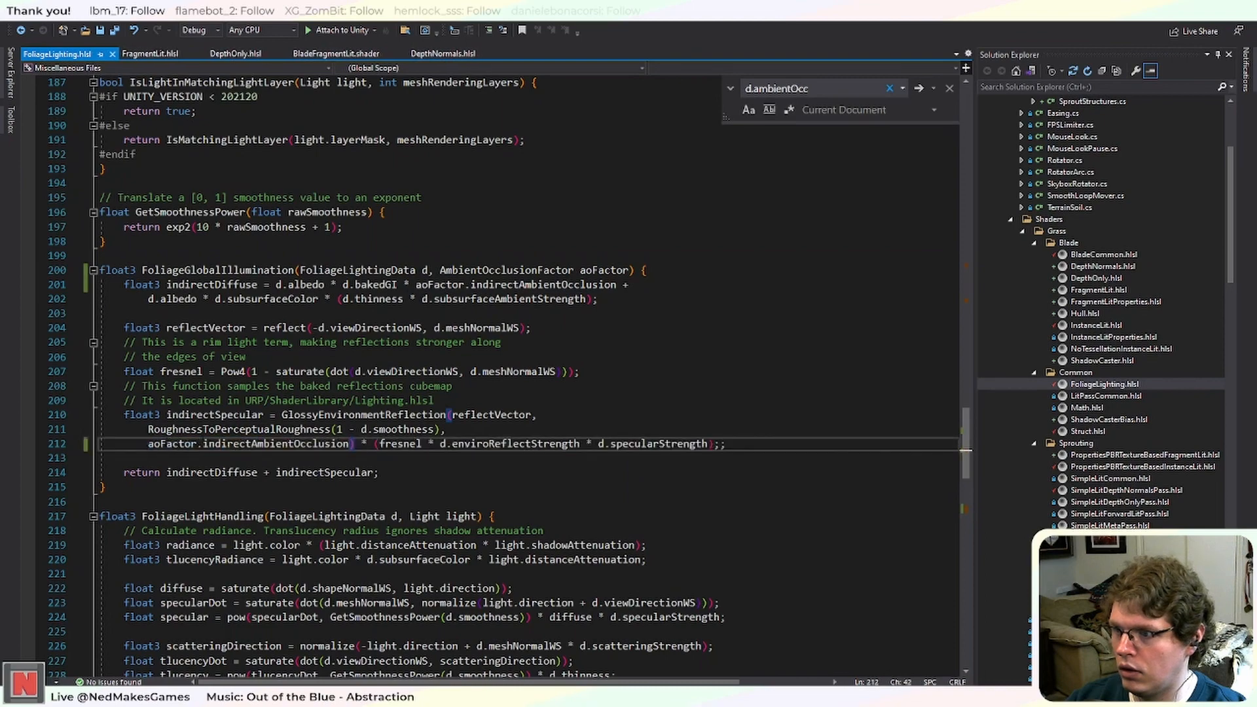
Go through the remaining occurrences of d.ambientOcc in the current document to check where it is still used.
left_click(919, 88)
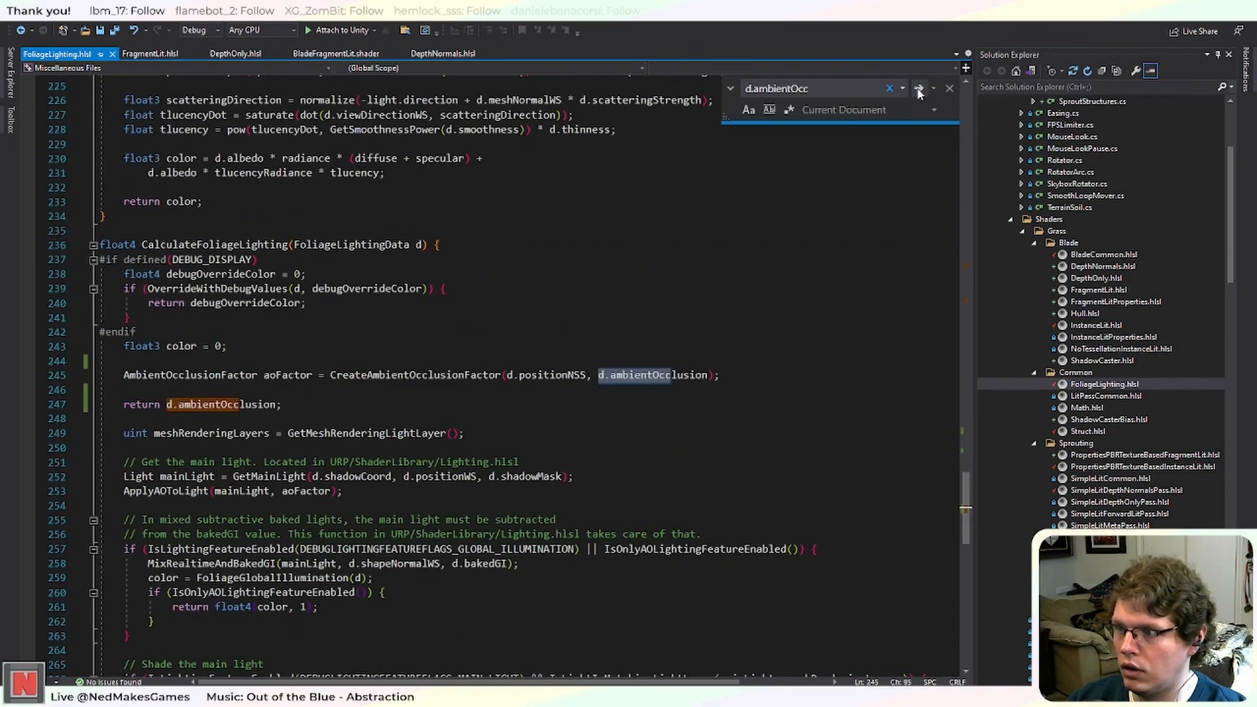
left_click(919, 89)
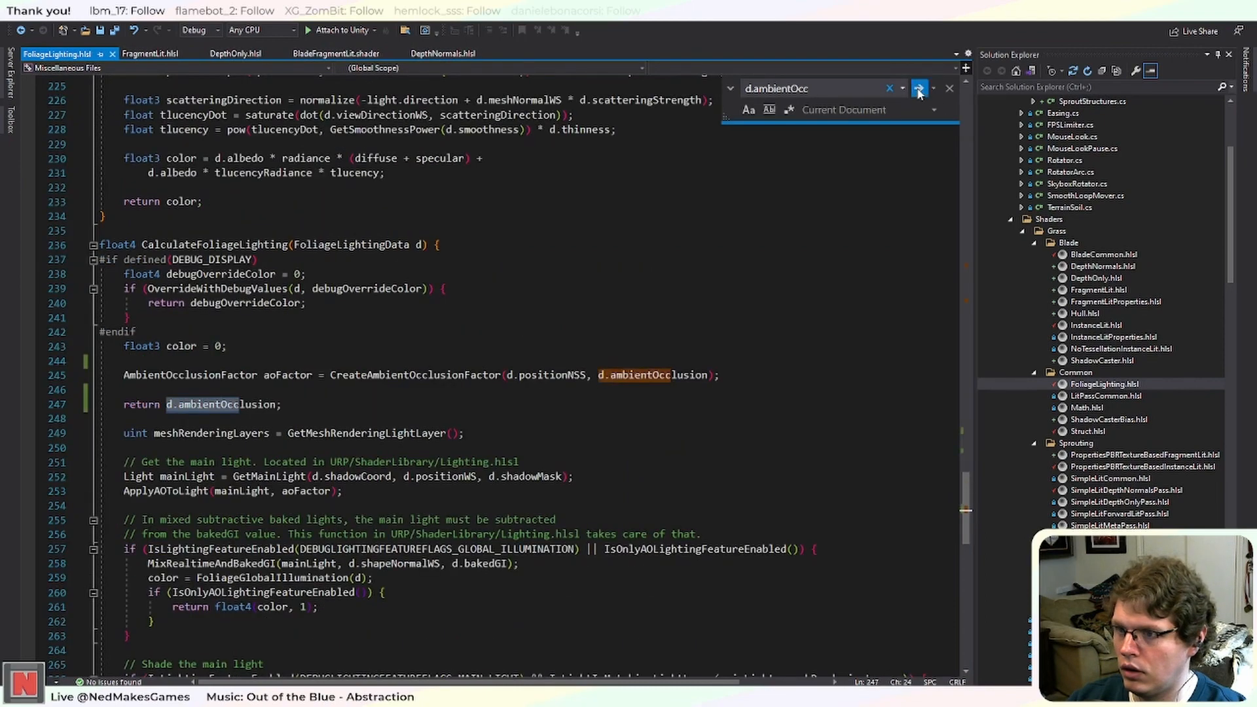
left_click(919, 90)
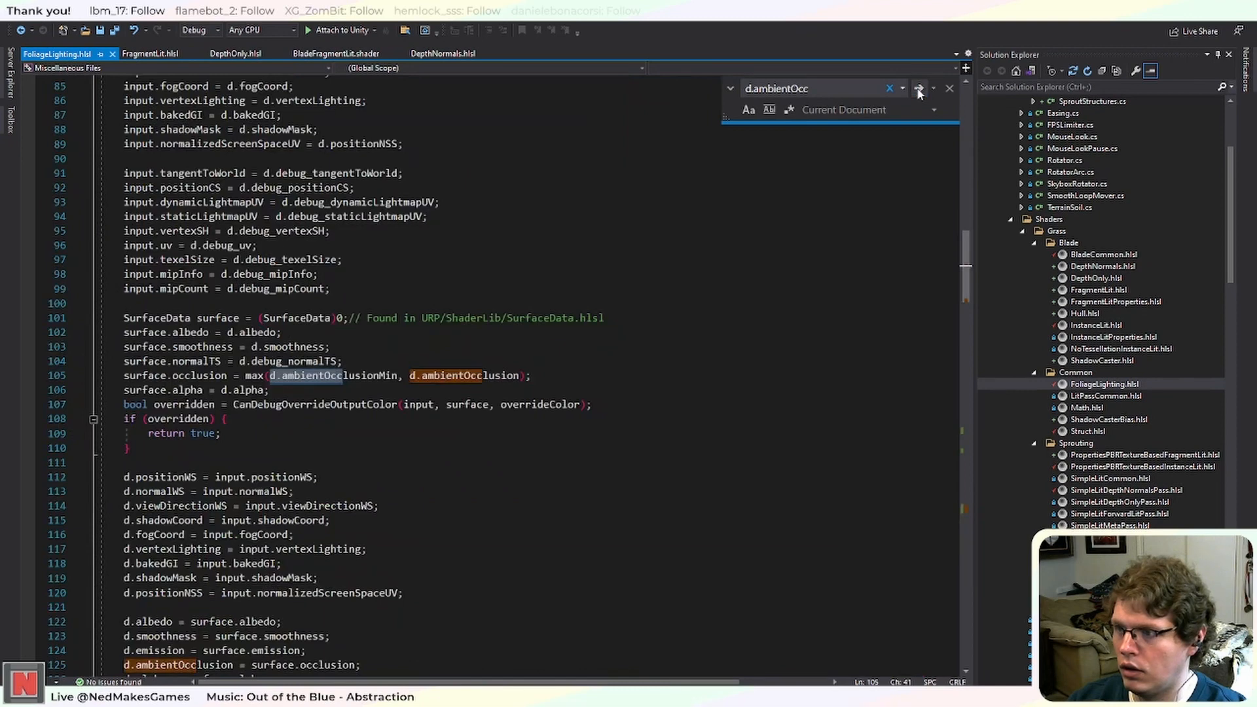
left_click(920, 89)
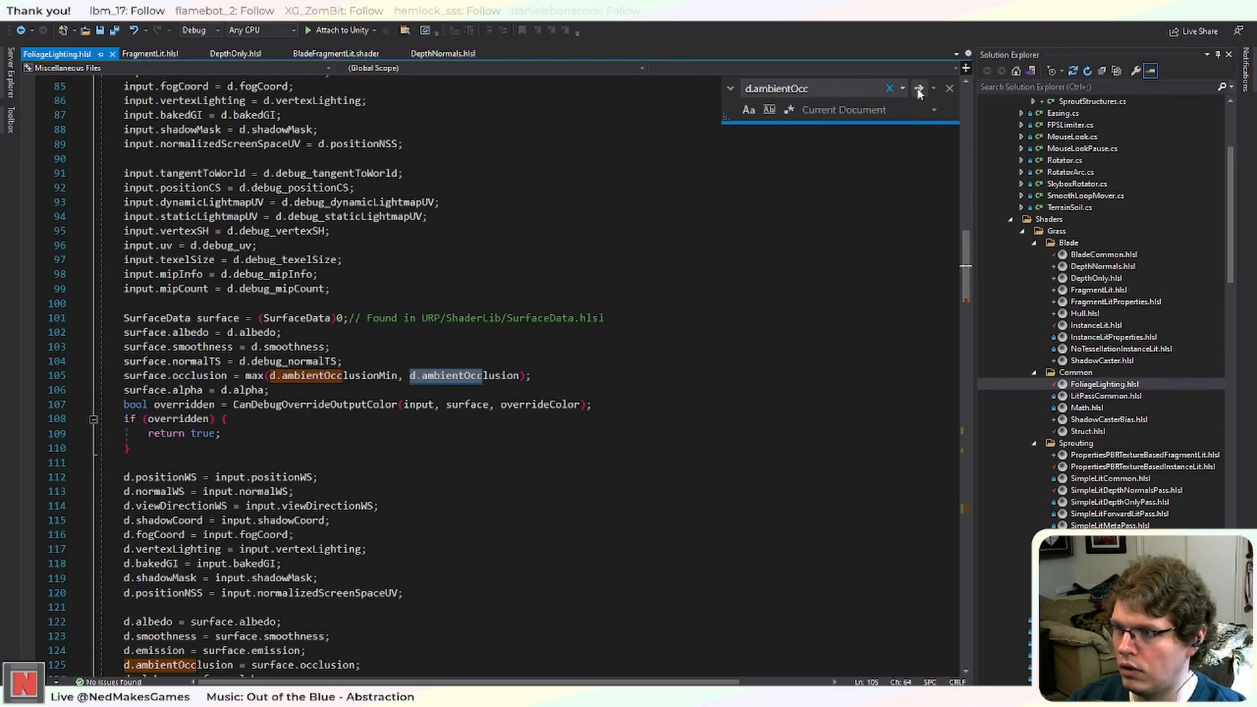
left_click(919, 89)
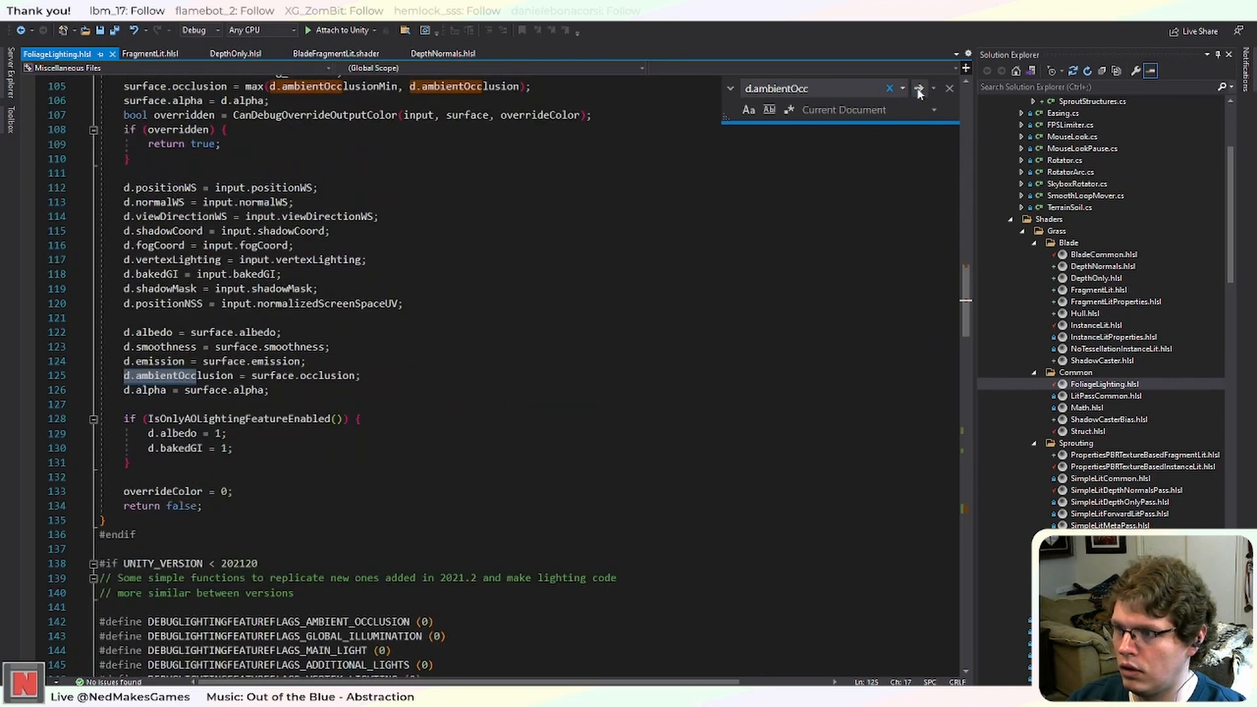
left_click(920, 89)
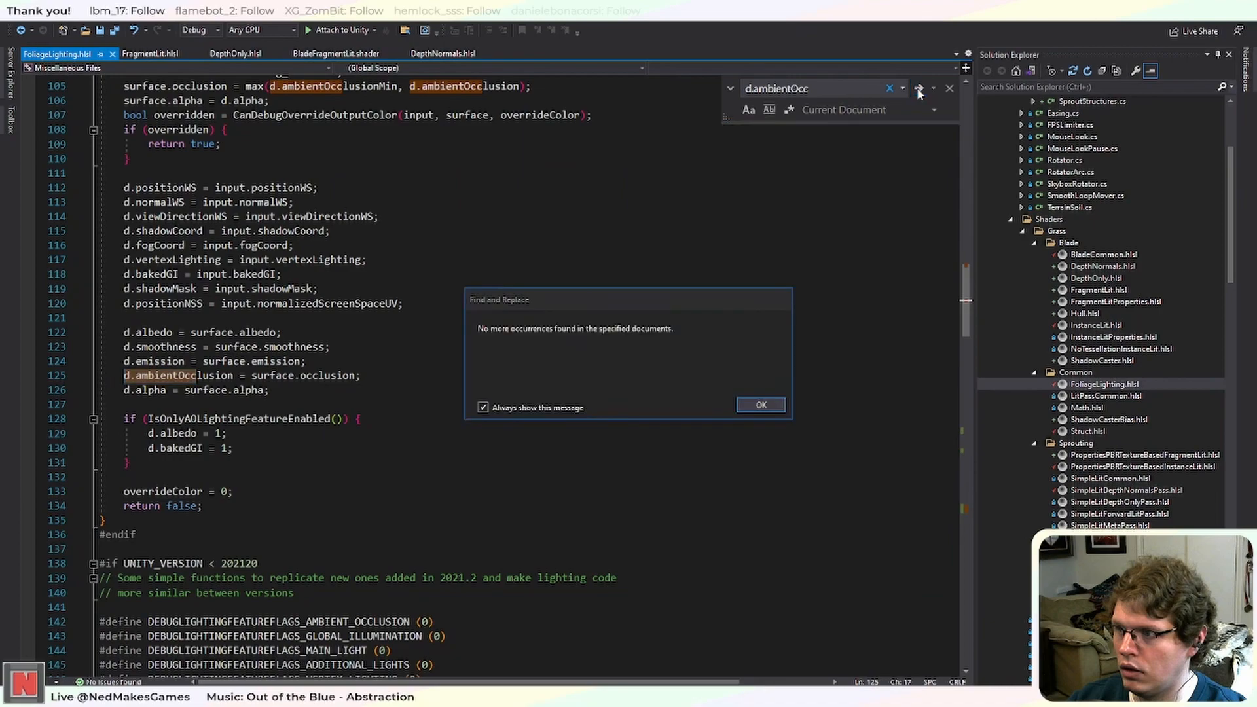
left_click(760, 406)
Change the debug return in CalculateFoliageLighting from d.ambientOcclusion to aoFactor.indirectAmbientOcclusion.
left_click_drag(965, 303, 963, 500)
scroll(505, 377, "up", 1)
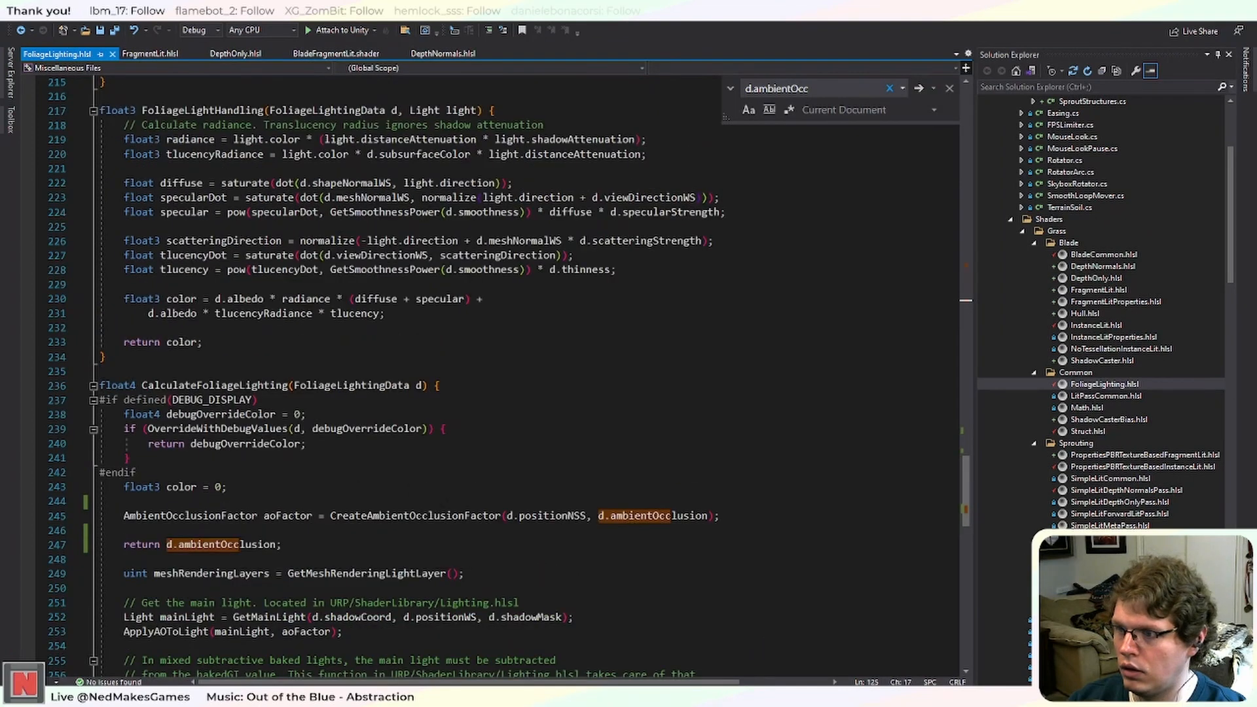
left_click(321, 542)
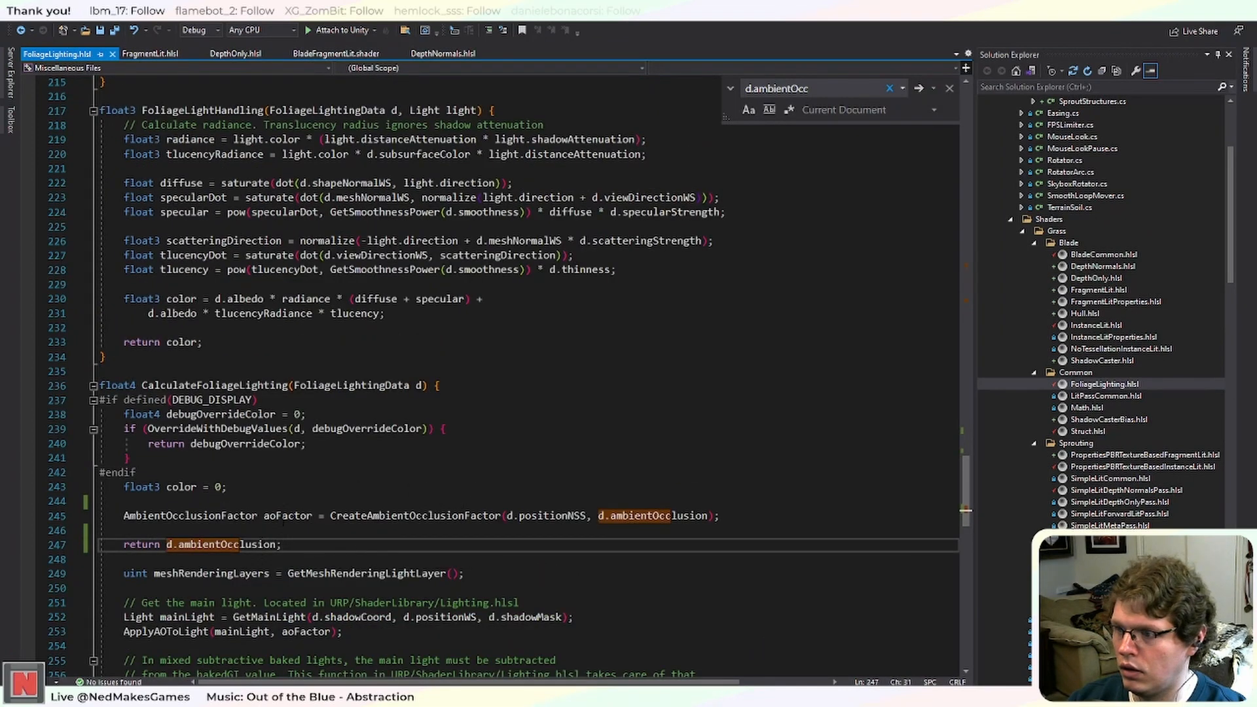
left_click(285, 516)
left_click(276, 544)
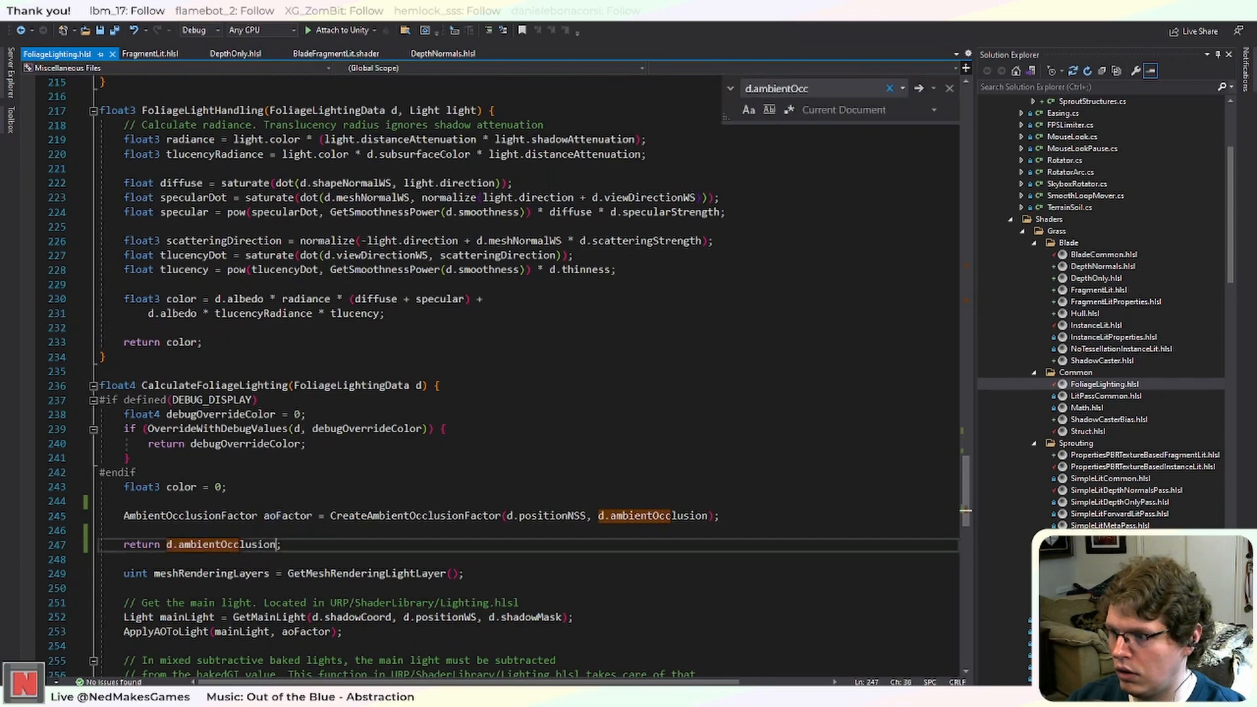
left_click_drag(277, 544, 166, 544)
type("aoFactor")
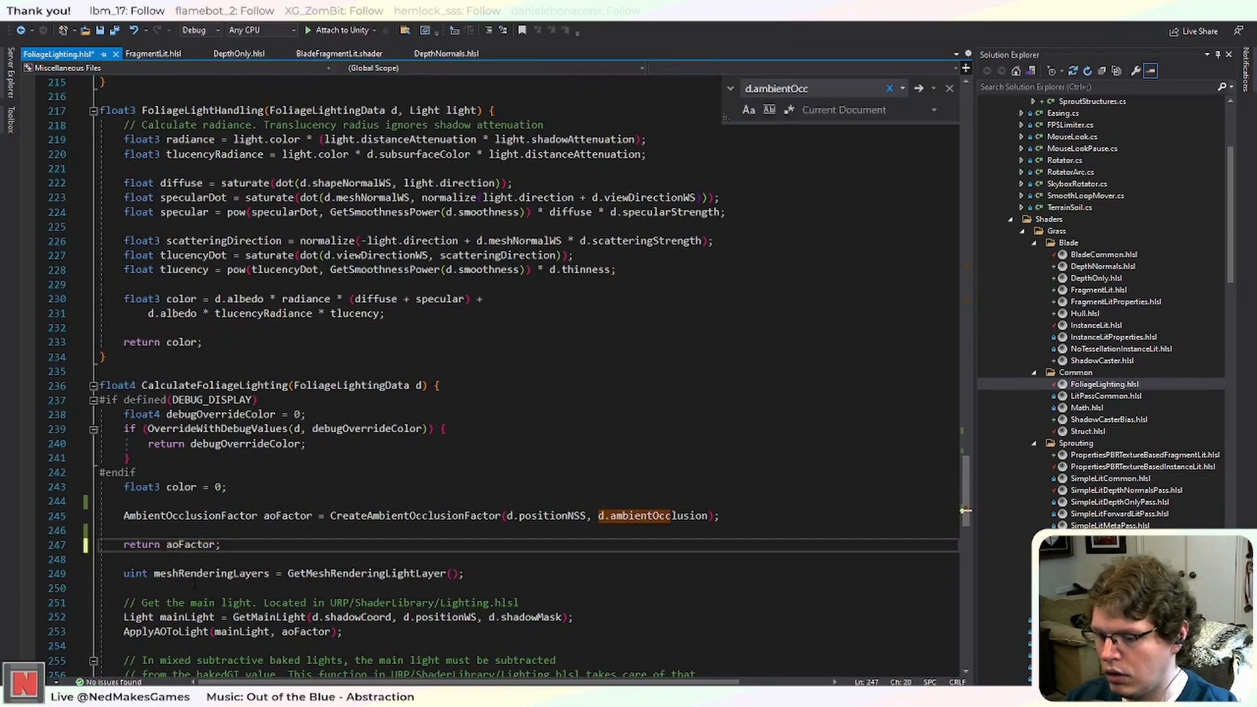
type(".aoFactor")
key("ctrl+BackSpace")
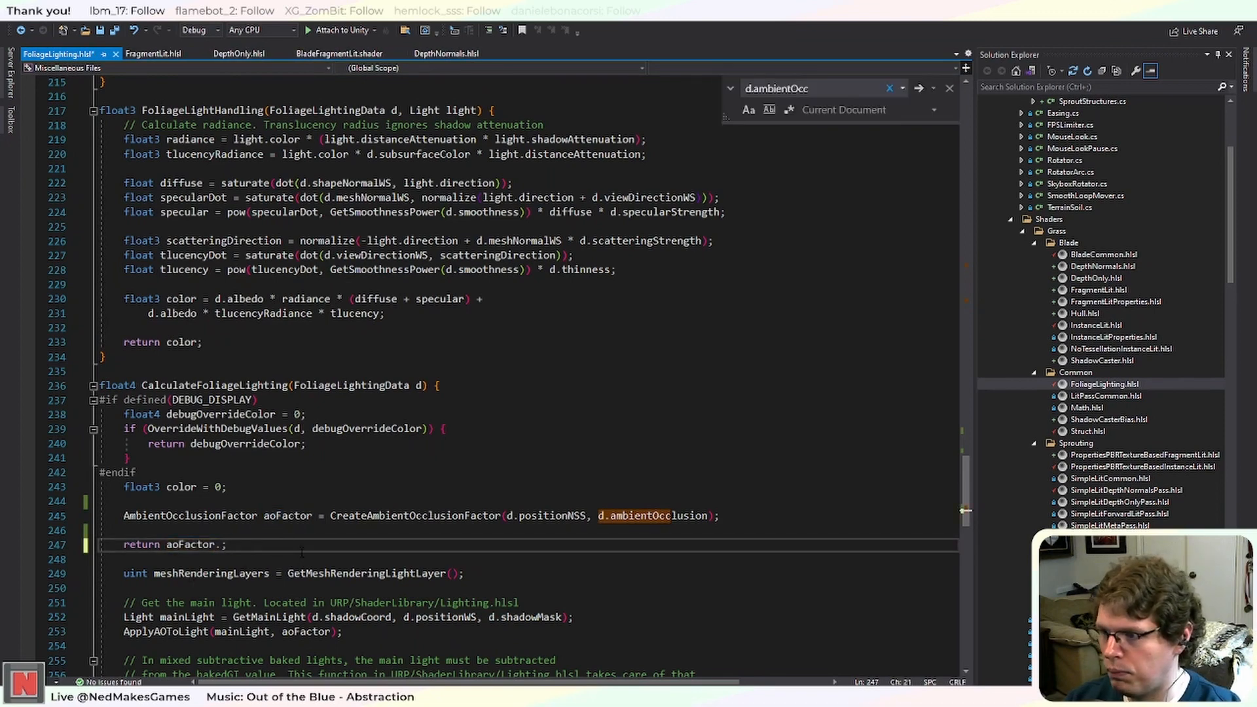
type("indirectAmbient")
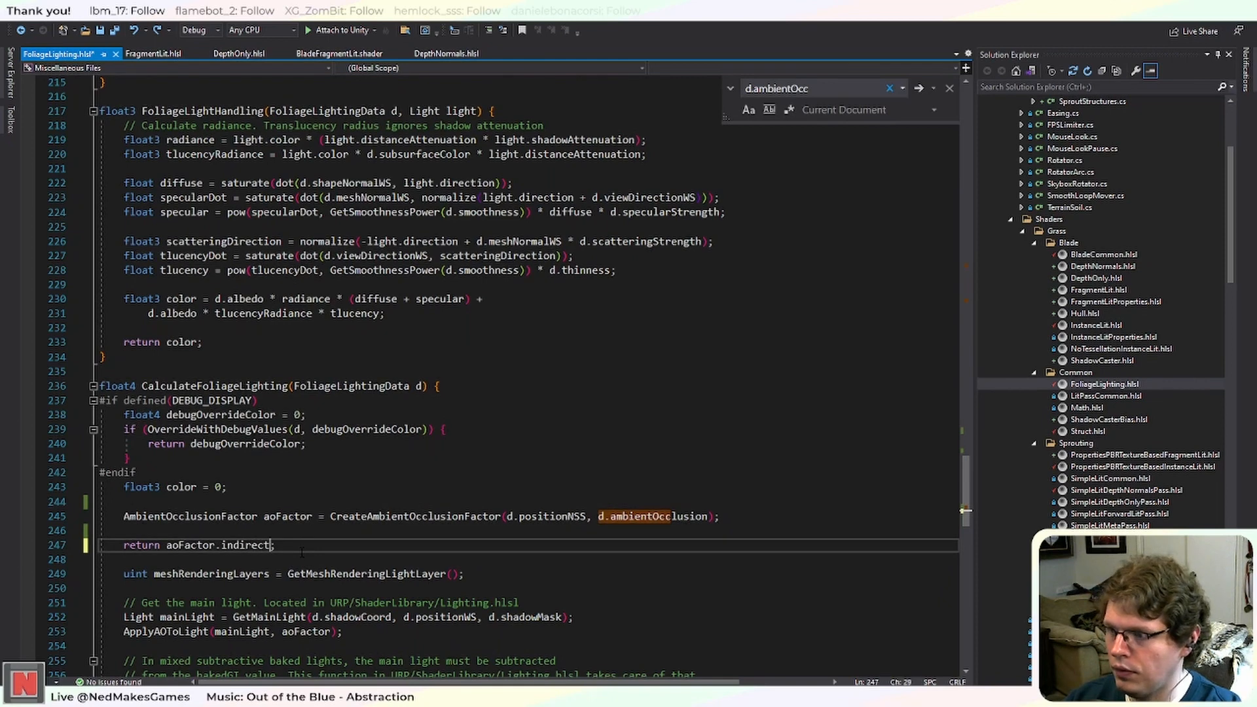
type("Occl")
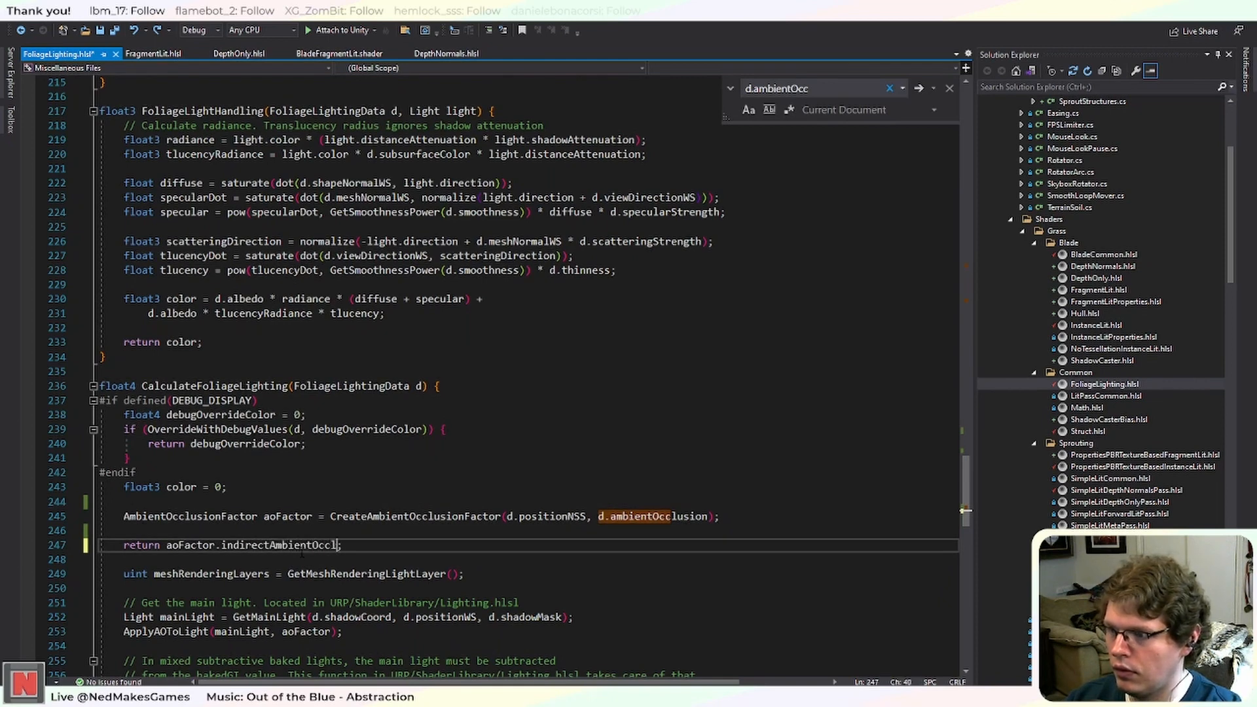
type("usion")
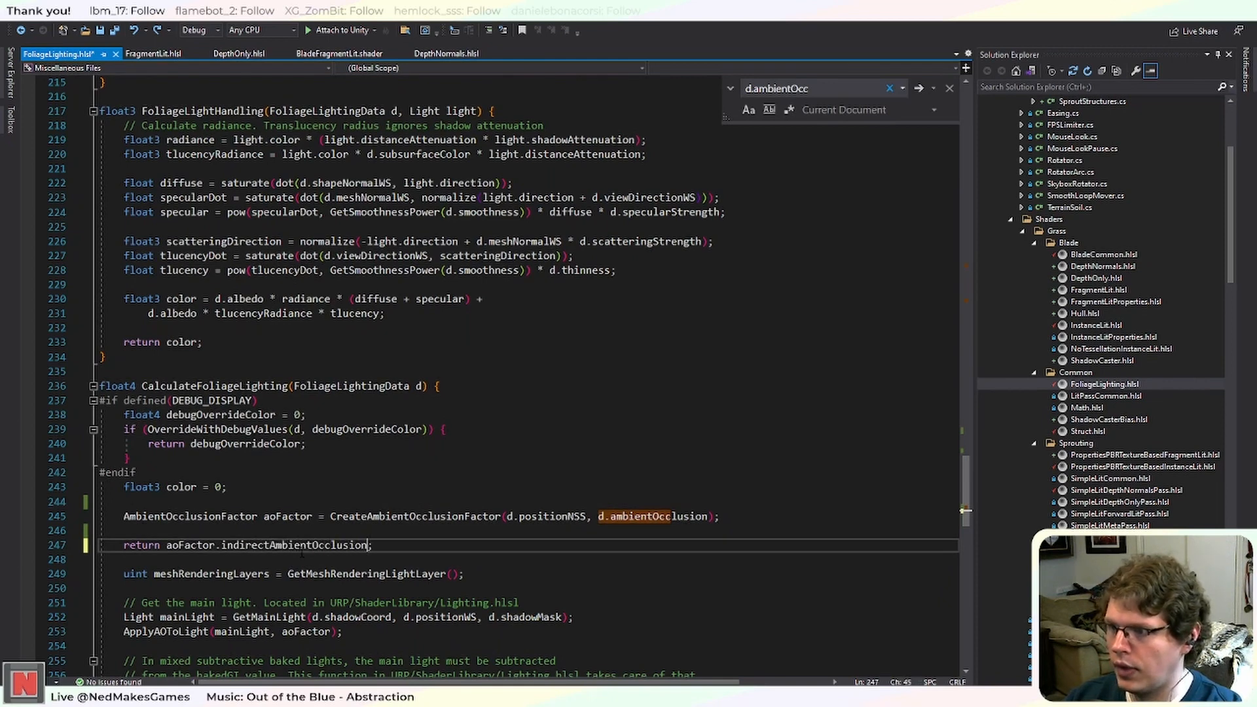
Remove the blank line between the aoFactor declaration and the return statement in CalculateFoliageLighting, and save the file.
key("Up")
key("shift+Home")
key("BackSpace")
key("BackSpace")
left_click(105, 357)
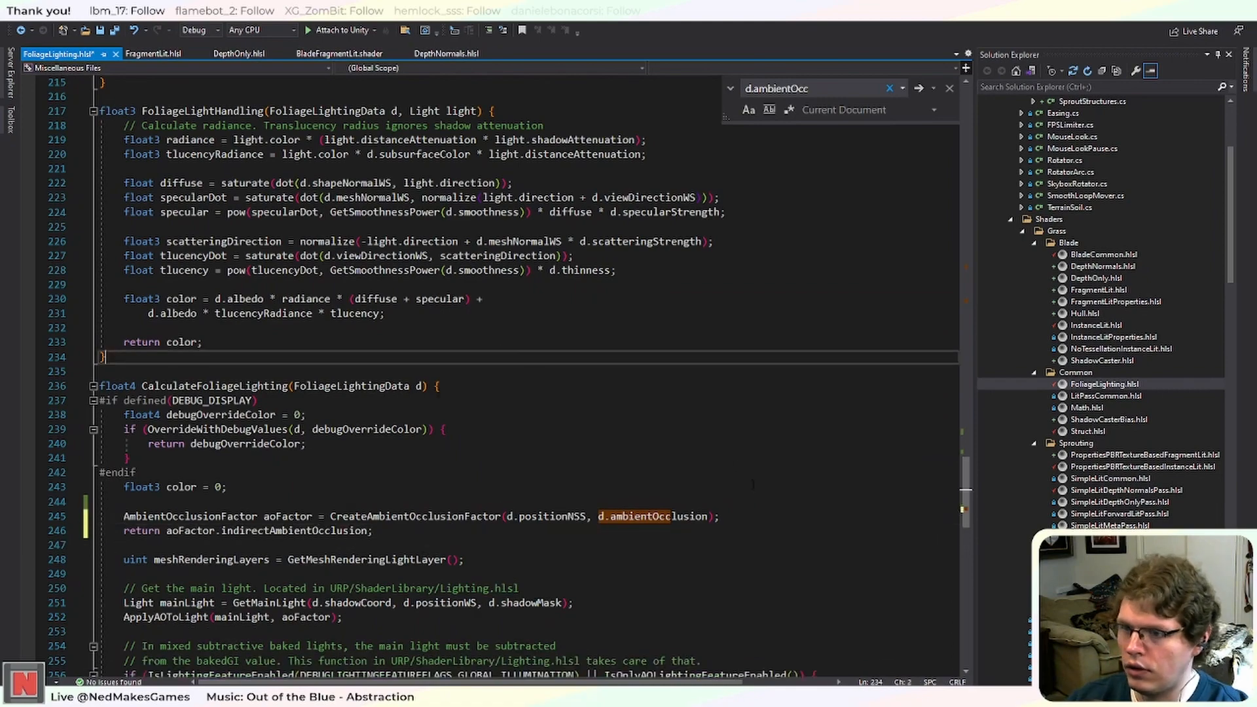
key("ctrl+s")
In CreateAmbientOcclusionFactor, remove inout from the ambientOcclusion parameter and assign the min() result to aoFactor.indirectAmbientOcclusion.
left_click_drag(967, 486, 963, 352)
double_click(557, 356)
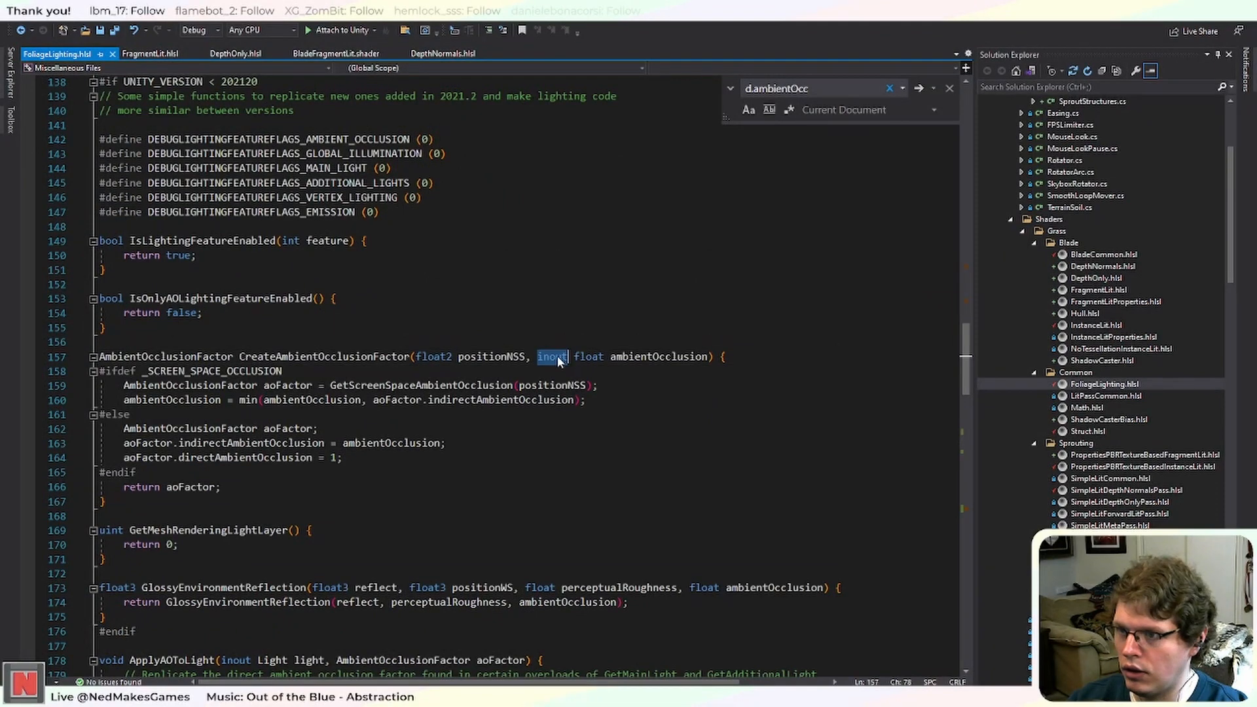
key("Delete")
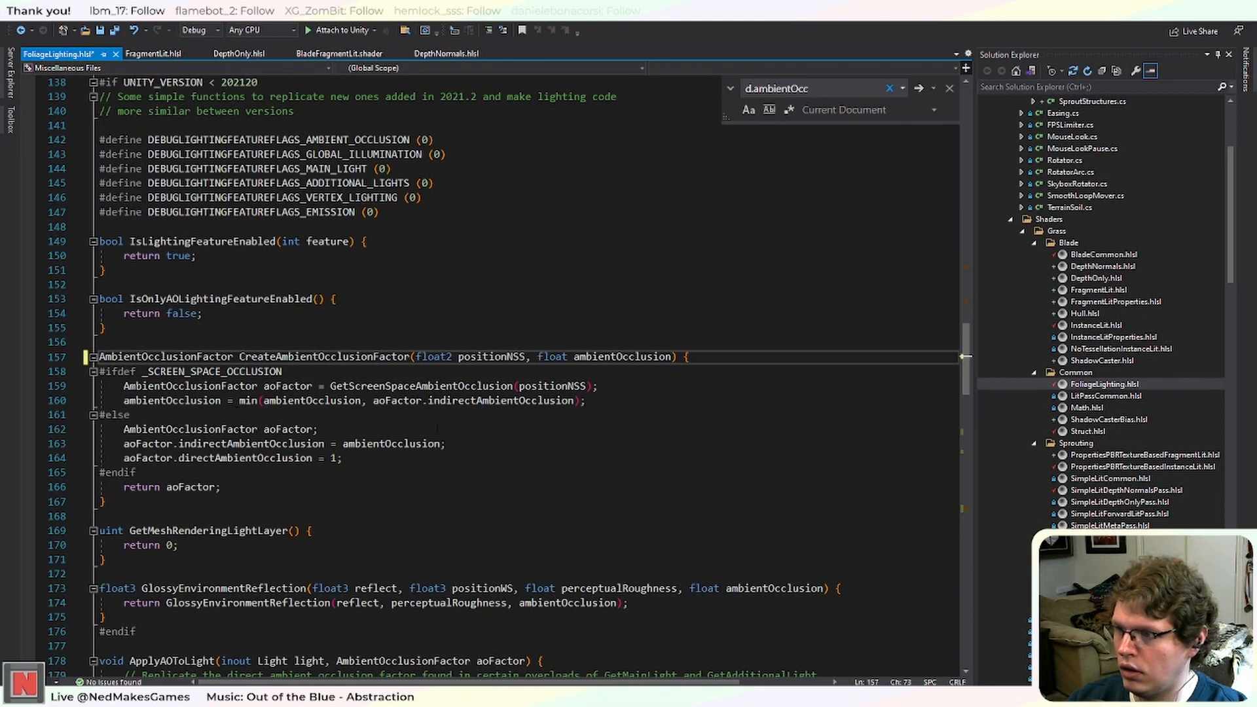
left_click_drag(577, 400, 372, 400)
key("ctrl+c")
double_click(193, 404)
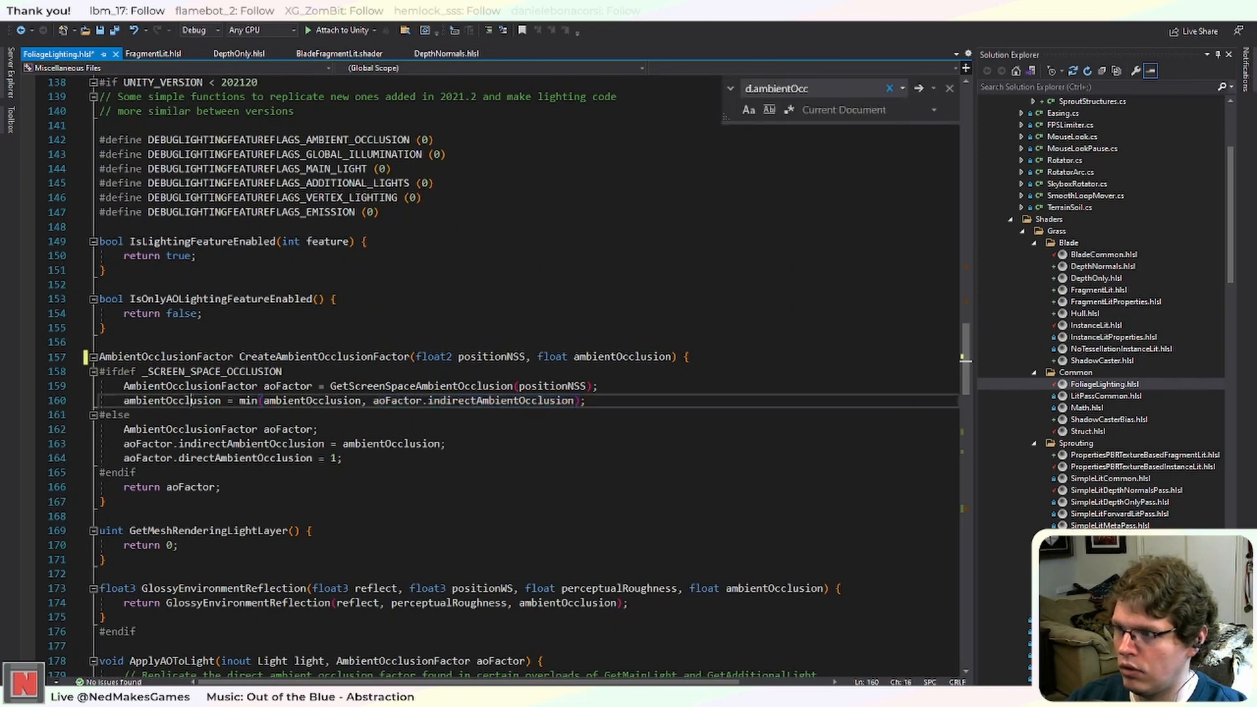
key("ctrl+v")
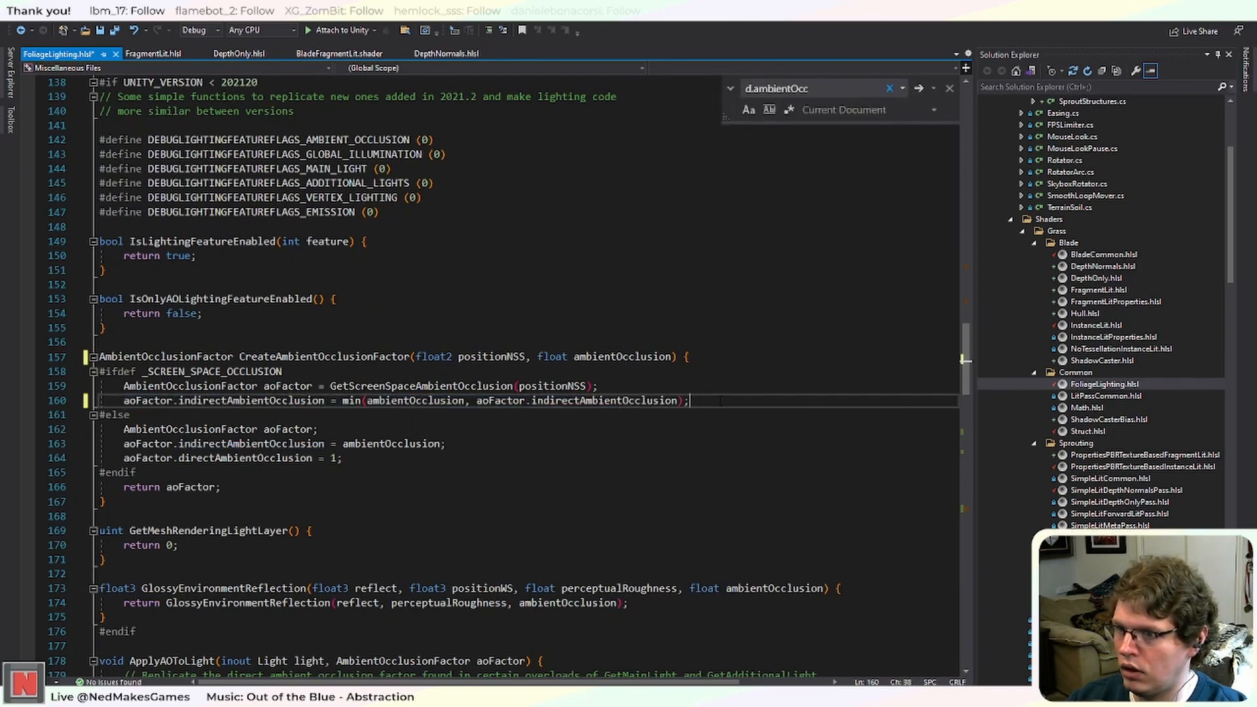
Duplicate the min() assignment of aoFactor.indirectAmbientOcclusion directly below it and change the copy to use max.
key("ctrl+d")
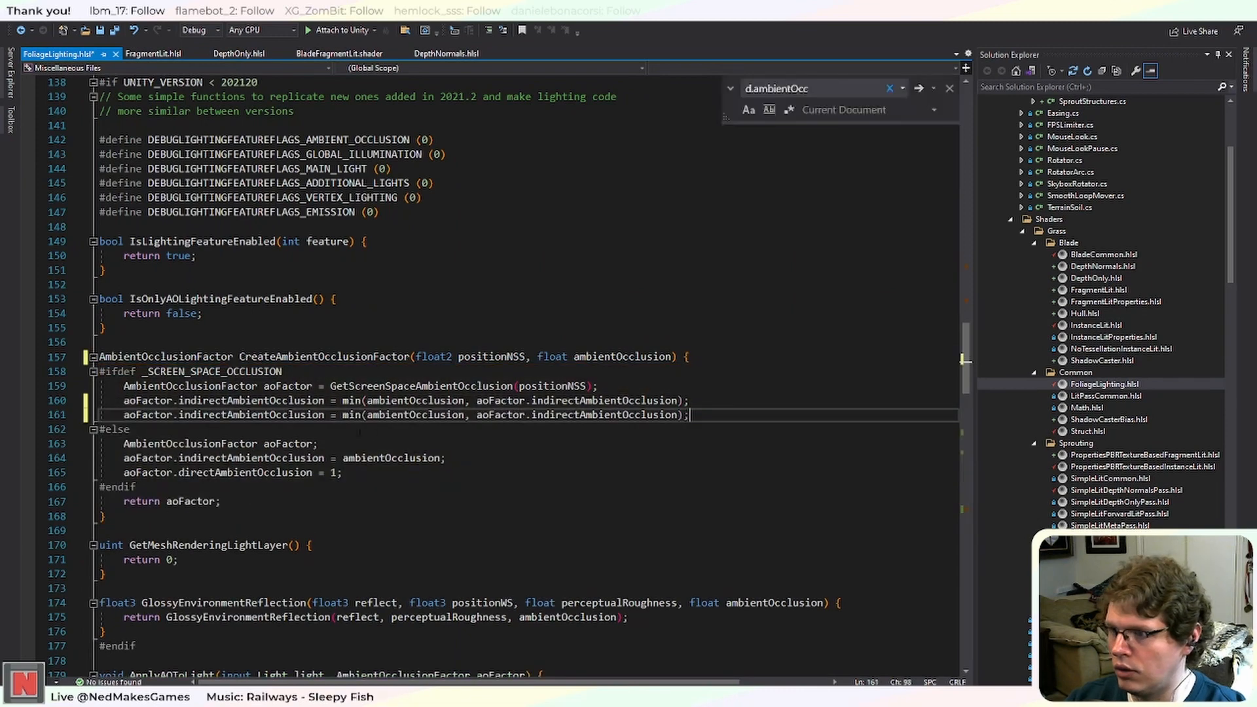
left_click(344, 415)
type("max")
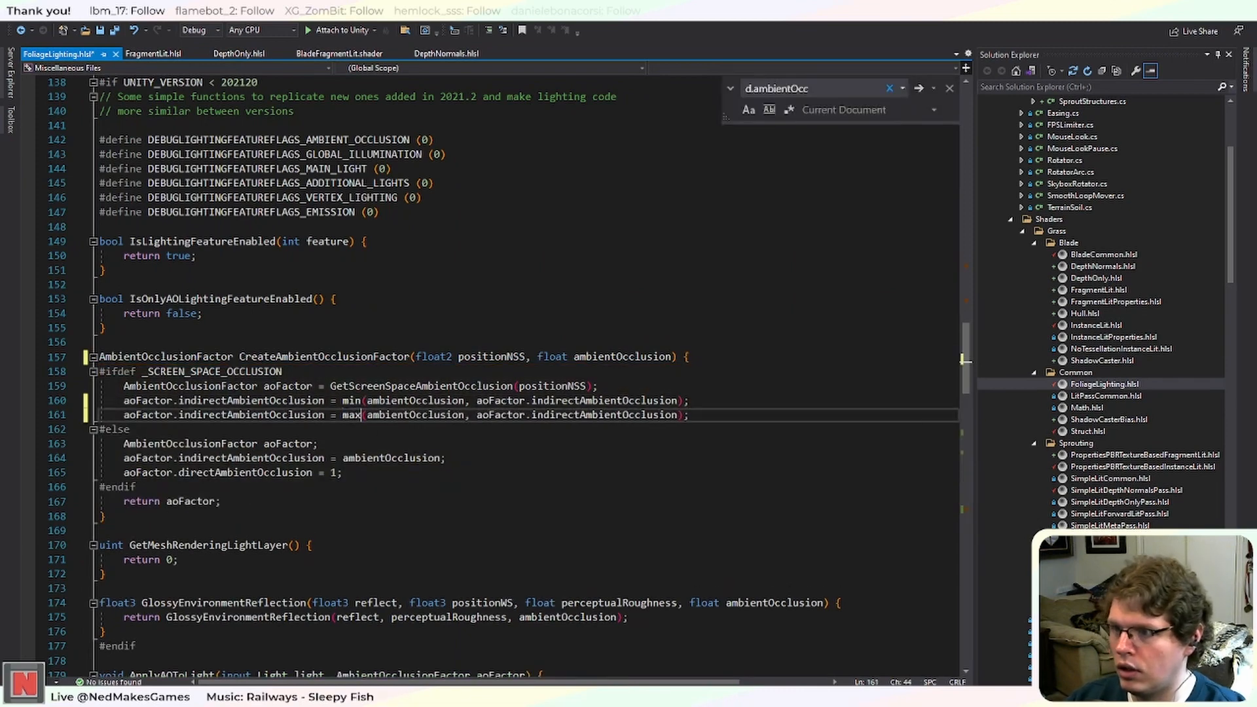
Start adding a third parameter after float ambientOcclusion in the CreateAmbientOcclusionFactor signature.
left_click(673, 273)
scroll(672, 280, "up", 2)
left_click(672, 442)
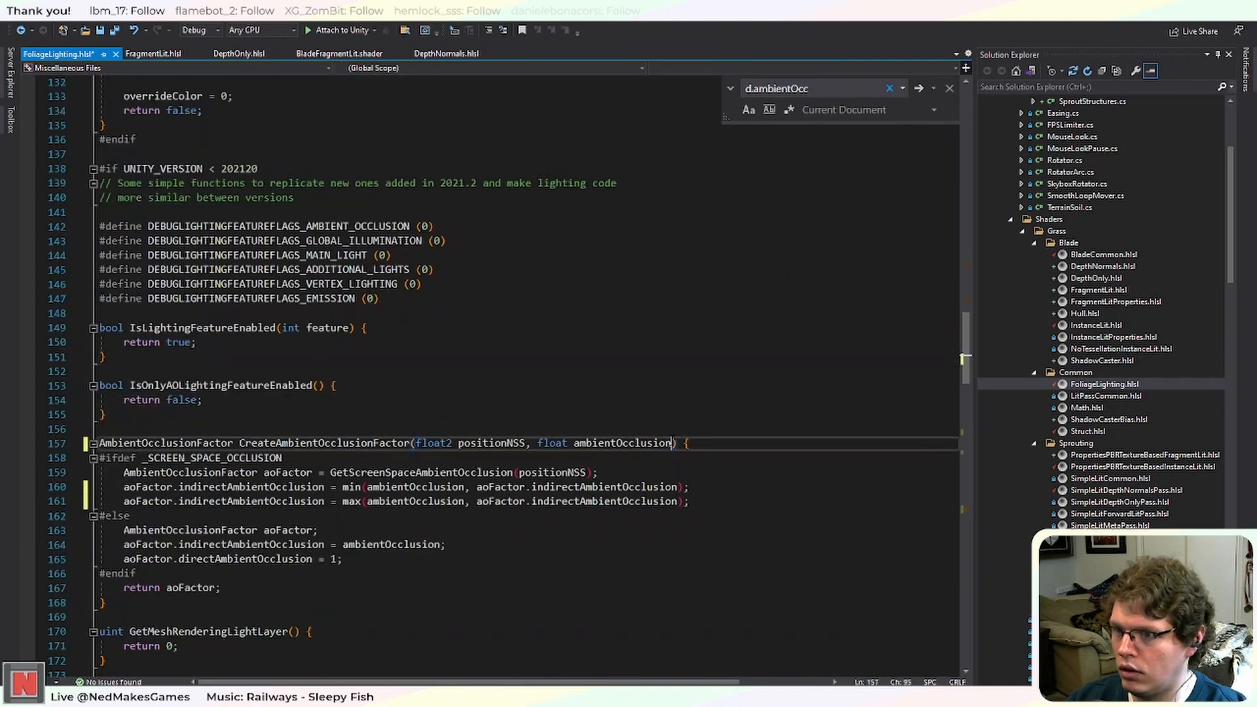
type(",")
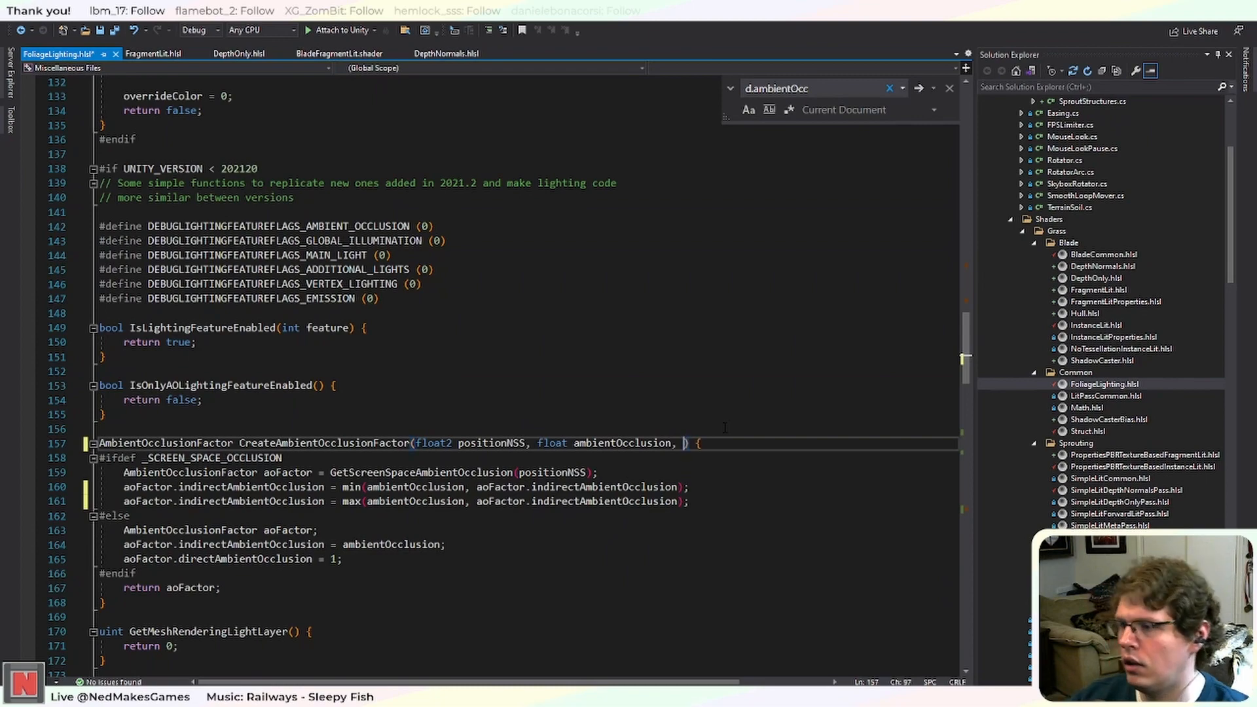
Examine the definition of CreateAmbientOcclusionFactor, the version block around it and its call in CalculateFoliageLighting.
scroll(689, 466, "up", 2)
scroll(689, 466, "down", 7)
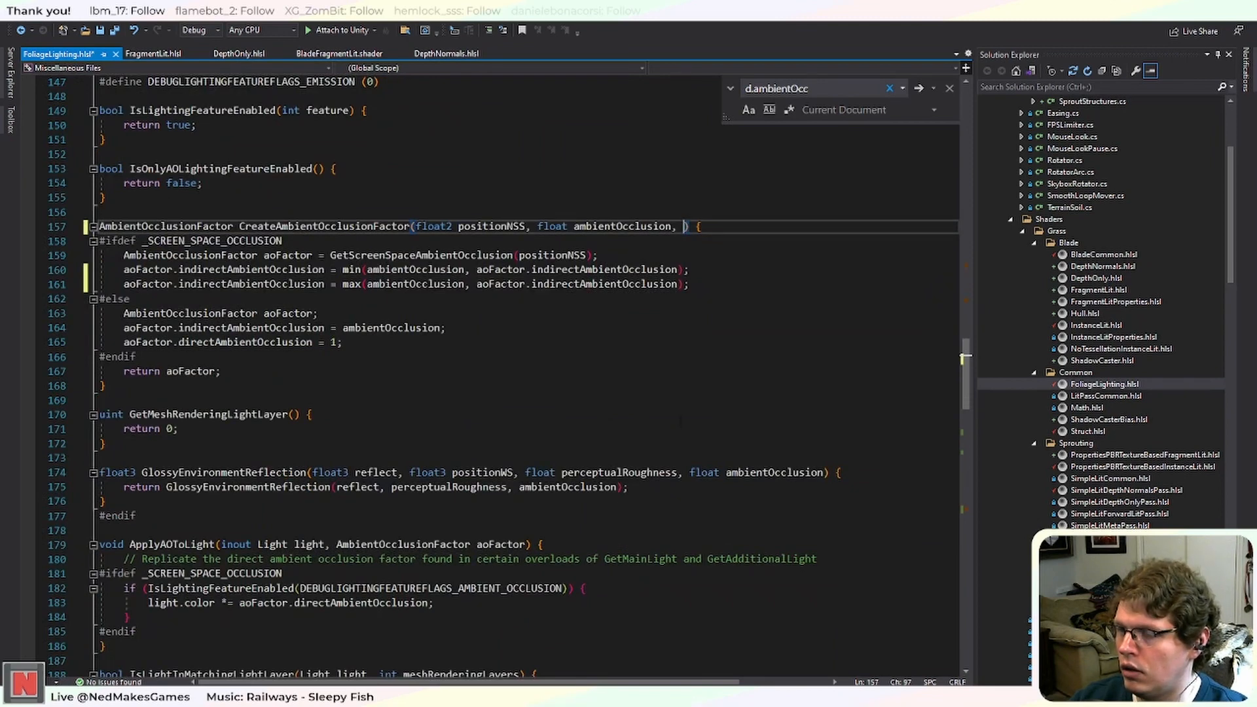
scroll(962, 357, "up", 3)
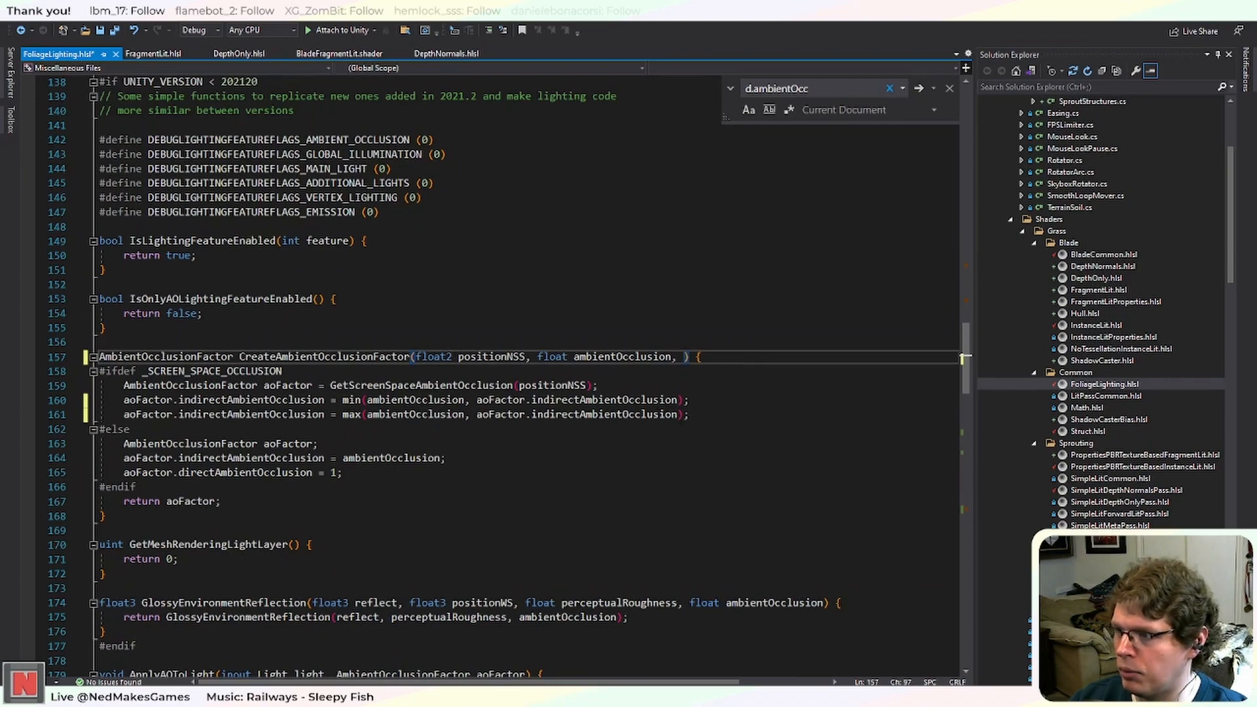
double_click(365, 356)
scroll(365, 342, "up", 2)
scroll(365, 343, "up", 2)
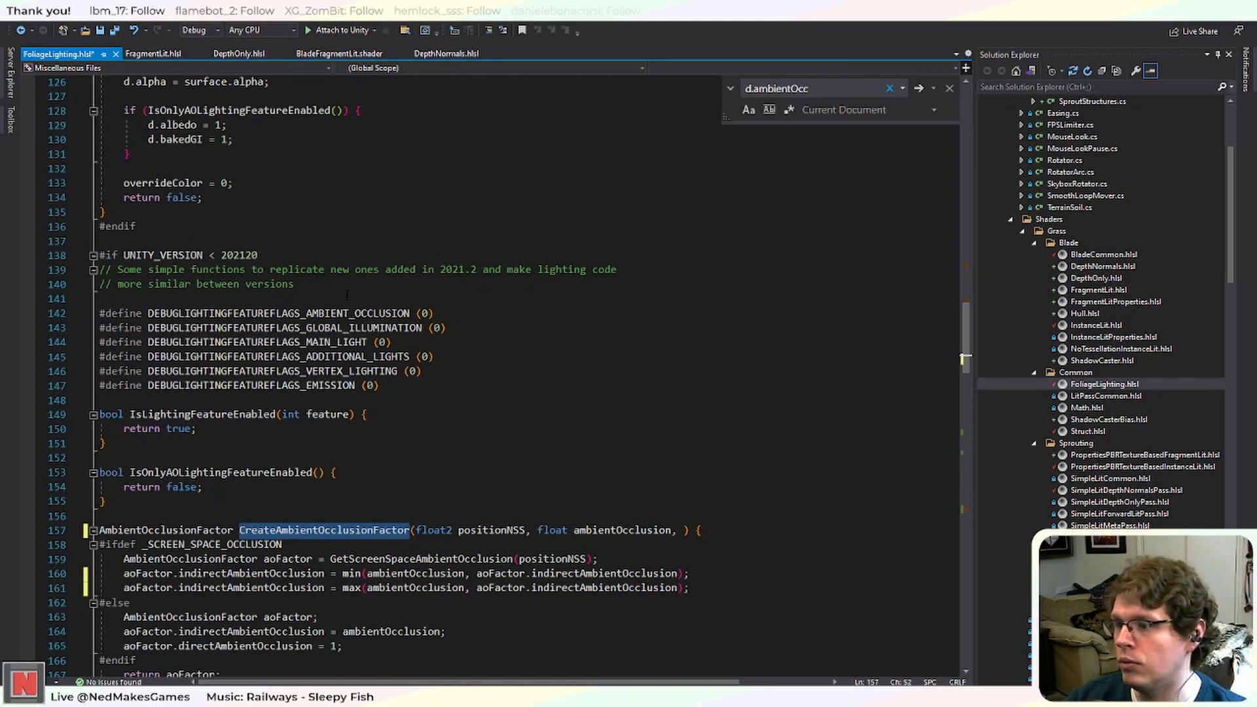
scroll(261, 422, "down", 2)
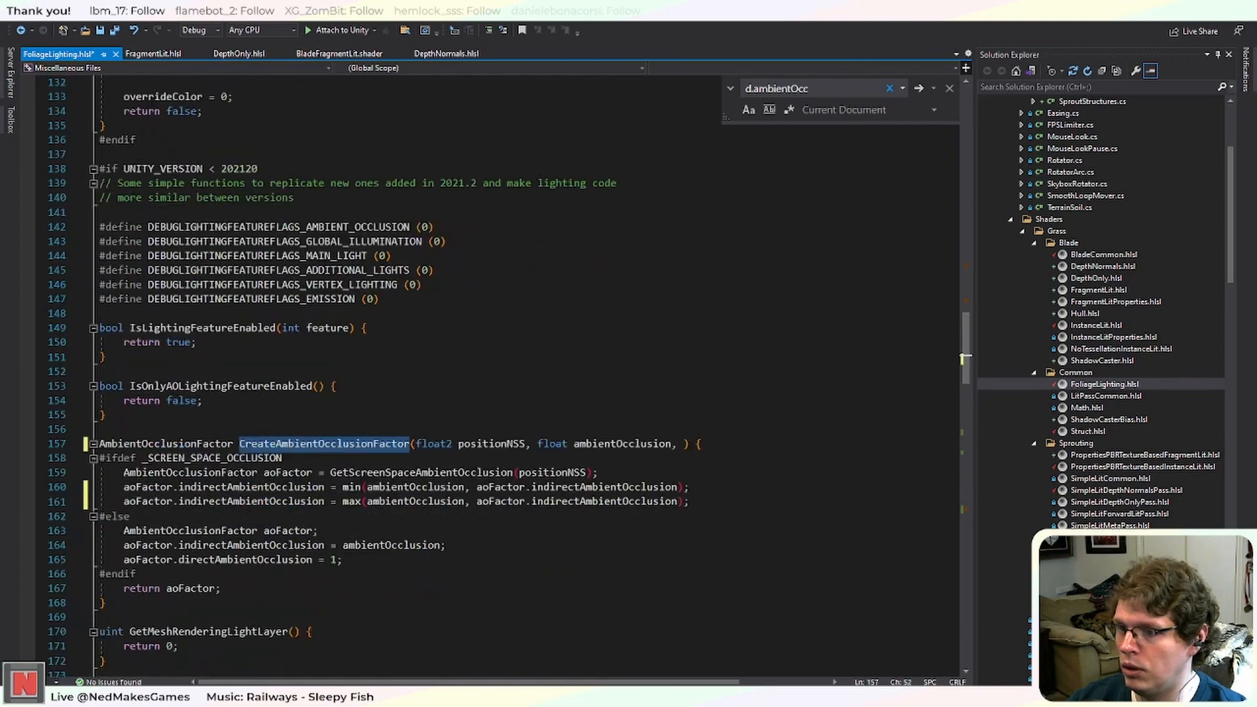
left_click(681, 457)
left_click(683, 443)
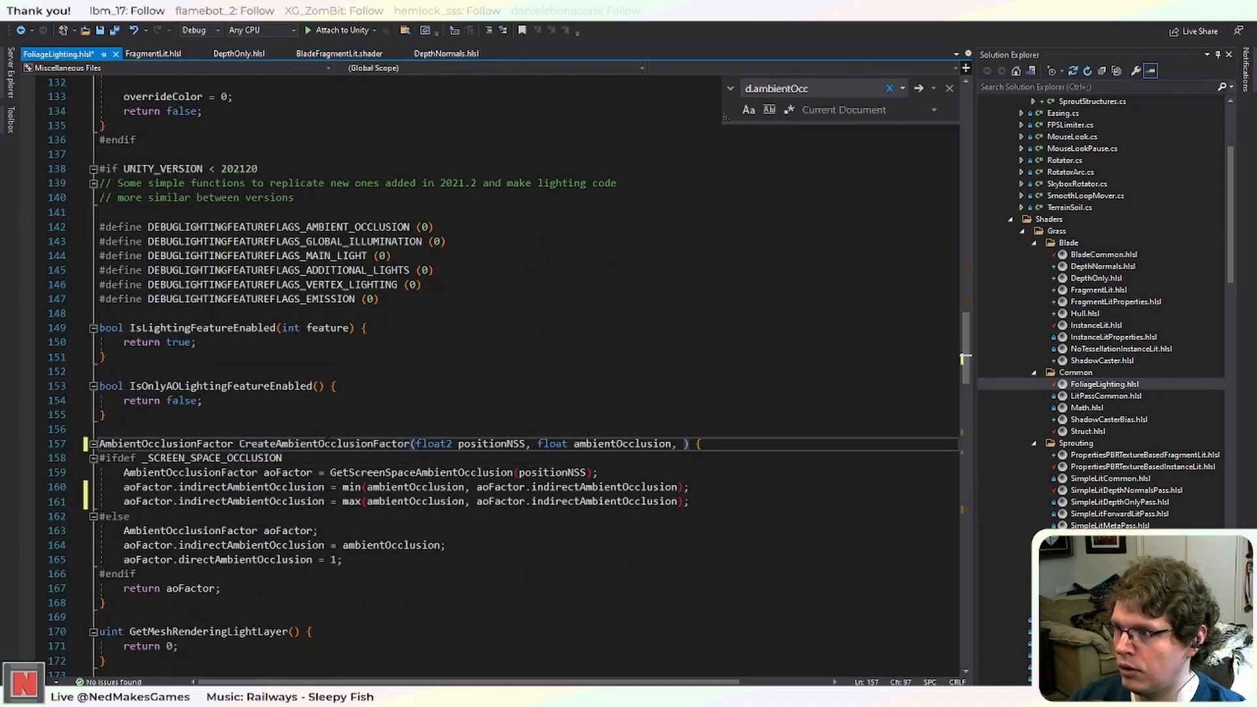
scroll(327, 440, "down", 10)
scroll(327, 443, "up", 6)
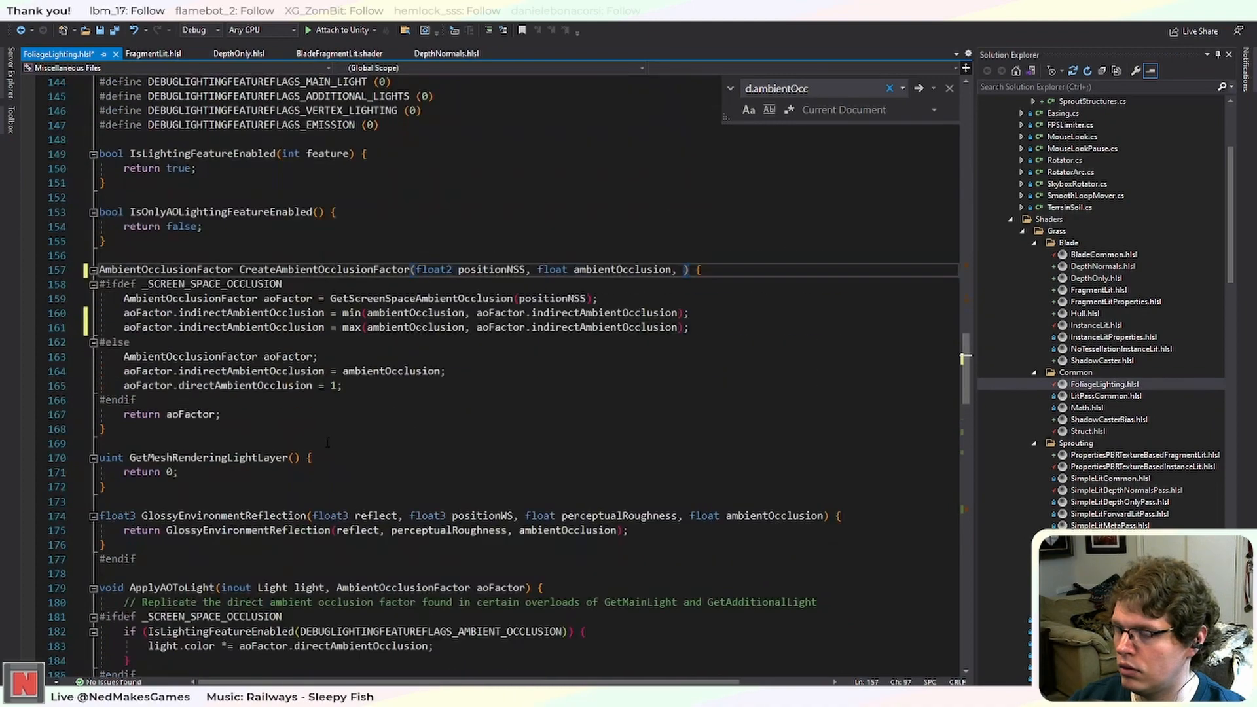
scroll(328, 443, "up", 4)
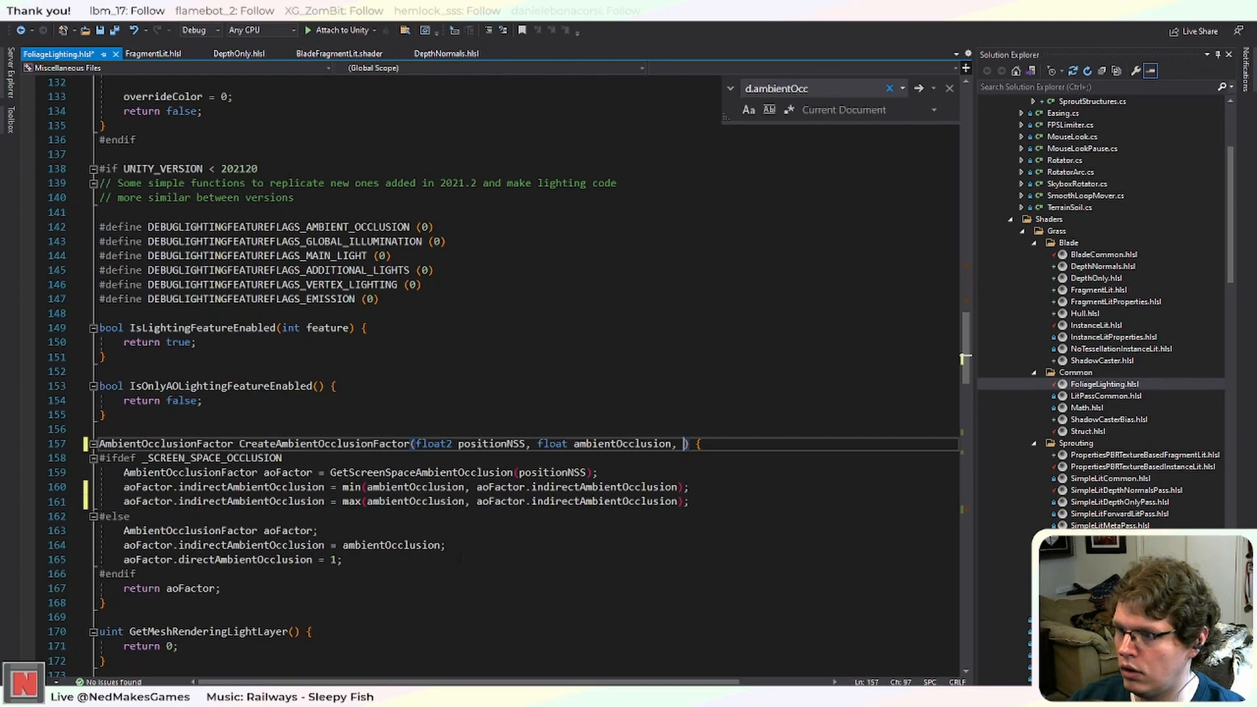
scroll(461, 557, "down", 4)
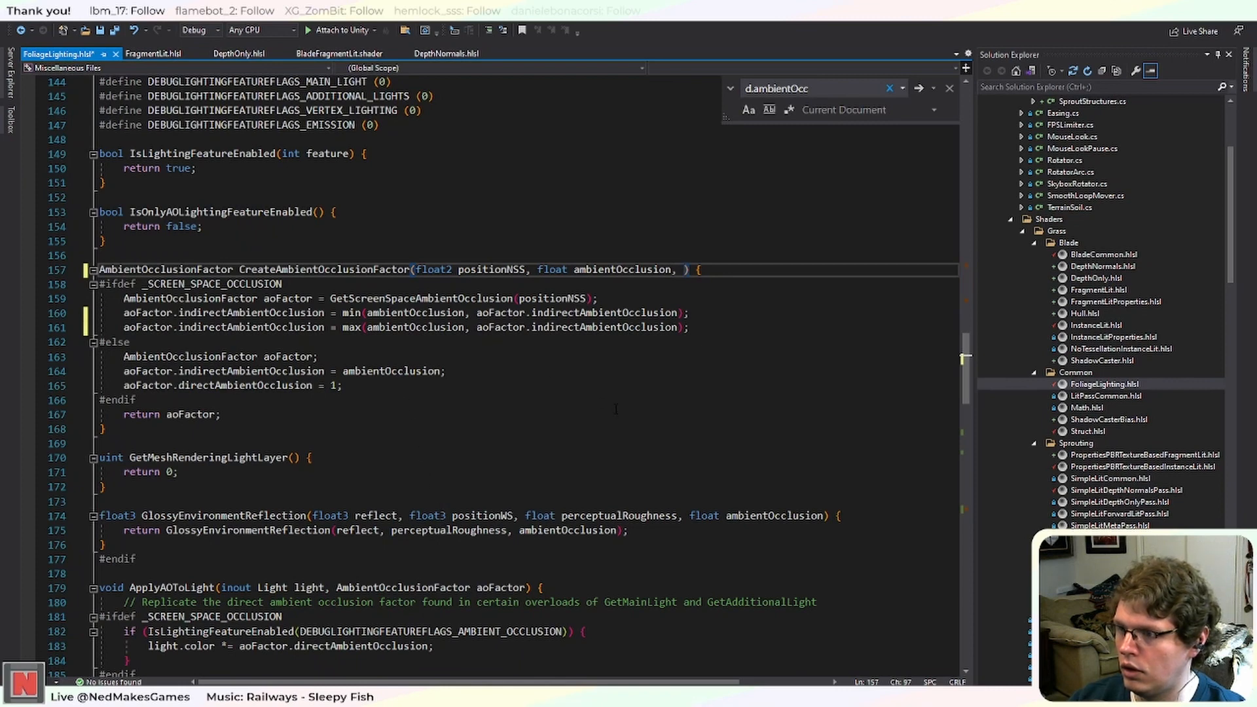
scroll(616, 409, "down", 10)
scroll(615, 409, "down", 14)
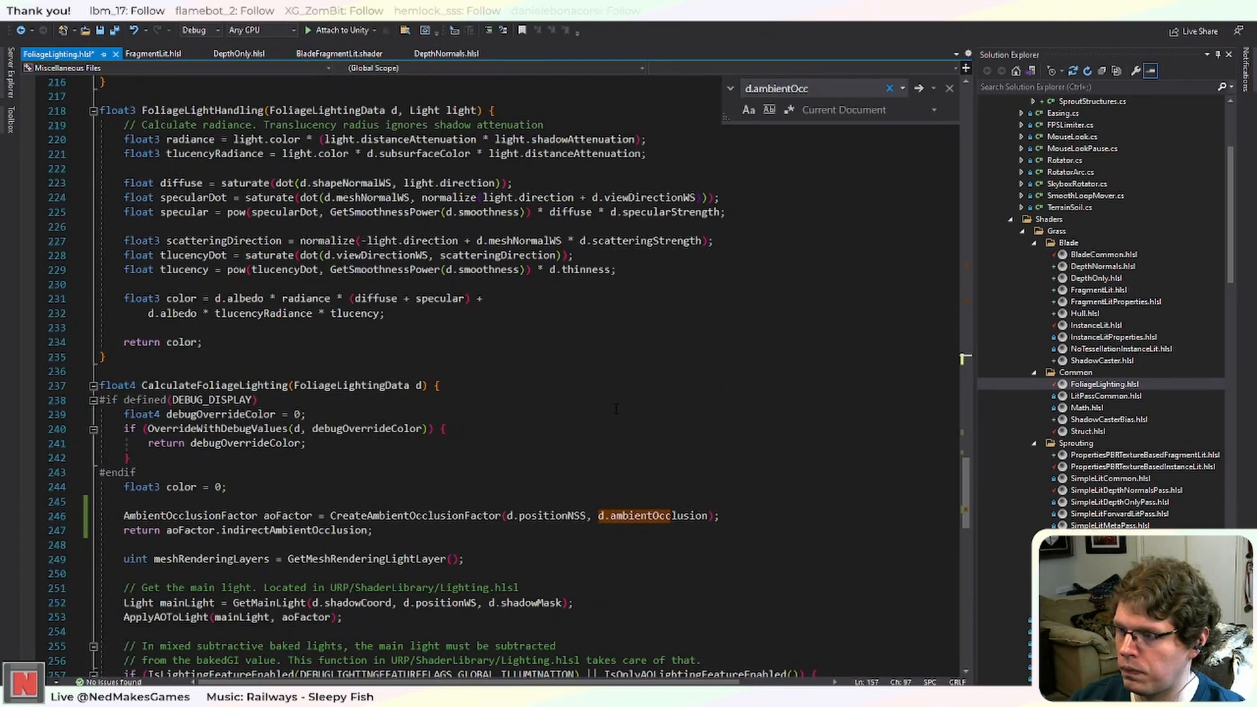
scroll(615, 410, "up", 20)
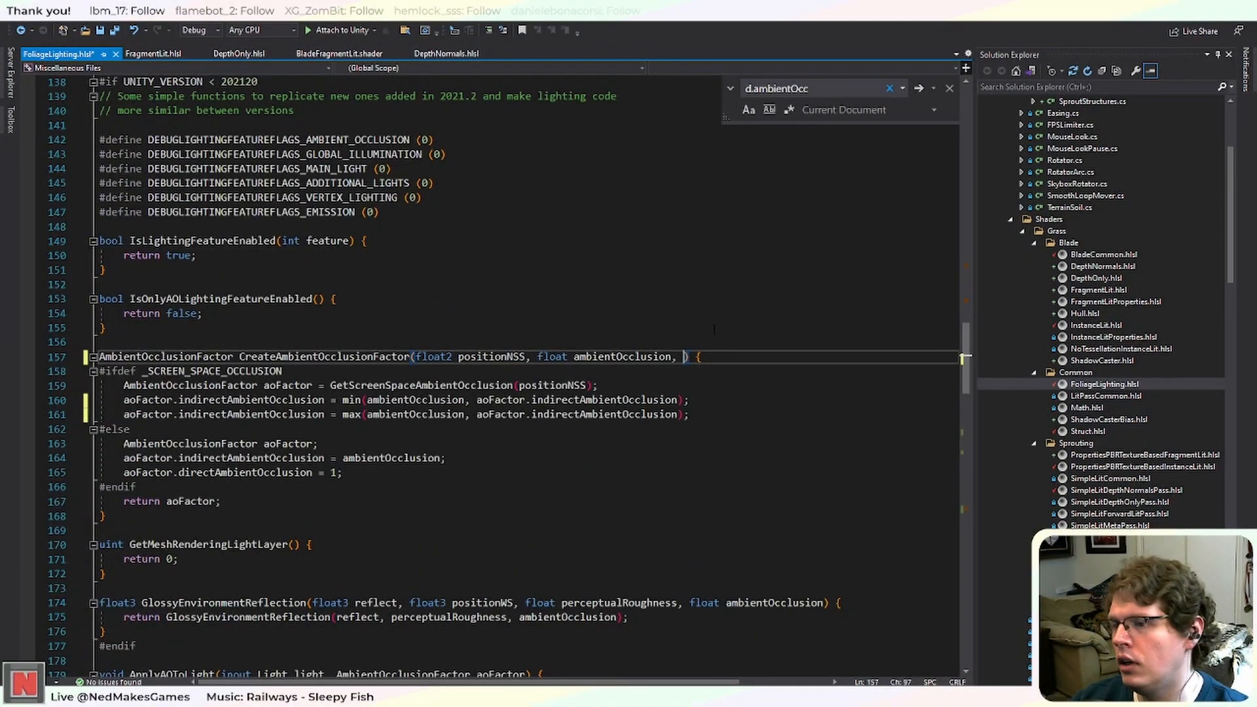
left_click_drag(682, 356, 673, 358)
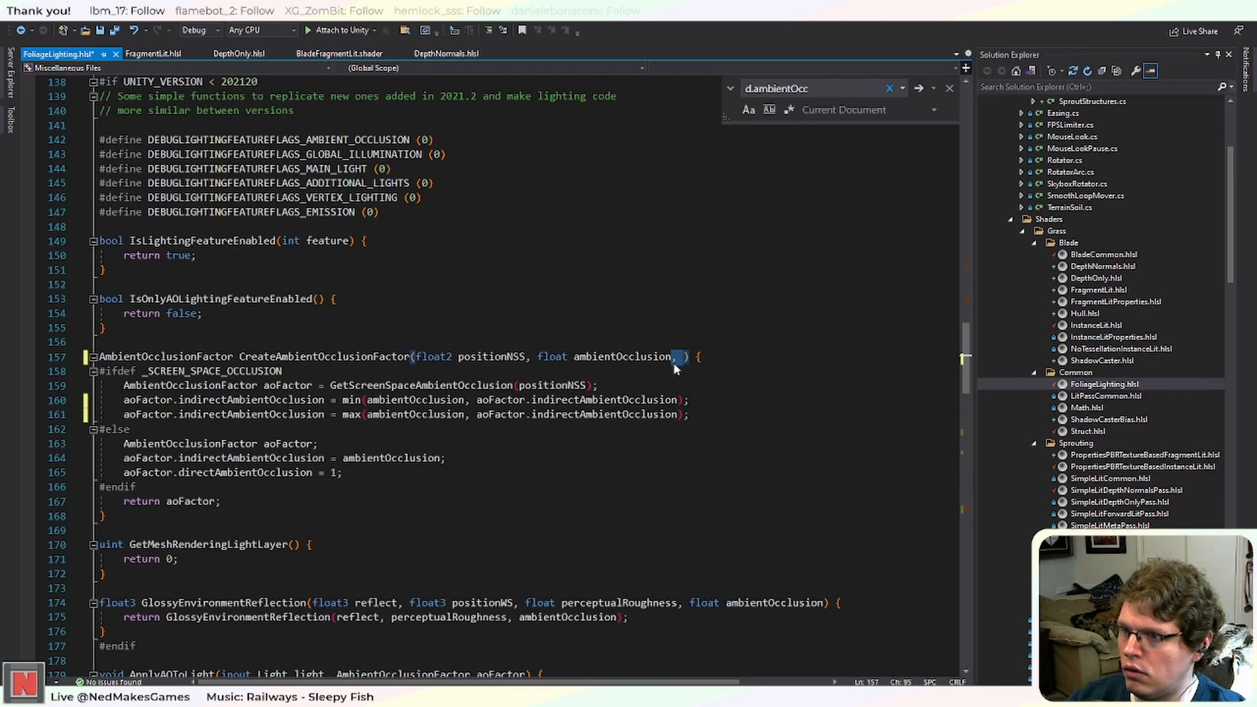
key("Up")
key("Up")
key("Up")
key("Up")
key("Up")
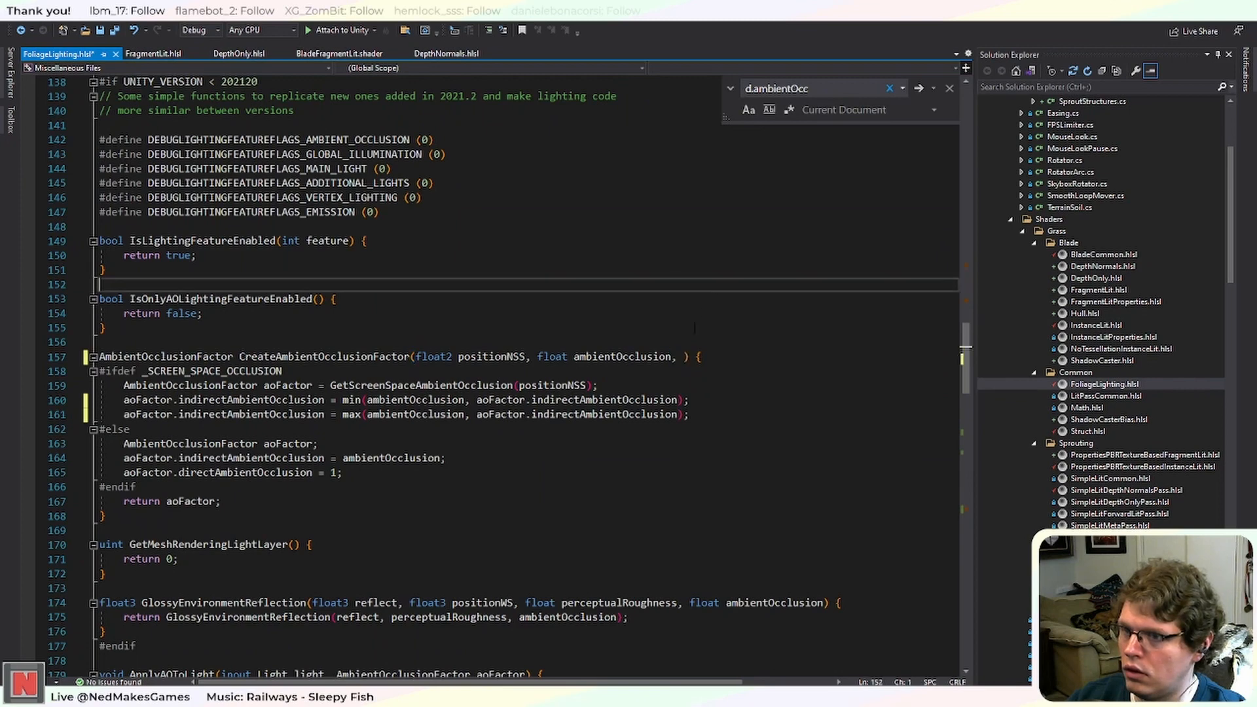
key("Down")
key("Down")
key("Down")
key("Down")
key("Down")
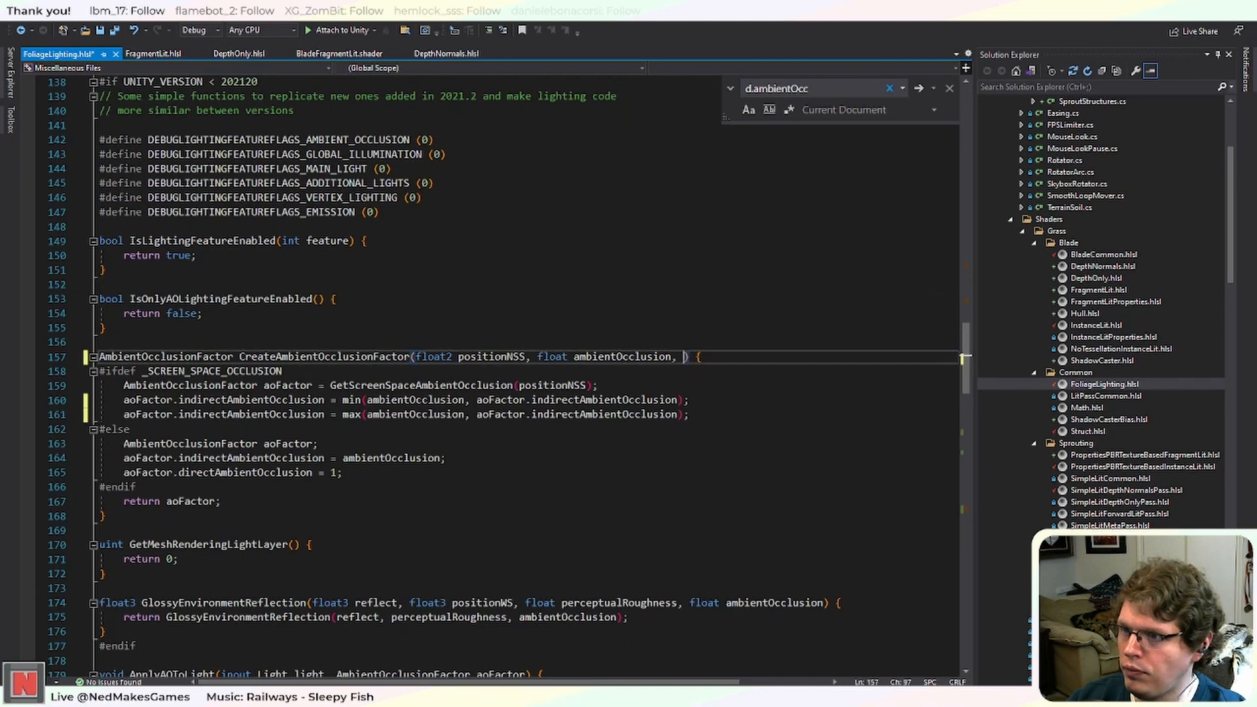
key("shift+Left")
key("shift+Left")
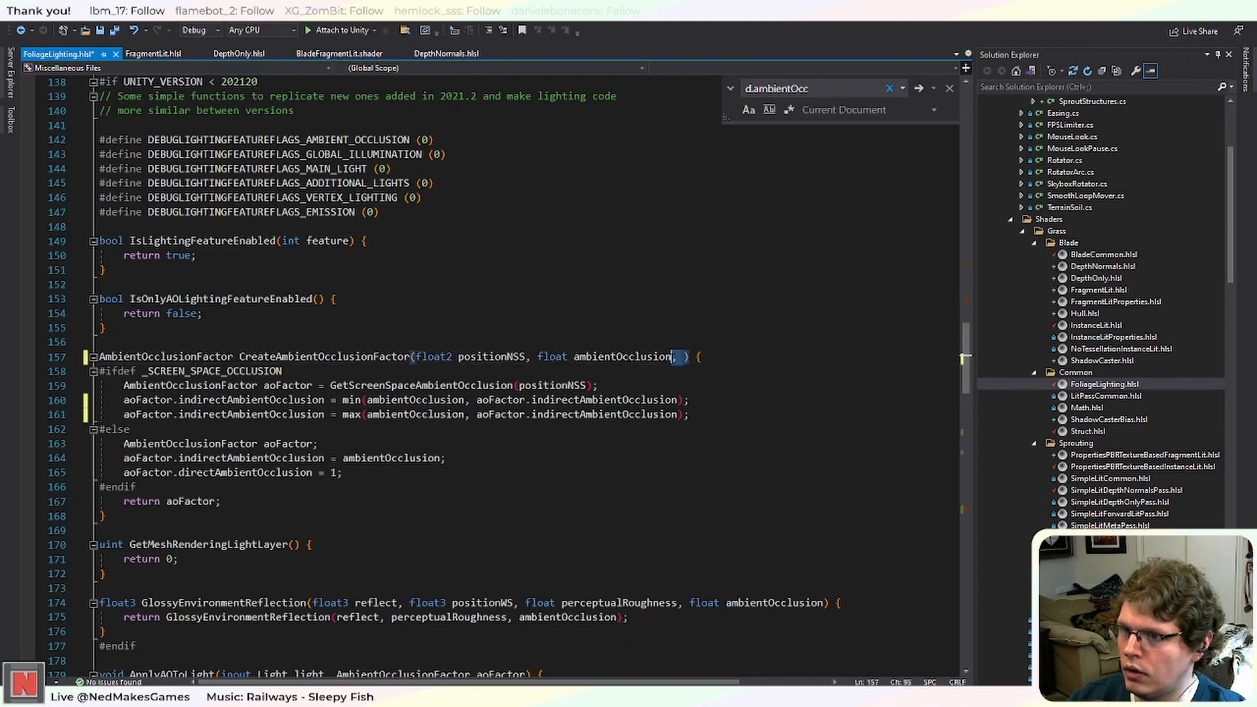
Undo the third-parameter, max() copy and min() assignment edits in CreateAmbientOcclusionFactor, so the min() result is assigned to ambientOcclusion again.
key("ctrl+z")
key("ctrl+z")
key("ctrl+z")
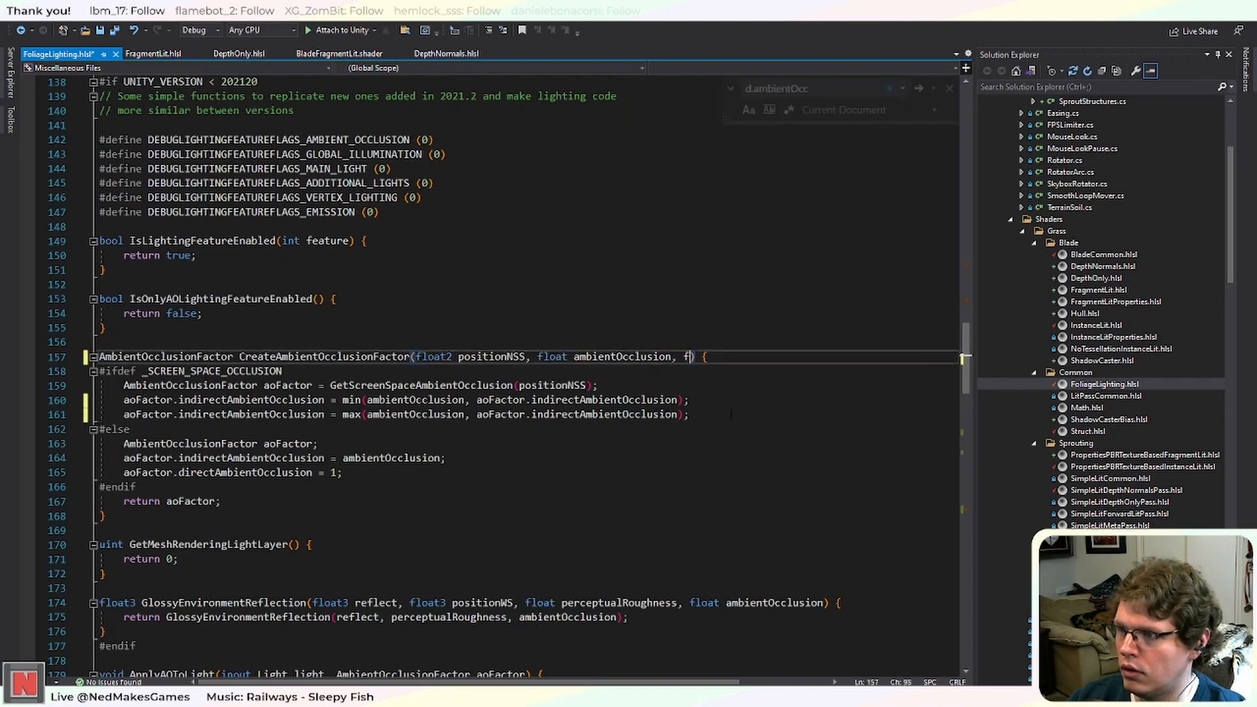
key("ctrl+z")
key("ctrl+z")
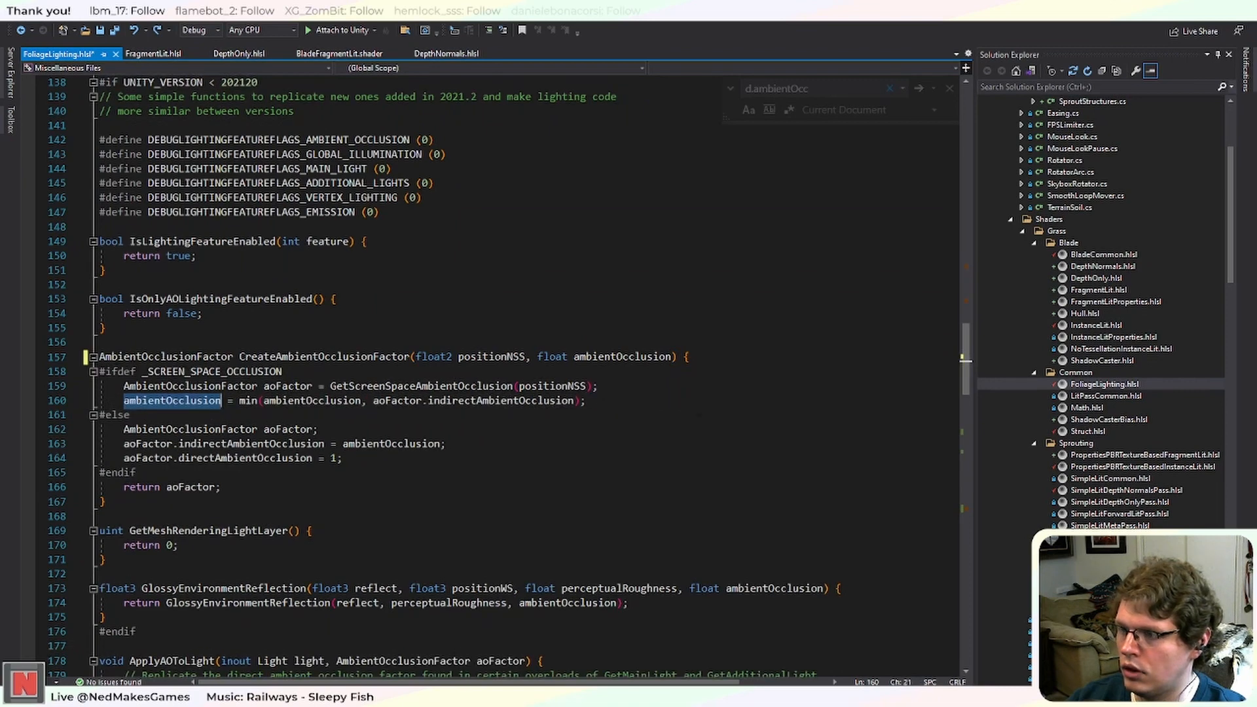
left_click(514, 444)
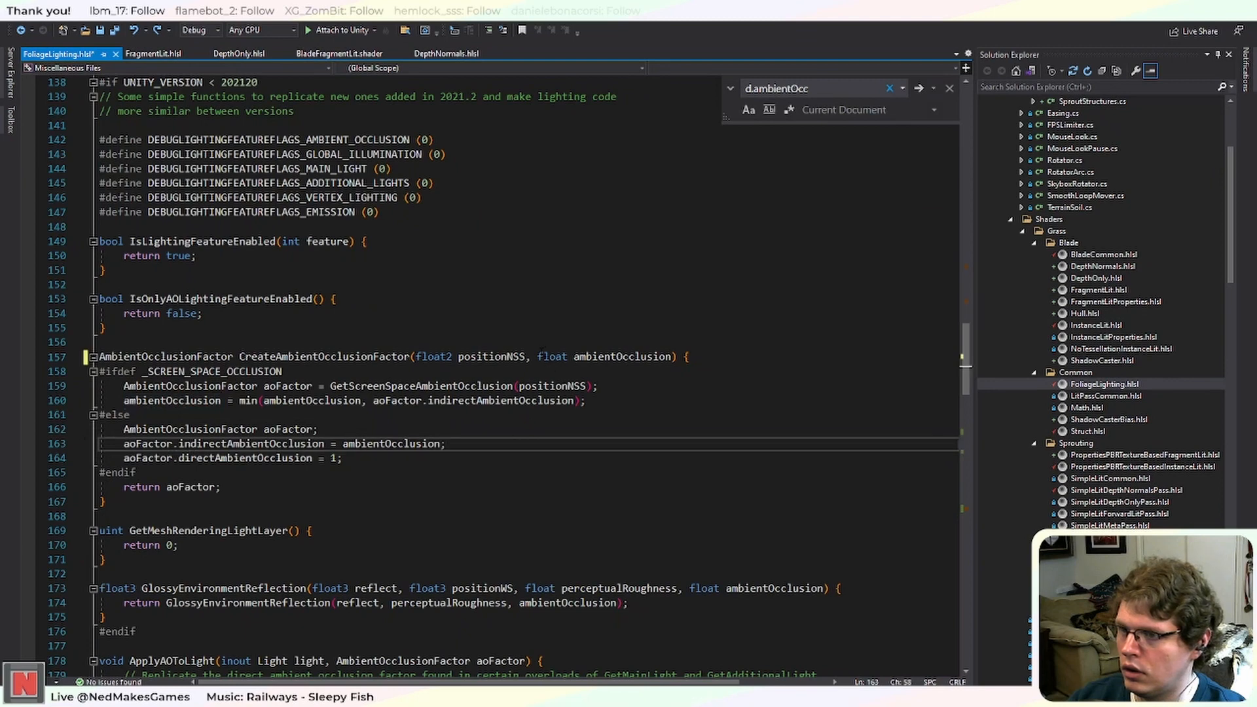
Add inout before the float ambientOcclusion parameter of CreateAmbientOcclusionFactor and save the file.
left_click(537, 356)
type("inout")
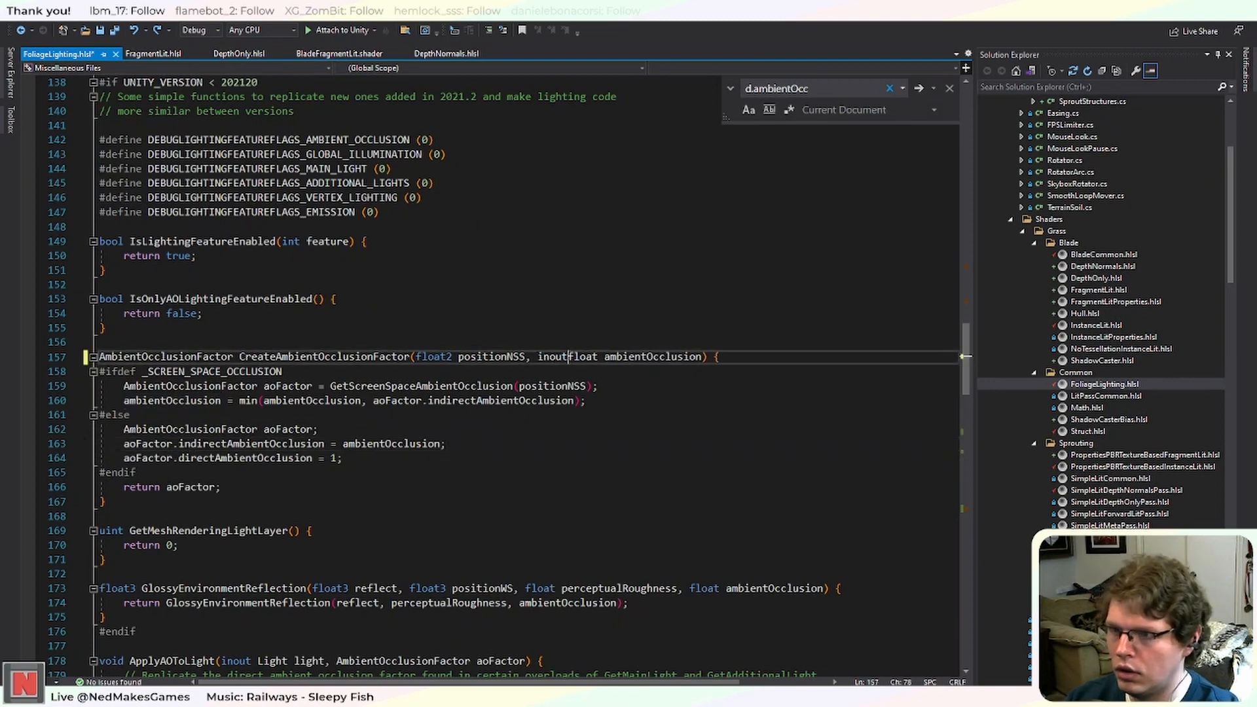
key("ctrl+s")
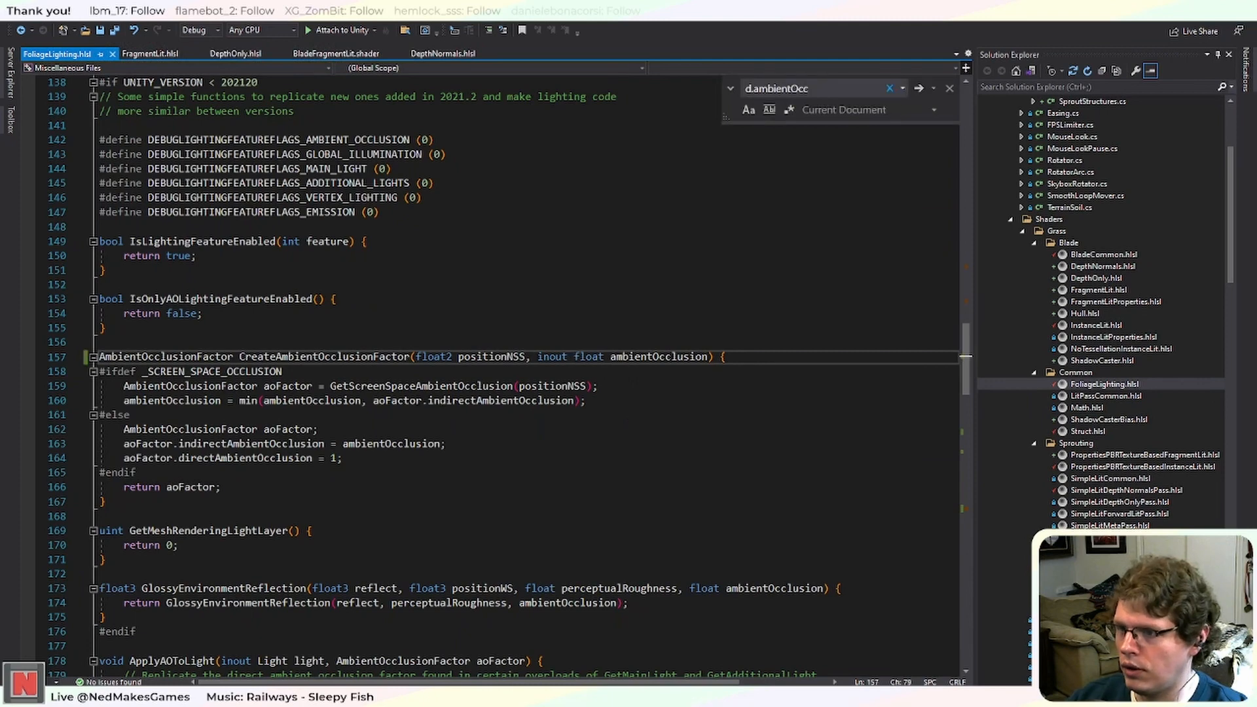
Compare the min() assignment in CreateAmbientOcclusionFactor with its call using d.ambientOcclusion in CalculateFoliageLighting.
left_click(621, 357)
left_click(562, 400)
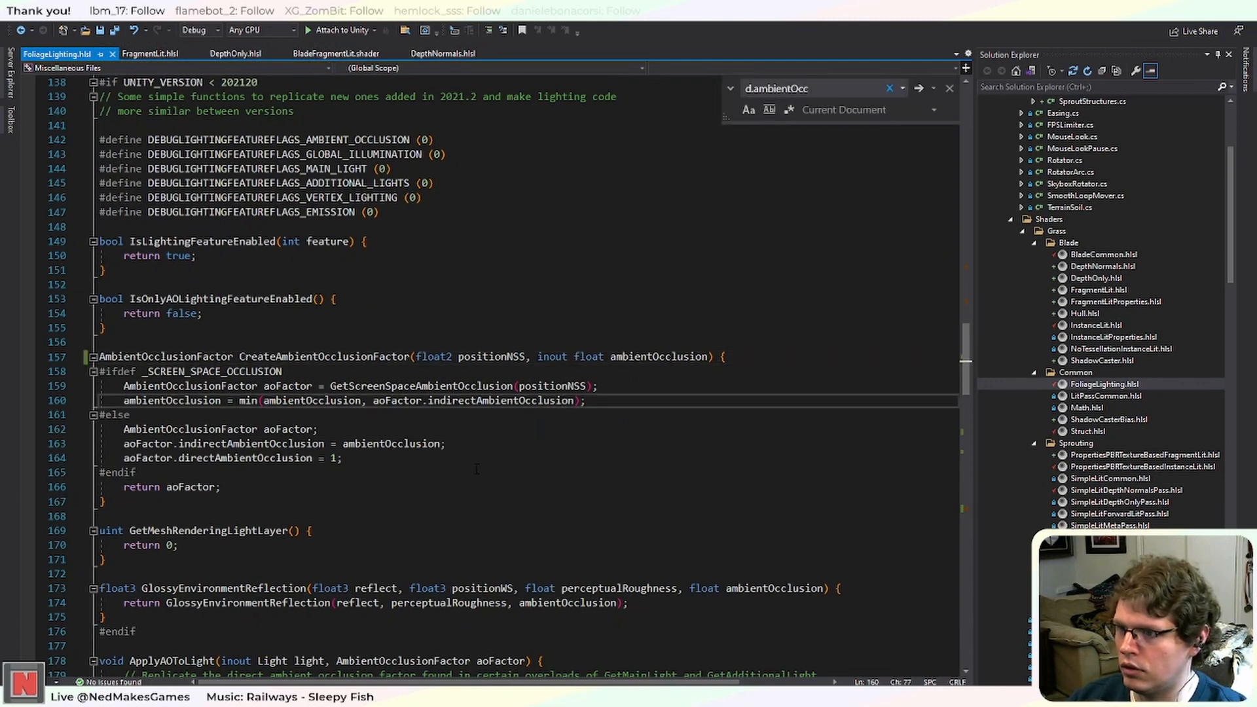
scroll(477, 469, "down", 20)
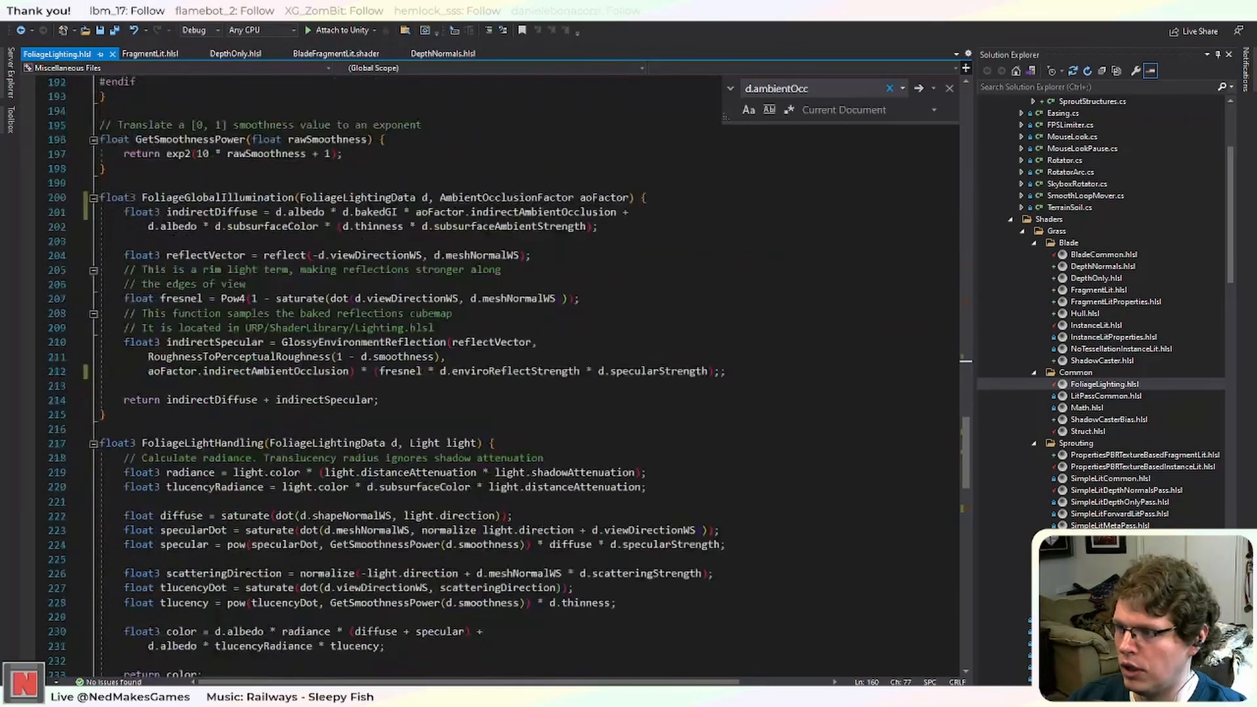
scroll(751, 416, "down", 4)
left_click(751, 417)
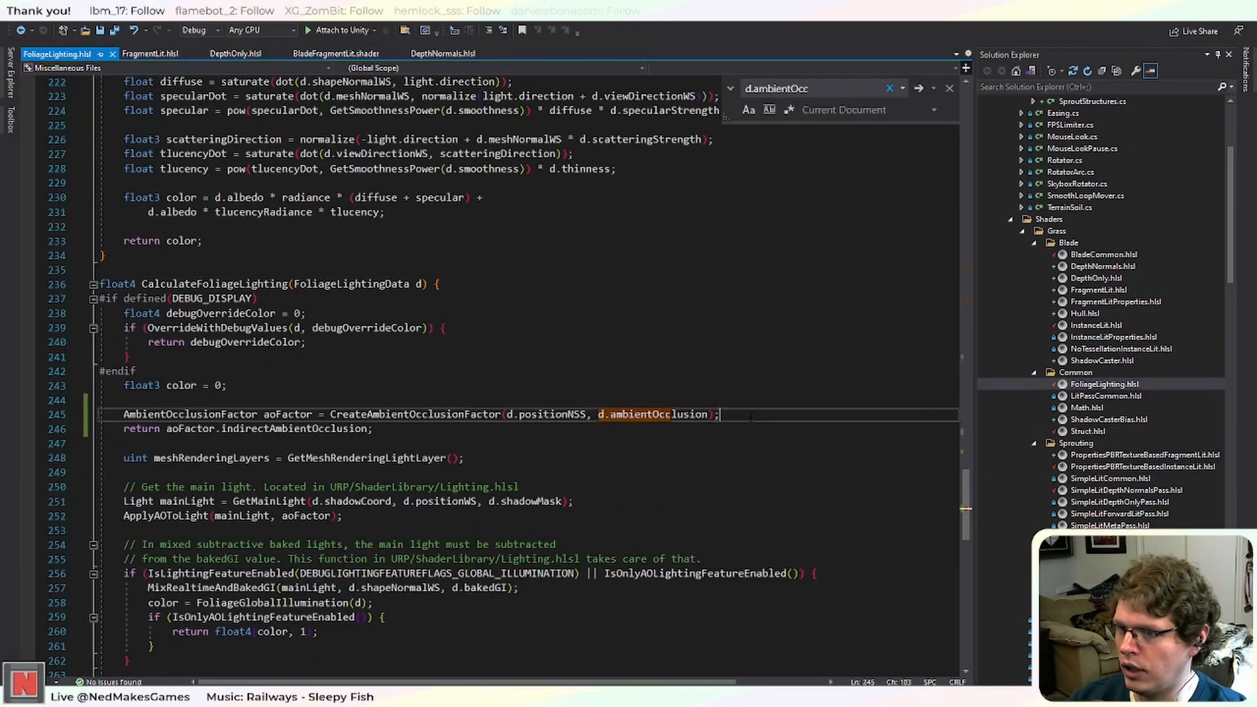
left_click(623, 414)
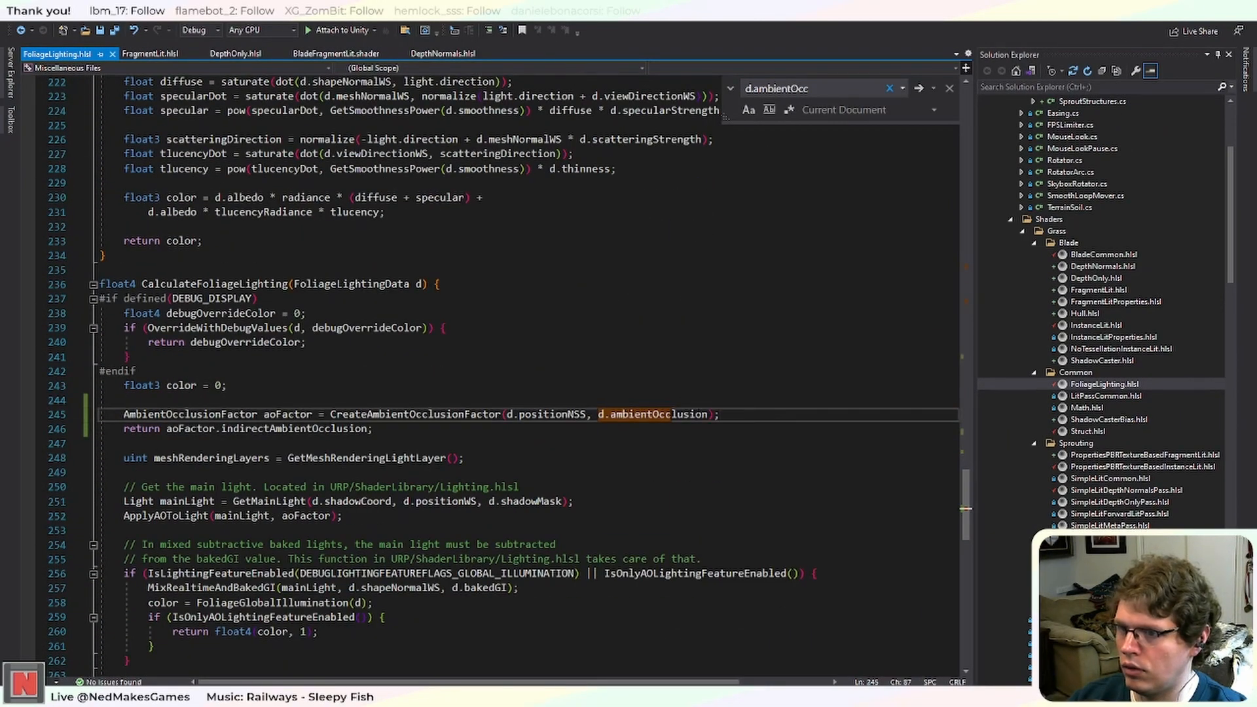
left_click_drag(707, 414, 597, 414)
left_click(732, 414)
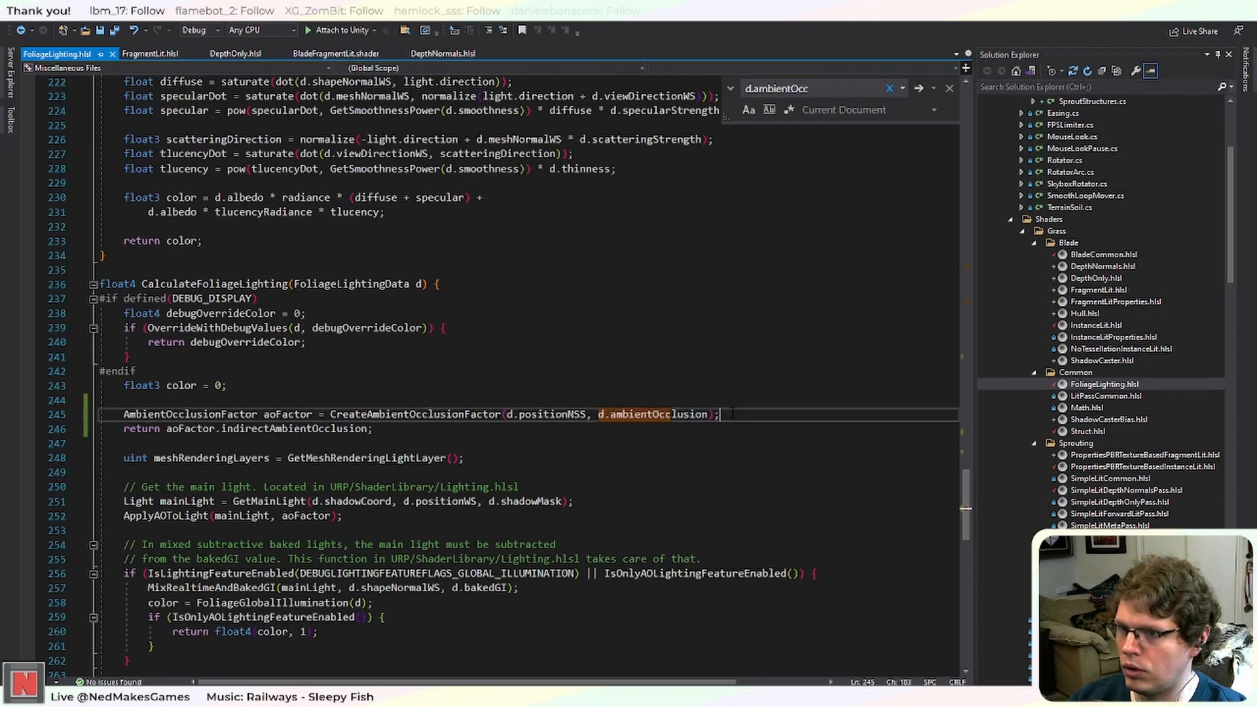
scroll(889, 450, "up", 1)
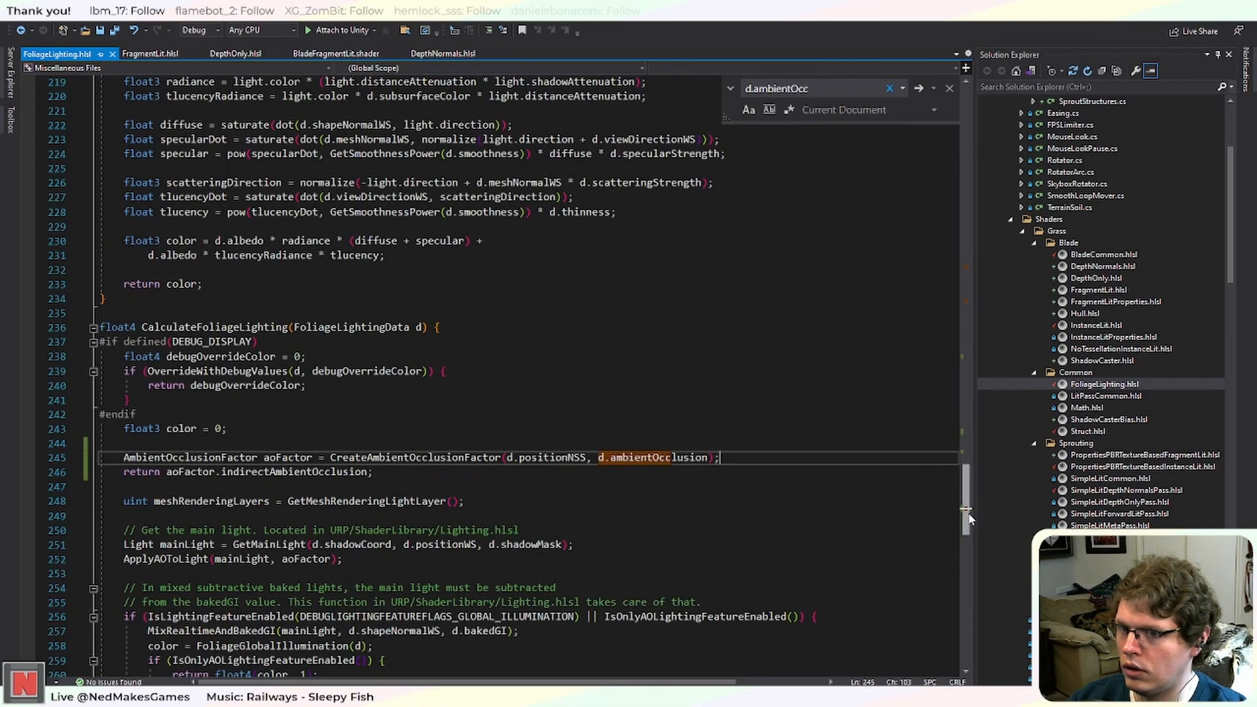
left_click_drag(970, 519, 976, 393)
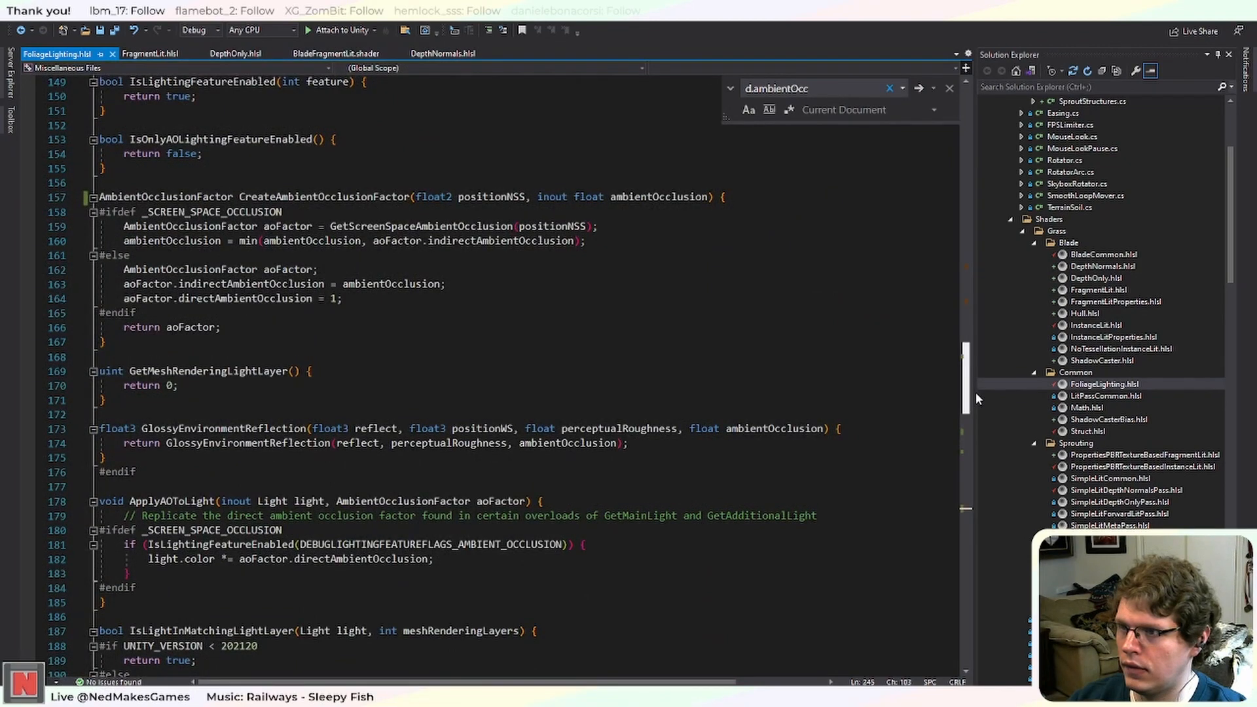
left_click_drag(976, 392, 971, 512)
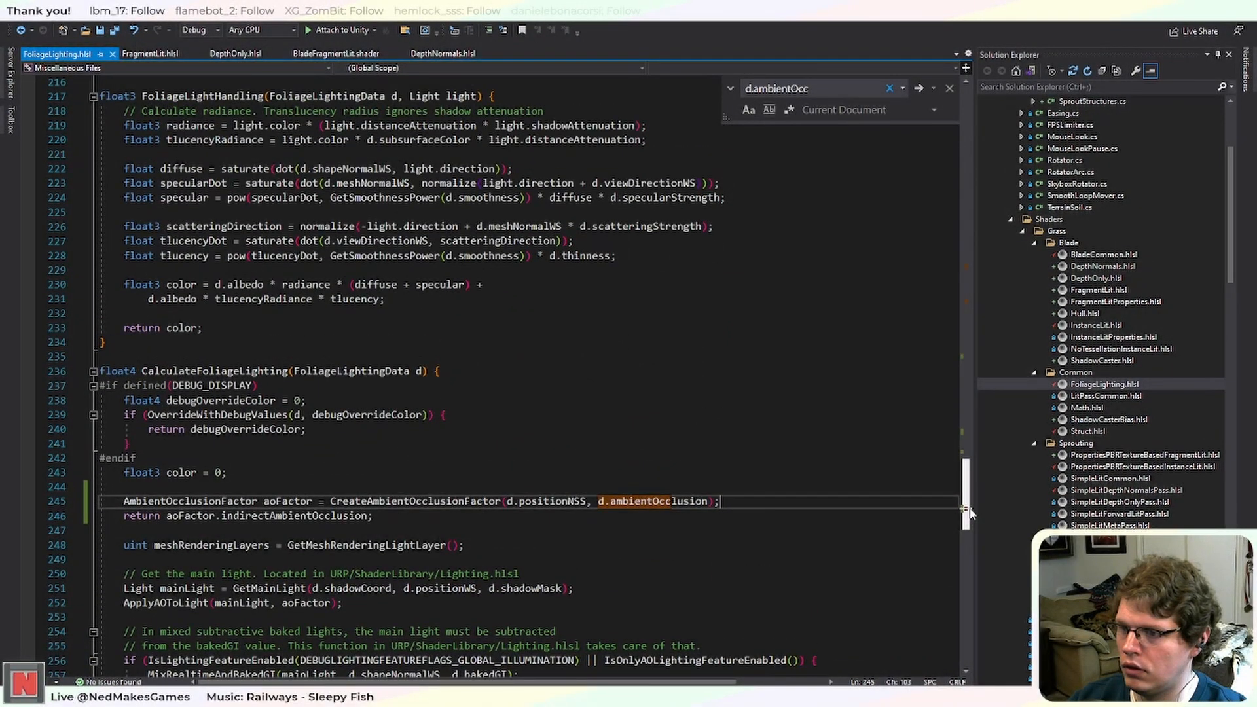
left_click_drag(971, 514, 971, 512)
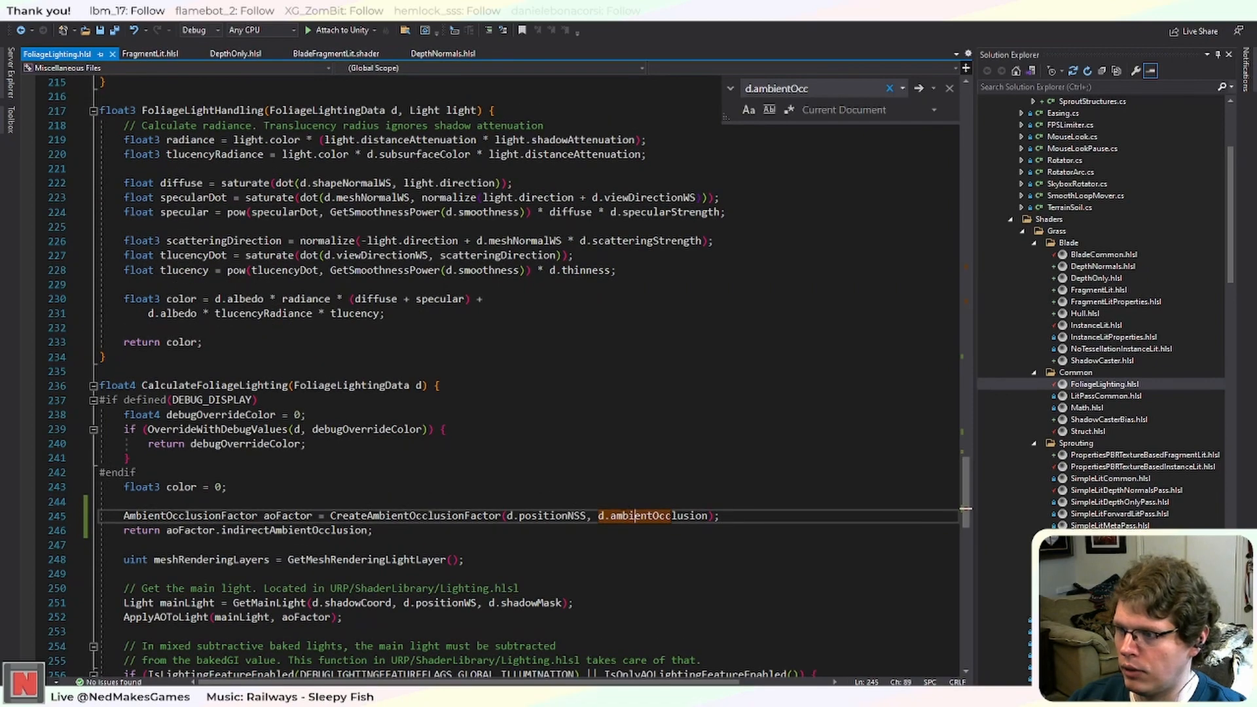
left_click(124, 501)
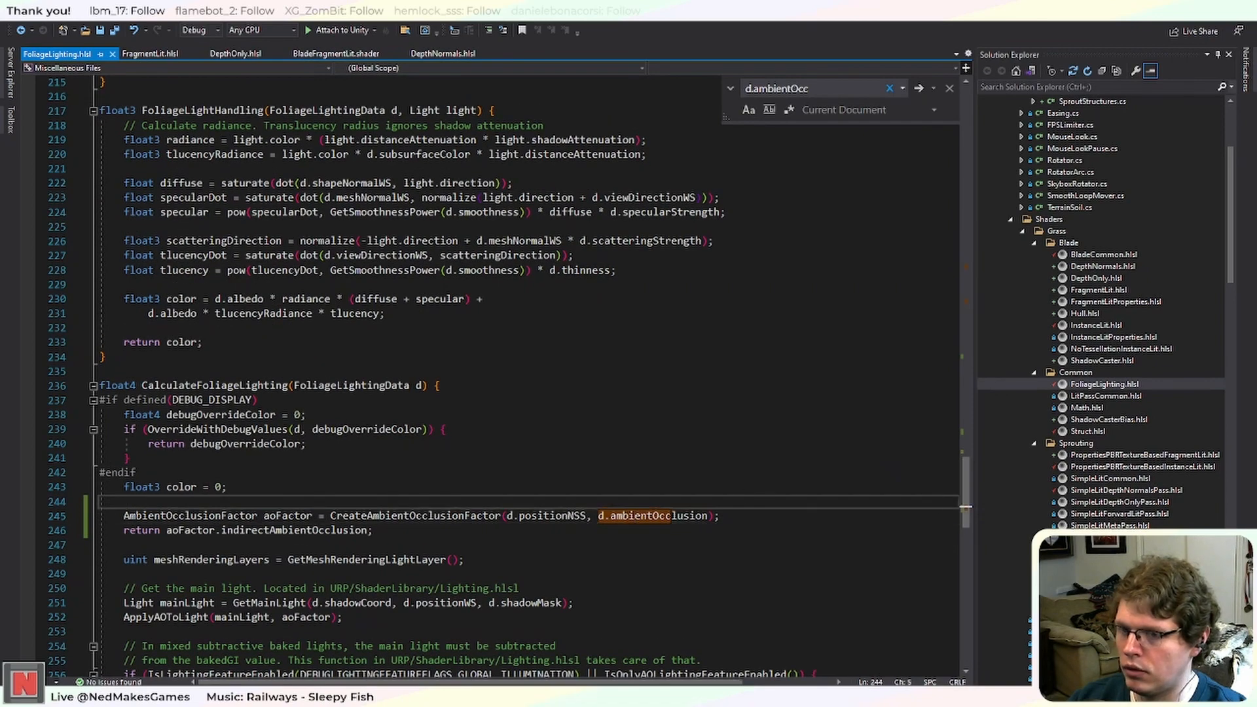
left_click_drag(966, 507, 966, 511)
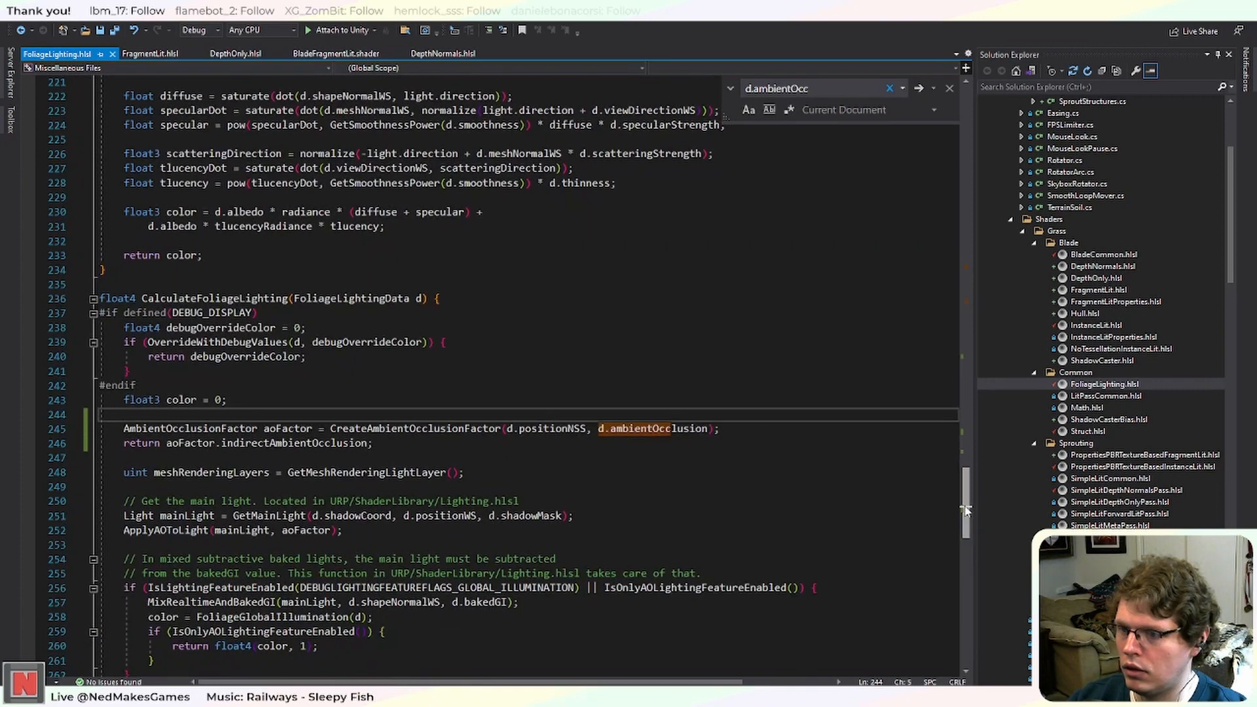
left_click(719, 428)
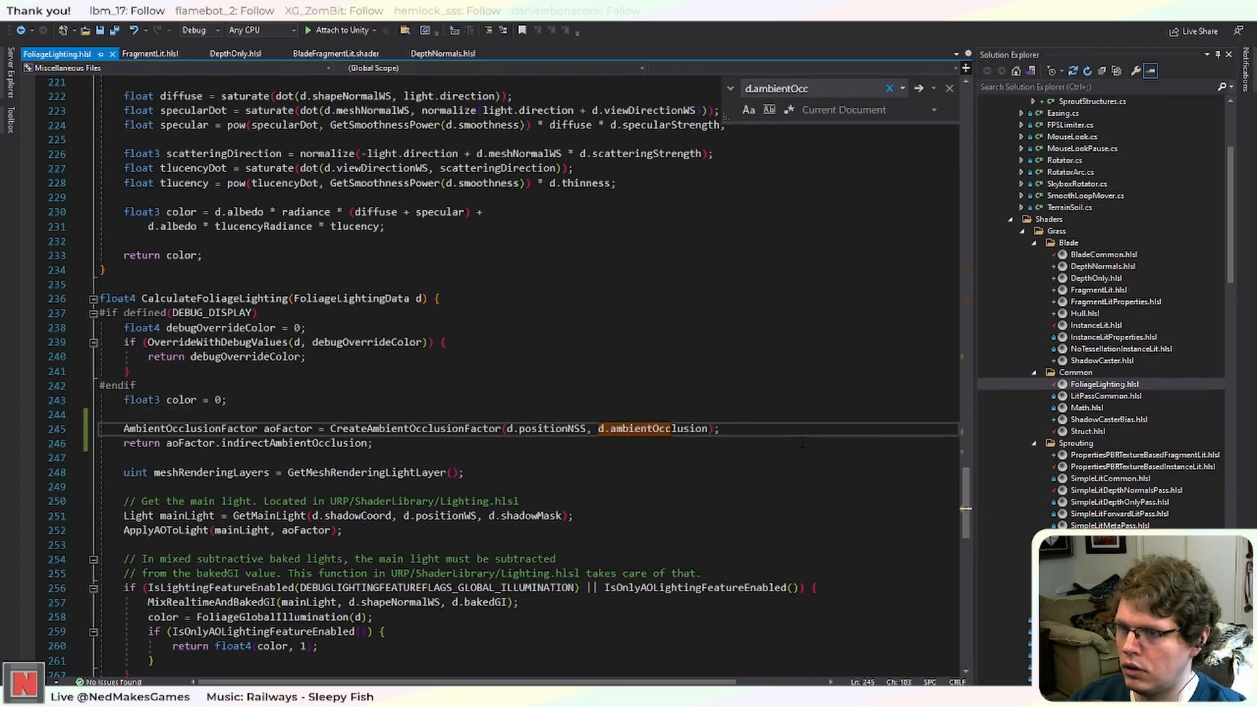
left_click_drag(967, 506, 968, 417)
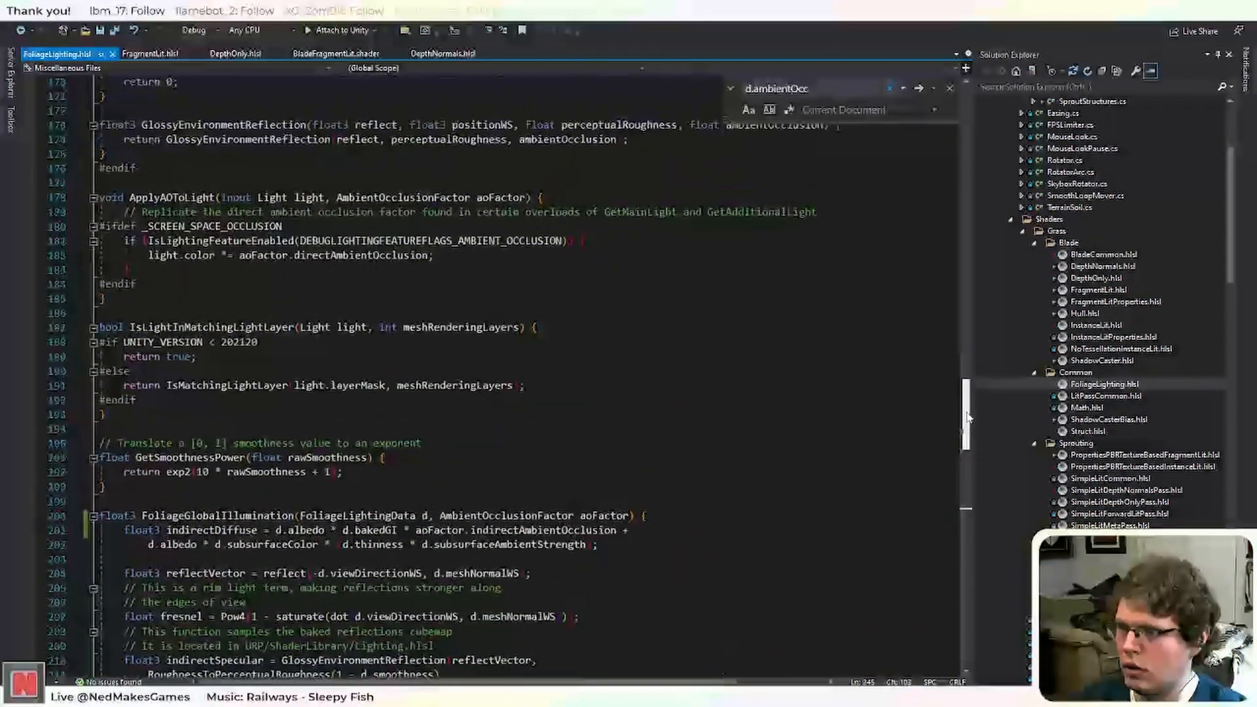
scroll(827, 404, "up", 9)
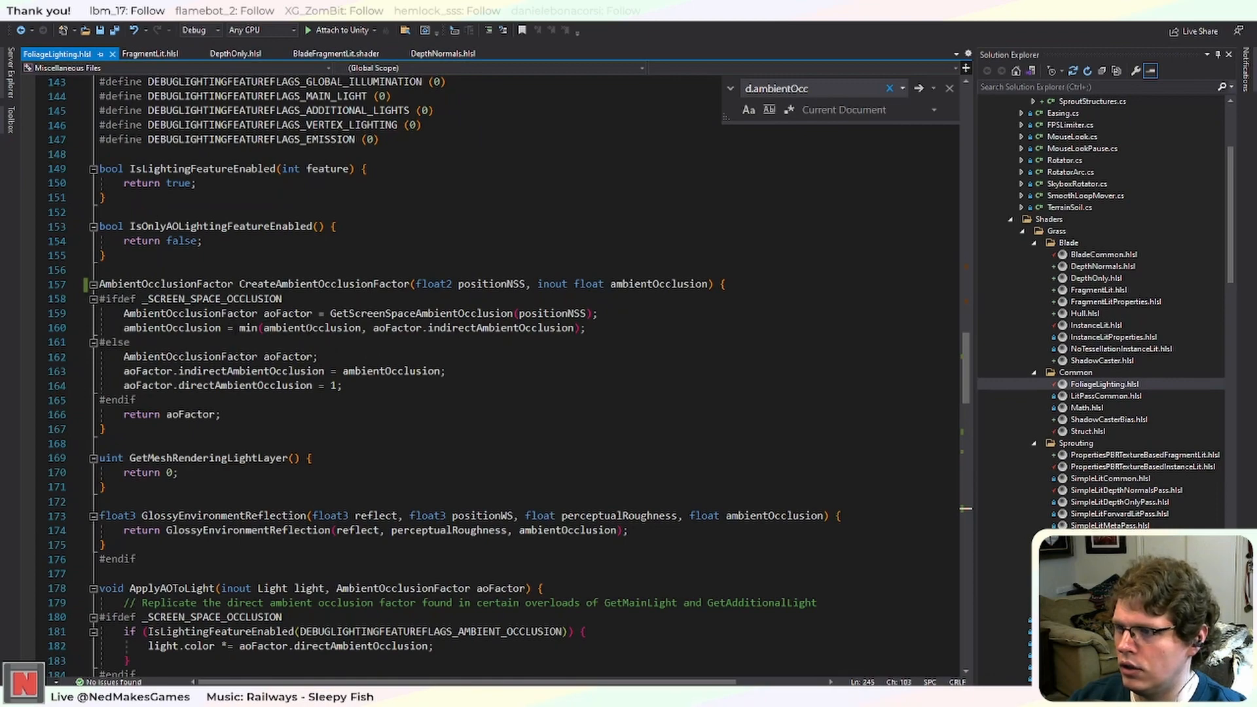
left_click(600, 328)
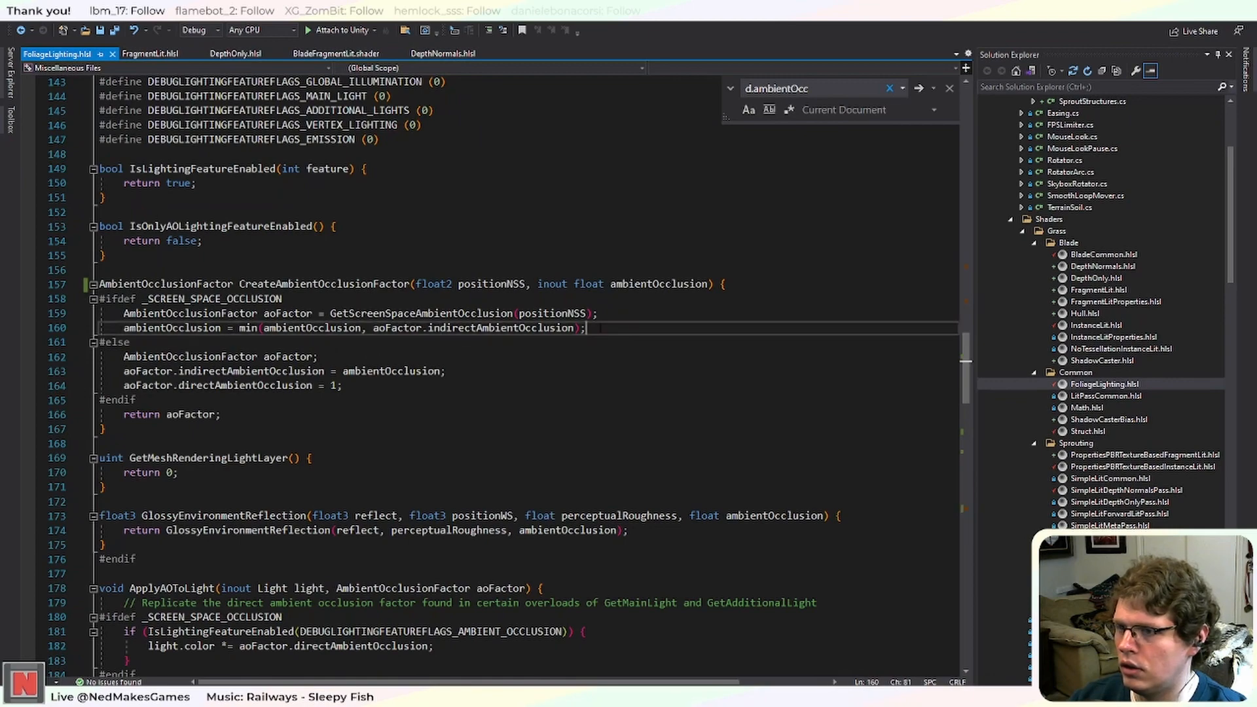
left_click_drag(966, 382, 967, 518)
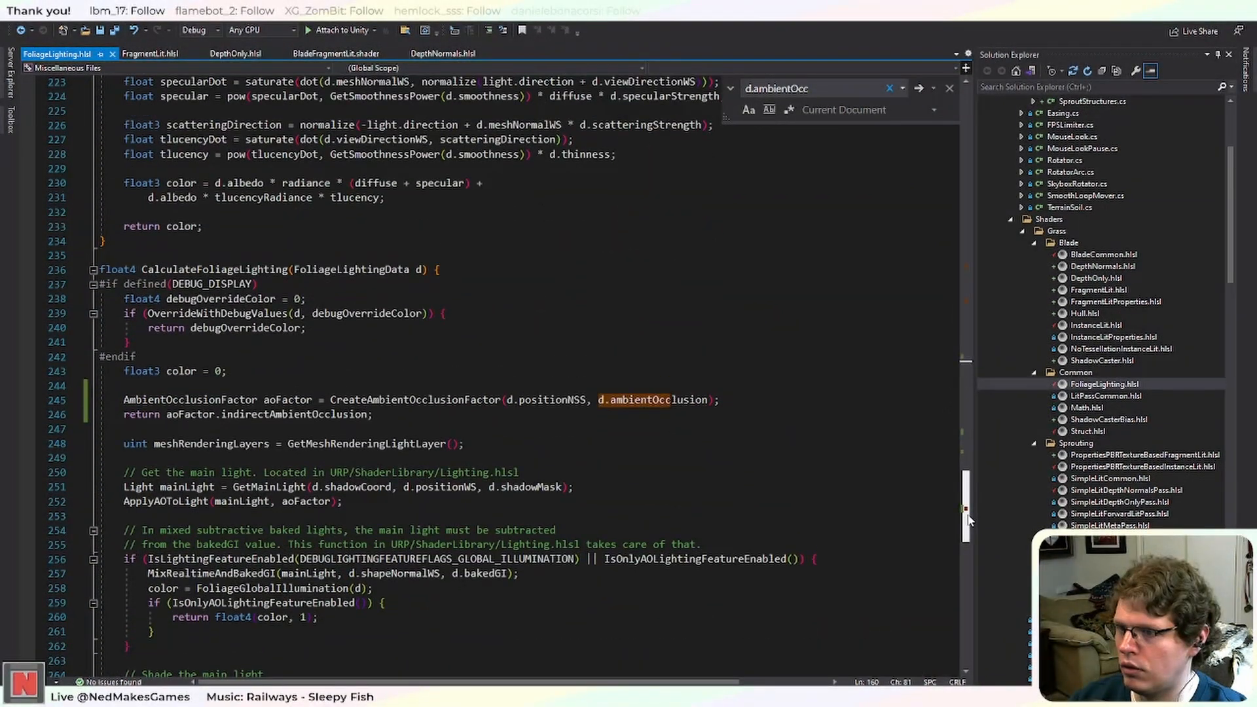
left_click(802, 415)
left_click(789, 397)
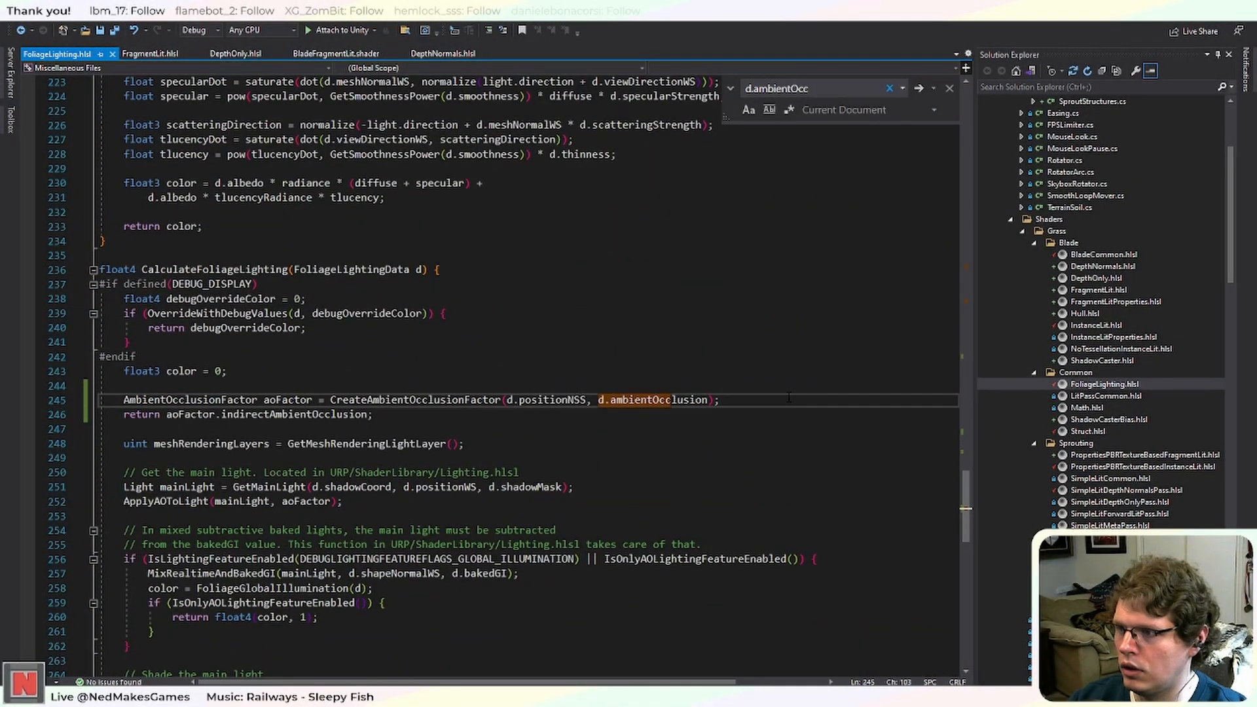
key("Return")
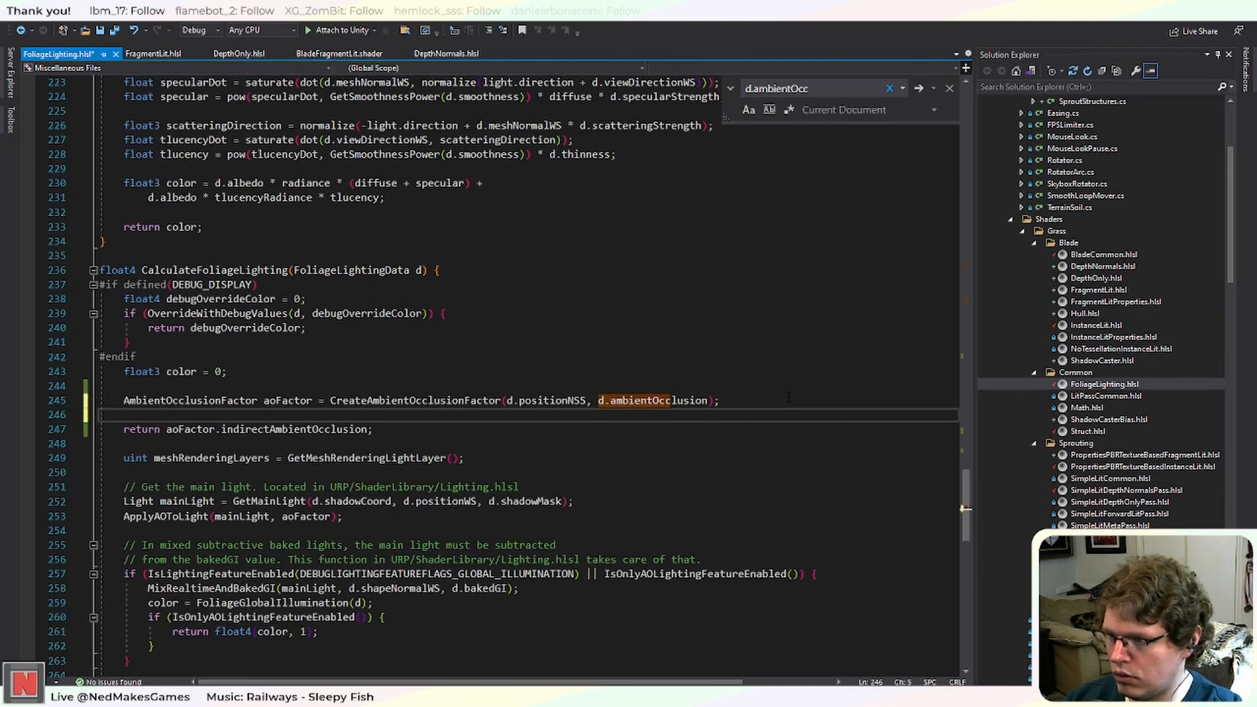
type("aoFactir")
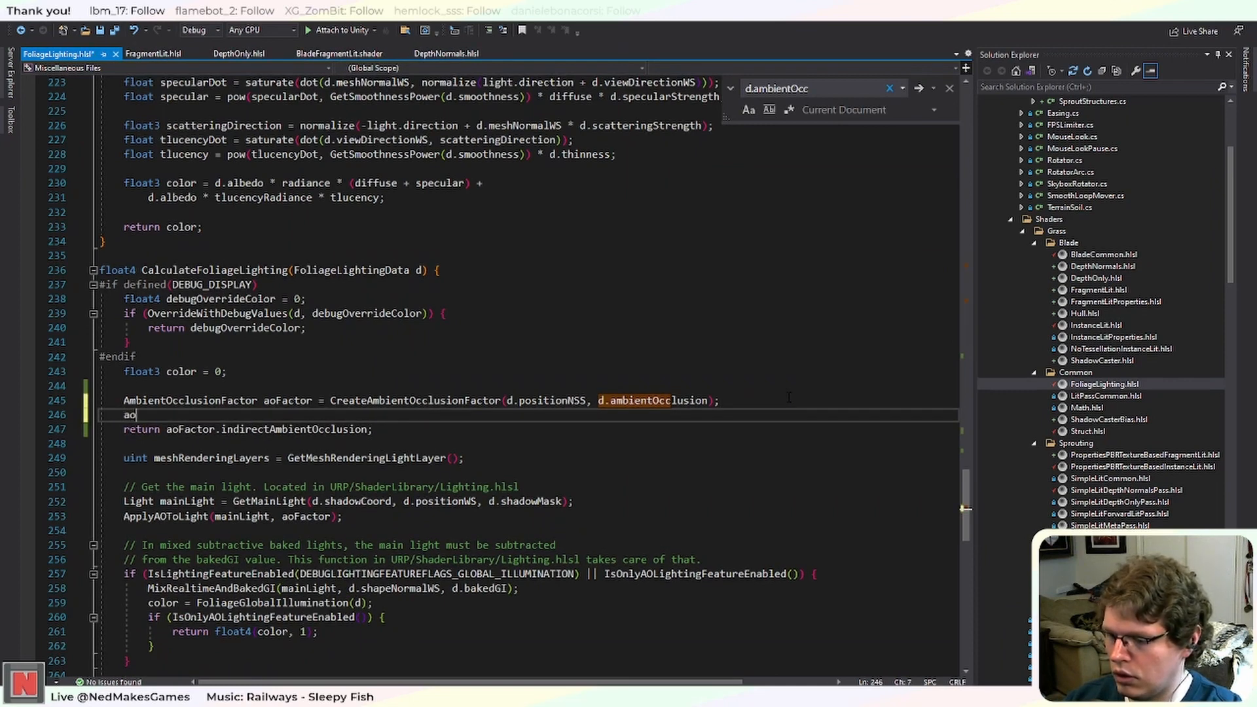
key("BackSpace")
key("BackSpace")
type("or")
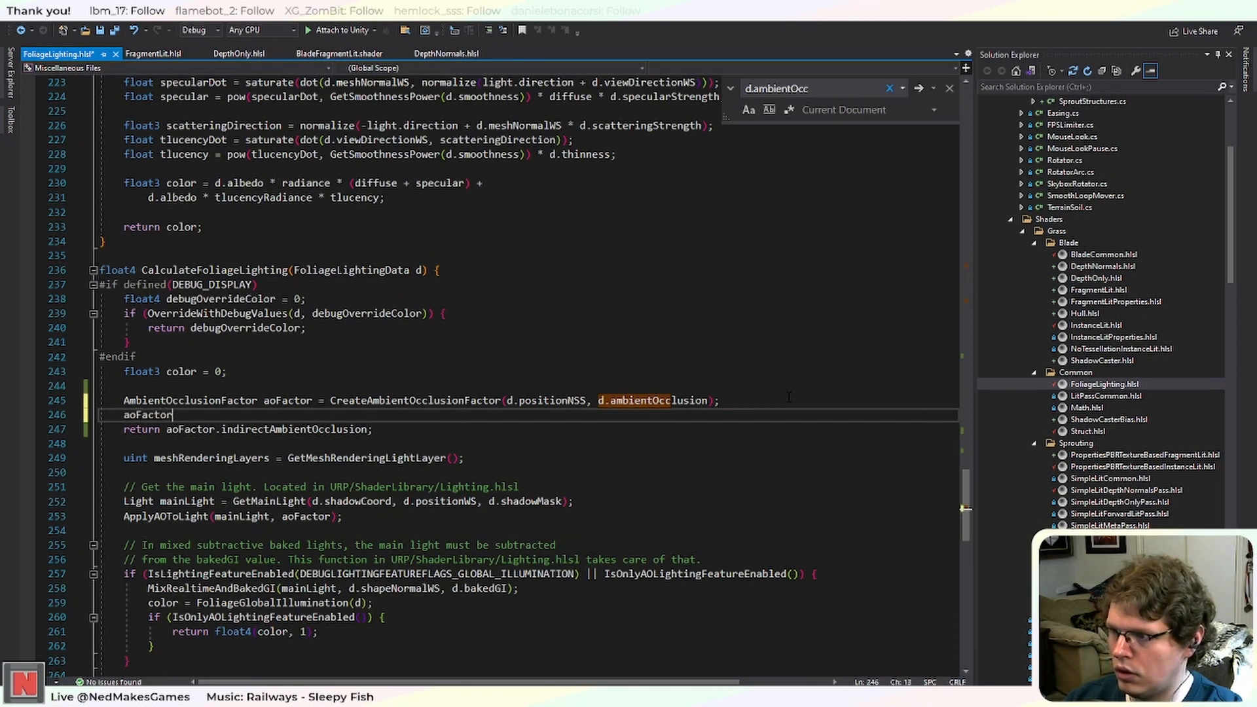
type(".indir")
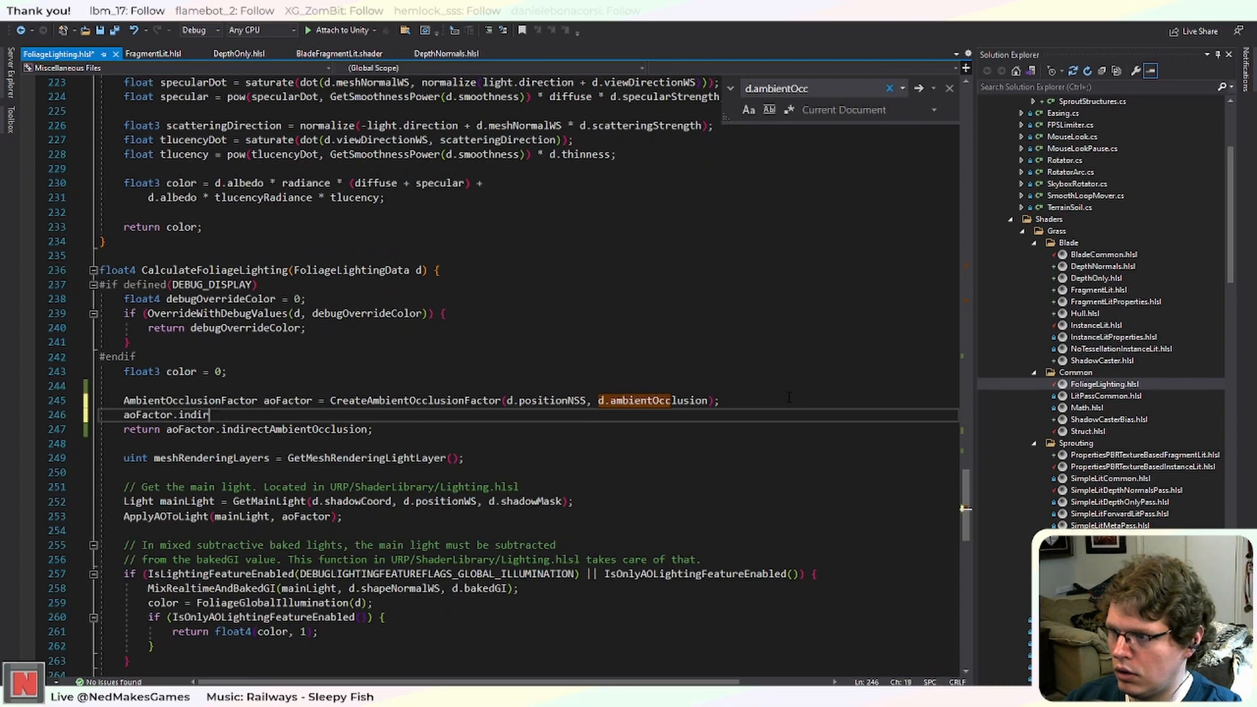
key("BackSpace")
key("BackSpace")
key("BackSpace")
key("BackSpace")
key("BackSpace")
key("BackSpace")
key("BackSpace")
key("BackSpace")
key("BackSpace")
key("BackSpace")
key("BackSpace")
key("BackSpace")
key("BackSpace")
key("BackSpace")
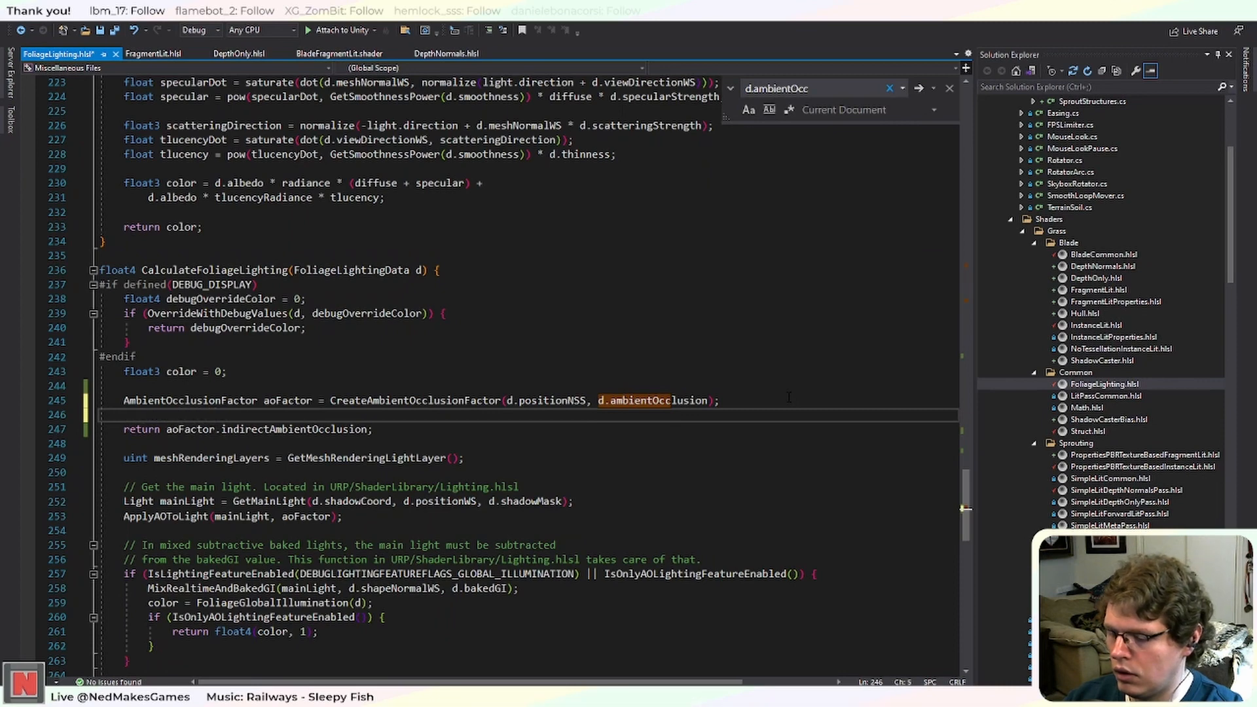
Start assigning a max() expression with d.ambientOcclusion as first argument to d.ambientOcclusion, directly below the aoFactor declaration.
type("d.ambien")
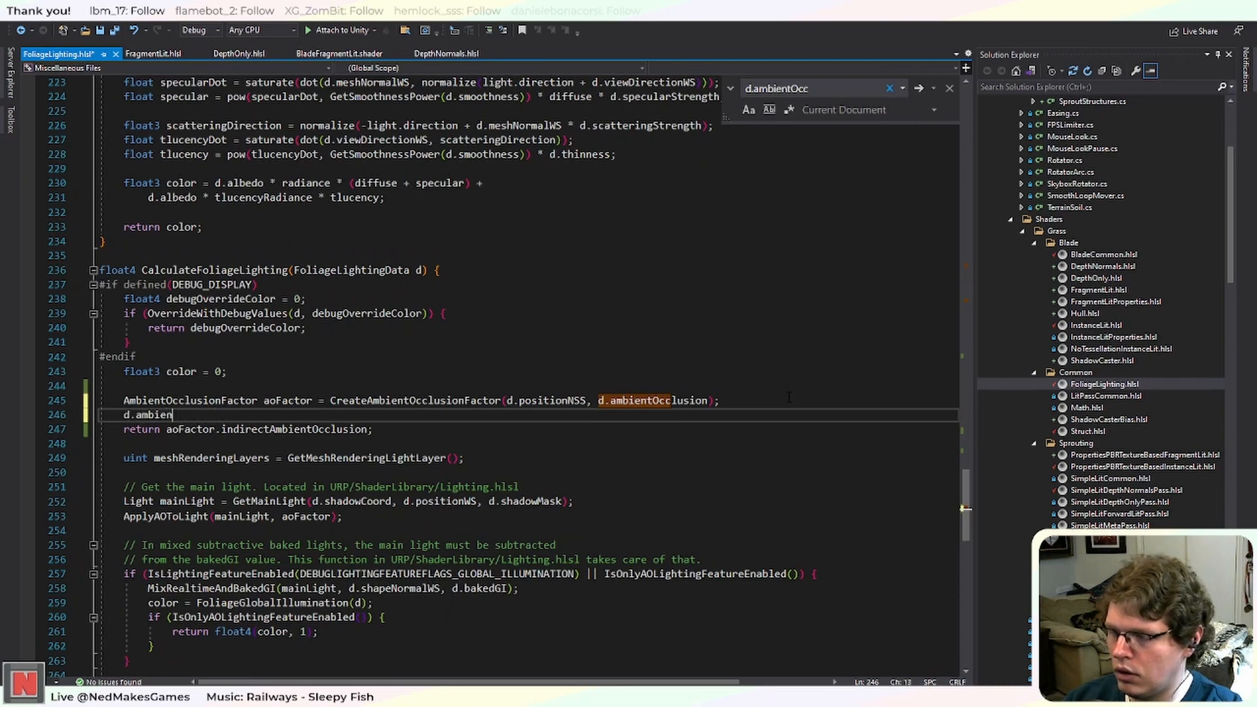
type("tOcclusion =")
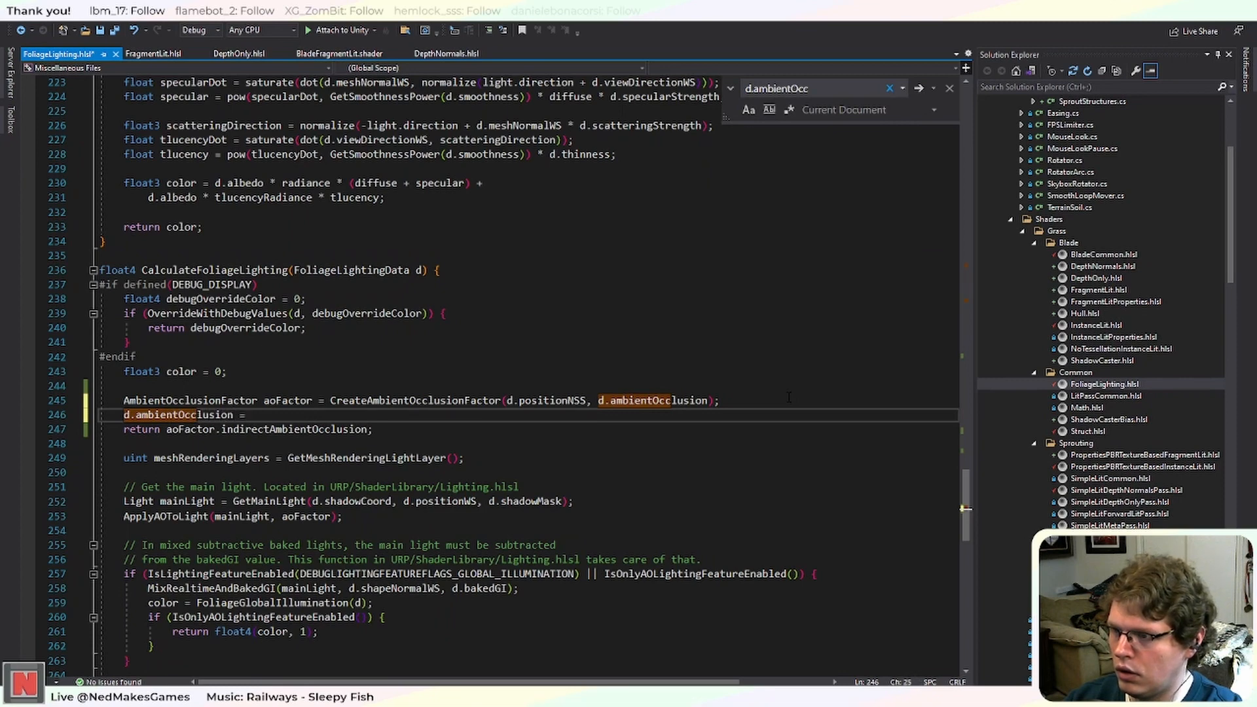
type(" max(")
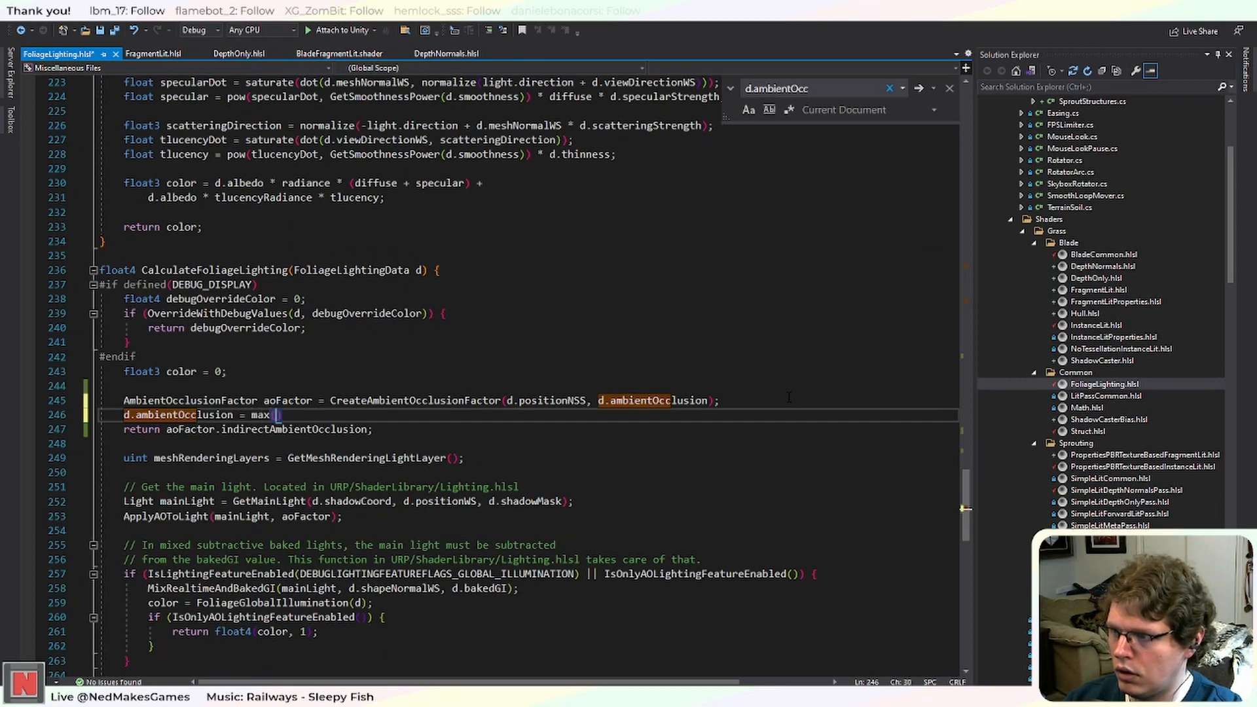
type("d.ambientOc")
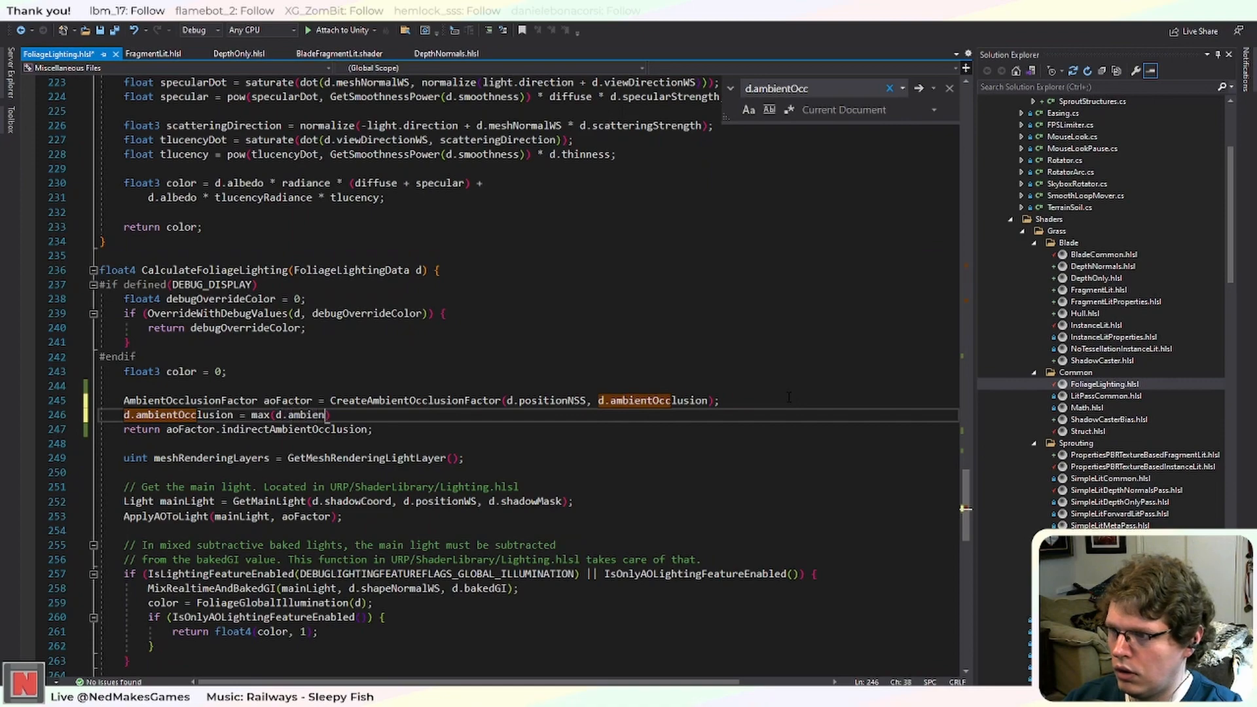
type("clu")
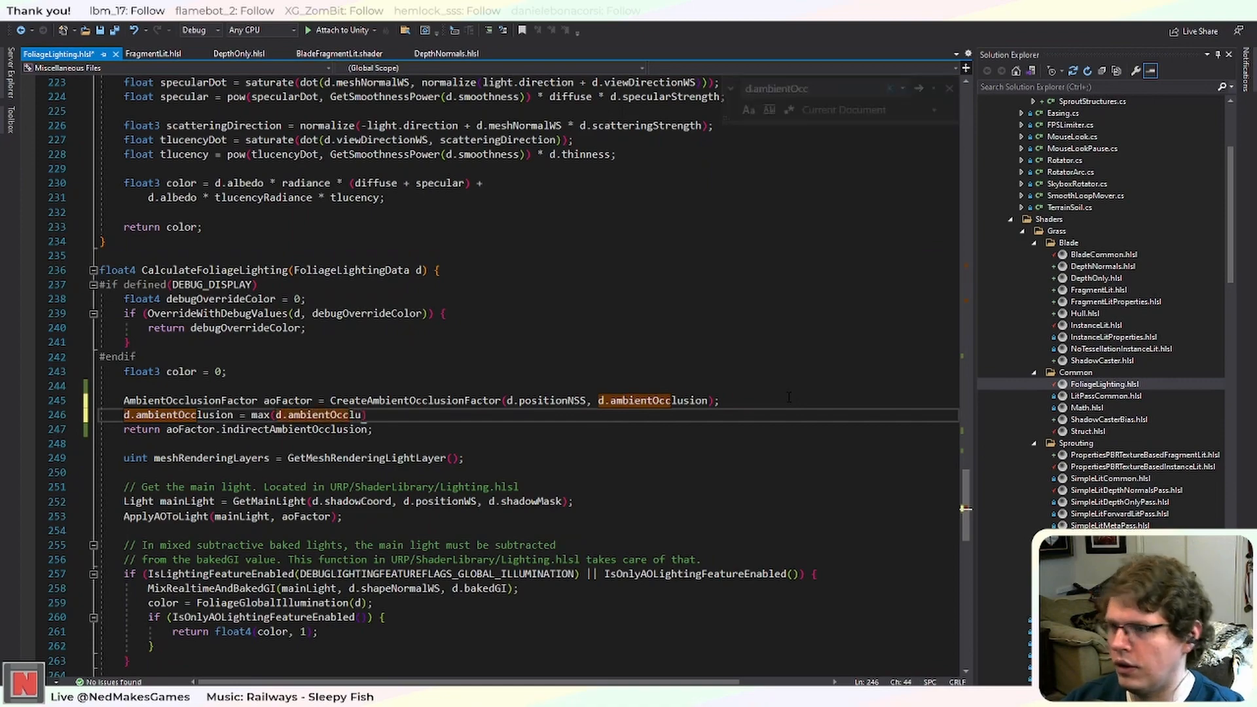
Undo the recent edits back to the version with d.ambientOcclusion = max(aoFactor.indirectAmbientOcclusion, d.ambientOcclusionMin) below the CreateAmbientOcclusionFactor call.
key("ctrl+z")
key("ctrl+z")
key("ctrl+z")
key("ctrl+z")
key("ctrl+z")
key("ctrl+z")
key("ctrl+z")
key("ctrl+z")
key("ctrl+z")
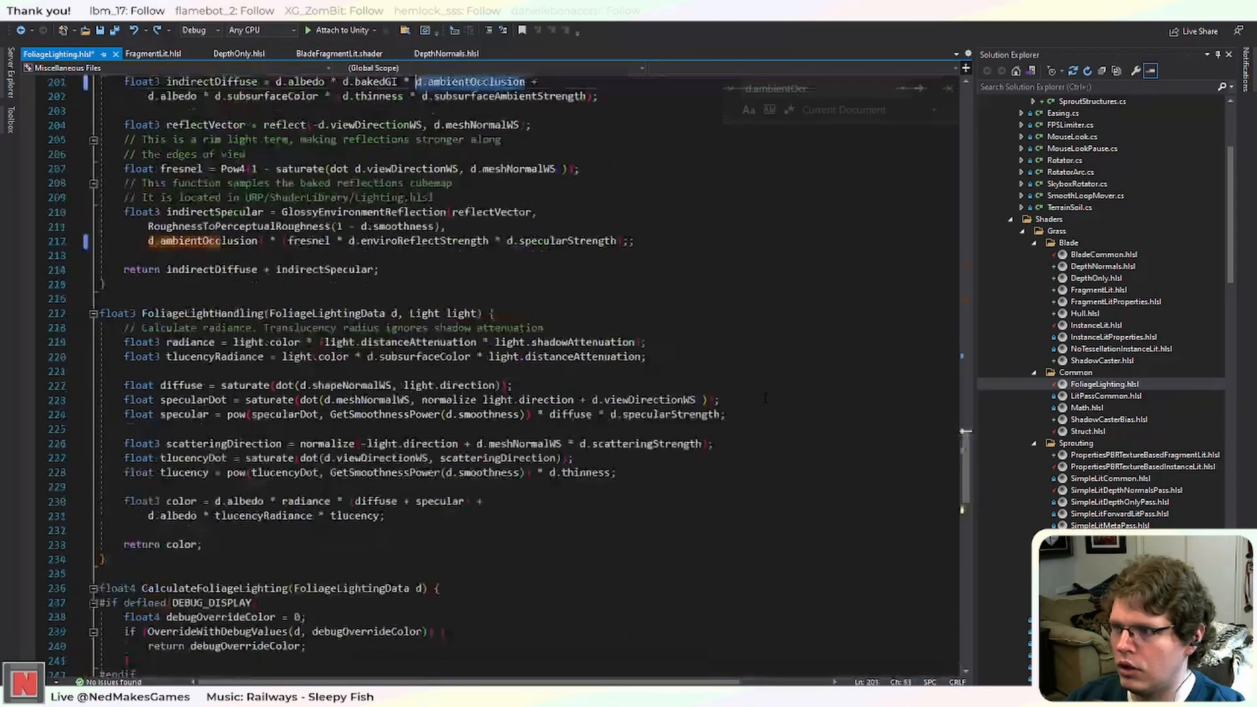
key("ctrl+y")
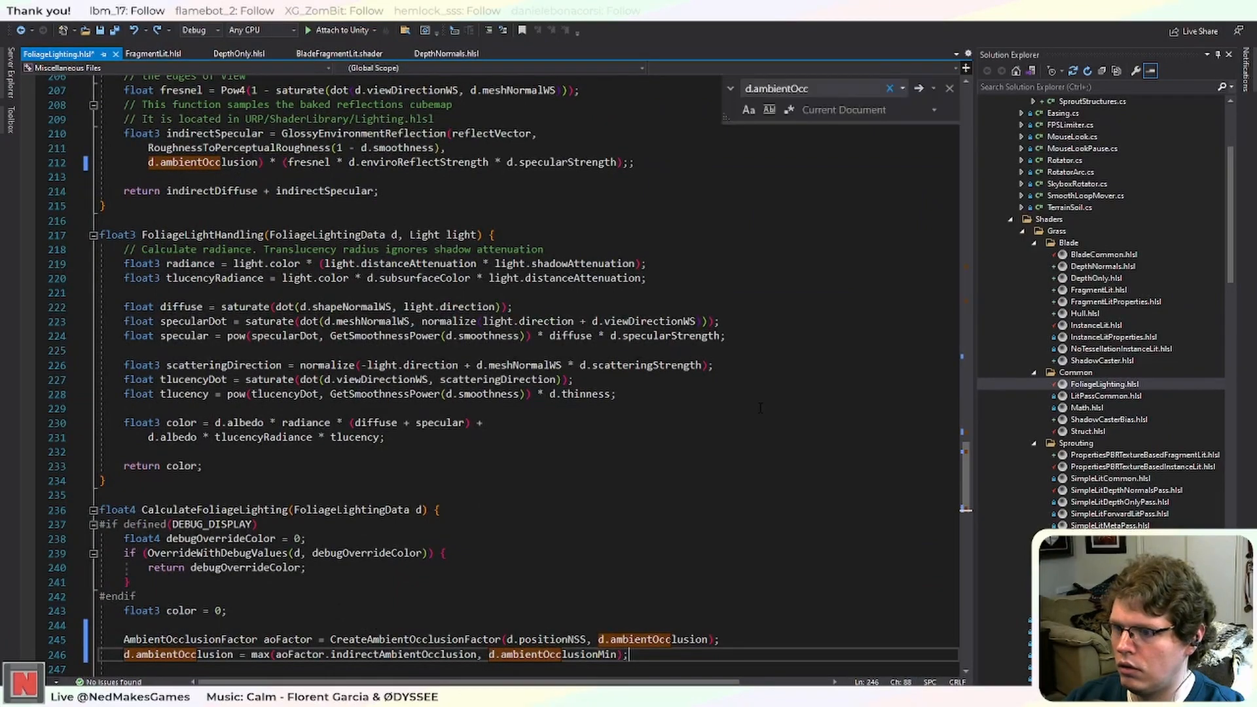
scroll(765, 398, "down", 4)
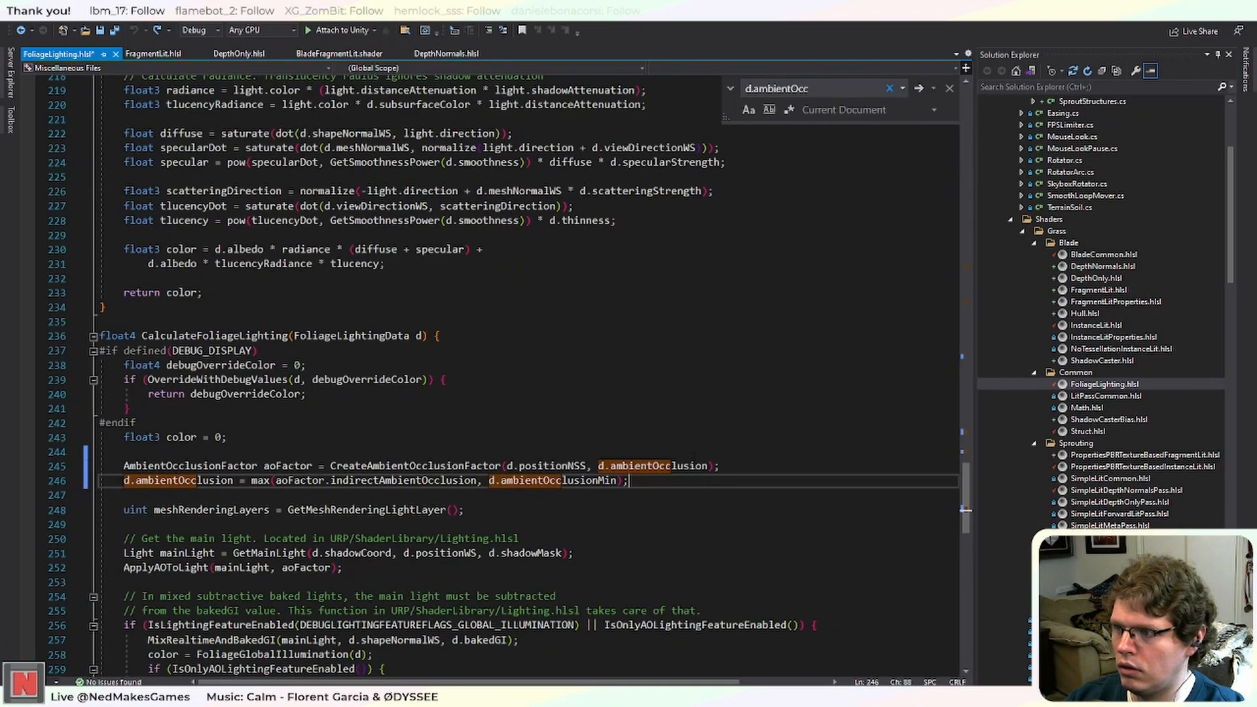
Review the highlighted d.ambientOcclusion uses in CalculateFoliageLighting and FoliageGlobalIllumination, and close the document search.
scroll(523, 373, "down", 5)
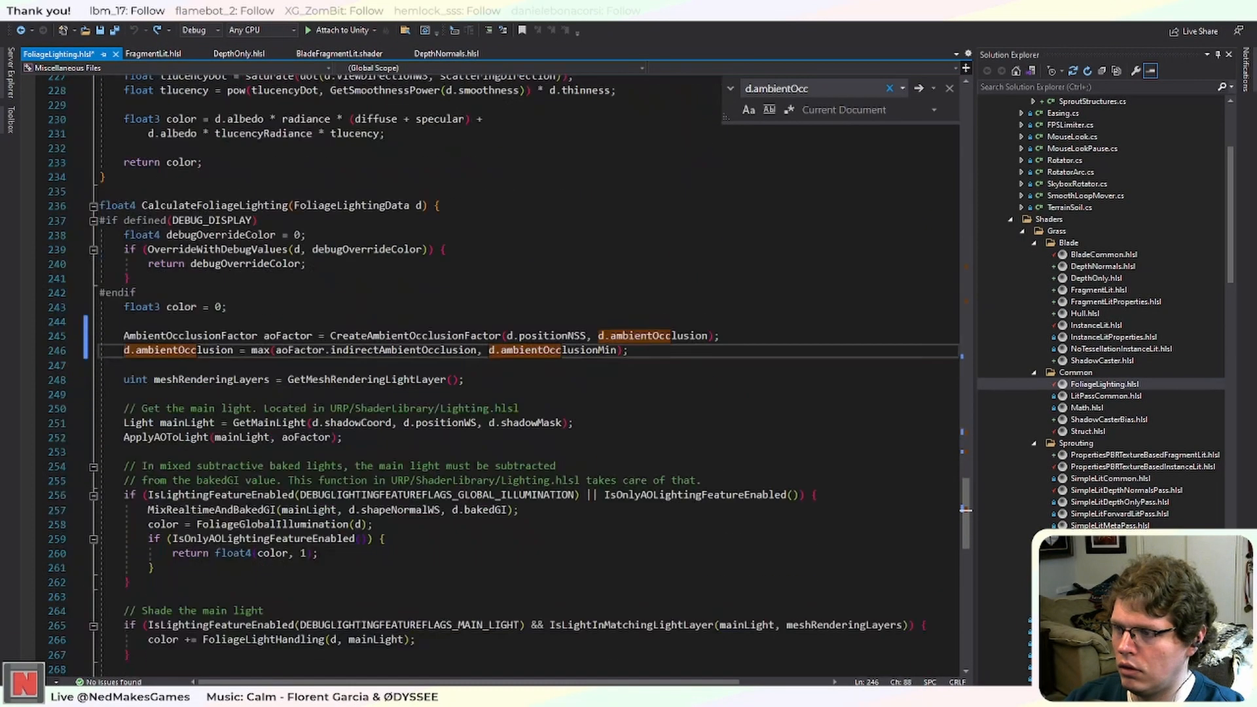
scroll(524, 373, "up", 12)
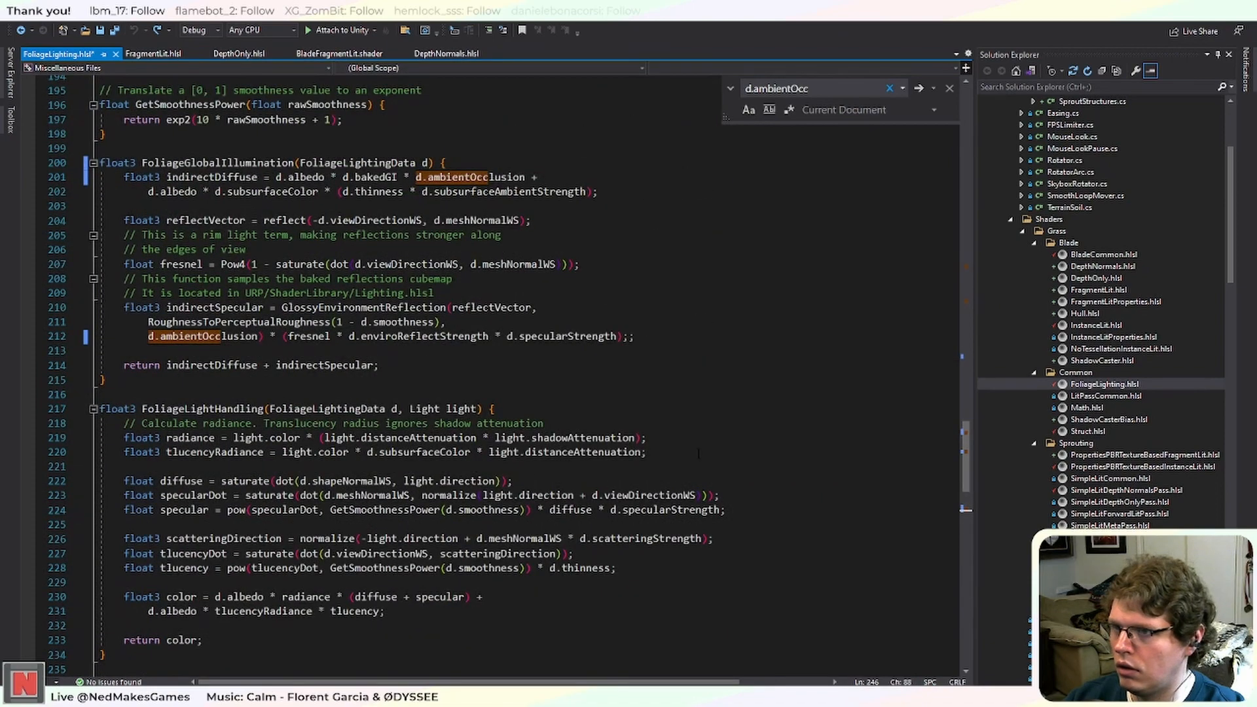
left_click(949, 88)
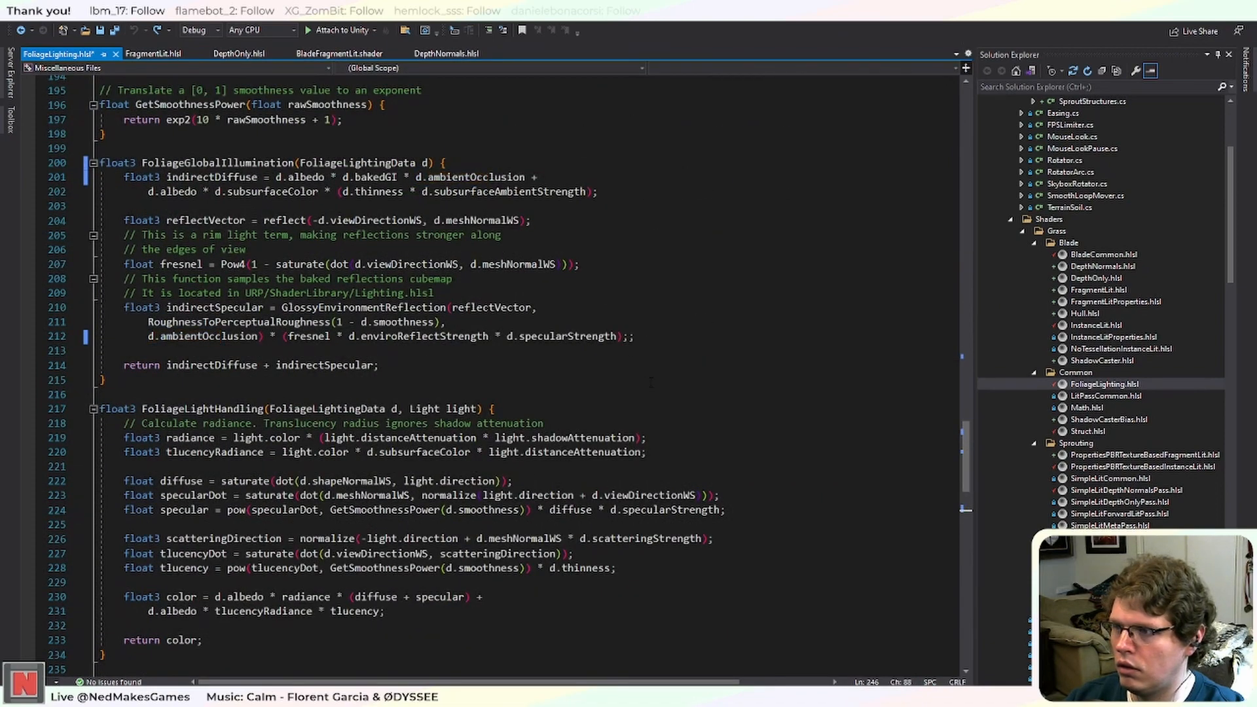
scroll(650, 381, "down", 8)
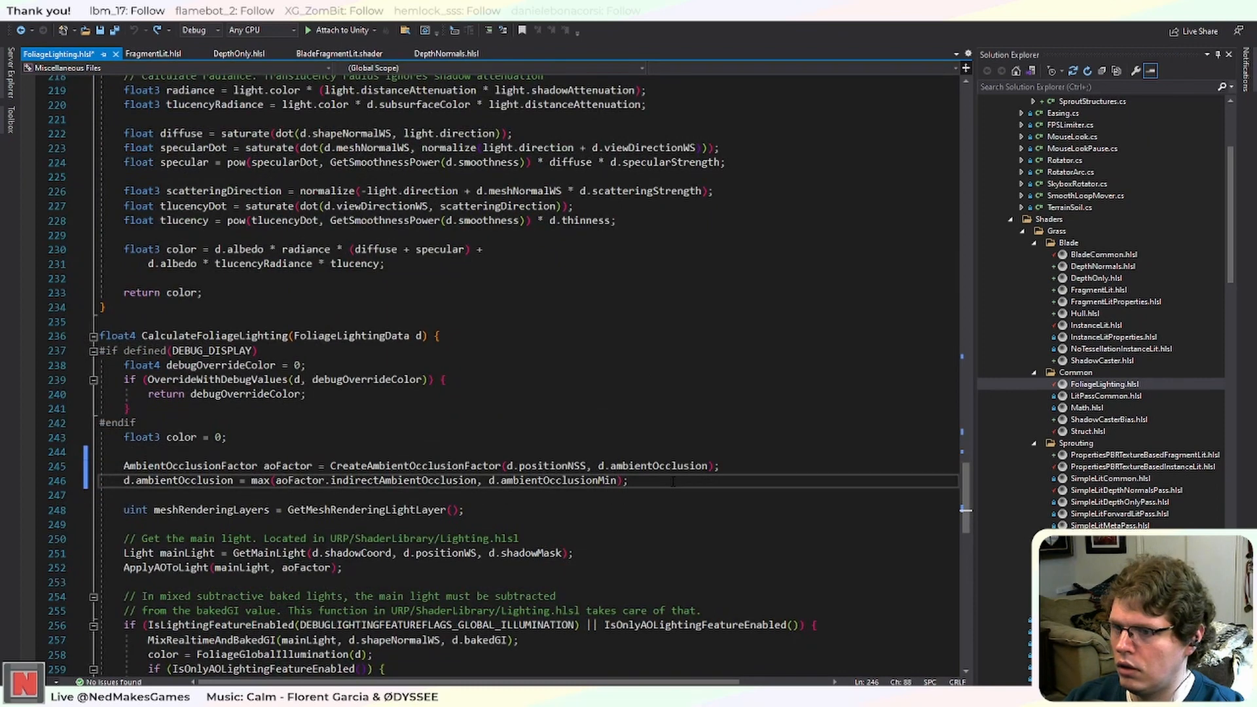
Add a debug line return d.ambientOcclusion; directly below the max() assignment in CalculateFoliageLighting and save the file.
key("Return")
type("return ")
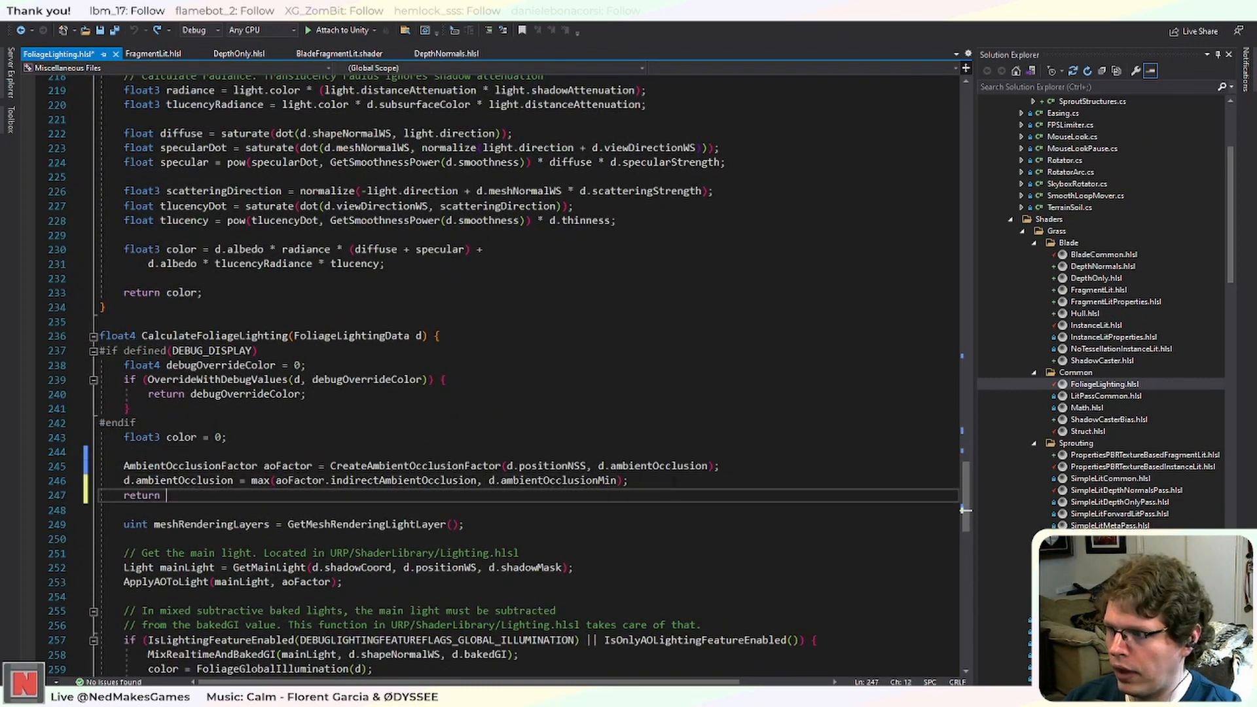
type("d.ambien")
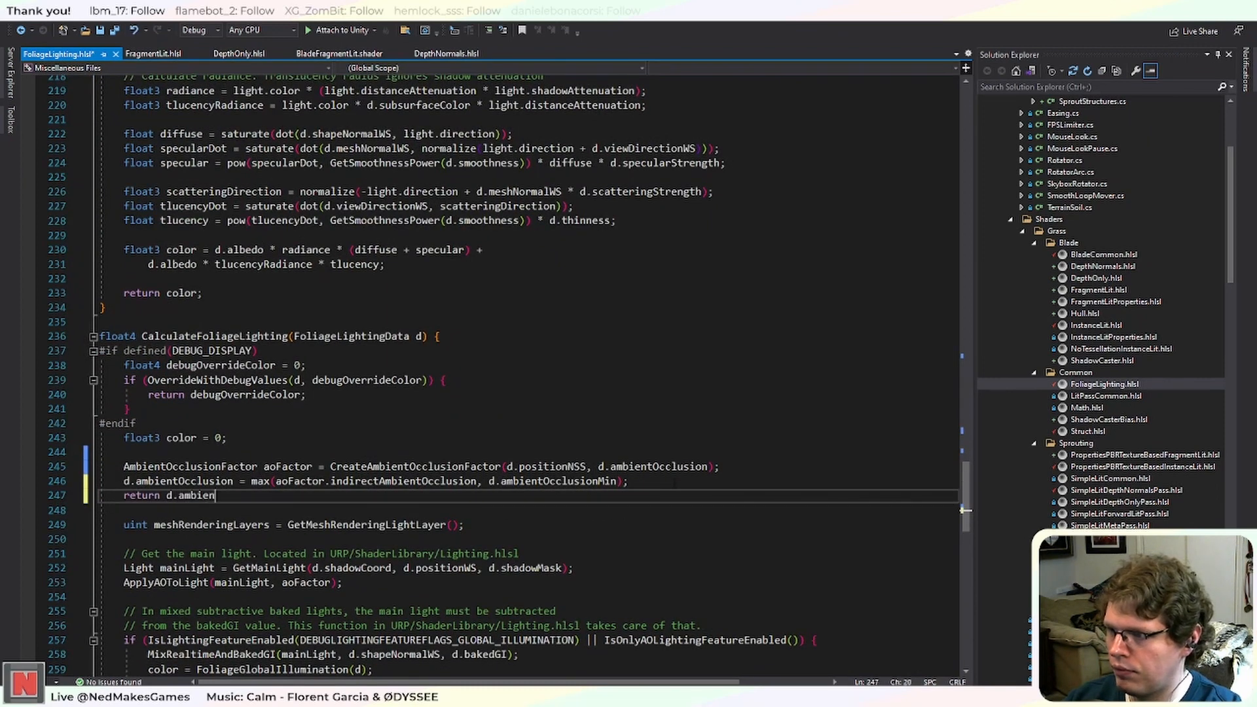
type("tOccl")
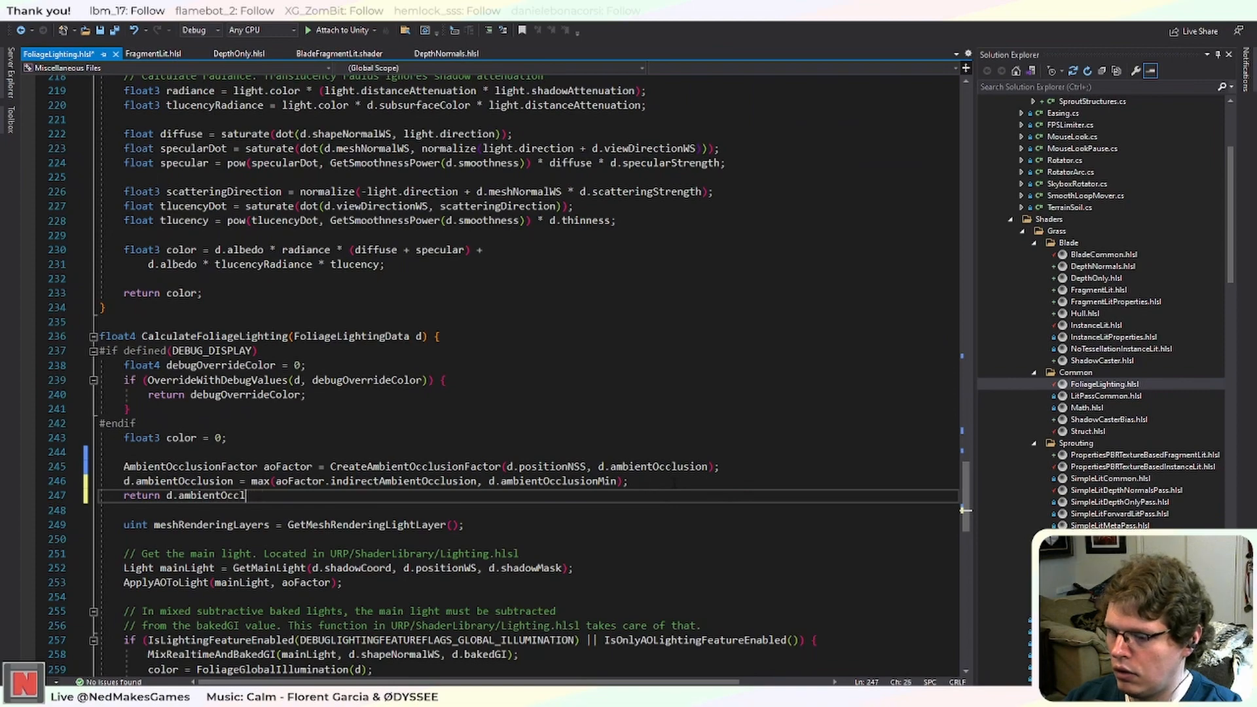
type("usion;")
key("ctrl+s")
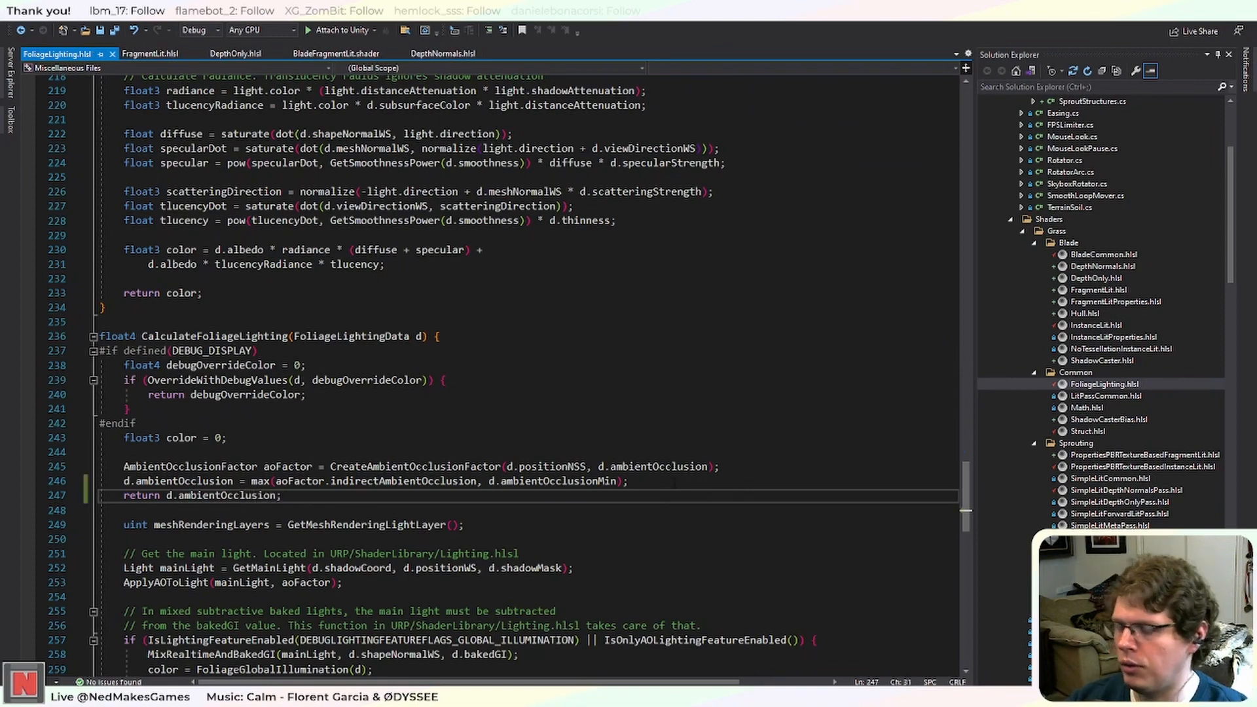
Replace aoFactor.indirectAmbientOcclusion with d.ambientOcclusion as the first argument of max() in CalculateFoliageLighting and save the file.
scroll(700, 289, "up", 15)
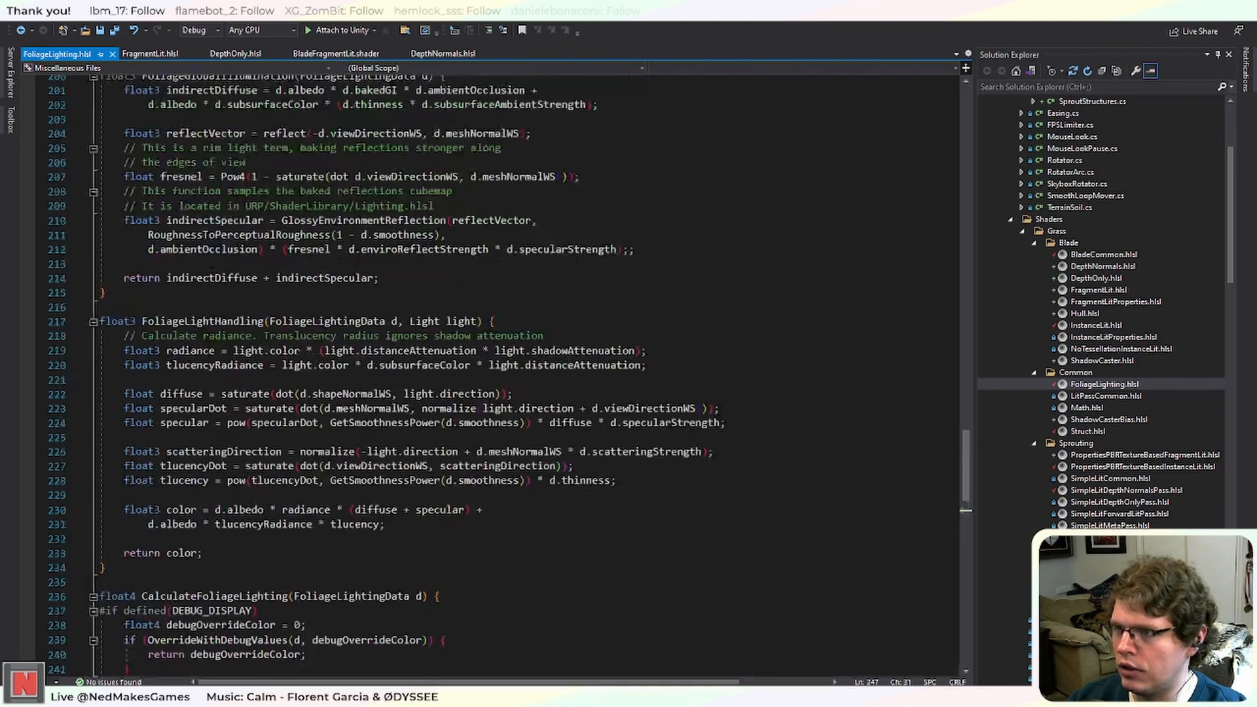
scroll(706, 378, "down", 18)
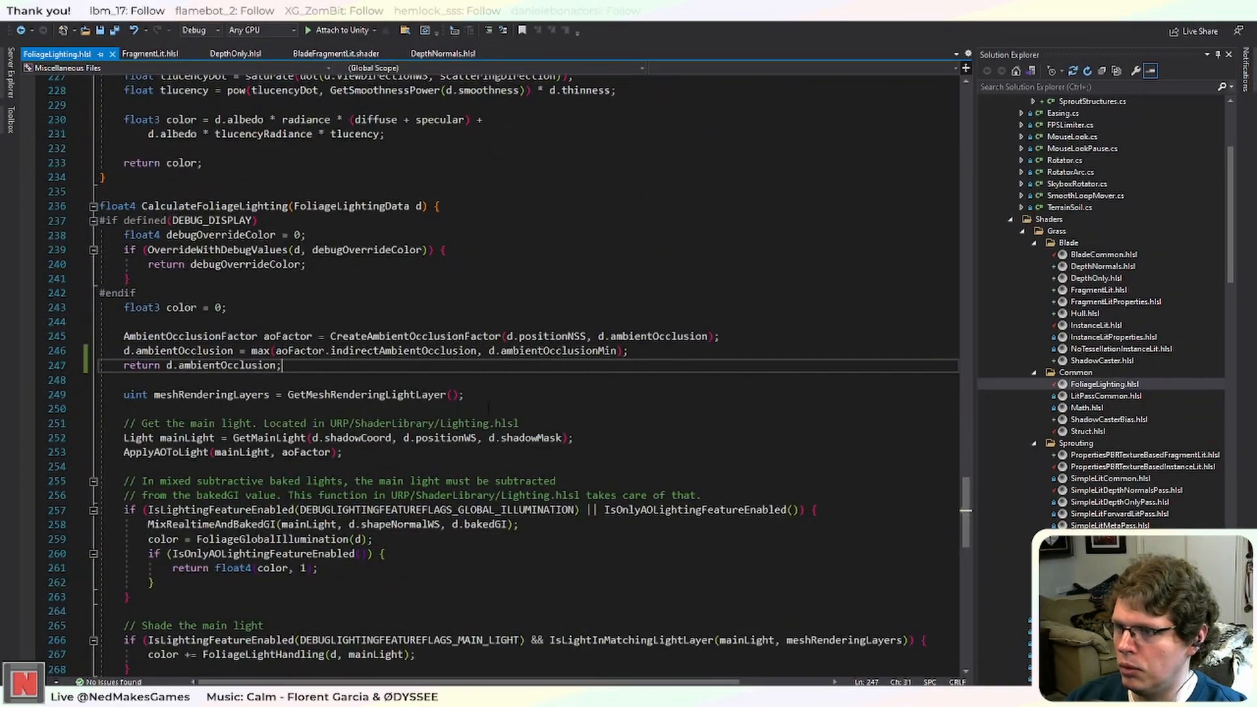
scroll(487, 407, "up", 2)
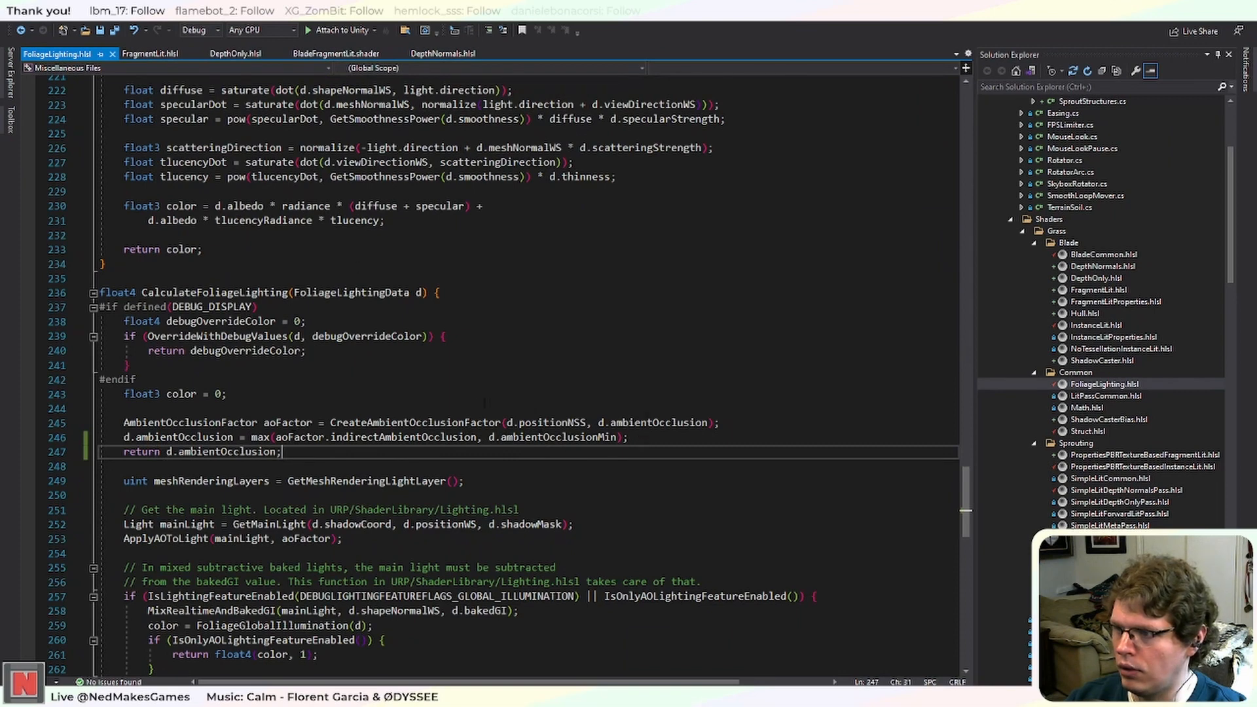
left_click(210, 437)
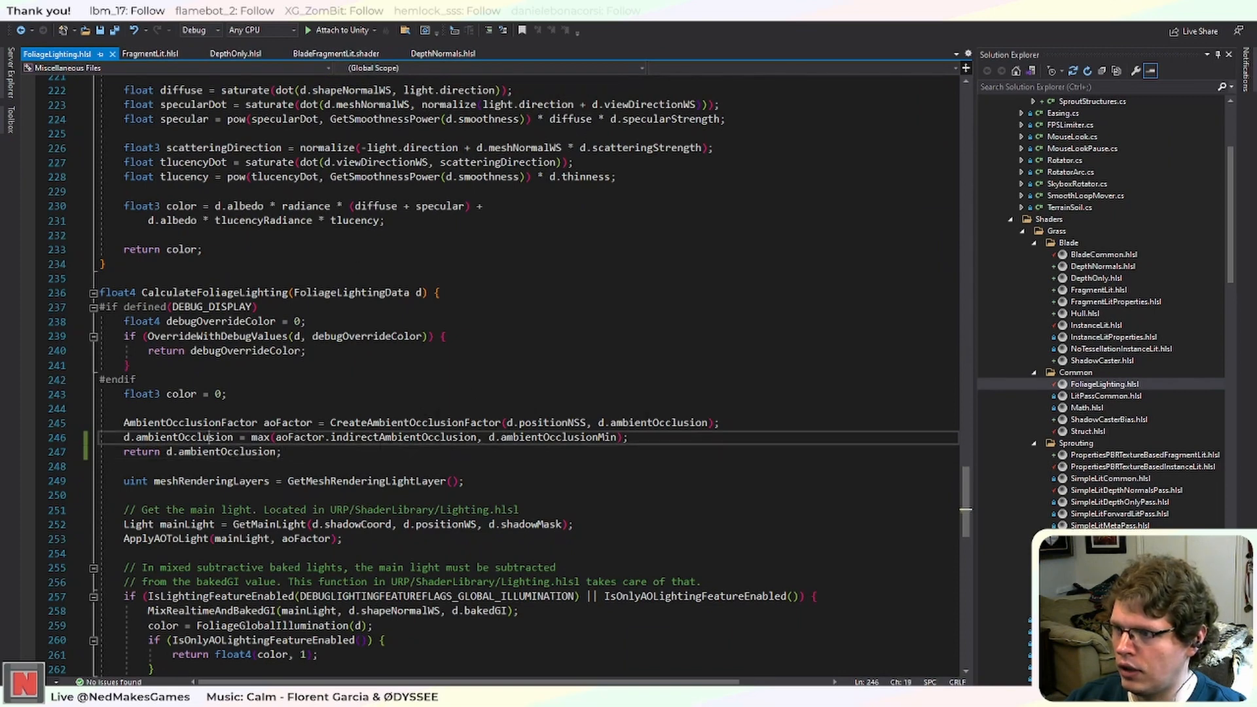
key("shift+Home")
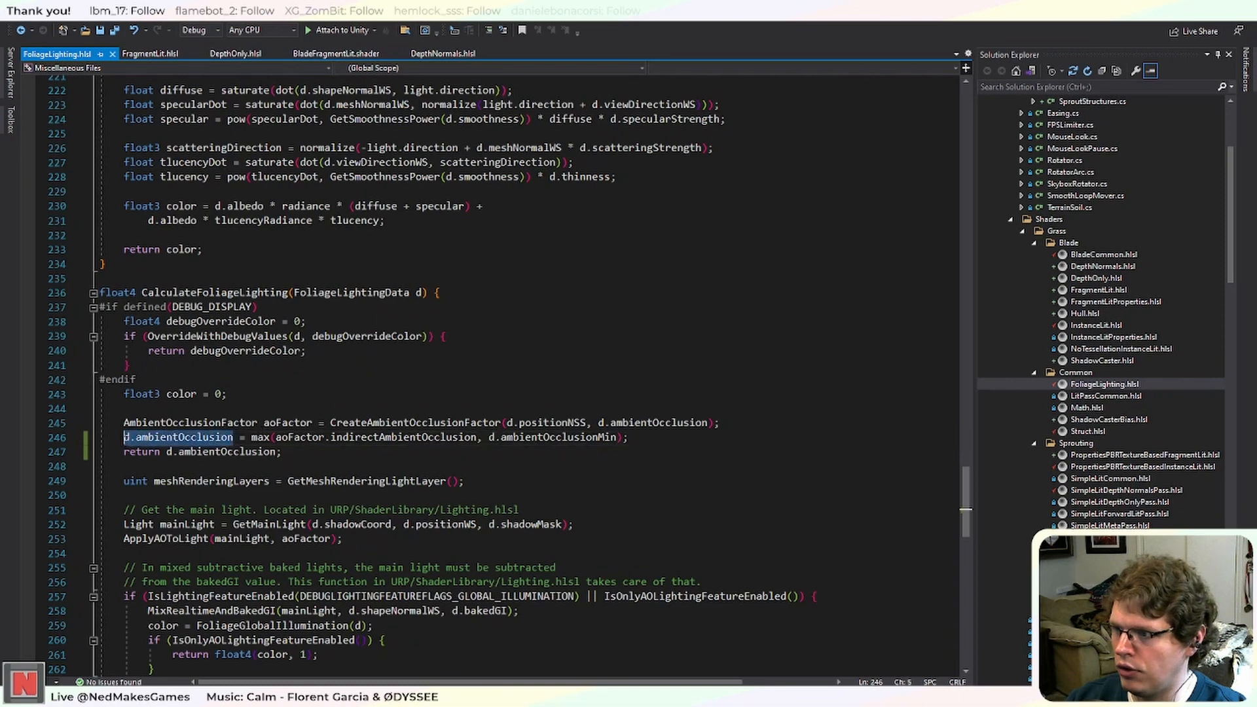
key("ctrl+c")
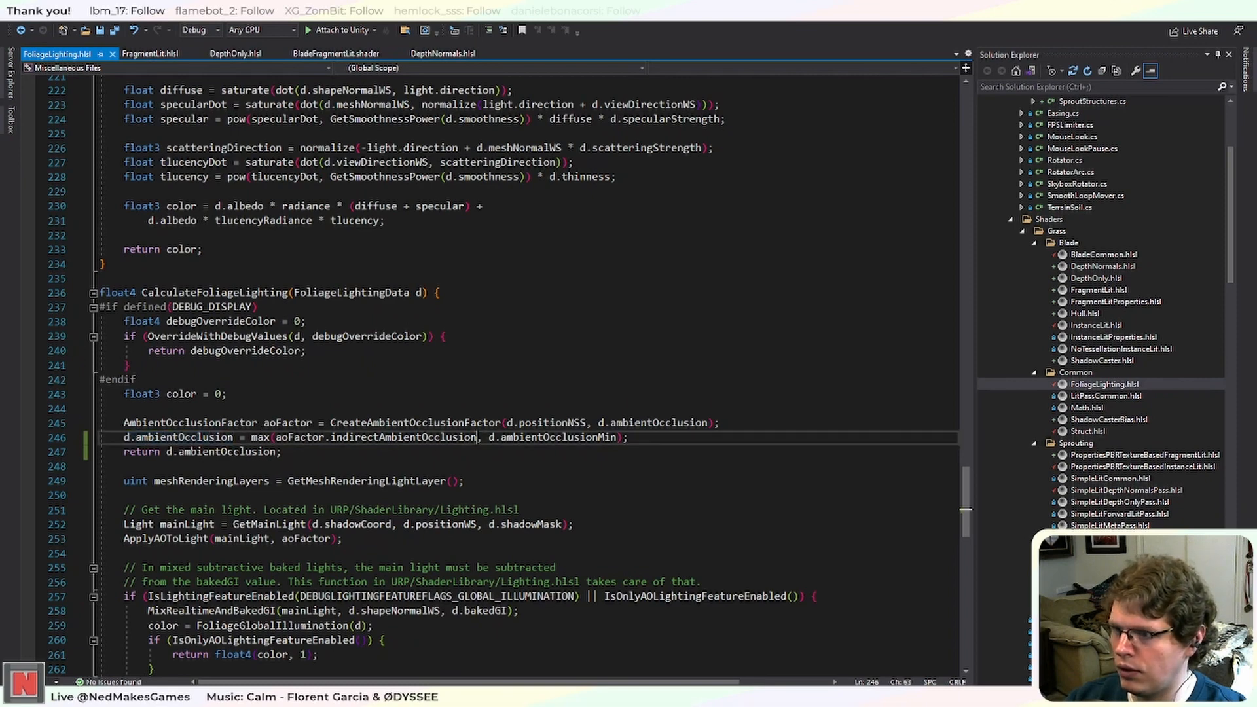
left_click_drag(477, 438, 275, 437)
key("ctrl+v")
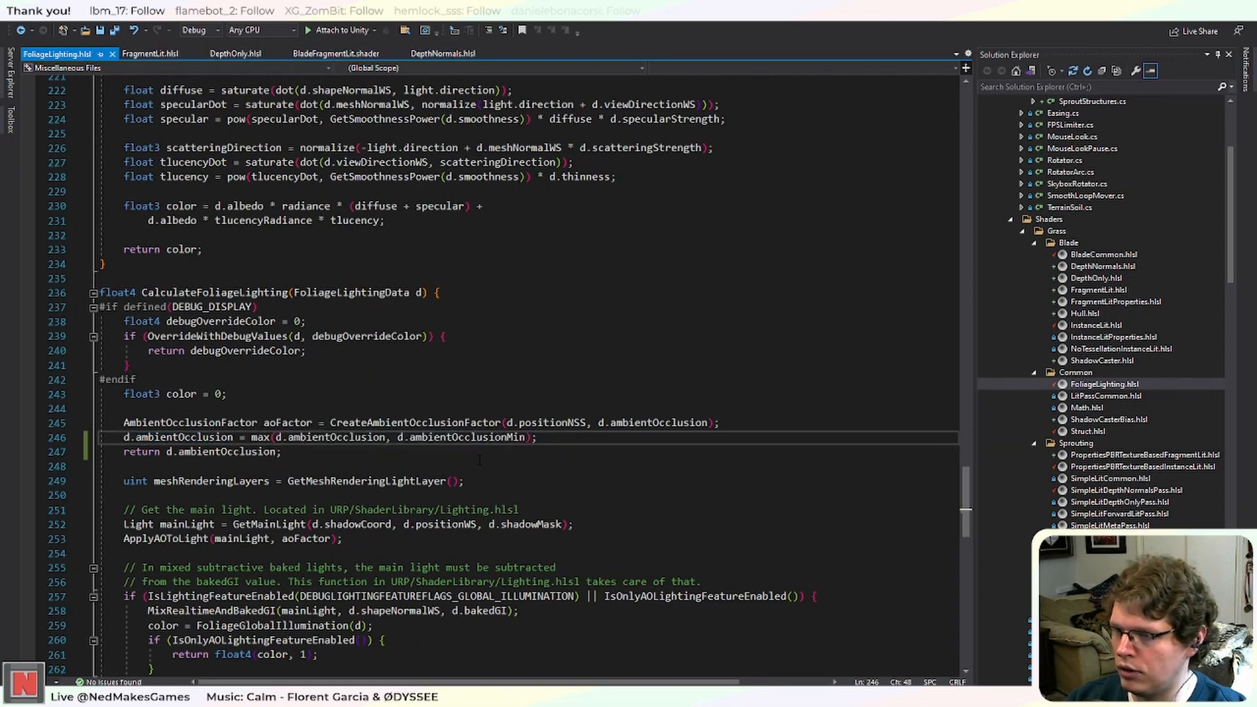
Switch to Unity and repeatedly toggle the Default Renderer's Screen Space Ambient Occlusion feature to compare the grass occlusion output, leaving it enabled.
key("alt+Tab")
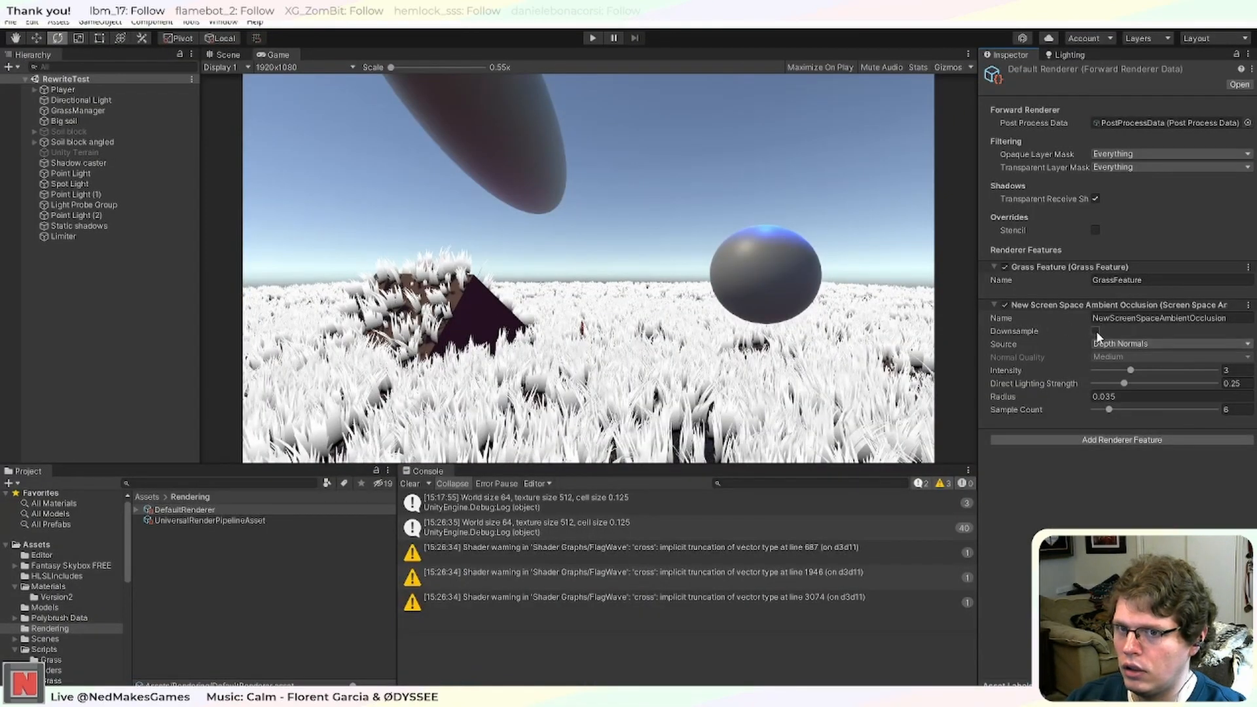
left_click(1005, 305)
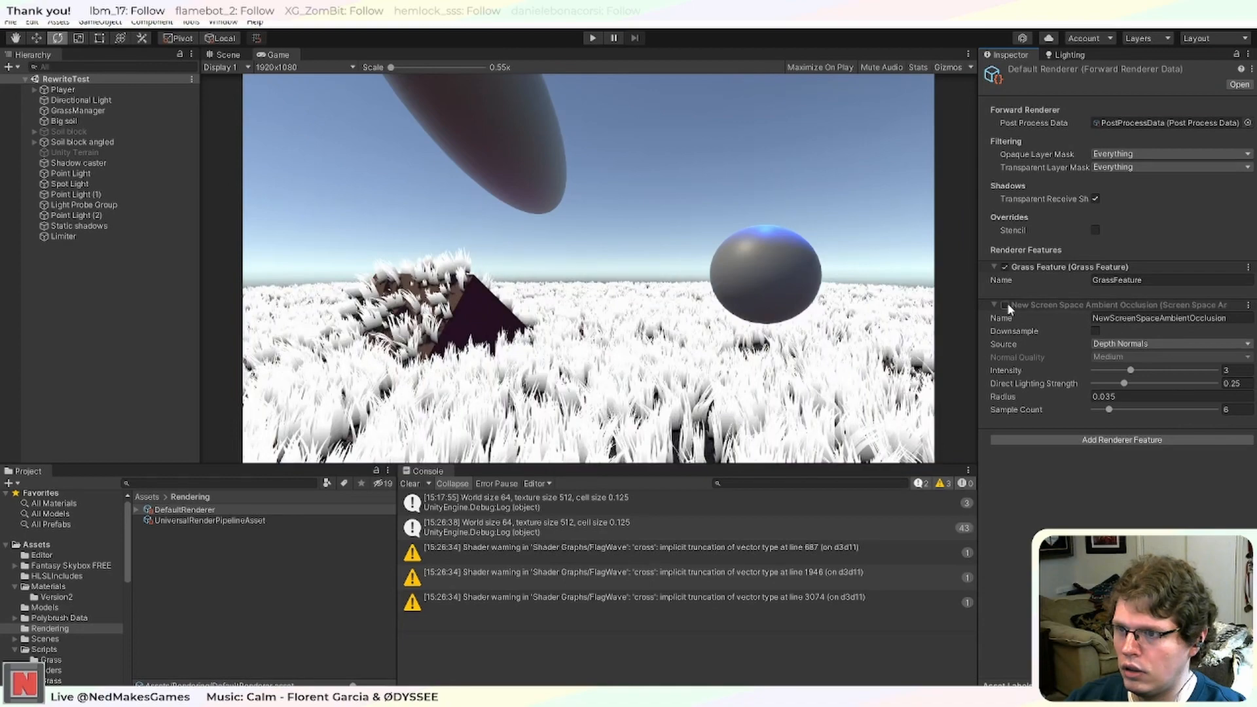
left_click(1007, 303)
left_click(1007, 303)
left_click(1007, 303)
left_click(1007, 303)
left_click(1007, 303)
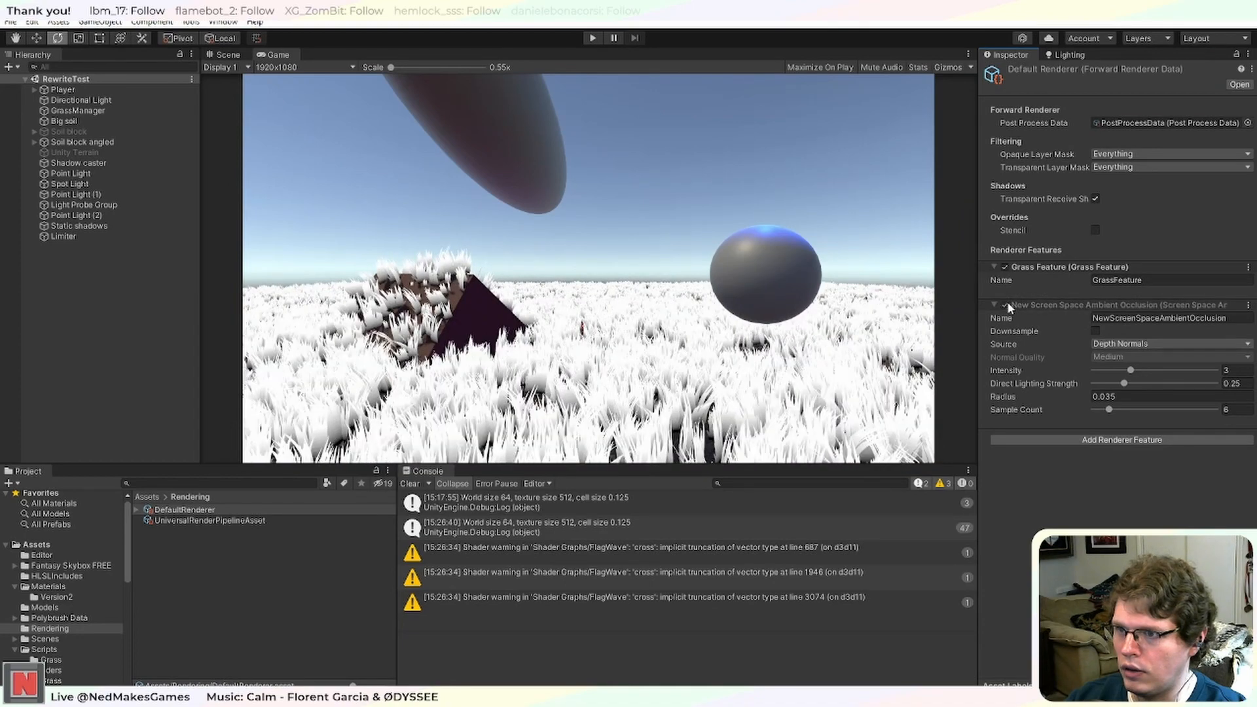
left_click(1006, 303)
left_click(1007, 303)
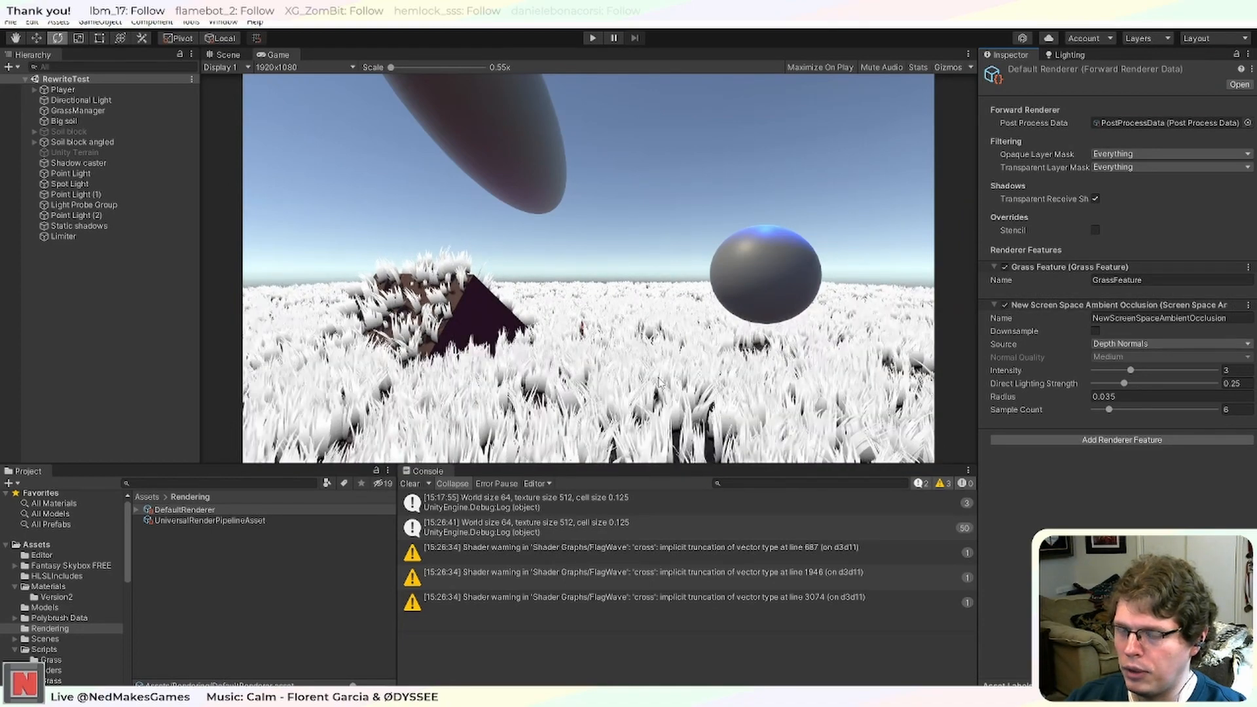
left_click(1007, 305)
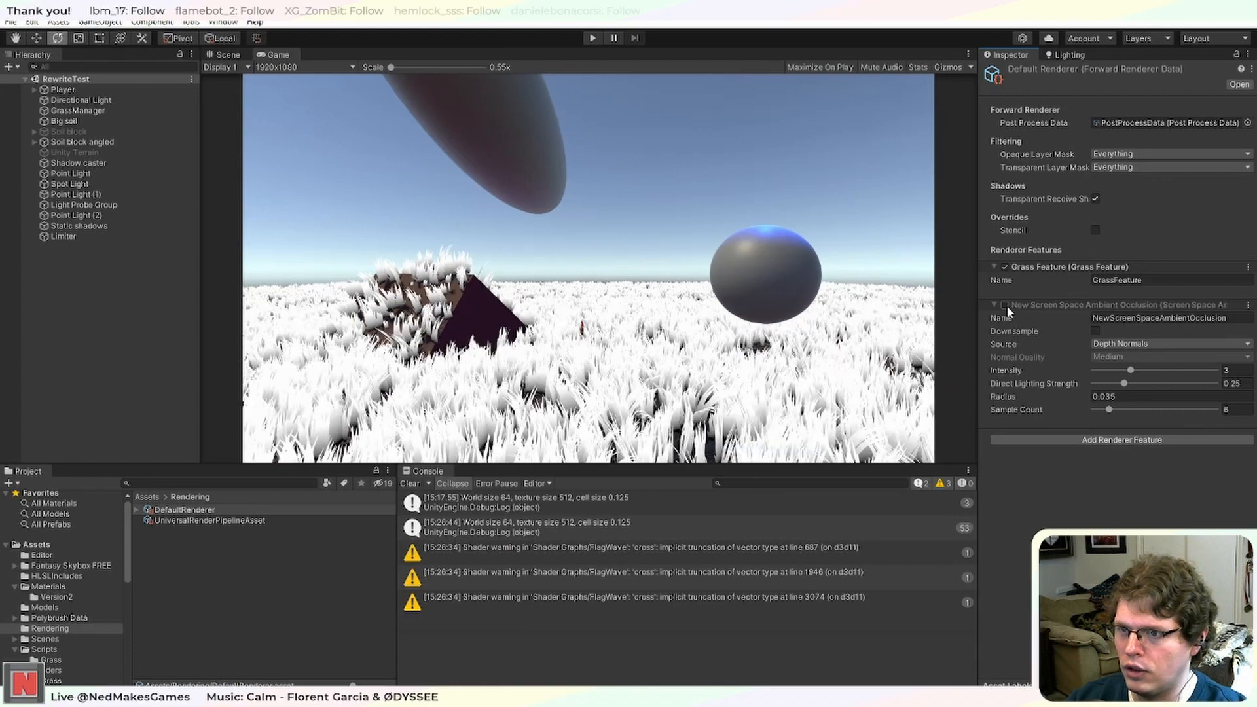
left_click(1007, 305)
left_click(1007, 305)
left_click(1006, 305)
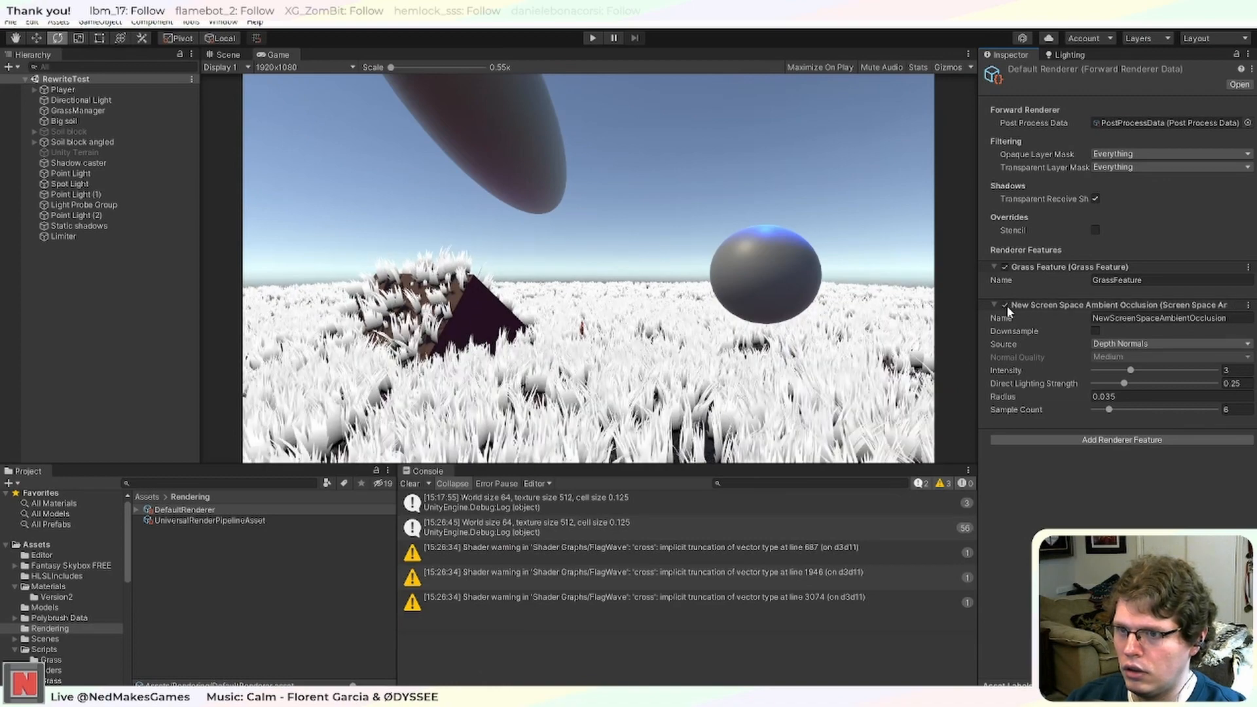
left_click(1007, 305)
left_click(1007, 305)
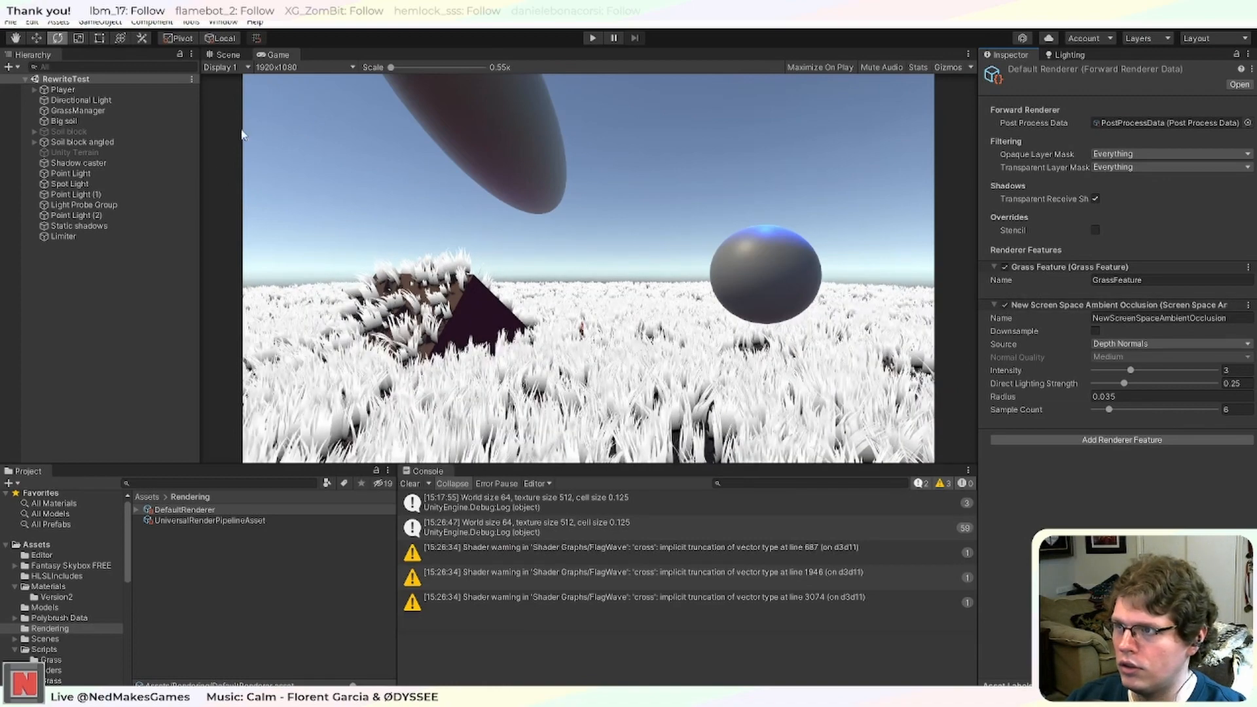
Back in Visual Studio, delete the debug line return d.ambientOcclusion; from CalculateFoliageLighting and save the file.
key("alt+Tab")
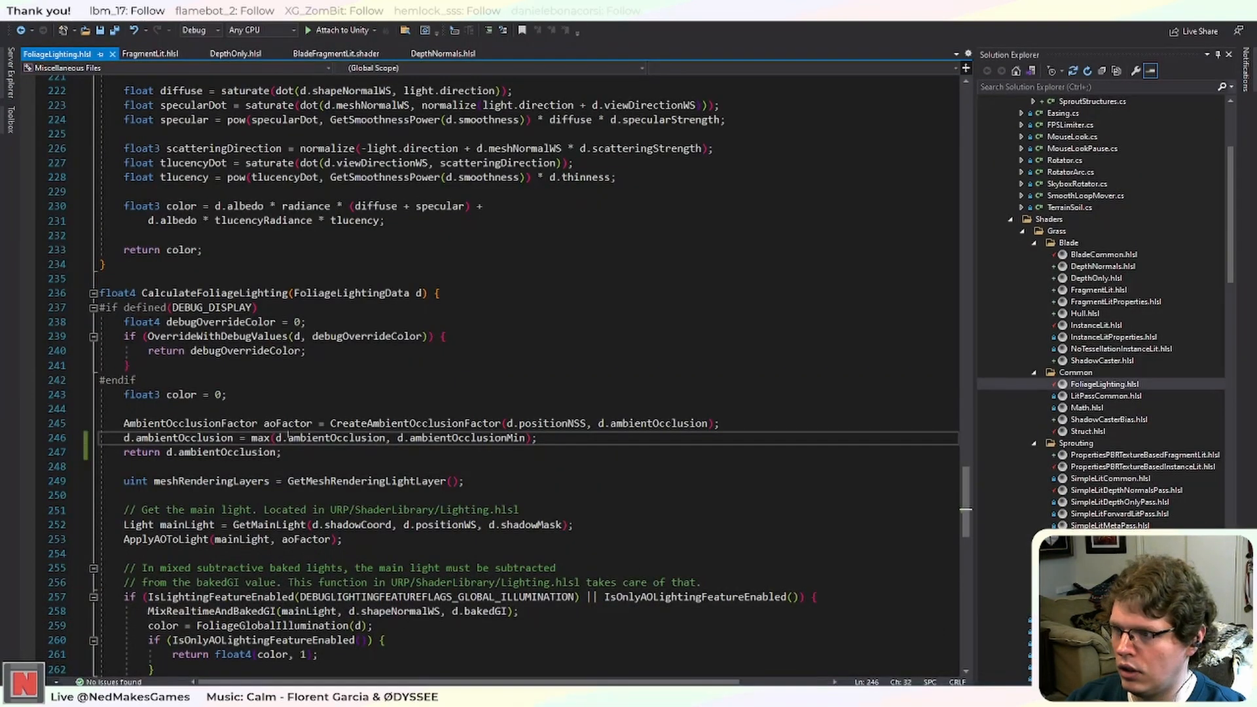
left_click_drag(281, 451, 41, 451)
key("BackSpace")
key("BackSpace")
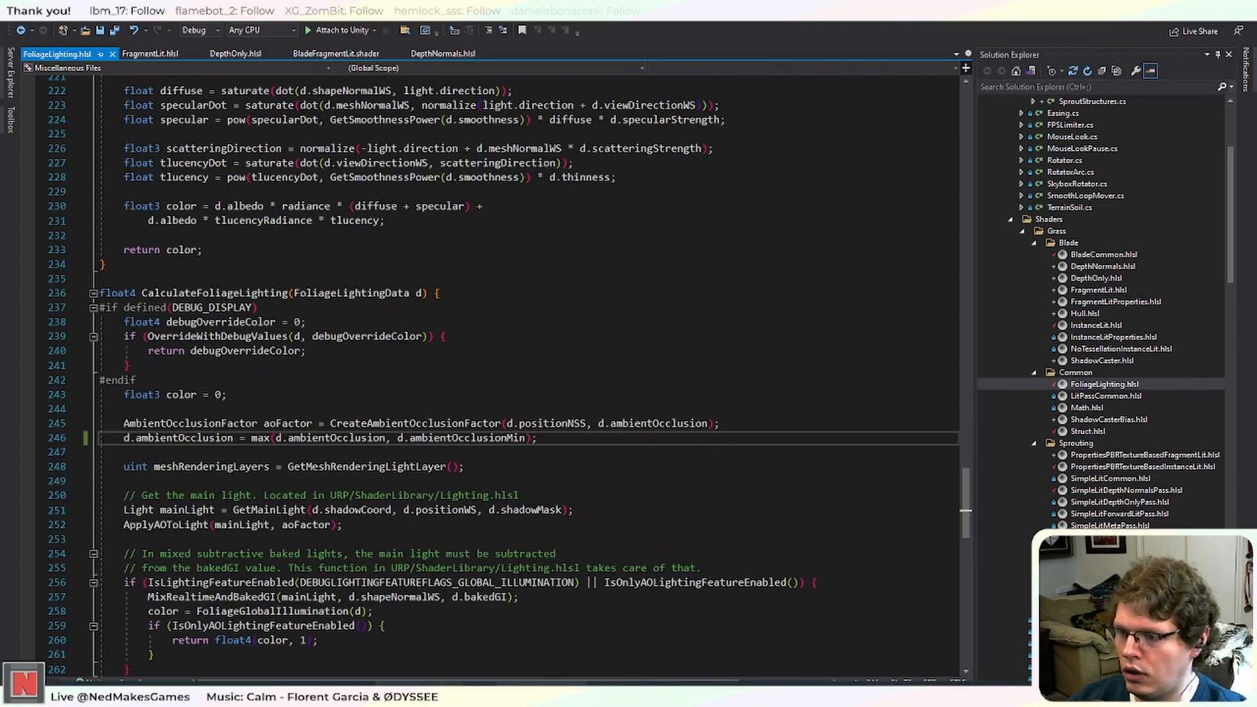
In Unity, check the lit grass with the ambient occlusion feature toggled and turn off Cast Shadows on GrassManager.
key("alt+Tab")
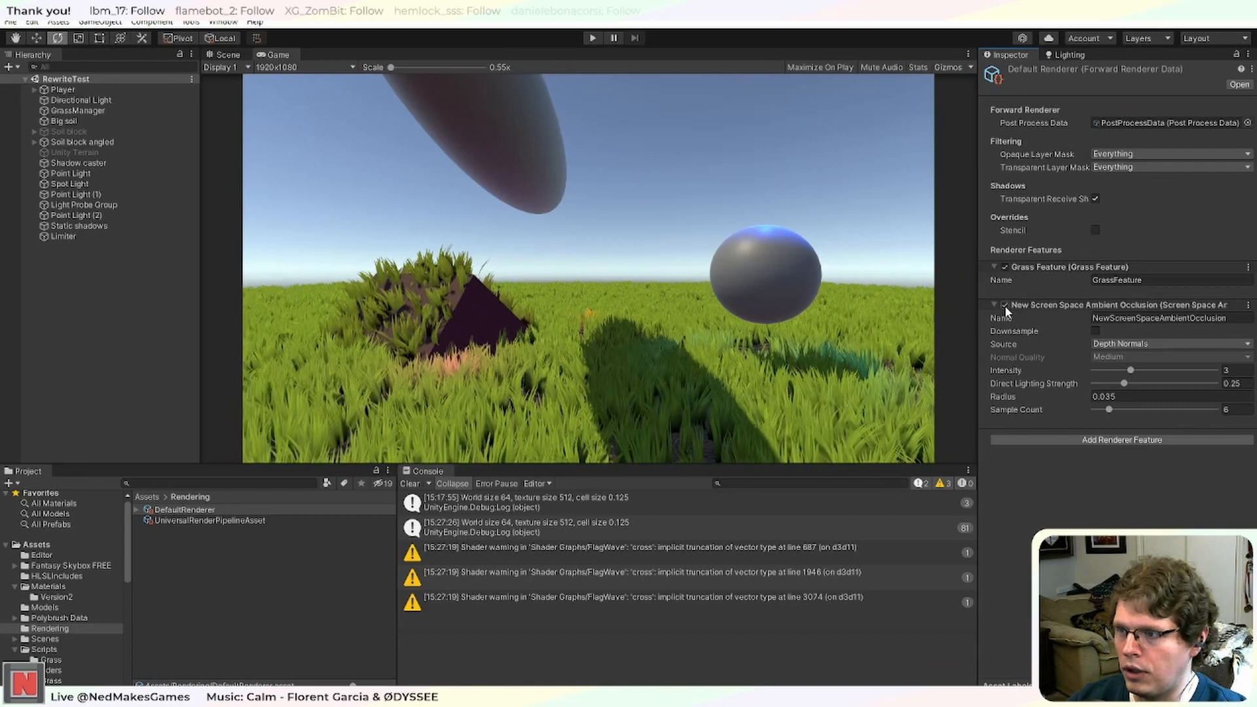
left_click(1004, 305)
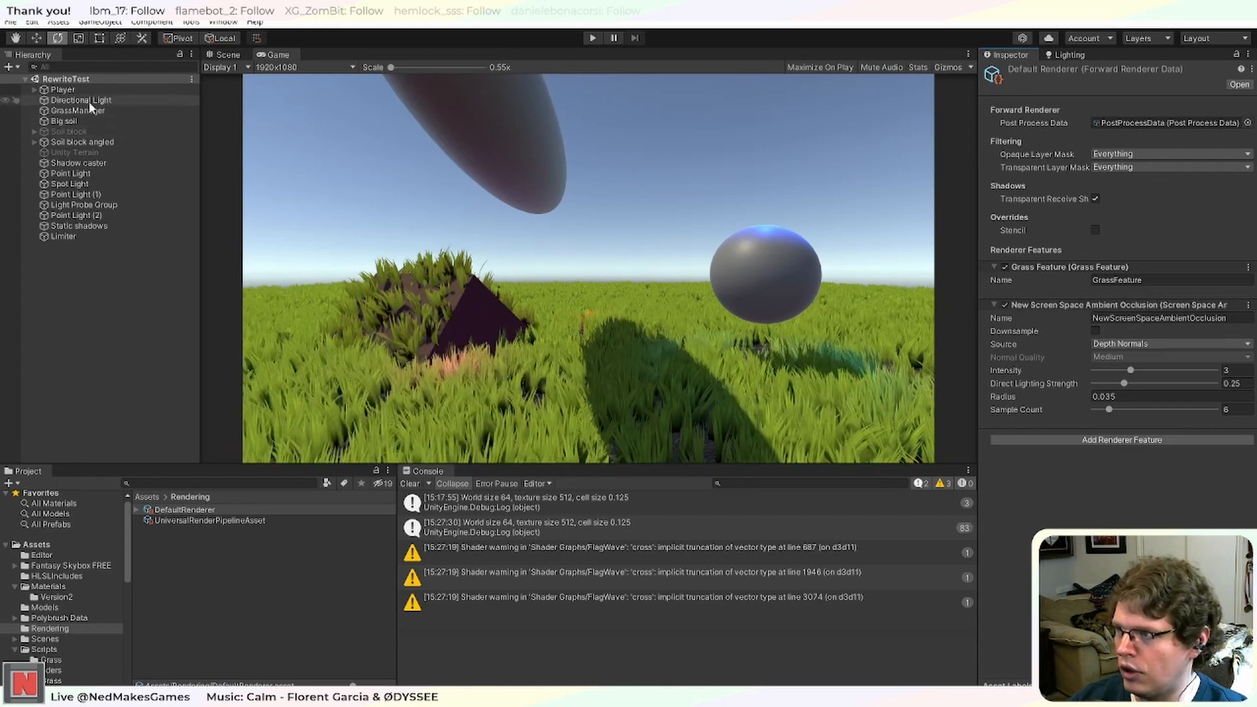
left_click(72, 111)
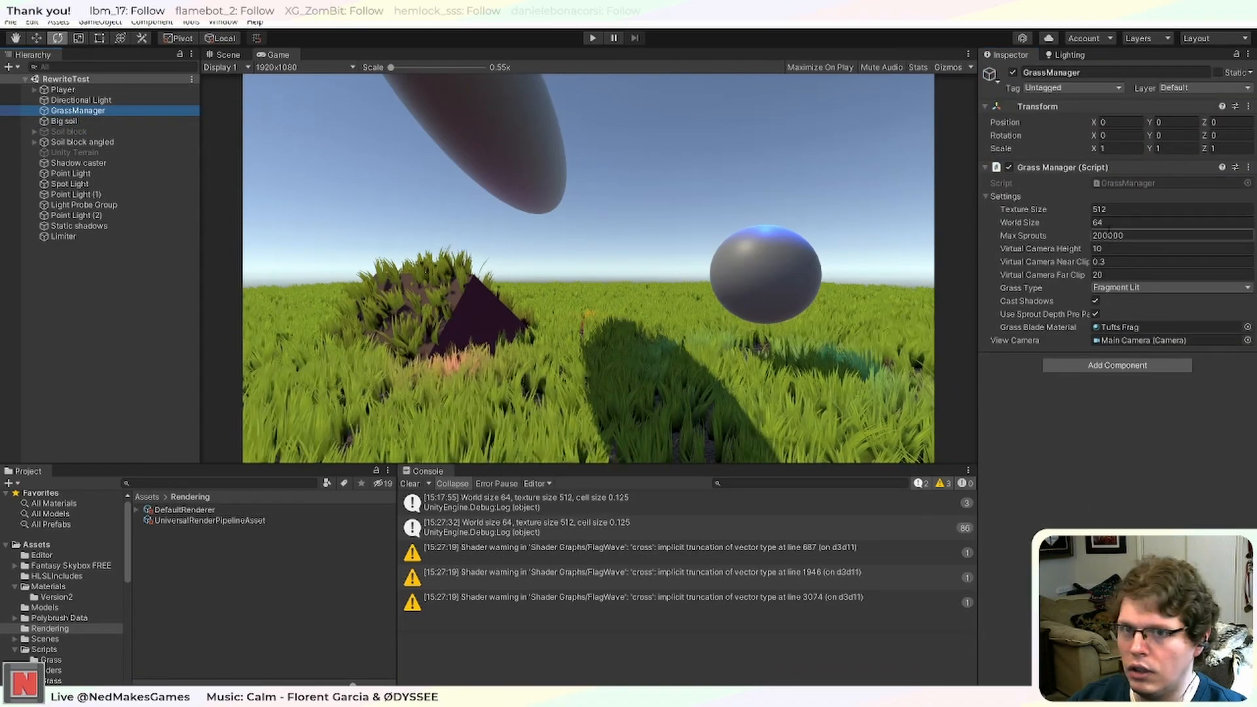
left_click(1095, 302)
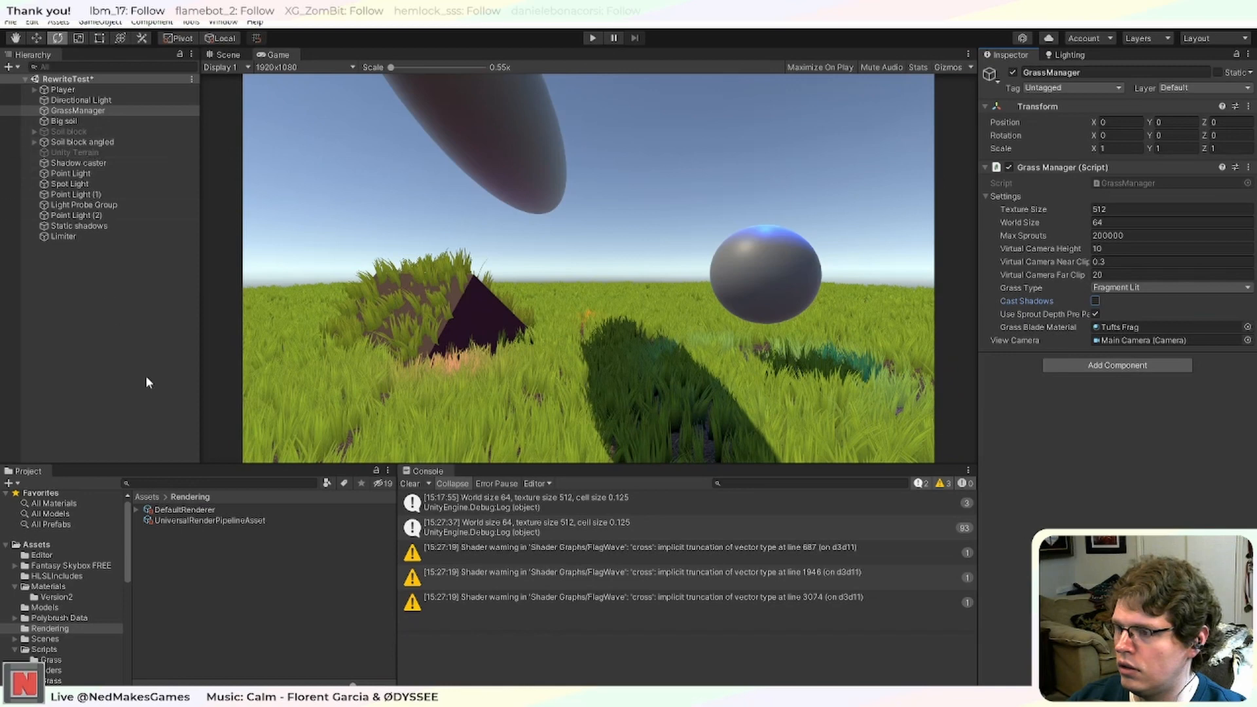
Toggle DefaultRenderer's Screen Space Ambient Occlusion to compare the grass in edit and play mode, leave it disabled and stop playing.
left_click(156, 503)
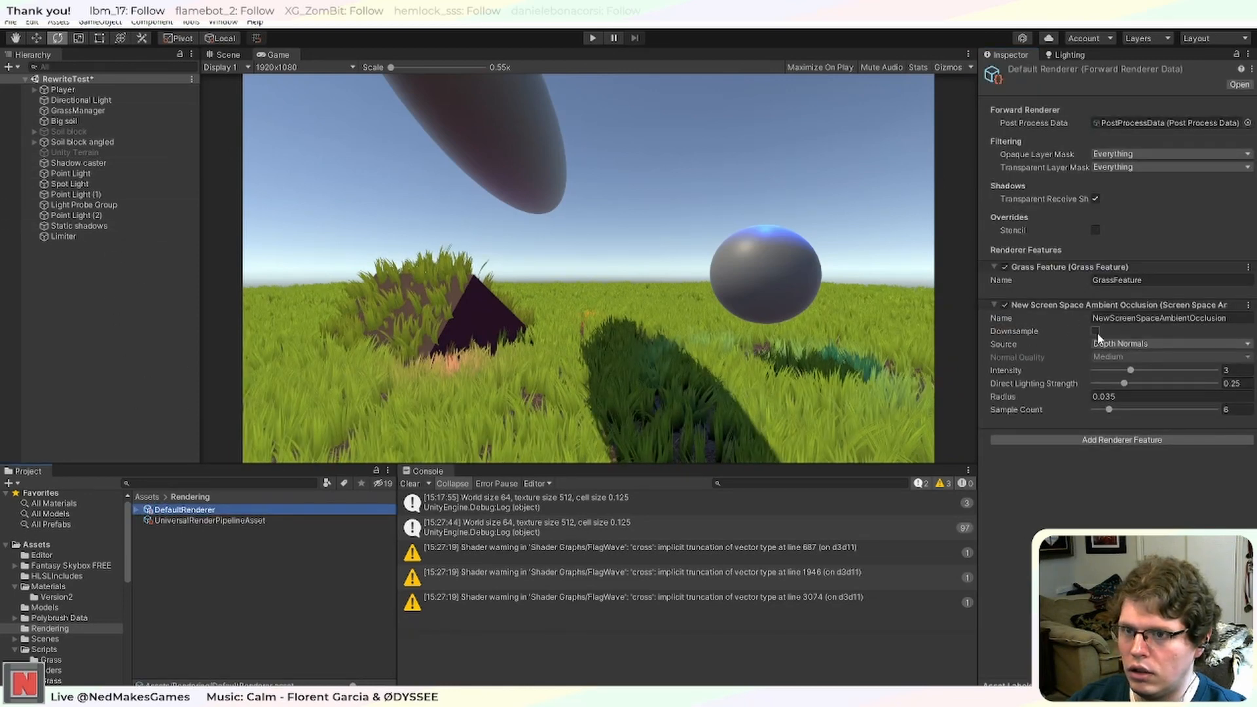
left_click(1006, 305)
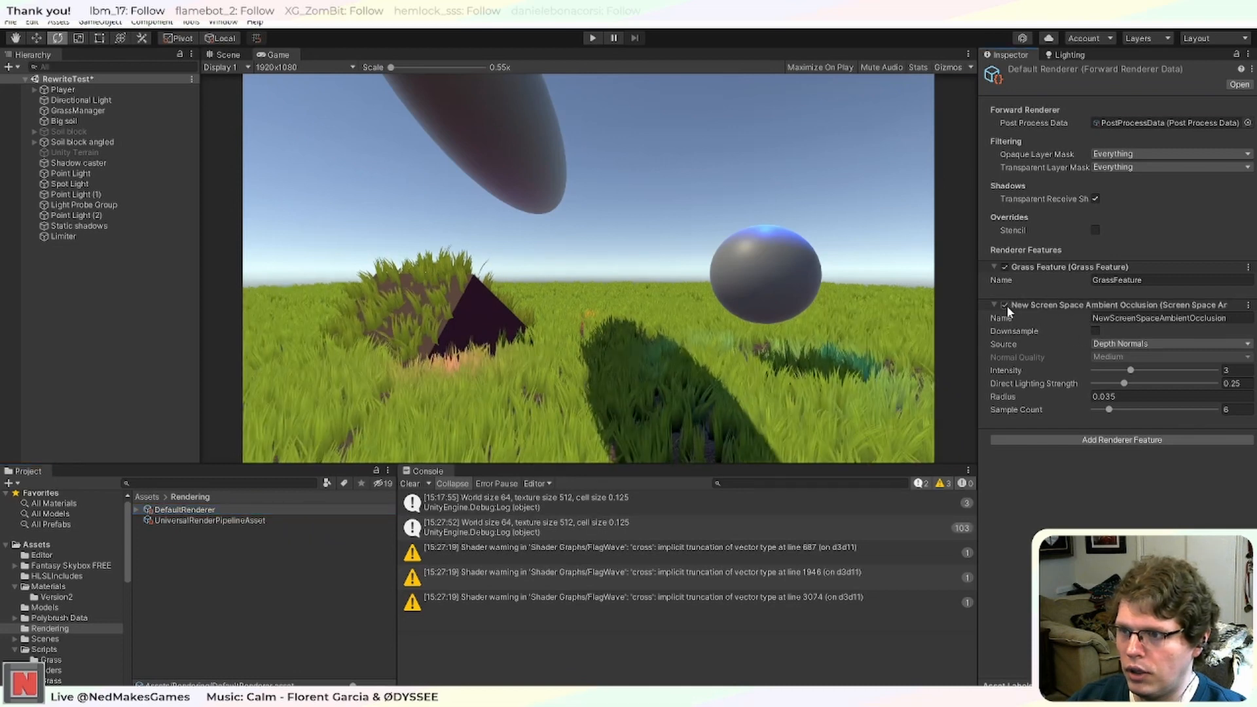
left_click(1005, 305)
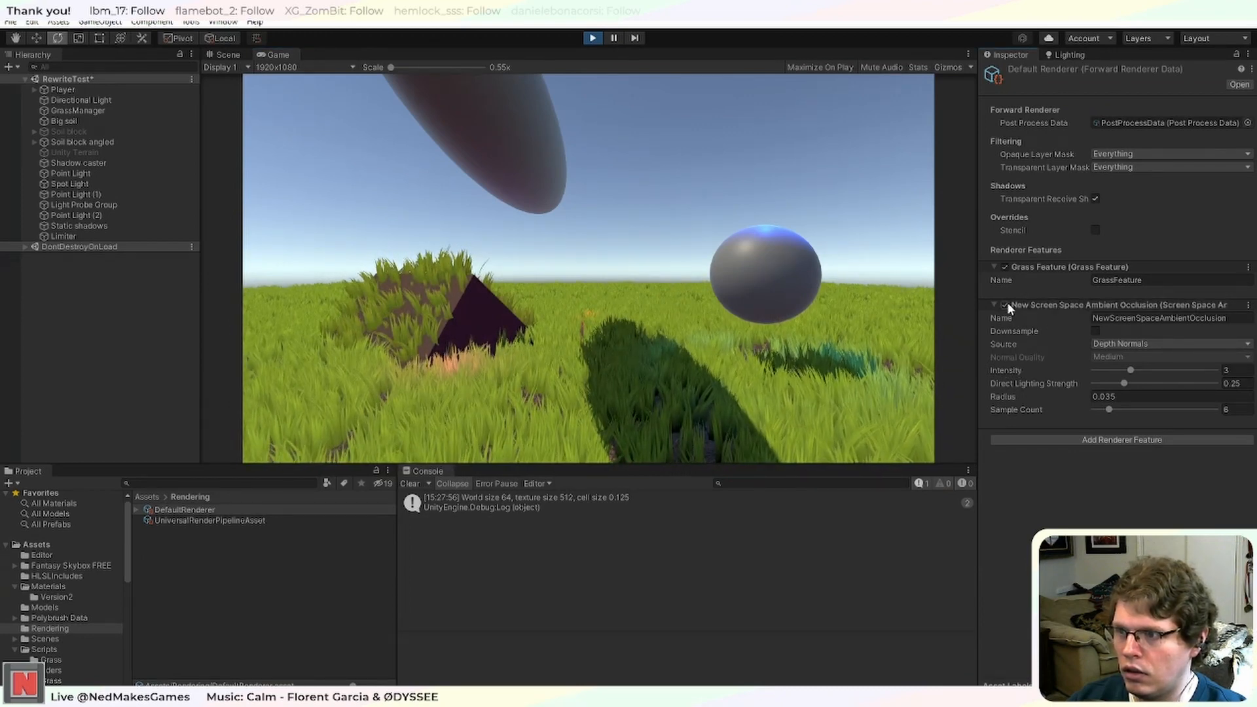
left_click(1006, 304)
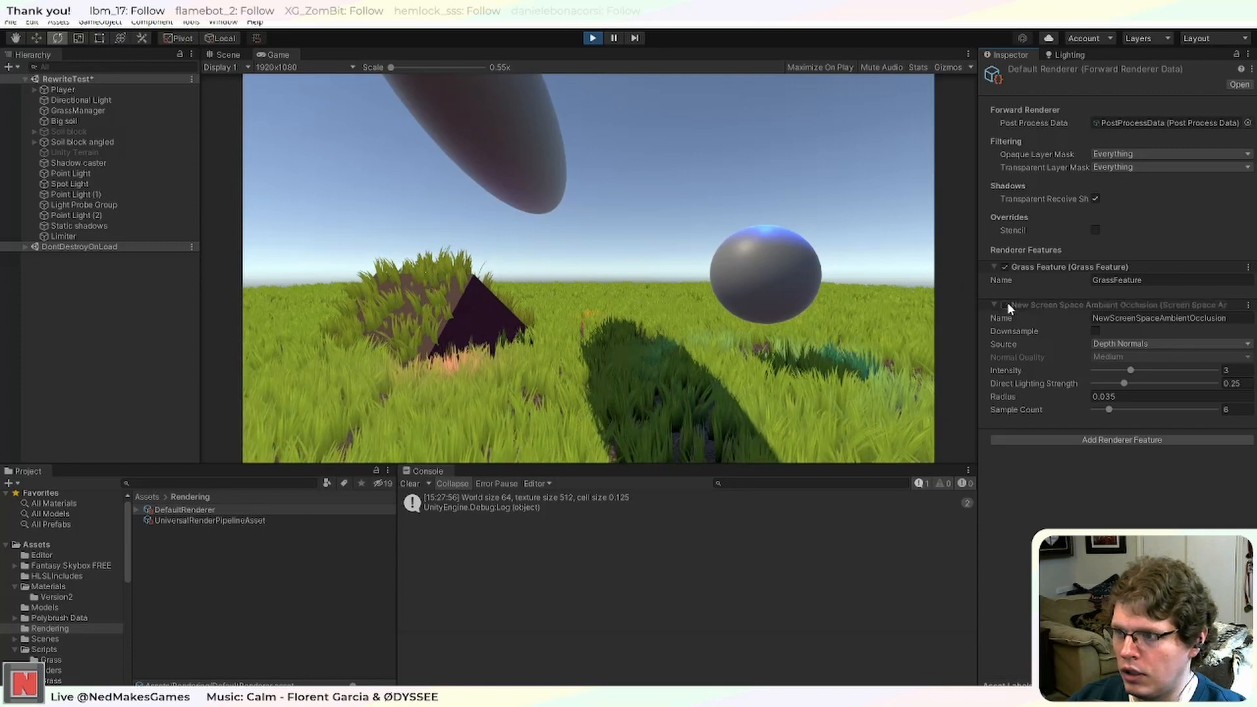
left_click(1006, 304)
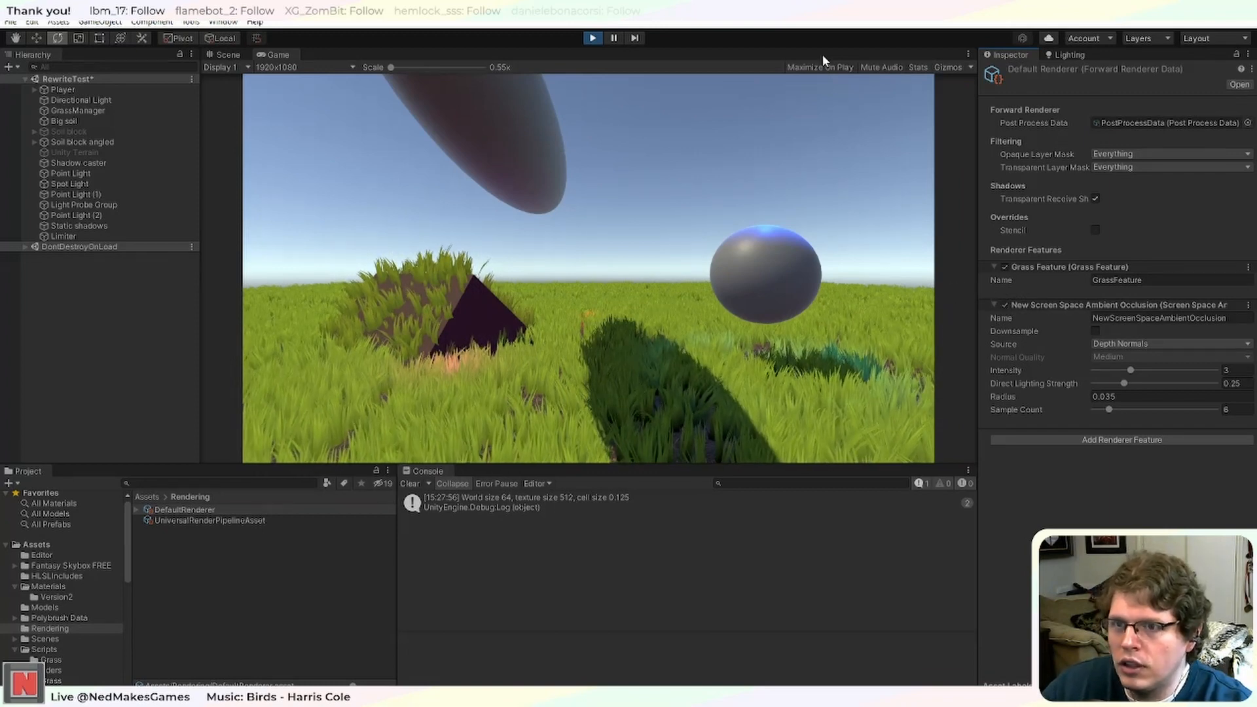
left_click(1005, 304)
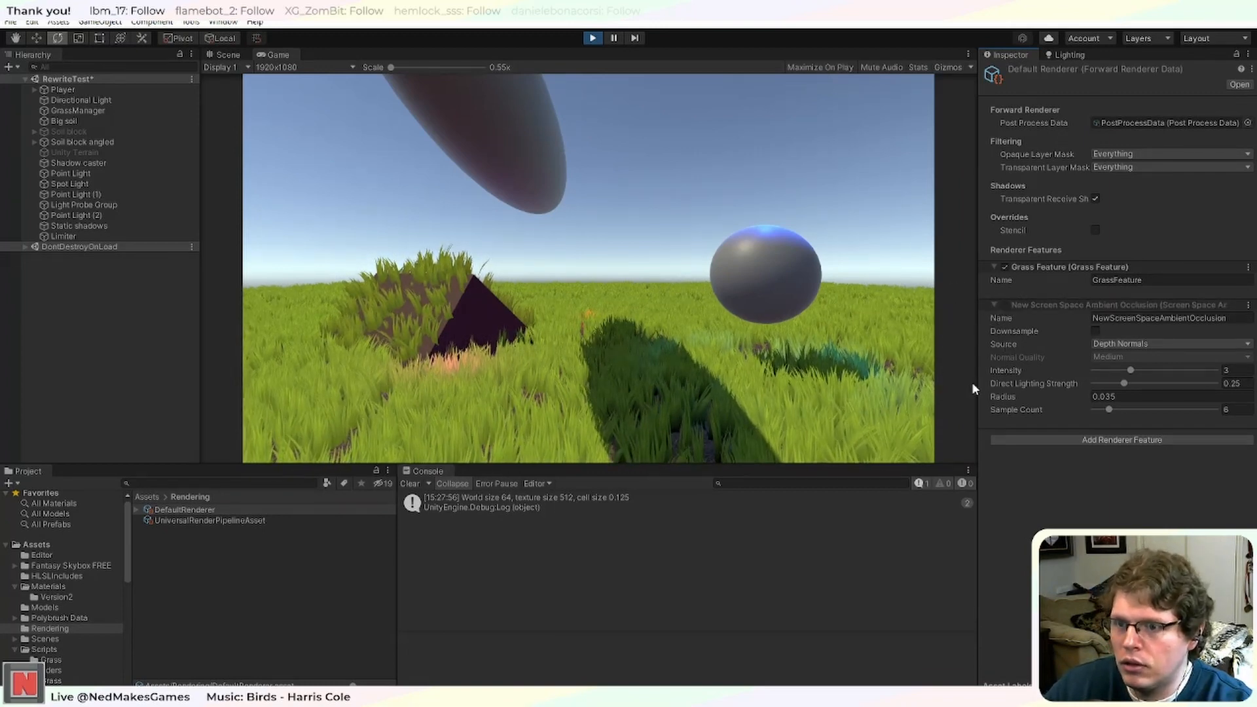
left_click(592, 38)
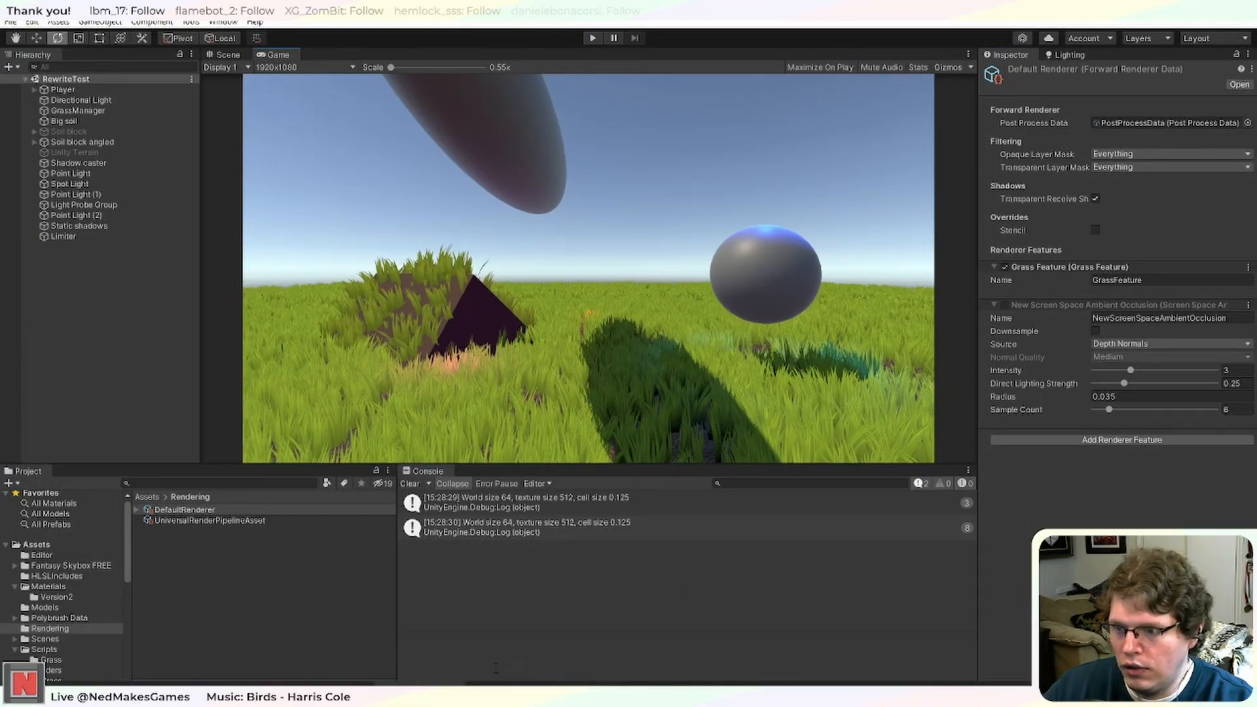
Switch to Visual Studio and review how FoliageLighting.hlsl uses ambient occlusion in CalculateFoliageLighting and the functions above it.
key("alt+Tab")
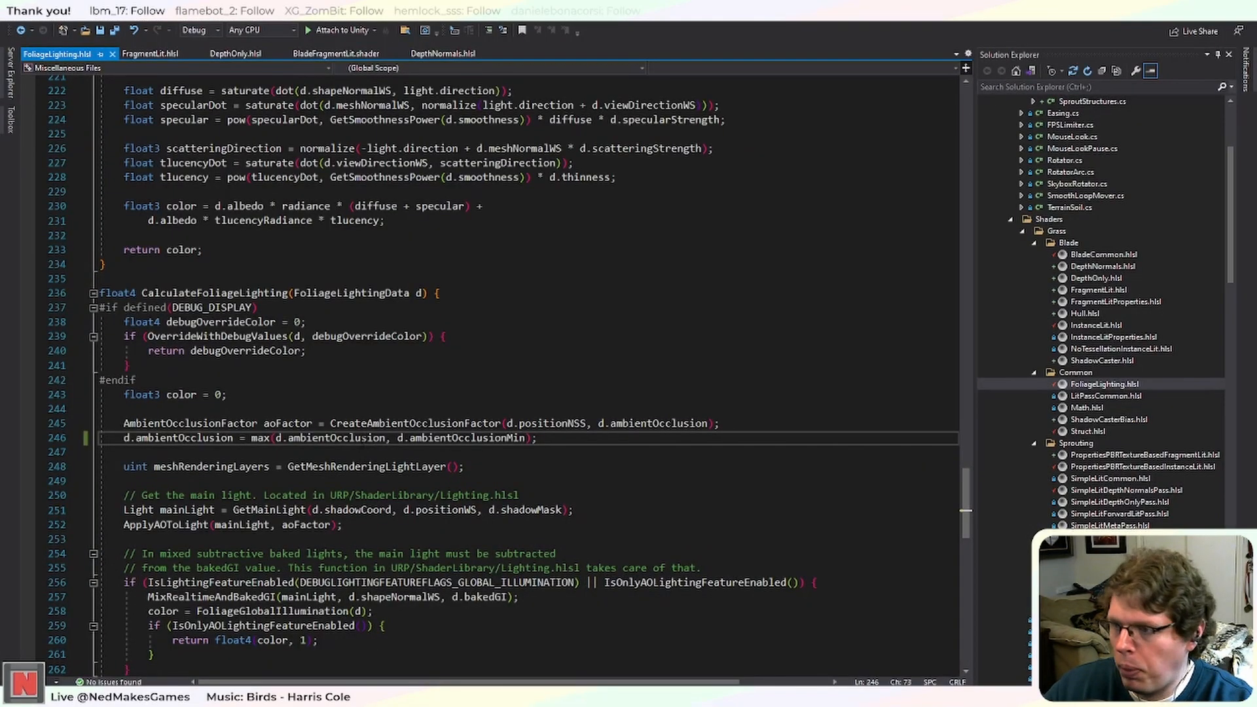
scroll(495, 504, "down", 15)
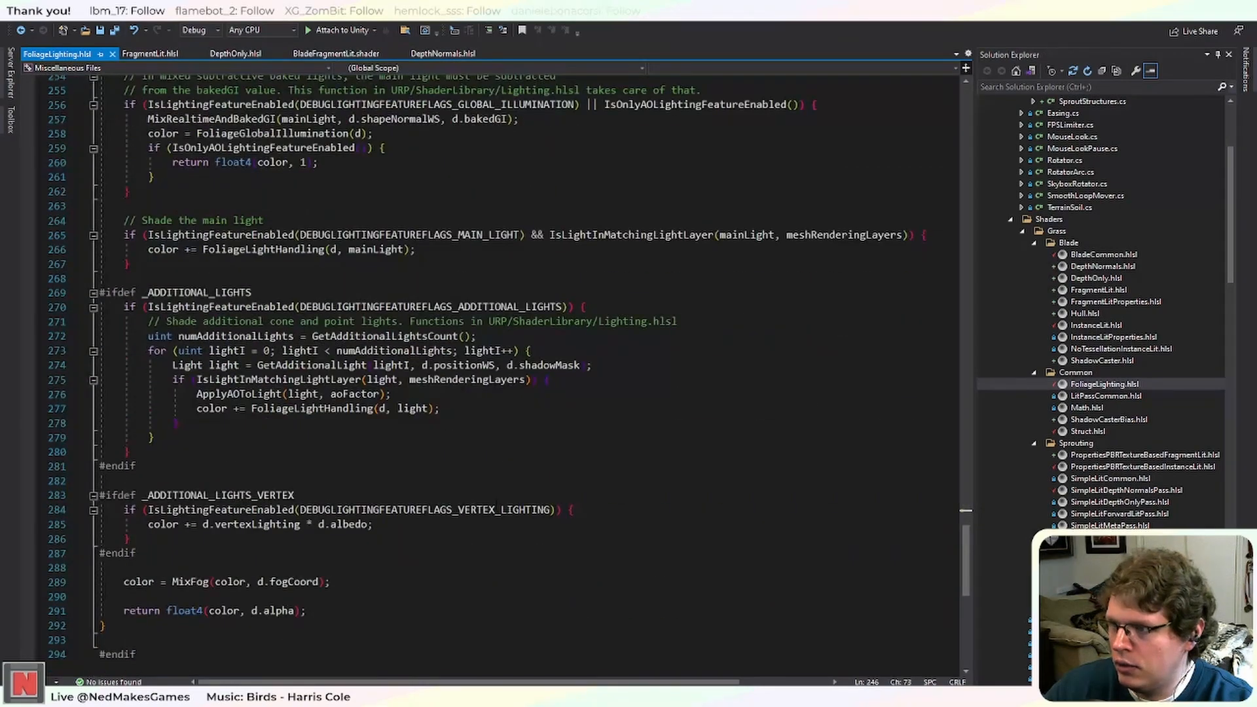
scroll(496, 505, "up", 10)
scroll(495, 504, "up", 11)
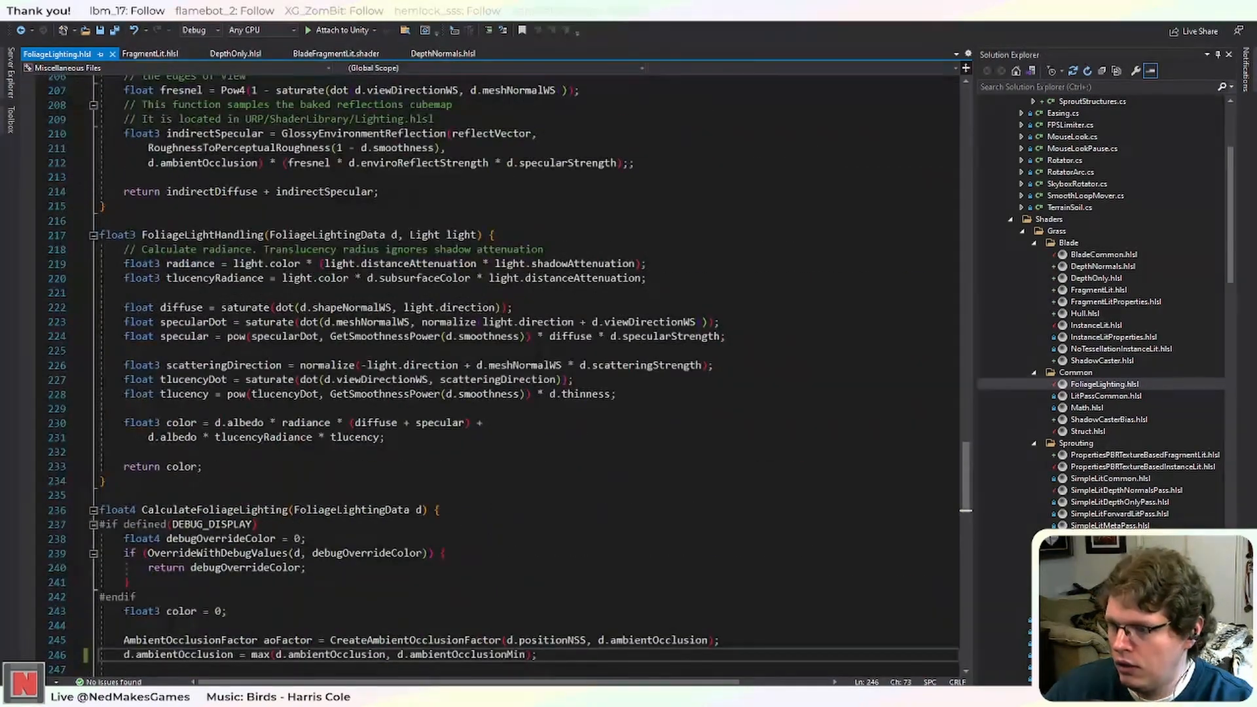
Return to Unity and compare the Scene and Game views, inspecting the terrain from far away and close up.
key("alt+Tab")
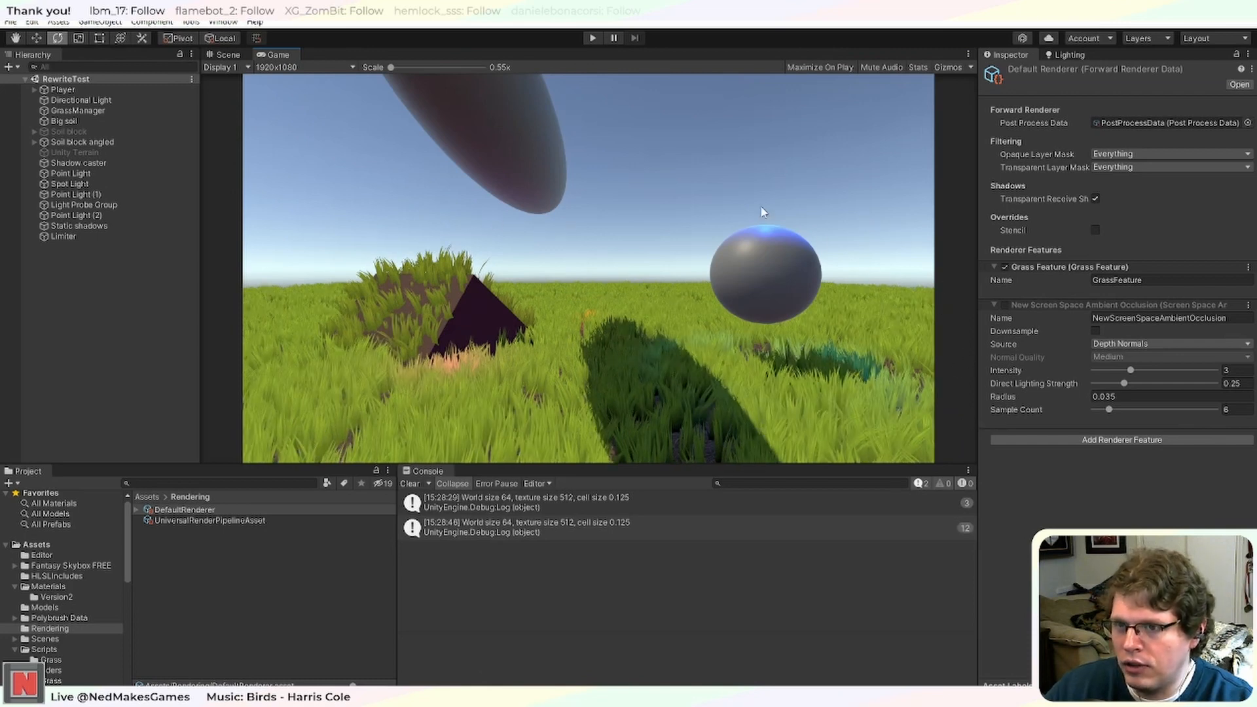
left_click(228, 55)
left_click(266, 55)
left_click(226, 52)
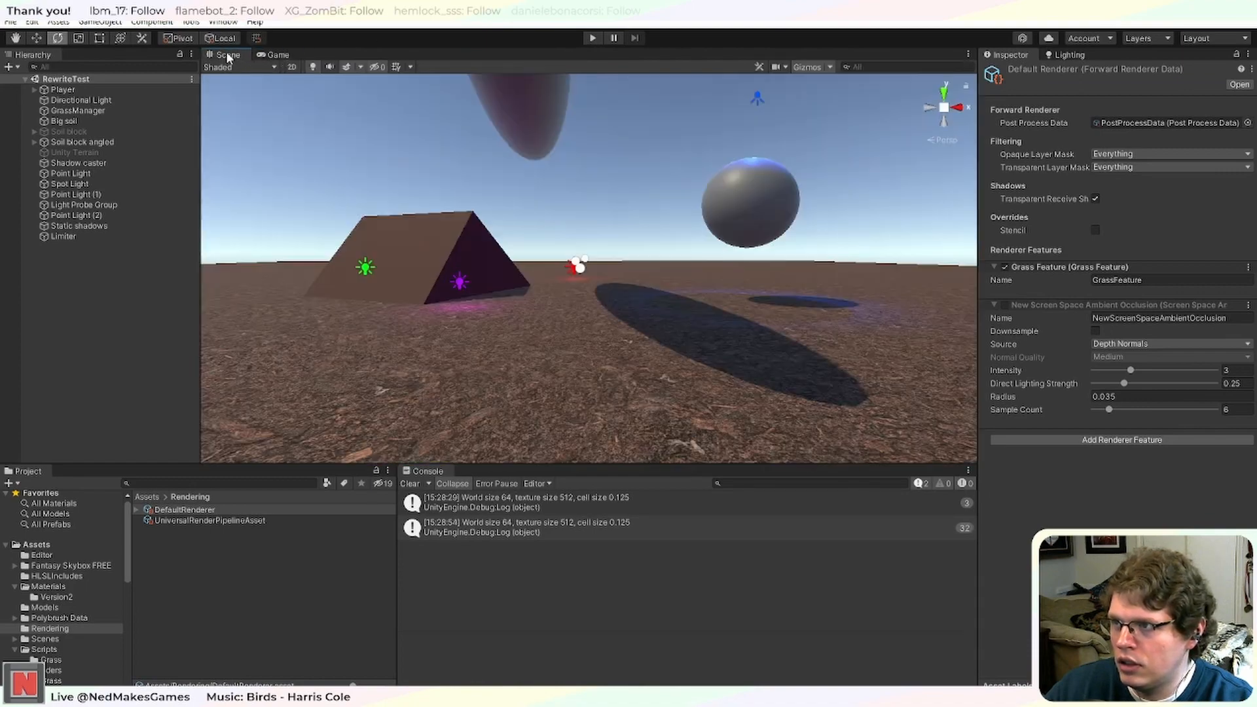
left_click(270, 55)
left_click(231, 53)
right_click_drag(654, 221, 390, 269)
scroll(459, 299, "down", 5)
scroll(481, 313, "down", 6)
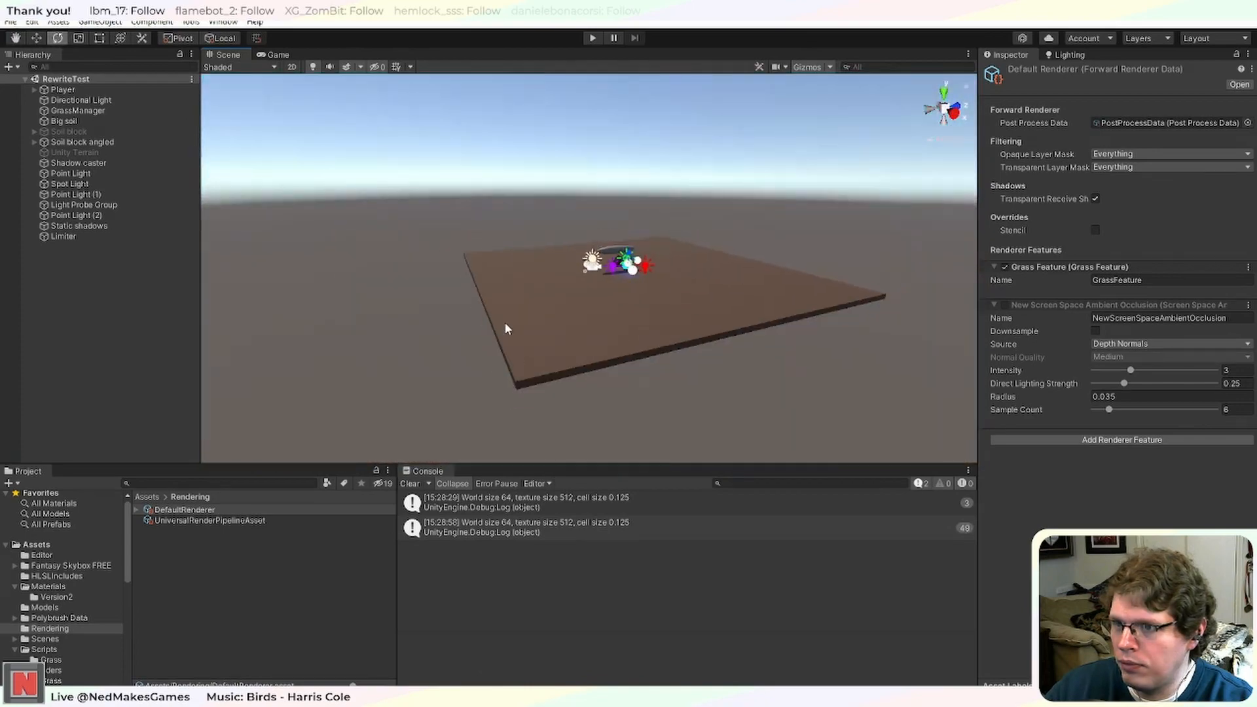
scroll(530, 330, "up", 6)
right_click_drag(598, 338, 668, 307)
scroll(626, 293, "up", 6)
left_click(268, 55)
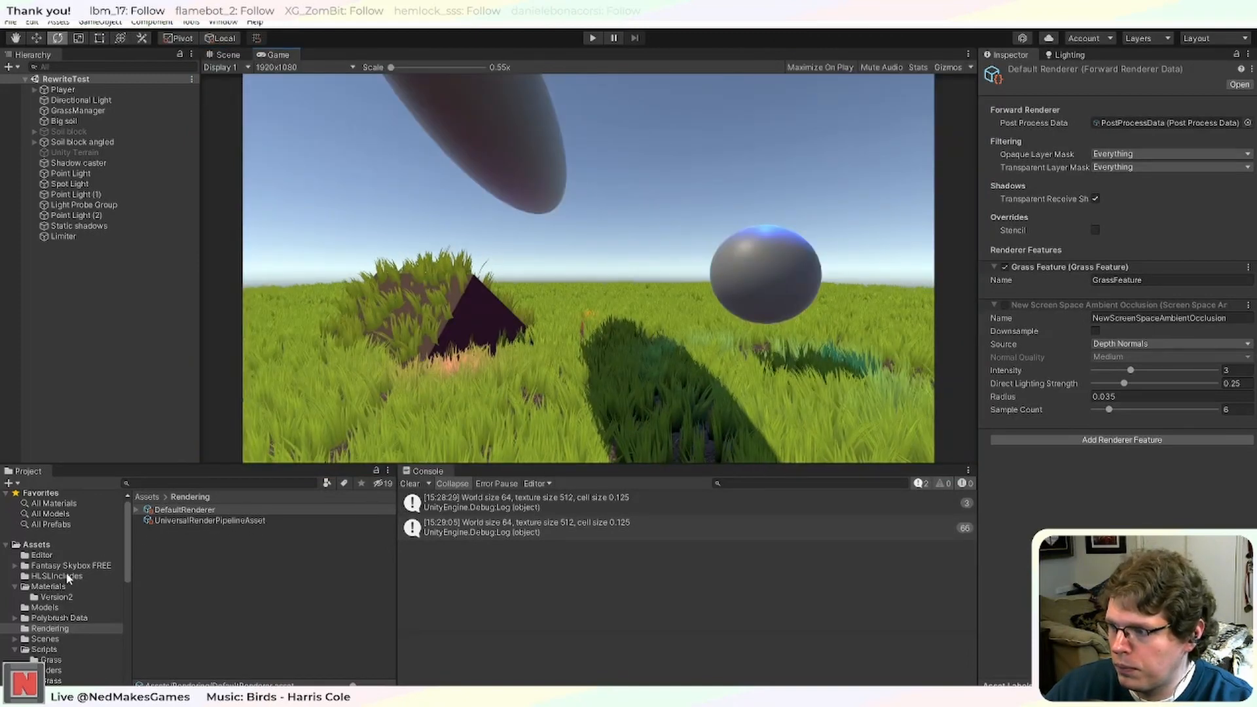
Open the Tufts Frag material in Materials/Version2 and set its ambient occlusion minimum to 0.07.
left_click(45, 608)
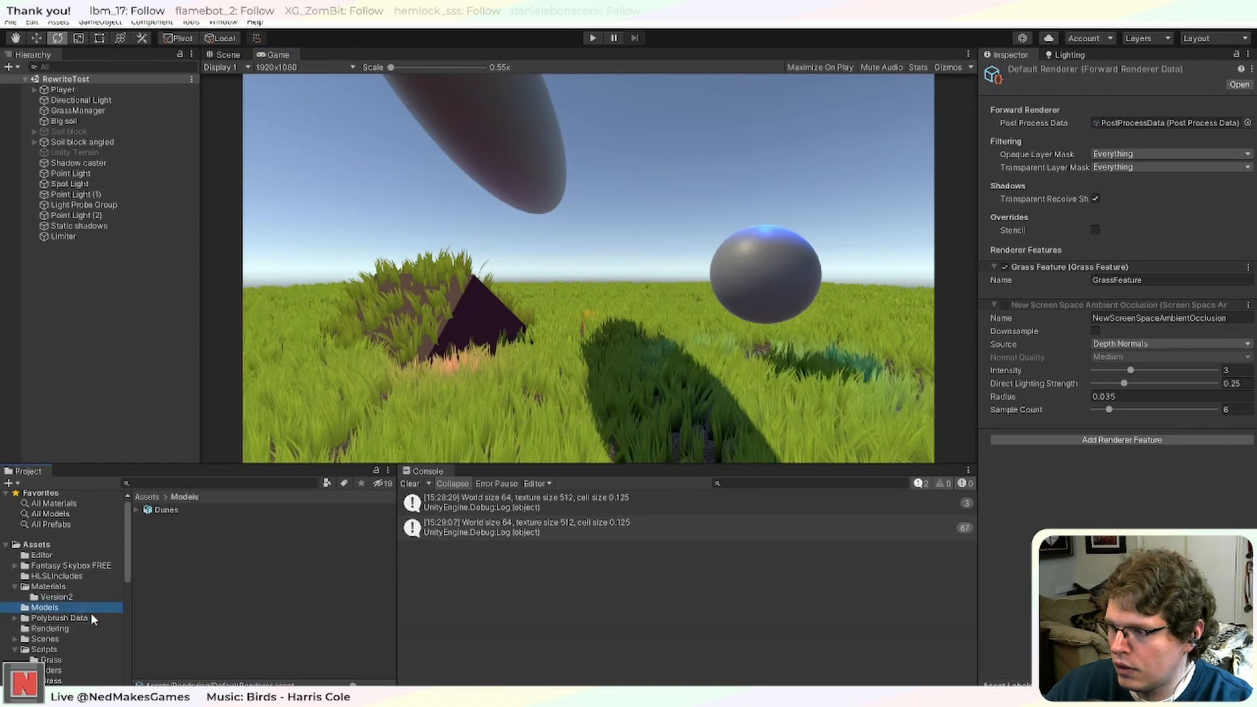
left_click(57, 597)
left_click(178, 551)
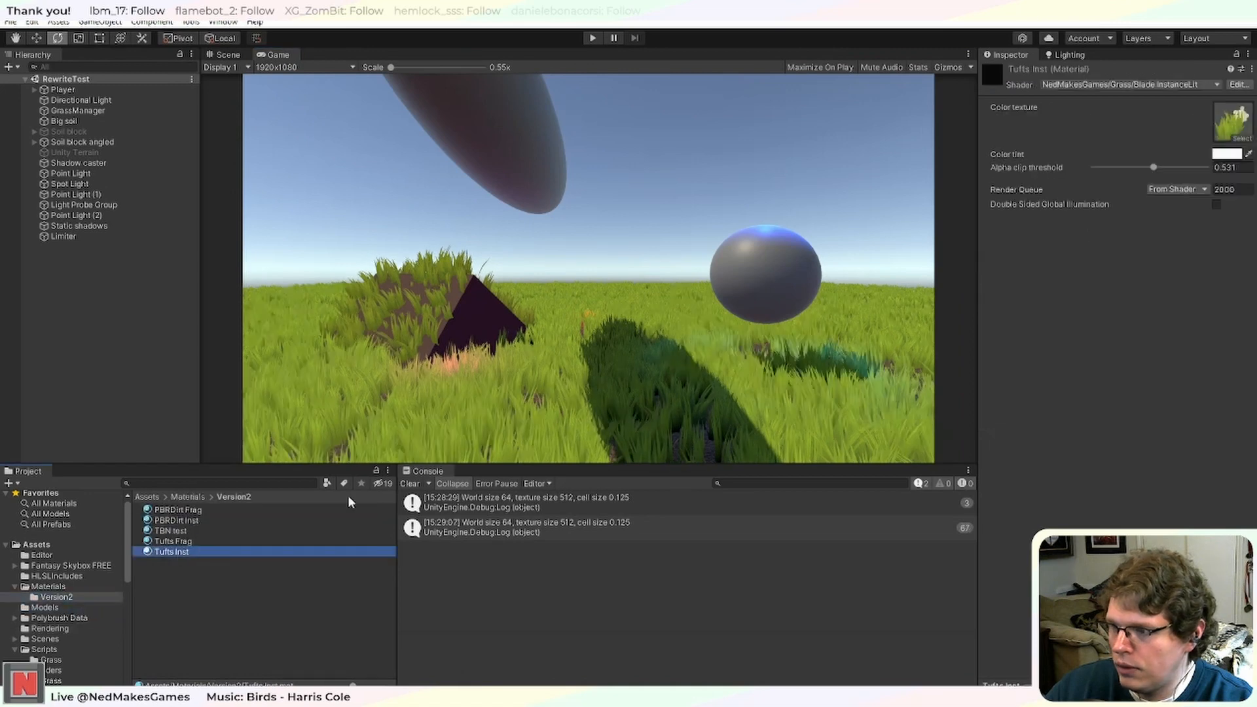
left_click(264, 543)
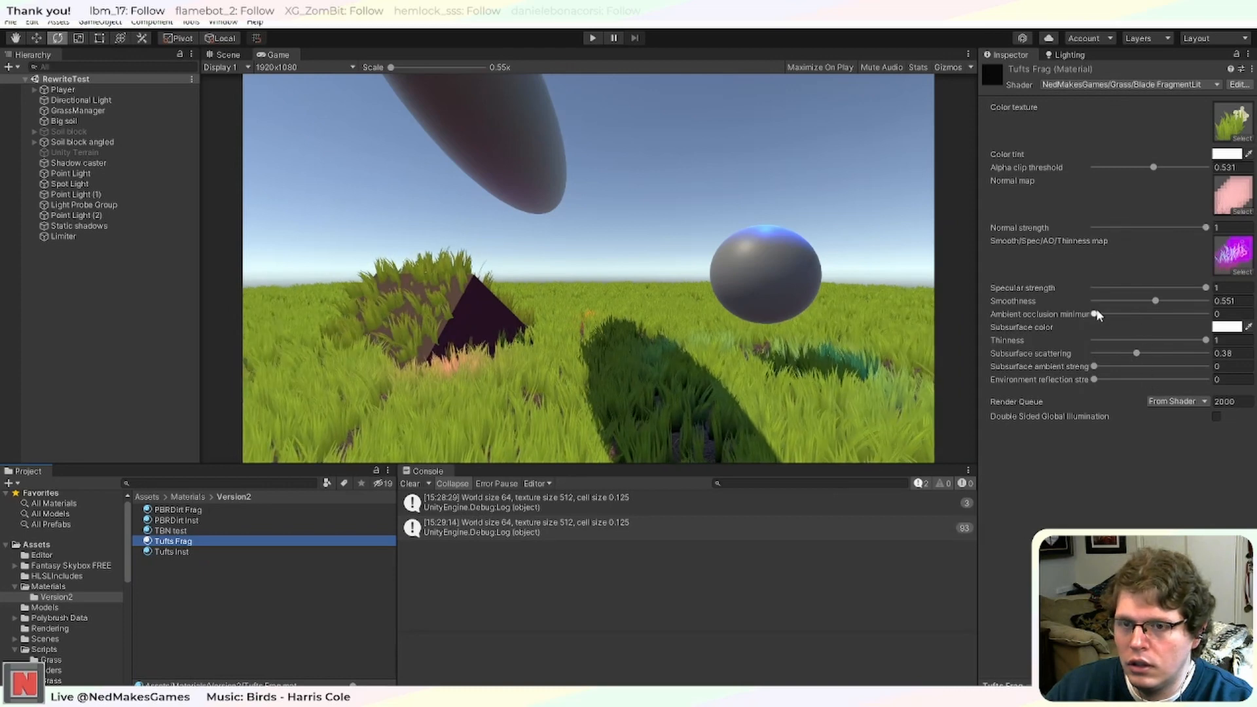
mouse_move(1095, 315)
left_mouse_down()
mouse_move(1169, 315)
mouse_move(1066, 316)
mouse_move(1244, 316)
mouse_move(1097, 325)
mouse_move(1202, 319)
mouse_move(1116, 317)
mouse_move(1177, 331)
mouse_move(1102, 319)
left_mouse_up()
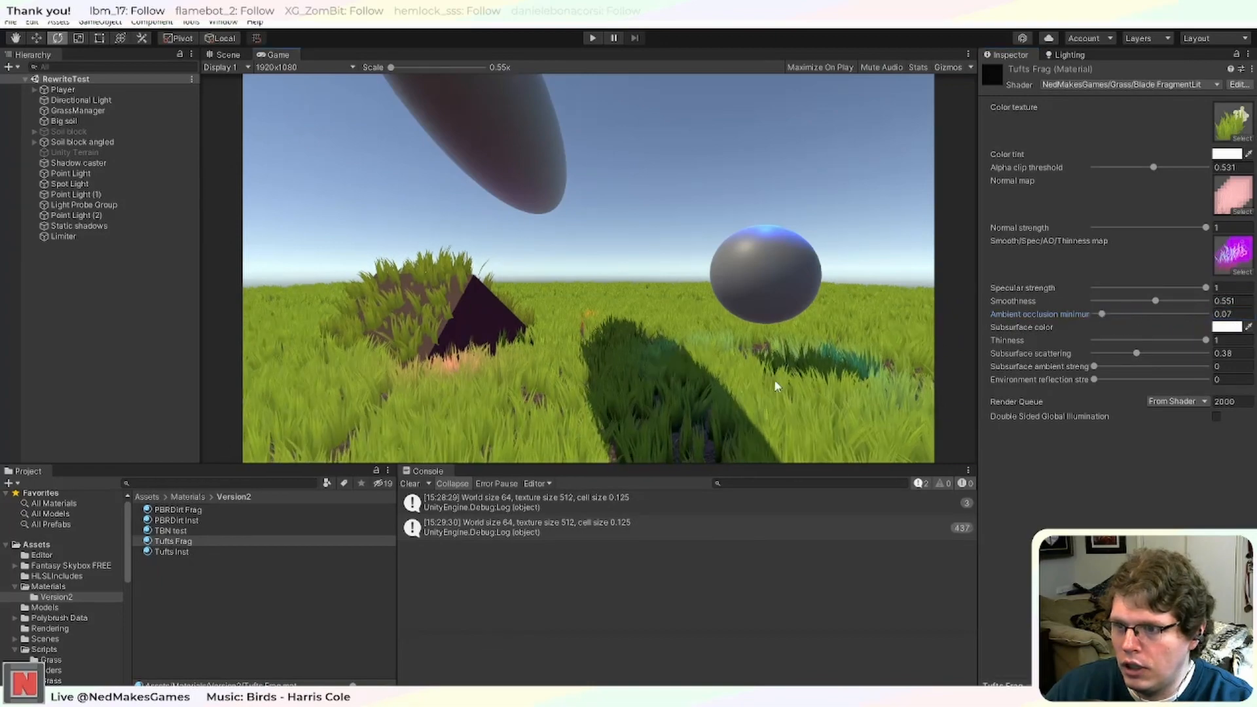
Dock the Game view beside the Console and frame the Scene view on the angled soil block and the spheres' shadows.
left_click(226, 55)
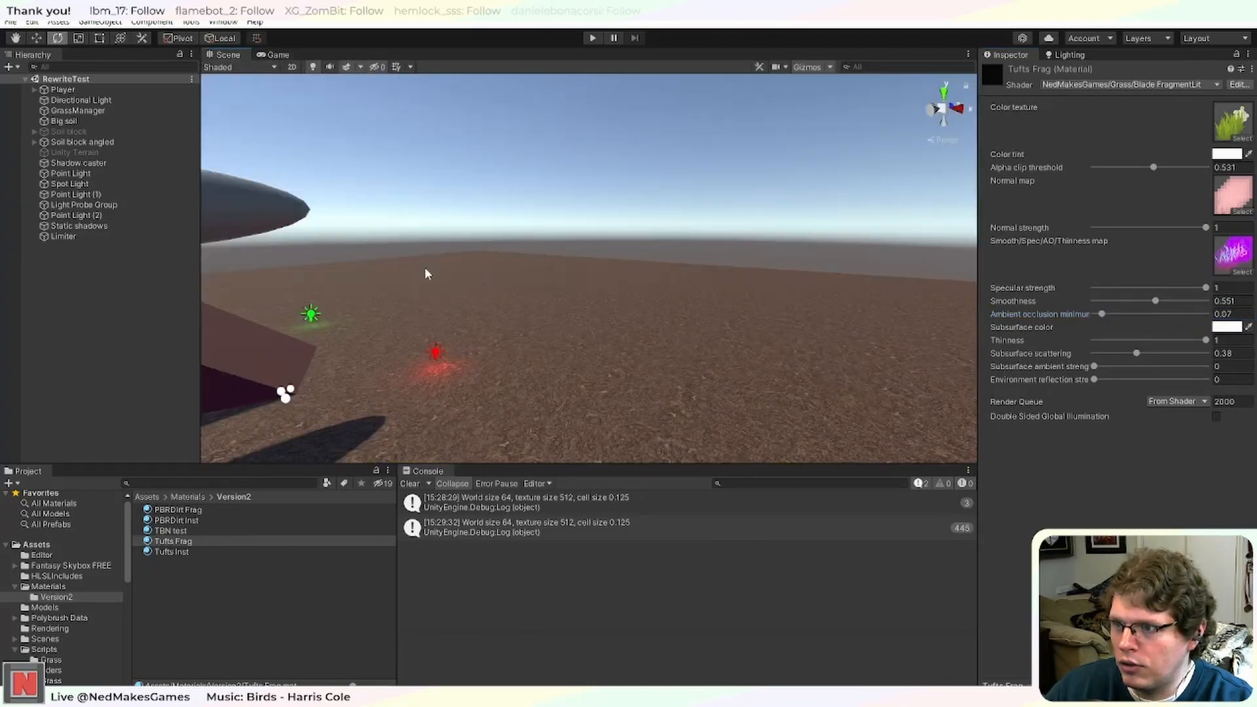
middle_click_drag(429, 368, 541, 320)
left_click_drag(275, 53, 549, 462)
right_click_drag(509, 332, 585, 332)
middle_click_drag(465, 343, 536, 355)
scroll(583, 354, "down", 3)
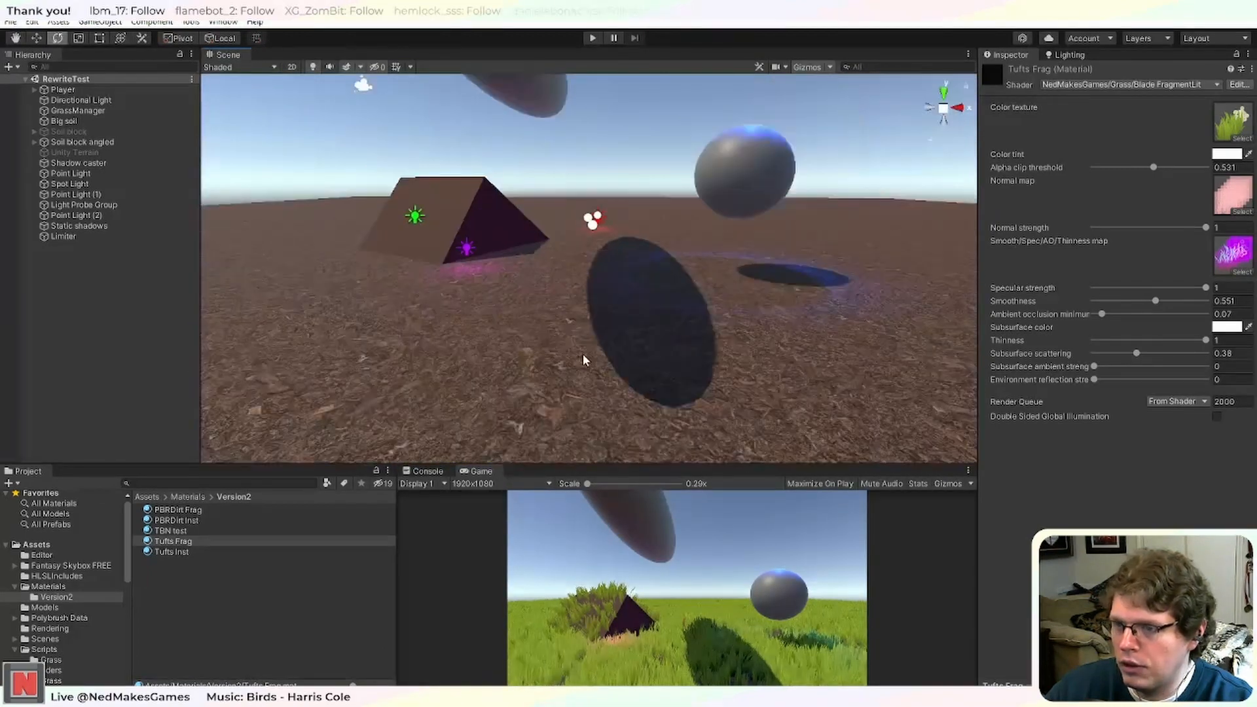
right_click_drag(508, 321, 545, 320)
Enter play mode and inspect the shadowed grass in the Scene view from near and far.
left_click(592, 38)
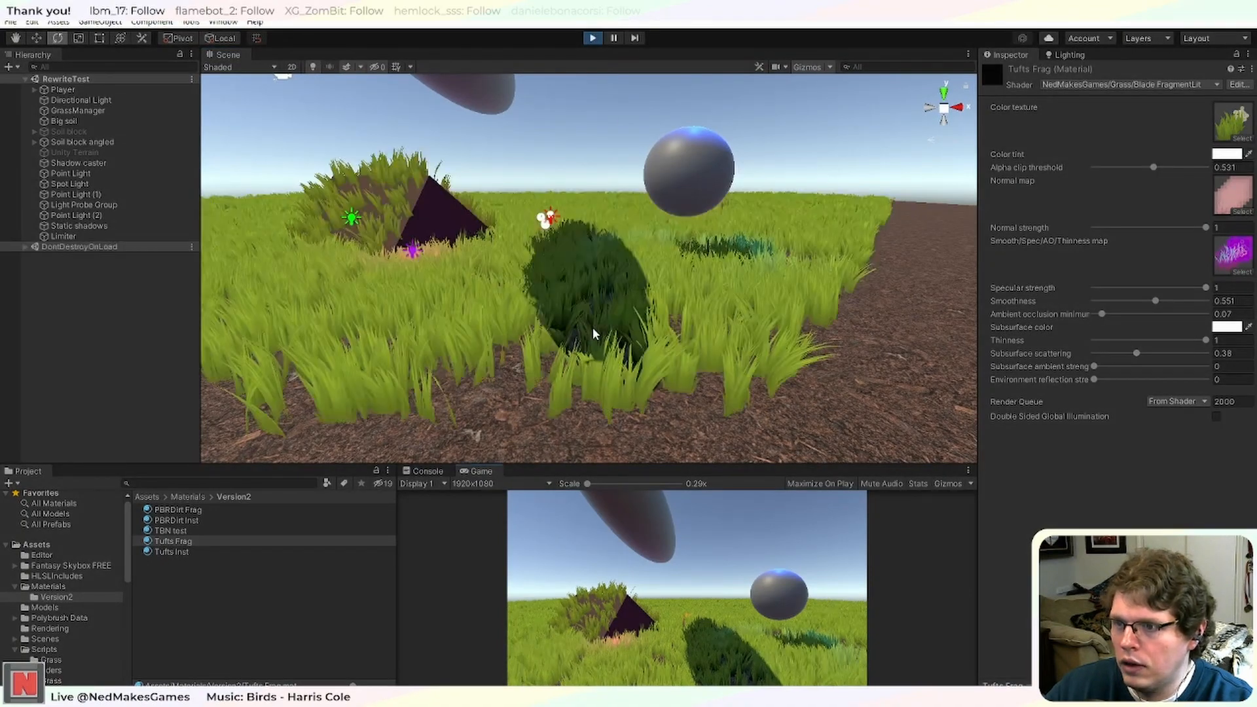
scroll(592, 317, "up", 5)
scroll(587, 328, "up", 3)
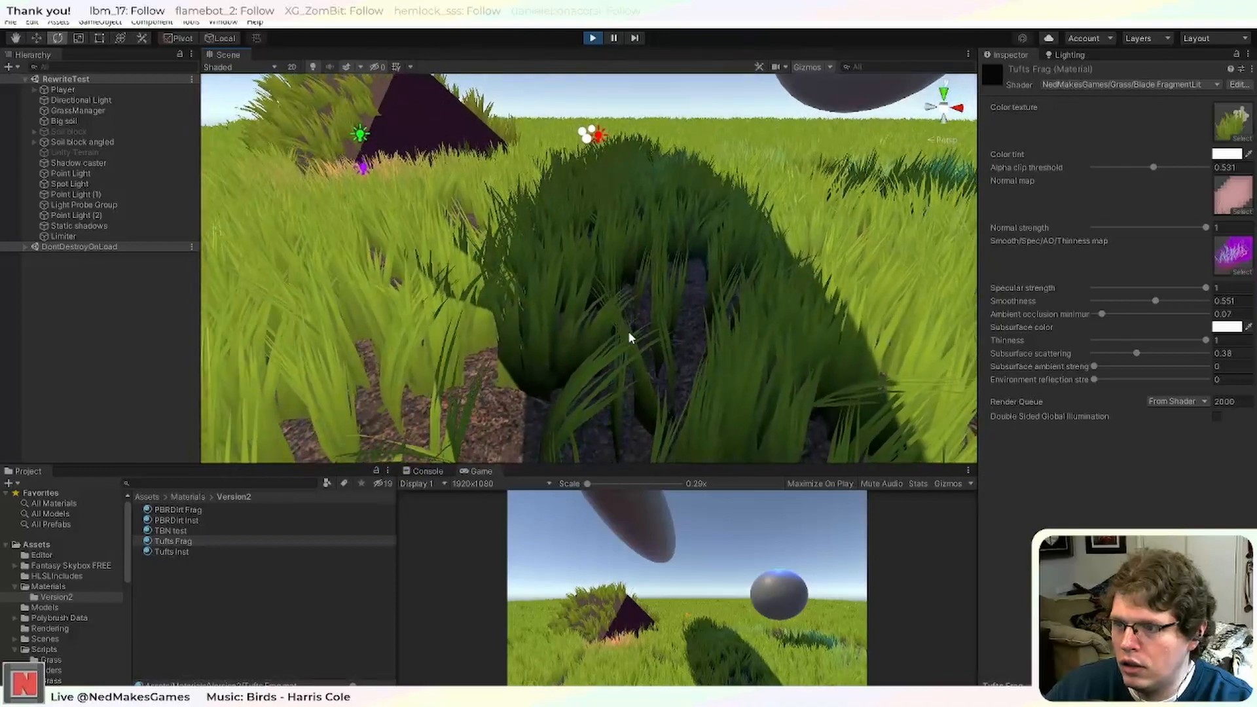
scroll(617, 324, "down", 5)
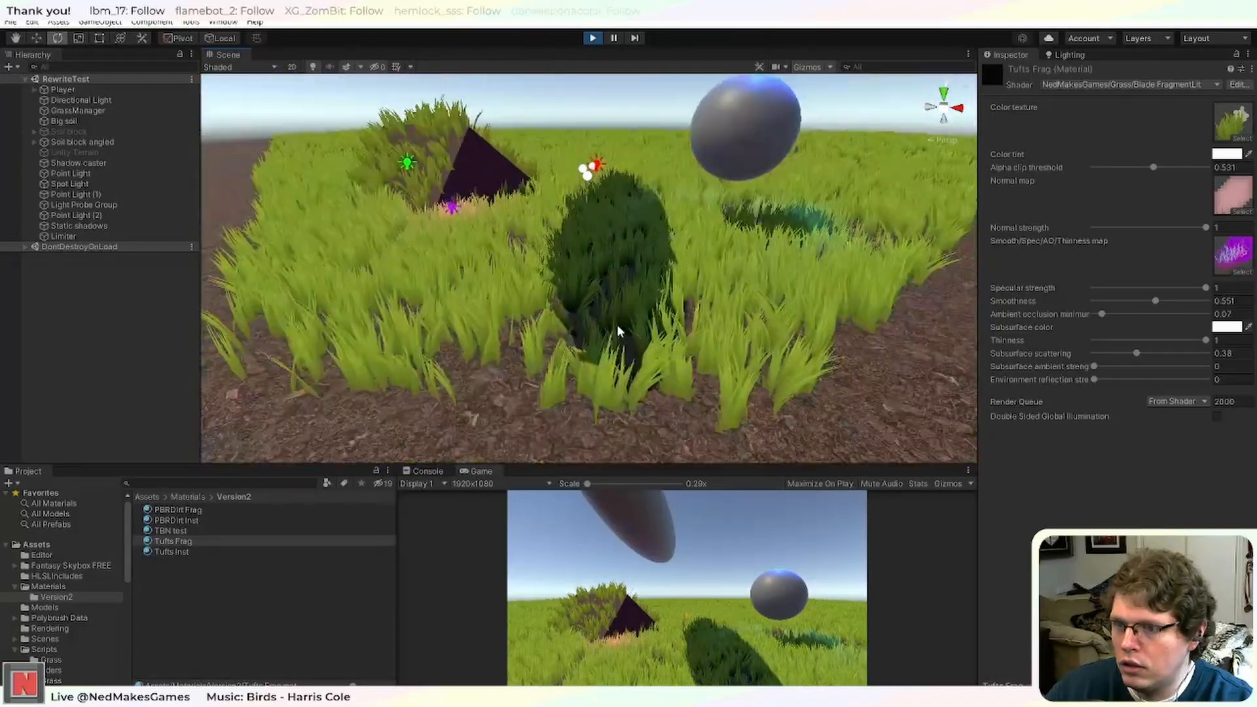
scroll(616, 324, "up", 5)
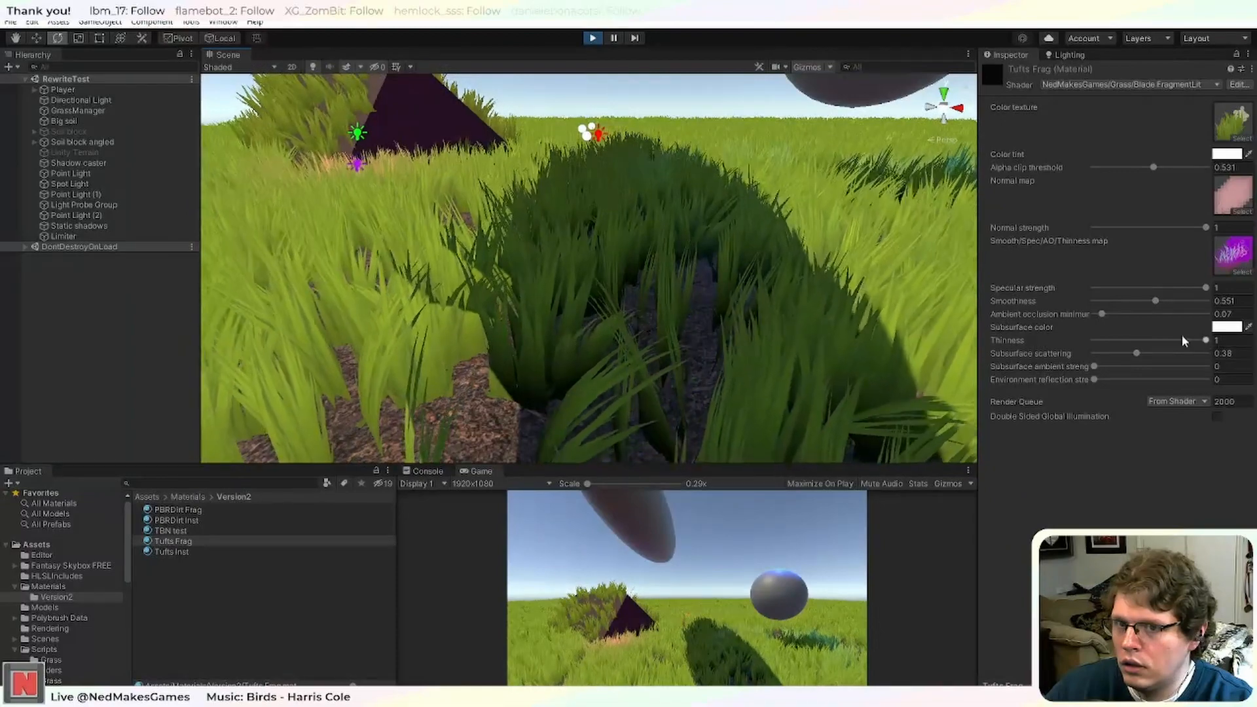
Set Tufts Frag's ambient occlusion minimum to 0.333 and check the shadowed grass from several distances and angles.
left_click_drag(1102, 314, 1131, 314)
scroll(727, 315, "down", 5)
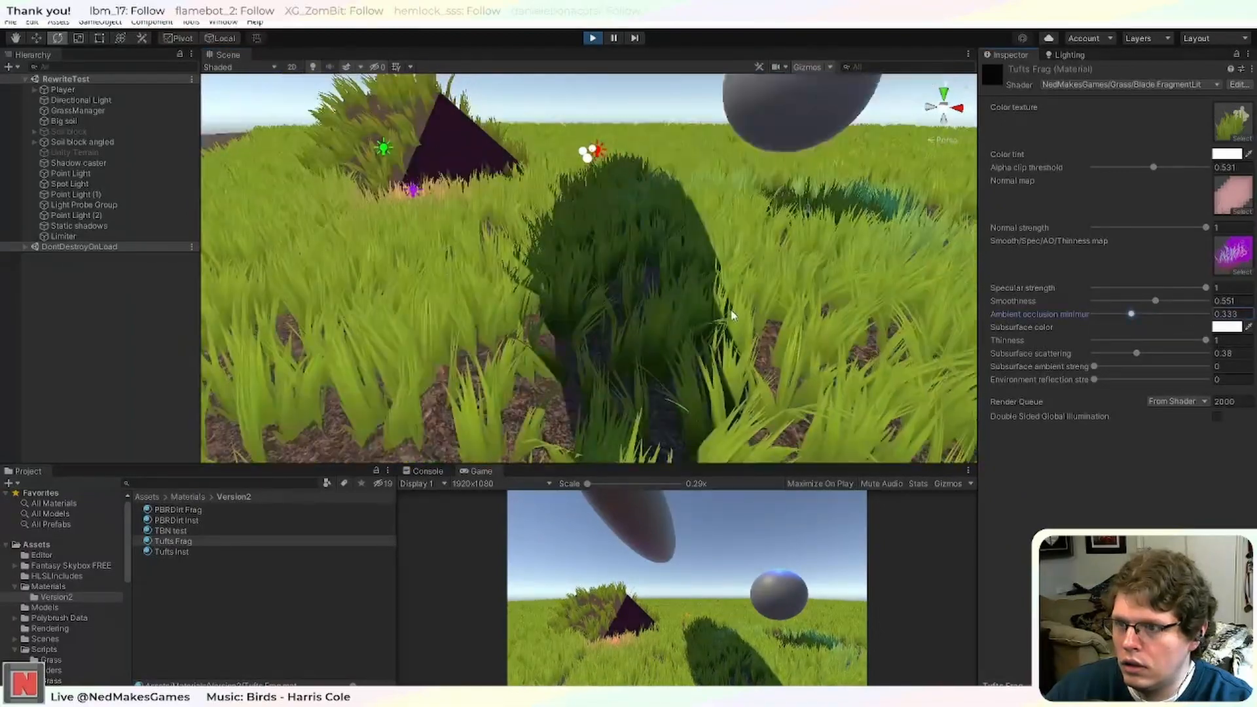
middle_click_drag(569, 298, 617, 323)
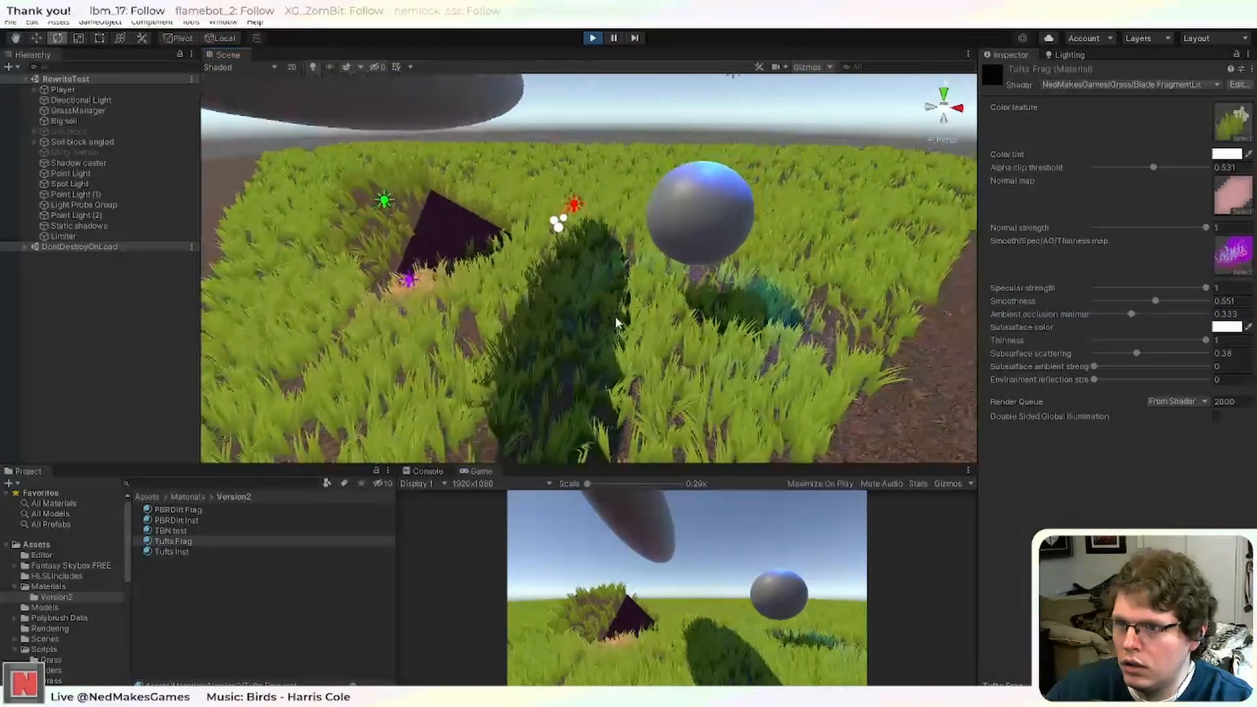
scroll(608, 328, "up", 5)
scroll(599, 332, "down", 3)
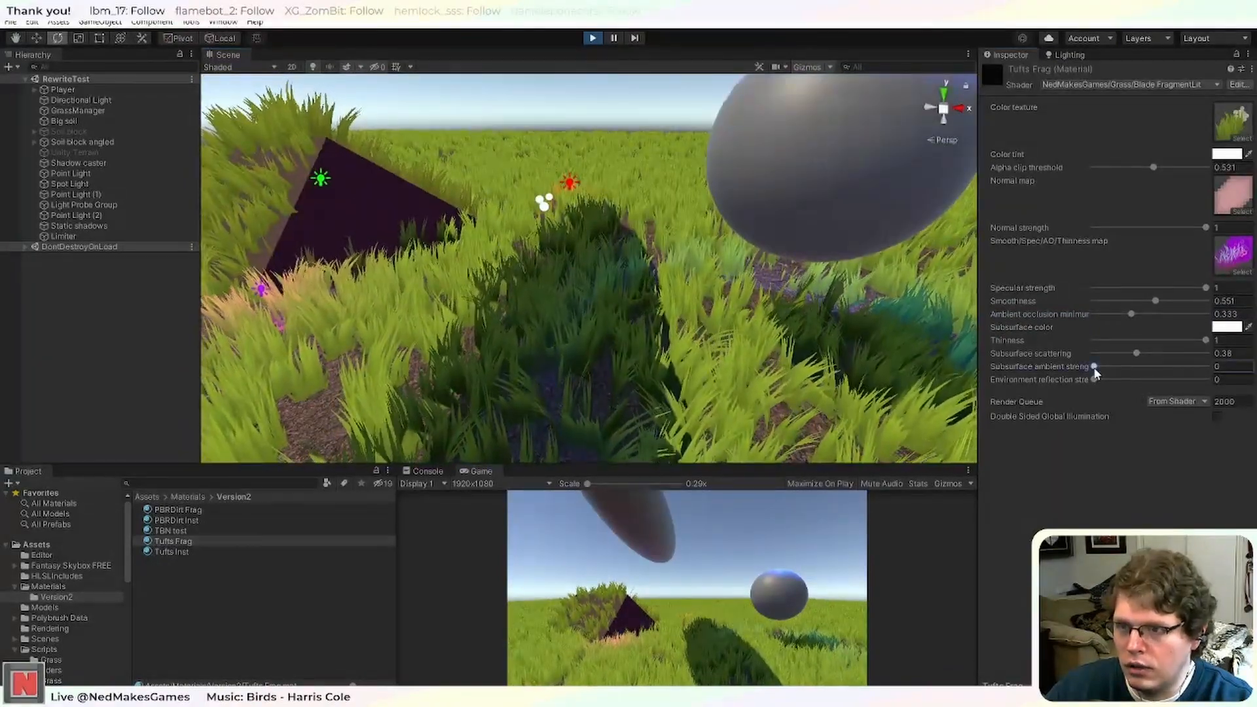
Set Tufts Frag's subsurface ambient strength to 0.123 and check the grass around the shadow in the Scene view.
mouse_move(1094, 367)
left_mouse_down()
mouse_move(1149, 368)
mouse_move(1109, 366)
left_mouse_up()
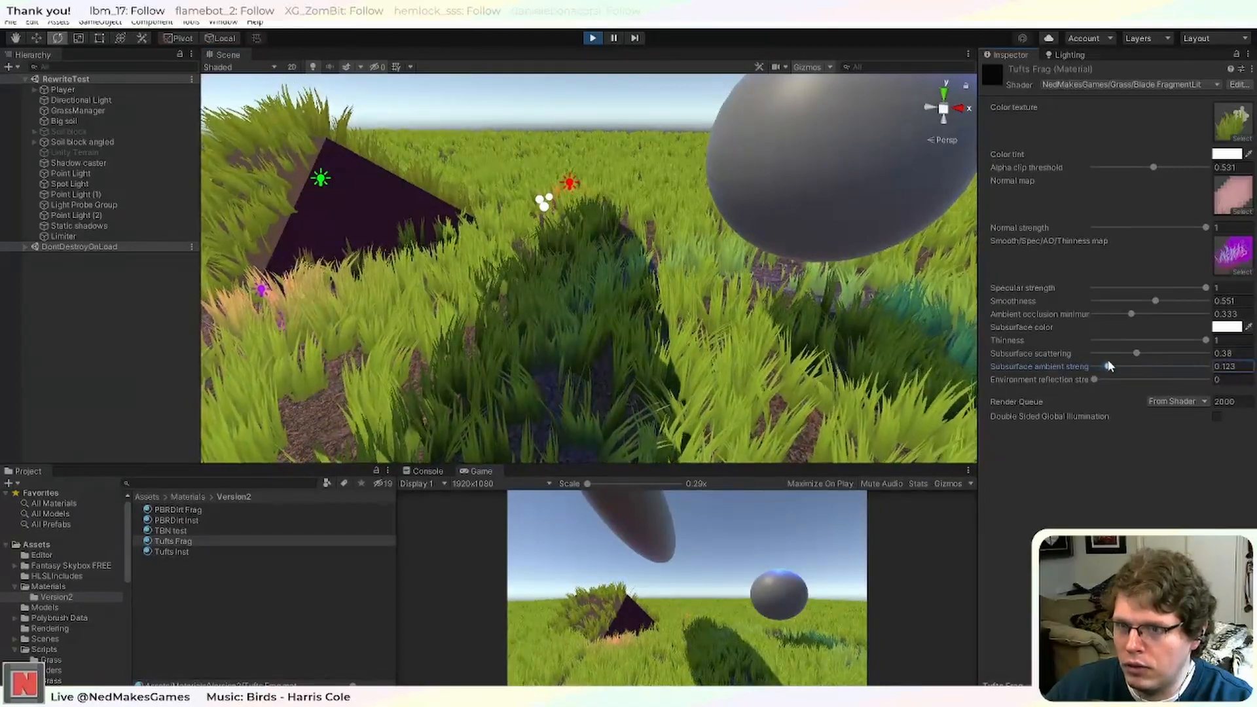
right_click_drag(543, 275, 573, 265)
key("w")
key("s")
key("w")
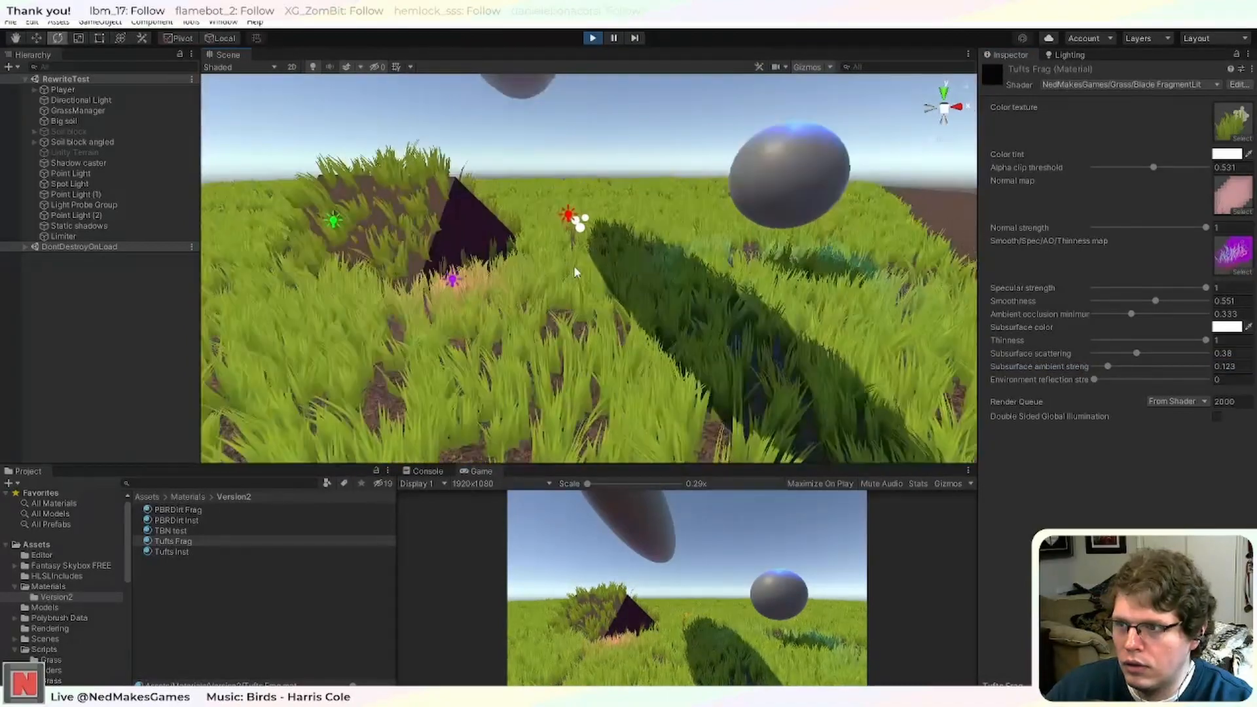
Test Tufts Frag's environment reflection strength on the grass, leave it at 0 and stop play mode.
right_click_drag(666, 277, 637, 281)
mouse_move(1094, 380)
left_mouse_down()
mouse_move(1240, 379)
mouse_move(1058, 368)
left_mouse_up()
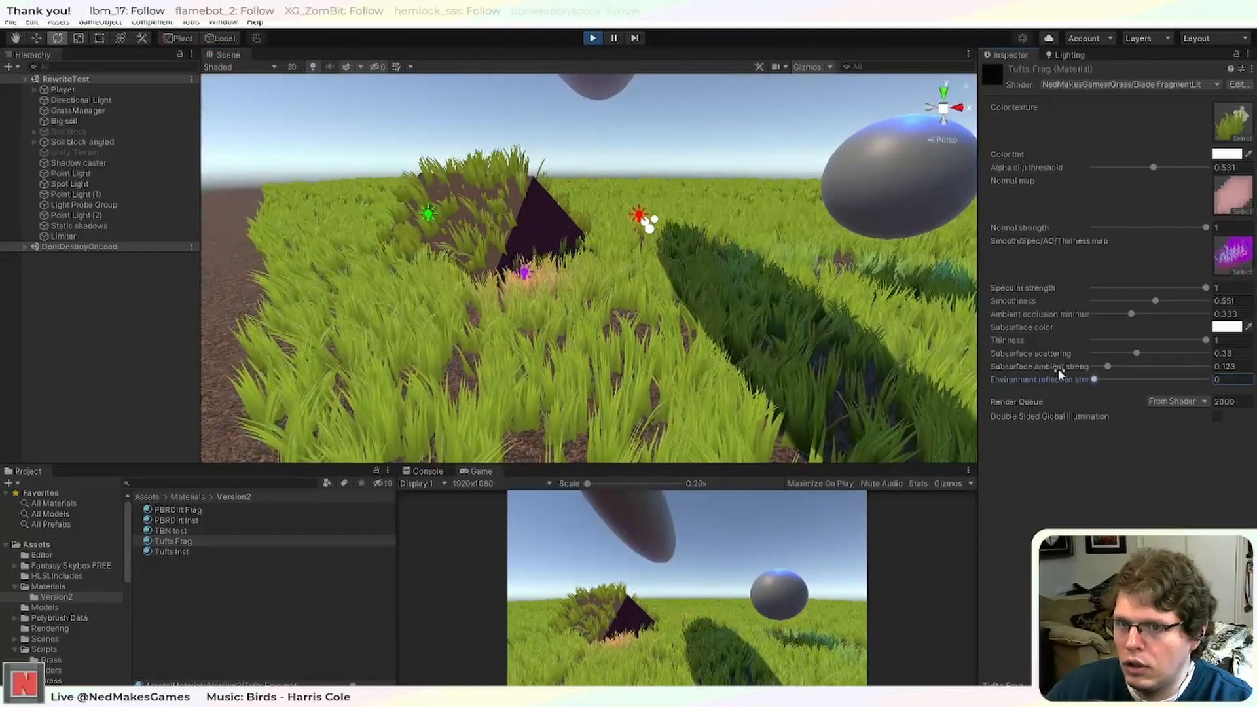
left_click(592, 38)
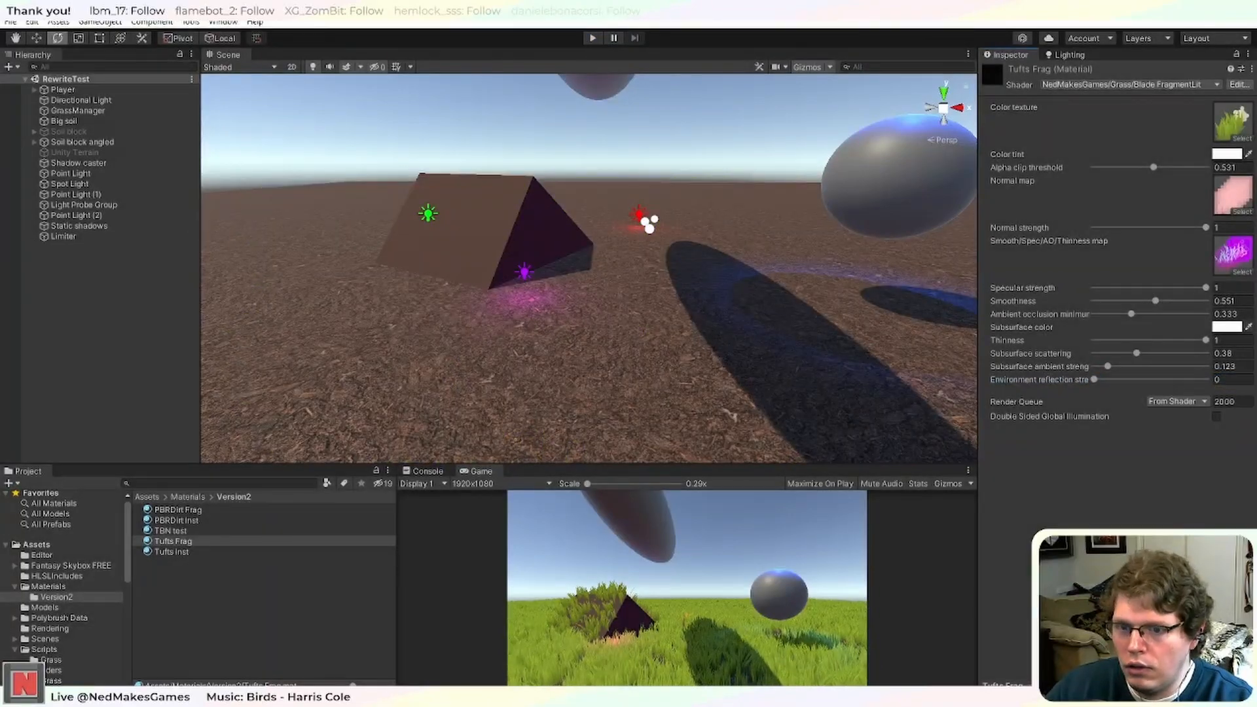
Switch to Visual Studio and review how the Fragment function in FragmentLit.hlsl fills the FoliageLightingData values.
key("alt+Tab")
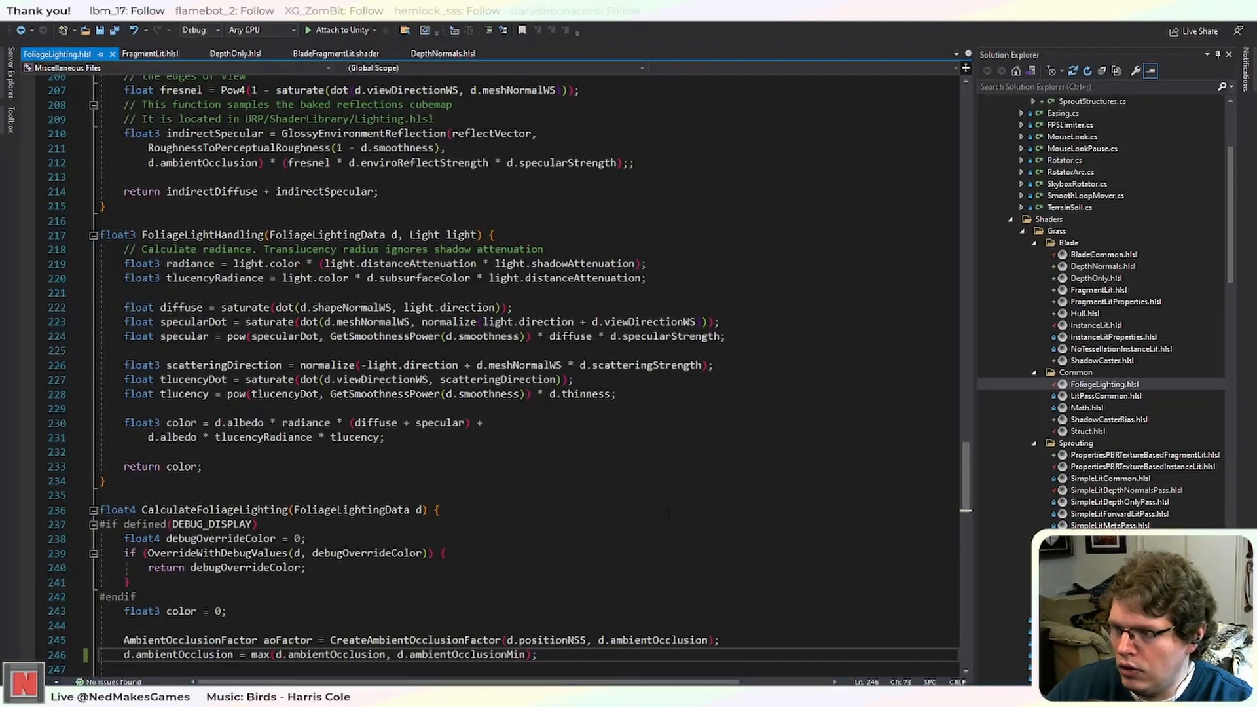
scroll(660, 515, "down", 15)
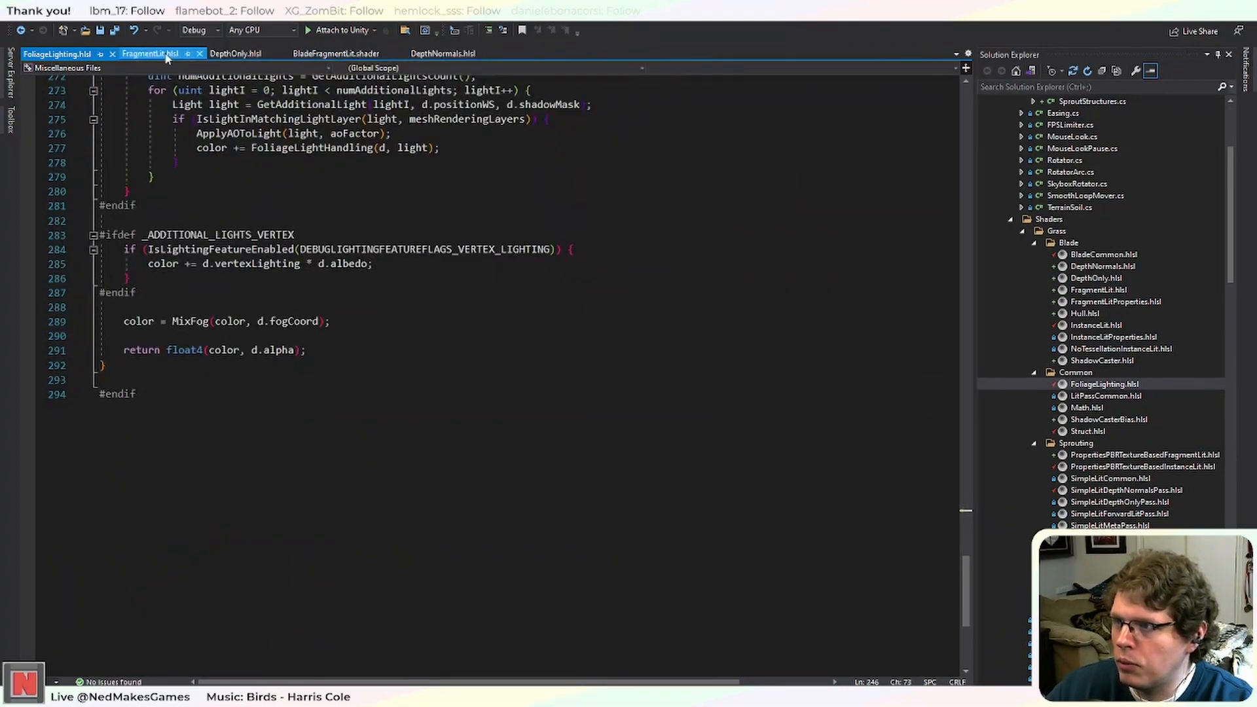
left_click(149, 55)
scroll(393, 469, "down", 5)
scroll(392, 469, "down", 20)
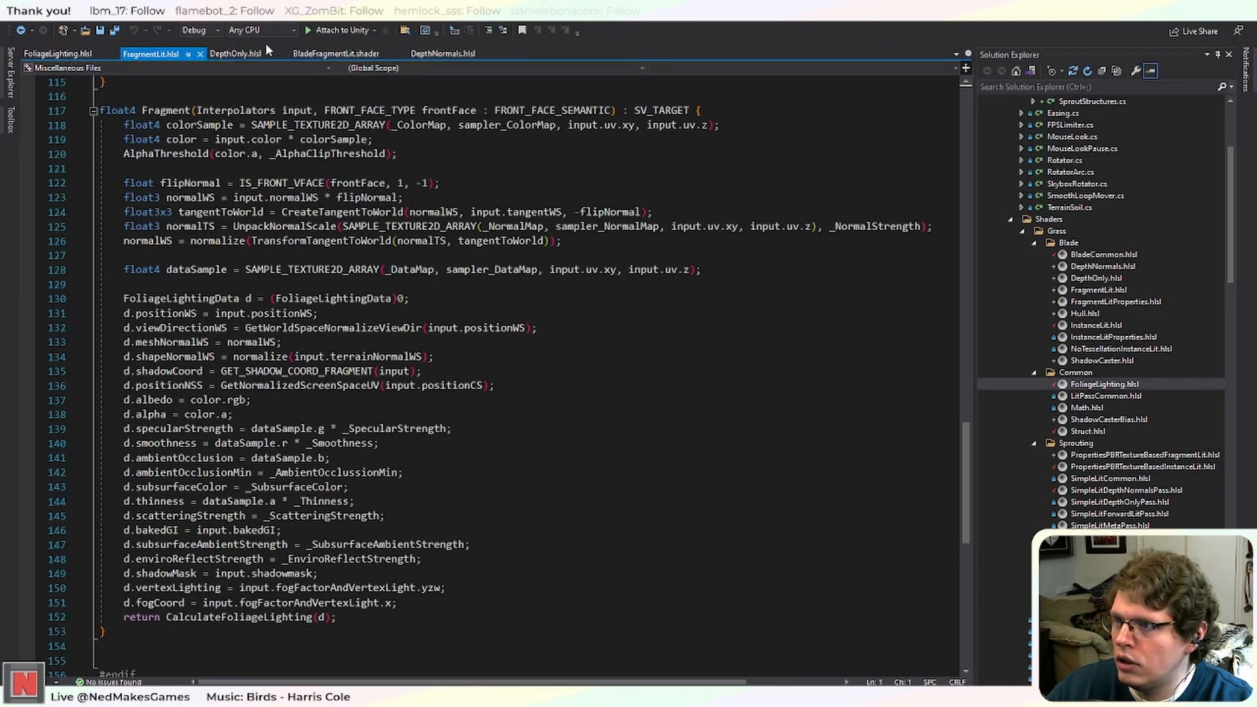
Go back to FoliageLighting.hlsl and examine the global illumination, main light and additional light sections of CalculateFoliageLighting.
left_click(69, 55)
scroll(391, 303, "up", 10)
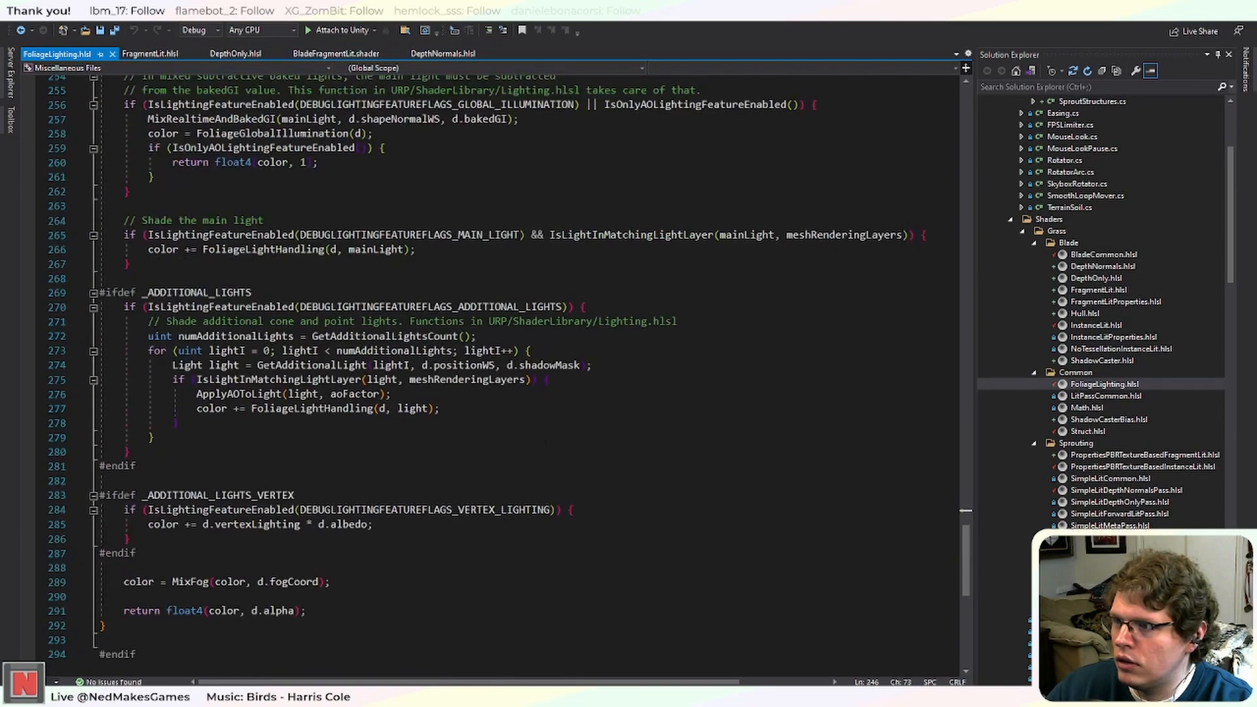
scroll(550, 437, "up", 3)
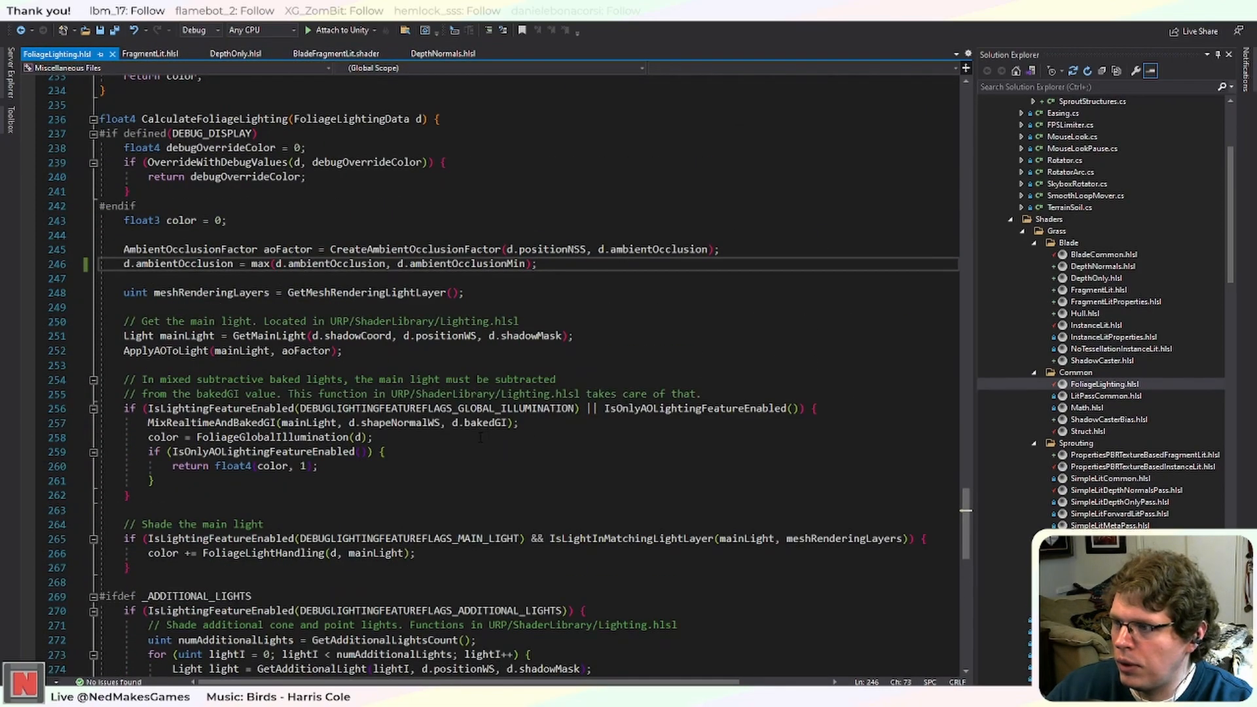
scroll(480, 438, "down", 6)
scroll(480, 437, "up", 5)
scroll(480, 438, "down", 4)
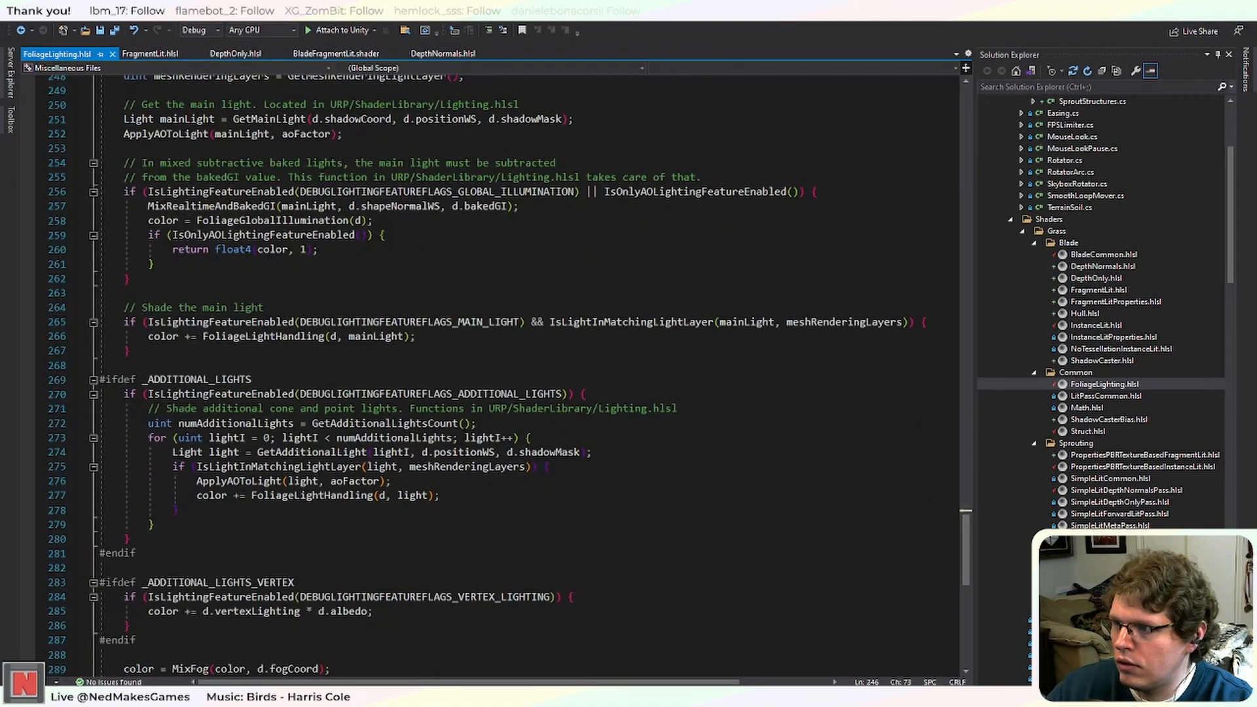
scroll(481, 437, "up", 3)
scroll(455, 432, "up", 1)
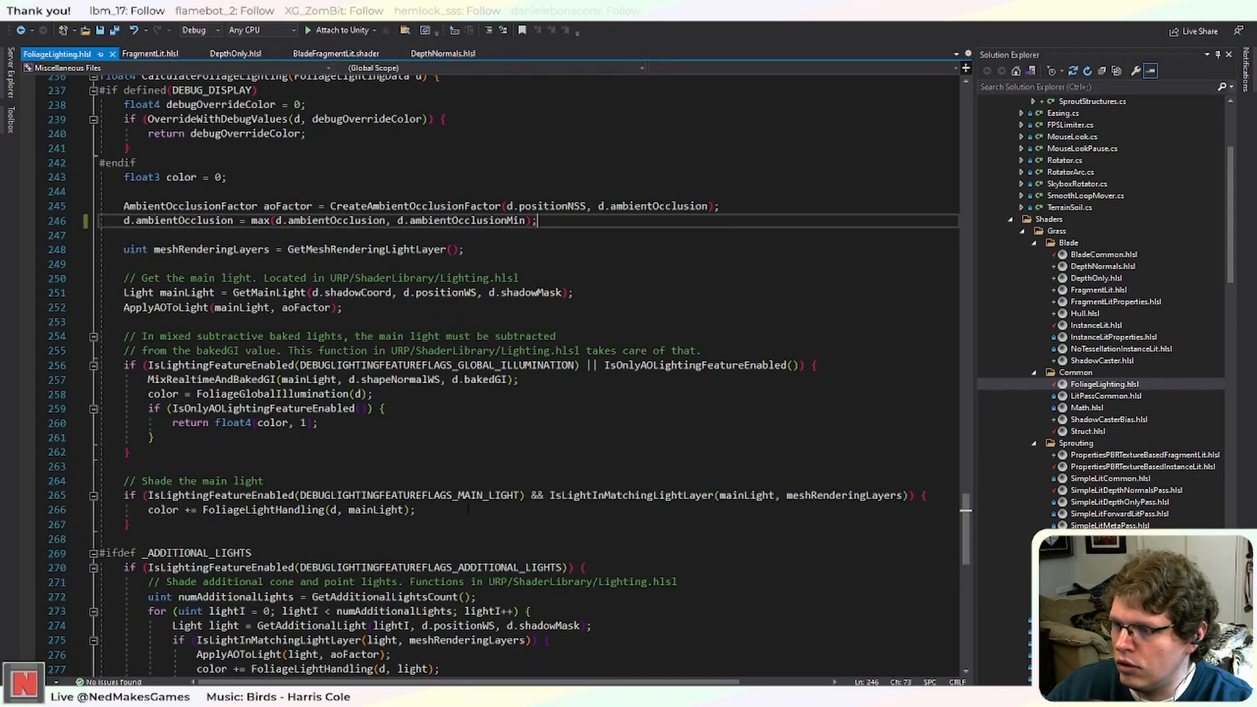
scroll(467, 509, "down", 2)
Add the debug line return color; after the main light block in CalculateFoliageLighting, just before #ifdef _ADDITIONAL_LIGHTS.
left_click(394, 438)
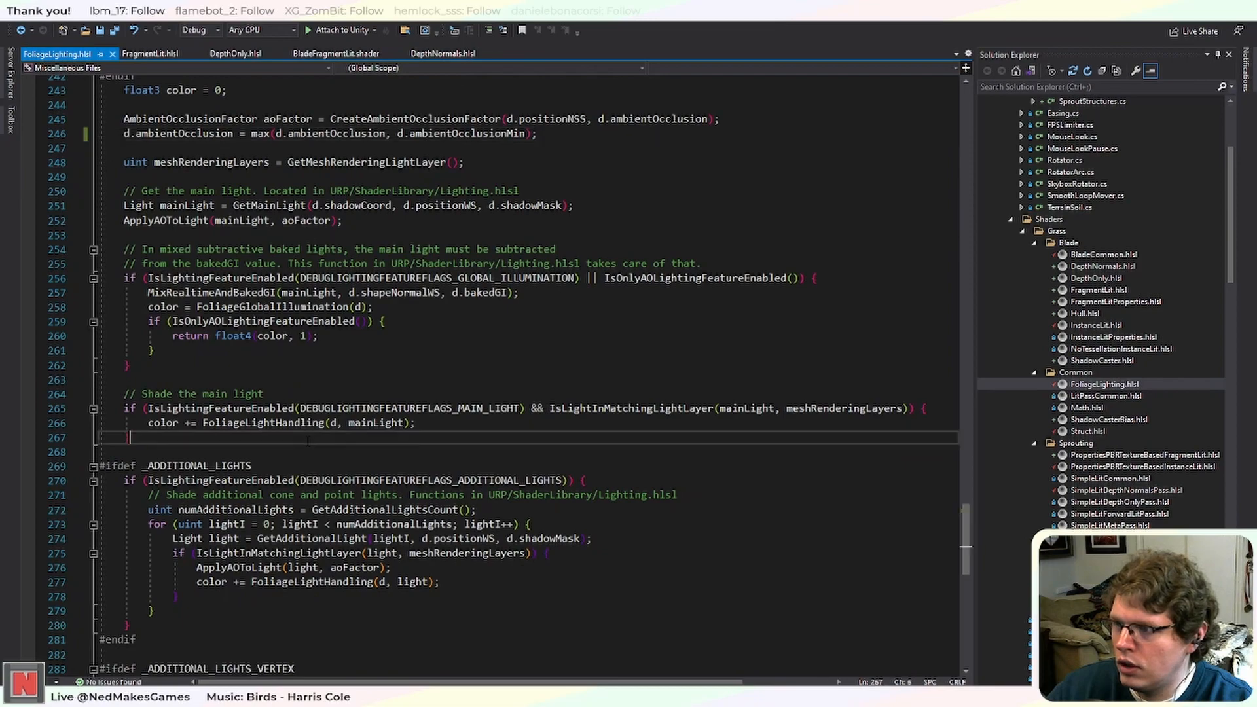
scroll(393, 435, "up", 11)
scroll(498, 367, "down", 12)
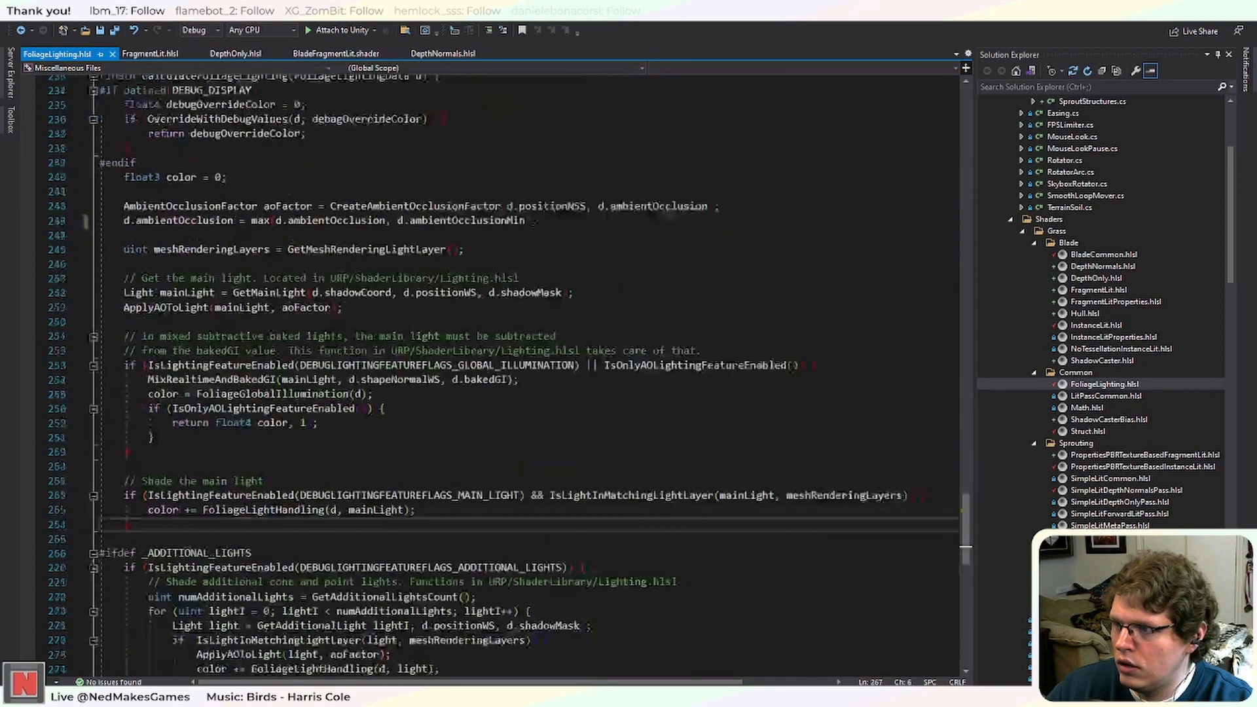
key("Return")
key("Return")
type("r")
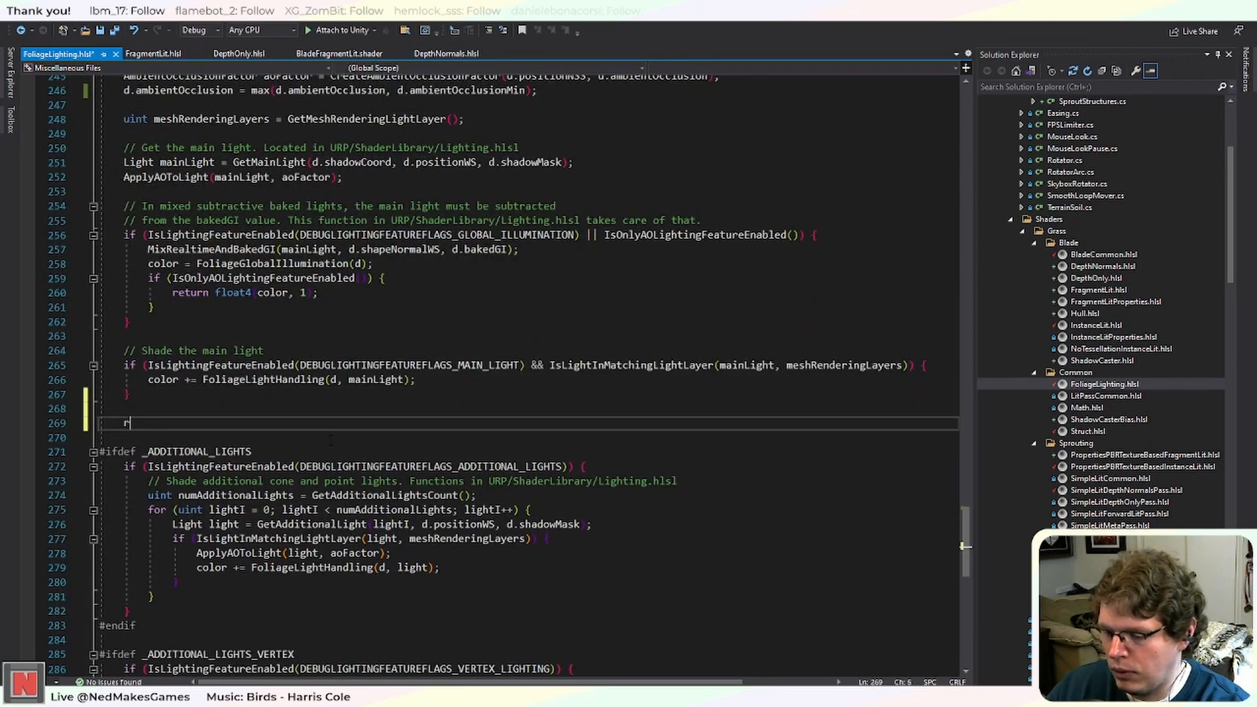
type("eturn color;")
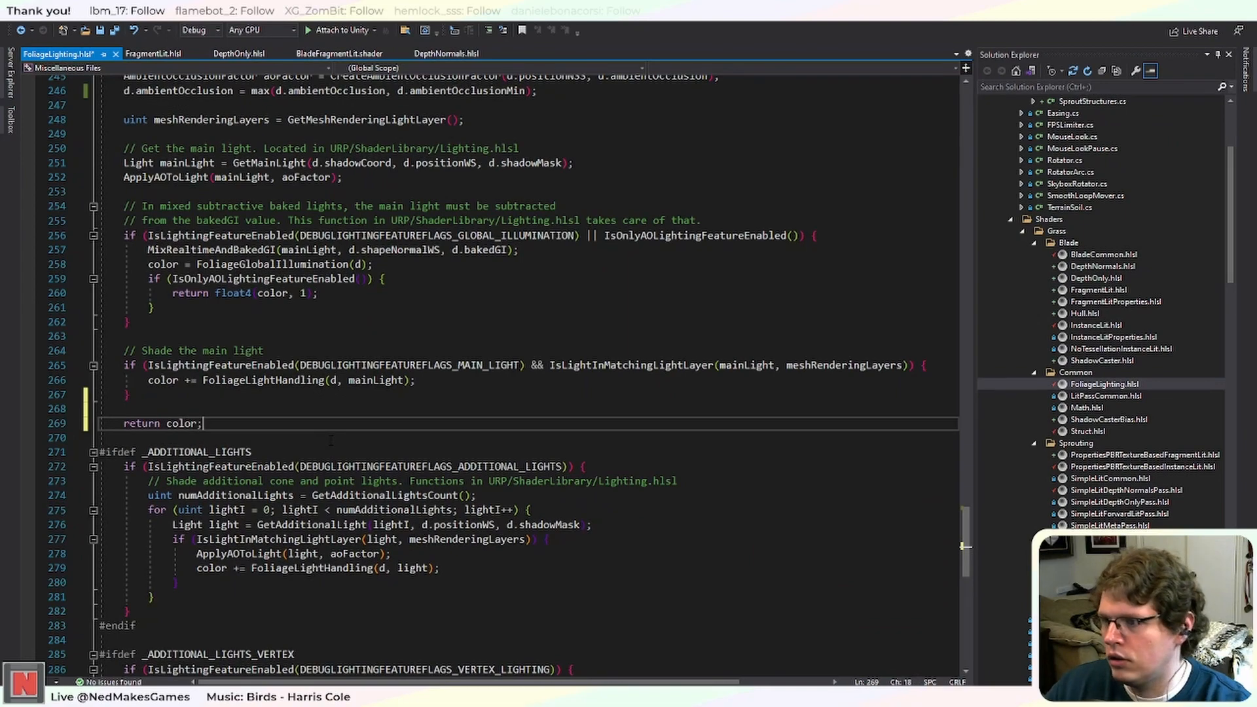
In FoliageLightHandling, comment out the translucency term and the "diffuse +" part so the color calculation uses only albedo, radiance and specular.
scroll(331, 440, "up", 14)
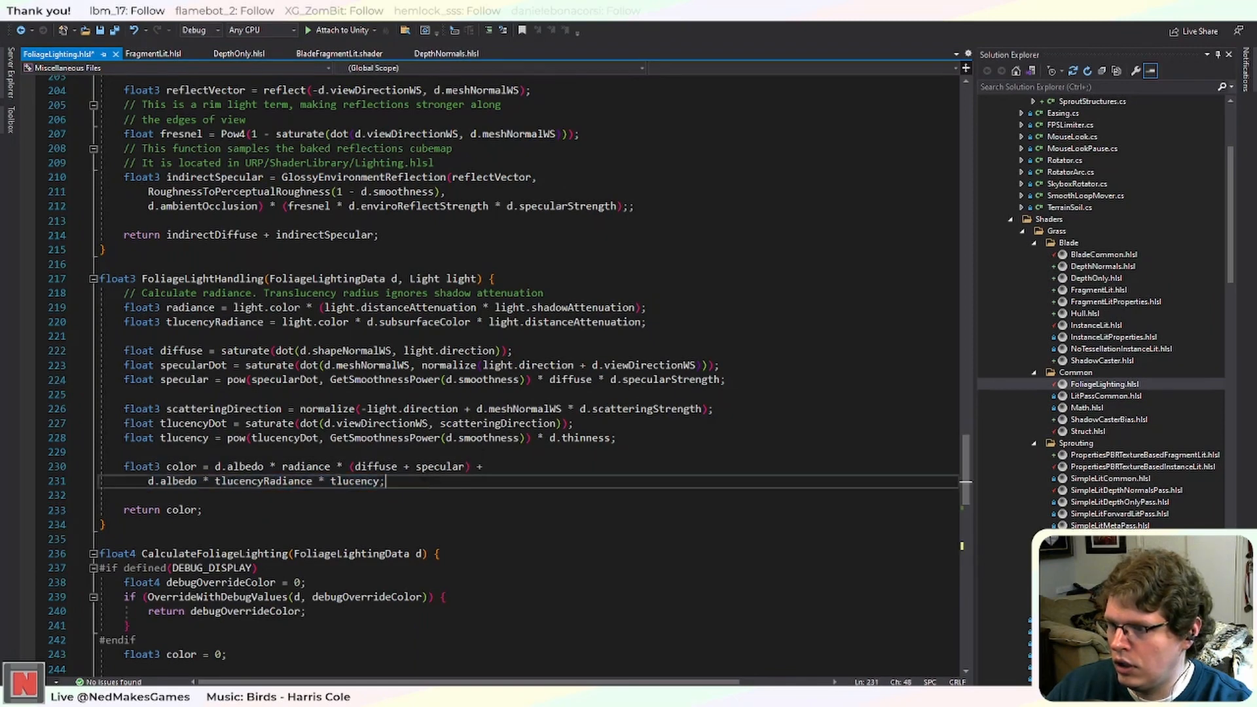
left_click_drag(386, 481, 477, 466)
left_click(357, 466)
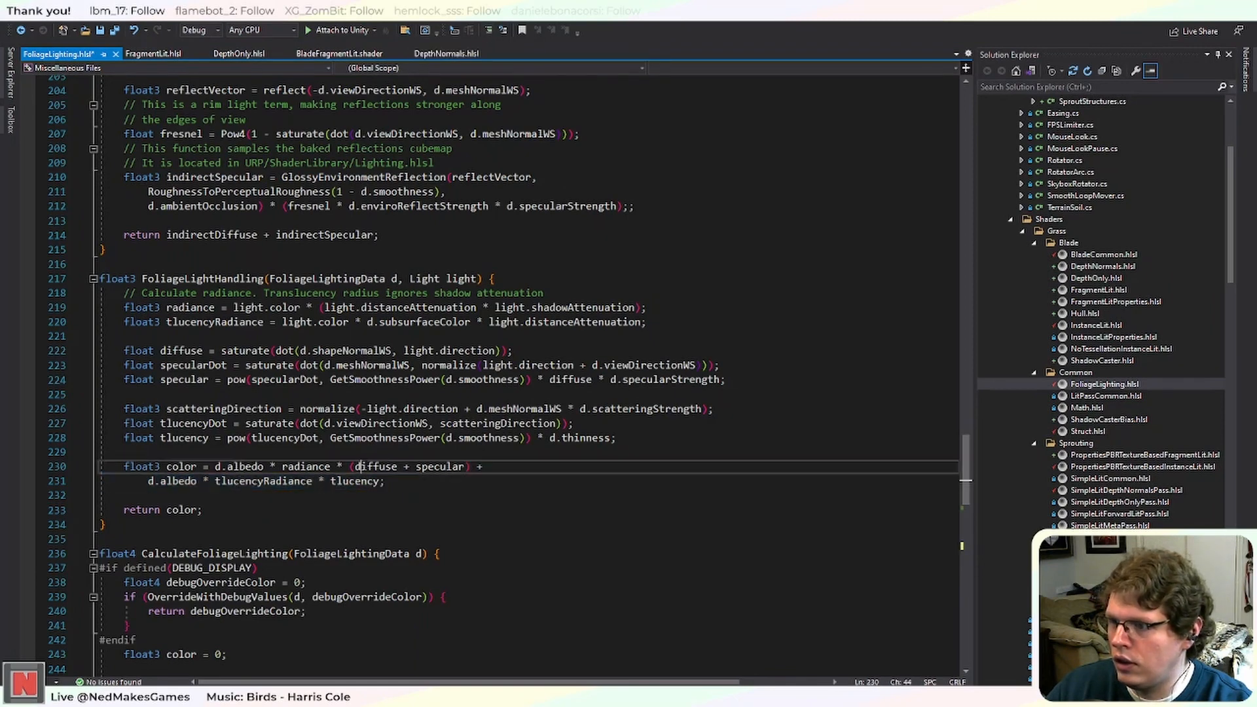
left_click_drag(384, 481, 477, 466)
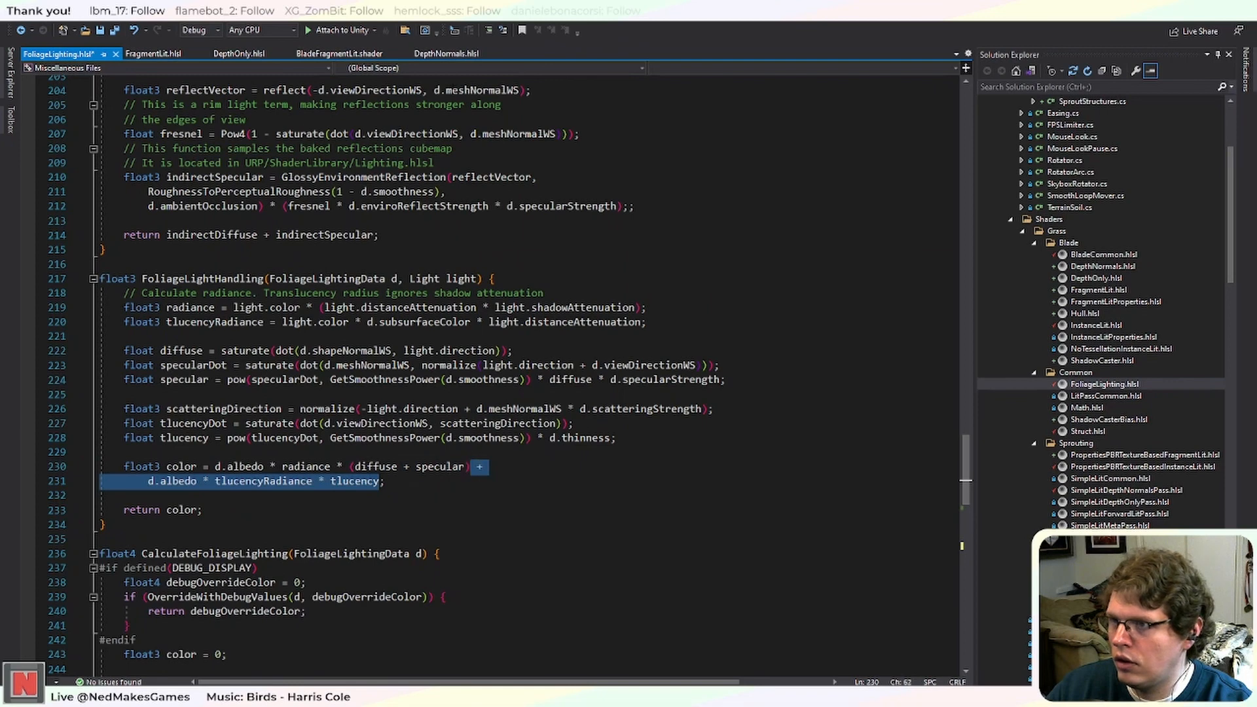
key("ctrl+k")
key("ctrl+c")
left_click(411, 423)
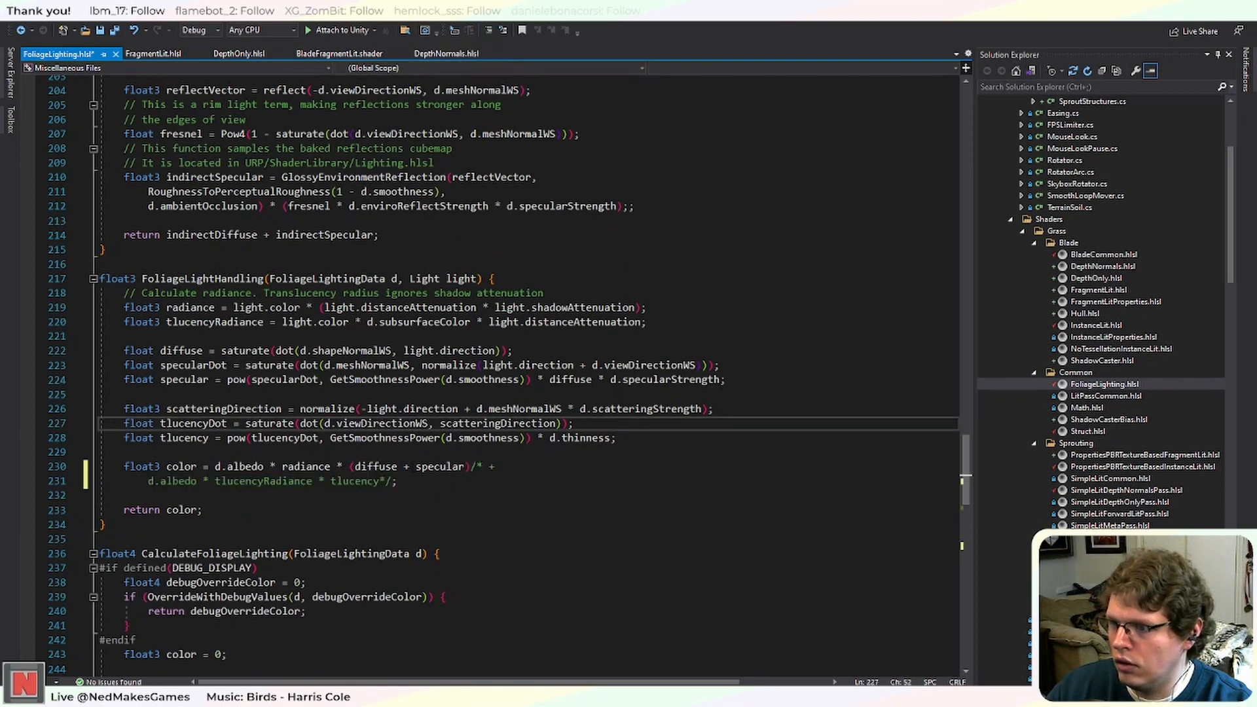
left_click_drag(415, 466, 385, 466)
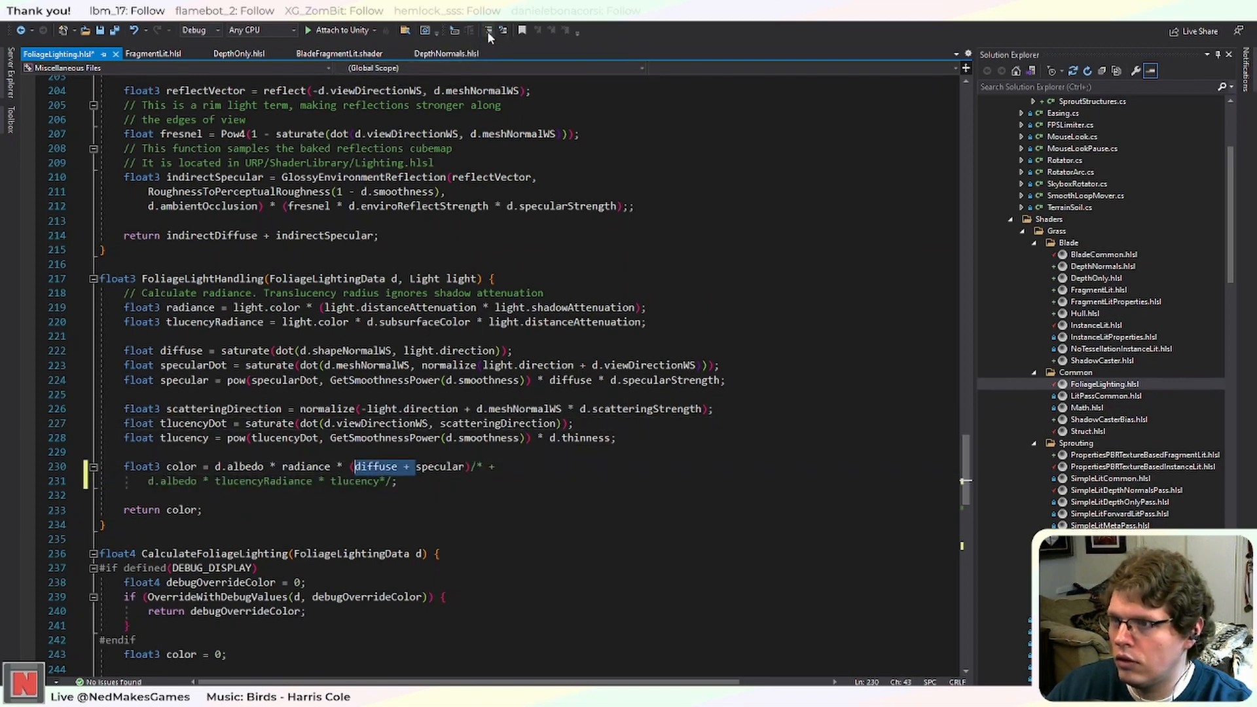
Check Unity's console for shader errors, and change the debug line in CalculateFoliageLighting to return float4(color, 1);.
key("alt+Tab")
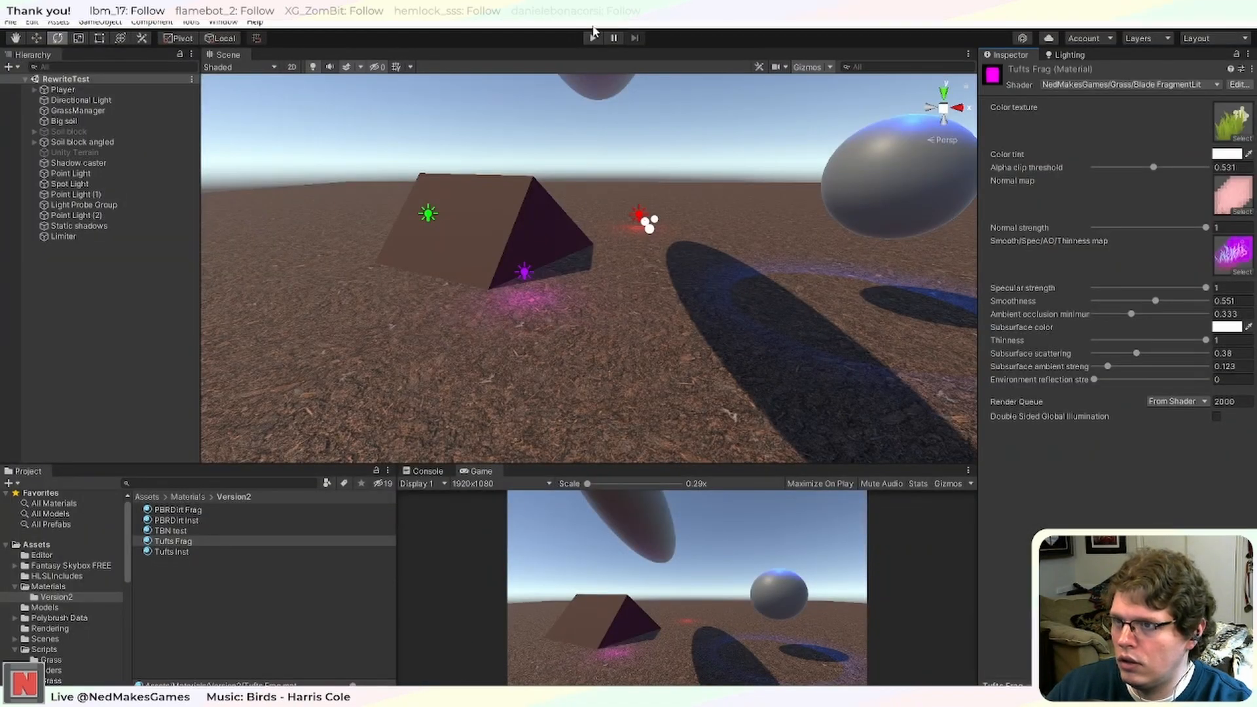
left_click(424, 470)
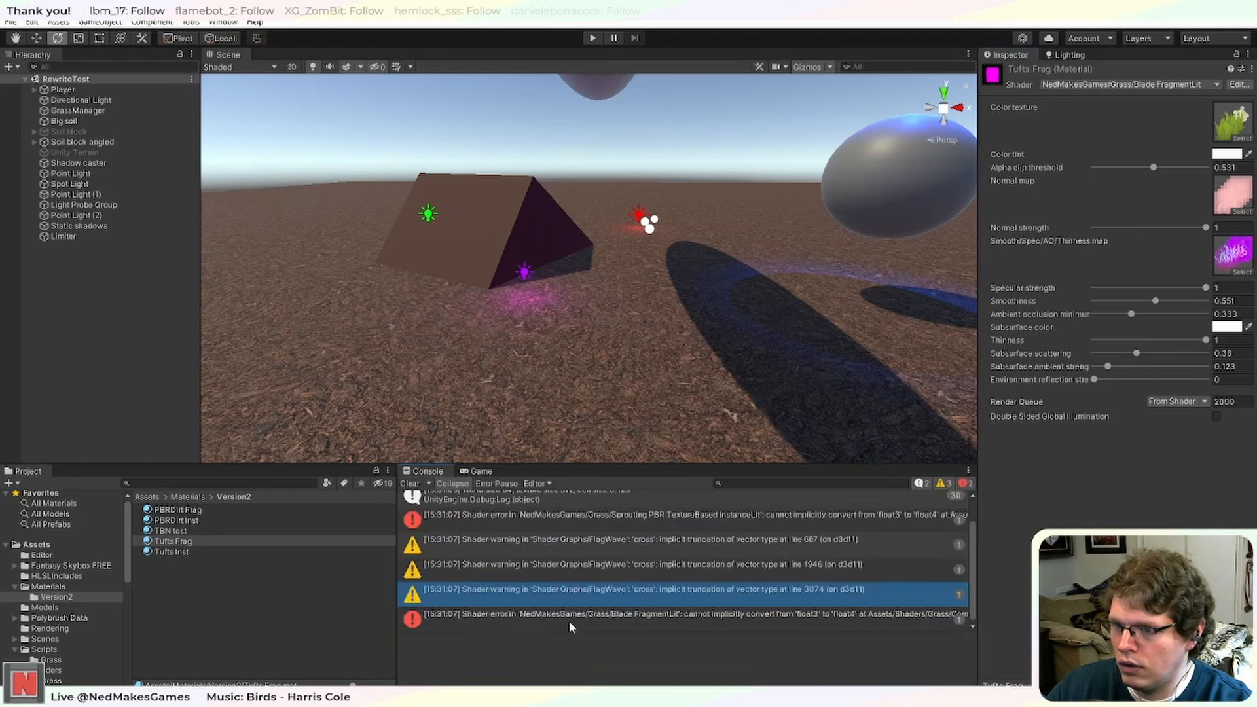
key("alt+Tab")
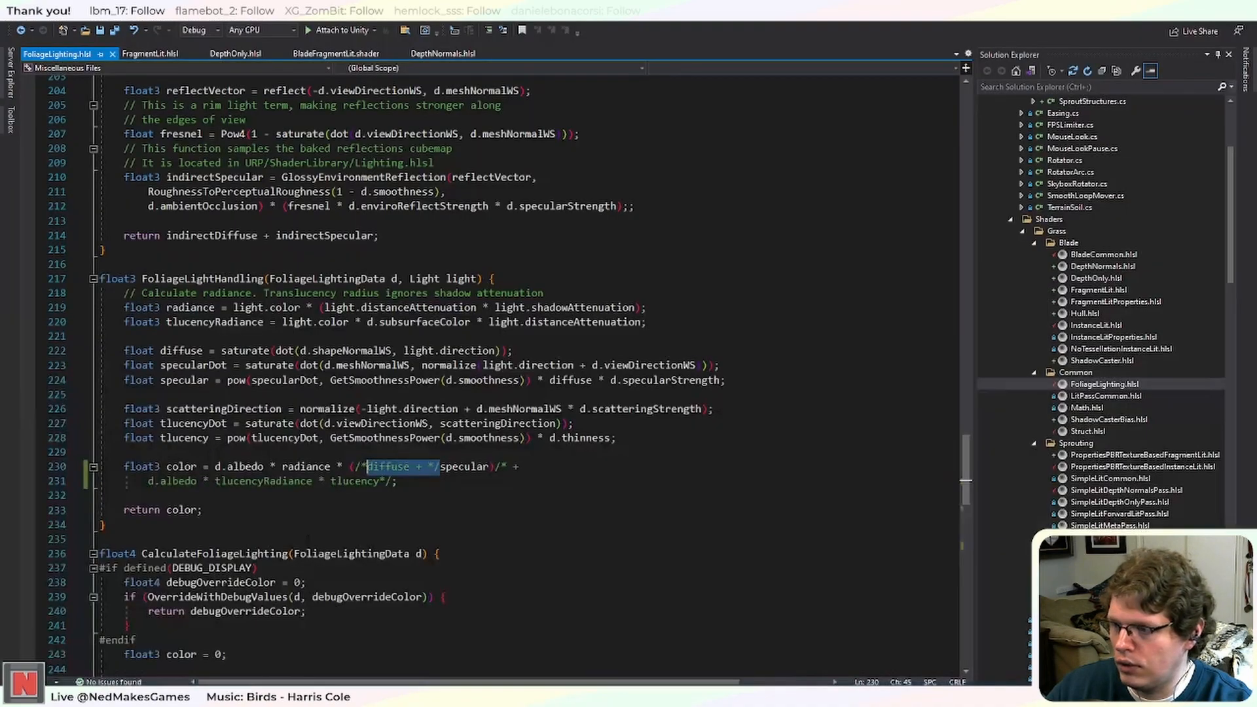
scroll(222, 511, "down", 11)
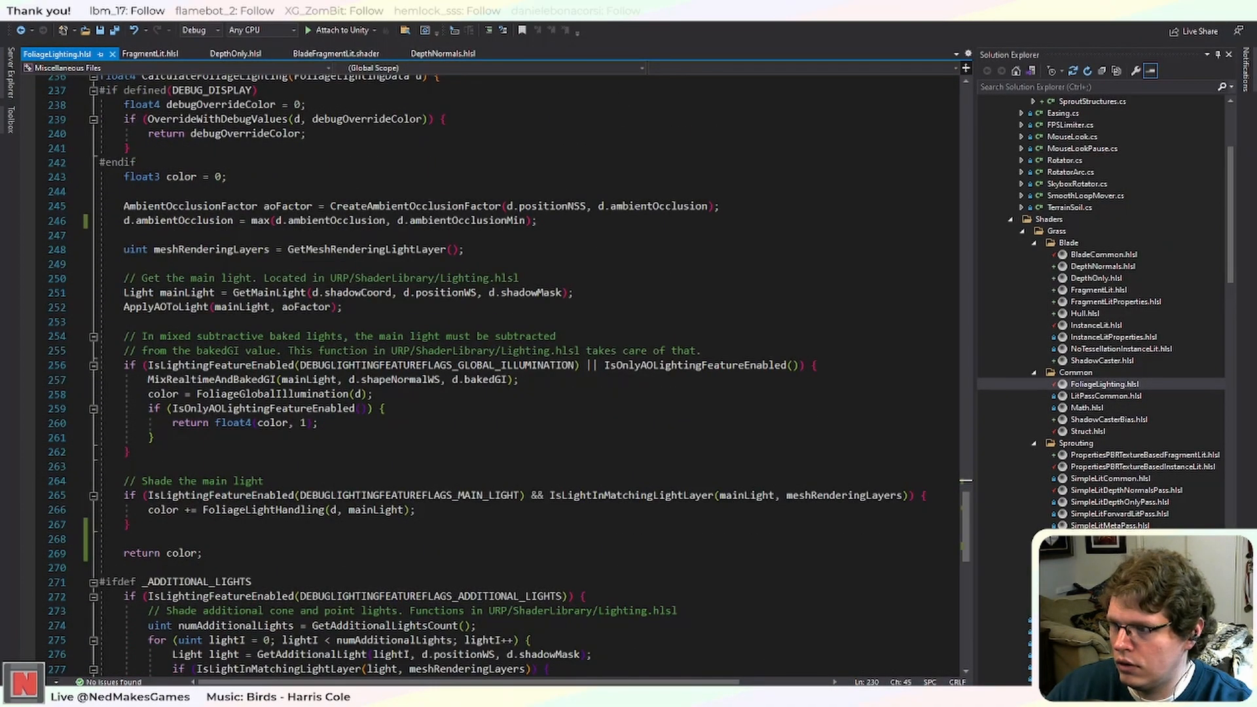
left_click(166, 553)
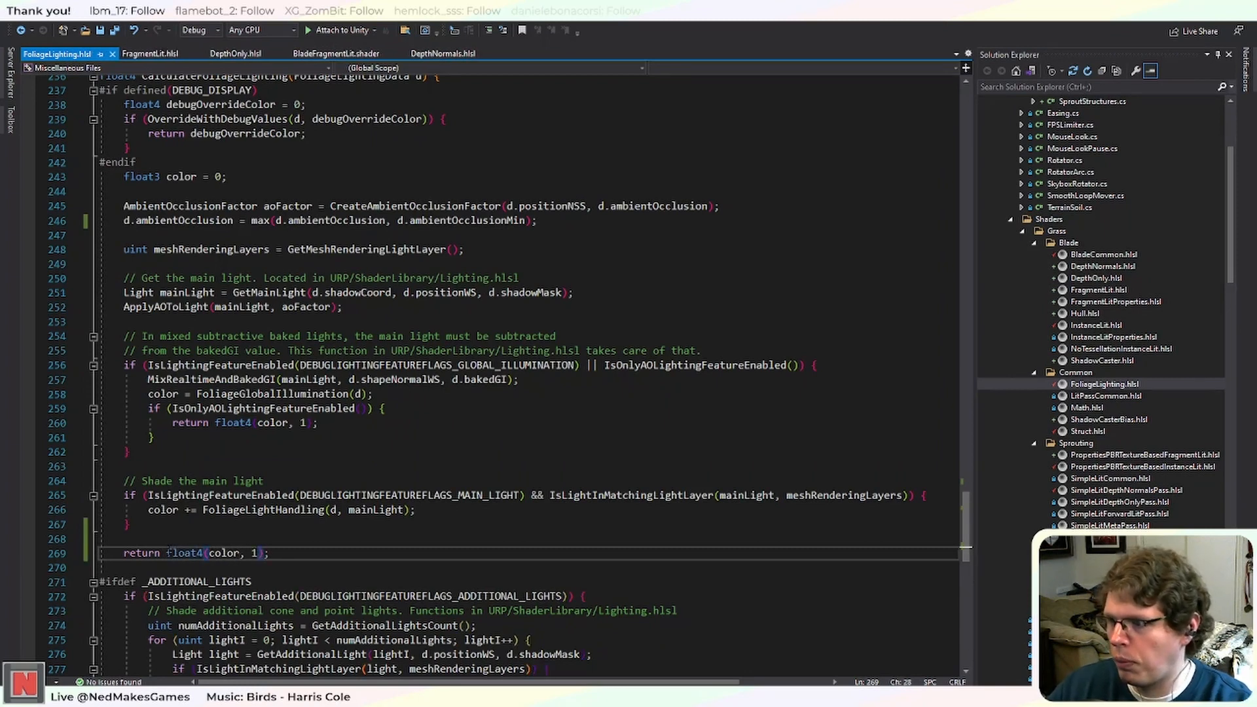
Switch to Unity, examine the grass lighting around the tent-shaped soil block in play mode, and stop playing.
key("alt+Tab")
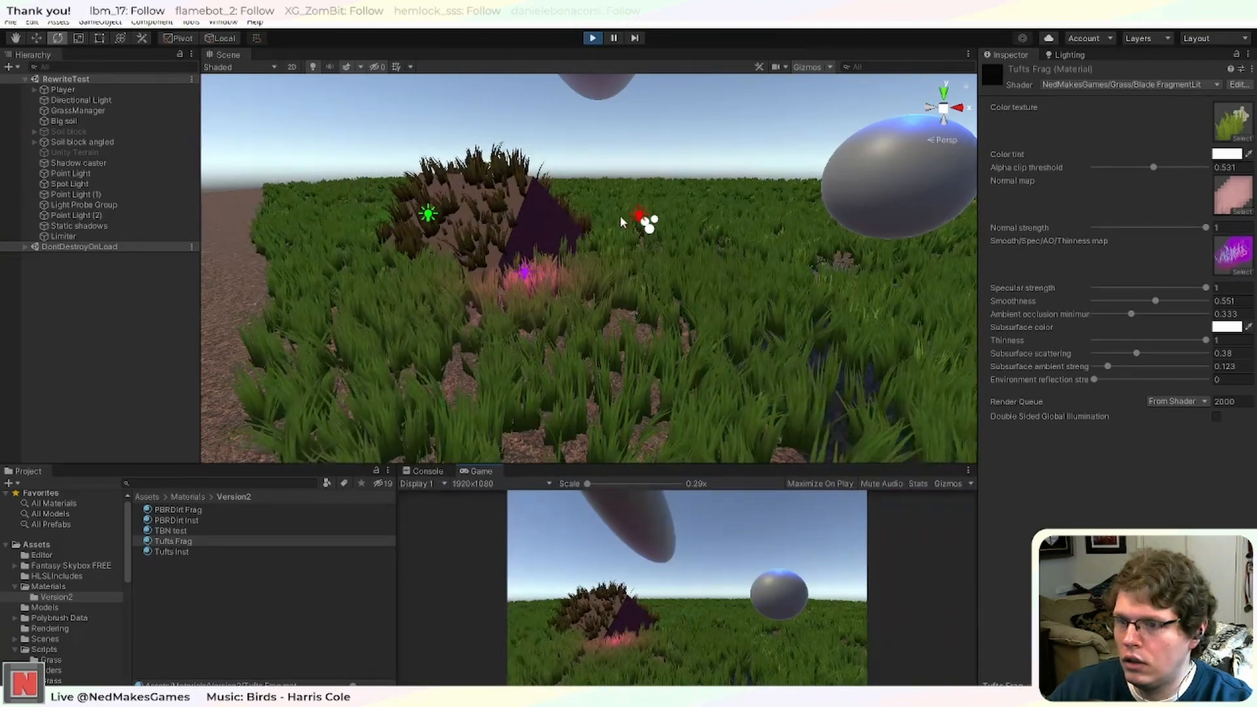
right_click_drag(621, 221, 521, 288)
key("w")
middle_click_drag(522, 288, 491, 270)
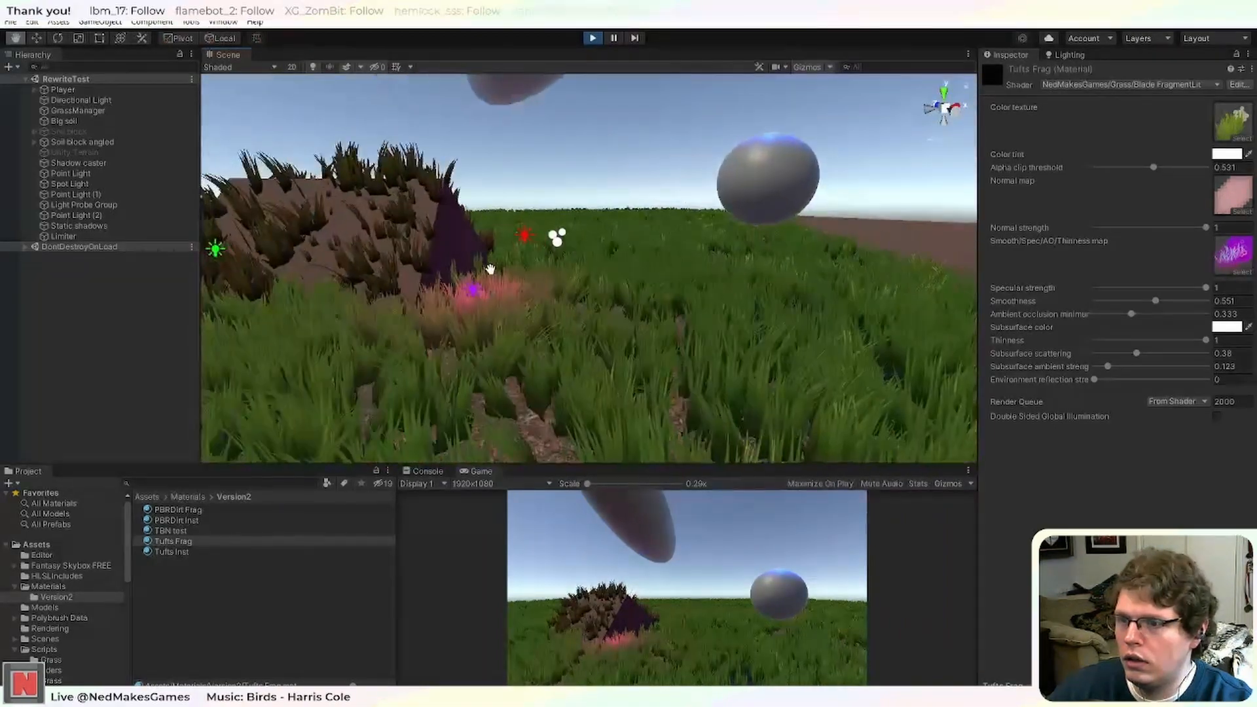
left_click(592, 39)
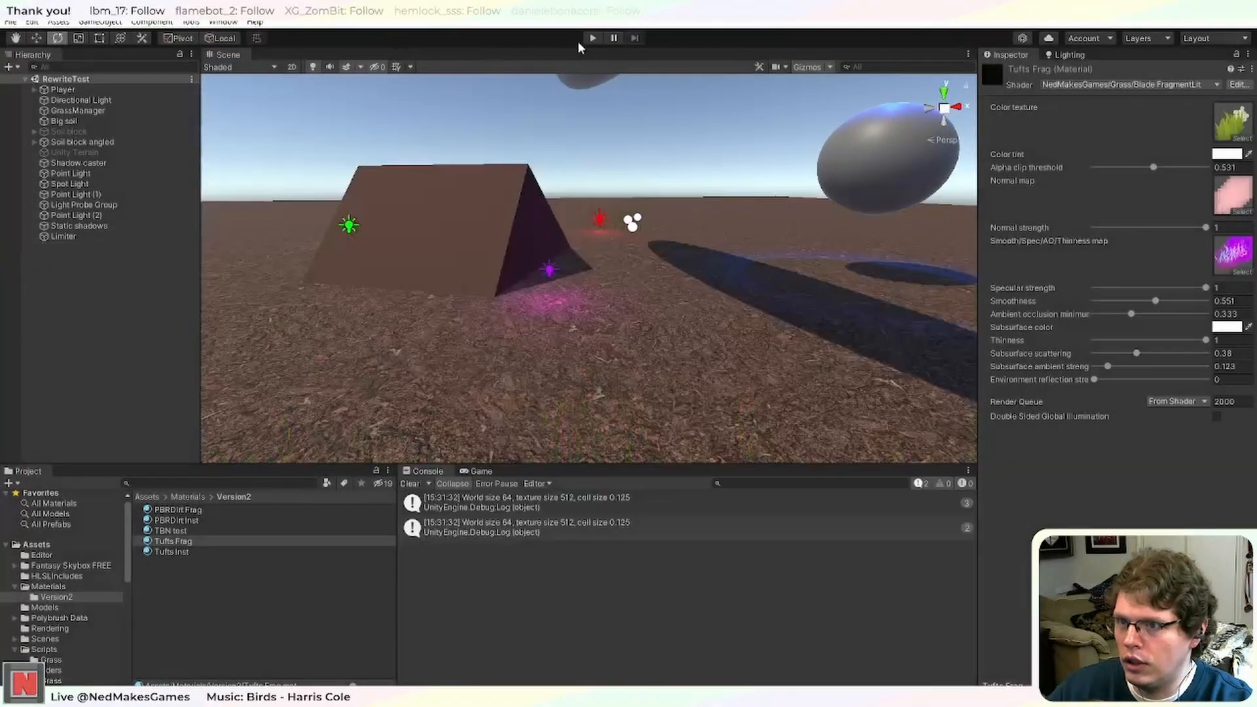
Switch to Visual Studio and comment out the whole global illumination if block in CalculateFoliageLighting.
left_click(540, 684)
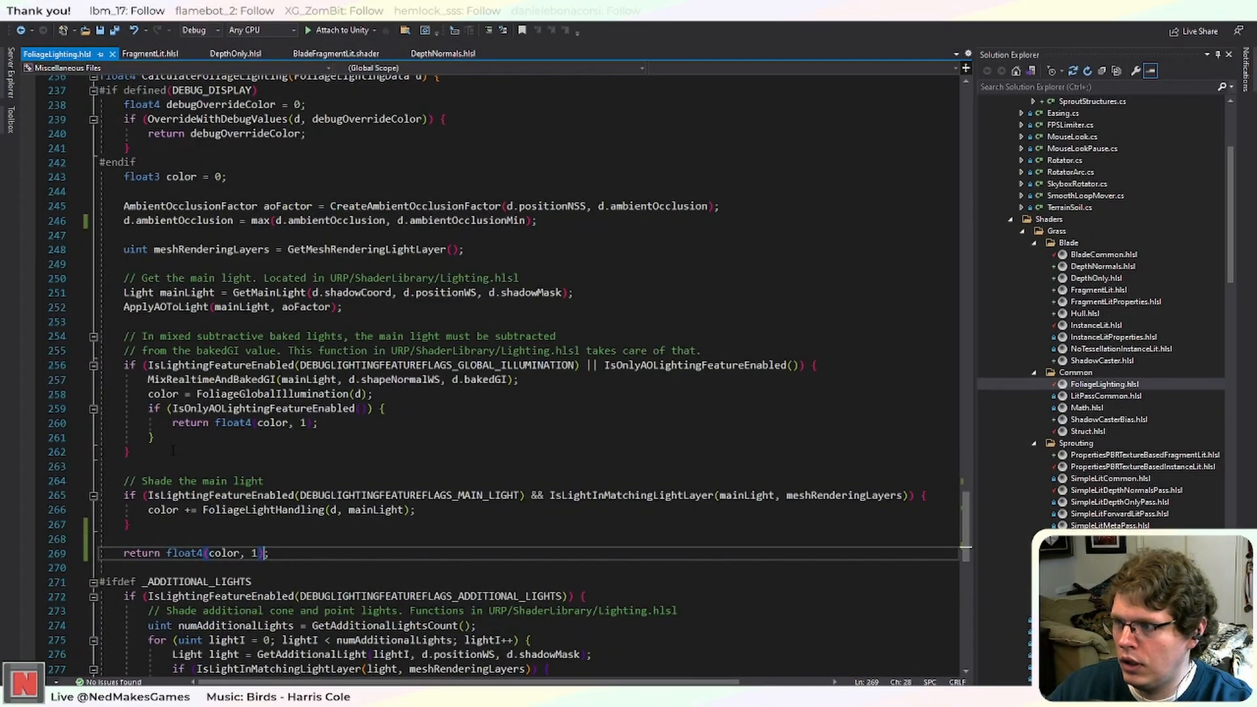
left_click_drag(173, 450, 125, 364)
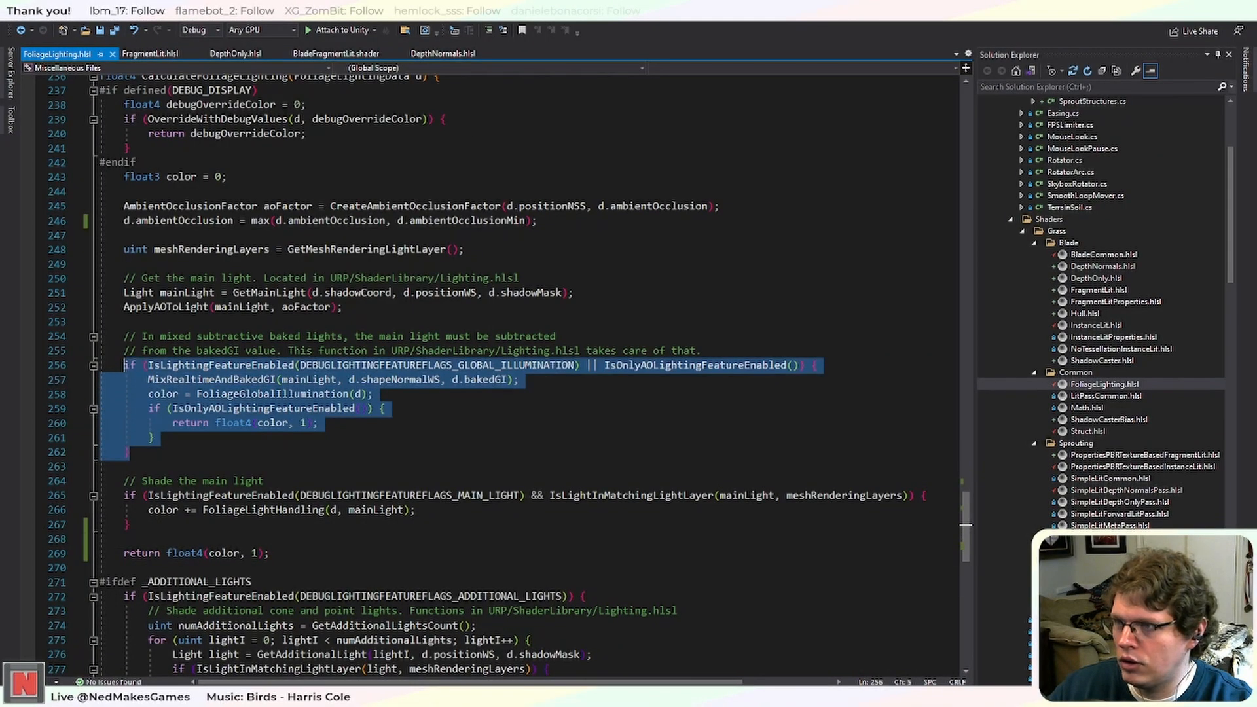
left_click(489, 32)
Switch to Unity, enter play mode and examine the specular highlights on the grass blades from several angles and close up.
left_click(481, 683)
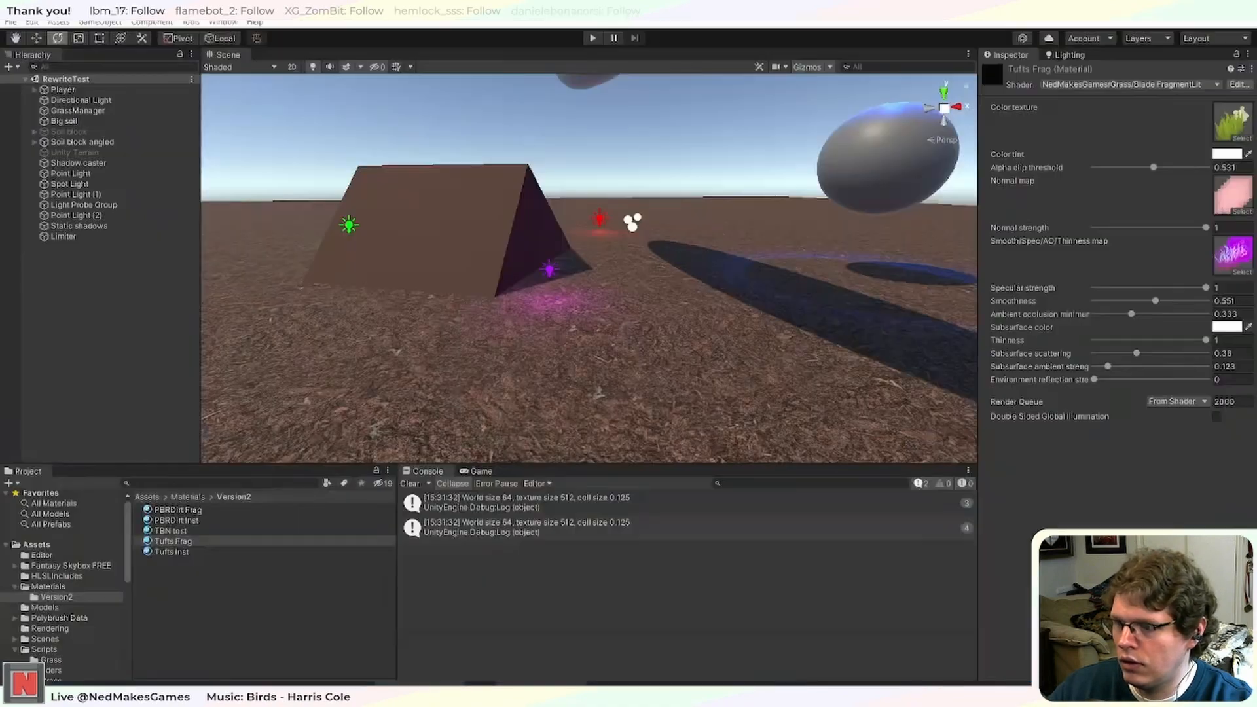
left_click(593, 38)
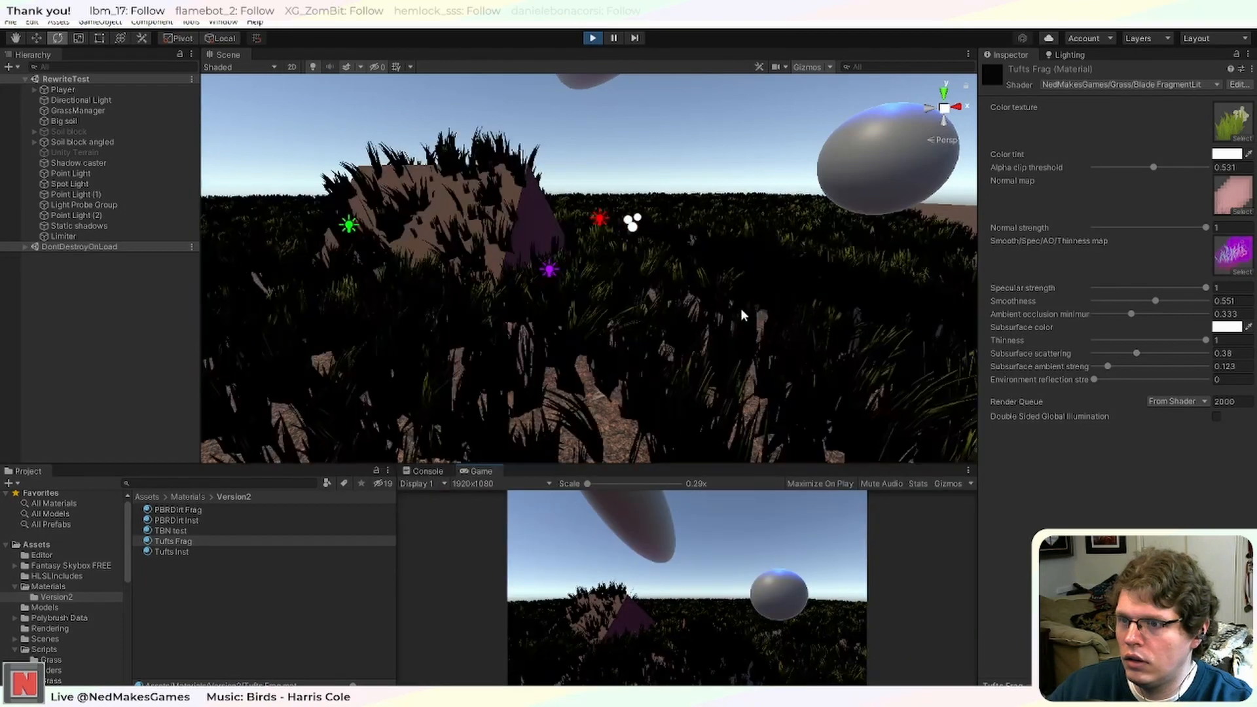
middle_click_drag(766, 305, 728, 321)
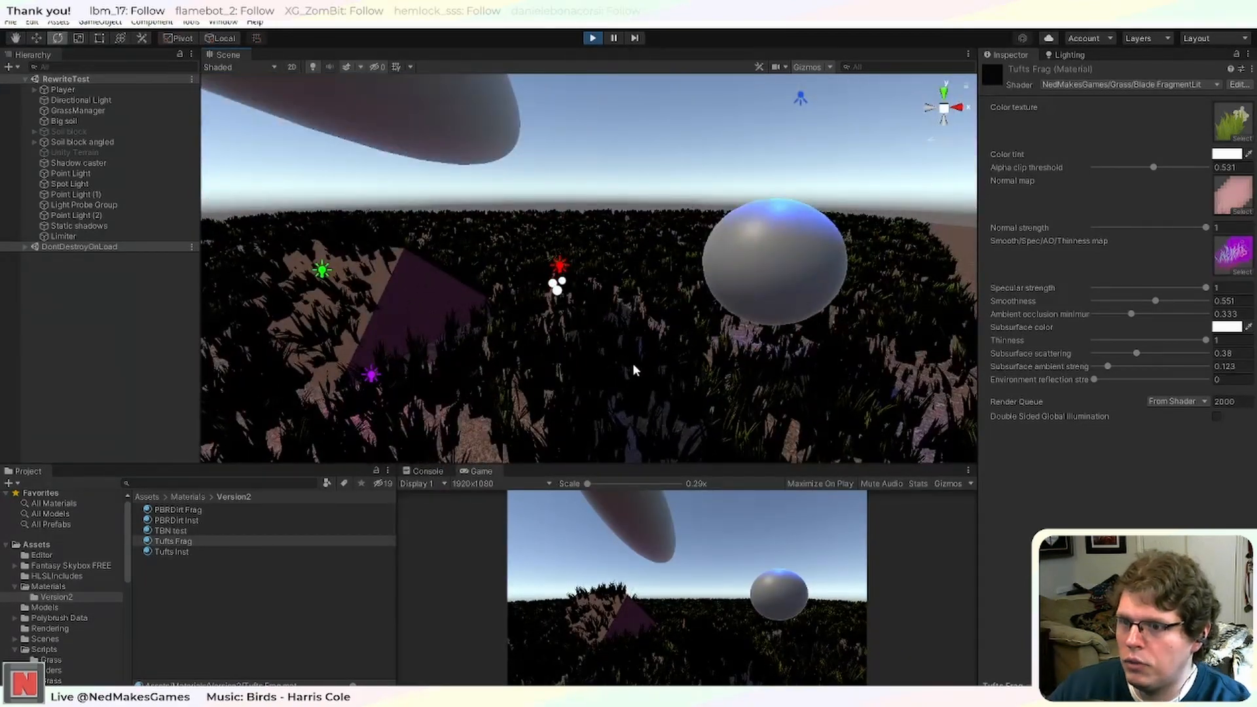
right_click_drag(543, 366, 605, 355)
middle_click_drag(605, 356, 737, 357)
scroll(735, 337, "up", 5)
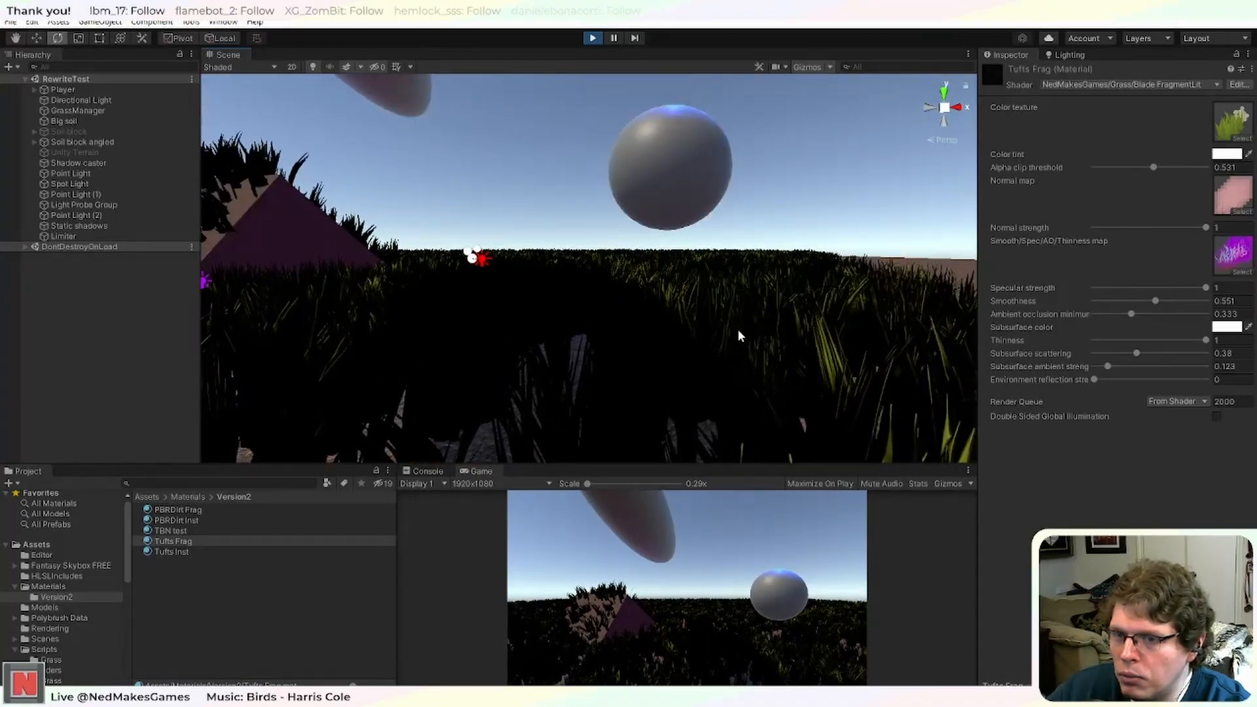
scroll(739, 351, "up", 3)
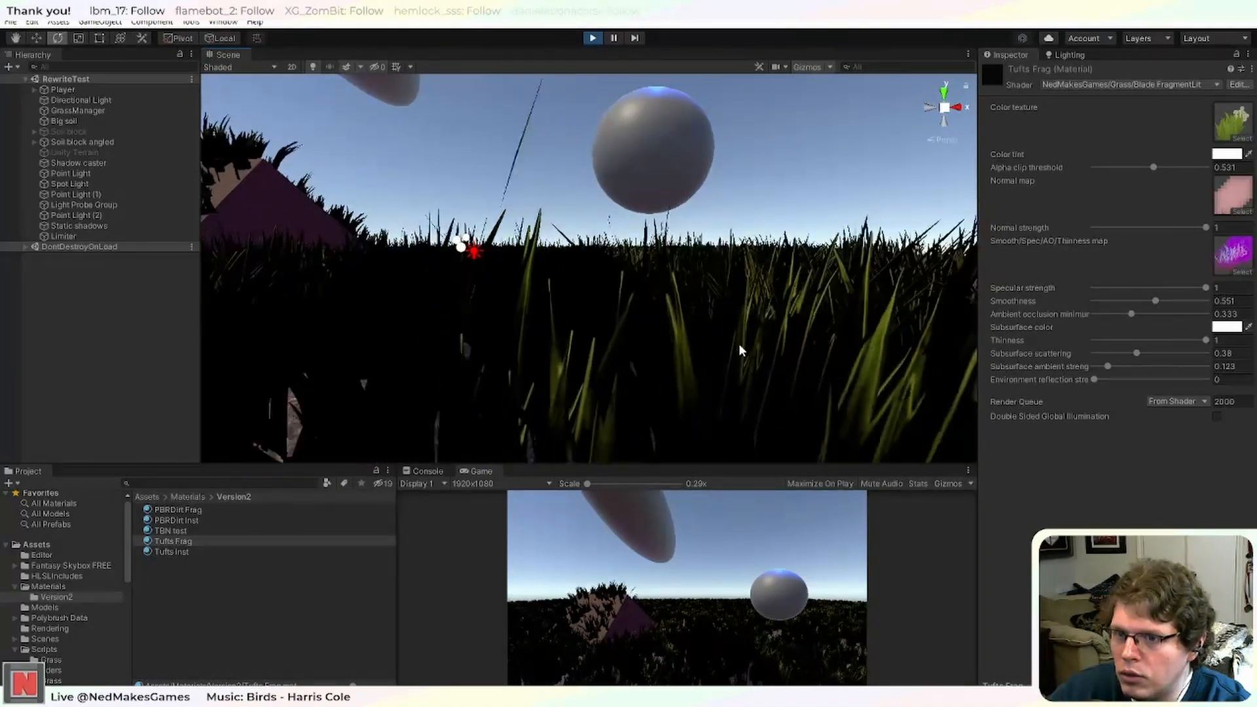
Adjust the wind strength of the PBRDirt Frag material, check the swaying grass from farther away and stop play mode.
left_click(206, 510)
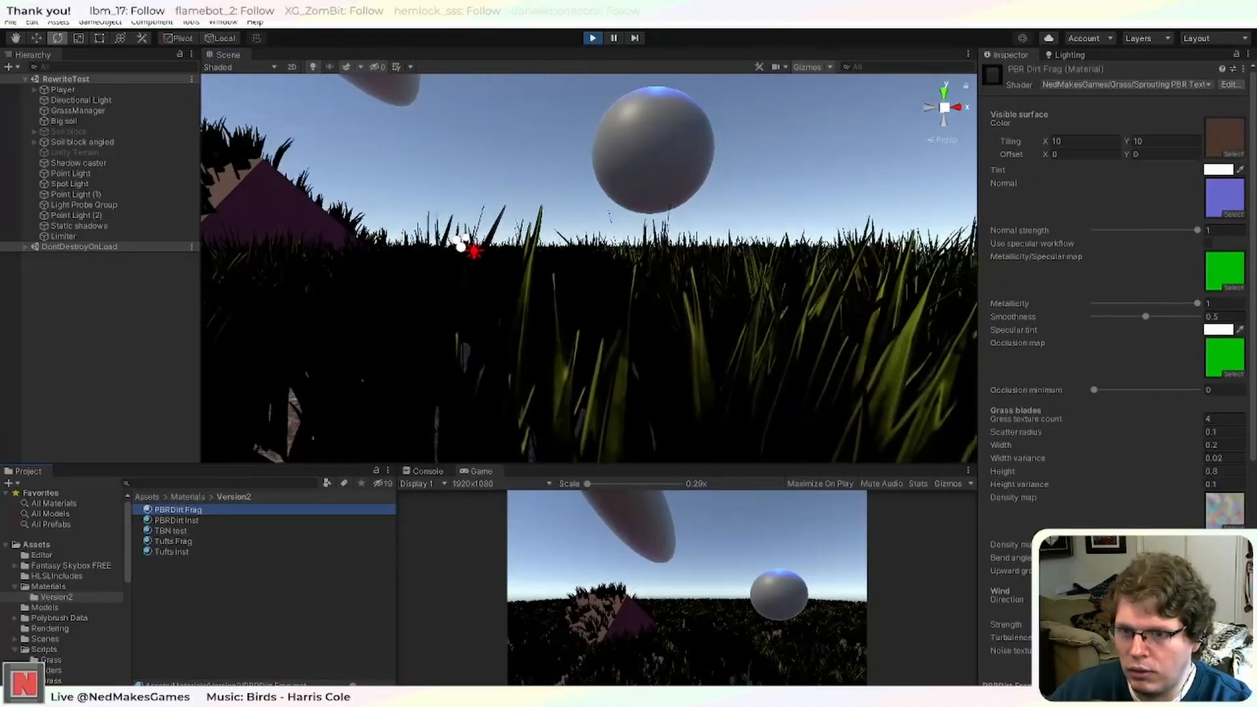
left_click(1205, 625)
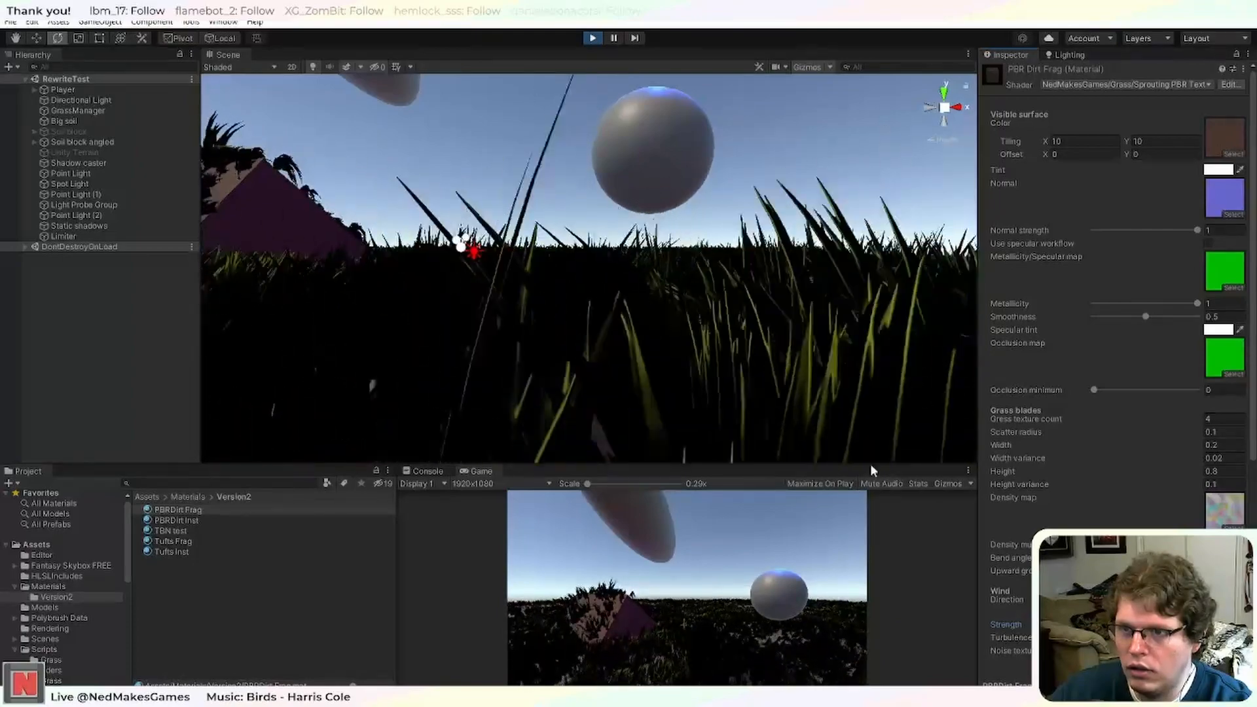
scroll(685, 337, "down", 3)
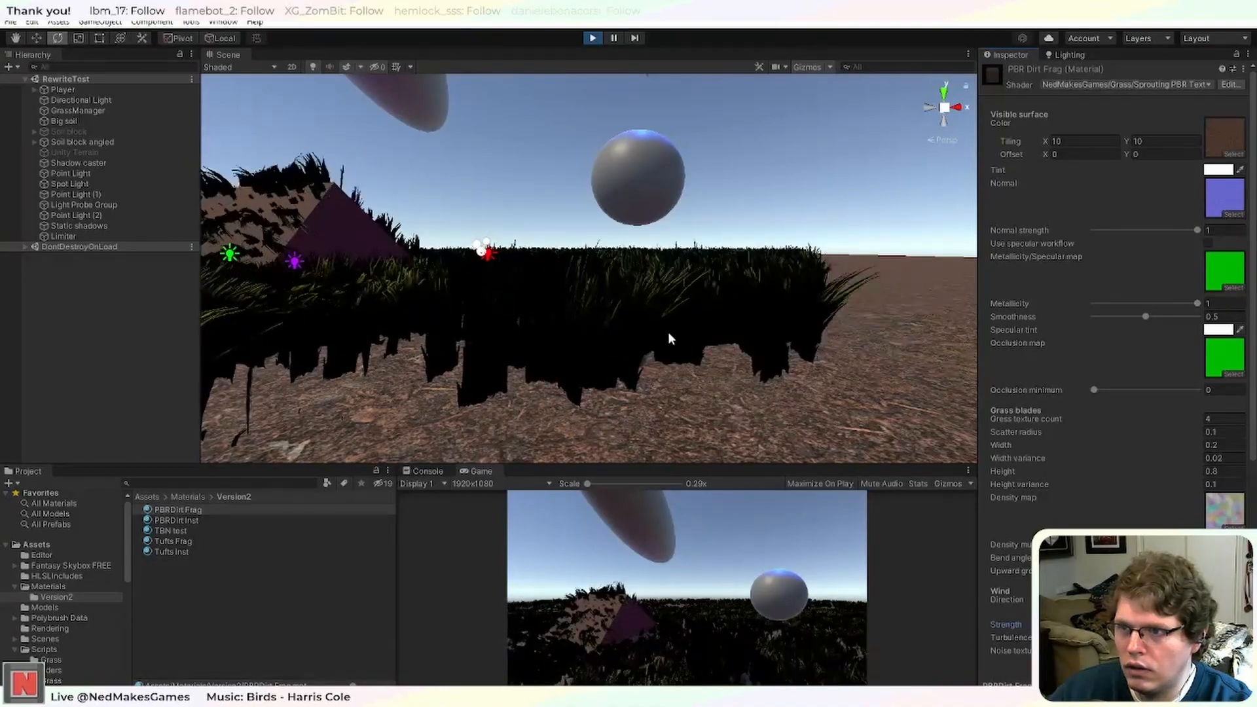
middle_click_drag(662, 333, 680, 334)
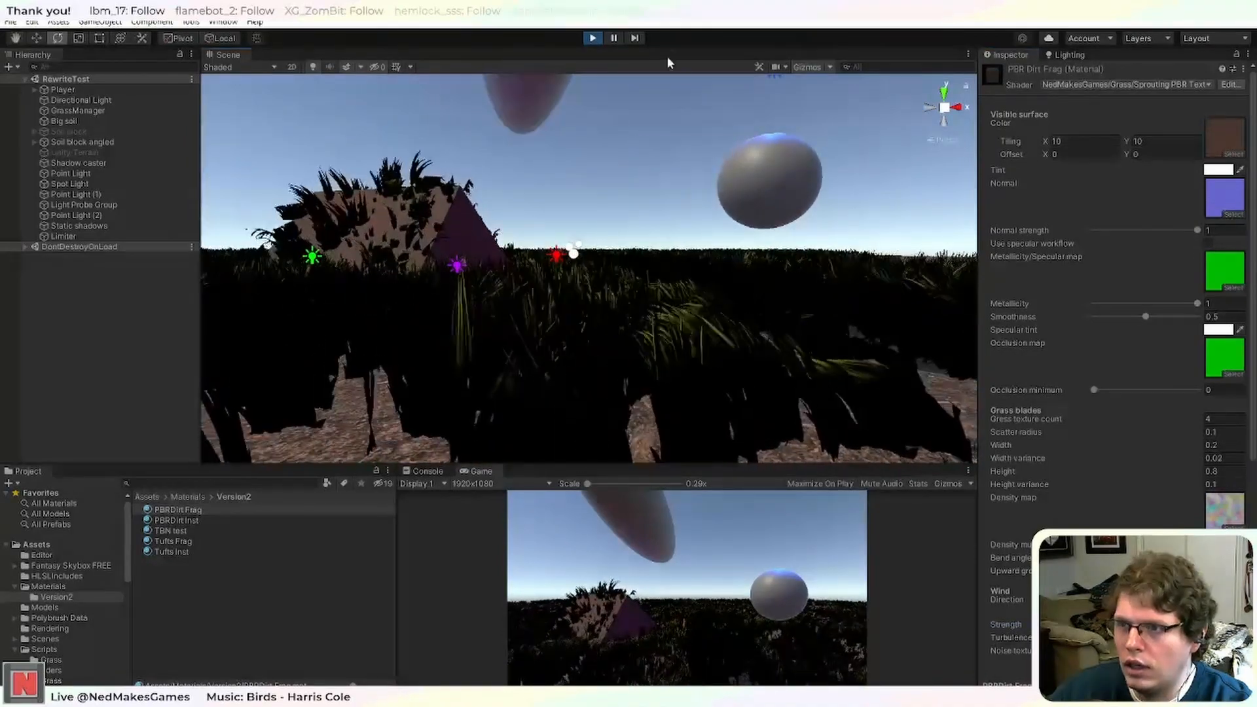
left_click(592, 39)
Switch to Visual Studio and add the debug line return float4(normalWS, 1); after the dataSample line in FragmentLit.hlsl's Fragment function.
left_click(516, 683)
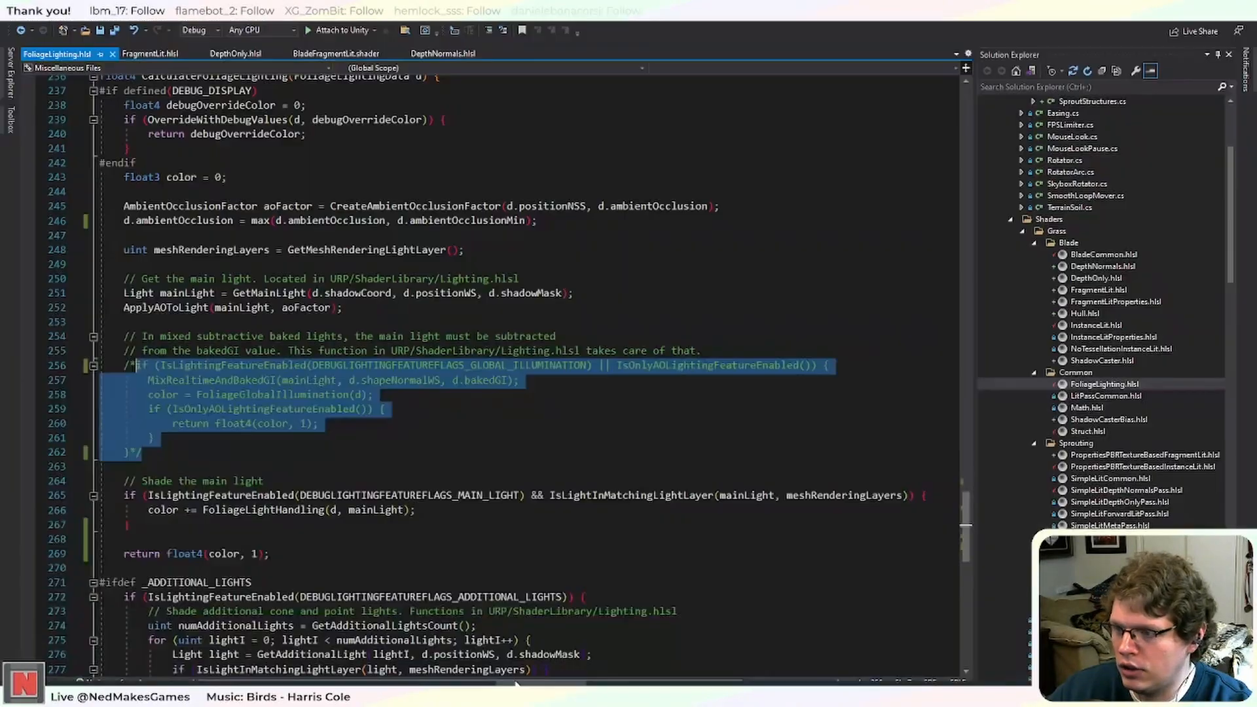
left_click(422, 58)
scroll(498, 373, "down", 12)
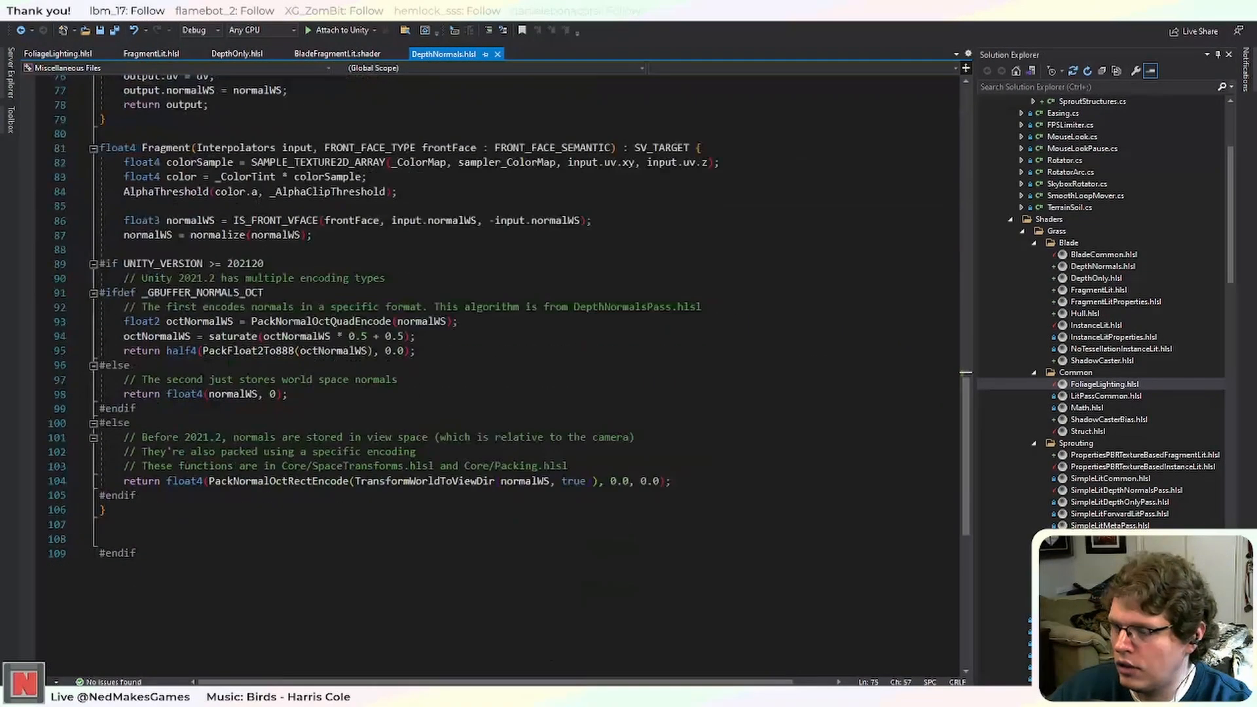
scroll(497, 373, "up", 7)
left_click(133, 55)
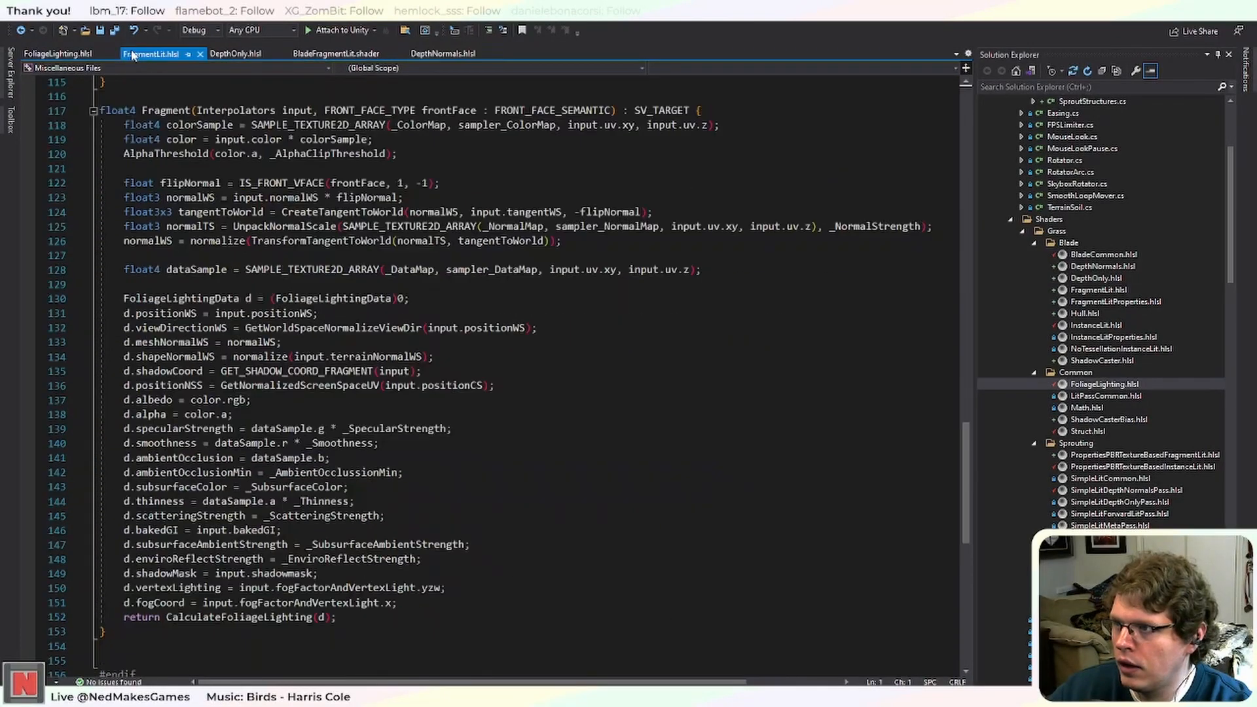
scroll(498, 373, "down", 3)
scroll(498, 373, "up", 4)
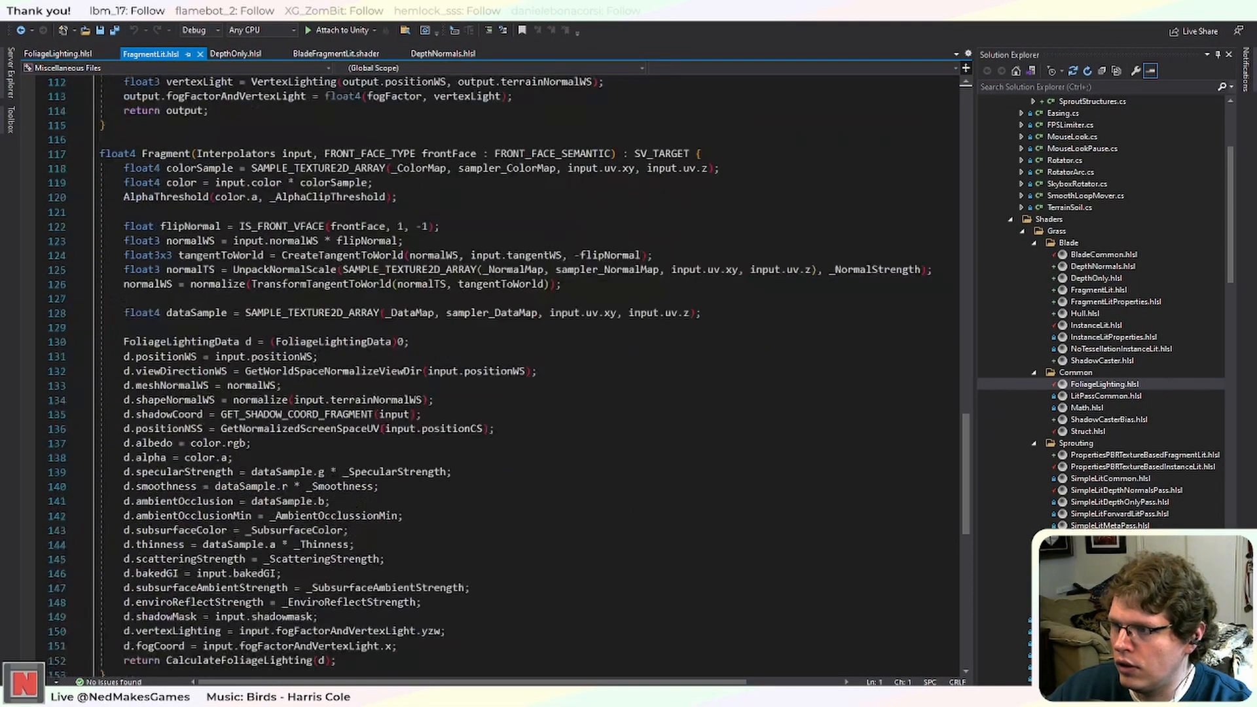
key("Return")
key("Return")
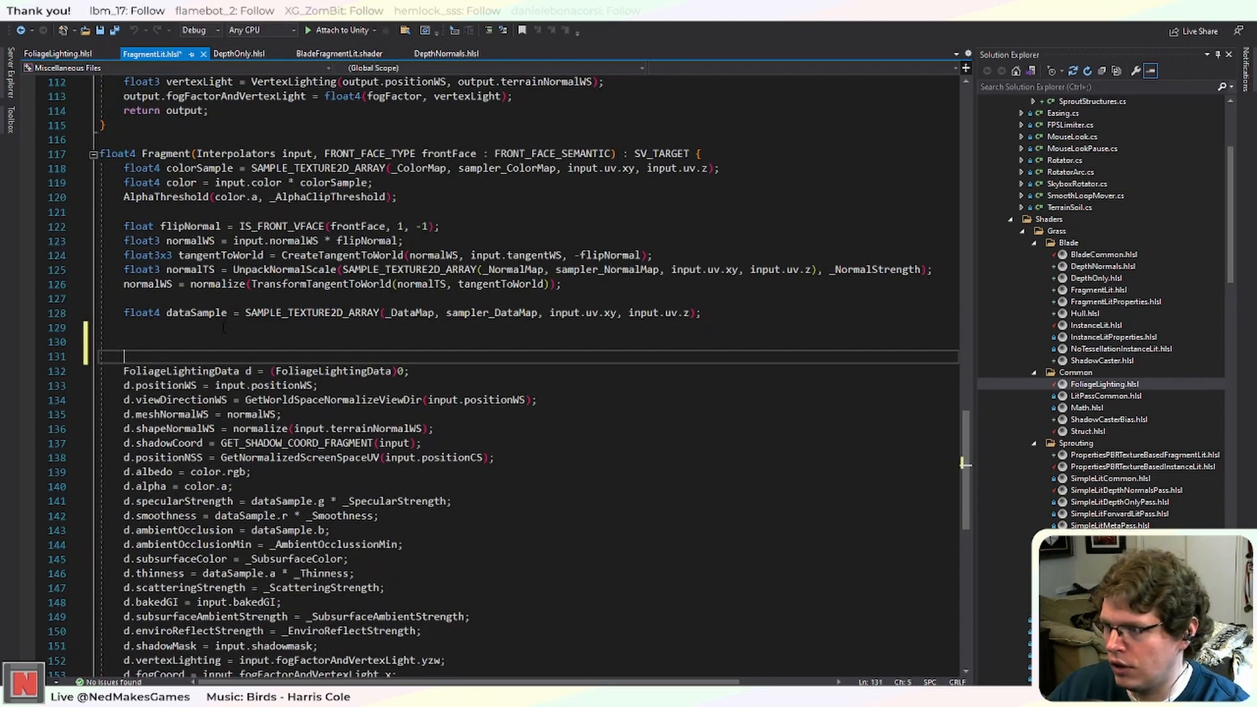
key("Up")
type("return")
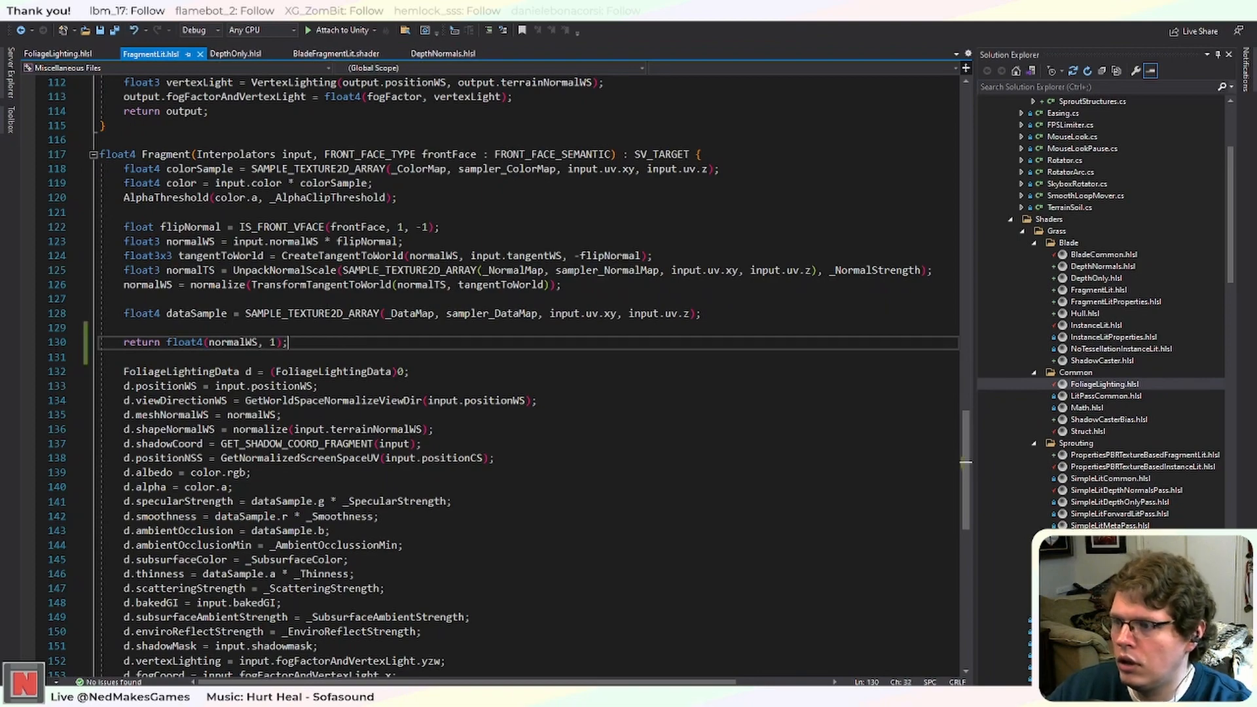
Switch to Unity, enter play mode and examine the world-space normal colors on the grass blades from different angles.
key("alt+Tab")
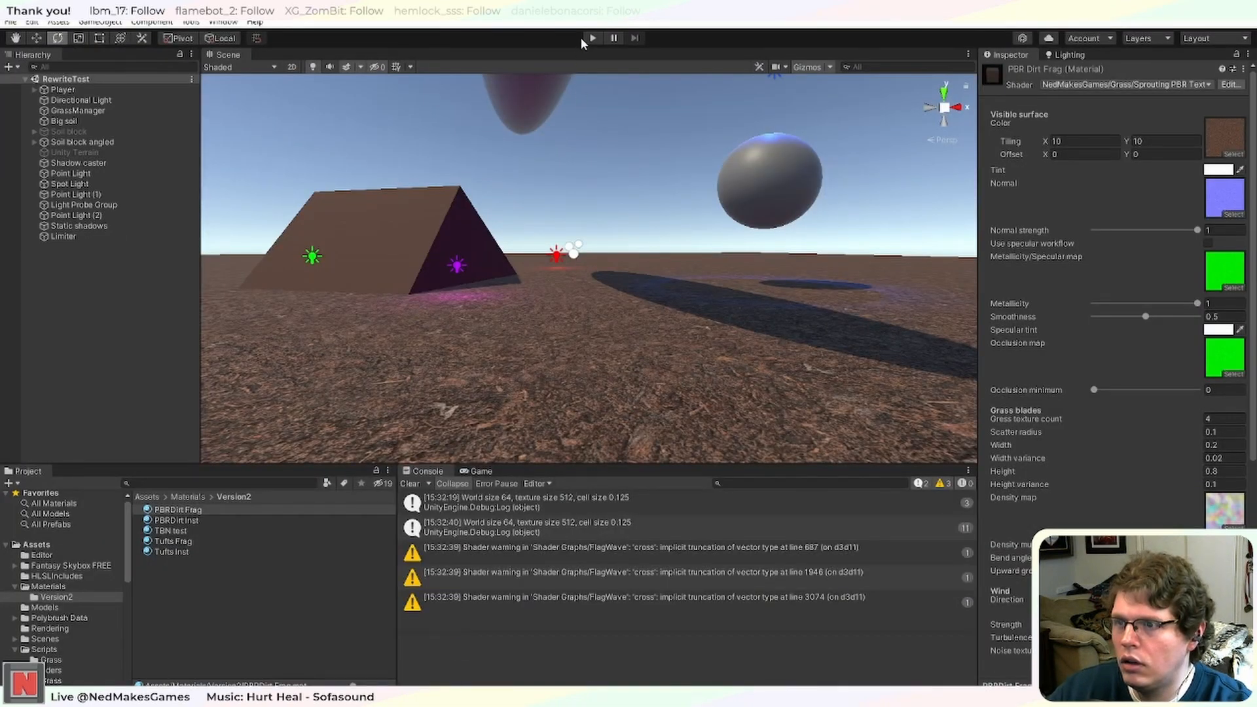
left_click(591, 38)
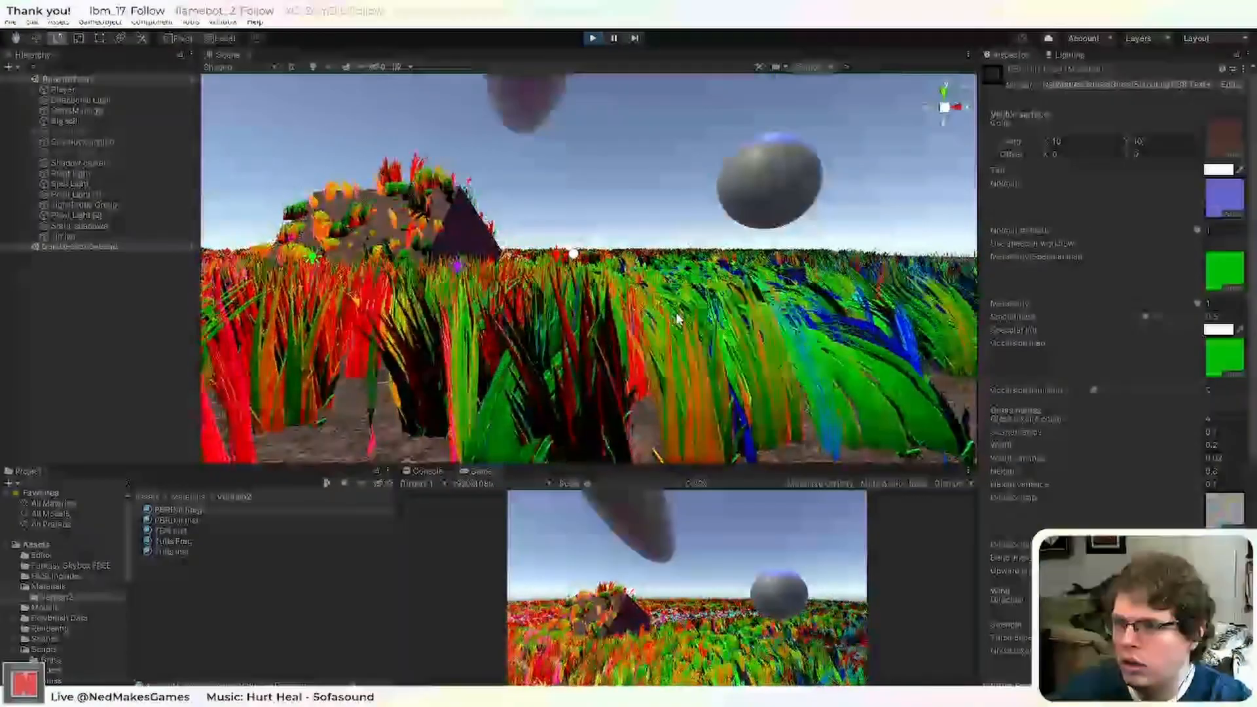
key("w")
right_click_drag(677, 319, 614, 329)
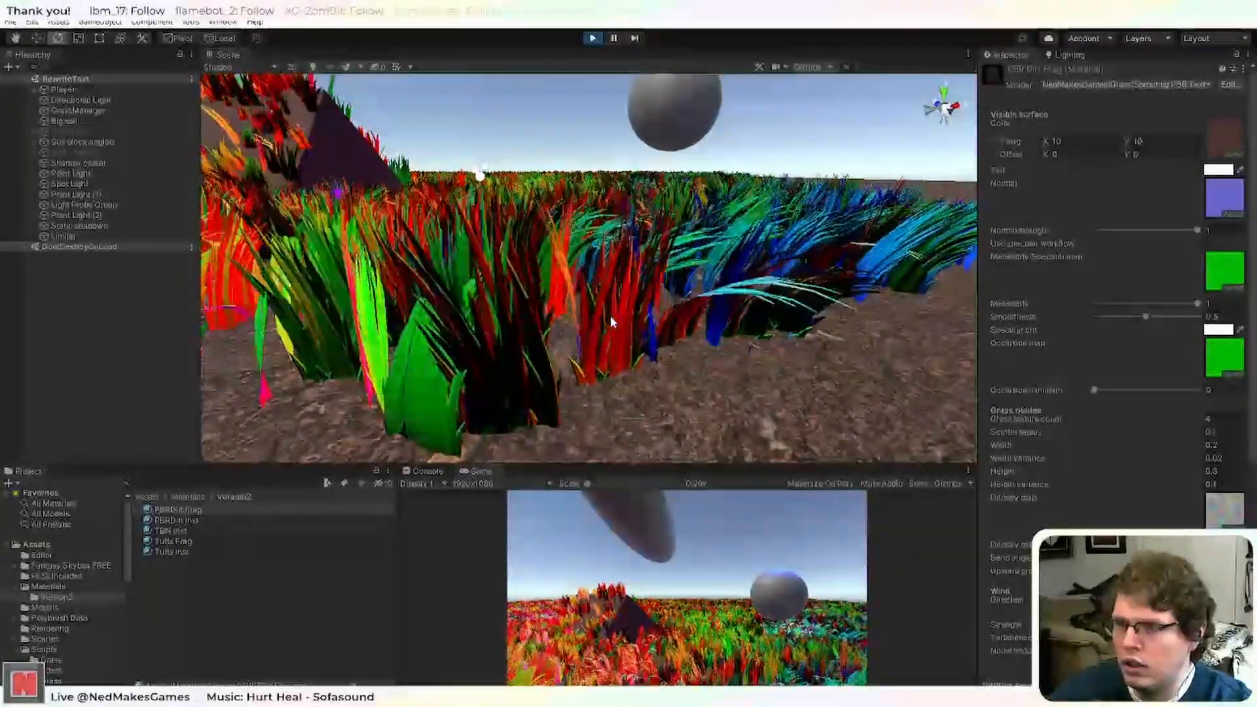
right_click_drag(558, 265, 608, 293)
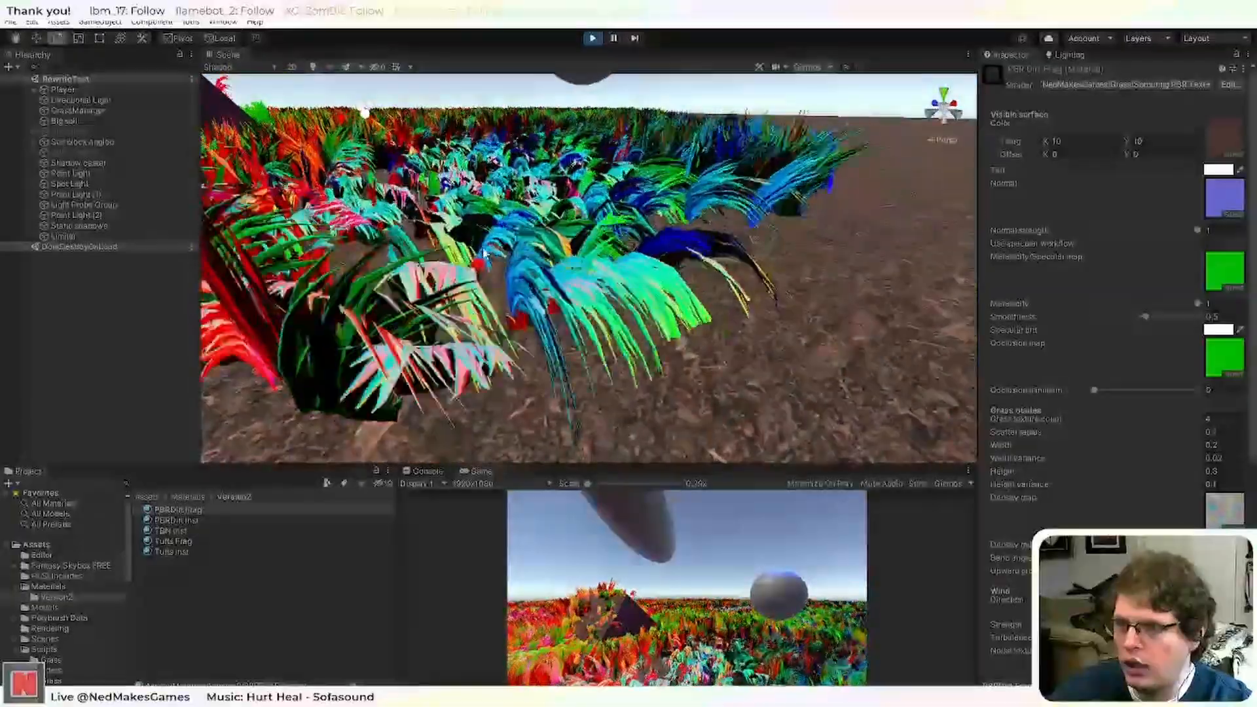
key("w")
right_click_drag(485, 254, 553, 266)
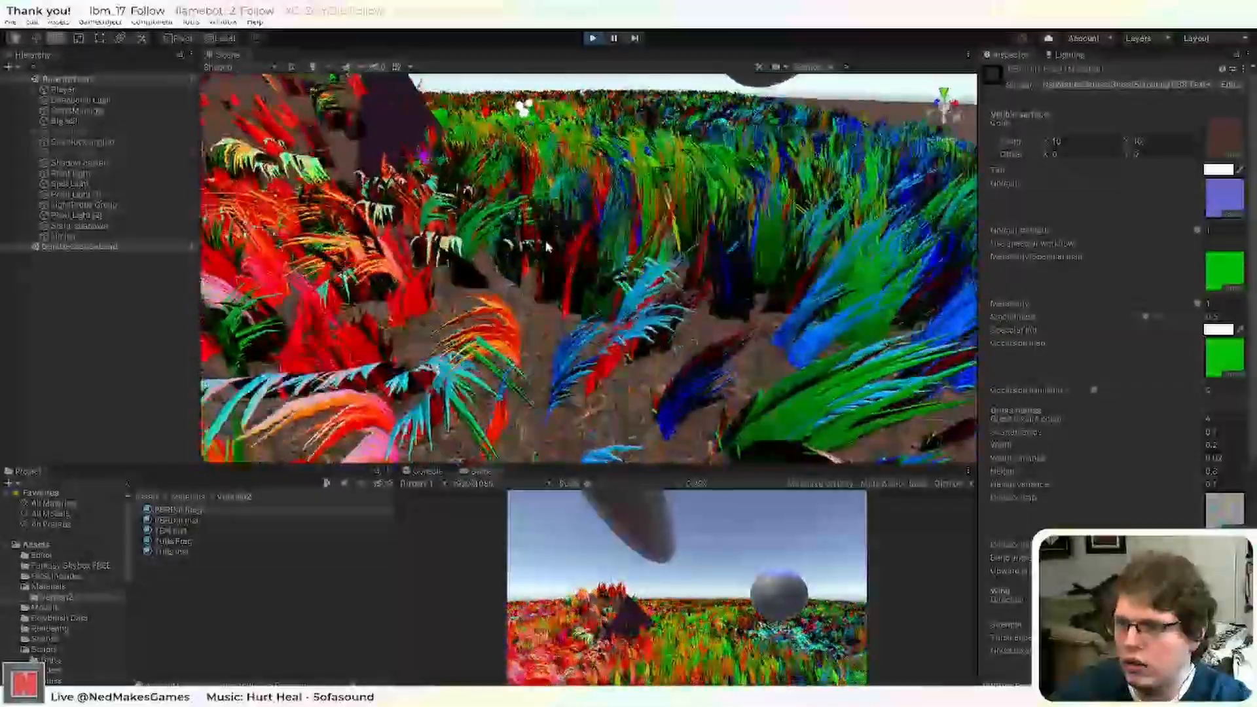
Examine how the normal colors change on the swaying grass along the field's edge, from close up and farther away.
scroll(549, 247, "down", 5)
mouse_move(648, 252)
right_mouse_down()
mouse_move(903, 342)
mouse_move(638, 267)
right_mouse_up()
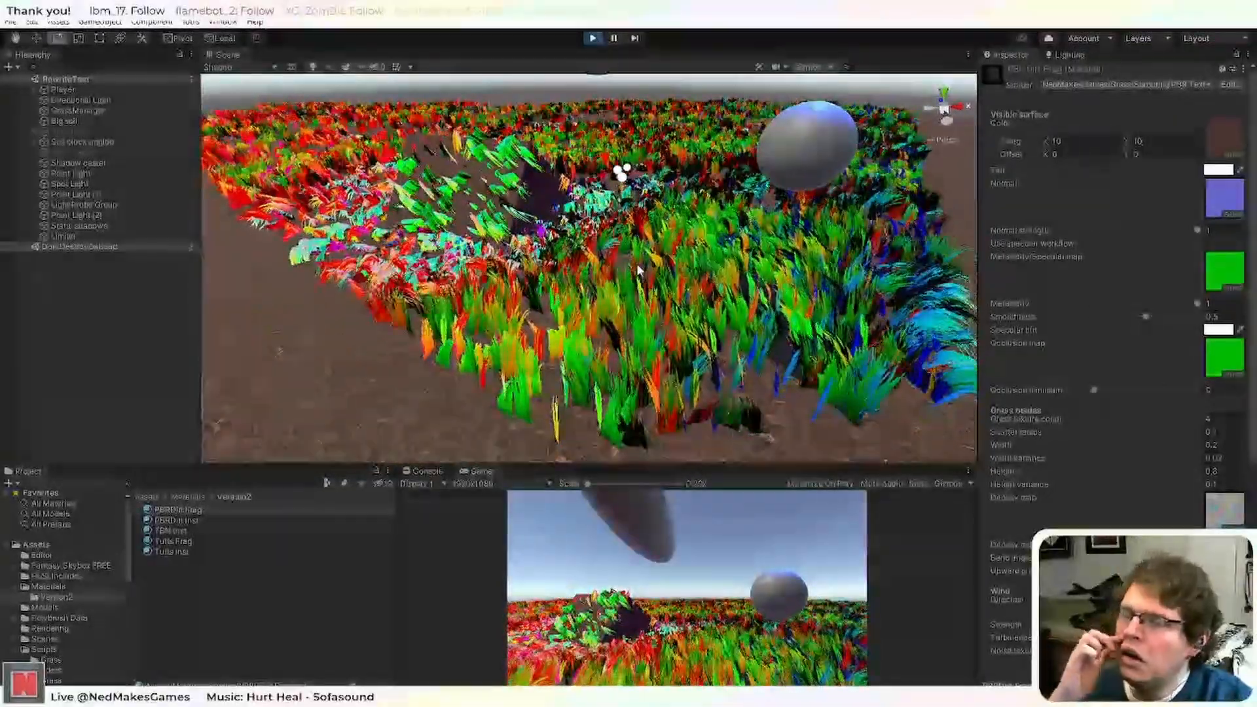
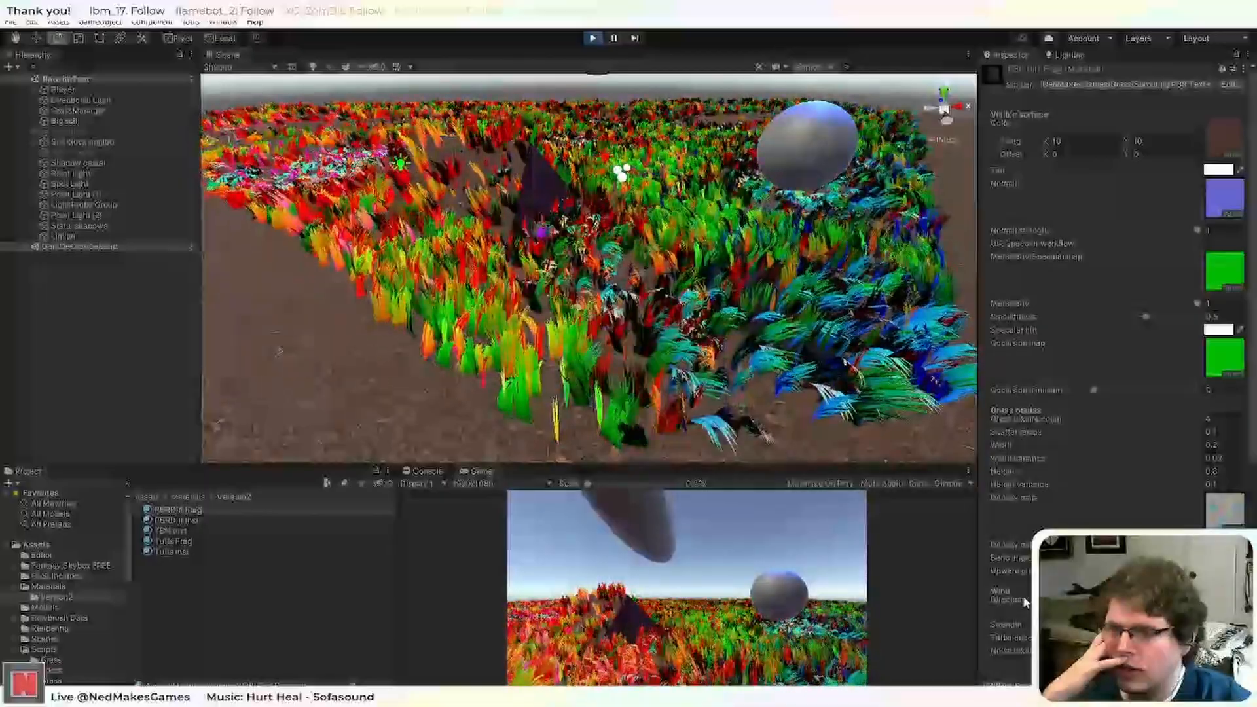
scroll(815, 334, "down", 5)
scroll(813, 333, "up", 4)
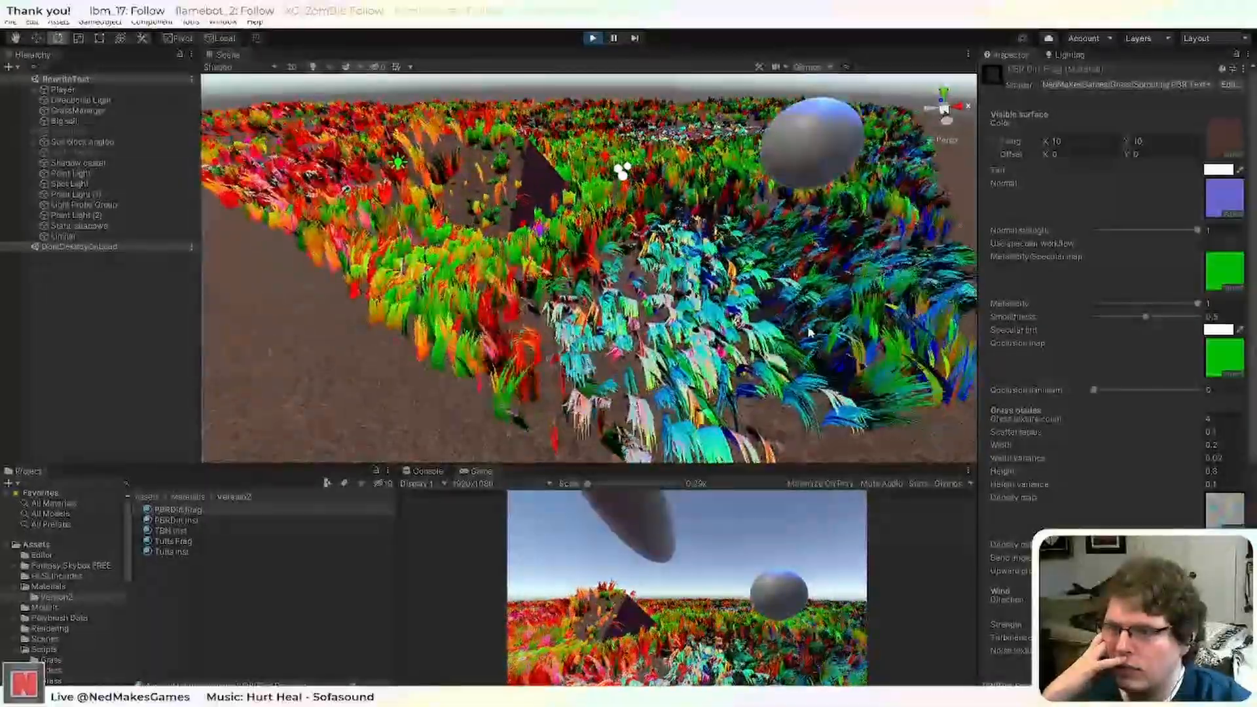
left_click_drag(812, 333, 757, 331, "alt")
middle_click_drag(758, 331, 727, 353)
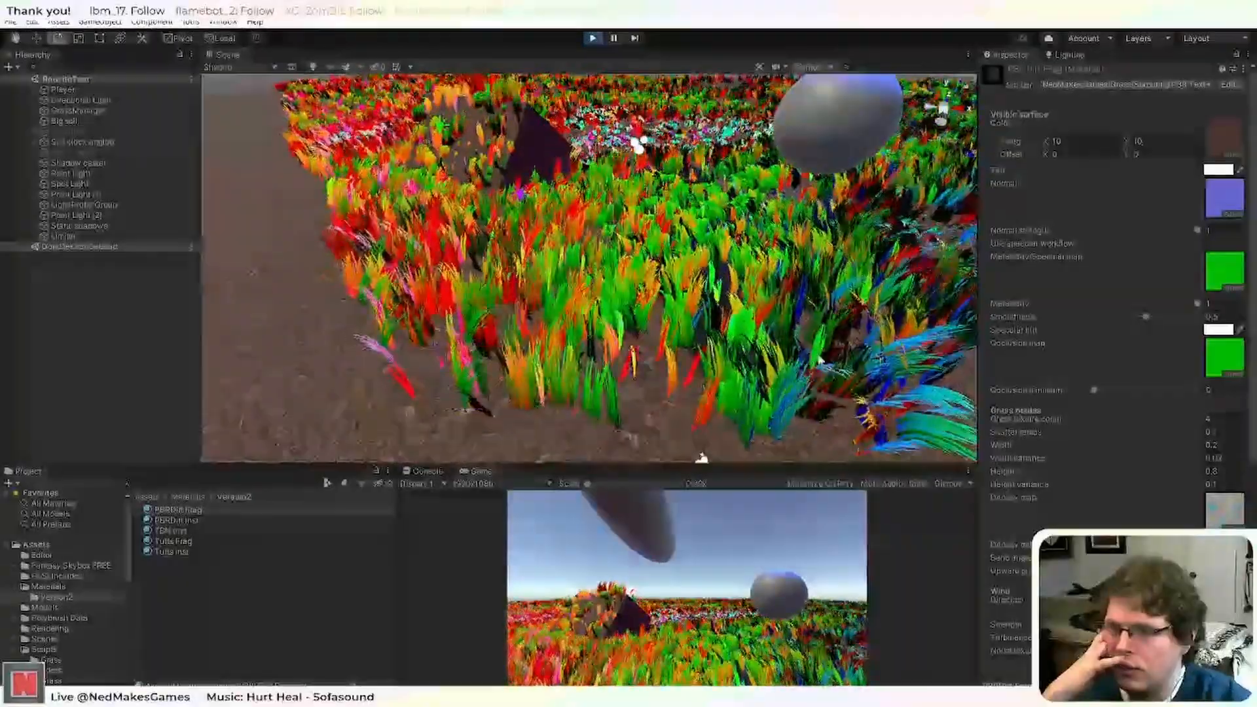
right_click_drag(792, 304, 744, 293)
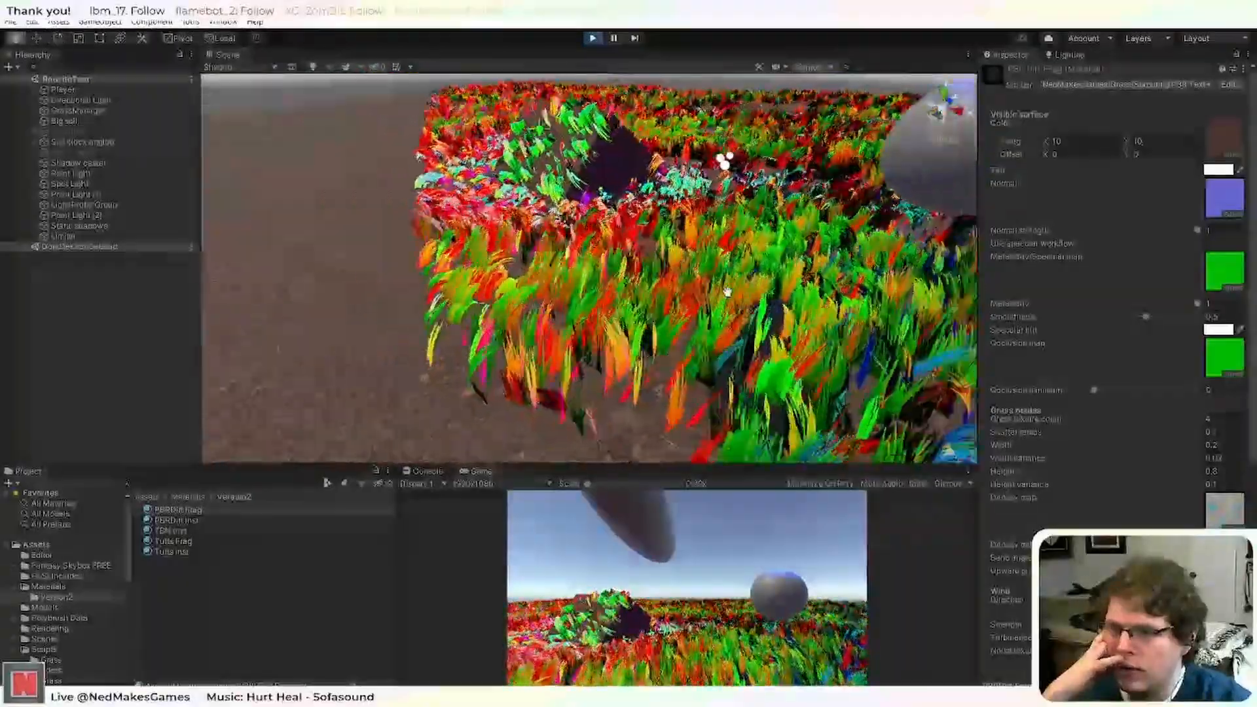
middle_click_drag(743, 293, 684, 287)
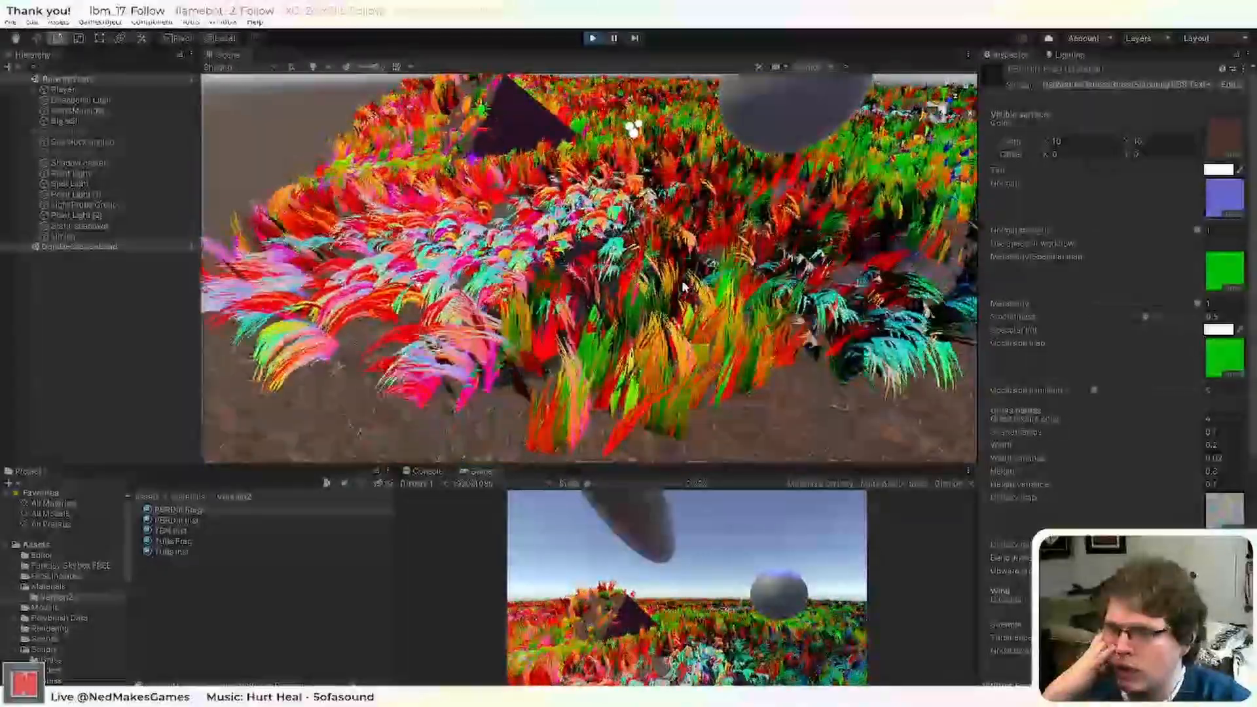
middle_click_drag(825, 373, 784, 330)
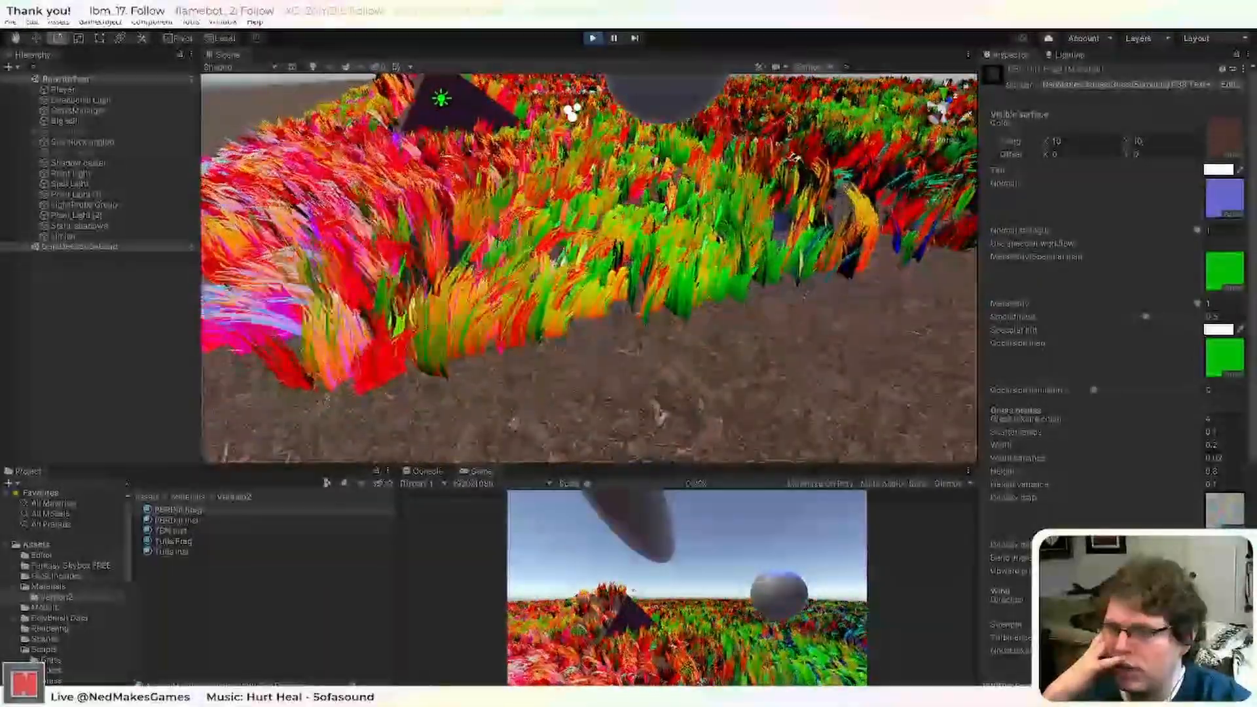
middle_click_drag(307, 303, 492, 307)
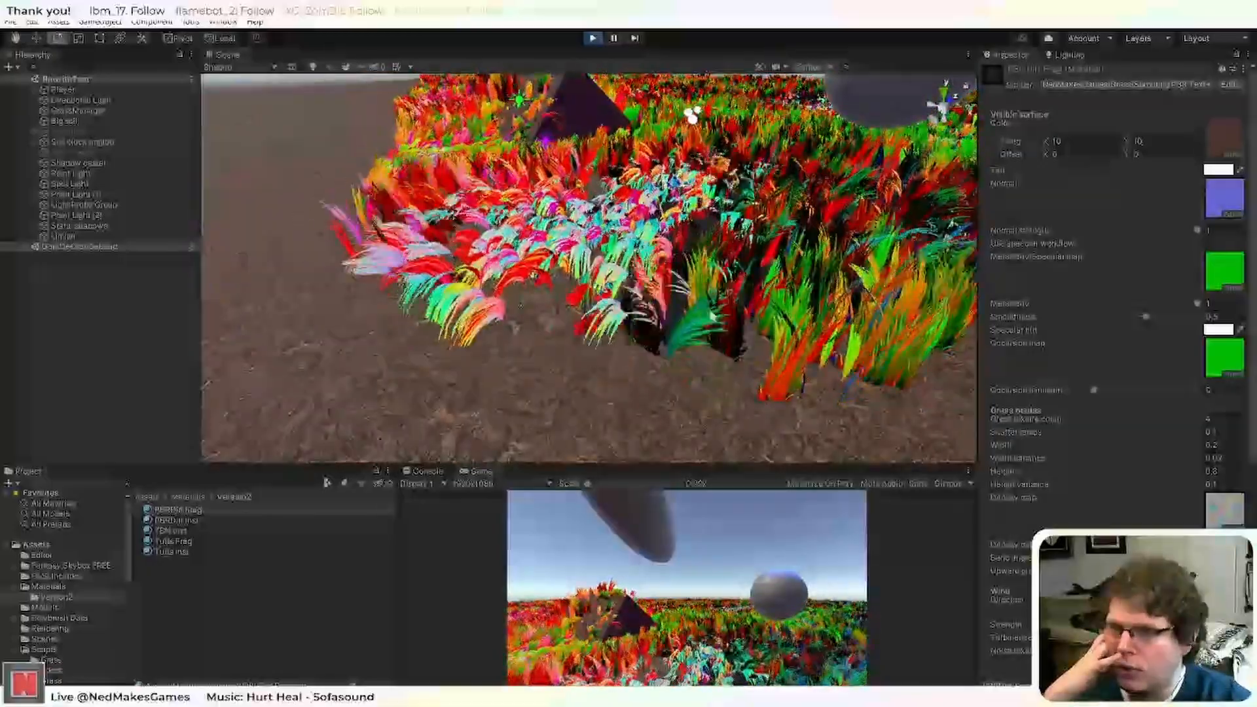
right_click_drag(712, 301, 728, 296)
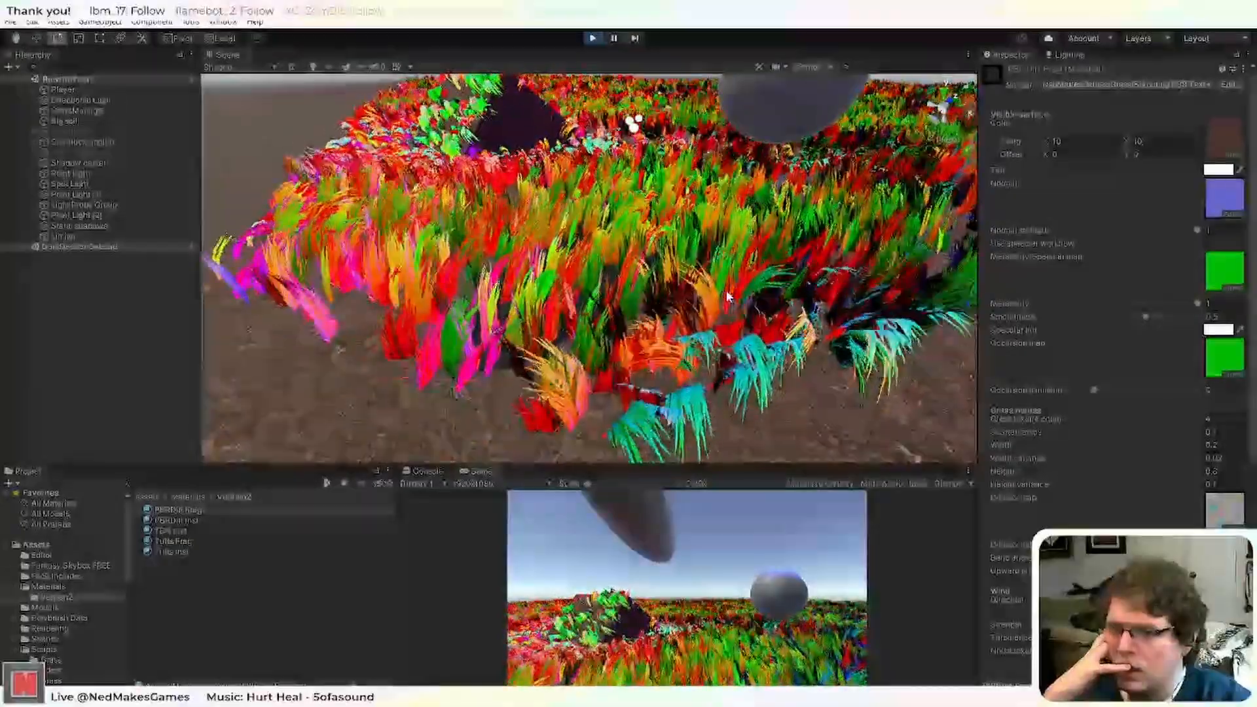
right_click_drag(728, 296, 613, 270)
key("w")
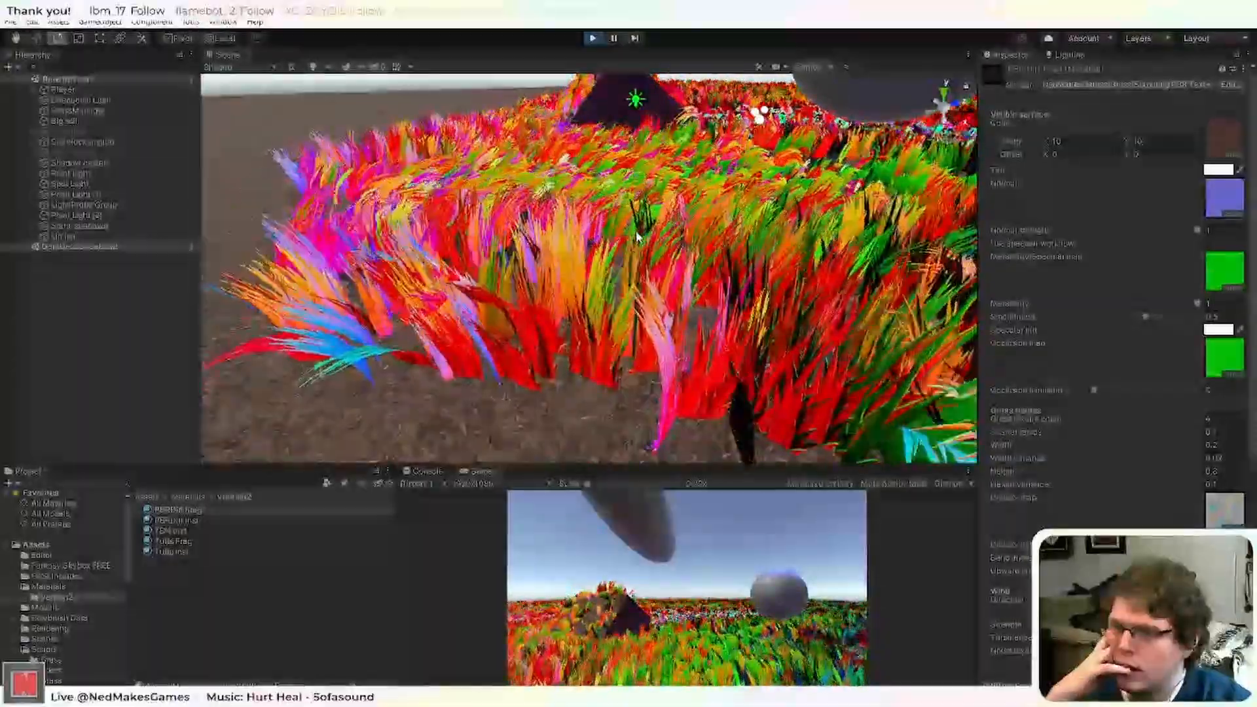
left_click_drag(637, 249, 609, 245, "alt")
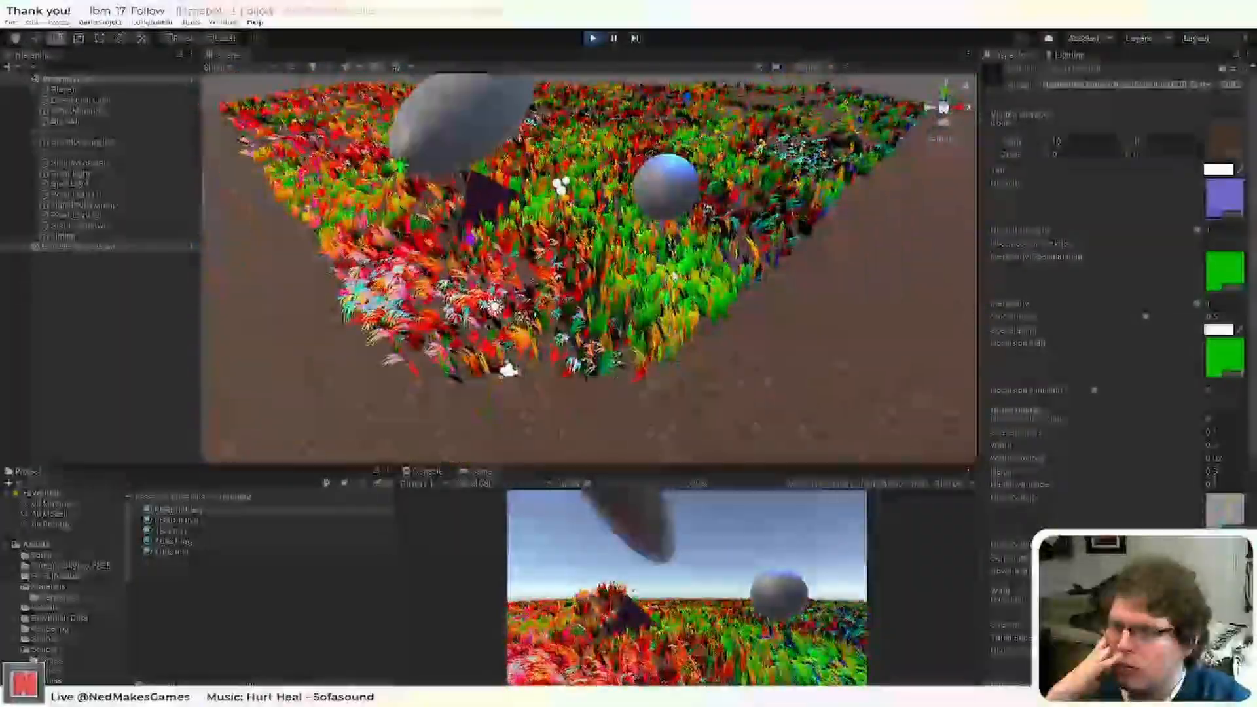
left_click_drag(509, 370, 445, 449, "alt")
scroll(573, 274, "up", 3)
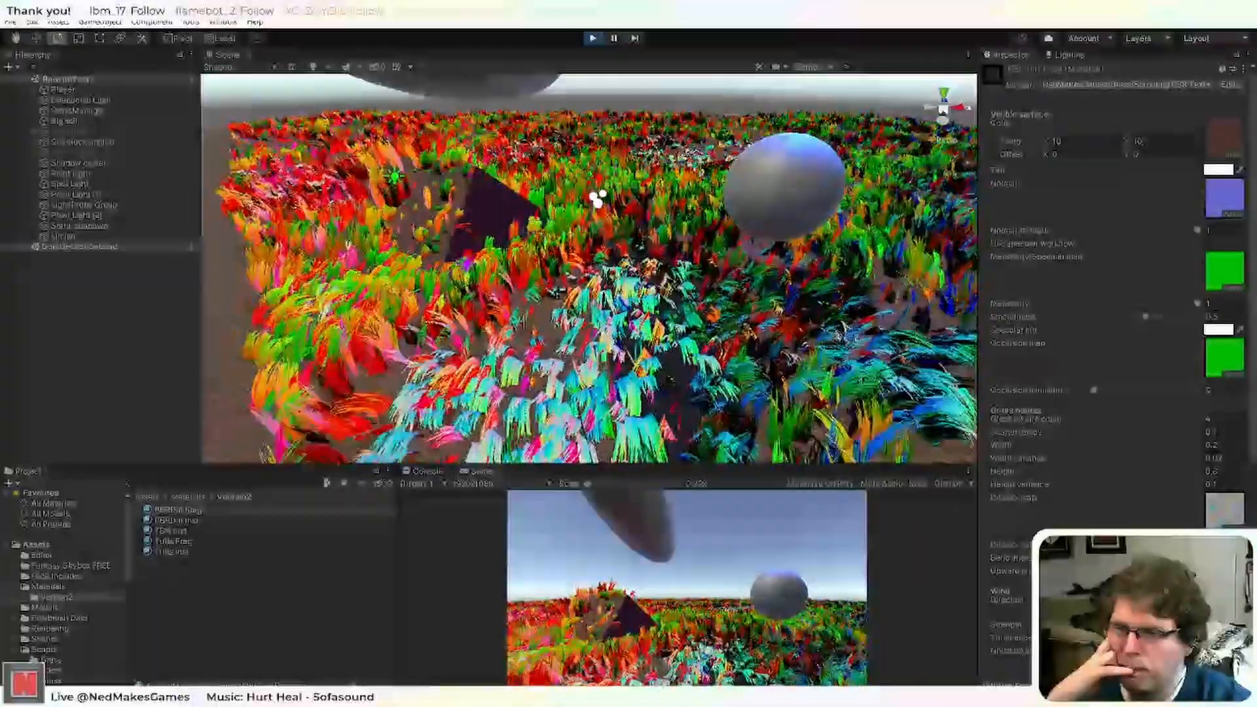
right_click_drag(823, 356, 760, 339)
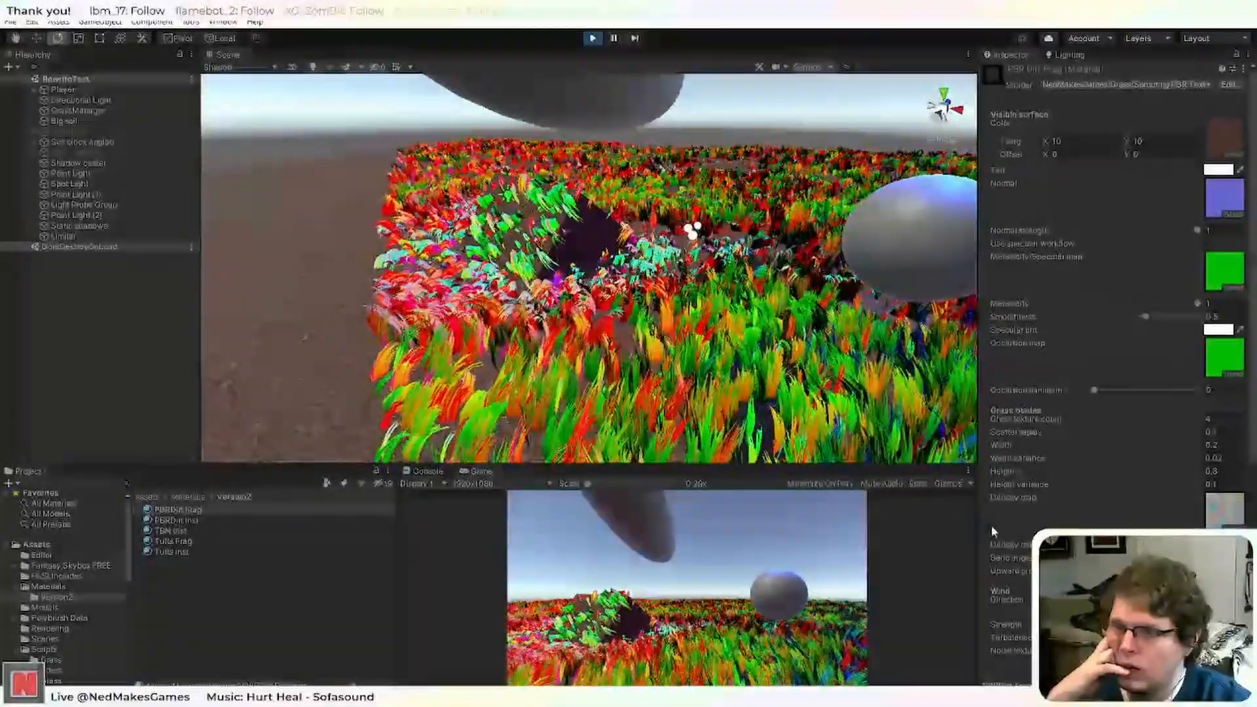
Lower the wind noise scale of the PBRDirt Frag material to 0.003.
scroll(1000, 540, "down", 5)
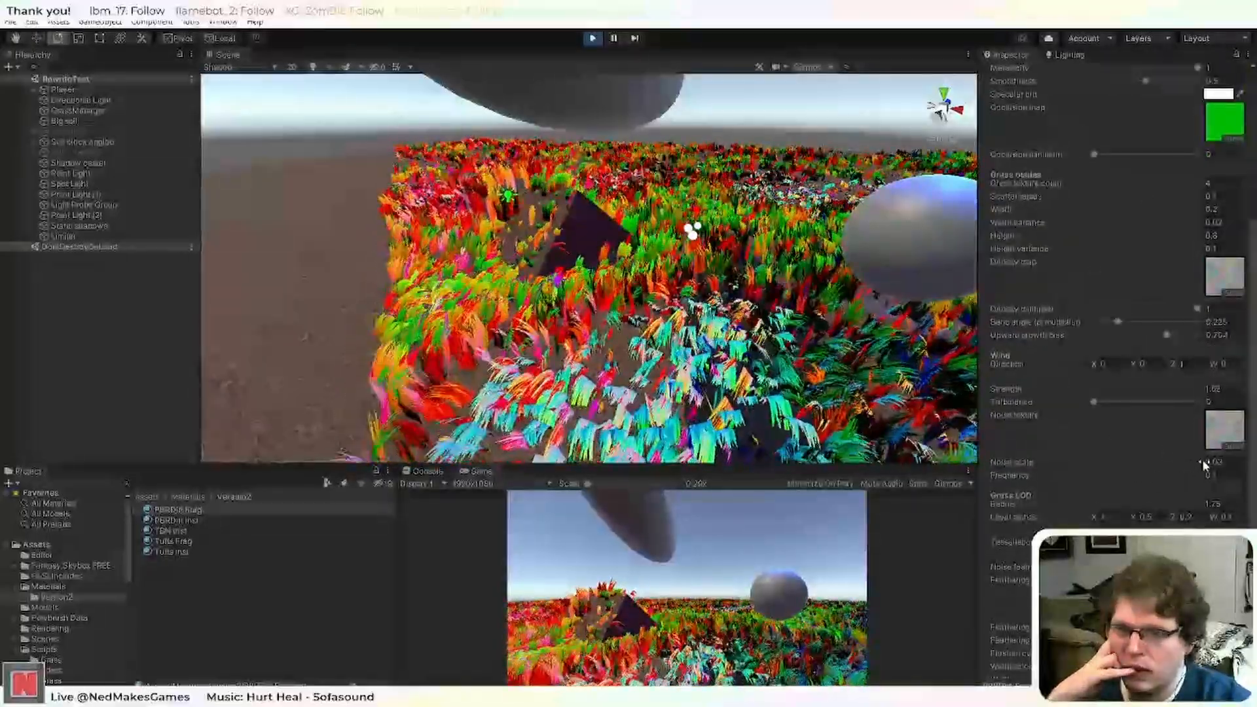
left_click_drag(1185, 460, 1215, 463)
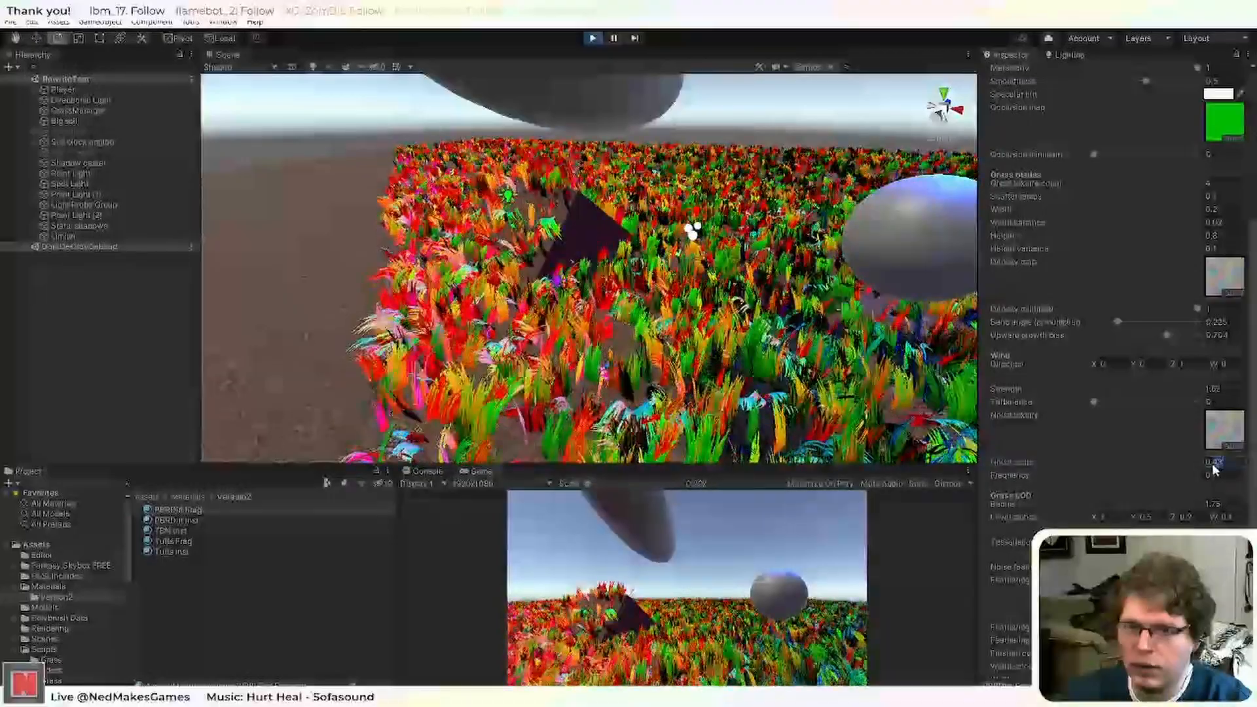
type("01")
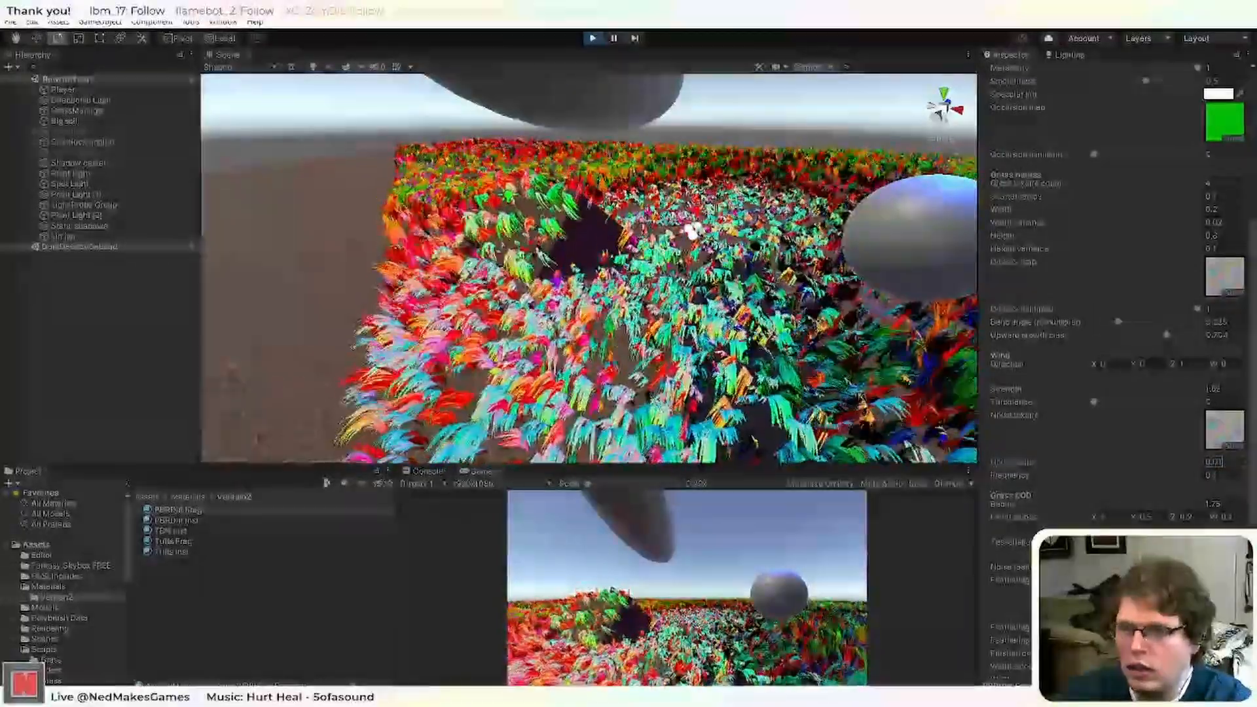
key("BackSpace")
type("01")
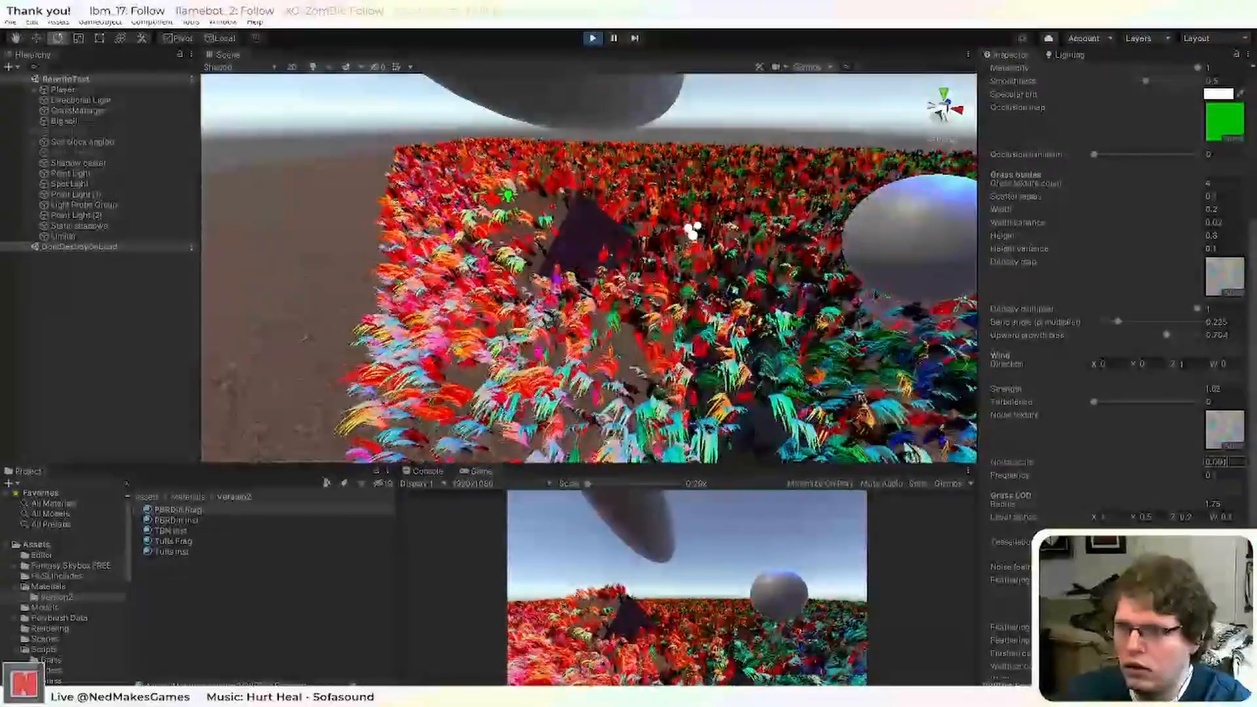
Check the normal colors across the whole grass field with the new wind noise and stop play mode.
right_click_drag(605, 376, 727, 413)
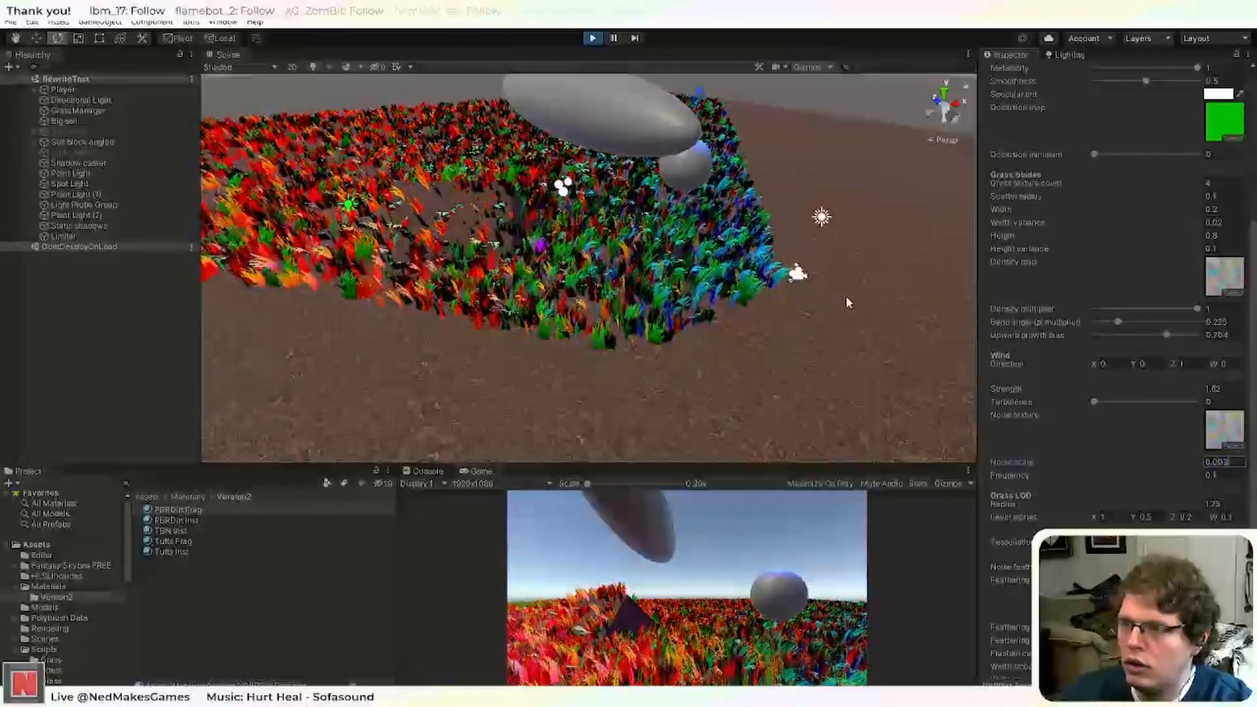
left_click_drag(803, 297, 718, 326, "alt")
scroll(719, 326, "up", 3)
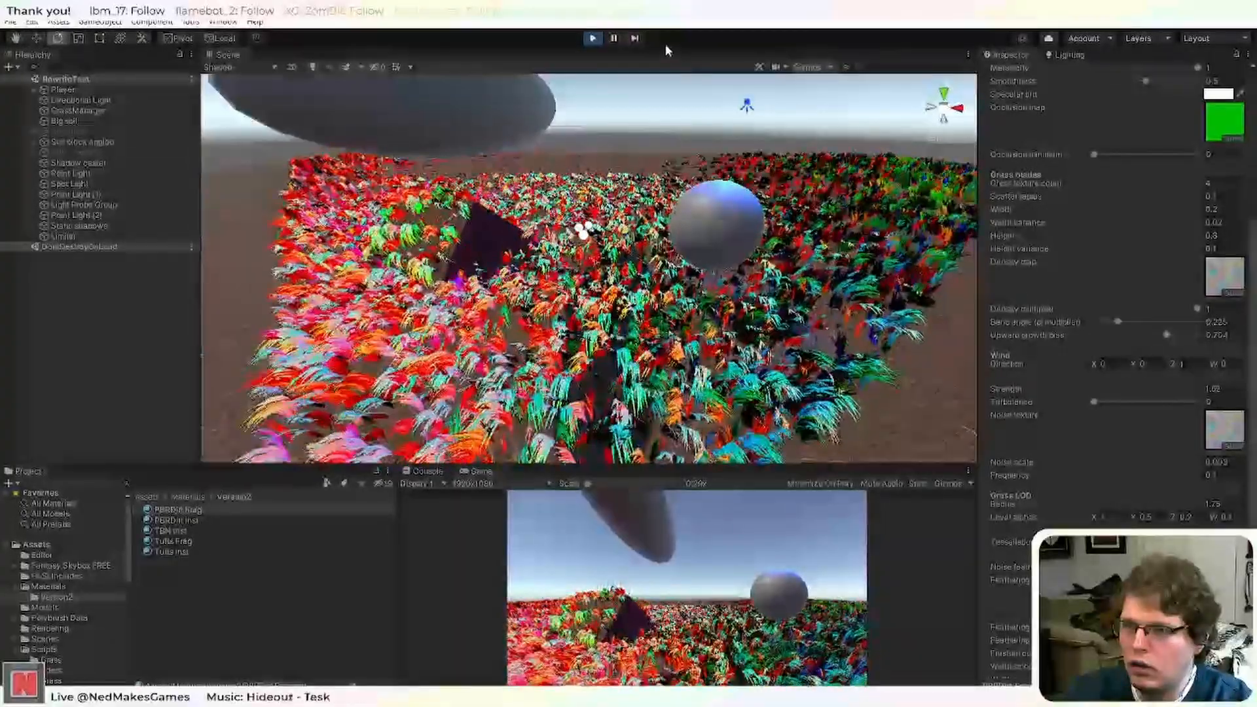
left_click(593, 39)
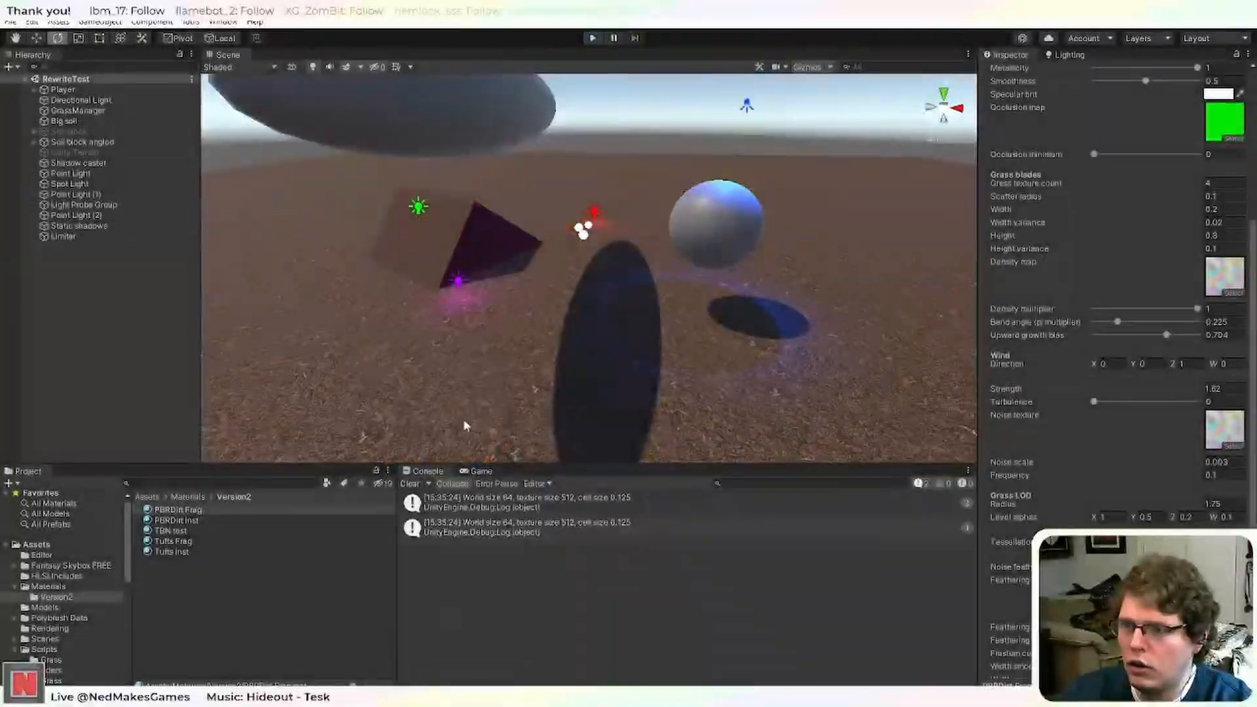
Switch to Visual Studio and delete the debug line return float4(normalWS, 1); from FragmentLit.hlsl's Fragment function.
key("alt+Tab")
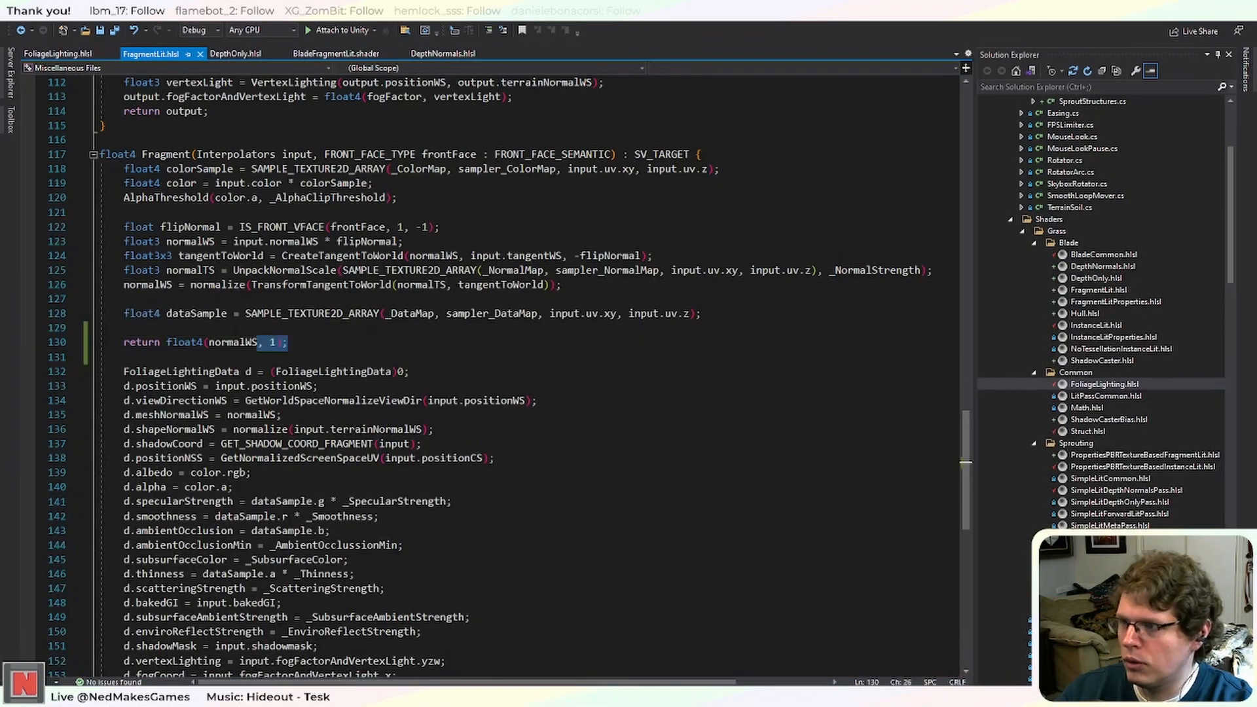
key("BackSpace")
key("BackSpace")
key("BackSpace")
scroll(483, 472, "down", 4)
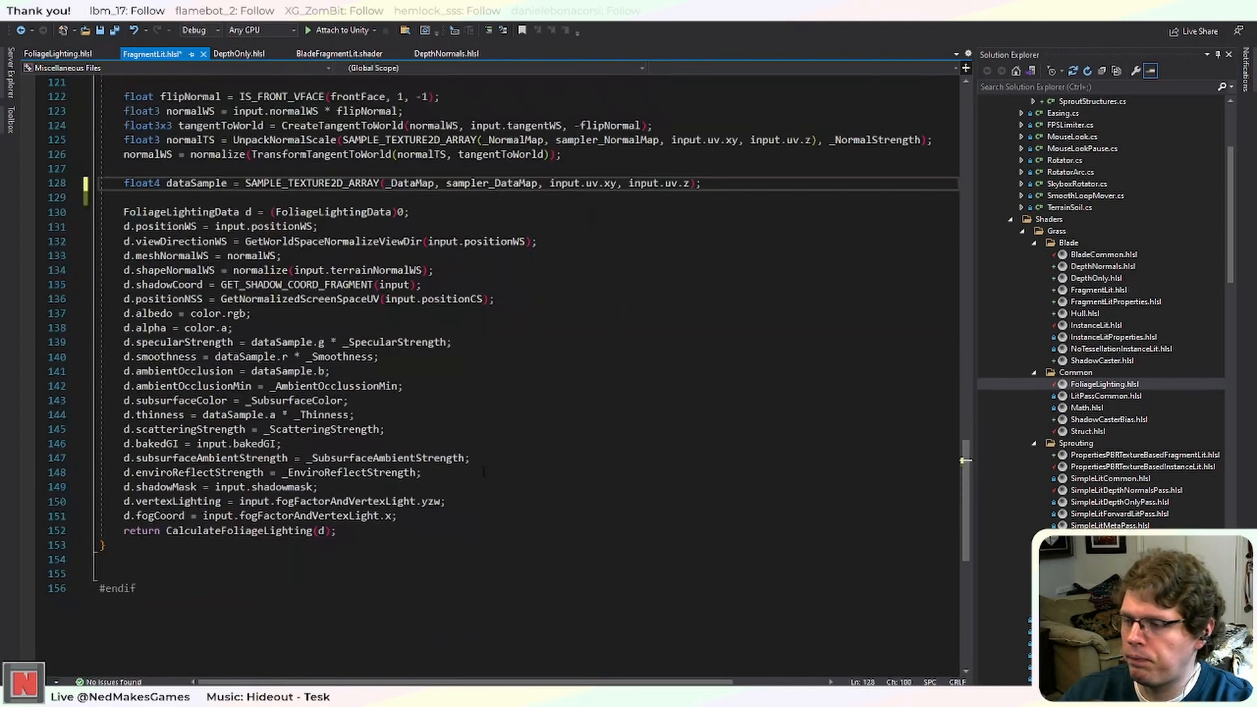
Switch to Unity, enter play mode and examine the specular highlights on the normally lit grass from low angles.
key("alt+Tab")
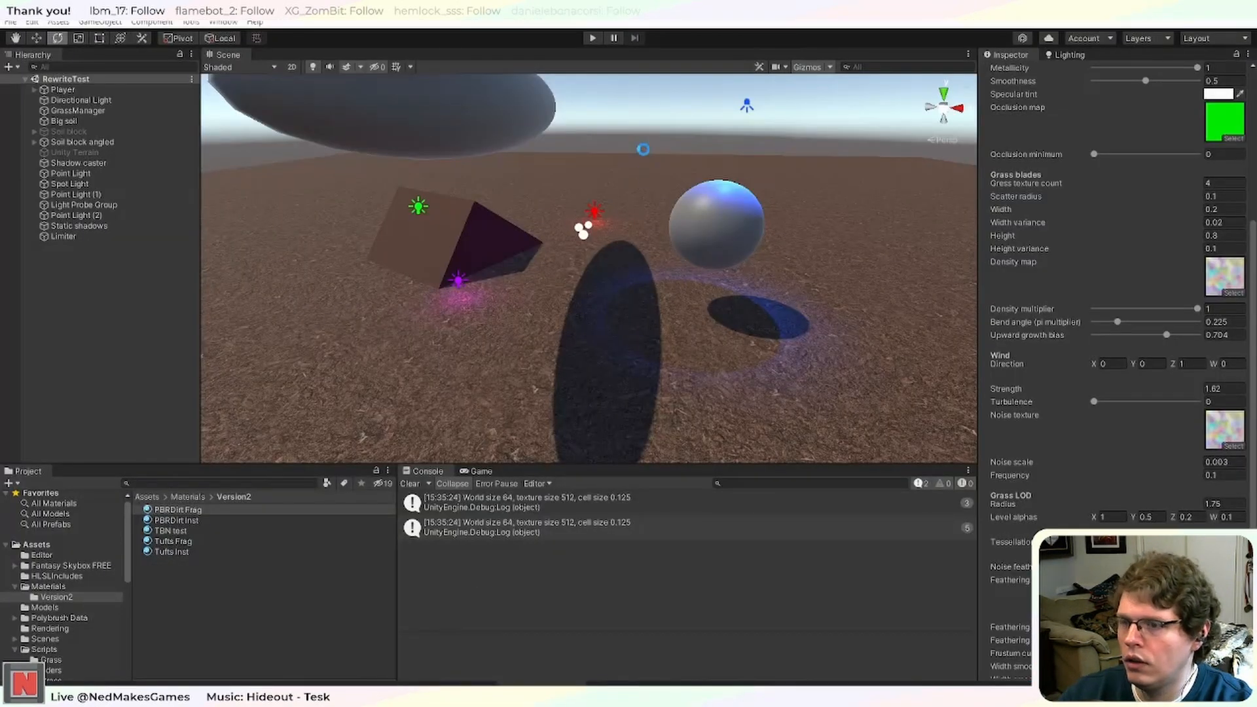
left_click(592, 39)
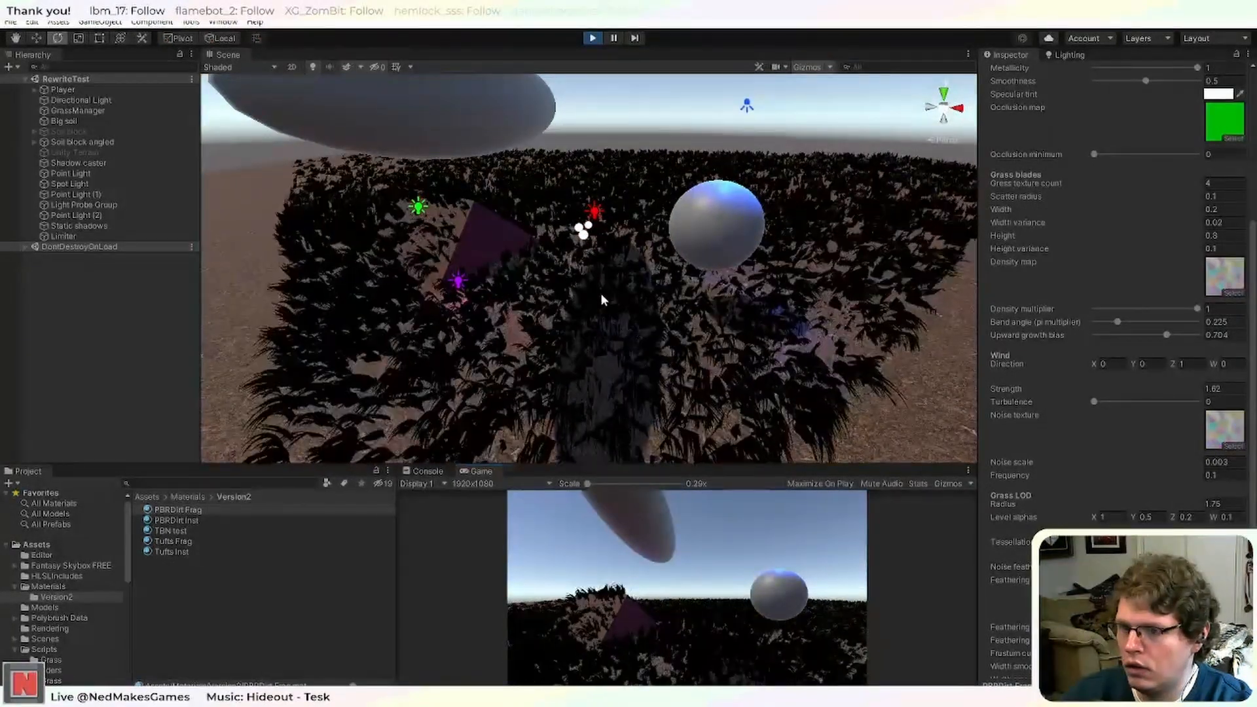
middle_click_drag(578, 348, 607, 313)
right_click_drag(607, 312, 658, 201)
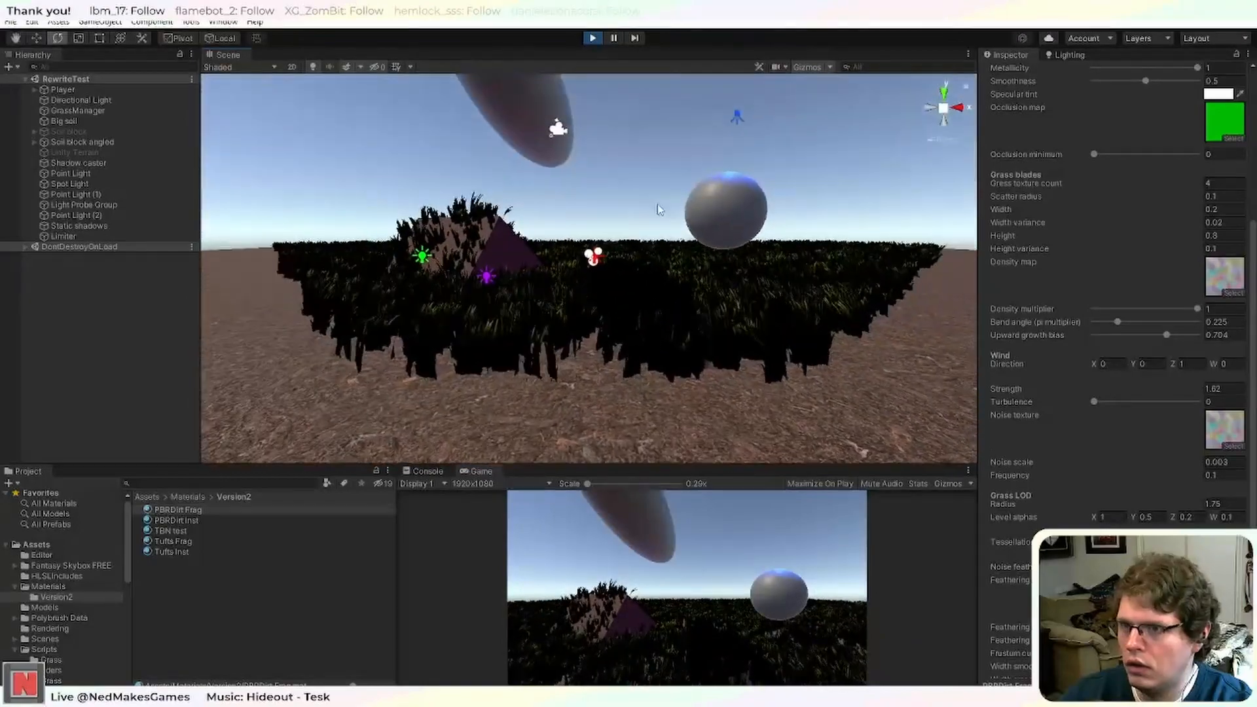
middle_click_drag(658, 201, 662, 211)
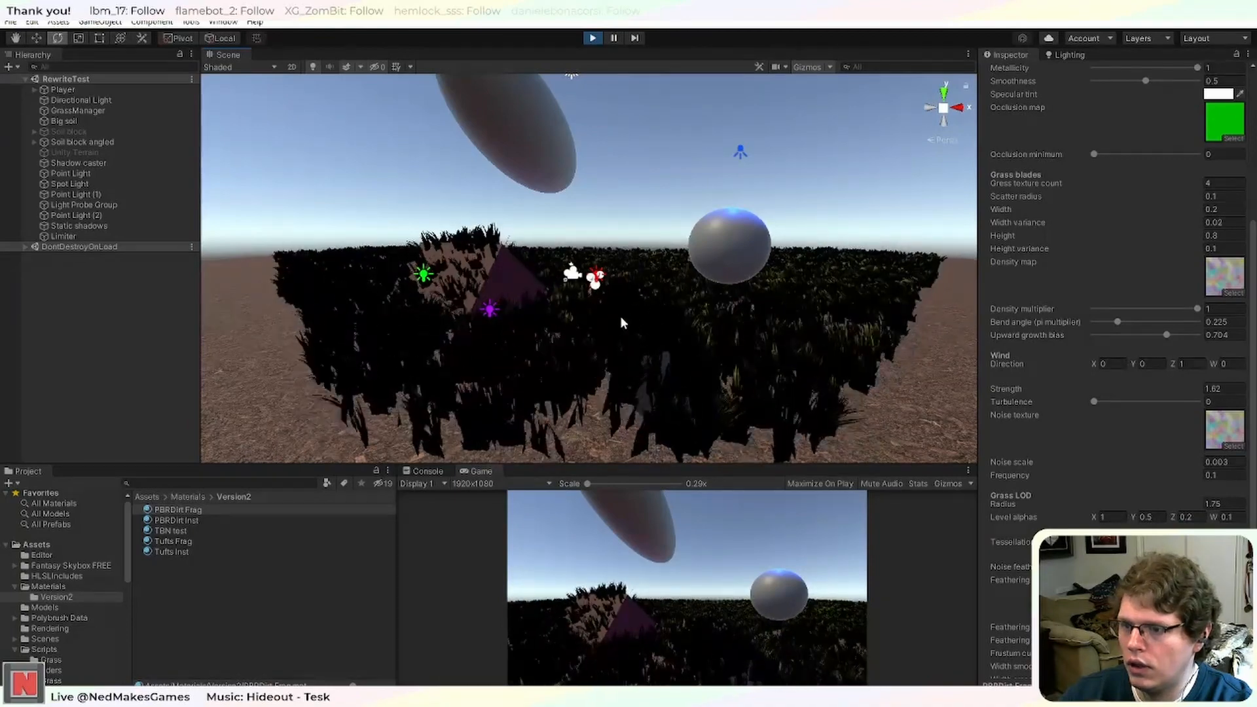
scroll(607, 304, "up", 2)
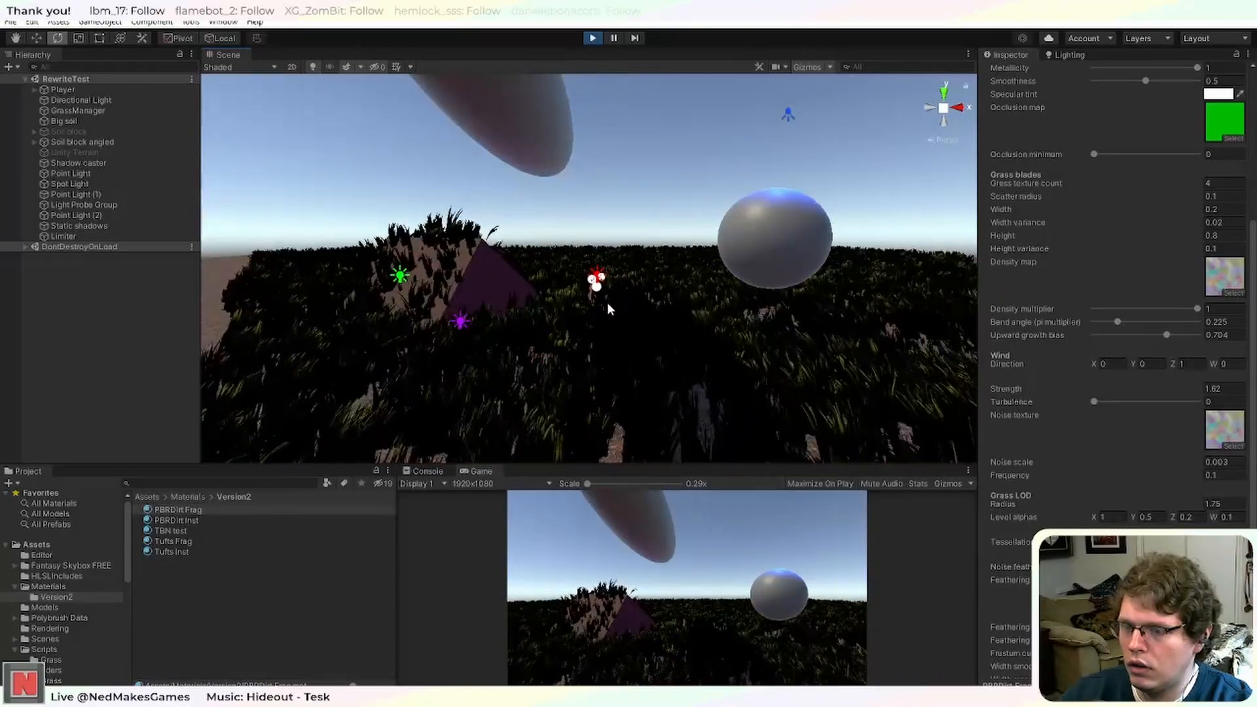
middle_click_drag(597, 291, 613, 305)
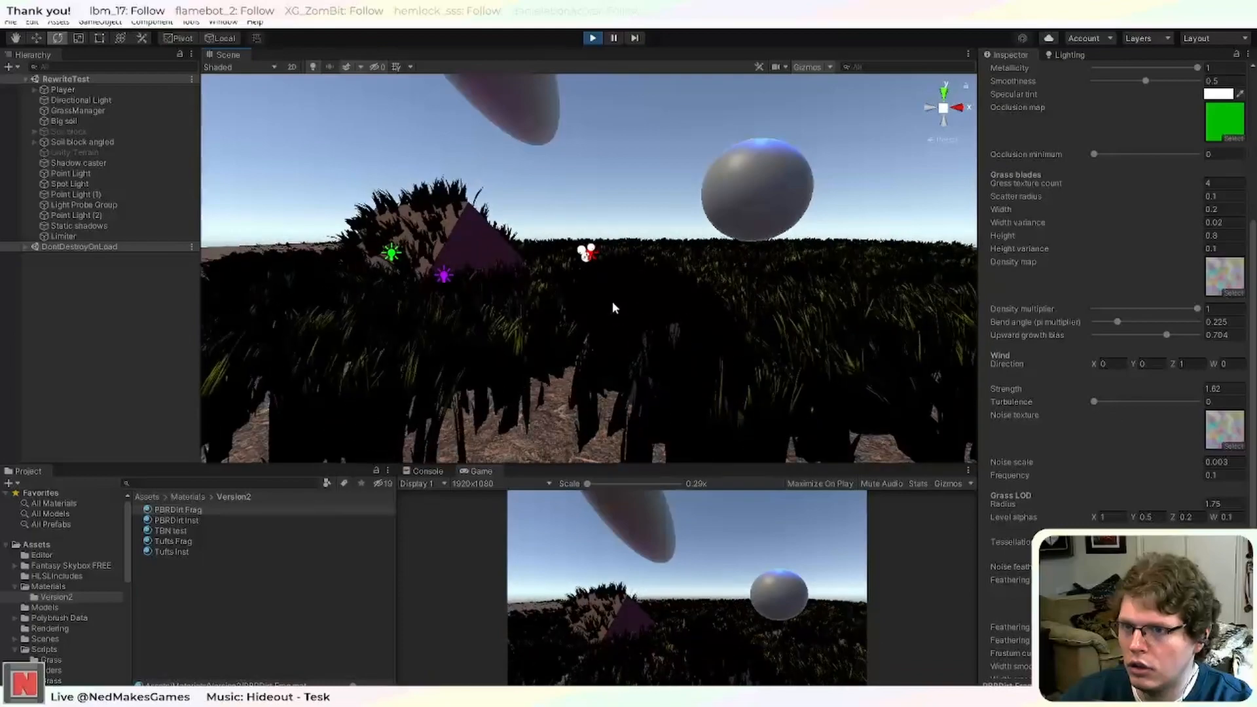
middle_click_drag(613, 308, 679, 317)
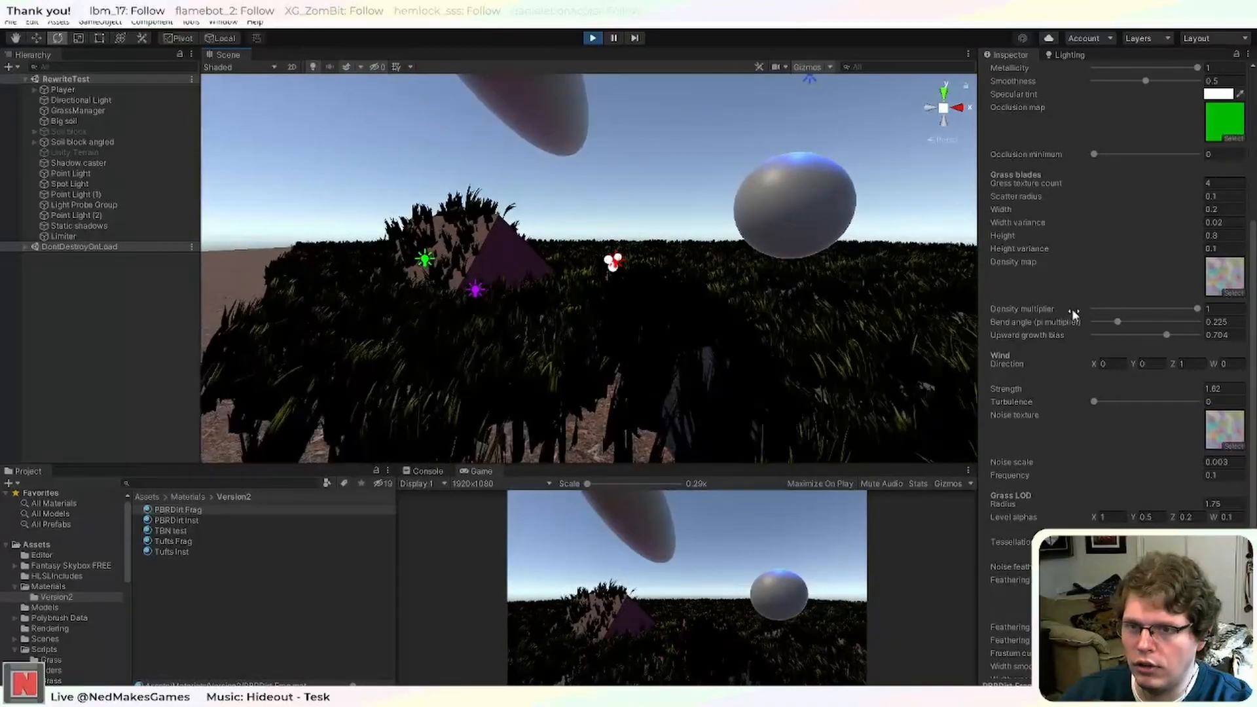
Set the smoothness of the Tufts Frag material to 0.82 and check the grass's highlights from a higher angle.
scroll(1041, 493, "up", 4)
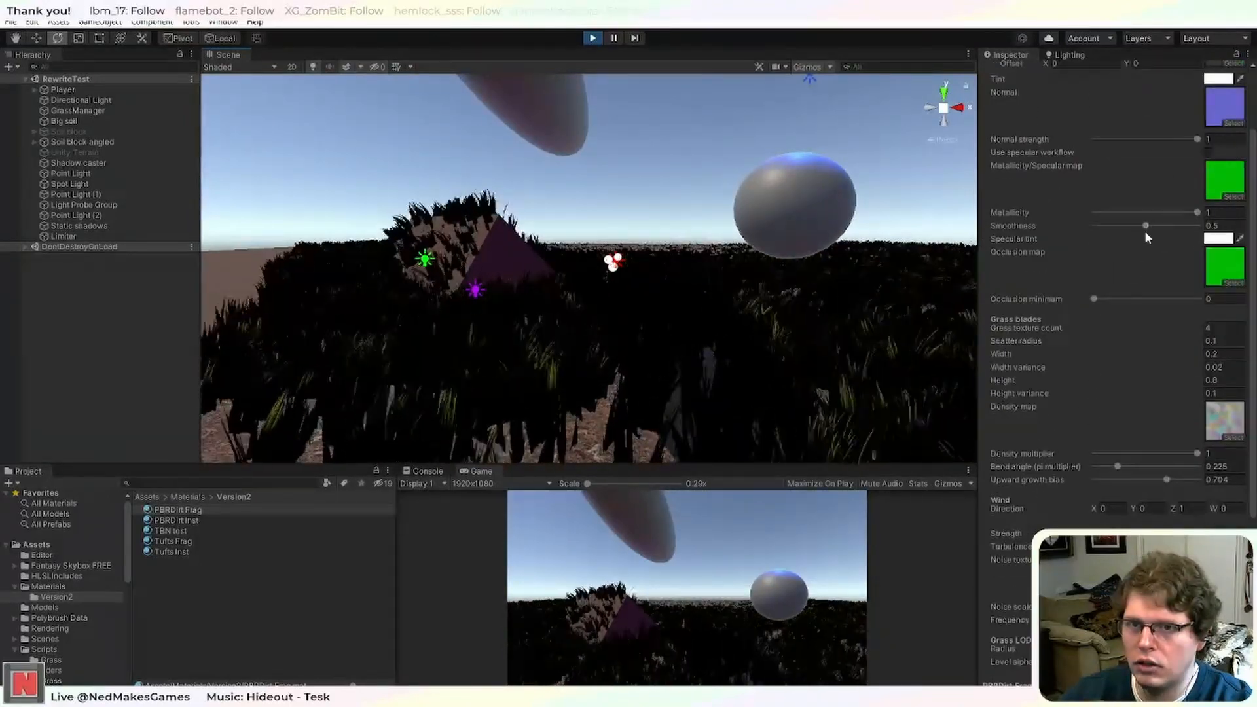
left_click(1146, 225)
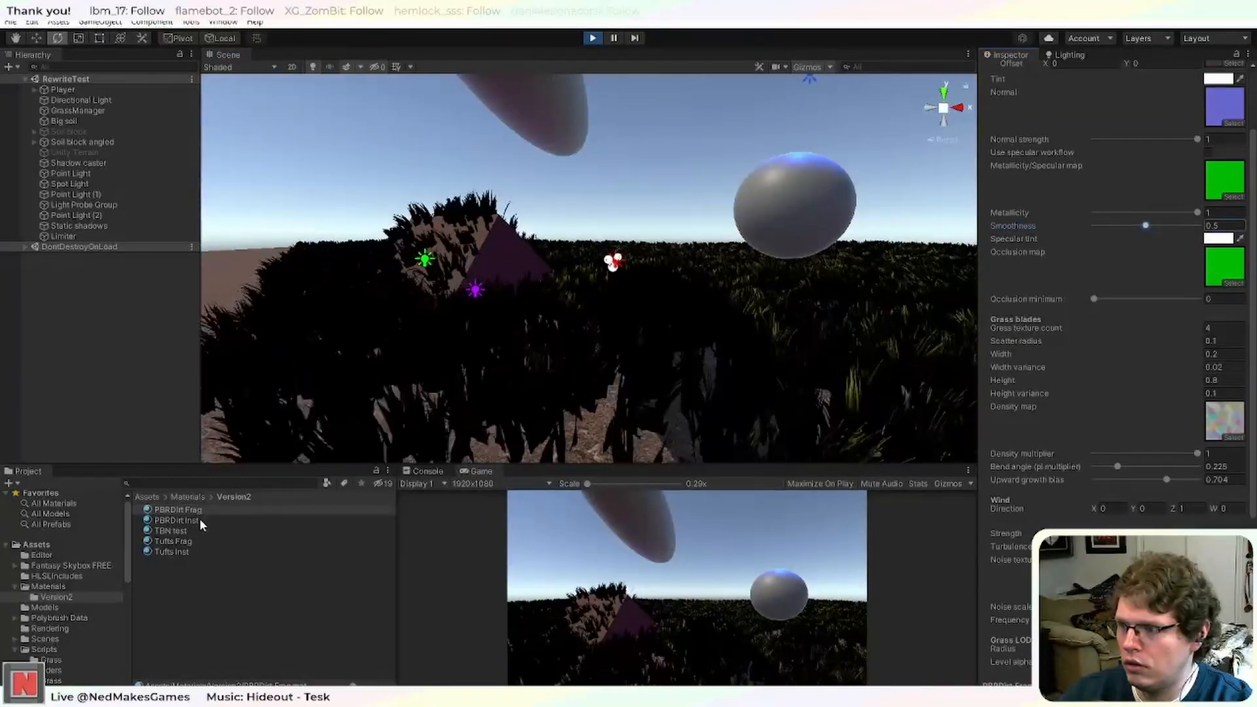
left_click(195, 541)
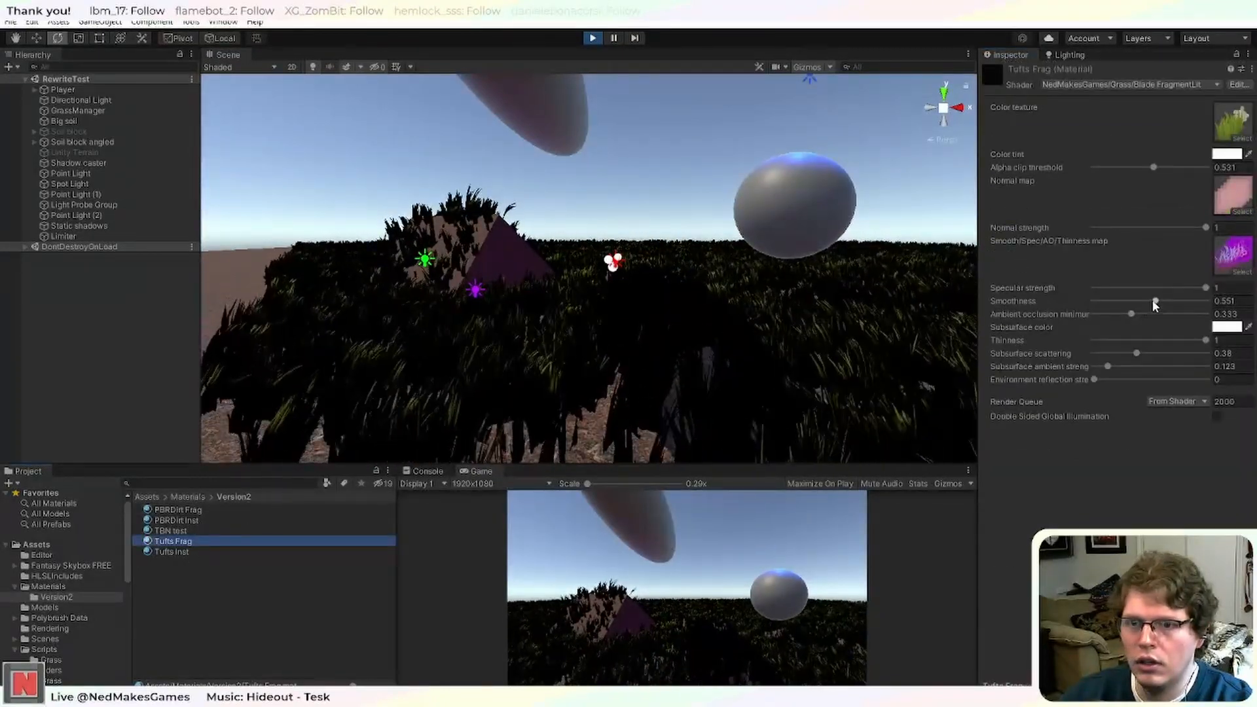
left_click_drag(1156, 301, 1198, 305)
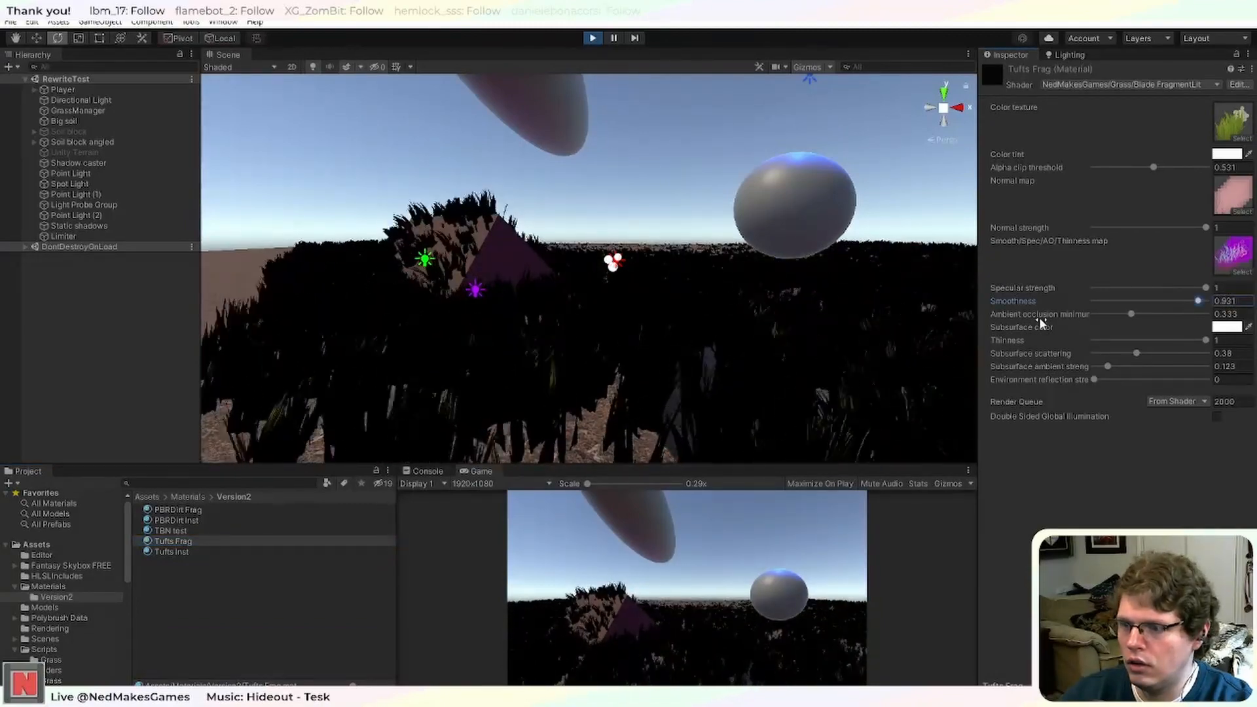
mouse_move(1198, 301)
left_mouse_down()
mouse_move(1216, 303)
mouse_move(1089, 303)
mouse_move(1174, 311)
left_mouse_up()
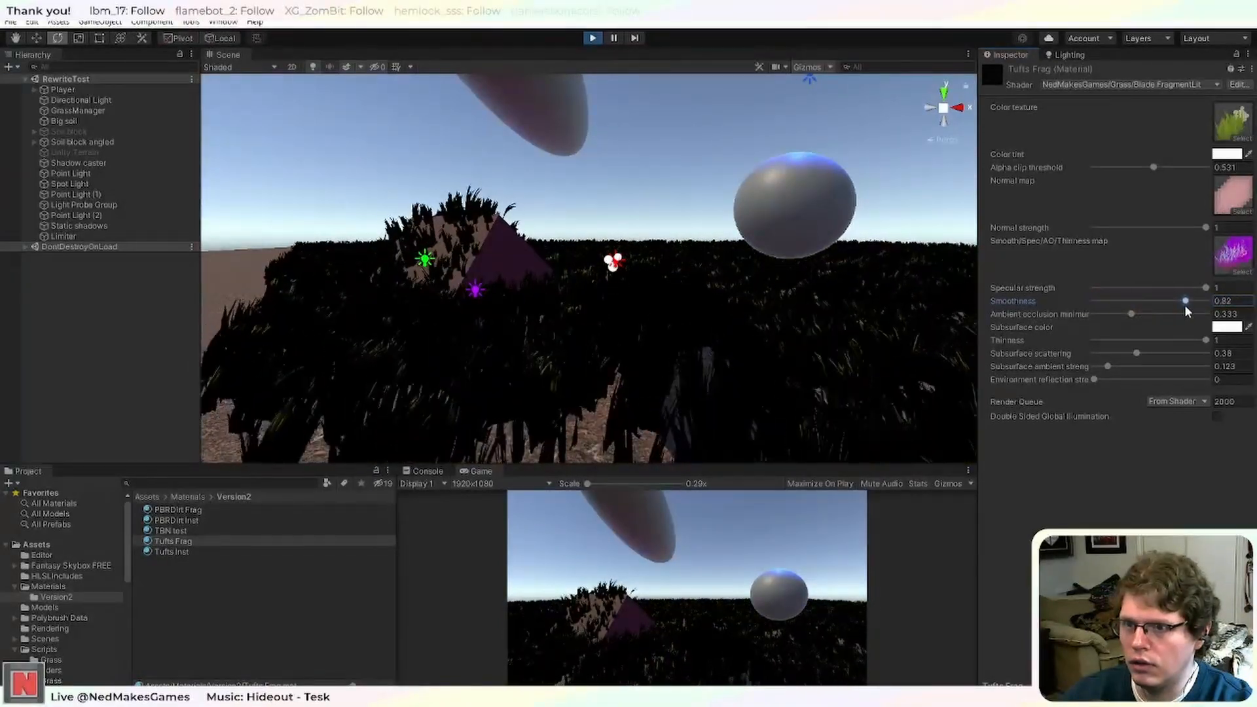
mouse_move(823, 258)
right_mouse_down()
mouse_move(855, 297)
mouse_move(824, 275)
right_mouse_up()
middle_click_drag(870, 280, 868, 287)
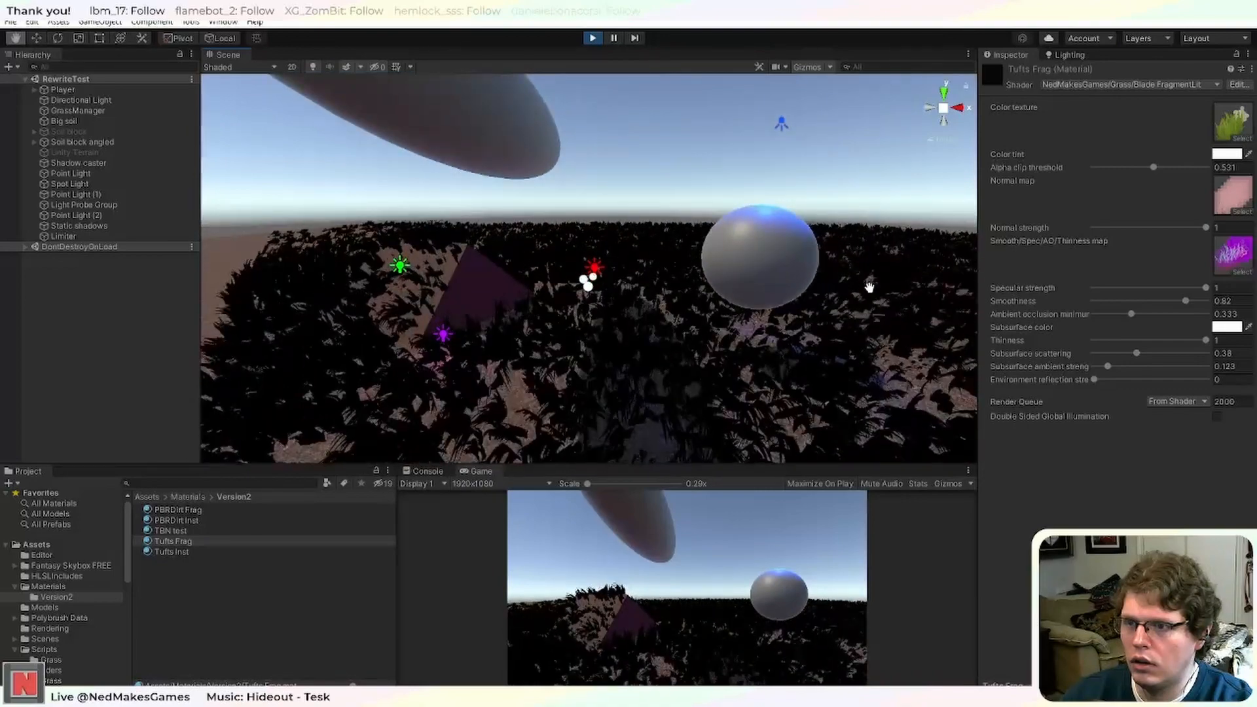
Stop play mode, switch to Visual Studio and uncomment the global illumination block in FoliageLighting.hlsl's CalculateFoliageLighting function.
middle_click_drag(868, 286, 869, 282)
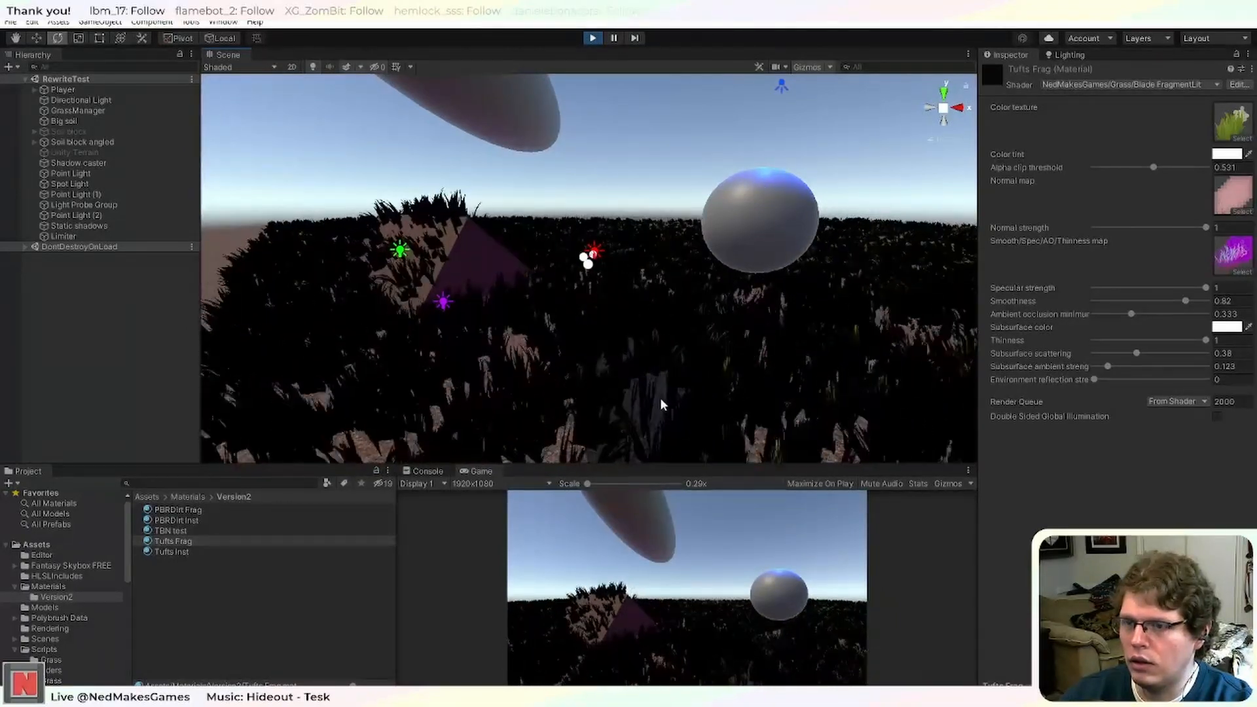
left_click(593, 38)
key("alt+Tab")
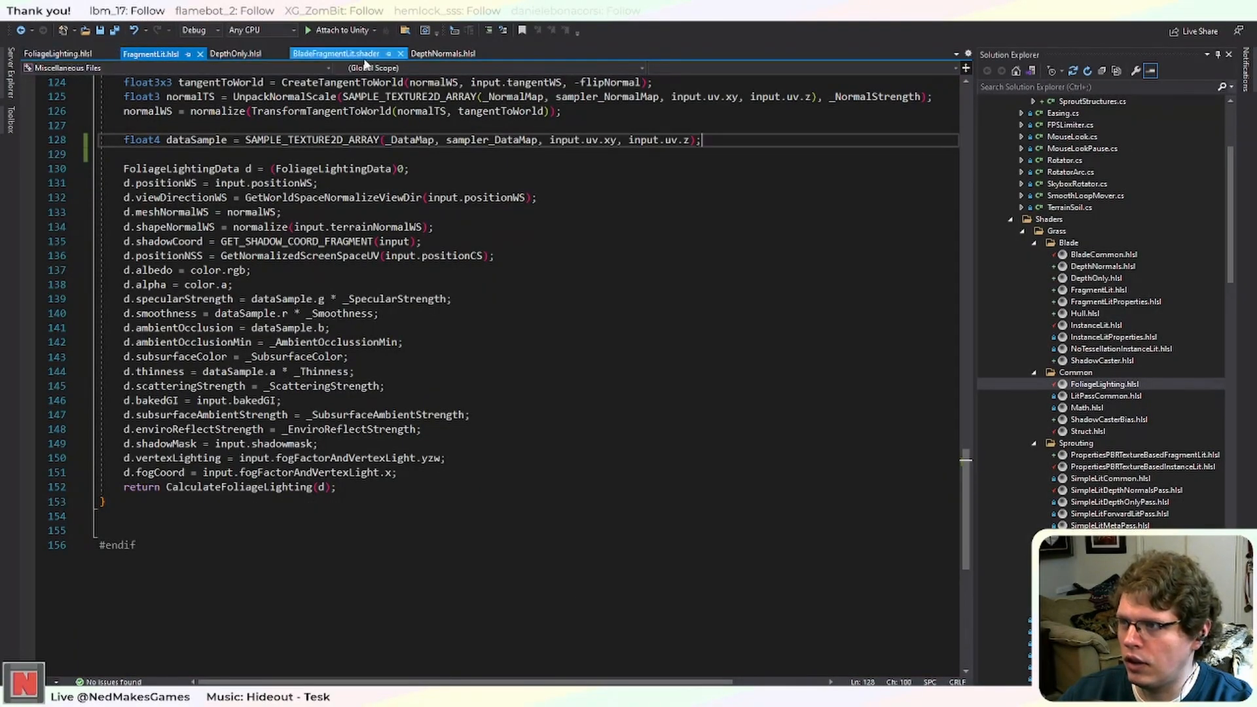
left_click(79, 56)
left_click(262, 465)
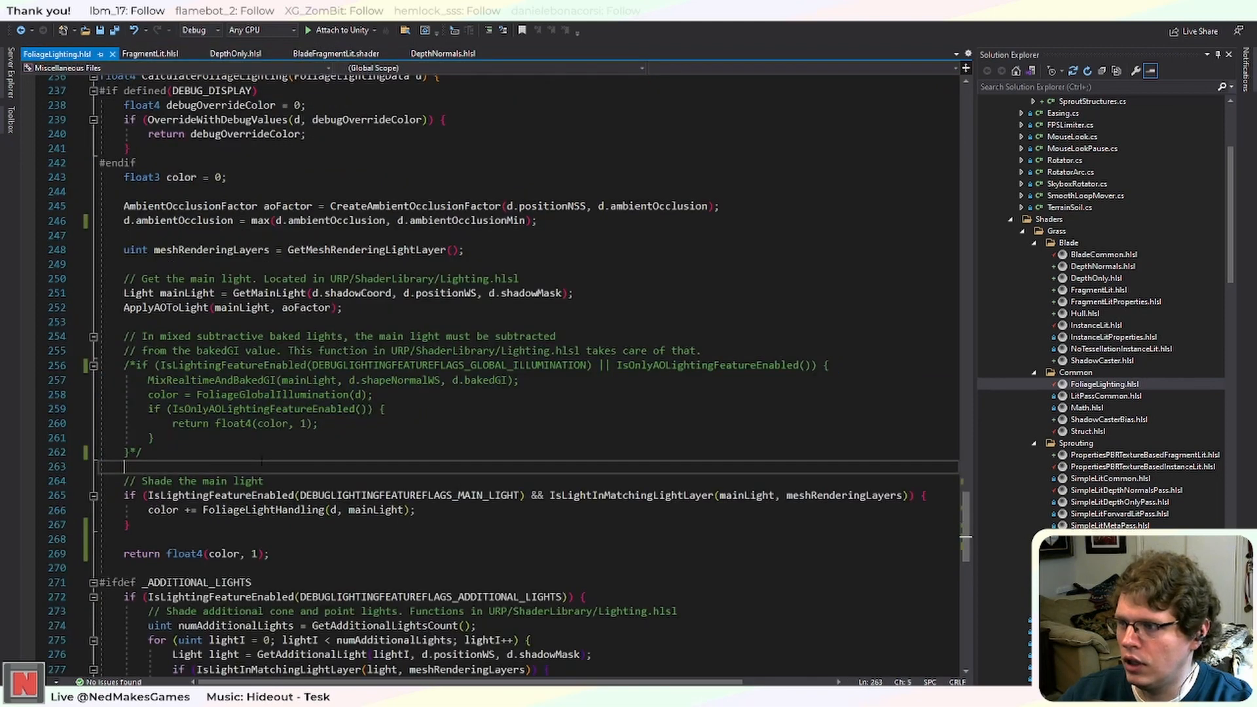
left_click_drag(141, 451, 130, 366)
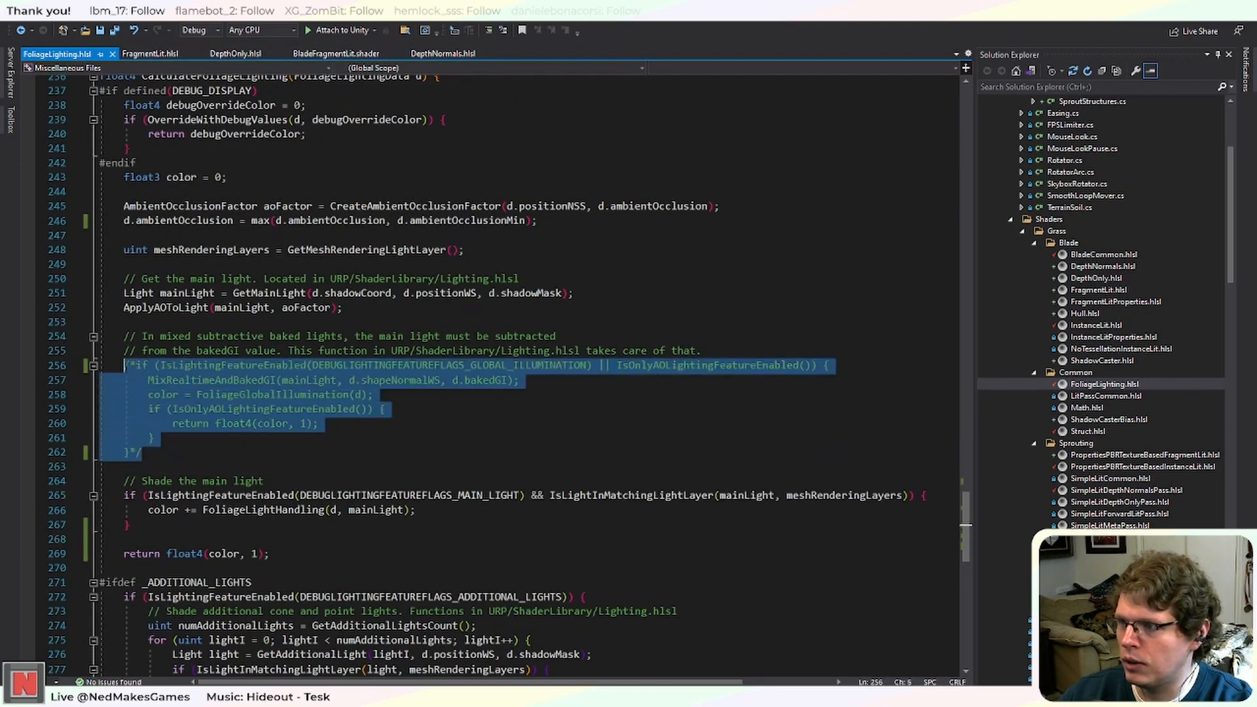
left_click(503, 31)
left_click(347, 437)
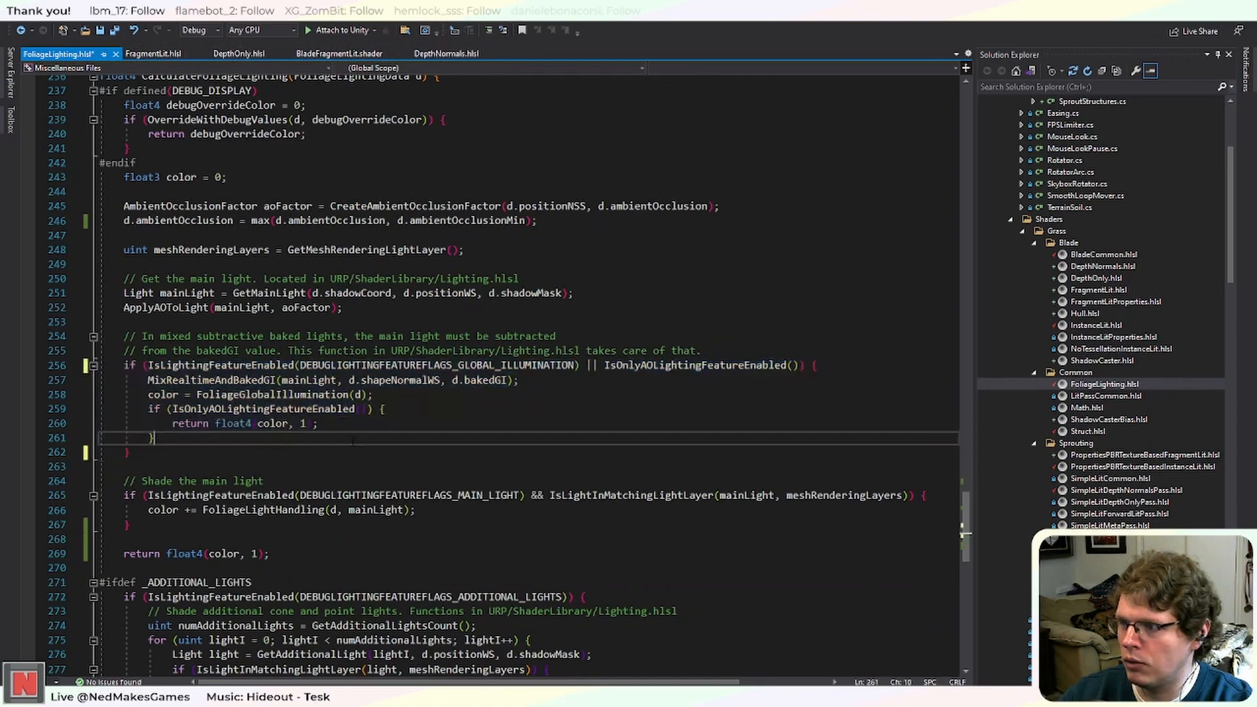
Delete the early debug line return float4(color, 1); after the main light shading in CalculateFoliageLighting.
scroll(351, 491, "down", 5)
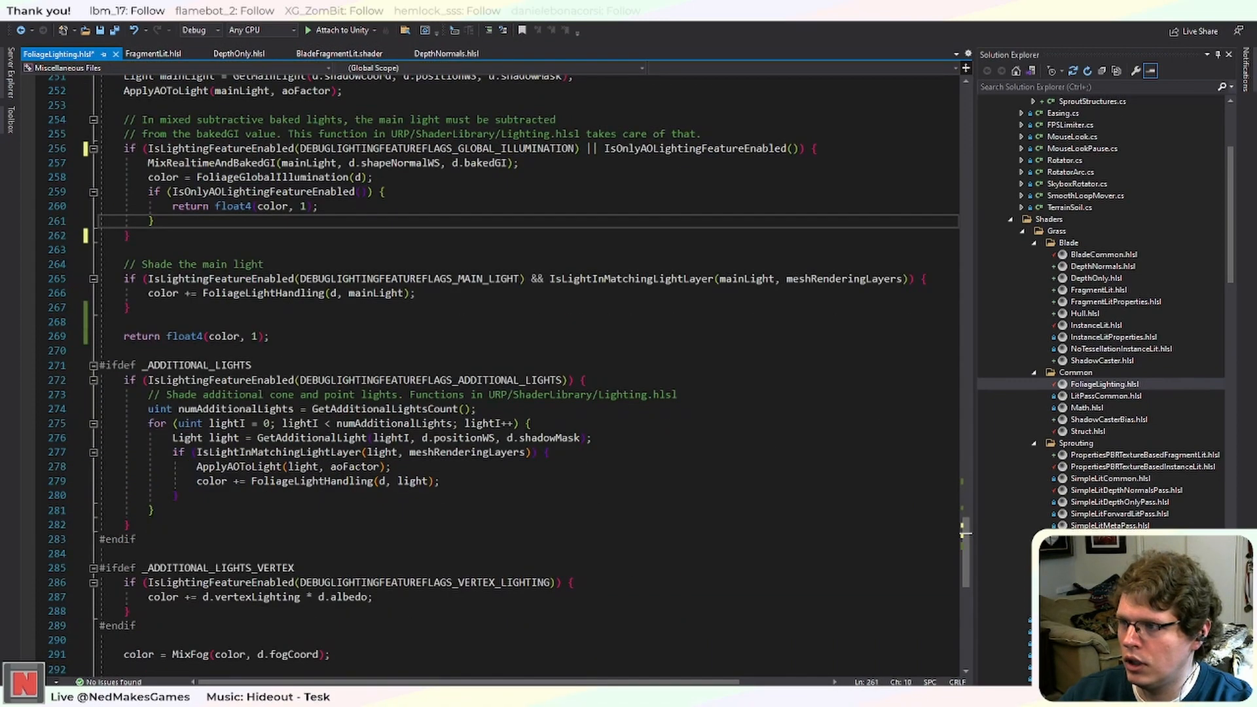
scroll(509, 369, "down", 1)
left_click(269, 293)
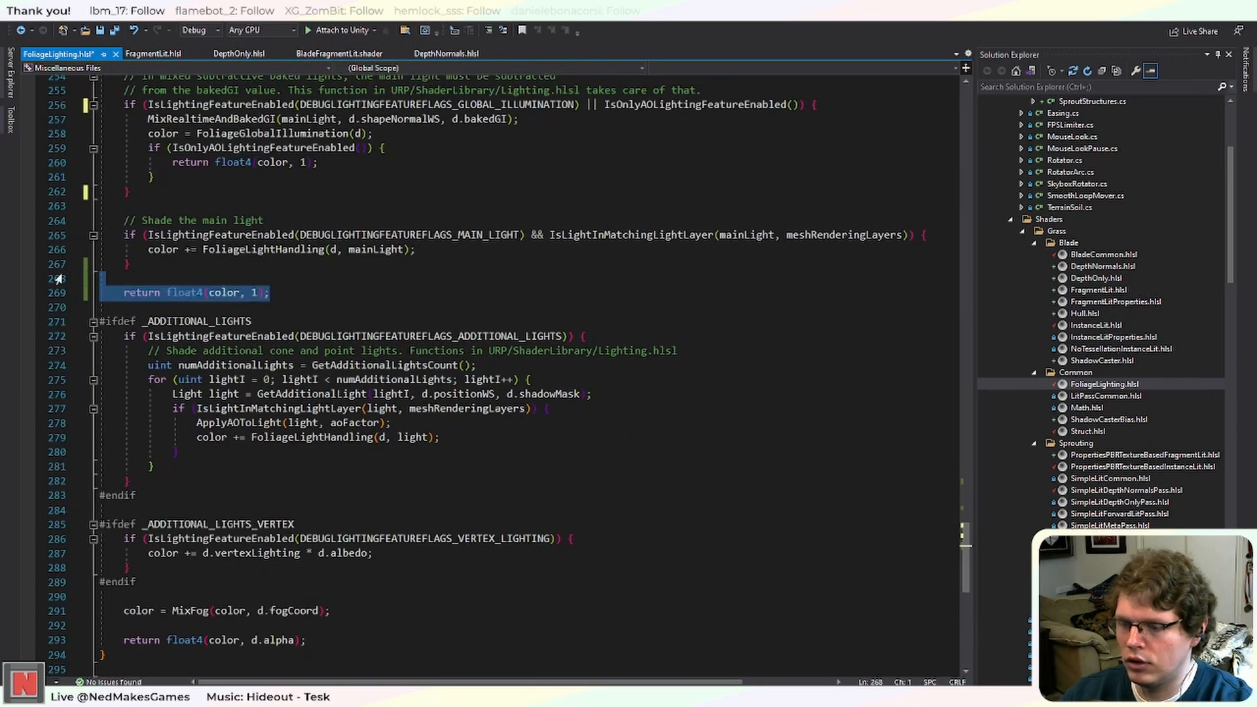
key("BackSpace")
key("BackSpace")
Switch to Unity, play the scene to check the grass with the global illumination block active, and stop play mode.
key("alt+Tab")
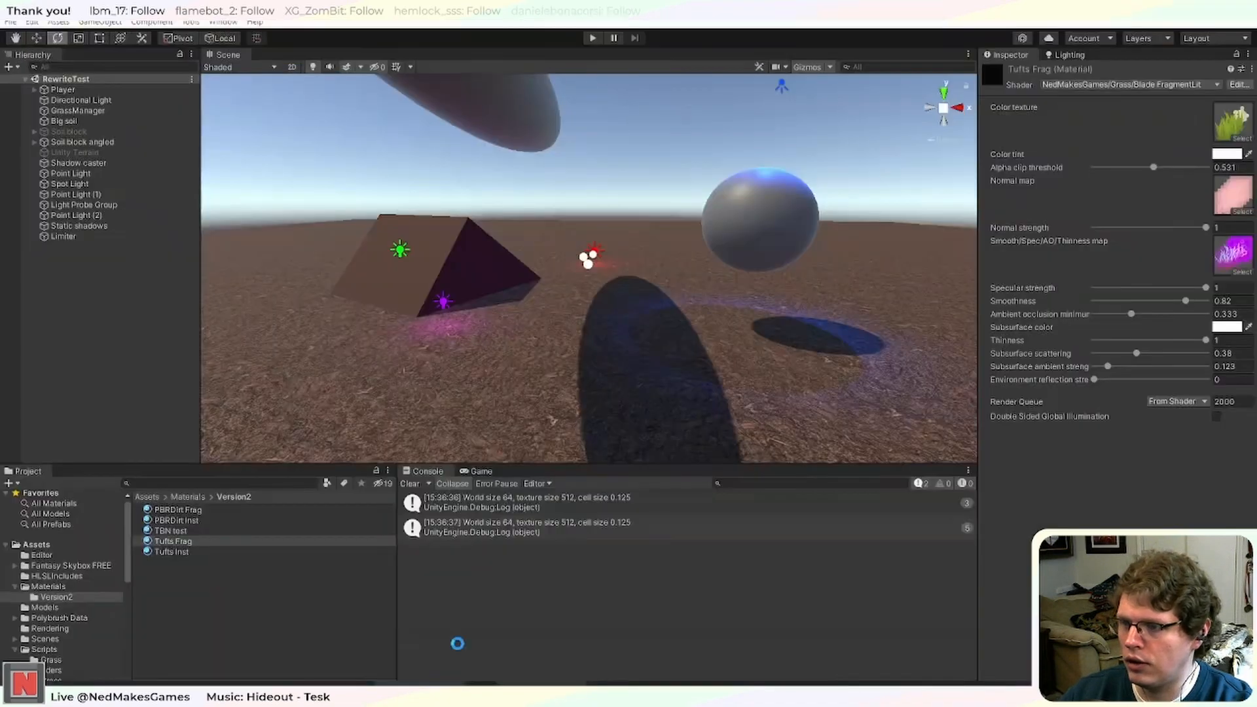
left_click(592, 38)
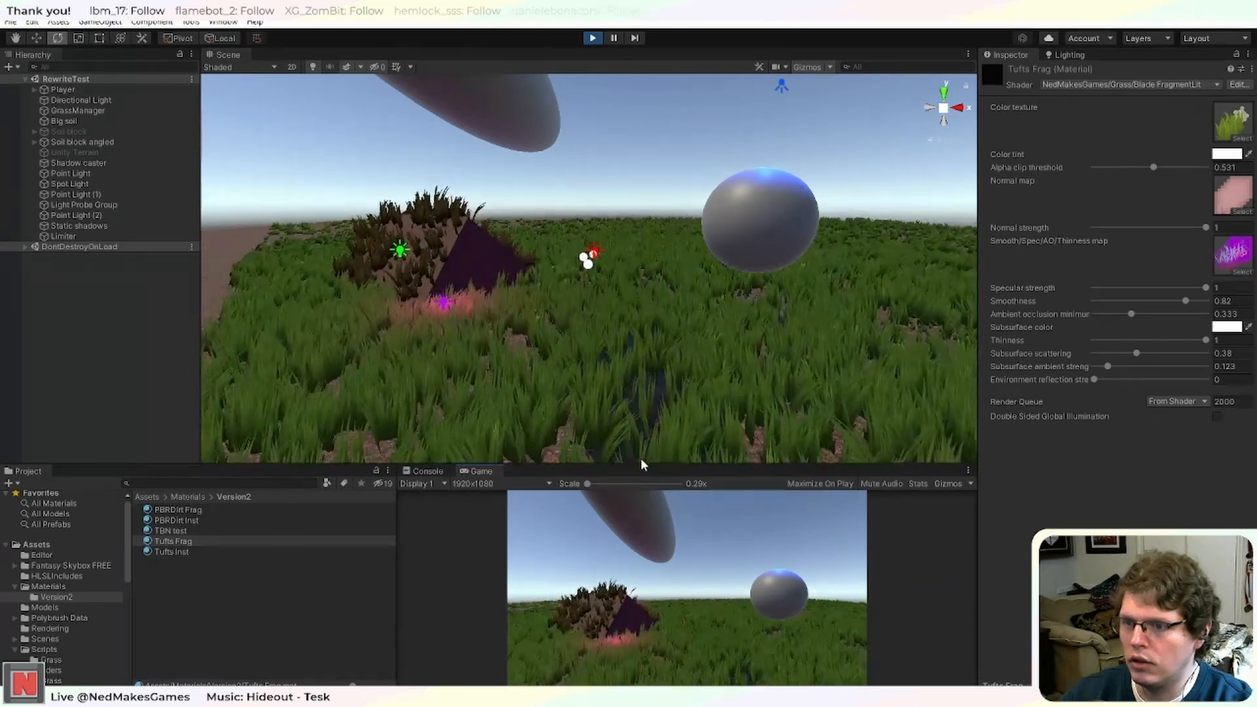
left_click(591, 38)
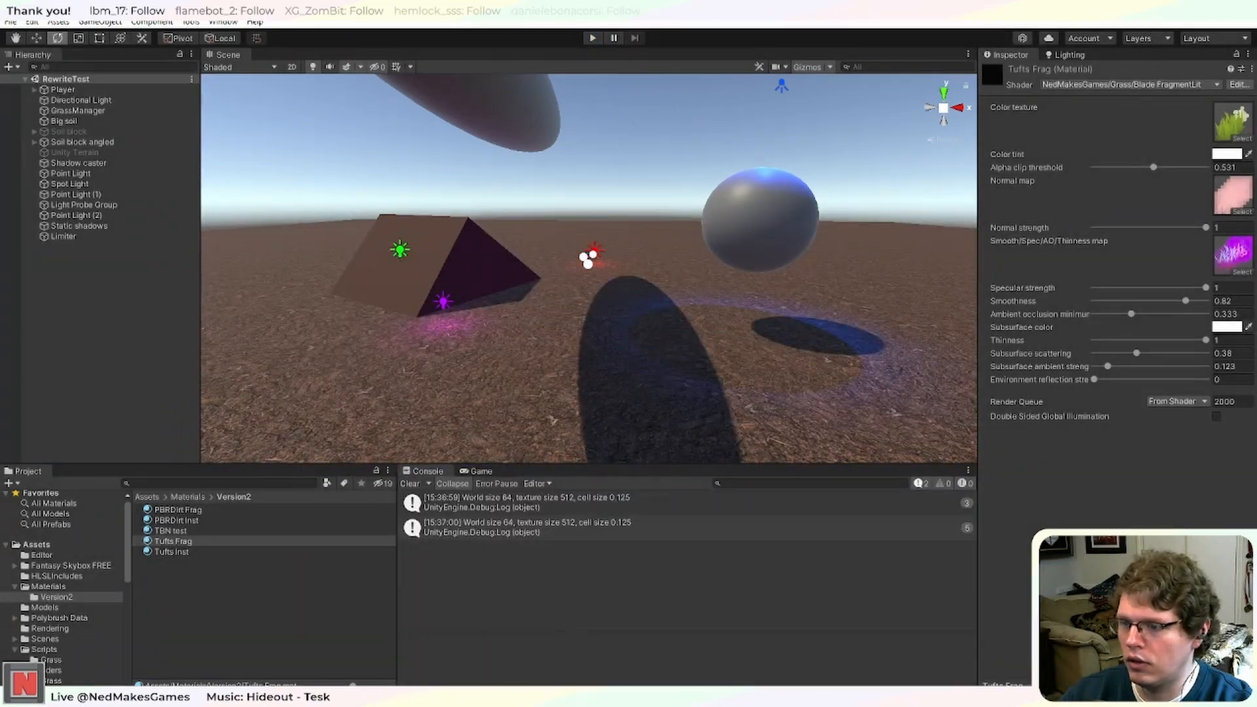
Switch to Visual Studio and restore the diffuse and d.albedo * tlucencyRadiance * tlucency terms in FoliageLightHandling's color calculation.
key("alt+Tab")
scroll(508, 373, "up", 15)
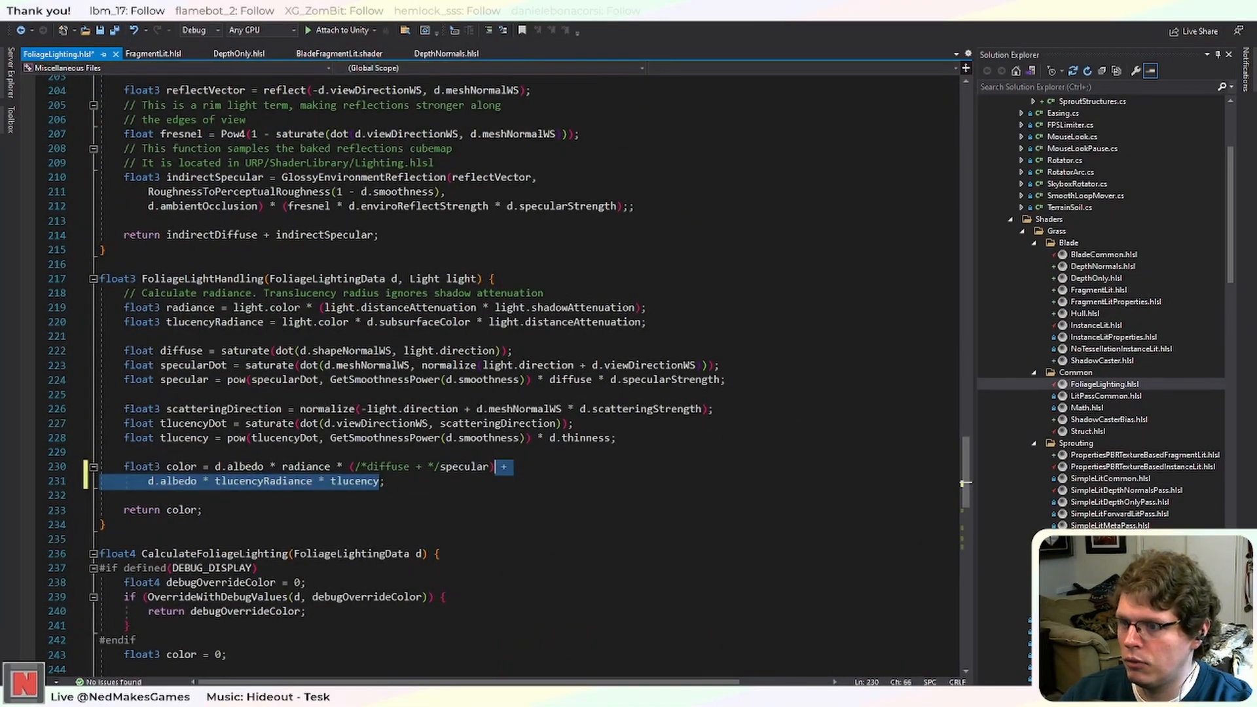
left_click_drag(439, 466, 354, 467)
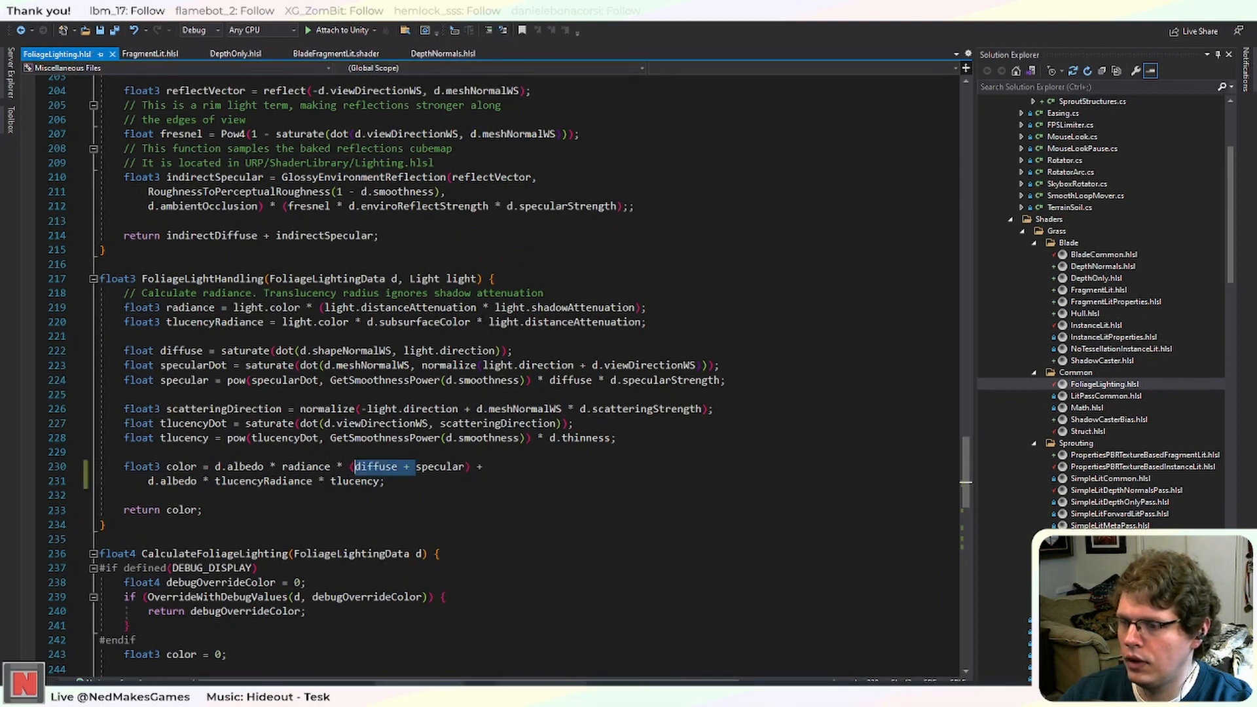
Switch to Unity, enter play mode, examine the fully lit grass up close from low angles around the field edge, and stop play mode.
key("alt+Tab")
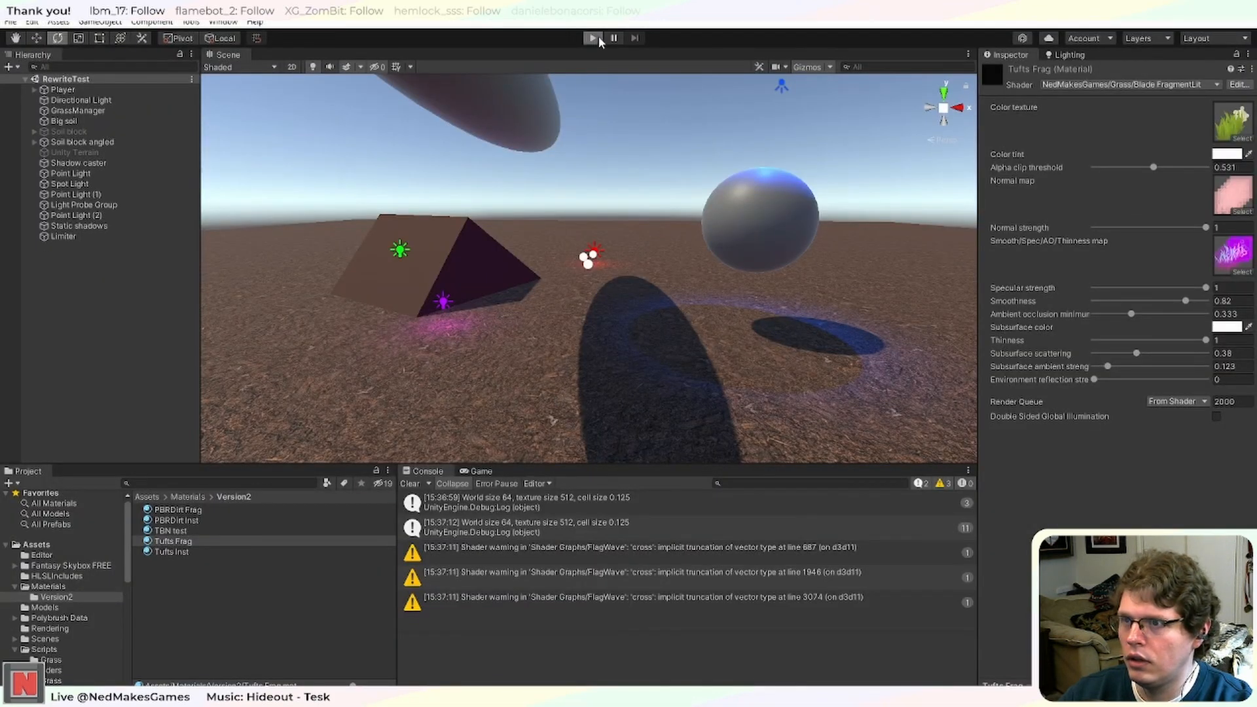
left_click(593, 37)
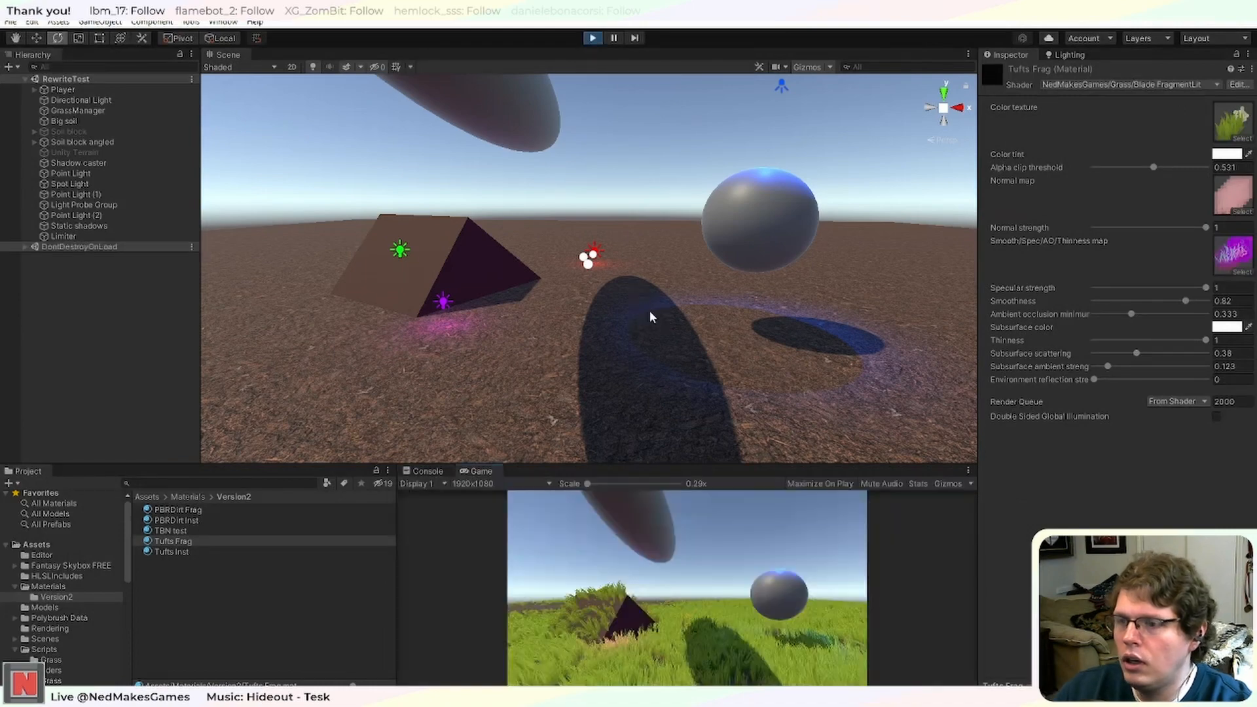
left_click_drag(653, 288, 615, 347, "alt")
scroll(616, 351, "up", 6)
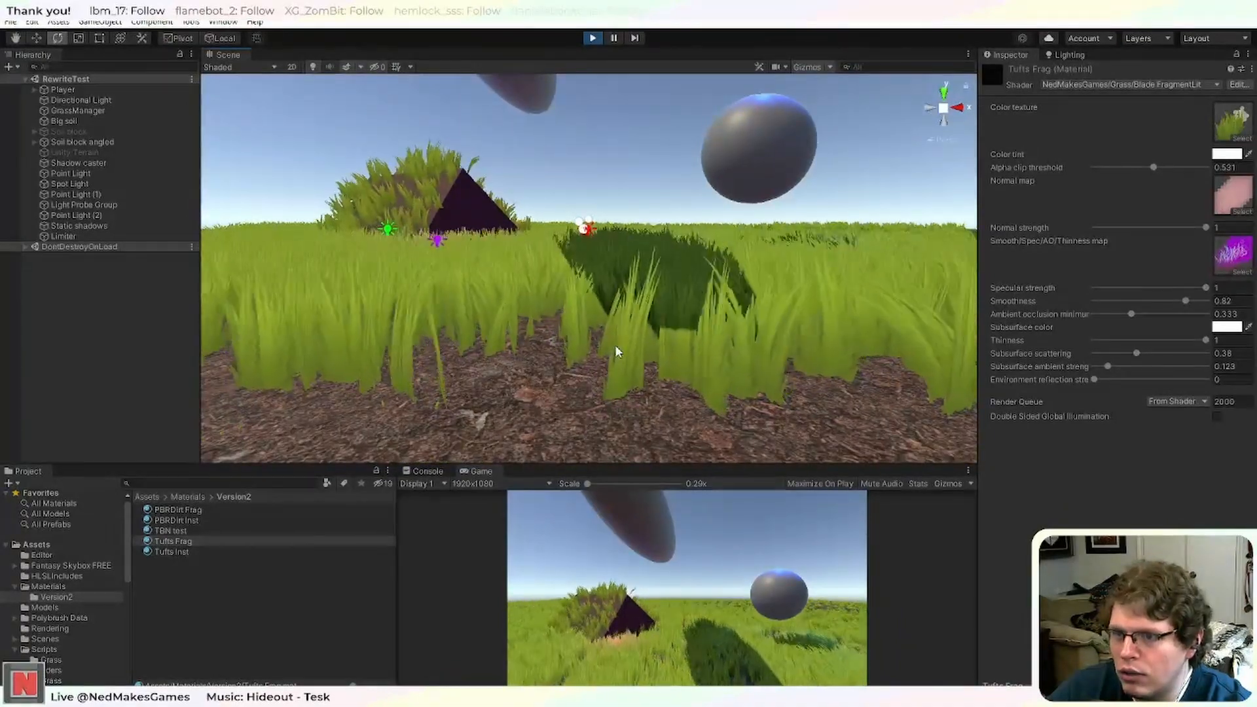
left_click_drag(615, 344, 647, 335, "alt")
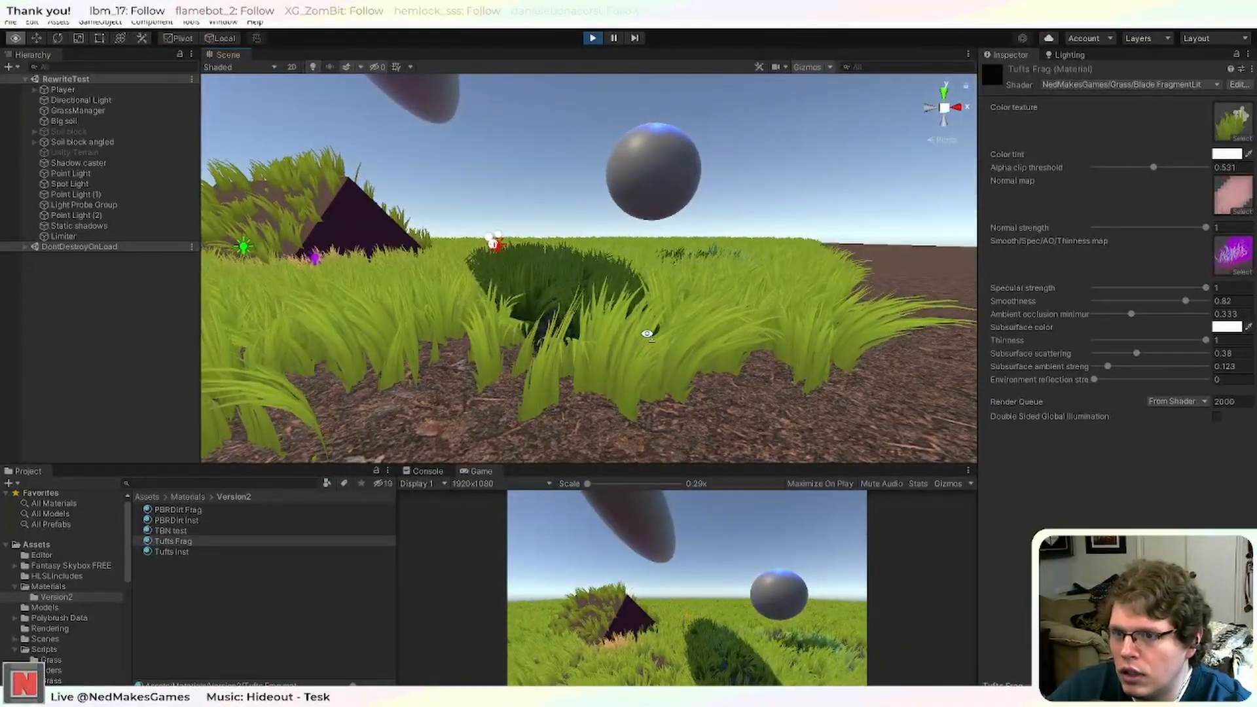
mouse_move(644, 331)
left_mouse_down("alt")
mouse_move(607, 349)
mouse_move(650, 345)
left_mouse_up("alt")
scroll(657, 342, "down", 5)
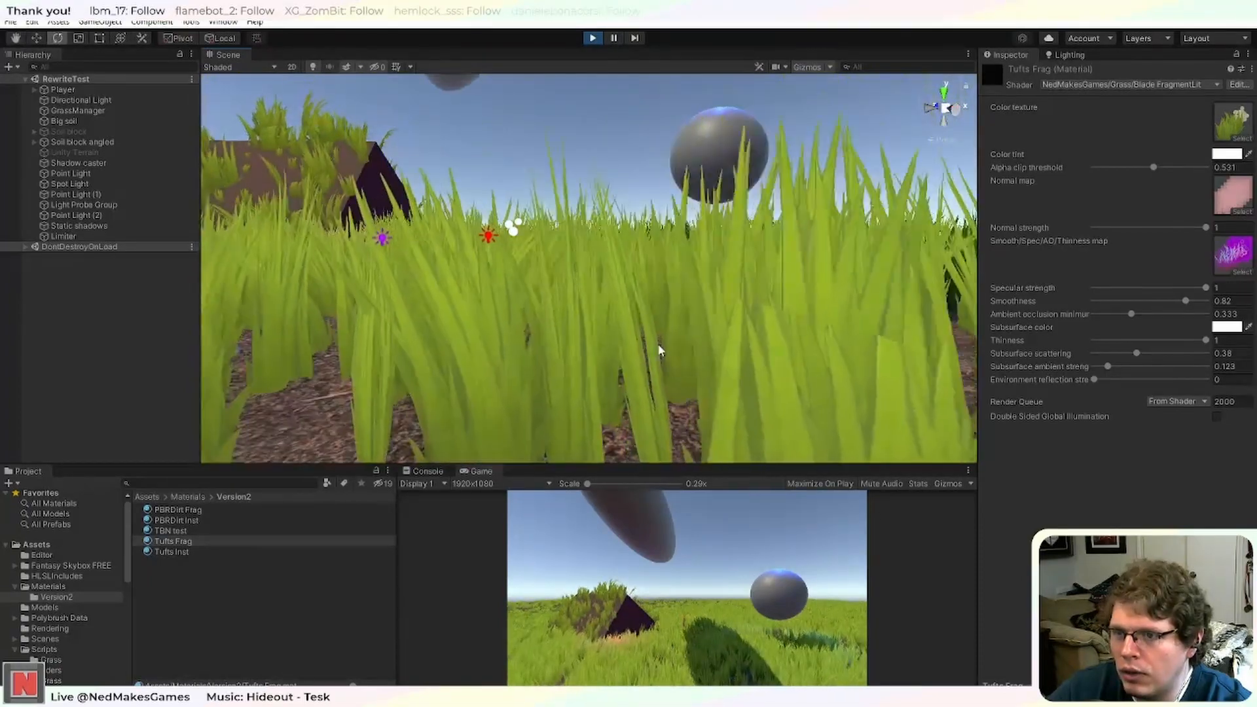
mouse_move(658, 343)
right_mouse_down()
mouse_move(672, 340)
mouse_move(638, 346)
right_mouse_up()
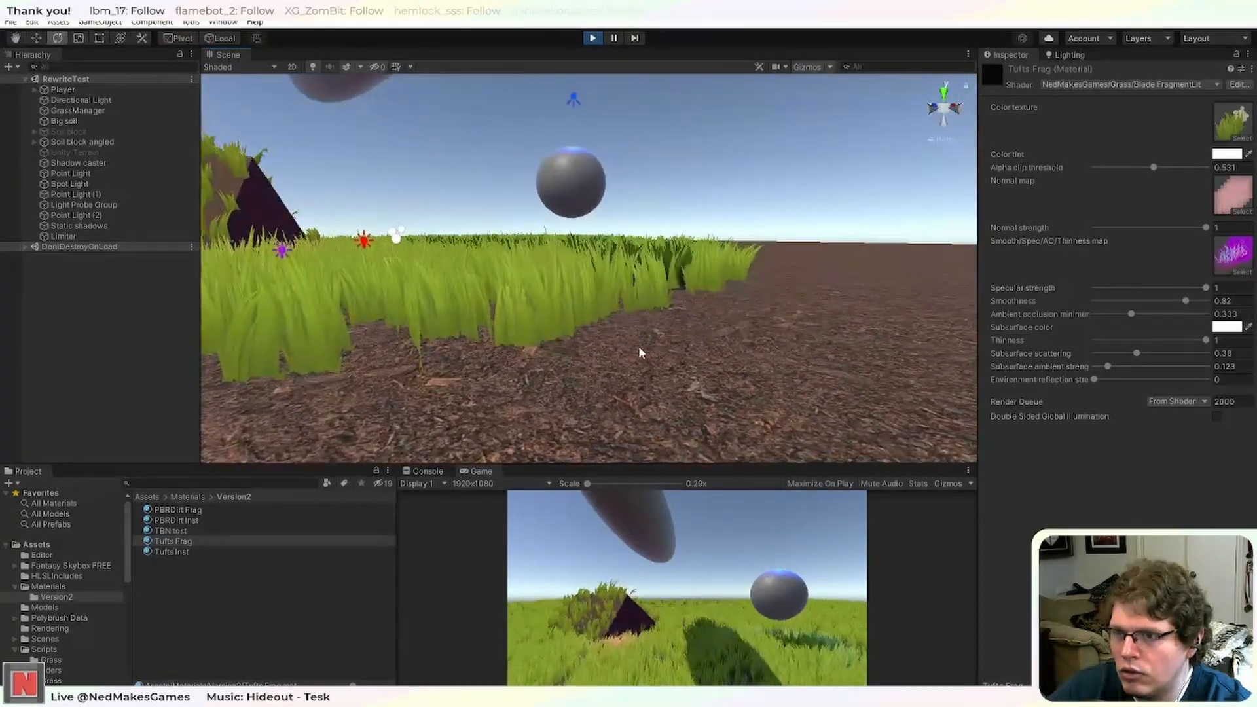
mouse_move(638, 346)
middle_mouse_down()
mouse_move(666, 344)
mouse_move(654, 349)
middle_mouse_up()
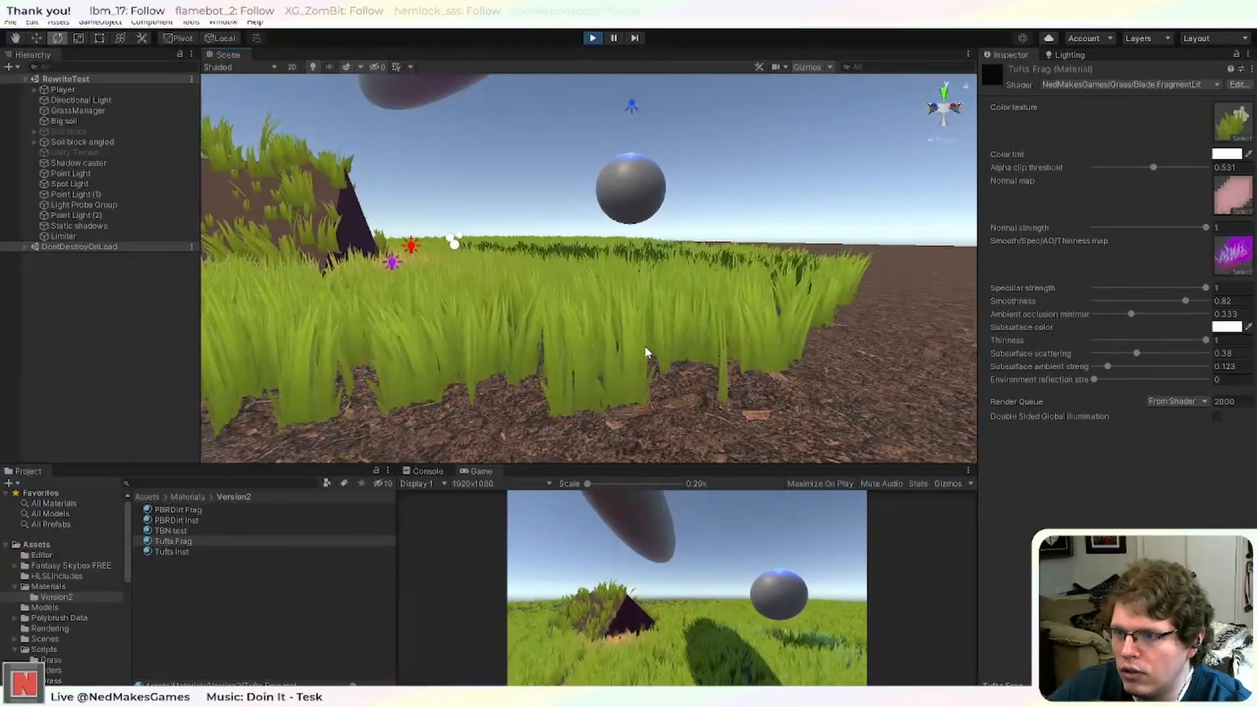
middle_click_drag(646, 347, 585, 357)
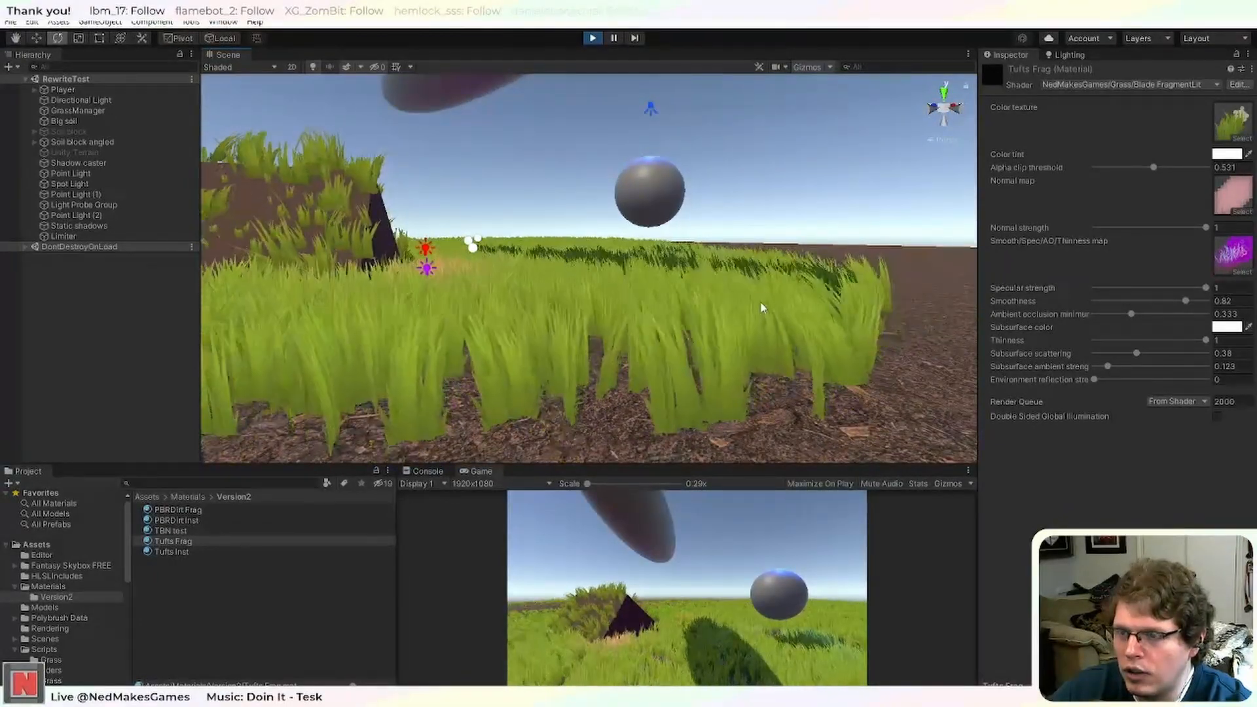
middle_click_drag(519, 351, 906, 374)
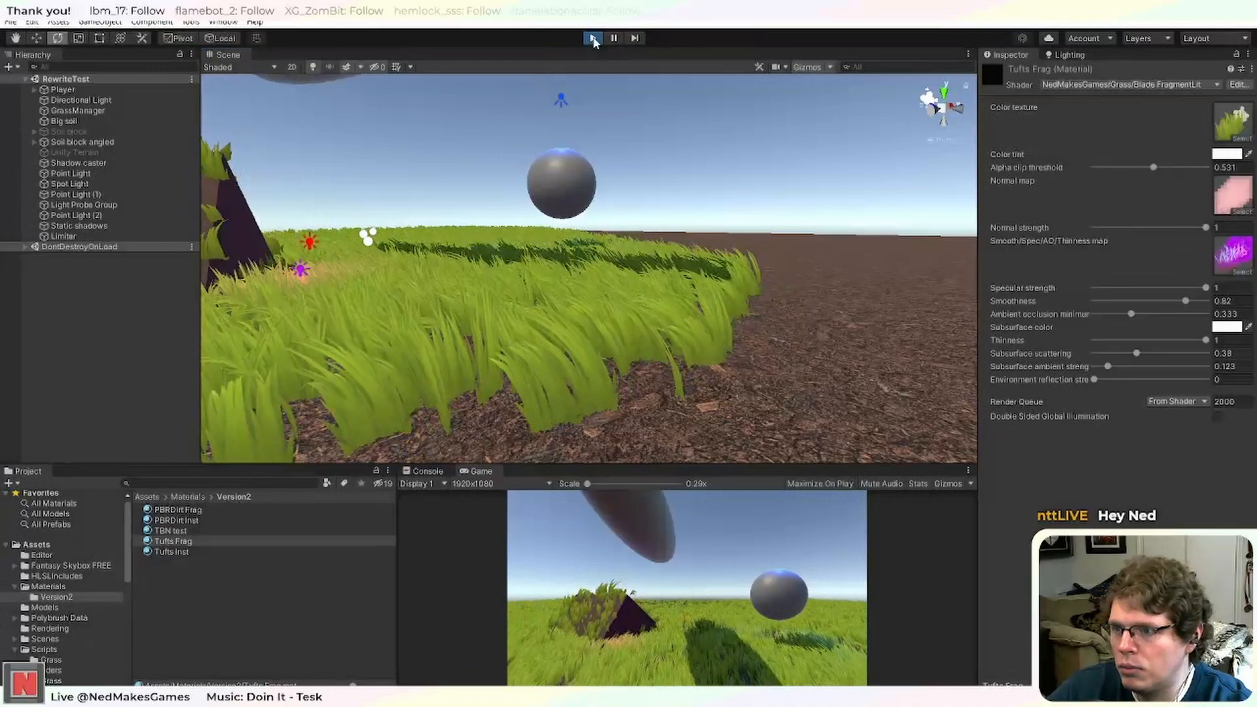
left_click(593, 39)
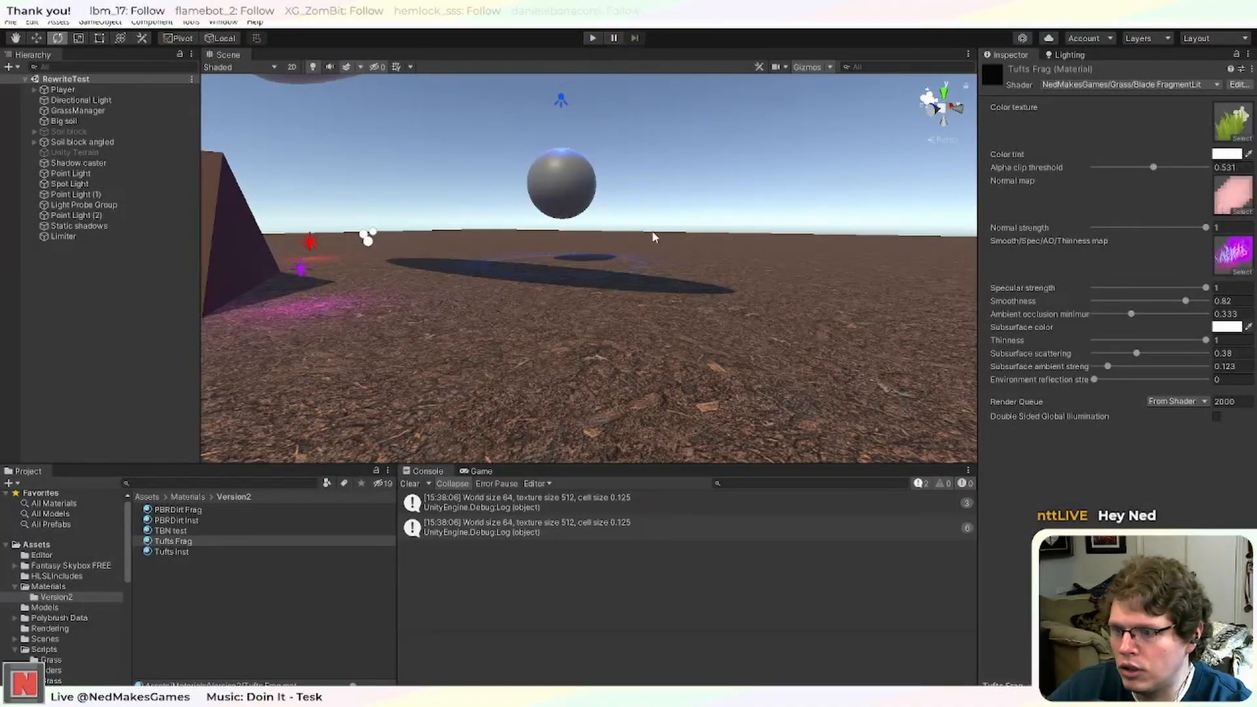
Set the PBRDirt Frag material's wind strength to 0.3 and turbulence to 0.076, and enter play mode.
right_click_drag(770, 227, 683, 264)
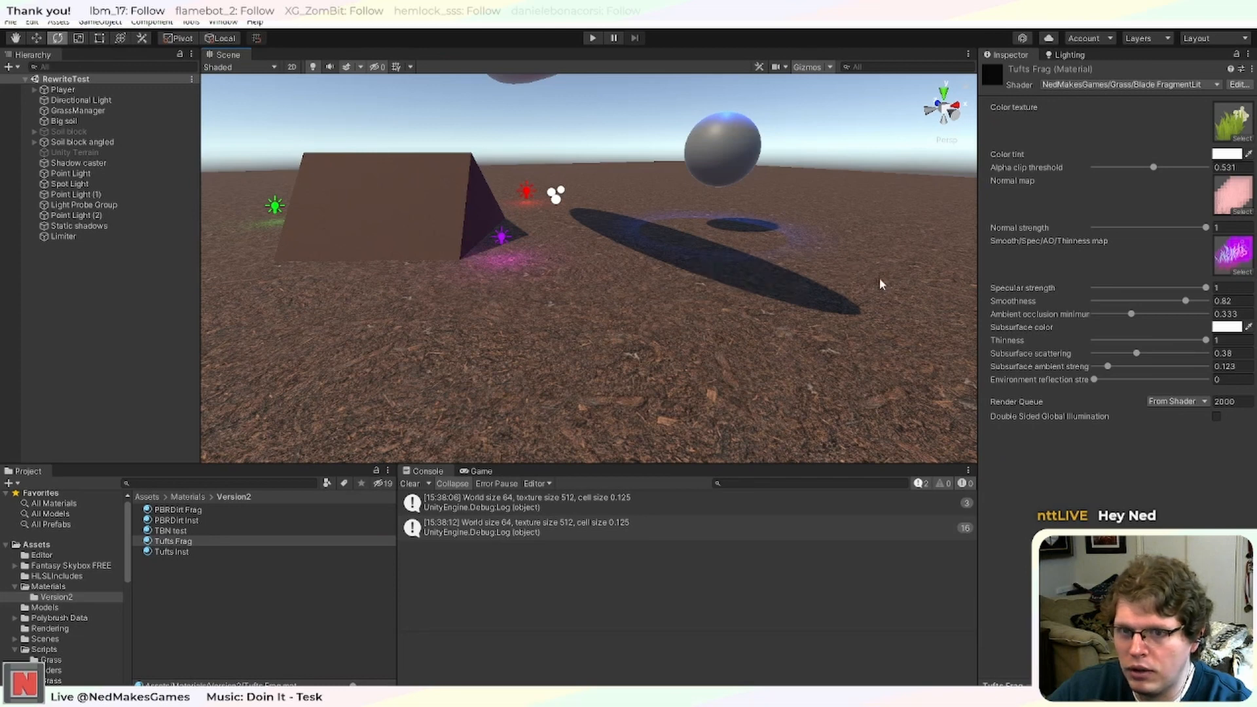
scroll(749, 283, "down", 3)
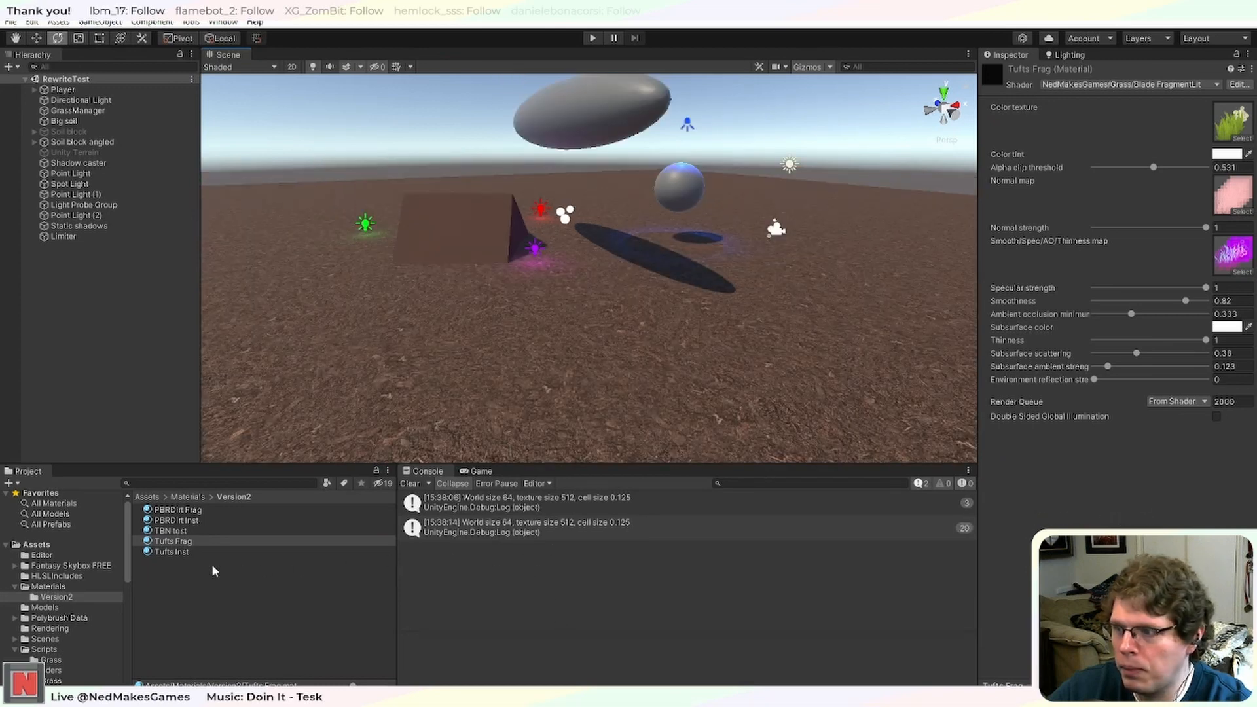
left_click(175, 543)
left_click(212, 510)
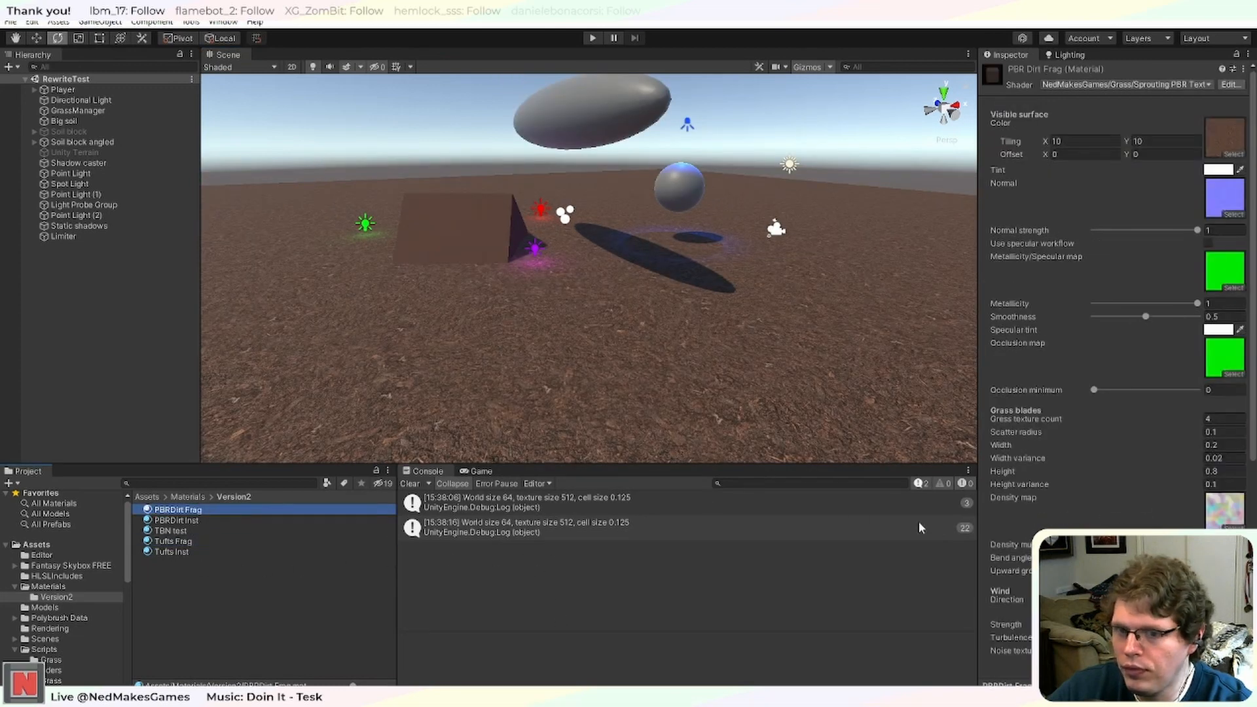
scroll(1113, 294, "down", 10)
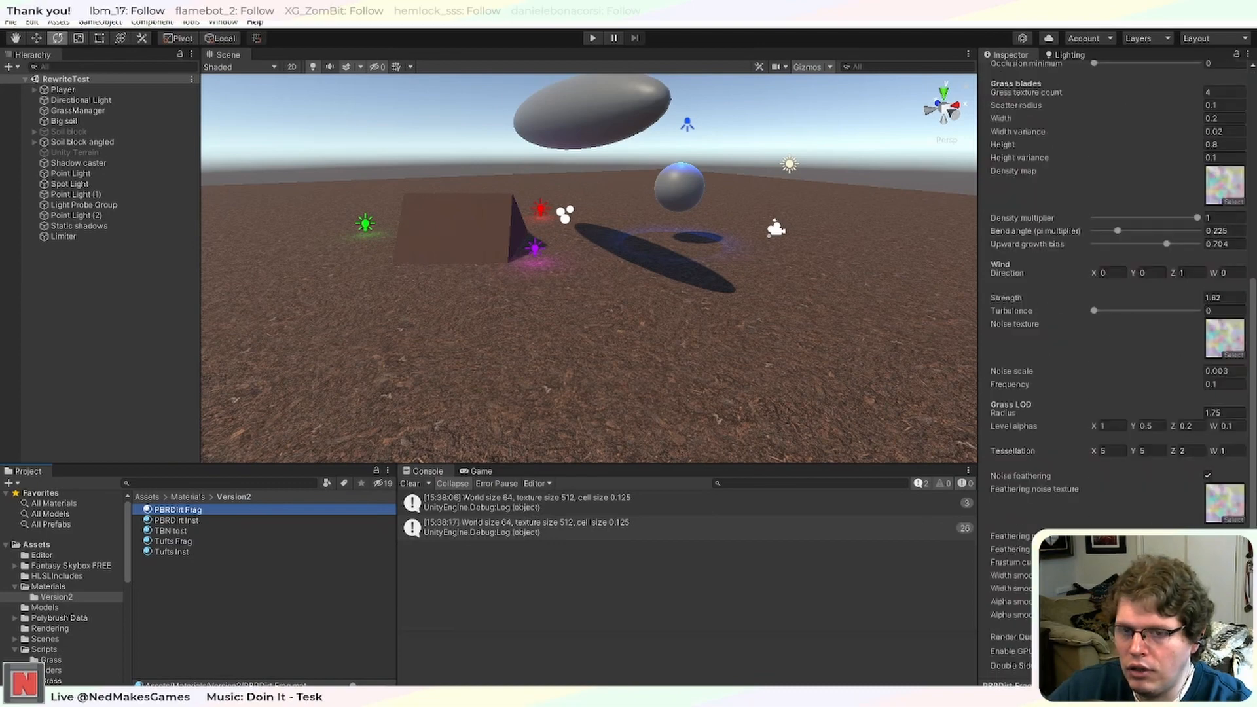
scroll(1025, 433, "up", 4)
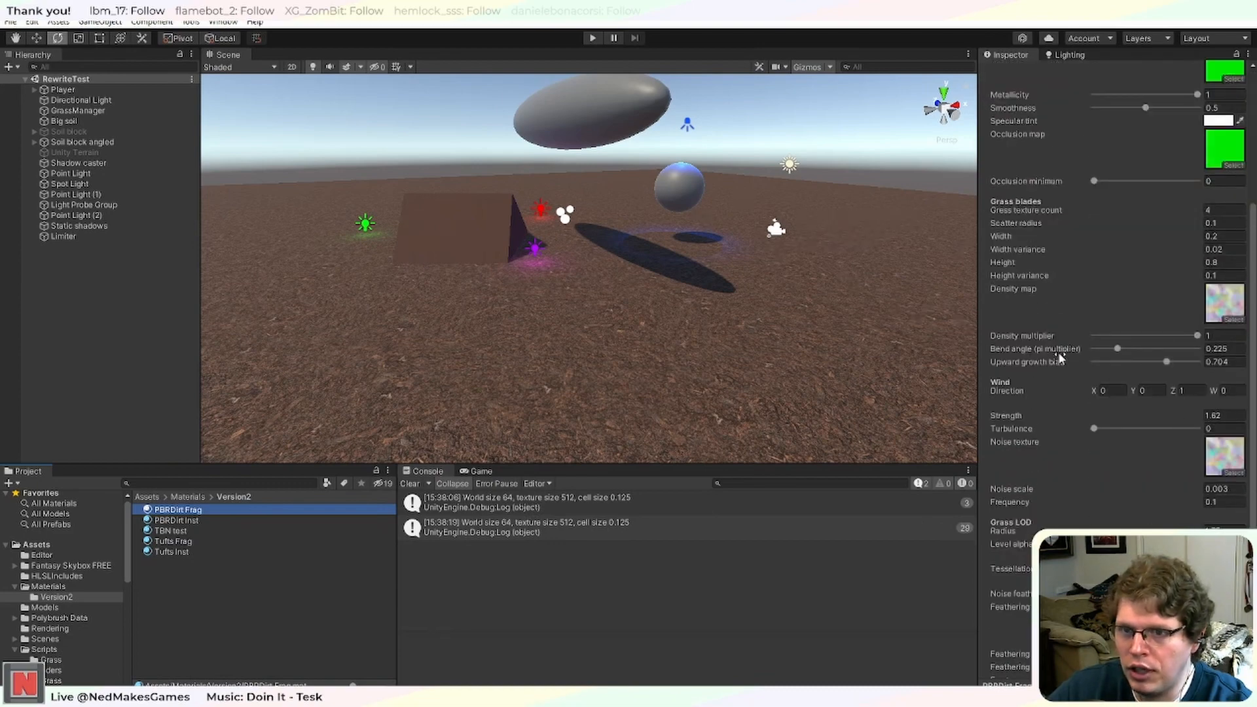
scroll(1055, 357, "up", 6)
scroll(1051, 365, "down", 10)
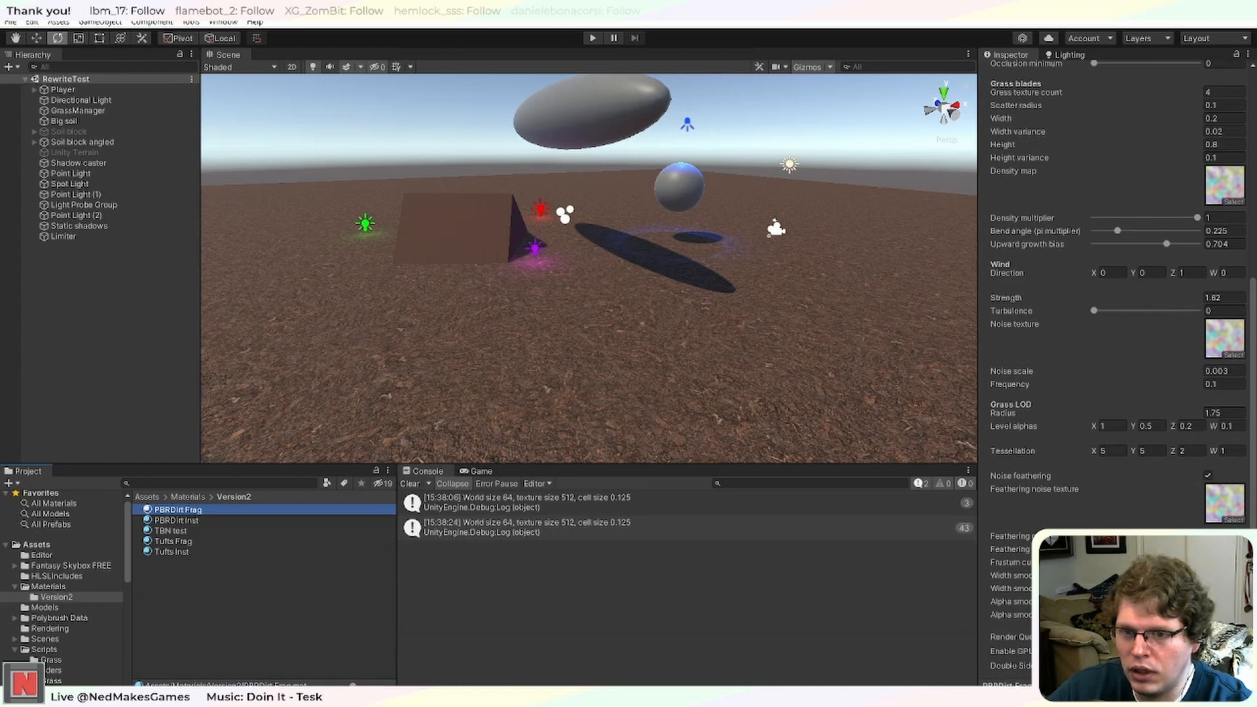
scroll(1048, 525, "up", 8)
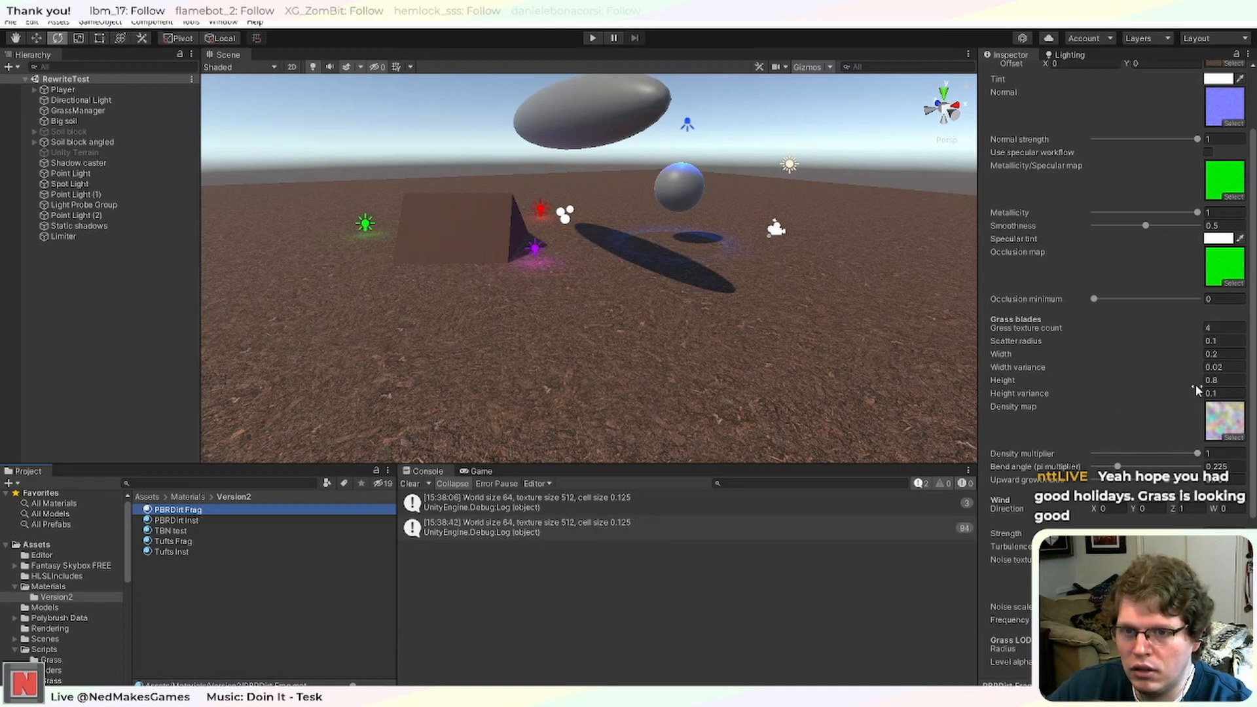
scroll(1121, 419, "down", 6)
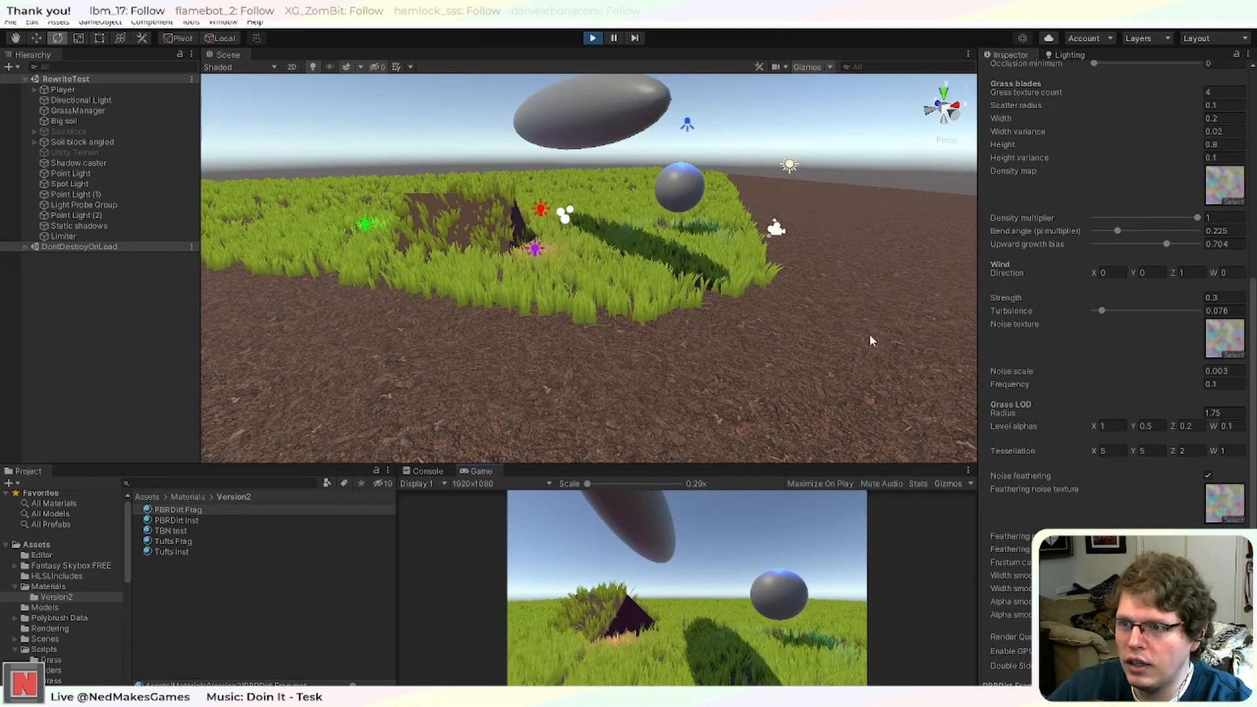
Examine the grass's lighting and movement with the new wind settings, both from above and close up.
right_click_drag(739, 200, 697, 201)
middle_click_drag(697, 202, 685, 243)
scroll(680, 299, "up", 7)
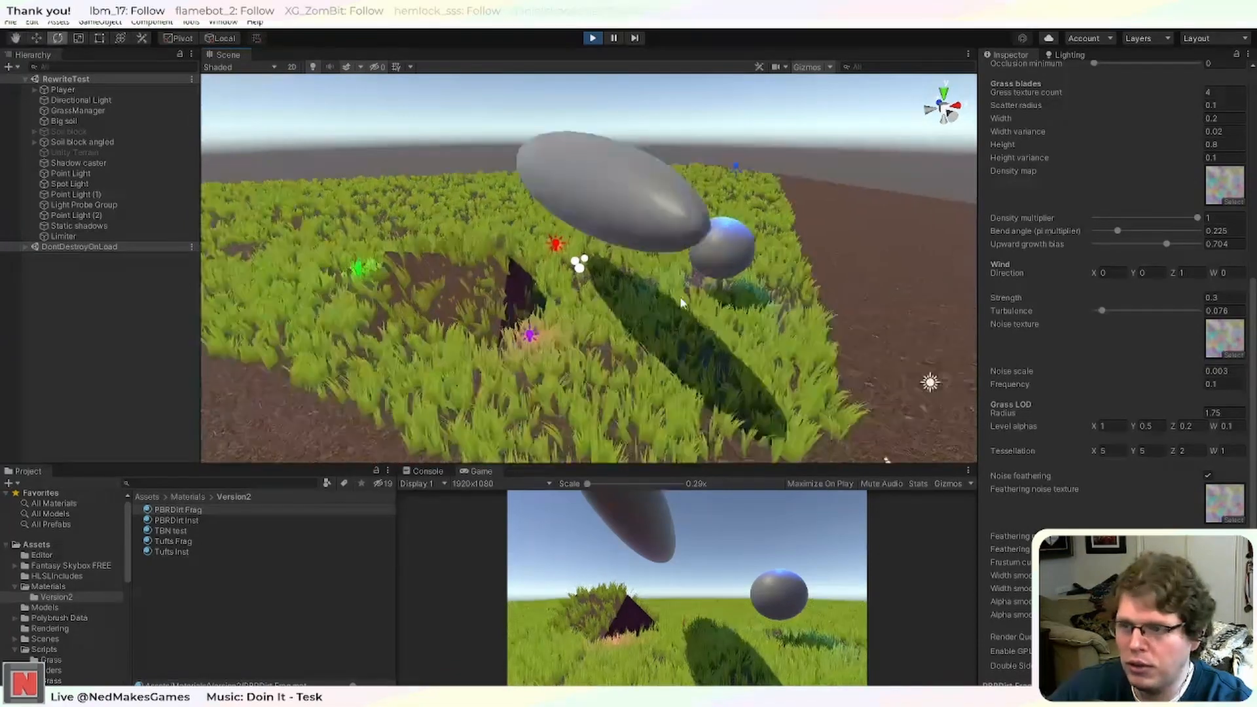
scroll(678, 298, "down", 4)
scroll(678, 295, "down", 3)
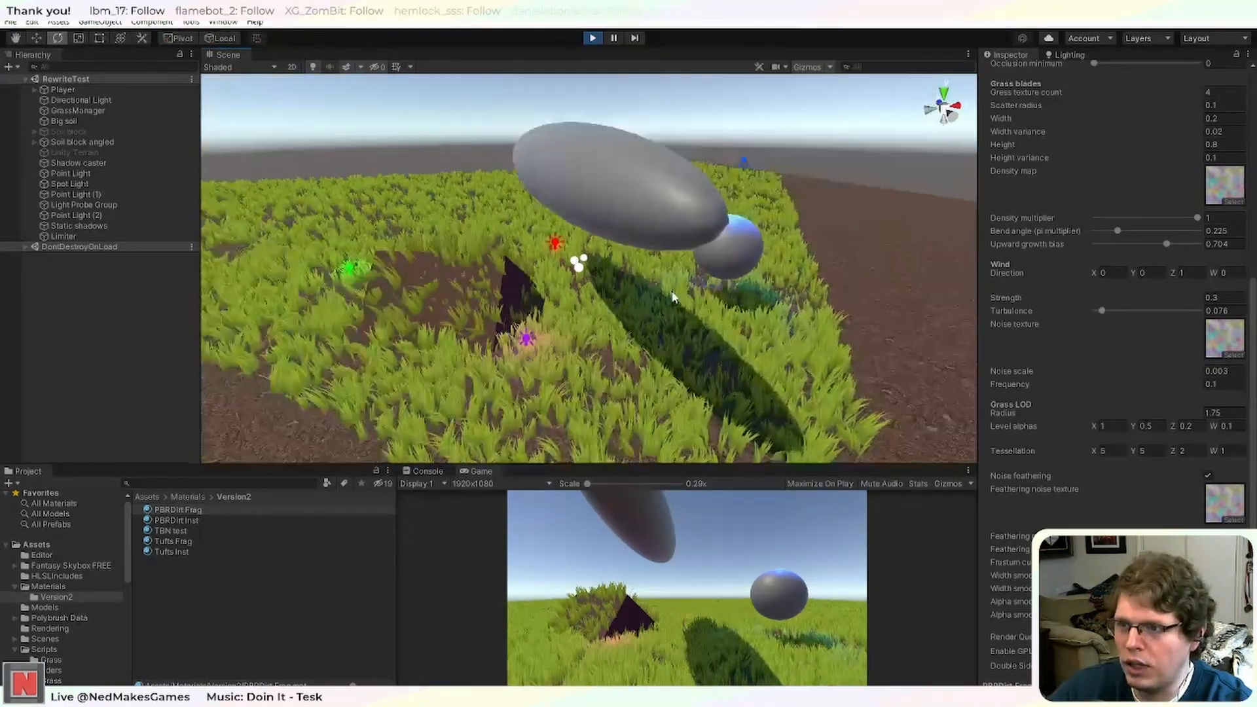
scroll(680, 295, "up", 6)
right_click_drag(682, 296, 610, 323)
middle_click_drag(785, 338, 754, 323)
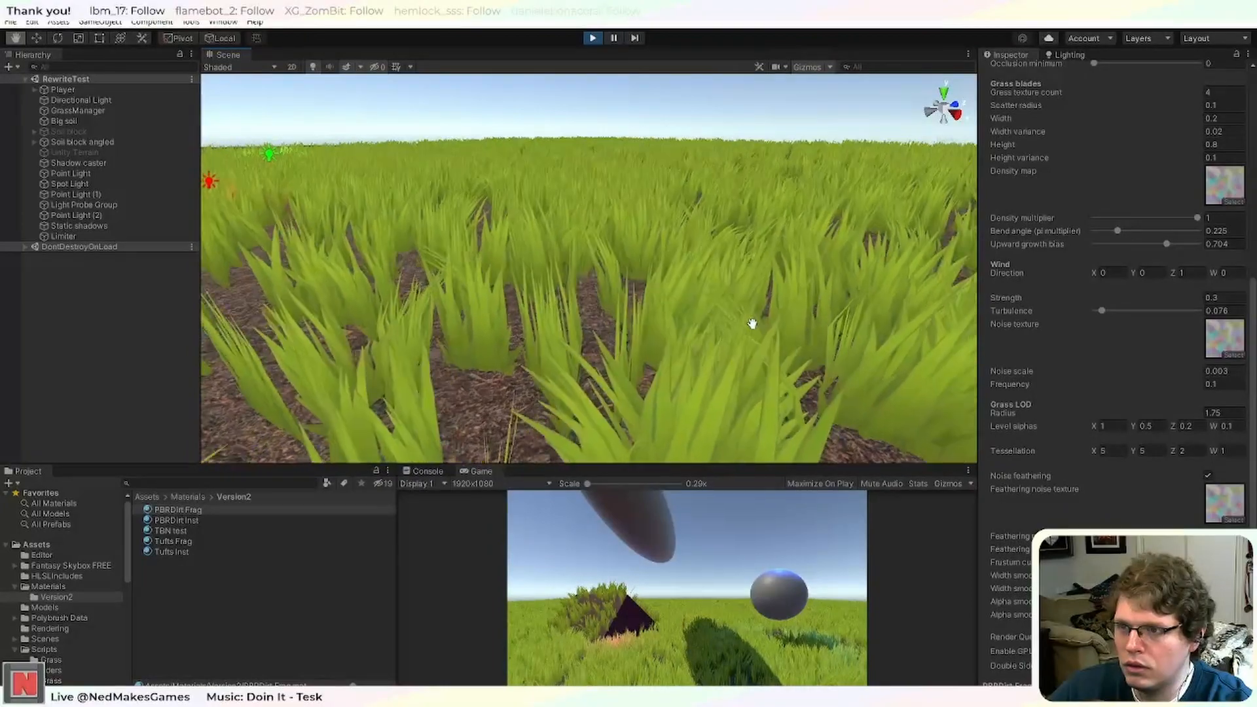
scroll(760, 321, "down", 5)
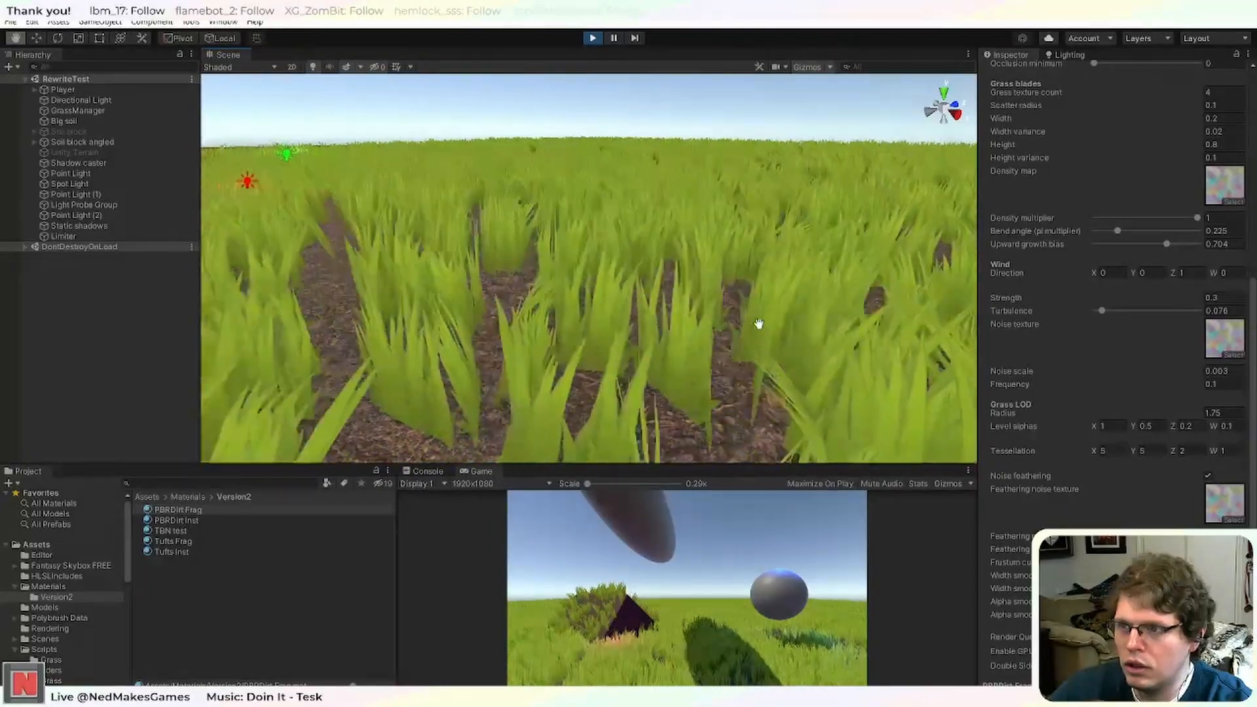
scroll(764, 319, "down", 3)
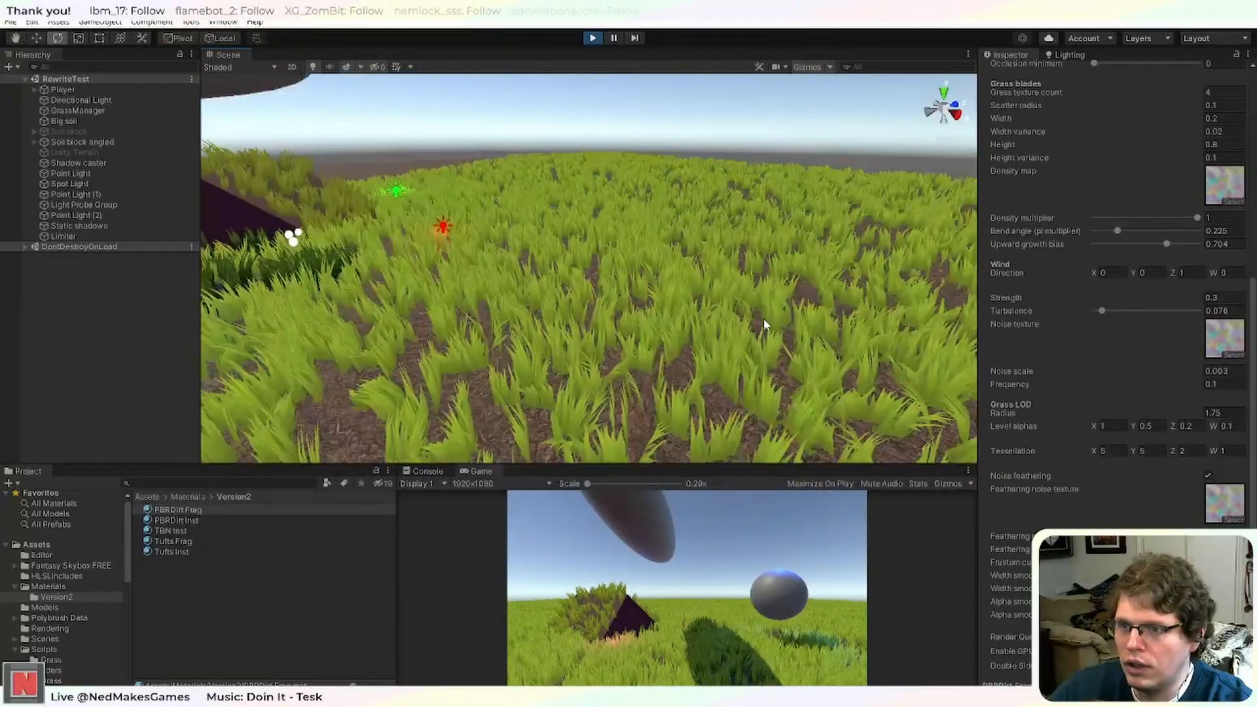
Examine the wind-blown grass around the pyramid, sphere and shadowed area from several angles and distances.
right_click_drag(615, 343, 659, 331)
middle_click_drag(659, 331, 719, 321)
scroll(728, 319, "down", 4)
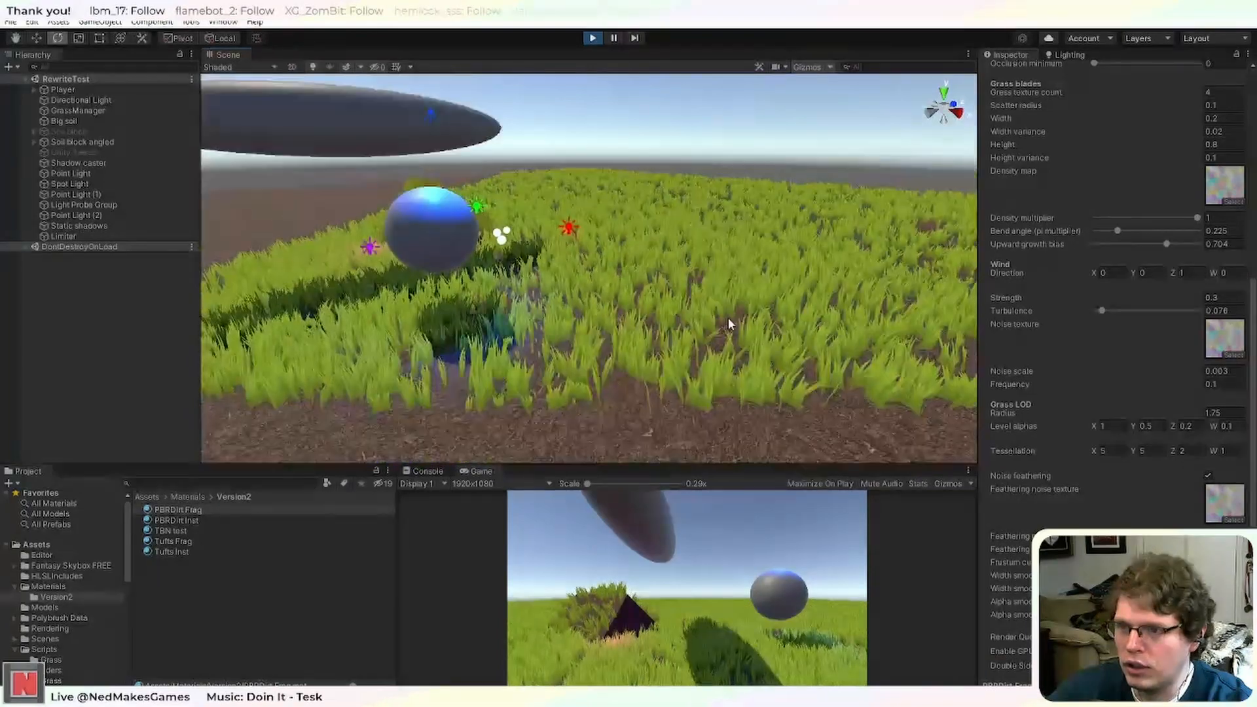
scroll(616, 322, "down", 3)
middle_click_drag(556, 325, 602, 328)
scroll(605, 328, "up", 6)
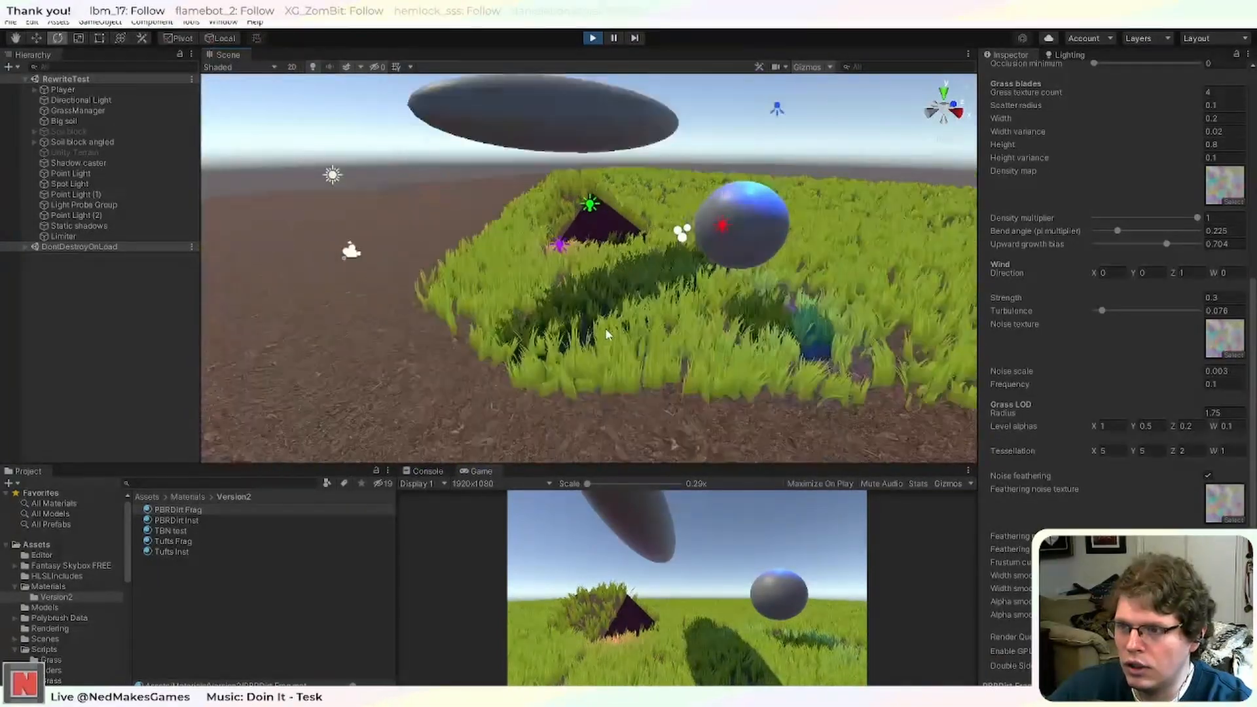
right_click_drag(781, 363, 729, 322)
middle_click_drag(729, 322, 713, 321)
right_click_drag(629, 313, 693, 328)
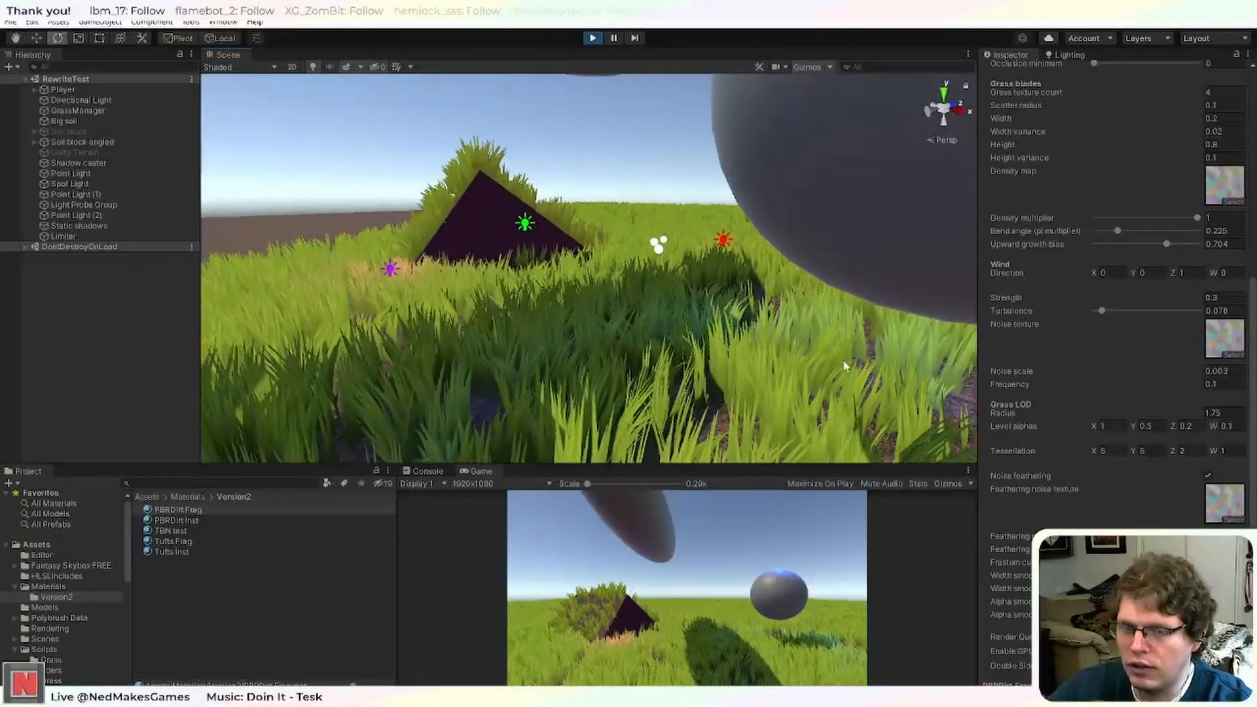
scroll(634, 285, "down", 6)
right_click_drag(634, 286, 718, 288)
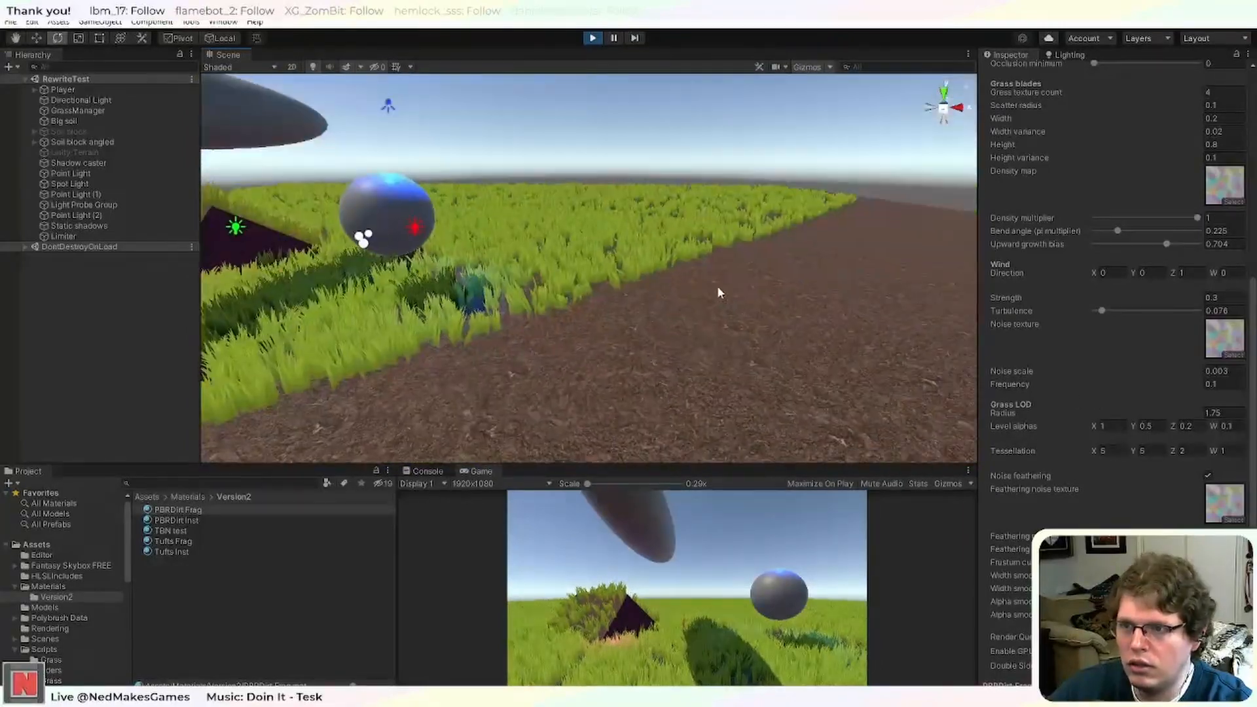
mouse_move(717, 288)
middle_mouse_down()
mouse_move(744, 264)
mouse_move(724, 267)
middle_mouse_up()
scroll(667, 257, "up", 3)
right_click_drag(665, 253, 649, 228)
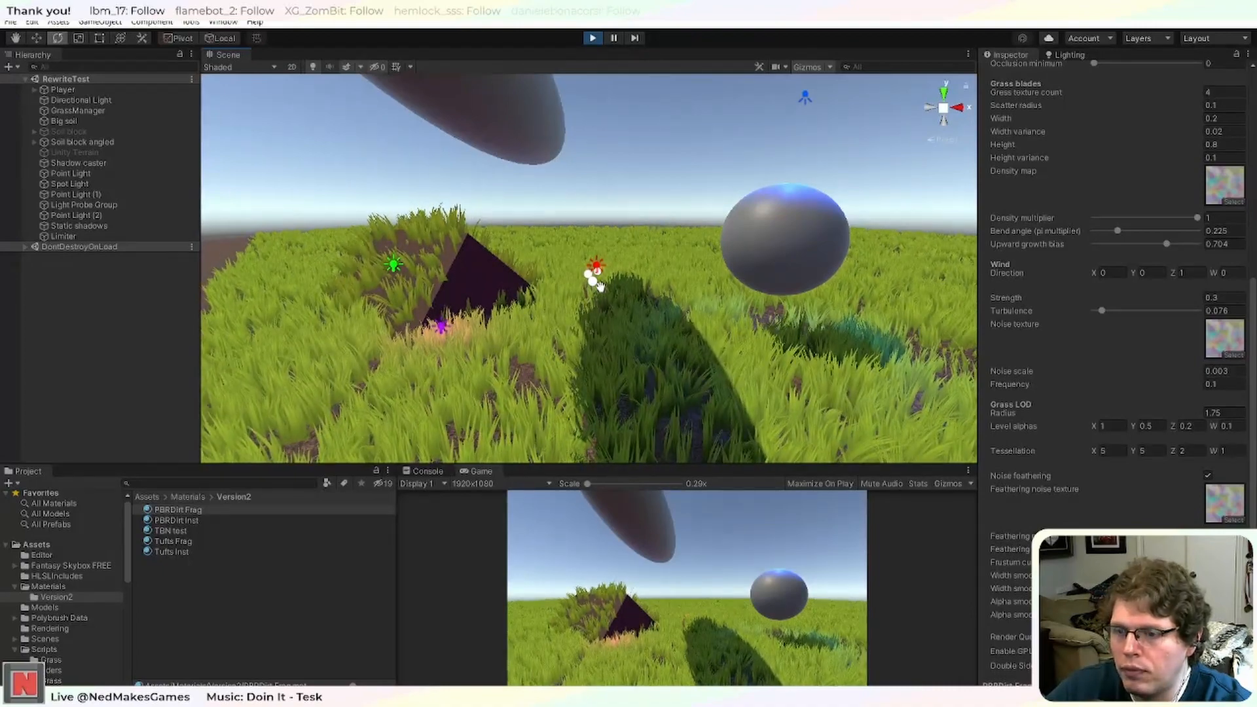
middle_click_drag(599, 287, 554, 289)
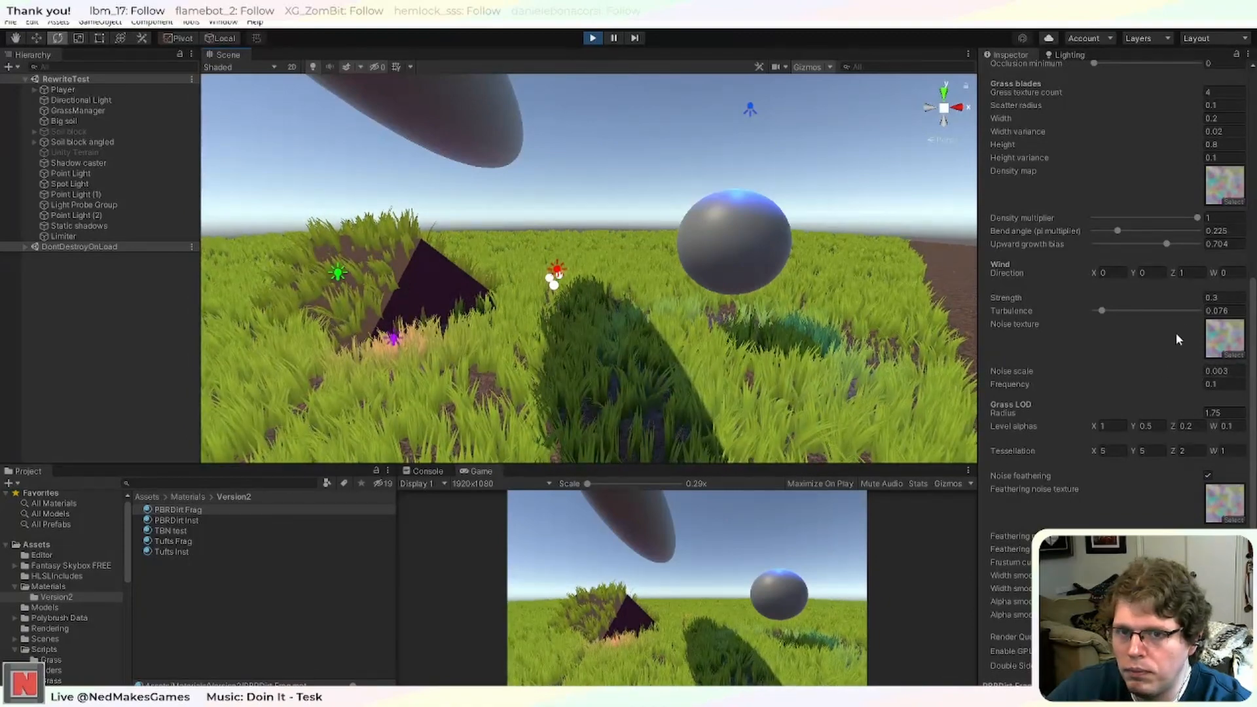
scroll(704, 291, "down", 3)
scroll(693, 298, "up", 5)
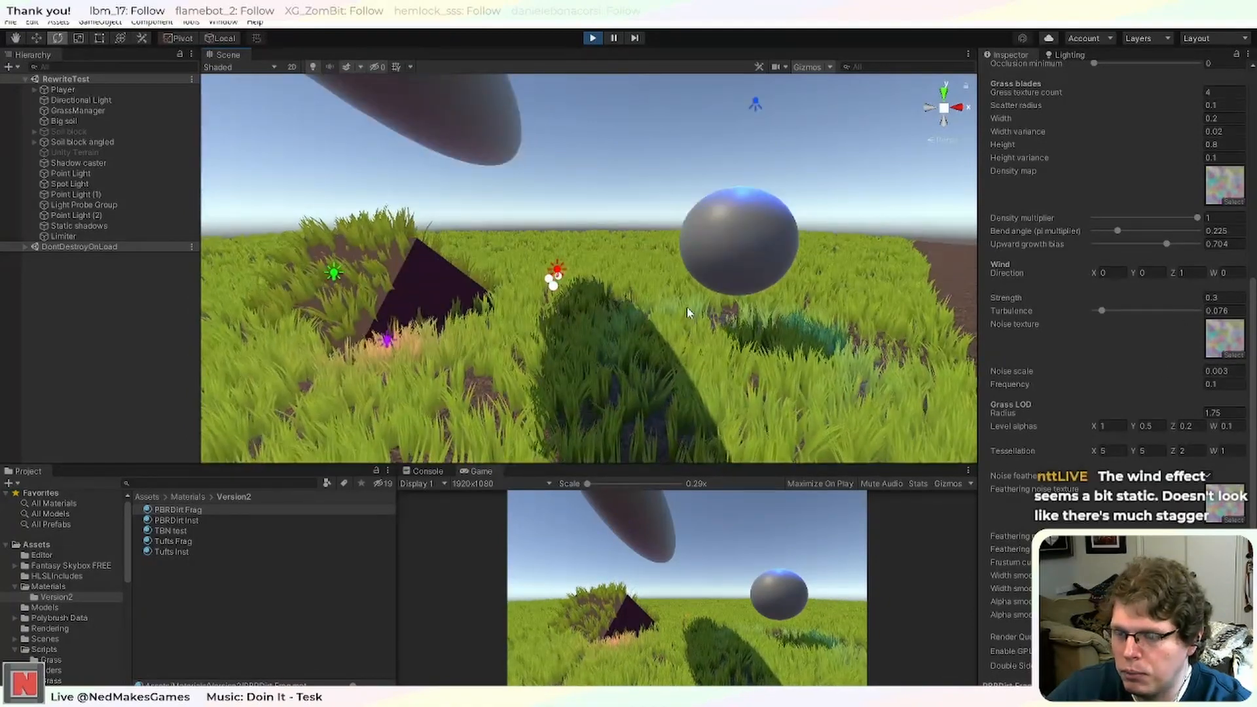
scroll(686, 306, "up", 2)
Deactivate the Static shadows ellipsoid above the grass field.
scroll(686, 312, "down", 5)
left_click(501, 169)
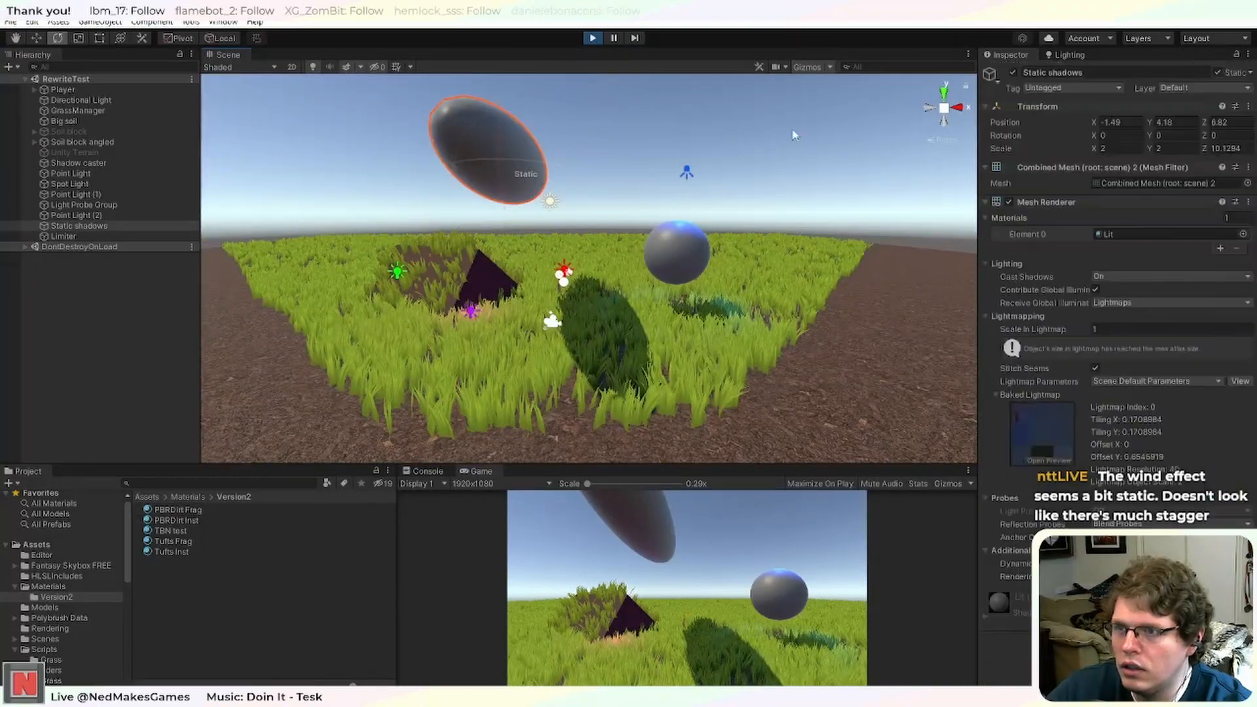
left_click(1014, 72)
scroll(653, 246, "up", 5)
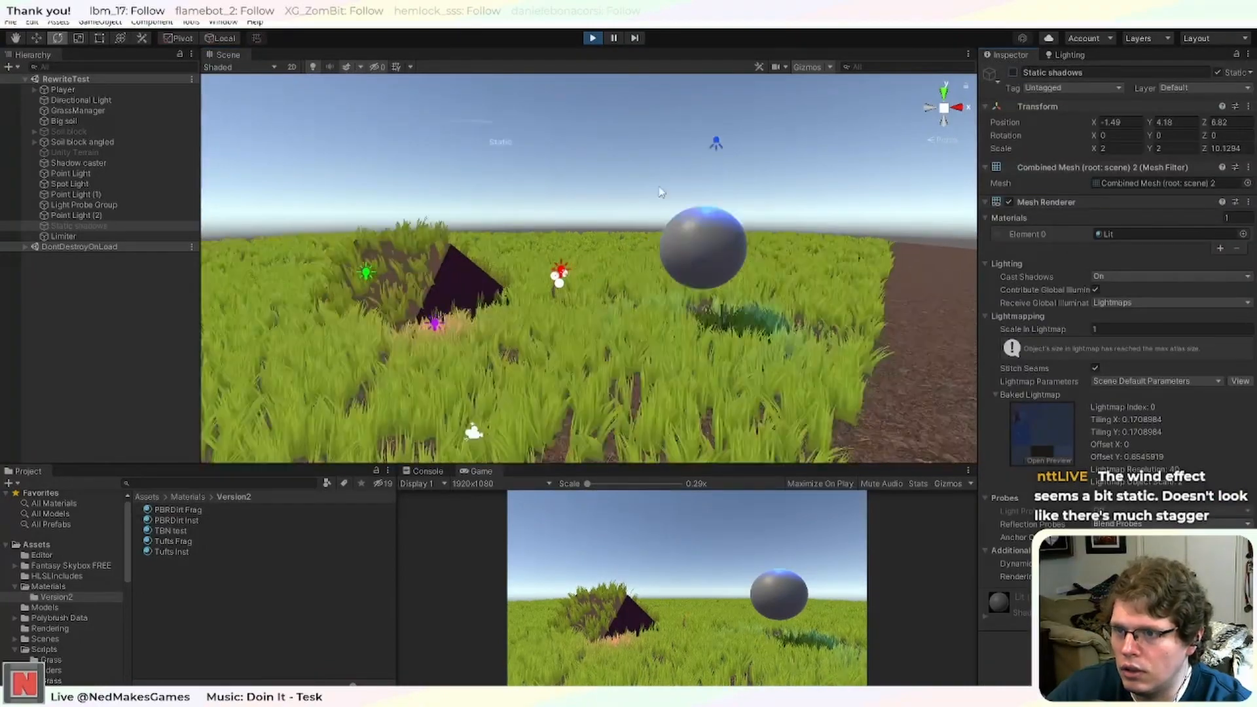
Examine the grass's lighting and wind movement without the static shadow, both close up and around the pyramid and sphere.
scroll(637, 265, "up", 3)
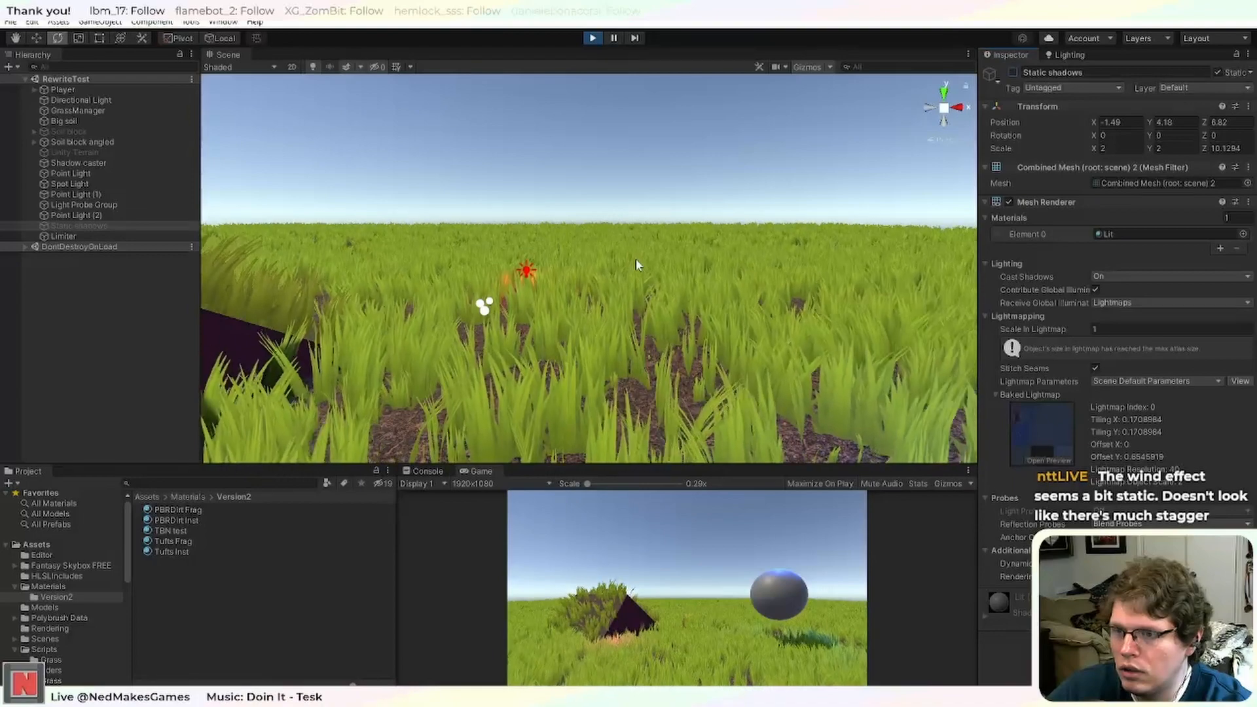
scroll(637, 264, "down", 2)
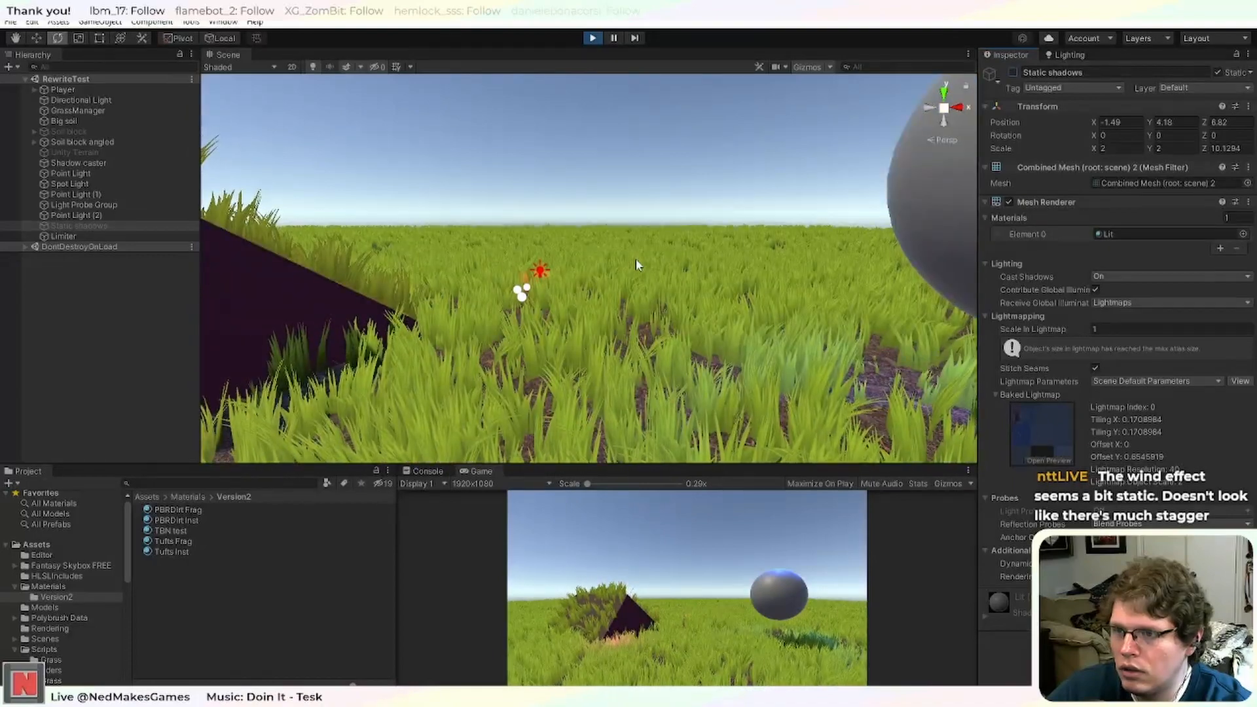
scroll(637, 264, "down", 4)
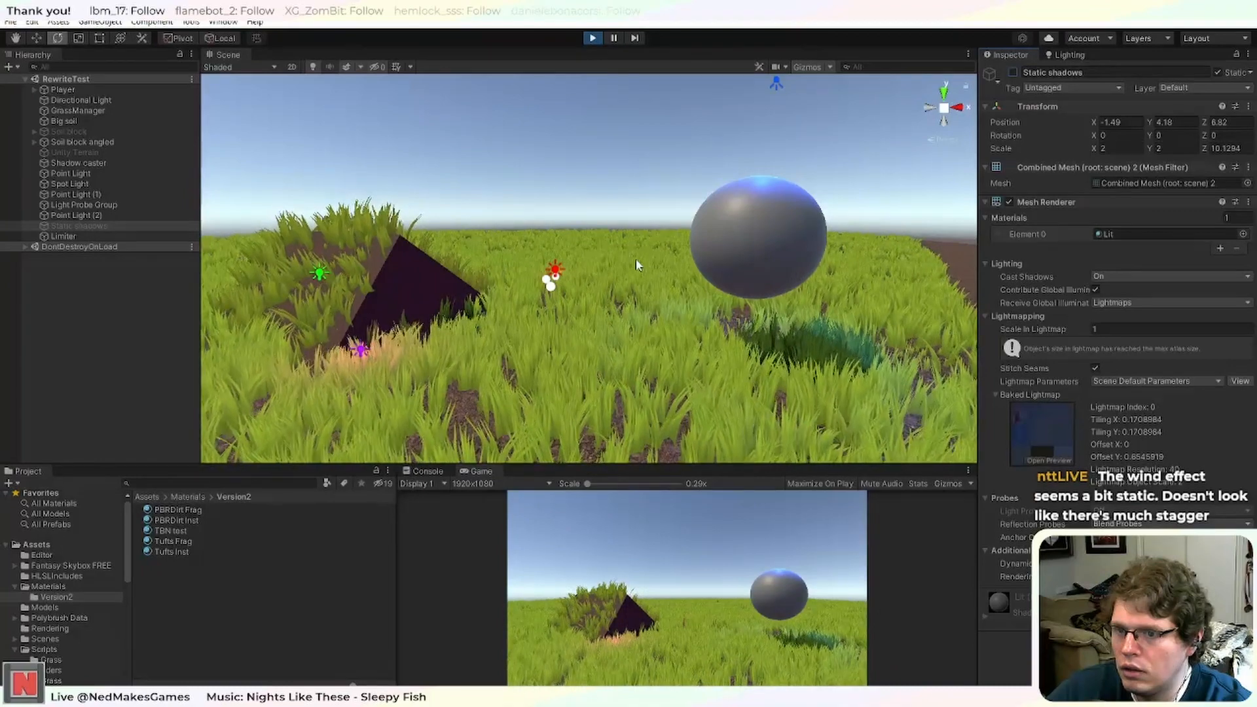
right_click_drag(722, 209, 657, 219)
mouse_move(657, 218)
middle_mouse_down()
mouse_move(620, 216)
mouse_move(647, 216)
mouse_move(650, 231)
middle_mouse_up()
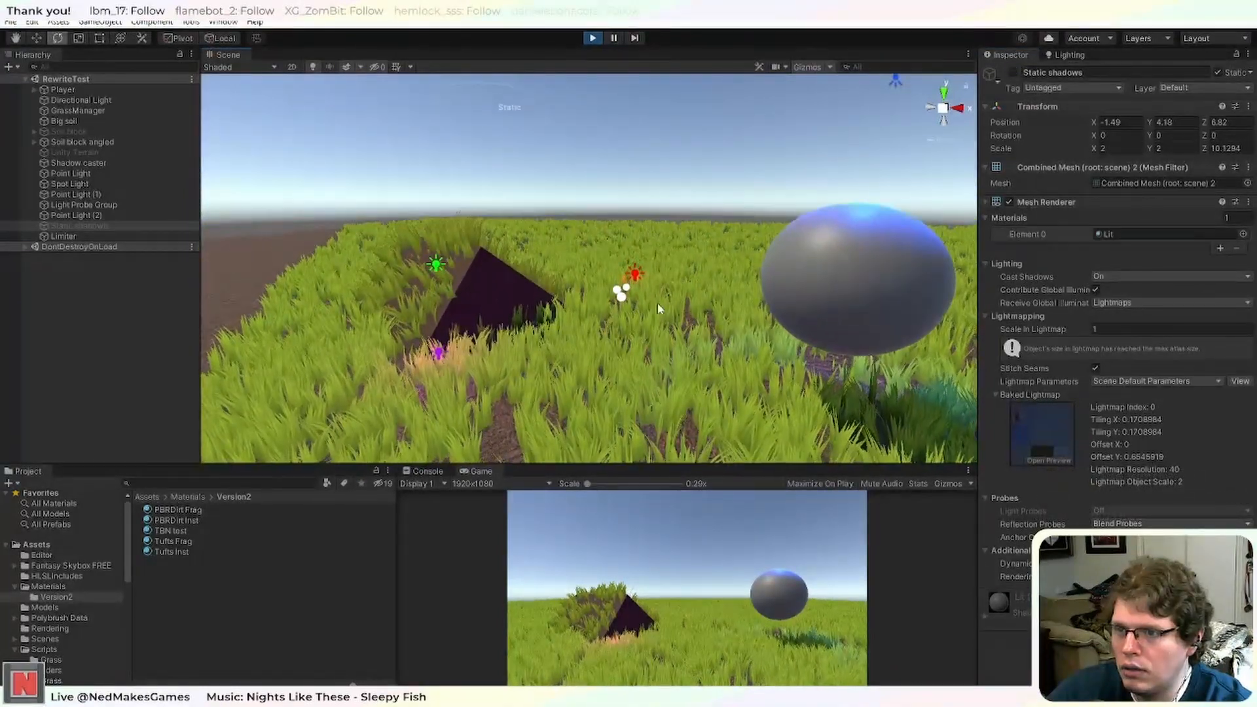
middle_click_drag(667, 318, 670, 310)
left_click_drag(670, 310, 710, 266, "alt")
middle_click_drag(710, 267, 676, 274)
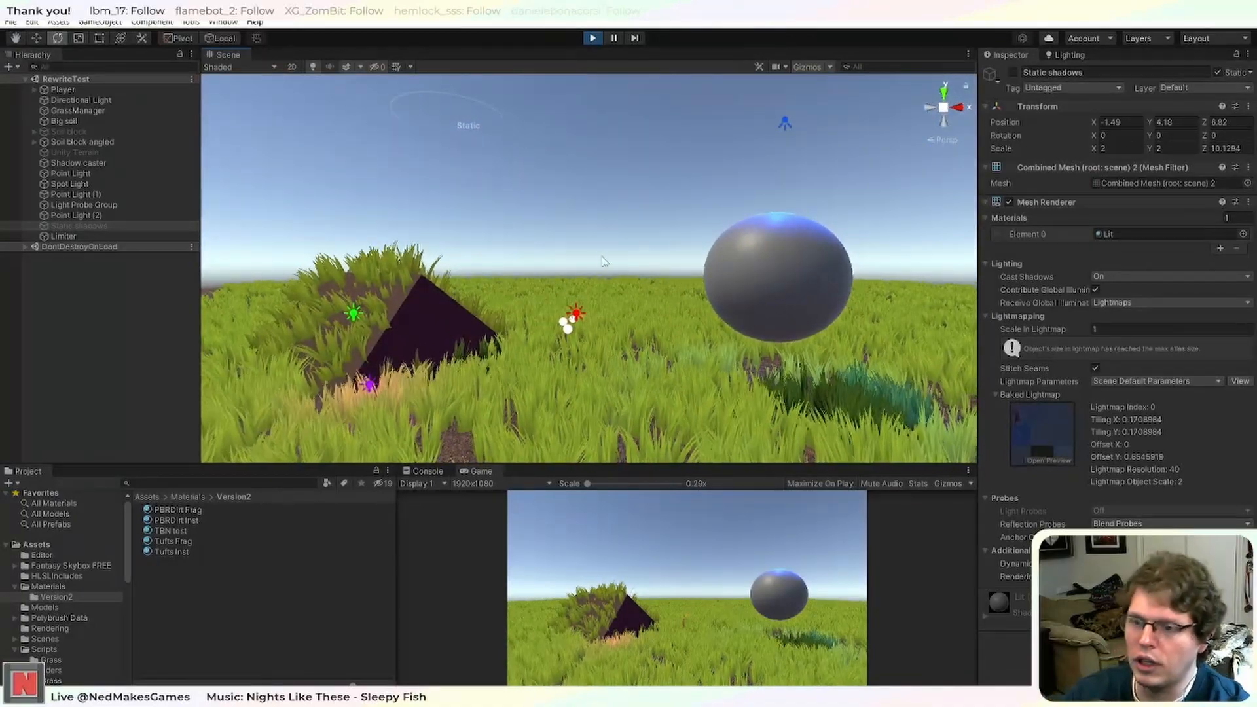
Set the Tufts Frag material's smoothness to 0.305, comparing lower specular strengths before setting specular strength to 1.
left_click(177, 519)
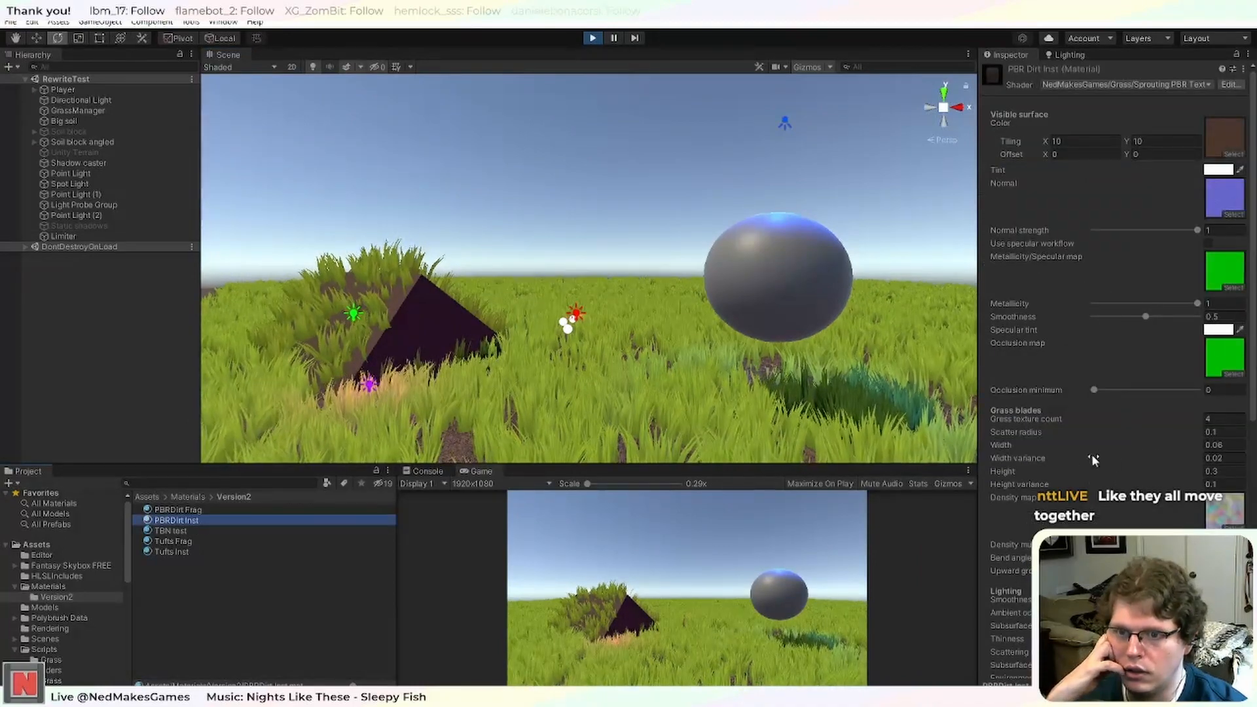
left_click(171, 541)
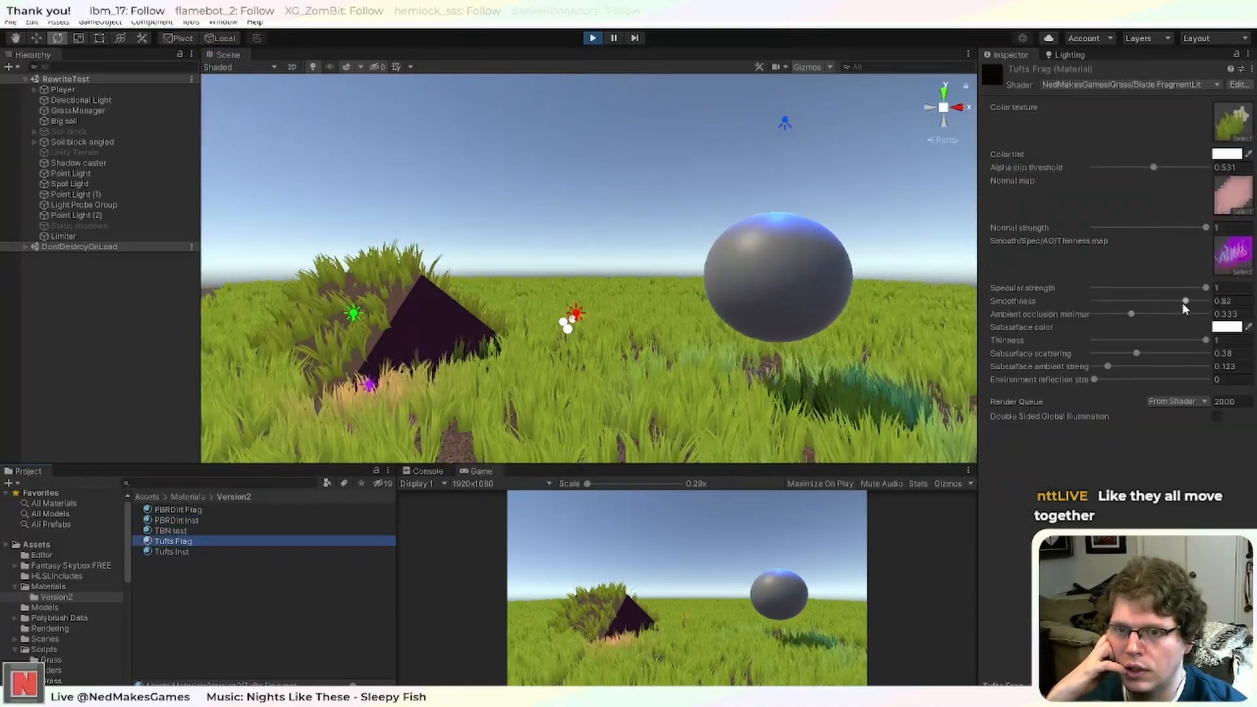
left_click_drag(1206, 288, 1203, 290)
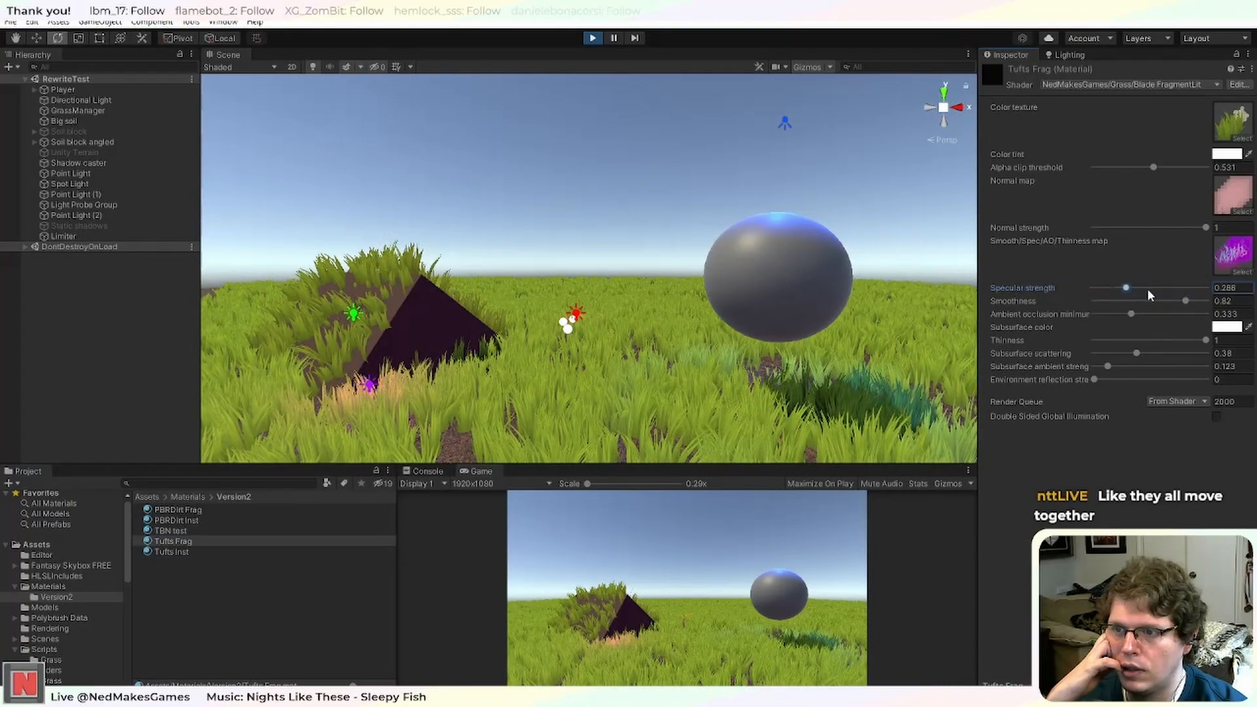
type("1")
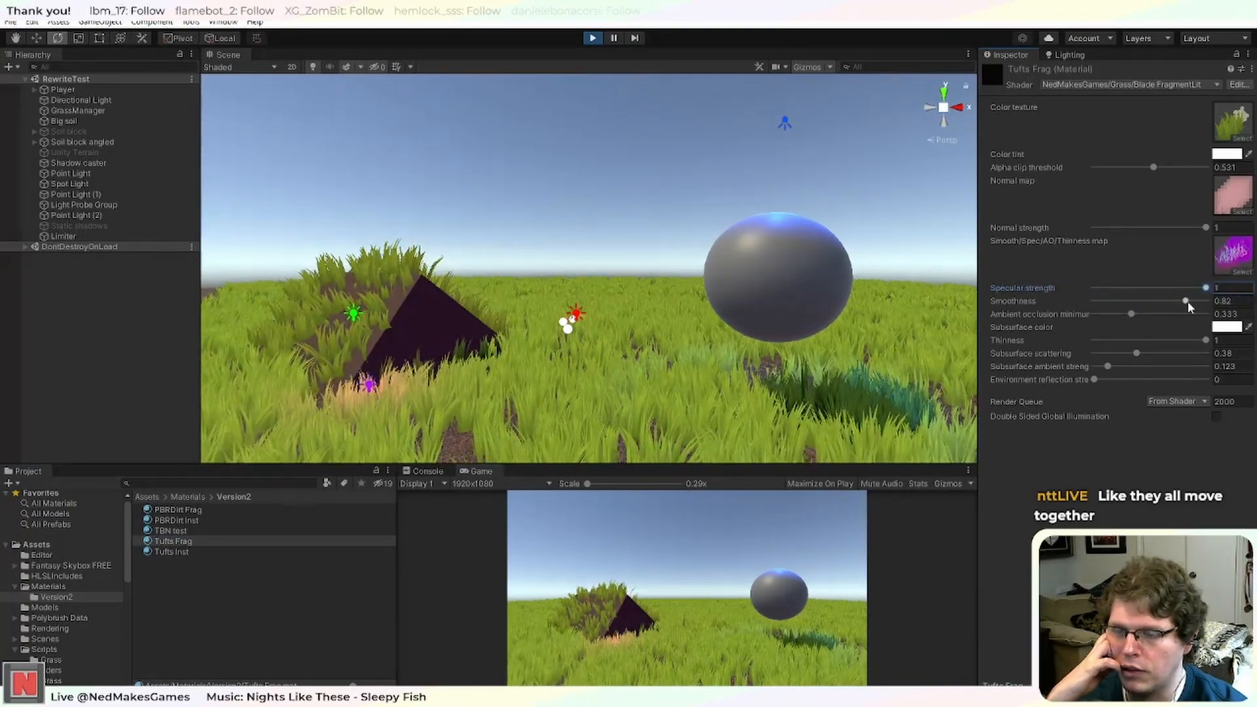
left_click_drag(1188, 301, 1156, 289)
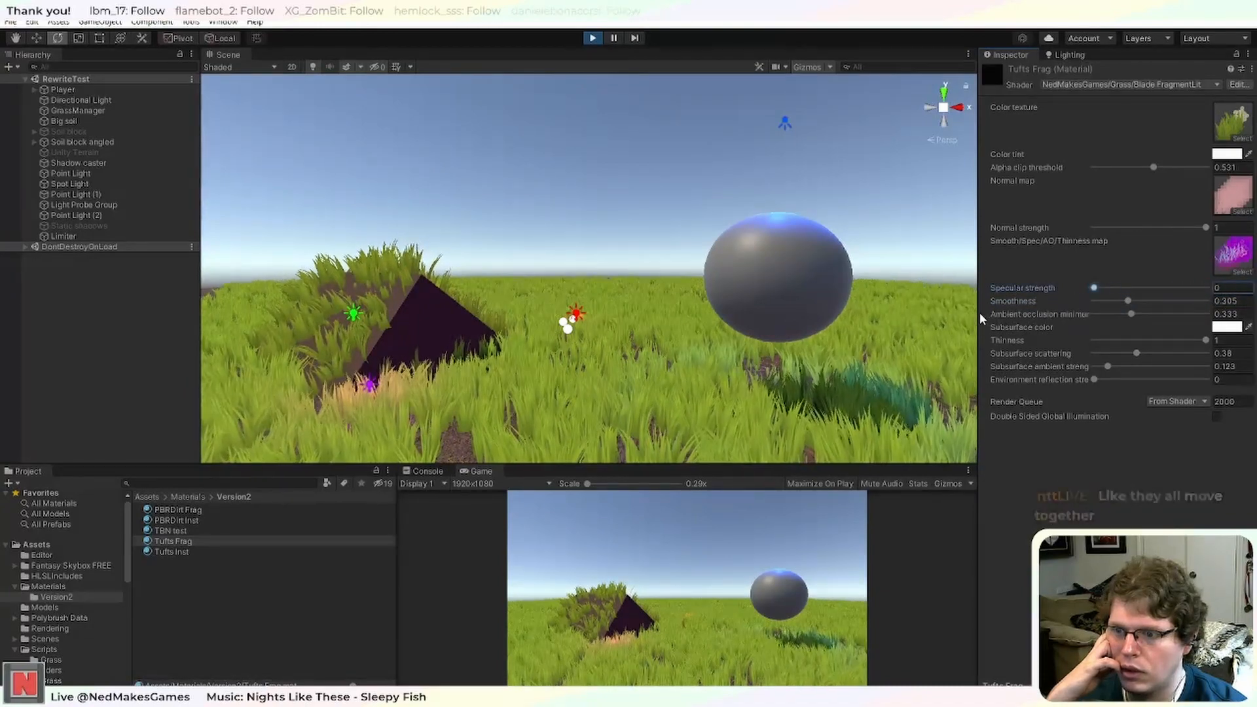
type("1")
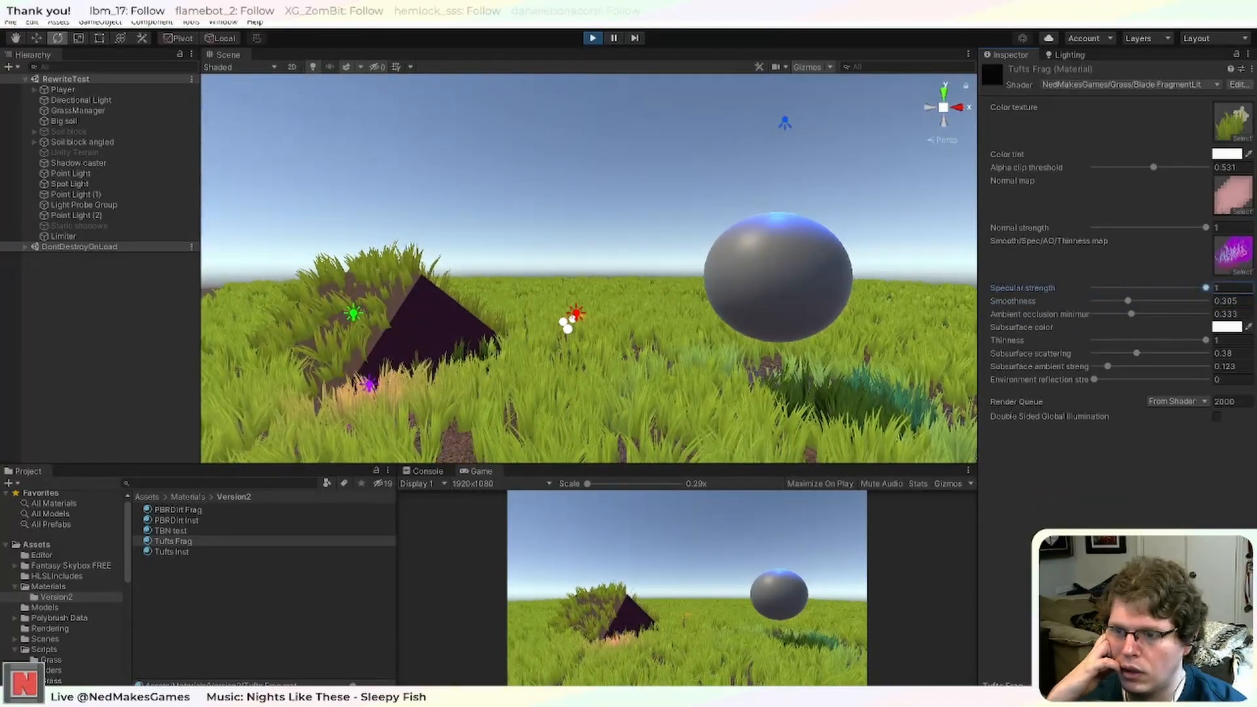
Dock the Game view beside the Scene view and enlarge the upper view area.
left_click_drag(482, 471, 429, 54)
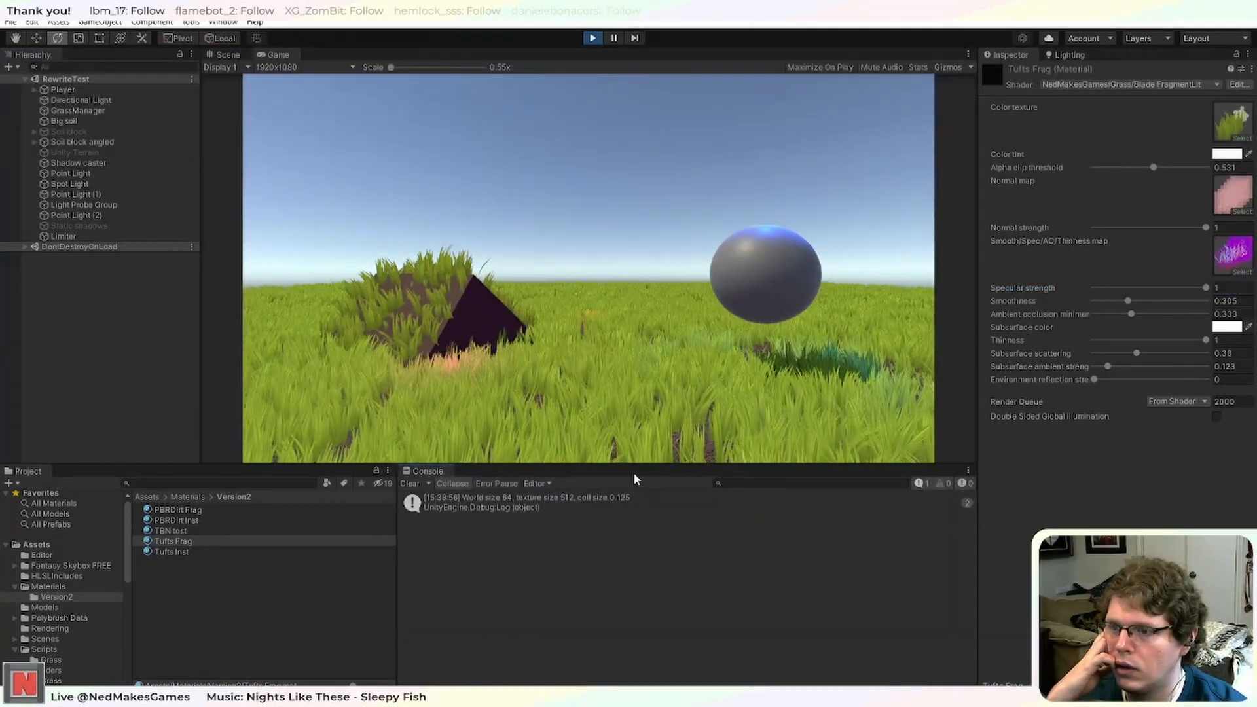
left_click_drag(645, 465, 646, 482)
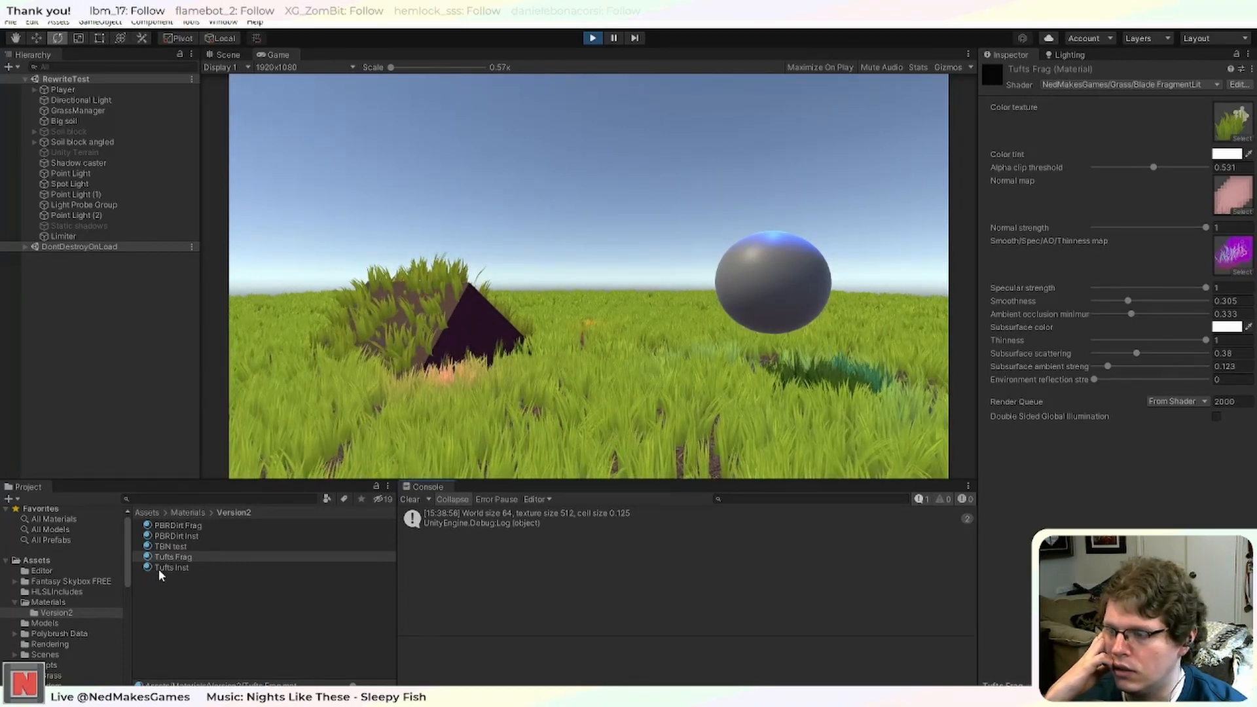
Set the PBRDirt Frag material's wind turbulence to 0.158, try a much stronger wind, and set the strength back to 0.3.
left_click(190, 536)
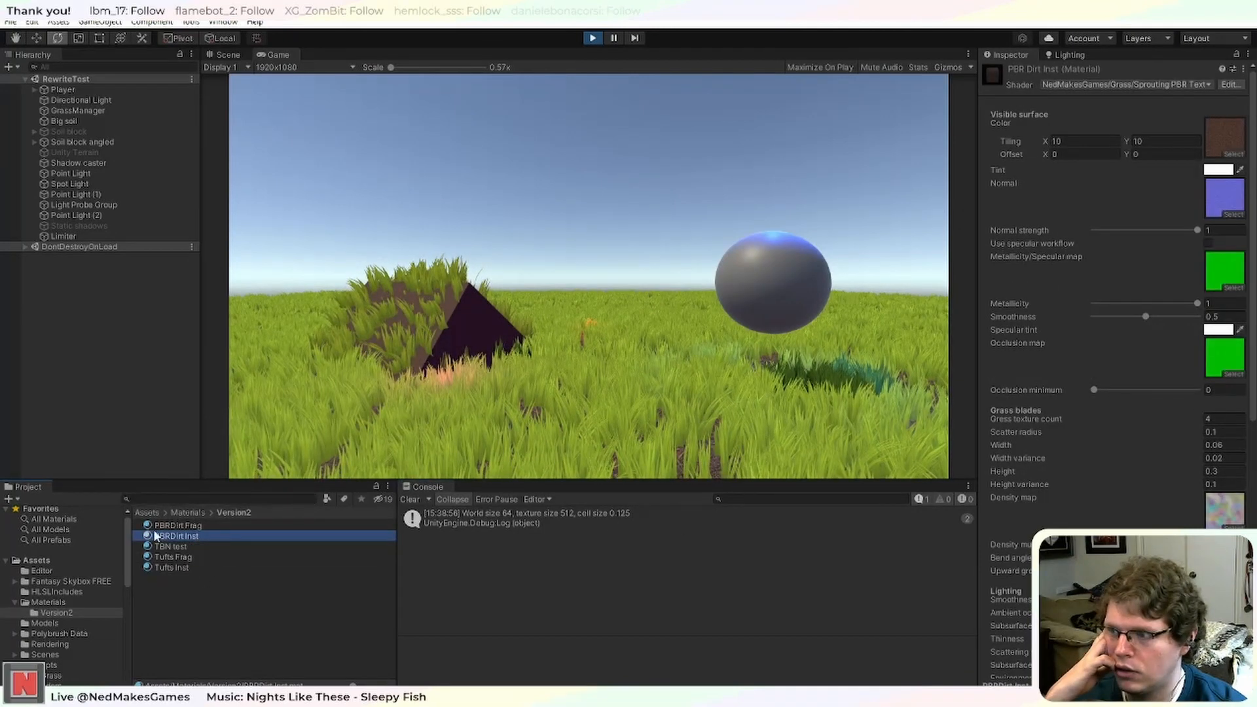
left_click(224, 525)
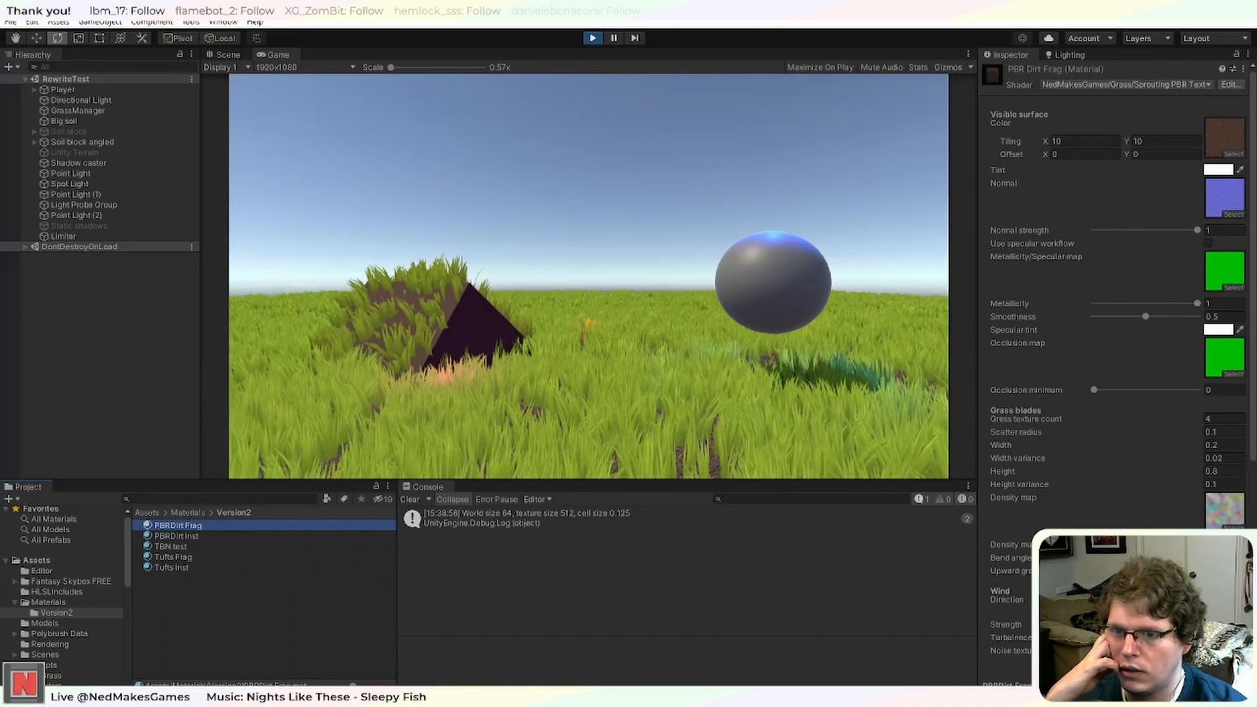
scroll(1113, 327, "down", 3)
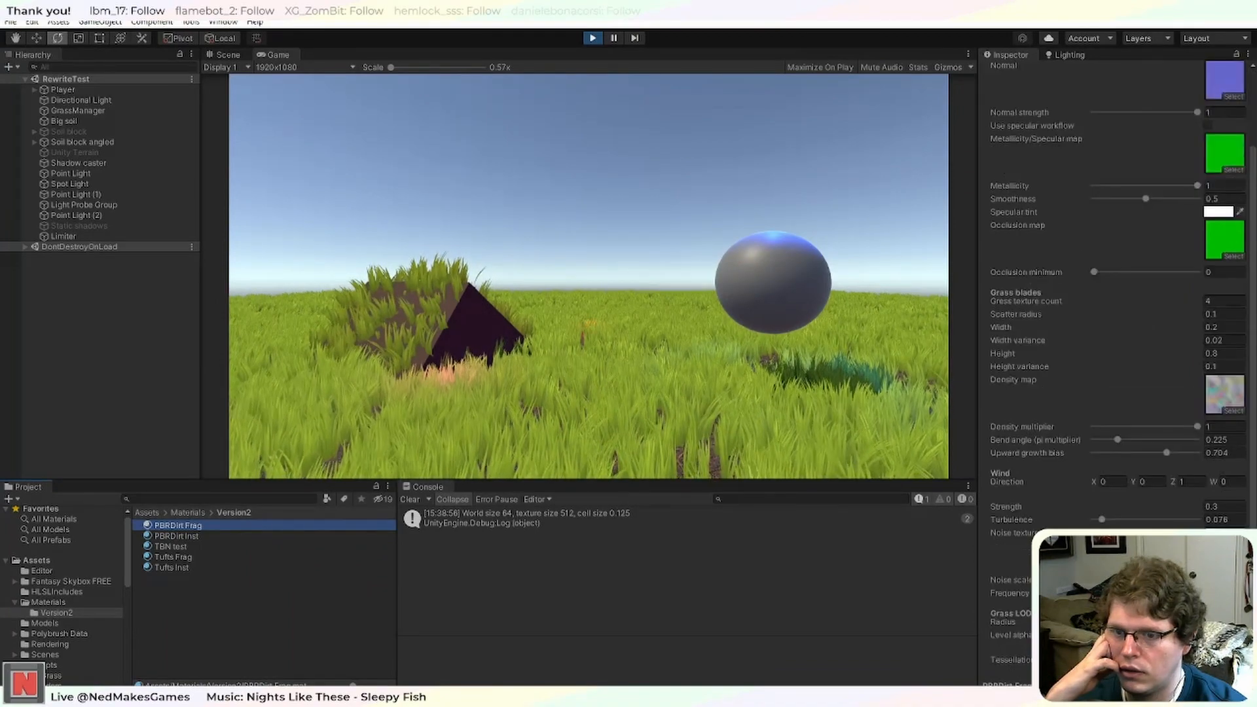
left_click(1223, 580)
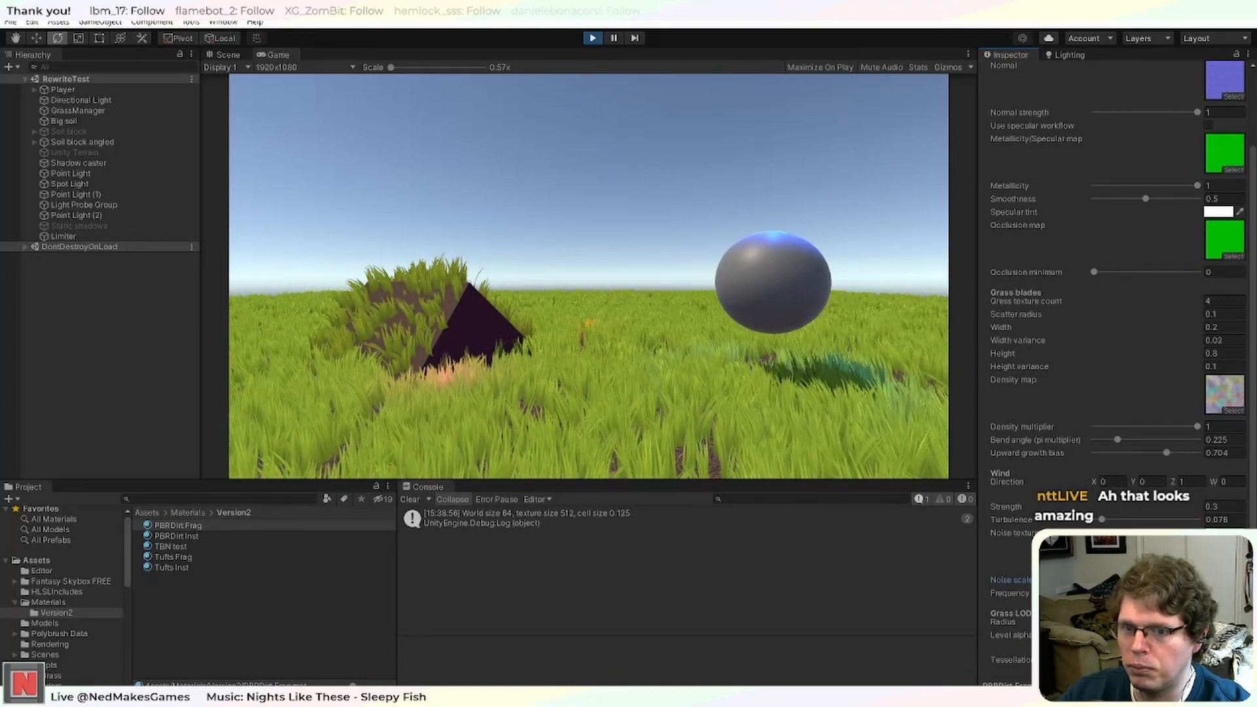
left_click_drag(1102, 520, 1184, 506)
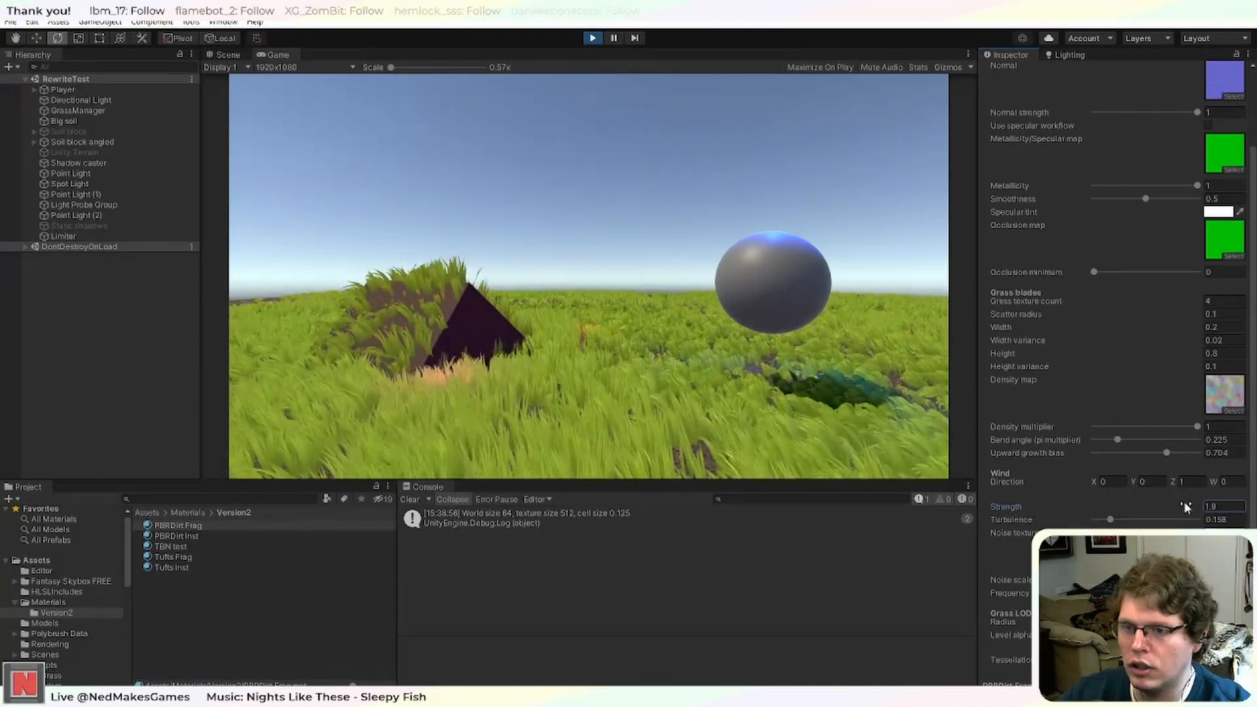
left_click_drag(1185, 507, 1169, 502)
type("0.3")
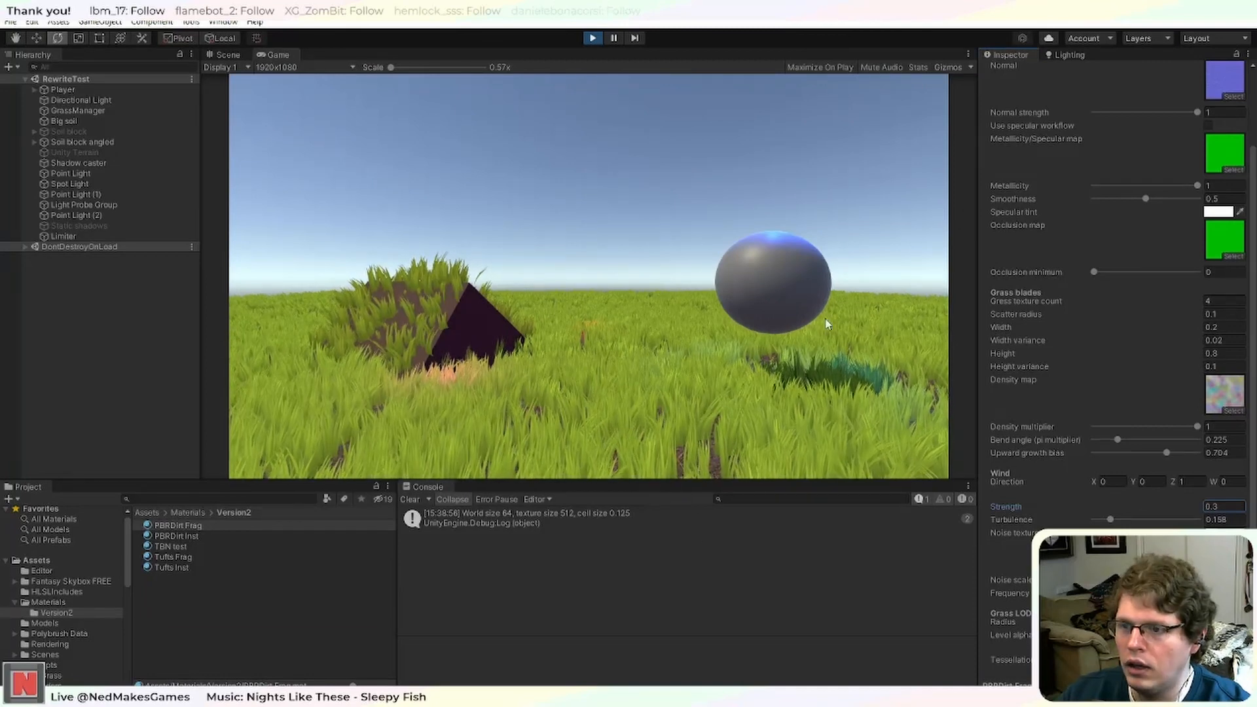
left_click(758, 286)
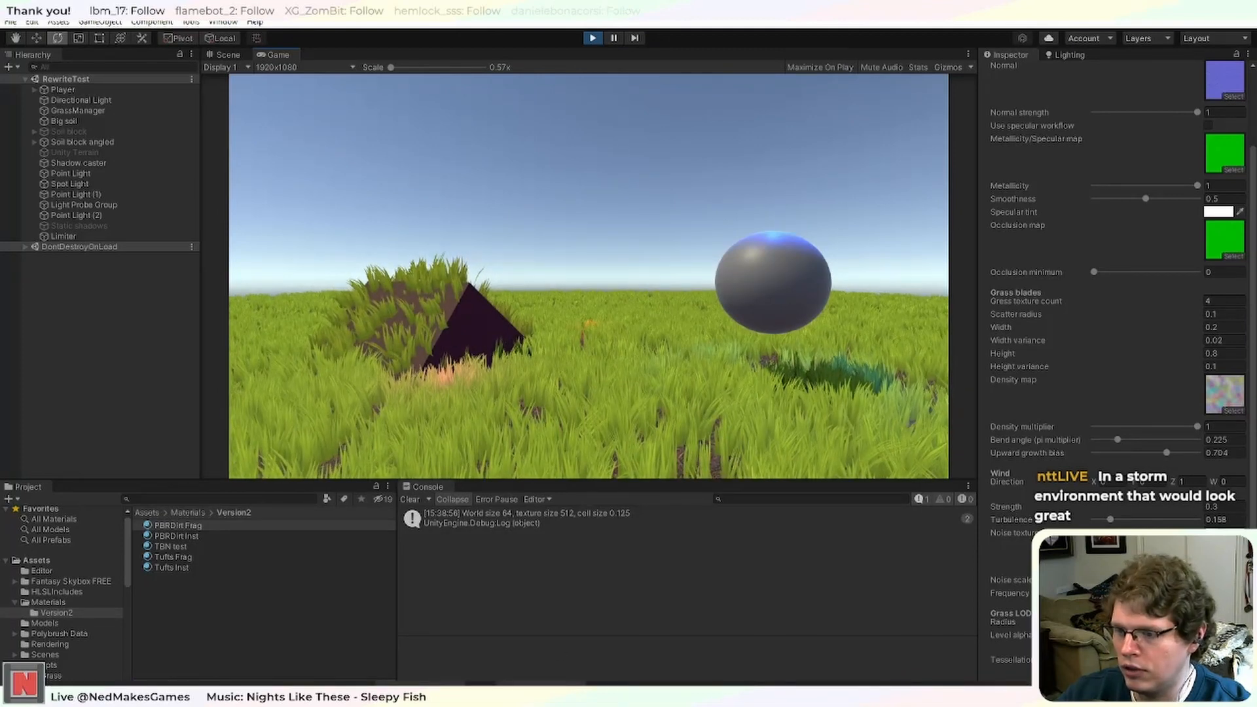
Switch to the Camera Sampling notes page in Notion and add a "Strong wind?" to-do at the end of the checklist.
key("alt+Tab")
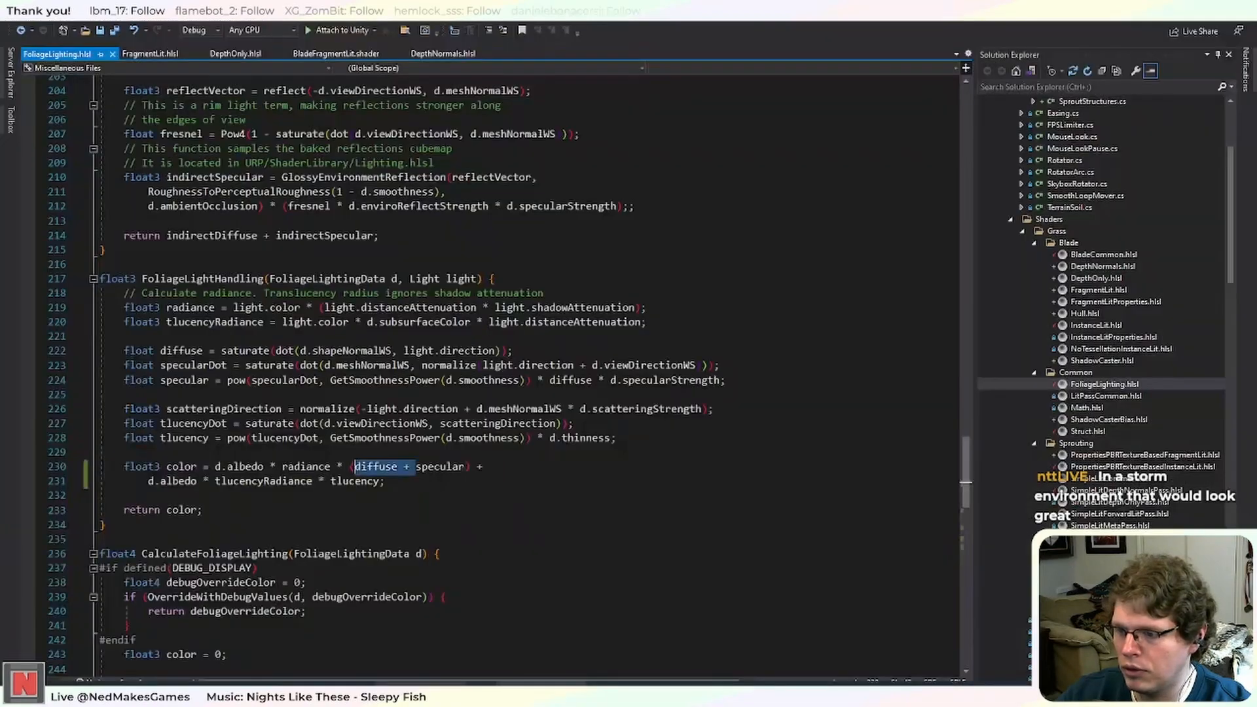
key("alt+Tab")
left_click(267, 683)
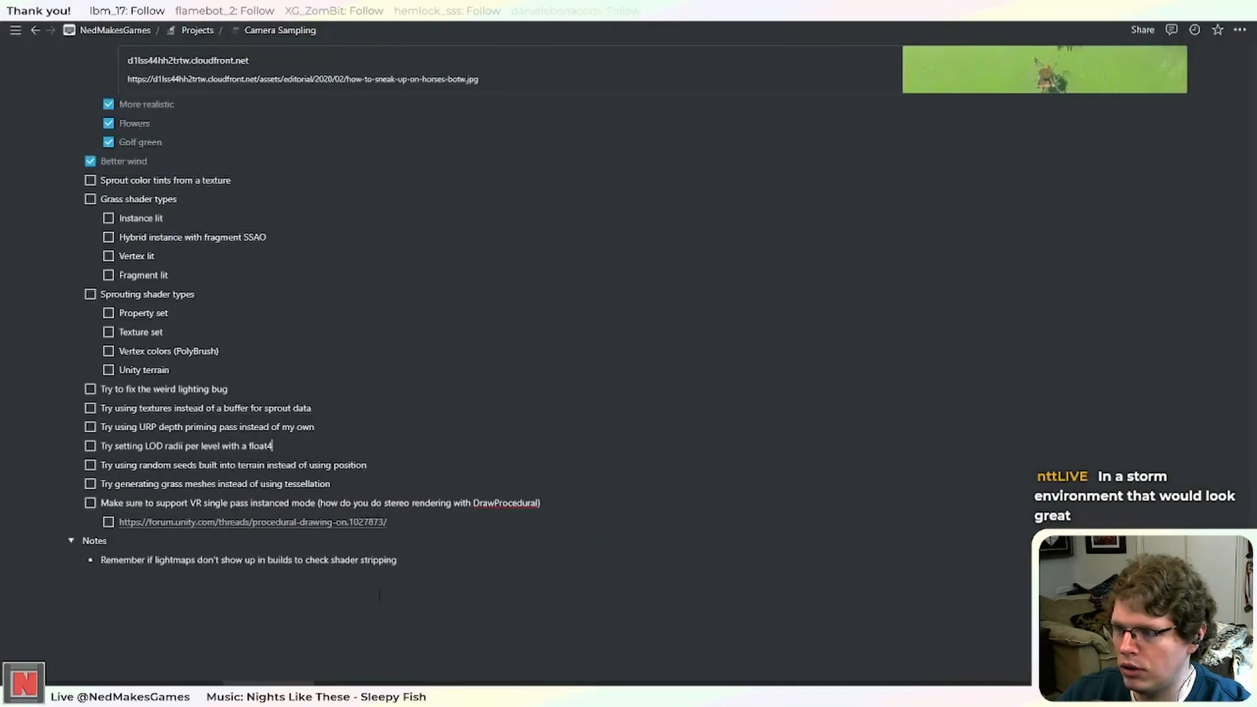
left_click(457, 527)
key("Return")
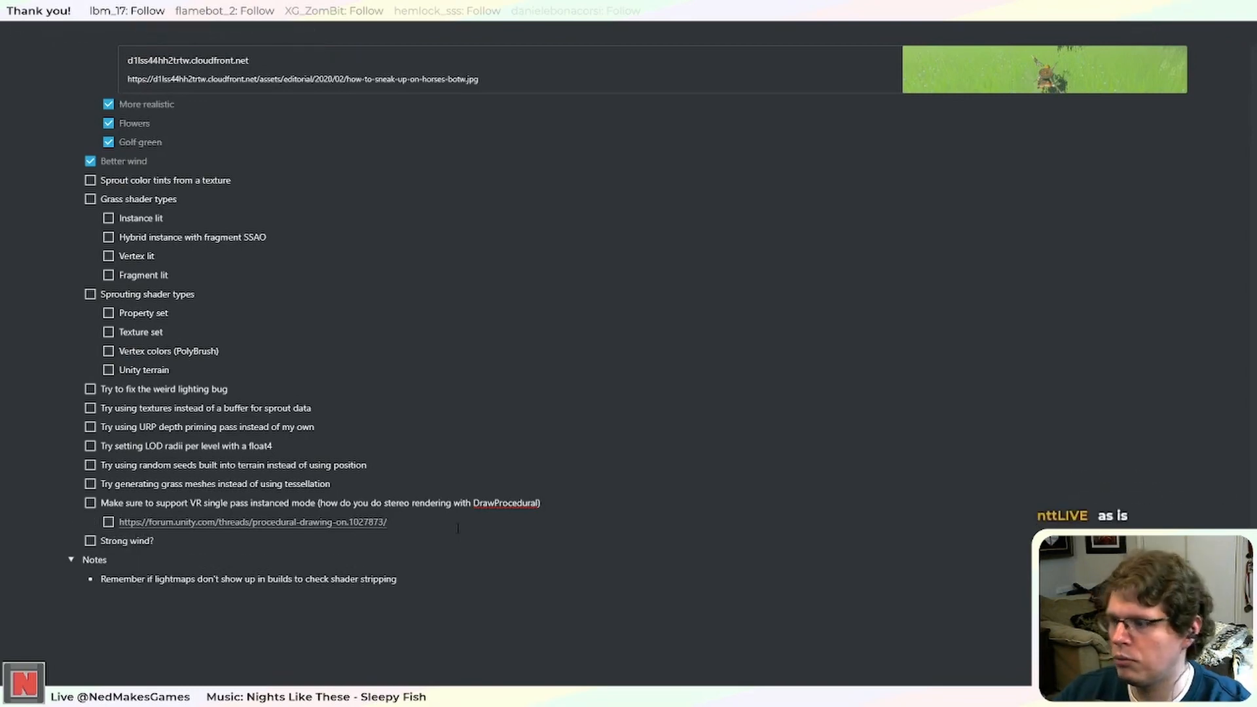
scroll(458, 393, "up", 2)
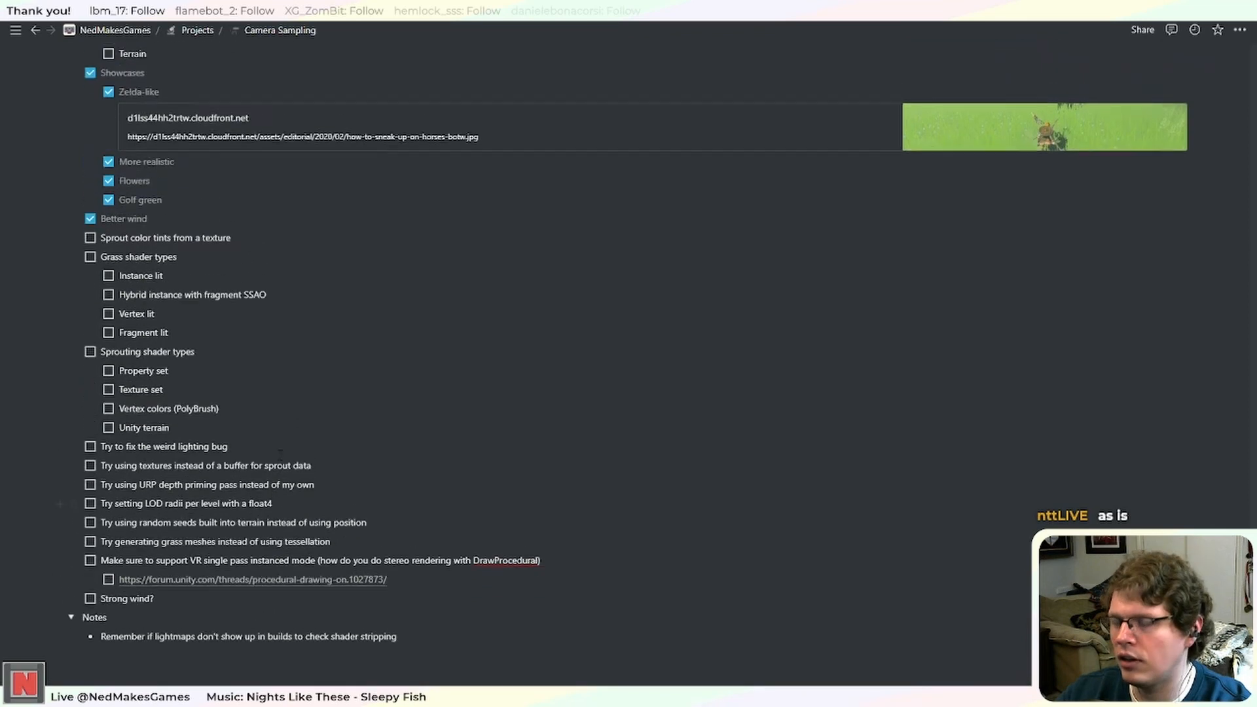
scroll(459, 393, "down", 4)
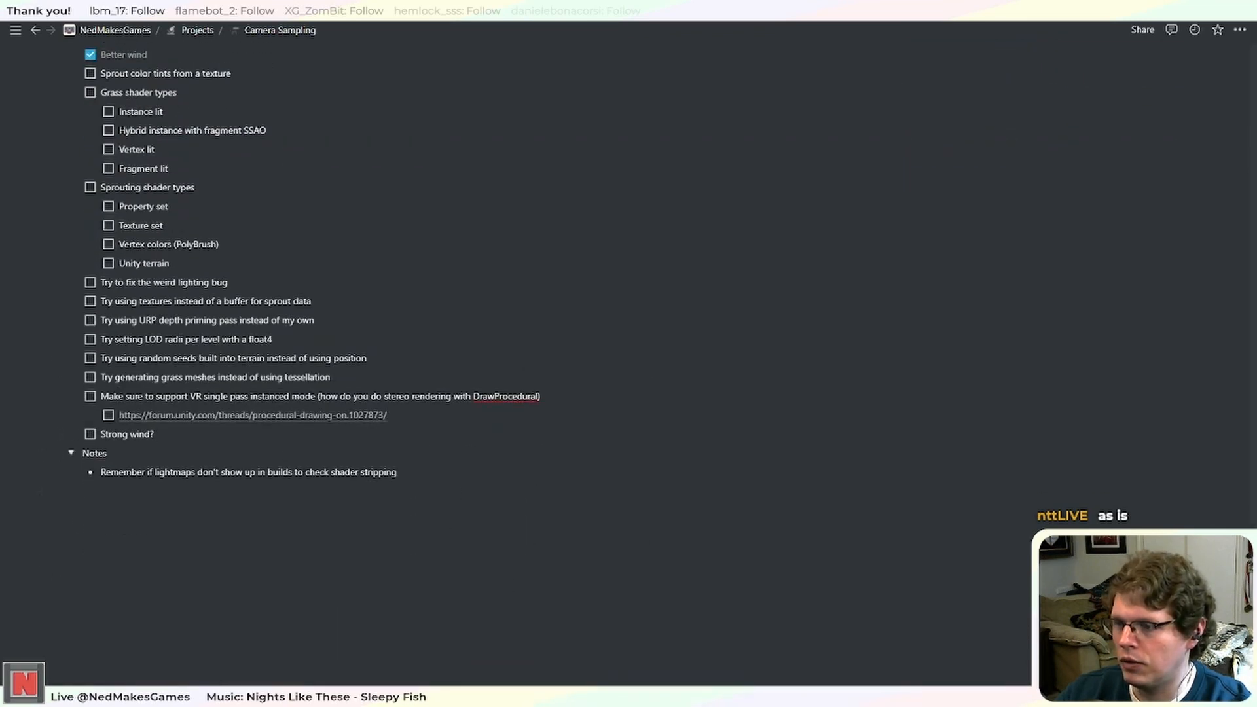
Return to Unity to watch the grass's movement, and switch back to the Notion checklist to review the remaining shader tasks.
key("alt+Tab")
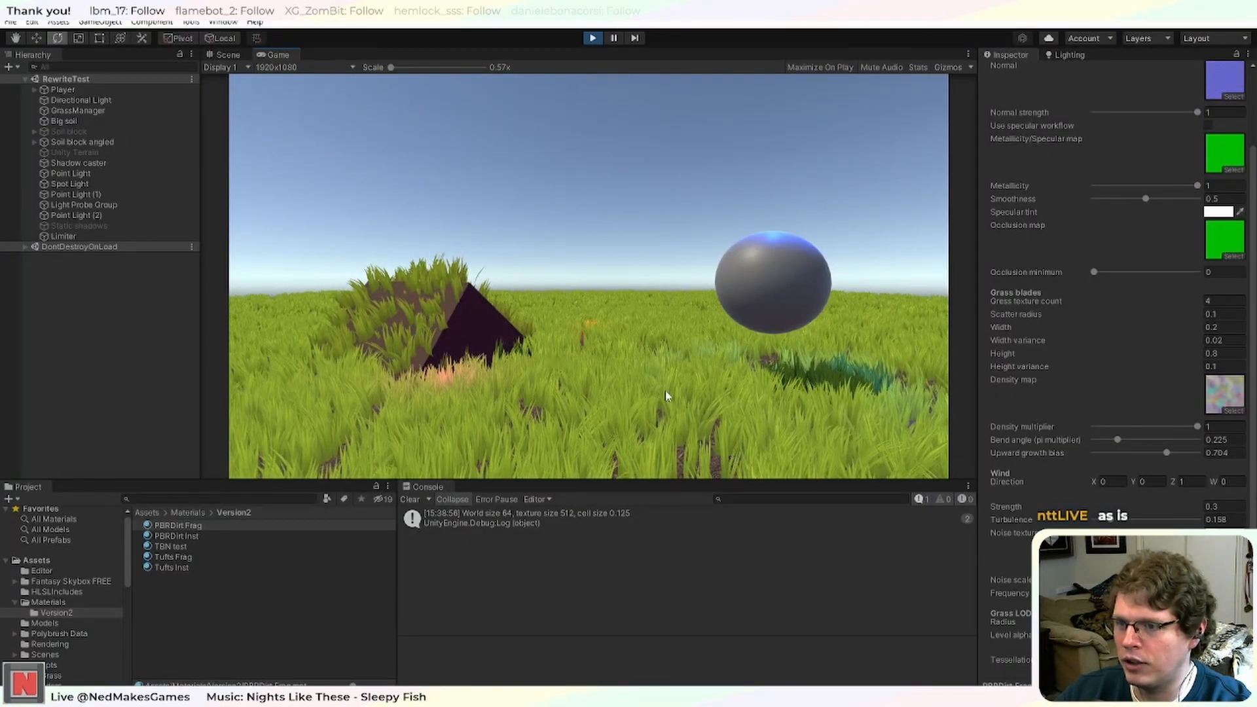
mouse_move(541, 694)
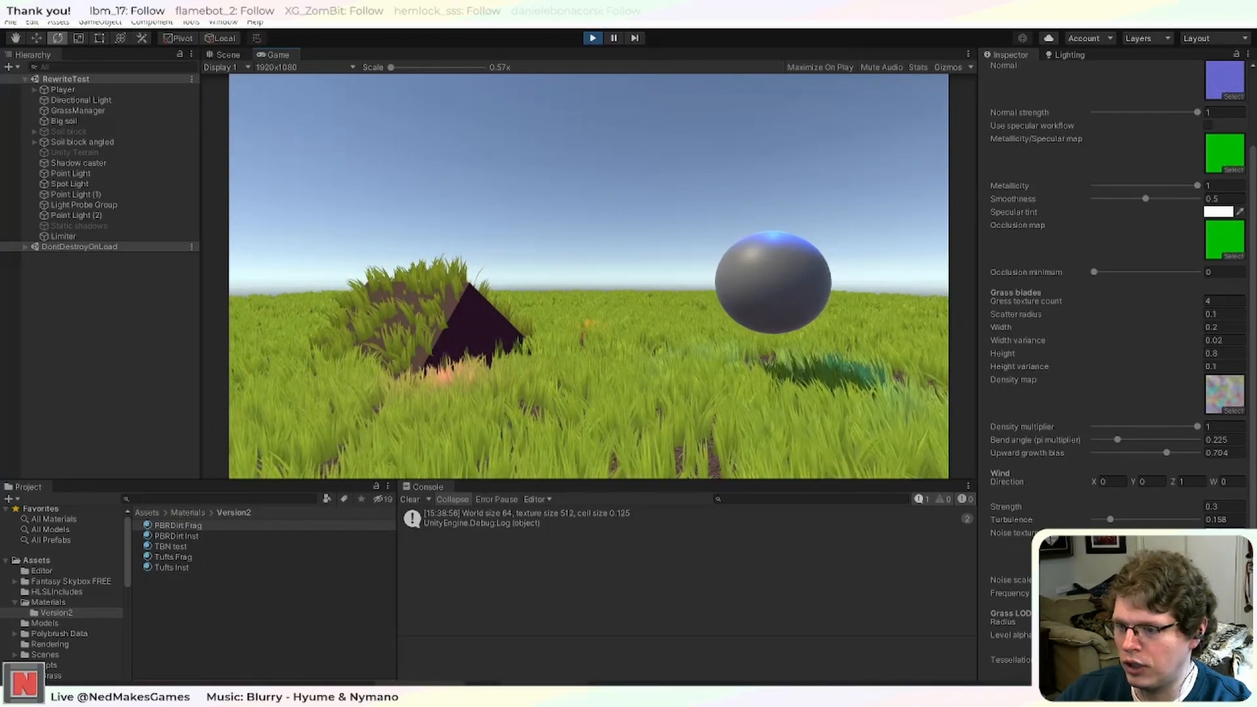
key("alt+Tab")
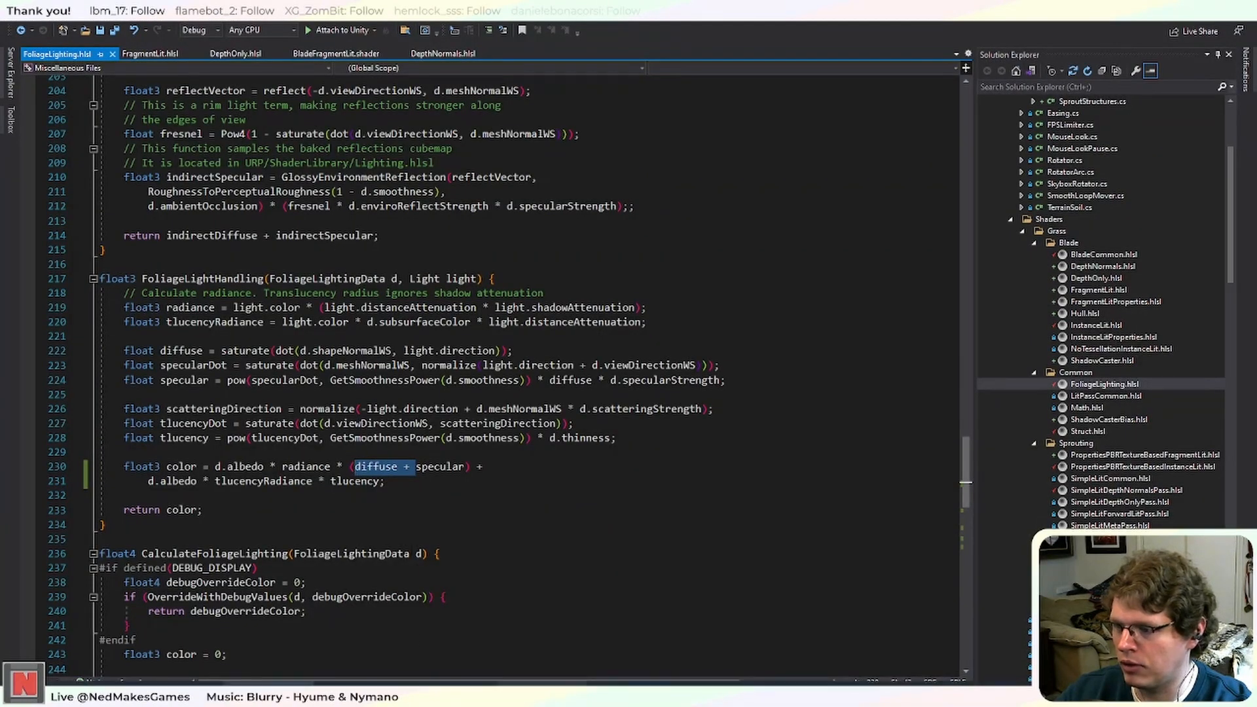
key("alt+Tab")
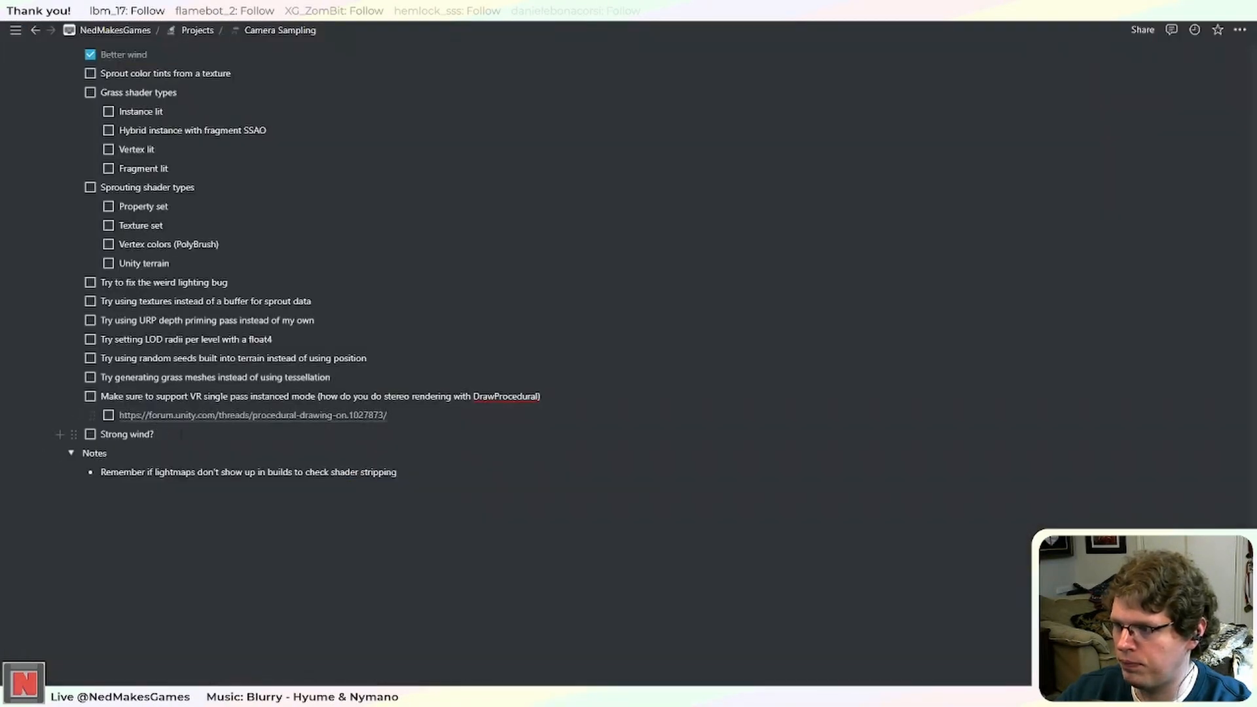
scroll(180, 434, "up", 3)
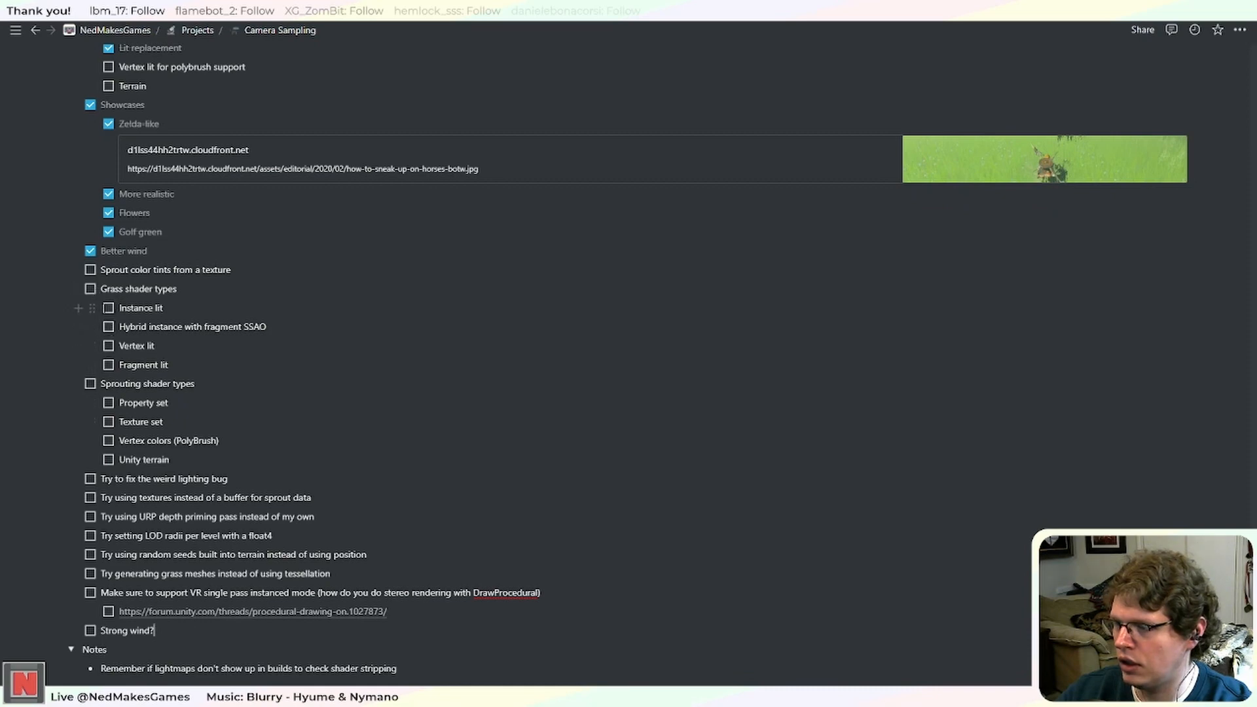
Mark Instance lit and Fragment lit under Grass shader types and Texture set under Sprouting shader types as done.
left_click_drag(105, 308, 107, 359)
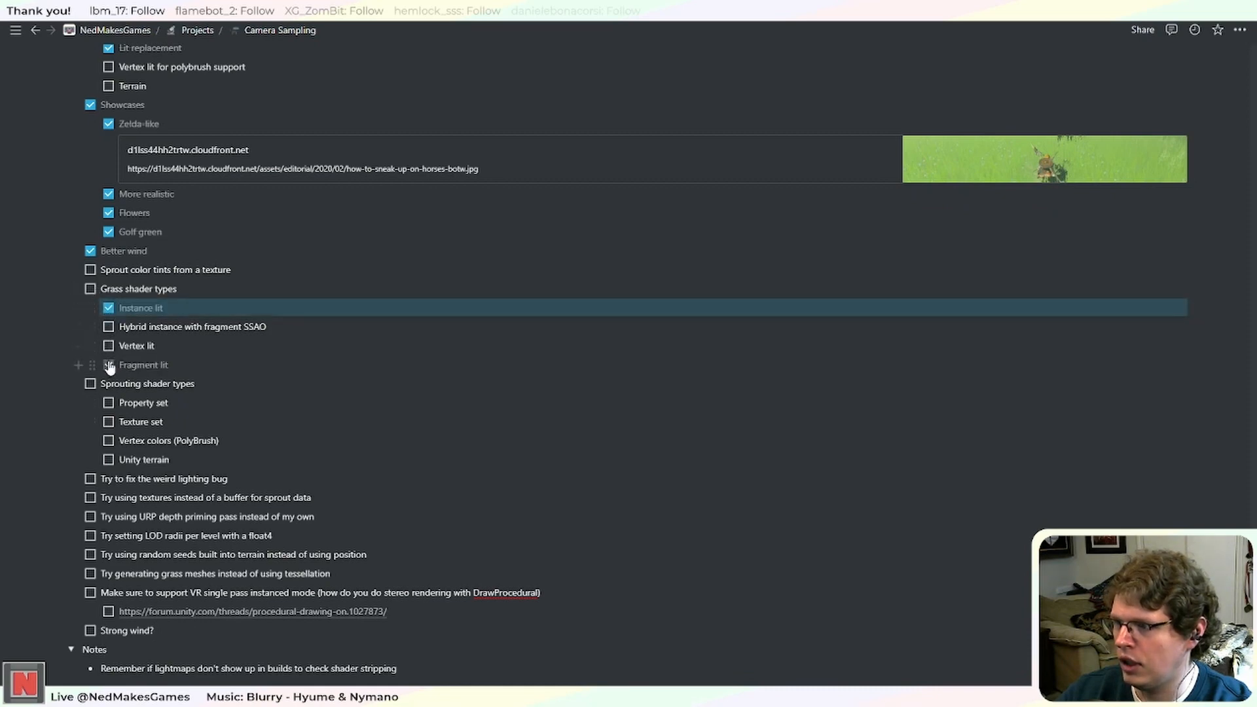
left_click_drag(203, 326, 196, 327)
left_click(254, 326)
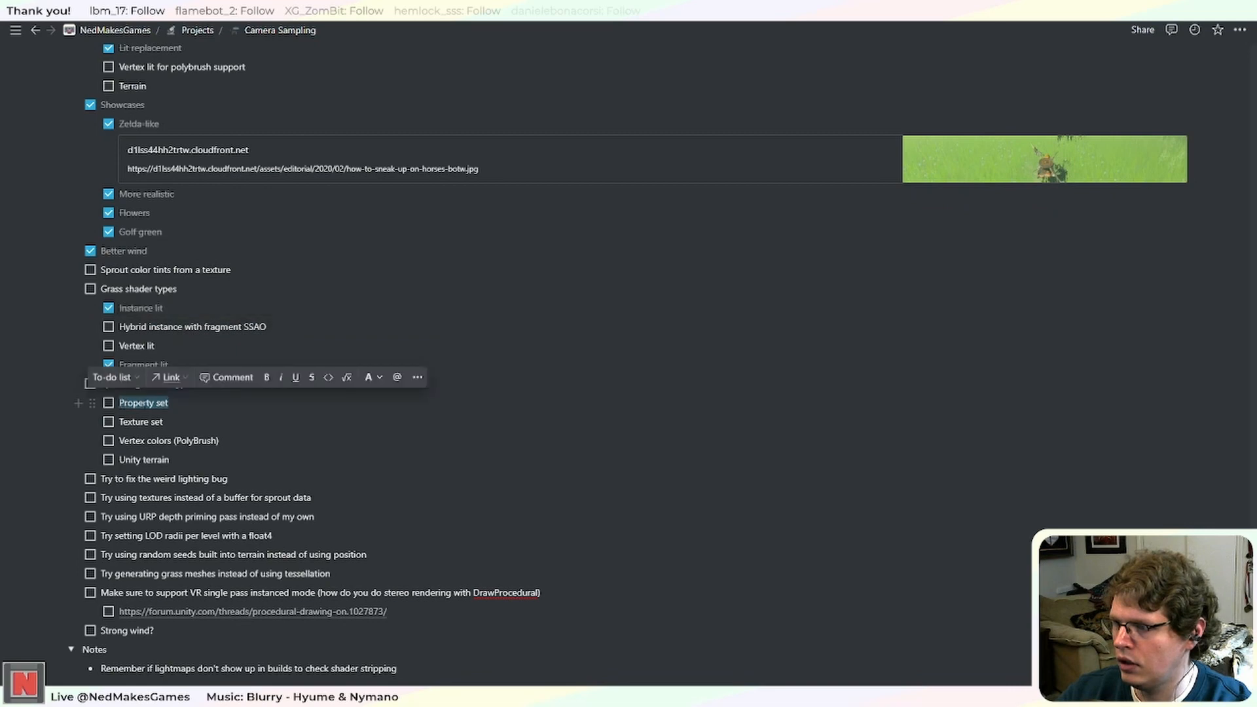
left_click(171, 404)
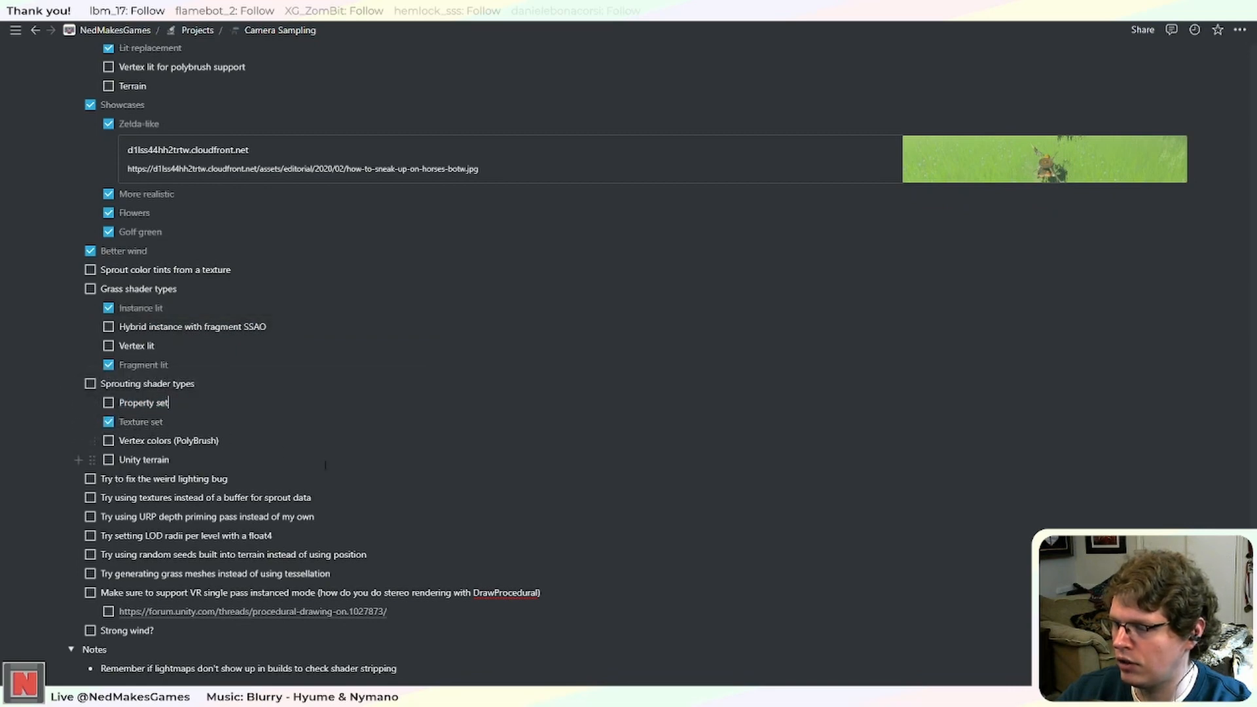
scroll(327, 557, "down", 2)
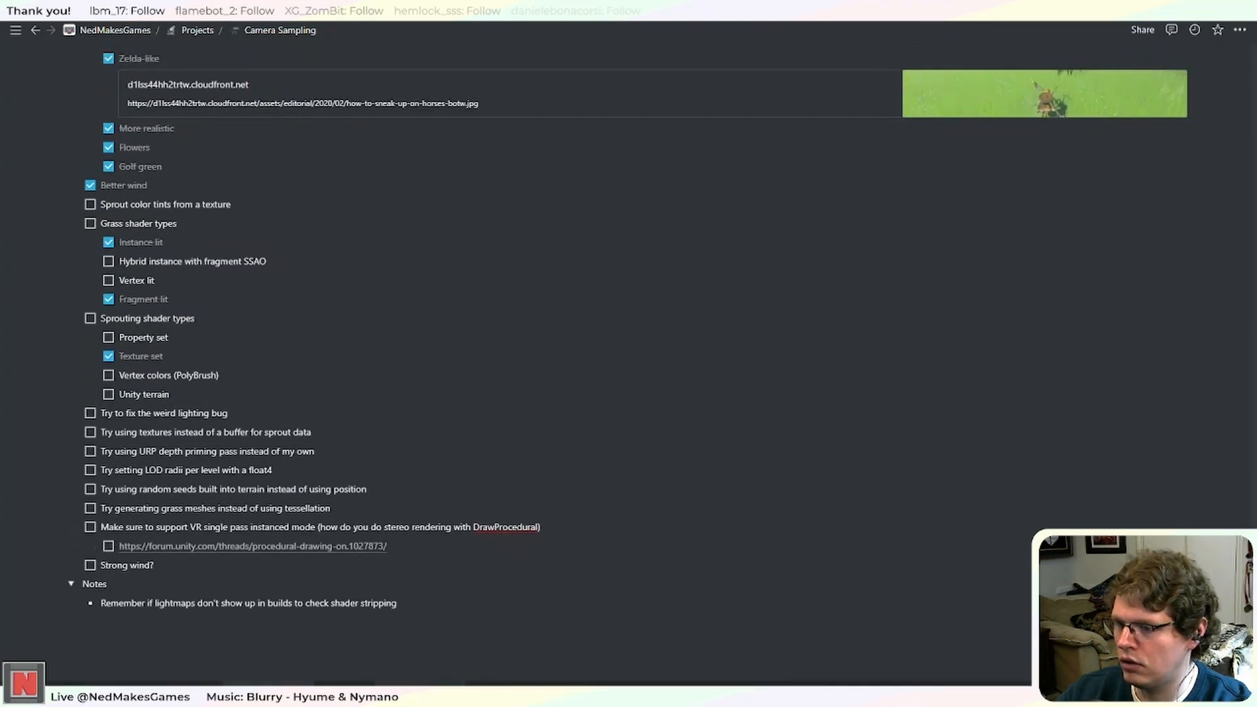
Switch to Unity, try a wind strength of 3.25 on the grass material and undo that change.
key("alt+Tab")
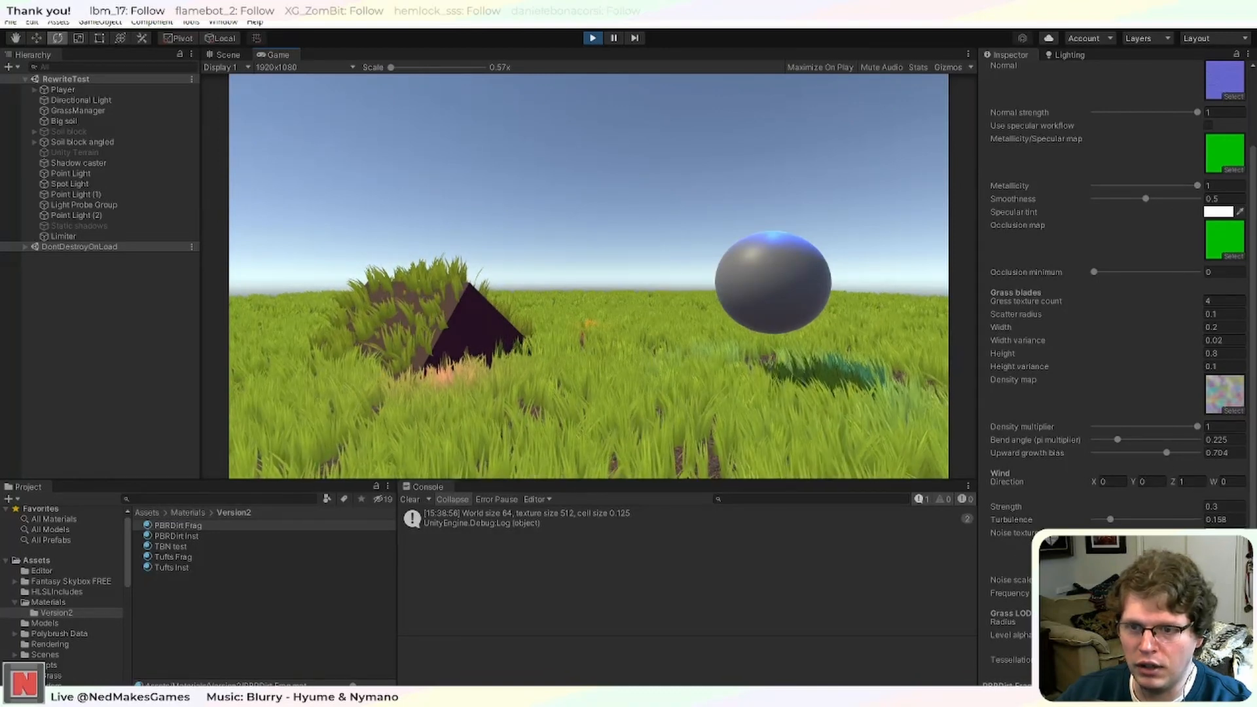
left_click_drag(1124, 509, 1191, 510)
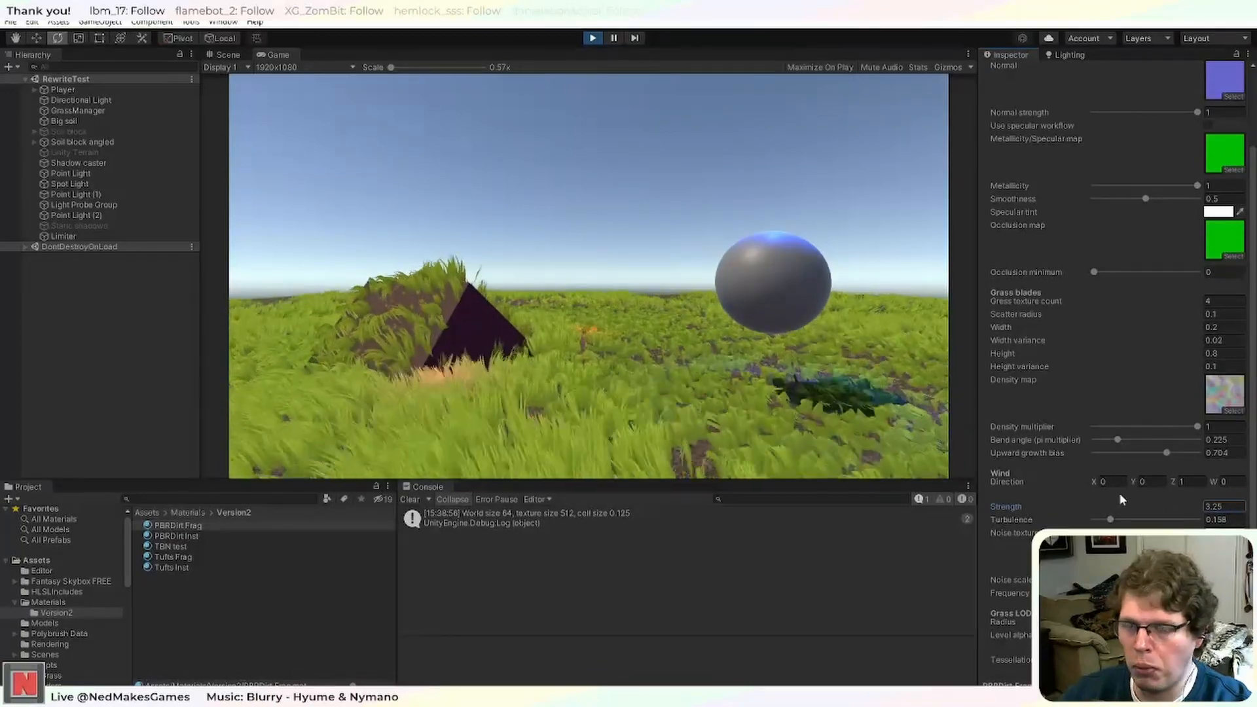
key("ctrl+z")
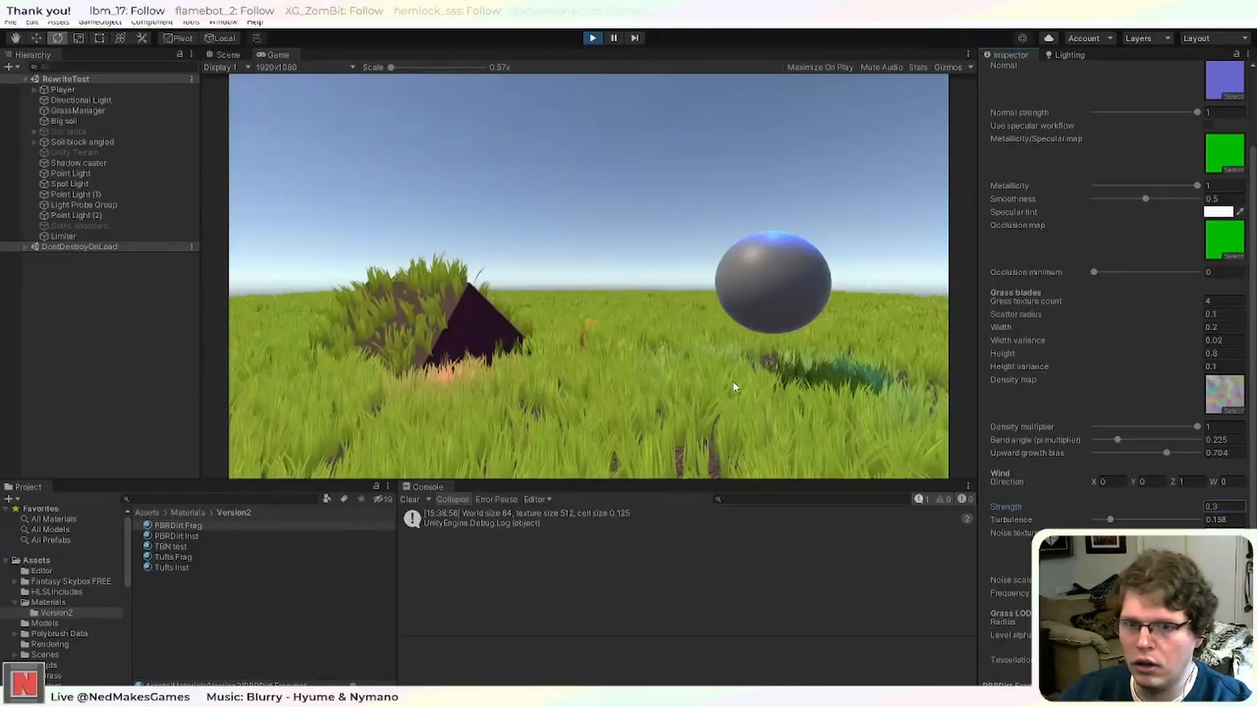
Stop play mode and switch to Visual Studio to look through the lighting functions in FoliageLighting.hlsl.
left_click(591, 39)
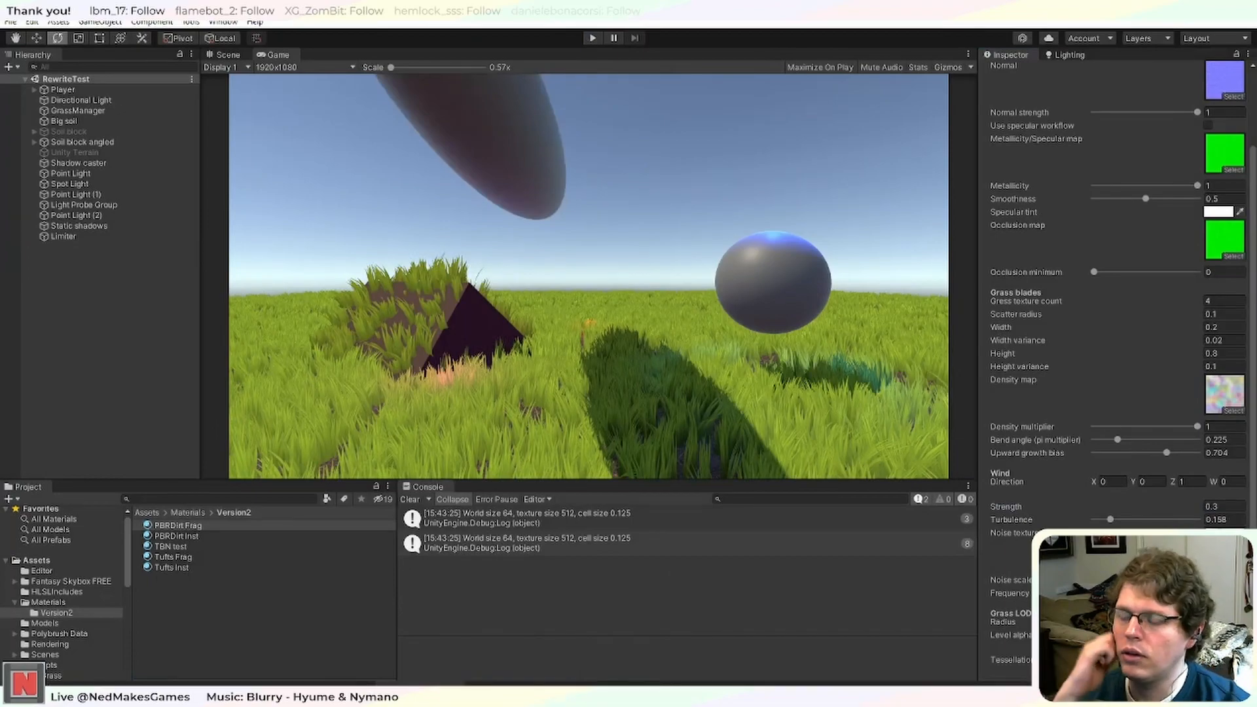
key("alt+Tab")
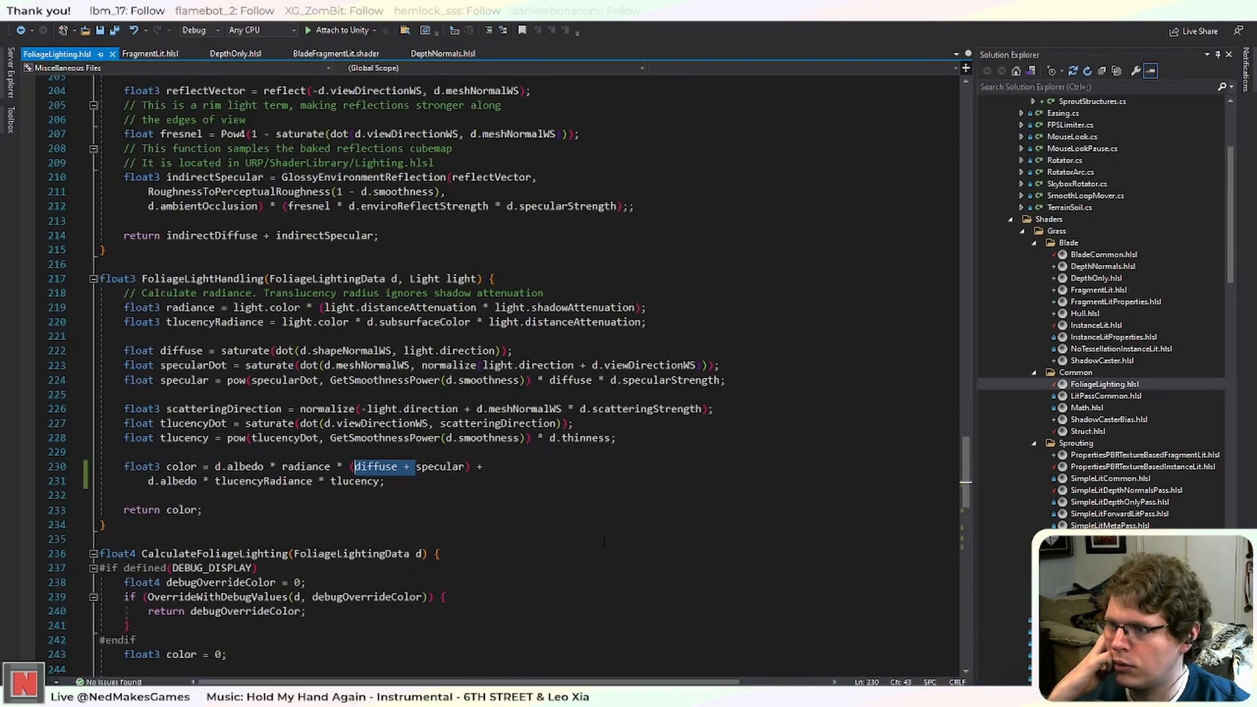
scroll(498, 373, "up", 4)
scroll(630, 573, "up", 20)
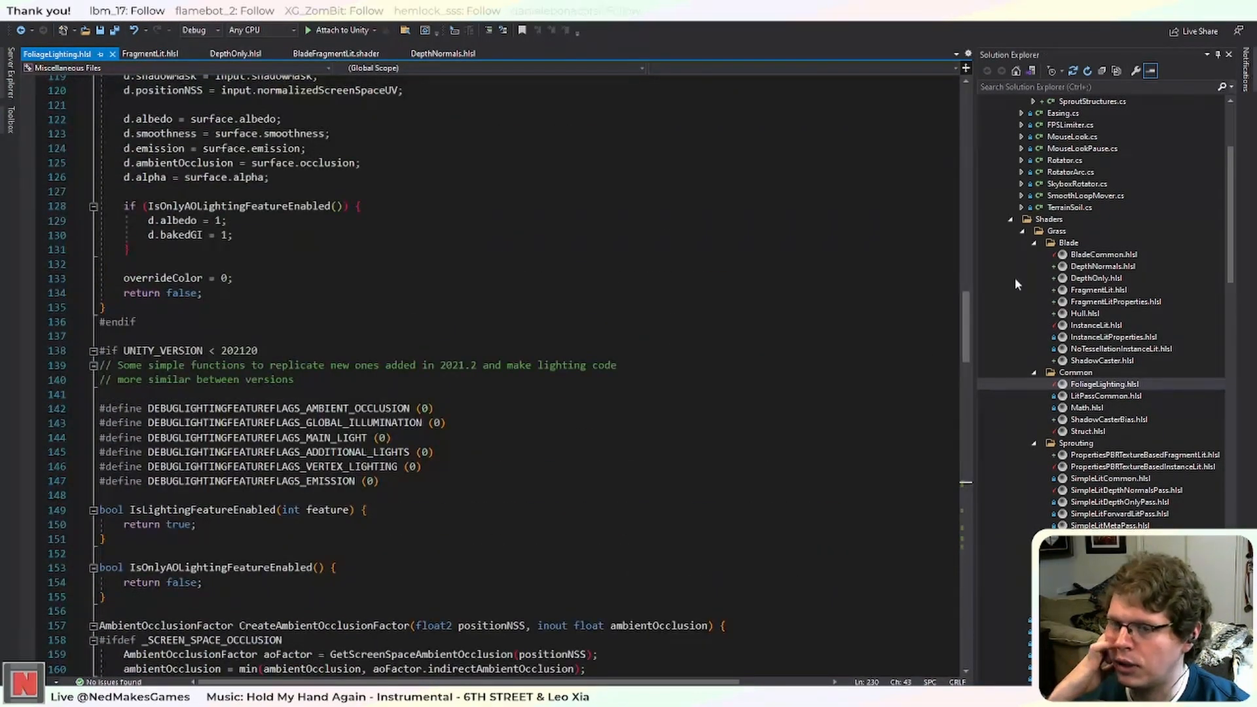
scroll(971, 359, "down", 6)
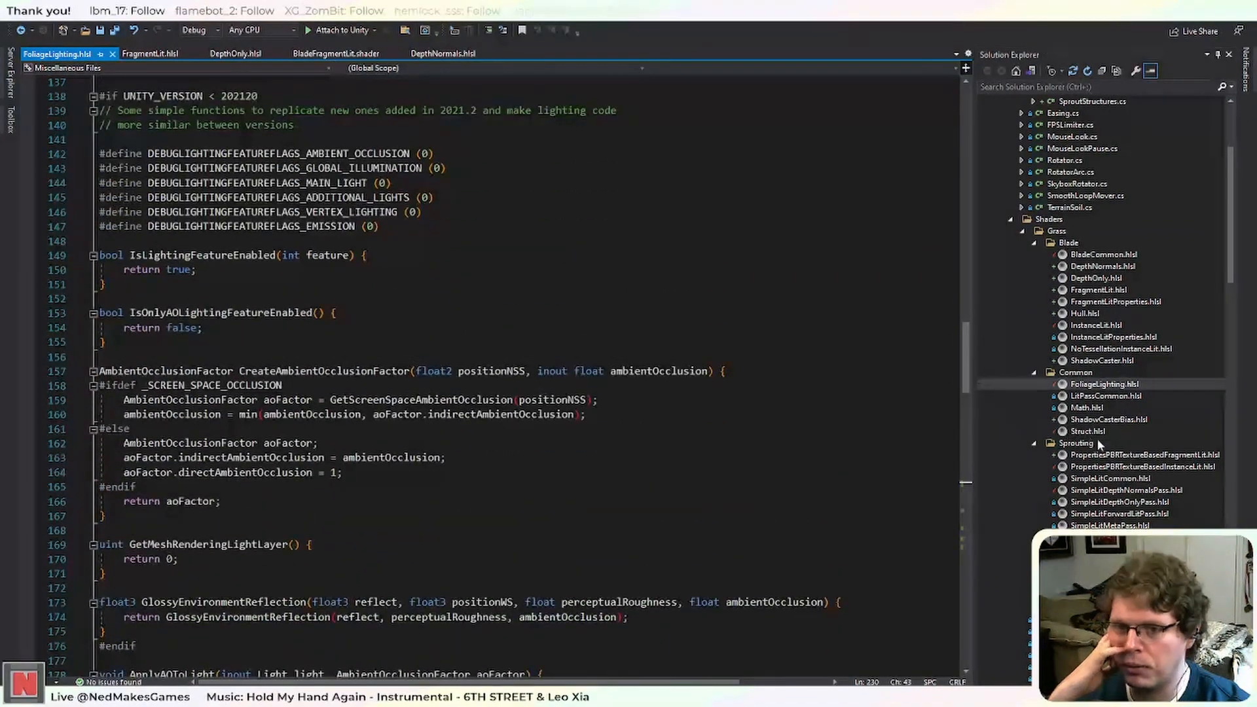
Open FragmentLit.hlsl and examine its fragment, domain and vertex functions, interpolator structs and includes.
left_click(1117, 292)
double_click(1118, 292)
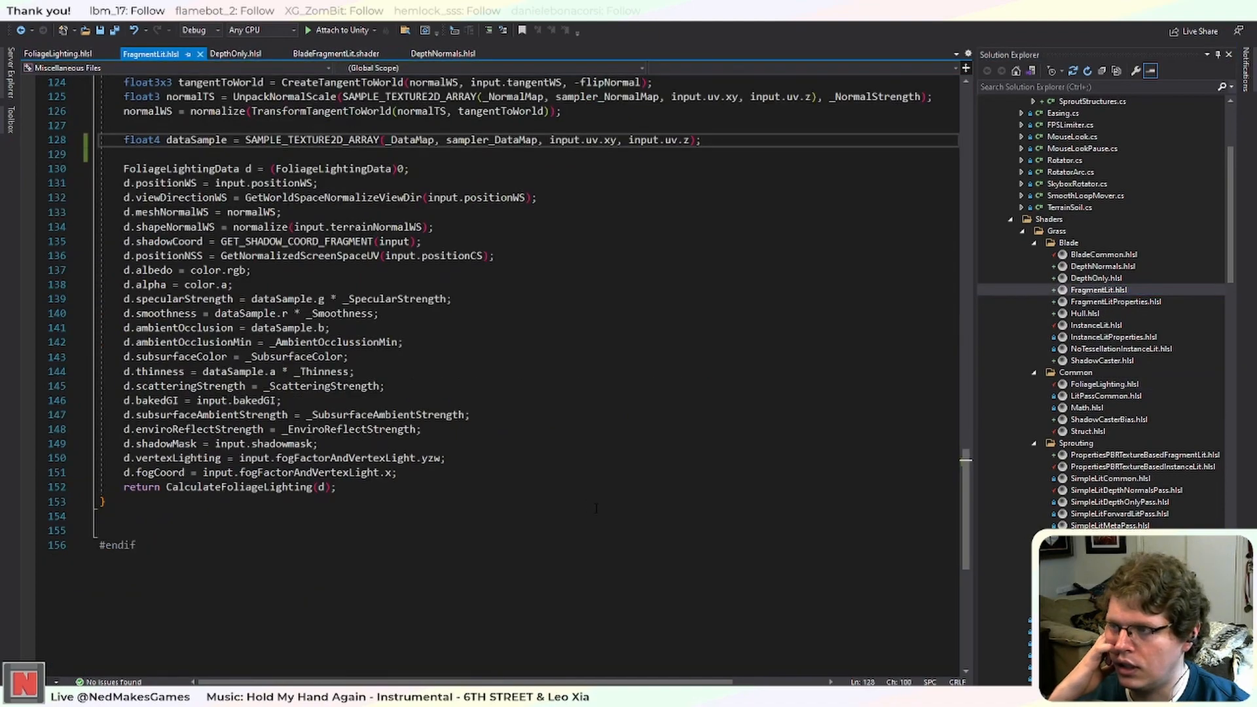
scroll(596, 508, "up", 6)
scroll(595, 508, "up", 7)
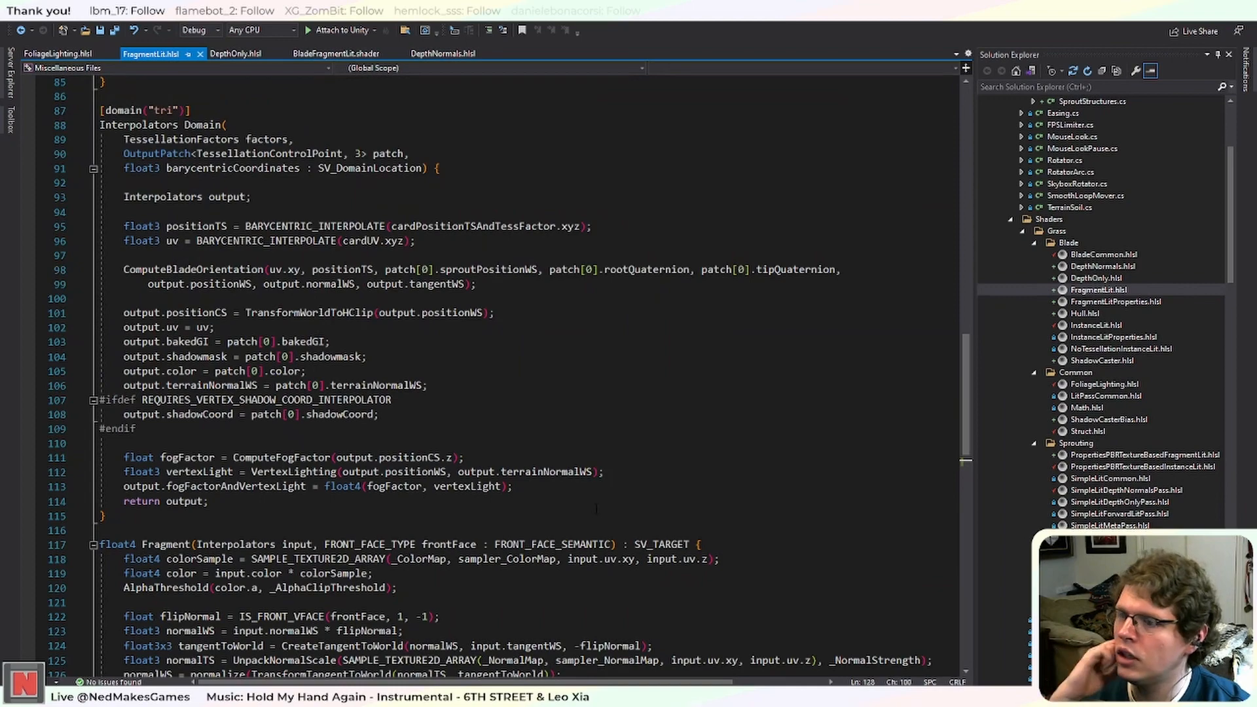
scroll(596, 508, "up", 11)
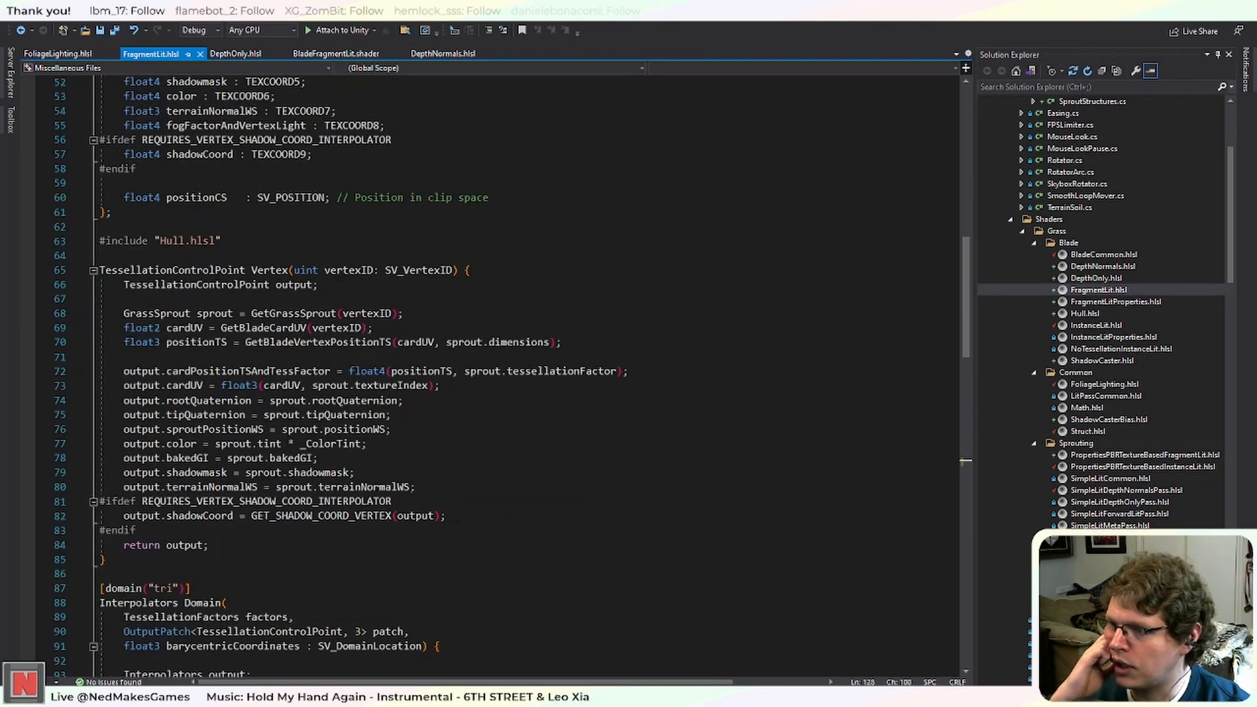
scroll(610, 529, "up", 2)
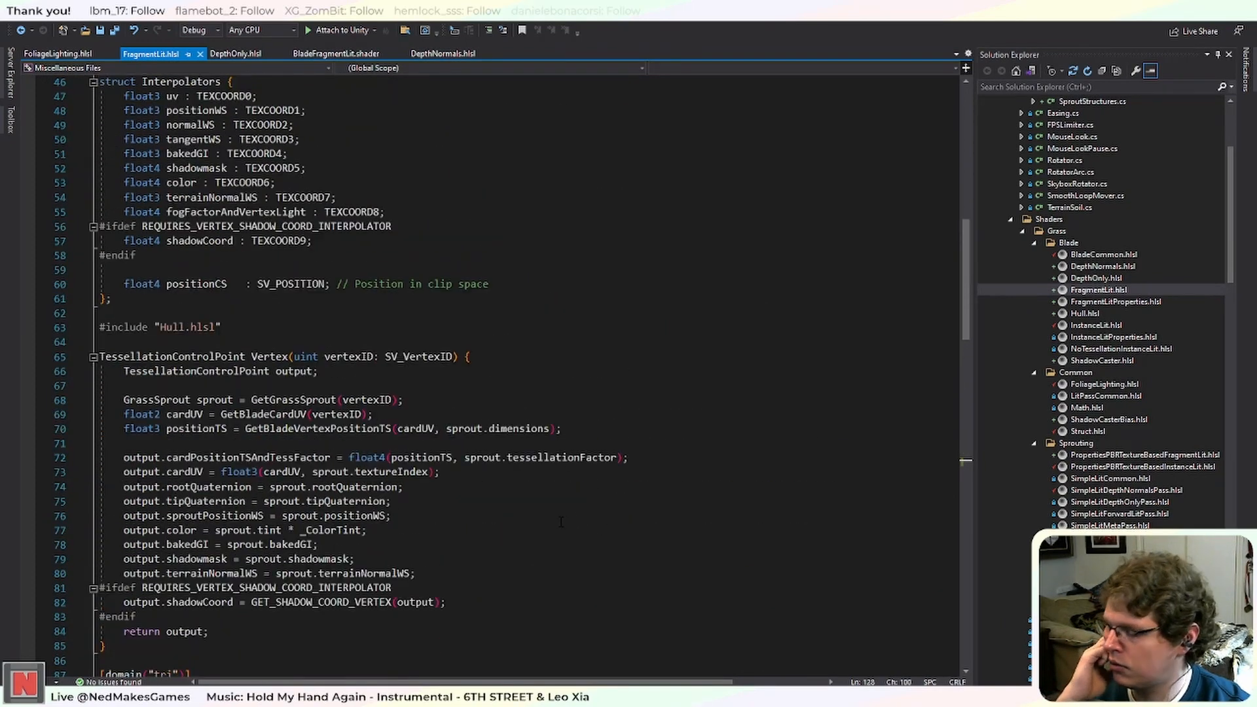
scroll(560, 515, "up", 5)
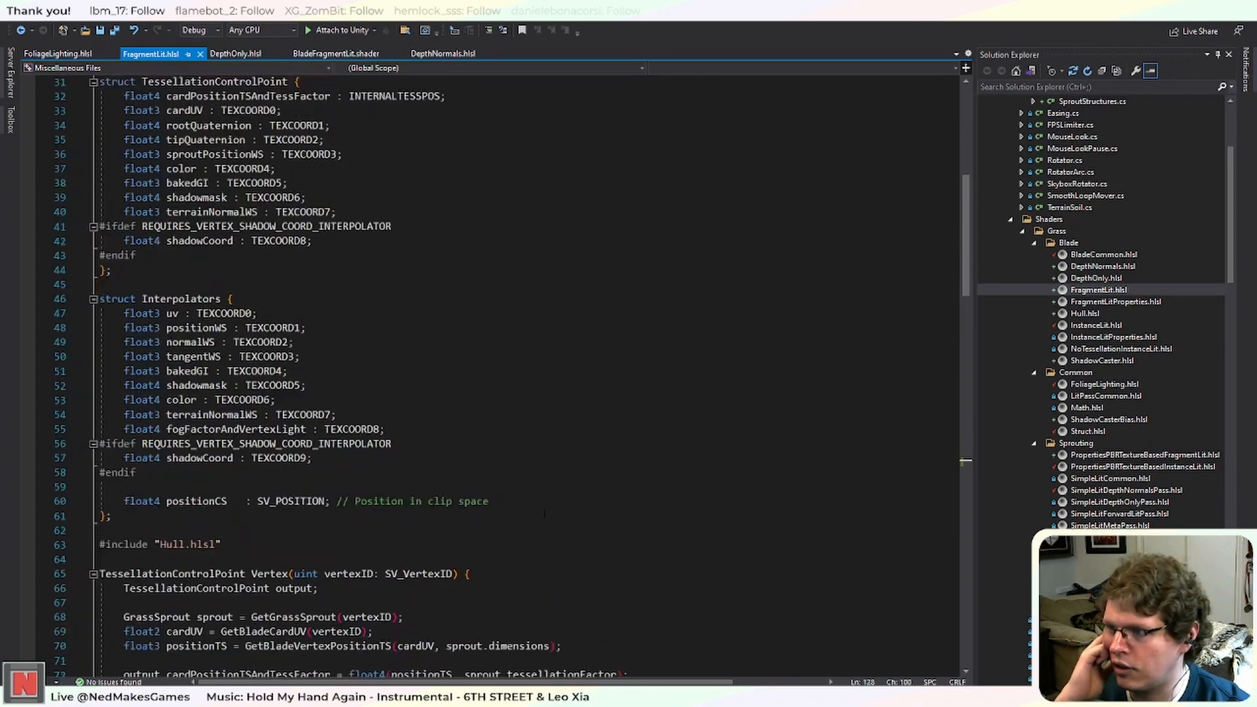
scroll(533, 510, "up", 6)
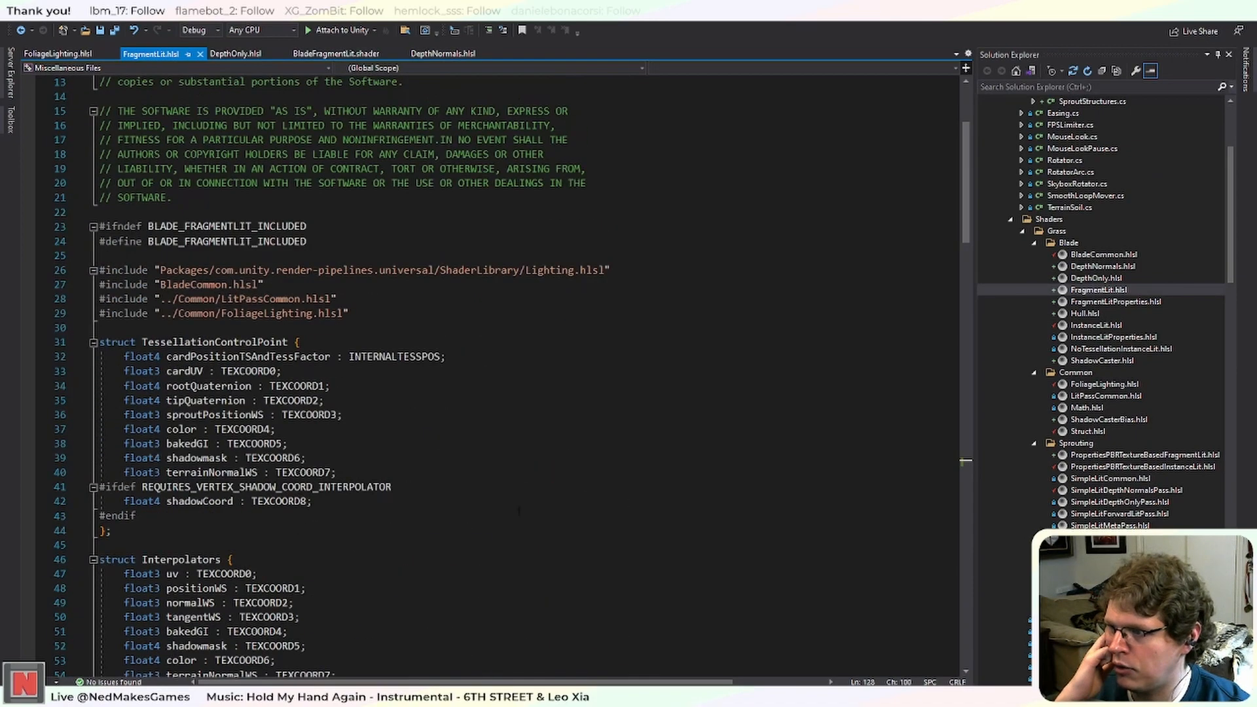
scroll(379, 548, "down", 14)
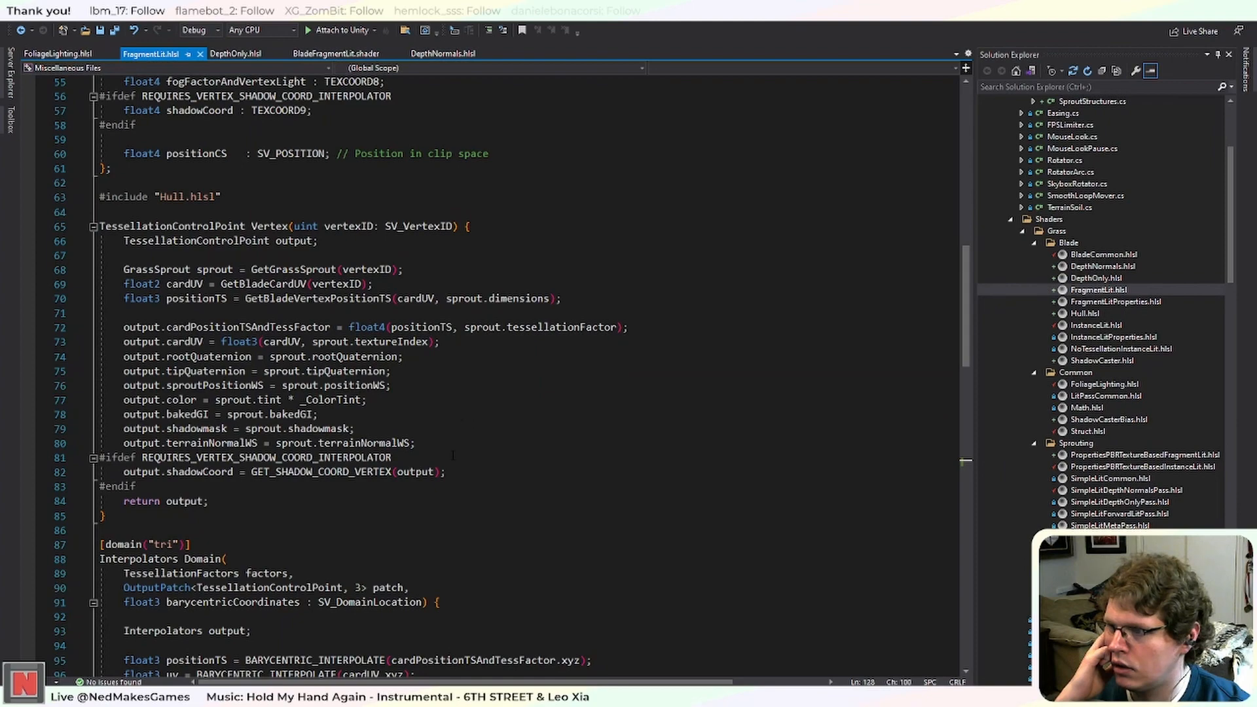
left_click(452, 445)
key("shift+Up")
scroll(470, 486, "down", 9)
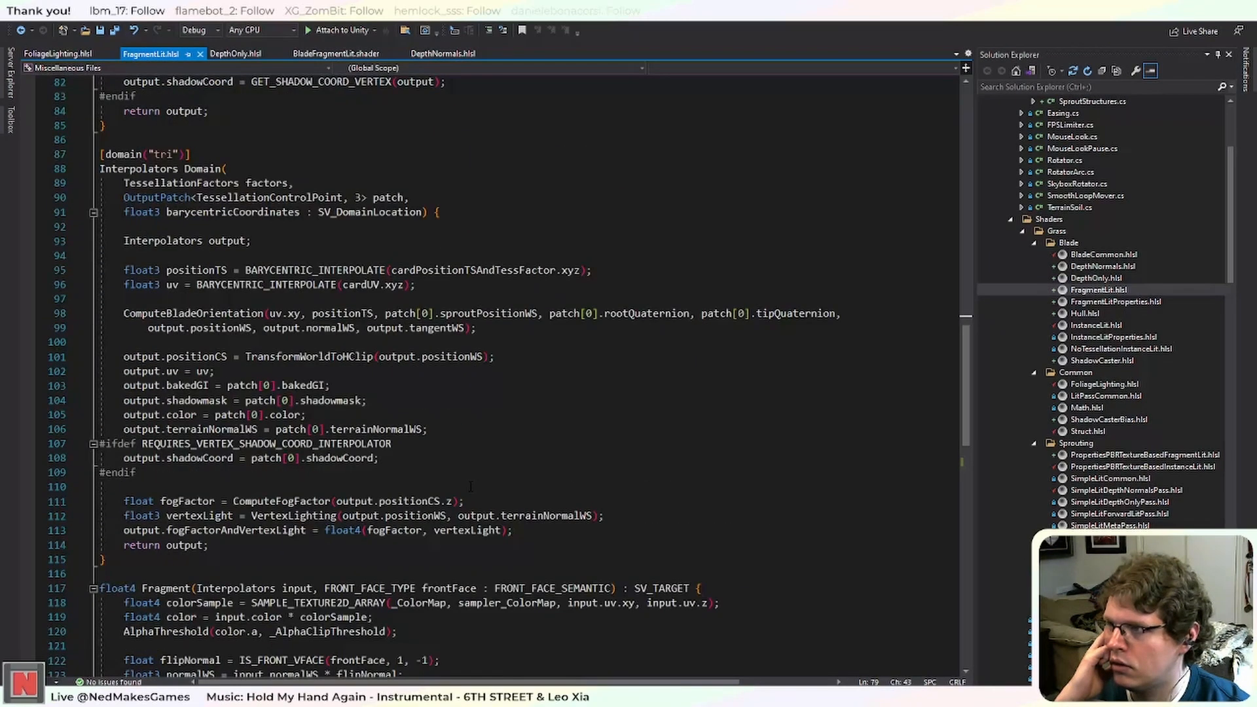
Close all open files except FragmentLit.hlsl and open InstanceLit.hlsl from the Blade folder.
right_click(160, 54)
left_click(275, 118)
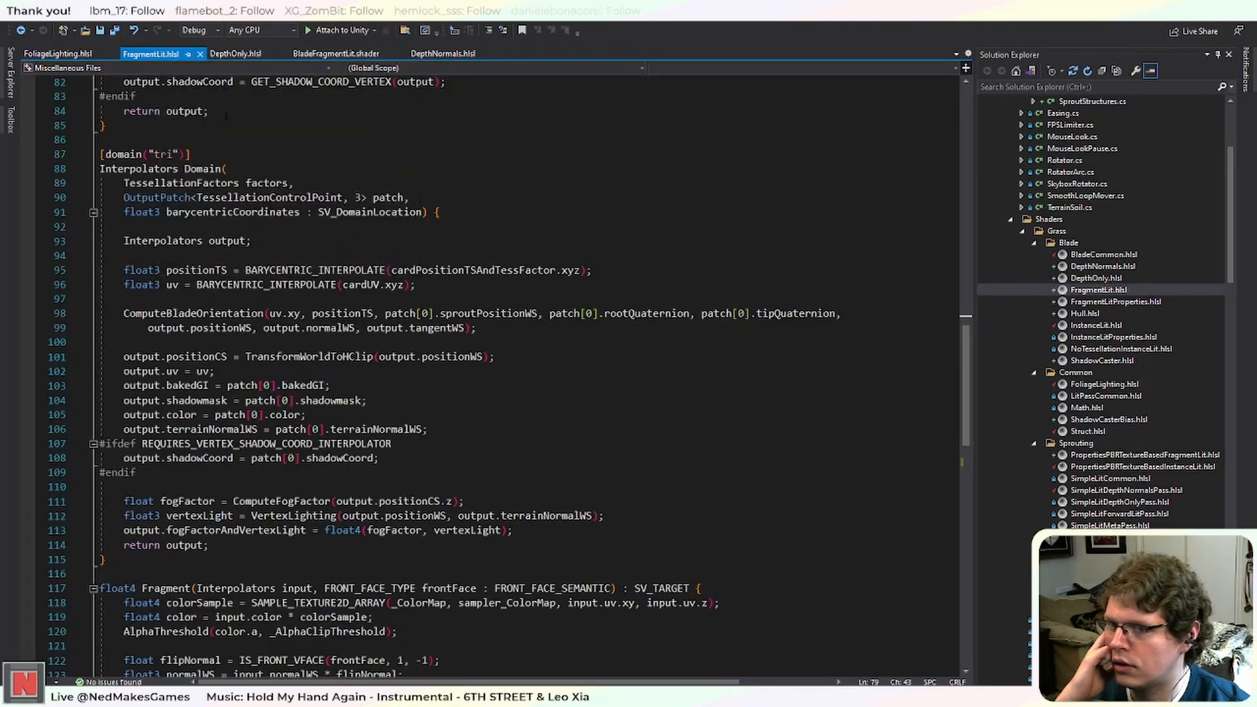
double_click(1131, 326)
scroll(457, 463, "down", 9)
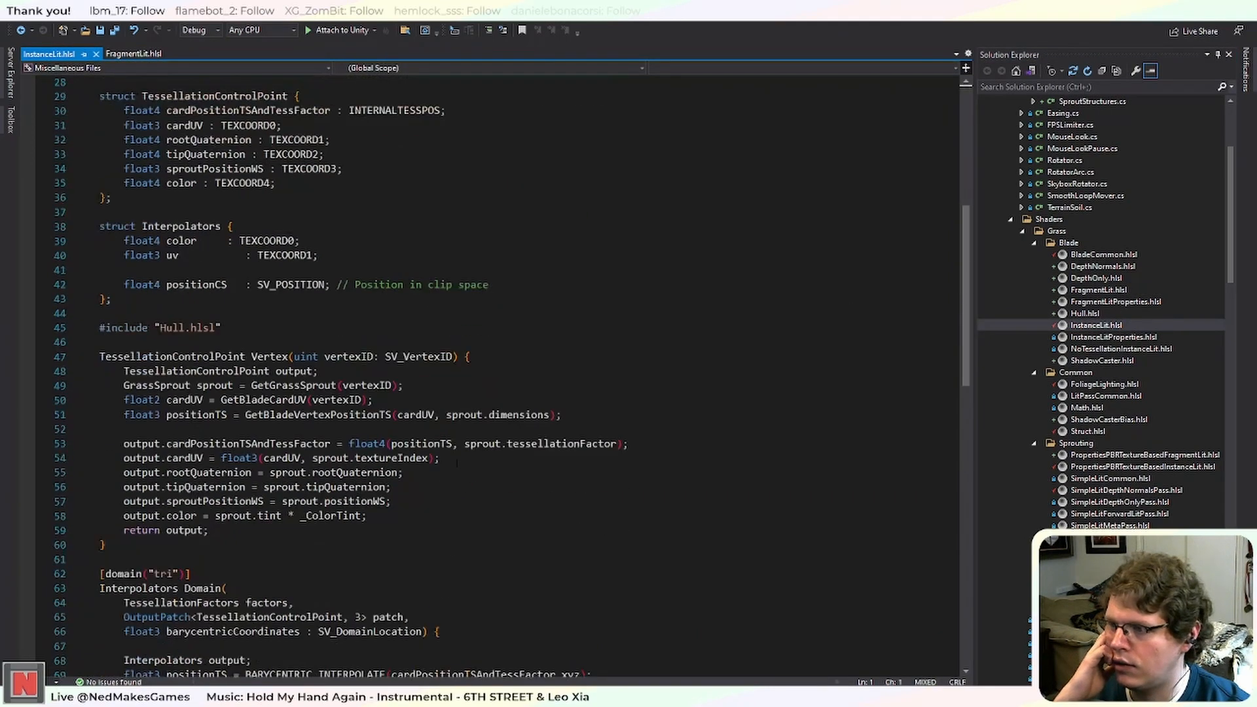
Compare the vertex, domain and fragment functions of InstanceLit.hlsl with those and the structs of FragmentLit.hlsl.
left_click(134, 54)
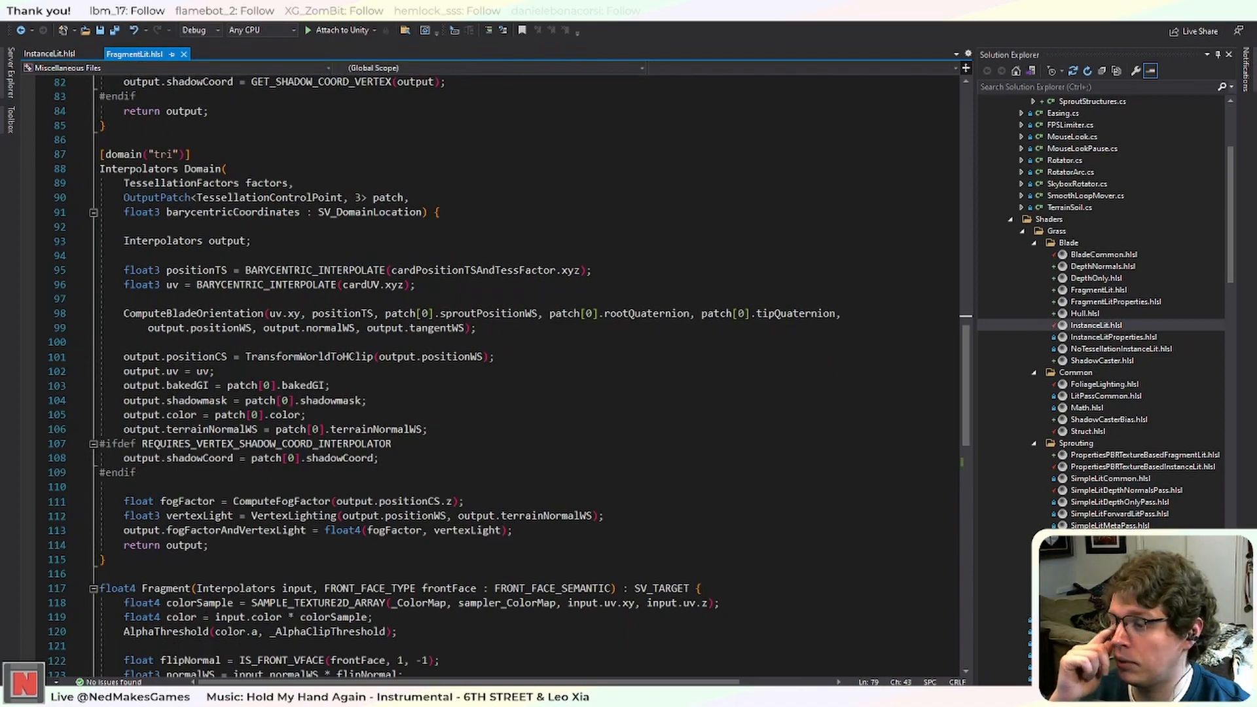
left_click(50, 53)
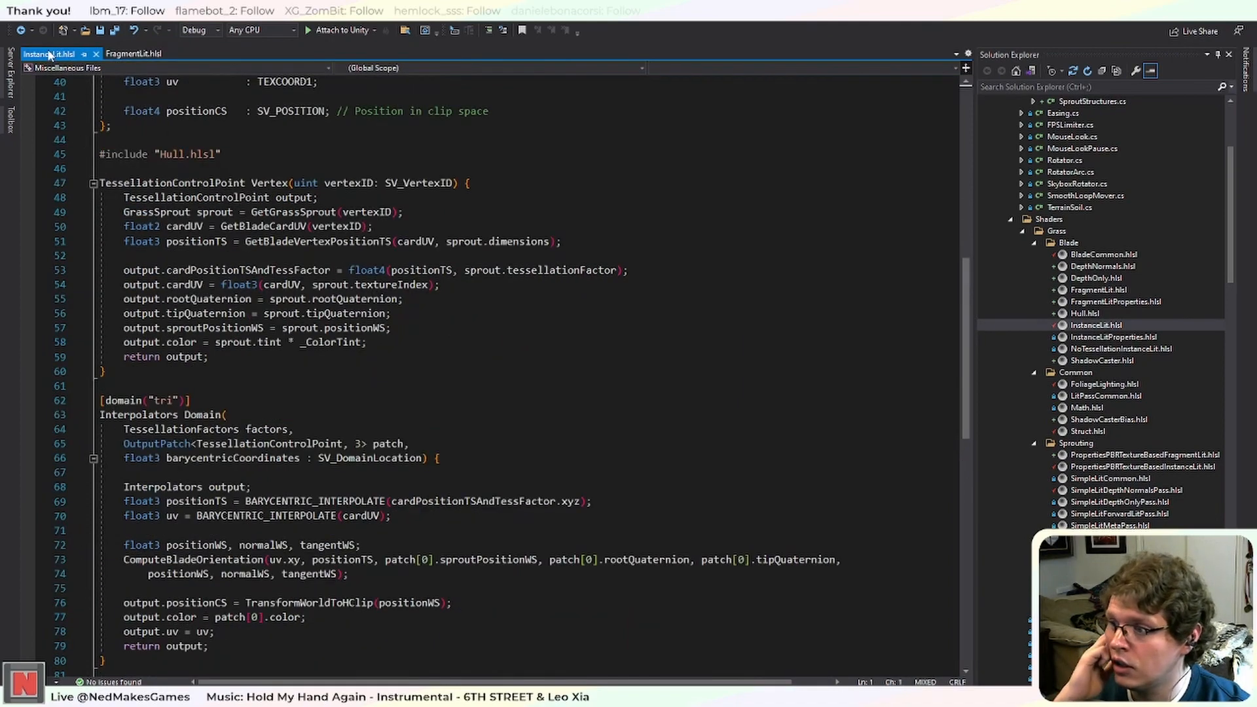
scroll(442, 522, "down", 5)
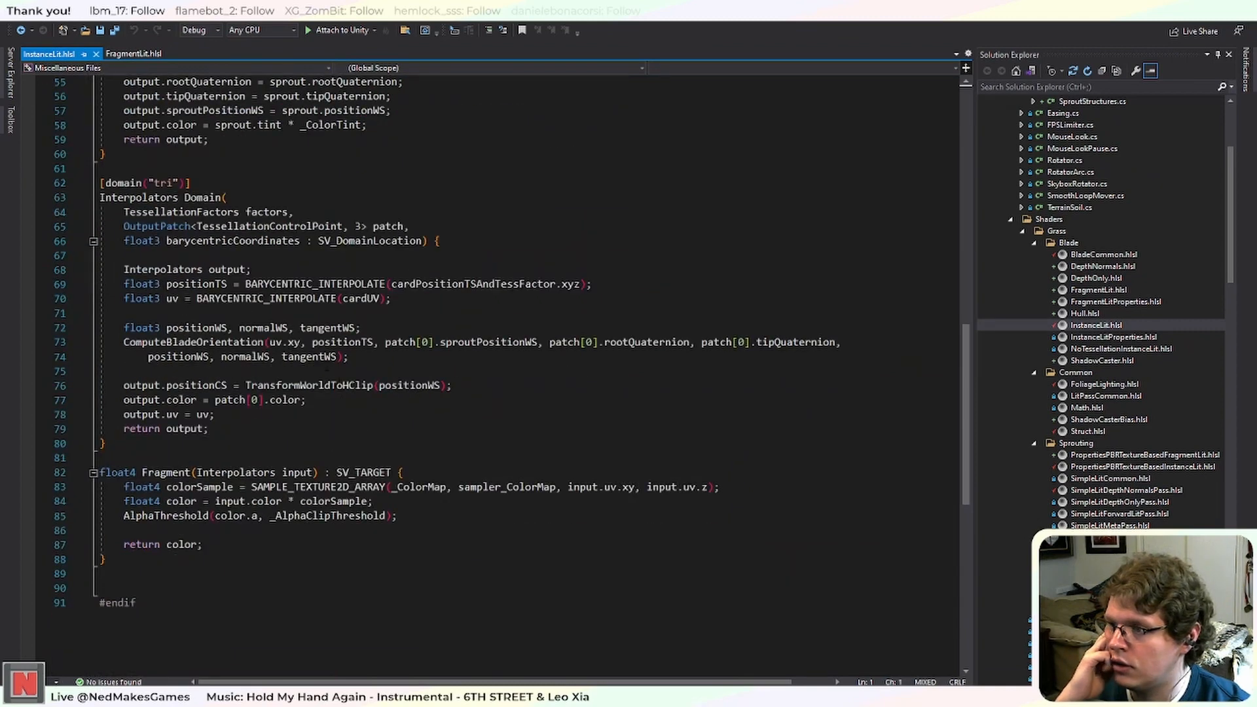
scroll(437, 519, "up", 2)
left_click_drag(411, 445, 134, 414)
left_click(492, 440)
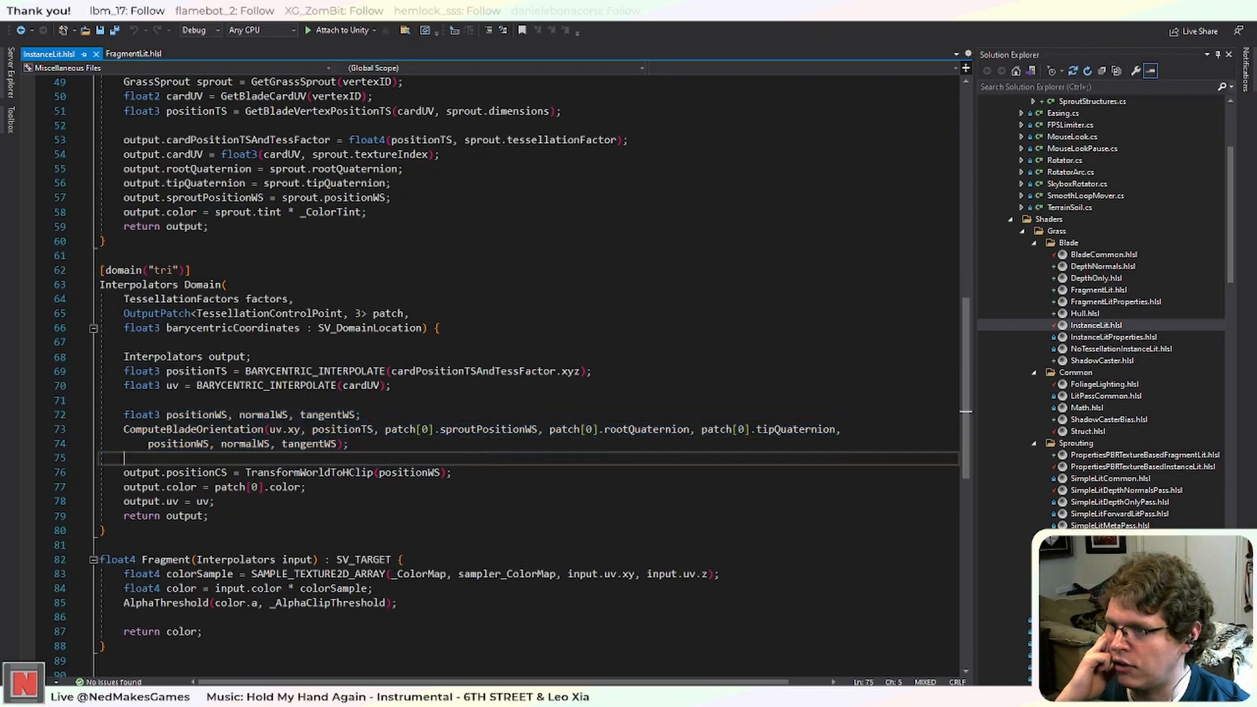
left_click(127, 55)
scroll(497, 376, "down", 5)
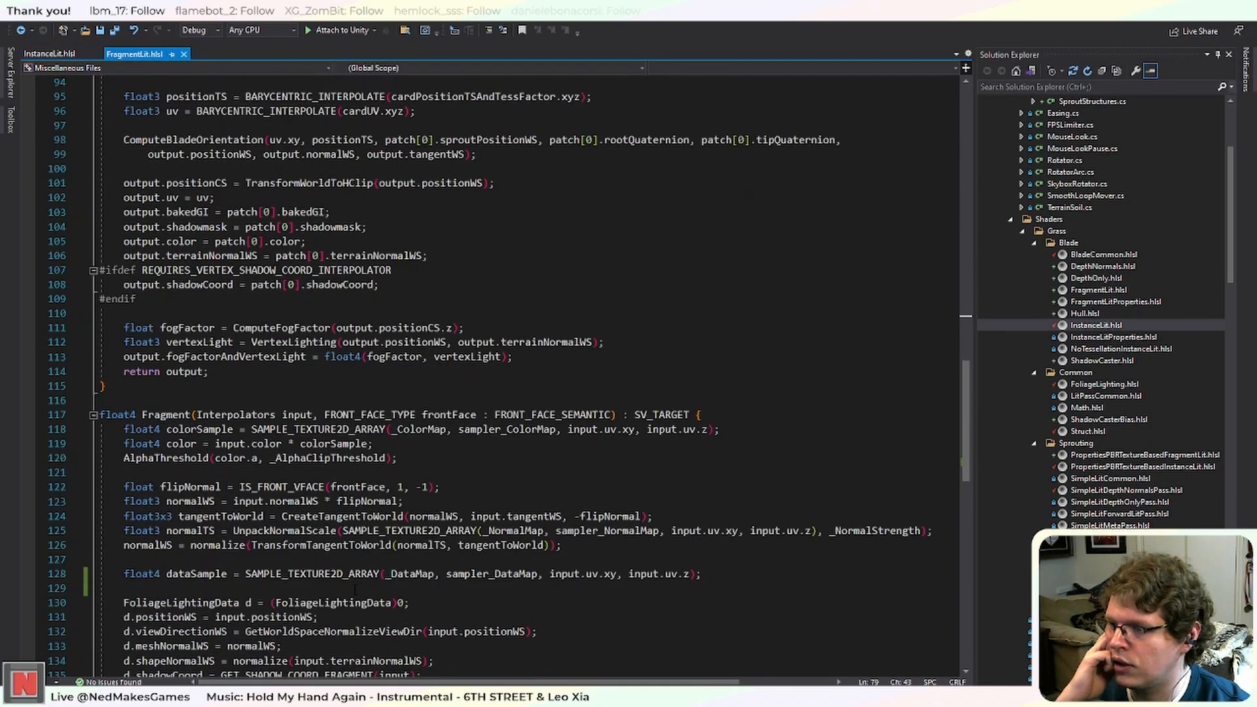
scroll(498, 376, "up", 8)
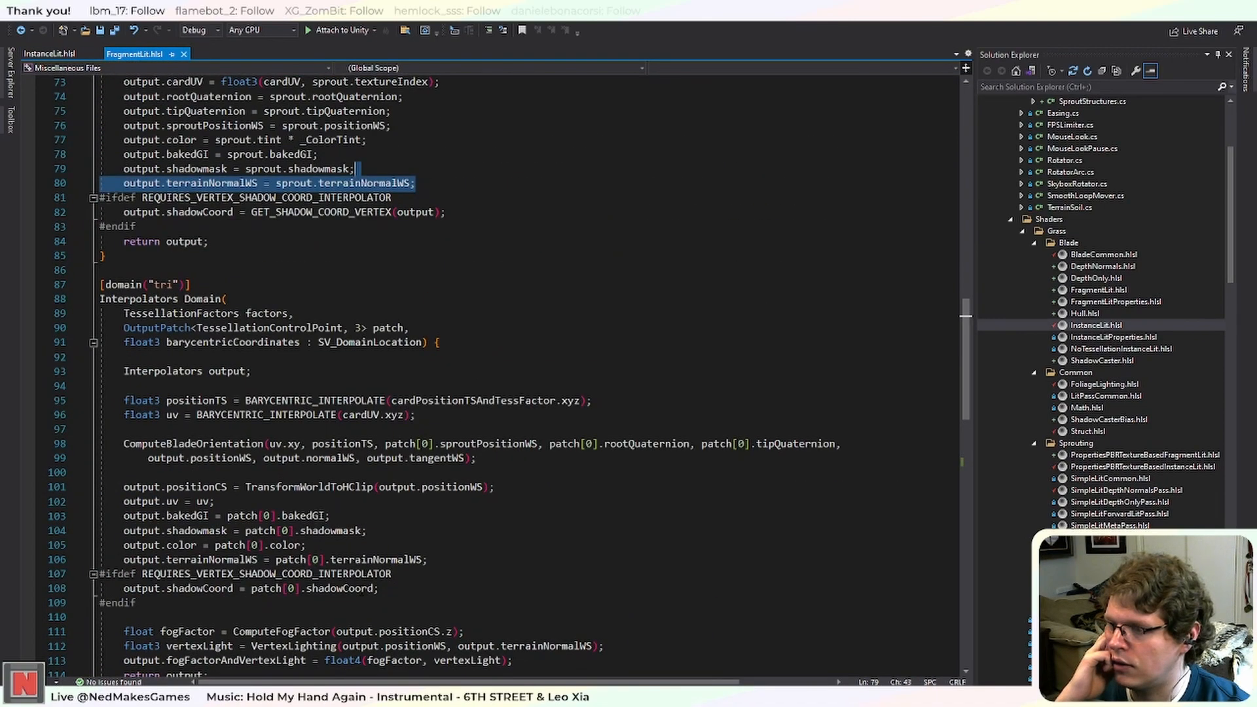
scroll(362, 590, "up", 3)
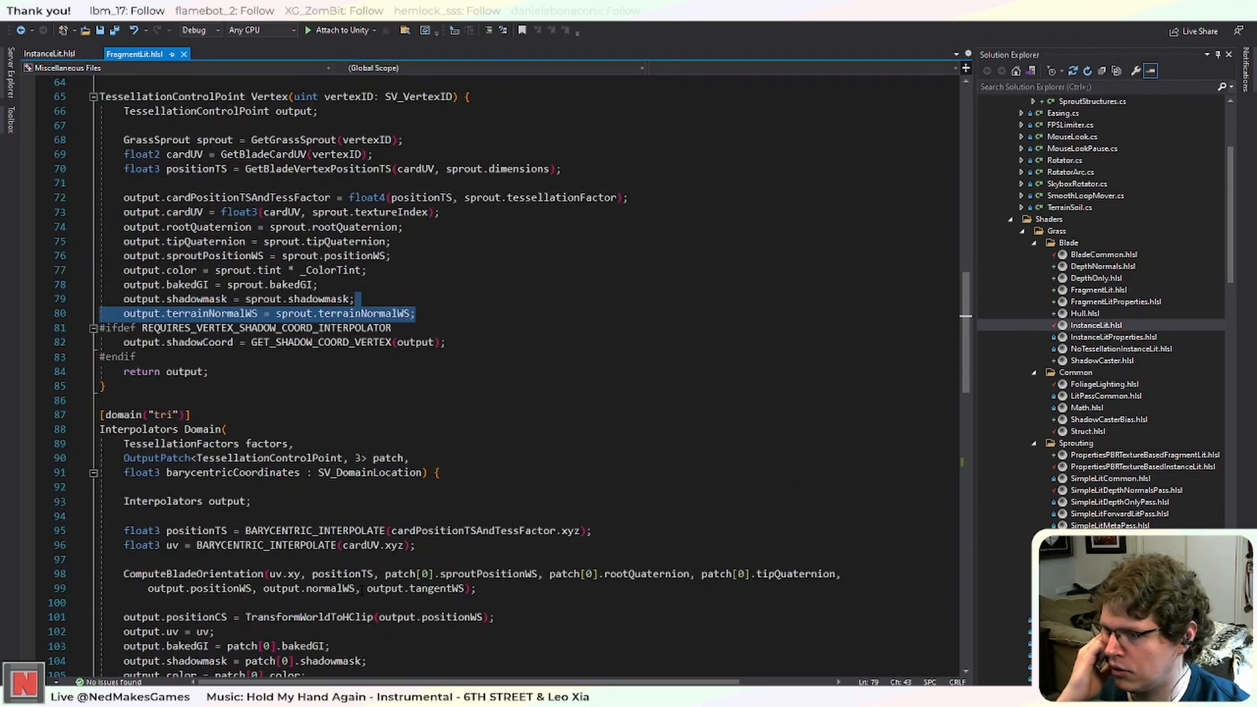
scroll(362, 590, "up", 2)
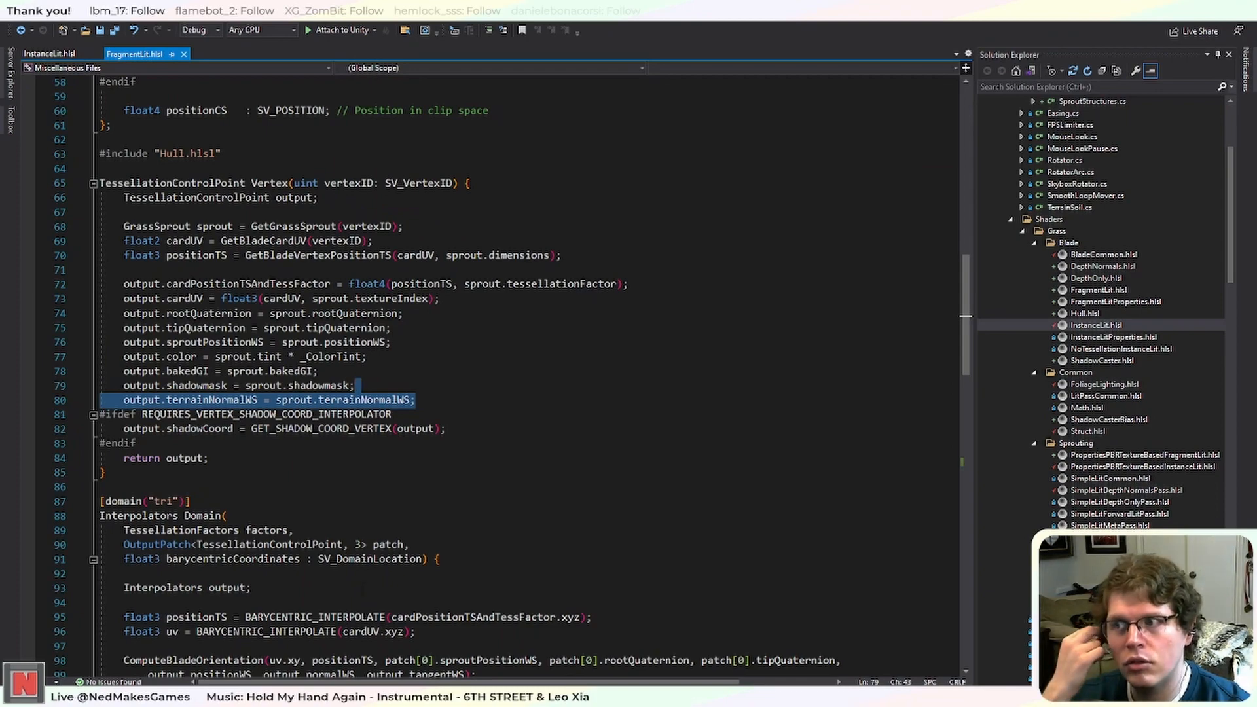
scroll(424, 484, "up", 13)
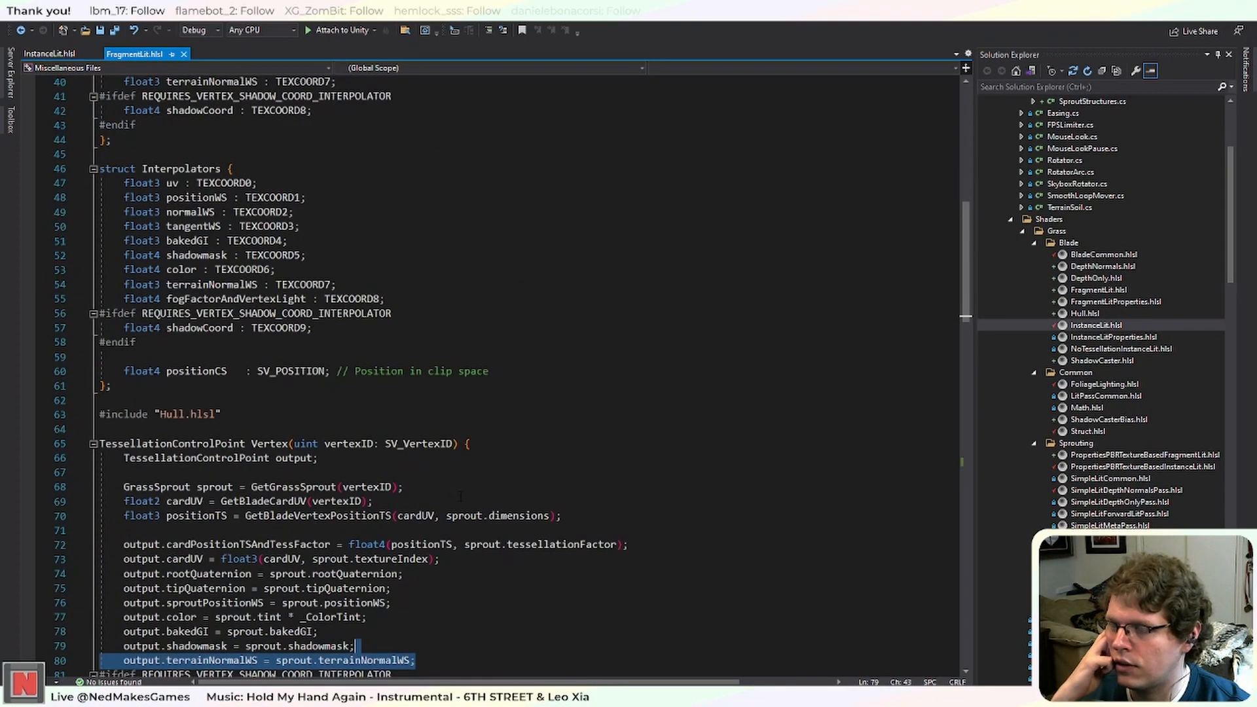
left_click(402, 225)
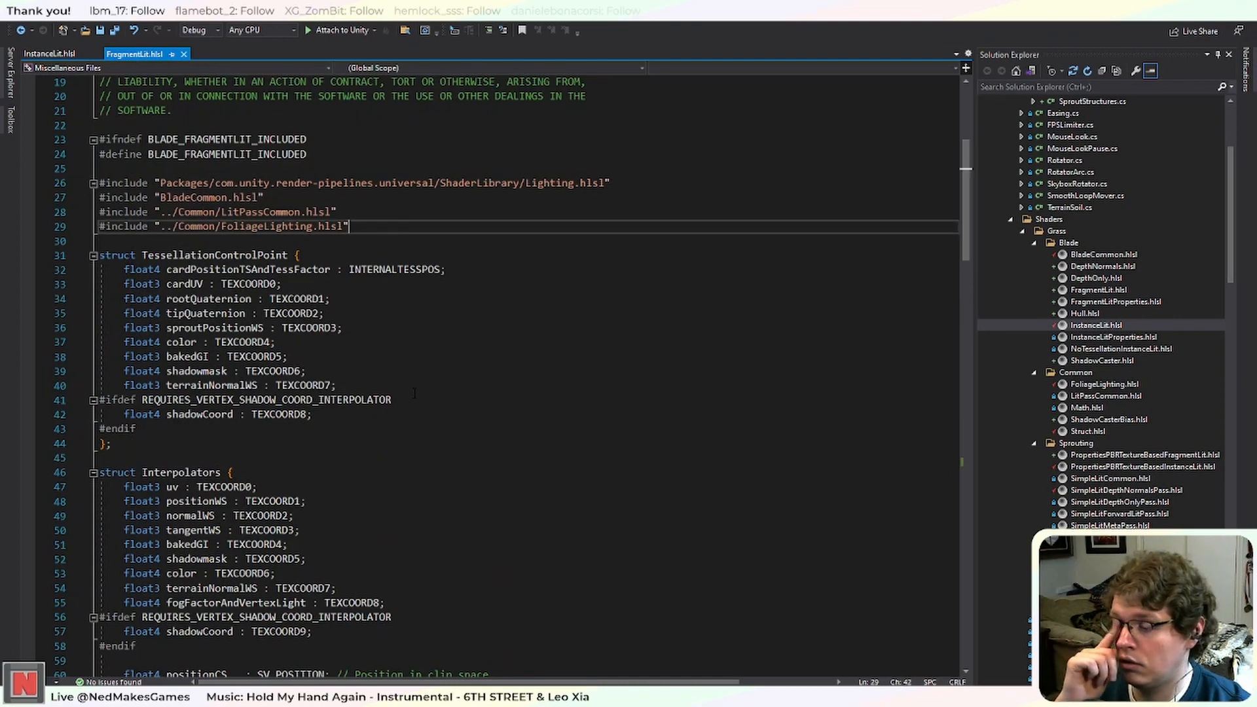
key("alt+Tab")
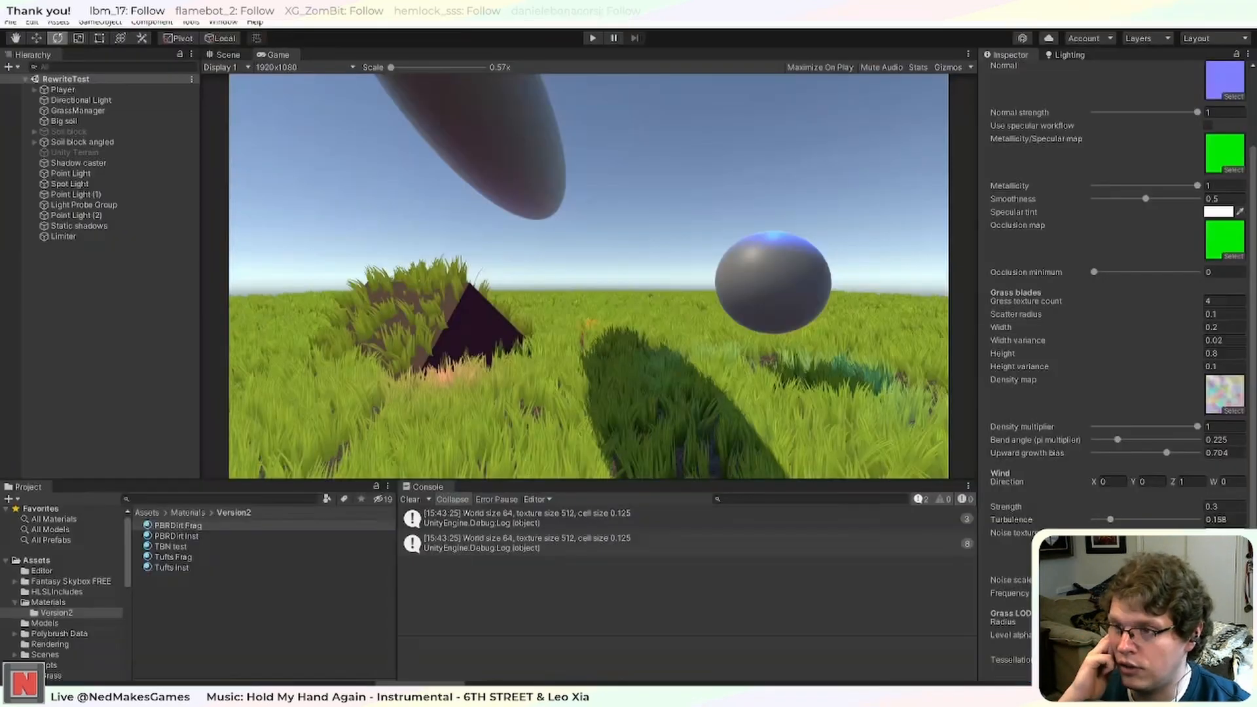
left_click(223, 22)
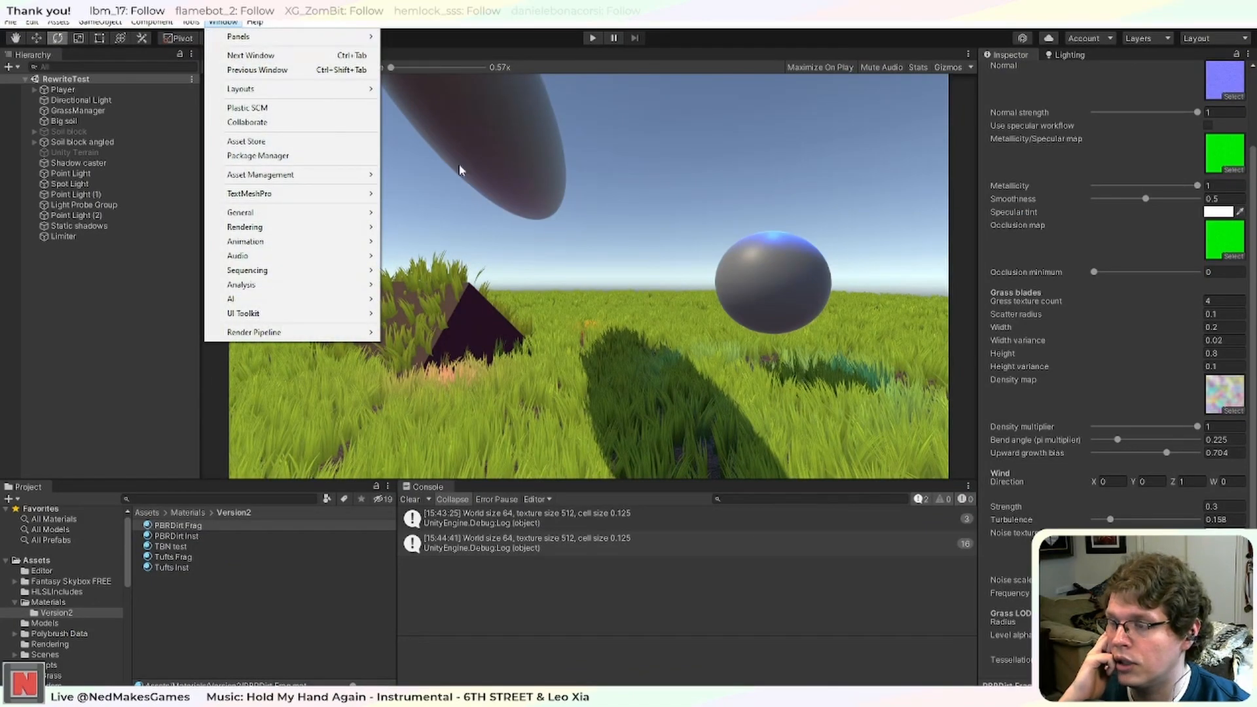
key("alt+Tab")
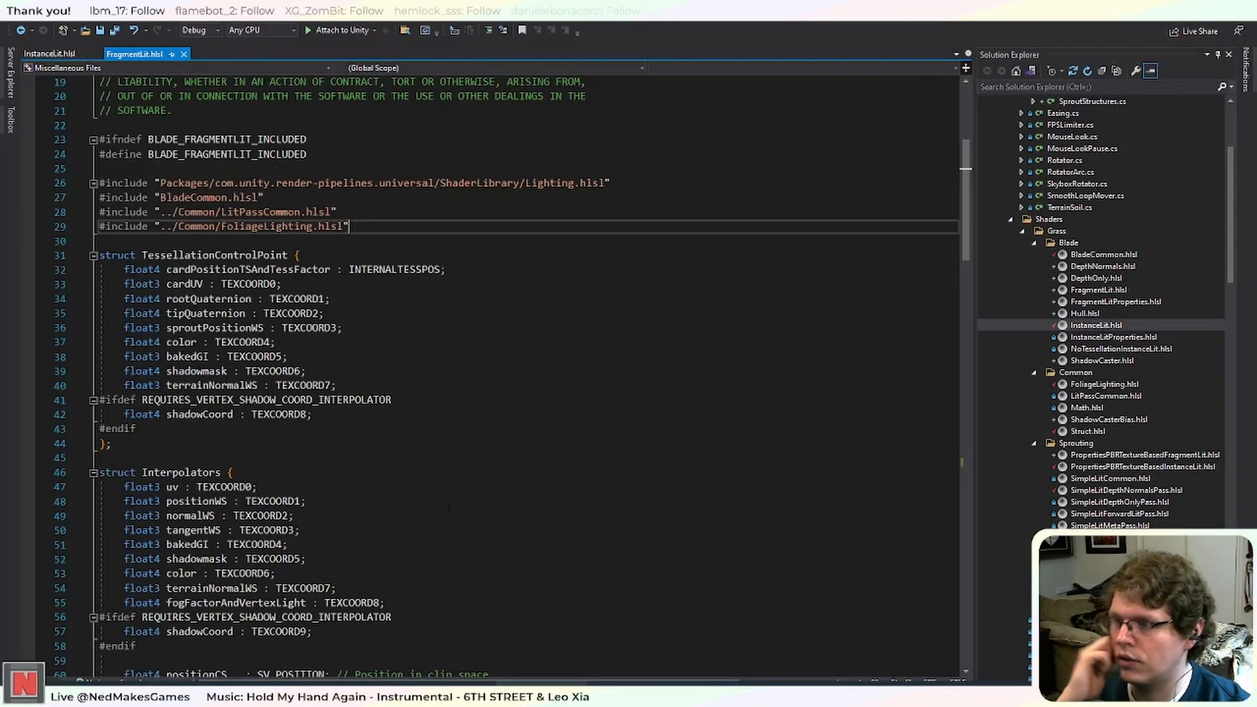
left_click(356, 286)
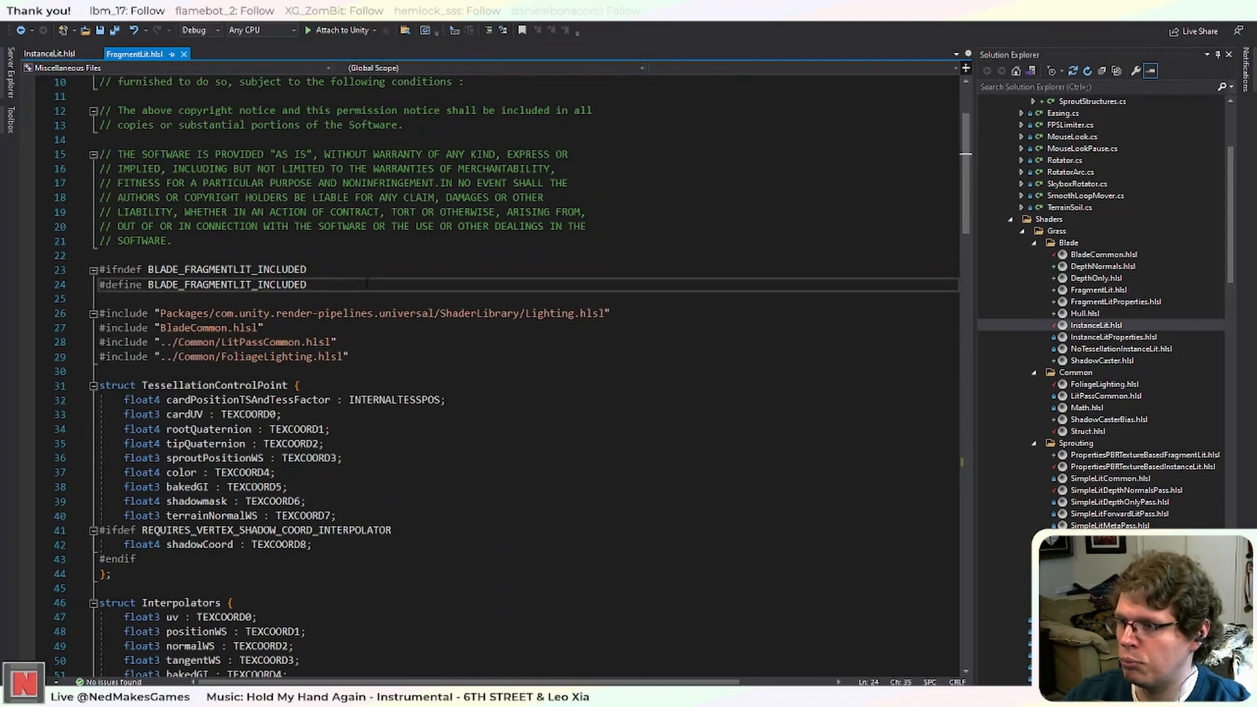
Add an empty Attributes struct below the includes in FragmentLit.hlsl, before TessellationControlPoint.
scroll(383, 449, "down", 2)
scroll(383, 449, "down", 5)
scroll(383, 449, "up", 6)
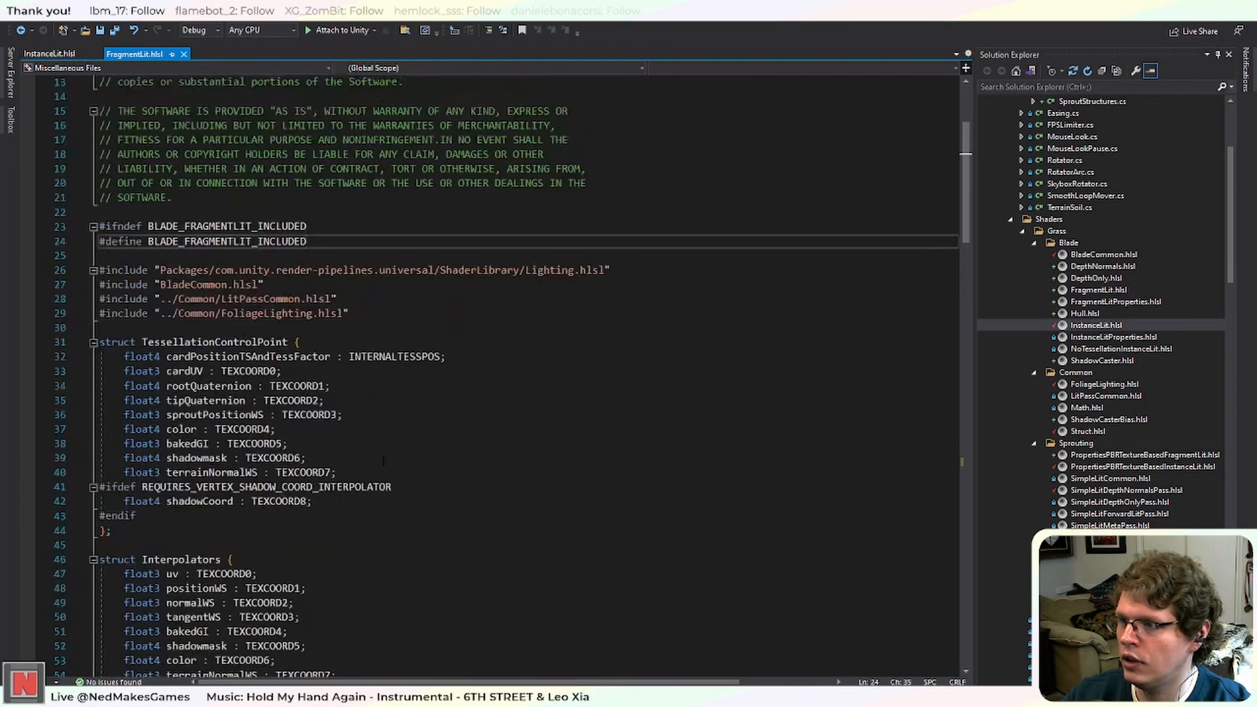
left_click(394, 313)
key("Return")
key("Return")
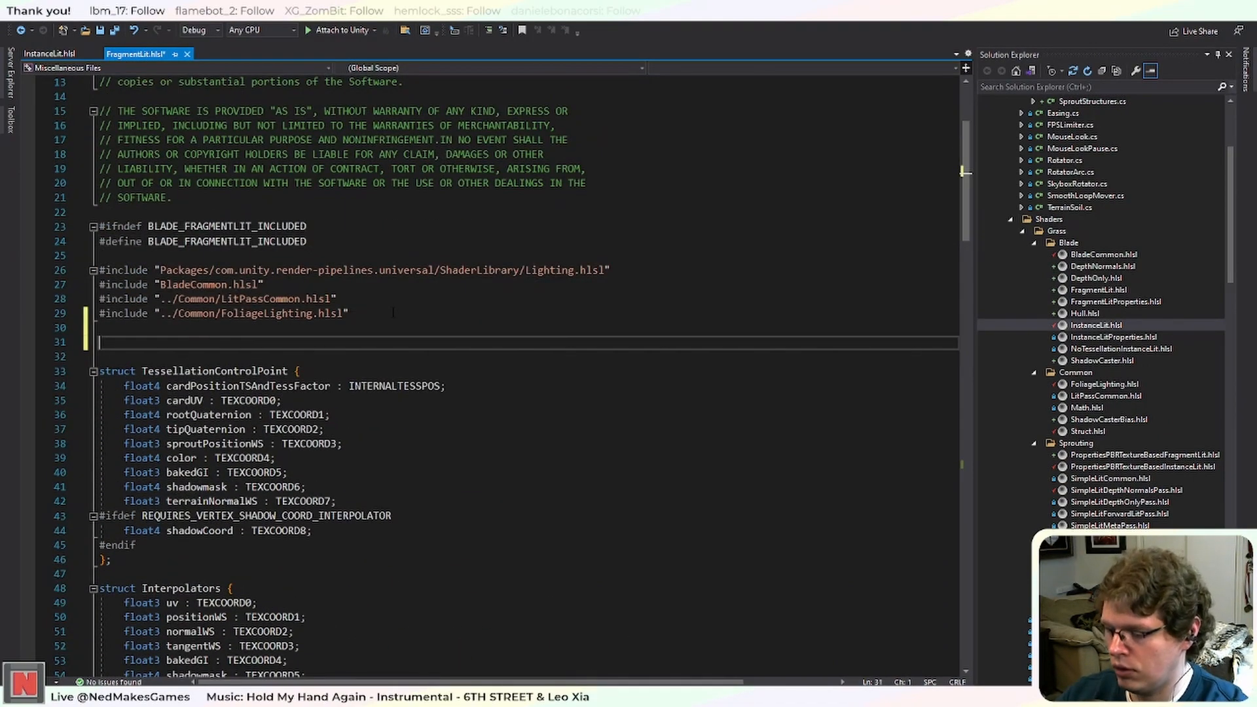
type("struct Attributes ")
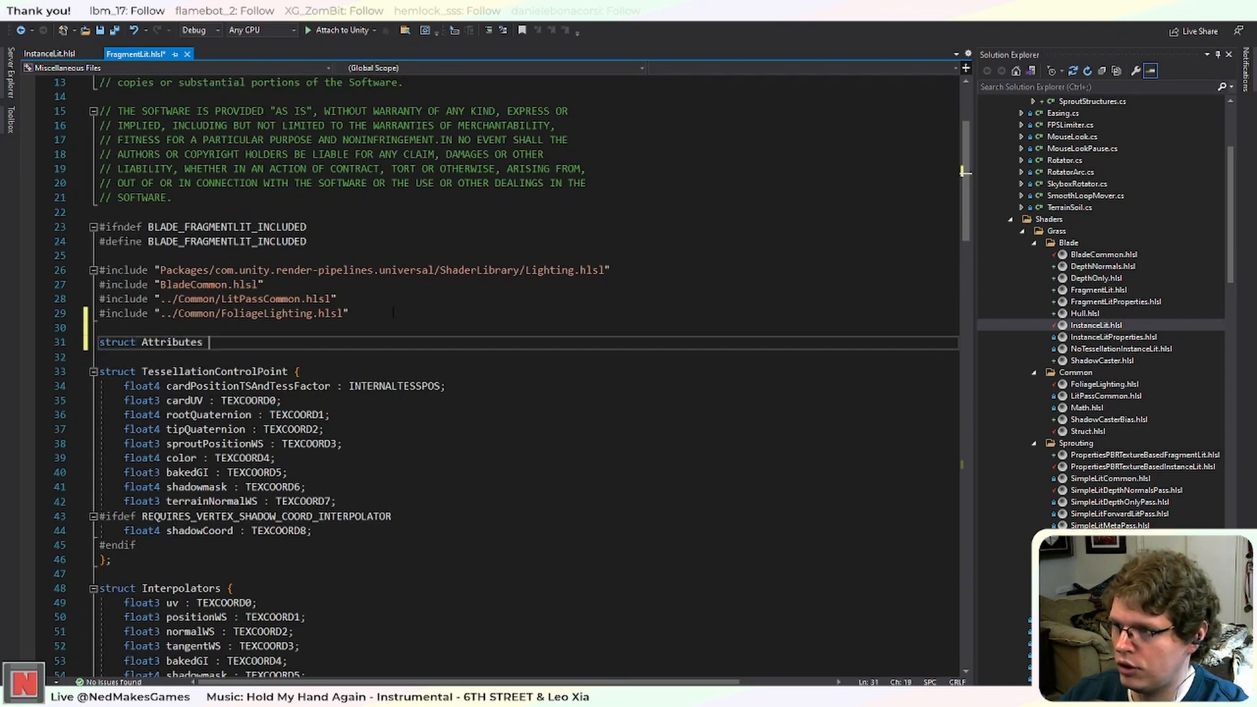
type("{")
key("Return")
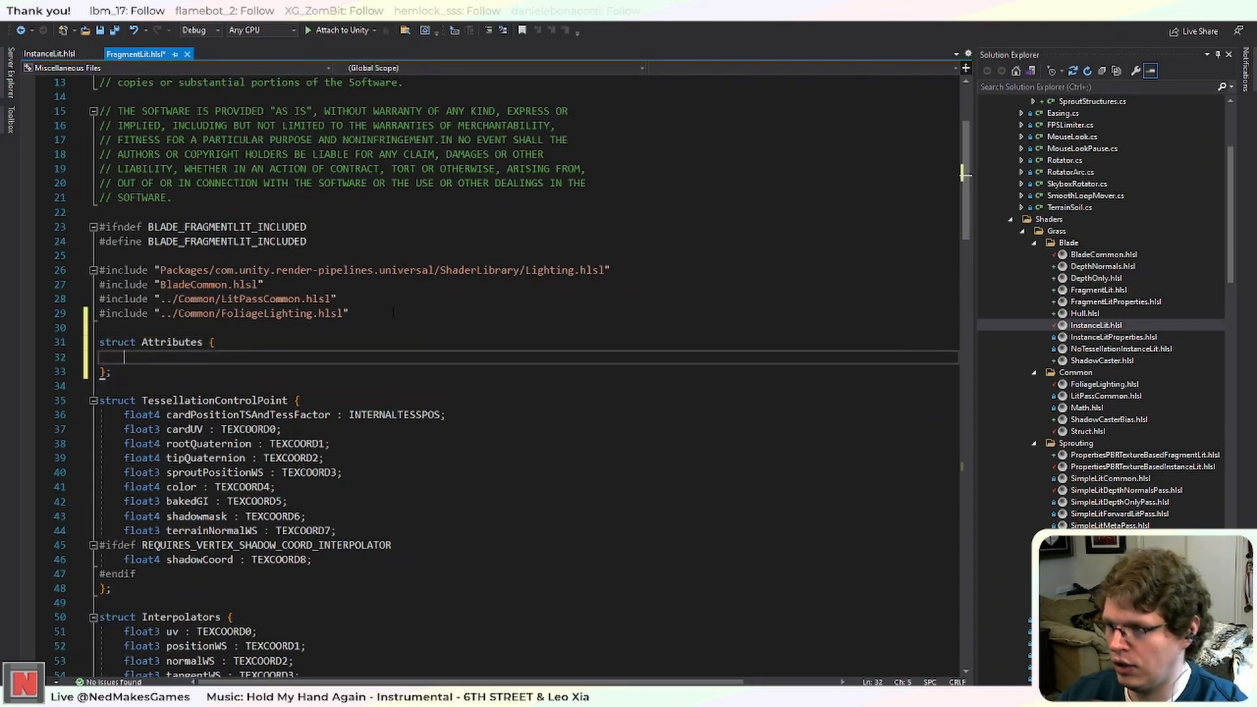
Copy the Vertex function's uint vertexID: SV_VertexID parameter into the Attributes struct as a member ending with a semicolon.
scroll(393, 313, "down", 9)
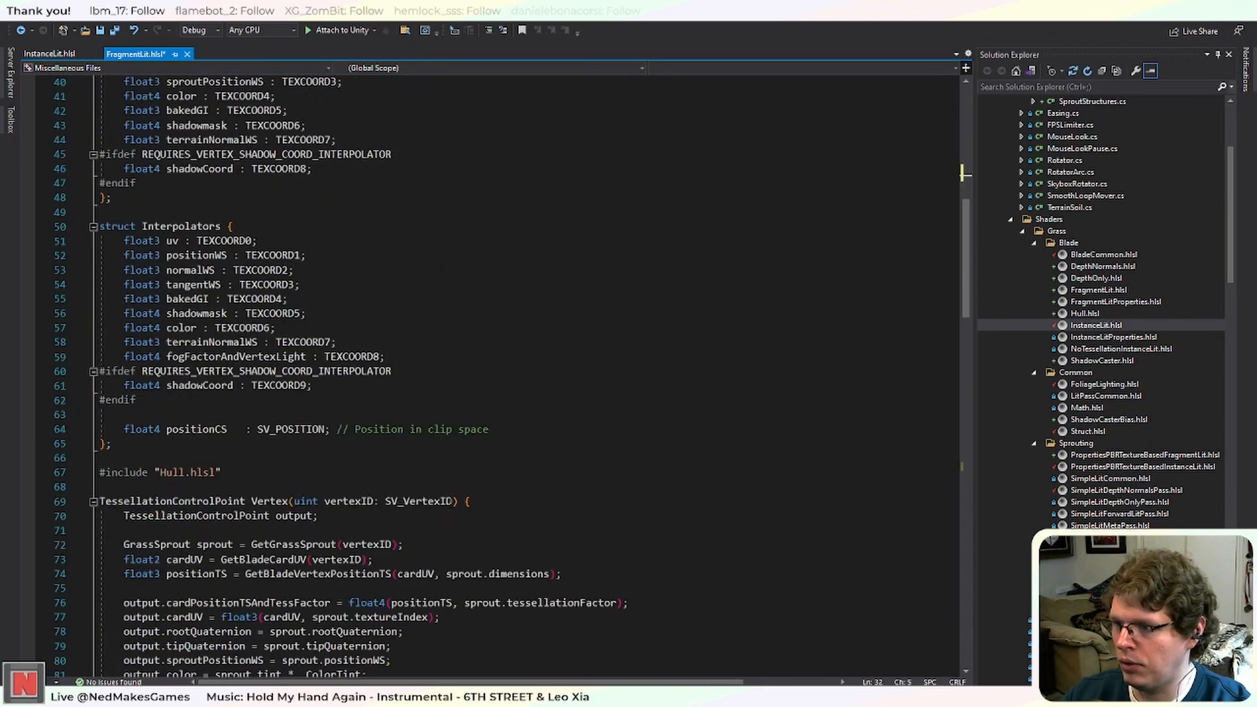
left_click_drag(451, 501, 293, 501)
scroll(510, 378, "up", 7)
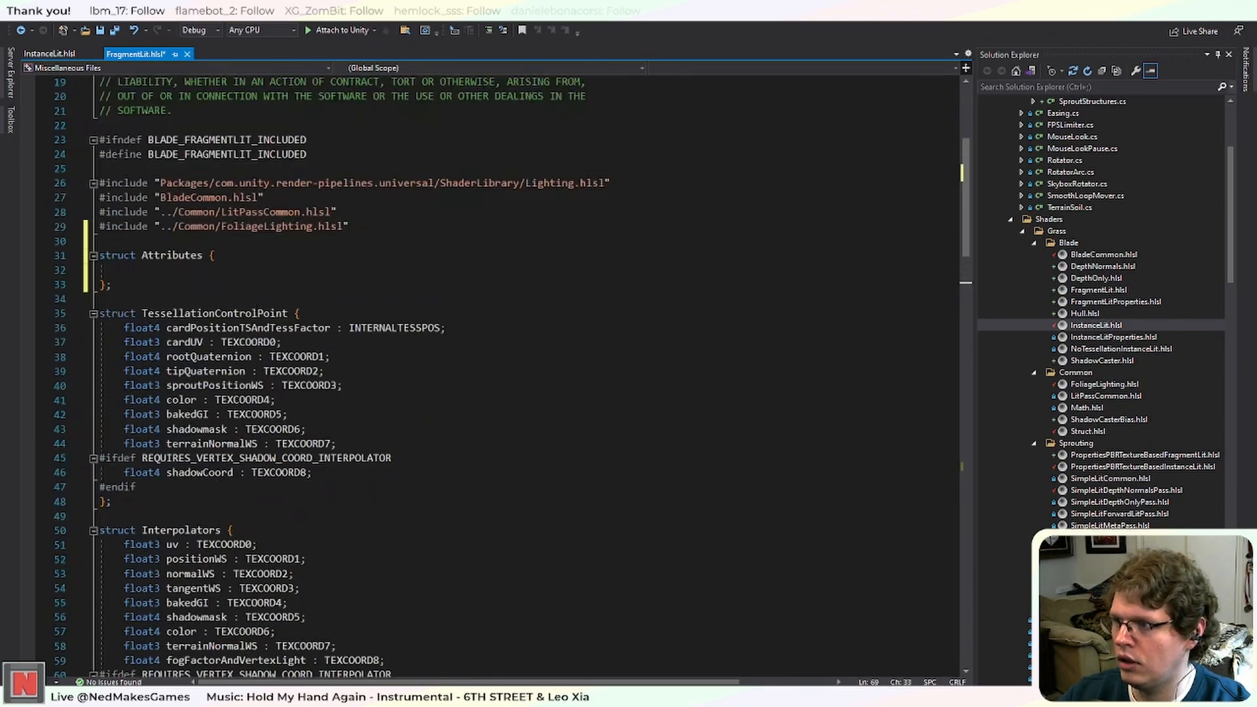
left_click(124, 270)
key("ctrl+v")
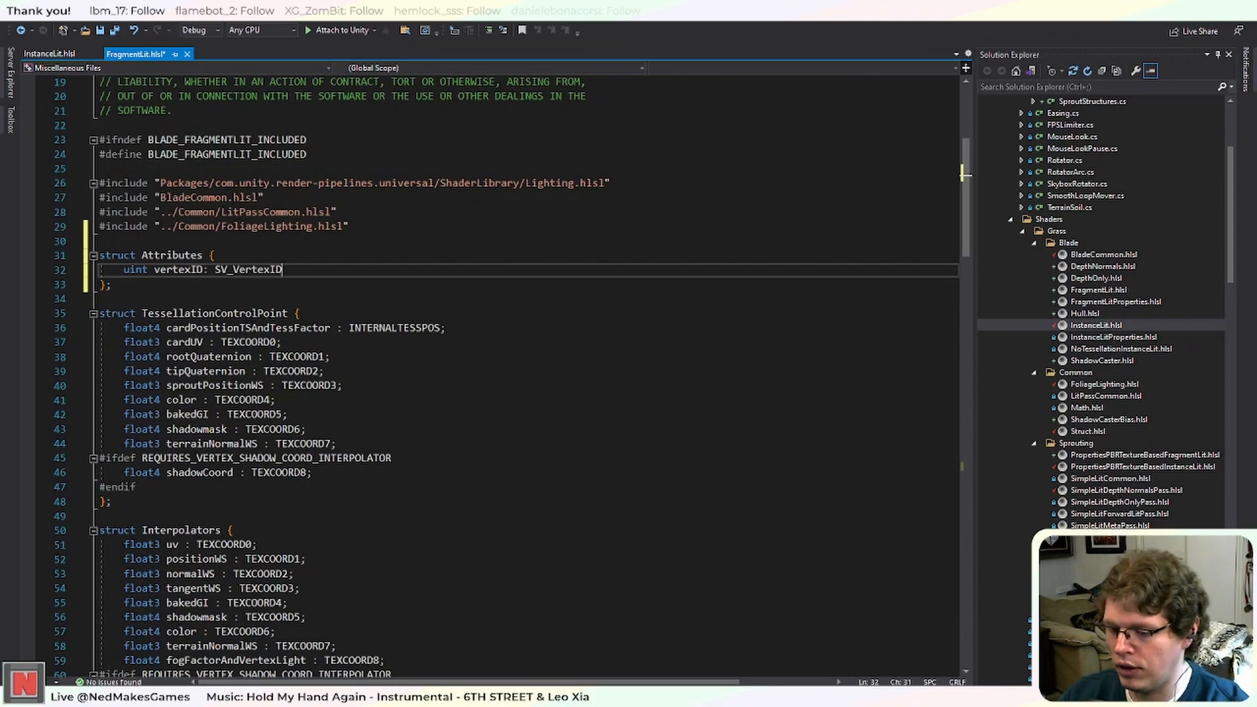
type(";")
key("Return")
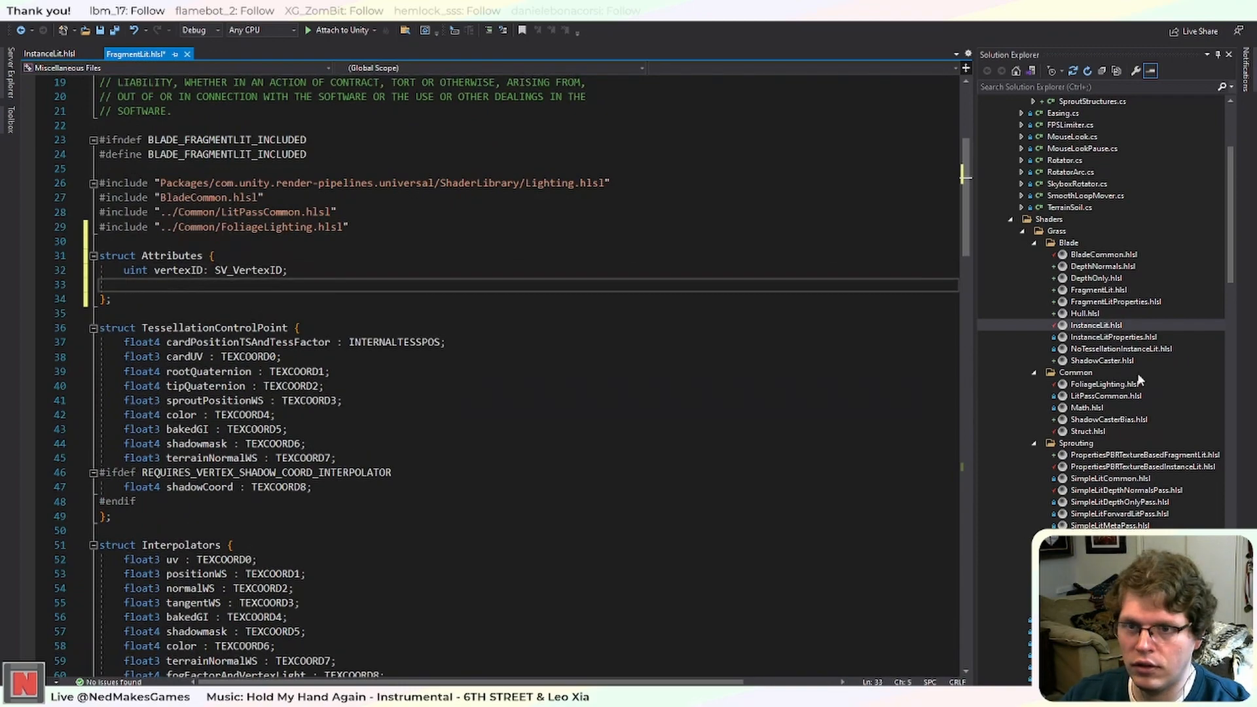
double_click(1110, 478)
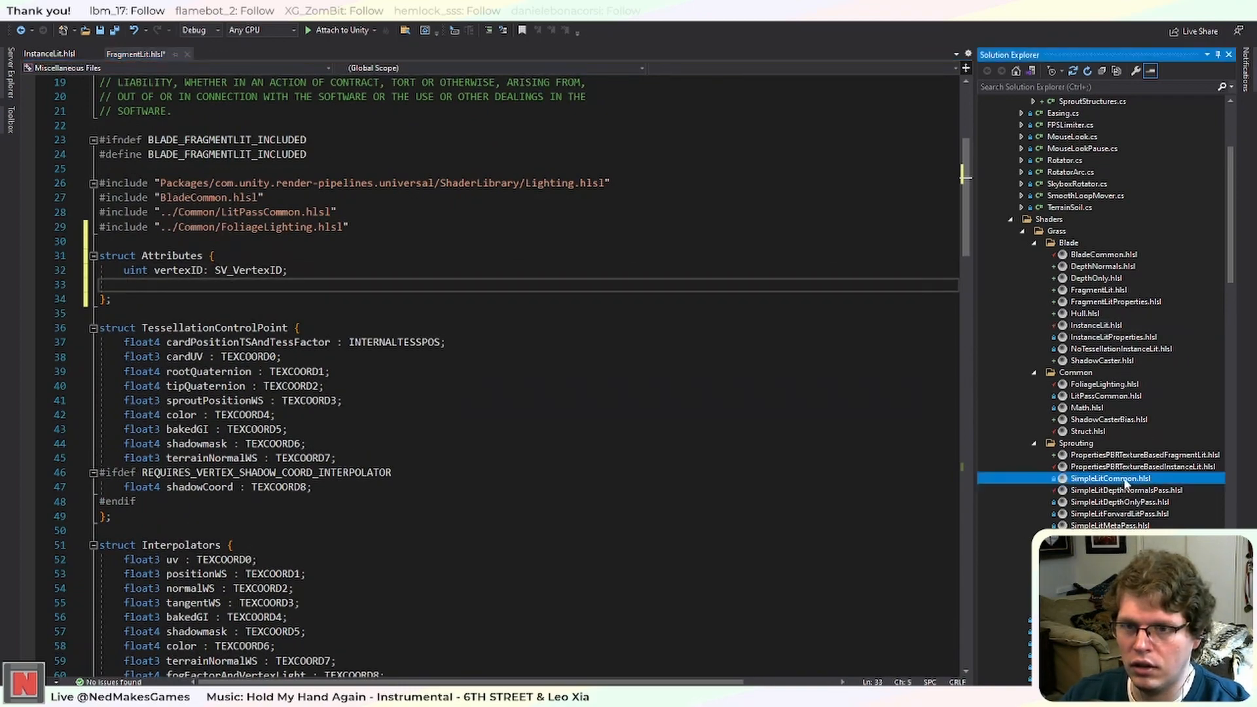
scroll(497, 366, "down", 9)
scroll(498, 367, "up", 7)
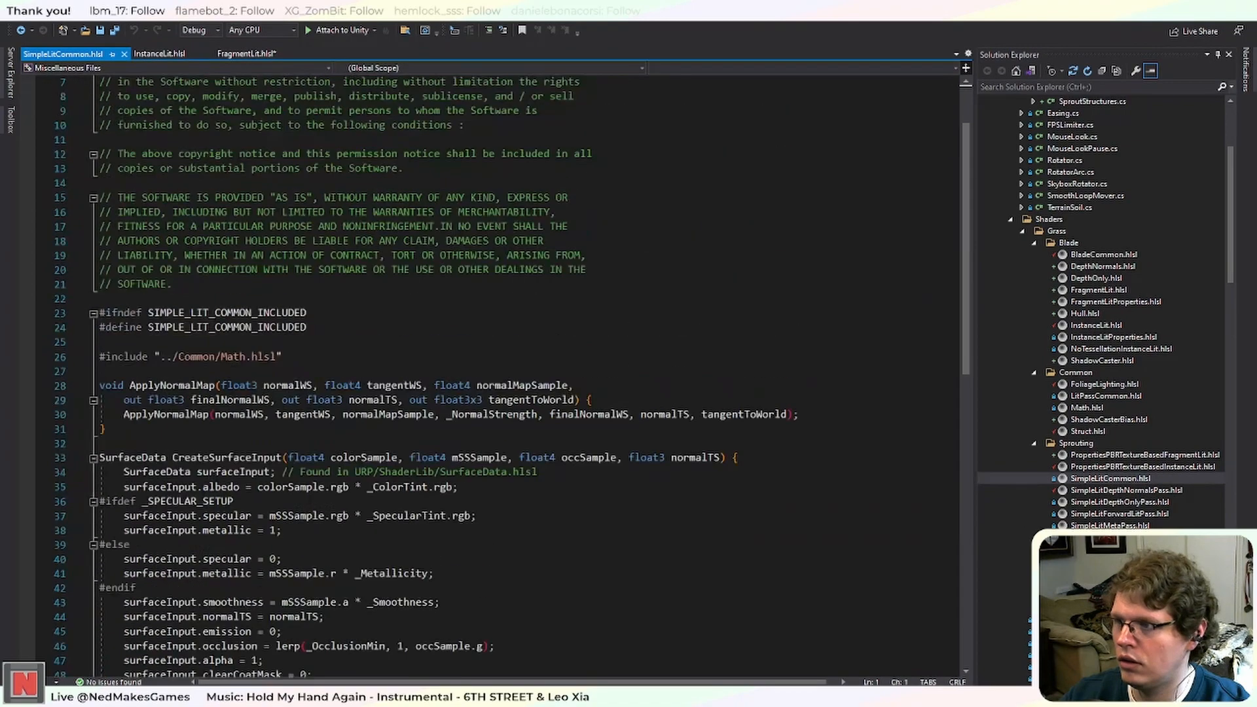
left_click(124, 54)
Copy UNITY_VERTEX_INPUT_INSTANCE_ID from SimpleLitDepthNormalsPass.hlsl into FragmentLit.hlsl's Attributes struct below vertexID and save the file.
double_click(1127, 490)
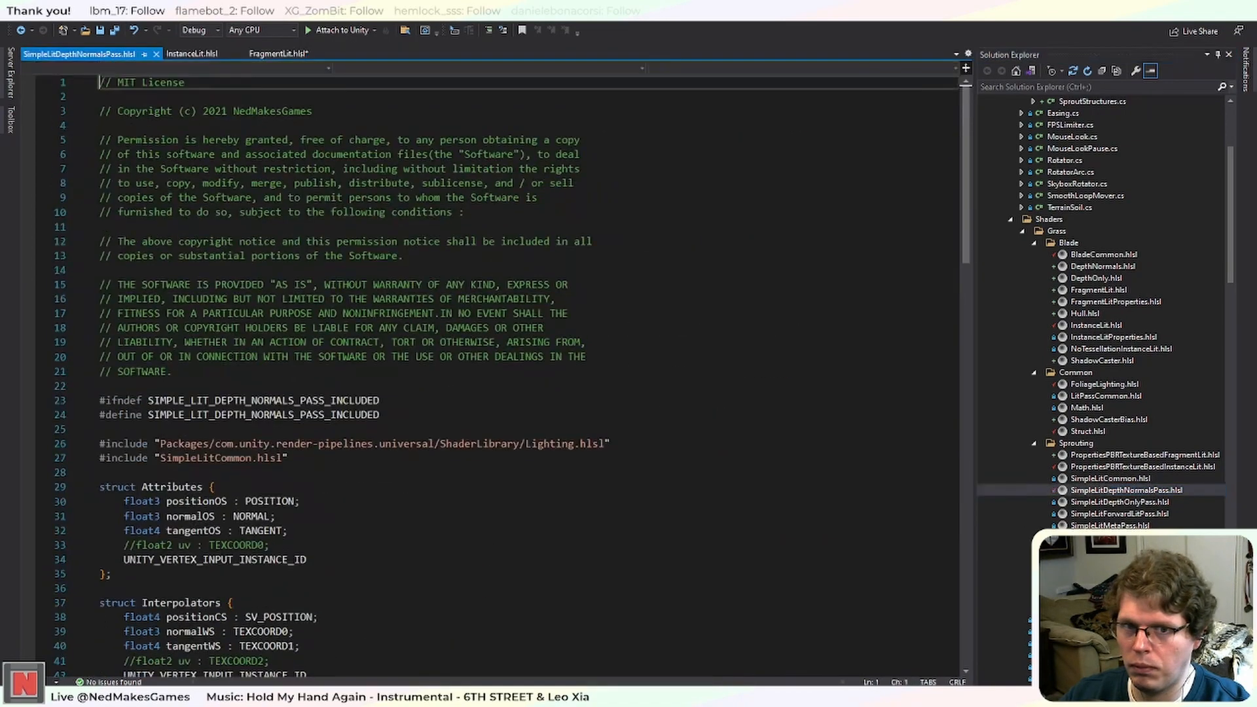
scroll(249, 406, "down", 3)
double_click(244, 430)
key("ctrl+c")
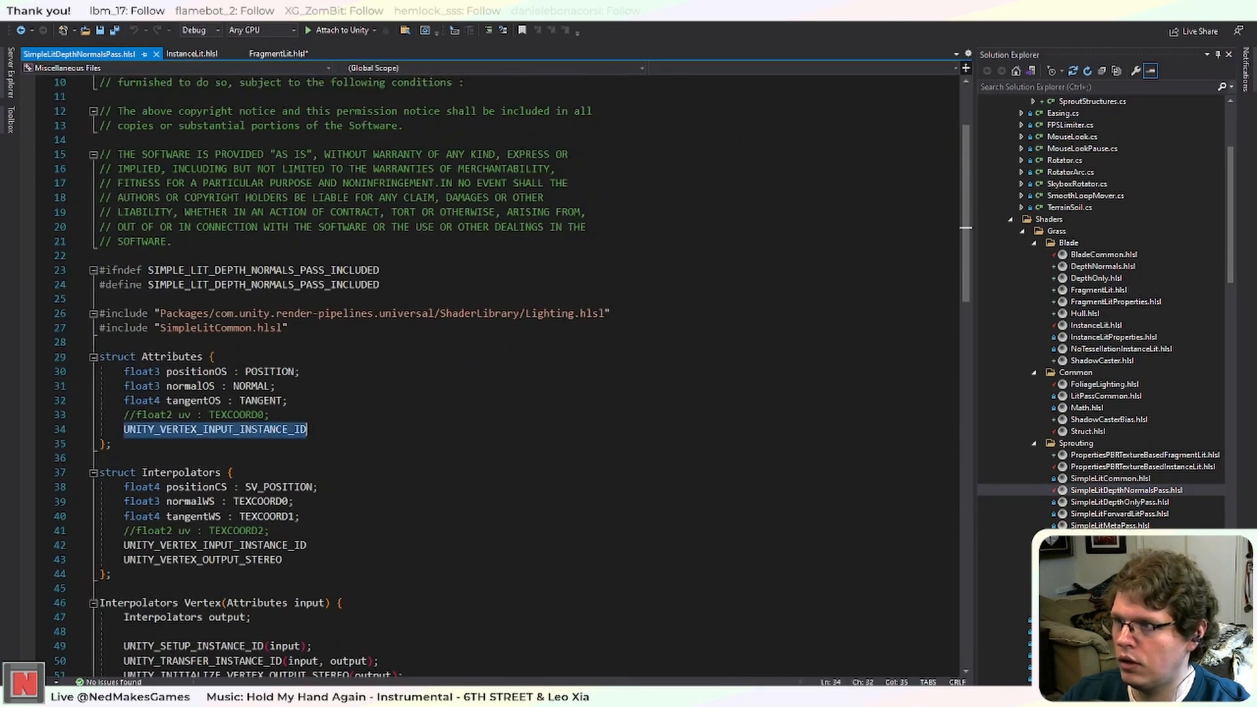
left_click(278, 53)
key("ctrl+v")
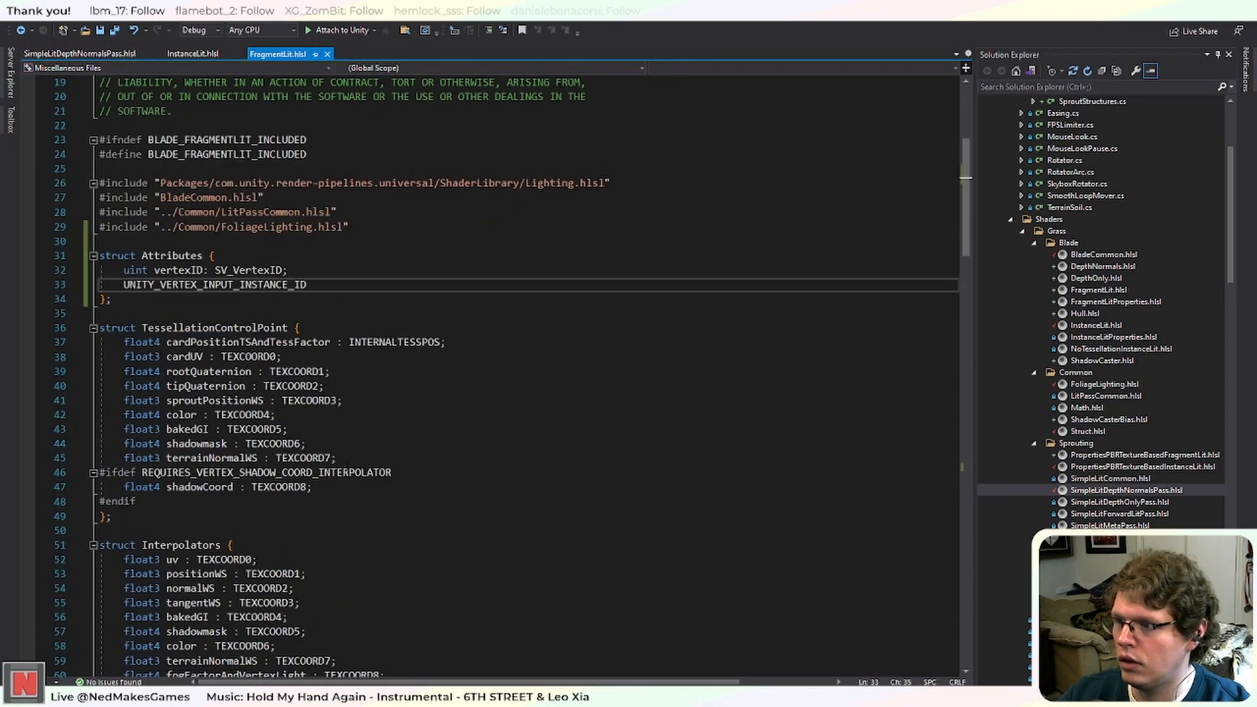
Add UNITY_VERTEX_INPUT_INSTANCE_ID as the last line of both the TessellationControlPoint and Interpolators structs.
left_click(250, 500)
key("Return")
key("ctrl+v")
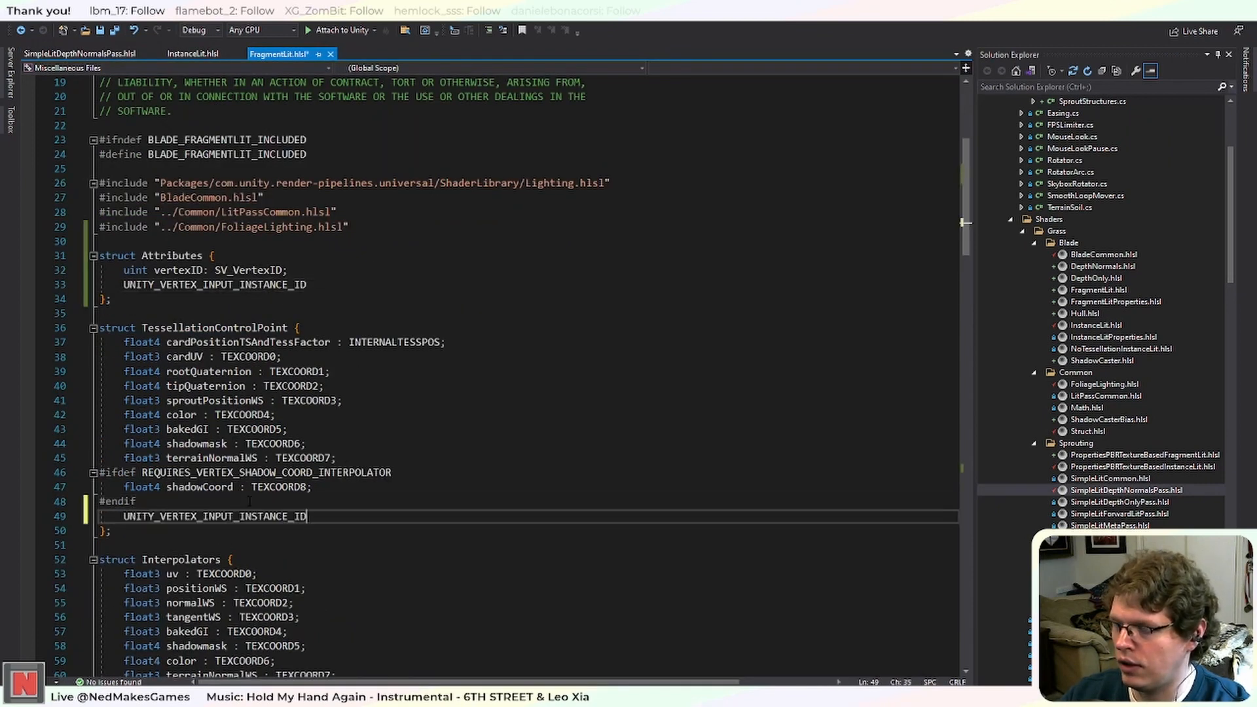
scroll(250, 501, "down", 4)
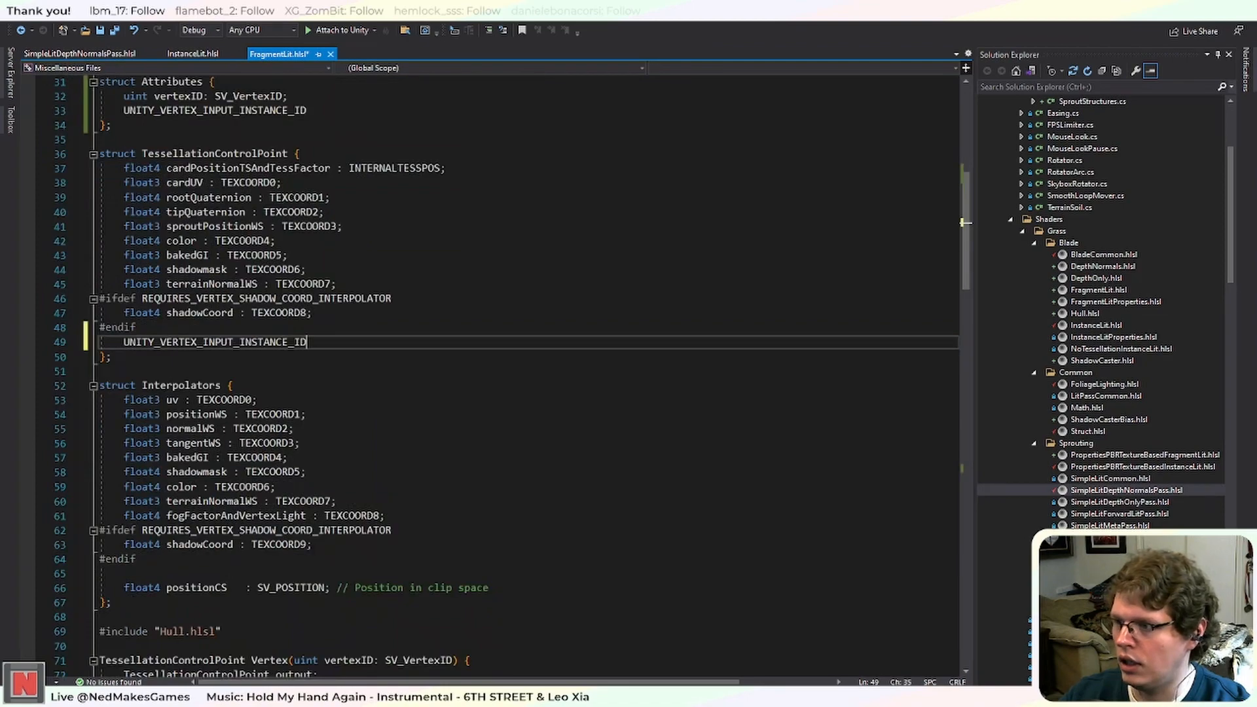
left_click(541, 586)
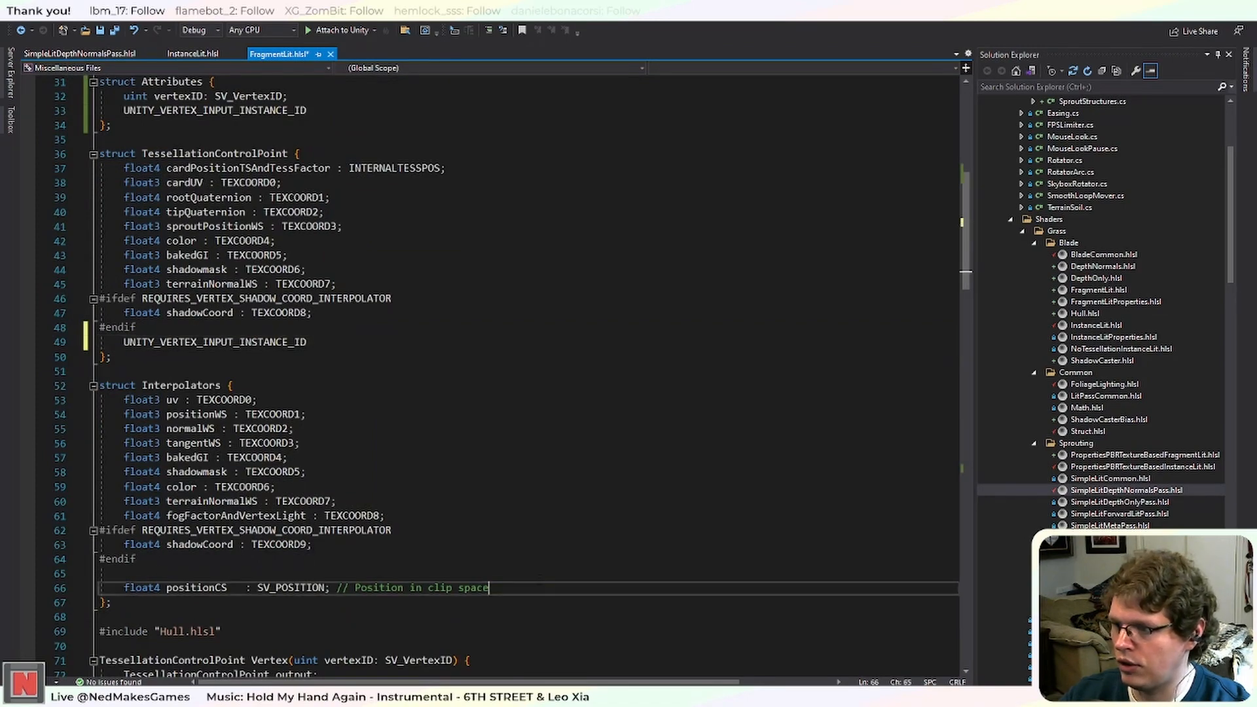
key("Return")
key("ctrl+v")
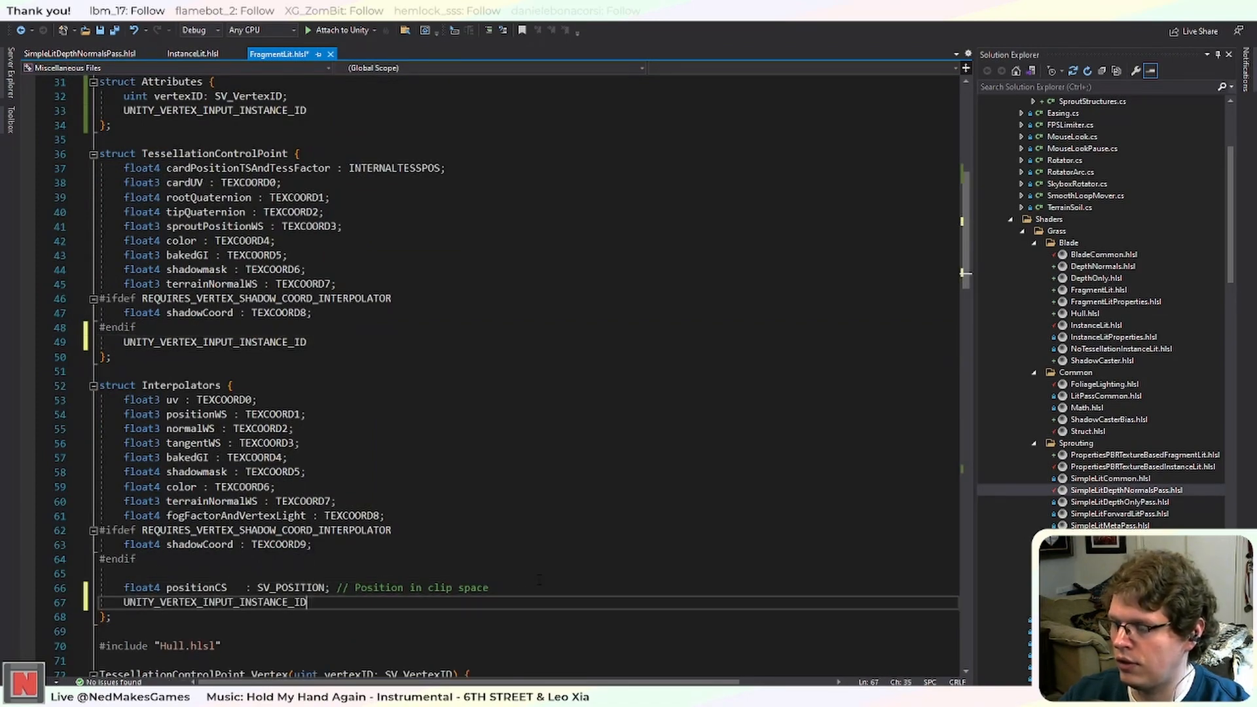
Copy UNITY_VERTEX_OUTPUT_STEREO from SimpleLitDepthNormalsPass.hlsl to the end of FragmentLit.hlsl's Interpolators struct, aligned with the other members.
left_click(98, 52)
scroll(299, 283, "down", 3)
double_click(203, 429)
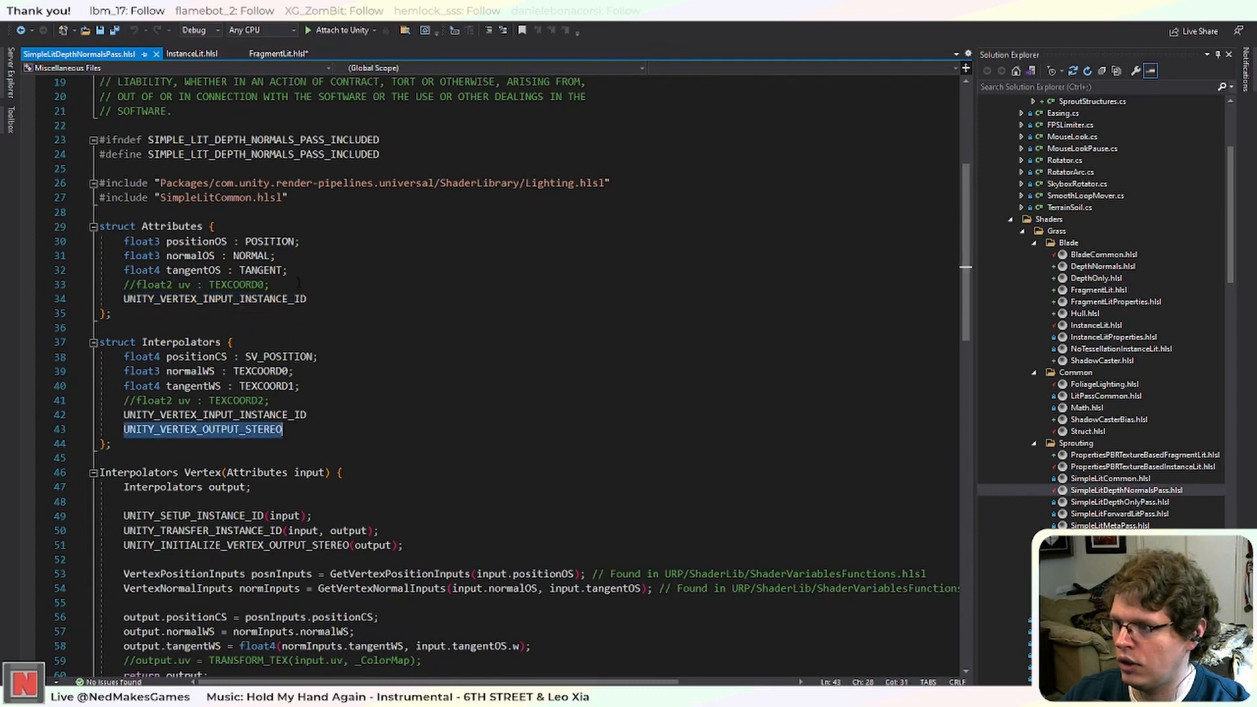
left_click(280, 55)
key("Return")
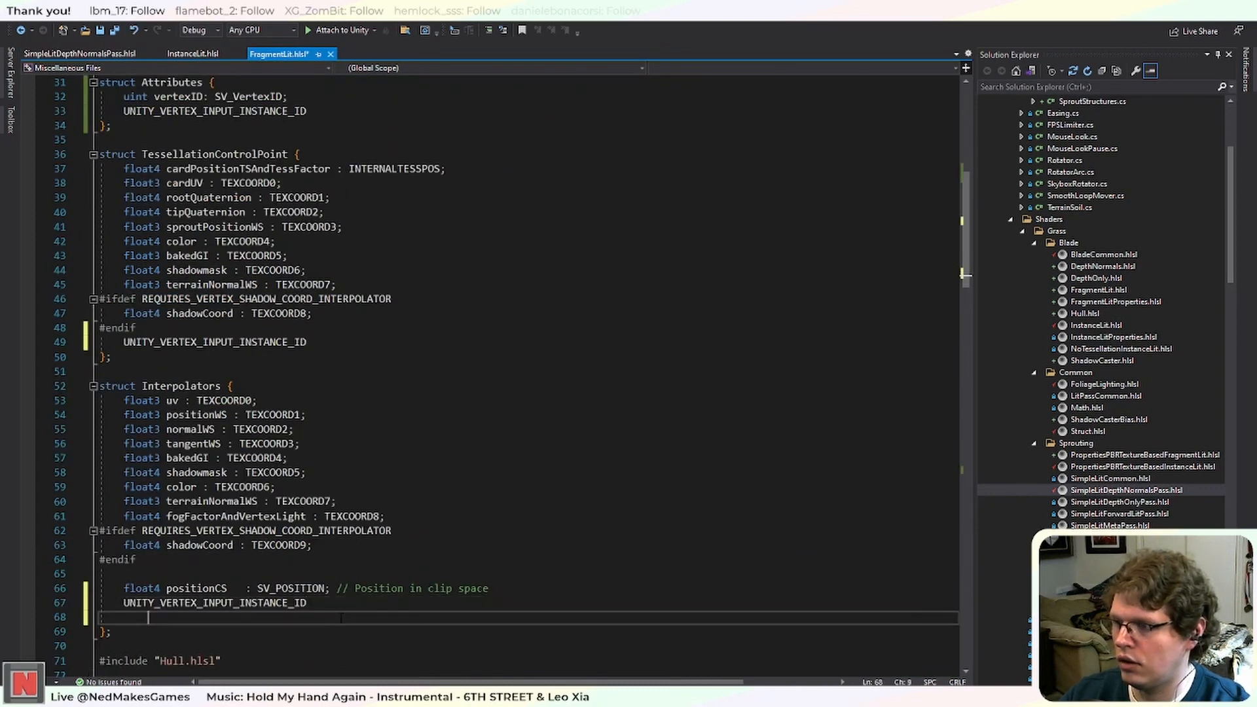
key("ctrl+v")
key("Home")
key("BackSpace")
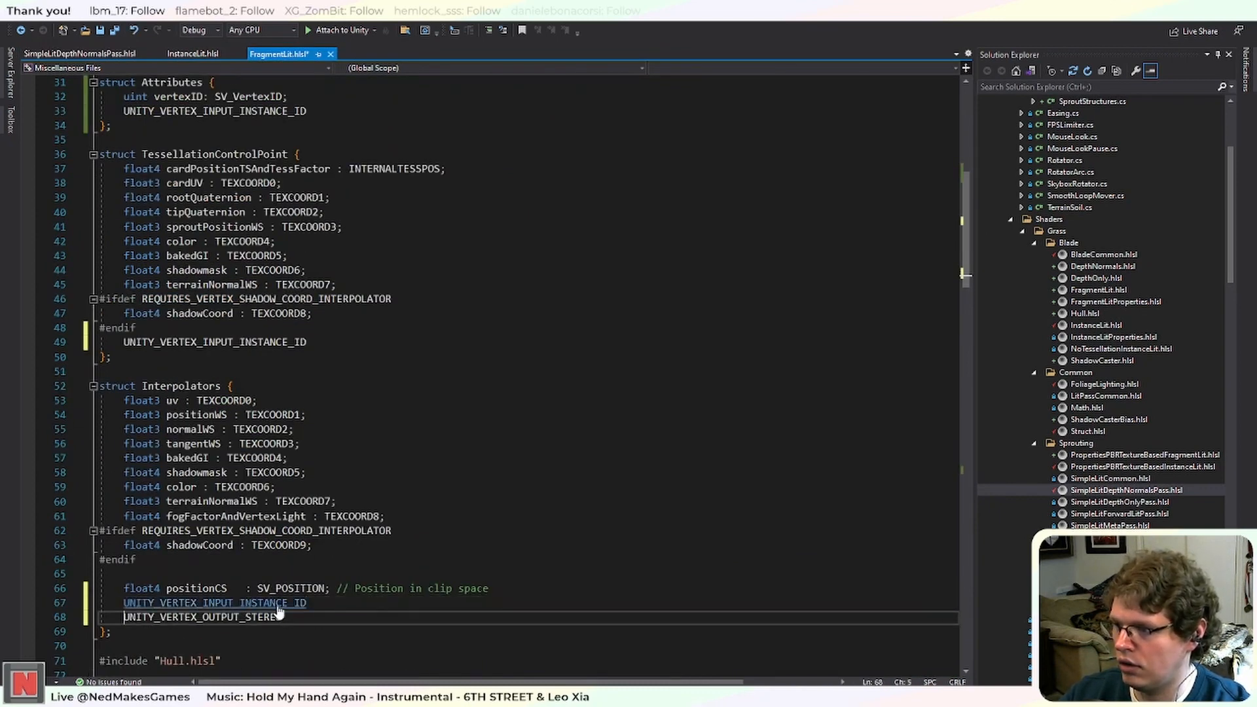
Move UNITY_VERTEX_OUTPUT_STEREO from Interpolators to the end of the TessellationControlPoint struct and fix its indentation.
scroll(497, 485, "down", 8)
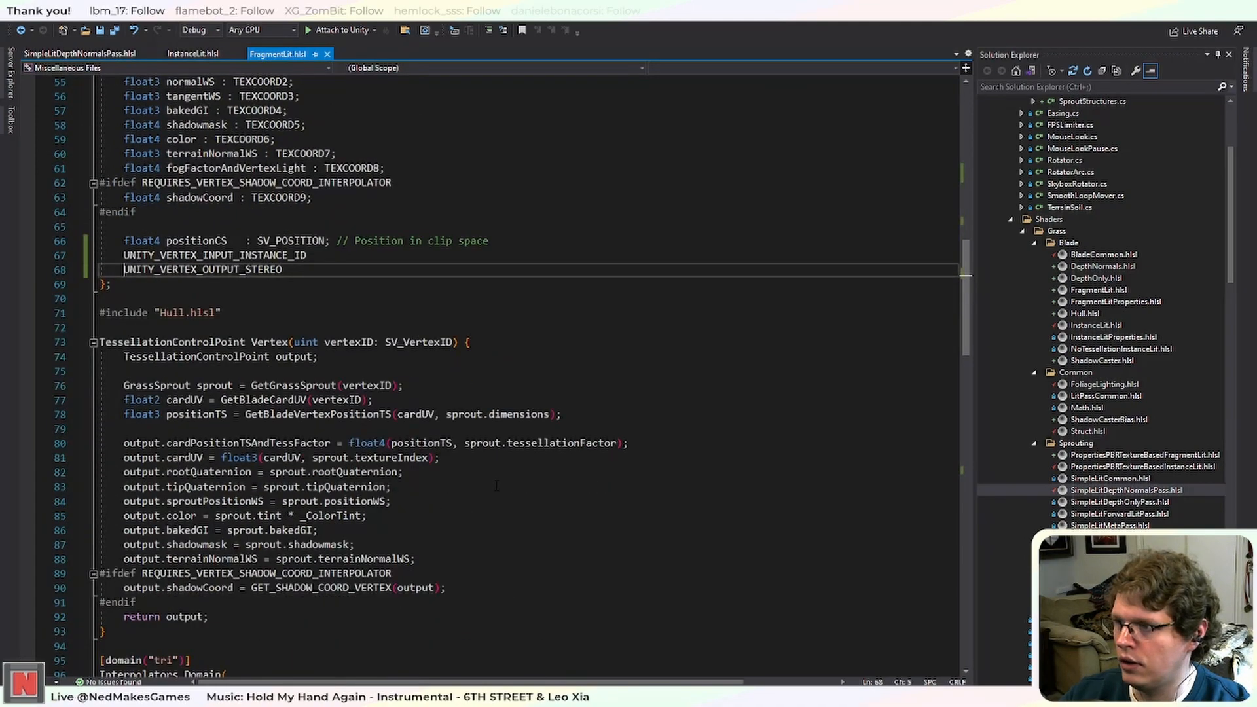
scroll(496, 485, "up", 5)
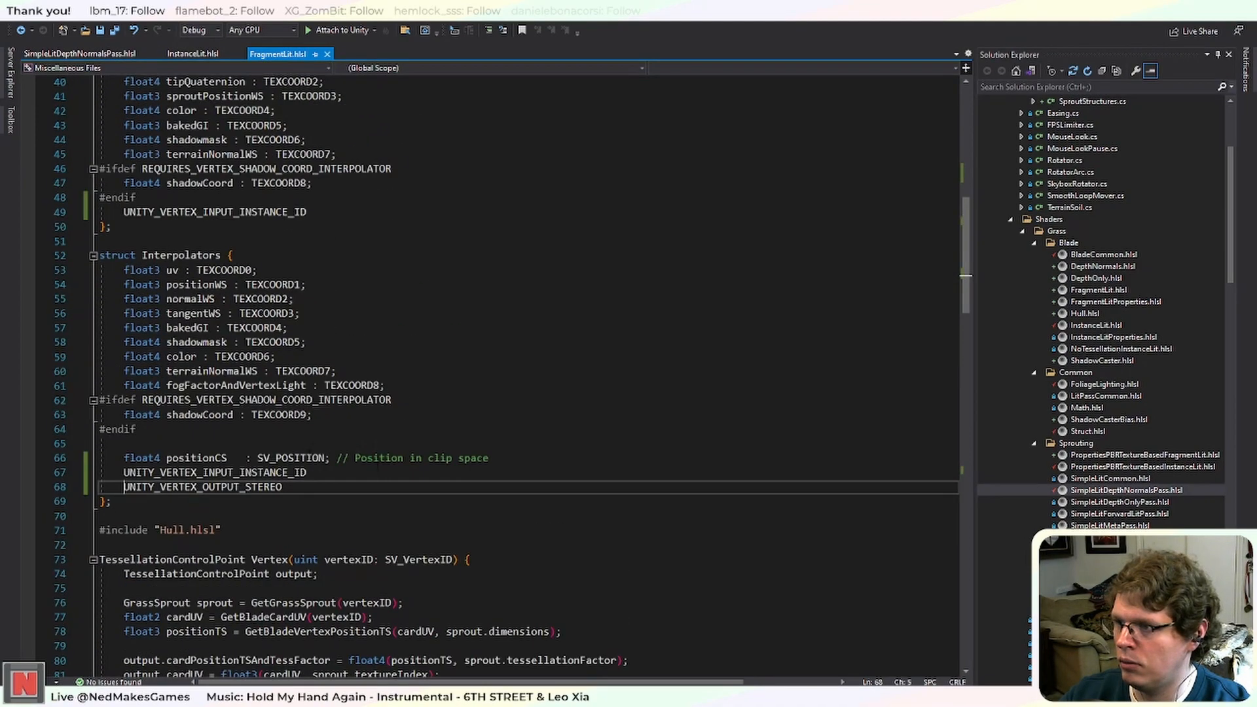
scroll(340, 529, "up", 3)
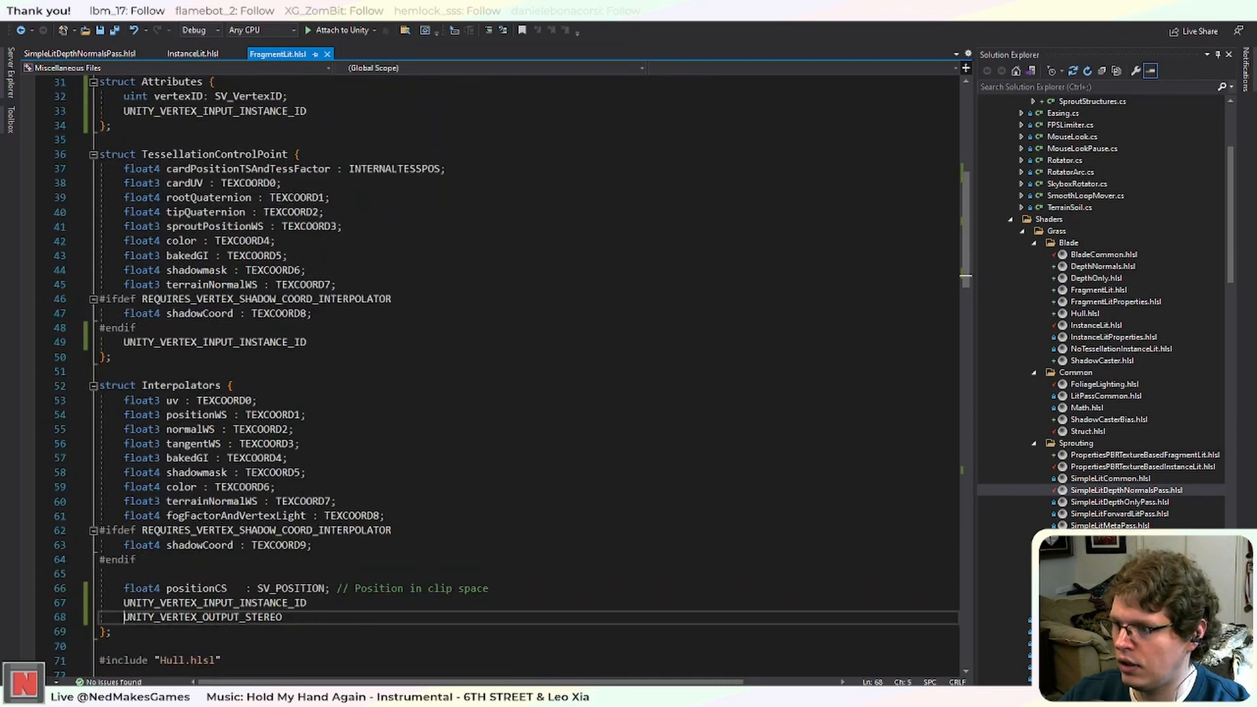
key("shift+End")
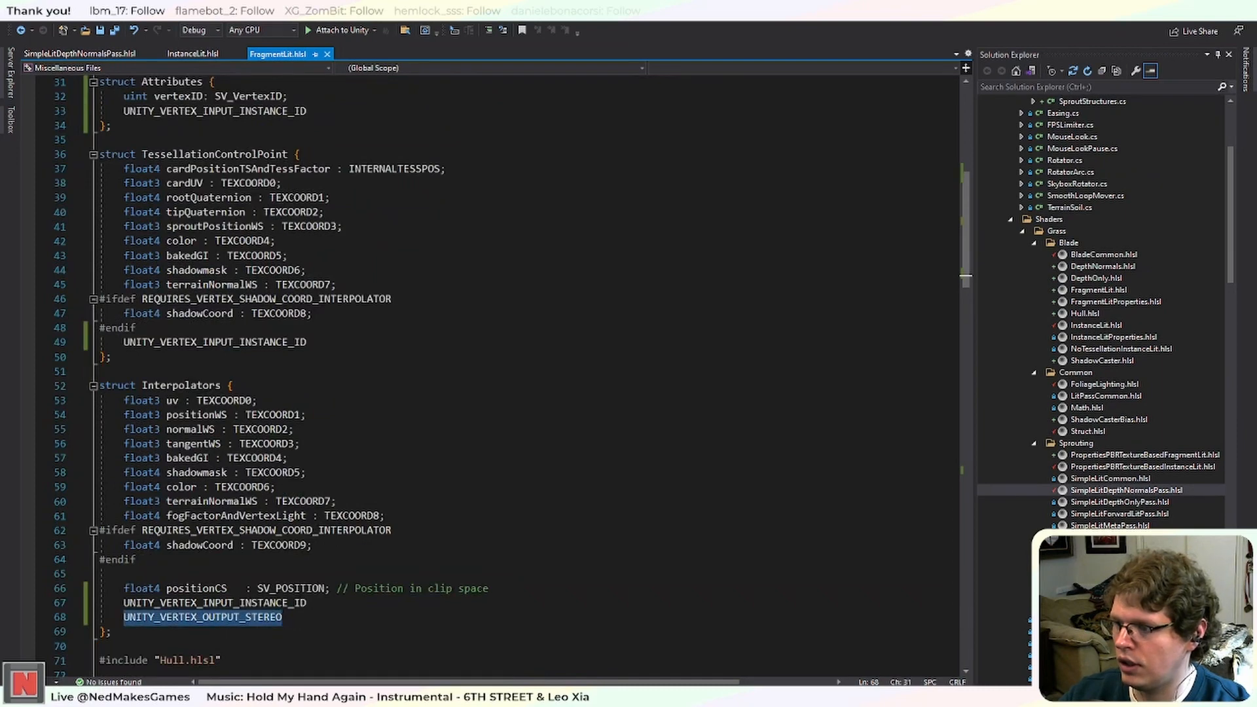
key("ctrl+x")
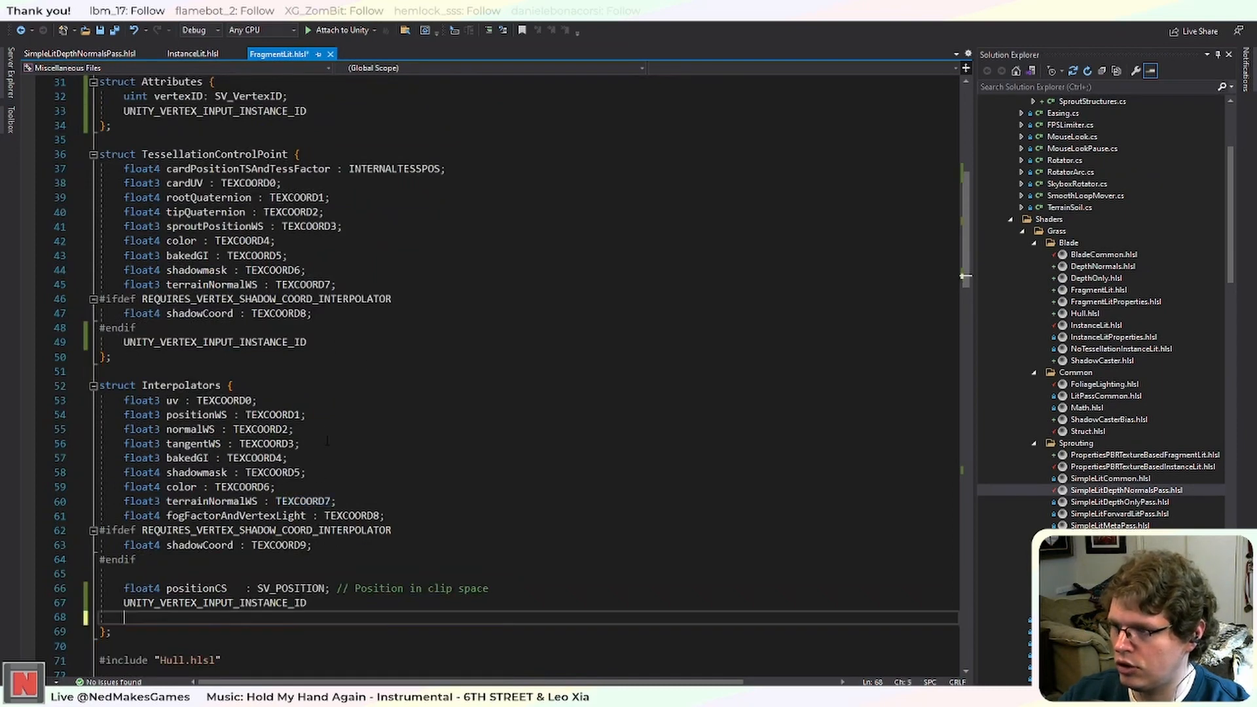
left_click(337, 336)
key("Return")
key("ctrl+v")
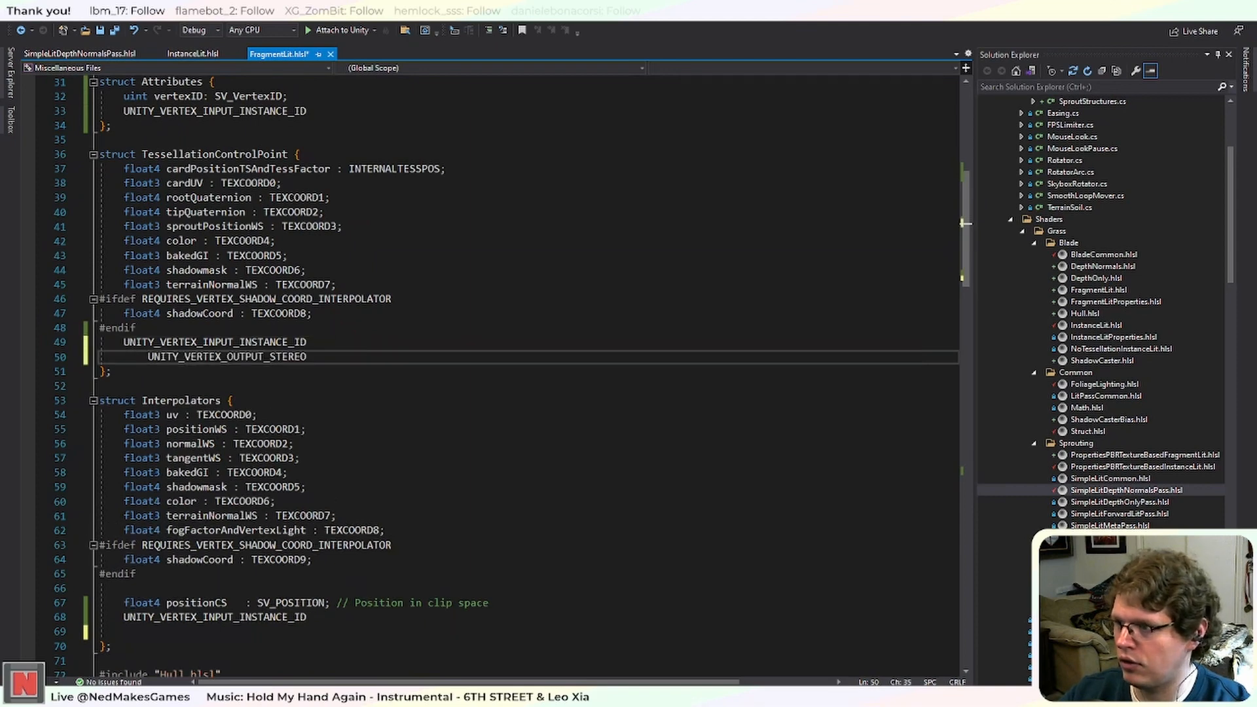
key("Home")
key("BackSpace")
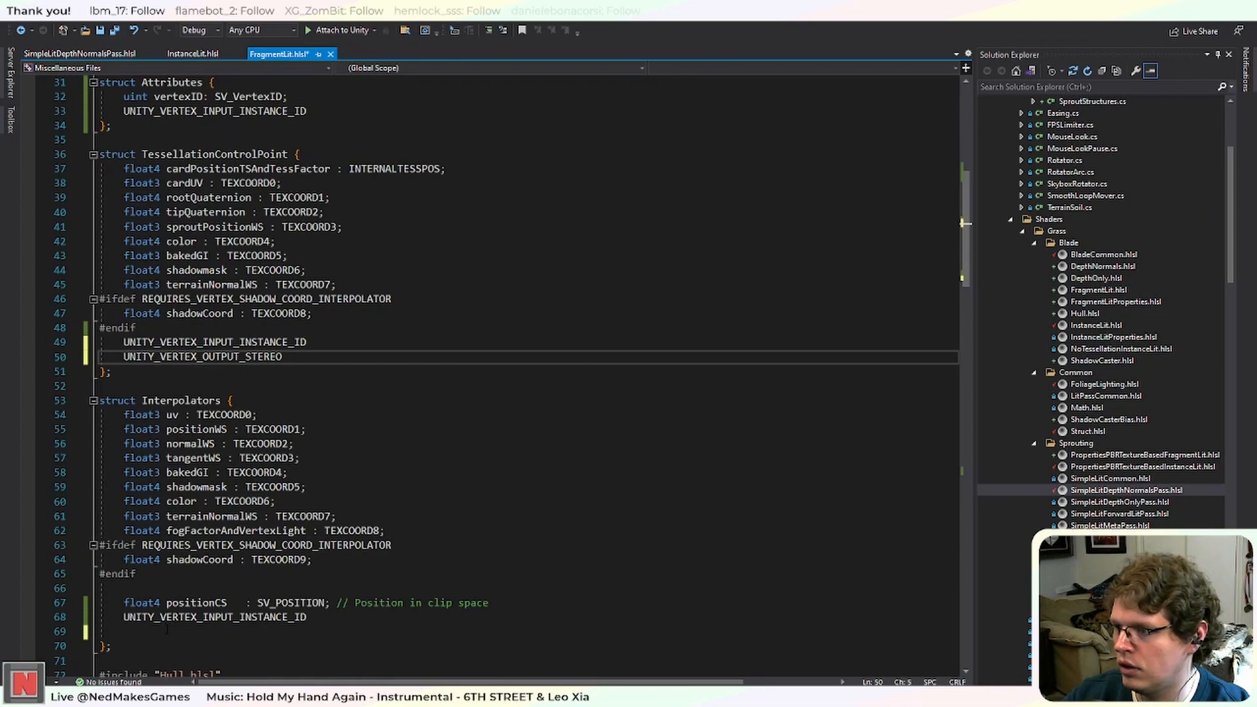
Remove the blank line in Interpolators and put UNITY_VERTEX_OUTPUT_STEREO back under its instance ID macro, correctly indented.
scroll(167, 627, "up", 4)
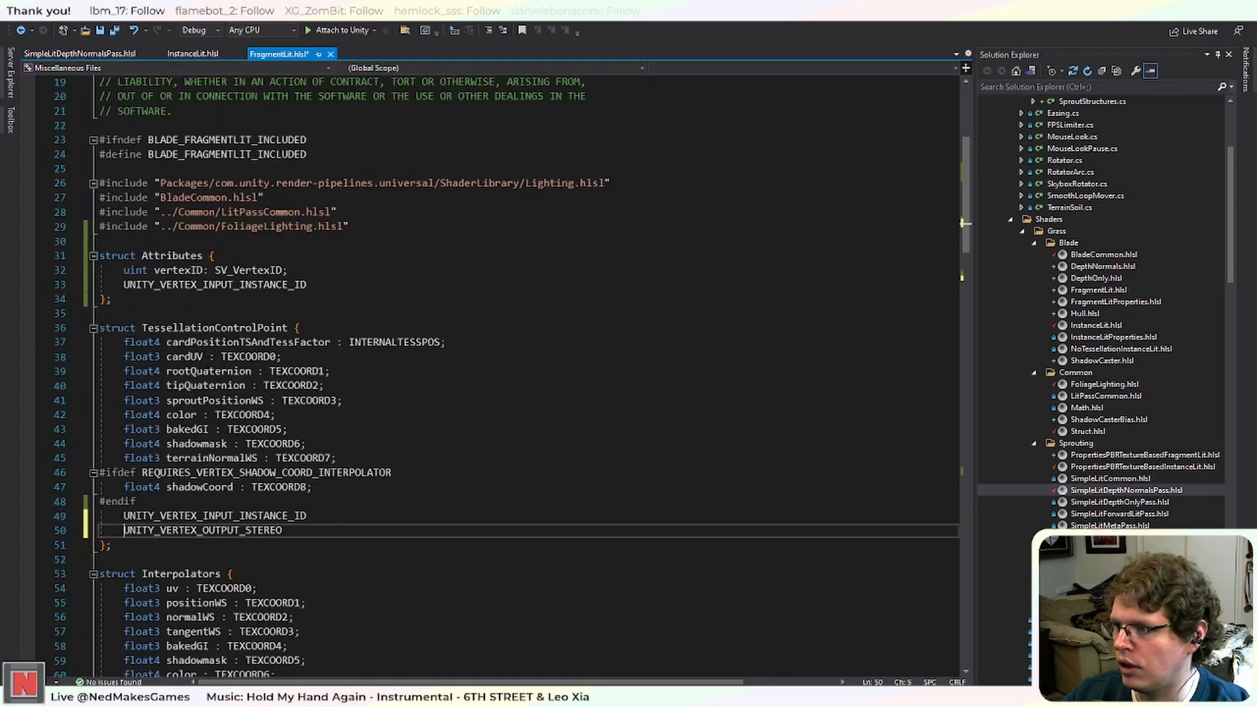
scroll(199, 624, "down", 4)
left_click(112, 631)
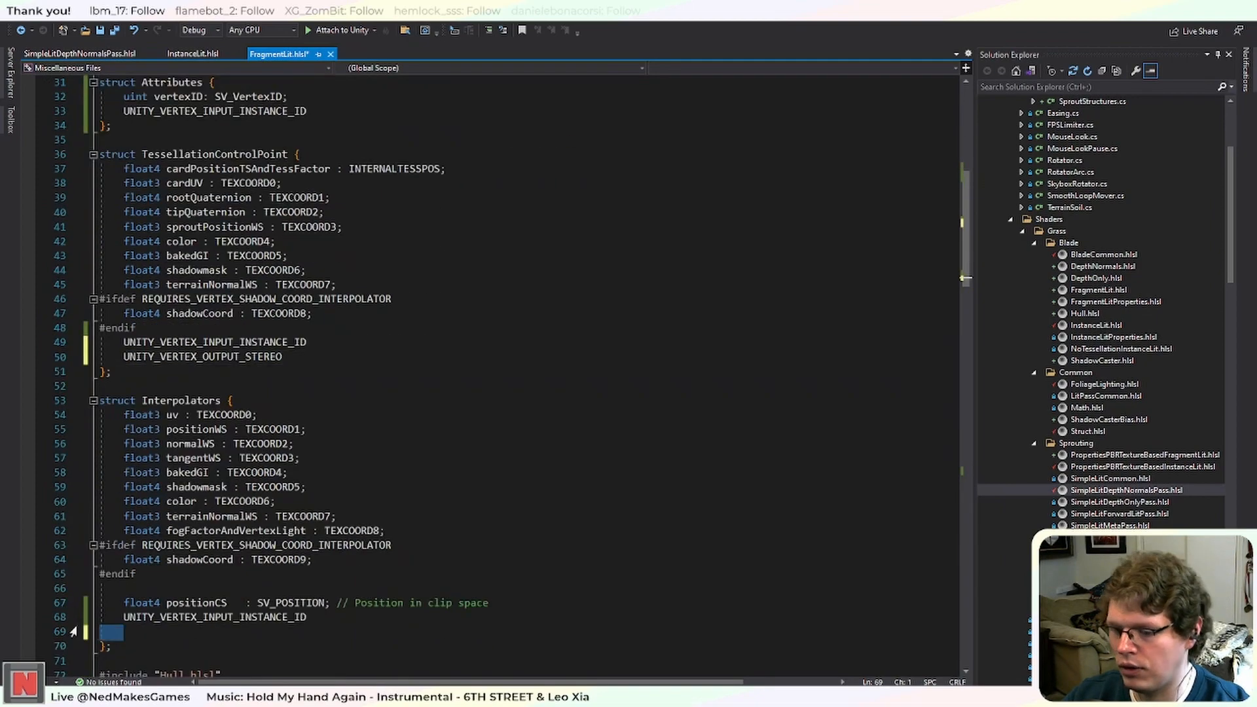
key("BackSpace")
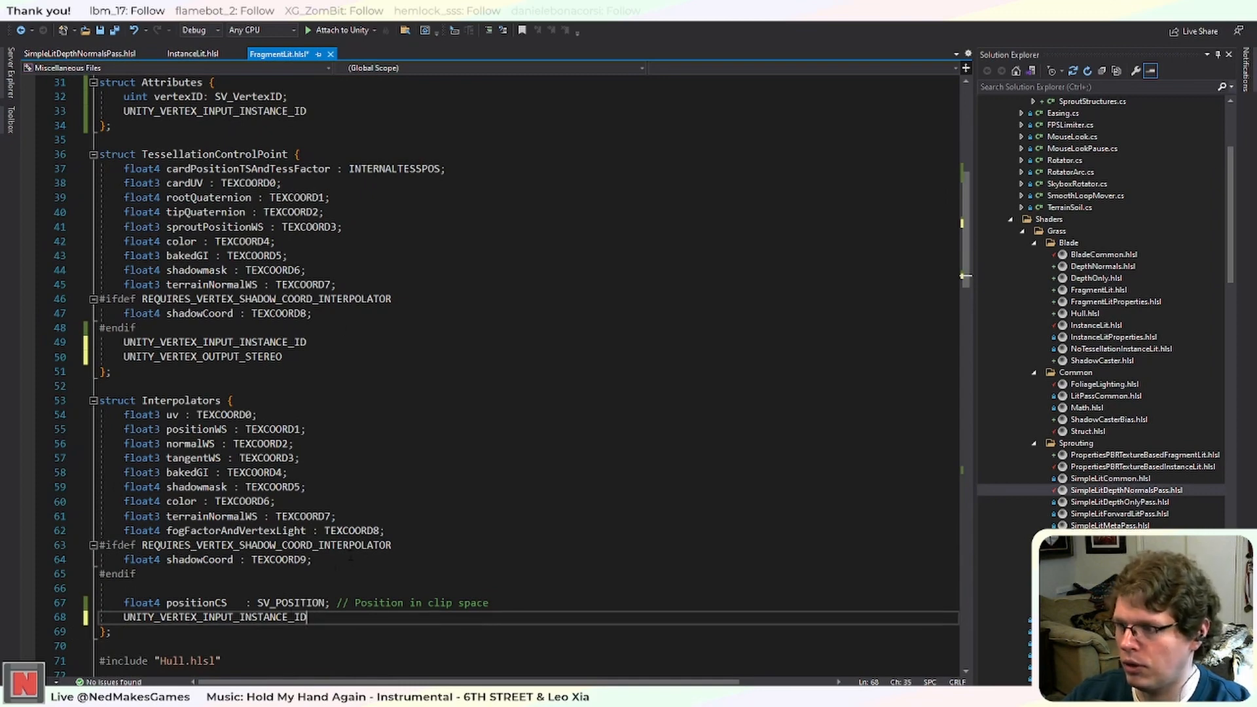
key("Return")
key("ctrl+v")
key("Home")
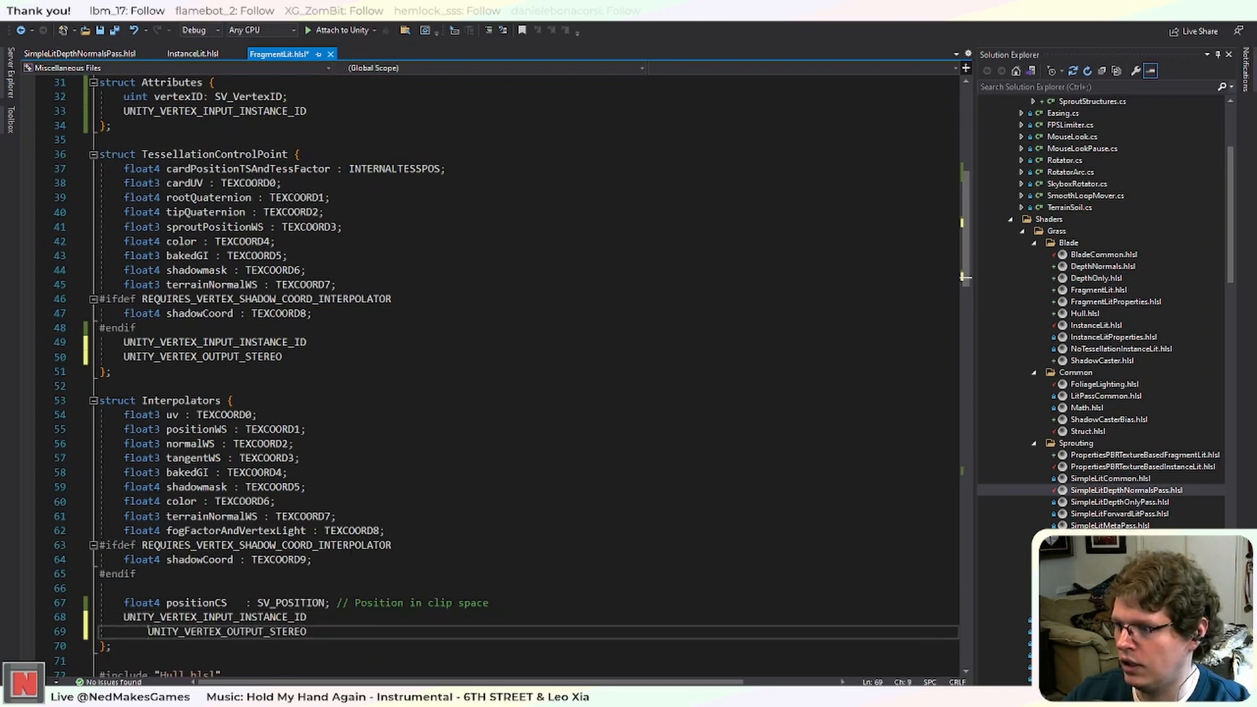
key("BackSpace")
Delete UNITY_VERTEX_OUTPUT_STEREO from the TessellationControlPoint struct and save FragmentLit.hlsl.
left_click_drag(288, 357, 39, 358)
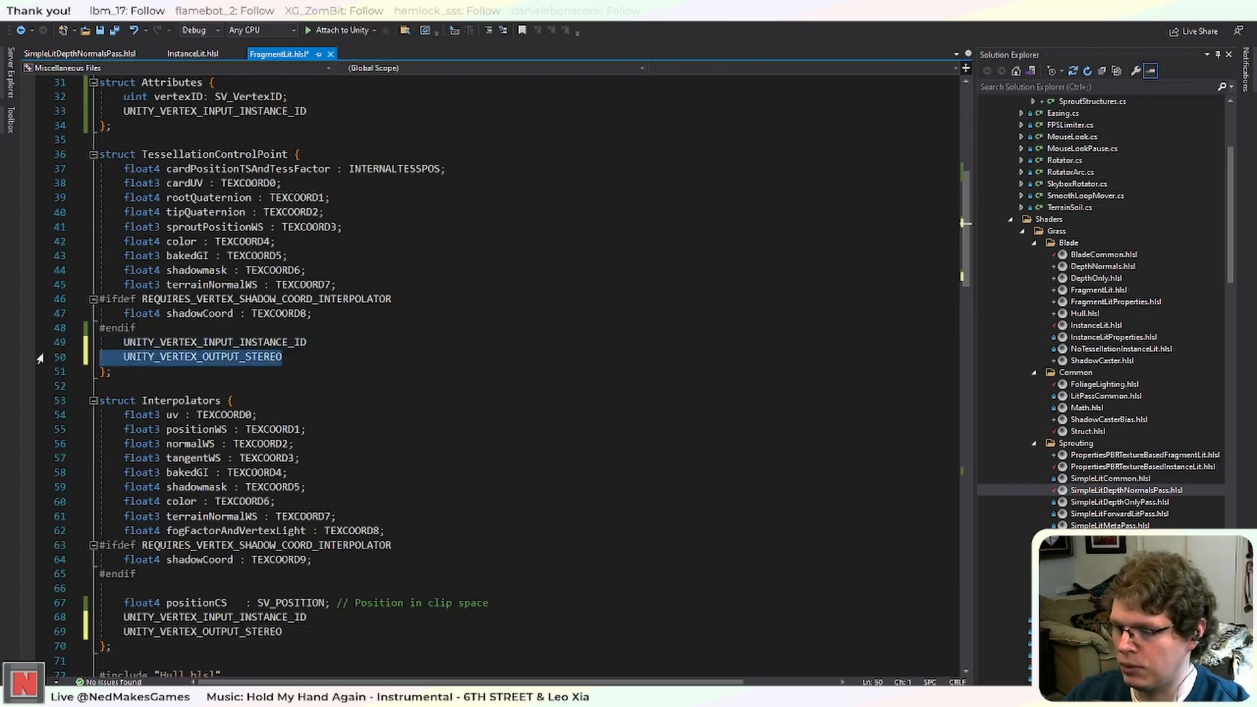
key("BackSpace")
key("BackSpace")
scroll(40, 359, "up", 3)
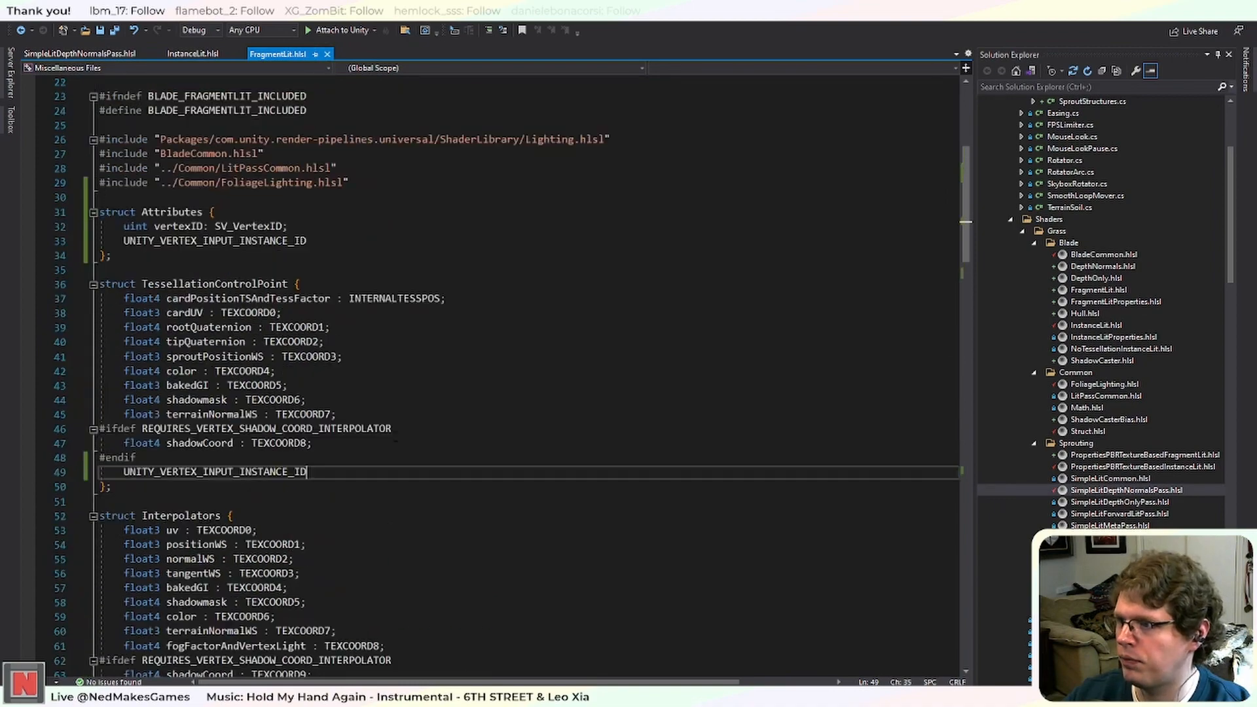
scroll(491, 380, "down", 3)
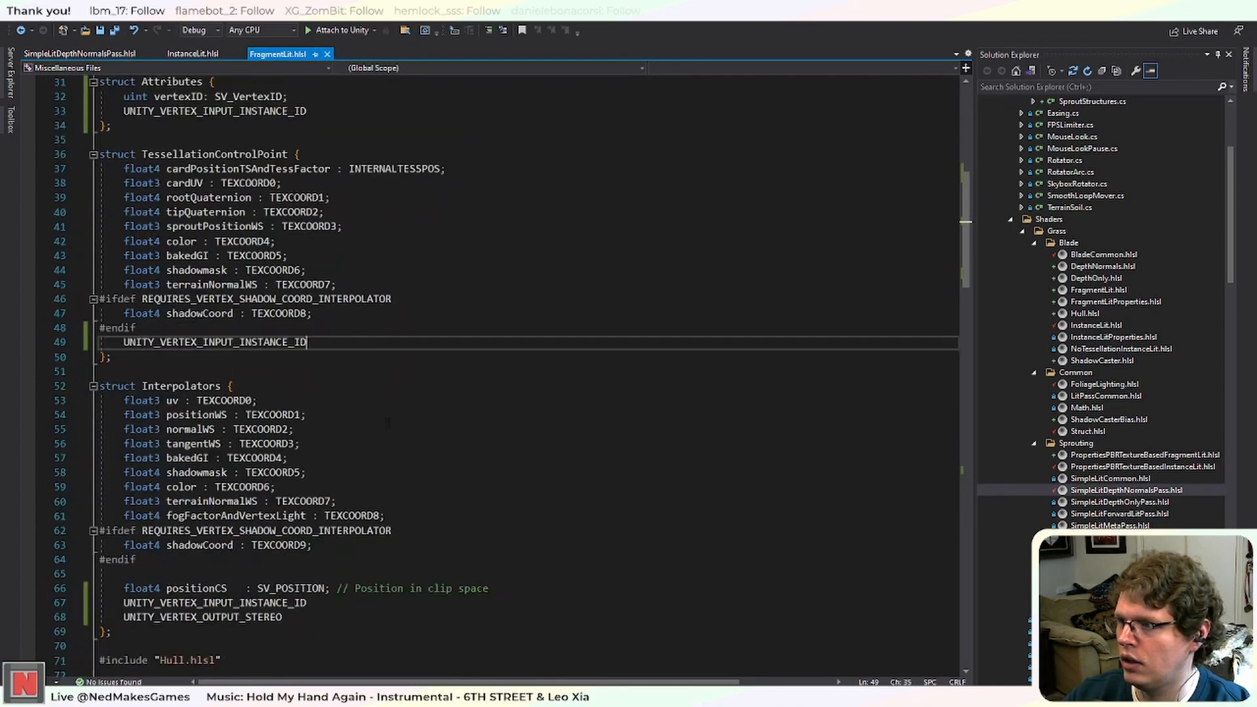
Replace the Vertex function's vertexID parameter in FragmentLit.hlsl with "Attributes input".
left_click(172, 81)
double_click(172, 82)
scroll(173, 82, "down", 7)
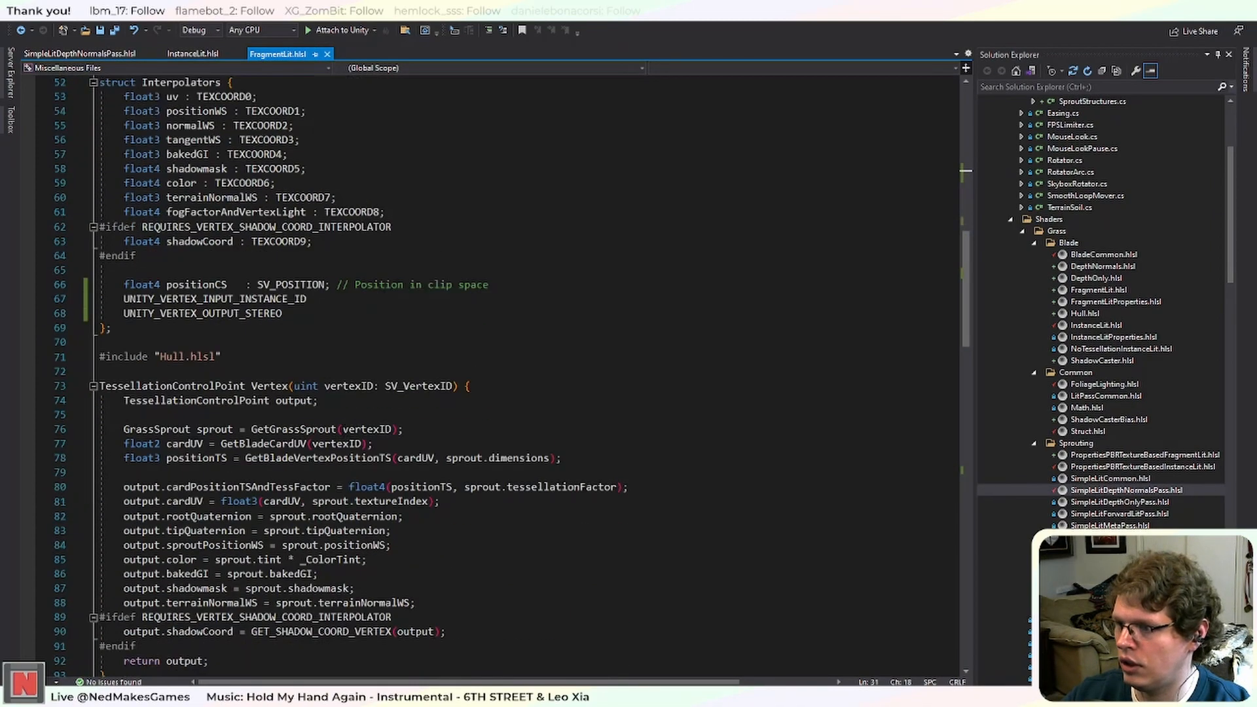
left_click_drag(460, 386, 295, 385)
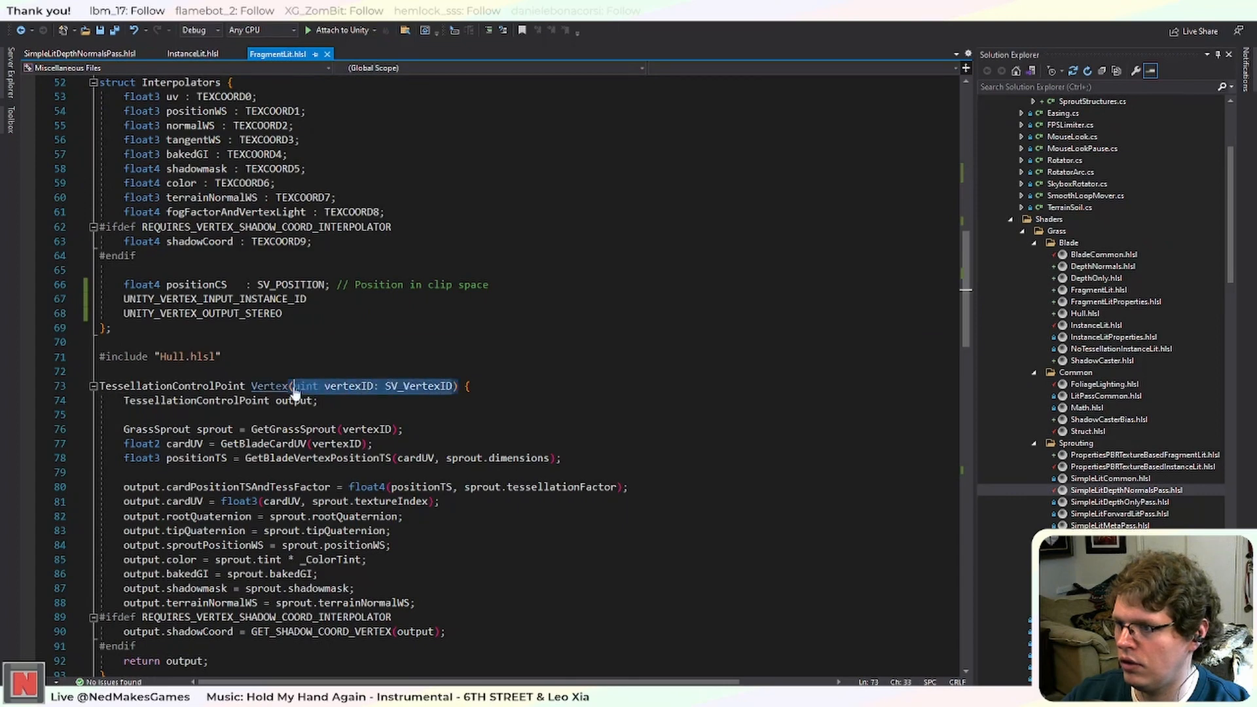
key("ctrl+v")
type("input")
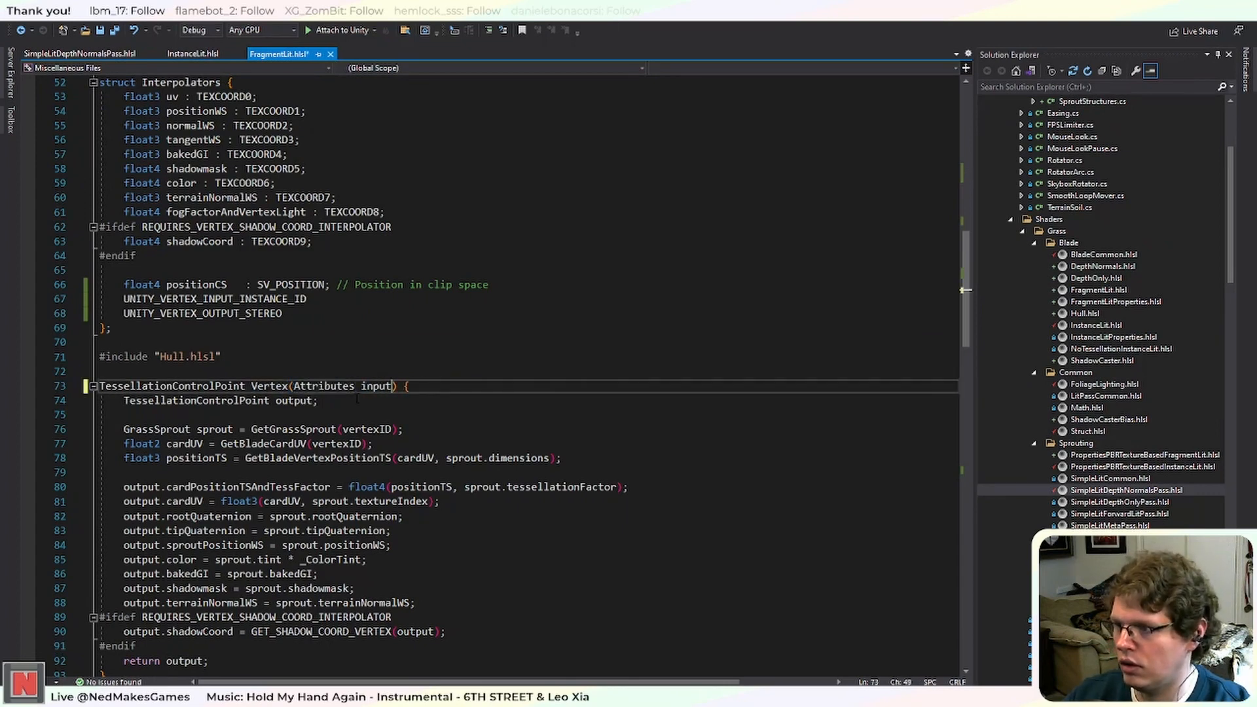
Copy UNITY_SETUP_INSTANCE_ID and UNITY_TRANSFER_INSTANCE_ID from SimpleLitDepthNormalsPass.hlsl to below the output declaration in FragmentLit.hlsl's Vertex function, and save.
scroll(420, 437, "up", 1)
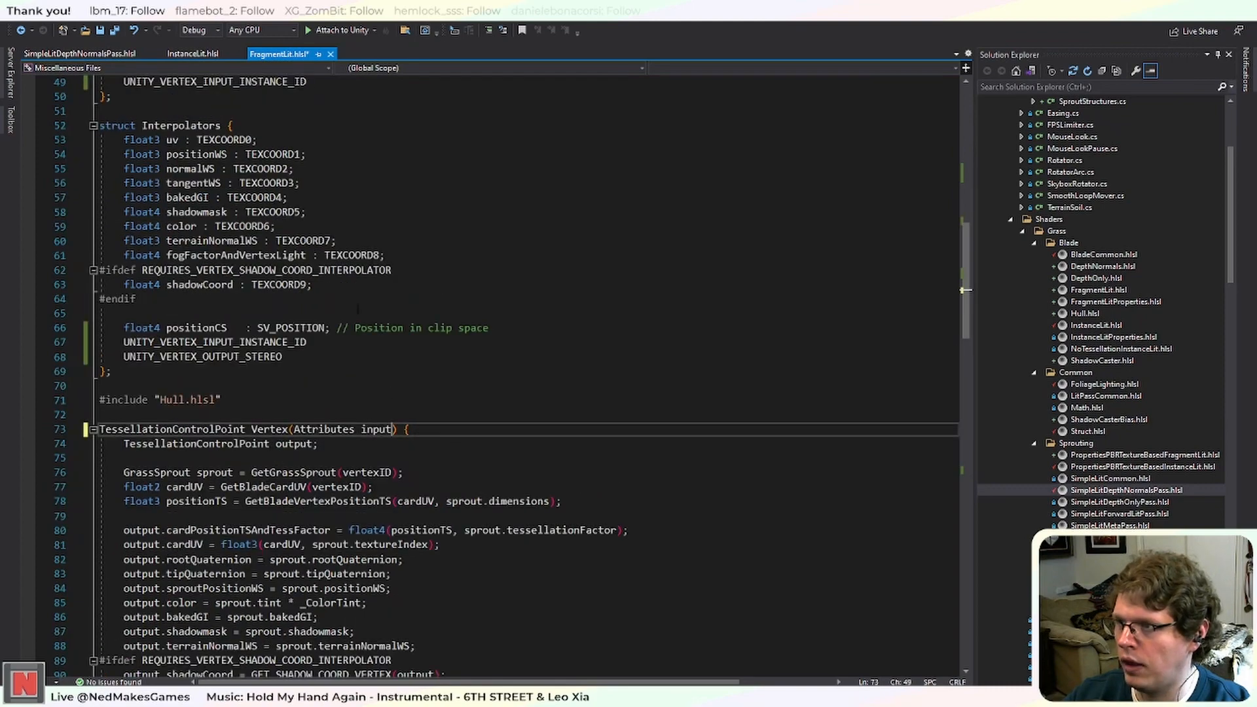
left_click(108, 54)
scroll(308, 367, "down", 2)
left_click(418, 458)
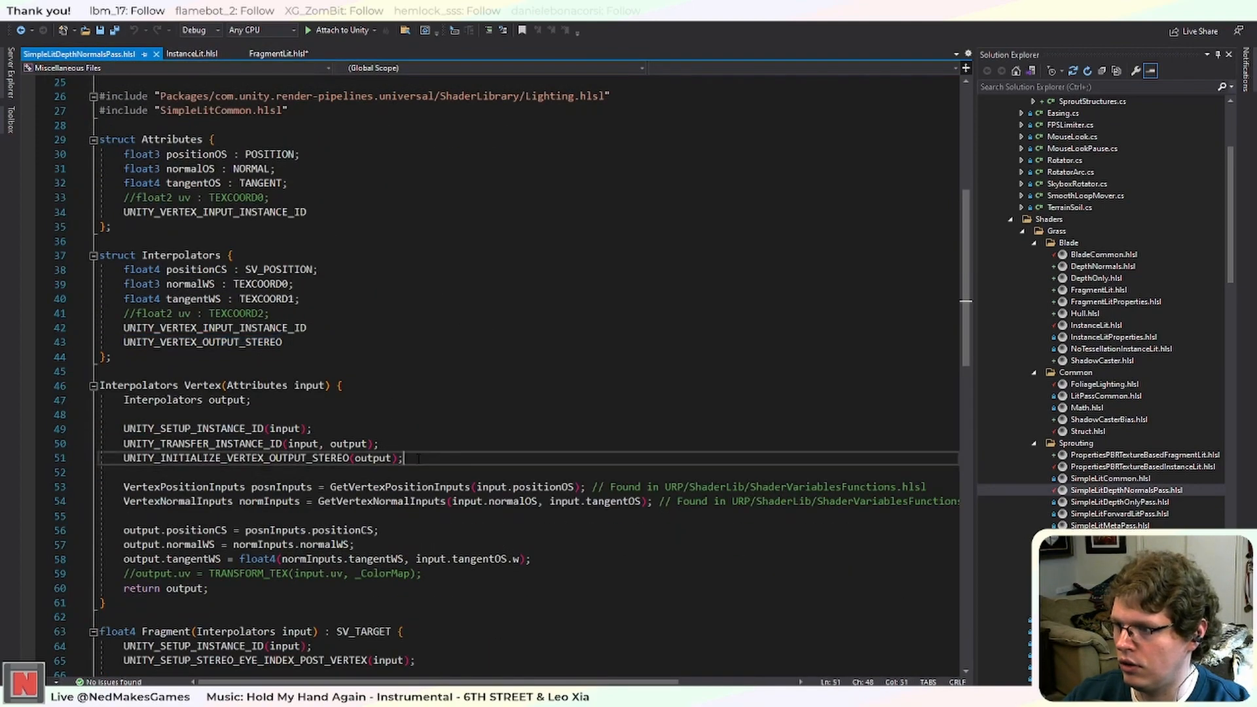
left_click_drag(380, 444, 124, 428)
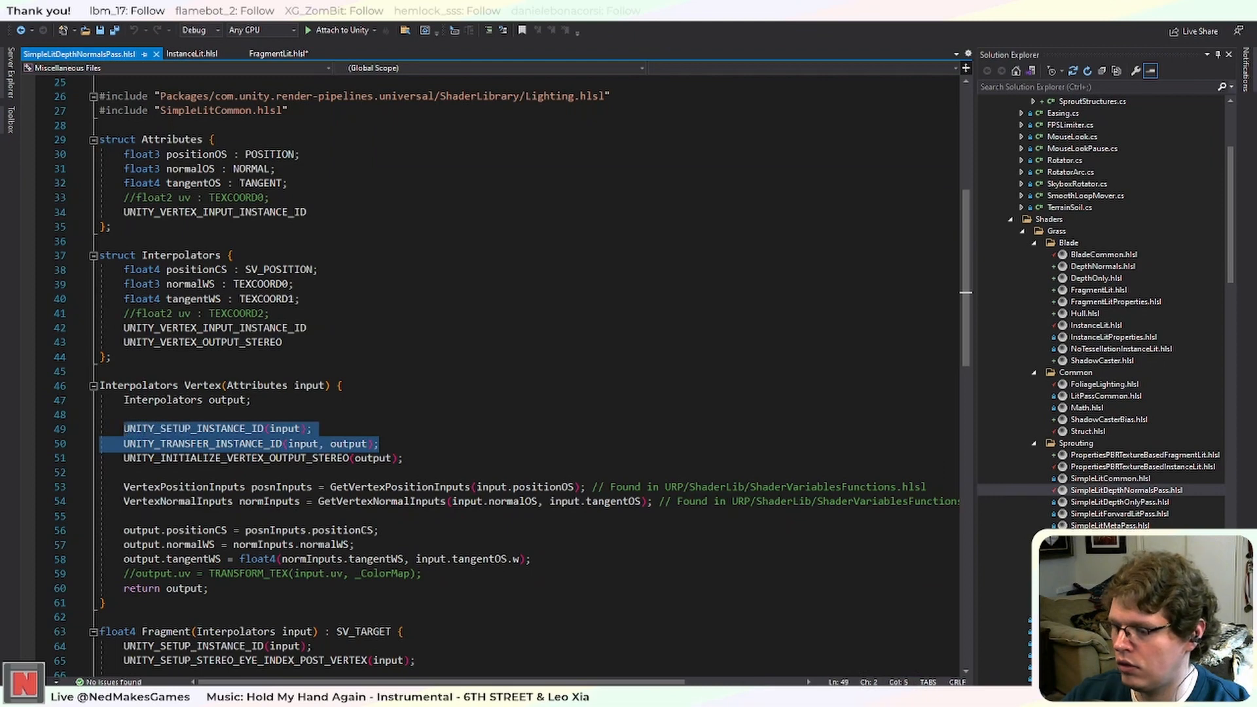
left_click(276, 53)
left_click(352, 459)
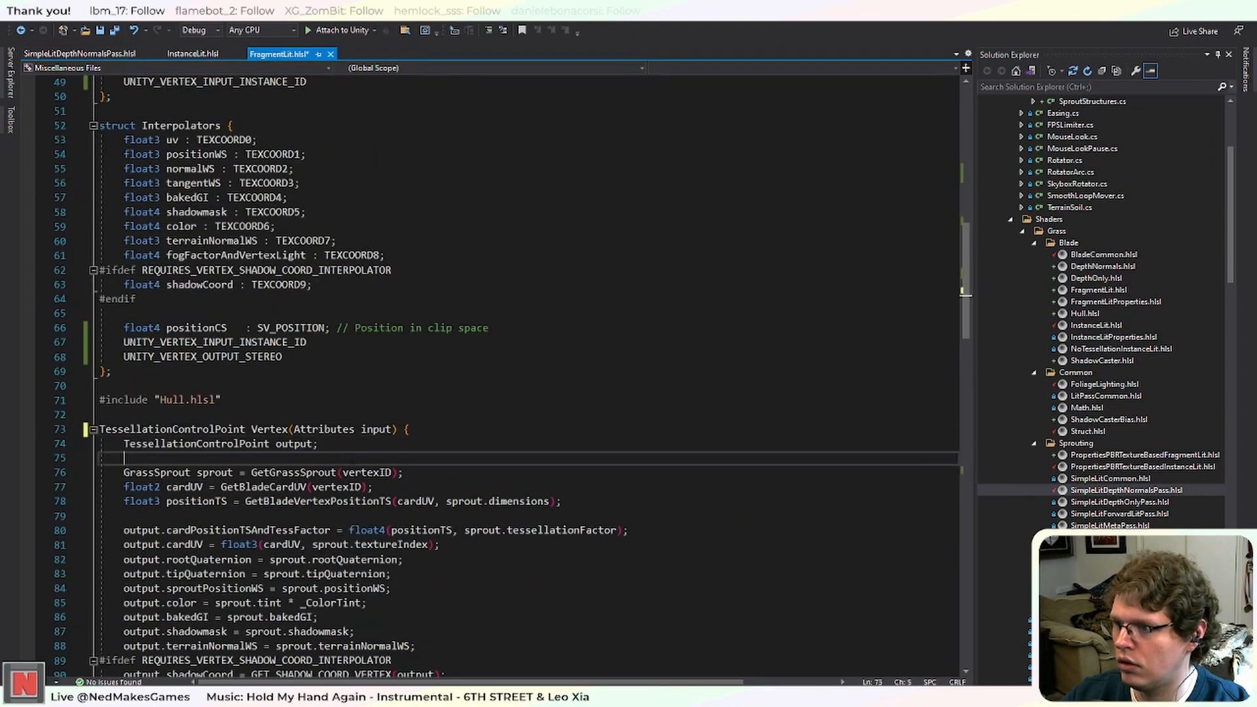
key("ctrl+v")
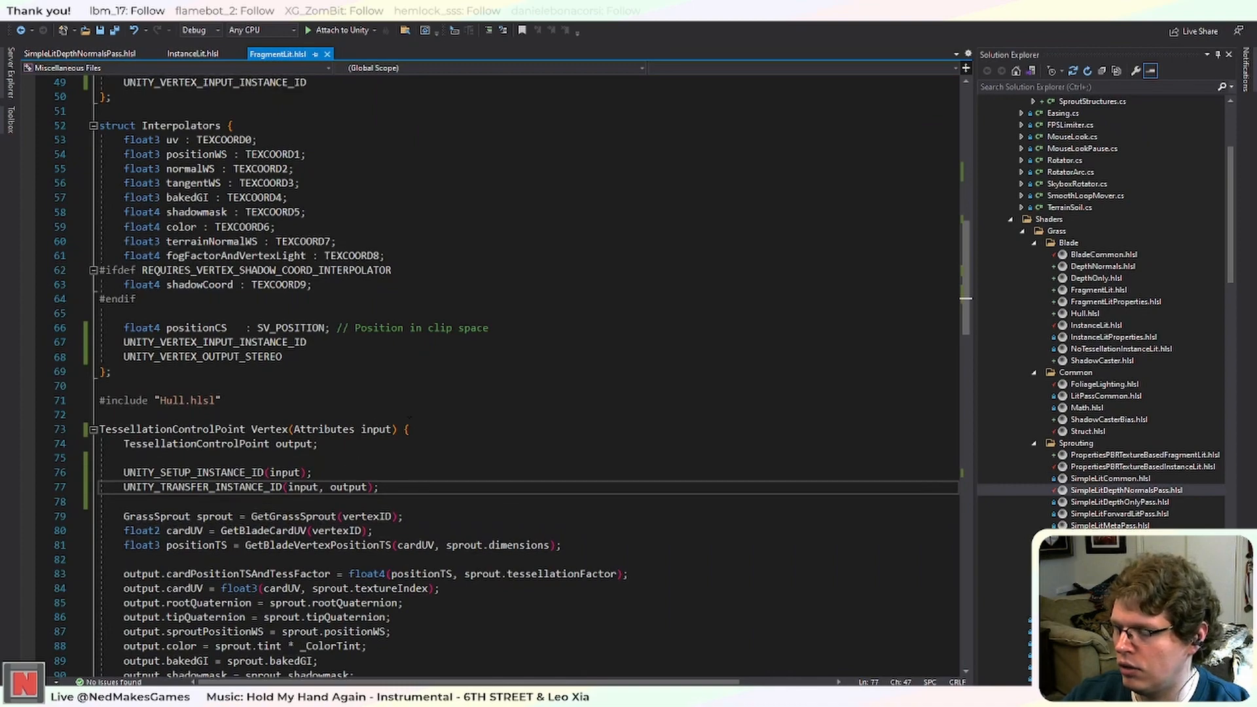
Copy the instance ID setup and transfer lines from Vertex to directly below "Interpolators output;" in the Domain function.
scroll(469, 469, "down", 3)
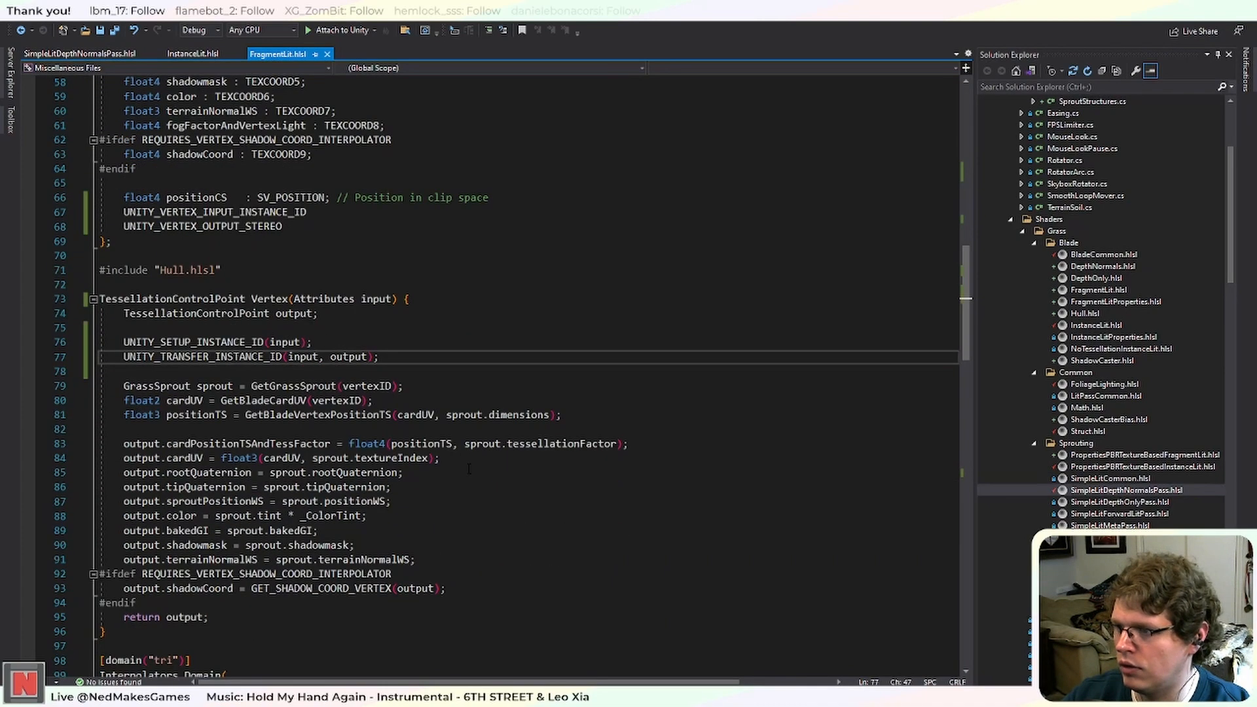
scroll(342, 371, "down", 12)
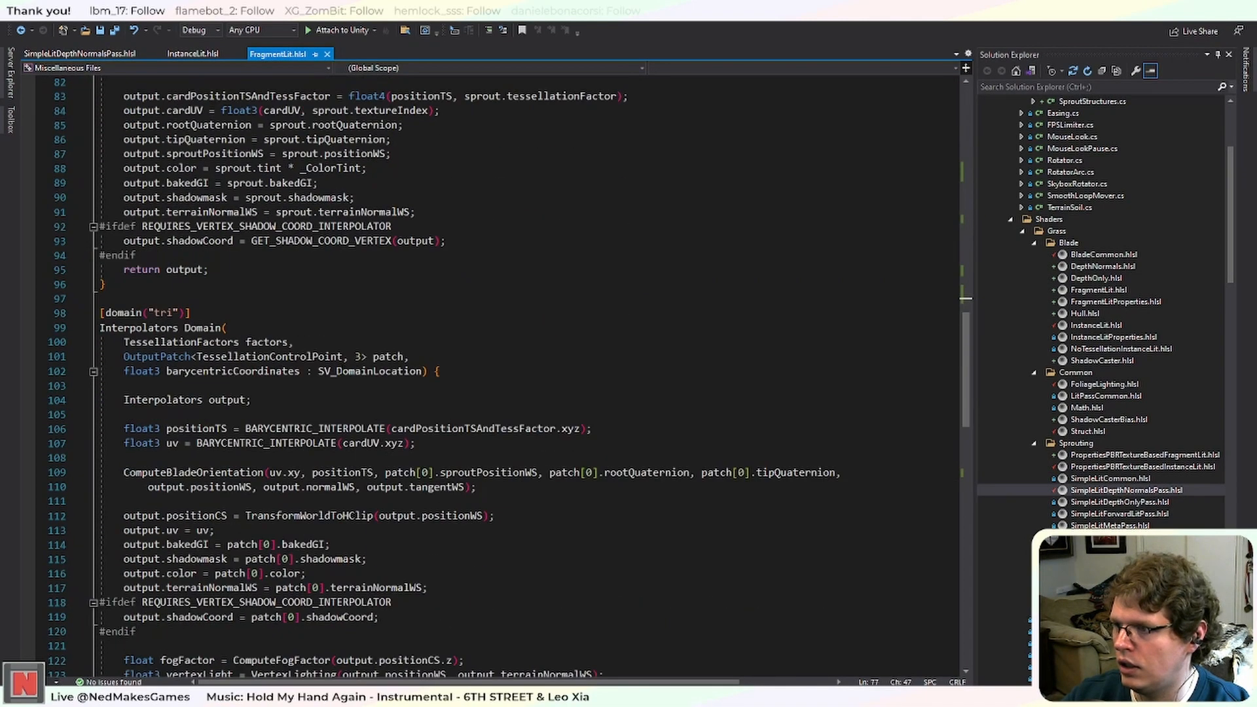
scroll(341, 370, "up", 8)
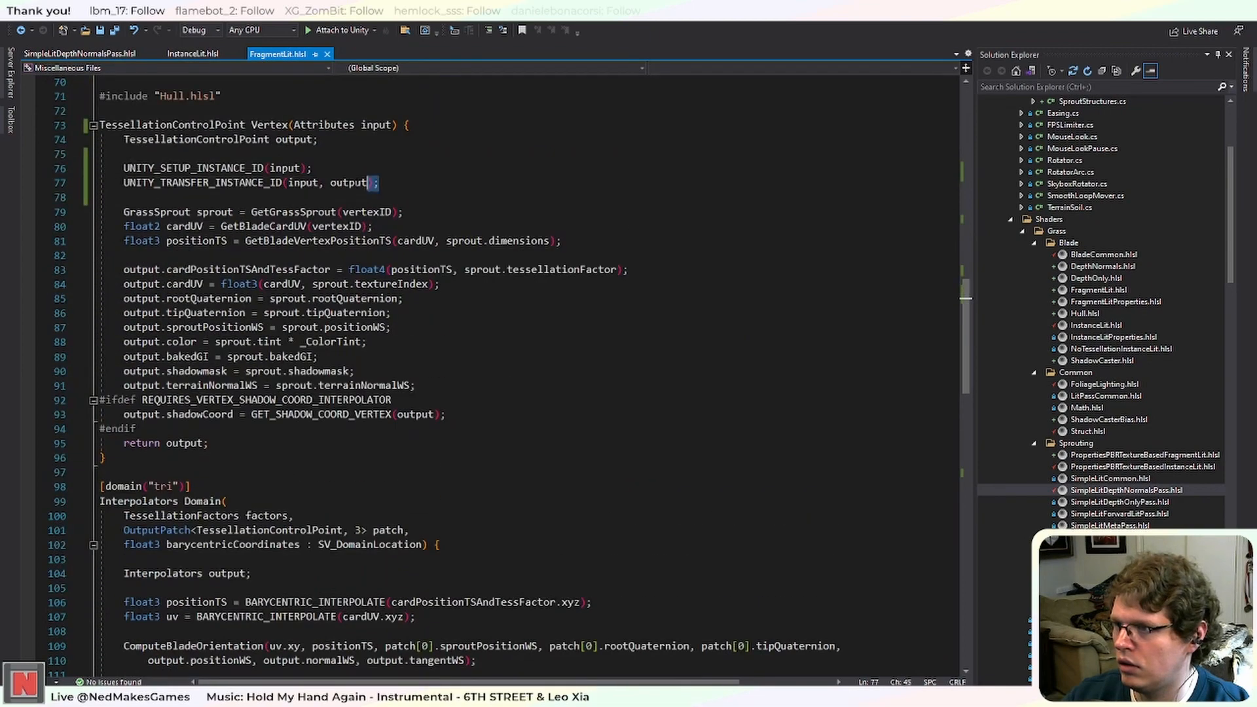
left_click_drag(379, 183, 124, 168)
key("ctrl+c")
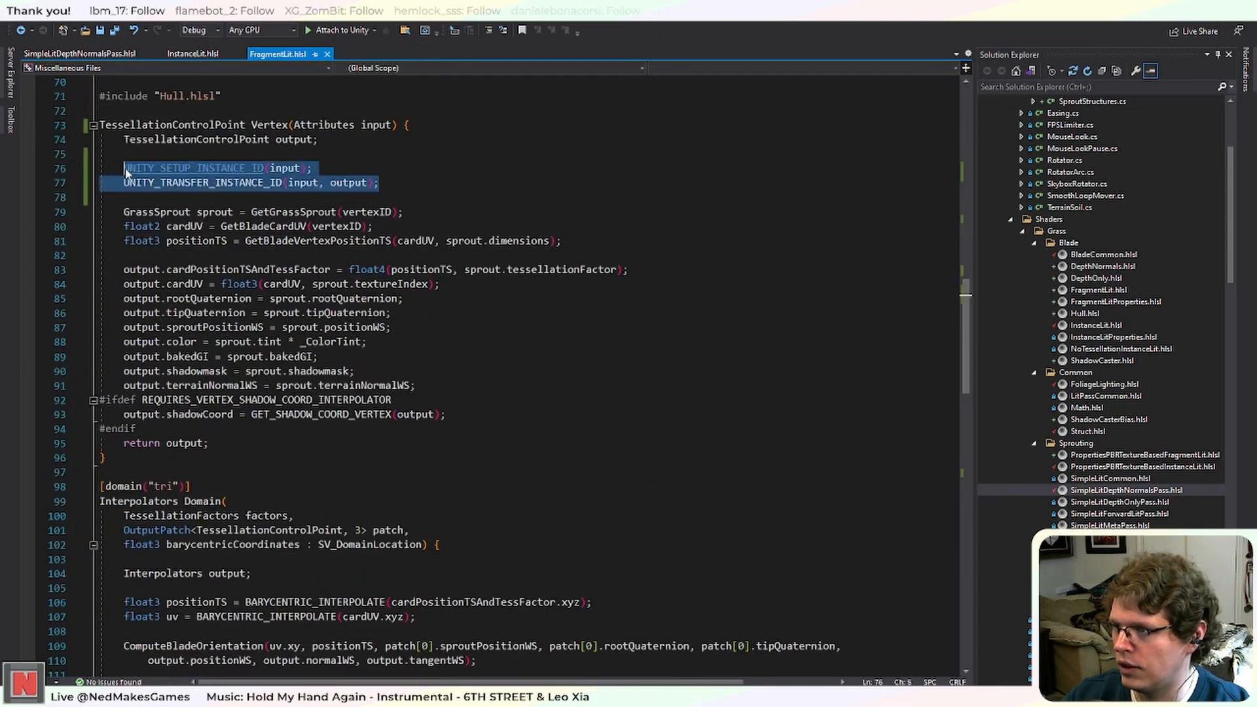
left_click(196, 155)
double_click(195, 168)
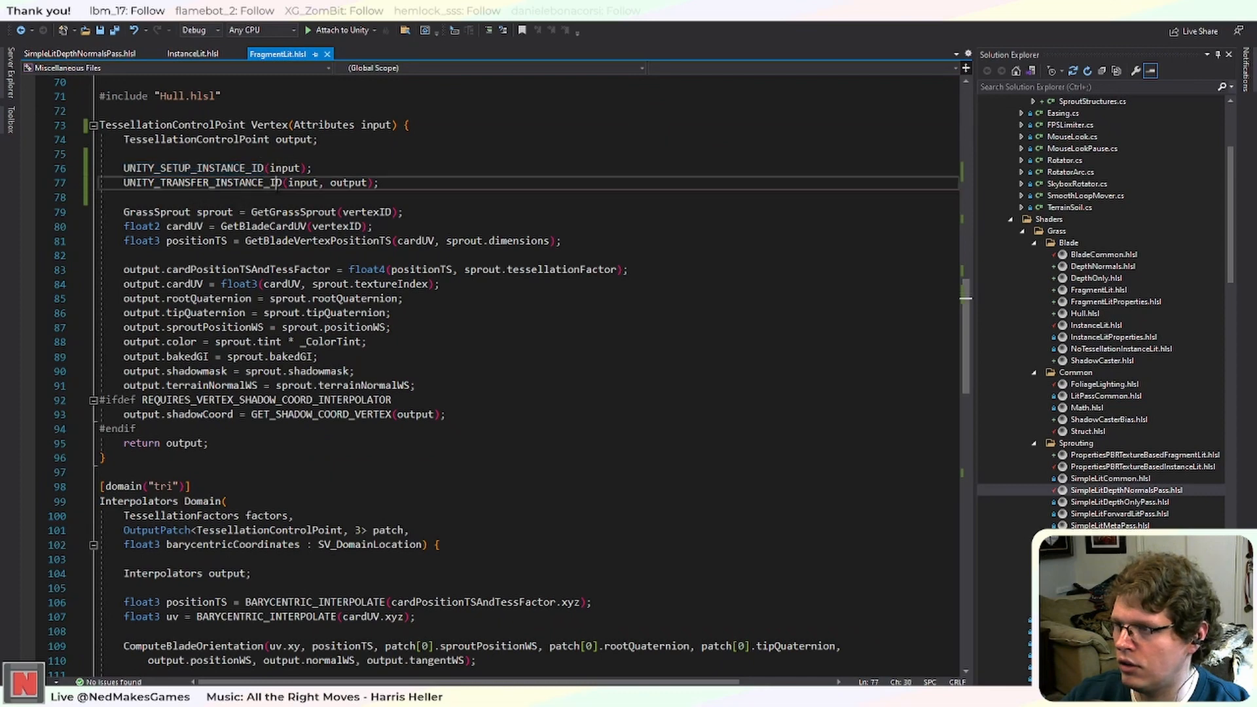
left_click(457, 559)
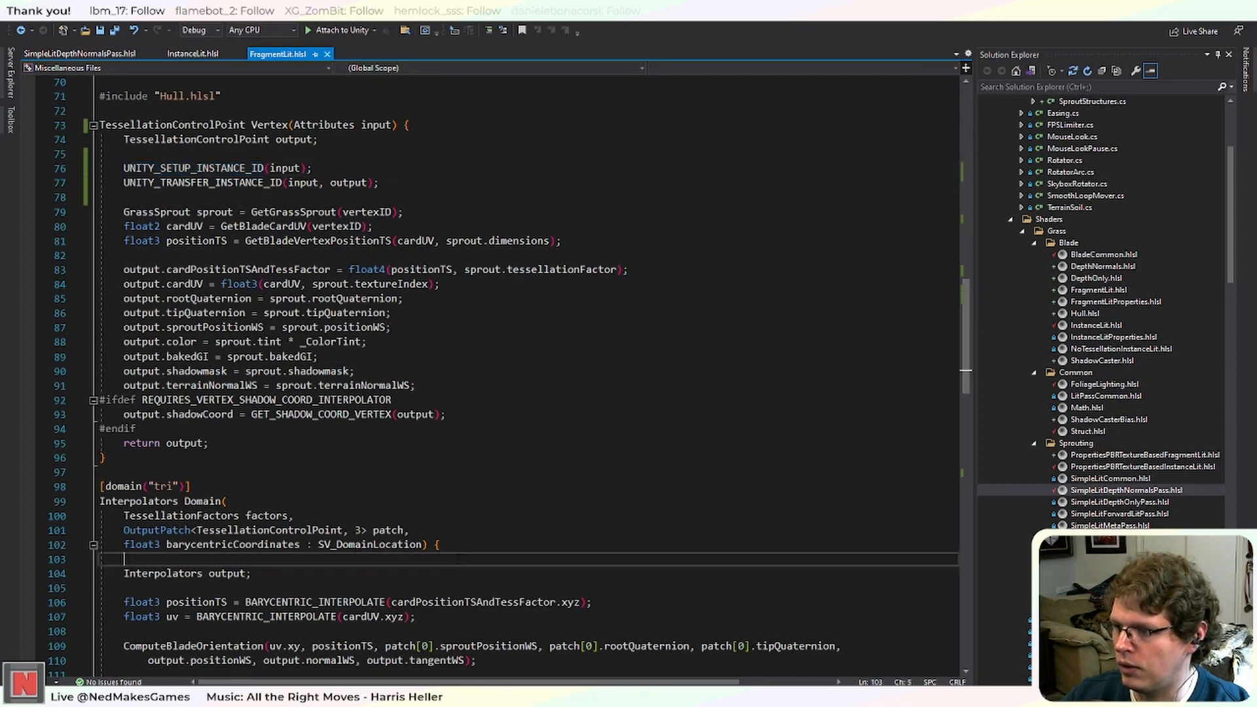
key("Return")
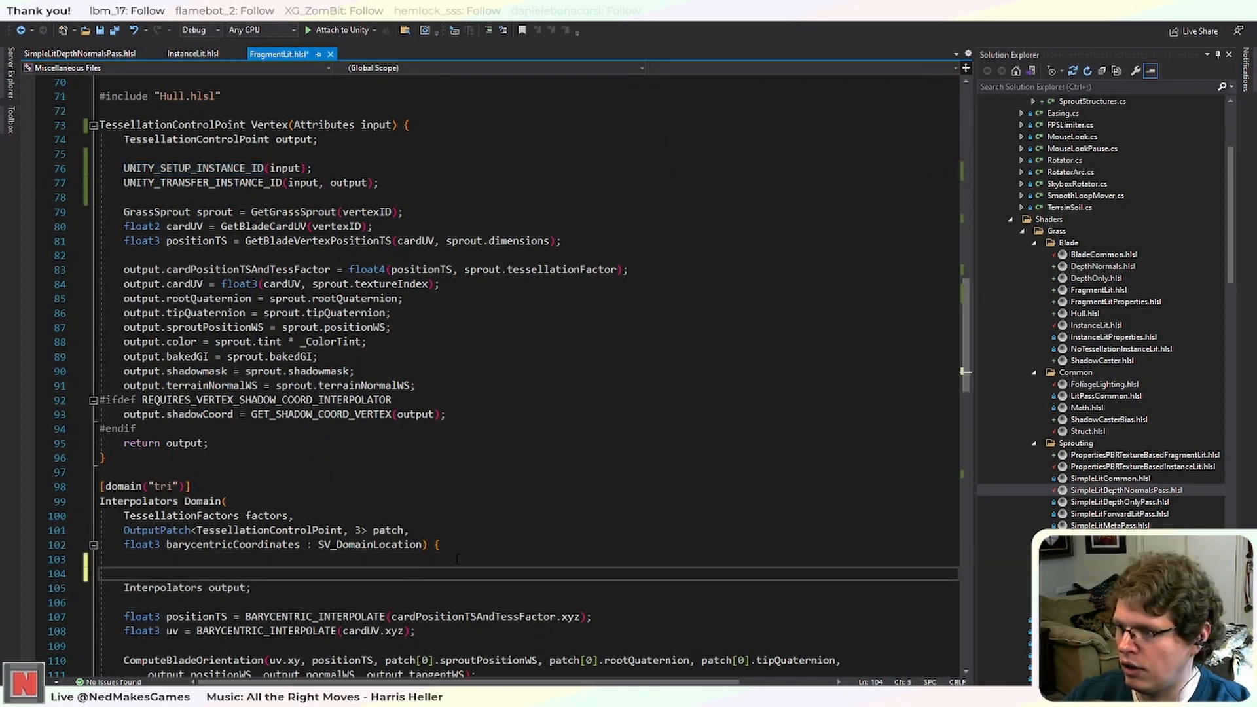
key("Delete")
key("Down")
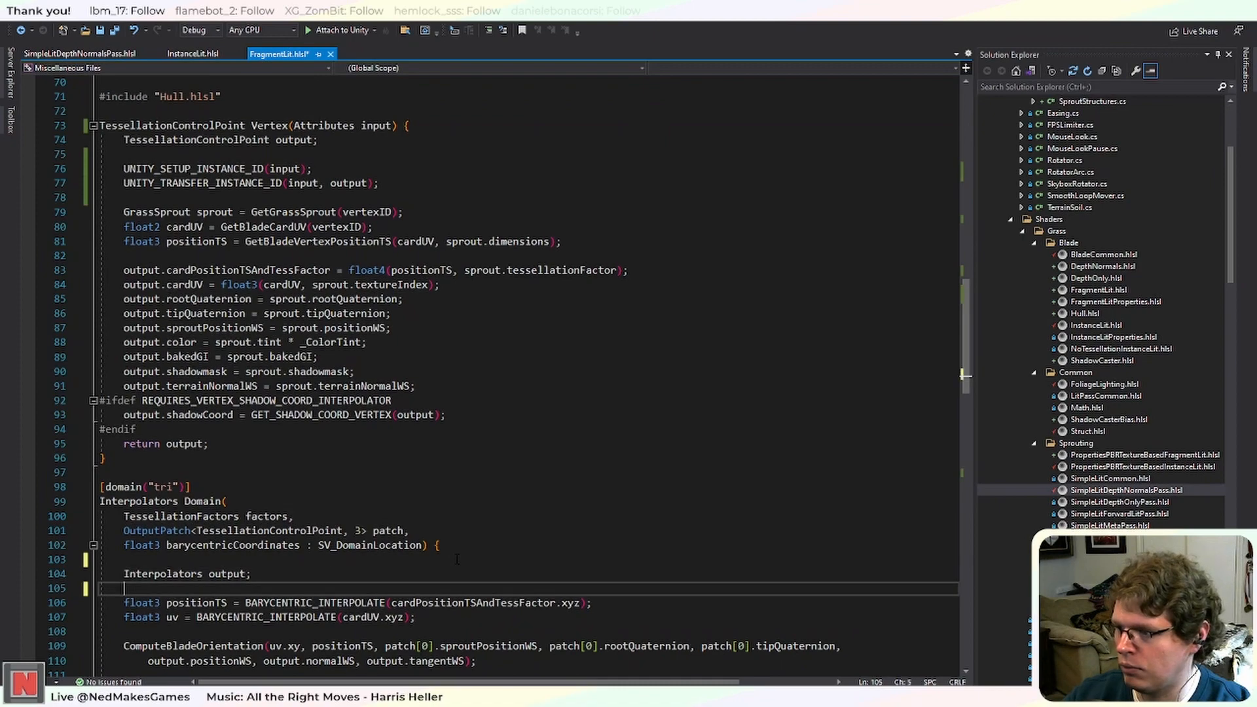
key("ctrl+v")
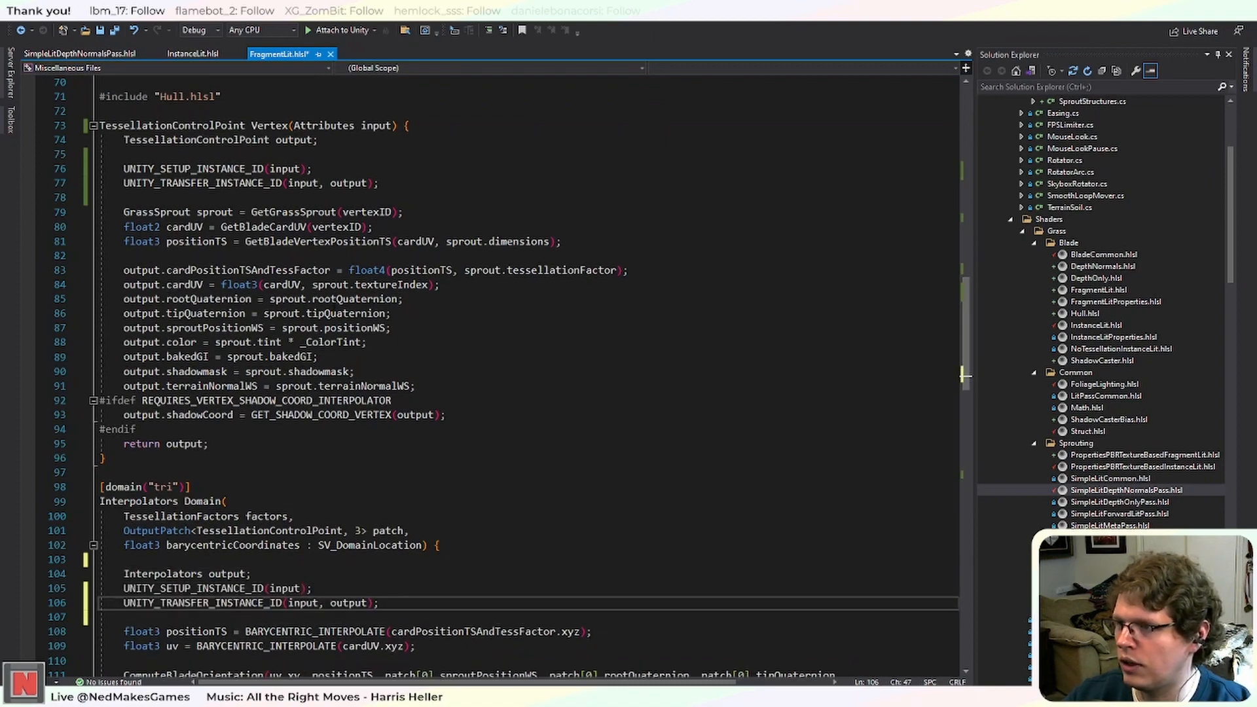
Change the argument of UNITY_SETUP_INSTANCE_ID in the Domain function to patch[0].
scroll(625, 454, "up", 4)
scroll(626, 454, "down", 3)
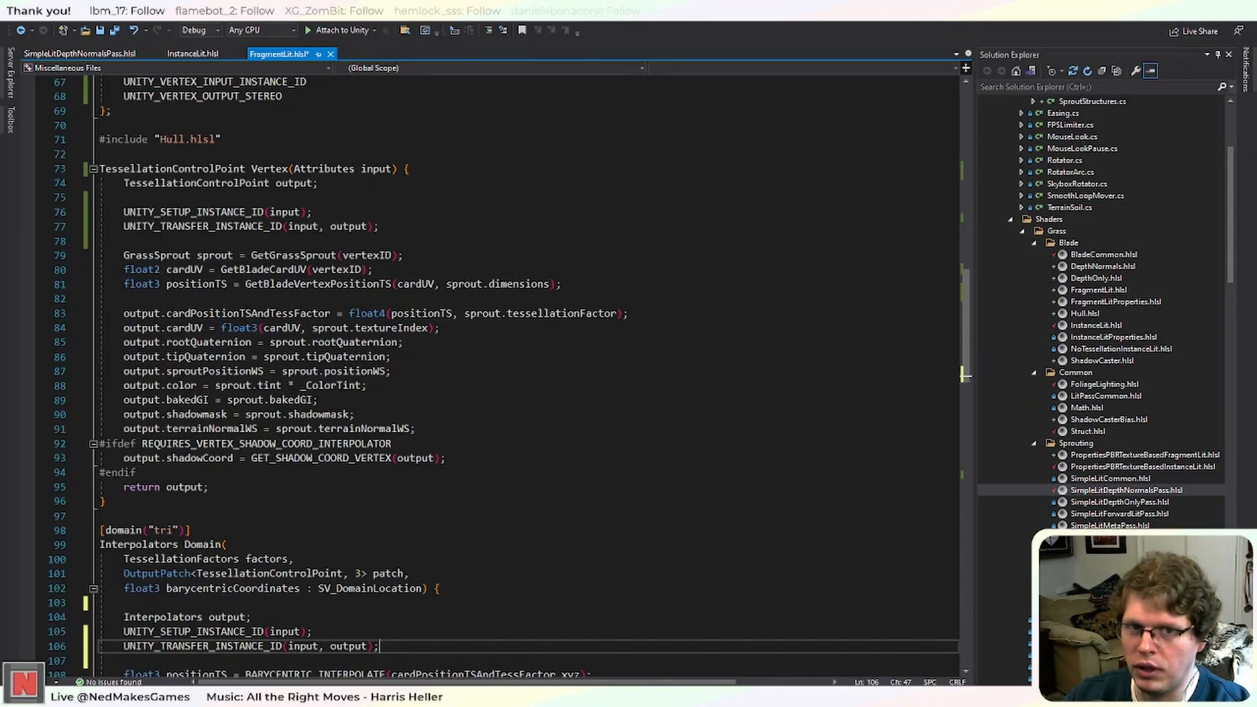
scroll(484, 439, "down", 1)
scroll(495, 443, "up", 3)
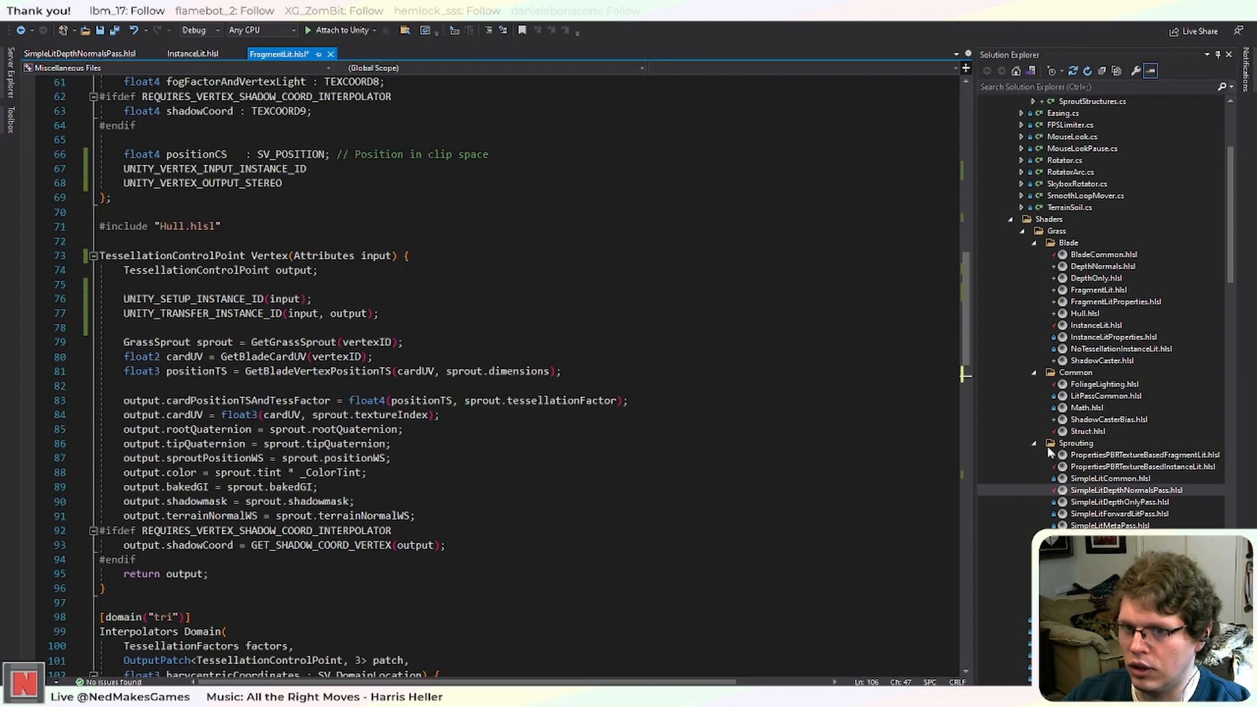
scroll(456, 386, "down", 3)
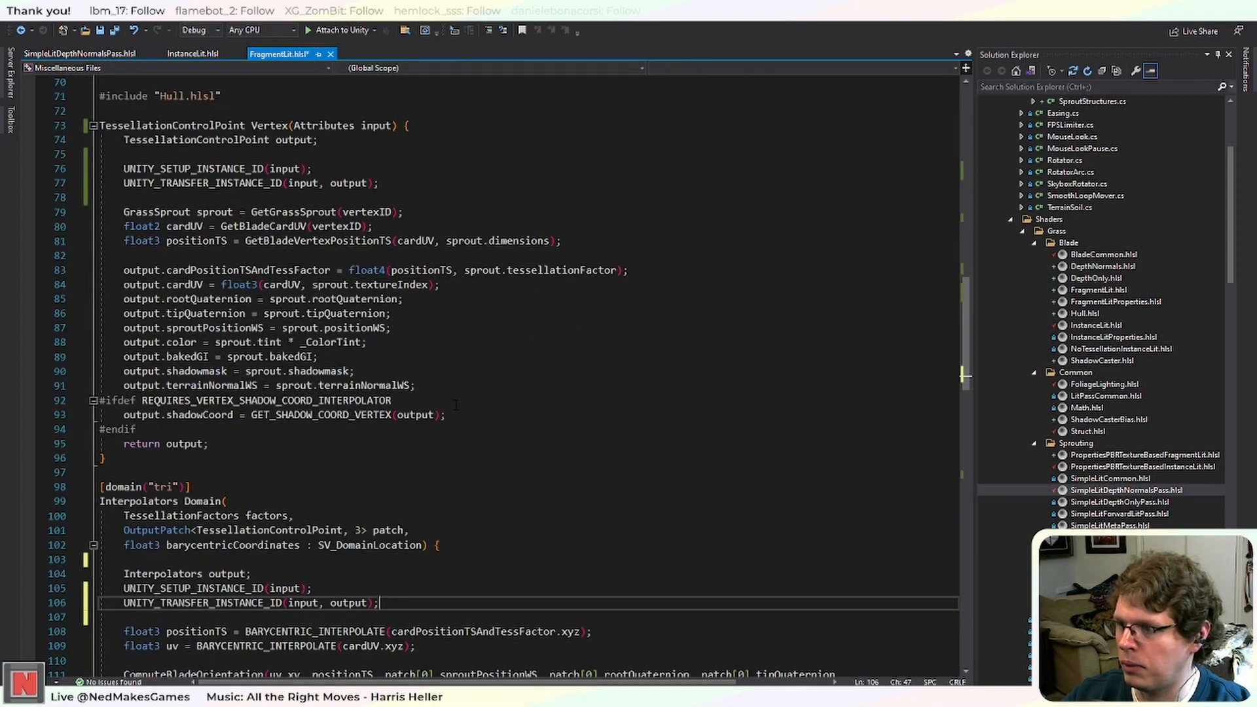
scroll(460, 386, "down", 2)
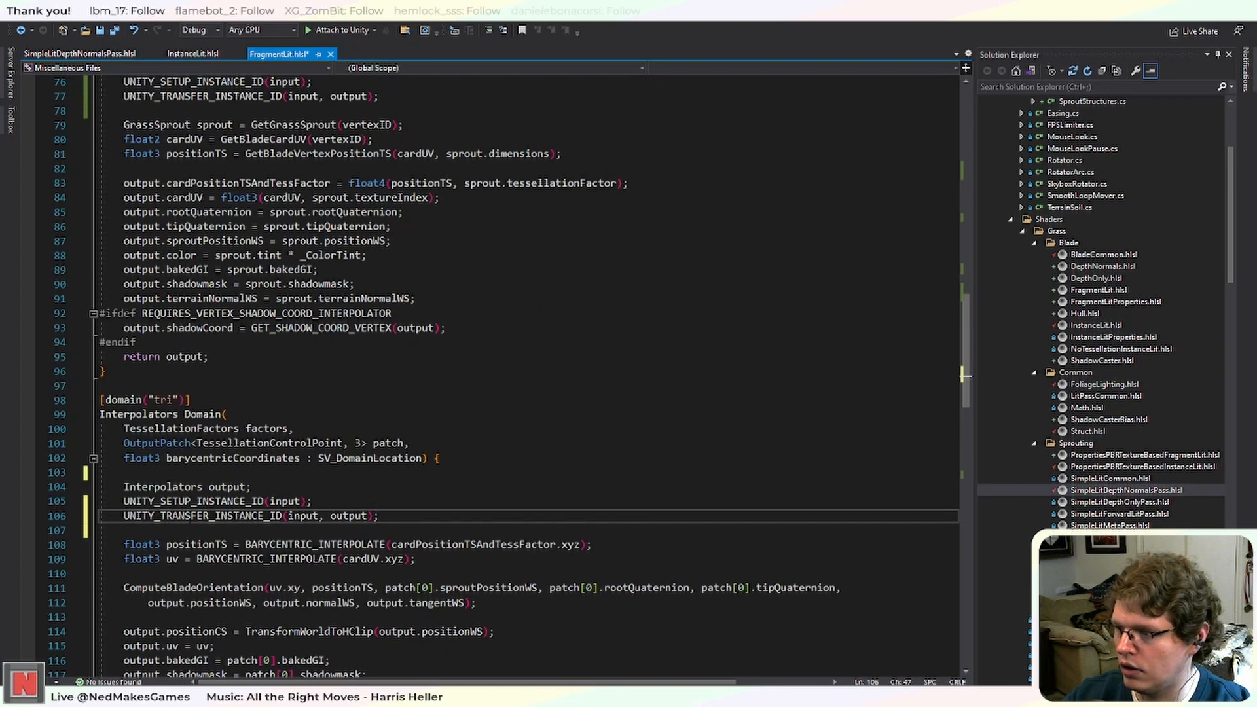
scroll(321, 466, "up", 1)
scroll(321, 465, "down", 1)
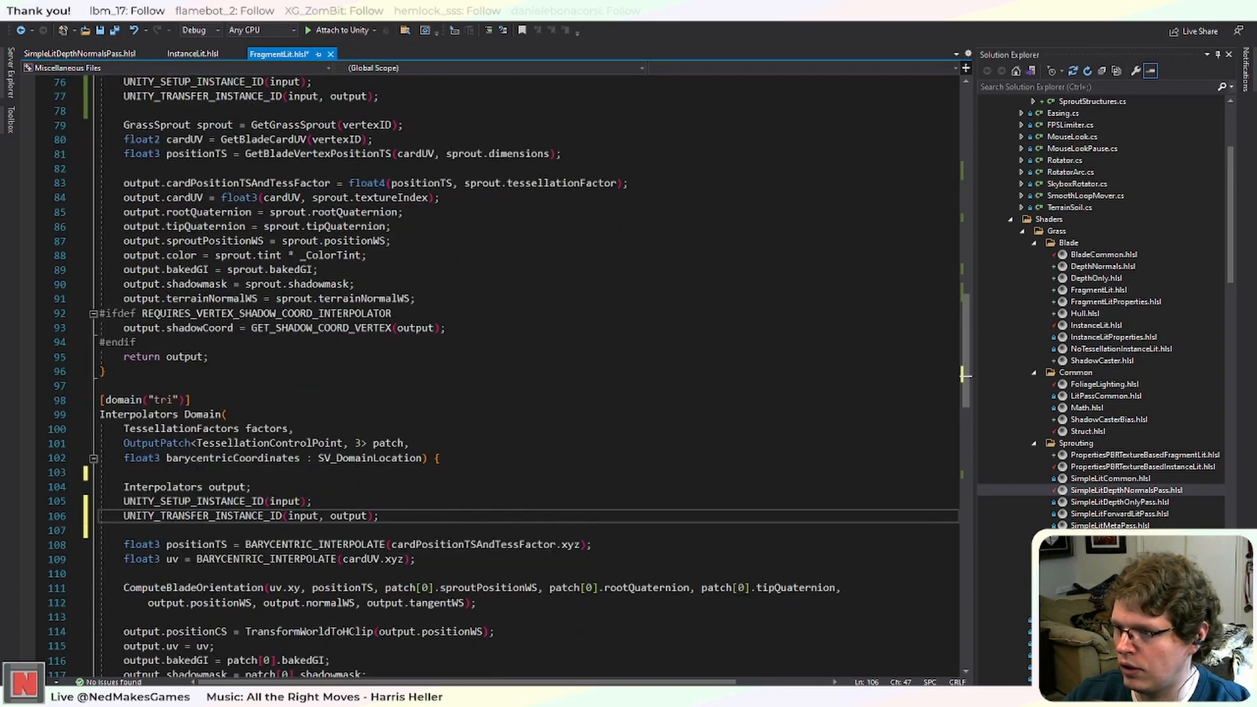
double_click(284, 501)
type("patch")
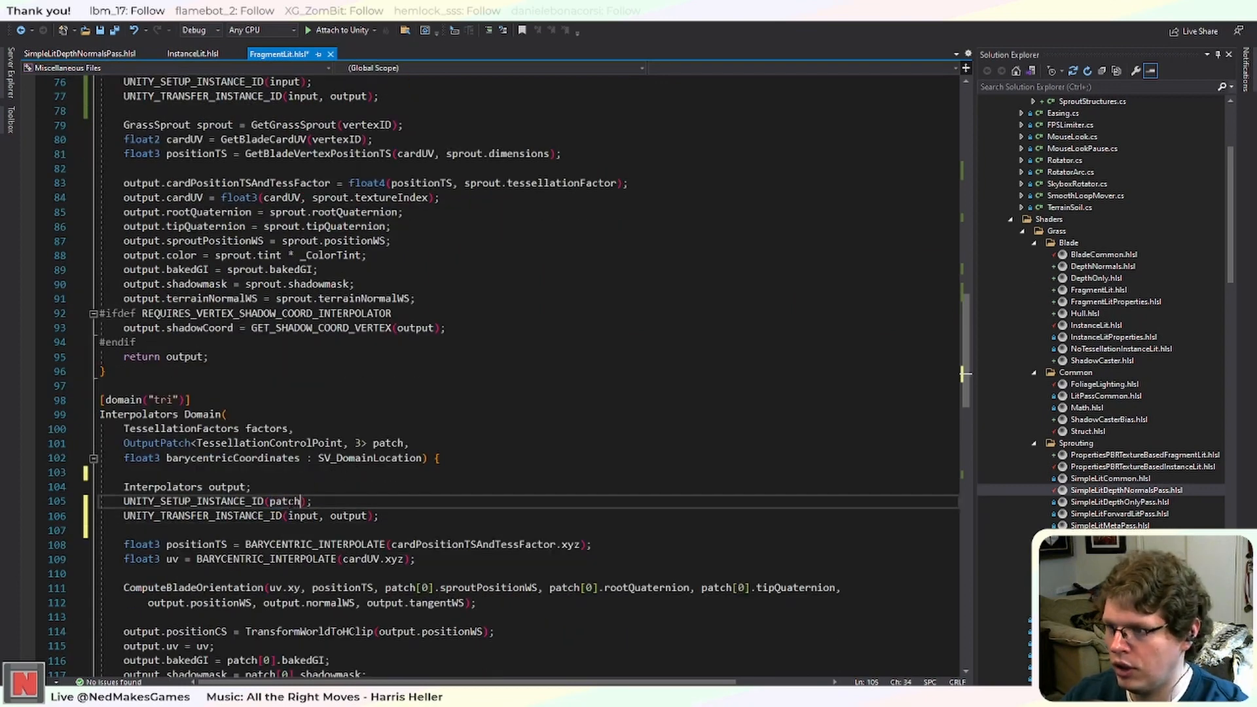
type("[0]")
left_click(482, 434)
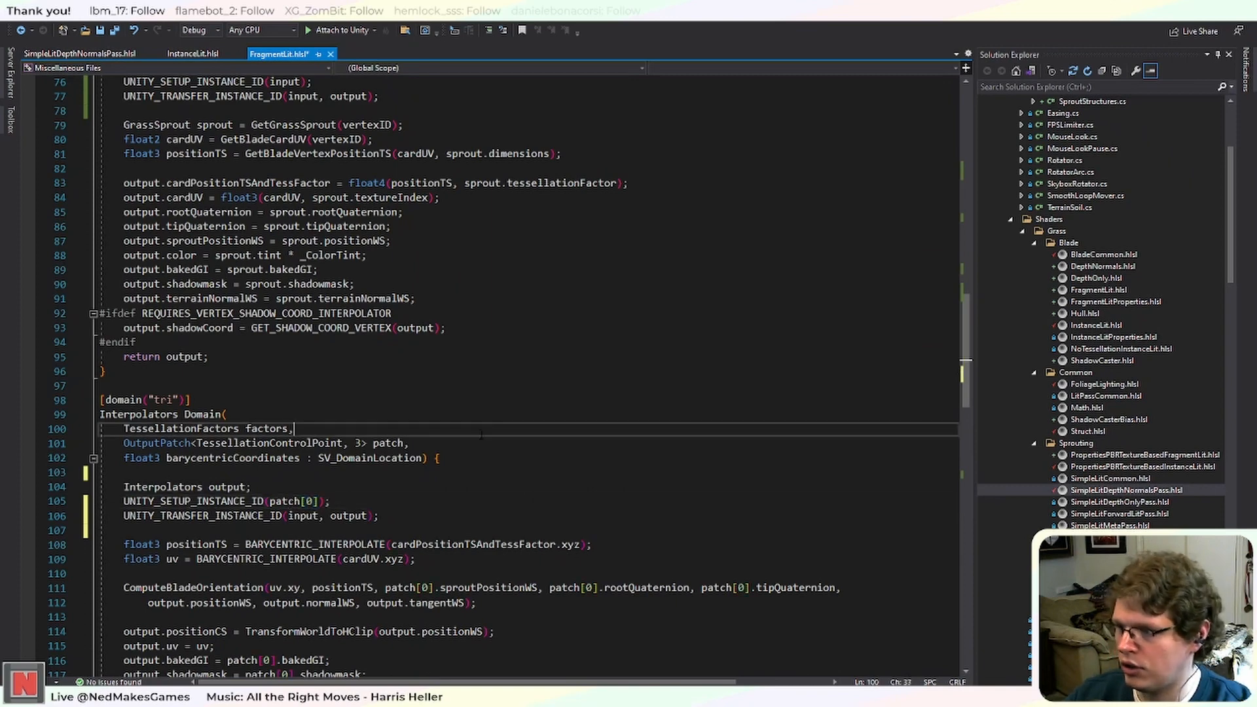
Replace input with patch[0] in the Domain function's UNITY_TRANSFER_INSTANCE_ID call and save FragmentLit.hlsl.
left_click_drag(319, 501, 269, 502)
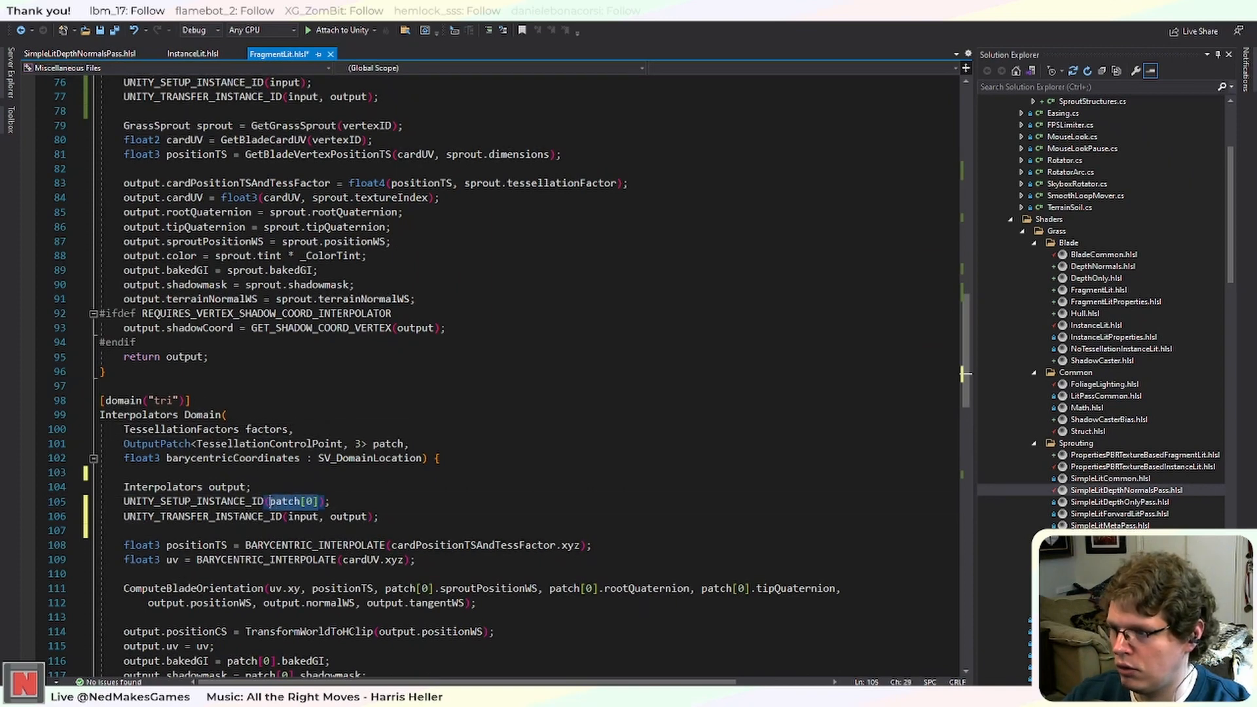
key("ctrl+c")
double_click(303, 517)
key("ctrl+v")
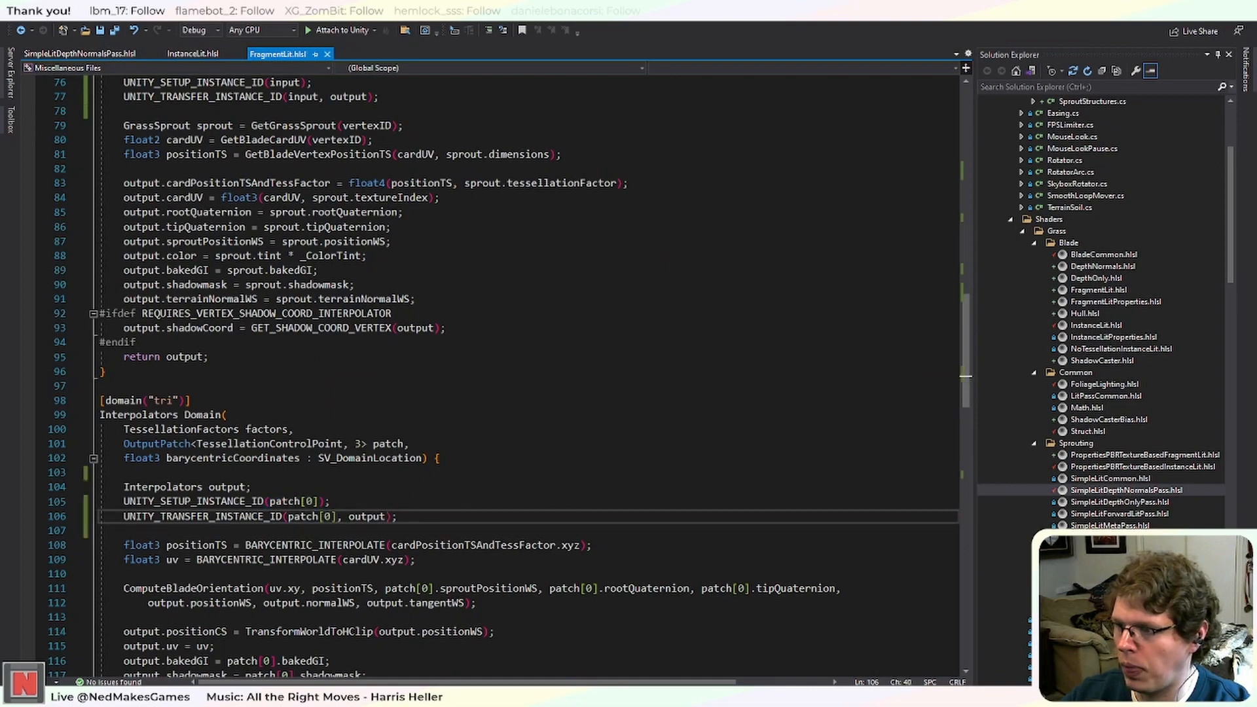
left_click(478, 415)
Open Hull.hlsl, check what the Hull function returns for each control point, and close the file.
scroll(477, 415, "down", 3)
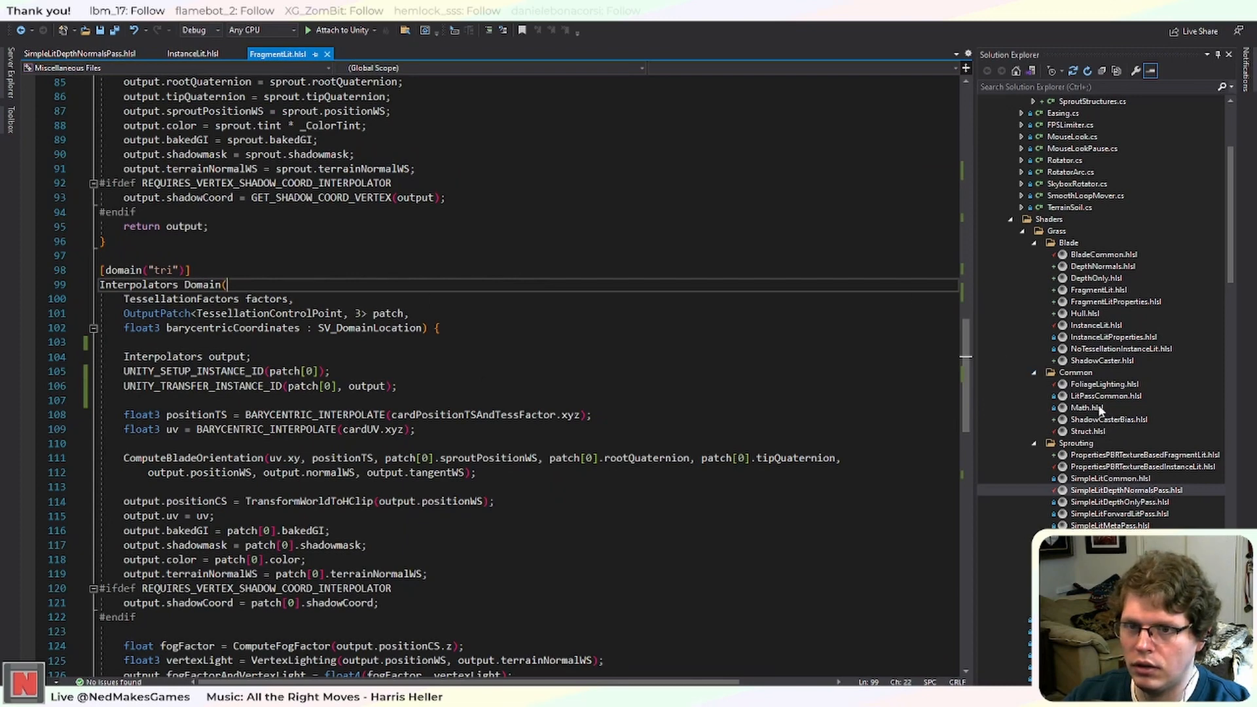
left_click(1079, 316)
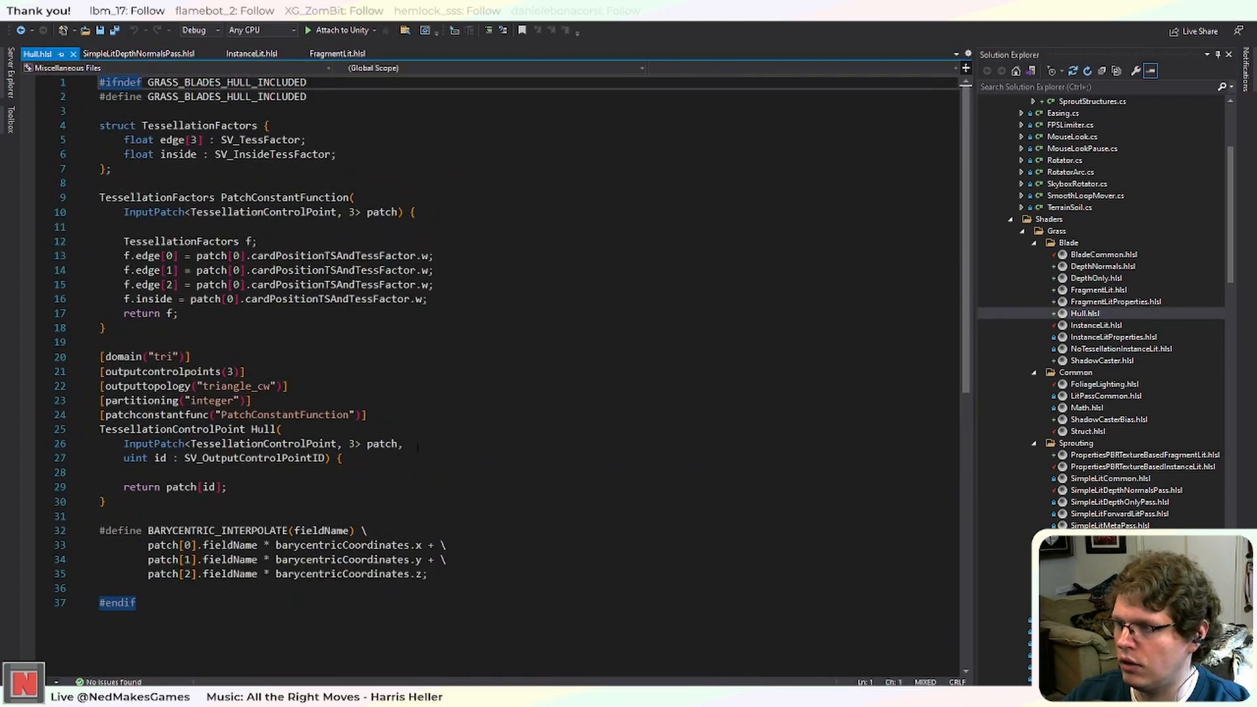
left_click(178, 487)
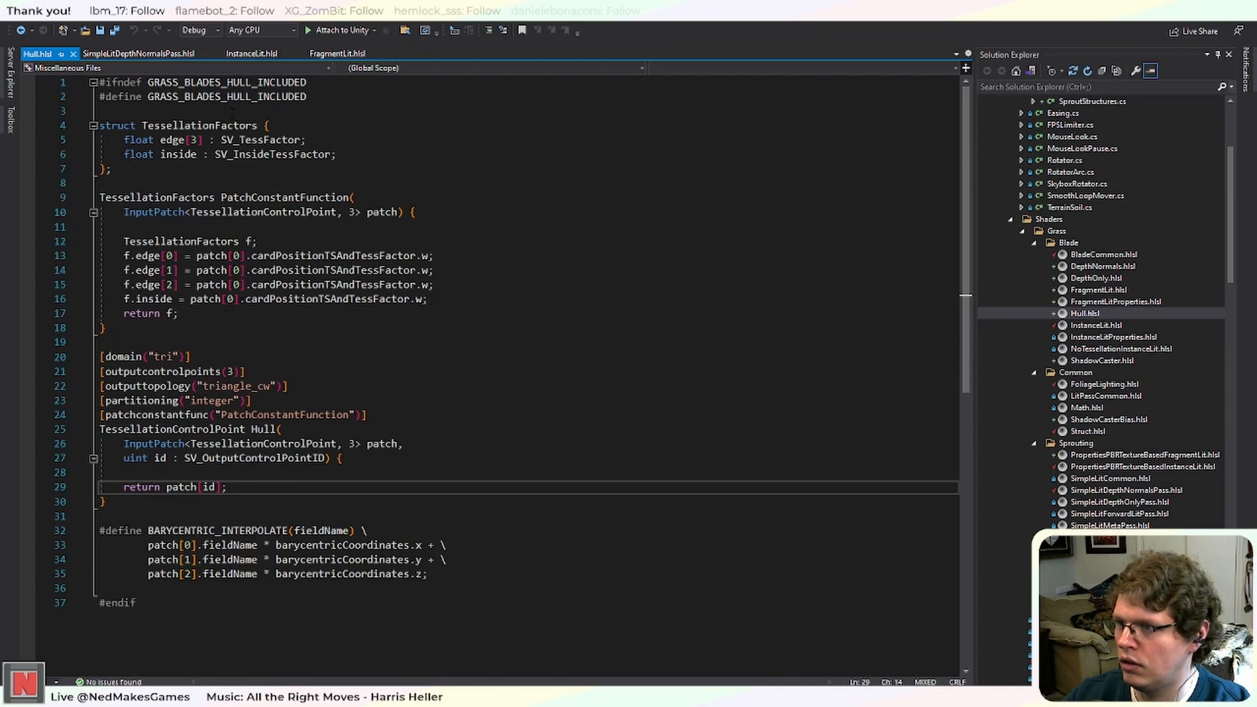
left_click(73, 54)
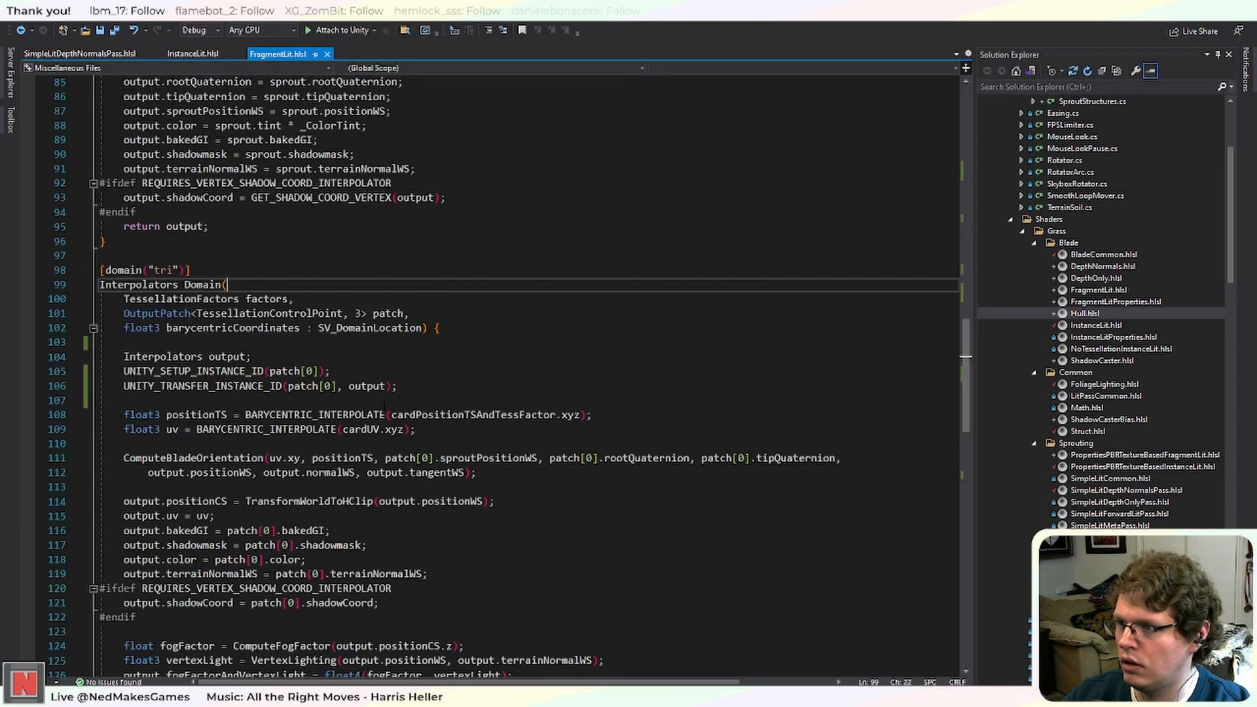
Copy the UNITY_INITIALIZE_VERTEX_OUTPUT_STEREO(output) line from SimpleLitDepthNormalsPass.hlsl to directly below UNITY_TRANSFER_INSTANCE_ID in FragmentLit.hlsl's Domain function.
scroll(384, 404, "down", 2)
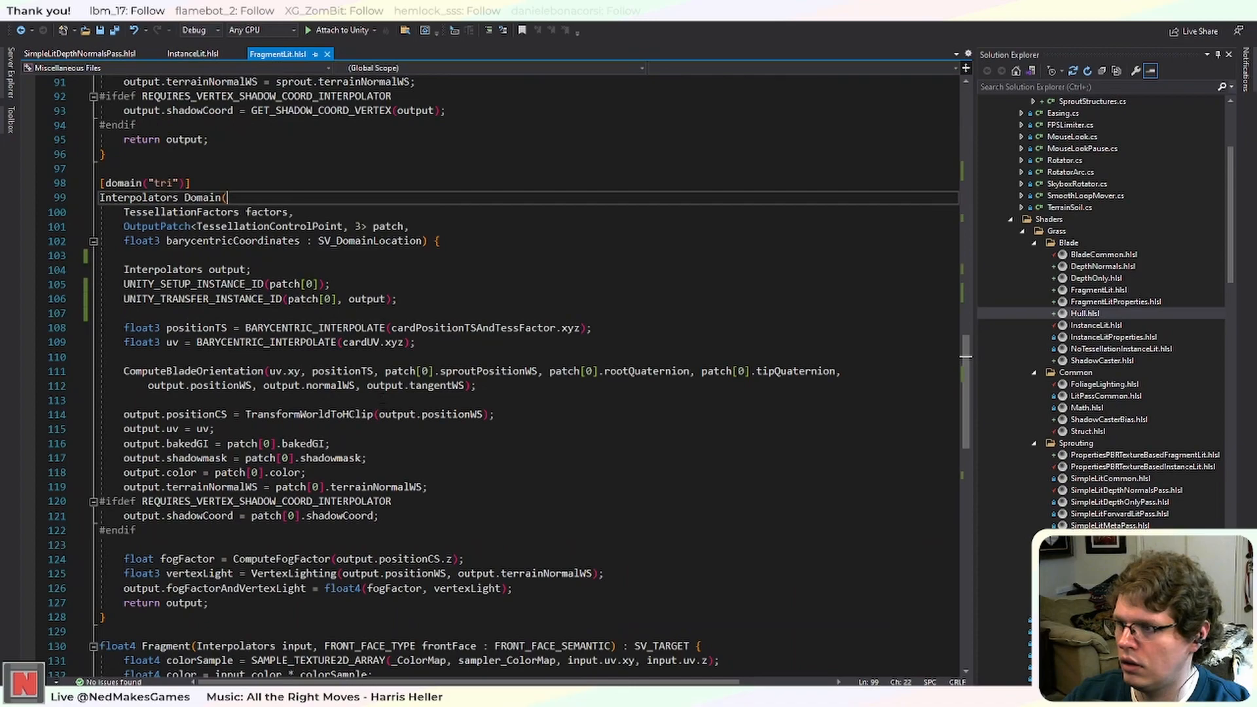
scroll(384, 404, "down", 10)
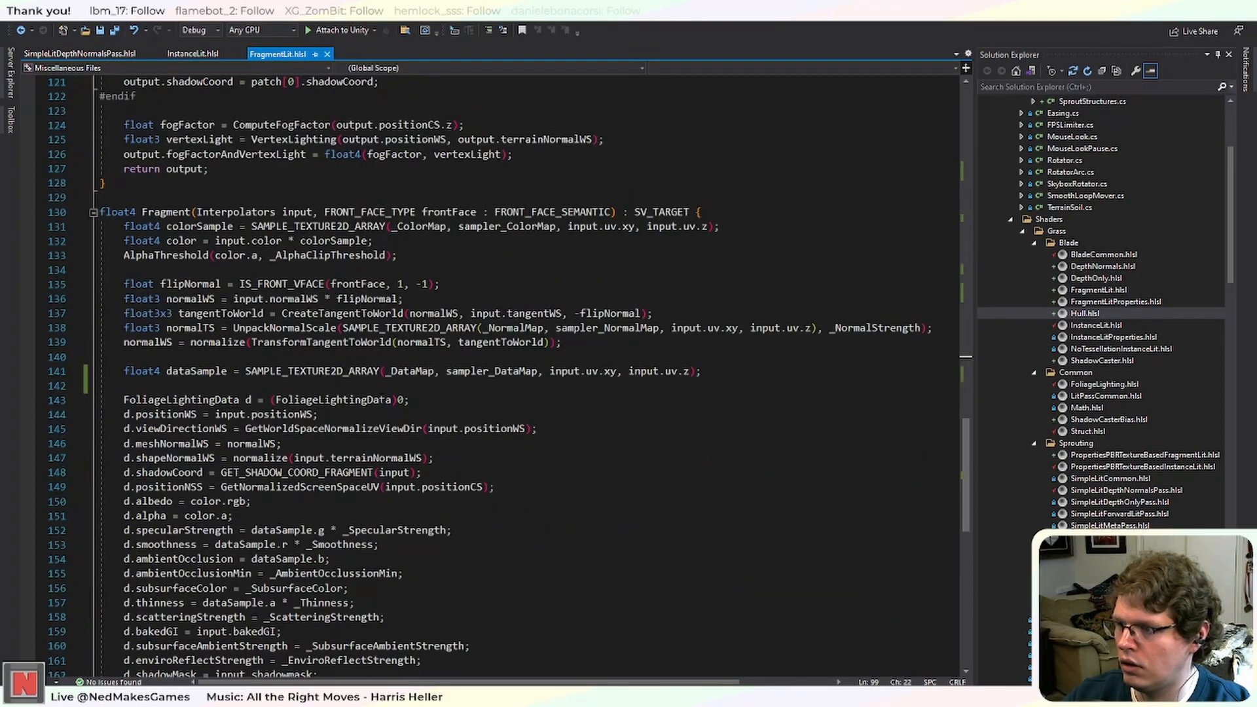
scroll(384, 404, "down", 6)
scroll(384, 404, "up", 8)
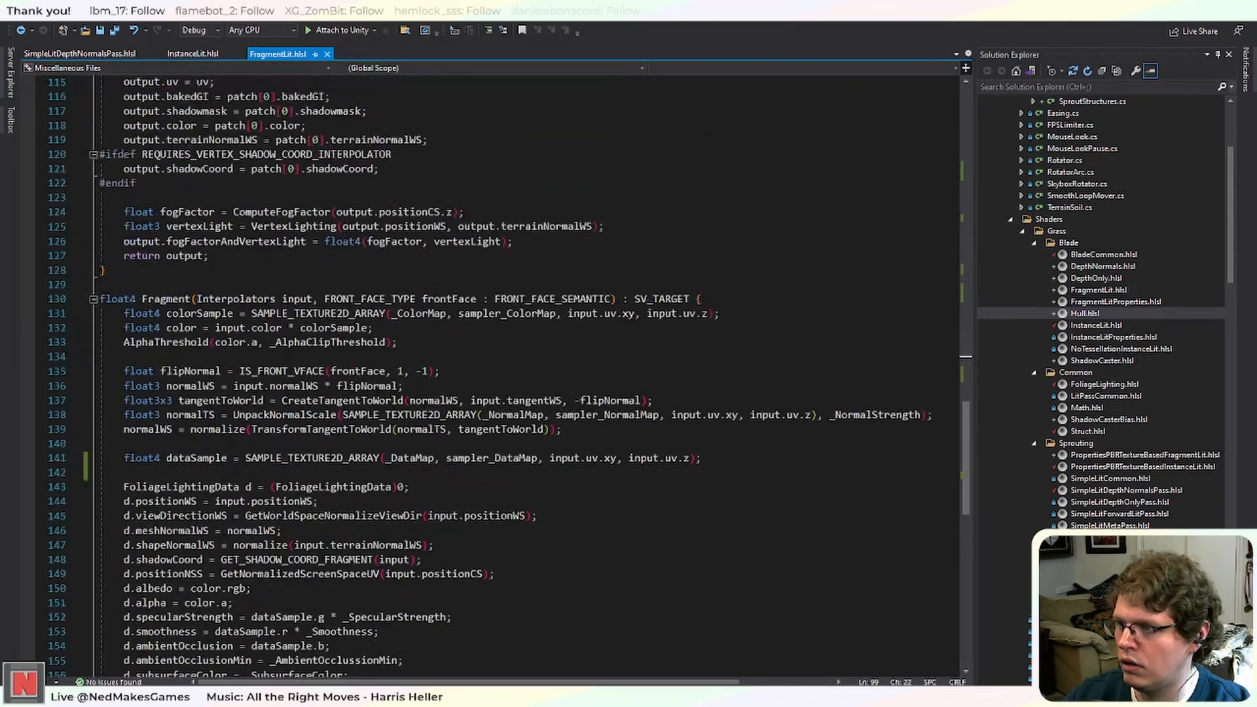
scroll(378, 393, "up", 8)
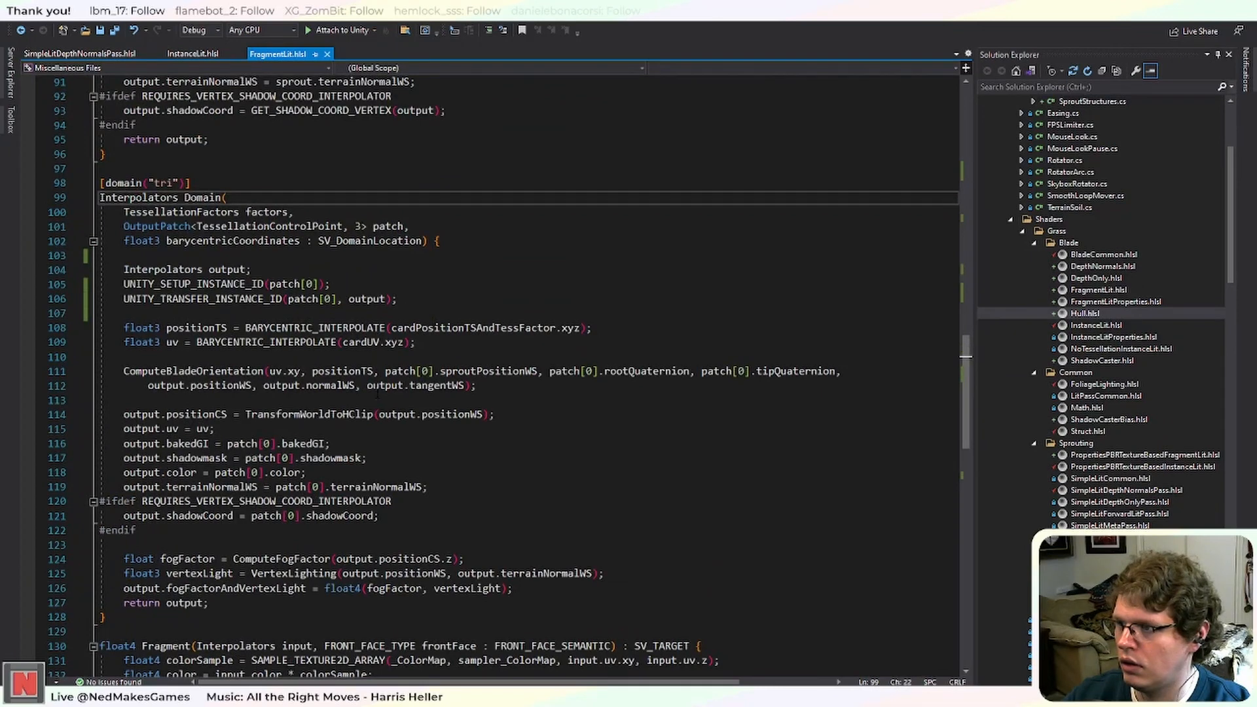
left_click(62, 54)
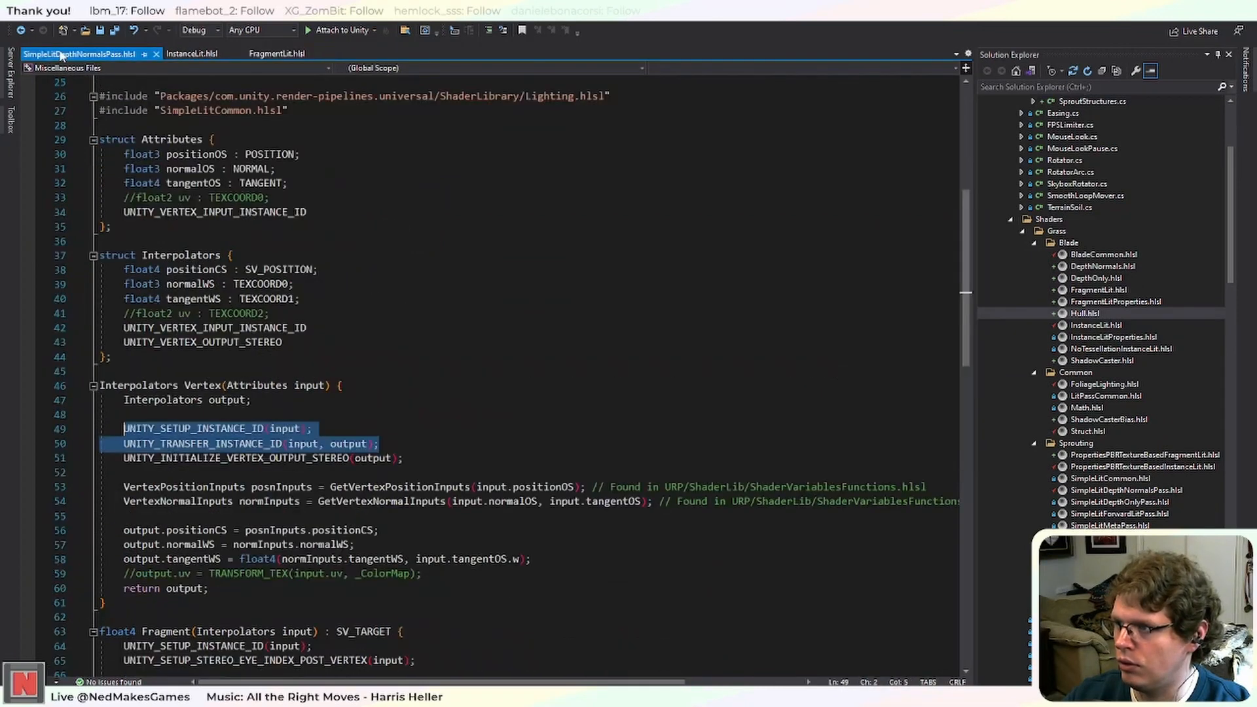
left_click_drag(405, 459, 106, 458)
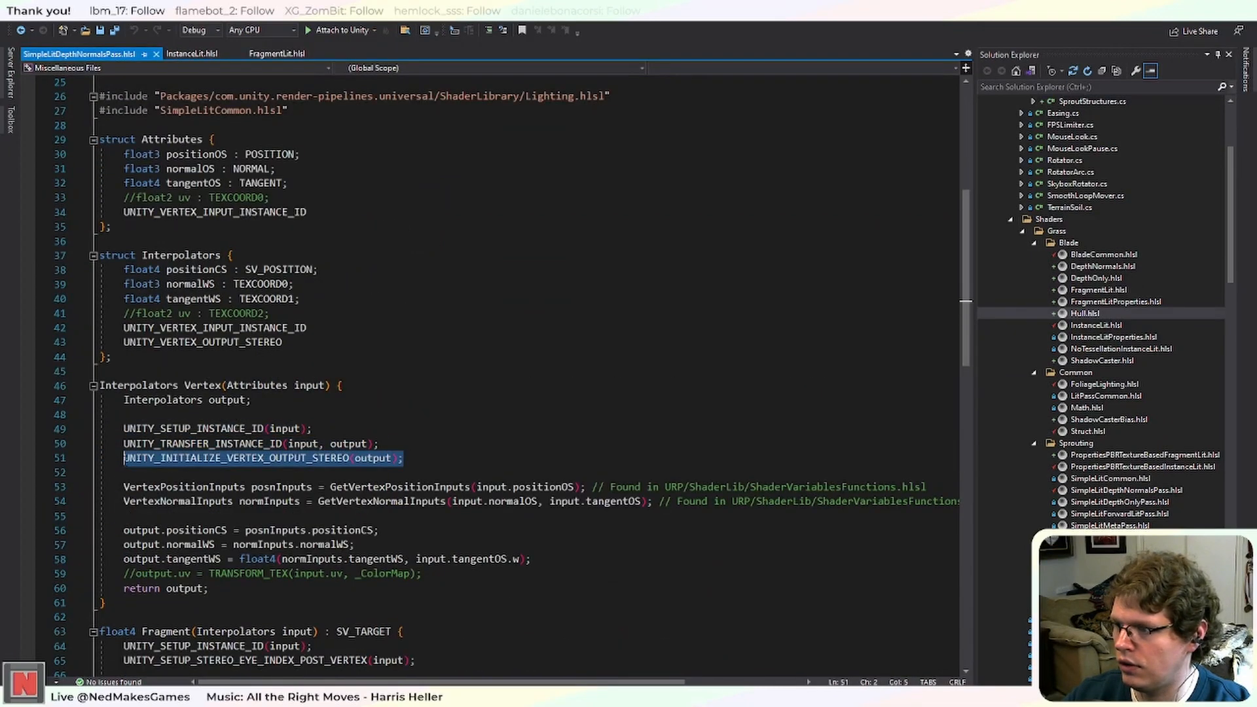
left_click(265, 53)
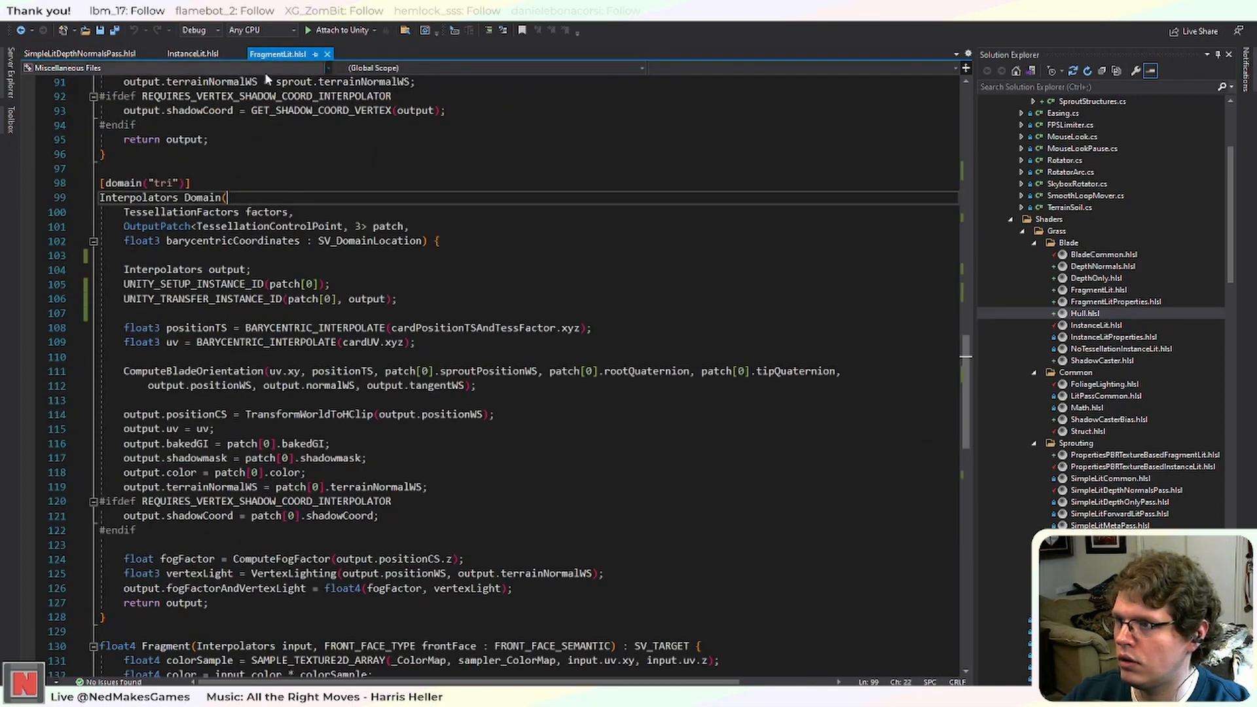
left_click(426, 299)
key("Return")
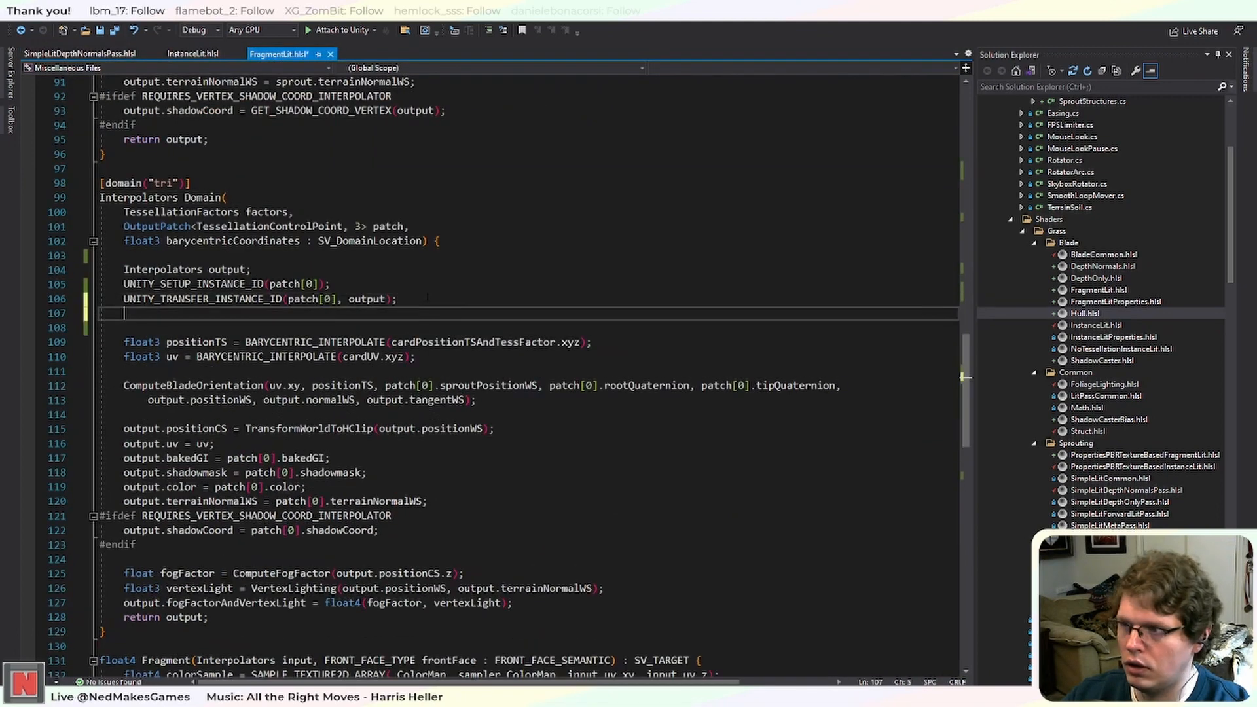
scroll(227, 172, "down", 2)
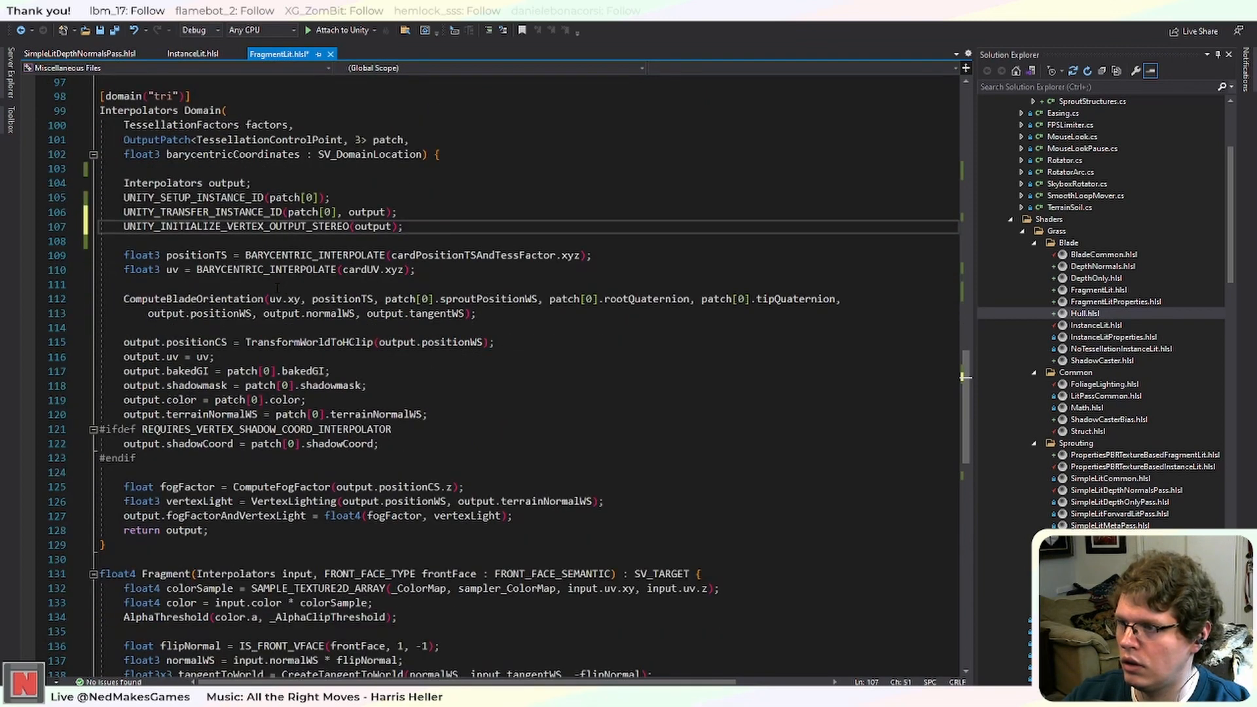
Review the instancing and stereo macros across the Interpolators struct and the Vertex and Domain functions of FragmentLit.hlsl.
scroll(275, 287, "up", 7)
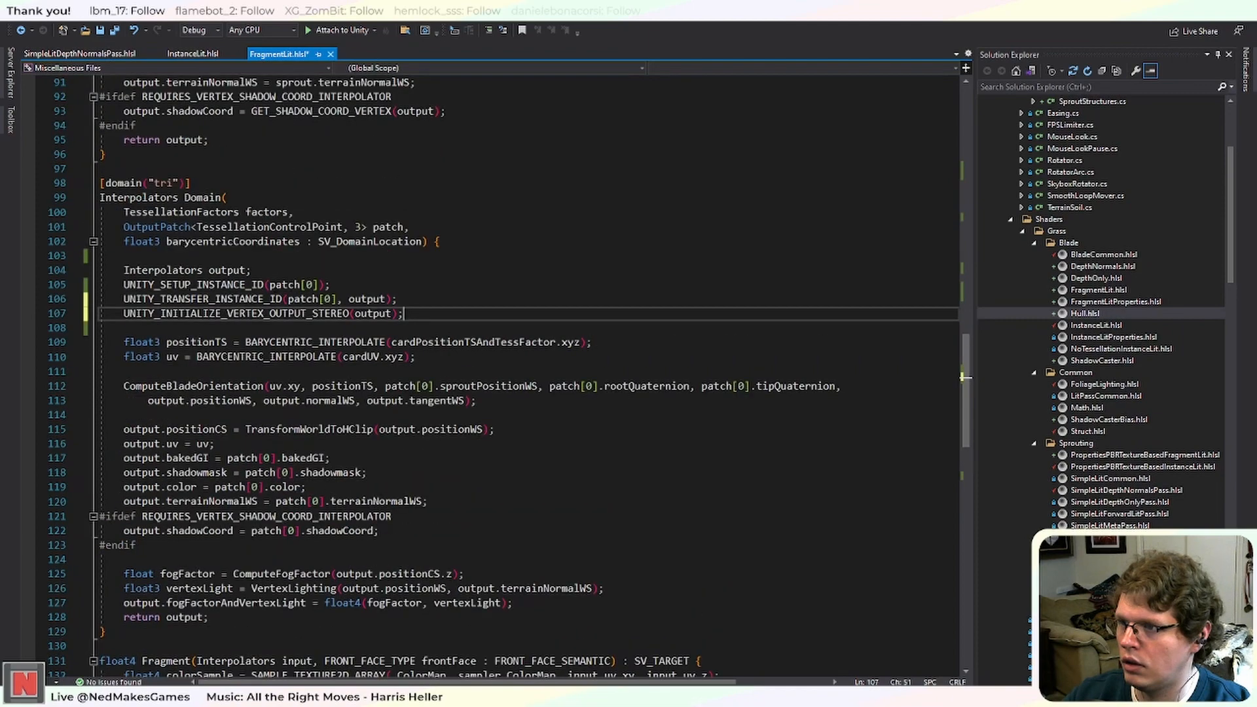
scroll(509, 376, "up", 1)
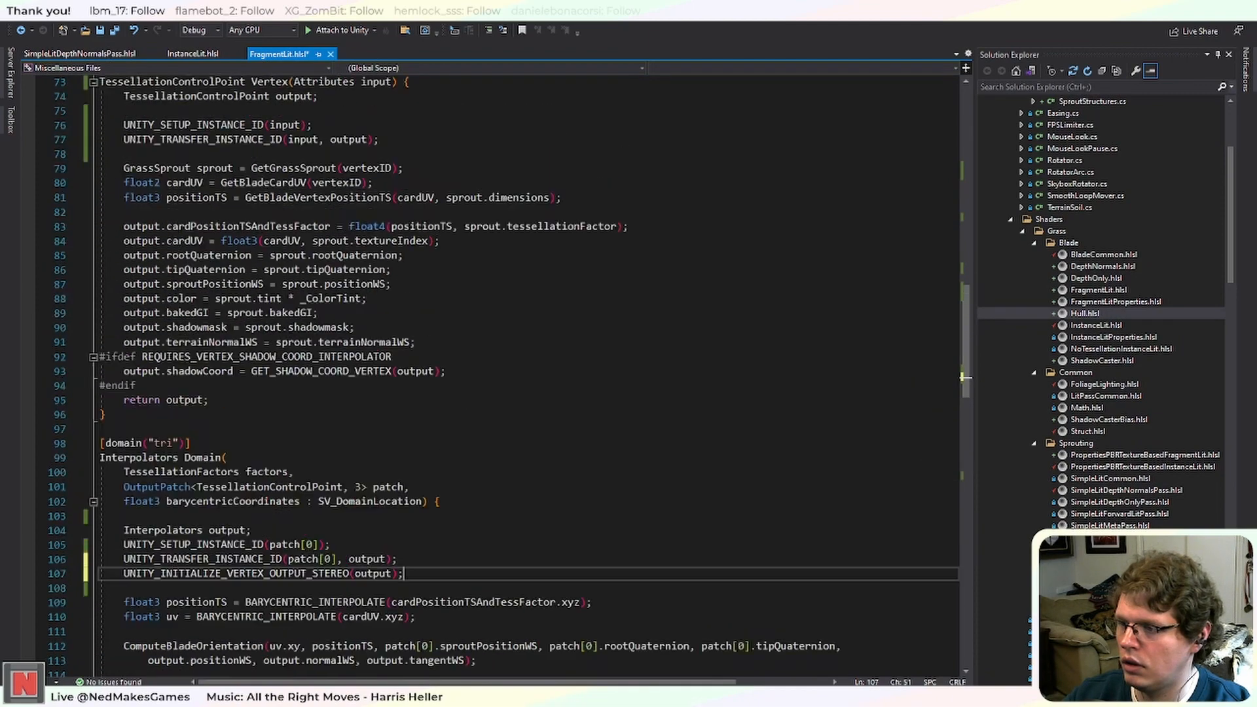
scroll(508, 375, "down", 1)
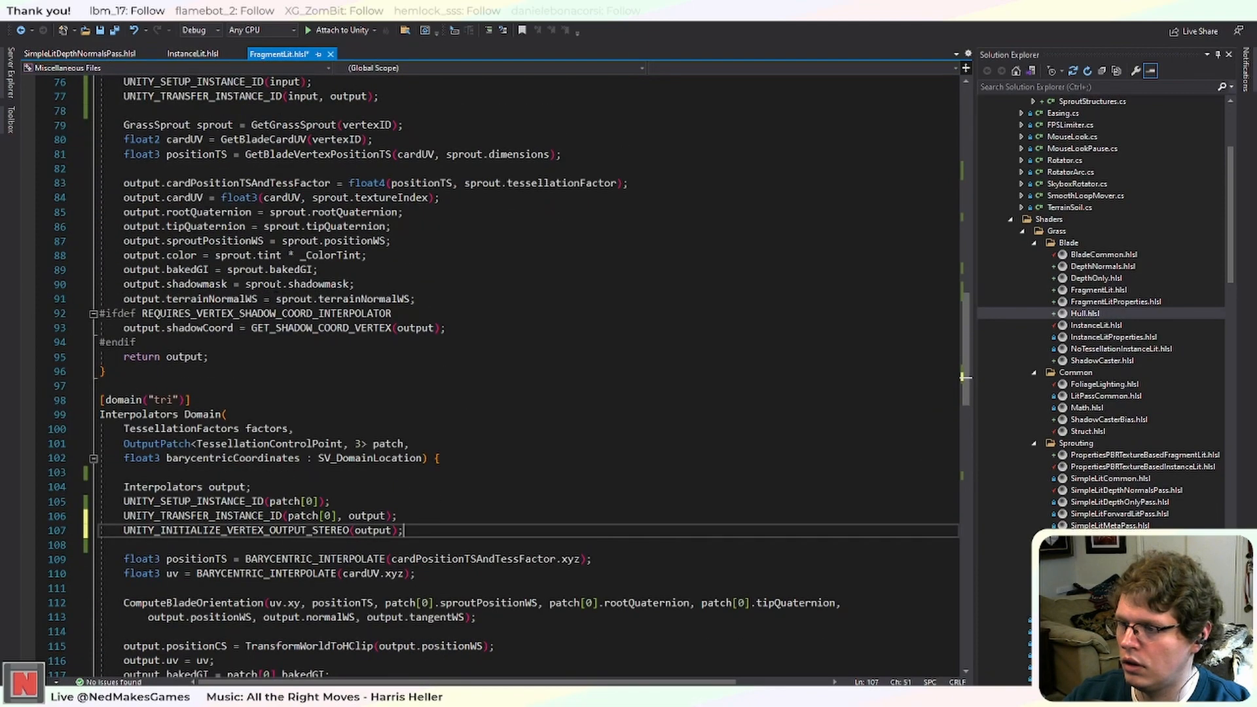
scroll(508, 376, "down", 1)
double_click(267, 487)
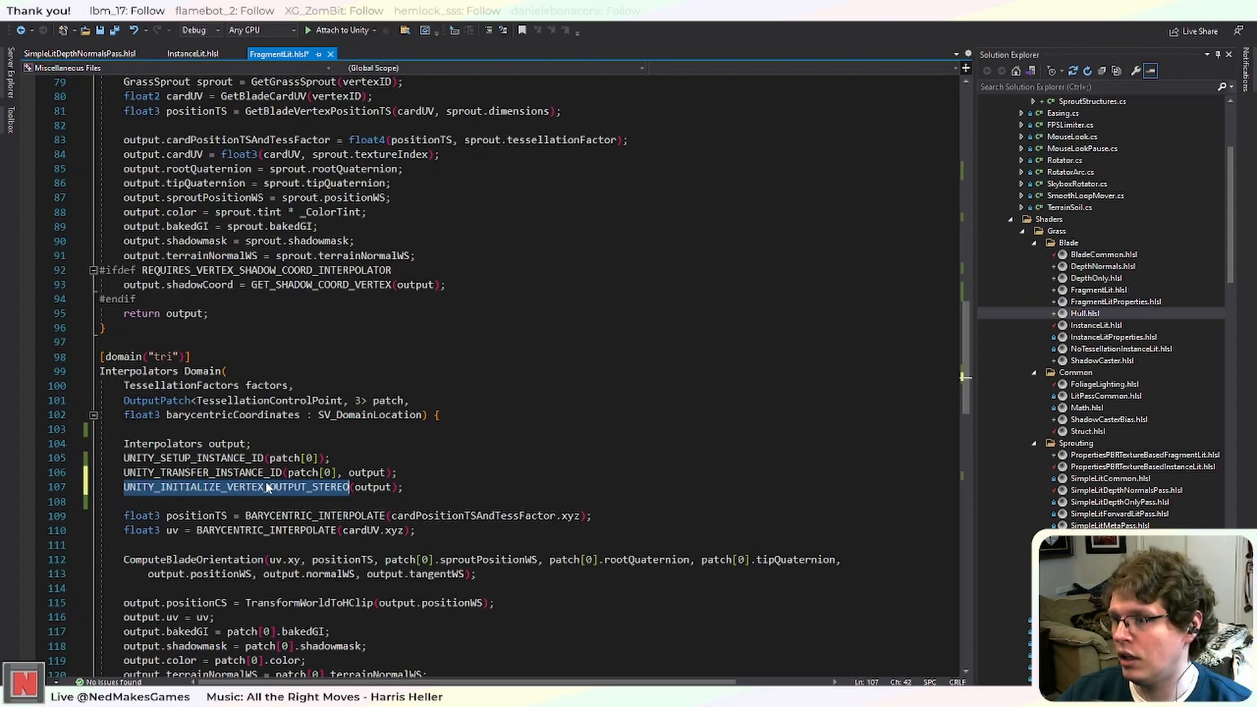
scroll(509, 375, "up", 5)
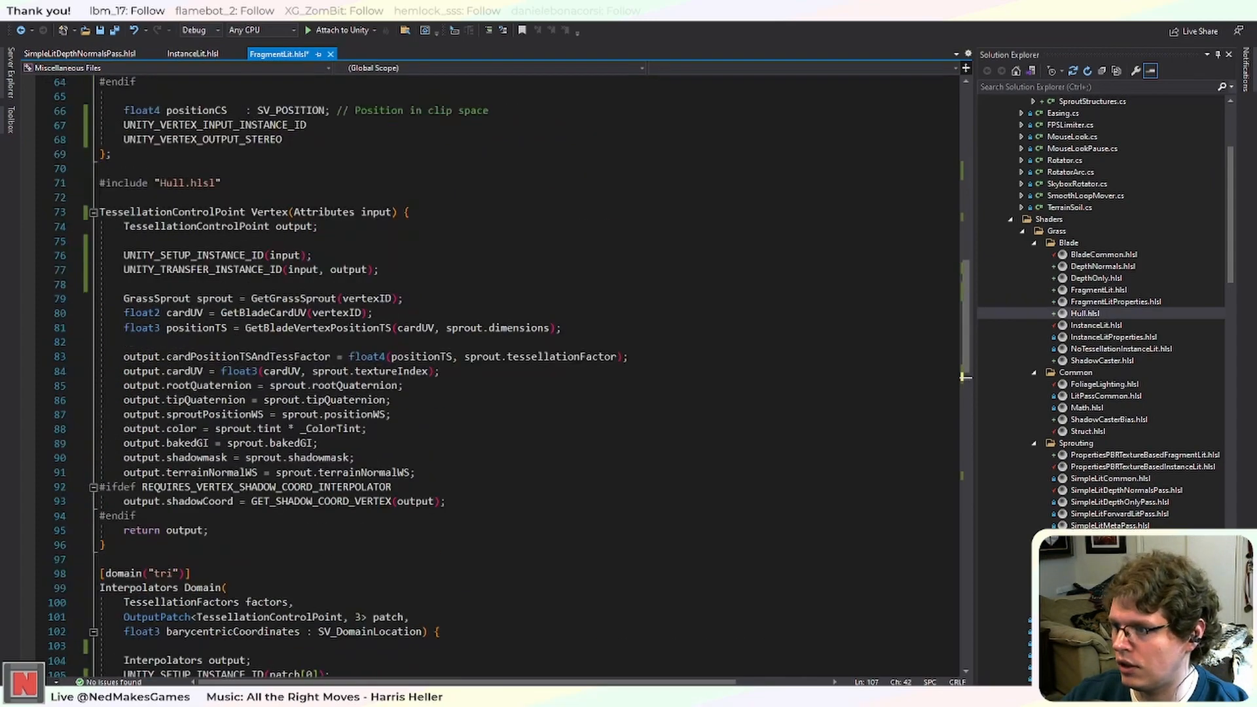
scroll(509, 376, "down", 9)
scroll(509, 376, "down", 9)
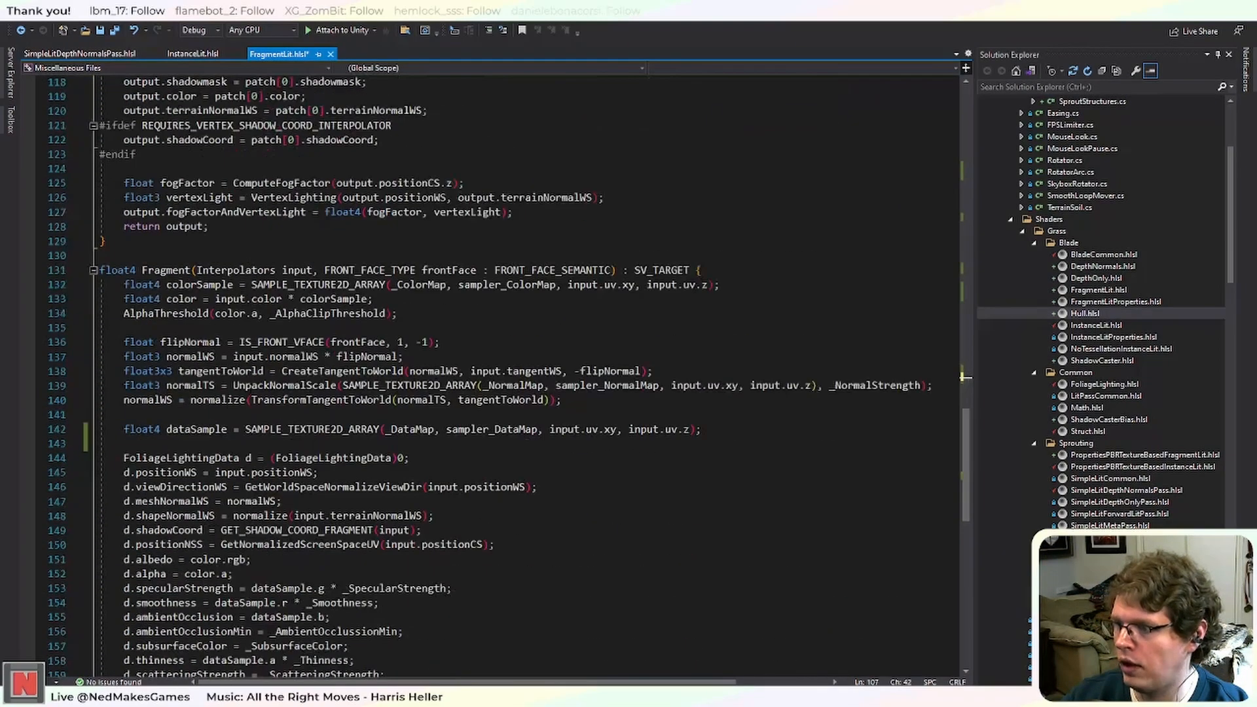
Copy the UNITY_SETUP_INSTANCE_ID and UNITY_SETUP_STEREO_EYE_INDEX_POST_VERTEX lines from the Fragment function in SimpleLitDepthNormalsPass.hlsl.
left_click(122, 55)
scroll(430, 372, "down", 12)
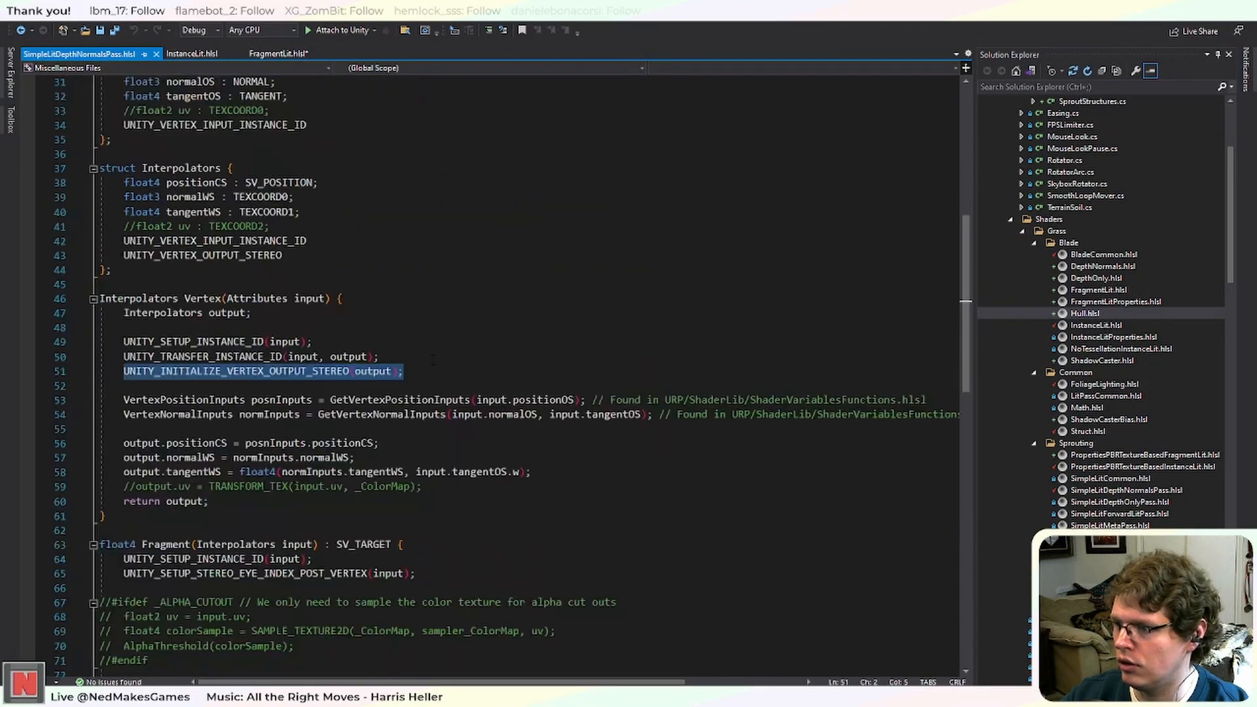
scroll(430, 373, "up", 5)
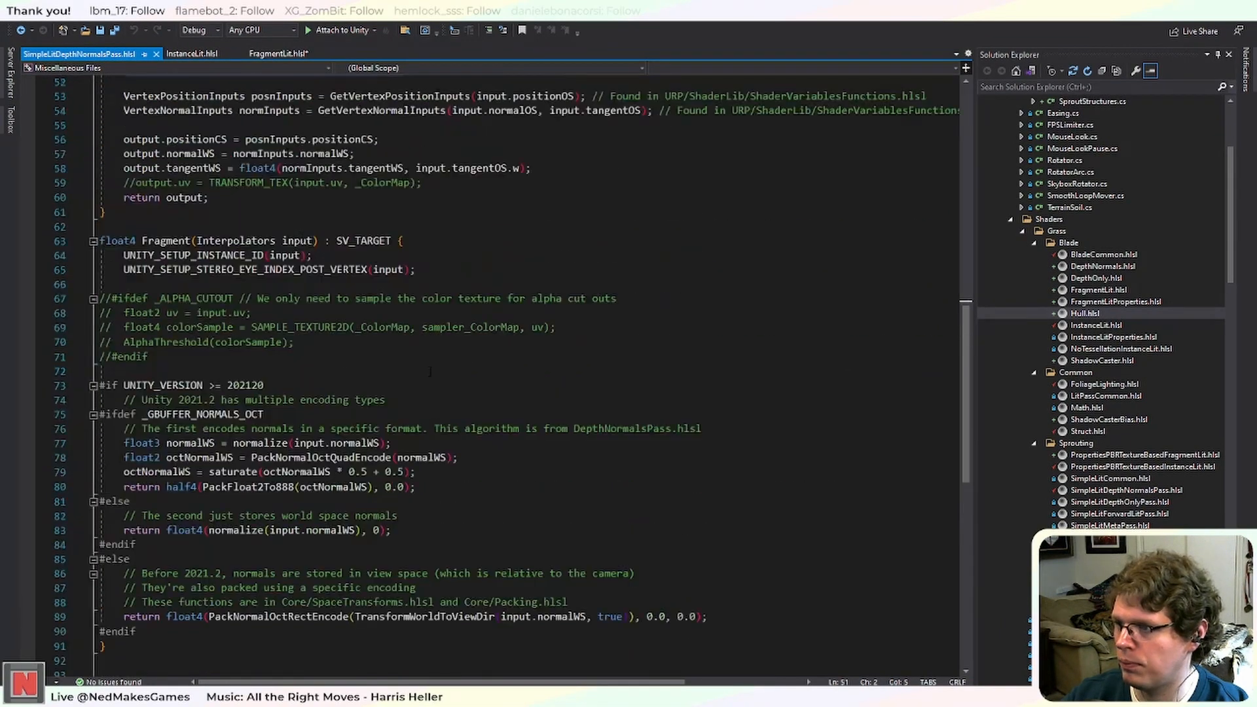
left_click_drag(415, 313, 123, 298)
key("ctrl+c")
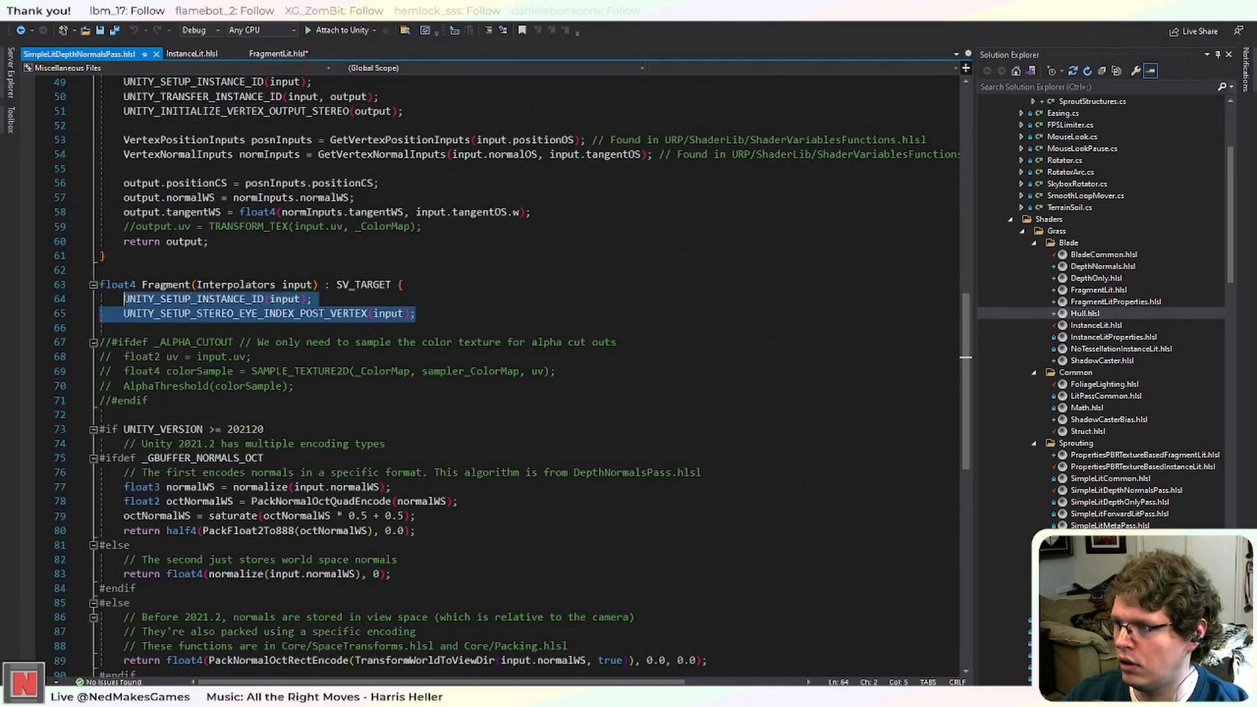
Paste the two copied macro lines at the start of FragmentLit.hlsl's Fragment function, followed by a blank line, and save the file.
left_click(278, 53)
scroll(497, 373, "down", 9)
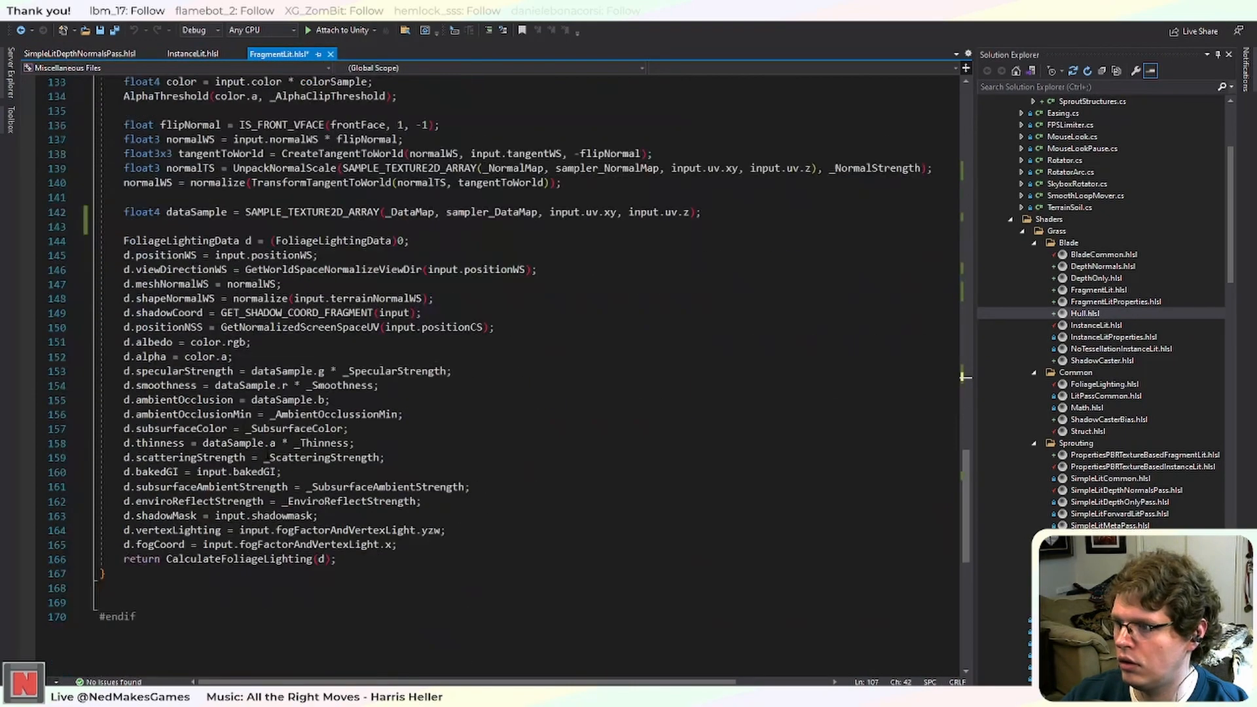
scroll(498, 373, "up", 6)
scroll(268, 454, "up", 3)
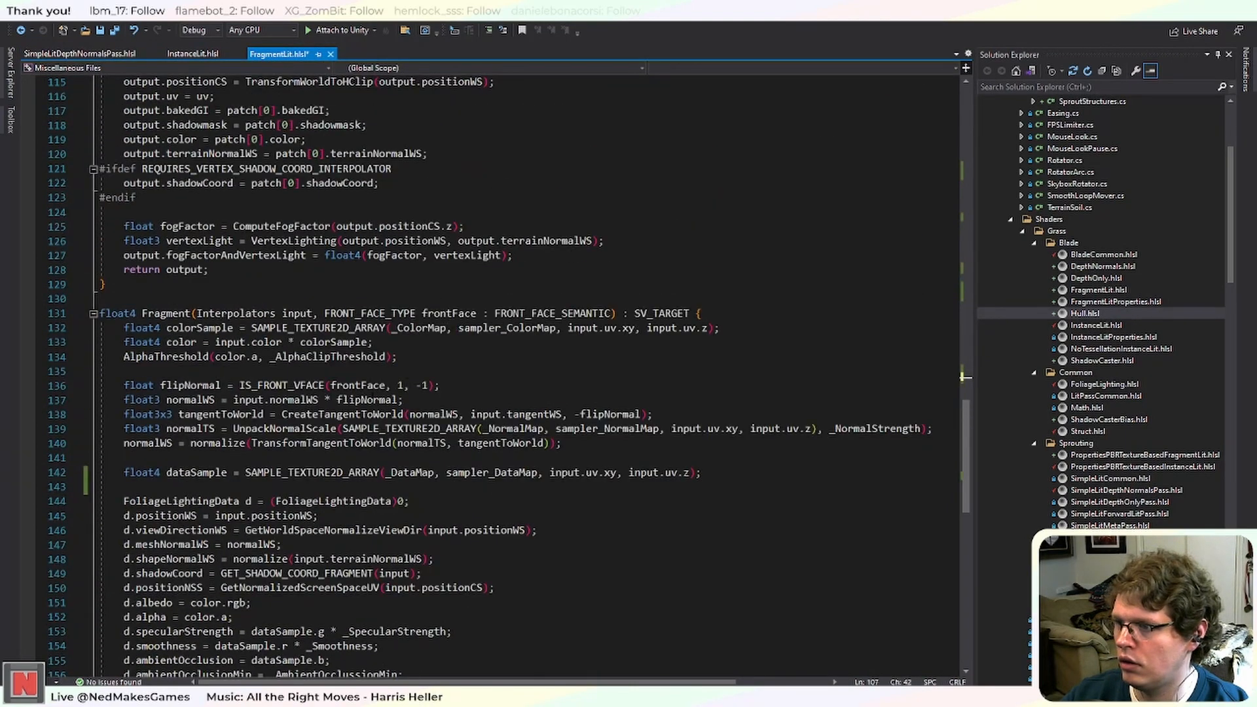
left_click(734, 315)
key("Return")
key("Return")
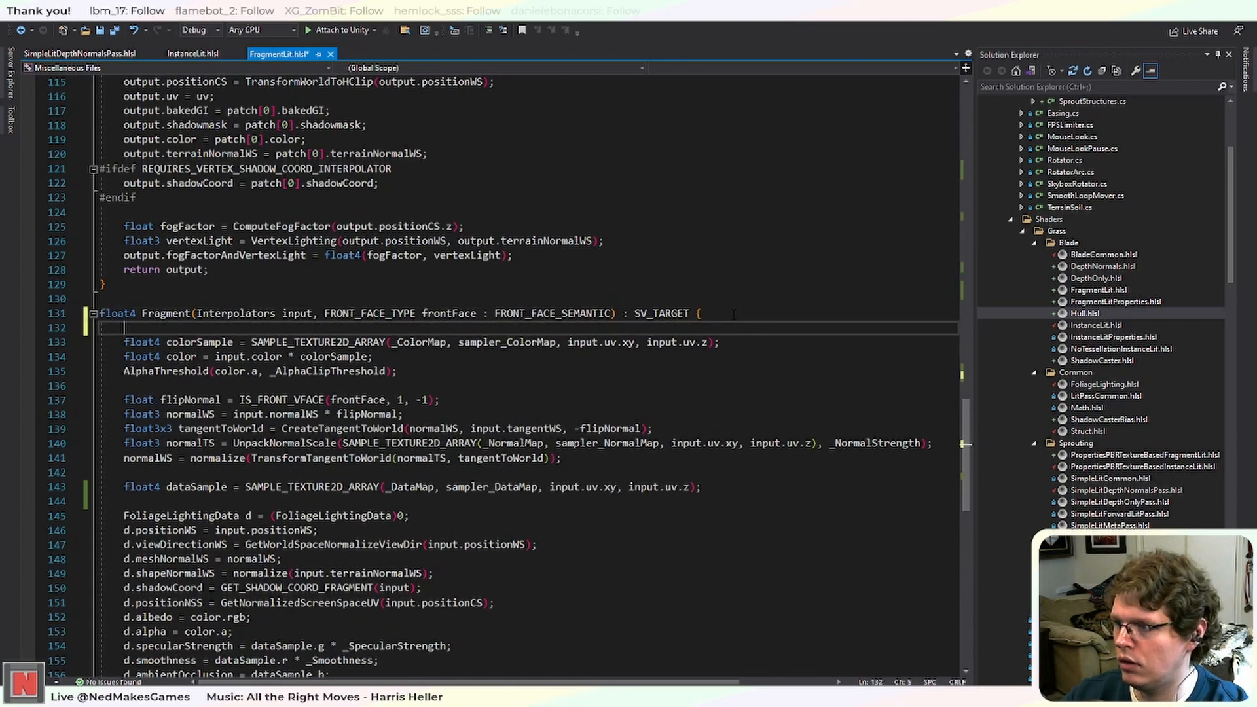
key("Up")
key("ctrl+v")
key("ctrl+s")
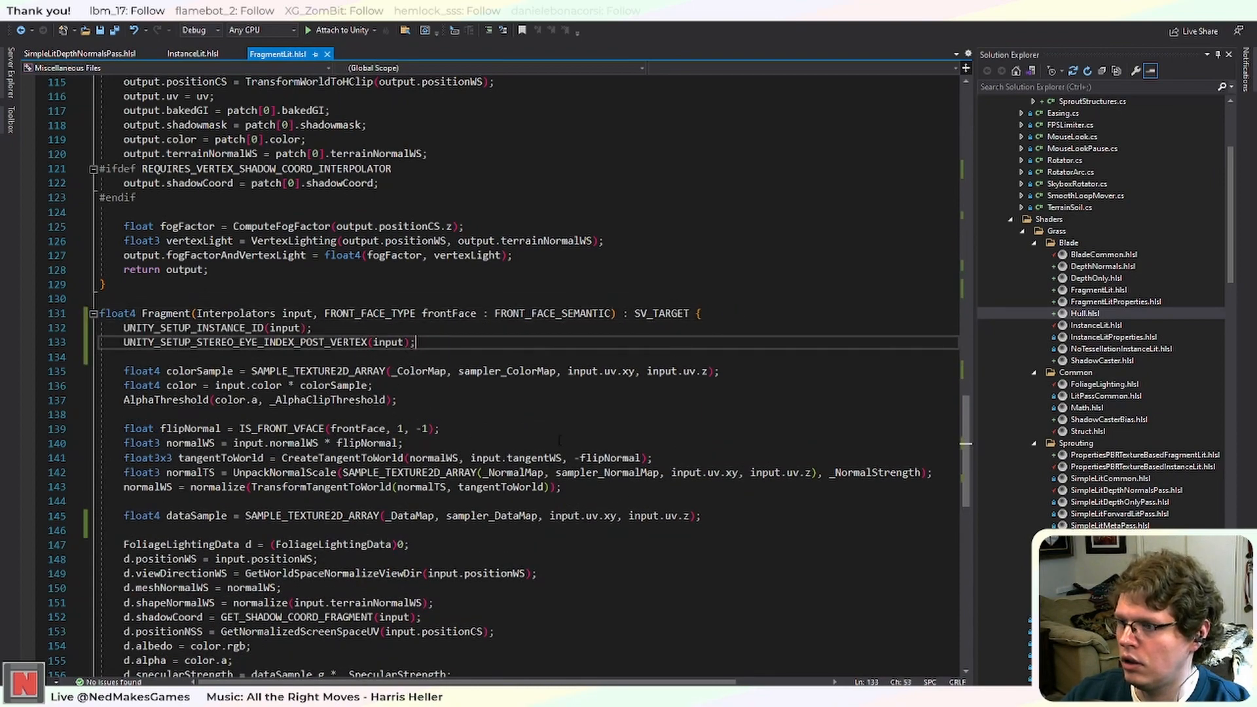
Open the GetGrassSprout shader error from Unity's console, change the GetGrassSprout and GetBladeCardUV arguments to input.vertexID in Vertex, and save.
scroll(560, 440, "up", 11)
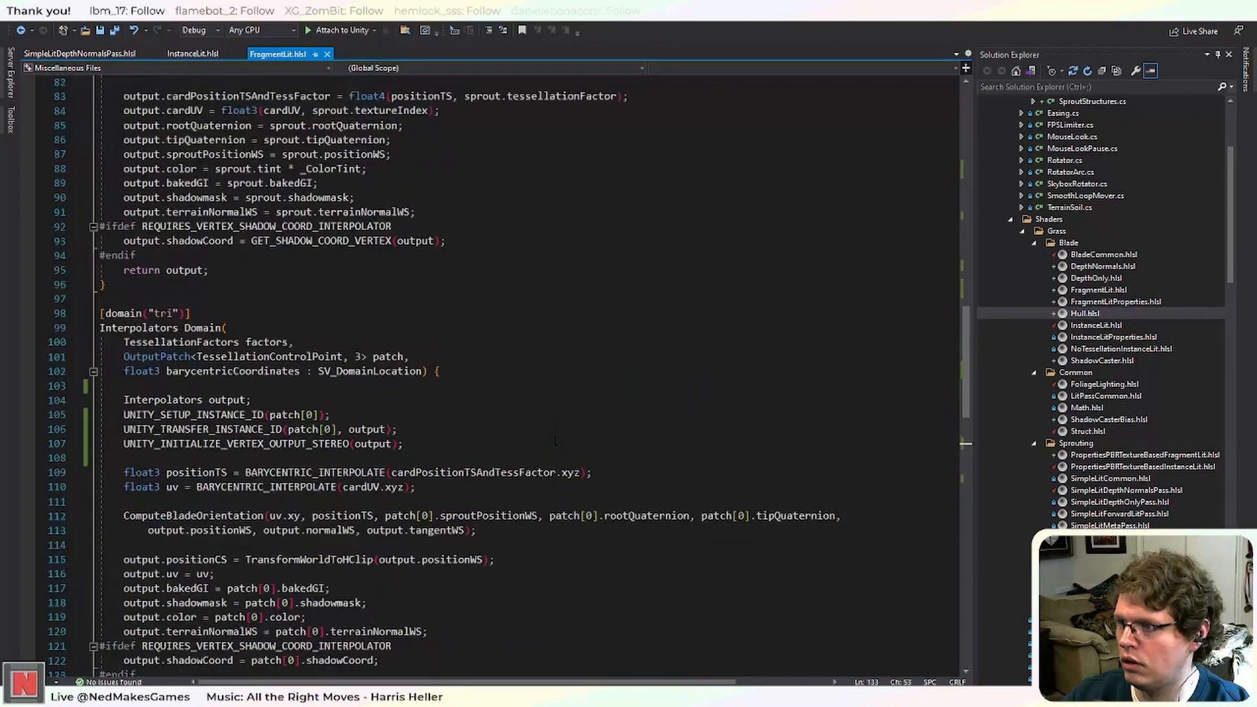
scroll(555, 441, "up", 11)
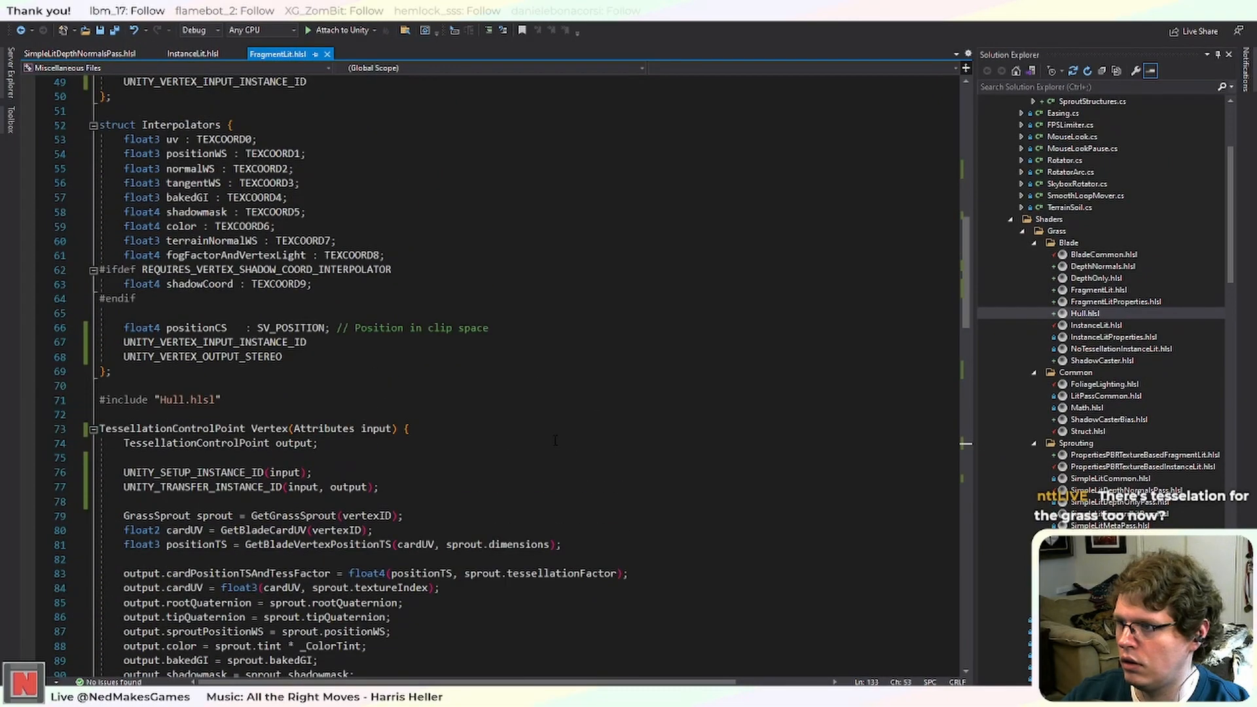
scroll(555, 441, "up", 12)
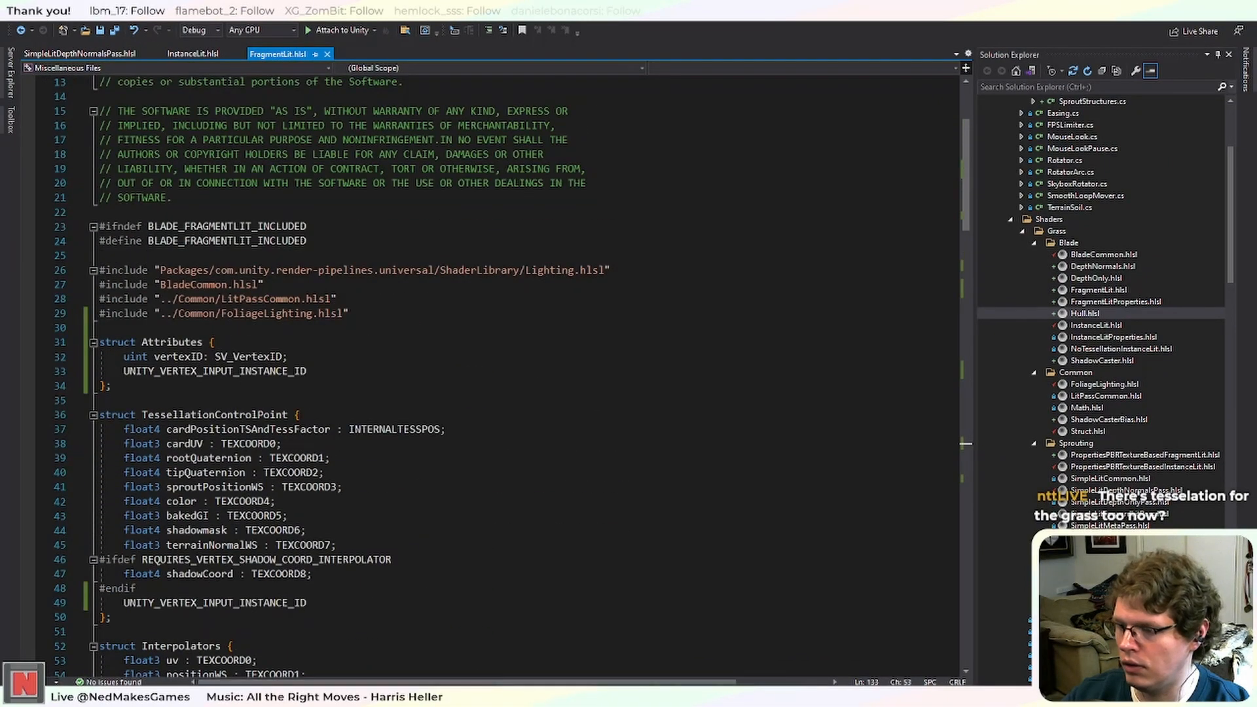
key("alt+Tab")
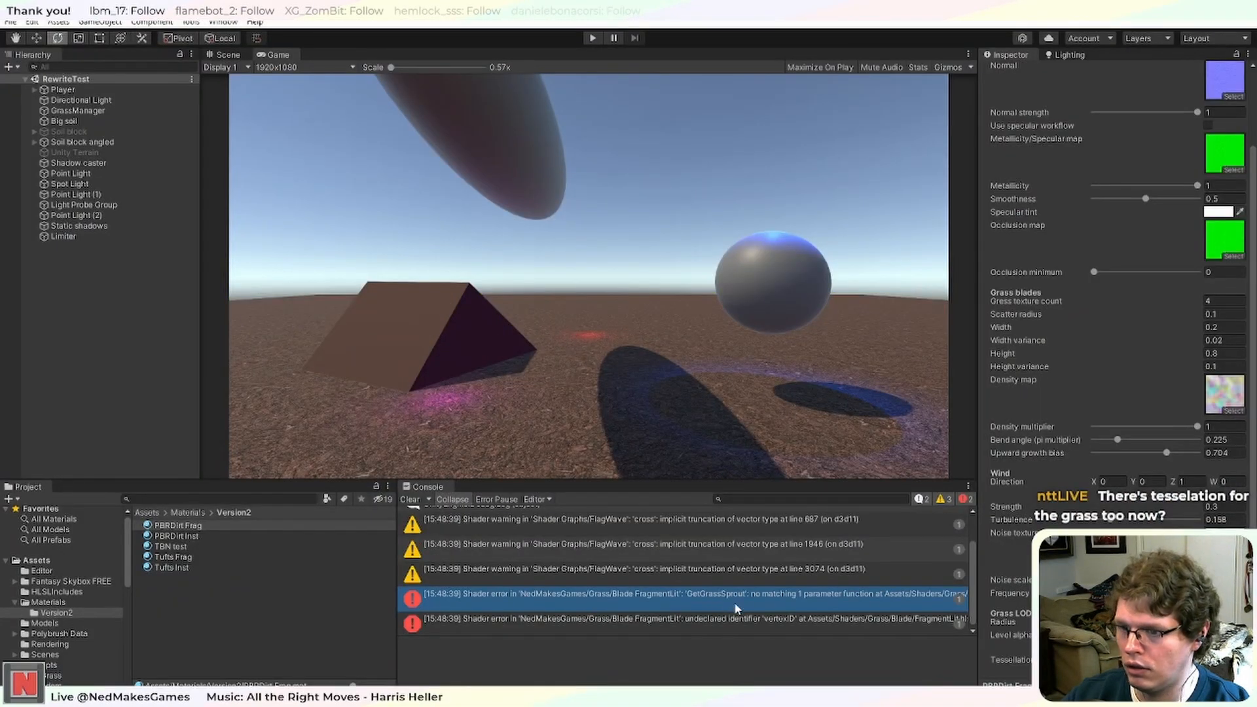
double_click(877, 593)
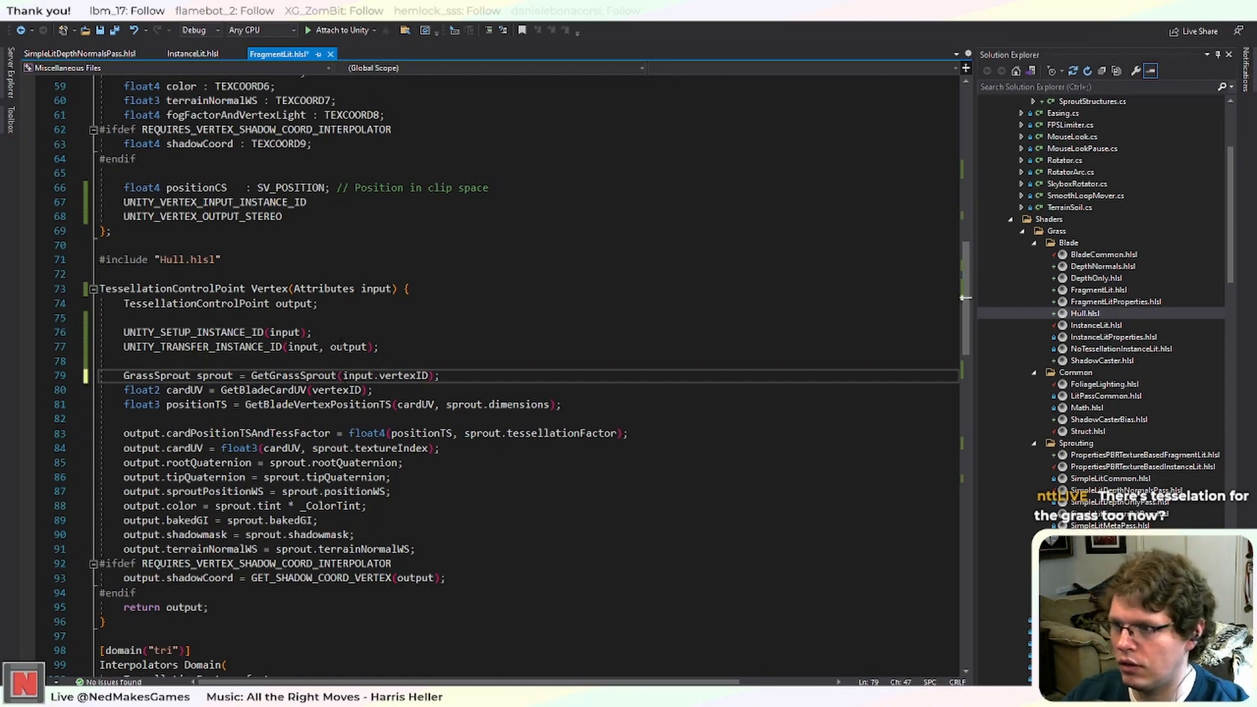
left_click_drag(381, 376, 348, 376)
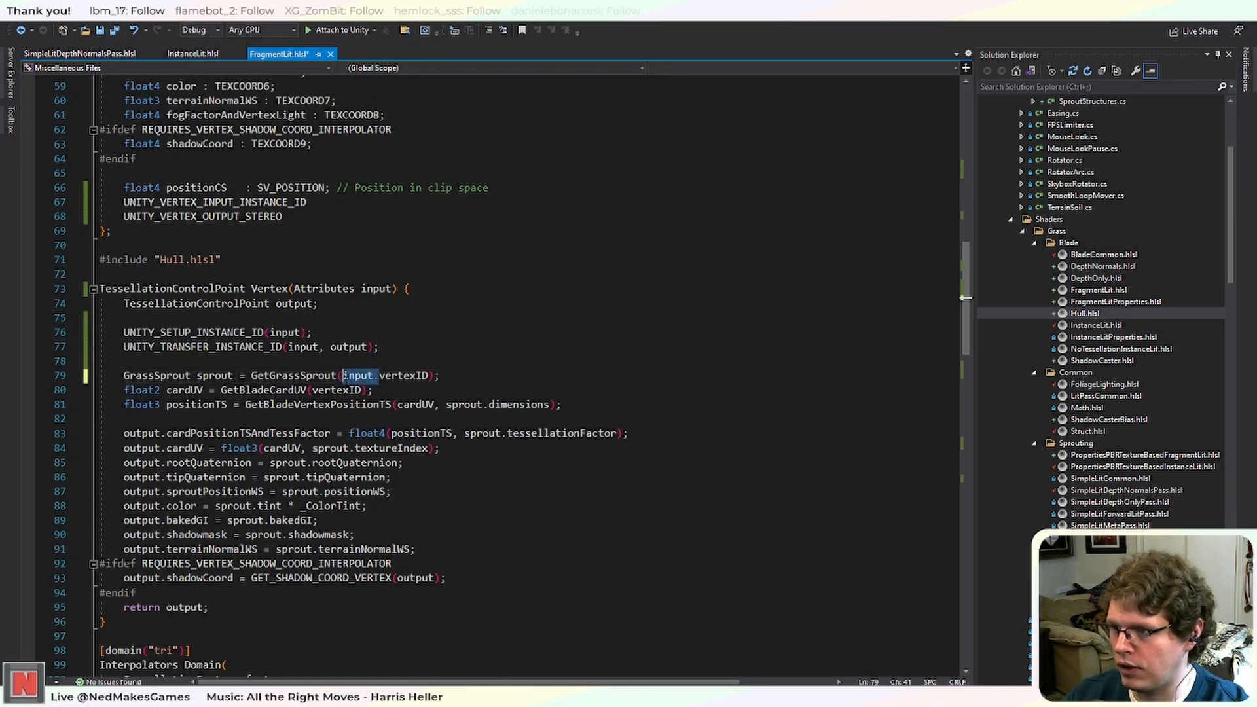
left_click(312, 390)
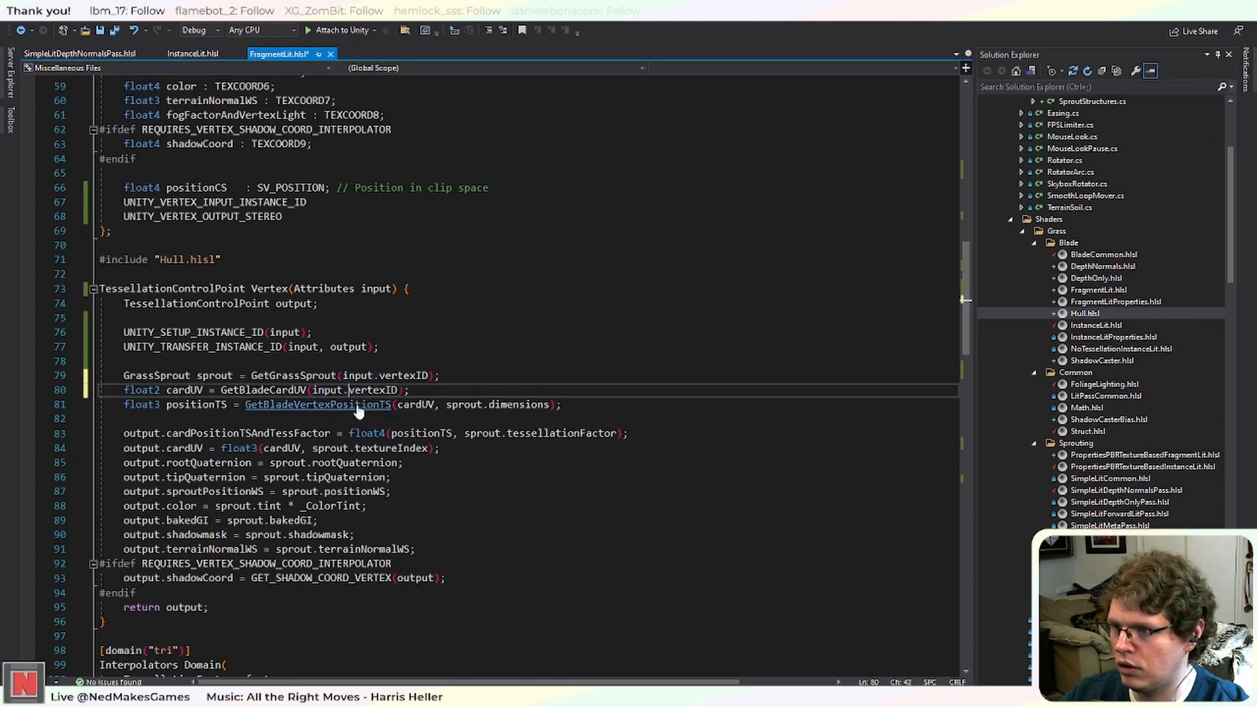
Switch to Unity, clear the console messages and start Play mode.
key("alt+Tab")
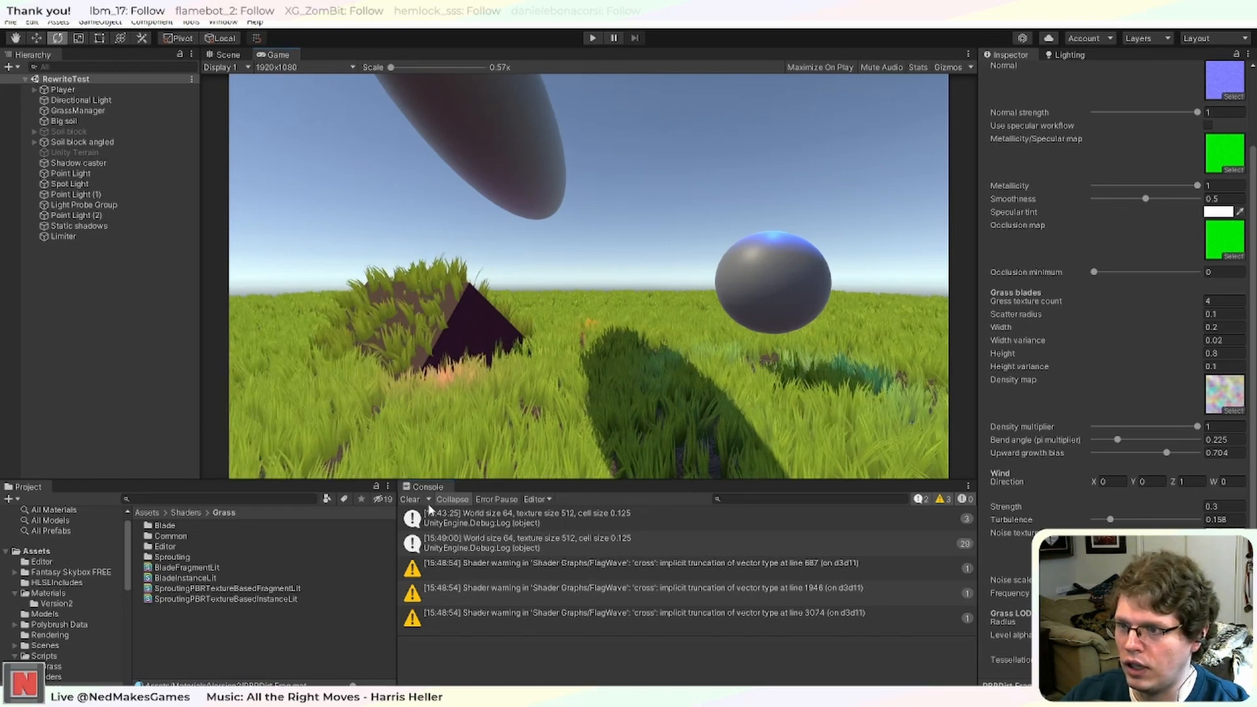
left_click(410, 499)
left_click(592, 38)
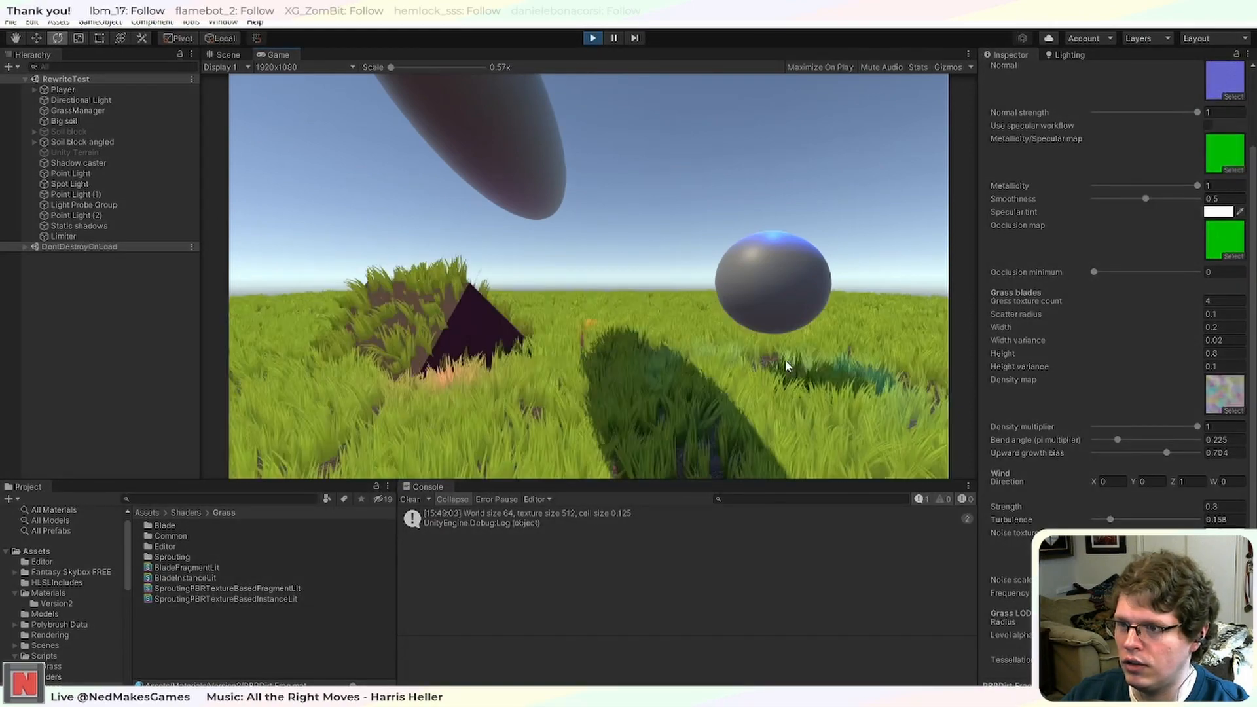
Inspect the grass blades and their shadows from several angles in the Scene view, and return to FragmentLit.hlsl in Visual Studio.
left_click(226, 55)
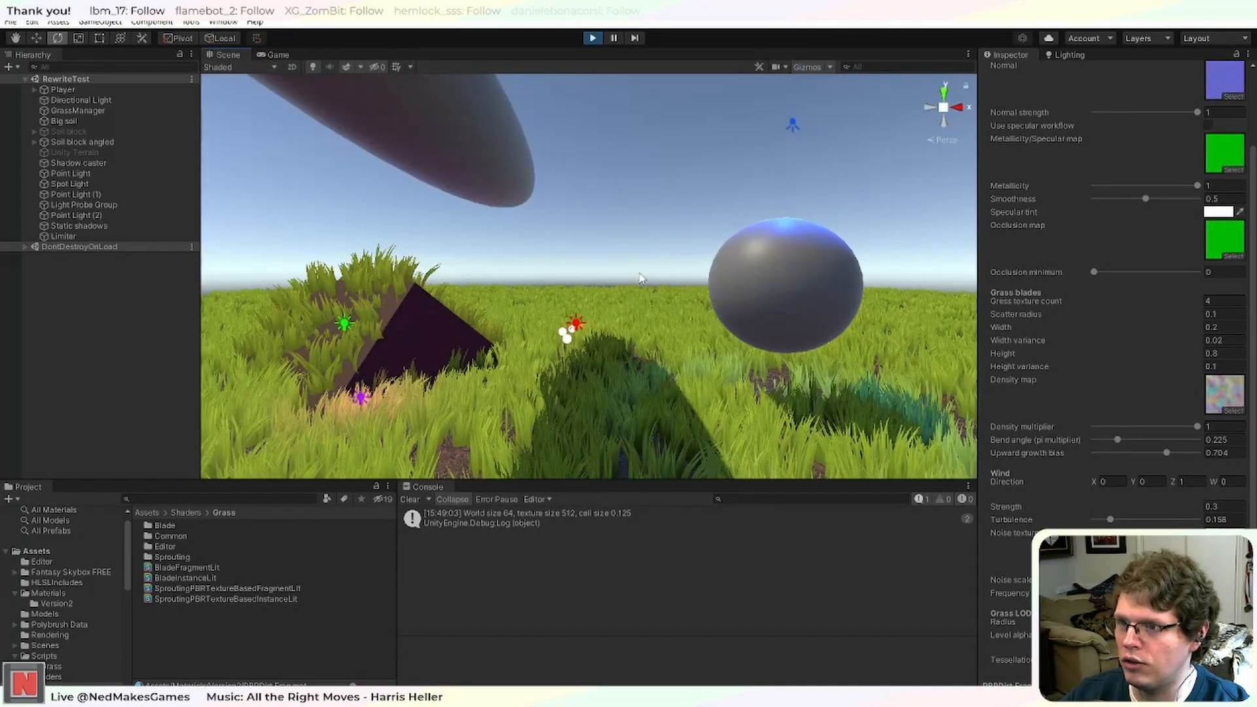
right_click_drag(643, 279, 634, 391)
middle_click_drag(736, 413, 703, 403)
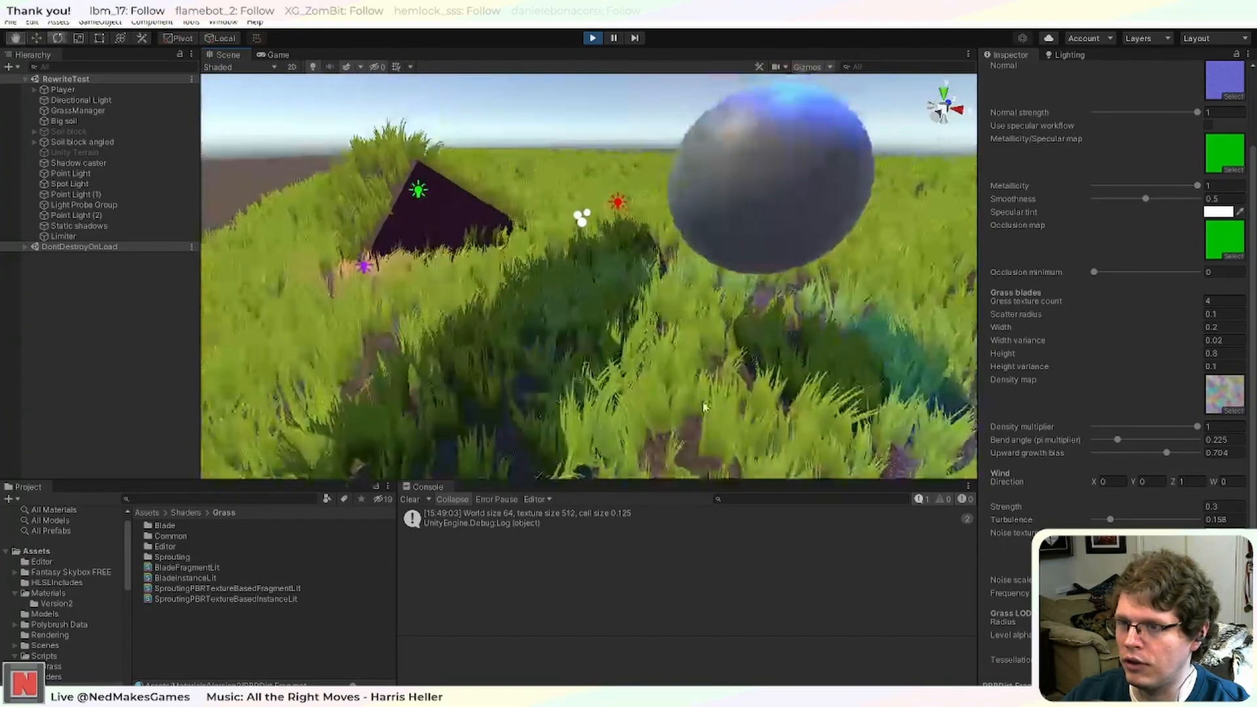
scroll(670, 364, "down", 5)
scroll(702, 341, "up", 5)
right_click_drag(703, 341, 685, 341)
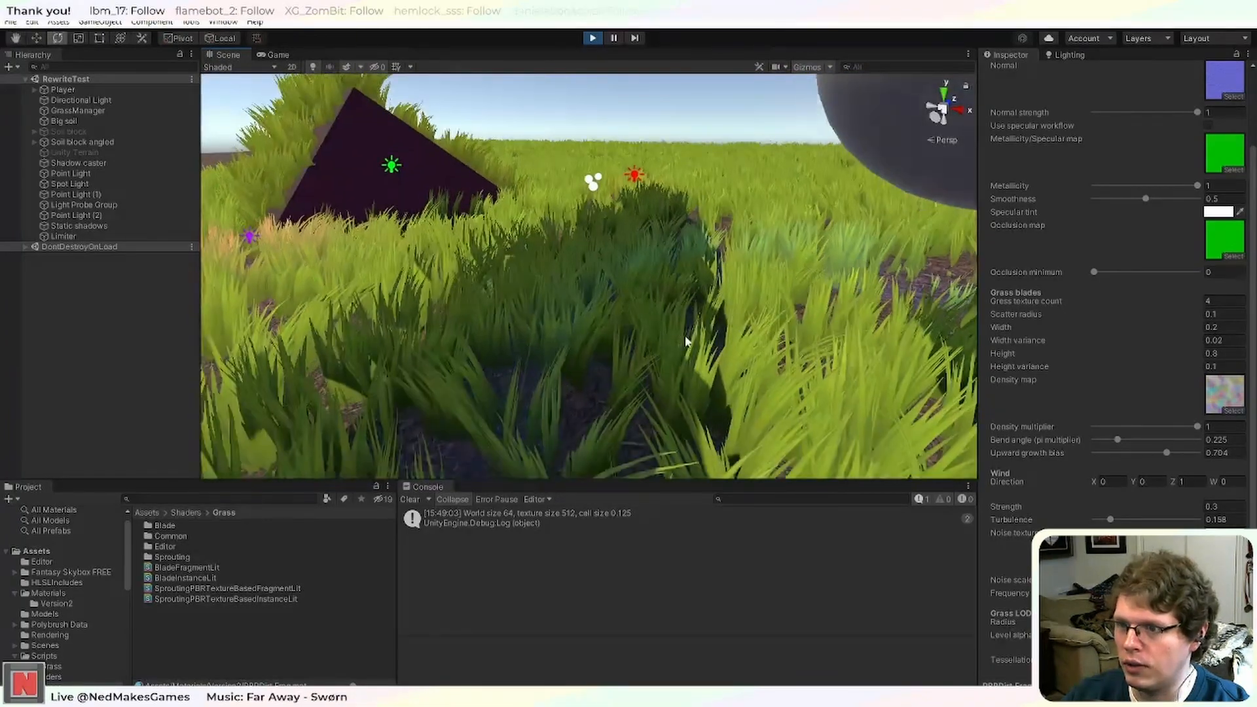
left_click_drag(278, 55, 623, 358)
key("alt+Tab")
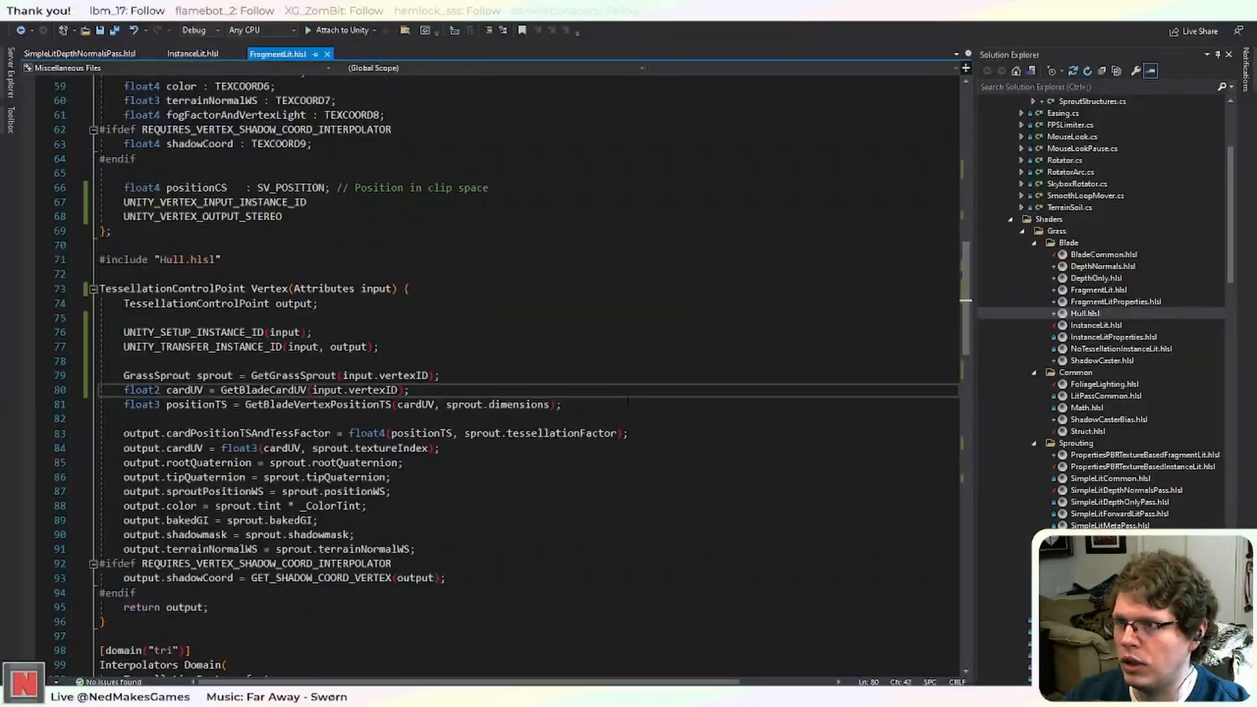
scroll(750, 273, "down", 3)
scroll(1111, 328, "down", 2)
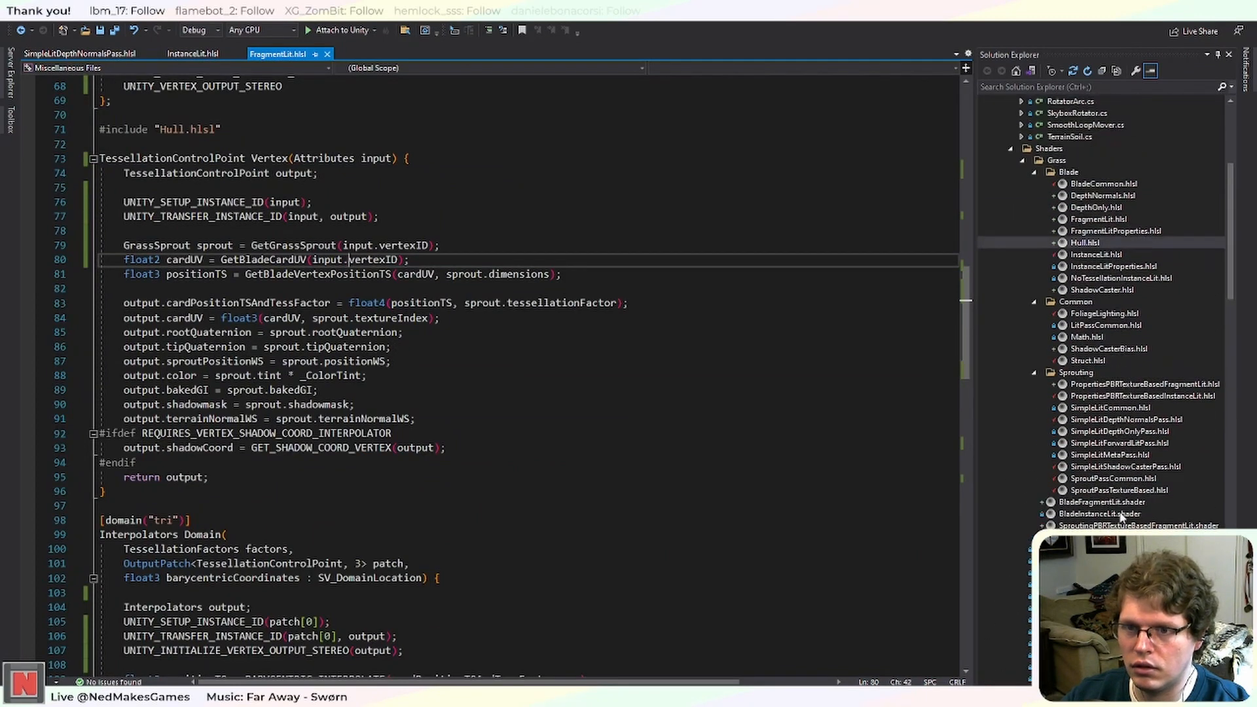
scroll(1107, 354, "down", 8)
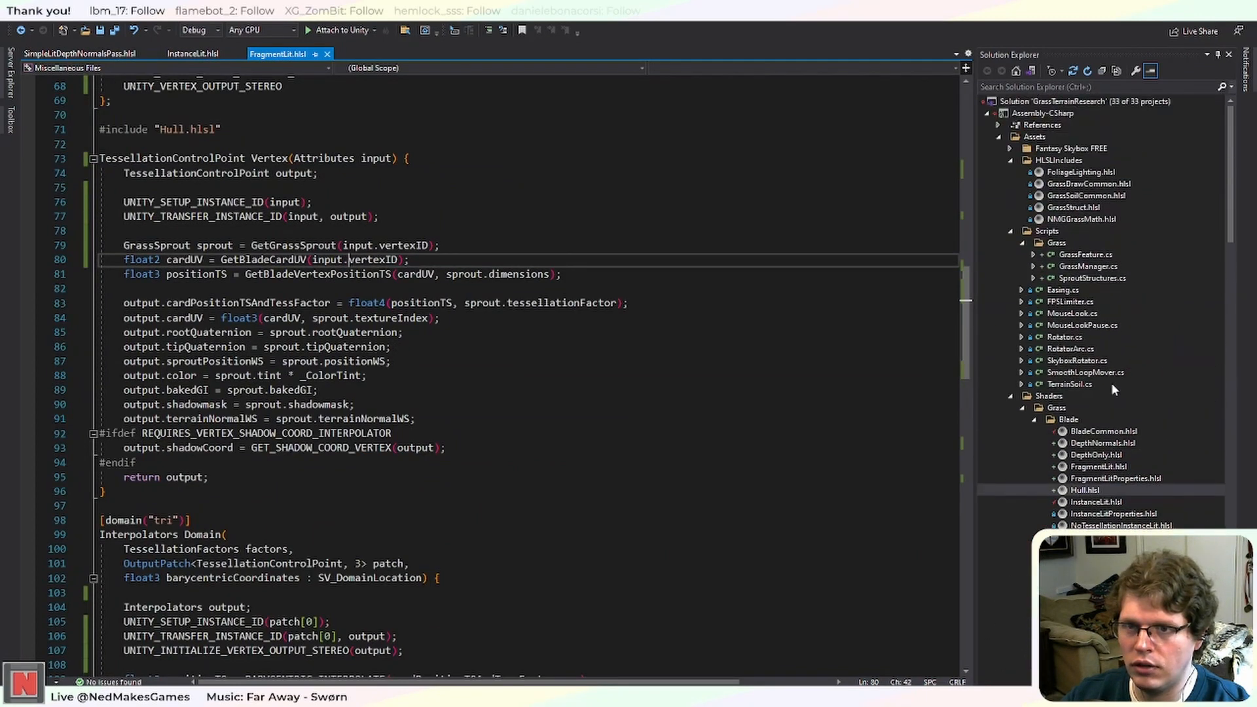
scroll(1108, 391, "up", 15)
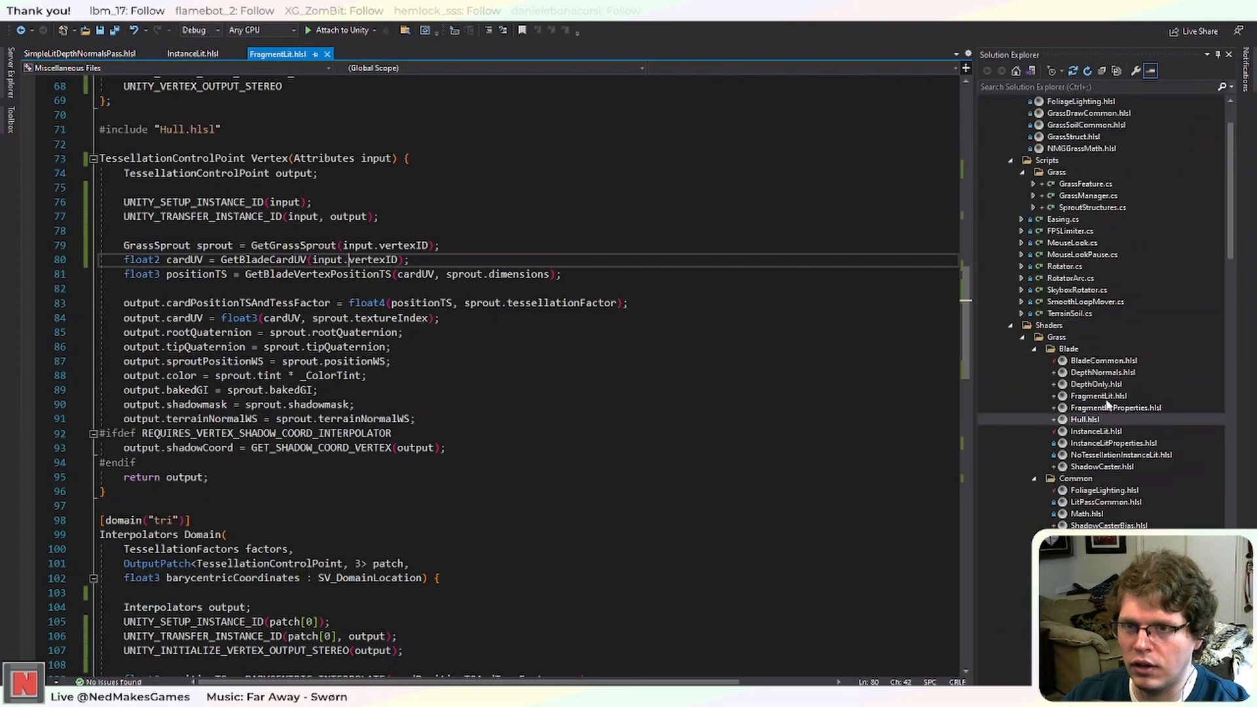
Switch to Unity, enlarge the Scene view and examine the grass blades and shadows across the terrain at varying distances.
key("alt+Tab")
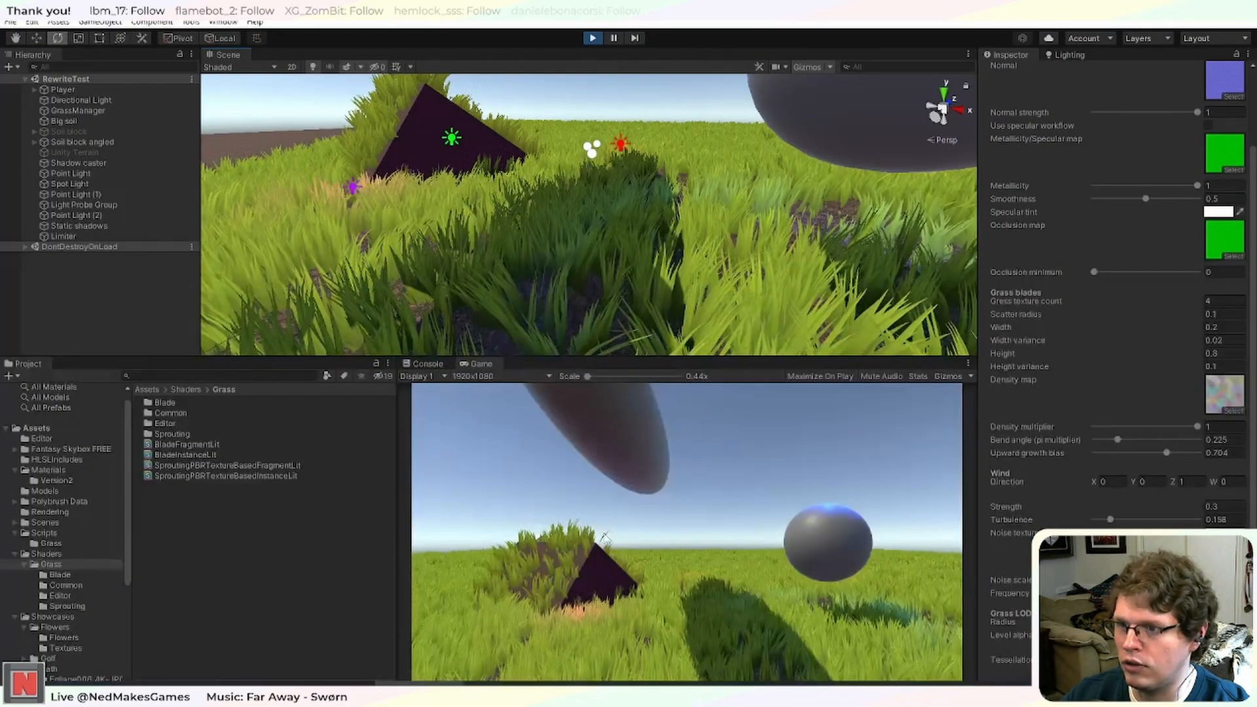
scroll(677, 266, "down", 3)
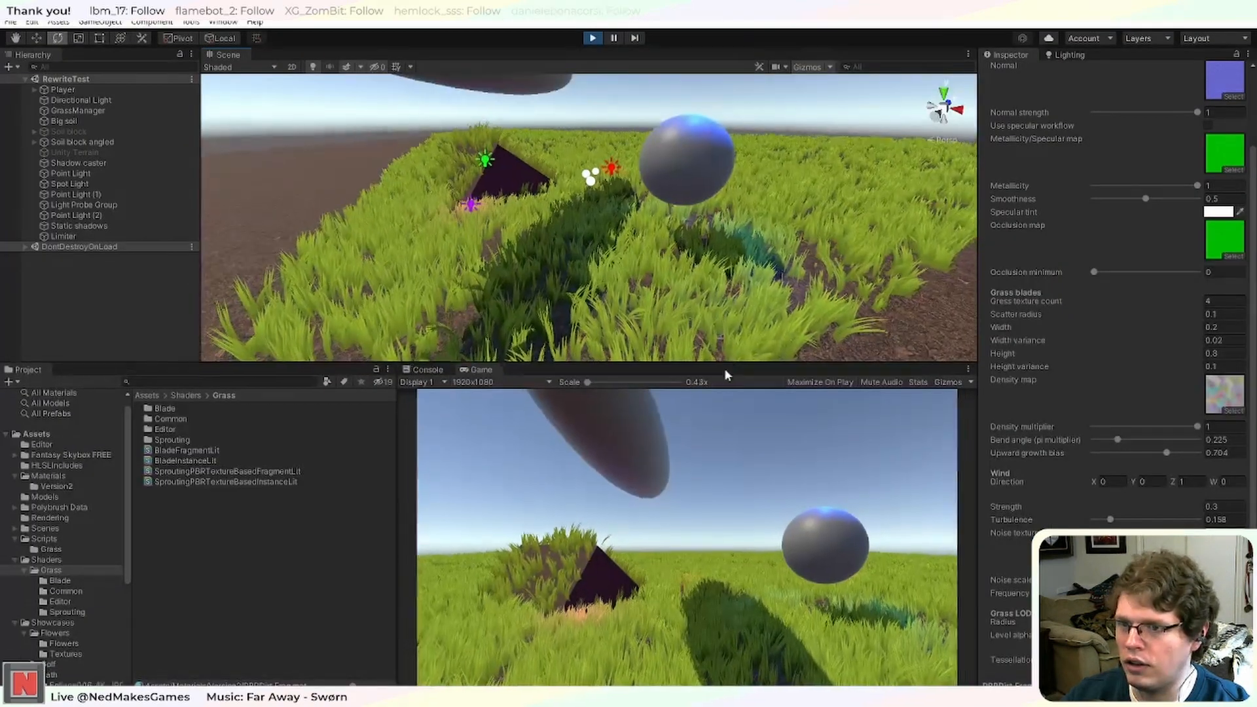
left_click_drag(727, 355, 726, 418)
right_click_drag(772, 349, 553, 323)
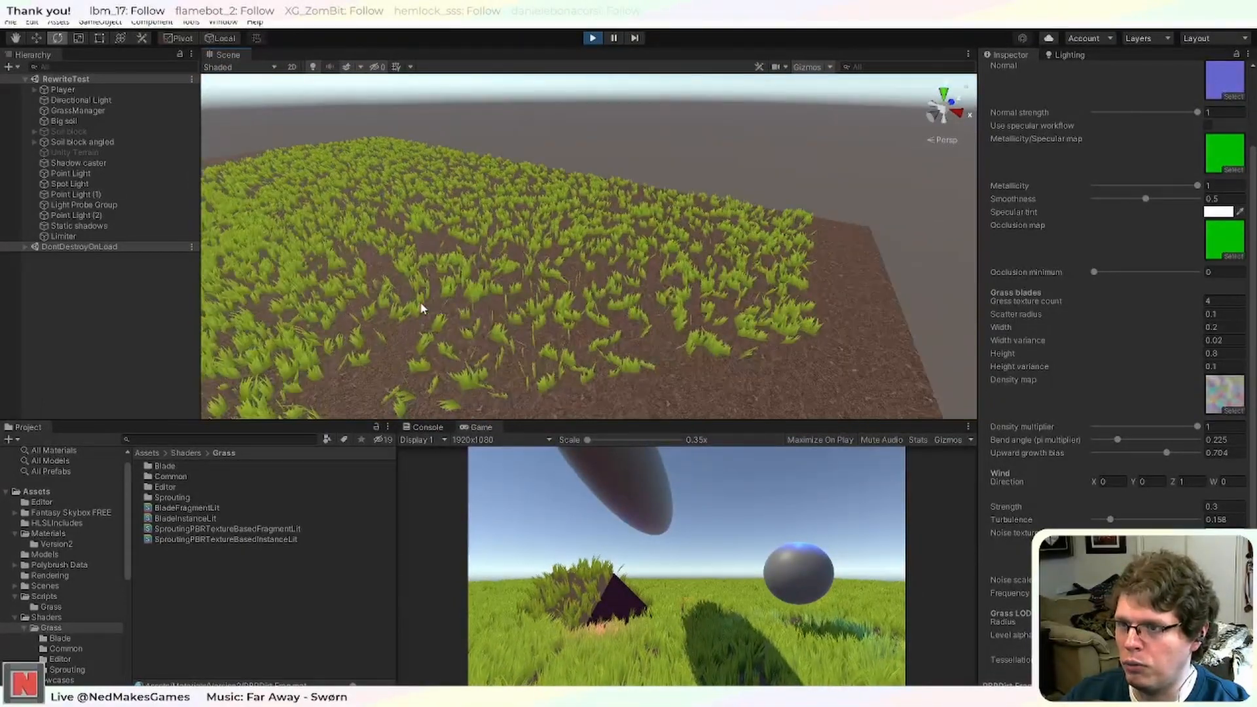
right_click_drag(415, 303, 535, 293)
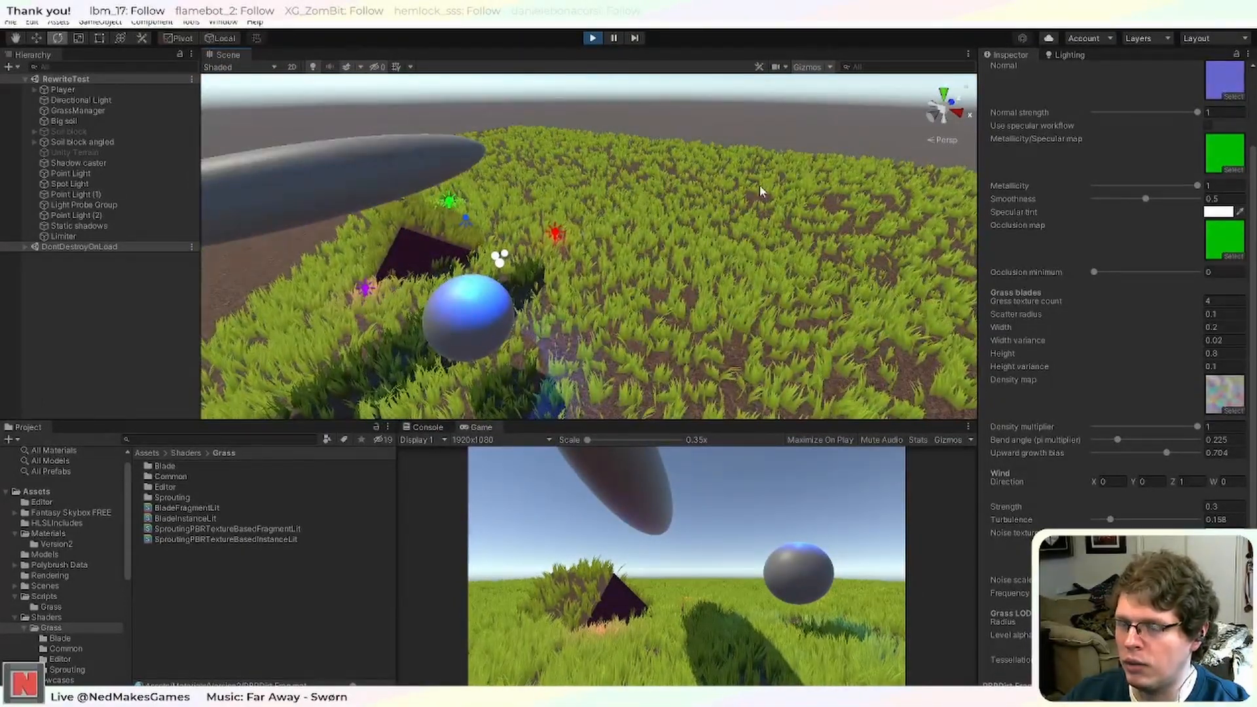
right_click_drag(650, 347, 566, 239)
scroll(565, 233, "down", 3)
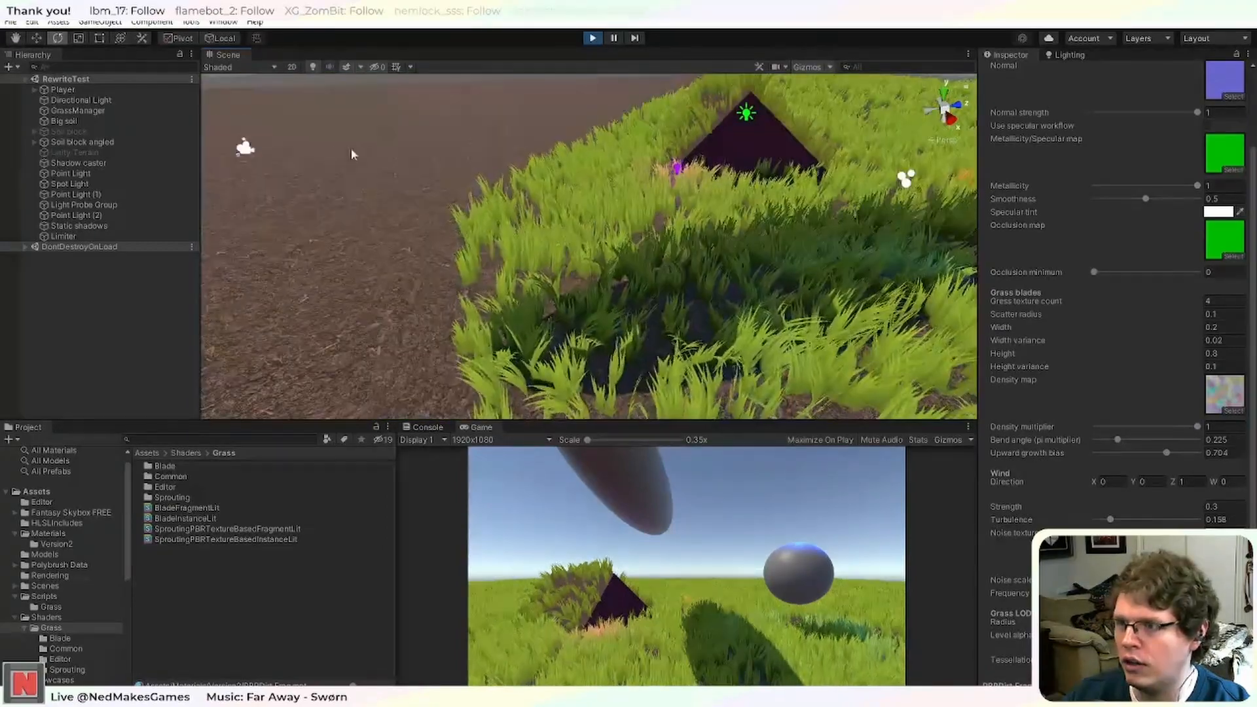
right_click_drag(847, 274, 692, 285)
scroll(707, 286, "up", 5)
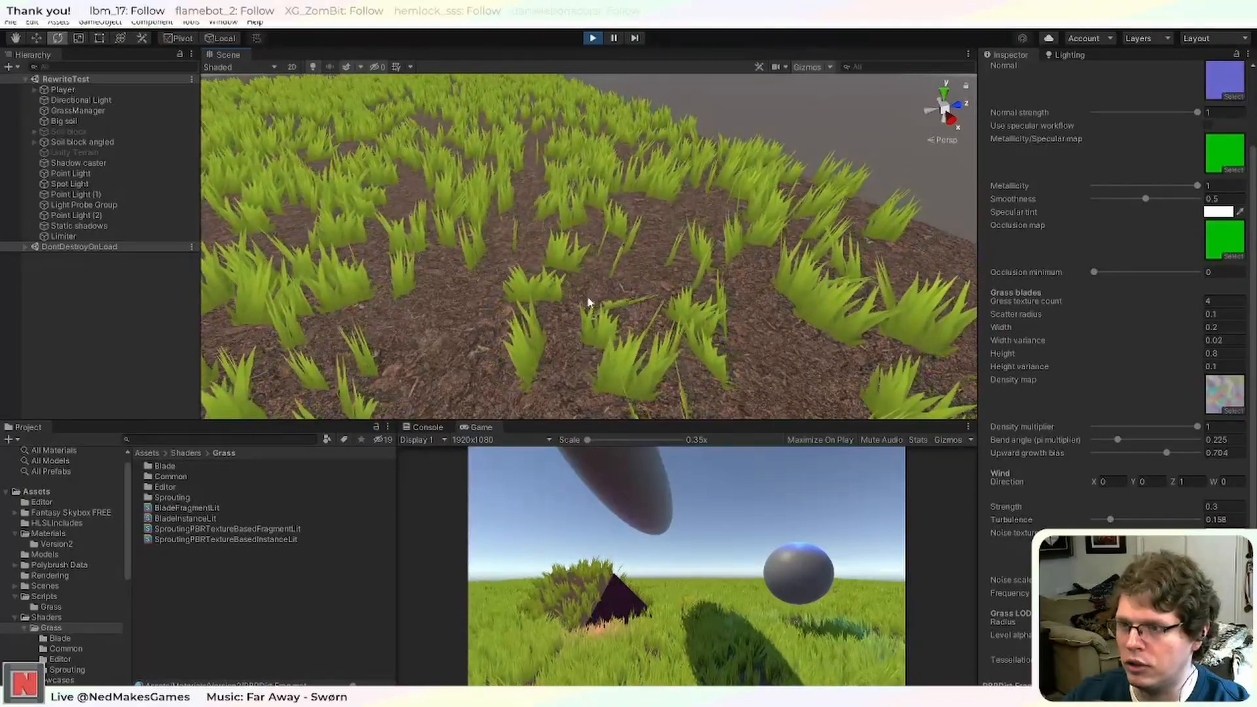
scroll(576, 299, "down", 5)
middle_click_drag(453, 308, 618, 289)
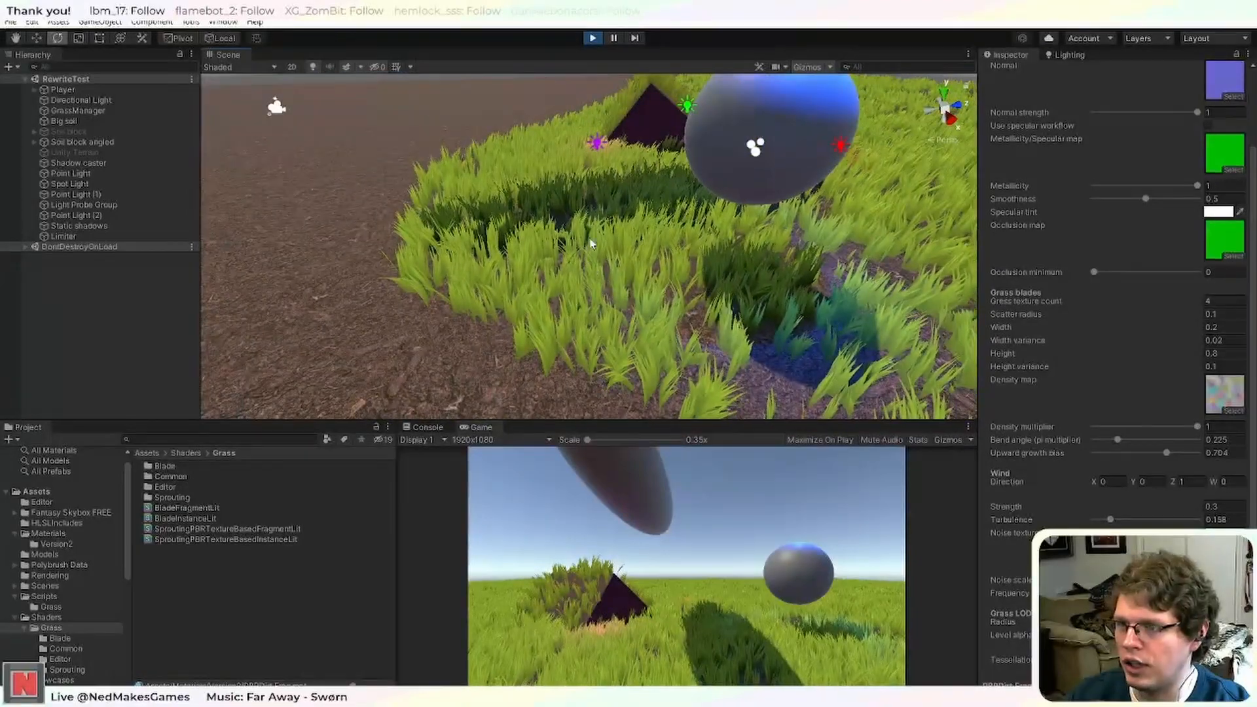
middle_click_drag(615, 203, 567, 237)
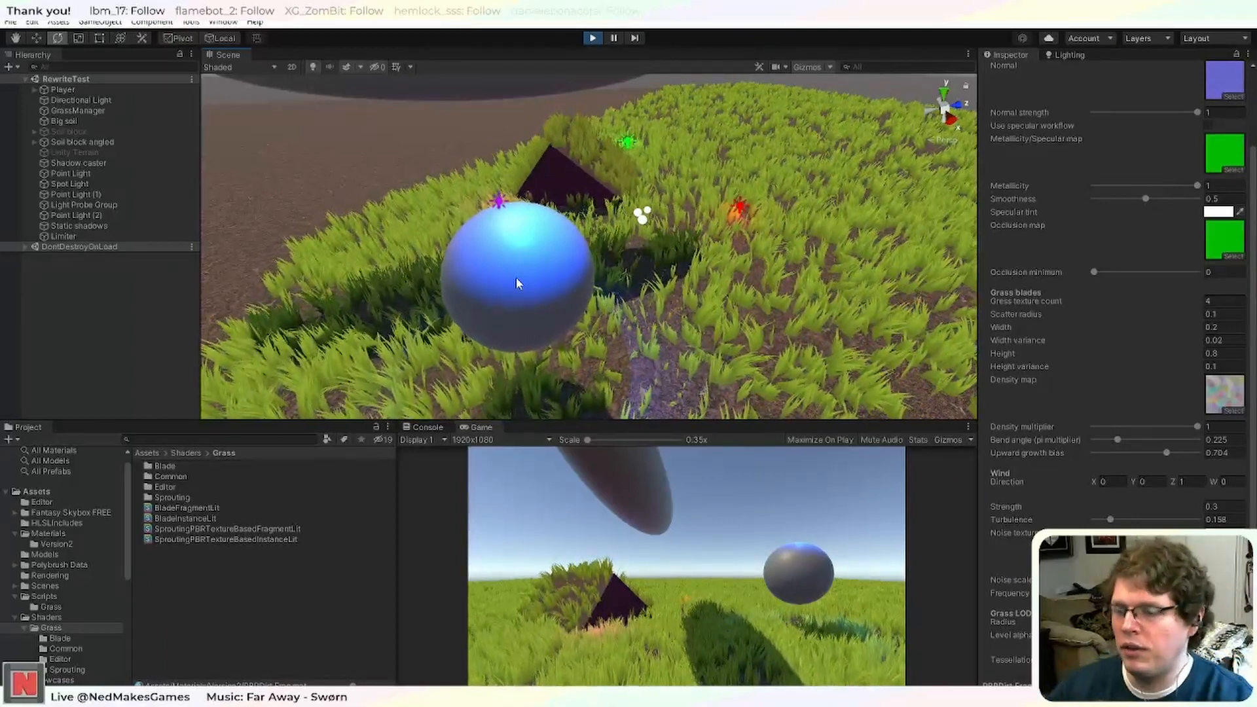
key("alt+Tab")
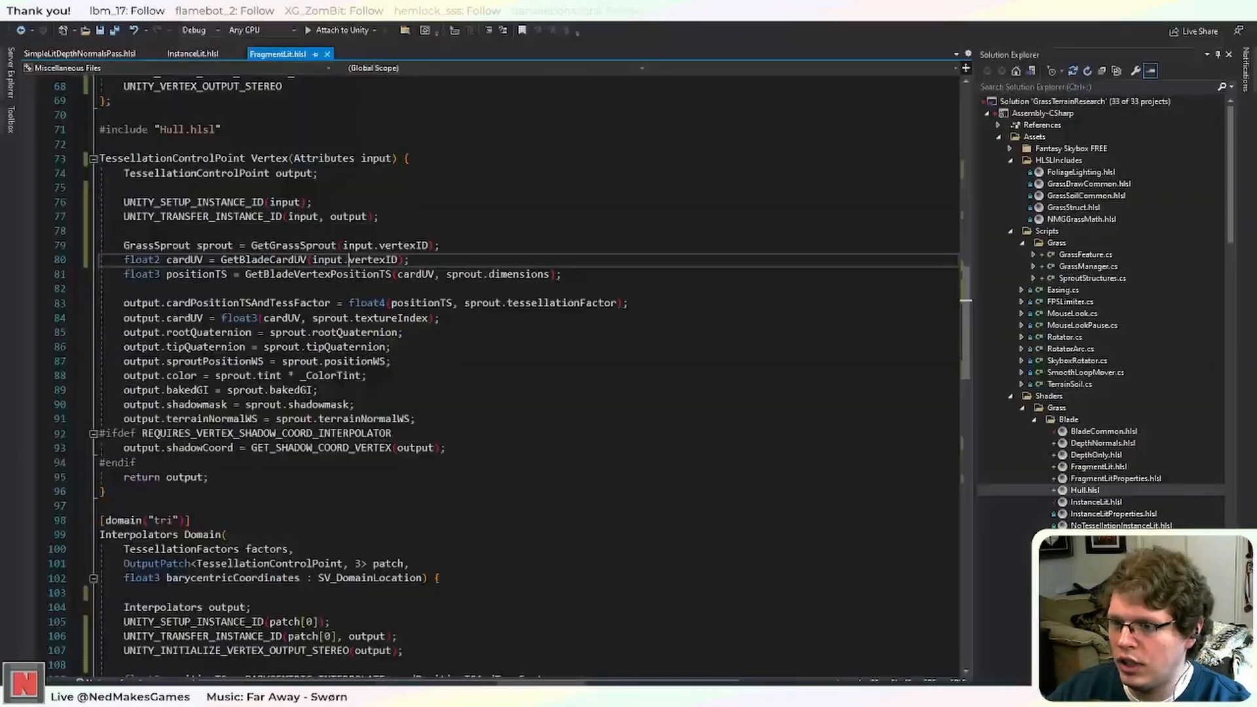
scroll(477, 409, "up", 4)
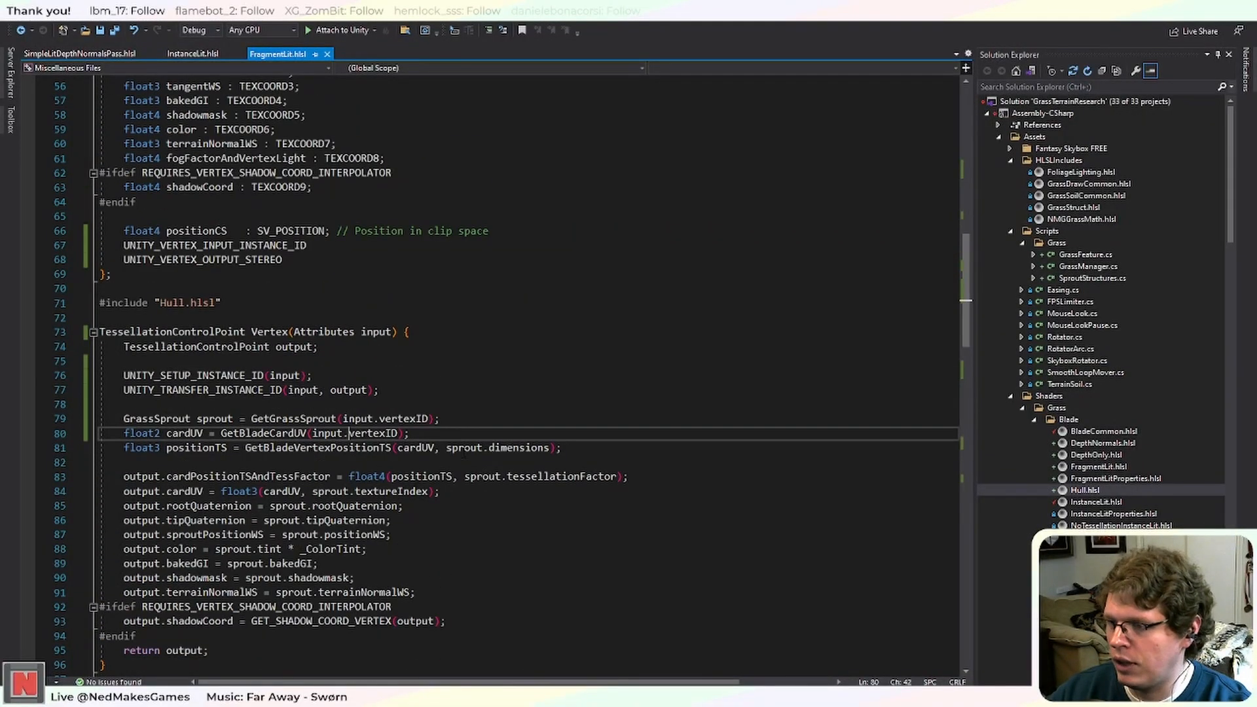
scroll(472, 489, "down", 3)
scroll(472, 489, "up", 2)
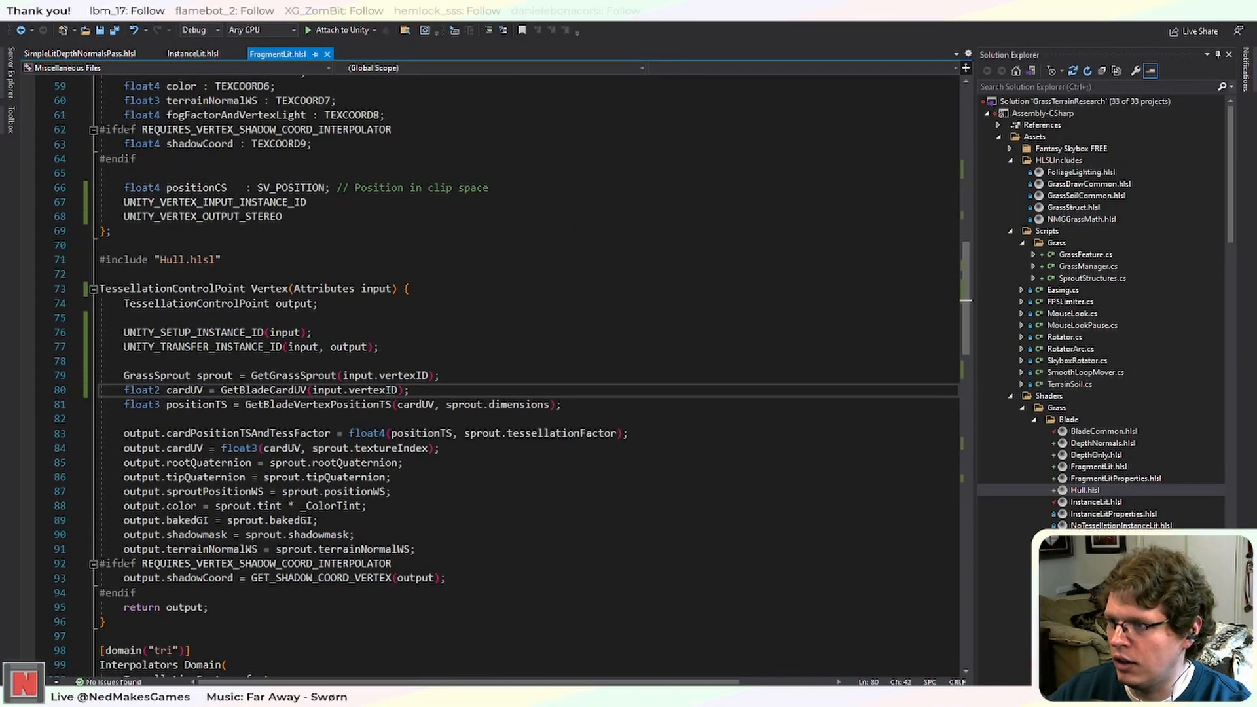
left_click(443, 378)
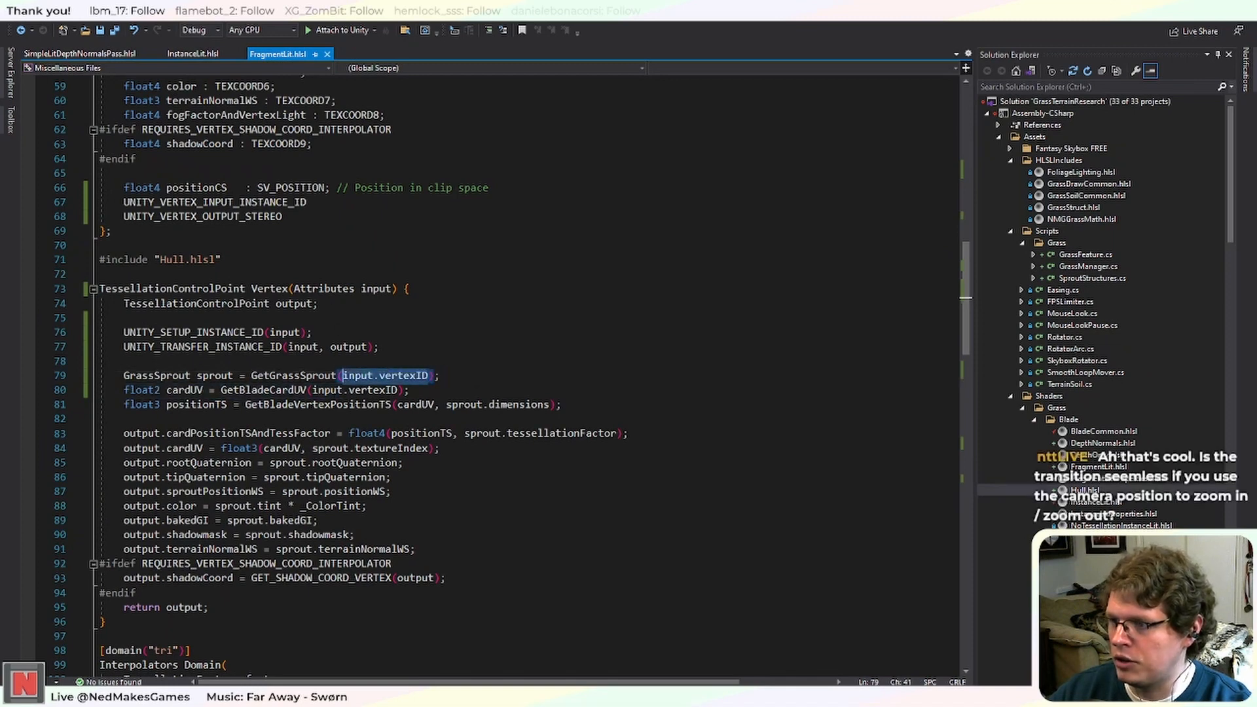
In Unity's Scene view, examine how the grass blades' detail changes between close and distant views.
key("alt+Tab")
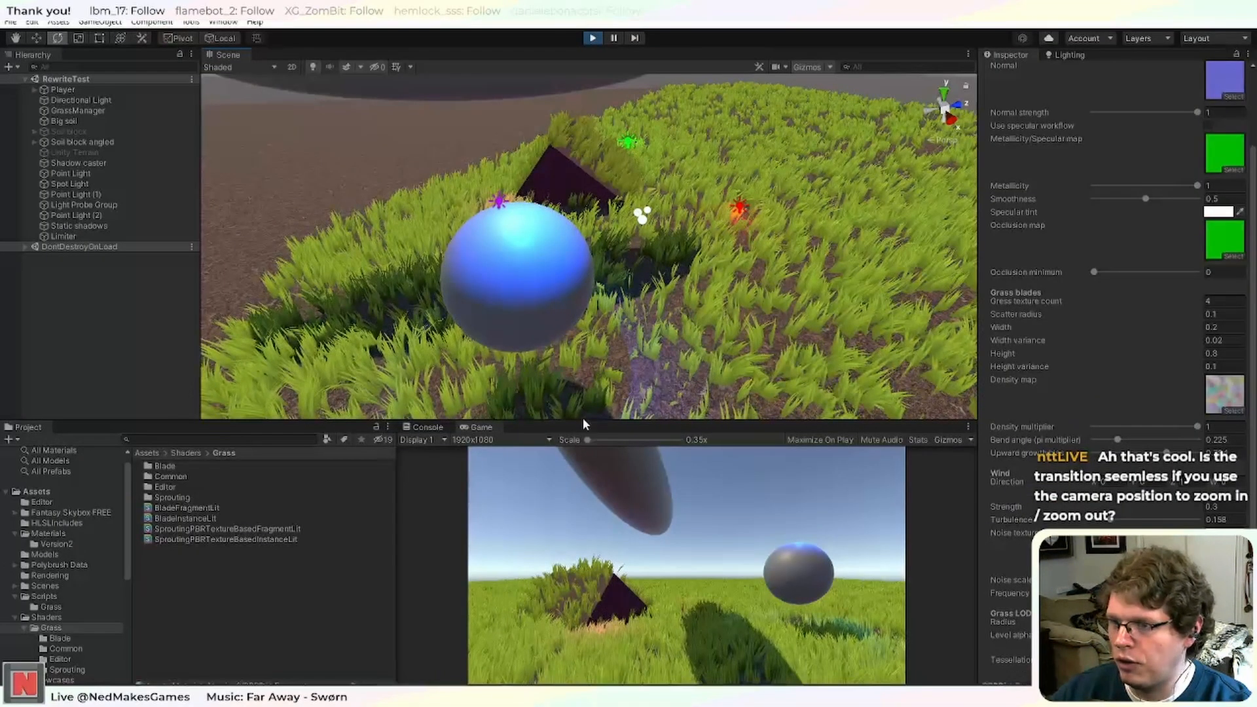
scroll(583, 418, "down", 3)
scroll(434, 321, "up", 5)
middle_click_drag(435, 321, 473, 323)
scroll(442, 316, "down", 3)
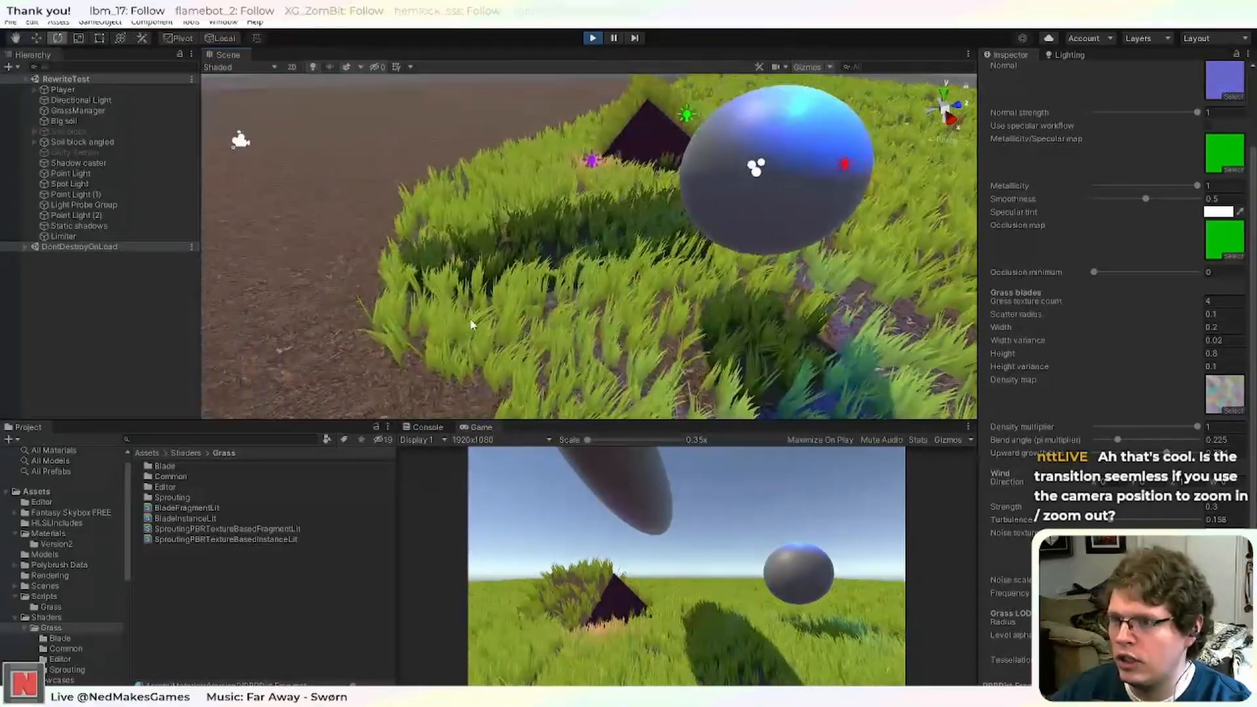
scroll(473, 322, "up", 3)
right_click_drag(463, 326, 473, 331)
middle_click_drag(472, 325, 477, 324)
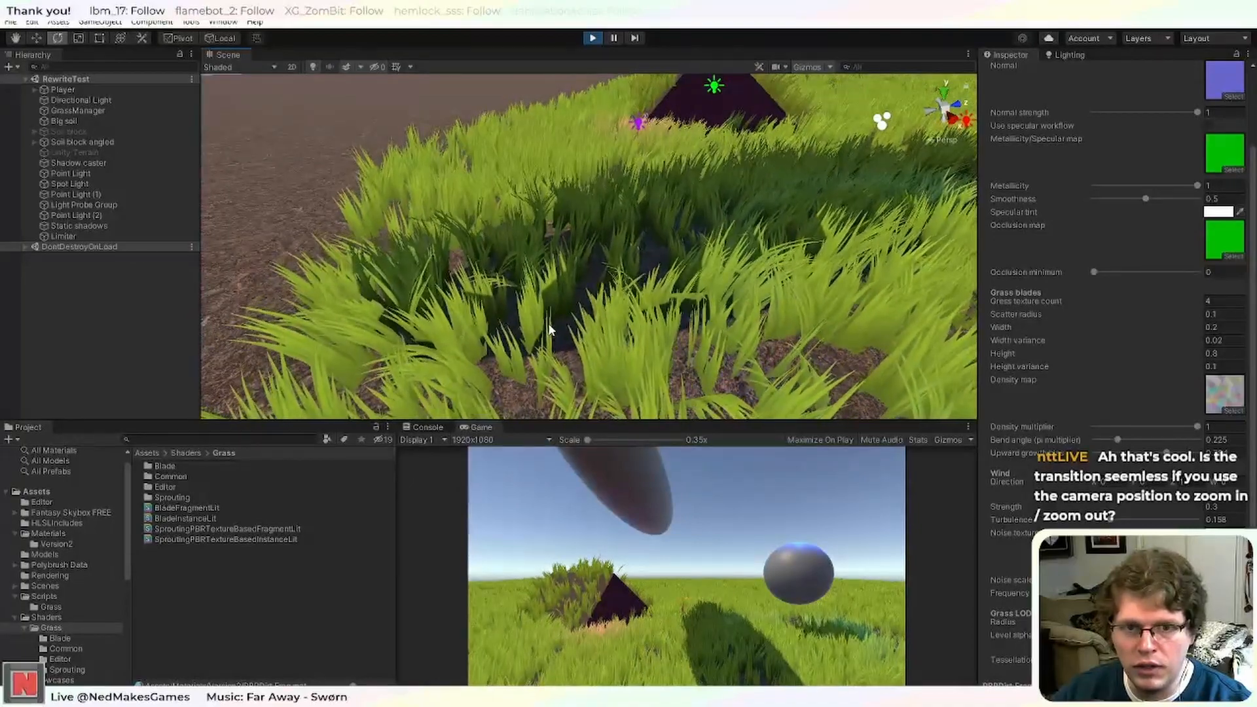
Select the Main Camera and move it back and forth along its viewing direction to examine the grass transition in the Game view.
scroll(681, 315, "down", 5)
left_click_drag(681, 315, 275, 208, "alt")
left_click(282, 214)
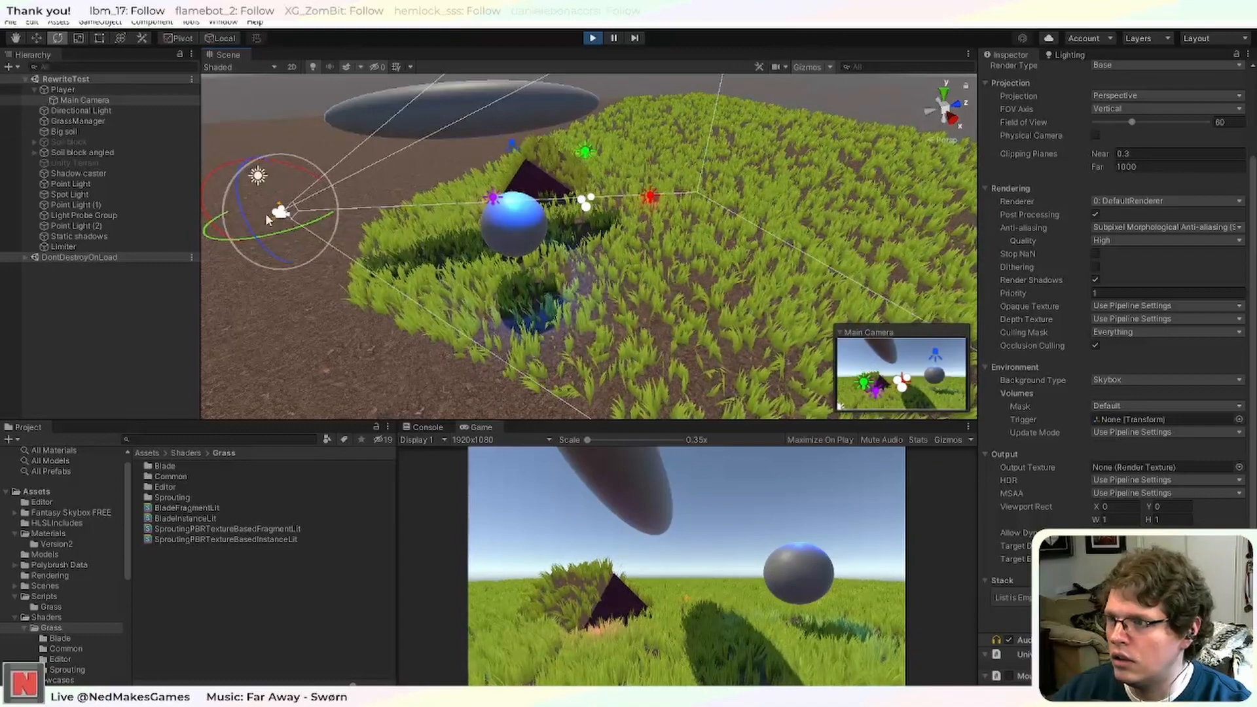
left_click(37, 37)
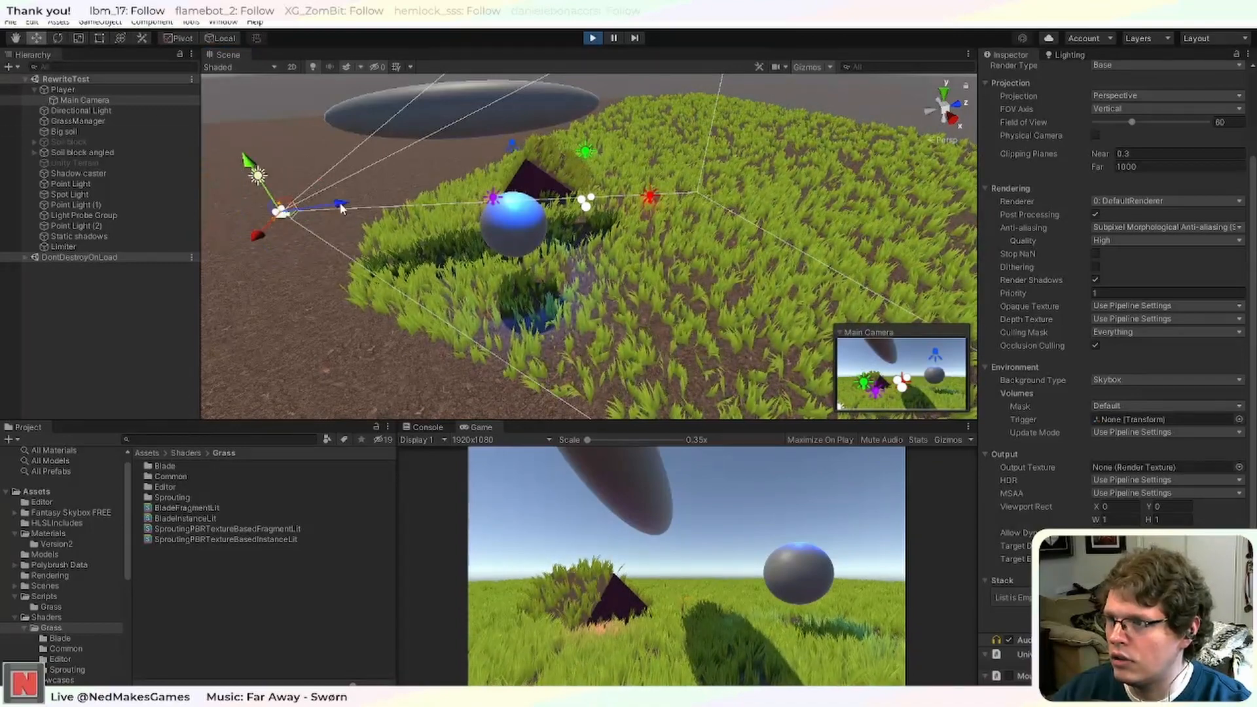
left_click_drag(341, 208, 1, 221)
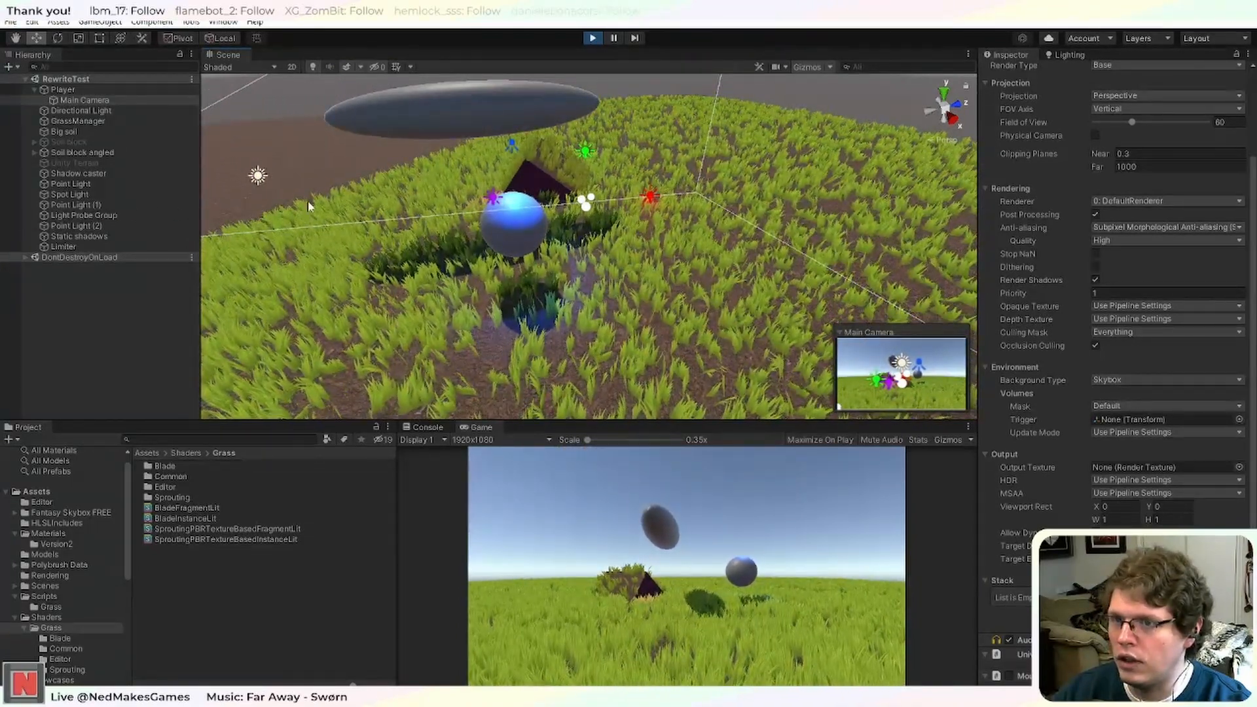
left_click_drag(404, 246, 243, 252, "alt")
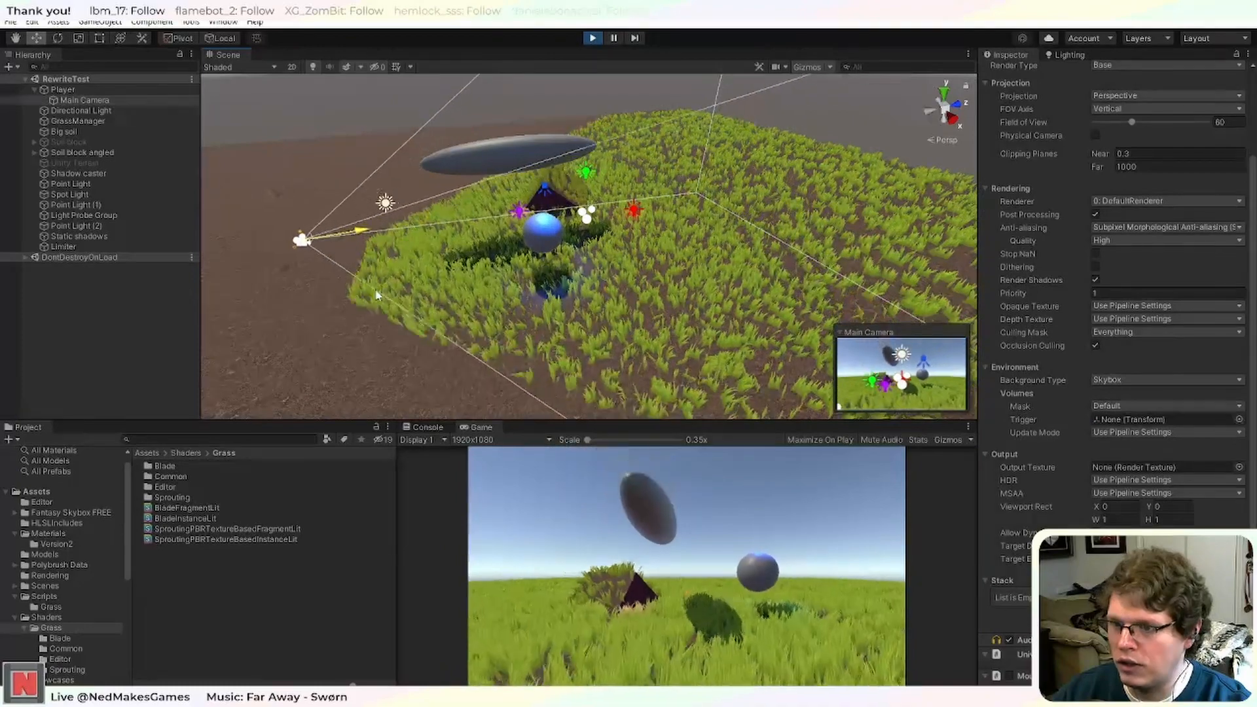
Check the camera-distance grass transition in an enlarged Game view, then enlarge the Scene view again and stop Play mode.
left_click_drag(707, 419, 688, 295)
left_click_drag(417, 182, 457, 273)
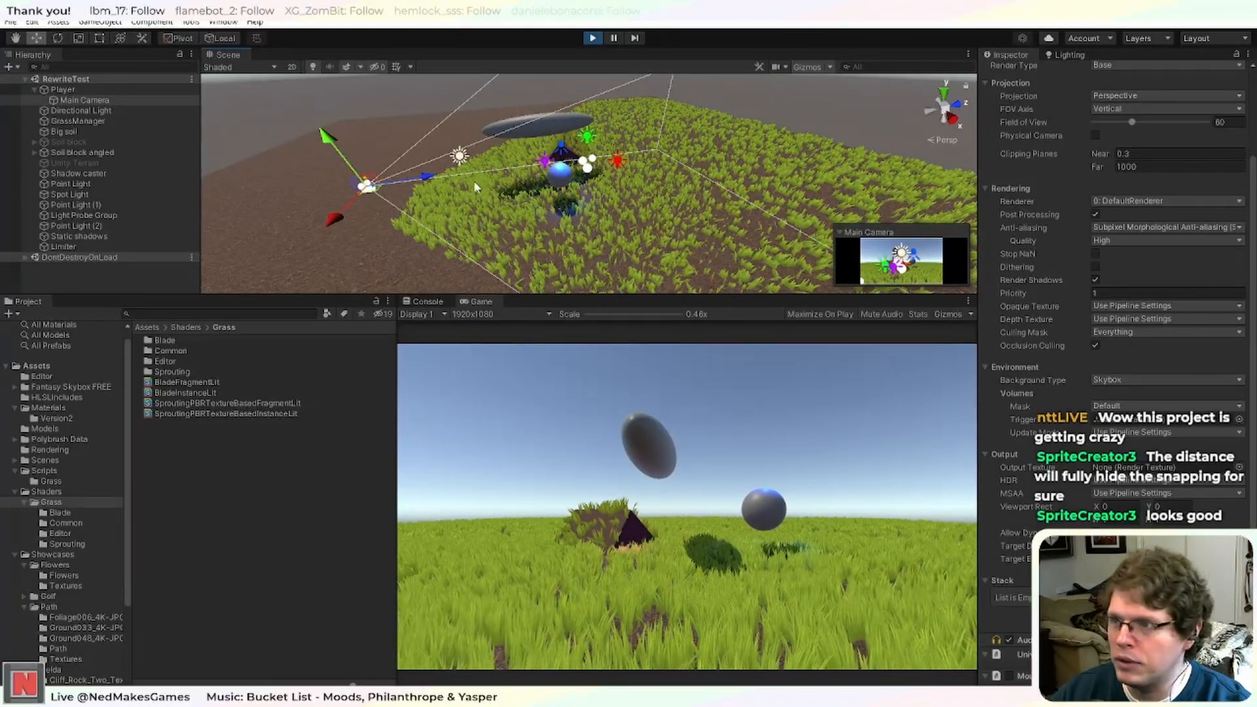
left_click_drag(433, 176, 482, 170)
left_click_drag(631, 296, 629, 482)
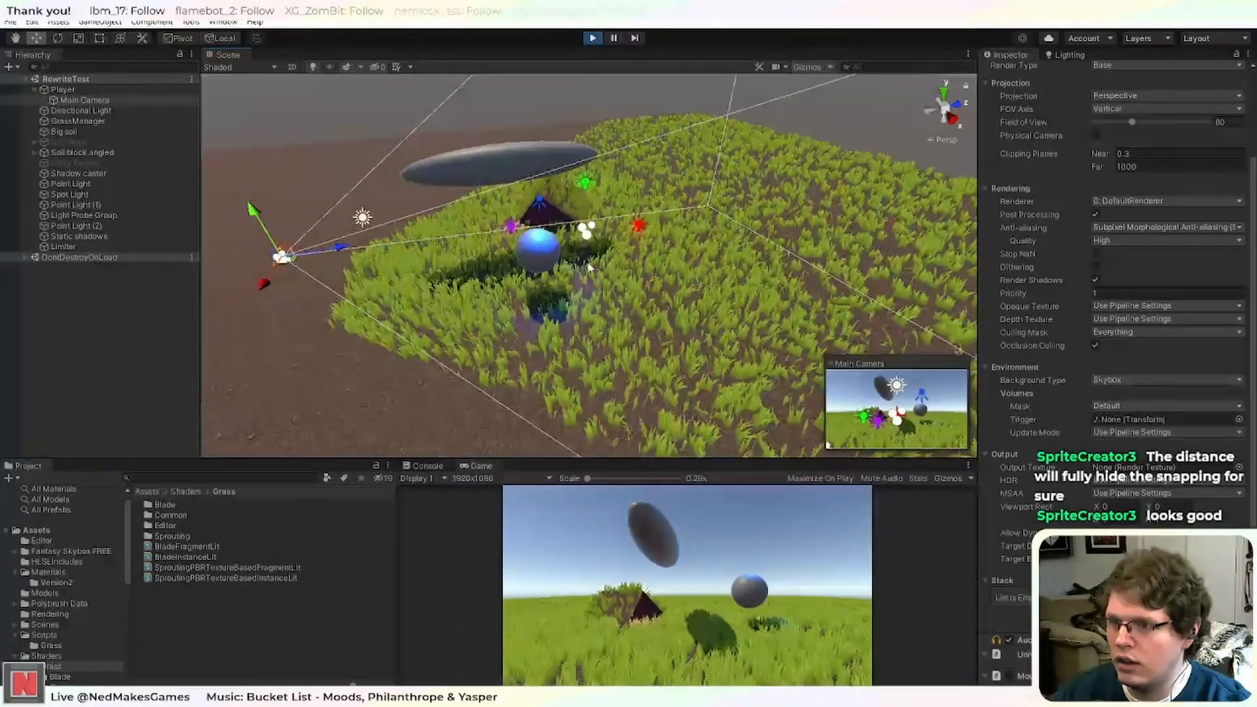
key("ctrl+p")
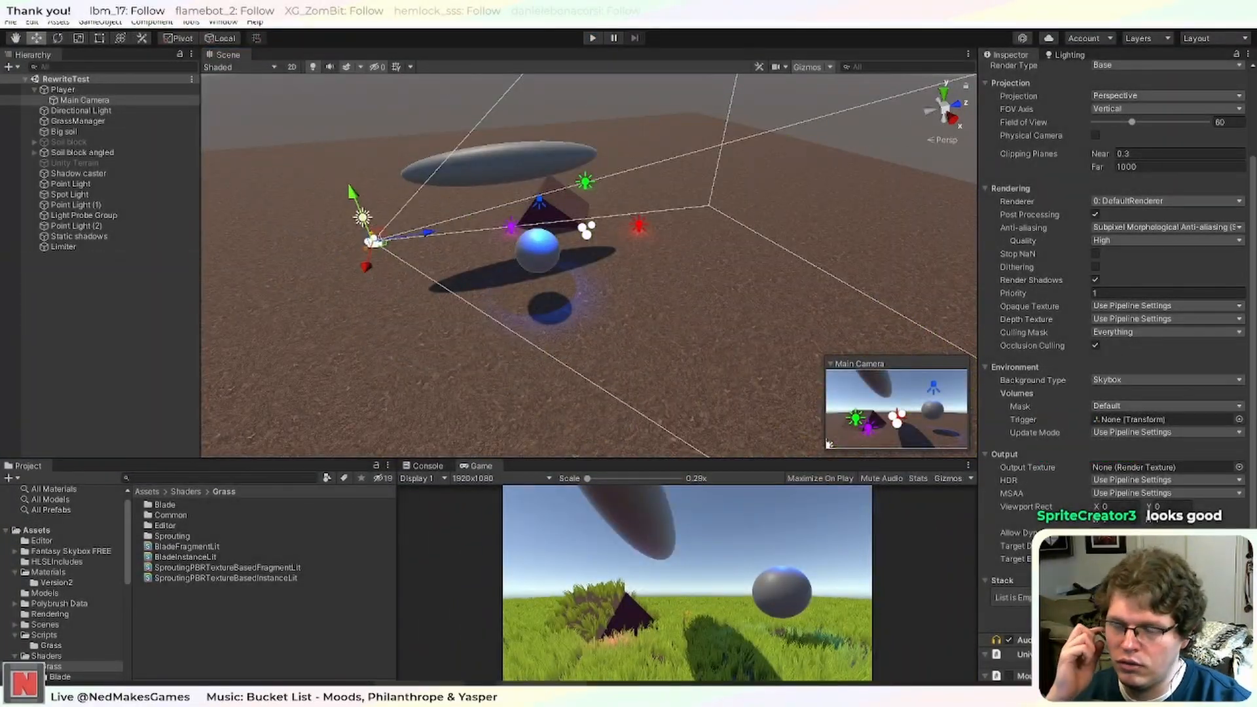
In Visual Studio, compare InstanceLit.hlsl with FragmentLit.hlsl and review the instancing and stereo macros in the Vertex, Domain and Fragment functions.
key("alt+Tab")
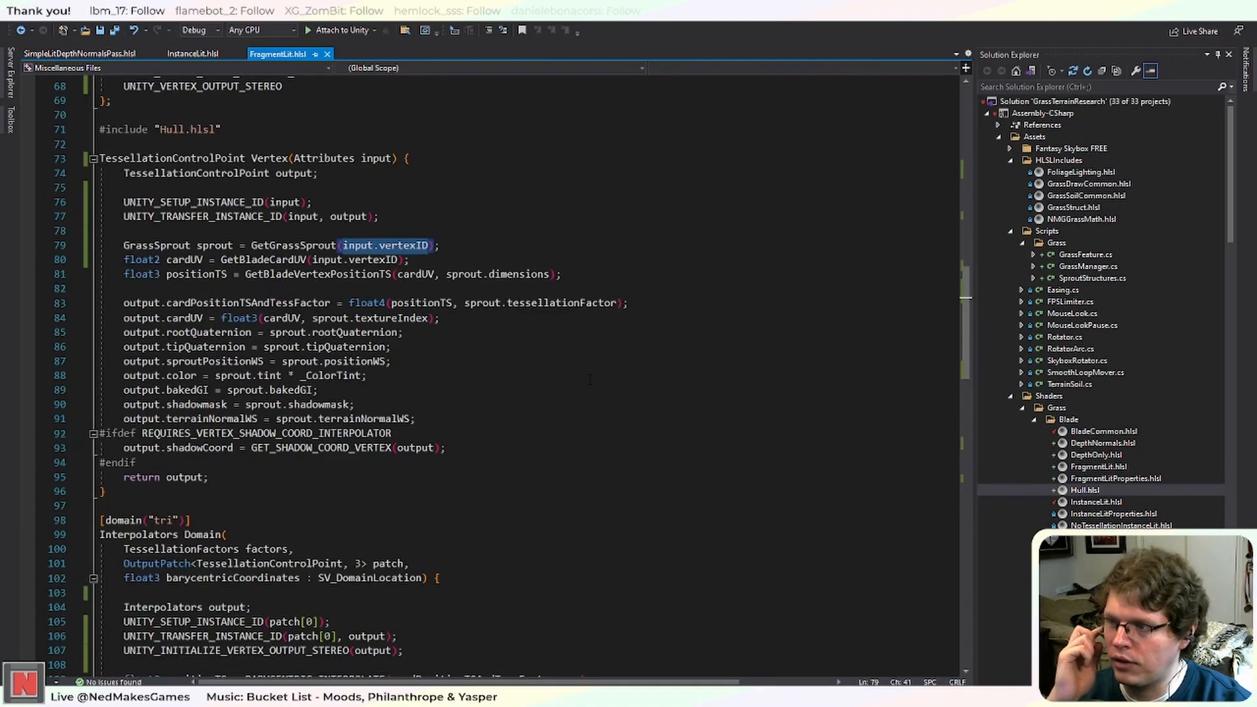
scroll(589, 380, "down", 2)
scroll(458, 380, "up", 7)
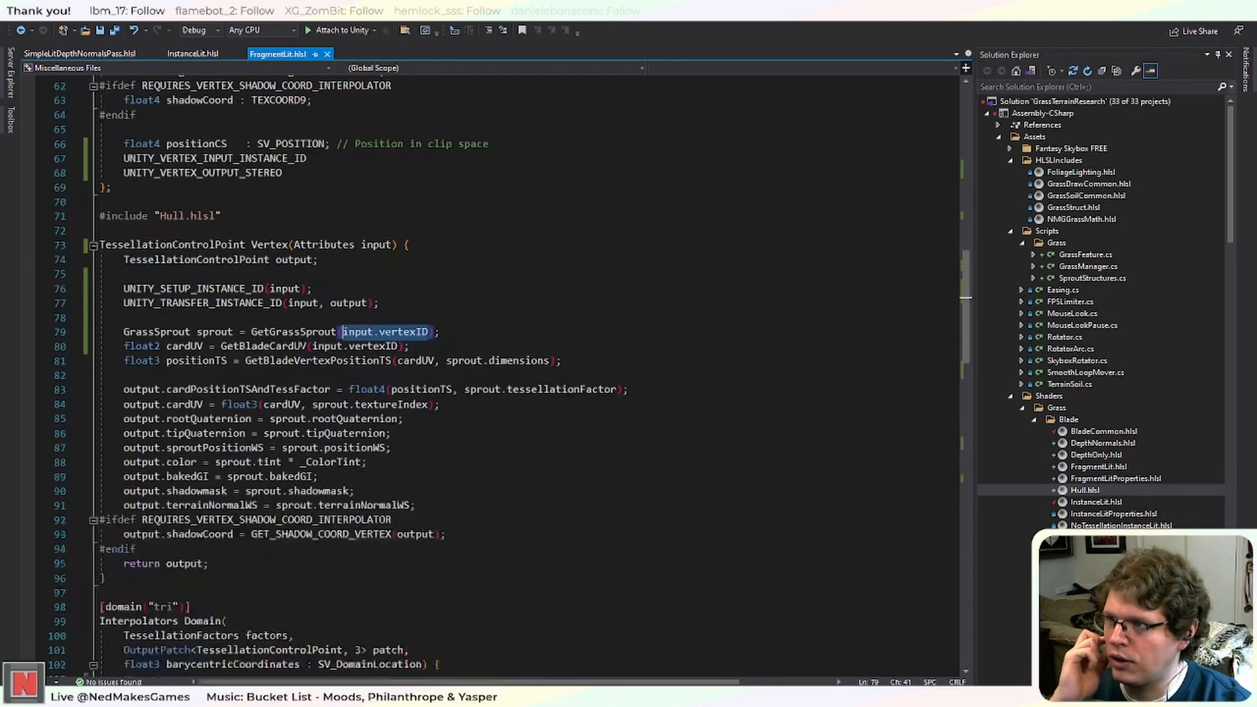
left_click(192, 53)
scroll(265, 417, "up", 16)
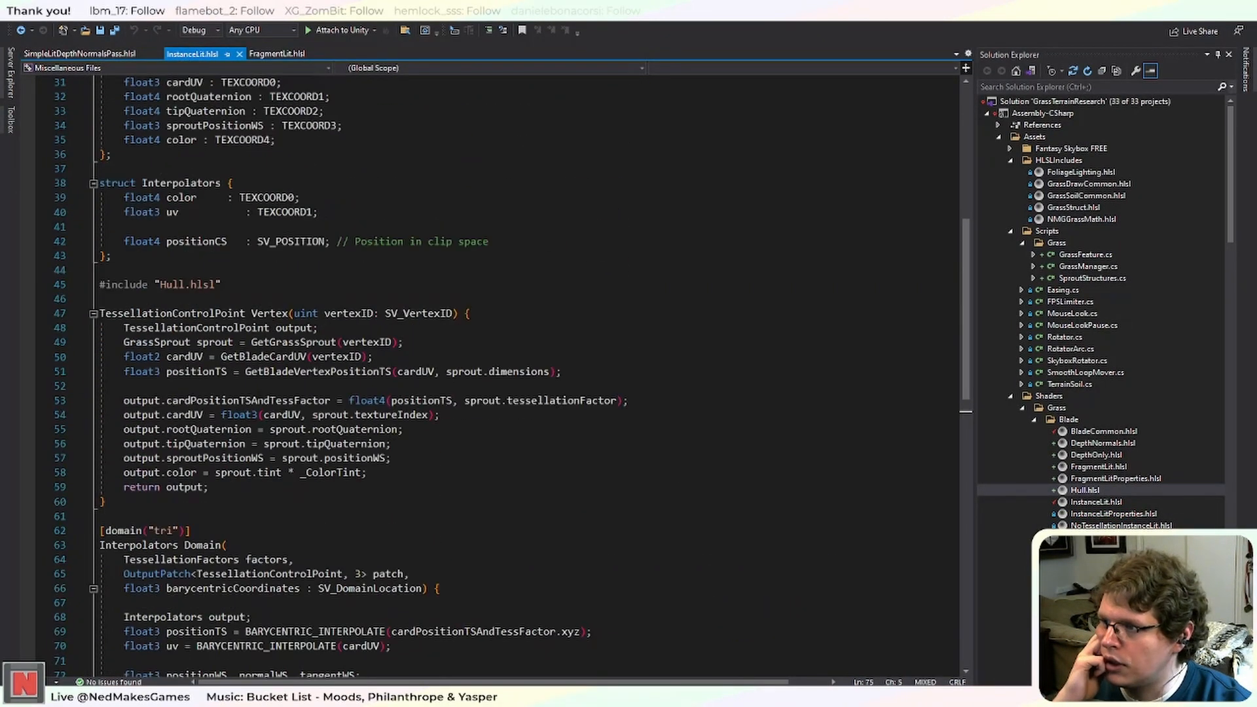
scroll(265, 416, "down", 18)
scroll(265, 416, "up", 5)
left_click(264, 53)
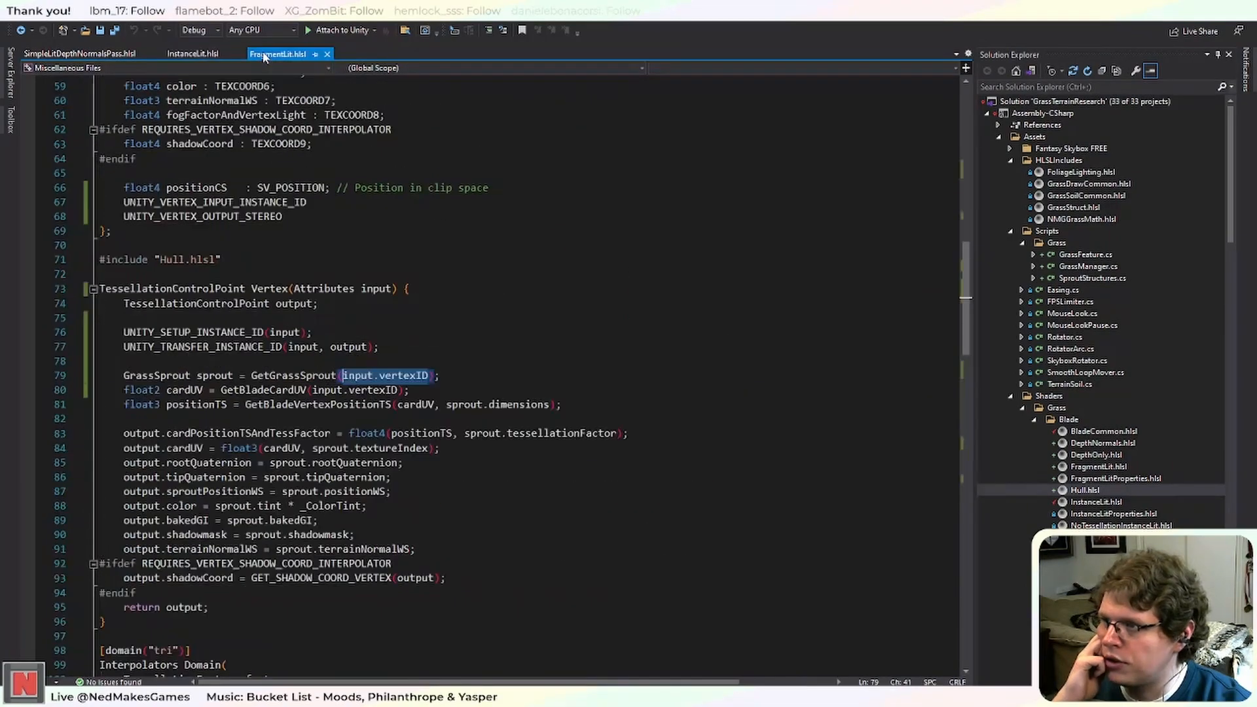
scroll(569, 466, "down", 15)
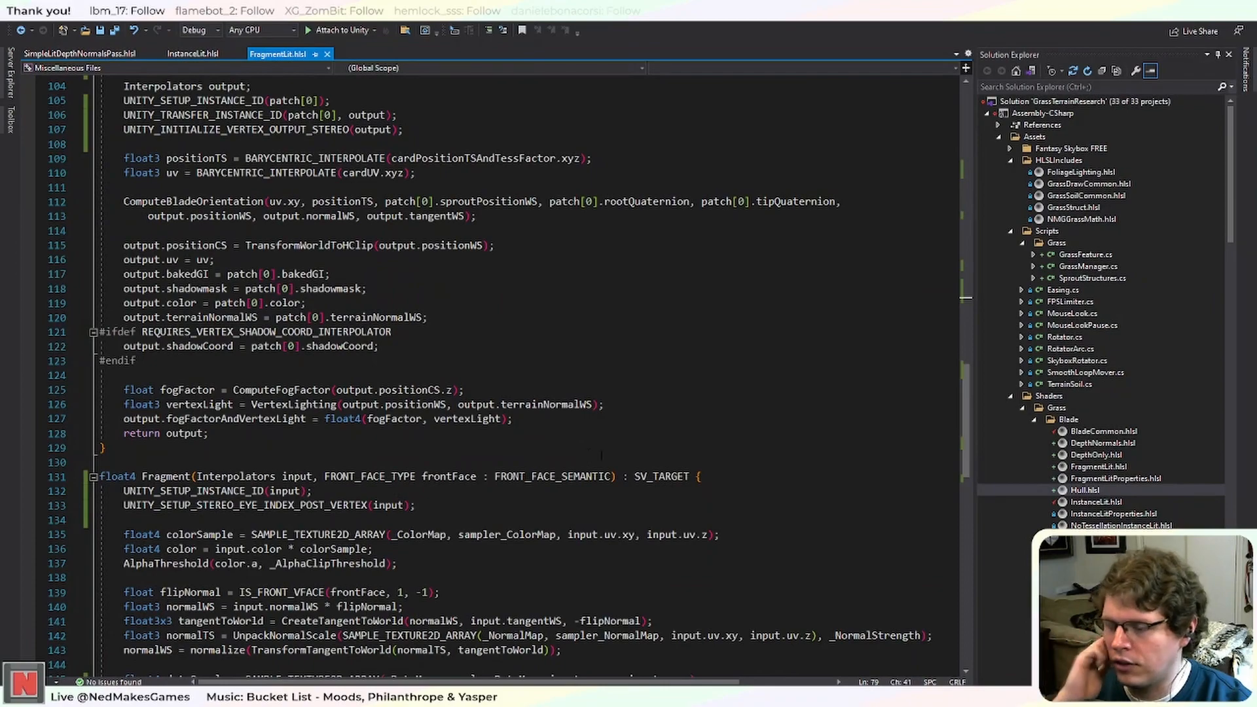
scroll(539, 584, "down", 9)
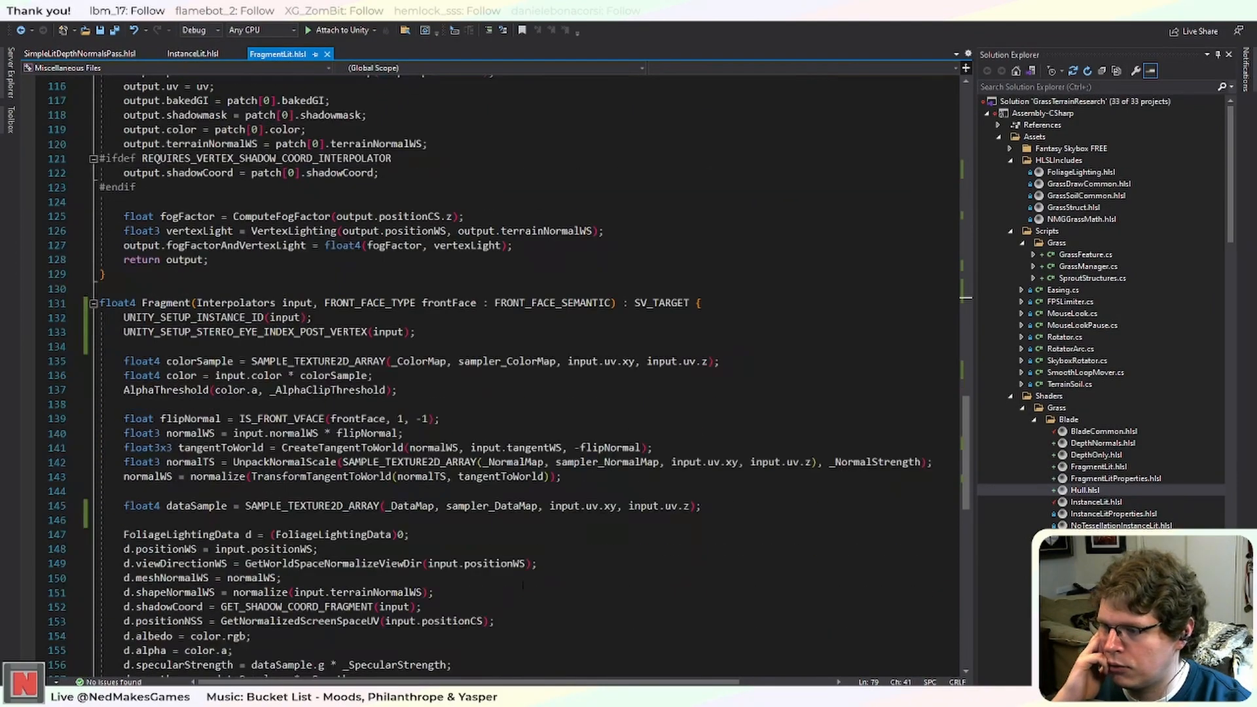
scroll(523, 584, "up", 11)
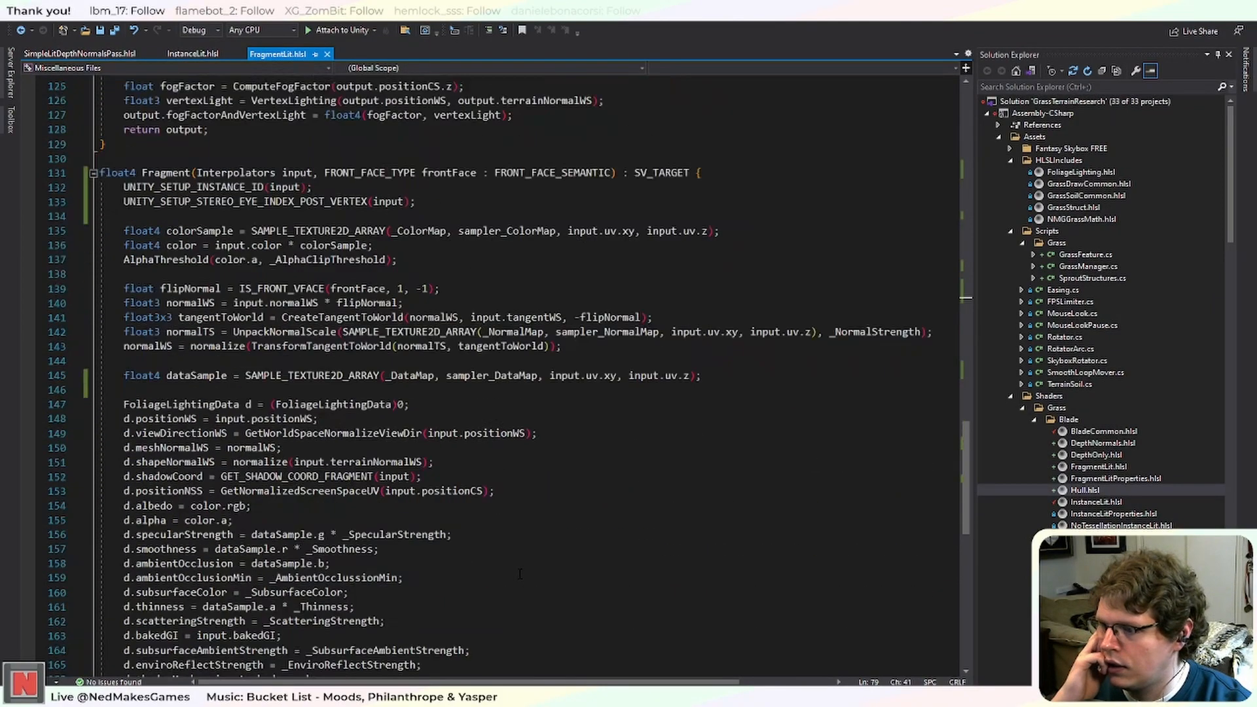
scroll(520, 574, "up", 4)
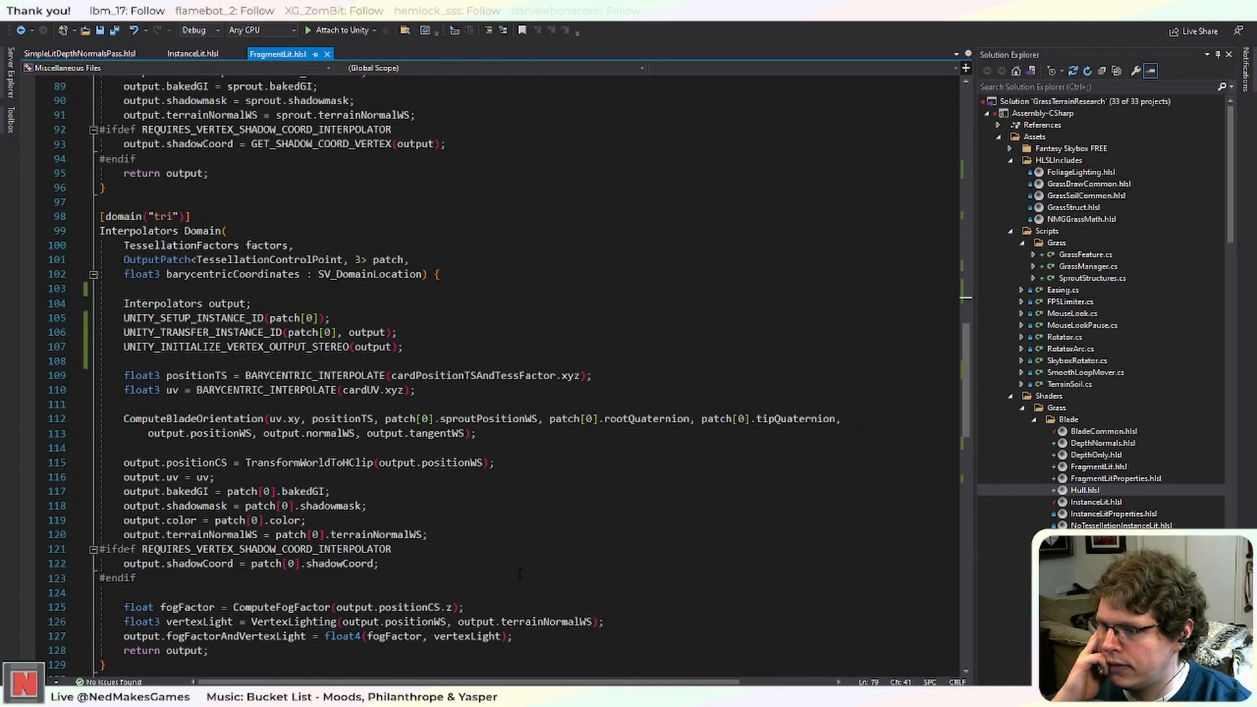
scroll(409, 597, "down", 6)
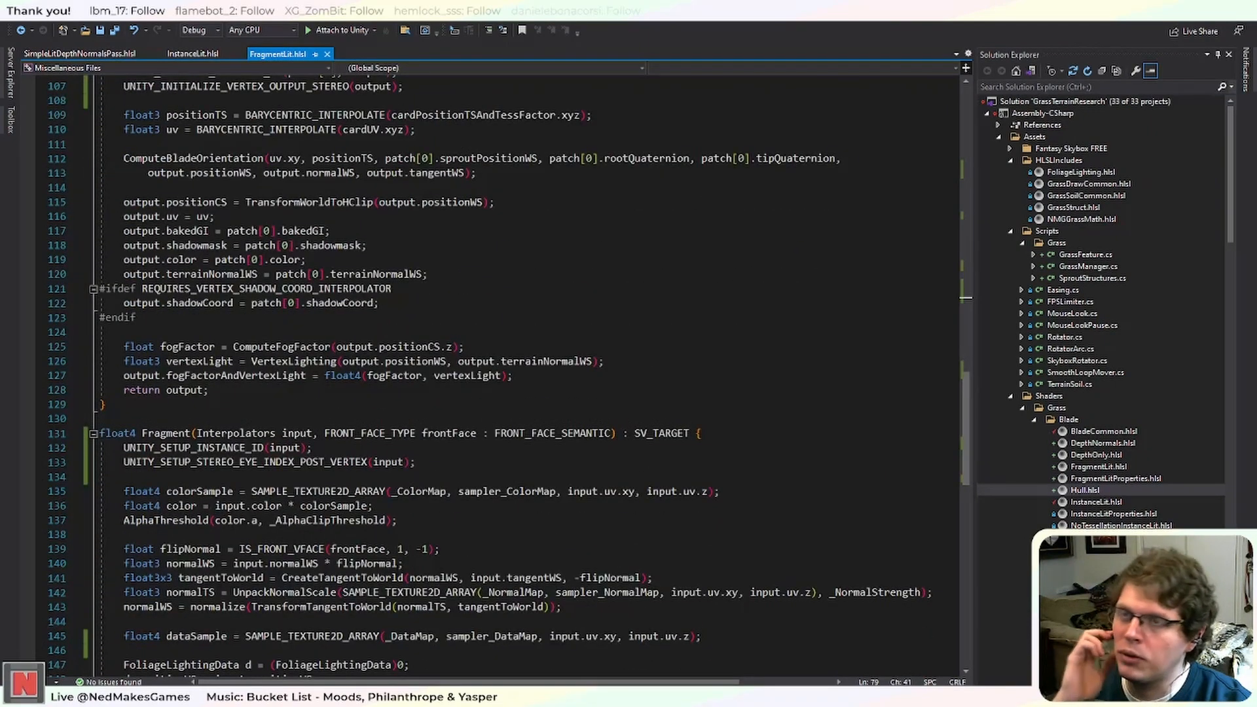
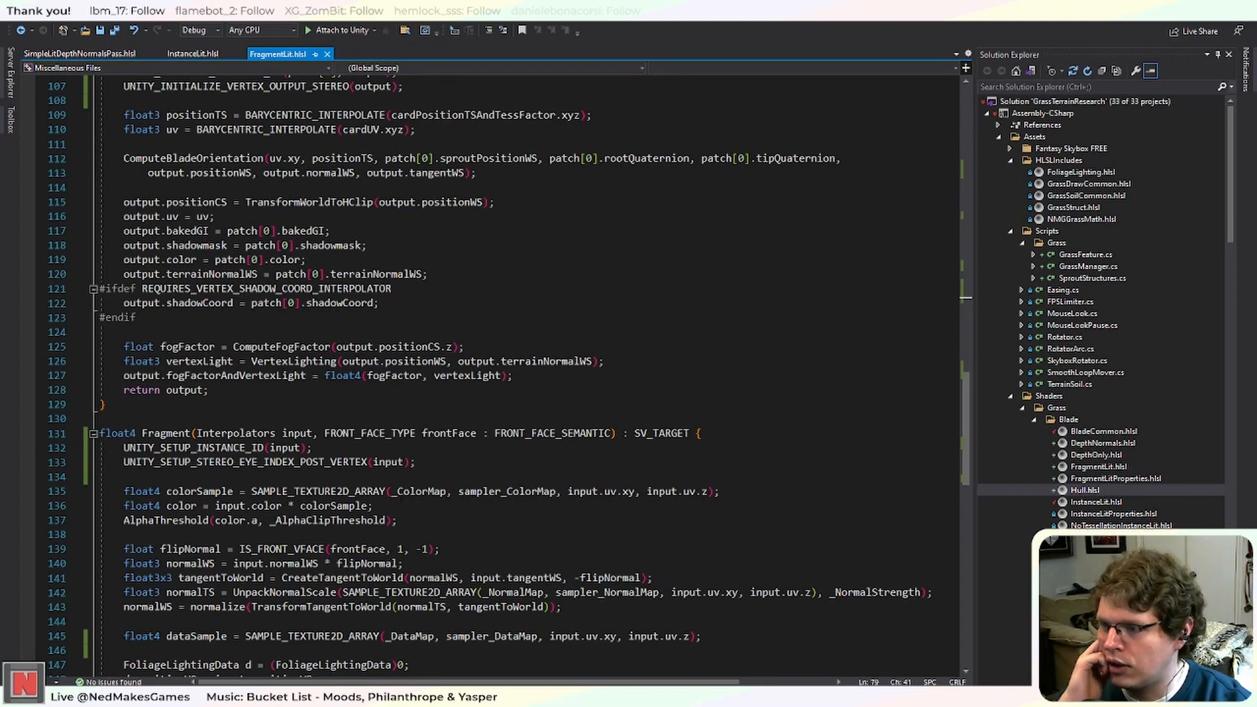
Review the Fragment and Domain functions in FragmentLit.hlsl, glancing briefly at the grass scene in Unity.
left_click(354, 479)
left_click(397, 489)
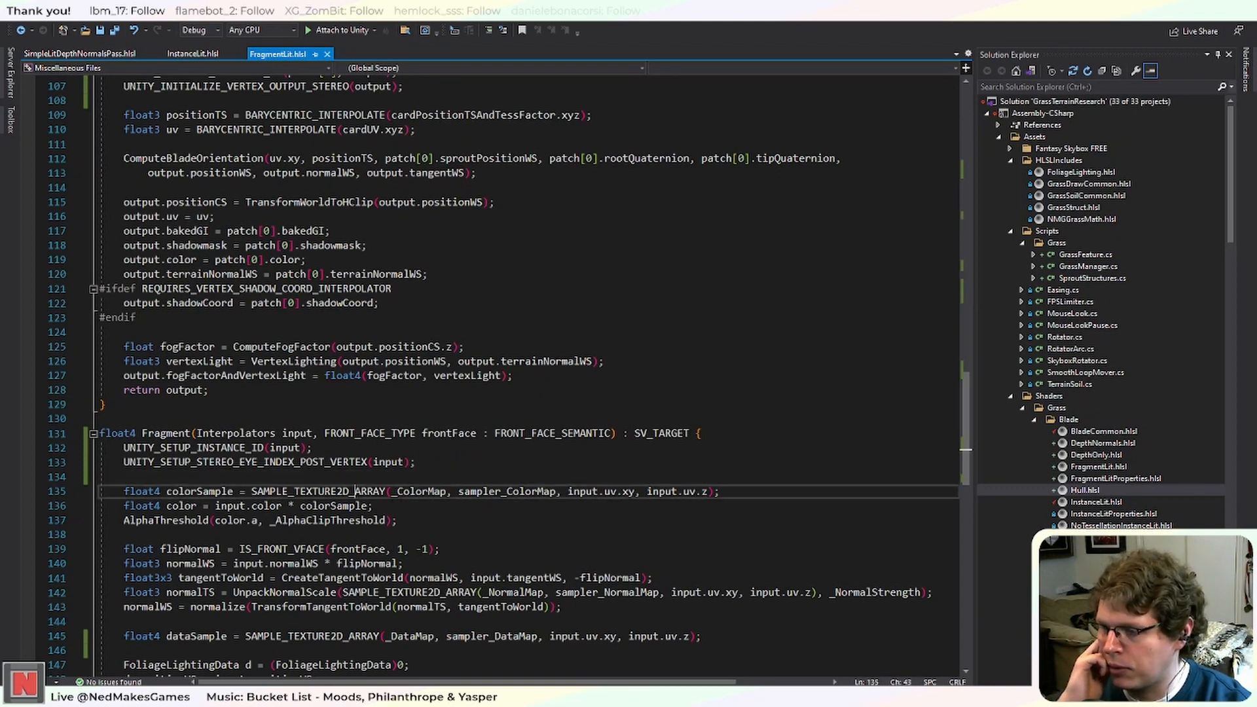
left_click(461, 537)
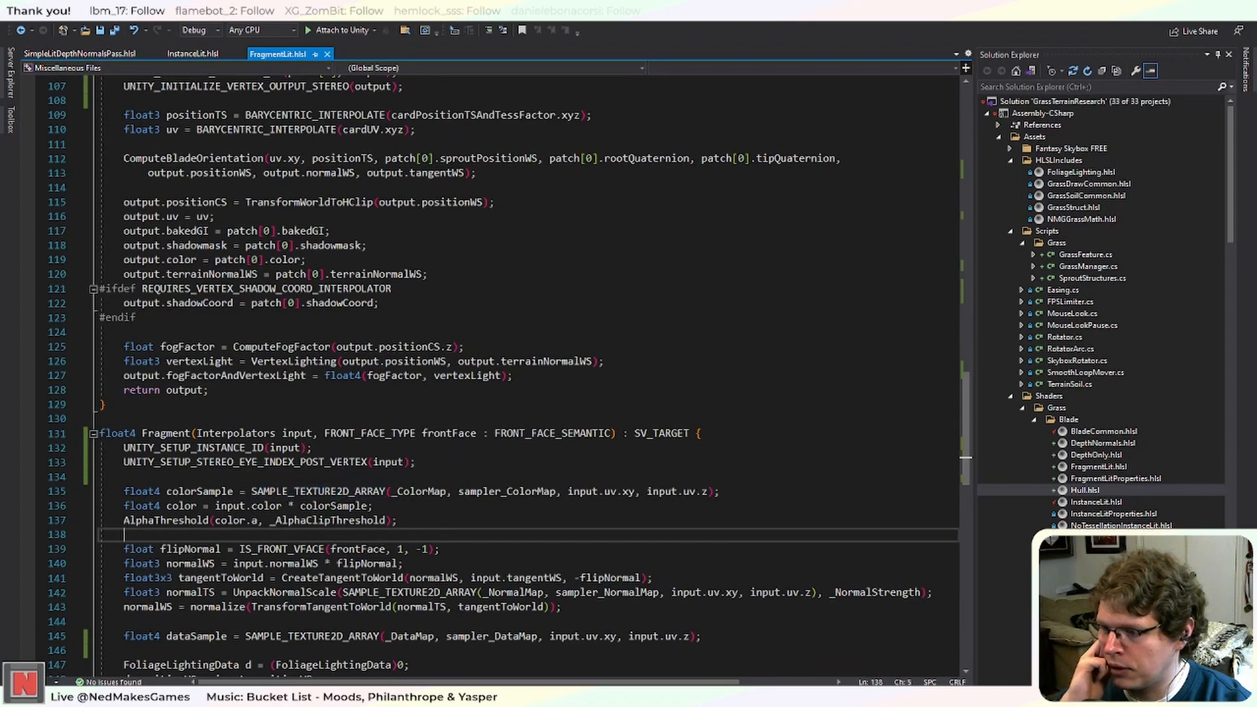
scroll(524, 373, "down", 11)
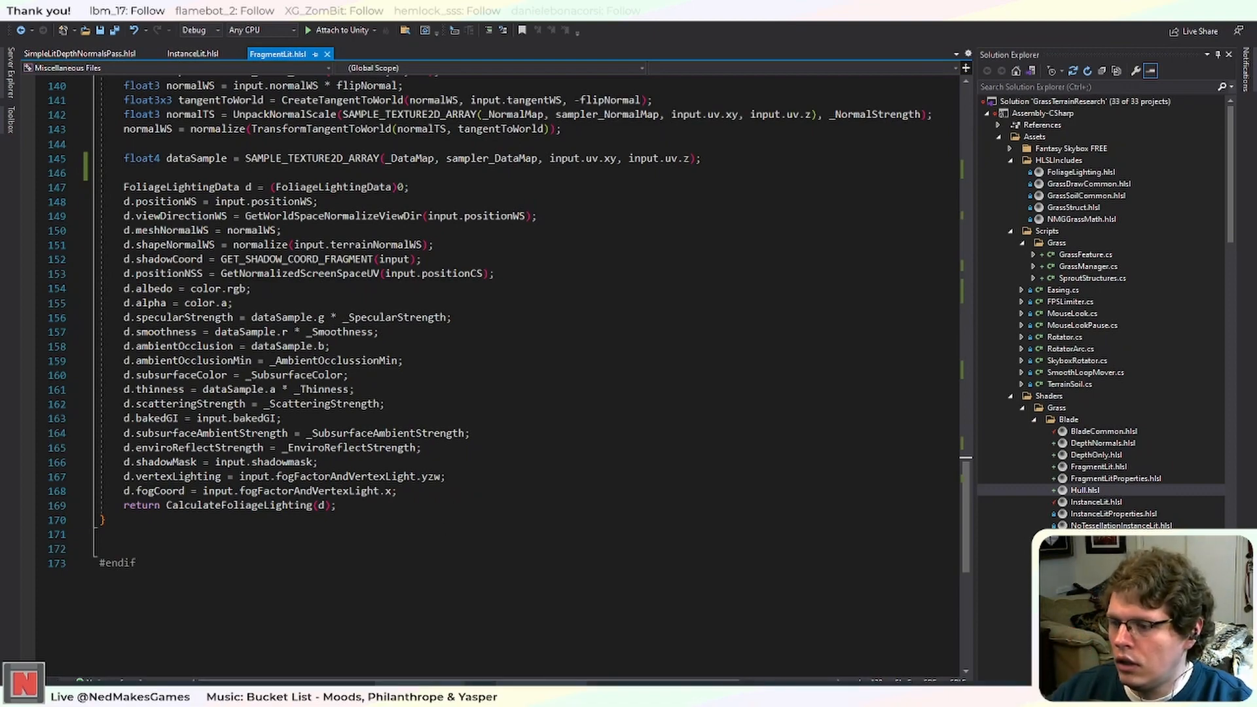
key("alt+Tab")
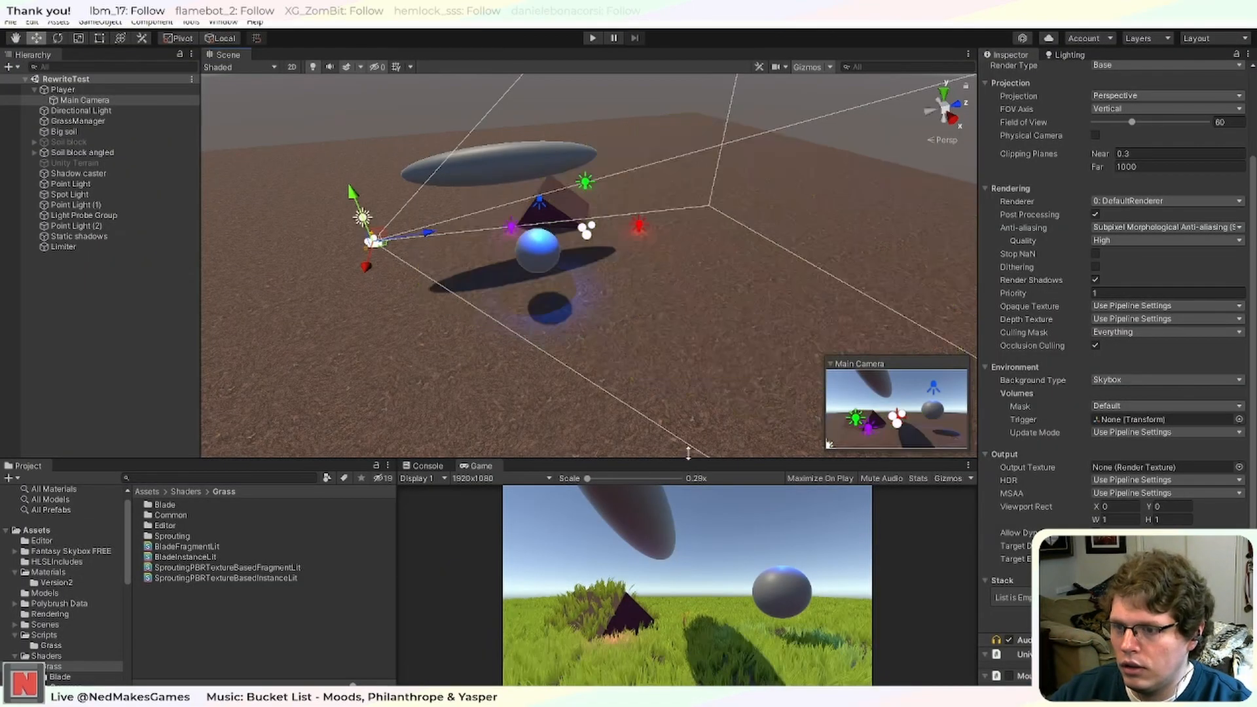
left_click_drag(691, 459, 694, 426)
key("alt+Tab")
scroll(393, 450, "up", 9)
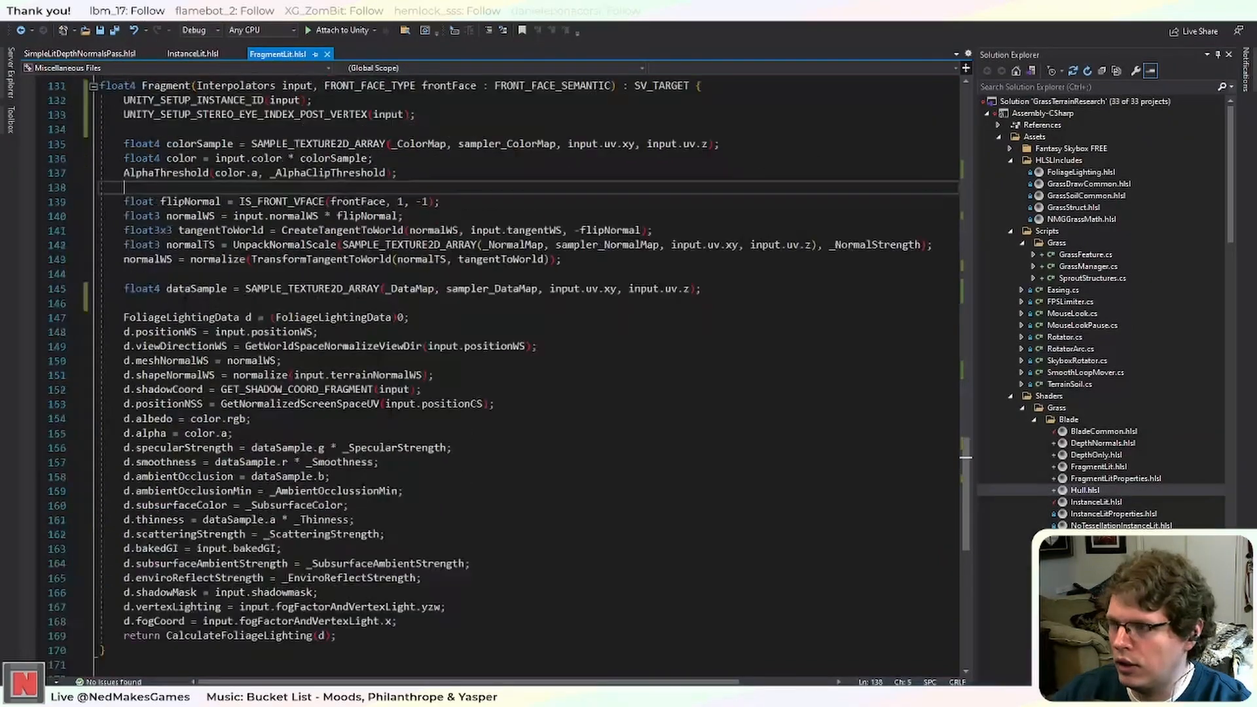
scroll(425, 393, "up", 9)
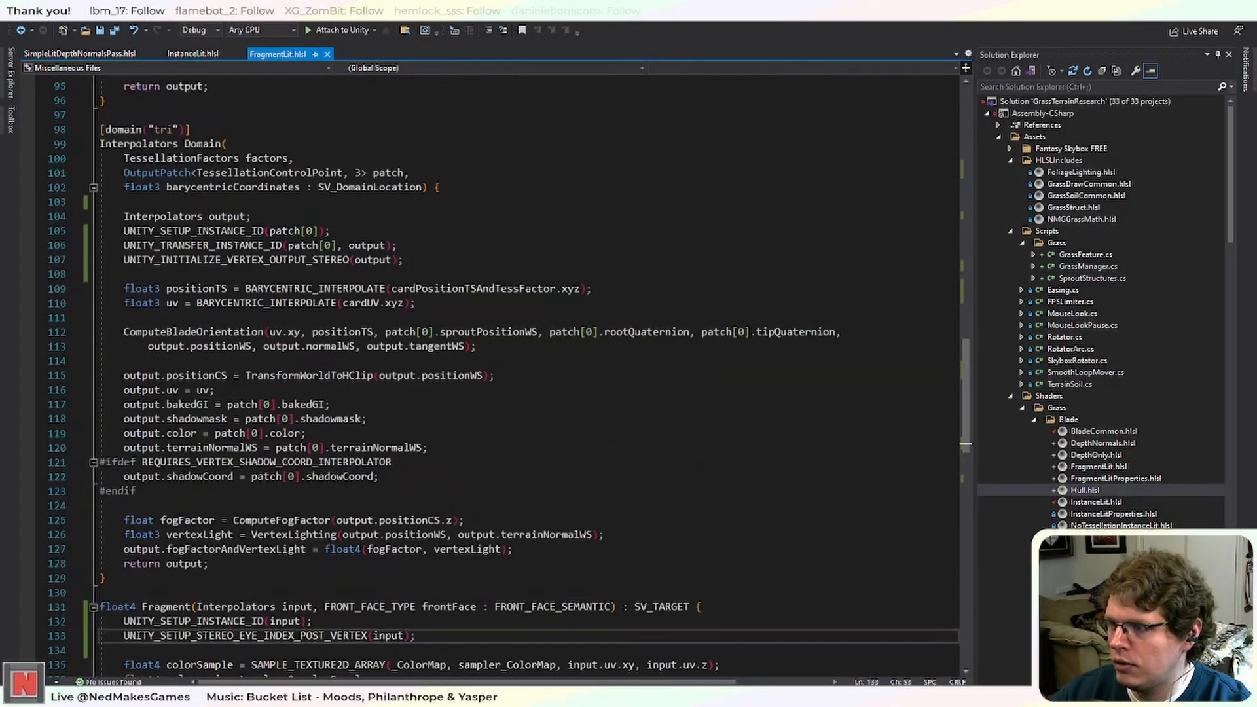
Copy the whole Attributes struct, including its vertexID and UNITY_VERTEX_INPUT_INSTANCE_ID lines, from FragmentLit.hlsl.
left_click(446, 392)
scroll(445, 391, "up", 11)
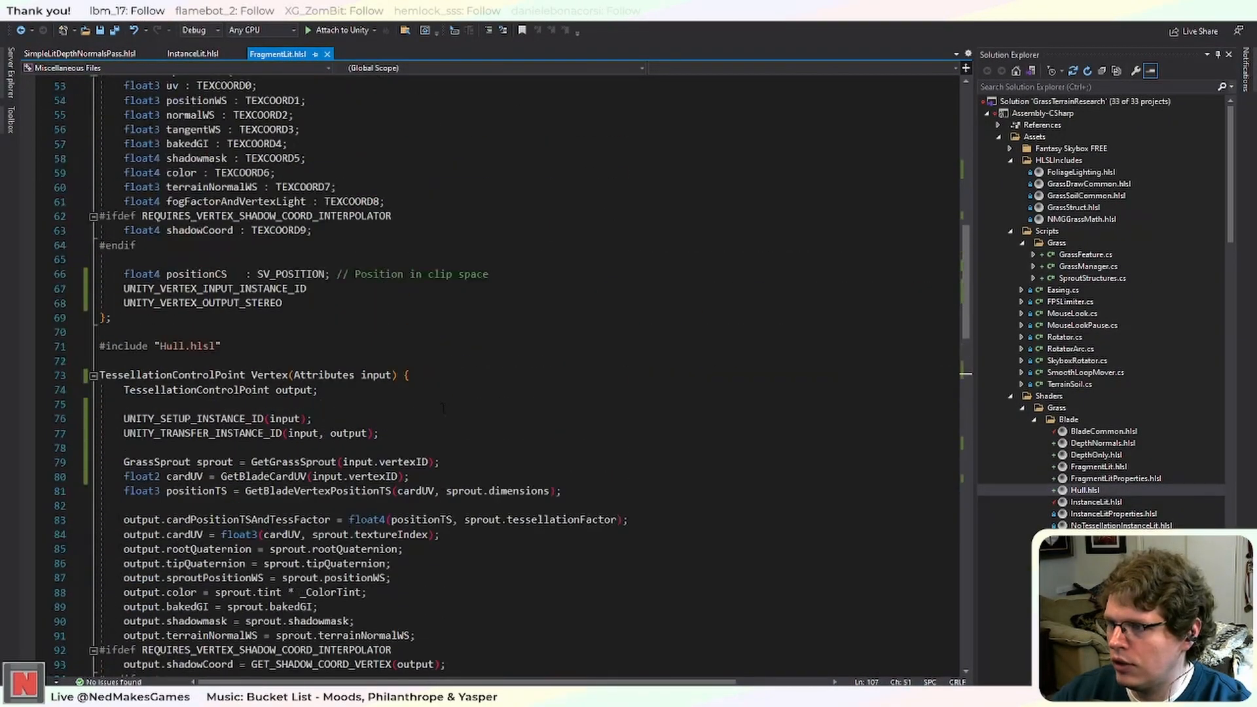
scroll(445, 391, "up", 13)
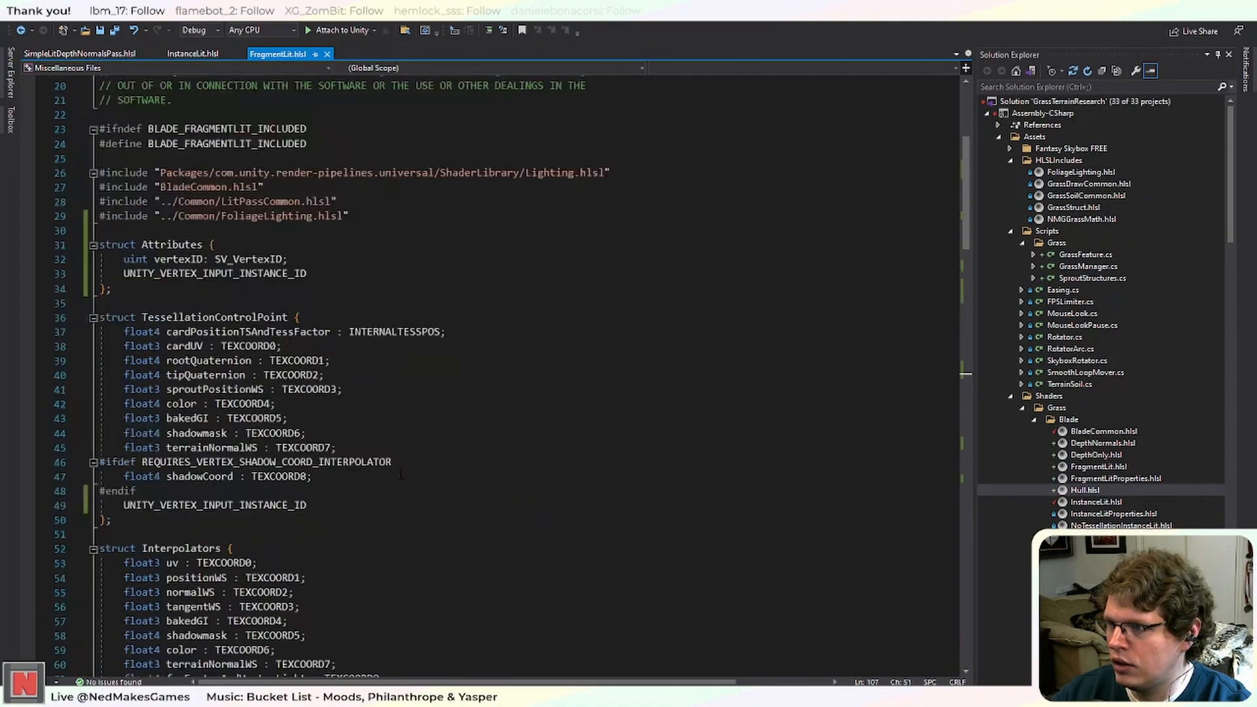
left_click_drag(113, 376, 100, 331)
key("ctrl+c")
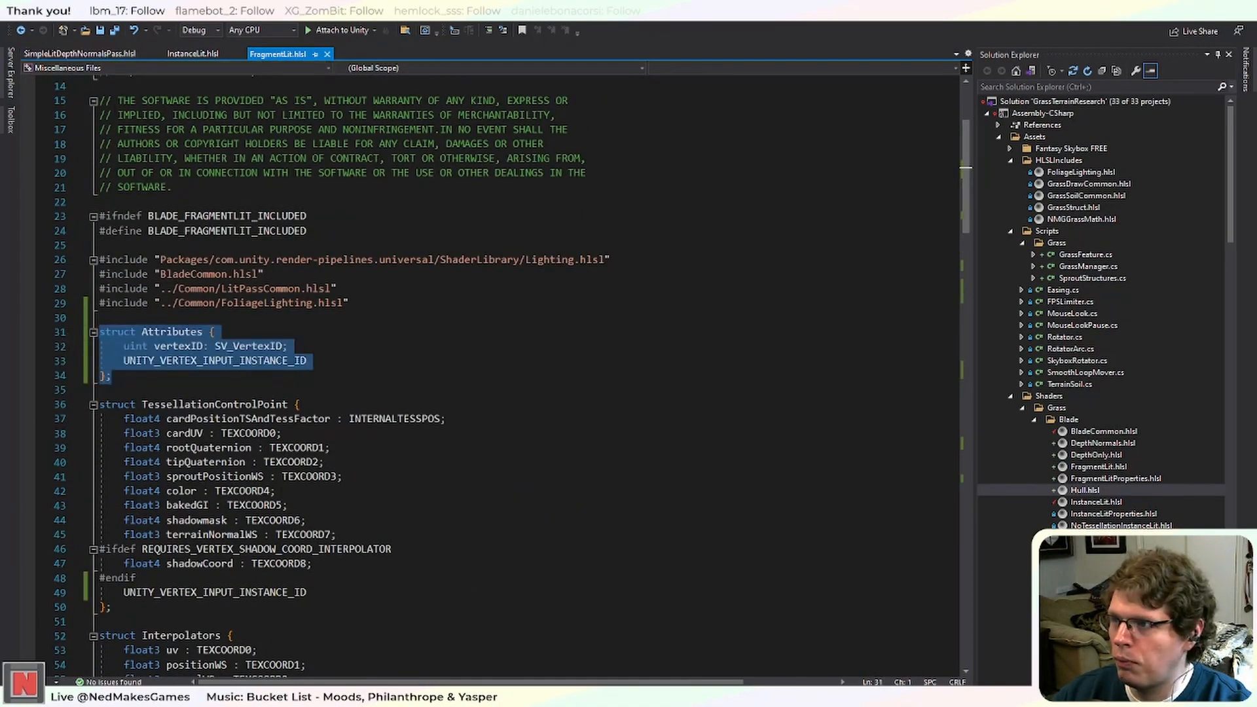
Paste the Attributes struct into InstanceLit.hlsl between the BladeCommon.hlsl include and the TessellationControlPoint struct.
left_click(193, 53)
scroll(177, 178, "up", 8)
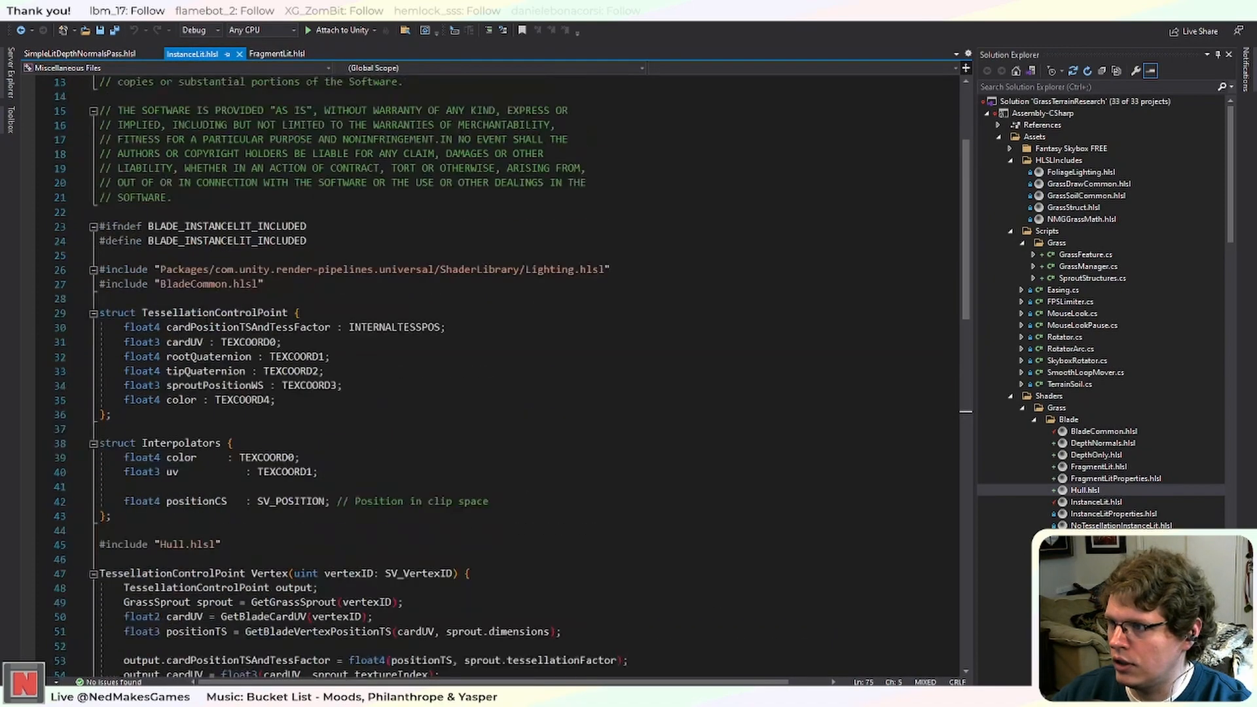
left_click(177, 284)
left_click(177, 296)
key("Return")
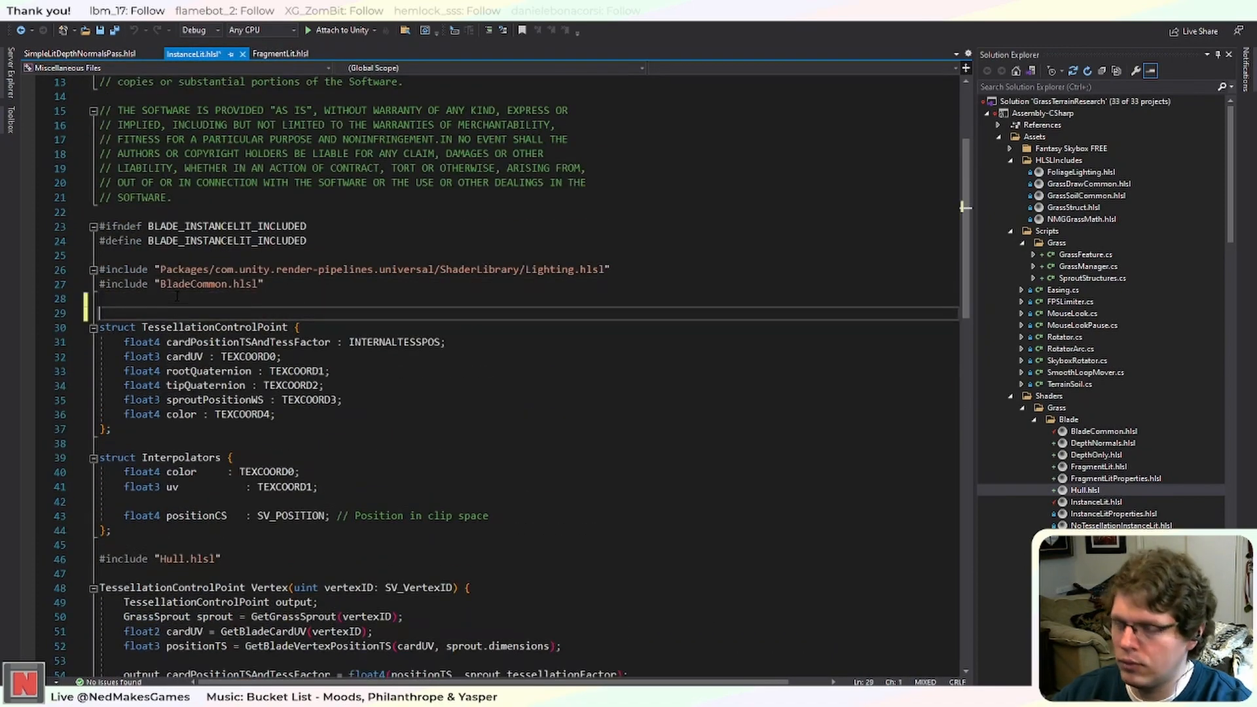
key("Return")
key("Up")
key("ctrl+v")
Change the Vertex function's parameter to "Attribute input" and pass input.vertexID to GetGrassSprout and GetBladeCardUV.
scroll(352, 431, "down", 4)
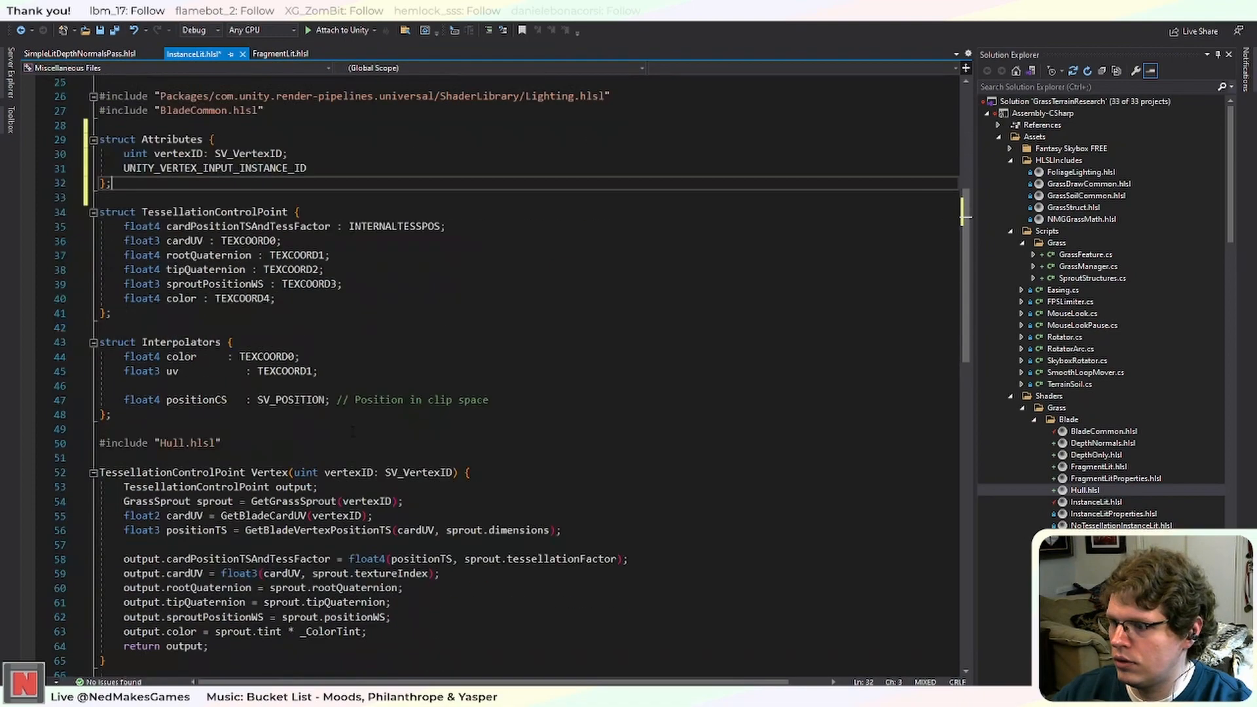
left_click_drag(457, 472, 300, 472)
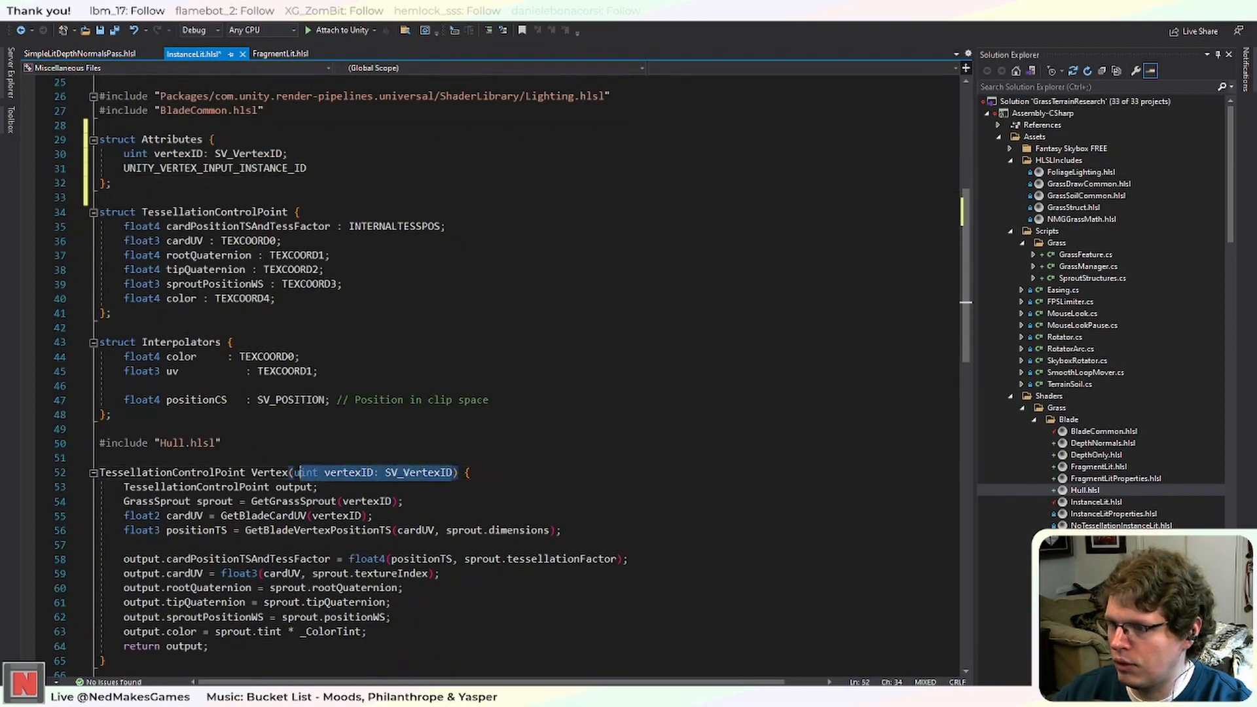
type("Attribute inpu")
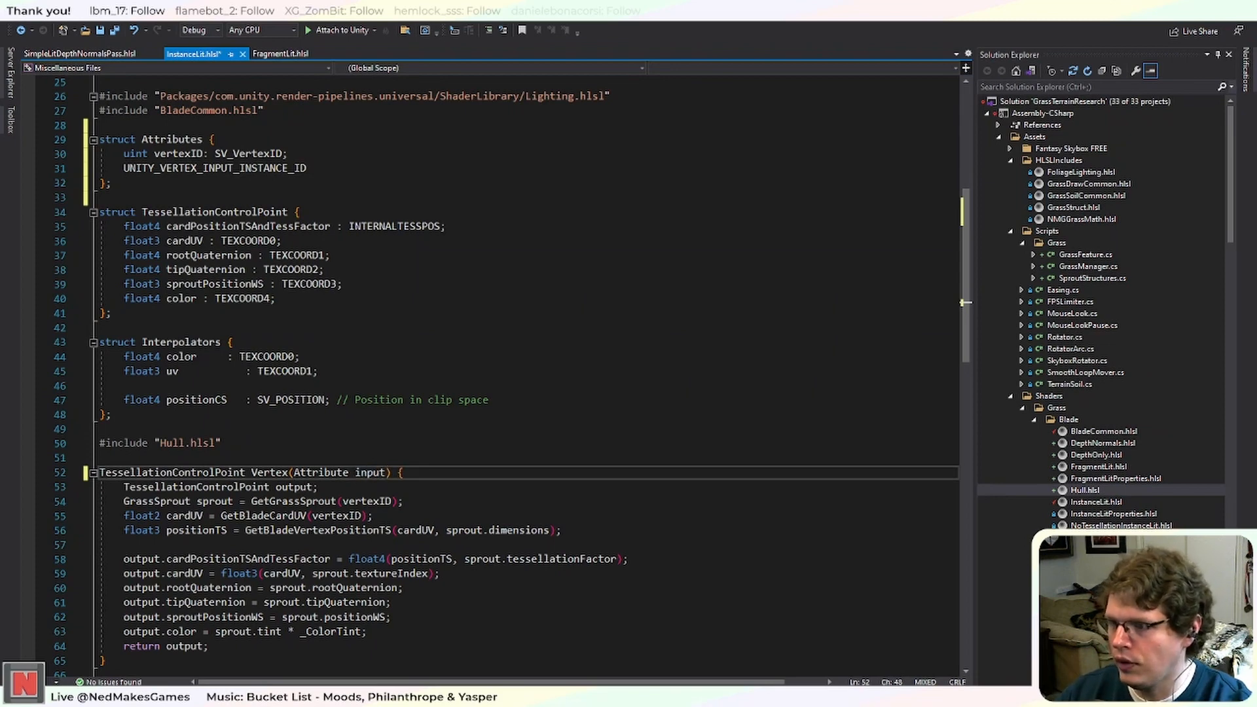
left_click(342, 501)
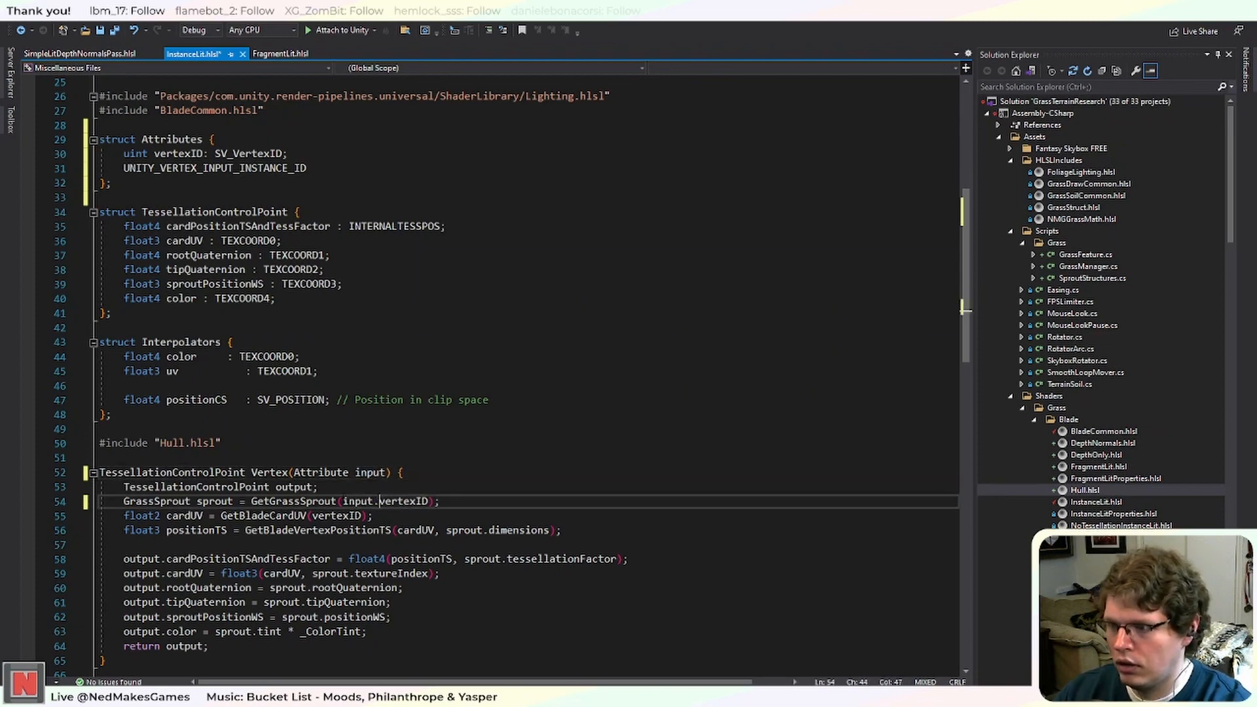
left_click_drag(379, 501, 354, 501)
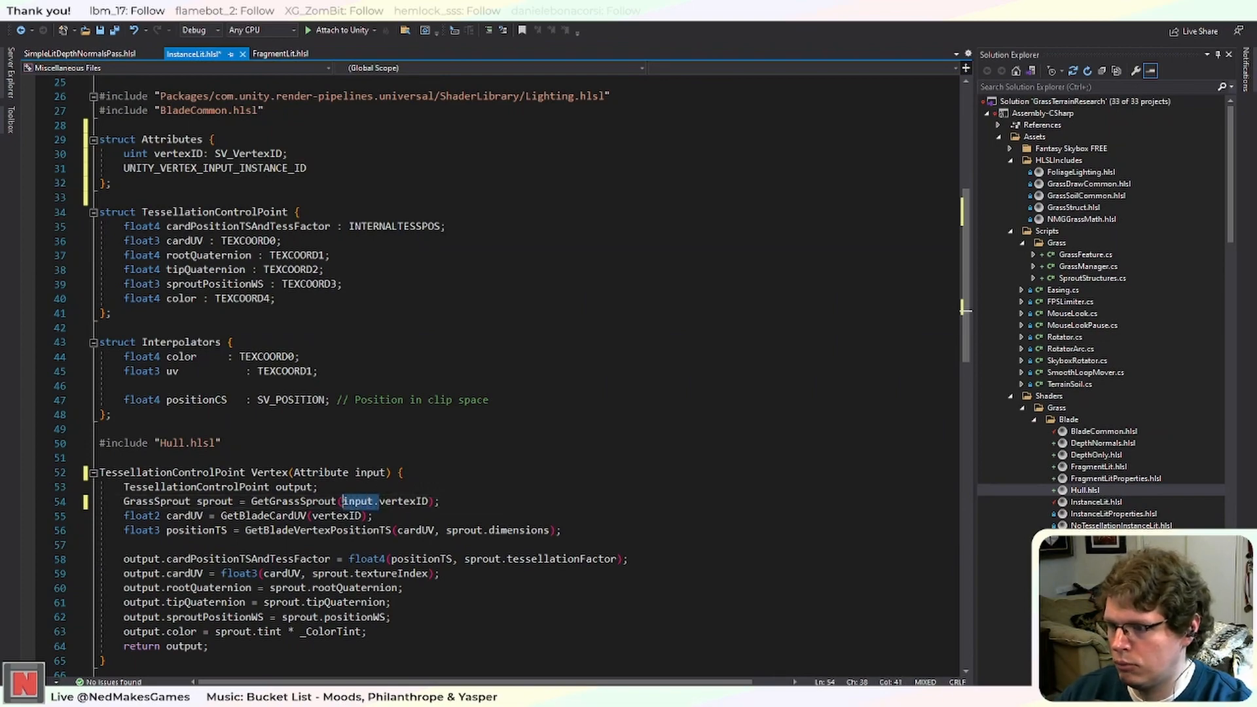
left_click(311, 516)
type("input.")
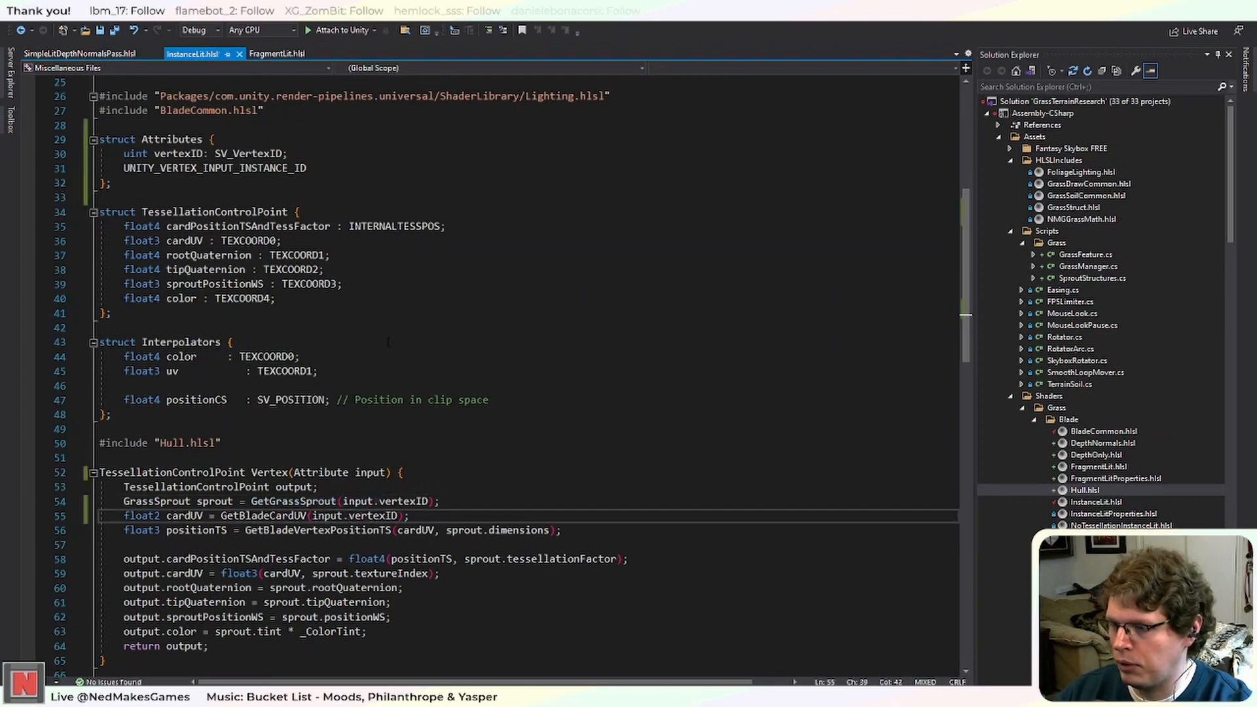
Copy the UNITY_VERTEX_INPUT_INSTANCE_ID macro from the TessellationControlPoint struct in FragmentLit.hlsl.
scroll(386, 380, "up", 2)
scroll(385, 393, "down", 5)
scroll(380, 445, "up", 7)
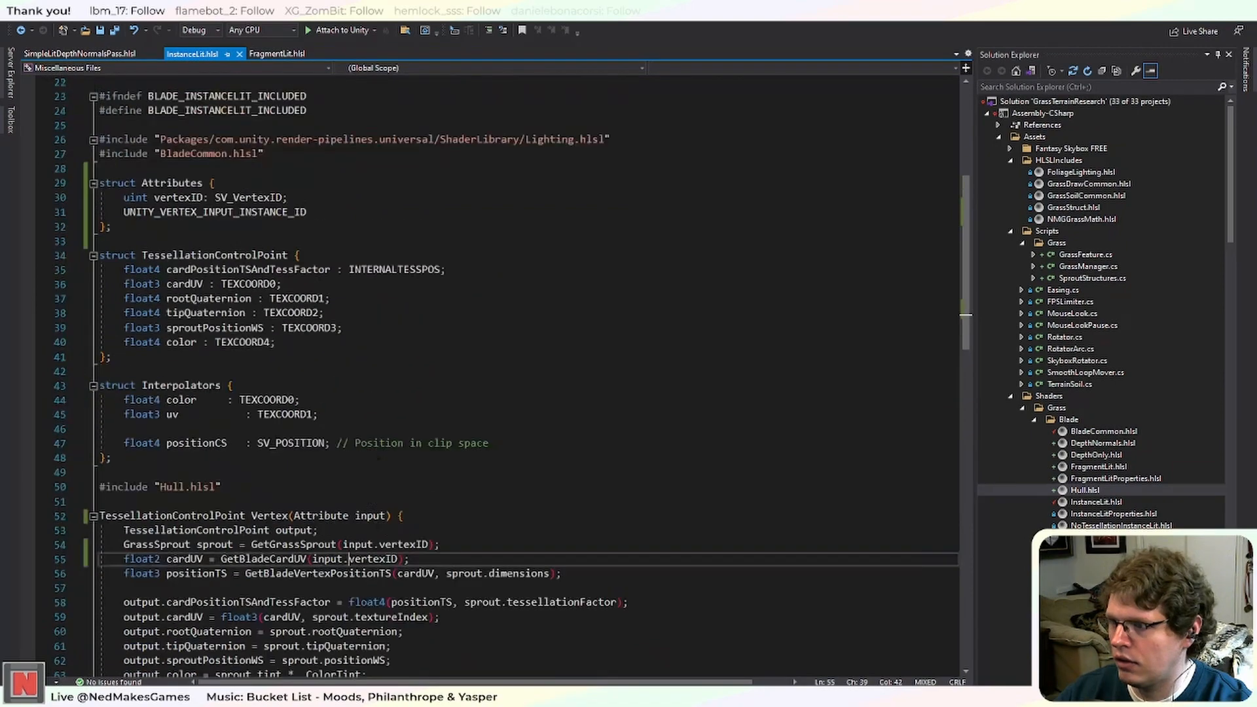
scroll(511, 379, "down", 11)
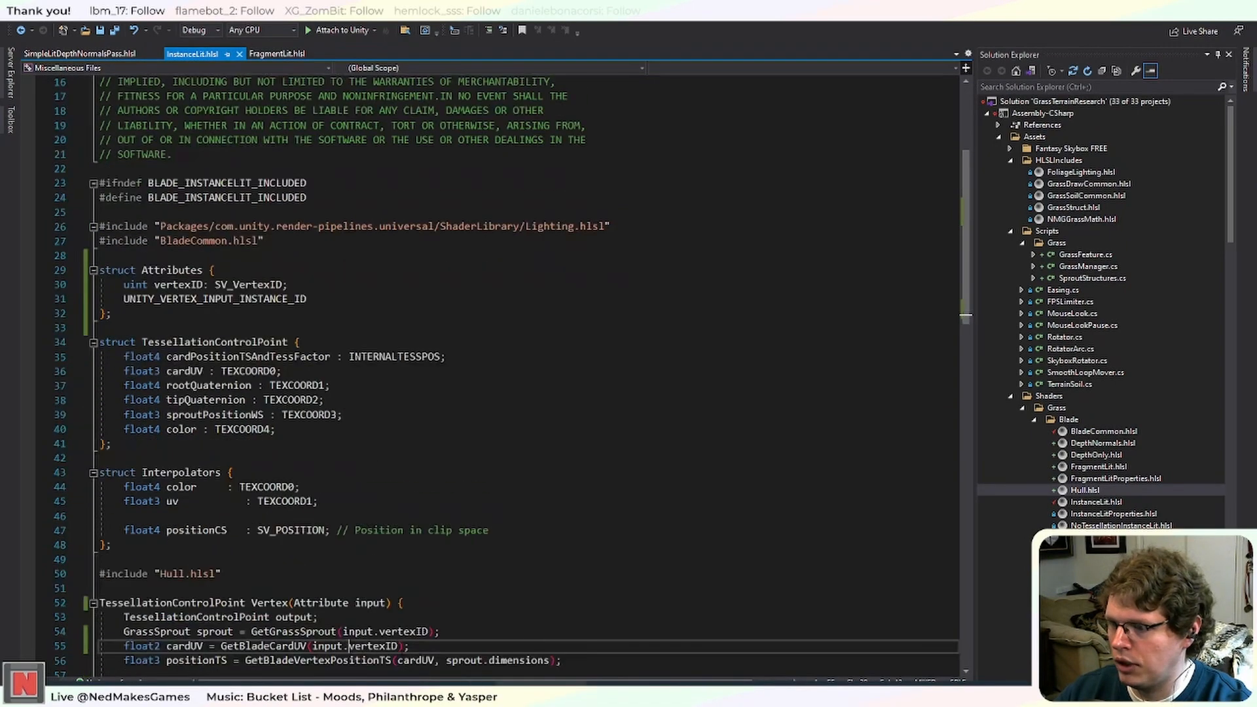
left_click(274, 55)
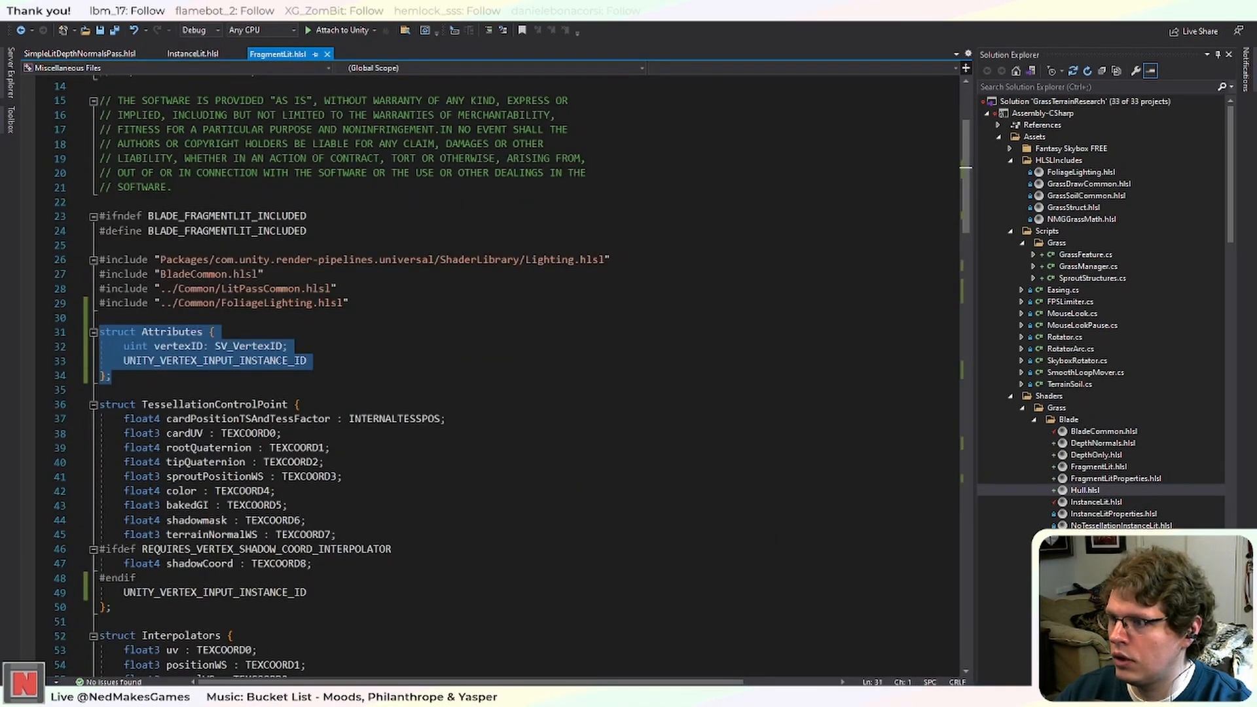
scroll(458, 367, "down", 10)
scroll(316, 217, "up", 5)
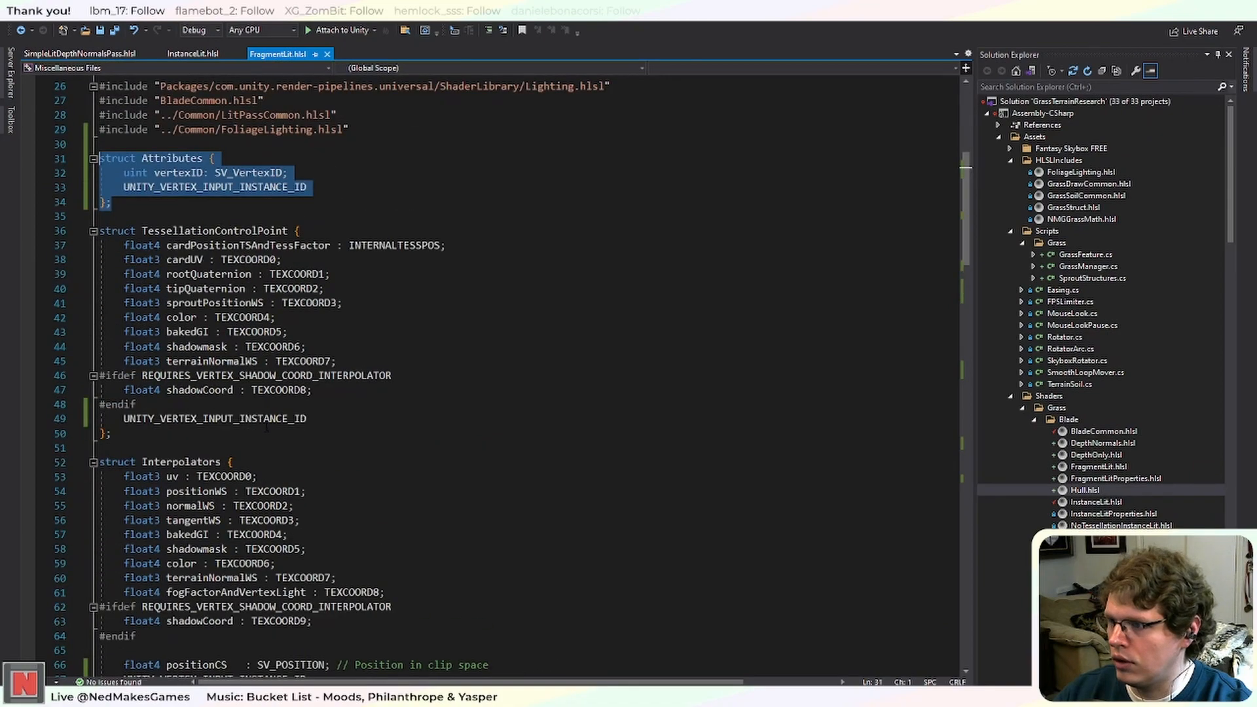
left_click(266, 419)
double_click(267, 419)
key("ctrl+c")
Add UNITY_VERTEX_INPUT_INSTANCE_ID as the last line of the TessellationControlPoint and Interpolators structs in InstanceLit.hlsl.
left_click(192, 54)
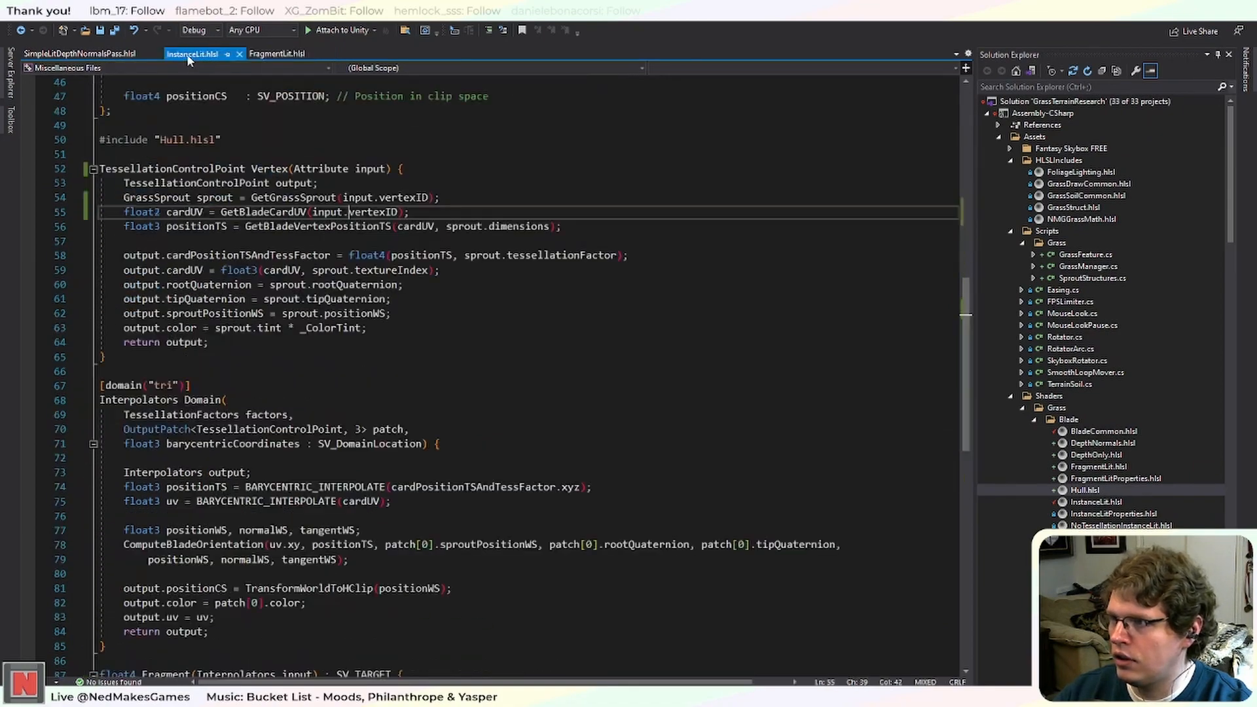
scroll(524, 373, "up", 8)
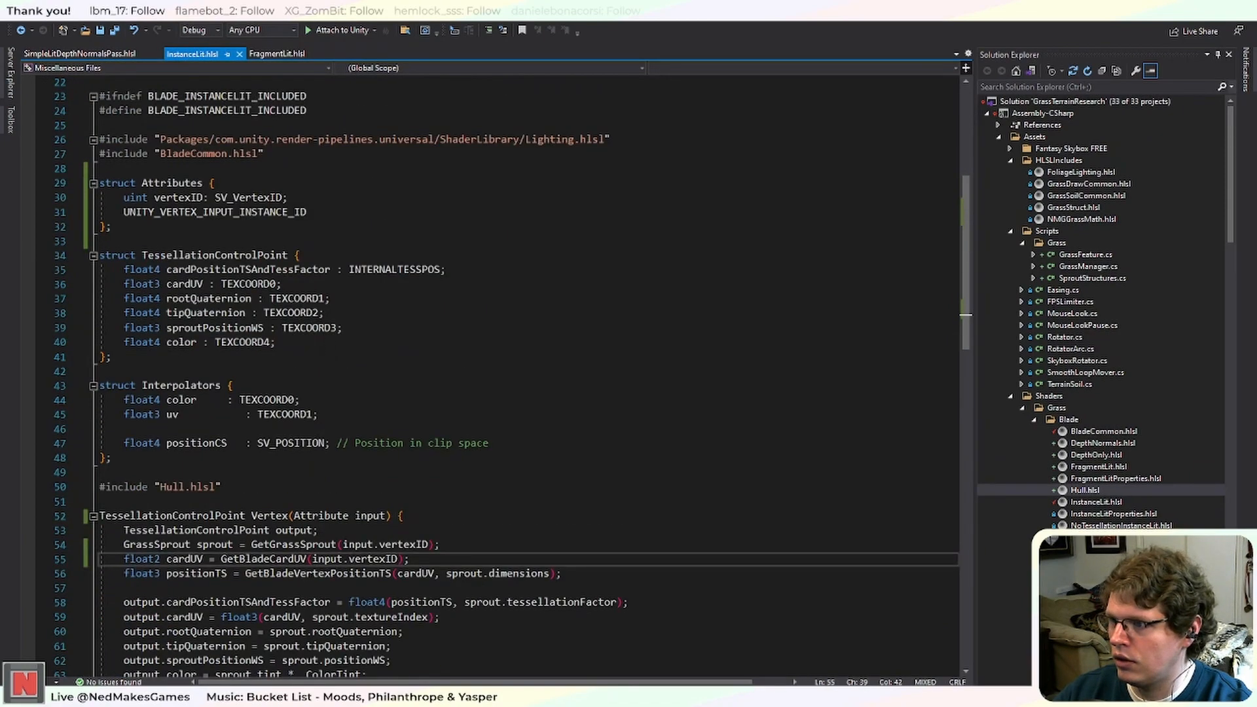
left_click(323, 342)
key("Return")
key("ctrl+v")
left_click(497, 457)
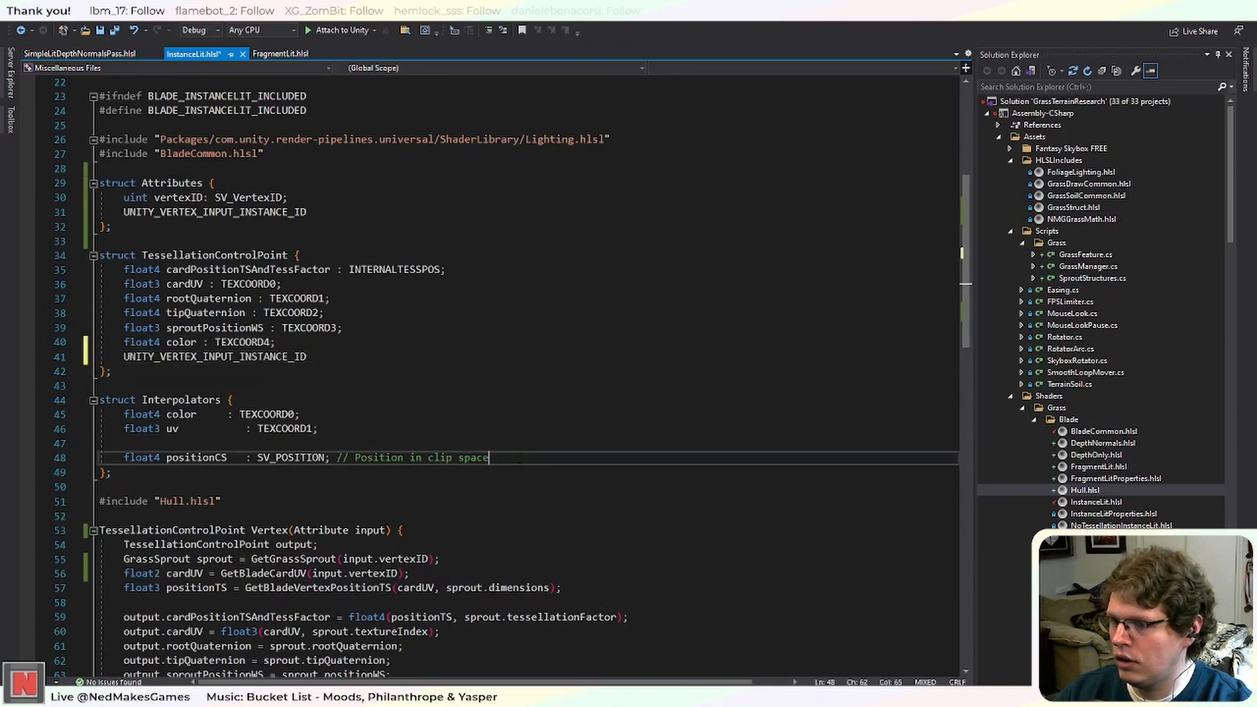
key("Return")
key("ctrl+v")
Copy UNITY_VERTEX_OUTPUT_STEREO from FragmentLit.hlsl to the end of InstanceLit.hlsl's Interpolators struct, aligned with the line above.
left_click(290, 56)
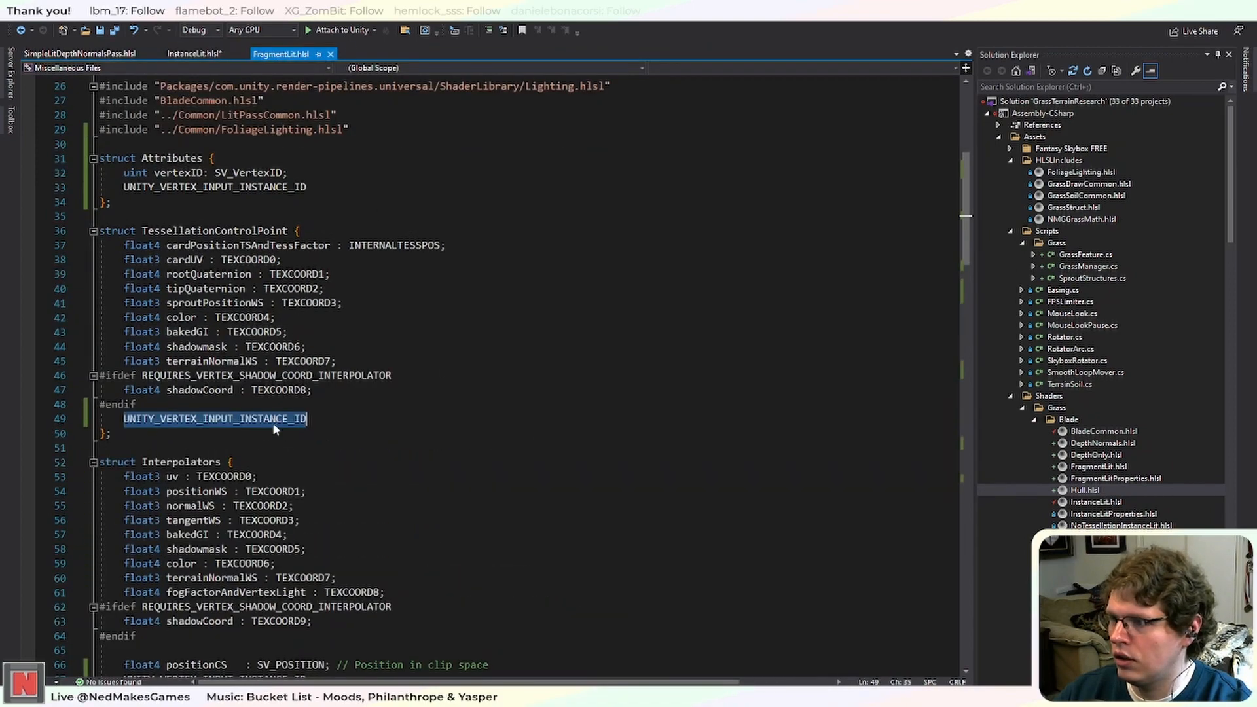
scroll(255, 636, "down", 5)
left_click(238, 462)
double_click(239, 476)
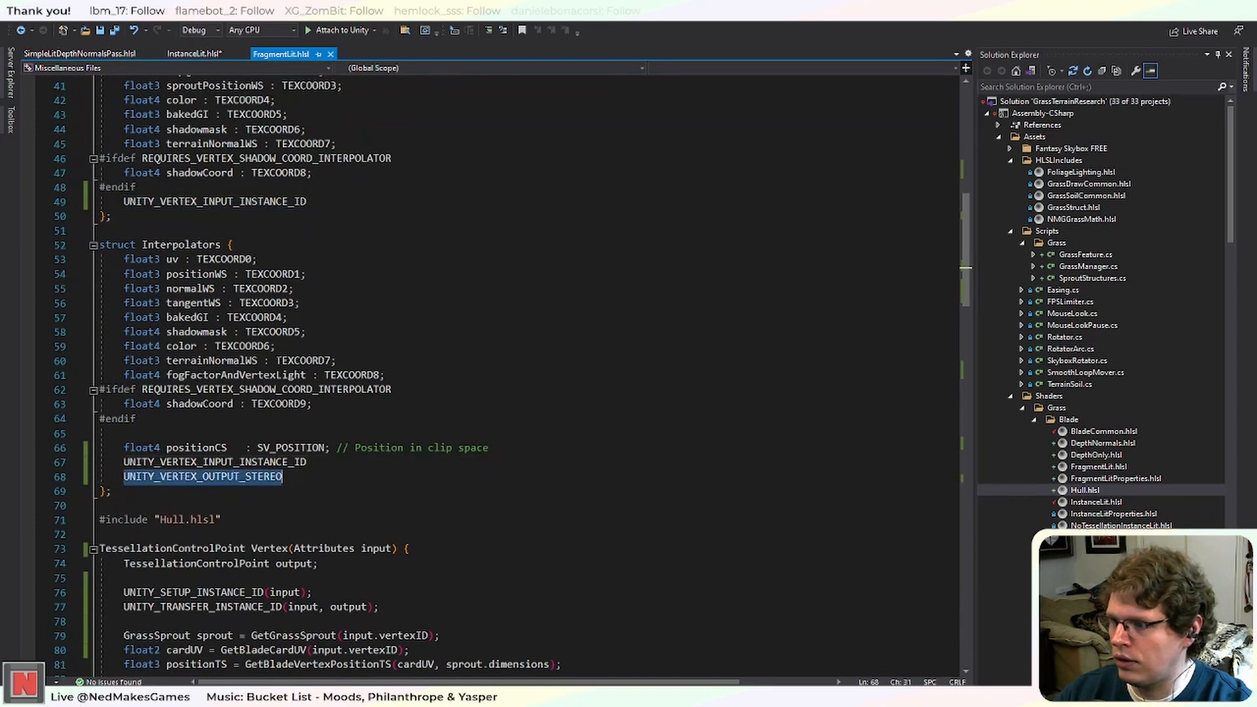
key("BackSpace")
key("ctrl+z")
key("ctrl+c")
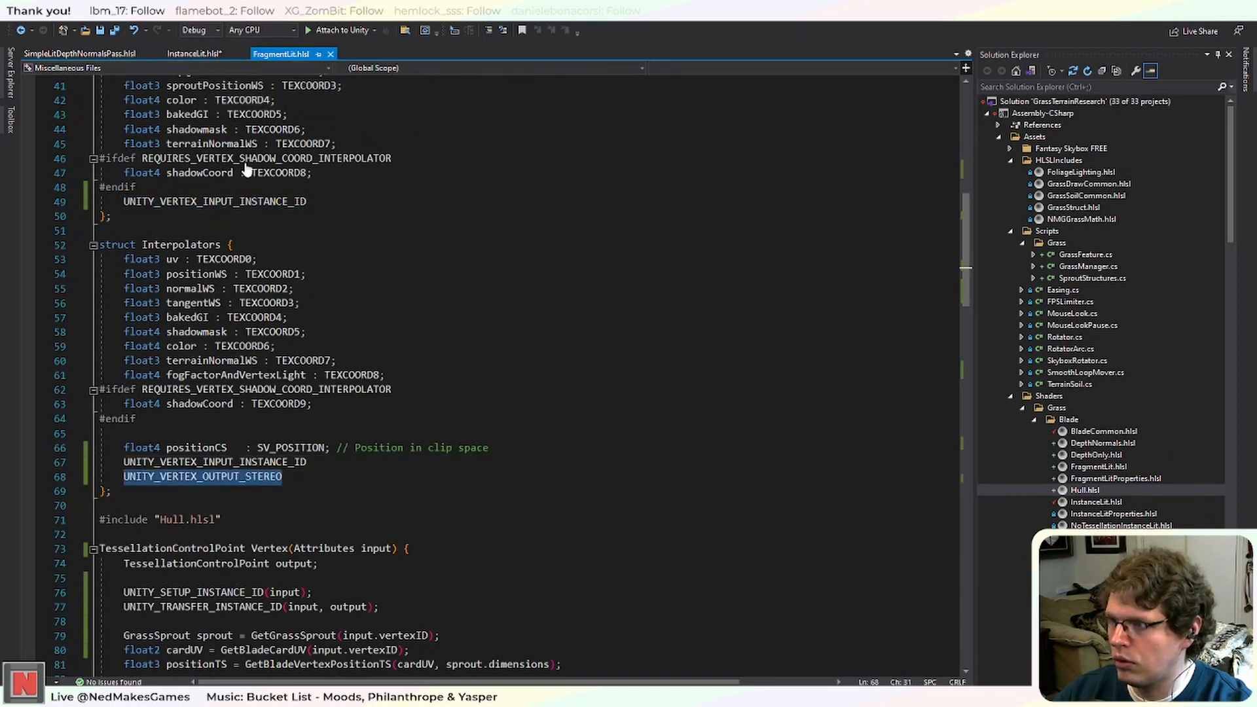
left_click(197, 54)
key("Return")
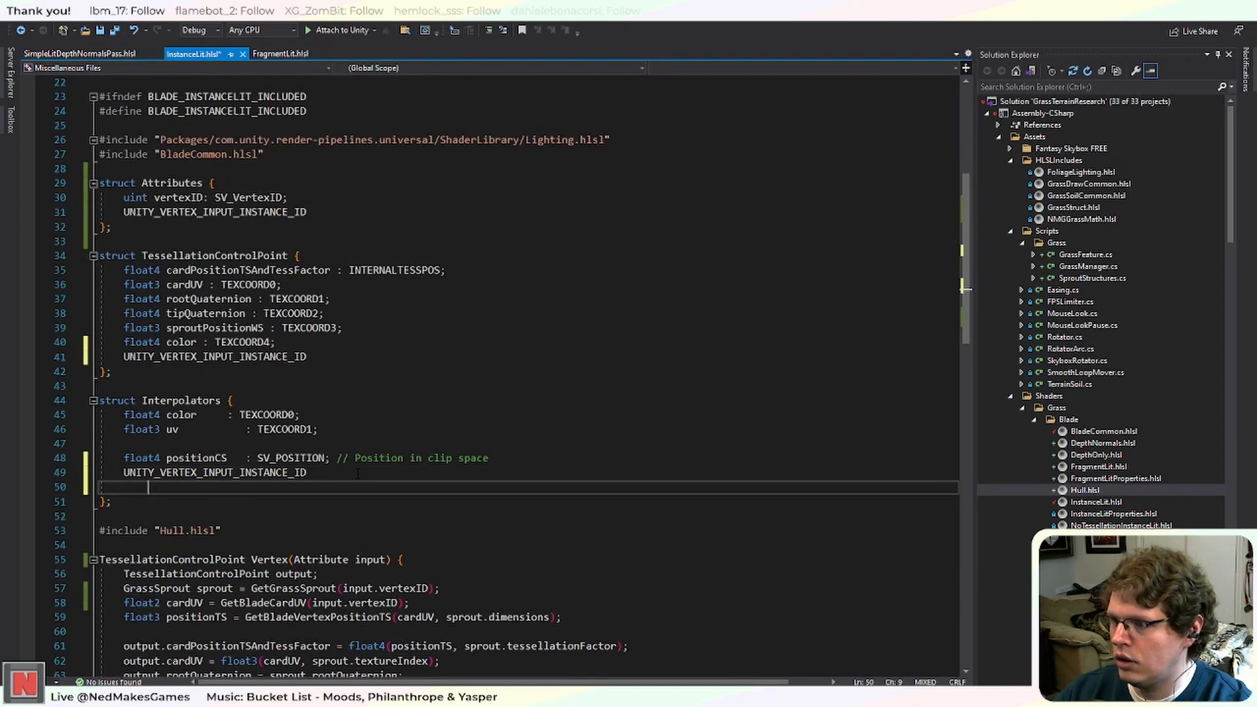
key("ctrl+v")
left_click(148, 486)
key("BackSpace")
Copy UNITY_SETUP_INSTANCE_ID(input) and UNITY_TRANSFER_INSTANCE_ID(input, output) from FragmentLit.hlsl's Vertex function to below the output declaration in InstanceLit.hlsl's Vertex function.
scroll(523, 373, "down", 5)
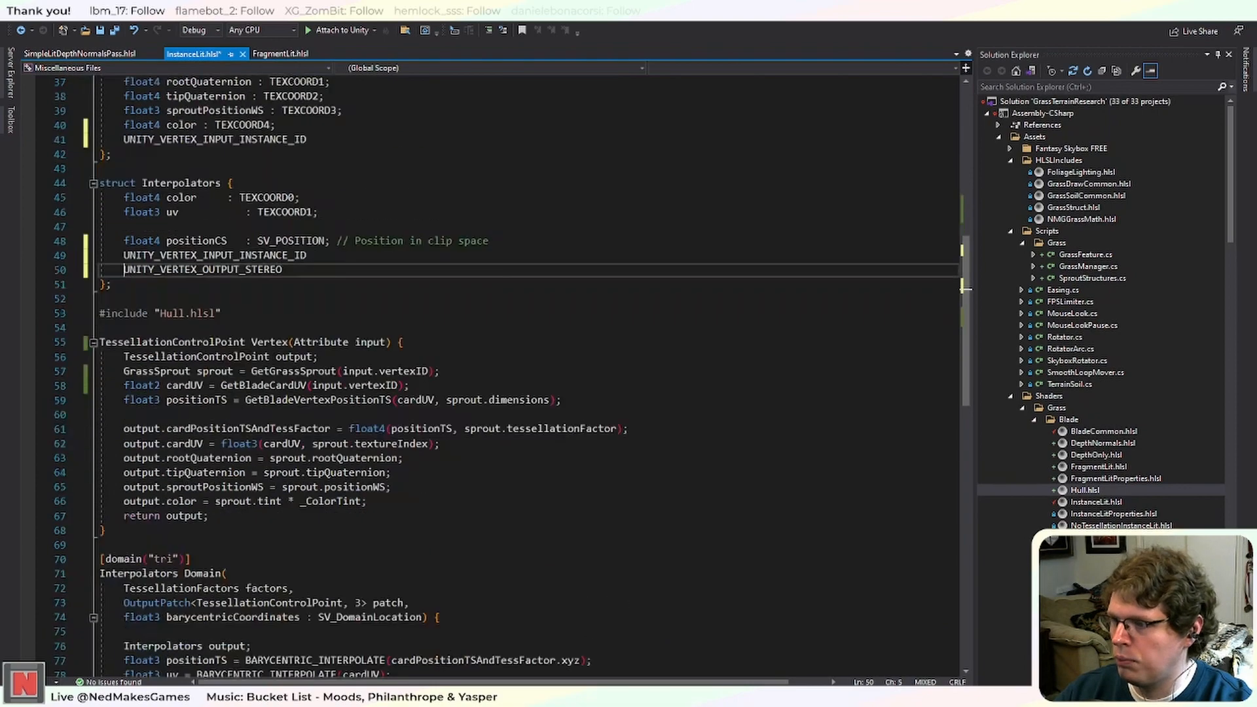
left_click(280, 54)
scroll(497, 373, "down", 5)
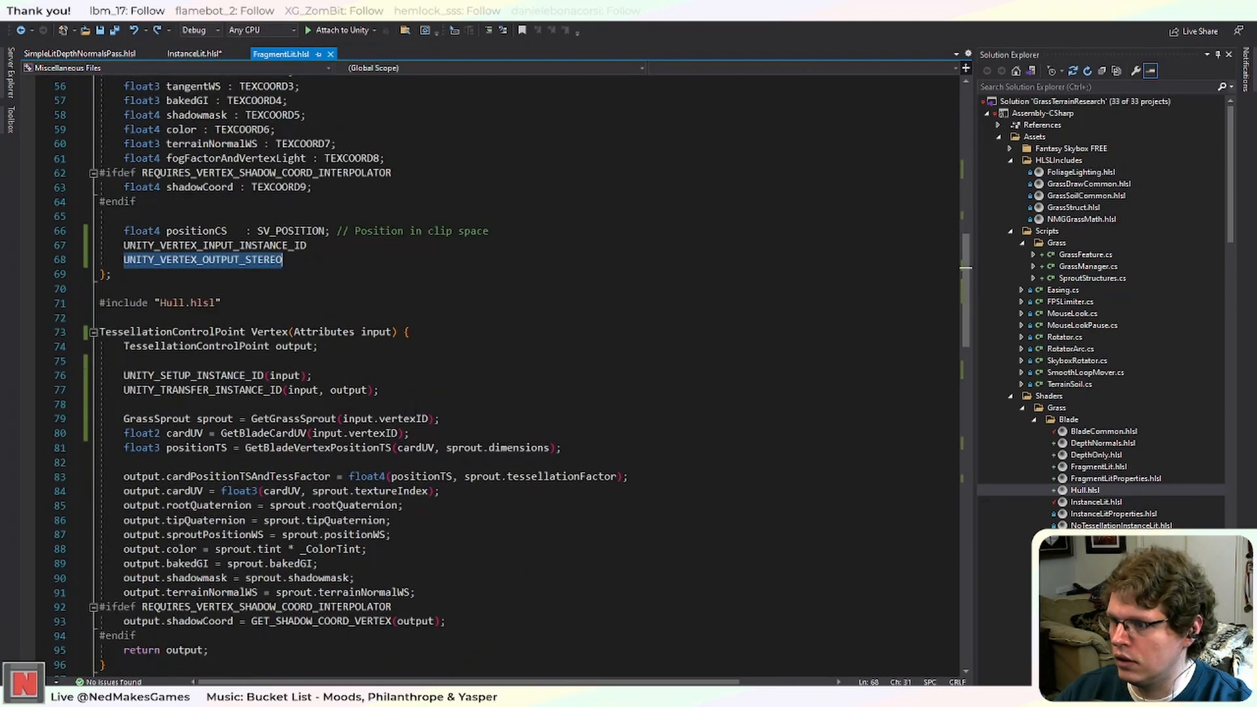
left_click_drag(379, 390, 126, 380)
key("ctrl+c")
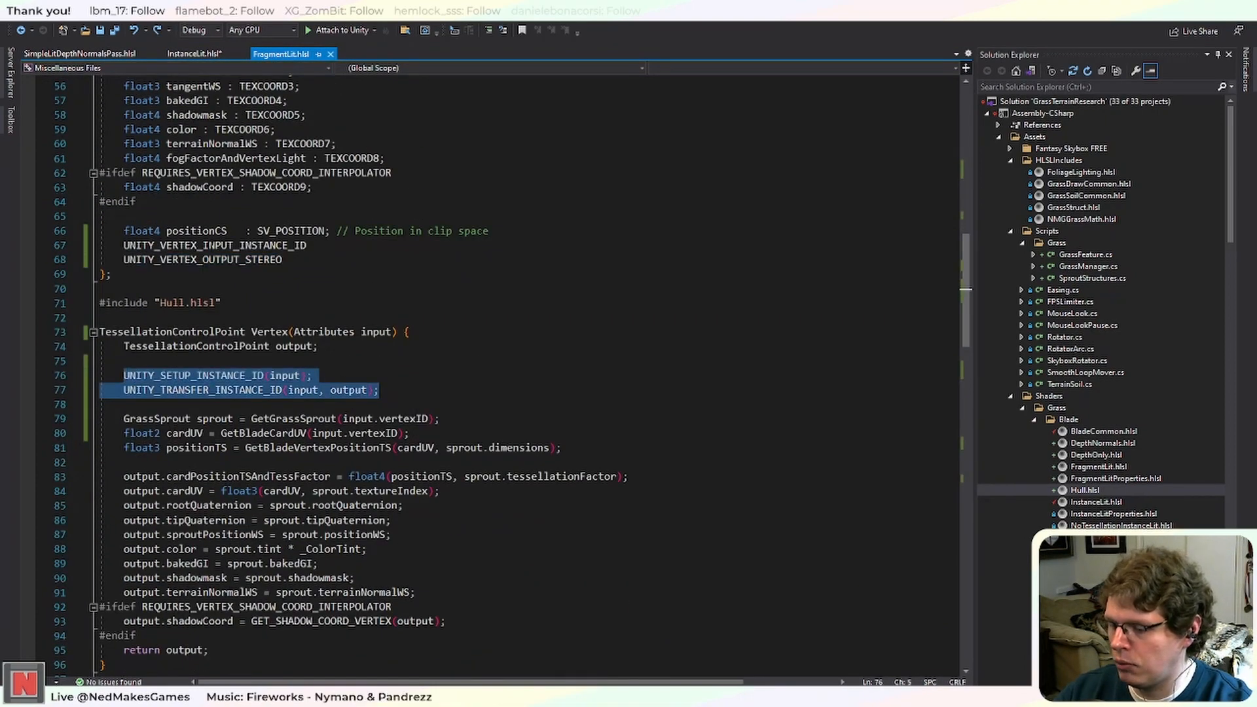
left_click(193, 53)
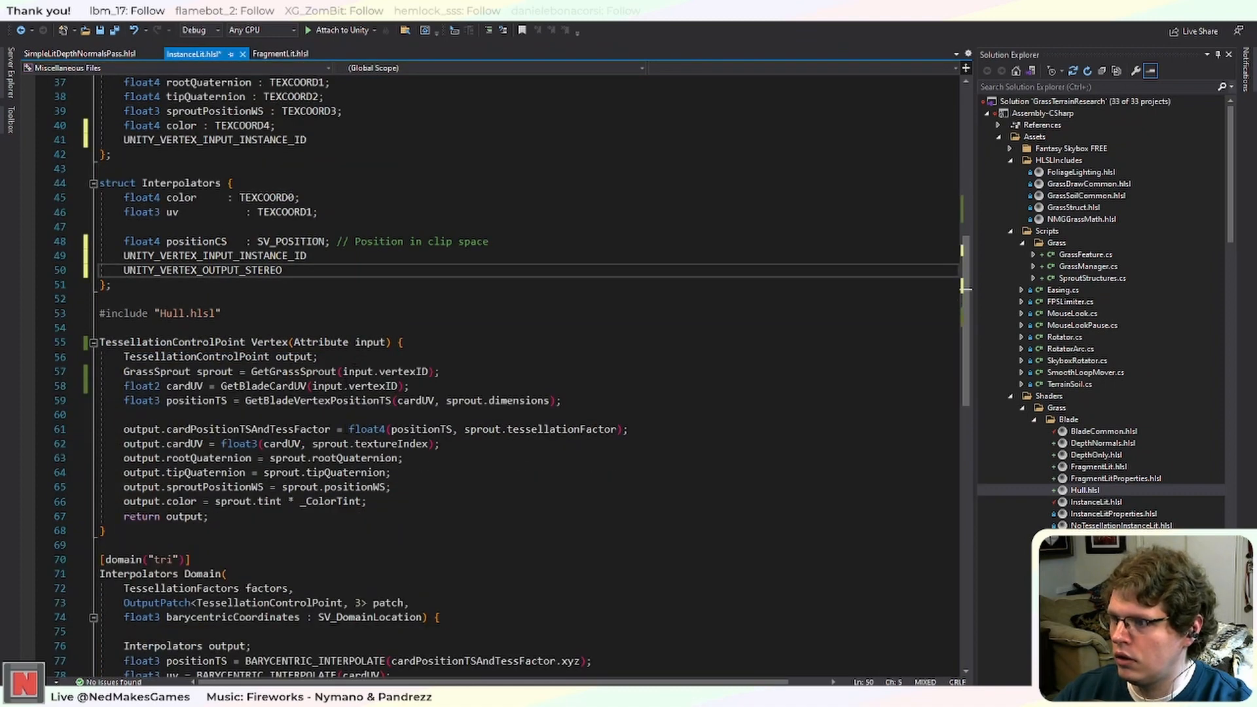
left_click(452, 344)
left_click(445, 355)
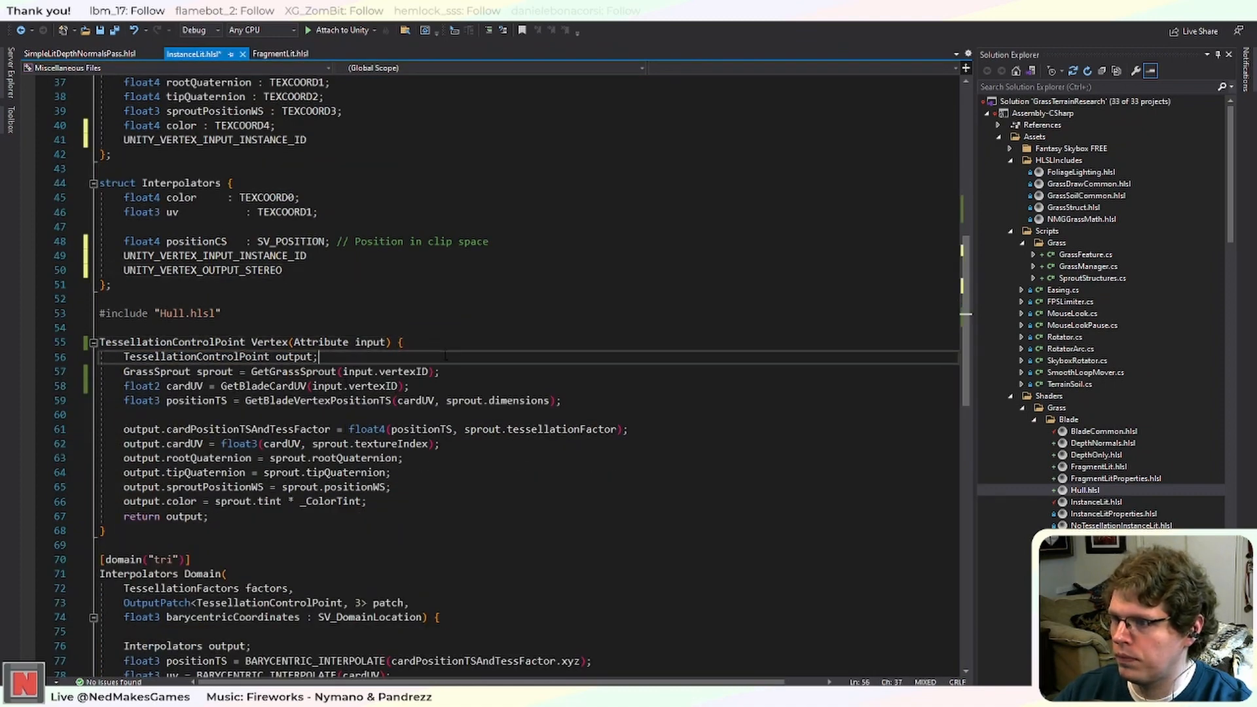
key("Return")
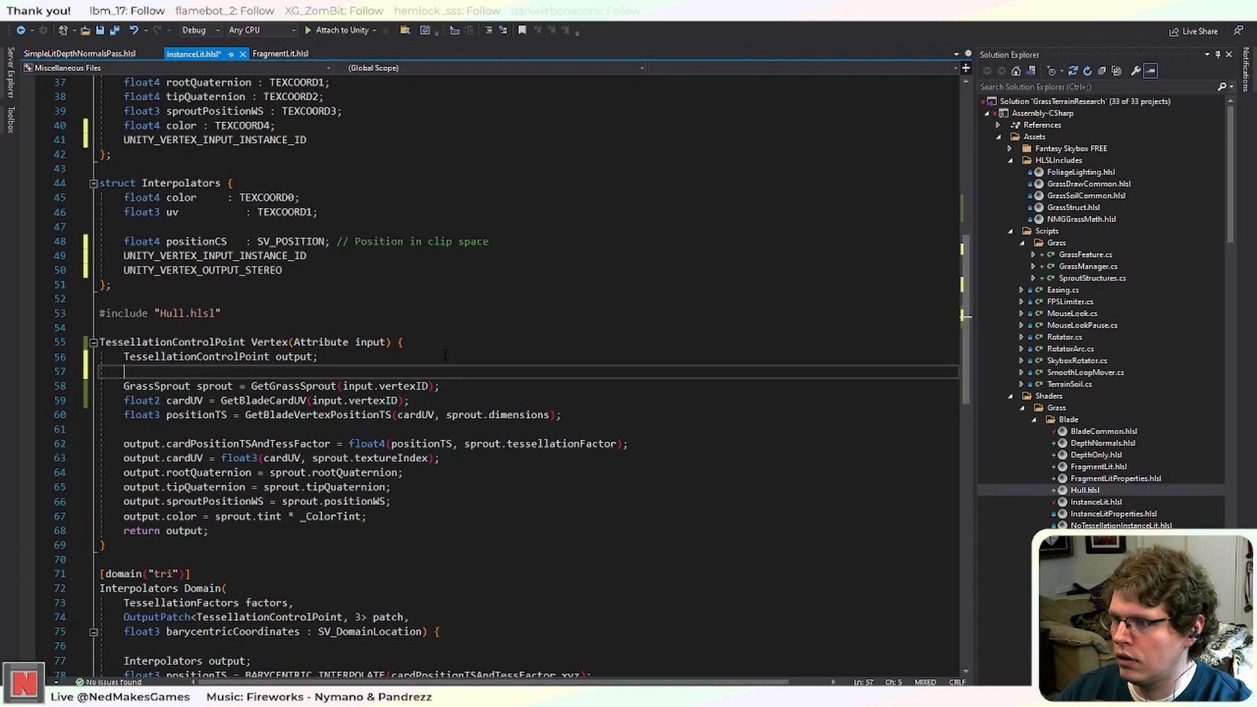
key("ctrl+v")
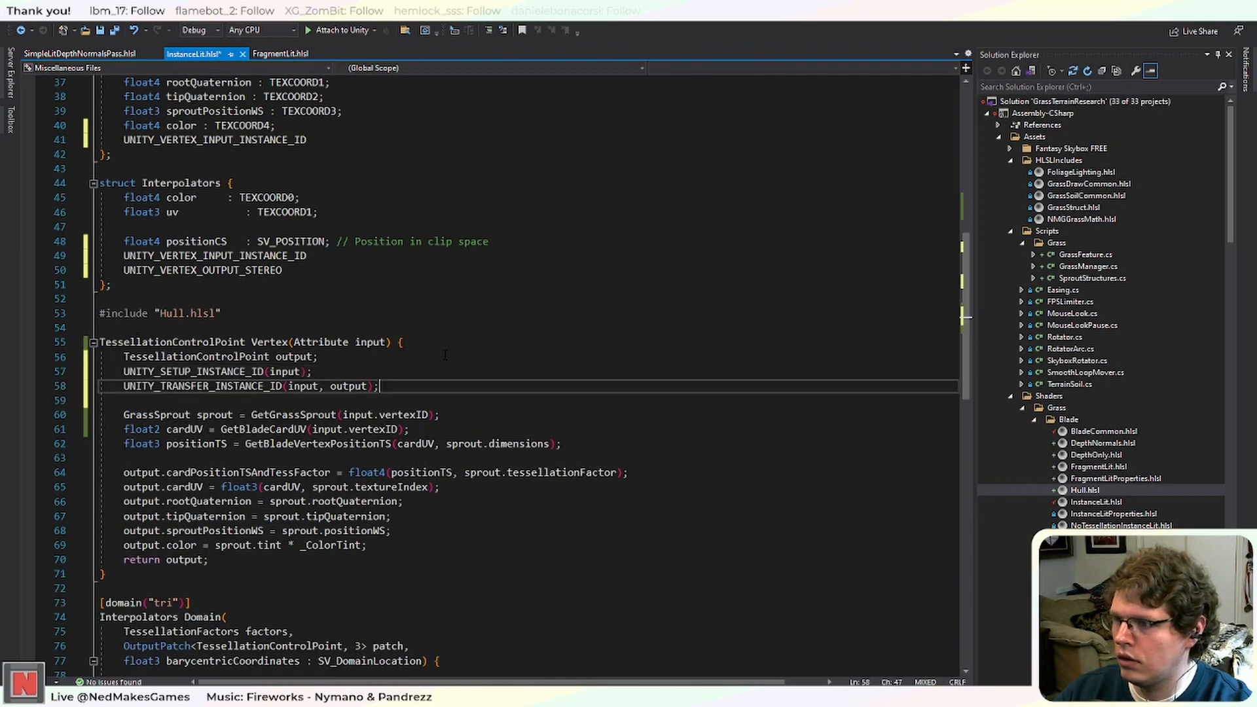
Save InstanceLit.hlsl and remove the blank line below the output declaration in FragmentLit.hlsl's Vertex function.
key("ctrl+s")
left_click(276, 53)
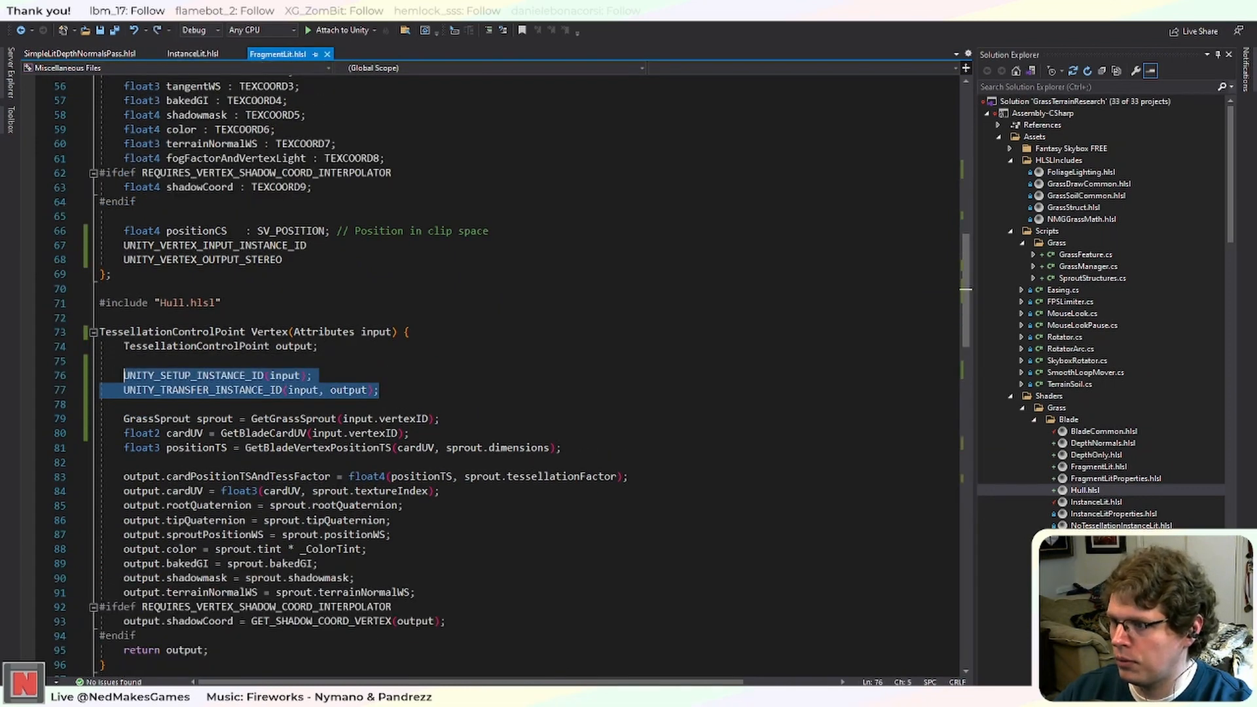
left_click_drag(327, 360, 85, 353)
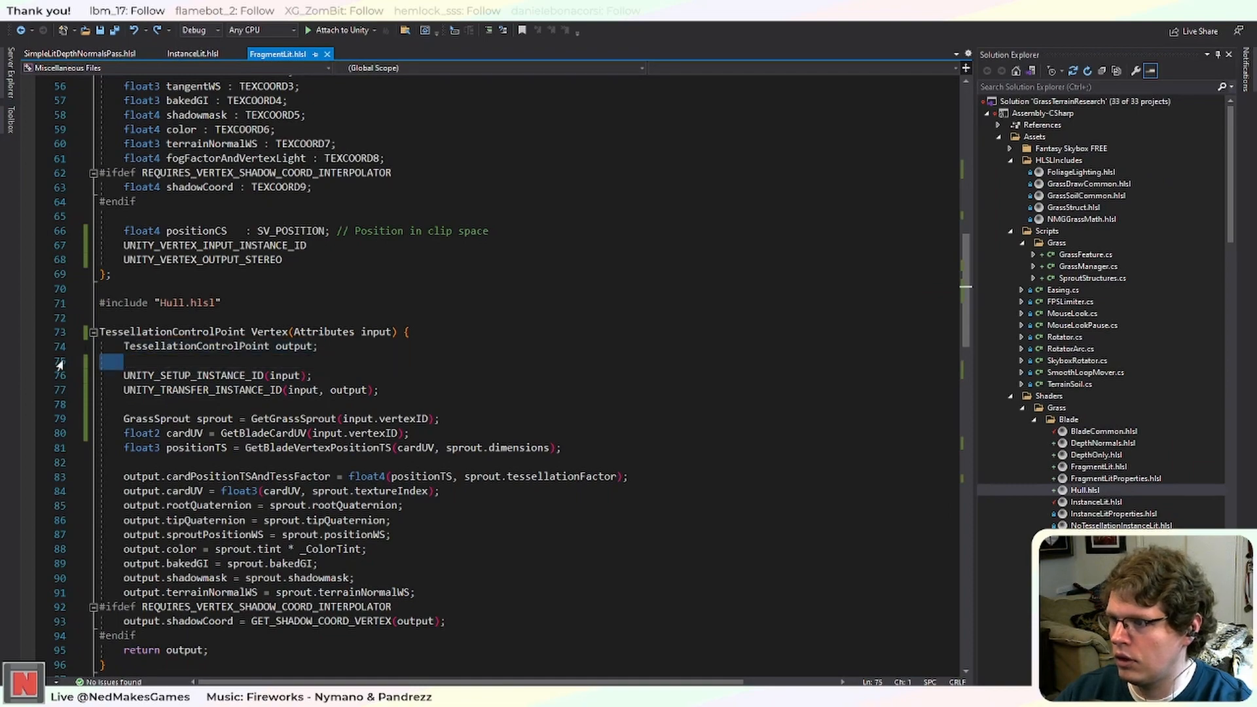
key("BackSpace")
key("BackSpace")
Copy the three UNITY instance and stereo macro lines from FragmentLit.hlsl's Domain function to below the output declaration in InstanceLit.hlsl's Domain function.
left_click(193, 54)
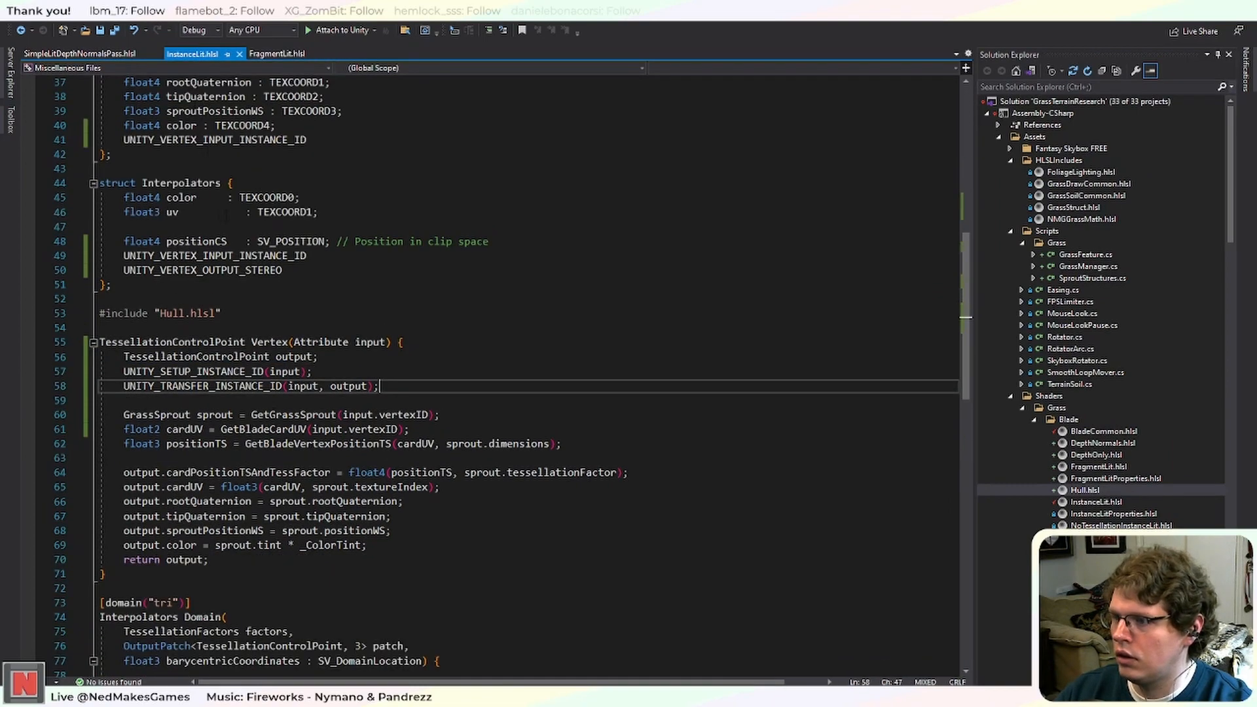
scroll(316, 367, "down", 9)
left_click(277, 53)
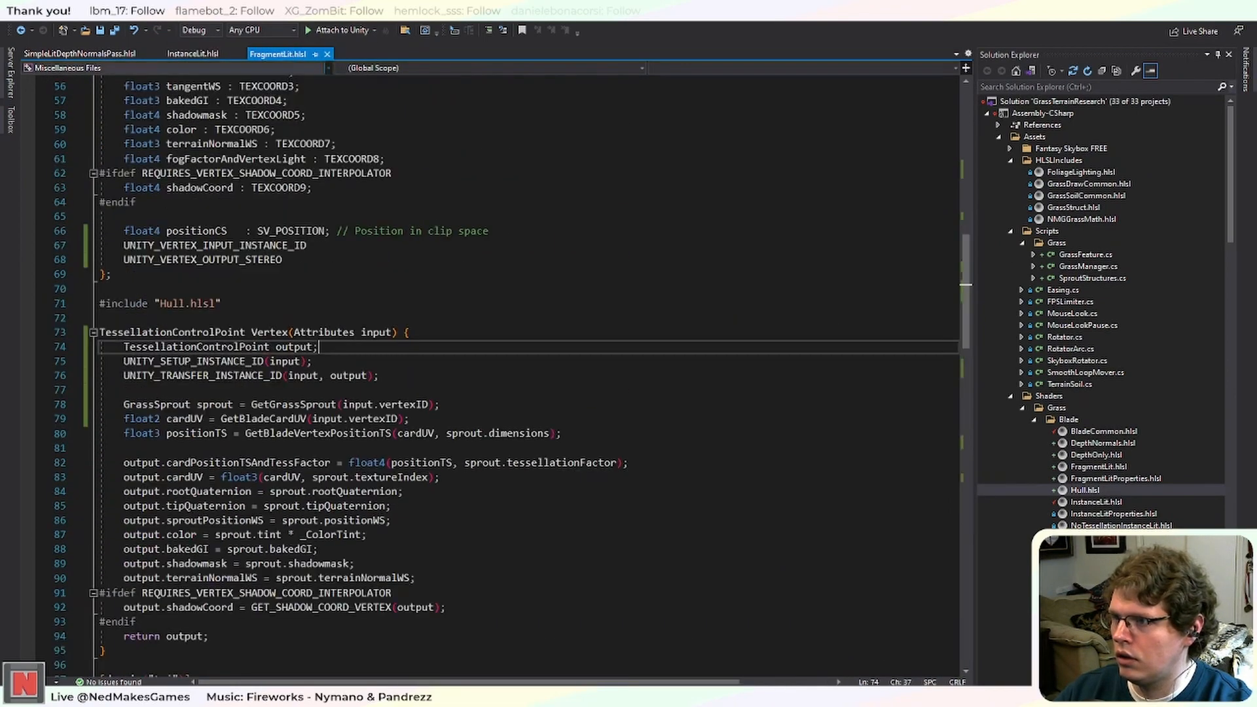
scroll(498, 373, "down", 10)
left_click_drag(403, 462, 135, 433)
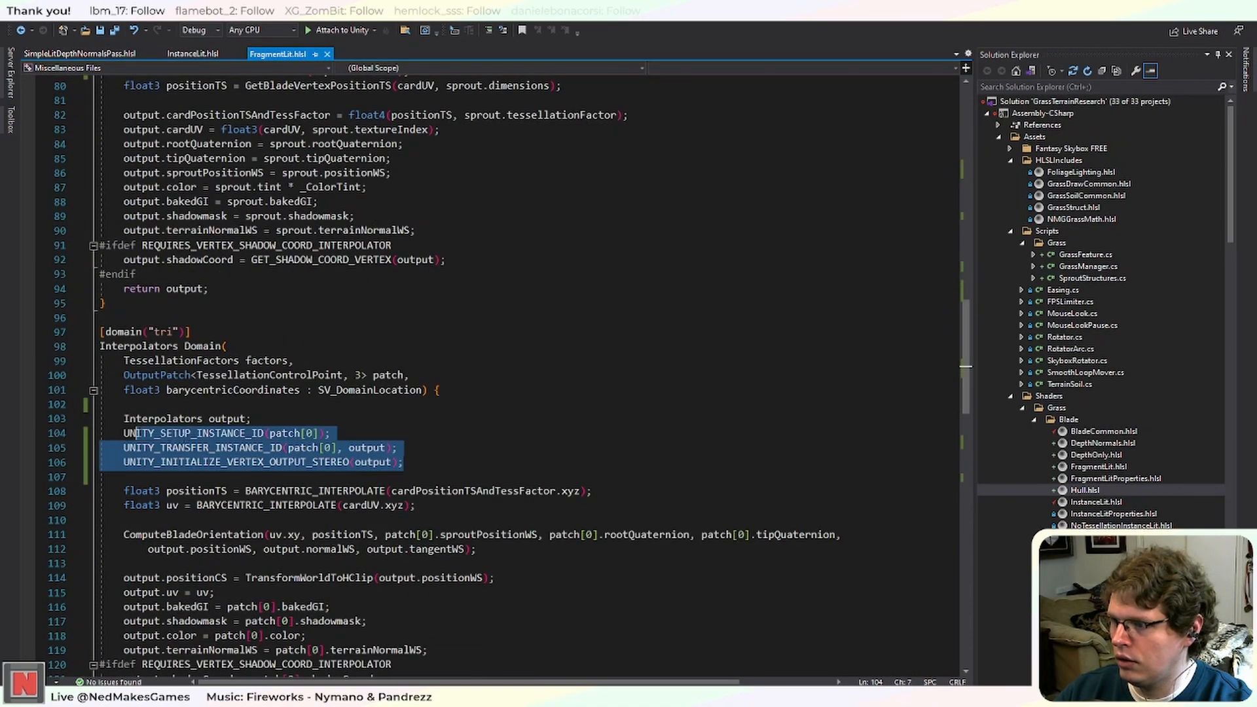
left_click(192, 55)
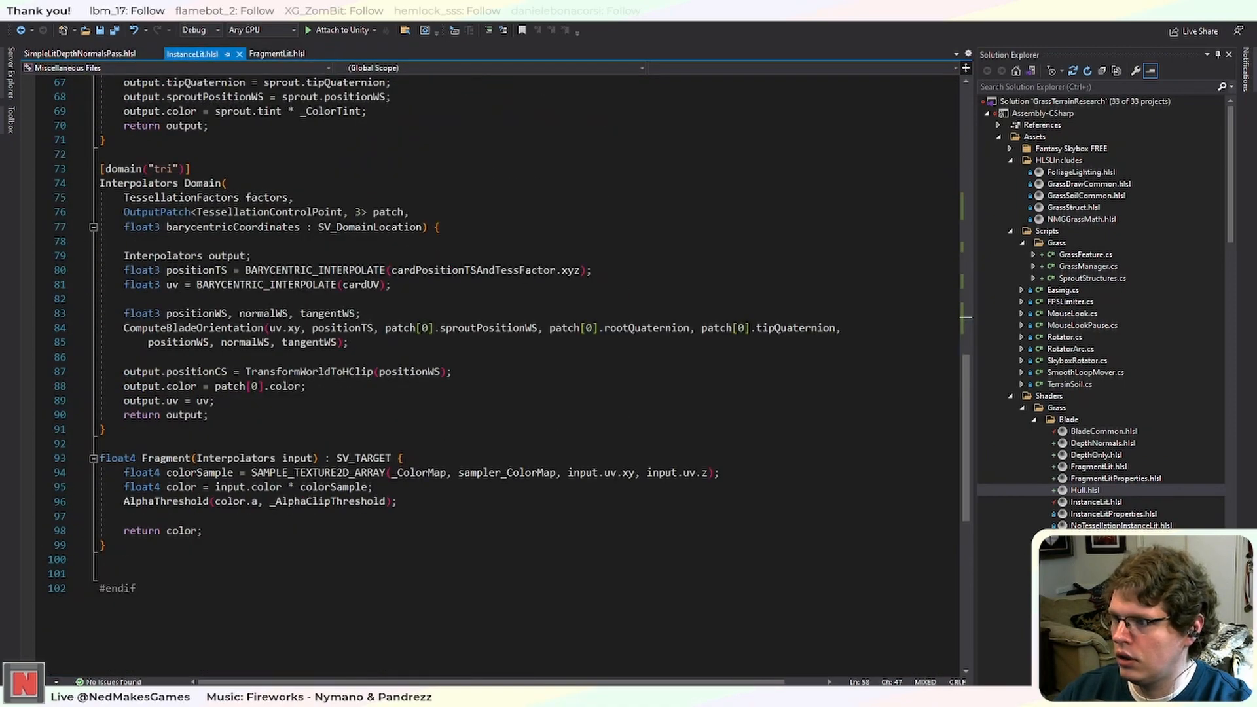
left_click(354, 259)
key("Return")
type("UNITY_SETUP_INSTANCE_ID(patch[0]); UNITY_TRANSFER_INSTANCE_ID(patch[0], output); UNITY_INITIALIZE_VERTEX_OUTPUT_STEREO(output);")
key("Return")
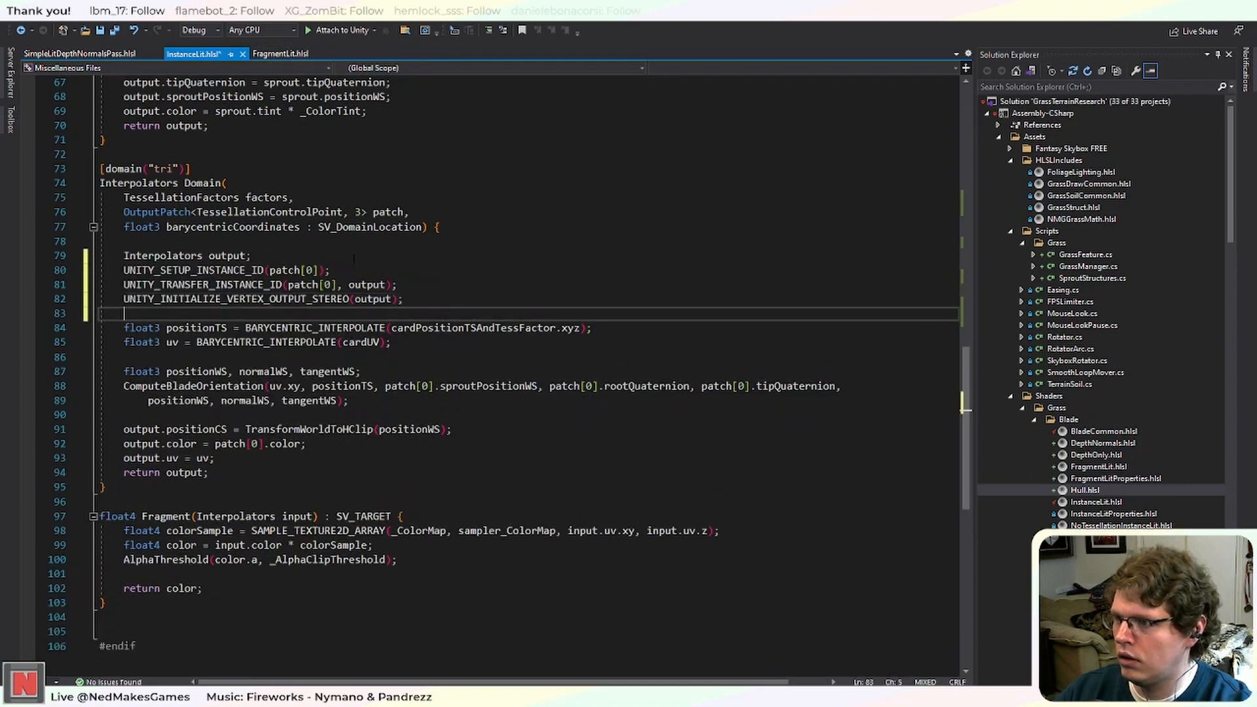
Copy UNITY_SETUP_INSTANCE_ID(input) and UNITY_SETUP_STEREO_EYE_INDEX_POST_VERTEX(input) from FragmentLit.hlsl's Fragment function to the start of InstanceLit.hlsl's Fragment function.
left_click(275, 54)
scroll(422, 405, "down", 10)
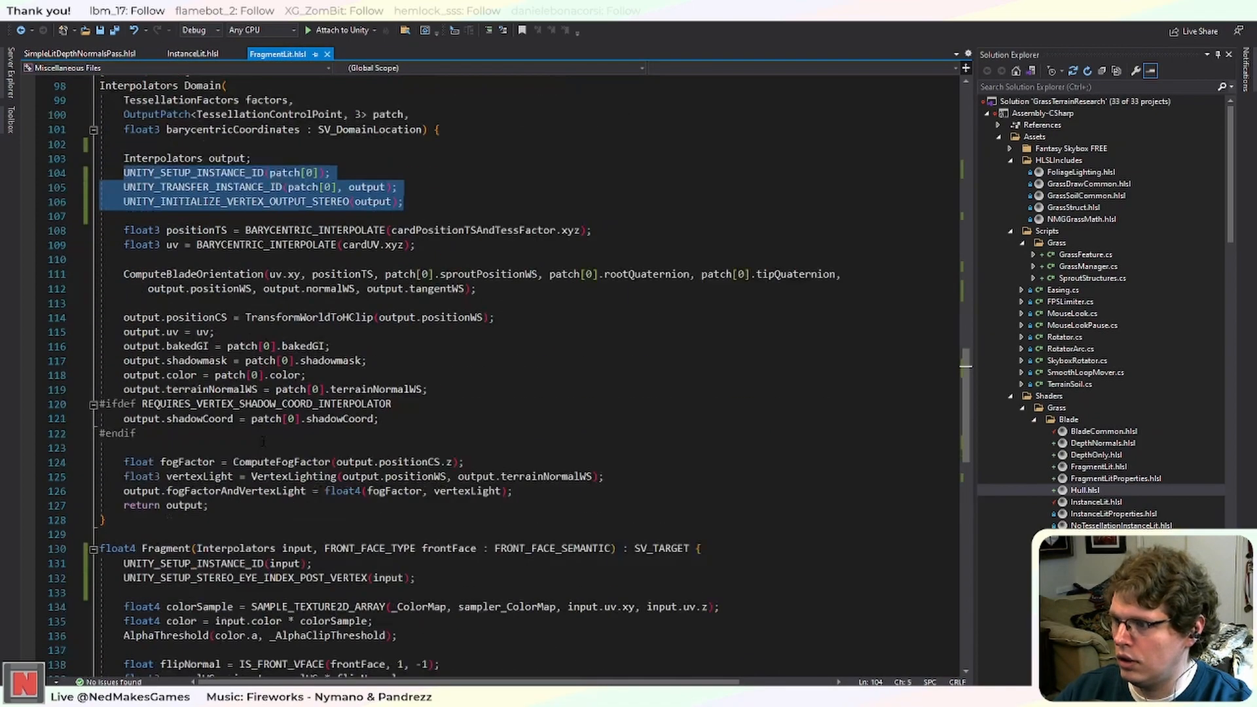
left_click_drag(422, 406, 110, 391)
key("ctrl+c")
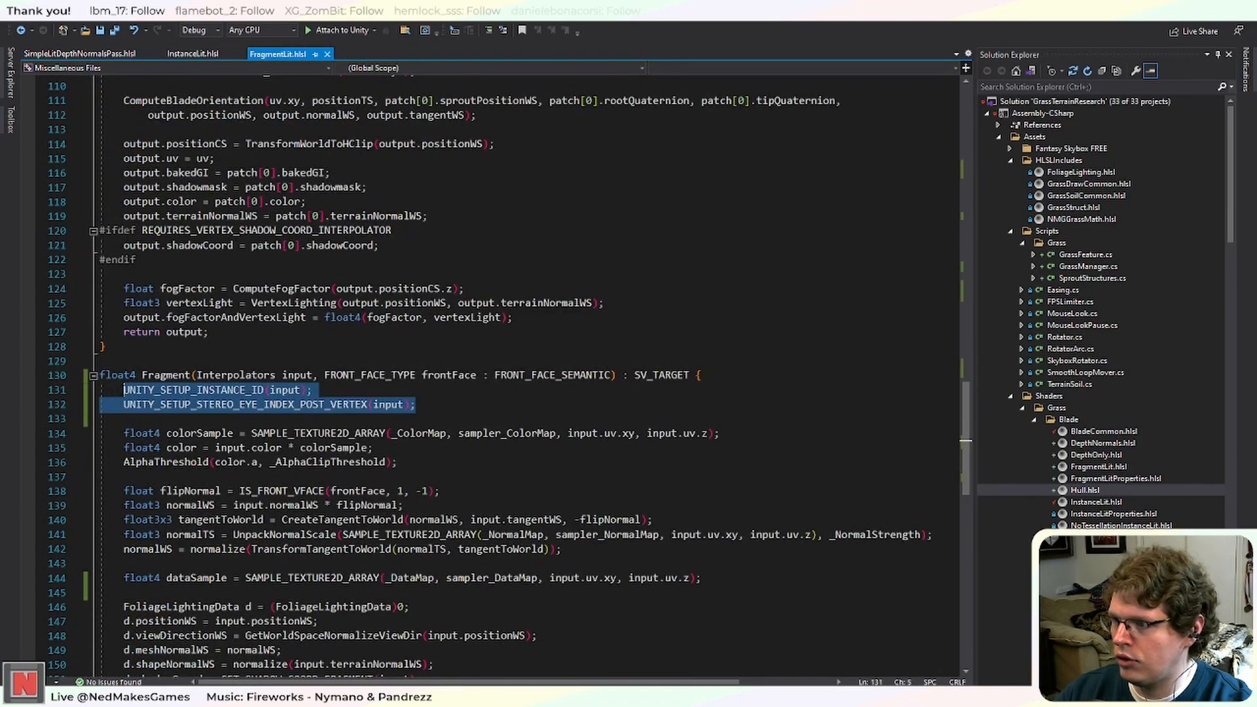
left_click(192, 54)
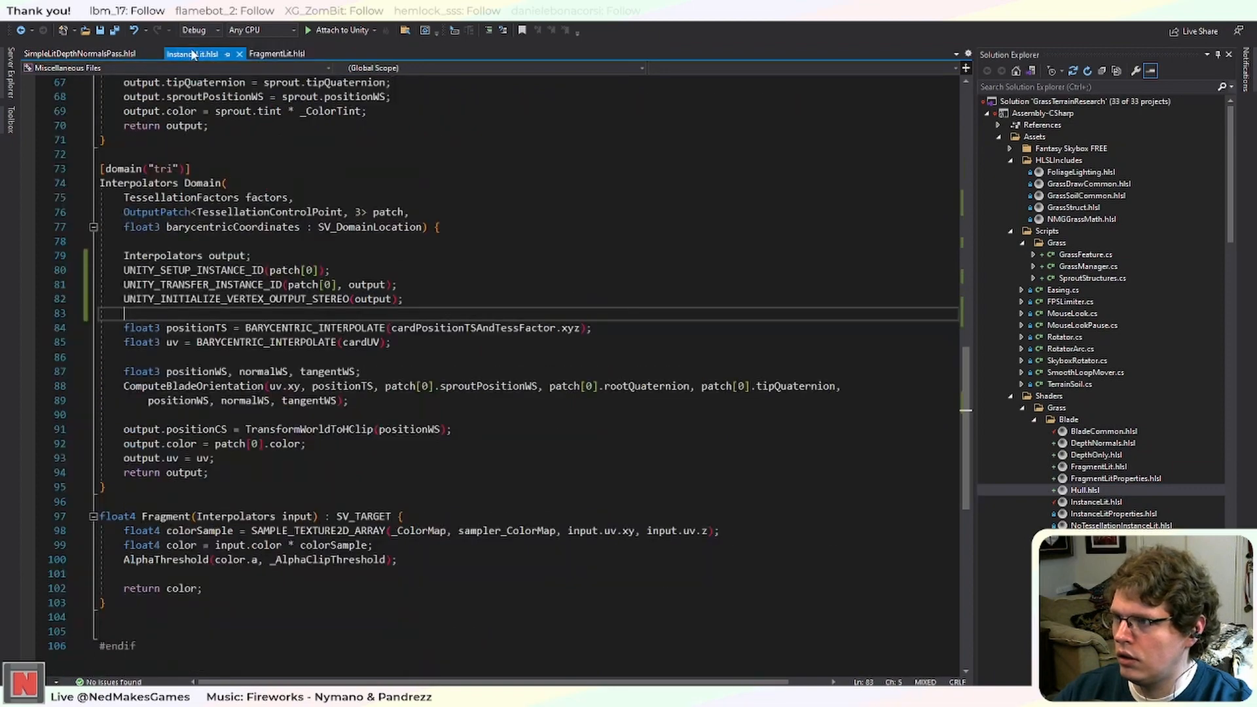
left_click(78, 54)
left_click(172, 53)
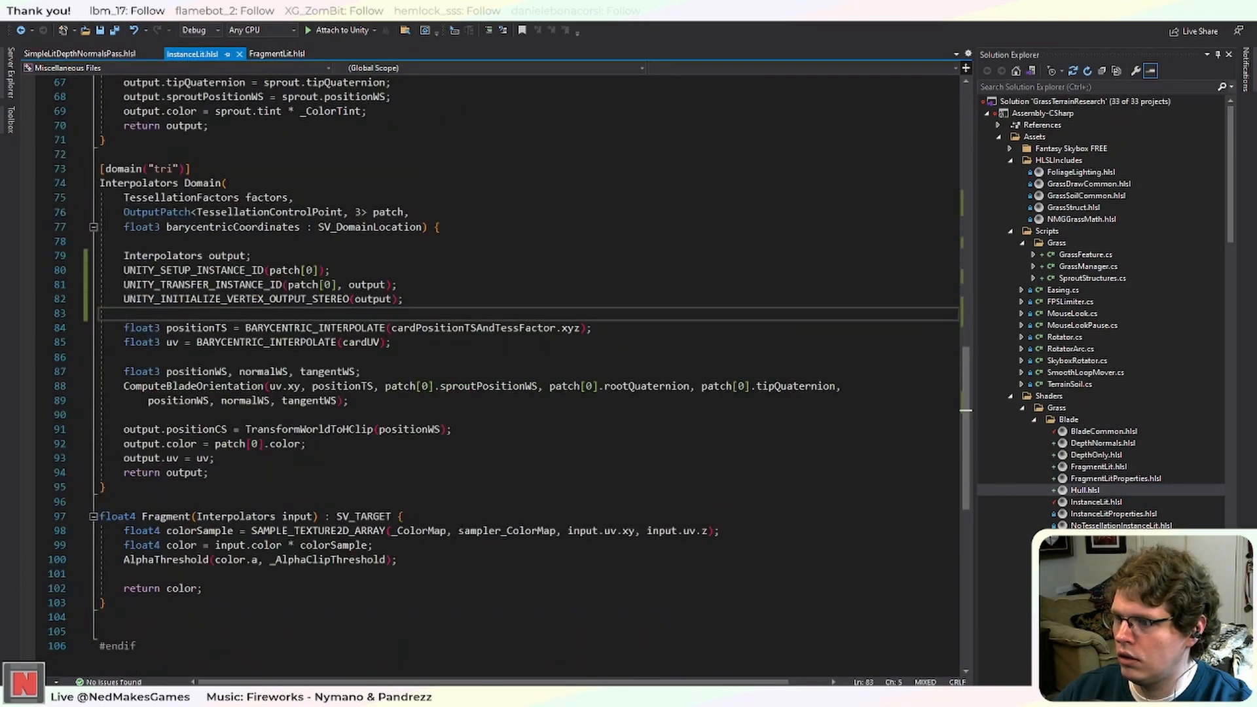
left_click(461, 516)
key("Return")
key("ctrl+v")
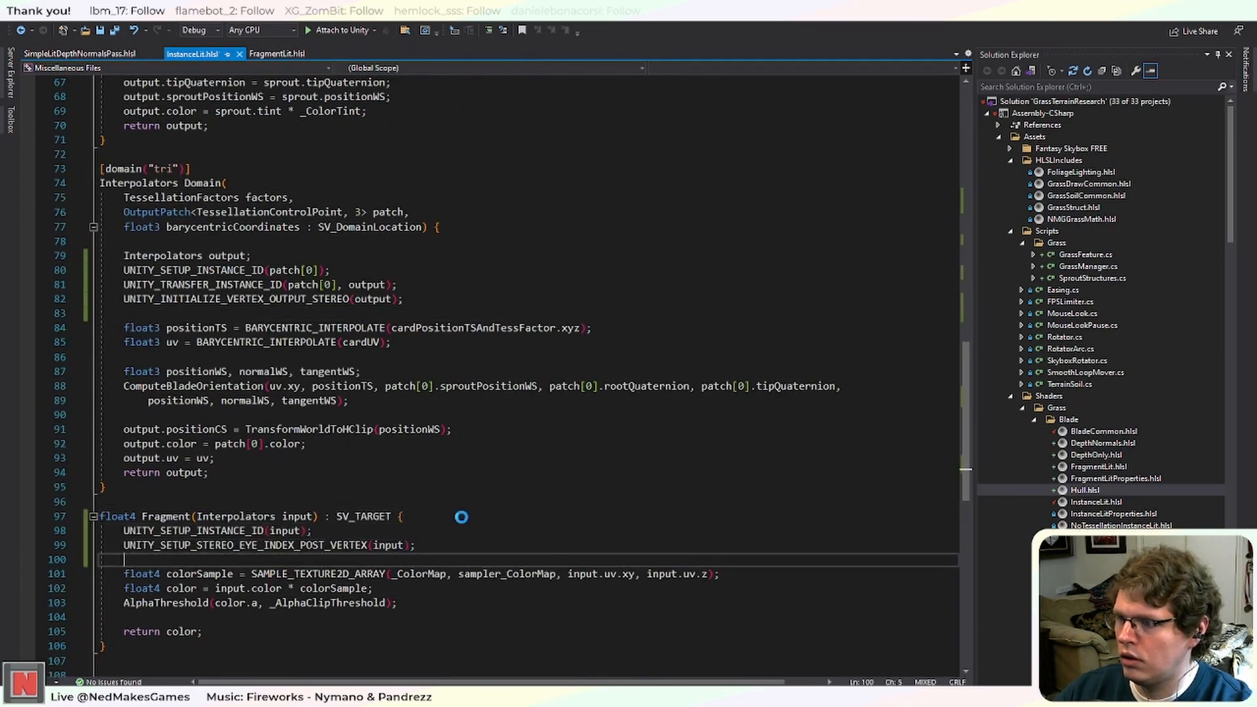
Switch to Unity and open the Blade InstanceLit shader error from the console at its source line.
key("alt+Tab")
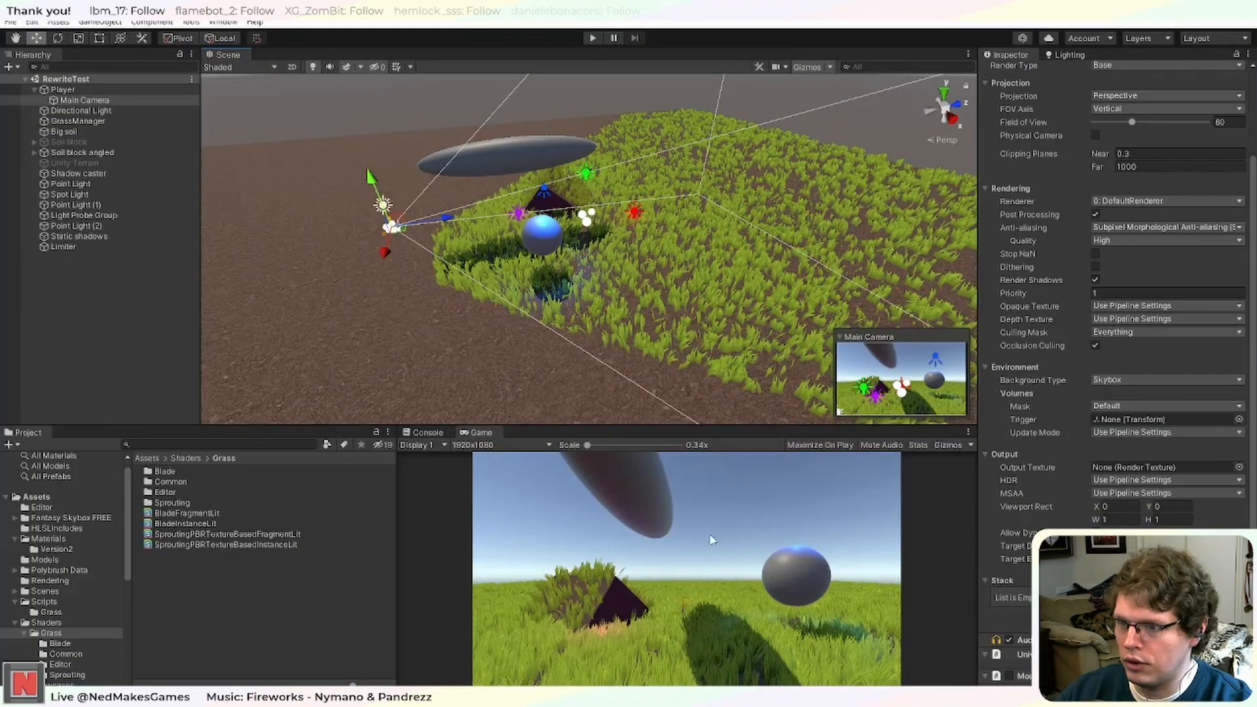
left_click(419, 433)
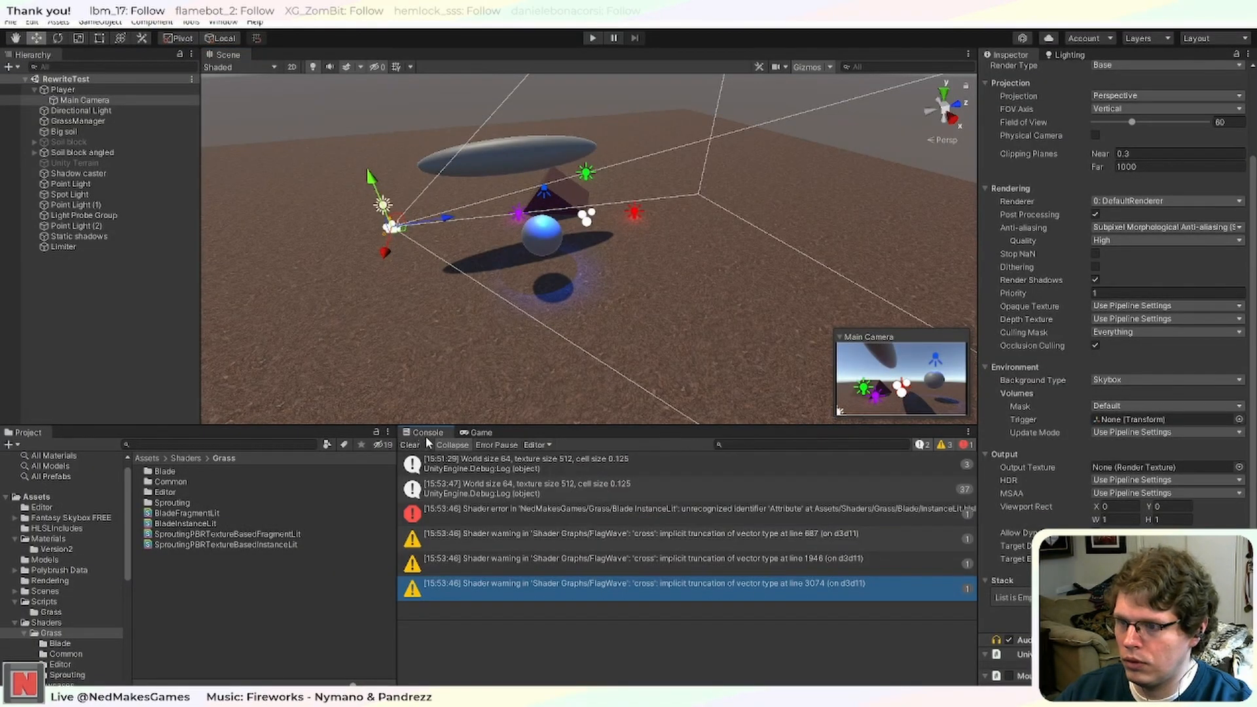
left_click(722, 517)
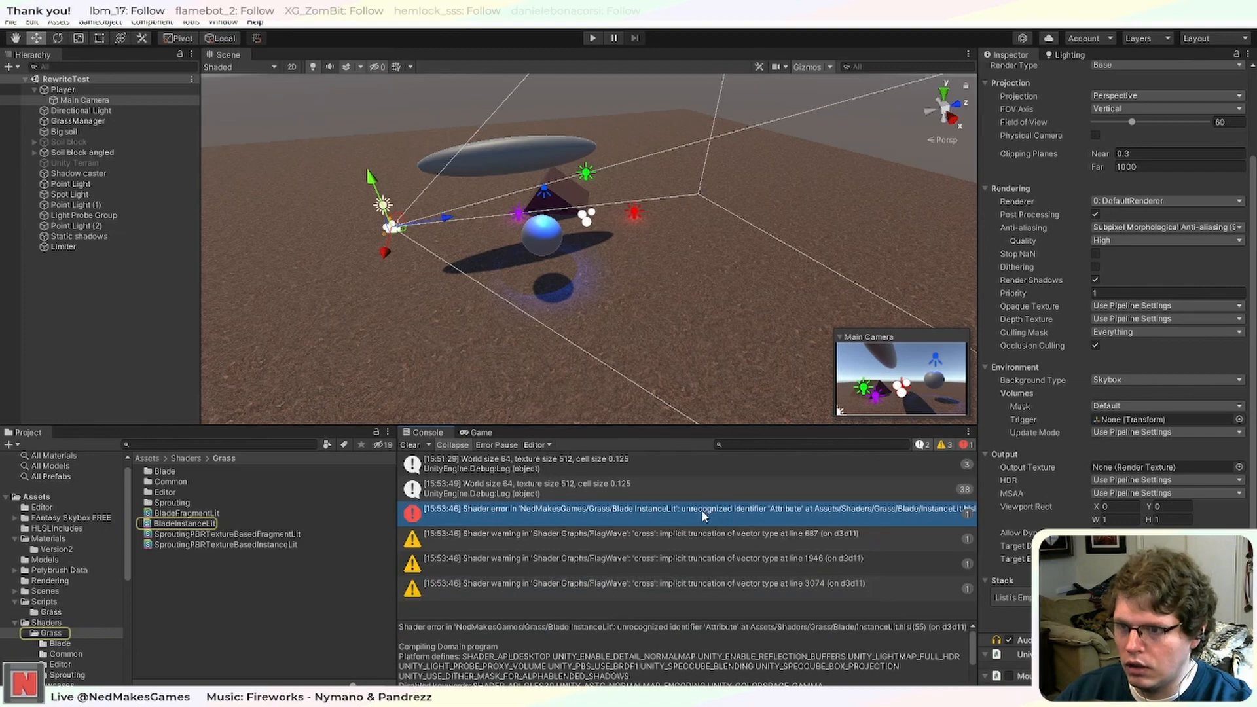
double_click(701, 510)
Change the parameter type of InstanceLit.hlsl's Vertex function to Attributes and save the file.
key("ctrl+Right")
type("s")
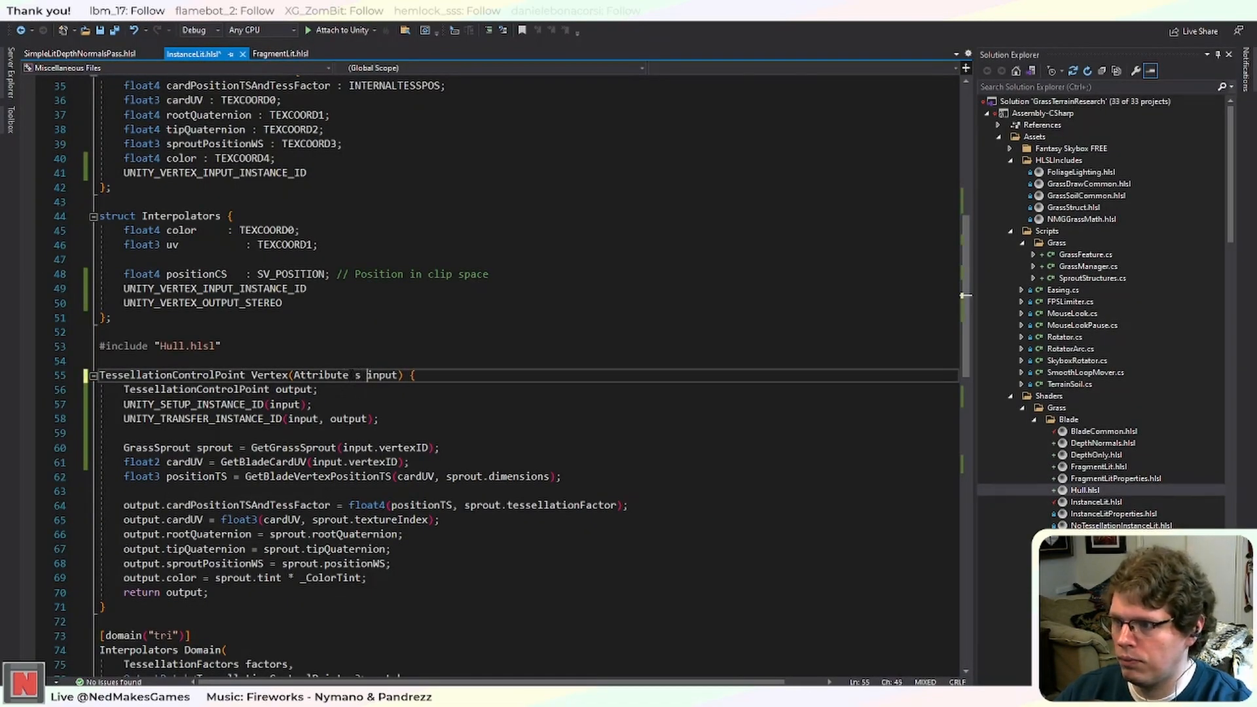
key("BackSpace")
key("Left")
type("s")
key("ctrl+s")
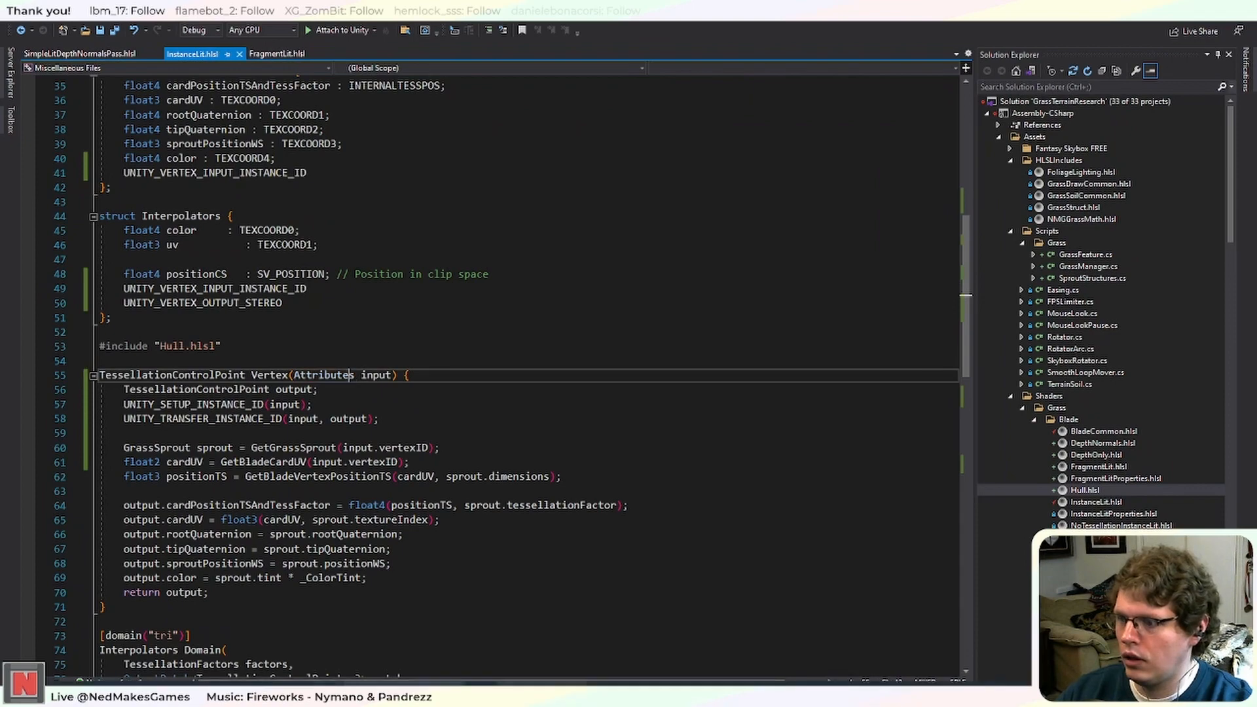
Switch to Unity, clear the console messages, and return to Visual Studio.
key("alt+Tab")
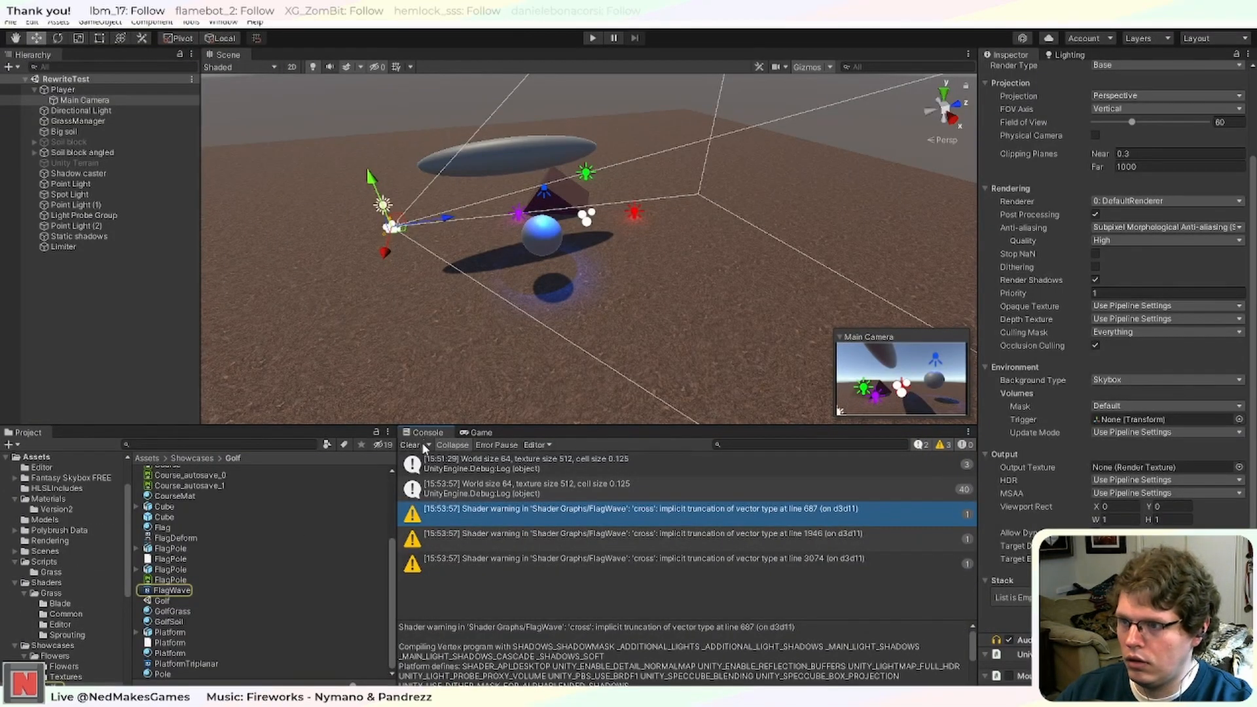
left_click(411, 446)
key("alt+Tab")
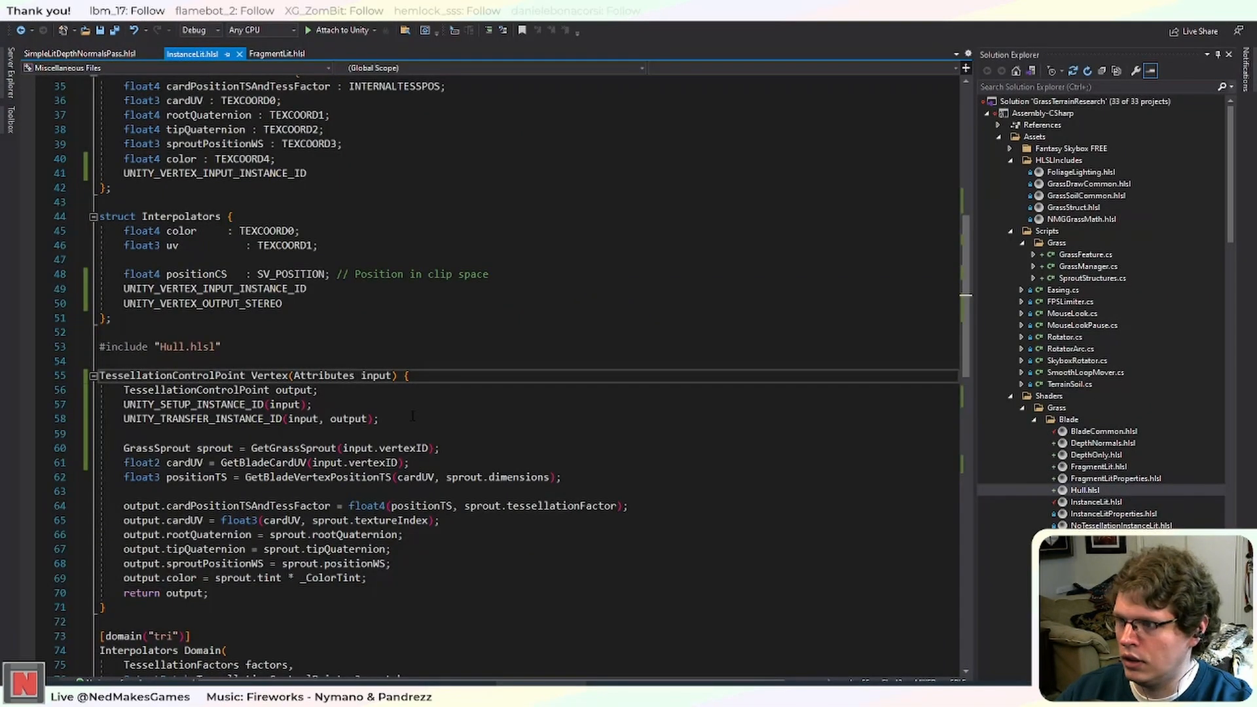
Open ShadowCaster.hlsl from the Blade shader folder and view its structs and Vertex function.
scroll(413, 415, "down", 16)
scroll(409, 409, "up", 10)
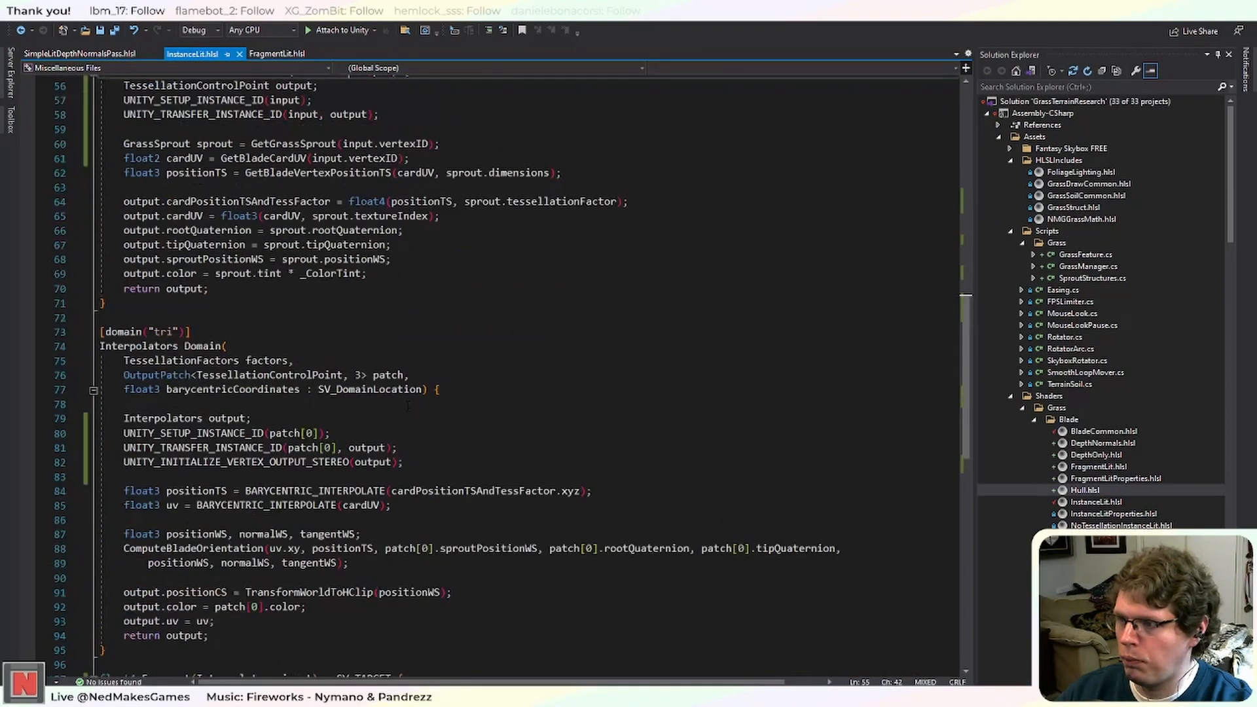
scroll(407, 406, "up", 8)
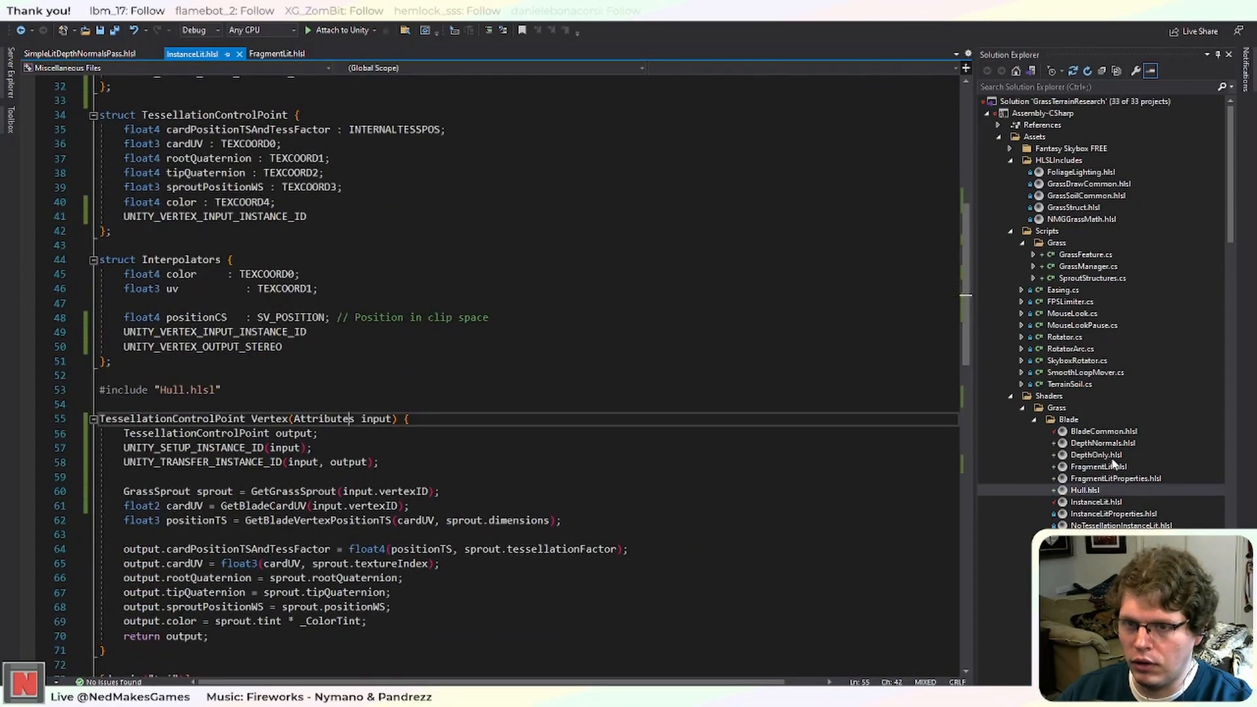
double_click(1095, 537)
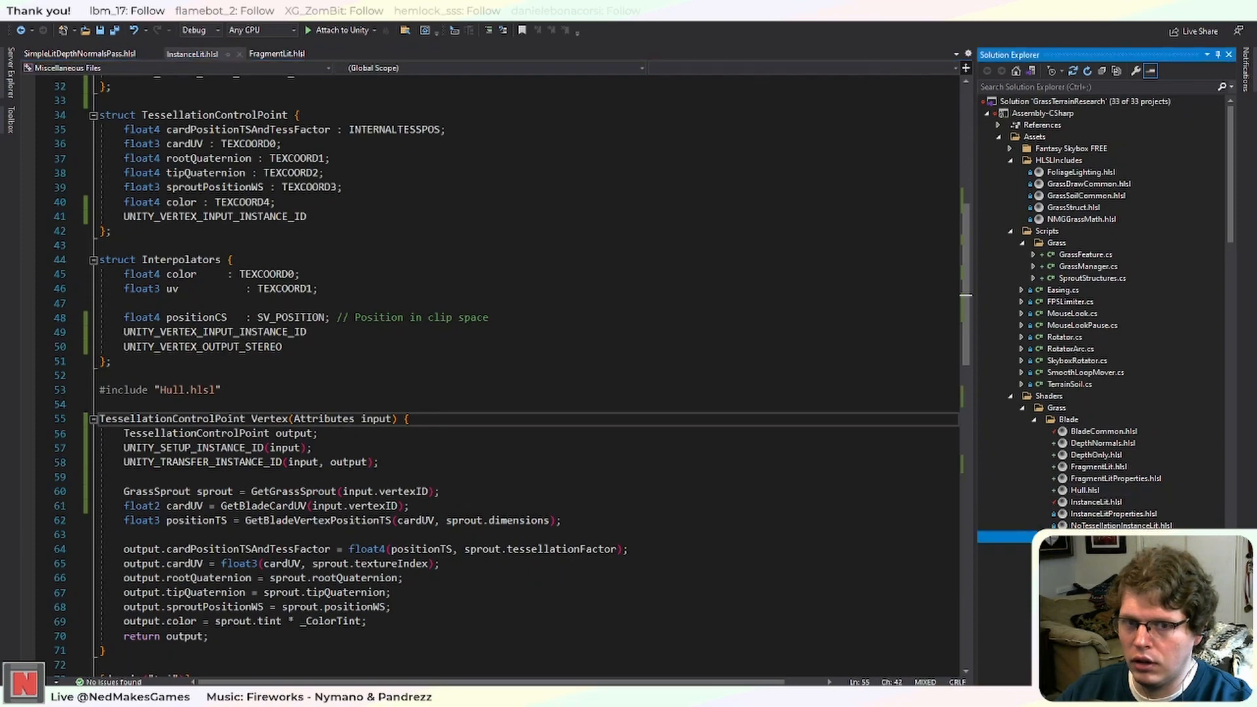
scroll(511, 377, "down", 9)
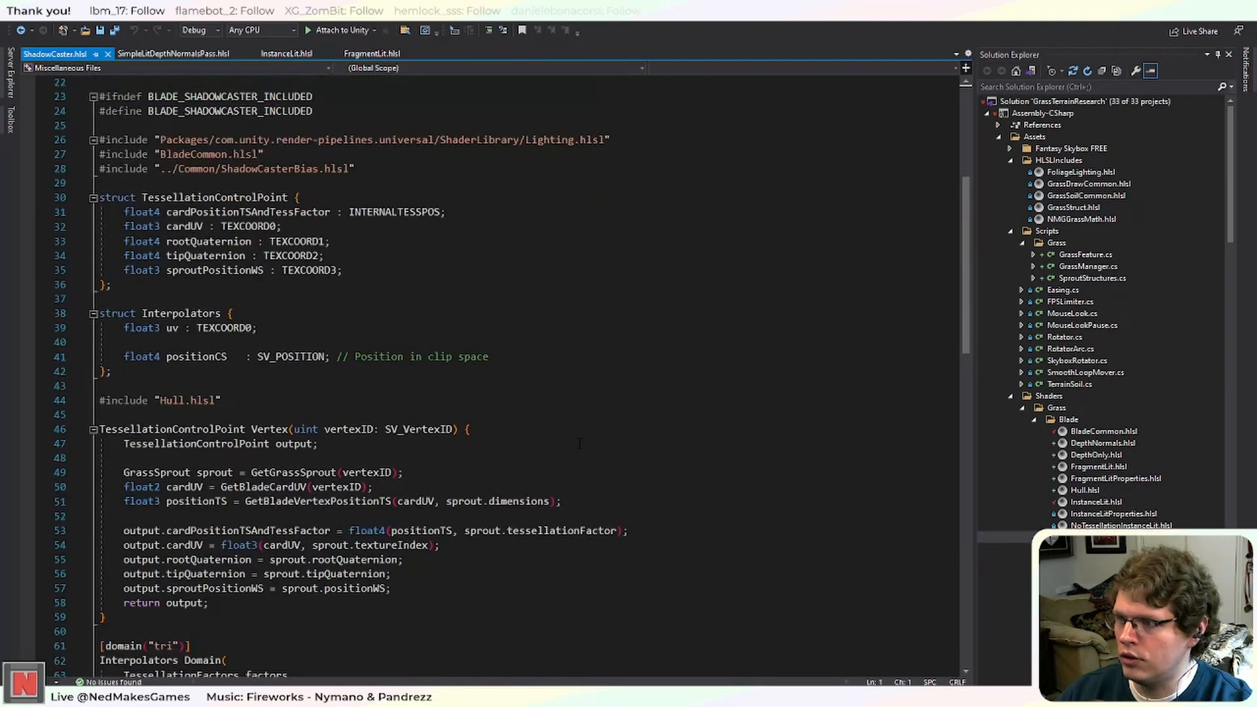
scroll(511, 377, "up", 4)
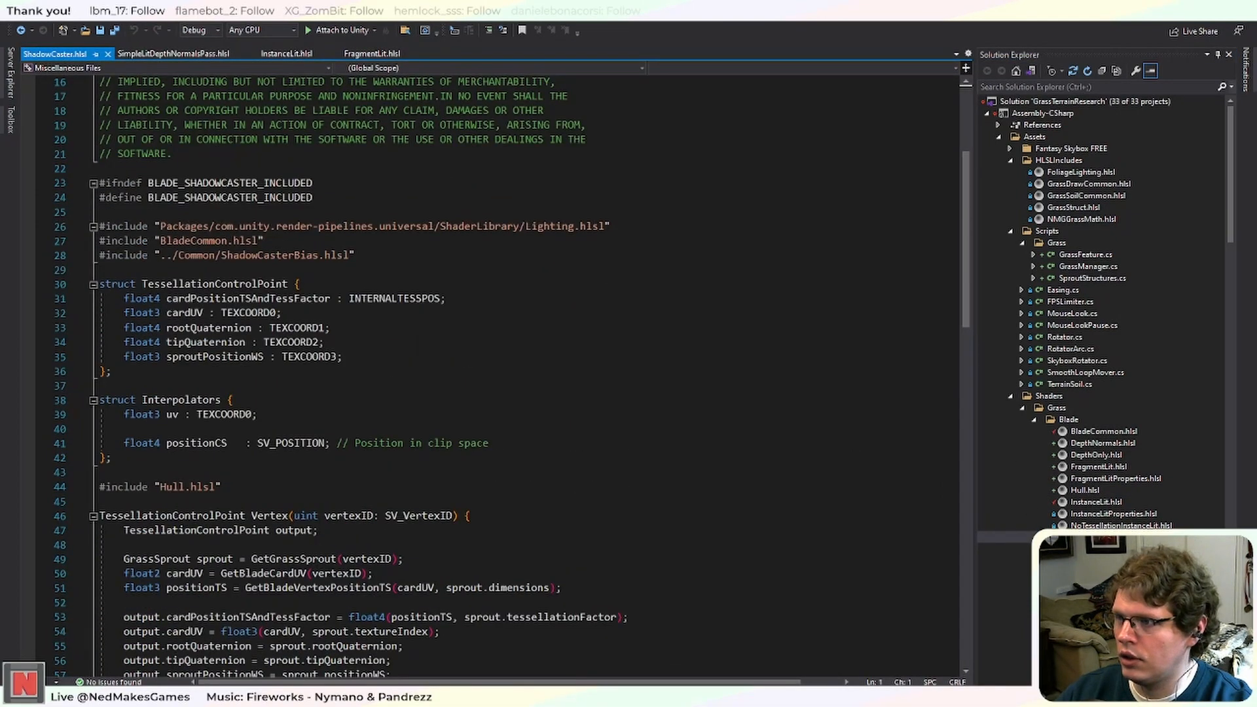
Review the instancing and stereo macros in FragmentLit.hlsl's structs and functions, especially UNITY_VERTEX_INPUT_INSTANCE_ID in Interpolators.
left_click(372, 53)
scroll(323, 420, "up", 12)
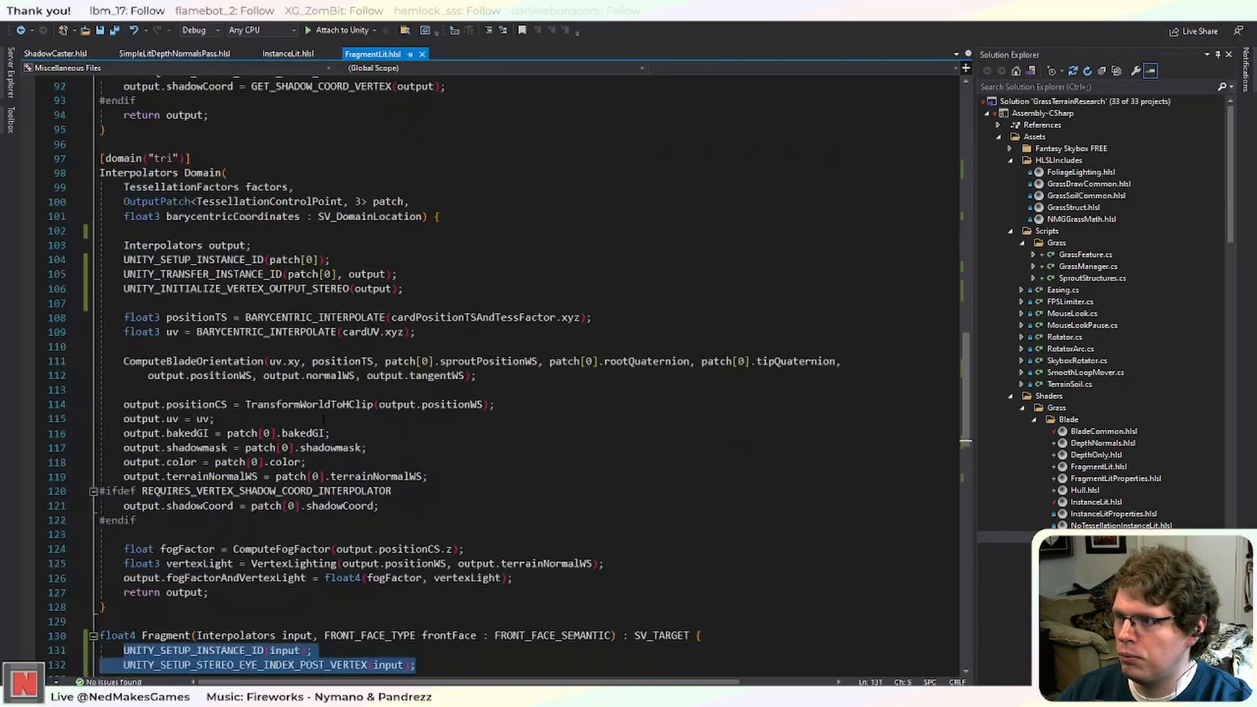
scroll(323, 420, "up", 20)
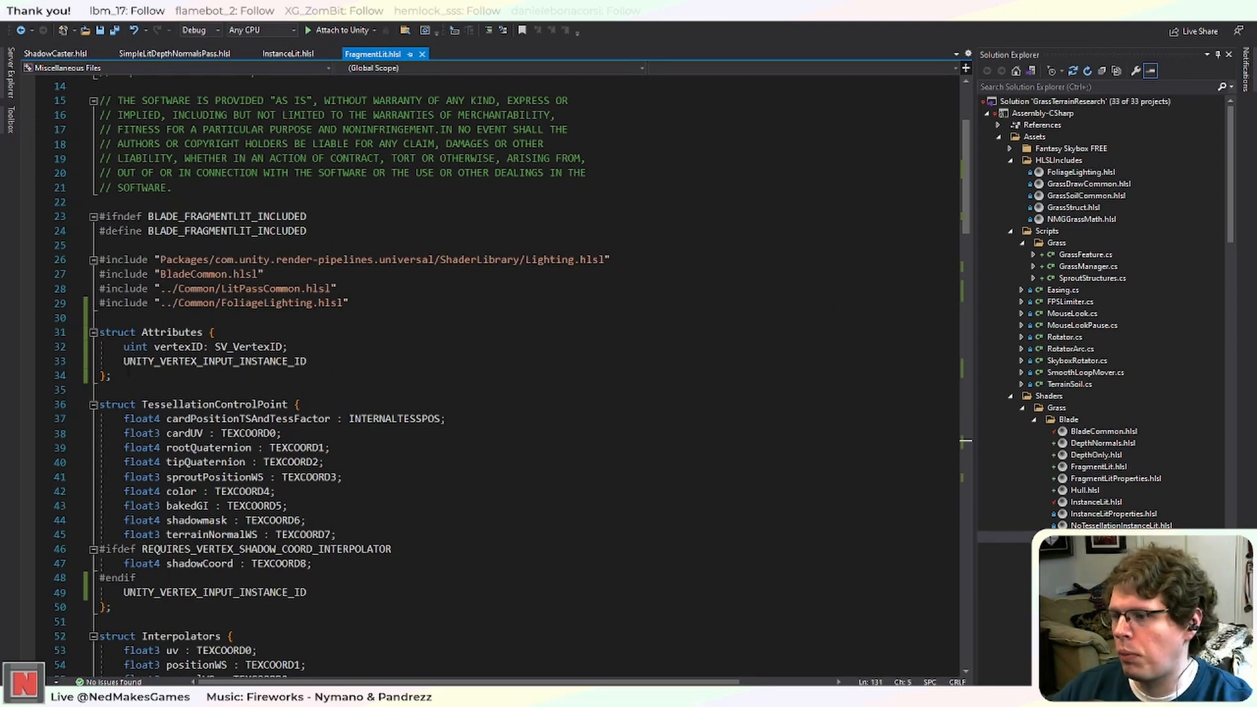
scroll(497, 373, "down", 8)
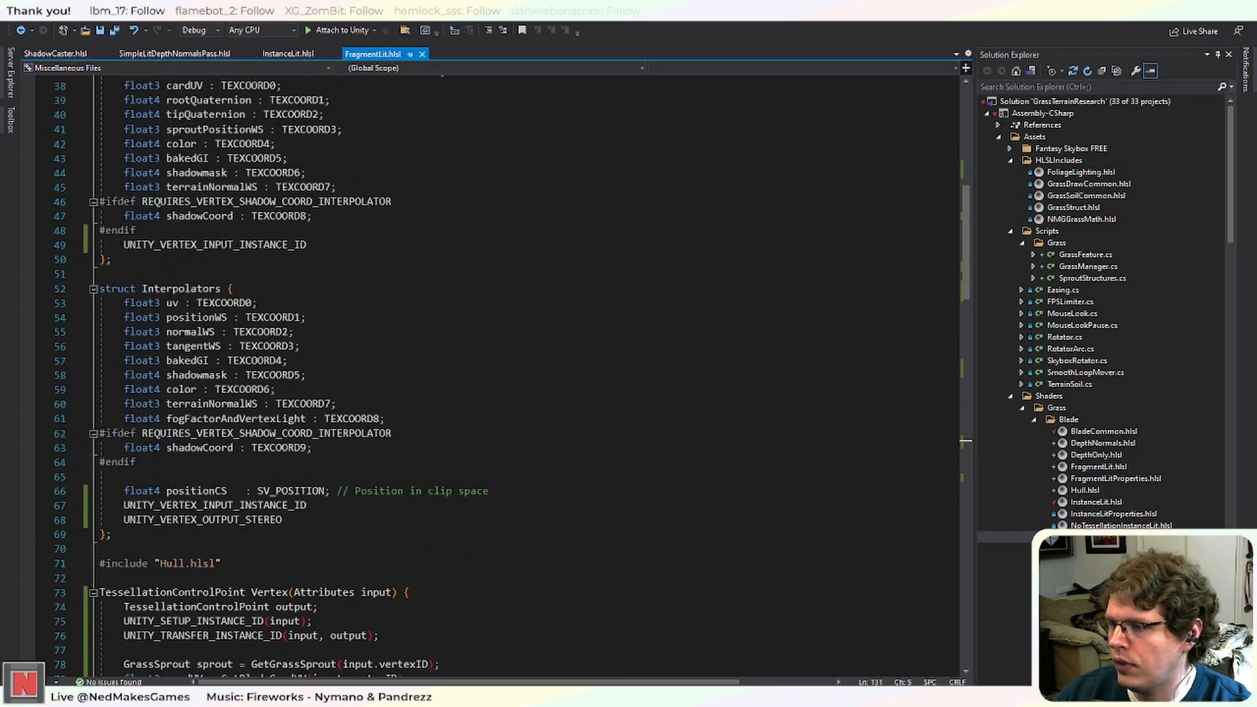
scroll(316, 520, "down", 8)
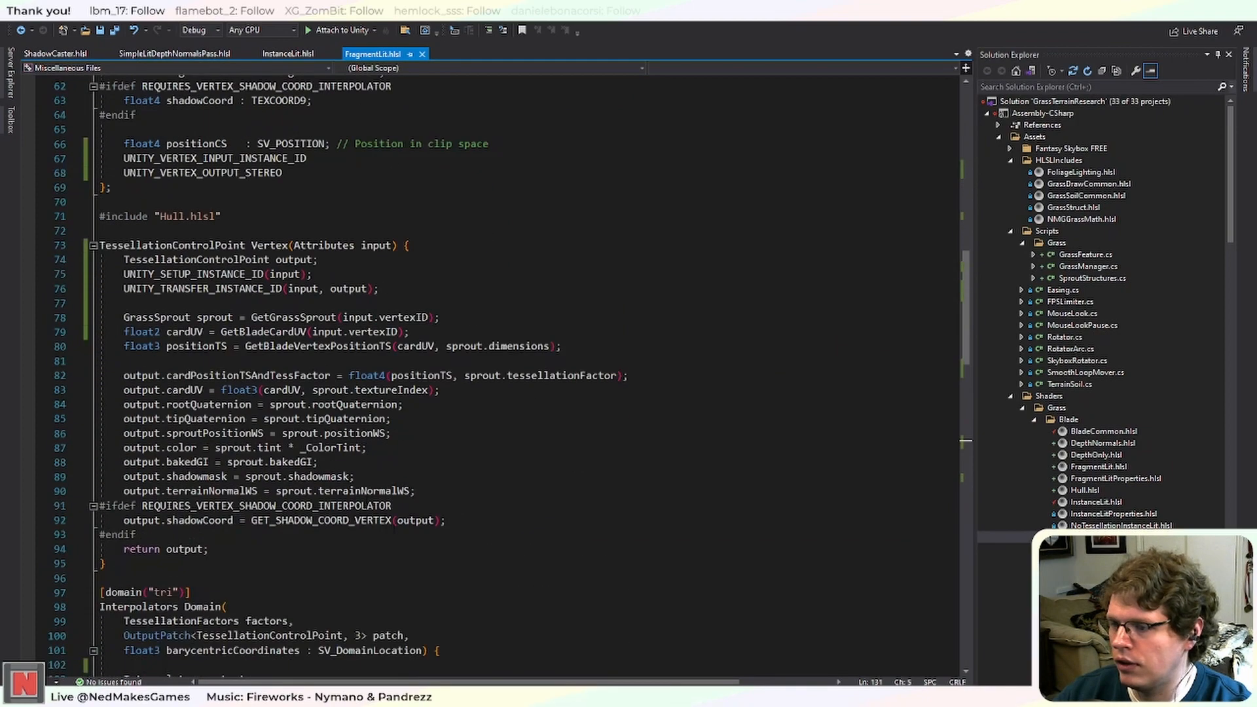
scroll(446, 535, "up", 5)
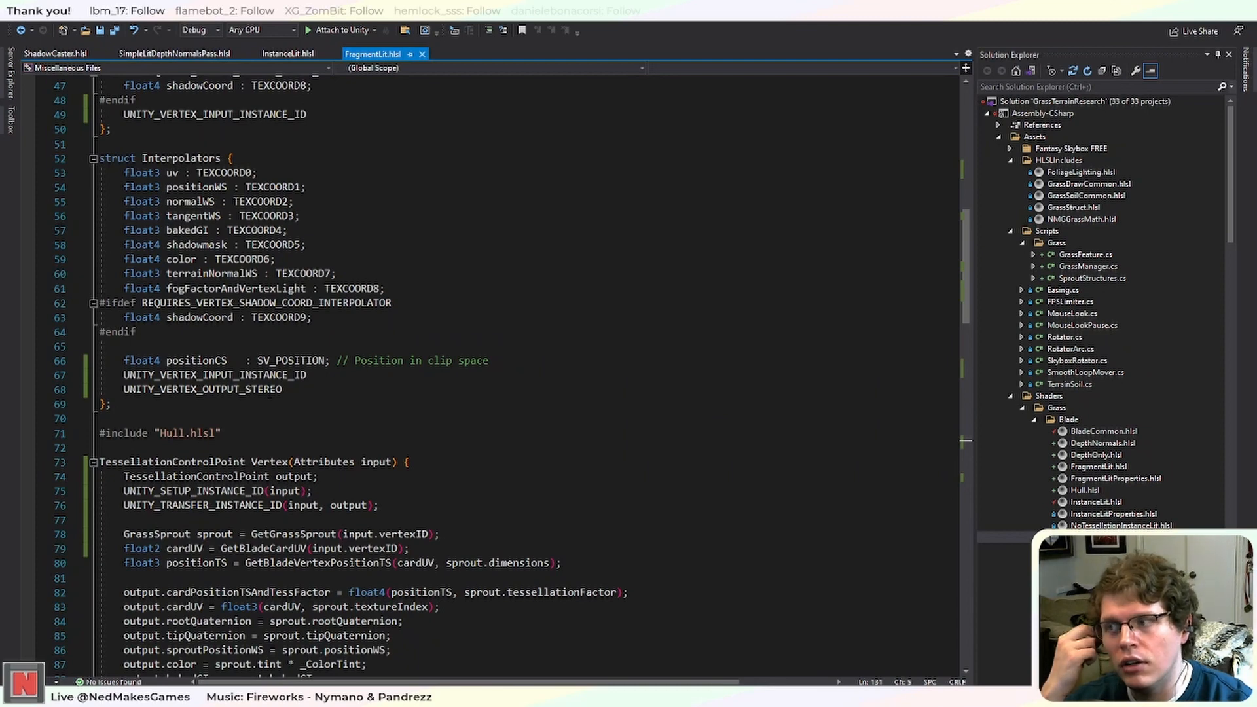
left_click(276, 374)
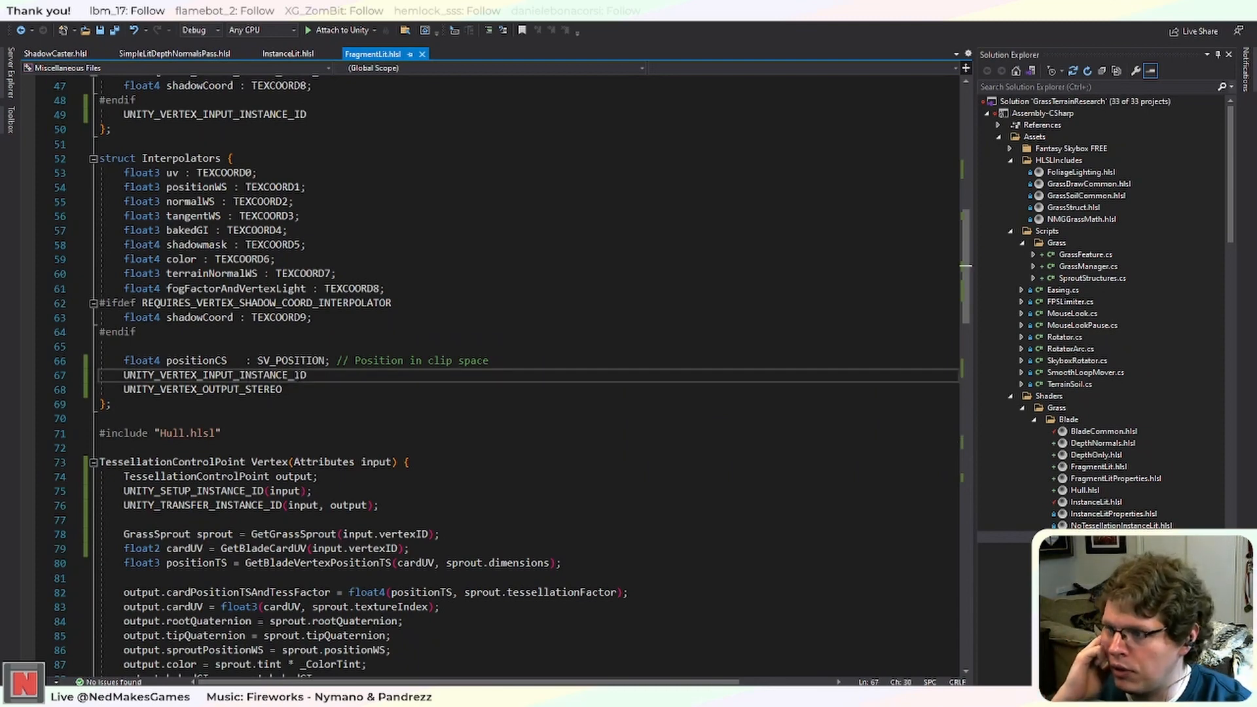
double_click(275, 374)
left_click(251, 374)
double_click(243, 375)
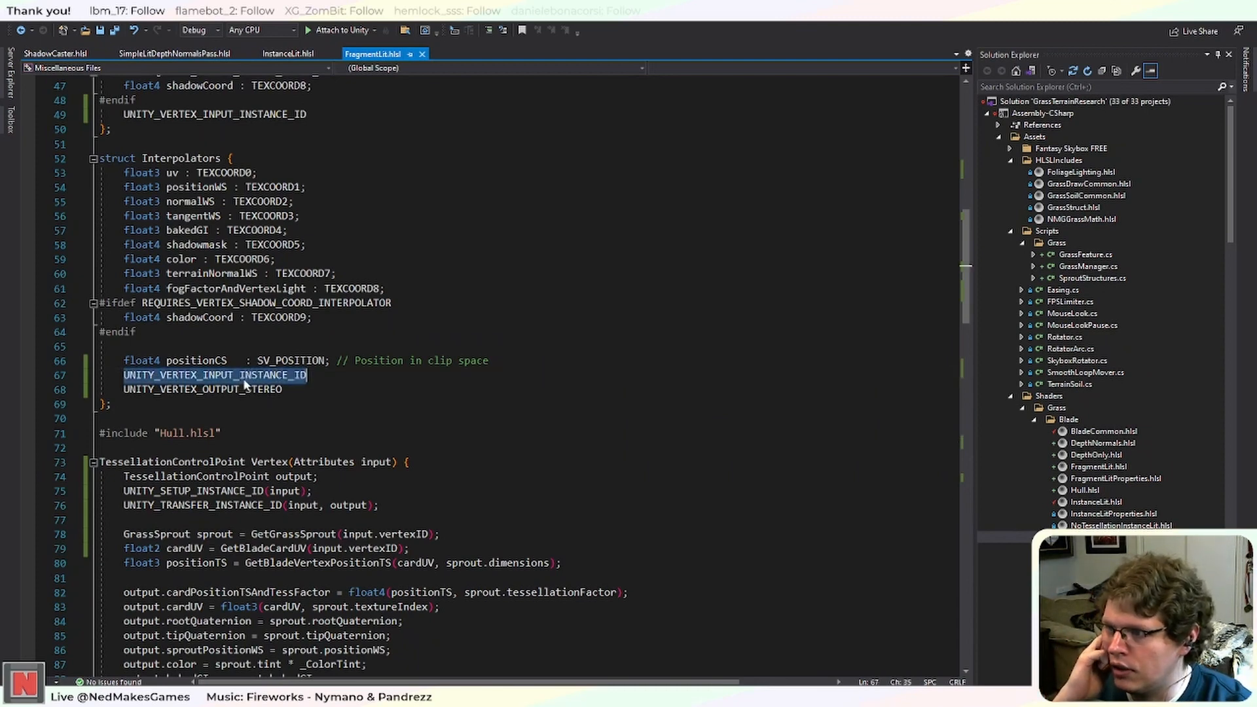
scroll(306, 375, "down", 3)
scroll(306, 375, "up", 3)
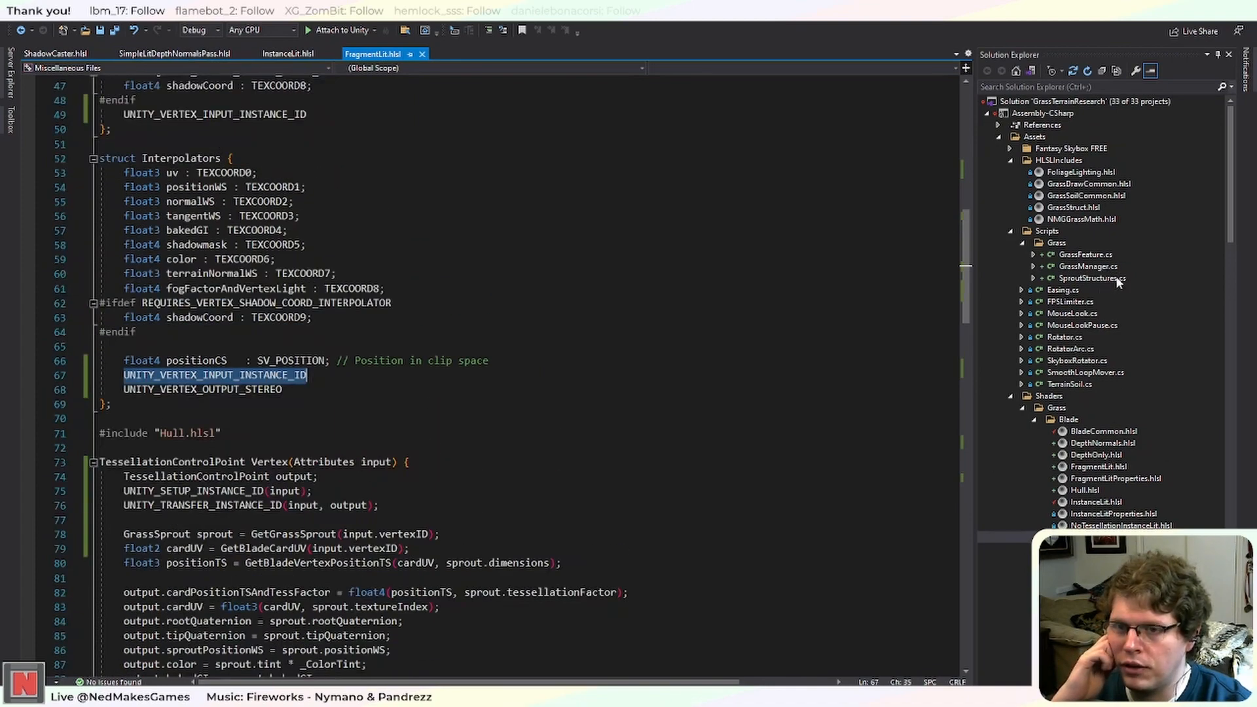
Look through the shader files in the solution tree and collapse the Shaders folder.
scroll(1092, 336, "down", 15)
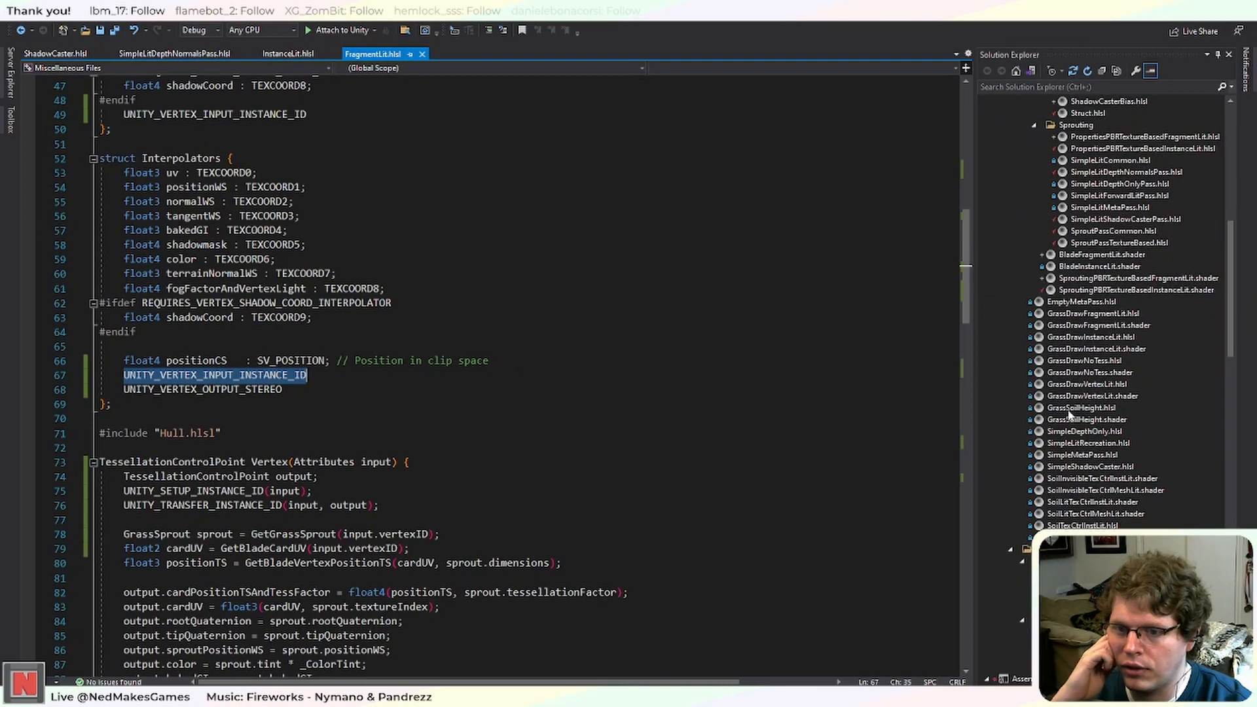
scroll(1062, 456, "up", 15)
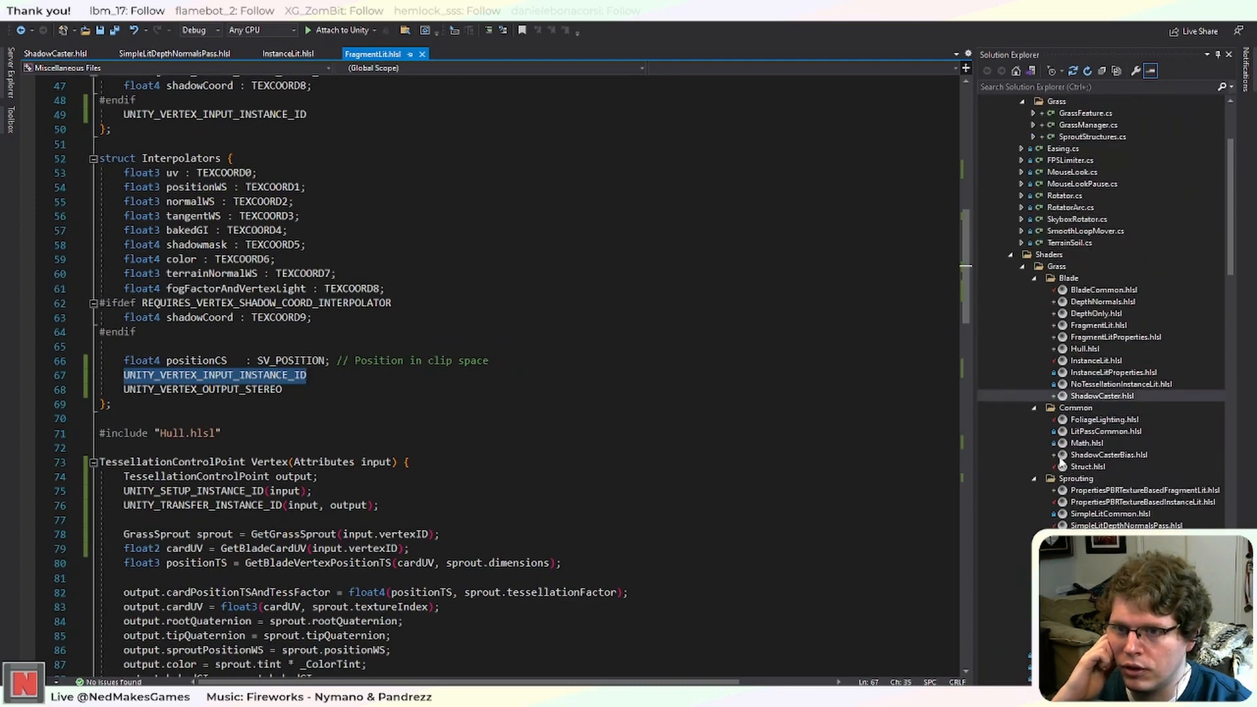
left_click(1009, 290)
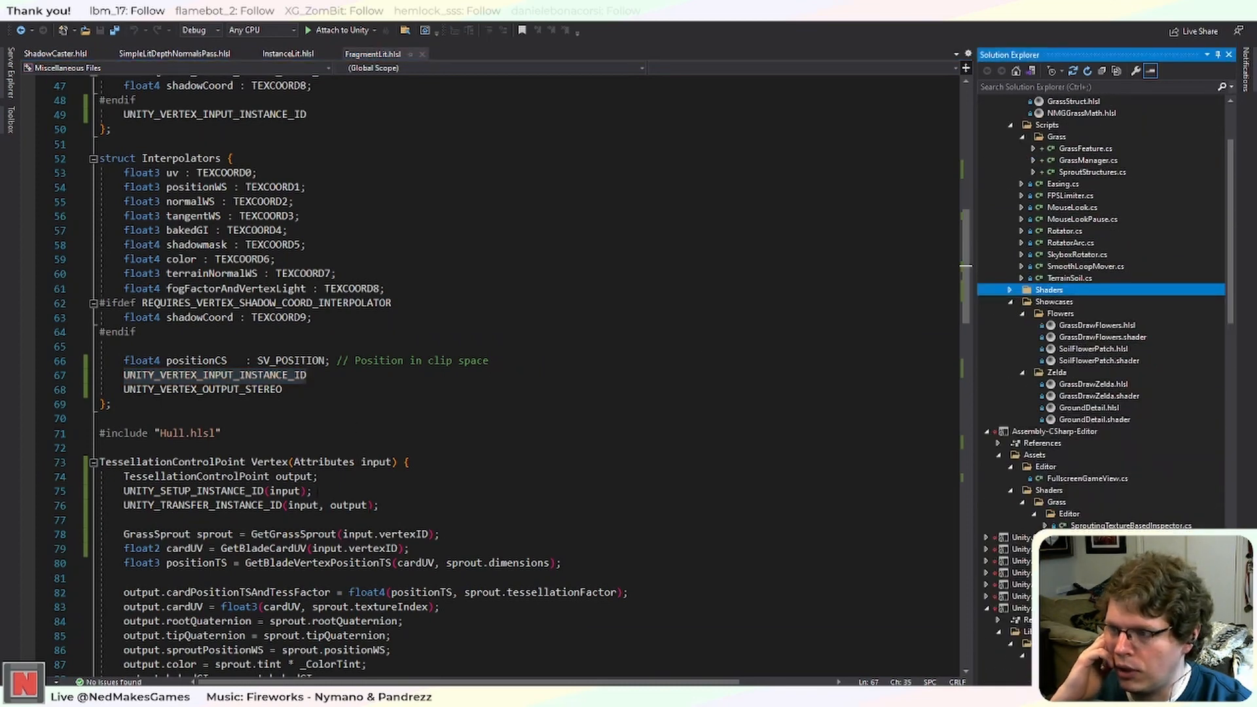
Review the instancing and stereo macros in FragmentLit.hlsl's Interpolators struct and its Vertex, Domain and Fragment functions.
left_click(459, 535)
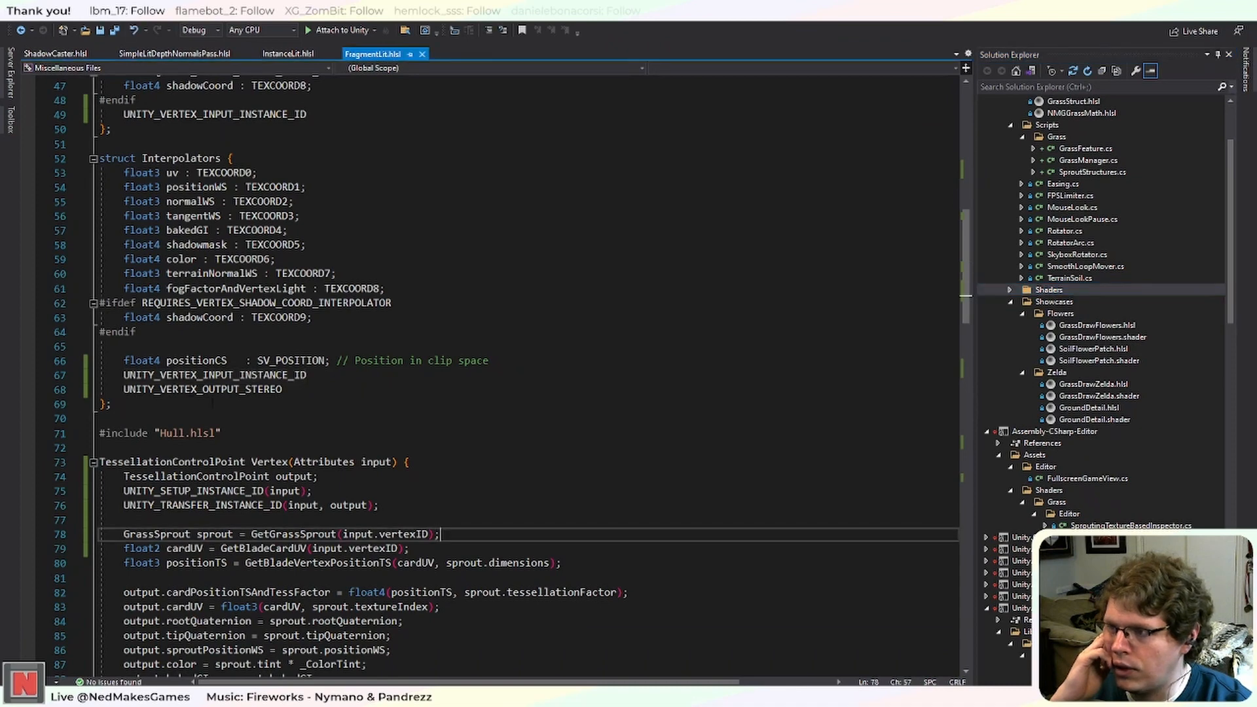
left_click(251, 389)
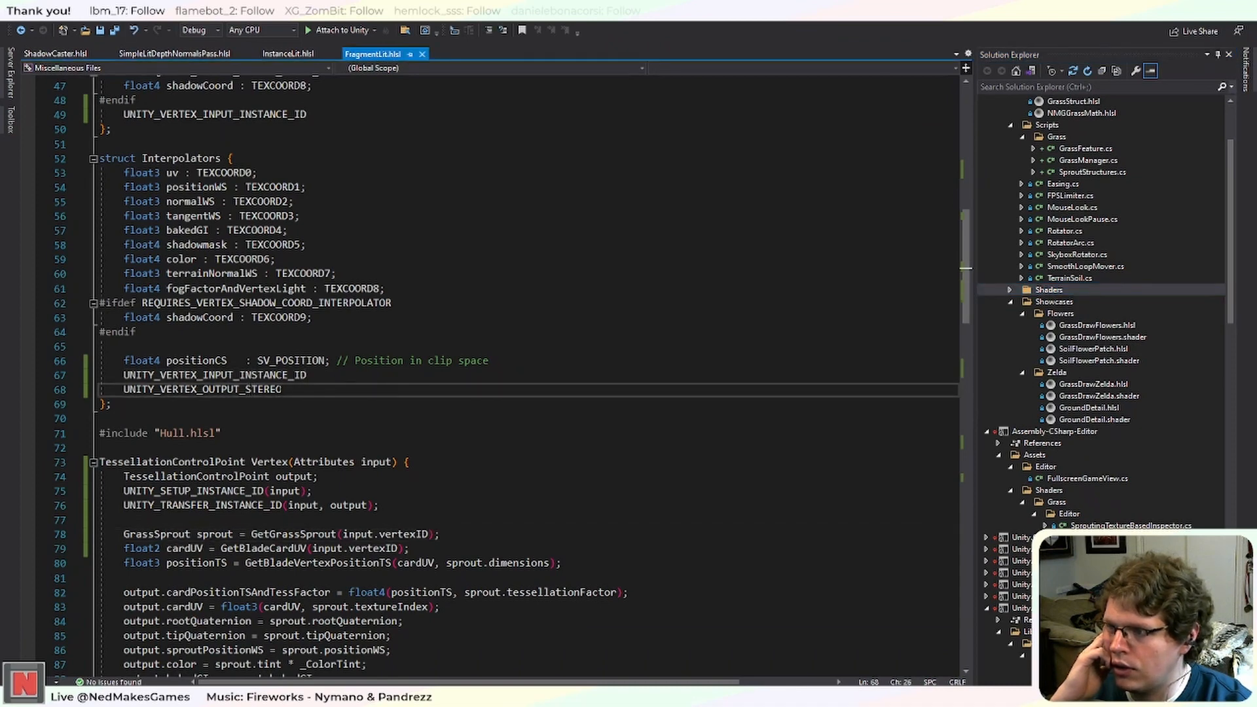
left_click(130, 389)
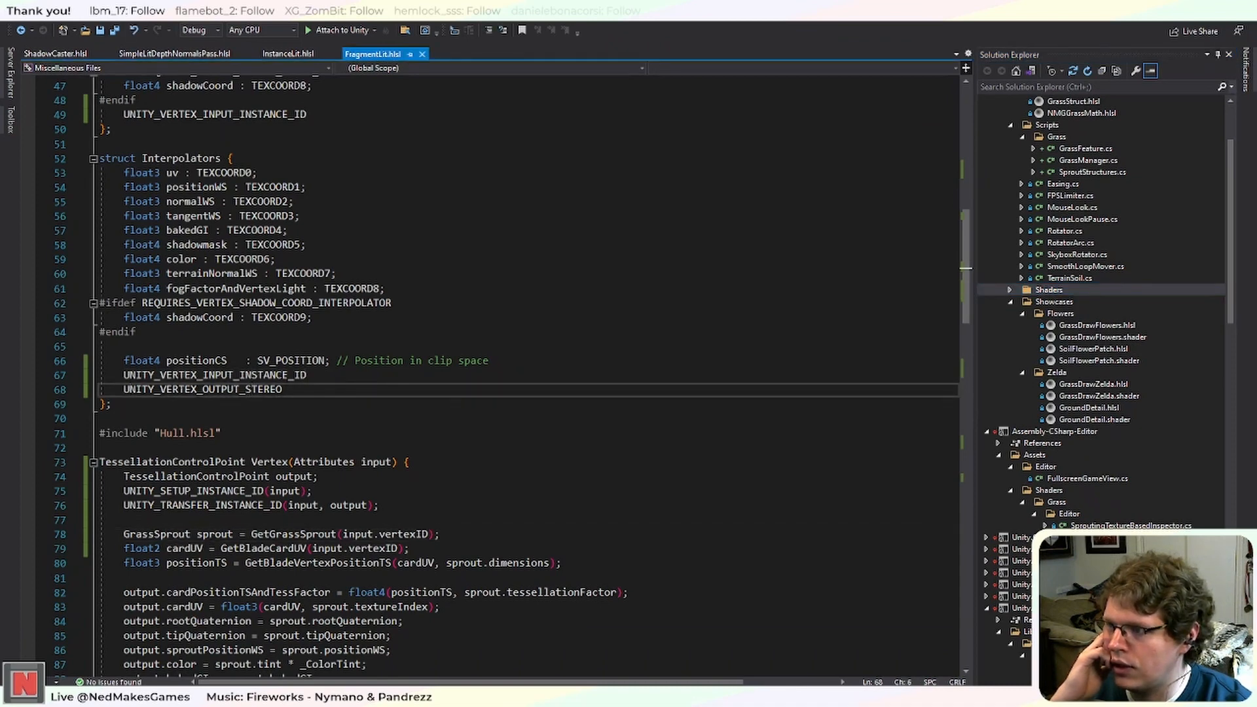
scroll(365, 436, "down", 16)
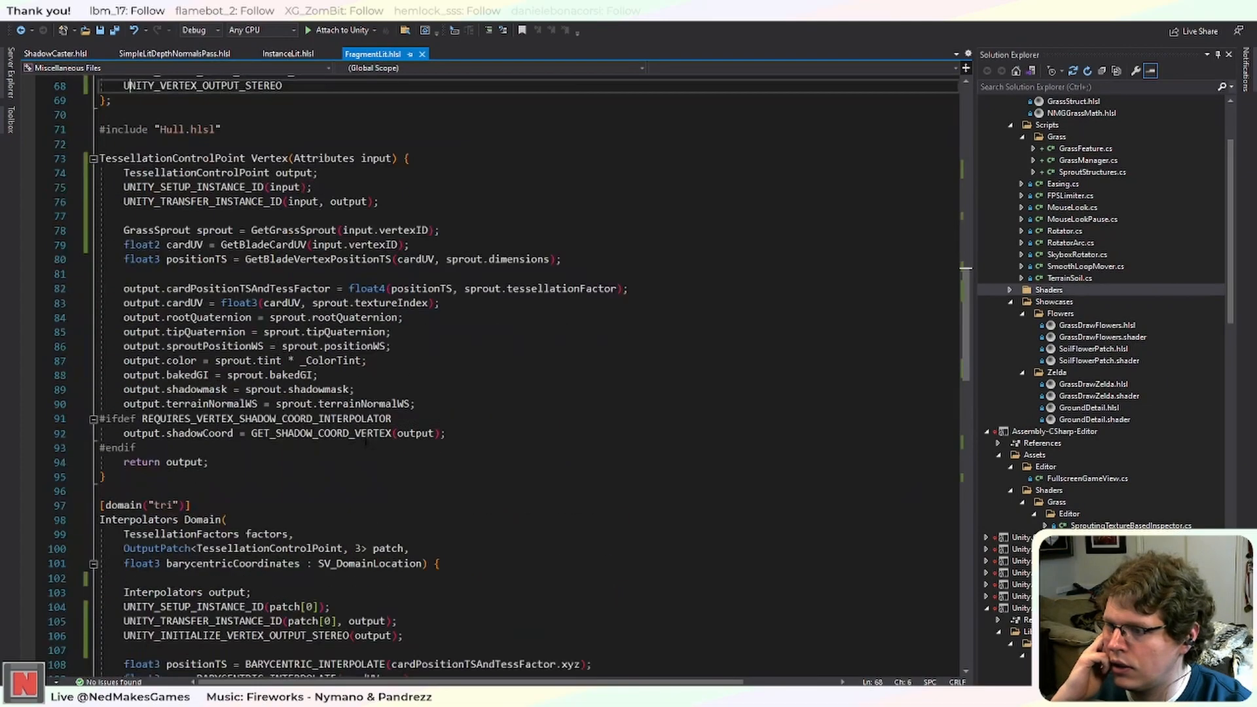
scroll(365, 436, "down", 4)
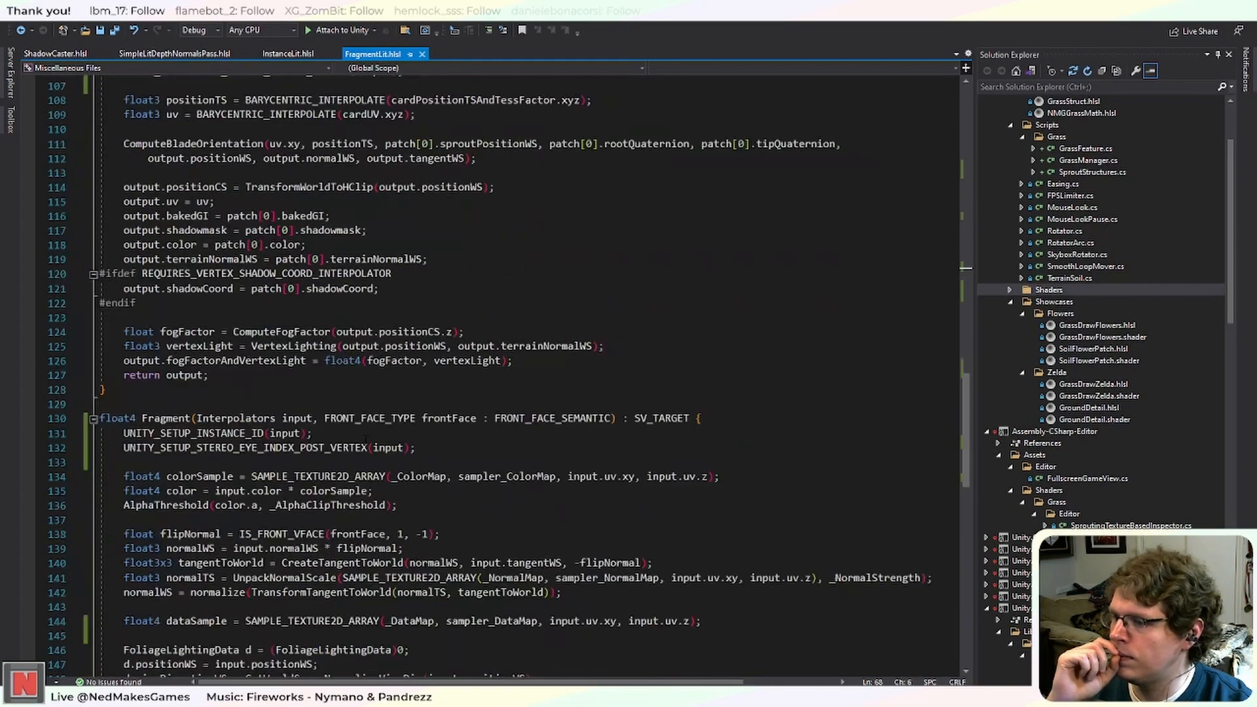
scroll(364, 436, "down", 6)
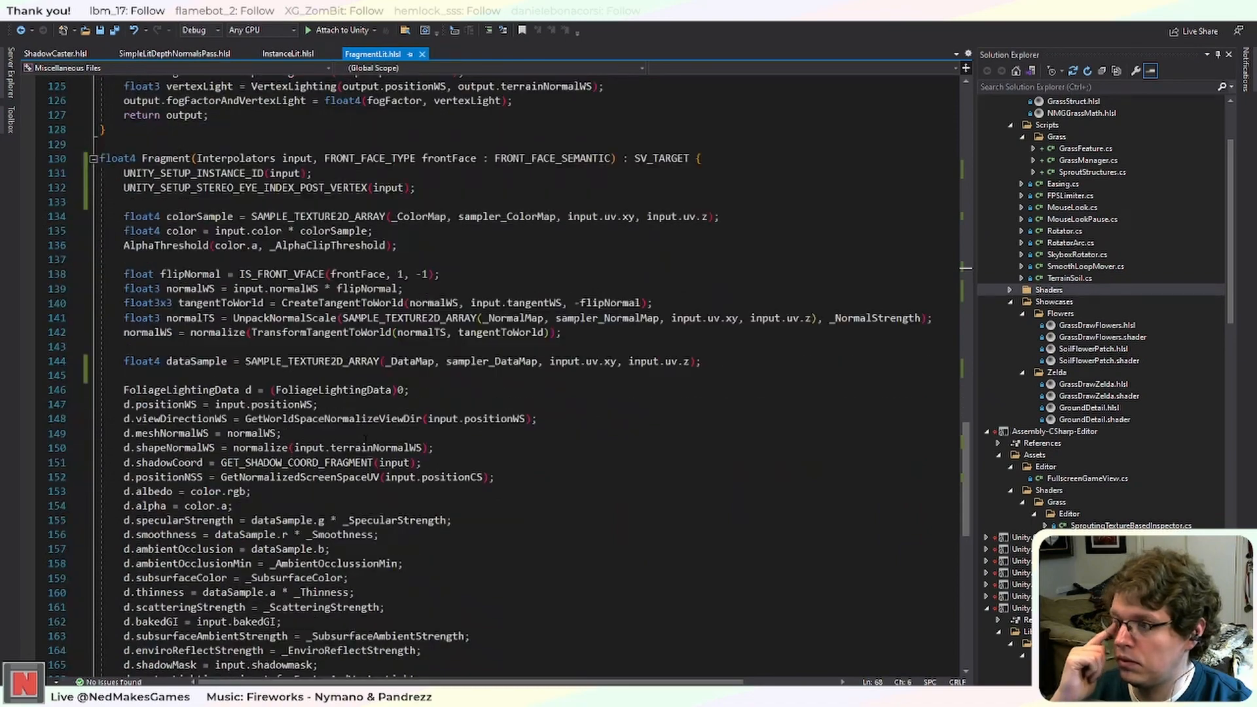
scroll(512, 385, "up", 8)
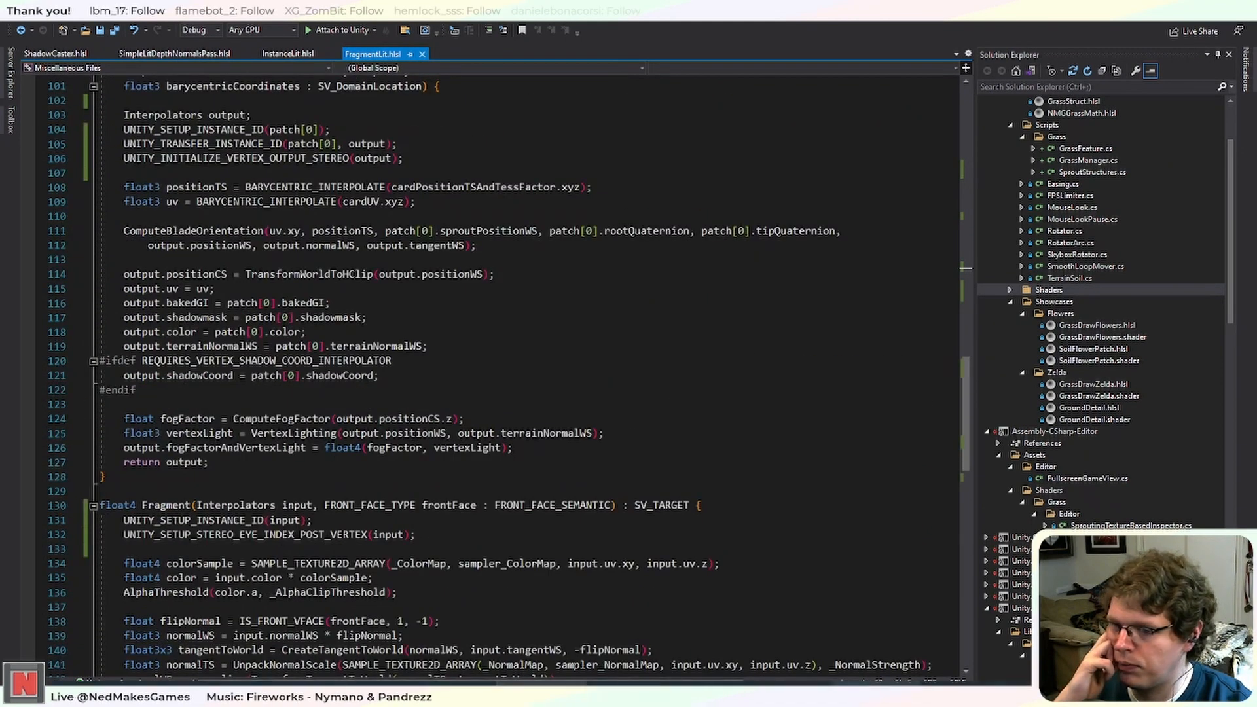
Switch to the browser and study the single-pass instancing shader sample in the Unity forum thread on procedural drawing.
key("alt+Tab")
scroll(917, 558, "down", 3)
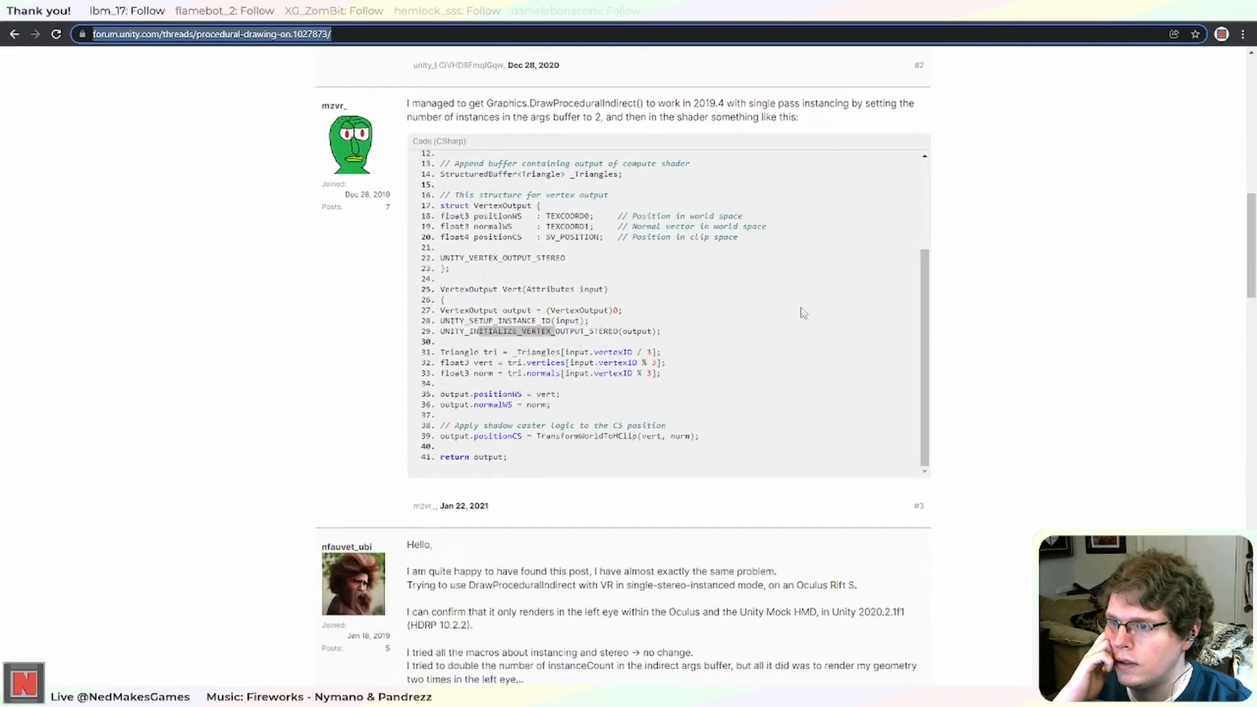
scroll(800, 311, "down", 1)
scroll(800, 312, "up", 1)
scroll(861, 320, "down", 1)
scroll(862, 320, "up", 2)
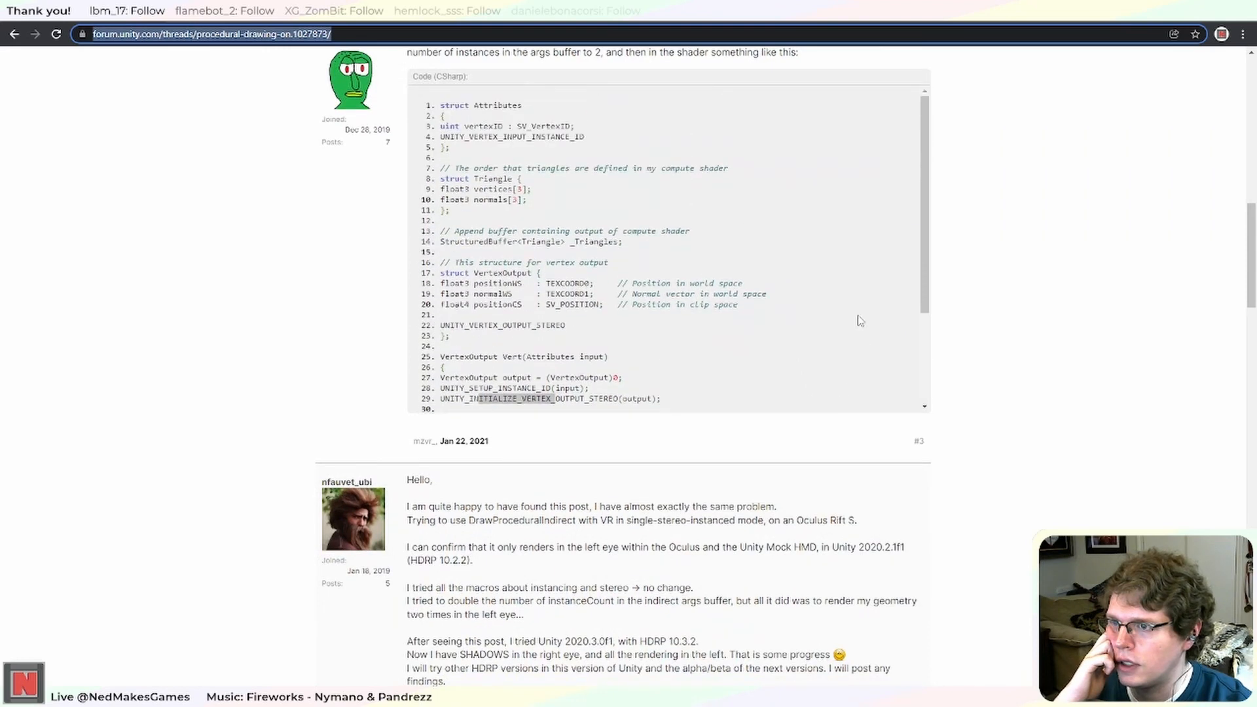
scroll(878, 321, "up", 1)
scroll(592, 413, "down", 1)
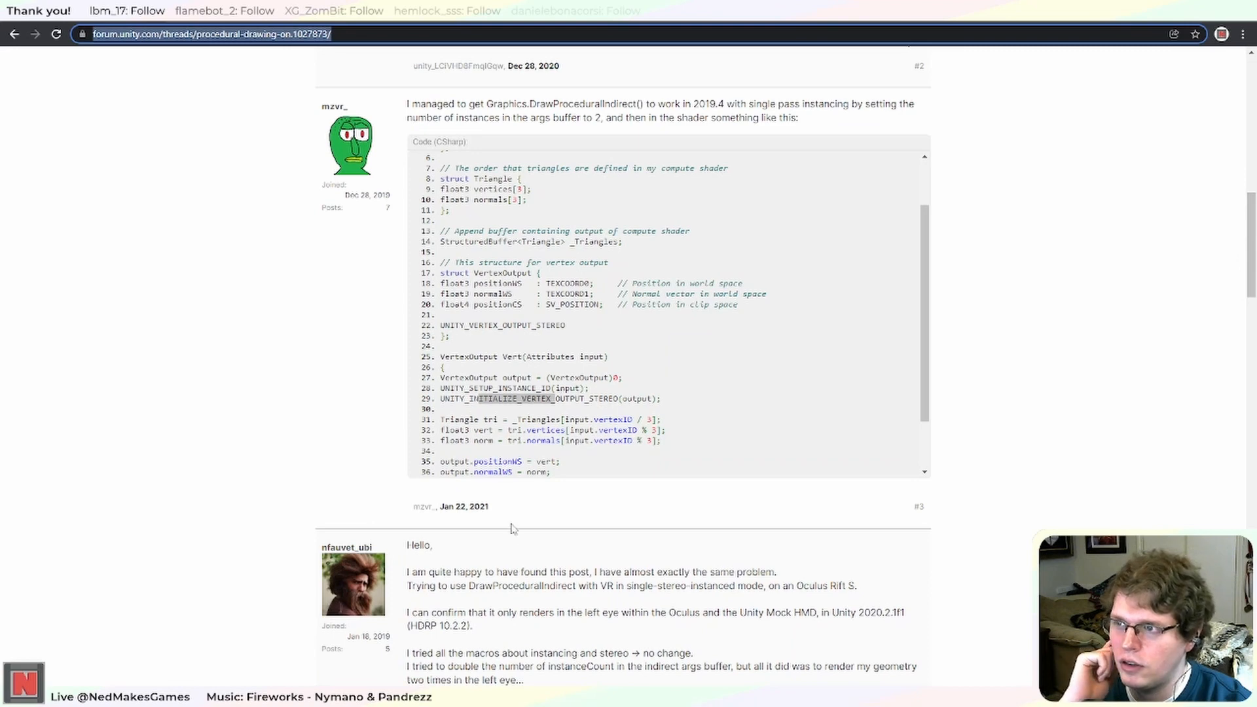
Return to Visual Studio and recheck the stereo macros in FragmentLit.hlsl from the Fragment function back up to Interpolators.
left_click(542, 685)
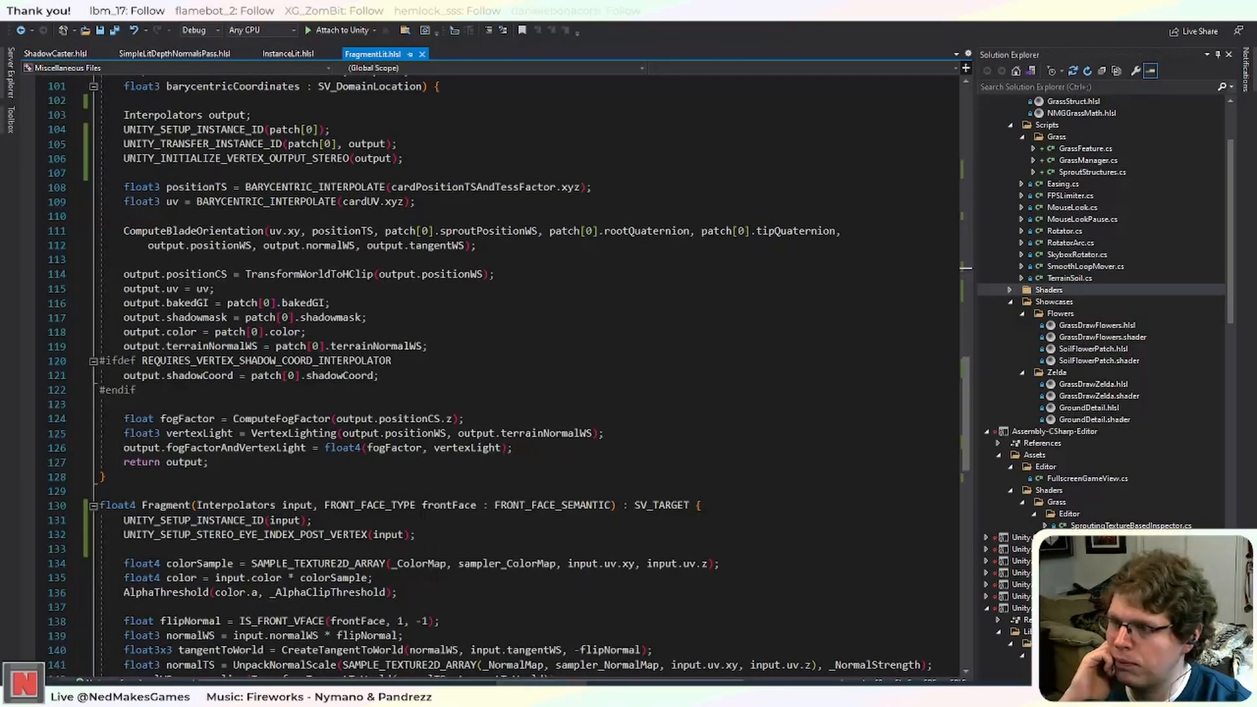
scroll(277, 491, "down", 1)
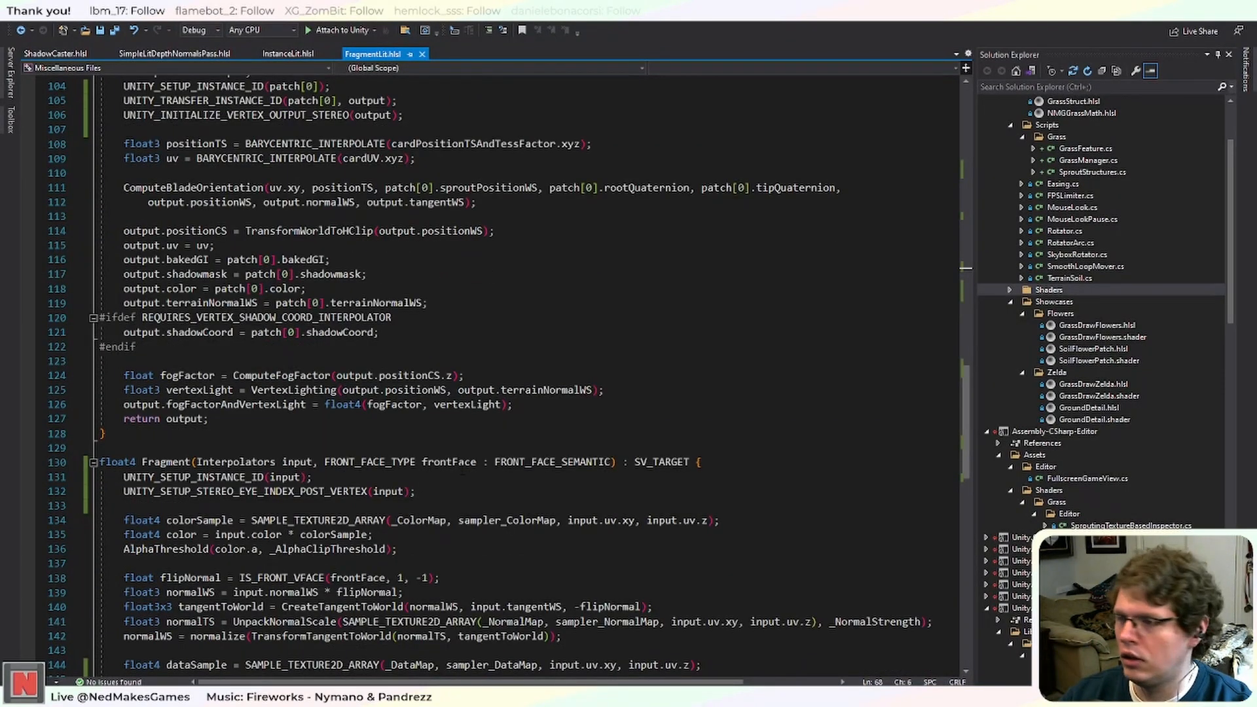
scroll(462, 481, "down", 6)
scroll(504, 376, "up", 20)
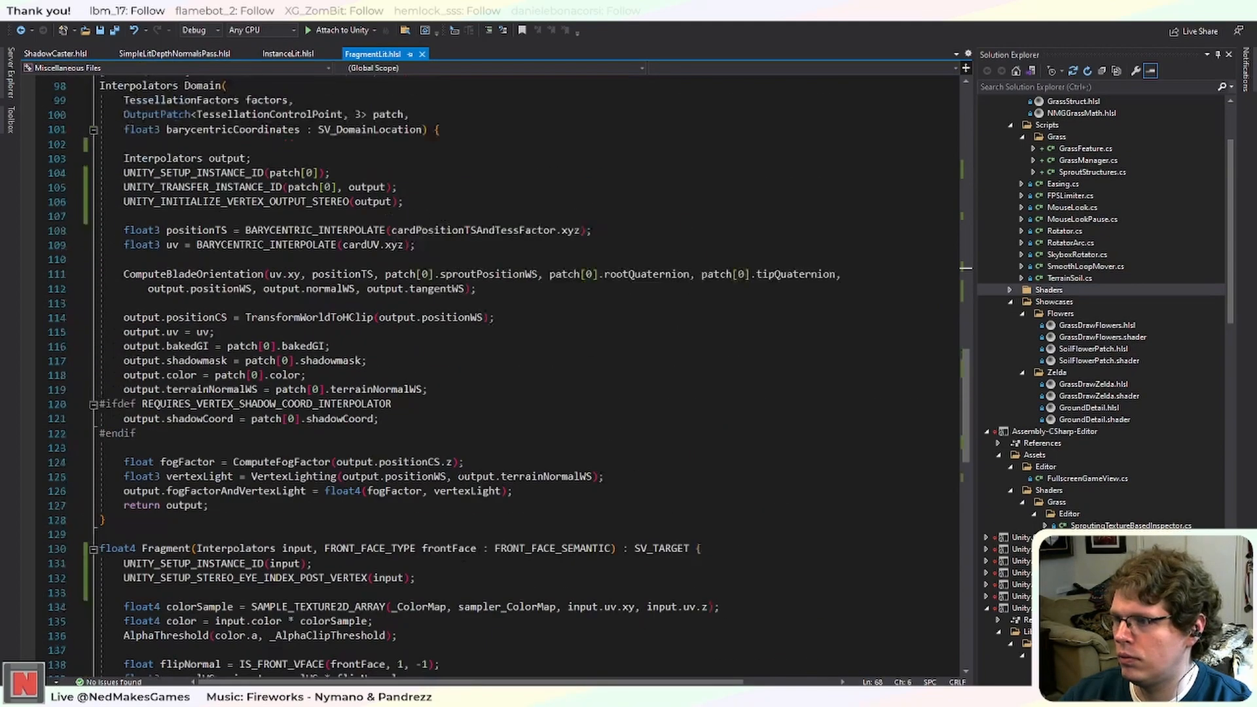
scroll(504, 377, "up", 4)
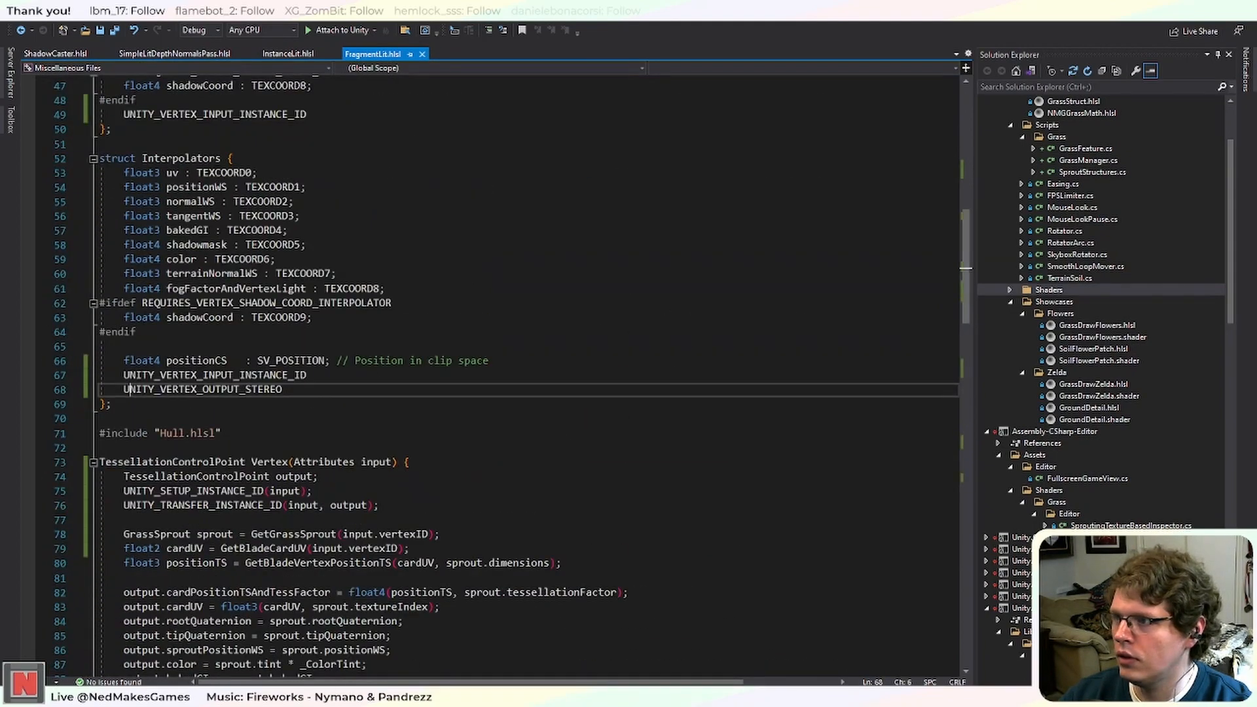
Bring up ShadowCaster.hlsl and examine its structs and its Vertex, Domain and Fragment functions.
left_click(55, 54)
scroll(365, 424, "down", 11)
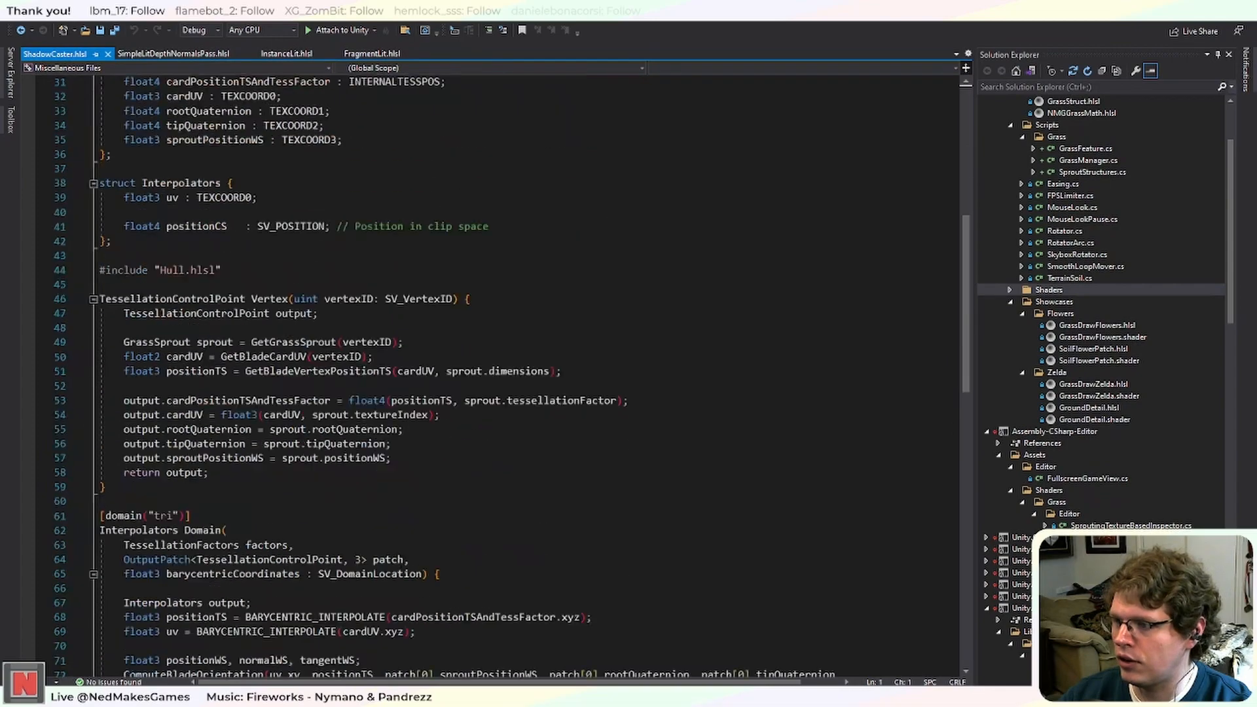
scroll(395, 582, "down", 5)
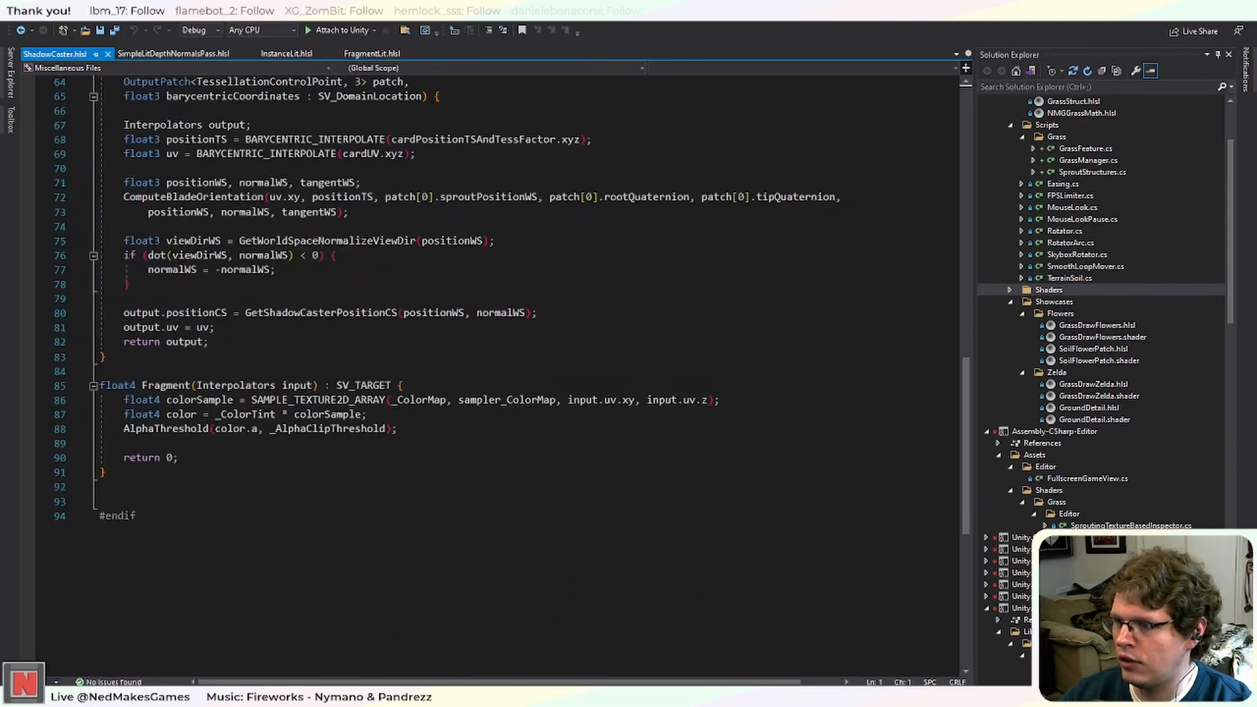
scroll(685, 291, "up", 11)
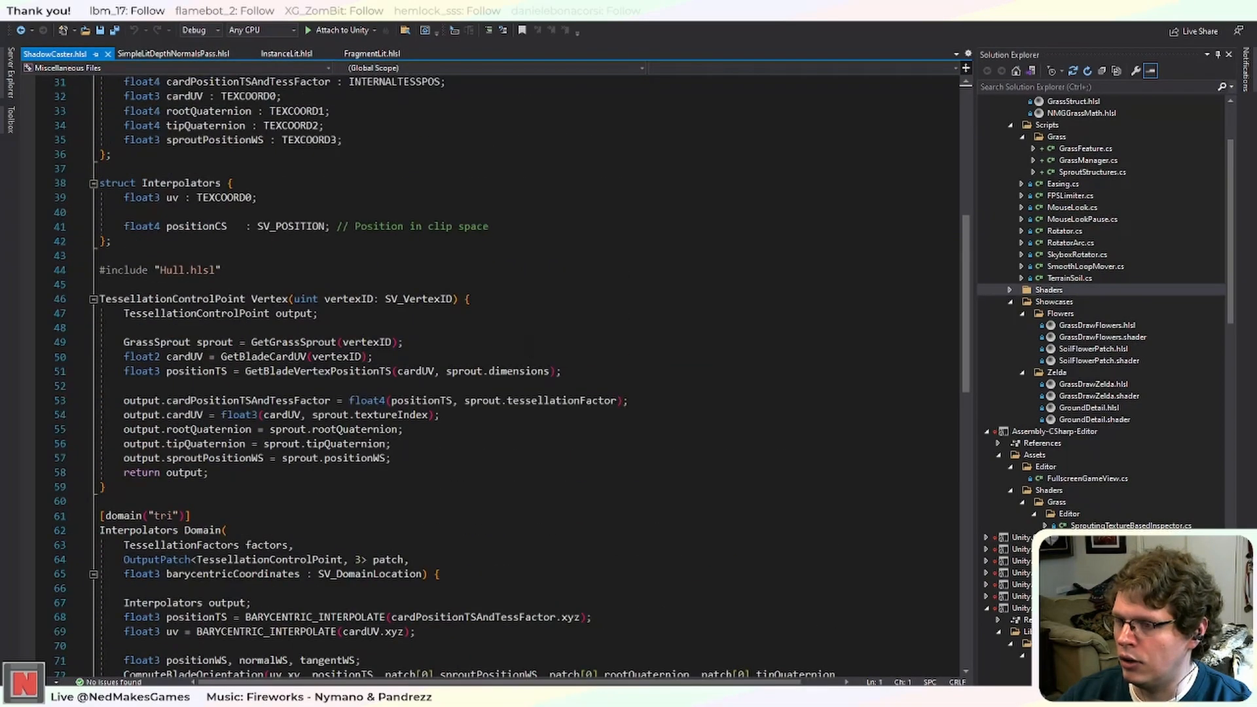
scroll(393, 300, "up", 3)
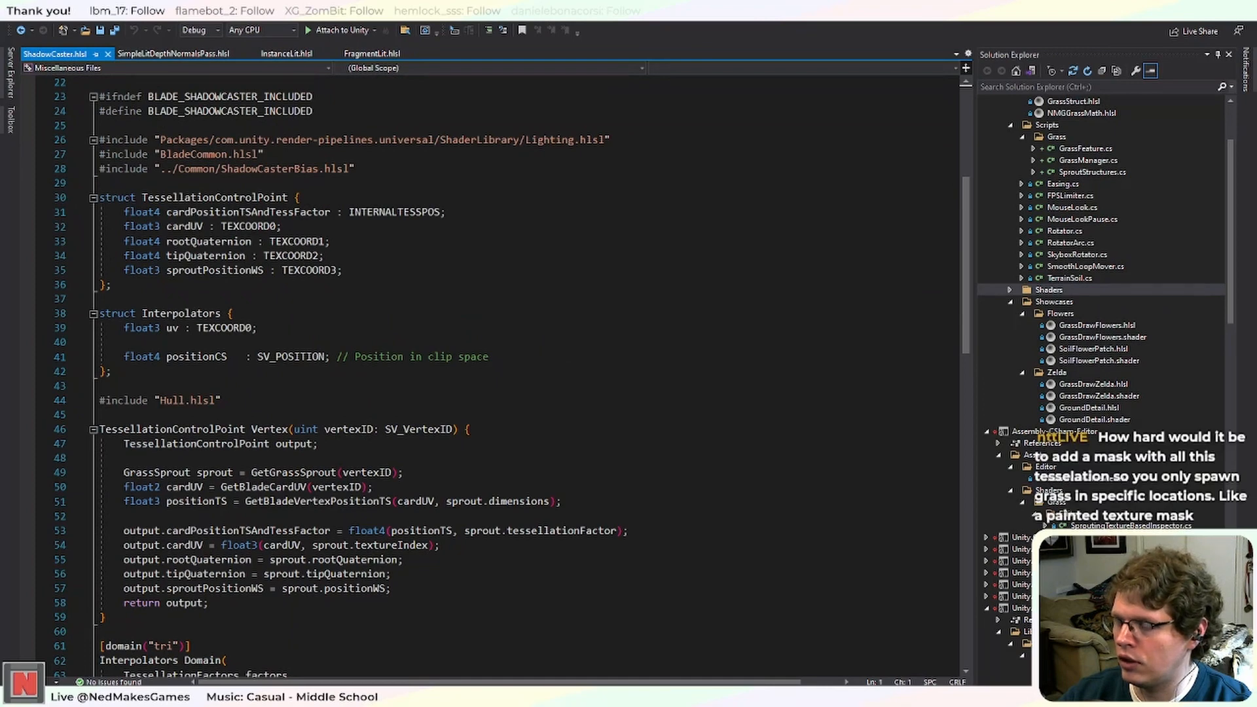
left_click(330, 183)
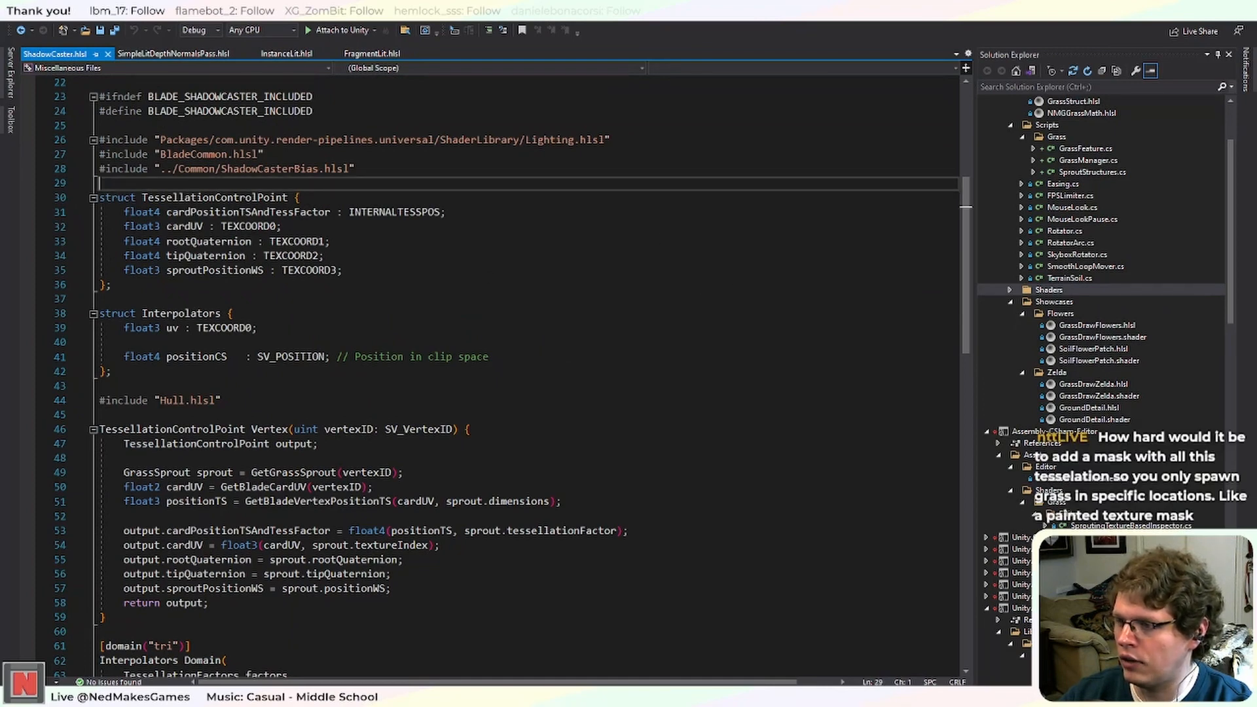
scroll(442, 415, "down", 8)
scroll(498, 373, "down", 4)
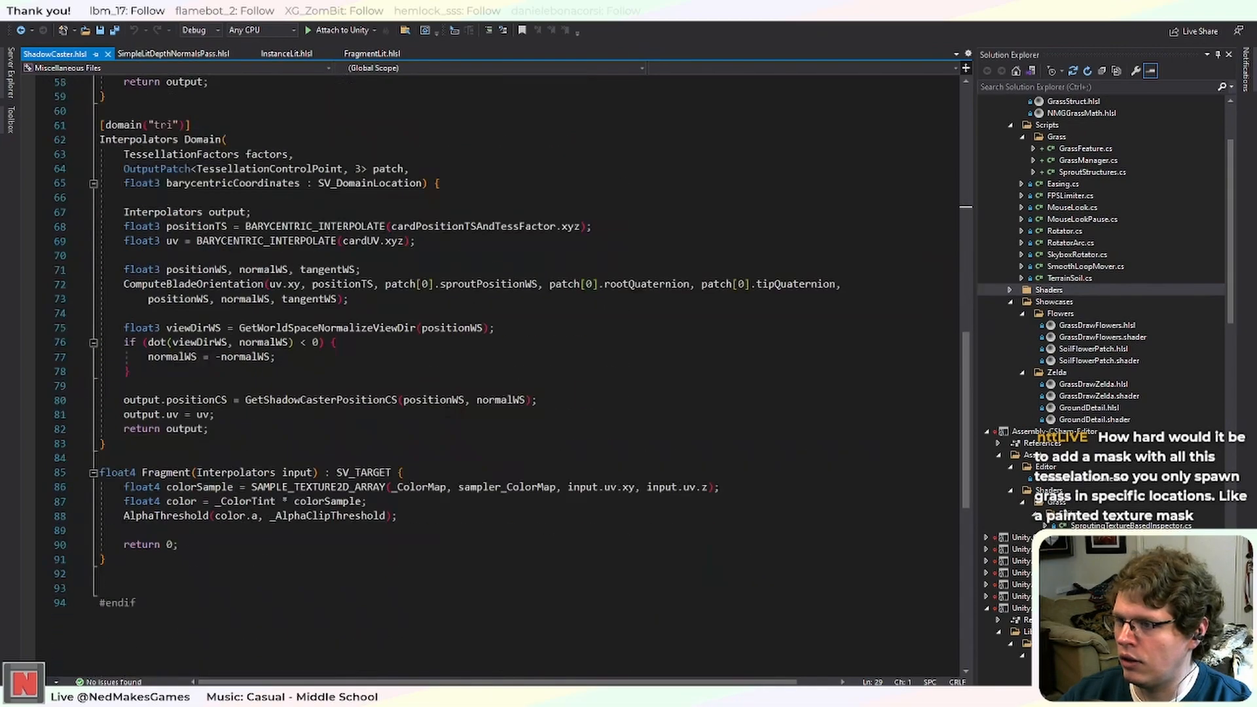
scroll(497, 374, "up", 10)
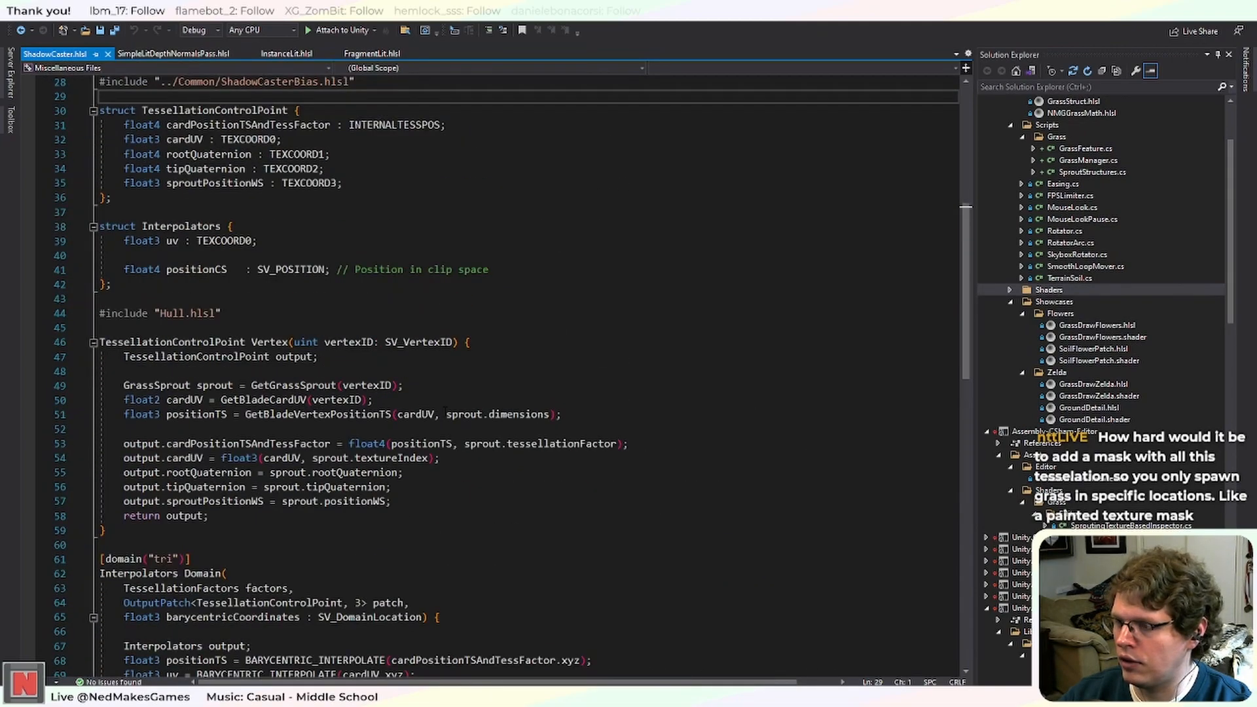
scroll(446, 411, "up", 4)
scroll(437, 408, "down", 3)
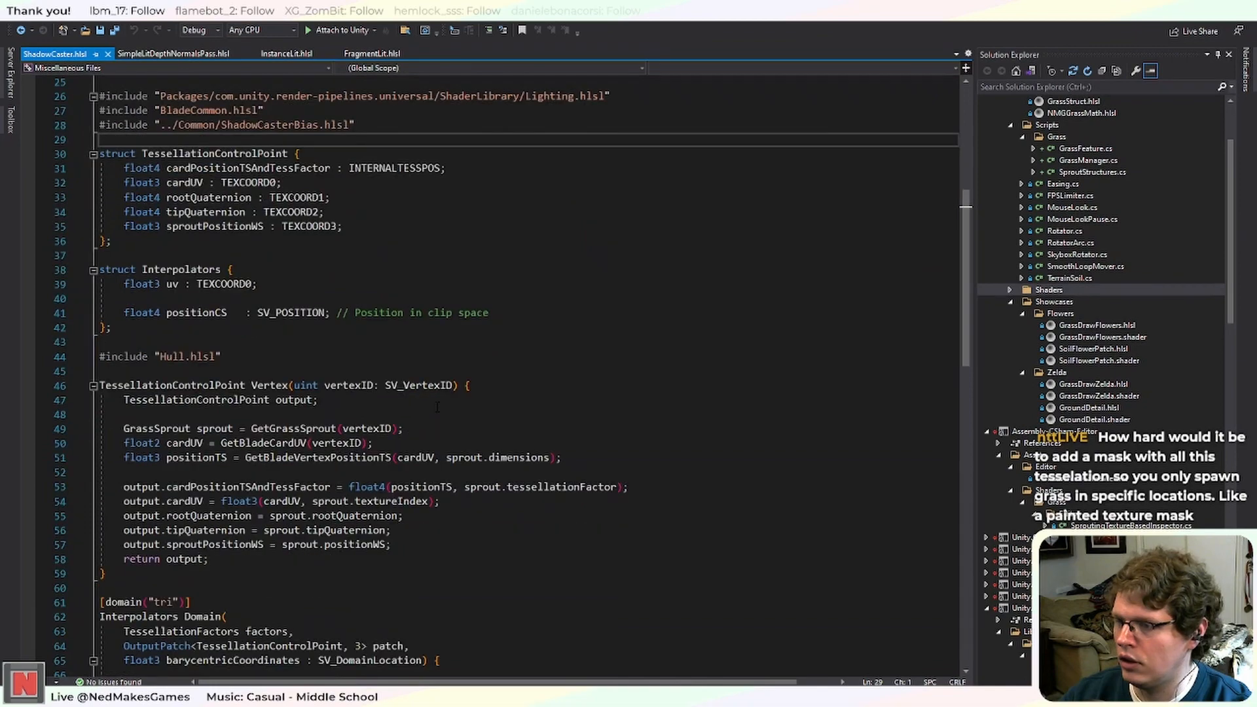
scroll(438, 407, "up", 2)
Copy the Attributes struct from InstanceLit.hlsl into ShadowCaster.hlsl above TessellationControlPoint, keeping only its vertexID: SV_VertexID member.
left_click(292, 53)
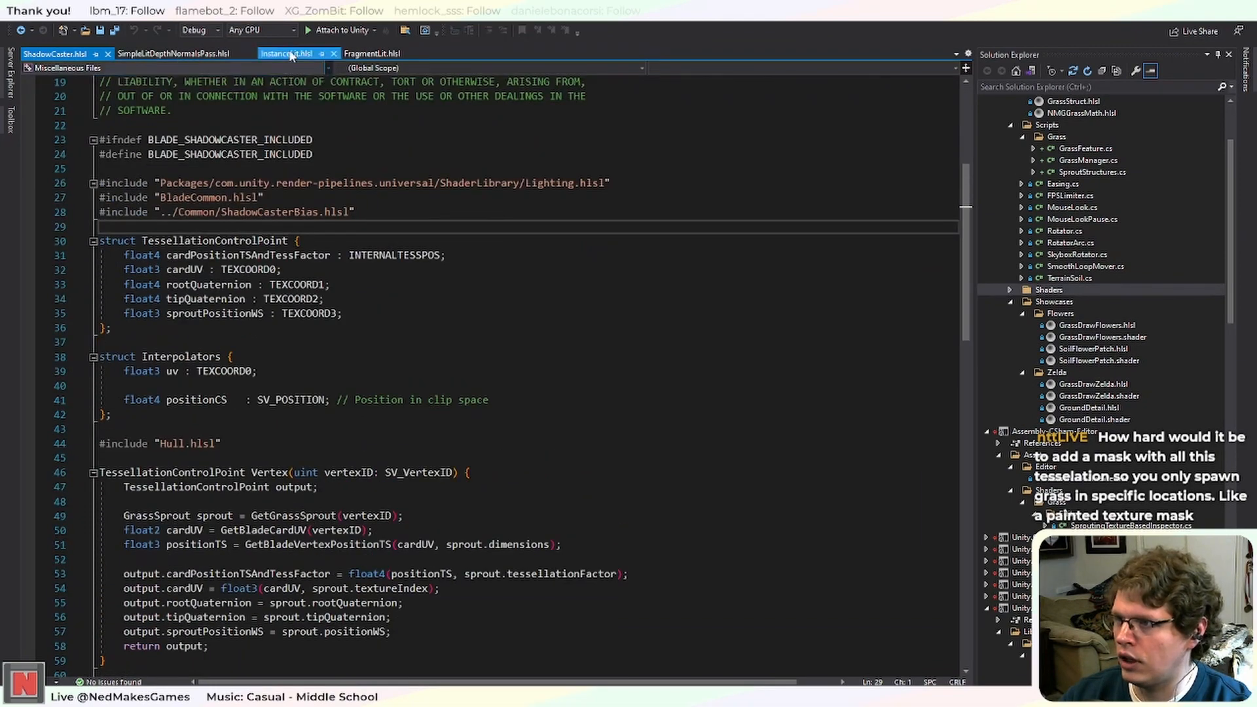
scroll(170, 278, "up", 4)
left_click_drag(171, 277, 99, 216)
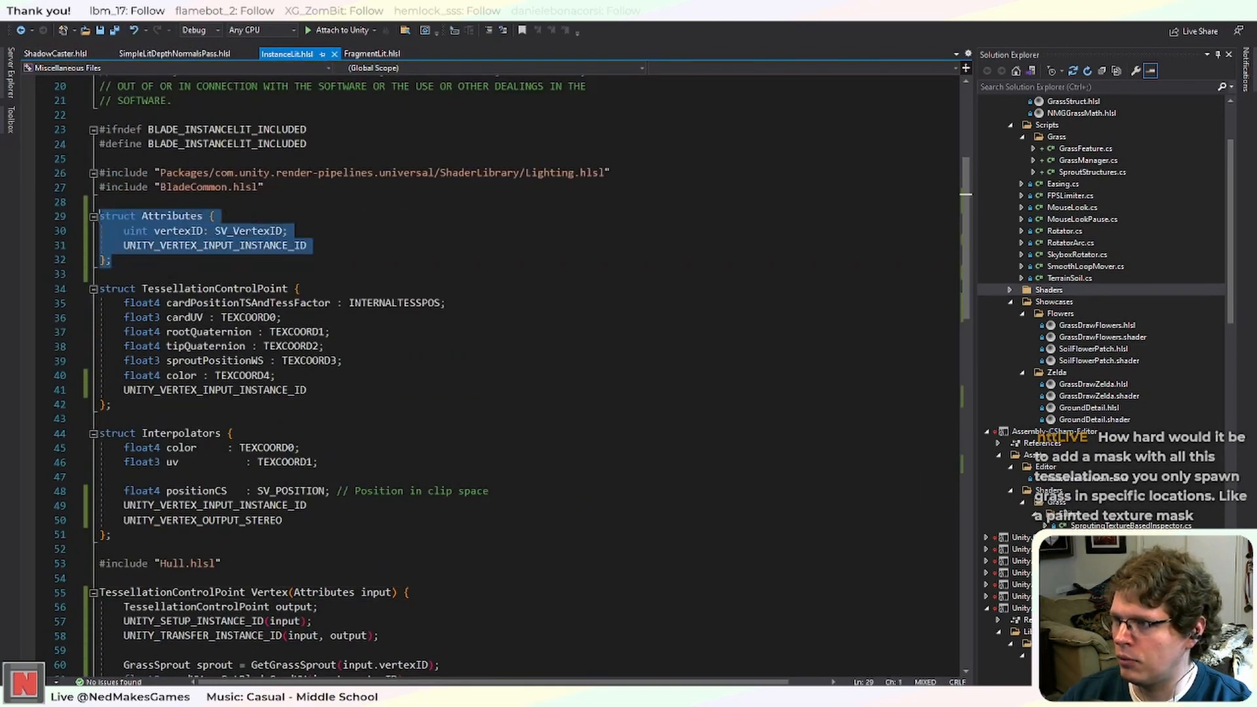
left_click(56, 53)
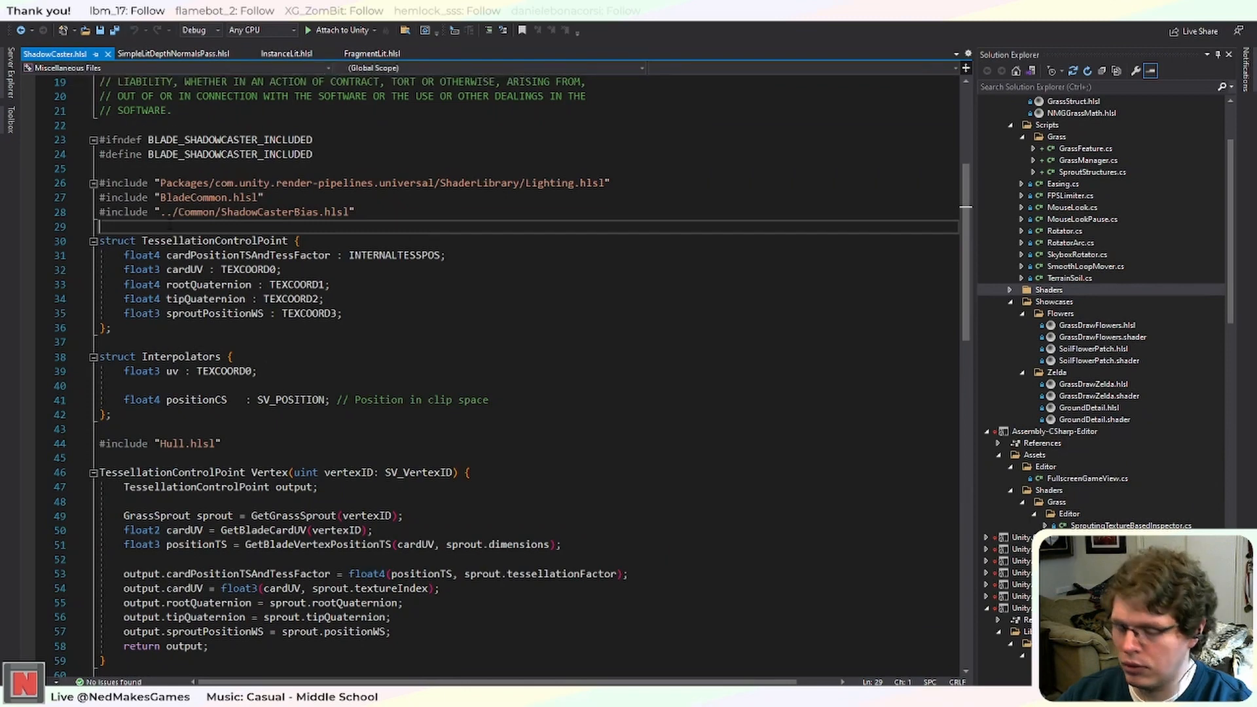
key("Return")
type("struct Attributes {     uint vertexID: SV_VertexID;     UNITY_VERTEX_INPUT_INSTANCE_ID };")
left_click_drag(309, 269, 42, 275)
key("BackSpace")
key("BackSpace")
Replace the parameter of ShadowCaster.hlsl's Vertex function with "Attributes input".
double_click(172, 241)
key("ctrl+c")
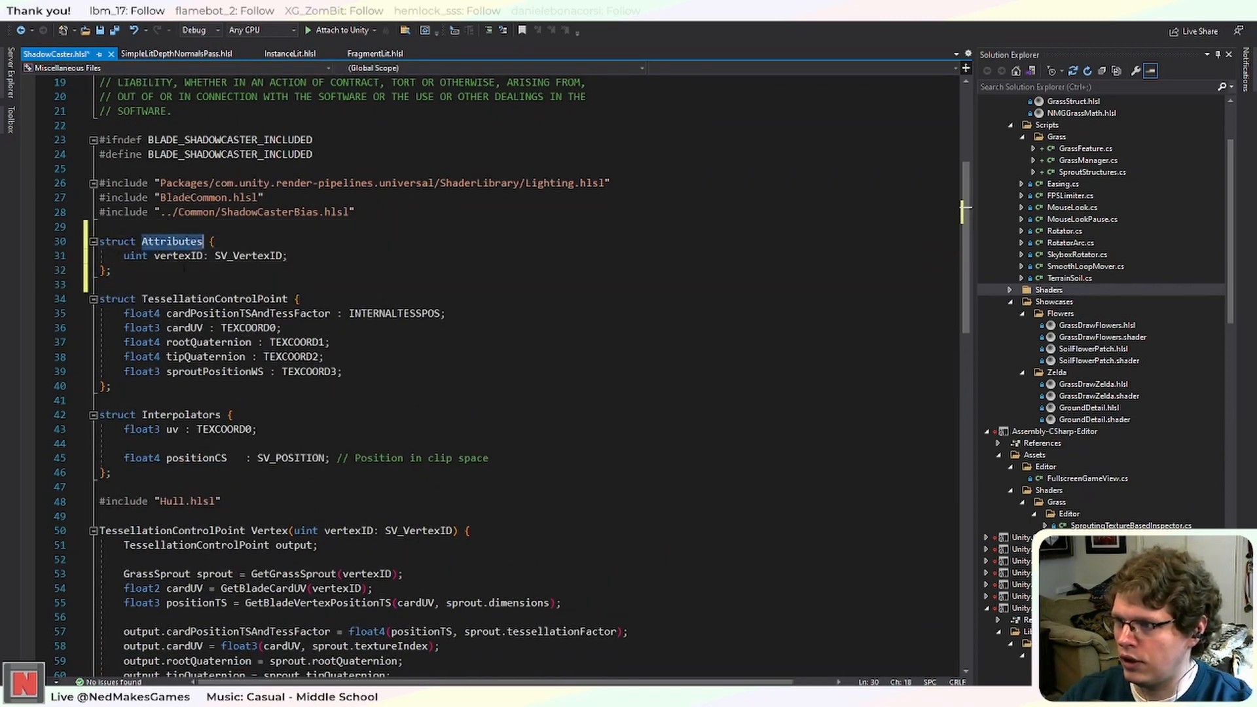
left_click_drag(451, 531, 293, 531)
key("ctrl+v")
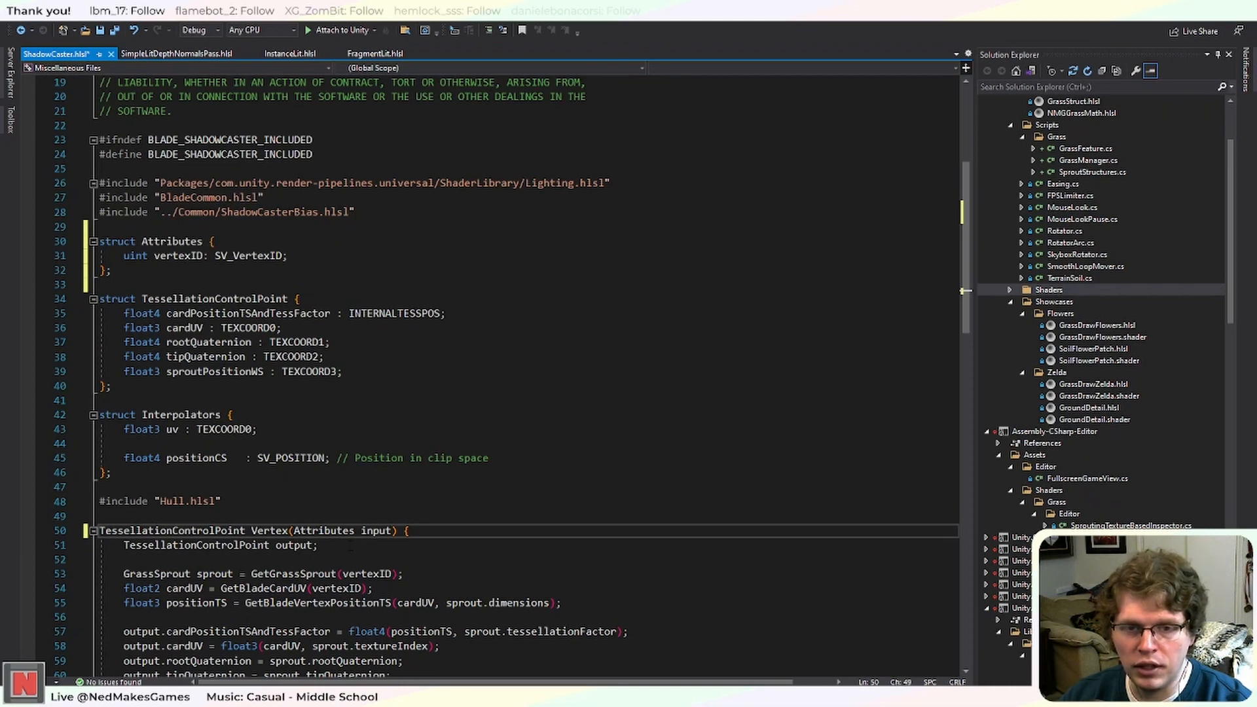
Pass input.vertexID to the GetGrassSprout and GetBladeCardUV calls in ShadowCaster.hlsl's Vertex function and save the file.
scroll(273, 459, "down", 1)
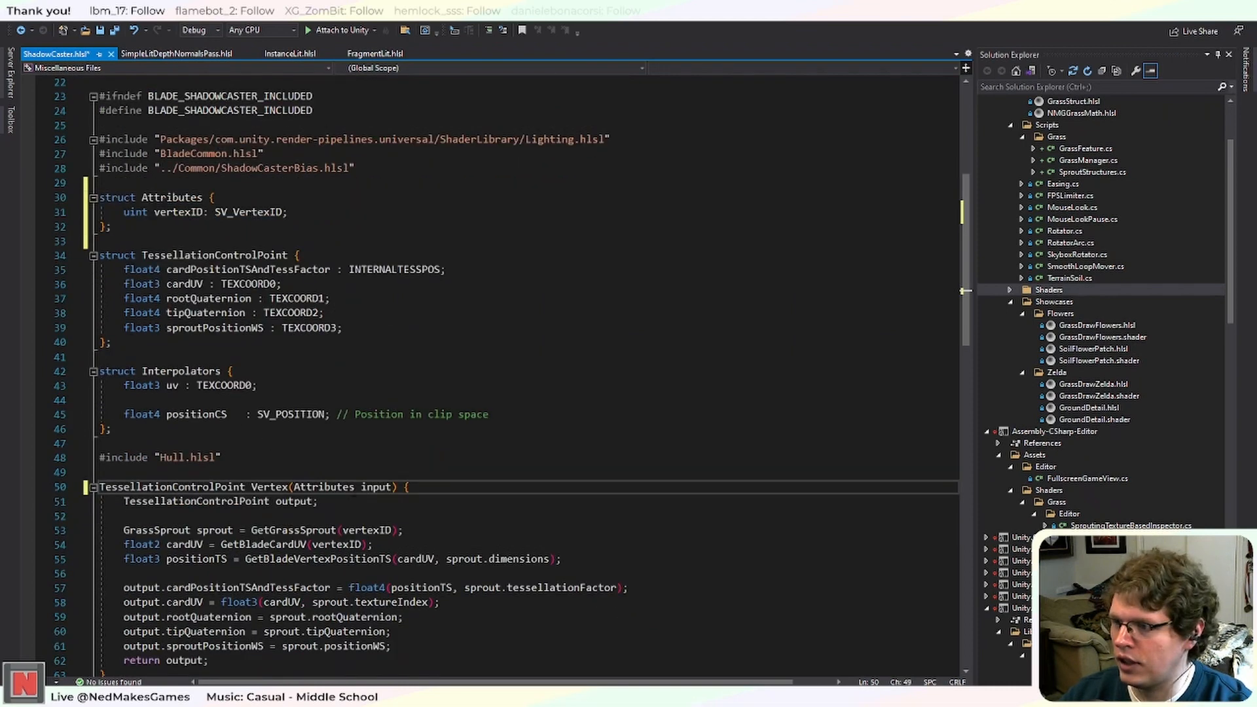
double_click(377, 487)
key("ctrl+c")
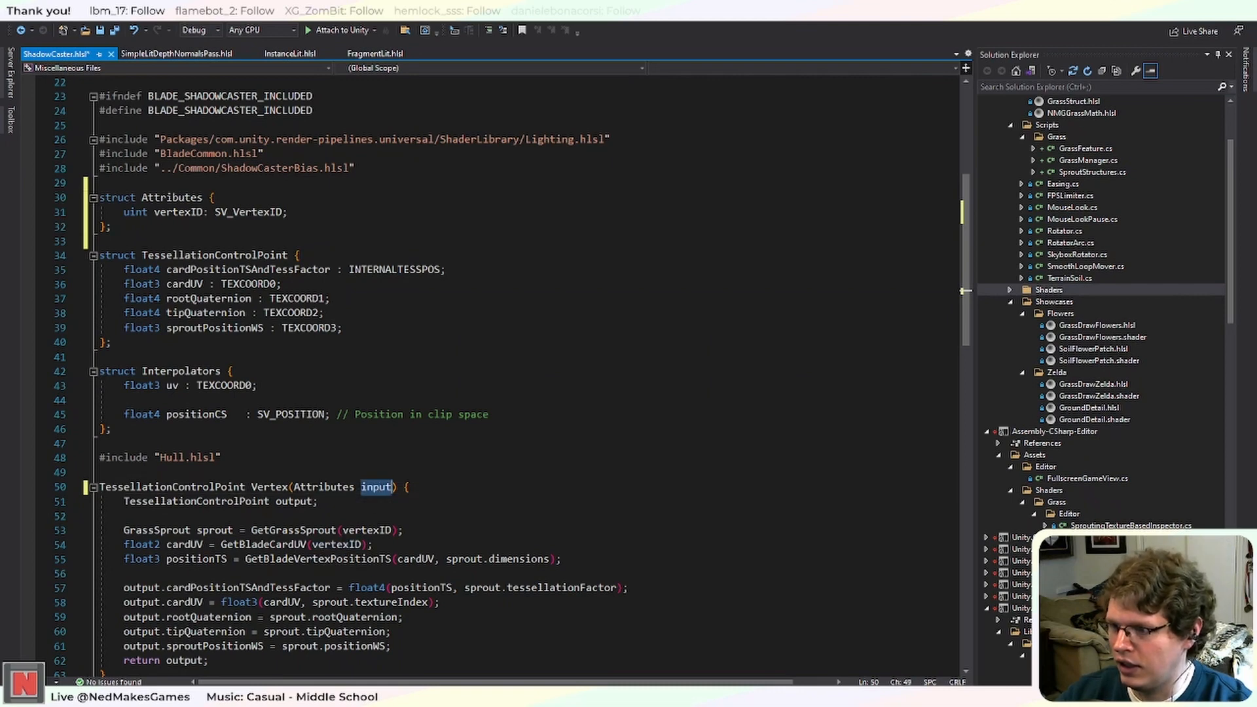
left_click(342, 531)
key("ctrl+v")
type(".")
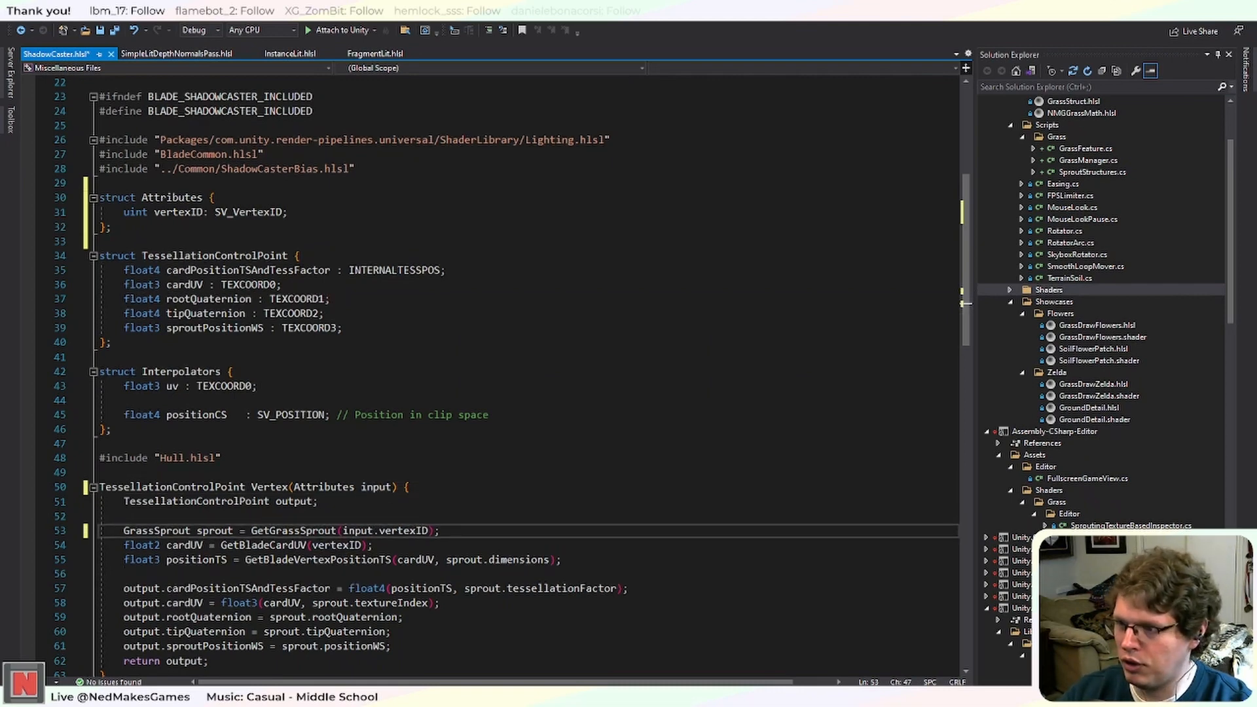
left_click(313, 545)
key("ctrl+v")
type(".")
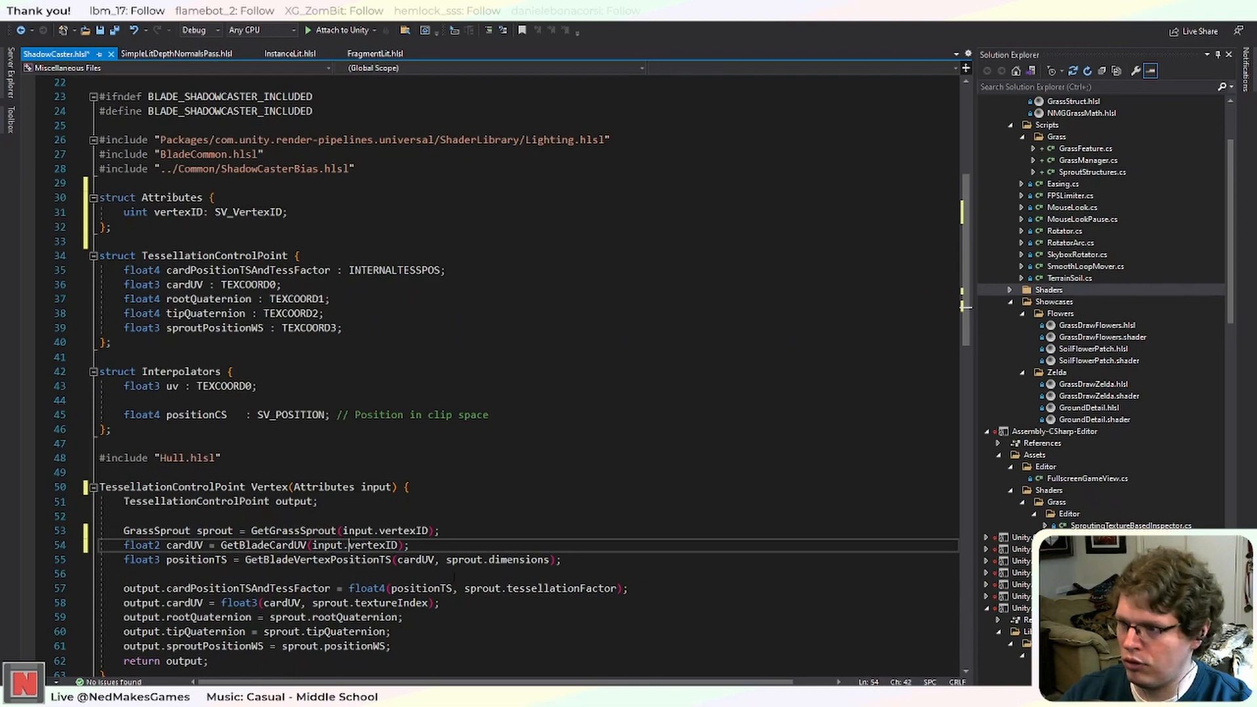
scroll(357, 574, "down", 4)
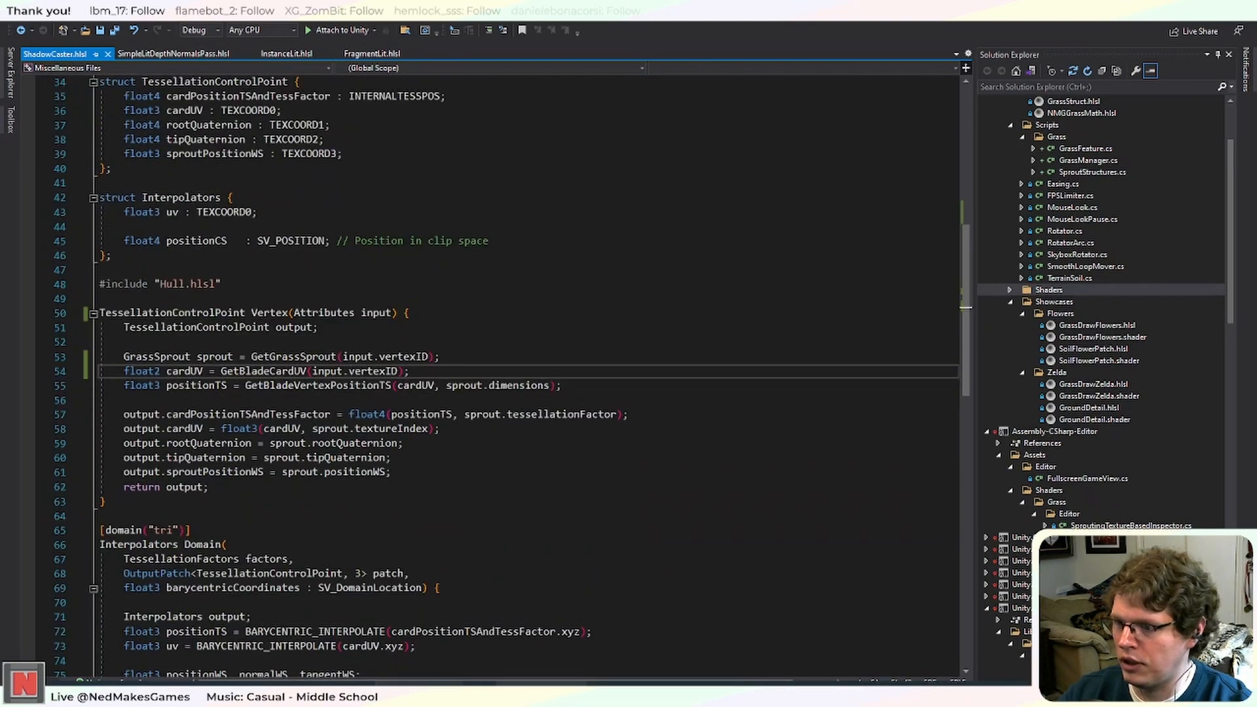
Switch to Unity, run the RewriteTest scene, and review the PBRDirt Frag material's properties from the Version2 materials folder.
key("alt+Tab")
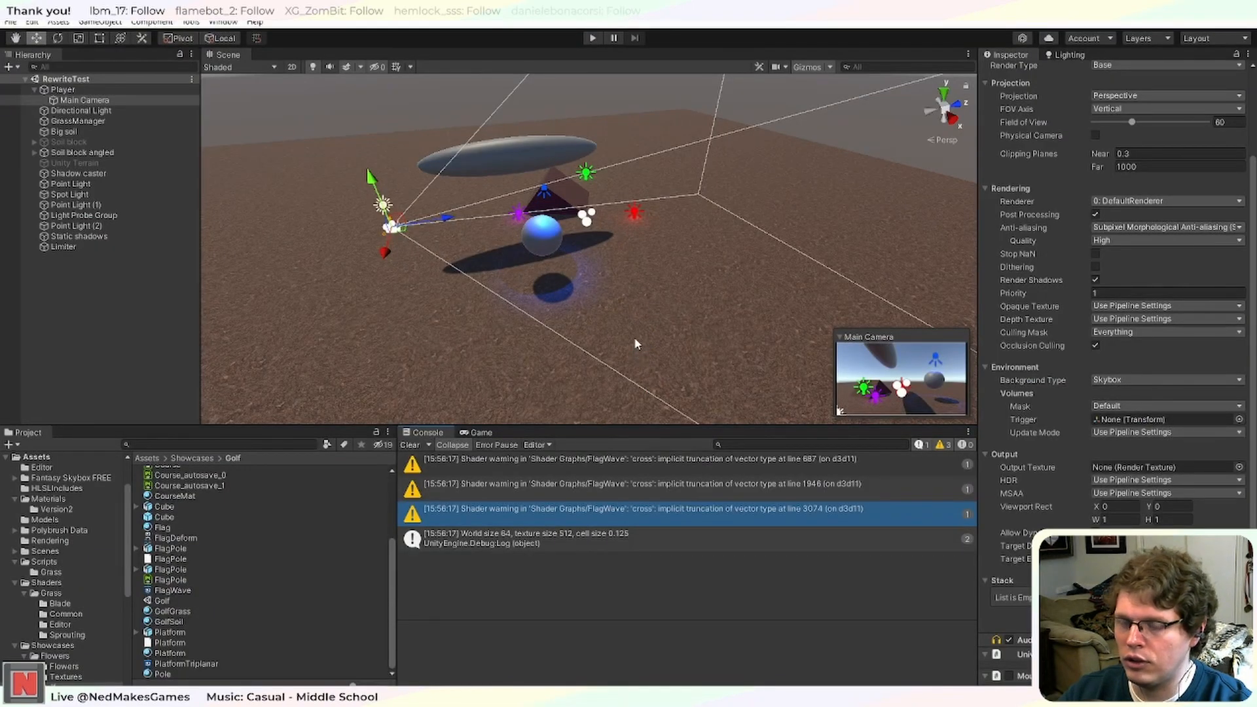
left_click(593, 38)
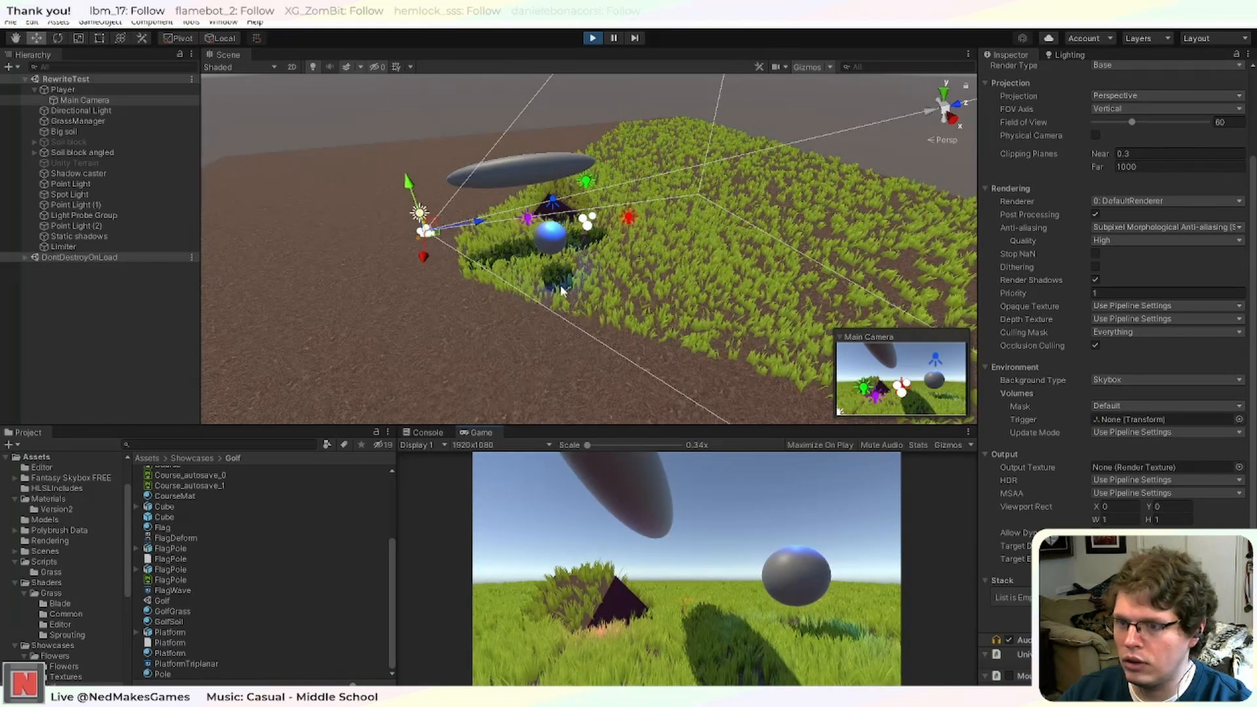
left_click(69, 509)
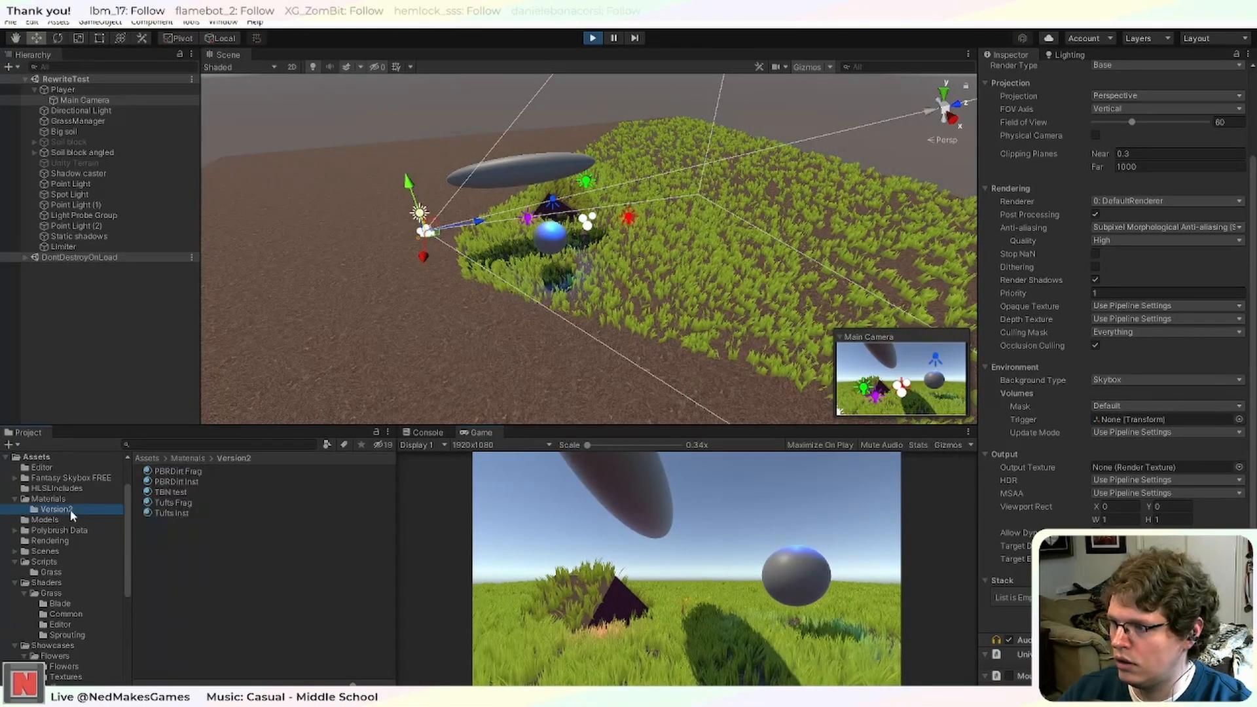
left_click(208, 471)
scroll(1063, 386, "down", 2)
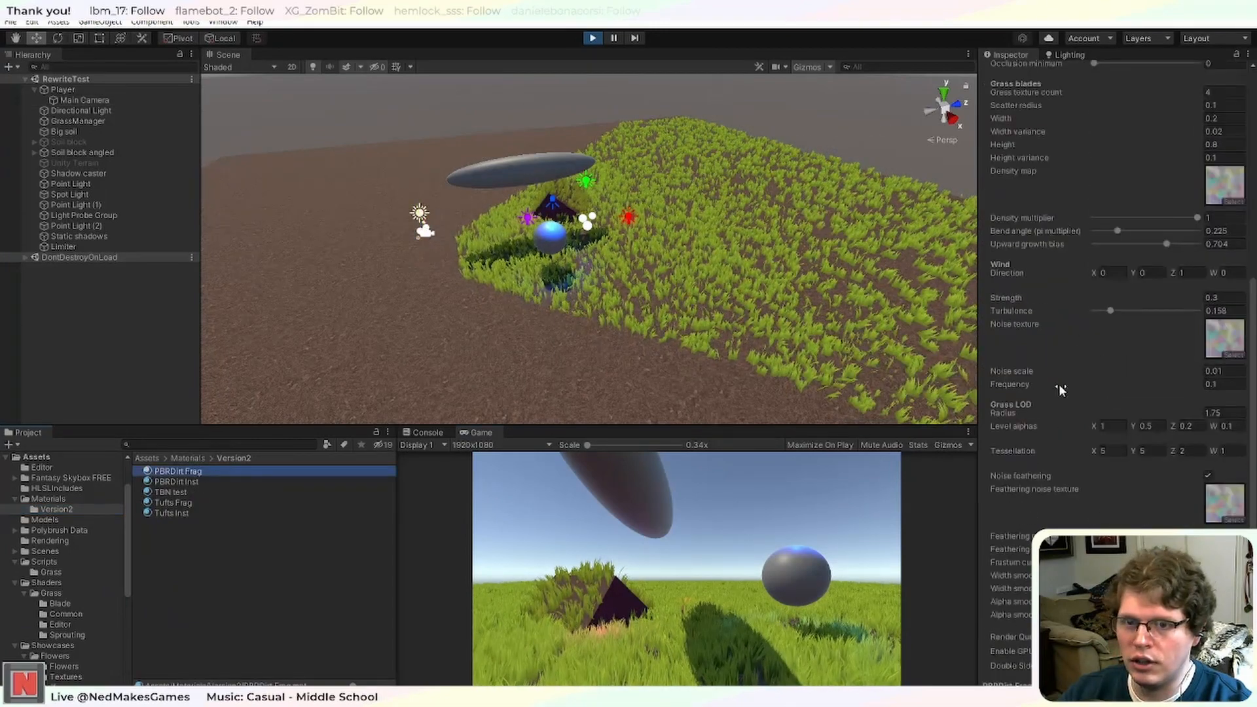
scroll(1061, 357, "up", 3)
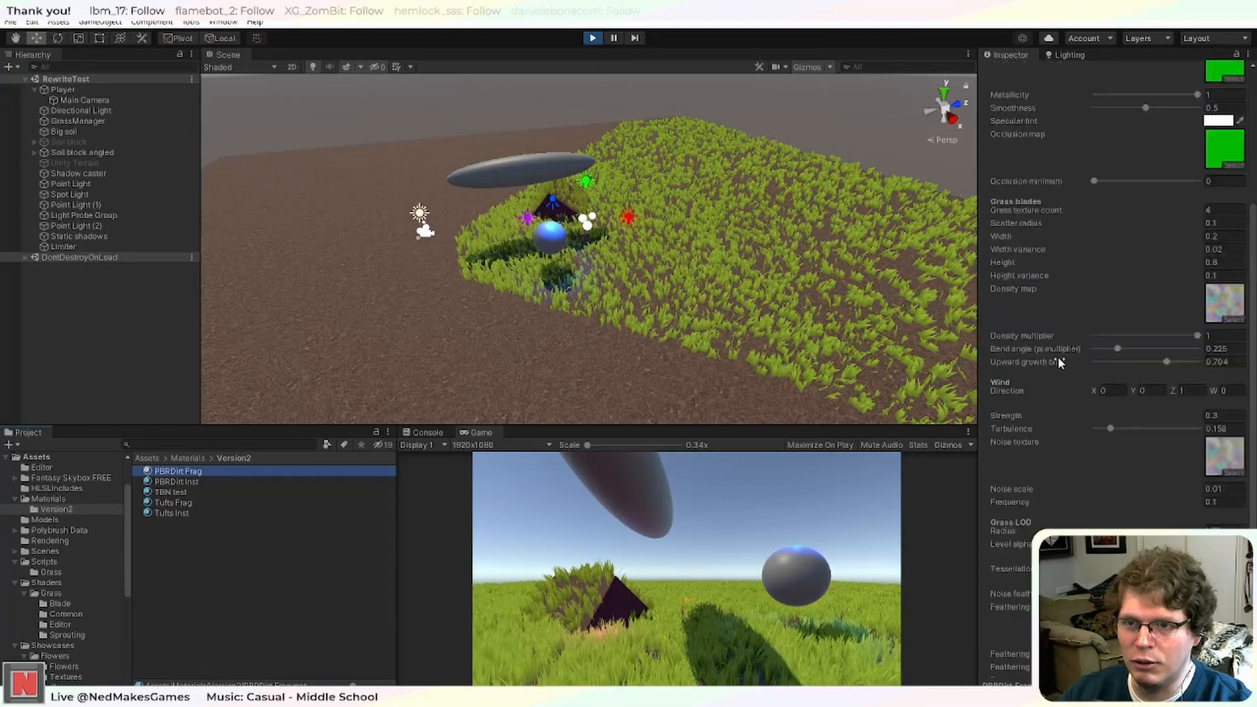
scroll(1059, 362, "up", 3)
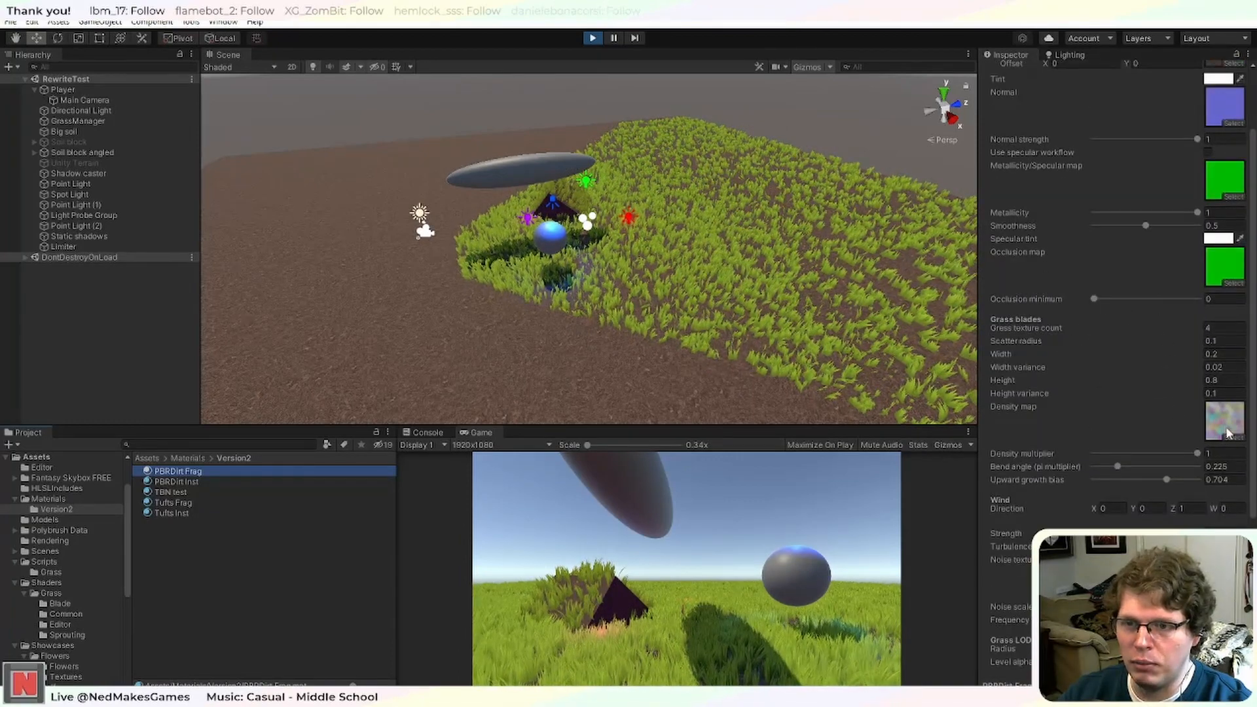
Try None and ColorStripe as the PBRDirt Frag material's grass density map, and assign the Stripe texture to it.
mouse_move(1194, 453)
left_mouse_down()
mouse_move(1115, 456)
mouse_move(1190, 449)
left_mouse_up()
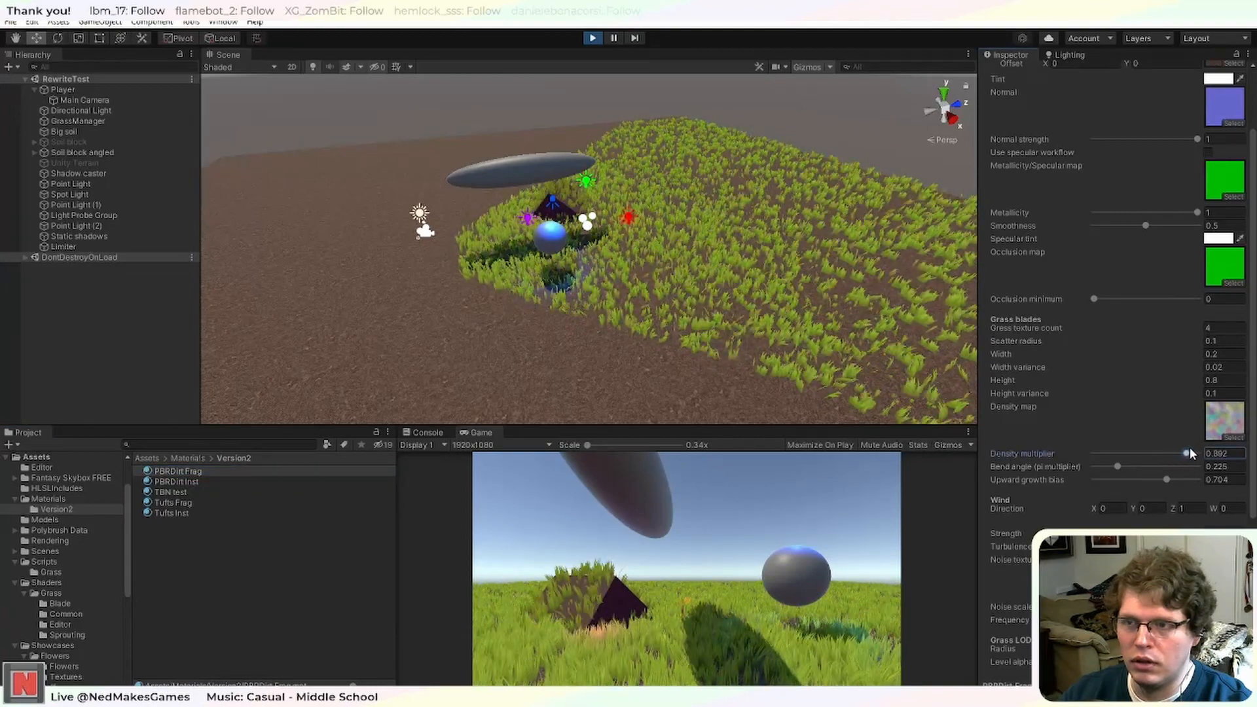
left_click(1233, 437)
scroll(925, 499, "up", 4)
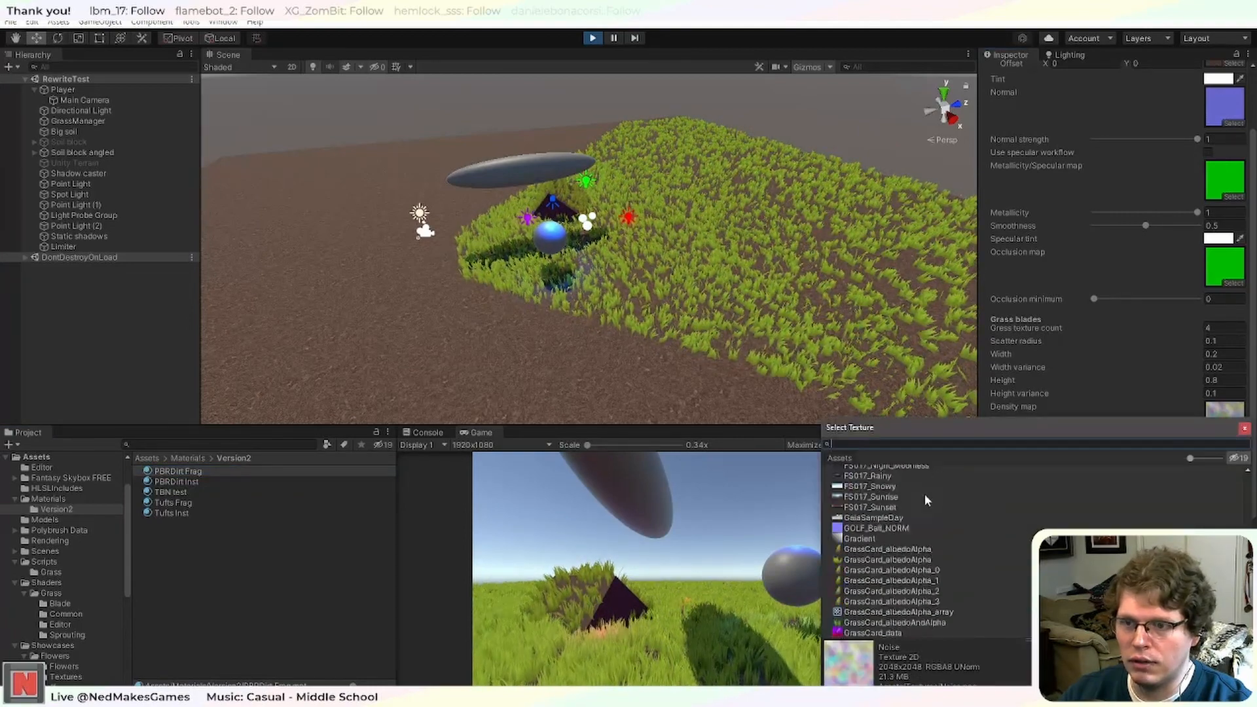
scroll(890, 484, "up", 5)
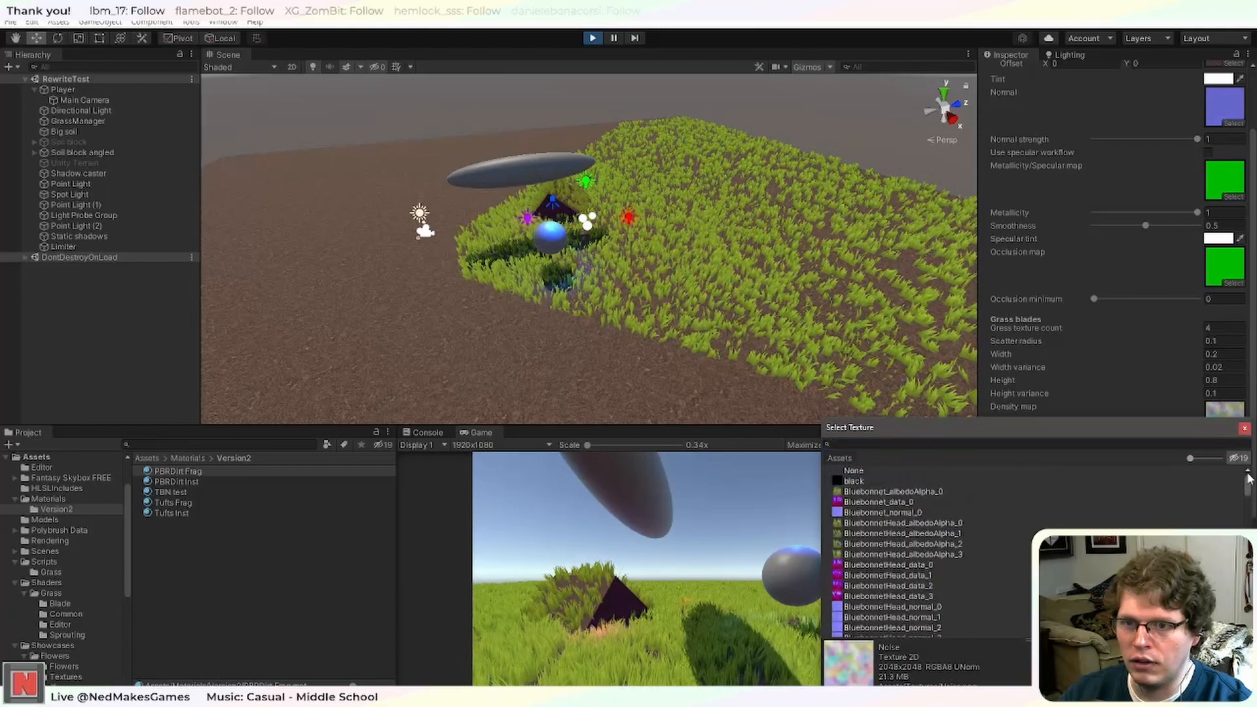
left_click(877, 470)
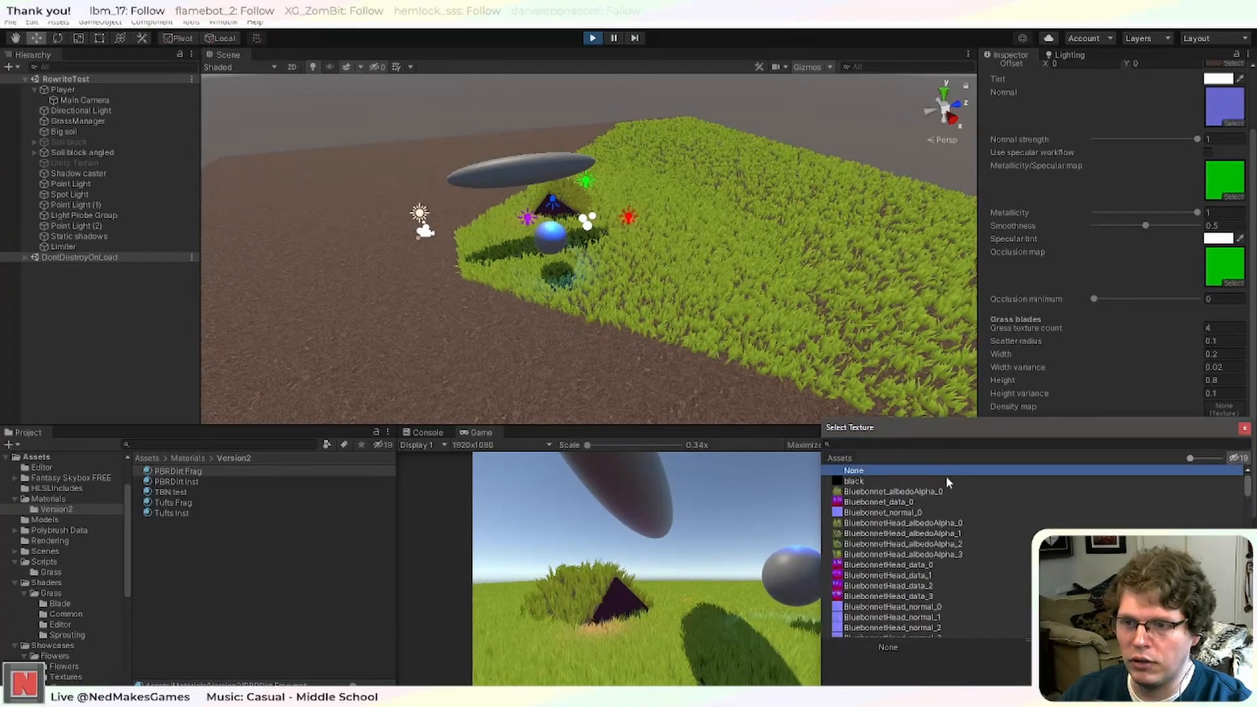
left_click_drag(1245, 485, 1244, 532)
left_click(863, 445)
type("s")
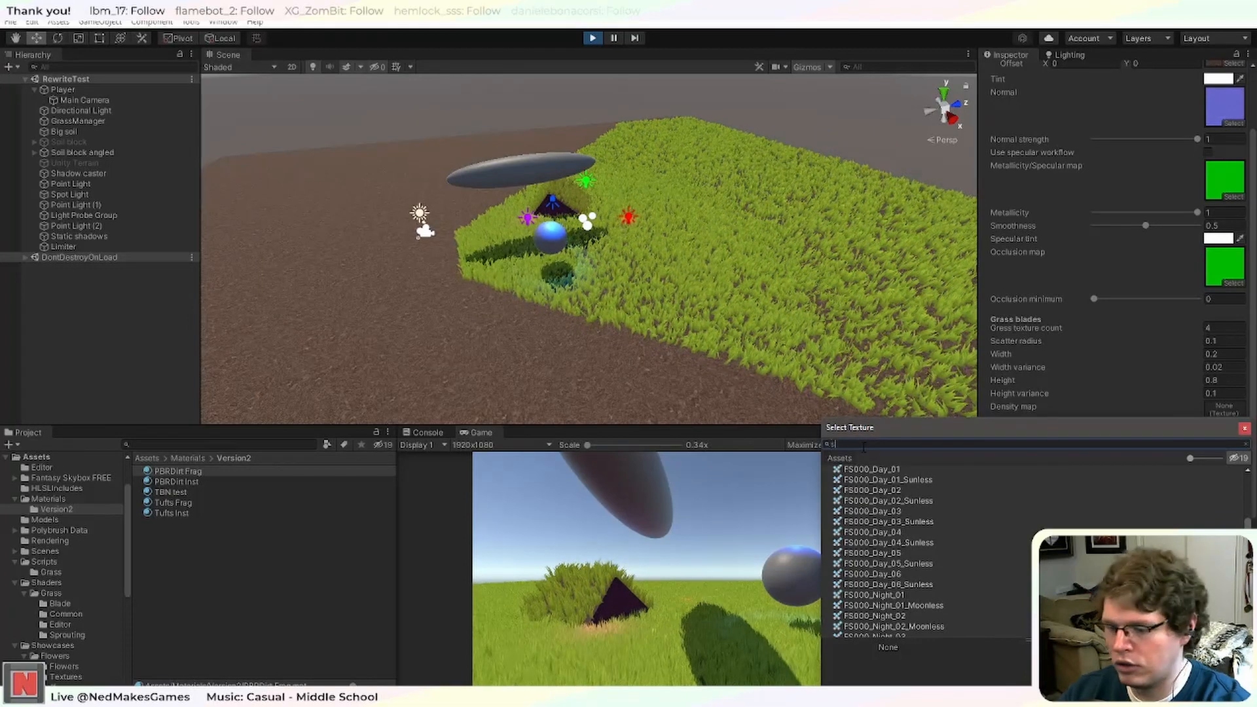
type("tr")
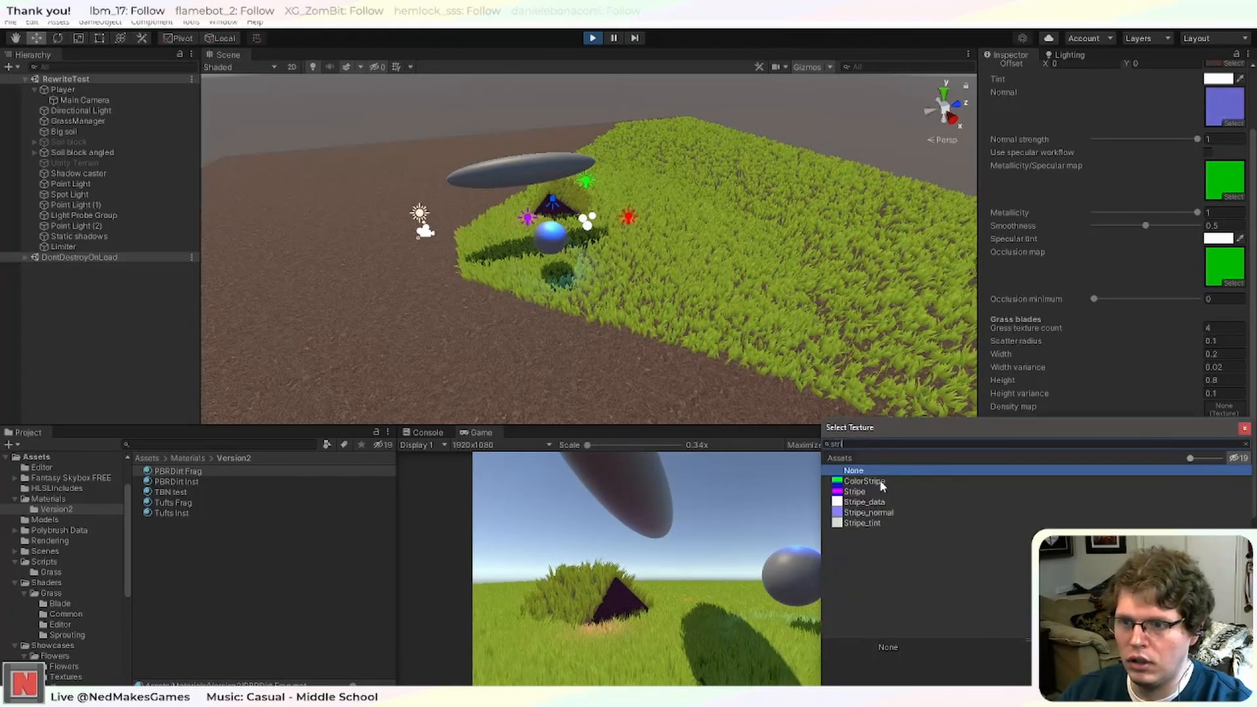
type("i")
left_click(878, 482)
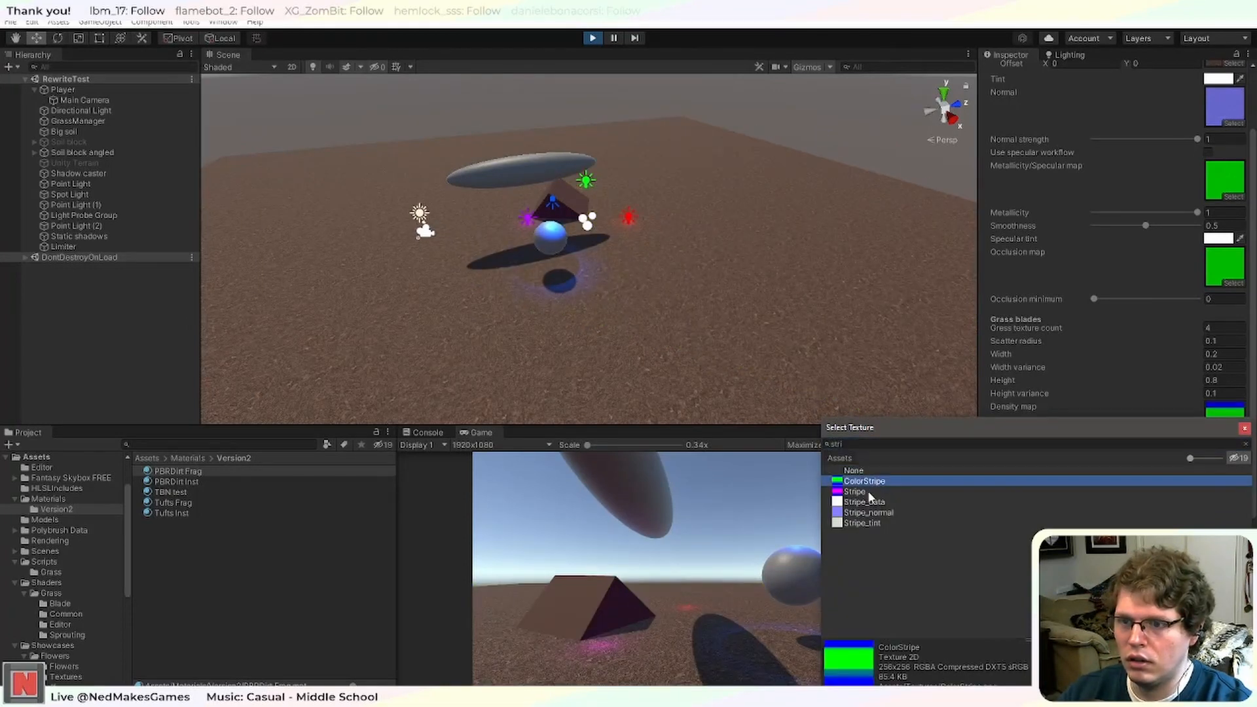
left_click(870, 493)
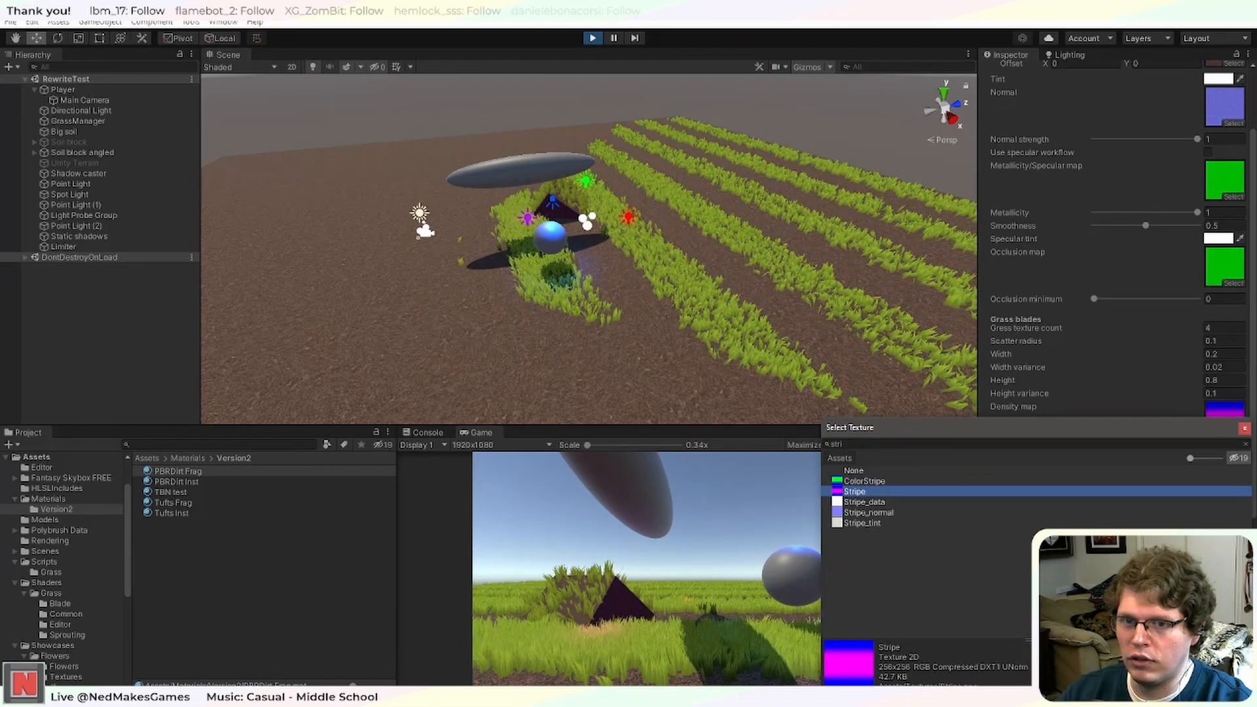
left_click(1245, 429)
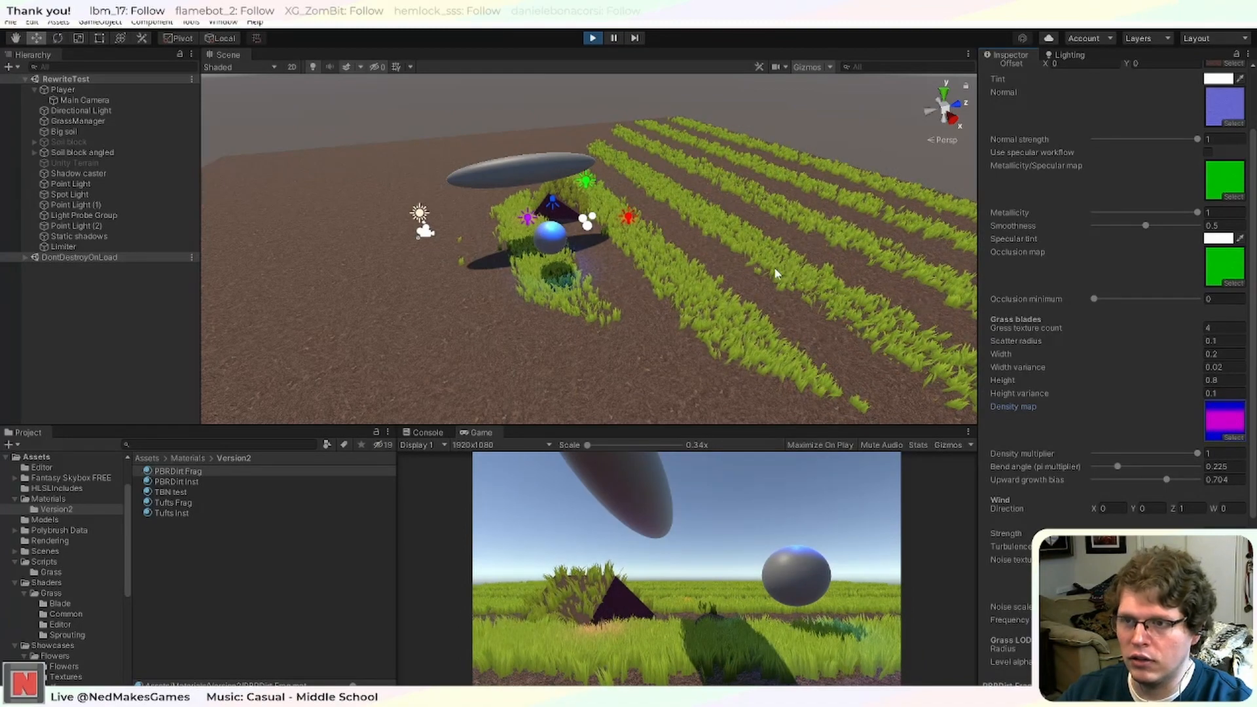
Select the Main Camera in the scene and rotate it horizontally to check the striped grass from a new direction.
middle_click_drag(777, 272, 713, 291)
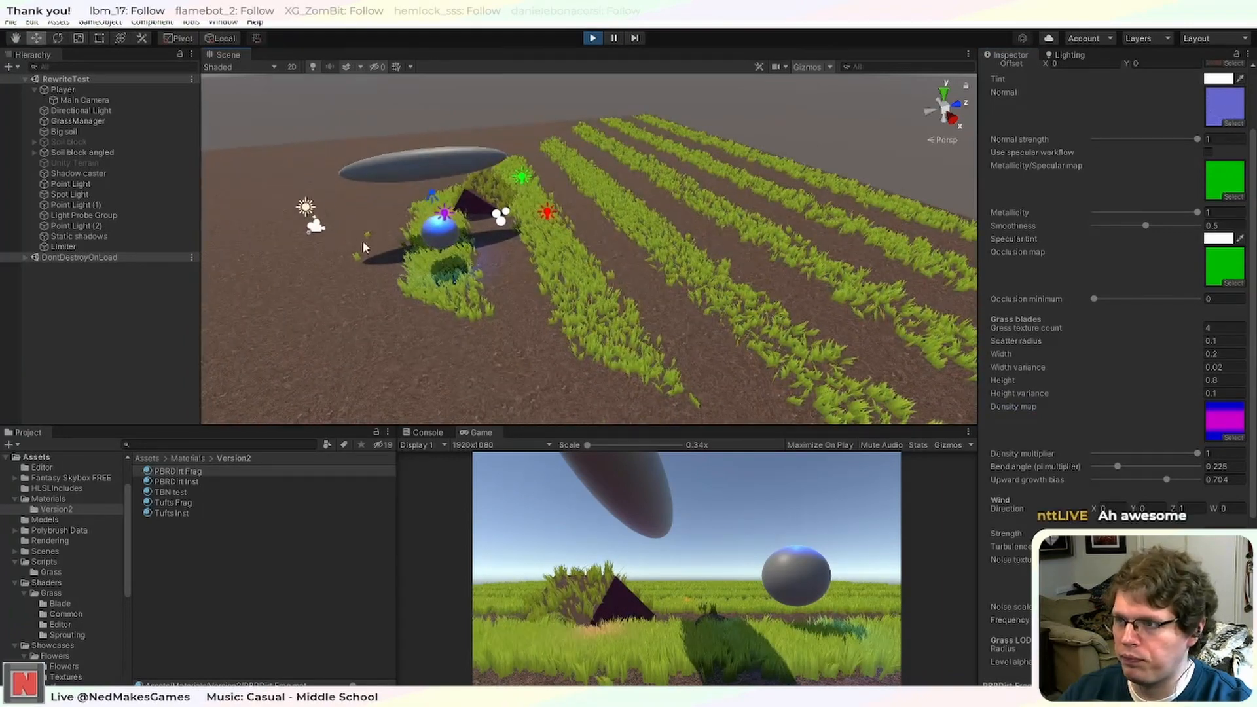
left_click(315, 226)
middle_click_drag(316, 227, 366, 246)
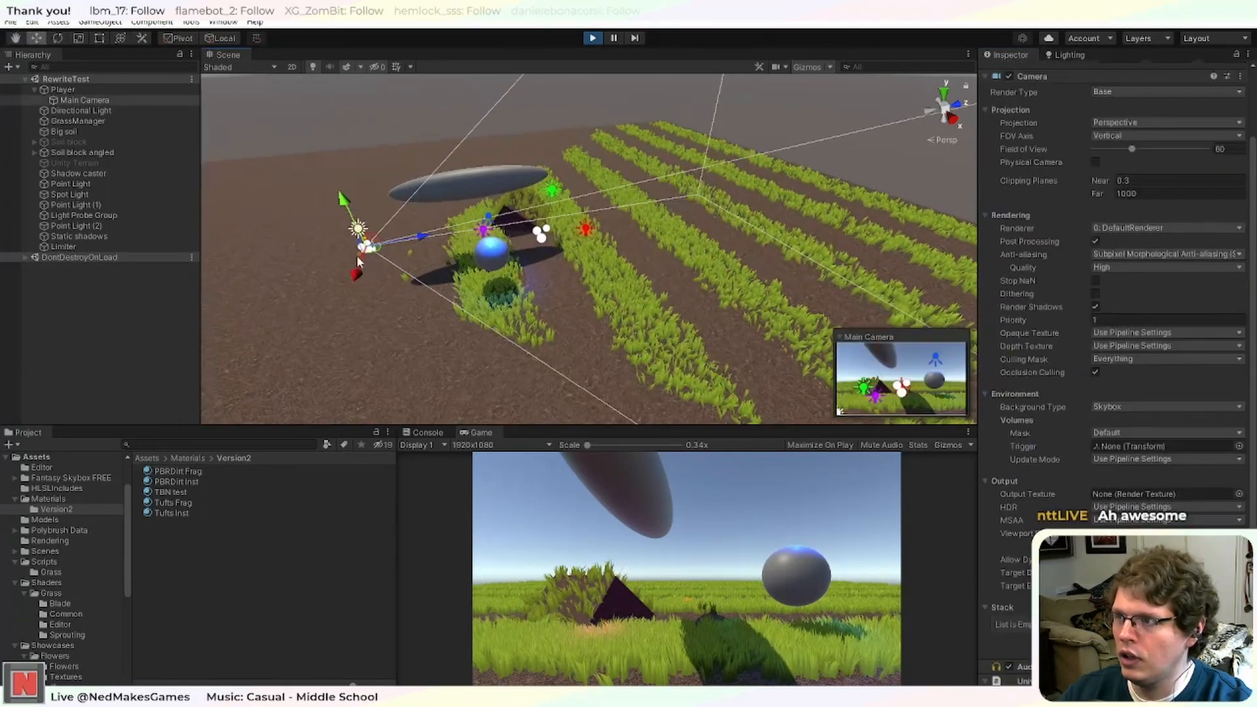
left_click(57, 41)
left_click_drag(366, 273, 36, 286)
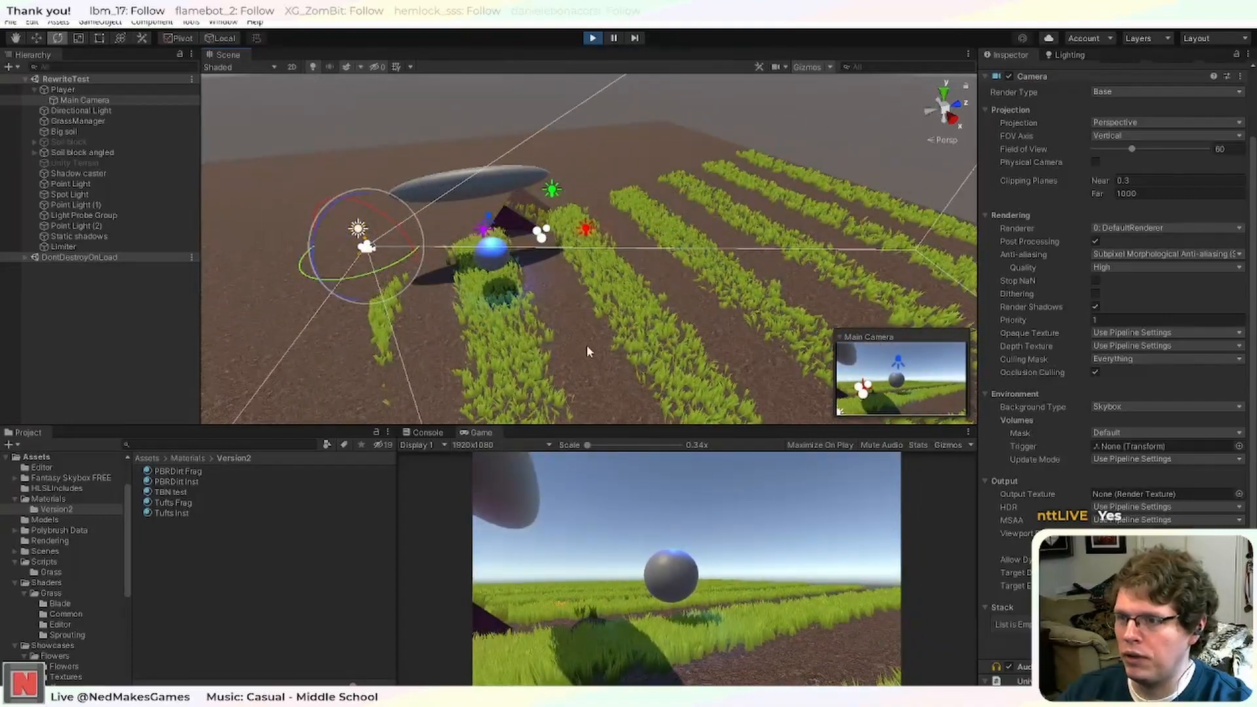
scroll(615, 295, "down", 3)
middle_click_drag(630, 221, 550, 327)
key("e")
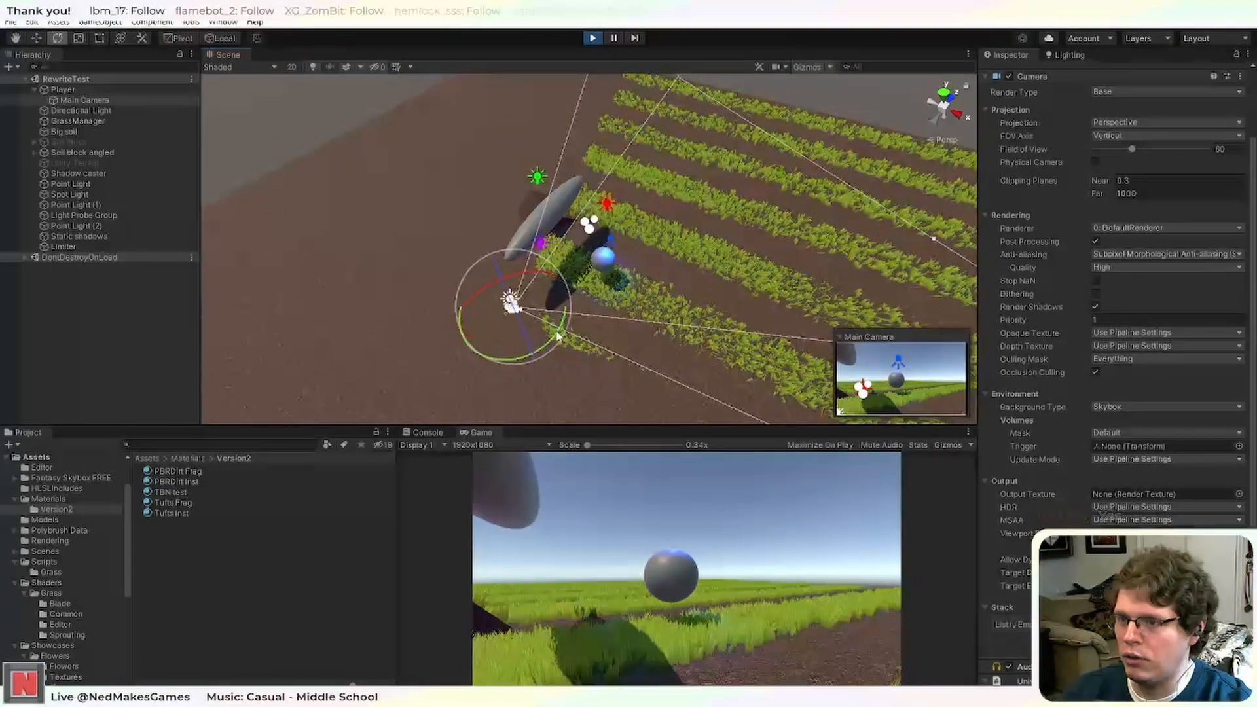
left_click_drag(545, 350, 527, 374)
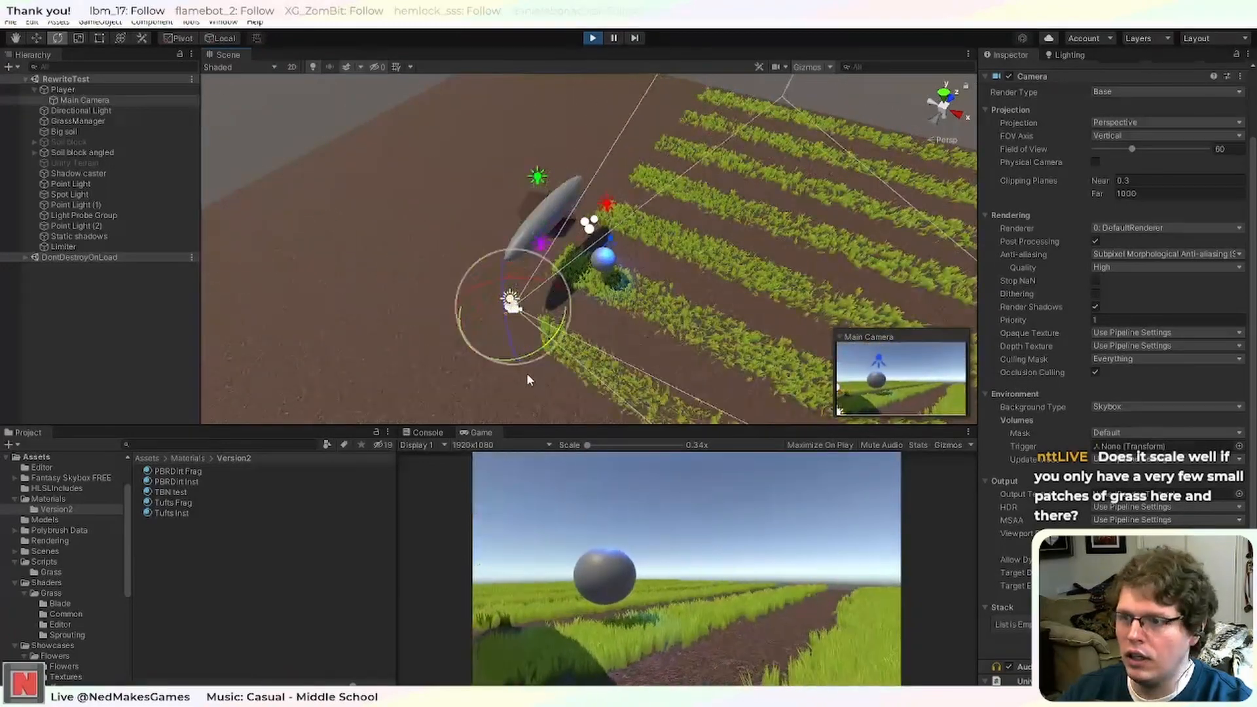
Inspect the grass rows around the sphere and turn the Main Camera back toward the dark pyramid.
scroll(728, 317, "up", 3)
right_click_drag(674, 363, 707, 308)
key("q")
scroll(647, 273, "down", 5)
middle_click_drag(583, 242, 552, 265)
scroll(552, 264, "up", 4)
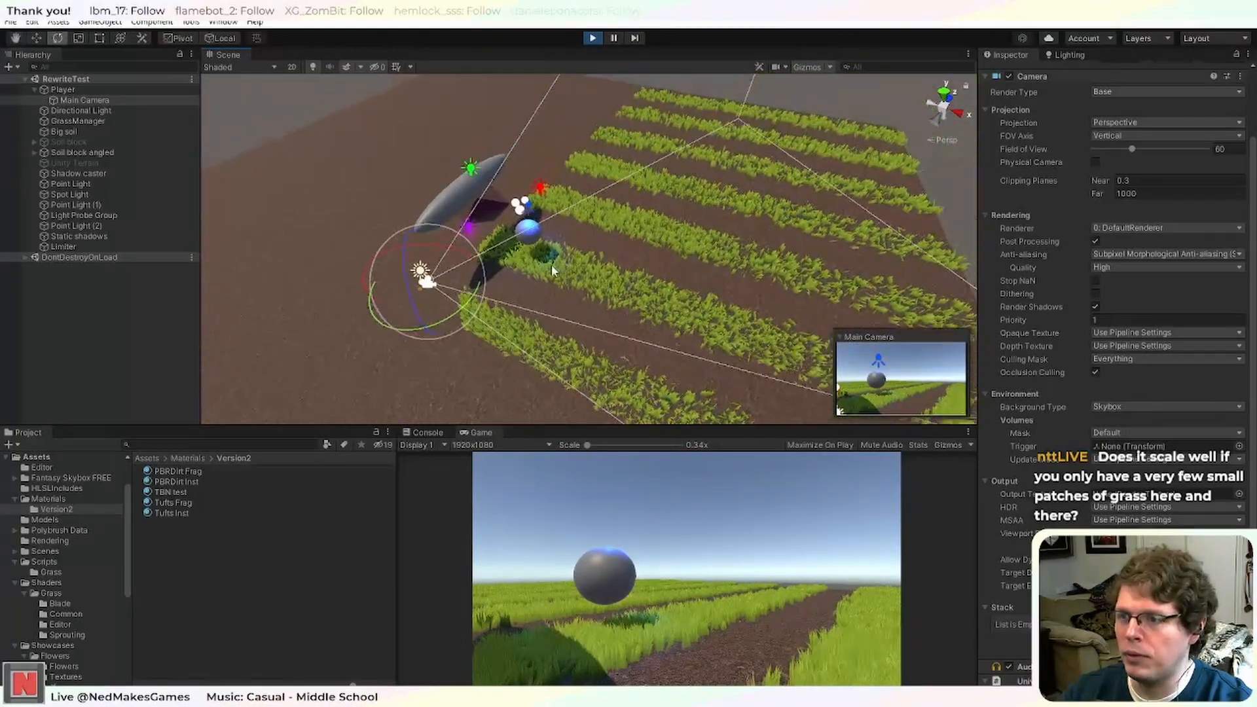
scroll(427, 325, "up", 2)
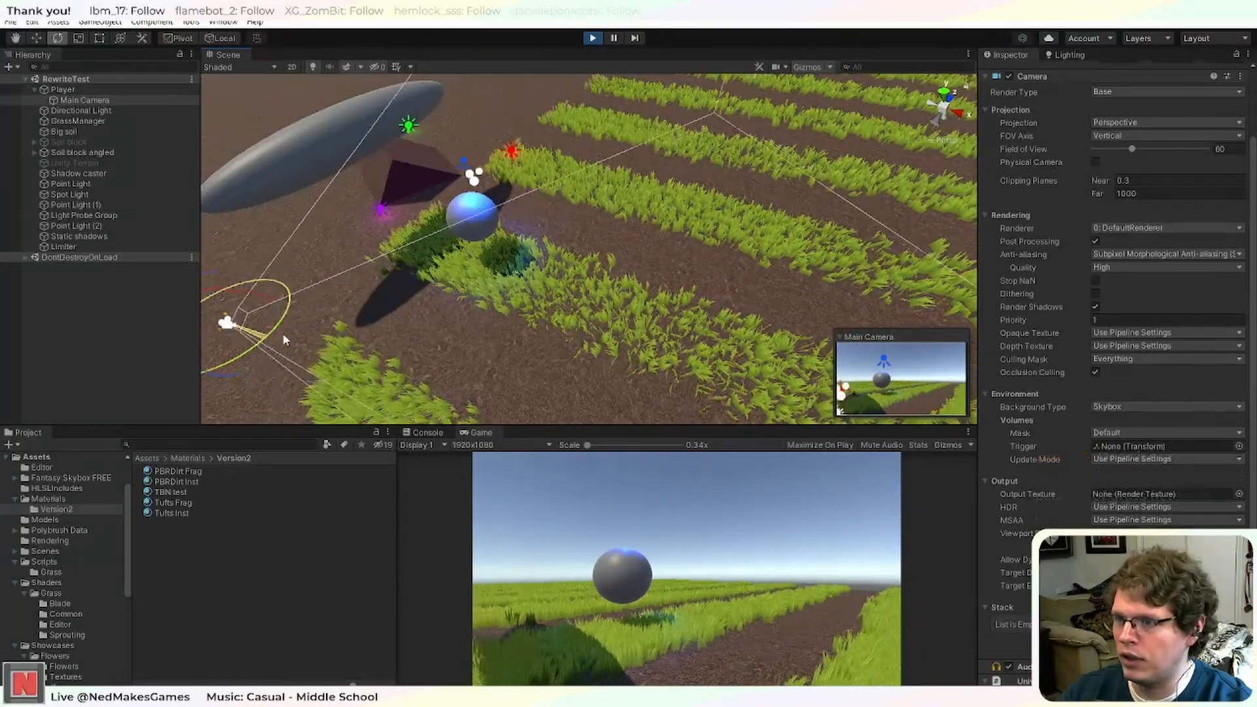
left_click_drag(282, 333, 406, 325)
scroll(483, 275, "up", 5)
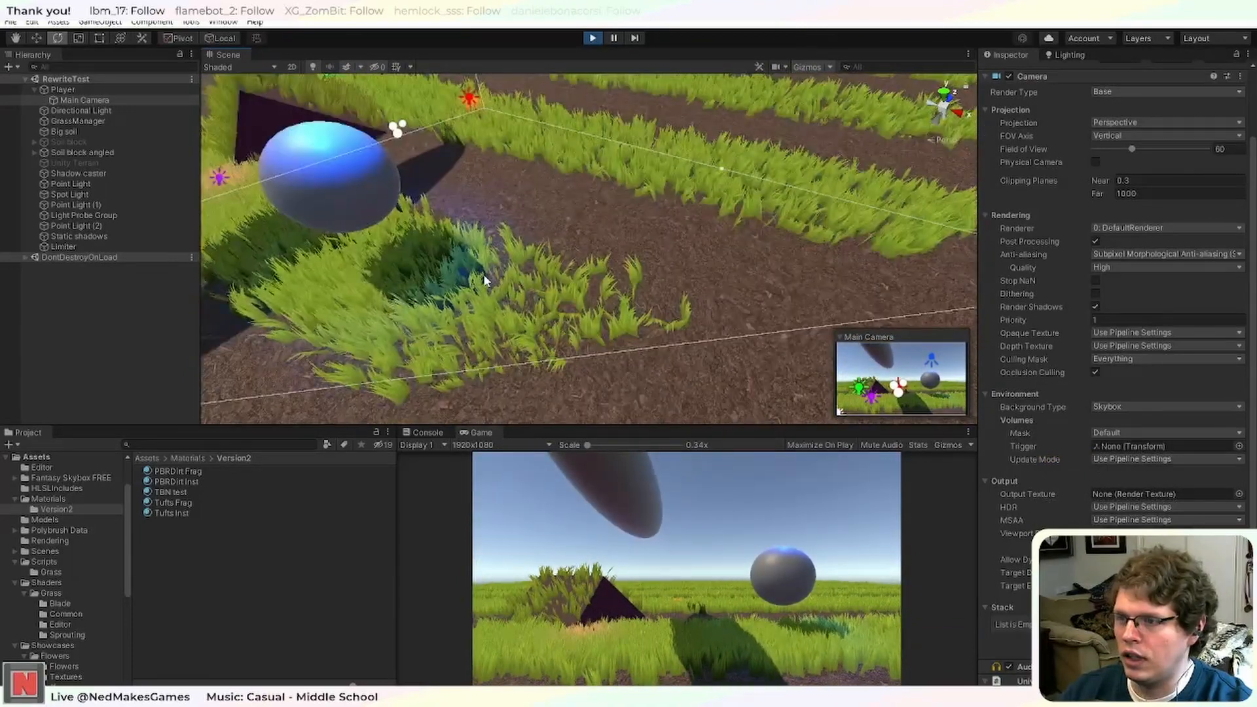
Survey the whole striped grass field from low and high viewpoints and rotate the Main Camera slightly.
scroll(486, 281, "down", 3)
left_click_drag(623, 280, 612, 217, "alt")
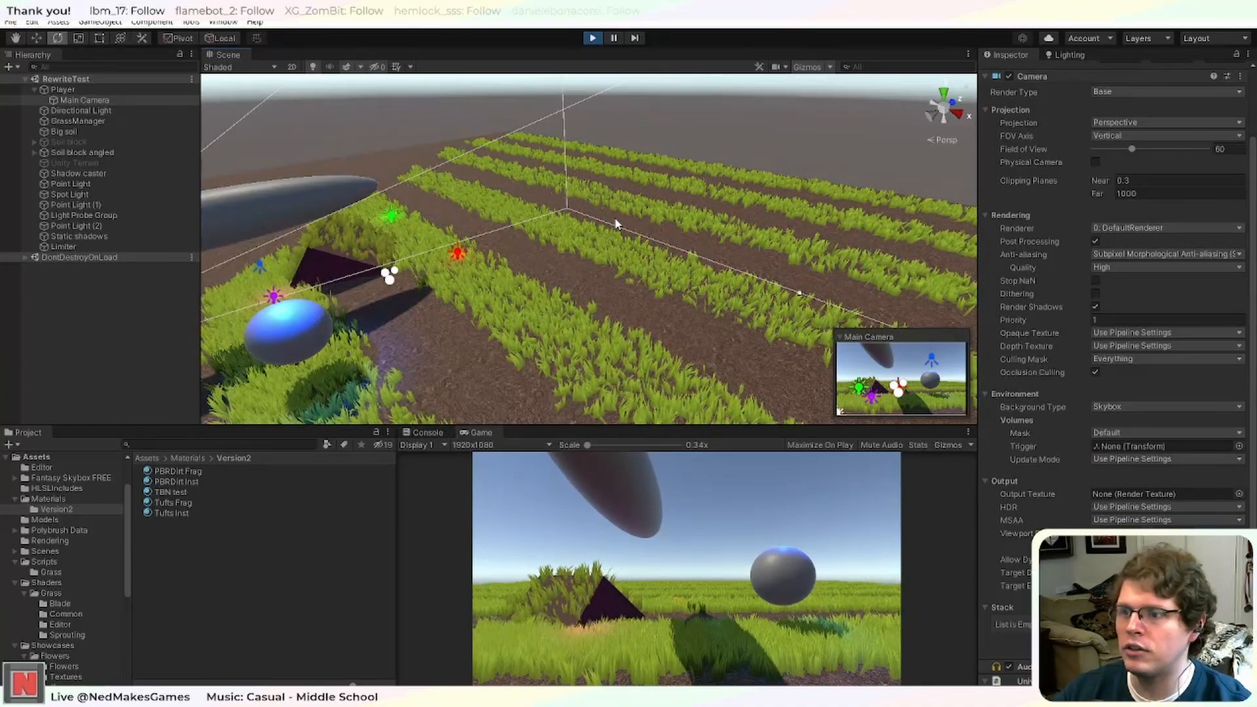
scroll(548, 199, "down", 5)
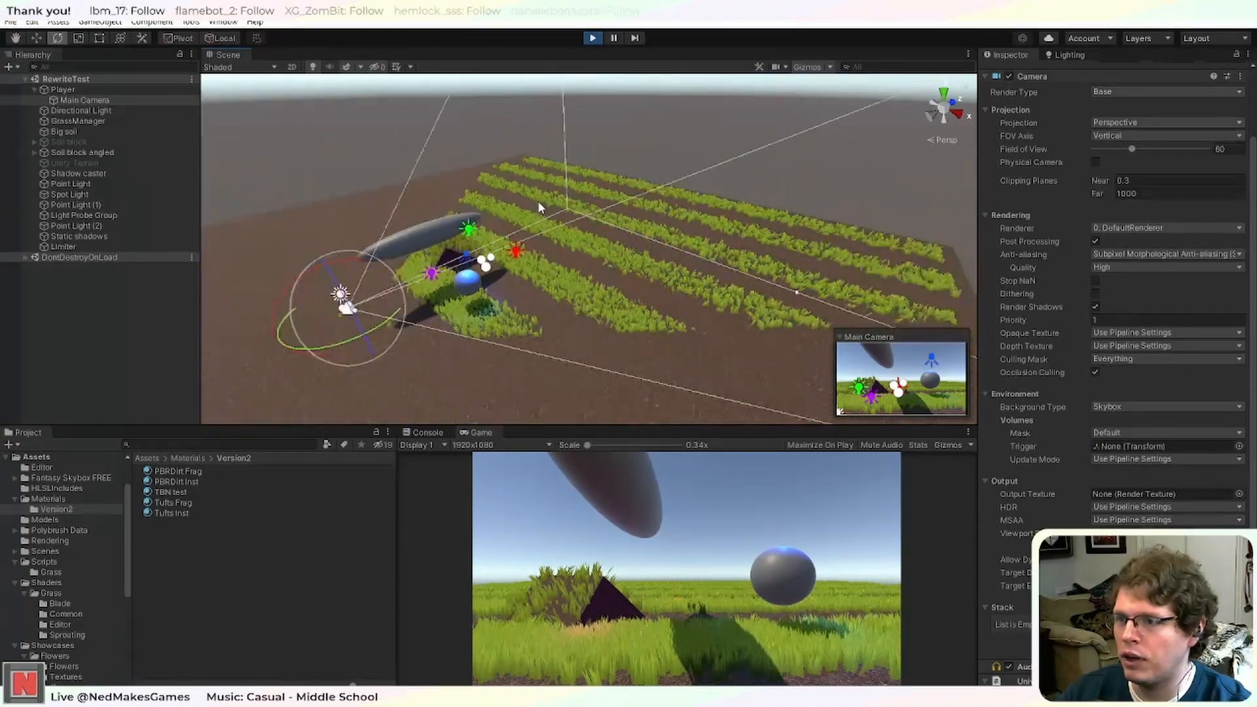
middle_click_drag(562, 190, 620, 303)
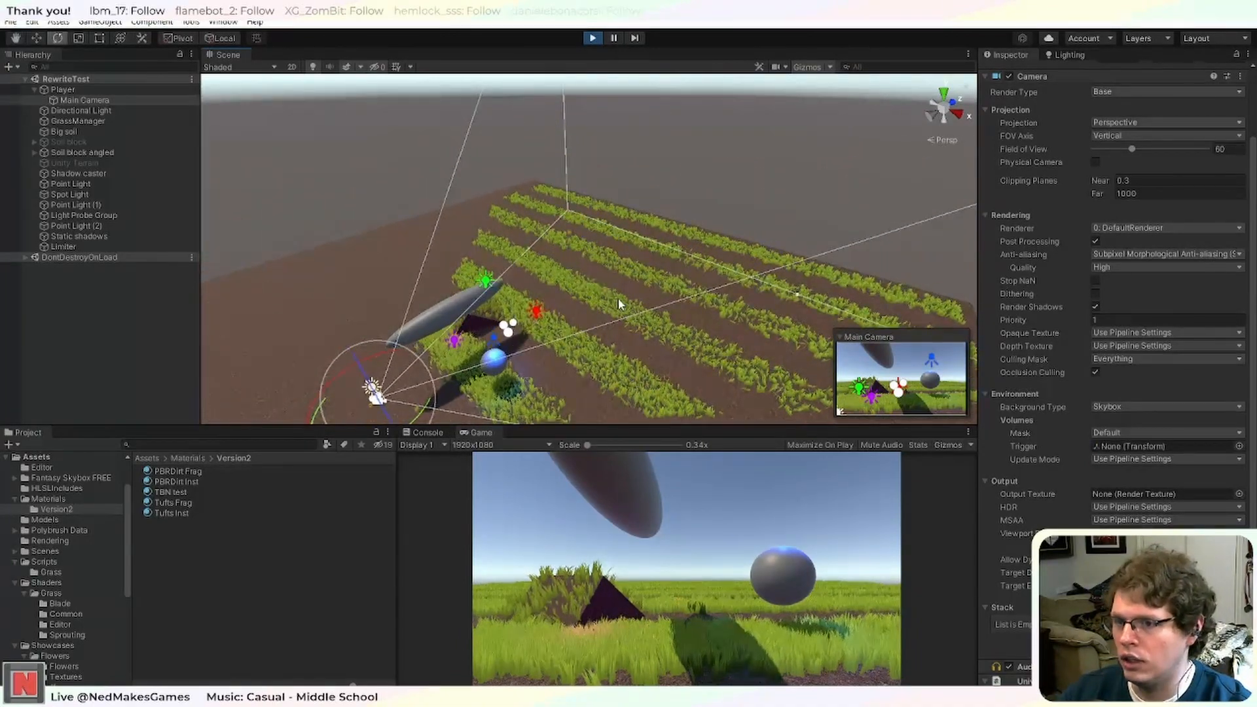
scroll(630, 304, "up", 4)
right_click_drag(648, 316, 588, 346)
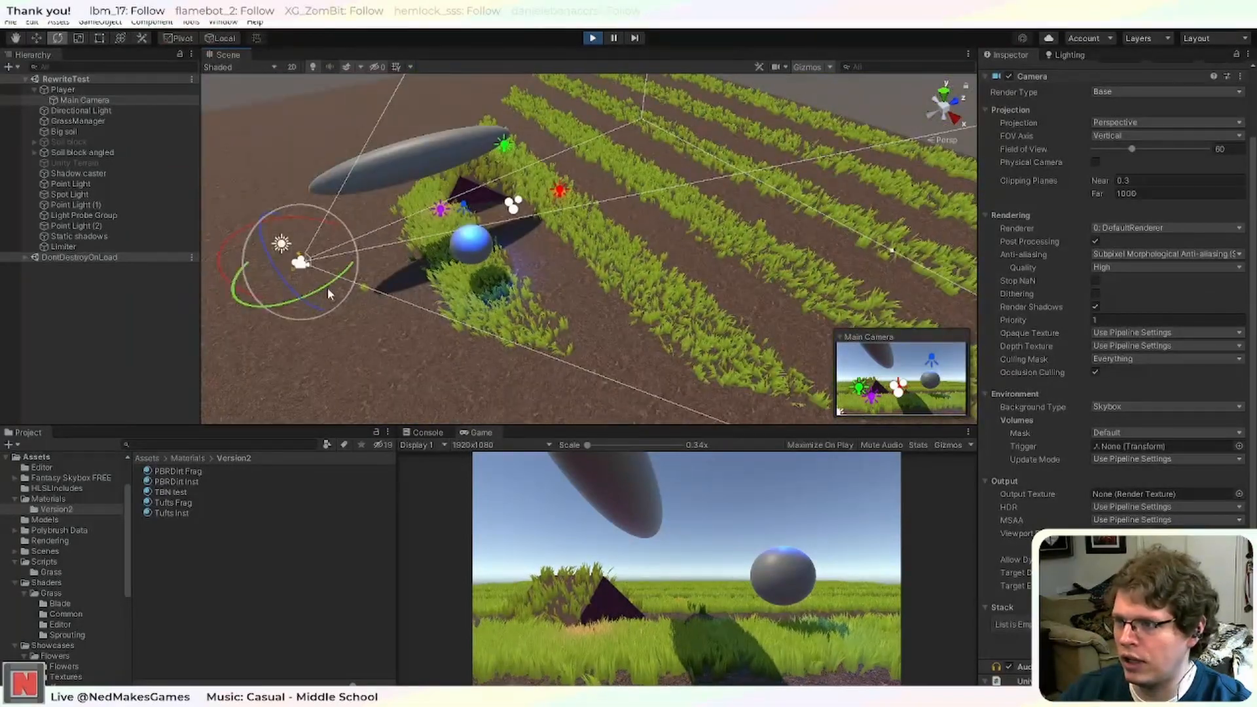
left_click_drag(328, 288, 344, 327)
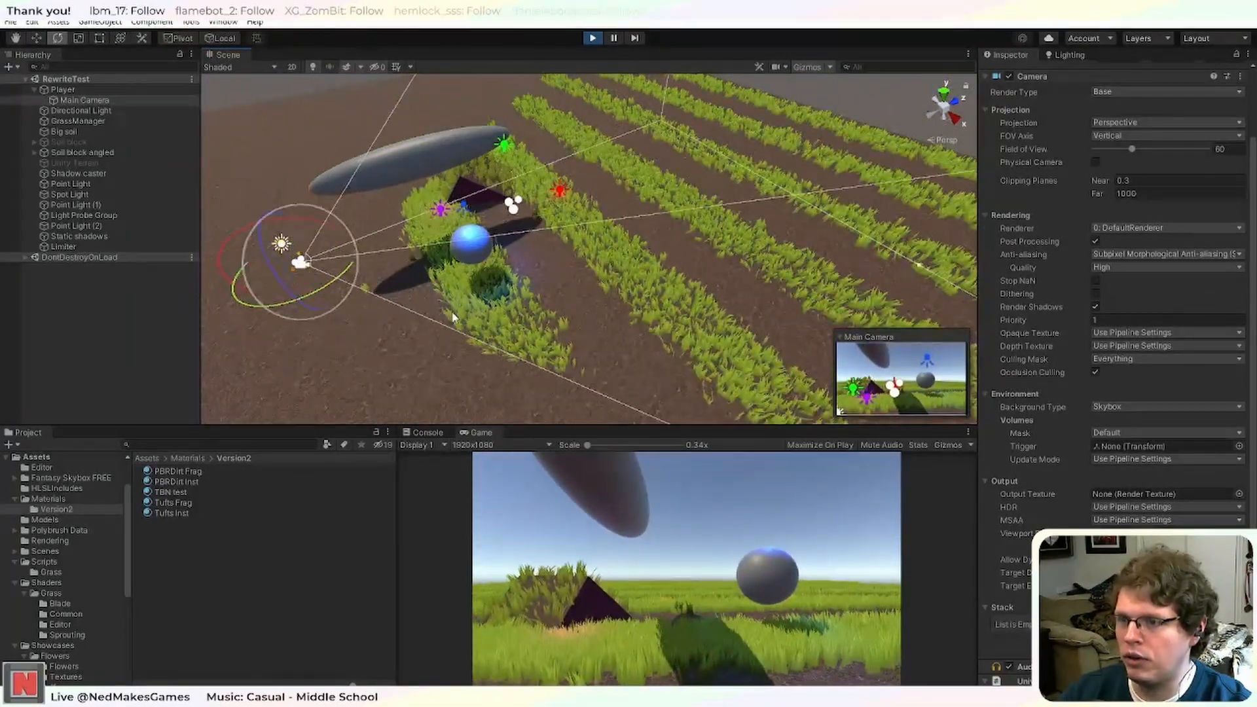
Examine the density and edges of the grass rows up close and from afar, and rotate the Main Camera again.
right_click_drag(650, 317, 598, 317)
key("w")
middle_click_drag(598, 316, 603, 304)
scroll(575, 253, "down", 2)
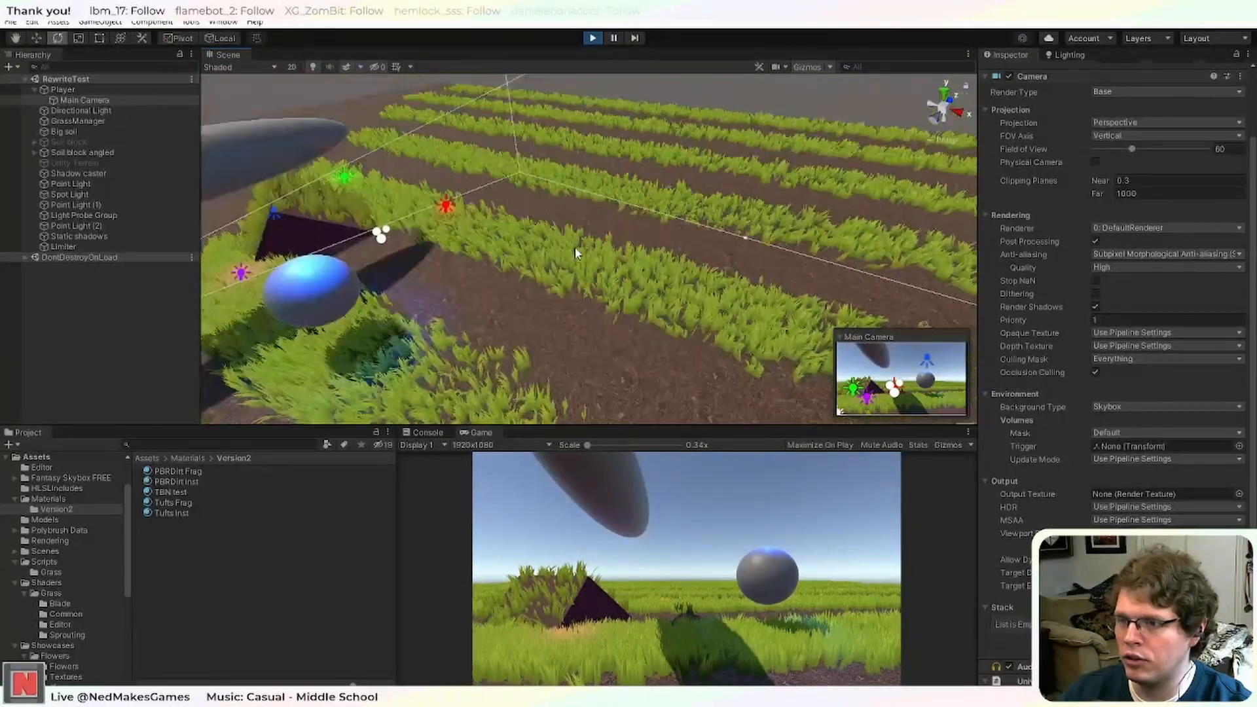
scroll(596, 248, "down", 1)
scroll(592, 256, "up", 2)
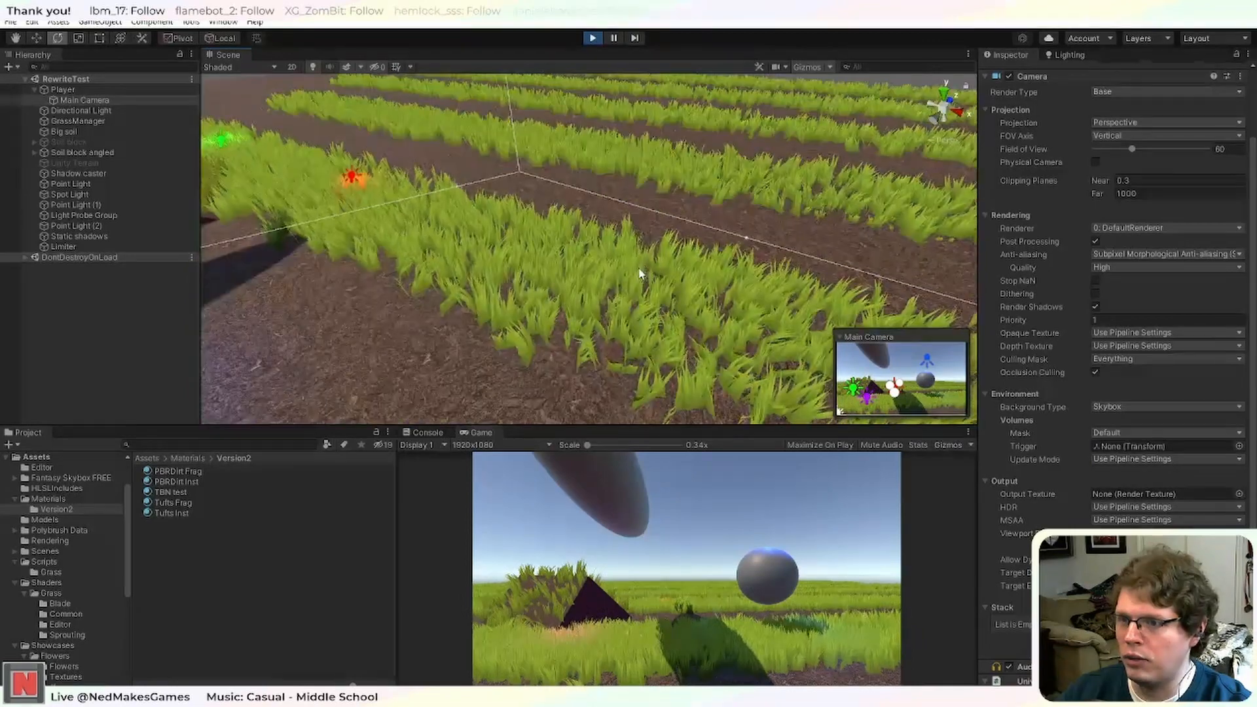
scroll(525, 269, "down", 2)
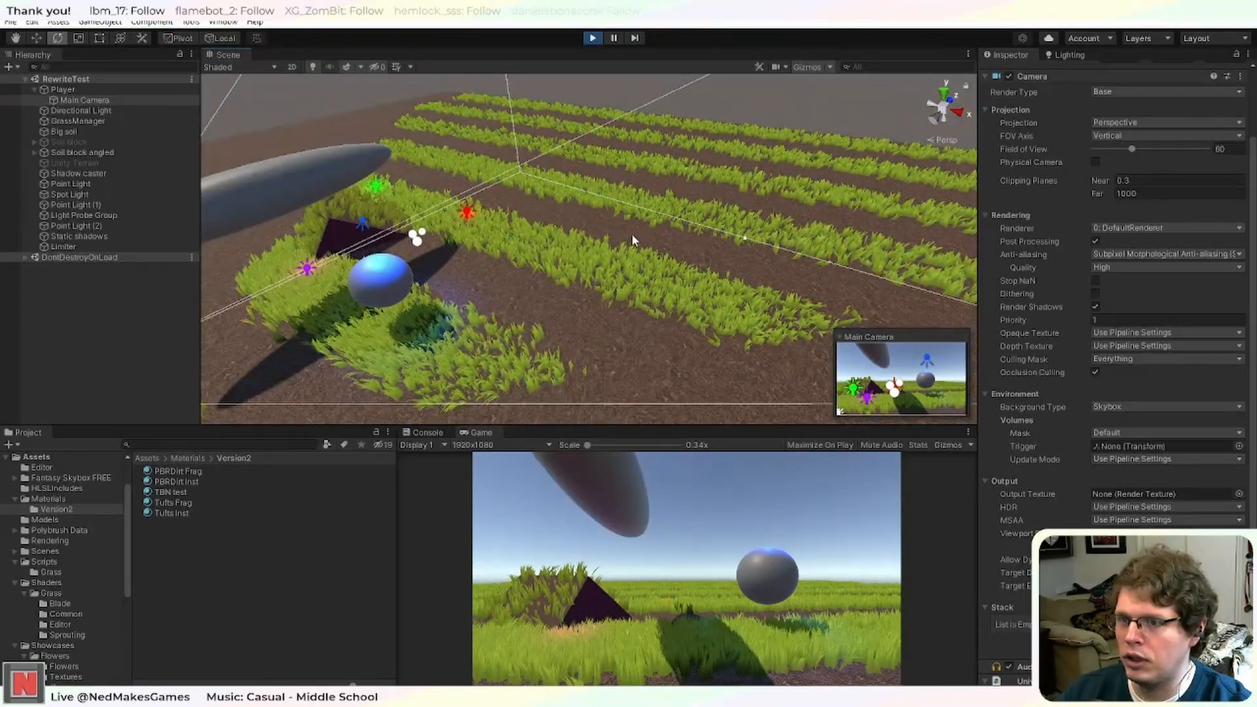
scroll(632, 234, "up", 3)
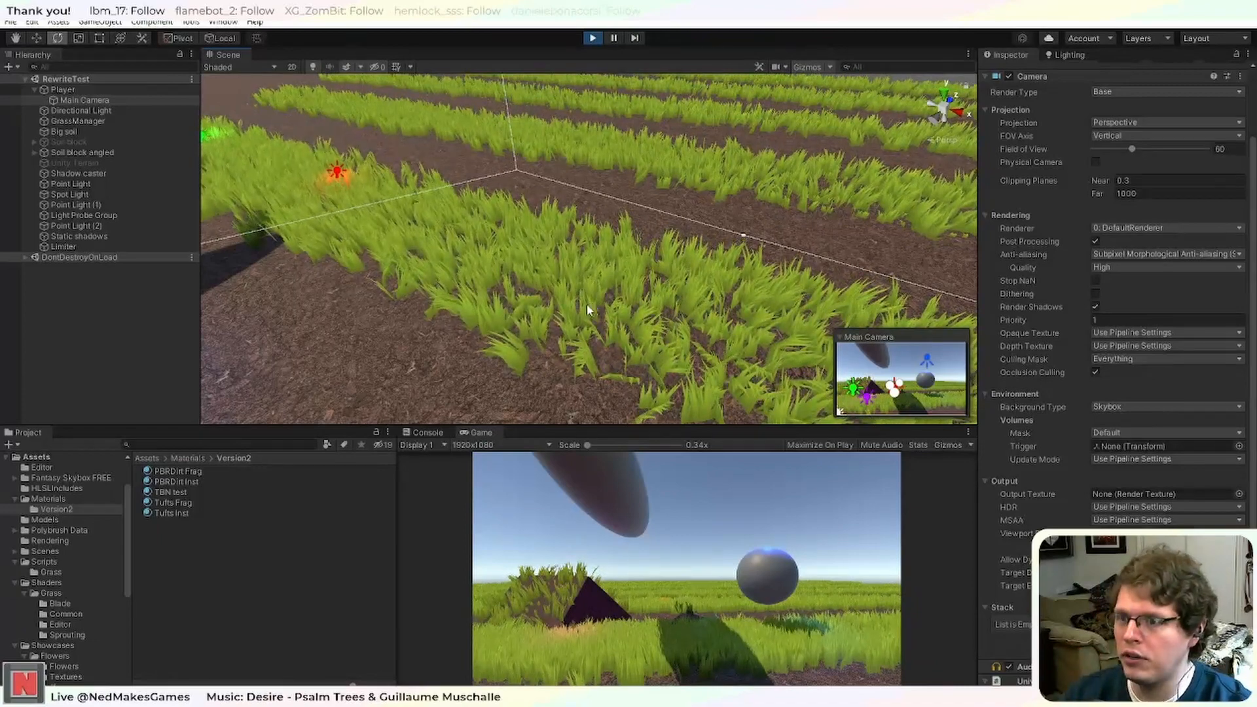
scroll(587, 303, "down", 4)
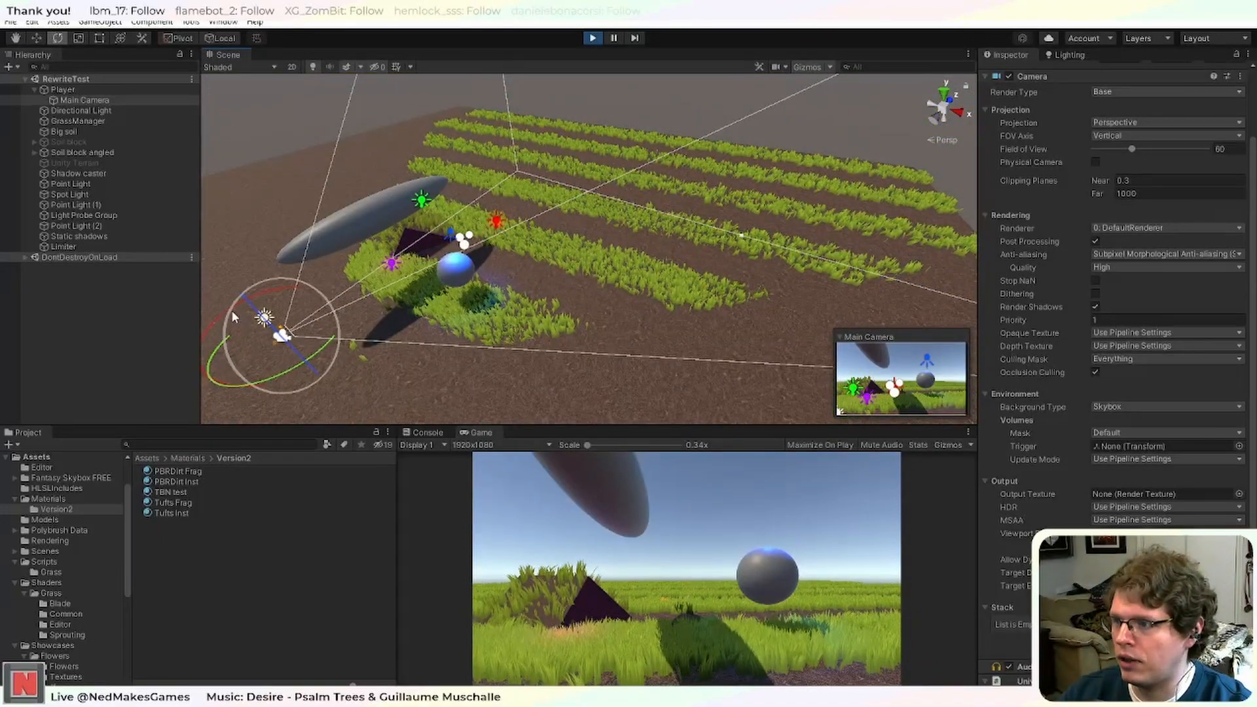
left_click_drag(274, 348, 652, 55)
Stop the running scene and switch back to ShadowCaster.hlsl in Visual Studio.
left_click(595, 39)
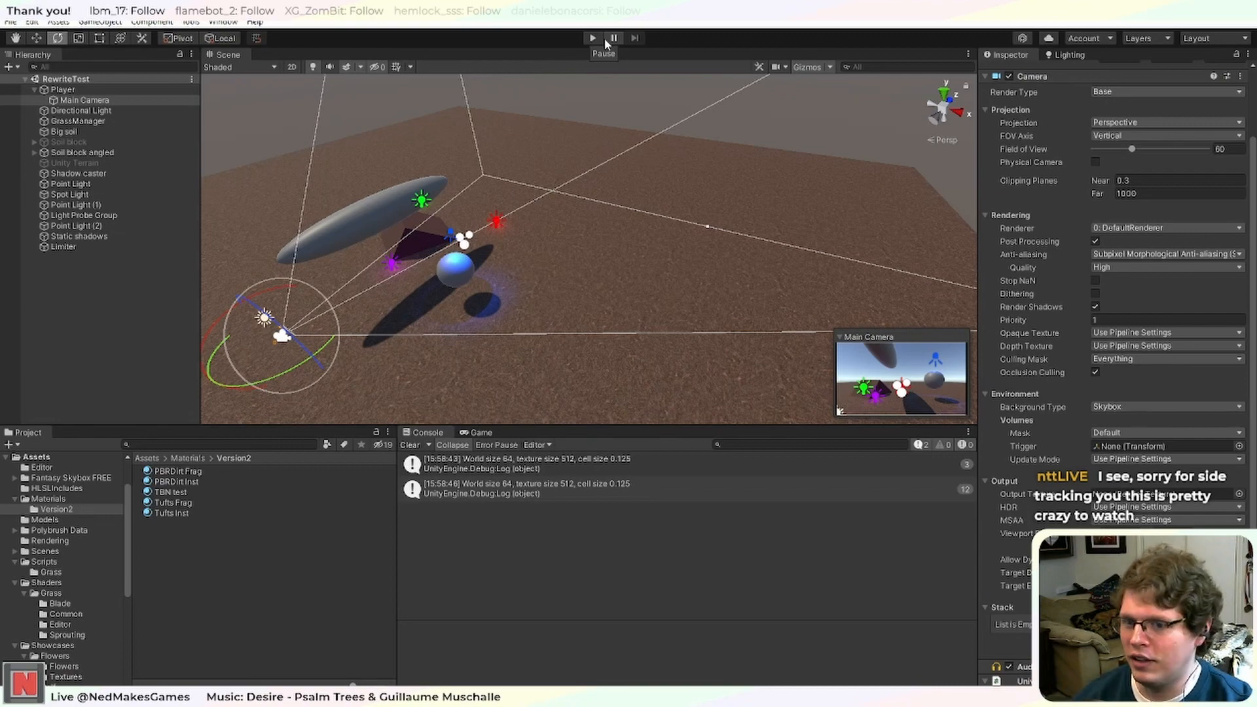
key("alt+Tab")
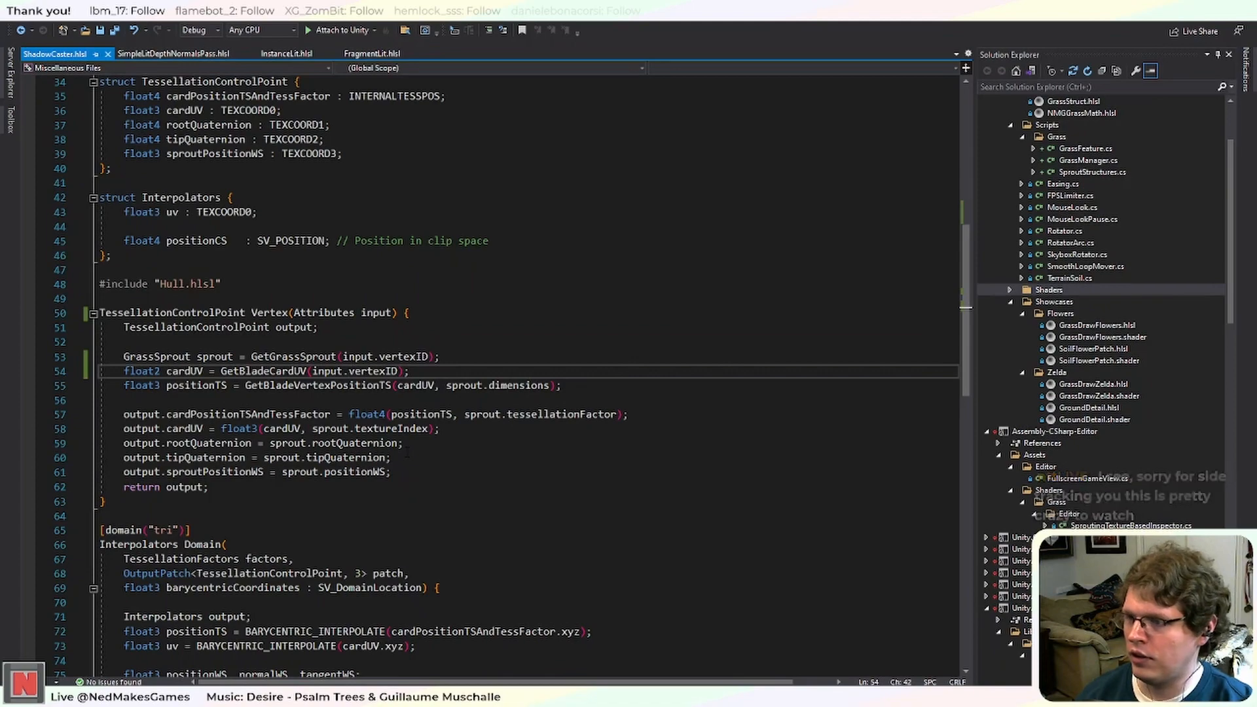
Open DepthOnly.hlsl from the Blade folder of the grass shaders and go to its struct definitions.
scroll(407, 452, "down", 2)
scroll(511, 378, "up", 13)
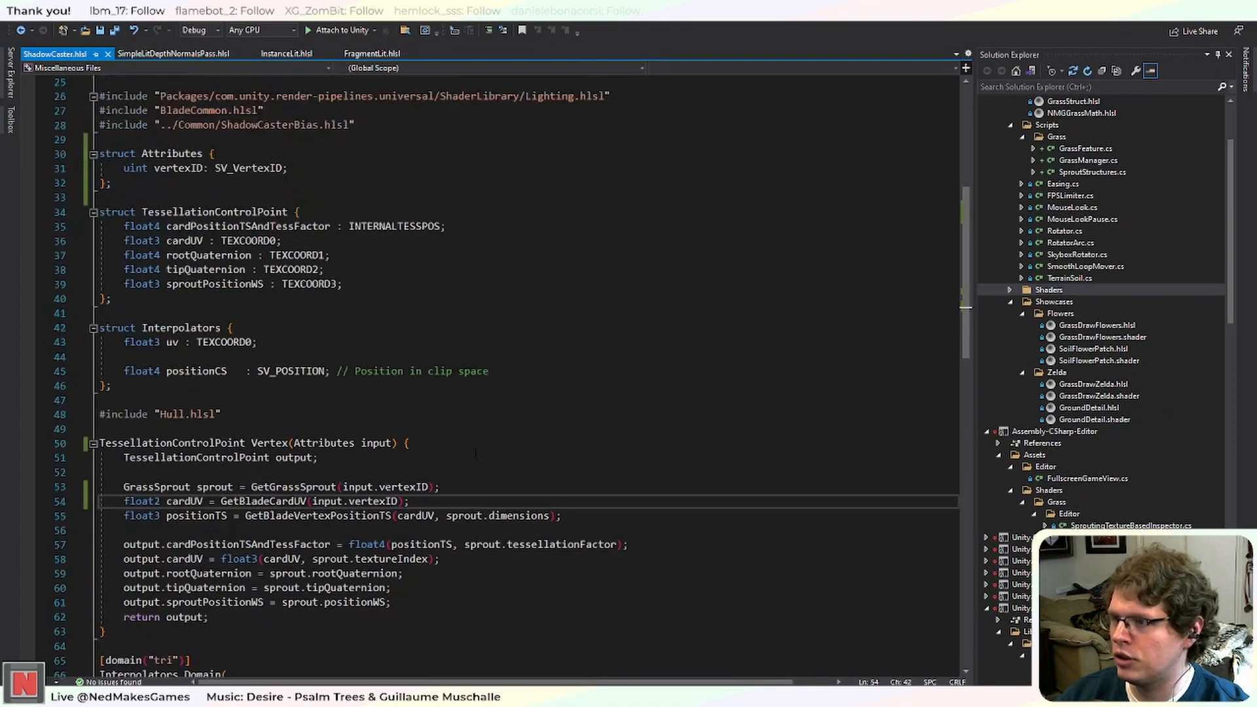
scroll(481, 461, "down", 6)
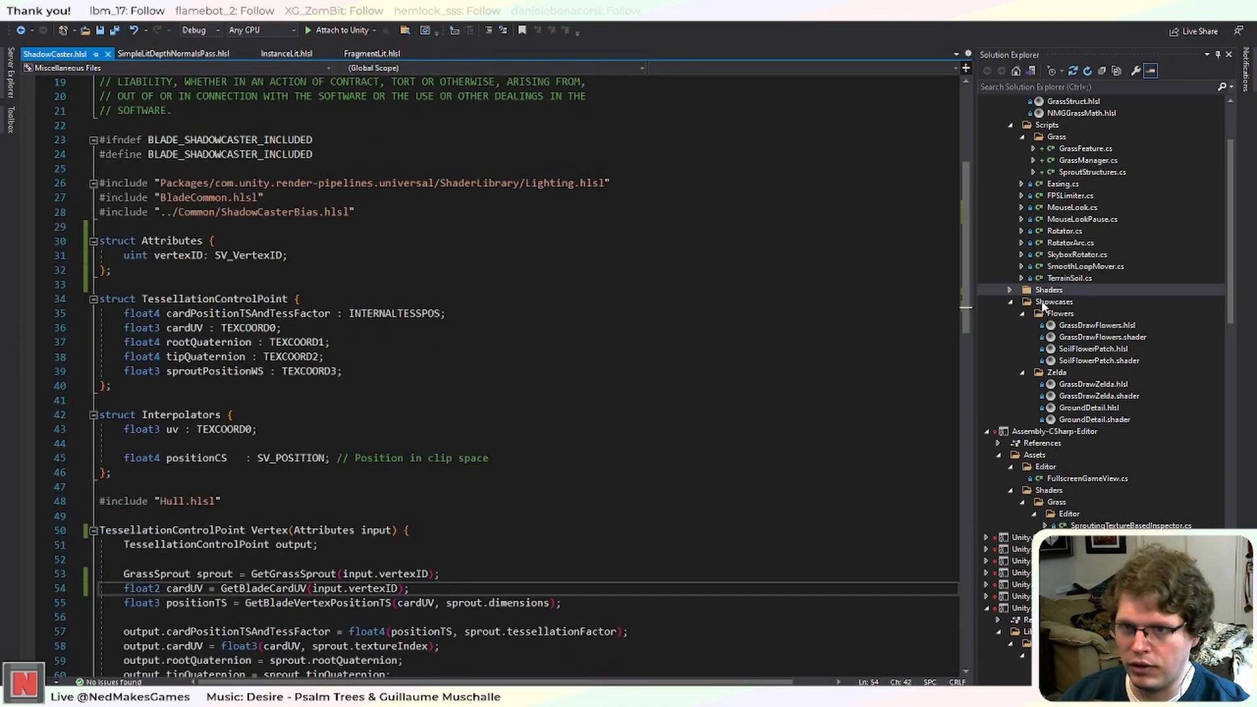
scroll(505, 409, "down", 1)
scroll(1099, 294, "up", 3)
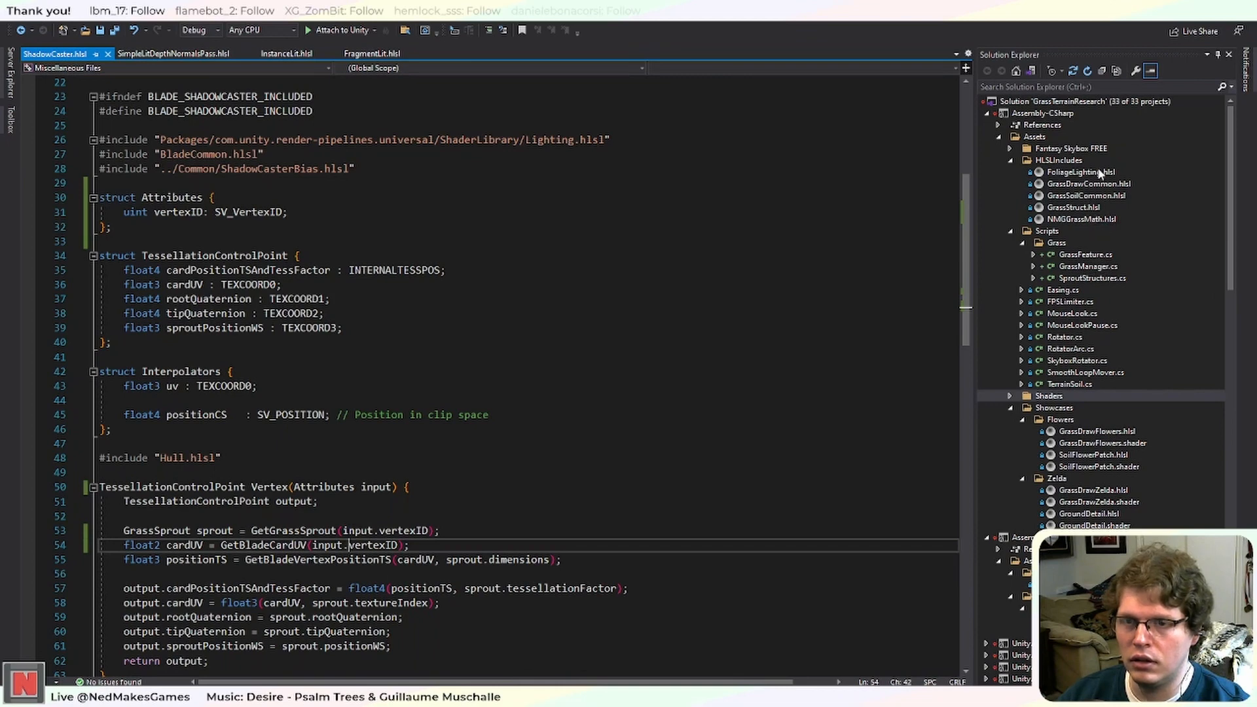
scroll(1106, 430, "down", 10)
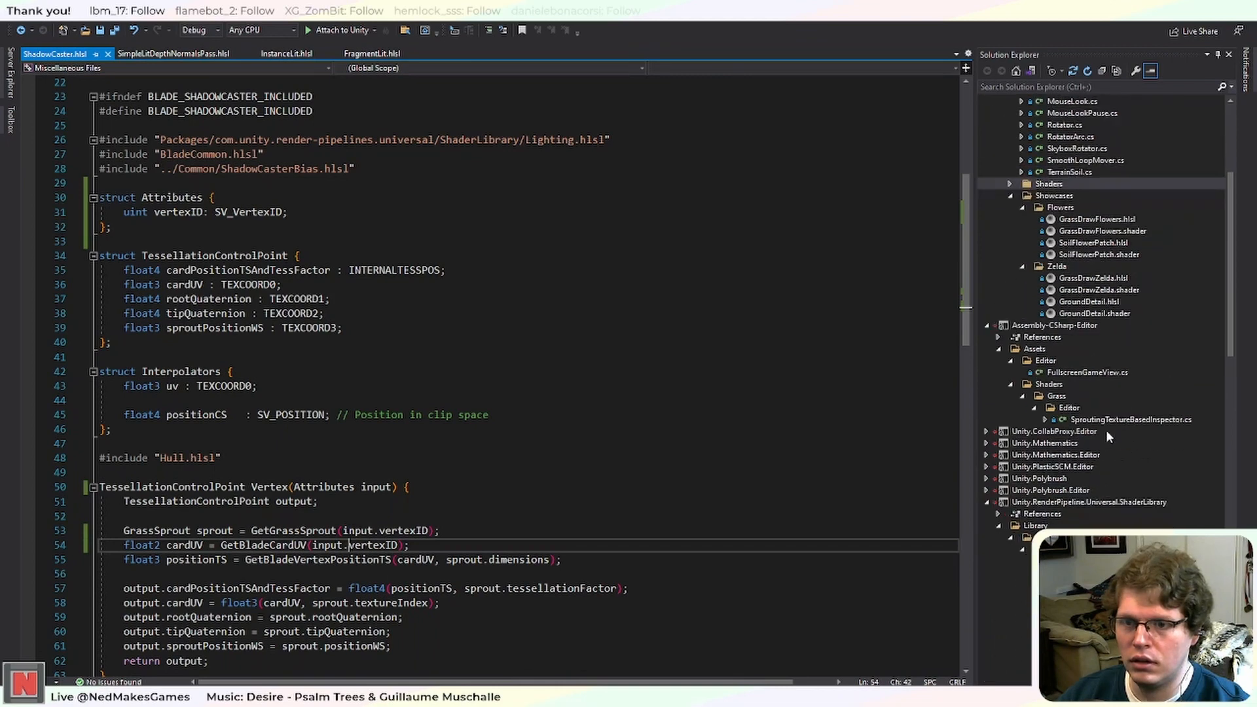
scroll(1109, 448, "up", 10)
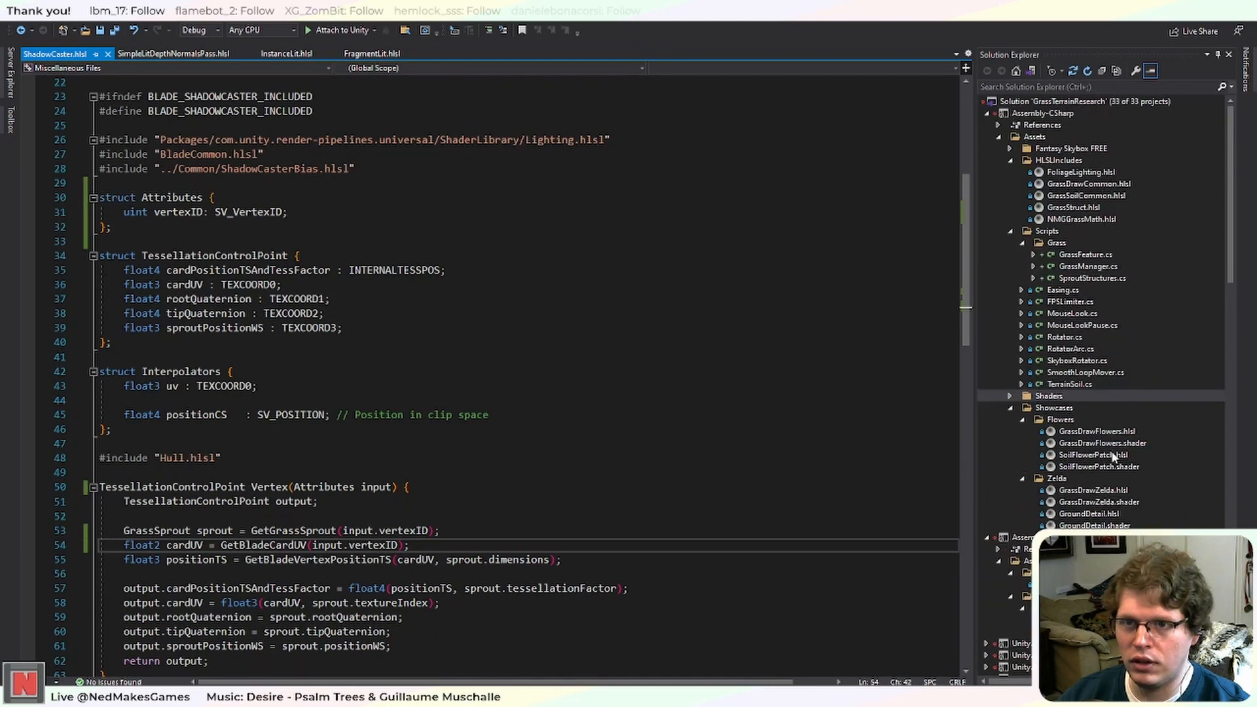
left_click(1010, 396)
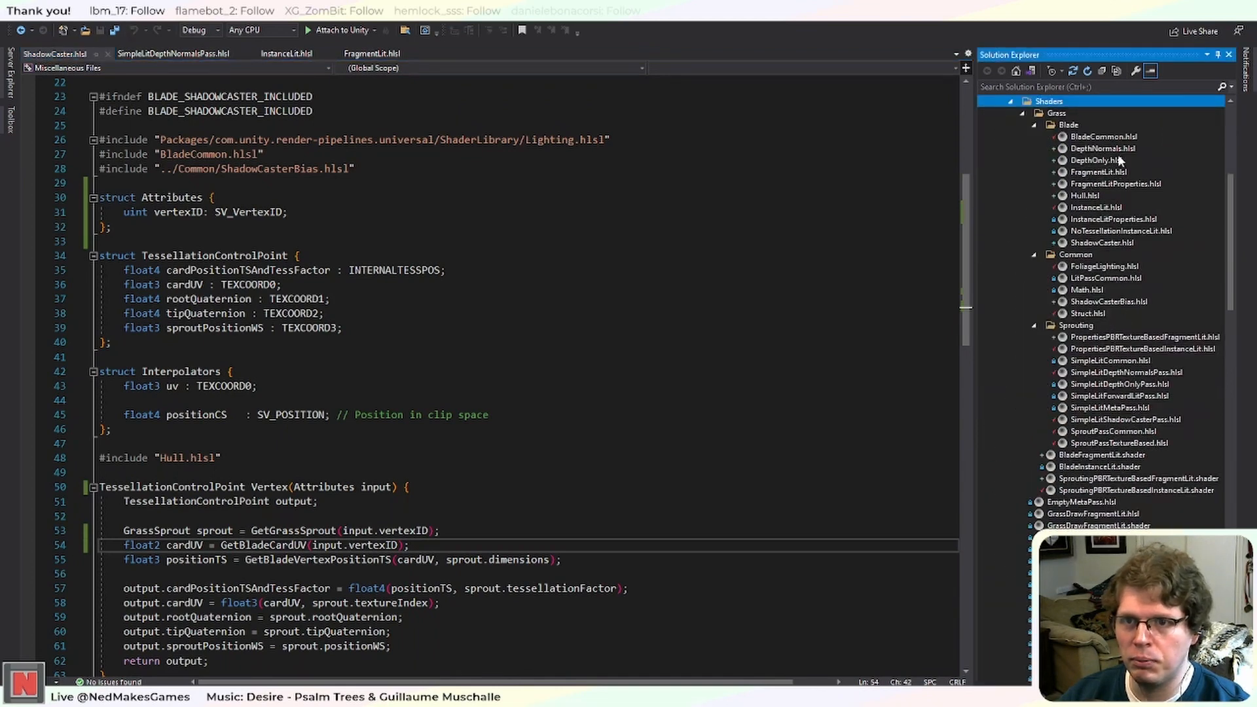
double_click(1117, 163)
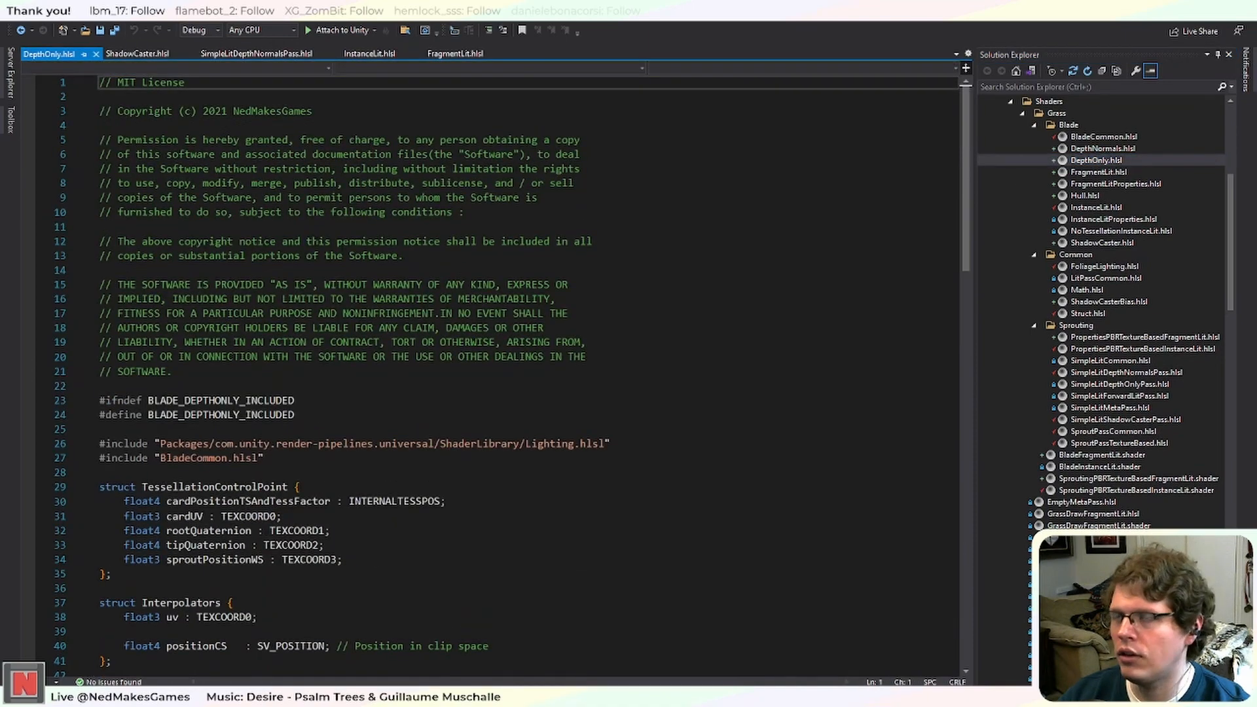
scroll(511, 377, "down", 6)
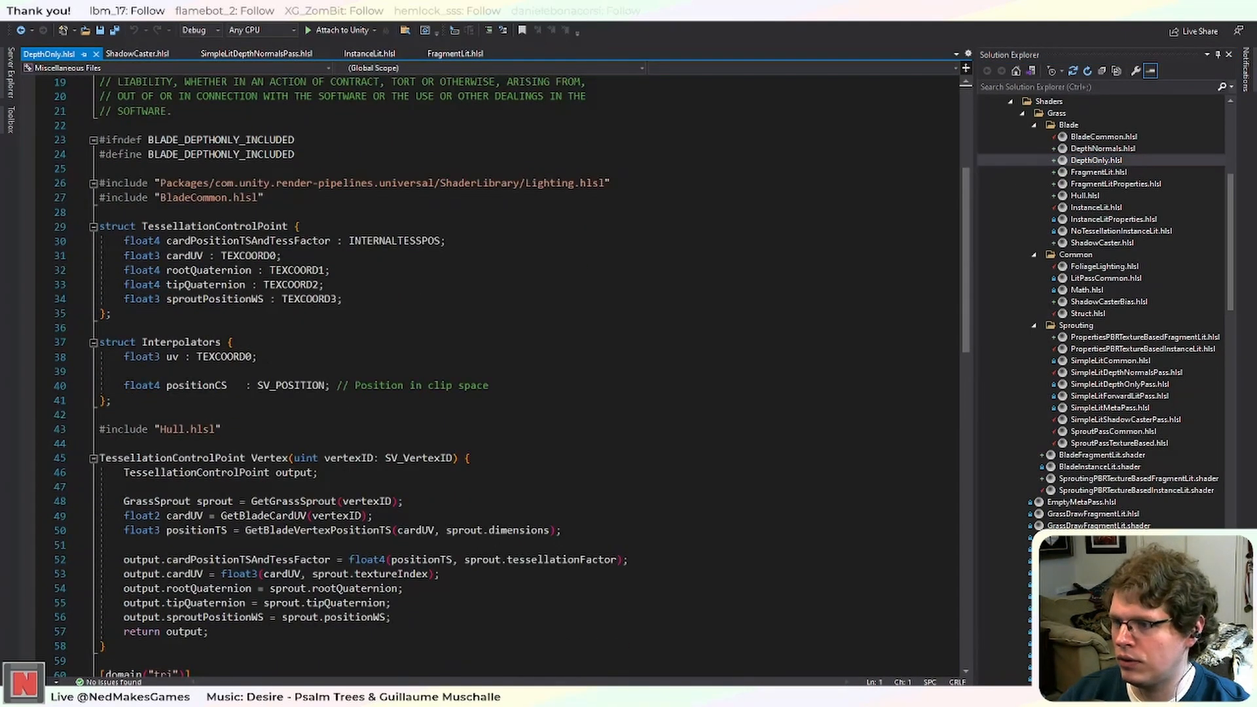
Copy the Attributes struct with UNITY_VERTEX_INPUT_INSTANCE_ID from InstanceLit.hlsl into DepthOnly.hlsl, above the TessellationControlPoint struct.
left_click(134, 53)
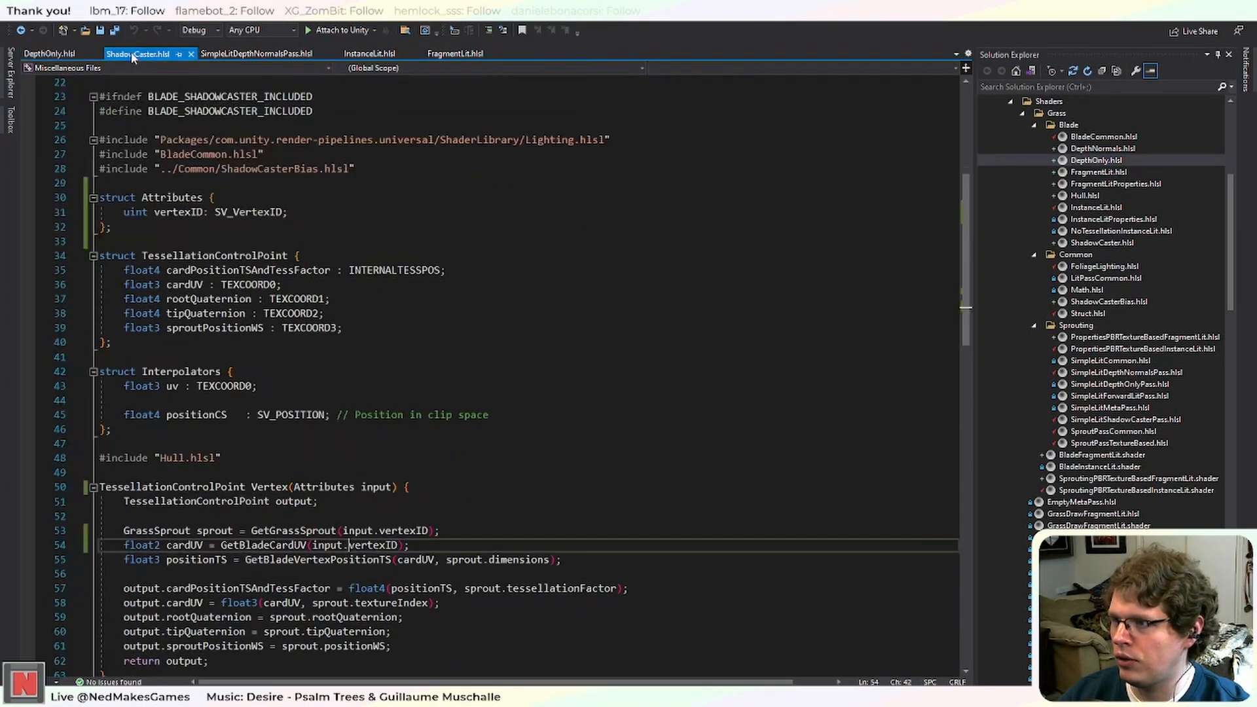
left_click(370, 54)
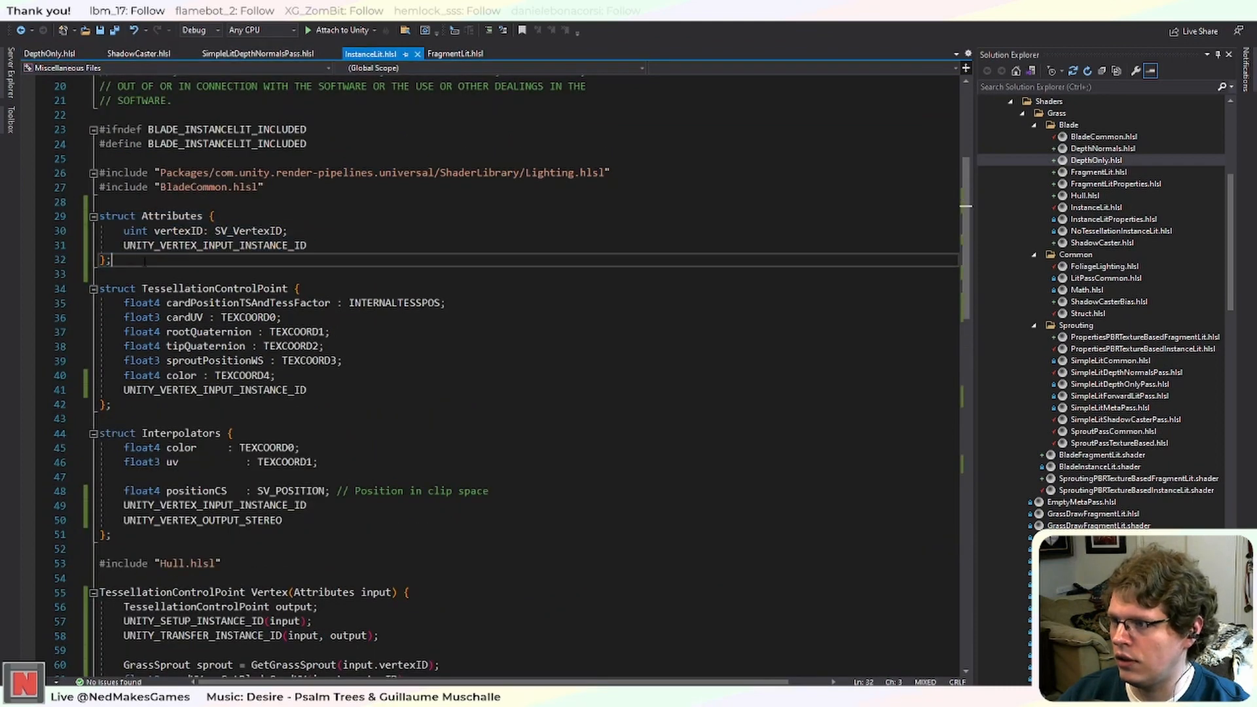
left_click_drag(112, 260, 100, 216)
key("ctrl+c")
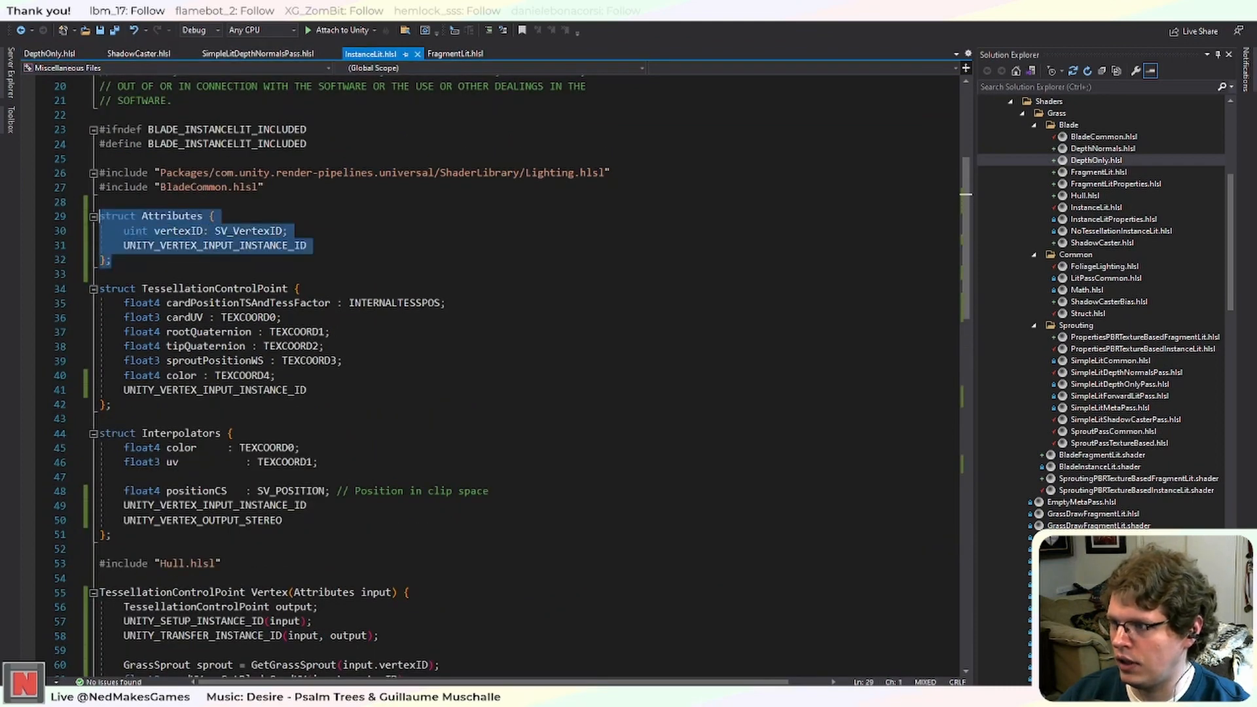
left_click(65, 54)
left_click(162, 213)
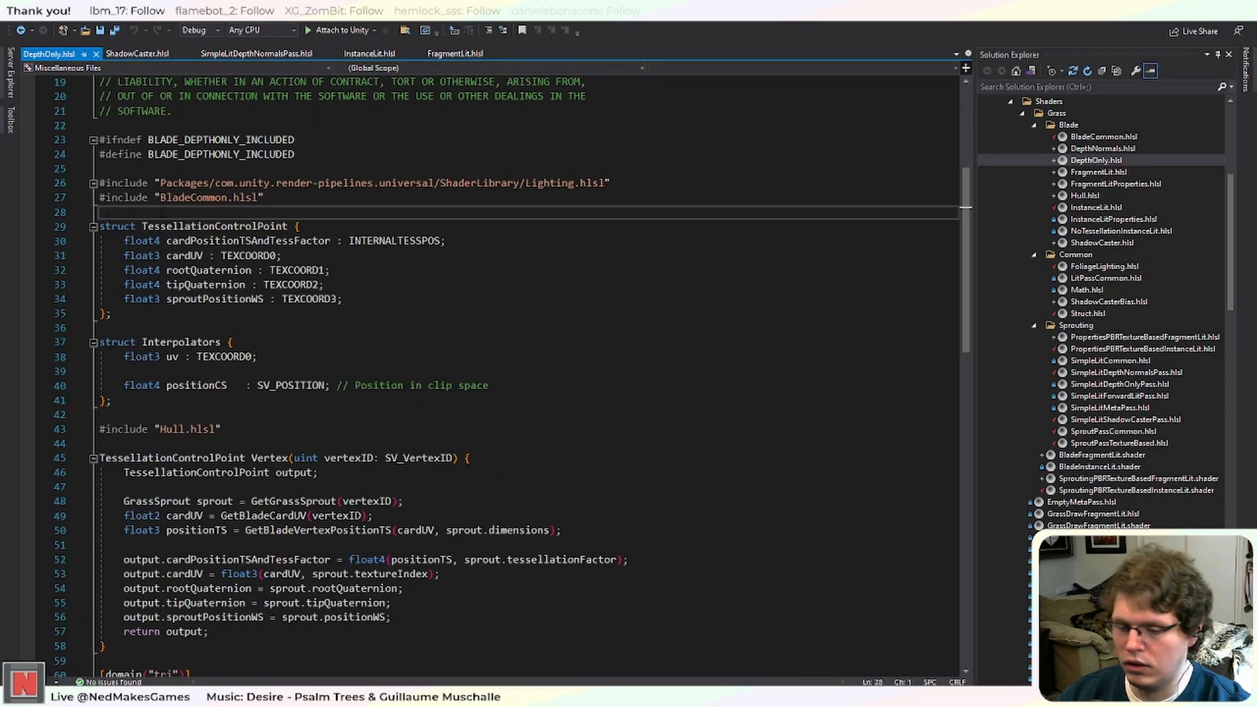
key("Return")
key("Return")
key("Up")
key("ctrl+v")
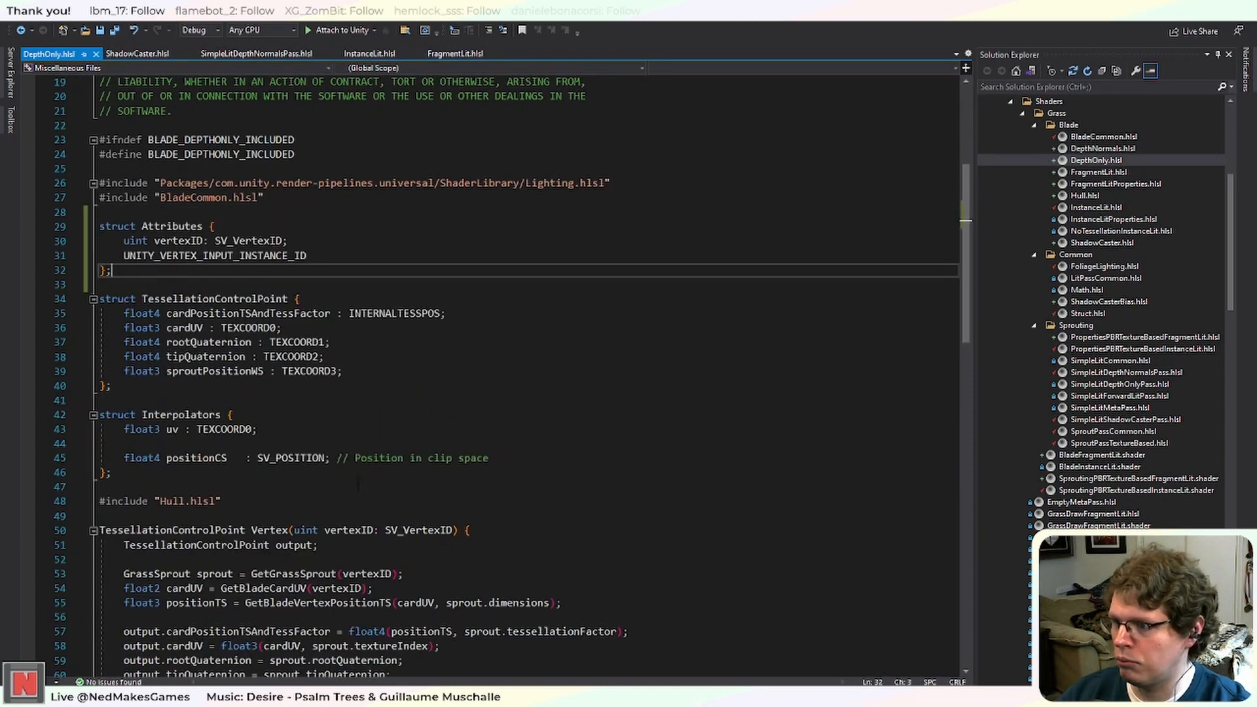
Replace the Vertex function's vertexID parameter in DepthOnly.hlsl with "Attributes input".
double_click(171, 227)
key("ctrl+c")
left_click_drag(457, 530, 323, 531)
key("ctrl+v")
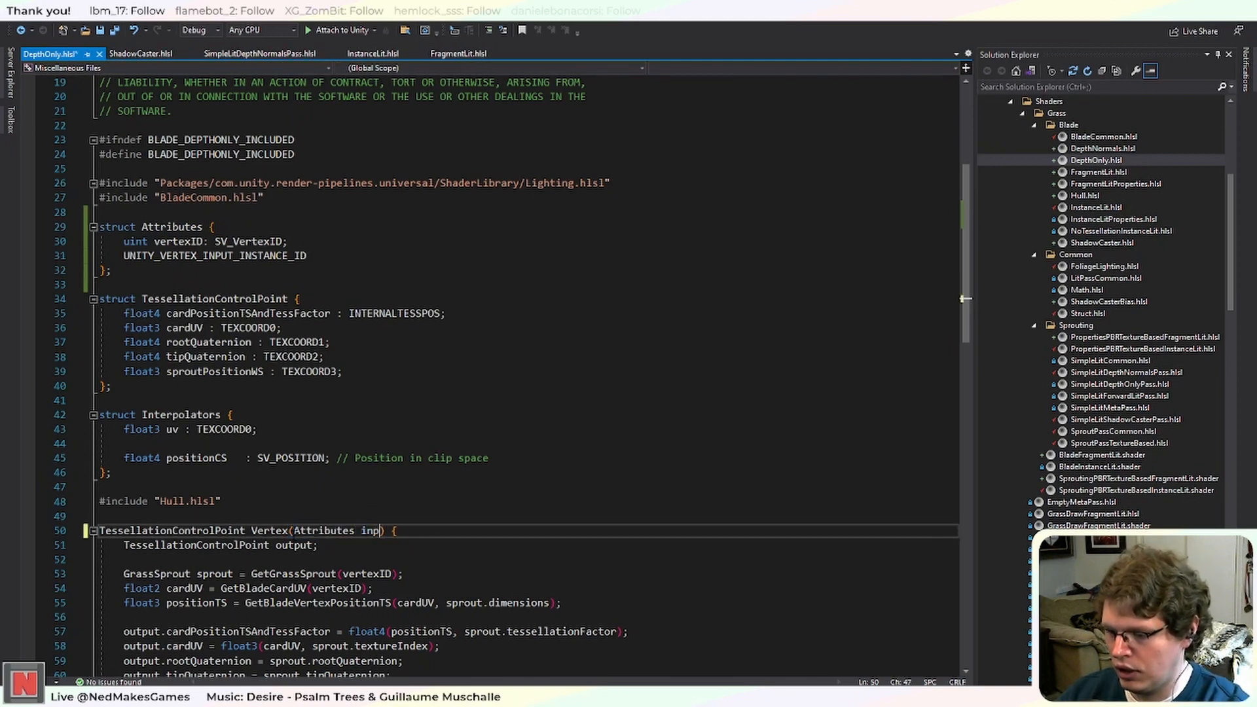
scroll(965, 299, "down", 3)
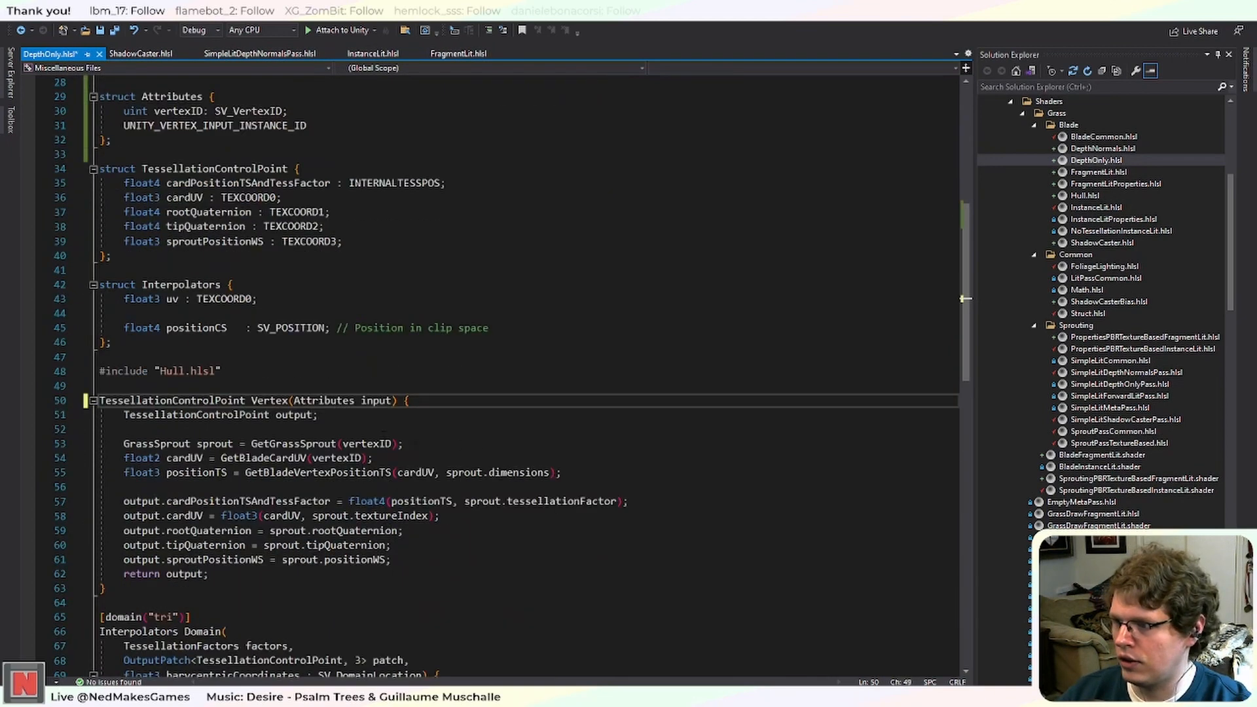
Insert two blank lines after the output declaration in the Vertex function.
key("Down")
key("Down")
key("Down")
key("Down")
key("Up")
key("Up")
key("Up")
key("Down")
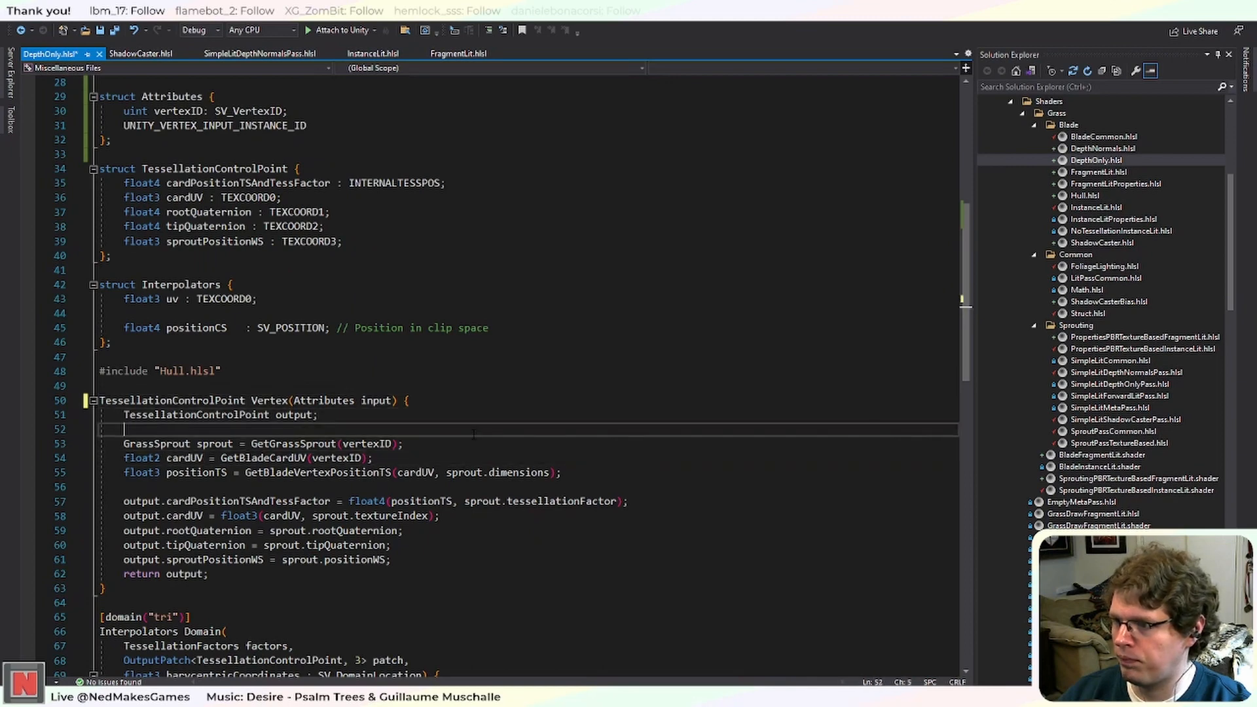
key("Return")
key("Return")
key("Up")
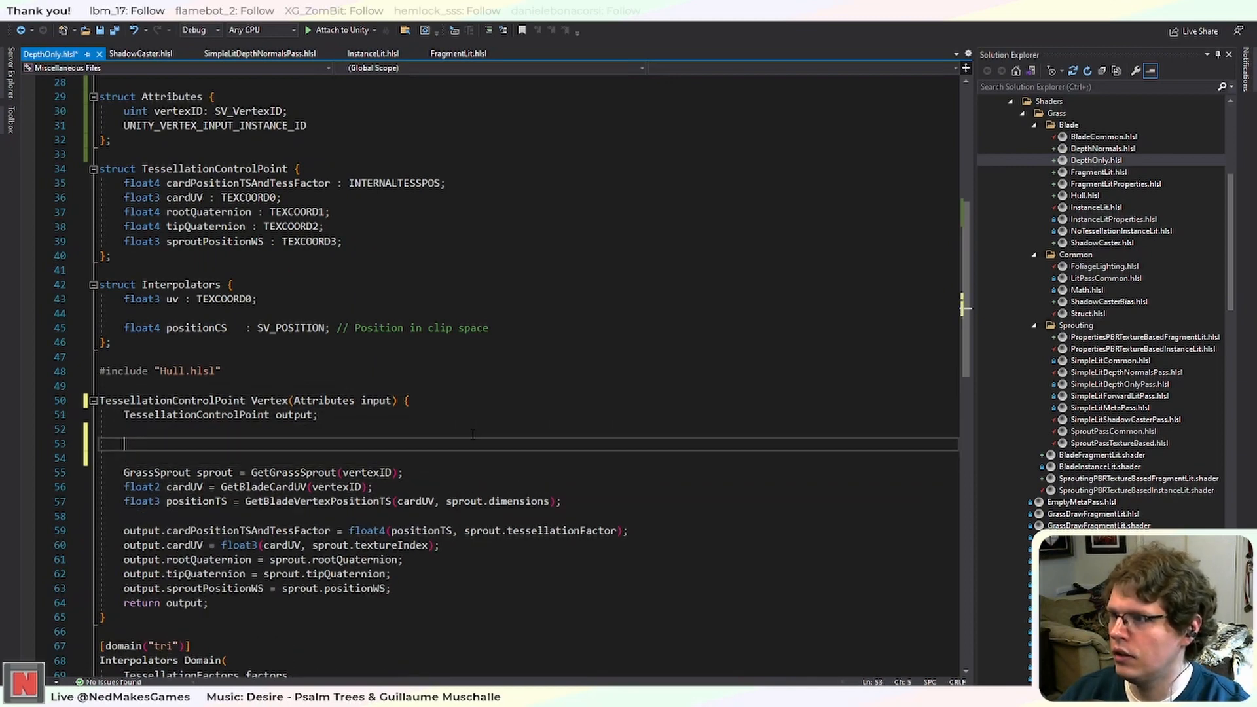
Copy UNITY_VERTEX_INPUT_INSTANCE_ID from InstanceLit.hlsl to the end of DepthOnly.hlsl's TessellationControlPoint and Interpolators structs.
left_click(252, 58)
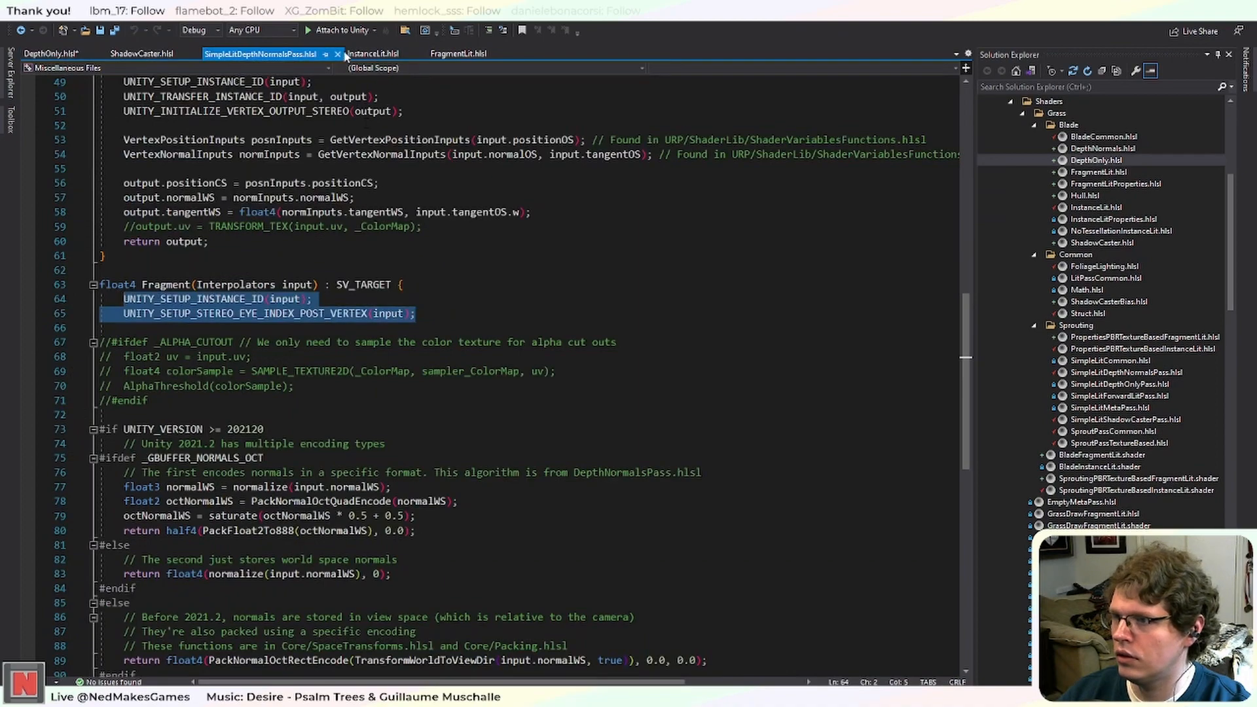
left_click(376, 55)
scroll(277, 172, "down", 4)
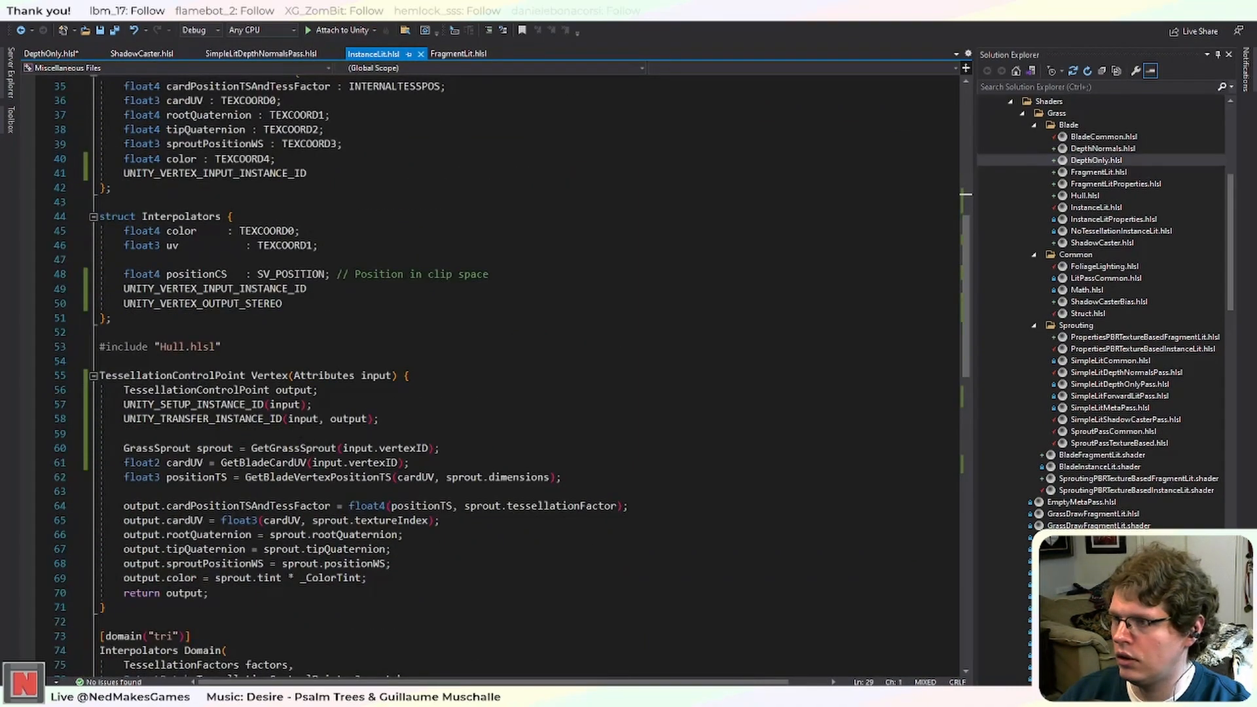
double_click(277, 172)
left_click(69, 56)
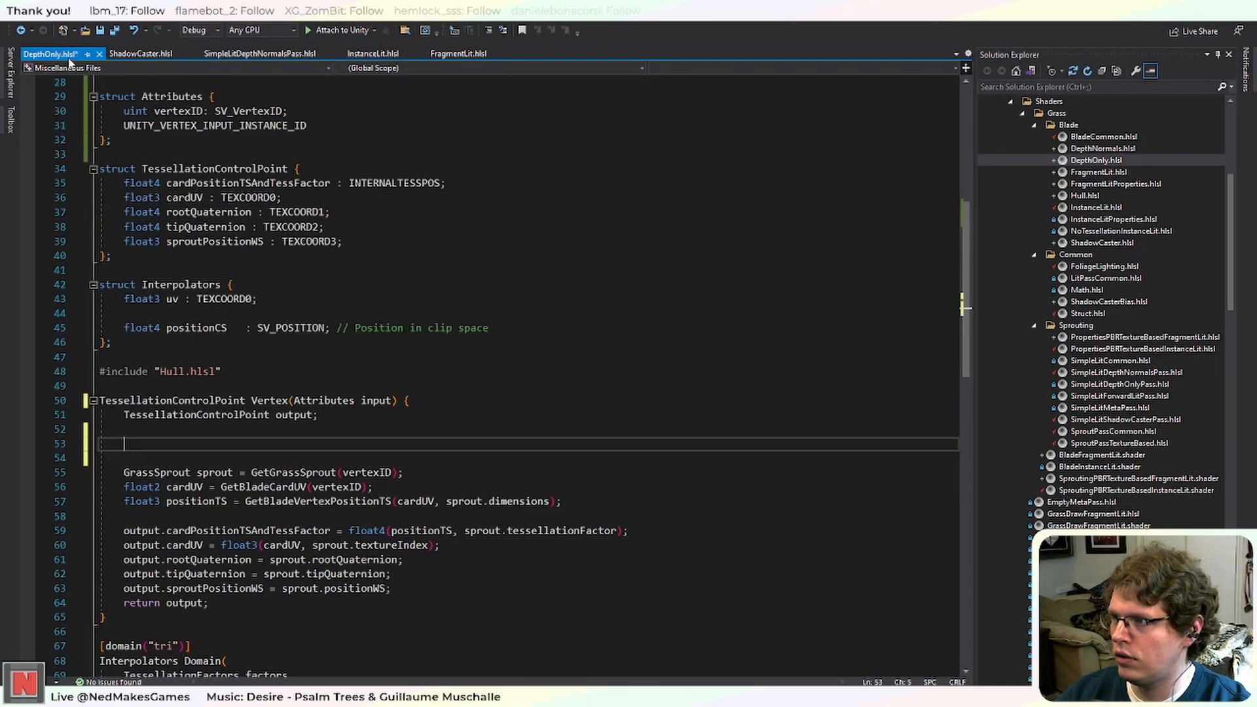
scroll(369, 288, "up", 1)
left_click(368, 286)
key("Return")
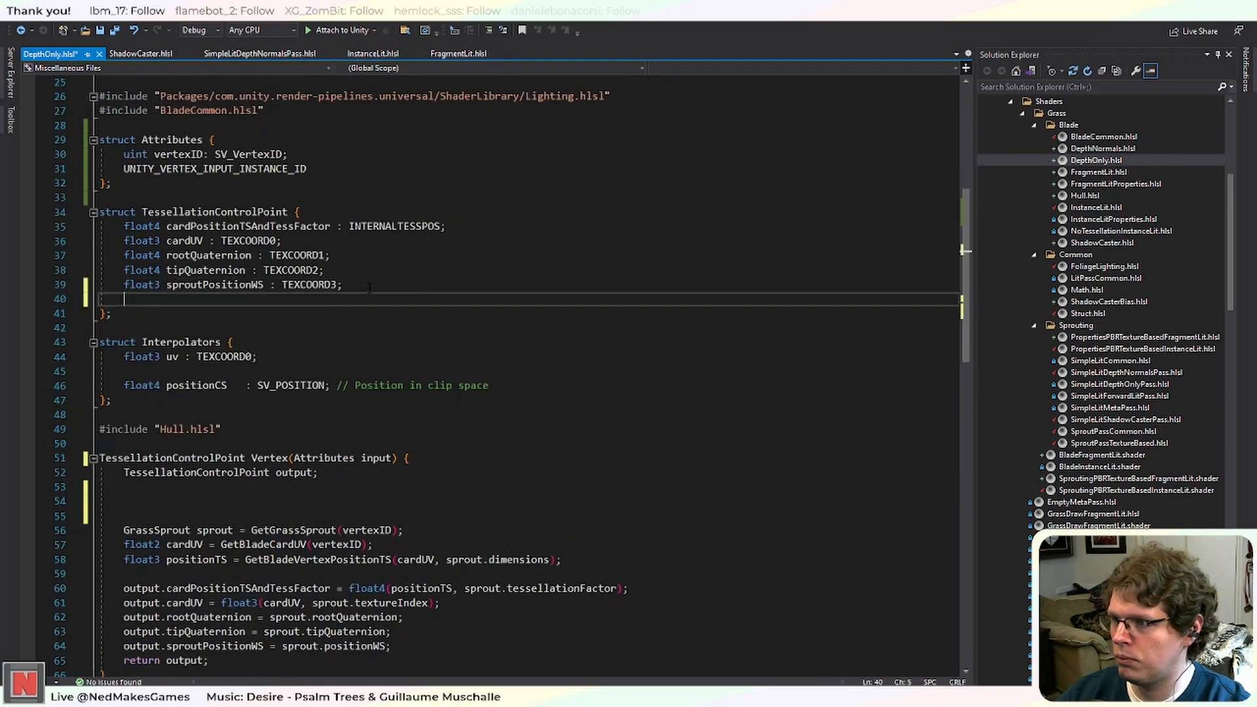
left_click(514, 385)
key("Return")
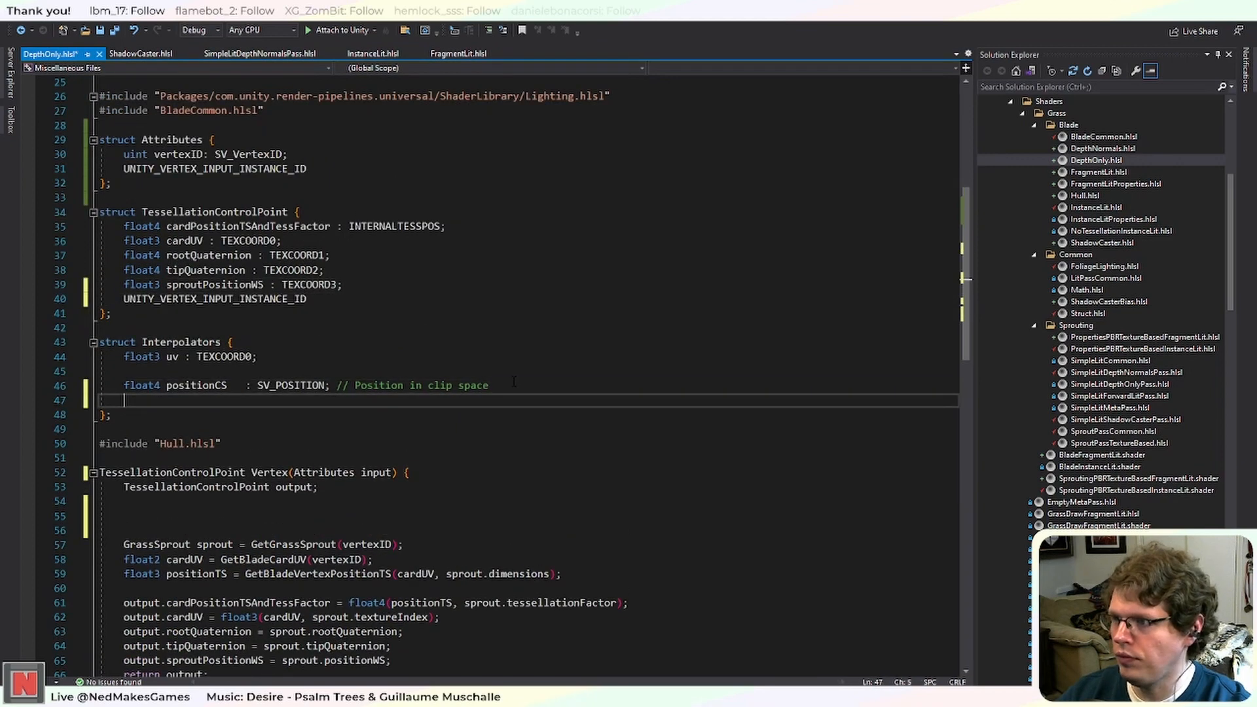
Copy UNITY_VERTEX_OUTPUT_STEREO from InstanceLit.hlsl to the end of the Interpolators struct in DepthOnly.hlsl and save the file.
left_click(372, 53)
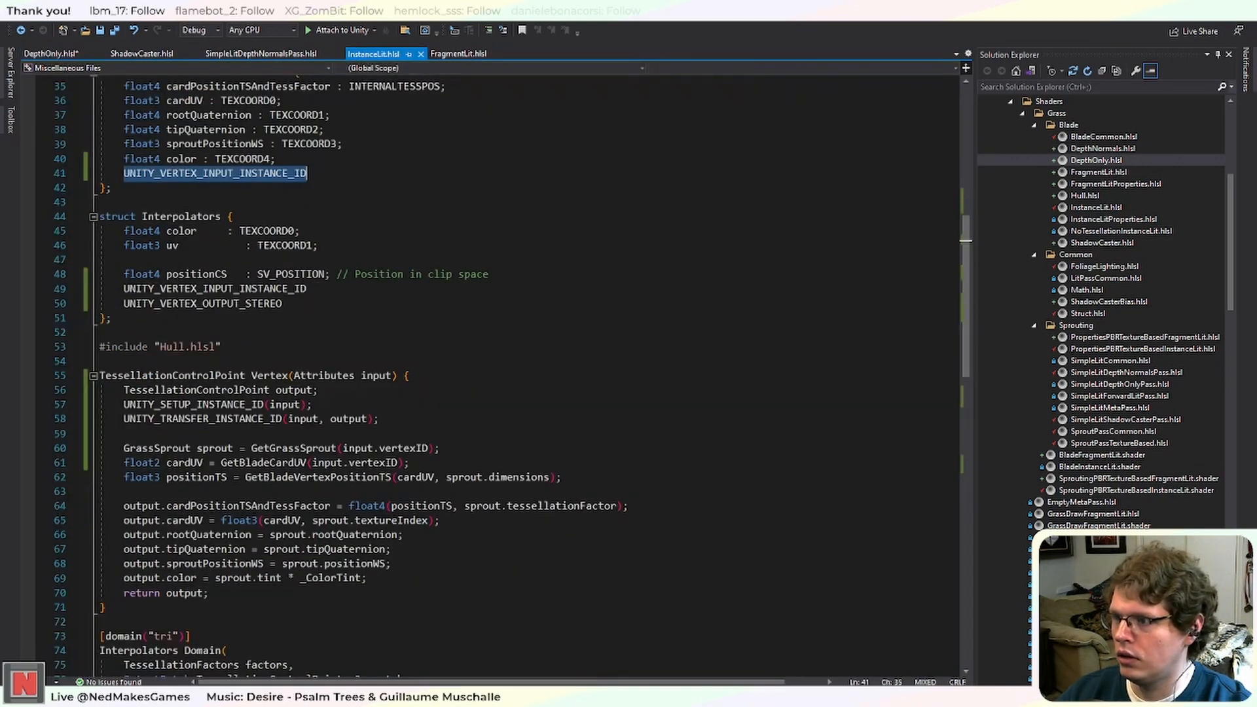
left_click(242, 289)
double_click(242, 303)
key("ctrl+c")
left_click(65, 54)
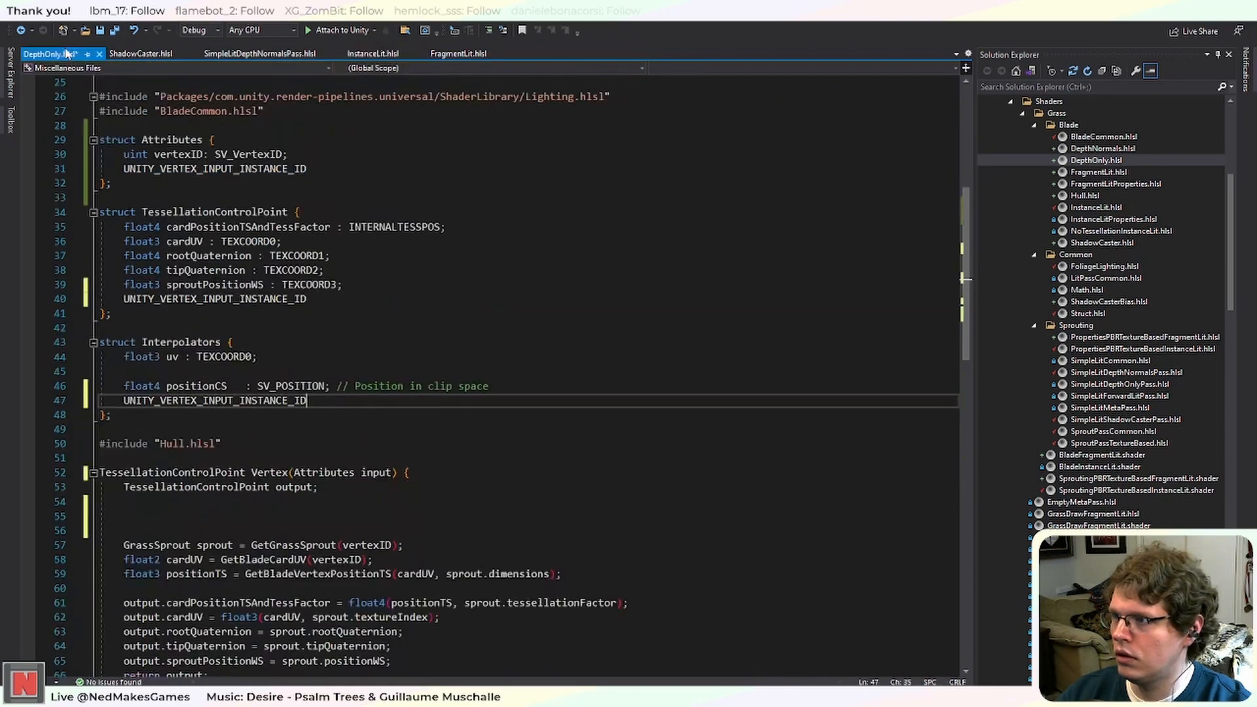
key("Return")
key("ctrl+v")
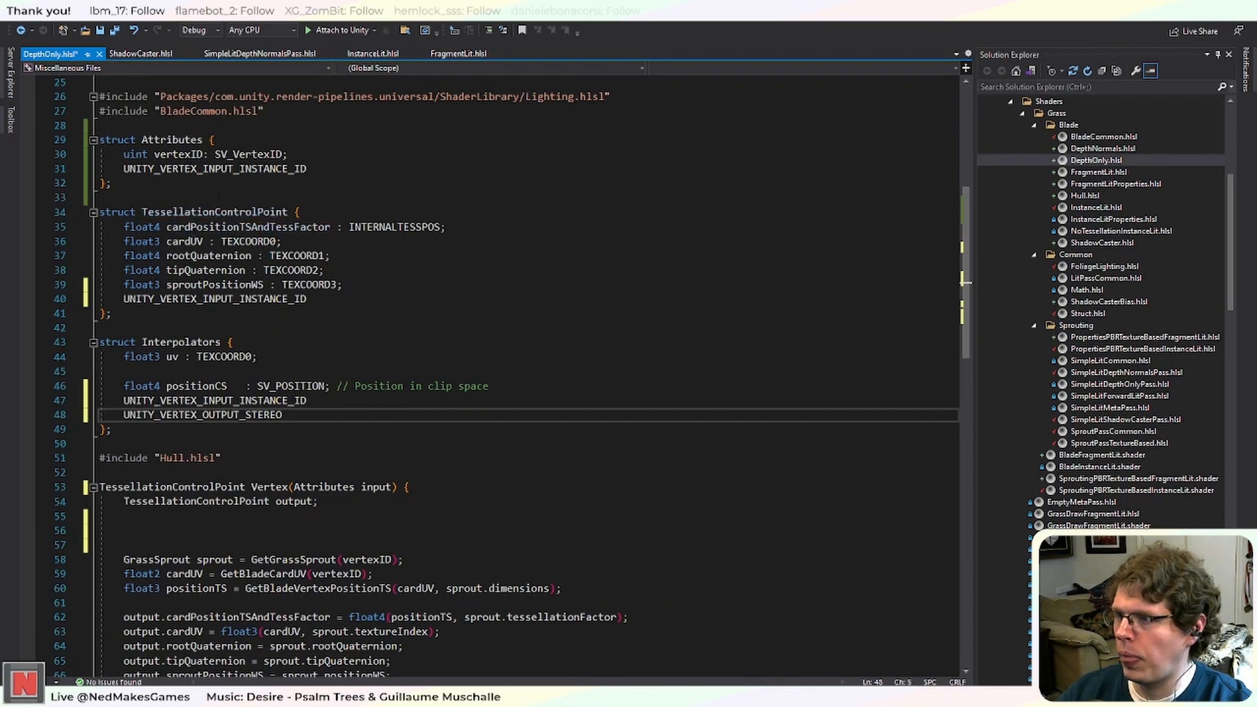
key("ctrl+s")
Copy UNITY_SETUP_INSTANCE_ID(input) and UNITY_TRANSFER_INSTANCE_ID(input, output) from InstanceLit.hlsl into DepthOnly.hlsl's Vertex function, below the output declaration.
left_click(373, 53)
left_click_drag(379, 418, 142, 404)
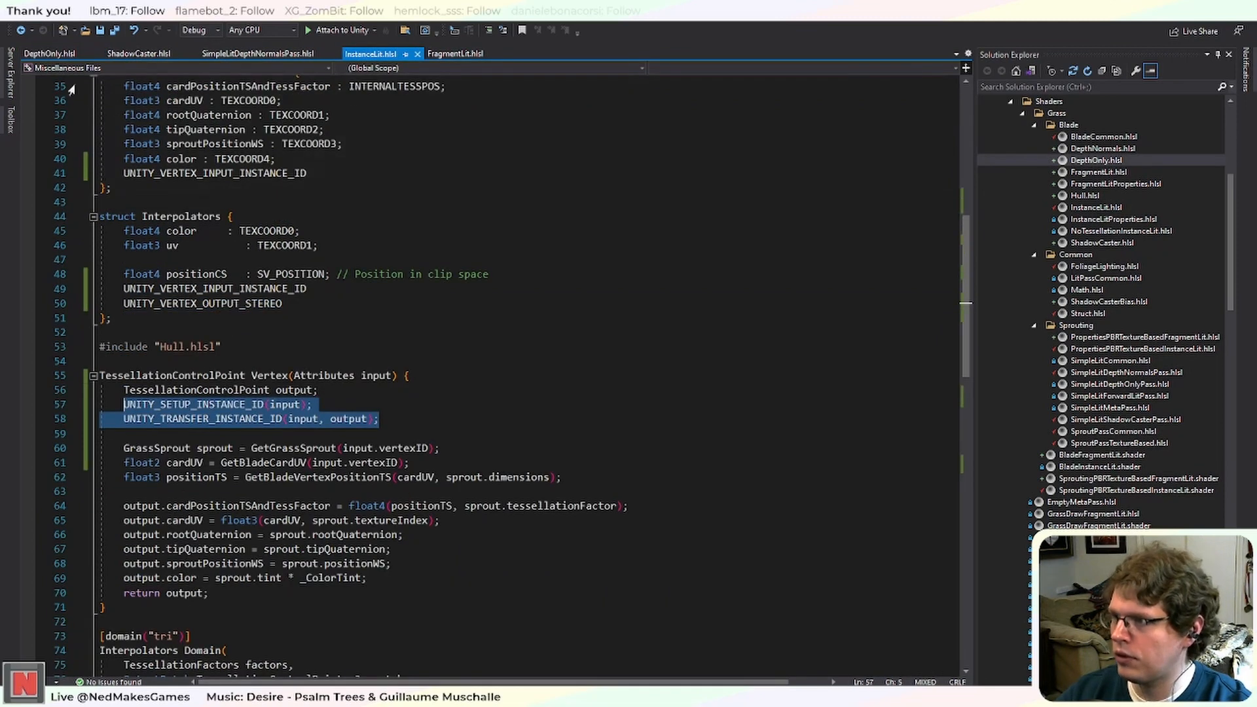
left_click(57, 55)
left_click(187, 524)
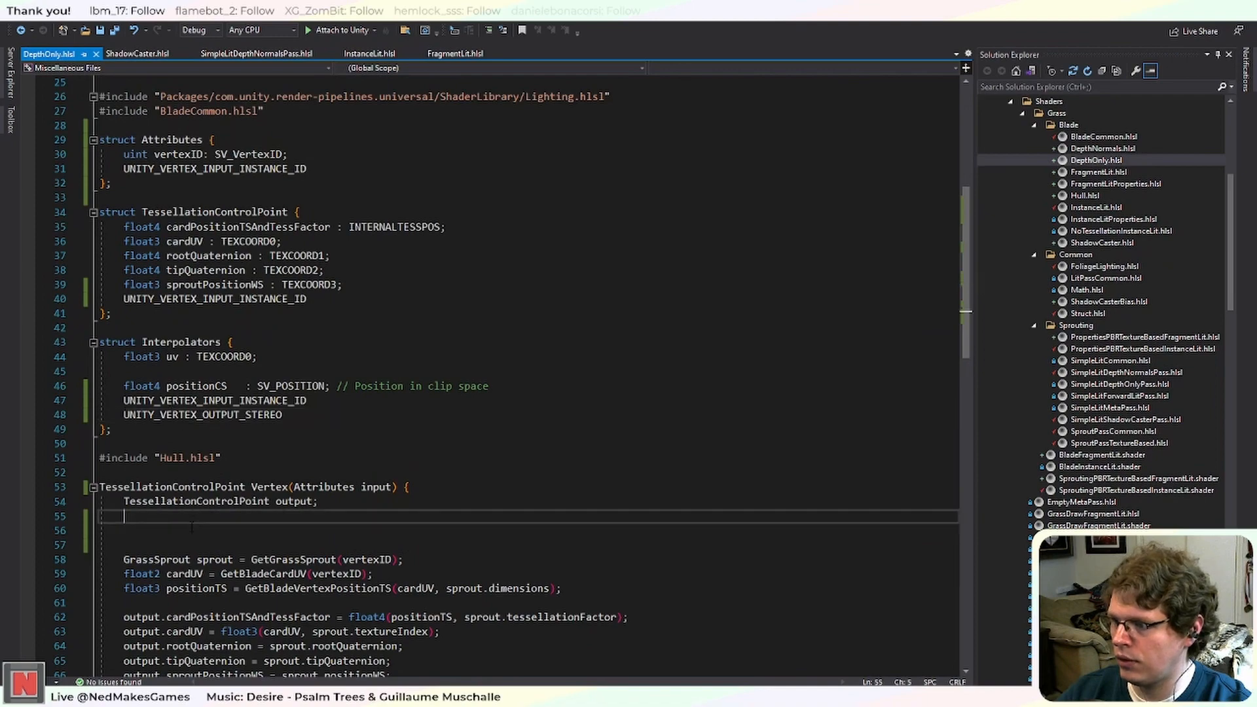
type("UNITY_SETUP_INSTANCE_ID(input); UNITY_TRANSFER_INSTANCE_ID(input, output);")
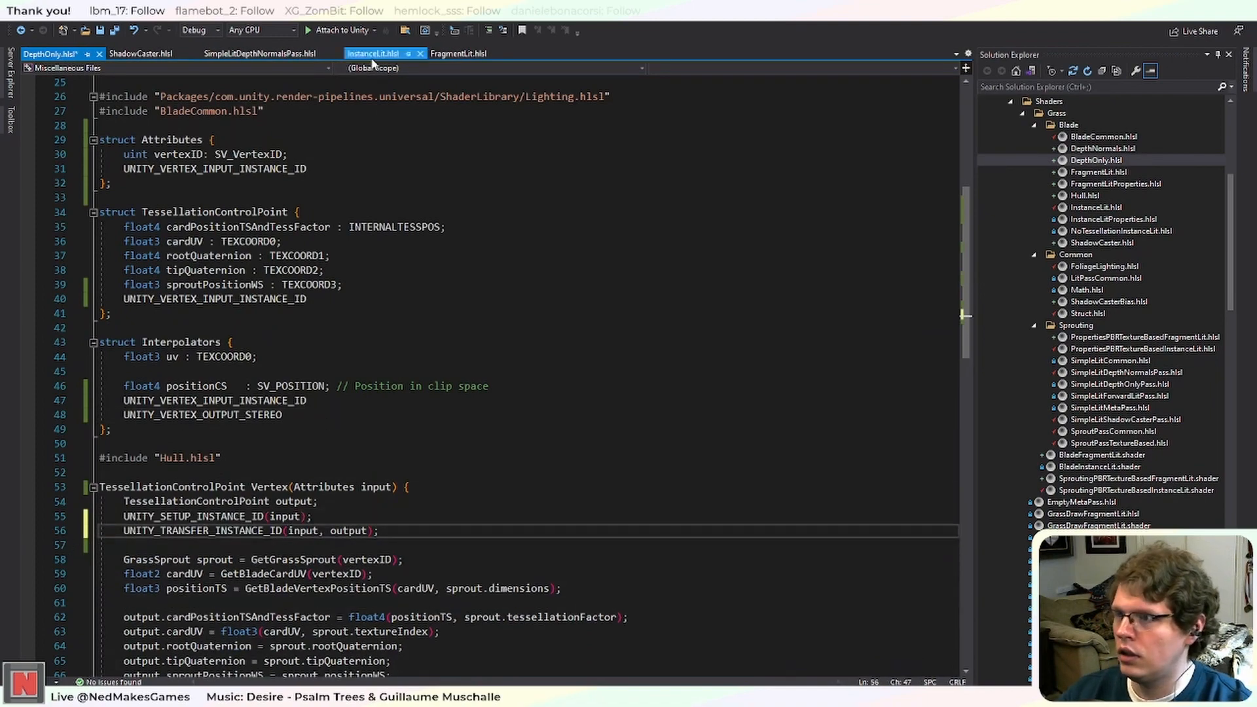
Copy the patch[0] instance ID setup and transfer lines and UNITY_INITIALIZE_VERTEX_OUTPUT_STEREO(output) from InstanceLit.hlsl into DepthOnly.hlsl's Domain function, and save.
left_click(373, 55)
left_click_drag(403, 505, 155, 477)
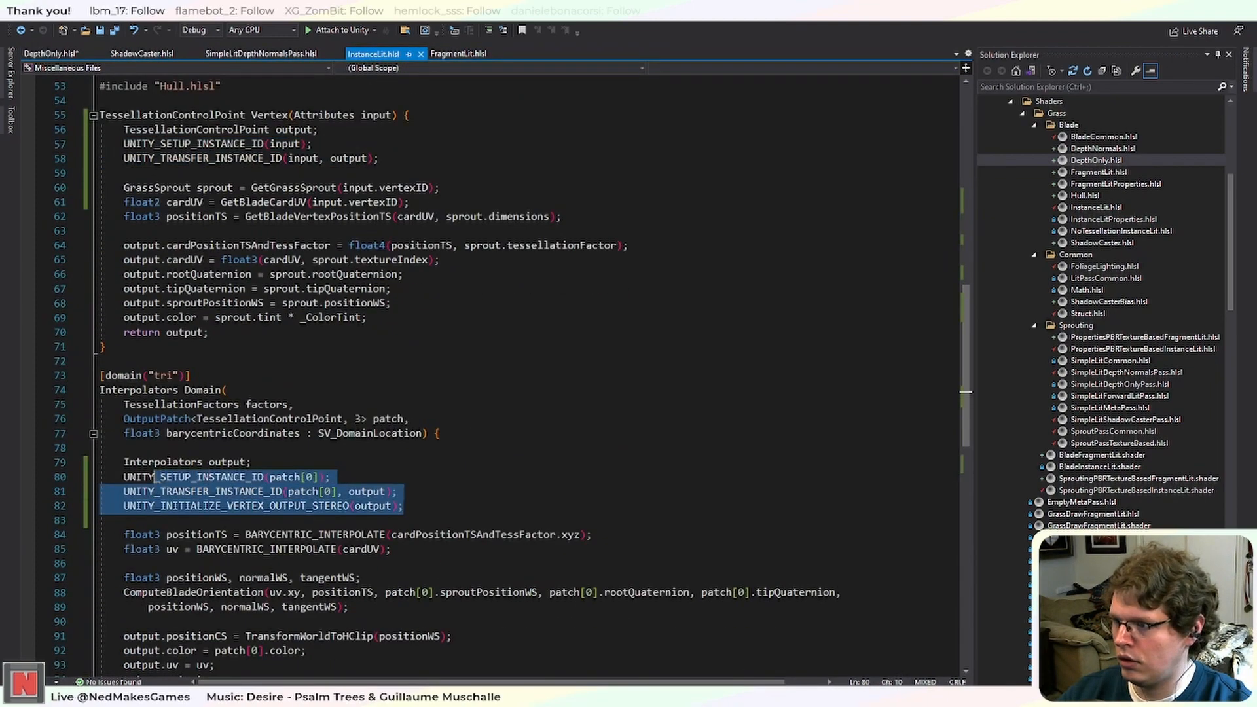
left_click(51, 54)
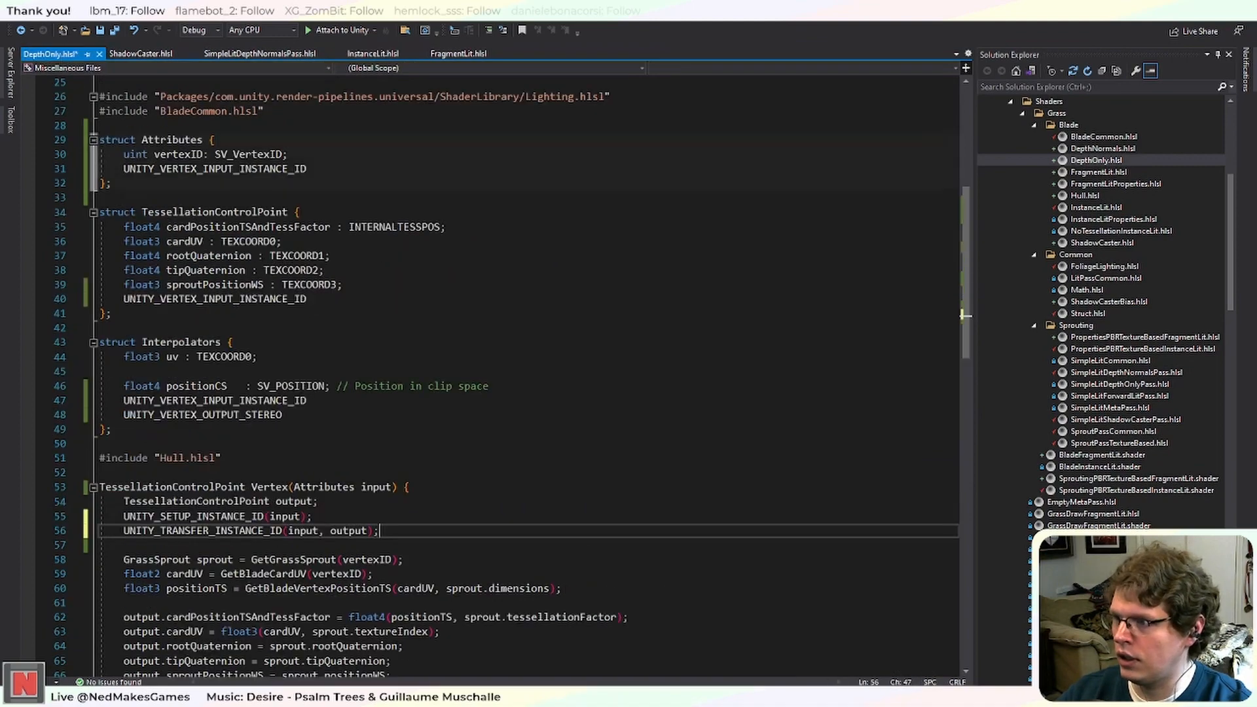
scroll(458, 327, "down", 7)
left_click(457, 429)
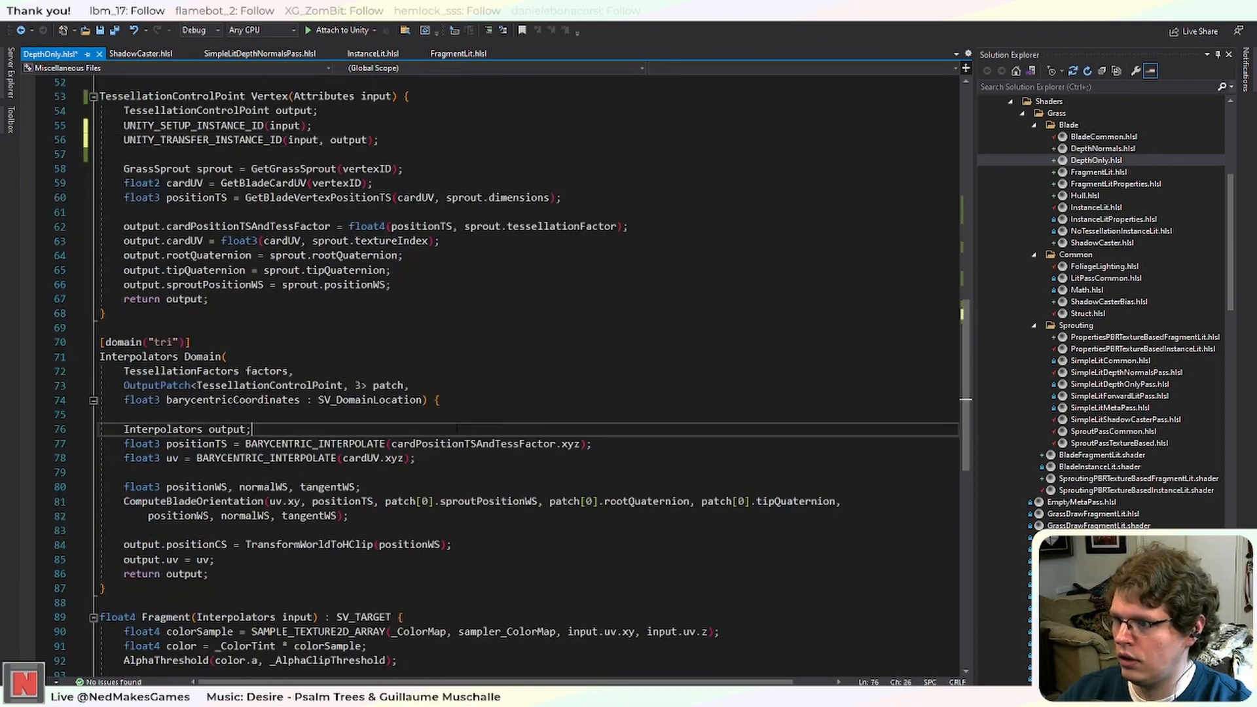
key("Return")
type("UNITY_SETUP_INSTANCE_ID(patch[0]);     UNITY_TRANSFER_INSTANCE_ID(patch[0], output);     UNITY_INITIALIZE_VERTEX_OUTPUT_STEREO(output);")
key("Return")
key("ctrl+s")
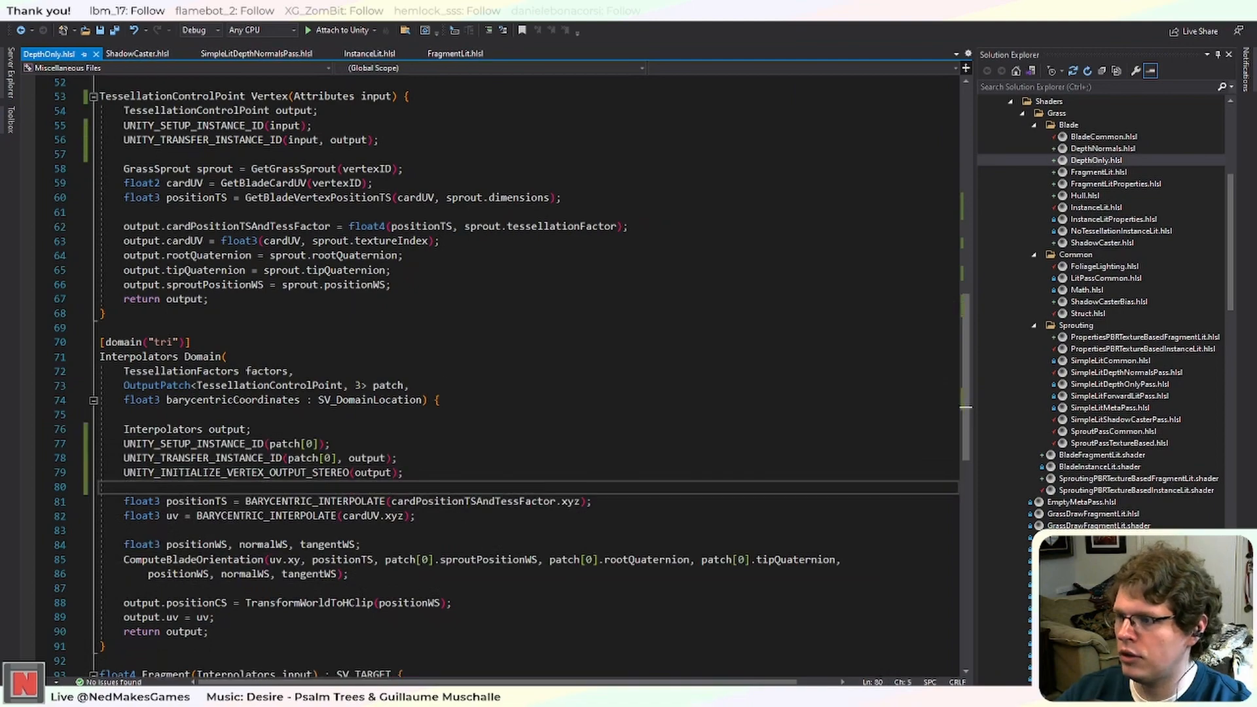
Copy UNITY_SETUP_INSTANCE_ID(input) and UNITY_SETUP_STEREO_EYE_INDEX_POST_VERTEX(input) from InstanceLit.hlsl to the start of DepthOnly.hlsl's Fragment function, and save.
left_click(369, 53)
scroll(419, 328, "down", 9)
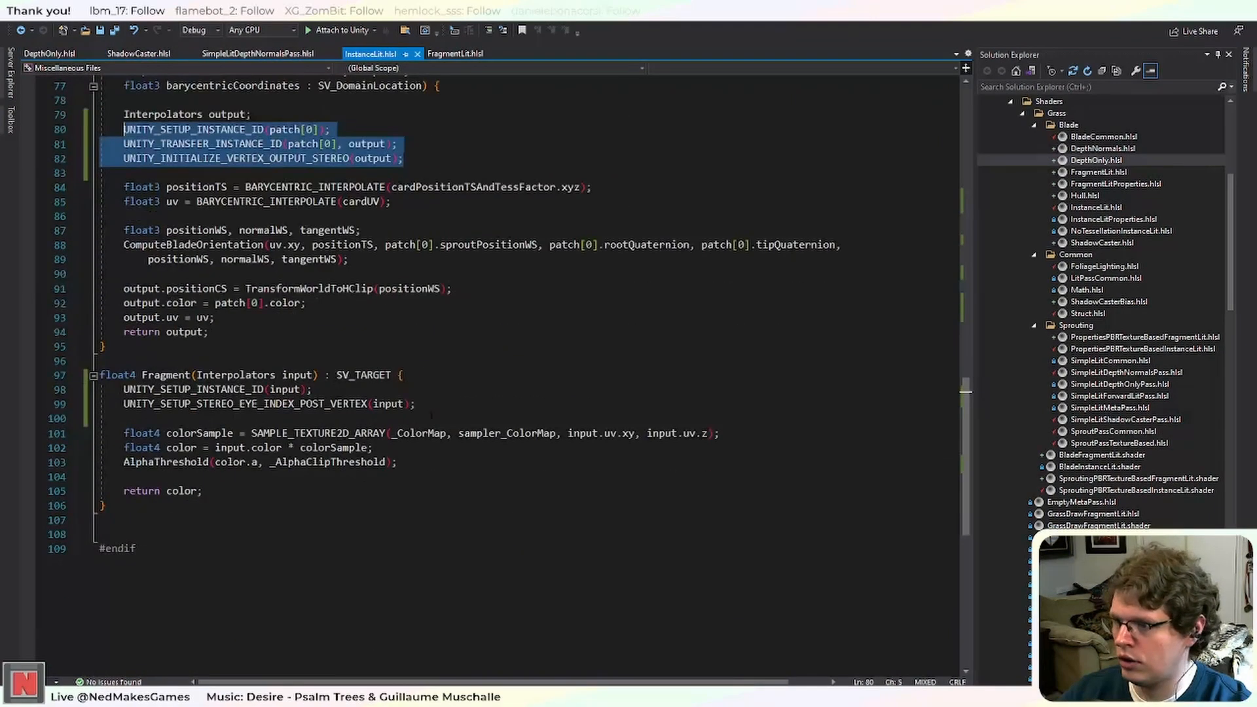
left_click_drag(415, 404, 203, 391)
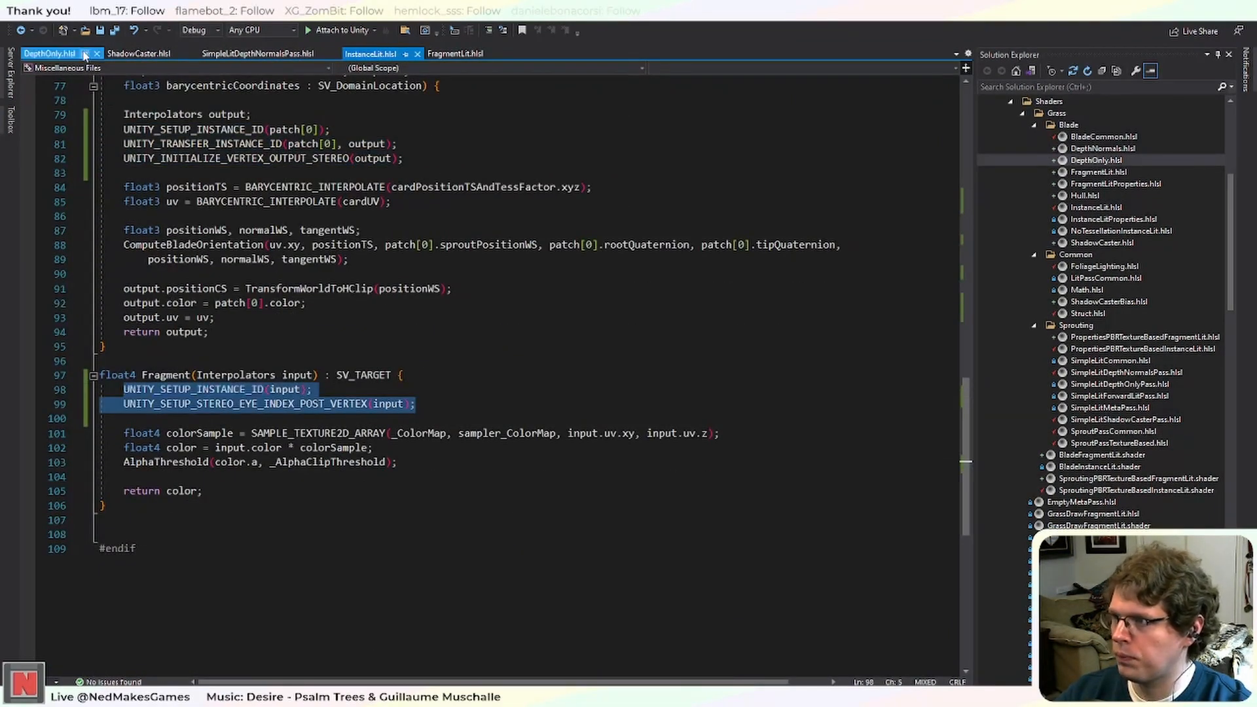
left_click(49, 53)
scroll(504, 380, "down", 5)
left_click(403, 415)
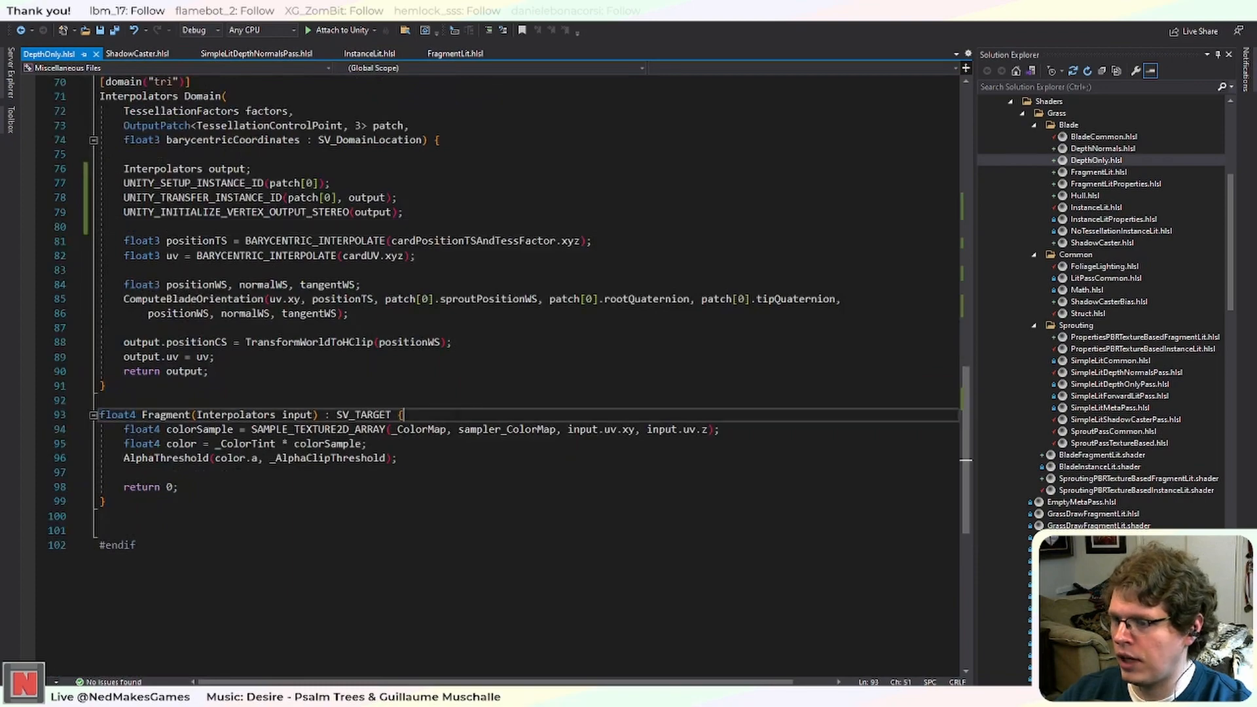
key("Return")
type("UNITY_SETUP_INSTANCE_ID(input);     UNITY_SETUP_STEREO_EYE_INDEX_POST_VERTEX(input);")
key("Return")
key("ctrl+s")
Open DepthNormals.hlsl and copy the Attributes struct from DepthOnly.hlsl into it, above the TessellationControlPoint struct.
scroll(417, 494, "up", 13)
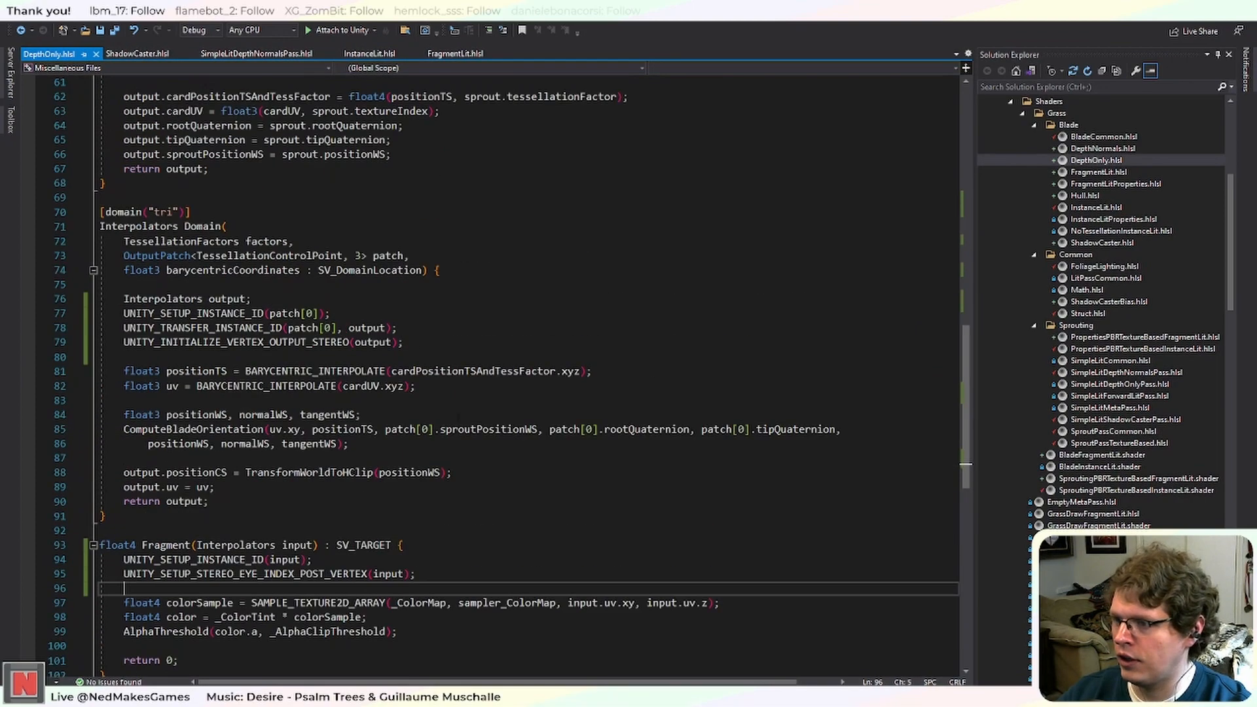
left_click(331, 399)
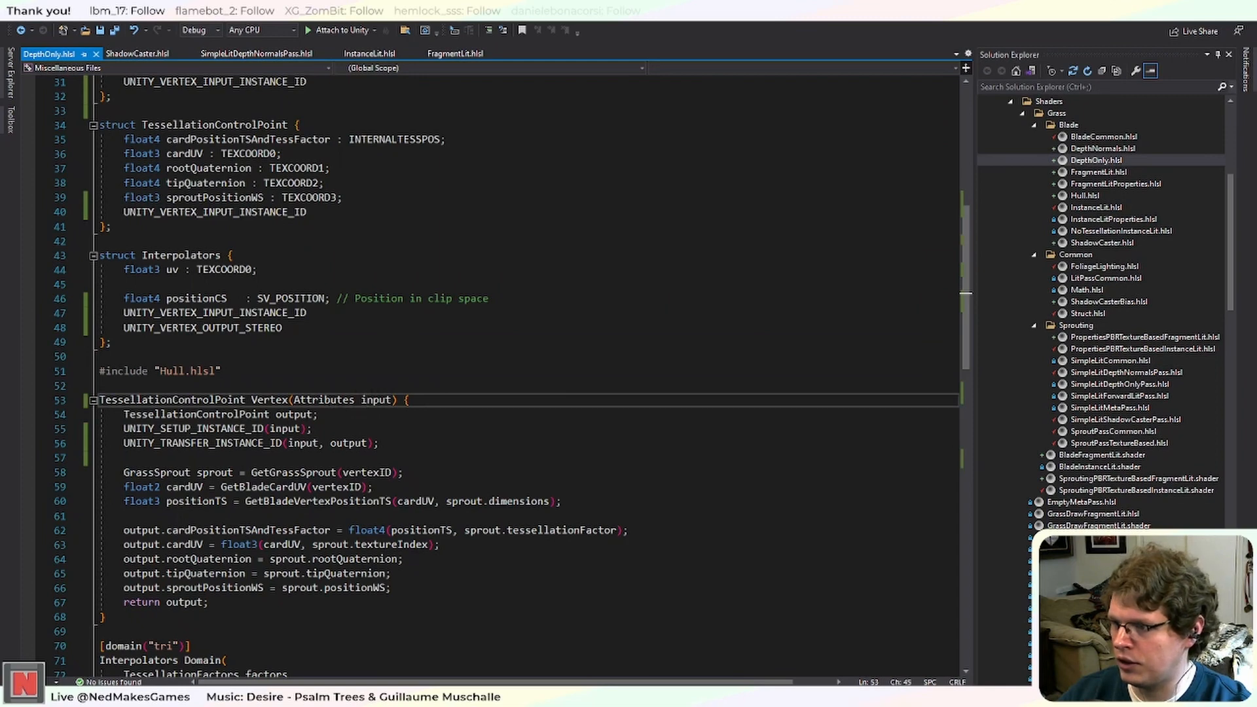
scroll(366, 400, "up", 1)
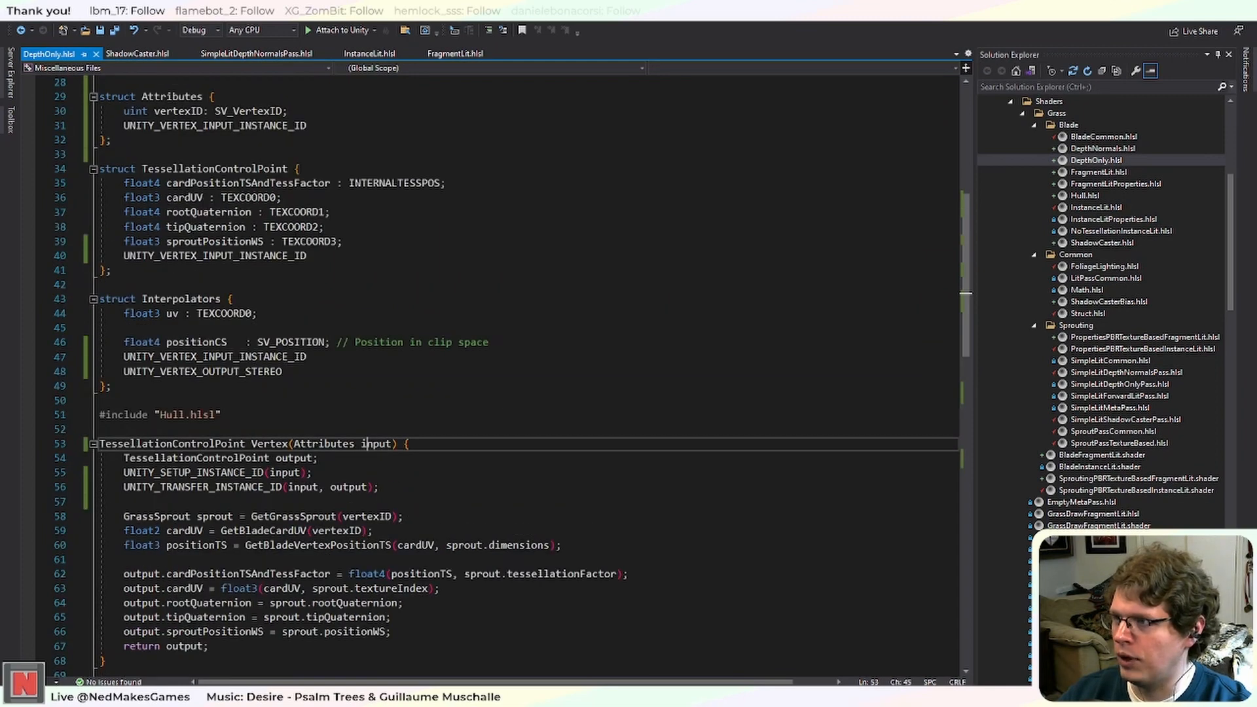
scroll(1090, 449, "up", 2)
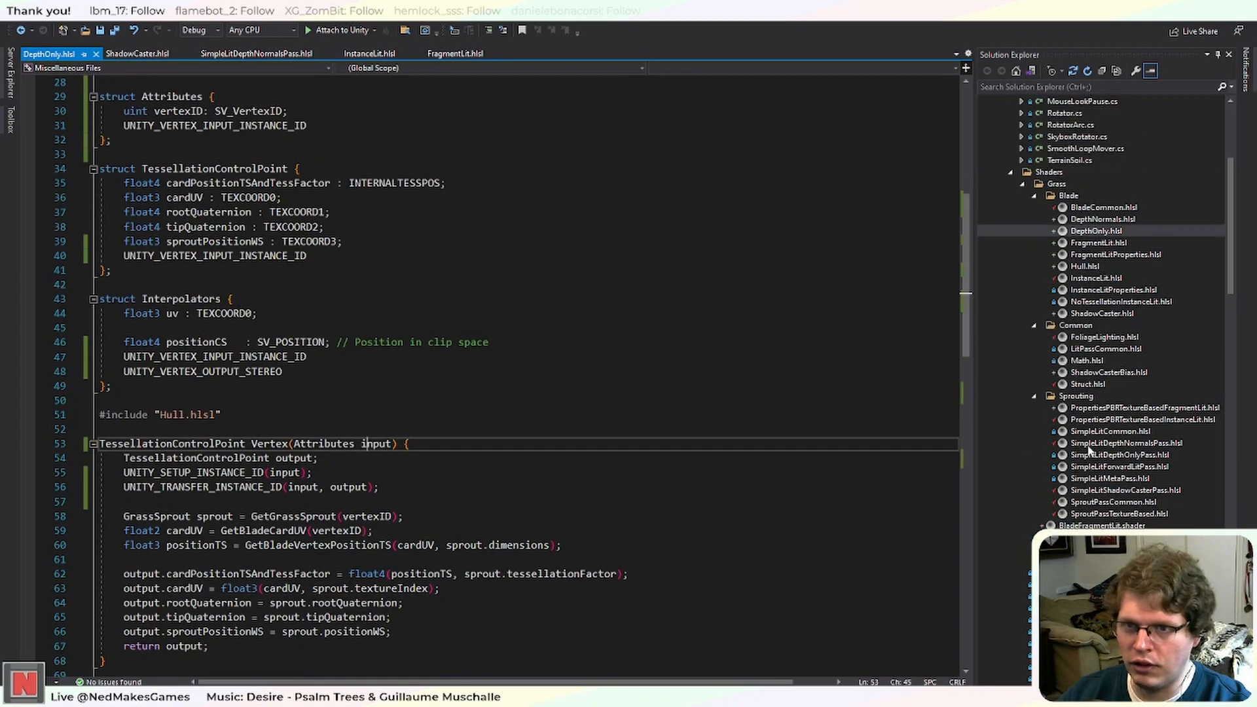
double_click(1113, 220)
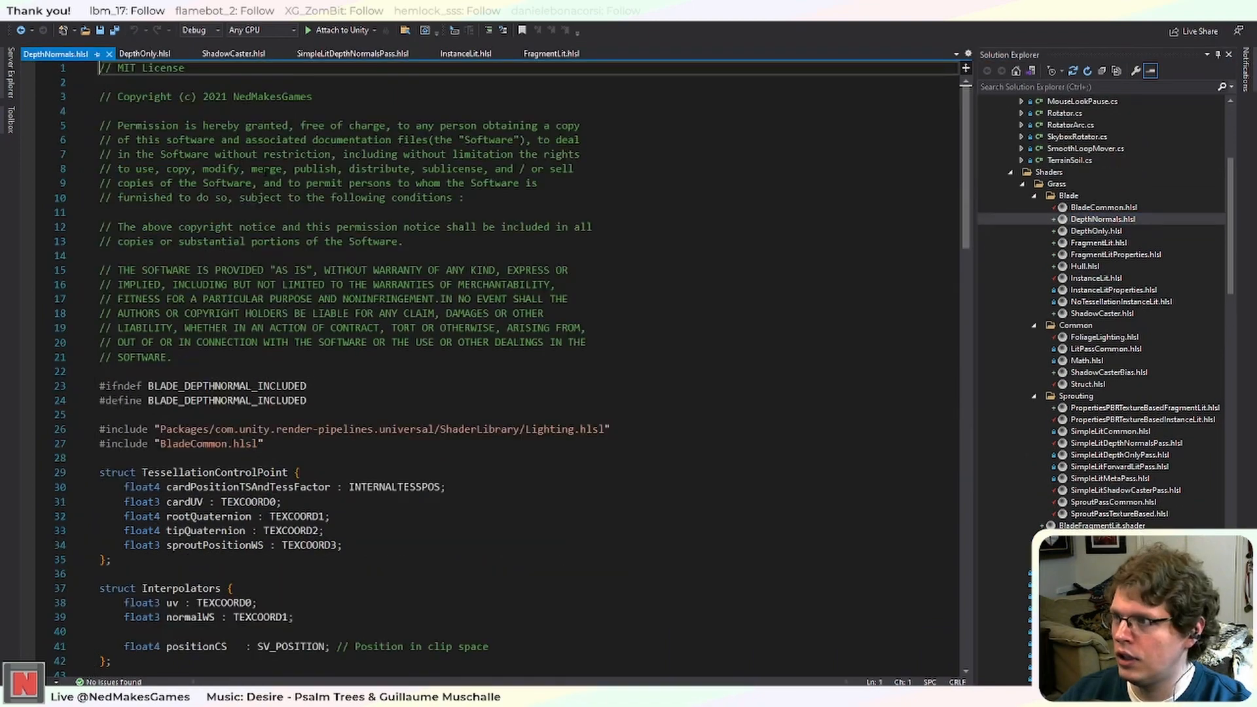
left_click(142, 53)
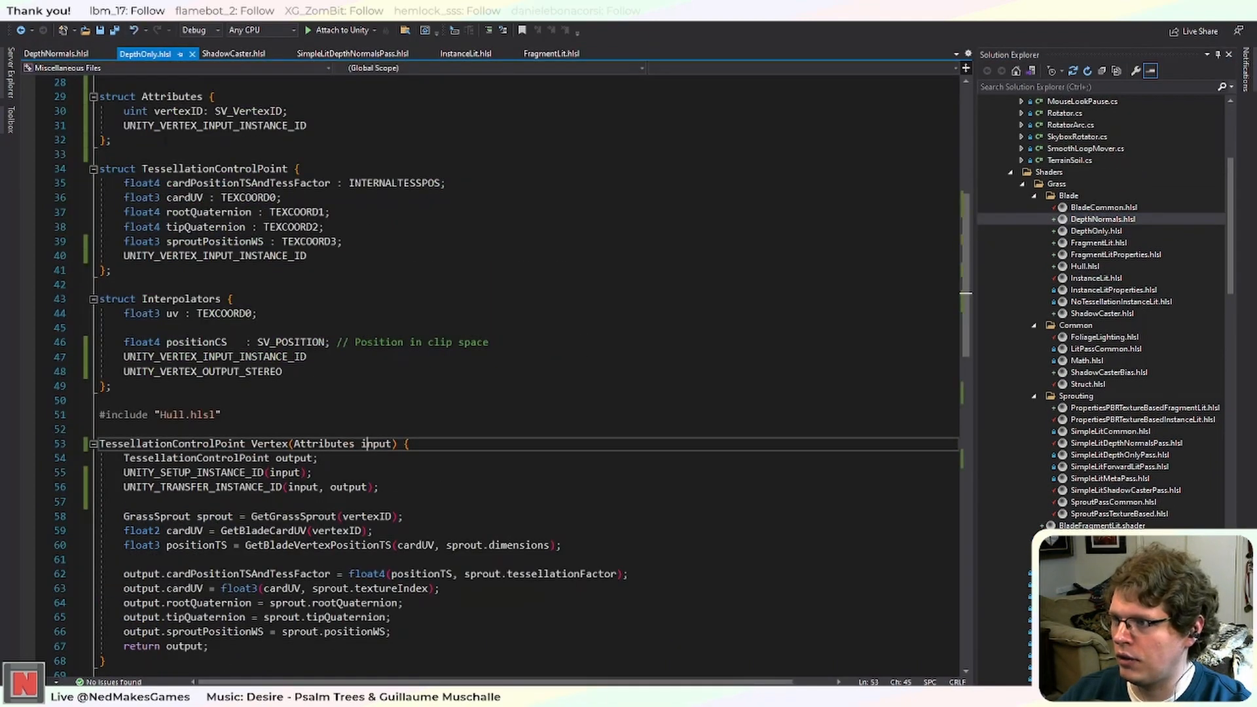
scroll(393, 327, "up", 5)
left_click_drag(83, 370, 84, 324)
key("ctrl+c")
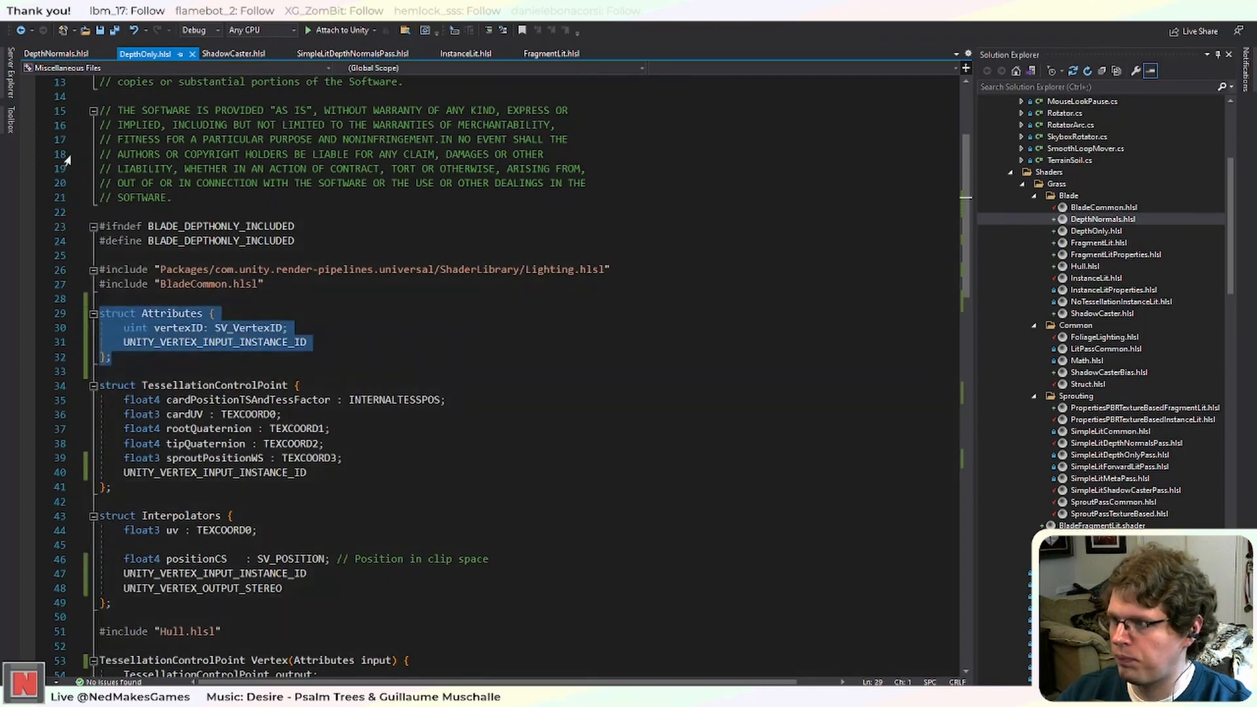
left_click(62, 54)
left_click(99, 472)
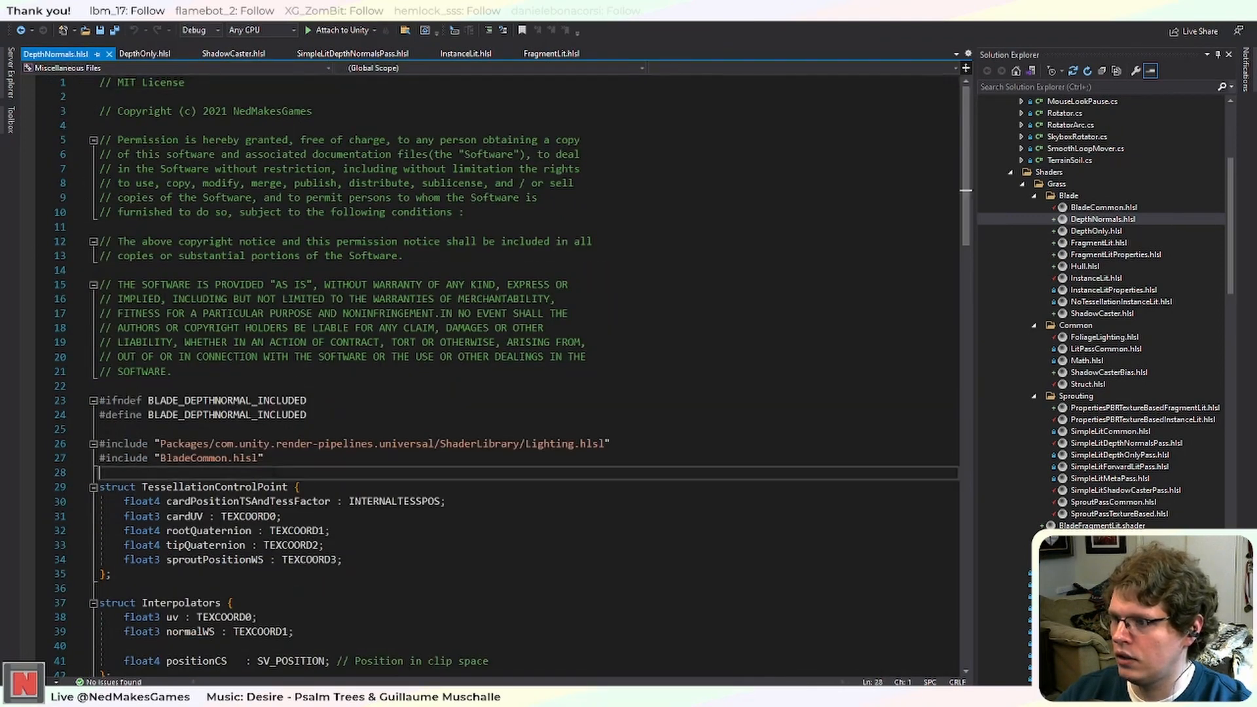
key("ctrl+v")
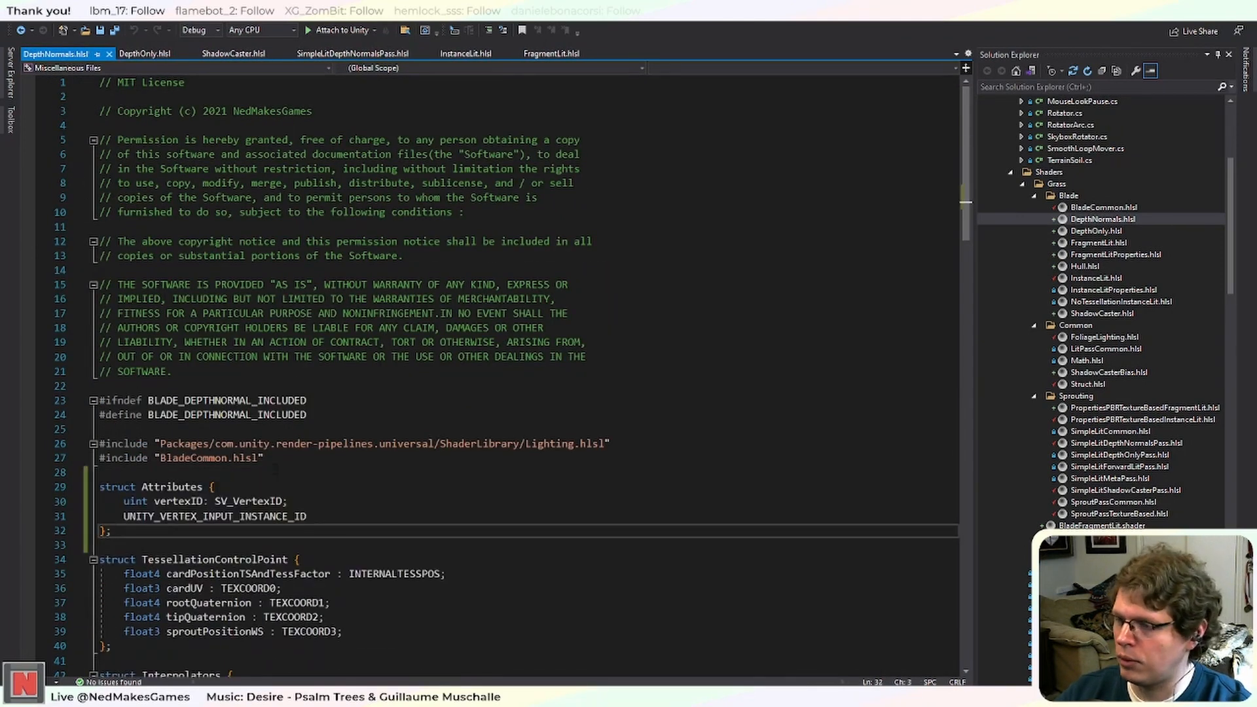
scroll(322, 451, "down", 1)
scroll(321, 452, "down", 3)
left_click(319, 344)
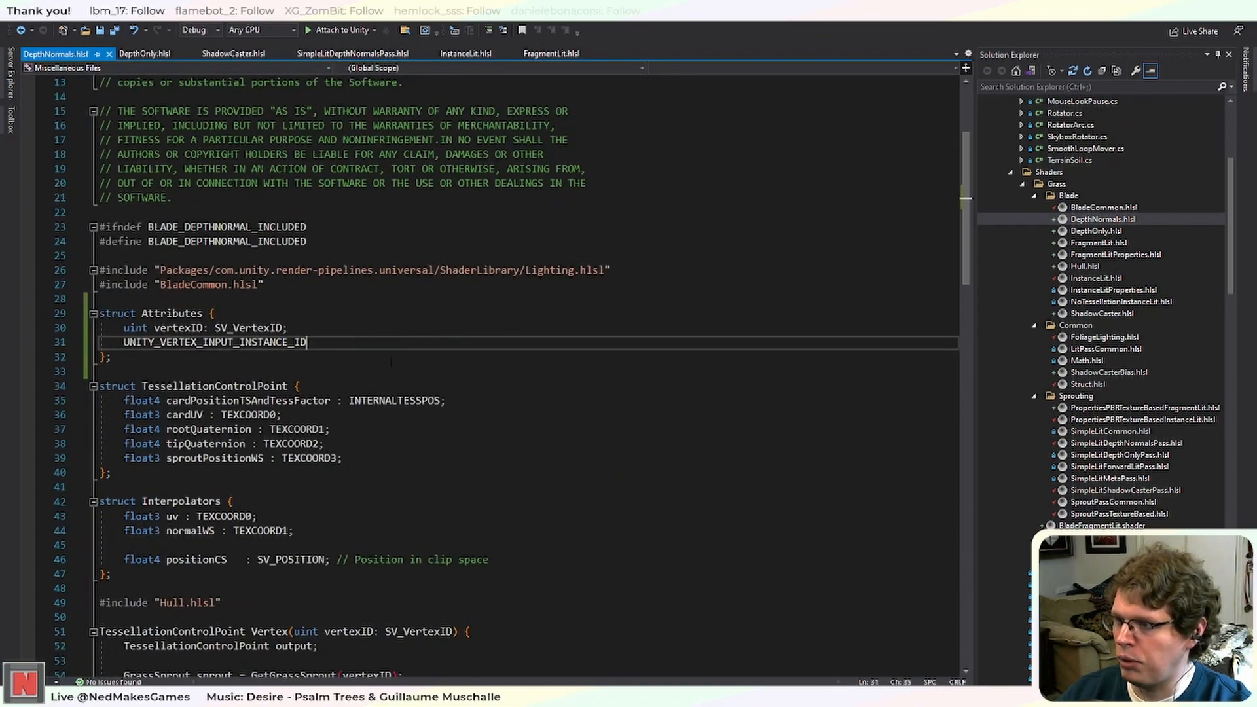
scroll(243, 308, "down", 2)
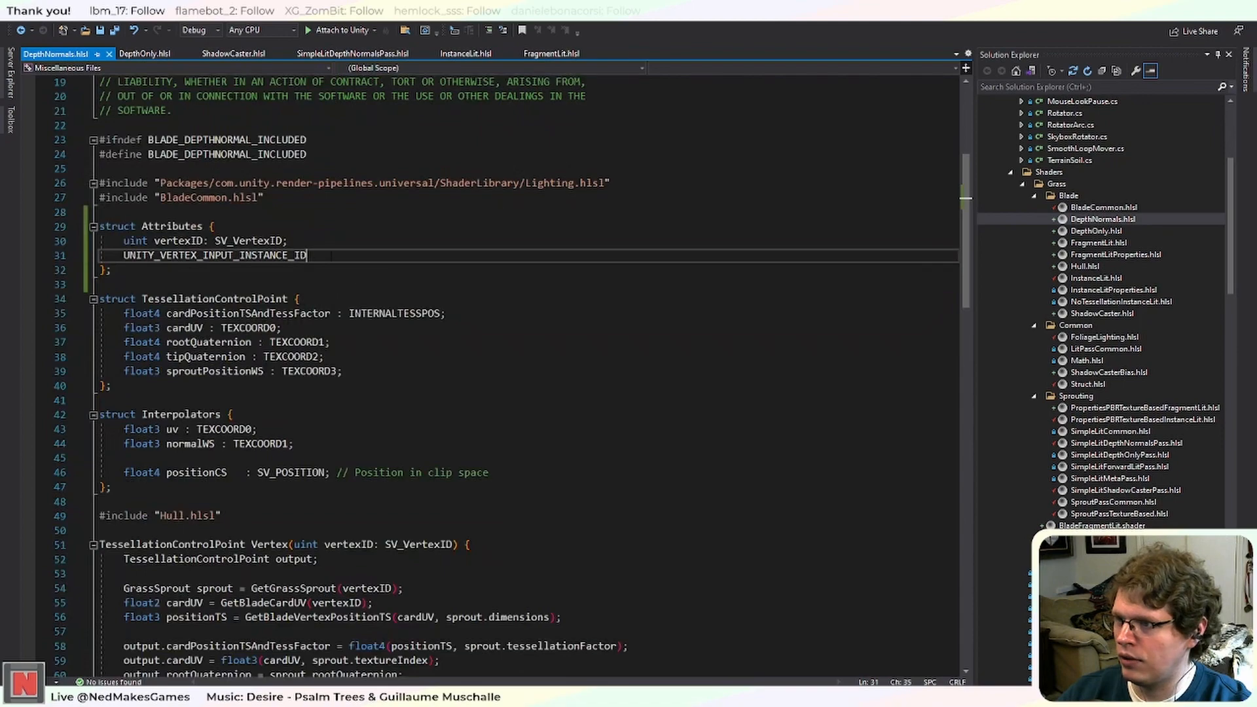
key("shift+Left")
key("shift+Left")
key("shift+Left")
key("shift+Left")
key("shift+Left")
key("shift+Left")
key("shift+Left")
key("shift+Left")
key("shift+Left")
key("shift+Left")
key("shift+Left")
key("shift+Left")
key("shift+Left")
key("shift+Left")
key("shift+Left")
key("shift+Left")
key("shift+Left")
key("shift+Left")
key("shift+Left")
key("shift+Left")
key("Left")
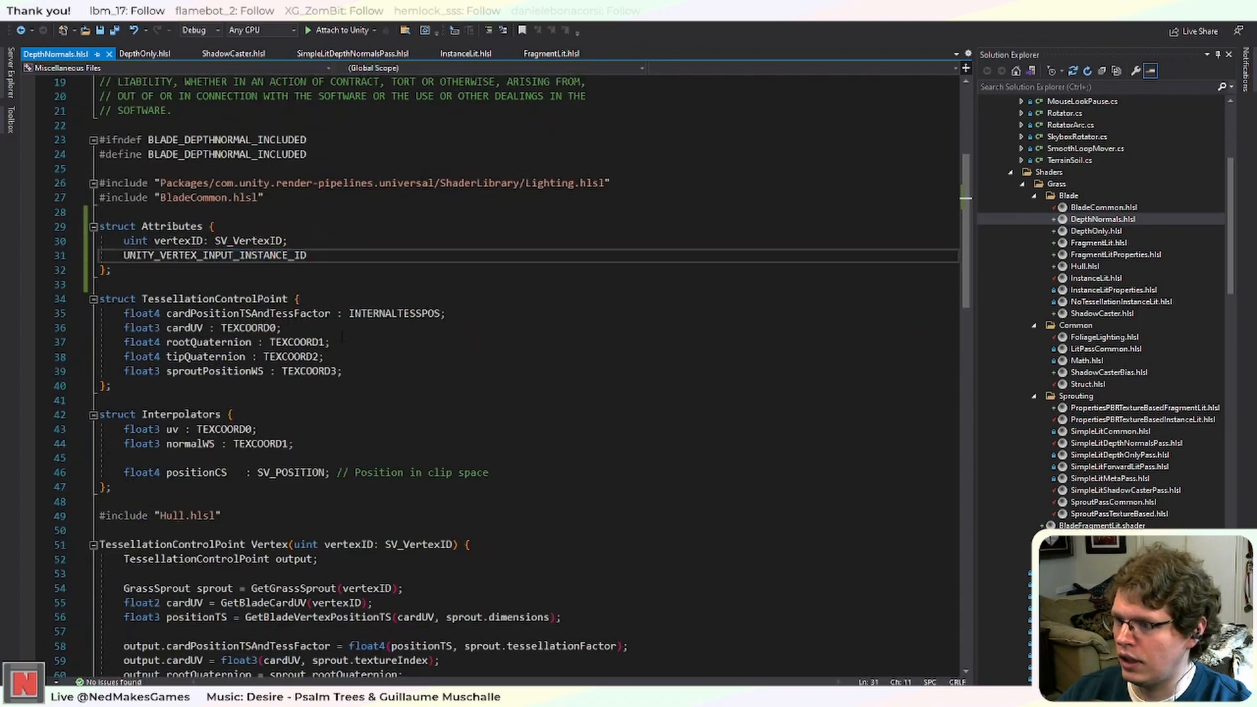
left_click(453, 544)
In DepthOnly.hlsl's Vertex function, pass input.vertexID to GetGrassSprout and GetBladeCardUV, and save the file.
left_click(144, 53)
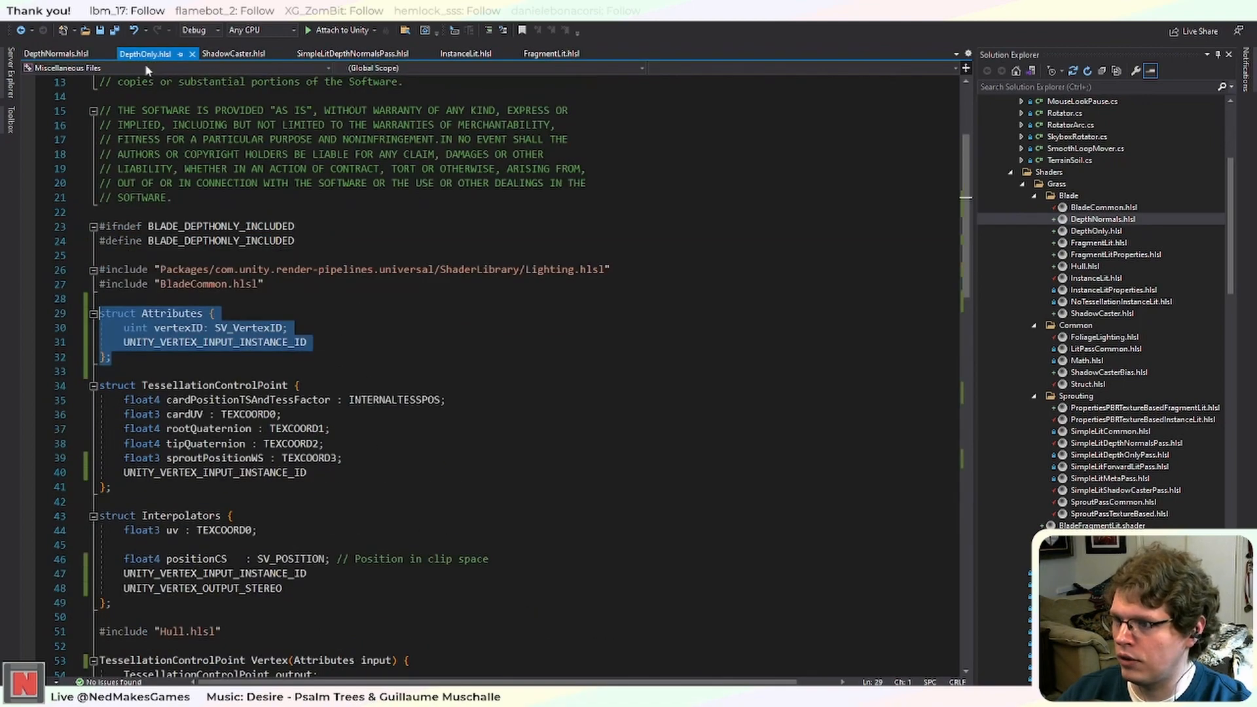
scroll(197, 196, "down", 4)
left_click(342, 472)
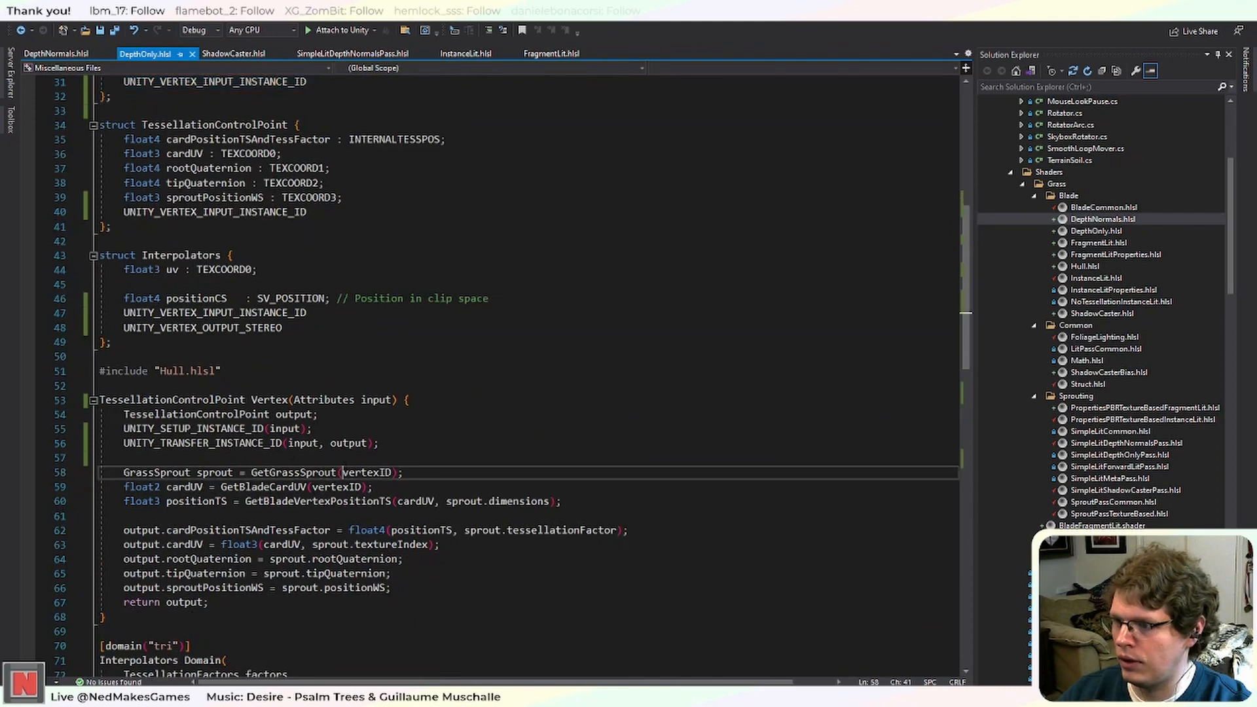
type("input.")
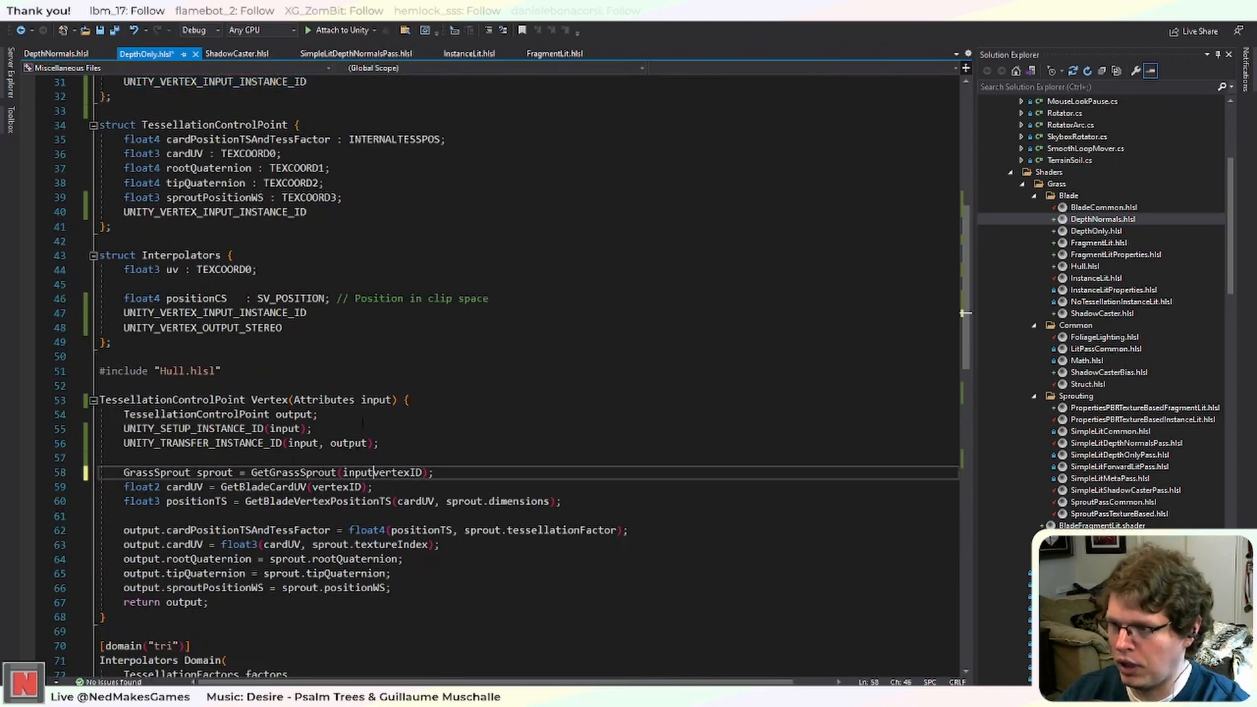
left_click(380, 443)
left_click_drag(379, 472, 355, 472)
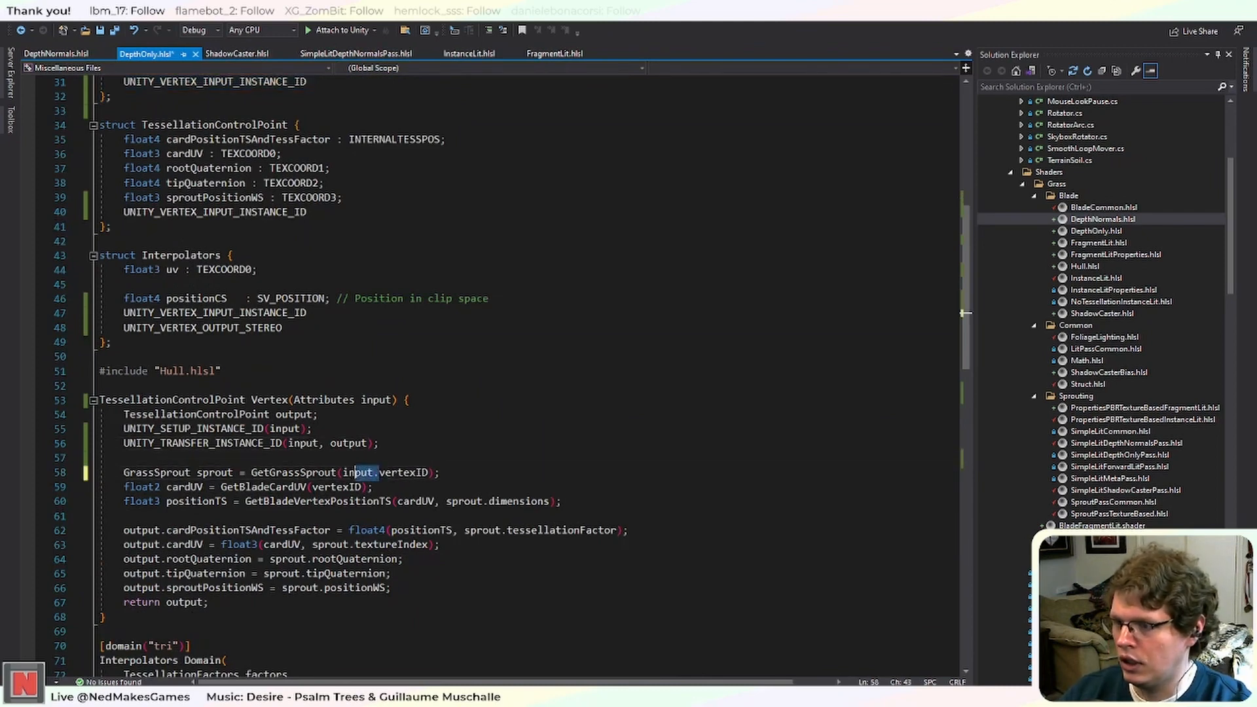
key("ctrl+c")
left_click(312, 486)
key("ctrl+v")
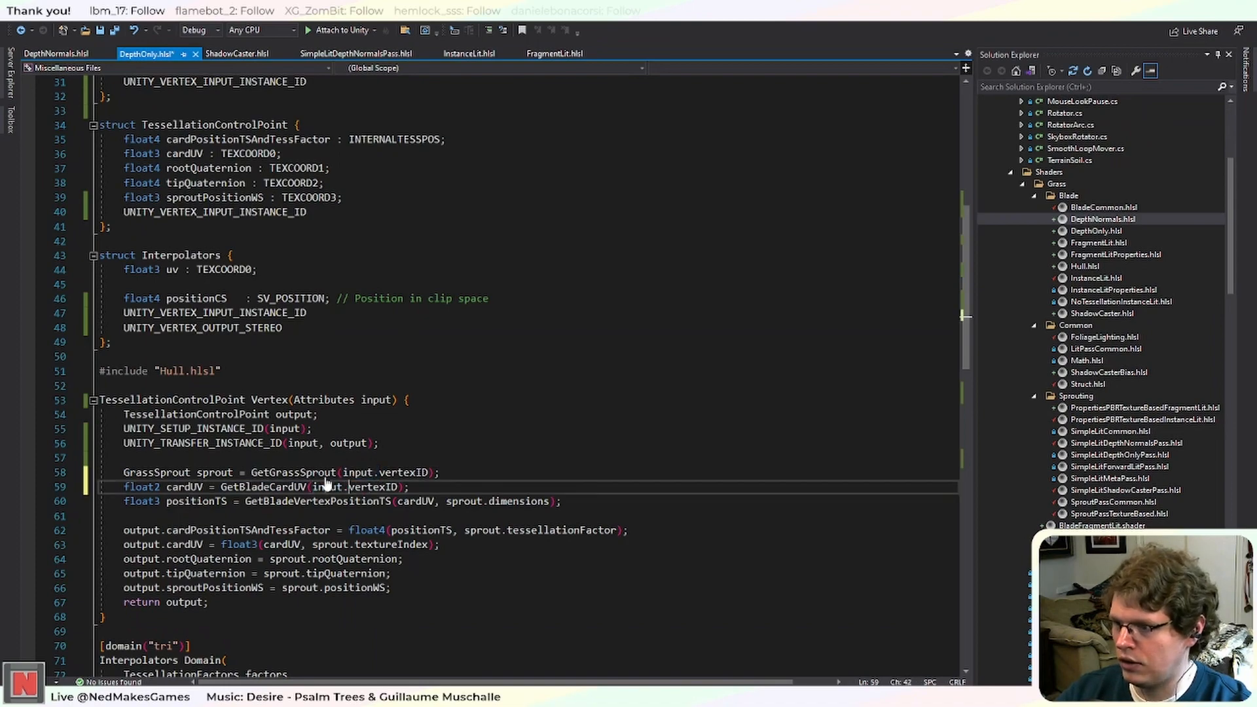
key("ctrl+s")
In DepthNormals.hlsl's Vertex function, change the arguments of GetGrassSprout and GetBladeCardUV to input.vertexID.
left_click(56, 53)
scroll(383, 457, "down", 4)
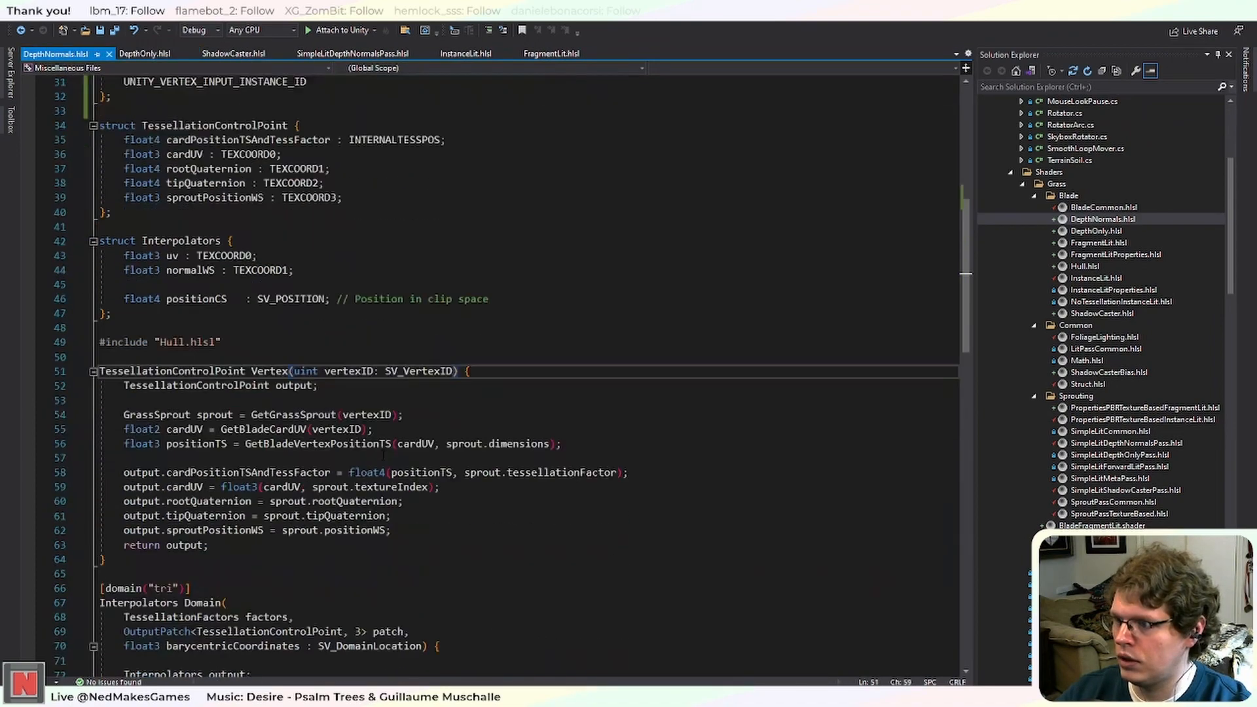
left_click(343, 415)
key("ctrl+v")
left_click(312, 428)
key("ctrl+v")
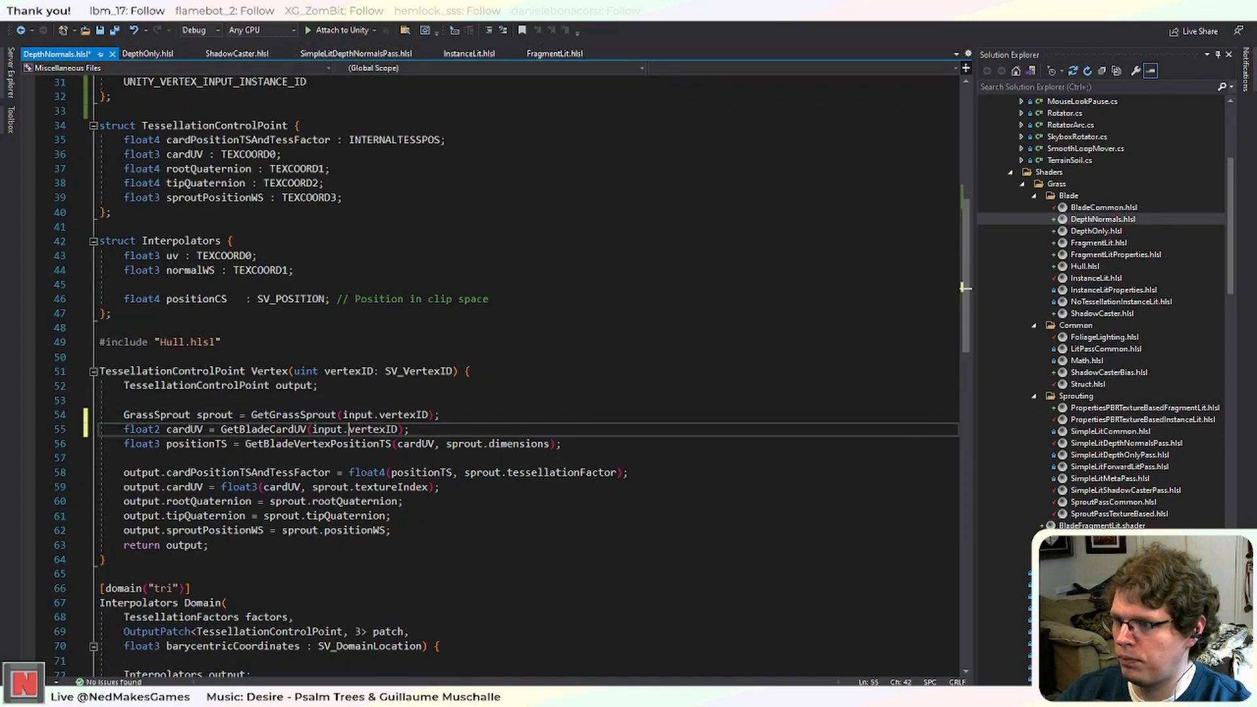
Replace the Vertex function's parameter in DepthNormals.hlsl with "Attributes input" and save the file.
scroll(301, 304, "up", 2)
scroll(301, 305, "up", 2)
double_click(174, 227)
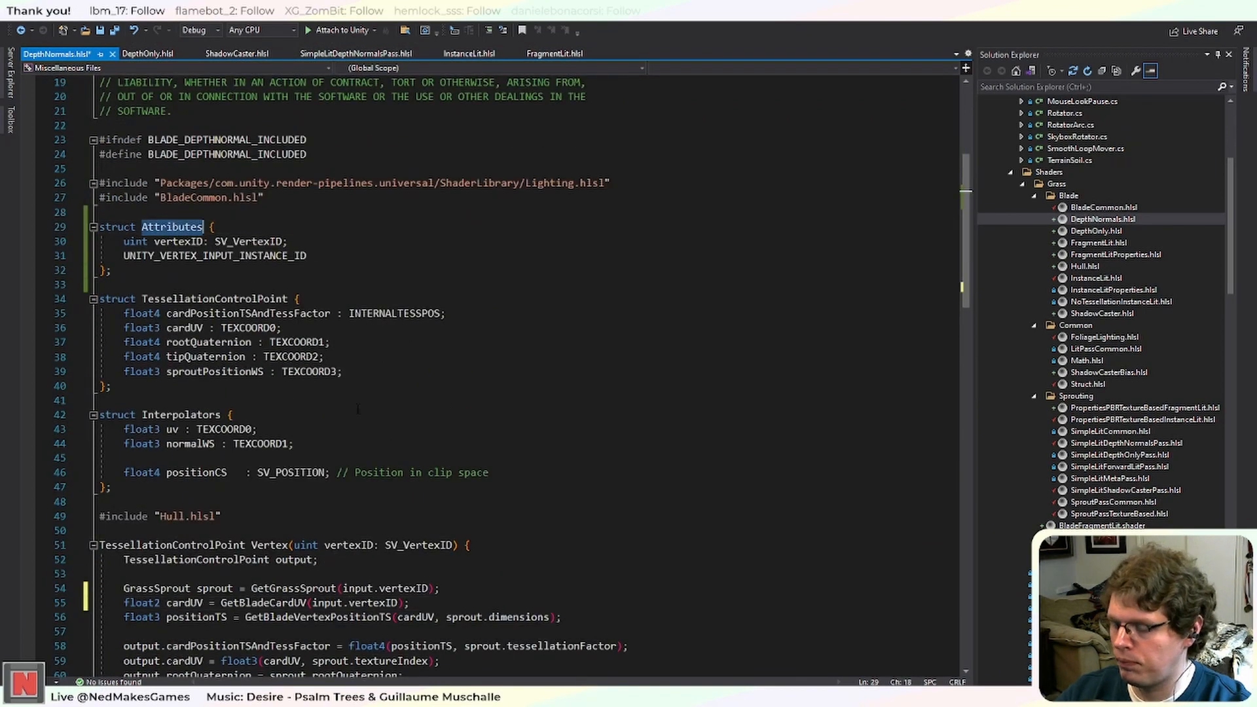
left_click_drag(454, 544, 294, 545)
key("ctrl+v")
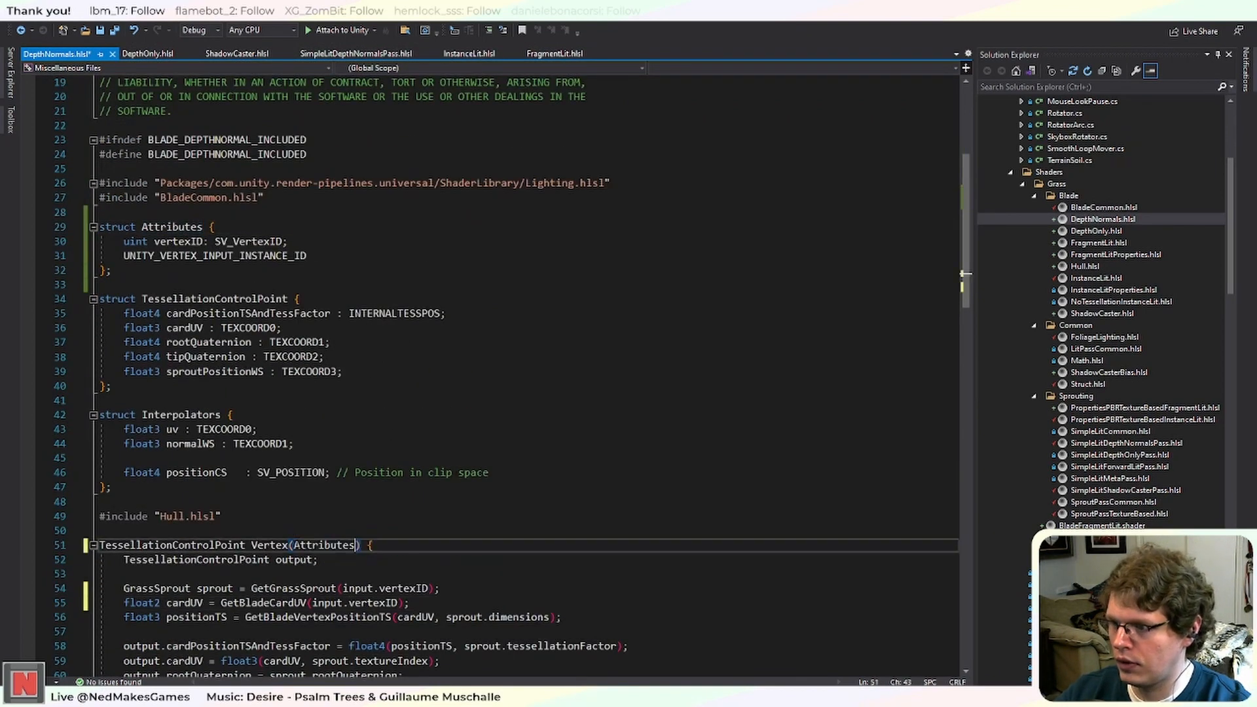
type("input")
key("ctrl+s")
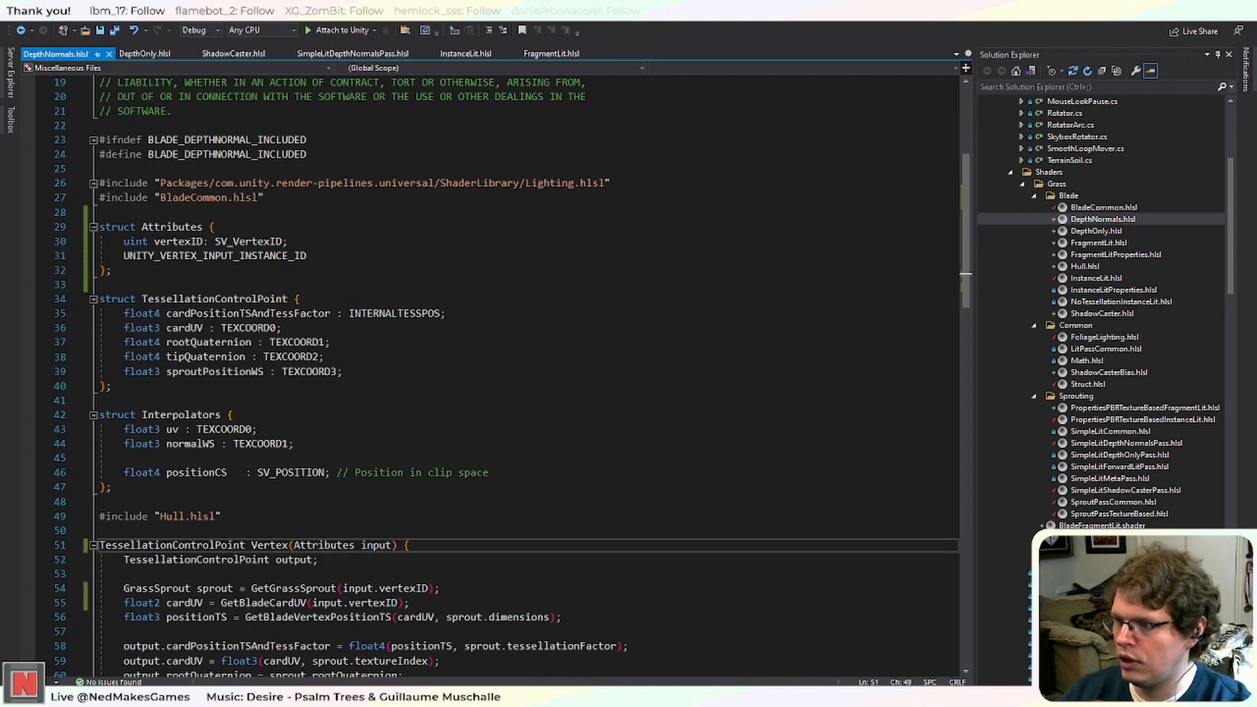
Copy UNITY_SETUP_INSTANCE_ID(input) and UNITY_TRANSFER_INSTANCE_ID(input, output) from DepthOnly.hlsl into DepthNormals.hlsl's Vertex function, below the output declaration.
left_click(147, 54)
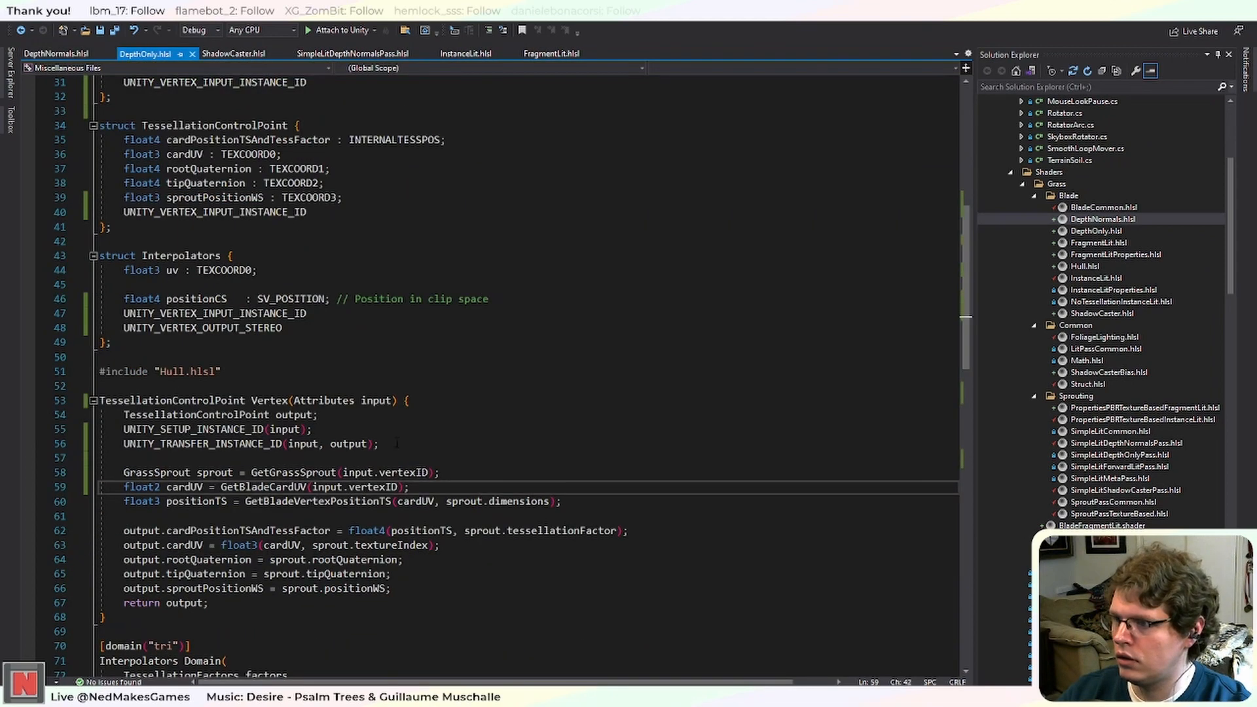
left_click_drag(397, 444, 123, 430)
left_click(73, 56)
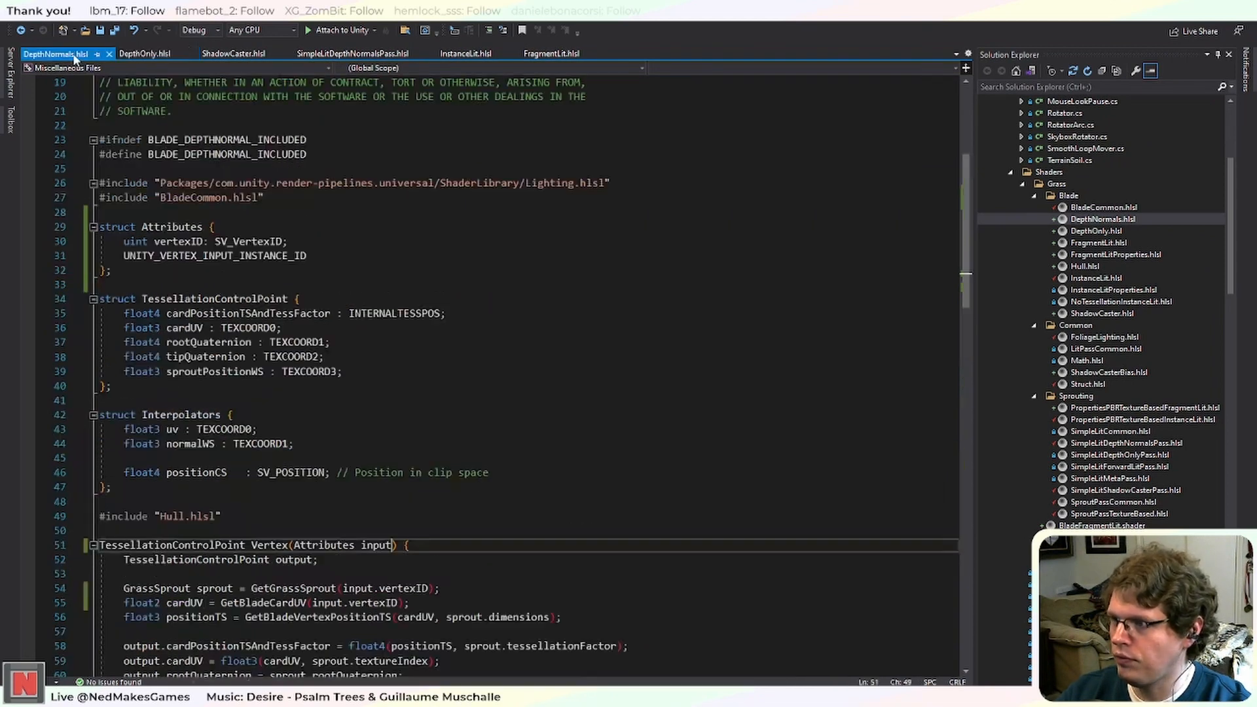
left_click(375, 560)
key("Return")
key("ctrl+v")
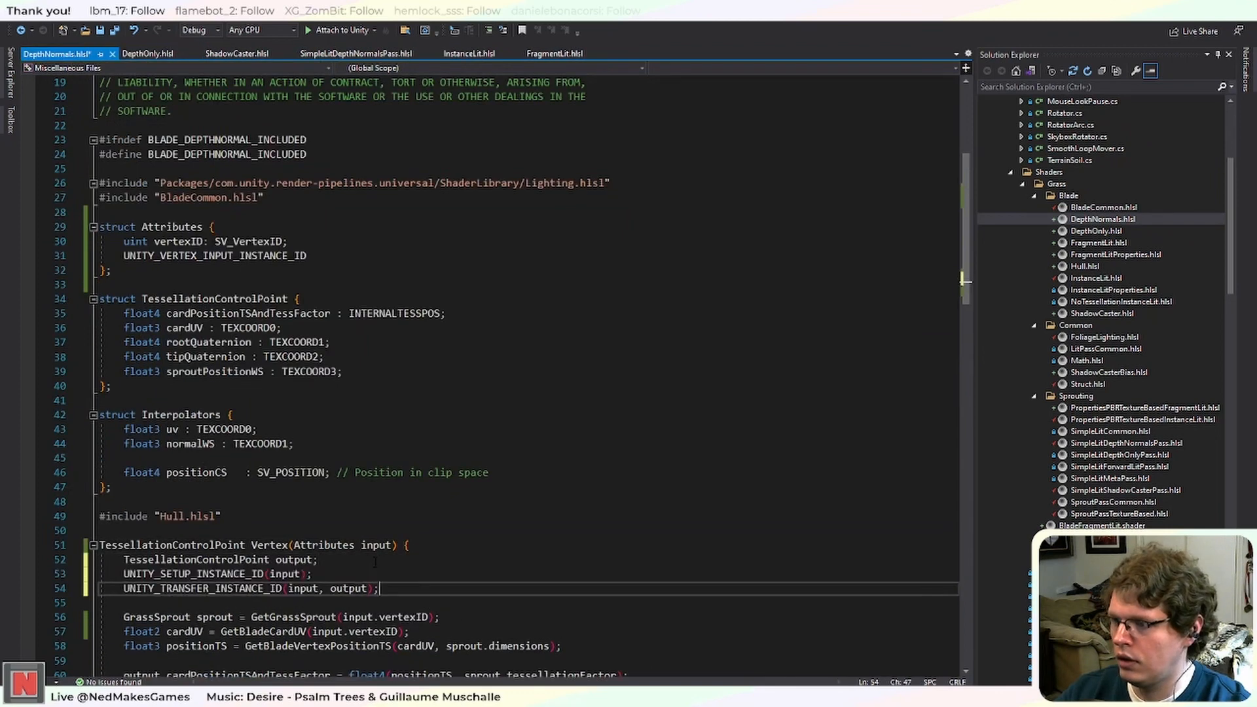
Copy UNITY_VERTEX_INPUT_INSTANCE_ID from the Attributes struct to the end of DepthNormals.hlsl's TessellationControlPoint and Interpolators structs.
double_click(216, 255)
key("ctrl+c")
left_click(473, 371)
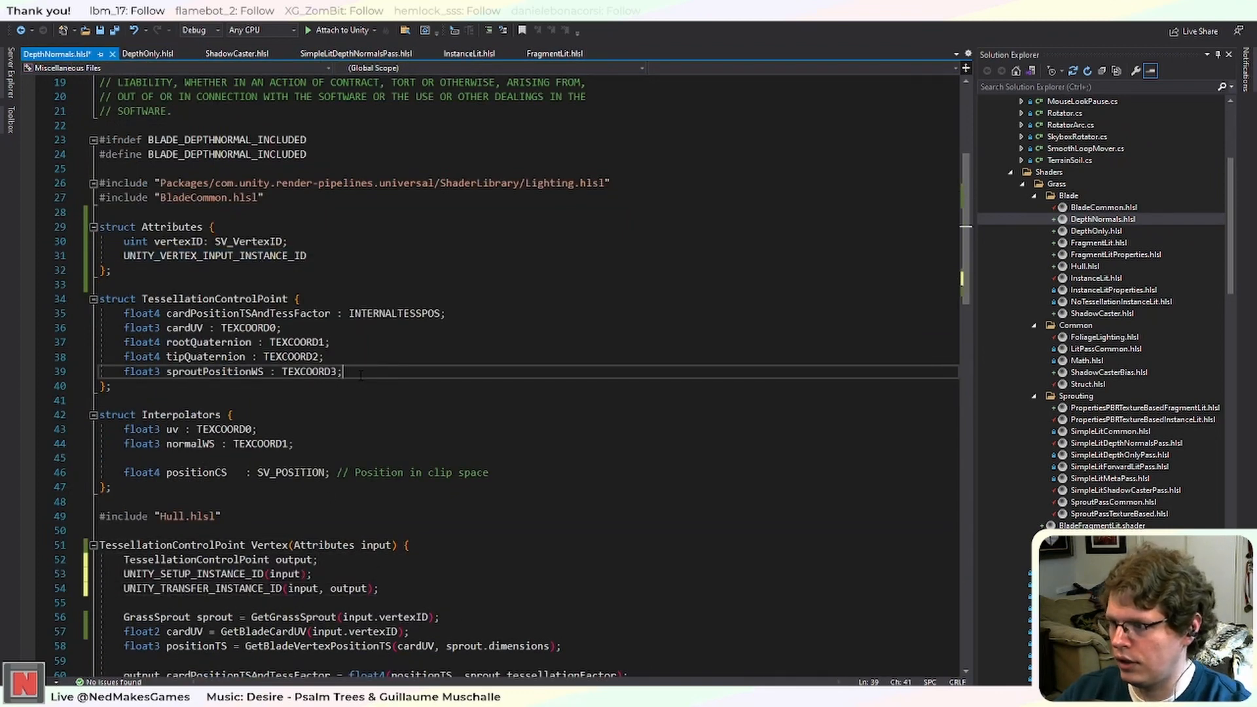
key("Return")
key("ctrl+v")
left_click(517, 484)
key("Return")
key("ctrl+v")
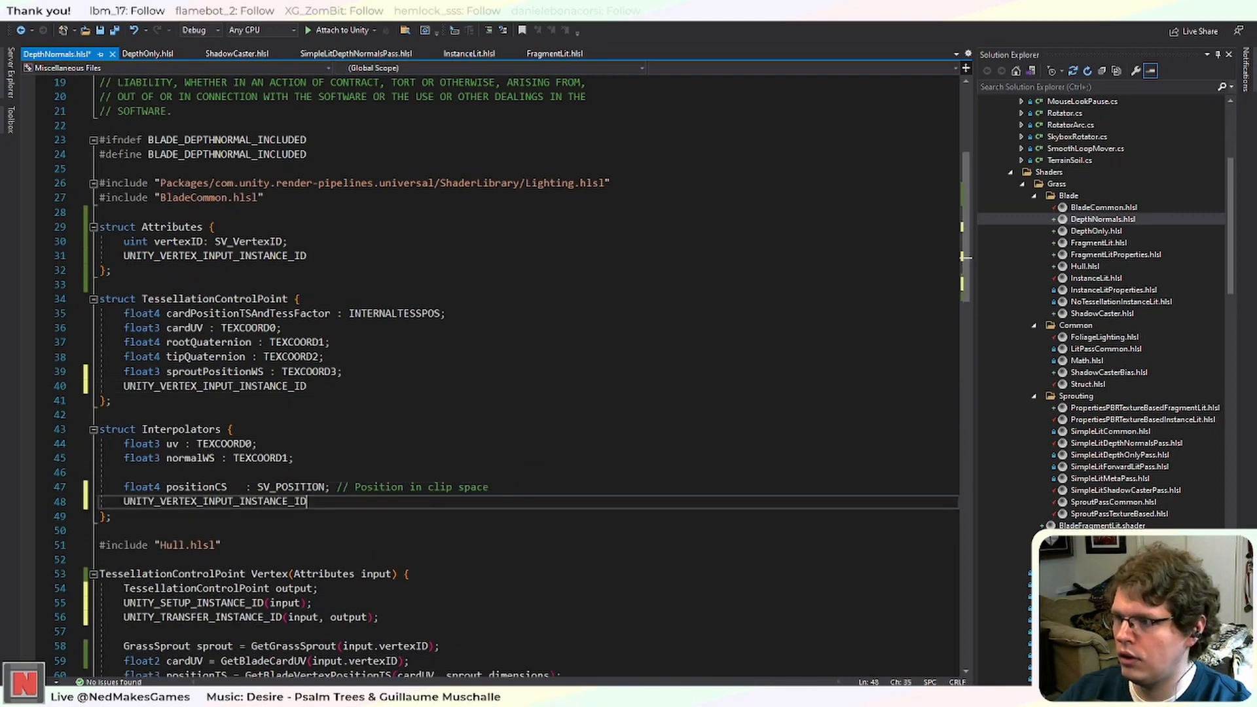
Copy UNITY_VERTEX_OUTPUT_STEREO from DepthOnly.hlsl to the end of DepthNormals.hlsl's Interpolators struct, correct its indentation, and save.
left_click(148, 53)
left_click(261, 450)
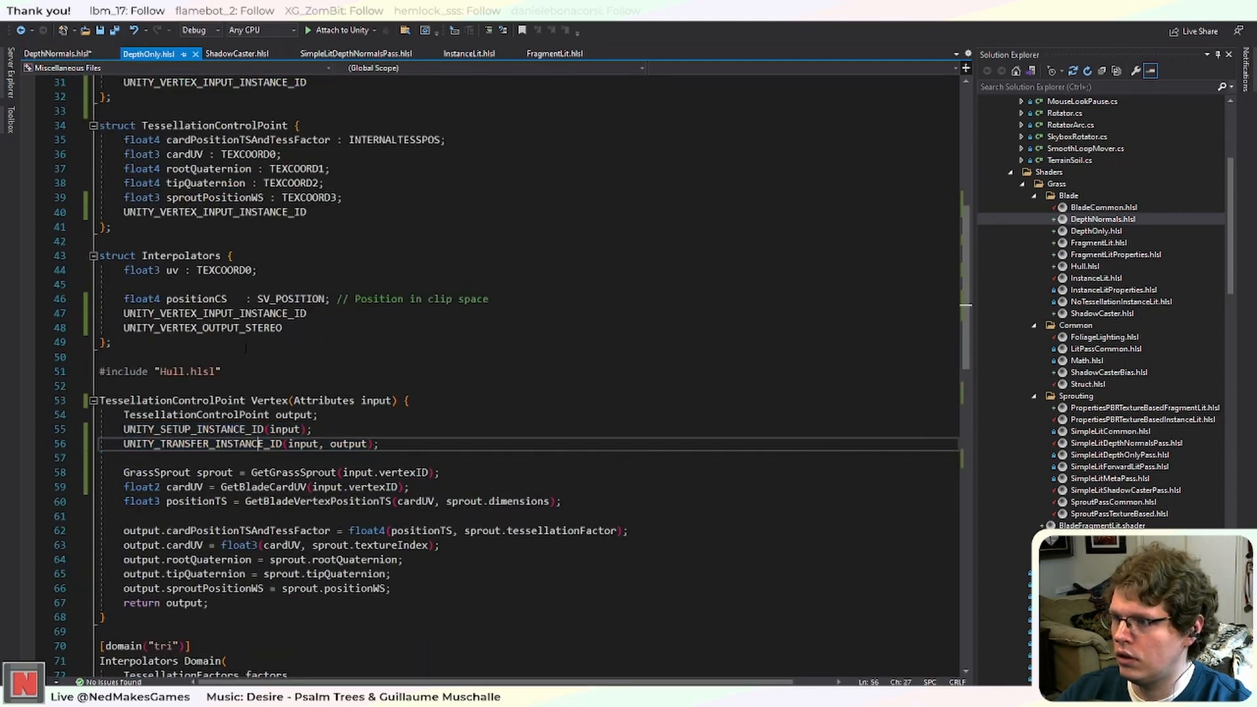
double_click(236, 327)
left_click(66, 55)
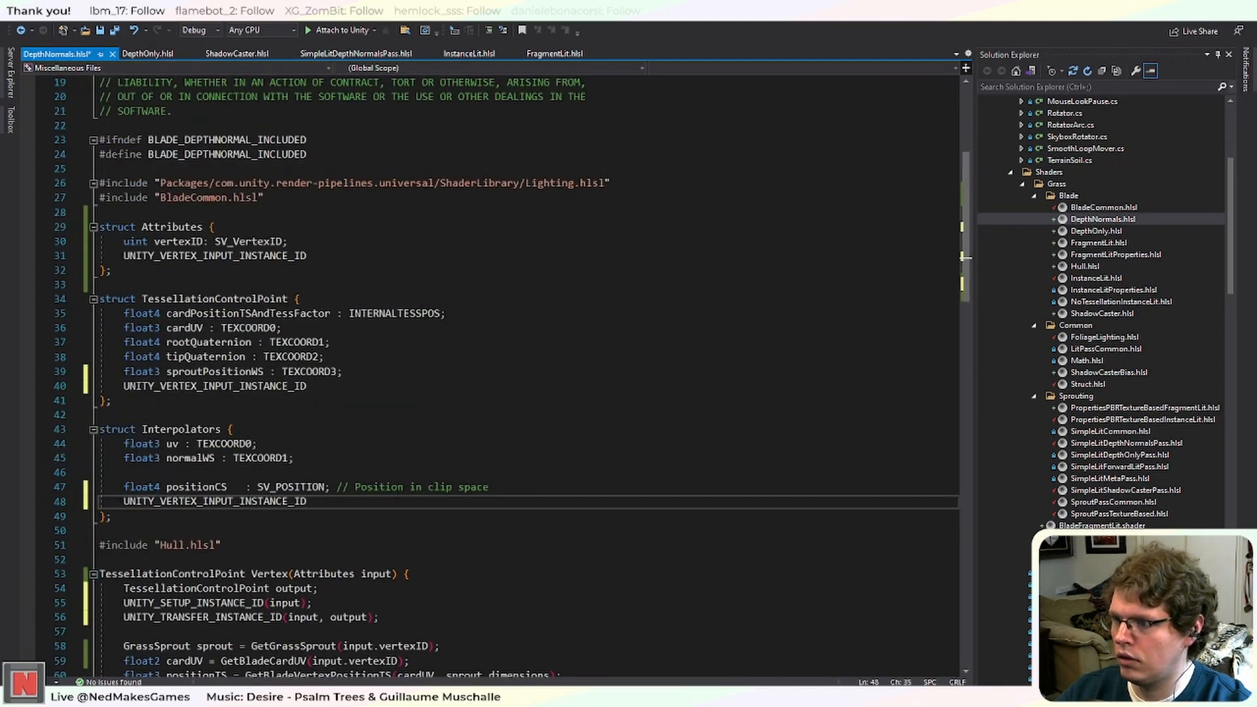
key("Return")
key("ctrl+v")
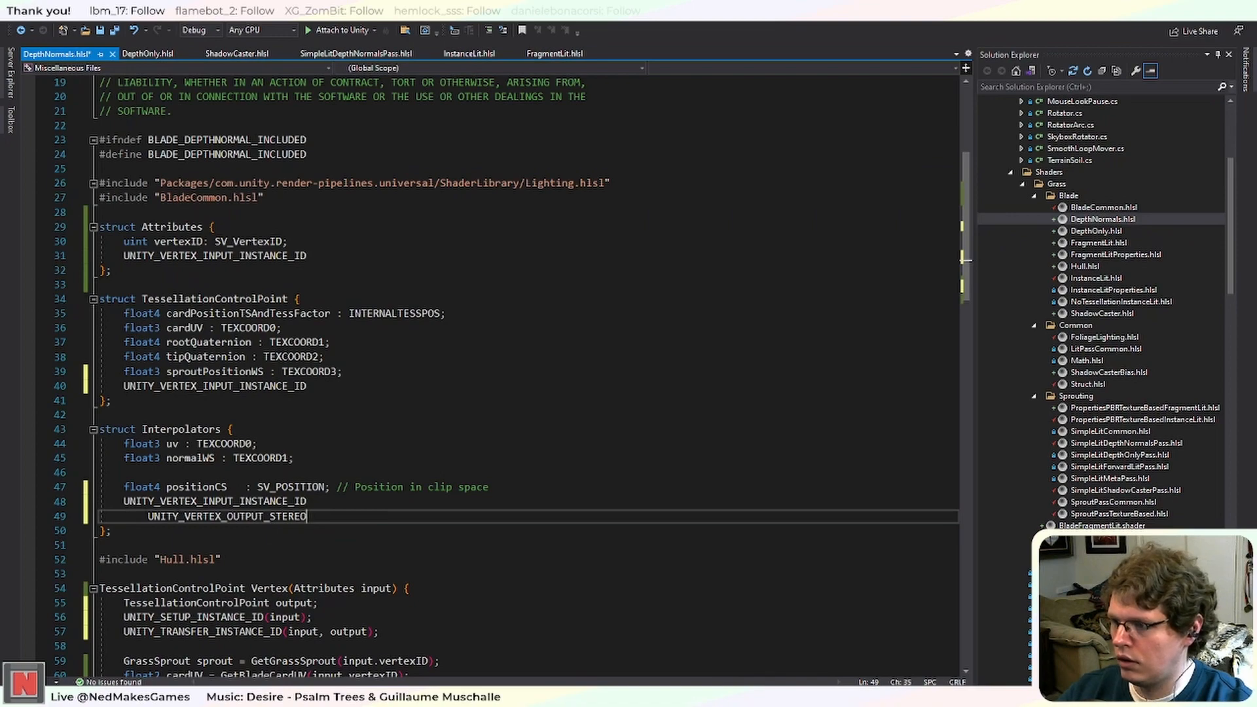
key("Home")
key("BackSpace")
scroll(354, 523, "down", 14)
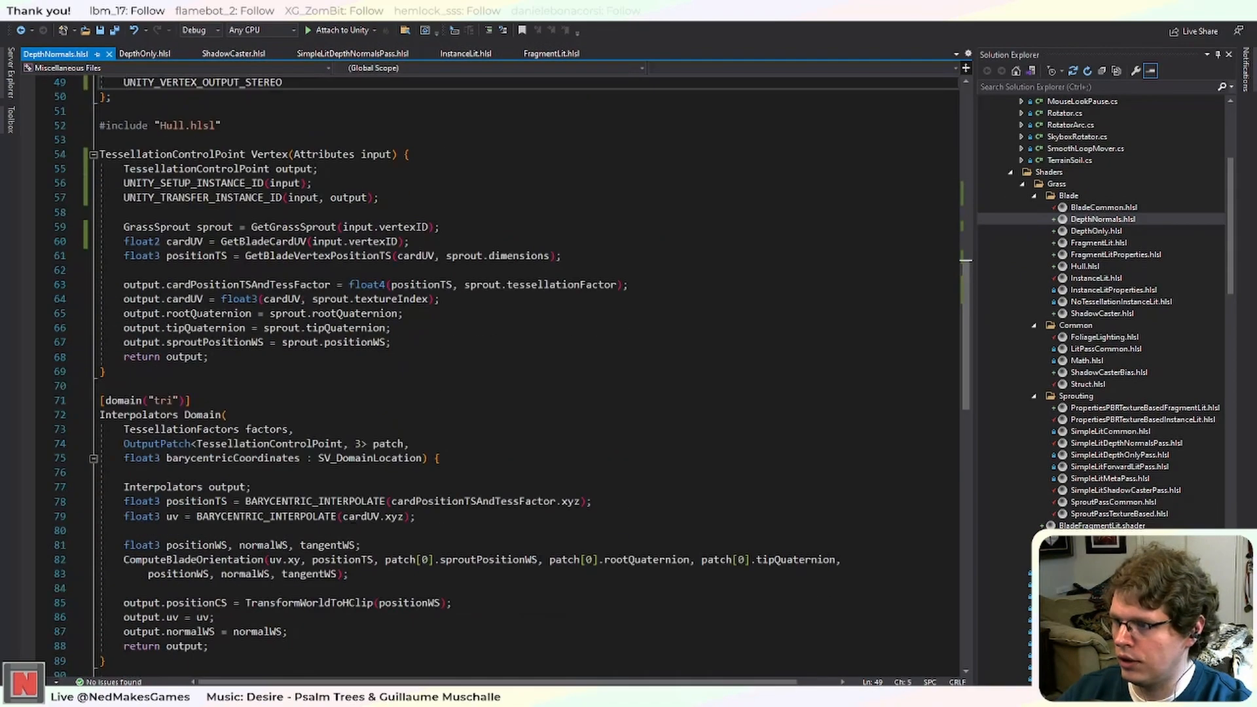
Copy the setup instance ID, transfer instance ID and stereo output initialization macros from DepthOnly.hlsl's Domain function into DepthNormals.hlsl's Domain function, below the output declaration.
scroll(192, 140, "up", 4)
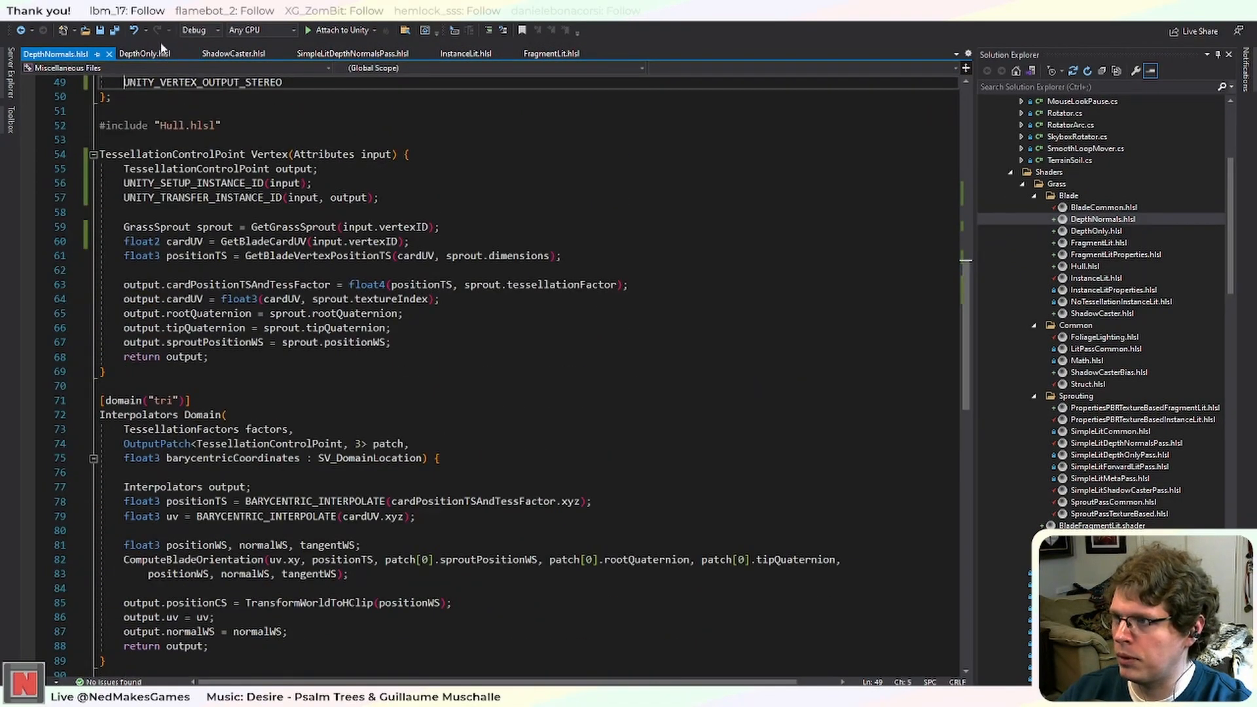
left_click(157, 53)
scroll(353, 392, "down", 4)
left_click_drag(404, 472, 349, 456)
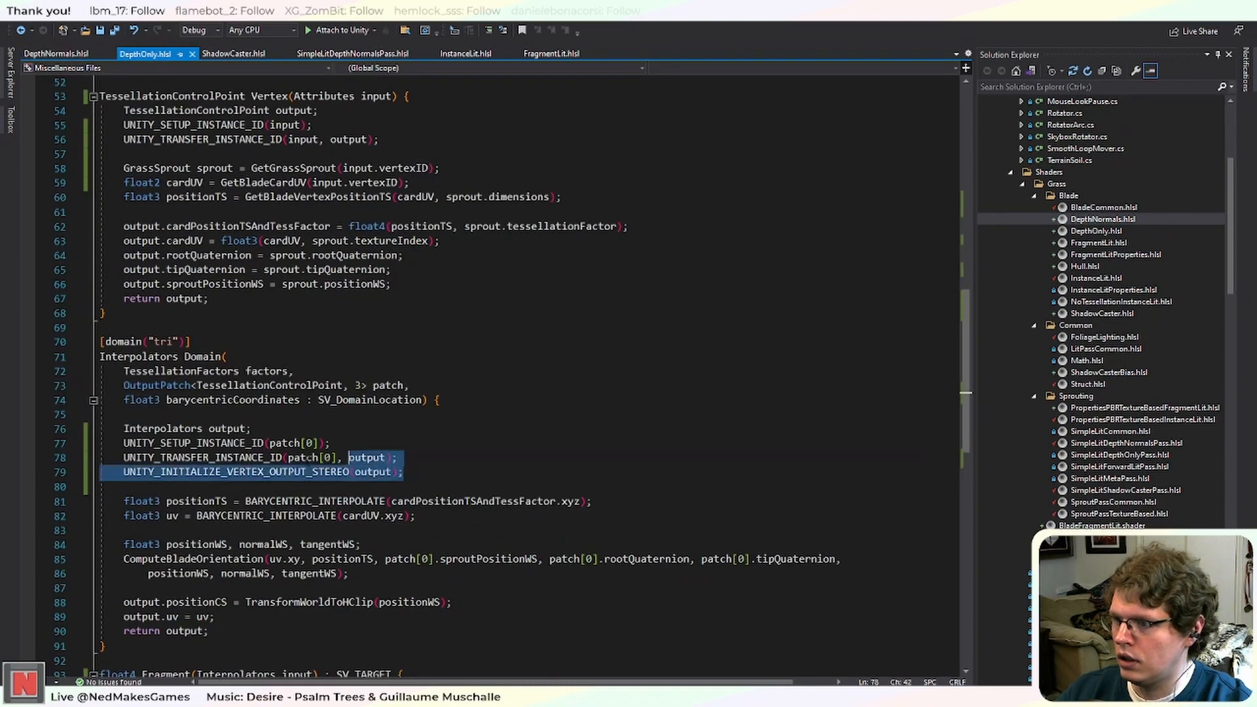
key("shift+Up")
key("shift+Home")
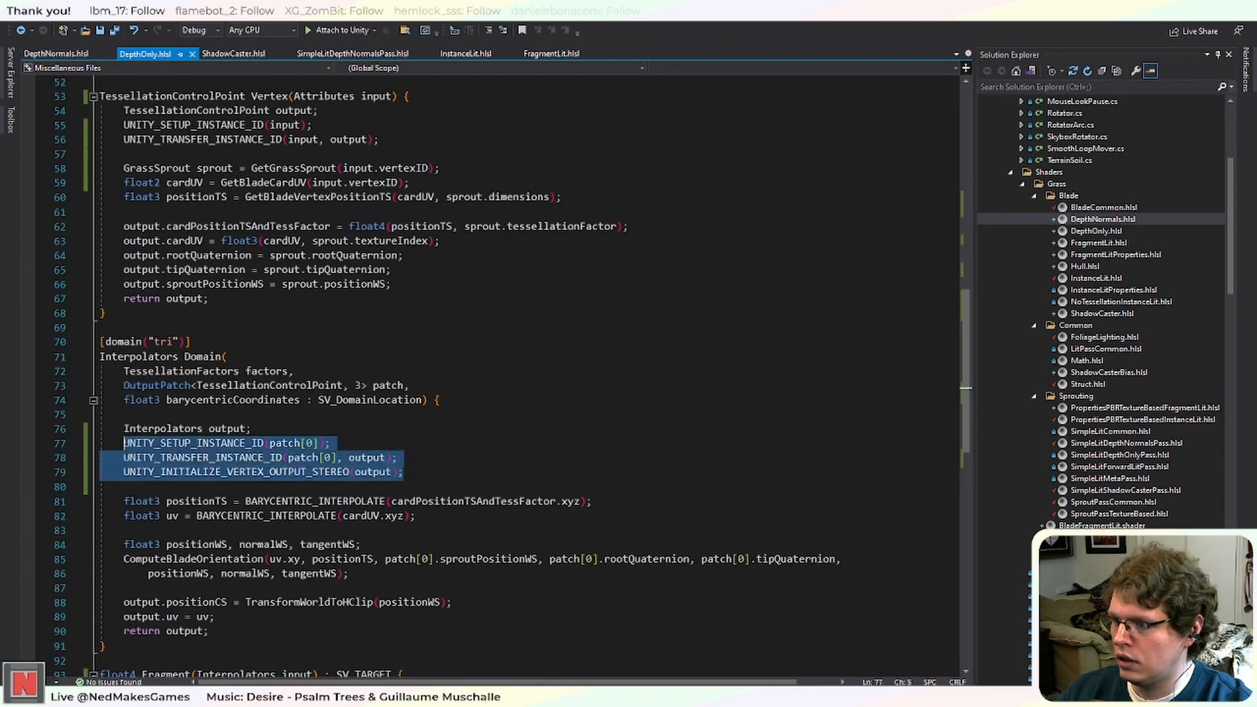
left_click(57, 52)
left_click(304, 487)
key("Return")
key("ctrl+v")
key("Return")
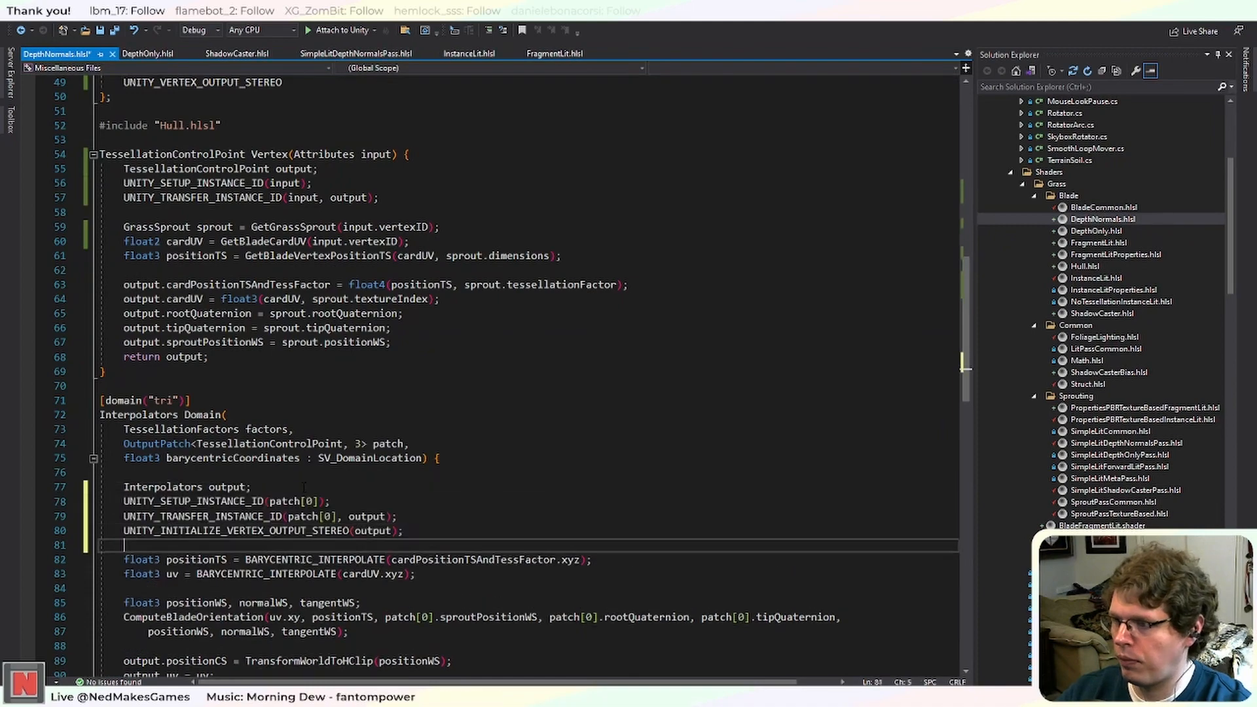
Copy UNITY_SETUP_INSTANCE_ID(input) and UNITY_SETUP_STEREO_EYE_INDEX_POST_VERTEX(input) from DepthOnly.hlsl's Fragment function to the start of DepthNormals.hlsl's Fragment function.
scroll(304, 487, "up", 2)
scroll(303, 487, "down", 7)
left_click(146, 53)
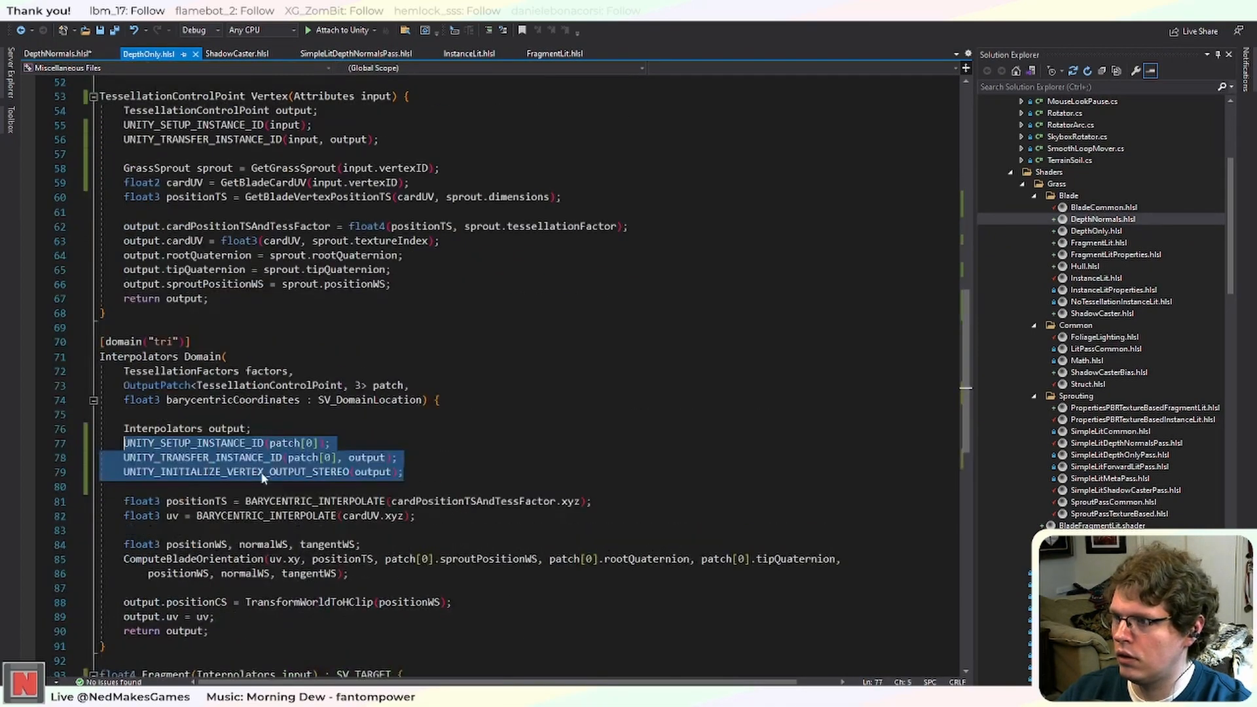
scroll(261, 478, "down", 5)
left_click_drag(415, 487, 124, 472)
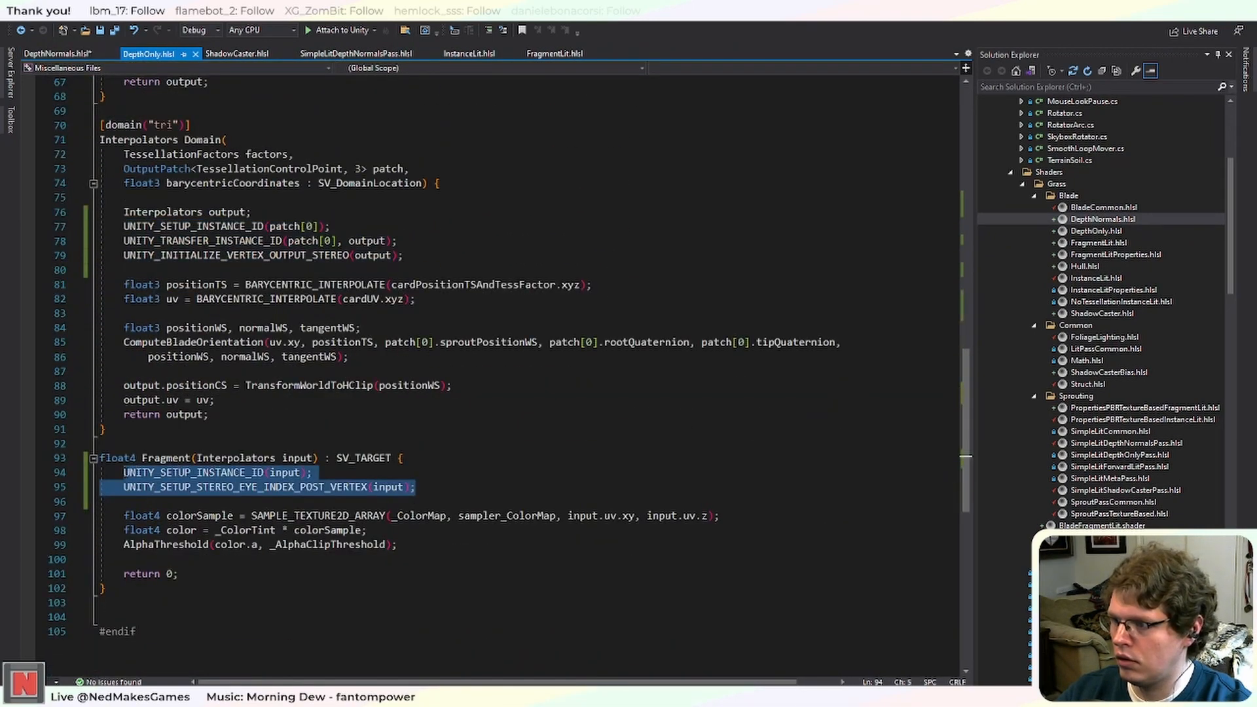
left_click(57, 53)
scroll(458, 327, "down", 5)
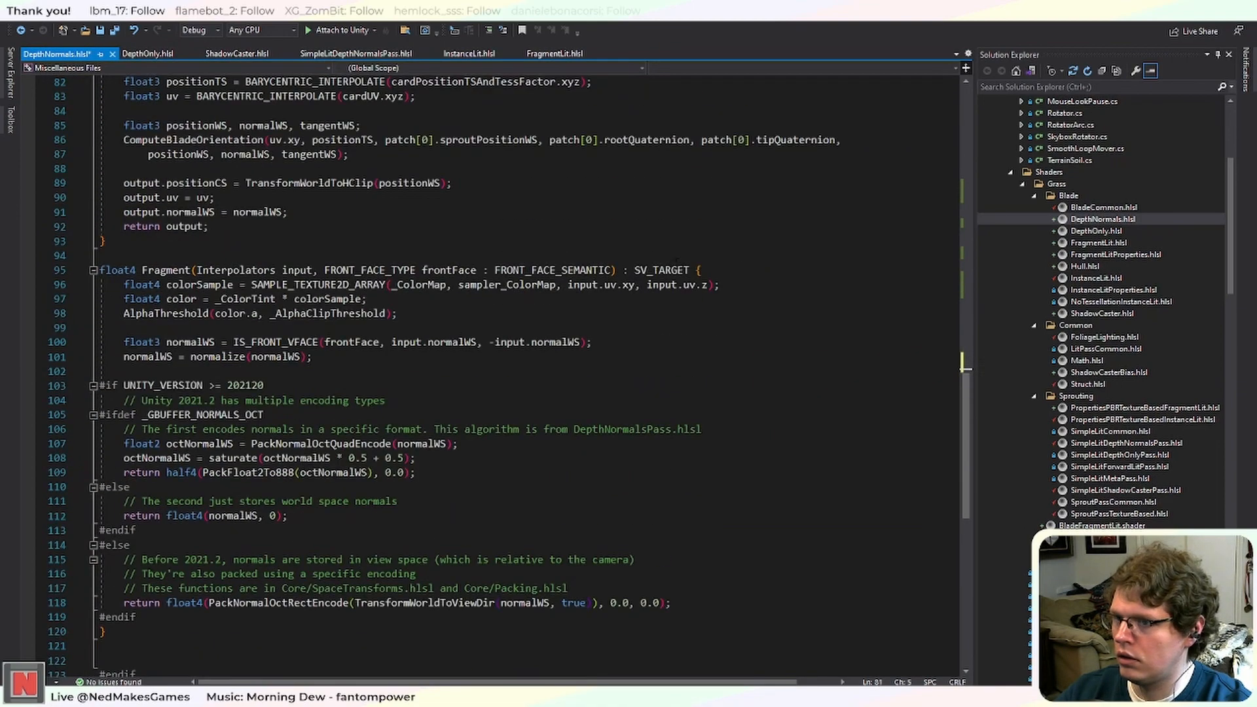
left_click(709, 270)
key("Return")
key("ctrl+v")
key("Return")
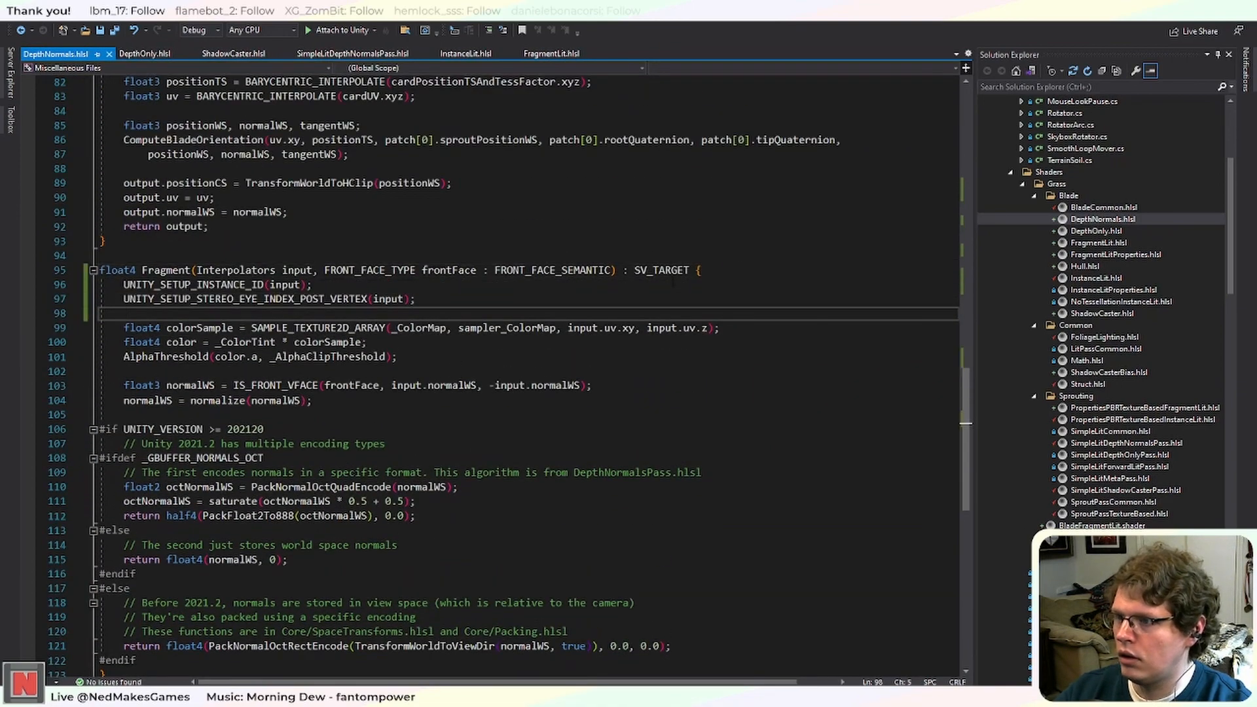
Save DepthNormals.hlsl, switch to Unity and clear the console messages.
key("ctrl+s")
key("alt+Tab")
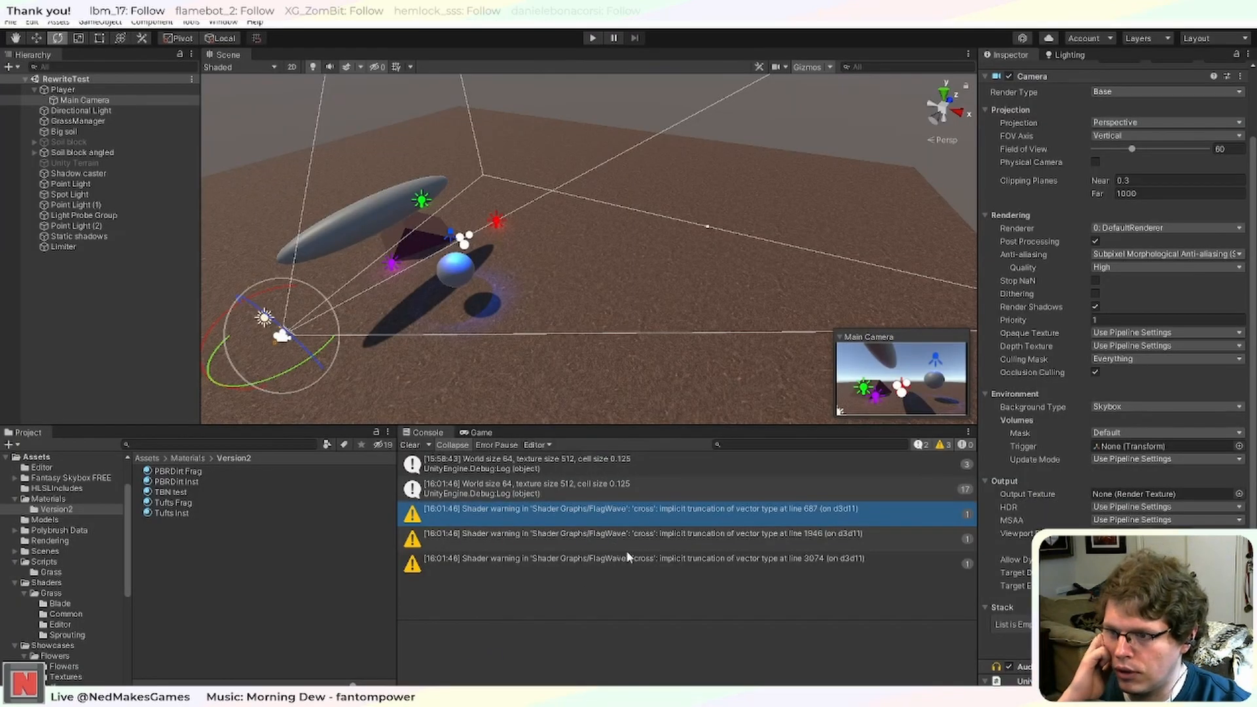
left_click(410, 446)
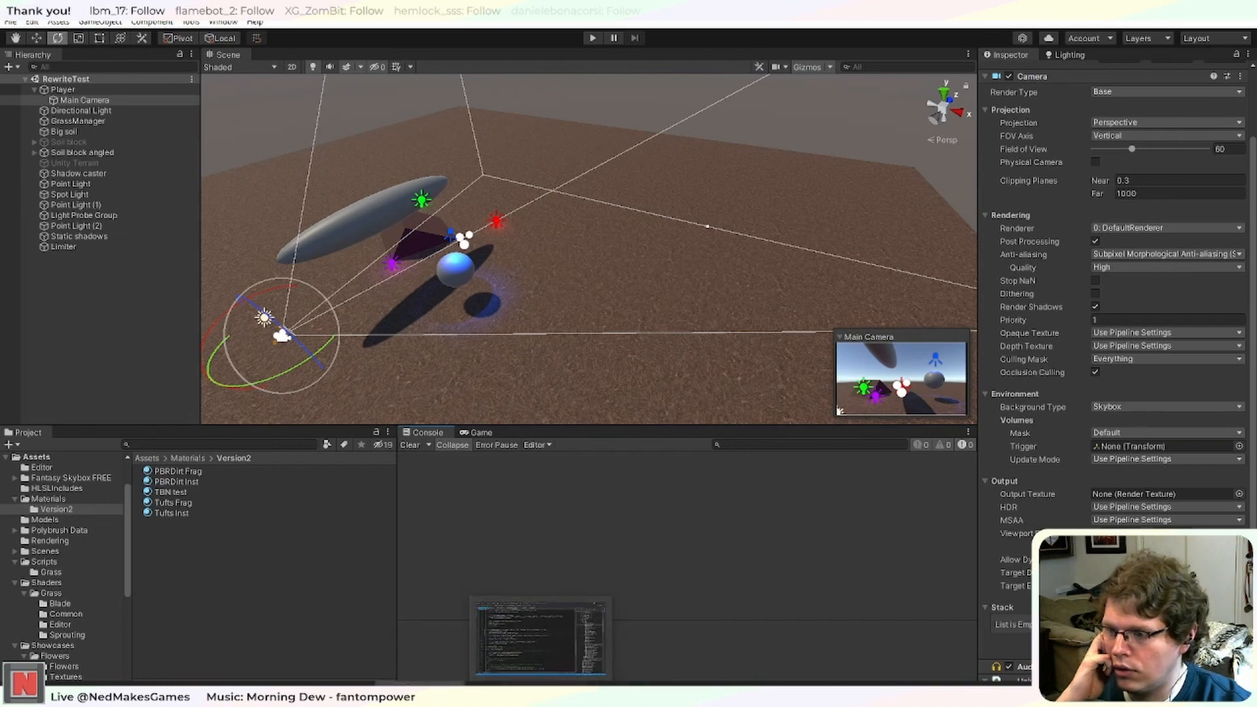
Switch to the Camera Sampling notes and review the to-do list, including the lighting, grass shader and sprouting shader items.
left_click(488, 691)
scroll(302, 478, "up", 2)
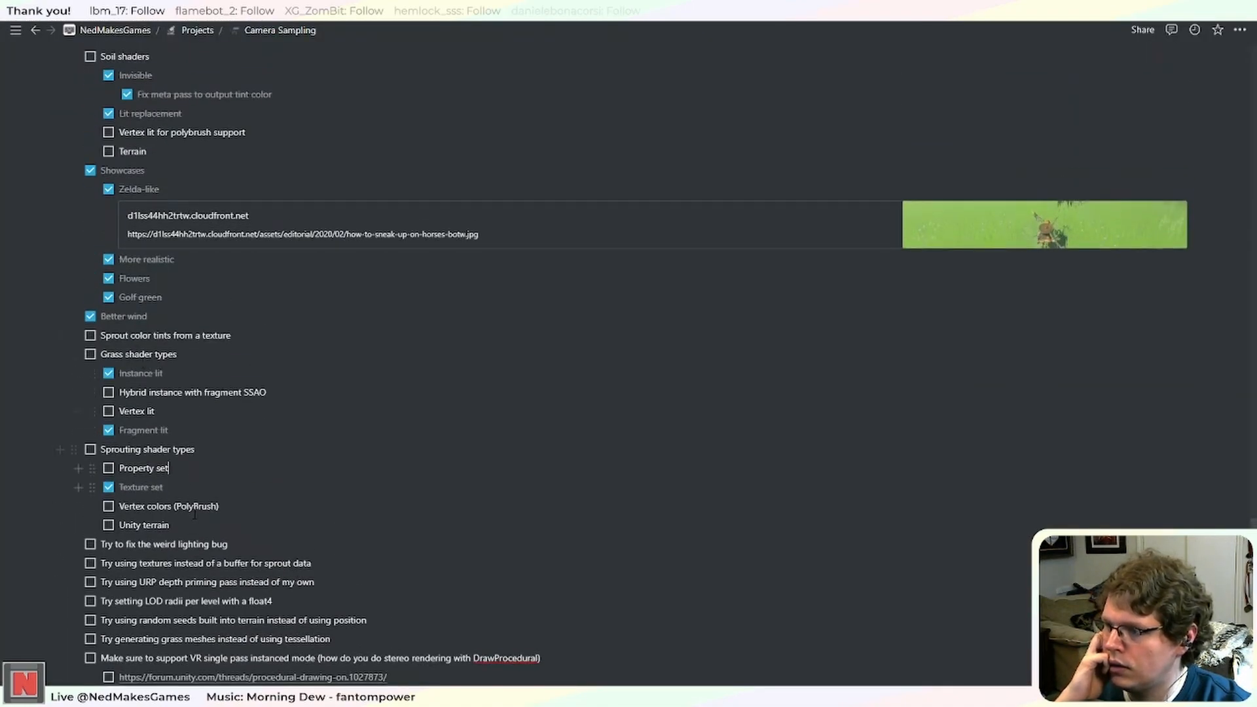
scroll(235, 544, "down", 1)
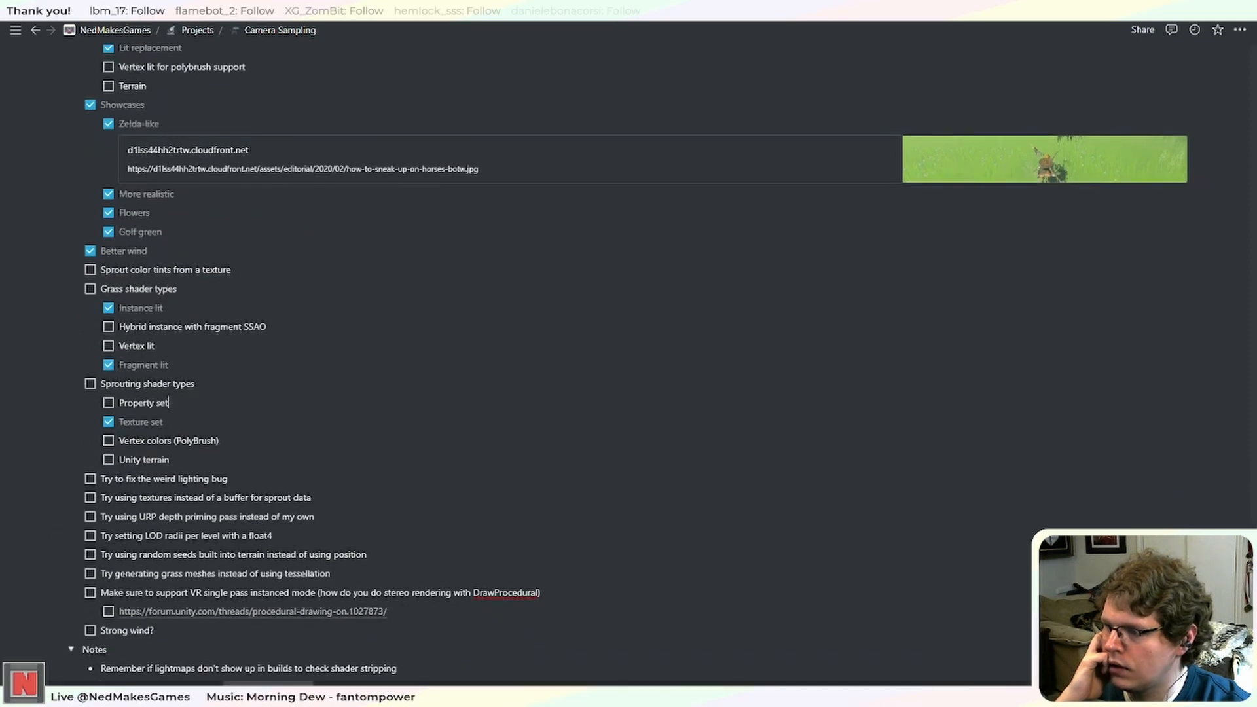
scroll(328, 468, "up", 6)
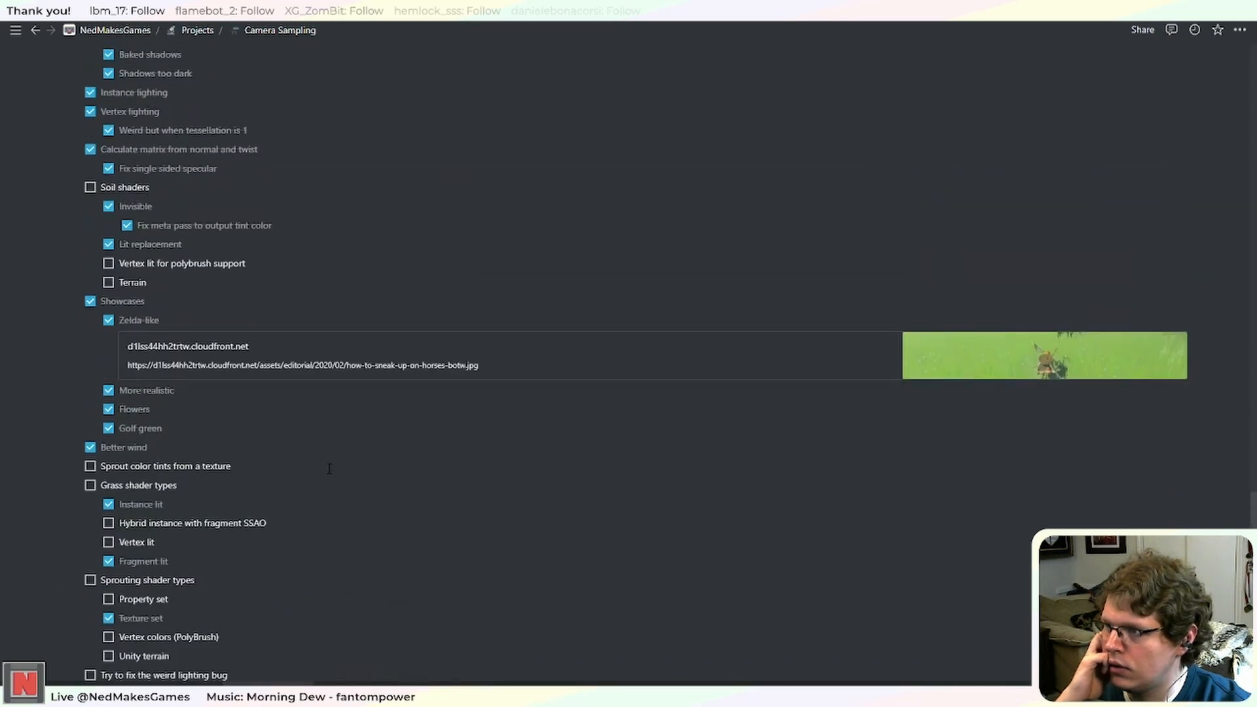
scroll(328, 469, "up", 6)
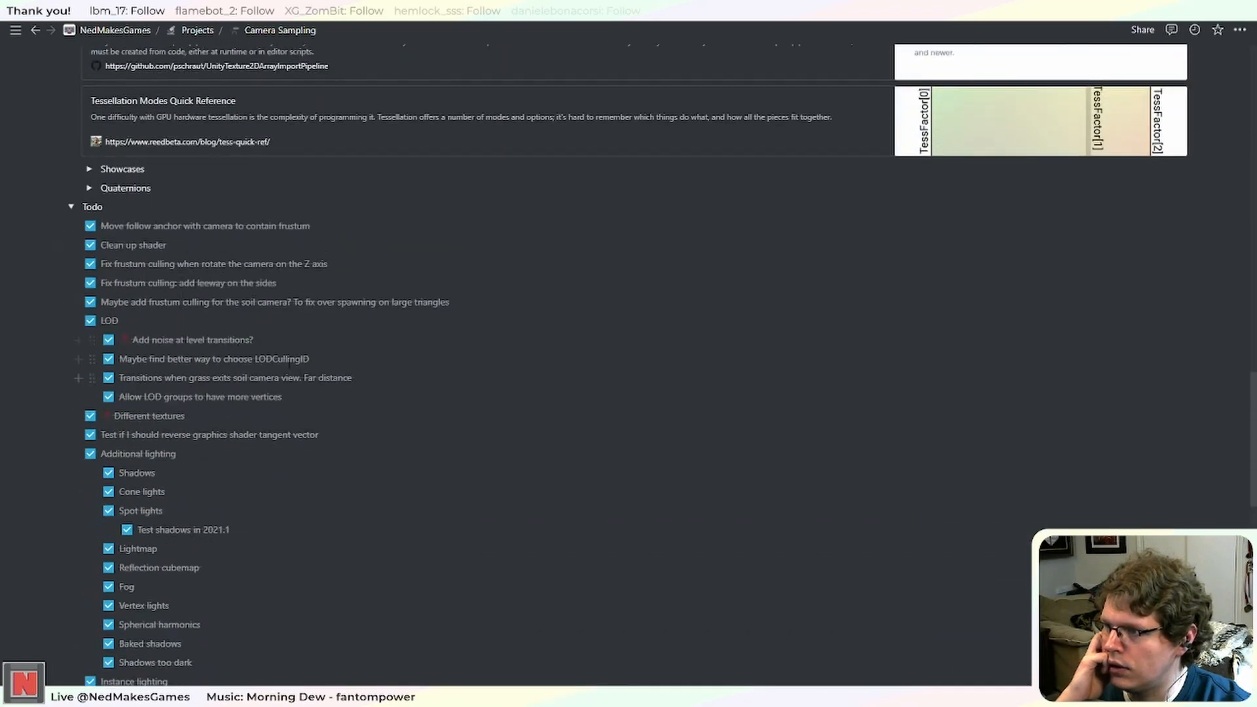
scroll(177, 413, "down", 2)
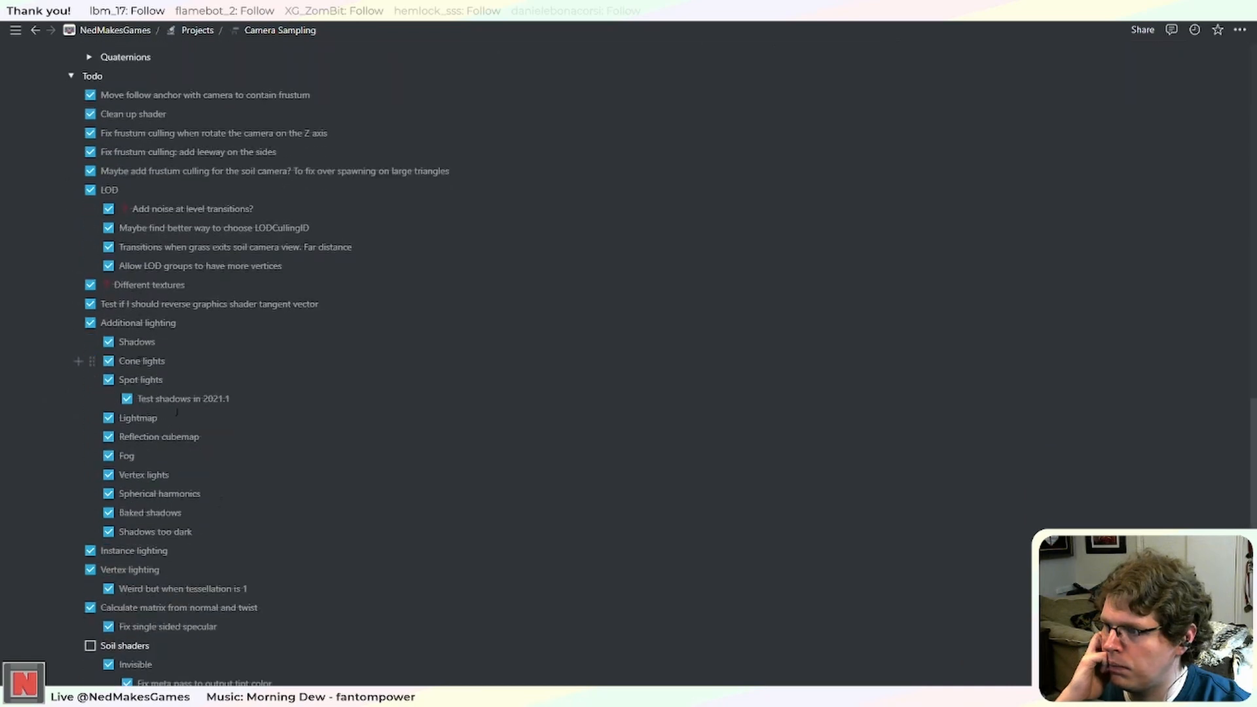
left_click_drag(225, 469, 226, 323)
scroll(238, 414, "down", 1)
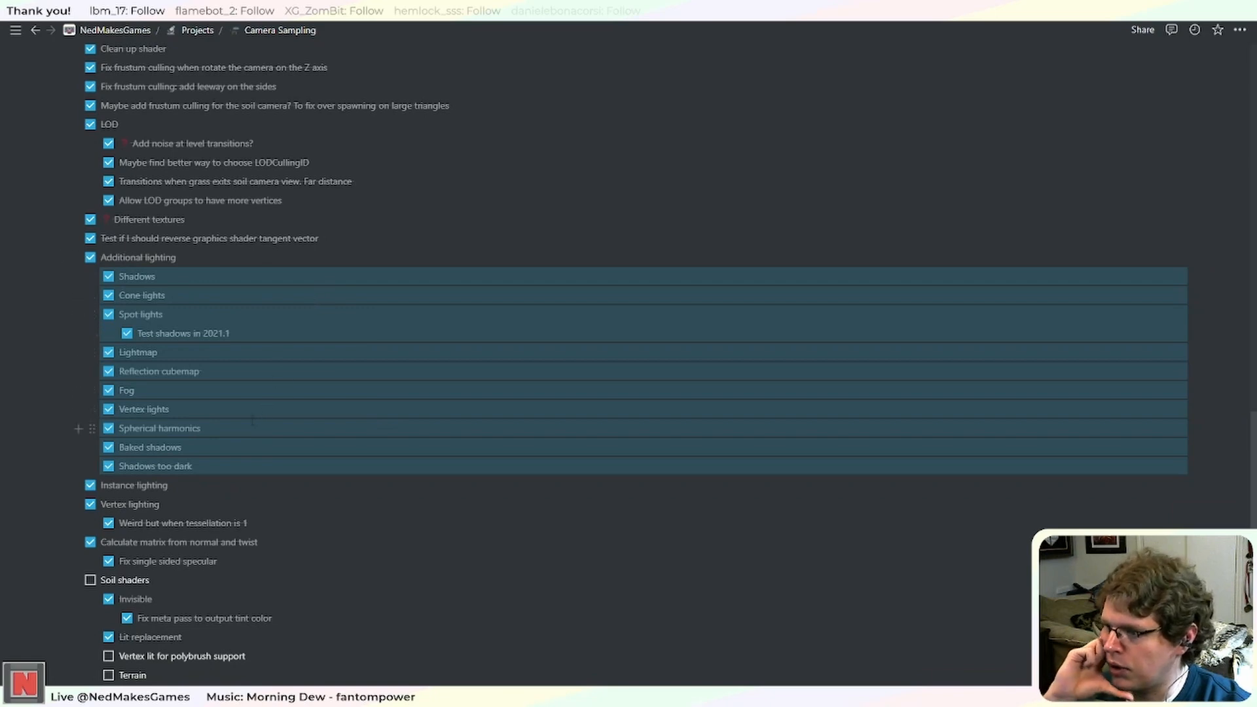
scroll(252, 421, "down", 10)
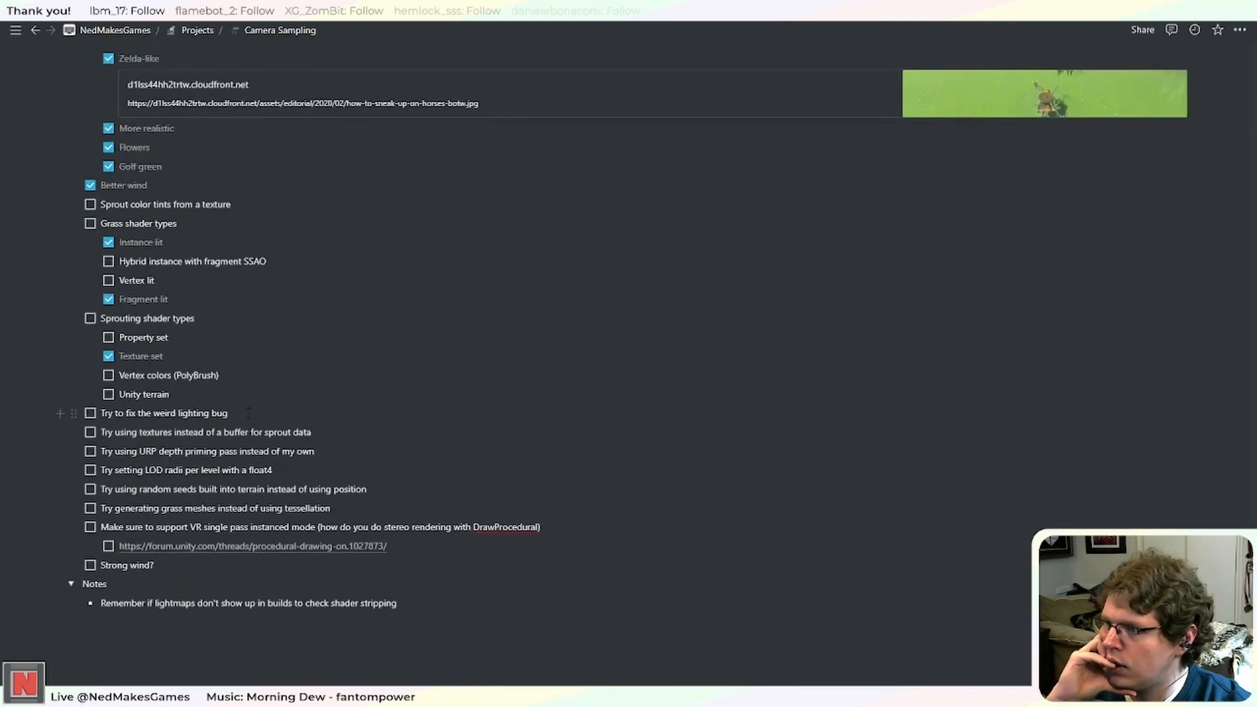
scroll(248, 412, "up", 2)
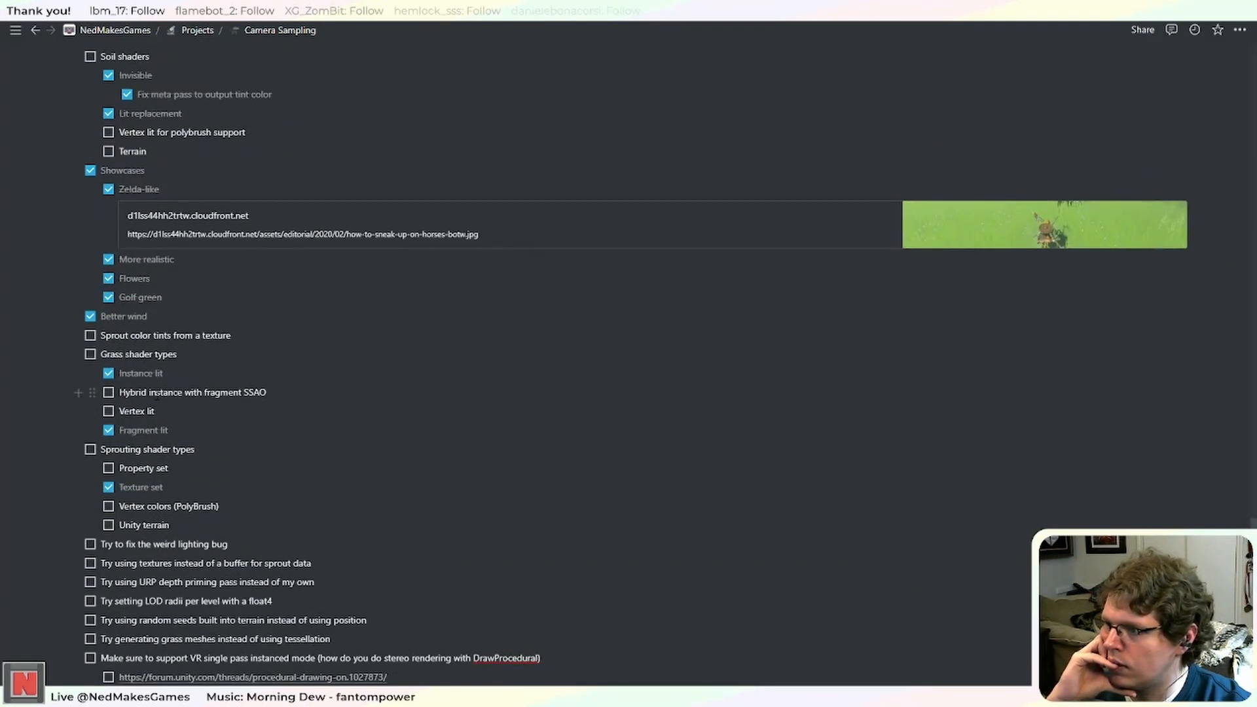
left_click_drag(170, 391, 207, 393)
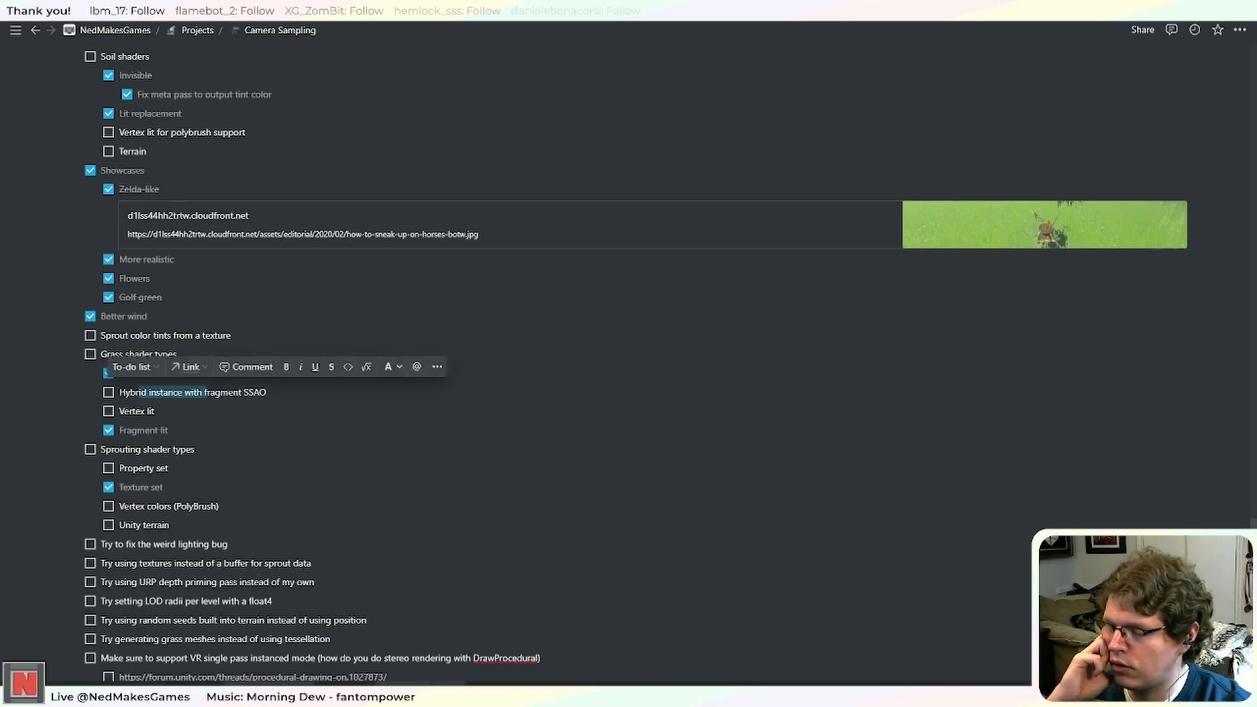
Return to Unity, run the RewriteTest scene to check the fragment-lit grass, and stop play mode.
key("alt+Tab")
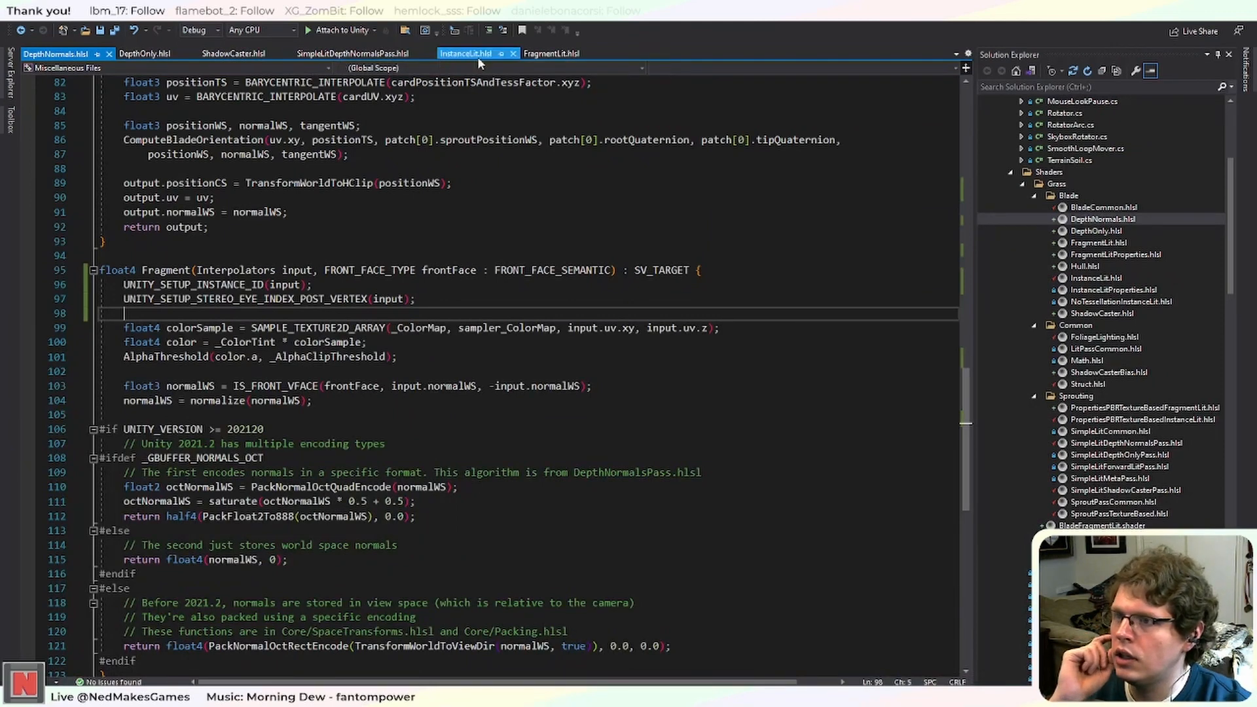
key("alt+Tab")
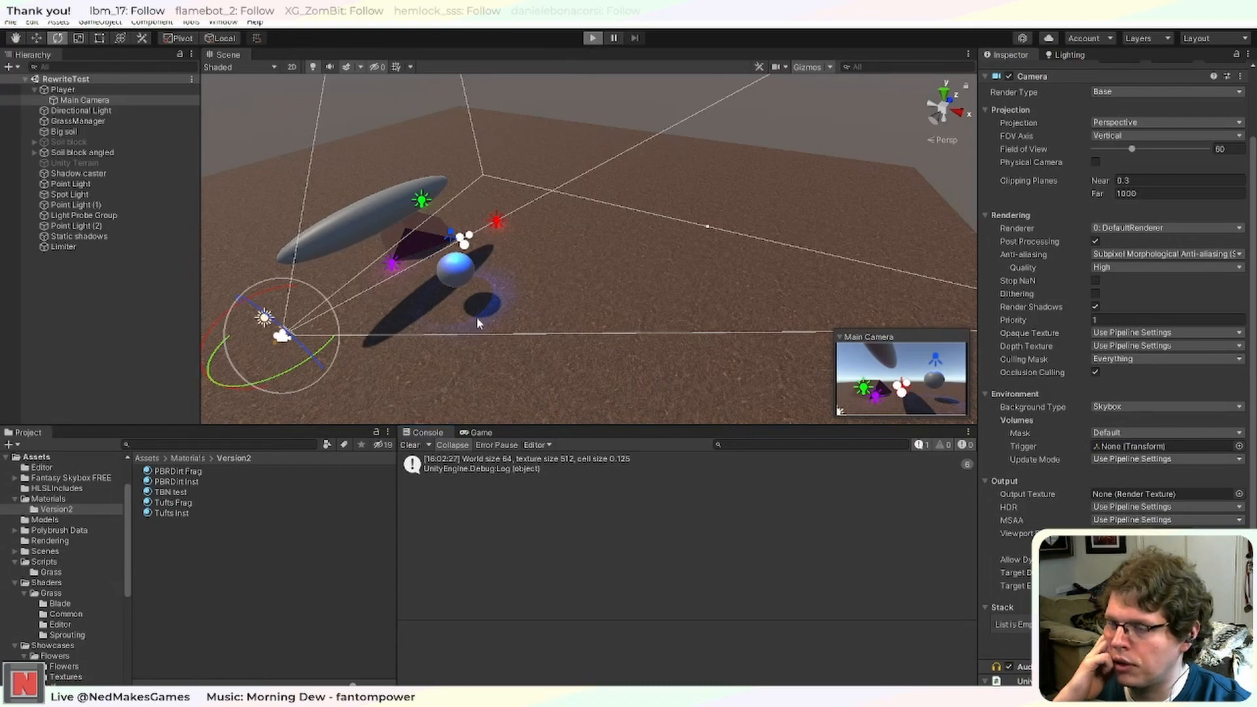
key("ctrl+p")
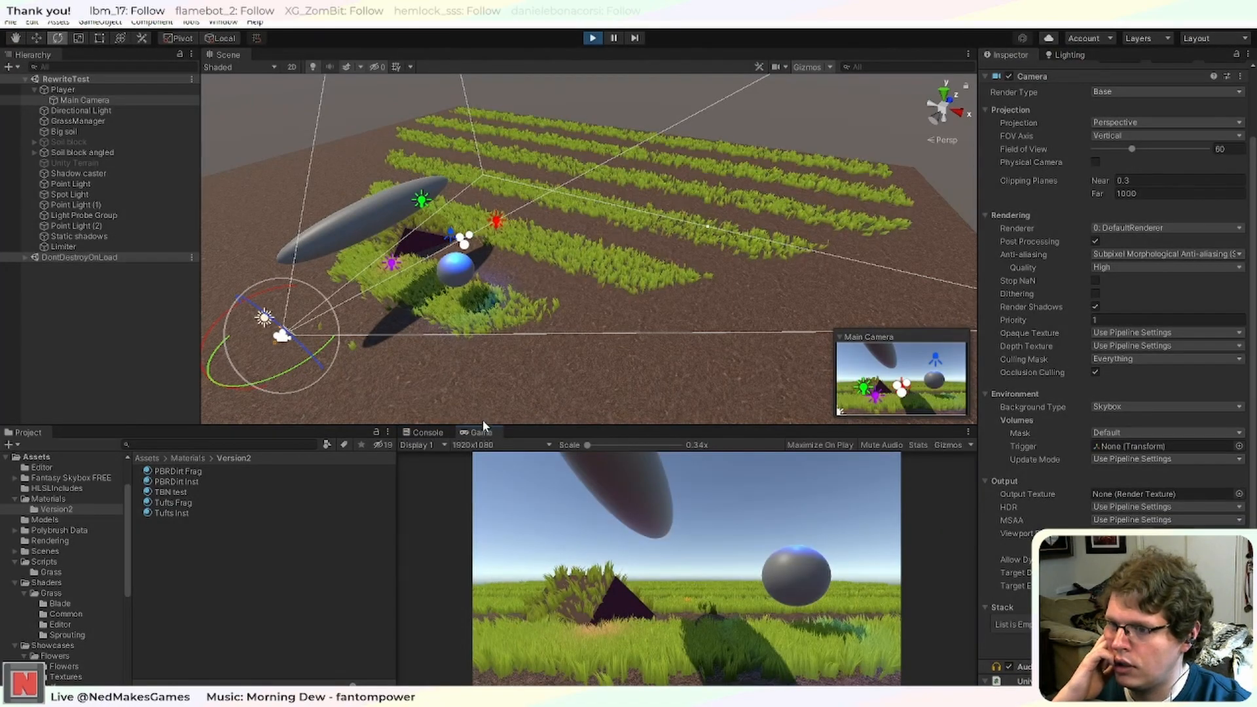
left_click(593, 39)
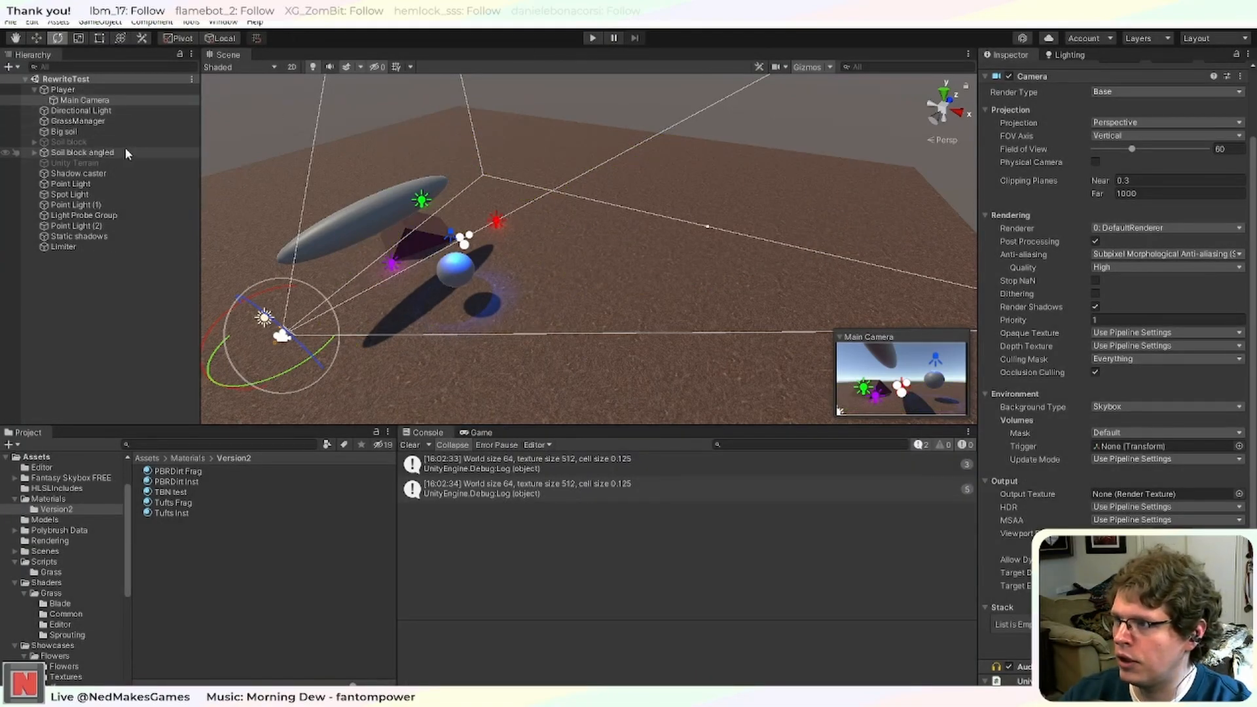
Set GrassManager's grass type to Instance Lit and assign the Tufts Inst material as its grass blade material.
left_click(107, 121)
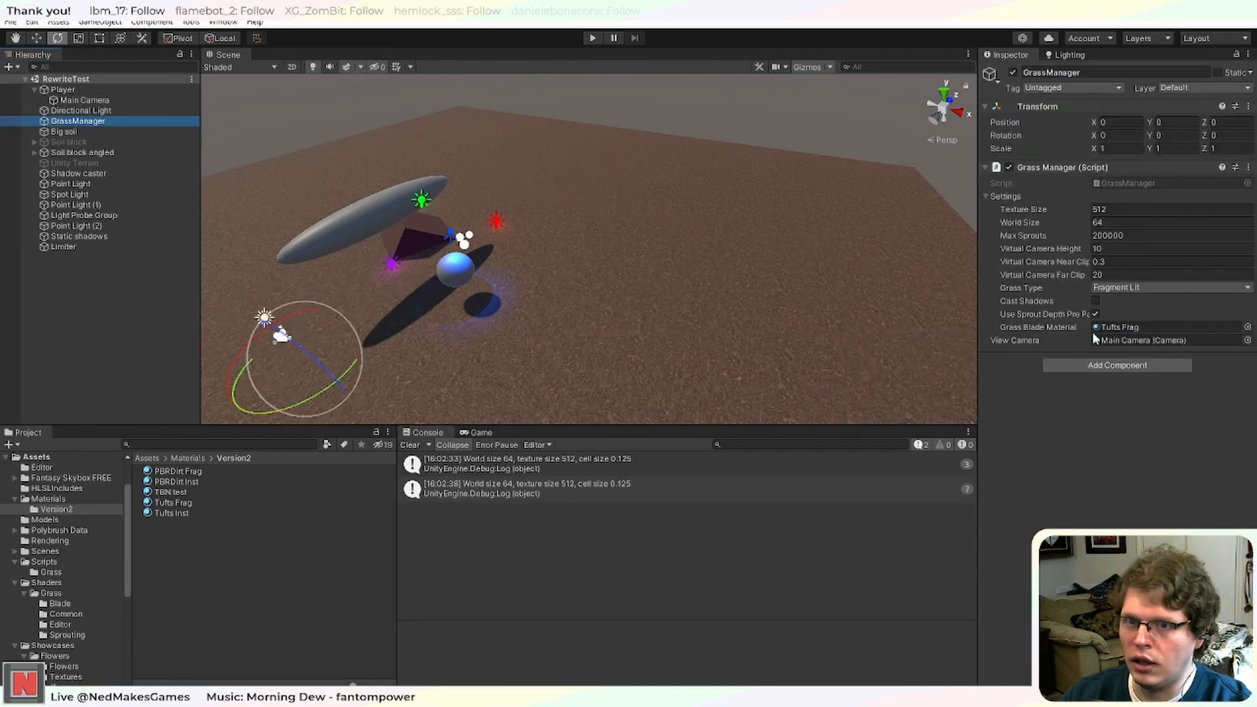
left_click(1121, 288)
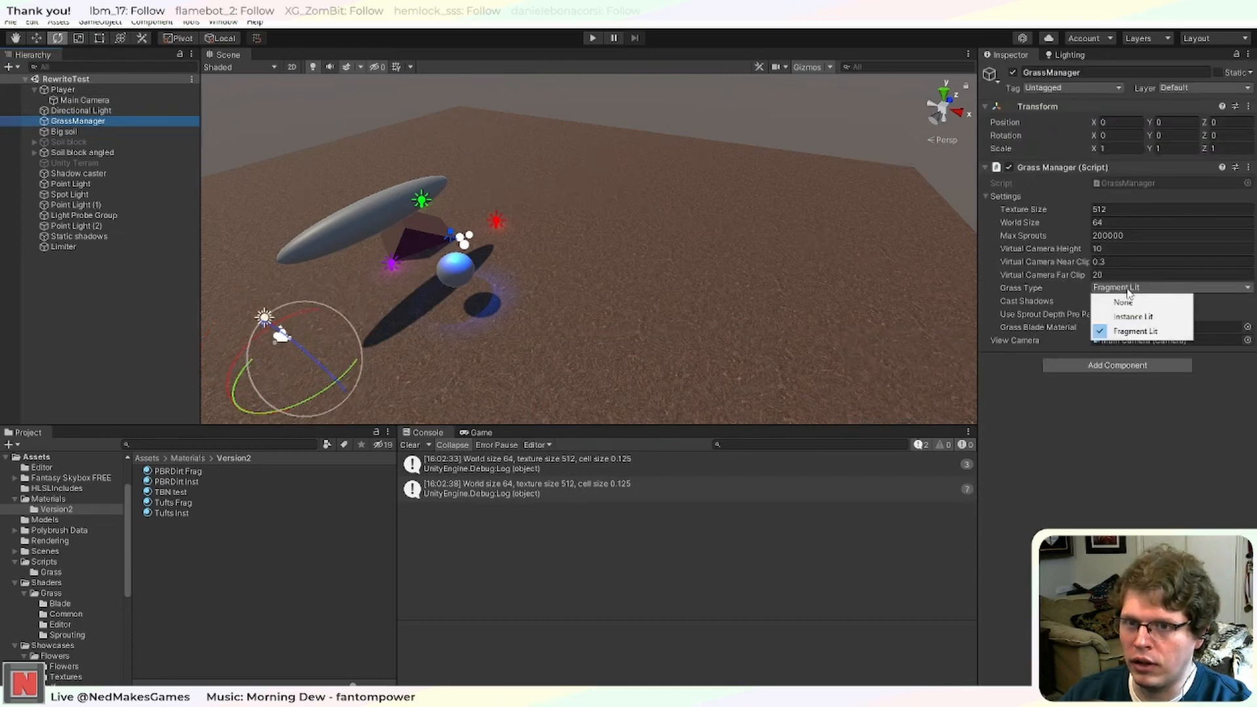
left_click(1068, 468)
left_click(1119, 288)
left_click(1113, 315)
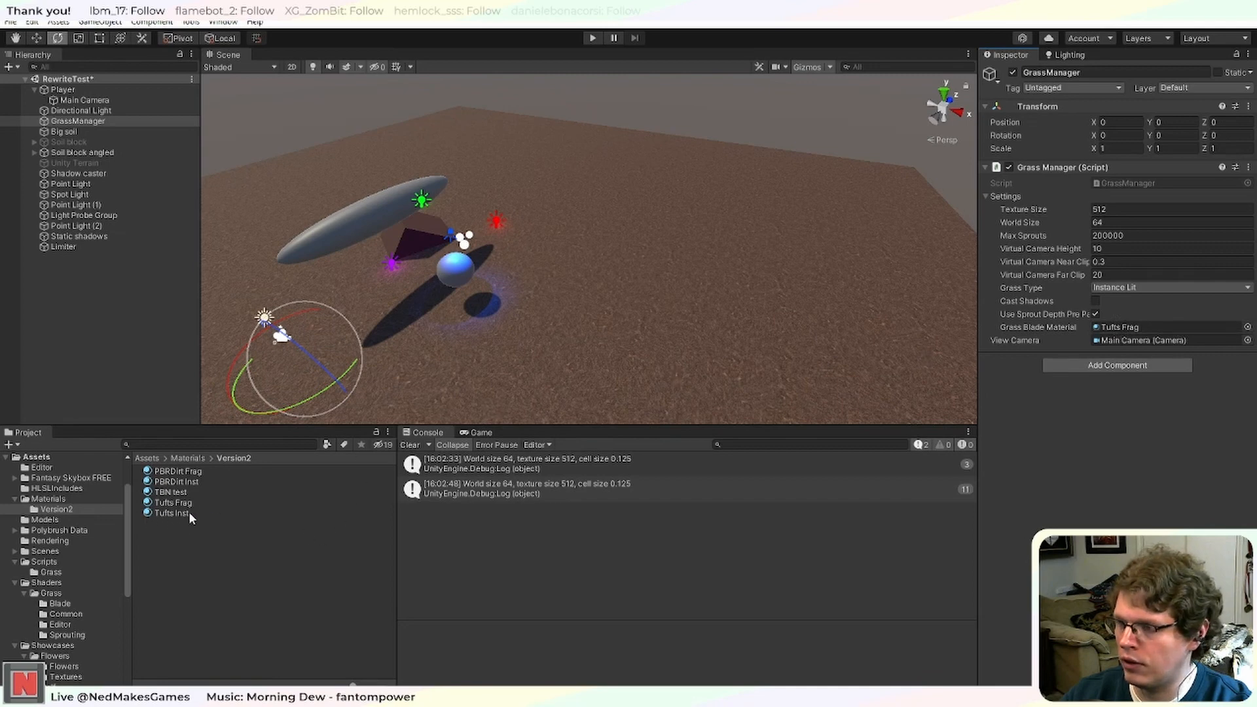
left_click_drag(169, 514, 1086, 327)
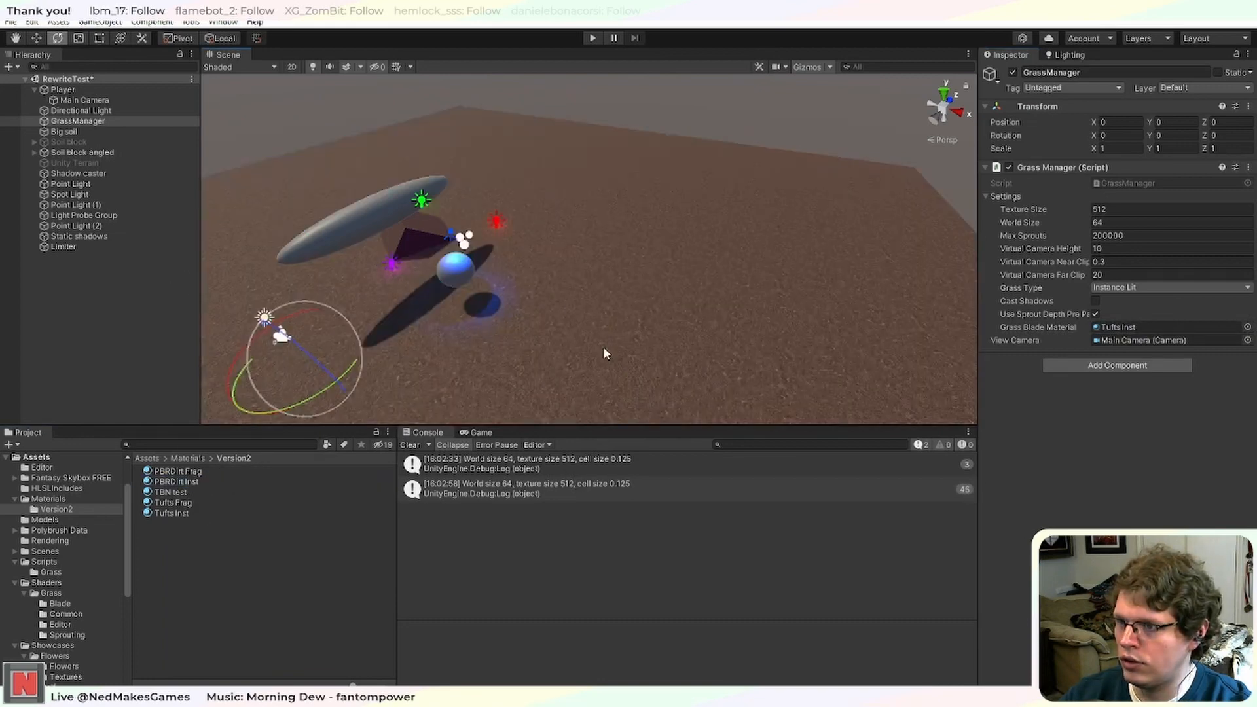
left_click_drag(170, 492, 412, 234)
Run the scene and examine the shading of the instance-lit grass around the sphere and pyramid.
left_click(593, 37)
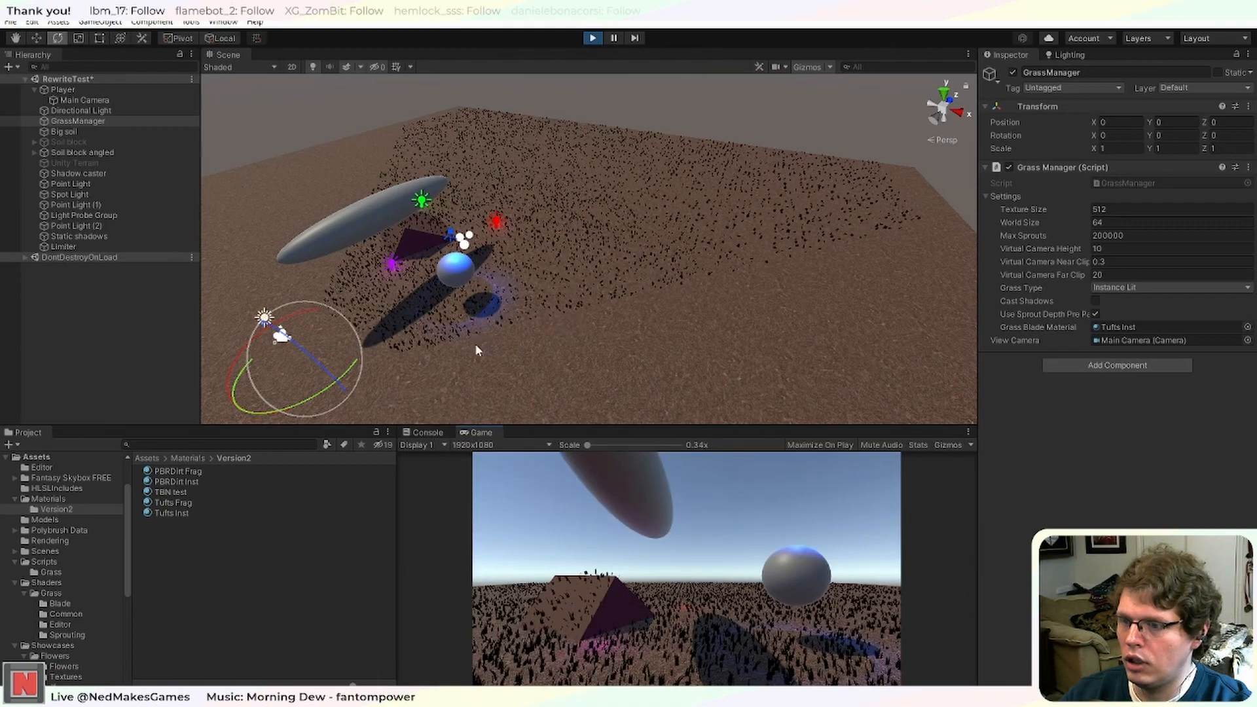
scroll(484, 352, "down", 6)
scroll(492, 334, "up", 9)
middle_click_drag(445, 288, 497, 305)
scroll(496, 304, "up", 6)
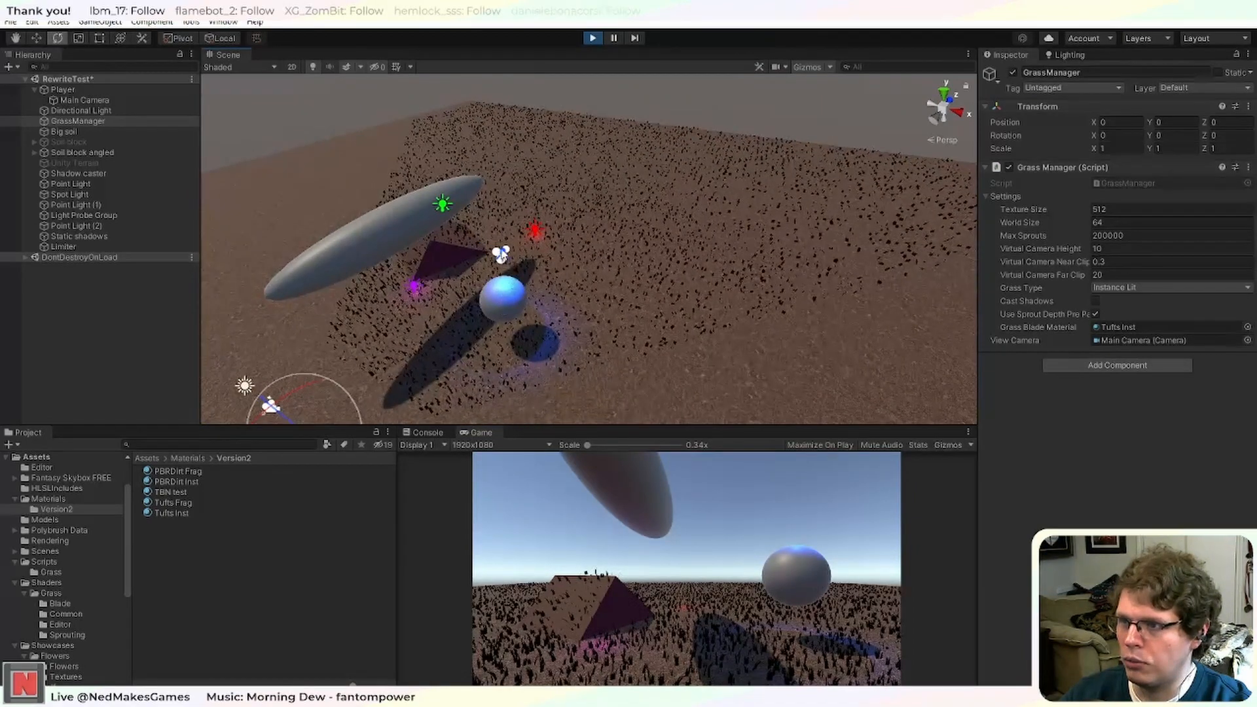
middle_click_drag(411, 304, 448, 293)
scroll(500, 230, "down", 6)
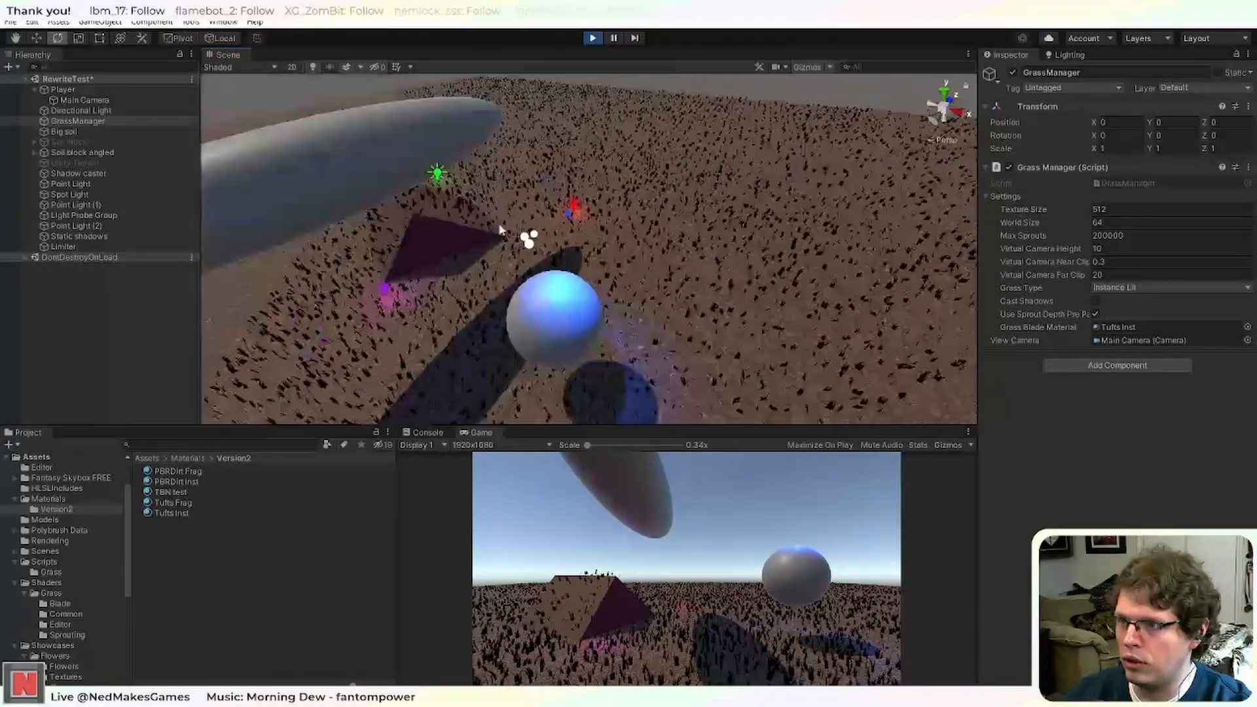
Duplicate the blue spot light above the sphere and delete the copy while the scene is running.
left_click(567, 215)
scroll(616, 243, "up", 6)
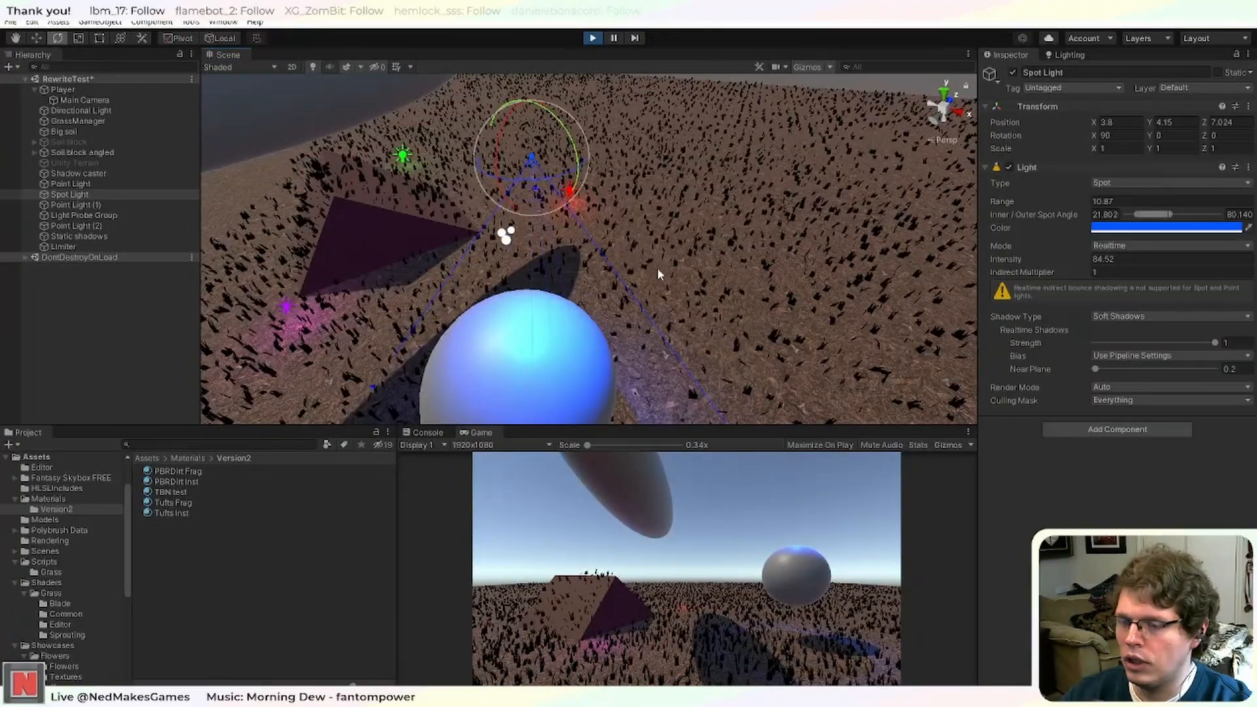
right_click_drag(774, 287, 721, 314)
key("ctrl+d")
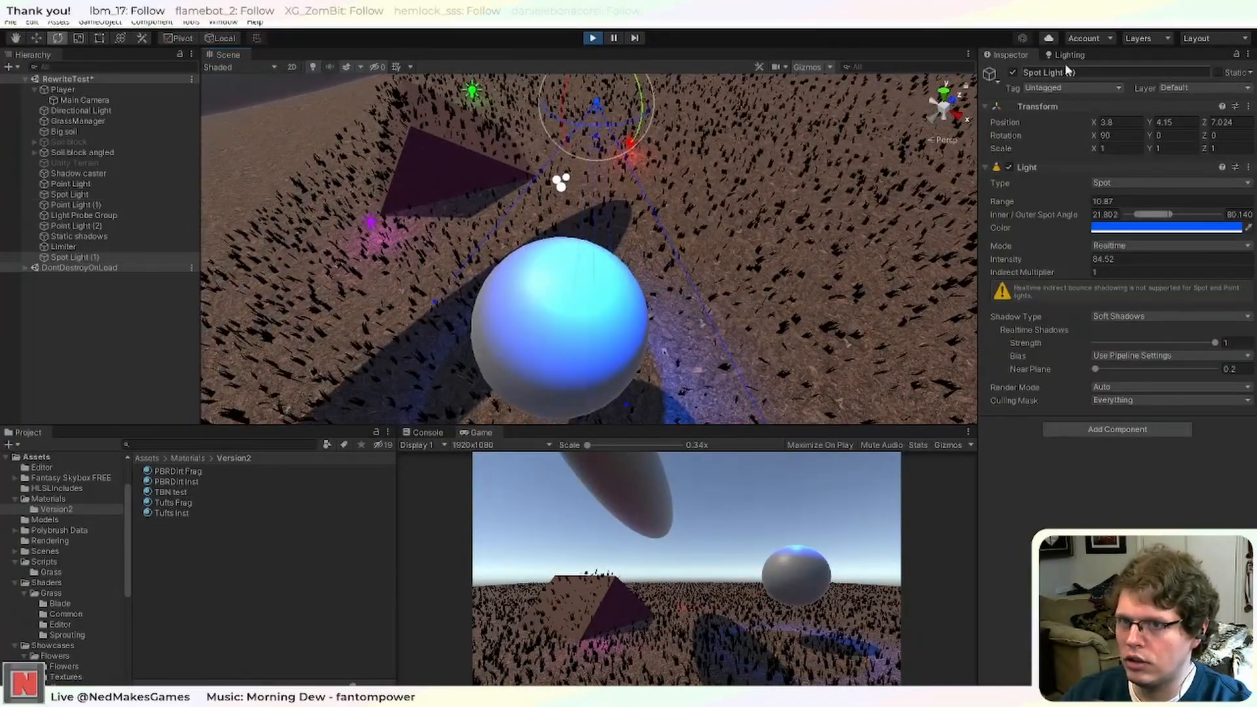
key("Delete")
Inspect the instance-lit grass across the soil in the running scene from near and far.
scroll(807, 183, "down", 3)
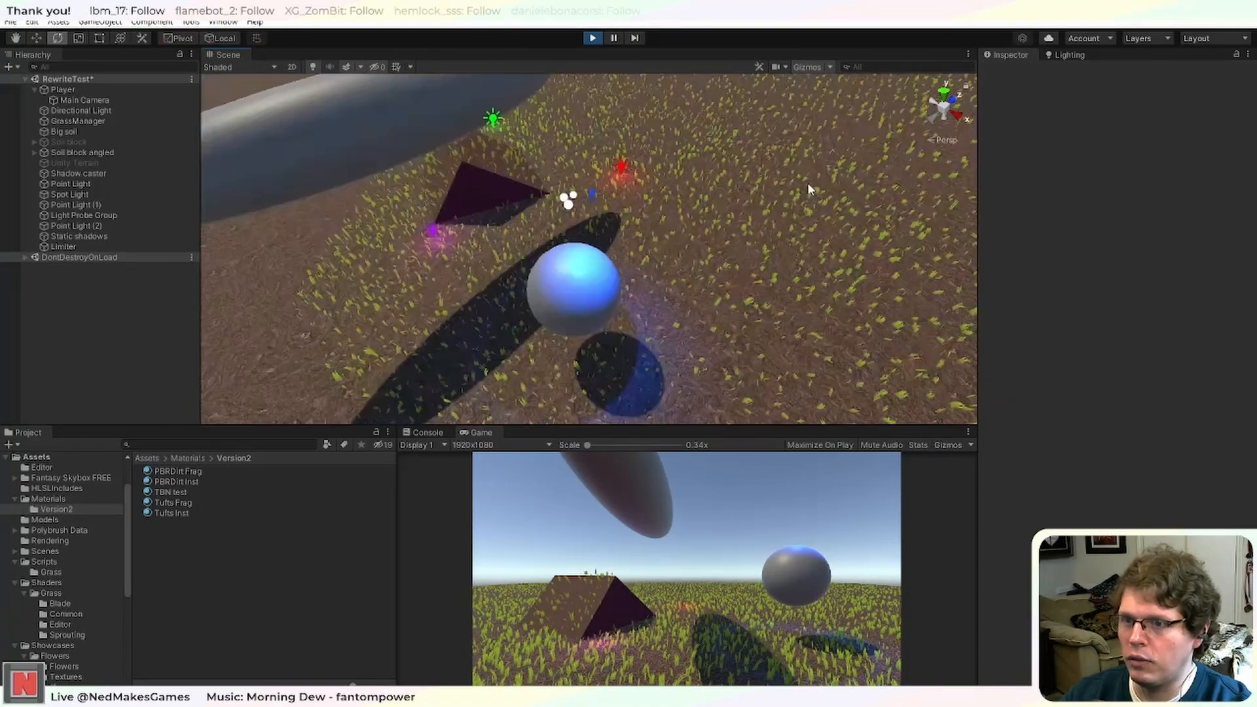
scroll(806, 203, "down", 3)
scroll(805, 203, "up", 6)
right_click_drag(806, 203, 773, 150)
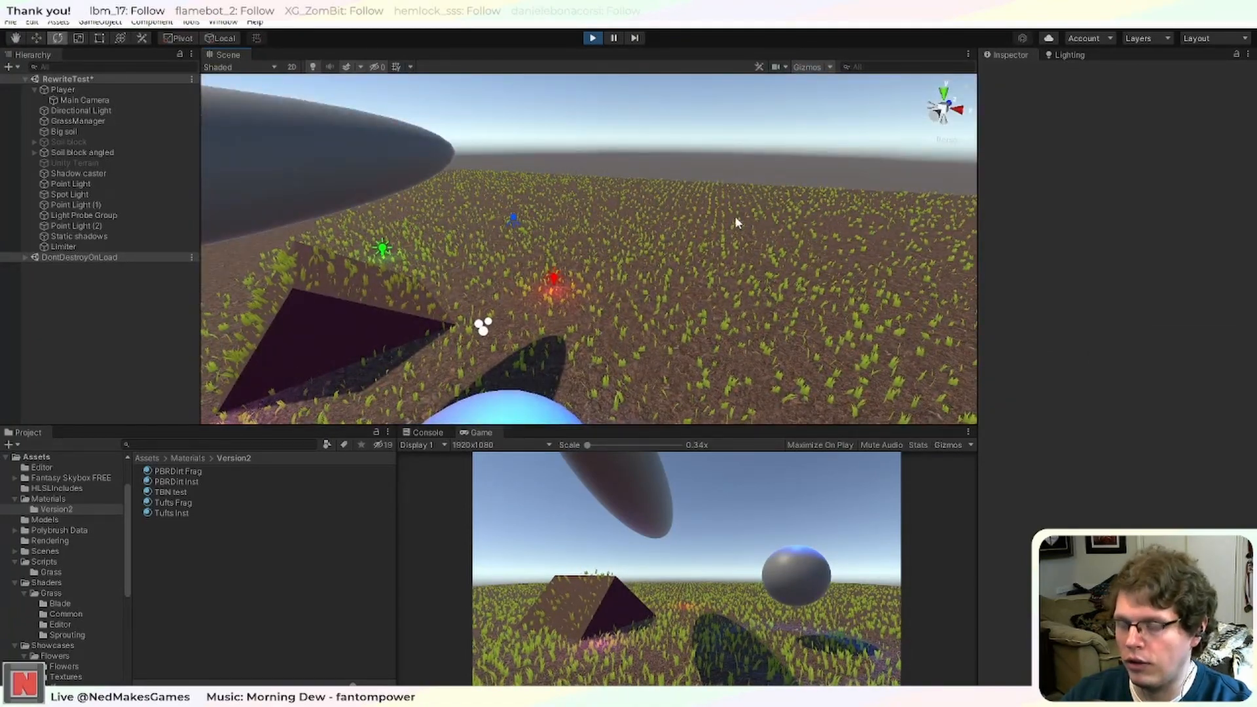
scroll(736, 223, "down", 5)
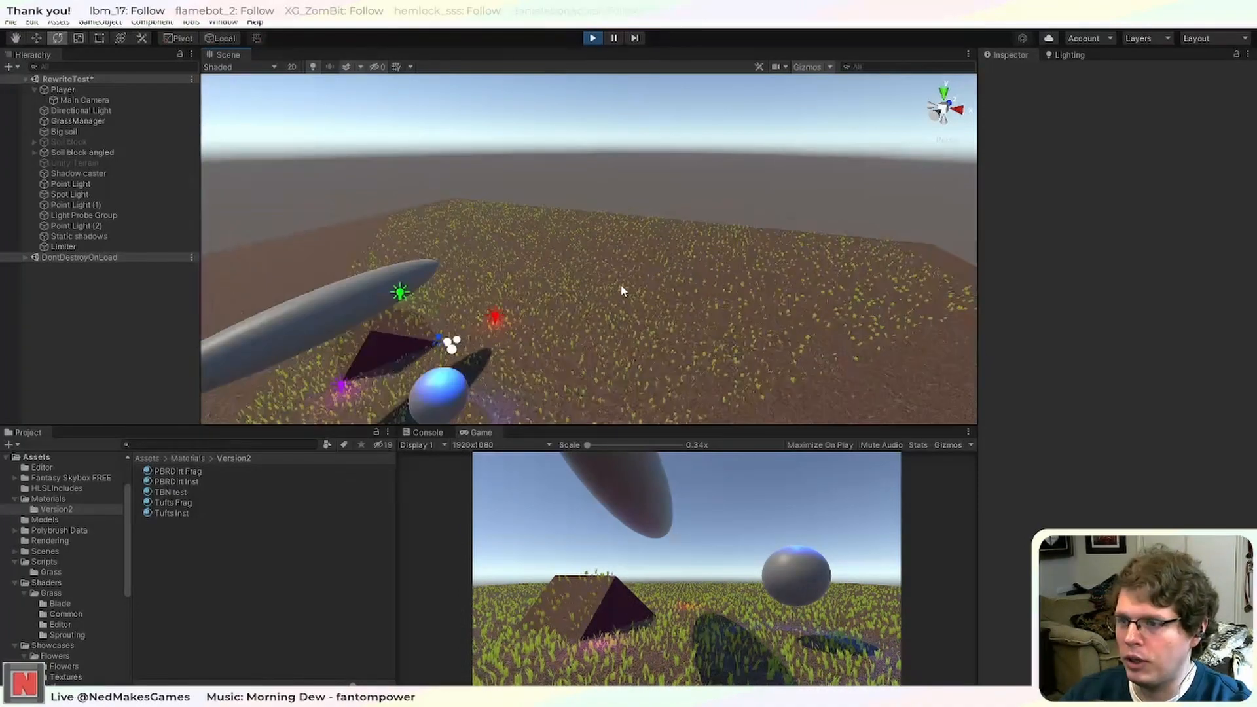
Examine the instance-lit grass around the red point light up close and from a distance.
scroll(621, 291, "up", 8)
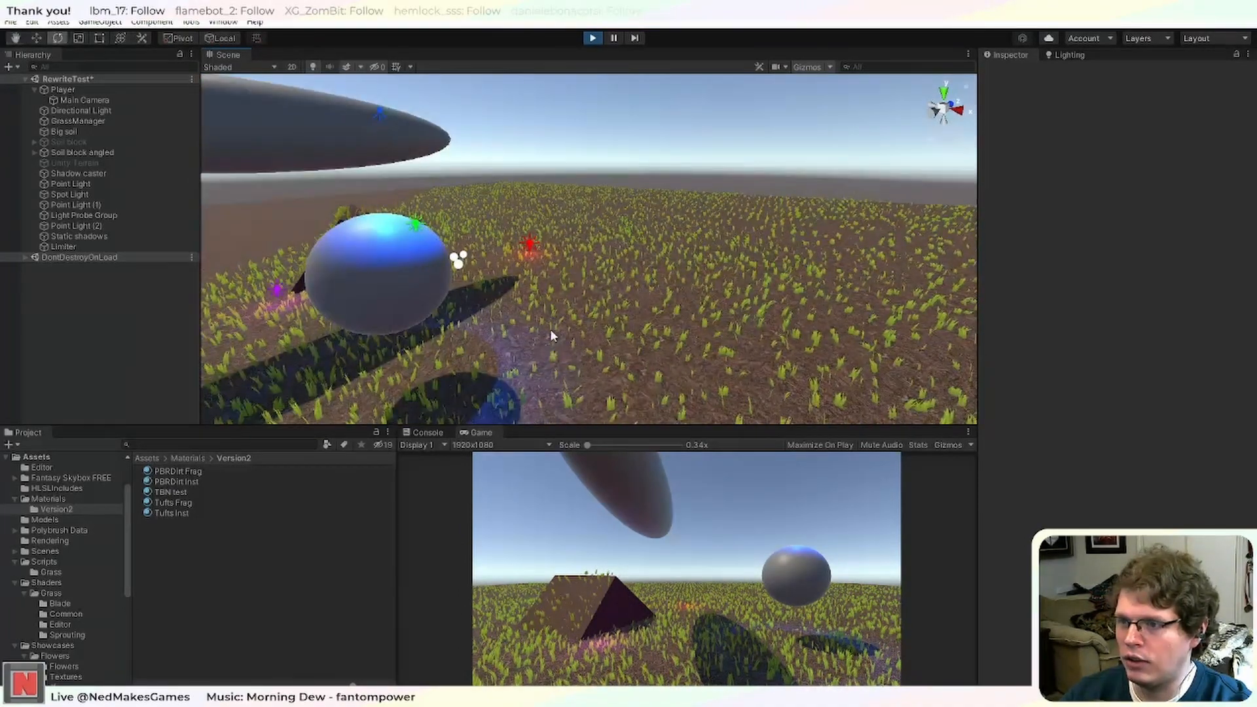
scroll(550, 335, "up", 8)
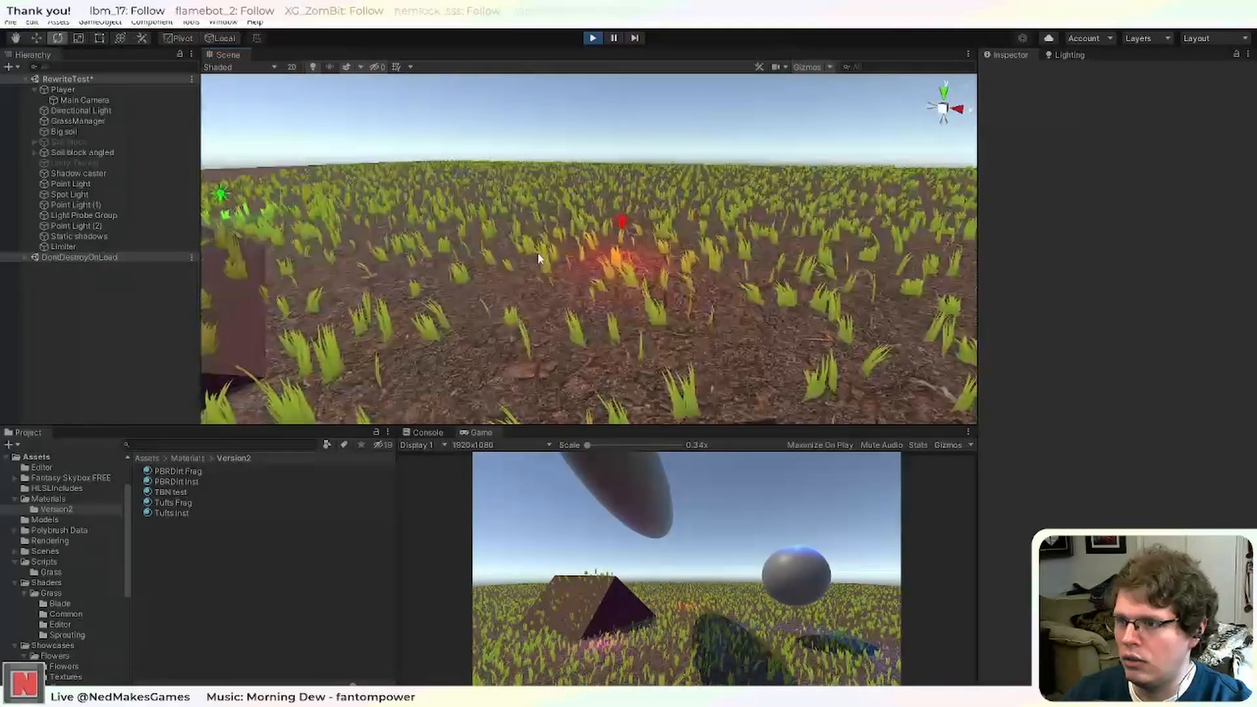
scroll(538, 256, "down", 8)
middle_click_drag(670, 186, 556, 259)
scroll(556, 260, "up", 2)
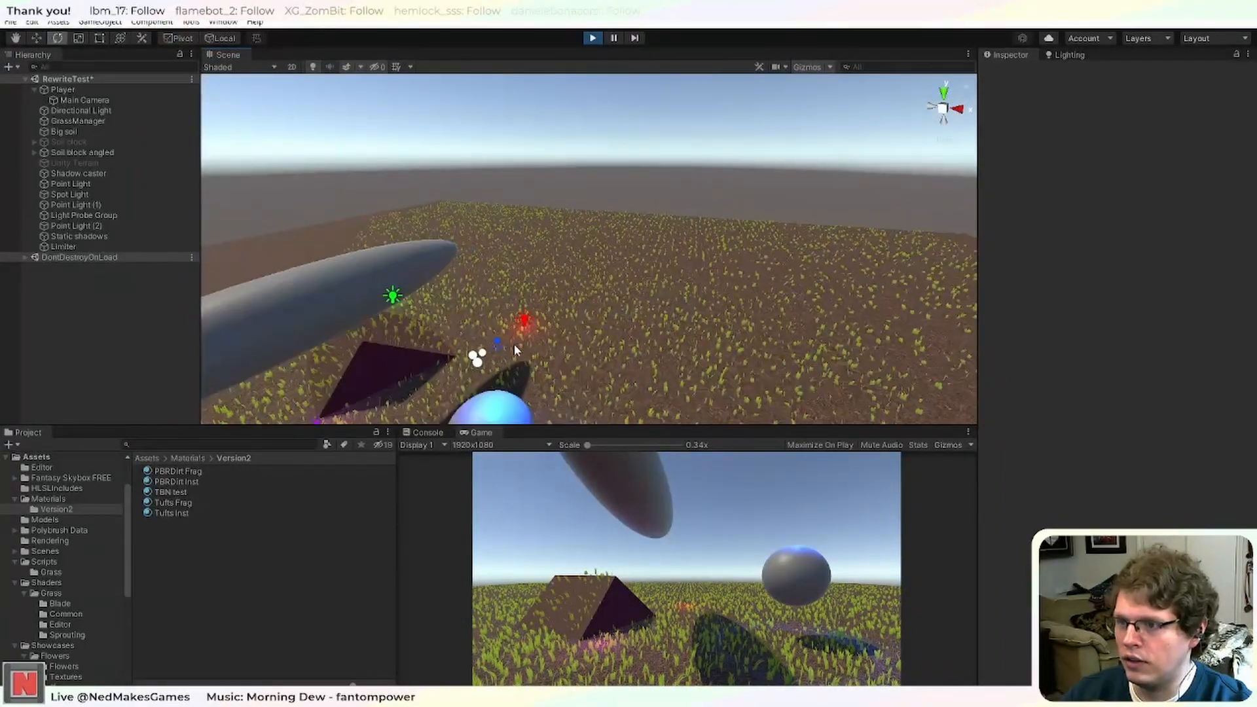
scroll(515, 349, "up", 10)
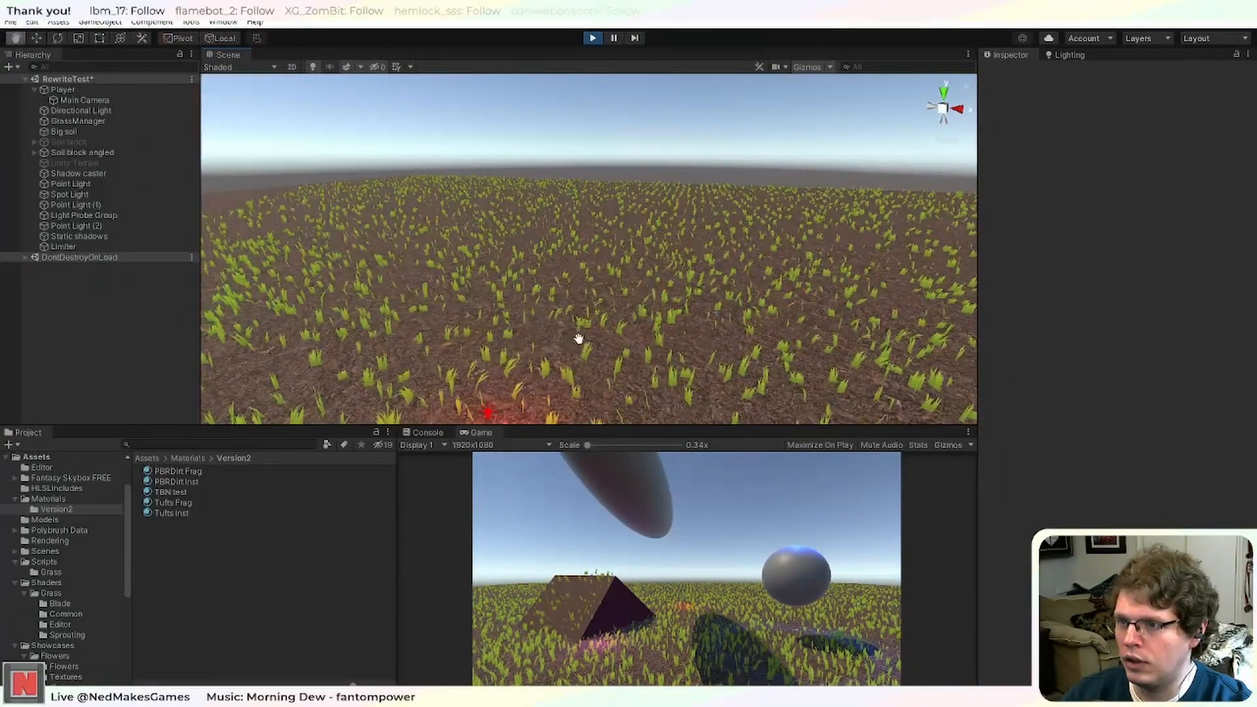
middle_click_drag(578, 339, 581, 329)
Select the red point light and the blue spot light with the Move tool and examine how each lights the instance-lit grass.
left_click(544, 263)
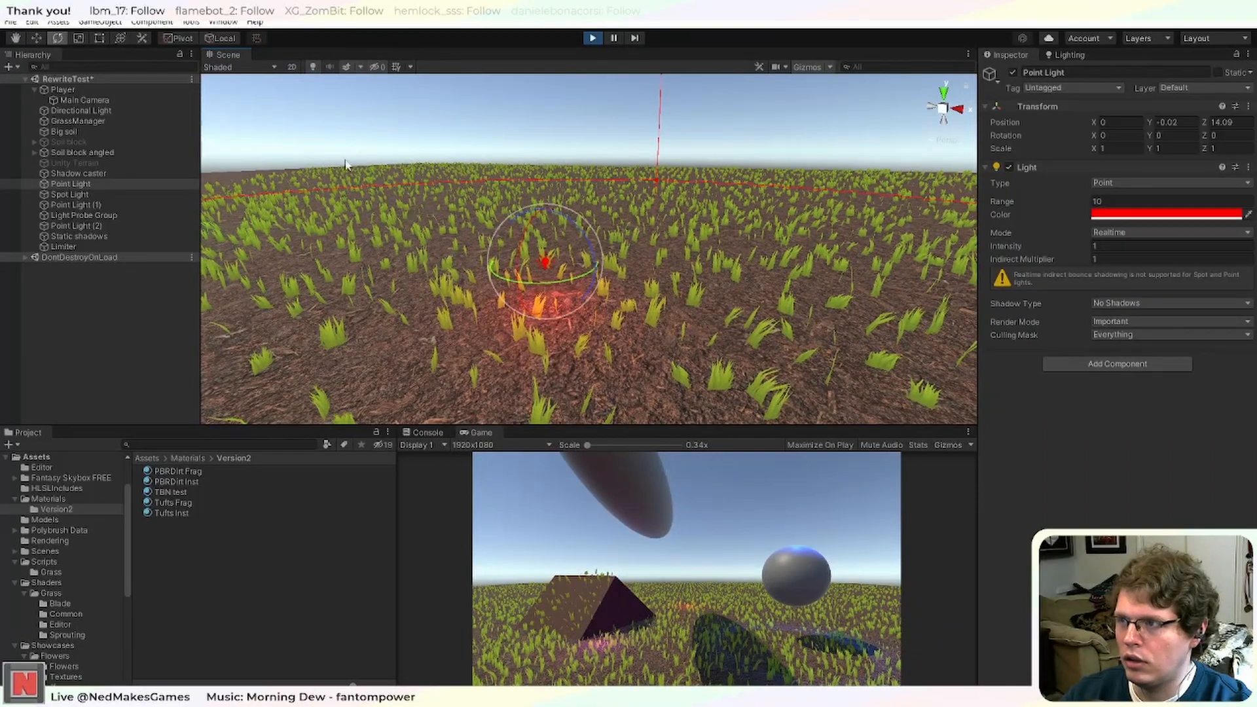
left_click(37, 37)
scroll(602, 298, "down", 5)
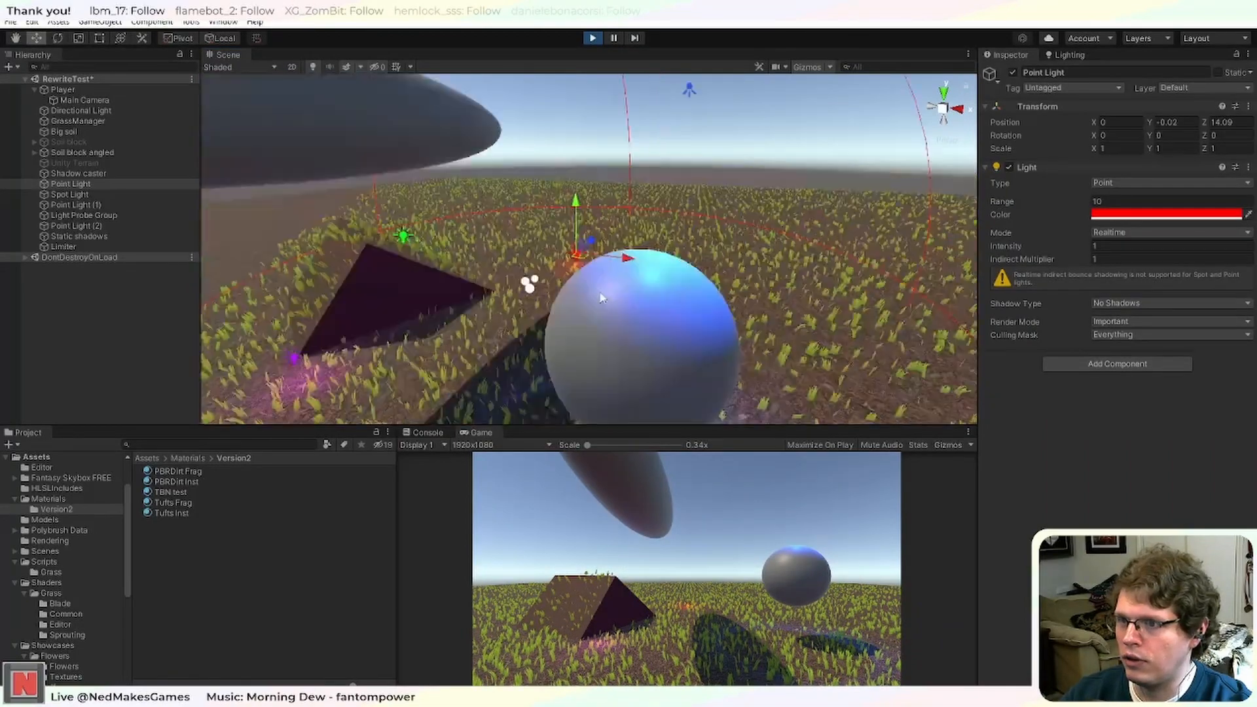
scroll(606, 297, "down", 3)
left_click(643, 174)
key("f")
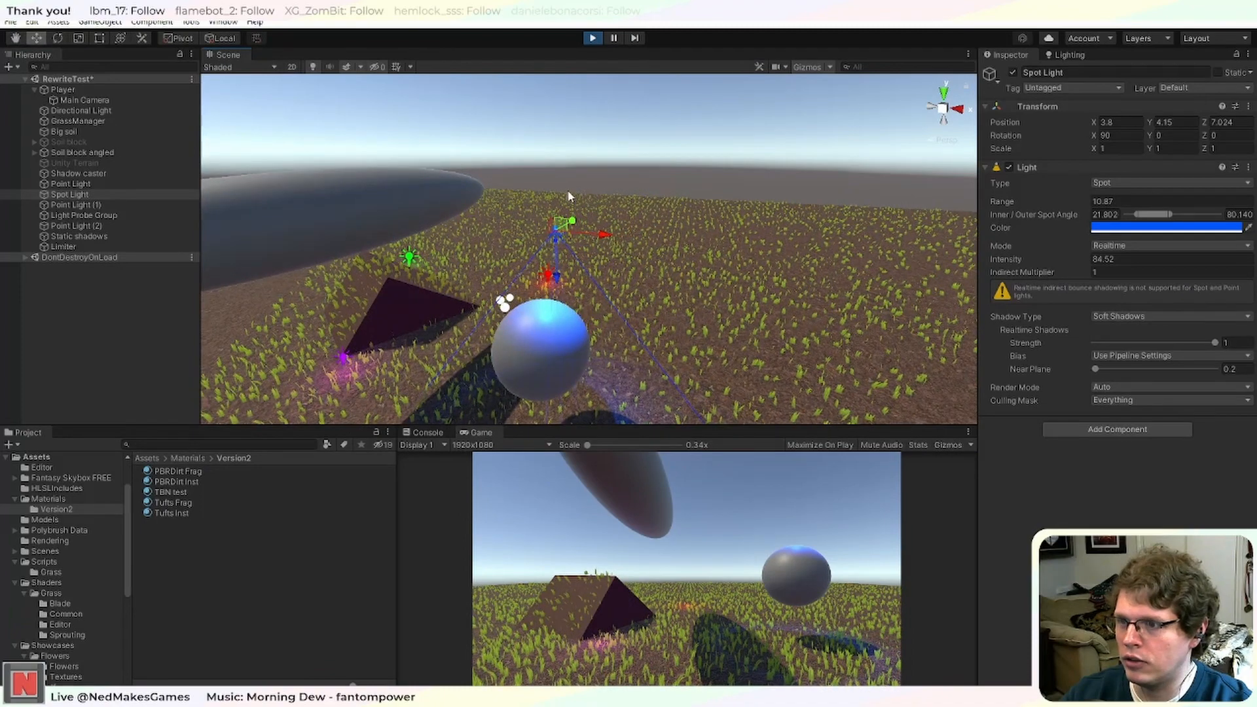
scroll(636, 282, "down", 4)
scroll(636, 286, "up", 3)
scroll(638, 282, "up", 3)
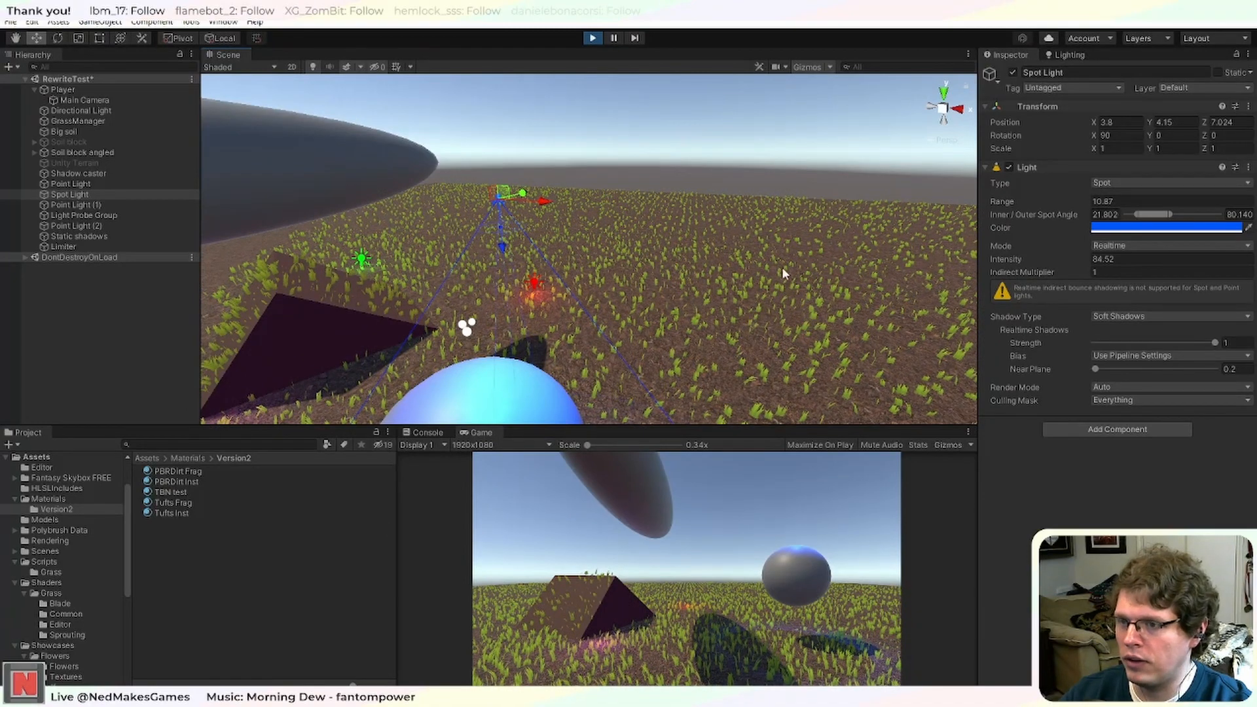
scroll(517, 347, "up", 5)
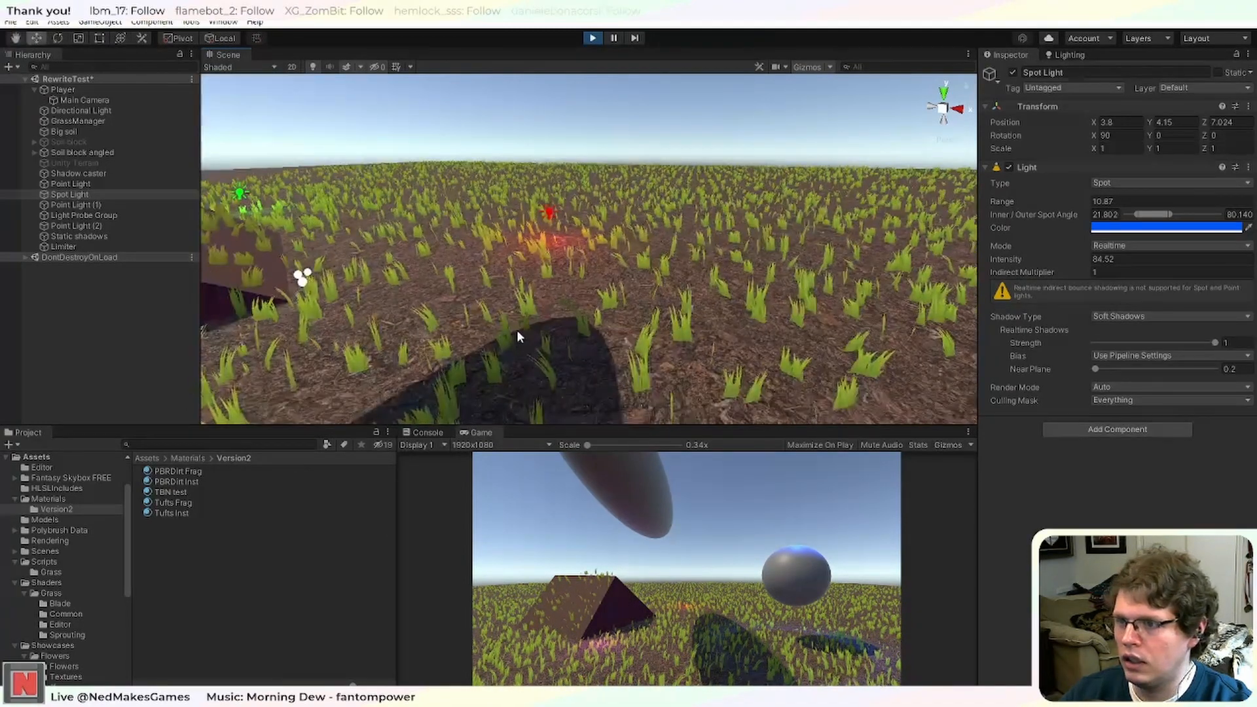
Move the red point light sideways through the instance-lit grass to an X position of about 1.35 in the running scene.
left_click(506, 172)
scroll(567, 230, "down", 5)
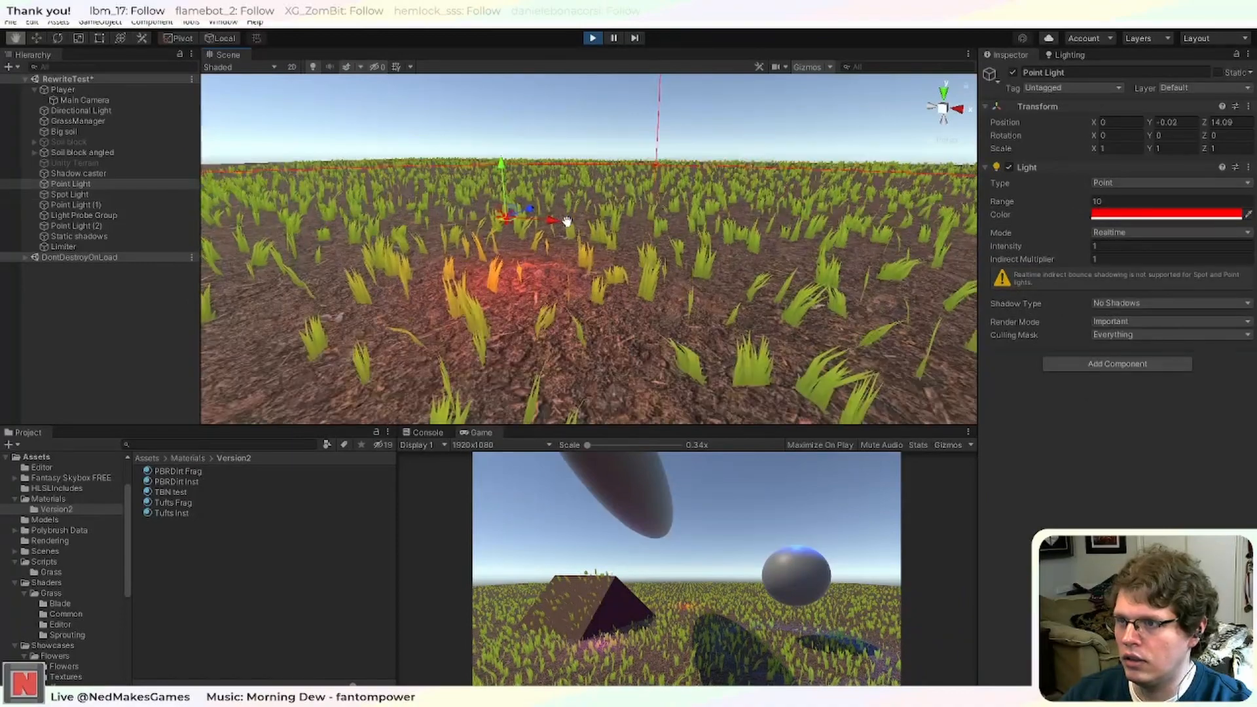
left_click_drag(555, 319, 851, 376)
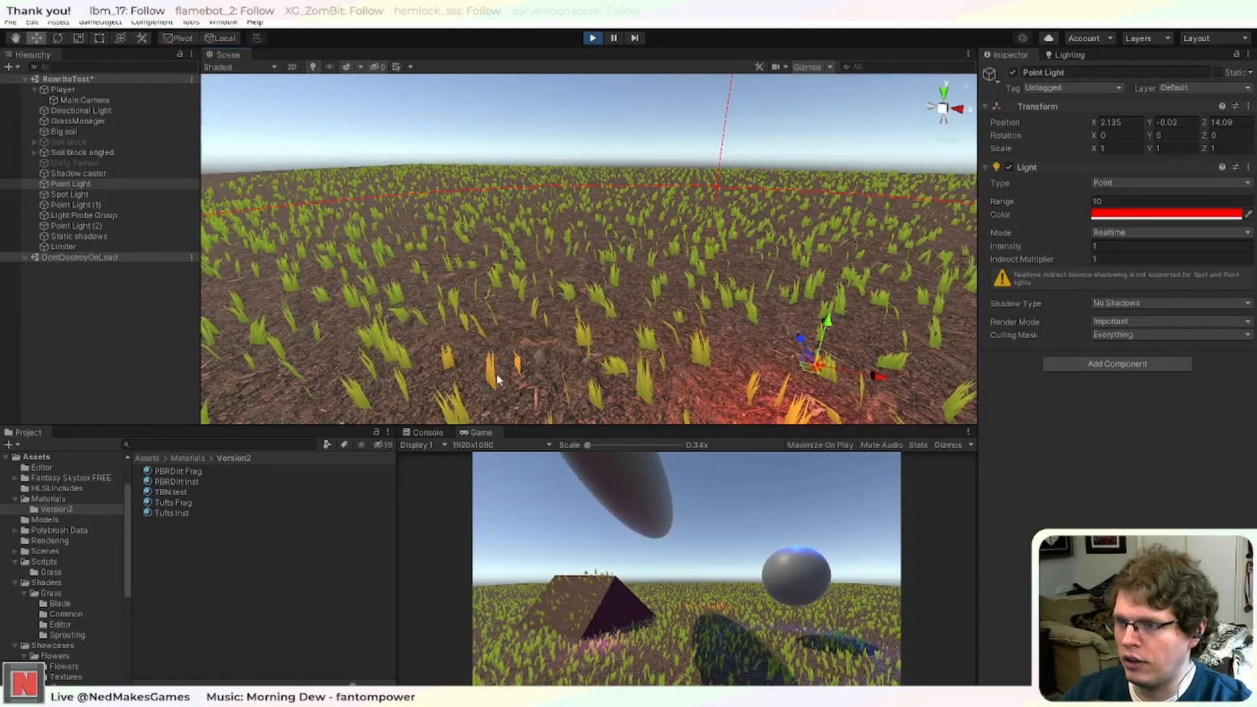
left_click_drag(812, 360, 736, 357)
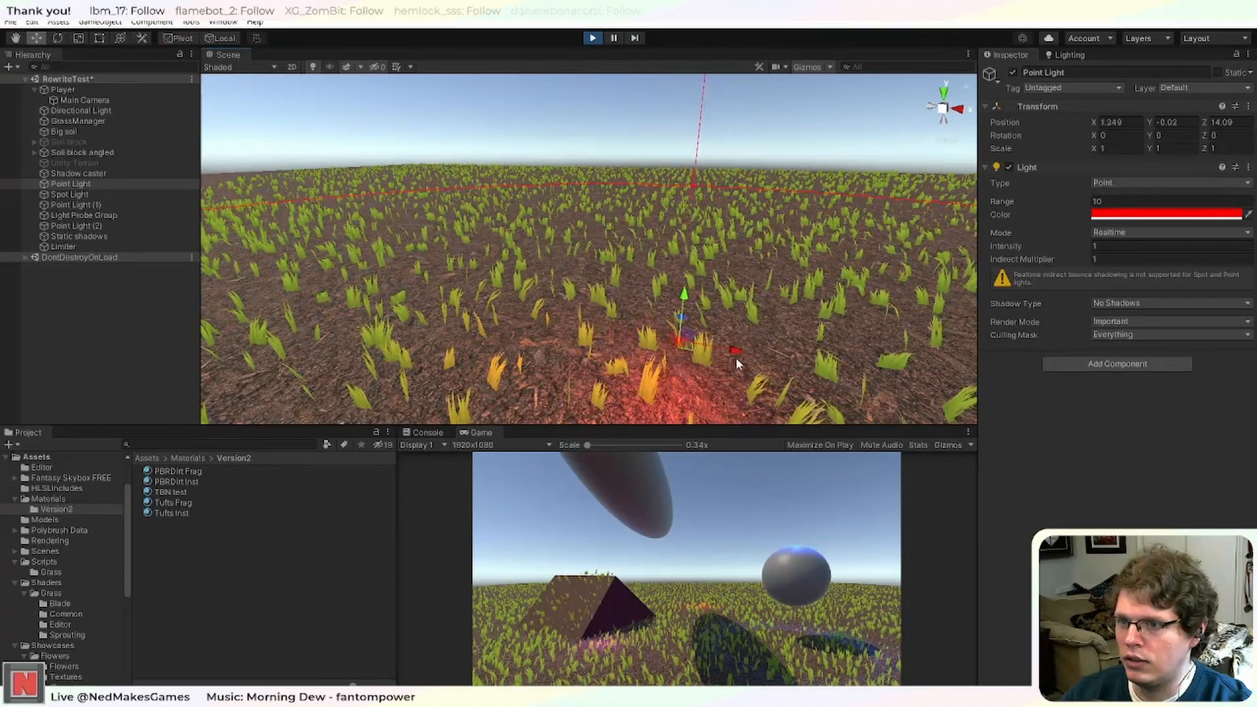
right_click_drag(791, 392, 756, 374)
middle_click_drag(746, 373, 738, 371)
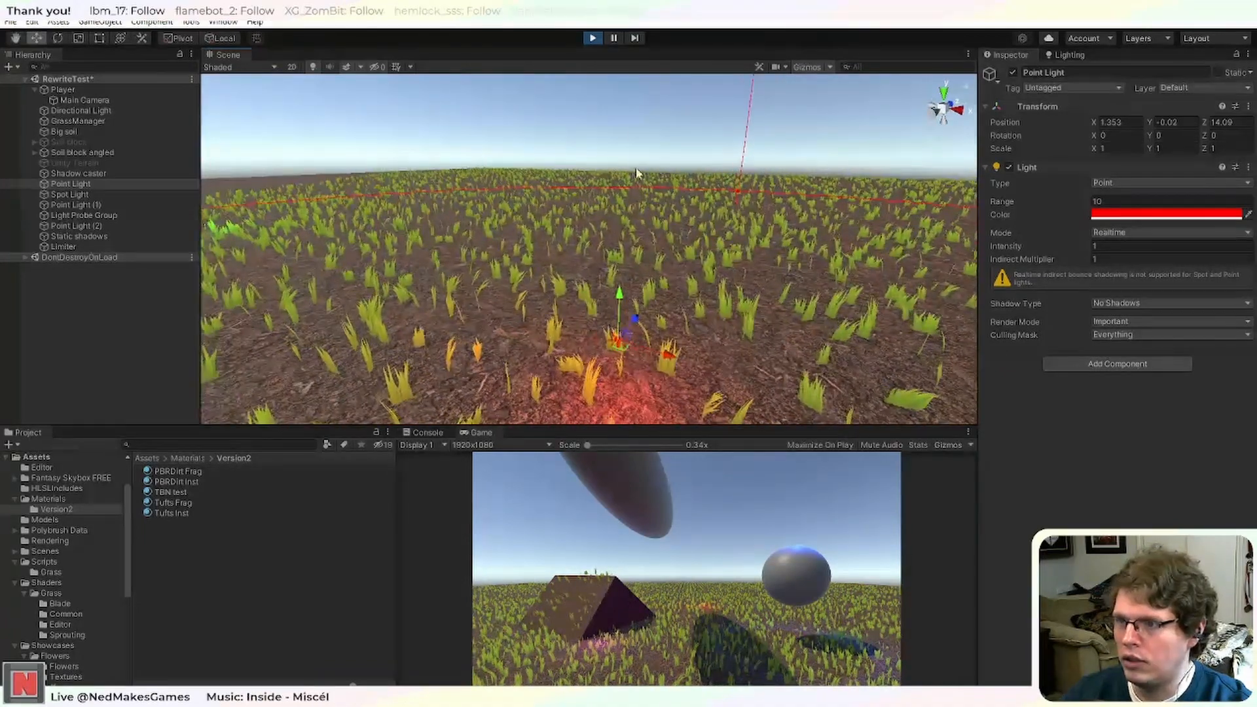
Exit play mode and set GrassManager to the Fragment Lit grass type with Tufts Frag as its grass blade material.
left_click(593, 37)
scroll(727, 322, "down", 5)
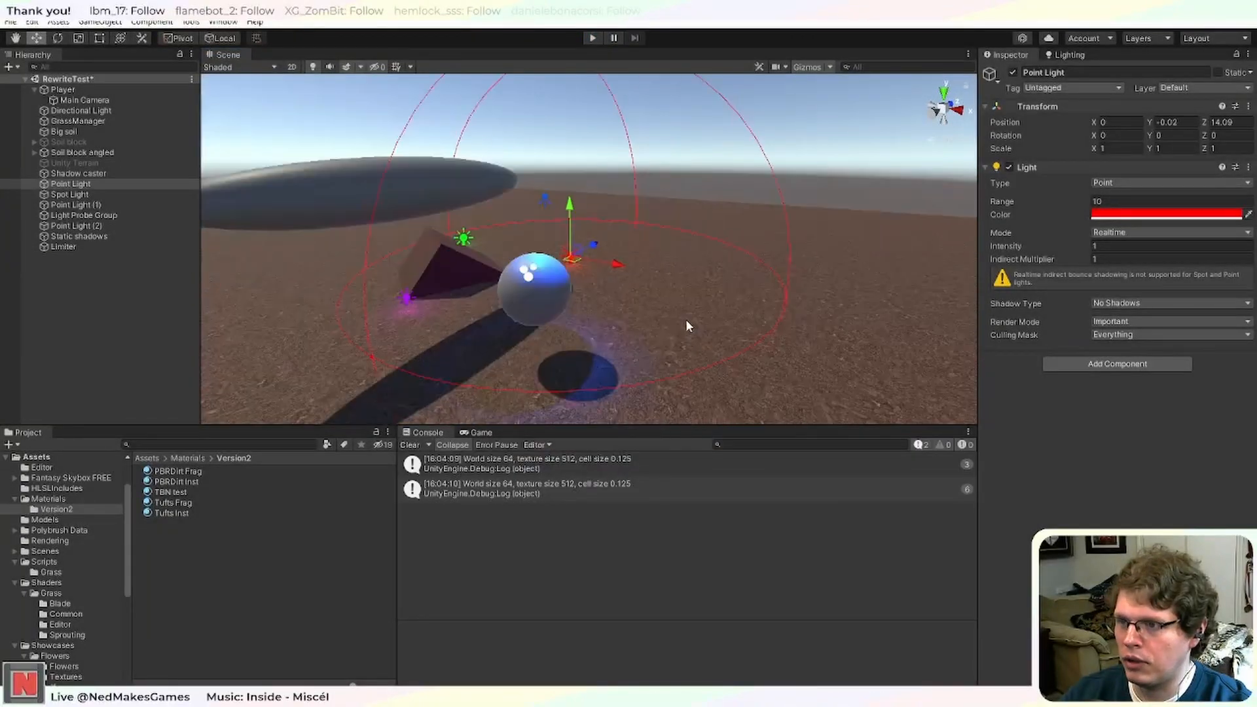
scroll(784, 305, "up", 5)
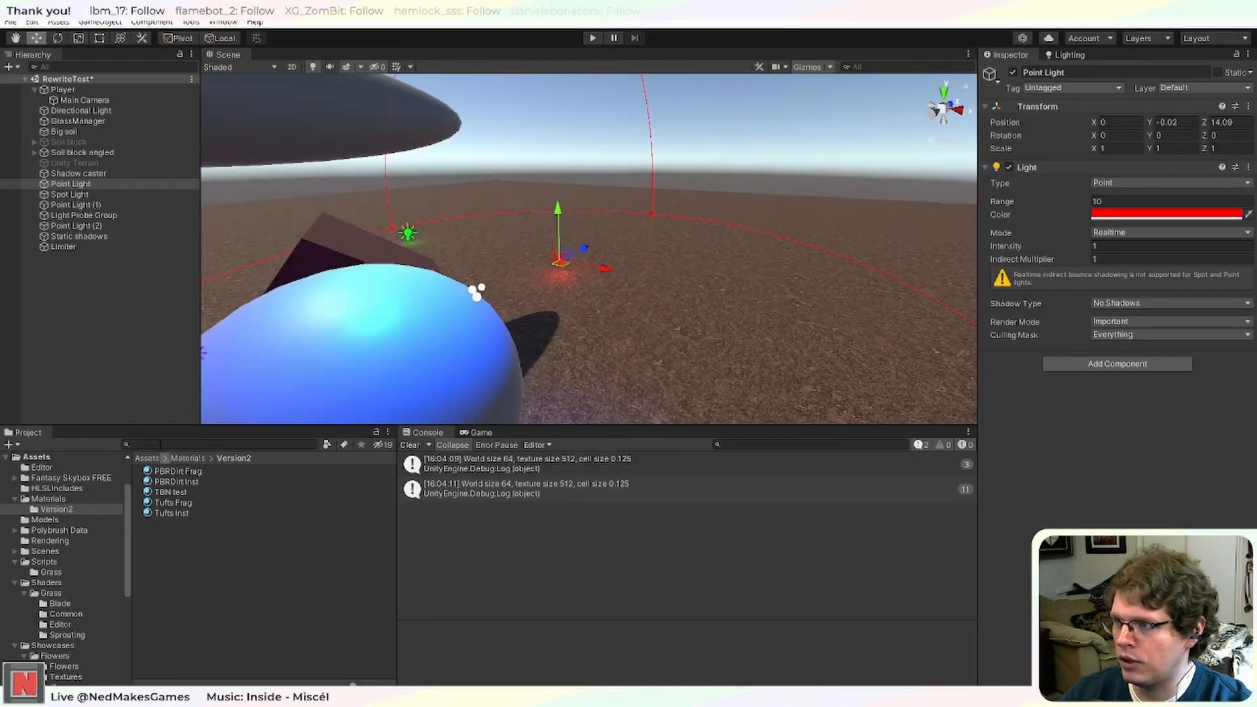
scroll(351, 398, "down", 3)
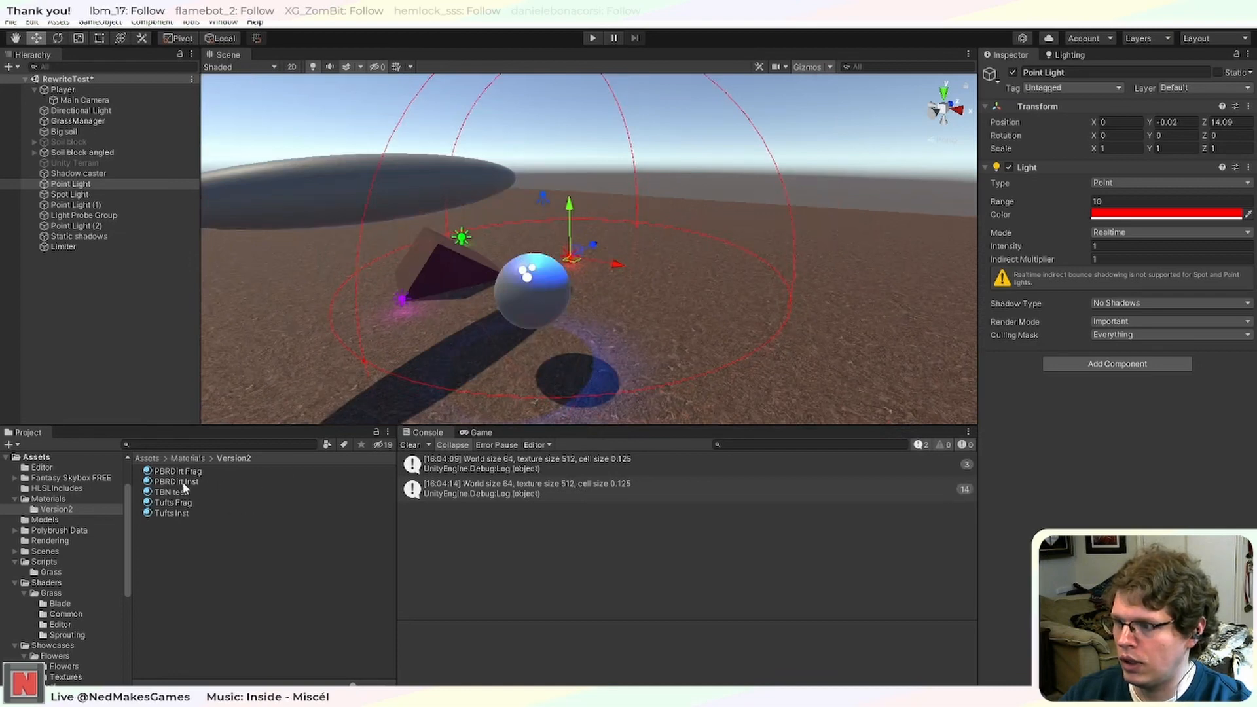
left_click_drag(185, 472, 250, 375)
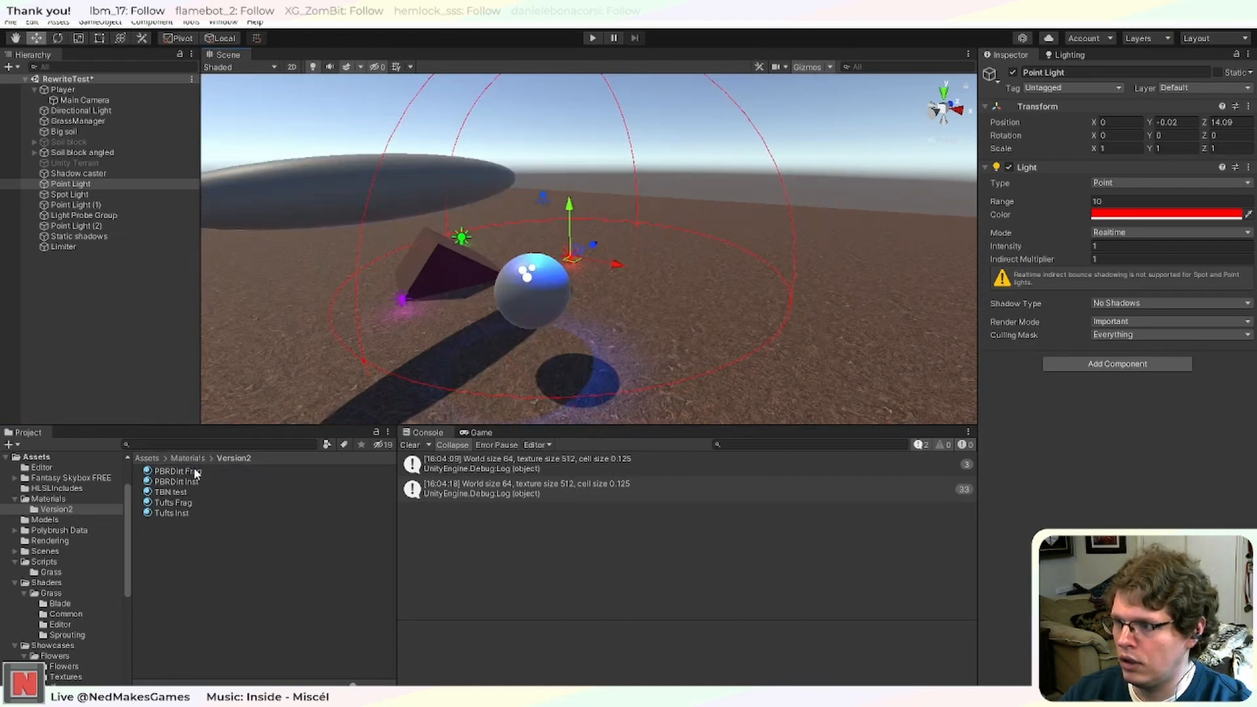
left_click(104, 121)
left_click_drag(174, 502, 1149, 327)
left_click(1153, 287)
left_click(1142, 331)
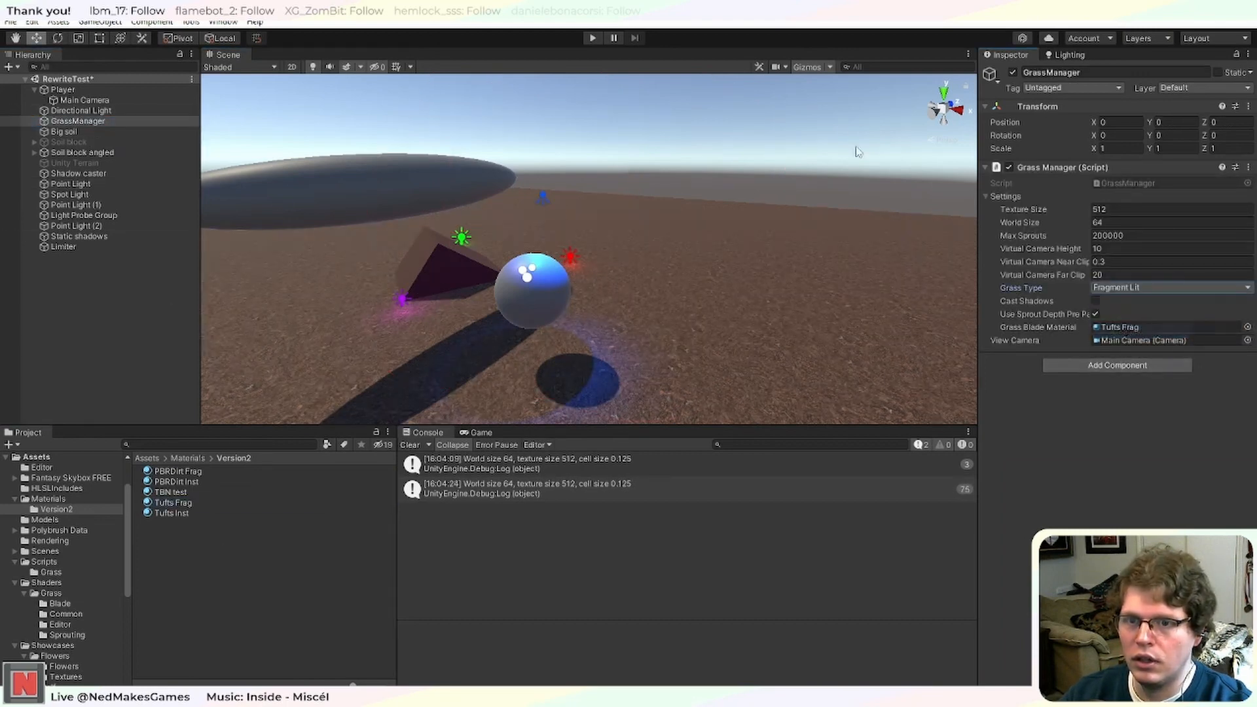
Run the scene and examine the fragment-lit grass around the red point light and the sphere.
left_click(591, 38)
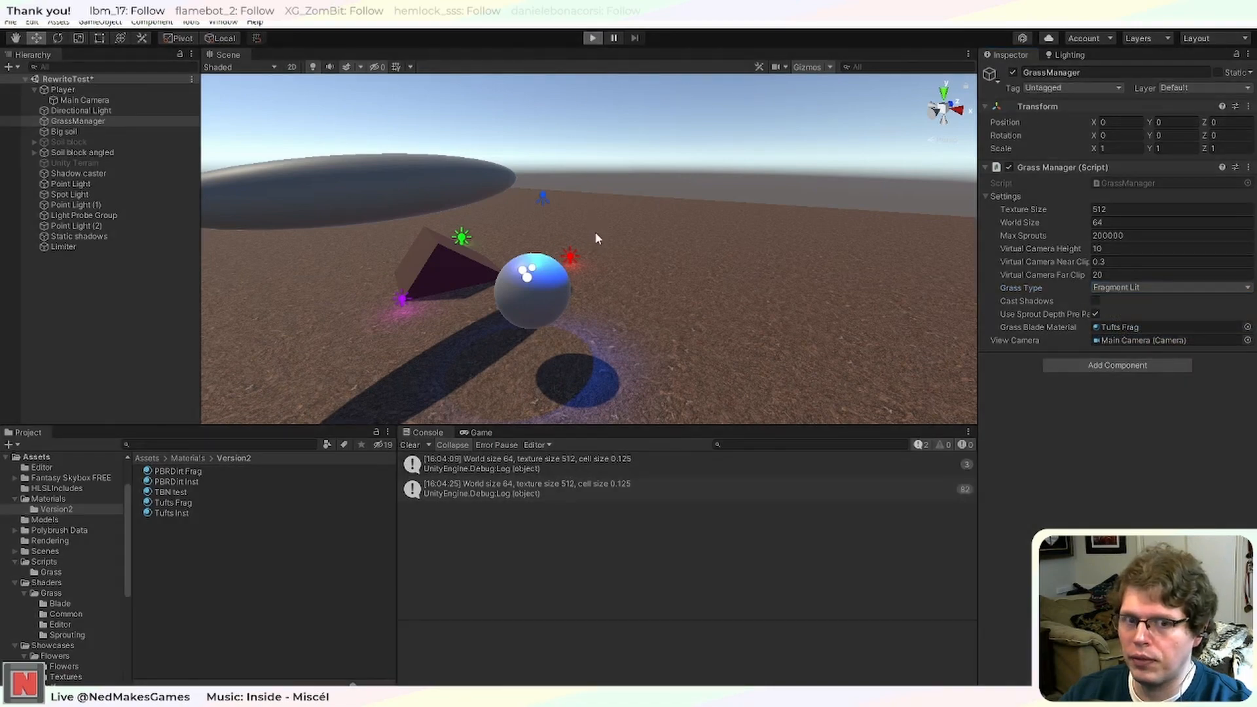
scroll(590, 269, "up", 4)
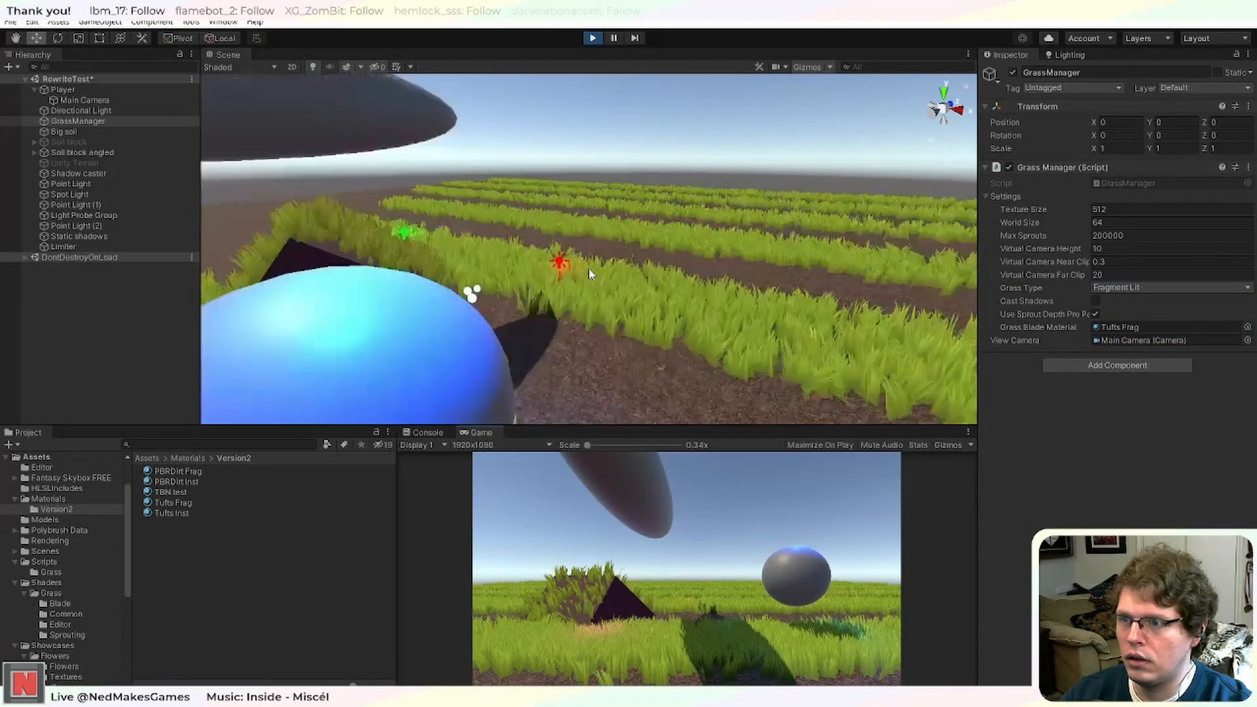
scroll(592, 274, "up", 3)
left_click(527, 277)
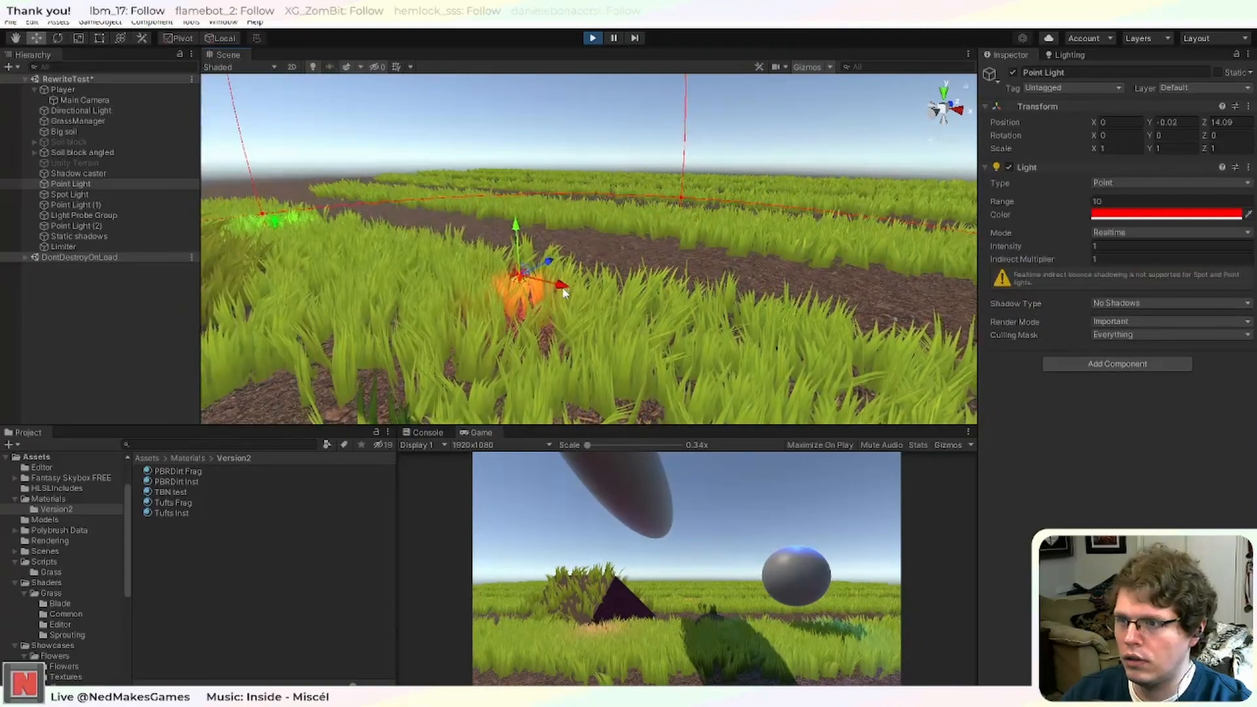
scroll(717, 360, "down", 5)
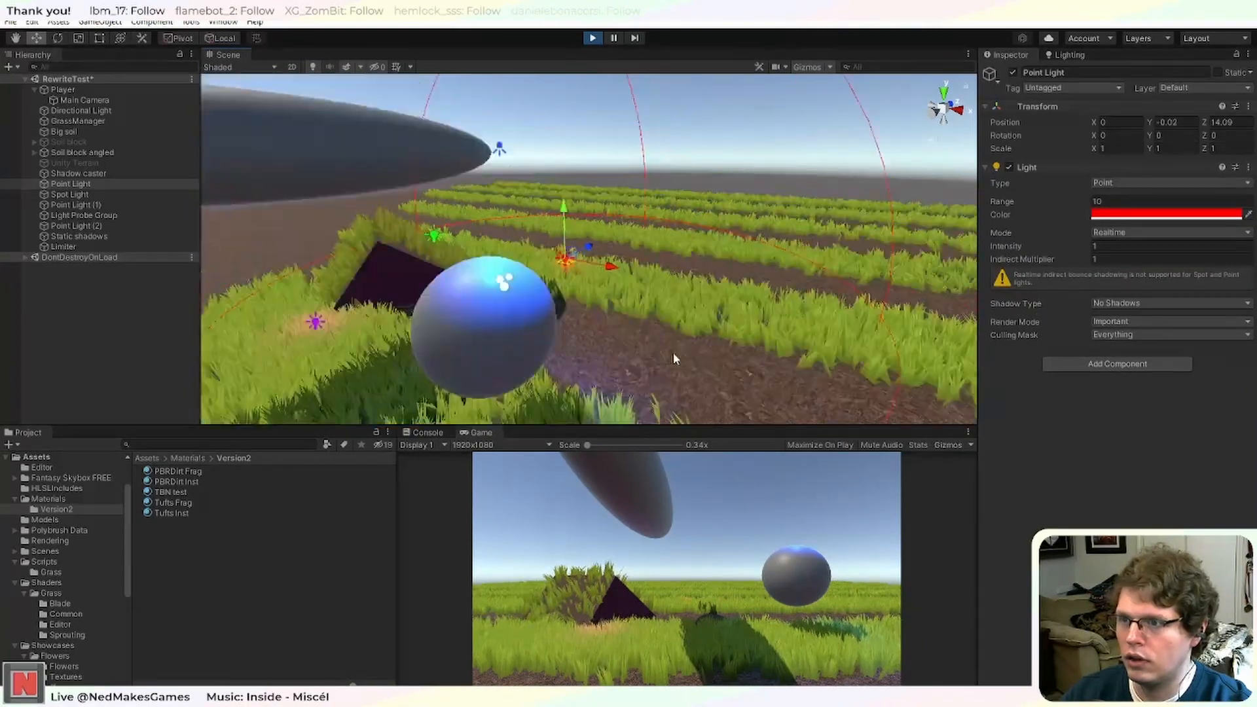
scroll(675, 356, "down", 4)
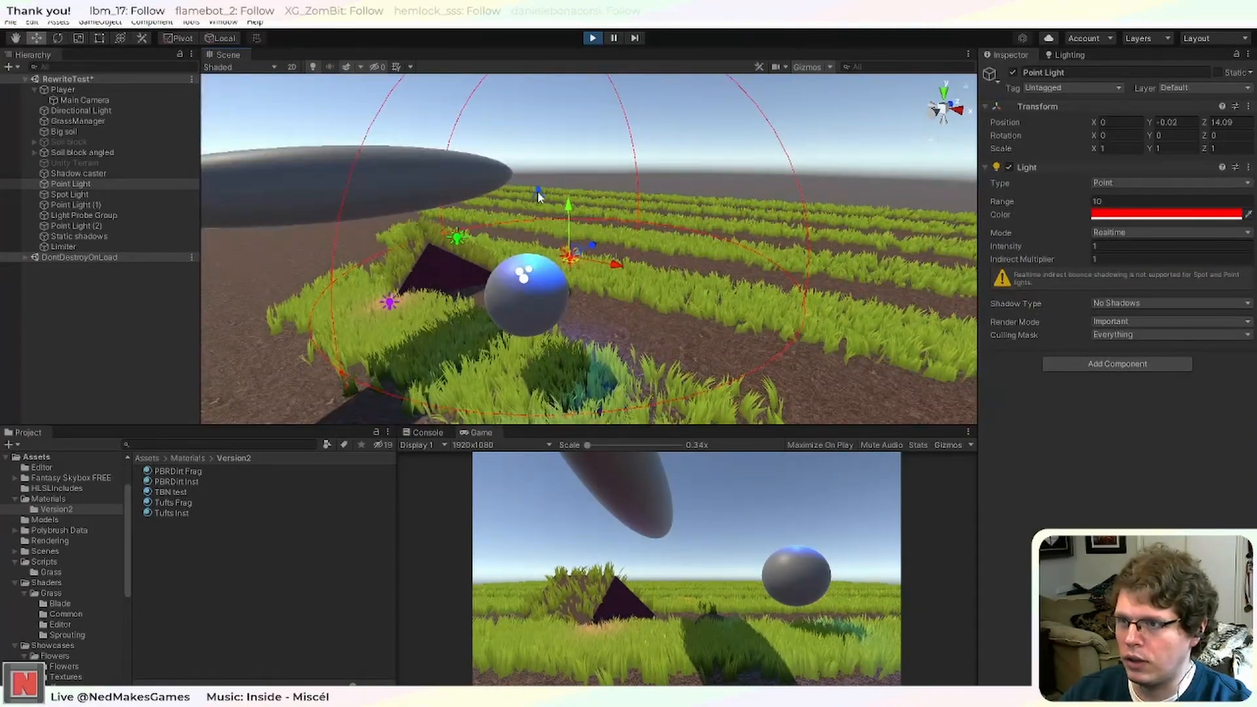
Move the blue spot light over the fragment-lit grass to a Z position of about 5.94, and deselect it.
left_click(538, 193)
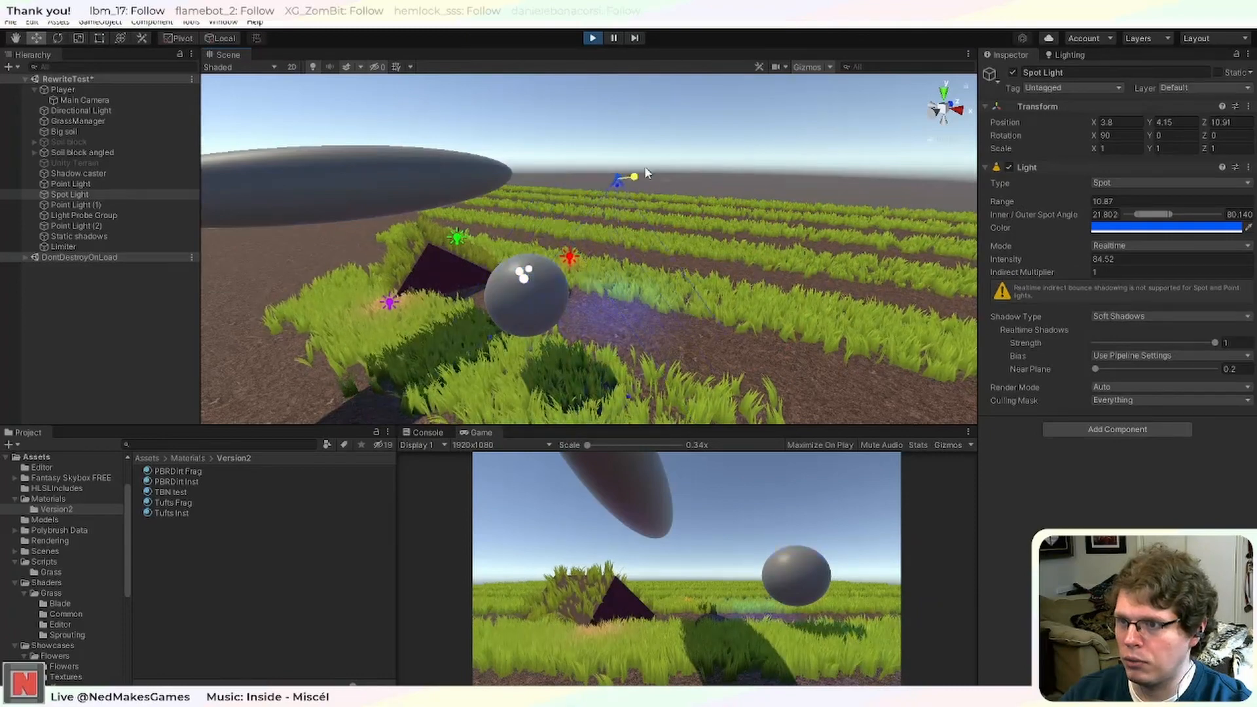
left_click_drag(647, 173, 540, 230)
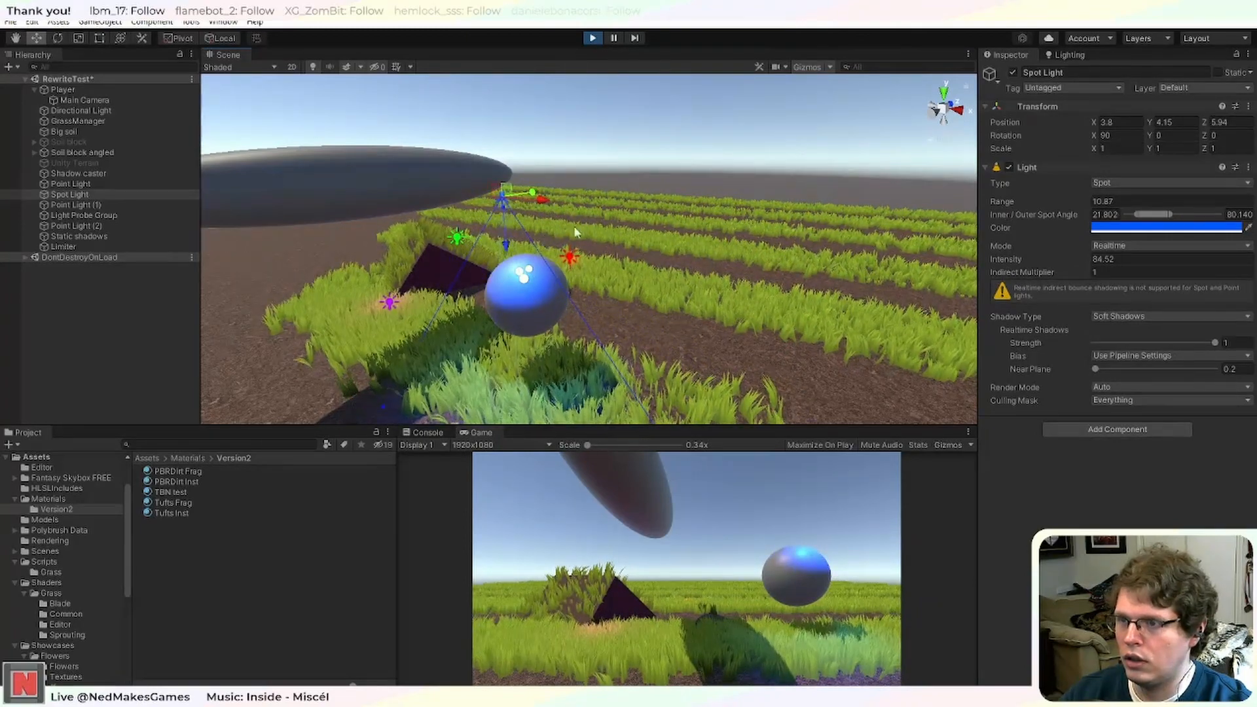
left_click(119, 195)
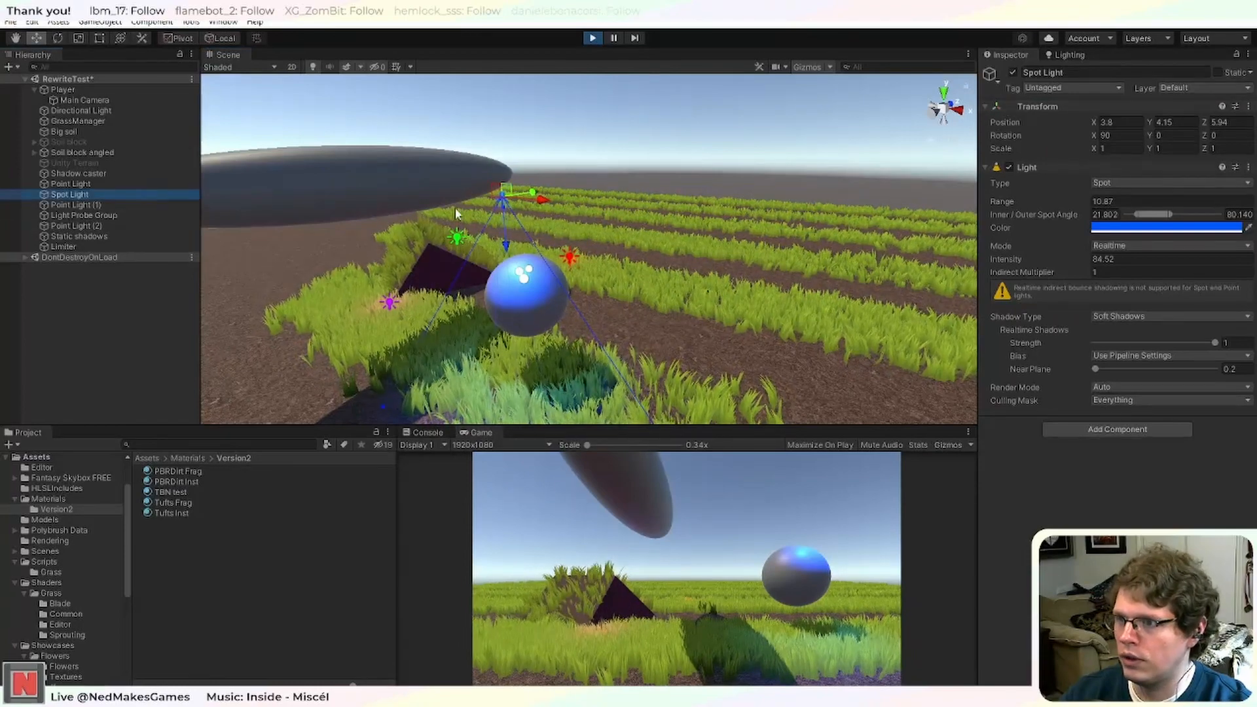
left_click(466, 213)
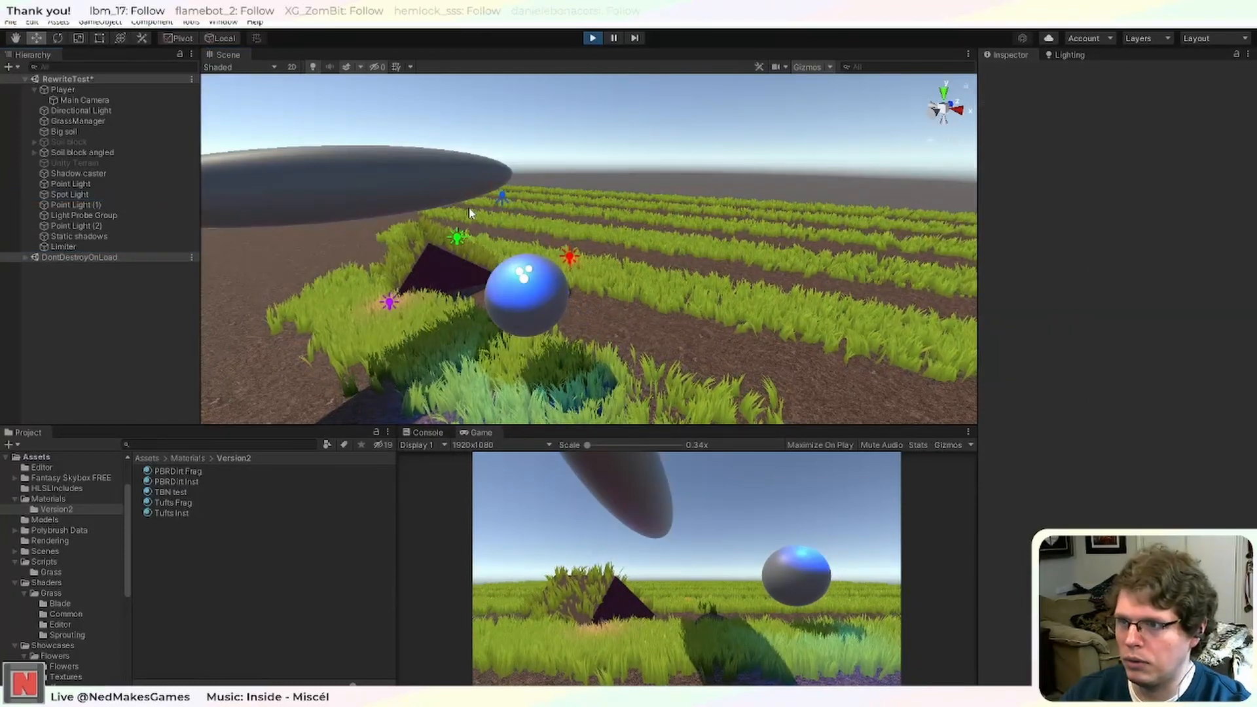
Frame the red point light, try moving it sideways through the fragment-lit grass, and undo the move.
left_click(570, 256)
key("f")
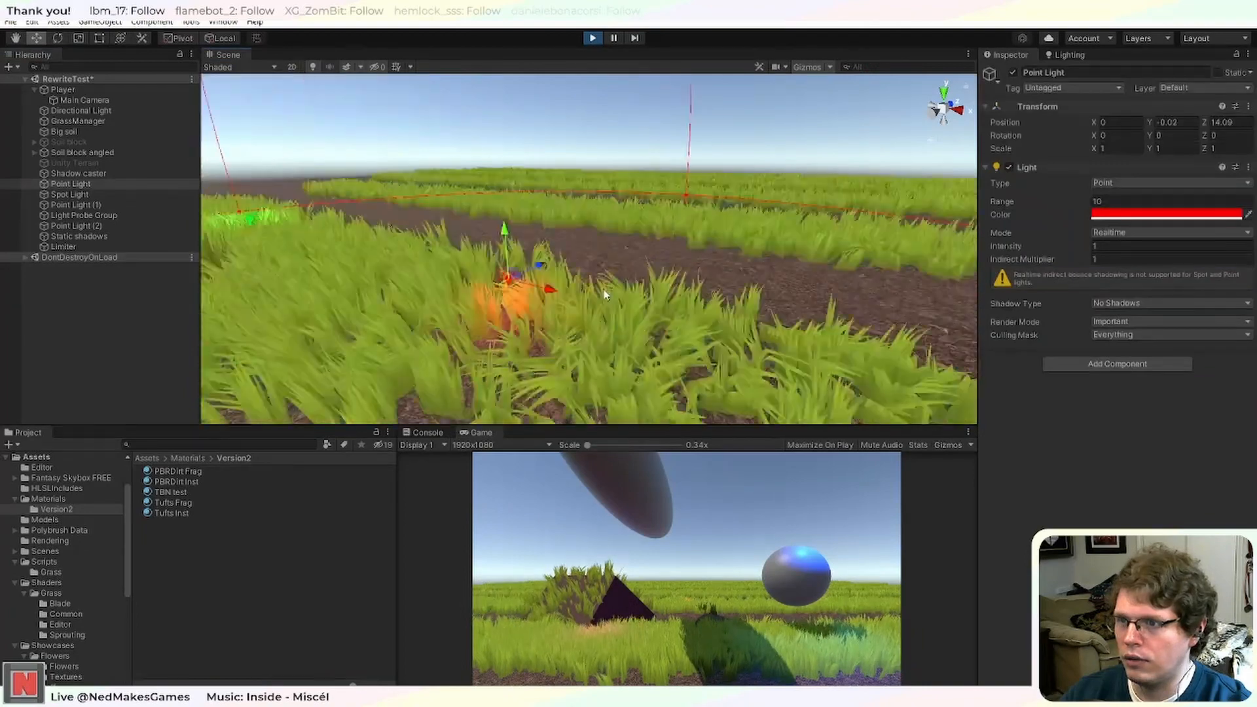
scroll(604, 295, "up", 5)
scroll(536, 332, "down", 7)
left_click_drag(596, 287, 812, 340)
key("ctrl+z")
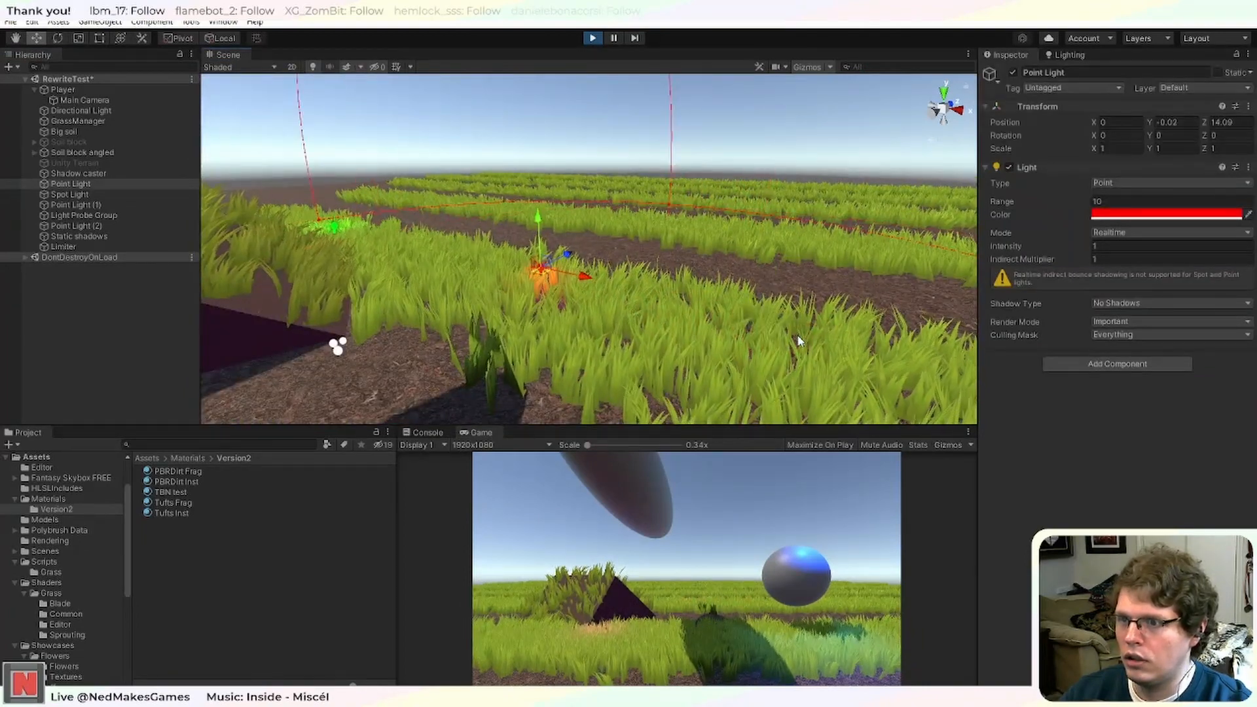
Move the red point light toward the pyramid to a Z position of about 10.83 in the running scene.
scroll(799, 340, "down", 5)
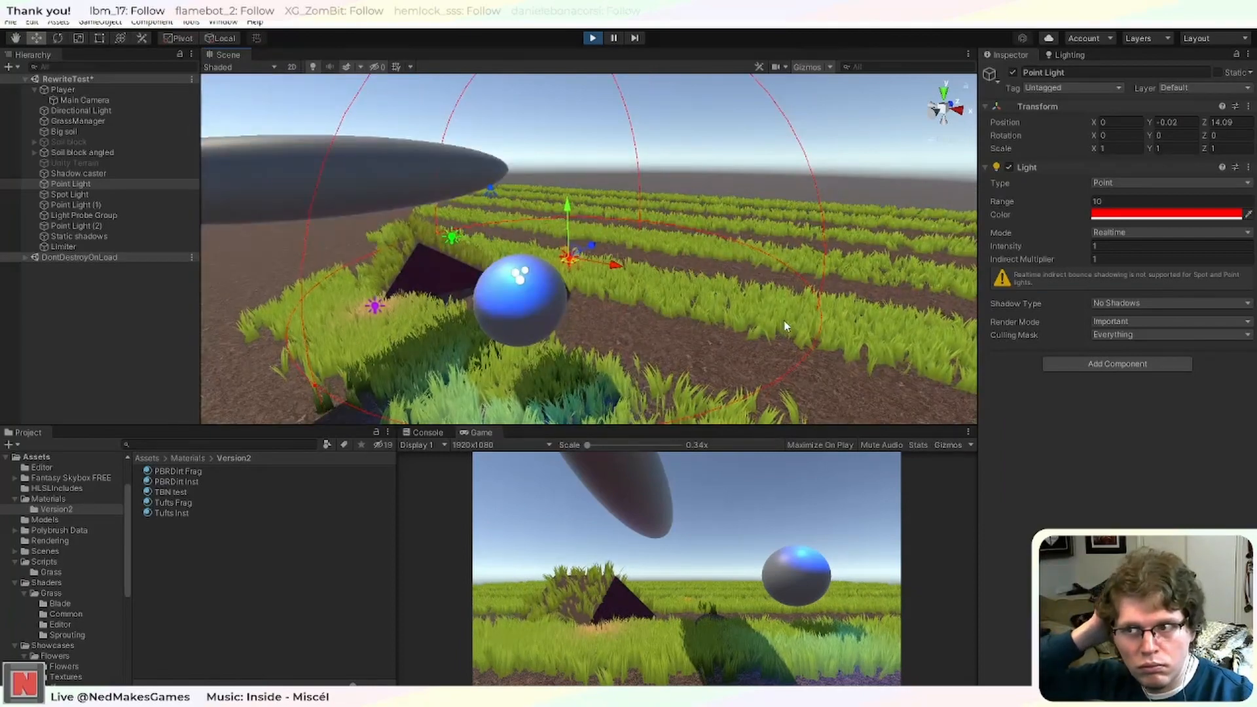
scroll(662, 221, "up", 5)
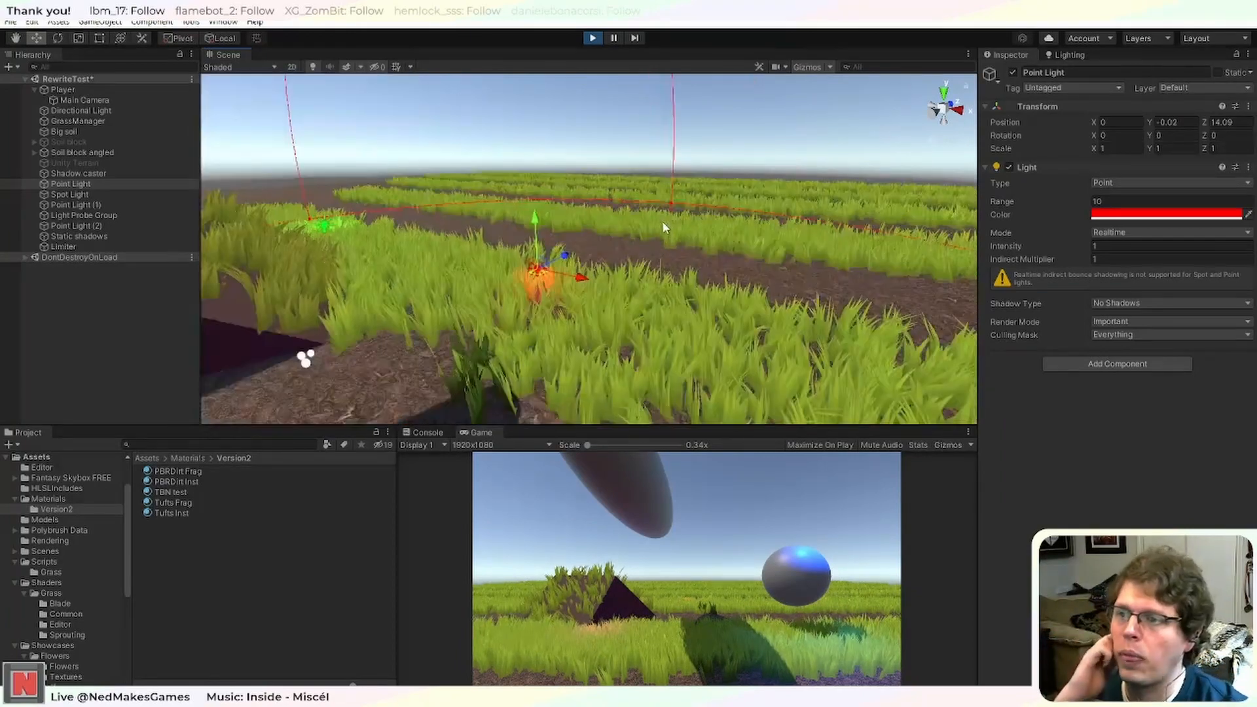
scroll(657, 225, "down", 2)
scroll(660, 228, "down", 4)
scroll(633, 249, "up", 4)
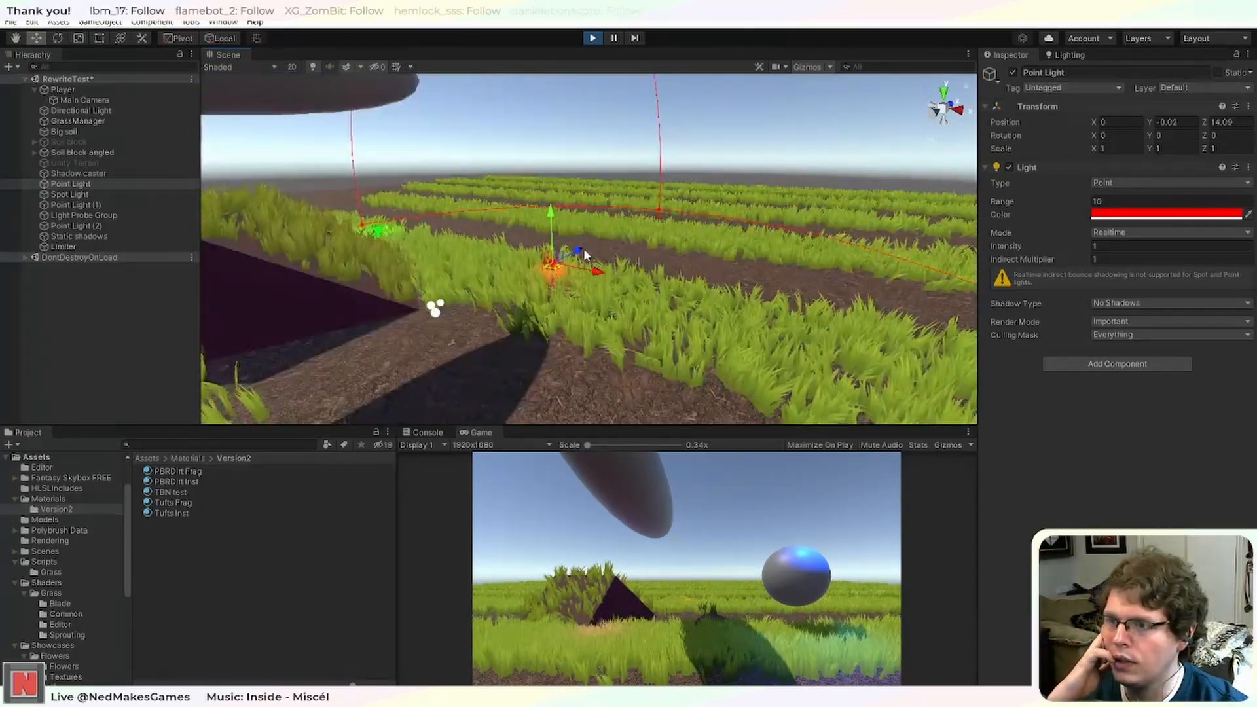
left_click_drag(585, 255, 501, 331)
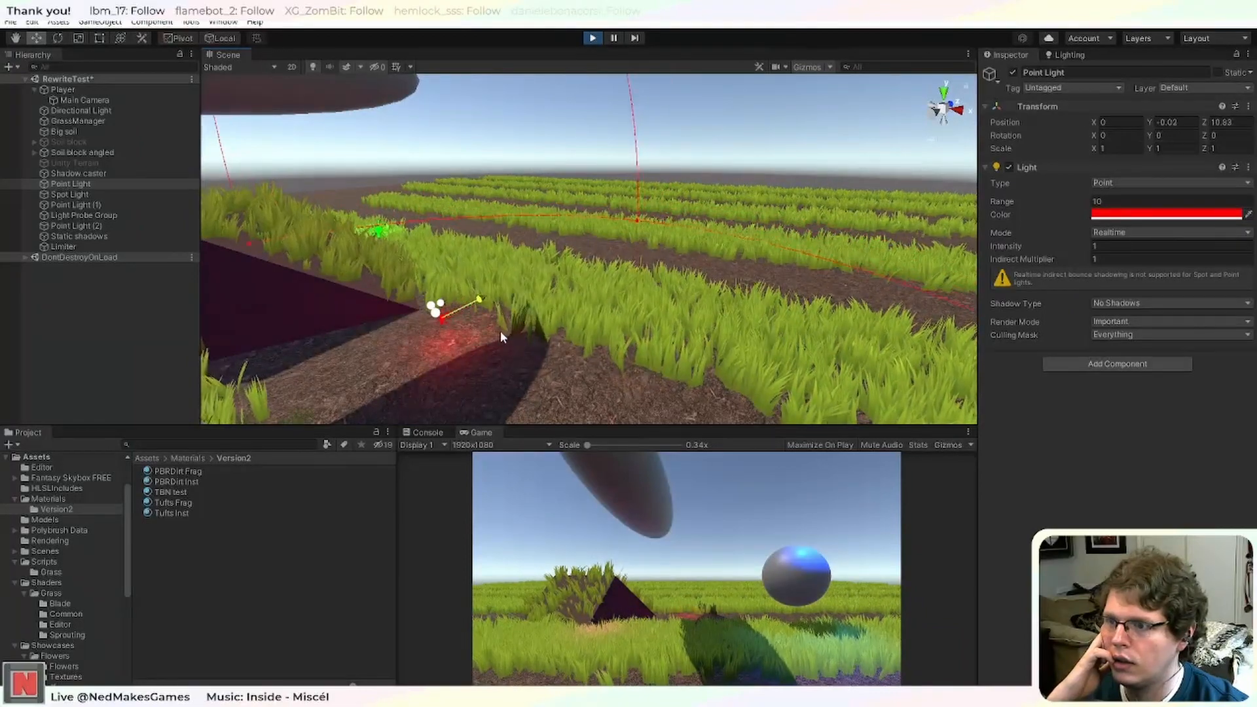
Stop the running scene and review the stereo macros in DepthNormals.hlsl and the solution's shader files in Visual Studio.
key("ctrl+p")
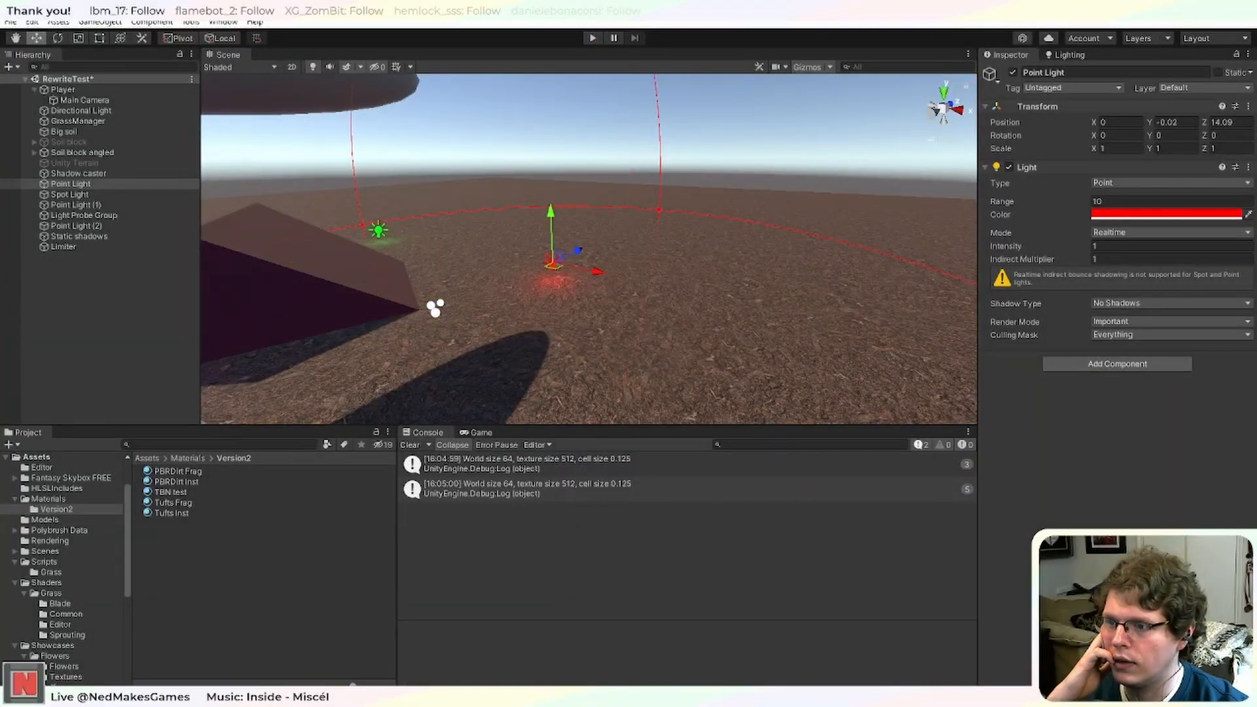
key("alt+Tab")
scroll(402, 464, "down", 3)
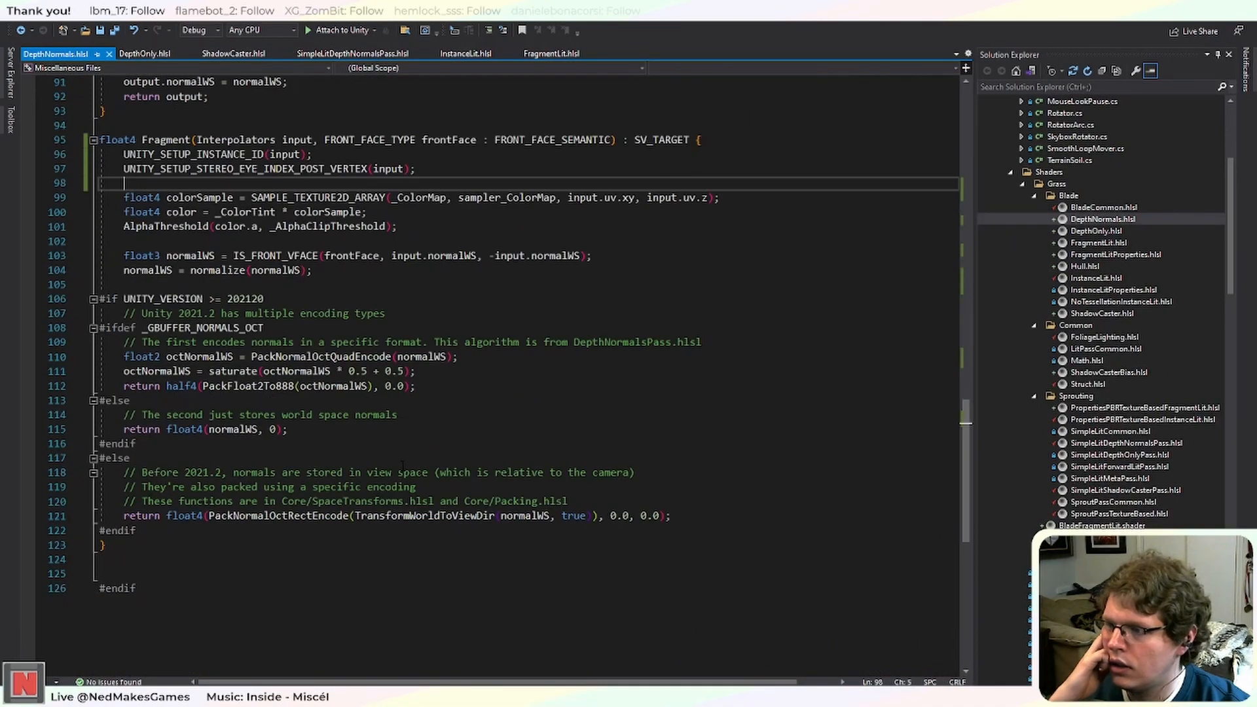
scroll(402, 464, "up", 10)
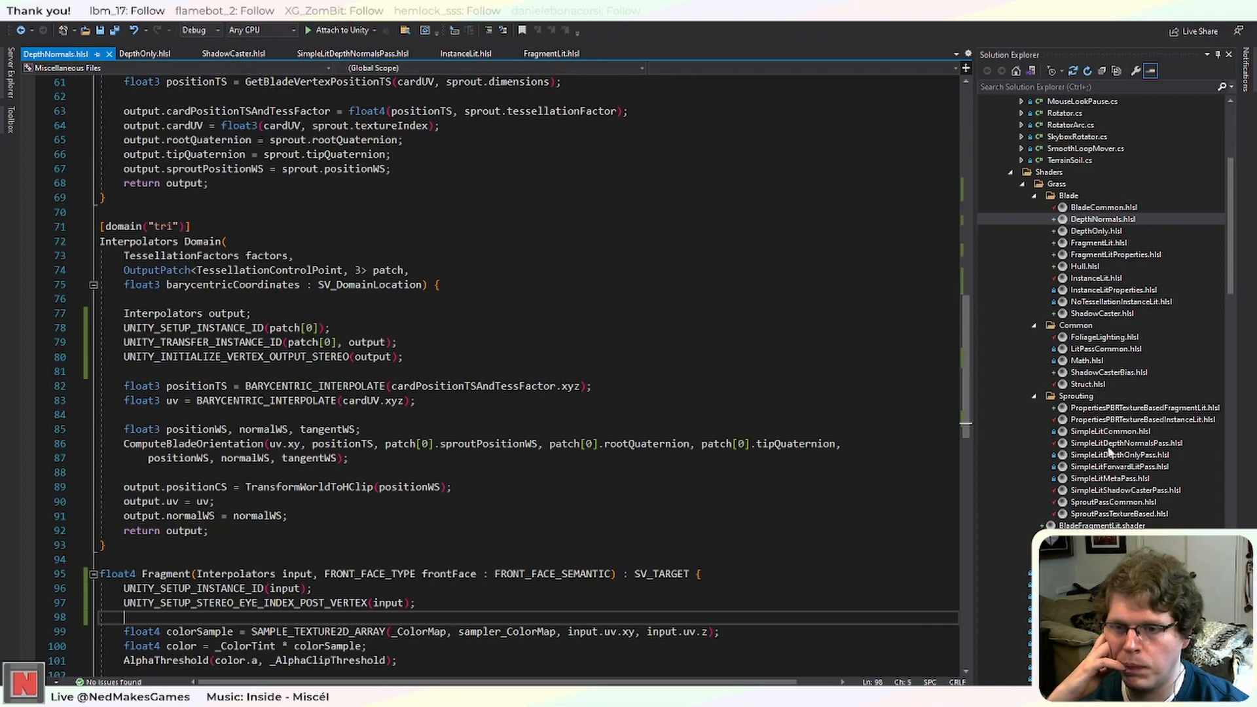
scroll(1064, 517, "up", 6)
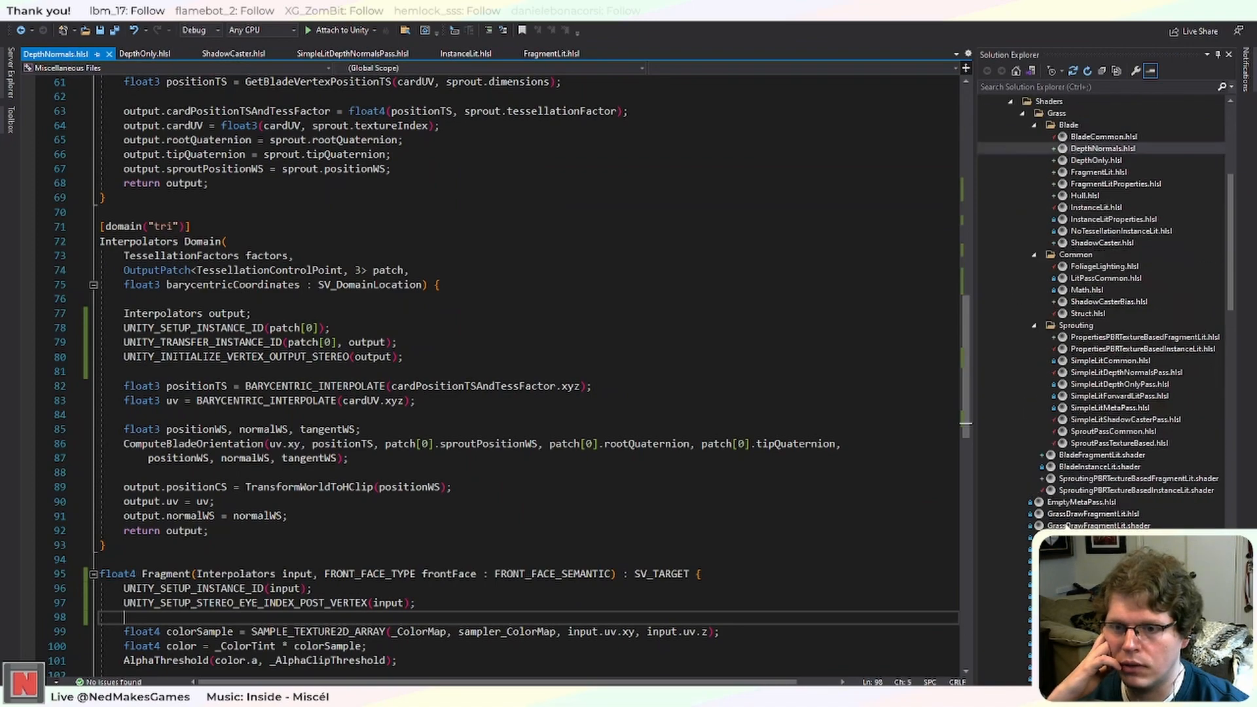
scroll(1099, 315, "down", 10)
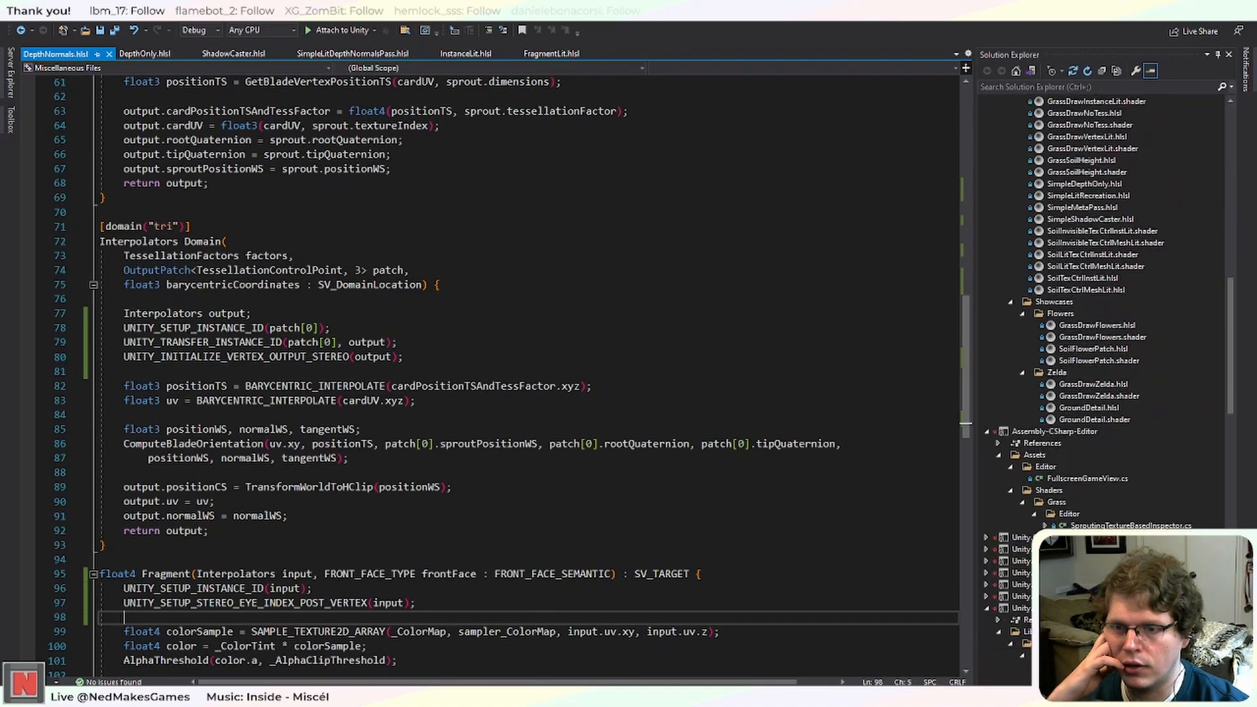
left_click_drag(1225, 395, 1228, 155)
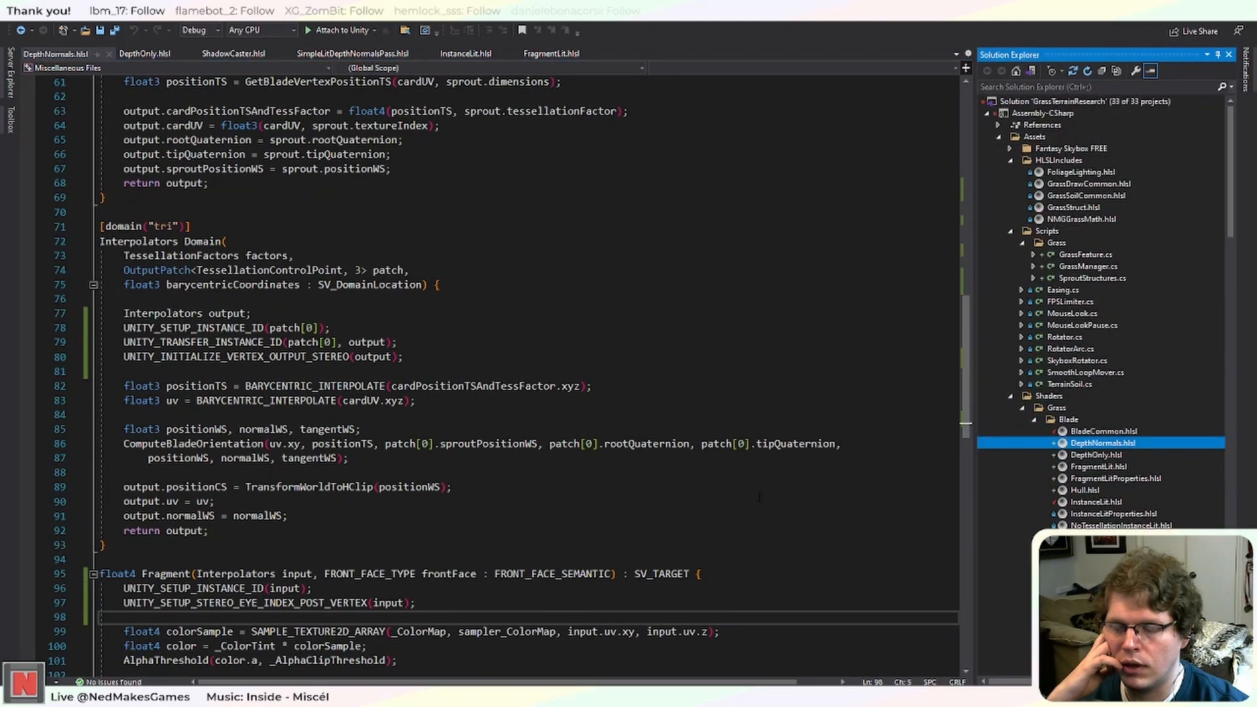
Switch back to Unity and examine the soil around the red point light and the sphere in the stopped scene.
key("alt+Tab")
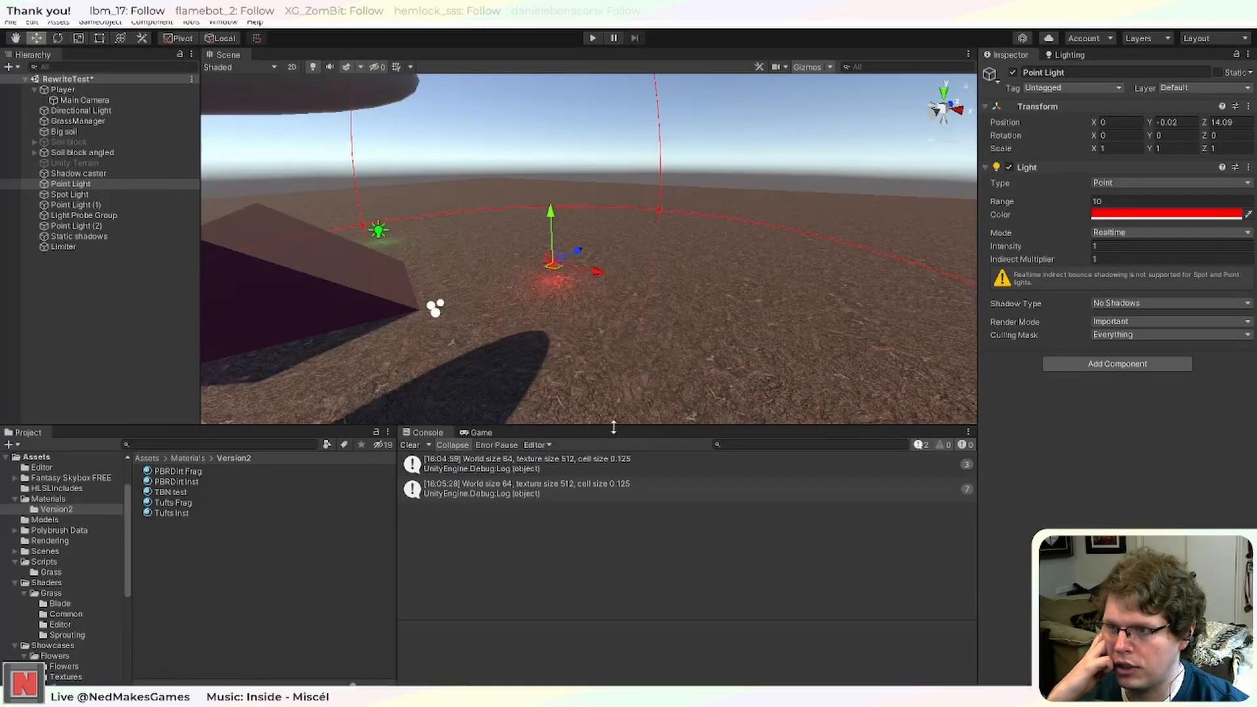
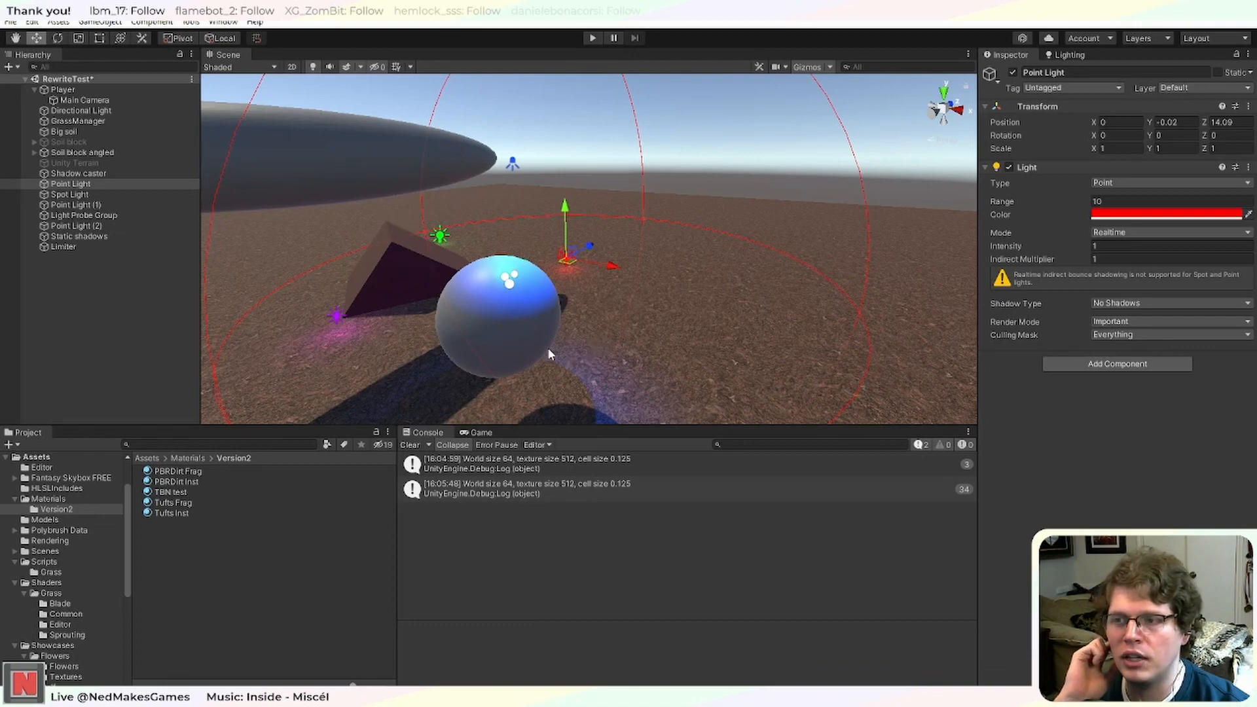
scroll(720, 291, "up", 5)
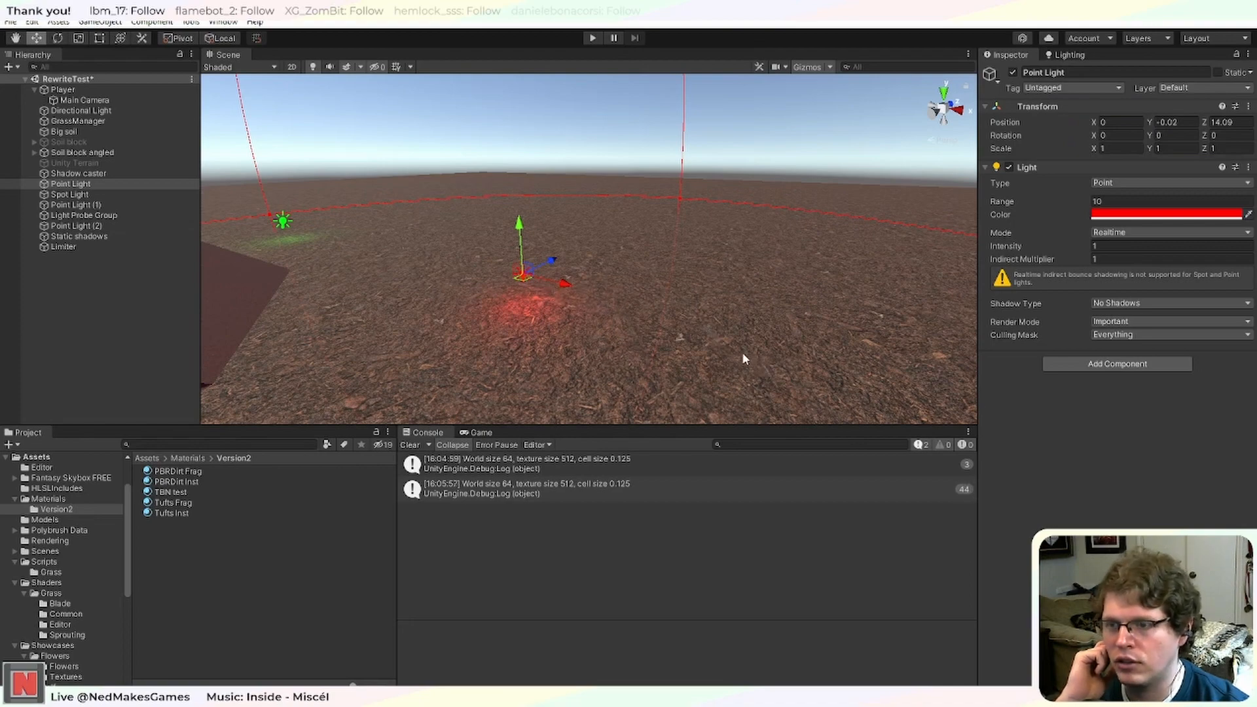
scroll(741, 352, "down", 6)
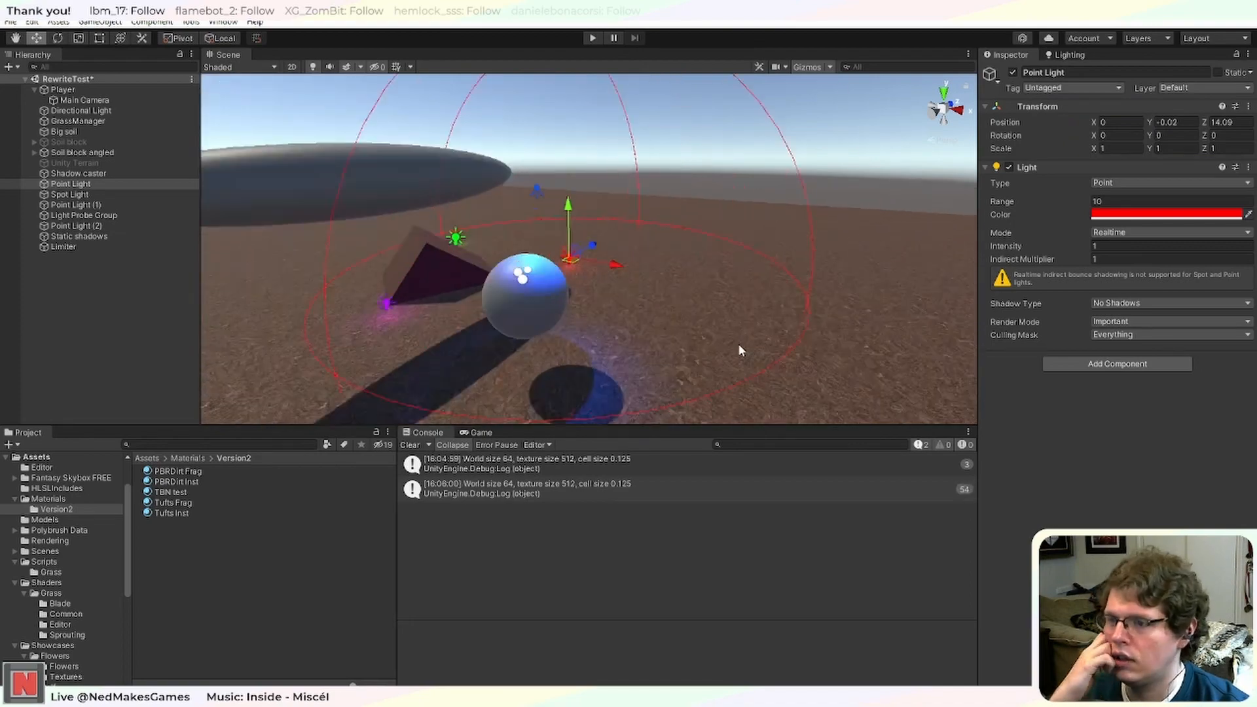
scroll(739, 343, "up", 6)
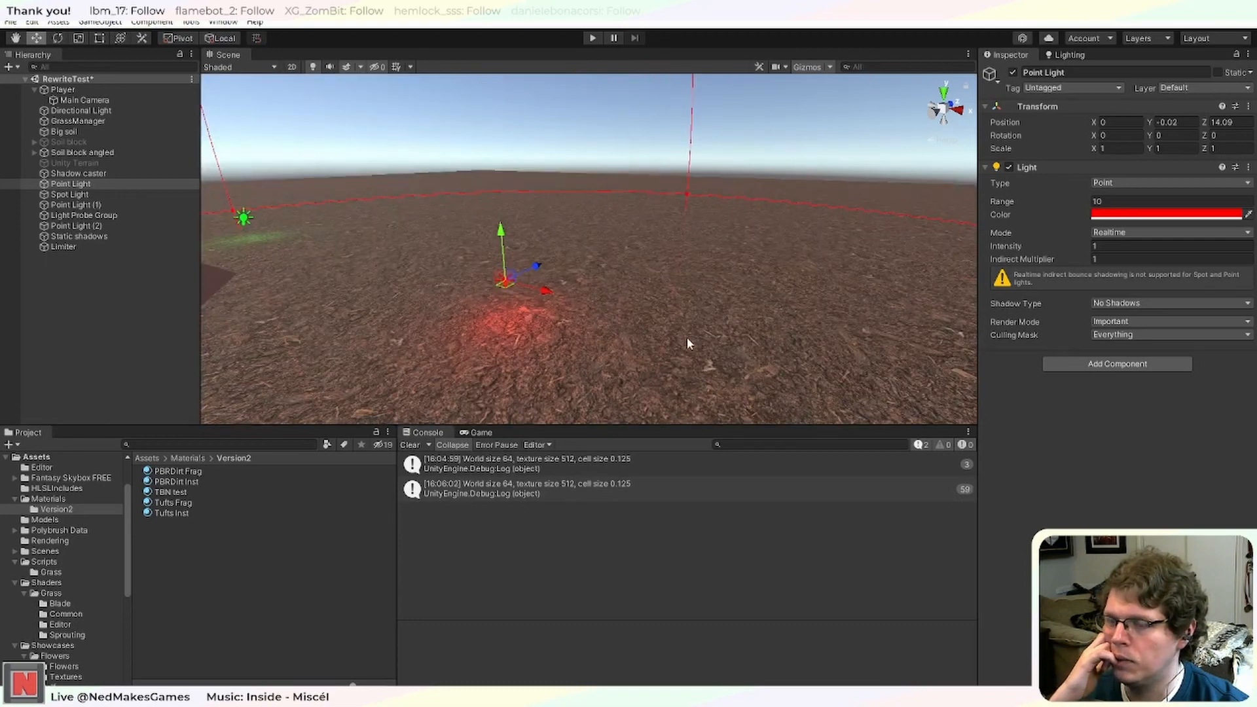
scroll(700, 189, "down", 6)
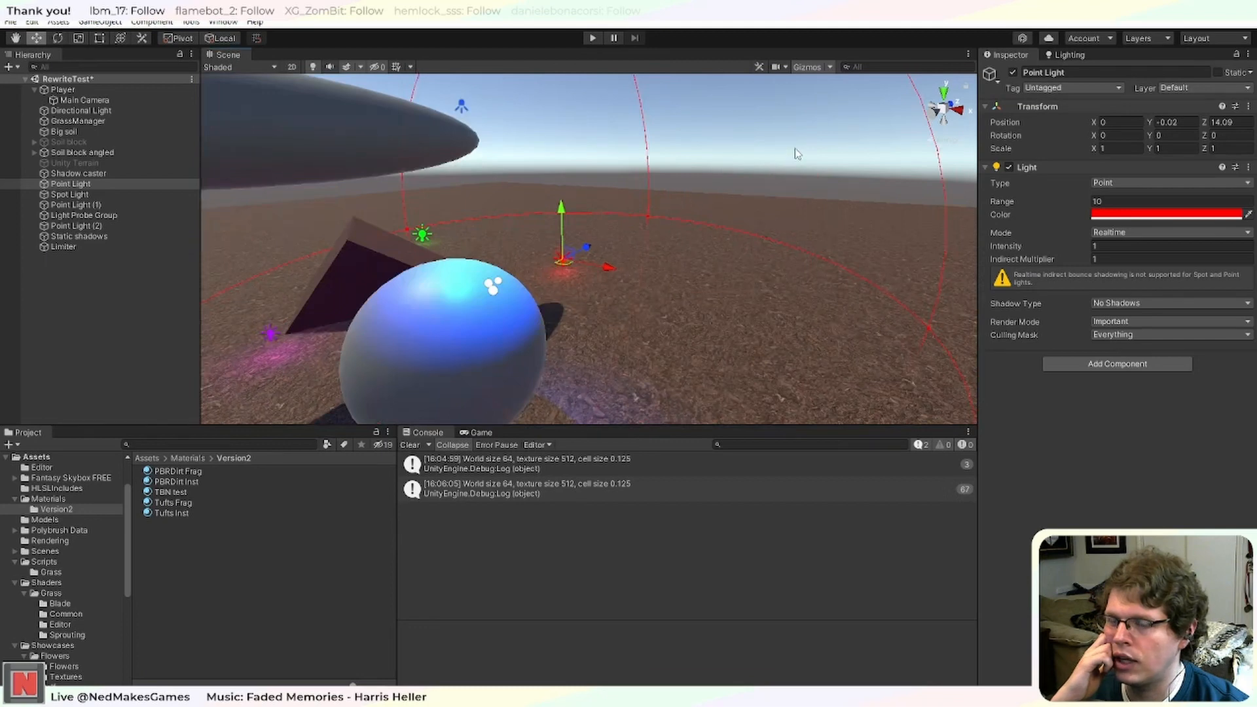
Deselect the red point light and run the scene, bringing the grass around the sphere and the lights into view.
left_click(795, 157)
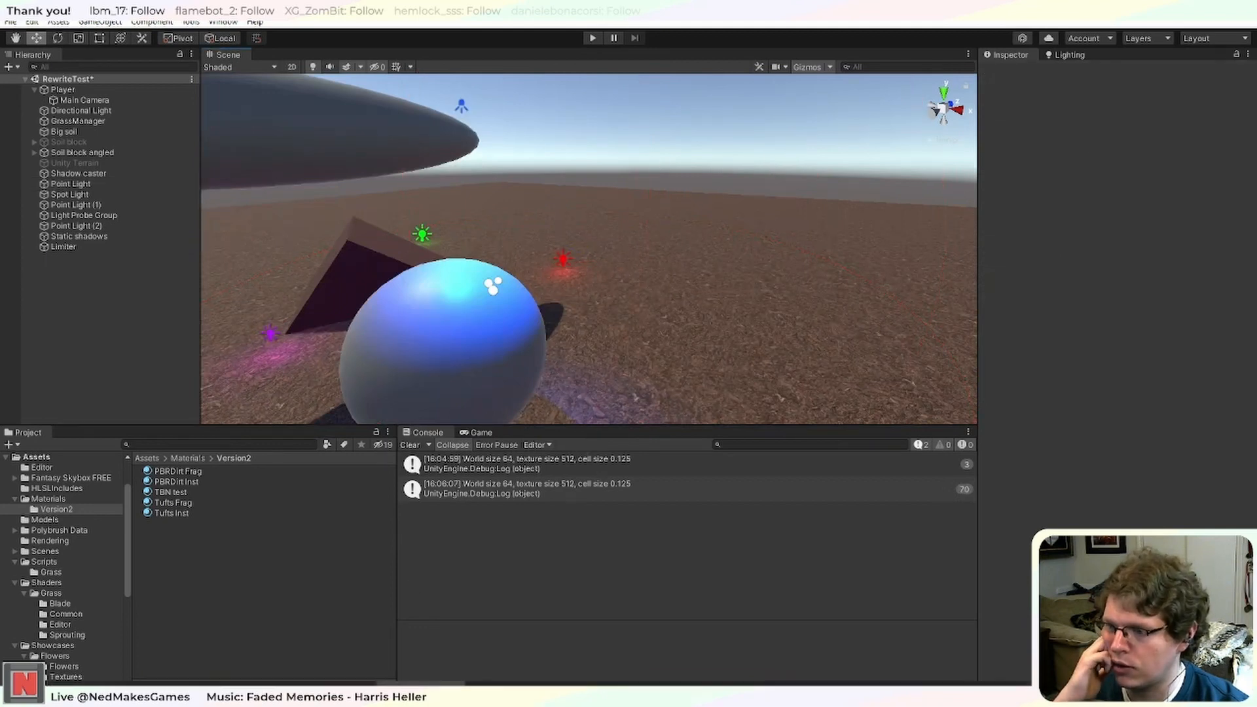
left_click(592, 38)
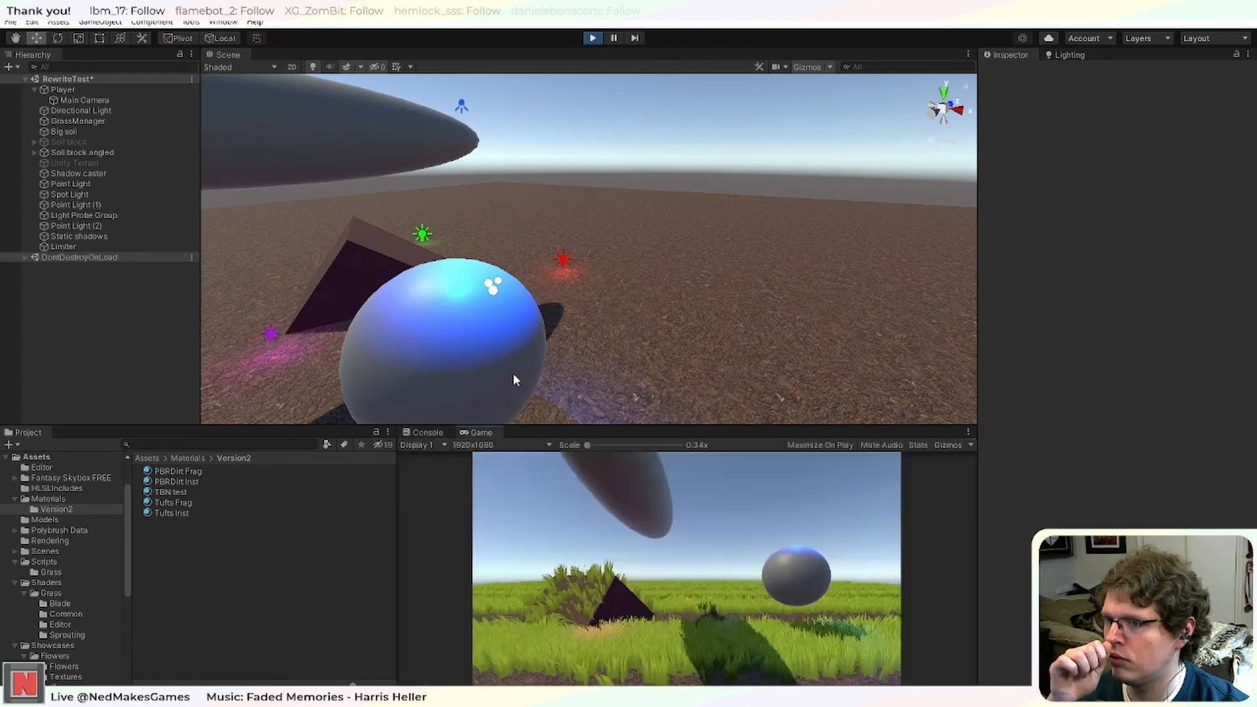
scroll(465, 312, "down", 3)
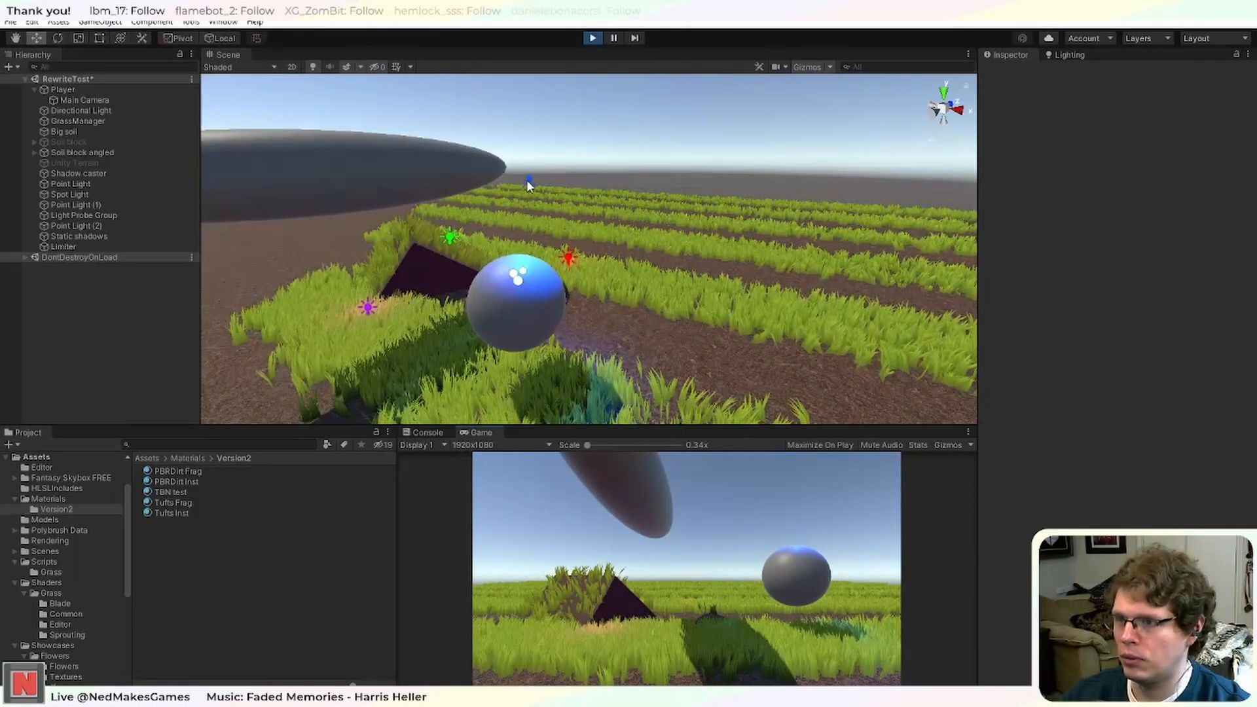
left_click(567, 258)
key("ctrl+d")
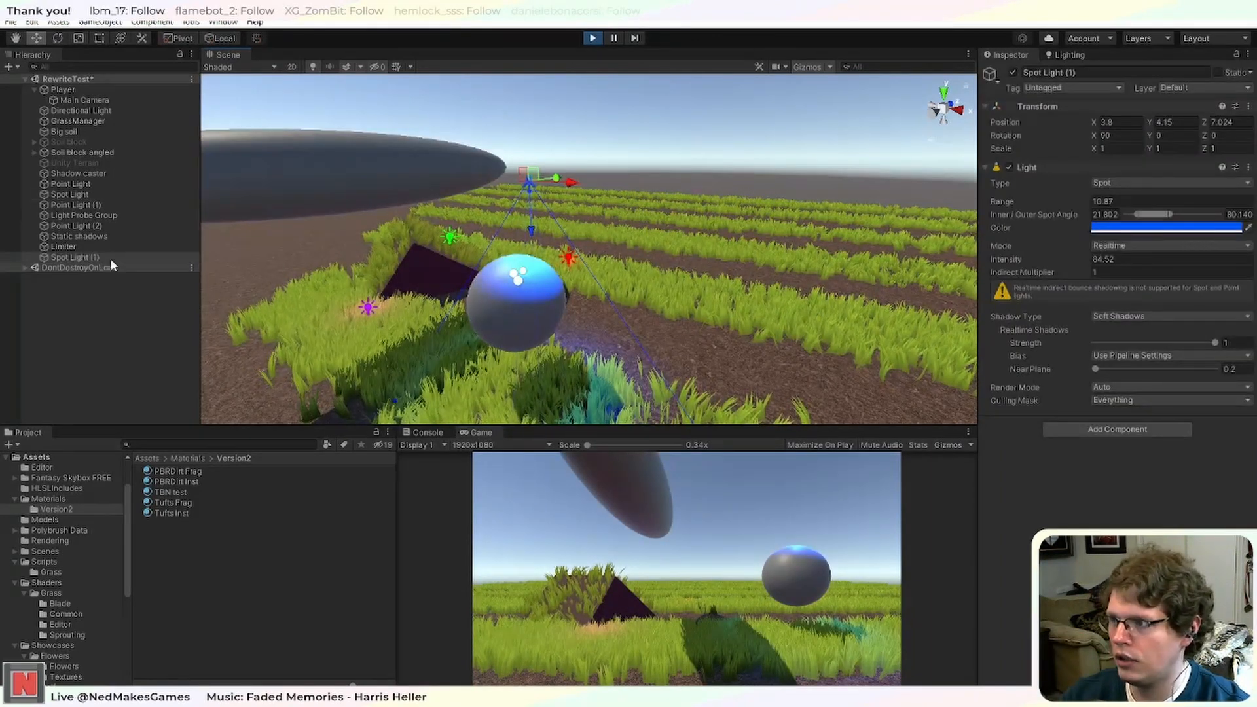
key("Delete")
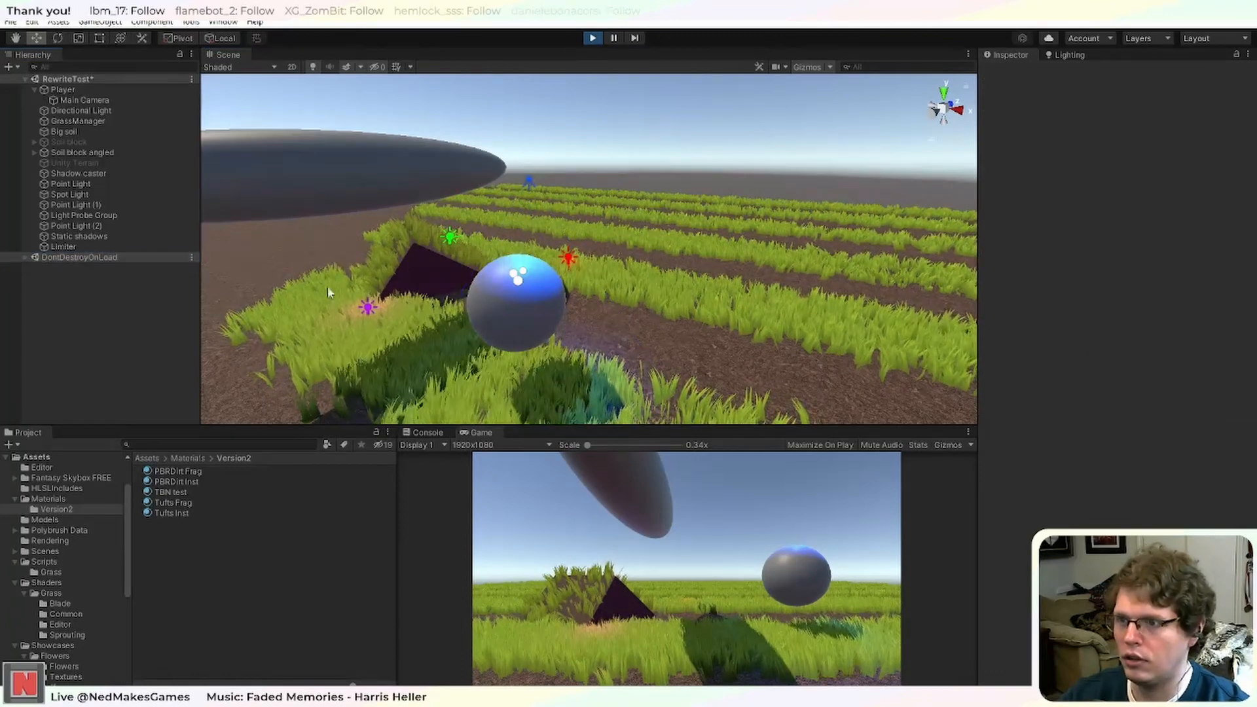
Select the red point light and move it sideways through the fragment-lit grass to an X position of about 1.54.
scroll(601, 241, "up", 5)
left_click(565, 262)
key("f")
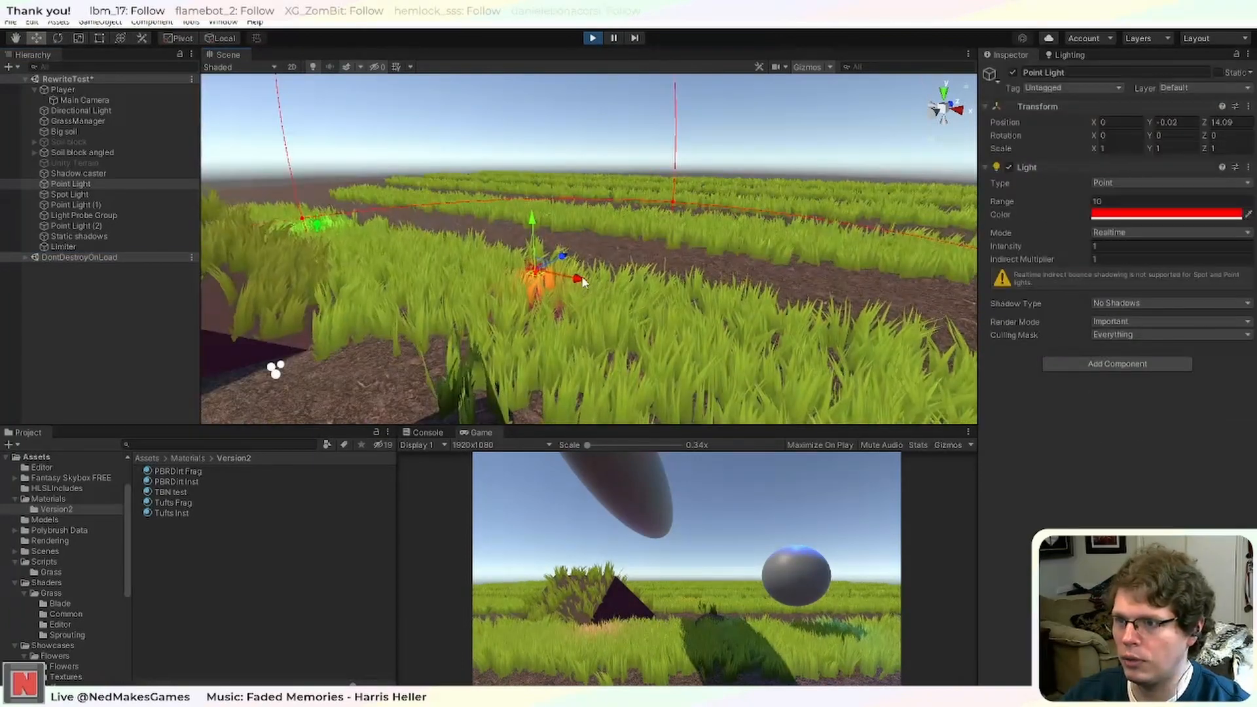
mouse_move(689, 336)
left_mouse_down()
mouse_move(897, 399)
mouse_move(666, 327)
left_mouse_up()
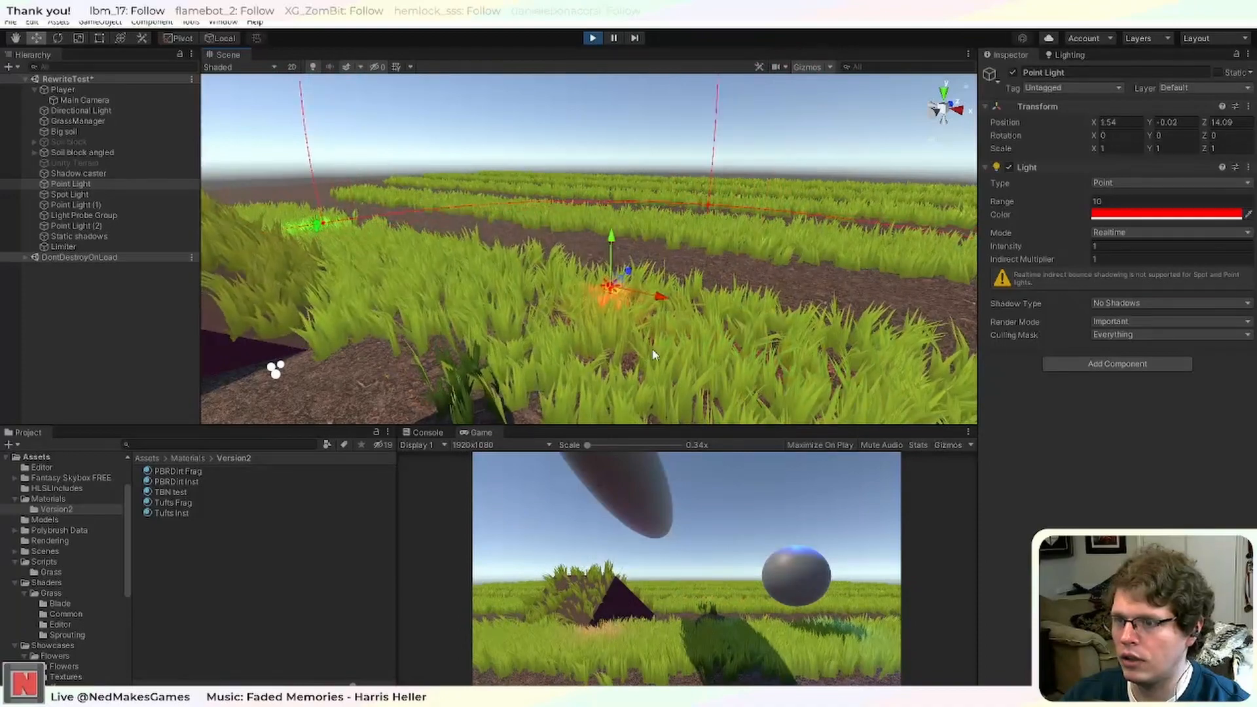
Try moving the red point light out of the grass to a Z position of about 11.155, and undo the move.
left_click_drag(630, 271, 469, 373)
middle_click_drag(584, 343, 589, 335)
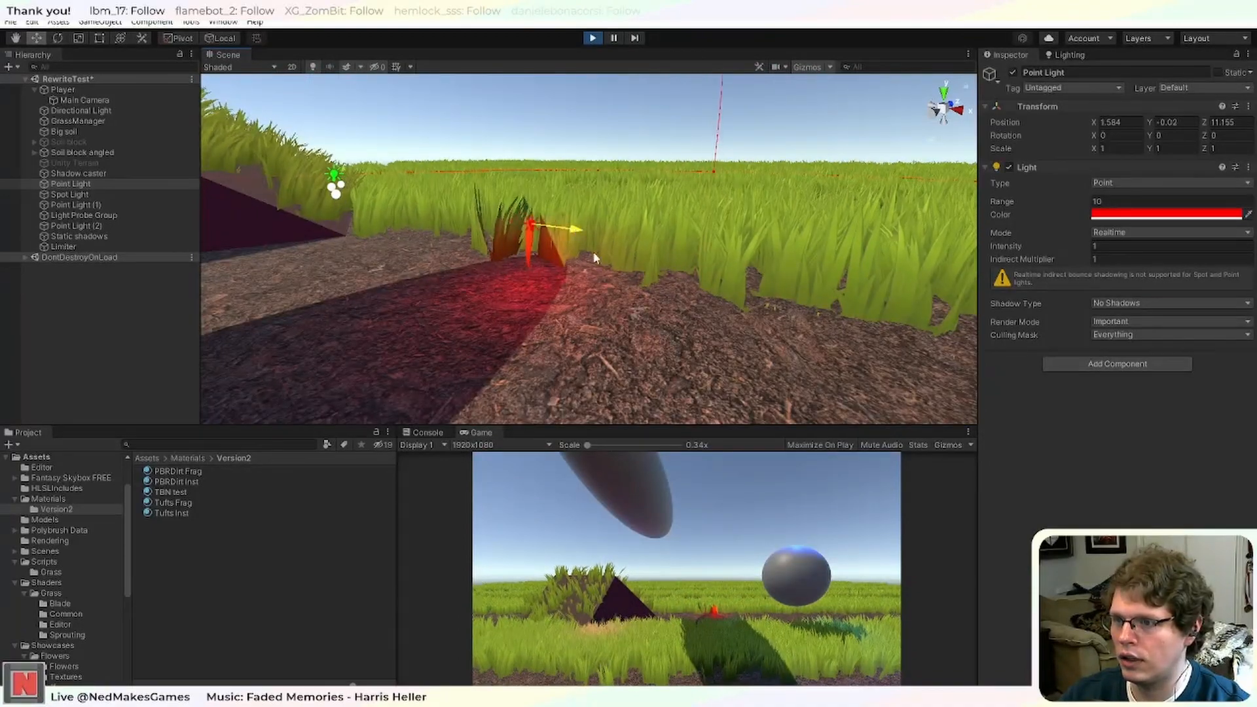
key("ctrl+z")
scroll(685, 257, "down", 5)
middle_click_drag(681, 252, 599, 287)
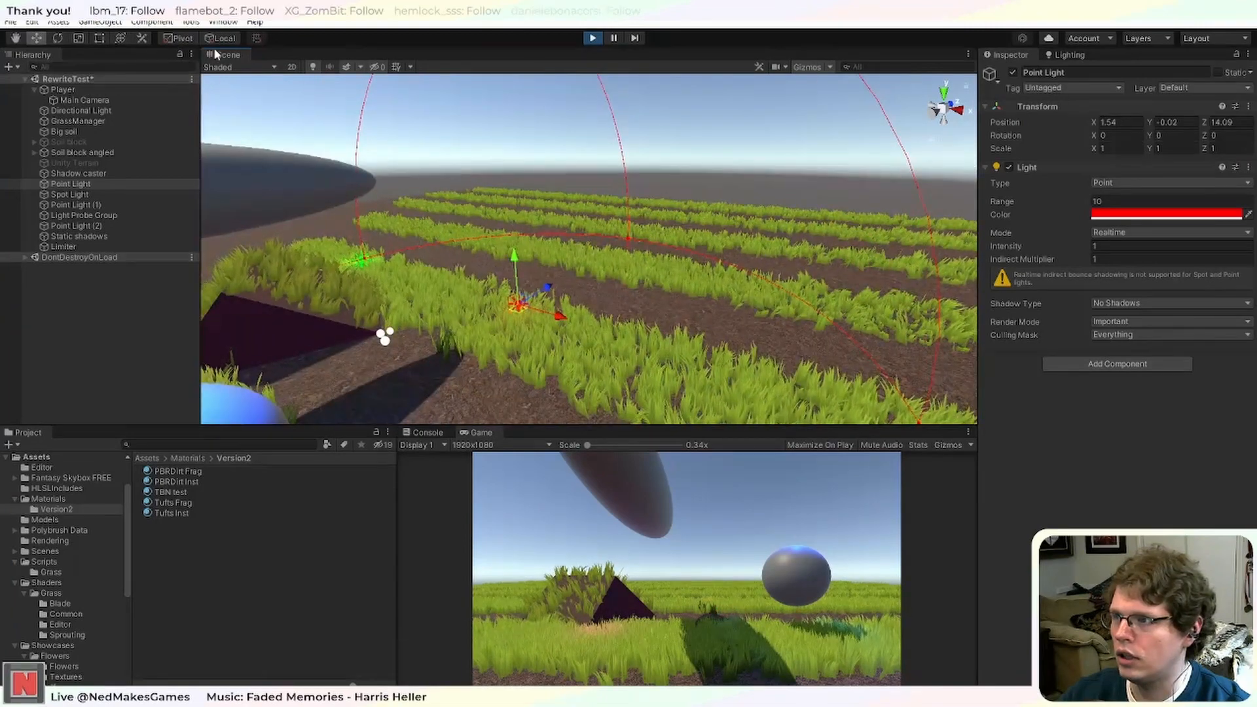
Open and enable the Frame Debugger, expand the default renderer's events, and place the window clear of the red light.
left_click(223, 22)
mouse_move(353, 285)
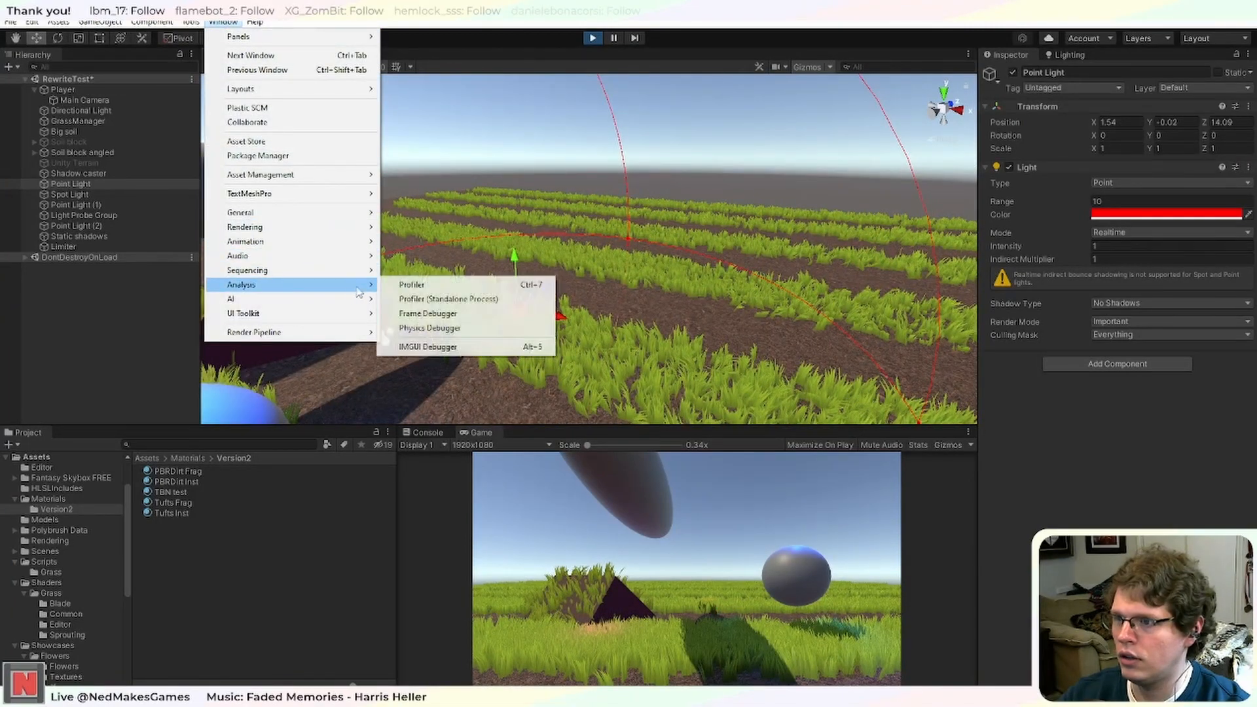
left_click(428, 313)
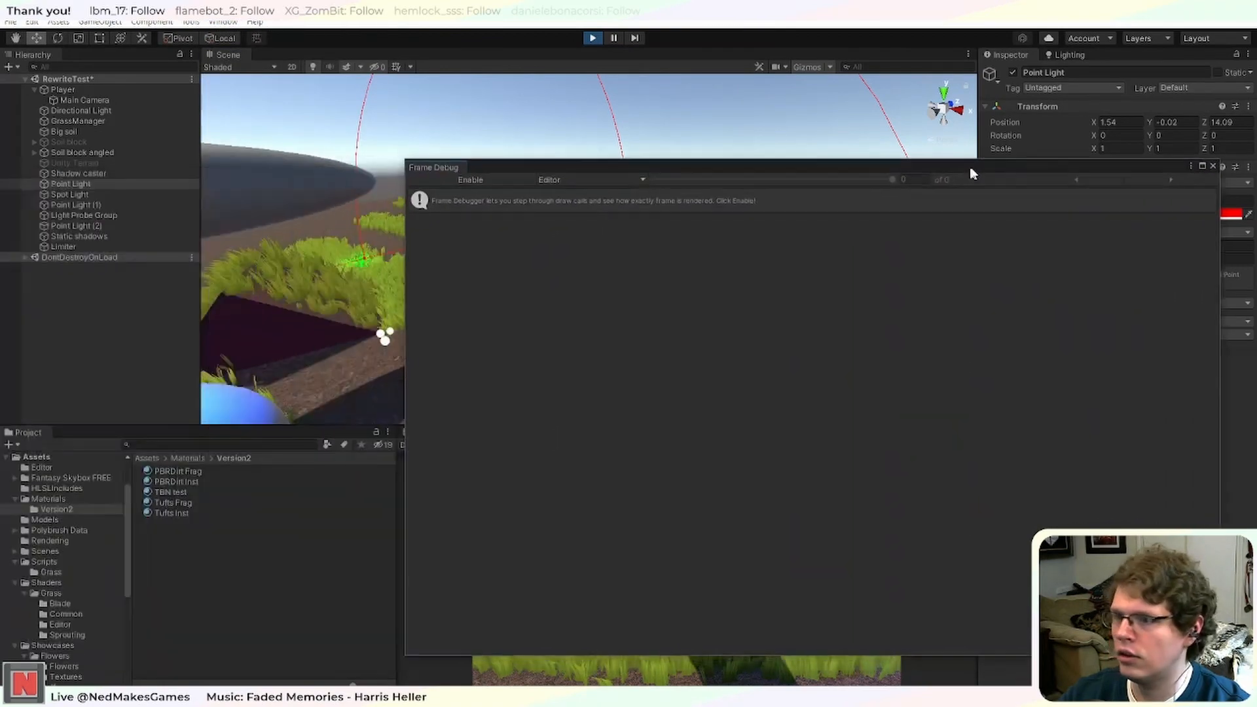
left_click(482, 180)
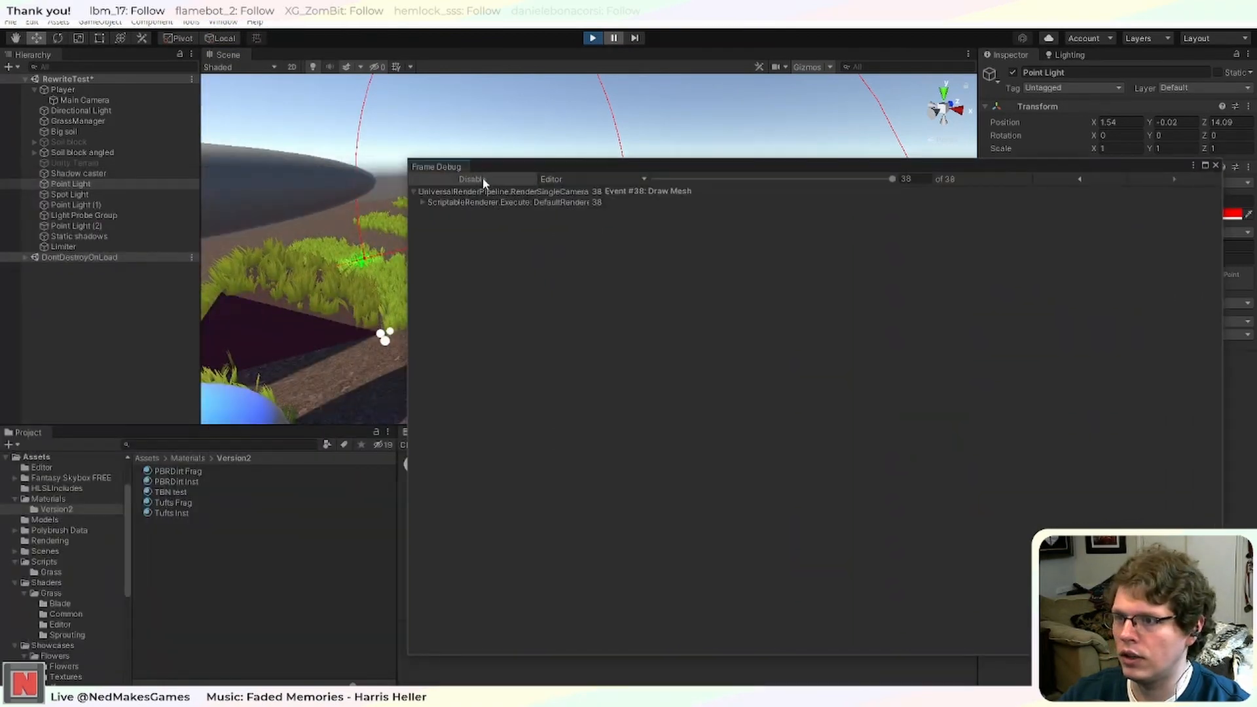
left_click_drag(576, 167, 622, 169)
left_click(466, 205)
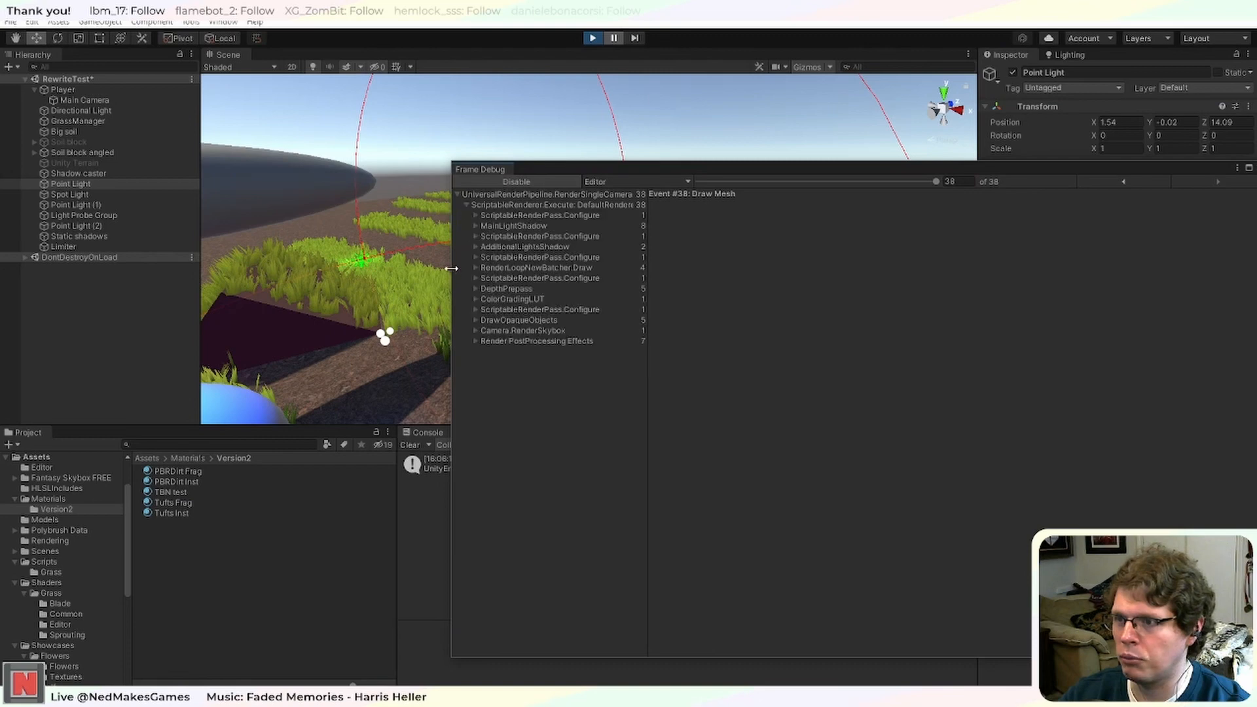
left_click_drag(720, 168, 862, 169)
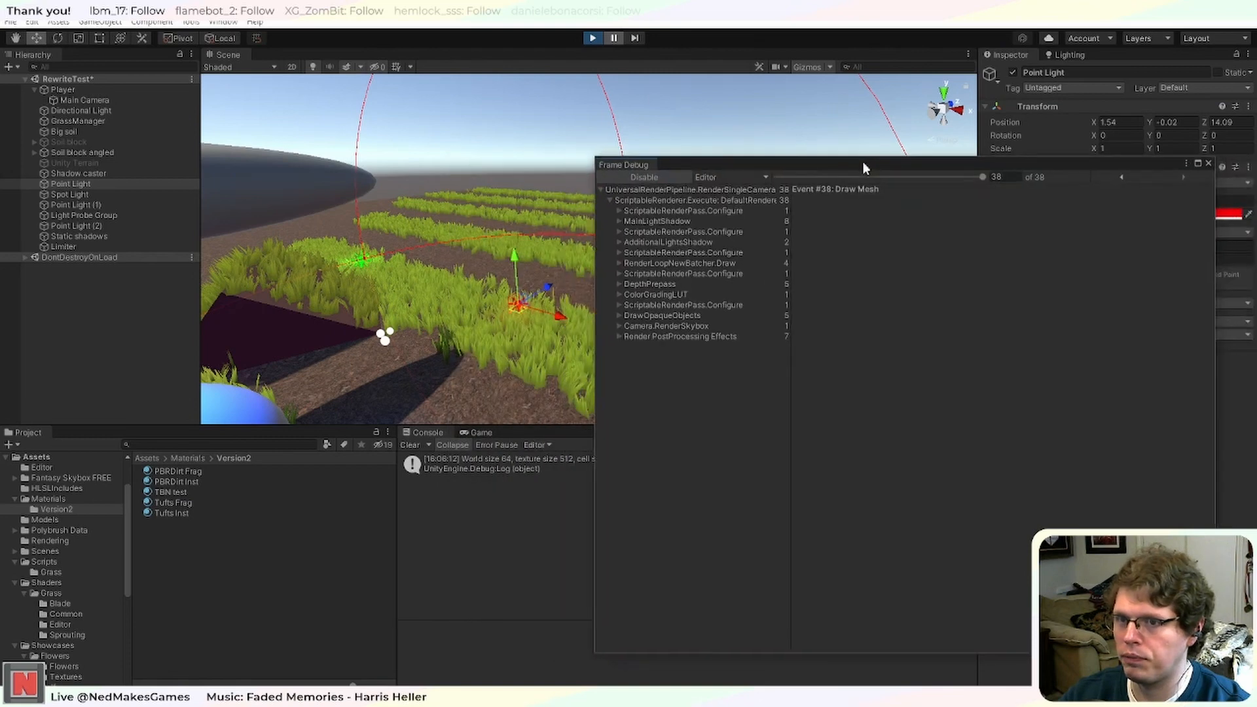
Inspect the MainLightShadow event and the clear event of the render pass configuration that follows it.
left_click(661, 227)
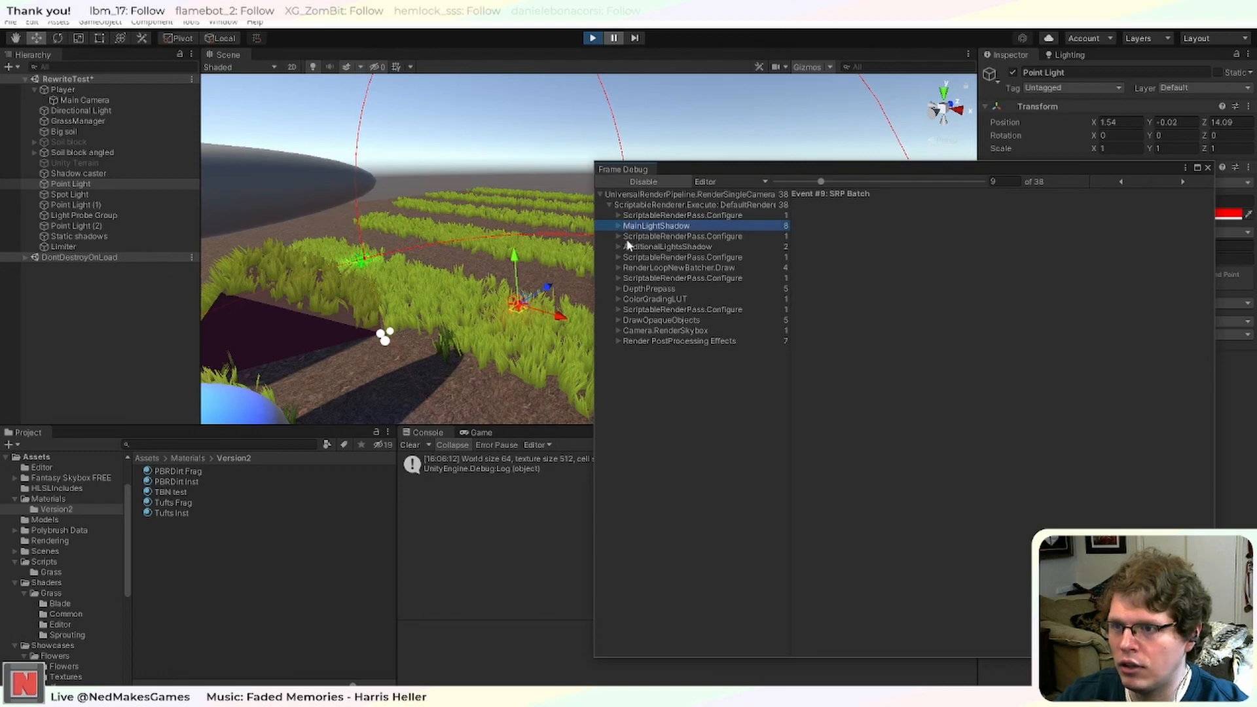
left_click(619, 236)
left_click(616, 237)
left_click(652, 247)
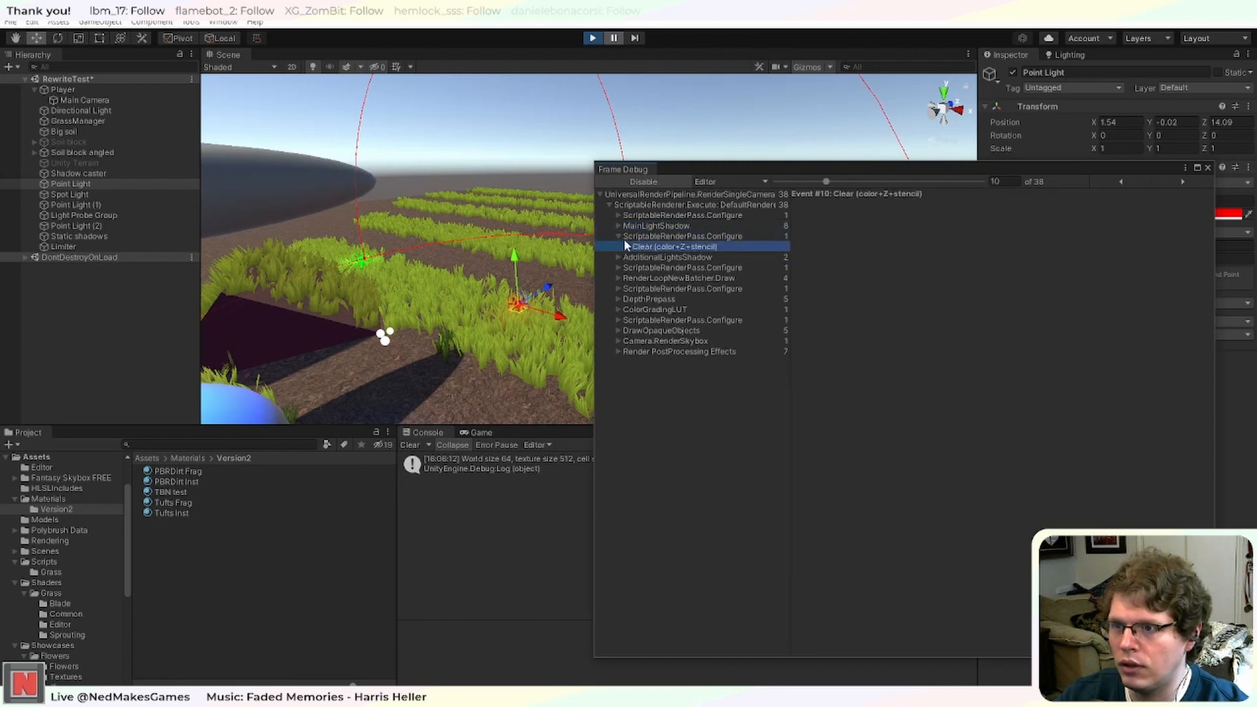
left_click(618, 237)
Show the Game view and inspect the SRP batches of the AdditionalLightsShadow pass in the Frame Debugger.
left_click(618, 247)
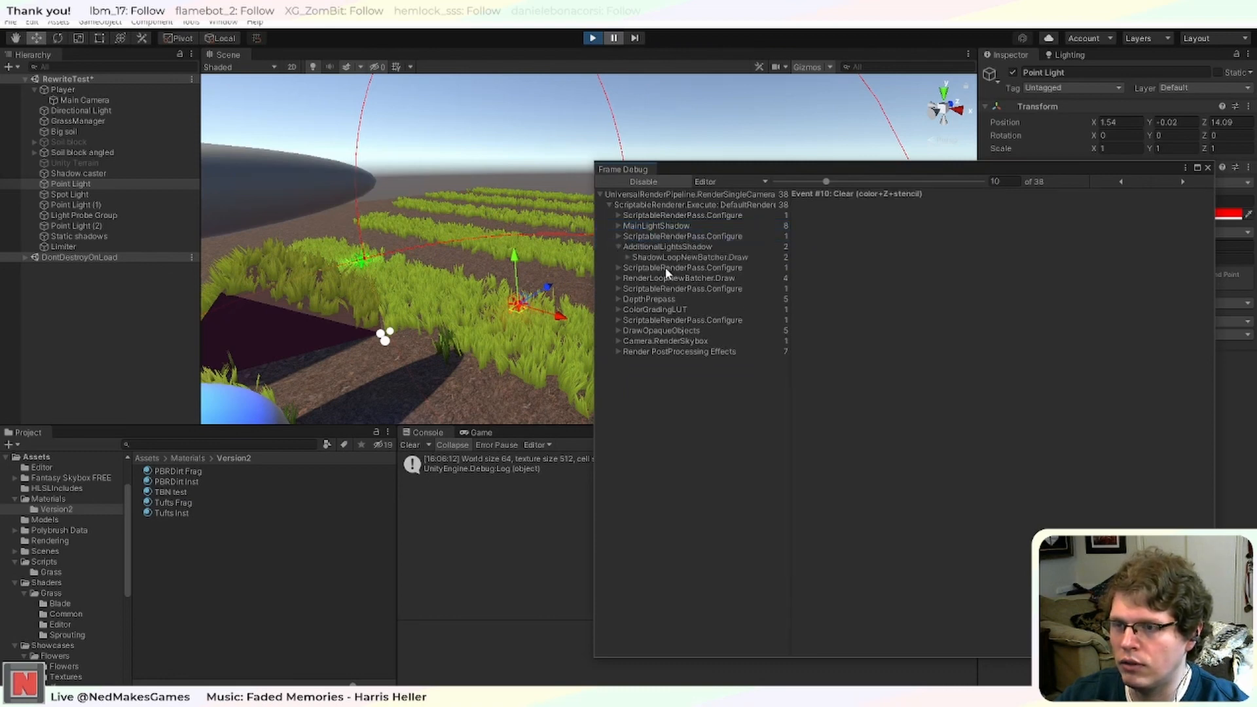
left_click(475, 432)
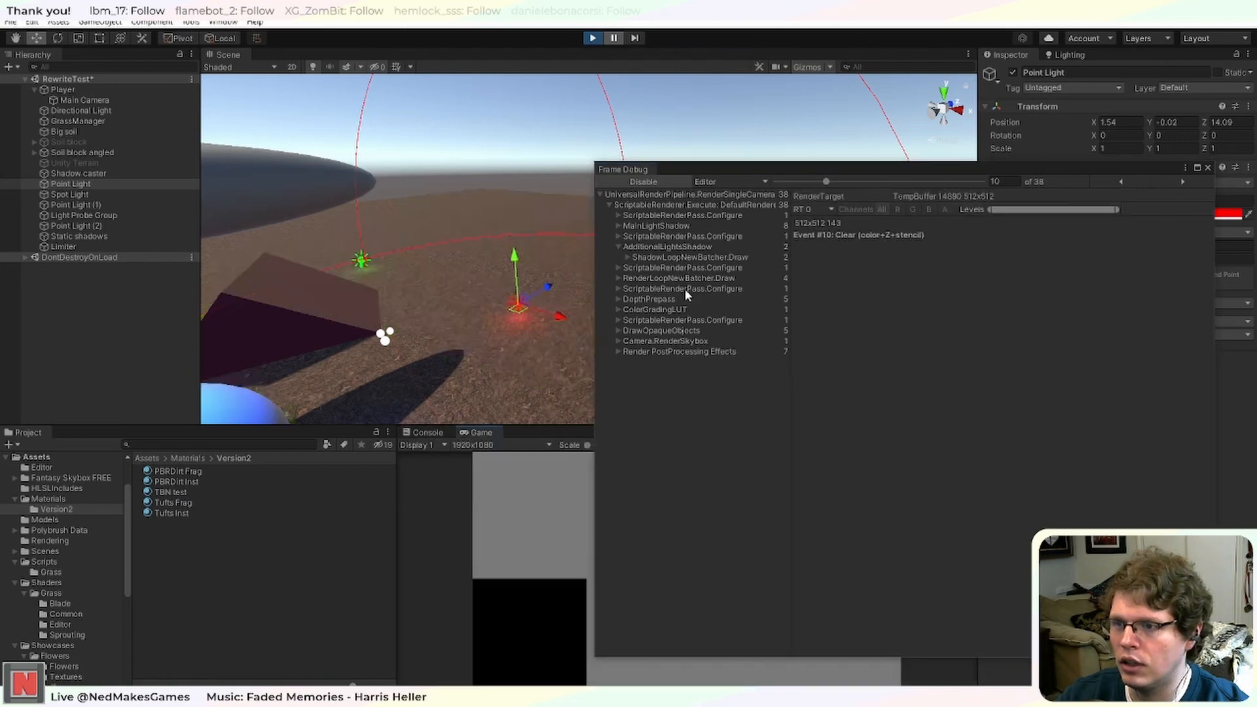
left_click(637, 259)
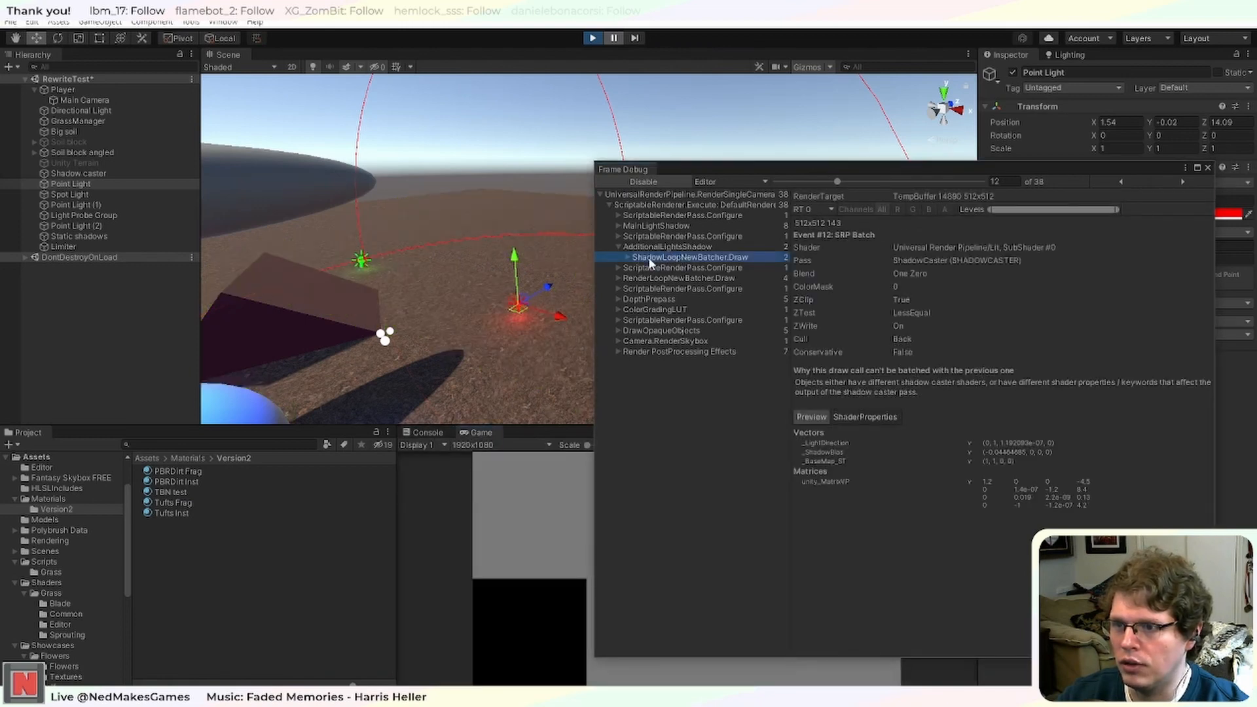
left_click(627, 257)
left_click(673, 278)
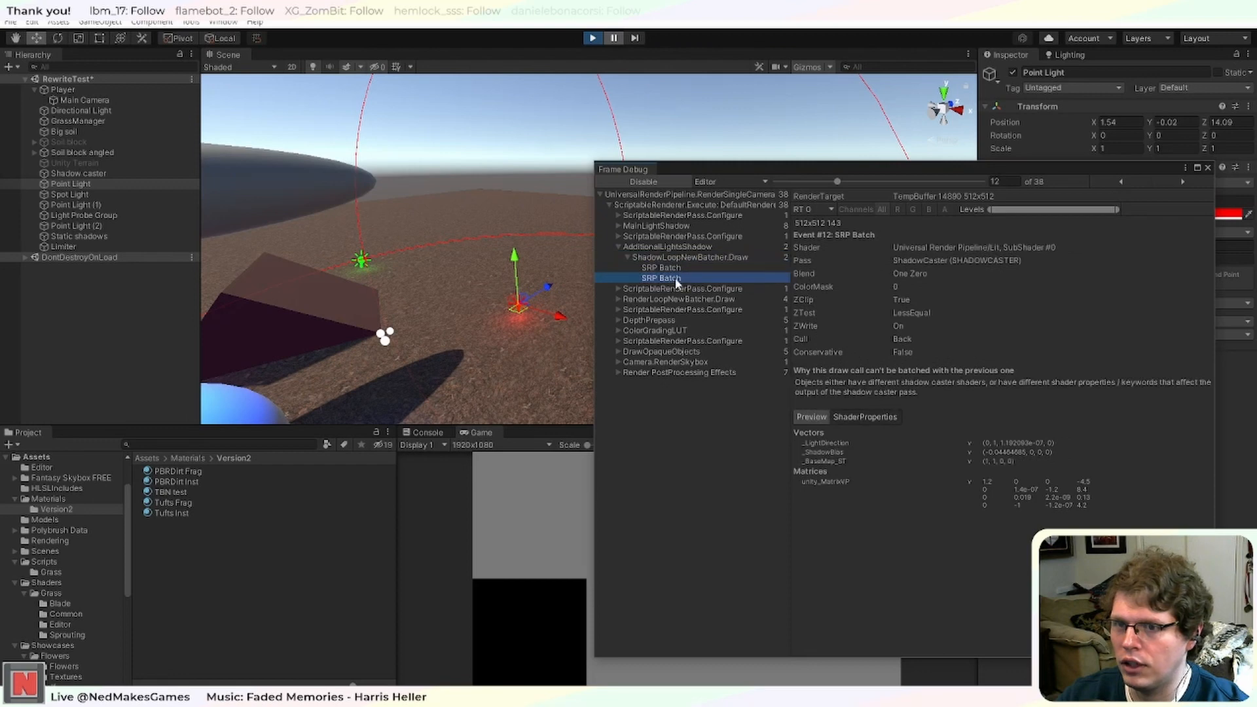
left_click(674, 268)
left_click(618, 247)
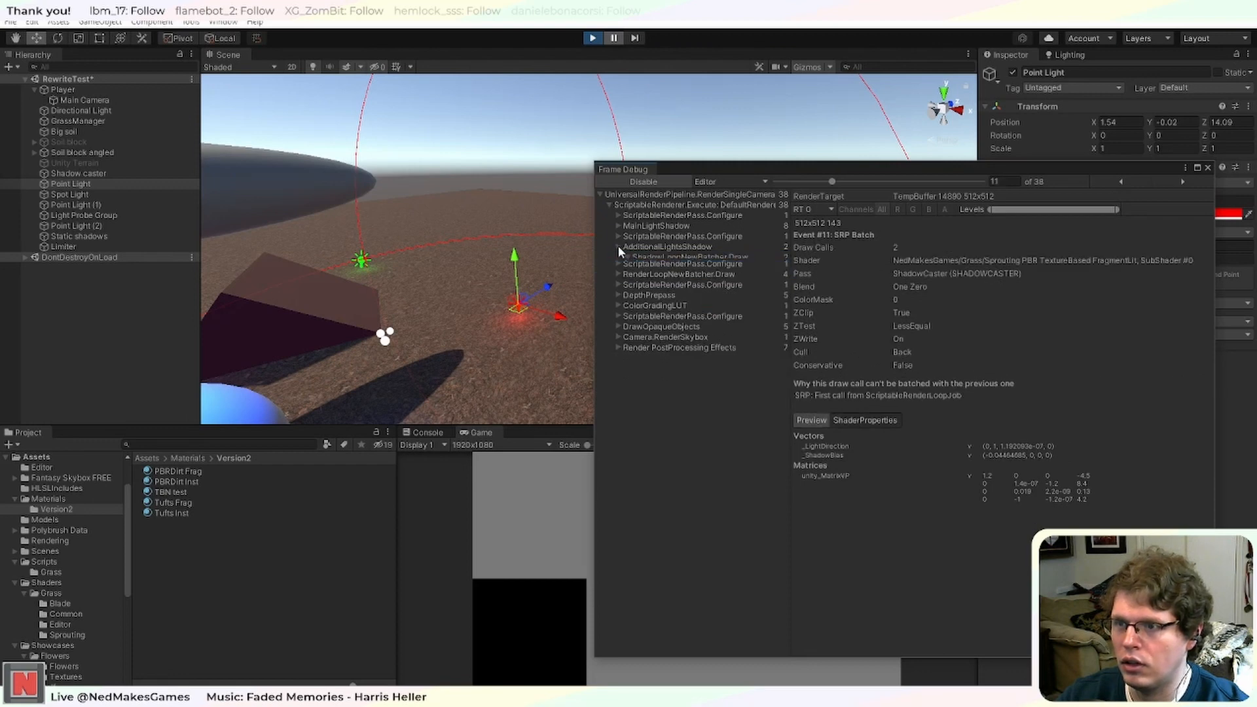
Expand the RenderLoopNewBatcher.Draw pass that follows AdditionalLightsShadow and examine each of its four SRP batches.
left_click(619, 268)
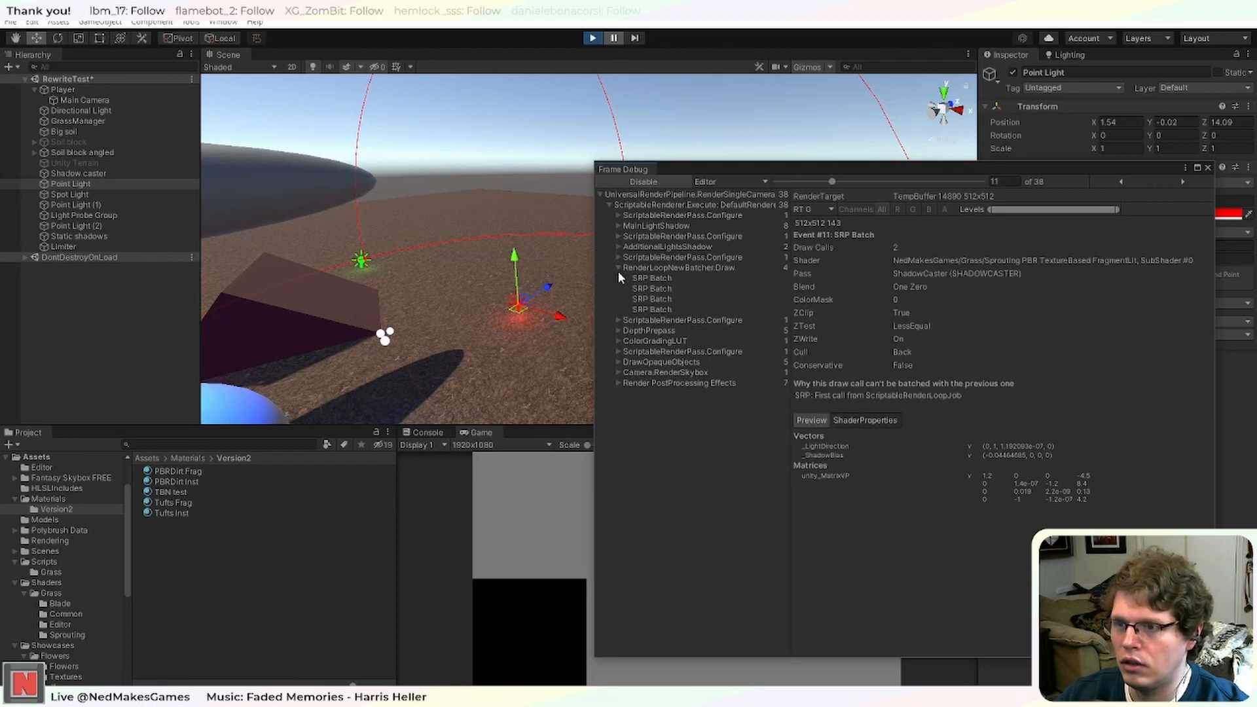
left_click(655, 279)
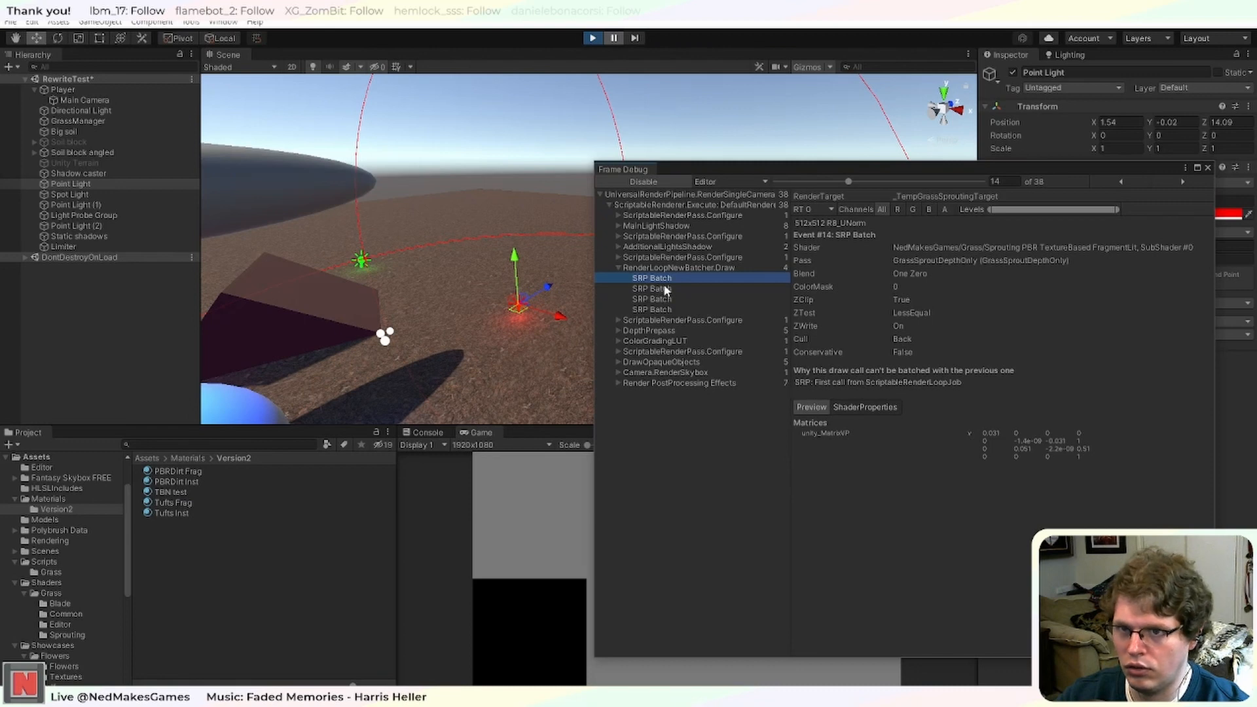
left_click(666, 290)
left_click(676, 298)
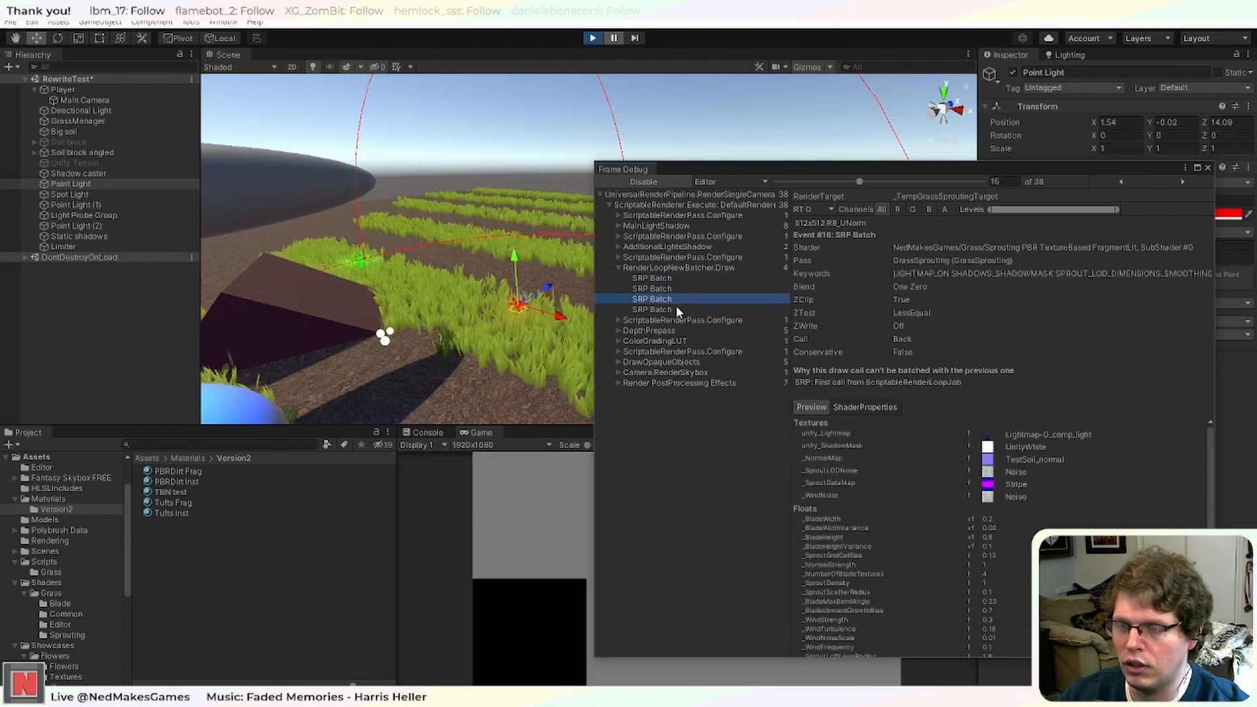
left_click(676, 309)
key("Up")
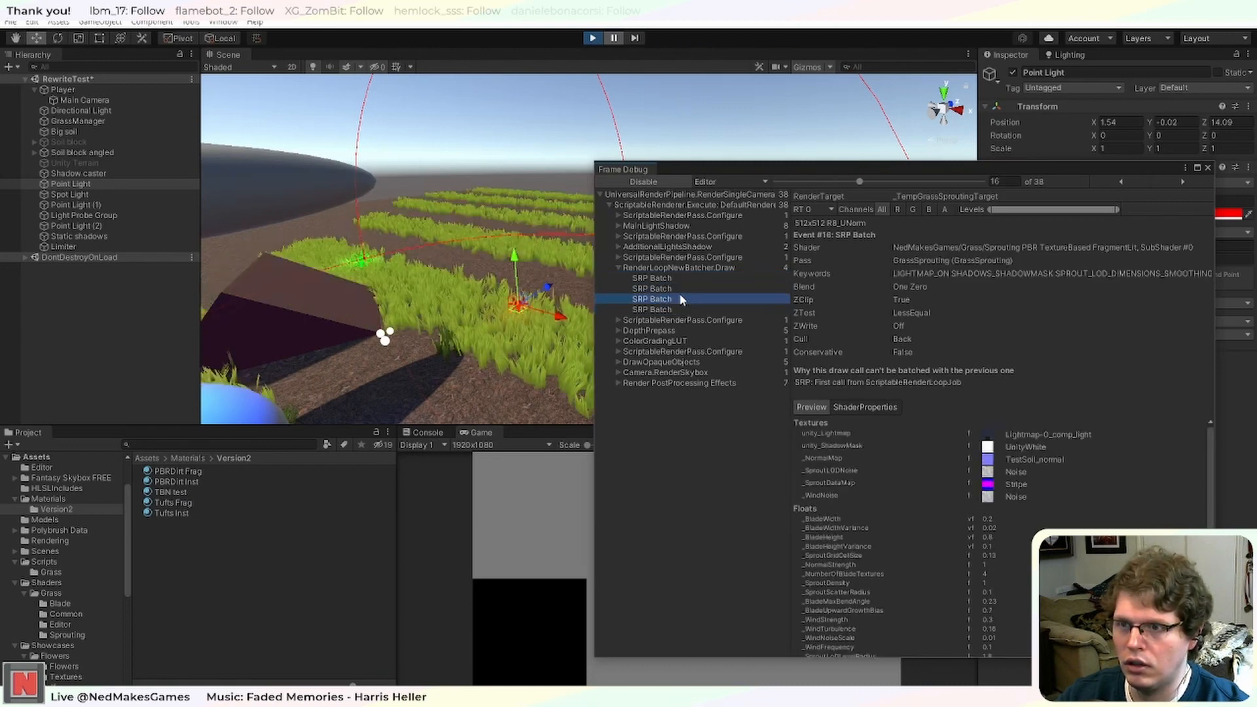
Compare the first two SRP batches of RenderLoopNewBatcher.Draw, which use the GrassSproutDepthOnly pass.
left_click(679, 288)
left_click(682, 280)
left_click(680, 286)
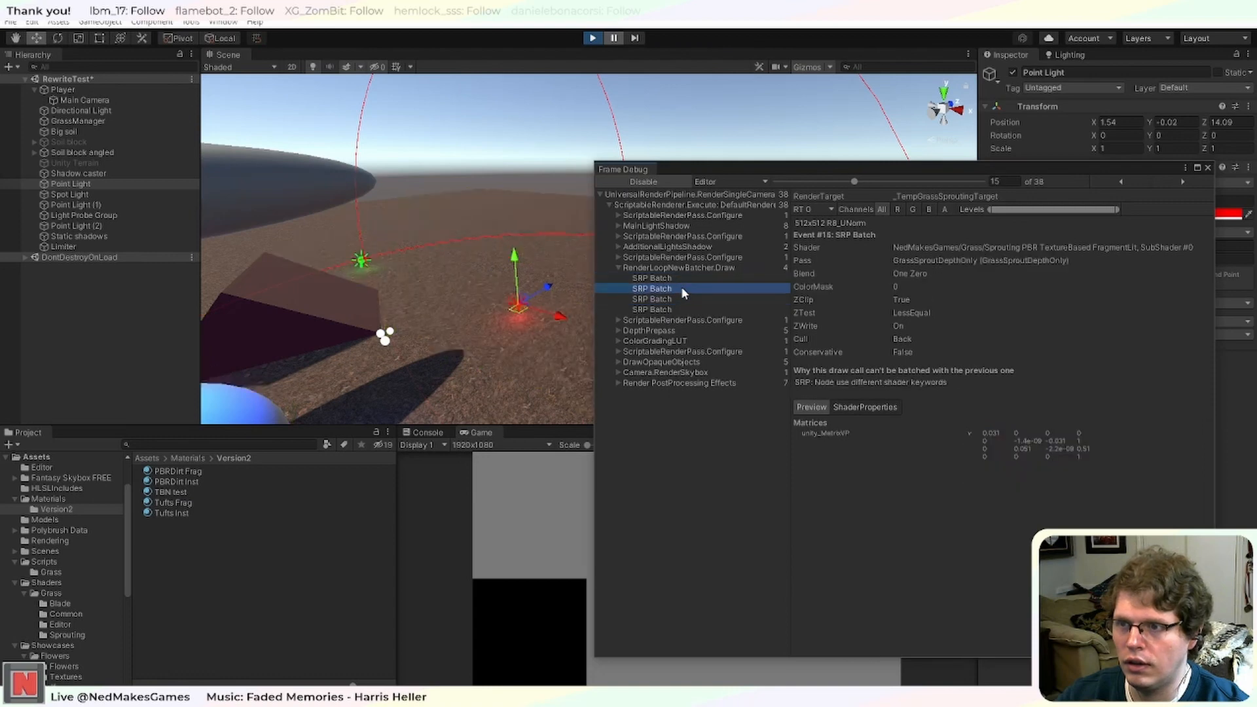
left_click(684, 279)
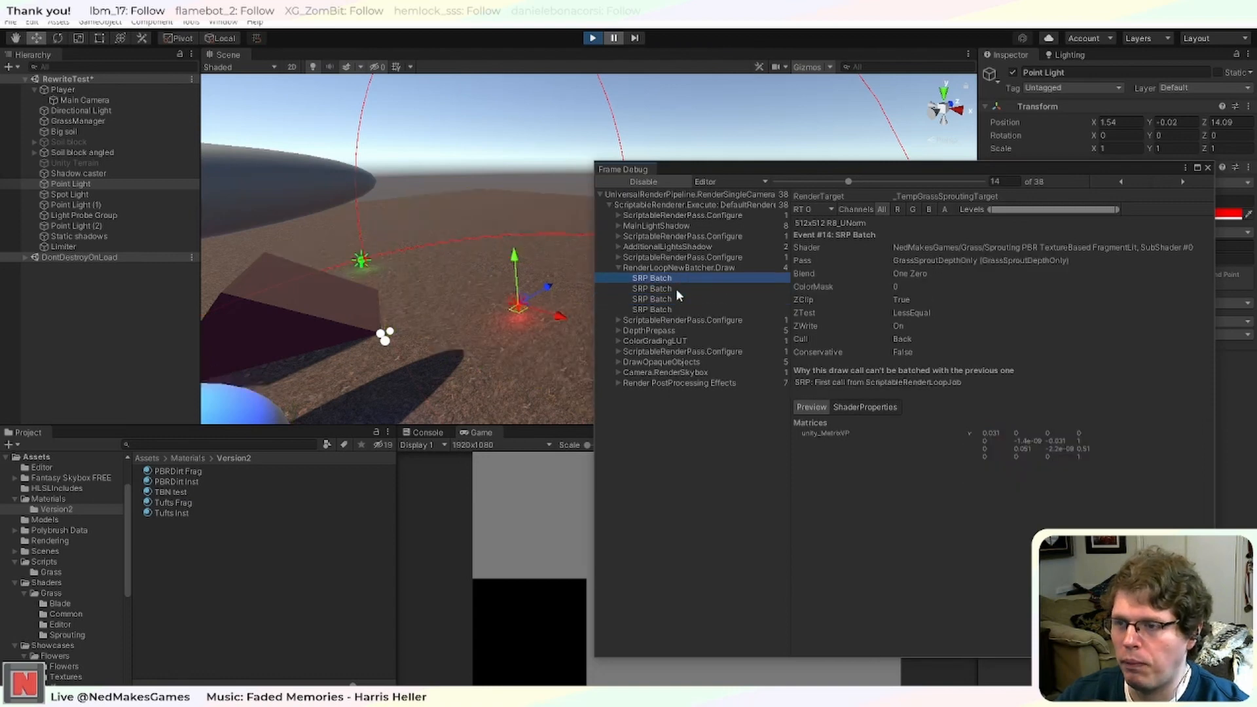
left_click(676, 288)
left_click(682, 277)
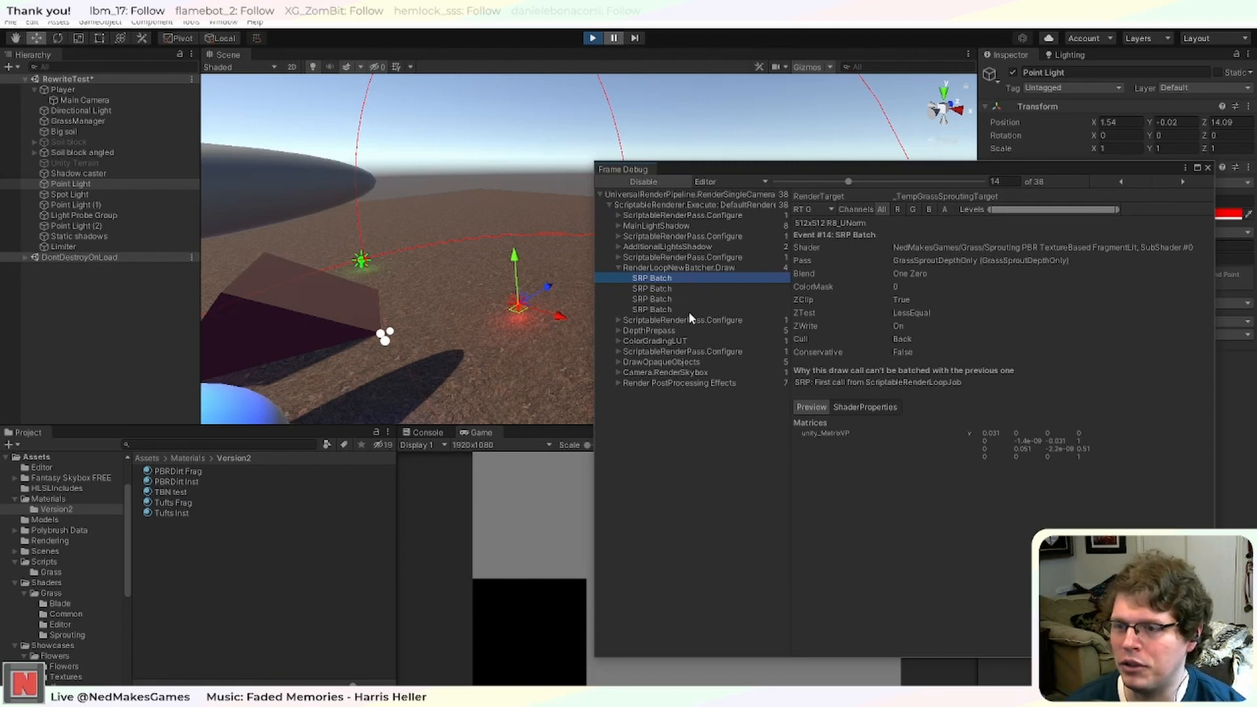
left_click(681, 290)
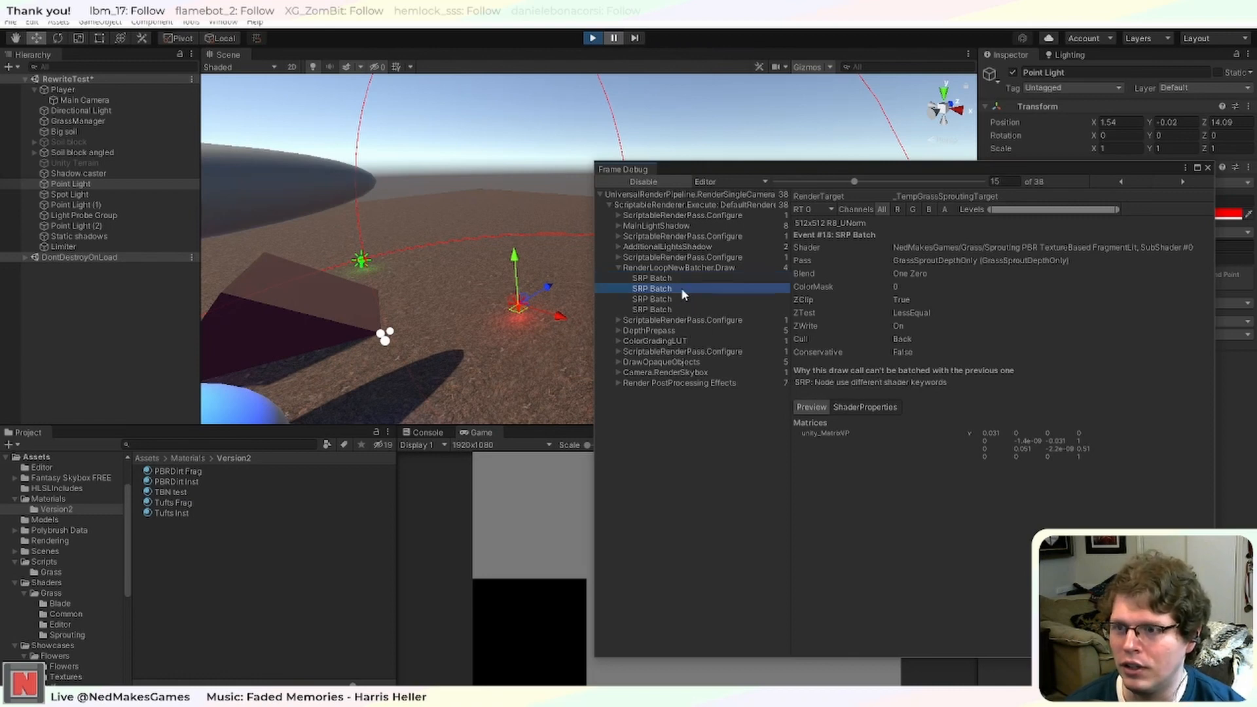
Examine the two GrassSprouting SRP batches in RenderLoopNewBatcher.Draw against the two depth-only batches before them.
left_click(678, 301)
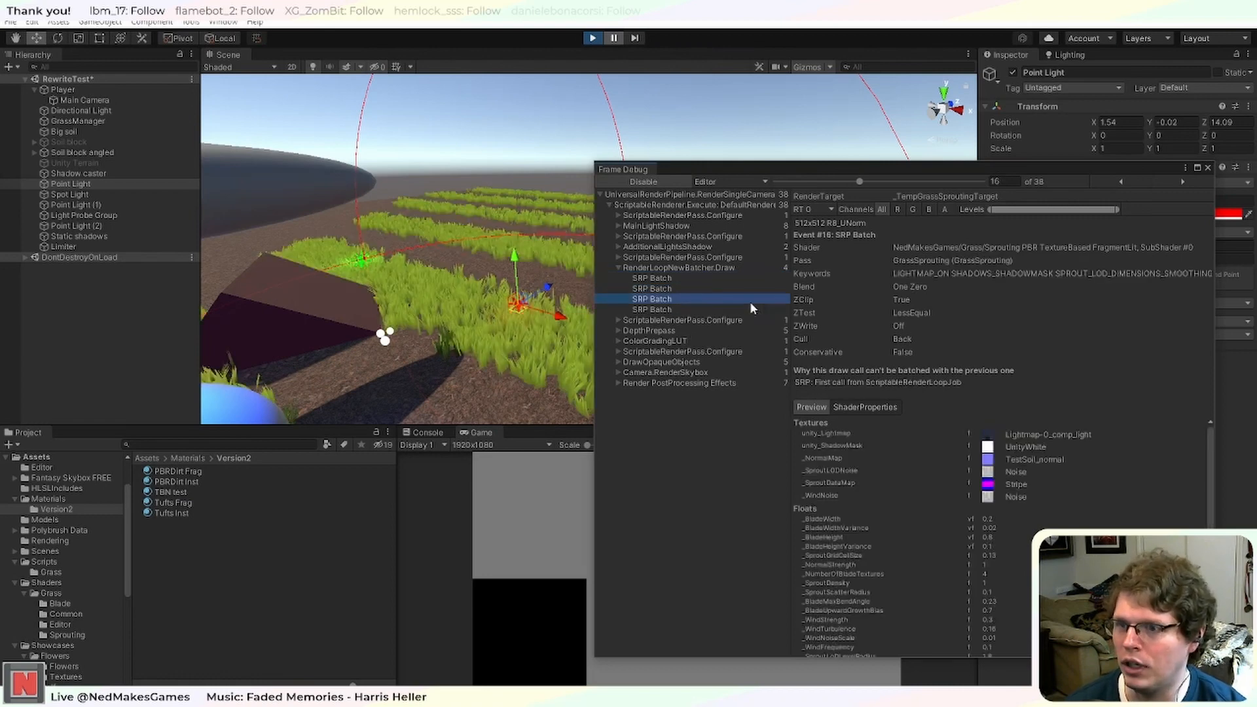
left_click(689, 300)
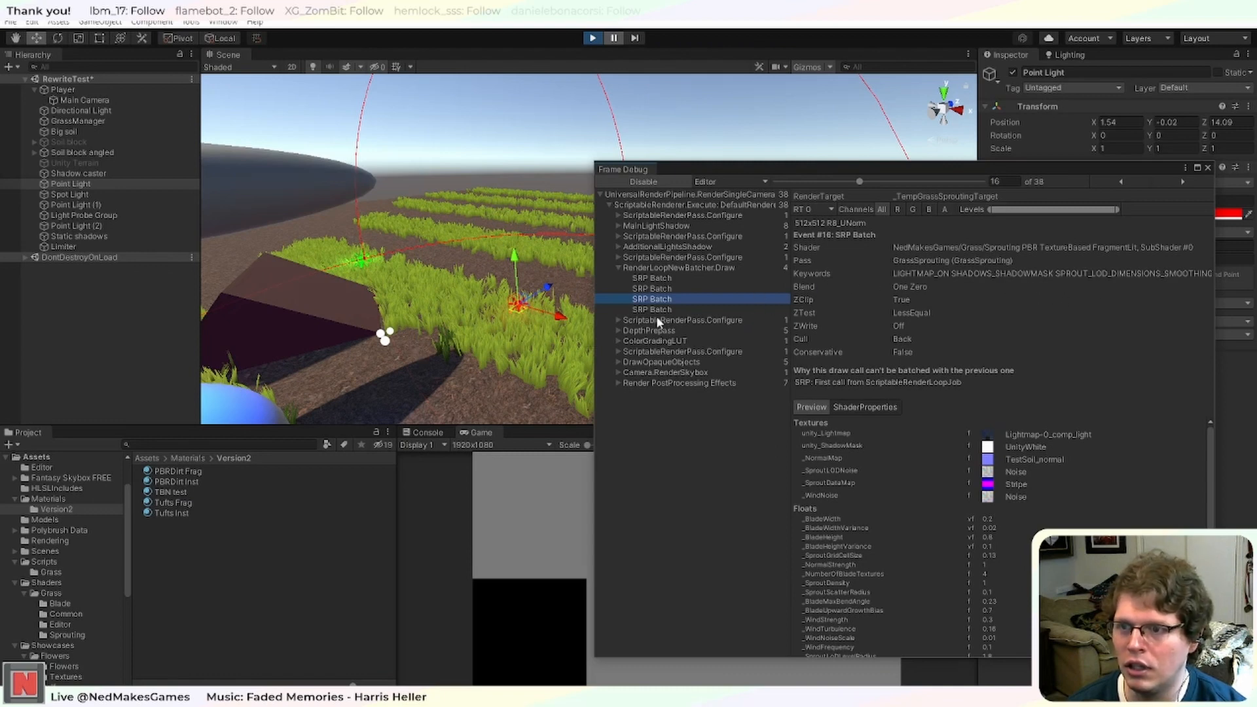
left_click(673, 308)
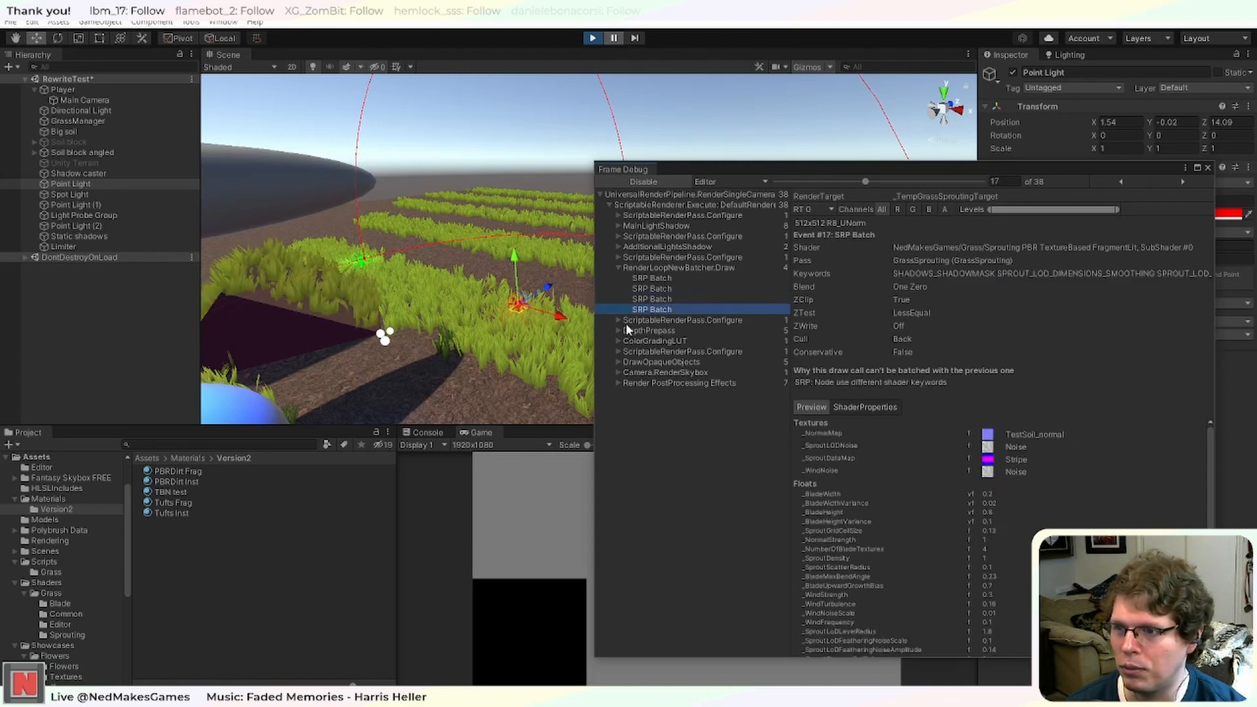
left_click(673, 288)
left_click(682, 278)
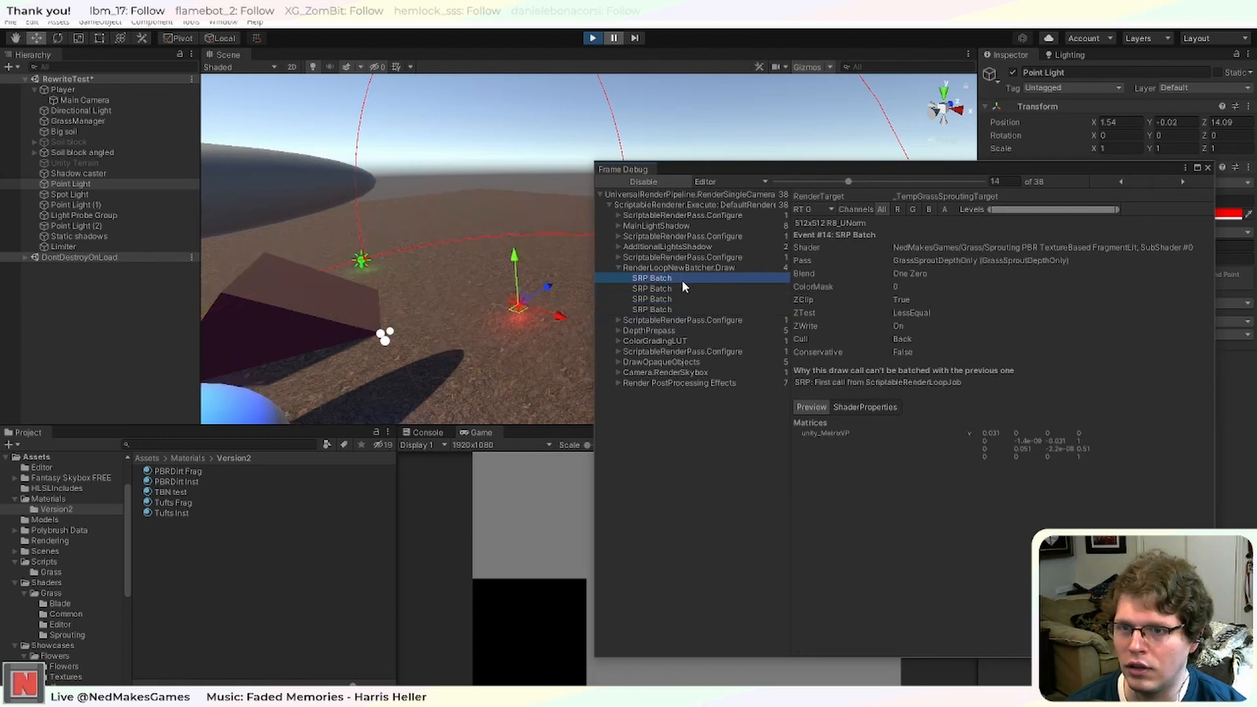
left_click(680, 289)
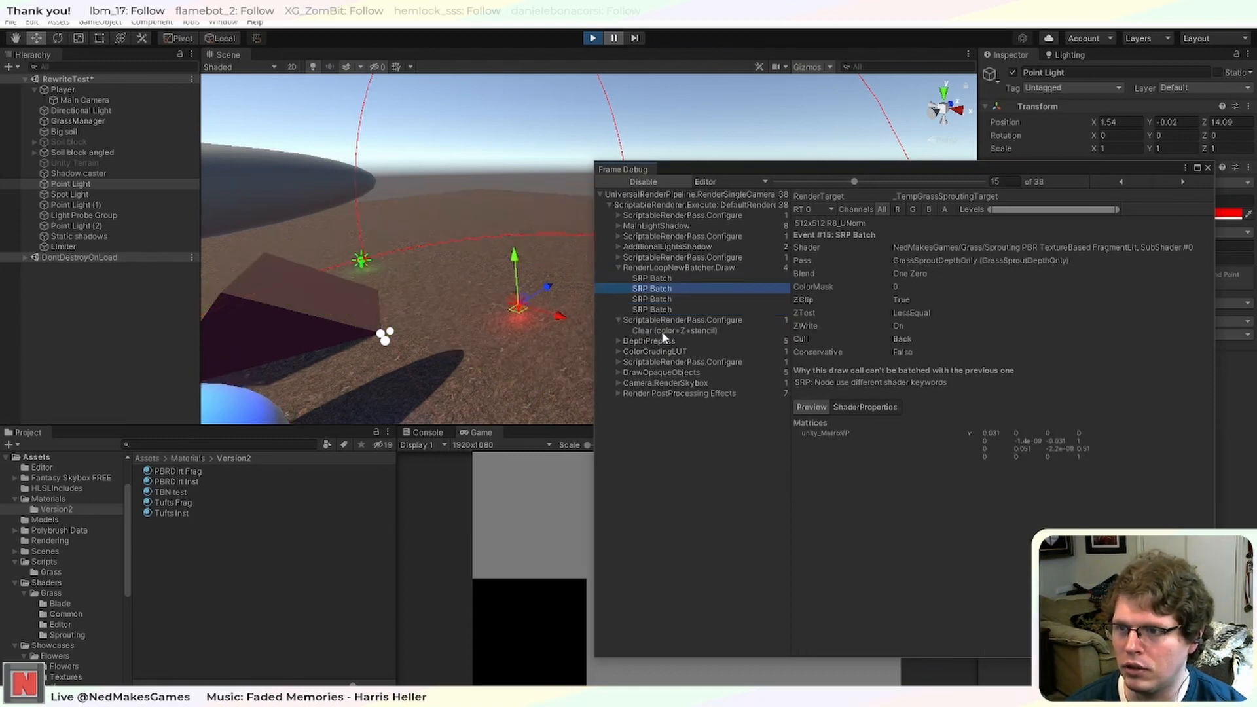
Expand DepthPrepass and inspect its RenderLoop.Draw event and the first three SRP batches of its RenderLoopNewBatcher.Draw.
left_click(621, 330)
left_click(618, 331)
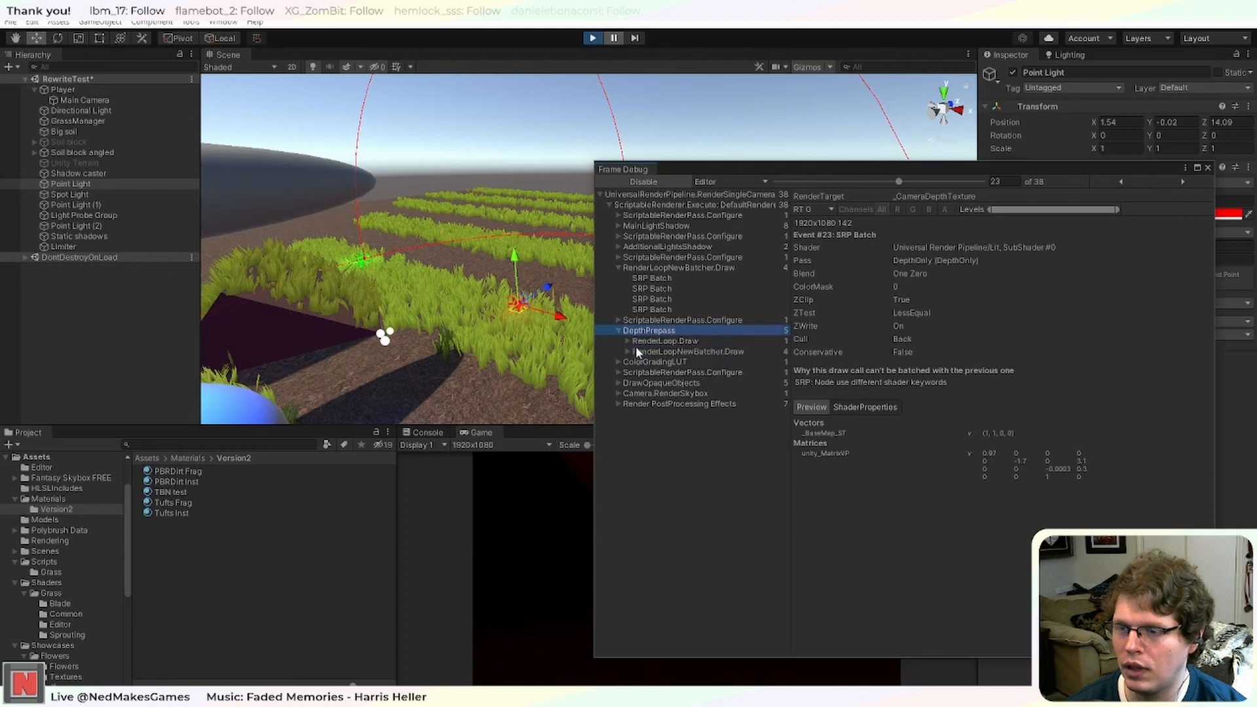
left_click(637, 340)
left_click(626, 340)
left_click(627, 341)
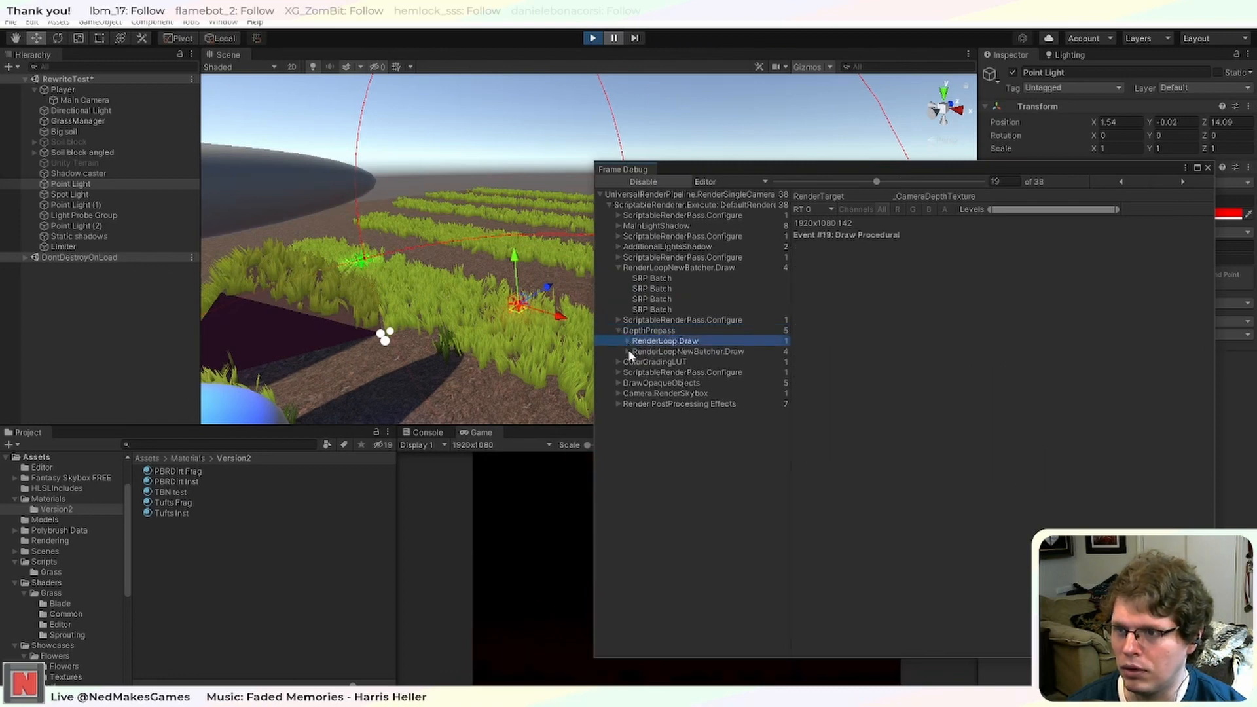
left_click(627, 351)
left_click(651, 362)
left_click(657, 372)
left_click(660, 383)
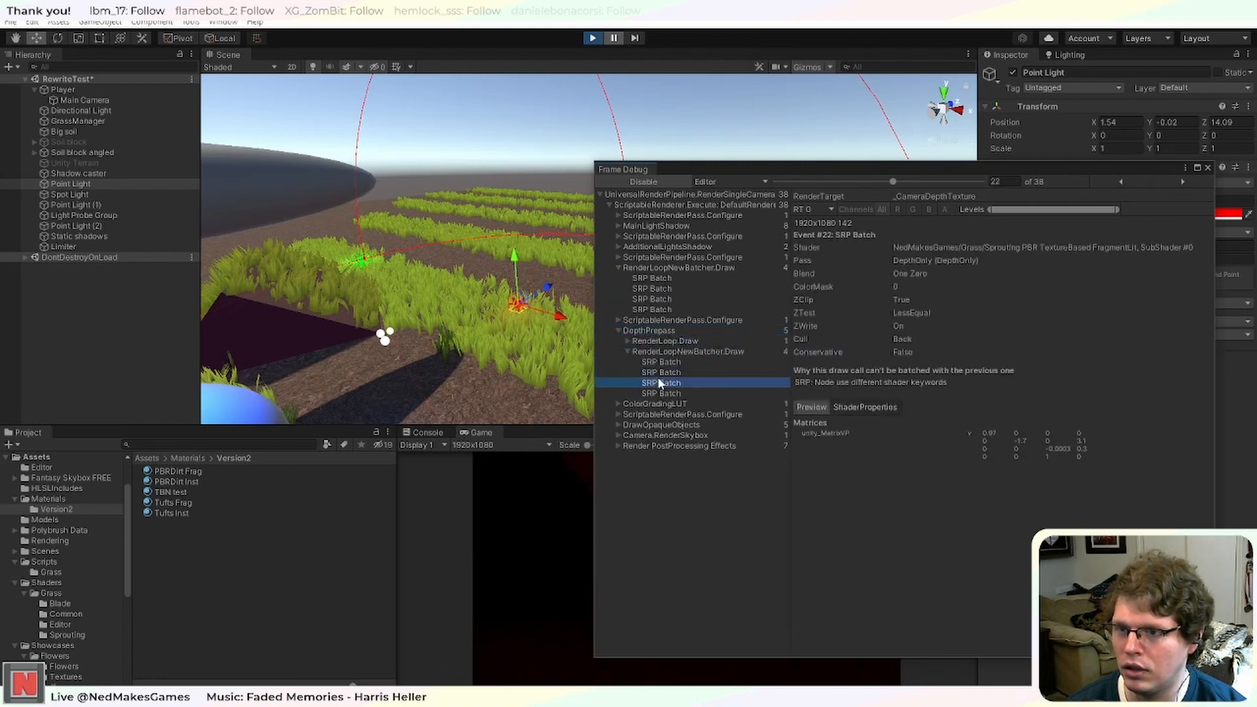
Collapse DepthPrepass, check the render pass configuration before DrawOpaqueObjects, and expand DrawOpaqueObjects to view its draw loops.
left_click(618, 332)
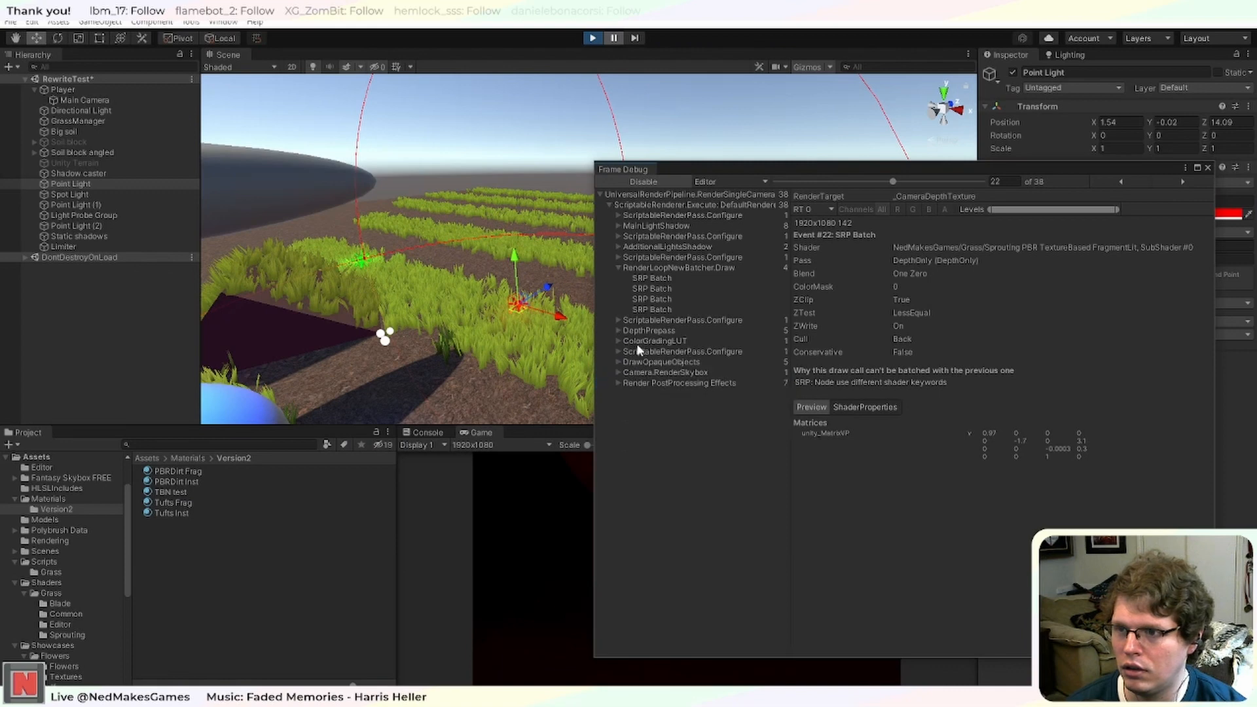
left_click(618, 360)
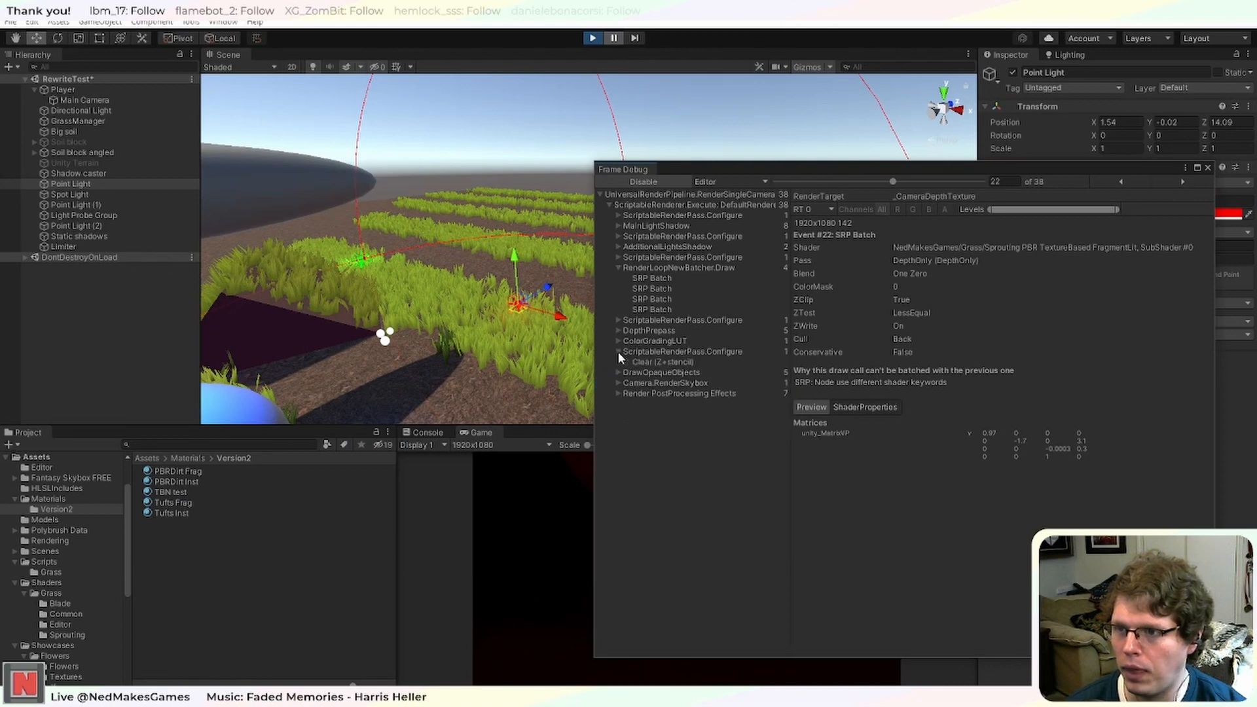
left_click(618, 360)
left_click(617, 361)
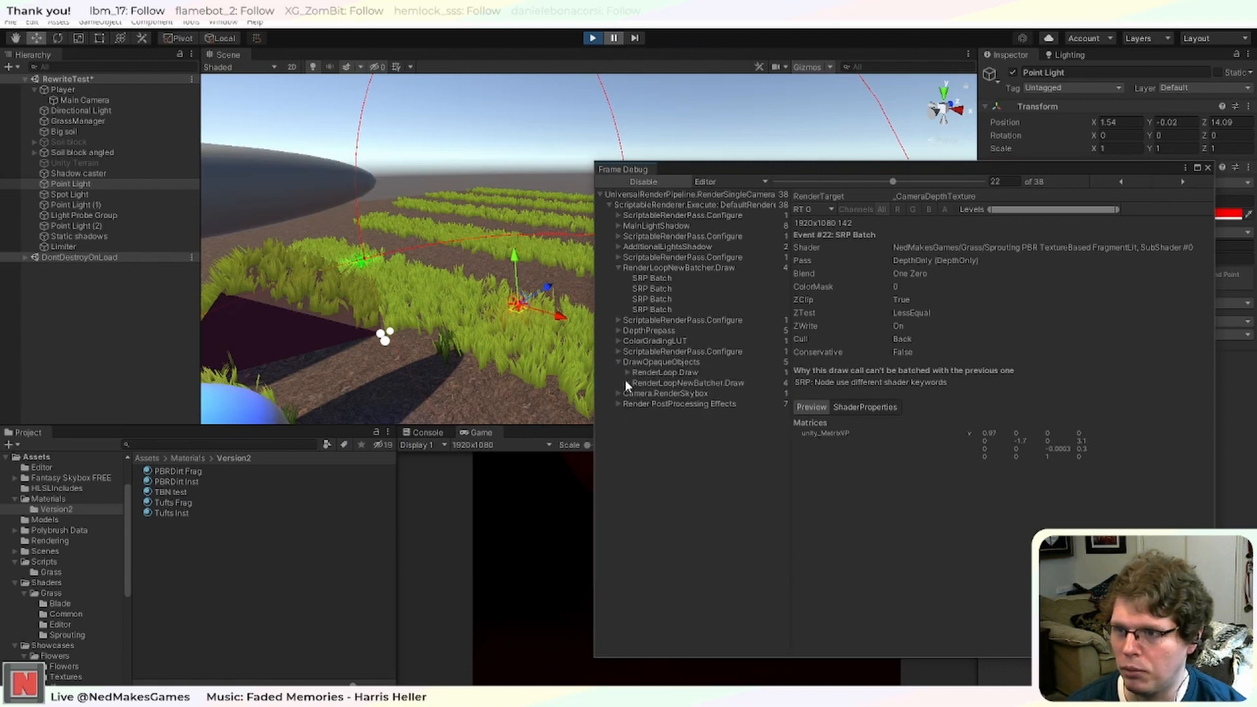
left_click(625, 381)
left_click(625, 381)
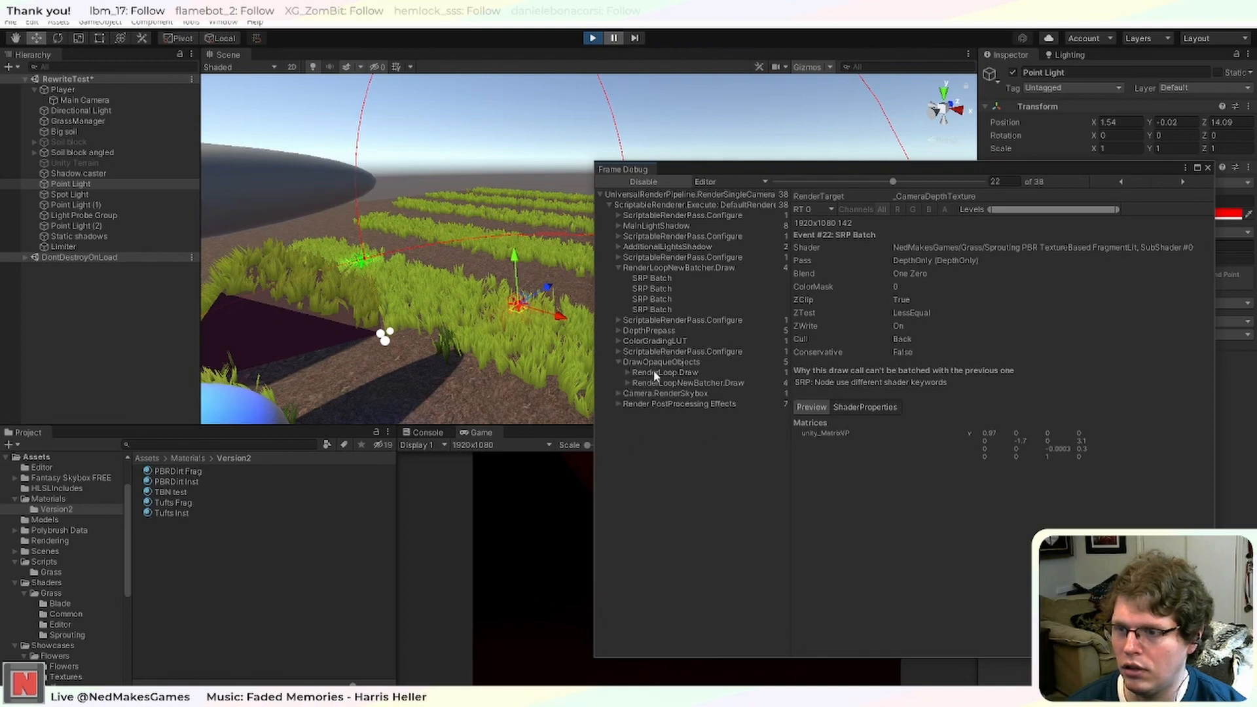
Shift the Frame Debugger window slightly and recheck the two GrassSproutDepthOnly batches rendered into _TempGrassSproutingTarget.
mouse_move(867, 167)
left_mouse_down()
mouse_move(540, 158)
mouse_move(880, 170)
left_mouse_up()
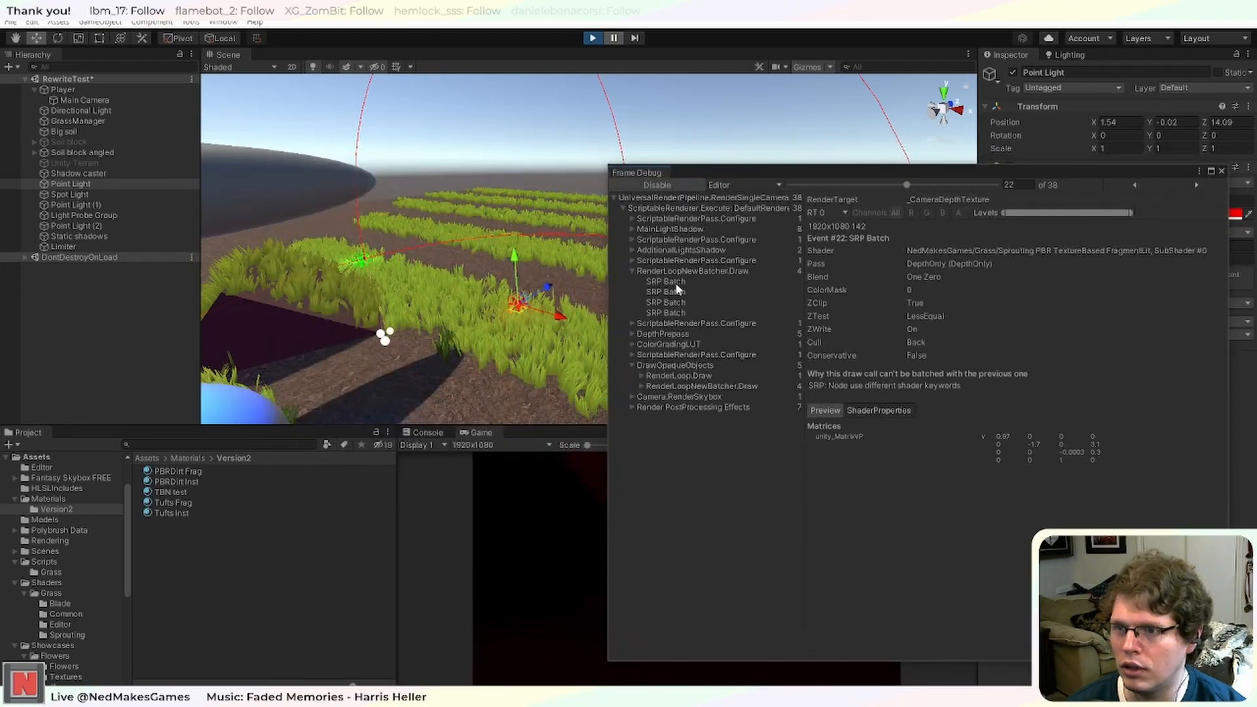
left_click(680, 282)
left_click(683, 292)
left_click(689, 282)
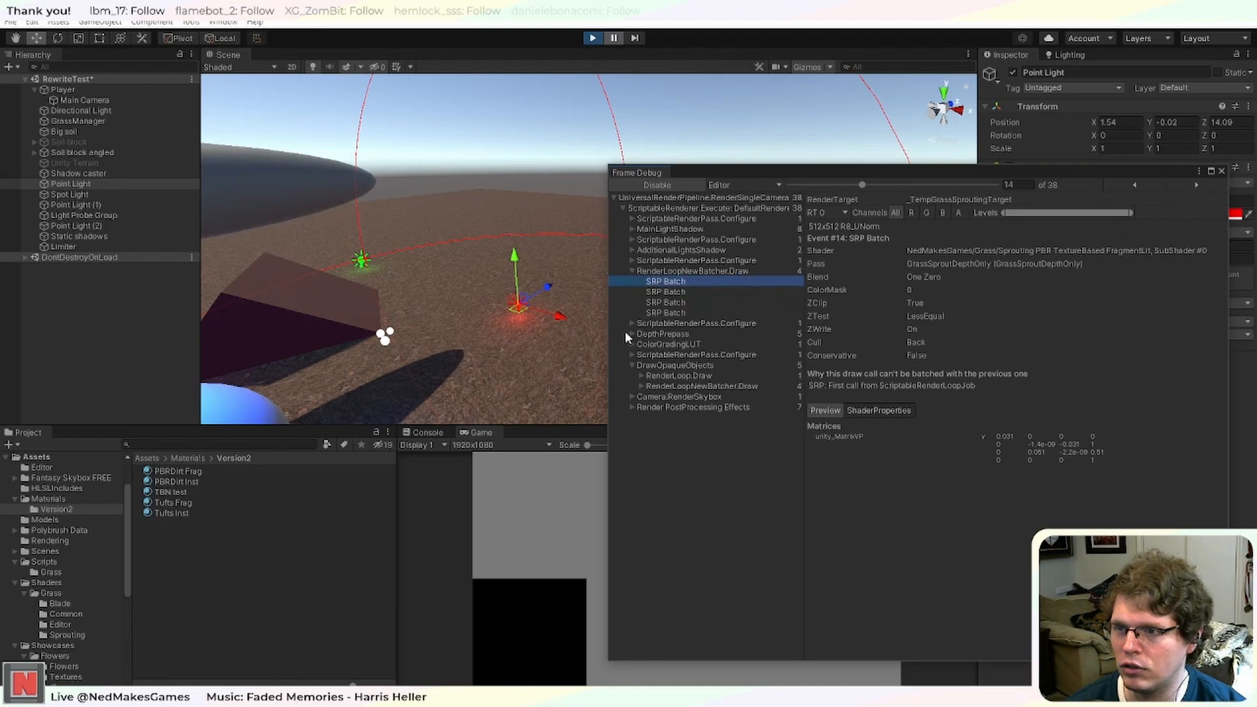
Disable and close the Frame Debugger, and show the settings of the DefaultRenderer asset in the Rendering folder.
left_click(679, 183)
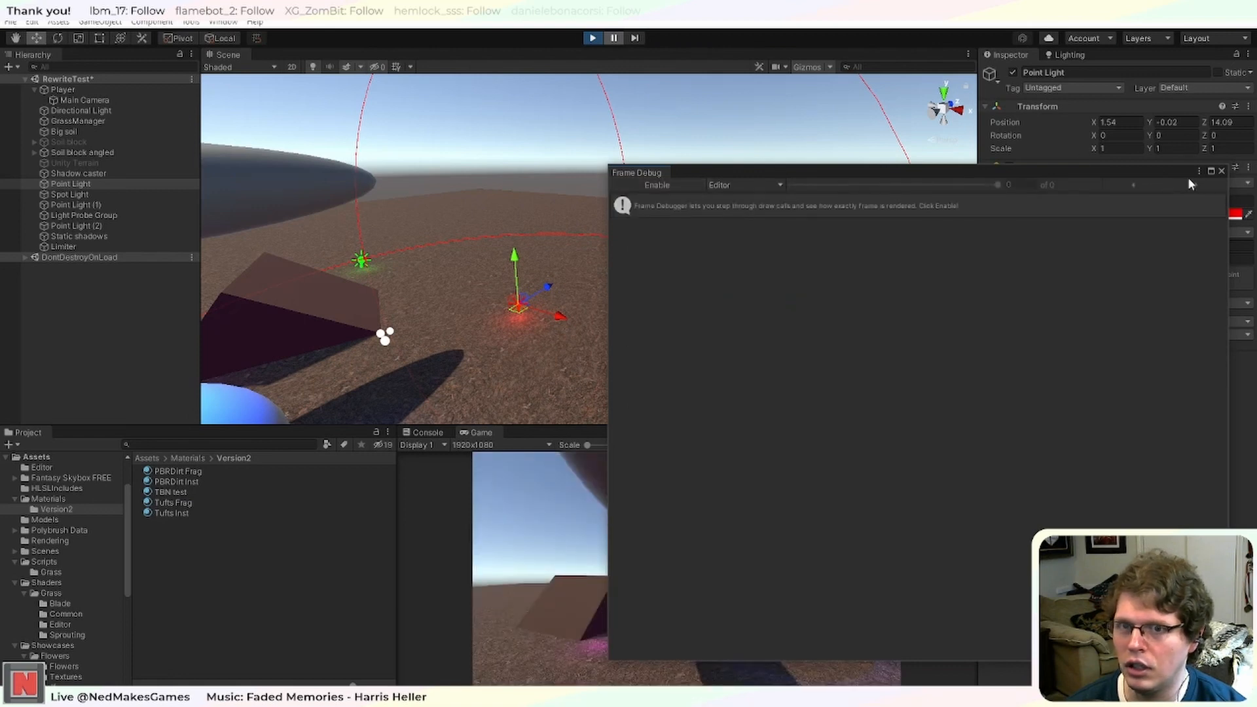
left_click(1221, 169)
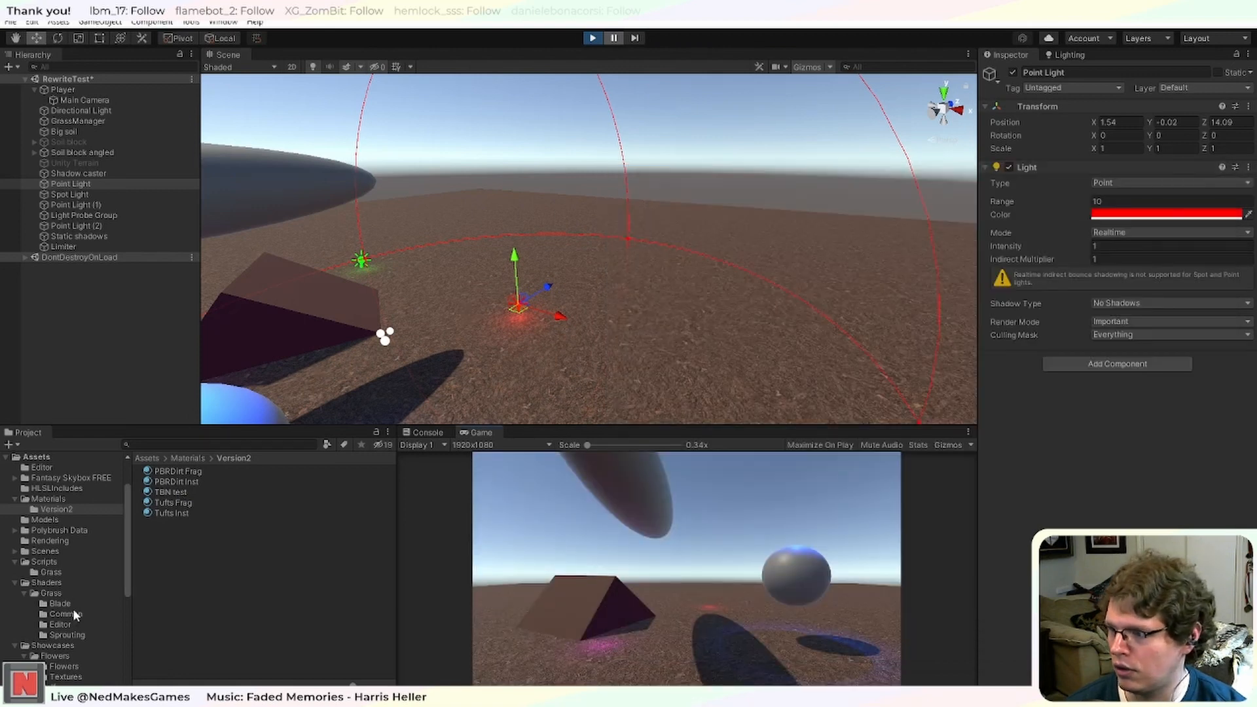
left_click(52, 541)
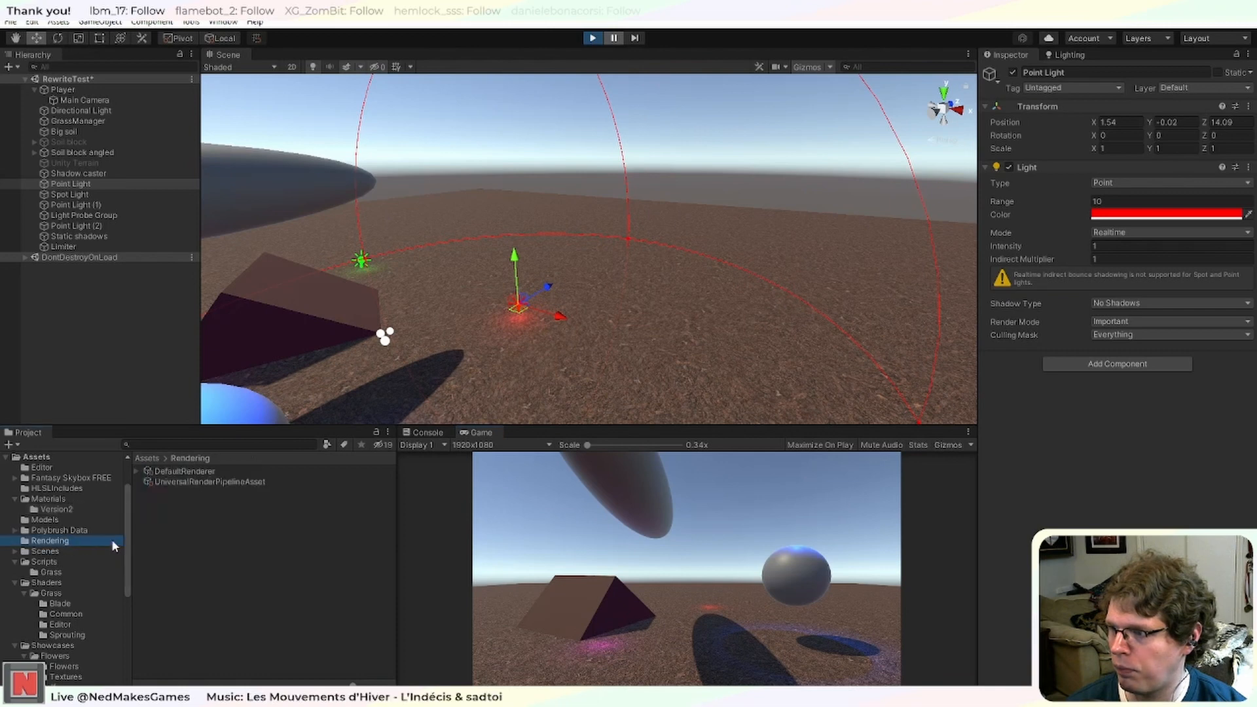
left_click(197, 470)
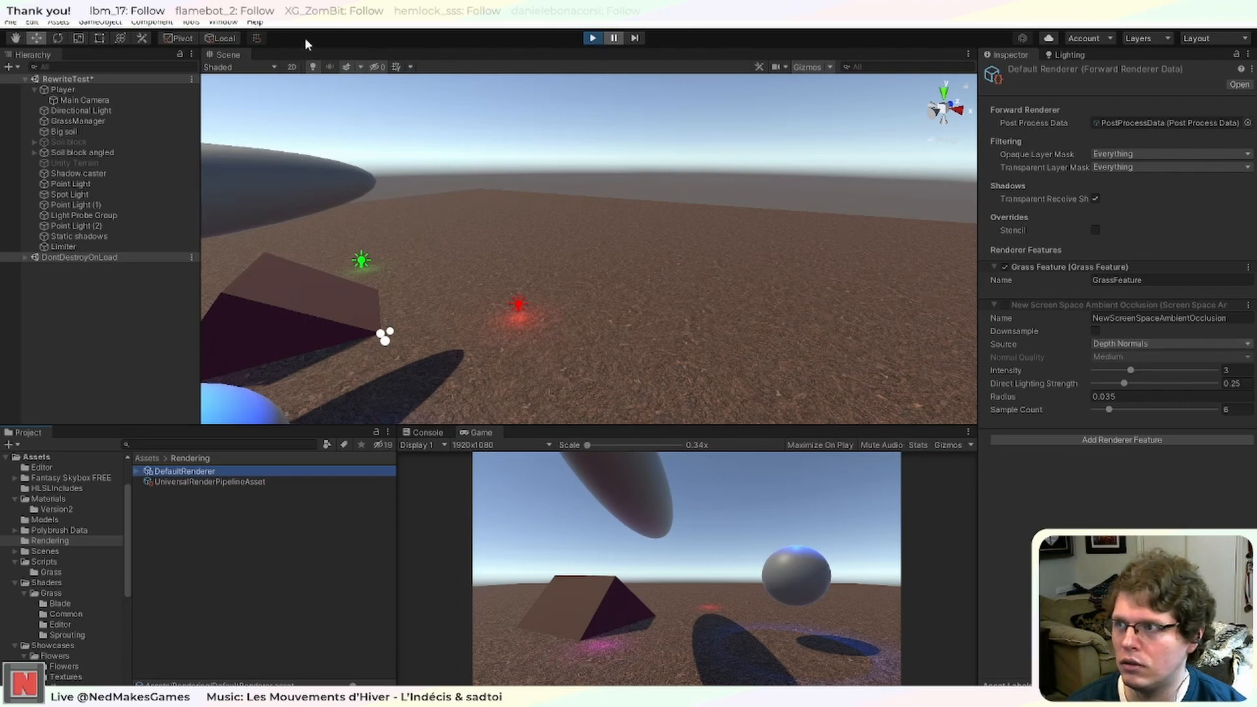
Reopen and enable the Frame Debugger, and expand the default renderer's list of events.
left_click(223, 22)
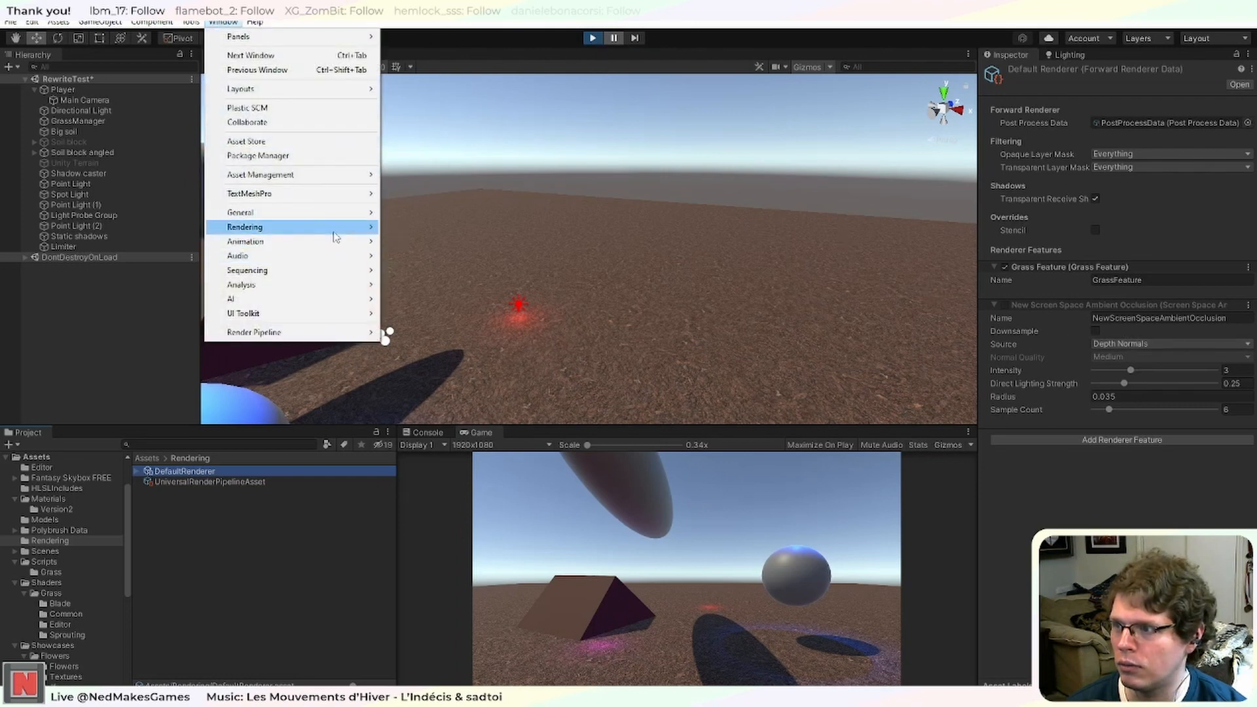
mouse_move(335, 230)
mouse_move(324, 287)
left_click(445, 299)
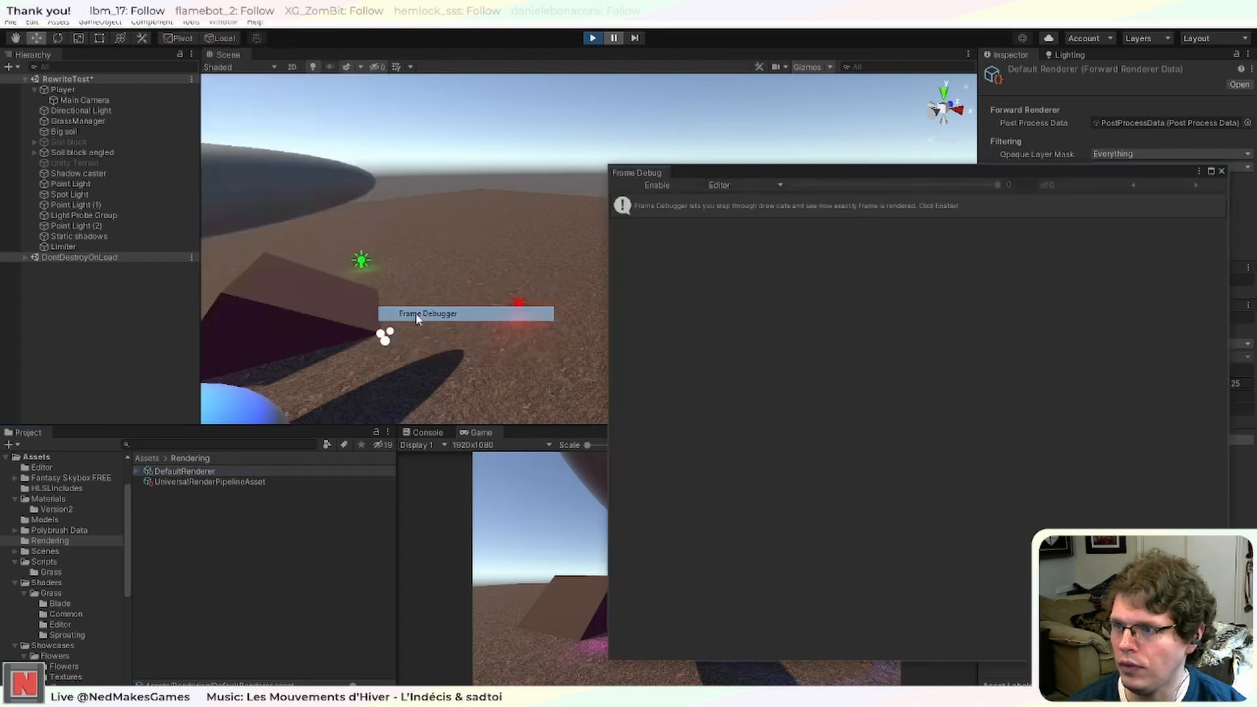
left_click(656, 186)
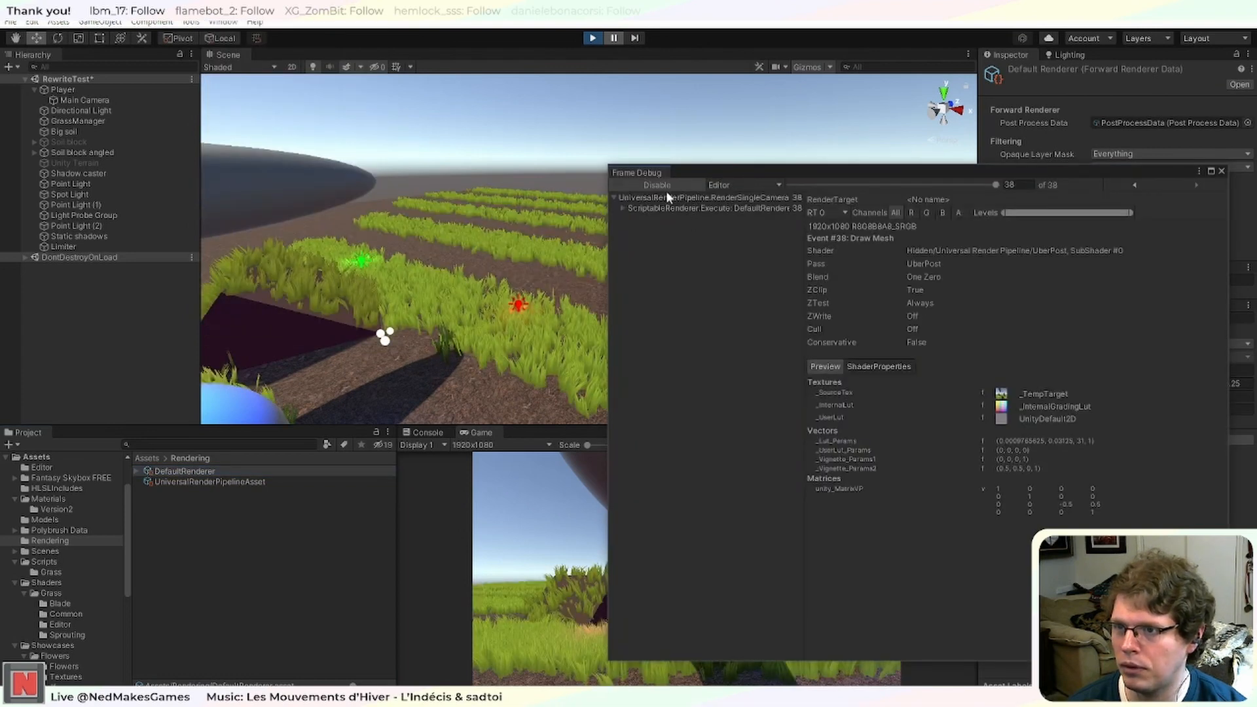
left_click(622, 209)
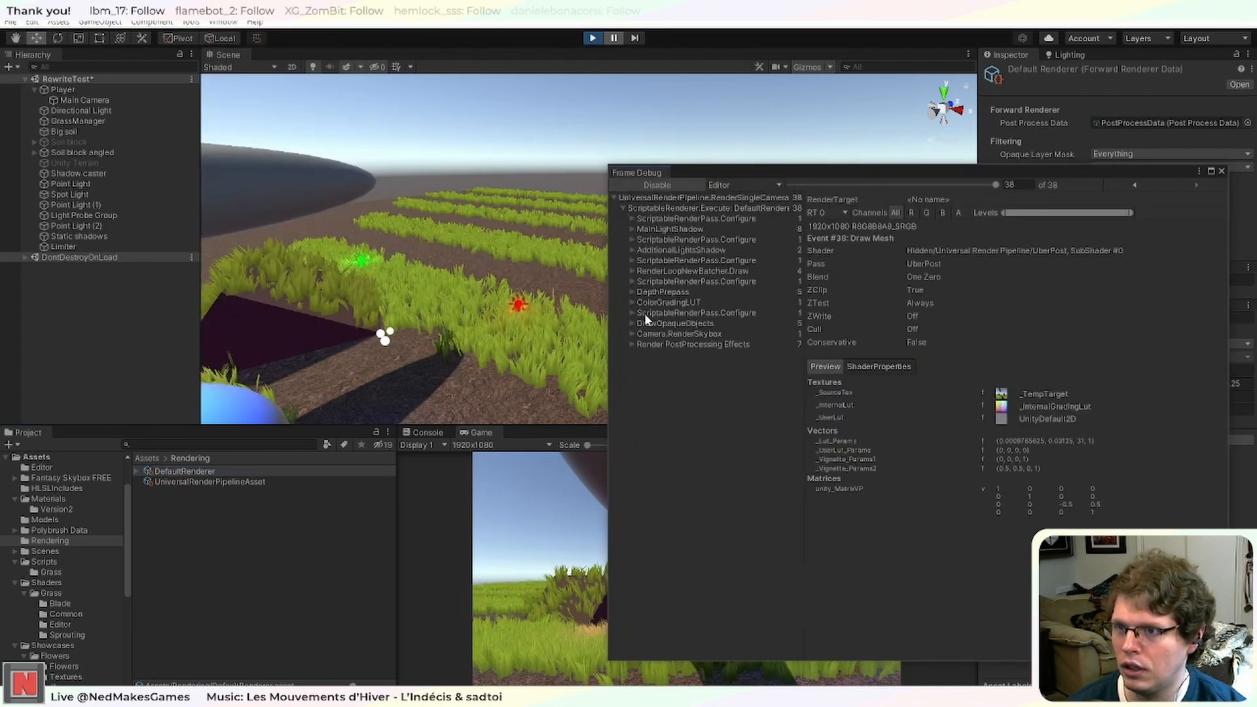
Check the RenderLoopNewBatcher.Draw batch list and inspect the clear event of the render pass configuration before DepthPrepass.
left_click(631, 270)
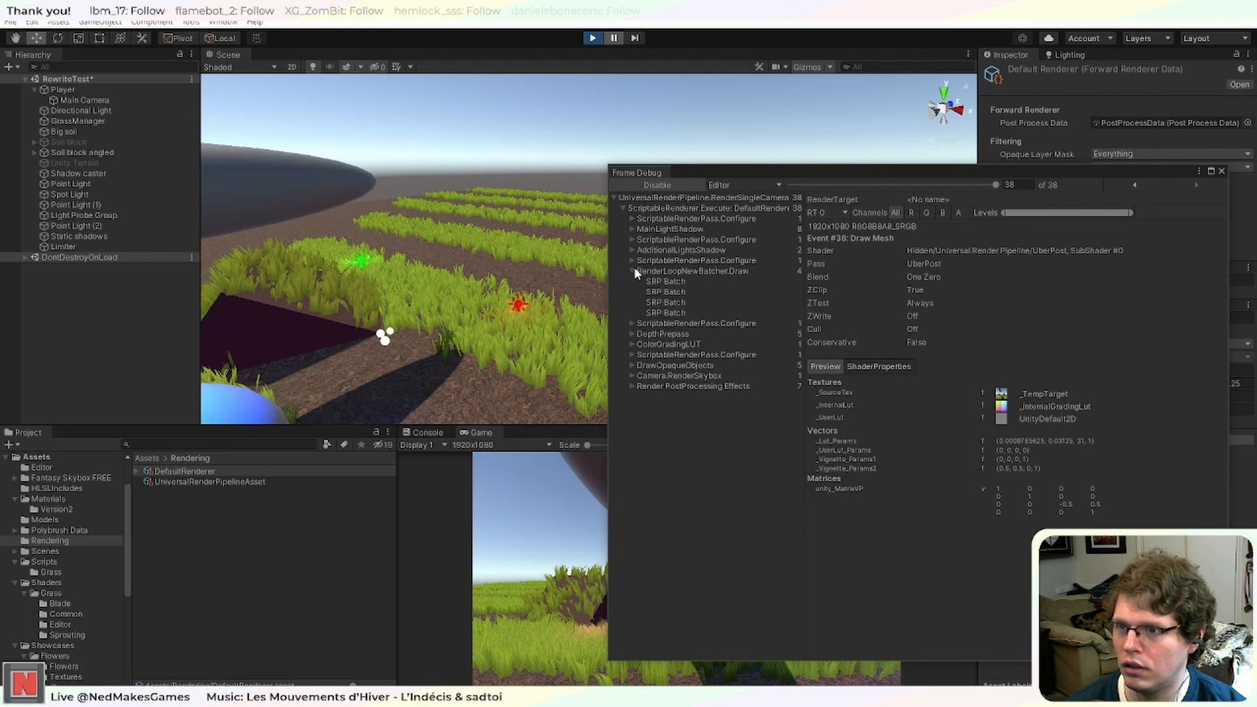
left_click(634, 270)
left_click(667, 282)
Expand DepthPrepass down to its RenderLoopNewBatcher.Draw and examine all four SRP batches rendered into the camera depth texture.
left_click(631, 292)
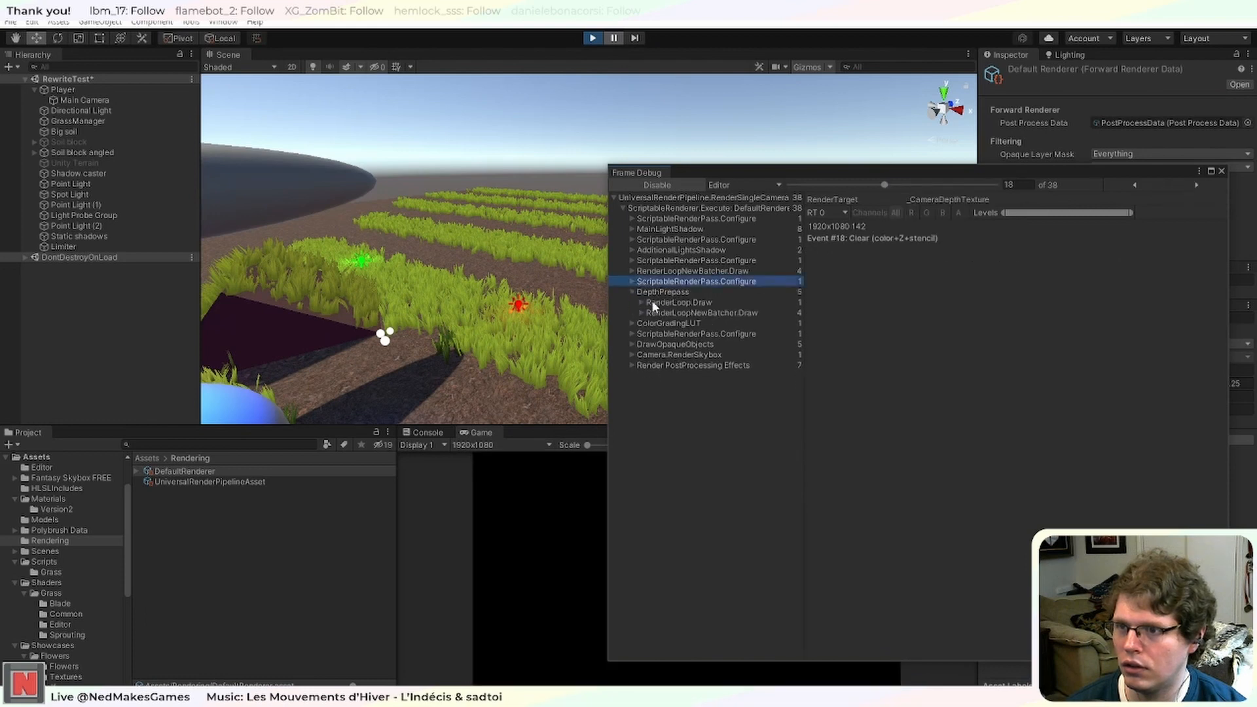
left_click(644, 314)
left_click(640, 313)
left_click(672, 323)
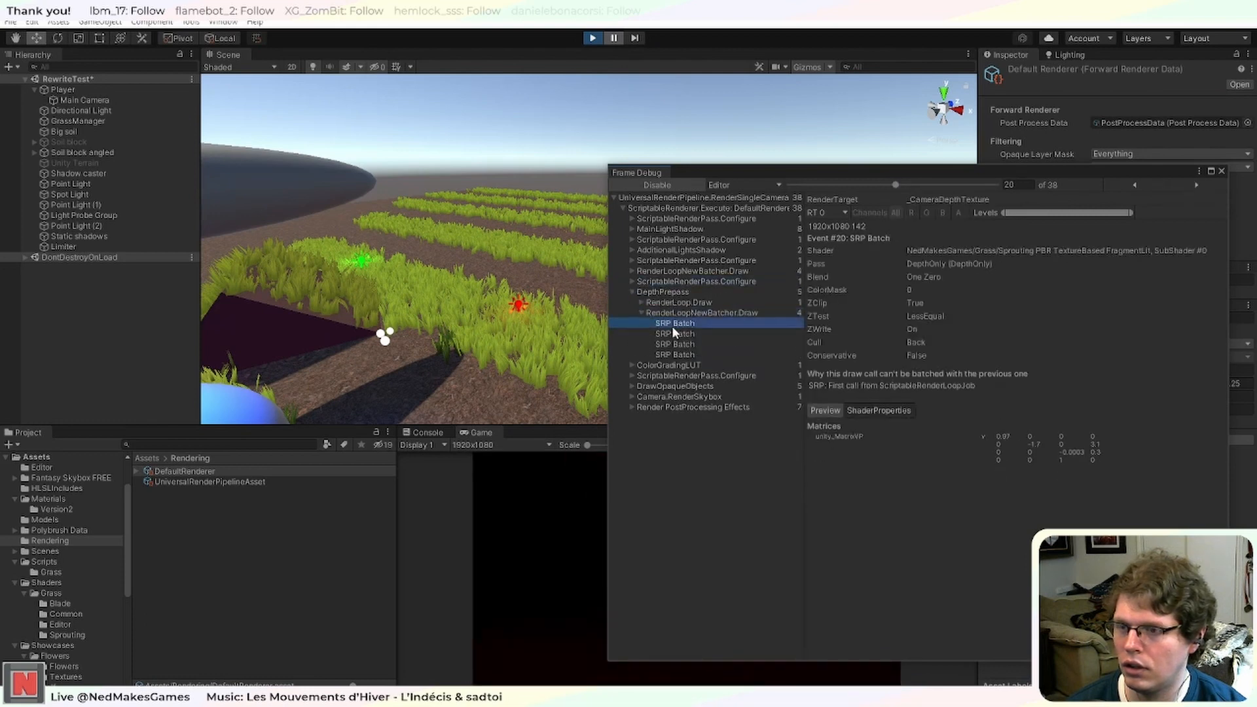
key("Down")
left_click(678, 344)
left_click(677, 356)
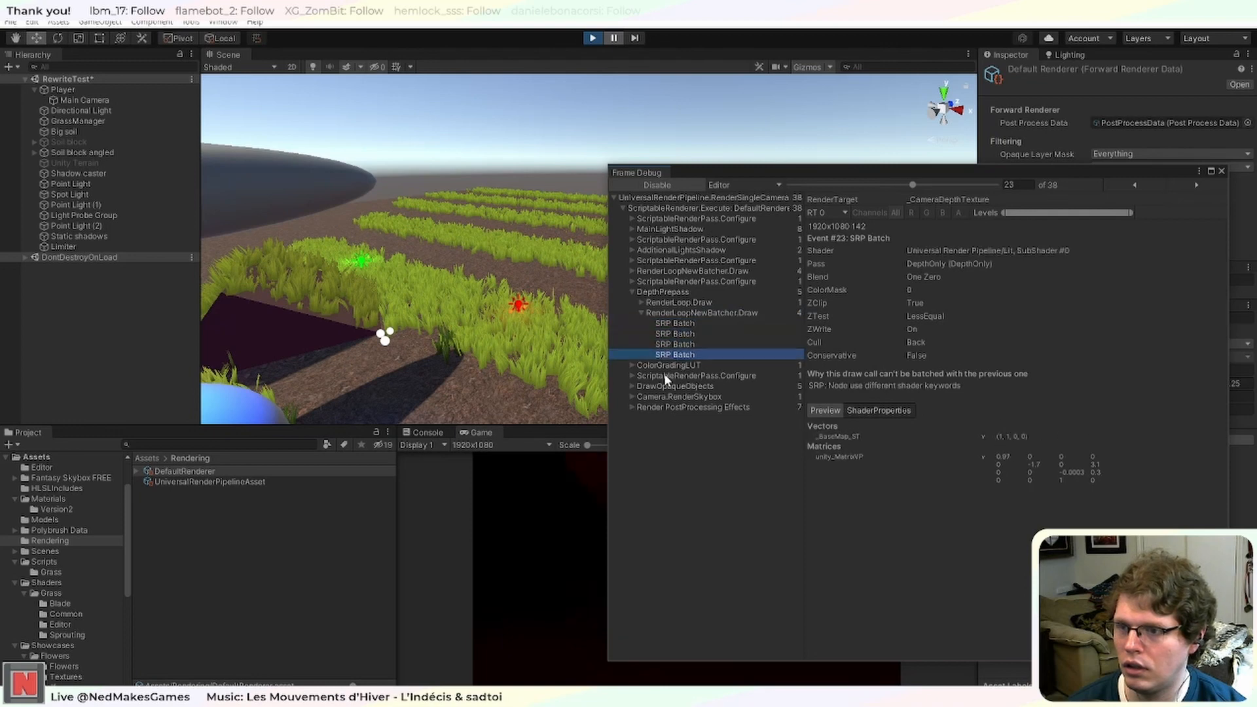
left_click(629, 377)
left_click(630, 375)
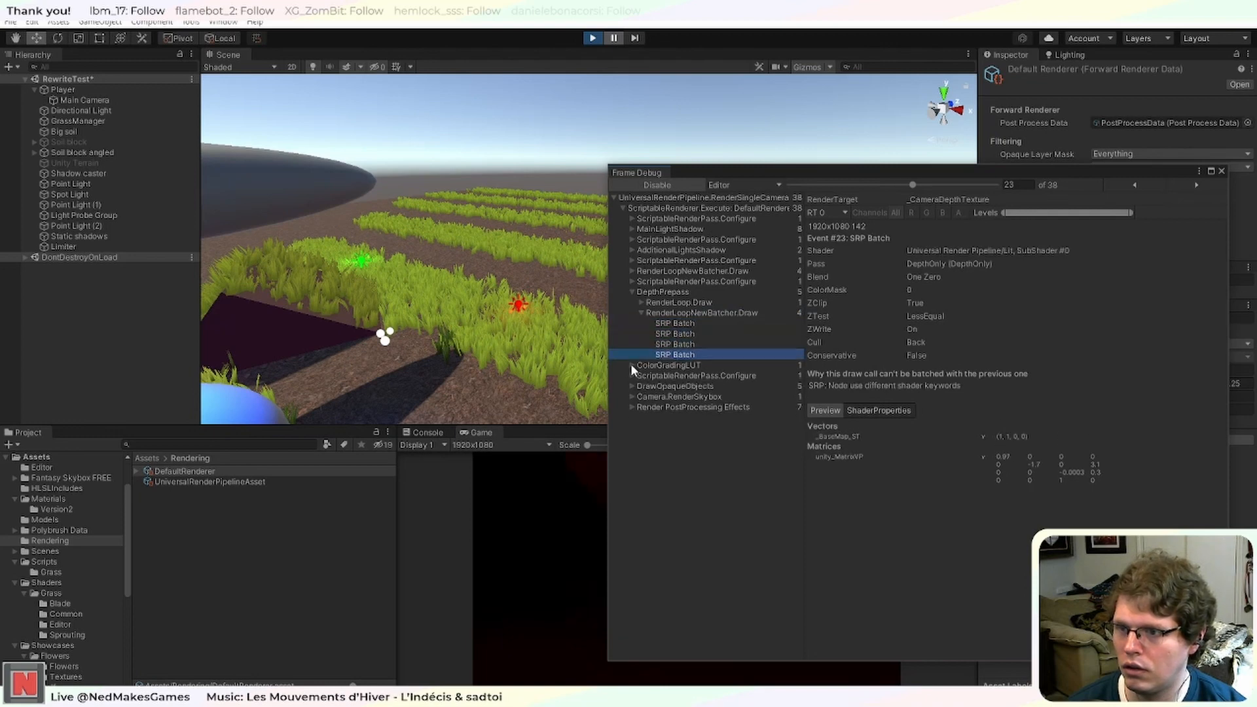
Expand ColorGradingLUT in the Frame Debugger, inspect its draw event, and collapse it again.
left_click(630, 364)
left_click(664, 375)
left_click(666, 365)
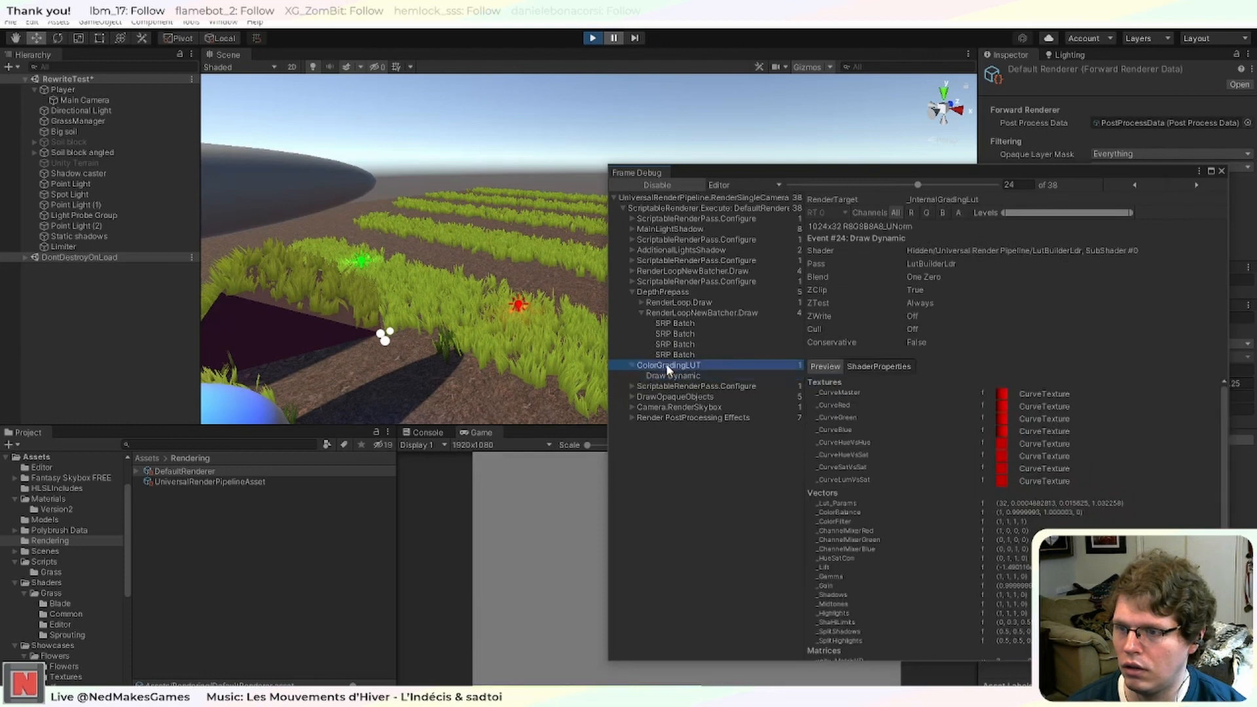
left_click(633, 365)
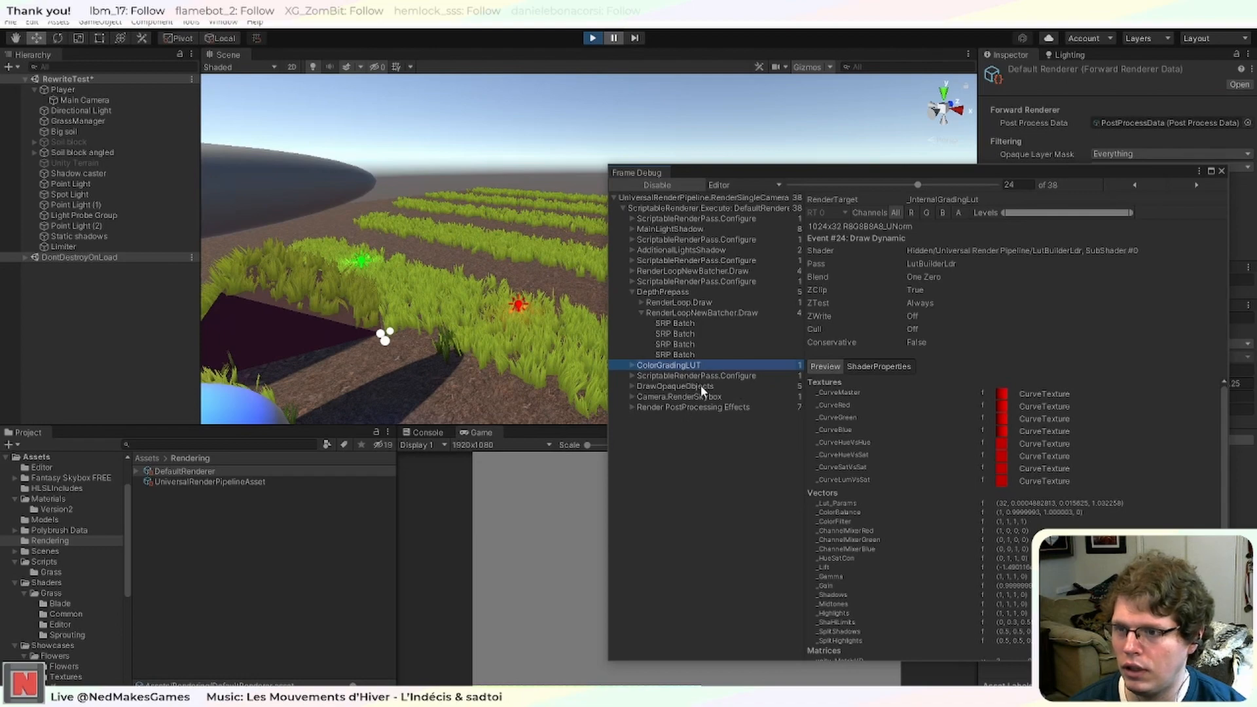
Enable the New Screen Space Ambient Occlusion feature on the Default Renderer, moving the Frame Debugger window out of the way and back.
left_click_drag(842, 170, 440, 161)
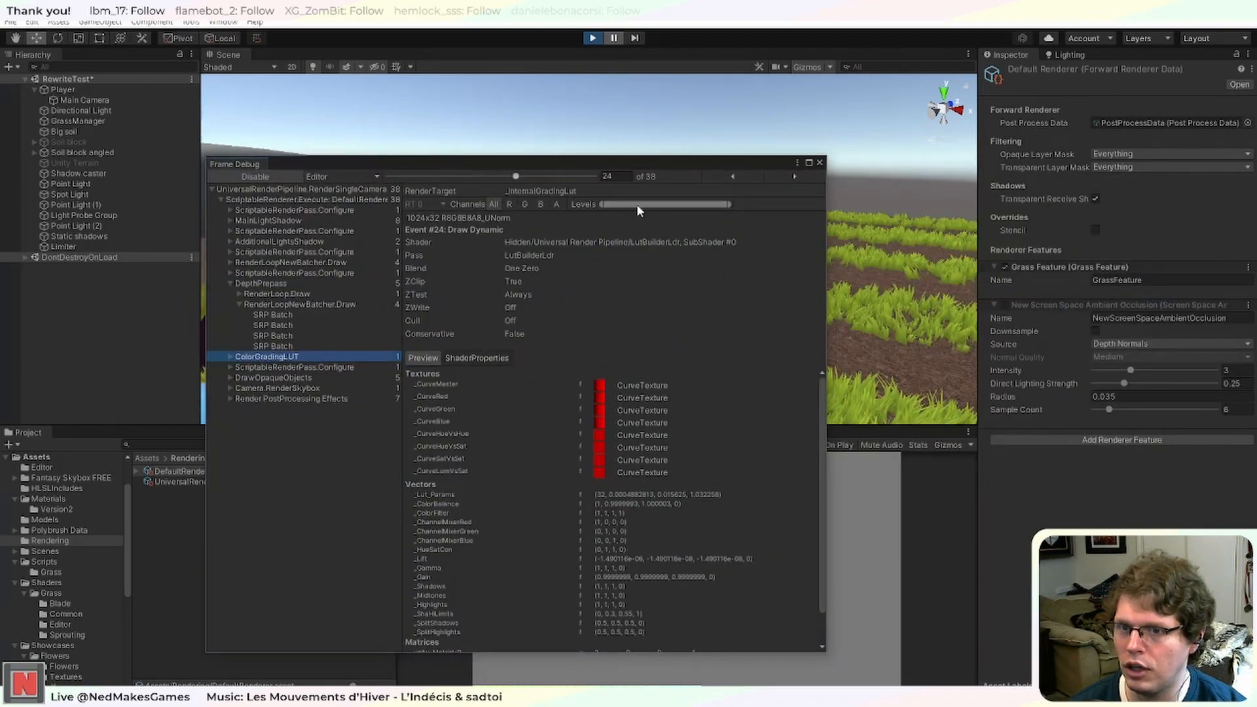
left_click(1000, 305)
left_click_drag(559, 162, 1004, 170)
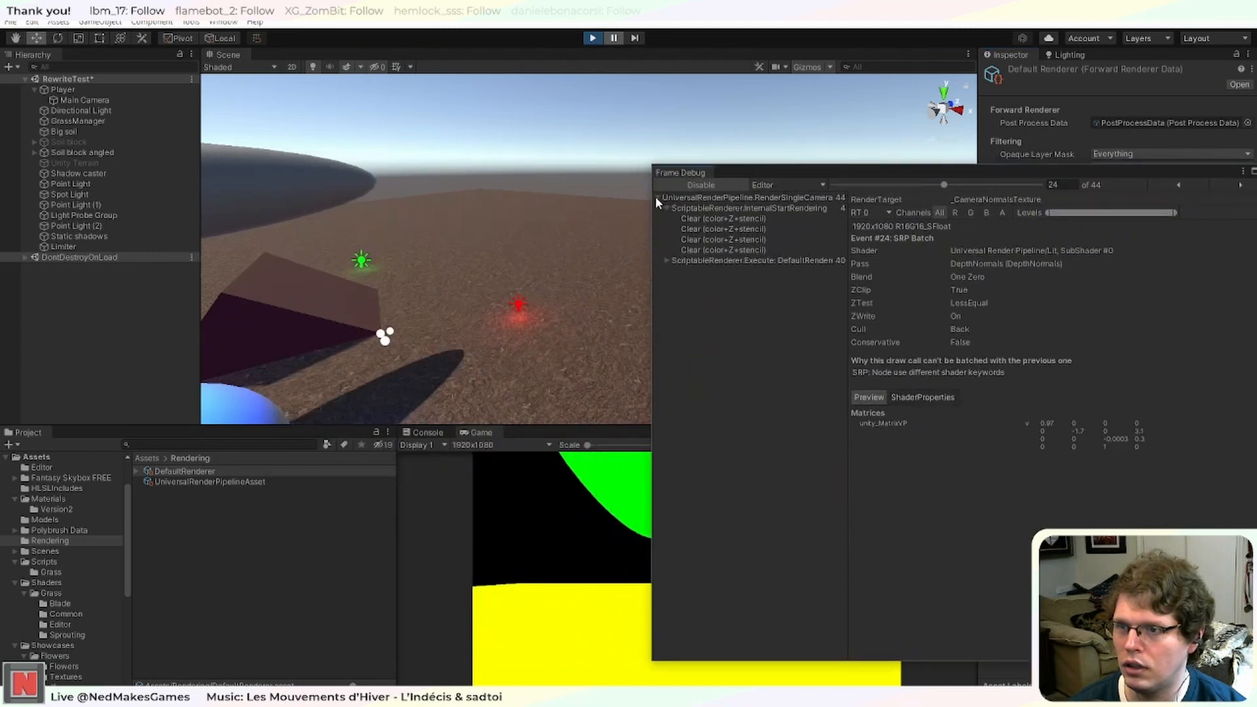
Expand the ScriptableRenderer.Execute event list in the Frame Debugger down to its individual passes.
left_click(668, 208)
left_click(668, 208)
left_click(667, 208)
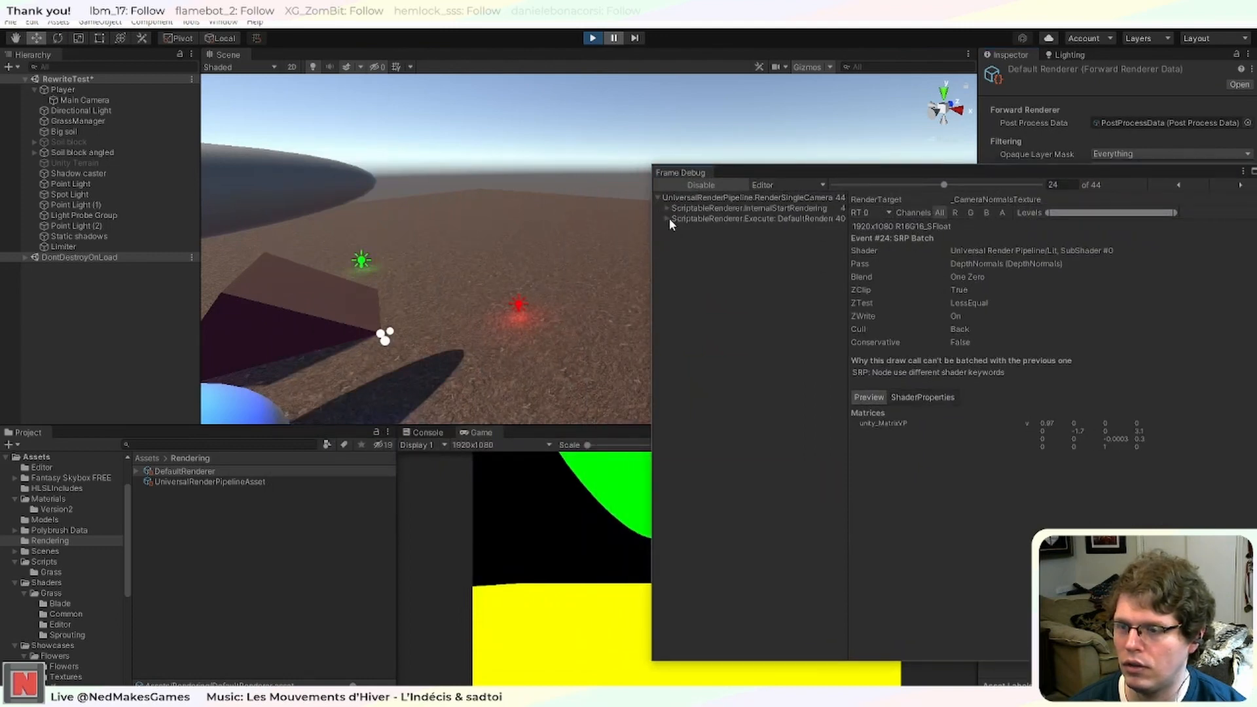
left_click(668, 219)
left_click(666, 207)
left_click(698, 217)
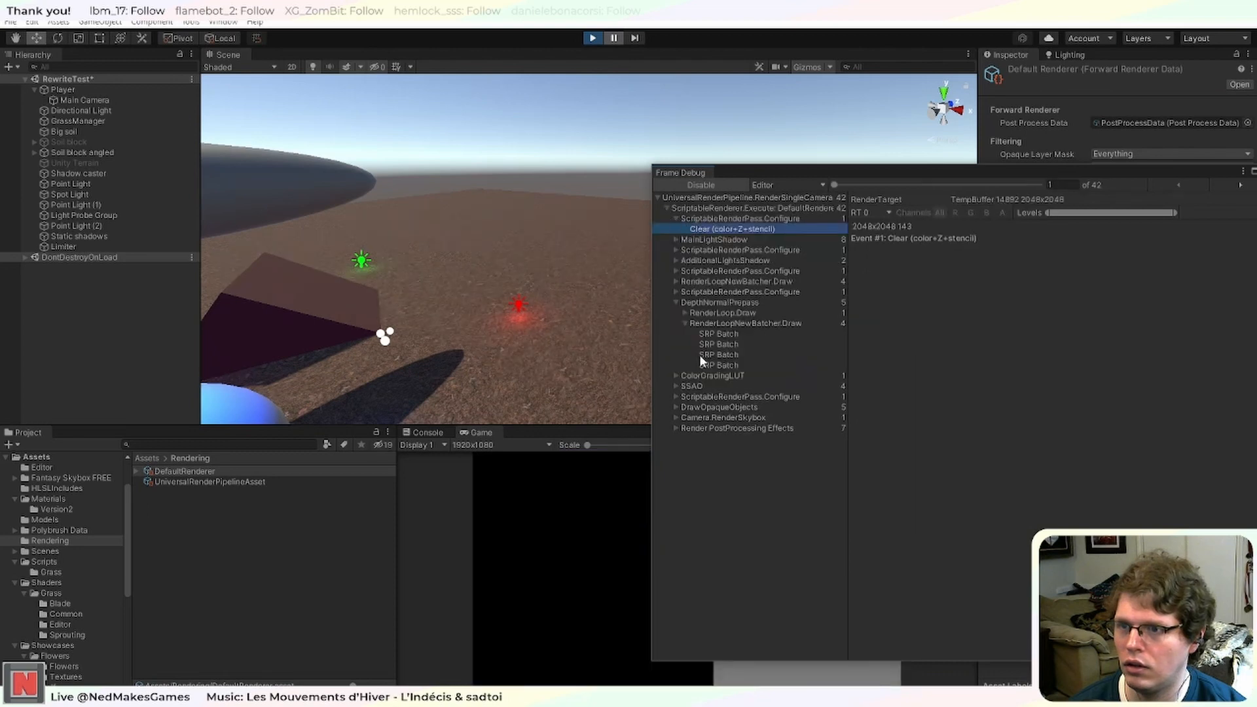
Examine the SRP batches that DepthNormalPrepass renders into the camera normals texture, and collapse the prepass.
left_click(718, 365)
left_click(723, 356)
left_click(731, 345)
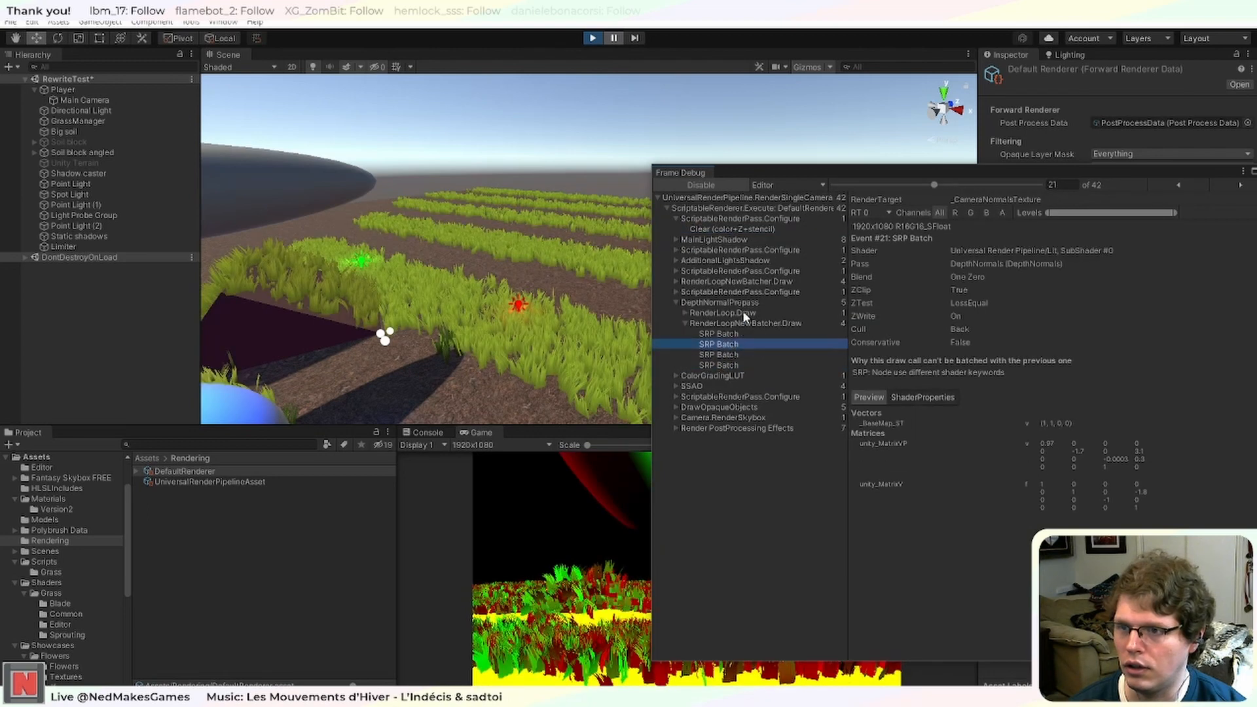
left_click(677, 301)
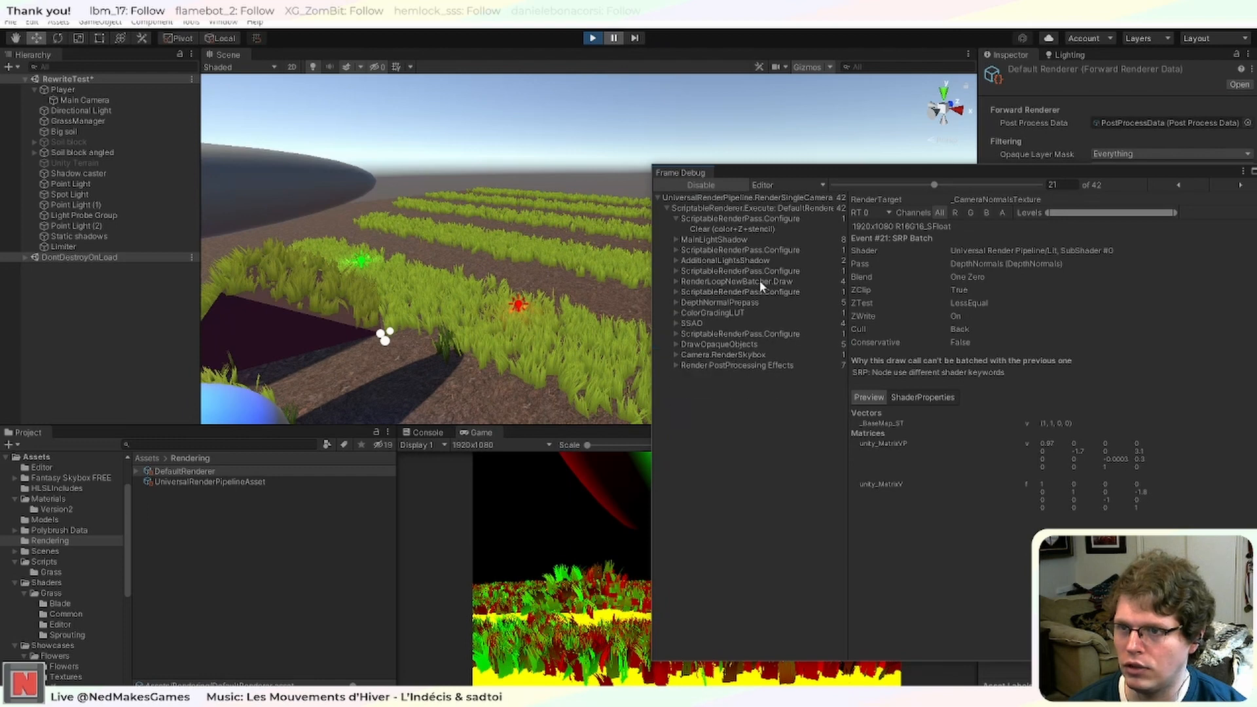
Expand the grass sprouting pass configuration and RenderLoopNewBatcher.Draw, and inspect the SRP batches rendered into _TempGrassSproutingTarget.
left_click(675, 271)
left_click(675, 292)
left_click(703, 302)
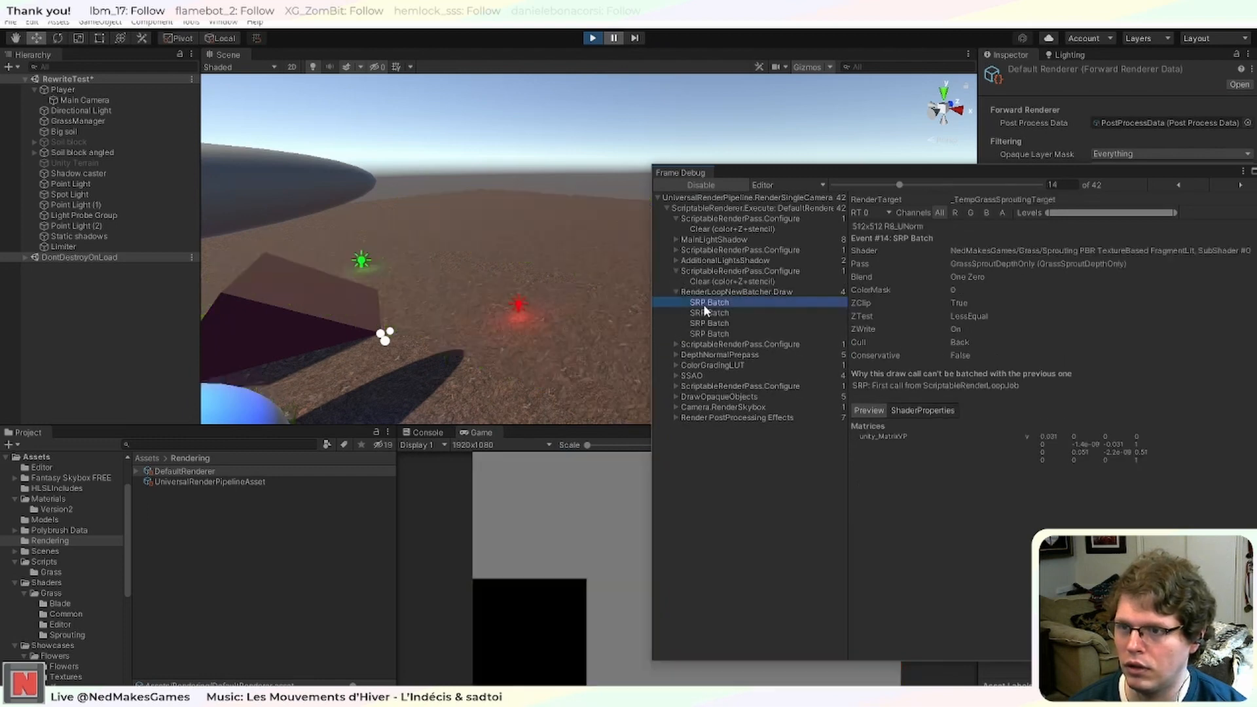
left_click(709, 313)
left_click(710, 323)
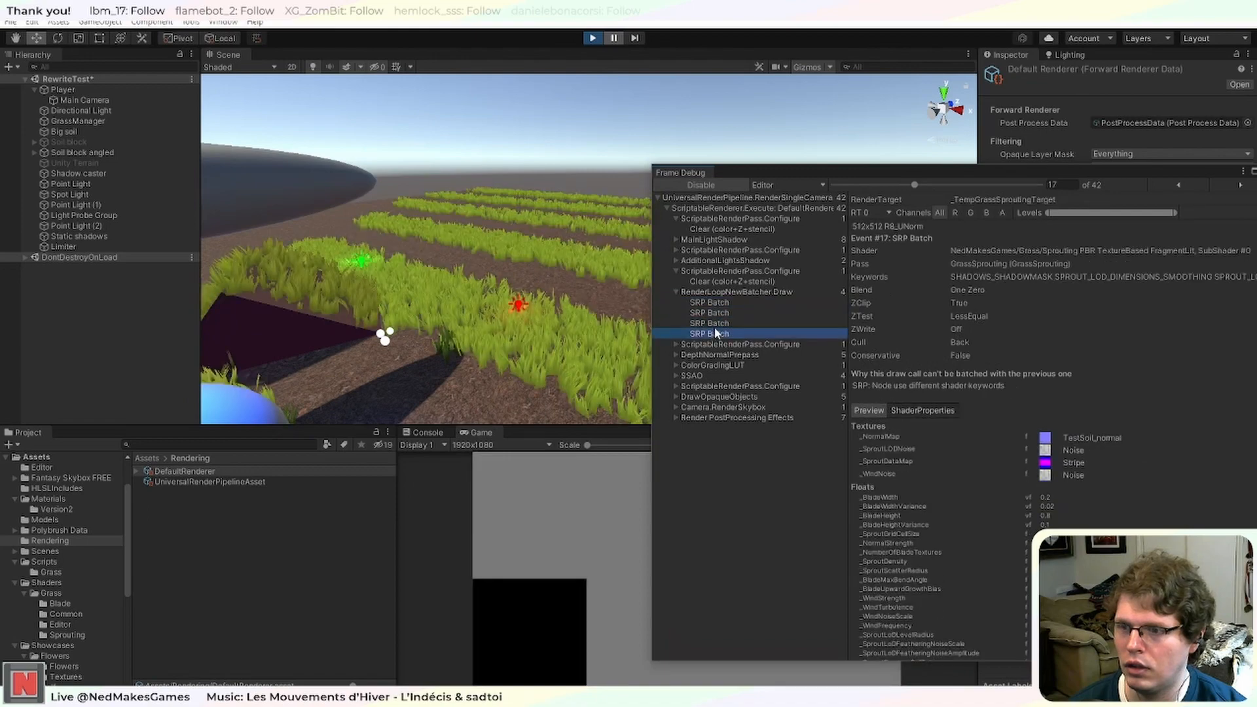
Move the Frame Debugger window away from the editor and exit play mode.
left_click_drag(1000, 171, 790, 174)
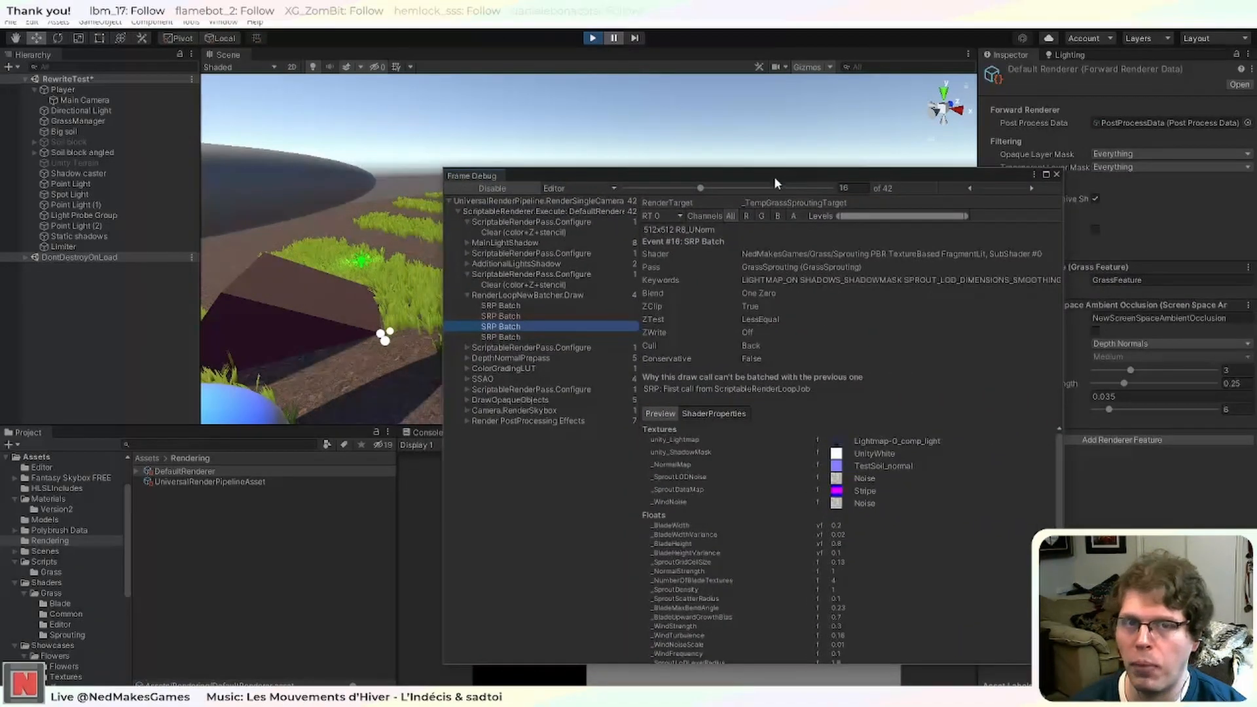
left_click_drag(567, 173, 0, 130)
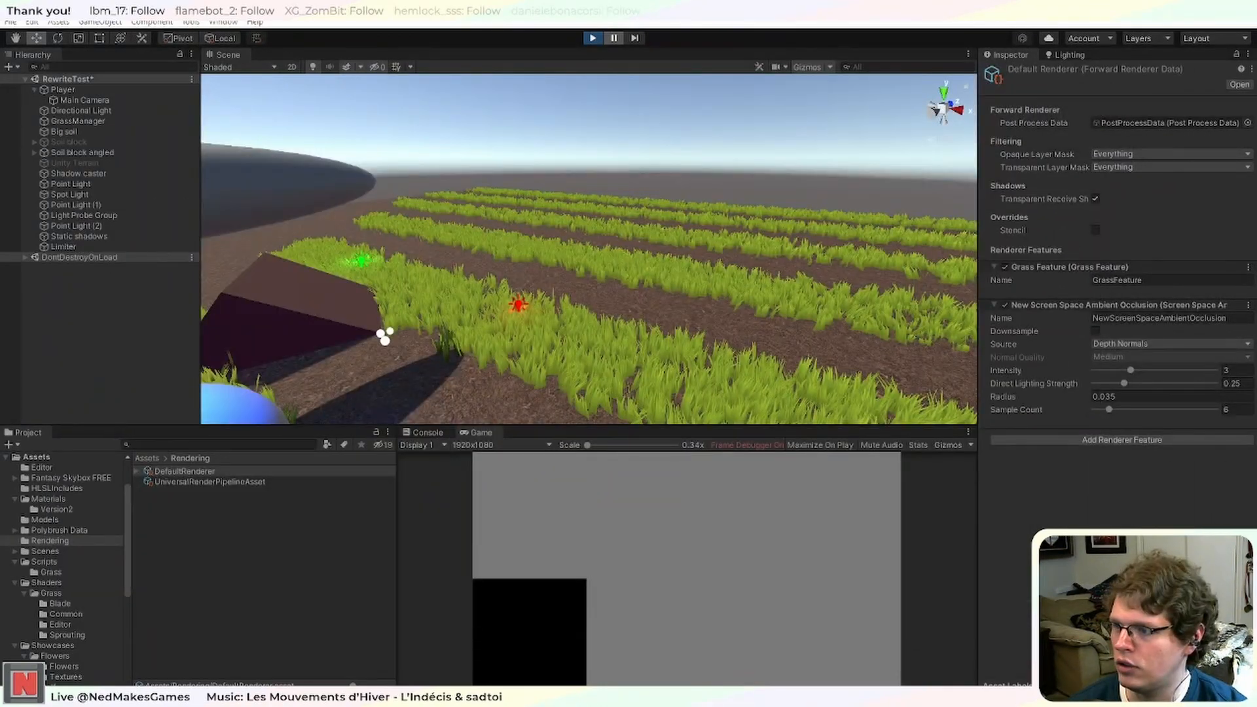
left_click(594, 38)
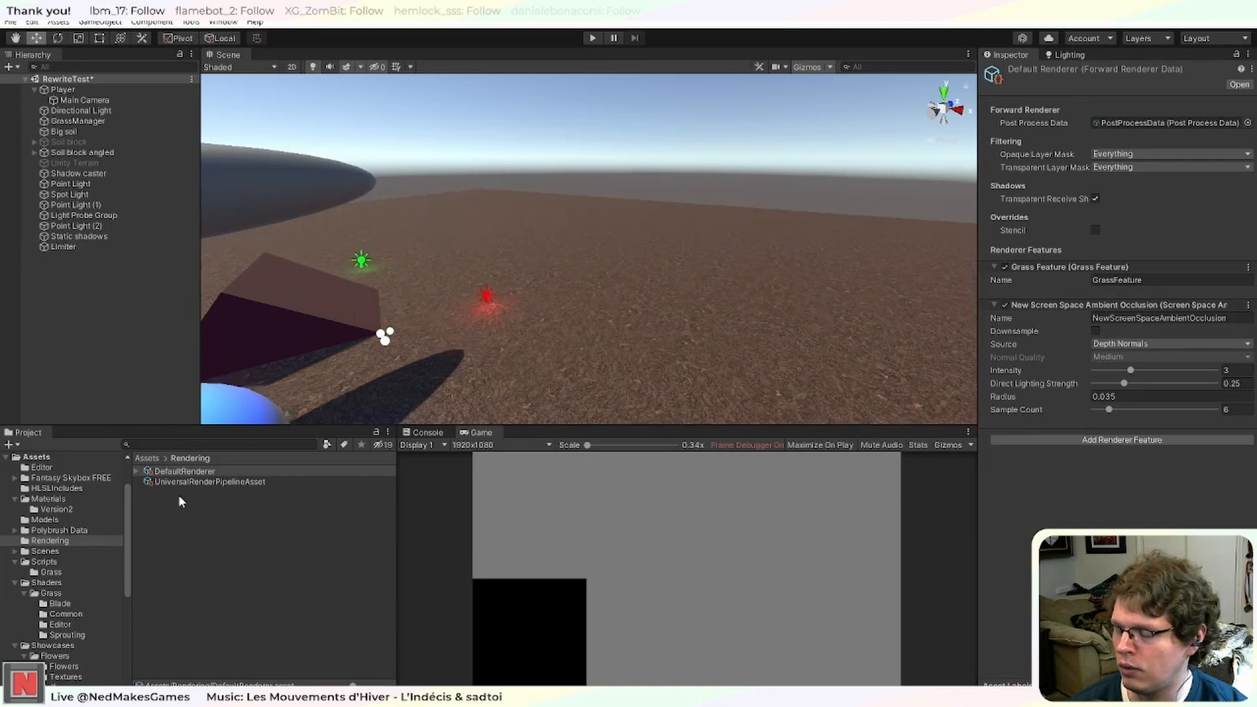
Show the Version2 materials folder and assign Tufts Frag as the Grass Blade Material of the GrassManager object.
scroll(108, 603, "up", 3)
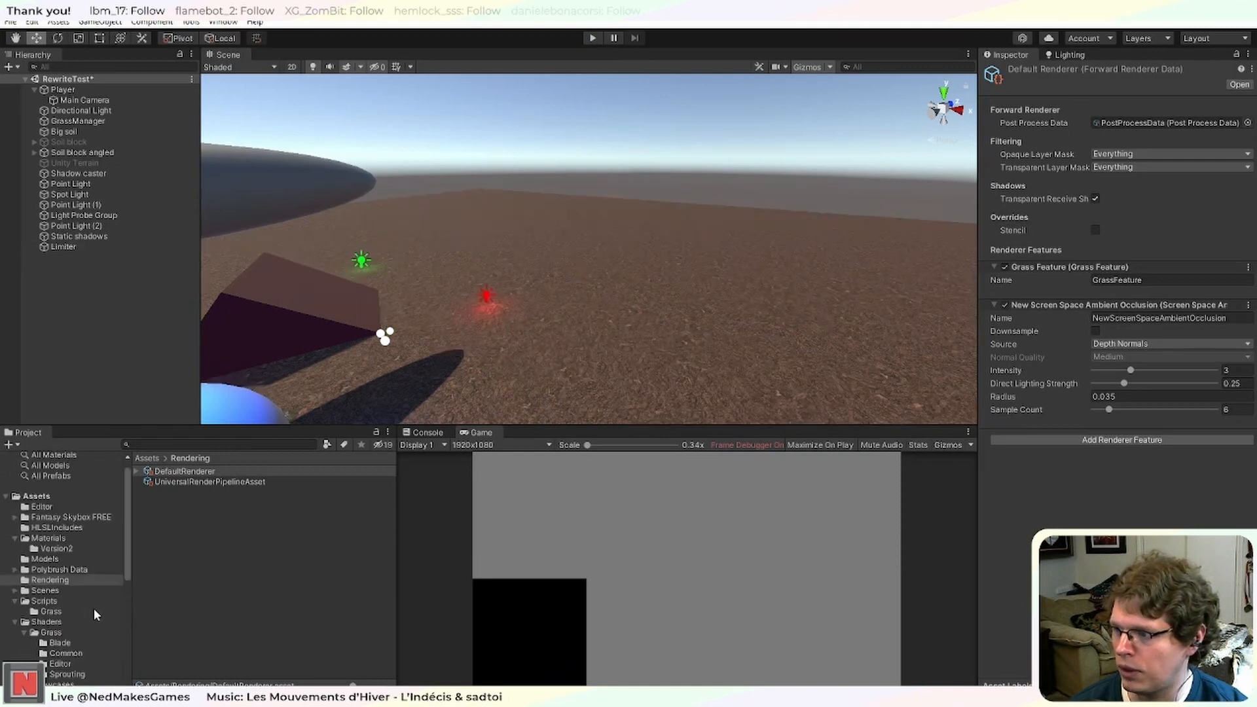
left_click(56, 548)
right_click_drag(354, 361, 322, 381)
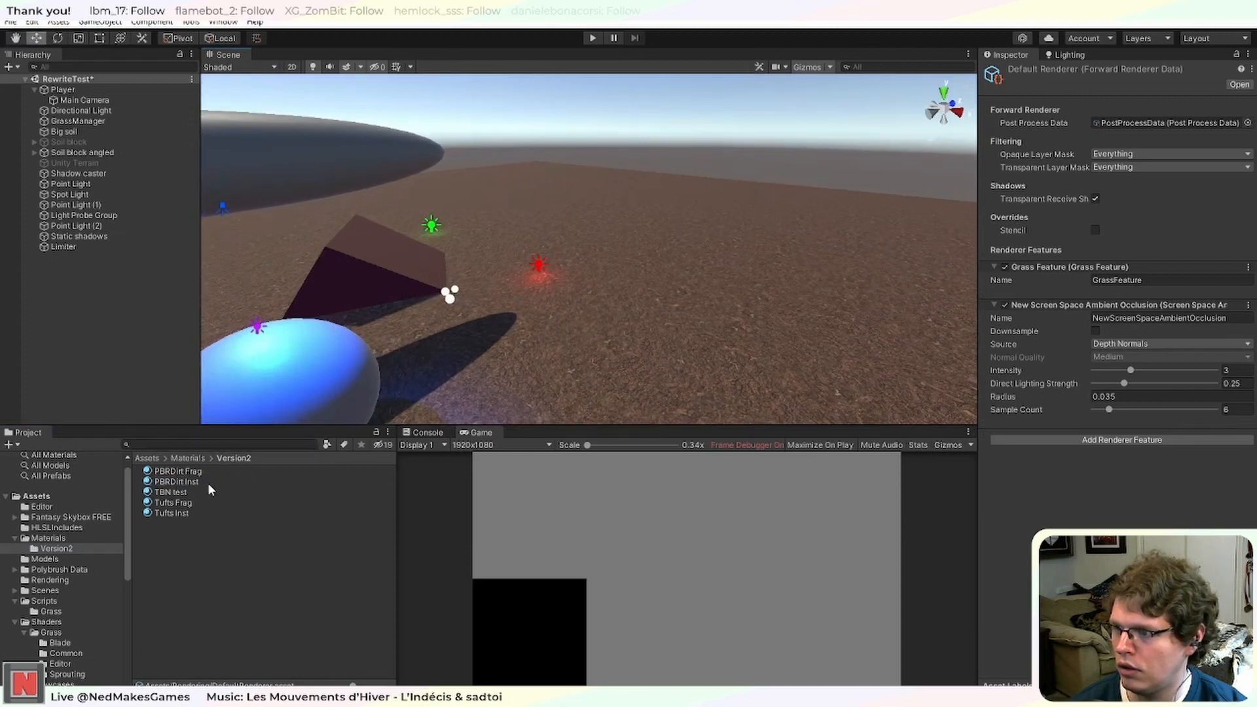
left_click(192, 482)
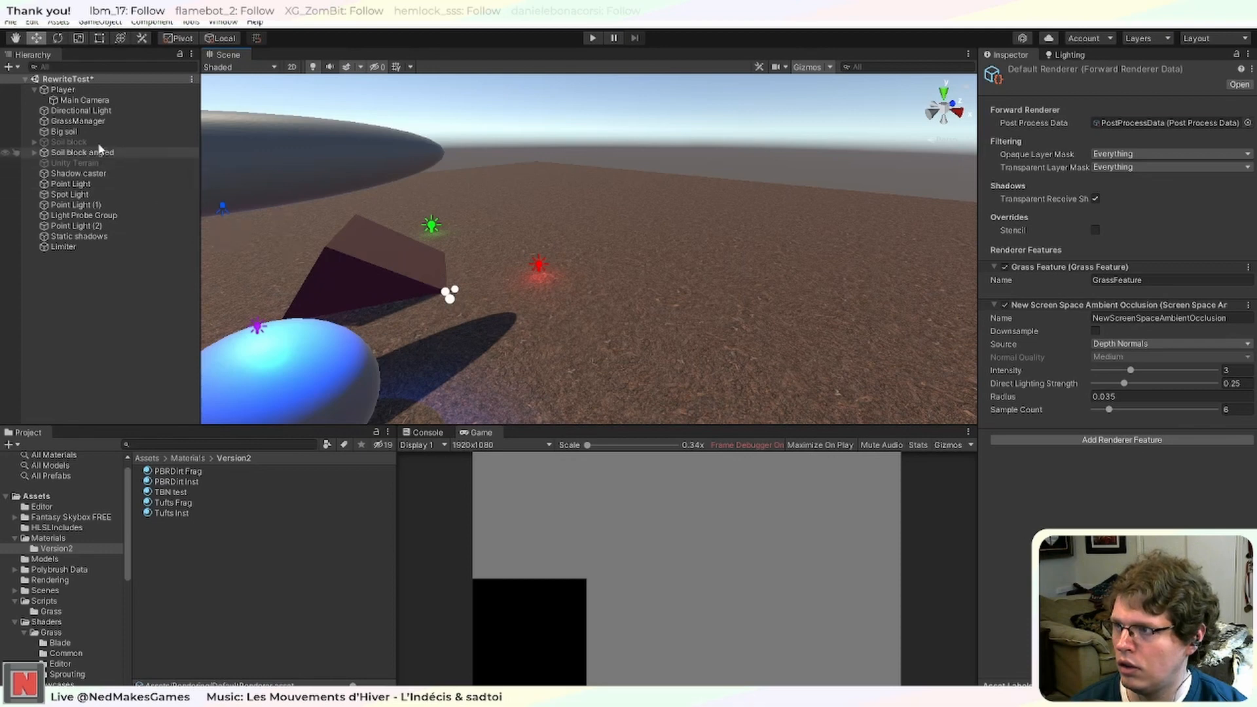
left_click(75, 122)
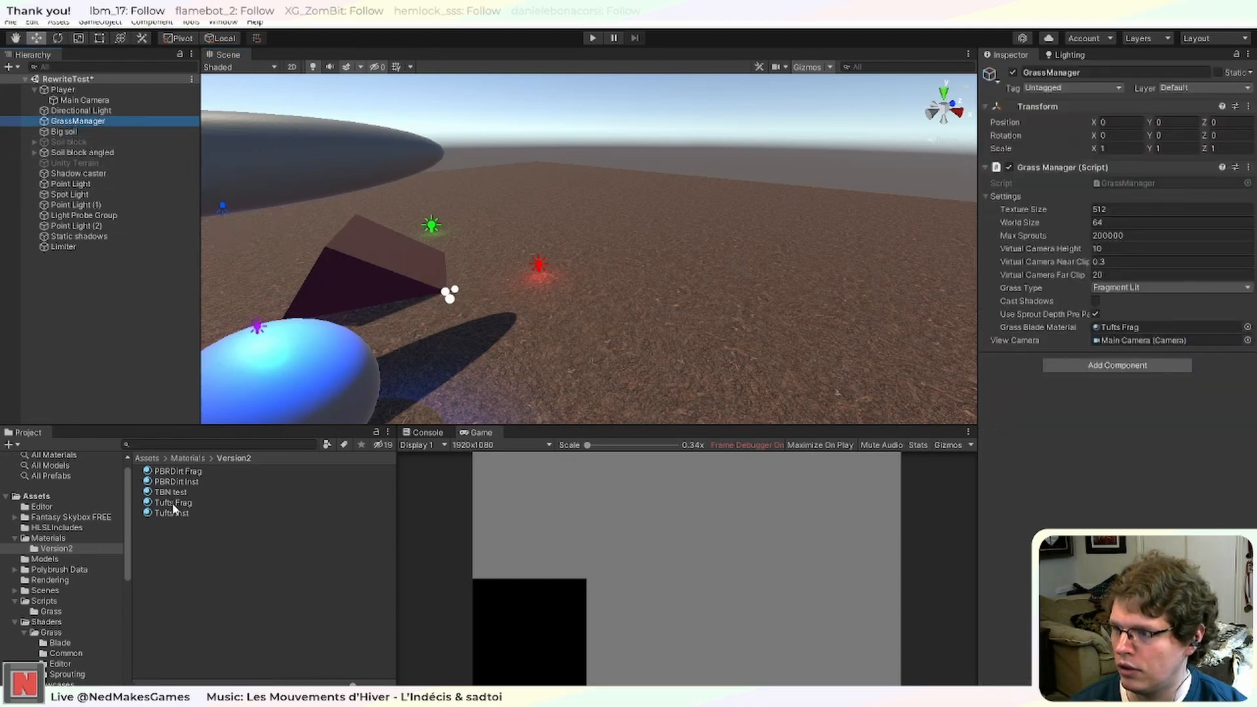
left_click_drag(175, 502, 1128, 331)
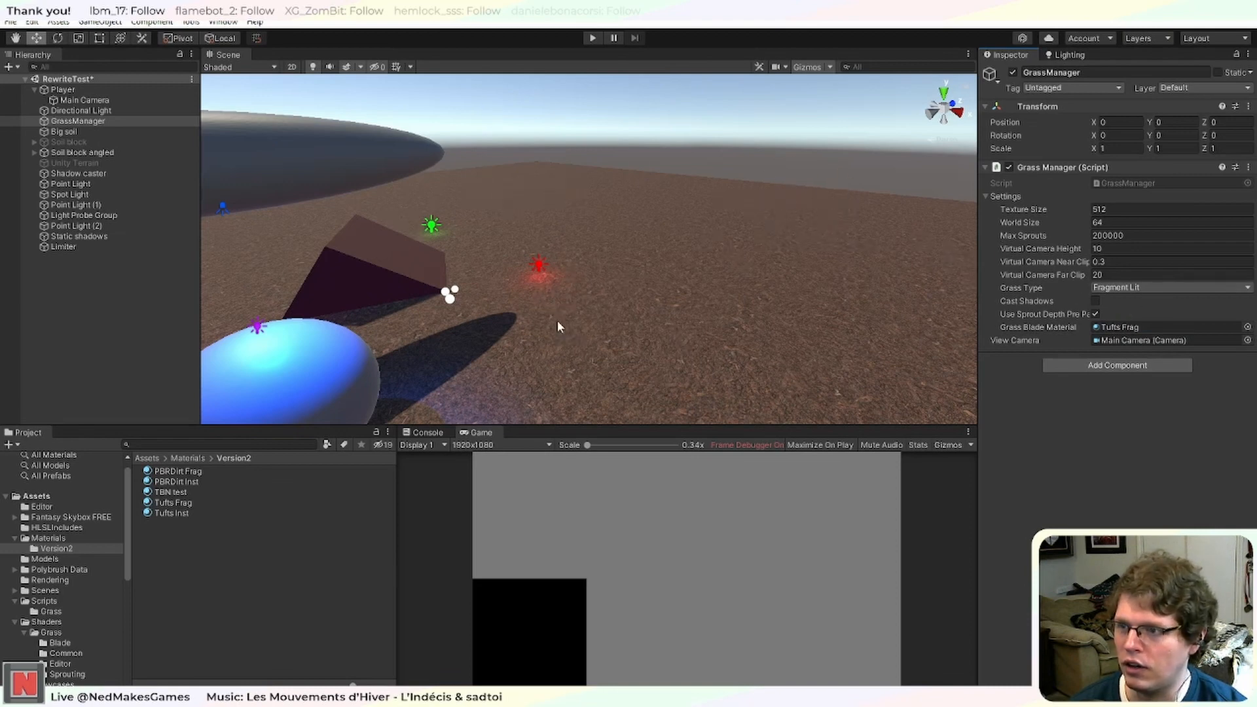
Set the GrassManager's Grass Type to Instance Lit and enter play mode to view the grass in the scene.
left_click(1113, 289)
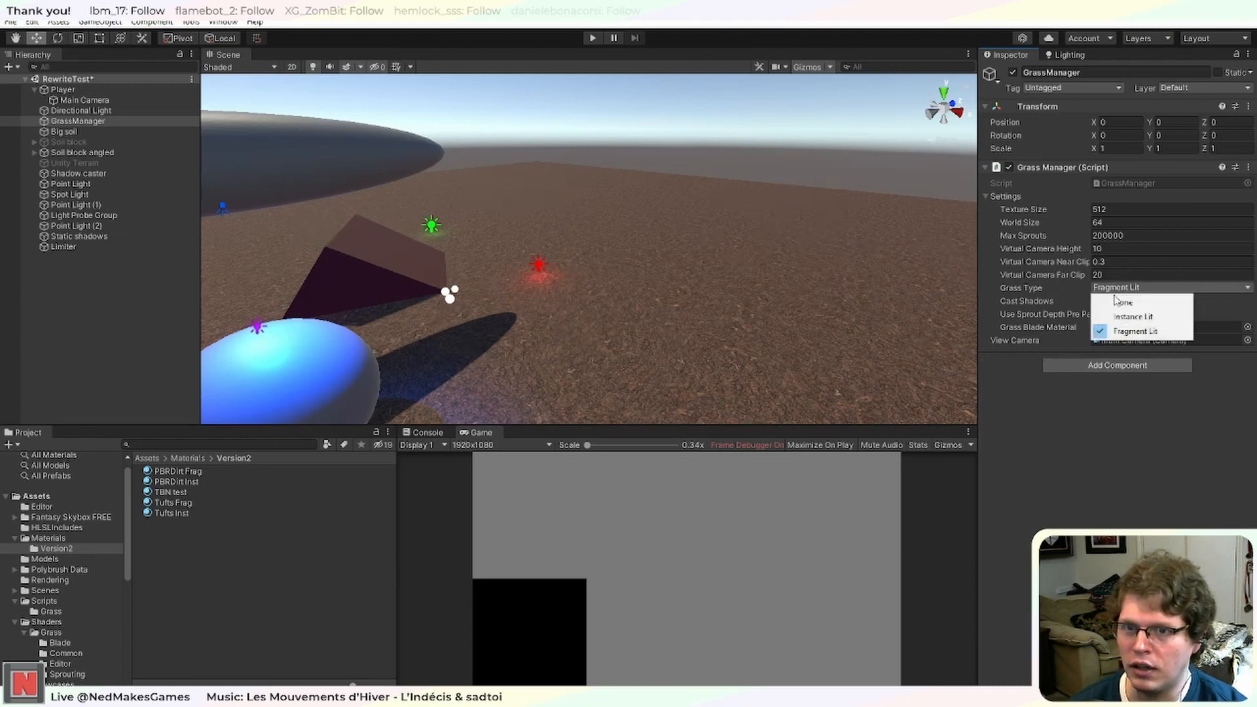
left_click(1132, 317)
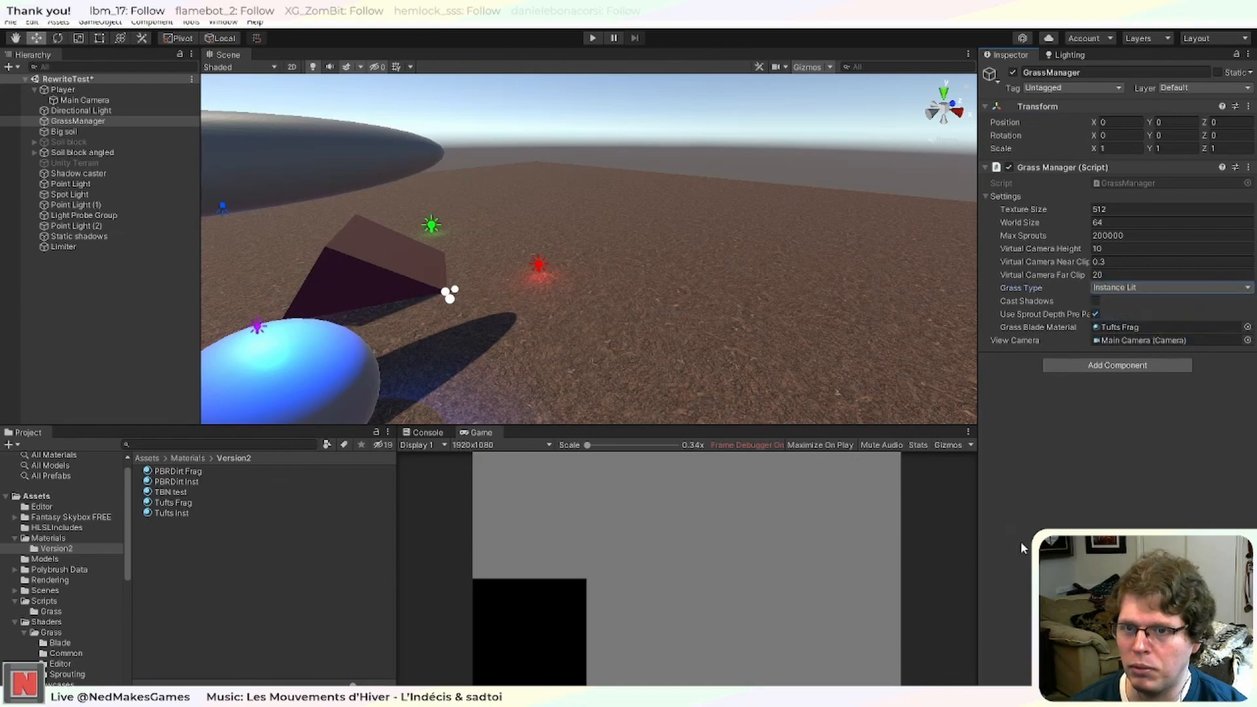
left_click(599, 39)
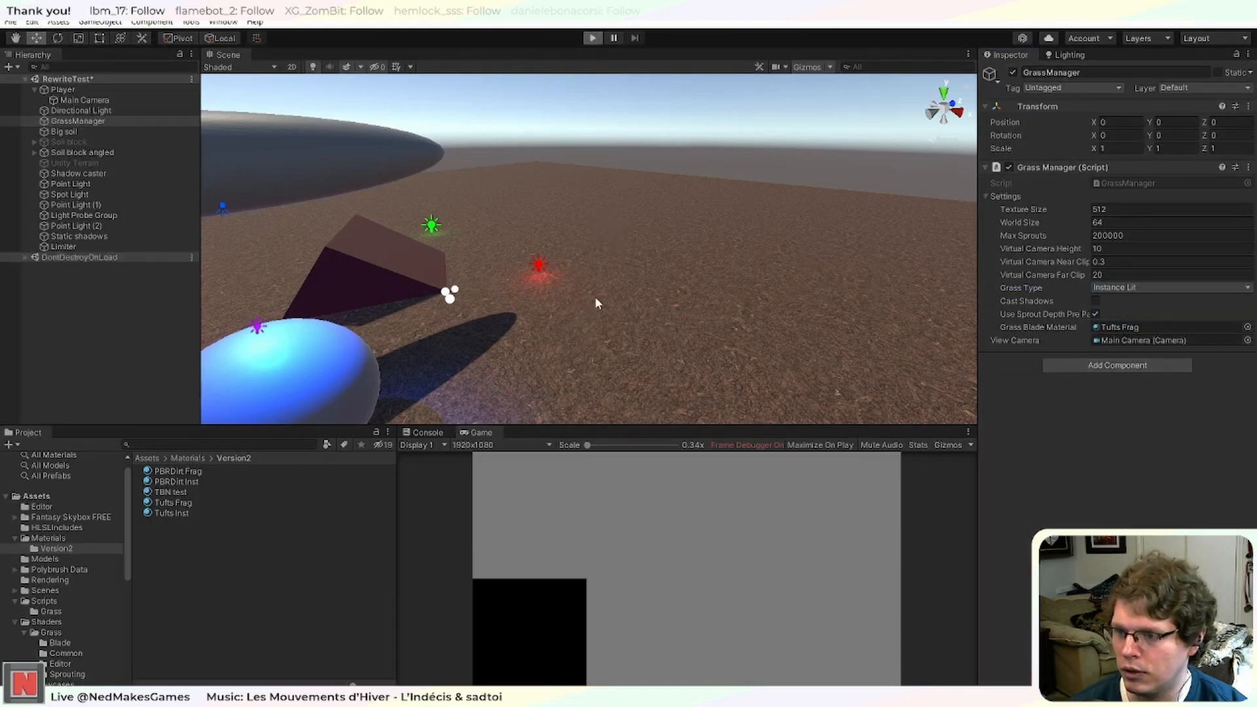
scroll(595, 296, "up", 1)
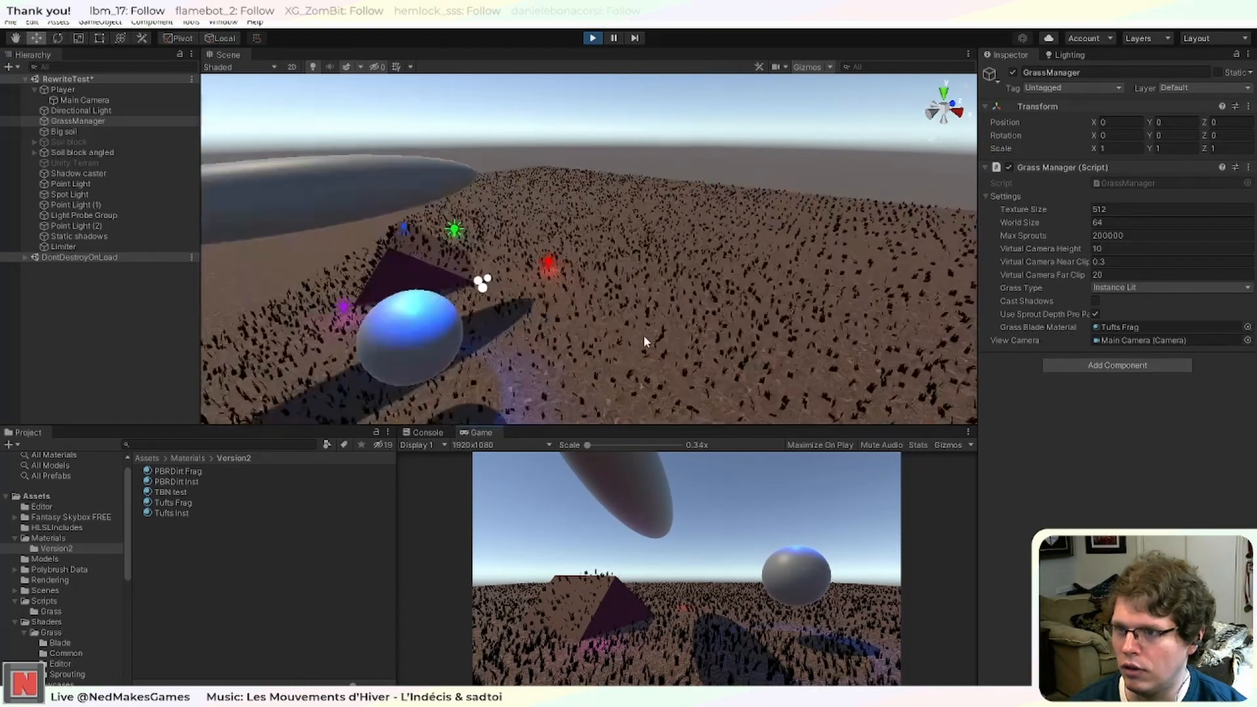
scroll(754, 303, "up", 6)
scroll(754, 304, "down", 6)
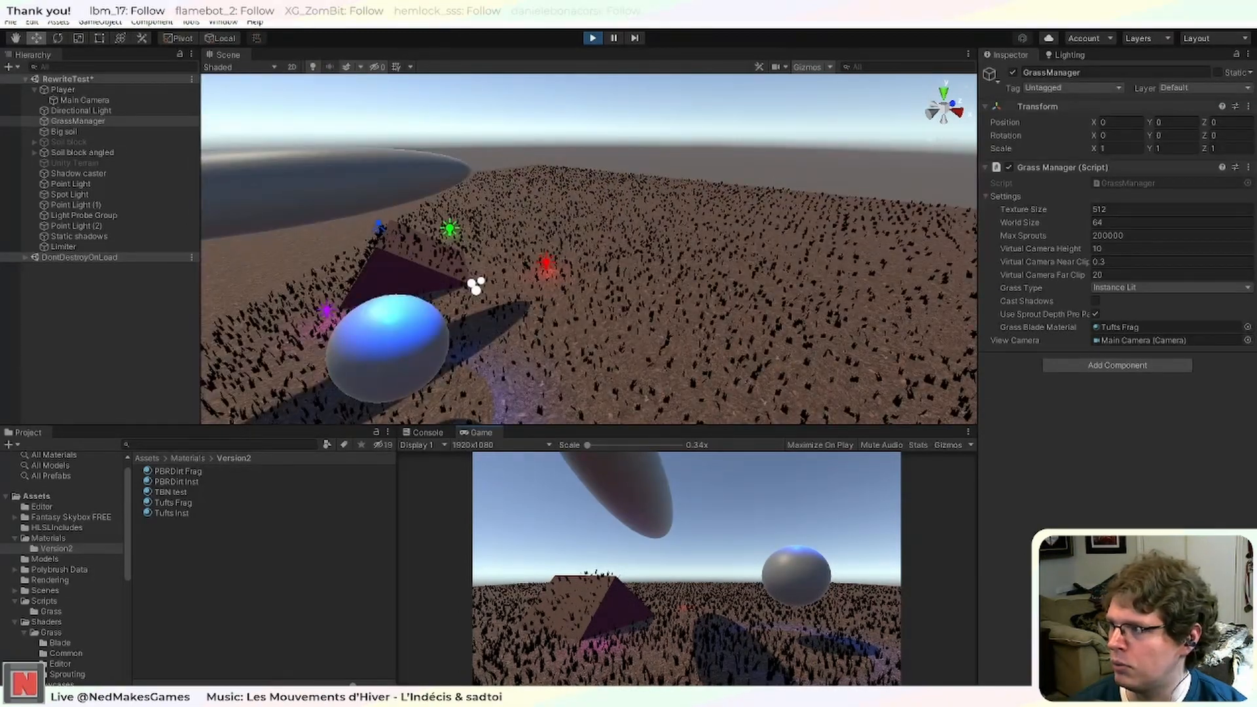
Bring back and enable the Frame Debugger, and inspect the main light shadow, additional lights shadow and pass configuration events.
left_click_drag(716, 166, 1089, 190)
left_click(662, 201)
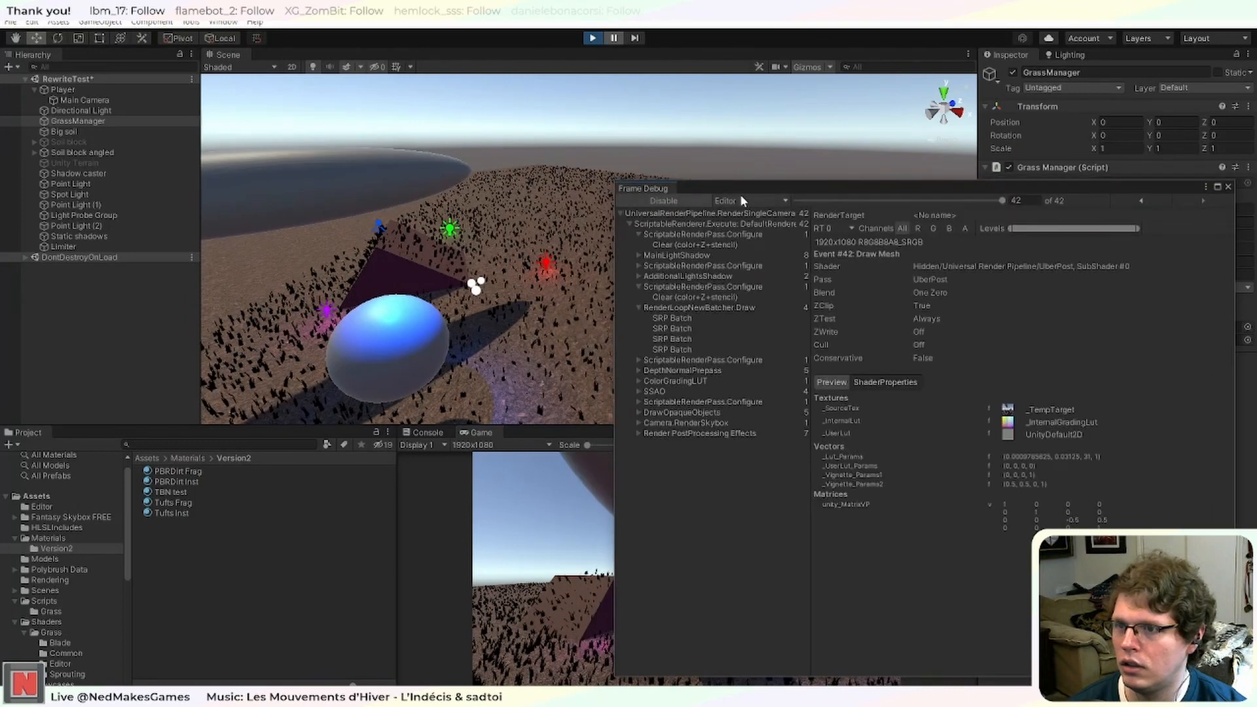
left_click_drag(748, 186, 701, 147)
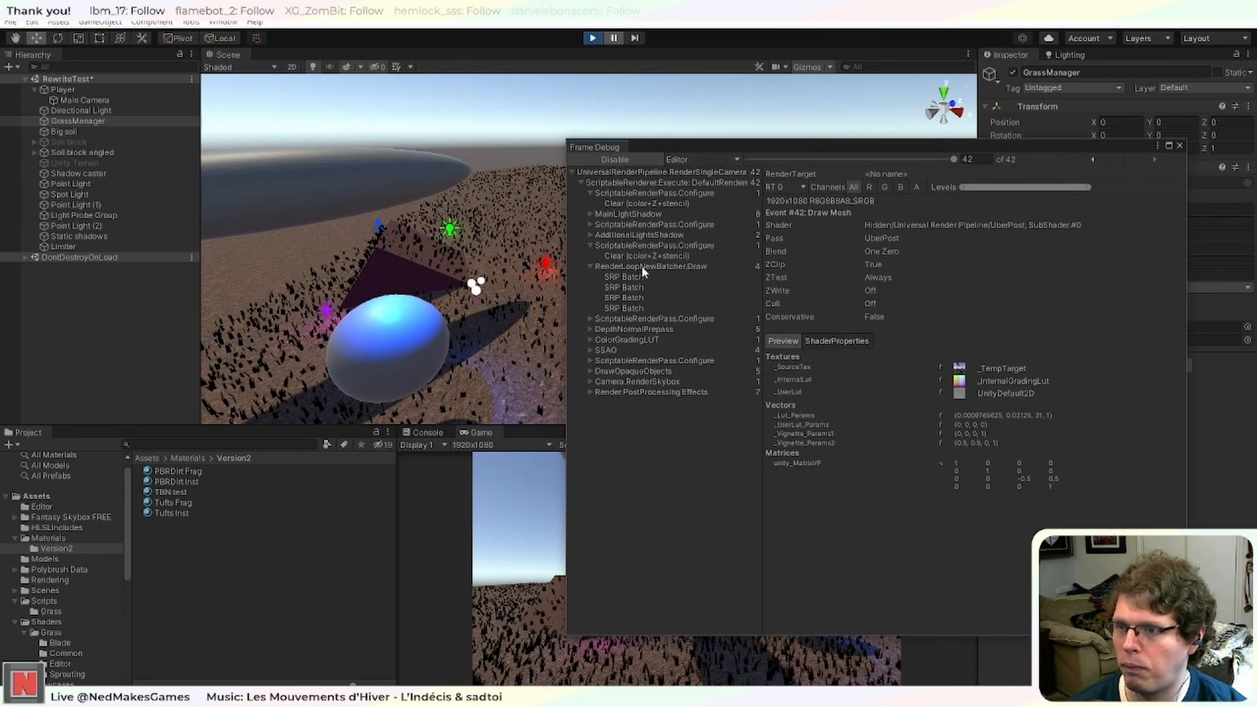
left_click(641, 214)
left_click(649, 224)
left_click(652, 235)
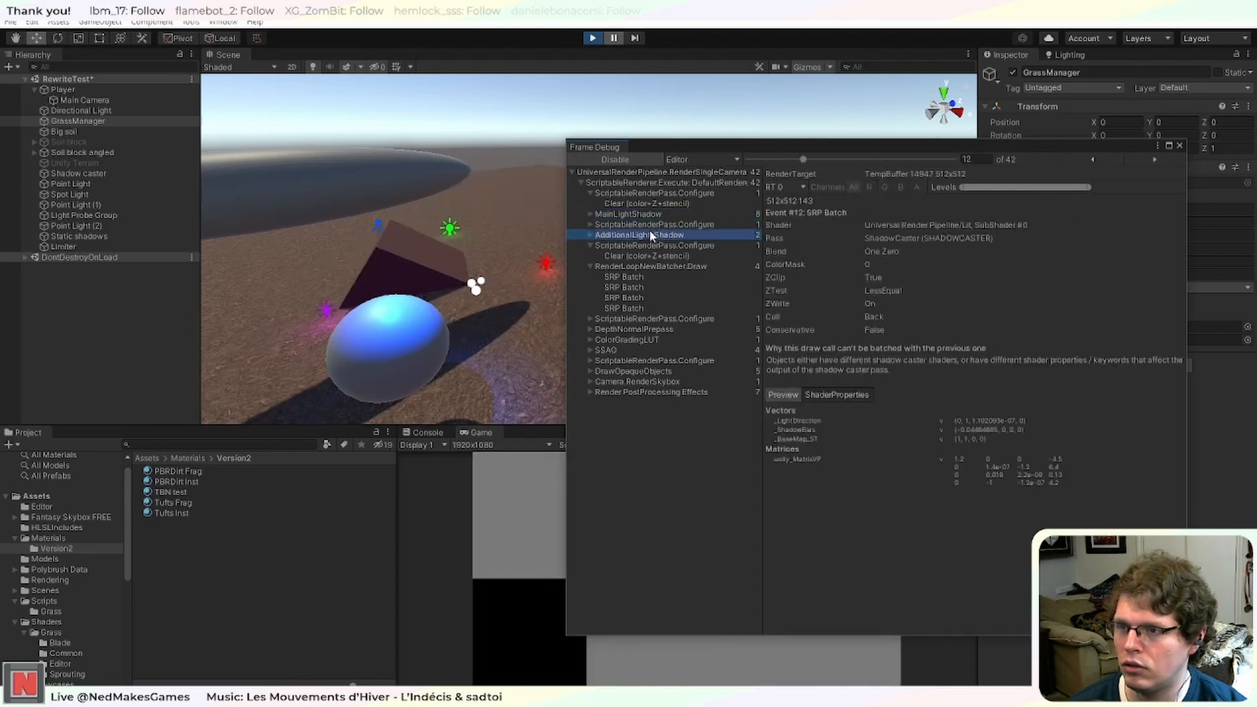
left_click(658, 245)
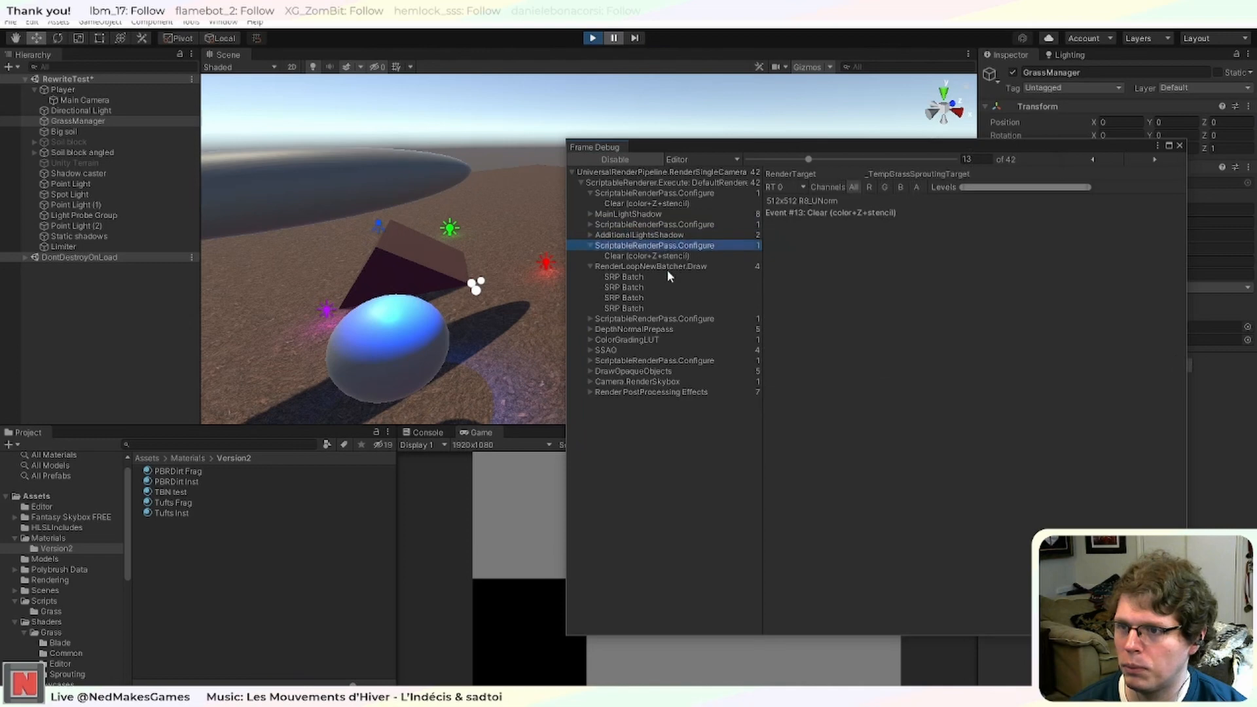
Examine the SRP batches of the instance-lit grass sprouting pass under RenderLoopNewBatcher.Draw.
left_click(666, 268)
left_click(655, 285)
left_click(644, 298)
left_click(644, 307)
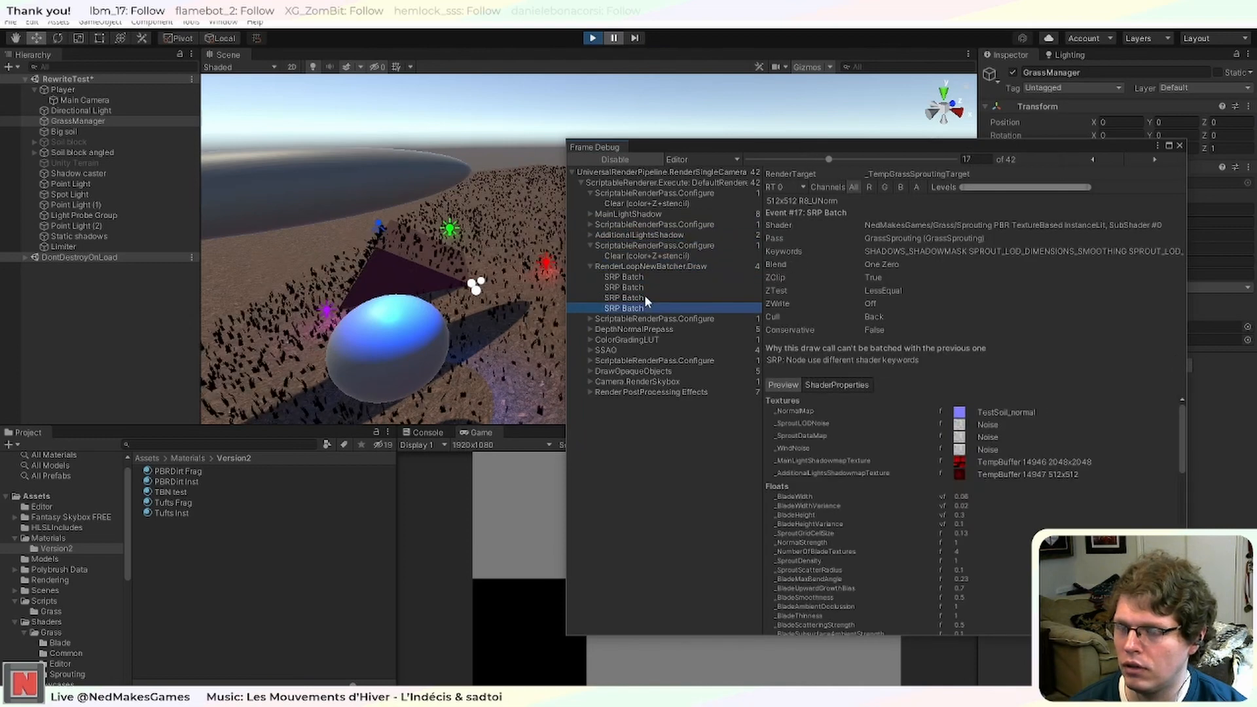
left_click(648, 297)
left_click(646, 307)
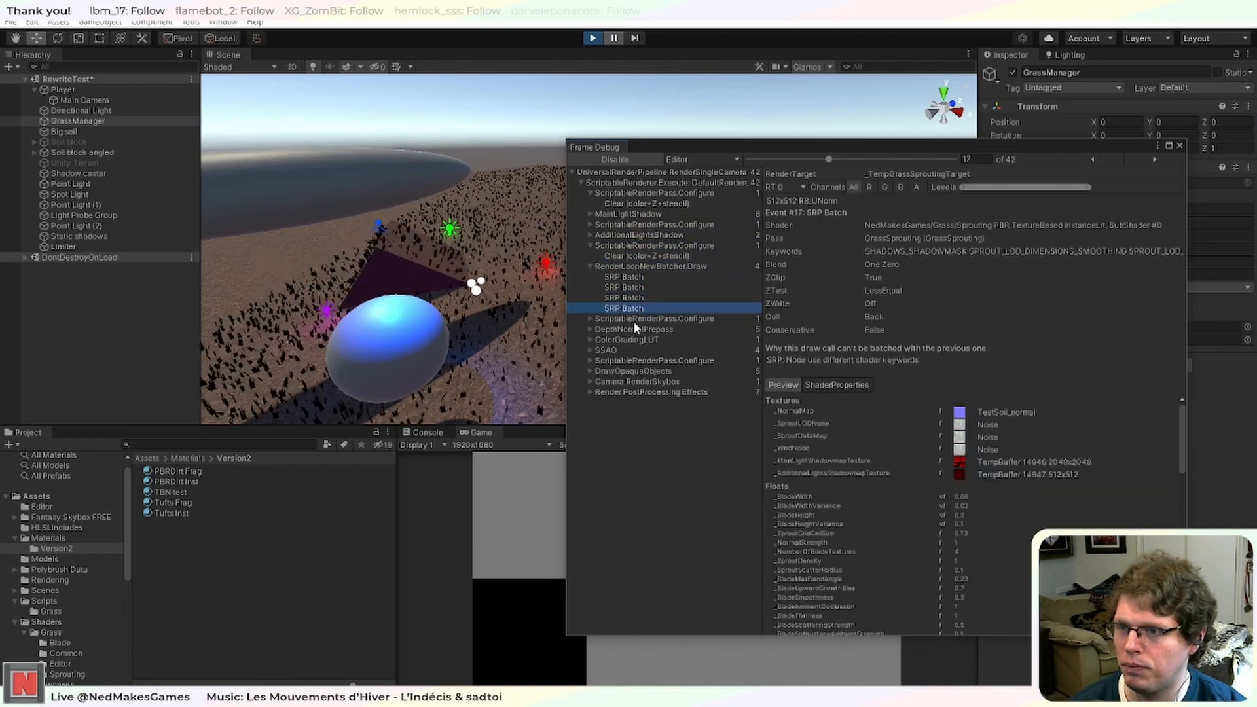
Check the DepthNormalPrepass SRP batches for the instance-lit grass, and disable the Frame Debugger and move it away.
left_click(590, 329)
left_click(618, 340)
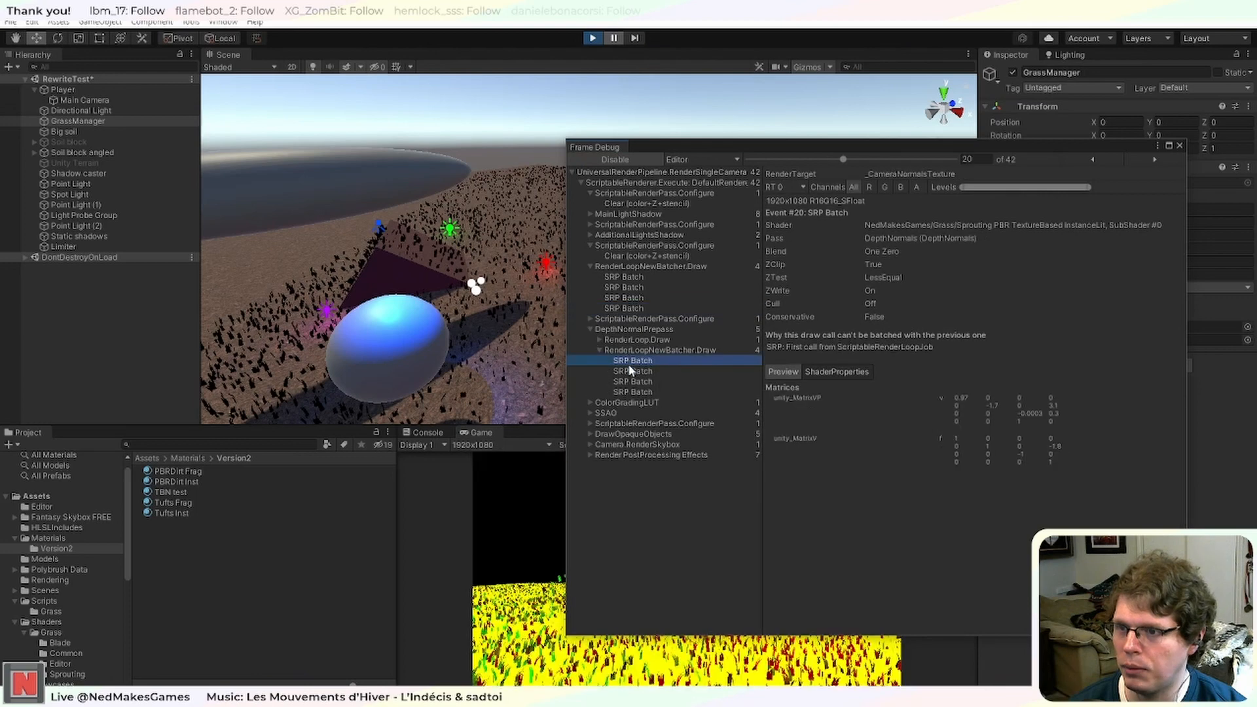
left_click(599, 350)
left_click(628, 381)
left_click(591, 329)
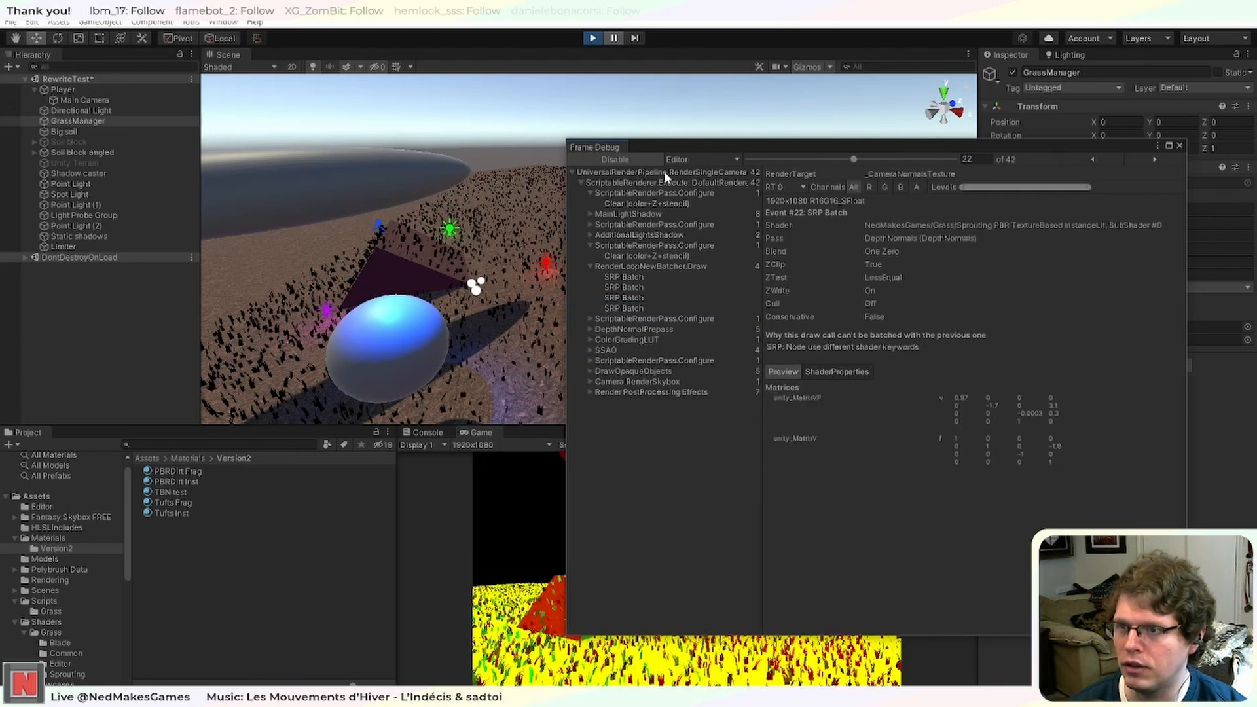
left_click(650, 159)
left_click_drag(791, 147, 0, 147)
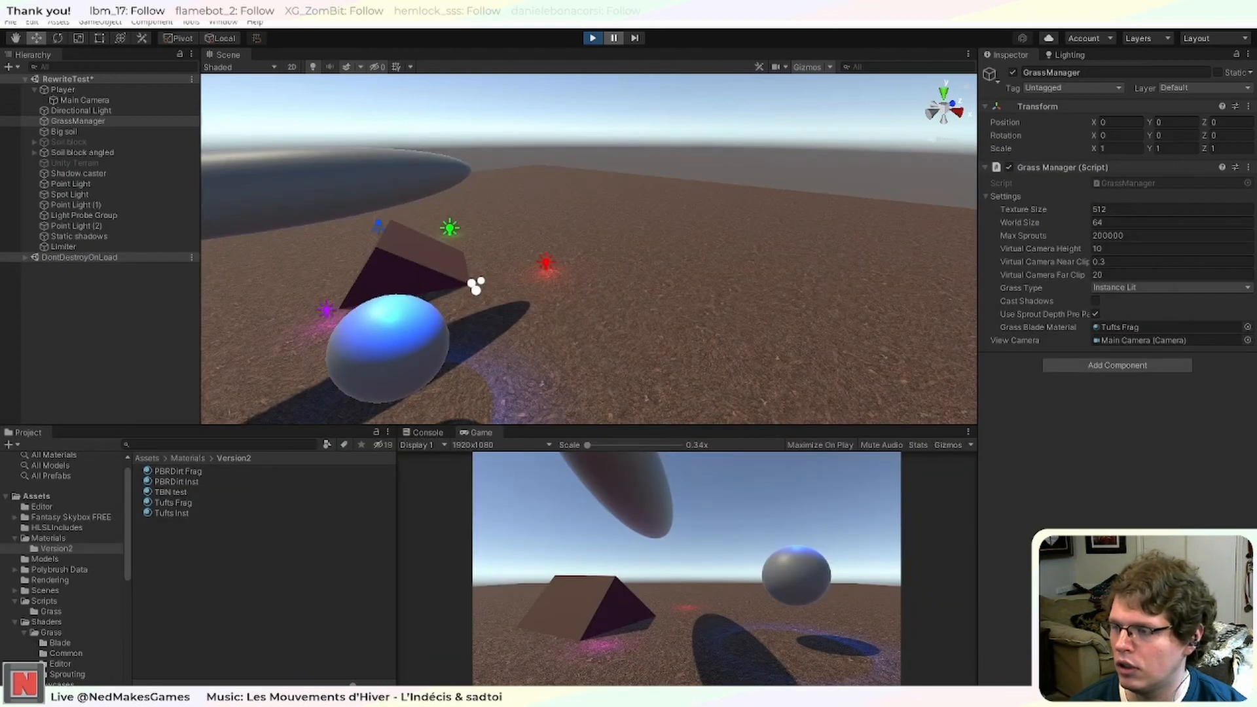
Switch to Visual Studio, open GrassFeature.cs from the Grass scripts folder, and show its Configure and Execute methods.
left_click(500, 691)
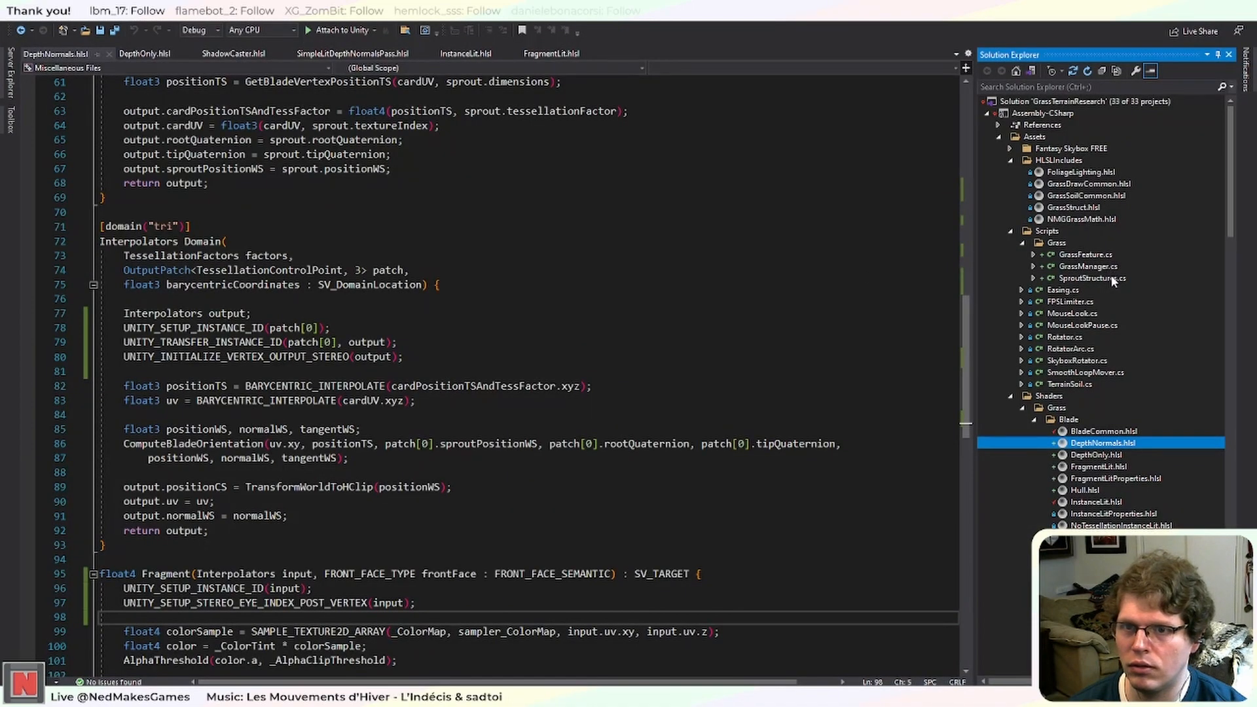
left_click(1113, 255)
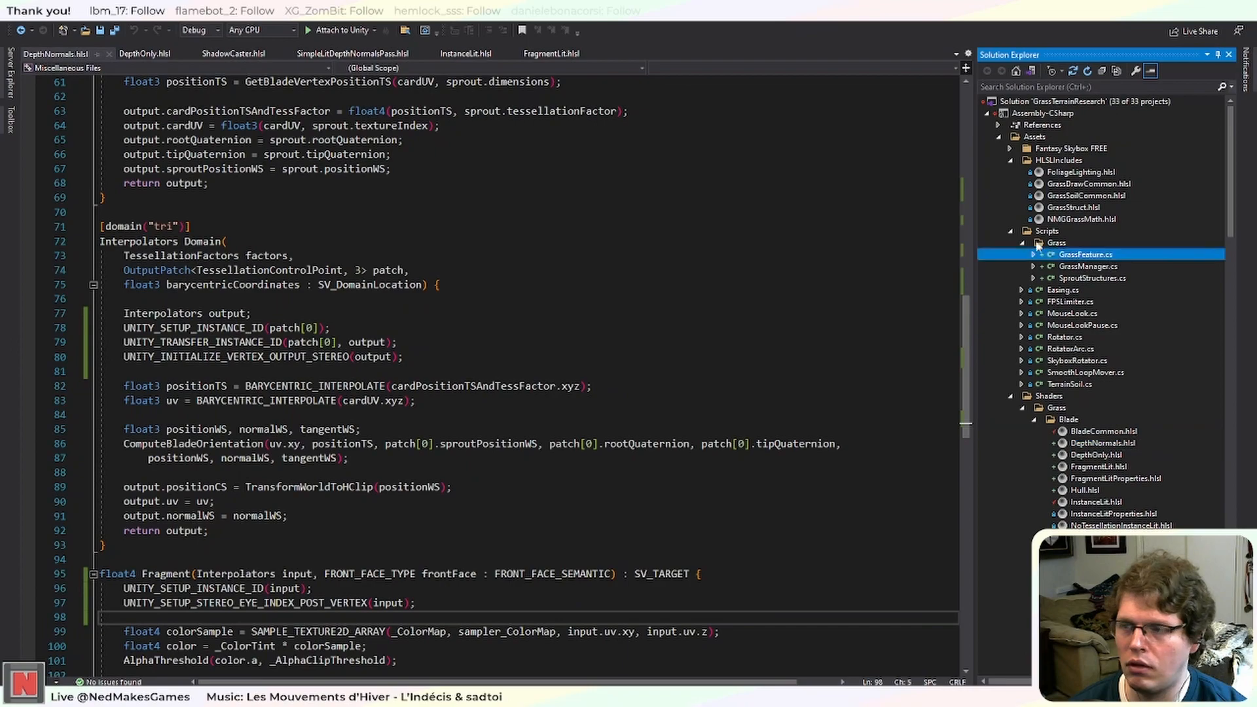
scroll(517, 377, "down", 17)
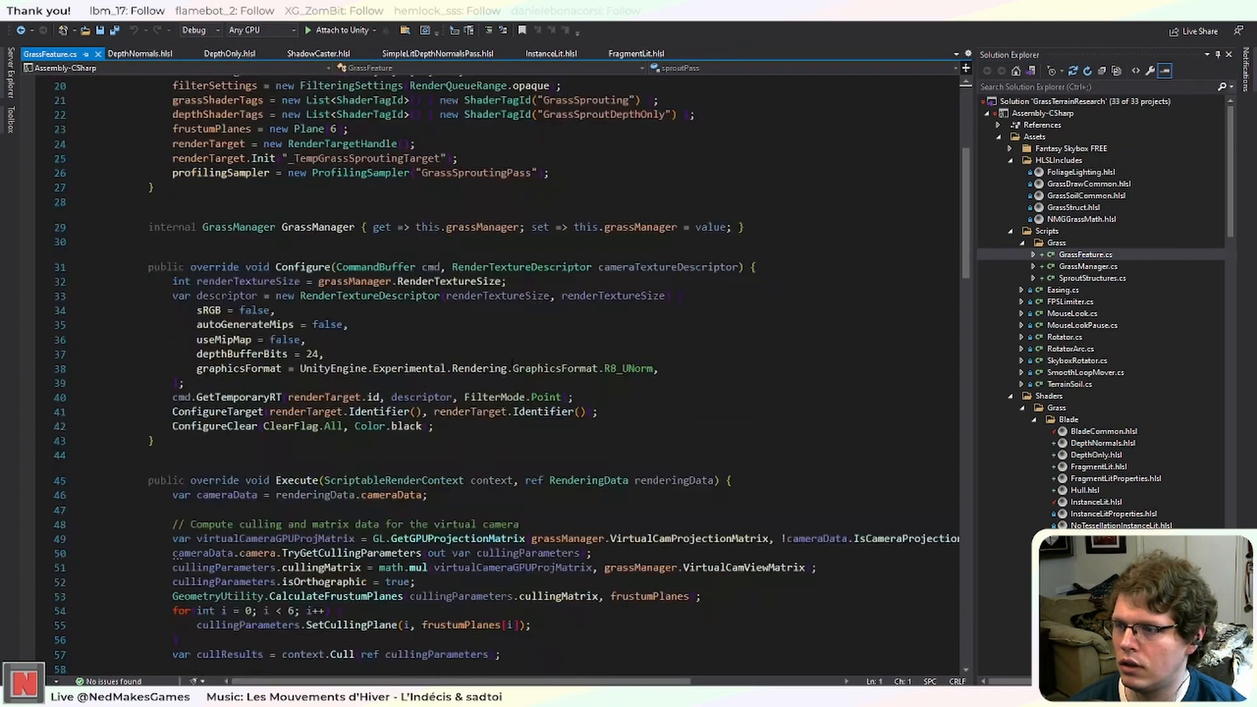
Examine the sprout pass's renderPassEvent assignment in AddRenderPasses of GrassFeature.cs, and check the Grass Manager settings in Unity before returning to the code.
scroll(528, 389, "down", 16)
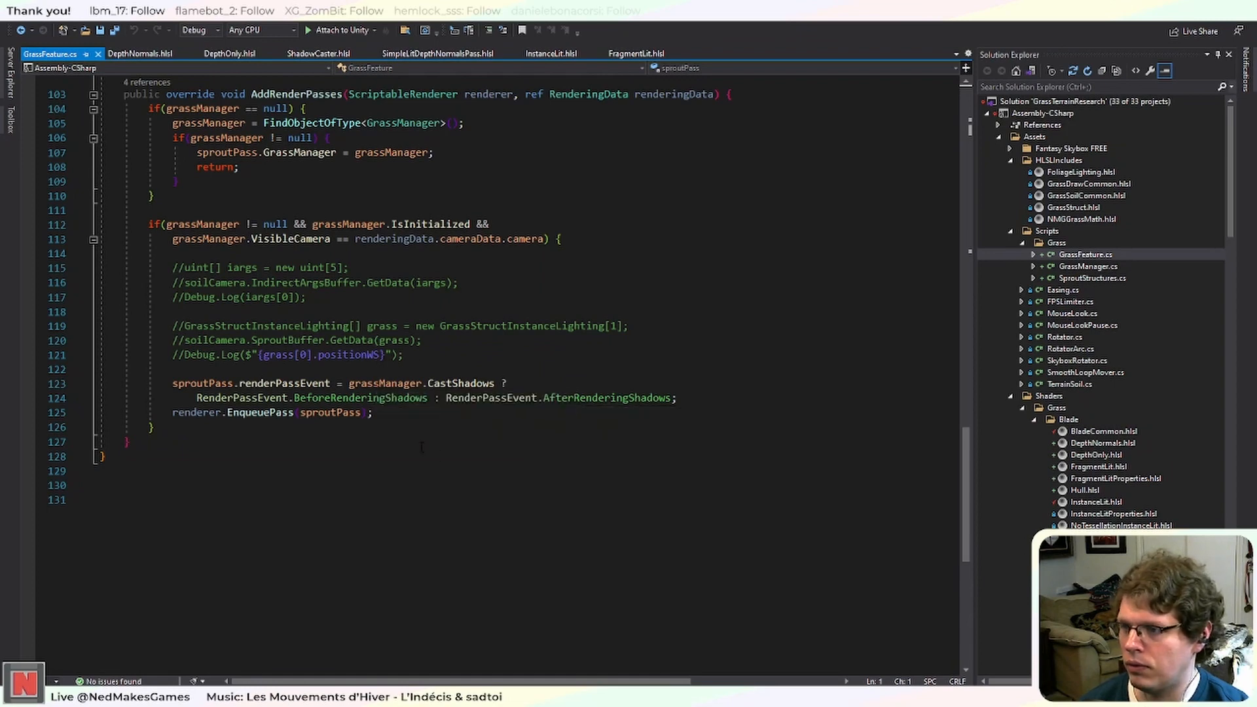
left_click(493, 383)
double_click(382, 399)
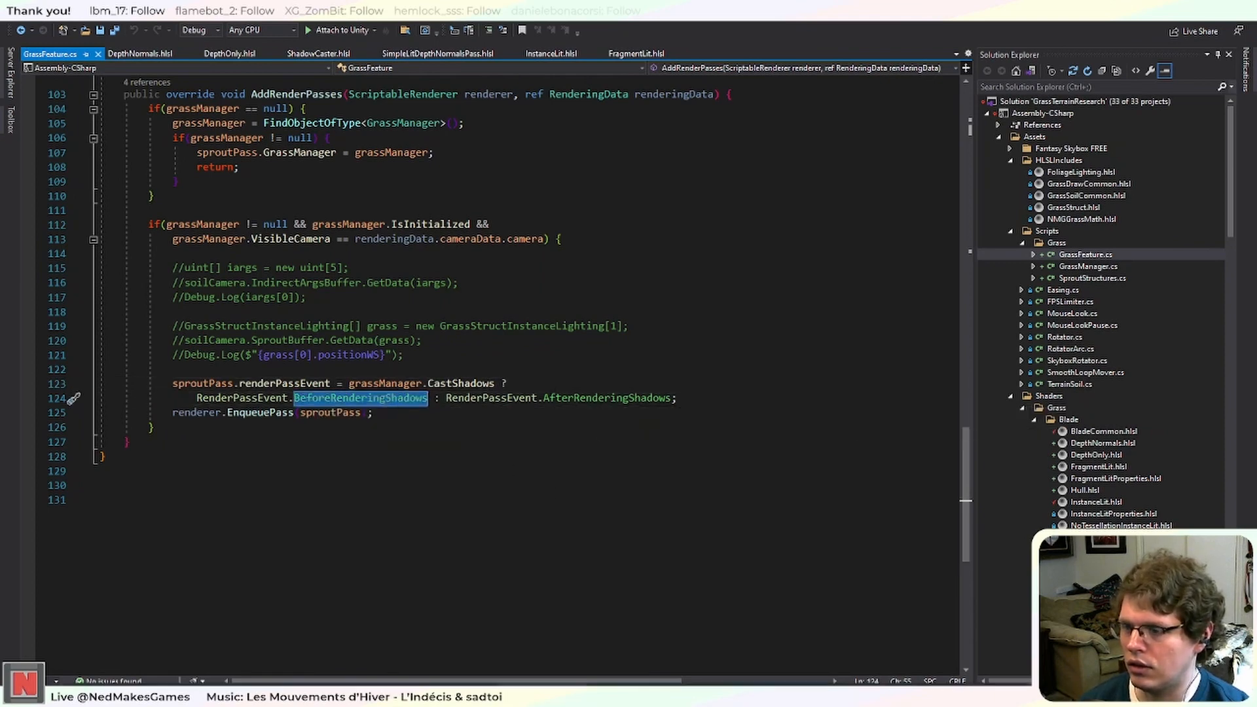
mouse_move(419, 684)
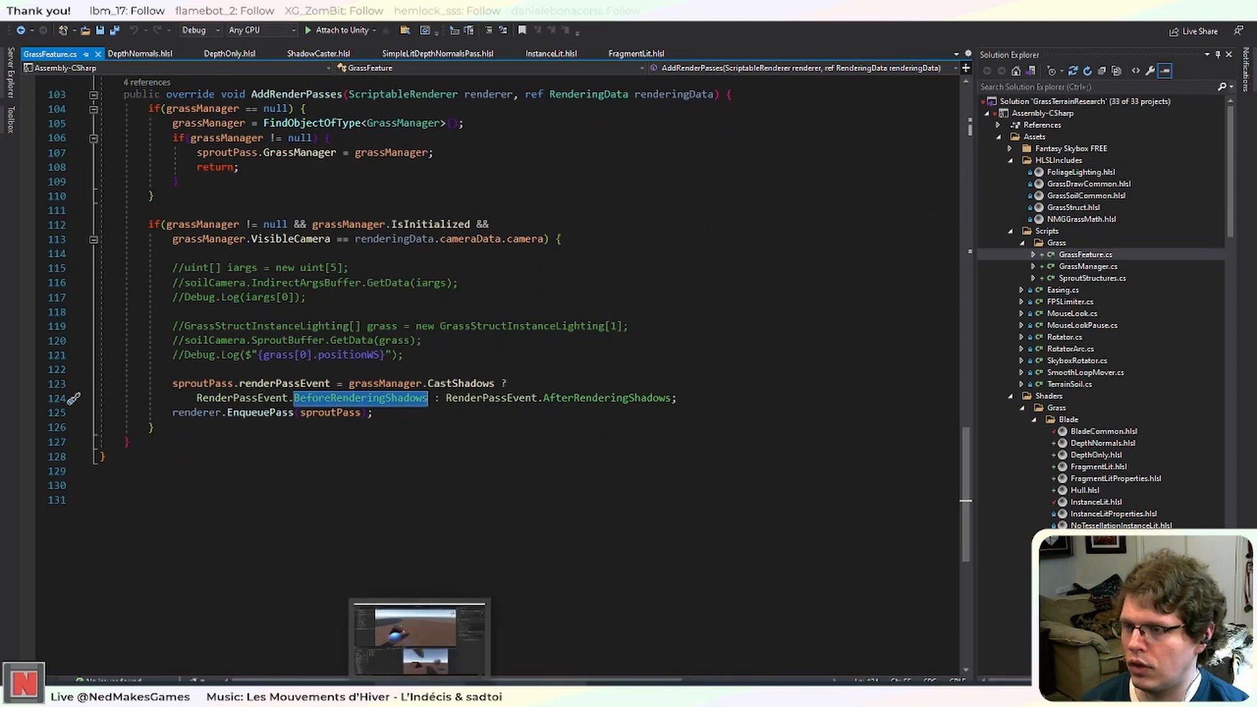
left_click(512, 384)
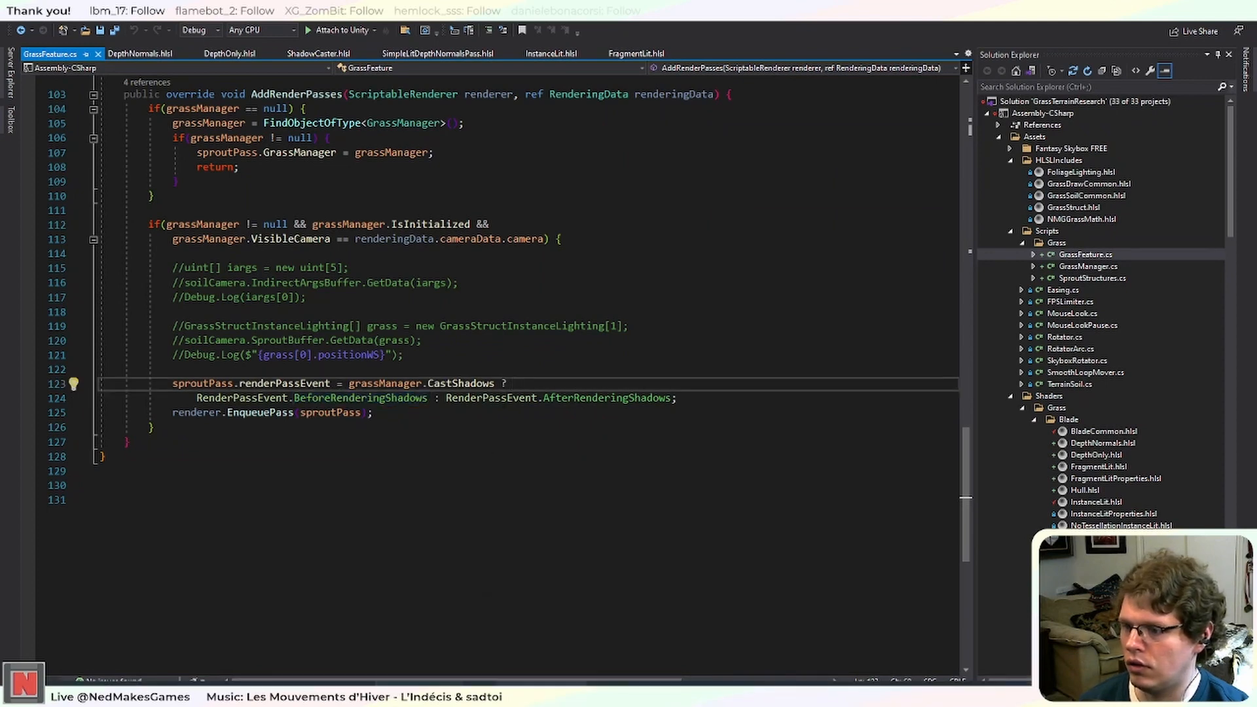
left_click(419, 684)
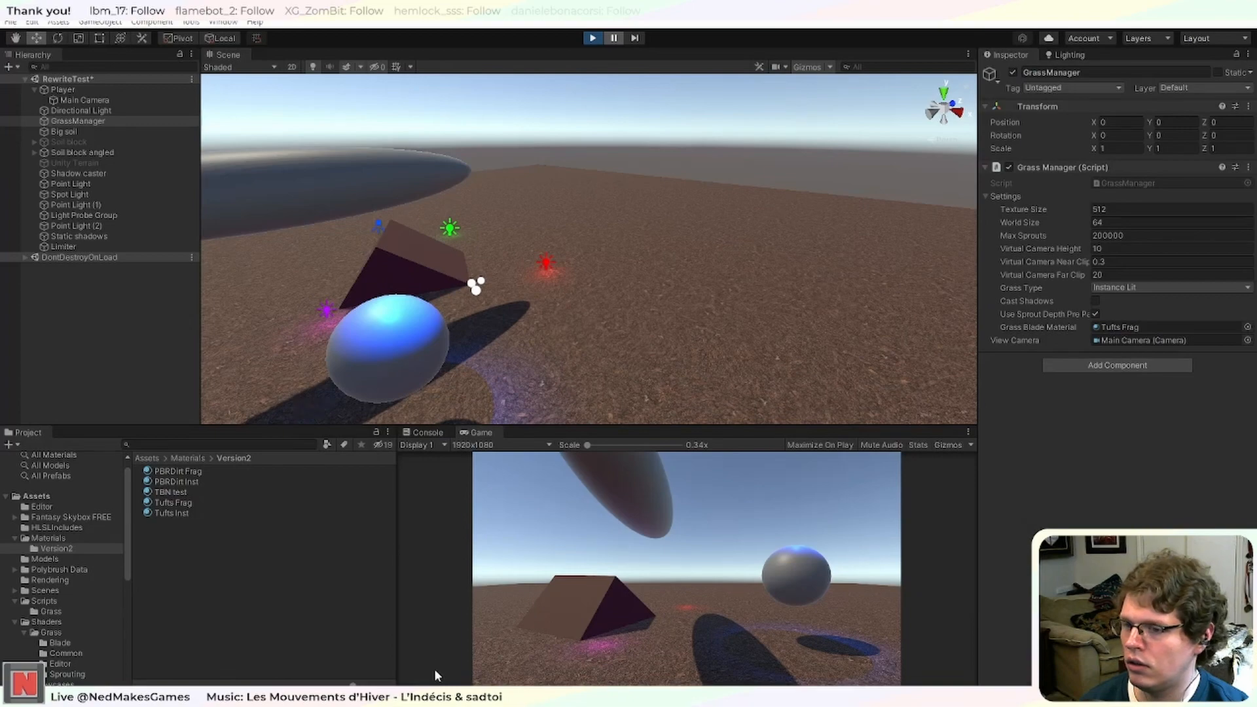
key("alt+Tab")
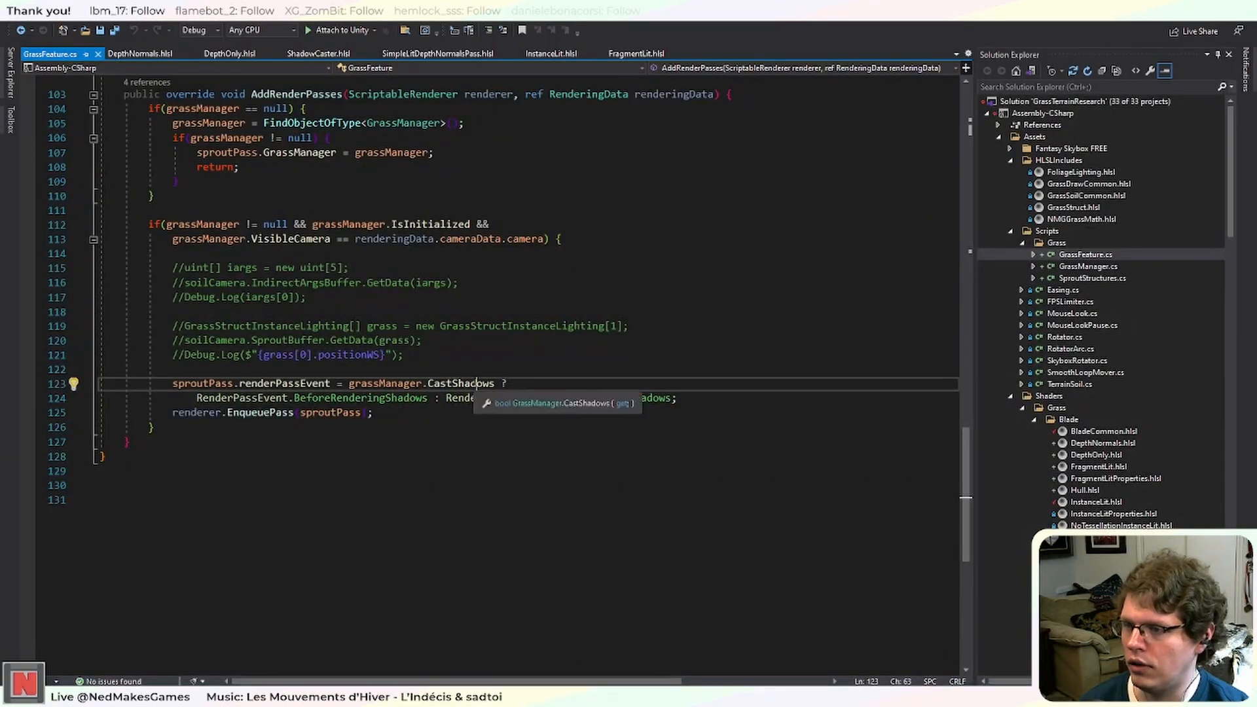
Review the CastShadows condition and its AfterRenderingShadows branch in AddRenderPasses, glancing at the Unity scene before returning to Visual Studio.
double_click(461, 384)
left_click_drag(495, 384, 355, 398)
left_click(465, 383)
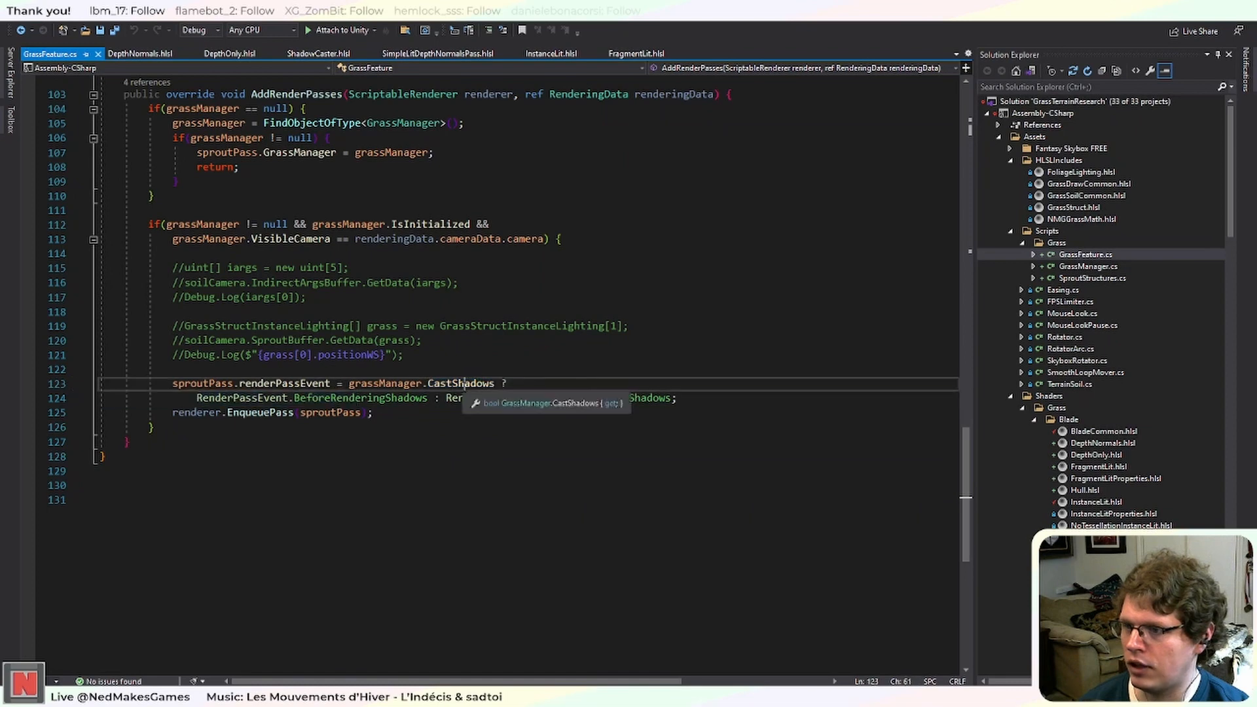
double_click(475, 383)
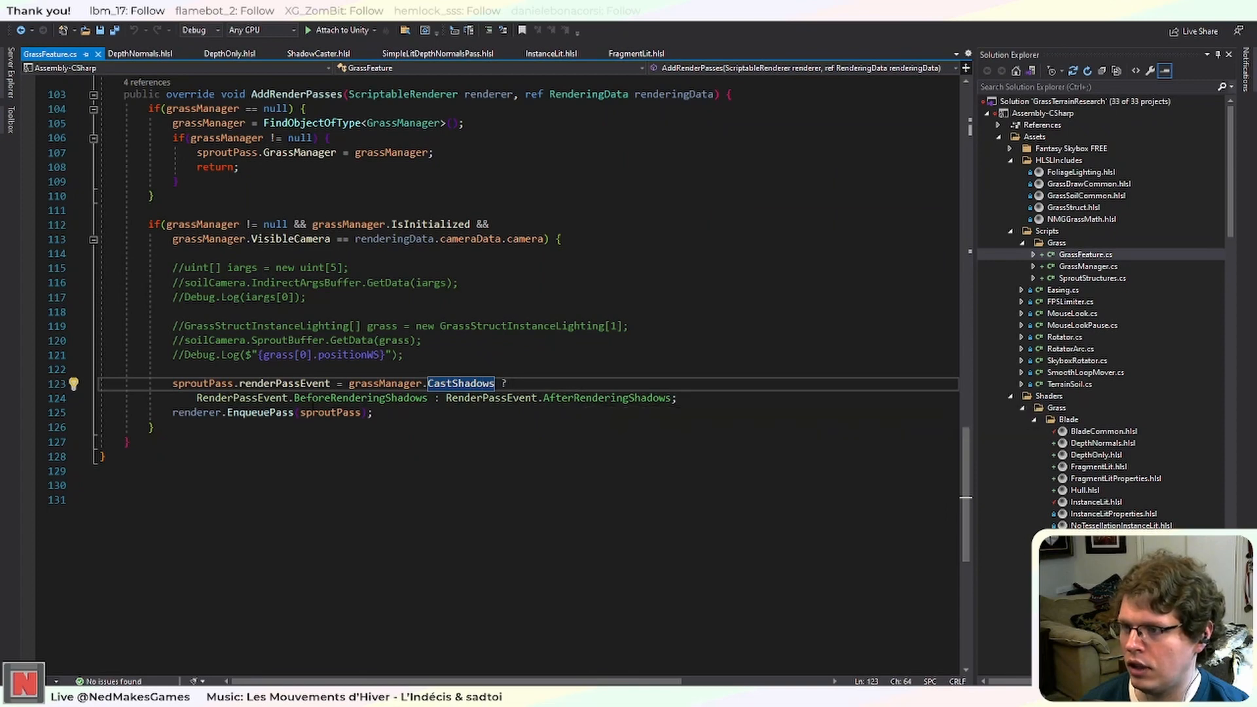
left_click(574, 398)
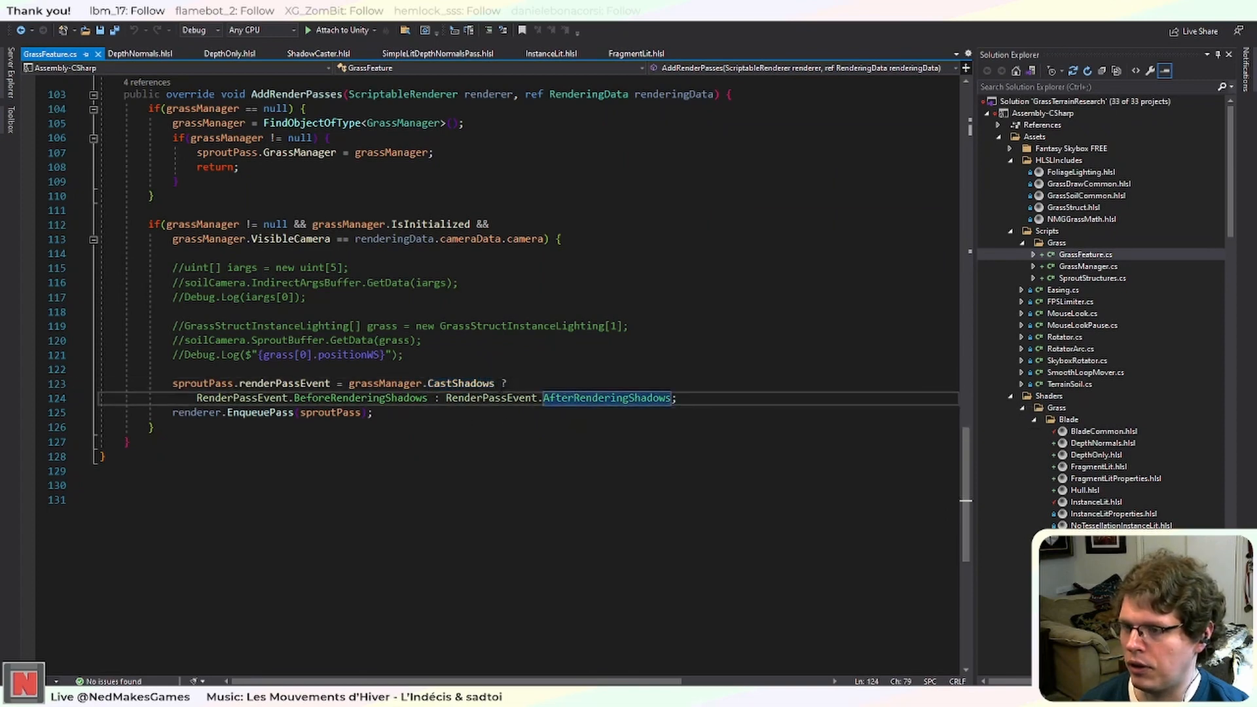
left_click_drag(446, 398, 667, 398)
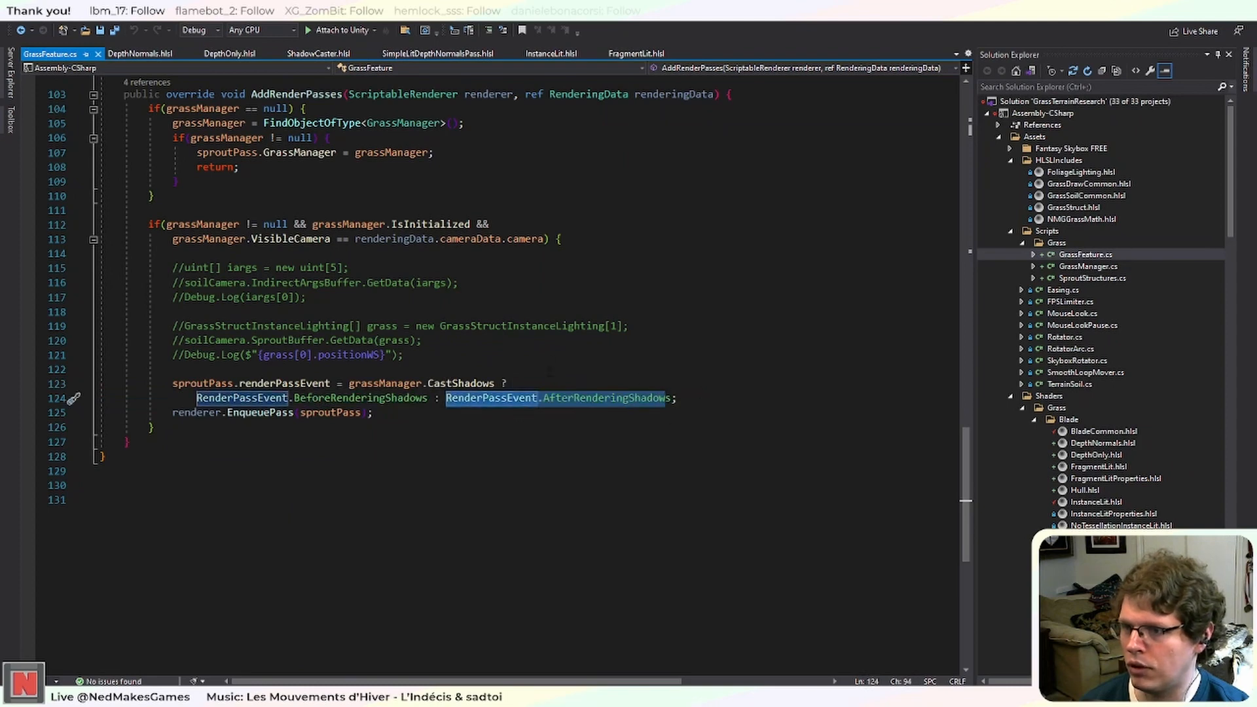
scroll(504, 373, "up", 5)
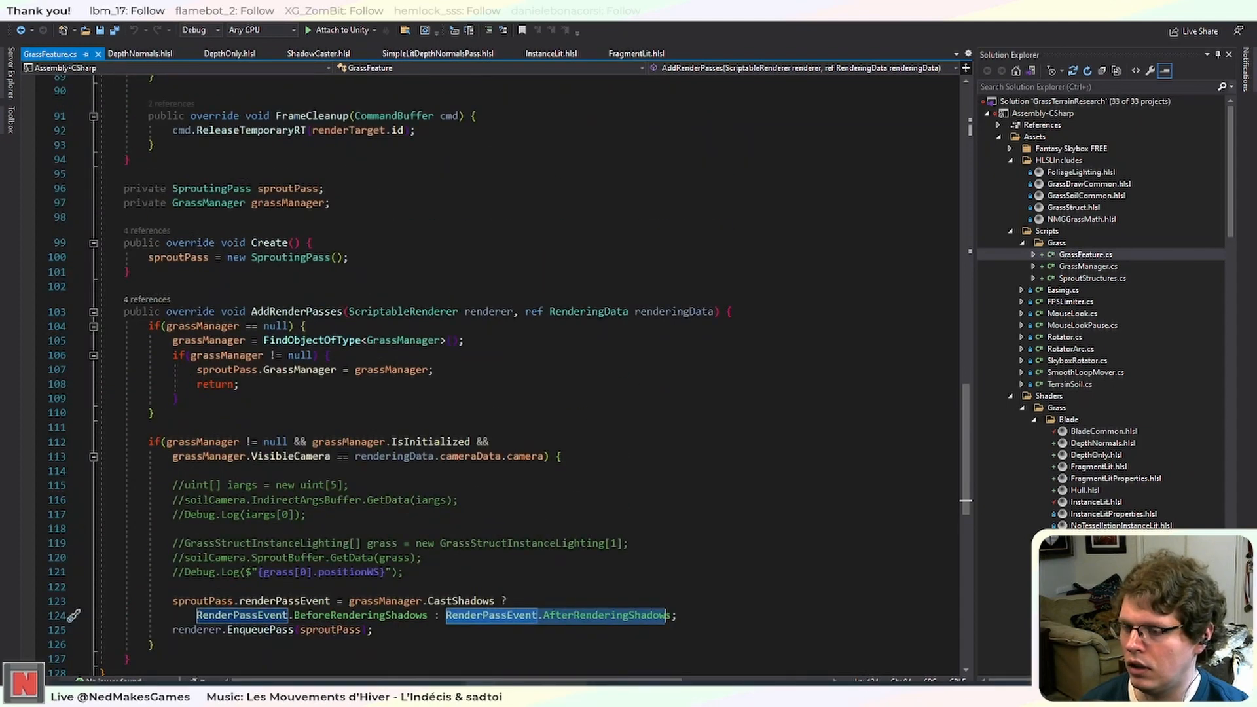
key("alt+Tab")
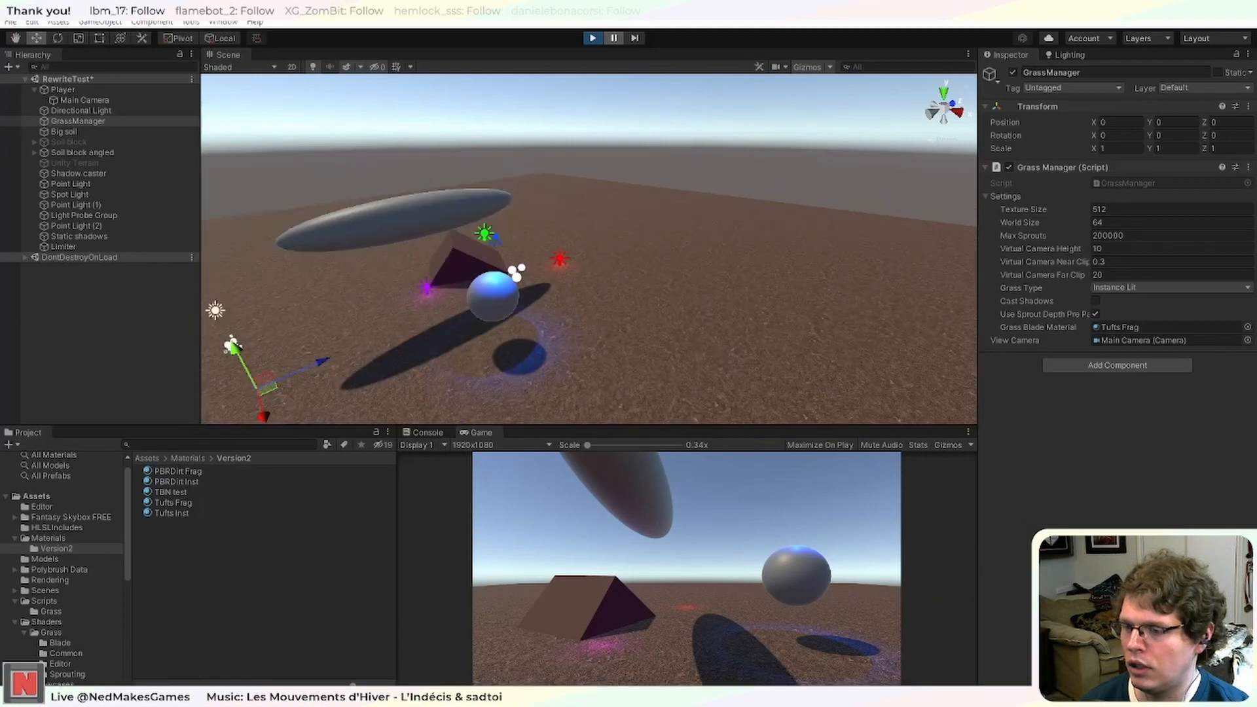
key("alt+Tab")
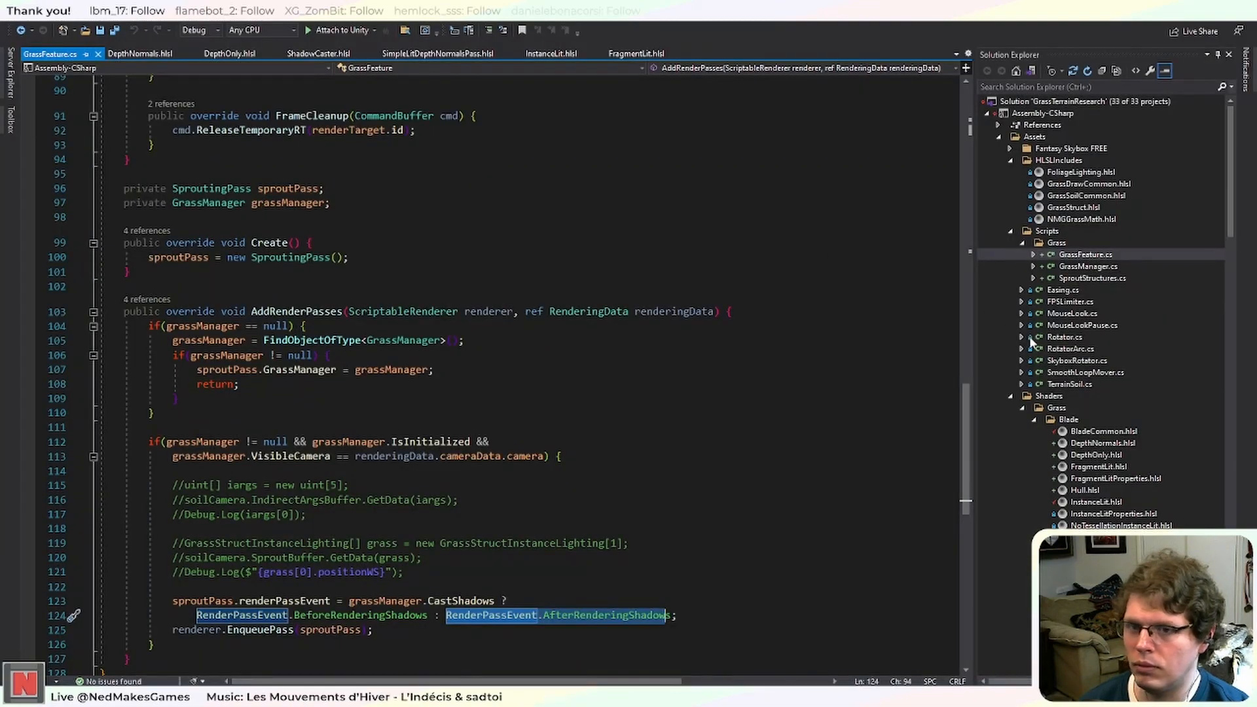
Open BladeFragmentLit.shader and BladeInstanceLit.shader from the Grass shaders folder, and compare their shadow caster, depth-only and depth normals passes.
scroll(1048, 462, "down", 12)
left_click(1121, 326)
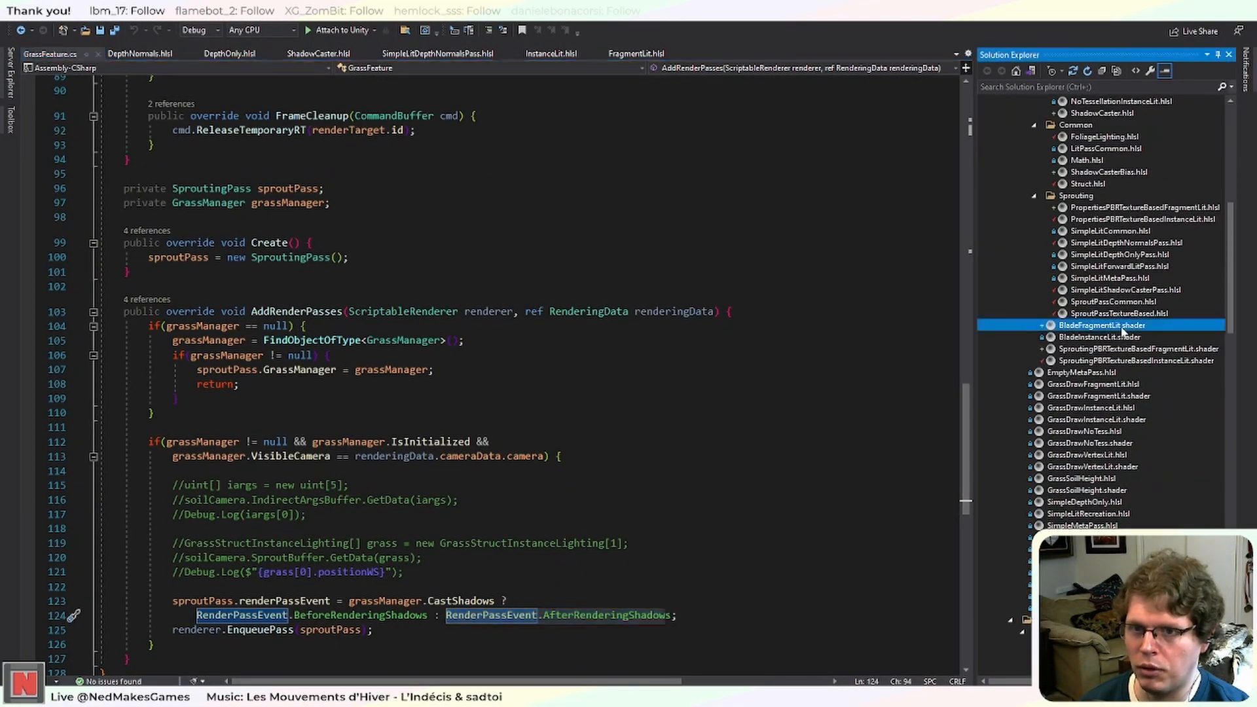
double_click(1121, 327)
double_click(1100, 337)
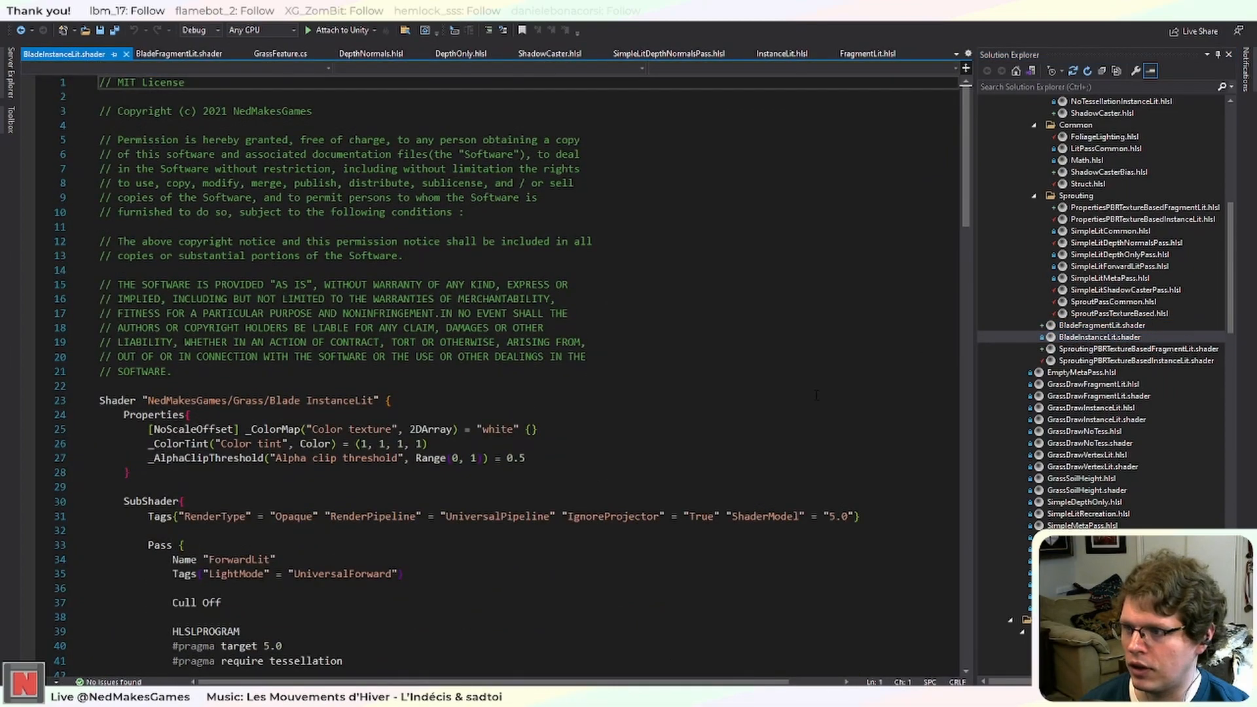
double_click(1101, 326)
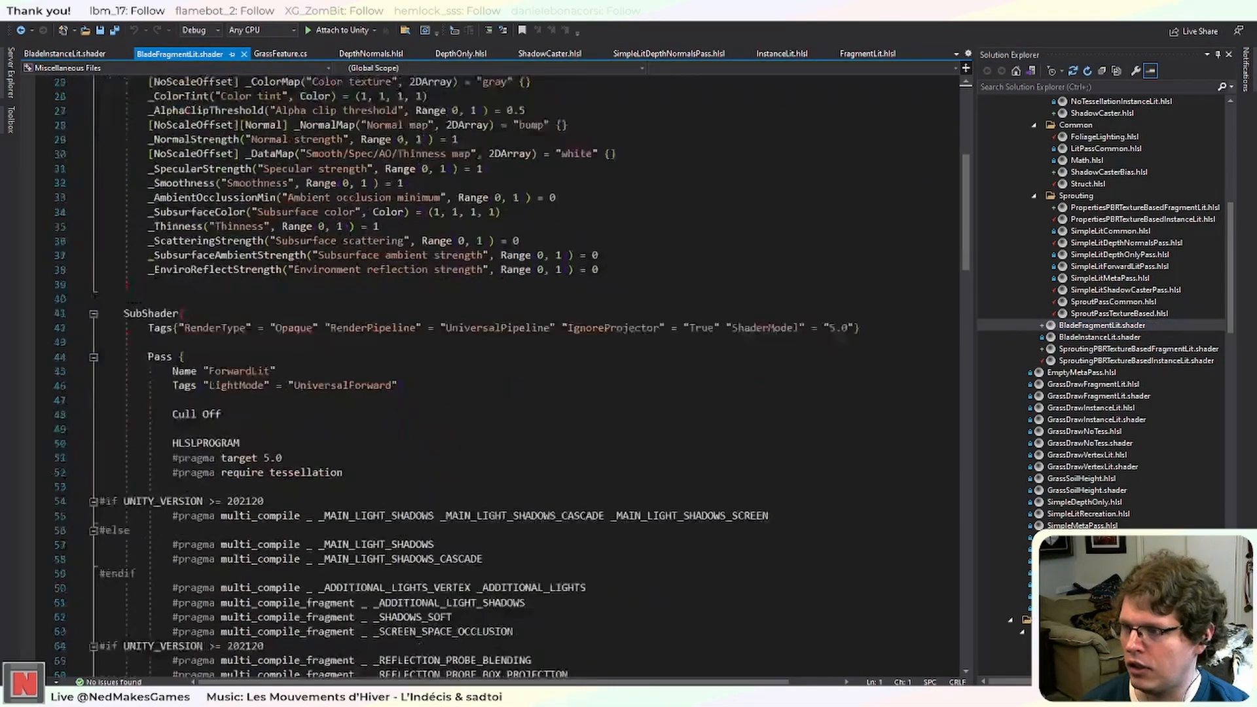
scroll(497, 373, "down", 20)
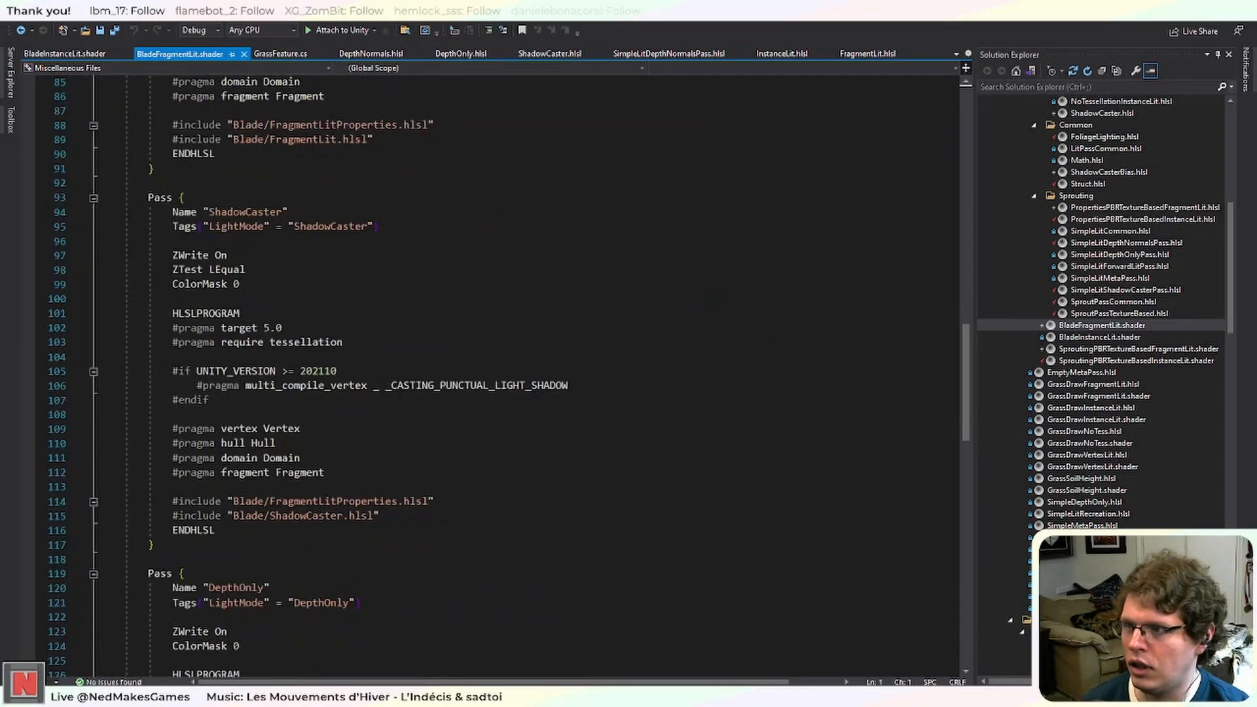
double_click(1100, 337)
scroll(544, 471, "down", 18)
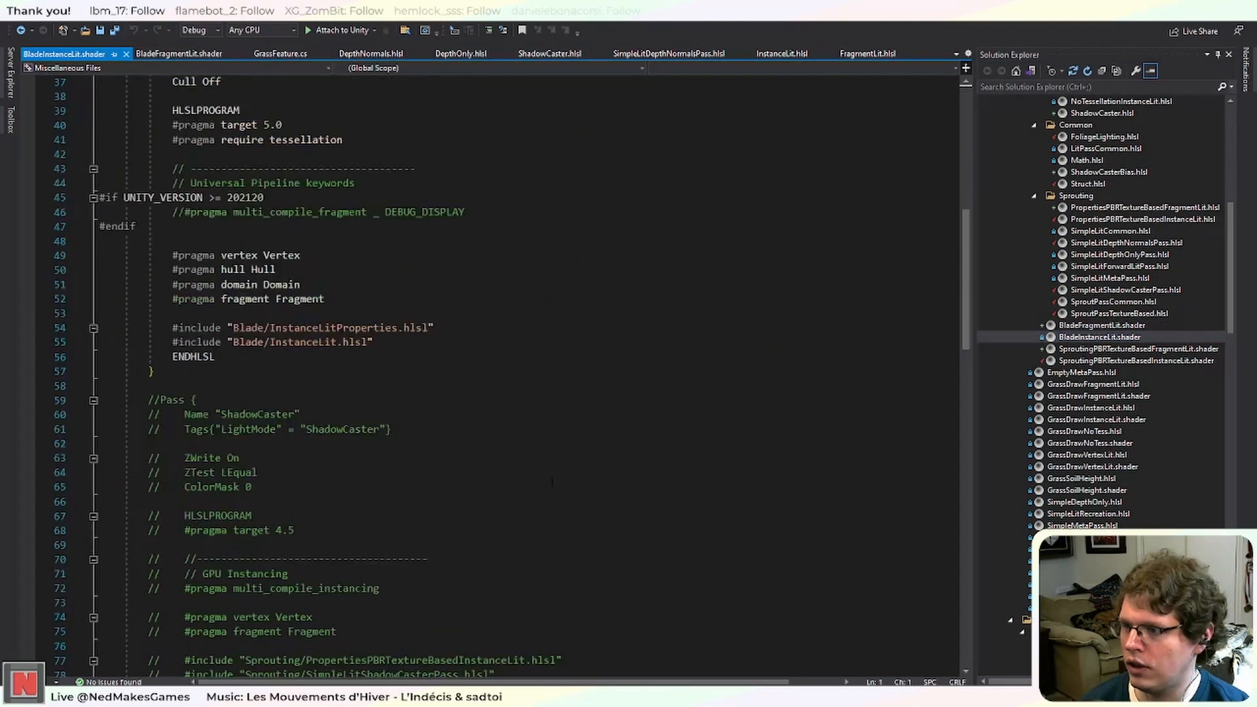
scroll(543, 471, "down", 7)
scroll(334, 457, "down", 5)
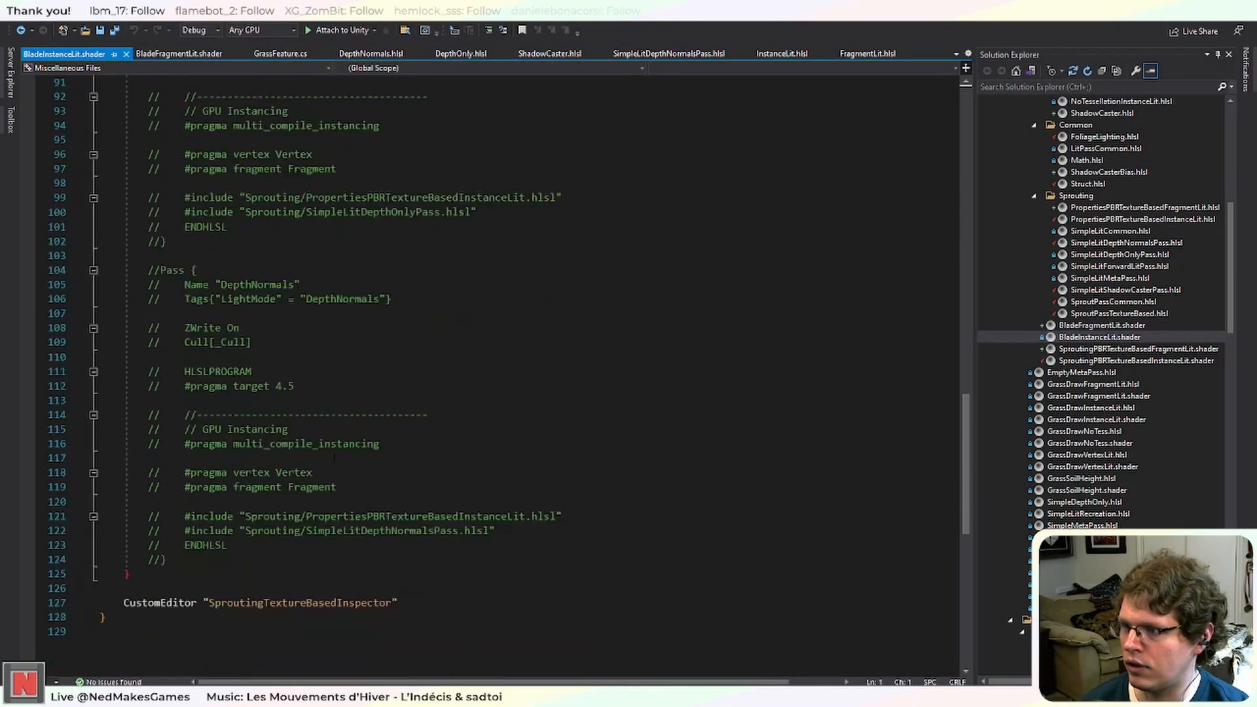
scroll(497, 366, "up", 4)
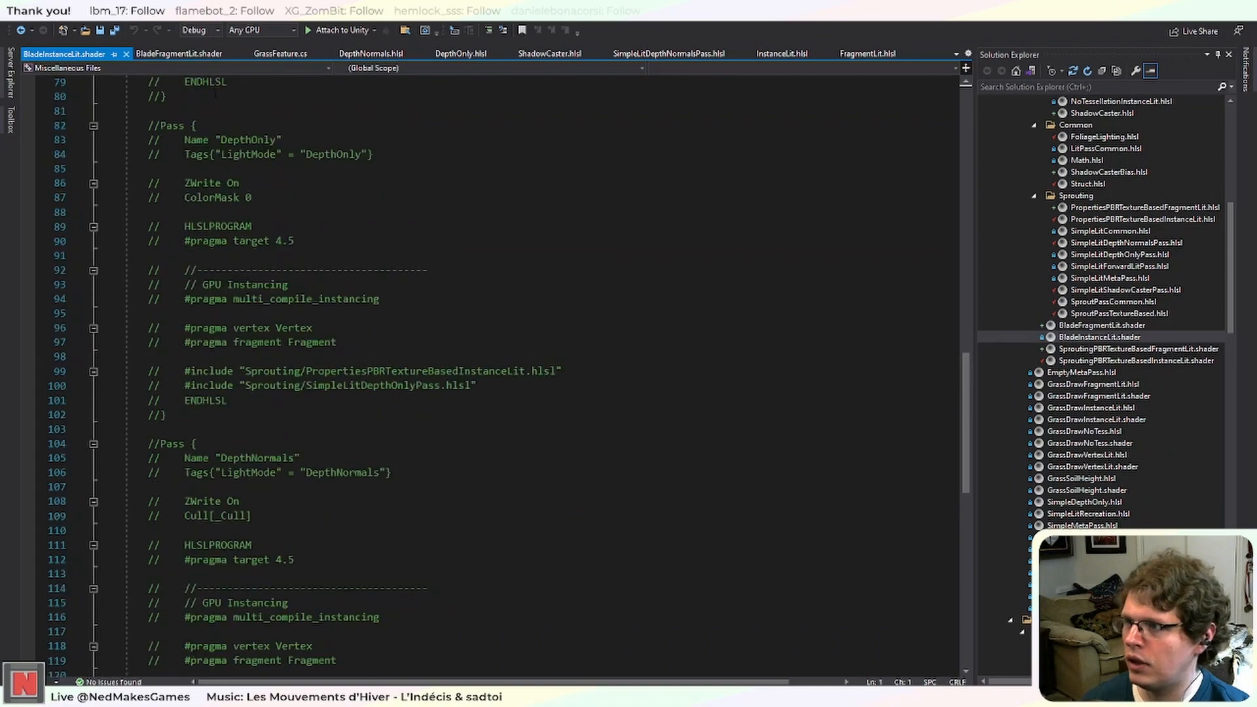
Replace the commented-out passes in BladeInstanceLit.shader with the ShadowCaster, DepthOnly and DepthNormals passes copied from BladeFragmentLit.shader.
left_click(189, 55)
scroll(211, 589, "down", 12)
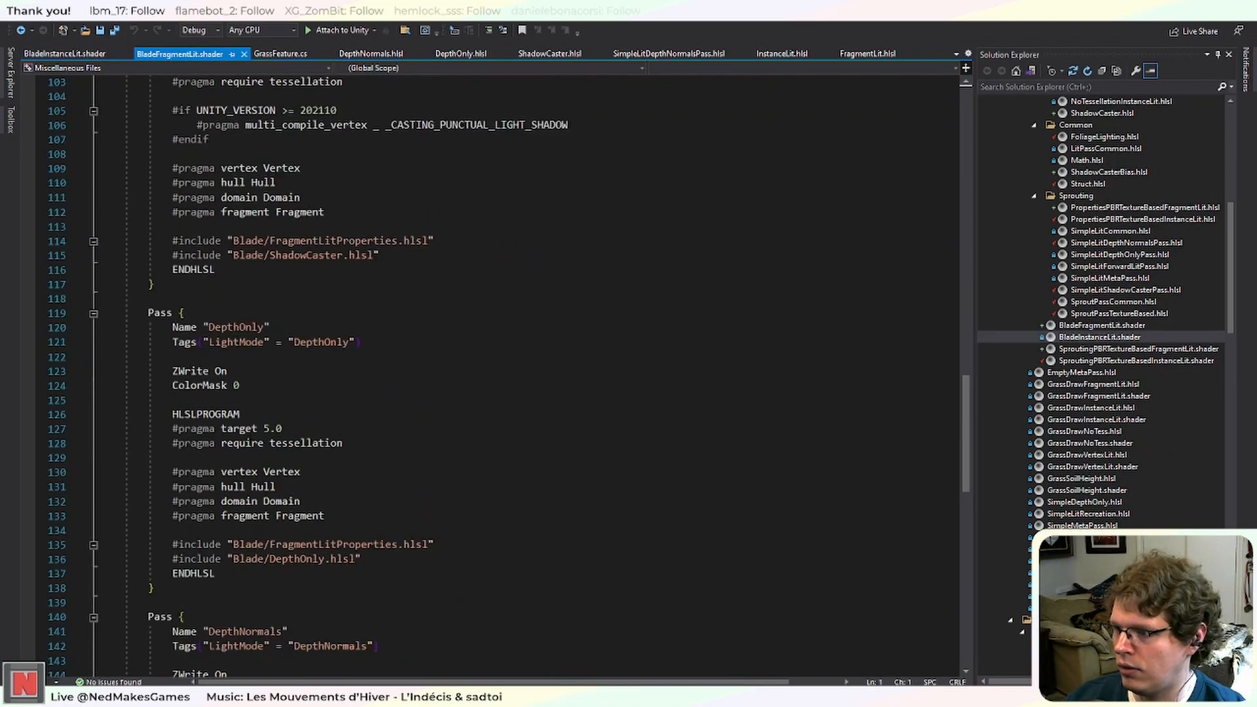
left_click_drag(212, 589, 148, 286)
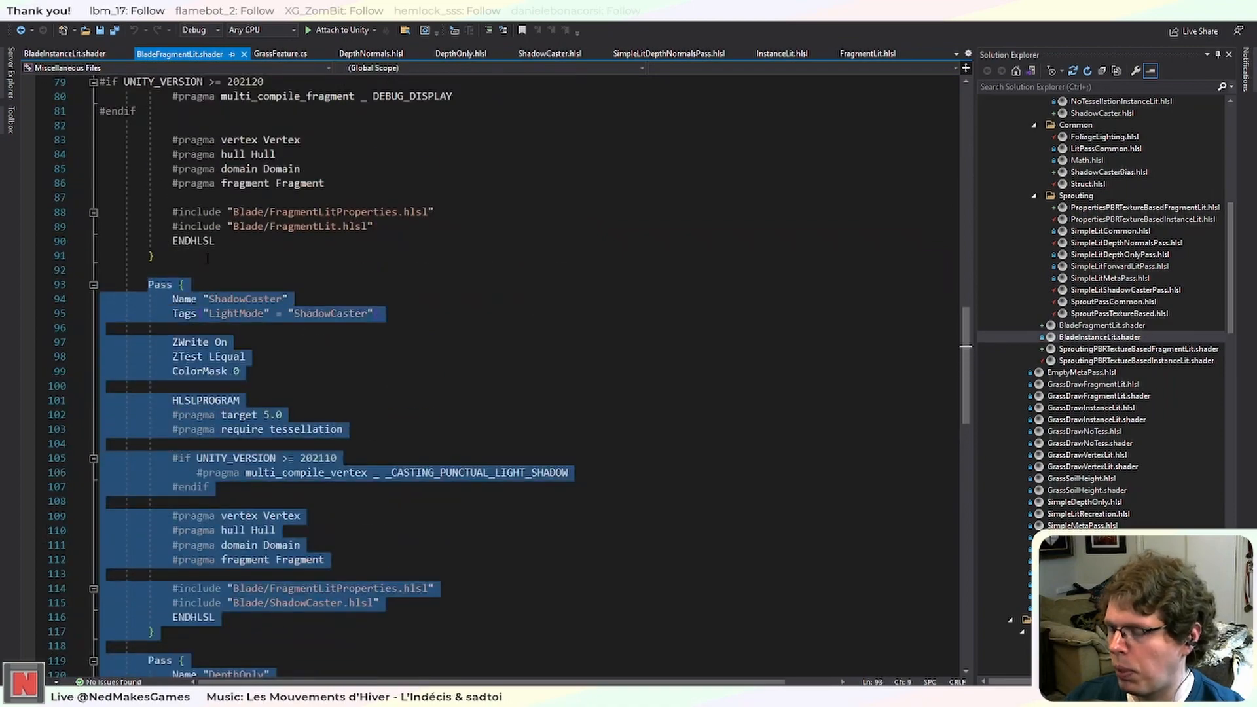
left_click(77, 55)
scroll(185, 286, "down", 5)
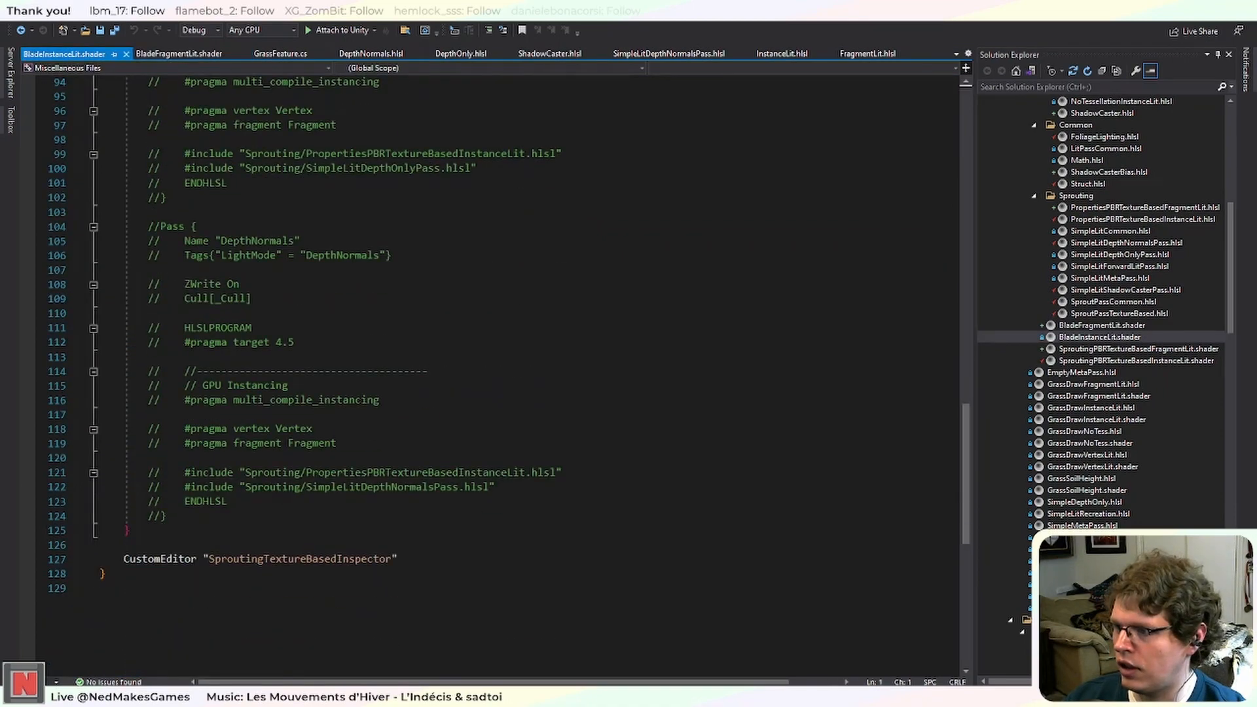
left_click_drag(171, 516, 150, 402)
scroll(241, 456, "up", 9)
scroll(241, 455, "up", 10)
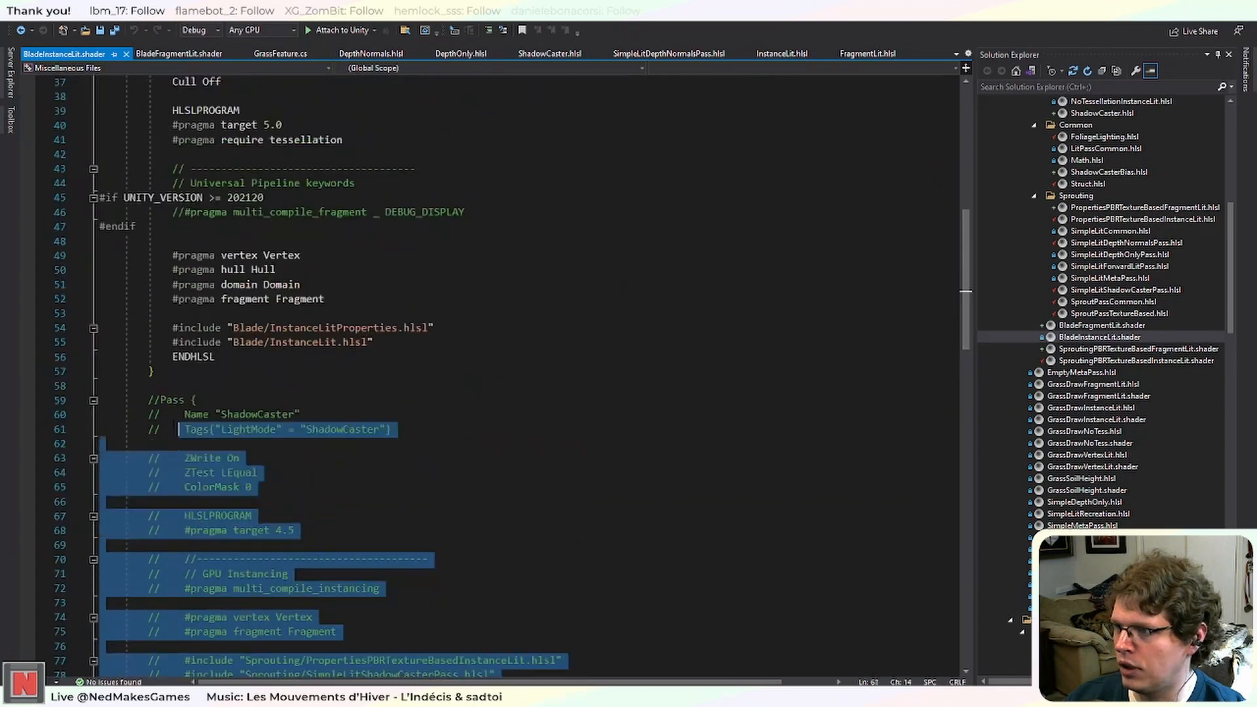
key("ctrl+v")
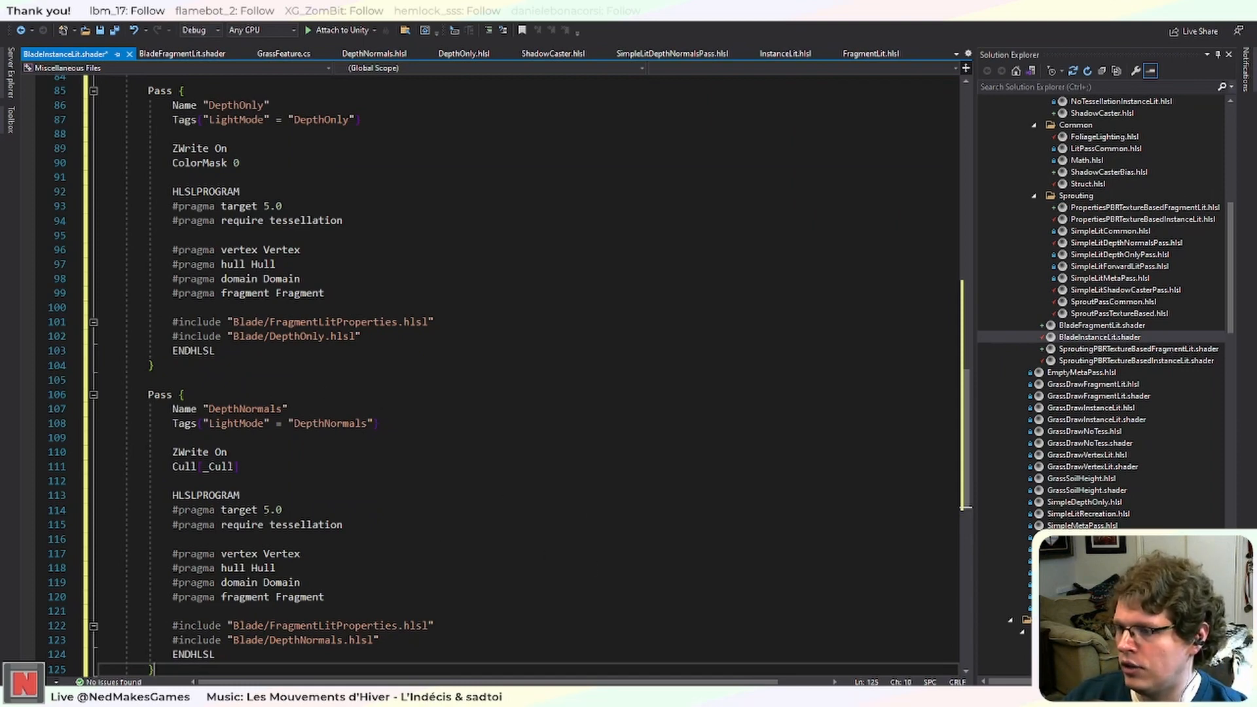
Delete the pasted ShadowCaster pass from BladeInstanceLit.shader.
scroll(417, 365, "up", 2)
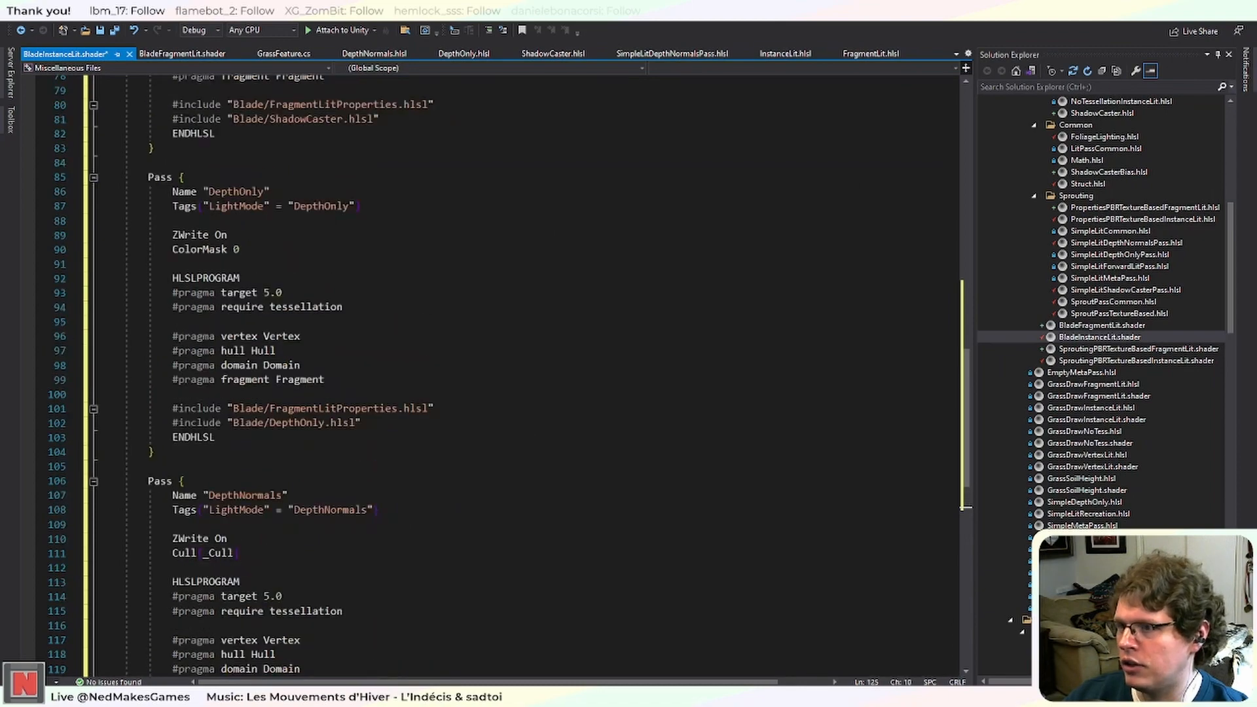
scroll(819, 466, "up", 4)
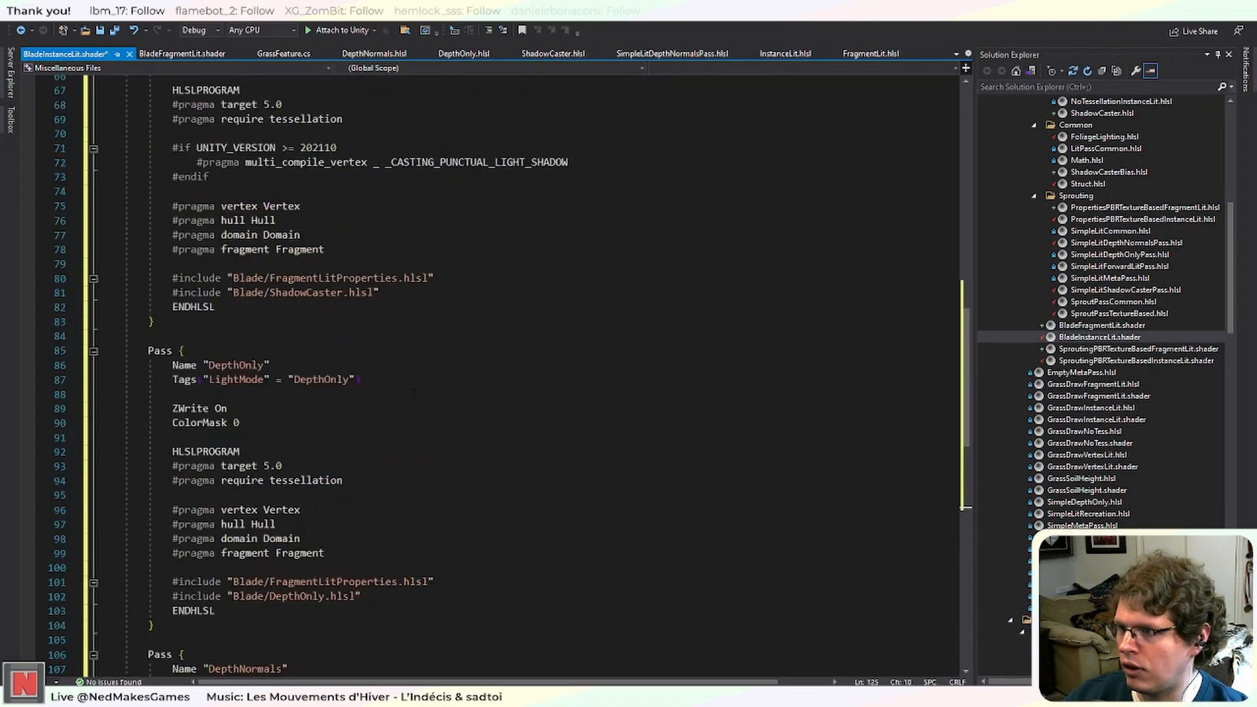
scroll(464, 425, "up", 5)
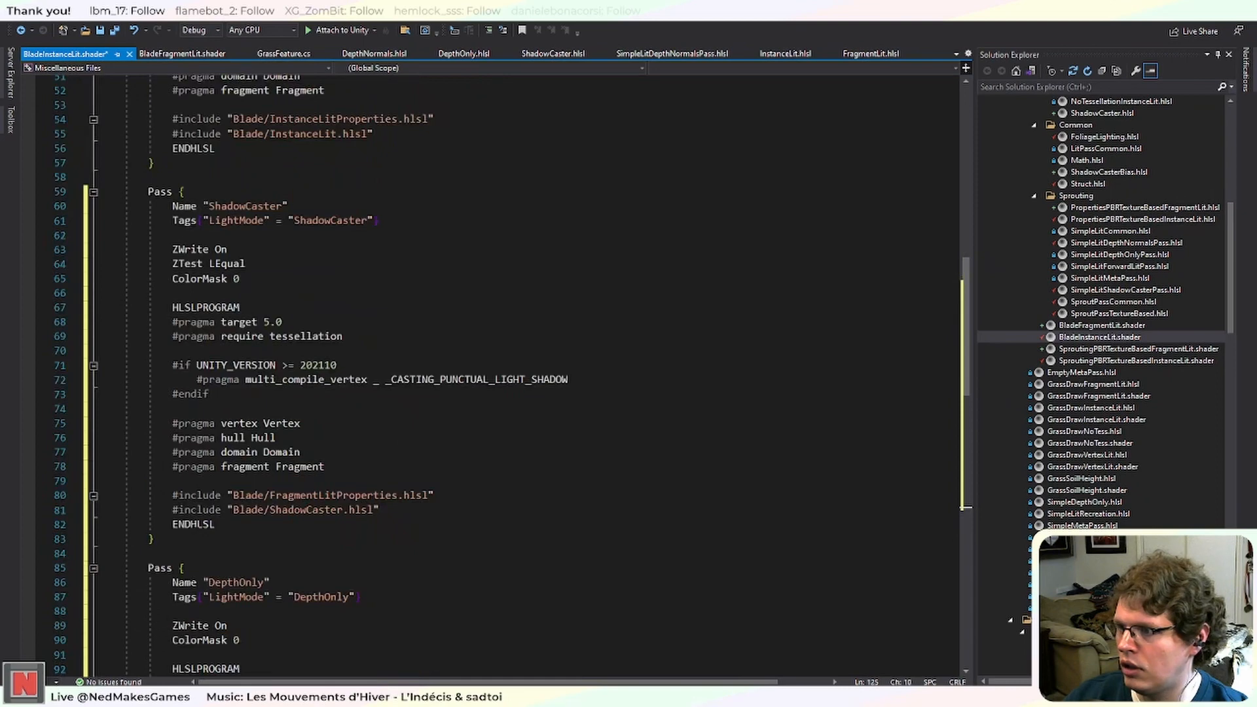
left_click_drag(101, 554, 104, 177)
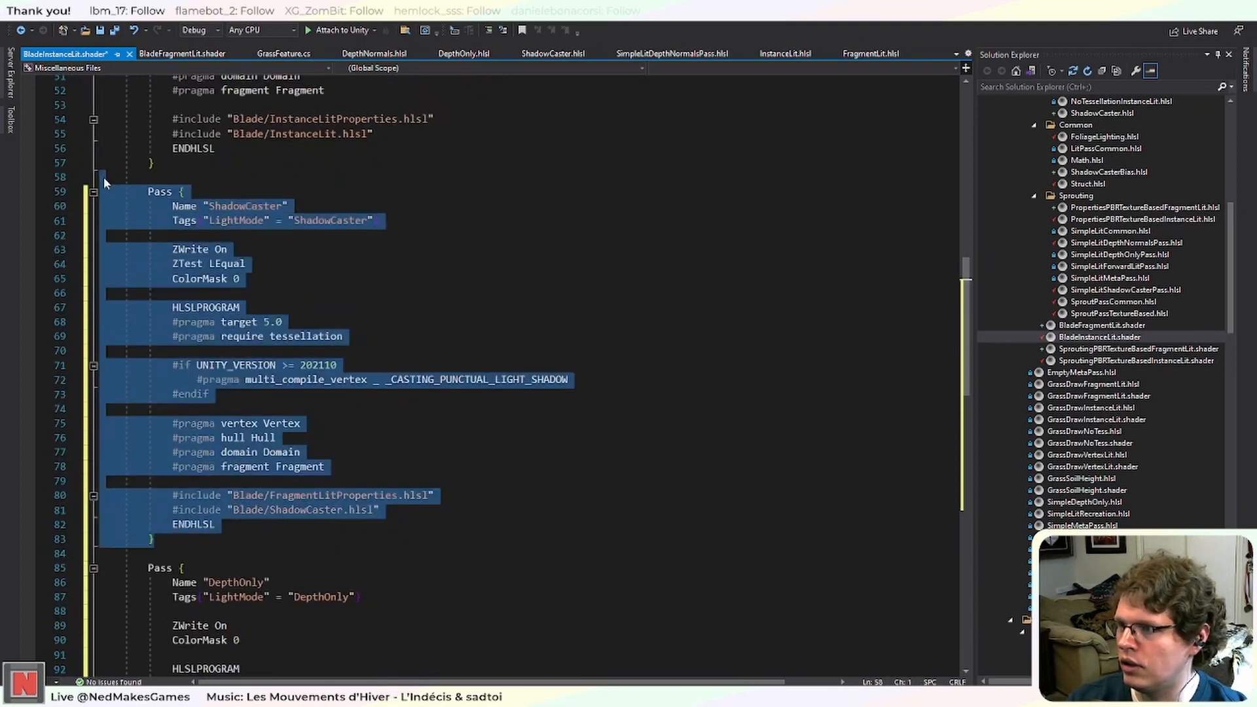
key("Delete")
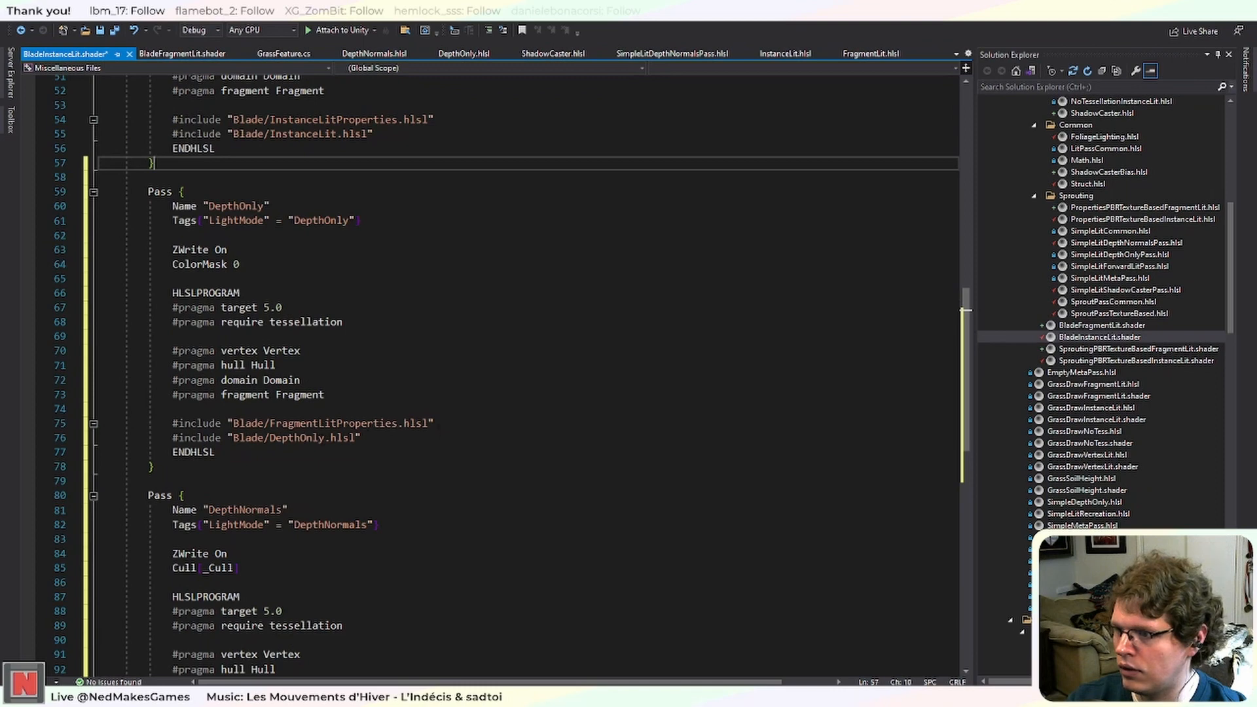
Change the properties include to InstanceLitProperties in the DepthOnly and DepthNormals passes of BladeInstanceLit.shader, then save and review the file.
scroll(358, 367, "up", 3)
double_click(333, 249)
key("ctrl+c")
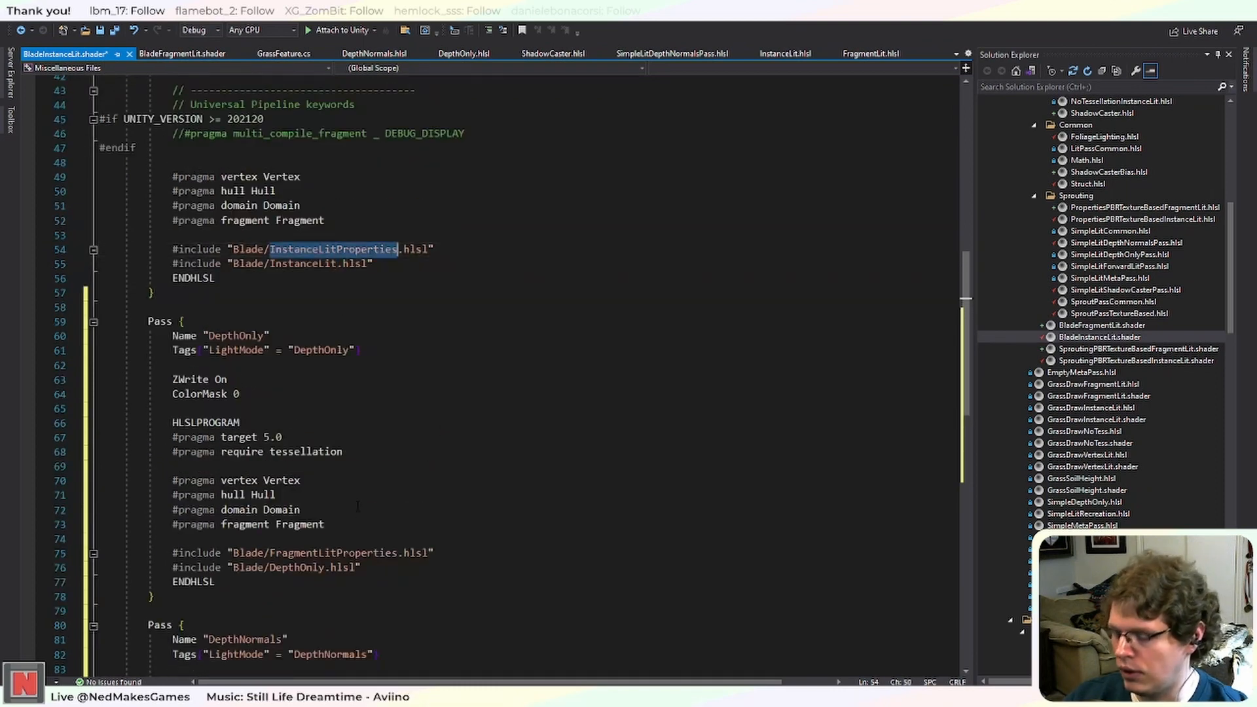
double_click(334, 553)
key("ctrl+v")
scroll(458, 367, "down", 7)
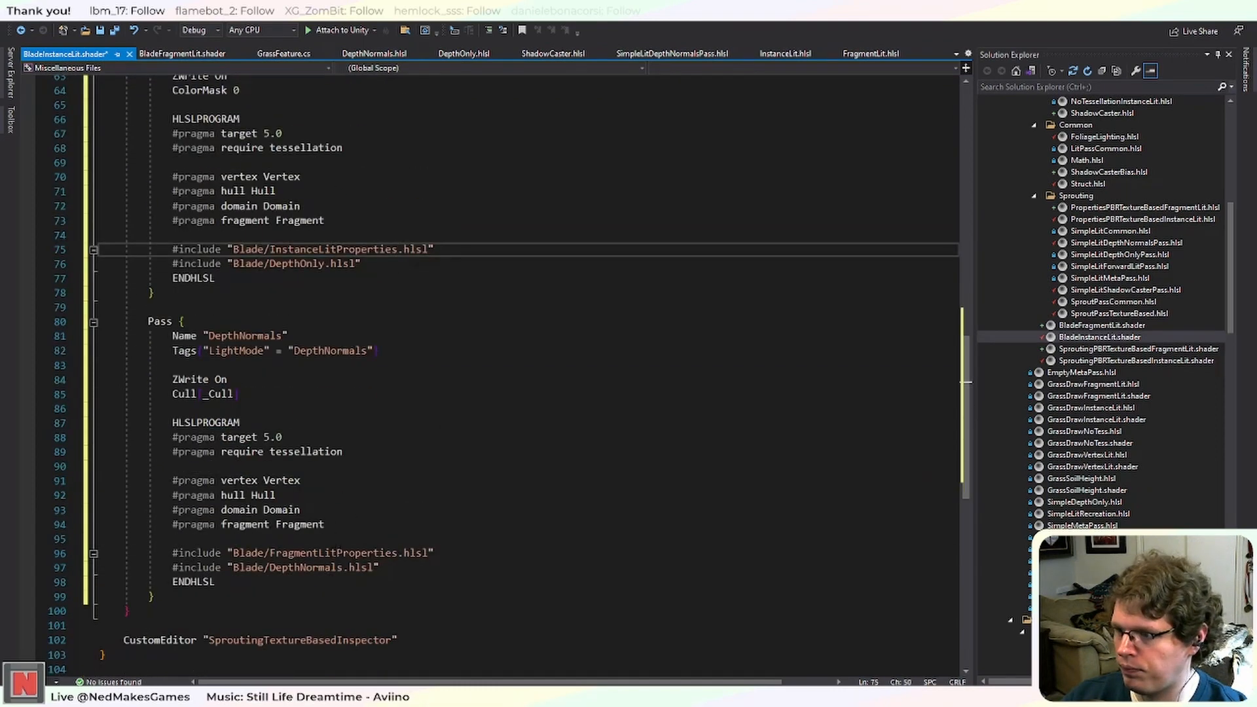
double_click(334, 553)
key("ctrl+v")
key("ctrl+s")
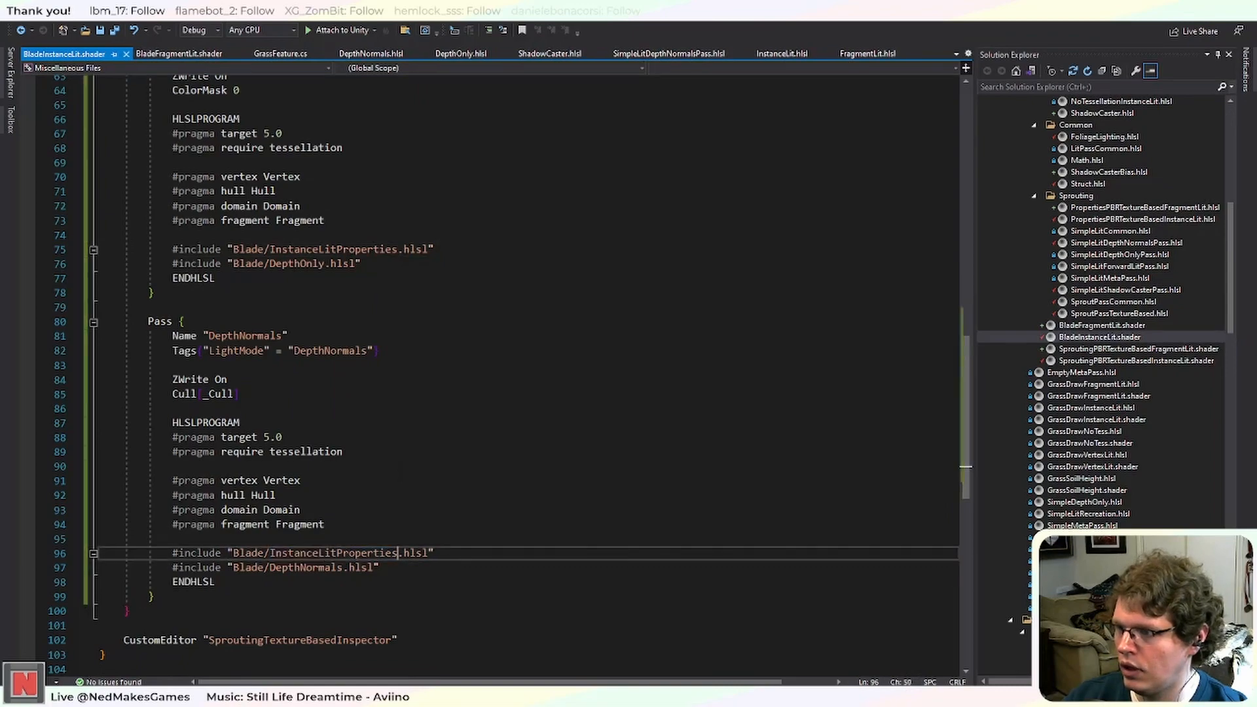
scroll(394, 466, "up", 6)
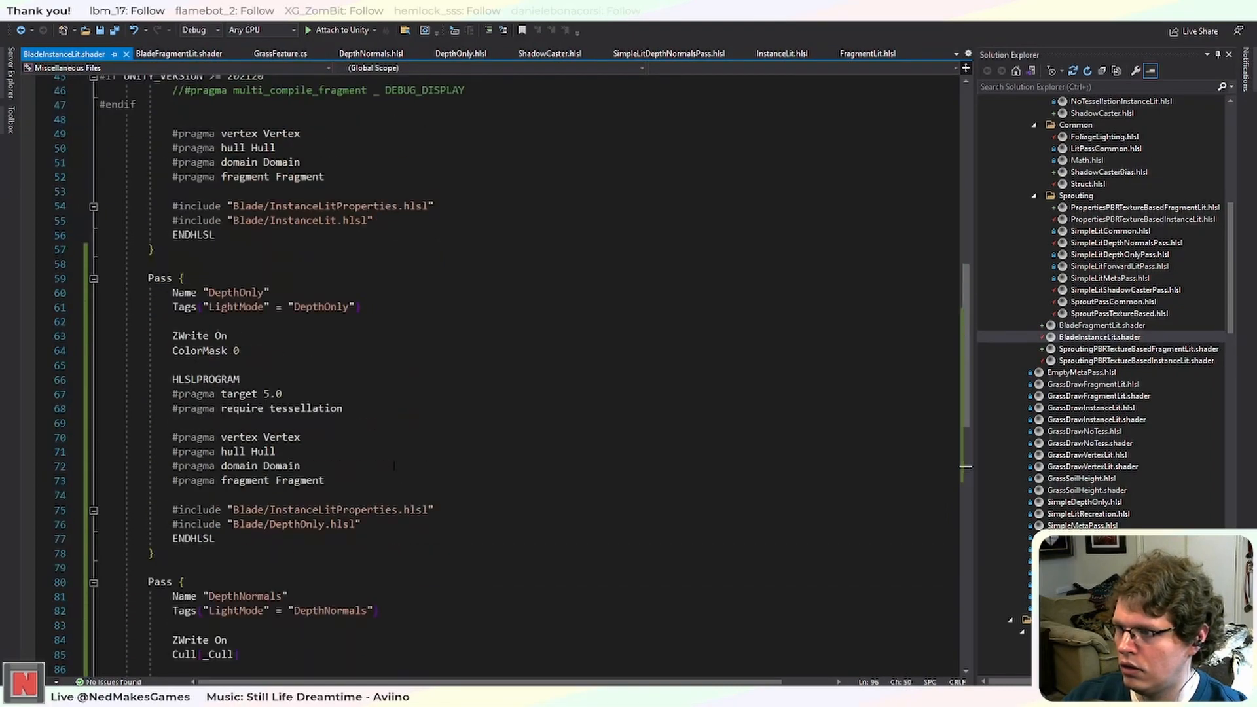
scroll(394, 465, "down", 5)
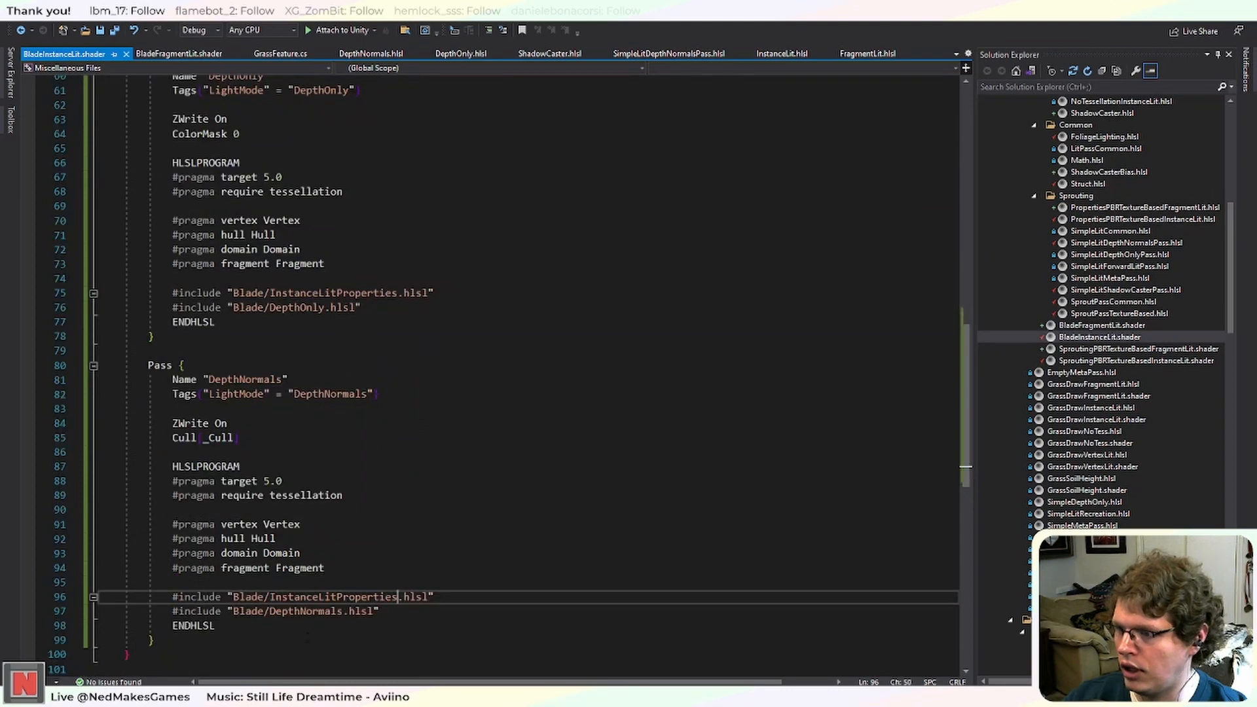
Review the ForwardLit pass and properties in BladeInstanceLit.shader, then switch to Unity and run the scene.
scroll(371, 387, "up", 12)
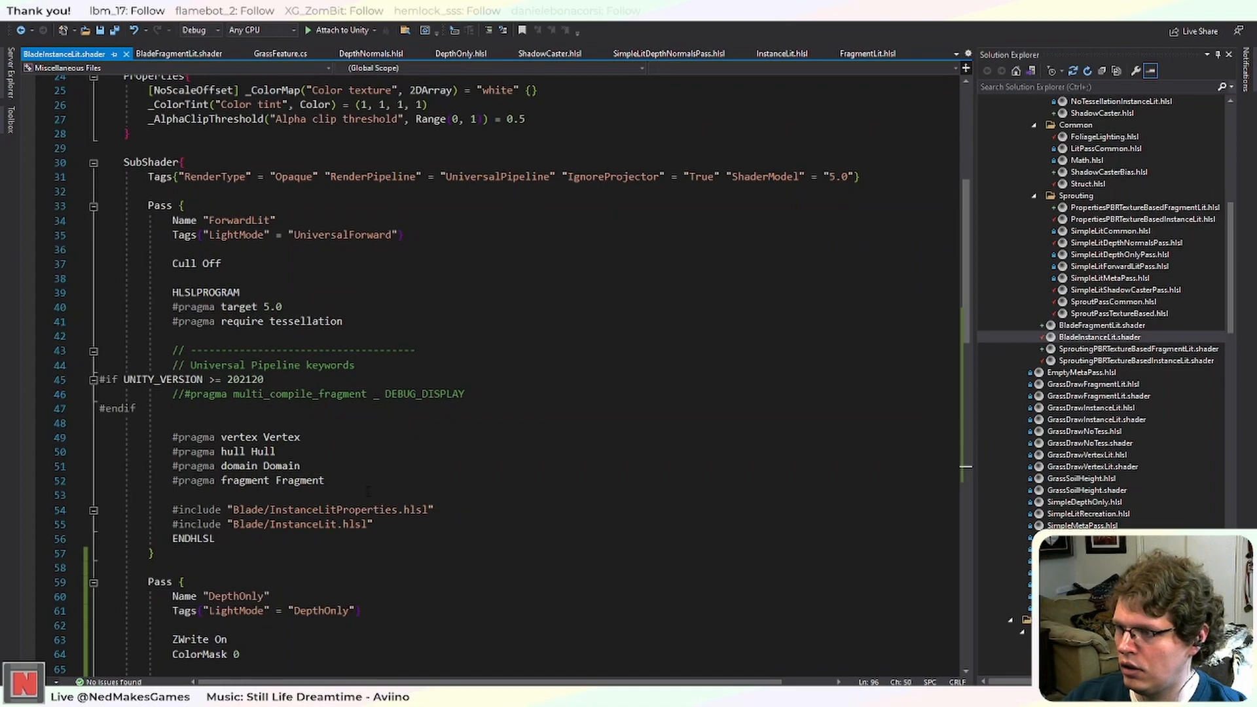
scroll(368, 491, "up", 2)
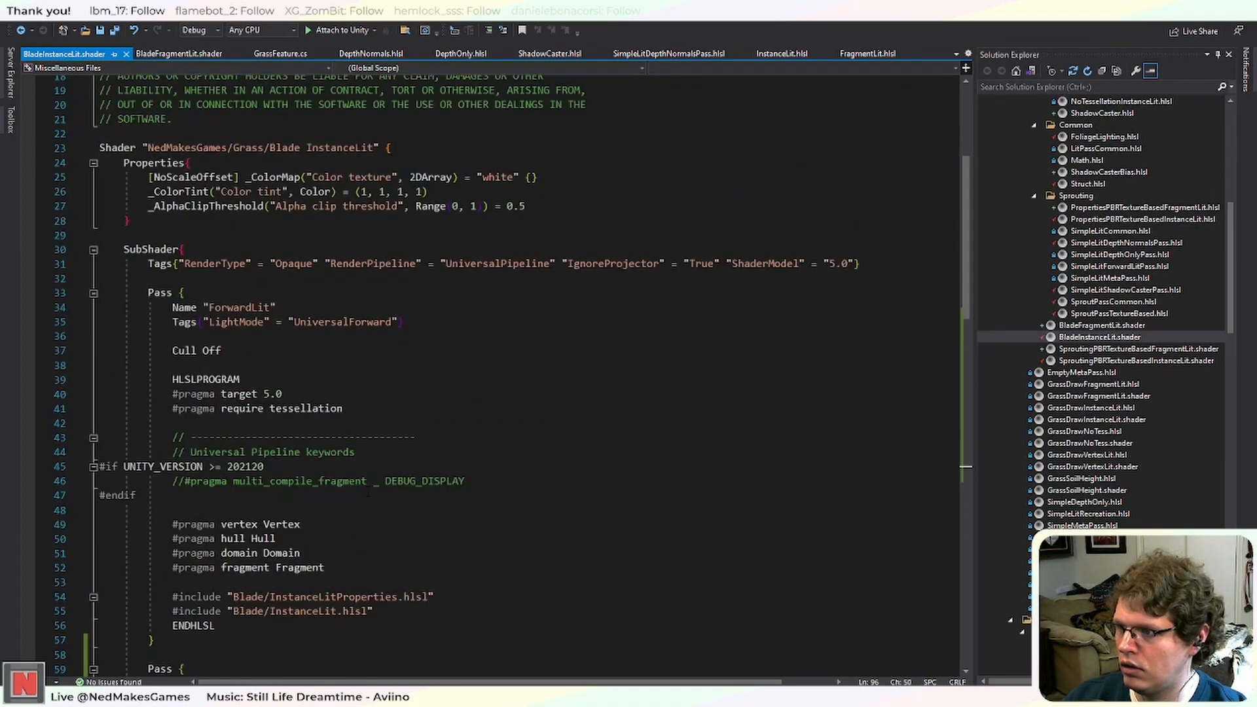
scroll(368, 491, "down", 6)
key("alt+Tab")
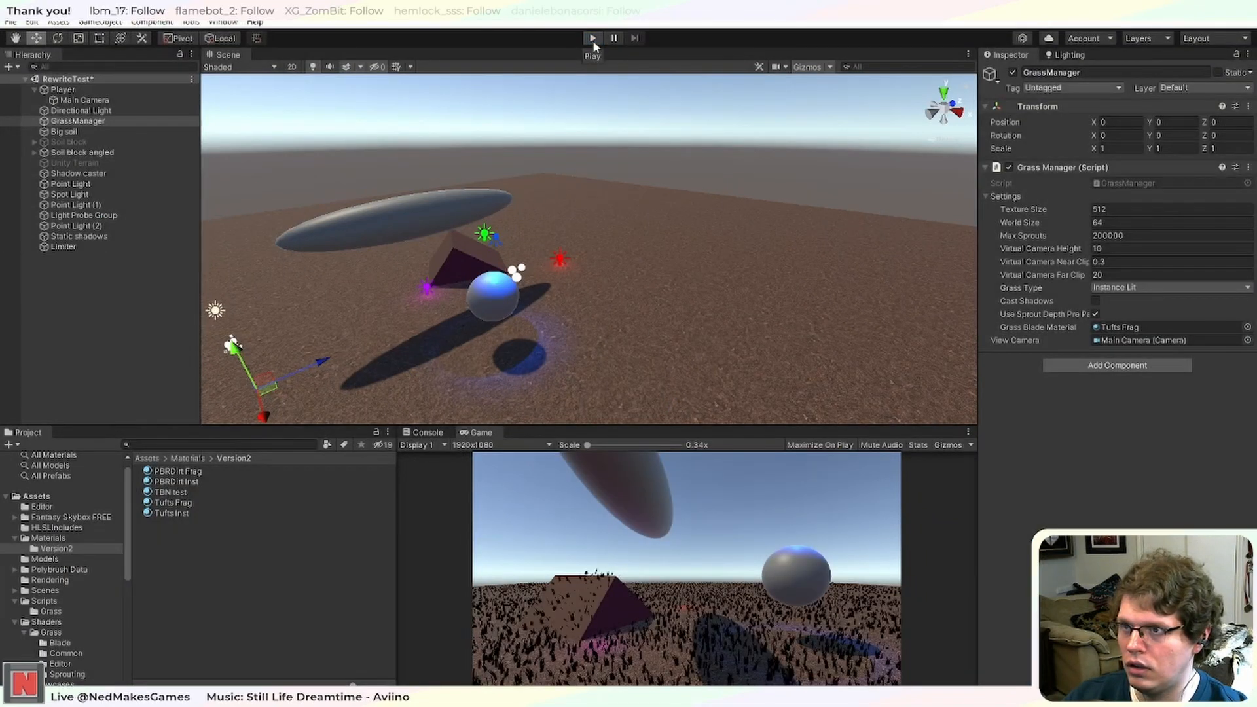
left_click(593, 38)
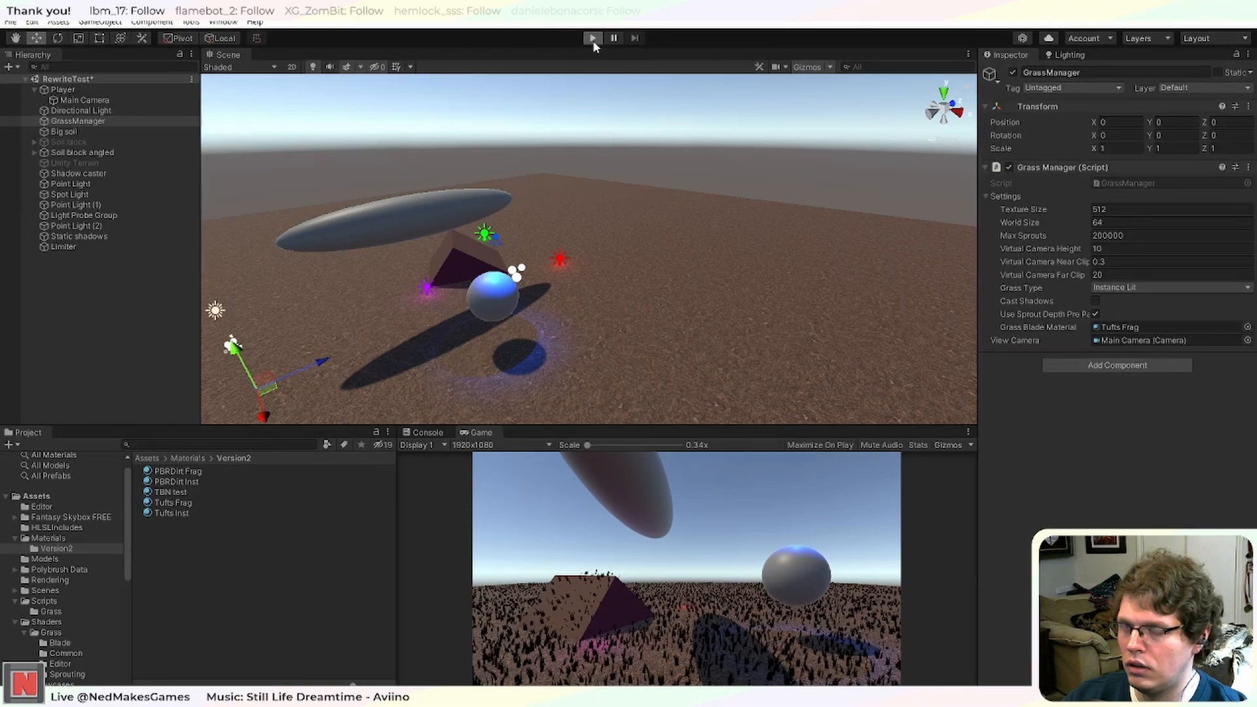
key("ctrl+p")
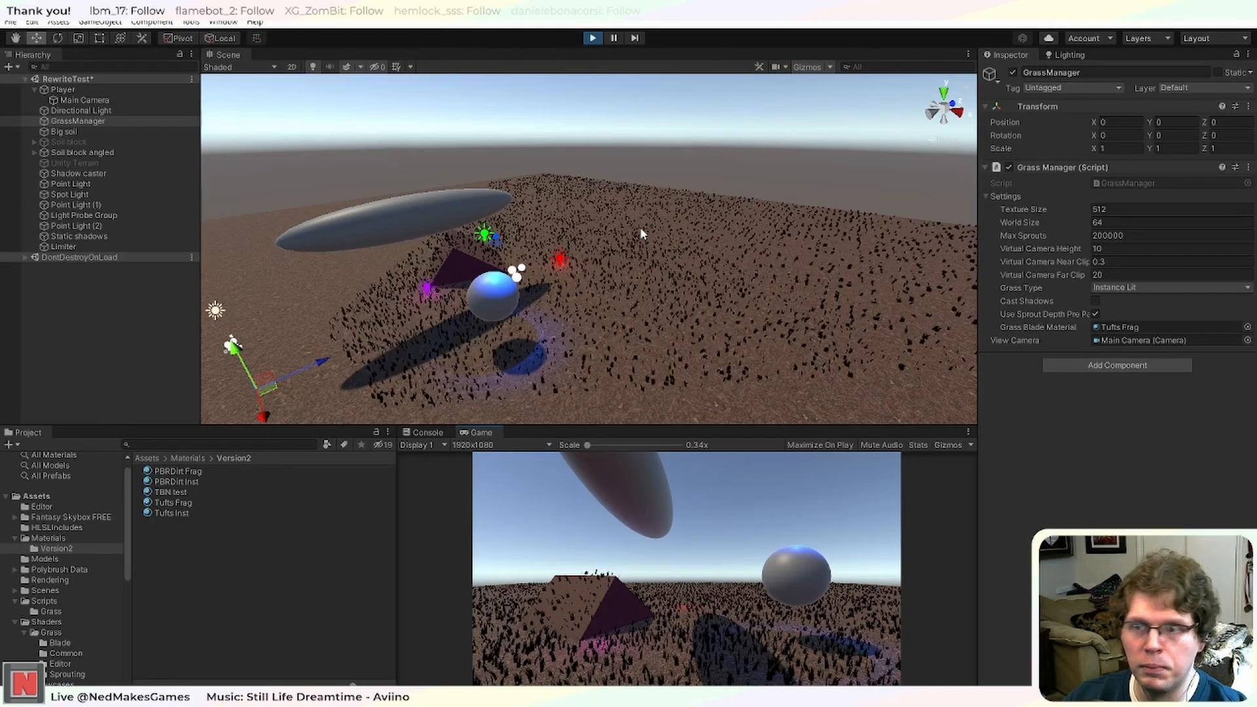
Duplicate the blue spot light and delete the copy to refresh the grass lighting in the running scene.
scroll(671, 366, "up", 5)
scroll(631, 336, "down", 8)
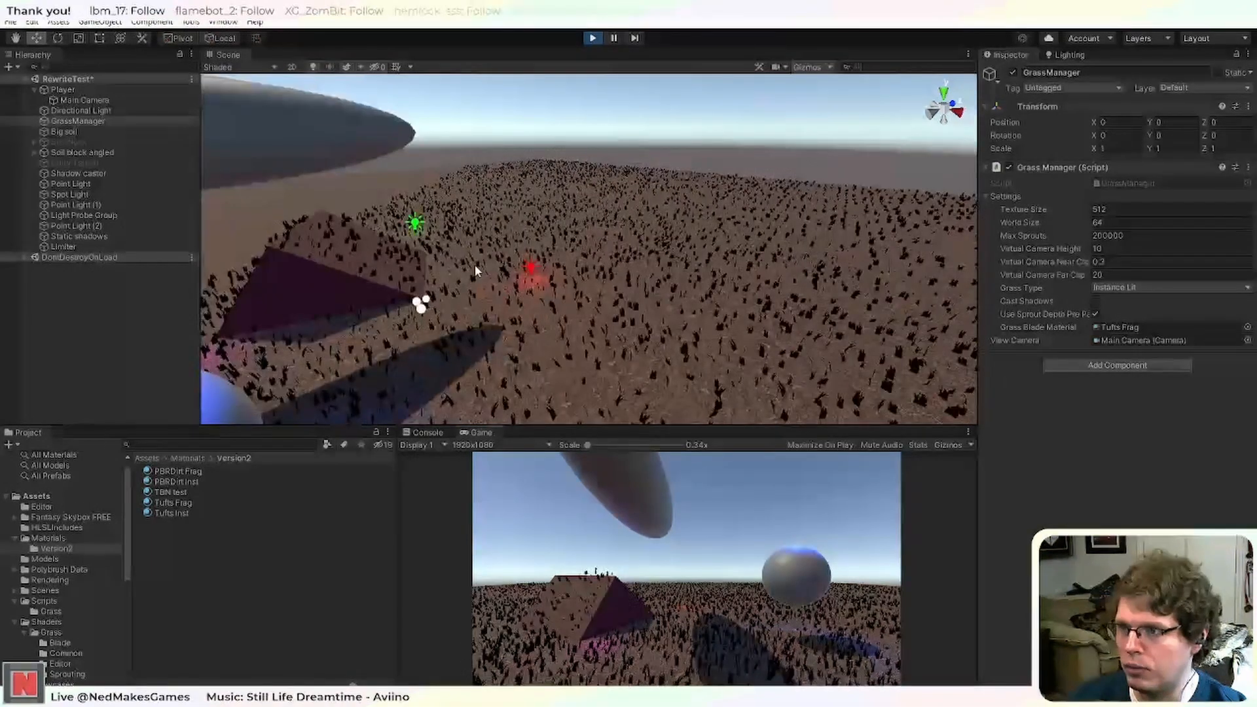
left_click(444, 236)
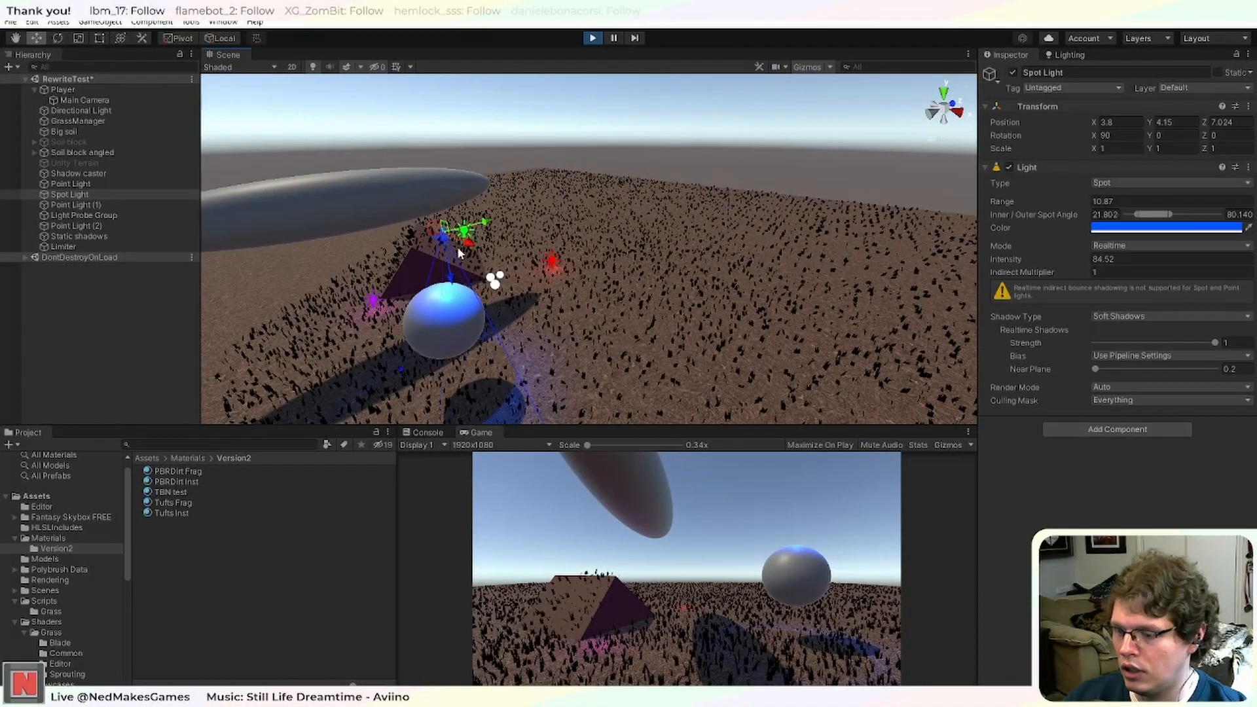
key("ctrl+d")
key("Delete")
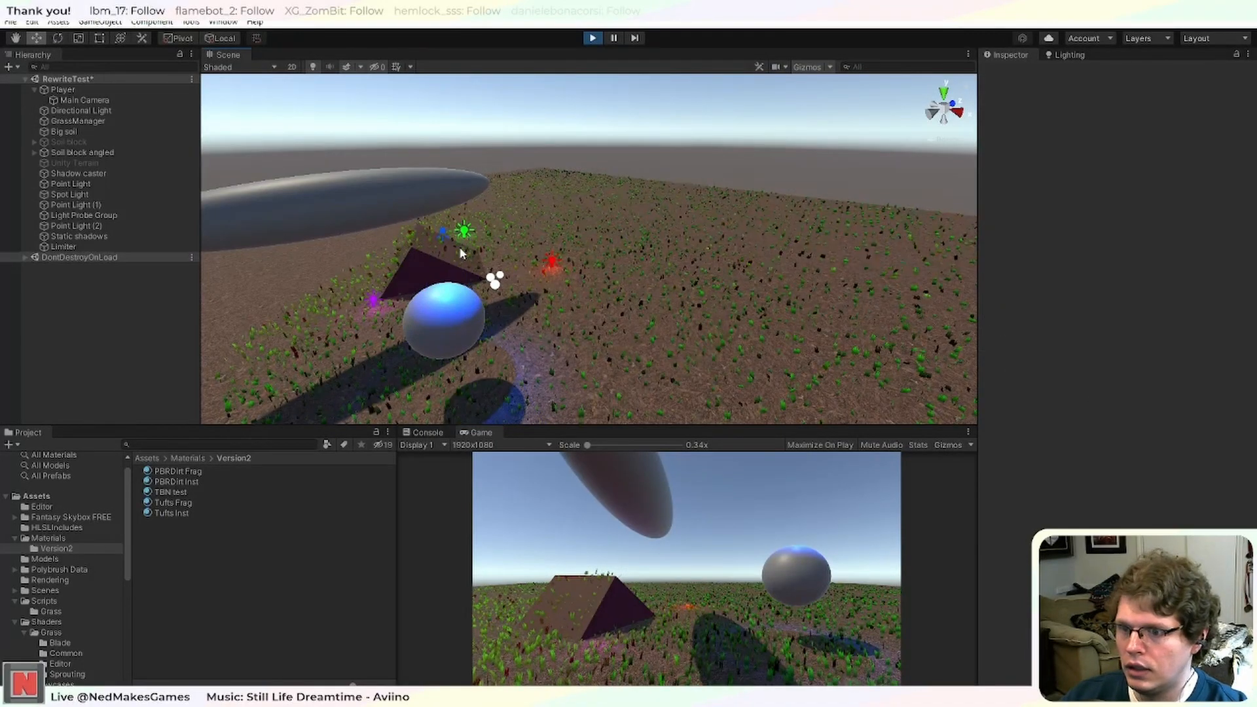
Examine the grass blades' shading up close and from afar, including around the red point light.
right_click_drag(698, 288, 723, 294)
scroll(721, 294, "up", 8)
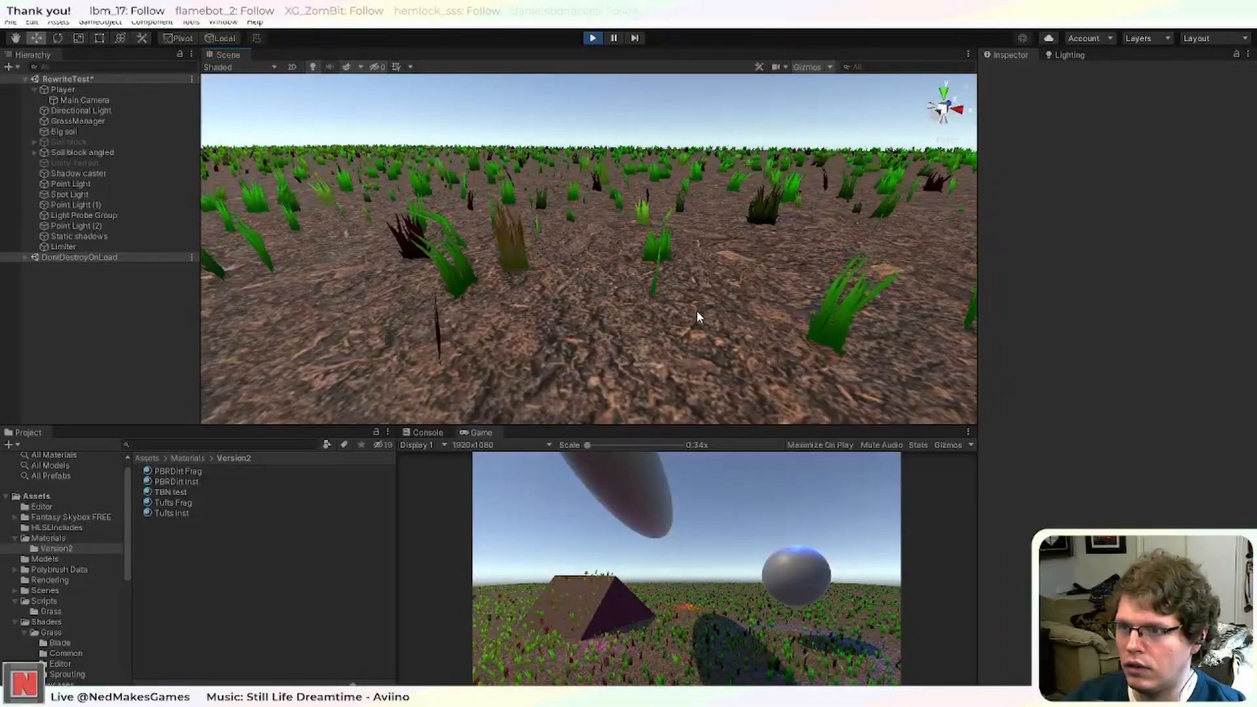
scroll(695, 311, "down", 10)
right_click_drag(625, 352, 480, 401)
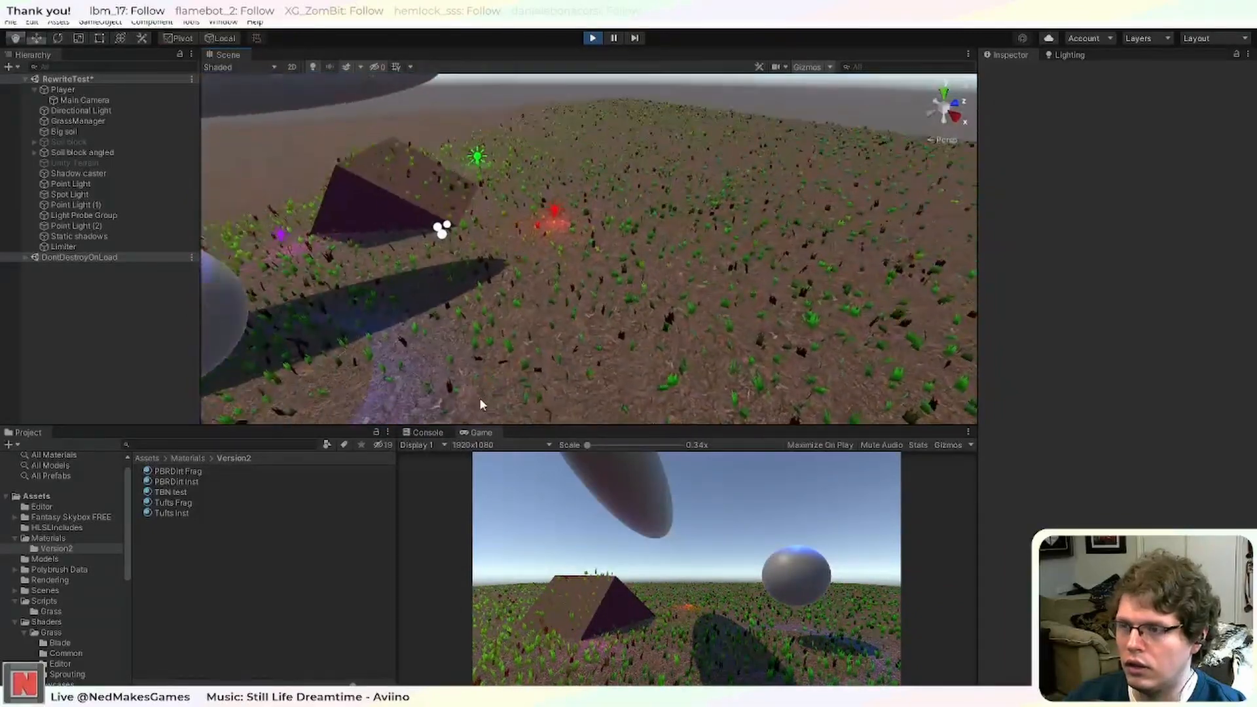
scroll(537, 222, "up", 8)
mouse_move(508, 183)
middle_mouse_down()
mouse_move(493, 193)
mouse_move(520, 202)
middle_mouse_up()
scroll(515, 198, "down", 3)
scroll(614, 250, "up", 3)
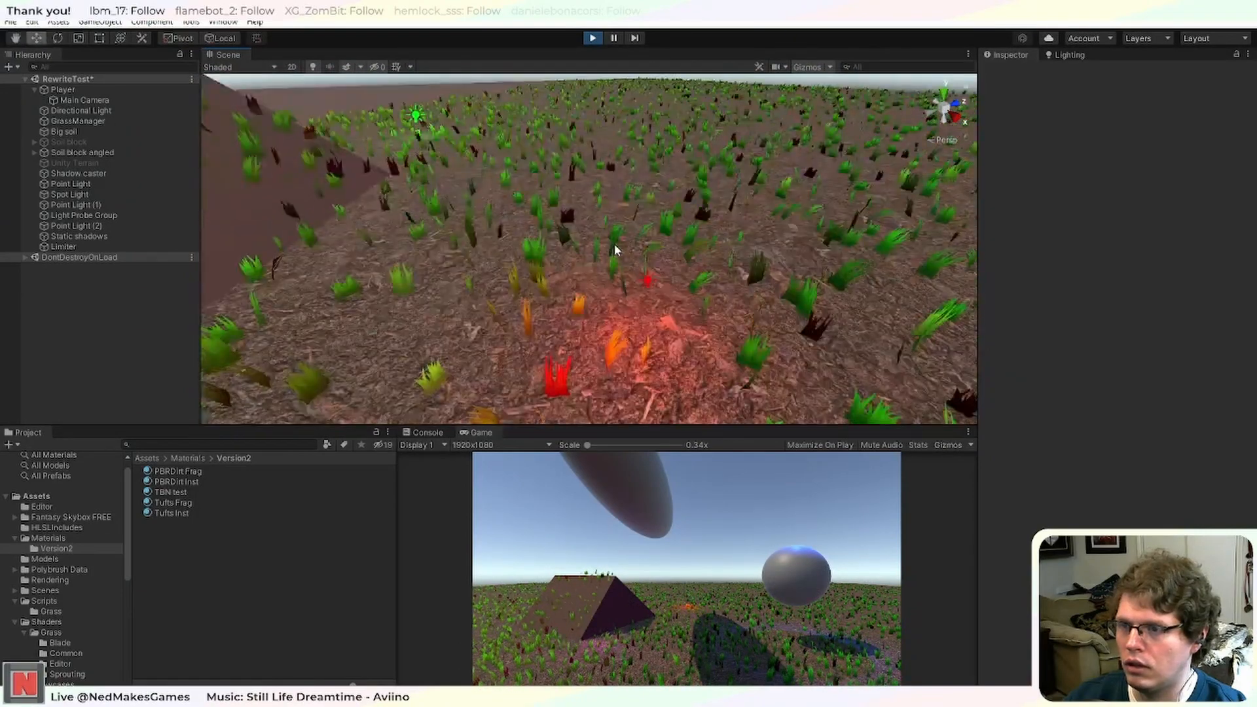
Move the red point light across the ground to about X 2.526, Z 14.414, and inspect the surrounding grass.
left_click(658, 277)
left_click_drag(711, 263, 881, 430)
scroll(713, 331, "down", 3)
scroll(696, 357, "down", 5)
scroll(664, 328, "up", 8)
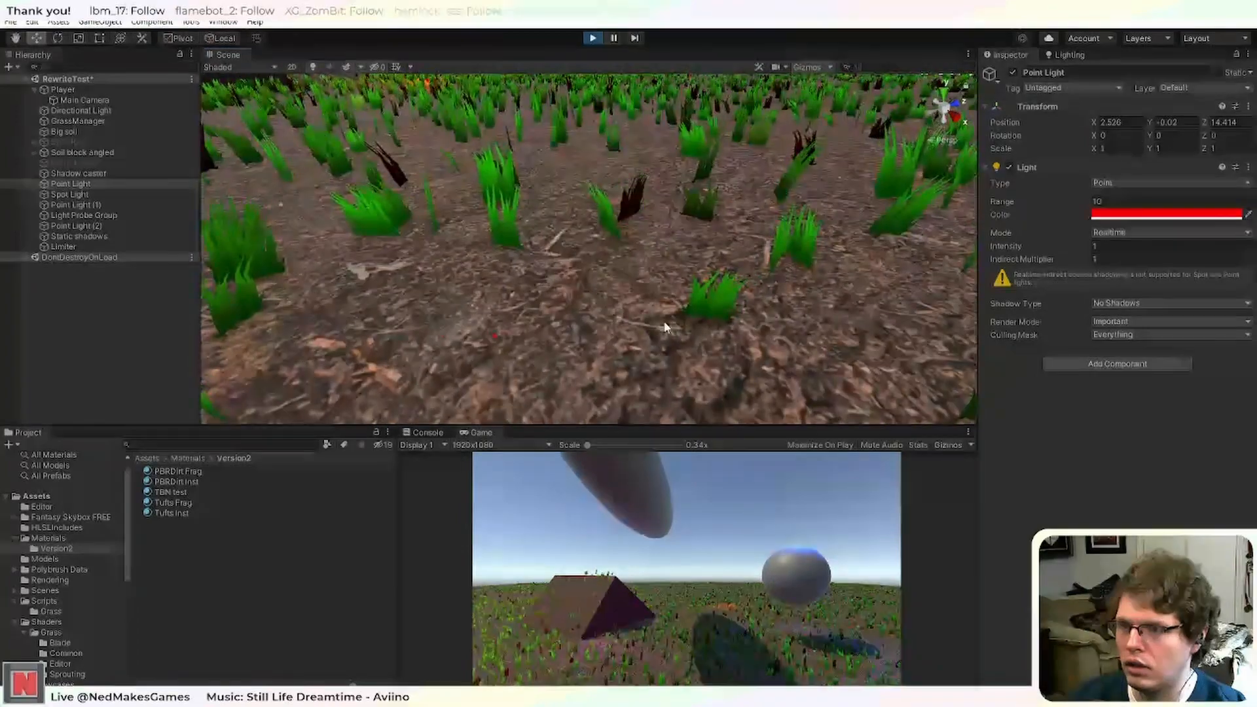
scroll(613, 294, "down", 6)
middle_click_drag(614, 294, 593, 293)
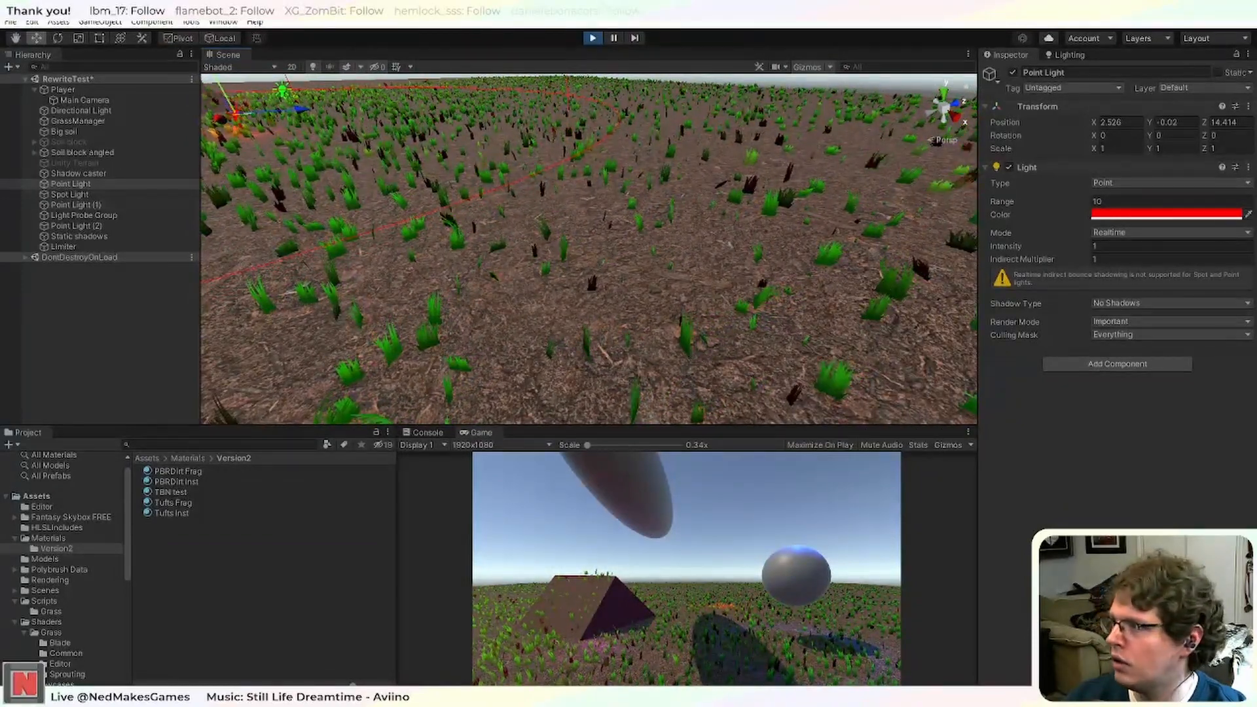
Compare the SRP batches of the grass sprouting passes in the Frame Debugger, then stop the scene and close the debugger.
left_click_drag(0, 161, 739, 190)
mouse_move(377, 265)
right_mouse_down()
mouse_move(428, 261)
mouse_move(343, 266)
mouse_move(413, 294)
mouse_move(385, 286)
right_mouse_up()
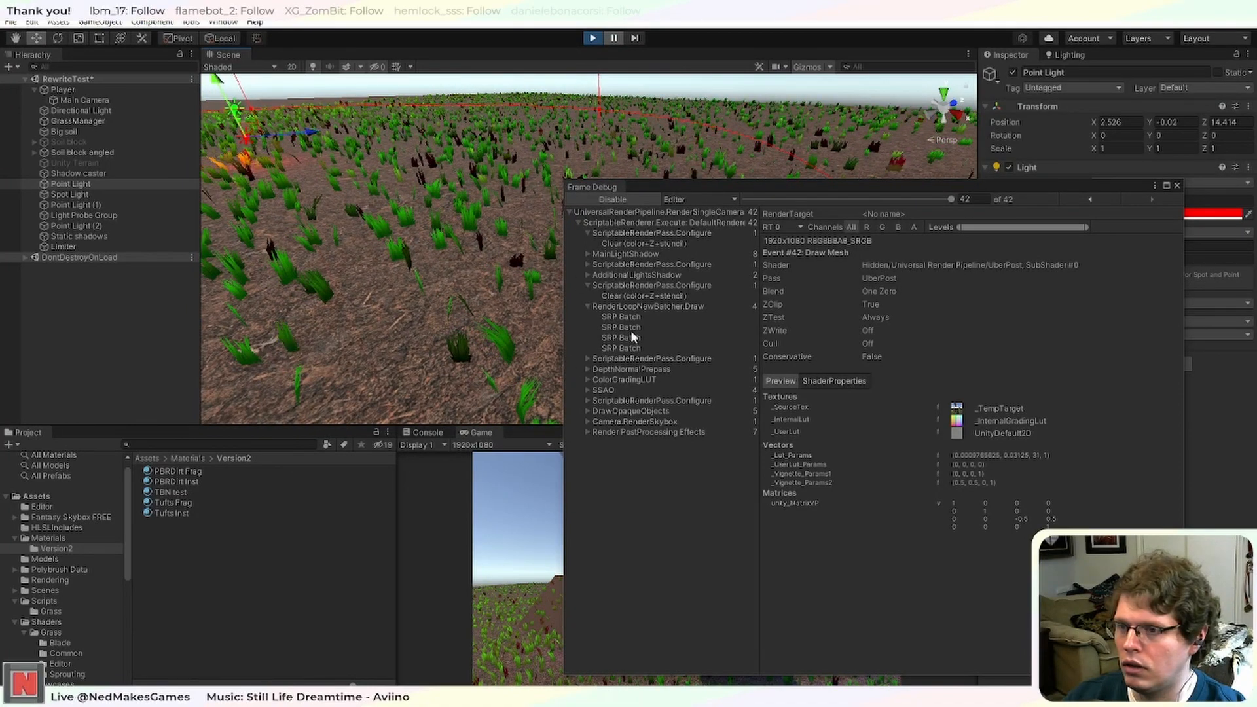
left_click(662, 317)
left_click(663, 328)
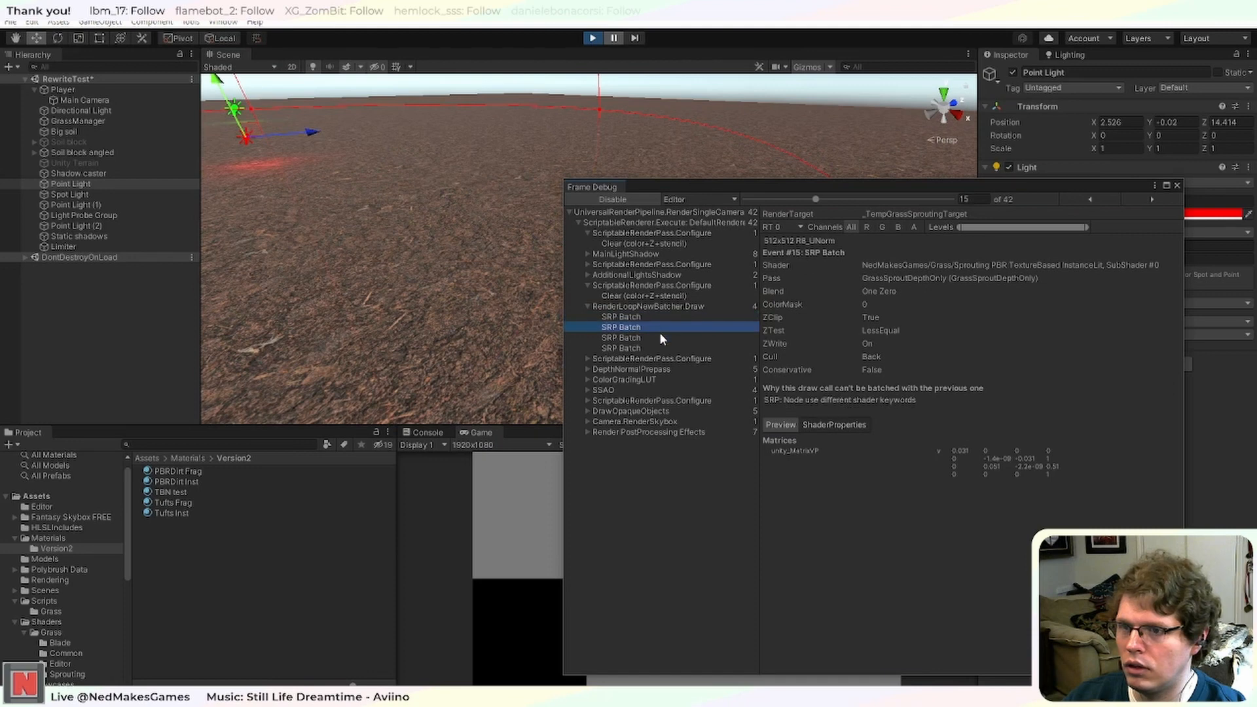
left_click(660, 335)
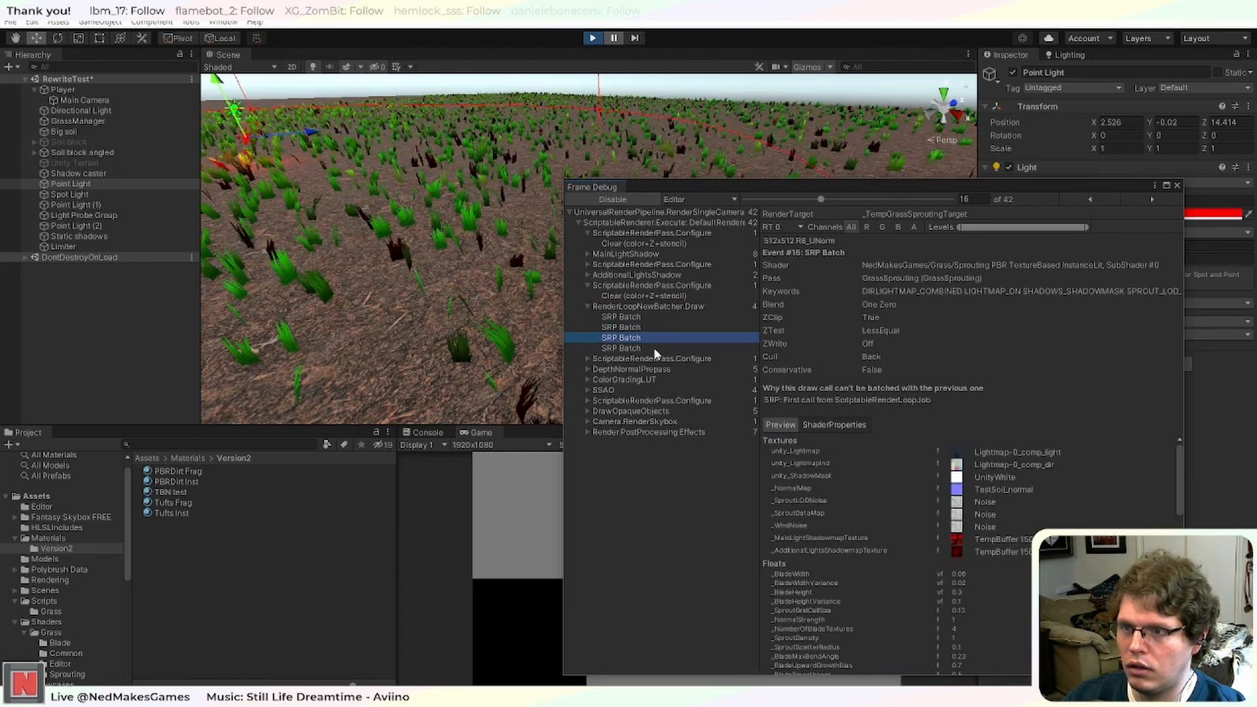
left_click(654, 347)
left_click(658, 337)
left_click(670, 327)
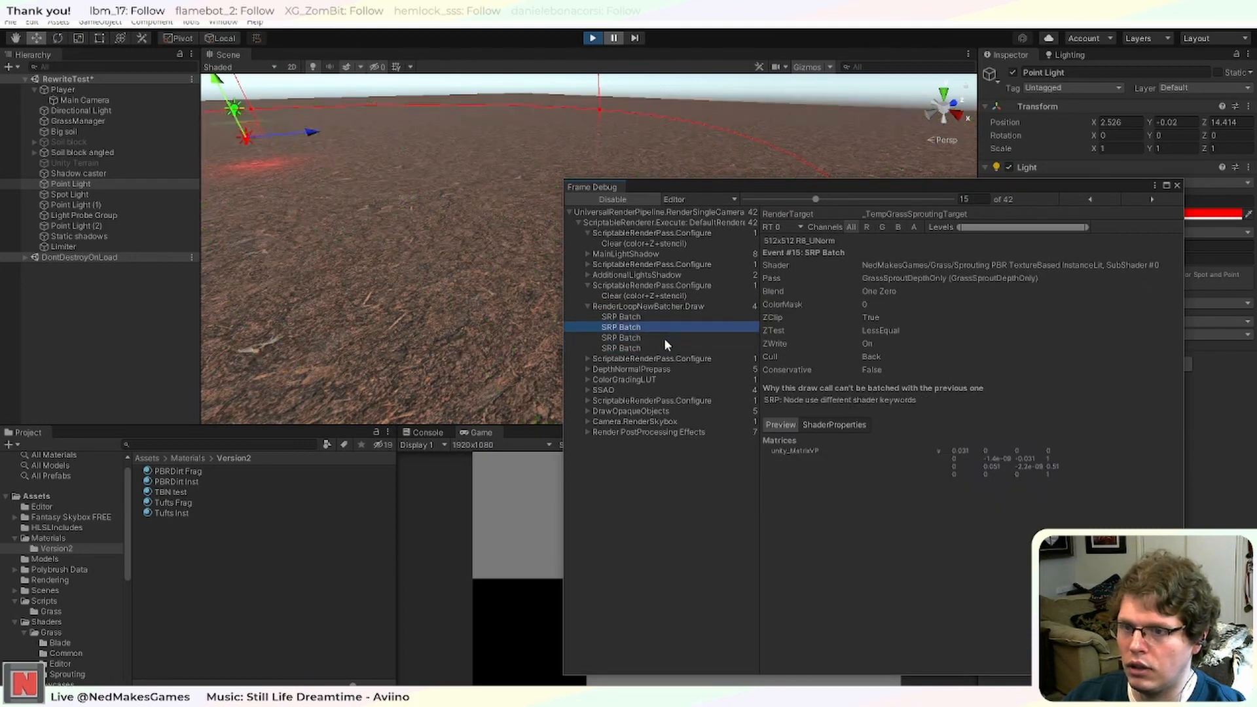
left_click(661, 338)
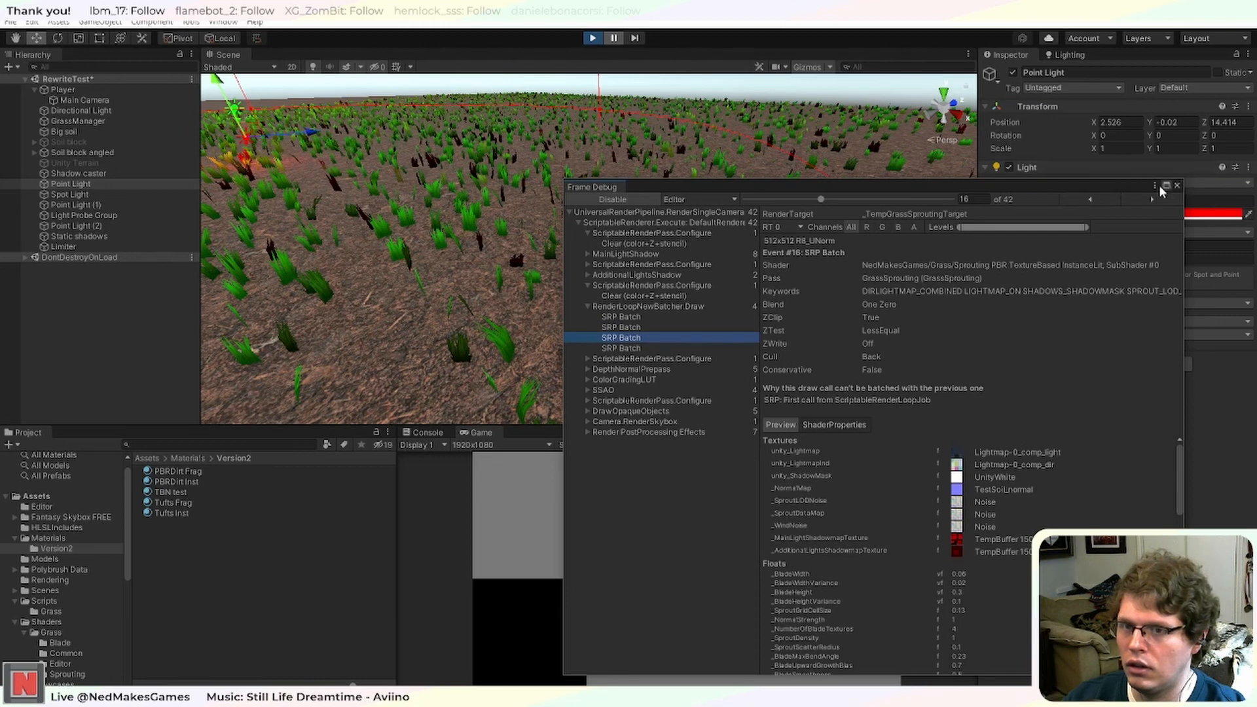
left_click(592, 39)
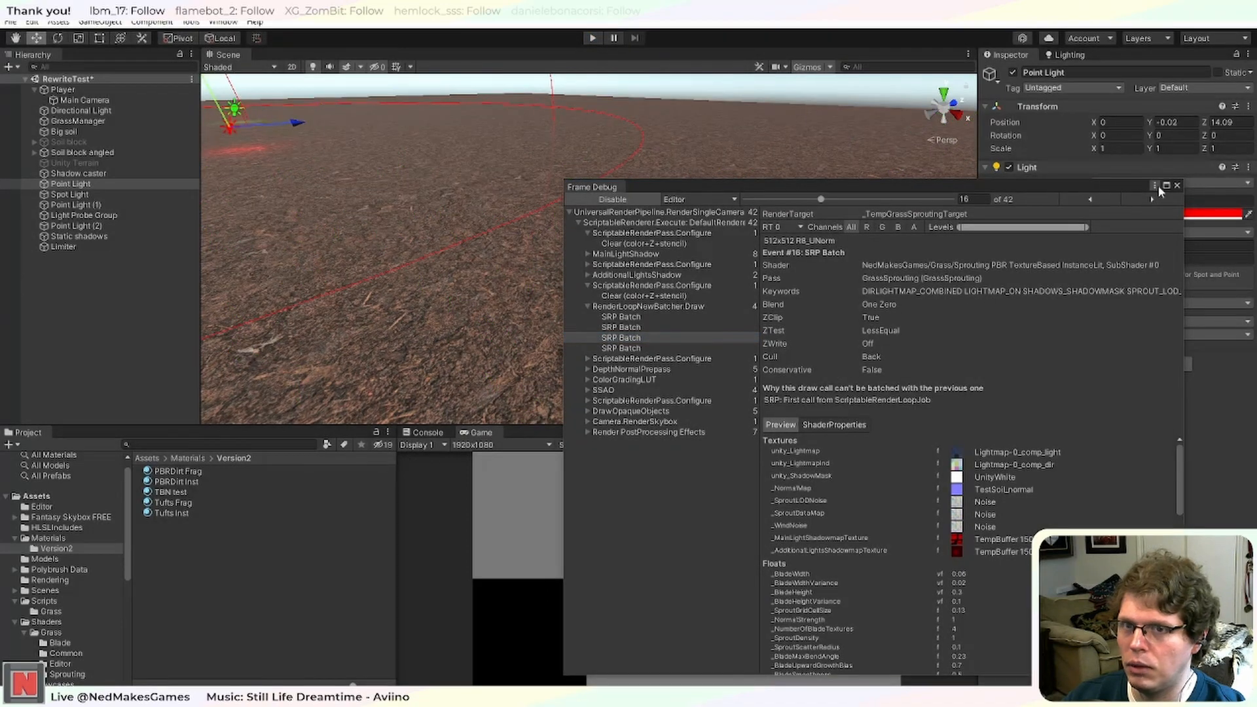
left_click(1177, 186)
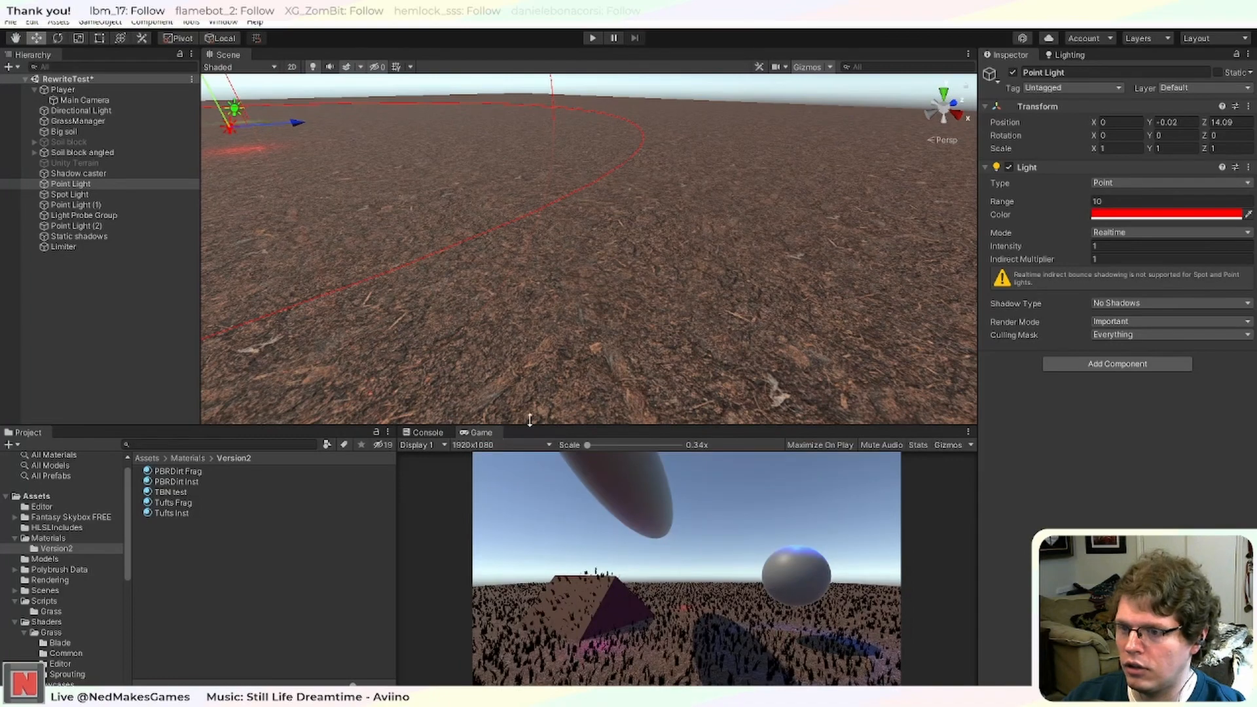
Check the materials on Big soil and Soil block angled, then set GrassManager's grass blade material to Tufts Inst.
left_click(451, 320)
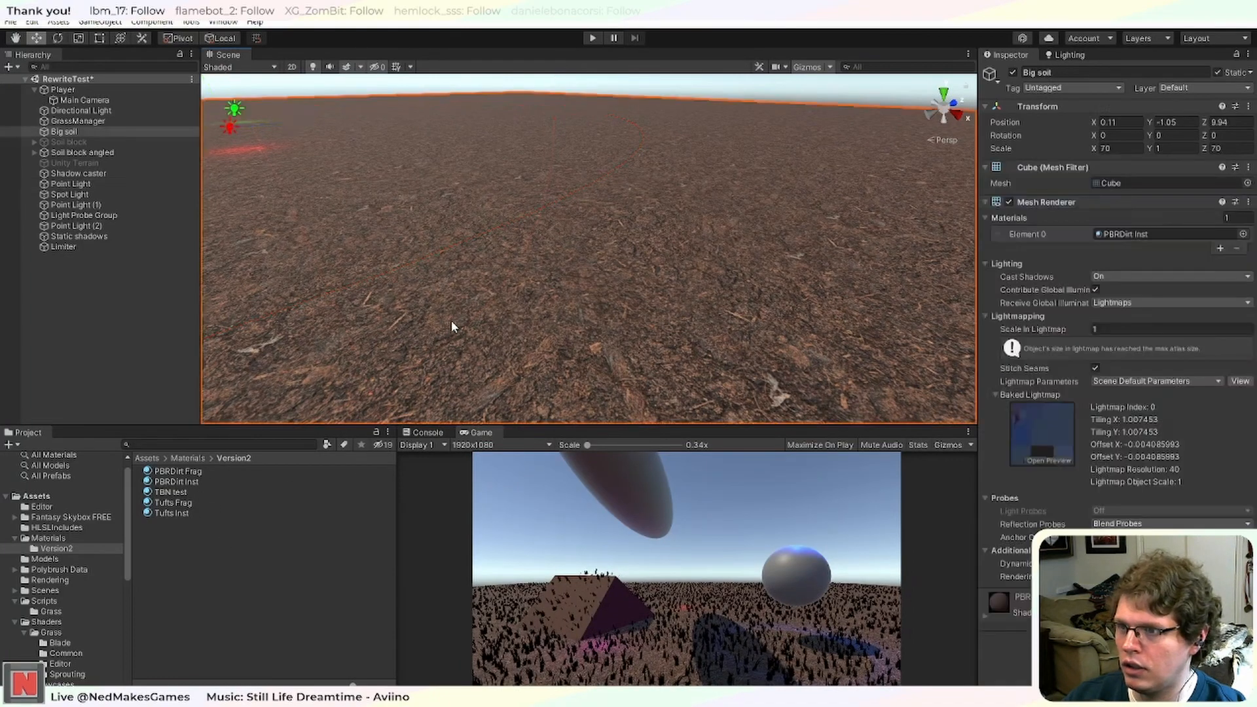
middle_click_drag(295, 313, 254, 287)
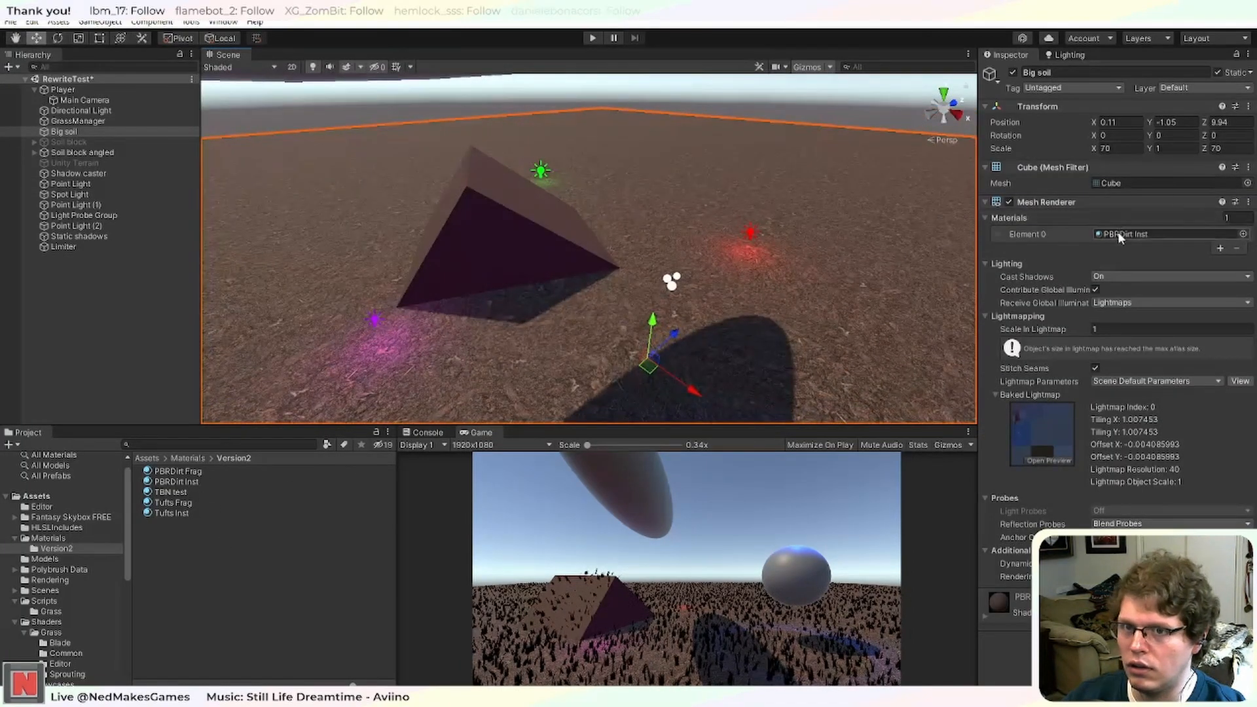
left_click(527, 236)
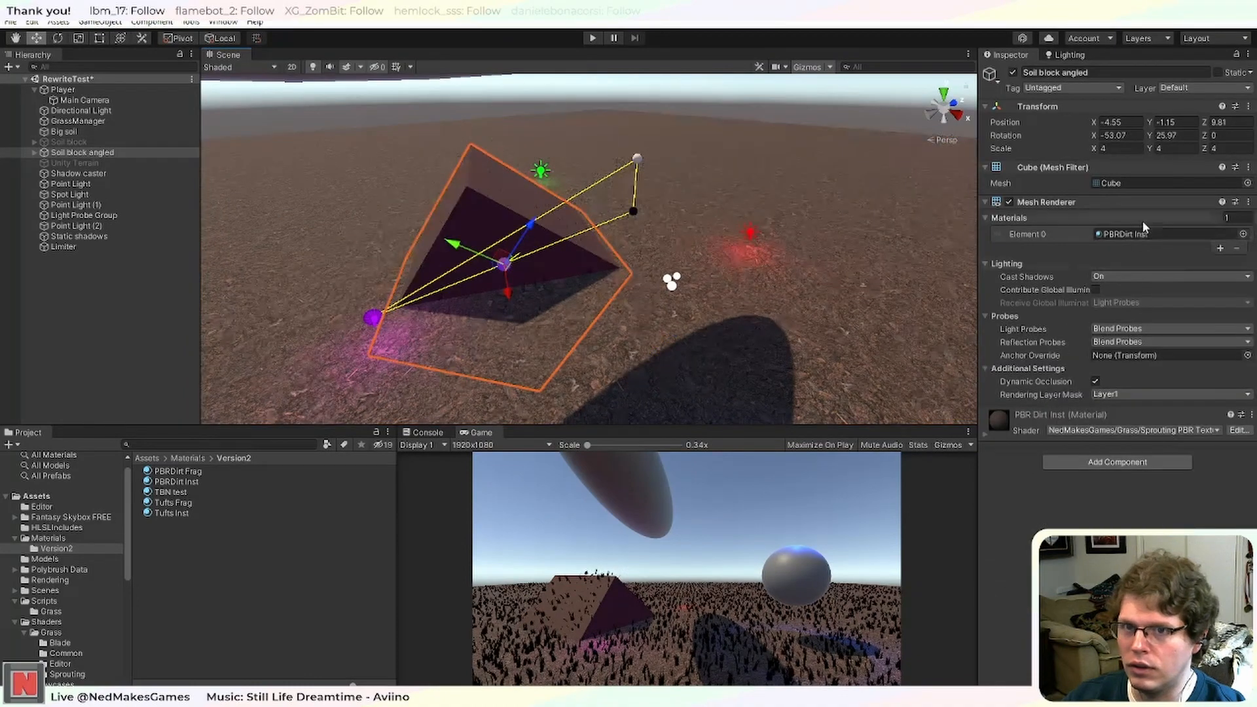
middle_click_drag(631, 294, 374, 280)
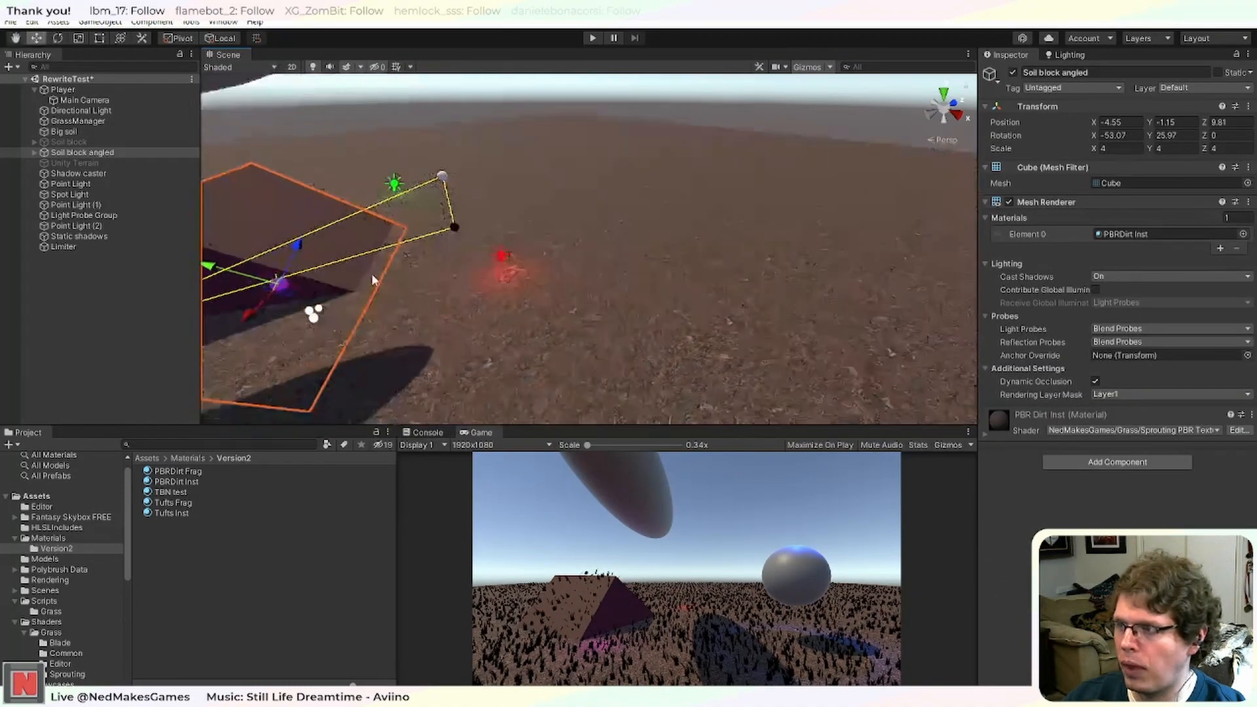
left_click(82, 122)
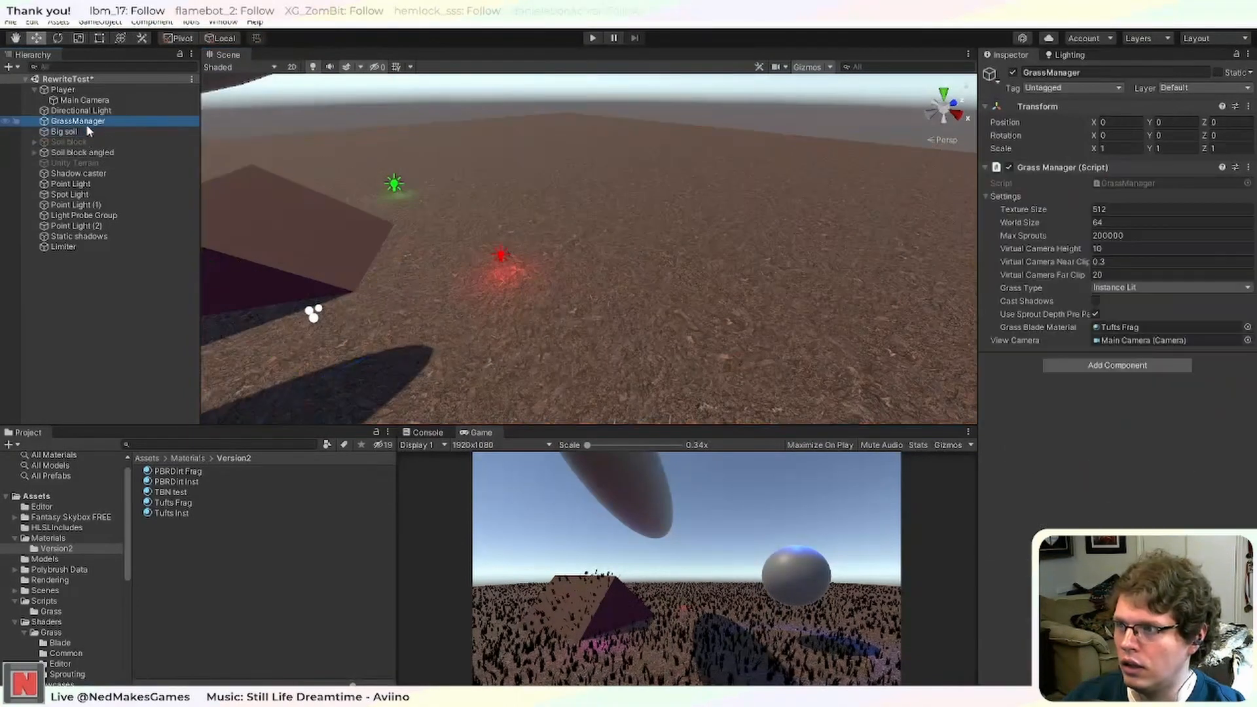
left_click(1132, 327)
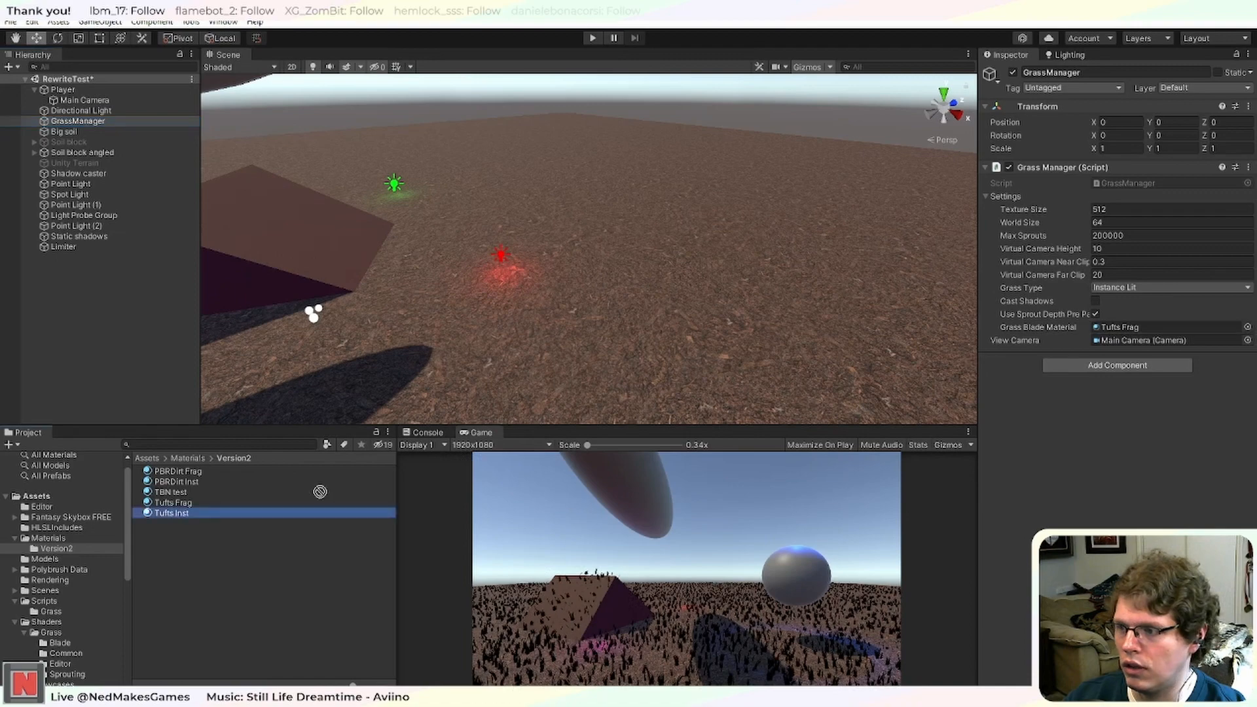
left_click_drag(1150, 326, 1148, 328)
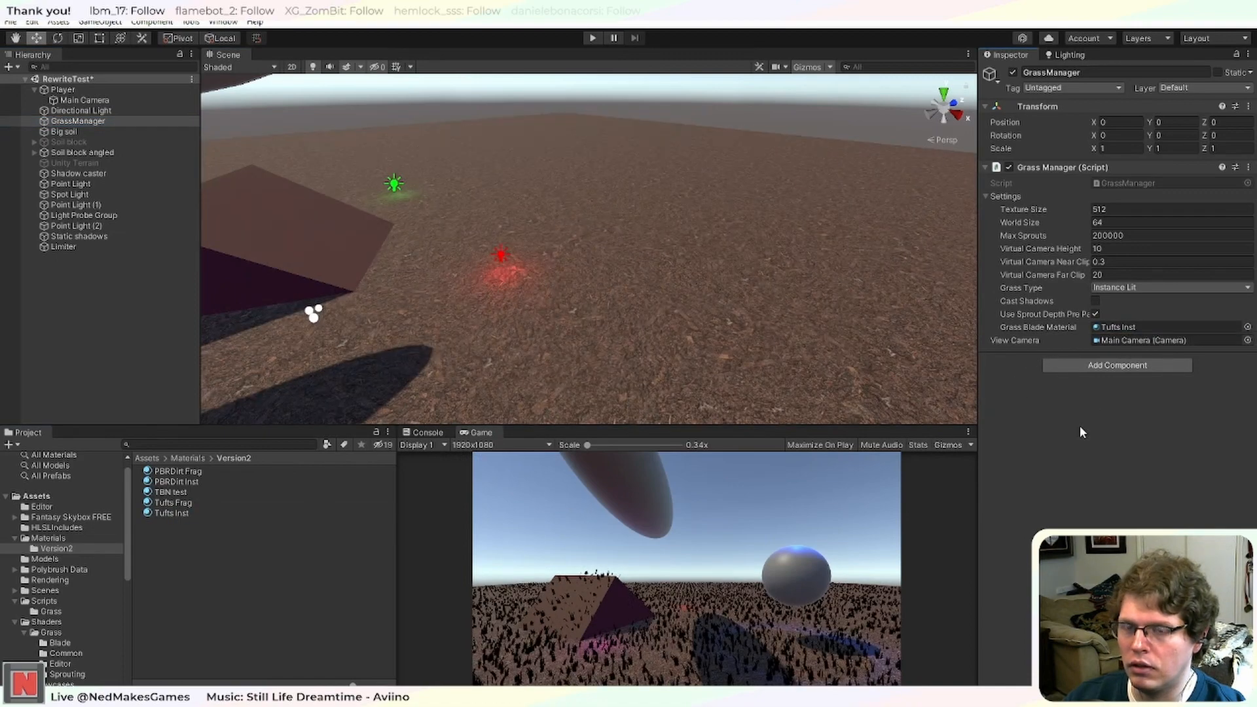
Run the scene, then duplicate the blue spot light and undo the duplication to refresh the grass lighting.
left_click(590, 39)
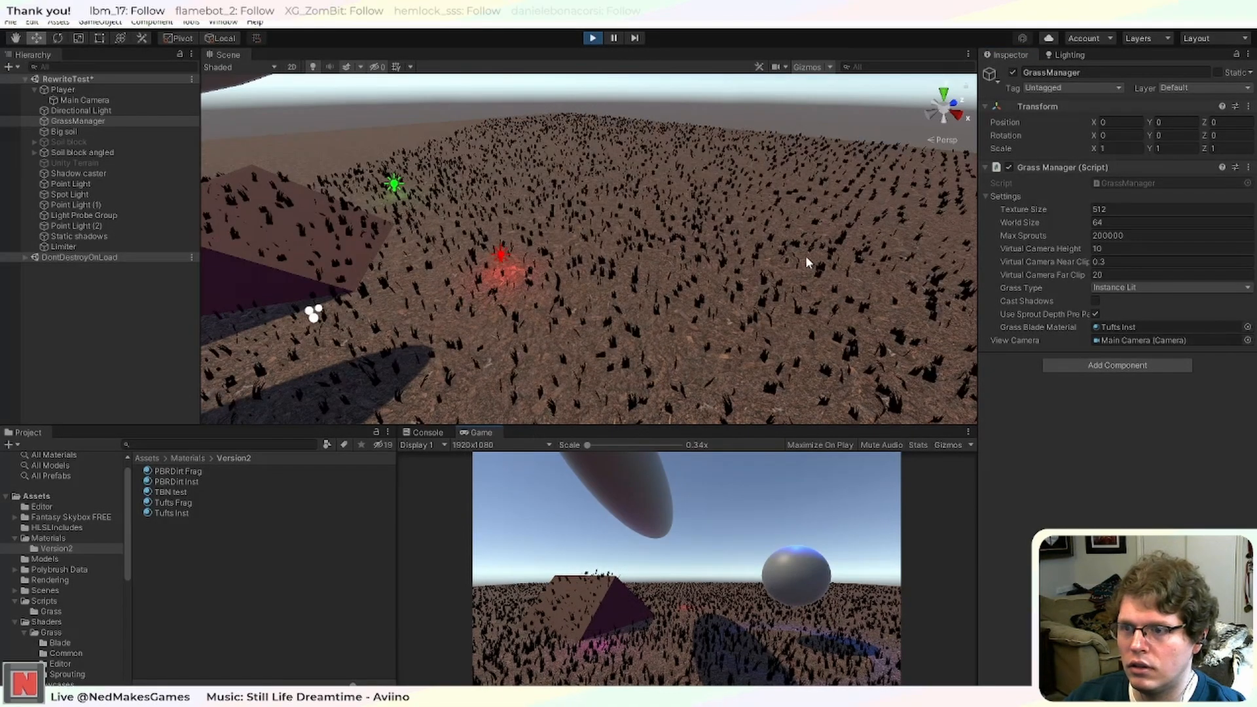
key("f")
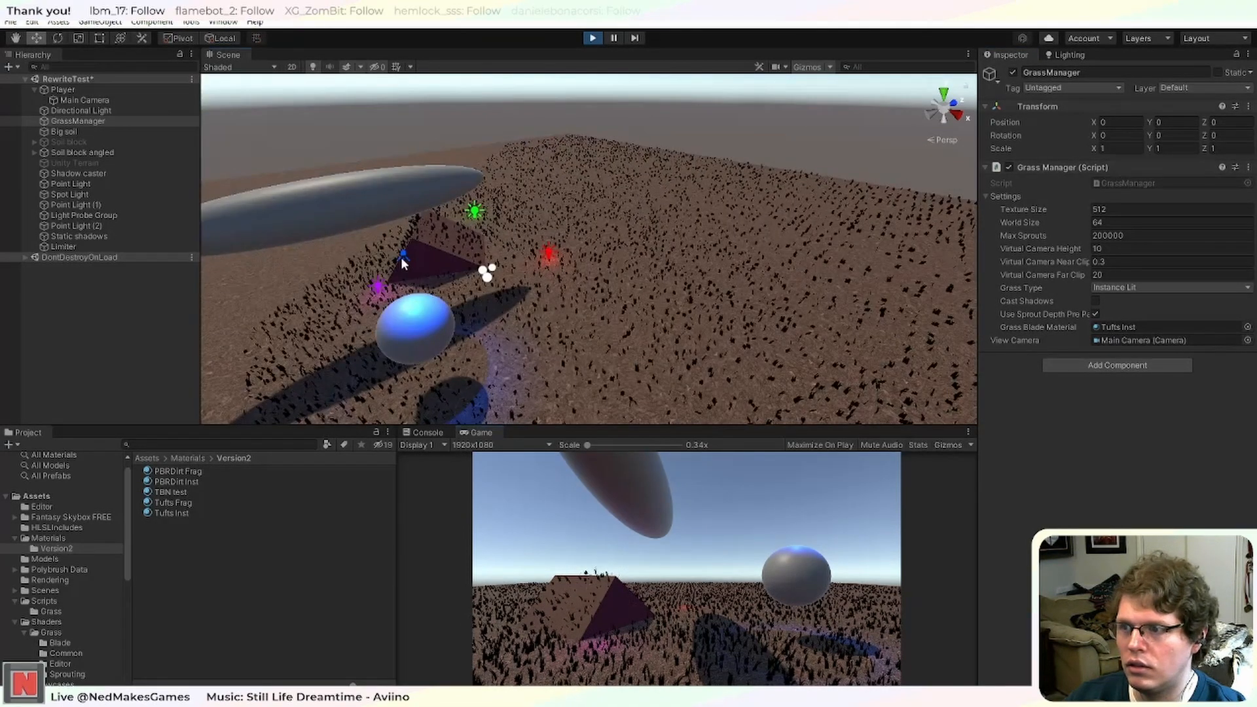
left_click(401, 255)
key("ctrl+d")
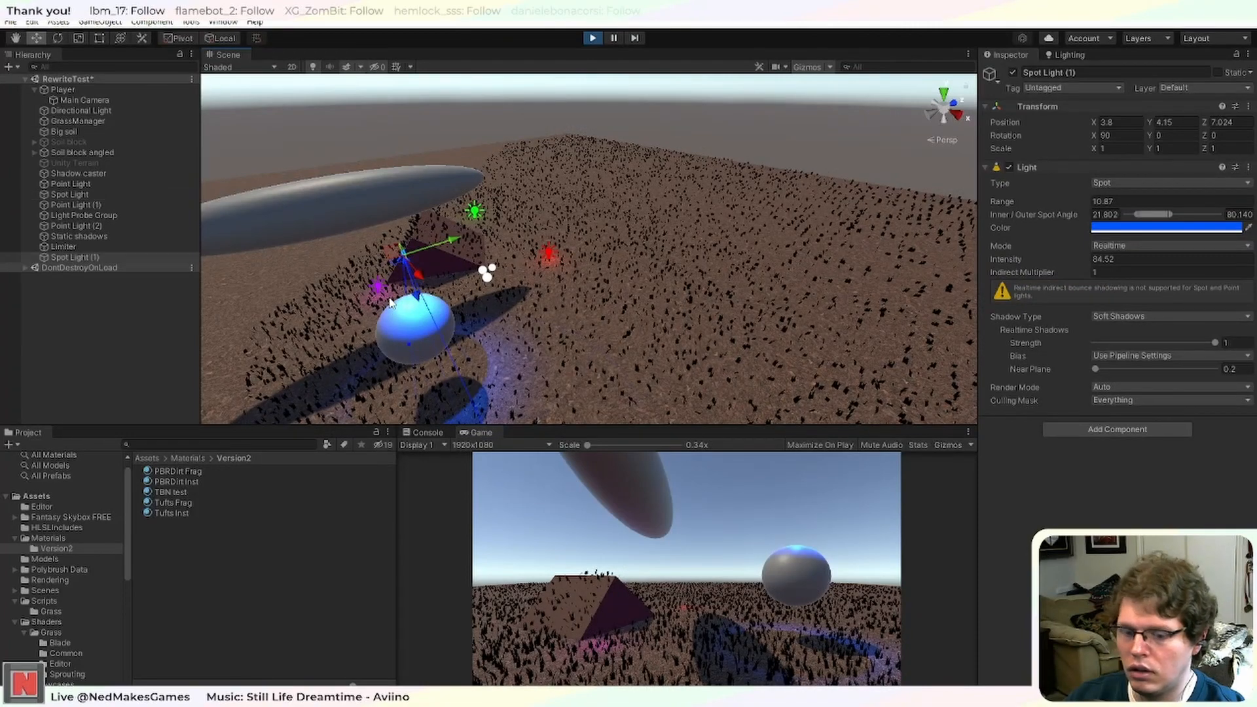
key("ctrl+z")
Inspect the instance-lit grass around the point lights, angled block and sphere shadows from several distances.
scroll(684, 241, "up", 10)
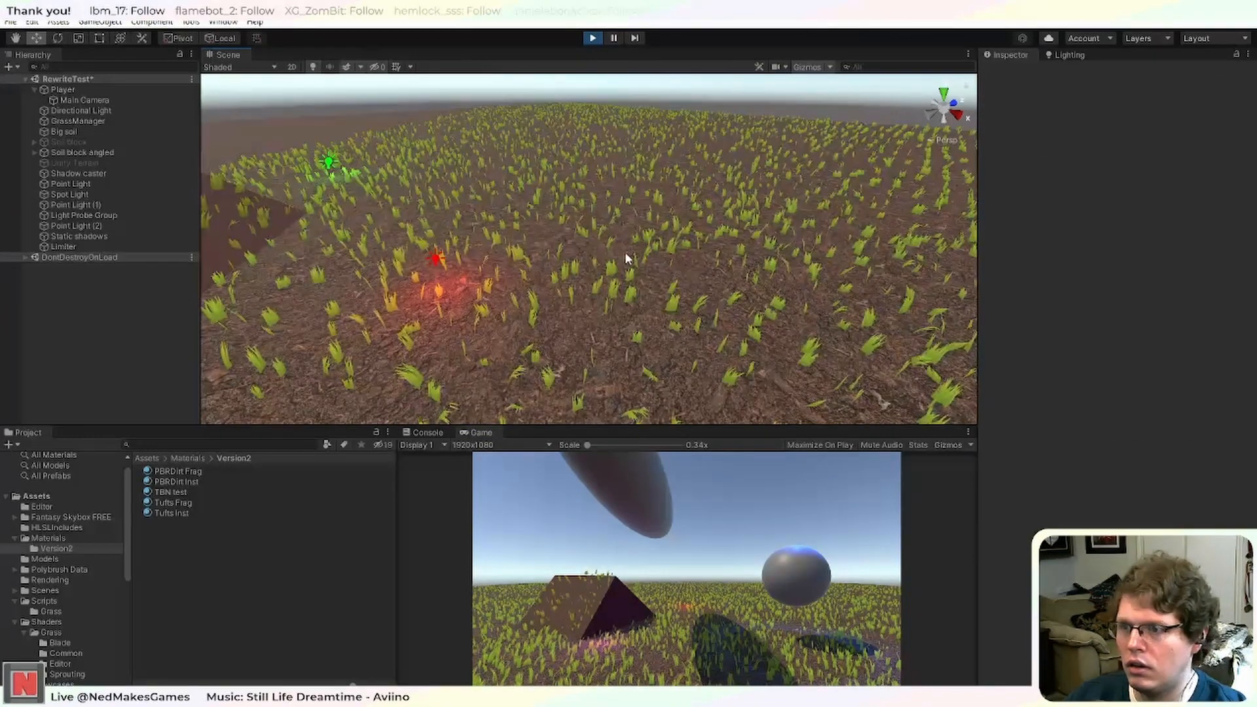
scroll(626, 259, "down", 5)
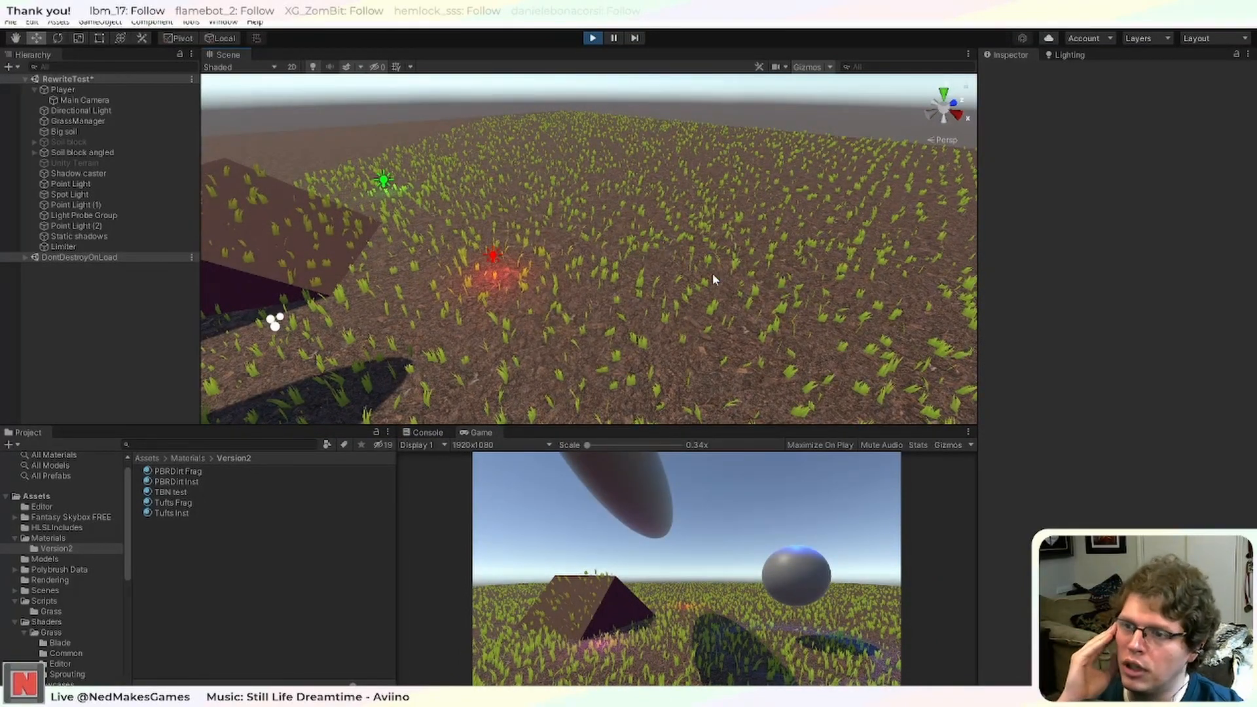
right_click_drag(712, 273, 415, 307)
scroll(619, 361, "down", 4)
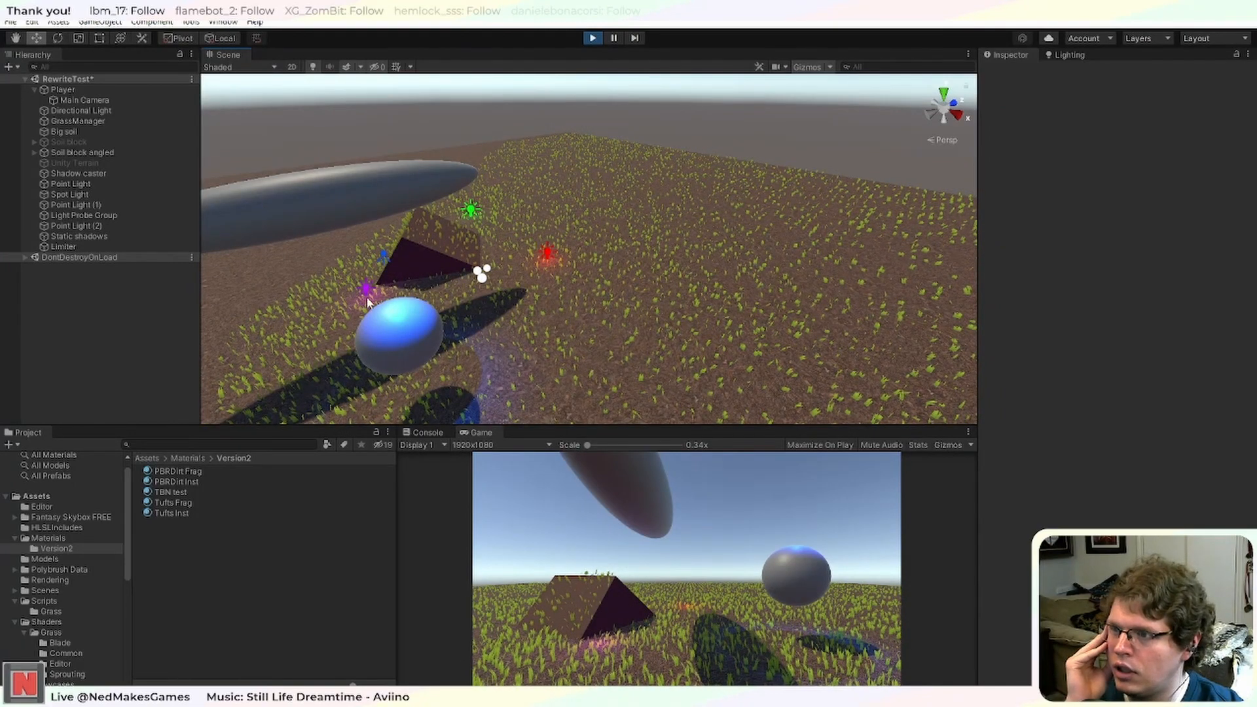
scroll(575, 287, "up", 6)
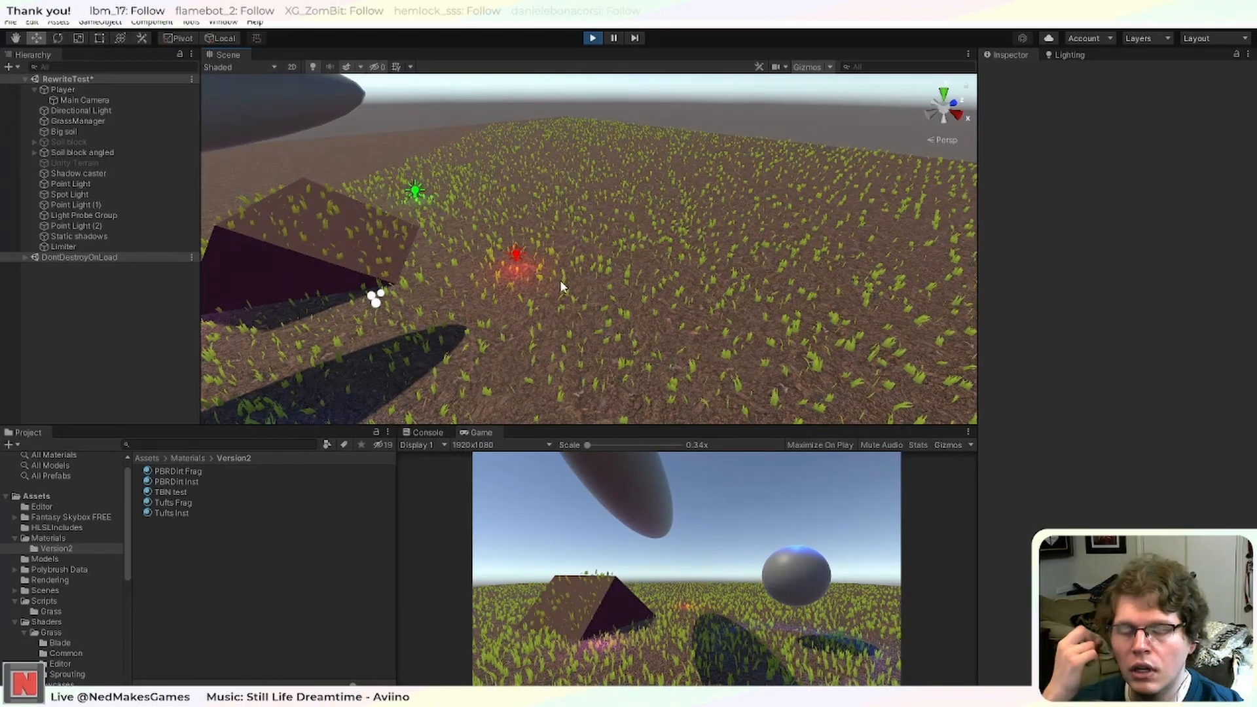
right_click_drag(540, 326, 555, 321)
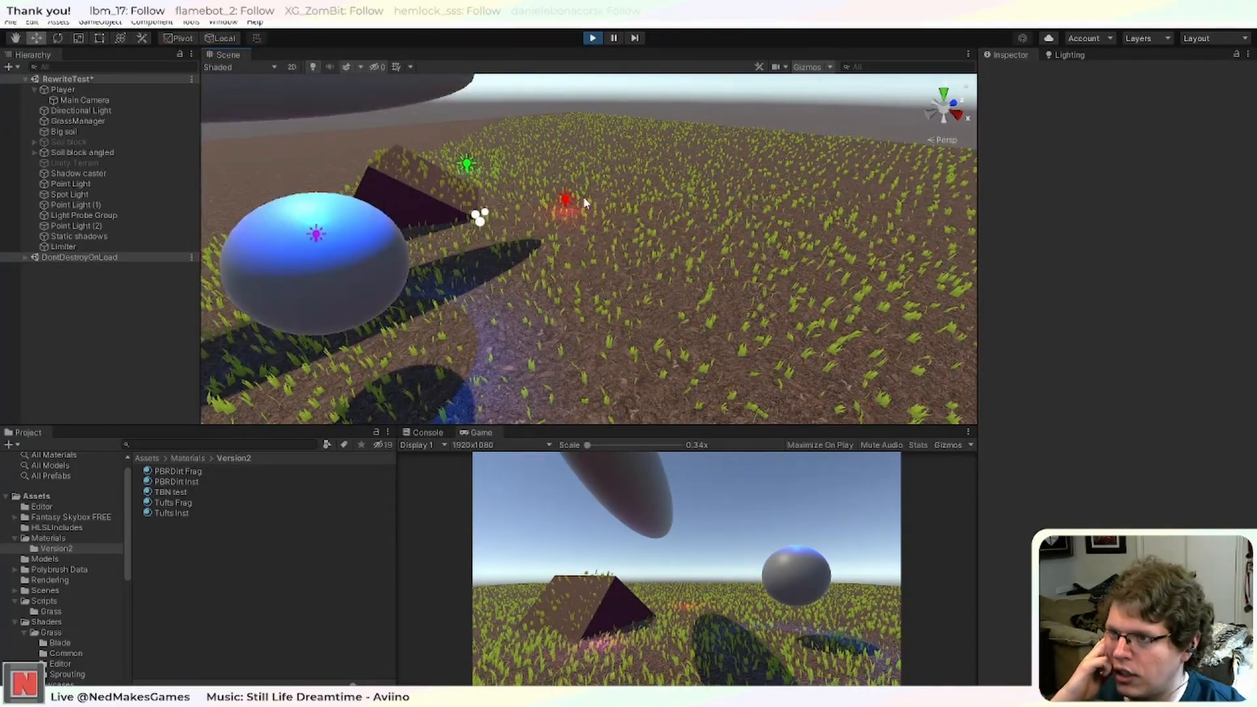
Inspect the grass from several distances, check the Tufts Inst material and Big soil's renderer settings, then stop the scene.
scroll(477, 232, "down", 3)
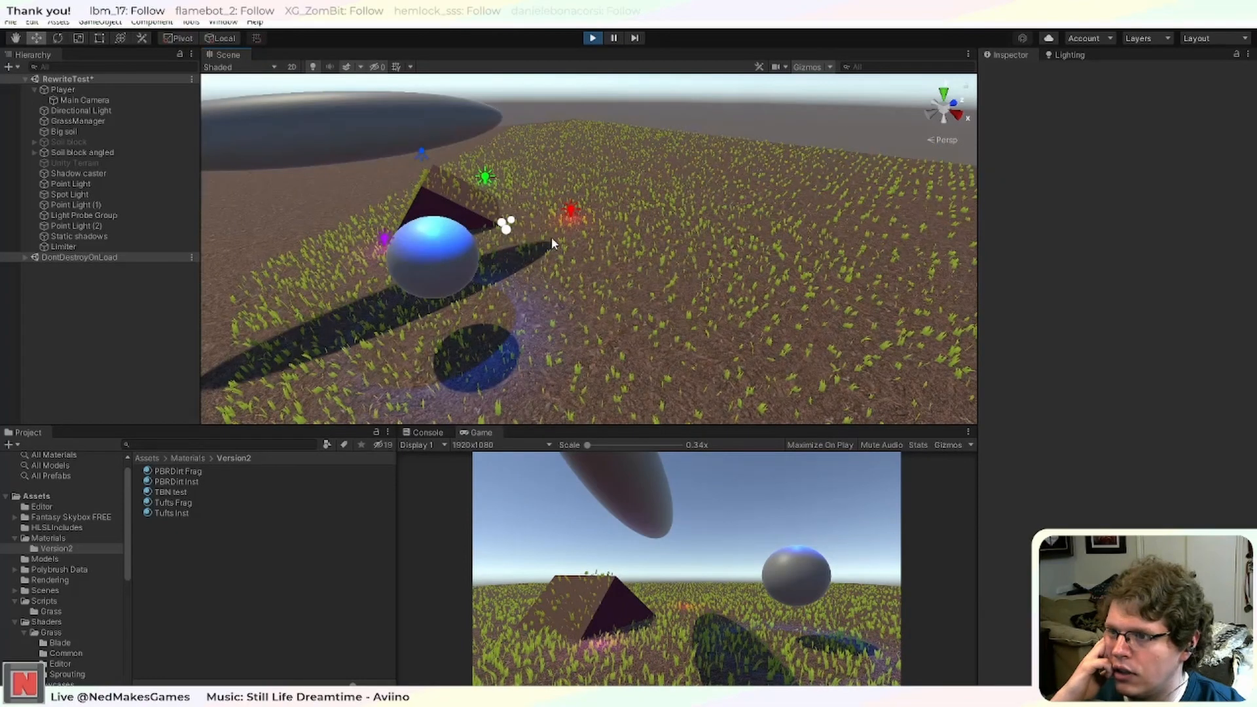
scroll(553, 241, "down", 4)
scroll(581, 252, "up", 8)
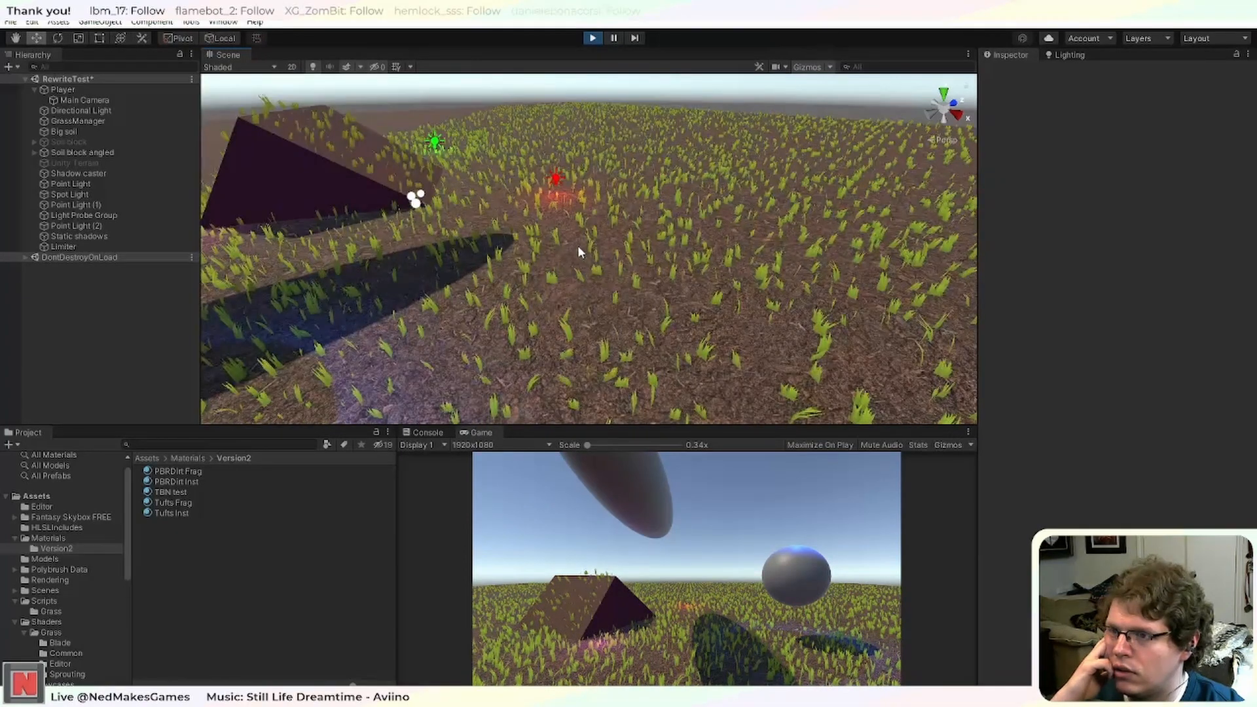
scroll(579, 252, "down", 6)
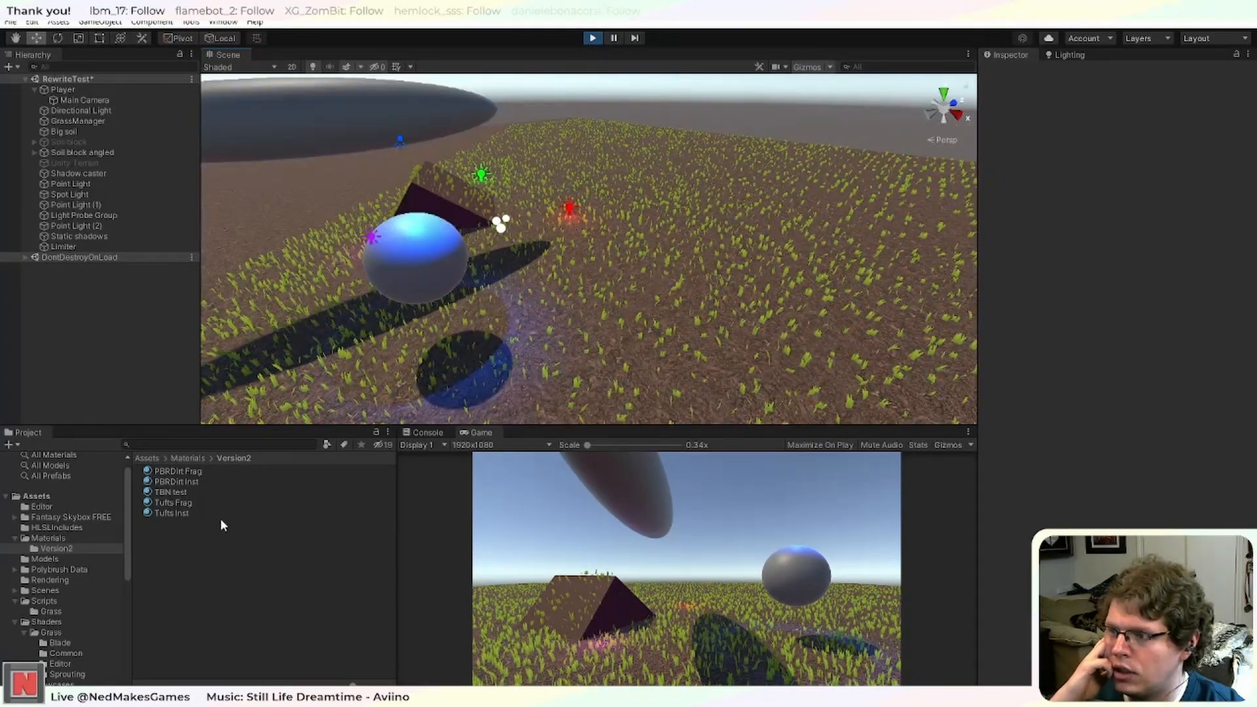
left_click(201, 516)
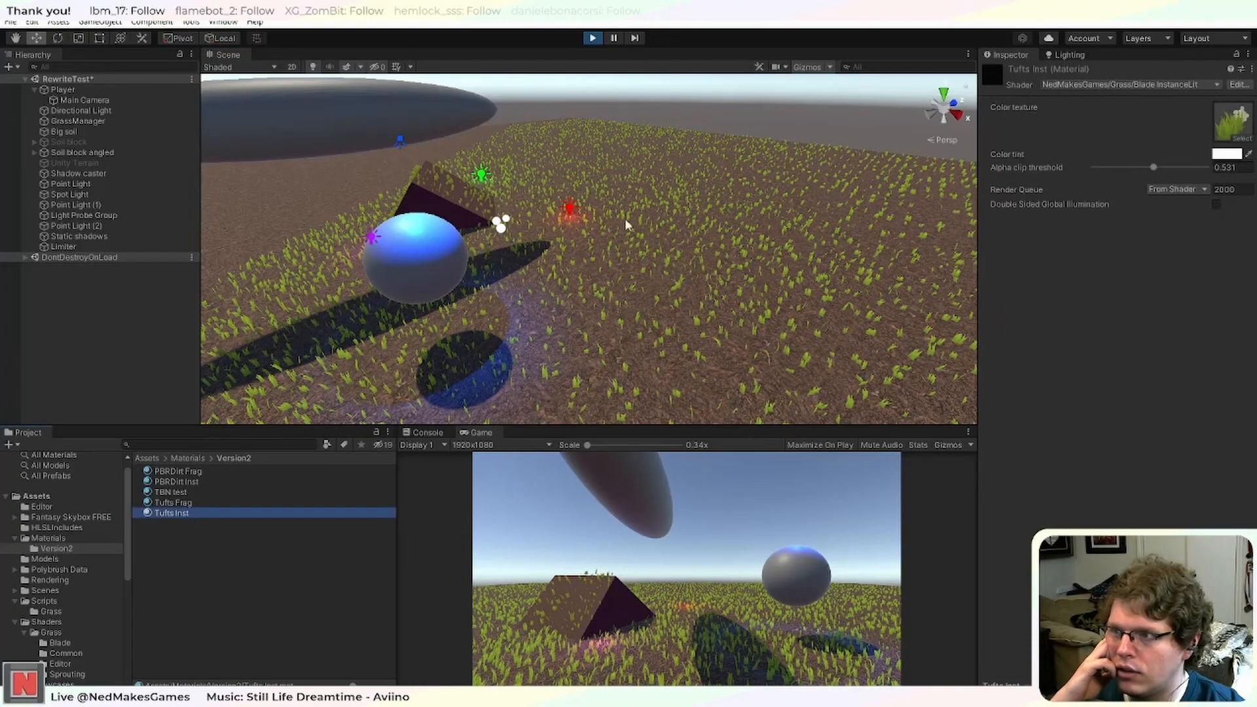
left_click(88, 131)
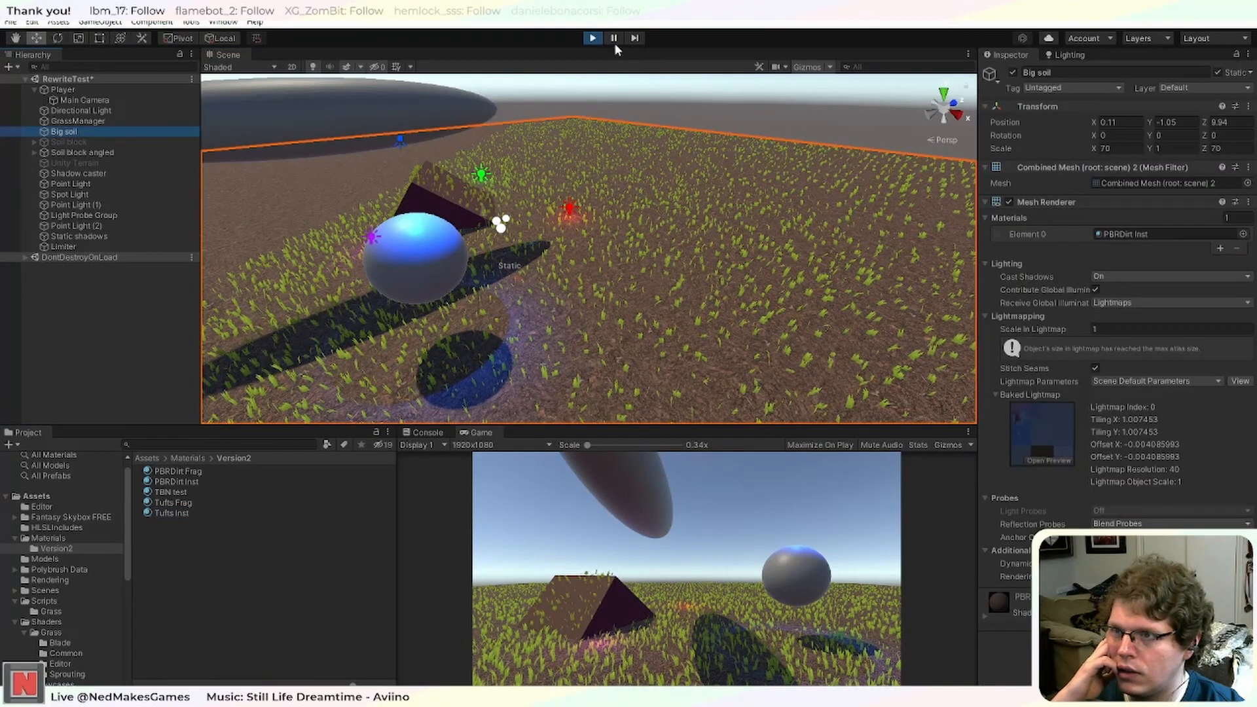
left_click(591, 38)
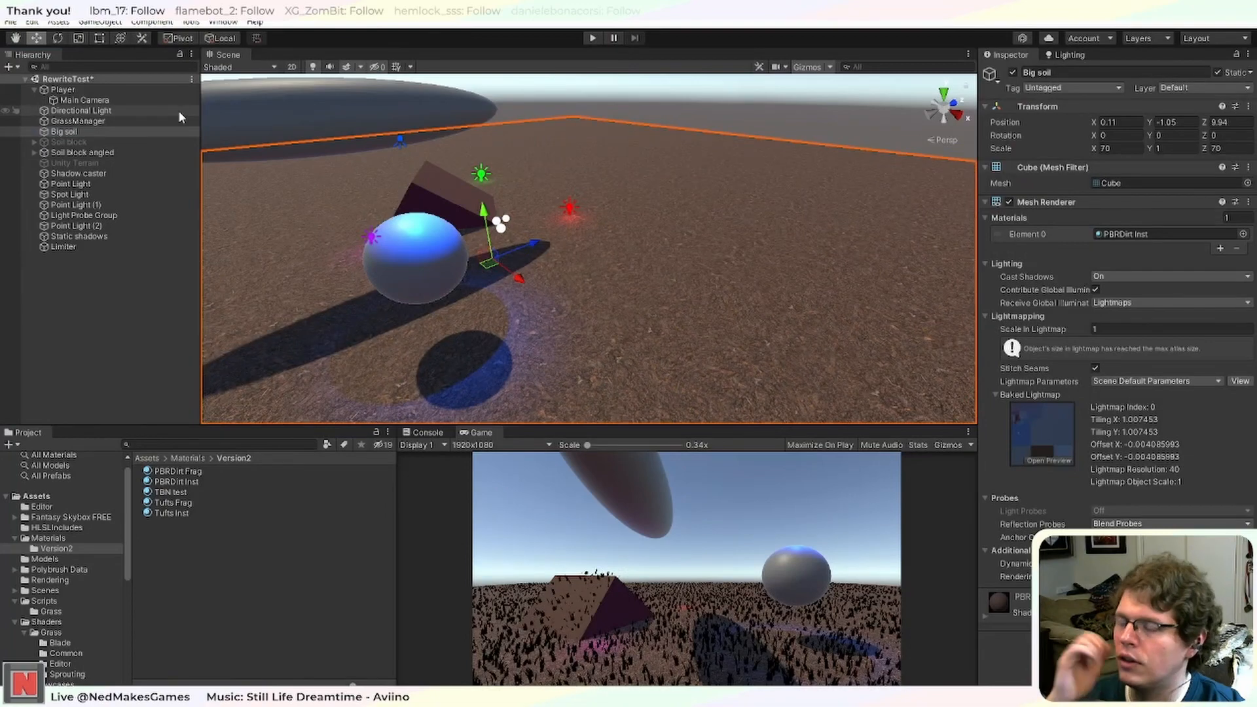
left_click(97, 132)
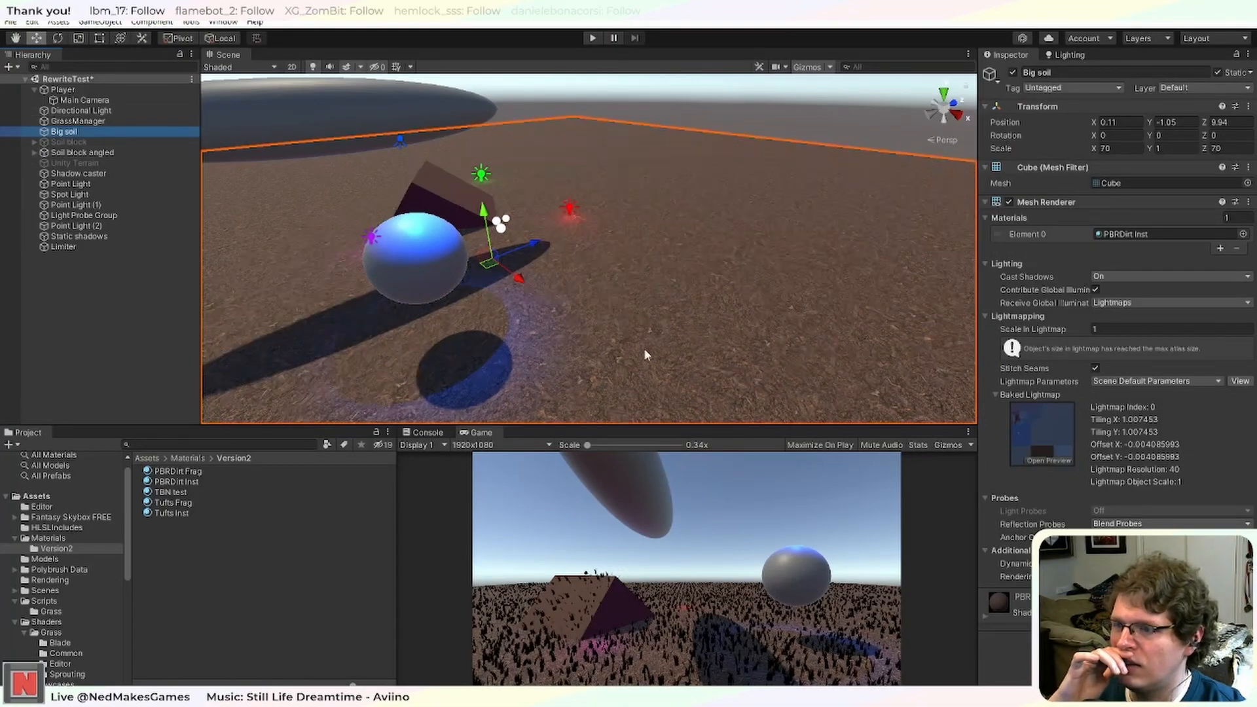
Try Tufts Frag as GrassManager's grass blade material in a test run, then stop the scene and restore Tufts Inst.
left_click(594, 38)
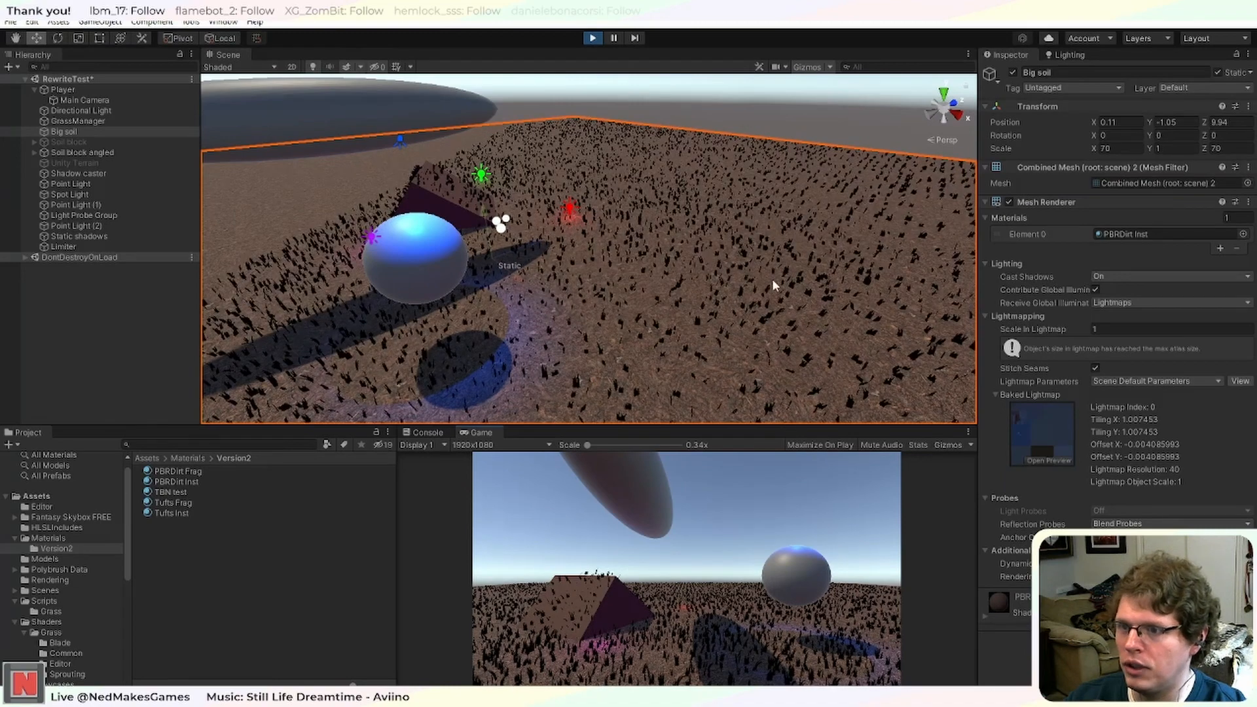
left_click(92, 122)
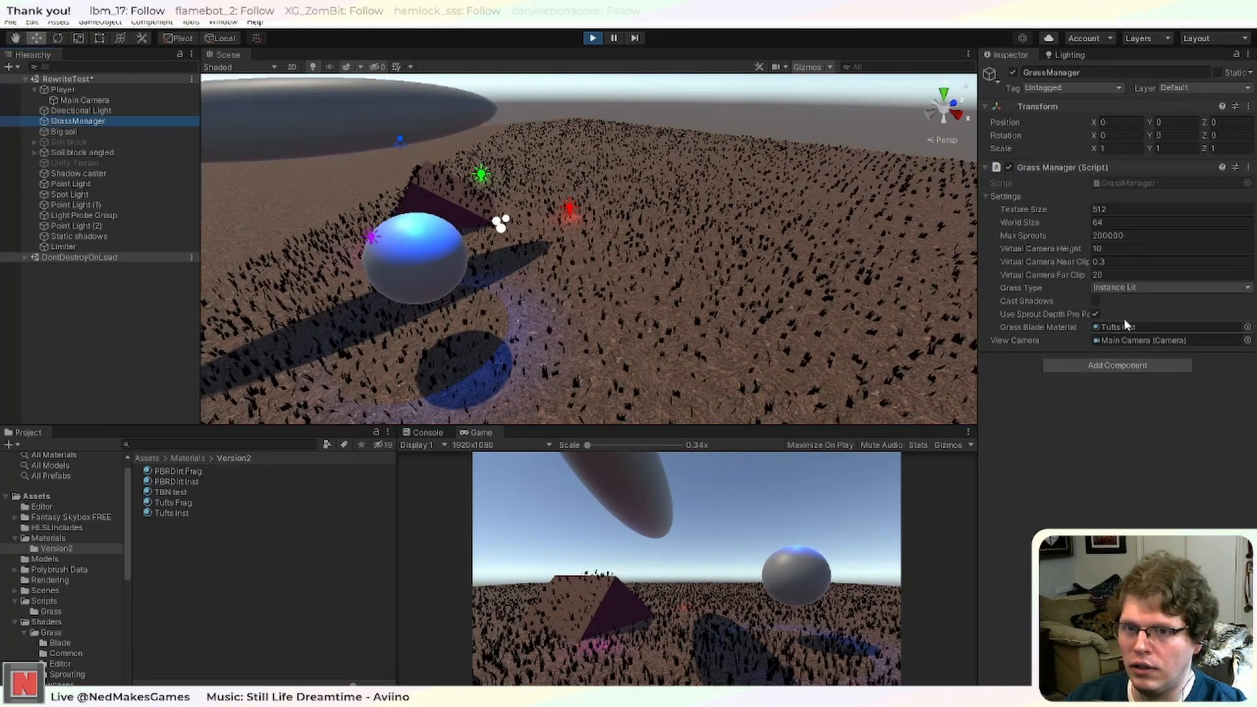
left_click(586, 38)
left_click_drag(170, 503, 1092, 332)
left_click(592, 37)
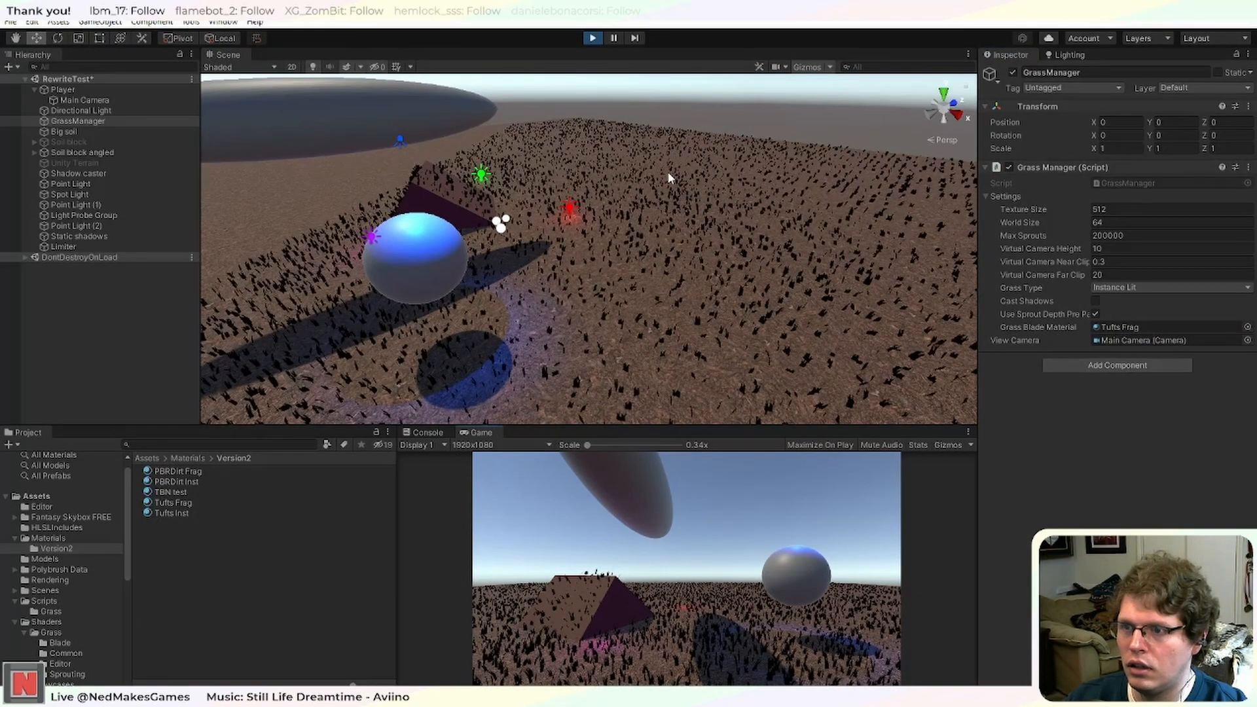
scroll(670, 261, "up", 10)
scroll(670, 265, "down", 12)
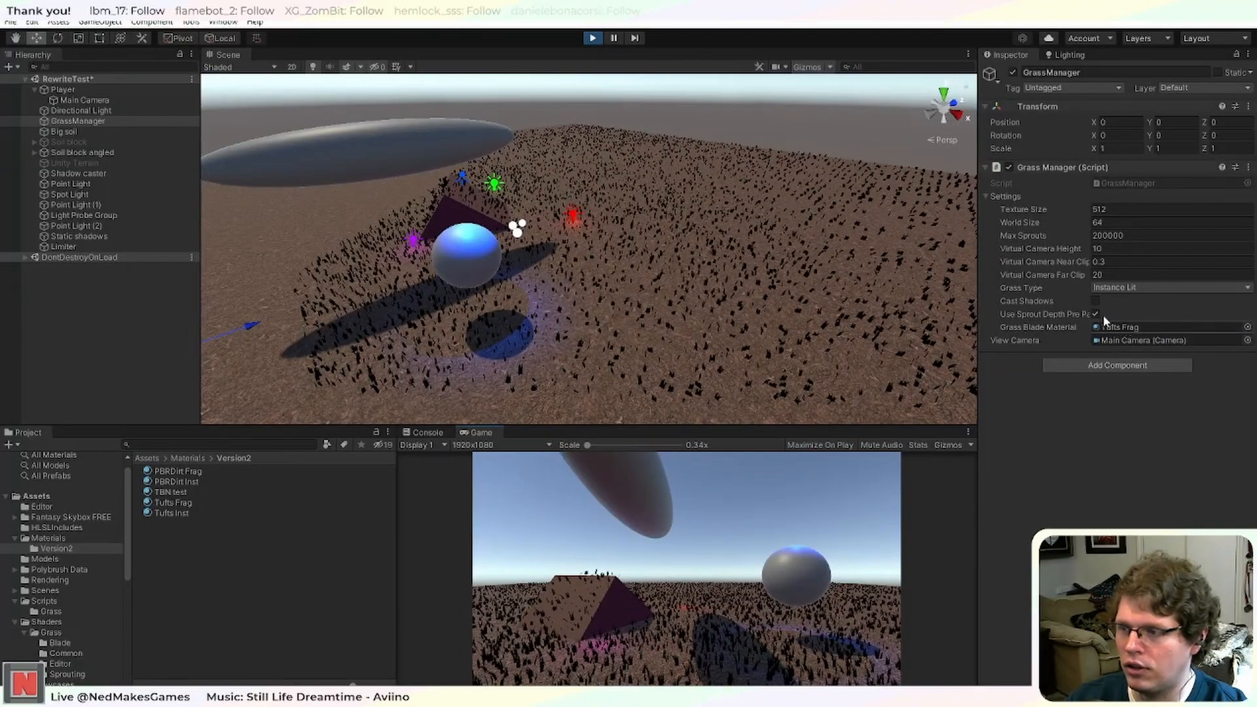
left_click(593, 37)
left_click_drag(173, 513, 1138, 324)
scroll(597, 210, "up", 3)
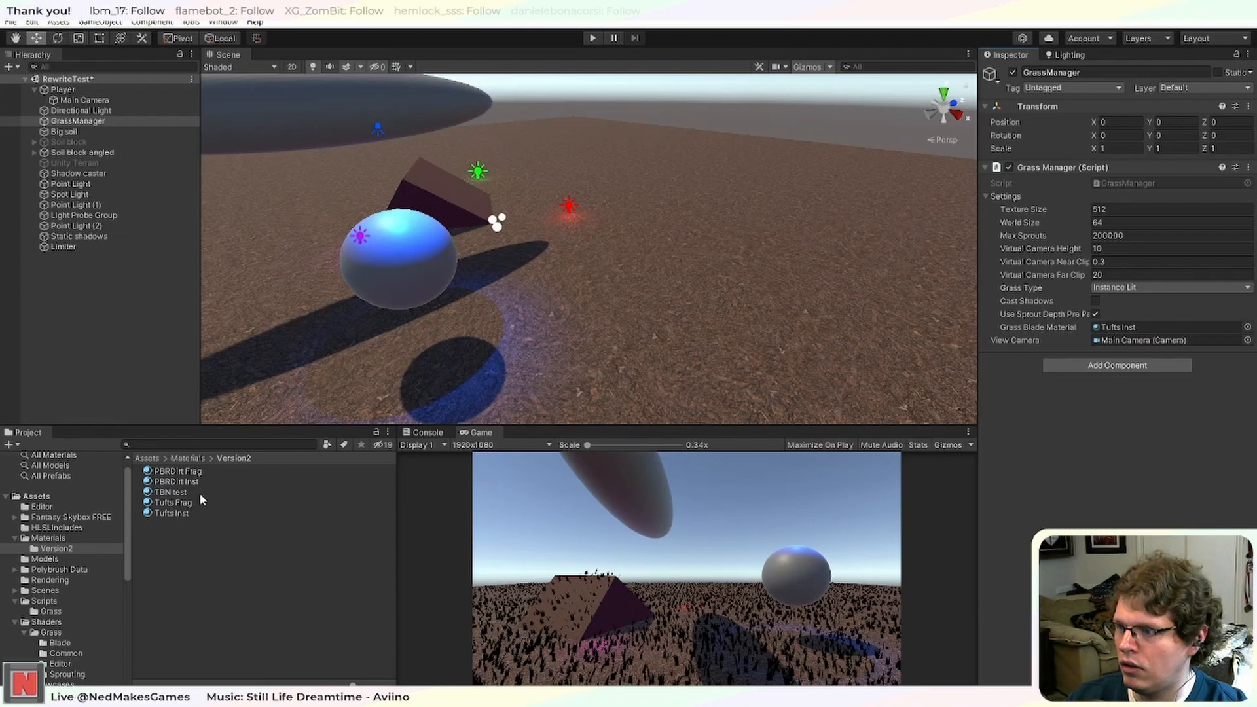
Apply PBRDirt Frag to the soil, run the scene to examine the grass from several angles, and stop it.
left_click_drag(190, 471, 472, 178)
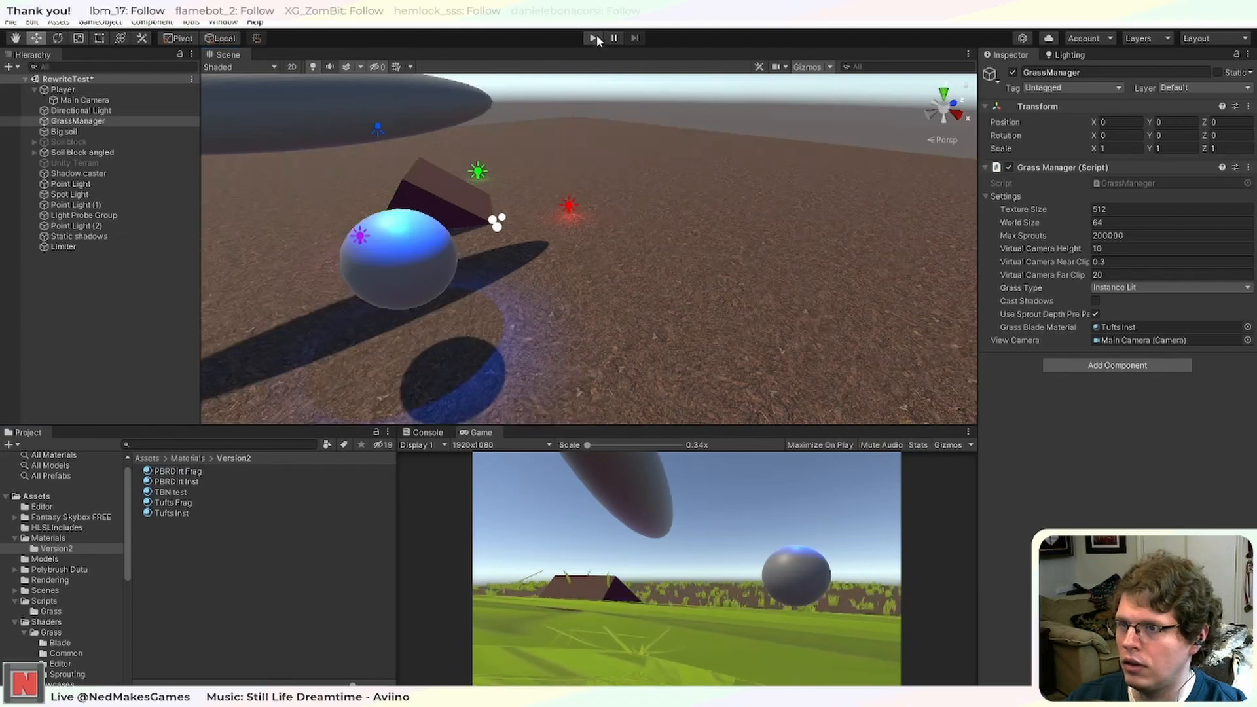
left_click(595, 38)
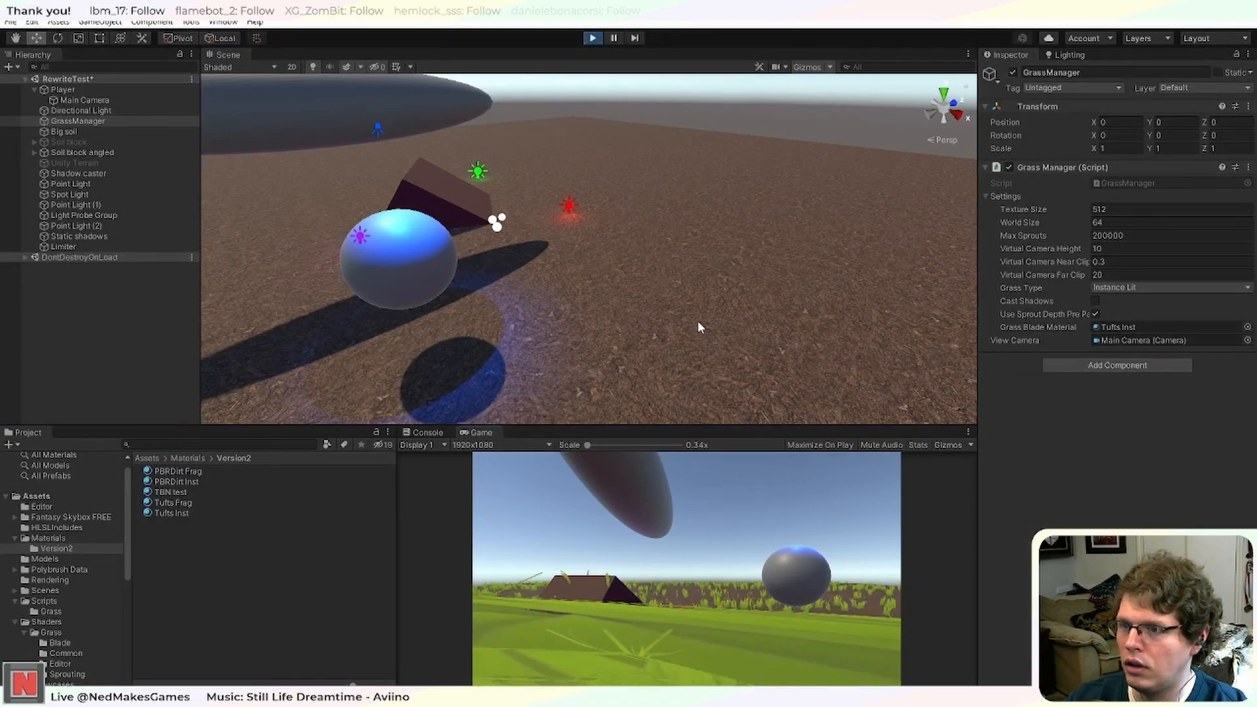
scroll(698, 321, "down", 10)
scroll(701, 320, "up", 5)
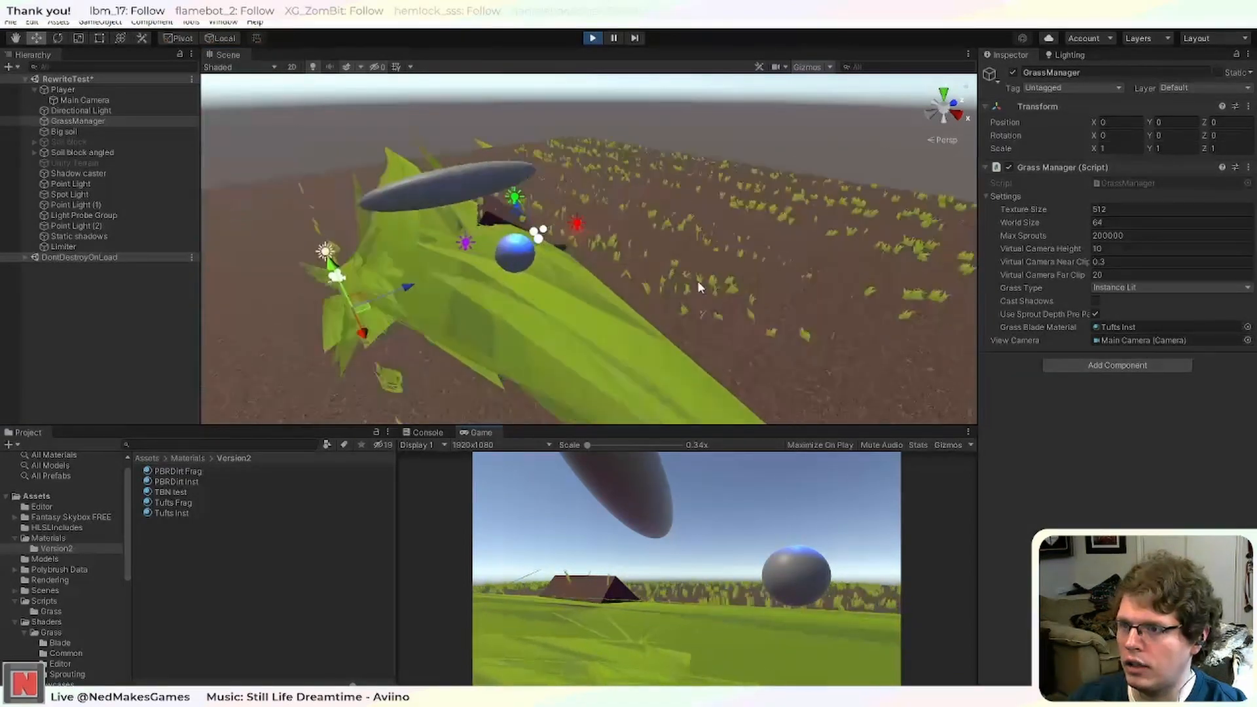
left_click_drag(697, 282, 603, 311, "alt")
mouse_move(603, 312)
middle_mouse_down()
mouse_move(558, 308)
mouse_move(579, 307)
middle_mouse_up()
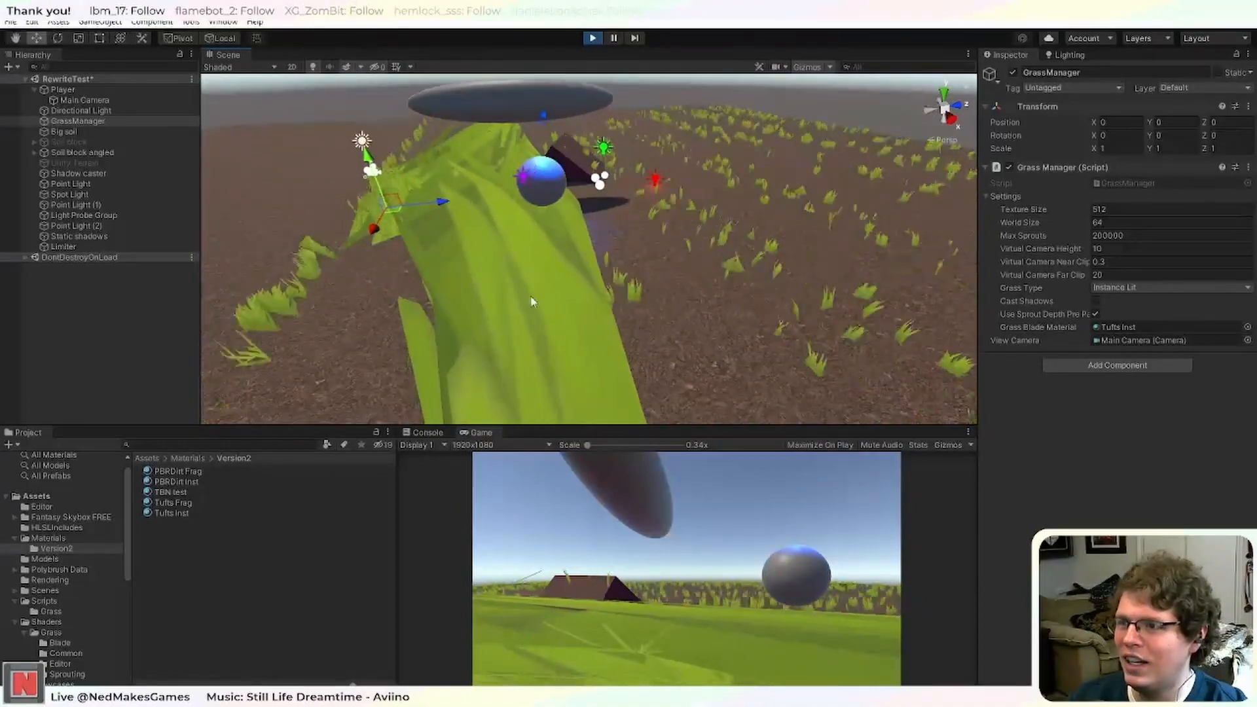
mouse_move(438, 262)
middle_mouse_down()
mouse_move(483, 266)
mouse_move(449, 281)
middle_mouse_up()
middle_click_drag(775, 315, 726, 306)
scroll(655, 306, "up", 2)
left_click_drag(653, 312, 556, 312, "alt")
middle_click_drag(556, 311, 607, 313)
scroll(609, 312, "down", 6)
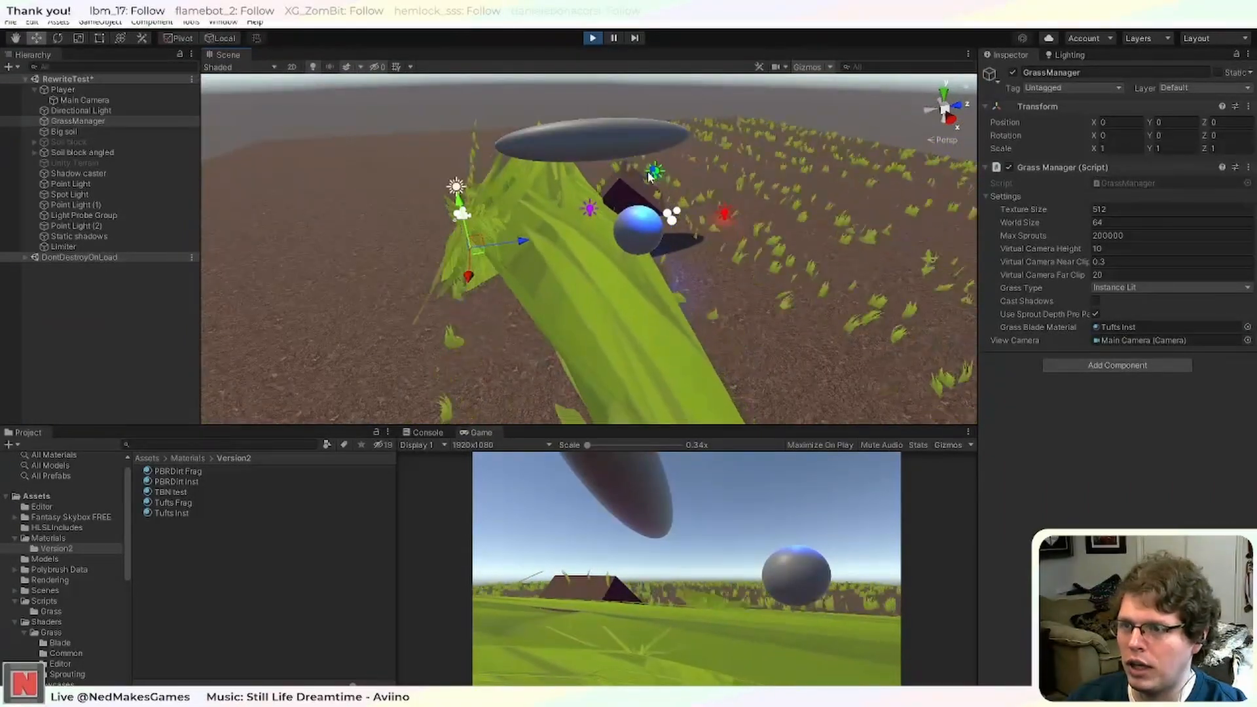
key("ctrl+p")
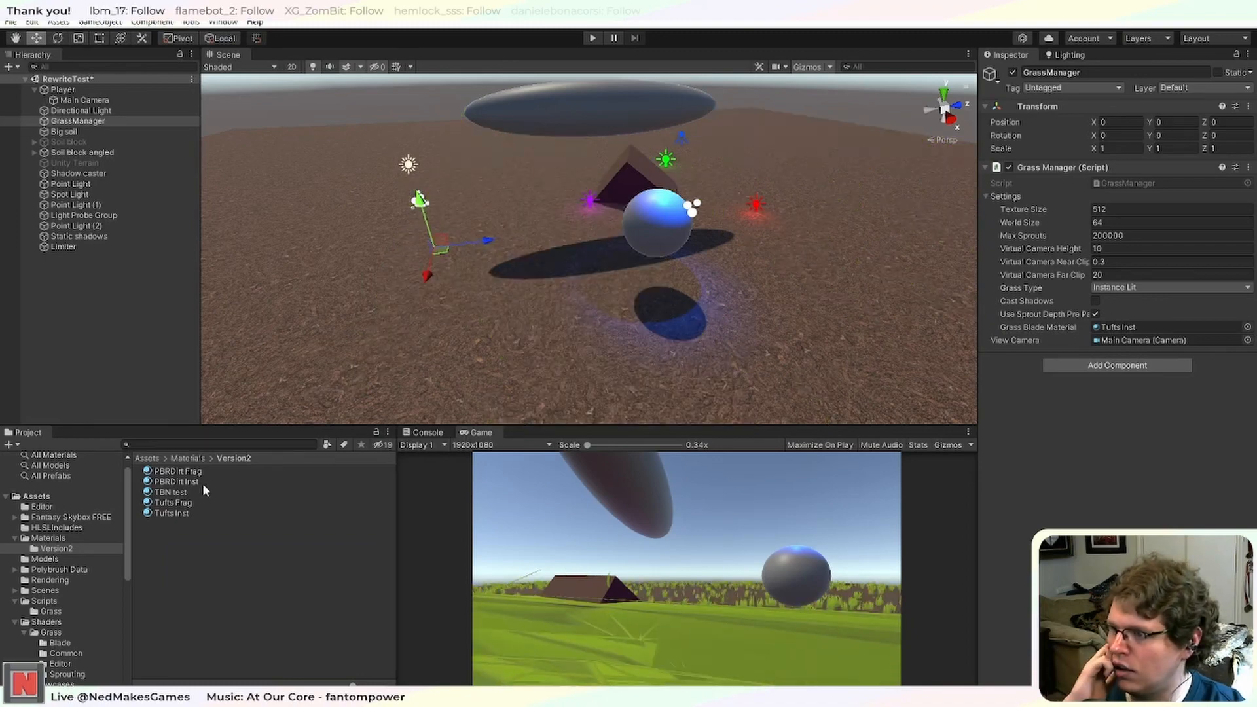
Apply the PBRDirt Inst material to the large ground and the angled soil block.
left_click_drag(188, 481, 549, 213)
left_click_drag(630, 180, 630, 178)
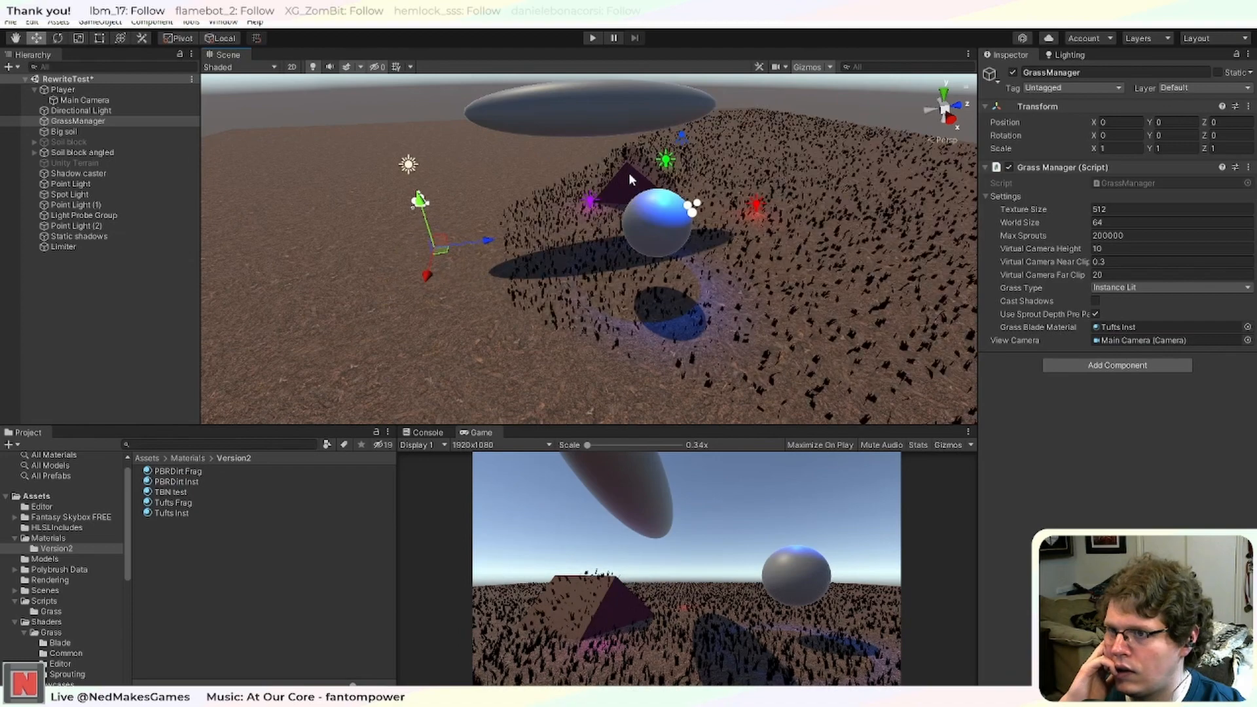
middle_click_drag(849, 169, 736, 202)
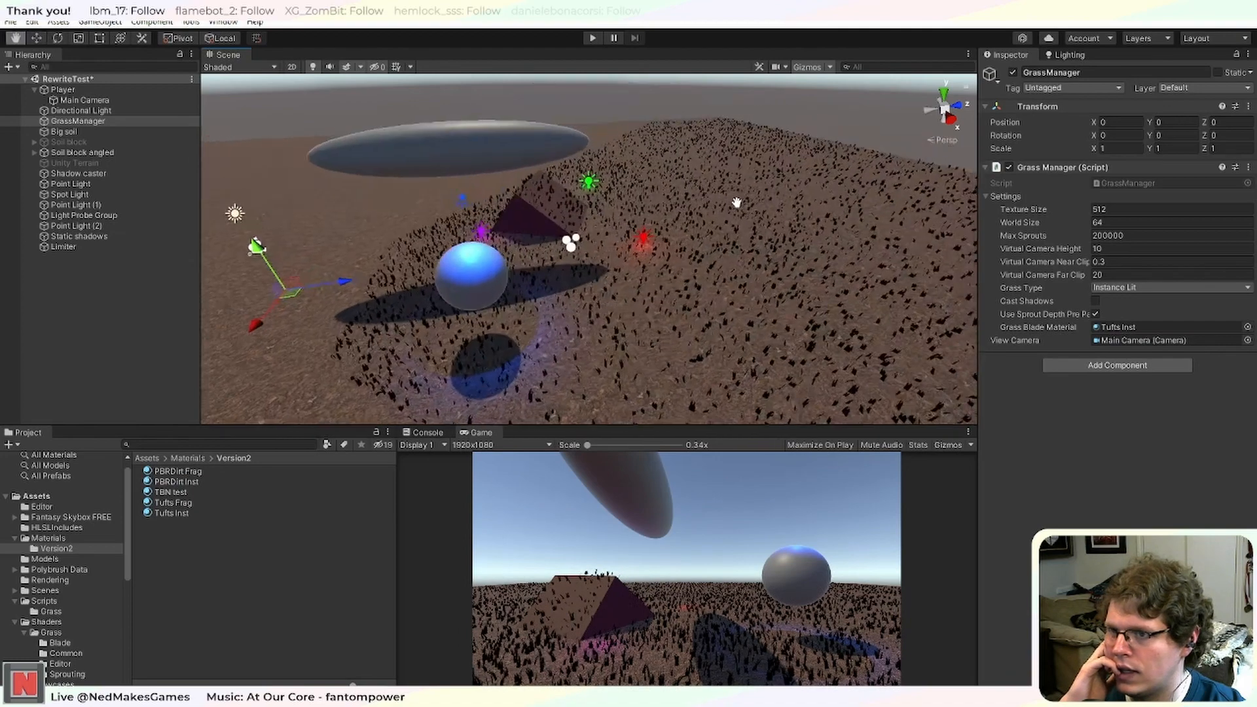
Run the scene, then duplicate the blue spot light and delete the copy to refresh the grass lighting.
left_click(594, 39)
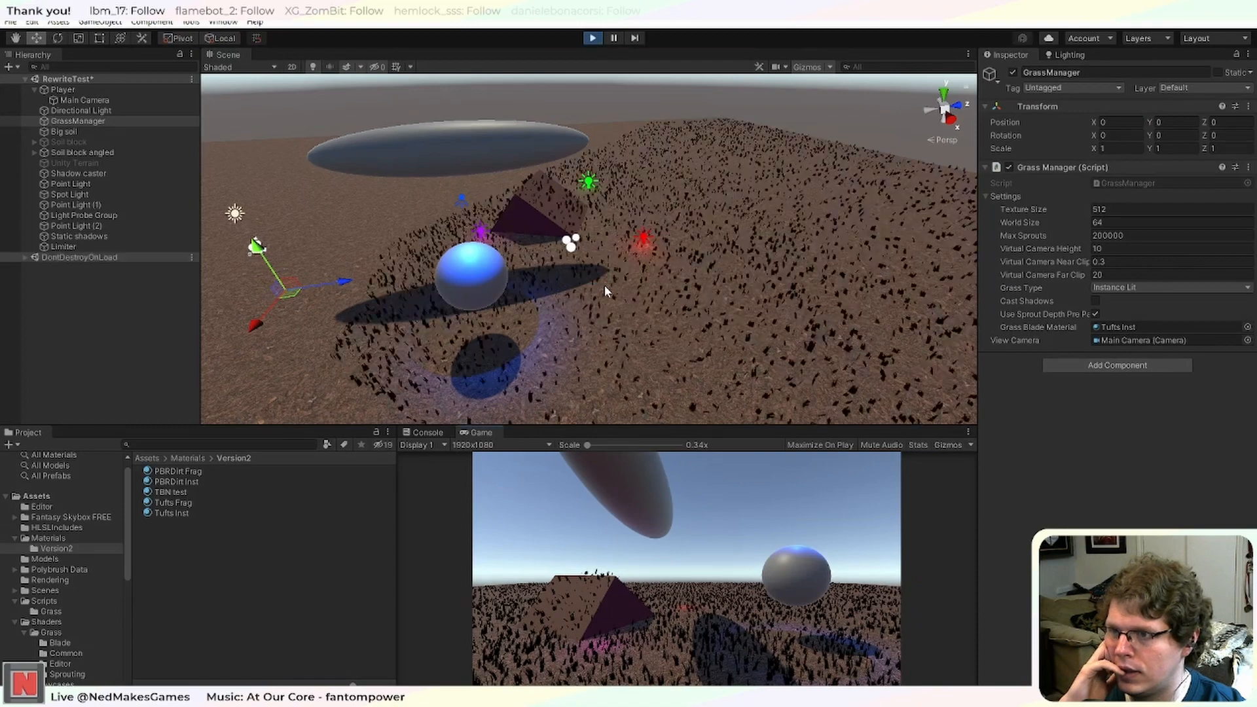
left_click(462, 203)
key("ctrl+d")
key("Delete")
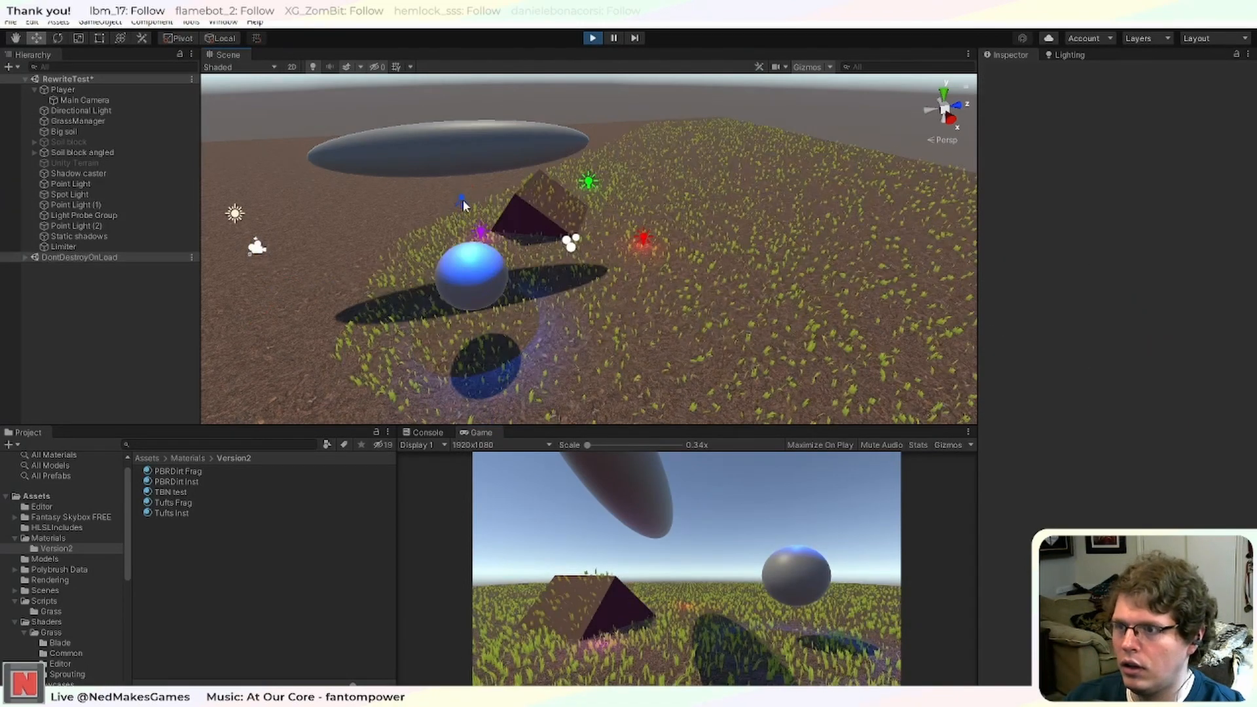
Examine the instance-lit grass up close near the red point light, then stop and save the scene.
scroll(685, 300, "up", 5)
scroll(685, 299, "up", 5)
scroll(608, 294, "down", 3)
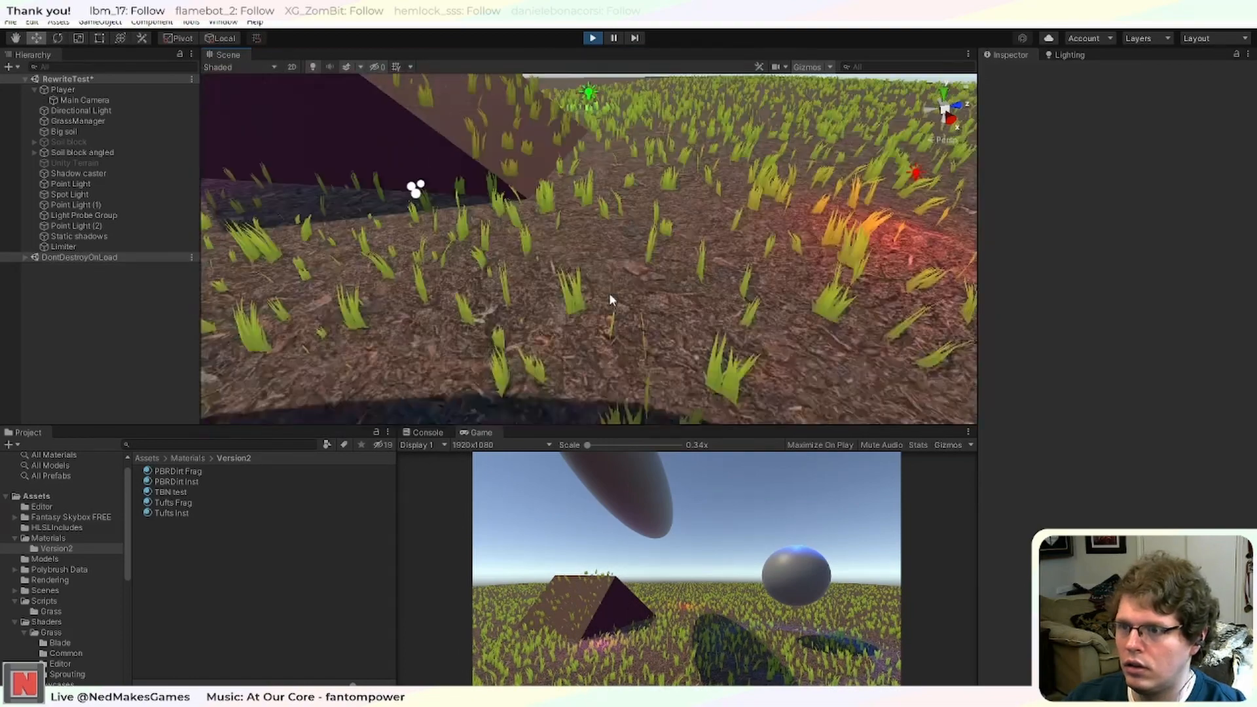
scroll(609, 294, "up", 1)
scroll(609, 300, "down", 3)
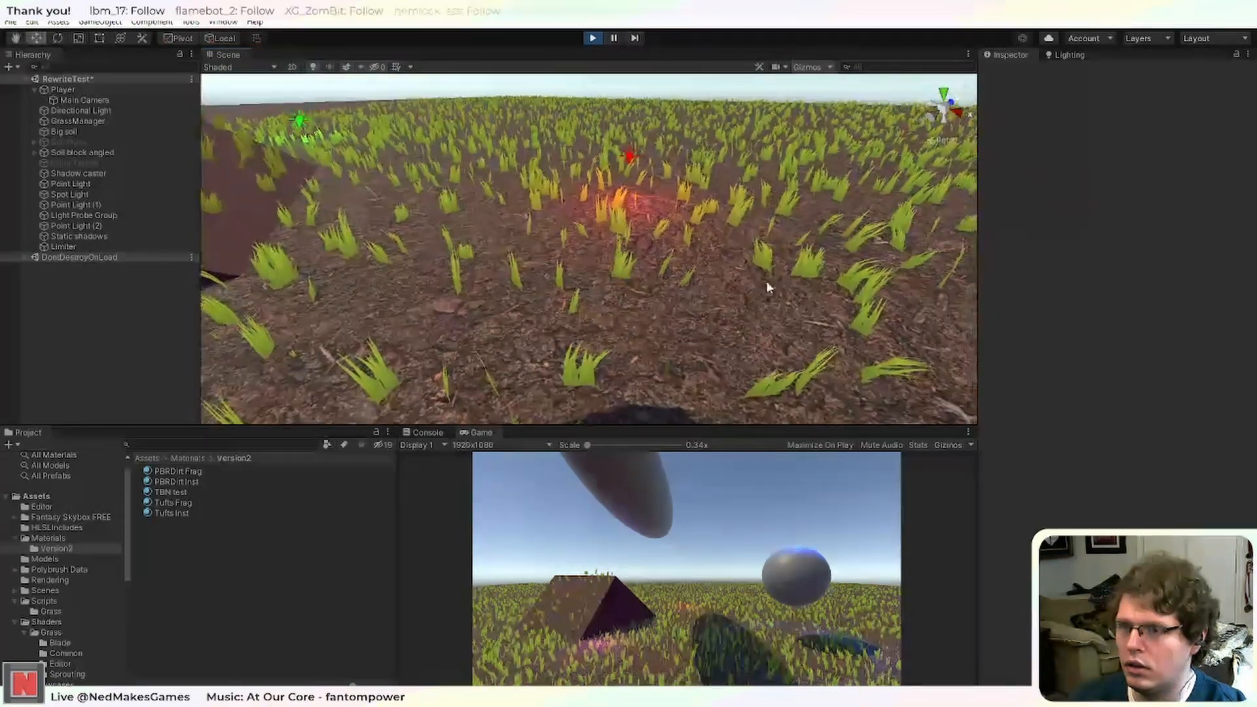
left_click(592, 38)
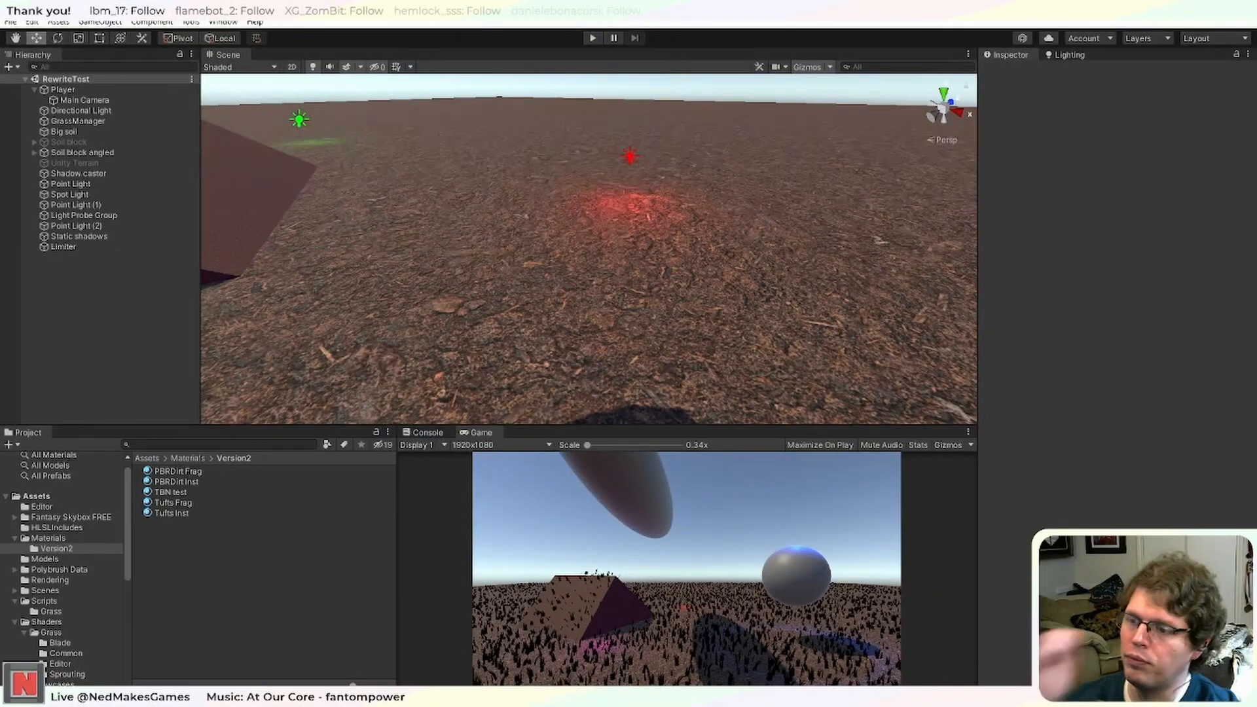
key("ctrl+s")
Switch to Visual Studio, open SproutingPBRTextureBasedInstanceLit.shader as the only open file and review its final passes.
key("alt+Tab")
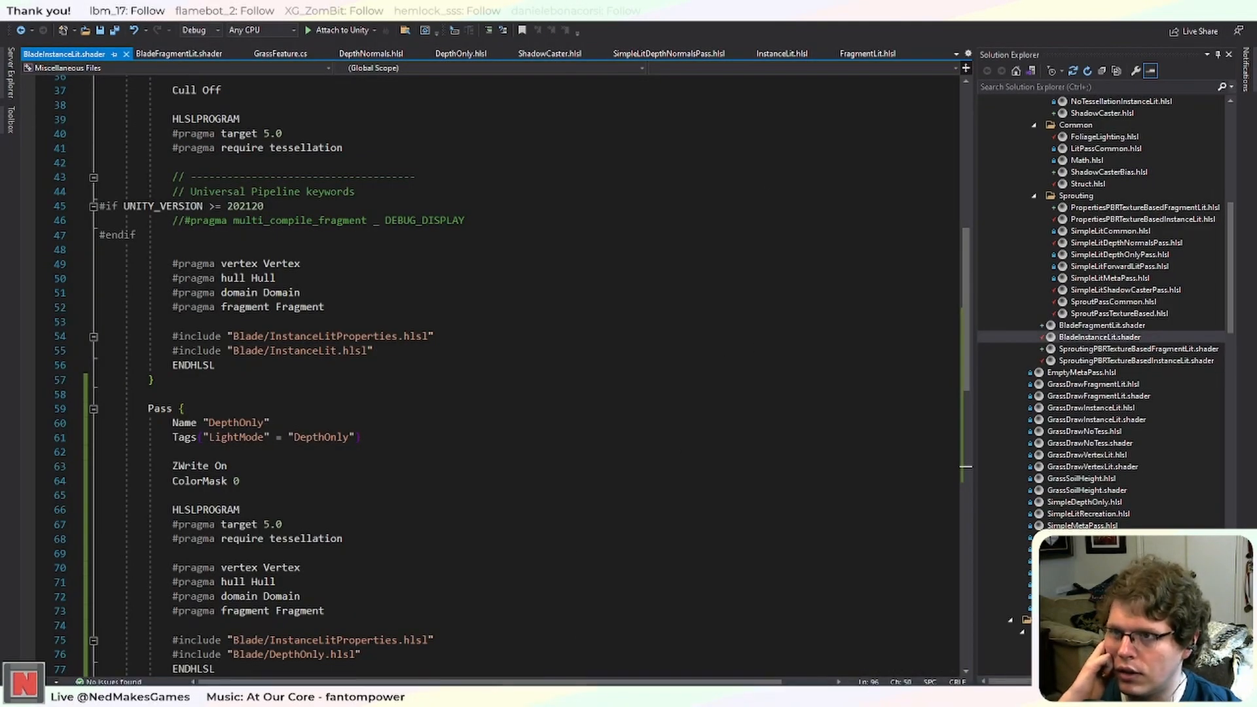
left_click(1127, 352)
double_click(1127, 350)
double_click(1126, 361)
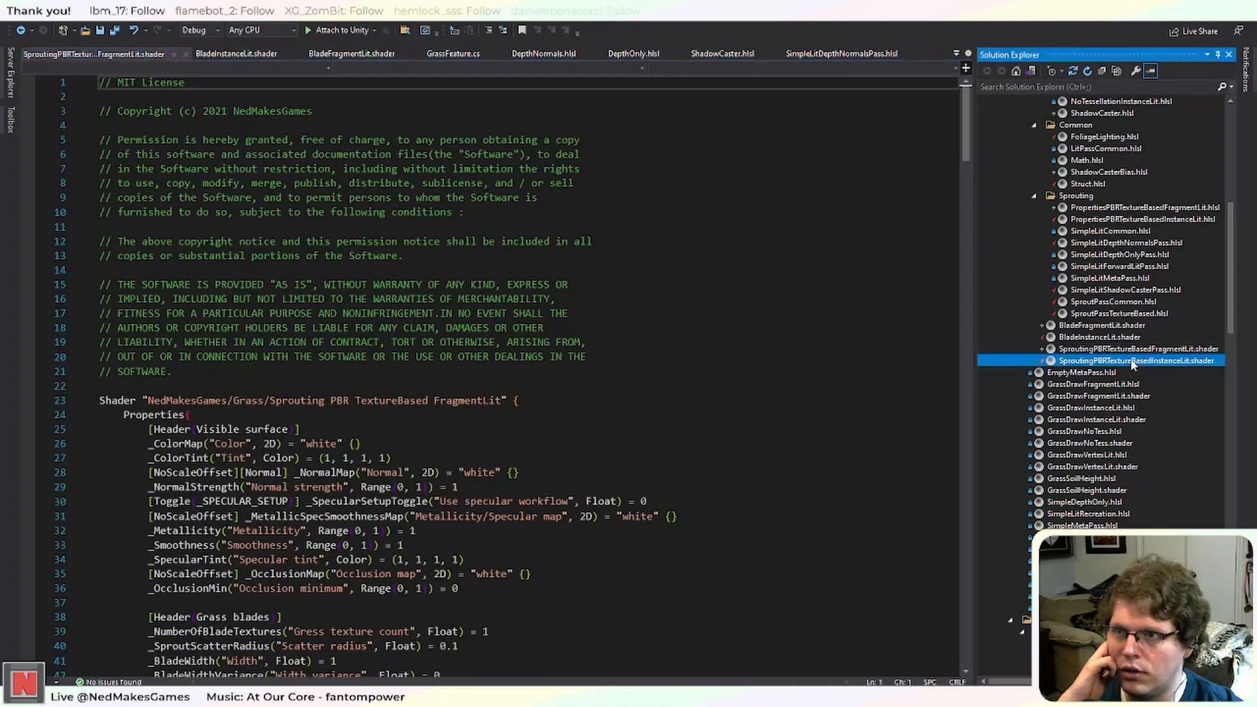
right_click(108, 57)
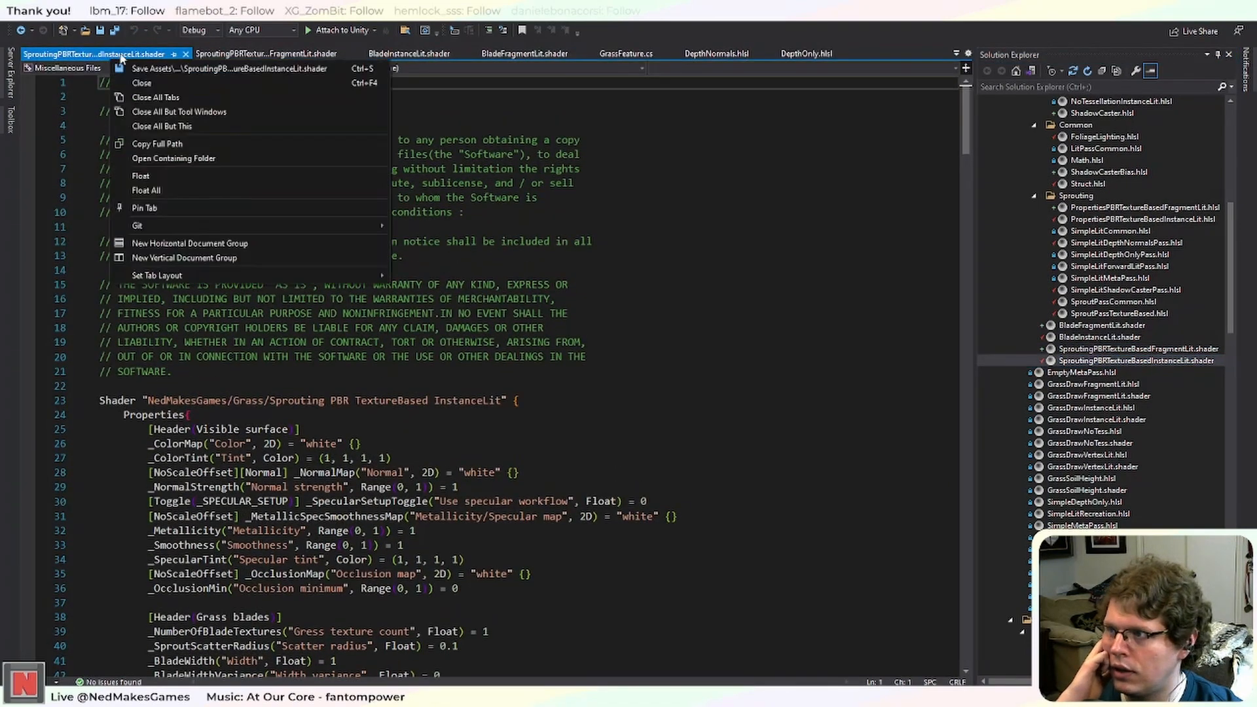
left_click(157, 126)
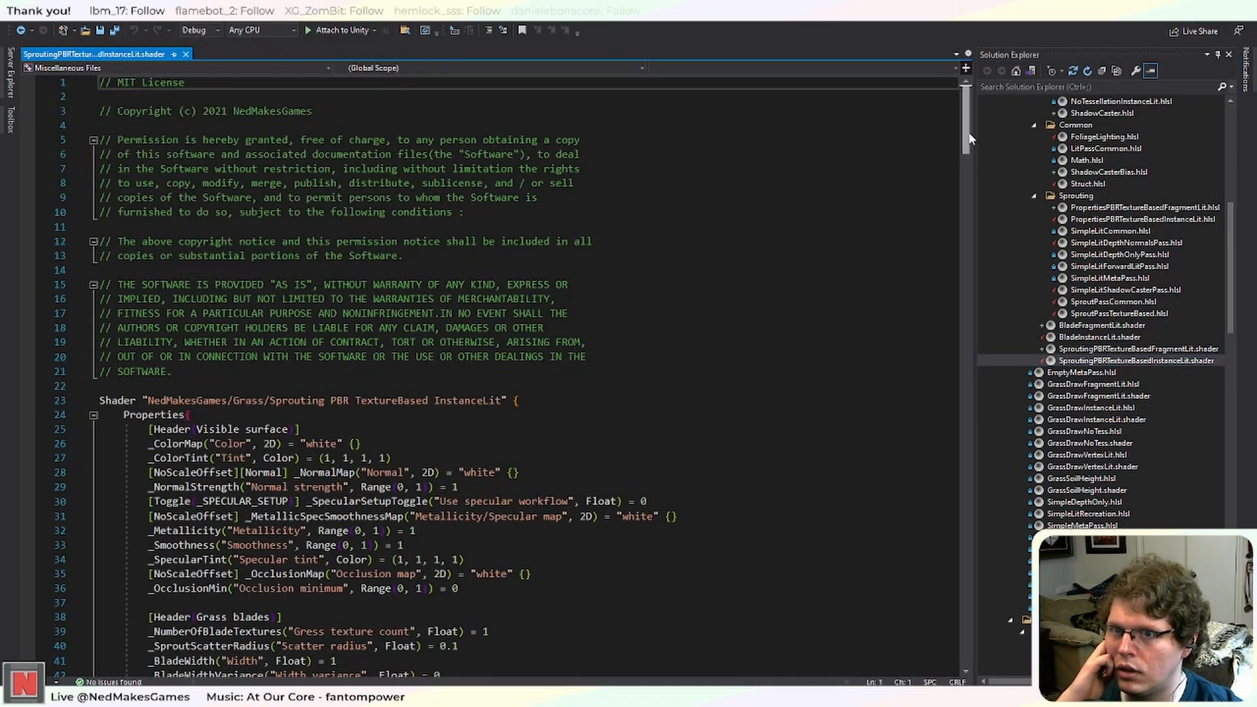
left_click_drag(967, 121, 950, 575)
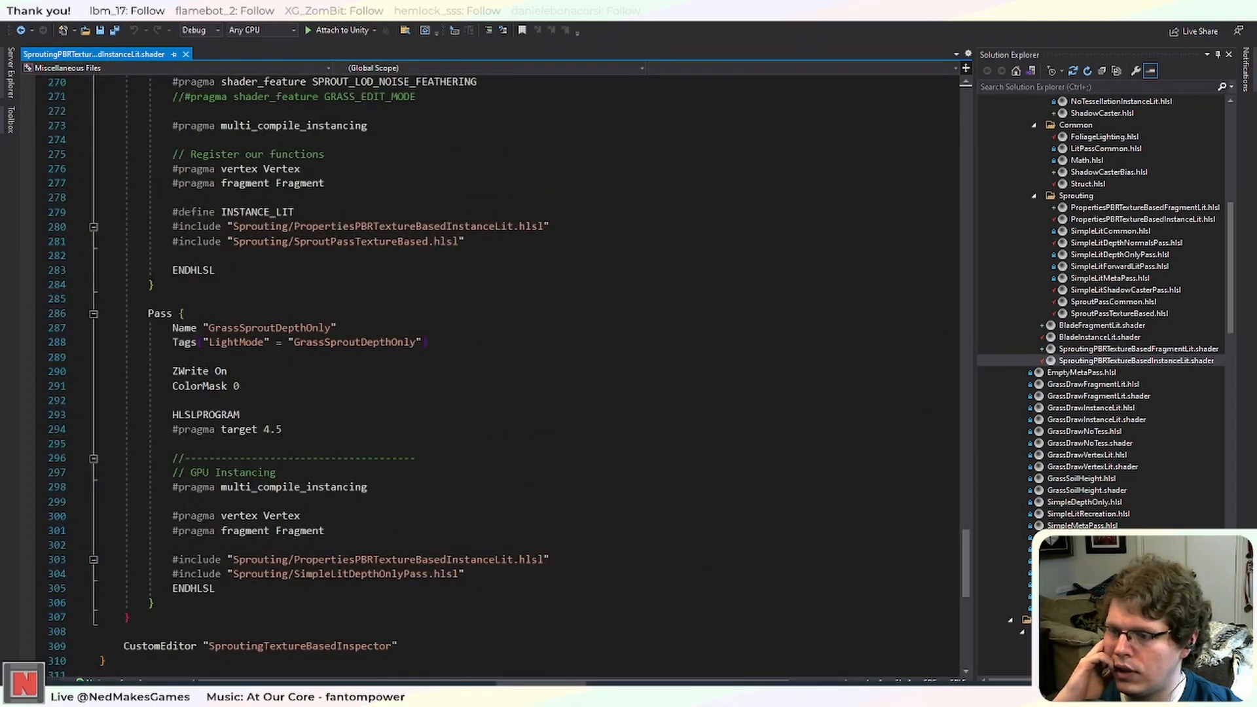
Open FoliageLighting.hlsl from the Common shader folder and review the FoliageLightHandling function.
mouse_move(419, 694)
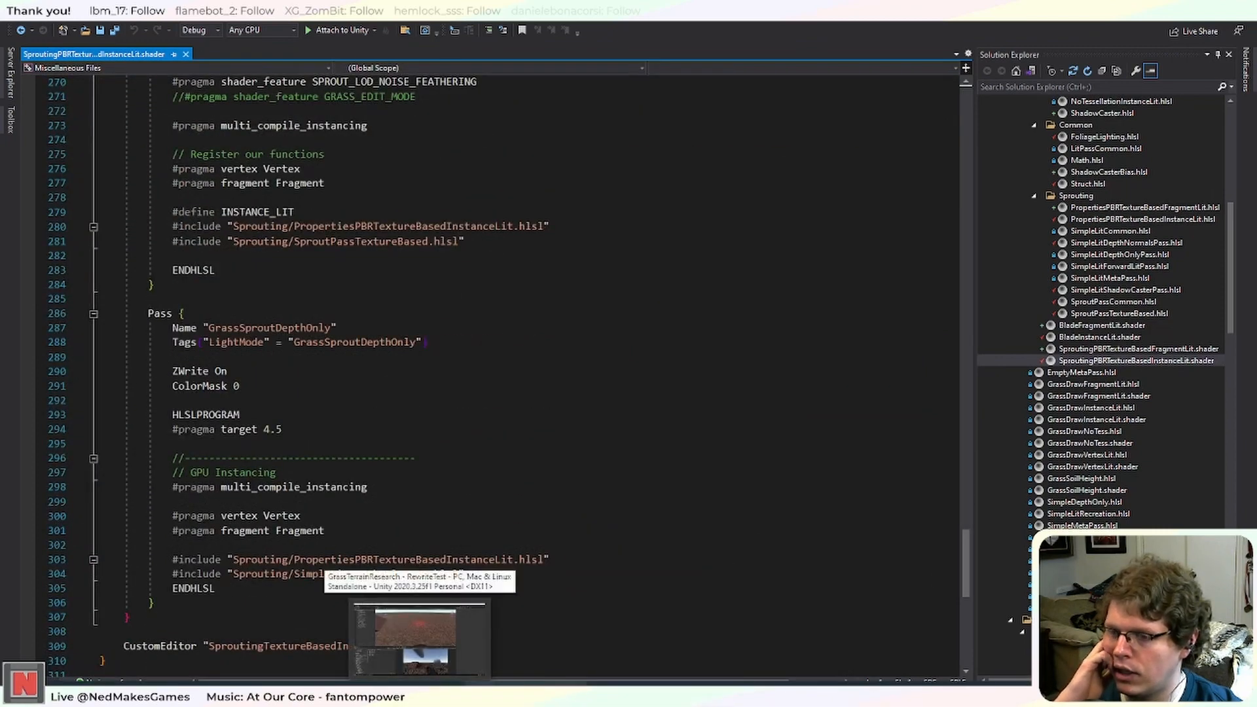
scroll(1149, 392, "up", 8)
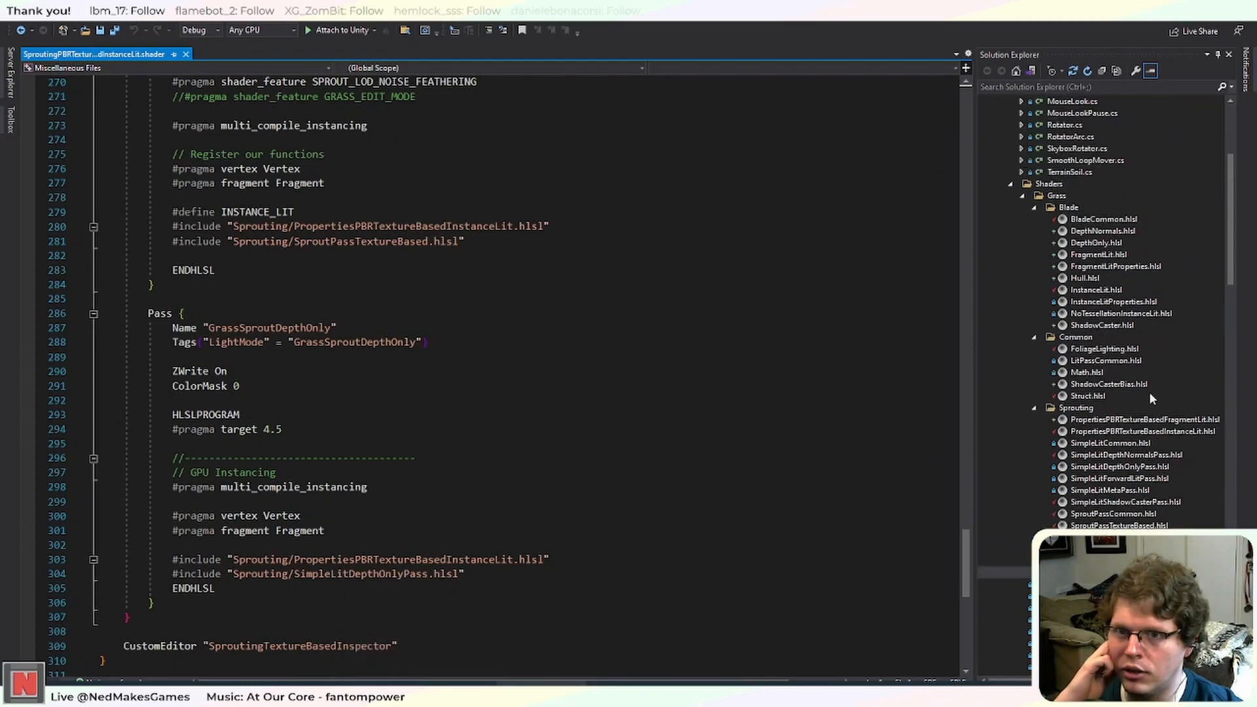
double_click(1155, 418)
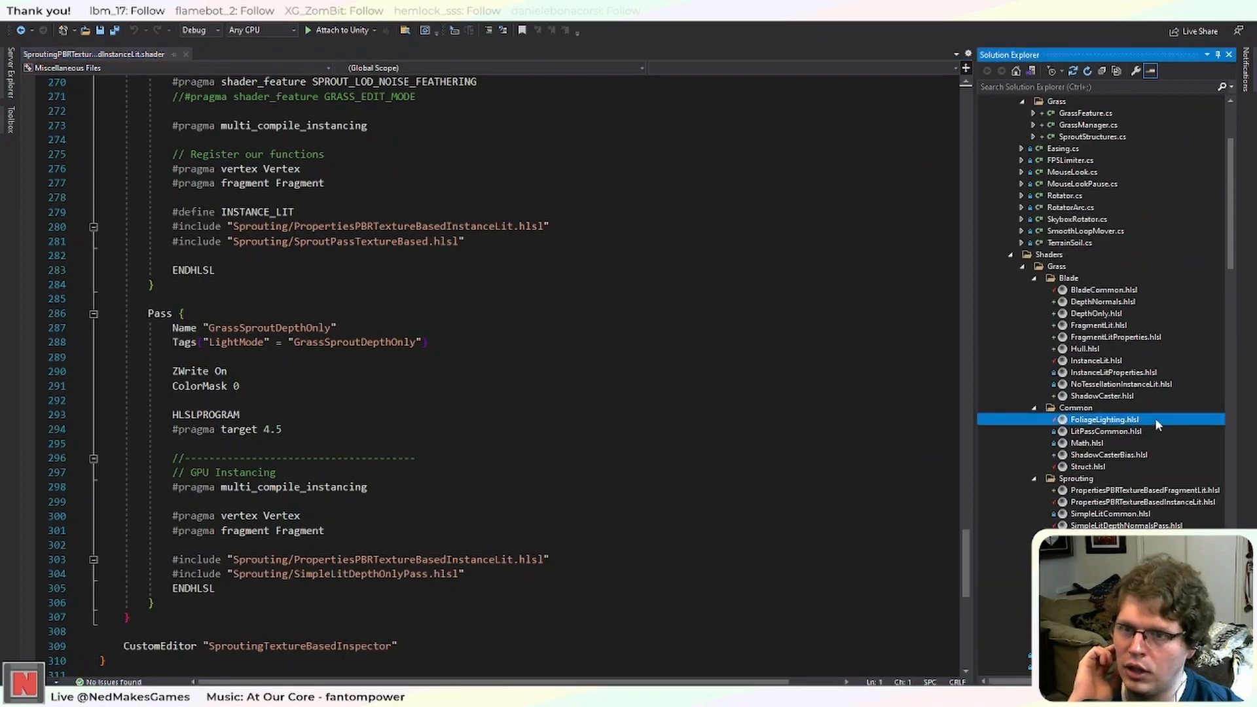
scroll(759, 472, "down", 10)
scroll(759, 472, "down", 20)
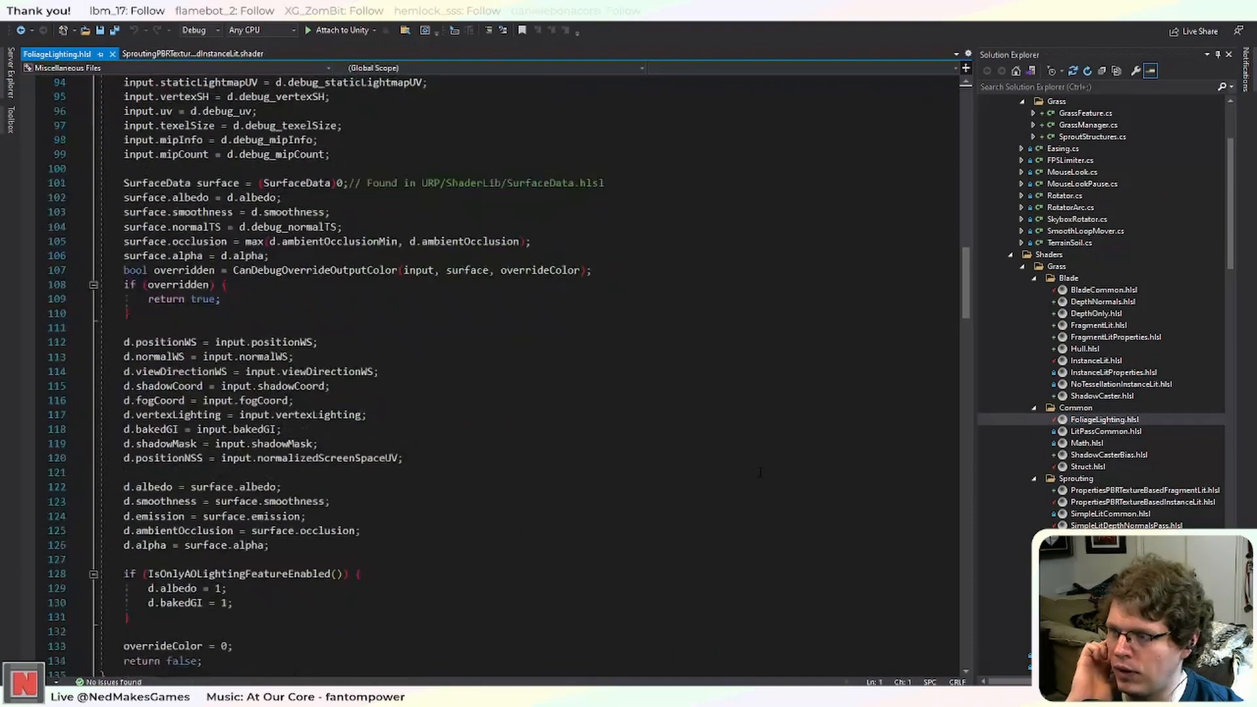
scroll(758, 477, "down", 16)
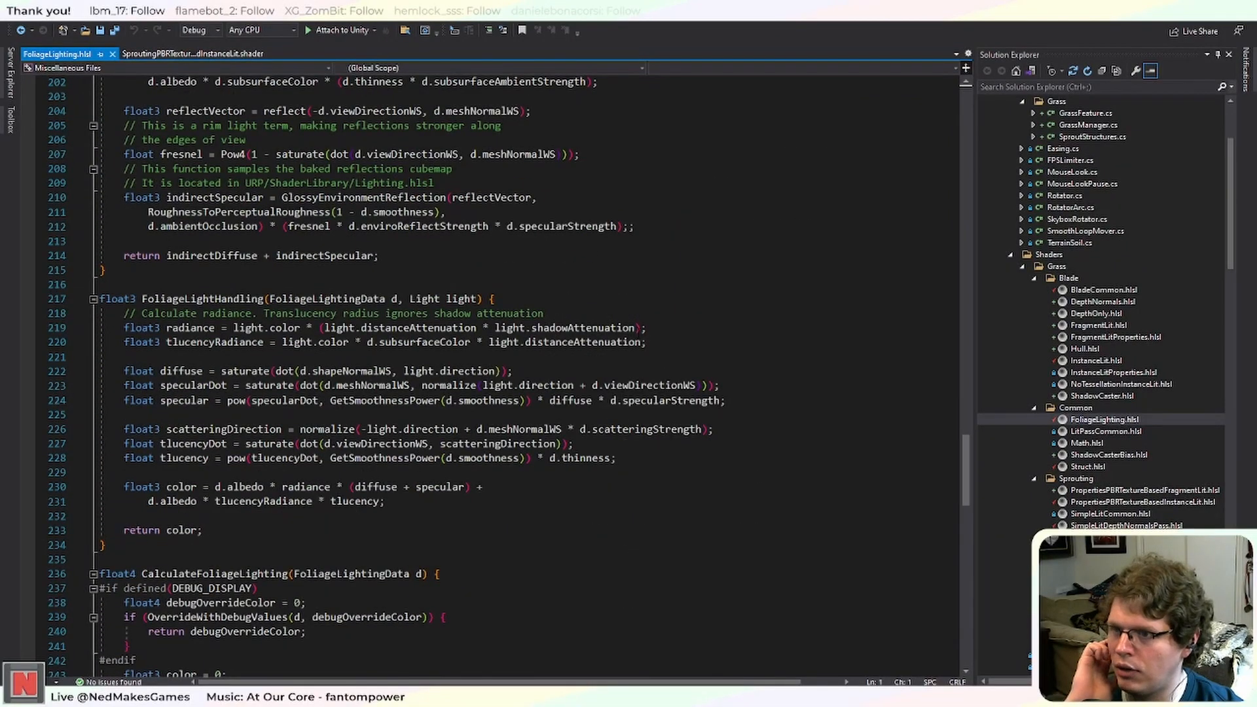
Comment out the light.shadowAttenuation factor in the radiance line of FoliageLightHandling and save the file.
left_click_drag(634, 328, 496, 328)
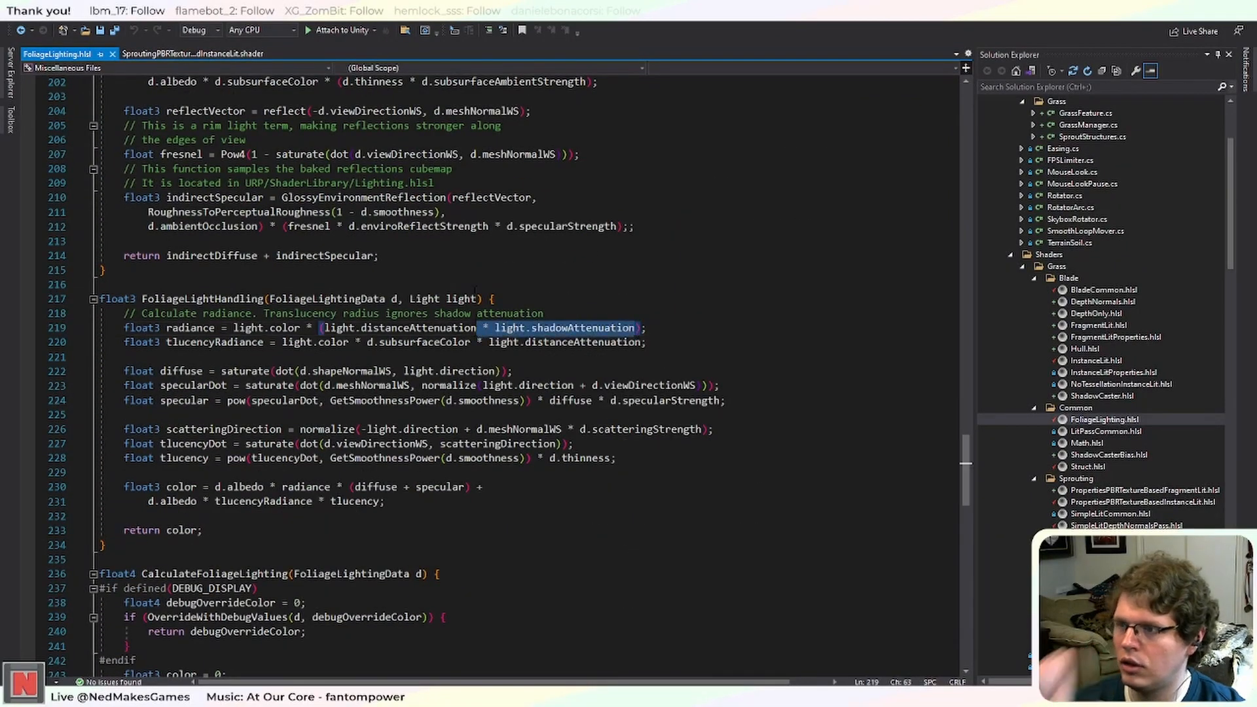
left_click(486, 31)
key("ctrl+s")
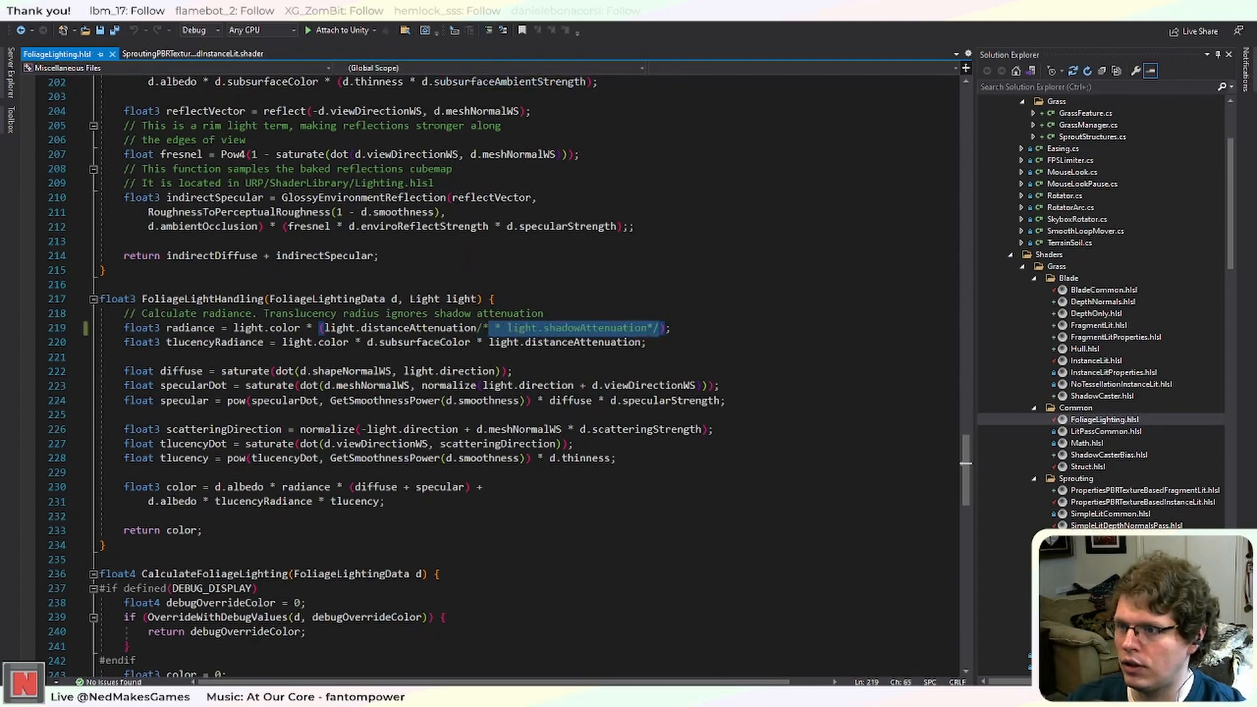
Switch to Unity, run the scene to examine the grass lighting around the sphere and angled block, and stop it.
left_click(480, 690)
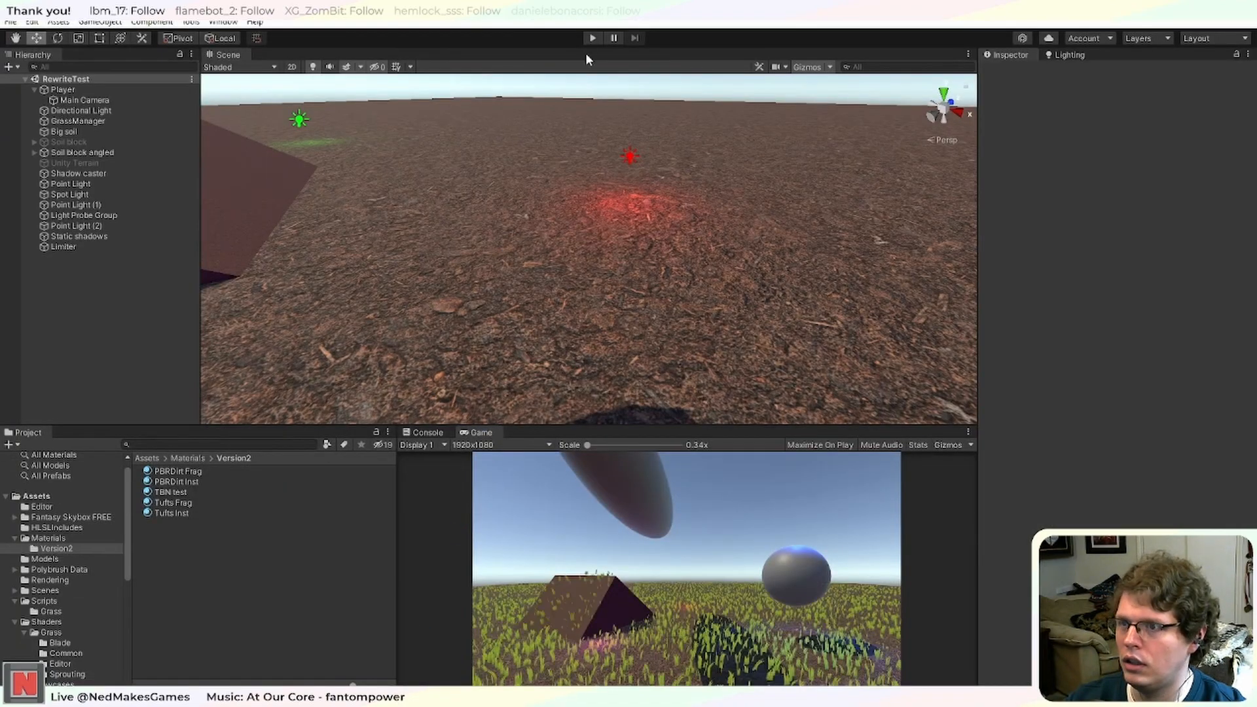
left_click(593, 37)
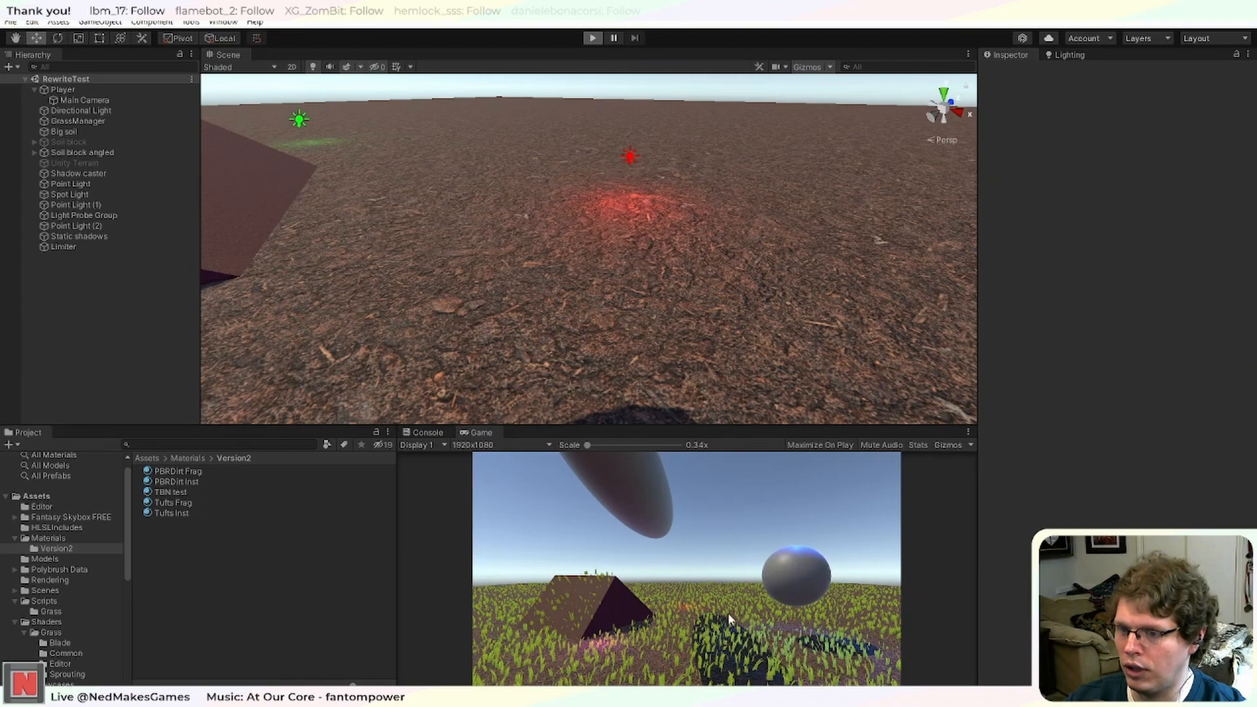
scroll(603, 357, "down", 5)
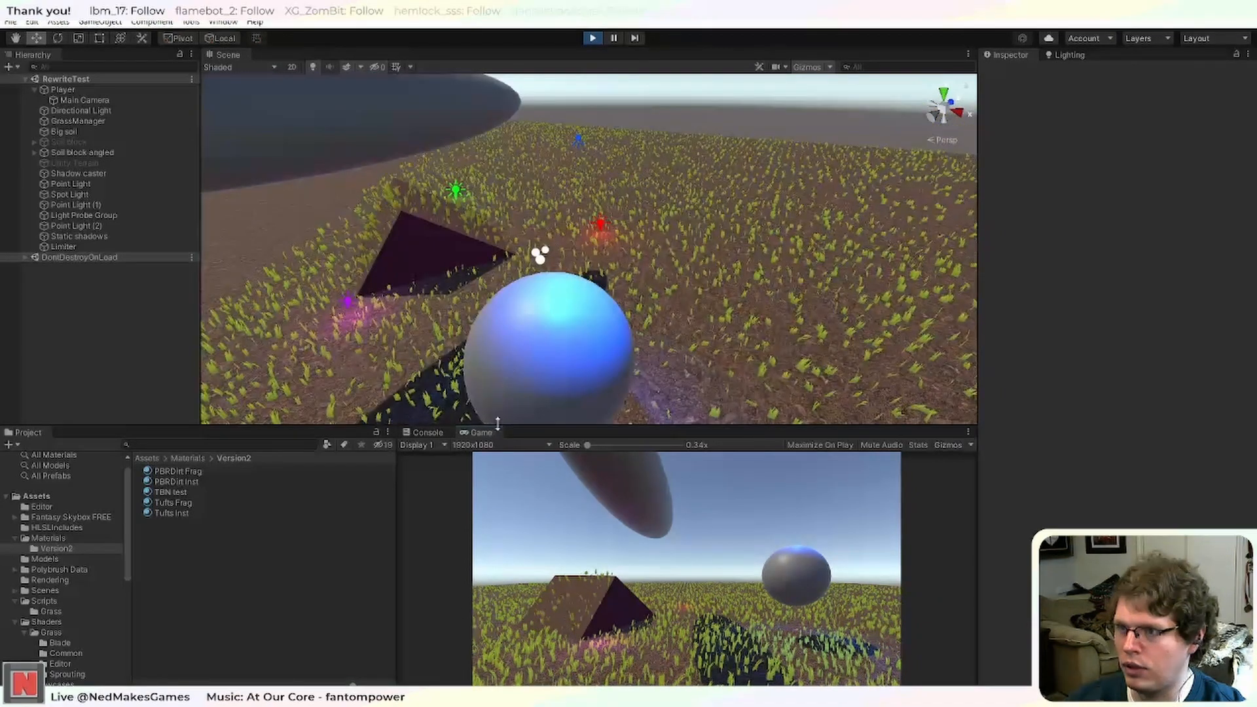
middle_click_drag(498, 420, 585, 338)
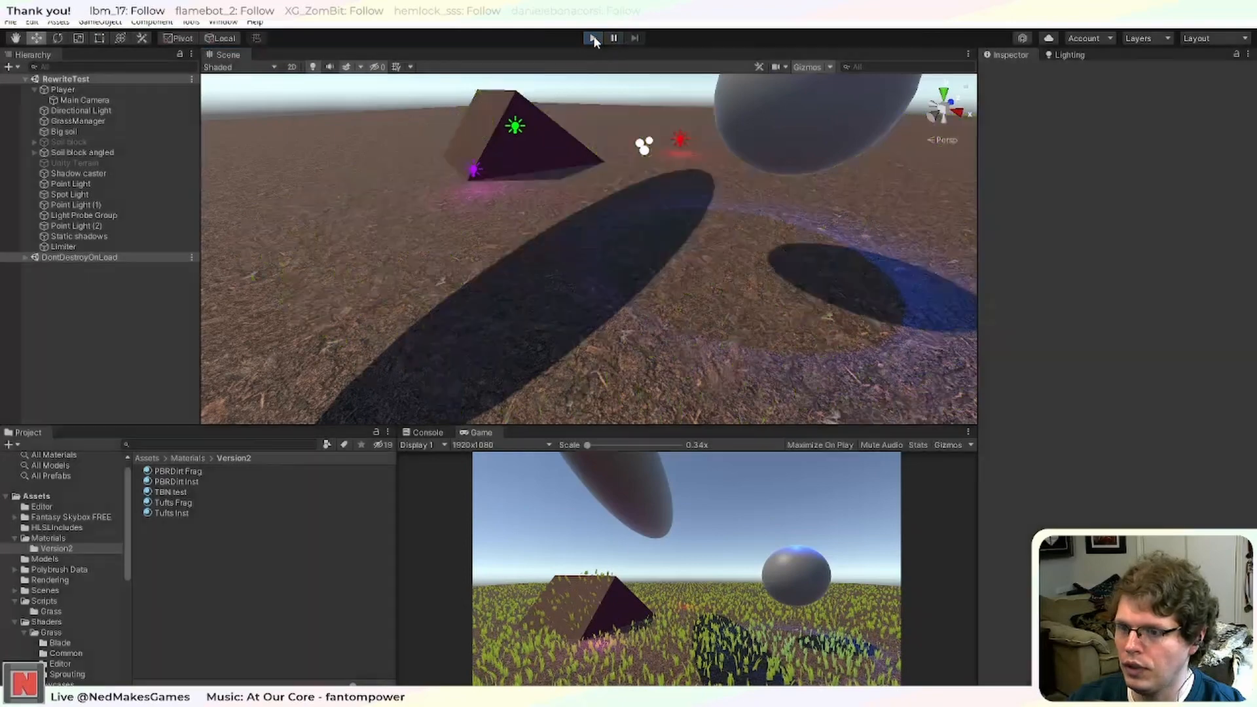
left_click(593, 38)
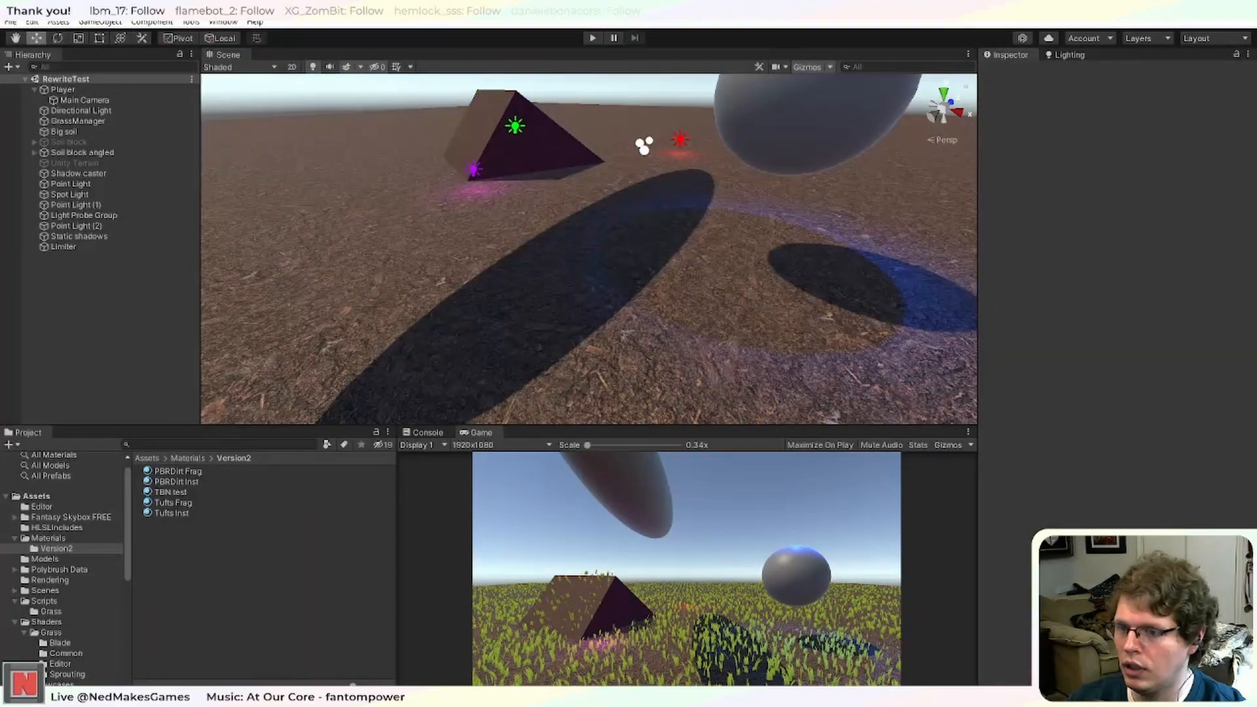
Toggle the shadow attenuation factor back to commented out in Visual Studio, then rerun the scene in Unity to view the grass.
key("alt+Tab")
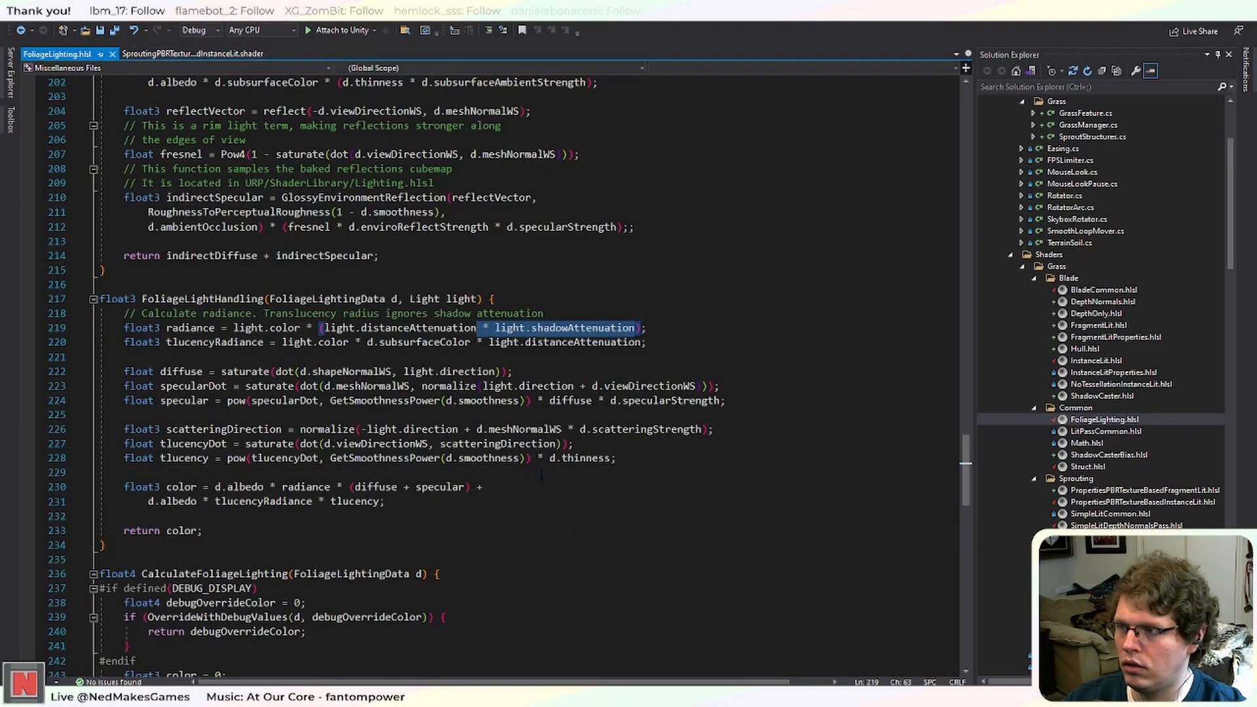
key("ctrl+z")
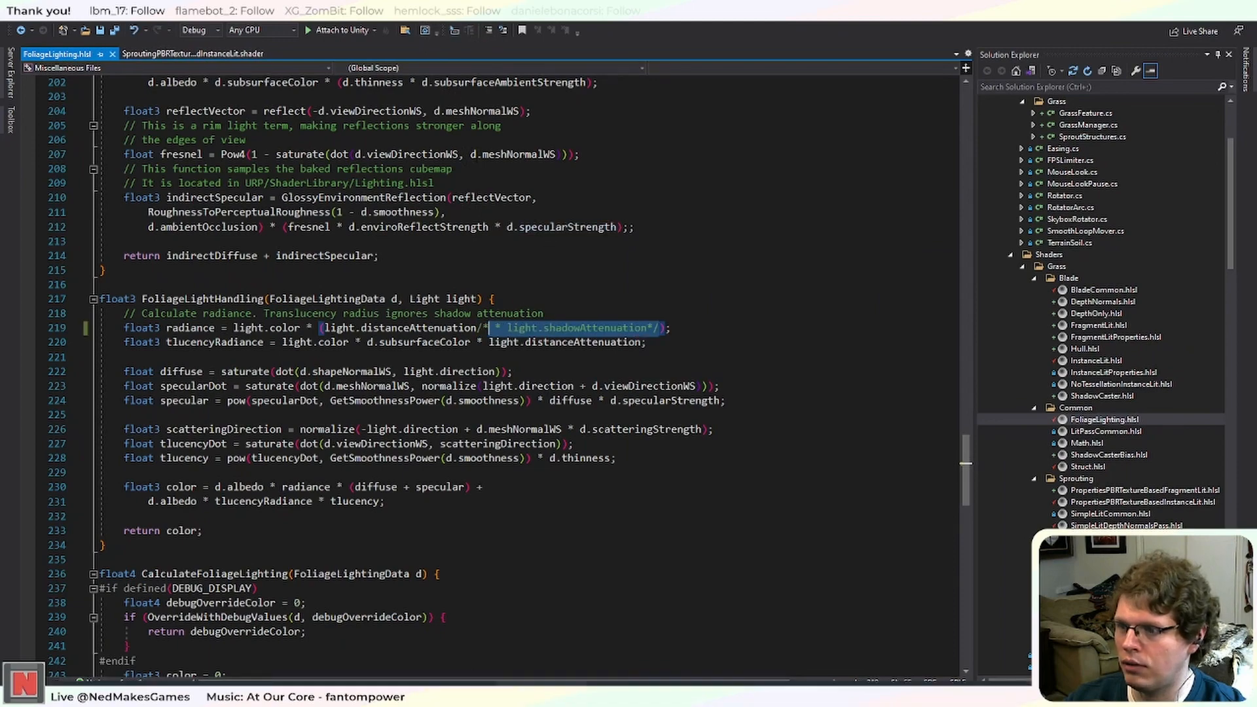
key("alt+Tab")
left_click(594, 38)
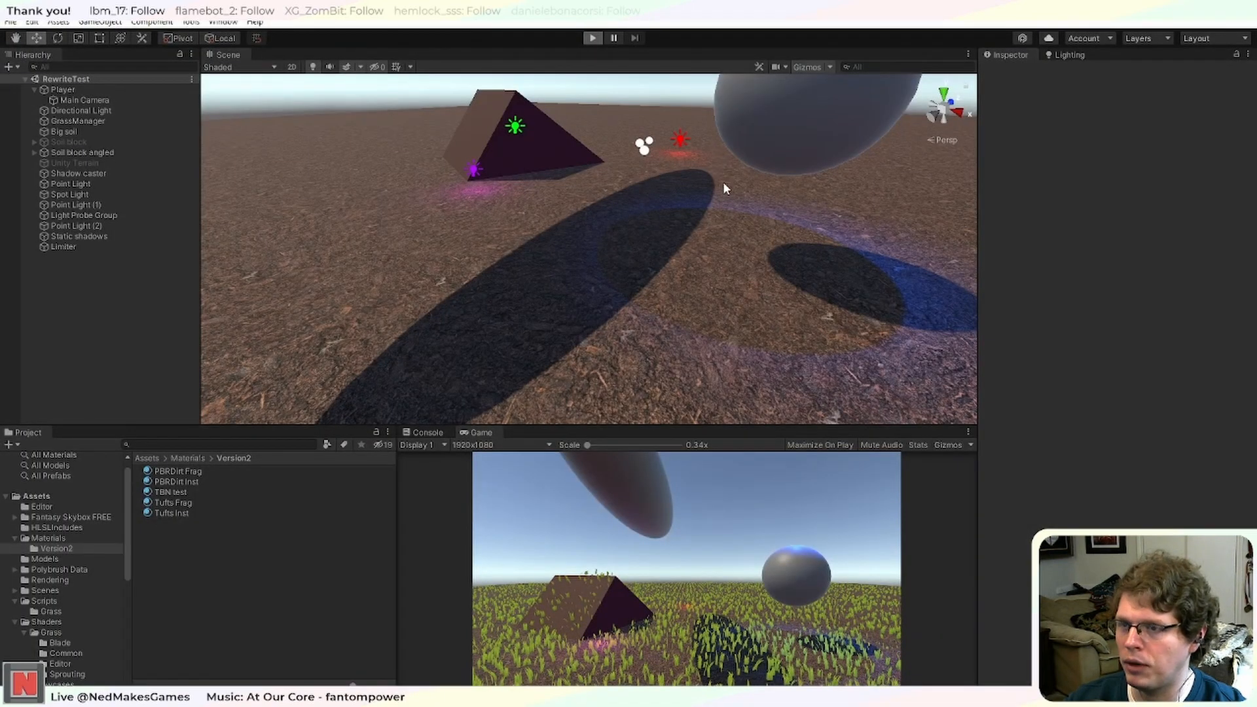
middle_click_drag(749, 152, 639, 152)
middle_click_drag(636, 257, 566, 256)
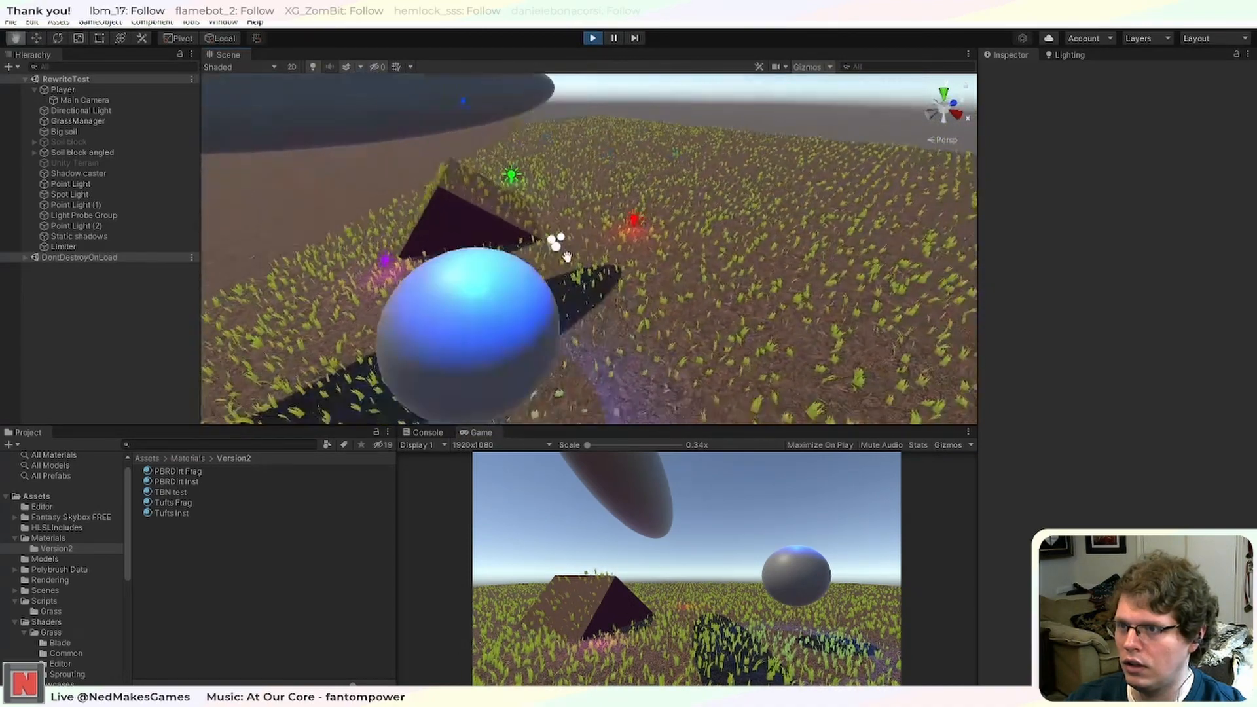
Duplicate the blue spot light and delete the copy while the scene is running.
left_click(466, 105)
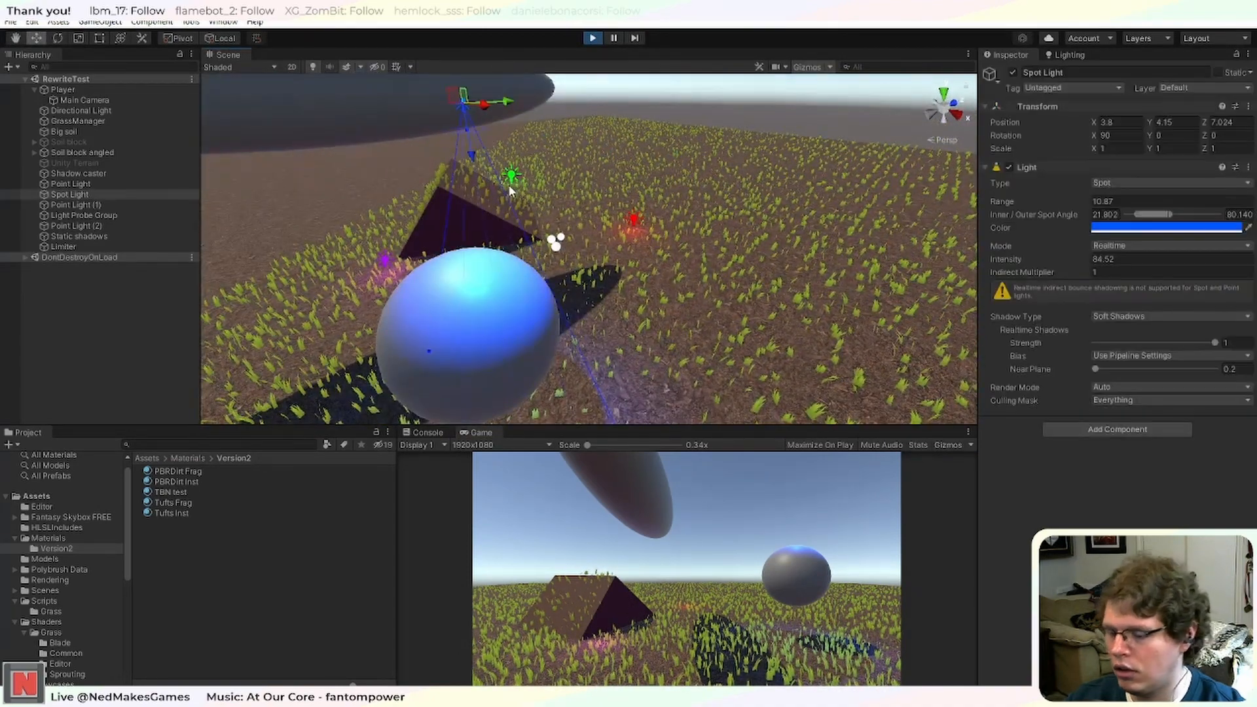
key("ctrl+d")
key("Delete")
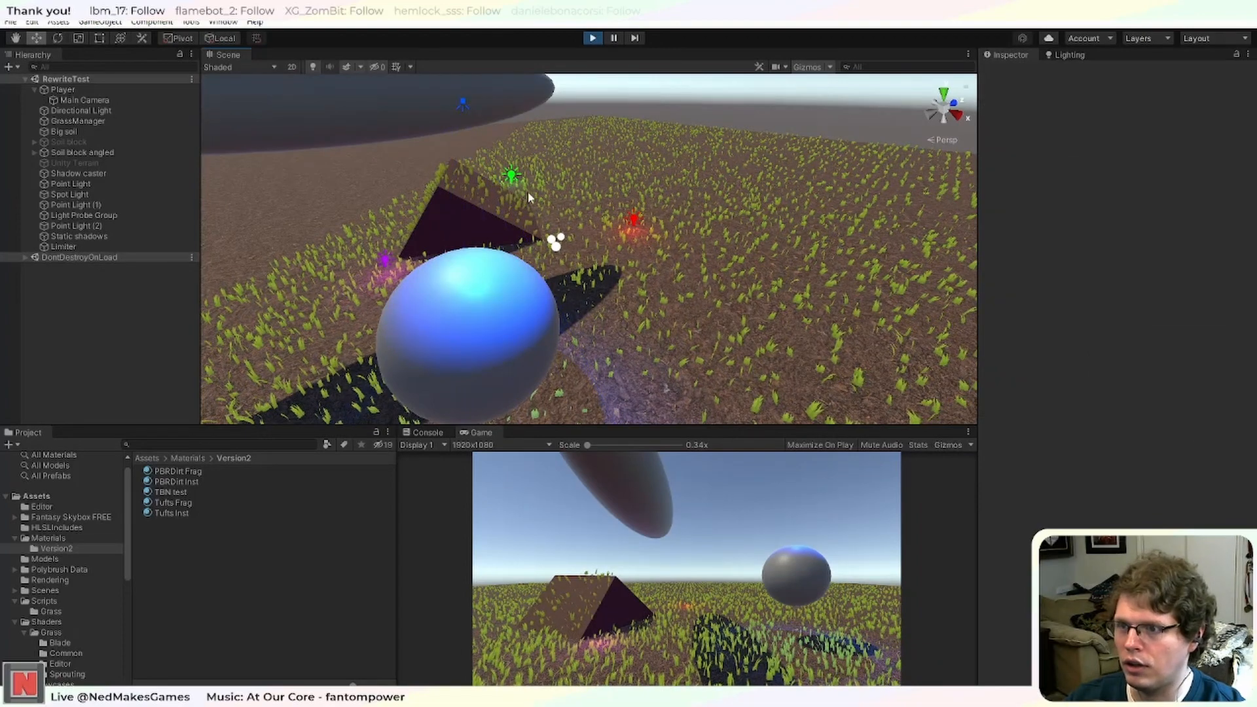
Move the red point light along X to about 2.5 to test the grass lighting, then stop the scene.
scroll(621, 209, "up", 3)
scroll(620, 210, "up", 3)
left_click(708, 190)
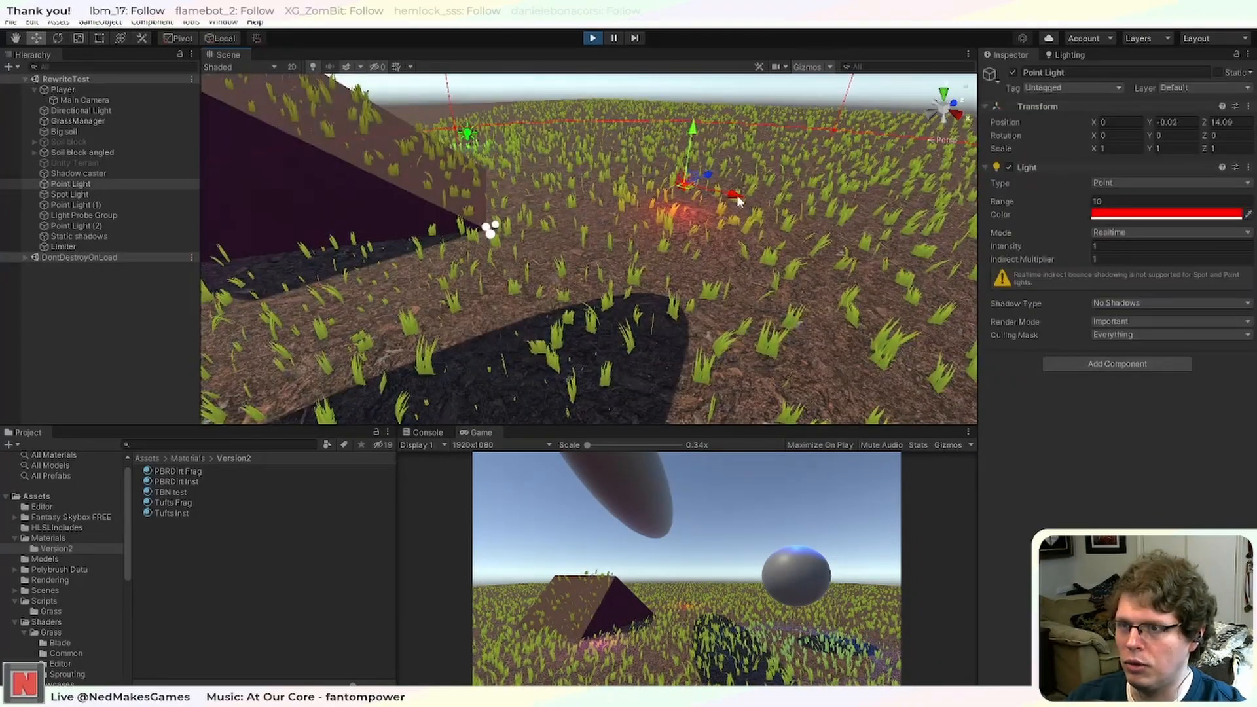
left_click_drag(768, 206, 872, 257)
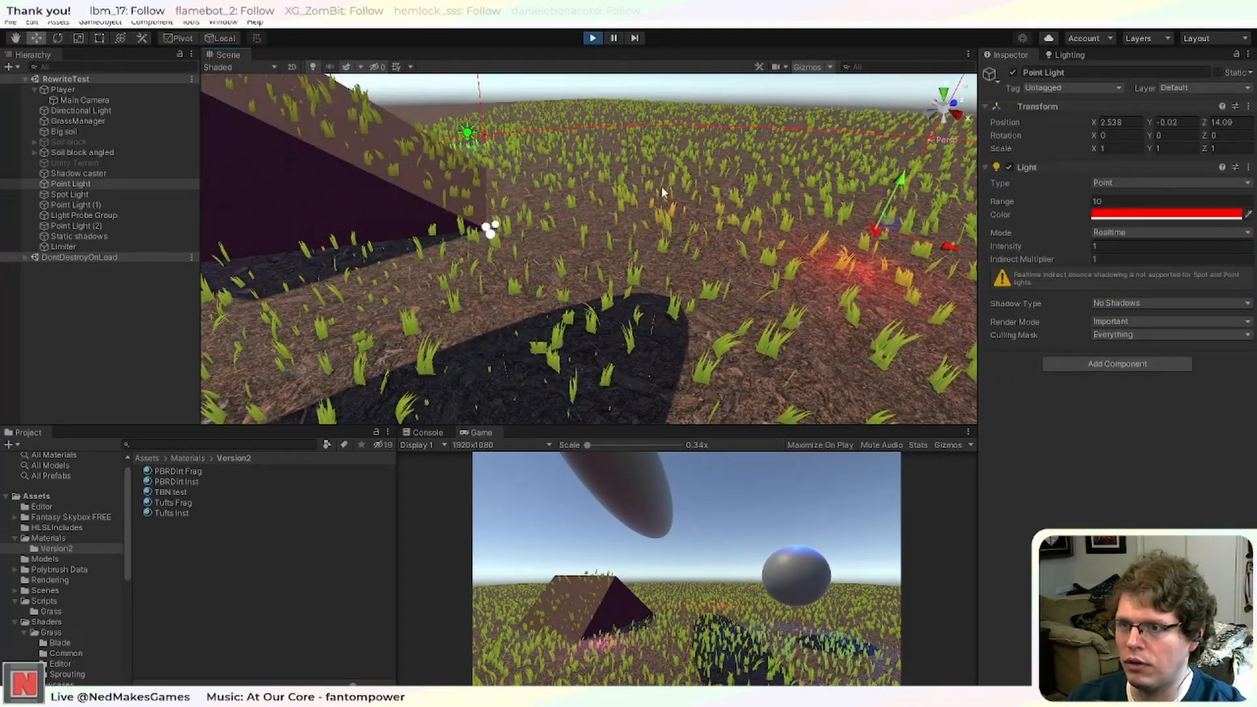
left_click(593, 38)
Rerun the scene, move the red point light along X to about 1.47, and undo the move.
left_click(593, 38)
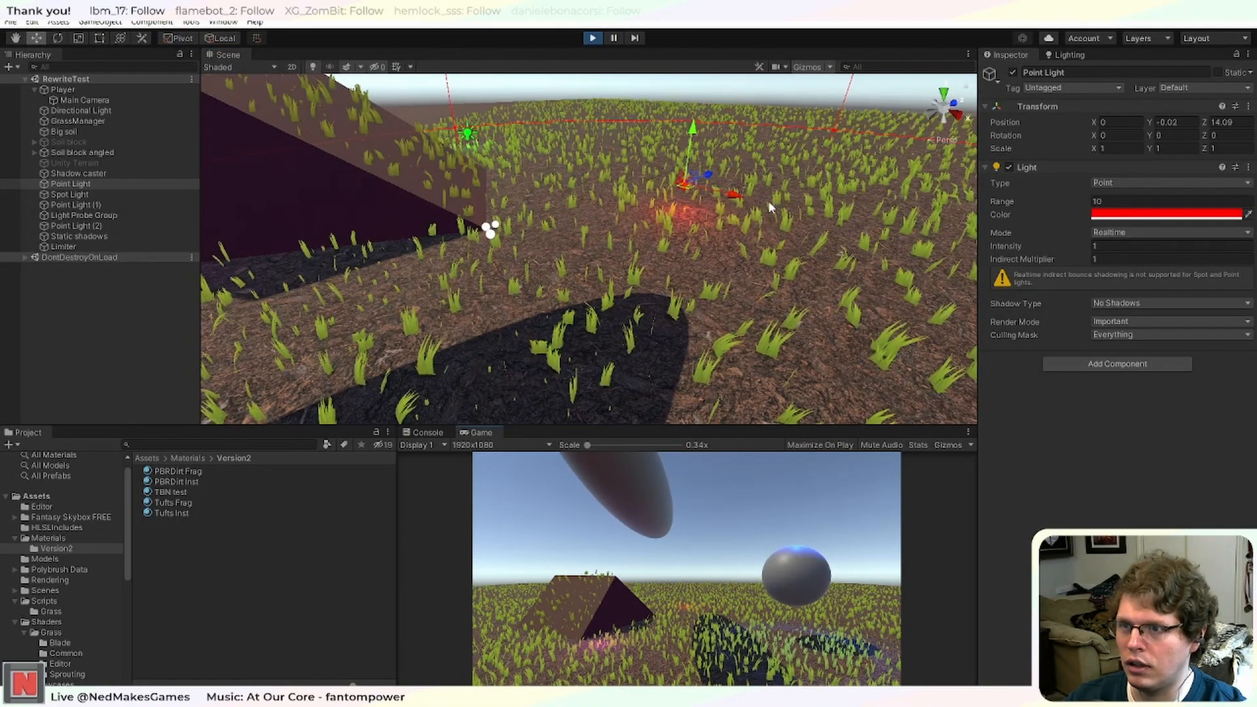
left_click_drag(738, 199, 802, 294)
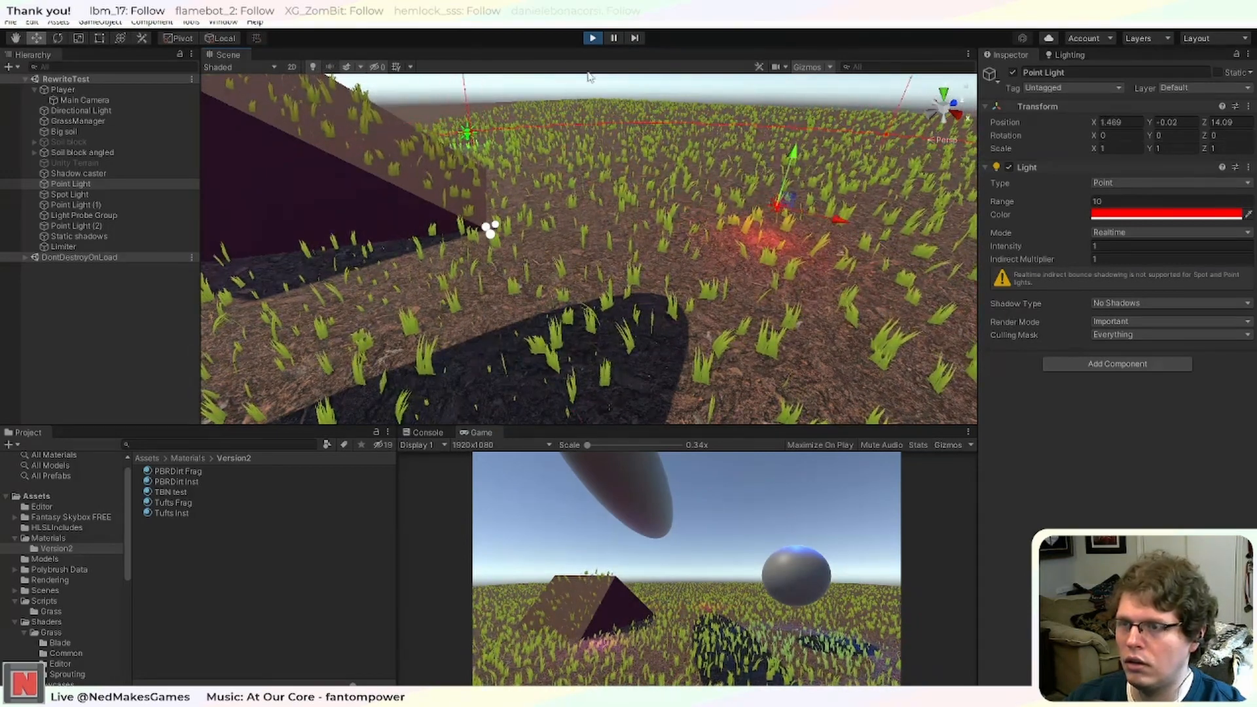
key("ctrl+z")
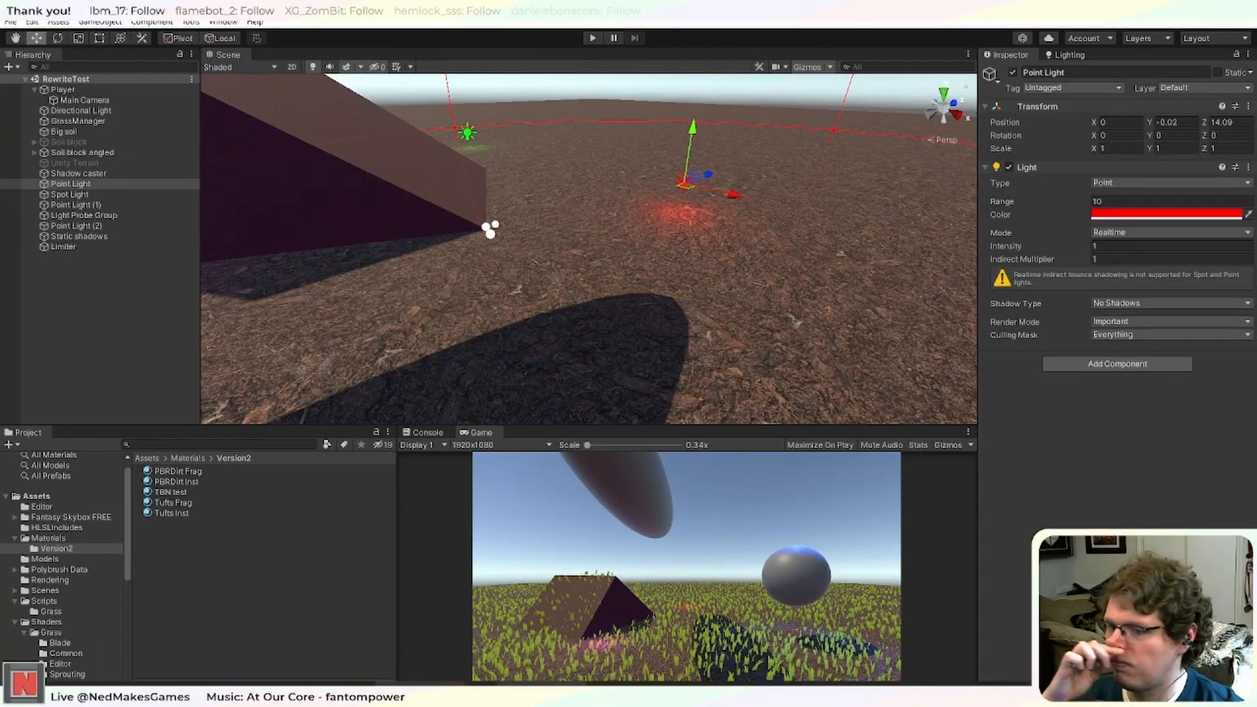
Switch to Visual Studio and uncomment the light.shadowAttenuation factor in the radiance calculation.
key("alt+Tab")
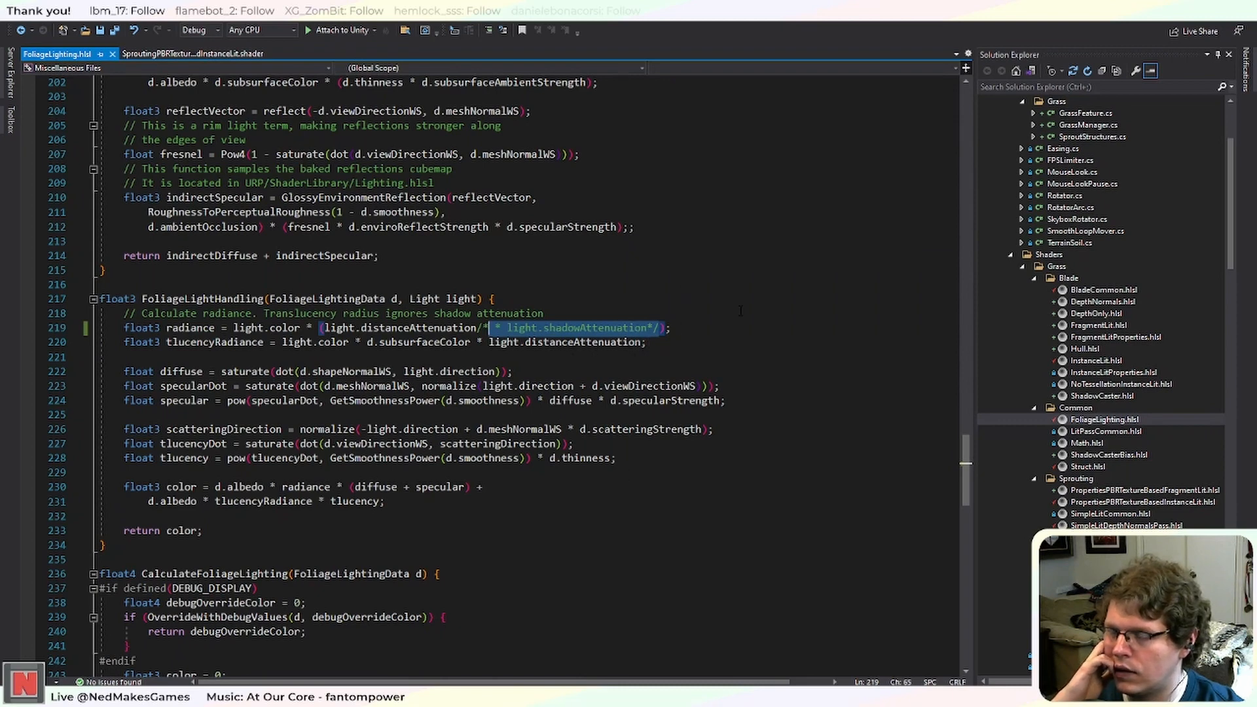
left_click(633, 327)
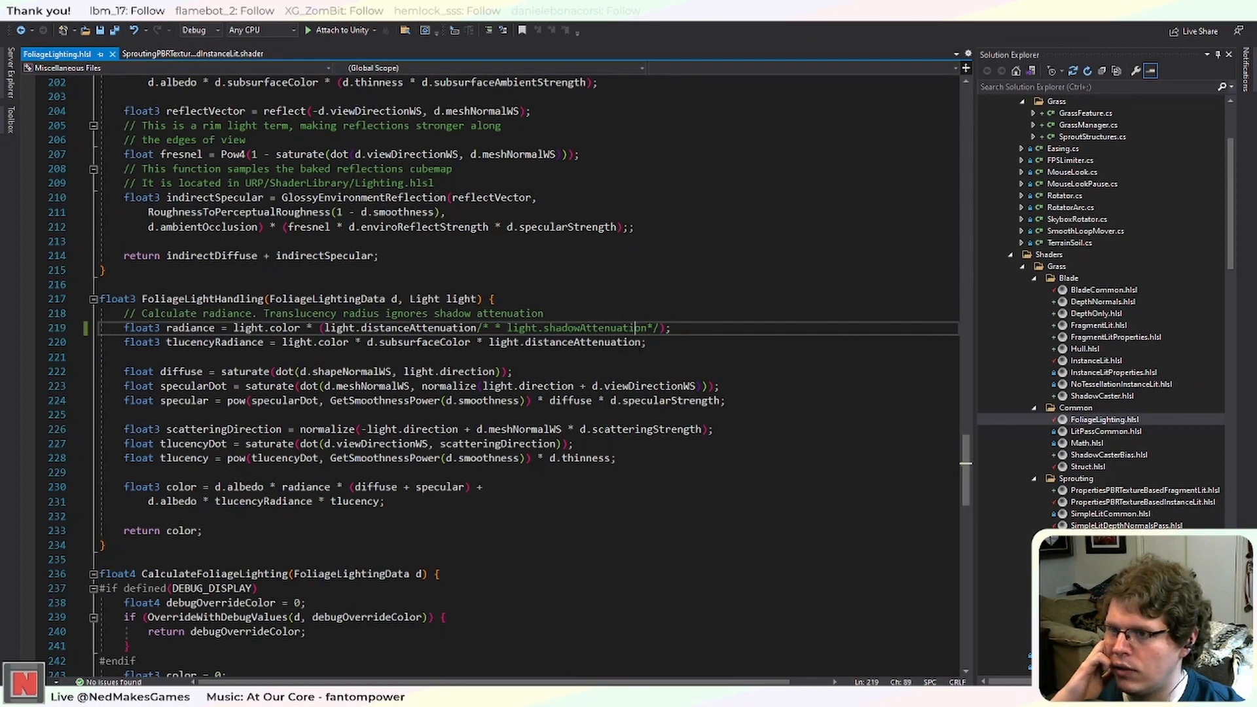
left_click(544, 313)
left_click_drag(660, 327, 476, 327)
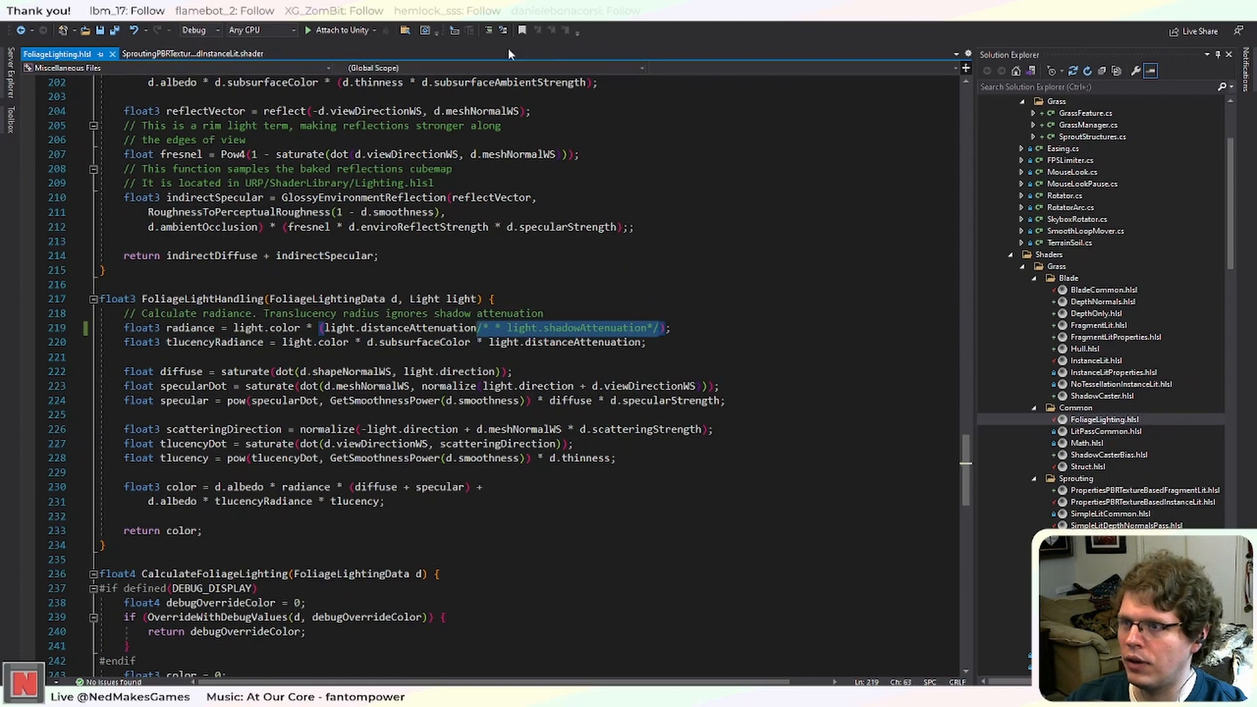
key("ctrl+k")
key("ctrl+u")
key("Down")
key("Down")
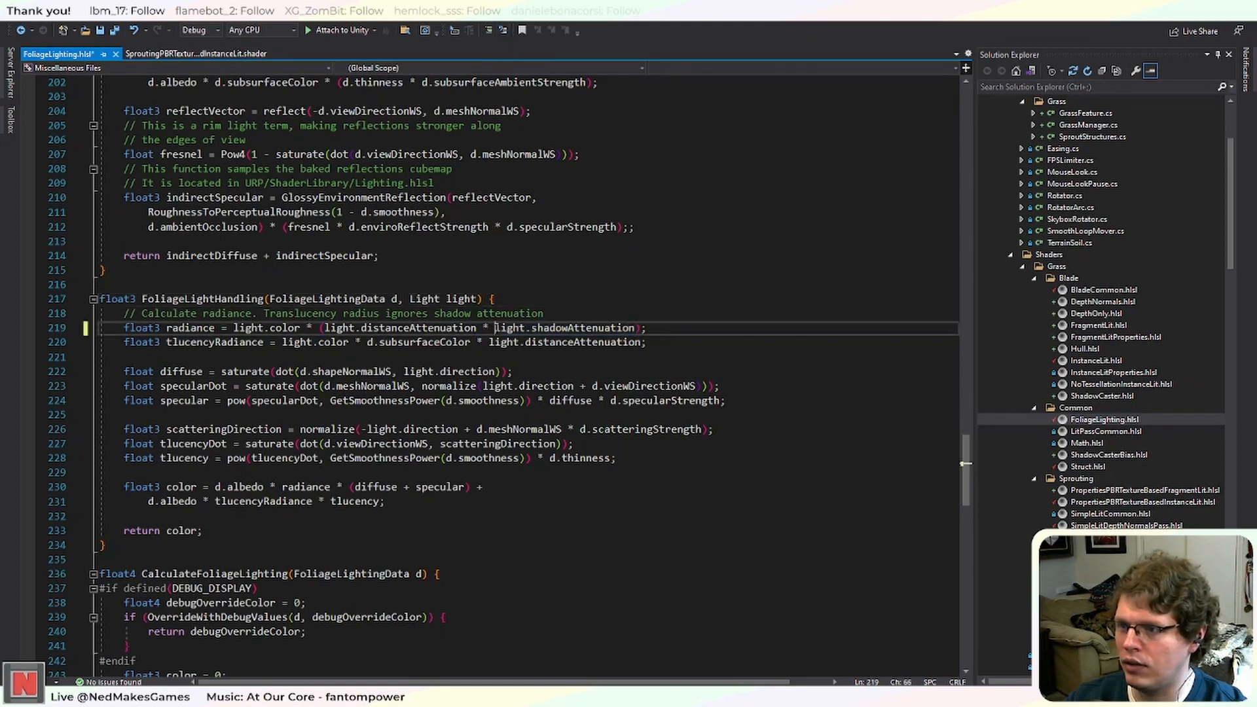
Wrap light.shadowAttenuation in a saturate() call in the radiance line and save FoliageLighting.hlsl.
type("saturate*(")
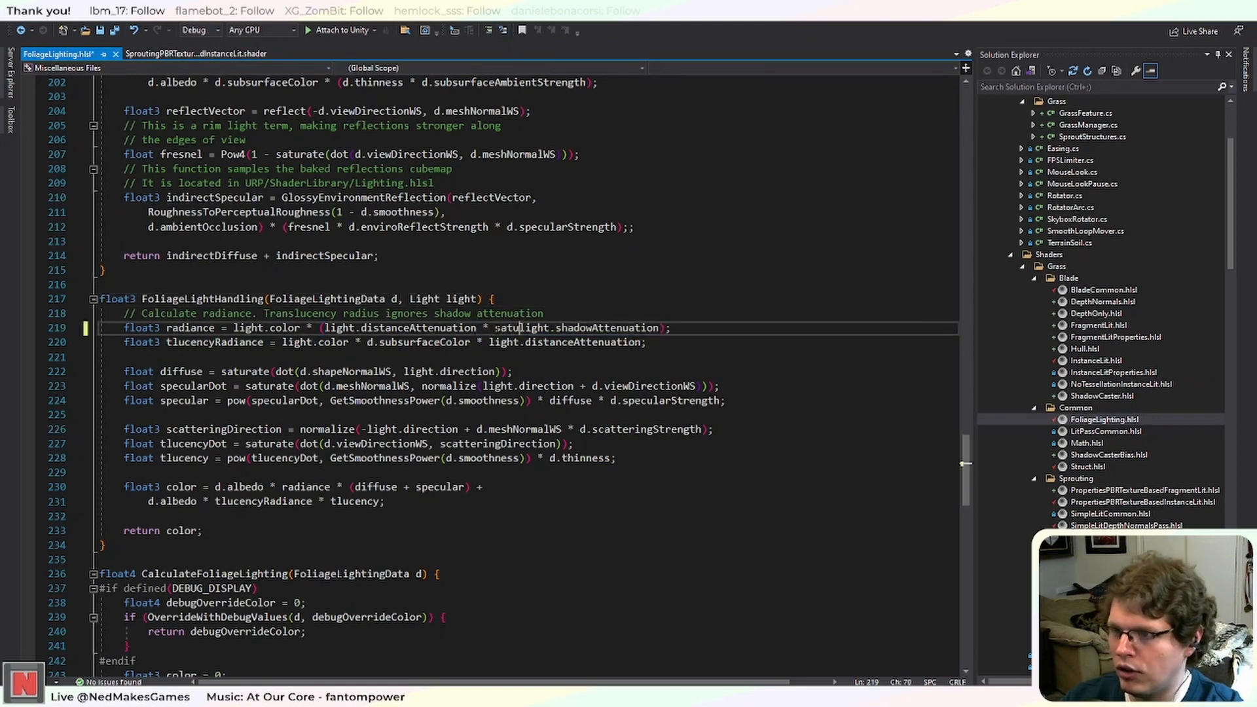
key("BackSpace")
key("BackSpace")
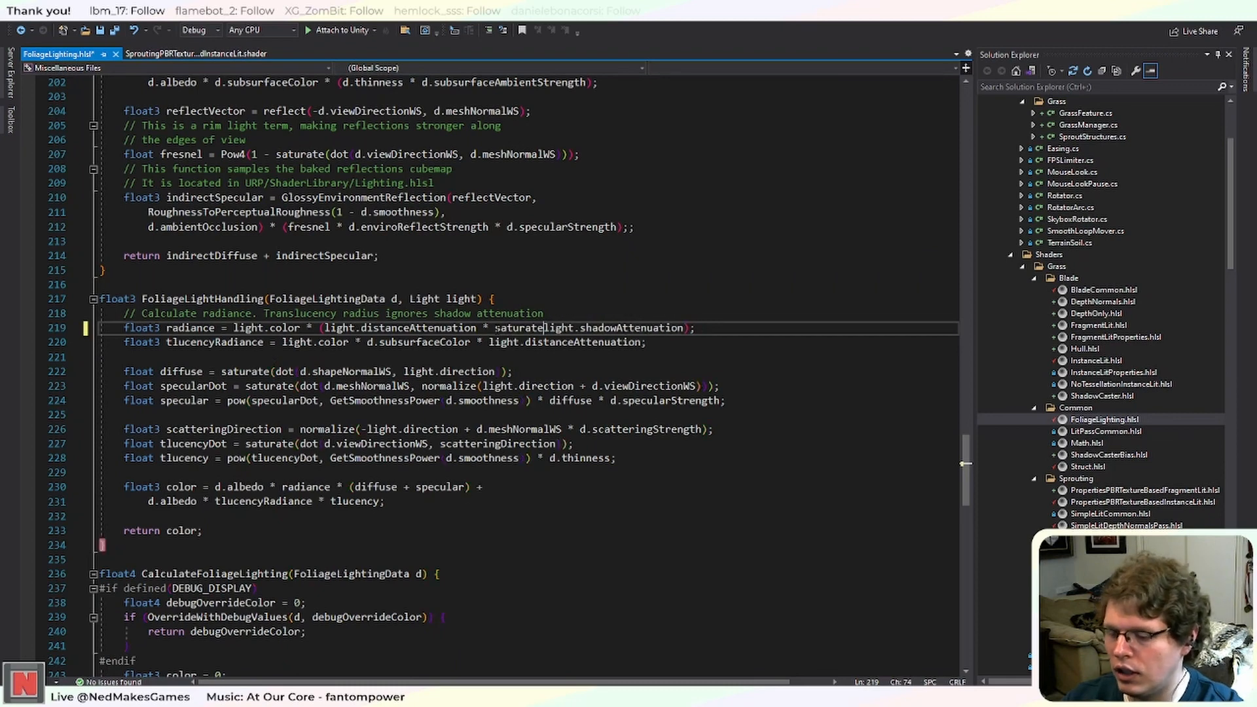
type("(")
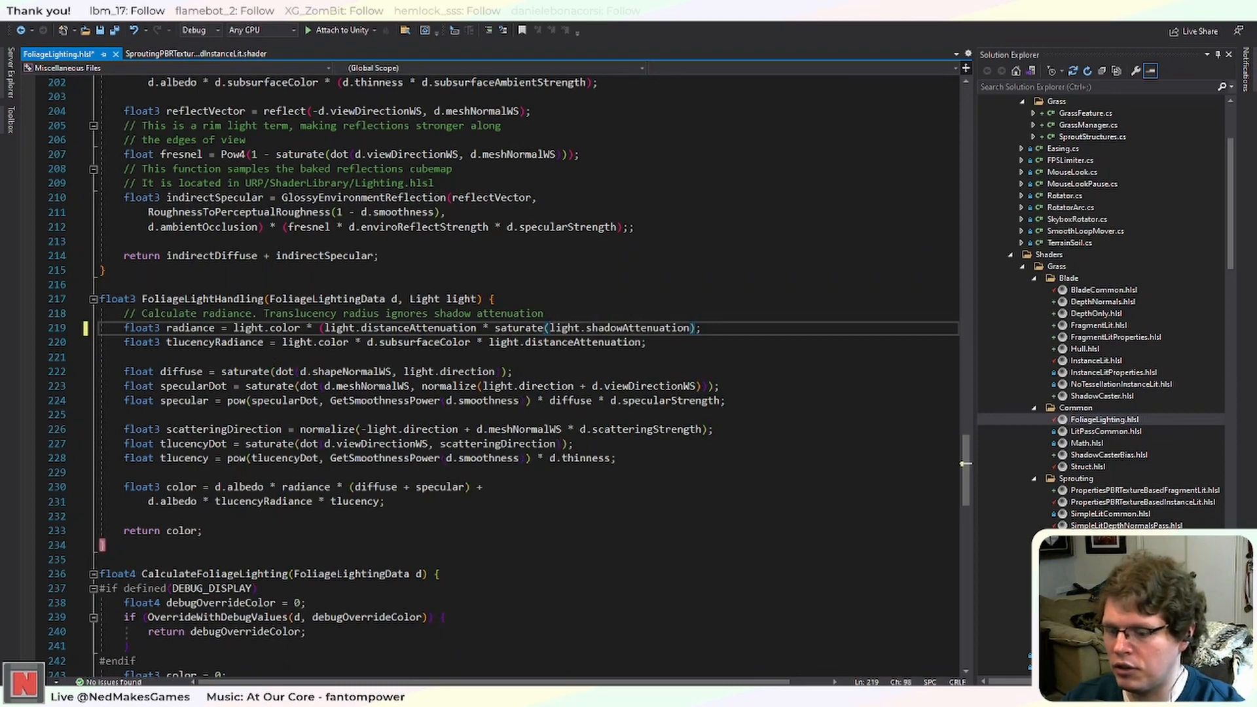
type(")")
key("ctrl+s")
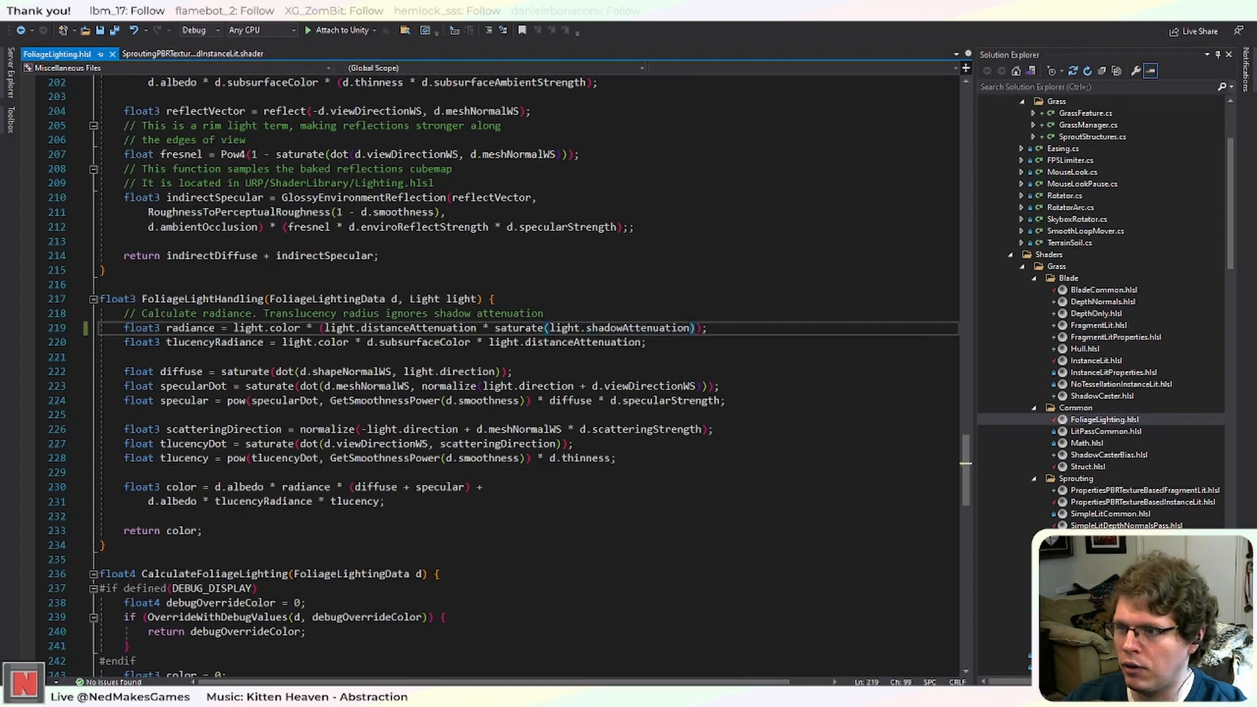
Switch to Unity, run the scene and examine the grass near the red point light from near and far.
key("alt+Tab")
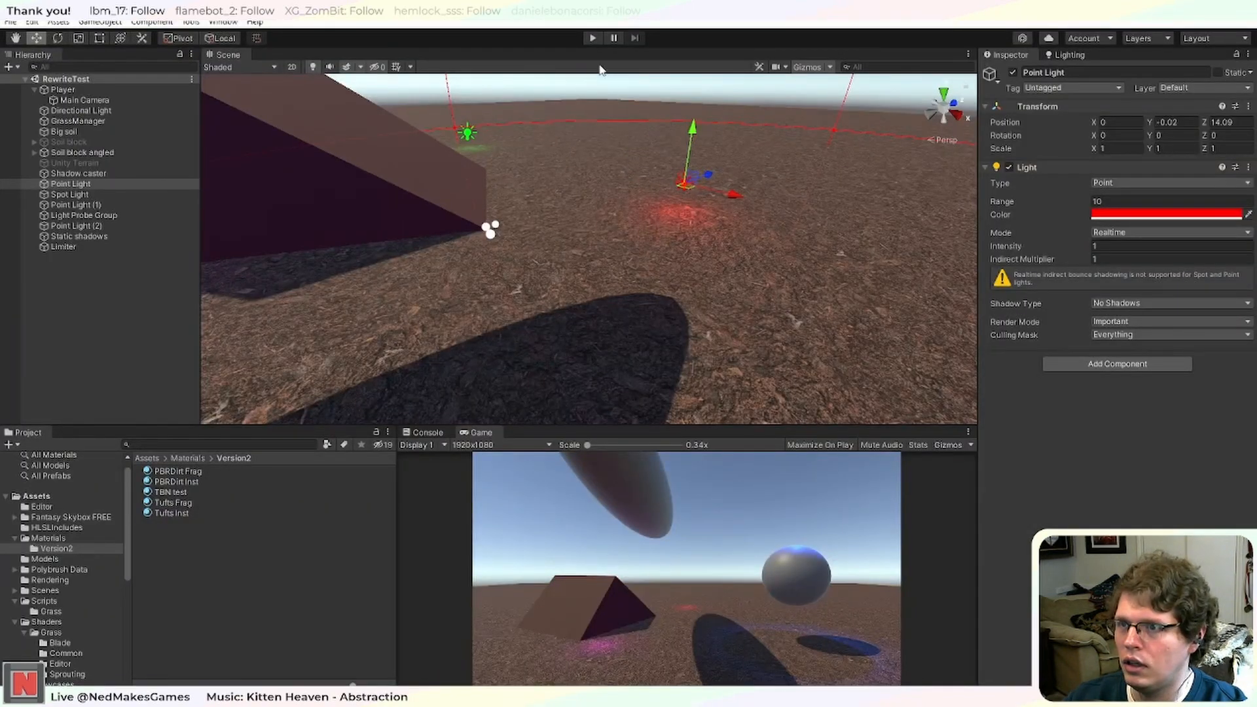
left_click(592, 40)
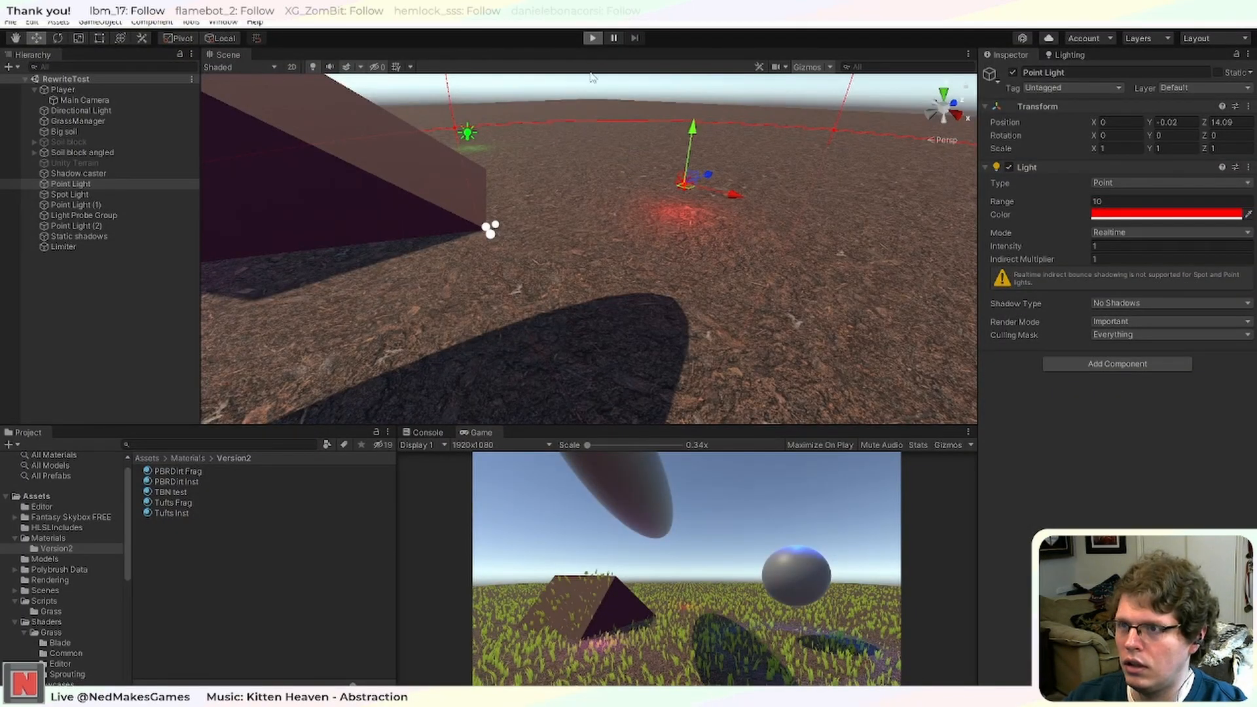
scroll(619, 257, "down", 5)
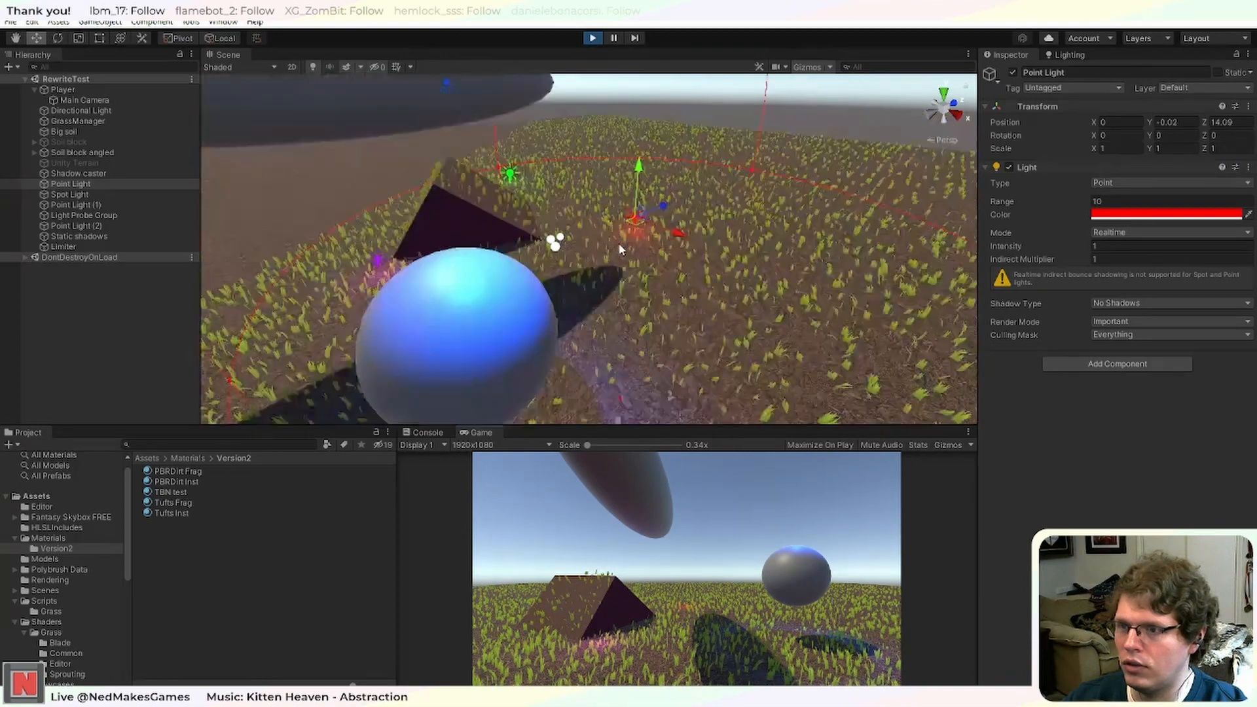
scroll(619, 255, "down", 5)
scroll(616, 258, "up", 5)
scroll(615, 257, "down", 4)
scroll(615, 257, "up", 4)
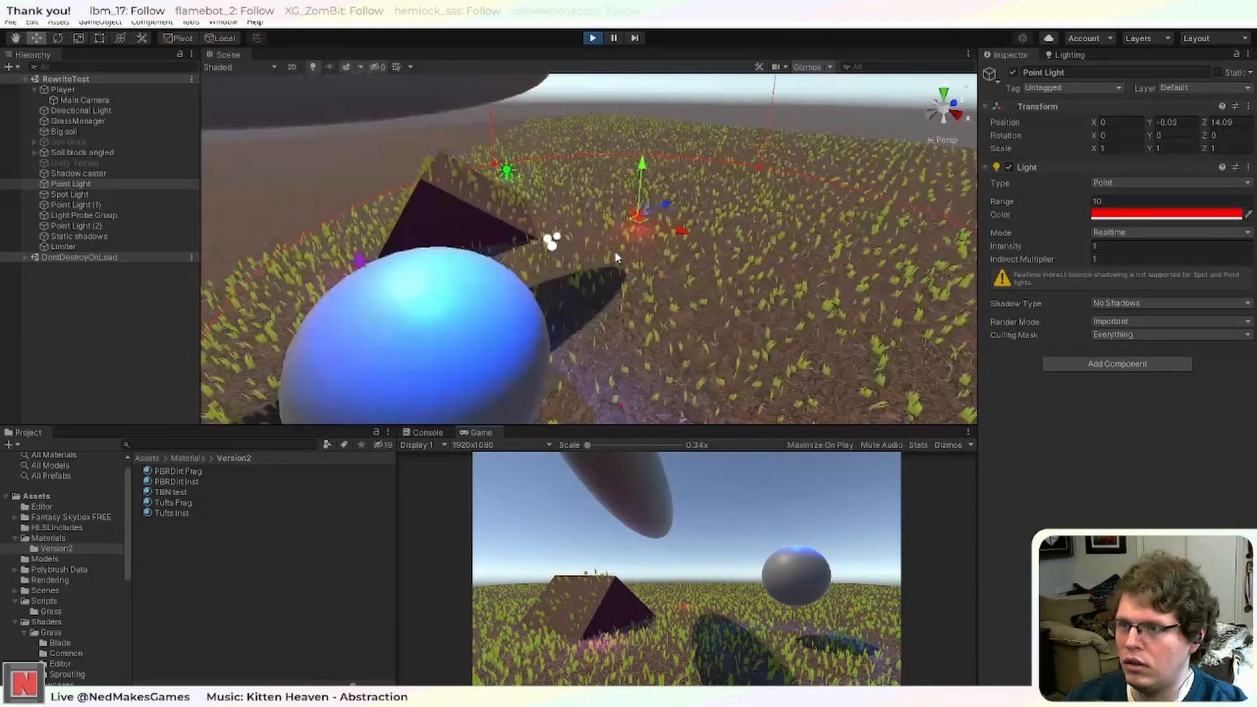
scroll(611, 250, "down", 5)
scroll(615, 275, "up", 8)
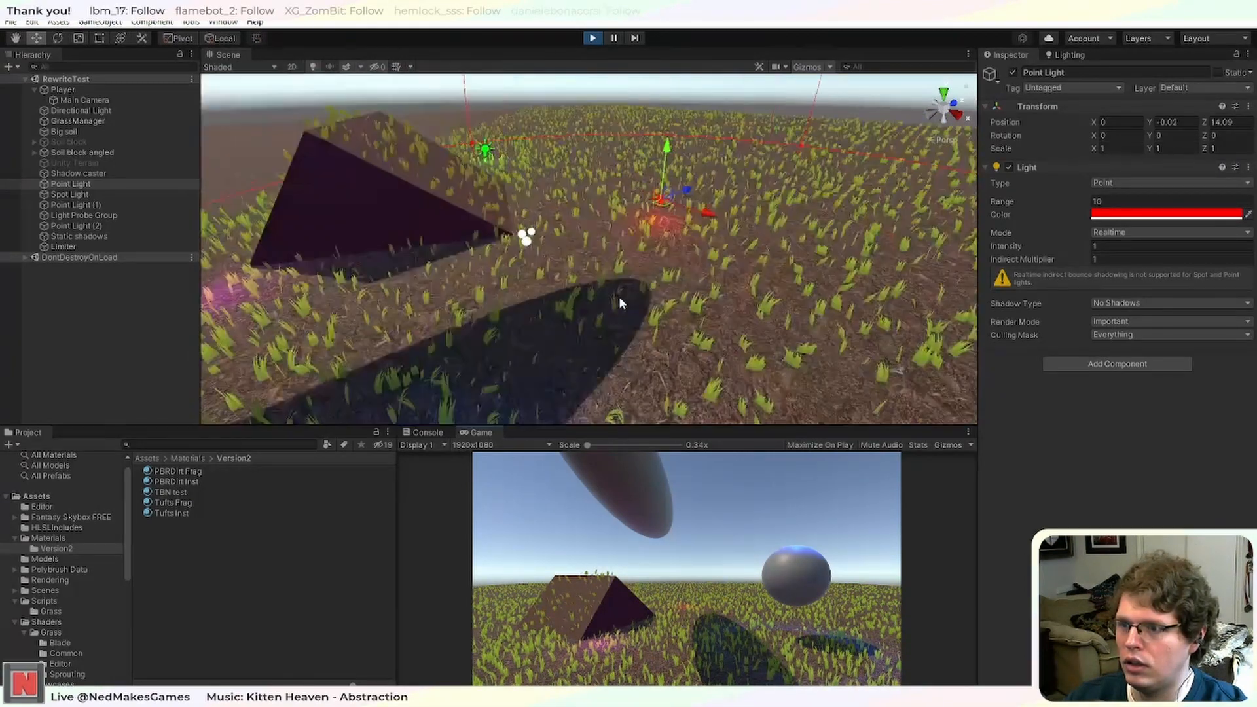
Move the red point light along X to about 1.44, undo the move, and frame the light in the scene view.
left_click_drag(620, 298, 597, 320, "alt")
mouse_move(598, 320)
middle_mouse_down()
mouse_move(633, 310)
mouse_move(593, 317)
middle_mouse_up()
left_click_drag(694, 227, 769, 294)
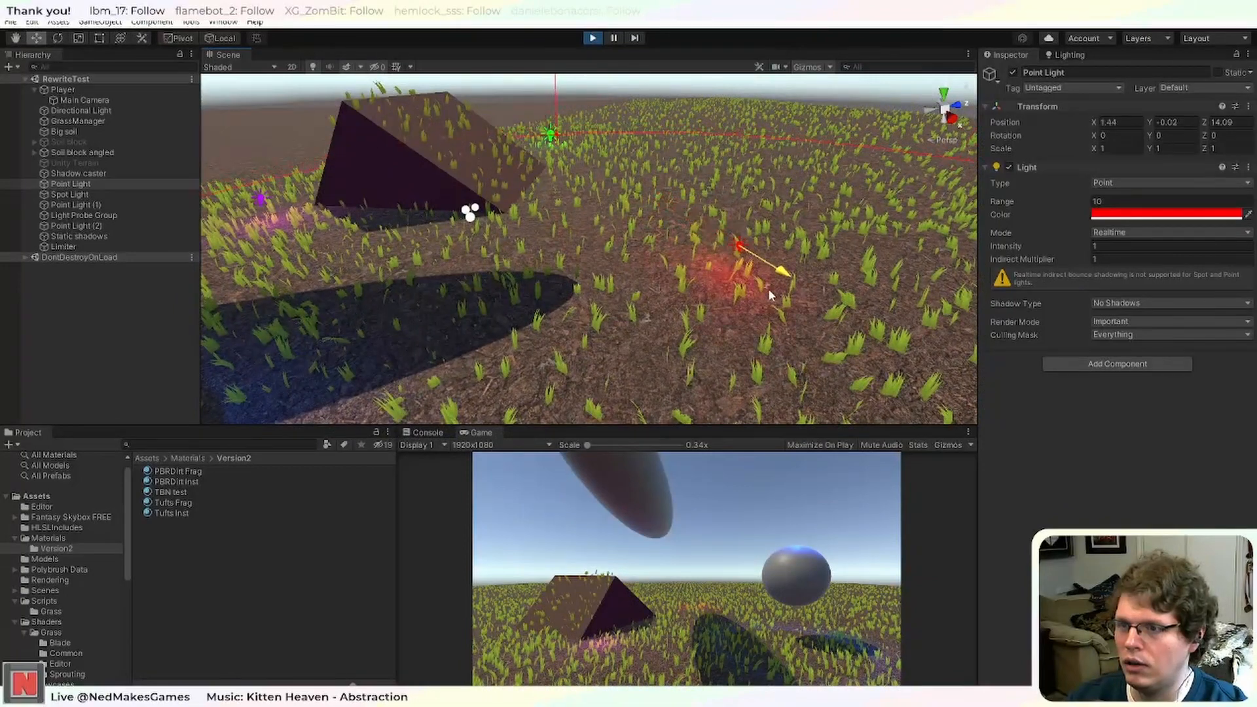
key("ctrl+z")
key("f")
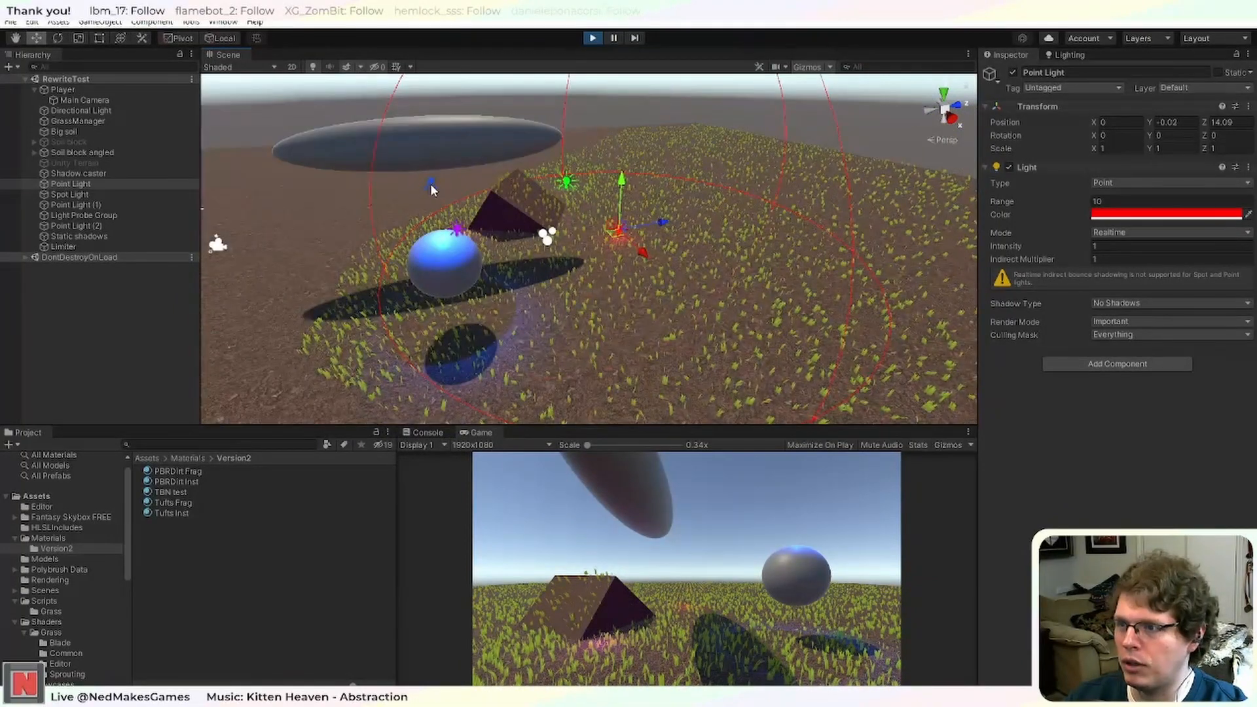
Duplicate the blue spot light, delete the copy, and select the red point light for a closer look.
left_click(431, 184)
key("ctrl+d")
key("Delete")
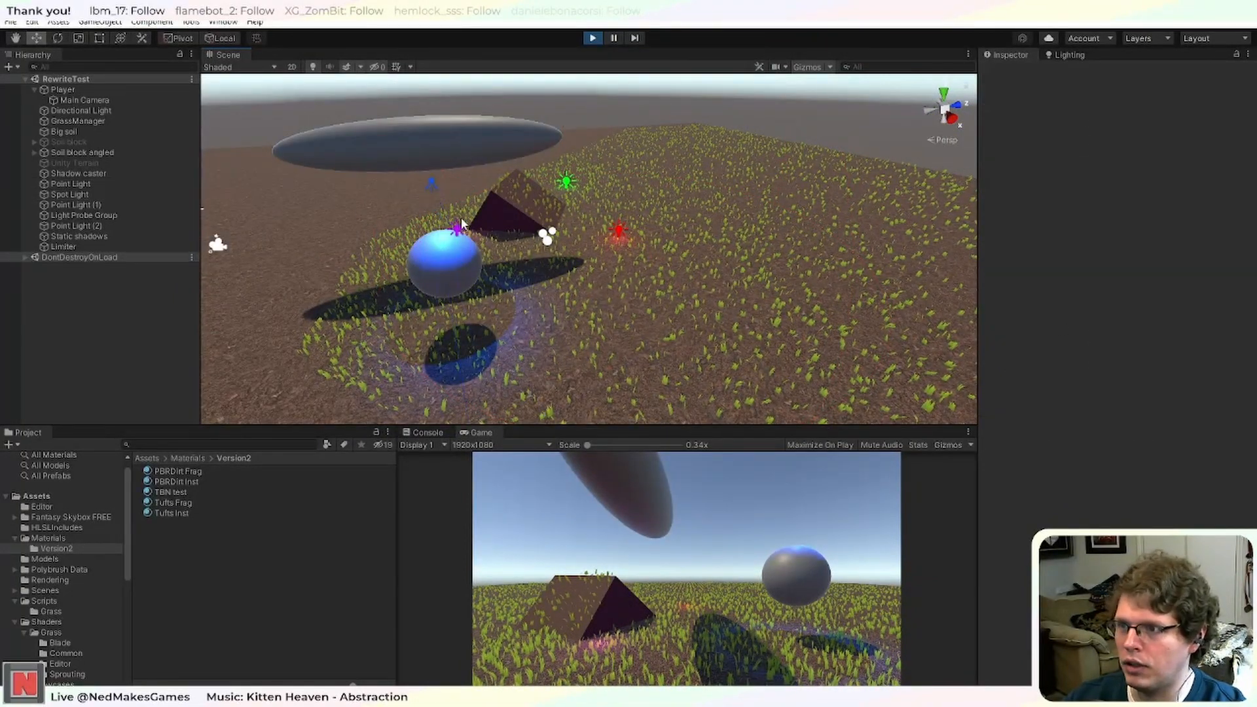
scroll(461, 222, "up", 5)
left_click(667, 208)
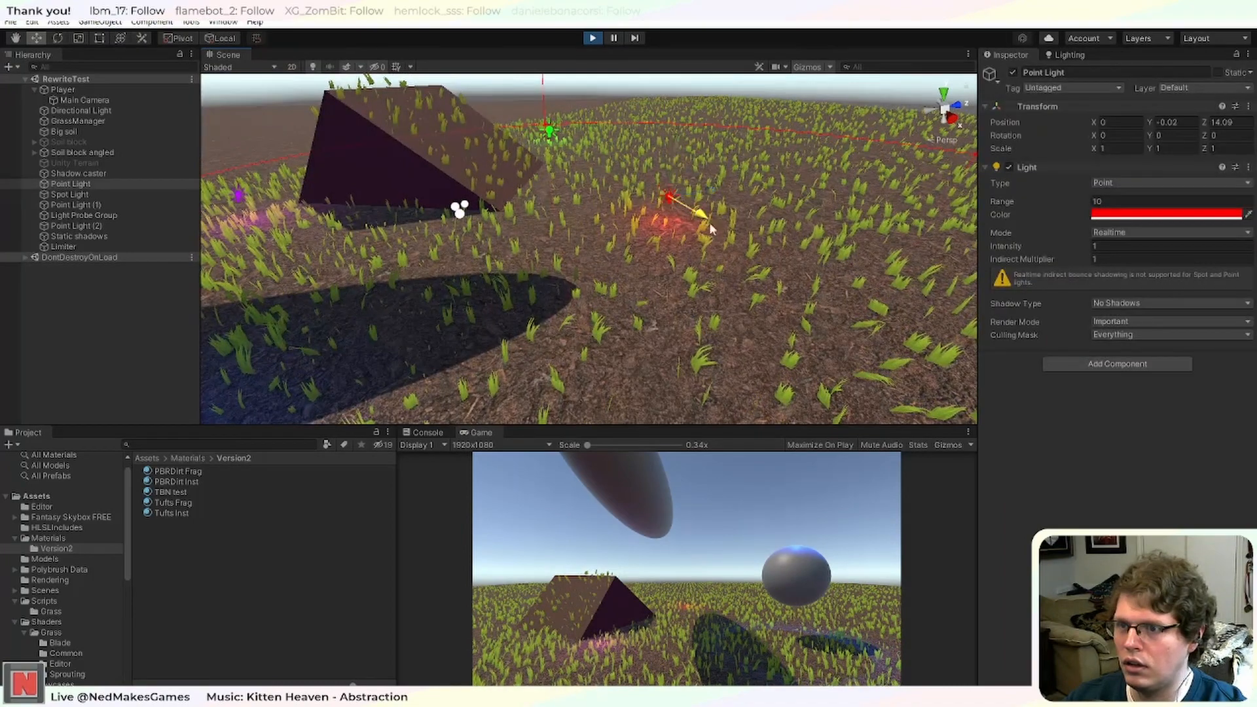
Move the red point light along X to about 3.24 to check the grass lighting, and stop play mode.
left_click_drag(712, 228, 894, 368)
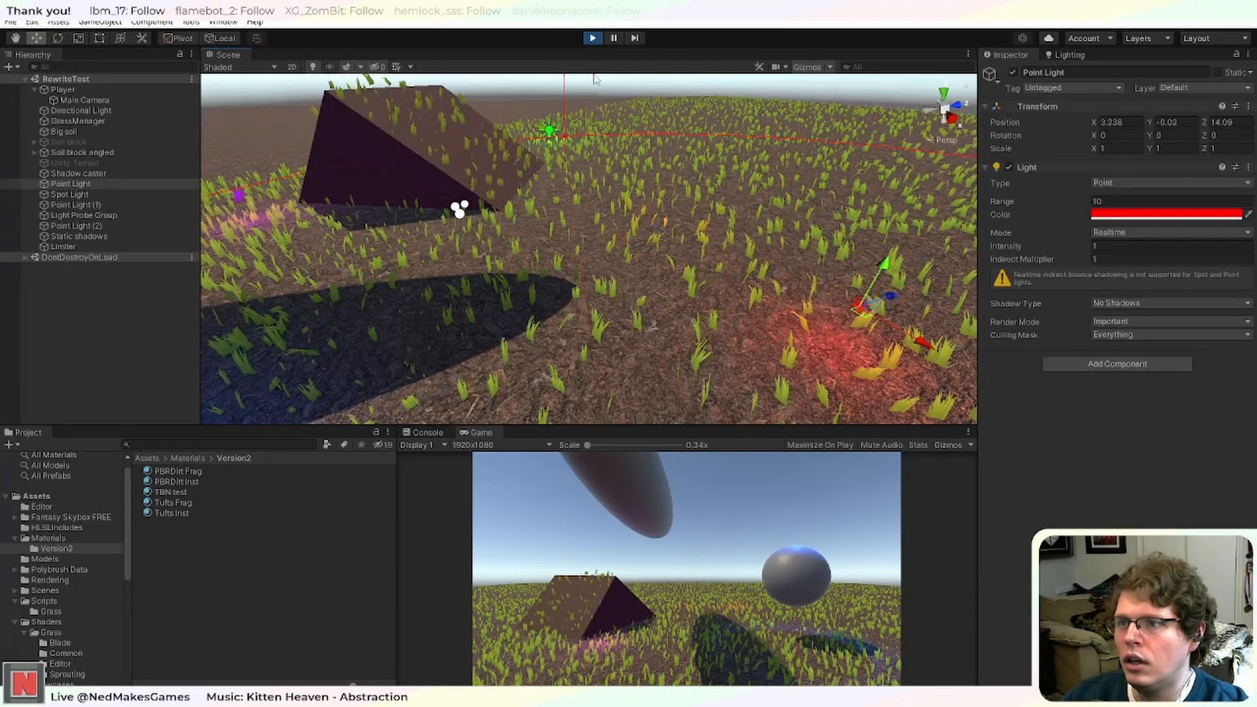
left_click(592, 38)
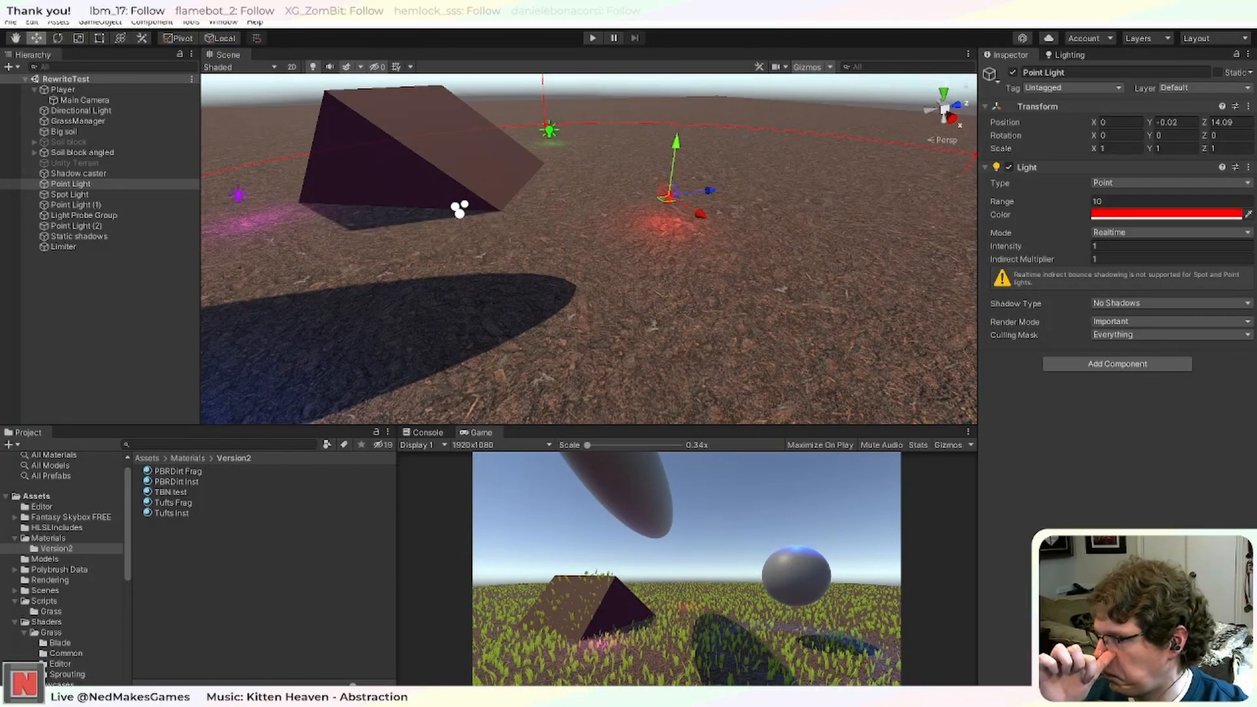
Switch to Visual Studio and examine how light.shadowAttenuation is used in FoliageLightHandling and where CalculateFoliageLighting applies the lights.
key("alt+Tab")
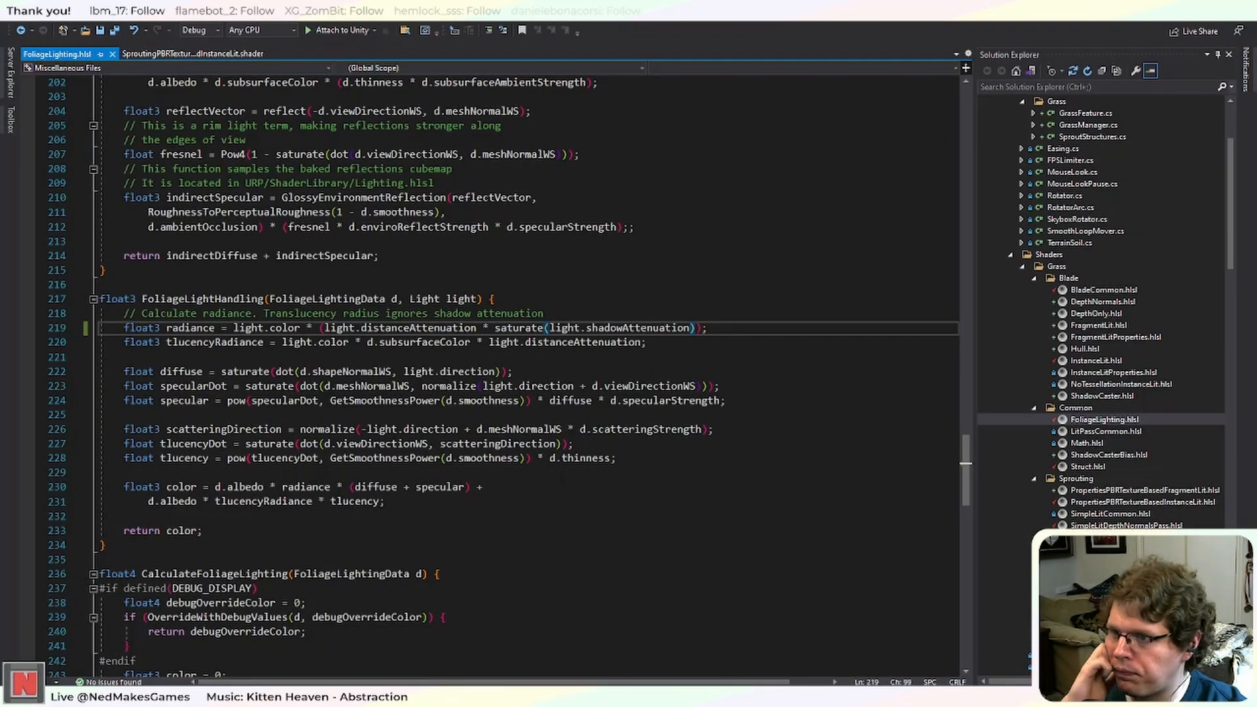
left_click(656, 341)
left_click(660, 328)
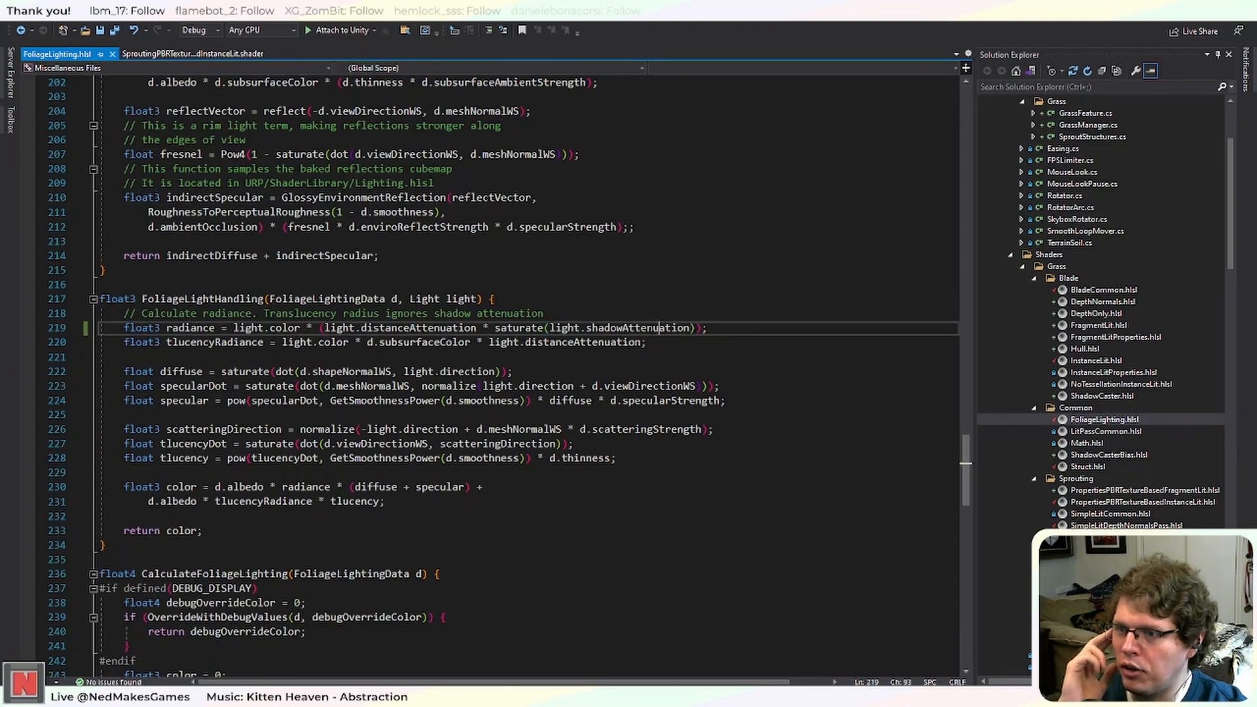
key("ctrl+Right")
key("shift+Left")
key("shift+Left")
key("shift+Left")
key("shift+Left")
key("shift+Left")
key("shift+Left")
key("shift+Left")
key("shift+Left")
key("shift+Left")
key("shift+Left")
key("shift+Left")
key("shift+Left")
key("shift+Left")
key("shift+Left")
key("shift+Left")
key("shift+Left")
key("shift+Left")
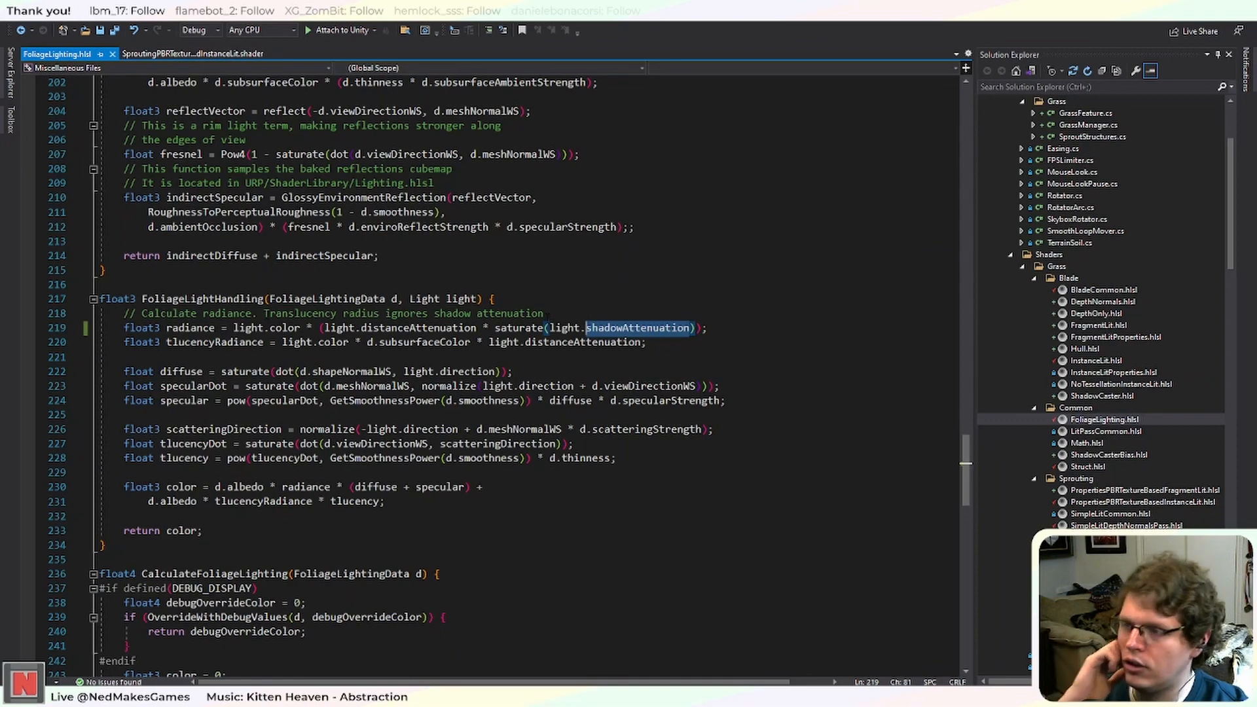
scroll(504, 378, "down", 6)
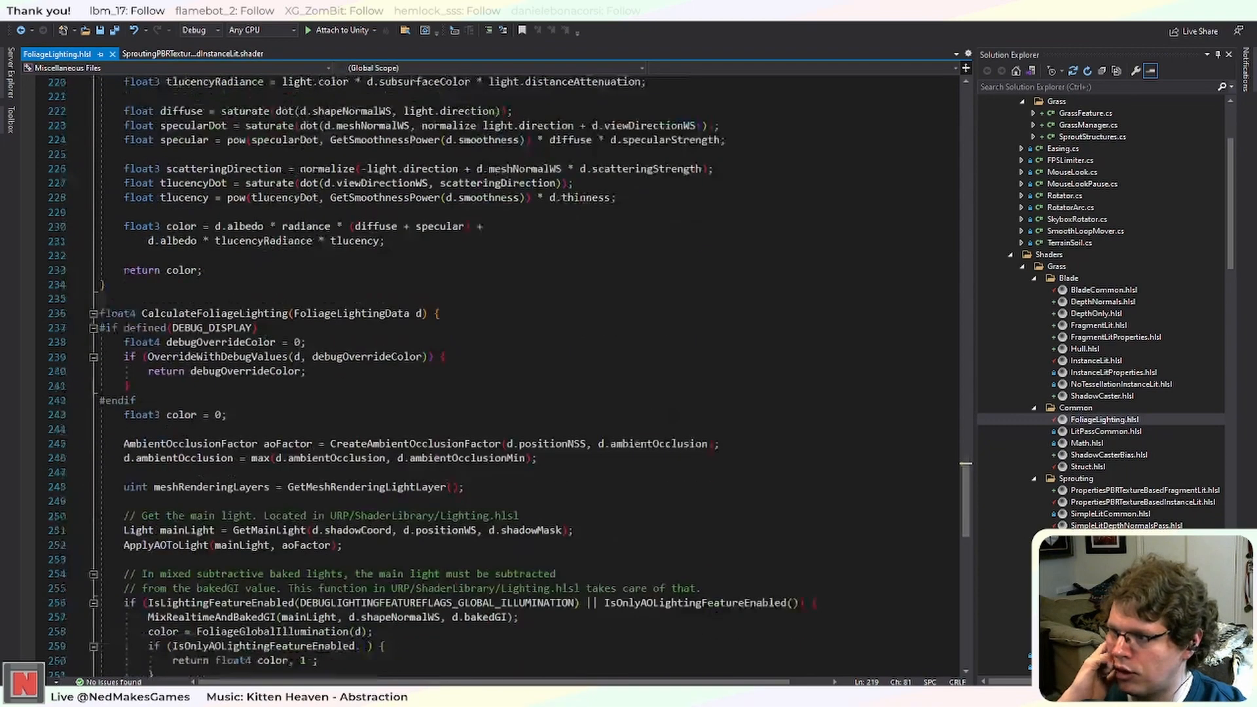
scroll(504, 378, "down", 4)
scroll(504, 378, "up", 1)
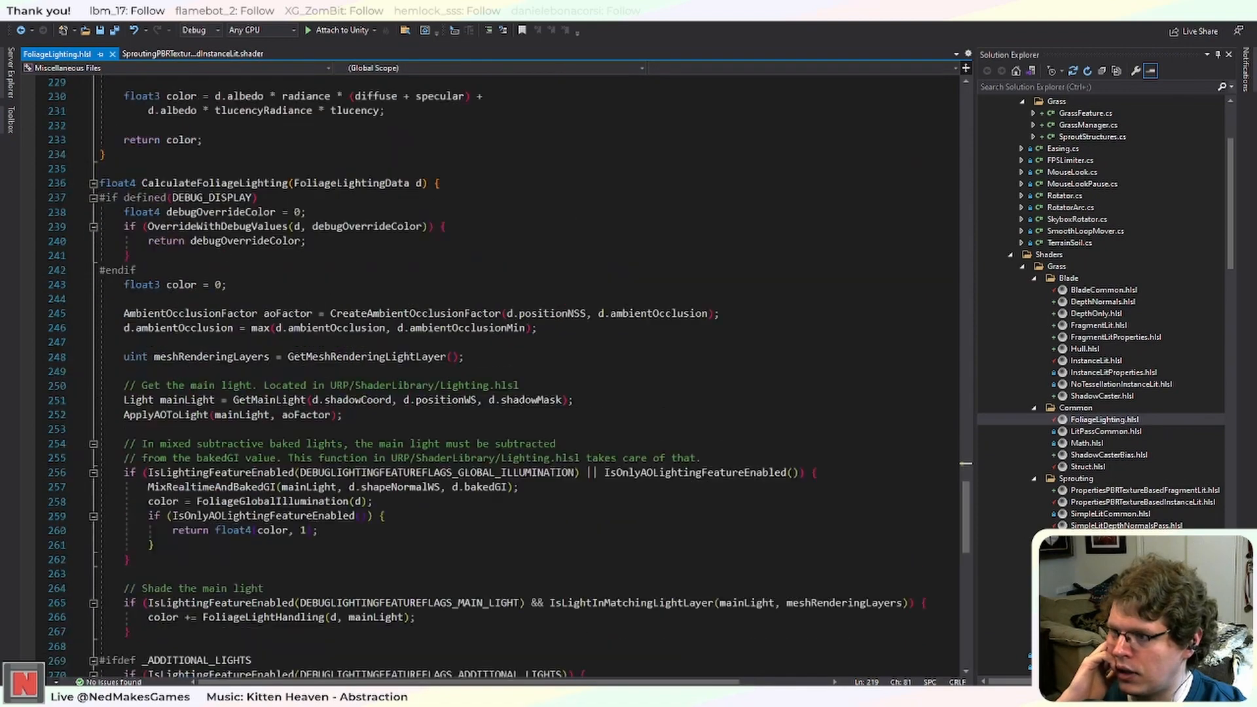
scroll(672, 324, "up", 11)
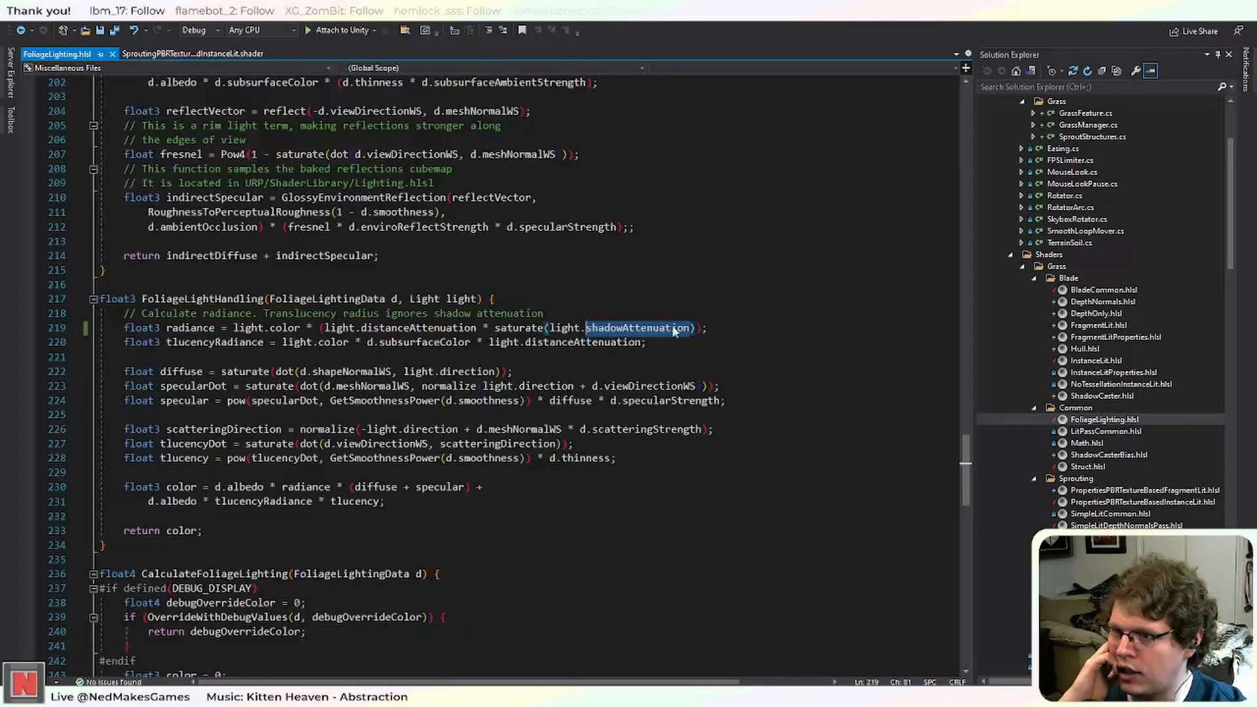
key("Up")
key("Up")
Remove the saturate() wrapper around light.shadowAttenuation in the radiance line and save FoliageLighting.hlsl.
left_click(694, 415)
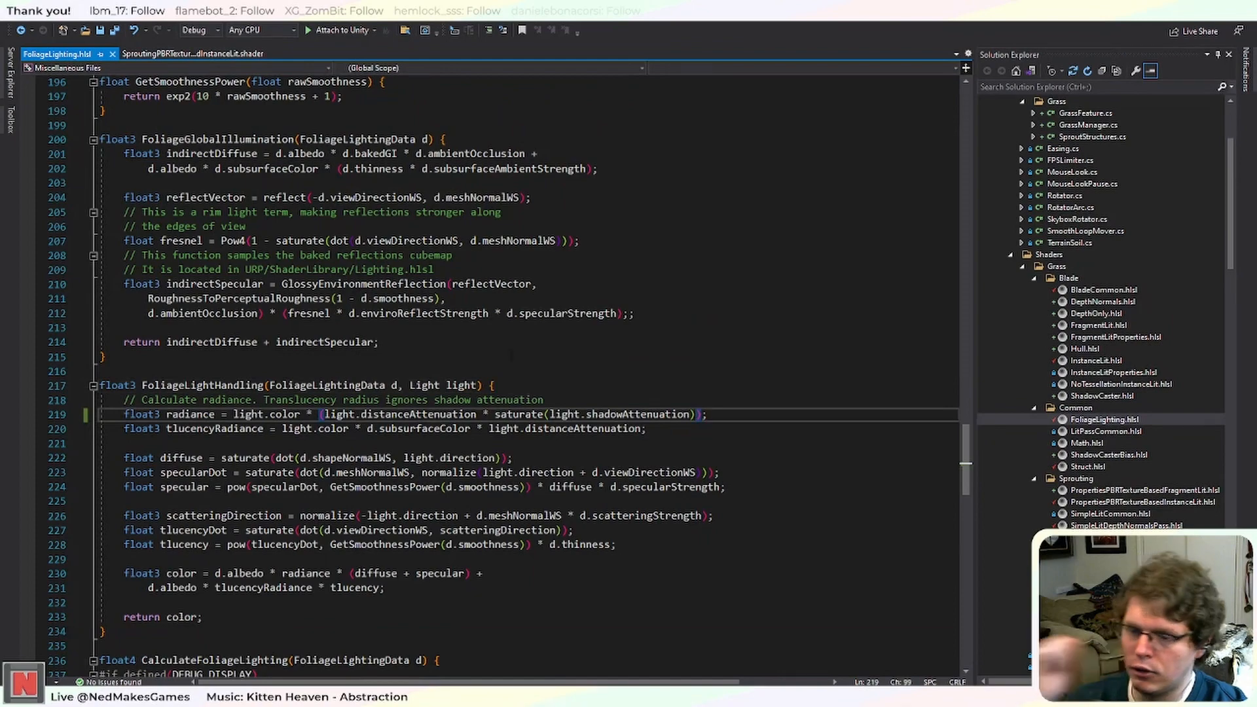
key("BackSpace")
left_click_drag(554, 414, 495, 415)
key("BackSpace")
key("ctrl+s")
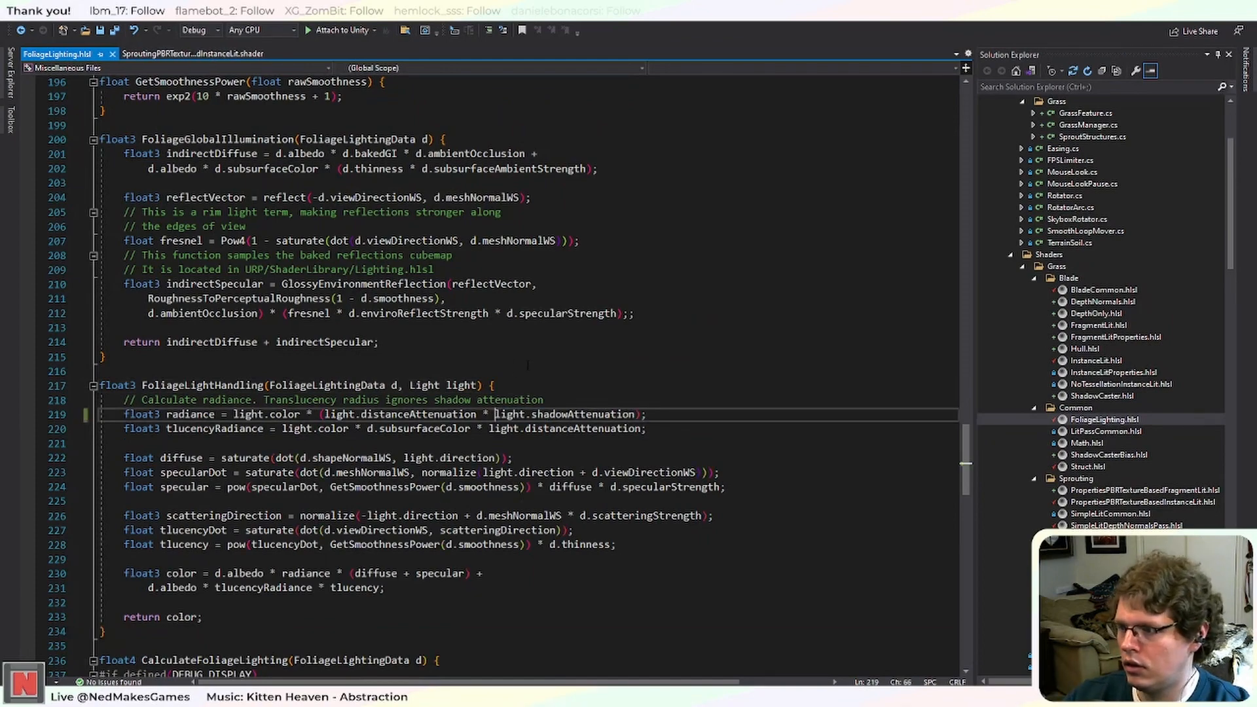
Review the main light and additional lights sections of CalculateFoliageLighting.
scroll(965, 464, "down", 8)
scroll(505, 432, "down", 16)
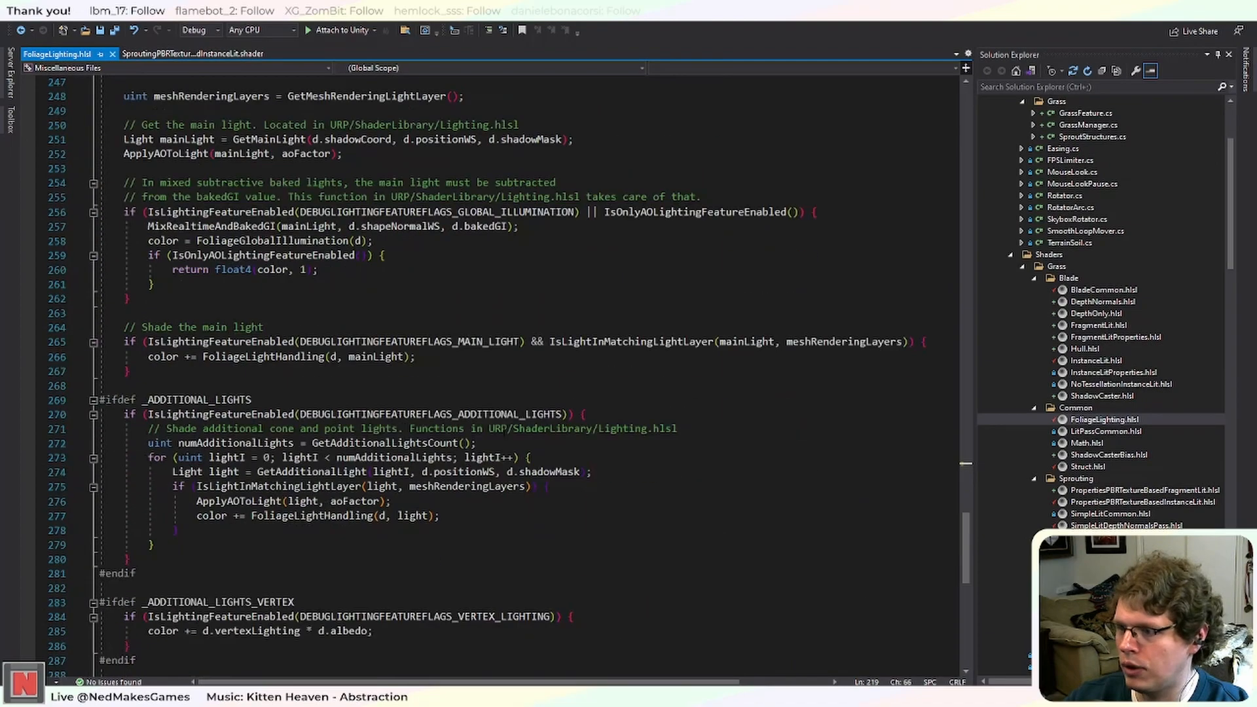
scroll(504, 432, "up", 11)
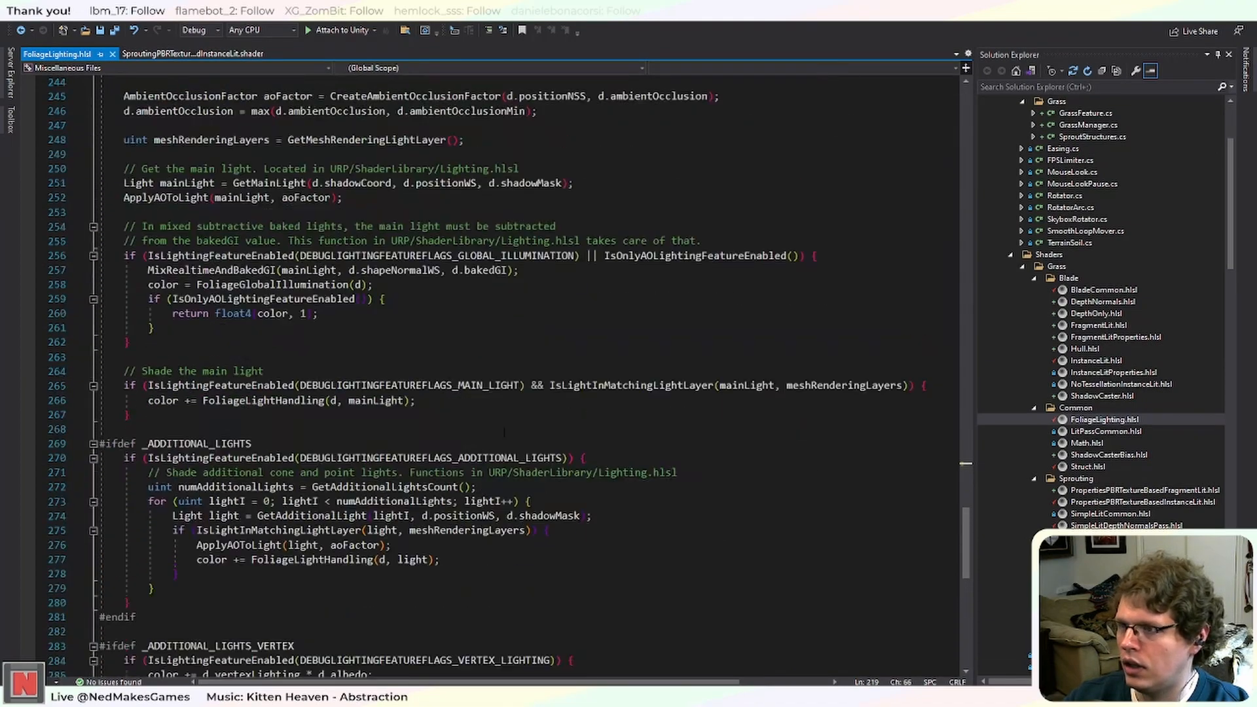
Switch to Unity, run the scene to examine the grass around the colored lights from near and far, and stop play mode.
key("alt+Tab")
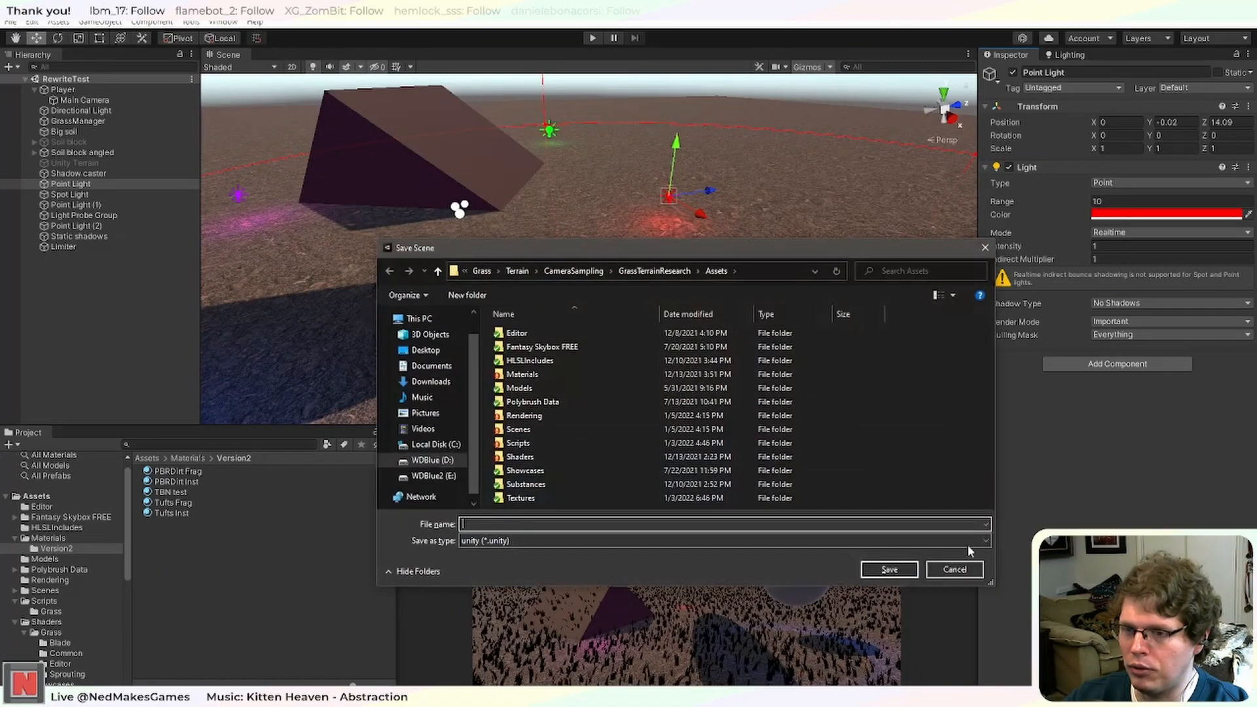
left_click(955, 571)
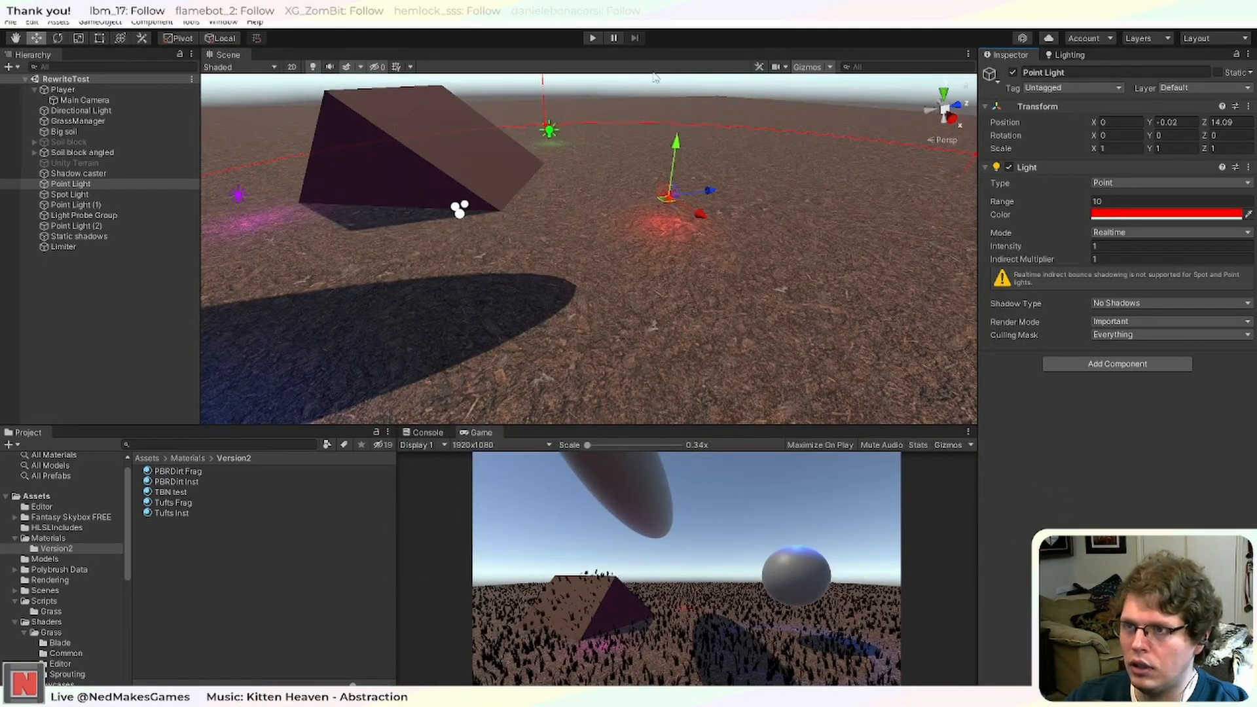
left_click(590, 37)
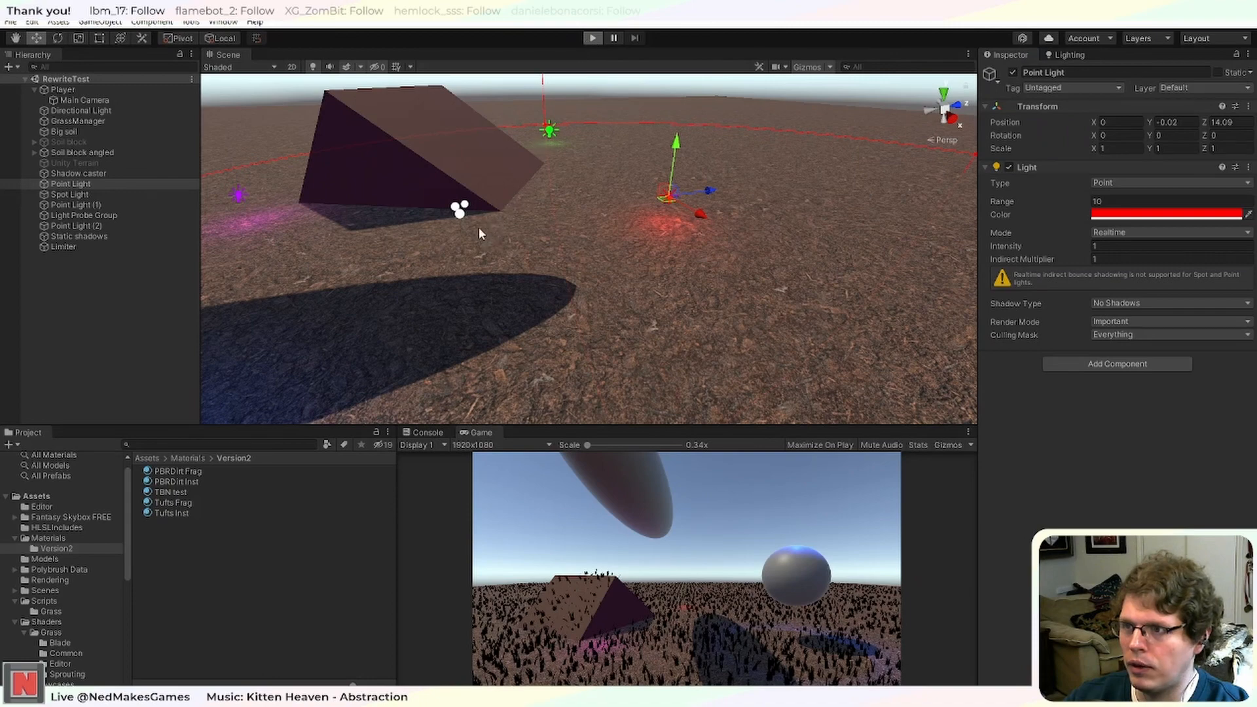
scroll(603, 216, "down", 3)
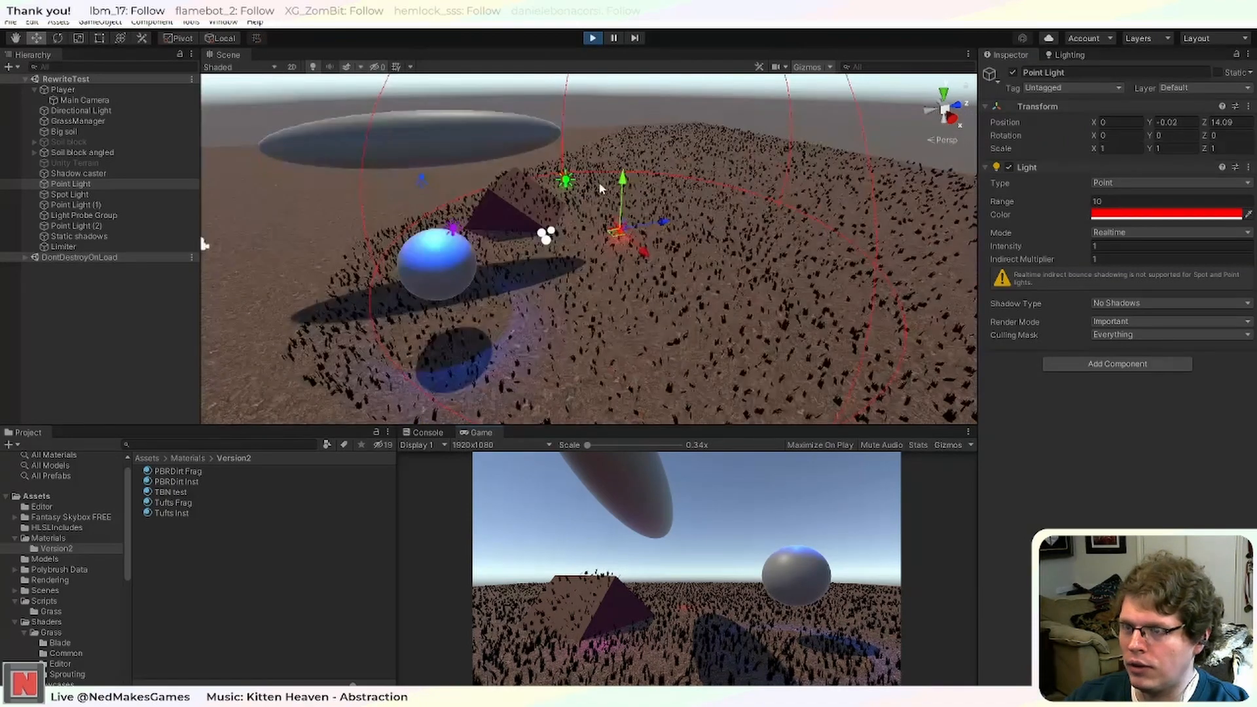
scroll(600, 175, "up", 1)
scroll(599, 175, "up", 2)
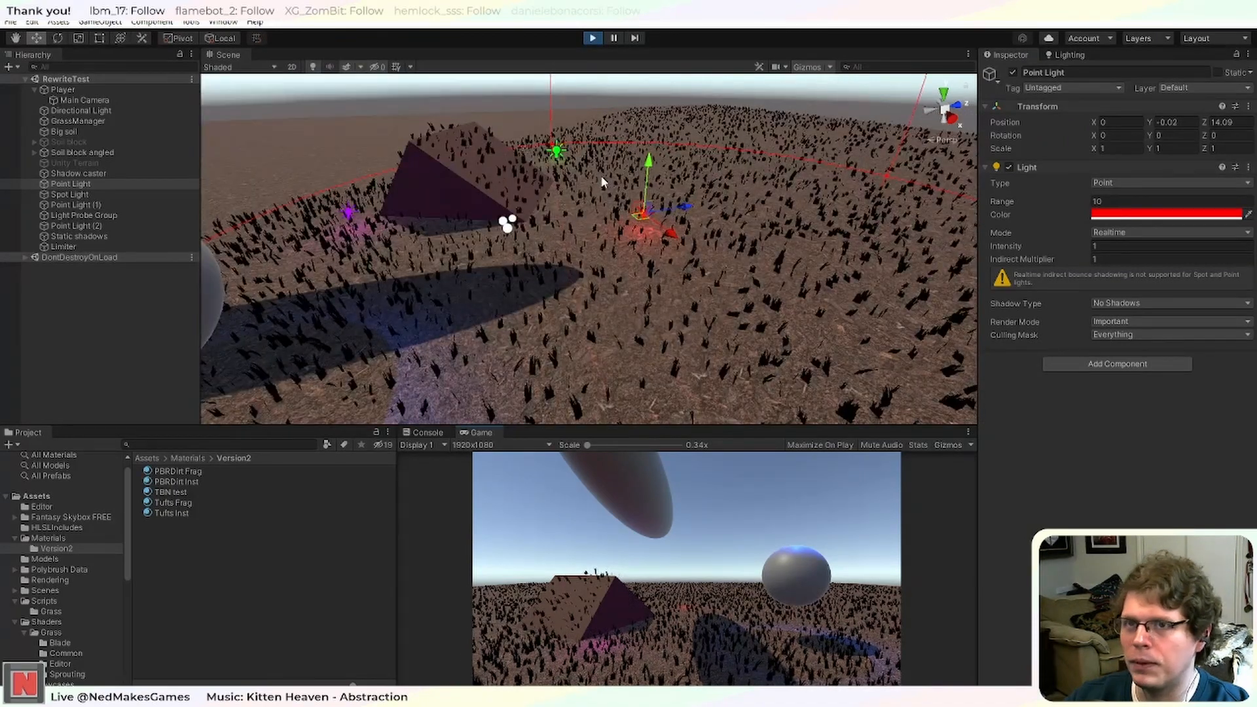
scroll(432, 290, "down", 5)
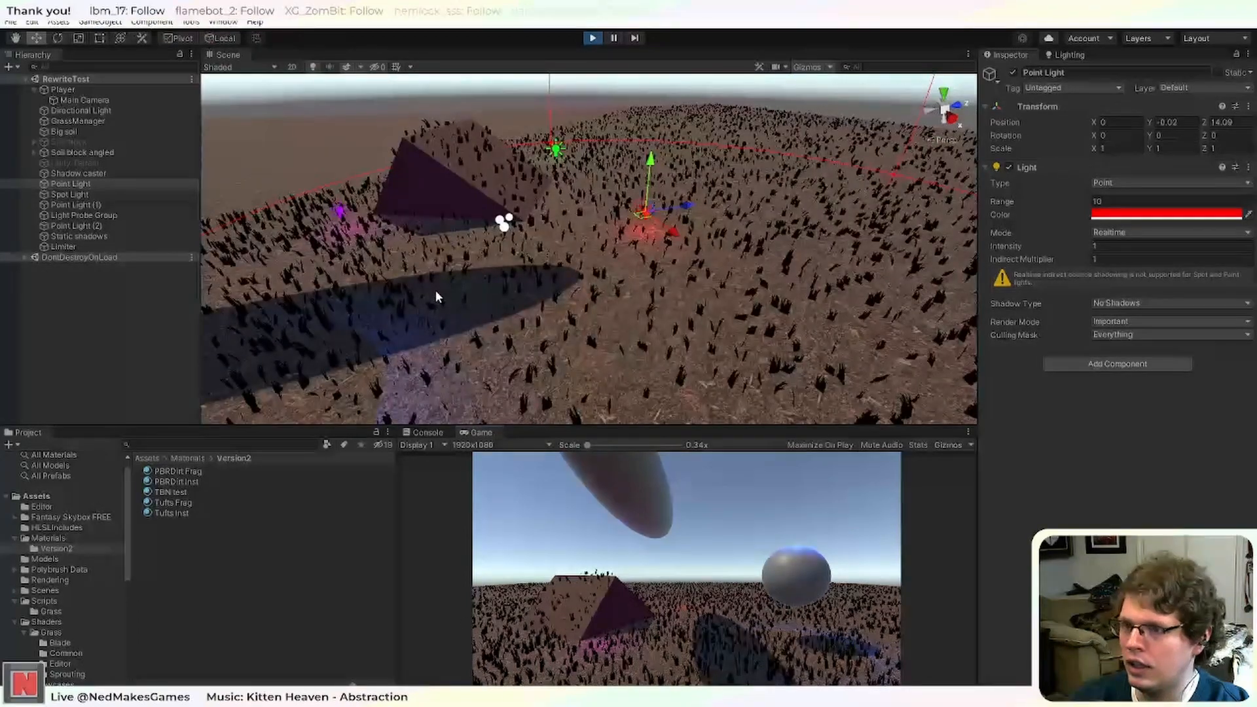
scroll(571, 198, "up", 2)
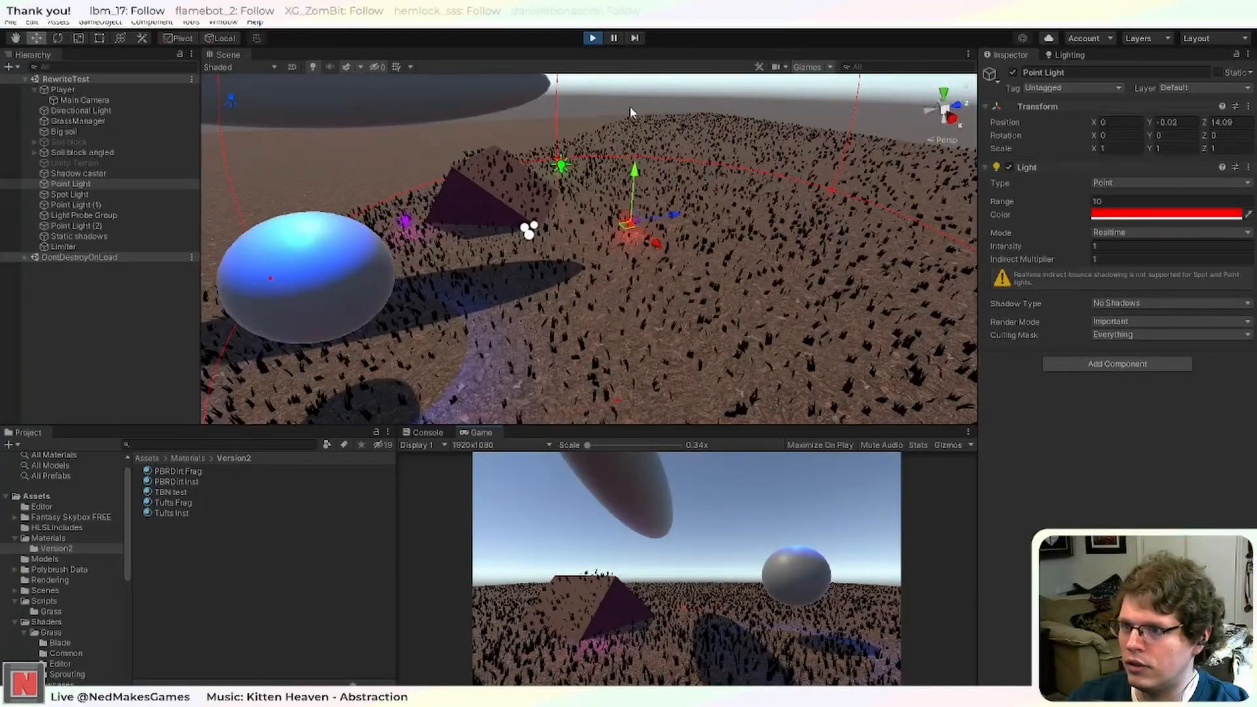
left_click(593, 38)
Switch to Visual Studio, open the Sprouting PBR TextureBased FragmentLit shader next to FoliageLighting.hlsl, and view its GrassSprouting pass.
left_click(547, 694)
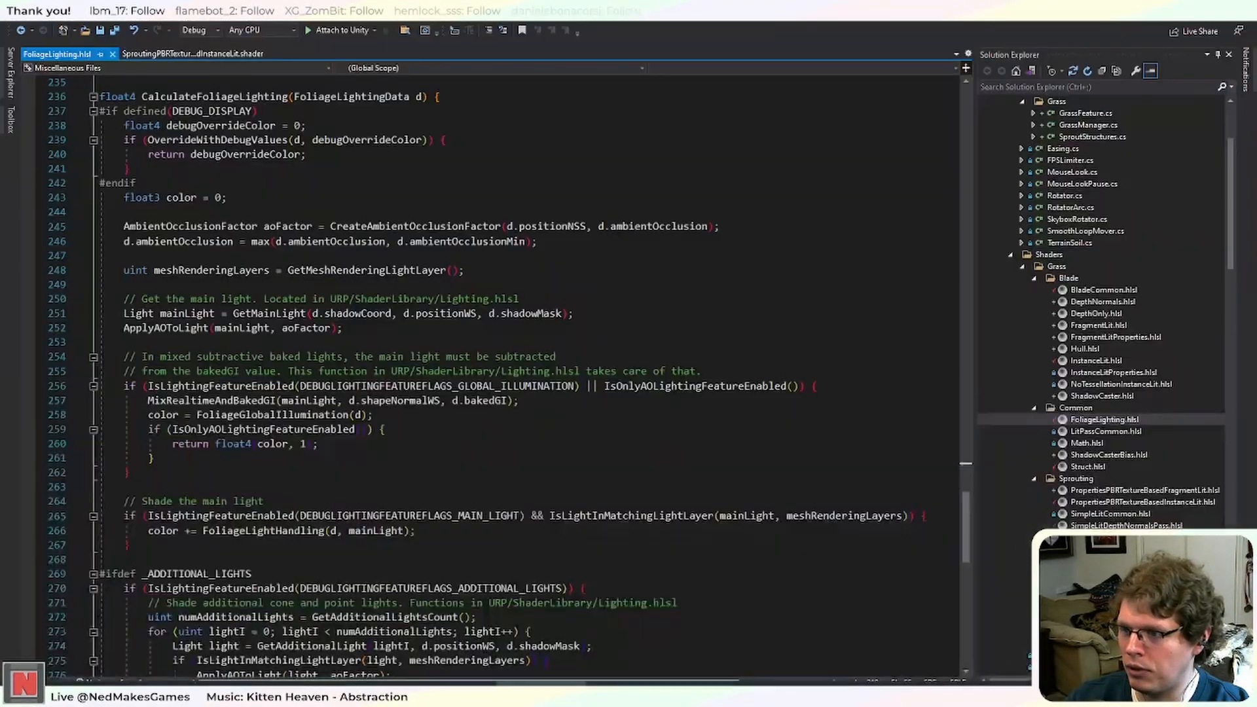
scroll(511, 383, "down", 3)
scroll(326, 182, "up", 1)
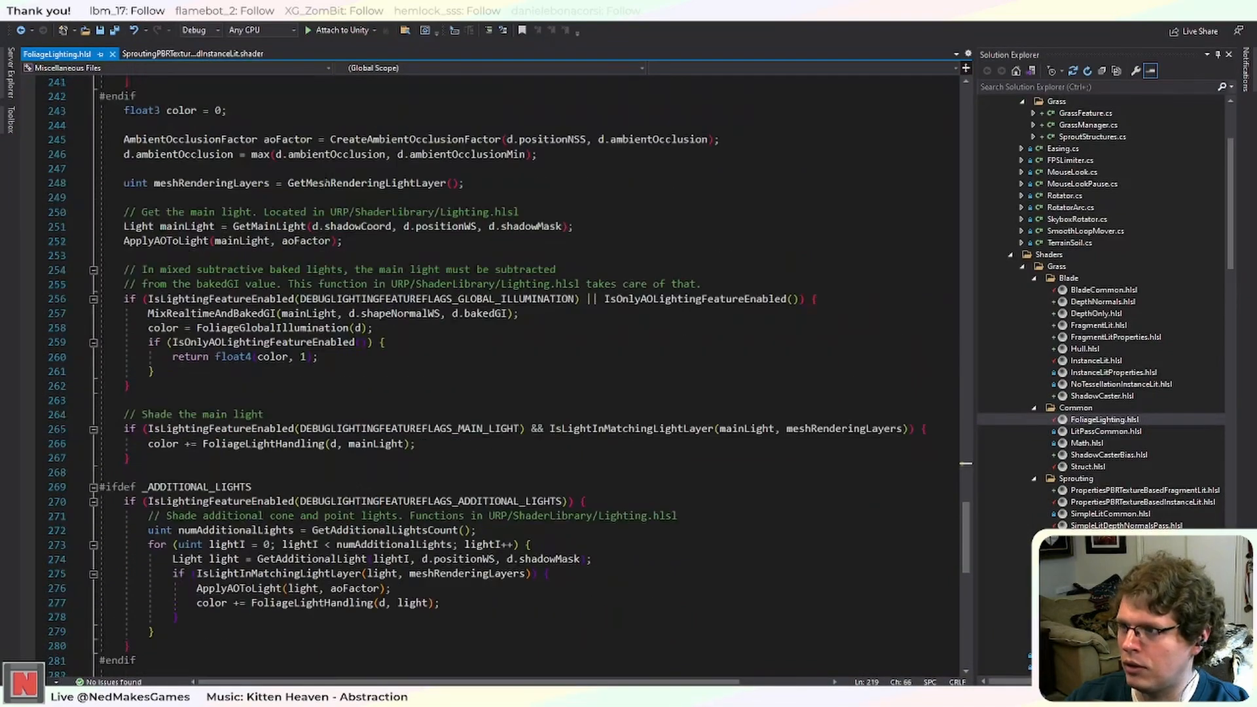
left_click(199, 57)
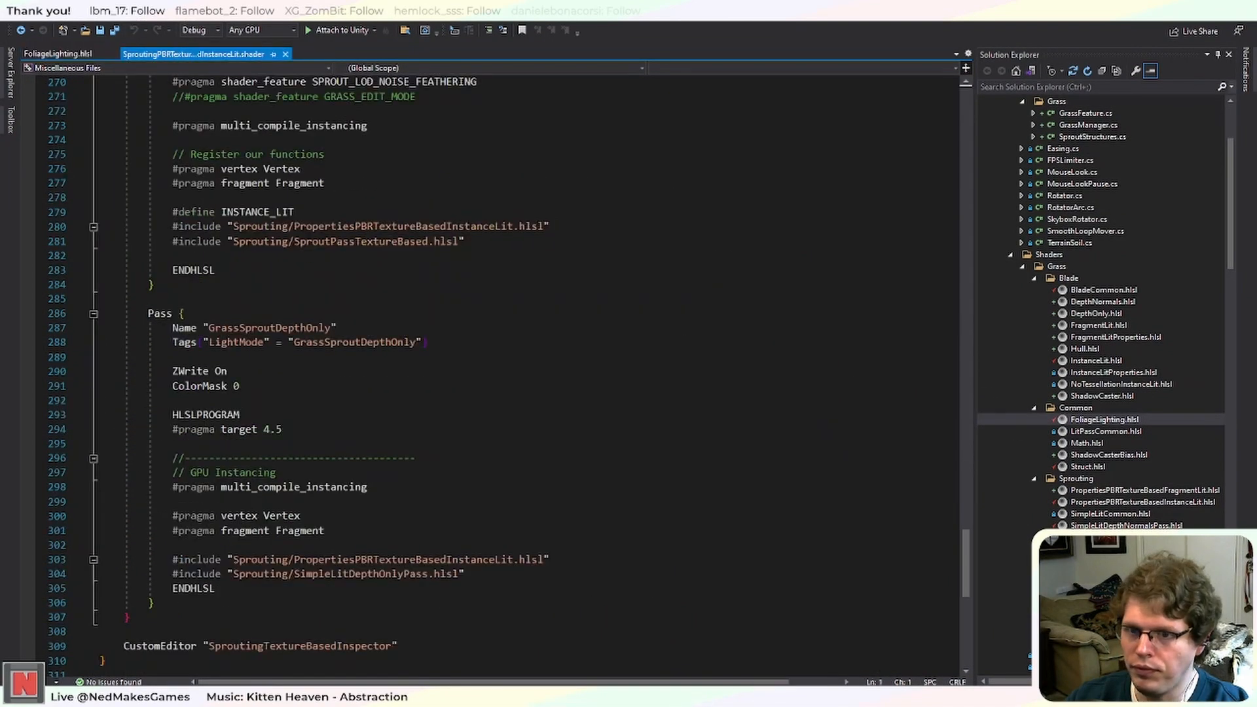
double_click(1113, 631)
double_click(1113, 643)
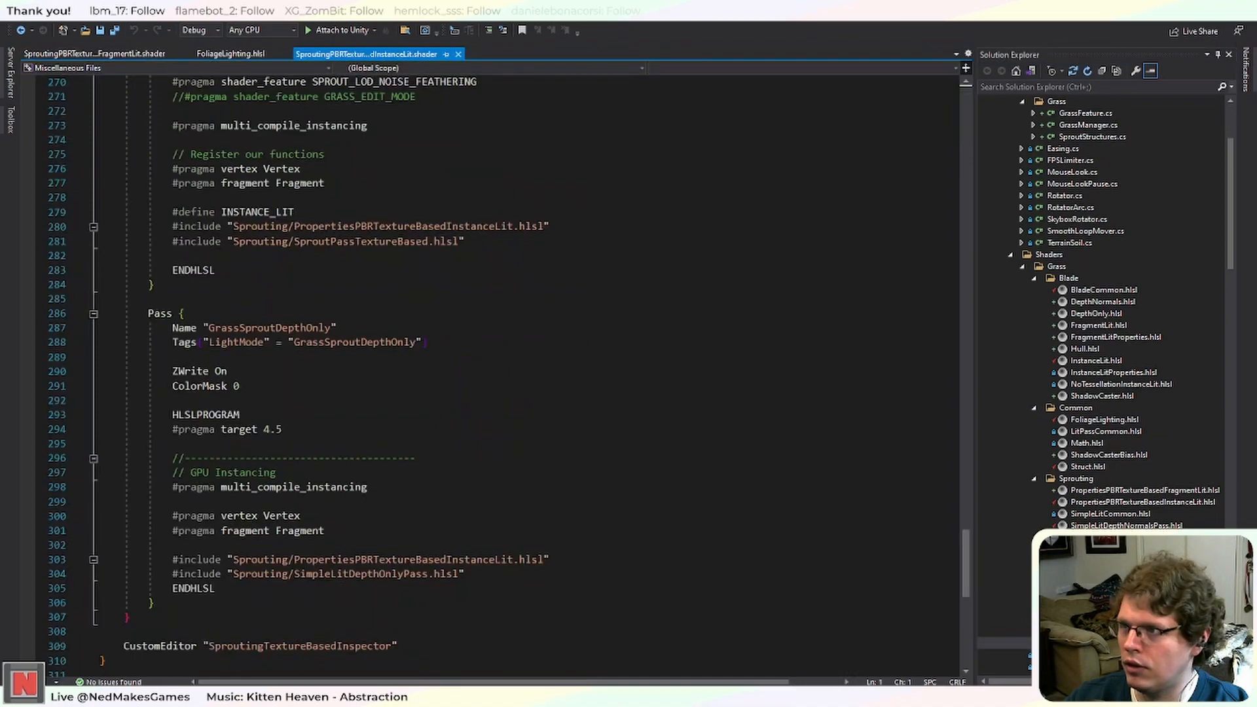
left_click_drag(227, 57, 119, 56)
left_click(180, 57)
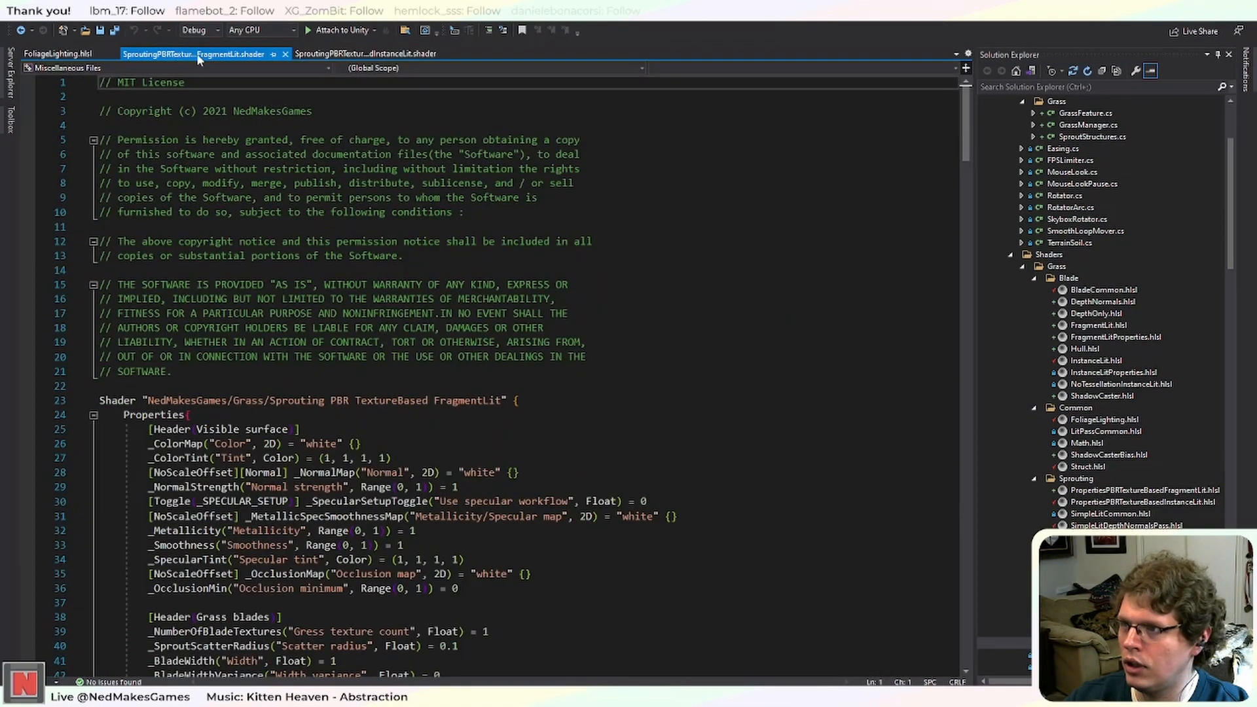
left_click_drag(967, 128, 1029, 536)
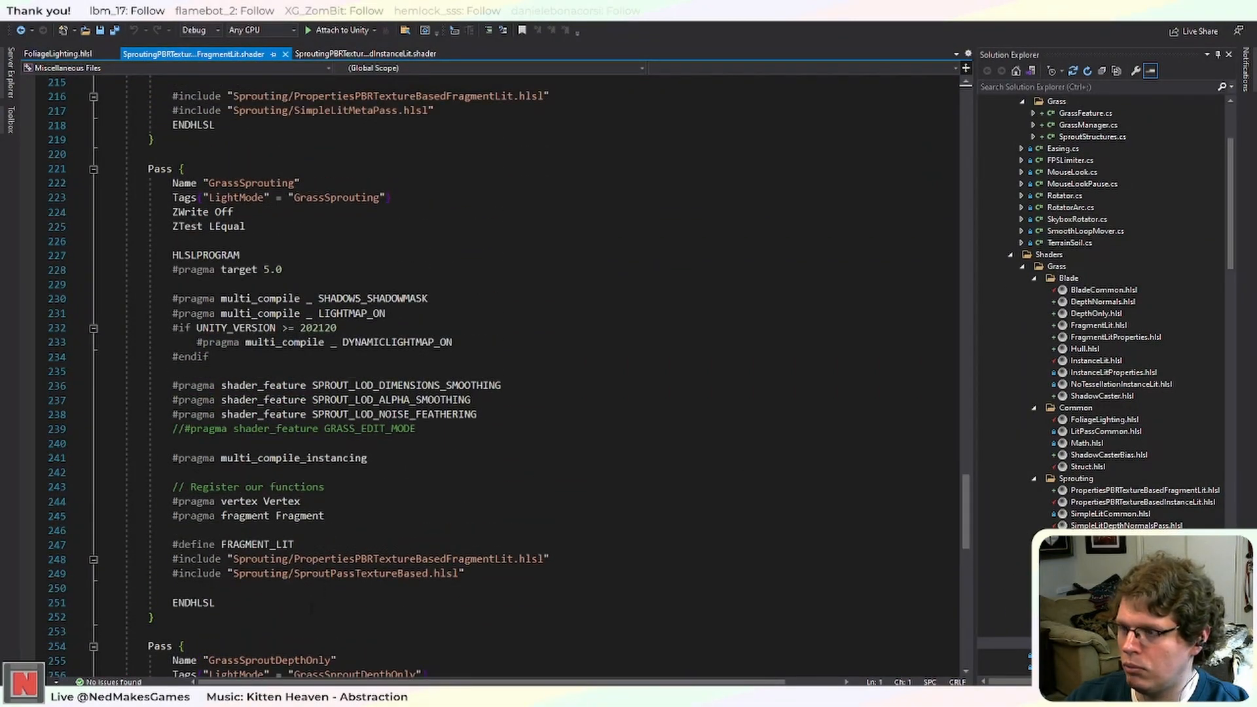
Compare the multi_compile keywords of the GrassSprouting pass in the InstanceLit shader with those in the FragmentLit shader.
left_click(351, 55)
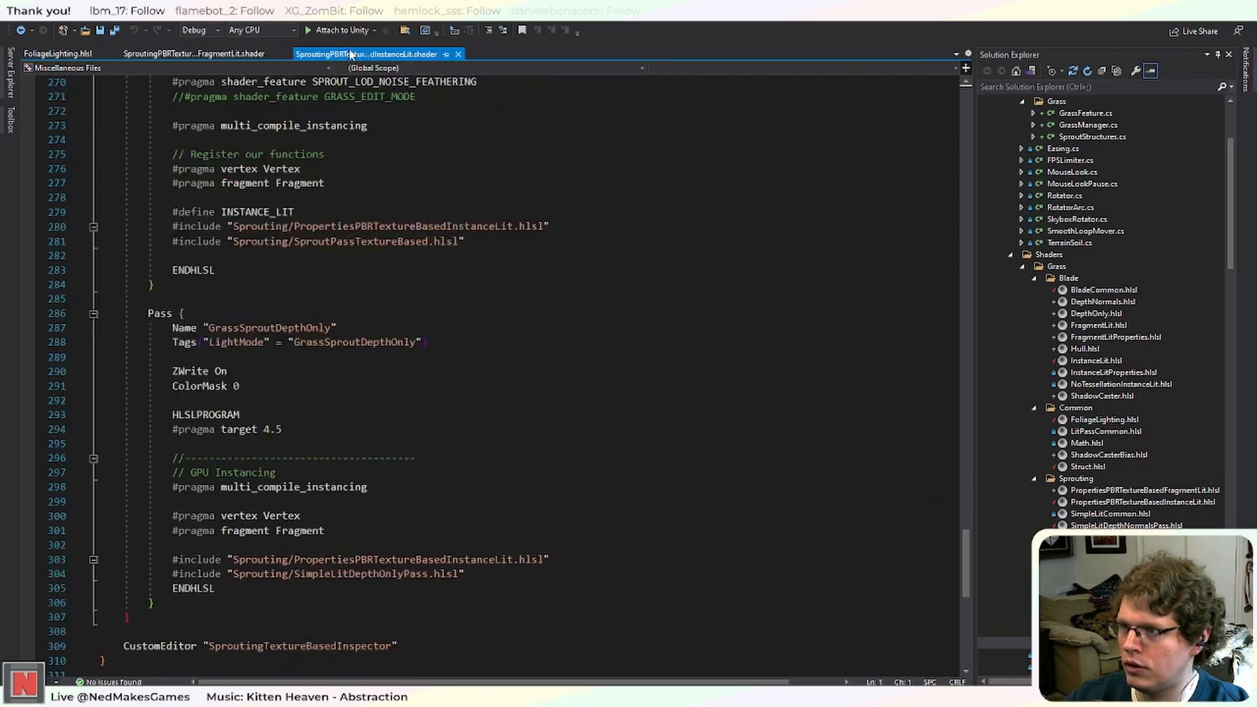
scroll(432, 373, "up", 11)
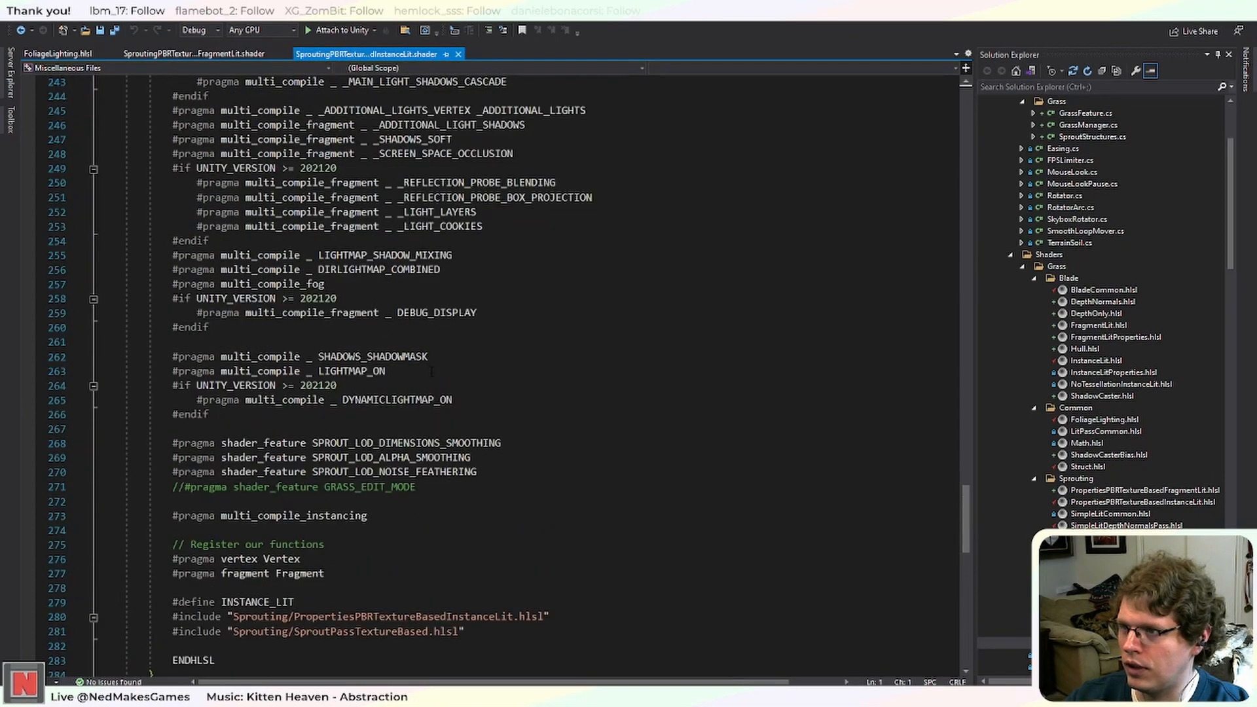
scroll(432, 373, "up", 3)
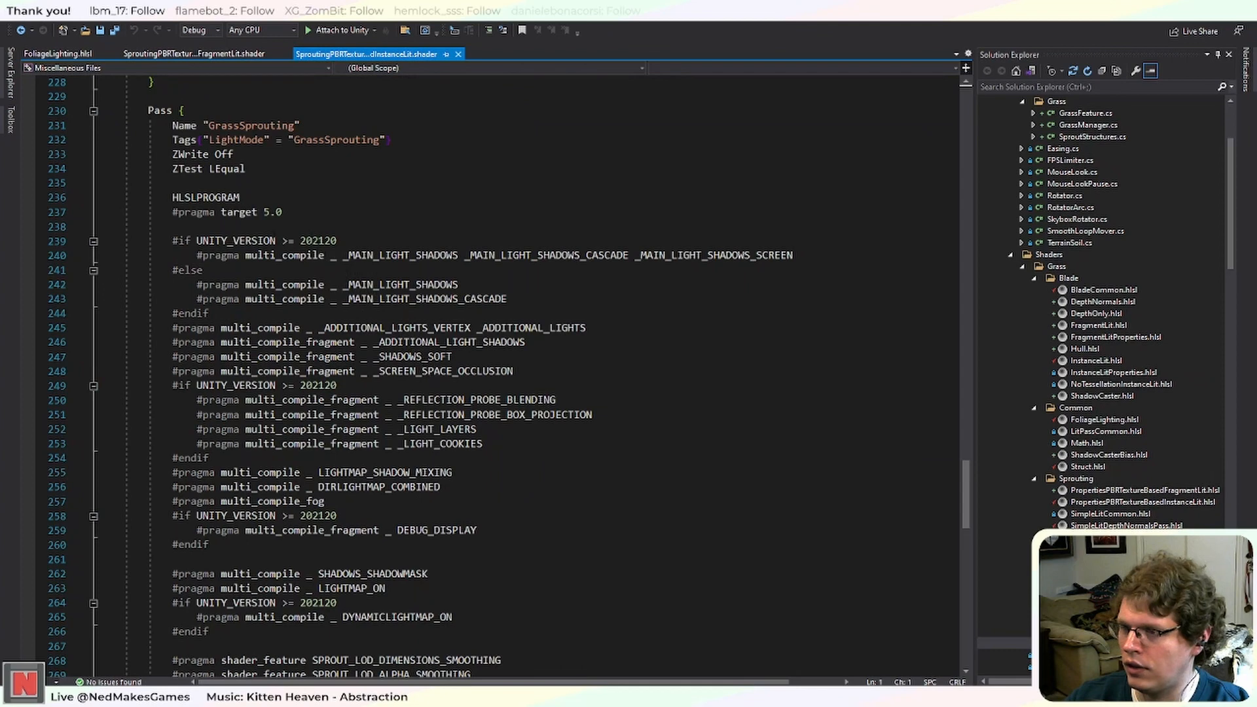
left_click_drag(174, 227, 349, 400)
scroll(458, 478, "down", 2)
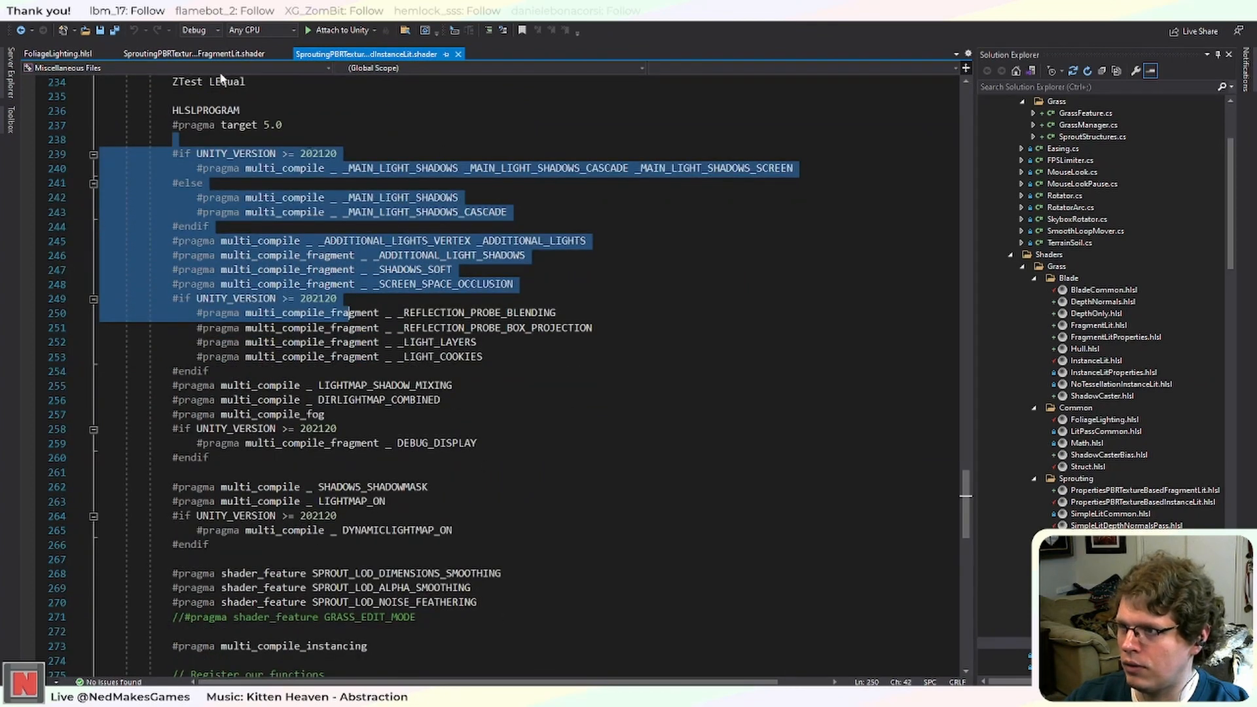
left_click(203, 54)
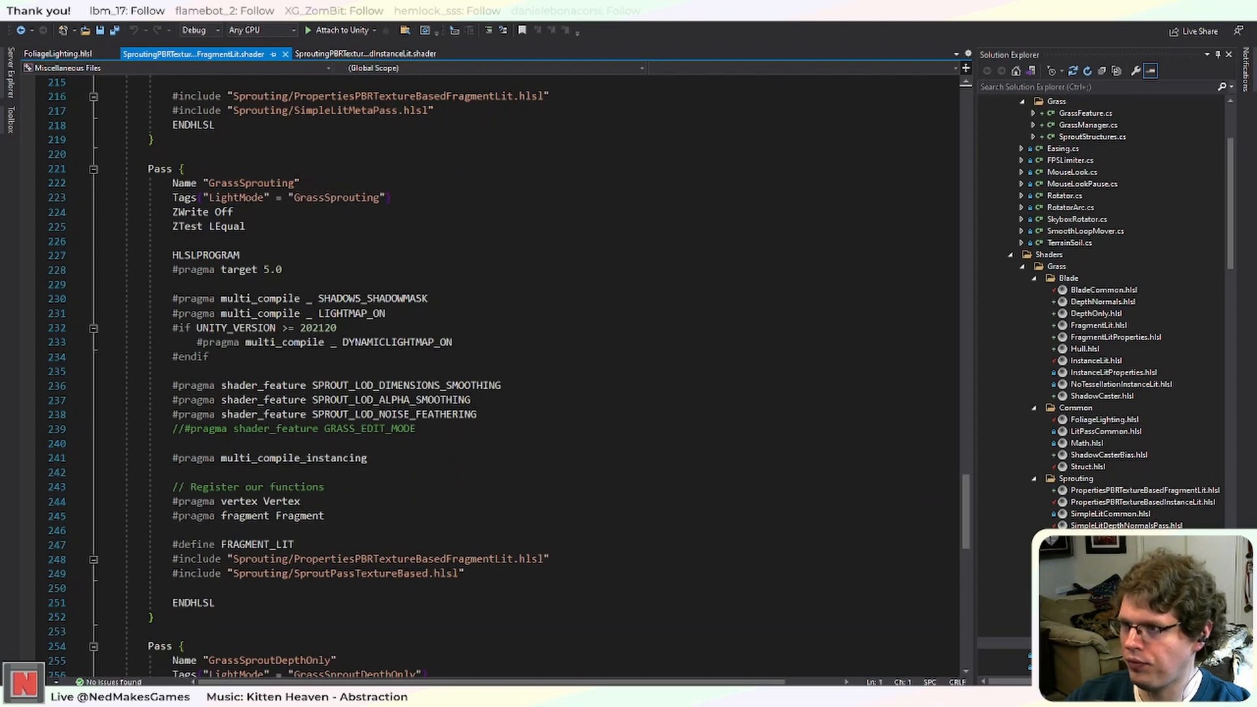
left_click_drag(209, 357, 331, 341)
Comment out the #if UNITY_VERSION block of _MAIN_LIGHT_SHADOWS keywords in the InstanceLit shader's GrassSprouting pass.
left_click(360, 55)
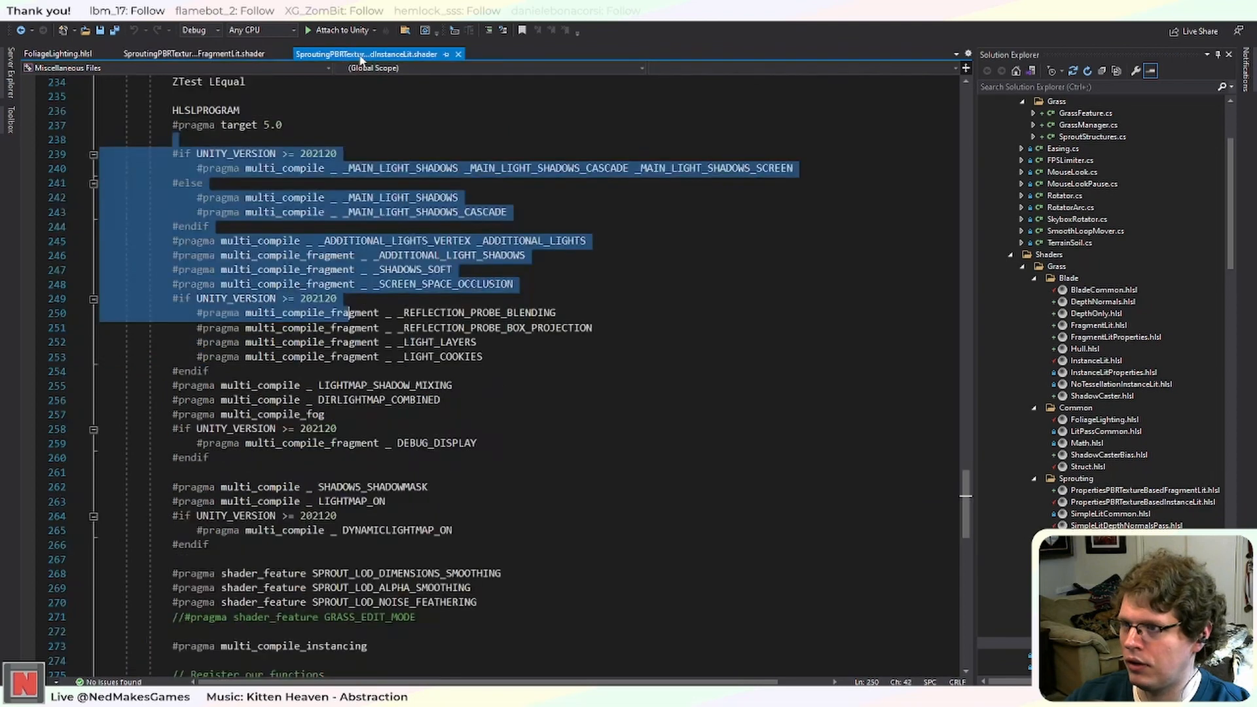
left_click(209, 371)
scroll(209, 371, "up", 2)
left_click_drag(209, 313, 181, 241)
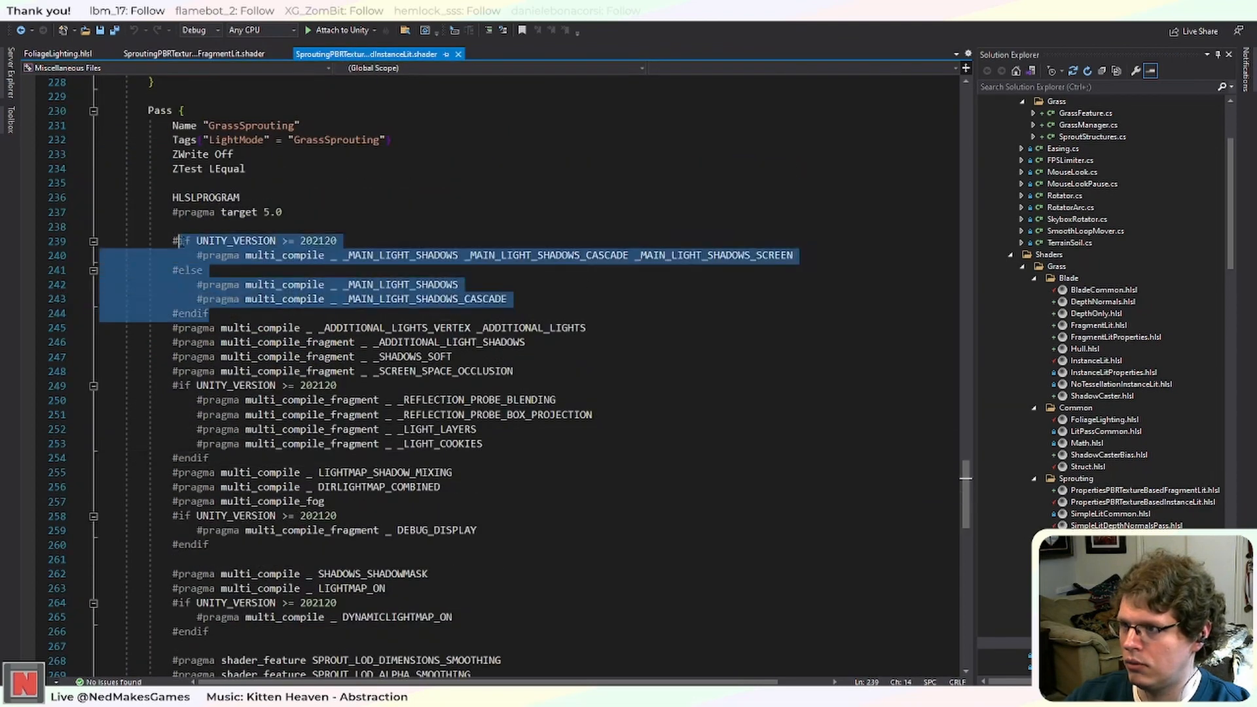
left_click(488, 30)
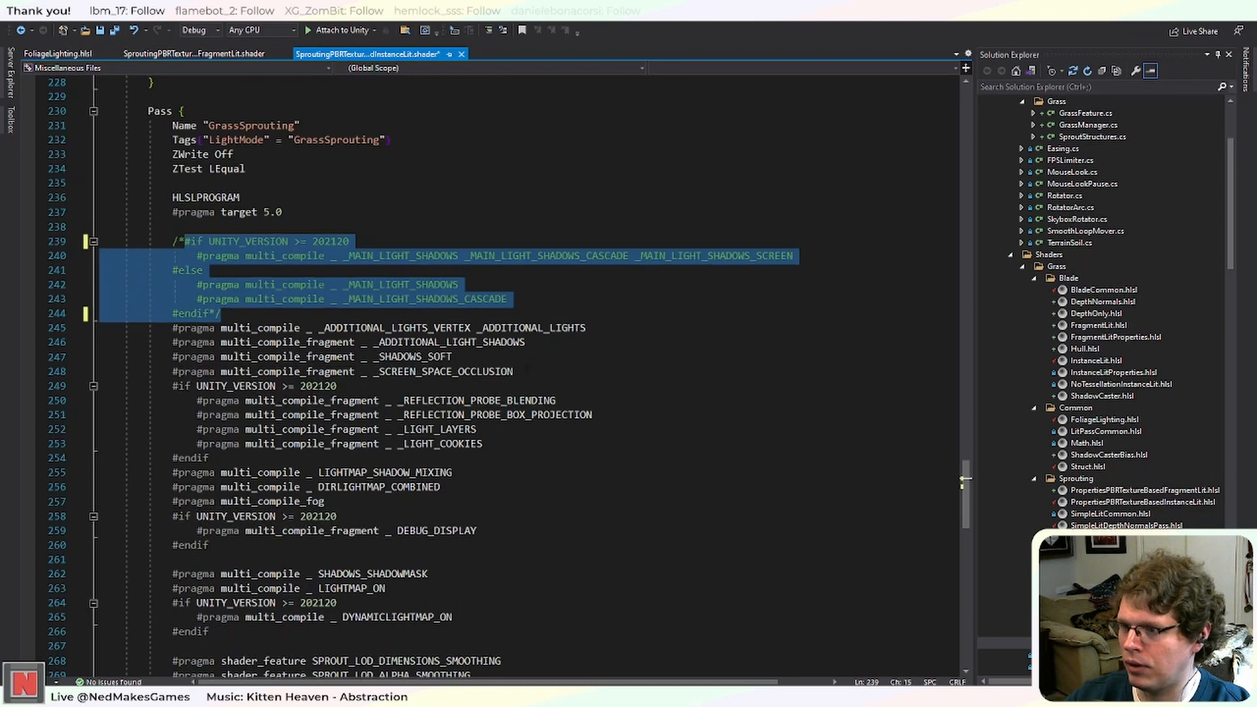
Examine the remaining fragment keywords of the InstanceLit GrassSprouting pass, including _SCREEN_SPACE_OCCLUSION, against the lighting code in FoliageLighting.hlsl.
left_click_drag(525, 371, 172, 328)
left_click(477, 429)
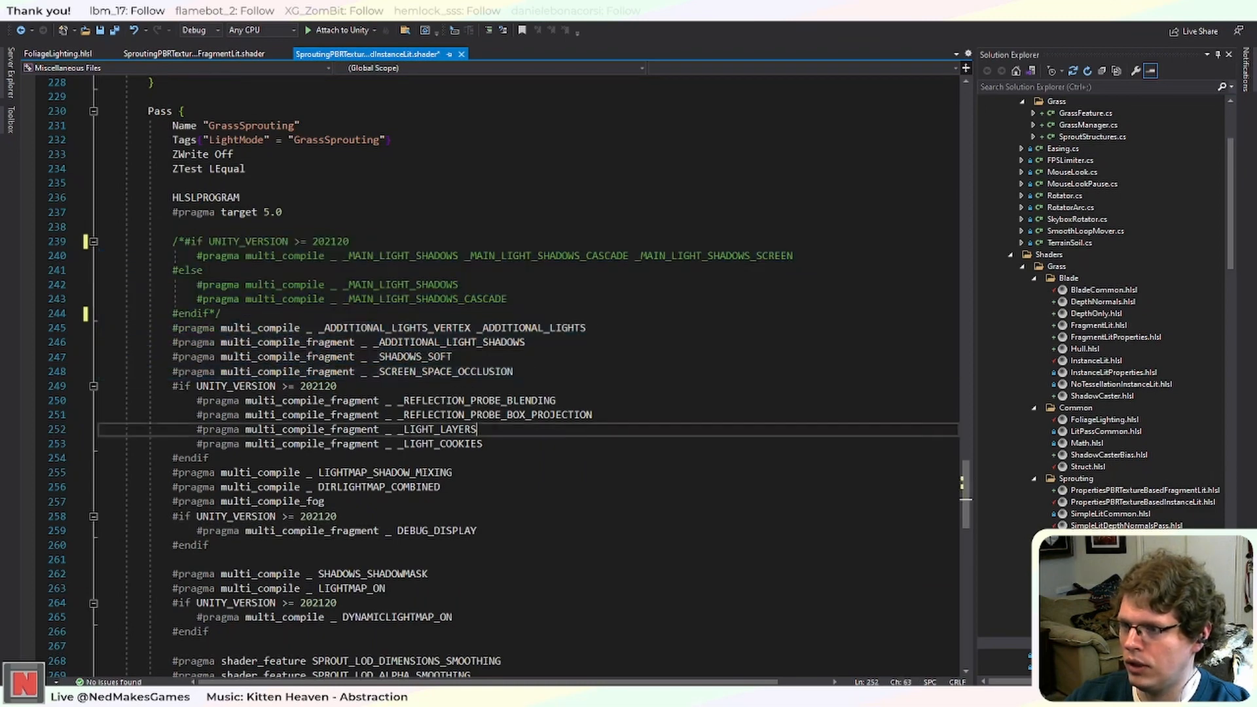
double_click(466, 373)
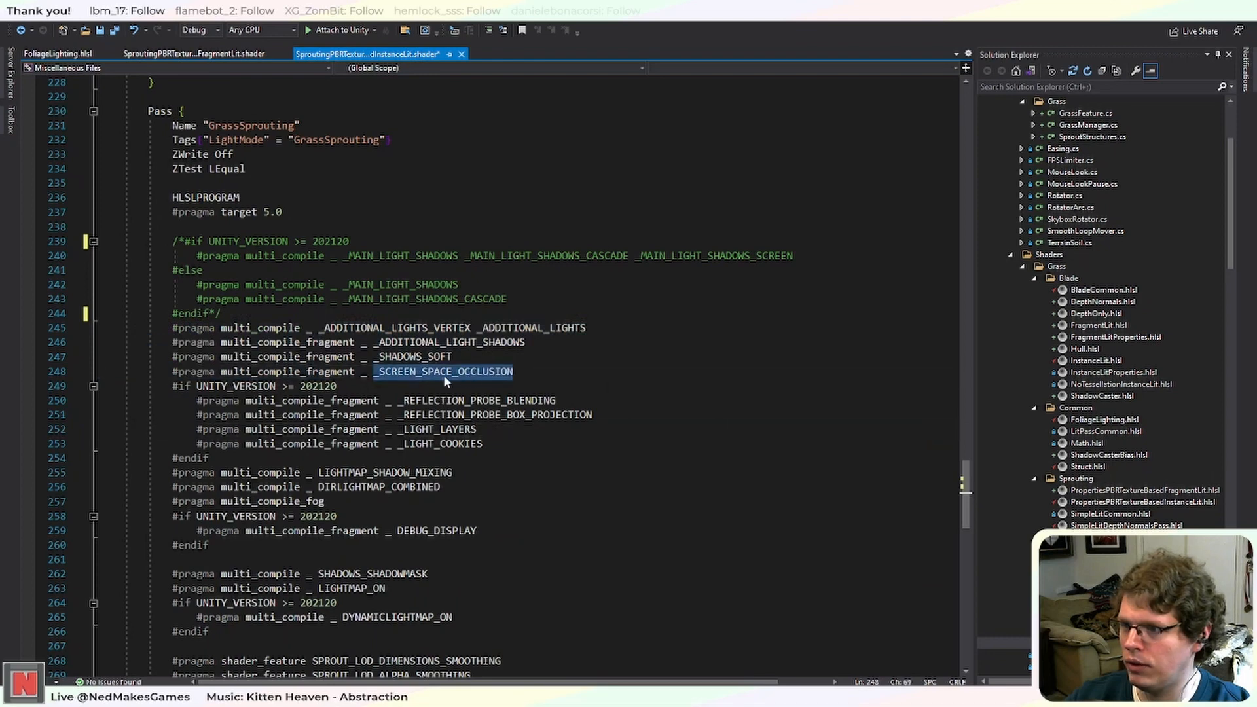
left_click(50, 54)
key("ctrl+Tab")
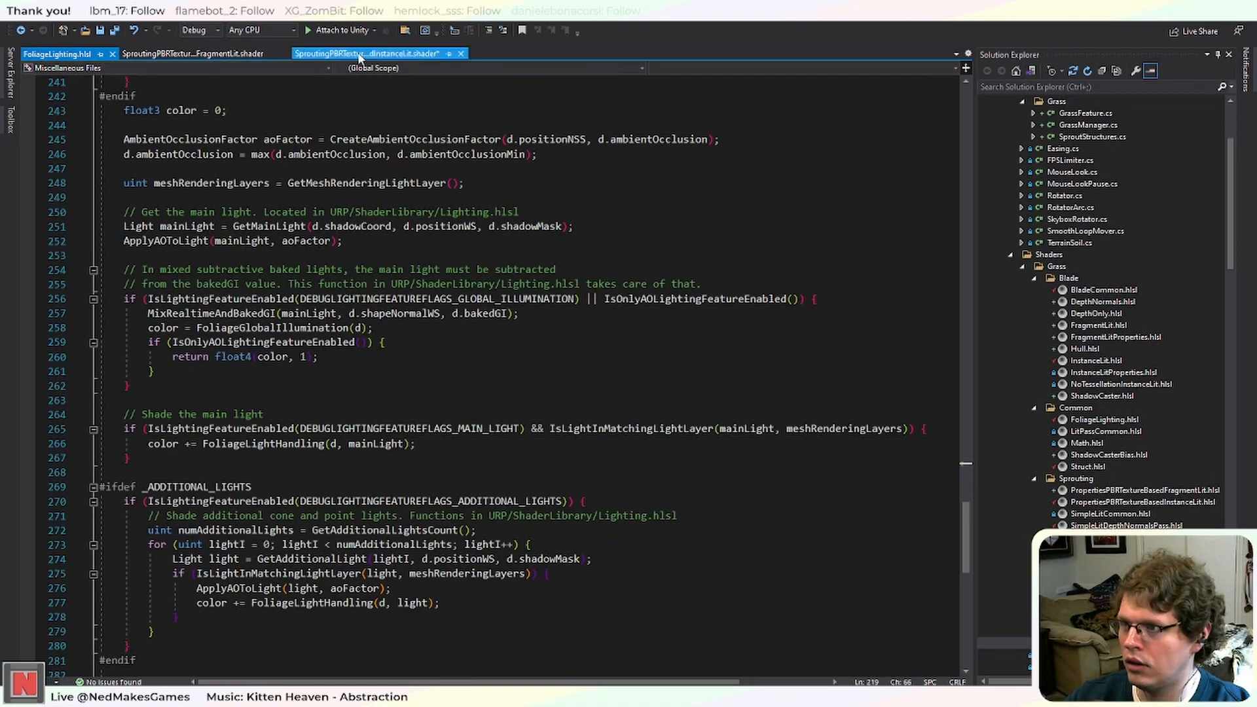
Open SproutPassTextureBased.hlsl and review its INSTANCE_LIT blocks in the vertex and fragment functions.
scroll(1062, 514, "down", 2)
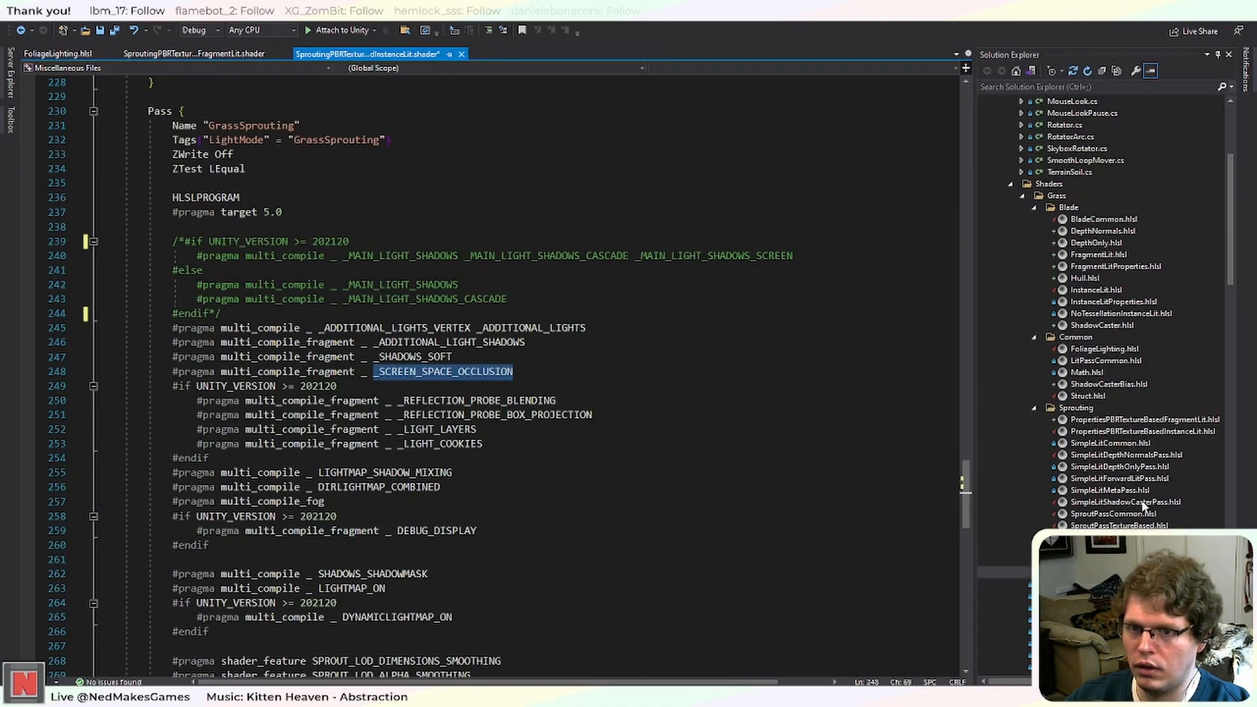
double_click(1151, 527)
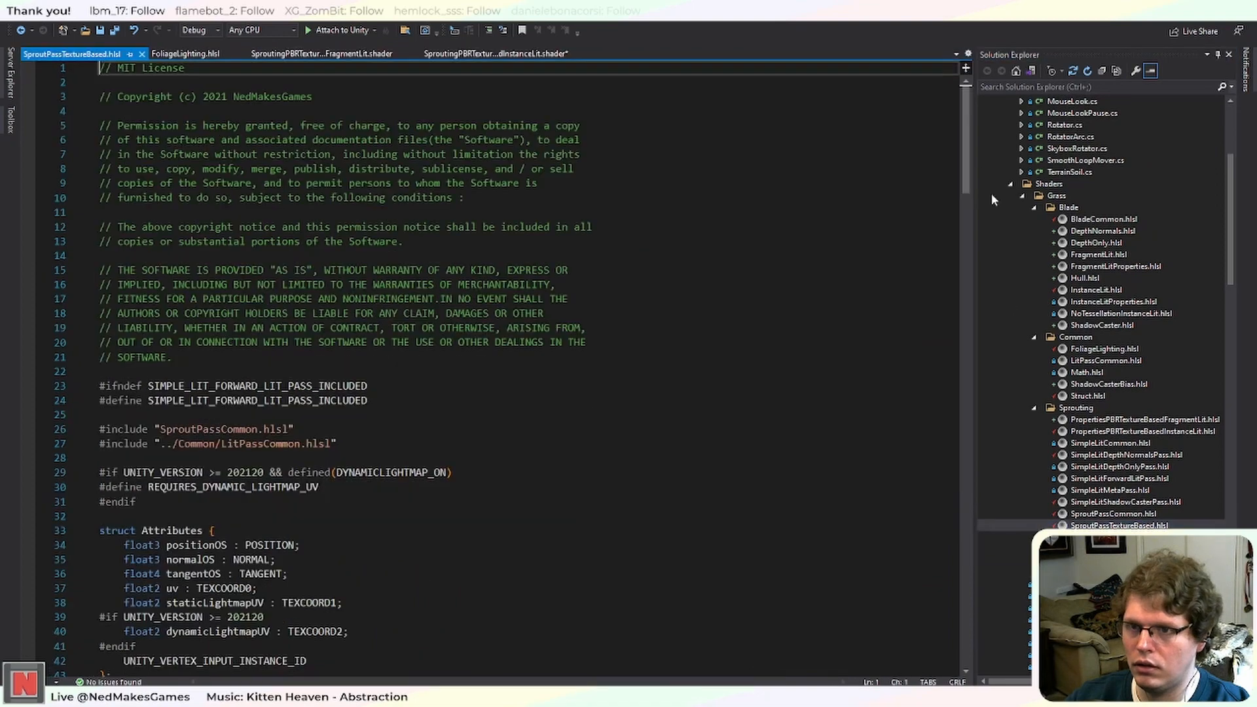
left_click_drag(966, 184, 978, 497)
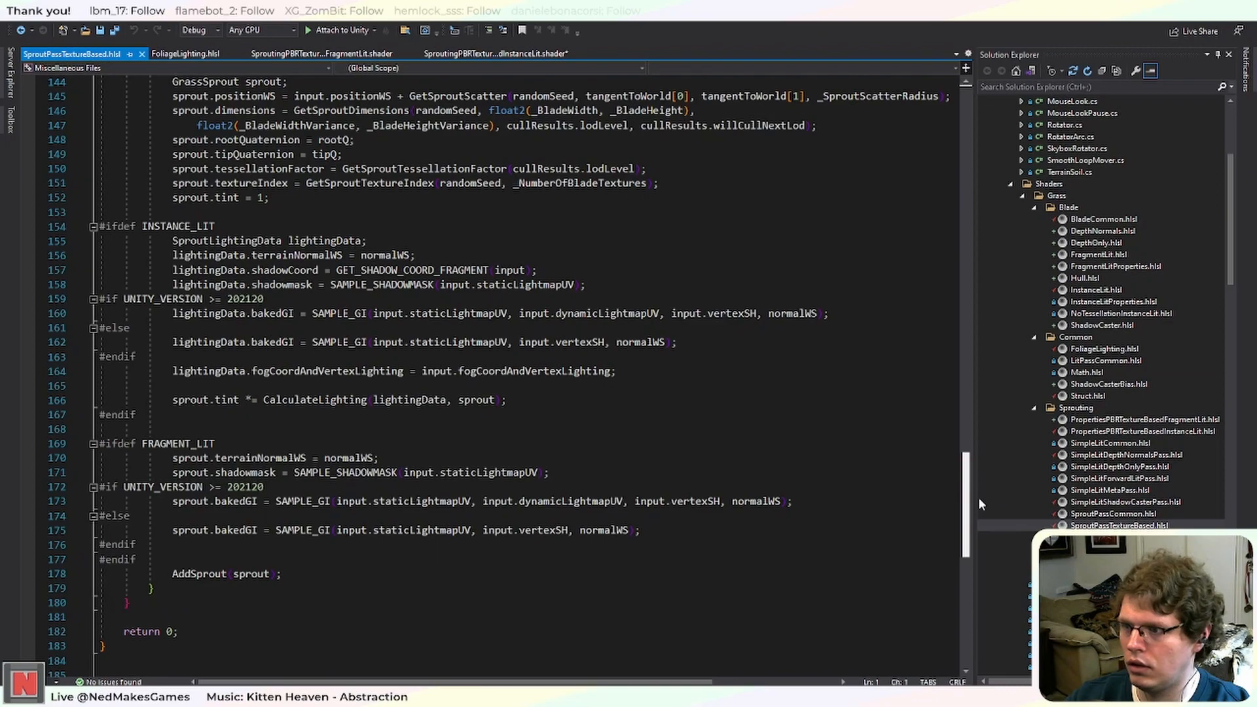
left_click_drag(978, 497, 986, 354)
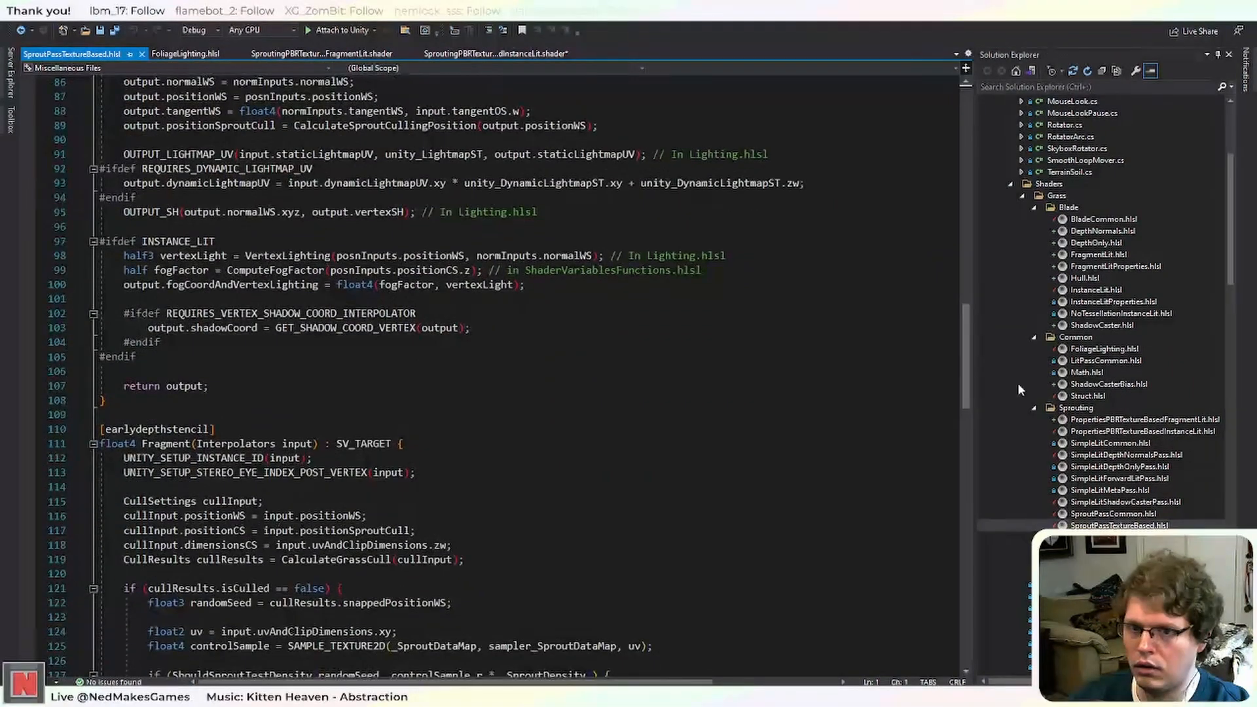
Open SproutPassCommon.hlsl and examine the SproutLightingData struct and CalculateLighting function under INSTANCE_LIT.
double_click(1110, 515)
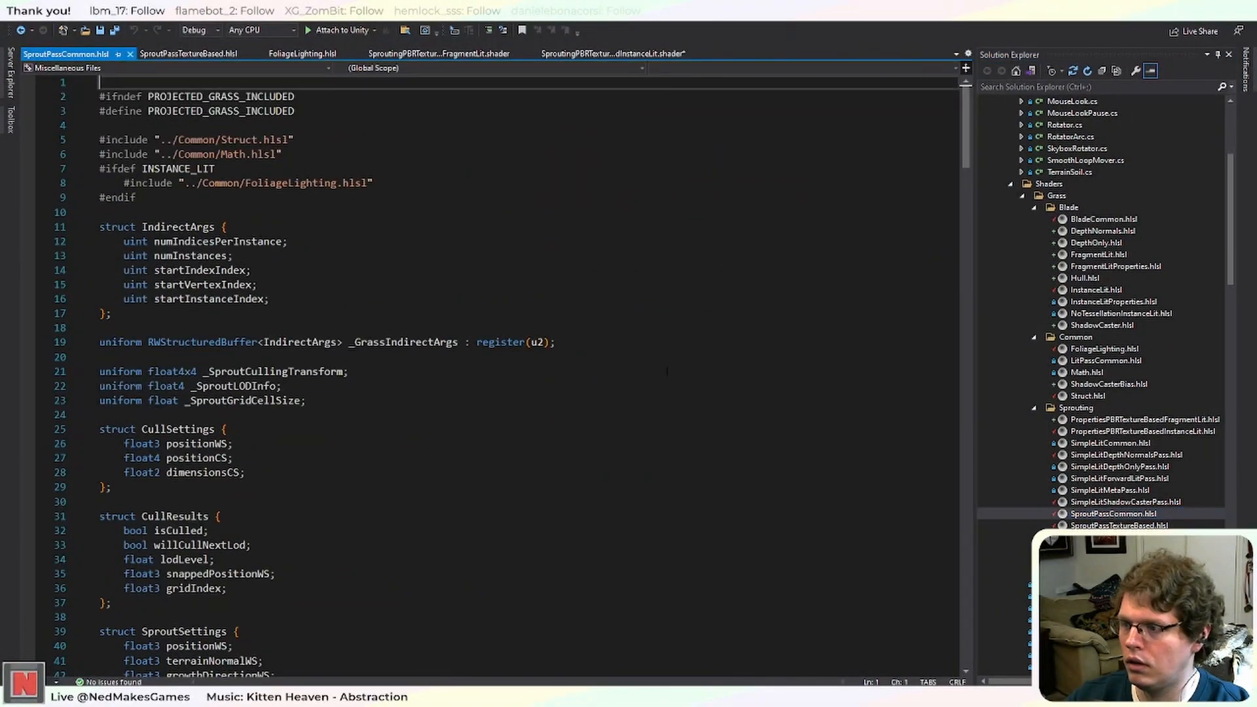
scroll(668, 375, "down", 11)
scroll(667, 375, "down", 3)
left_click_drag(966, 219, 969, 537)
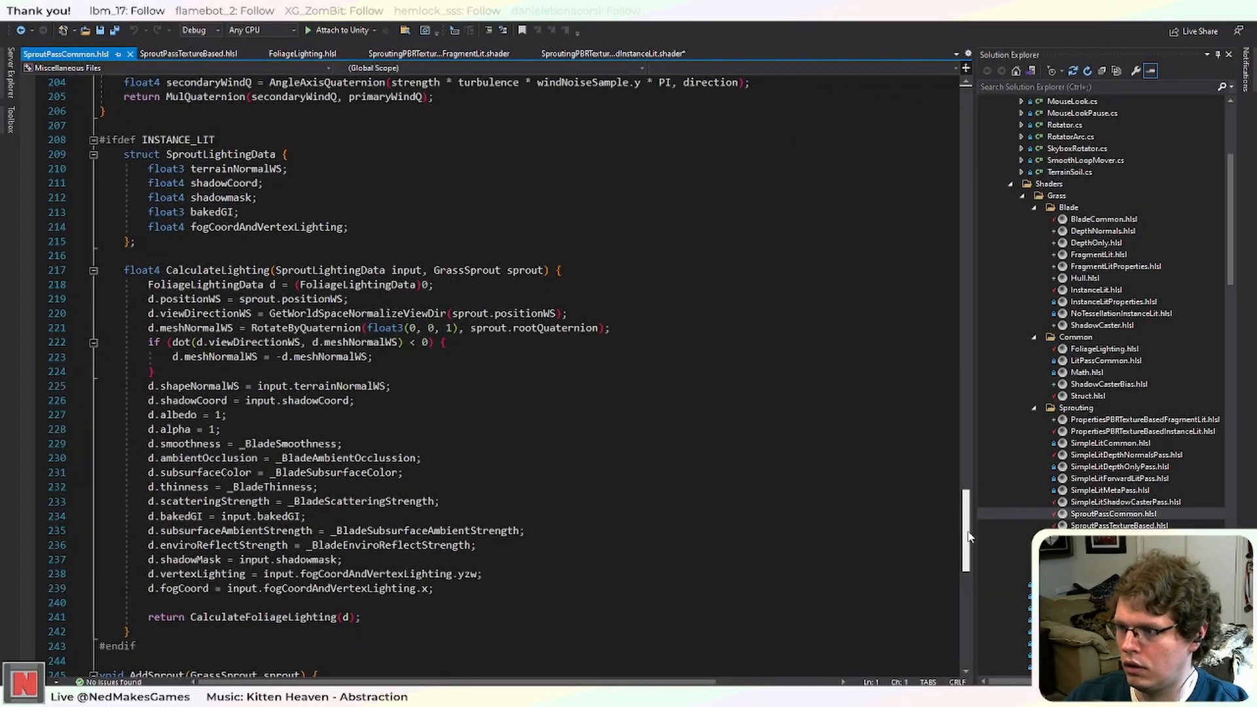
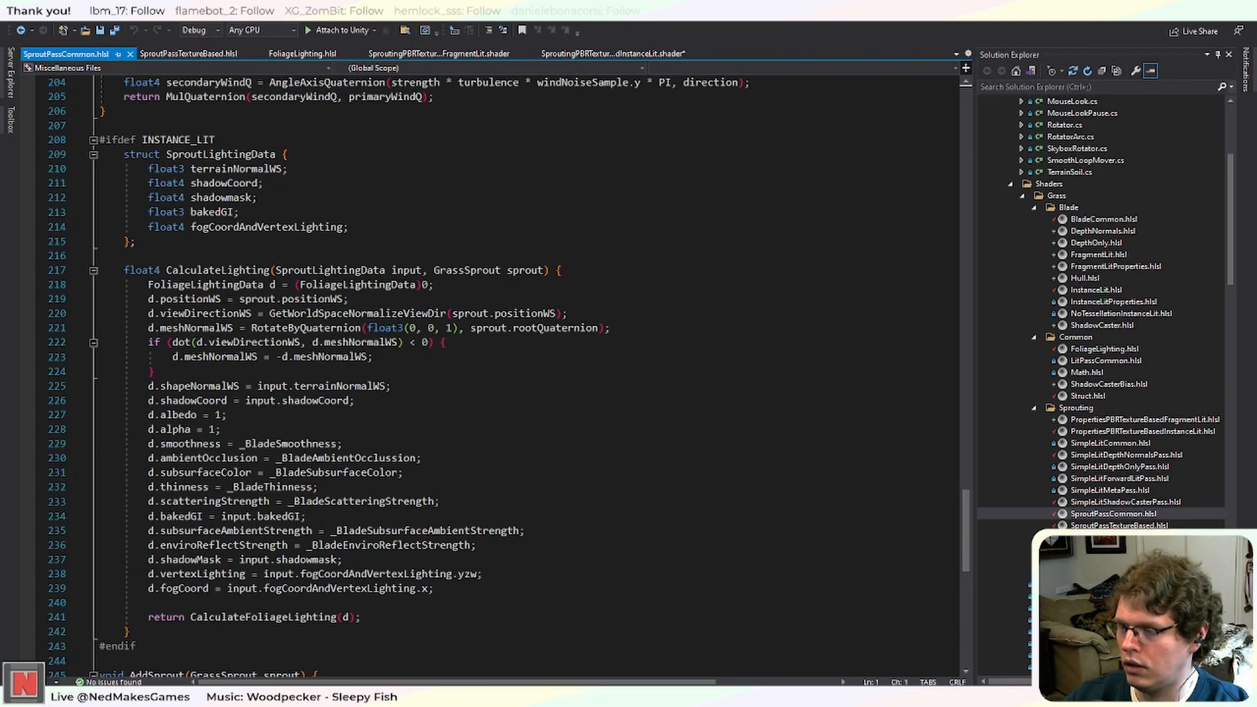
Uncomment the #if UNITY_VERSION block of _MAIN_LIGHT_SHADOWS keywords in the InstanceLit shader's GrassSprouting pass.
left_click(460, 54)
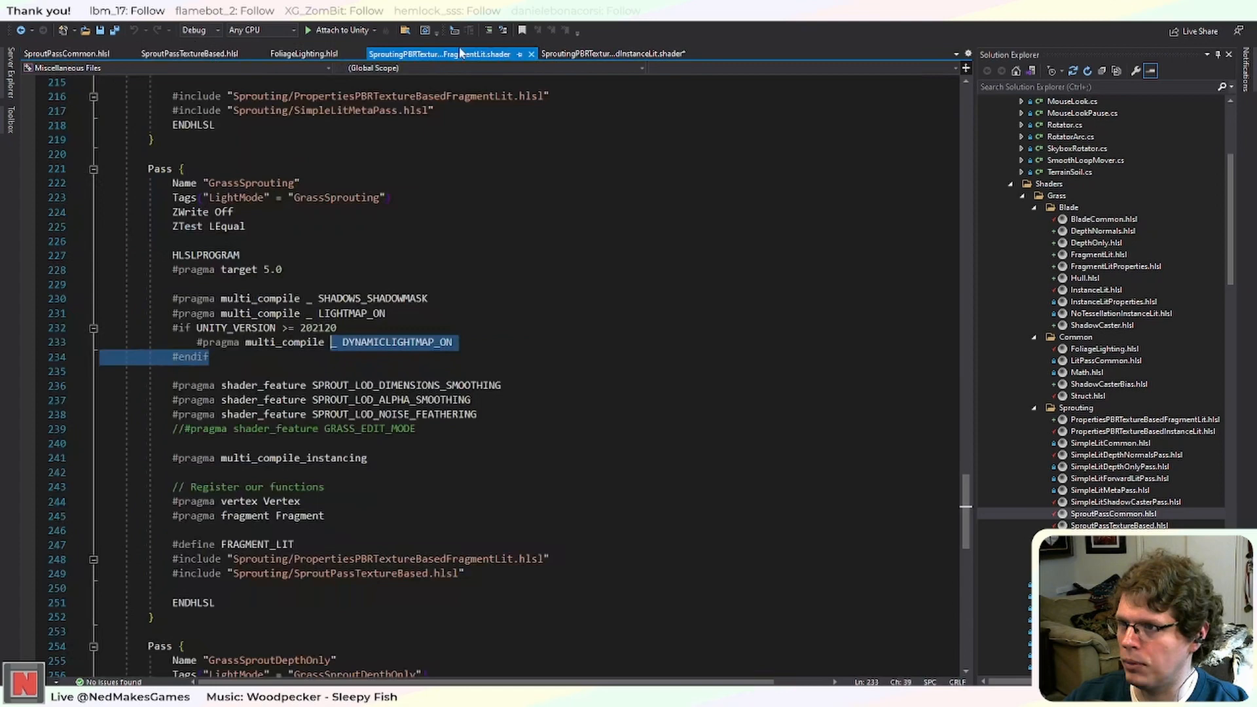
left_click(604, 55)
left_click(525, 342)
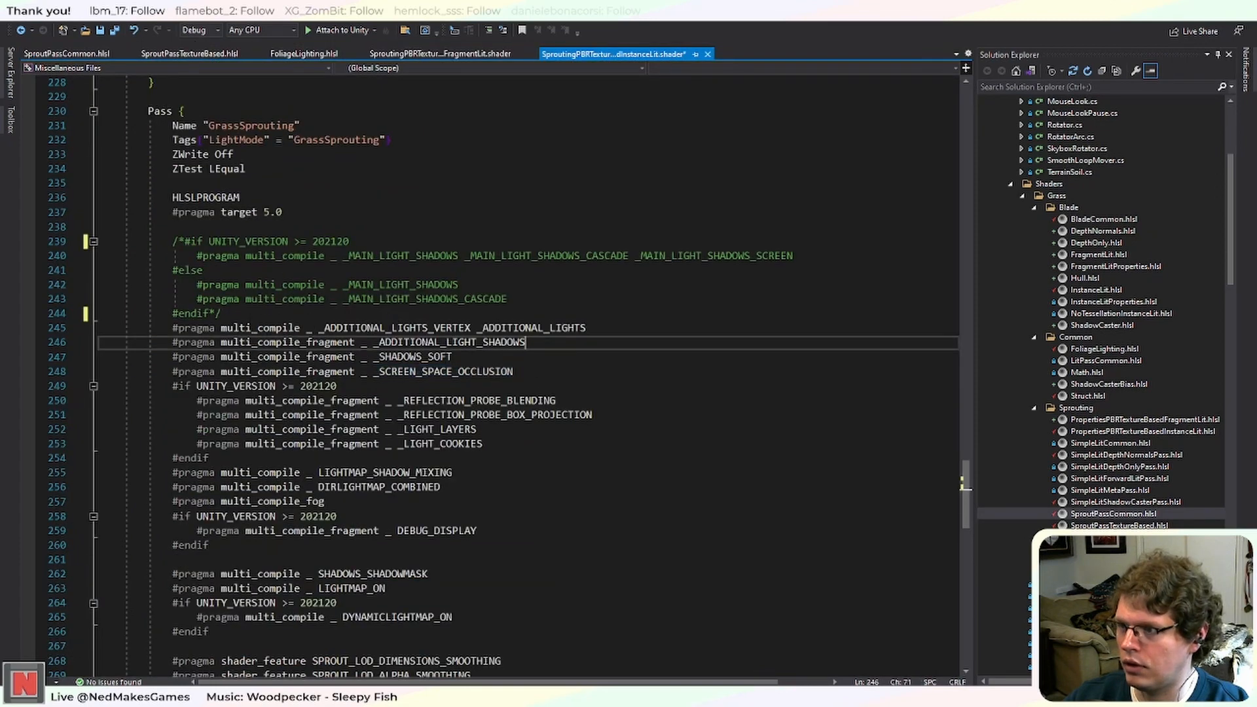
left_click_drag(221, 314, 172, 241)
key("ctrl+k")
key("ctrl+u")
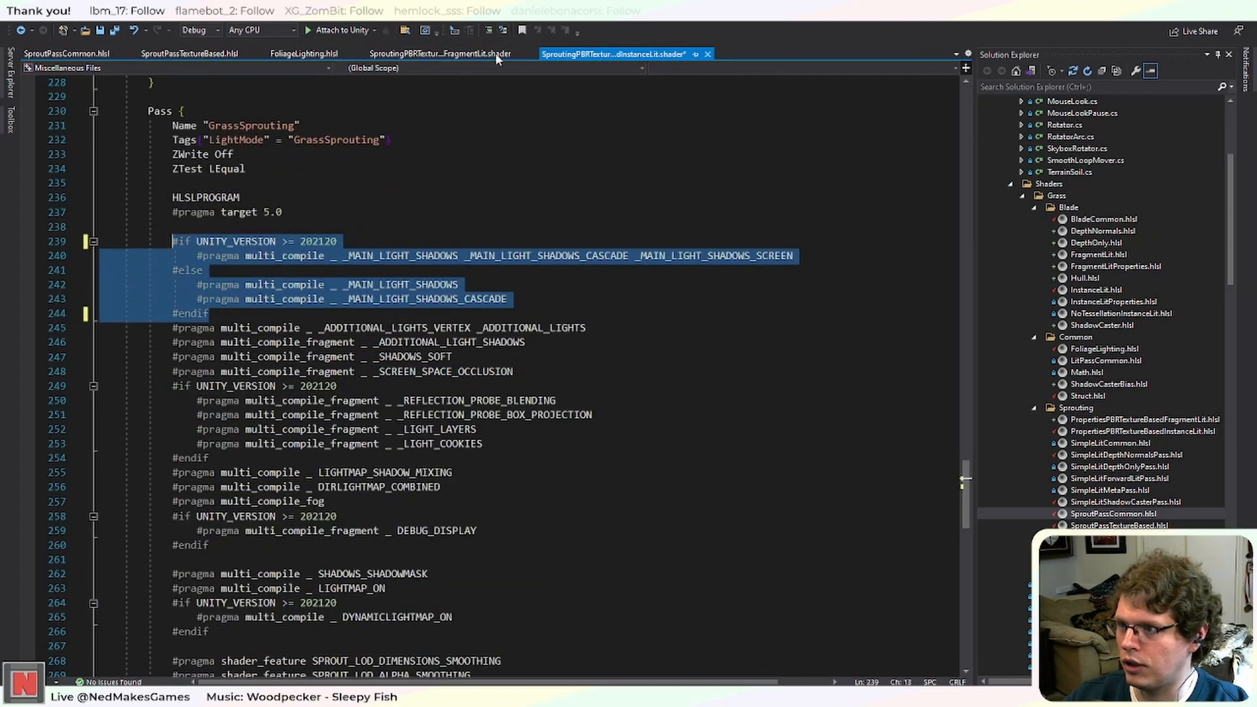
Delete the _SCREEN_SPACE_OCCLUSION multi_compile_fragment line from the InstanceLit shader's GrassSprouting pass and save the file.
left_click(519, 257)
left_click_drag(515, 372, 98, 372)
key("BackSpace")
key("BackSpace")
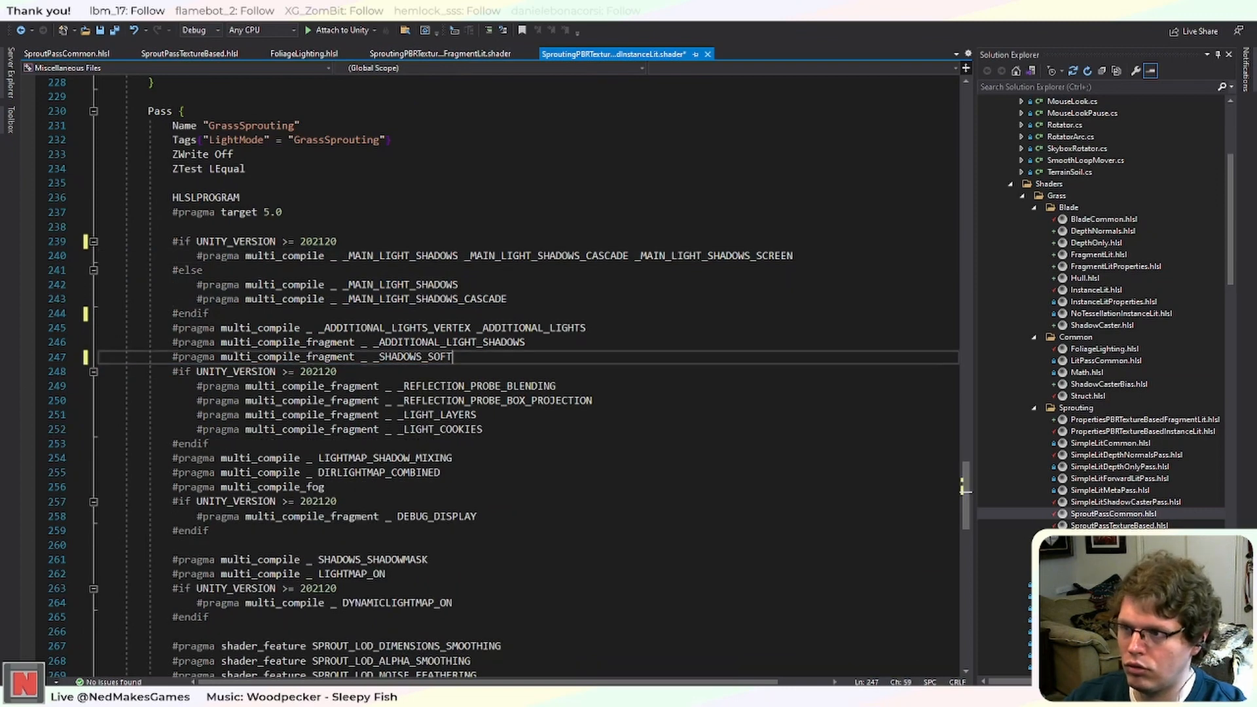
key("ctrl+s")
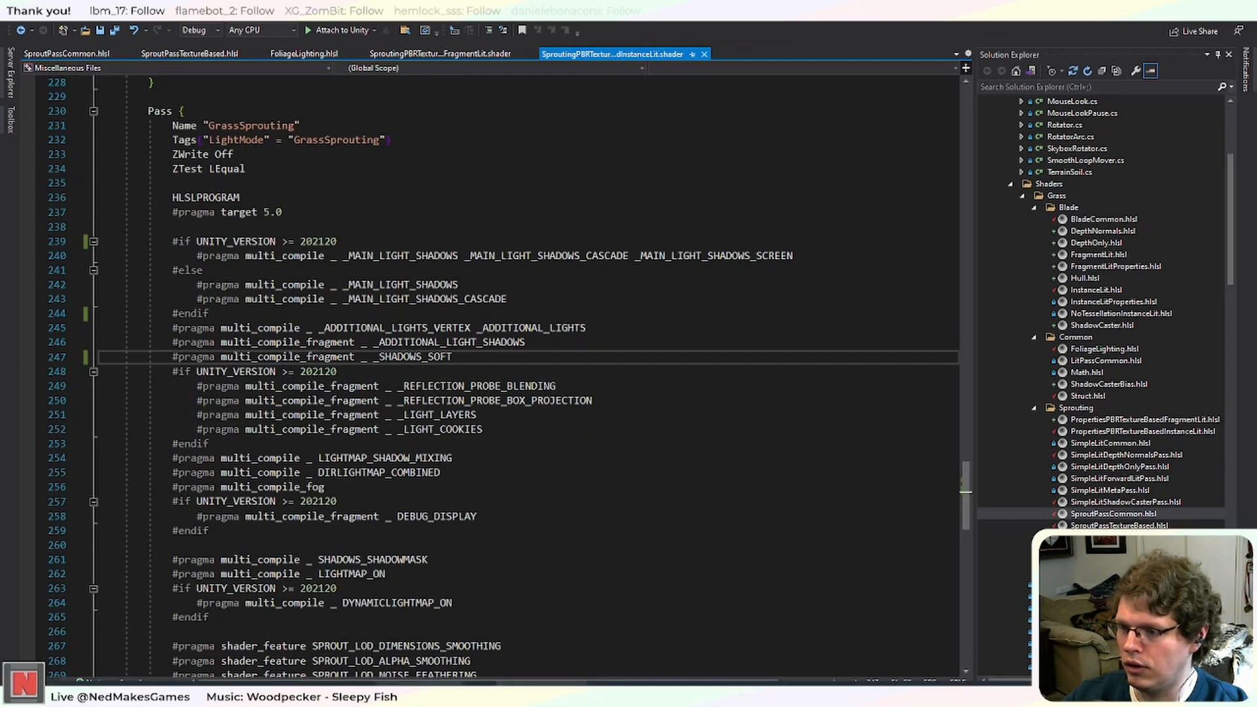
Switch to Unity, check the console, run the scene to examine the grass lighting, and stop play mode.
key("alt+Tab")
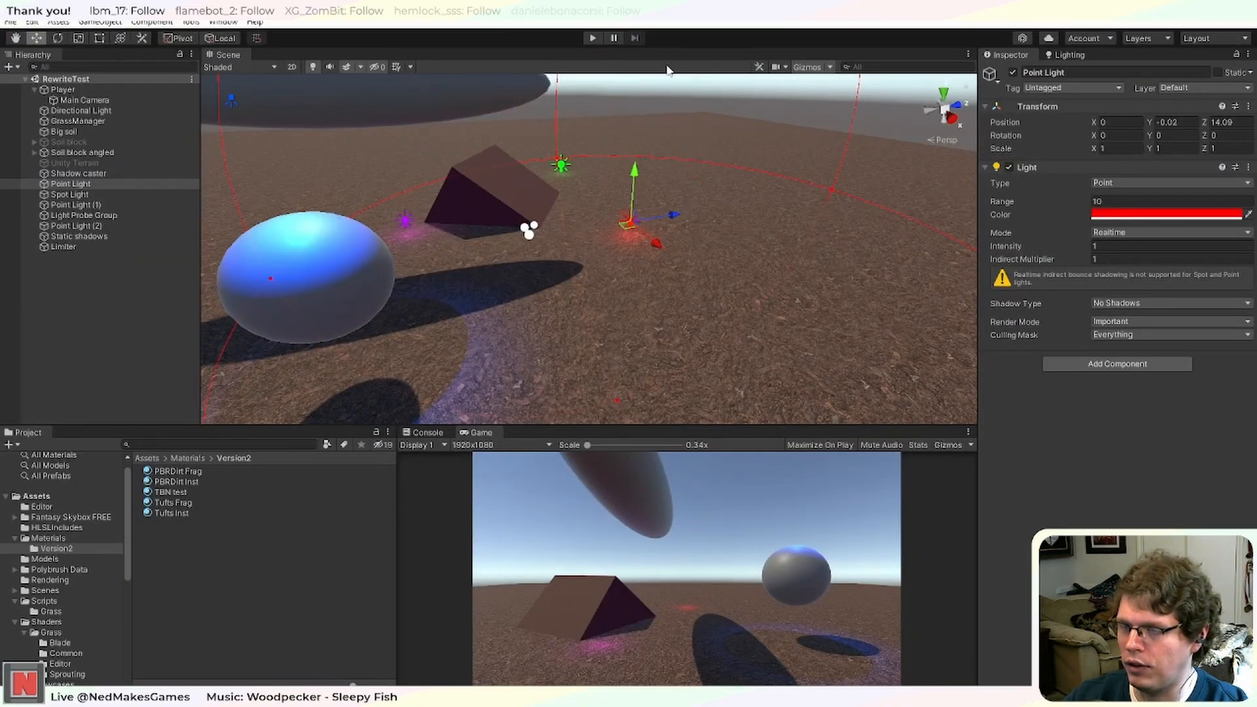
left_click(426, 433)
left_click(477, 434)
left_click(592, 38)
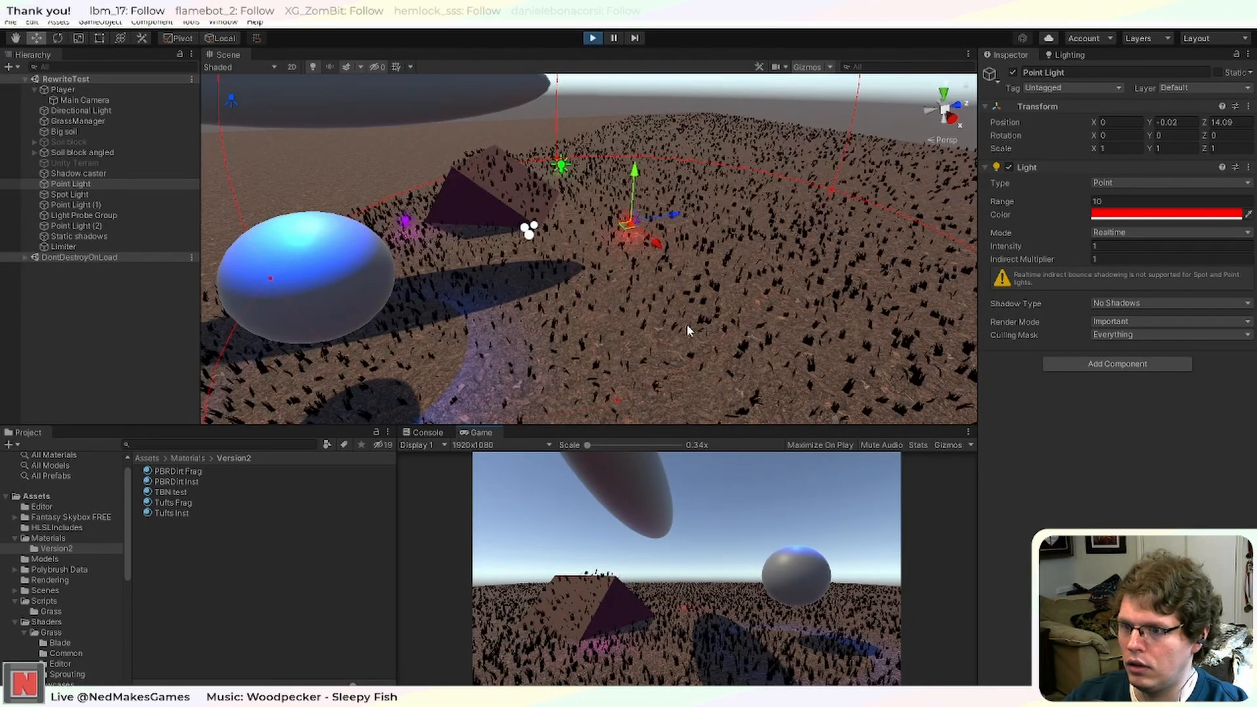
left_click(593, 37)
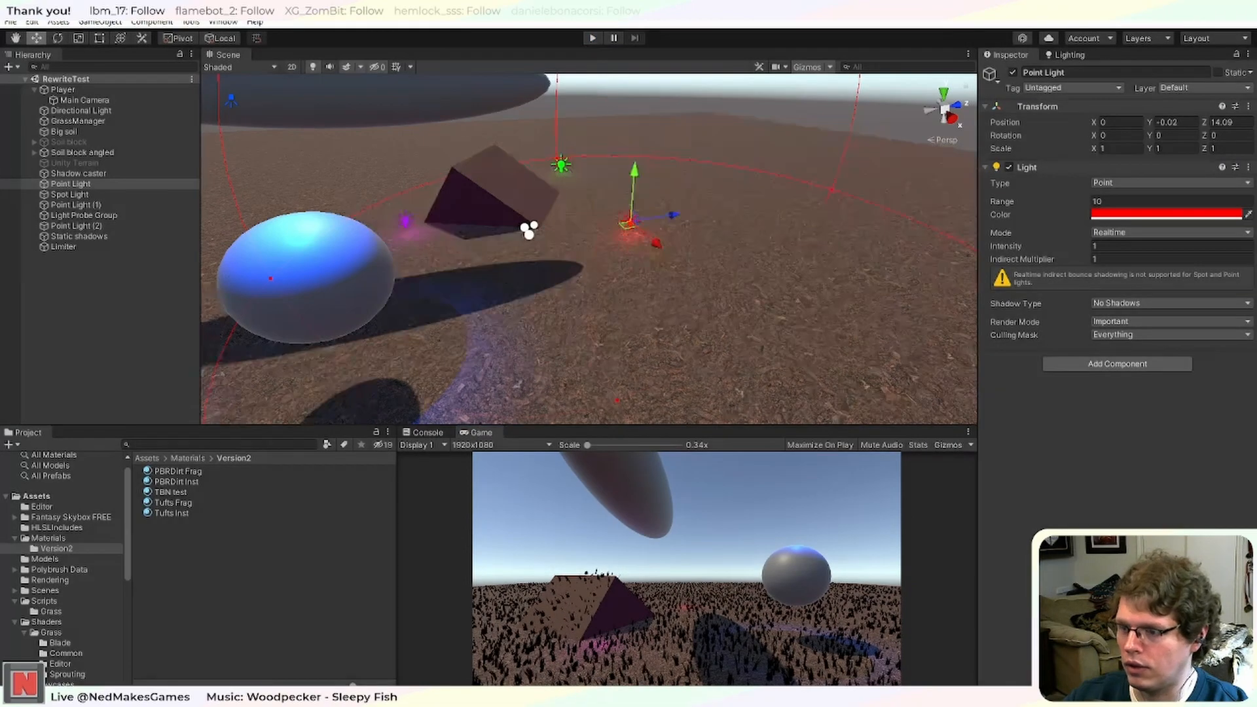
Switch to Visual Studio and comment out all GrassSprouting keywords from the _MAIN_LIGHT_SHADOWS block through the DEBUG_DISPLAY block in the InstanceLit shader.
key("alt+Tab")
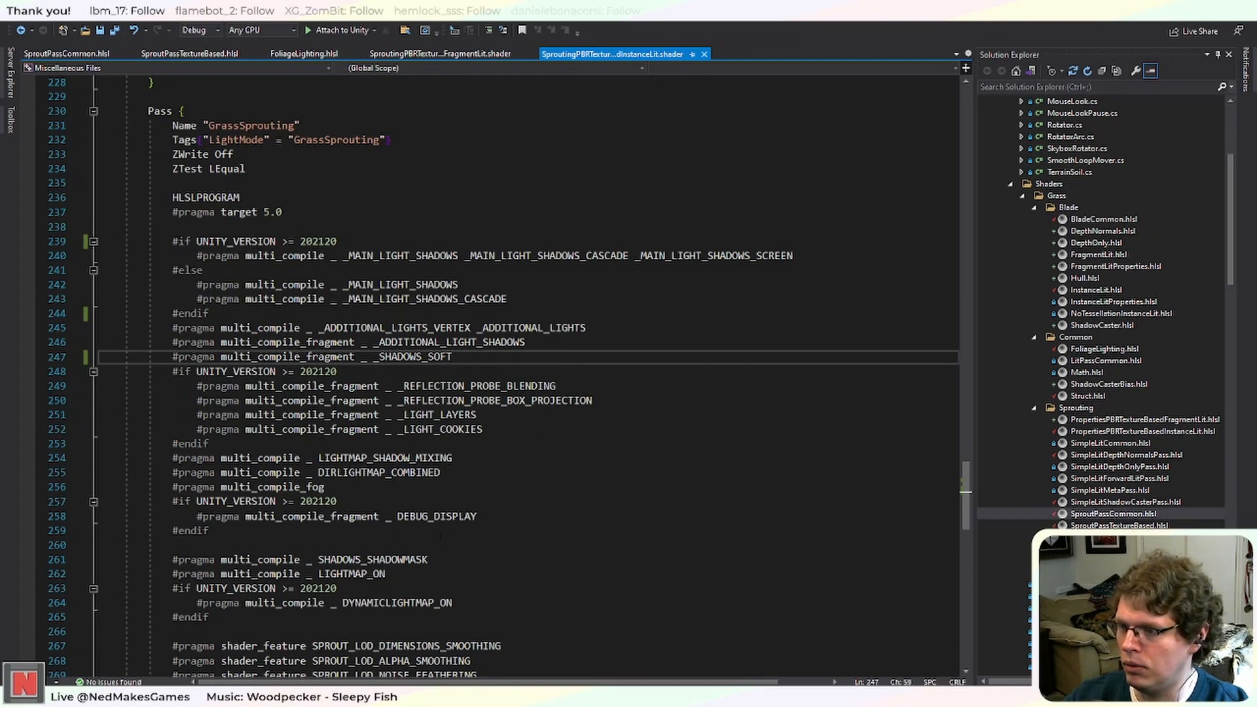
scroll(440, 536, "down", 2)
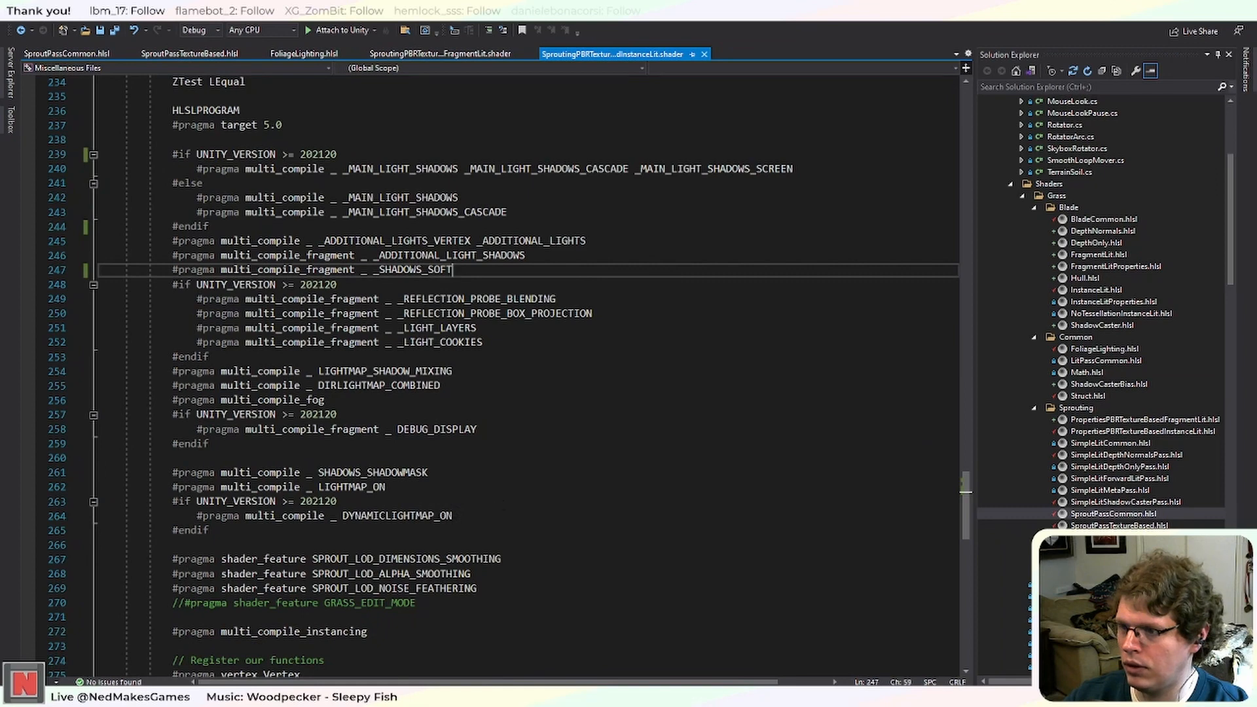
mouse_move(331, 472)
left_mouse_down()
mouse_move(314, 486)
mouse_move(331, 501)
left_mouse_up()
scroll(331, 501, "up", 1)
left_click(233, 486)
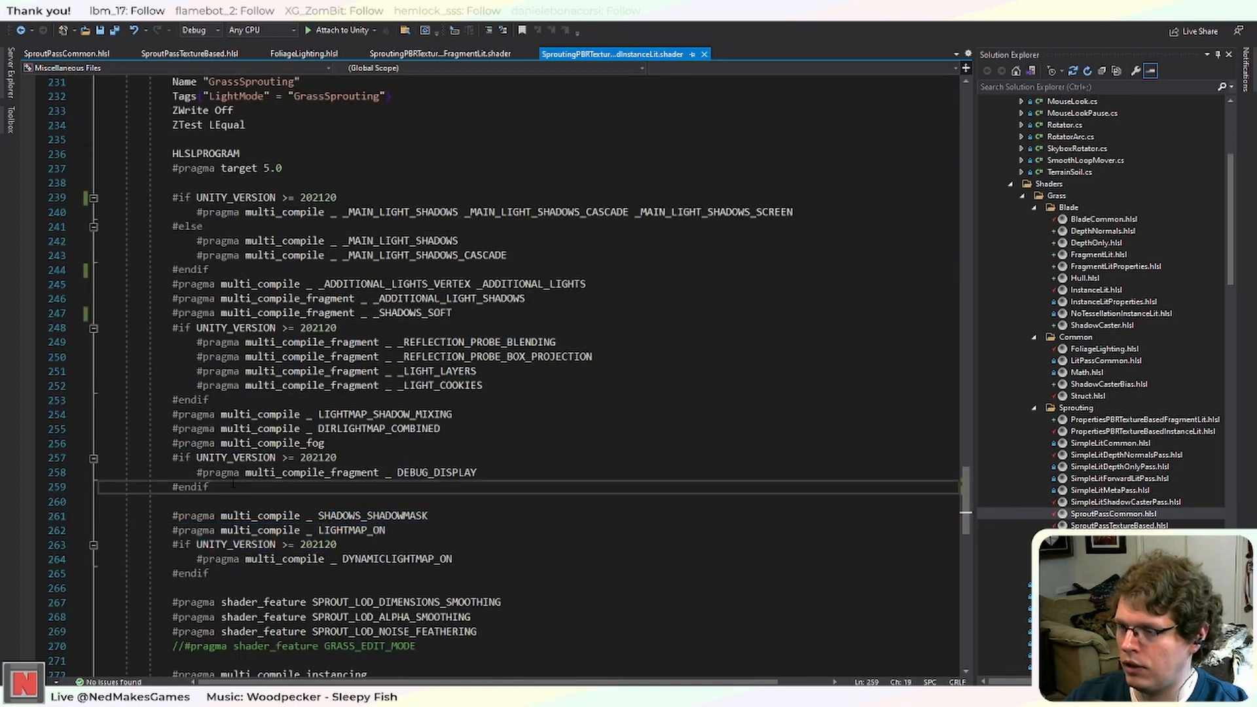
left_click_drag(233, 486, 175, 202)
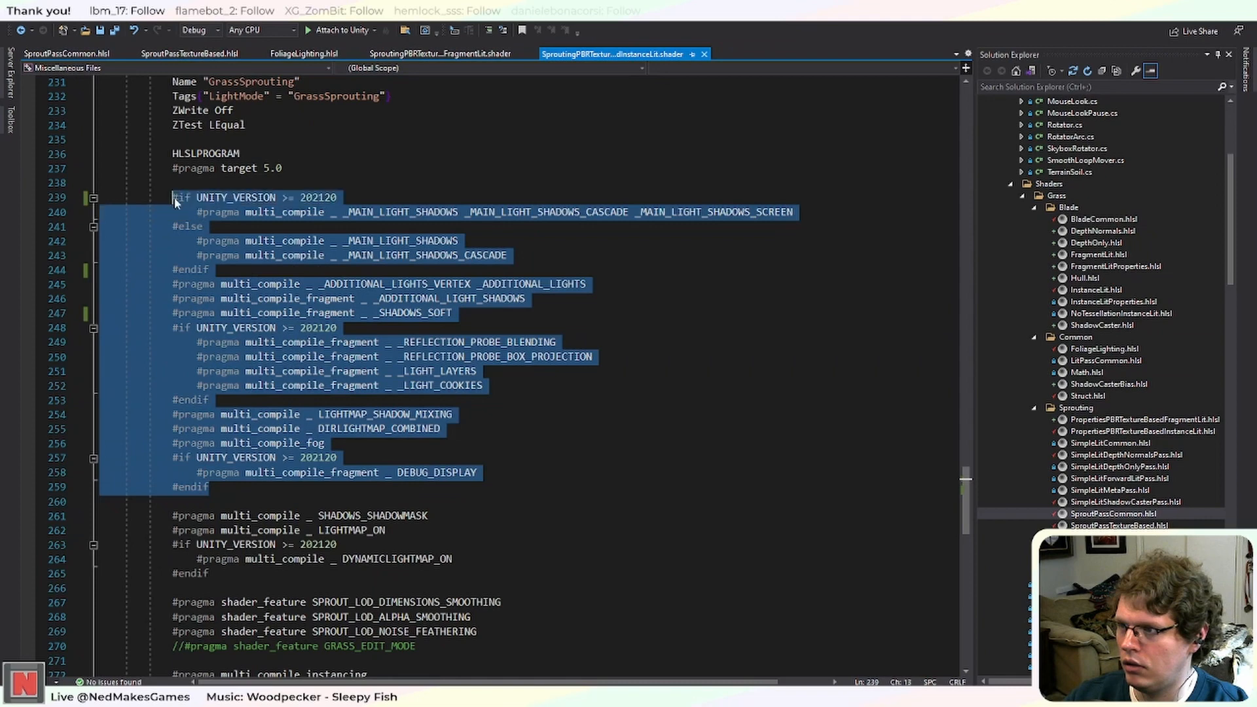
left_click(489, 30)
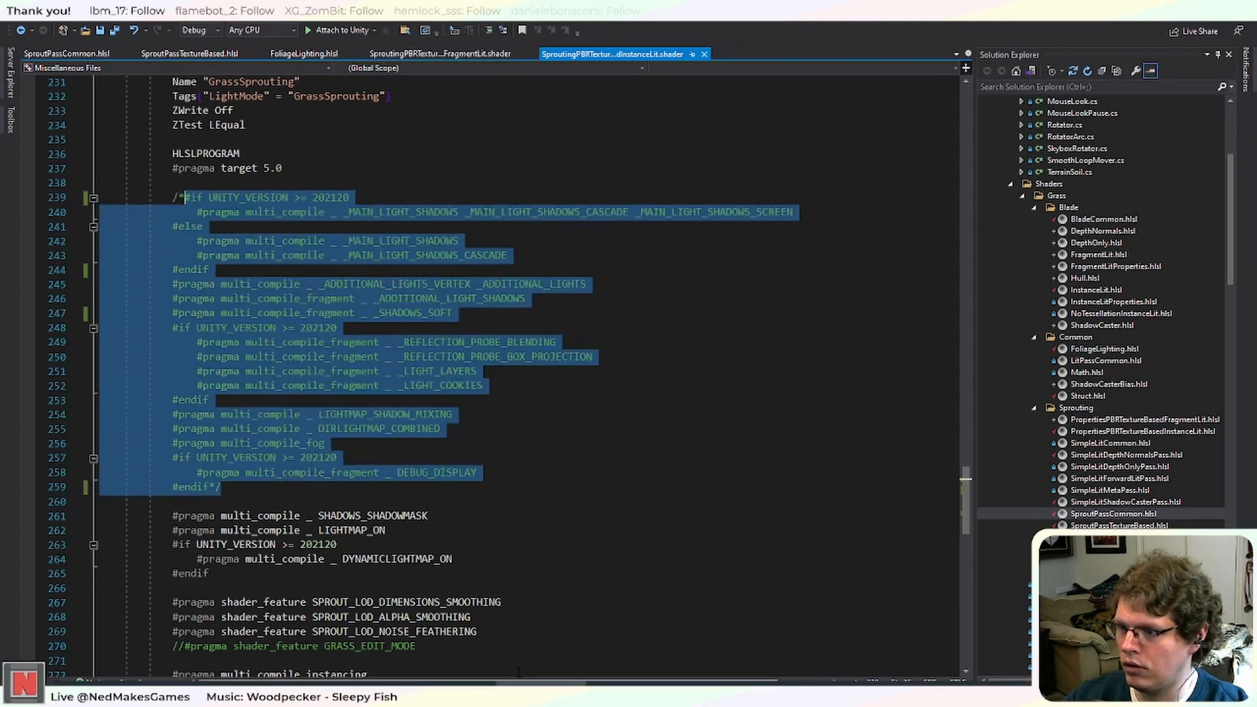
Compare the remaining GrassSprouting pass code in the InstanceLit and FragmentLit shaders, and switch to Unity.
left_click(469, 55)
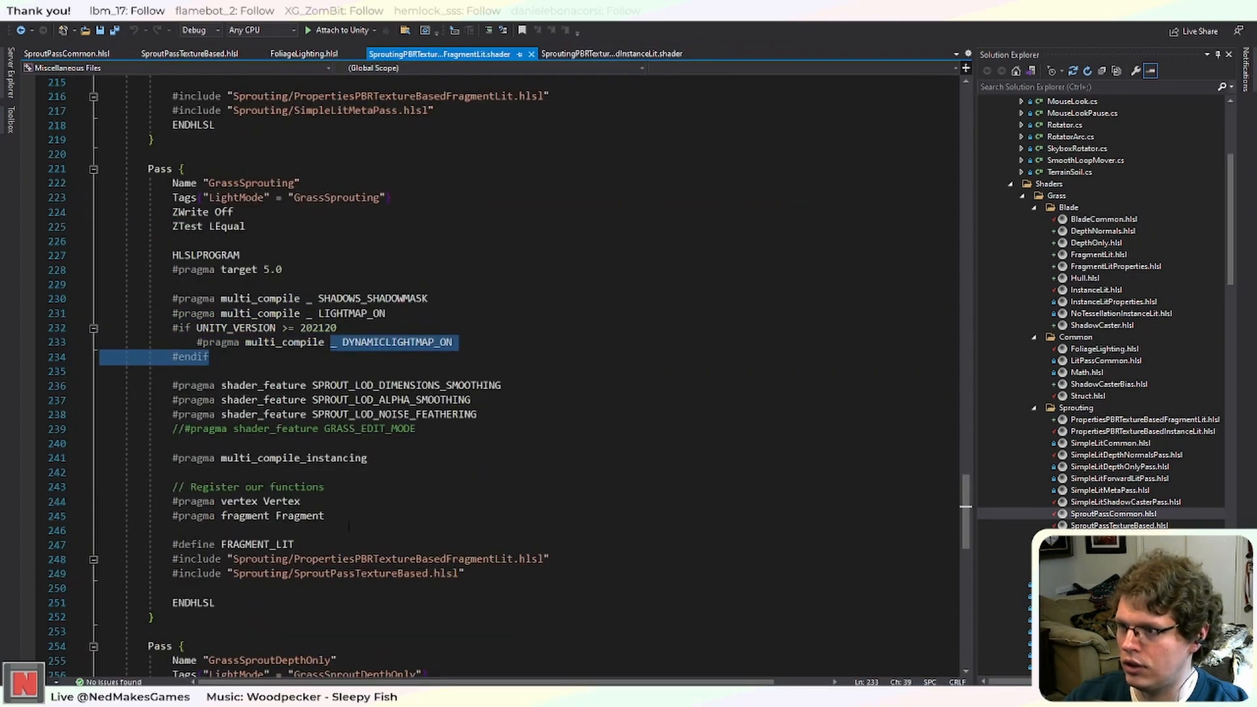
left_click(585, 55)
scroll(484, 362, "down", 2)
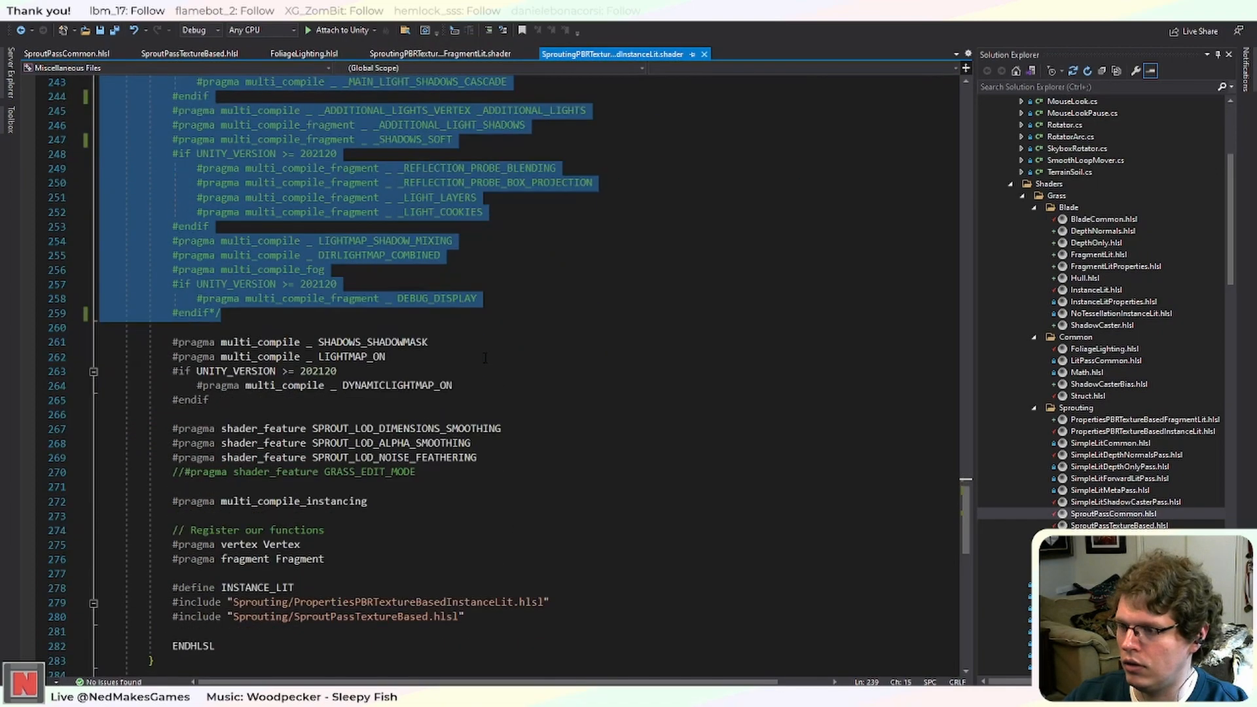
scroll(485, 362, "up", 2)
scroll(483, 356, "up", 1)
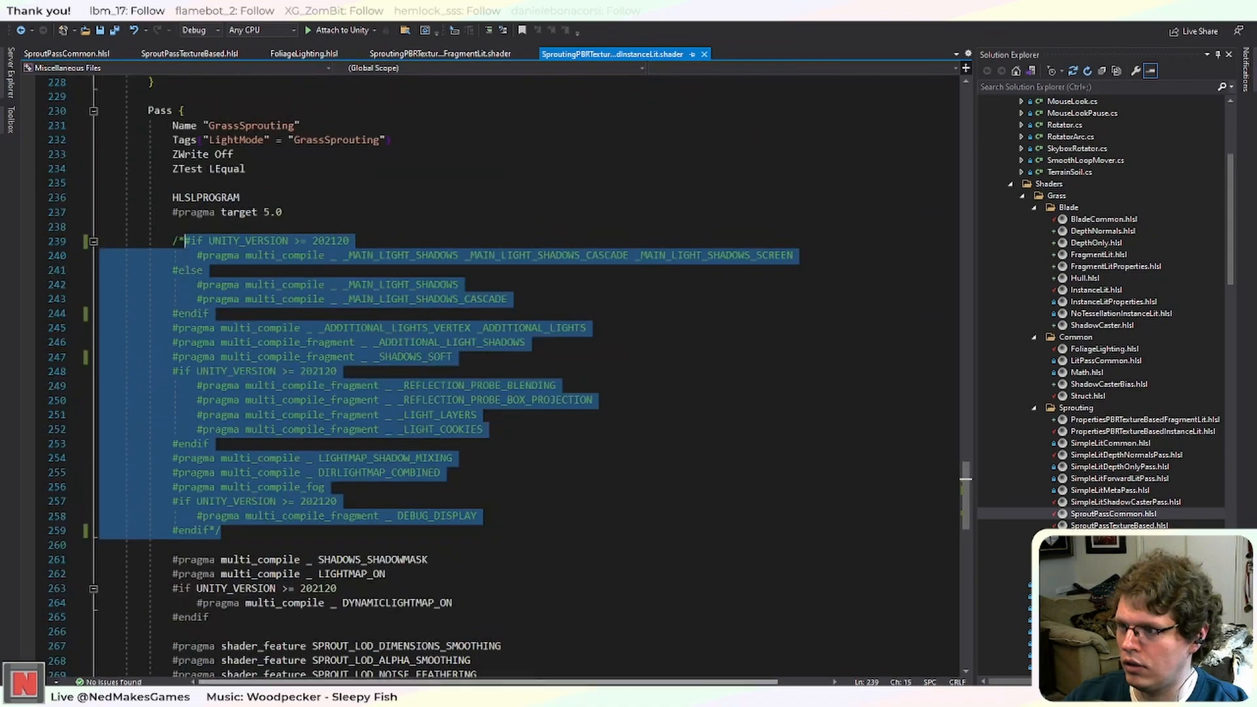
scroll(528, 613, "down", 6)
scroll(521, 242, "up", 6)
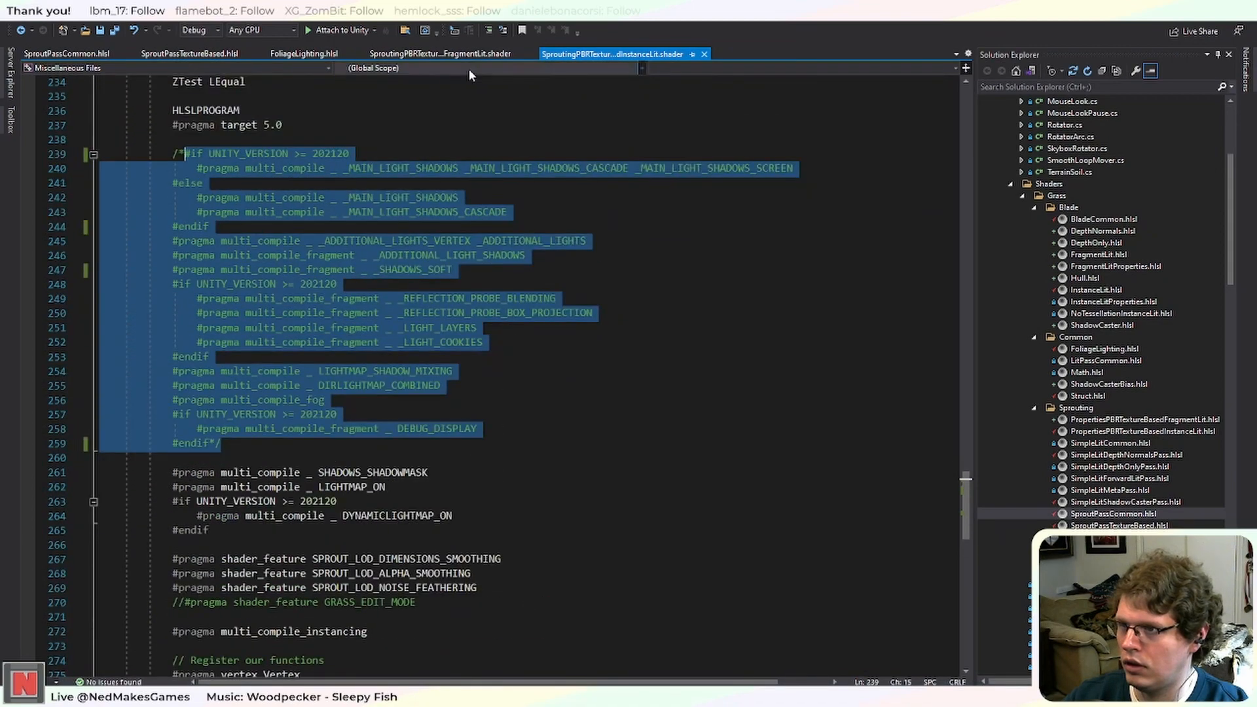
left_click(439, 54)
scroll(484, 367, "up", 3)
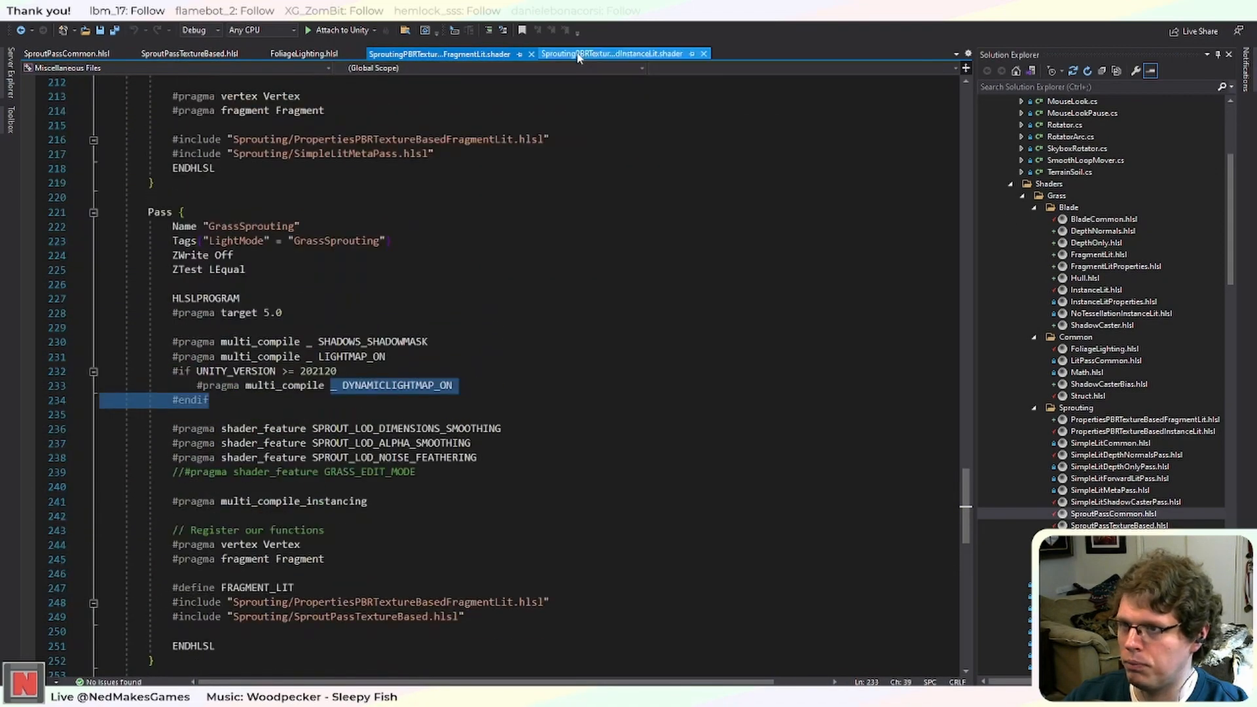
left_click(612, 54)
key("alt+Tab")
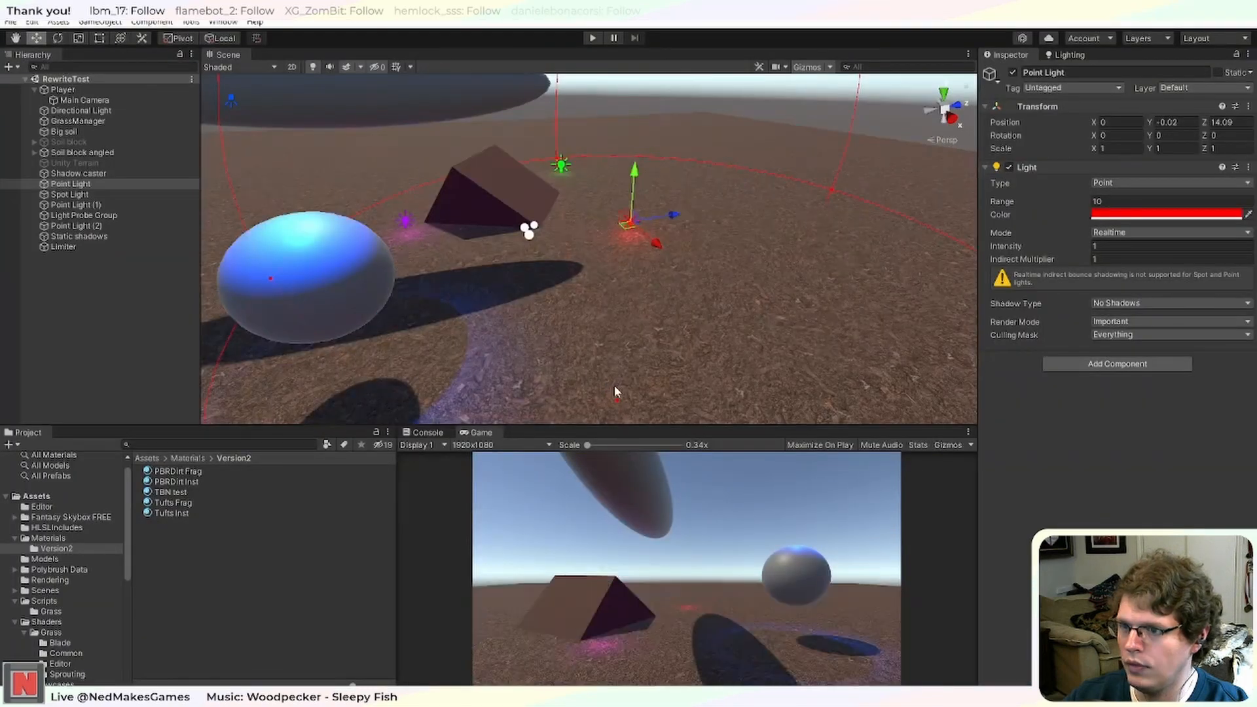
Run the scene briefly to check the grass, and review the commented-out pragma block in Visual Studio before returning to Unity.
left_click(592, 38)
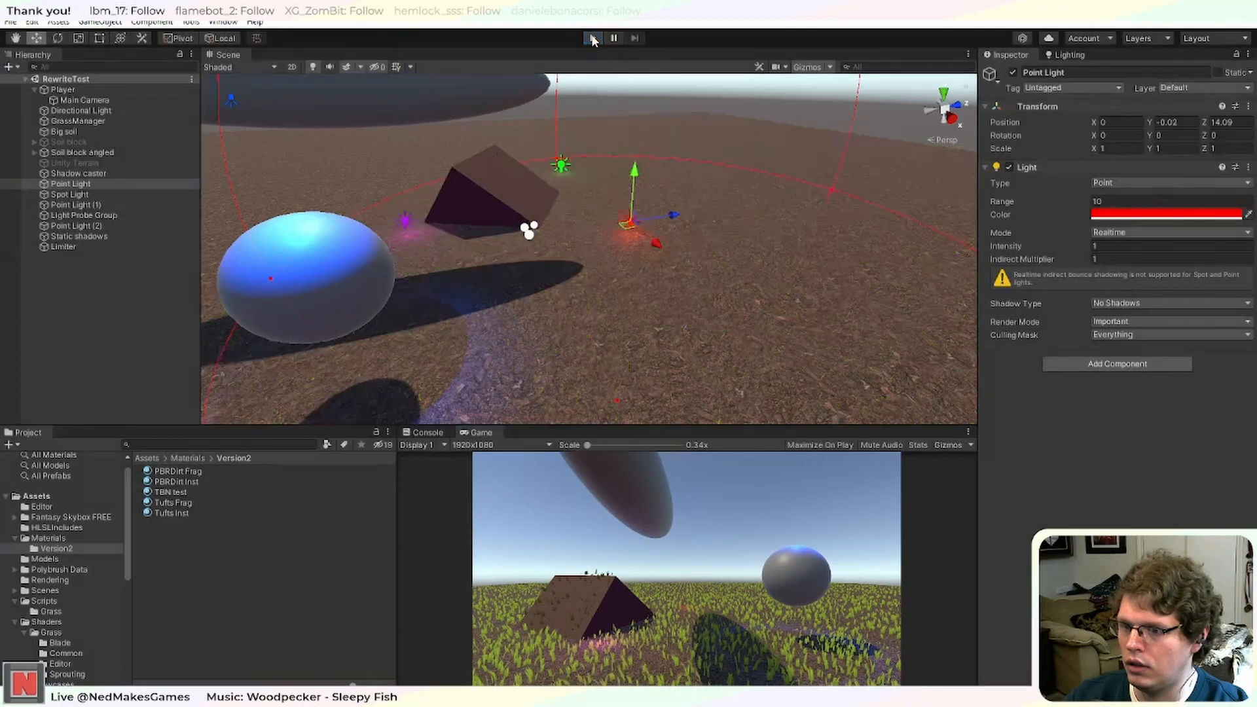
left_click(591, 40)
mouse_move(542, 694)
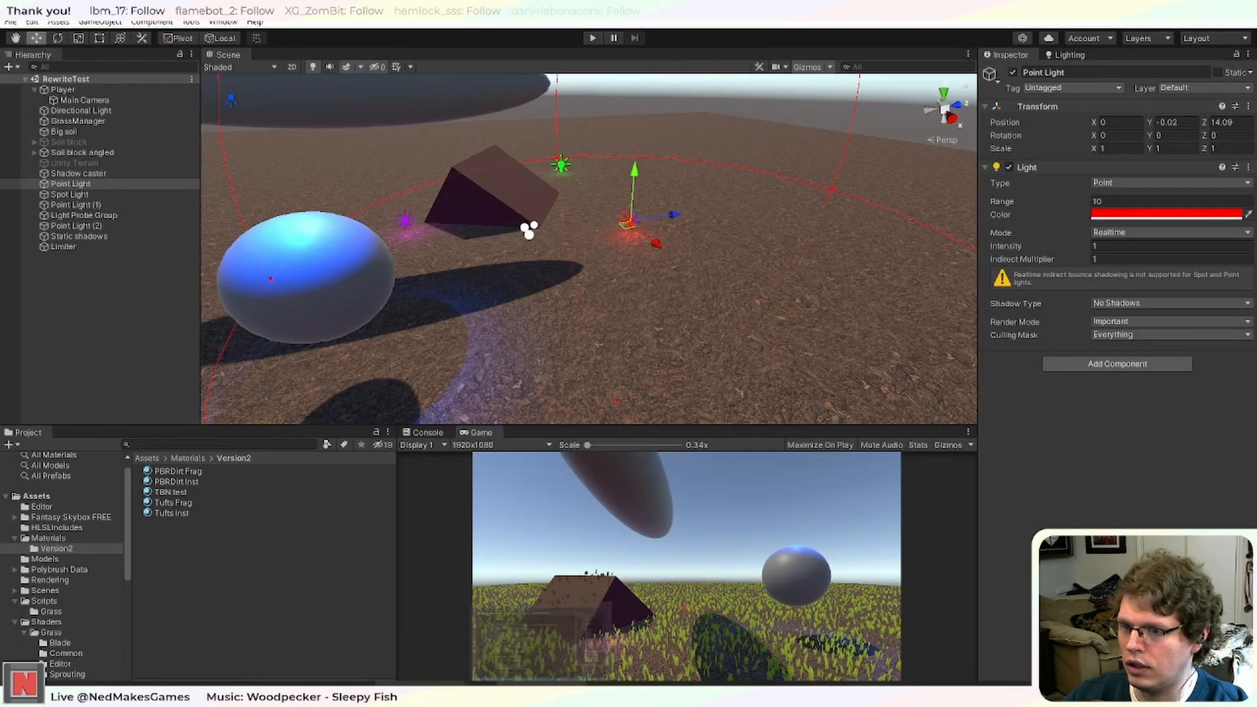
left_click(542, 641)
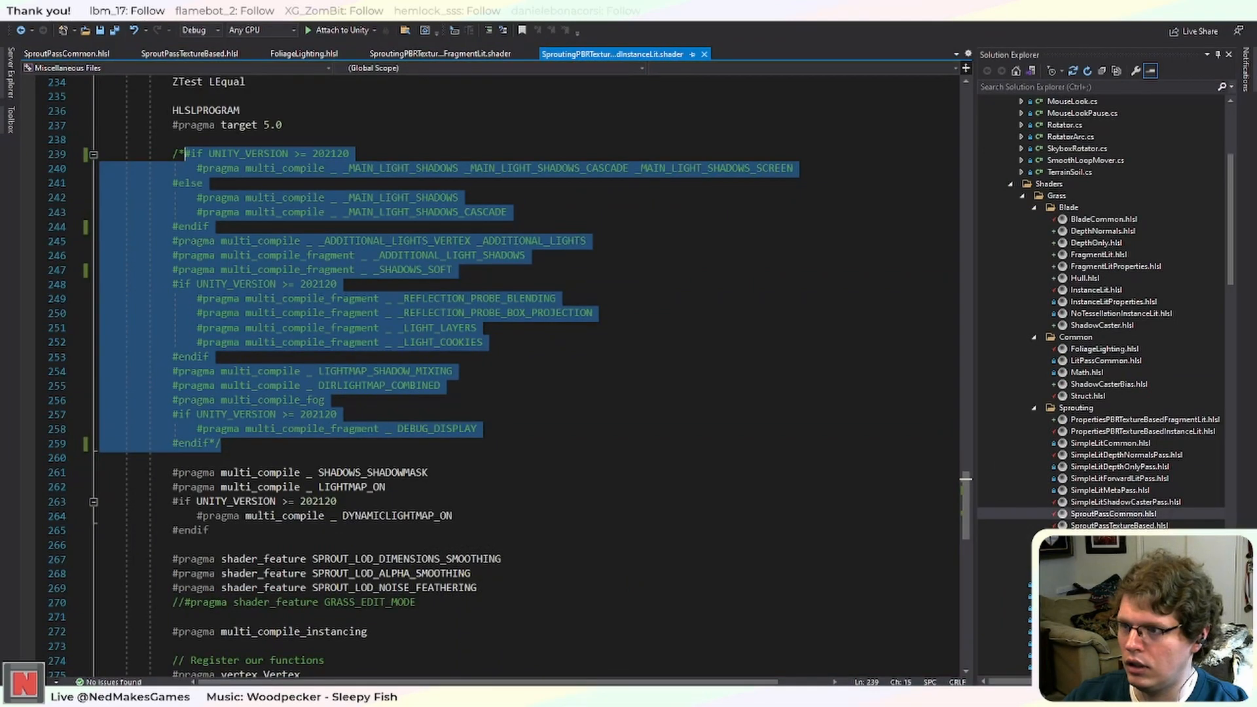
key("alt+Tab")
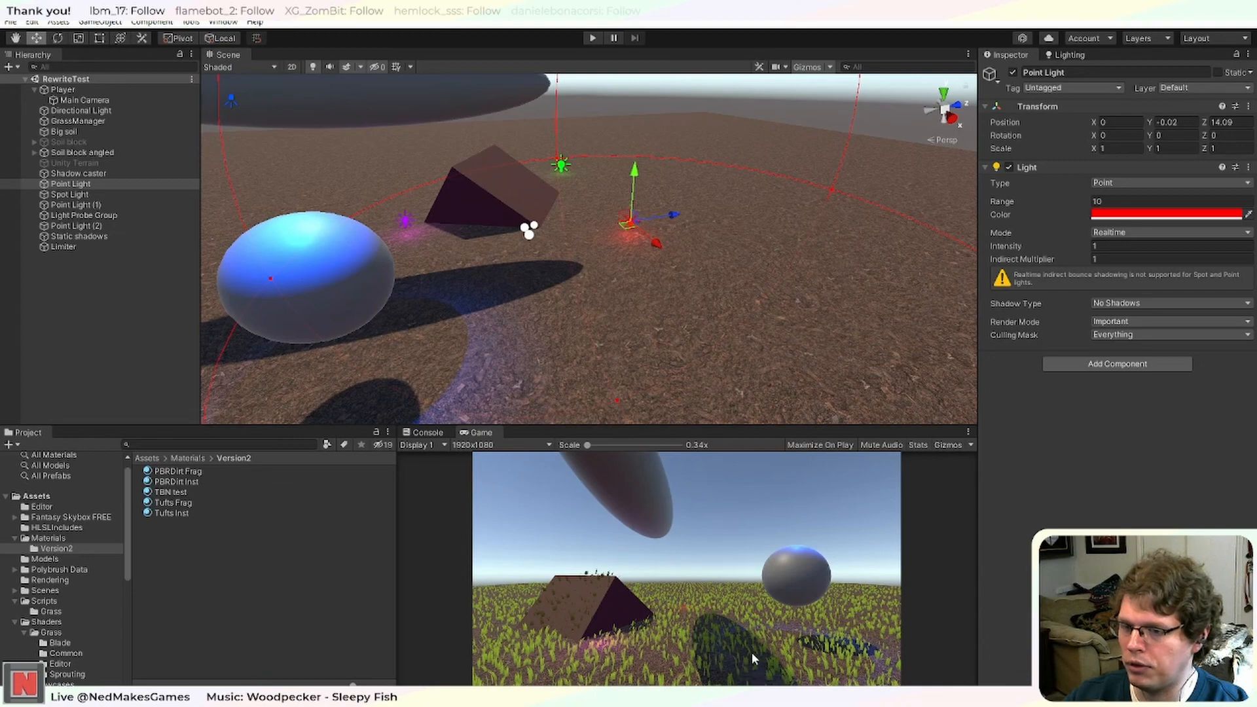
Toggle the Static shadows object off and on to compare its shadow on the grass, and select the Shadow caster sphere.
left_click(440, 124)
scroll(489, 218, "down", 3)
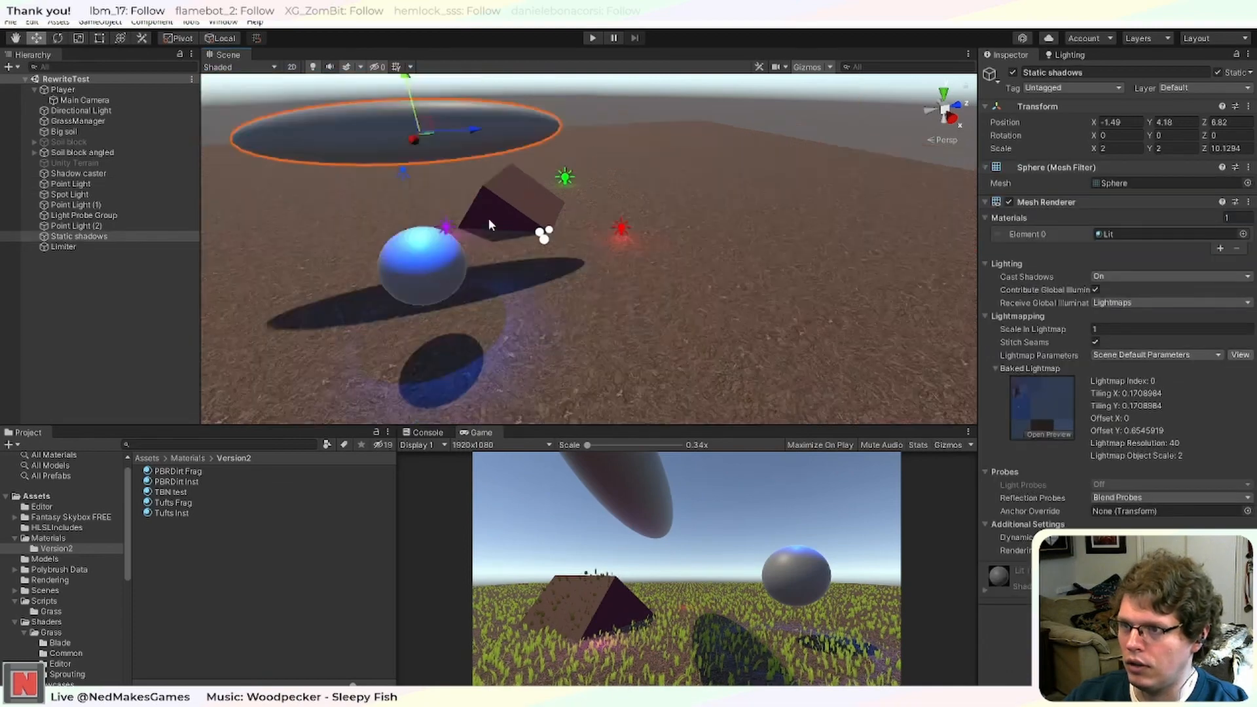
scroll(488, 218, "down", 2)
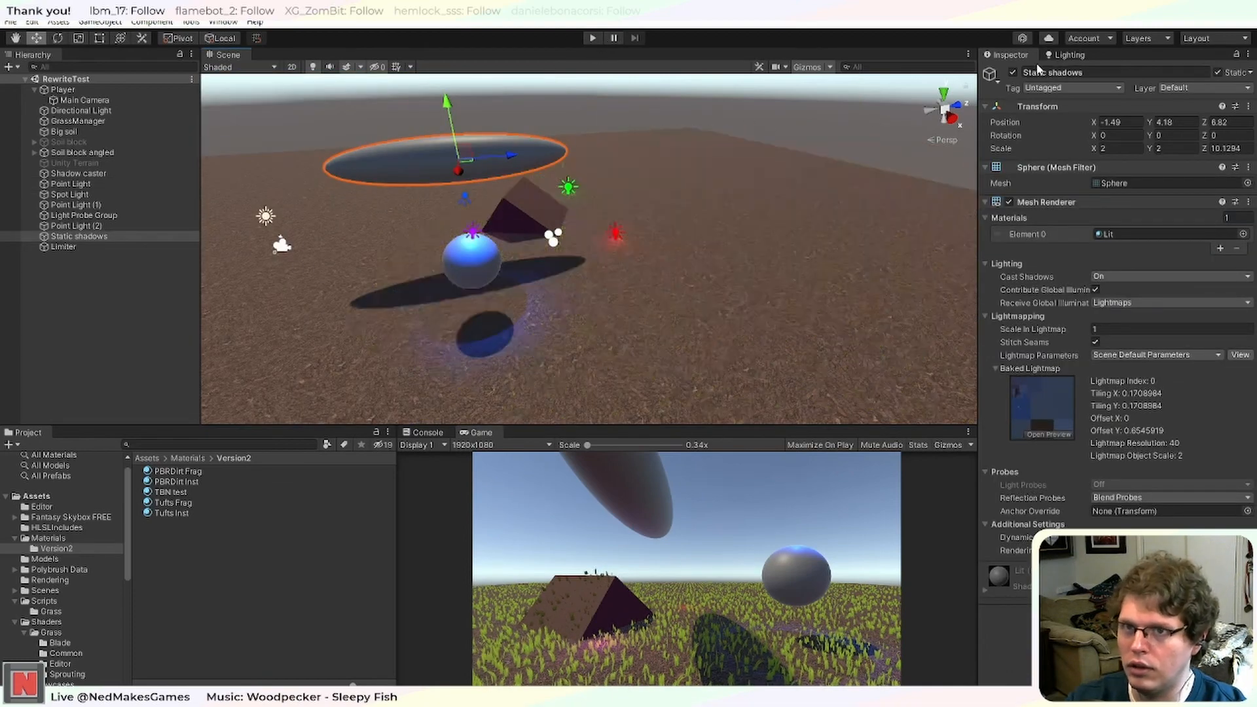
left_click(1014, 72)
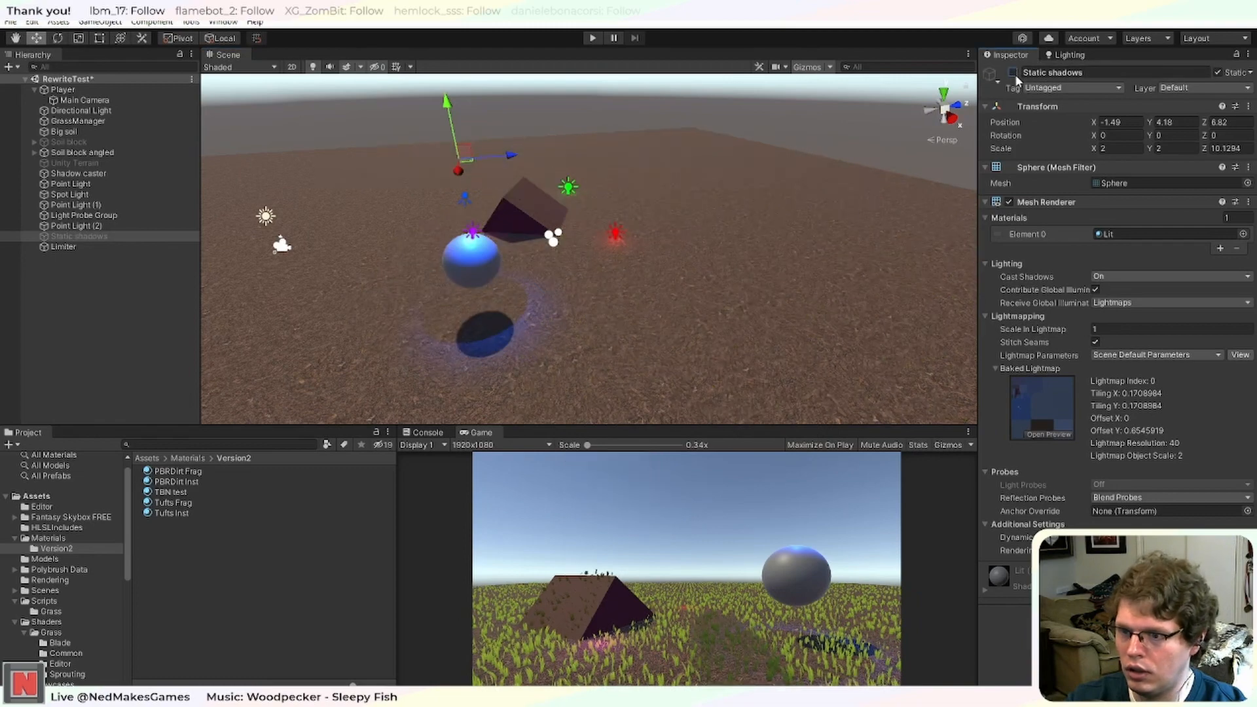
left_click(1014, 73)
left_click(1016, 75)
left_click(1015, 75)
left_click(1015, 75)
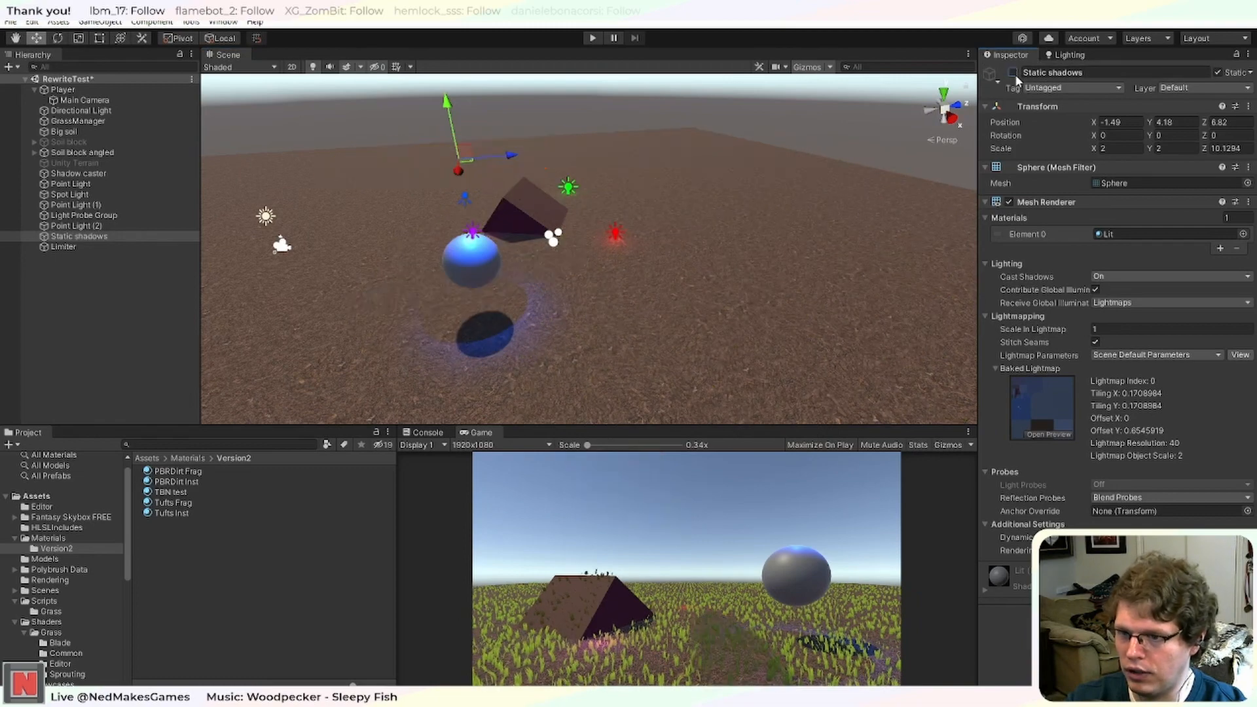
left_click(1015, 74)
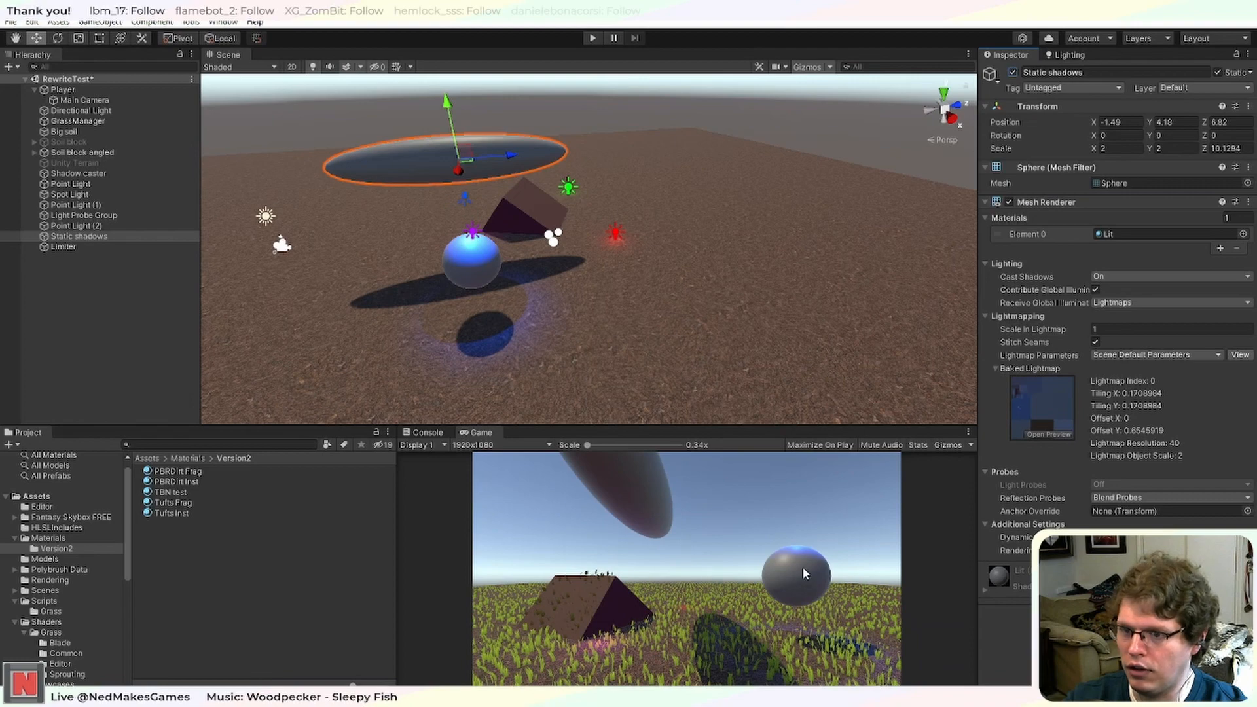
left_click(472, 261)
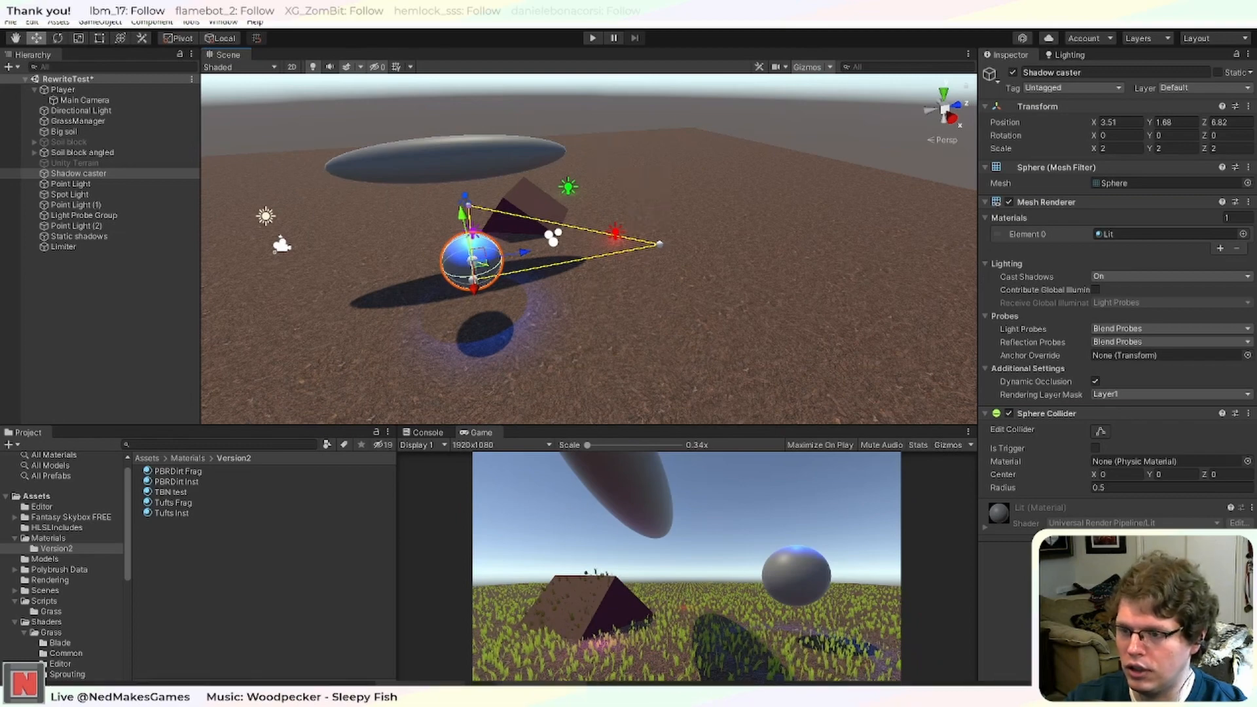
In Visual Studio, uncomment the GrassSprouting pass's main light shadow pragmas, keep _ADDITIONAL_LIGHTS through the DEBUG_DISPLAY #endif commented out, save, and check Unity.
key("alt+Tab")
scroll(312, 302, "up", 2)
left_click(311, 314)
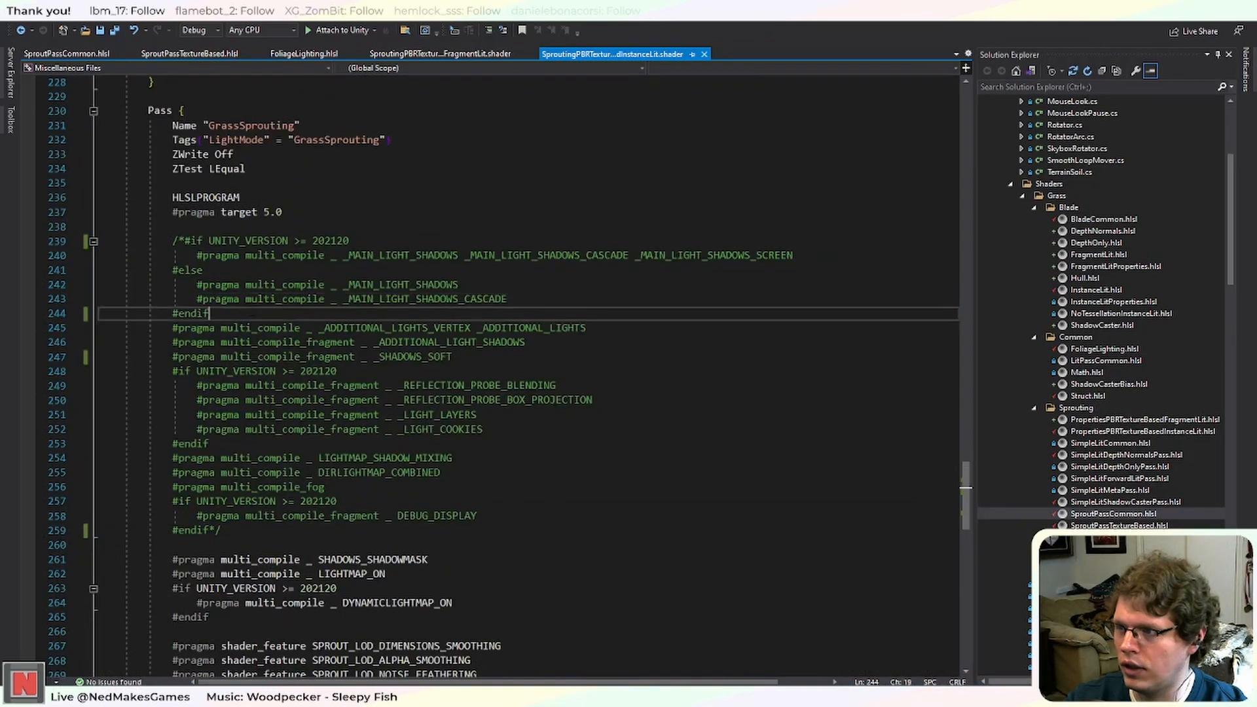
left_click_drag(220, 530, 171, 240)
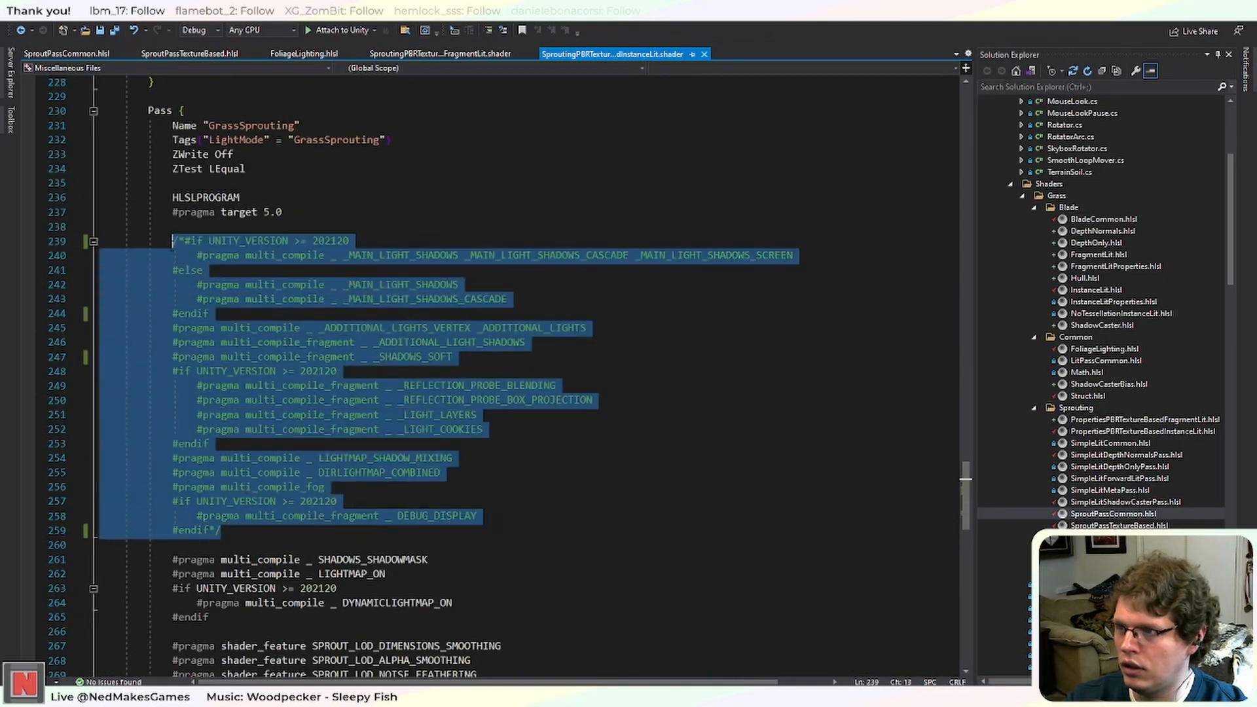
key("ctrl+k")
key("ctrl+u")
left_click(265, 475)
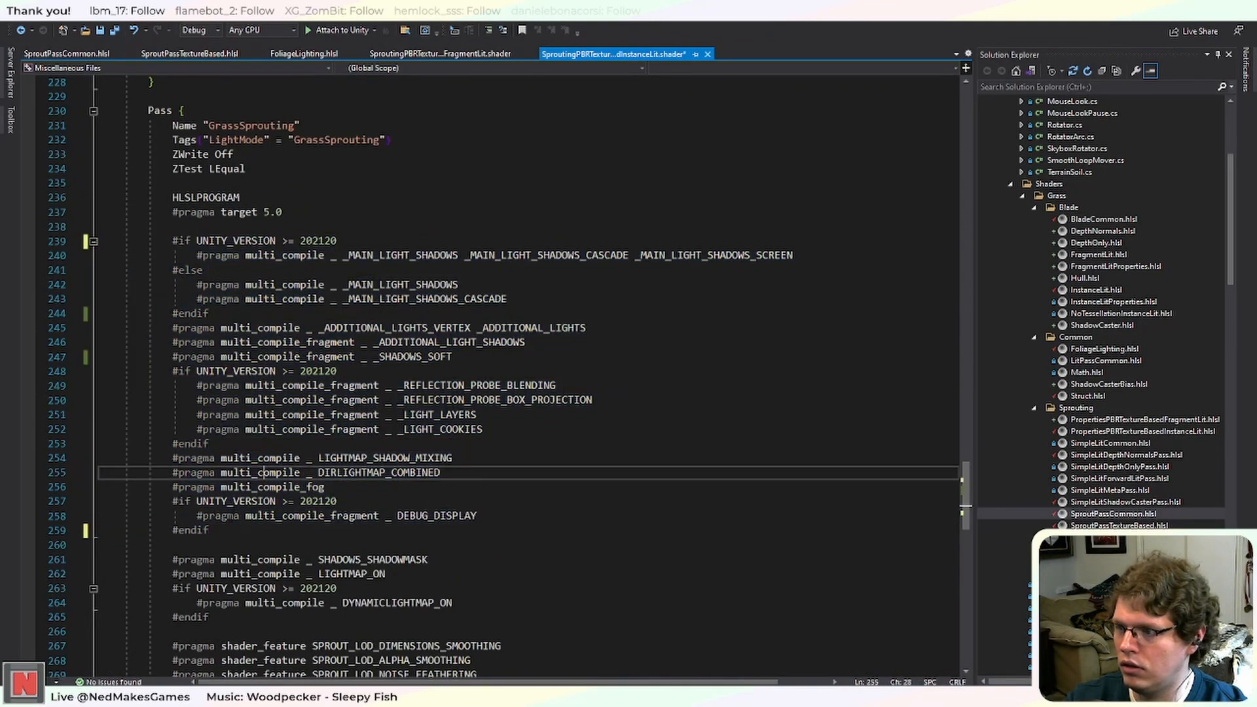
left_click_drag(216, 530, 172, 328)
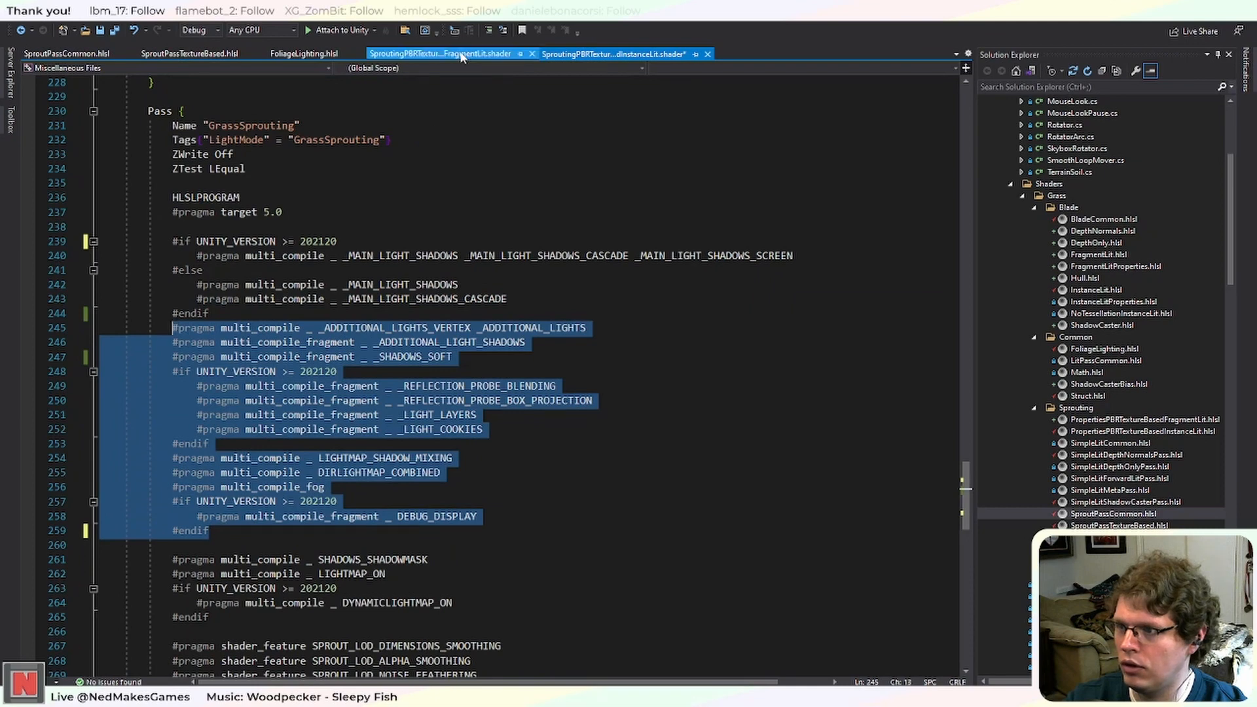
left_click(488, 30)
left_click(586, 226)
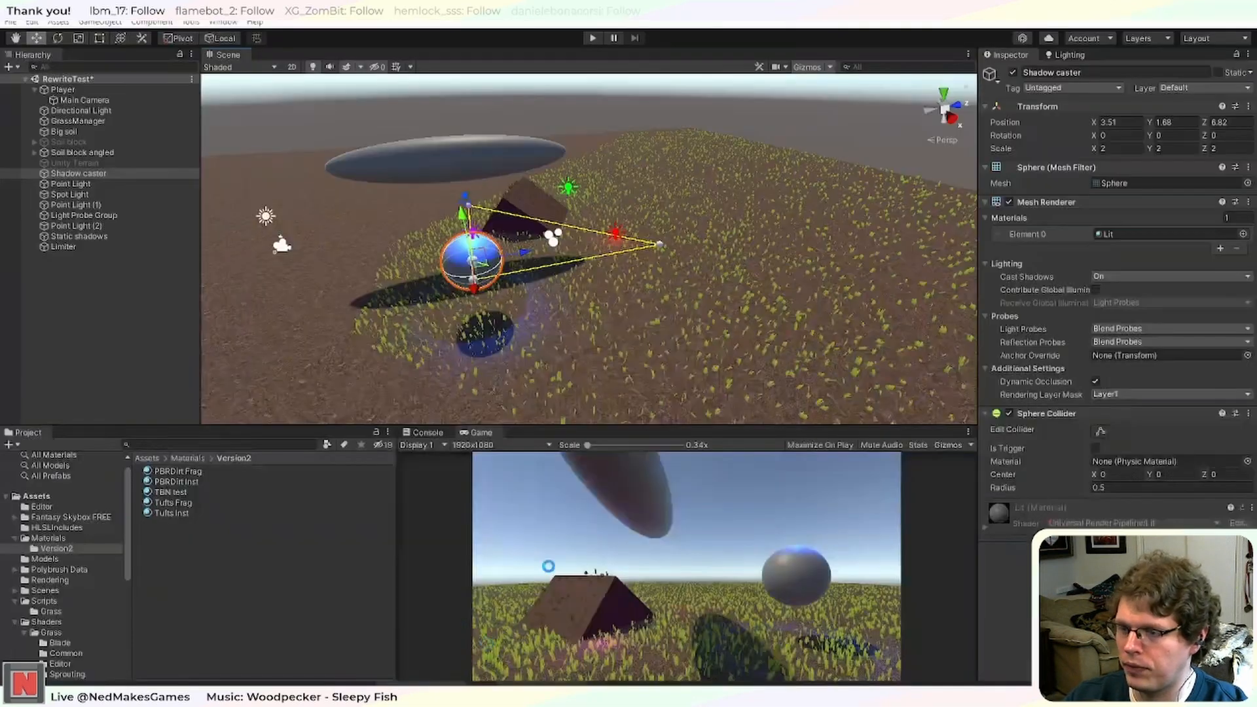
key("alt+Tab")
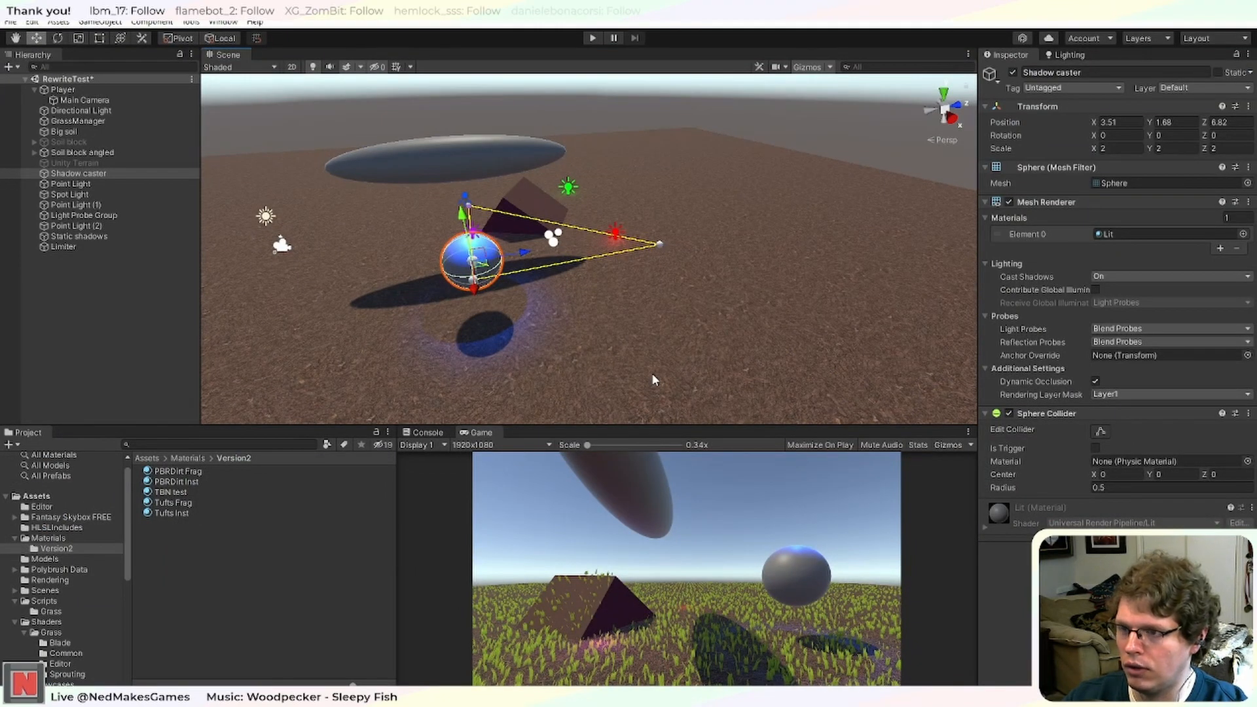
In Visual Studio, uncomment the _ADDITIONAL_LIGHTS pragma, keep the lines from _ADDITIONAL_LIGHT_SHADOWS through the DEBUG_DISPLAY #endif commented out, and save.
key("alt+Tab")
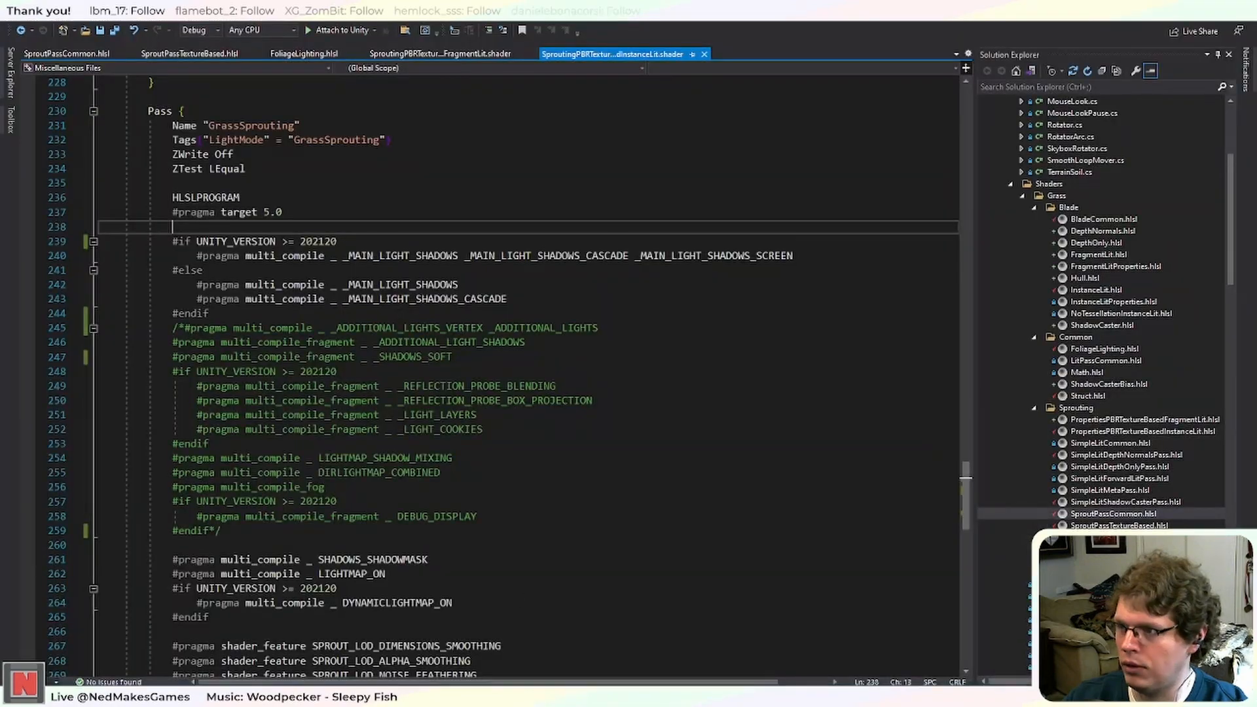
left_click_drag(222, 531, 175, 337)
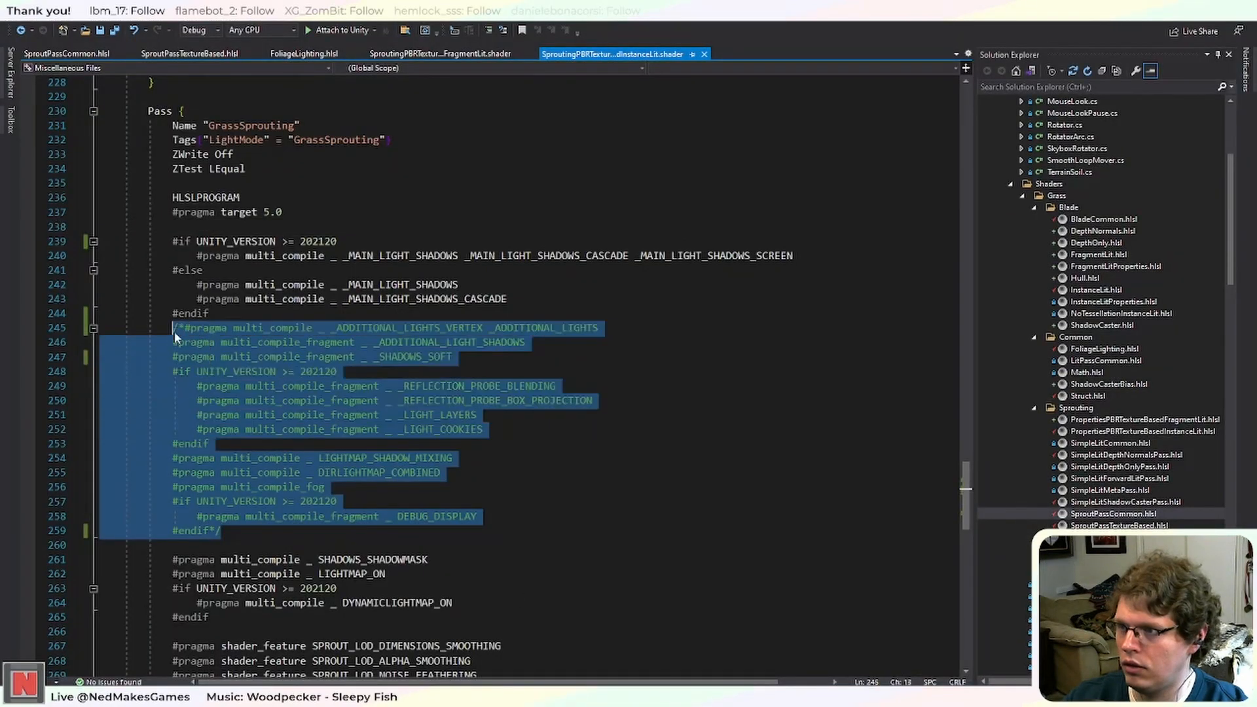
left_click(504, 32)
left_click(283, 488)
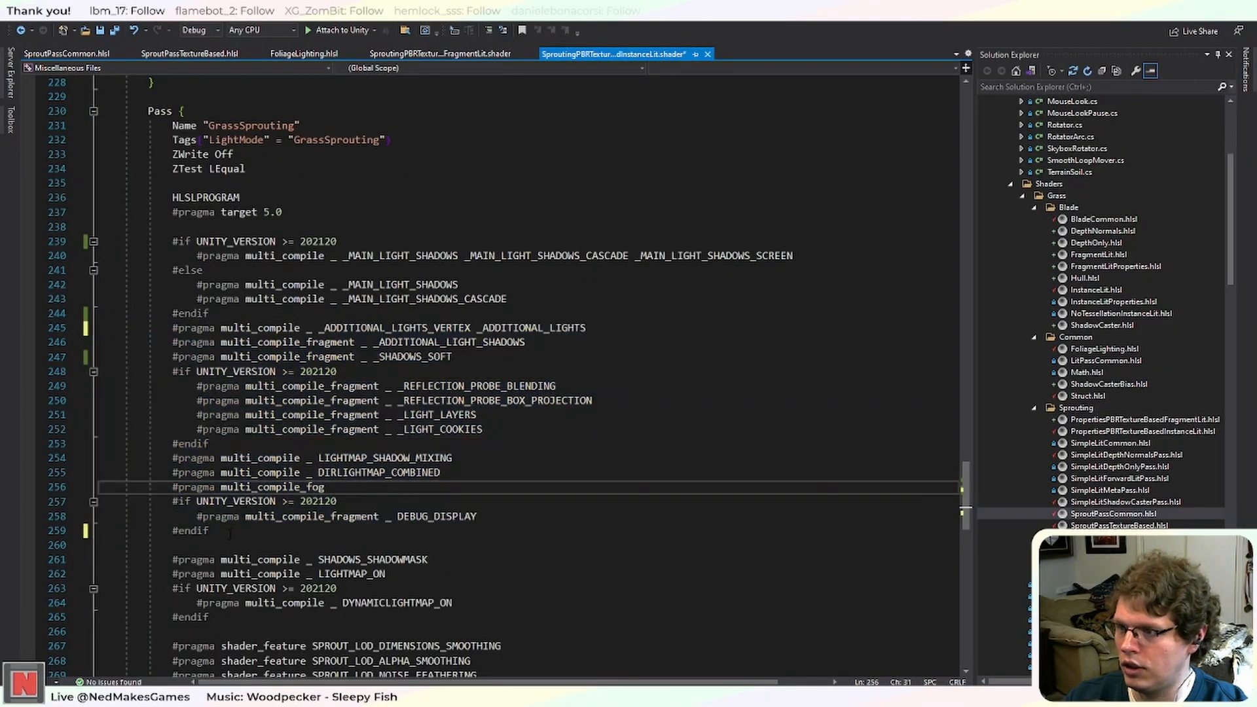
left_click_drag(230, 533, 172, 342)
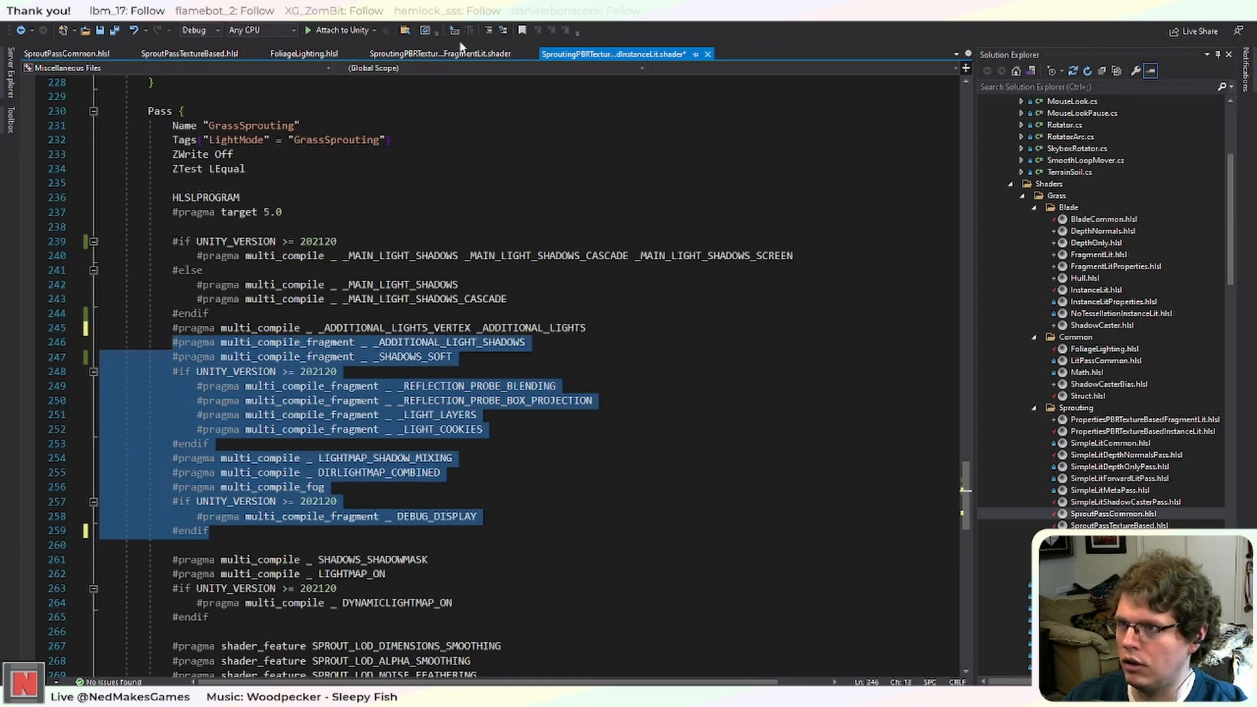
left_click(488, 31)
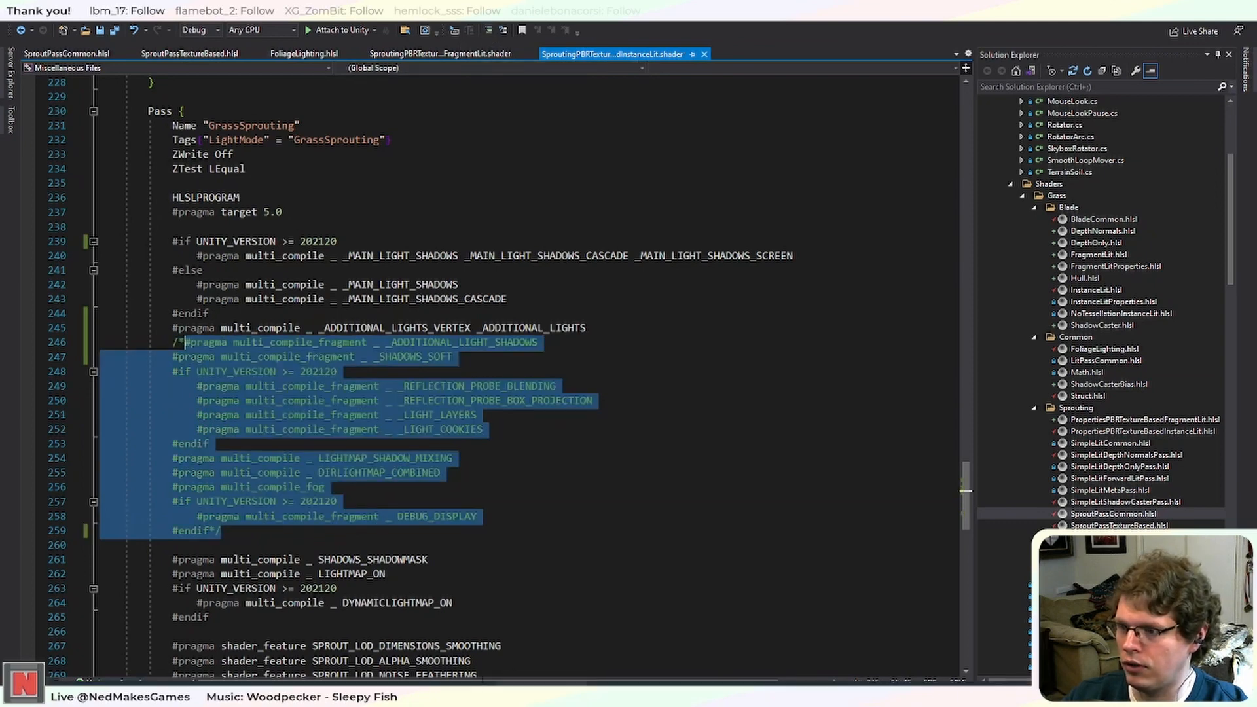
Switch to Unity, temporarily dock the Game view beside the Scene view to inspect the grass larger, and restore the layout.
key("alt+Tab")
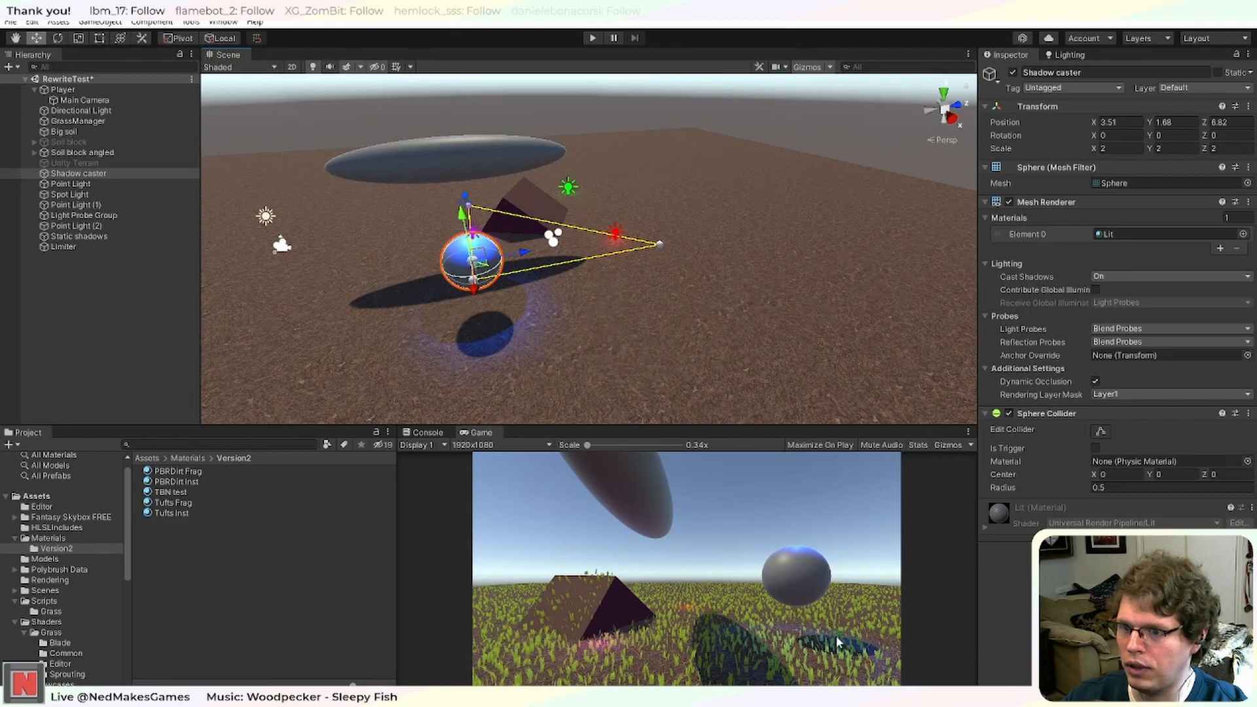
left_click_drag(478, 433, 369, 57)
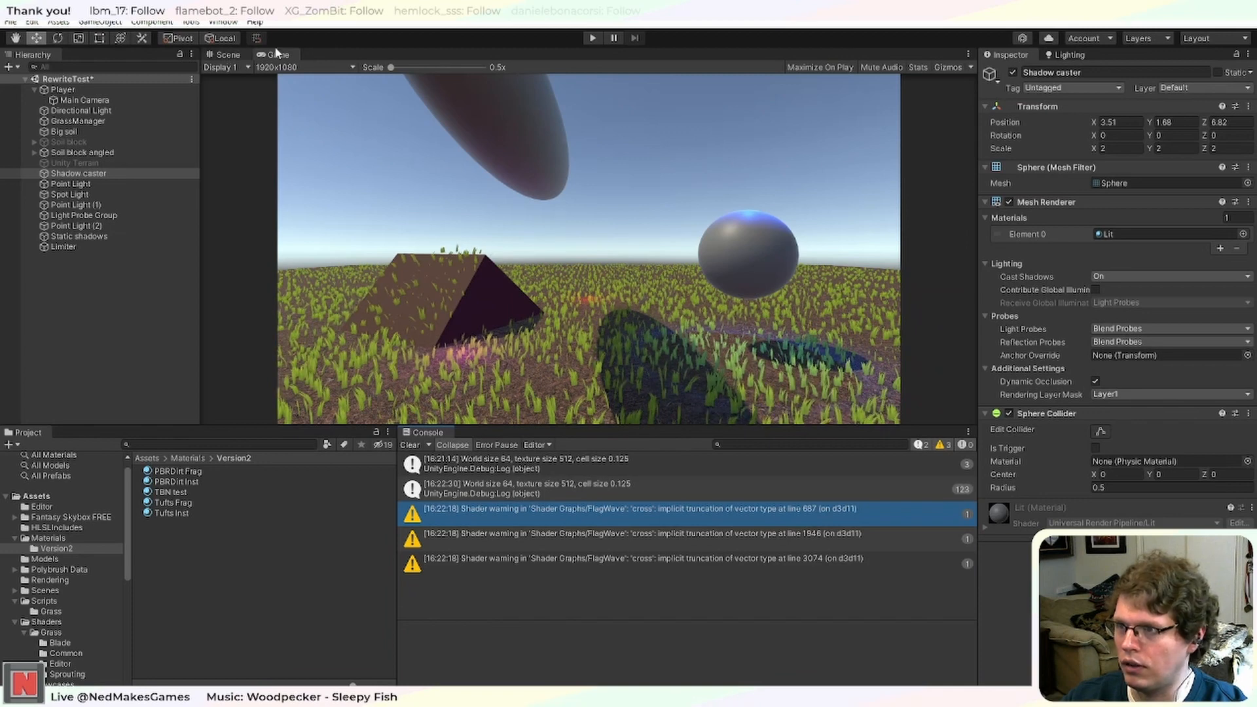
left_click_drag(280, 57, 497, 433)
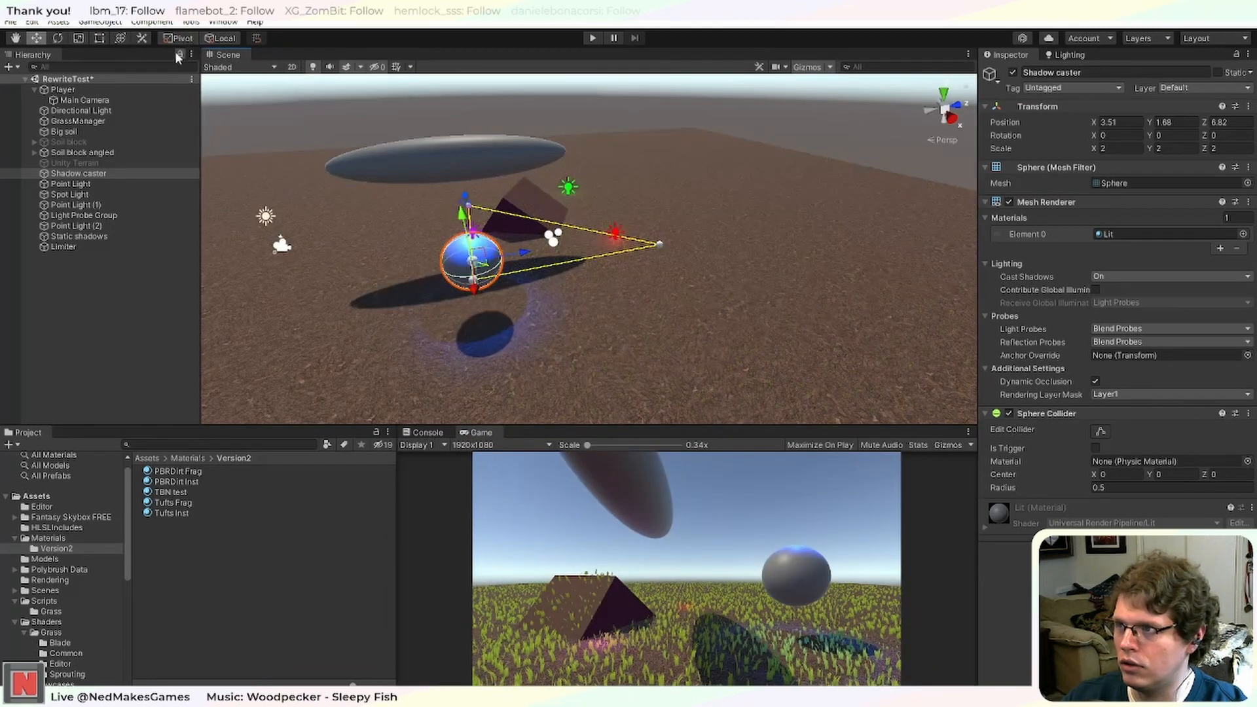
Run the scene, move the red point light back and forth along Z to examine its effect on nearby grass, and exit play mode.
left_click(593, 38)
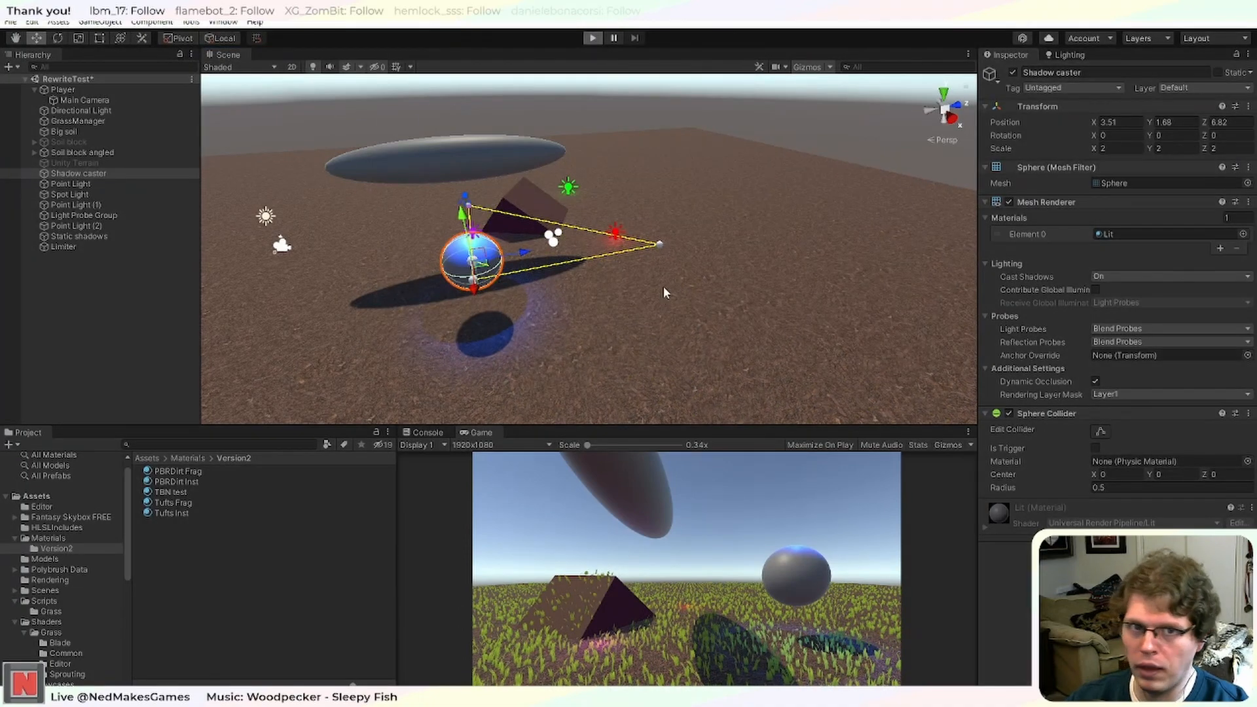
scroll(625, 230, "up", 7)
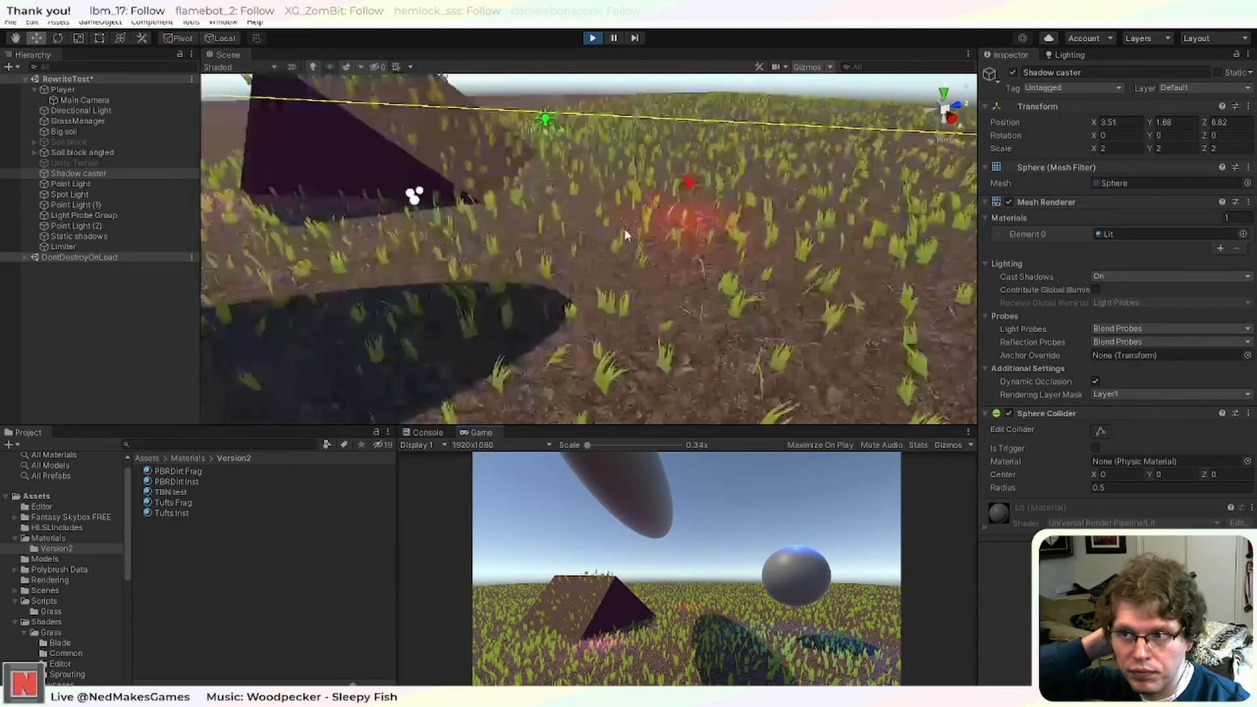
scroll(625, 229, "up", 3)
scroll(701, 218, "down", 5)
middle_click_drag(701, 219, 692, 222)
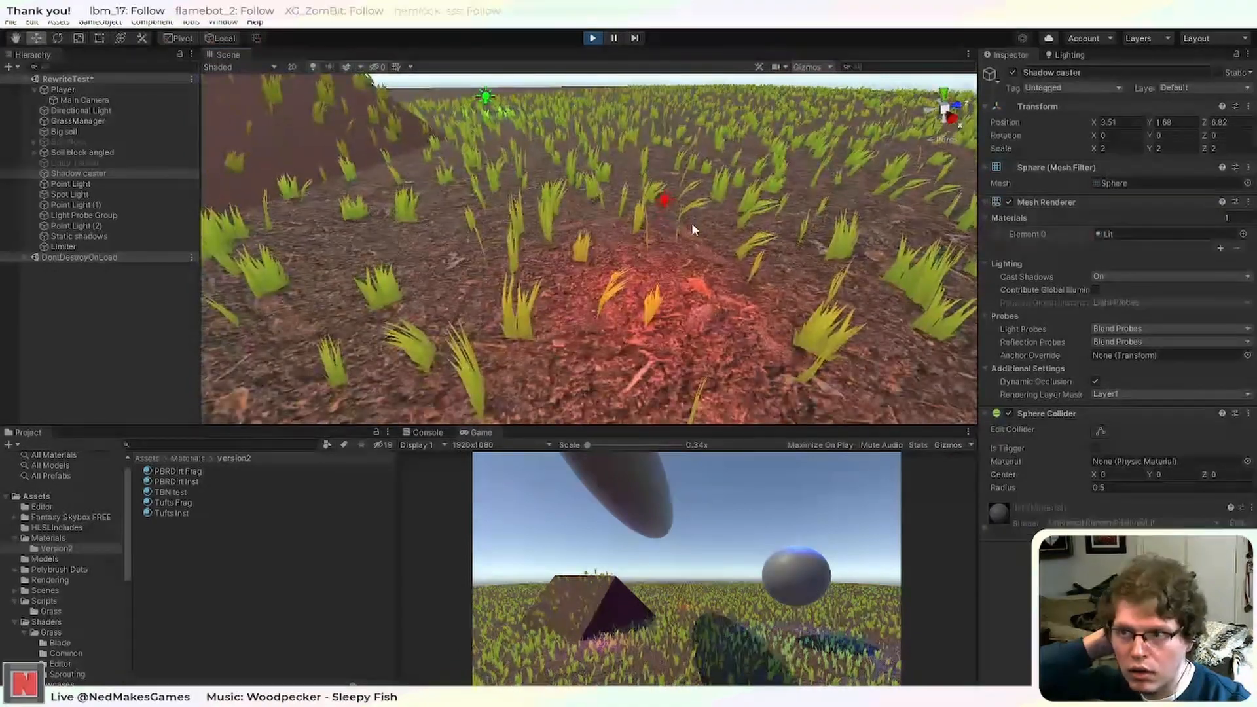
left_click(661, 197)
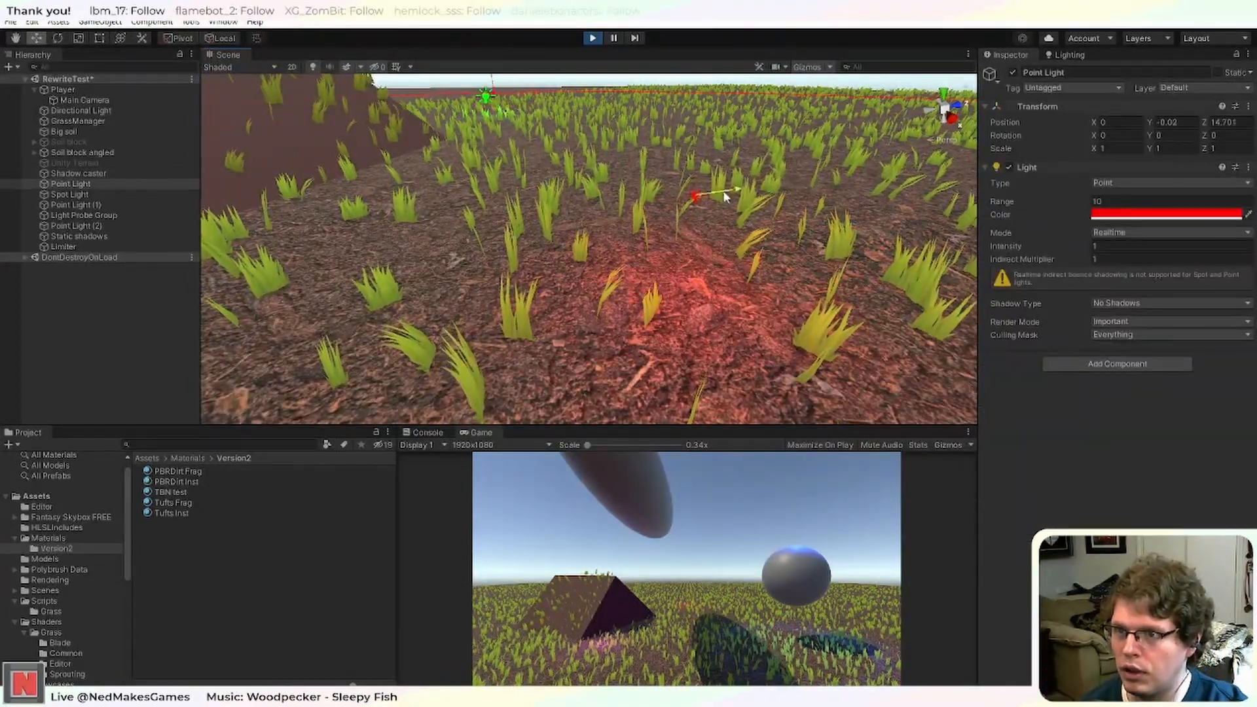
left_click_drag(725, 196, 684, 196)
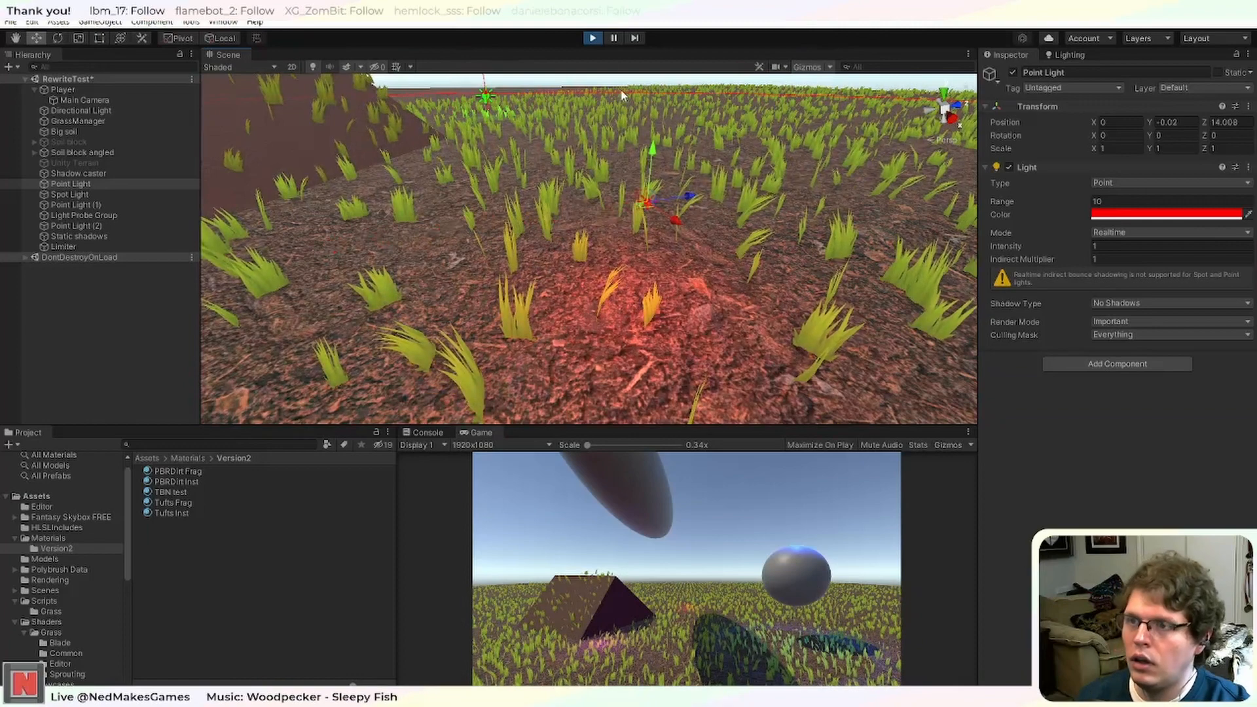
left_click(592, 39)
In Visual Studio, uncomment the _ADDITIONAL_LIGHT_SHADOWS pragma, keep _SHADOWS_SOFT through the DEBUG_DISPLAY #endif commented out, save, and run the scene in Unity.
key("alt+Tab")
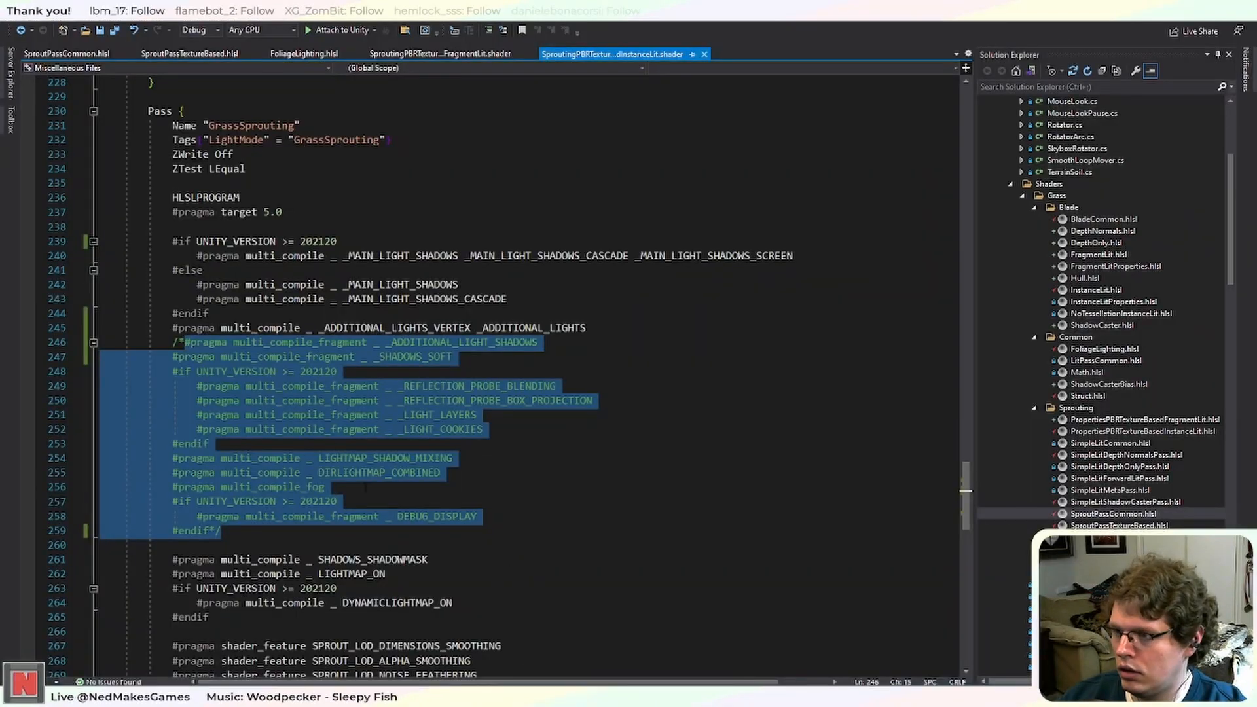
left_click(330, 429)
left_click_drag(247, 529, 173, 341)
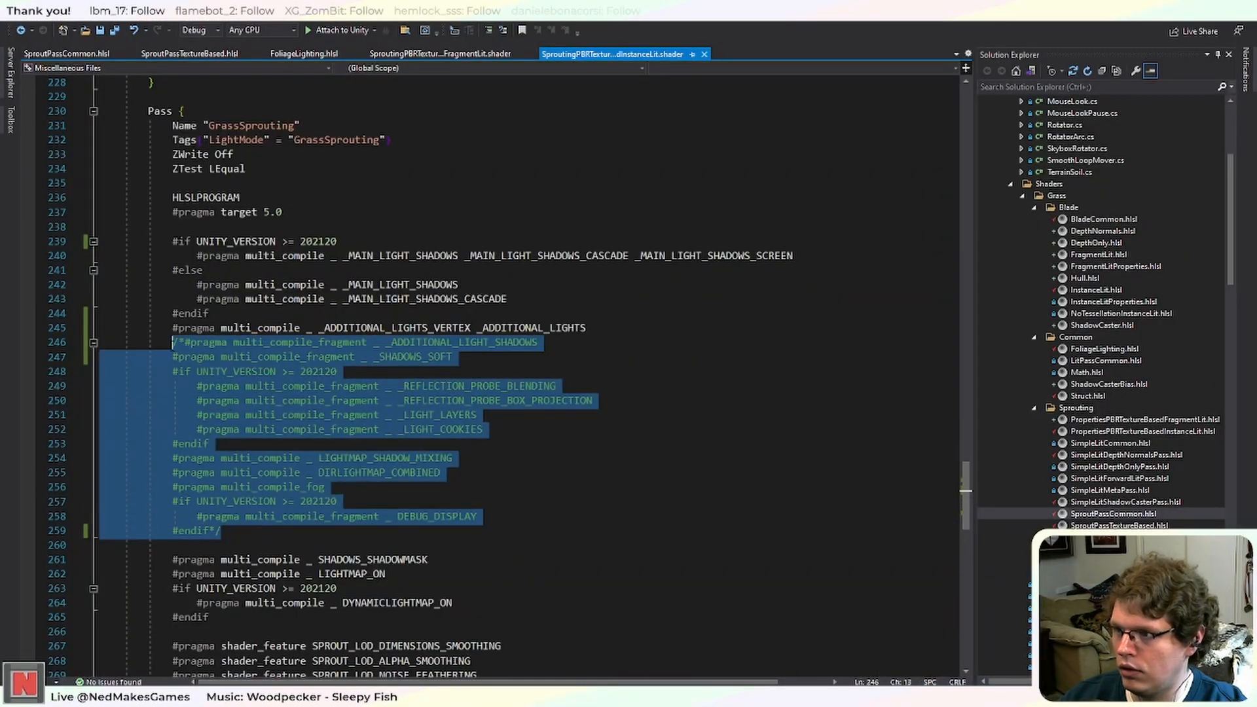
left_click(504, 30)
left_click_drag(211, 531, 172, 356)
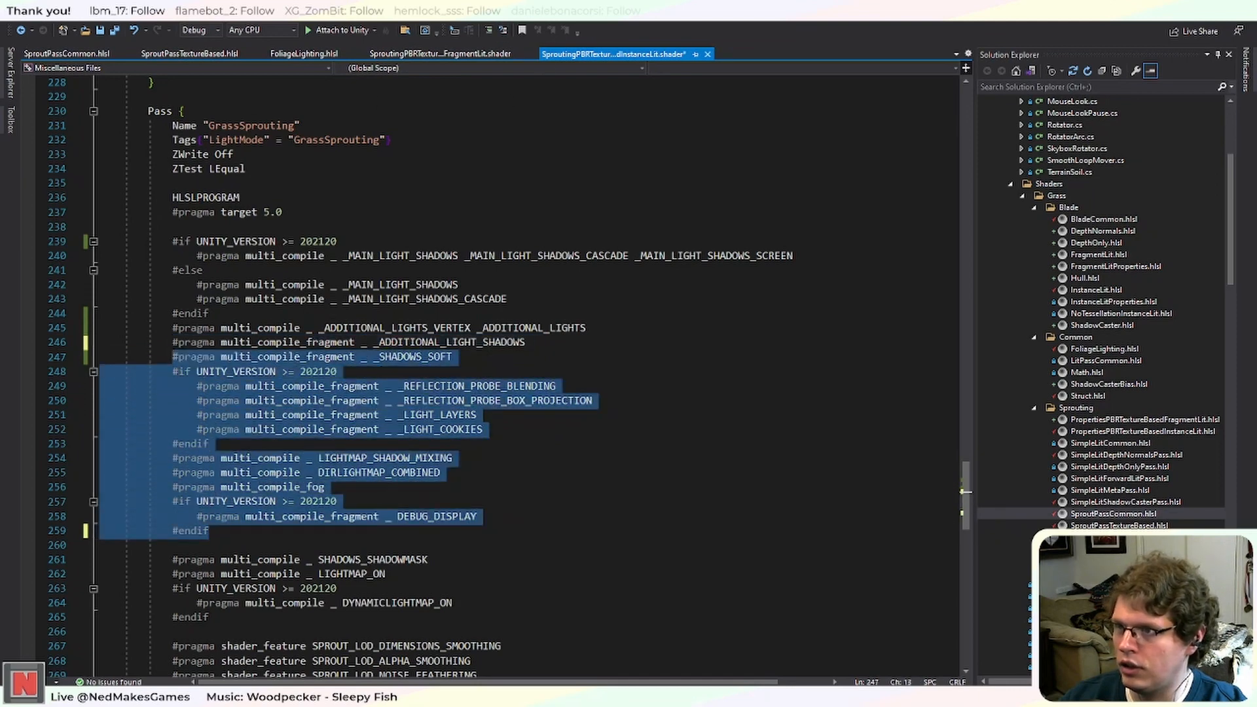
left_click(489, 30)
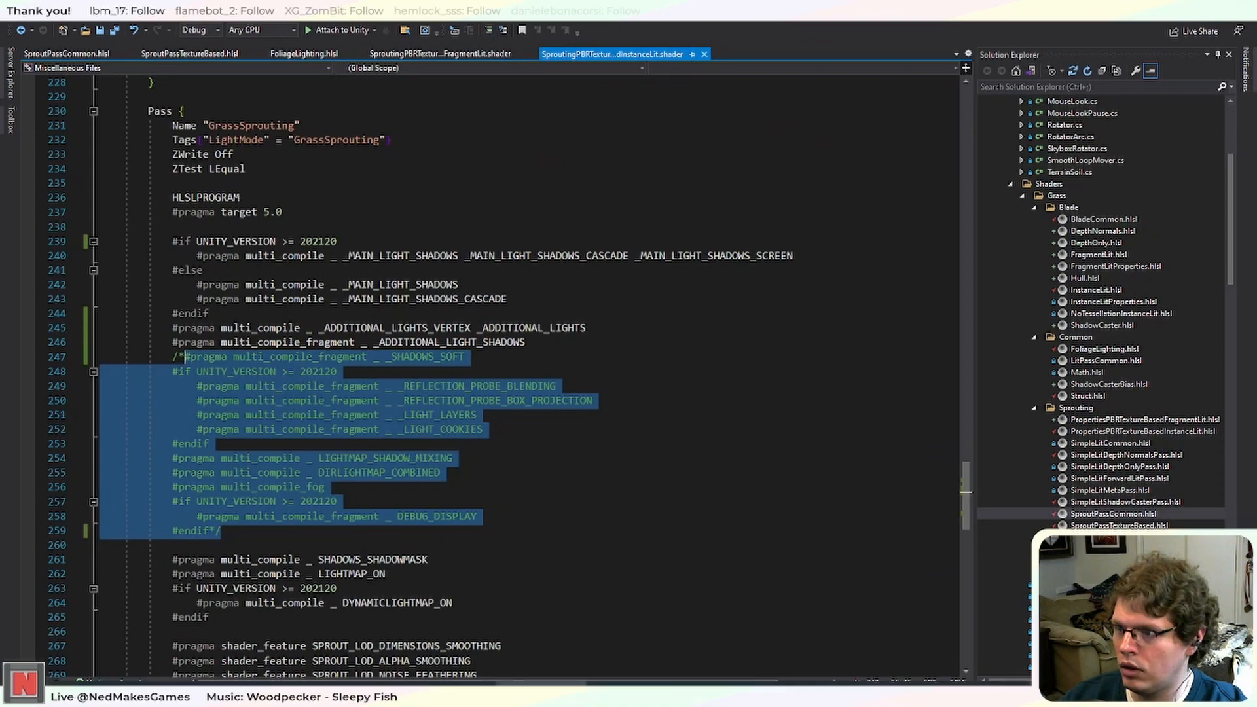
key("alt+Tab")
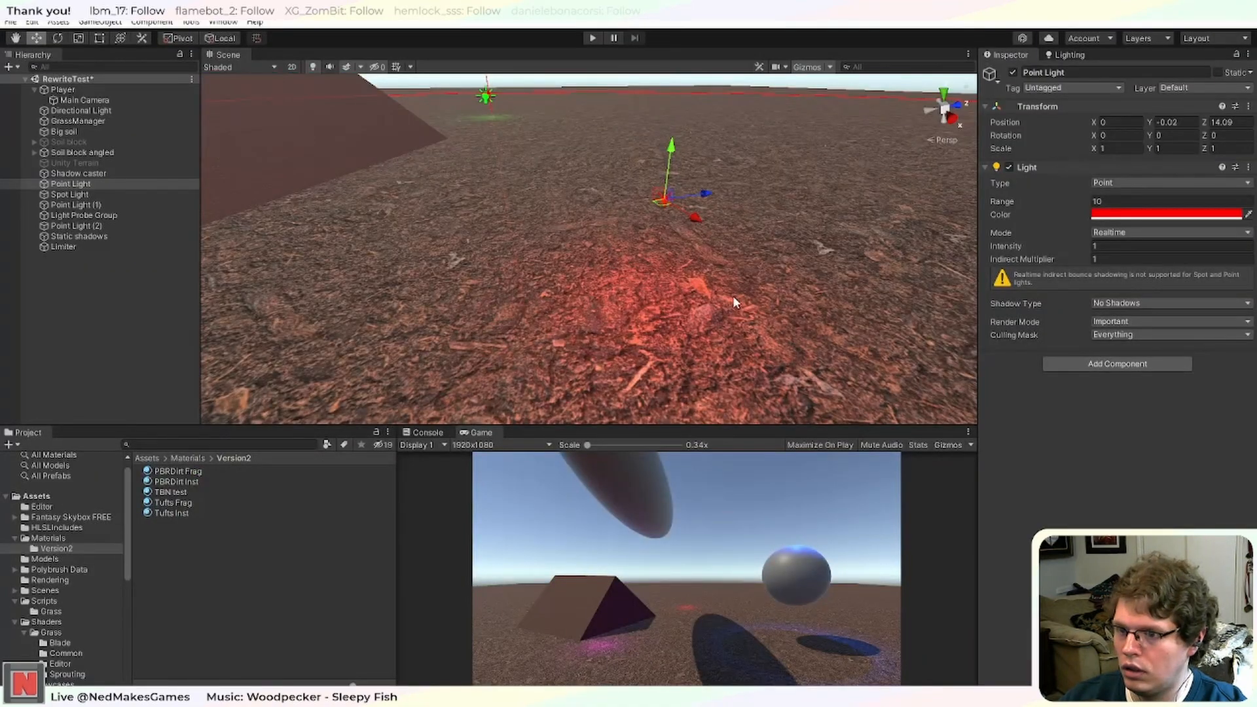
left_click(592, 38)
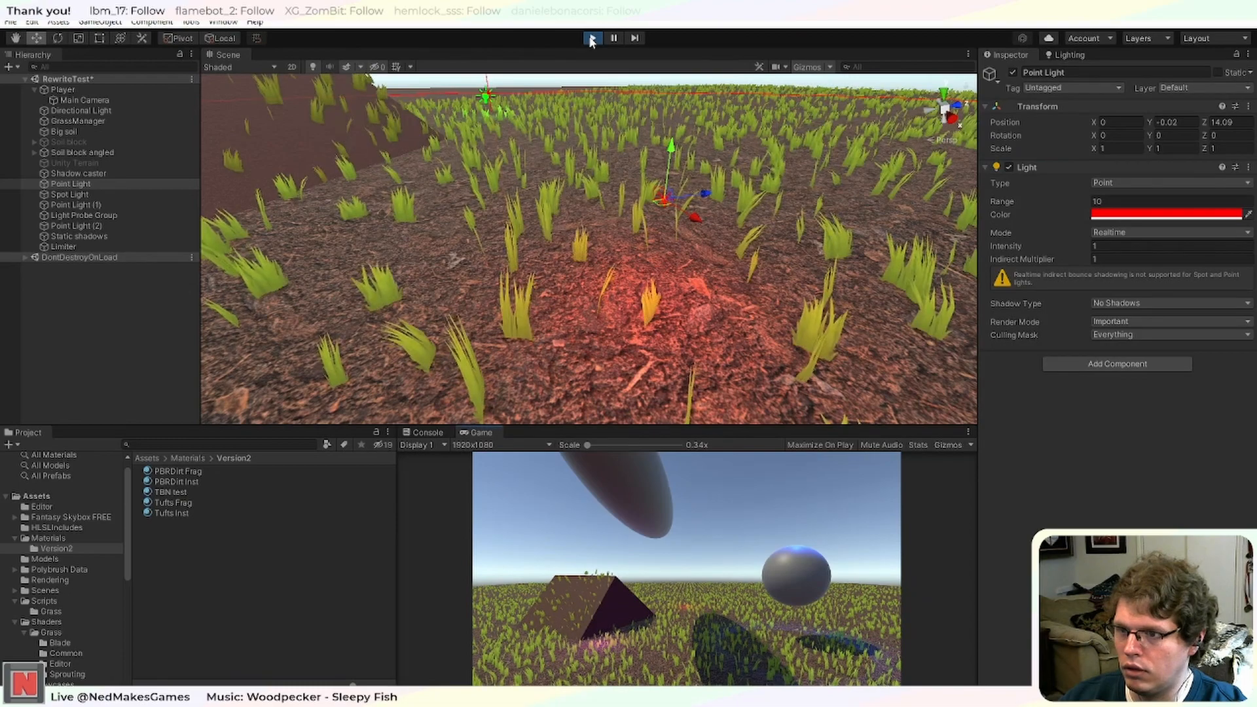
Disable the Directional Light while the scene runs, examine the blue light and its shadow edge on the grass, and exit play mode.
scroll(551, 268, "down", 4)
scroll(552, 269, "up", 10)
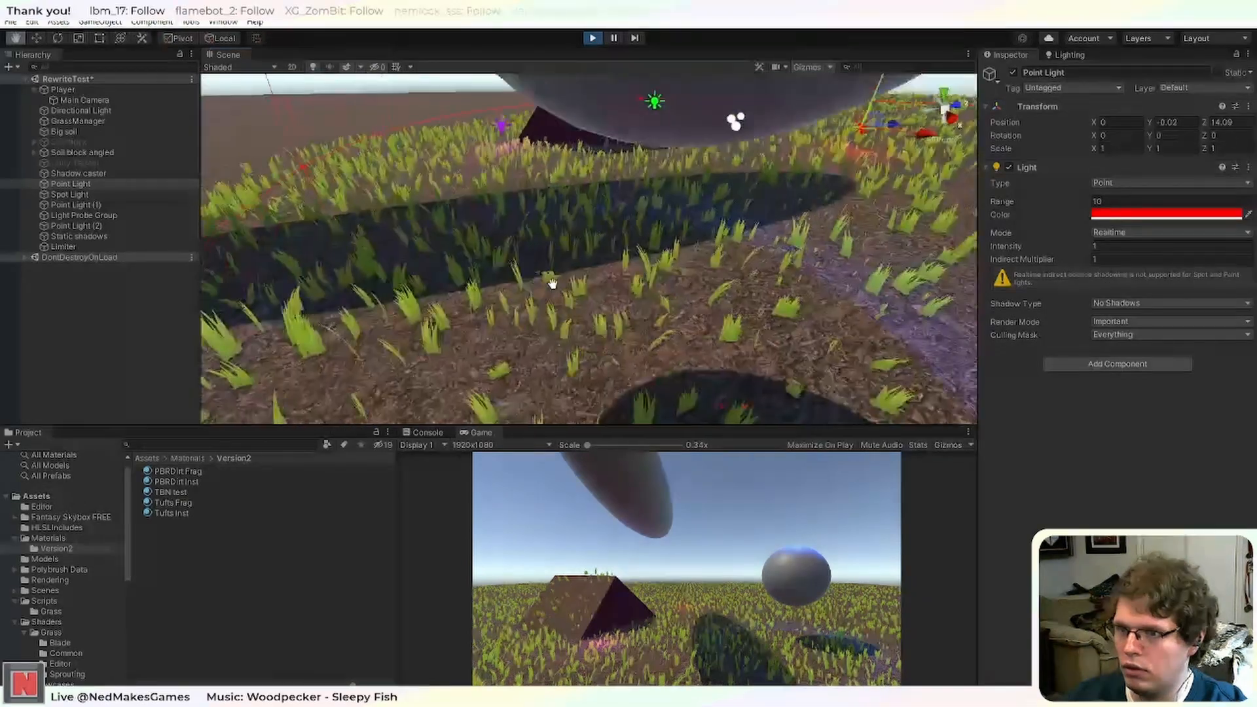
scroll(559, 262, "down", 6)
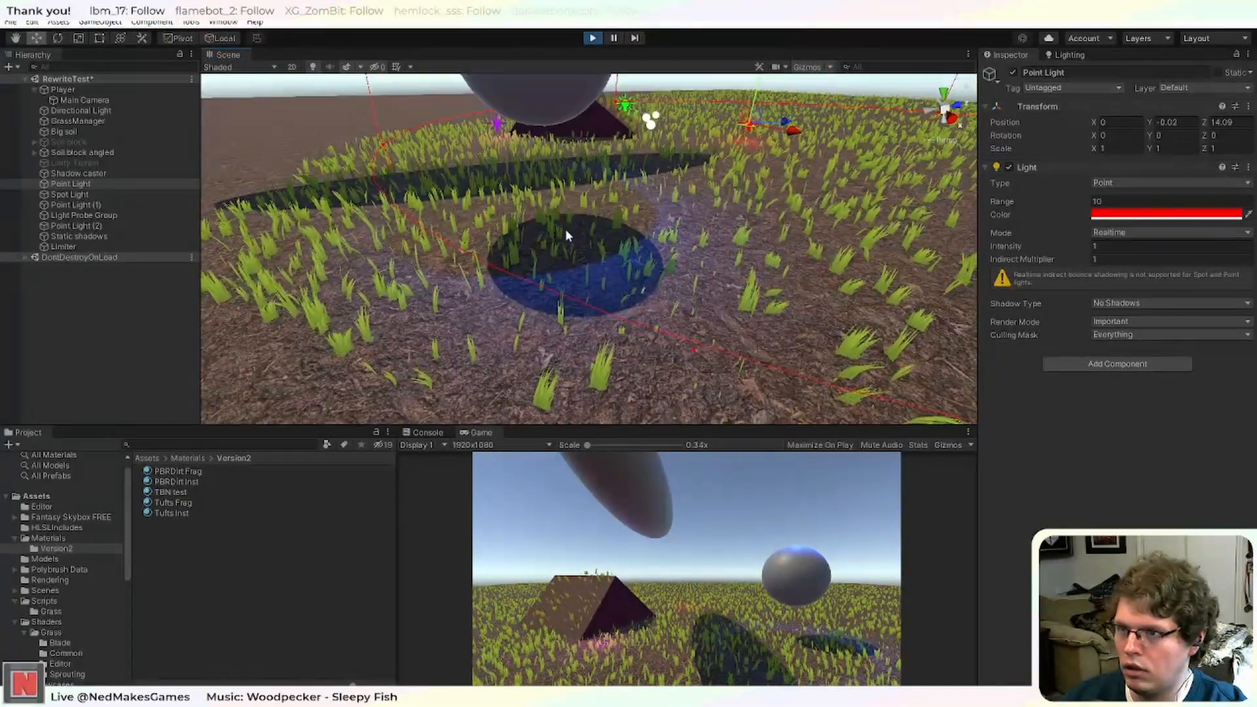
left_click(132, 110)
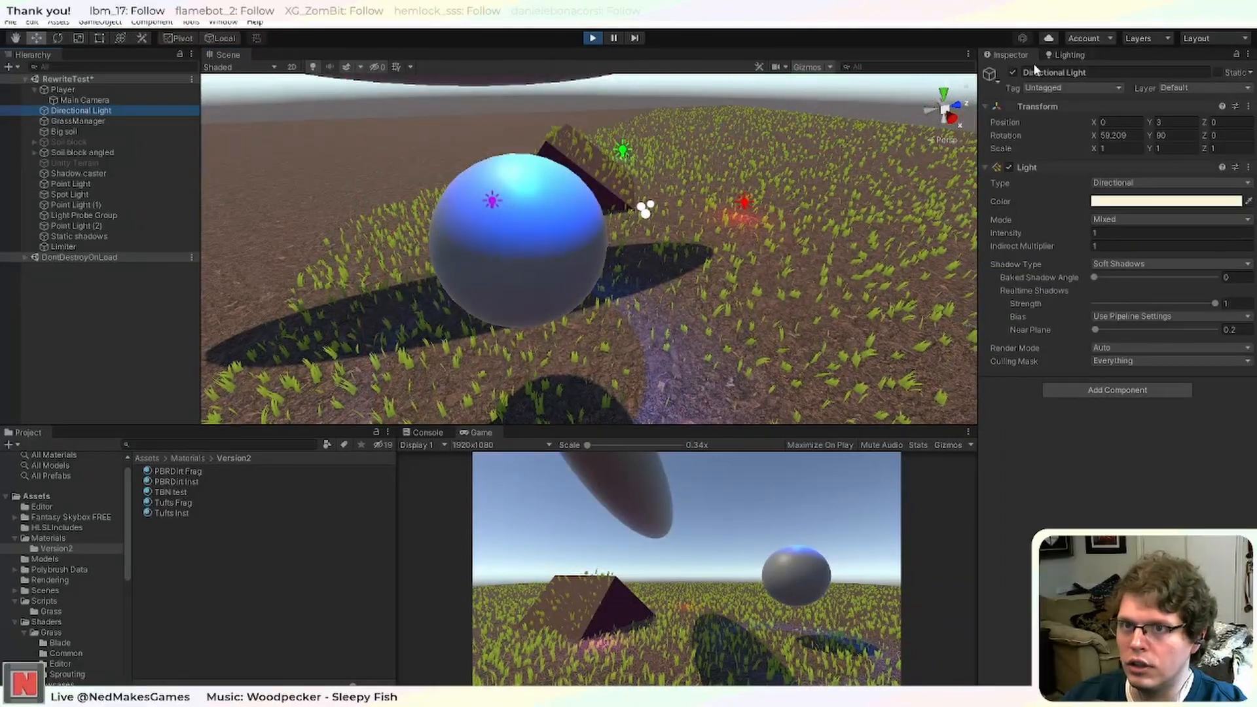
left_click(1013, 71)
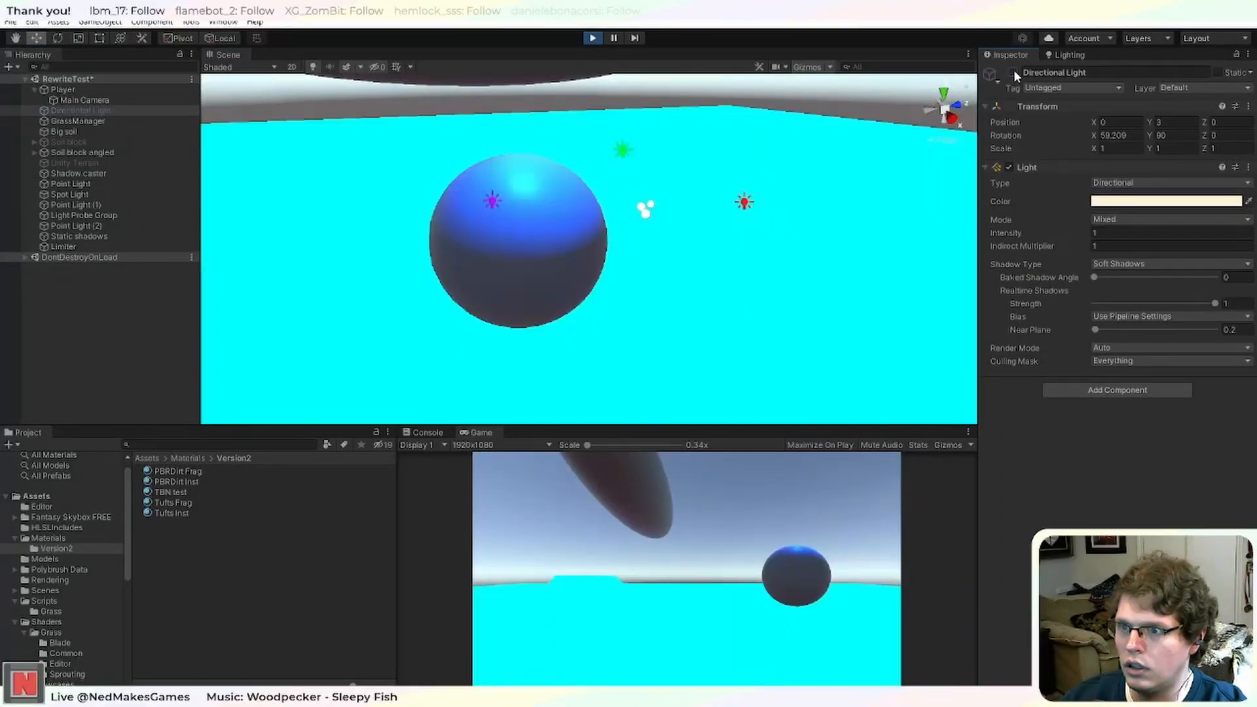
scroll(716, 299, "up", 8)
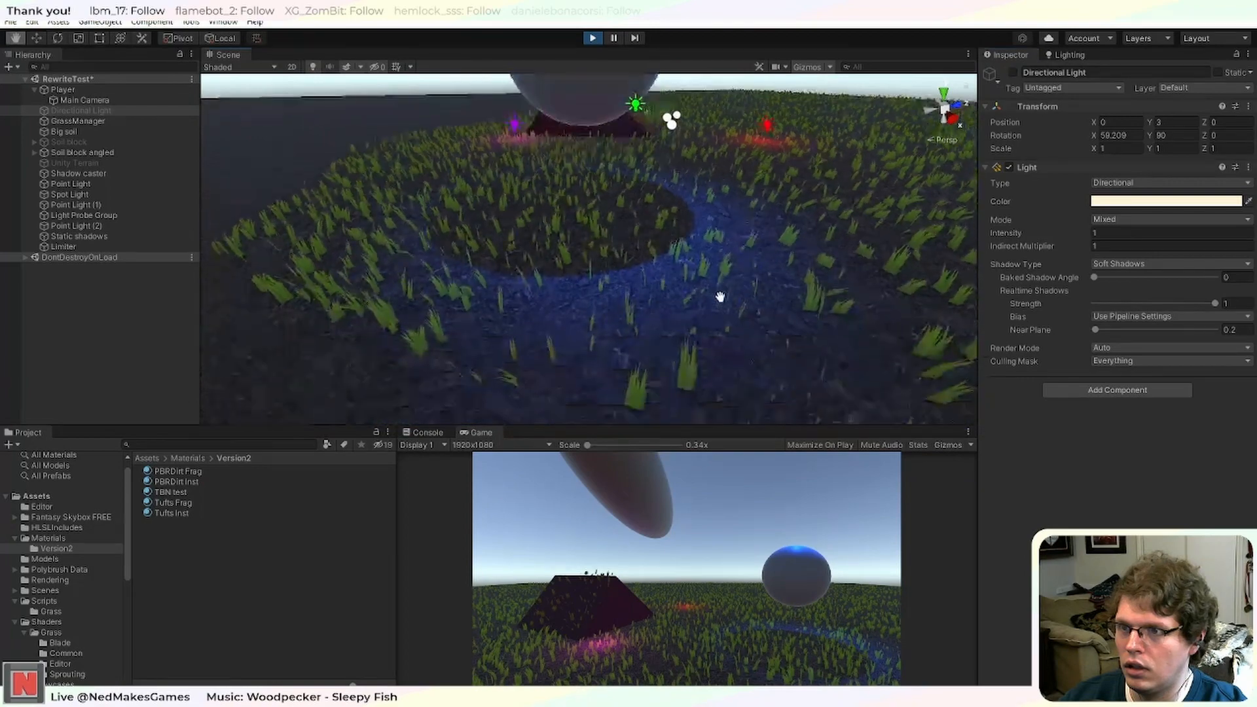
right_click_drag(740, 277, 828, 258)
key("d")
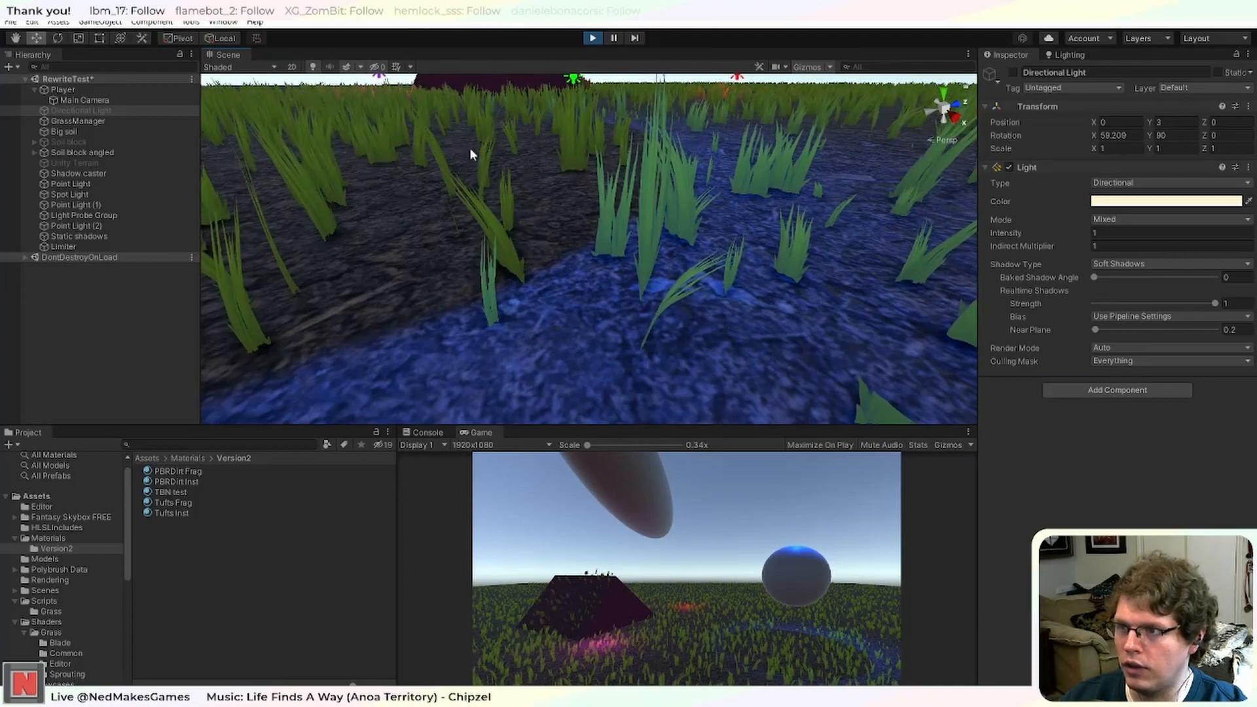
scroll(703, 186, "down", 3)
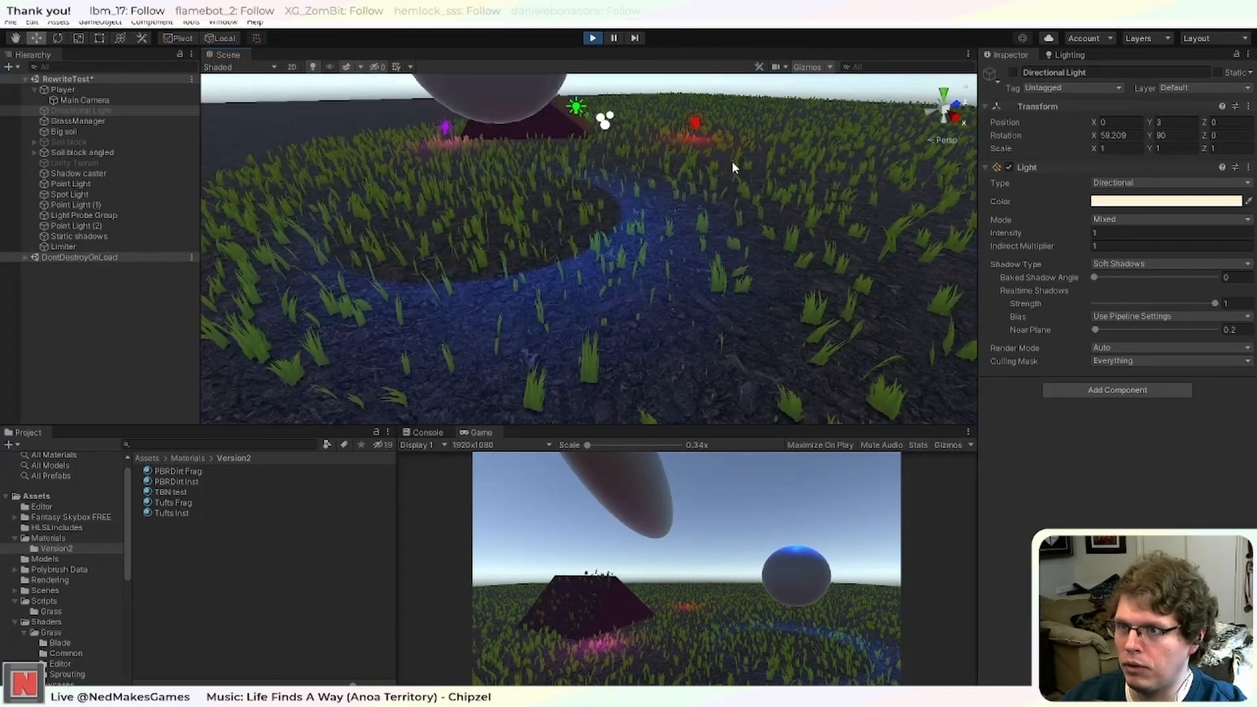
middle_click_drag(732, 161, 725, 199)
left_click(594, 39)
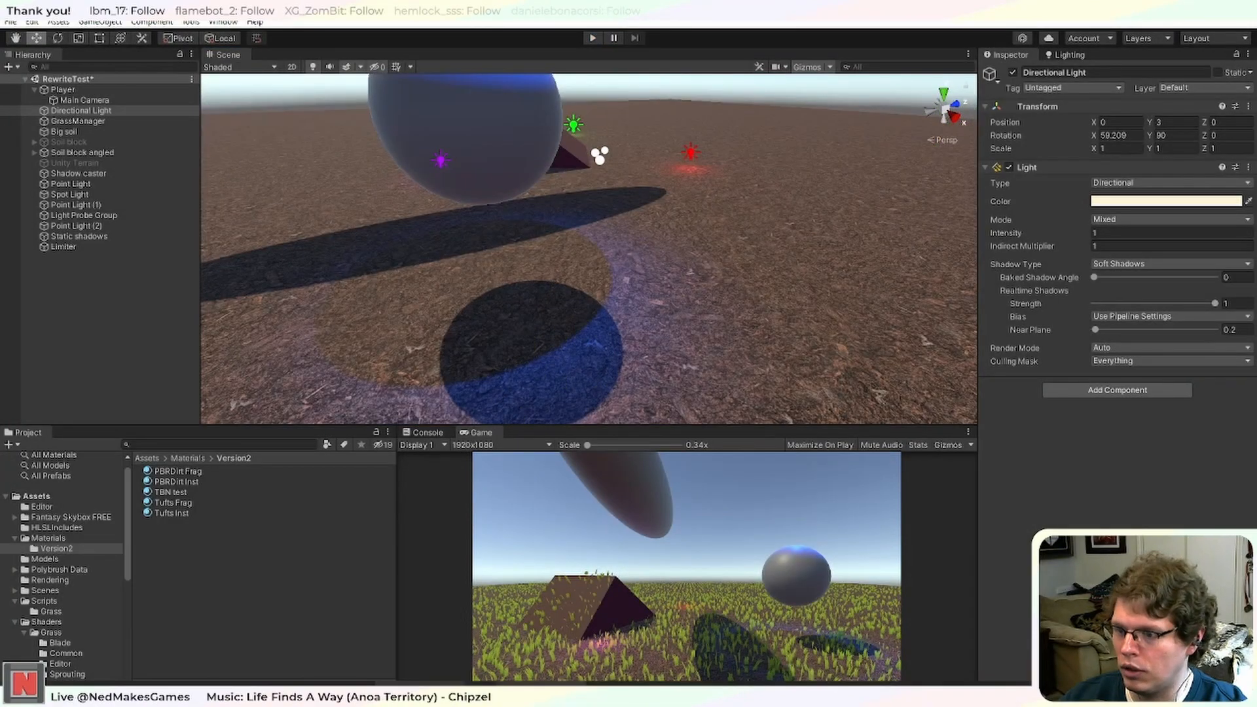
In Visual Studio, uncomment the _SHADOWS_SOFT pragma, keep the lines from the reflection probe #if through the DEBUG_DISPLAY #endif commented out, and save.
left_click(579, 689)
left_click(392, 458)
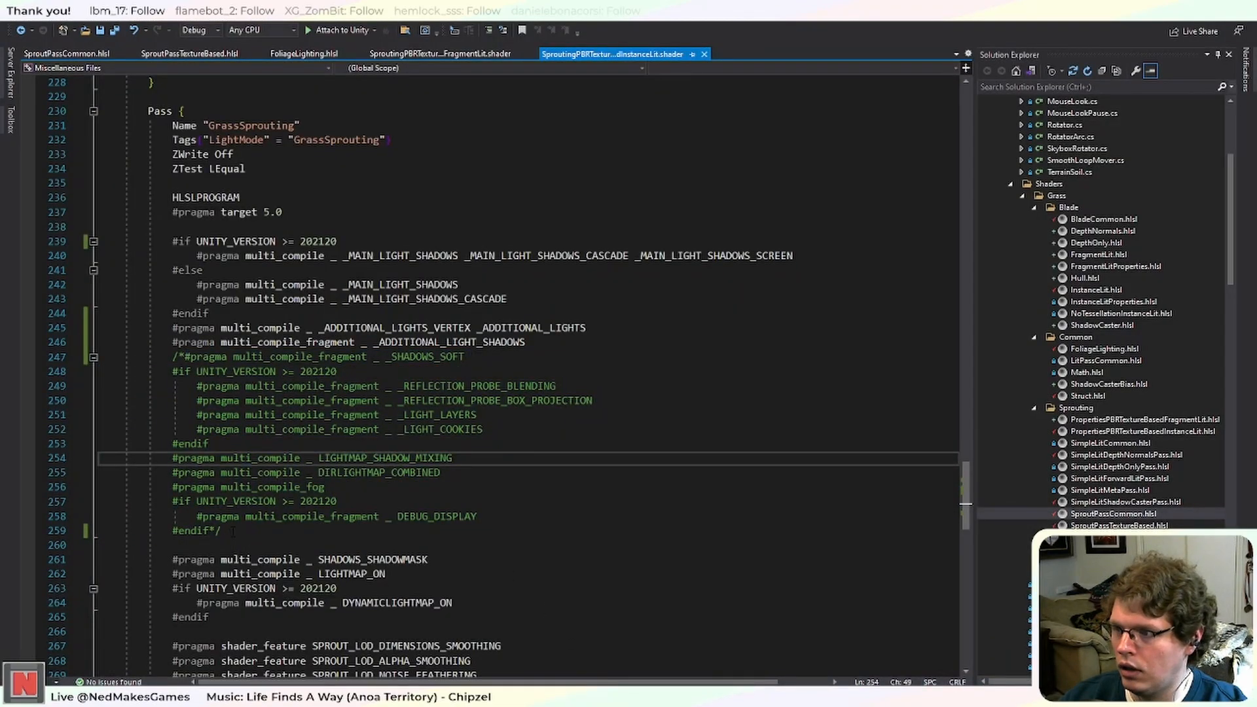
left_click_drag(233, 532, 173, 357)
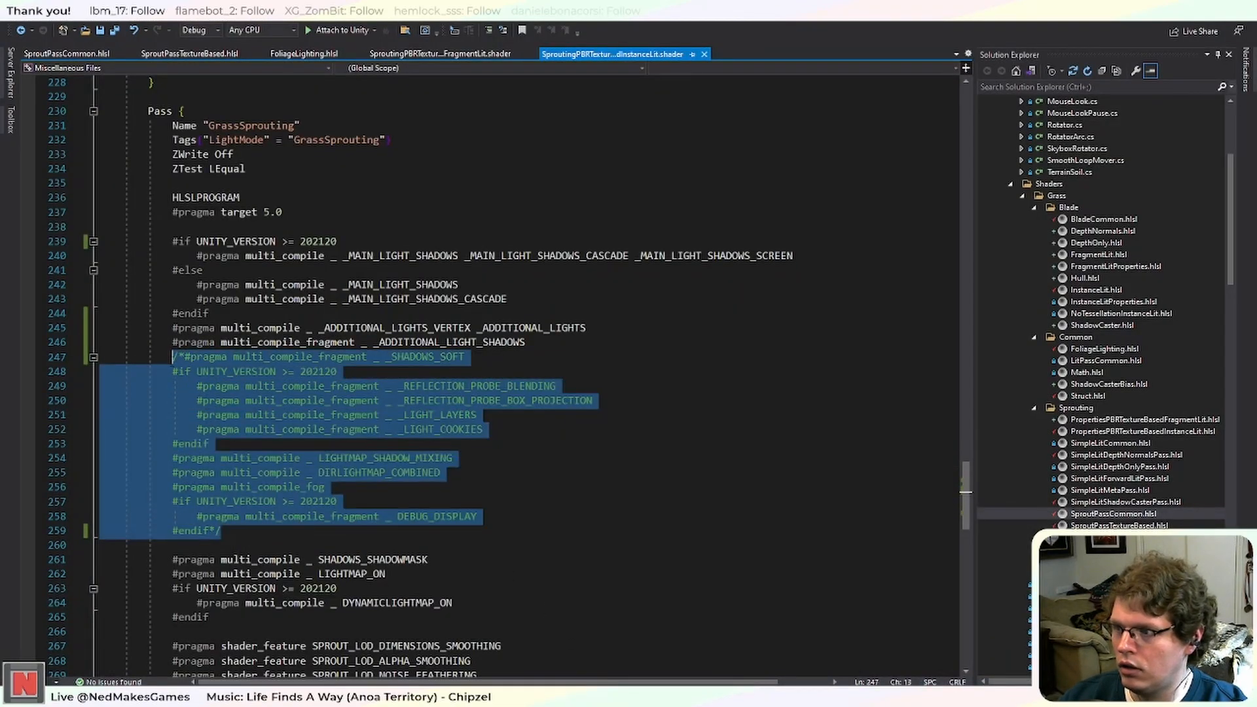
left_click(503, 29)
left_click_drag(209, 532, 169, 371)
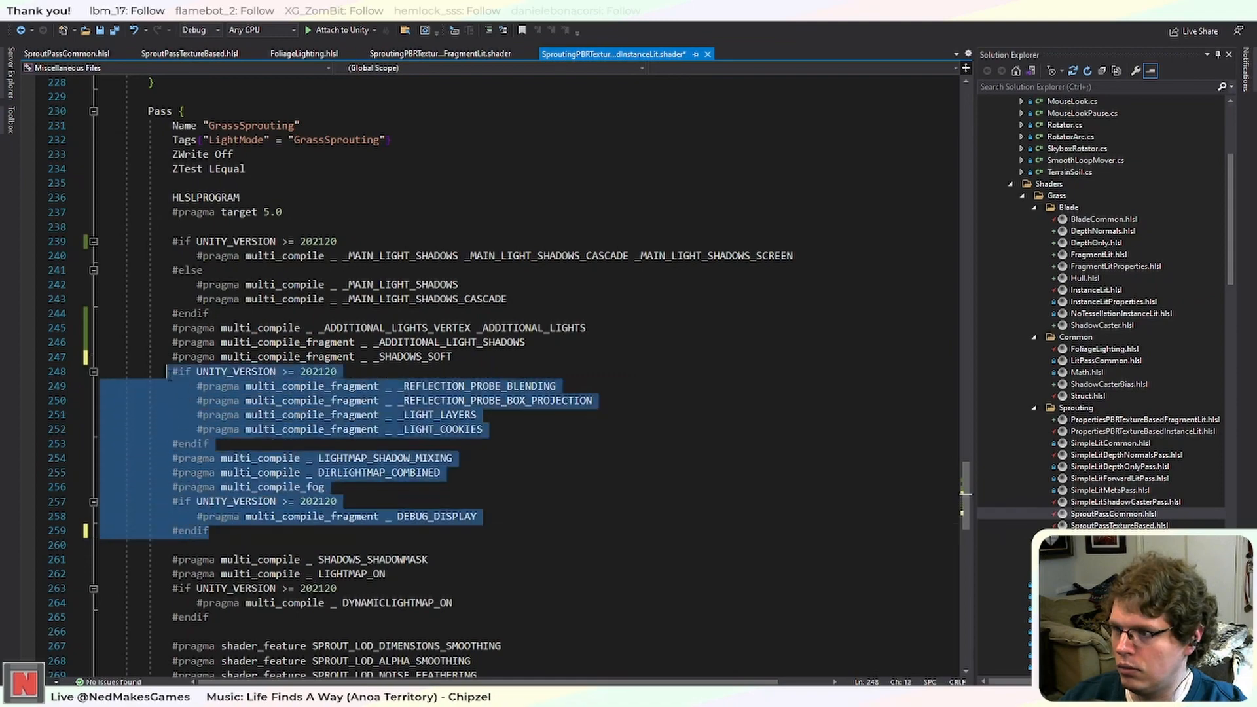
left_click(488, 30)
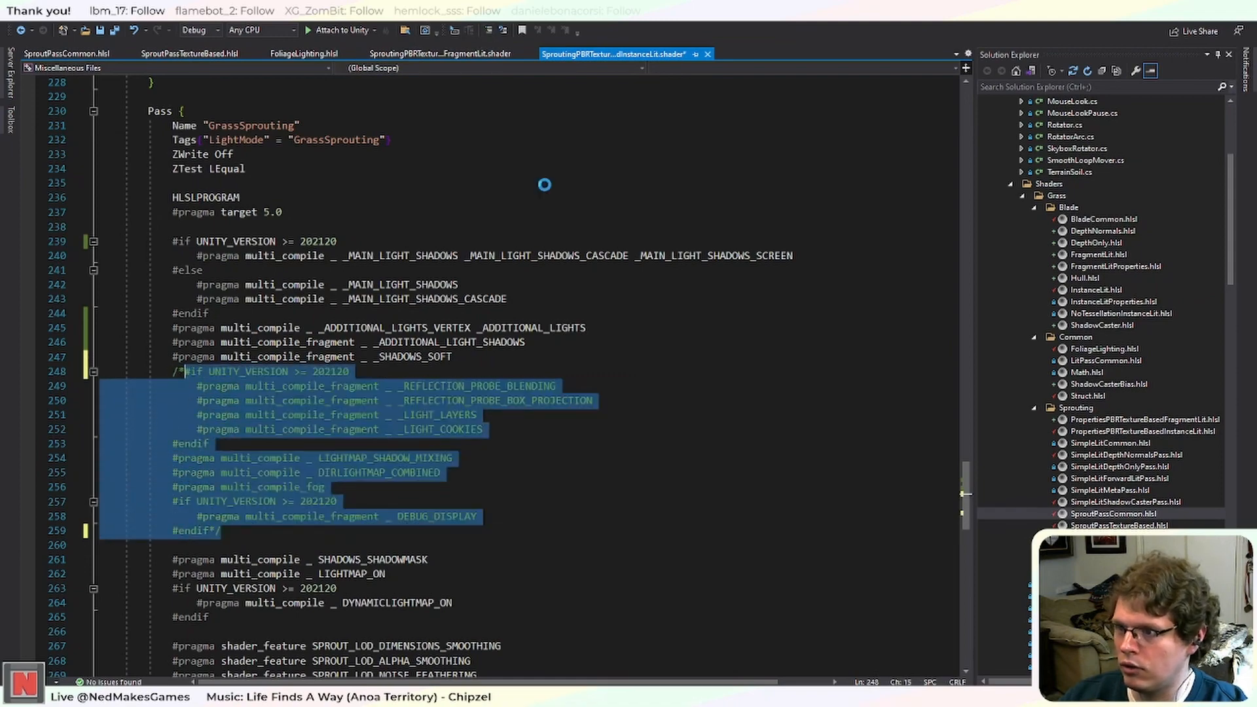
Switch to Unity, open UniversalRenderPipelineAsset from the Rendering folder, and toggle its Soft Shadows option.
key("alt+Tab")
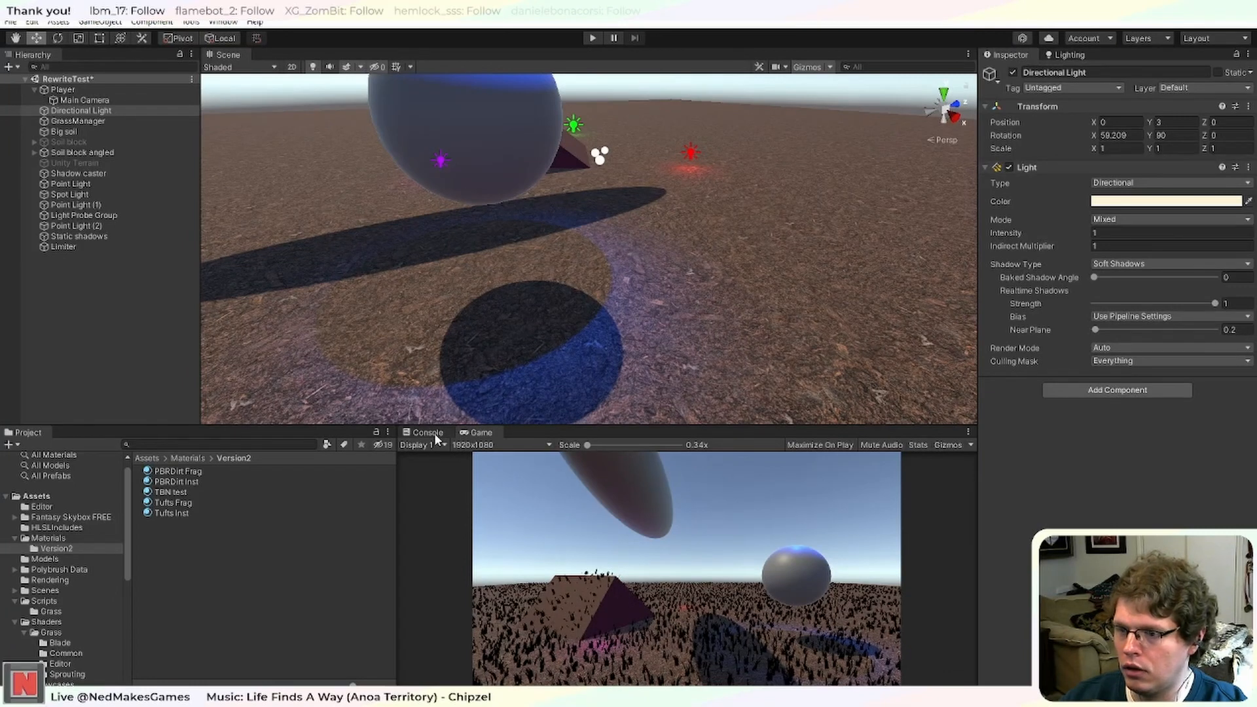
left_click(60, 580)
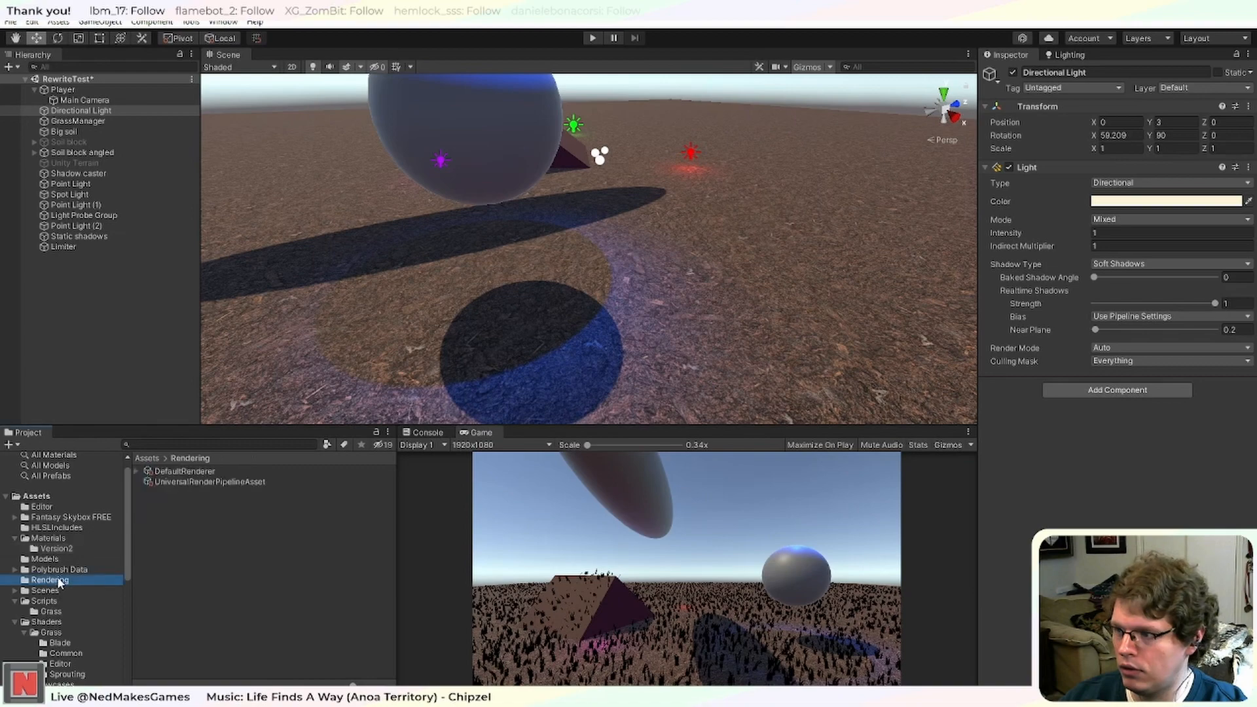
left_click(194, 481)
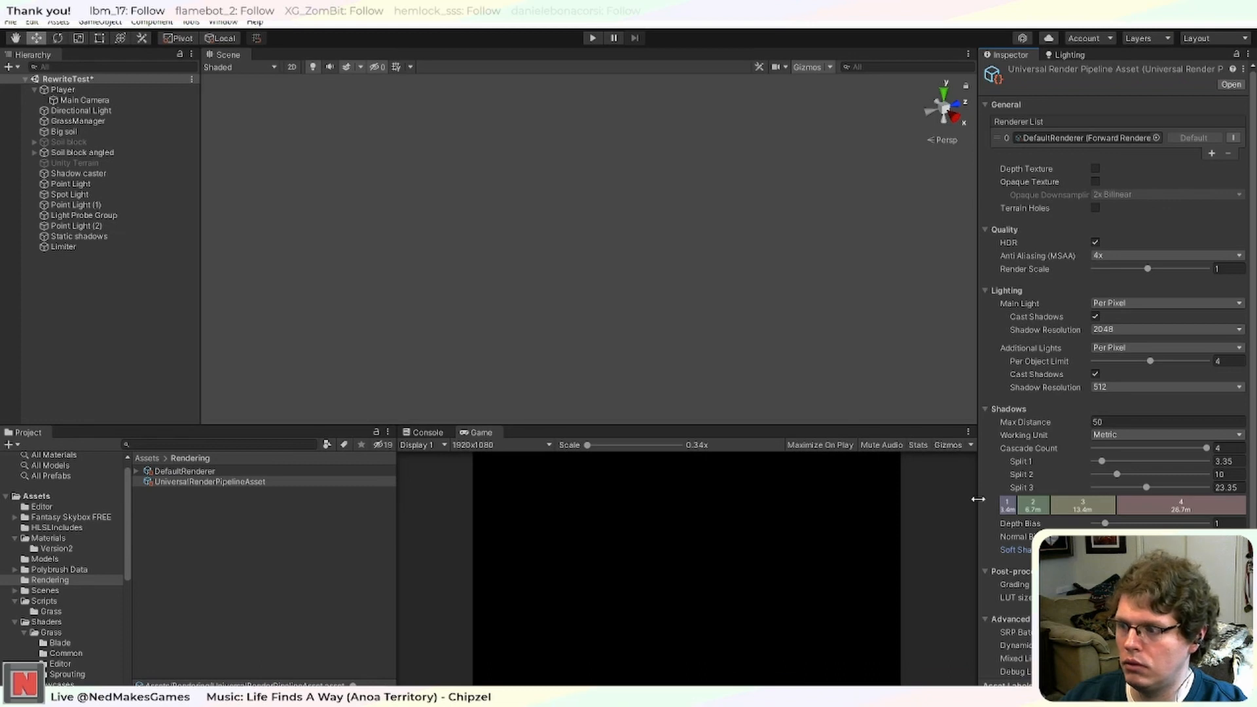
Inspect the first NullReferenceException in the console and open its source line 32 in GrassFeature.cs in Visual Studio.
left_click(427, 433)
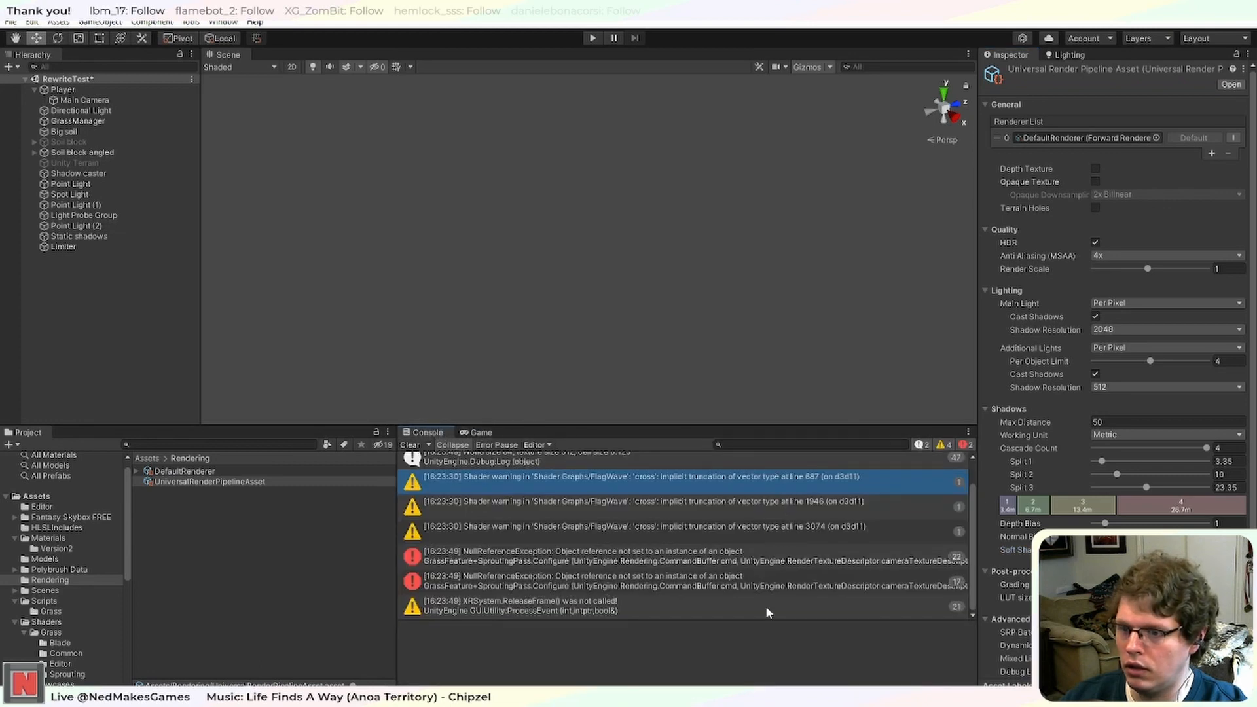
left_click(779, 560)
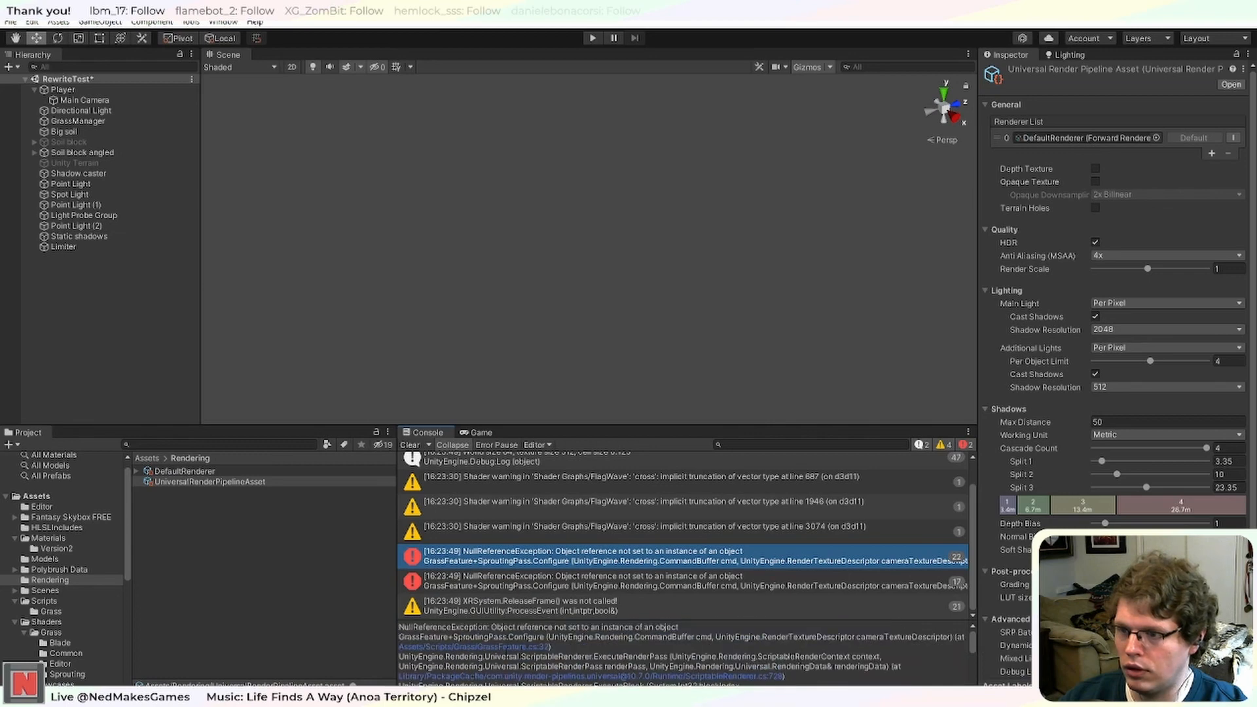
left_click(530, 648)
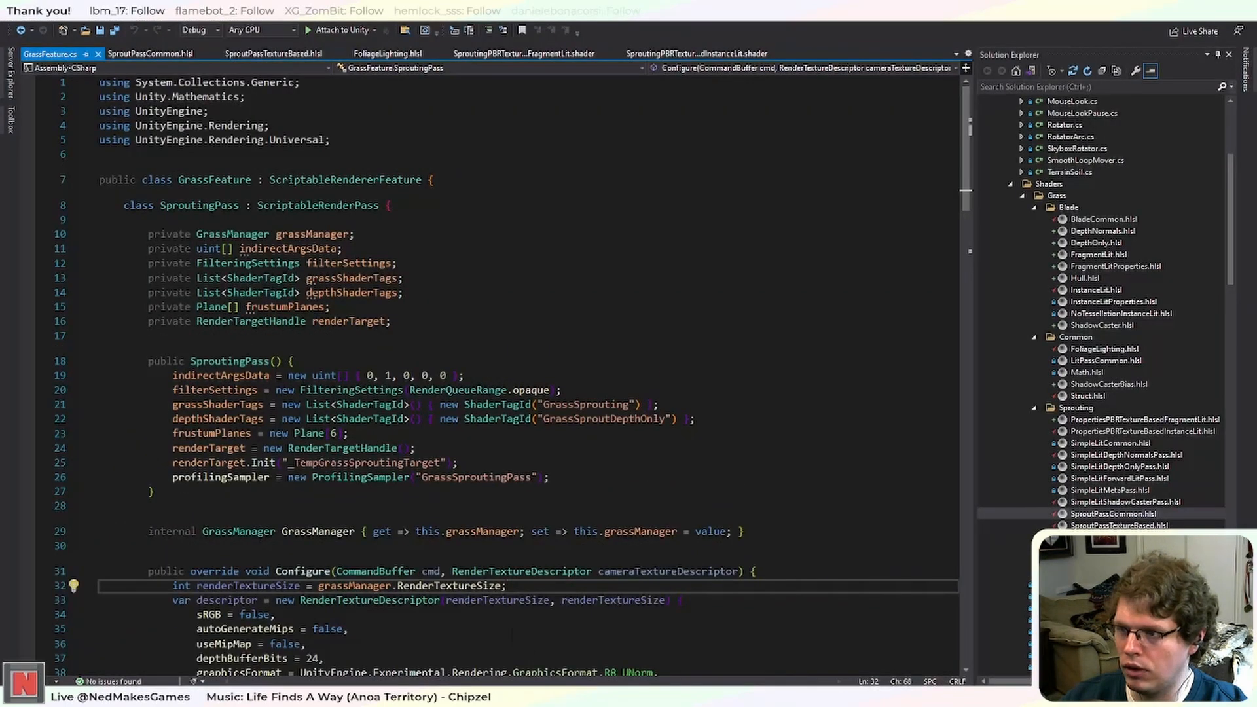
scroll(585, 542, "down", 2)
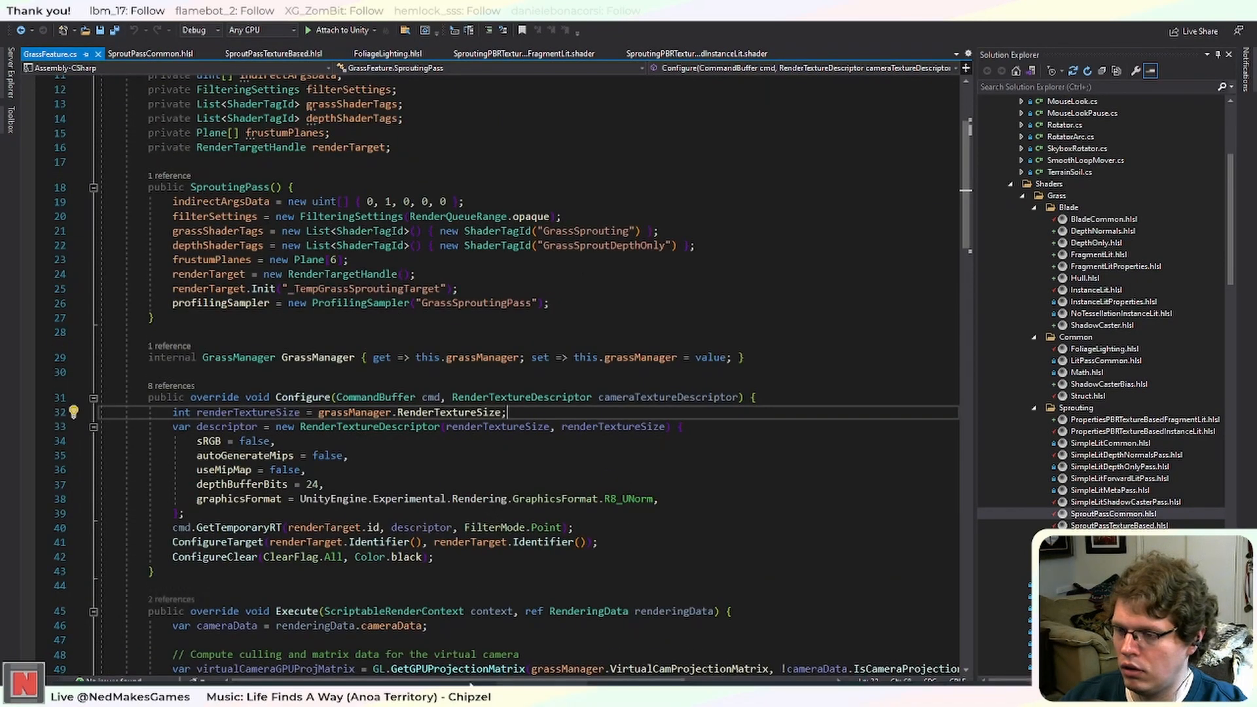
Return to Unity, compare the two NullReferenceException entries in the console, and reopen the second one's source line in GrassFeature.cs.
key("alt+Tab")
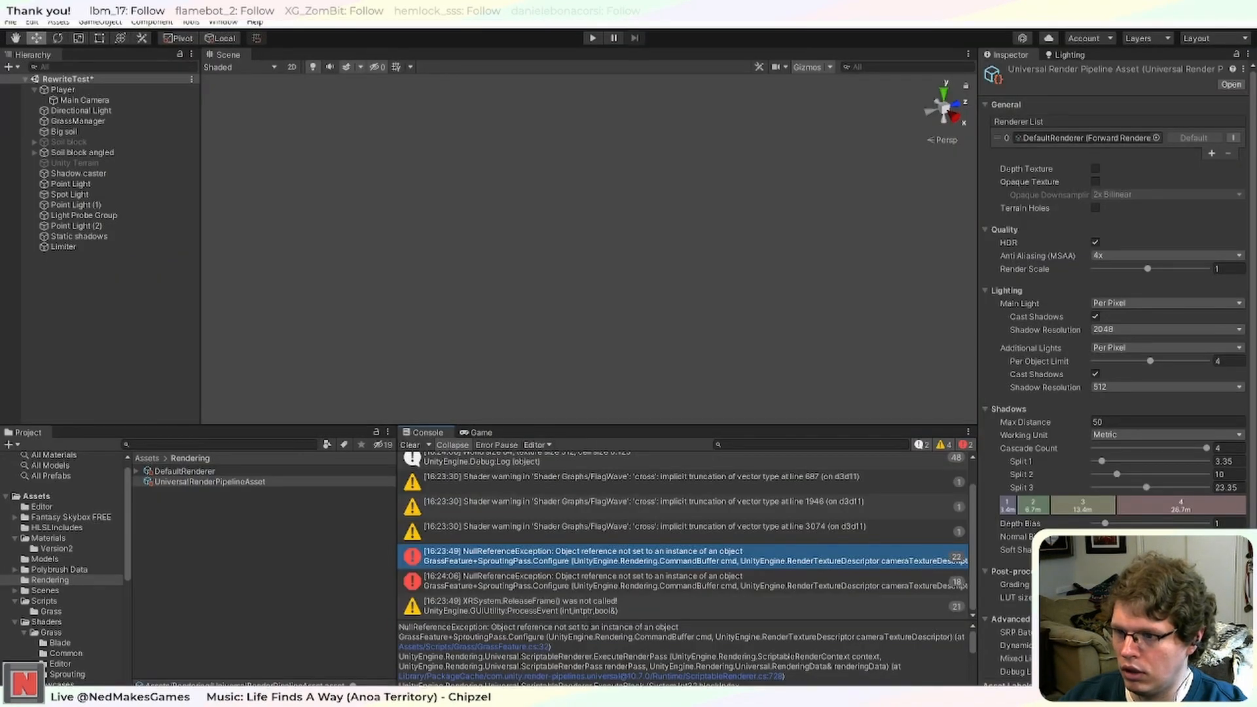
scroll(635, 586, "up", 1)
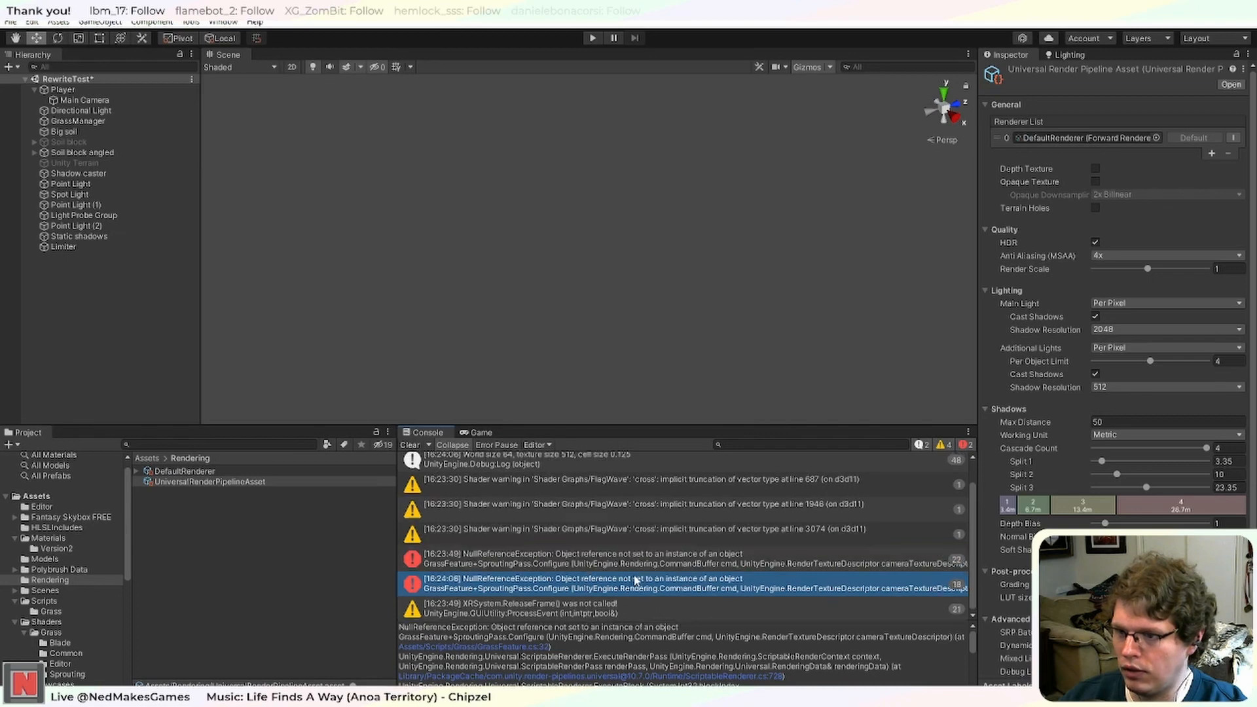
scroll(646, 567, "down", 1)
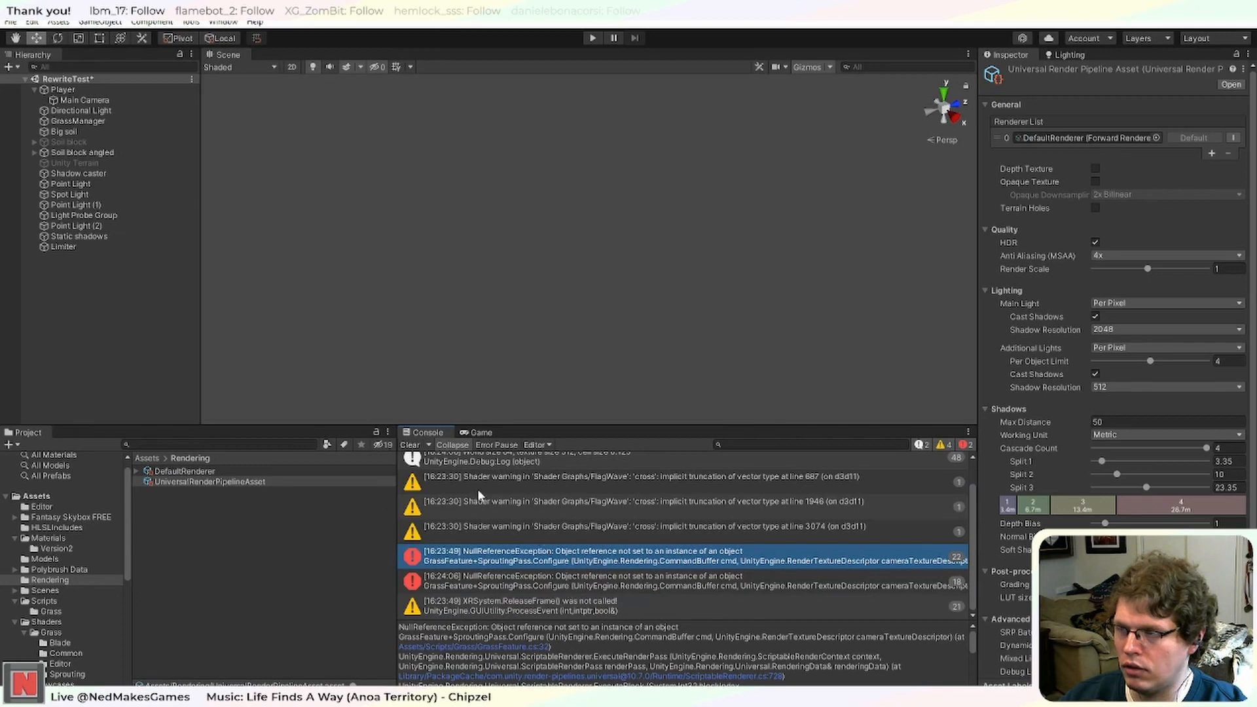
left_click(640, 581)
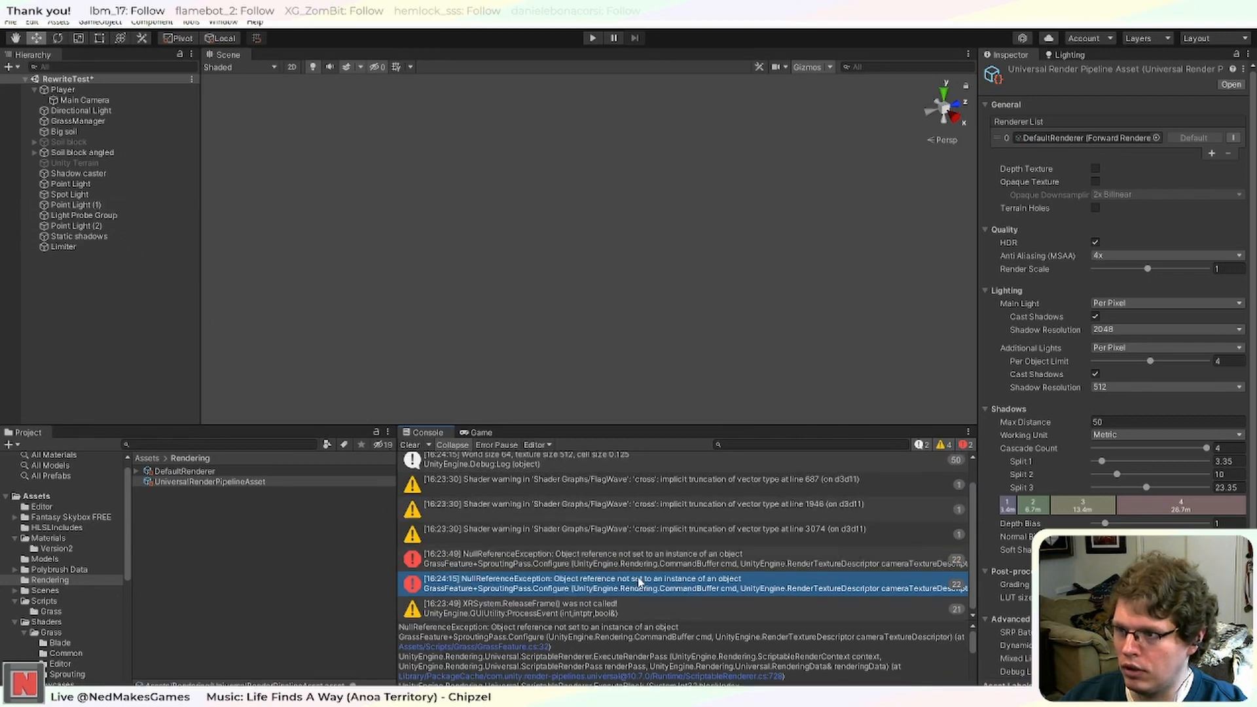
left_click(599, 558)
left_click(606, 583)
left_click(530, 645)
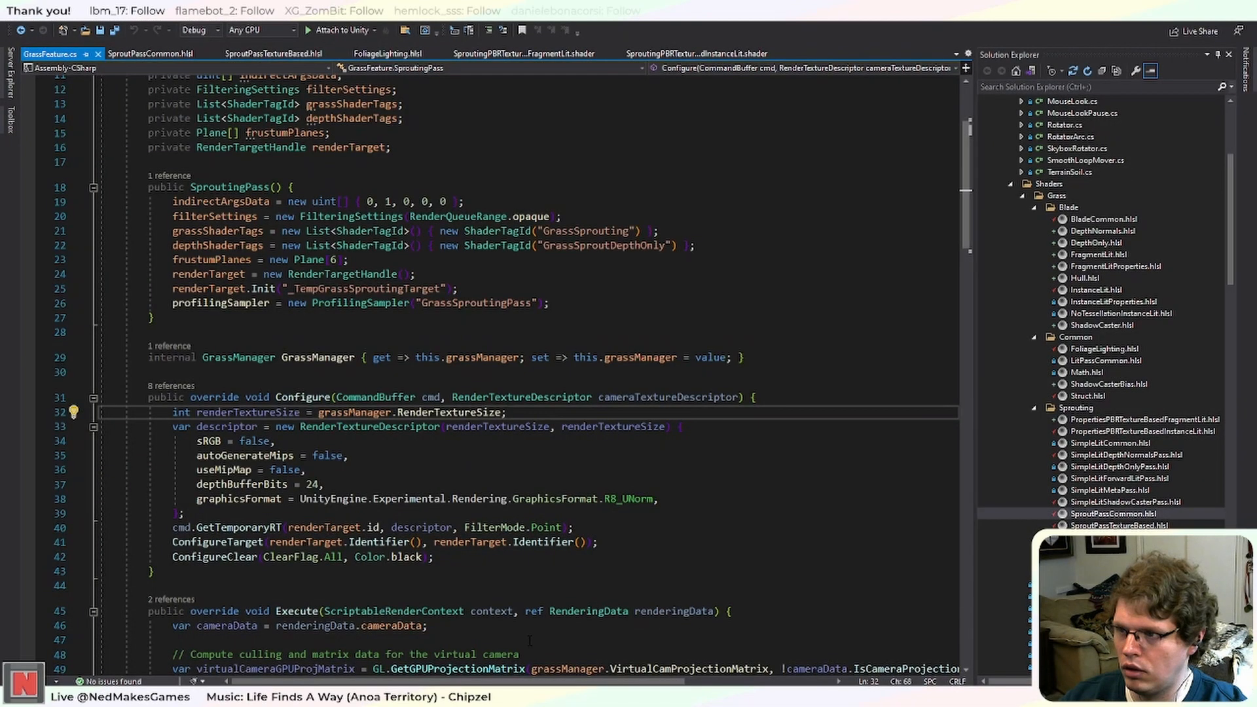
Trace grassManager from the Configure method to where AddRenderPasses assigns it and enqueues sproutPass in GrassFeature.cs.
double_click(346, 415)
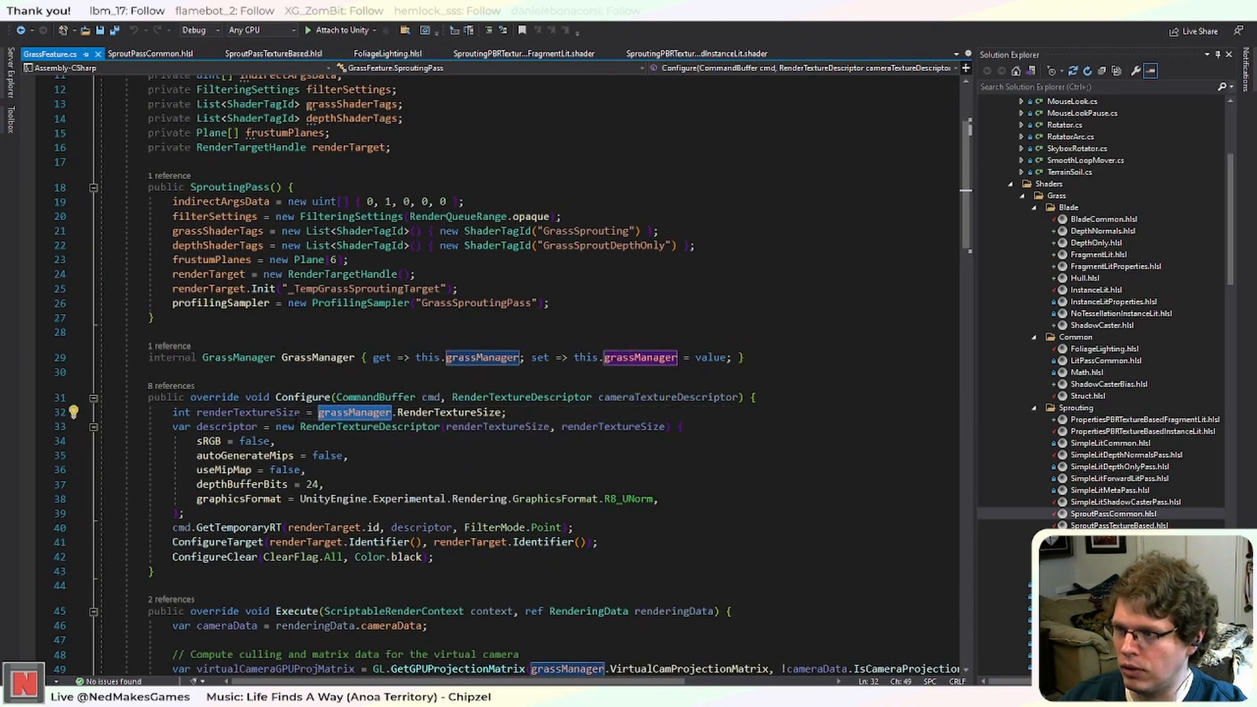
scroll(507, 557, "down", 16)
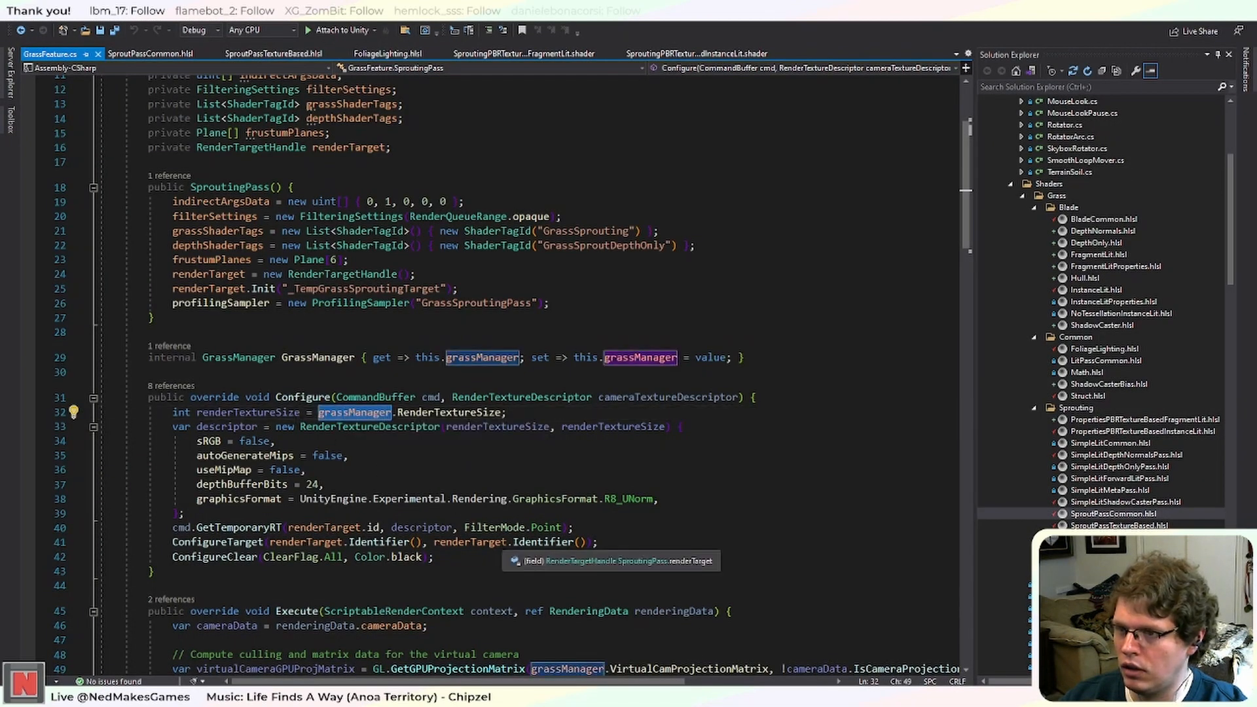
scroll(504, 546, "down", 13)
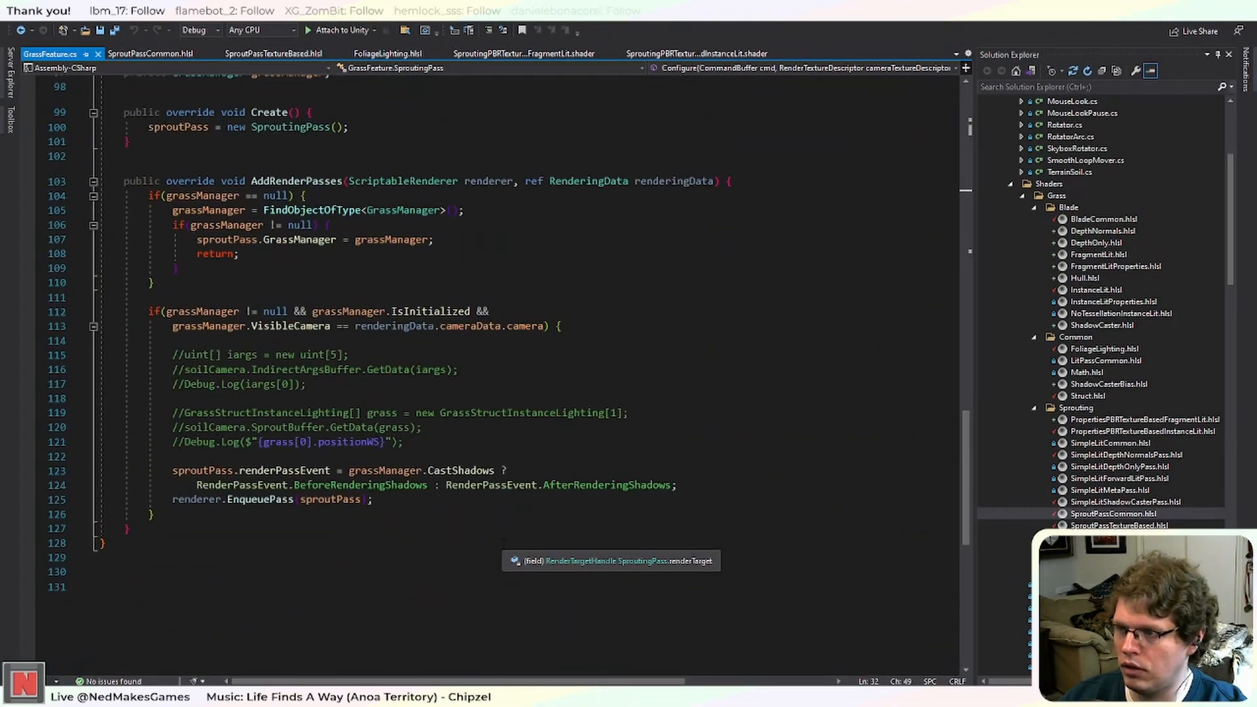
scroll(496, 539, "up", 4)
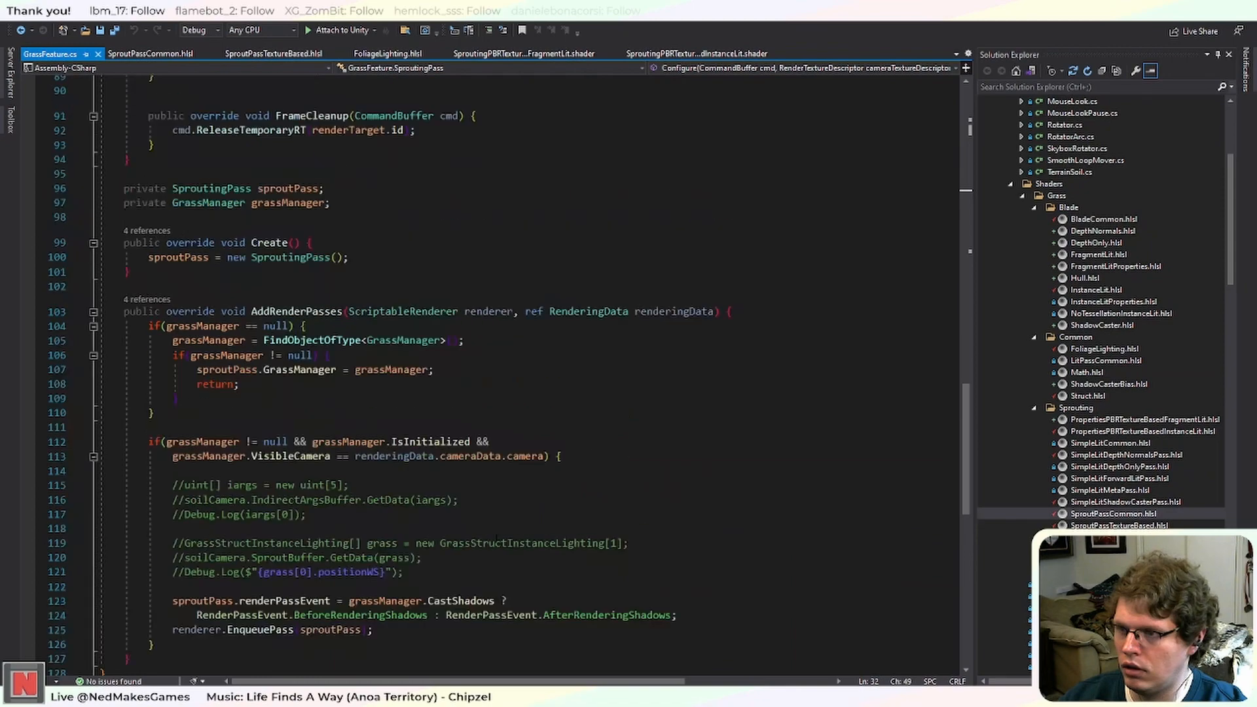
scroll(497, 373, "down", 3)
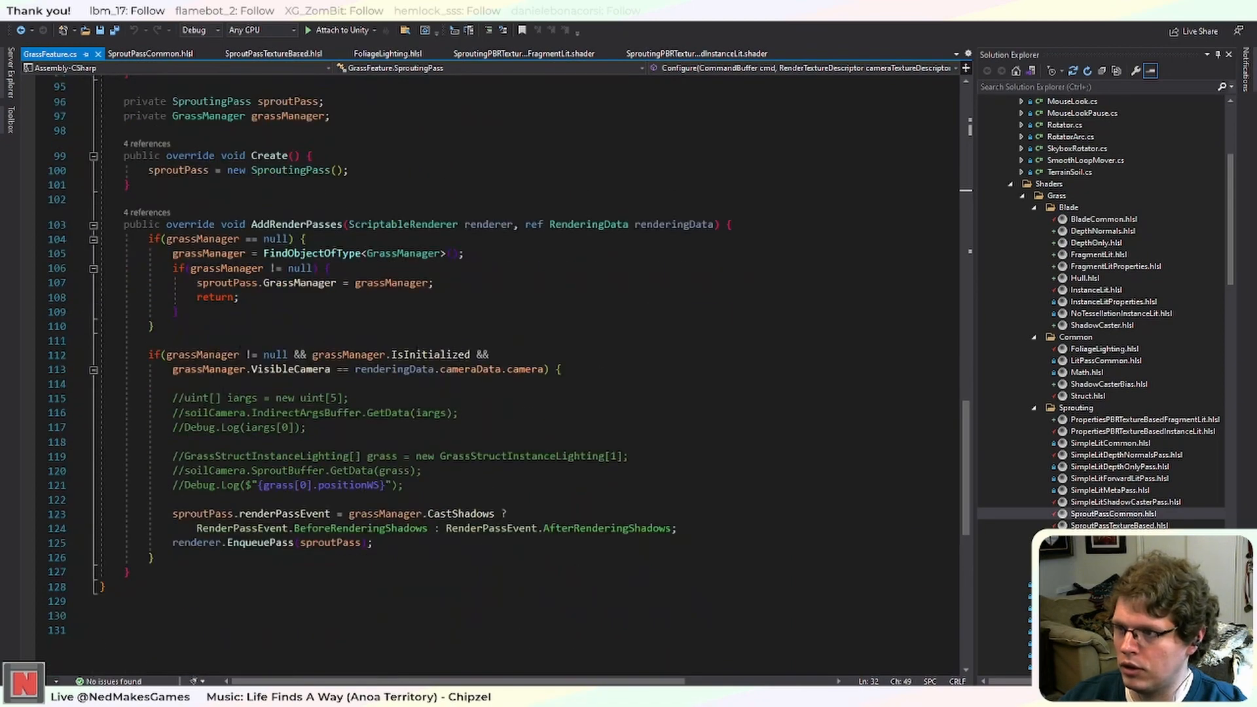
left_click(261, 543)
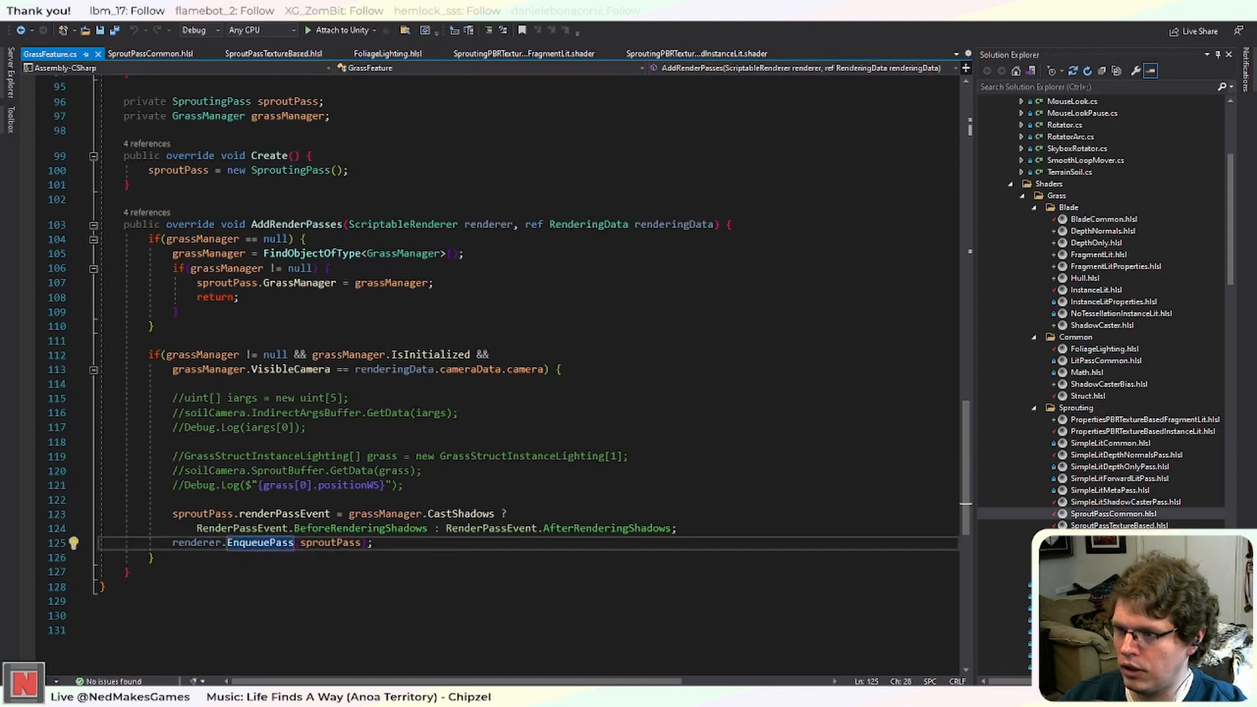
Switch to Unity, clear the console, select Point Light (2) and recheck the exception, and run the scene.
left_click(420, 694)
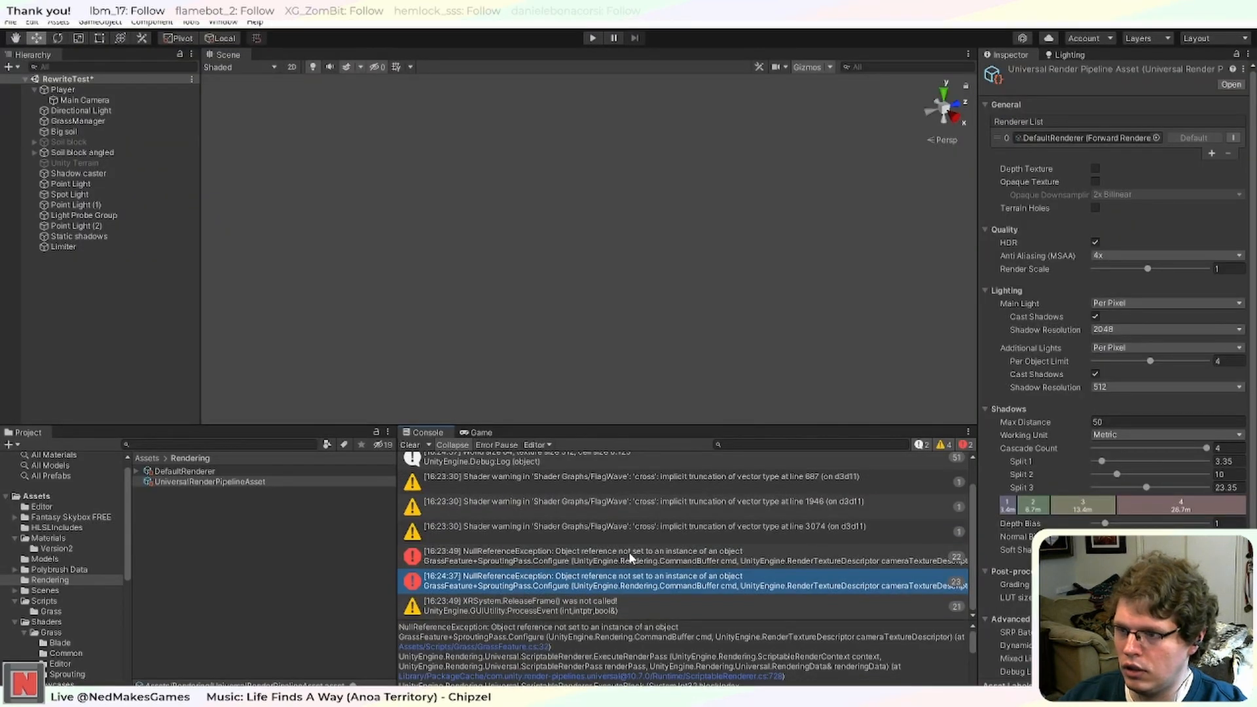
left_click(410, 444)
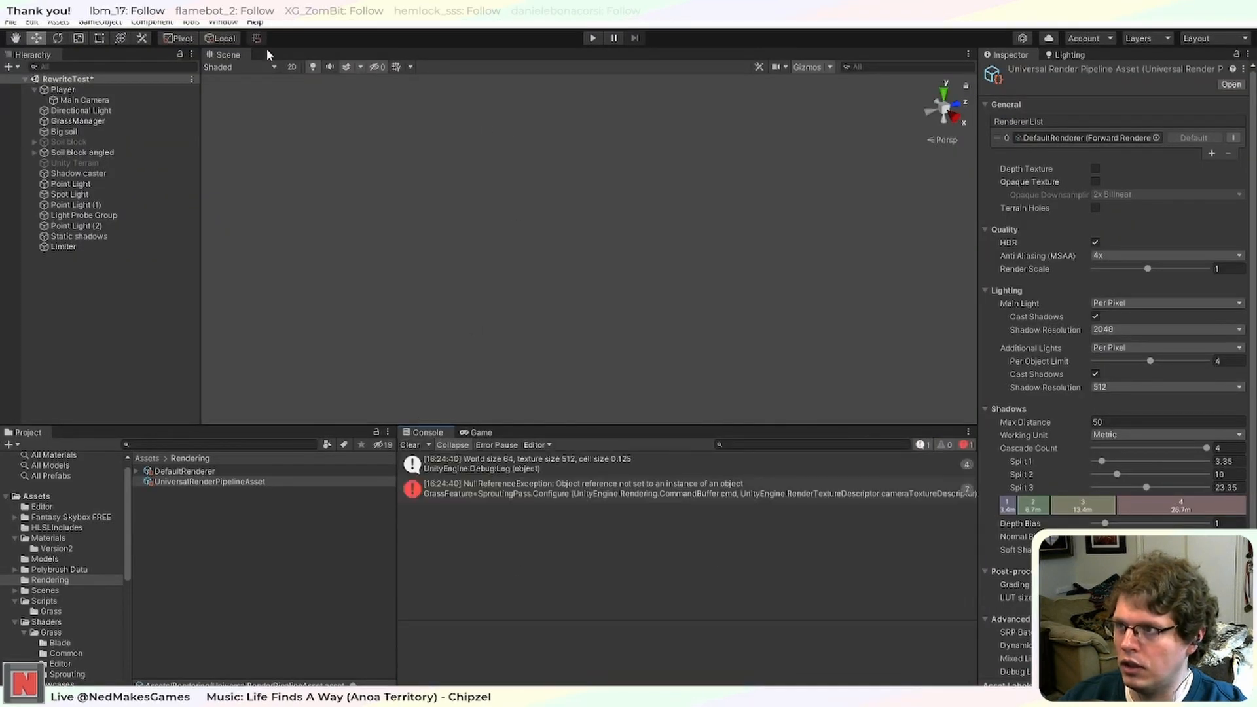
left_click(105, 226)
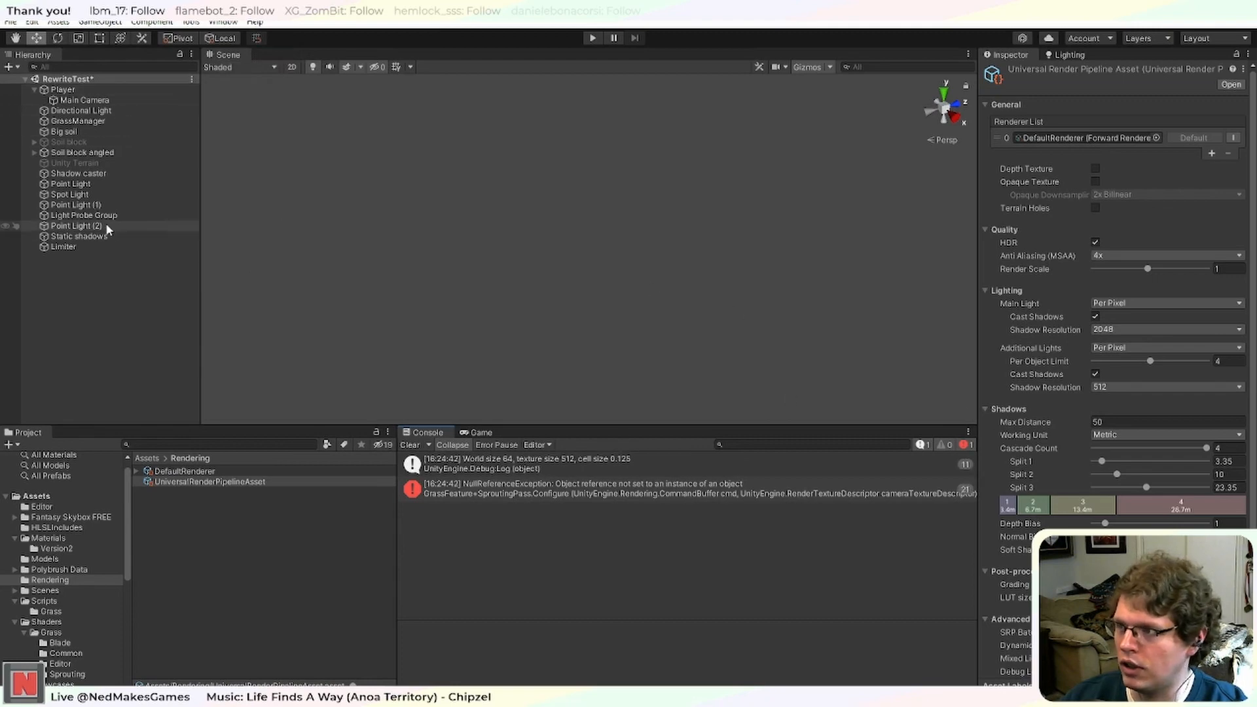
left_click(104, 186)
left_click(109, 223)
left_click(622, 496)
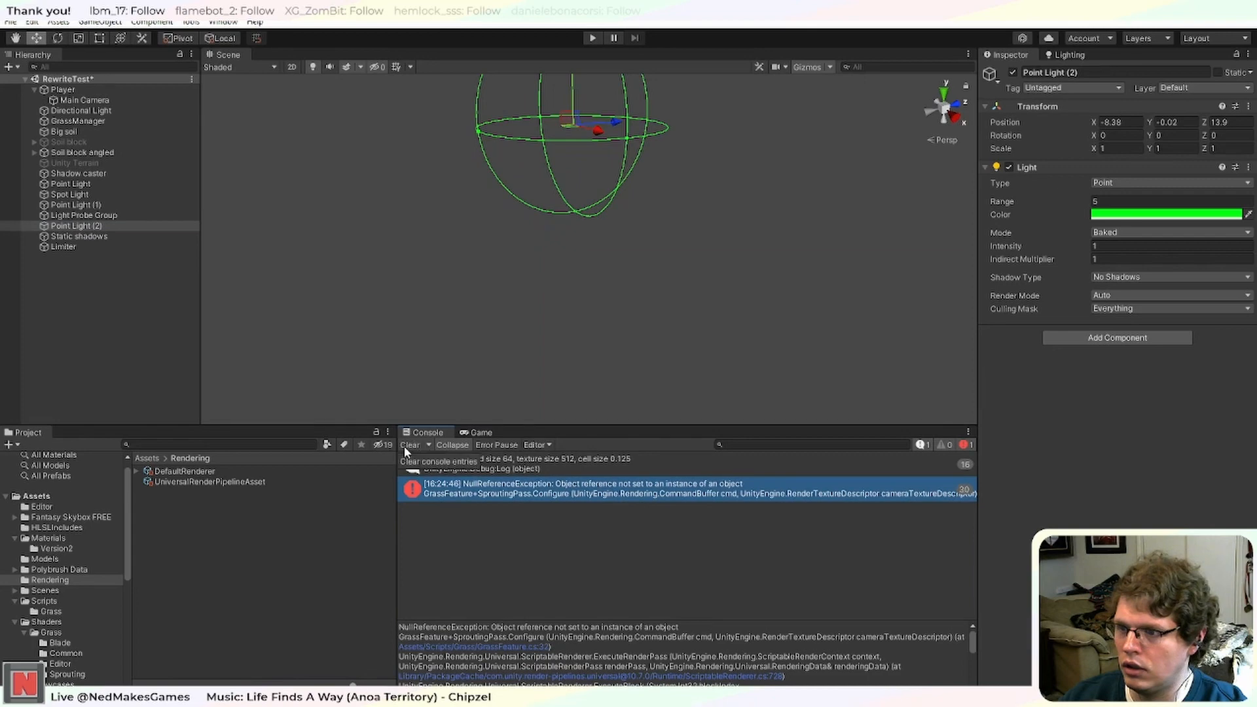
left_click(592, 38)
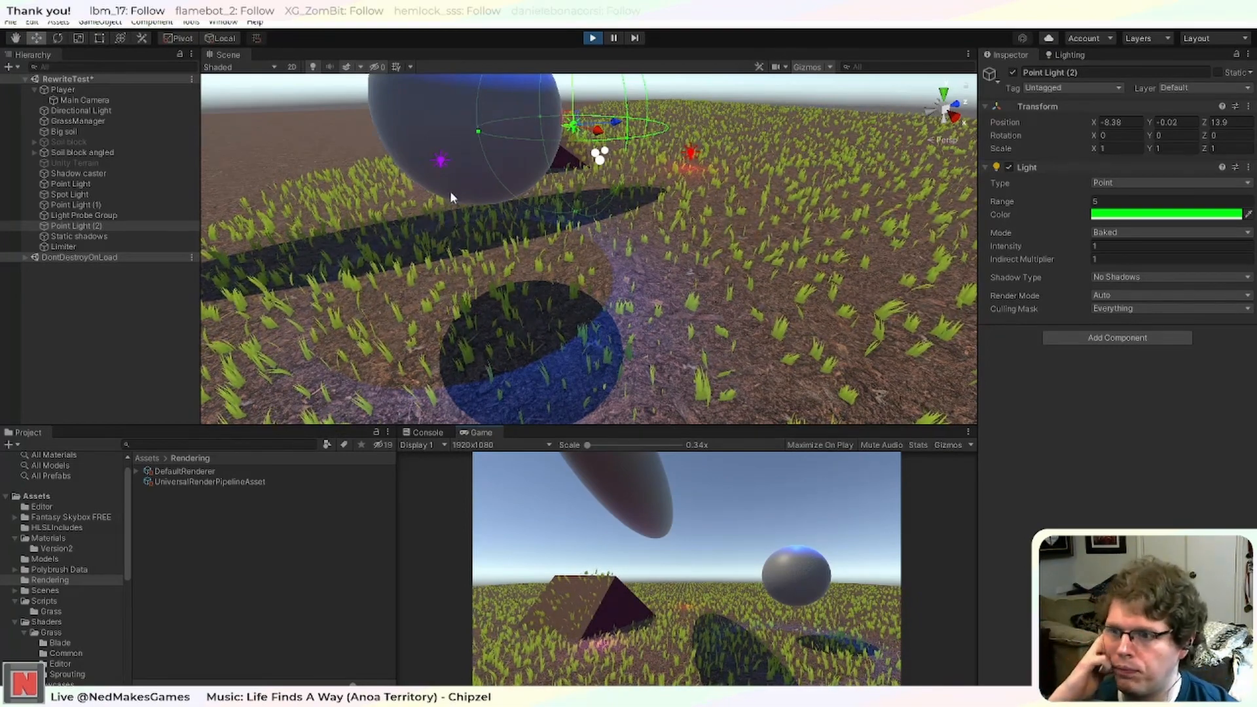
Select and frame the red Point Light, move it along X to 2.4 to test the grass lighting, and undo the move.
scroll(547, 171, "down", 3)
left_click(666, 177)
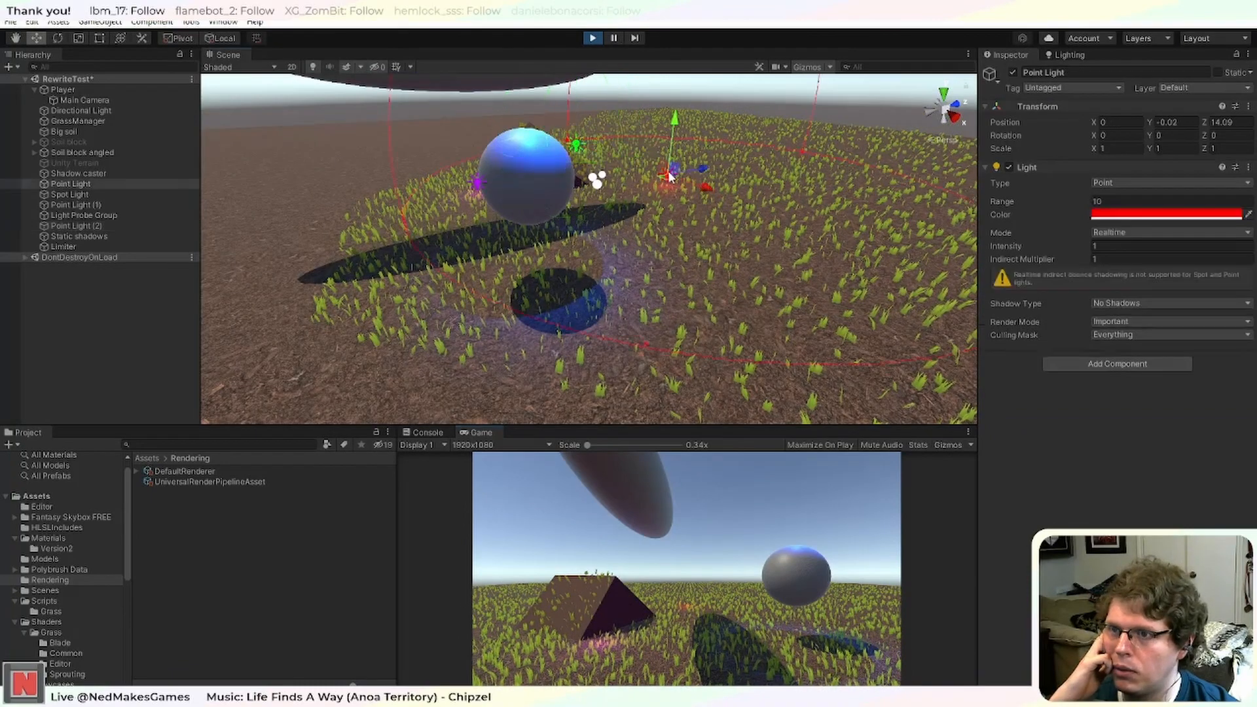
key("f")
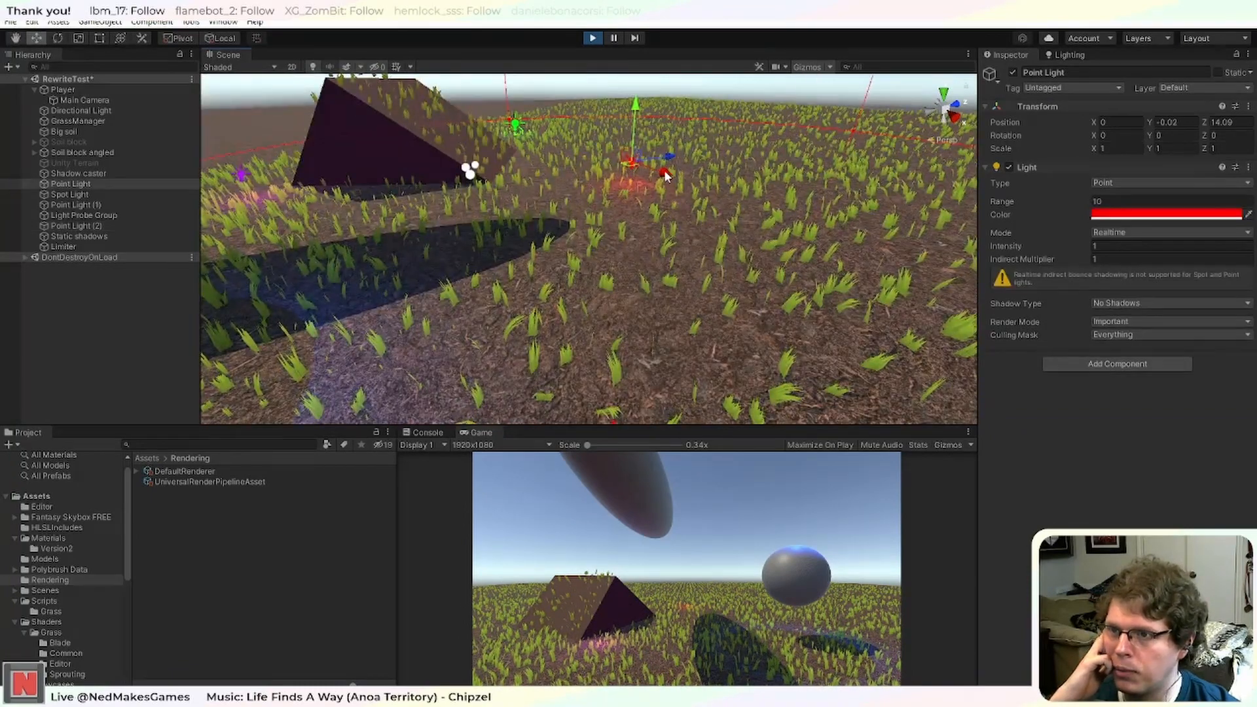
left_click_drag(665, 173, 720, 290)
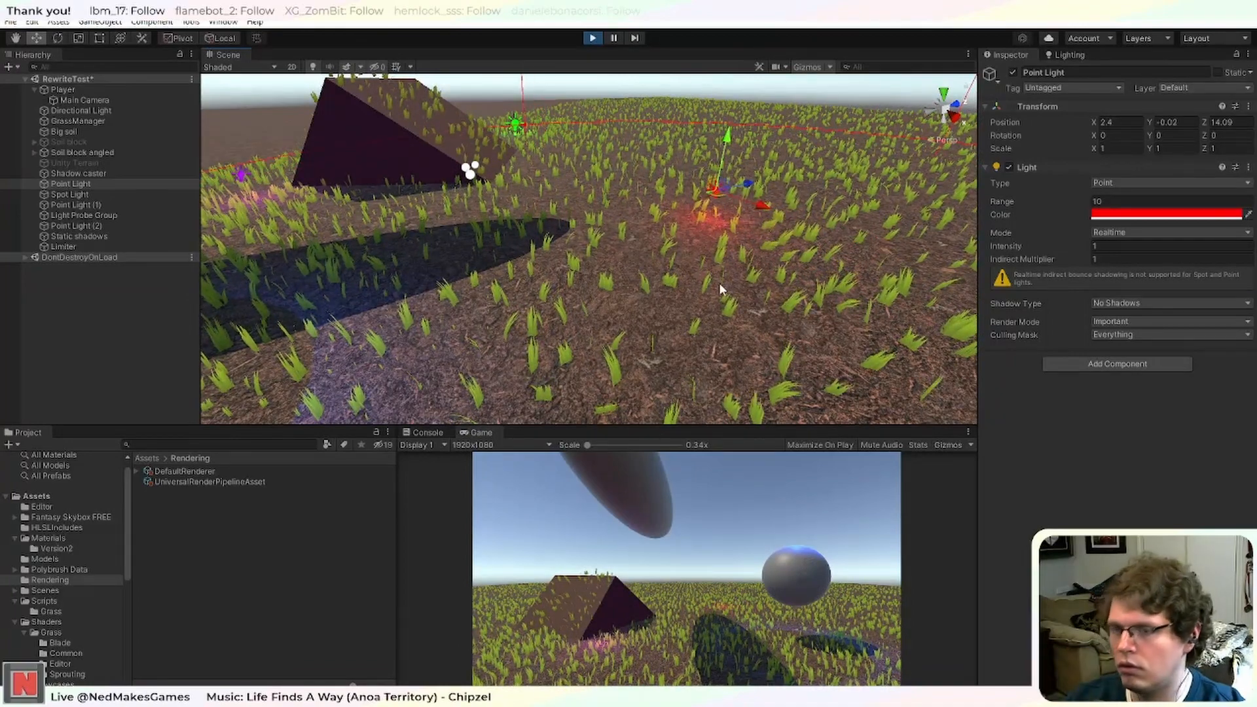
key("ctrl+z")
key("a")
right_click_drag(412, 237, 425, 234)
key("s")
scroll(436, 230, "down", 3)
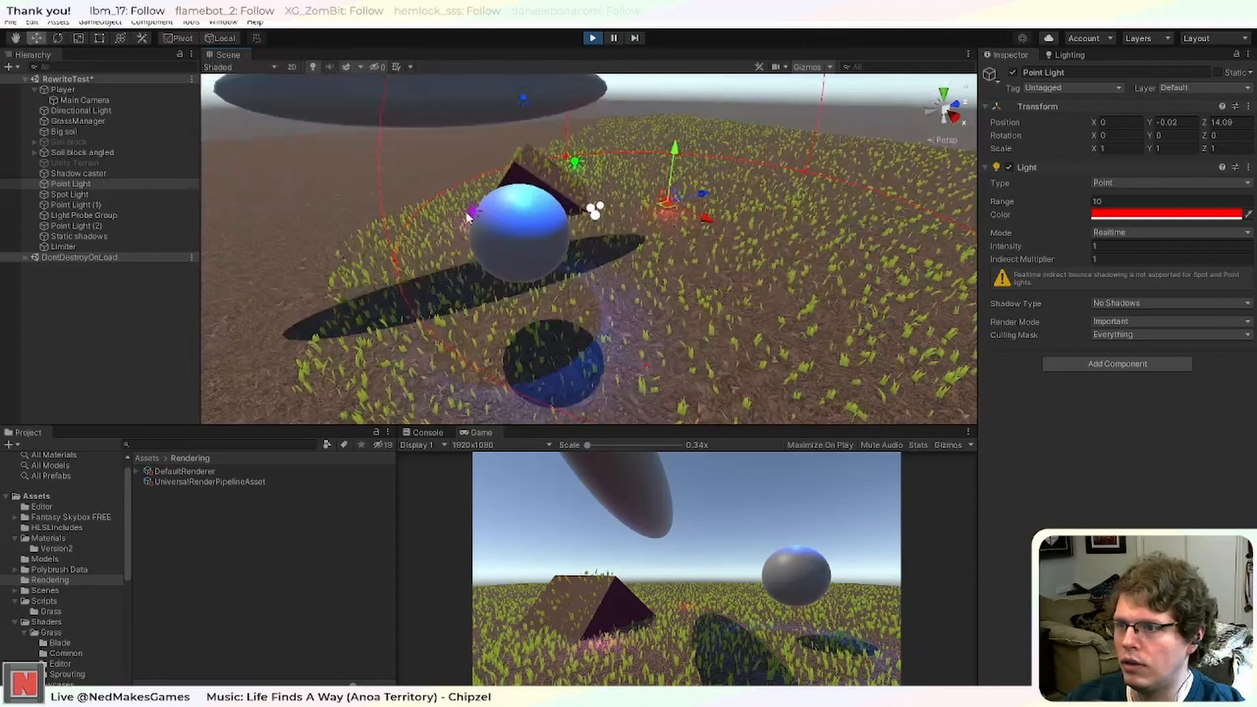
Try moving the Spot Light sideways and undo it, and duplicate the light and delete the copy.
left_click(526, 102)
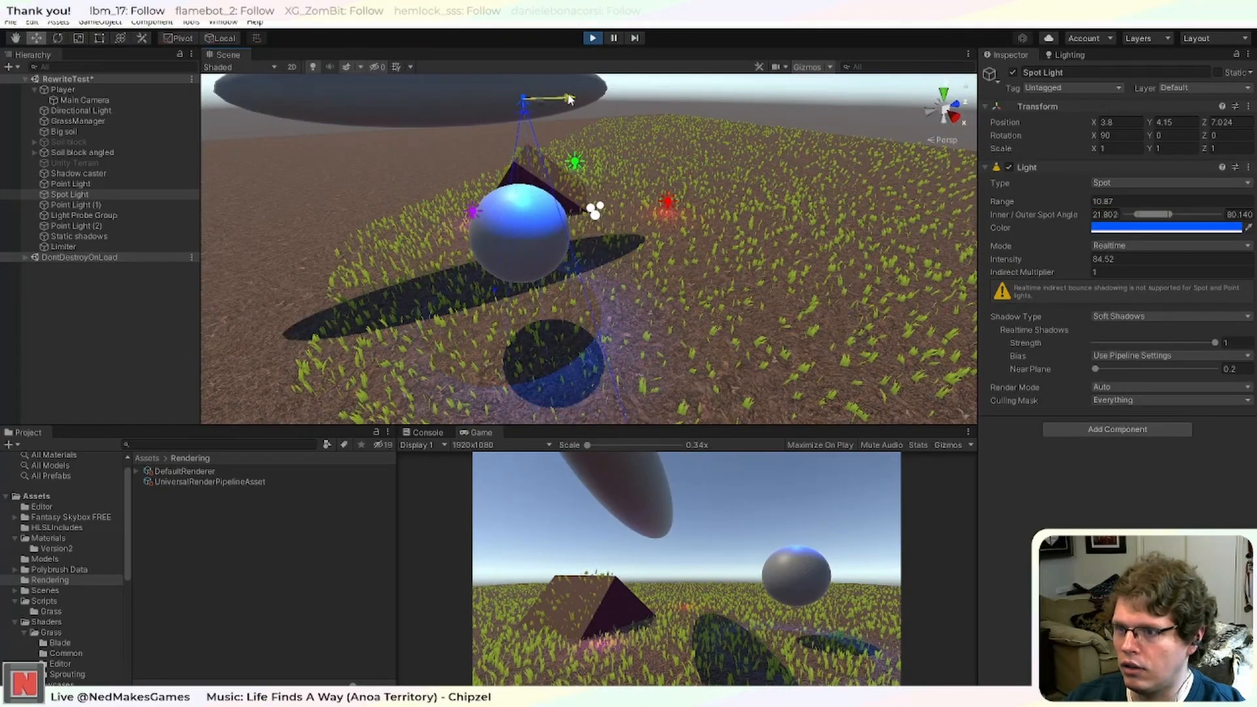
left_click_drag(565, 97, 642, 99)
key("ctrl+z")
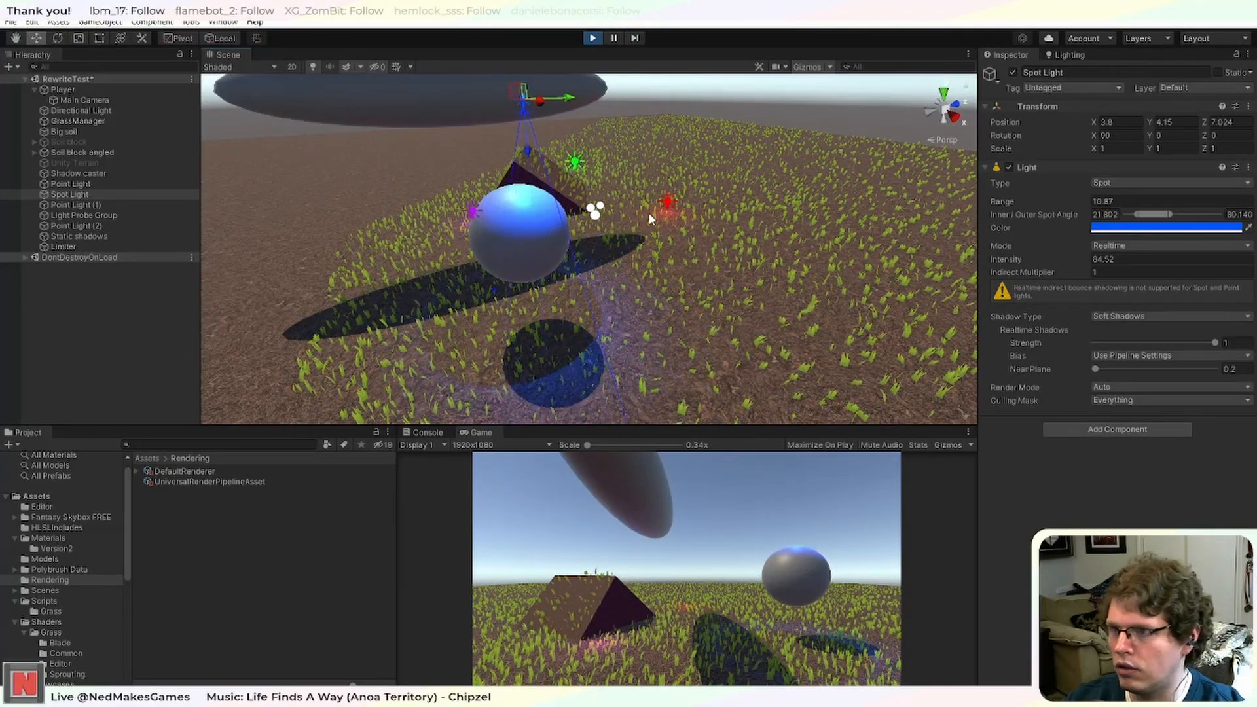
key("ctrl+d")
key("Delete")
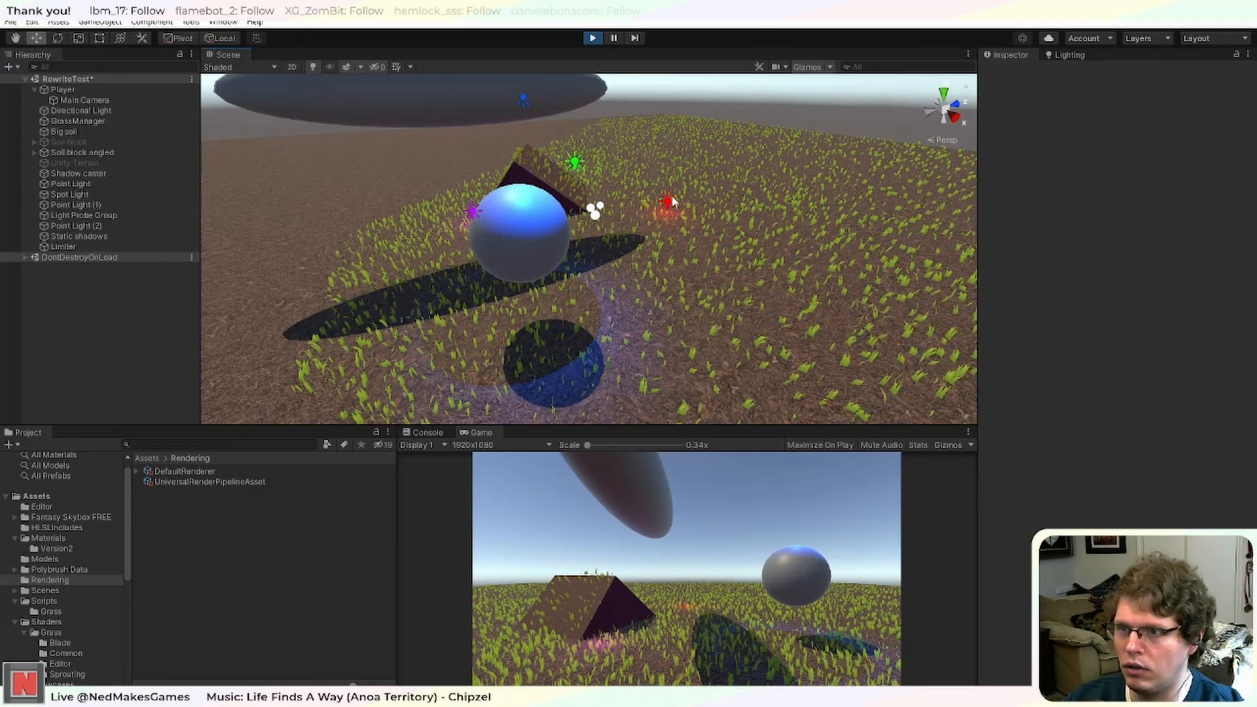
Move the red Point Light along X to 4.29 and onward, examine how it lights the grass, and stop the scene.
left_click(667, 203)
left_click_drag(712, 222, 808, 265)
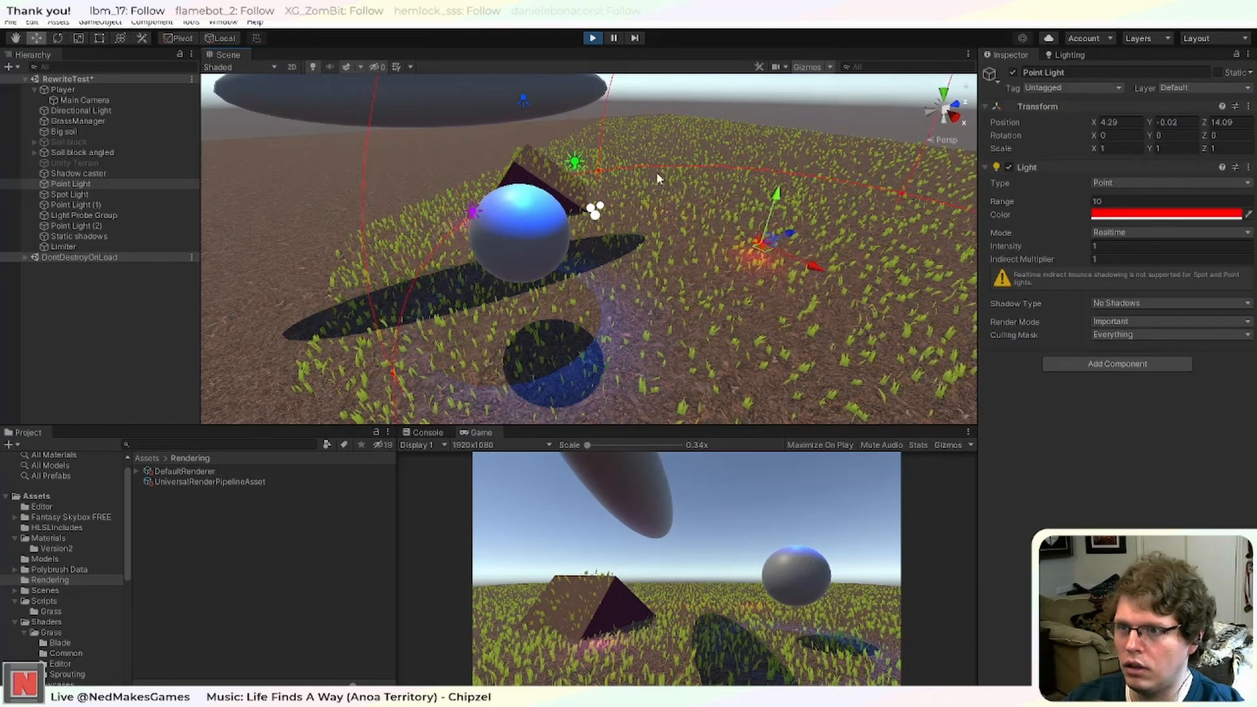
scroll(659, 172, "up", 5)
scroll(760, 162, "down", 3)
middle_click_drag(760, 163, 733, 169)
scroll(559, 270, "up", 6)
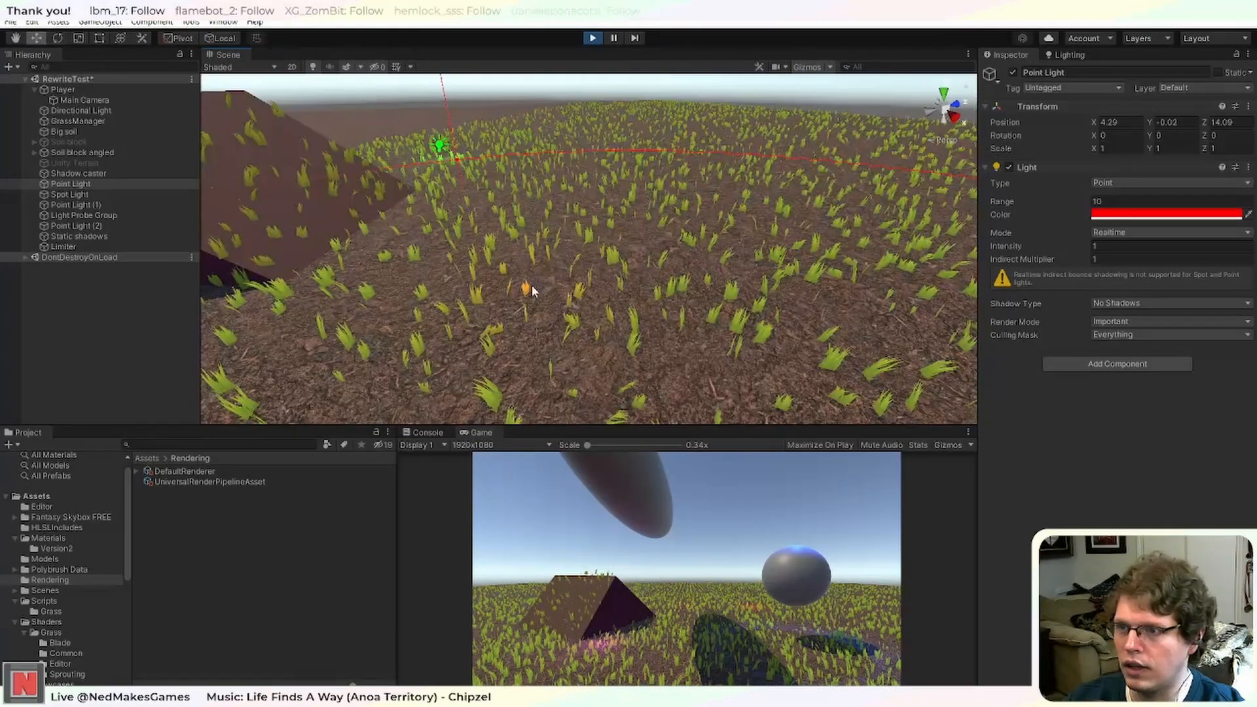
scroll(559, 271, "down", 7)
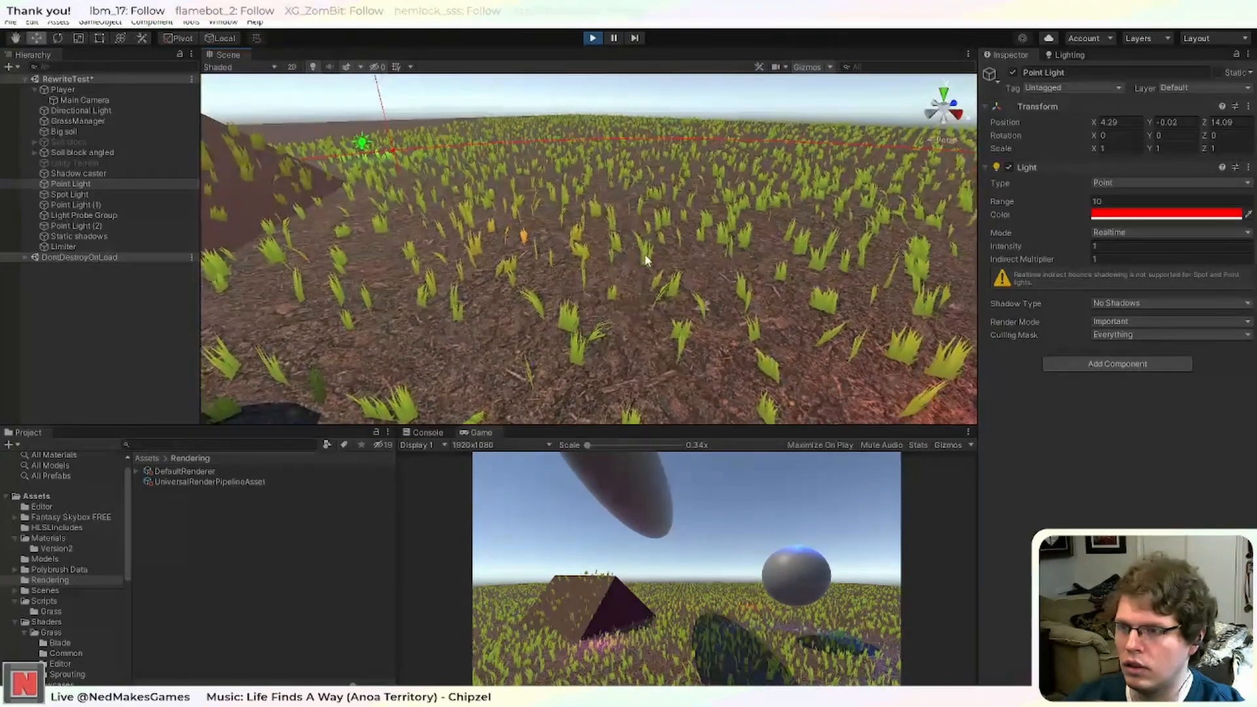
left_click_drag(832, 337, 570, 256)
left_click(592, 39)
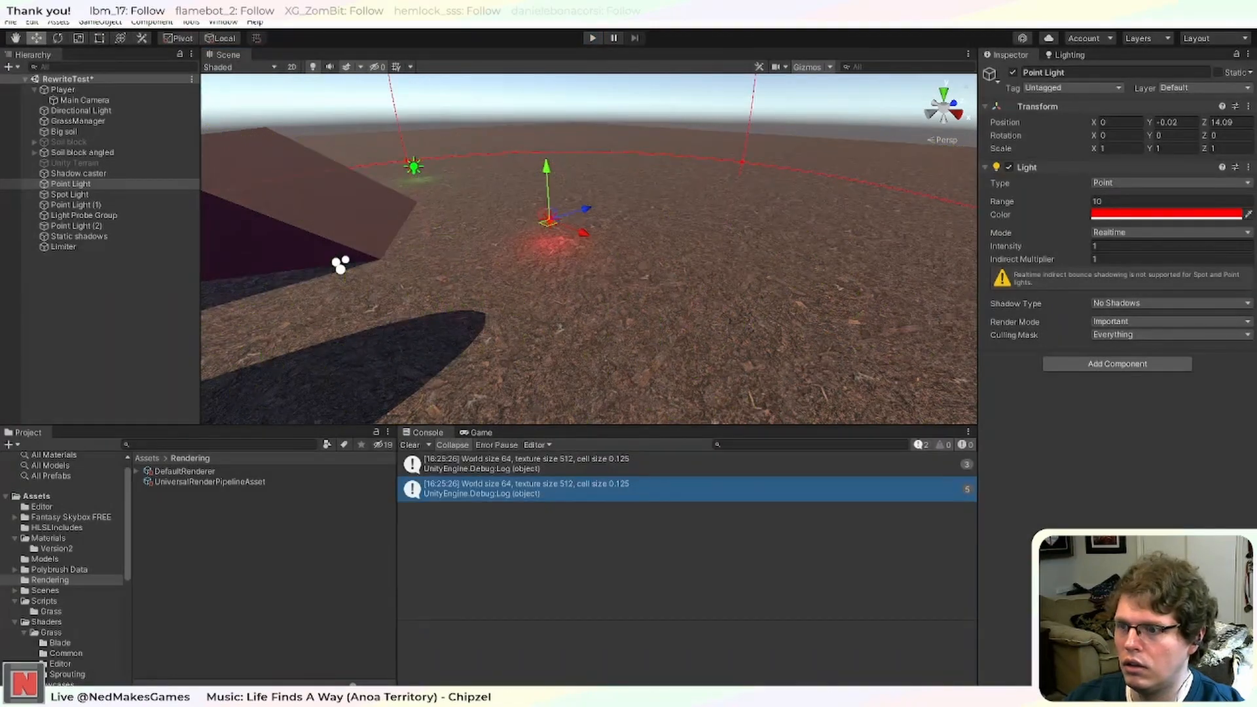
Switch to Visual Studio and read GrassFeature.cs from its start through the Execute method's culling and render passes.
left_click(550, 686)
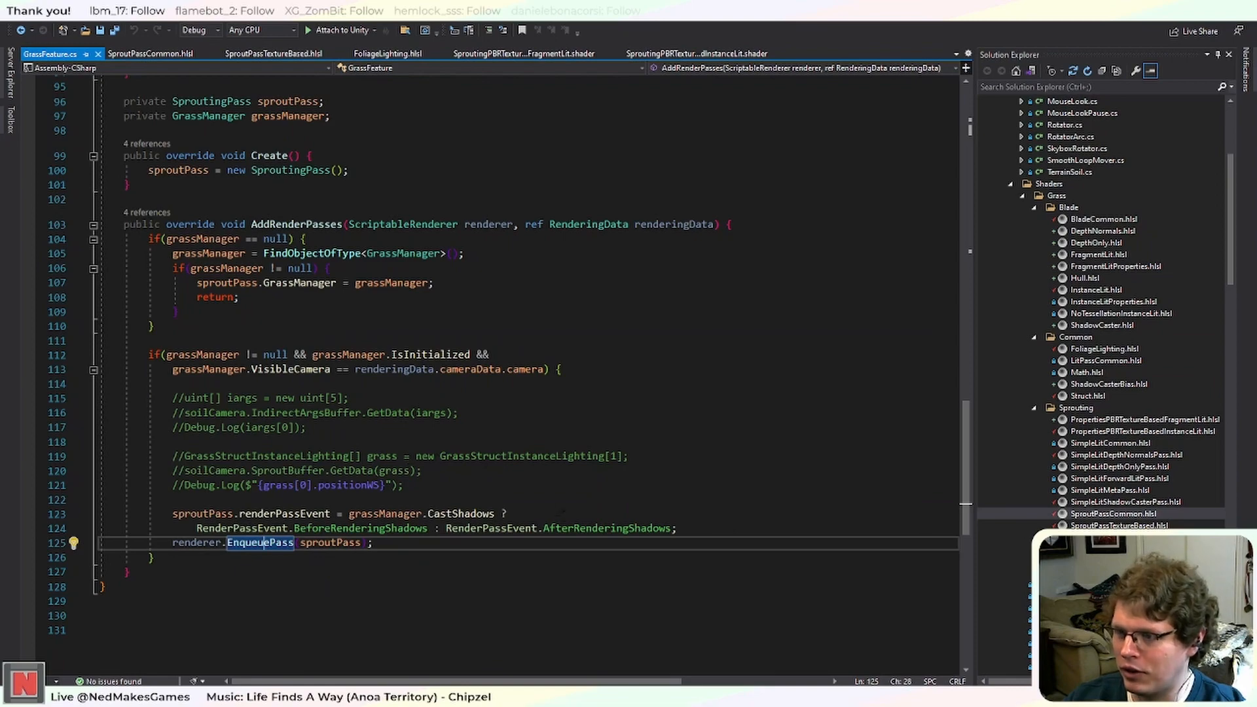
scroll(497, 373, "up", 11)
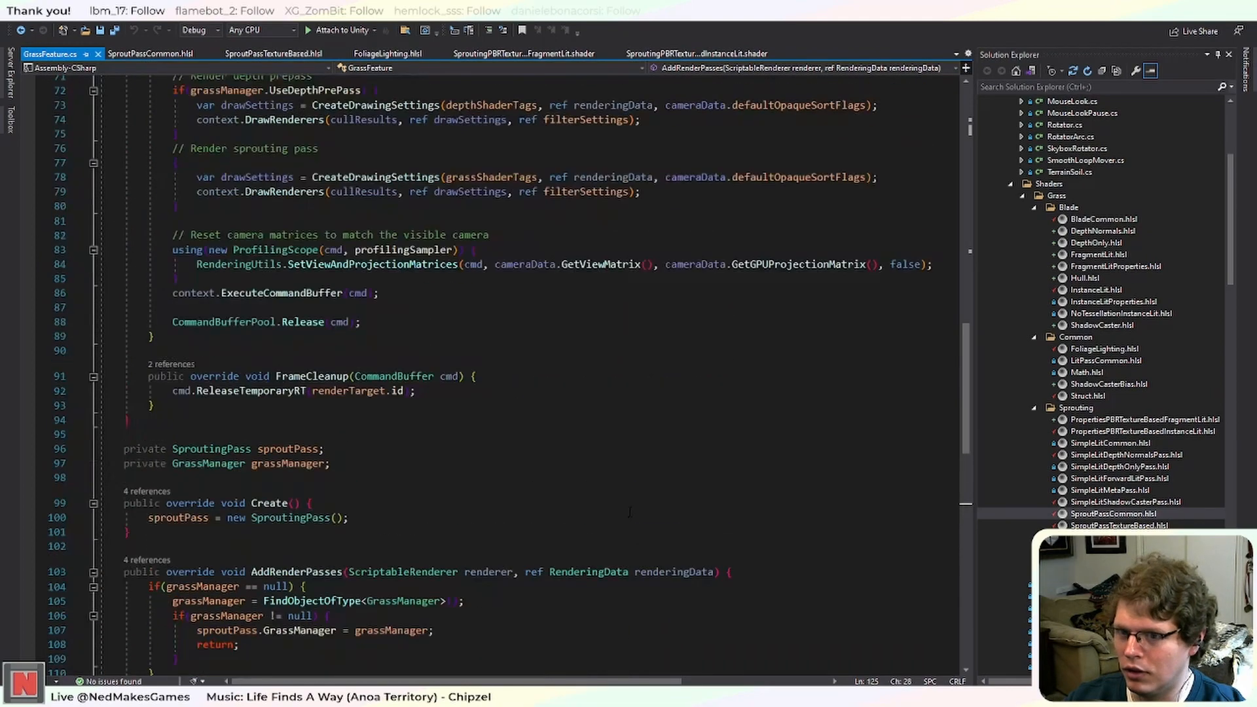
scroll(518, 445, "up", 17)
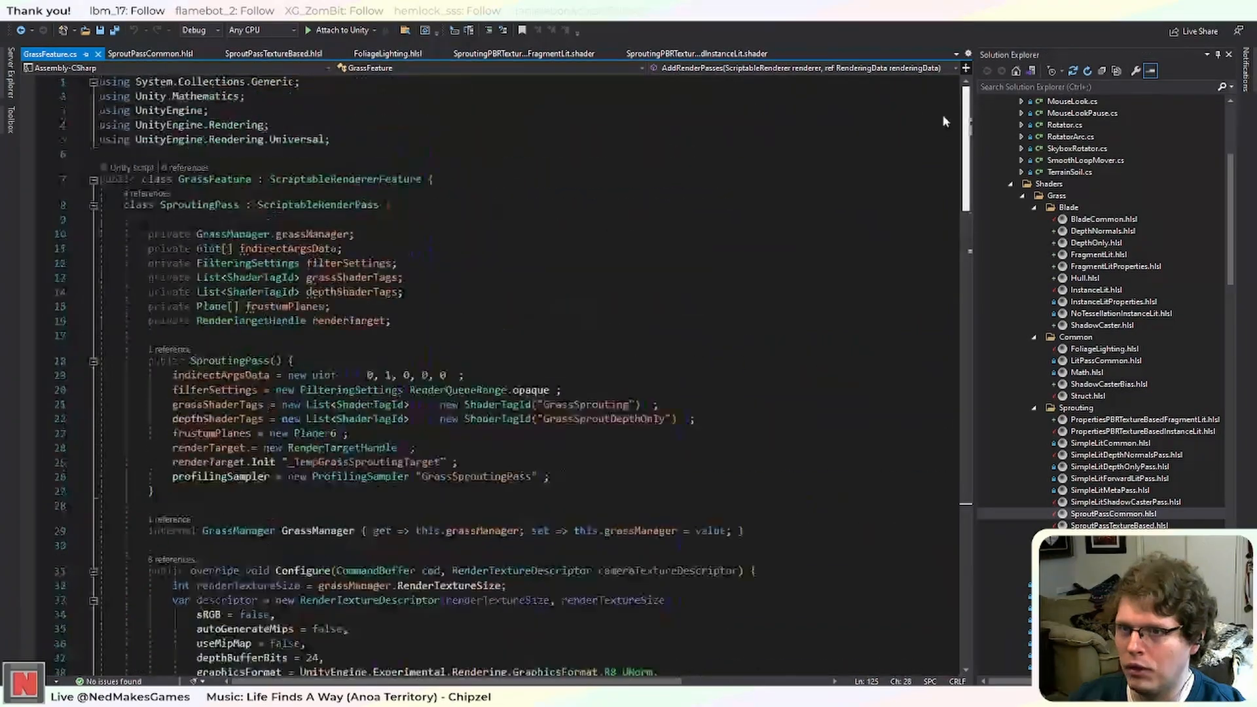
scroll(518, 445, "down", 7)
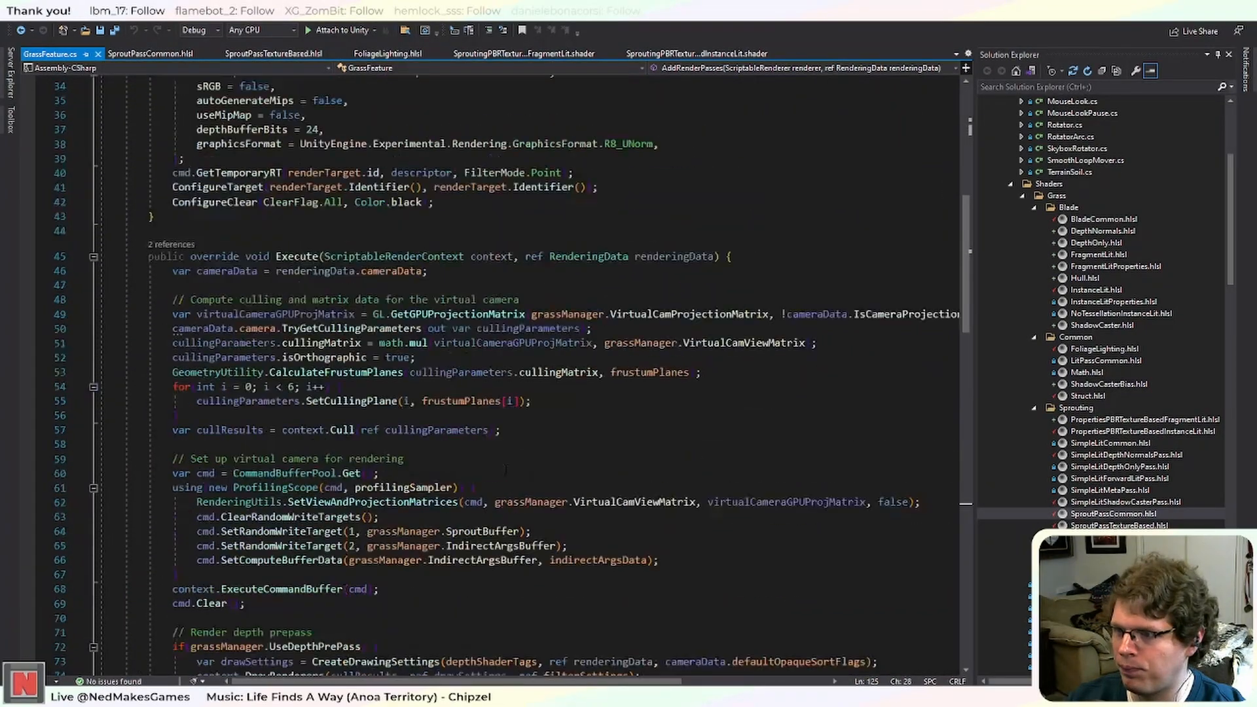
scroll(518, 445, "down", 4)
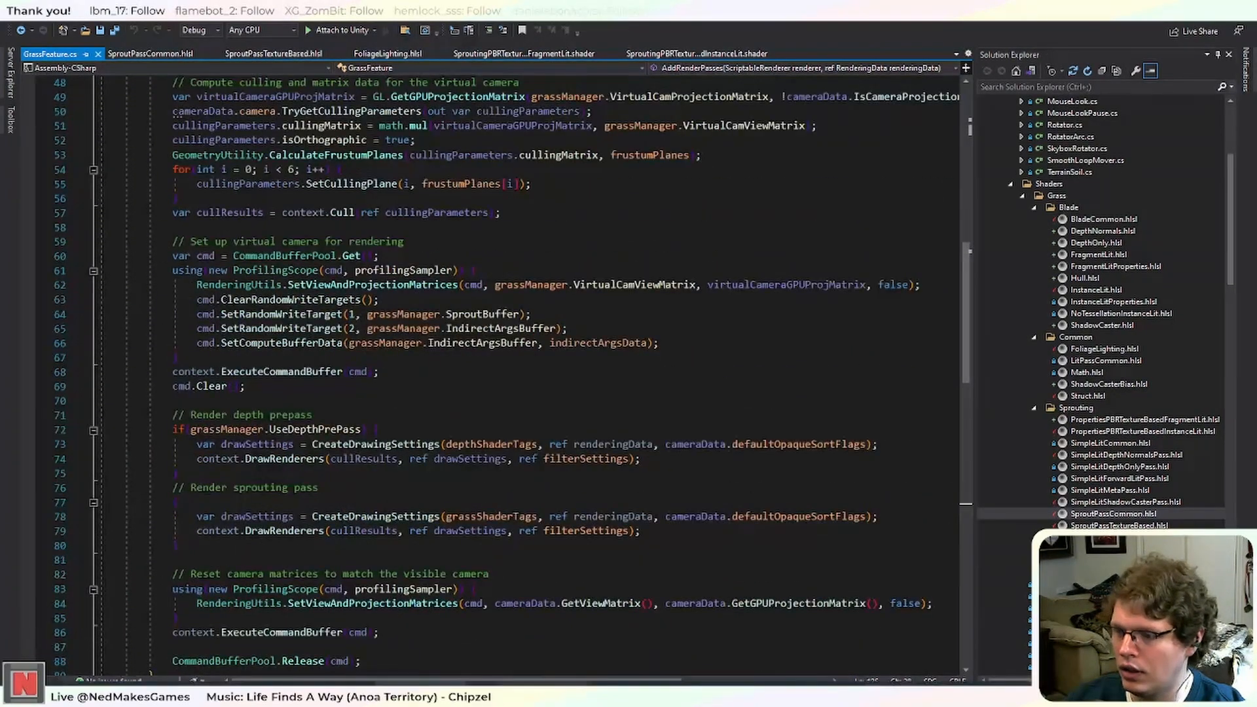
Return to Unity and examine the lights and shadows around the pyramid and sphere in the stopped scene.
key("alt+Tab")
scroll(407, 316, "down", 10)
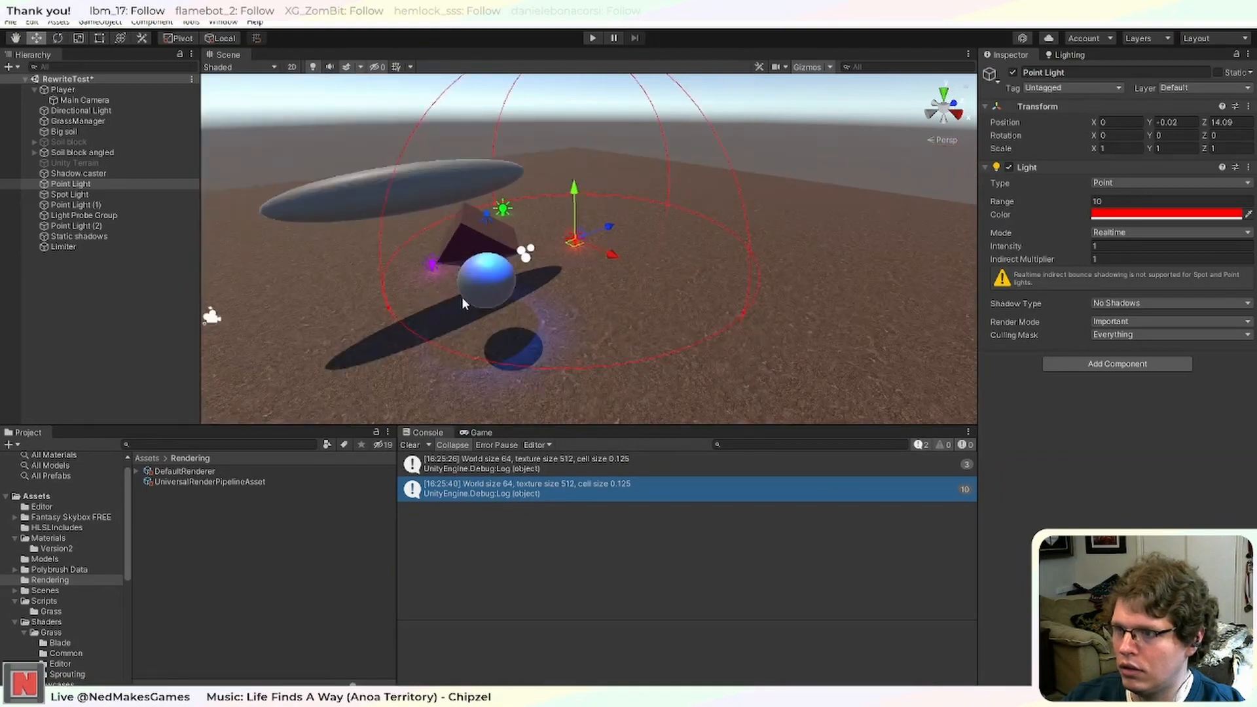
scroll(462, 297, "up", 4)
scroll(434, 246, "down", 3)
scroll(435, 250, "up", 3)
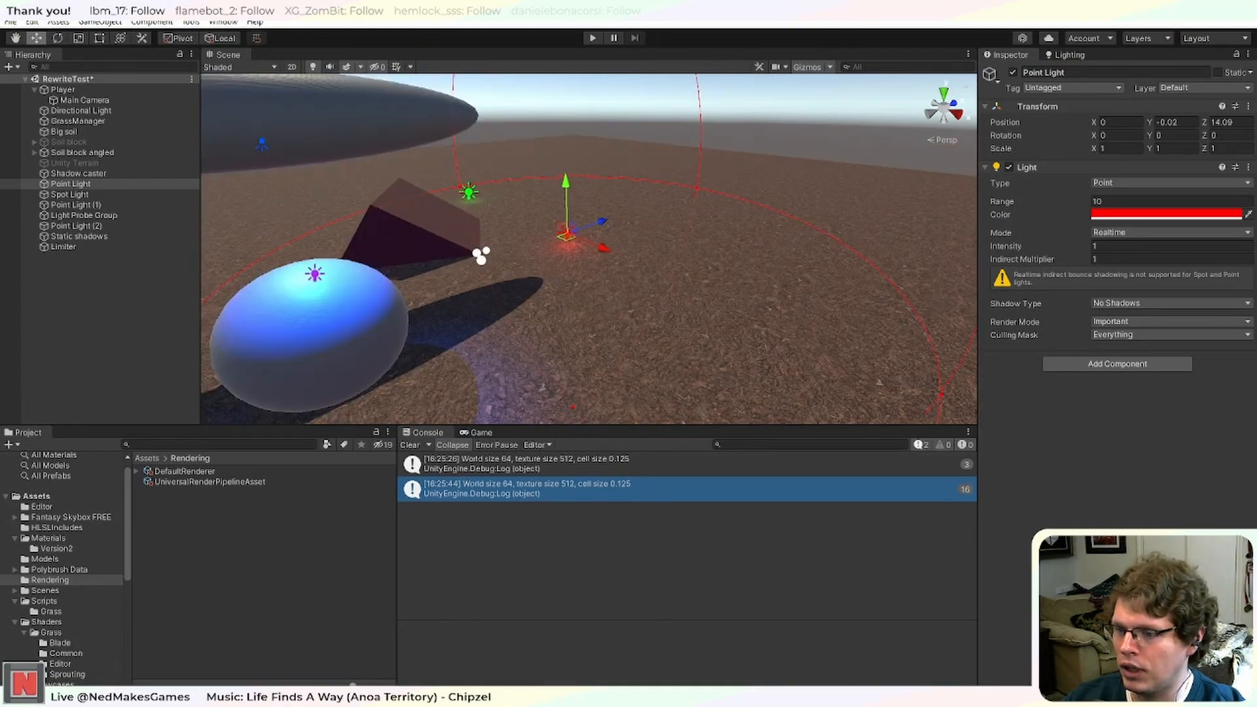
Review FrameCleanup and AddRenderPasses in GrassFeature.cs in Visual Studio, and recheck the framed red Point Light in Unity.
key("alt+Tab")
scroll(490, 527, "down", 6)
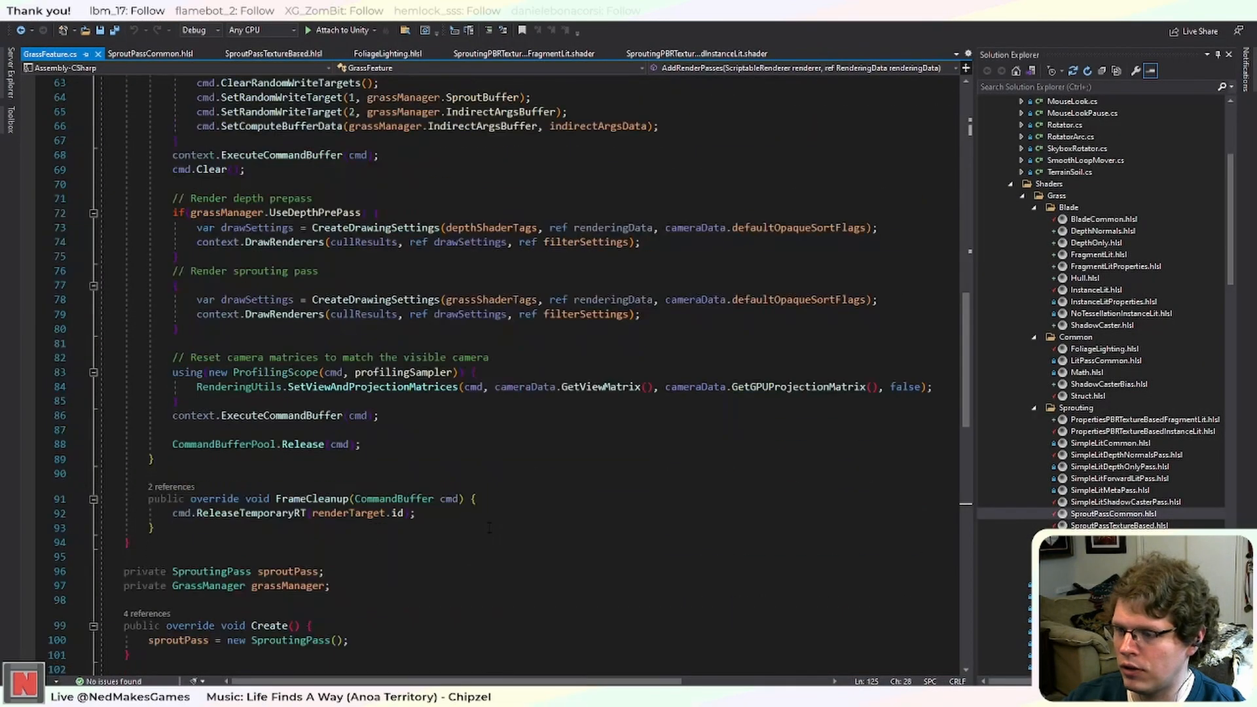
scroll(490, 527, "down", 10)
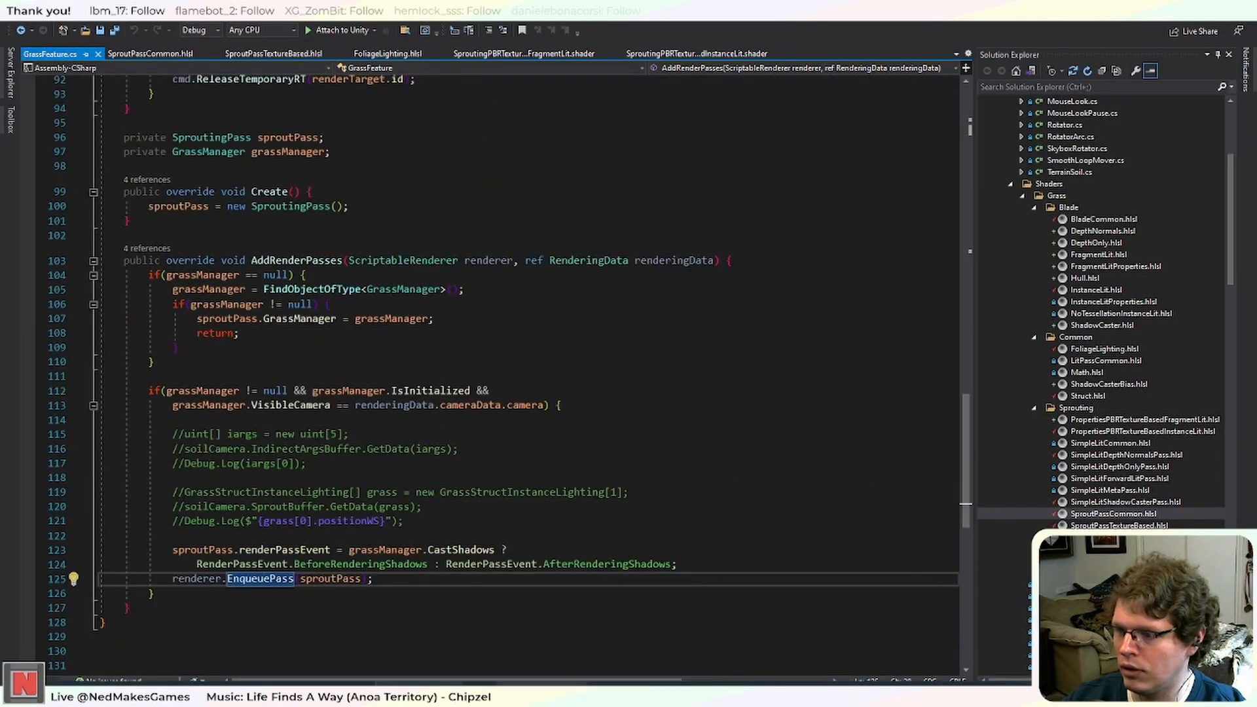
key("alt+Tab")
key("f")
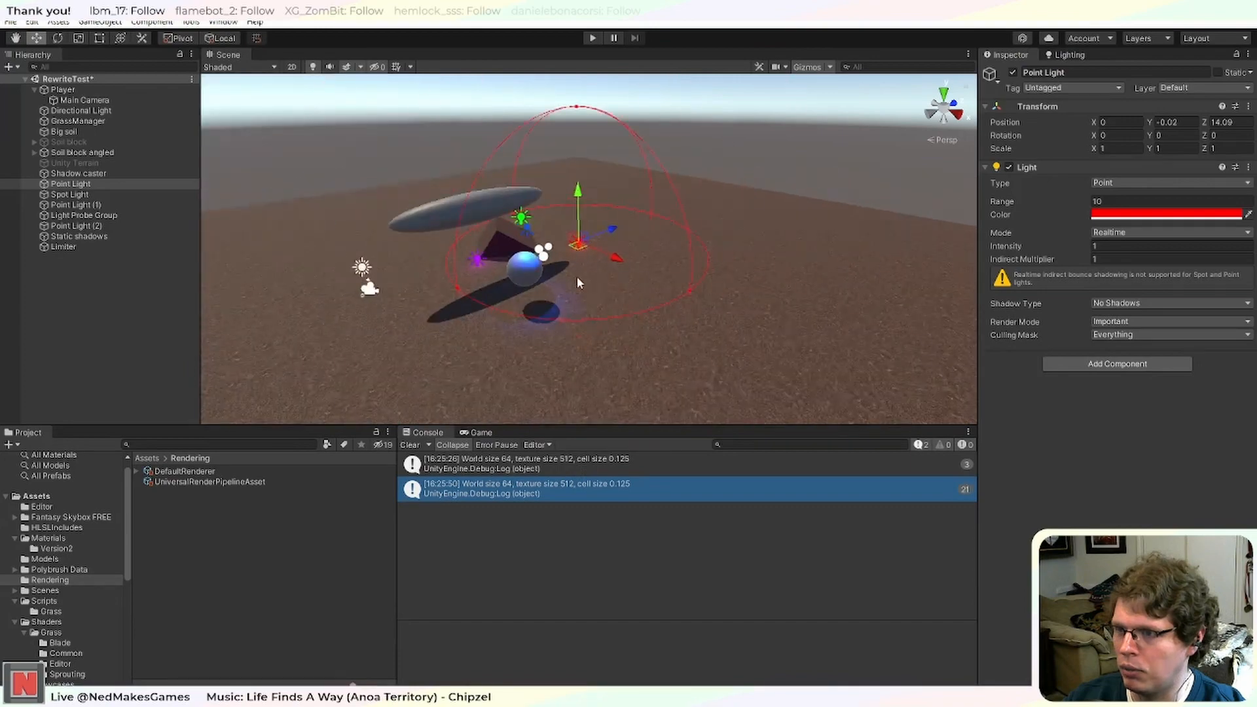
scroll(614, 228, "up", 5)
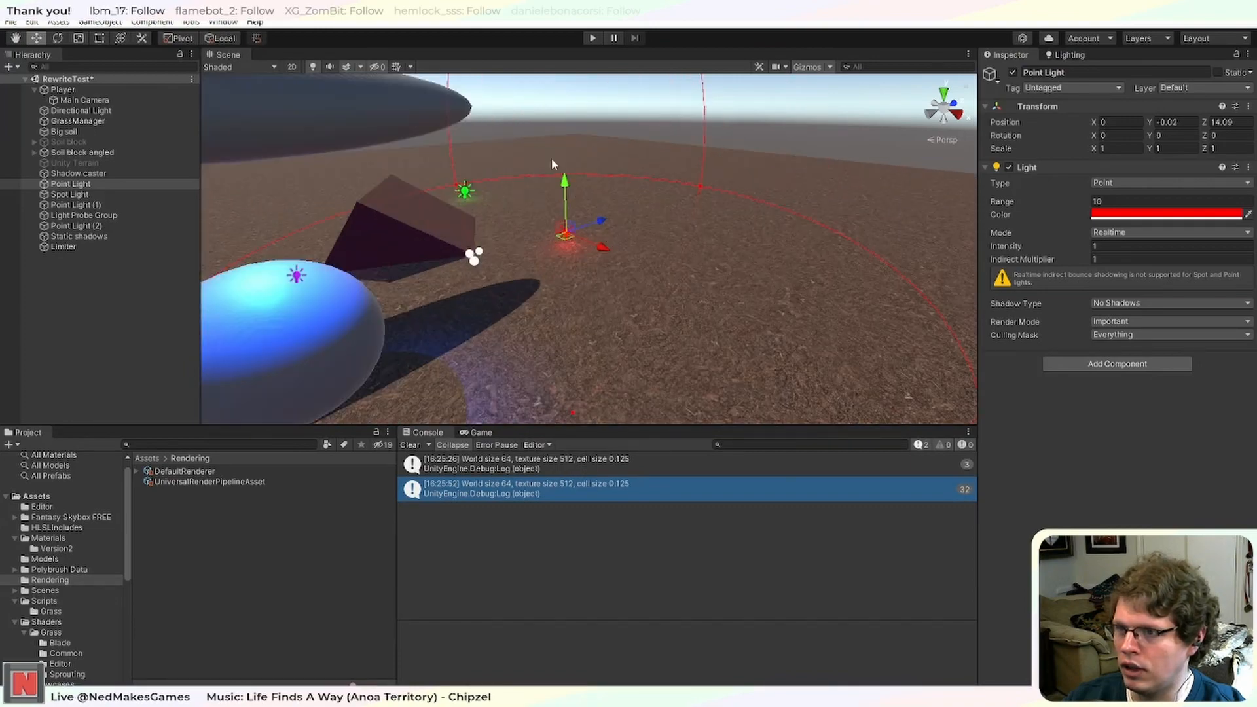
Switch to Visual Studio, open the sprouting instance lit shader and review the commented-out pragmas in its GrassSprouting pass.
key("alt+Tab")
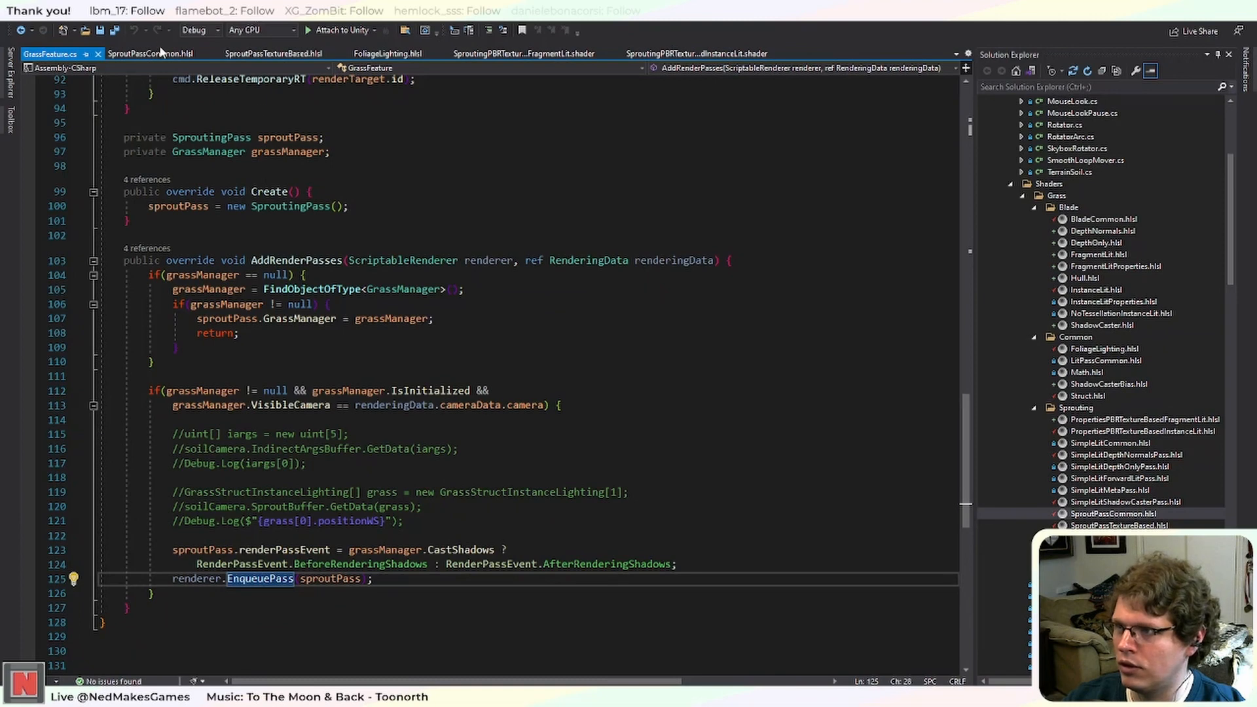
left_click(695, 54)
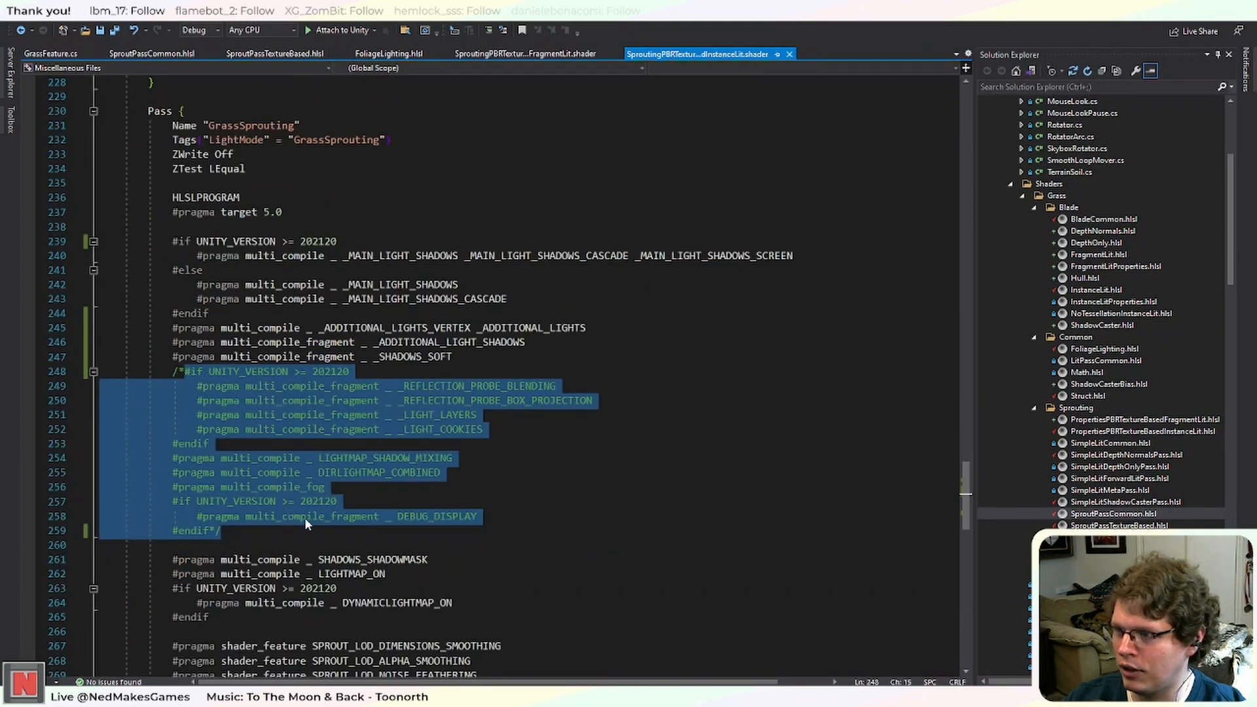
left_click(272, 545)
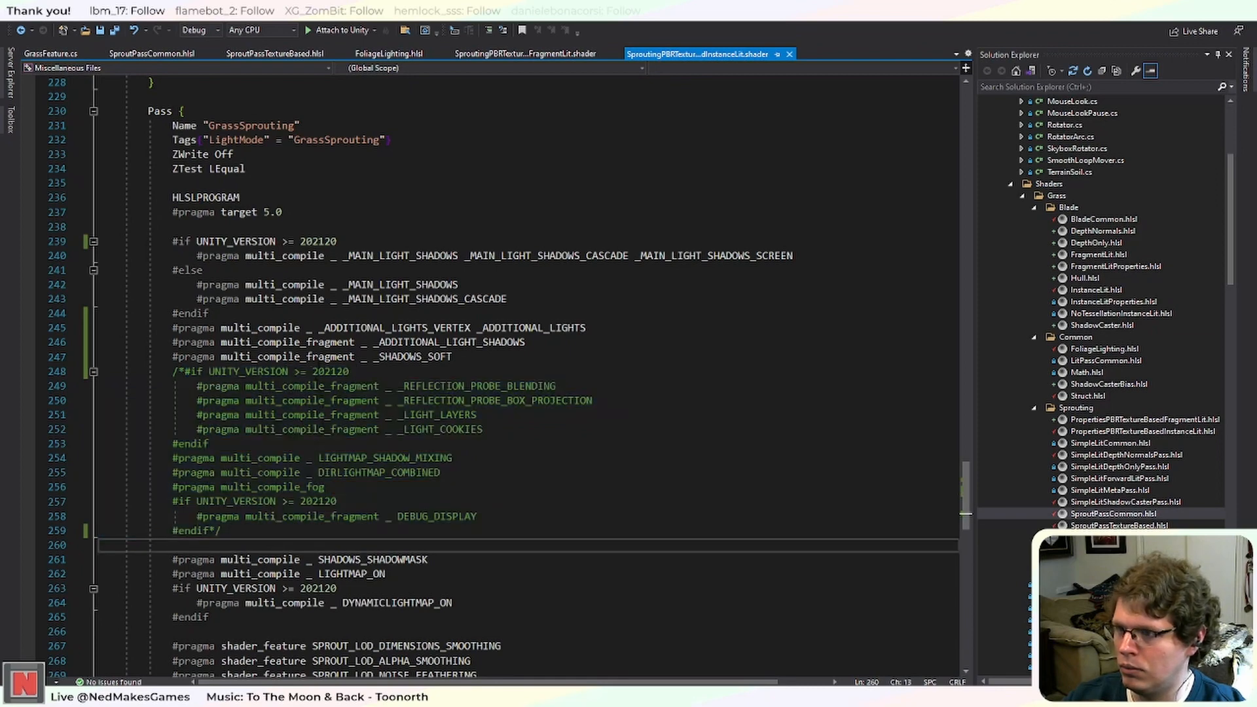
Return to Unity and inspect the settings of DefaultRenderer and UniversalRenderPipelineAsset in the Rendering folder.
key("alt+Tab")
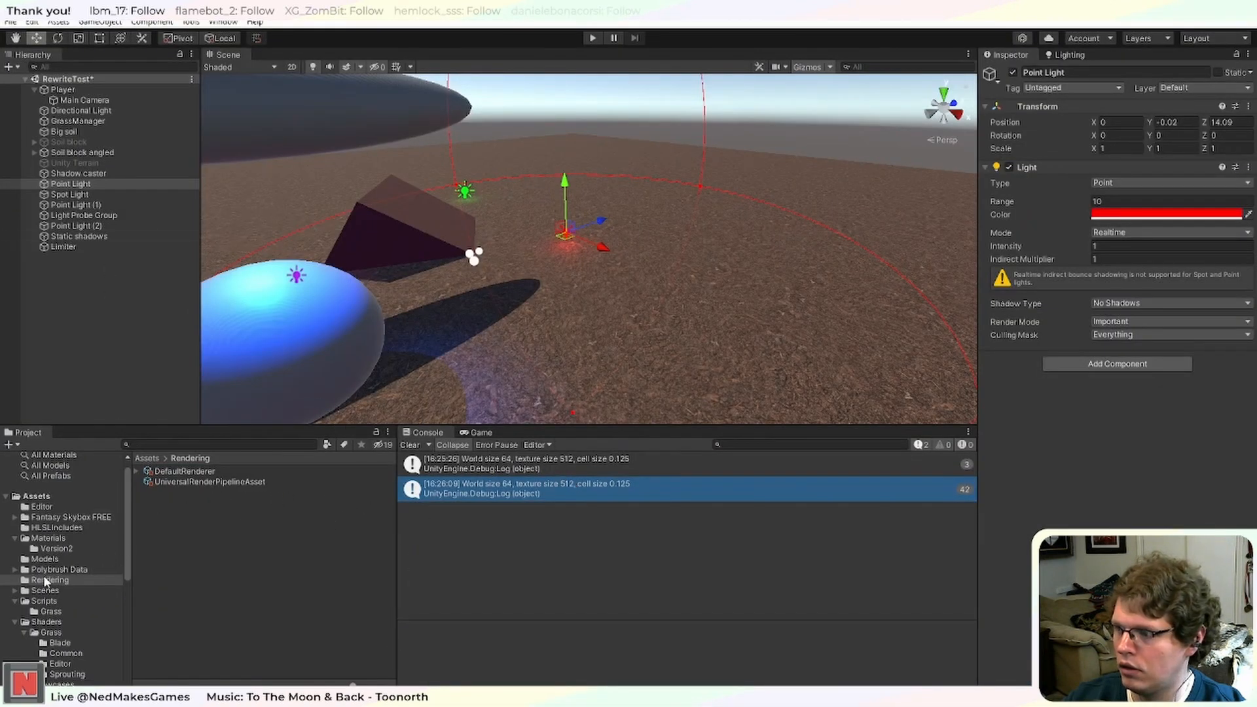
scroll(77, 579, "down", 3)
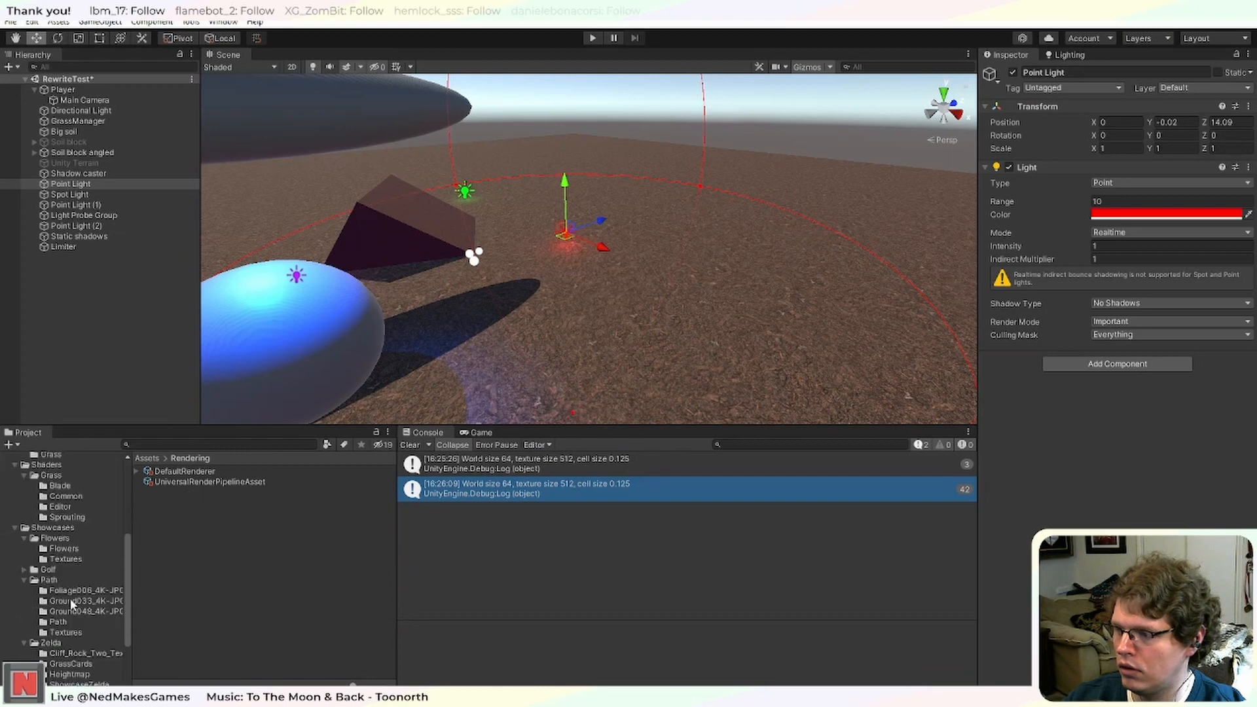
left_click(175, 471)
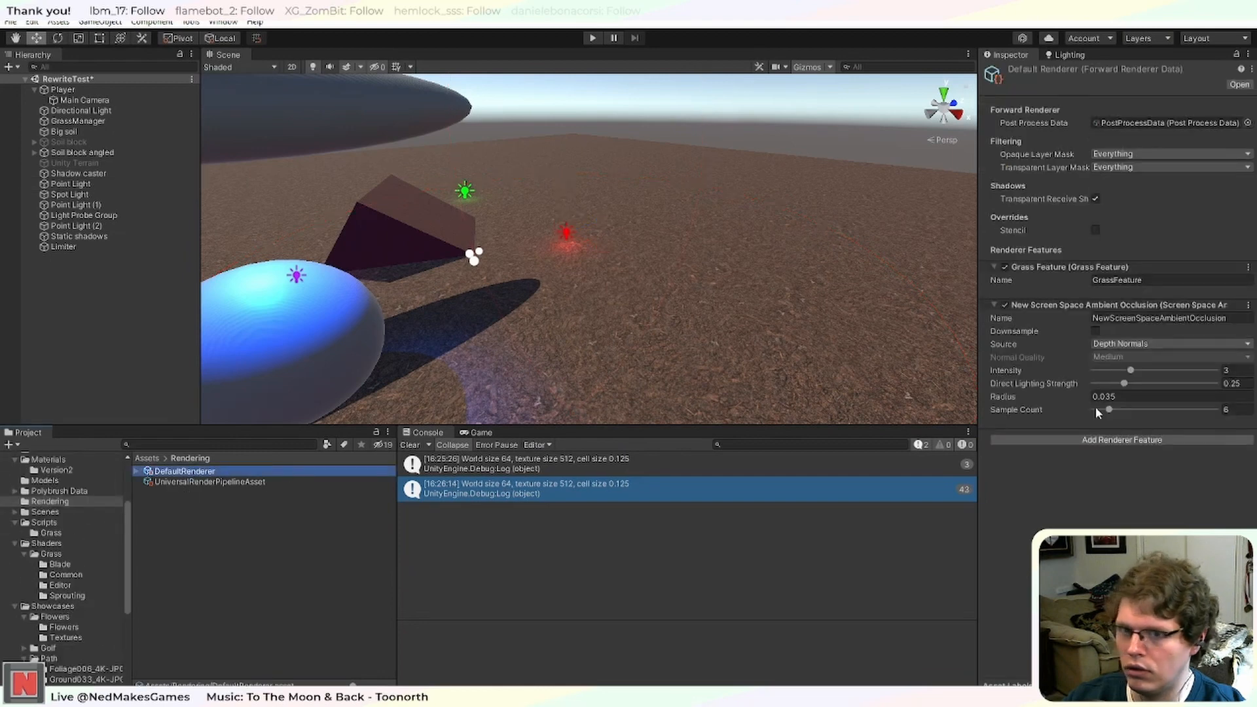
left_click(279, 484)
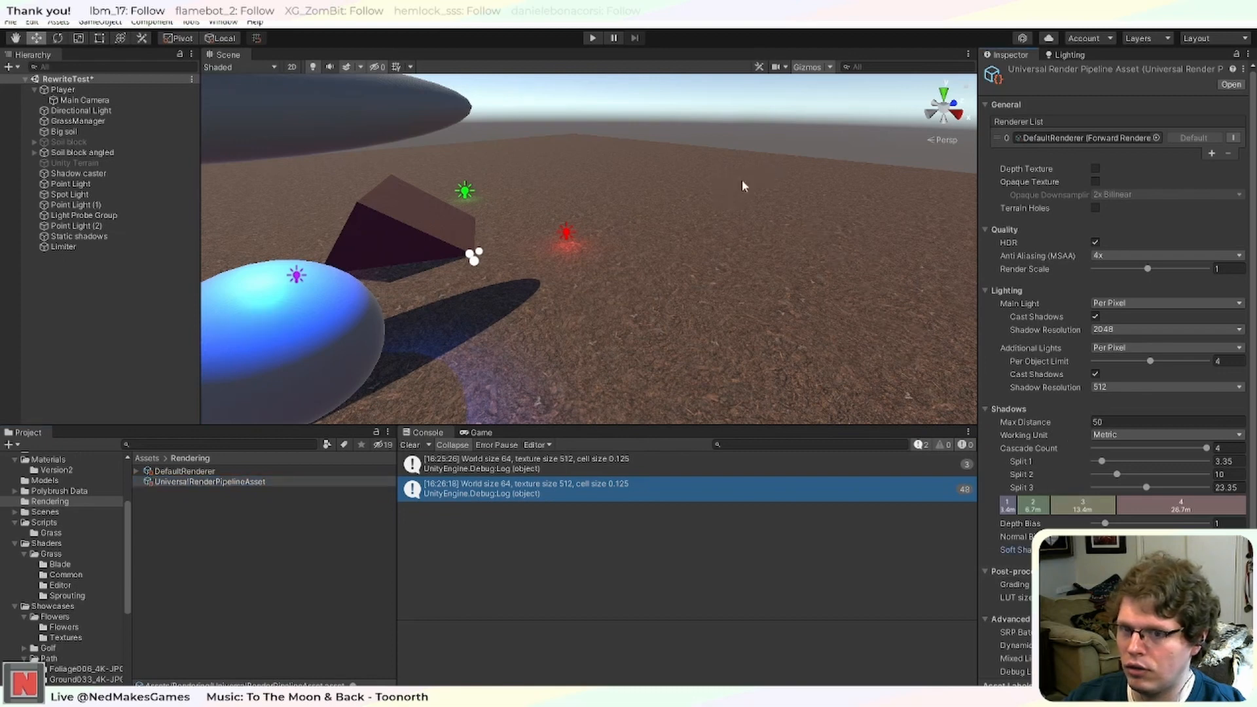
Check the console for exceptions after showing the Game view and again while running the scene, stop it, and clear the console.
left_click(477, 433)
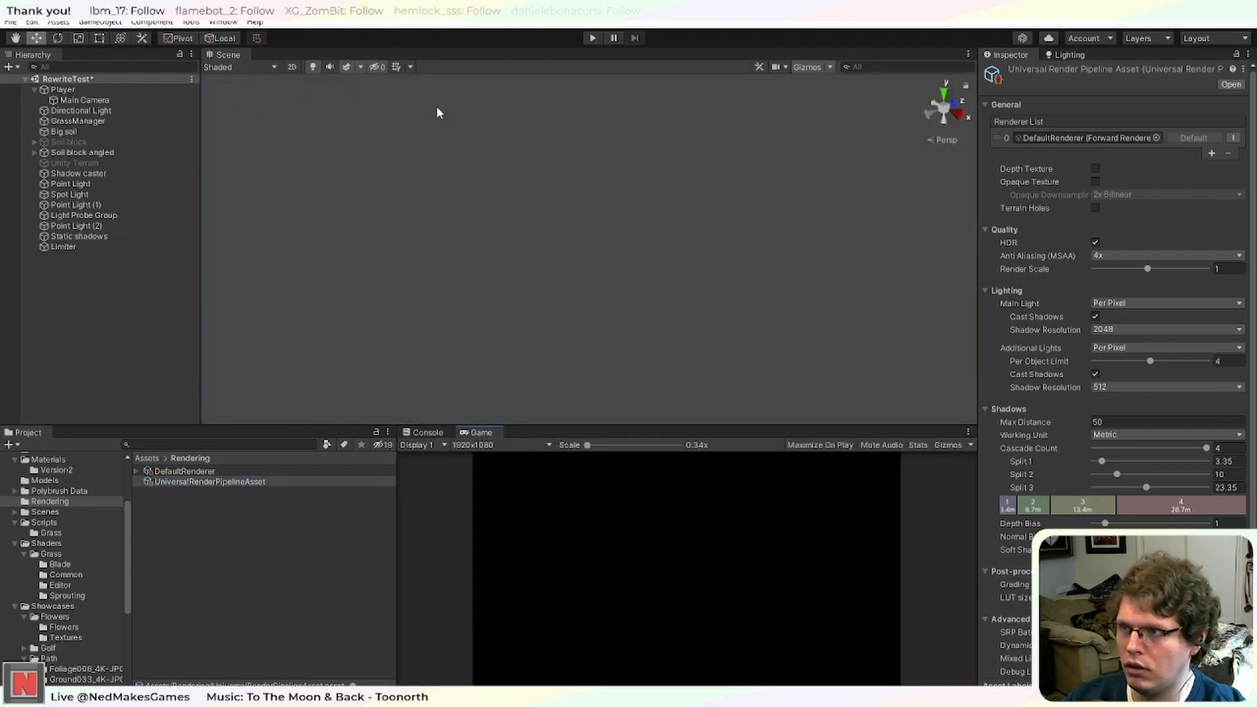
left_click(426, 433)
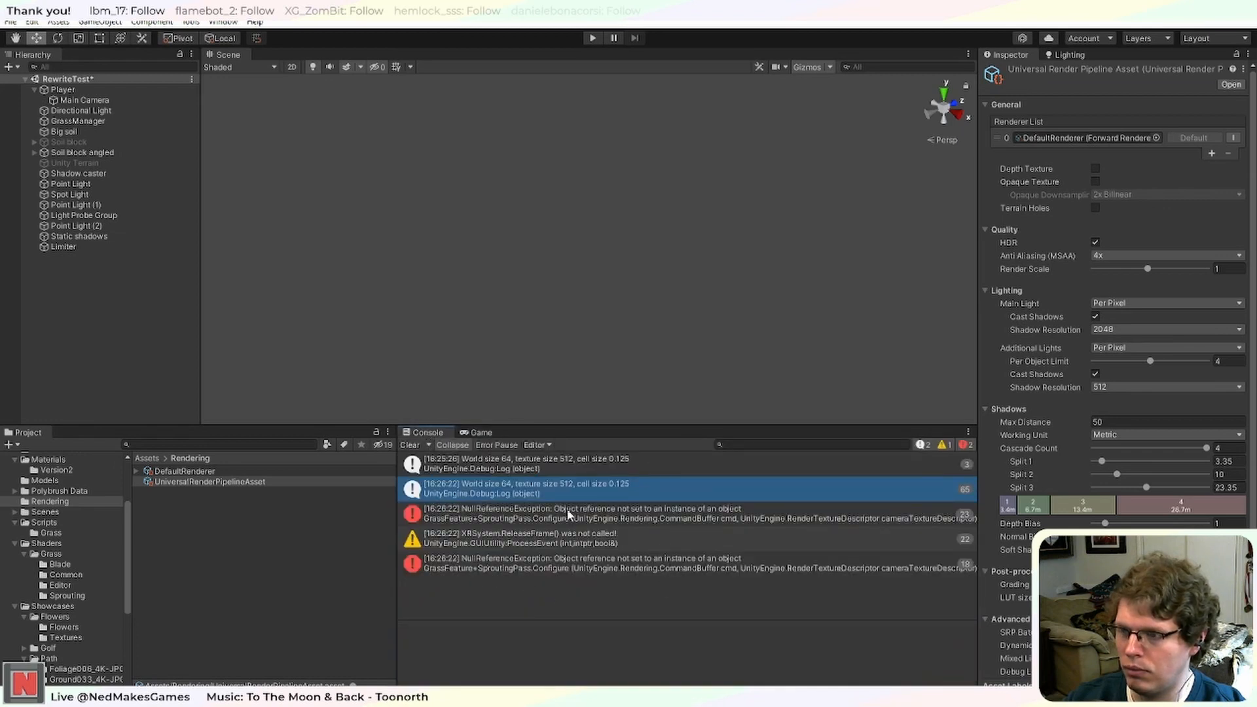
left_click(592, 39)
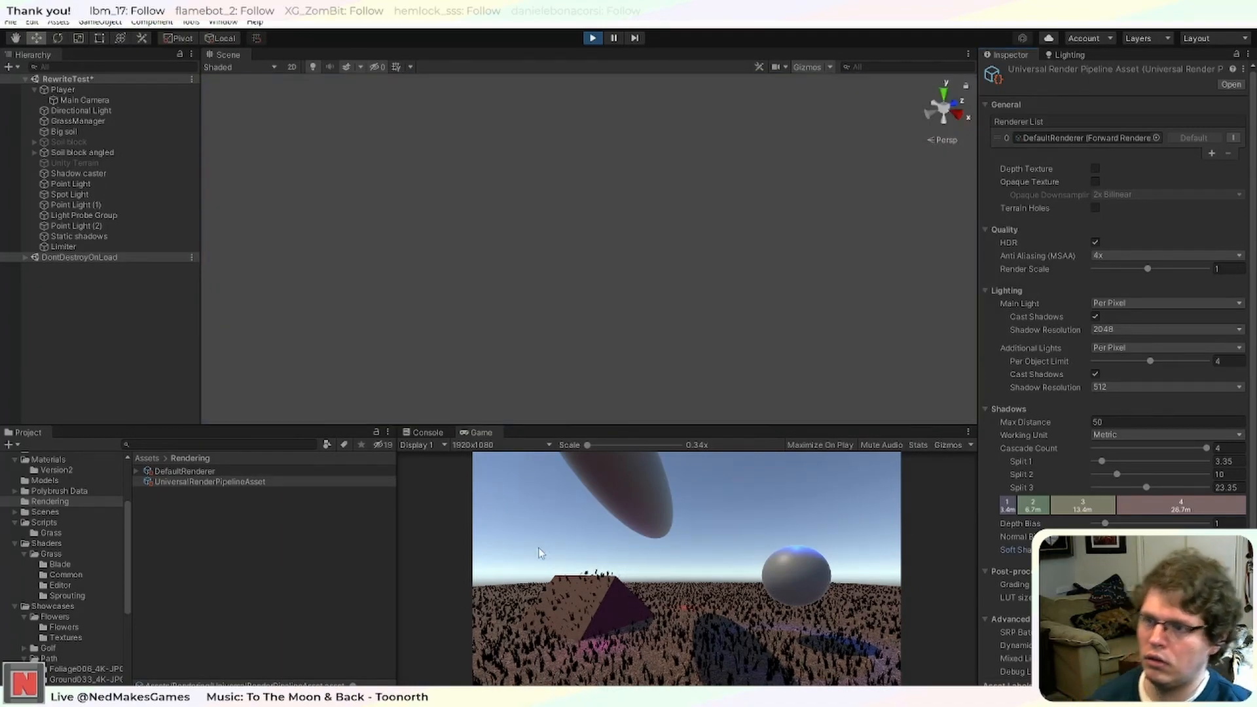
left_click(434, 433)
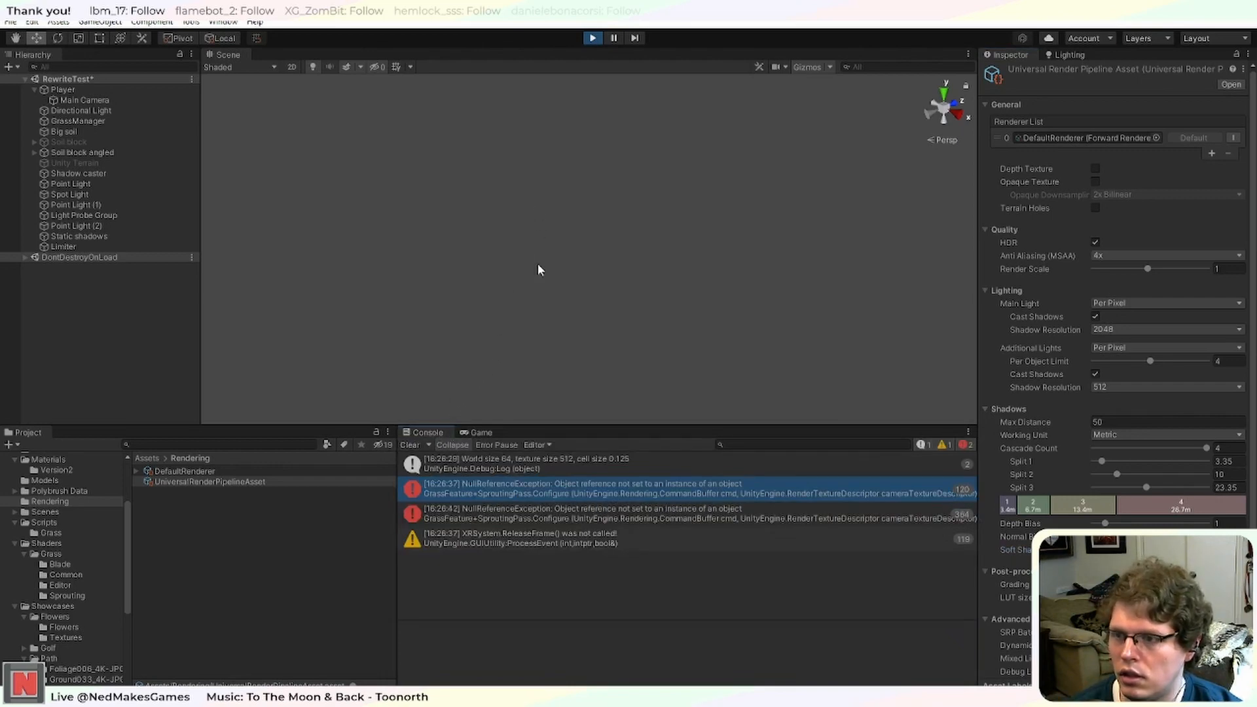
left_click(592, 38)
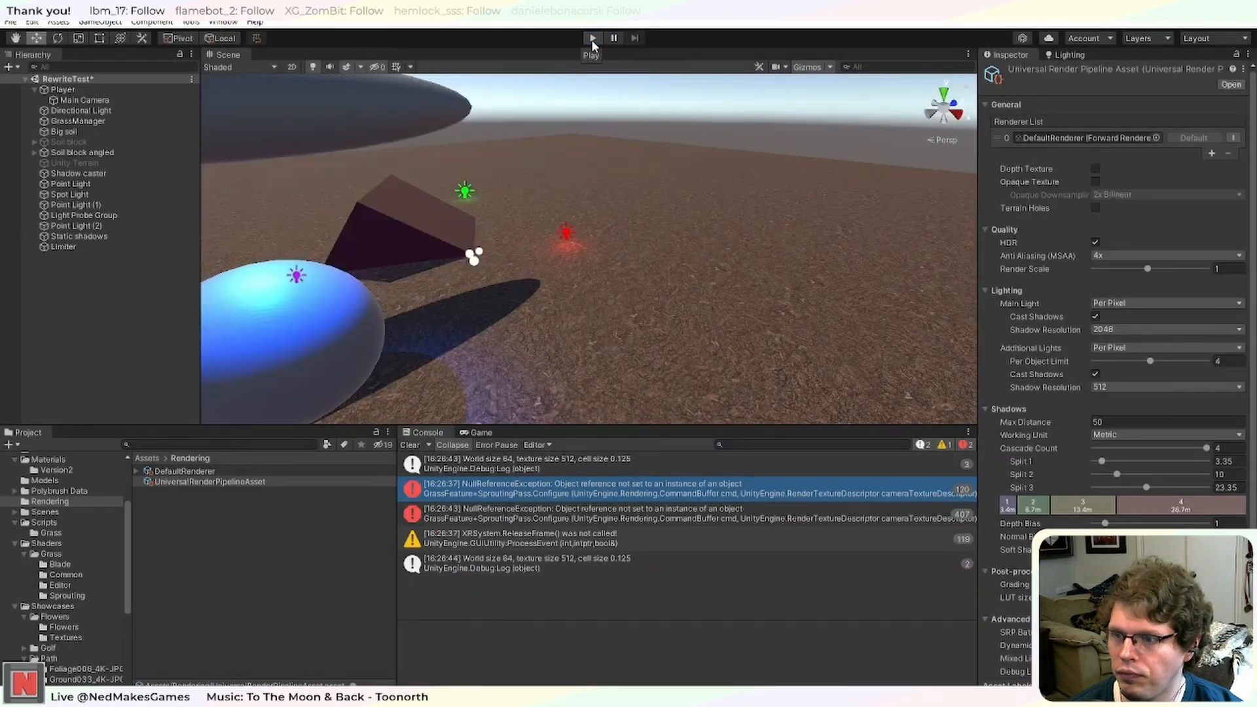
left_click(412, 445)
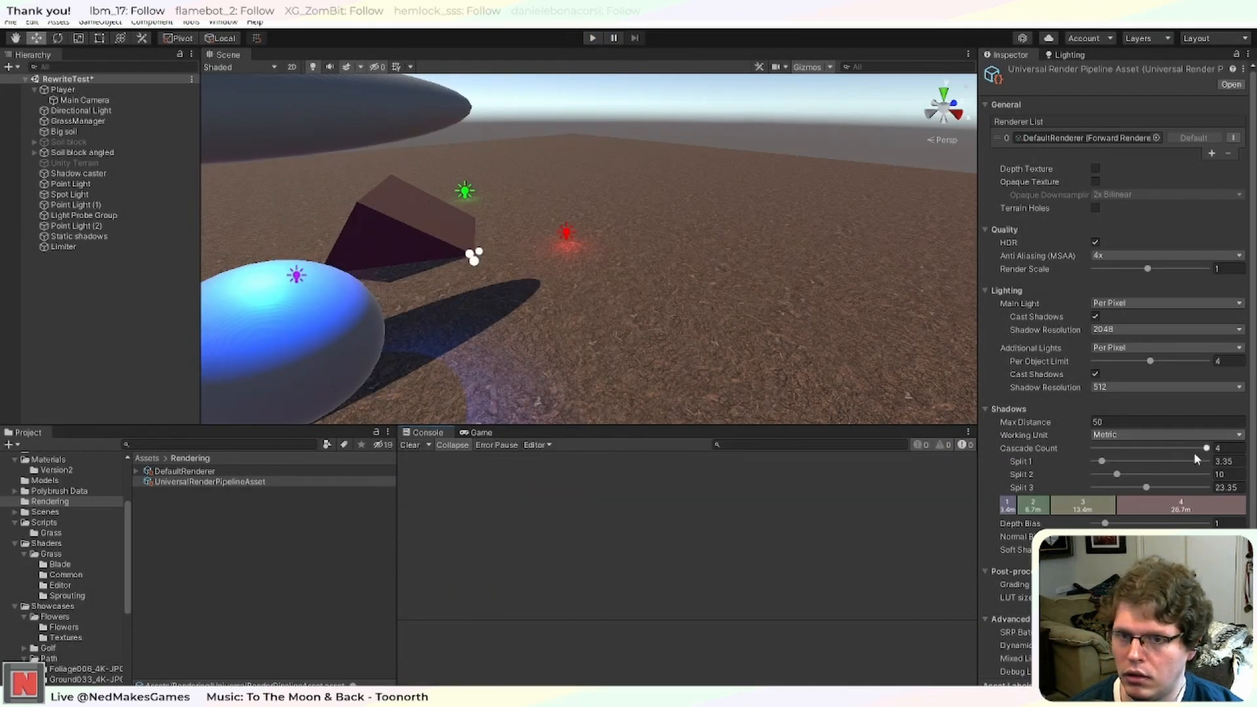
Run the scene with the pipeline asset's shadow Cascade Count reduced to 1, stop it, and clear the console.
left_click(593, 38)
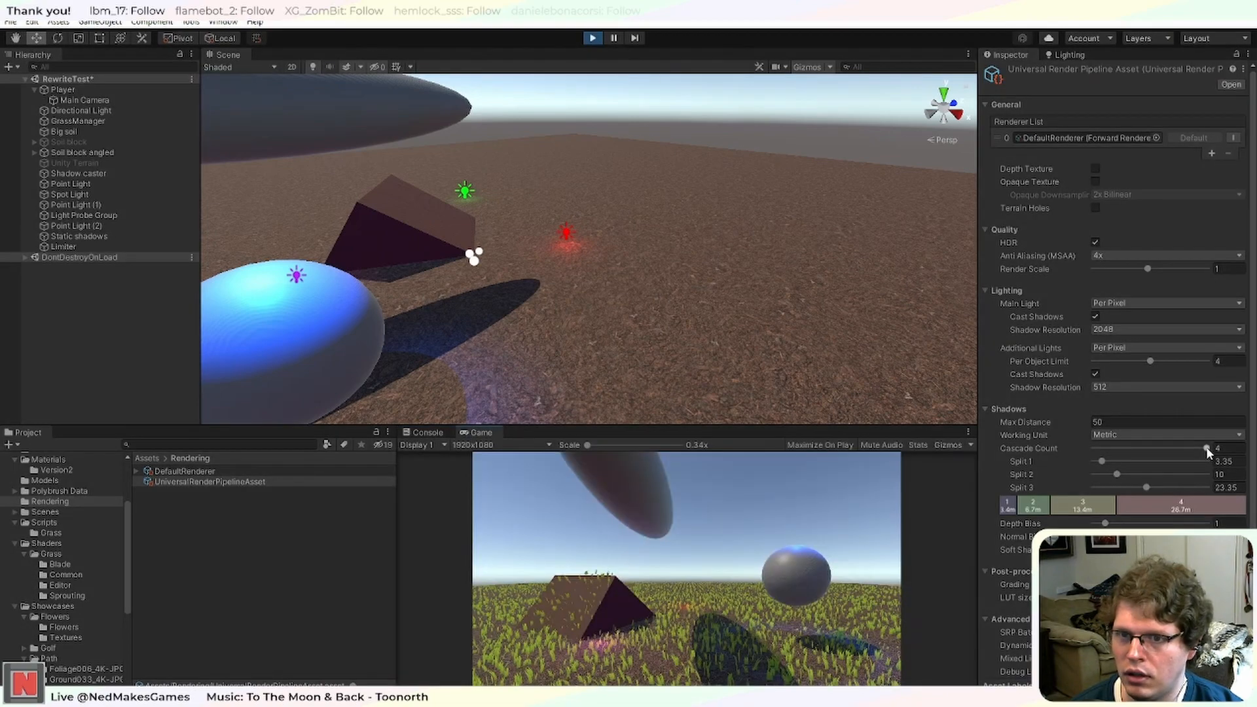
left_click_drag(1206, 448, 1091, 455)
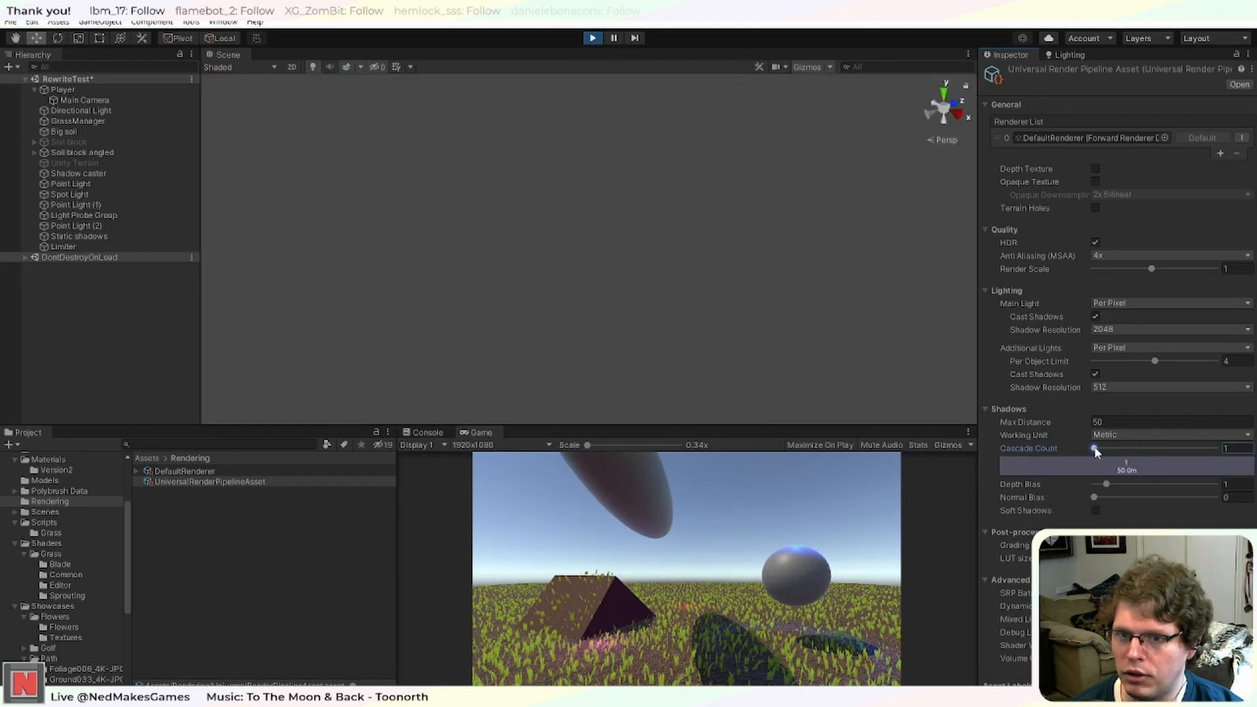
left_click(593, 38)
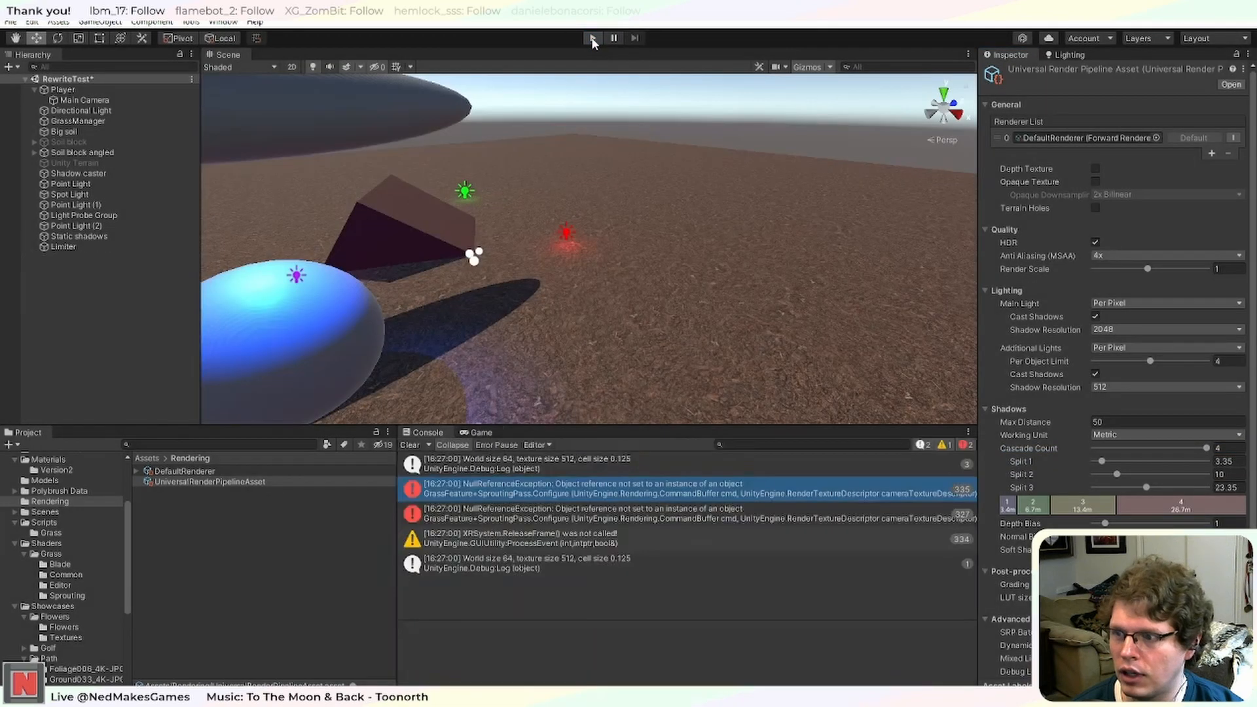
left_click(410, 444)
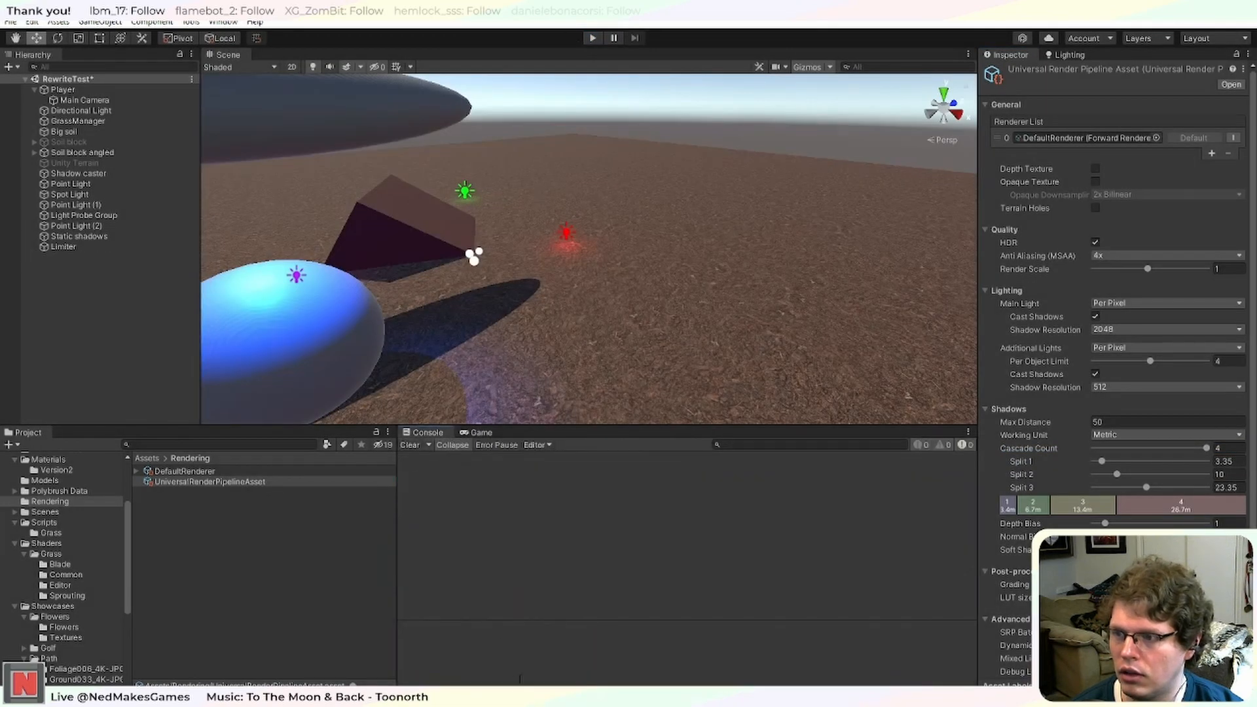
Switch to Visual Studio, open GrassFeature.cs and review the grassManager conditions in AddRenderPasses.
key("alt+Tab")
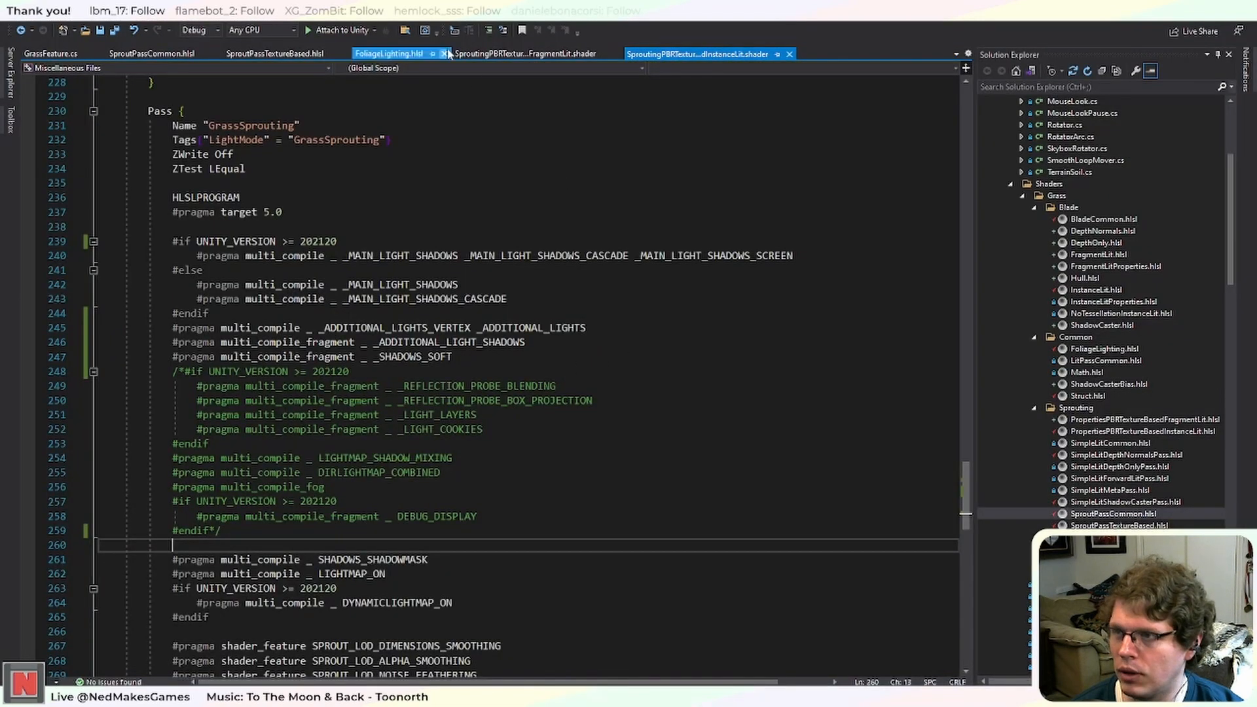
left_click(45, 57)
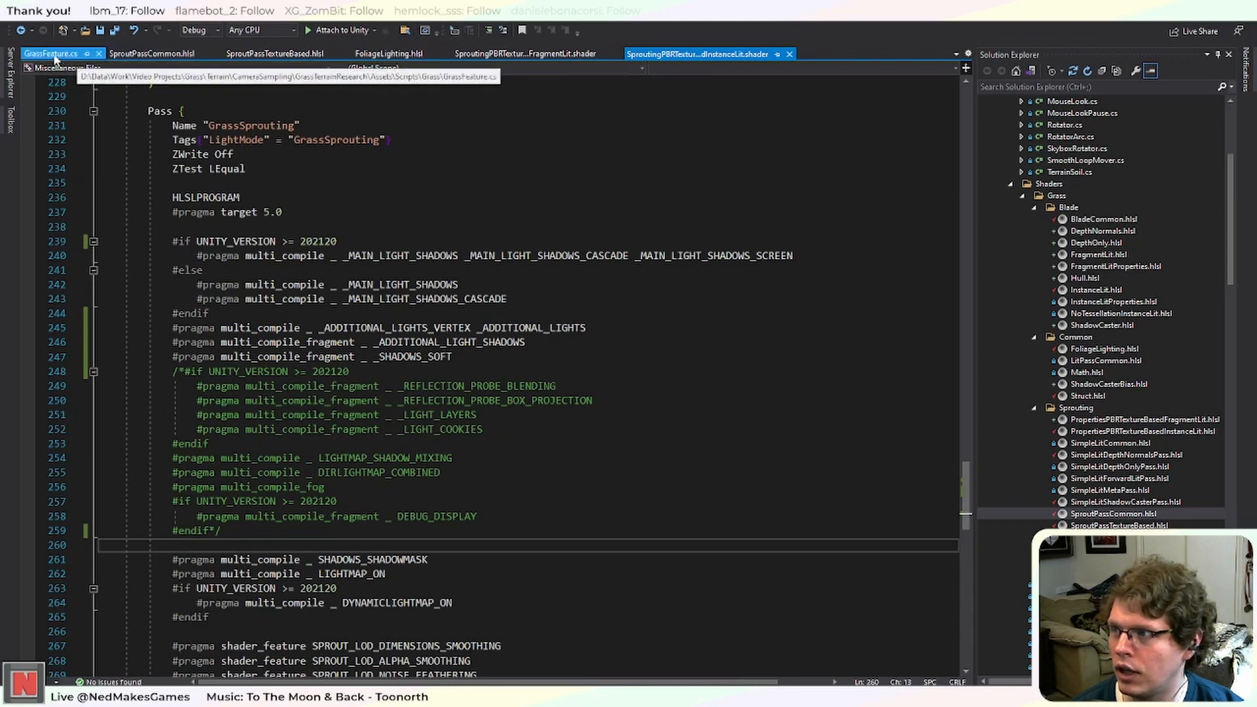
scroll(518, 257, "up", 1)
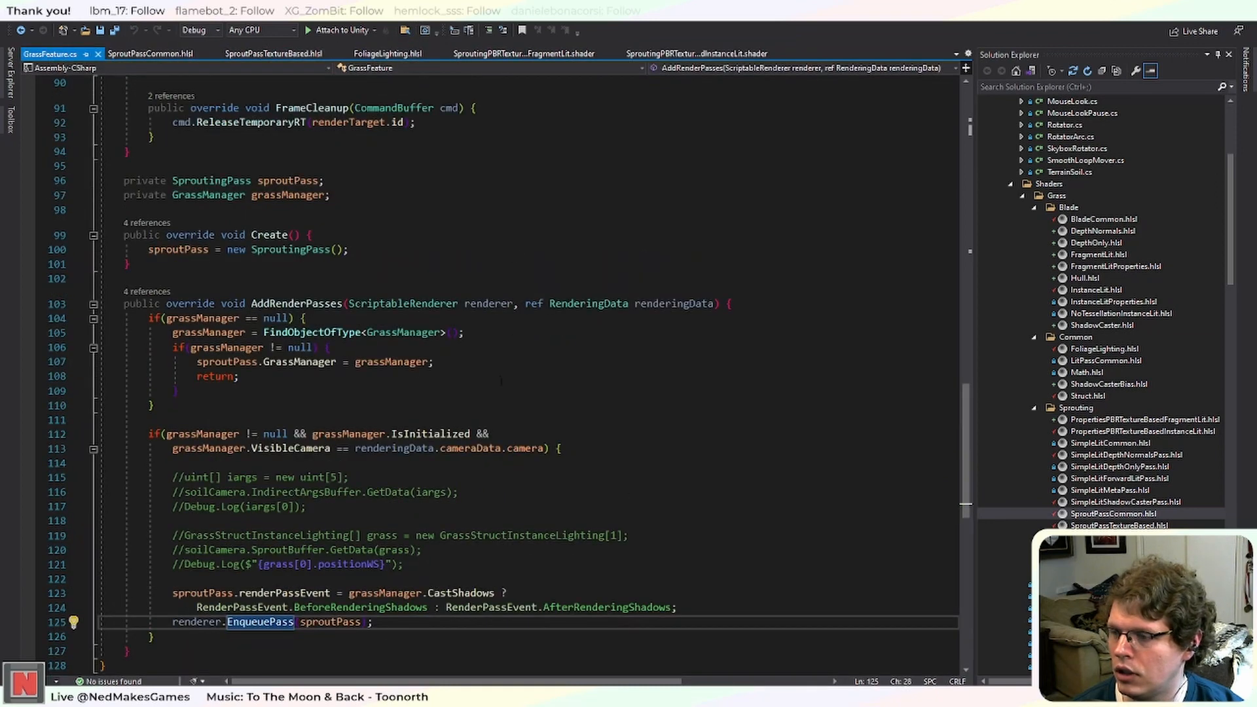
scroll(501, 380, "down", 1)
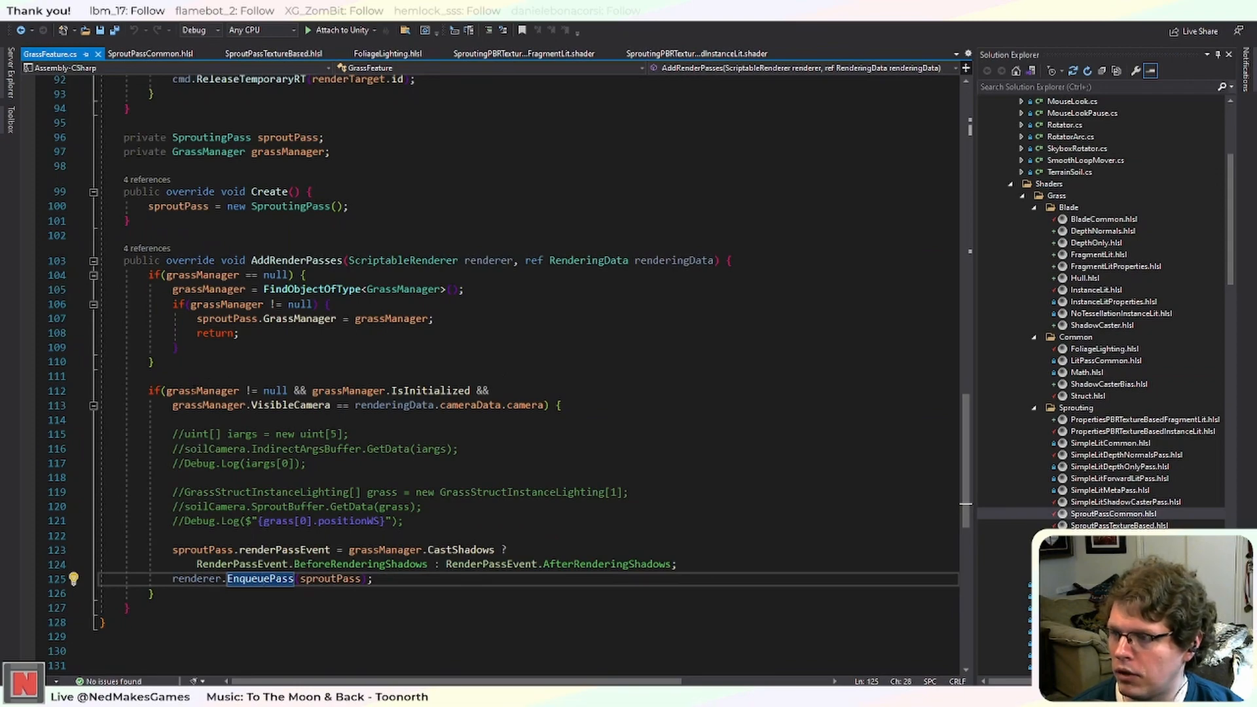
left_click(191, 391)
scroll(191, 391, "up", 10)
scroll(191, 391, "down", 10)
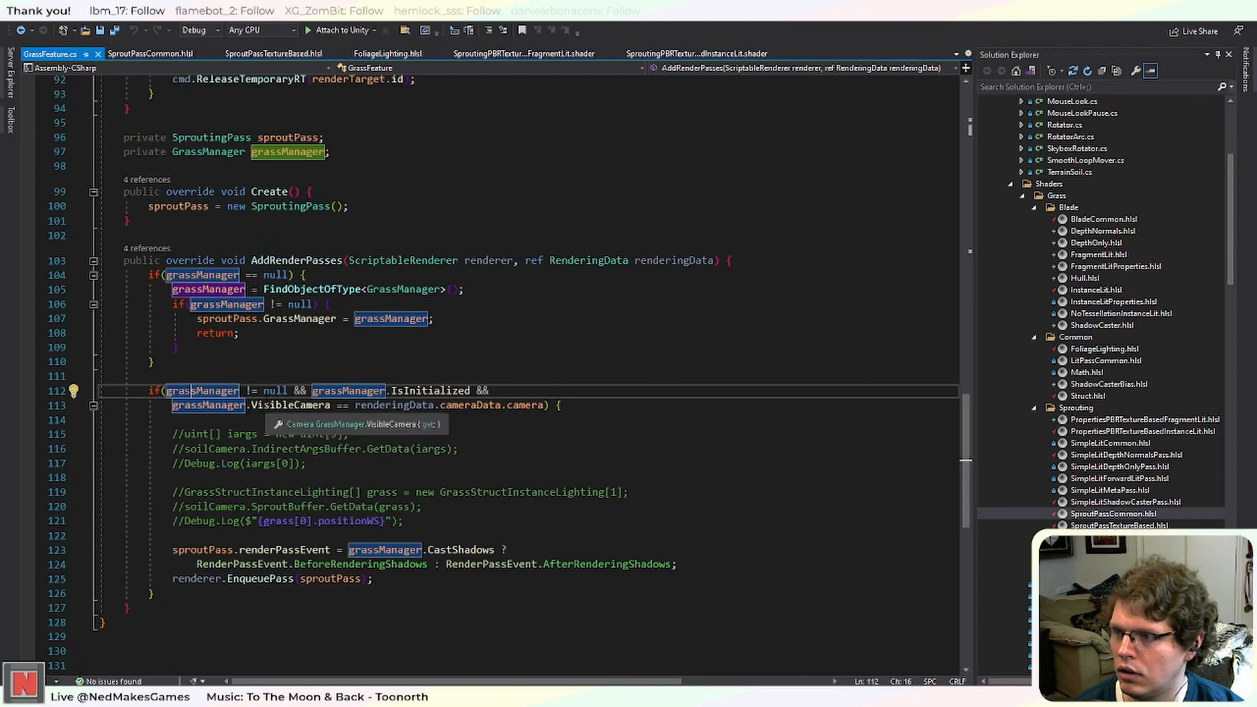
scroll(509, 374, "up", 2)
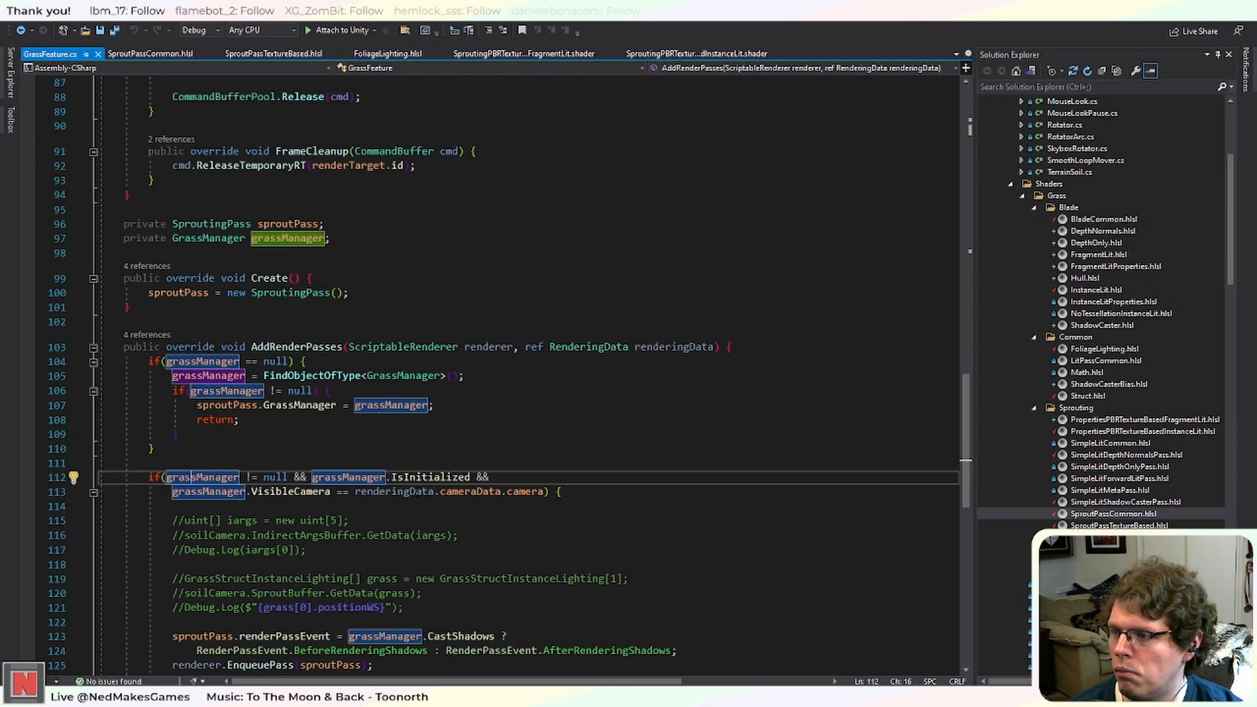
Examine how AddRenderPasses finds the GrassManager object and assigns it to the sprouting pass.
left_click(283, 347)
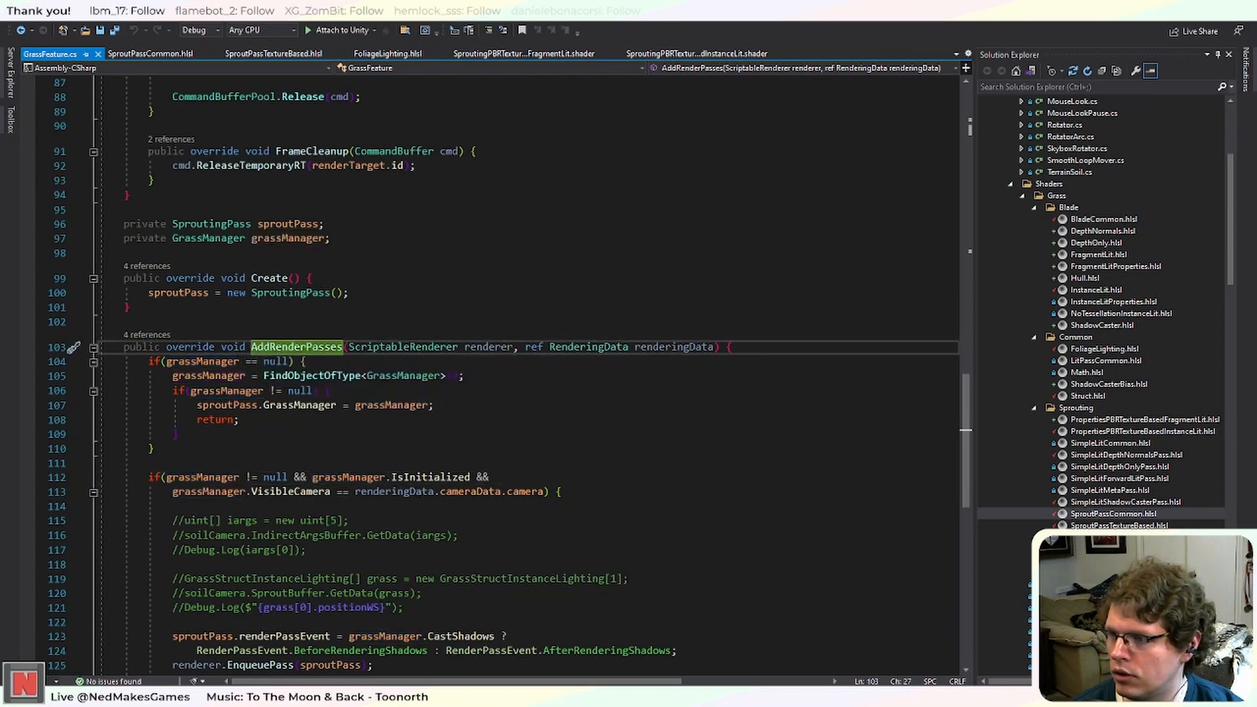
left_click(254, 434)
left_click(313, 376)
left_click(395, 376)
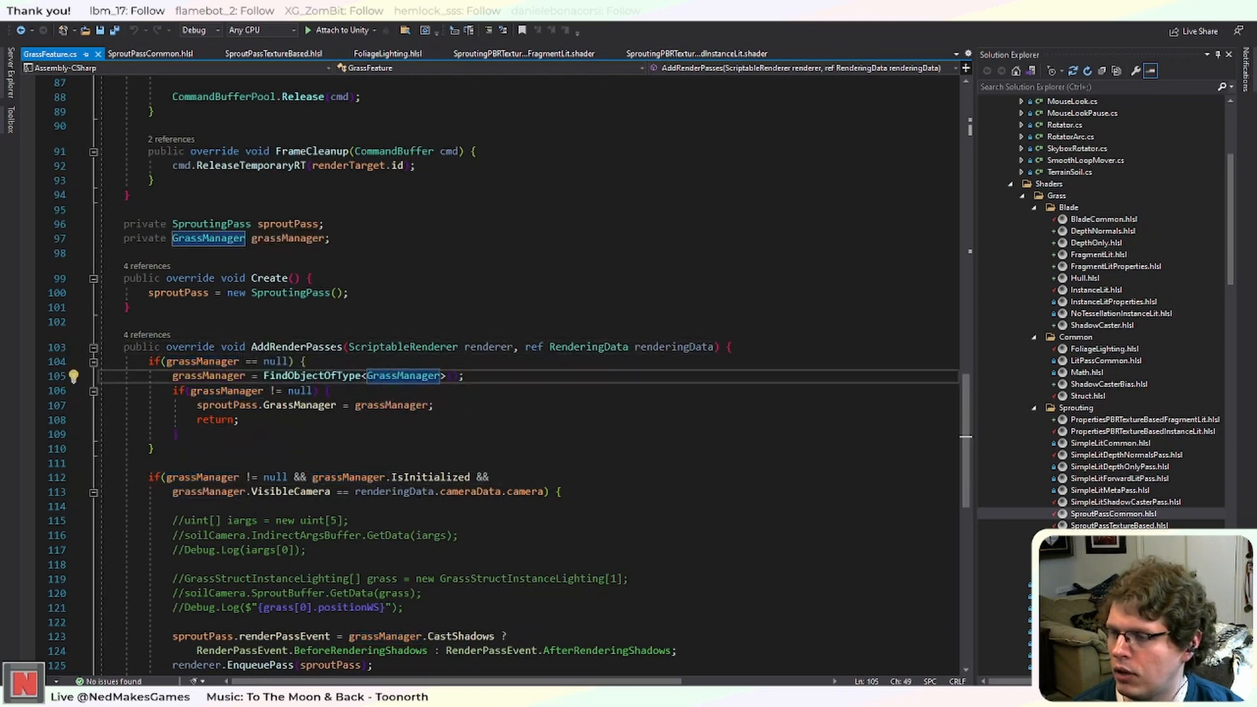
left_click(416, 375)
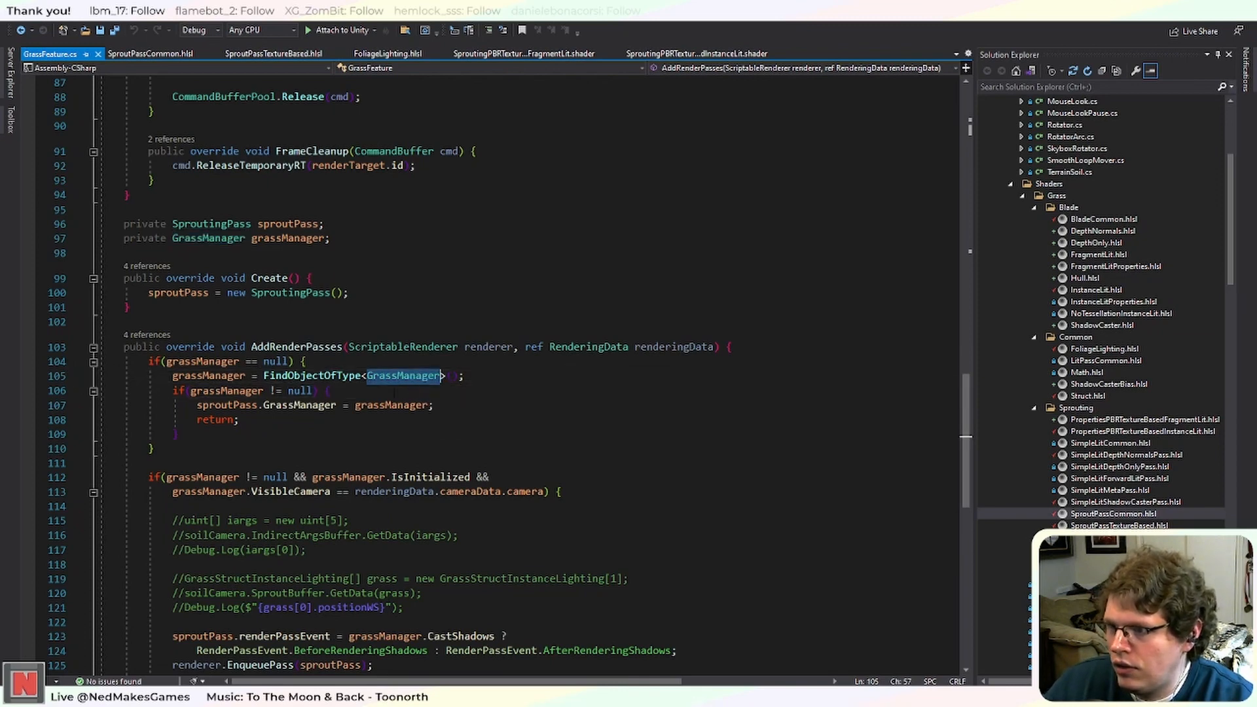
left_click(429, 437)
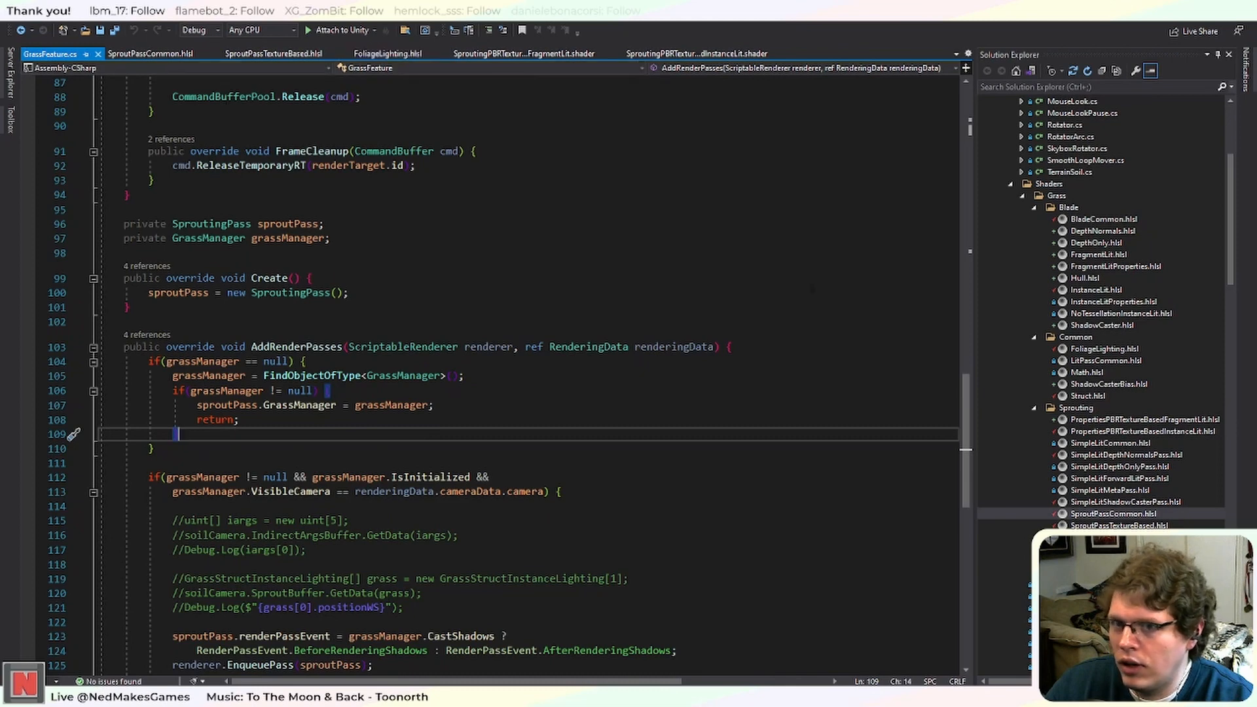
Open GrassManager.cs and review its settings, IsReady check, Initialize method, and buffer and virtual camera setup.
scroll(1096, 380, "up", 6)
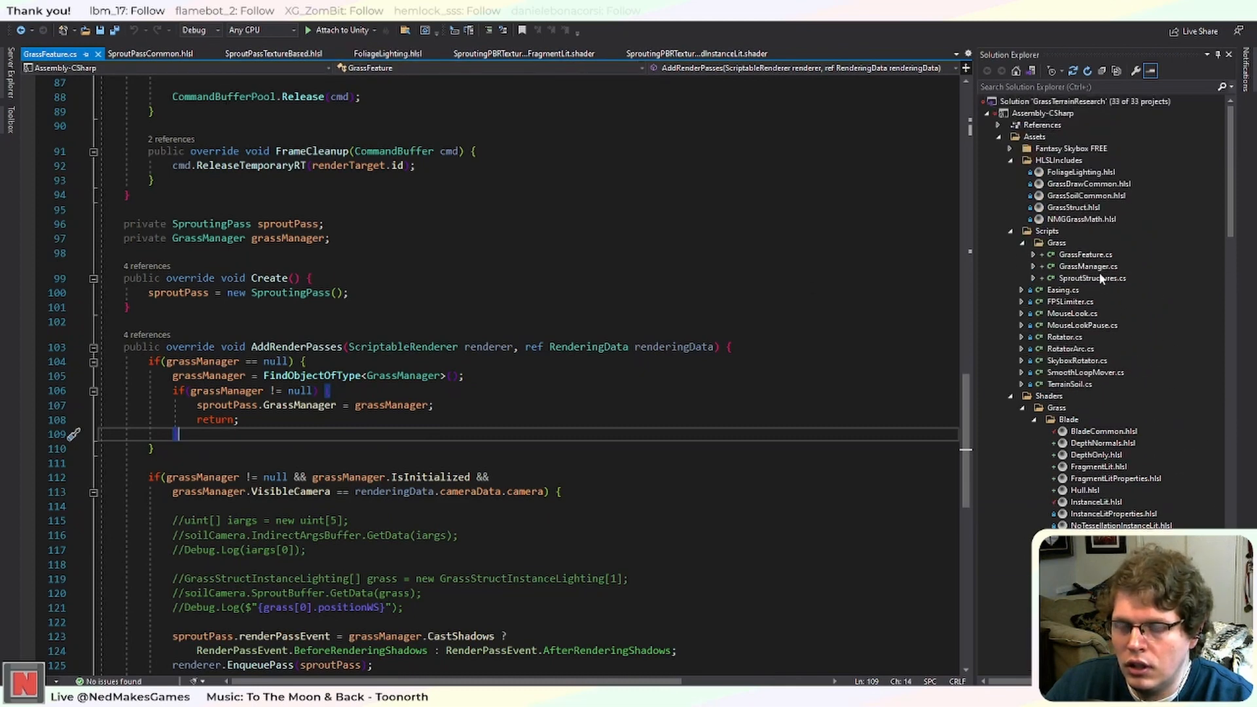
double_click(1088, 267)
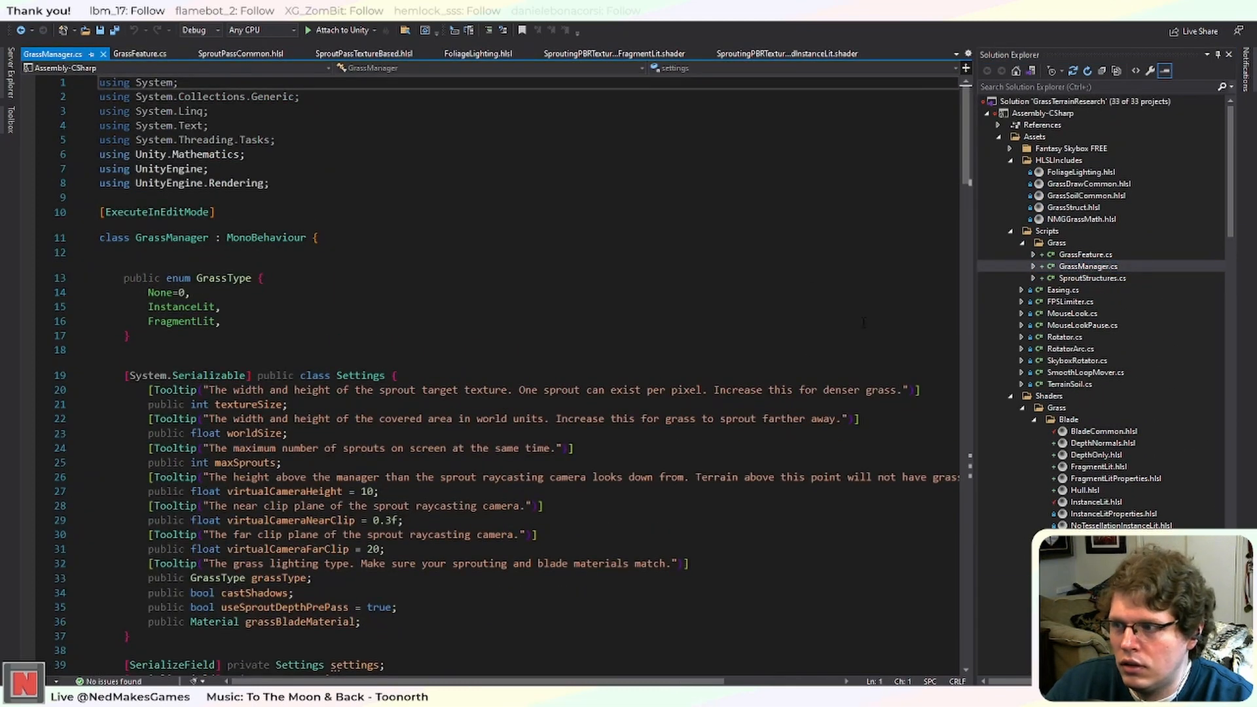
scroll(497, 367, "down", 6)
scroll(498, 367, "down", 4)
scroll(787, 503, "down", 12)
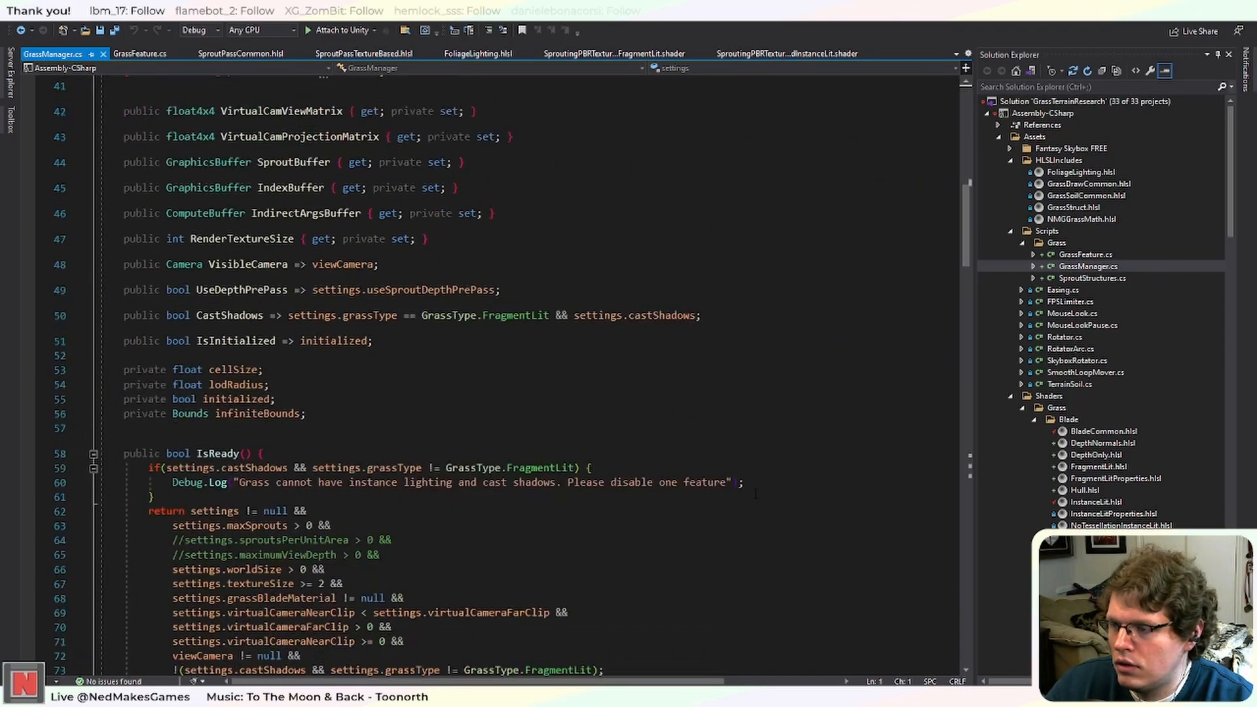
scroll(713, 483, "down", 14)
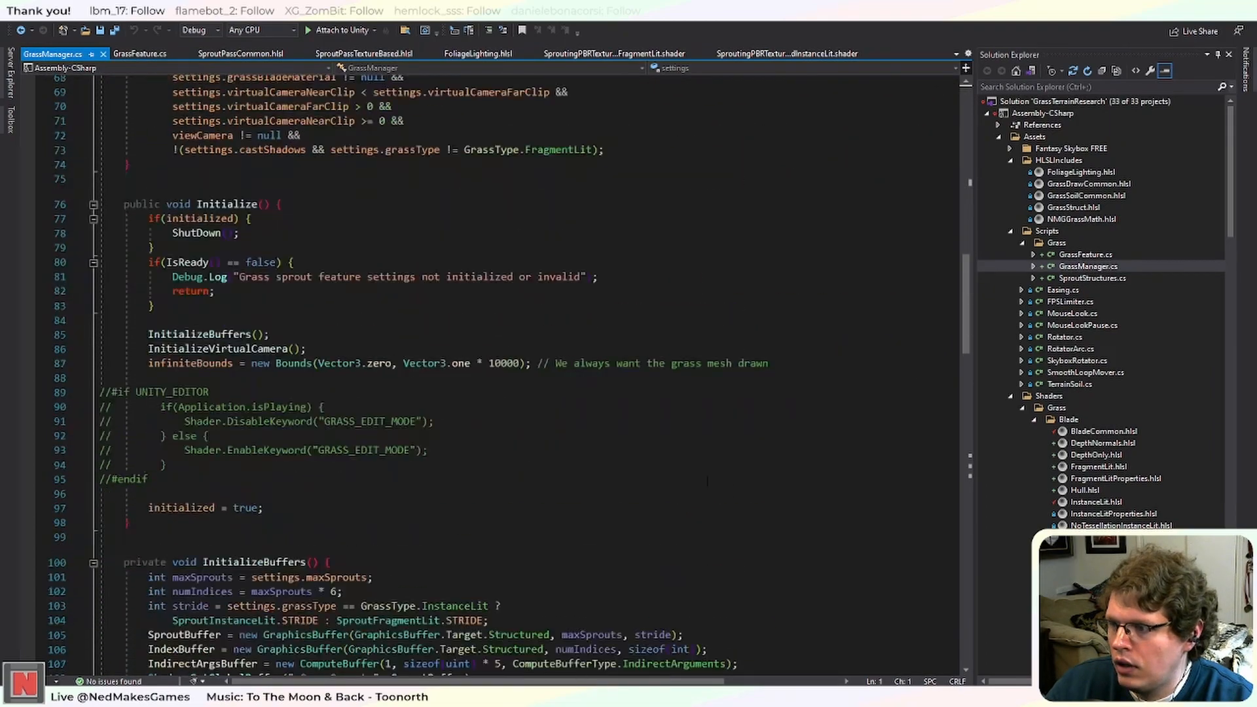
scroll(497, 367, "down", 3)
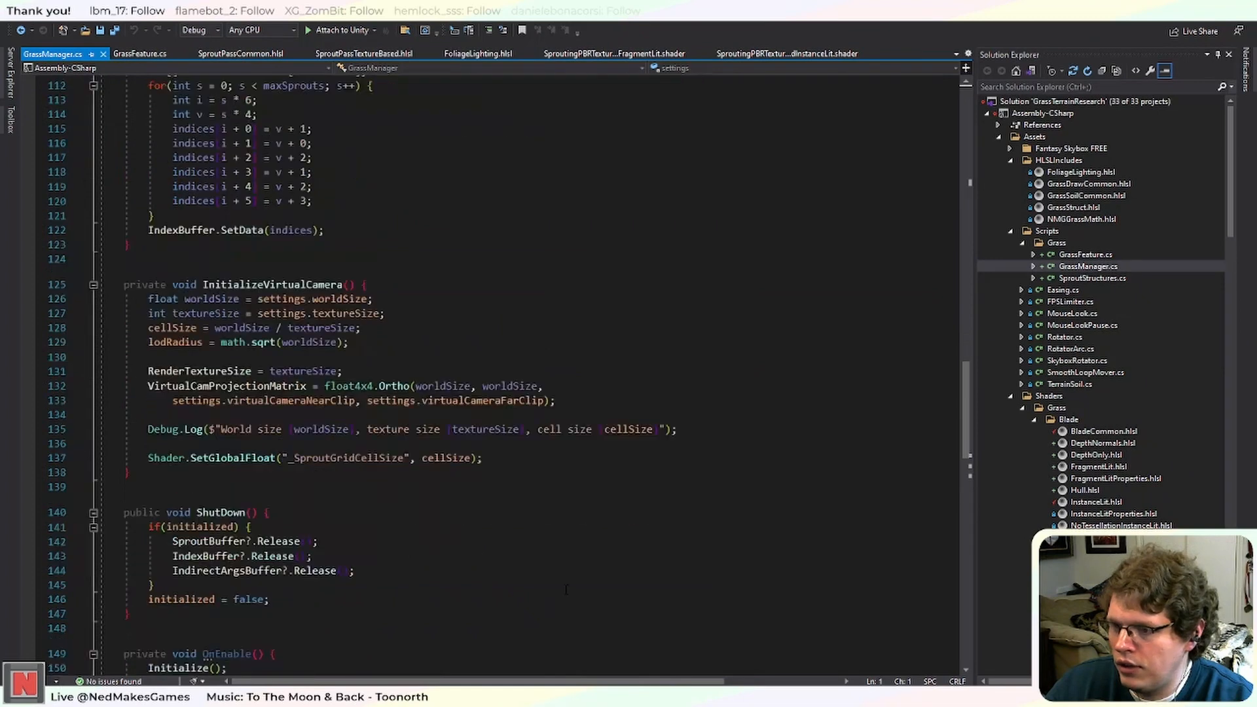
Return to Unity and inspect the settings of DefaultRenderer, the GrassManager object and the Big soil object.
key("alt+Tab")
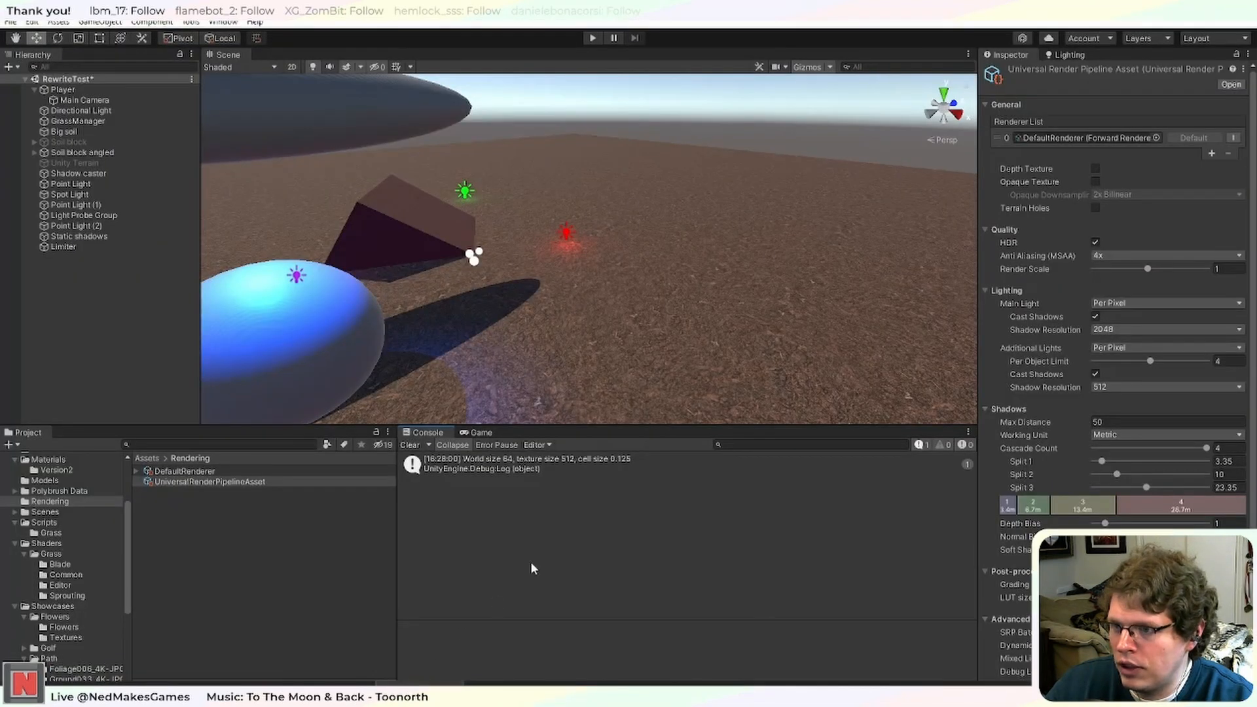
left_click(222, 472)
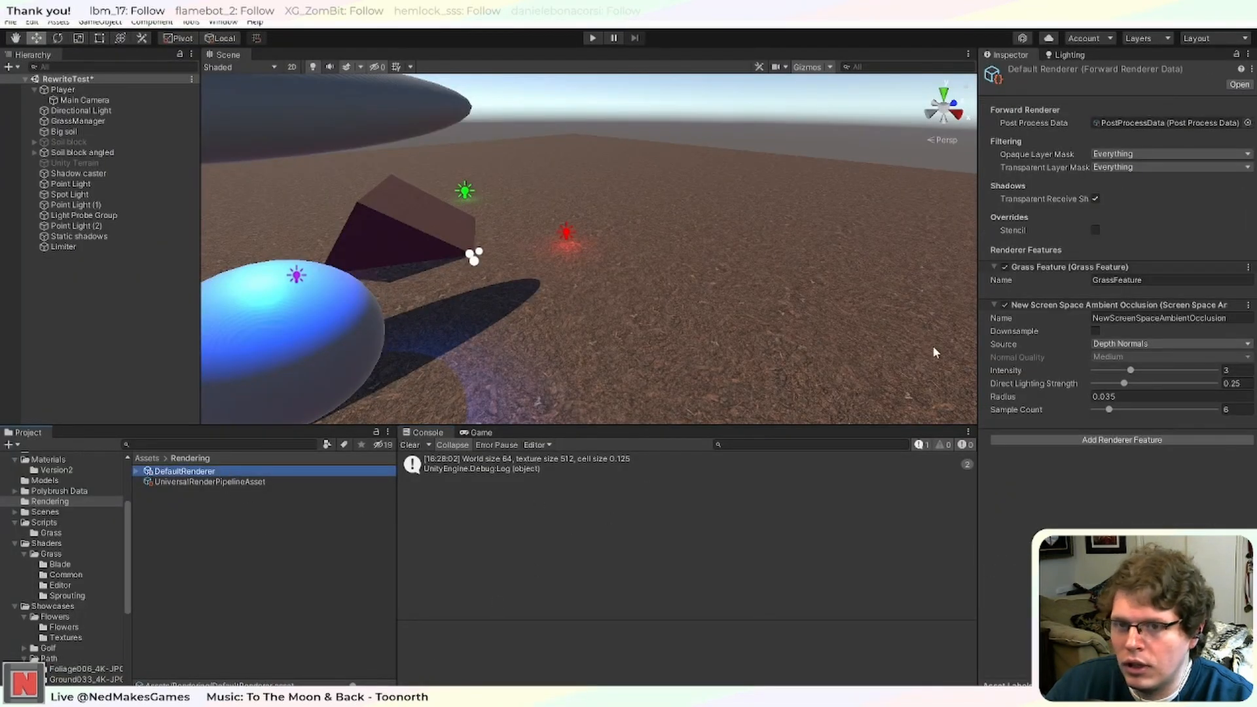
left_click(99, 123)
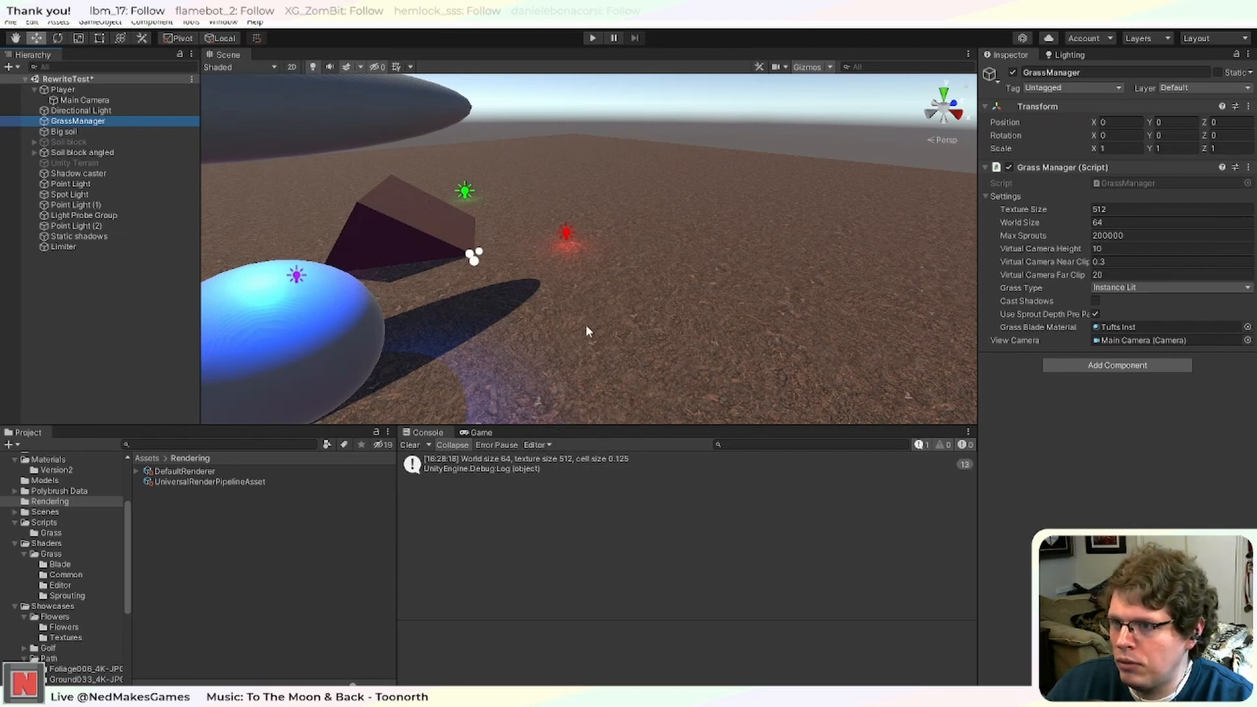
scroll(587, 327, "down", 10)
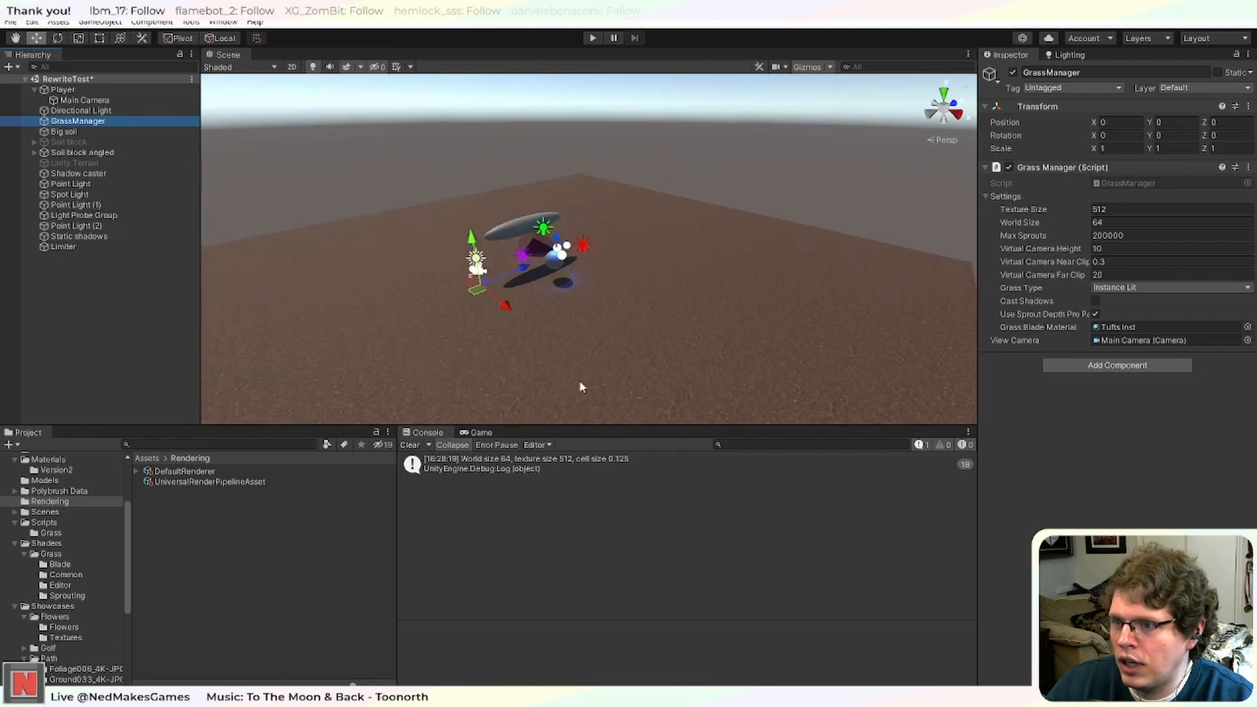
scroll(627, 271, "up", 10)
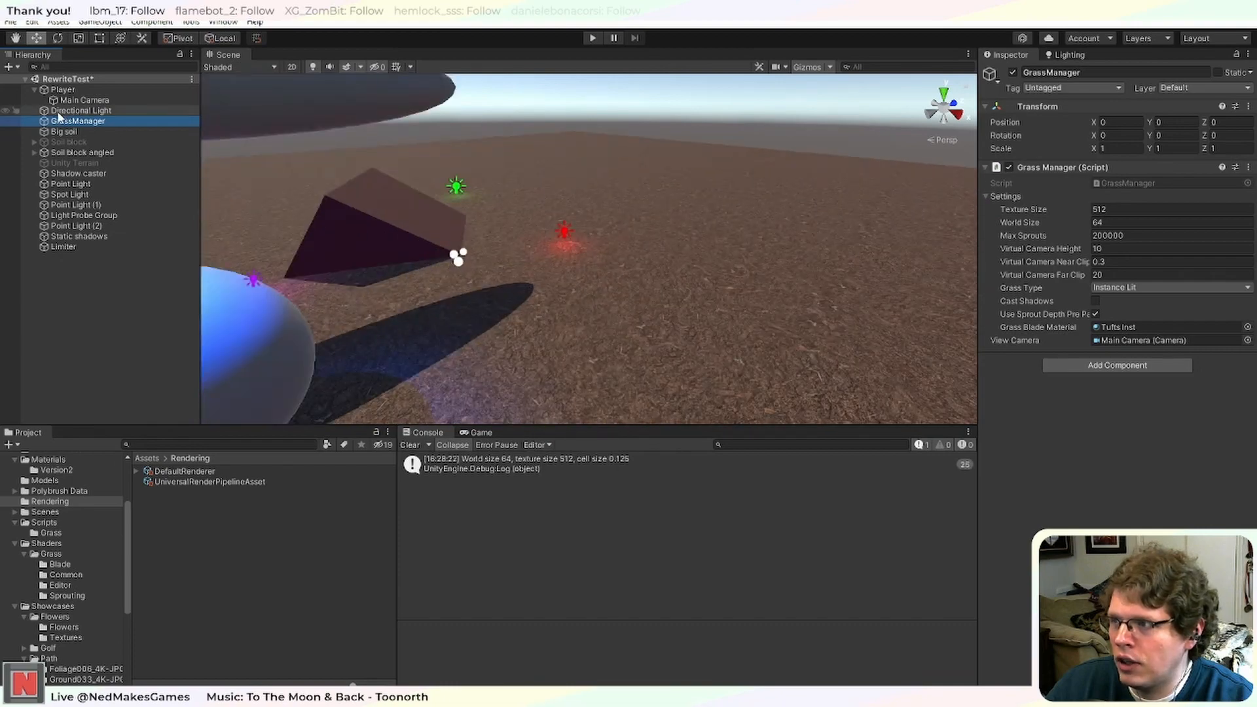
left_click(99, 131)
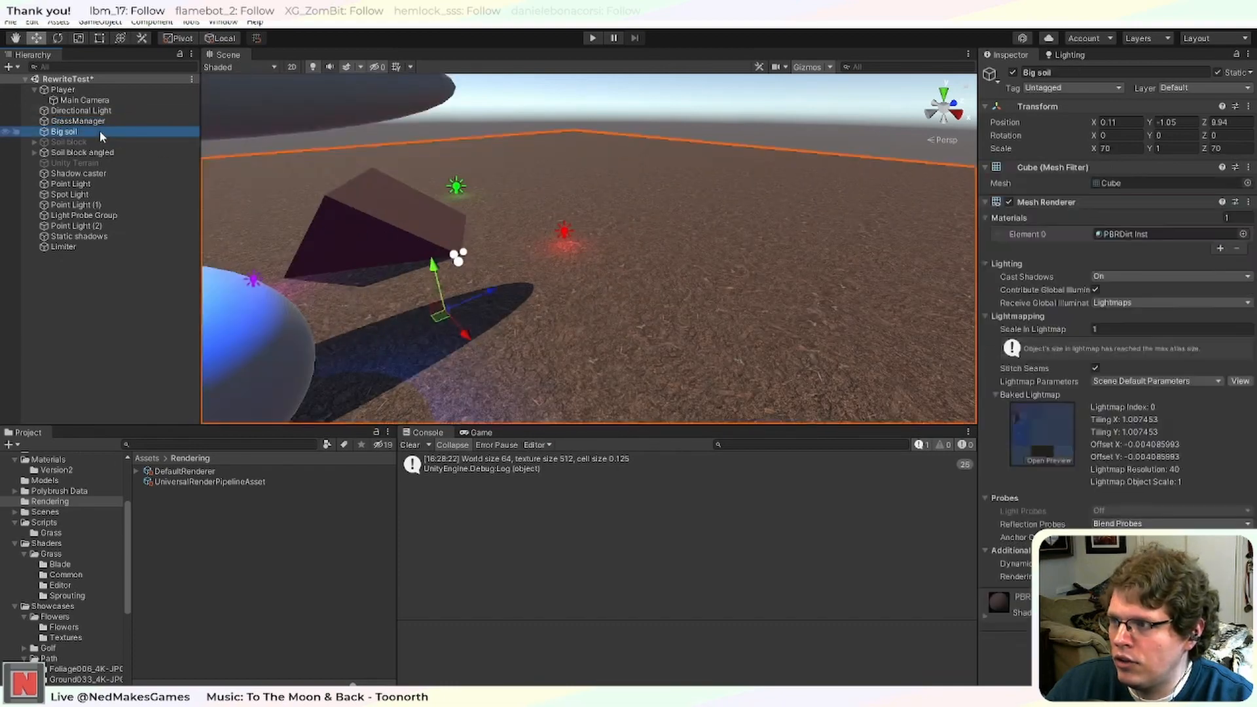
left_click(104, 120)
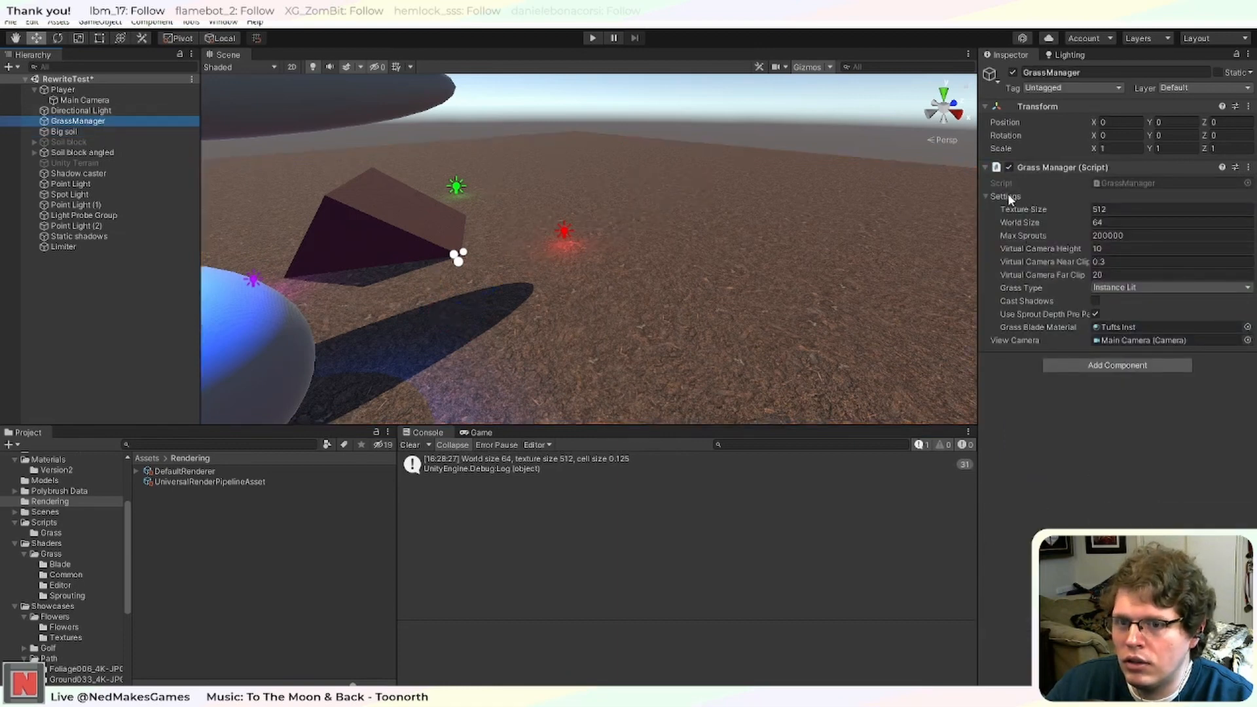
Switch back to Visual Studio and review ShutDown, OnEnable, OnDisable and Update in GrassManager.cs.
key("alt+Tab")
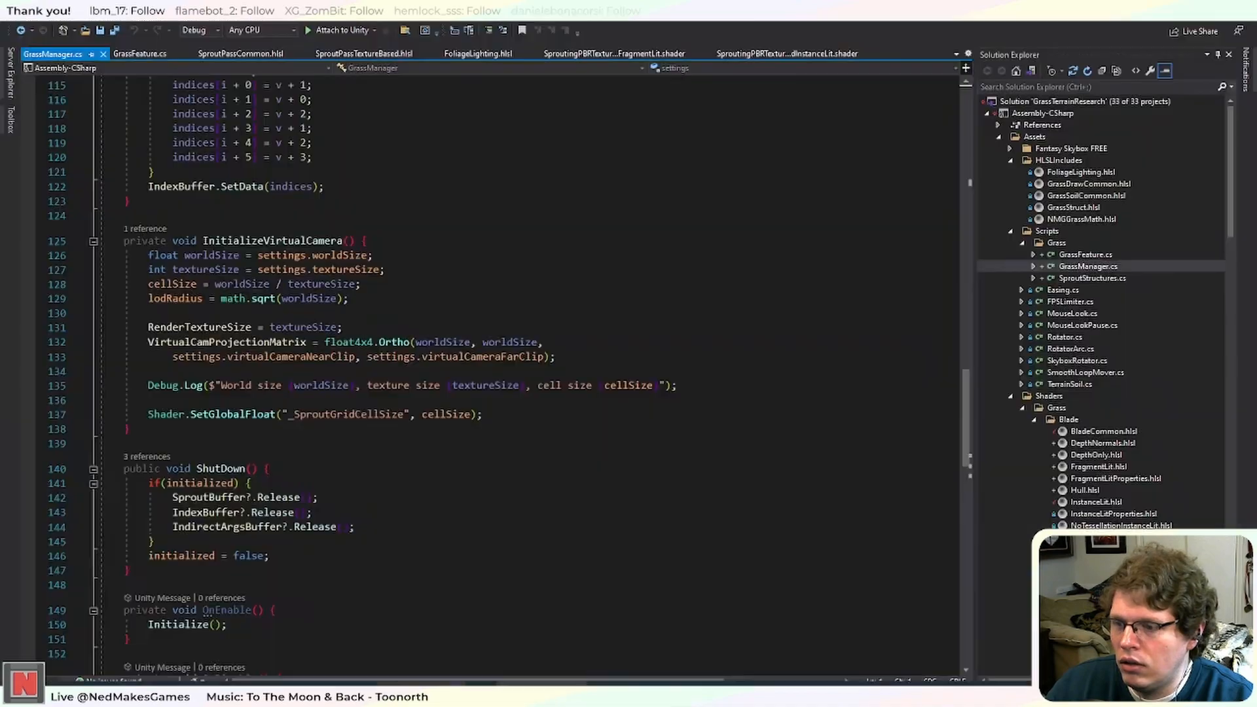
scroll(968, 464, "down", 5)
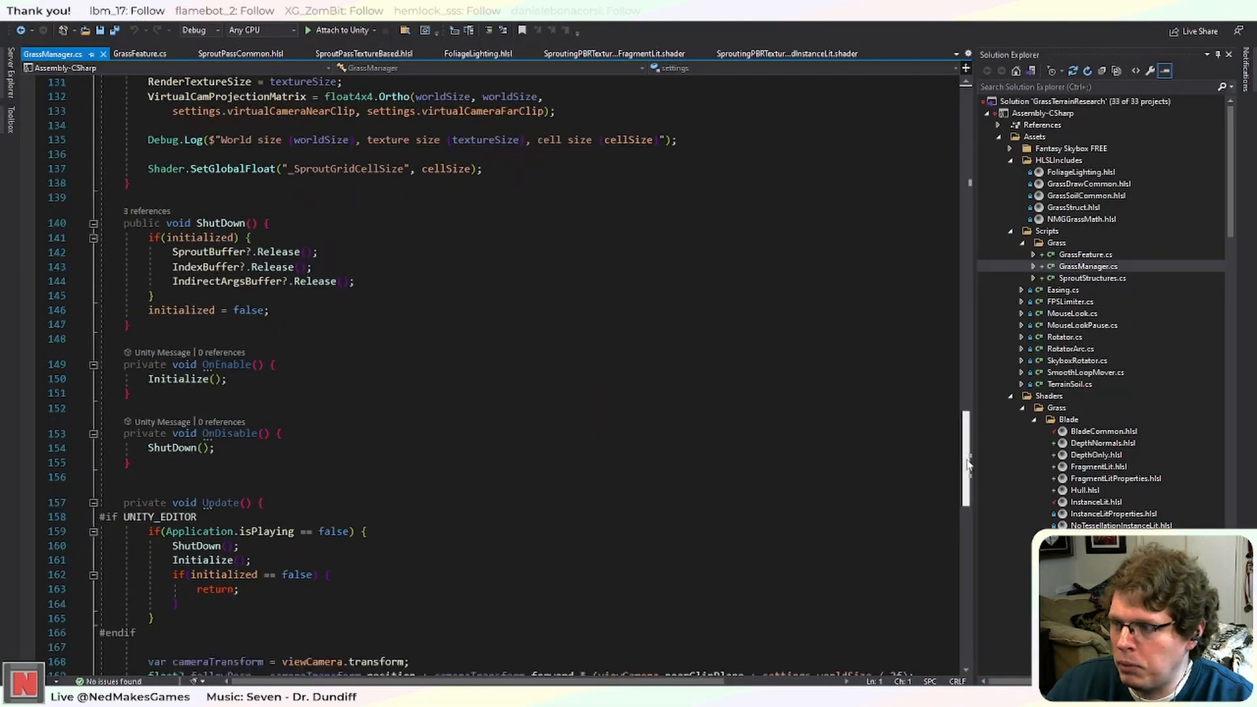
left_click_drag(968, 463, 1019, 416)
Examine the sprouting pass's Execute method in GrassFeature.cs, focusing on the SetRandomWriteTarget and SetComputeBufferData calls for the grass buffers.
left_click(130, 53)
scroll(399, 514, "down", 5)
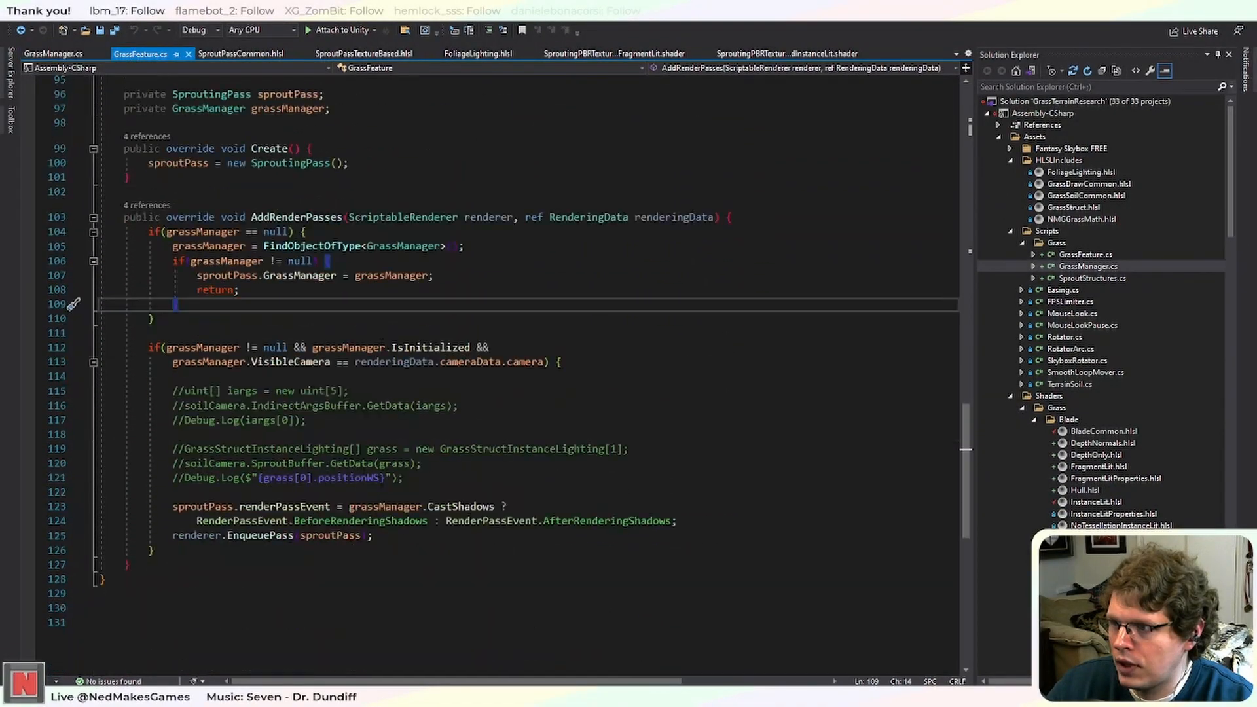
scroll(400, 515, "up", 10)
scroll(400, 515, "up", 4)
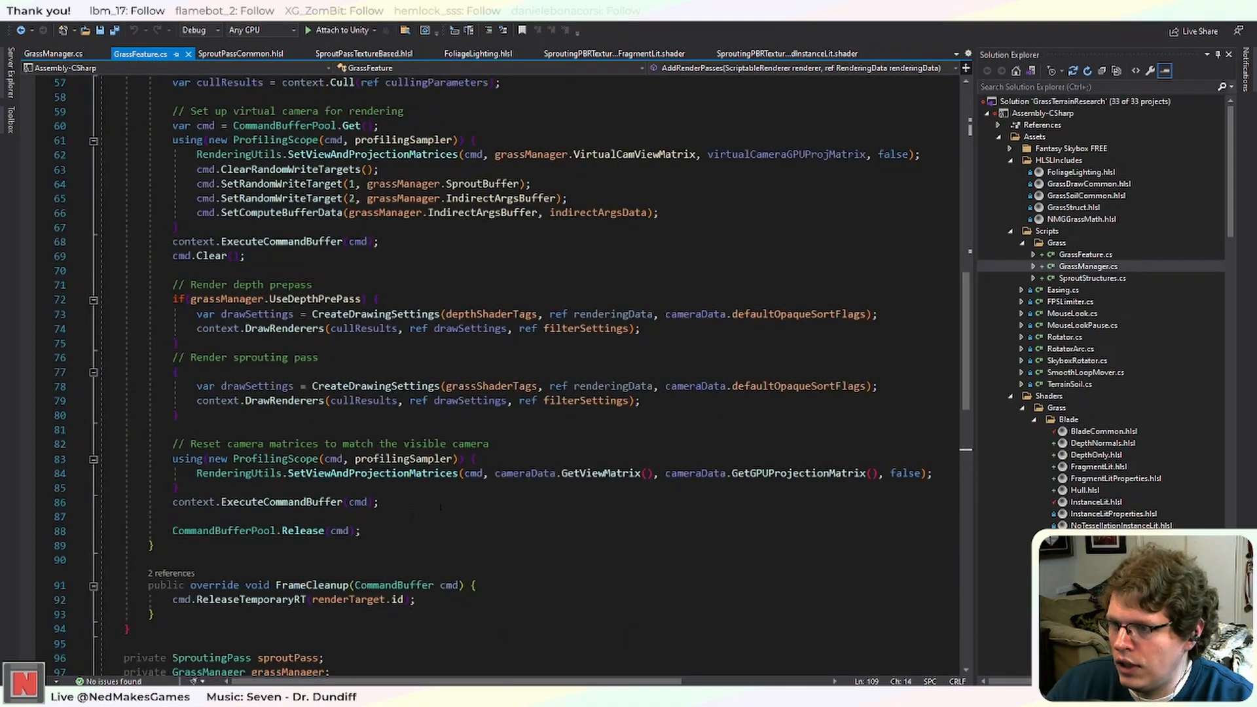
scroll(440, 507, "up", 4)
double_click(282, 358)
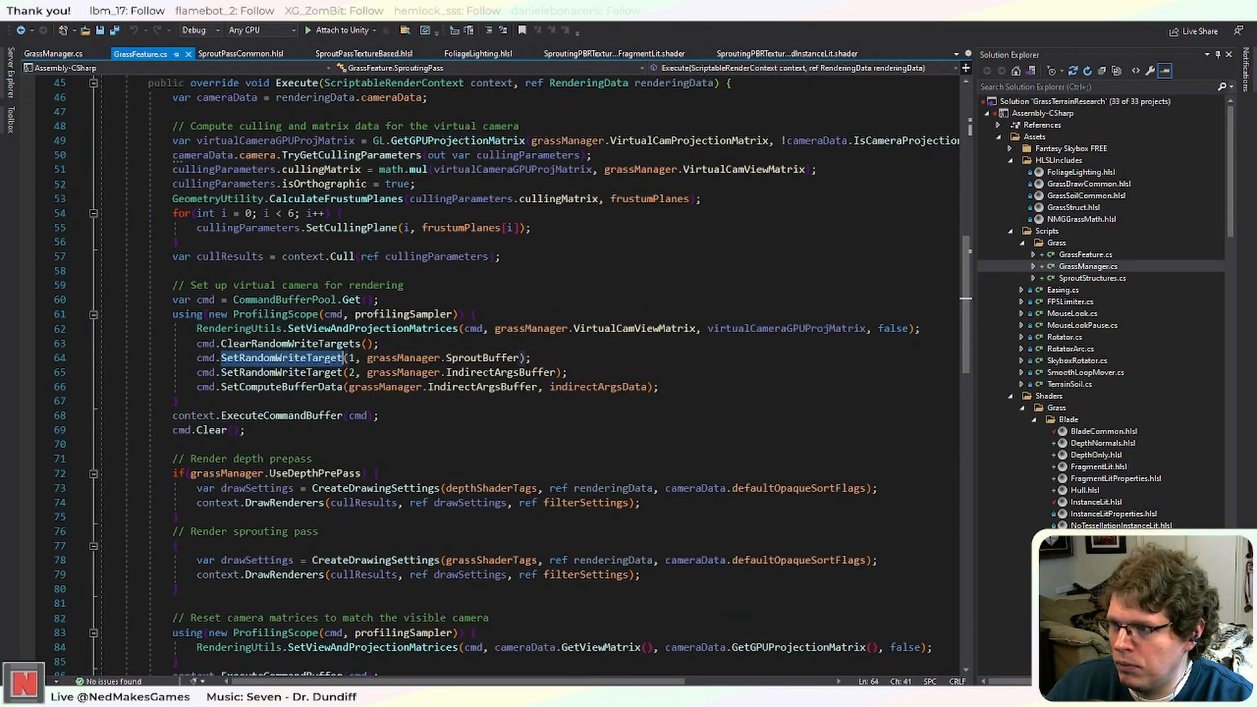
left_click(290, 364)
left_click(281, 386)
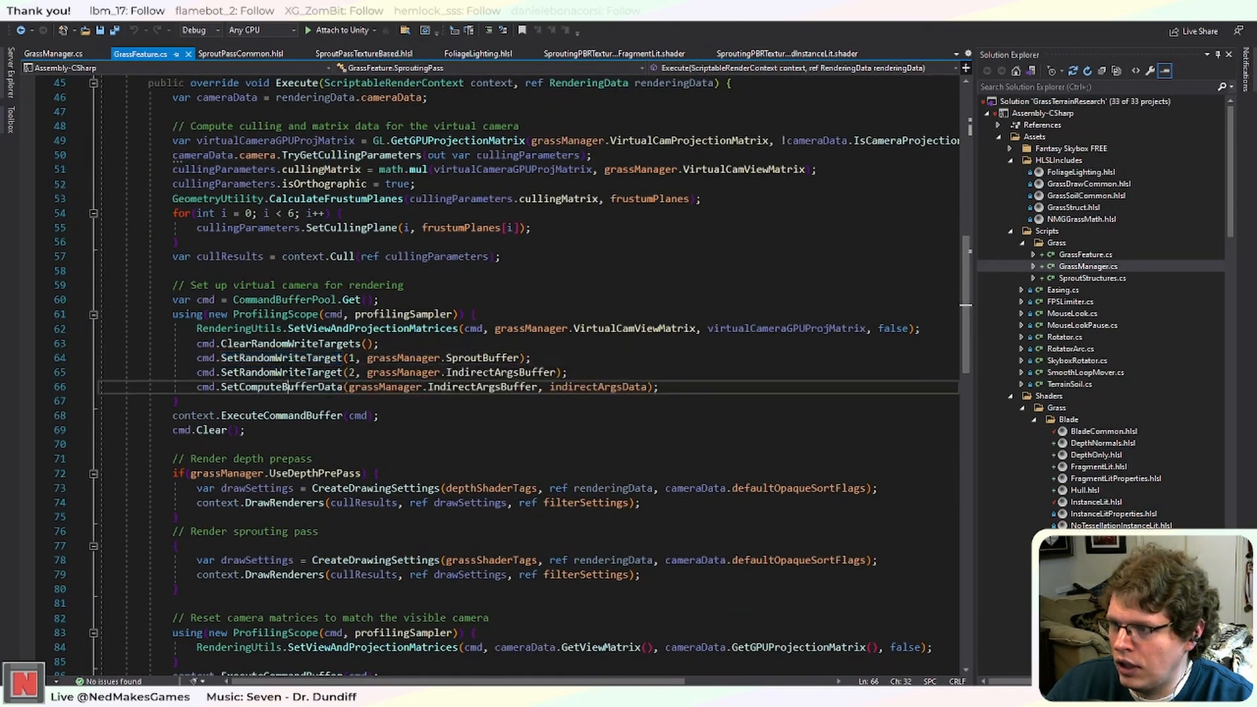
double_click(274, 360)
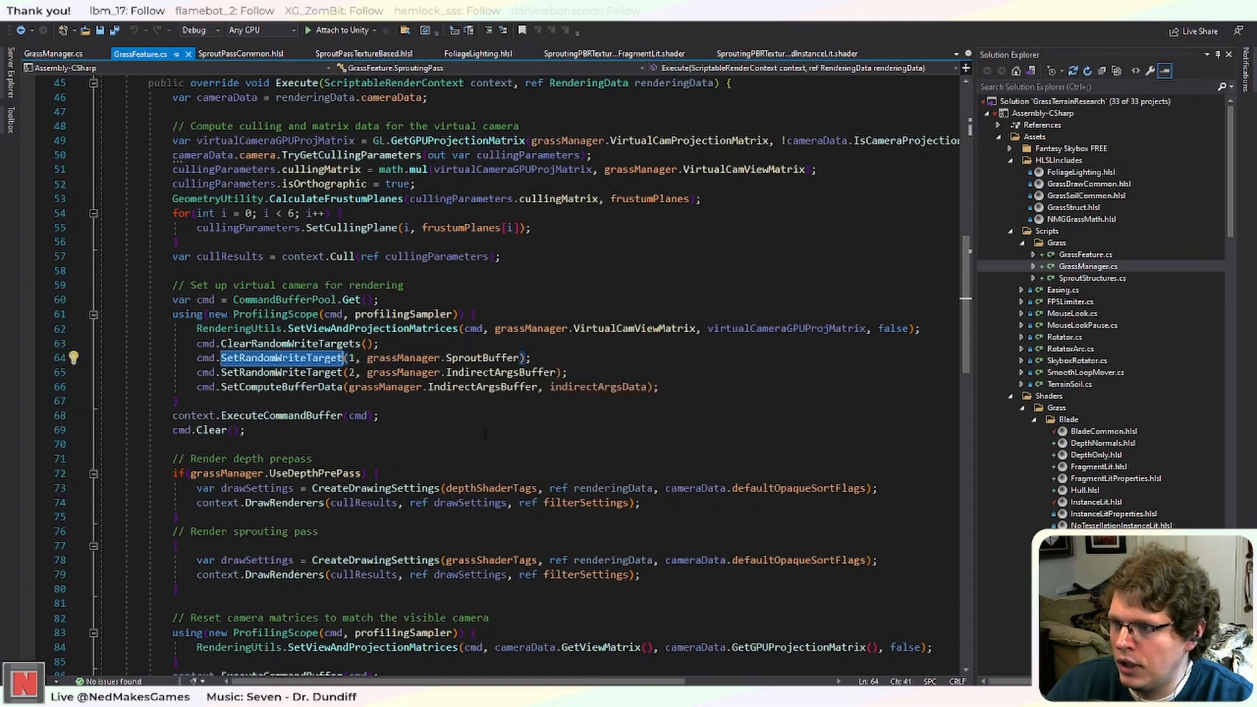
scroll(527, 359, "up", 2)
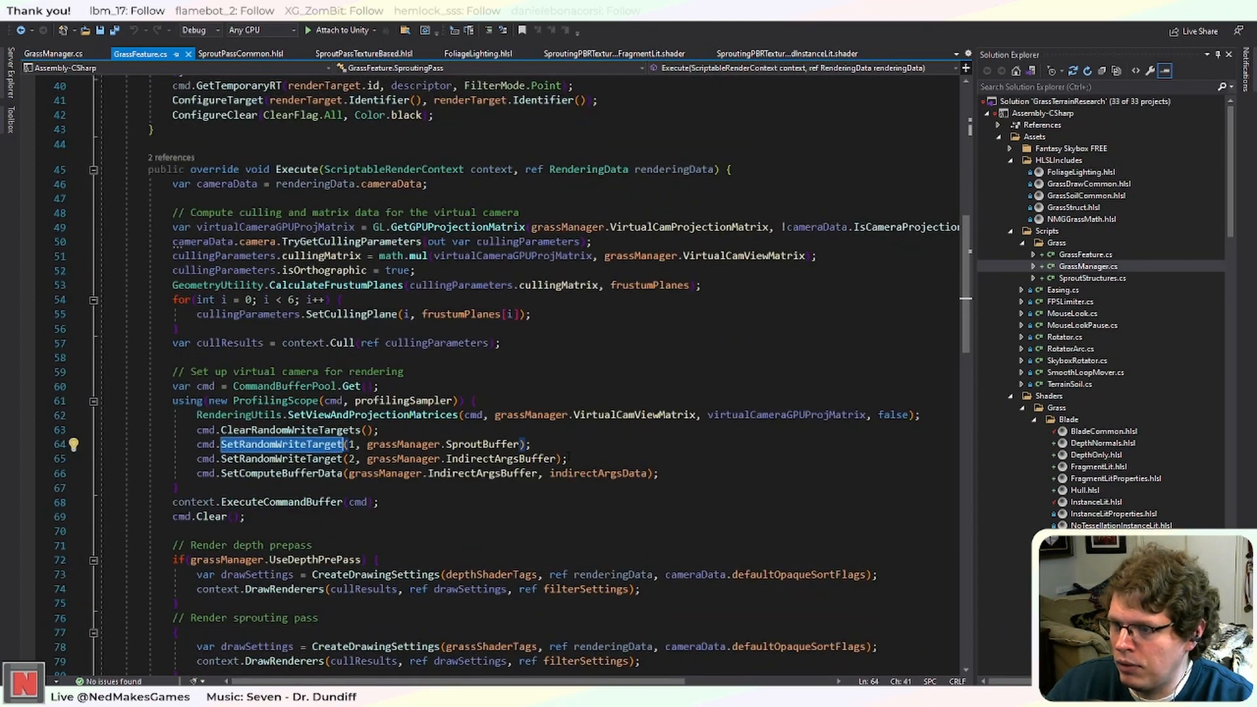
left_click_drag(567, 458, 209, 458)
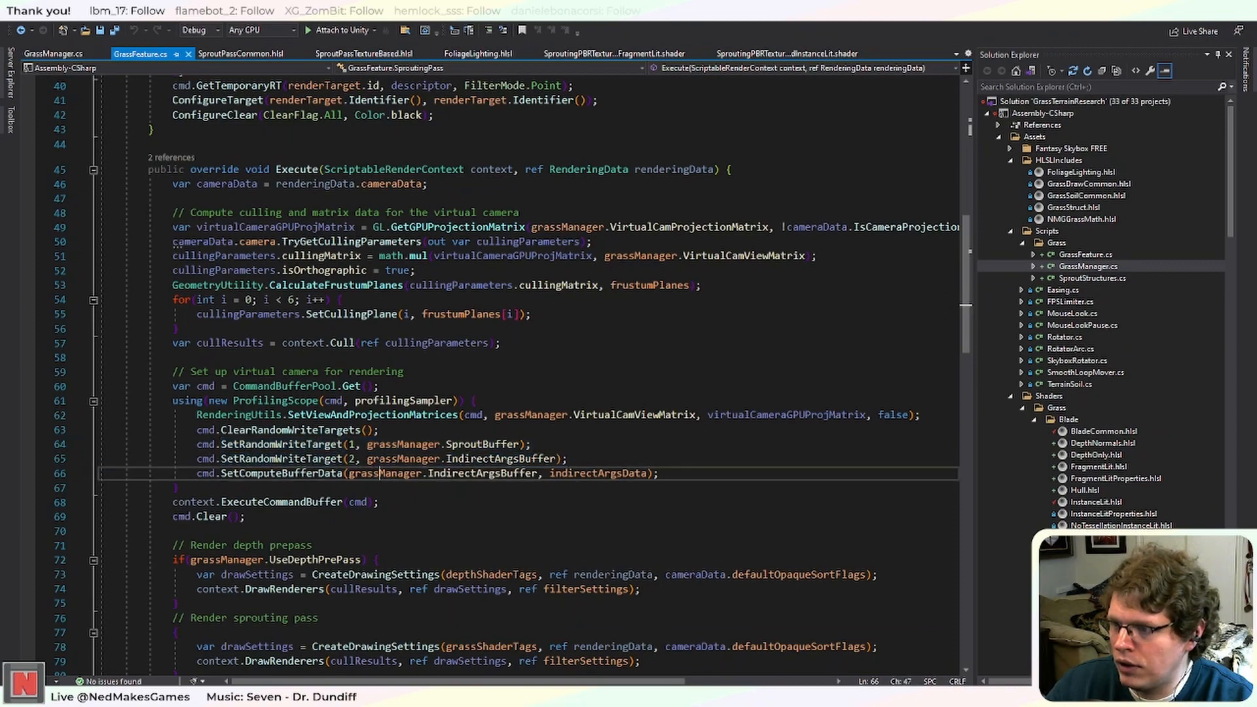
Check the random write target slots 1 and 2 in the Execute method and the SproutingPass constructor in GrassFeature.cs.
left_click(350, 444)
left_click(350, 459)
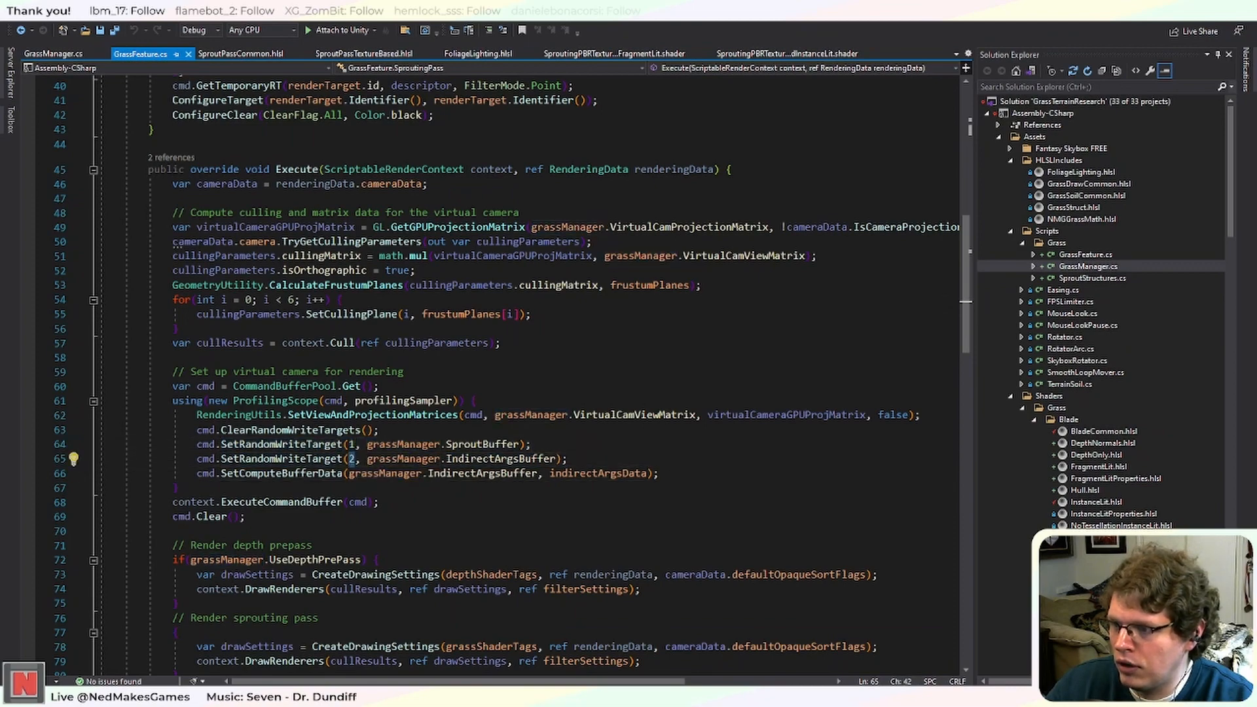
left_click(567, 458)
scroll(409, 454, "up", 12)
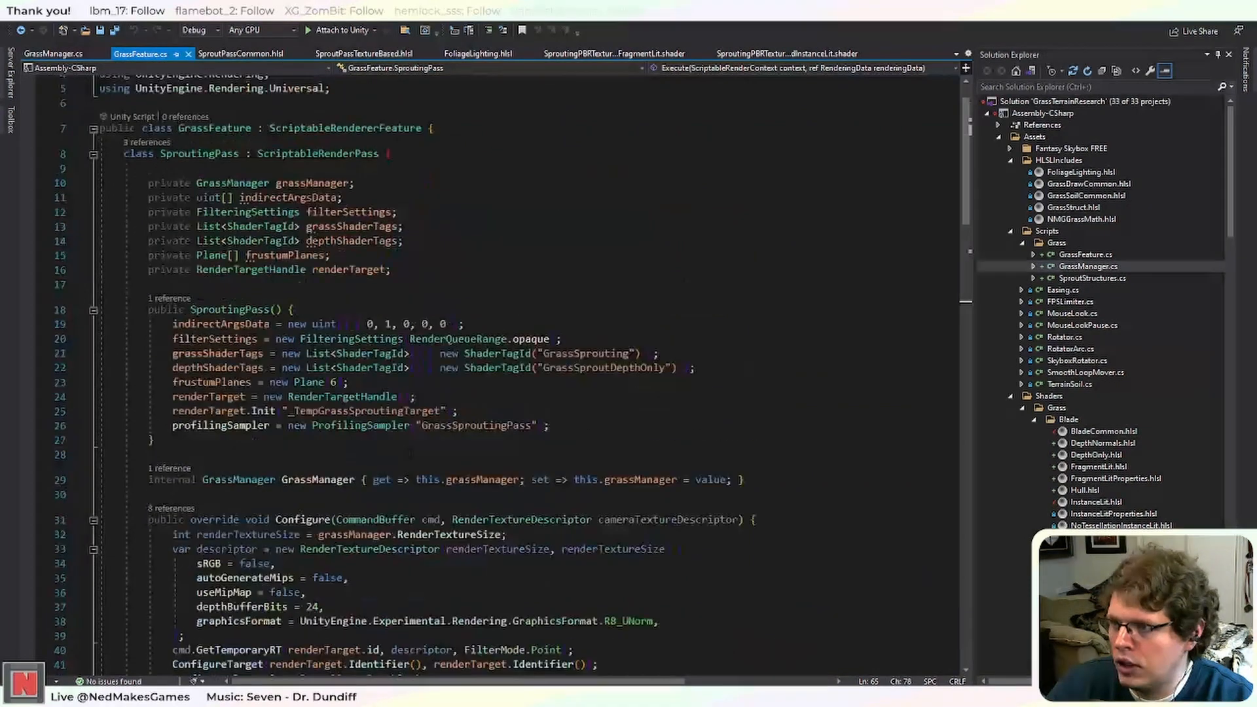
scroll(413, 452, "down", 10)
Switch to Unity and compare the Grass Manager component's settings with the renderer features on DefaultRenderer.
key("alt+Tab")
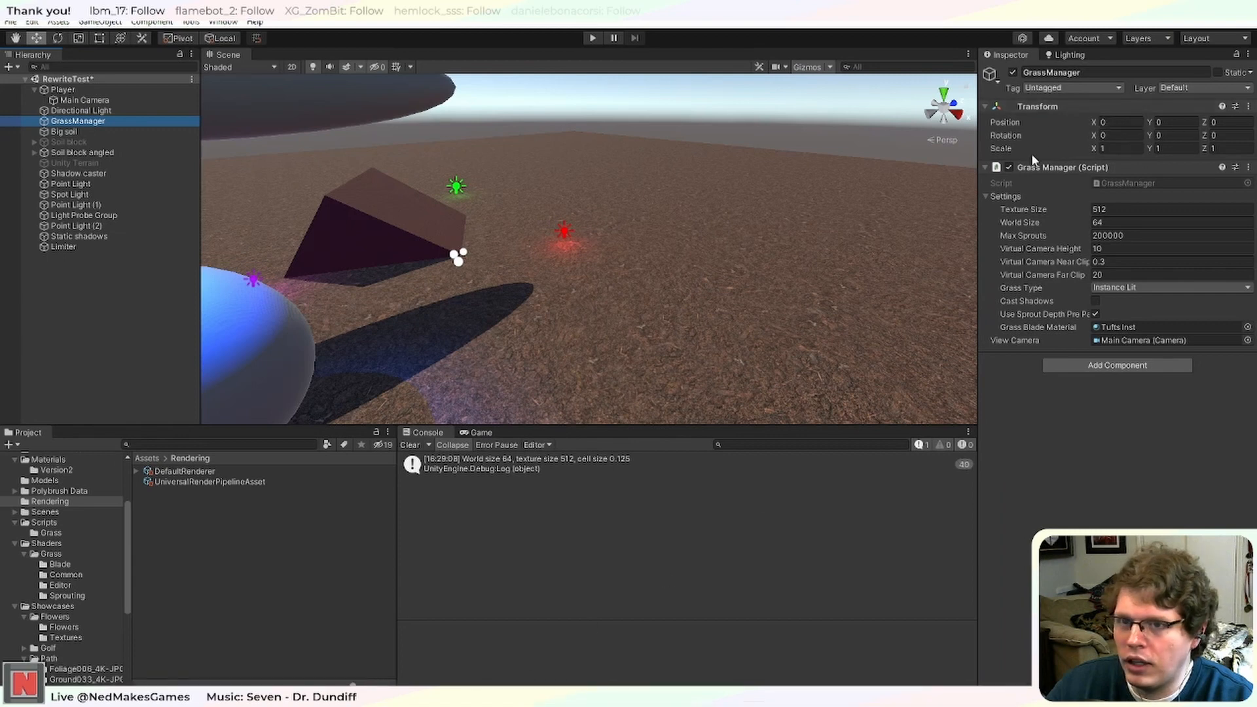
left_click(1074, 167)
left_click(1062, 168)
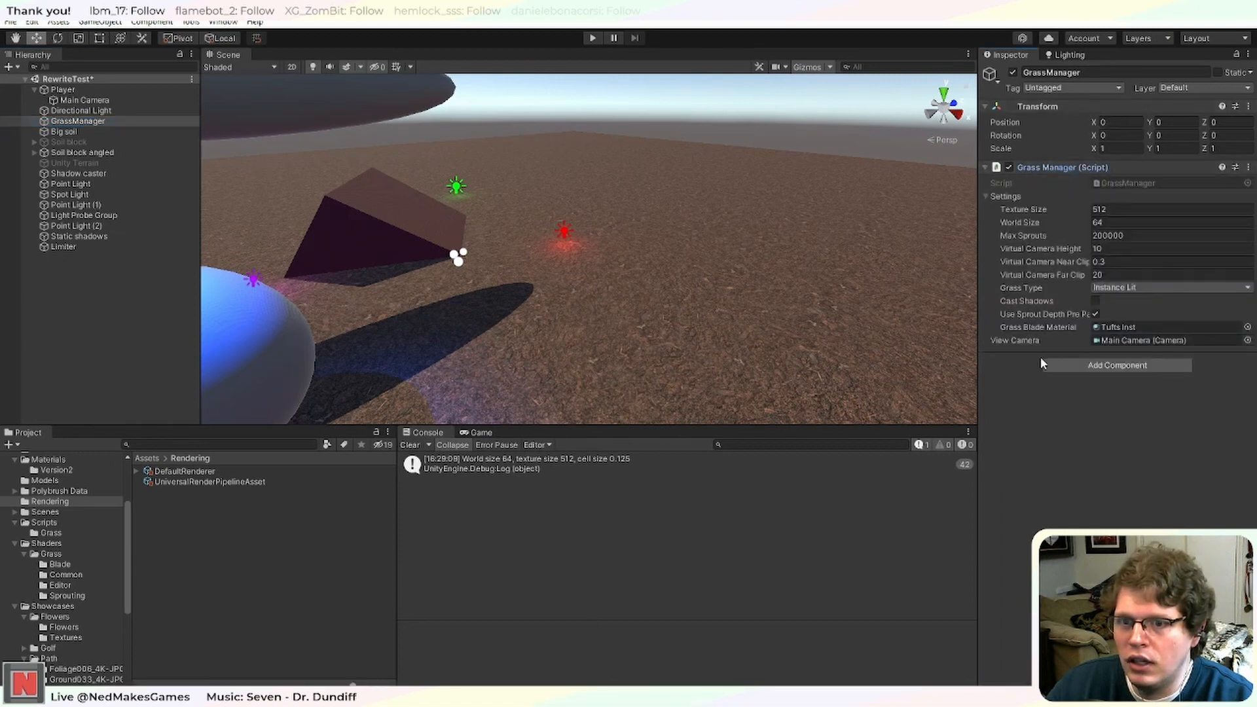
left_click(196, 472)
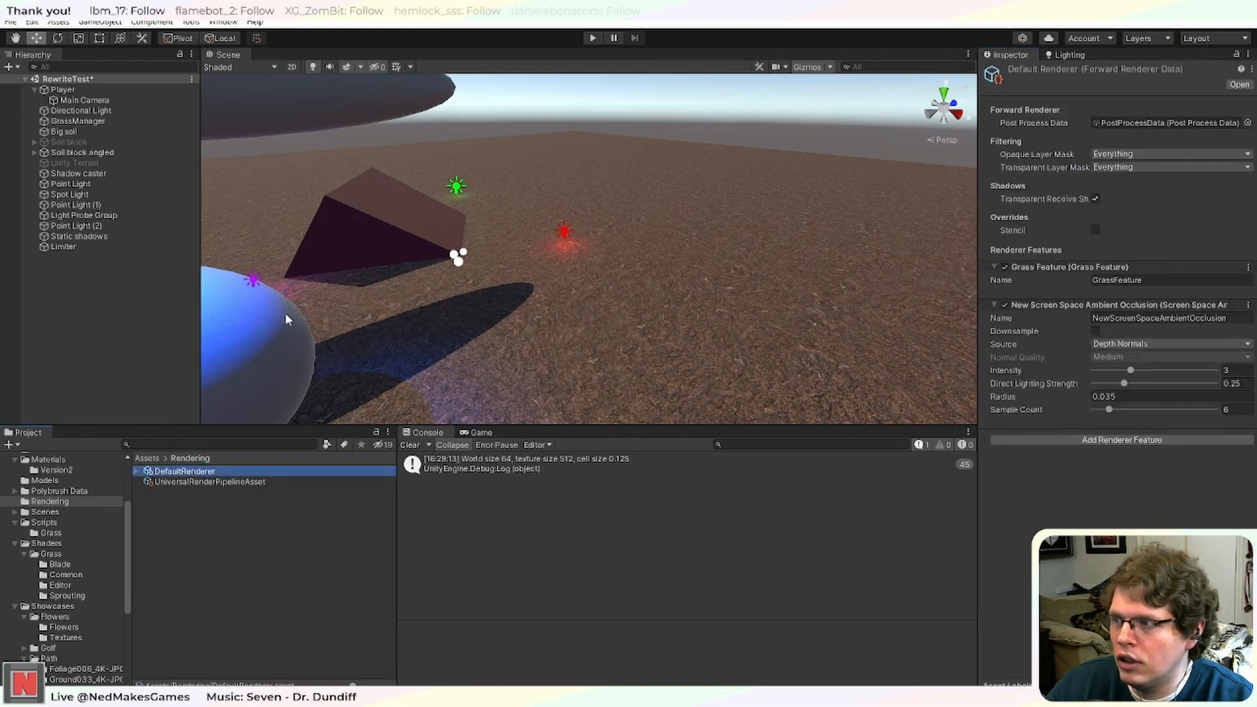
left_click(100, 122)
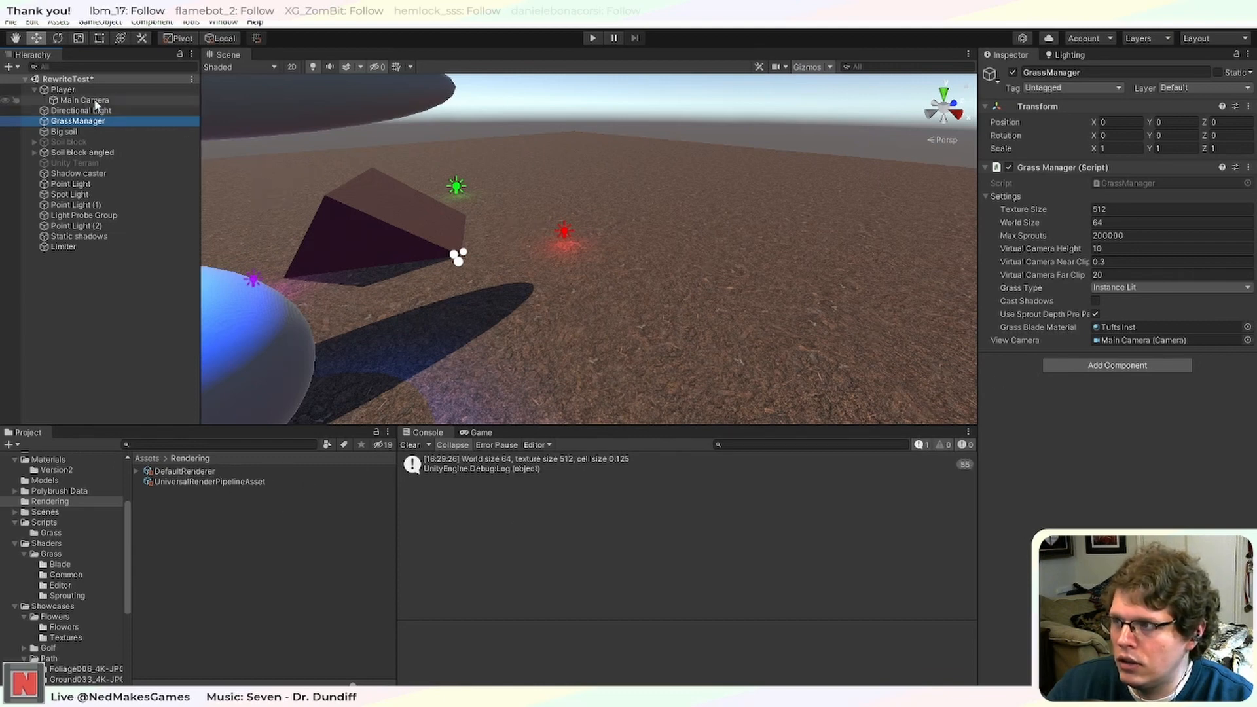
Add a second Grass Feature to the renderer features of the DefaultRenderer asset.
left_click(196, 471)
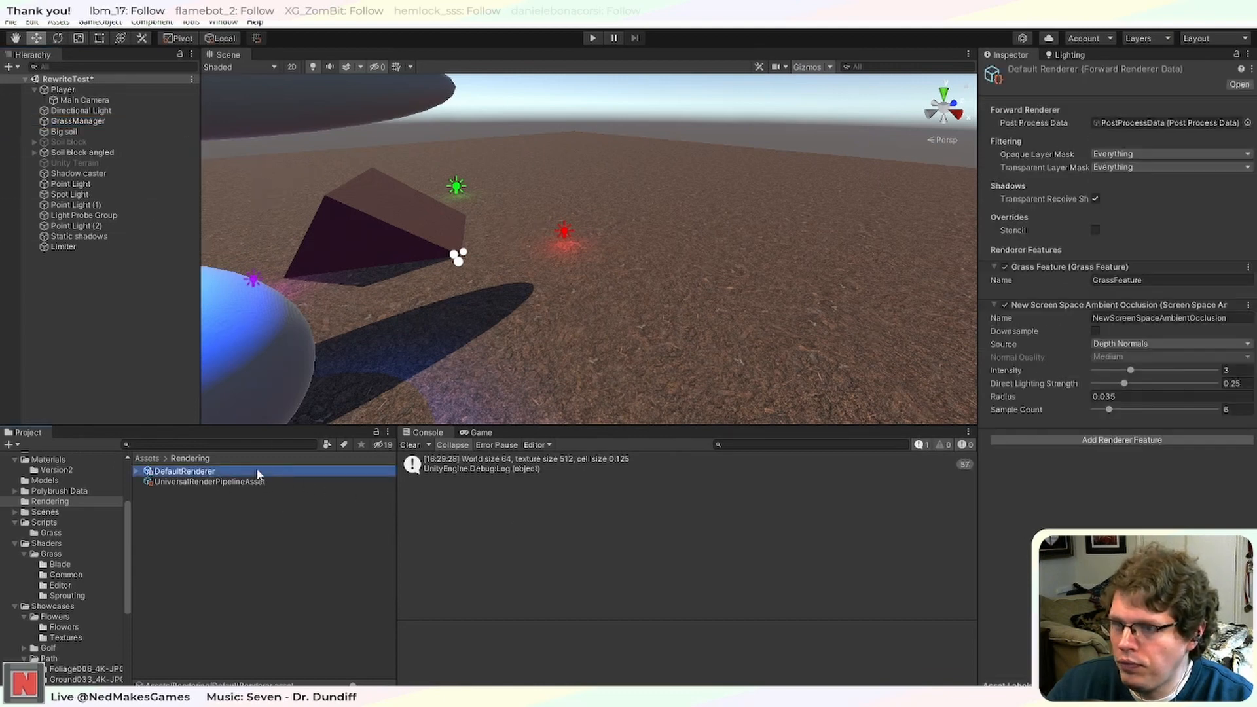
left_click(1038, 439)
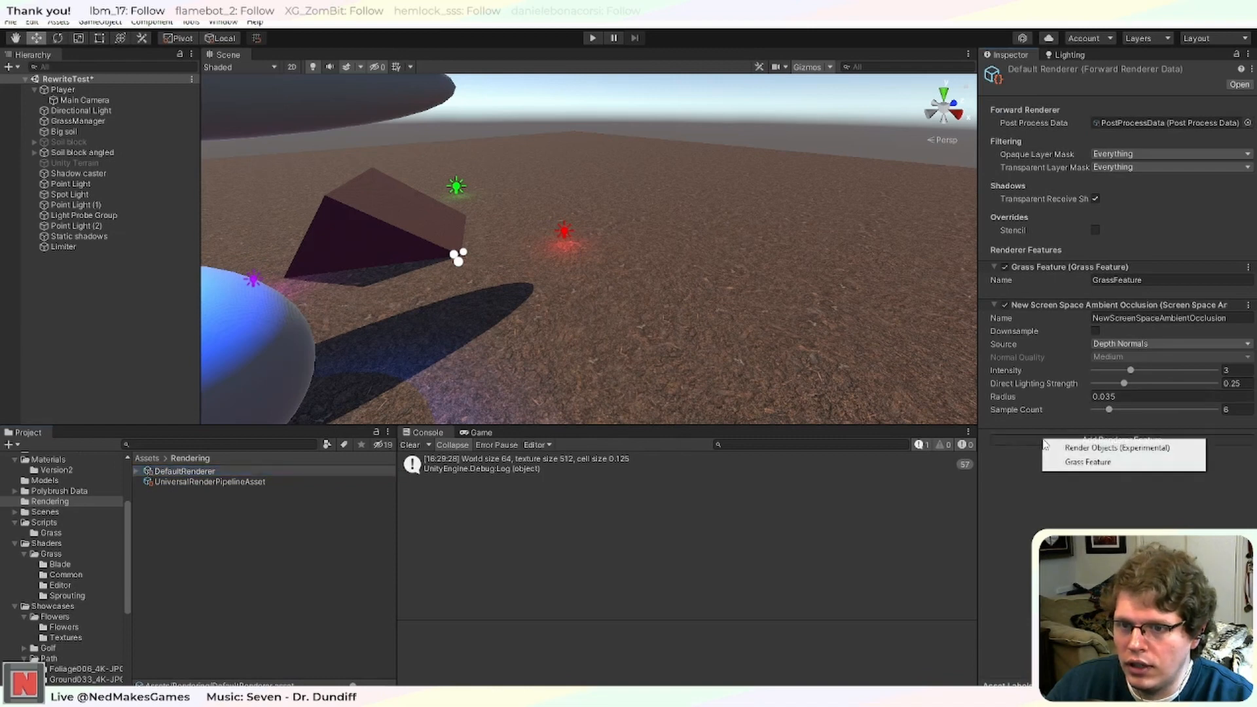
left_click(1069, 461)
left_click(992, 430)
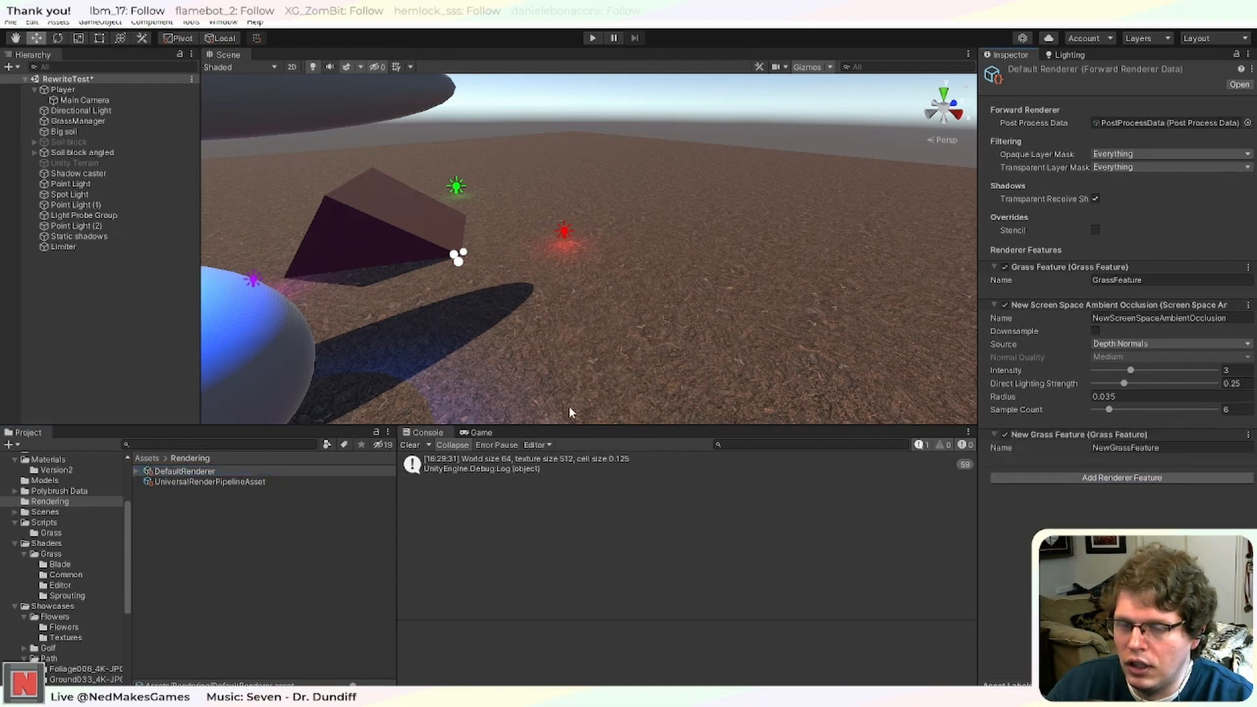
Inspect the Main Camera's rendering settings and the GrassManager object's component.
left_click(83, 101)
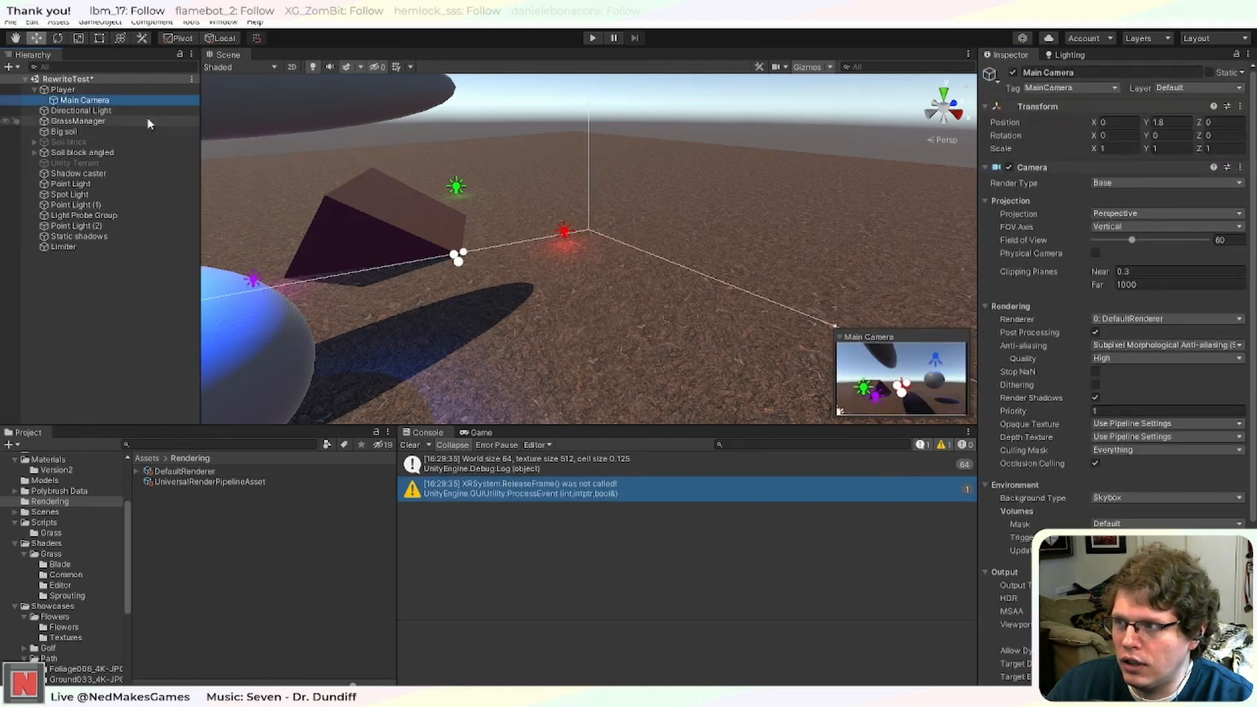
left_click(82, 122)
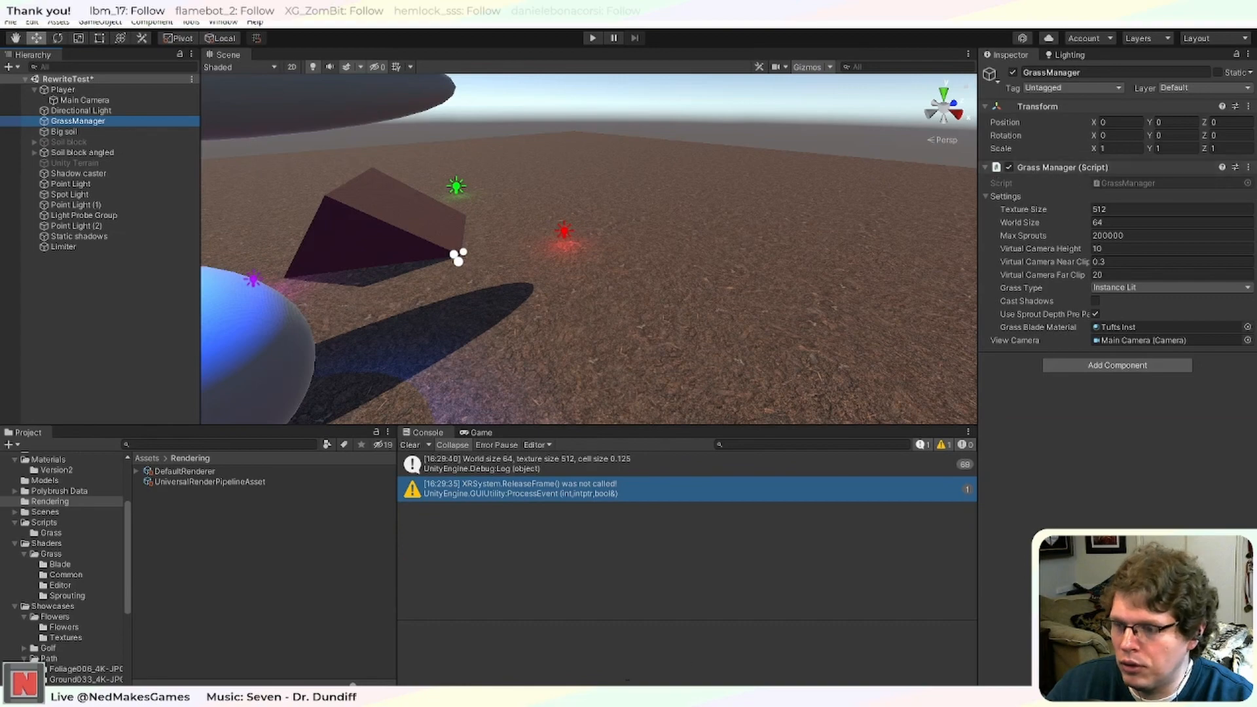
In Visual Studio, add a serialized private GrassFeature field named feature below viewCamera in GrassManager.cs and save the file.
key("alt+Tab")
scroll(501, 374, "up", 12)
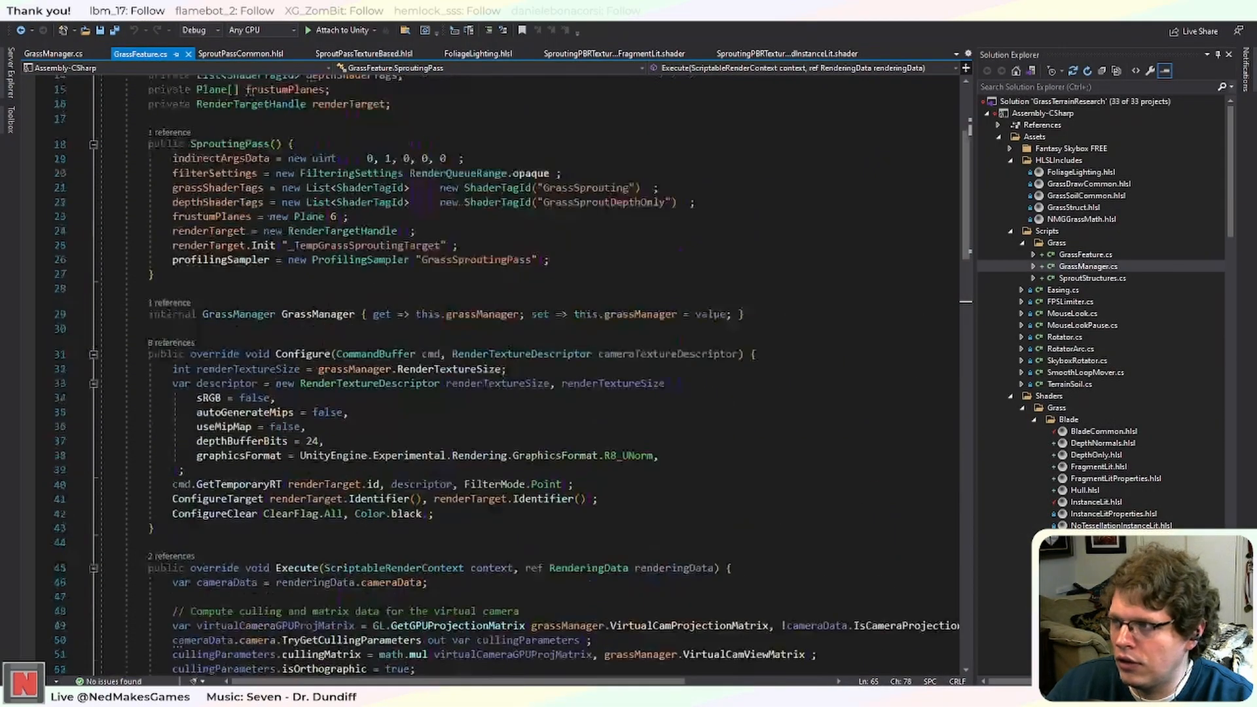
left_click(47, 54)
scroll(469, 374, "up", 14)
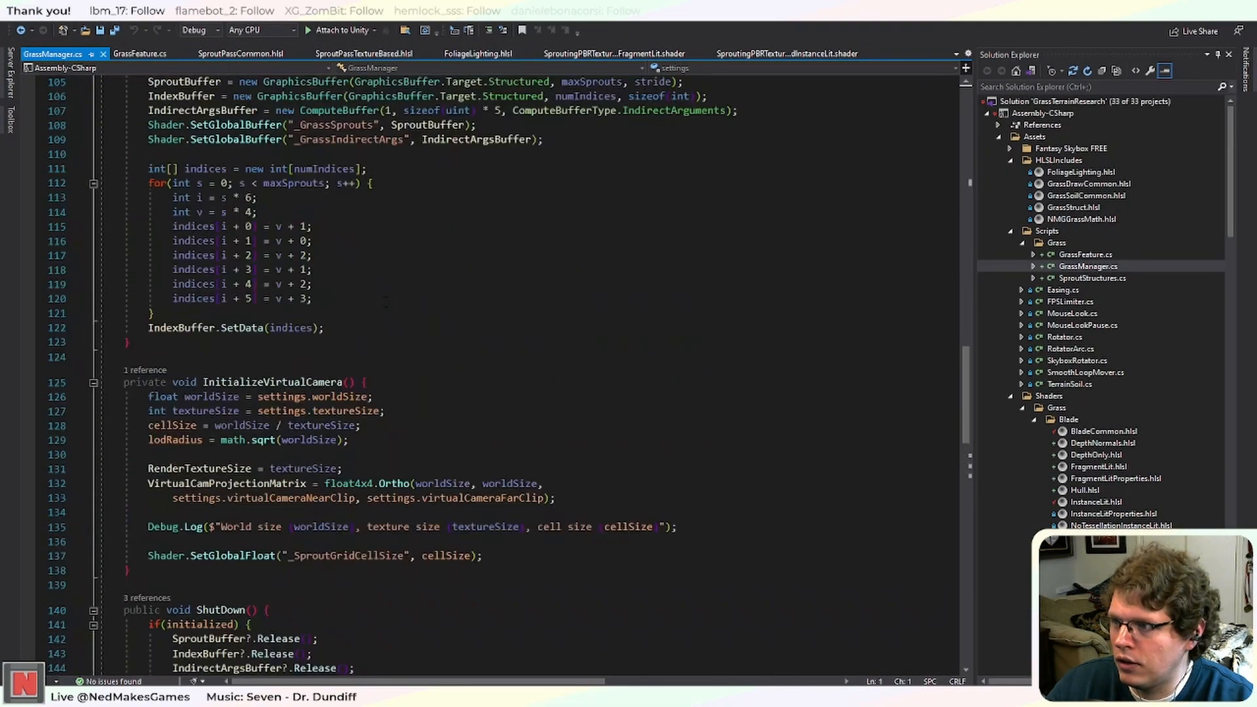
scroll(469, 373, "up", 20)
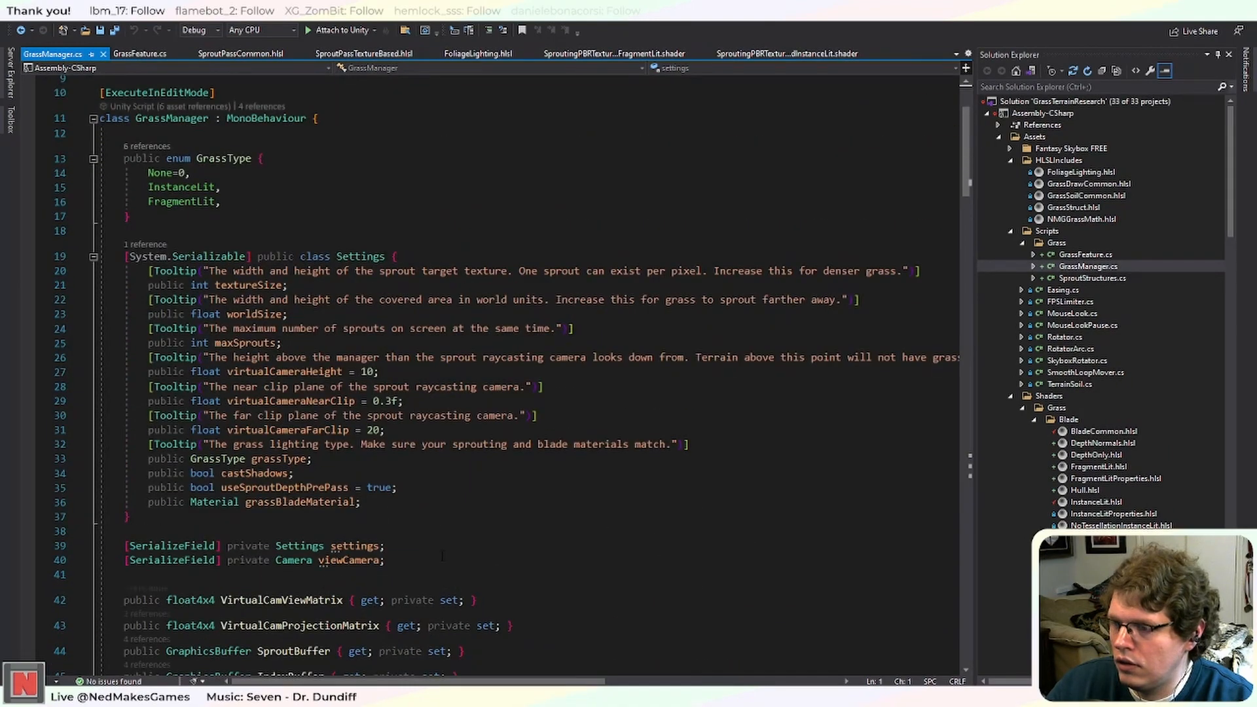
left_click(444, 560)
key("ctrl+d")
double_click(301, 576)
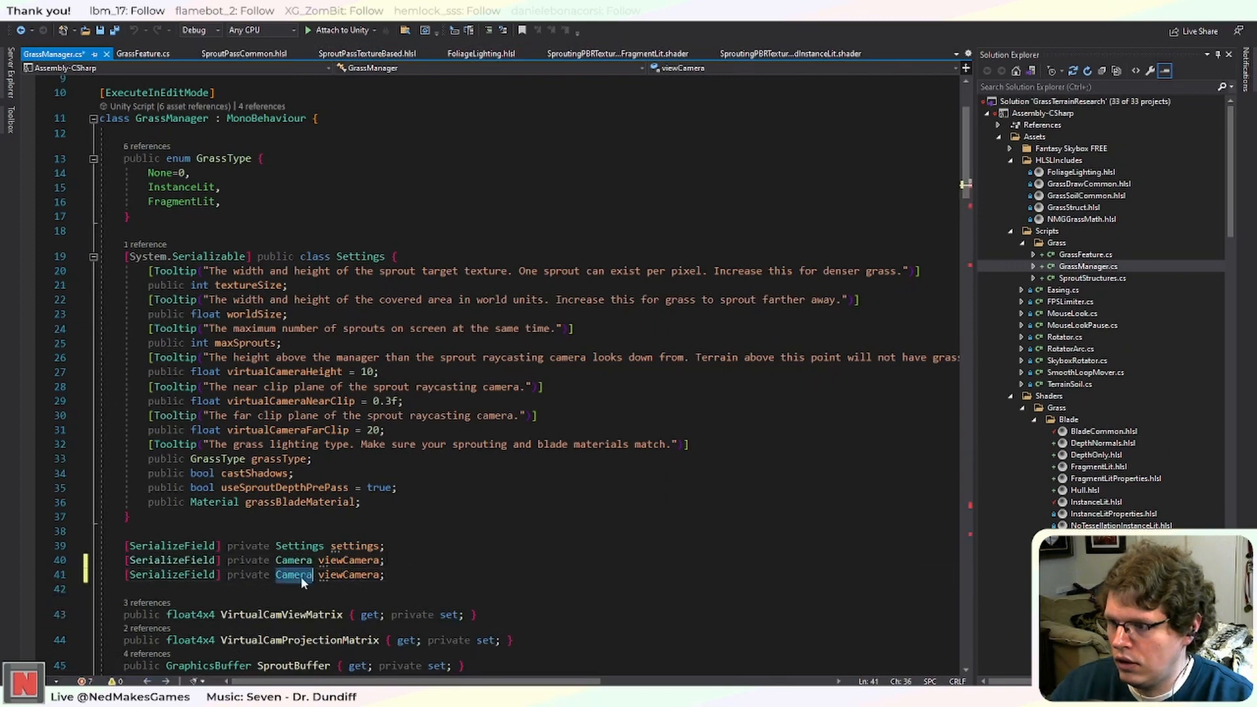
type("GrassFe")
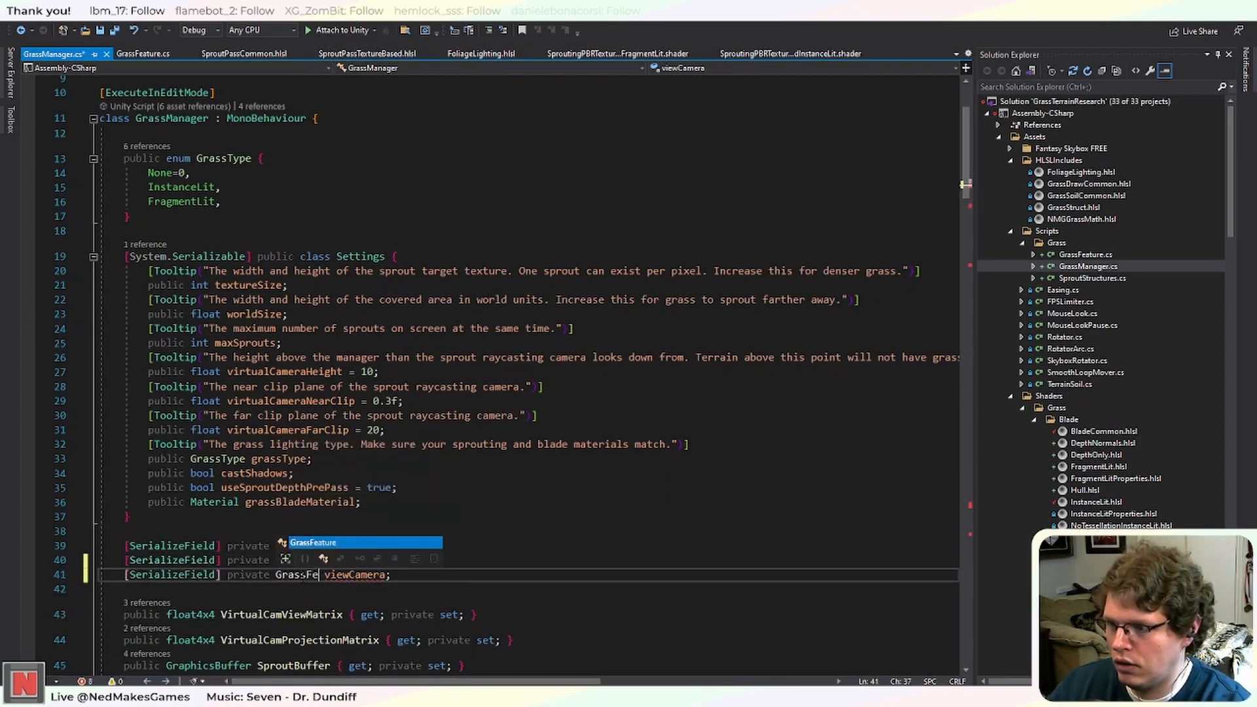
key("Tab")
double_click(384, 575)
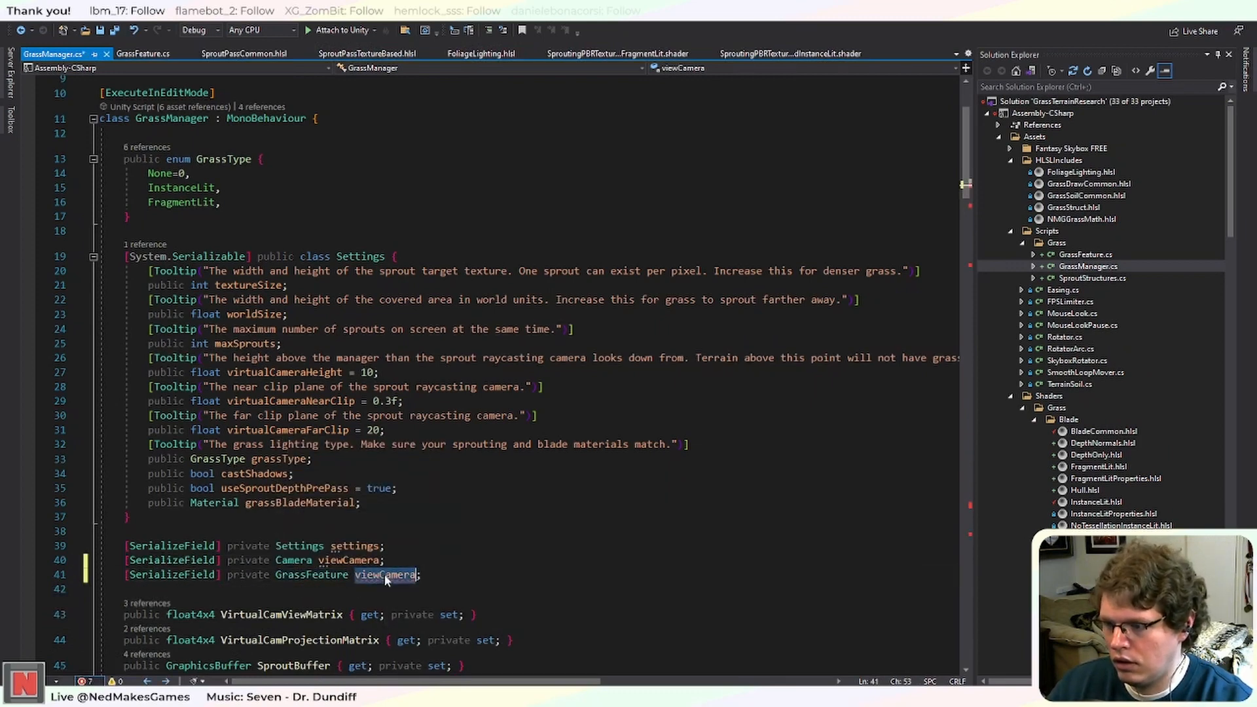
type("feature")
key("ctrl+s")
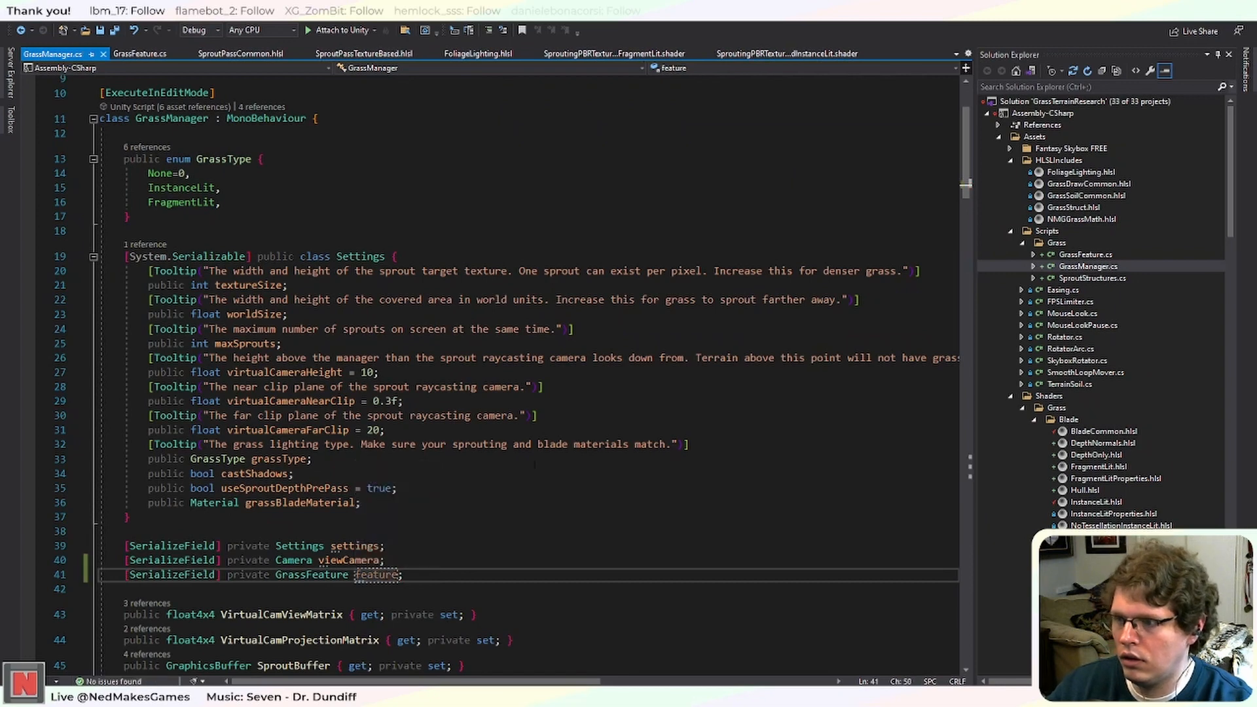
left_click(386, 458)
Back in Unity, assign DefaultRenderer's GrassFeature sub-asset to the Feature field of the Grass Manager component.
key("alt+Tab")
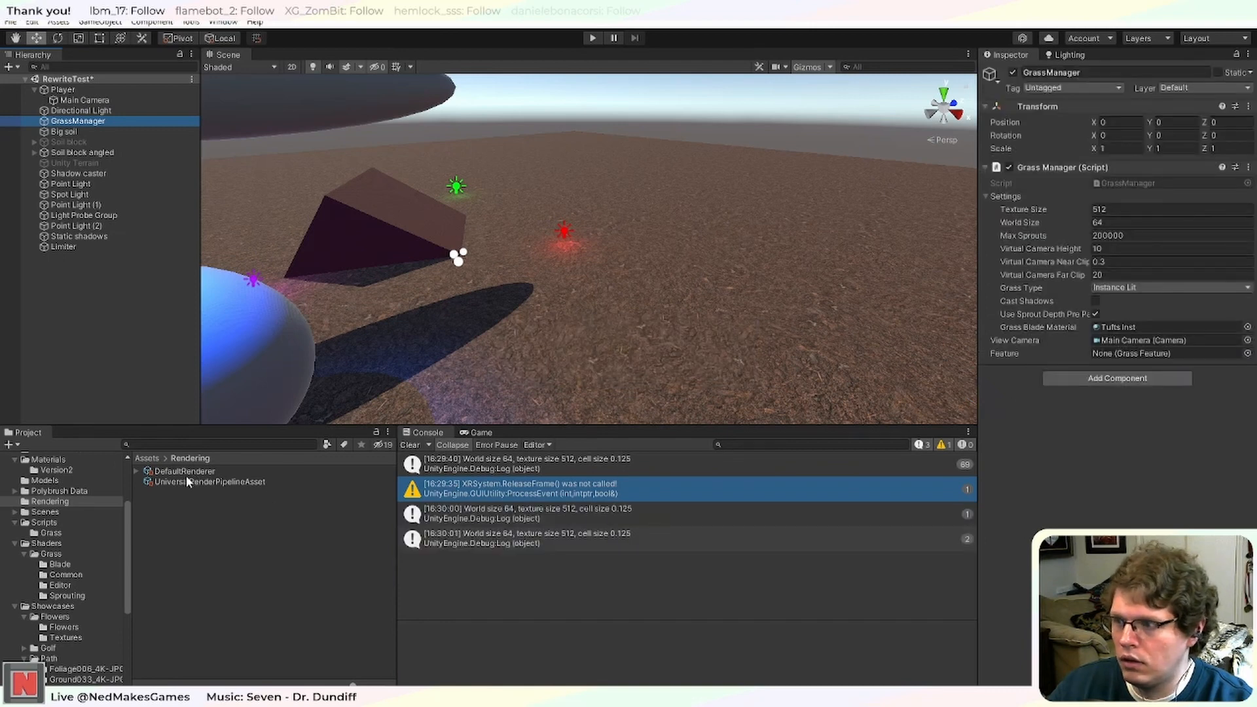
left_click_drag(187, 474, 1121, 356)
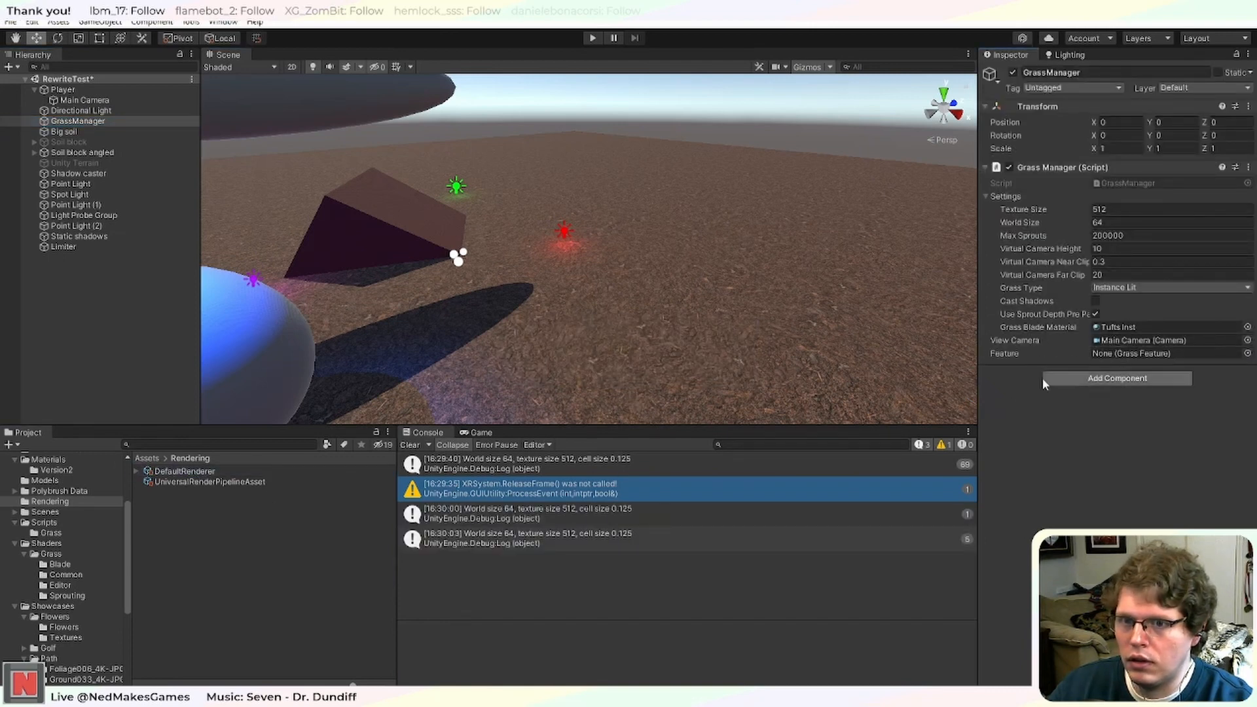
left_click(136, 472)
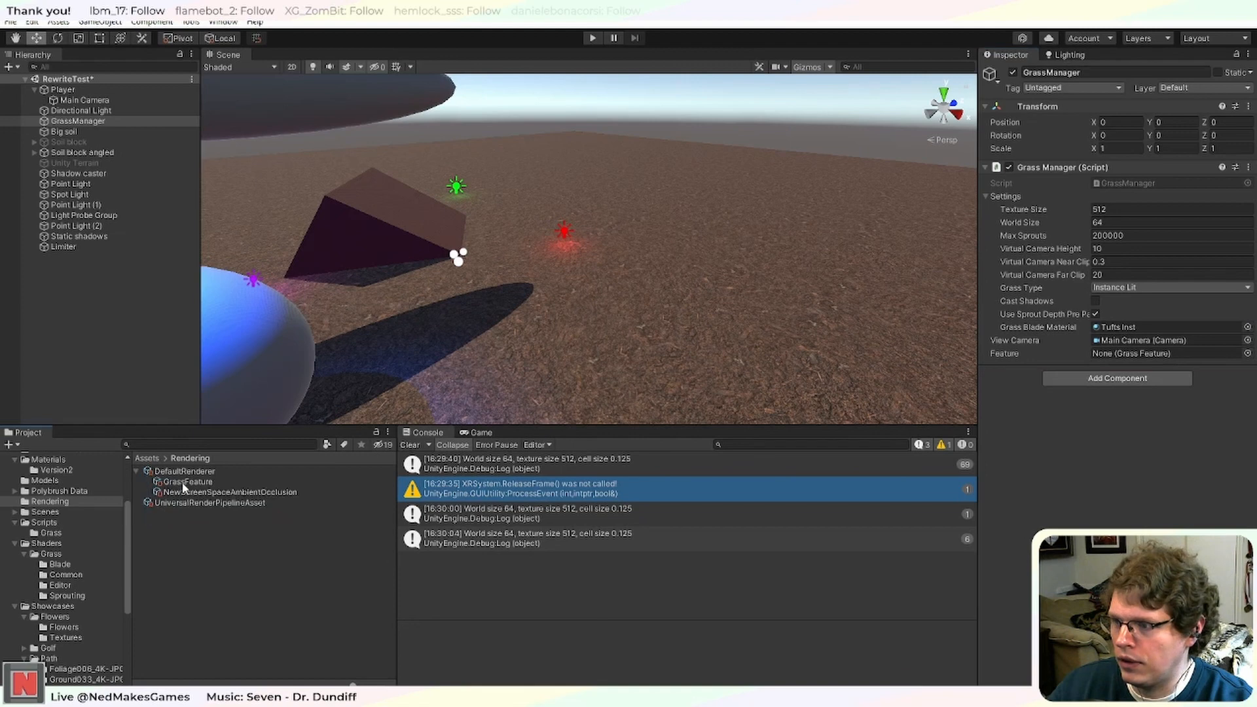
left_click_drag(171, 482, 1136, 359)
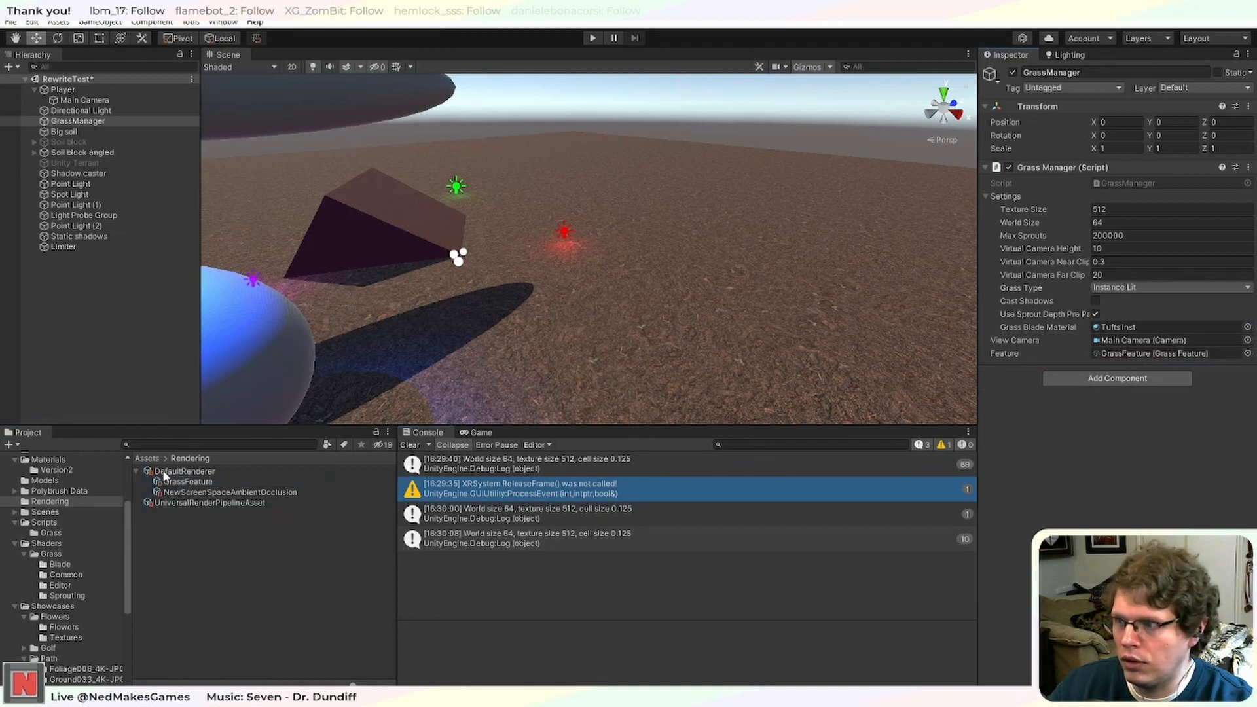
Save the scene and remove the extra NewGrassFeature renderer feature from DefaultRenderer.
left_click(169, 474)
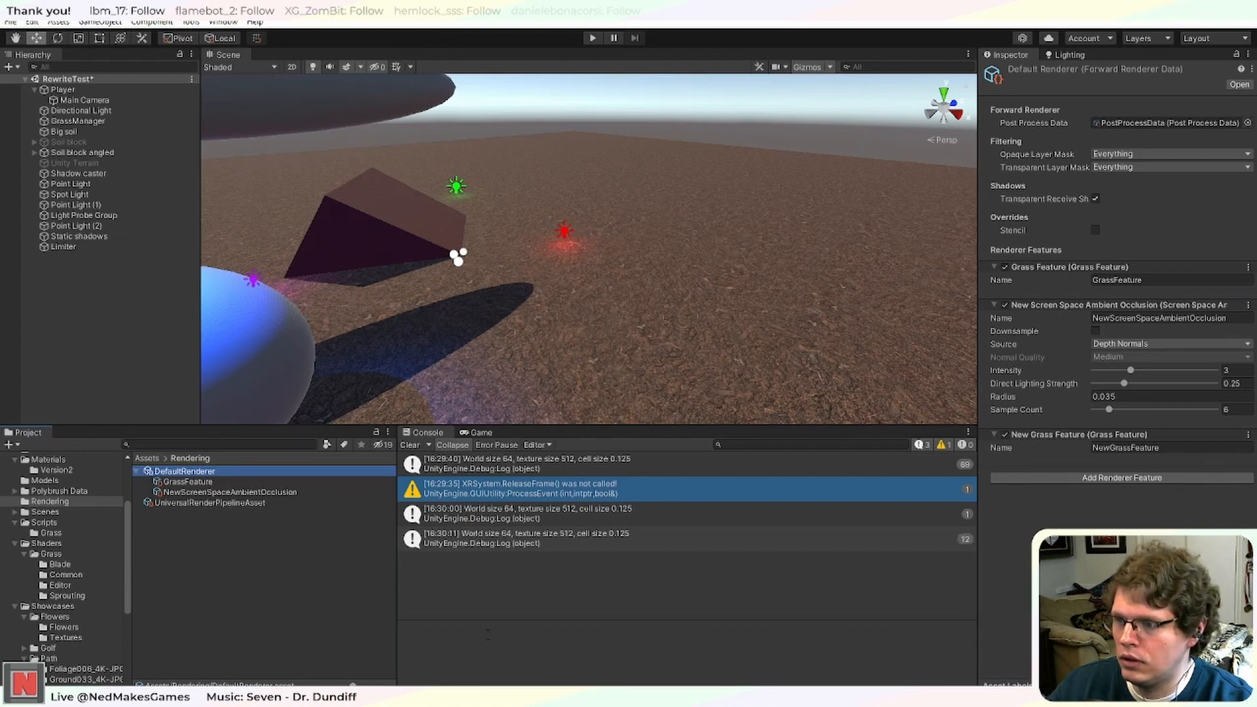
left_click(512, 600)
key("ctrl+s")
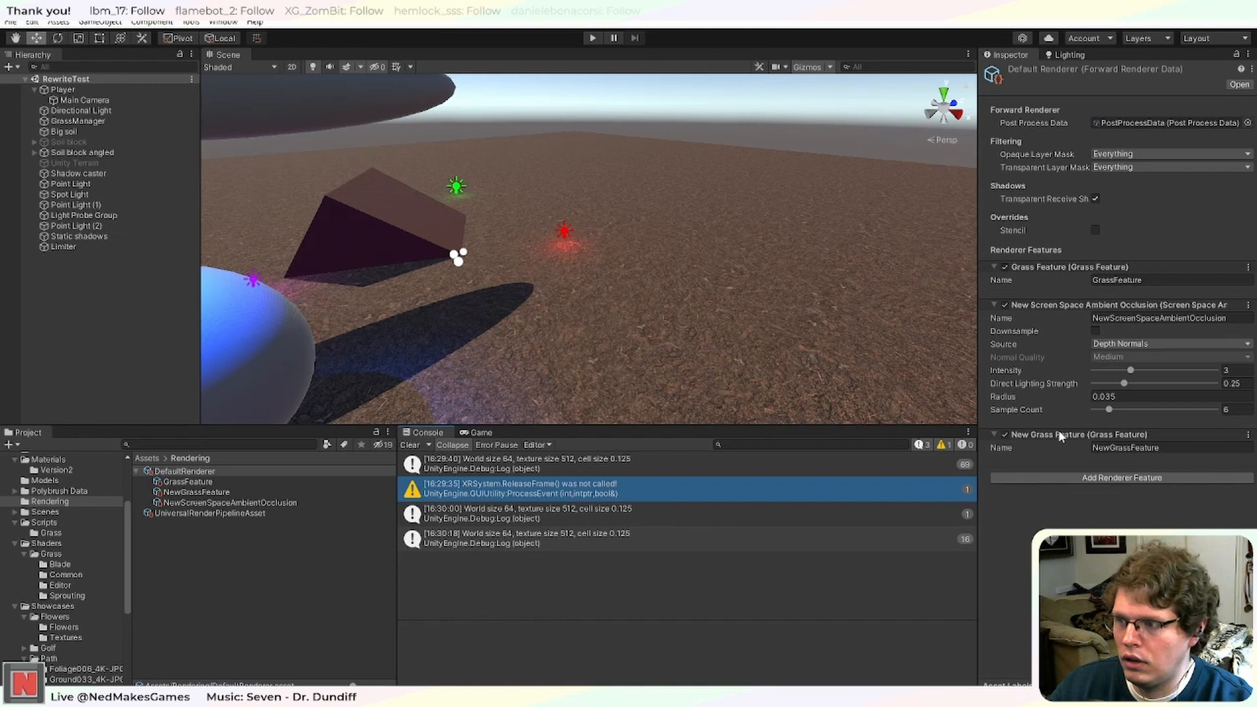
left_click(1248, 440)
left_click(1182, 480)
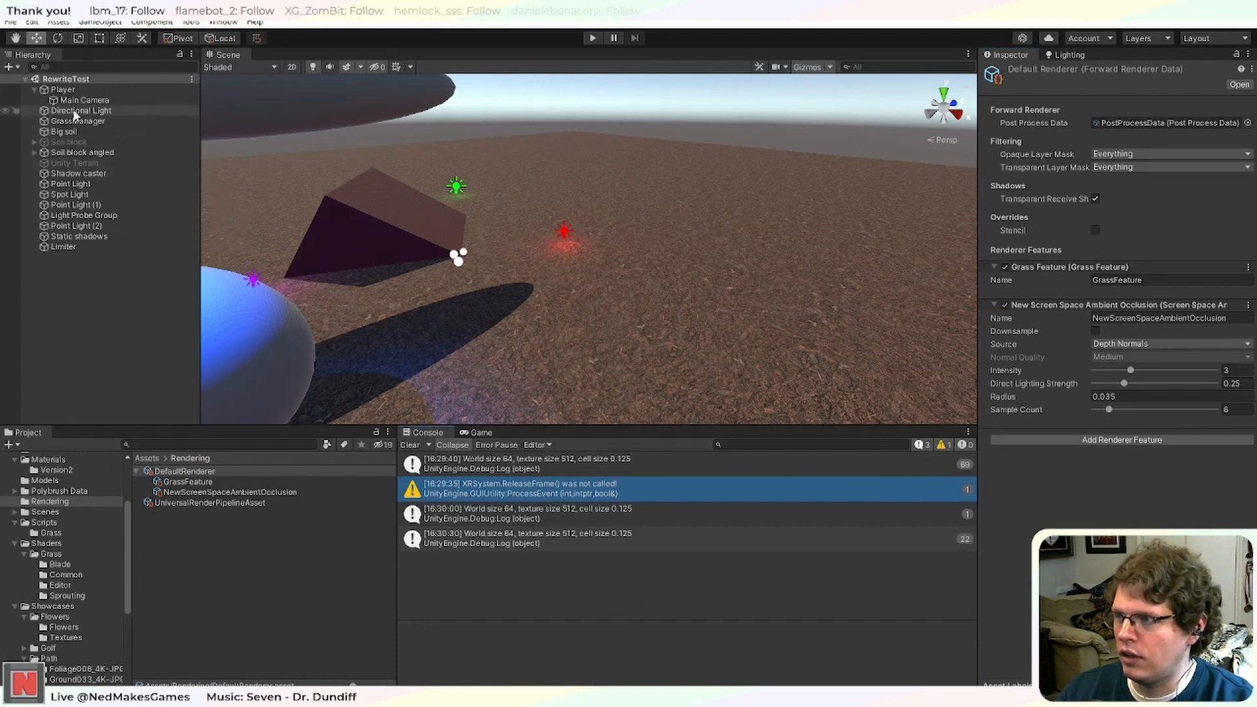
Select the GrassManager object and check its component settings and Feature reference.
left_click(81, 129)
left_click(84, 121)
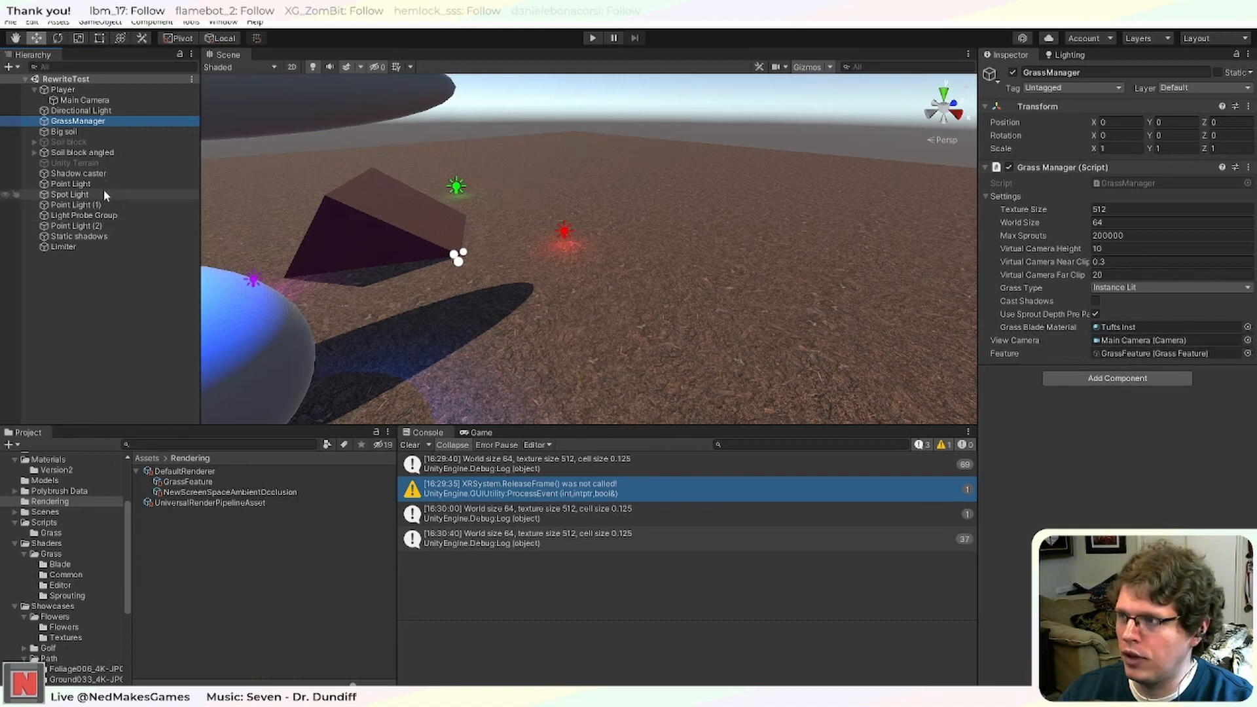
left_click(83, 123, "ctrl")
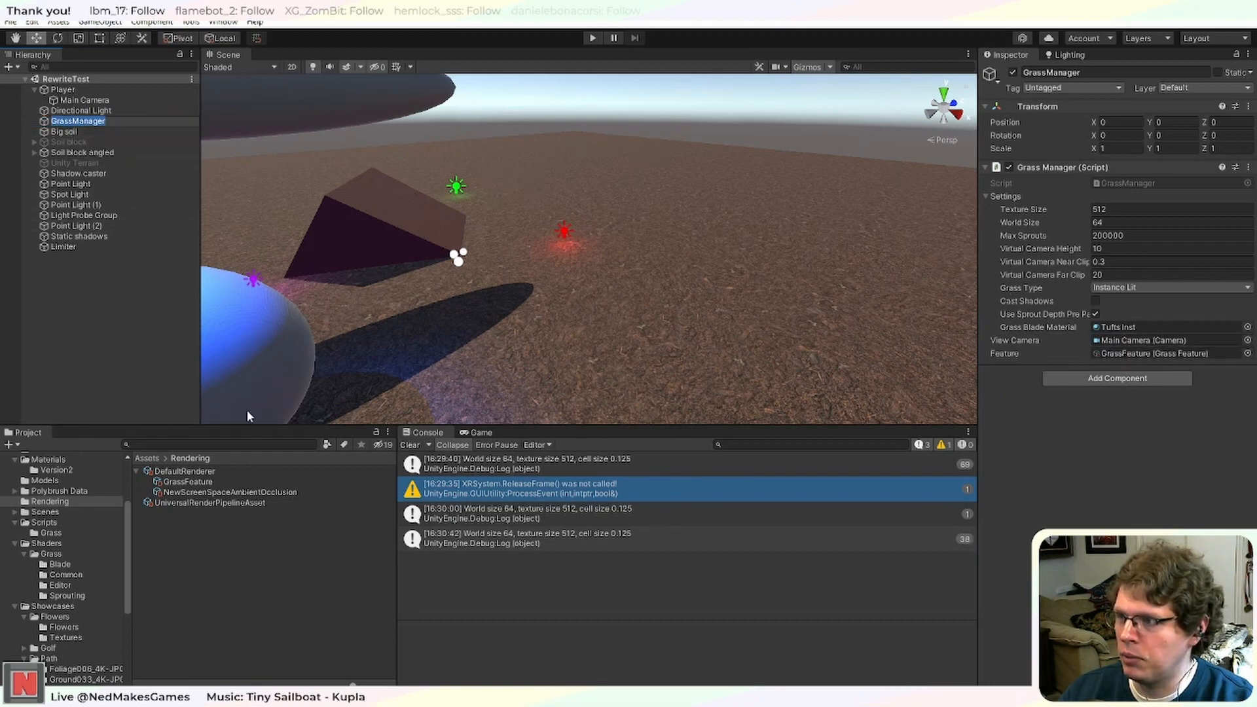
left_click(99, 121)
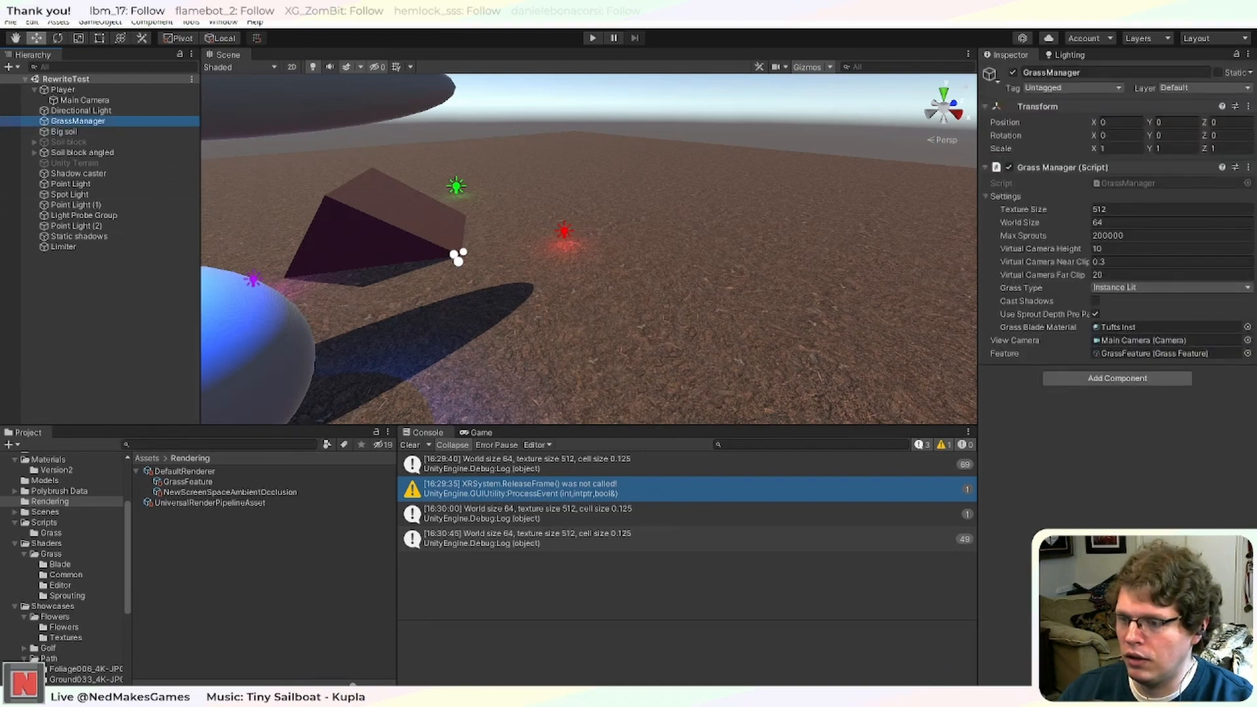
Return to Visual Studio and examine AddRenderPasses in GrassFeature.cs, focusing on the FindObjectOfType<GrassManager> lookup.
key("alt+Tab")
scroll(430, 478, "down", 2)
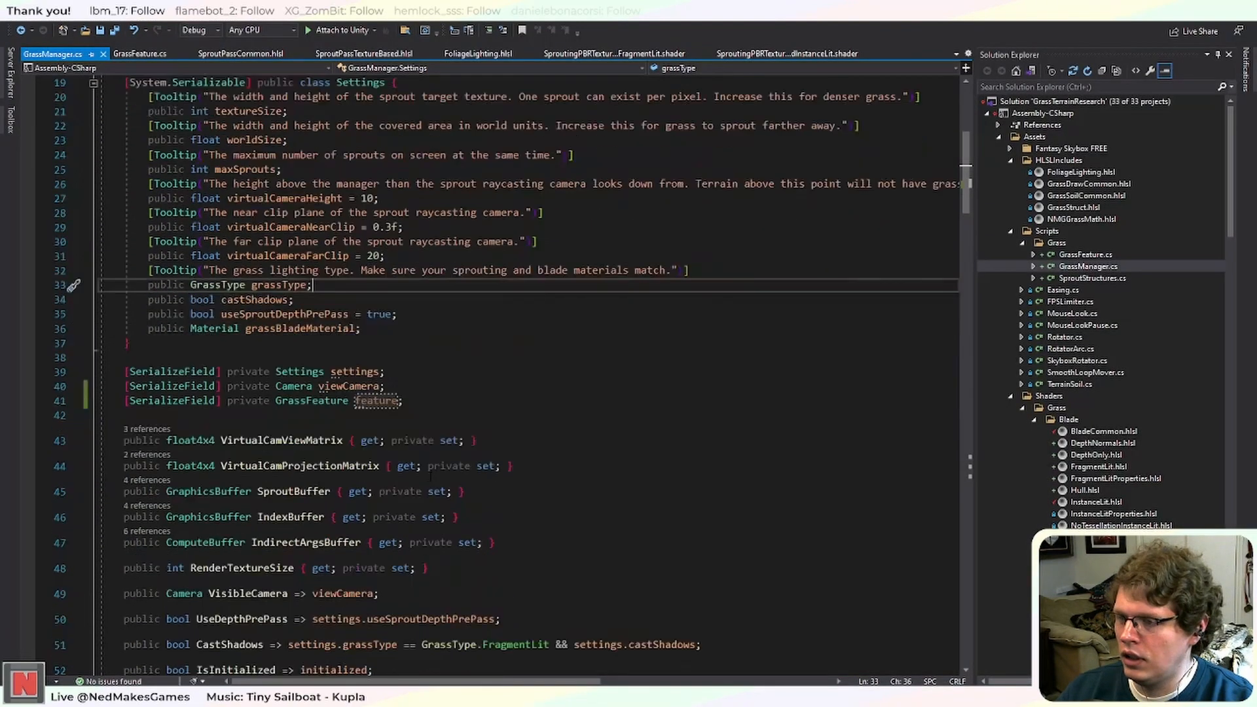
scroll(430, 478, "down", 9)
left_click(139, 53)
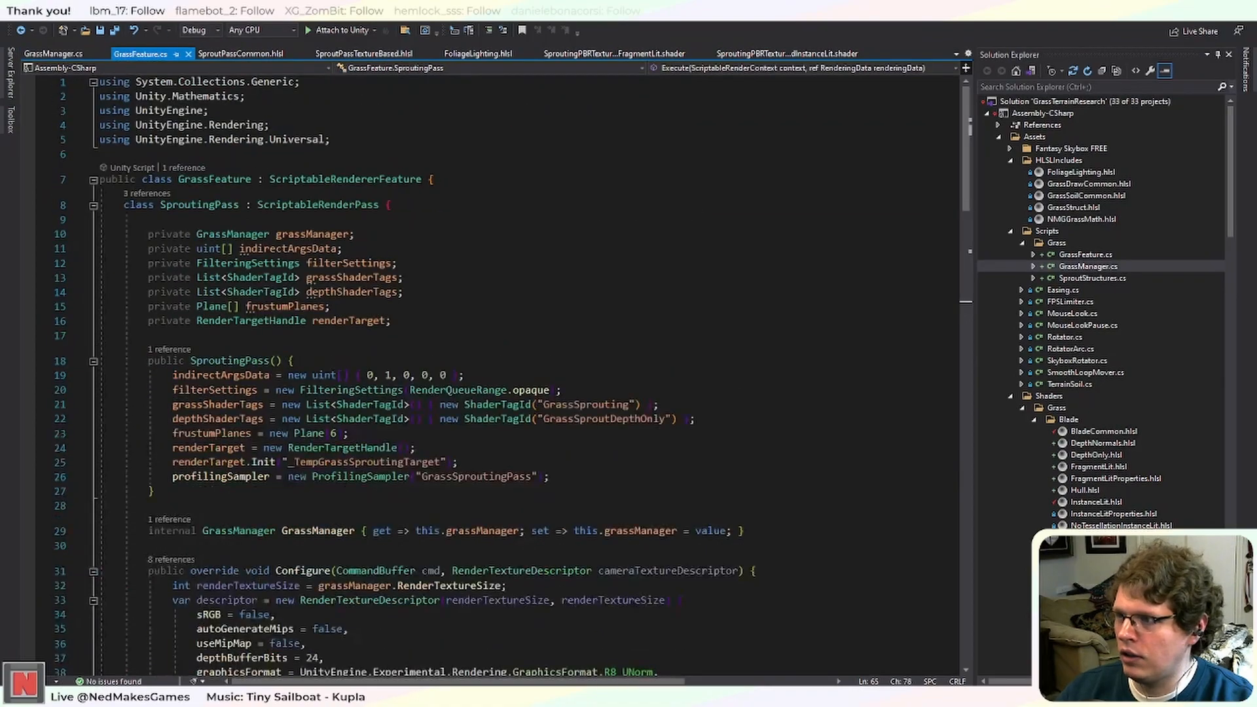
scroll(497, 373, "down", 20)
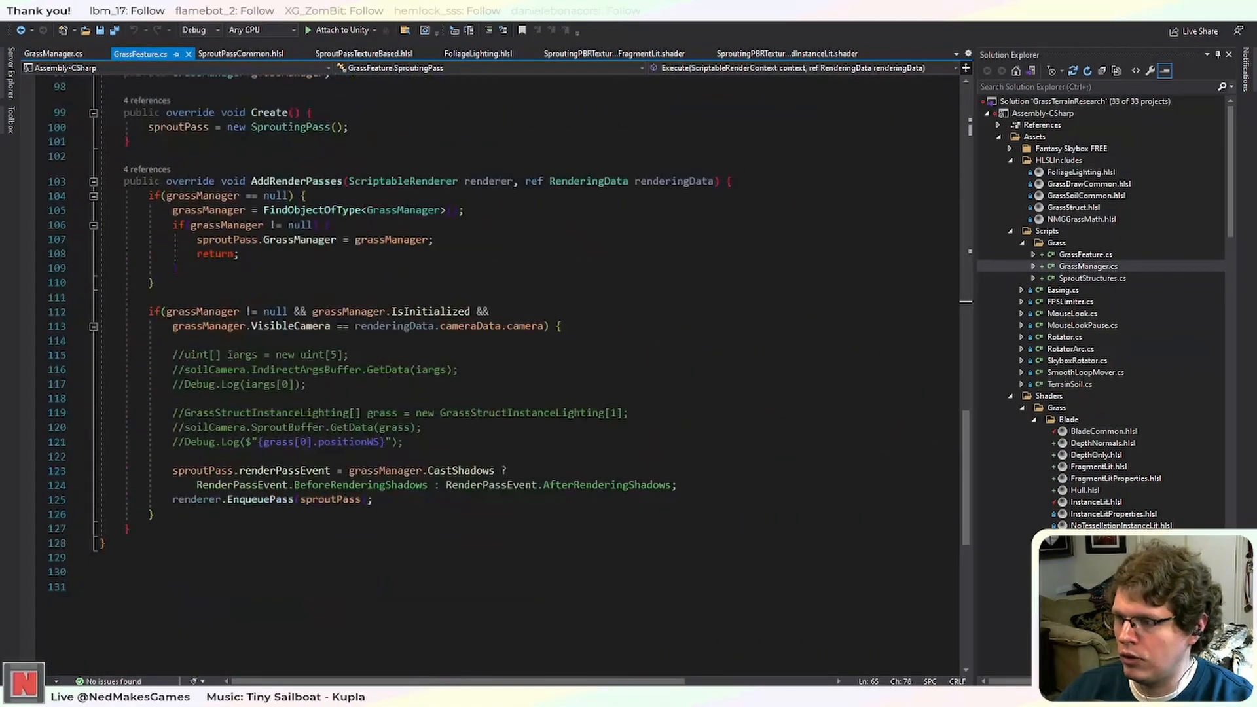
scroll(497, 373, "down", 4)
scroll(498, 373, "up", 8)
left_click(361, 383)
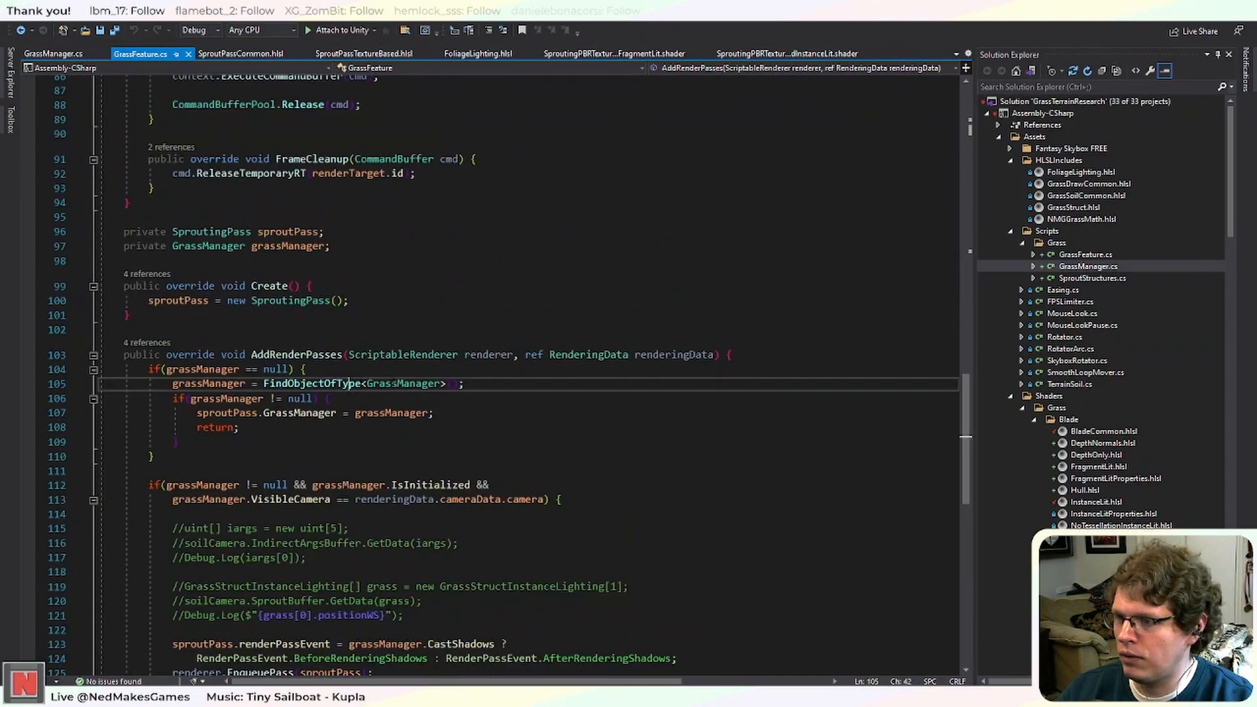
left_click(331, 384)
Review the FrameCleanup, Execute and Configure methods and the SproutingPass constructor in GrassFeature.cs.
scroll(354, 386, "up", 5)
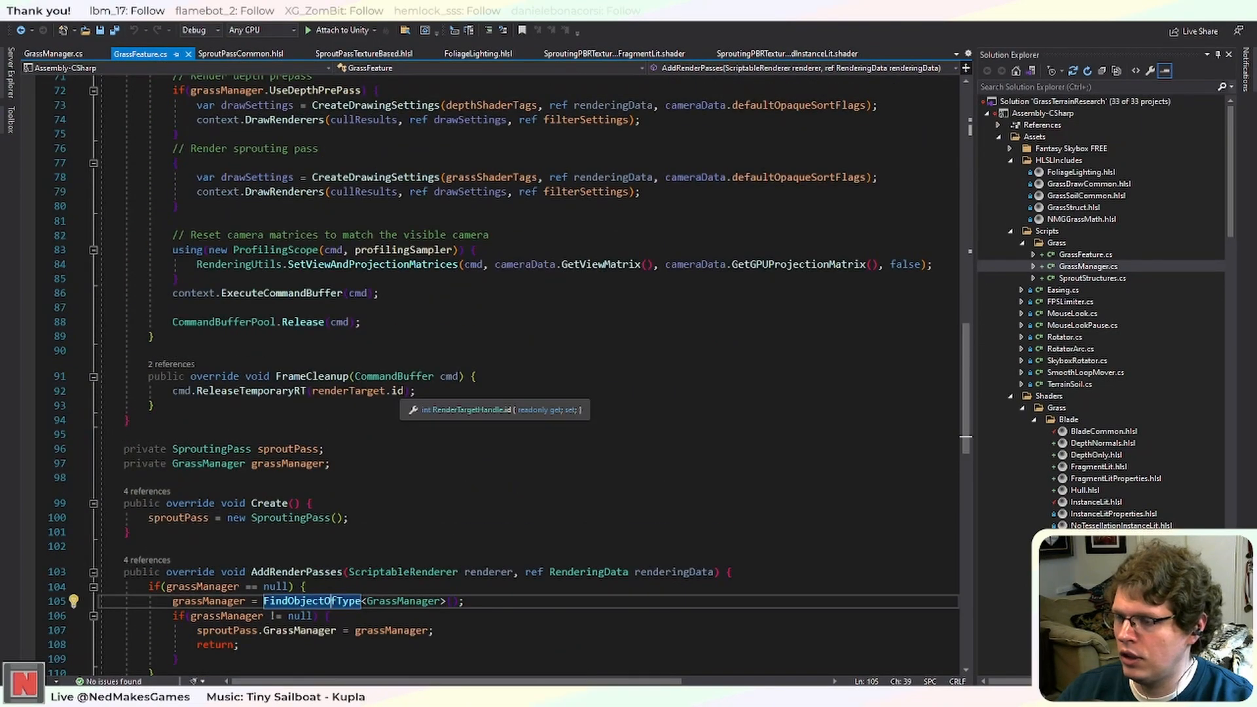
scroll(406, 392, "up", 3)
scroll(406, 392, "up", 13)
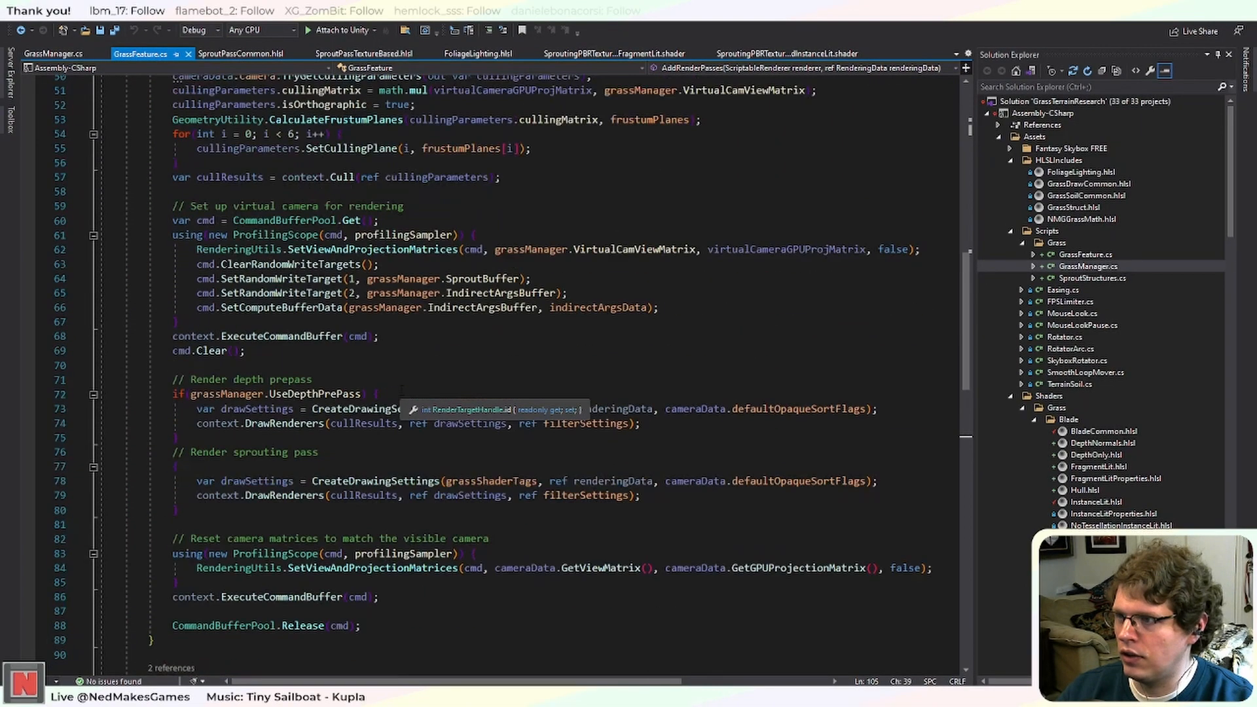
scroll(406, 393, "up", 4)
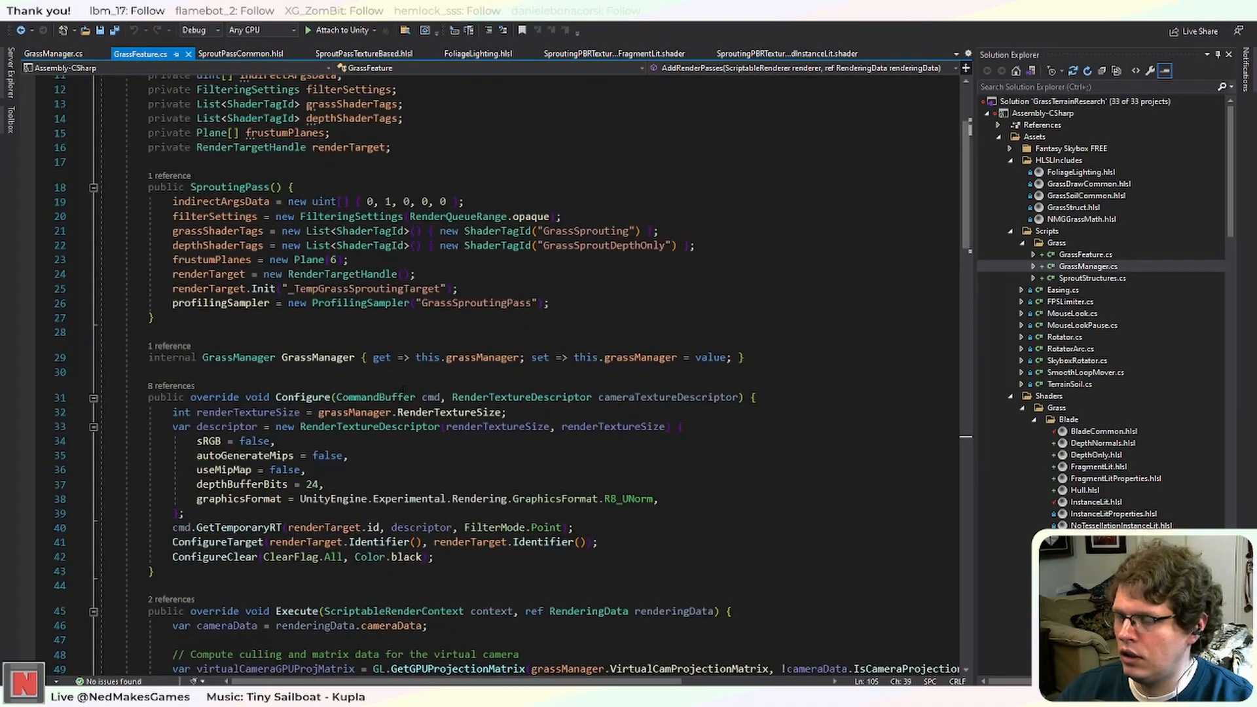
Find all references to SproutingPass's GrassManager property in GrassFeature.cs and go to where it is assigned.
scroll(403, 390, "down", 3)
scroll(403, 390, "up", 7)
scroll(403, 390, "down", 6)
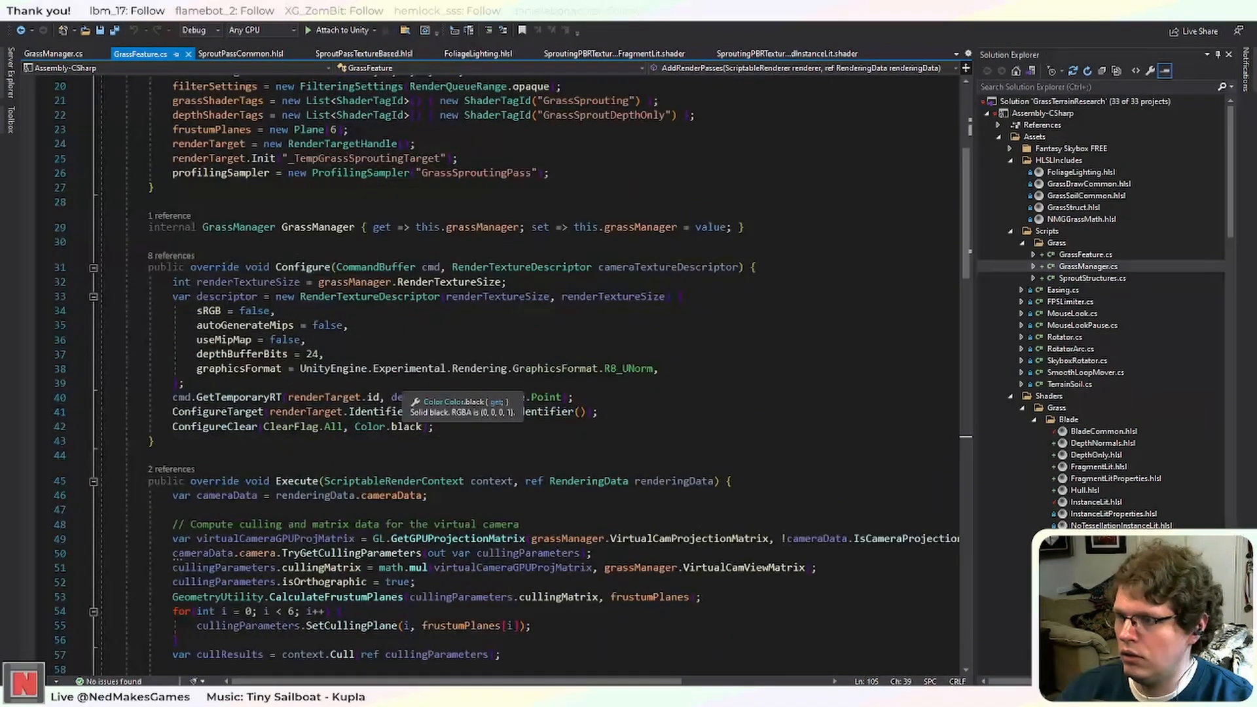
scroll(403, 392, "up", 5)
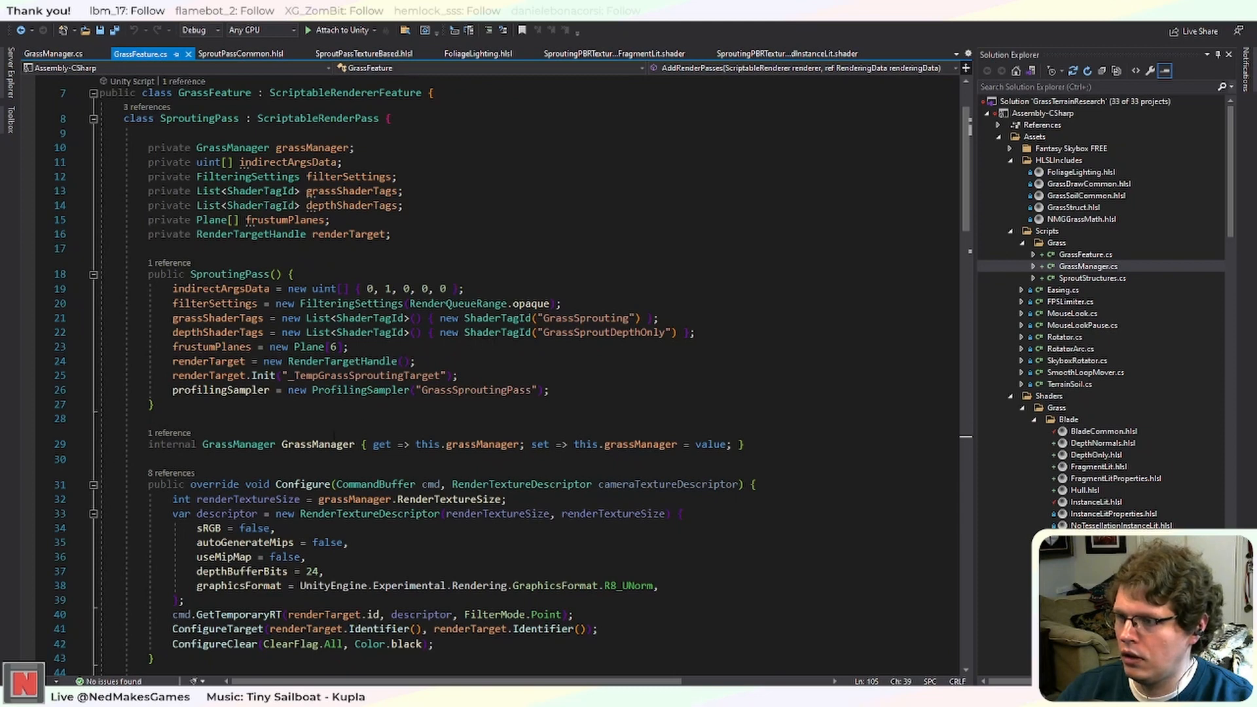
right_click(323, 444)
left_click(376, 458)
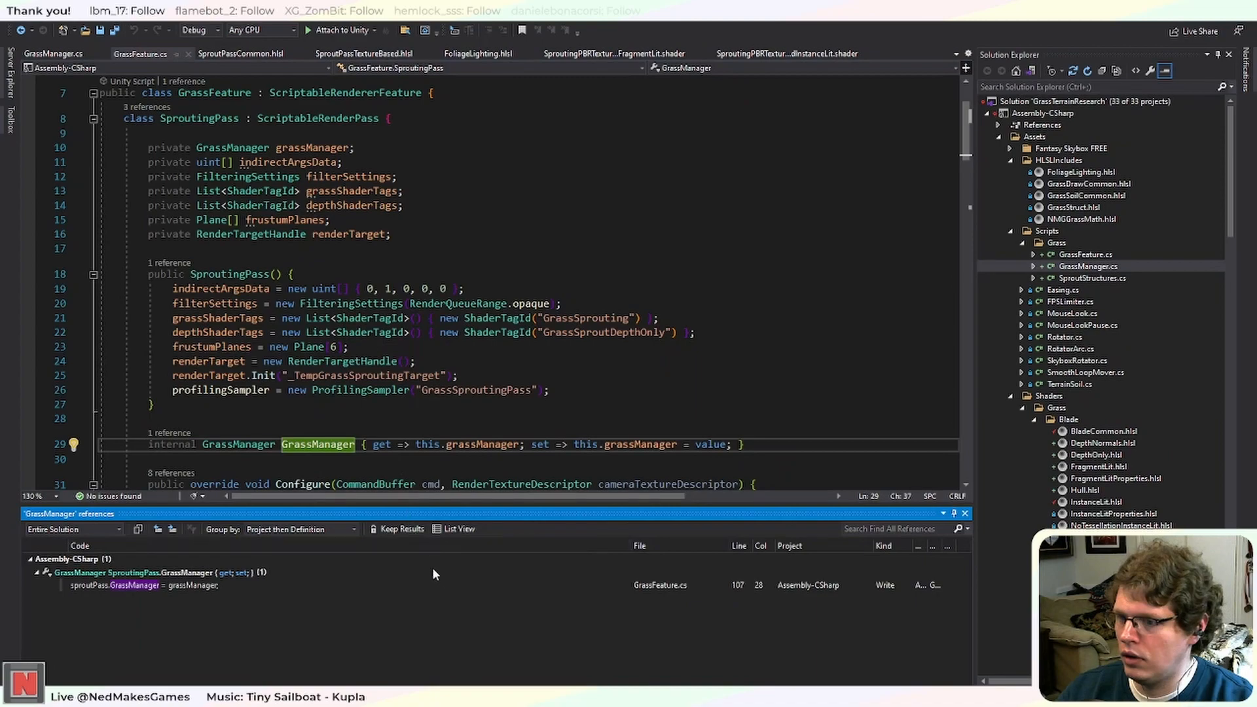
left_click(437, 585)
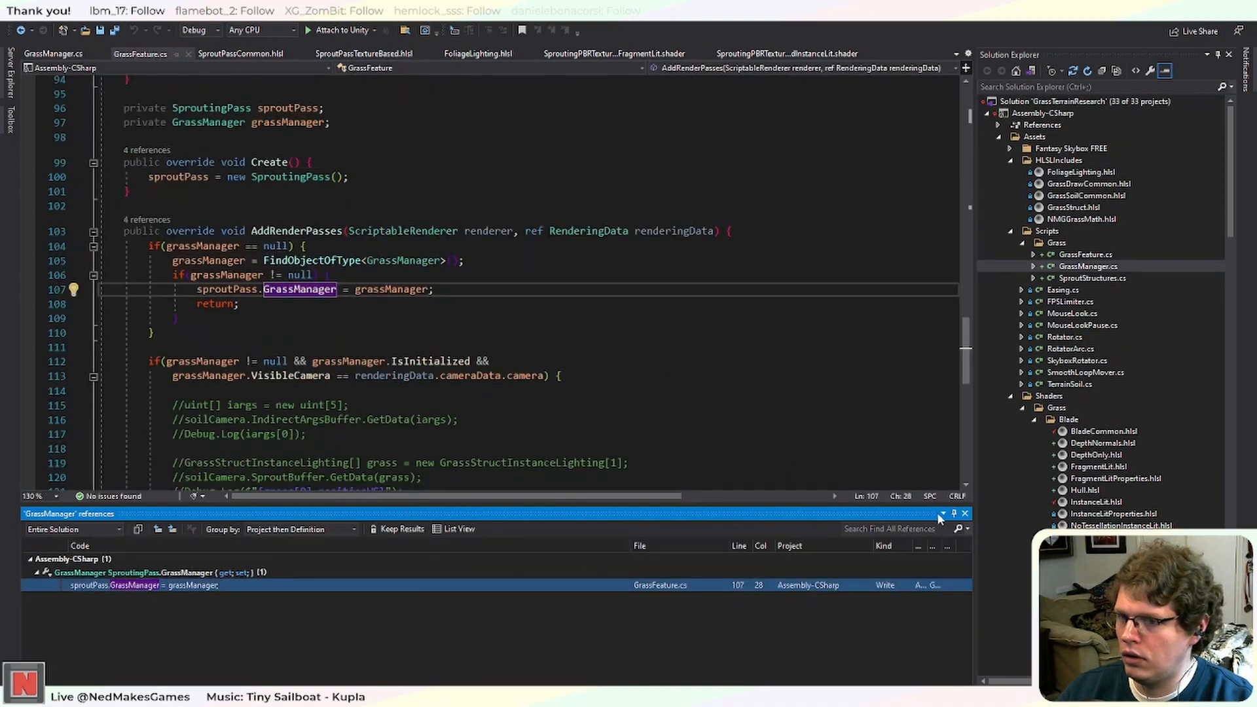
left_click(966, 514)
Delete the grassManager == null block with the FindObjectOfType<GrassManager> lookup from AddRenderPasses in GrassFeature.cs and save the file.
scroll(498, 367, "up", 20)
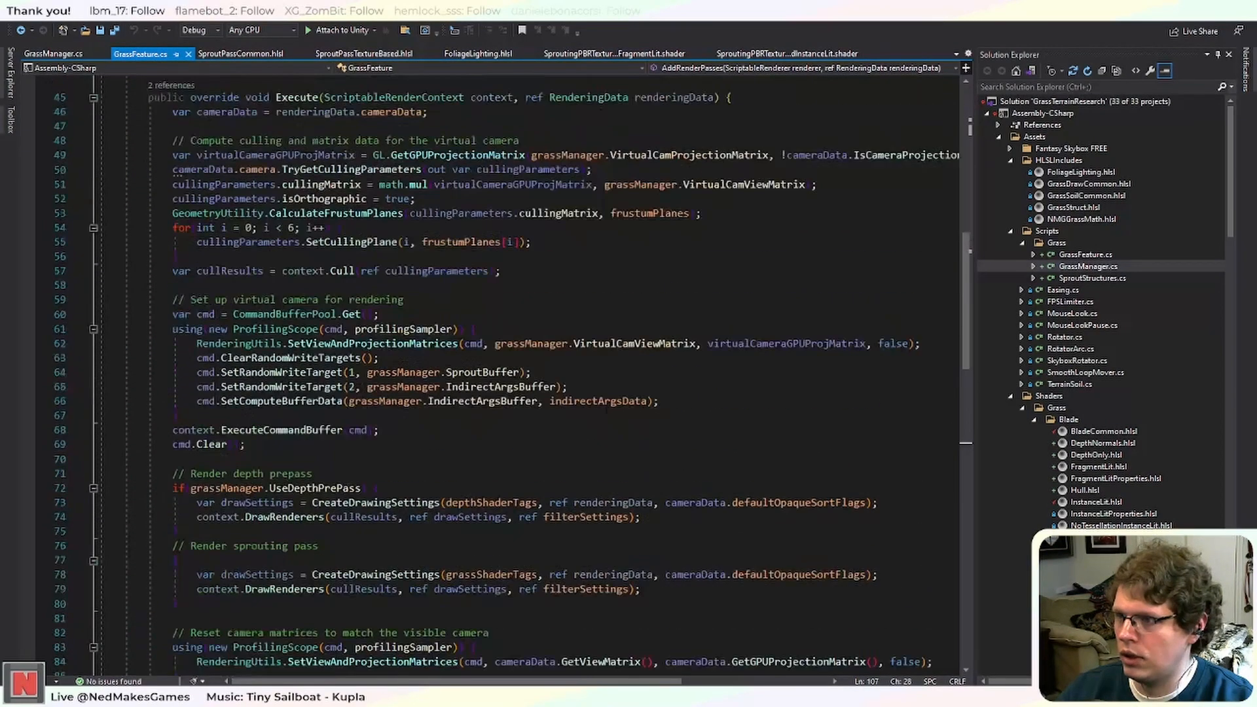
scroll(497, 366, "up", 8)
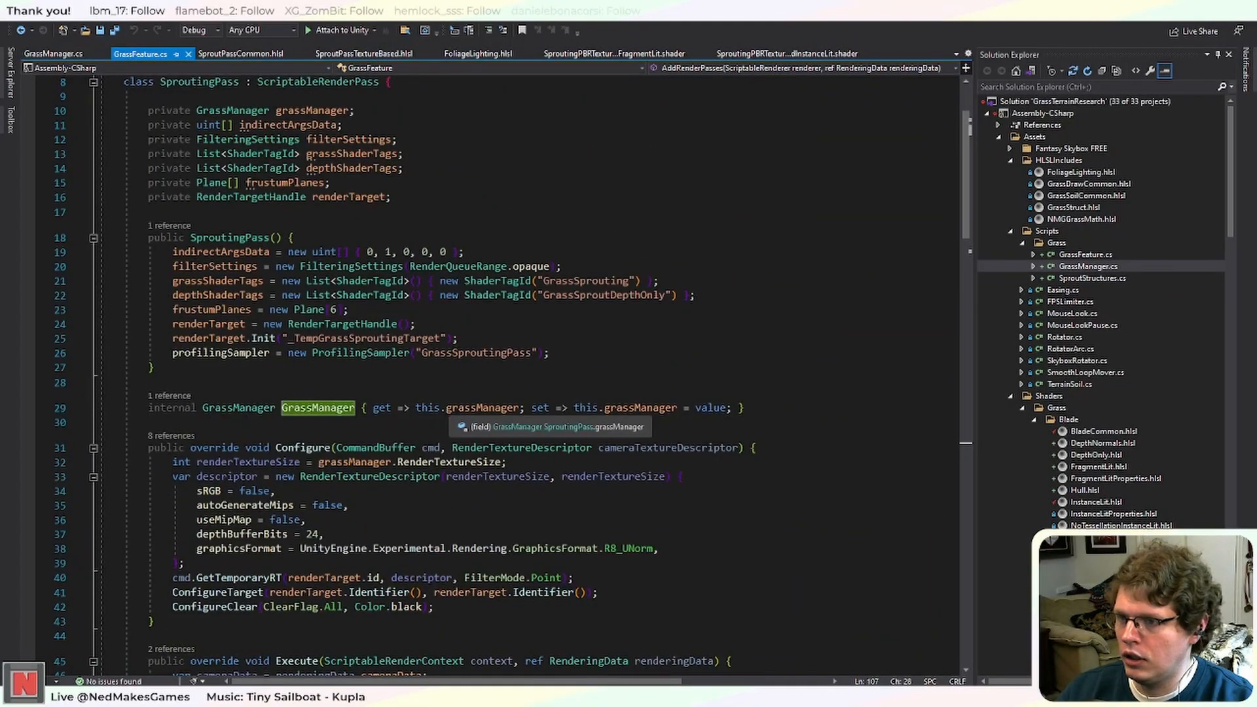
scroll(451, 408, "down", 17)
scroll(452, 407, "down", 10)
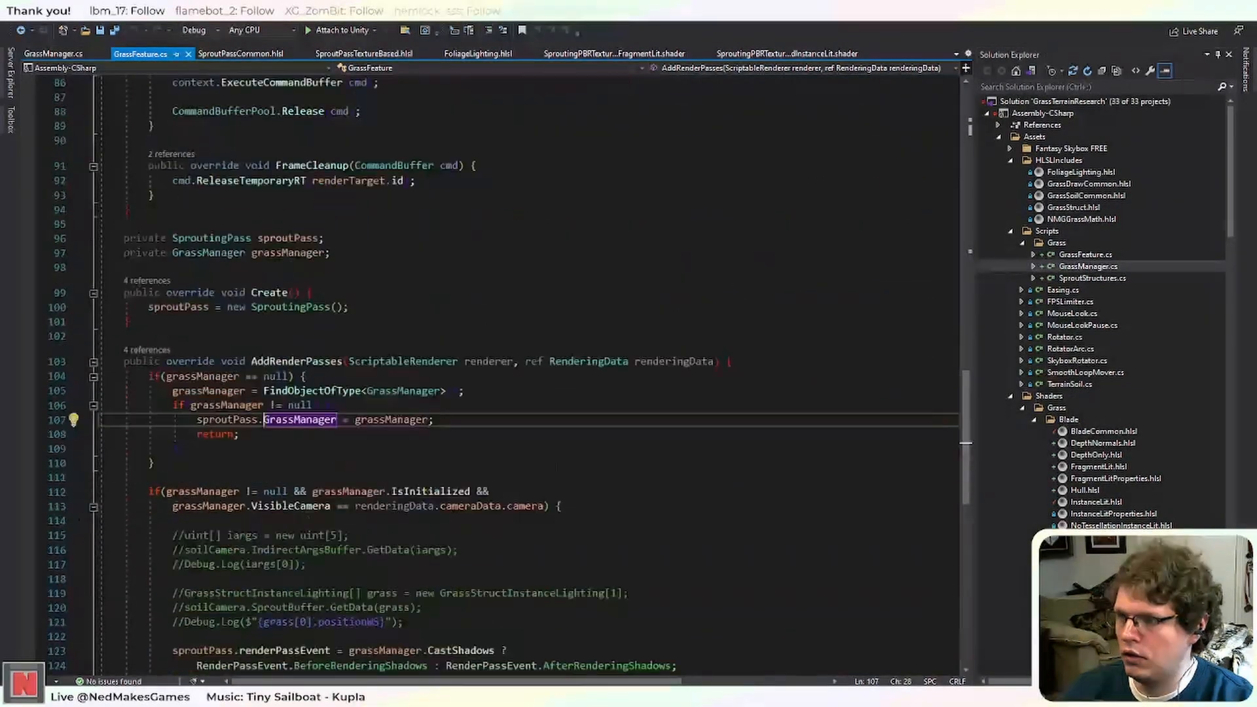
left_click_drag(148, 434, 32, 336)
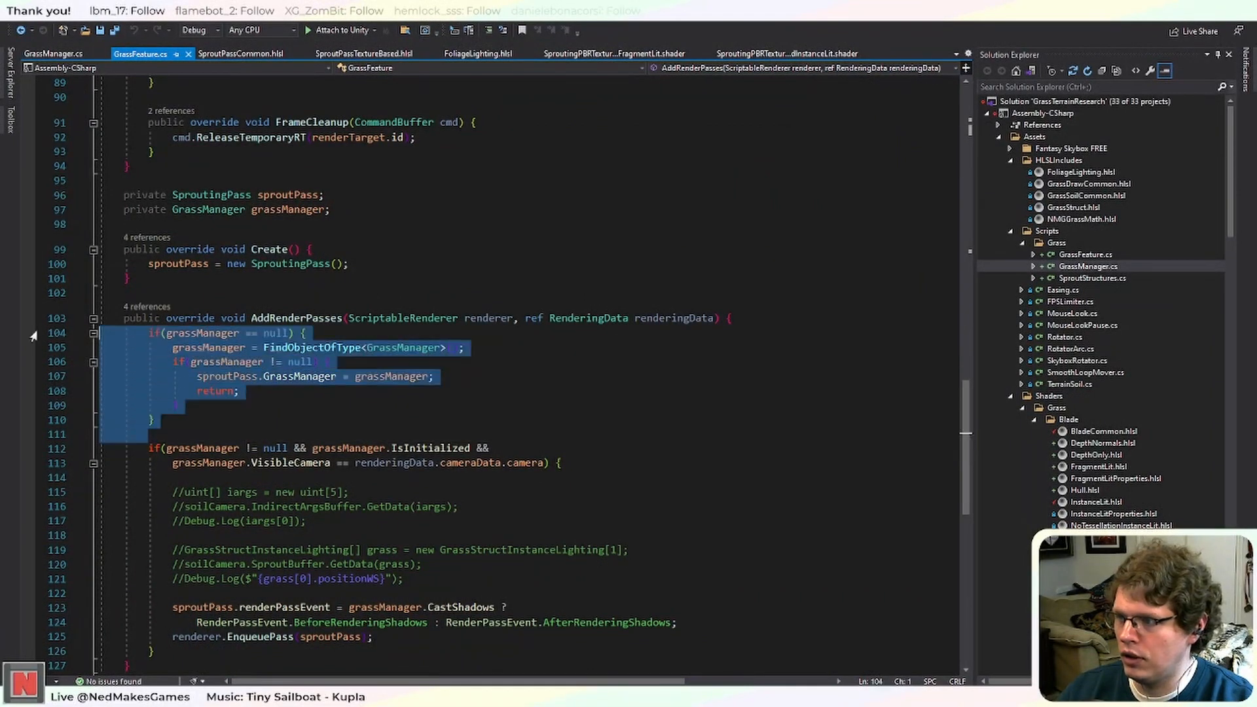
key("BackSpace")
key("BackSpace")
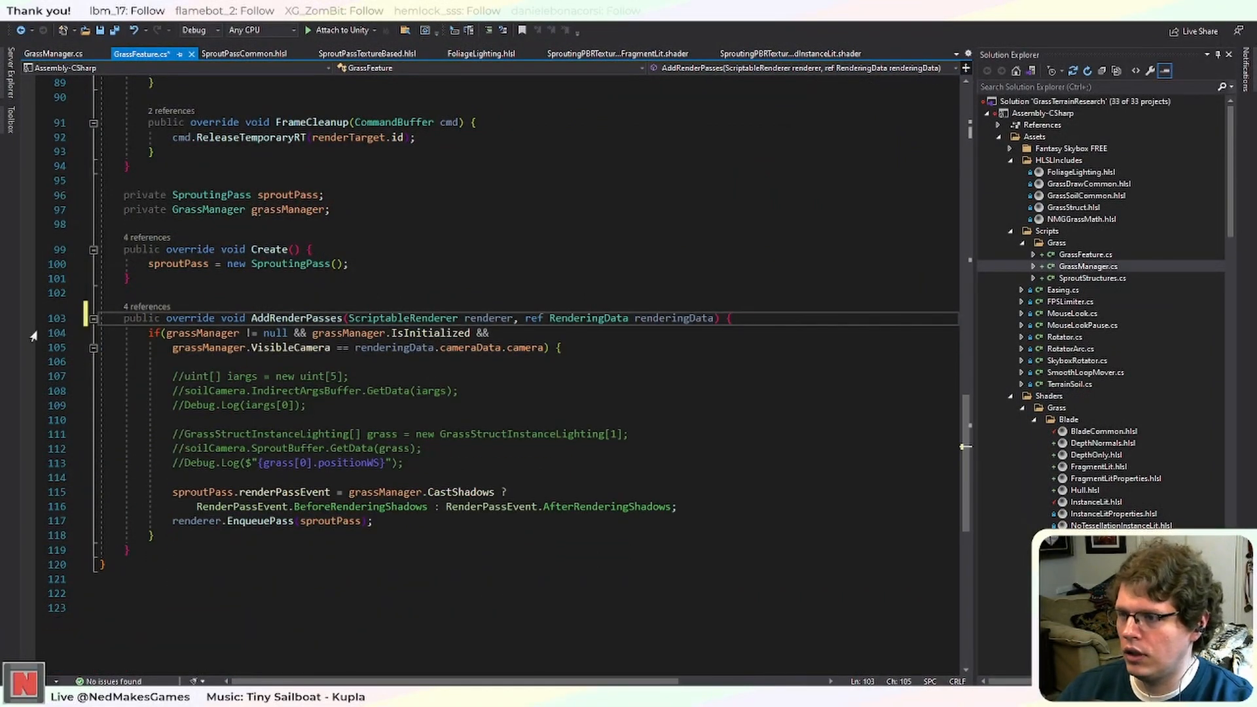
key("ctrl+s")
Review the Execute method in GrassFeature.cs and the Initialize and InitializeBuffers methods in GrassManager.cs.
scroll(400, 345, "up", 3)
scroll(400, 345, "up", 2)
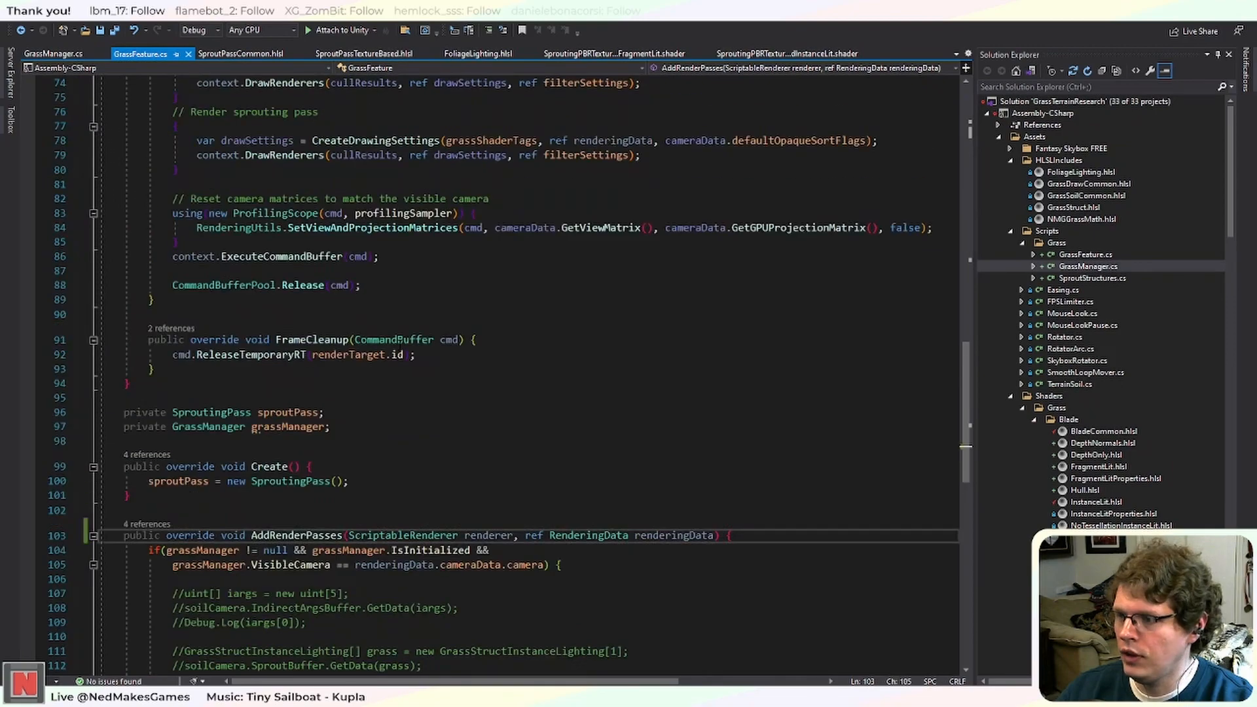
scroll(400, 345, "down", 3)
scroll(400, 345, "up", 10)
scroll(400, 345, "up", 8)
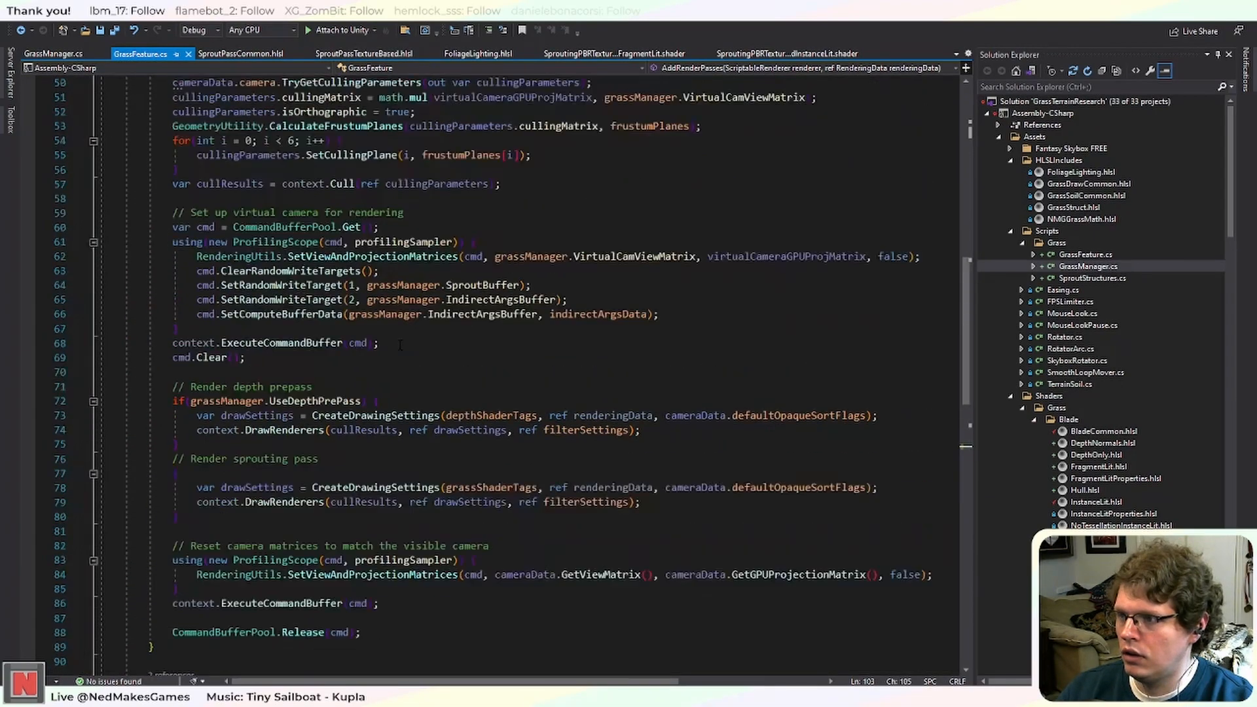
left_click(64, 56)
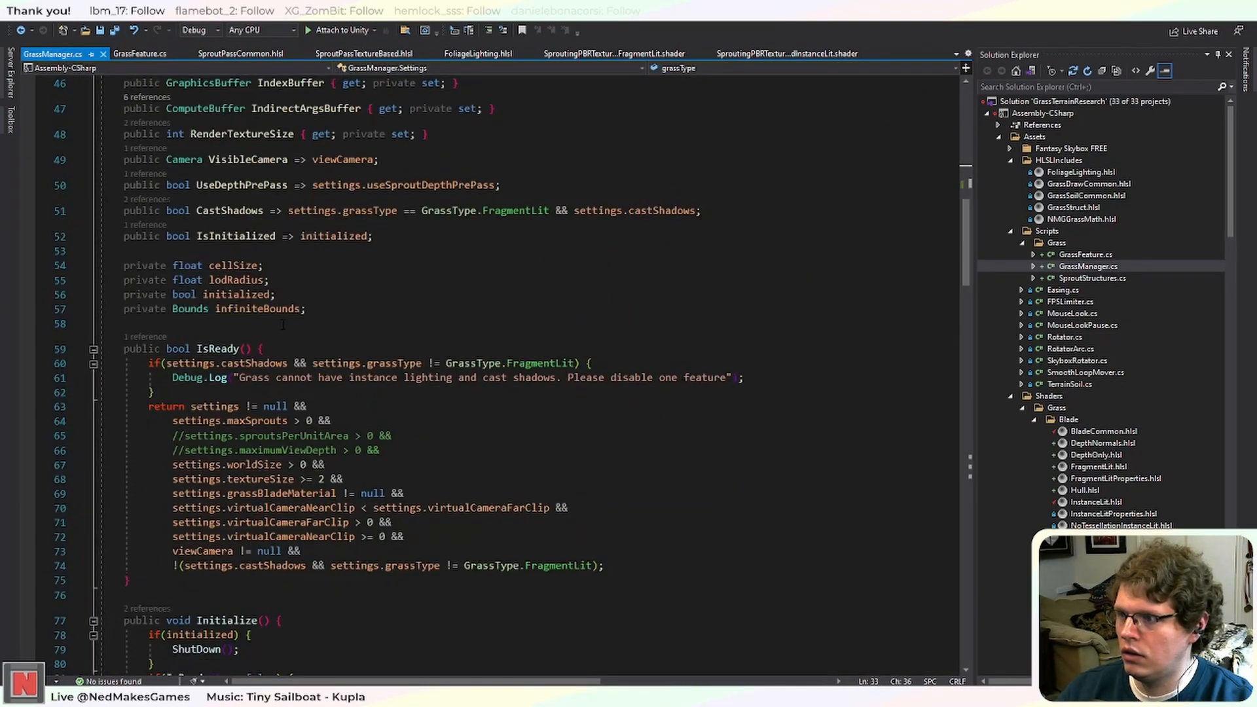
scroll(459, 366, "down", 7)
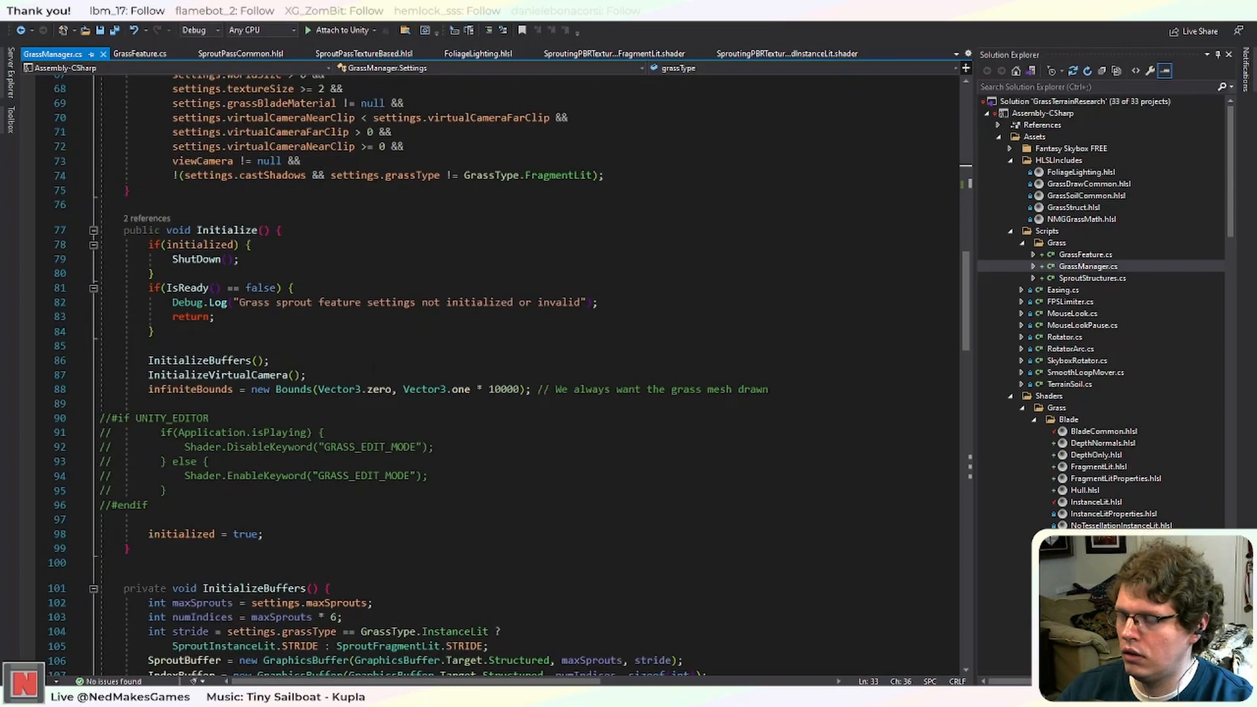
scroll(374, 369, "down", 4)
scroll(374, 370, "down", 6)
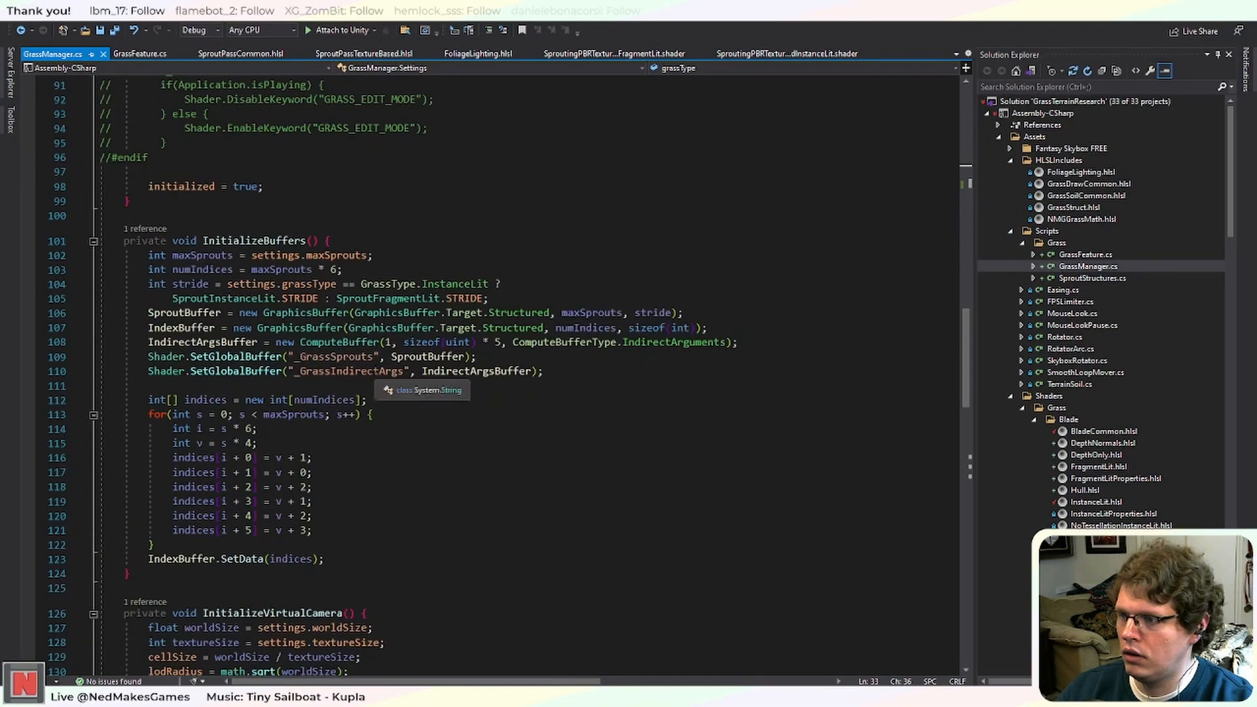
scroll(378, 386, "up", 8)
scroll(393, 363, "up", 2)
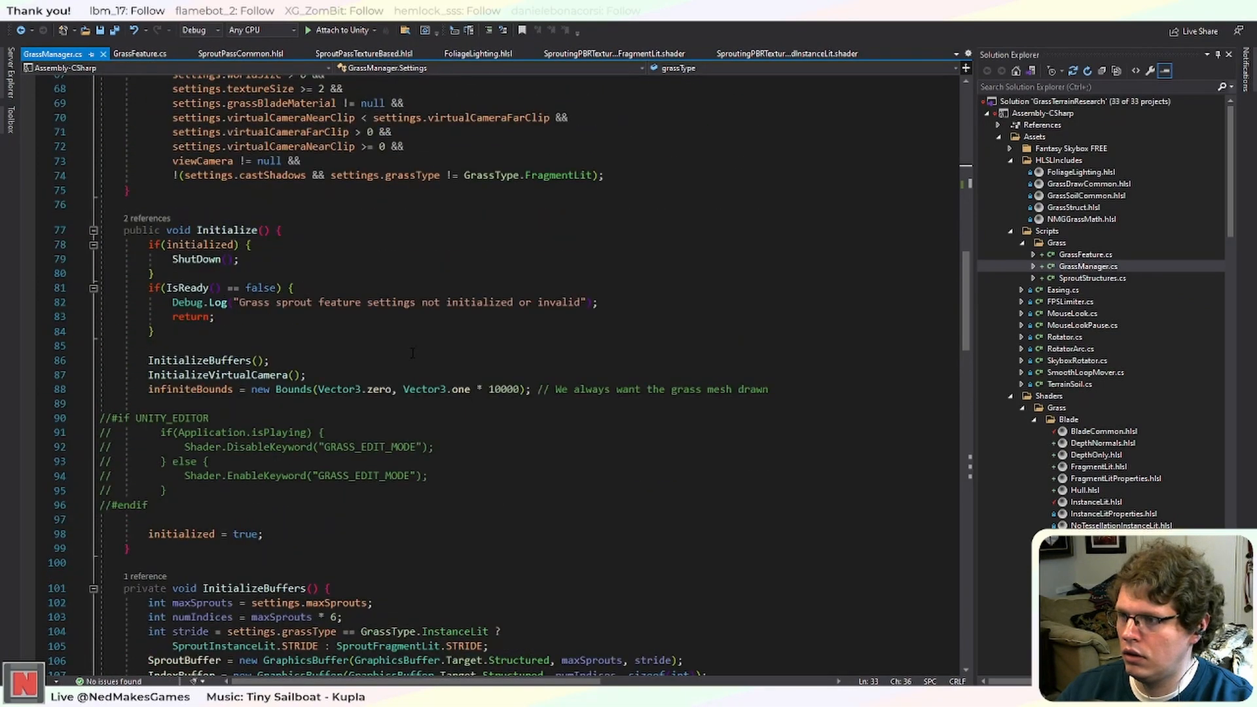
scroll(413, 353, "up", 1)
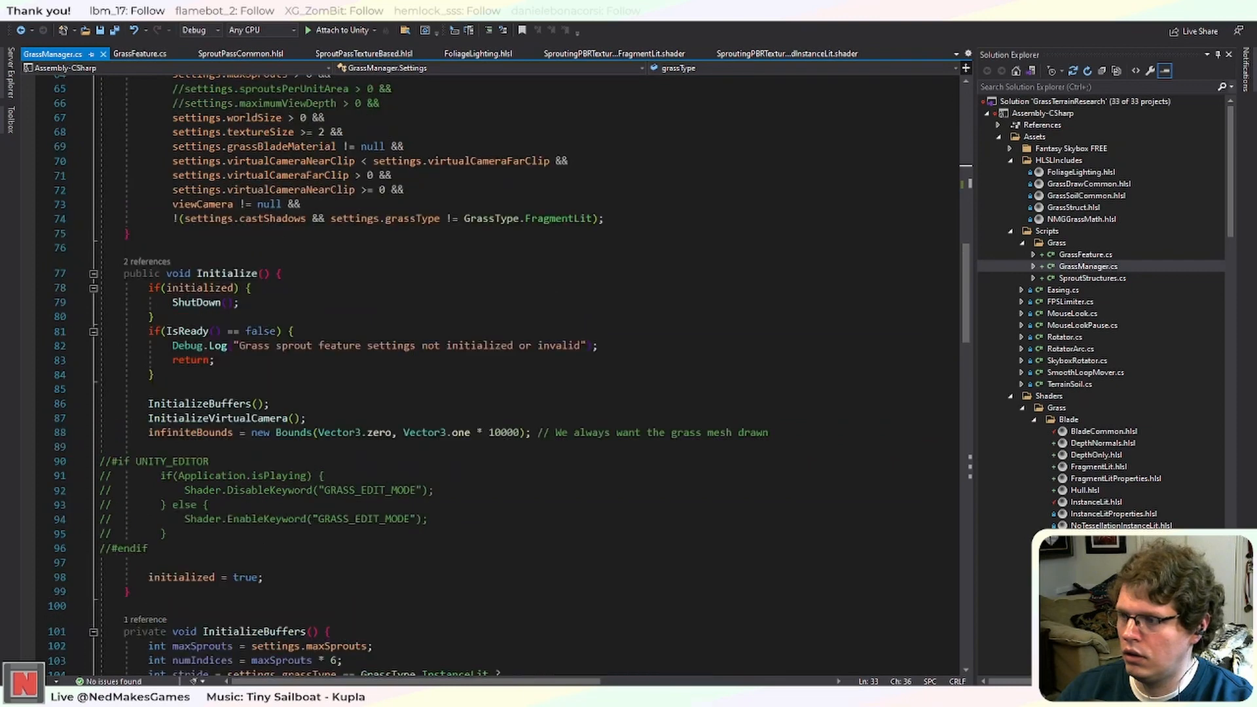
Start a new statement reading feature.Manager after initialized = true in the Initialize method of GrassManager.cs.
left_click(849, 431)
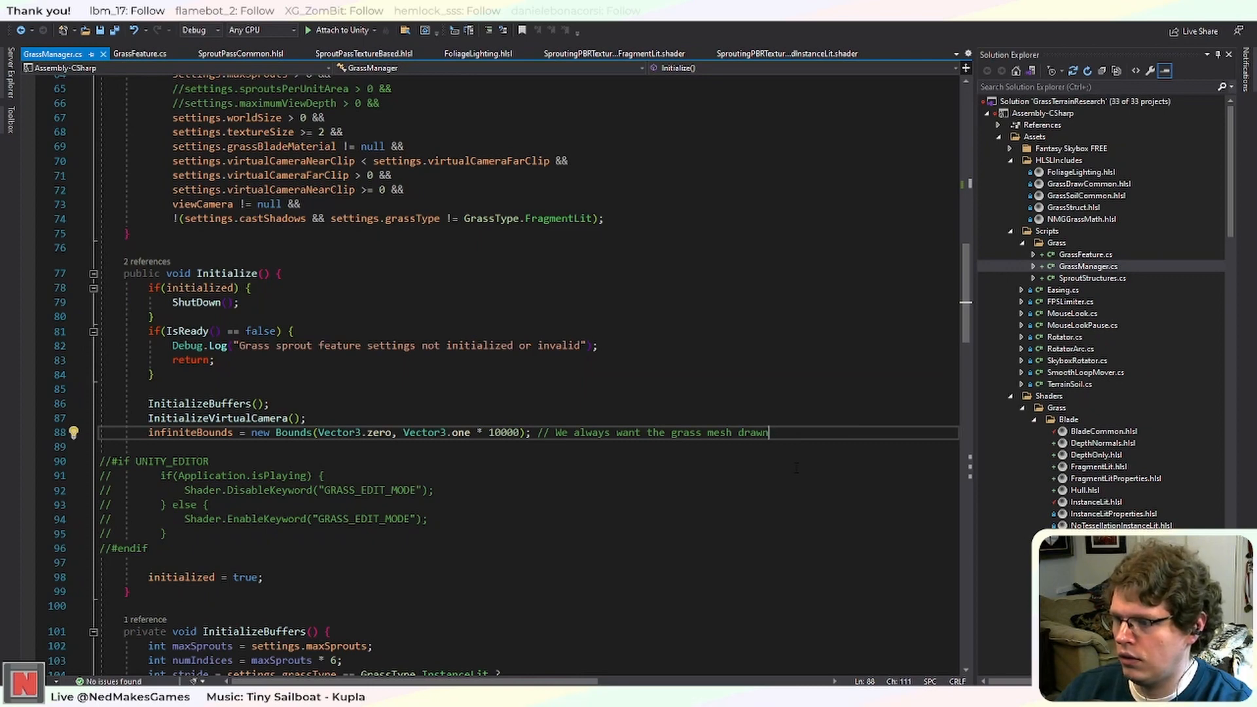
key("Down")
key("Down")
key("Down")
key("Down")
key("Down")
key("Down")
key("Down")
key("Down")
key("Down")
key("Down")
key("Return")
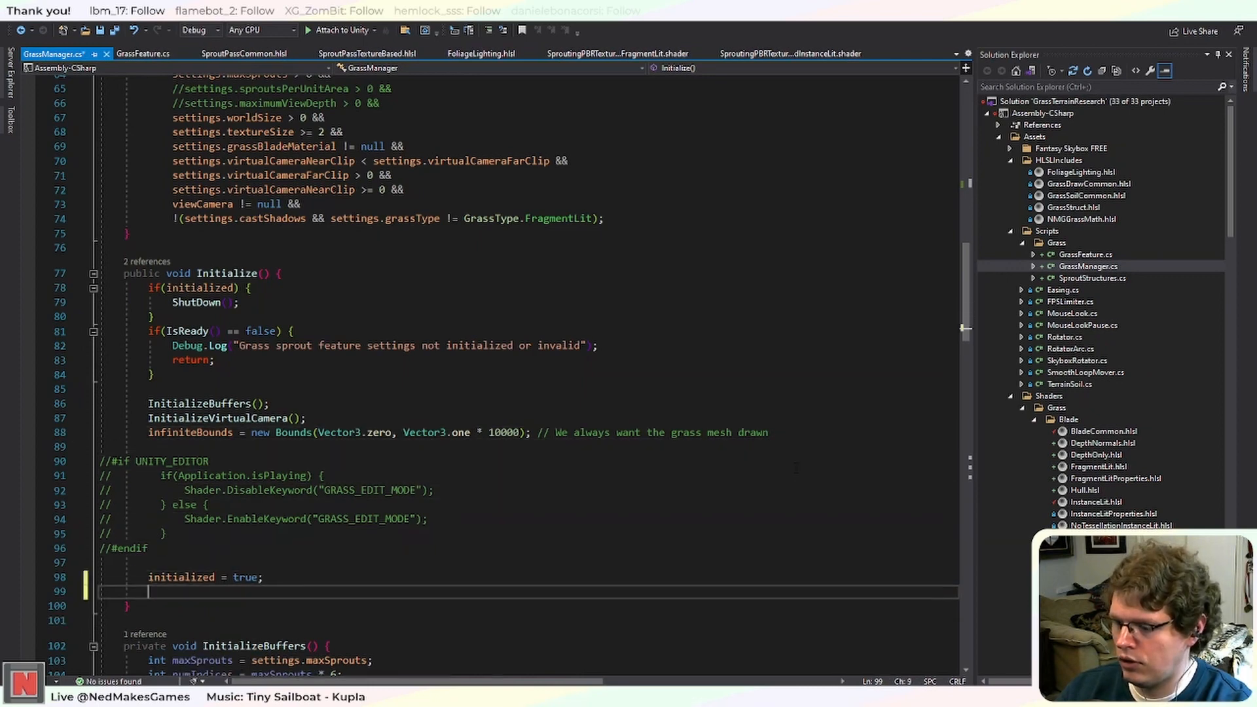
type("feature.")
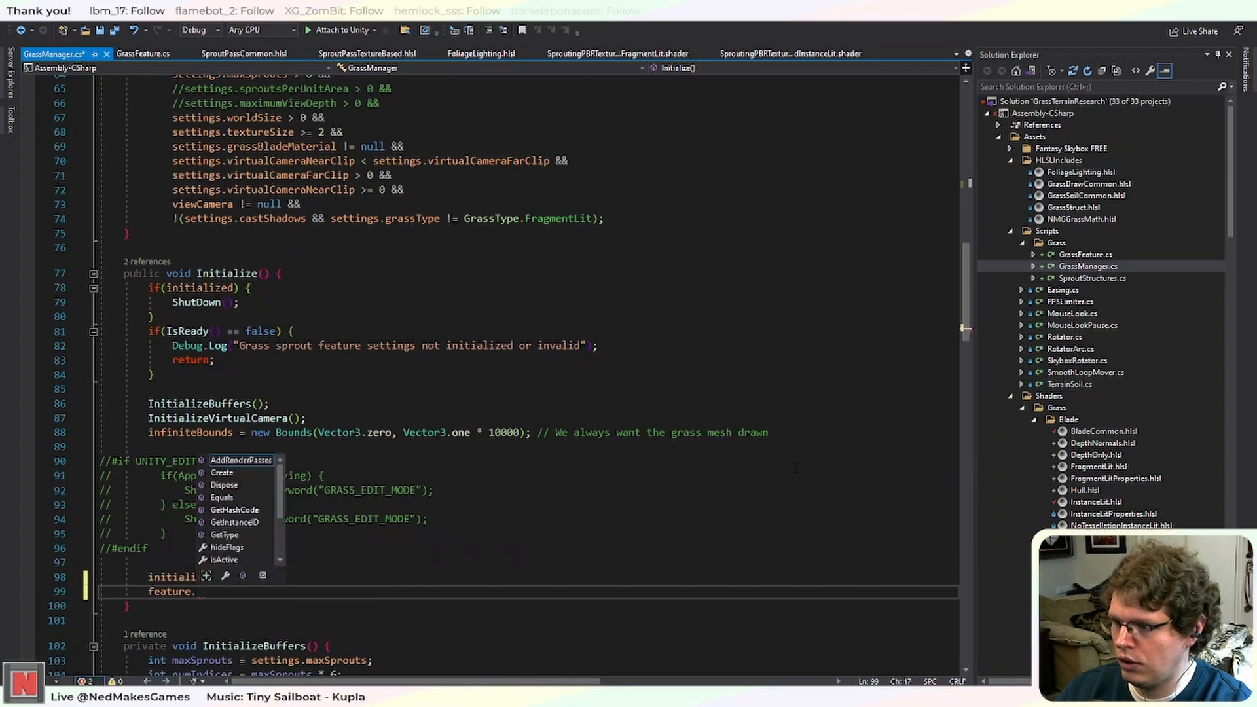
type("gra")
key("BackSpace")
key("BackSpace")
key("BackSpace")
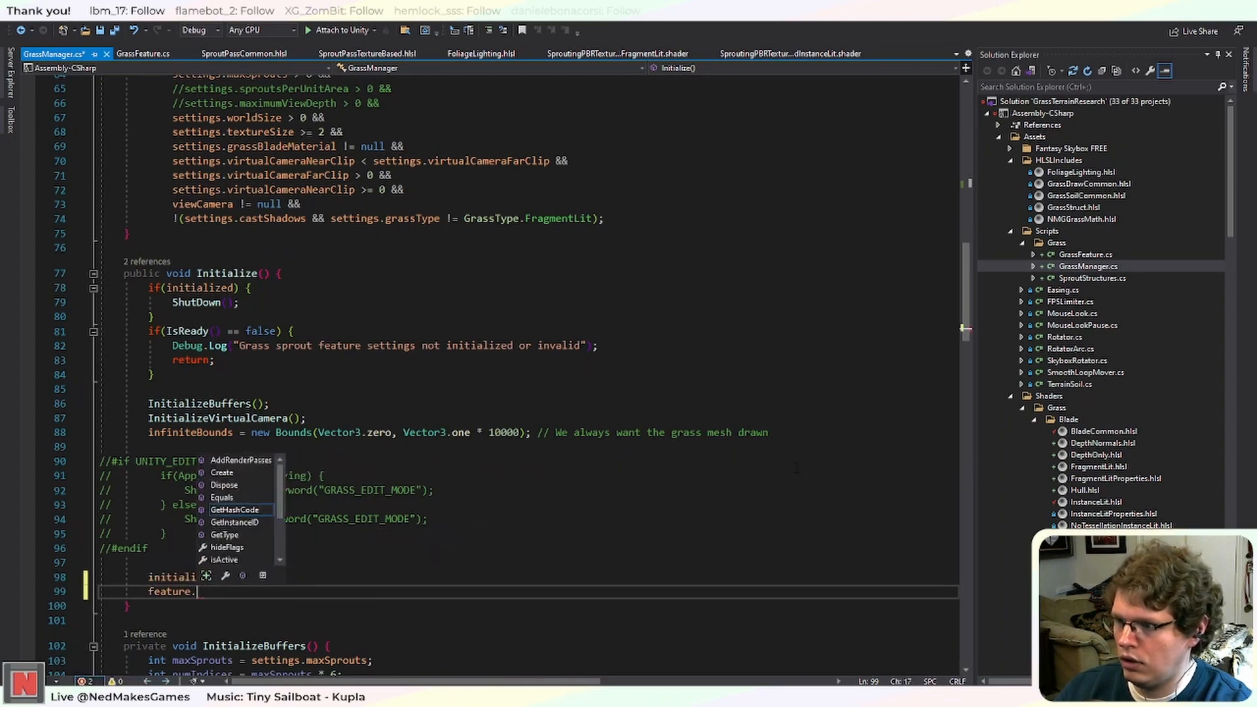
type("Man")
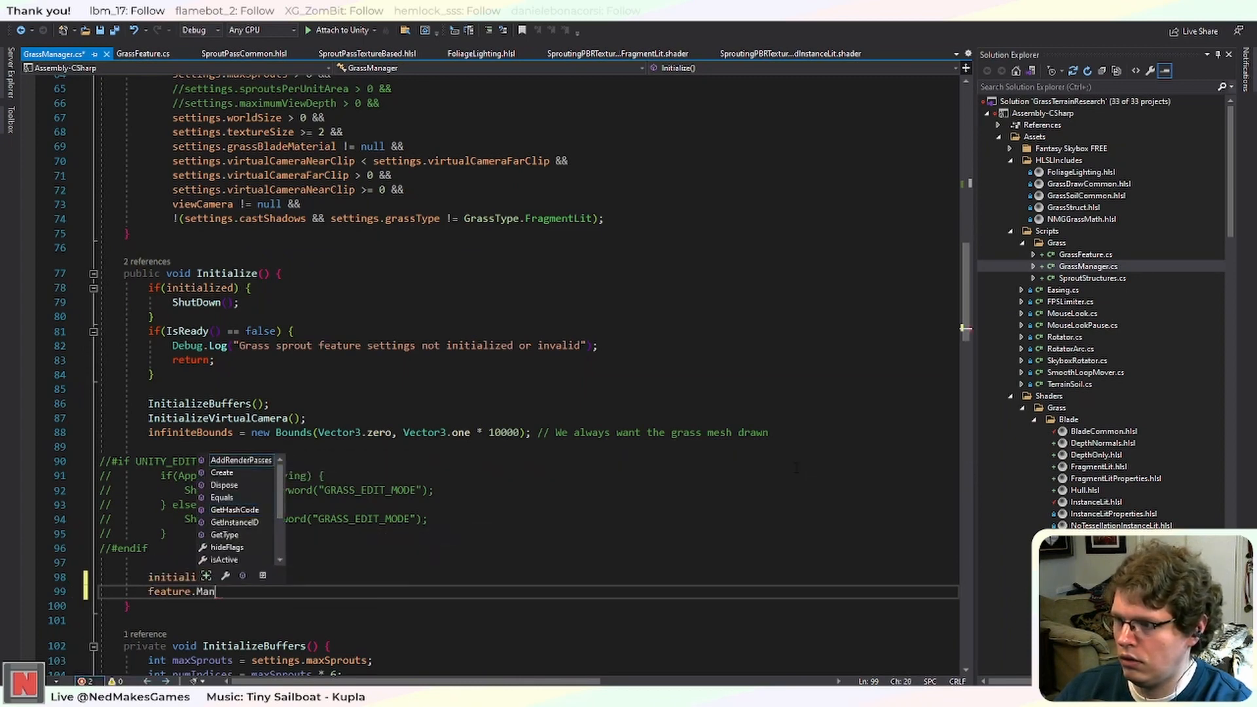
type("ager")
Change the access modifier of SproutingPass's GrassManager property in GrassFeature.cs to public and save all files.
left_click(171, 54)
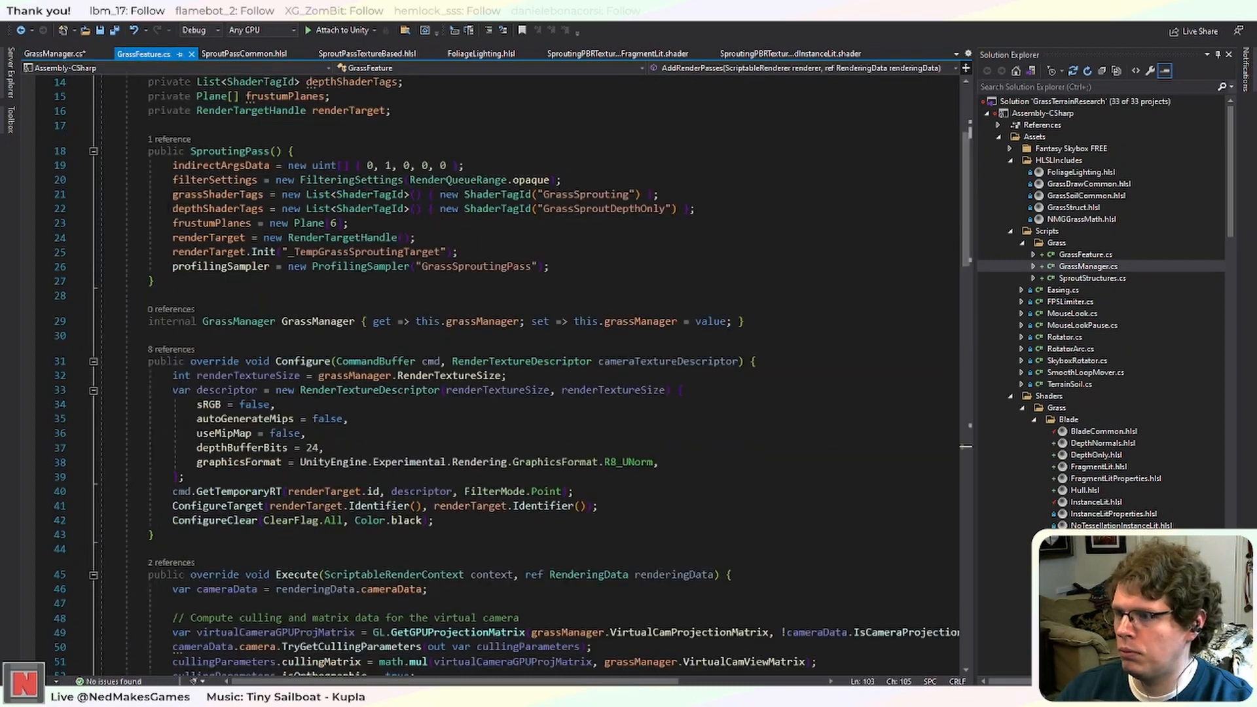
double_click(175, 321)
type("public")
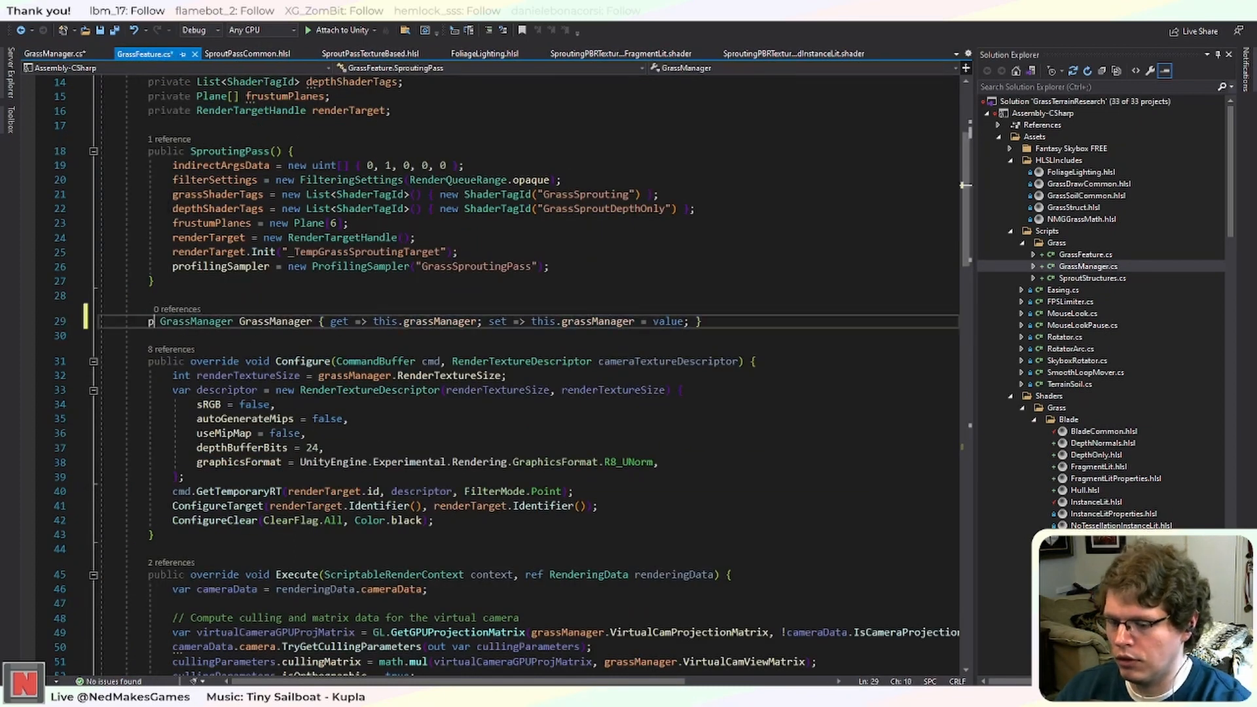
key("ctrl+shift+s")
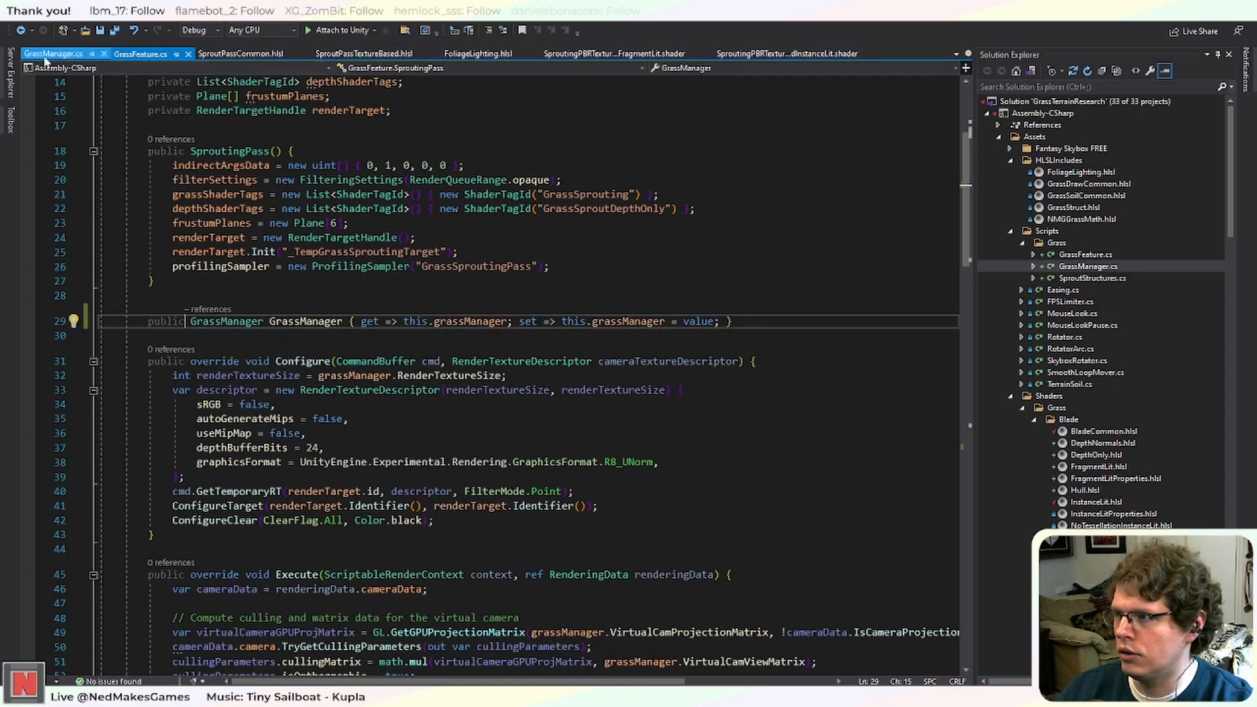
Complete the new statement in GrassManager's Initialize method as feature.GrassManager = this; using the property name copied from GrassFeature.cs.
double_click(306, 321)
key("ctrl+c")
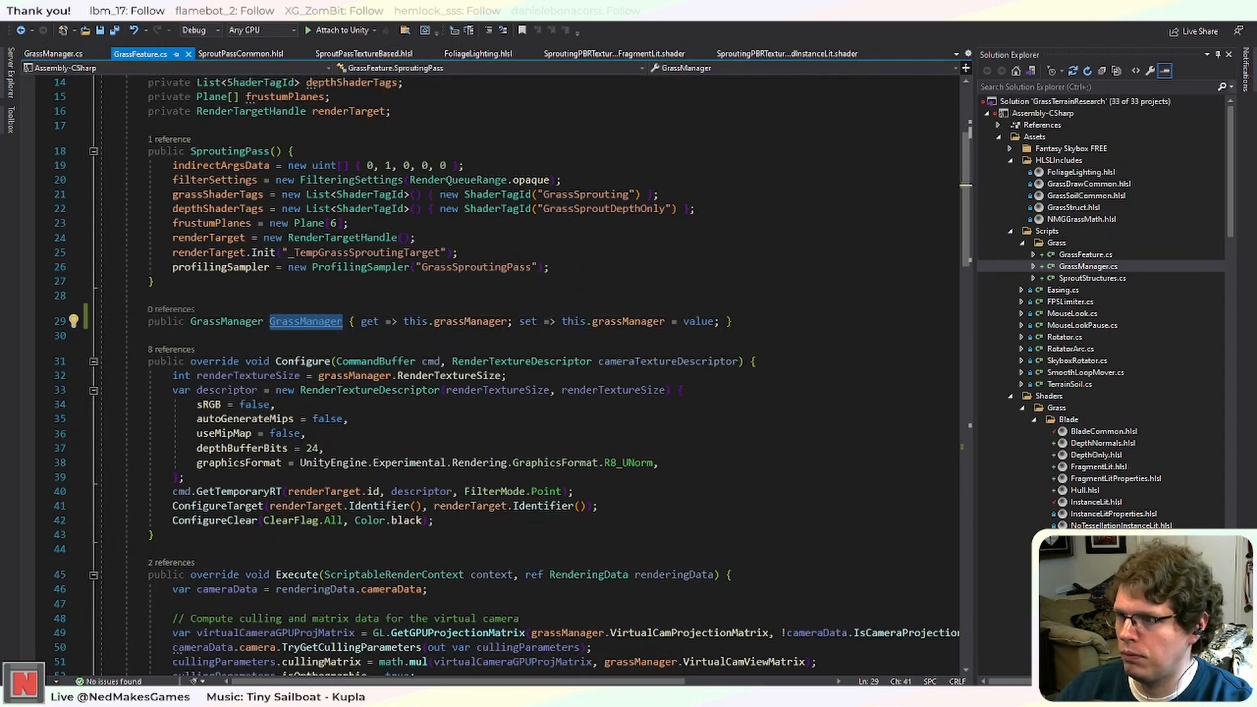
left_click(52, 56)
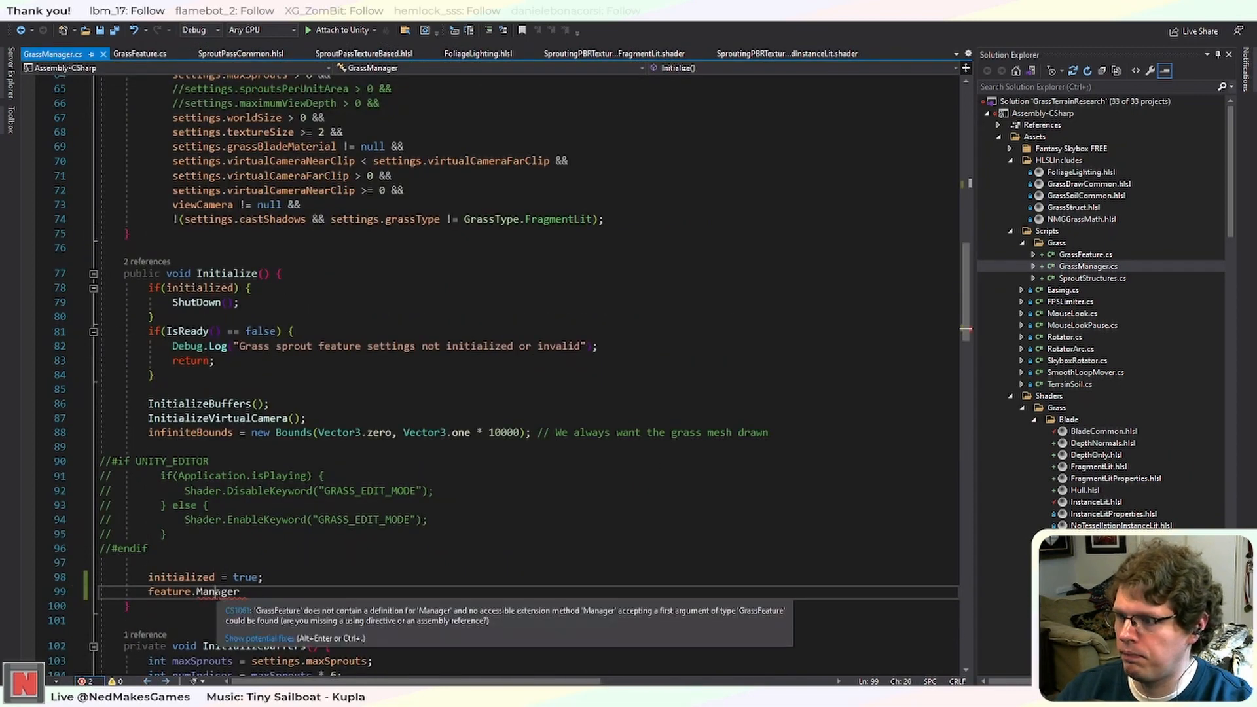
double_click(216, 592)
key("ctrl+v")
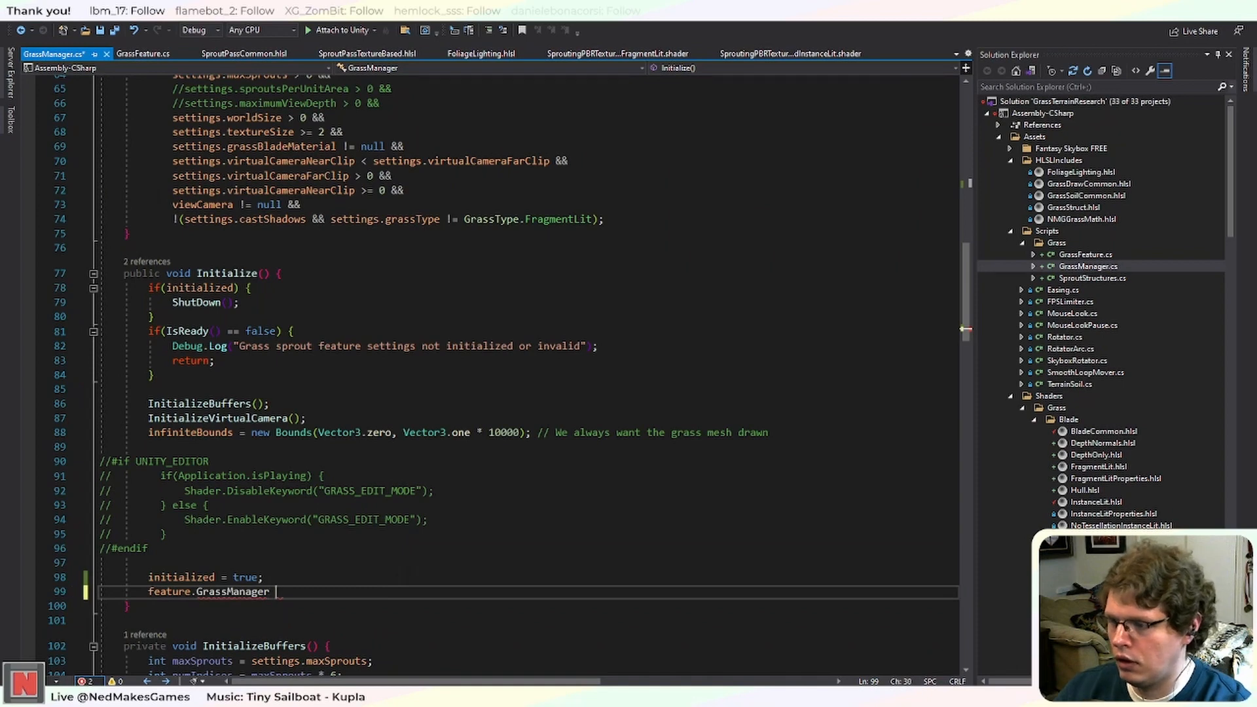
type("= this;")
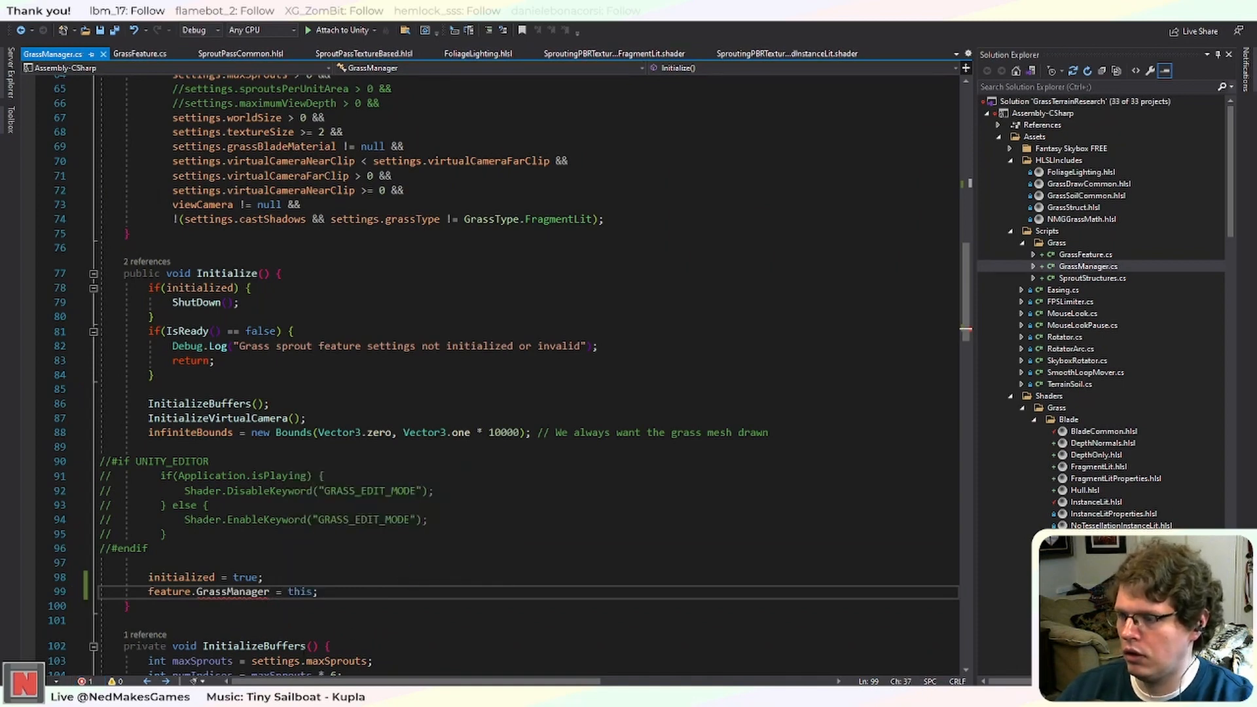
Copy the public GrassManager property from SproutingPass into the outer GrassFeature class, between the private grassManager field and Create.
mouse_move(233, 592)
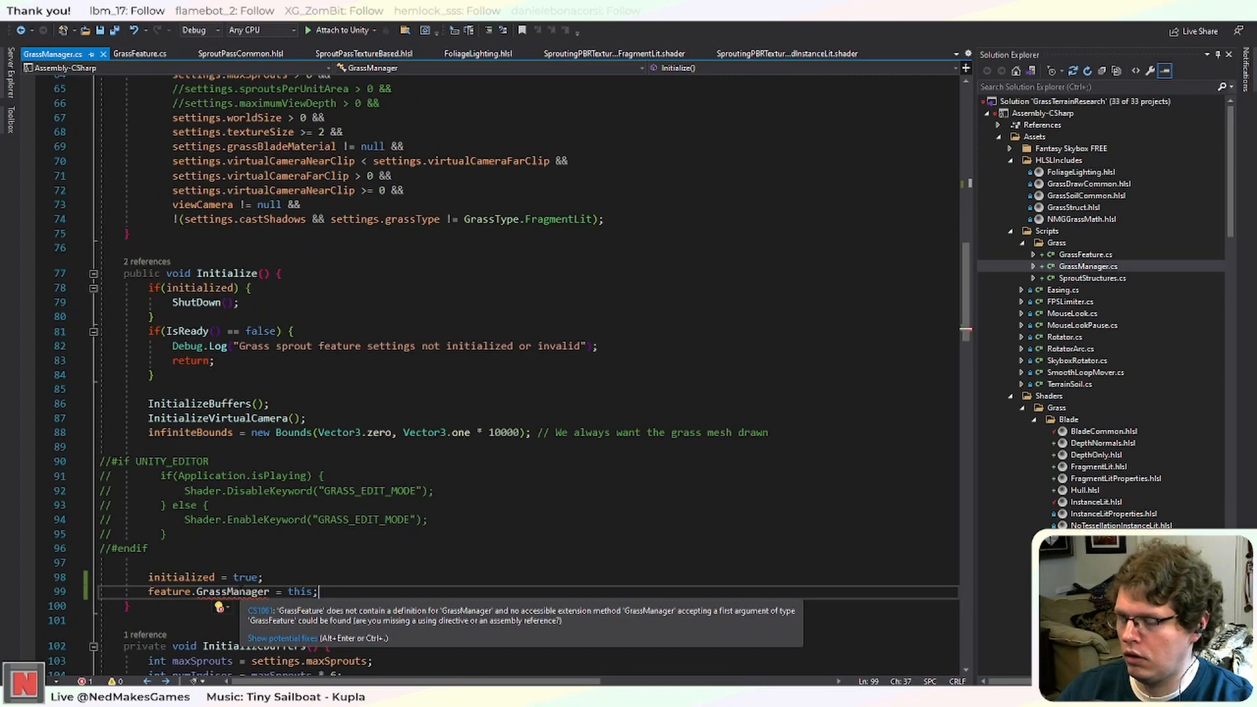
left_click(133, 55)
scroll(853, 400, "up", 5)
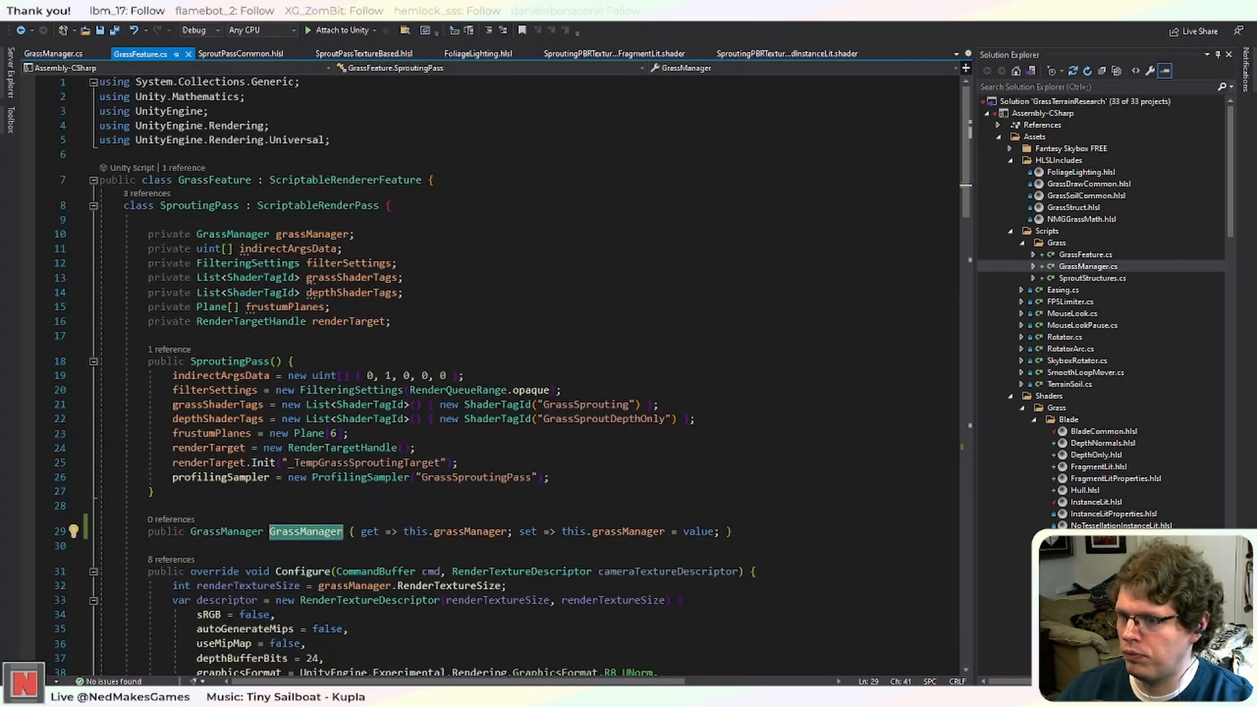
left_click_drag(732, 531, 148, 531)
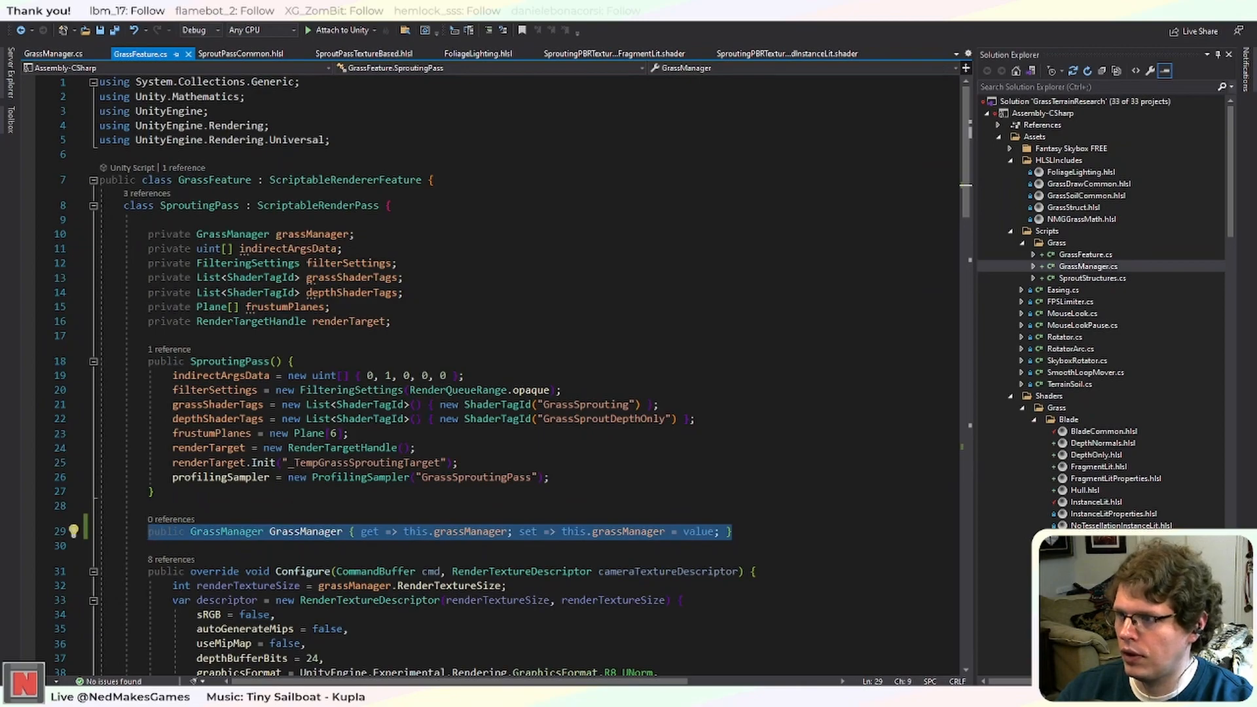
scroll(512, 374, "down", 20)
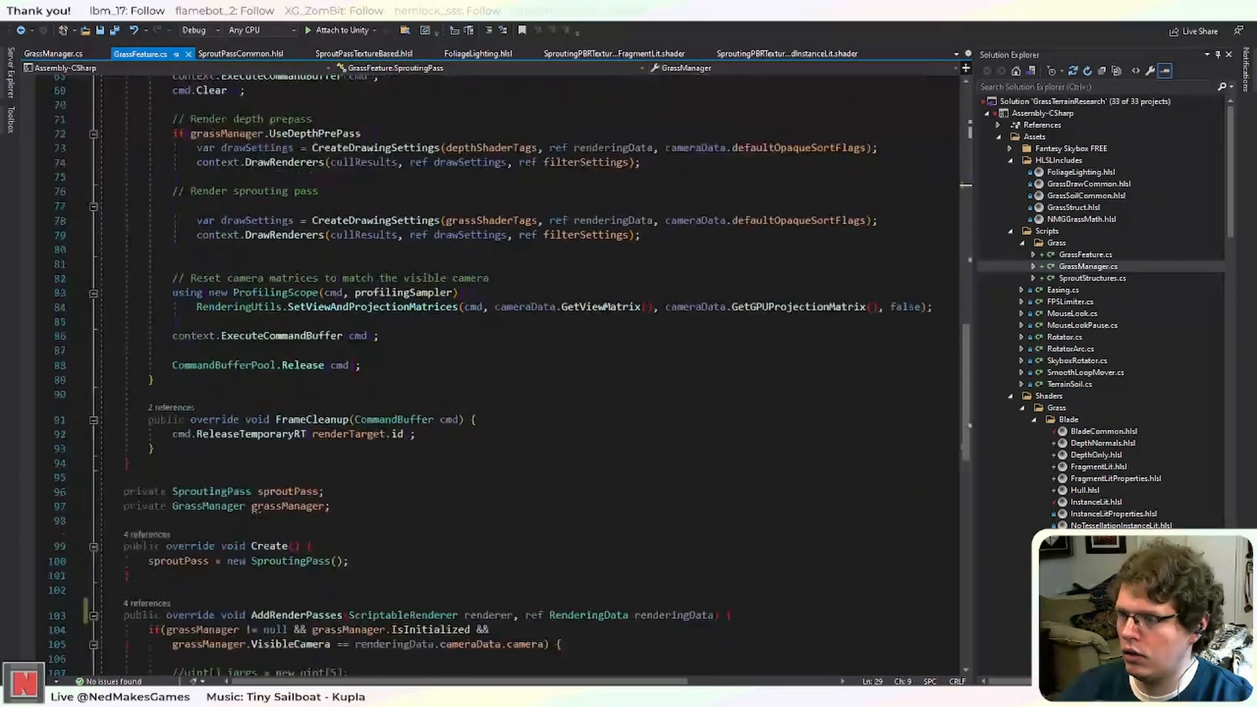
scroll(449, 397, "down", 3)
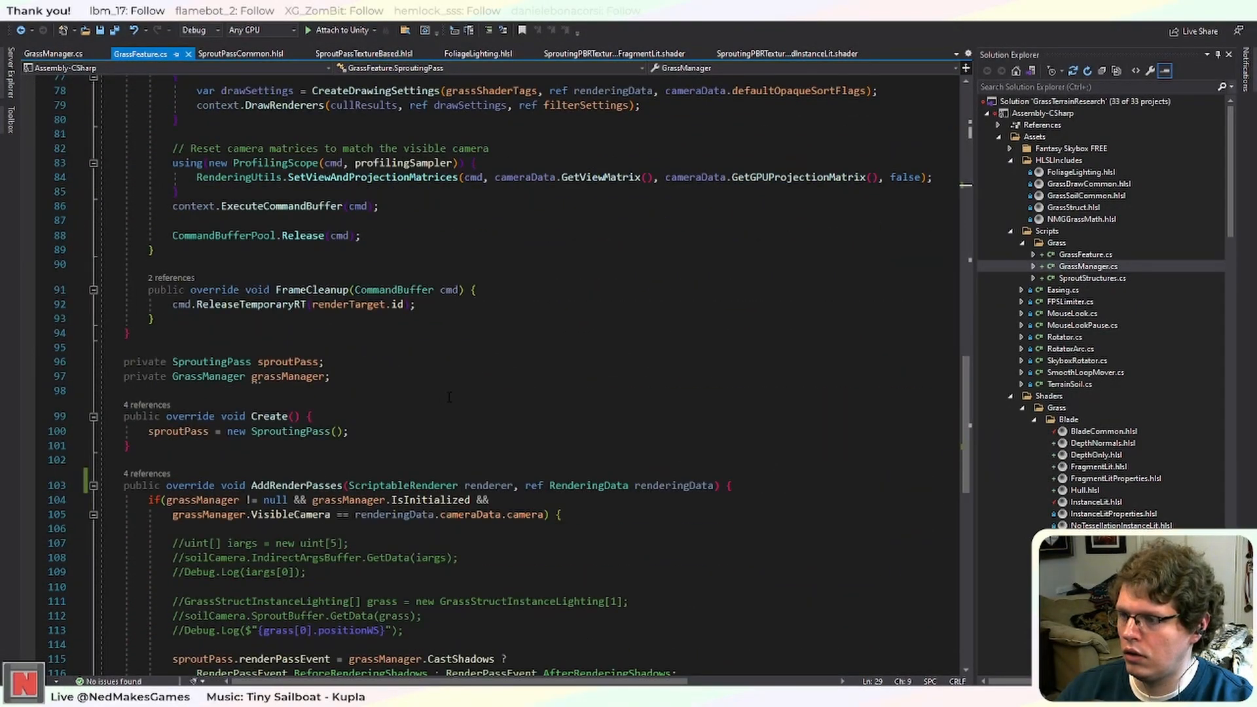
left_click(403, 380)
left_click(397, 390)
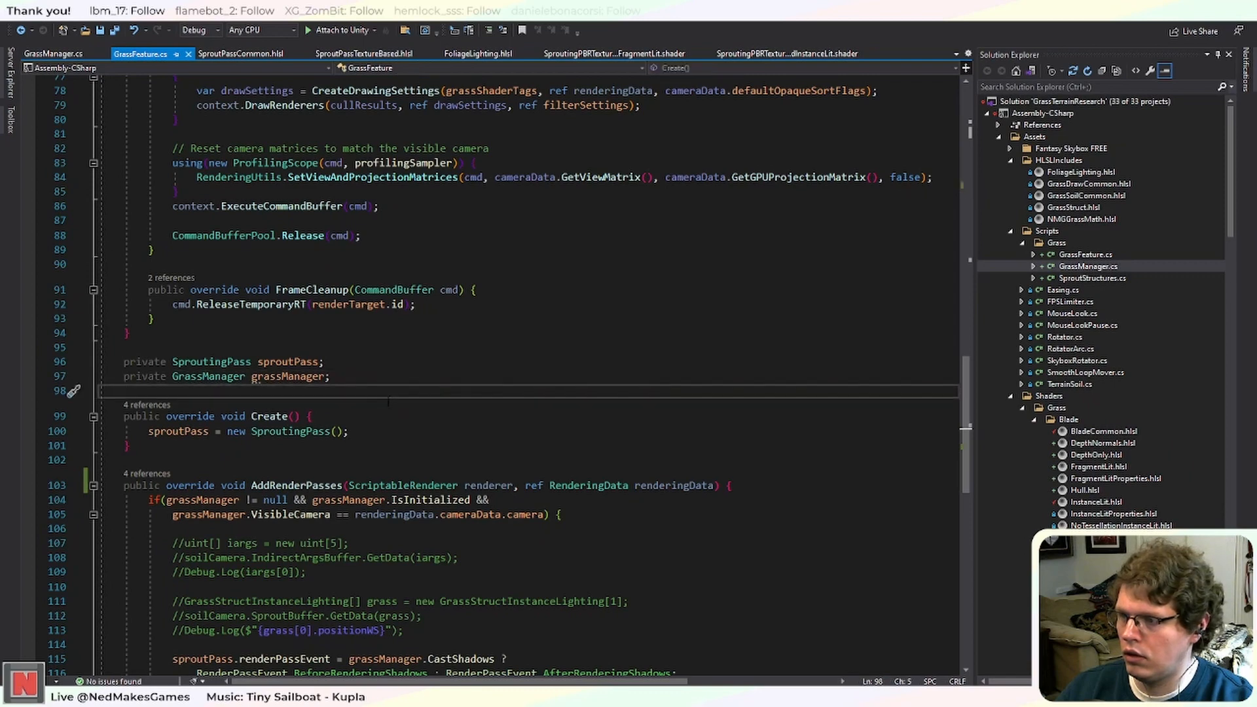
key("Return")
key("Return")
key("Up")
key("Tab")
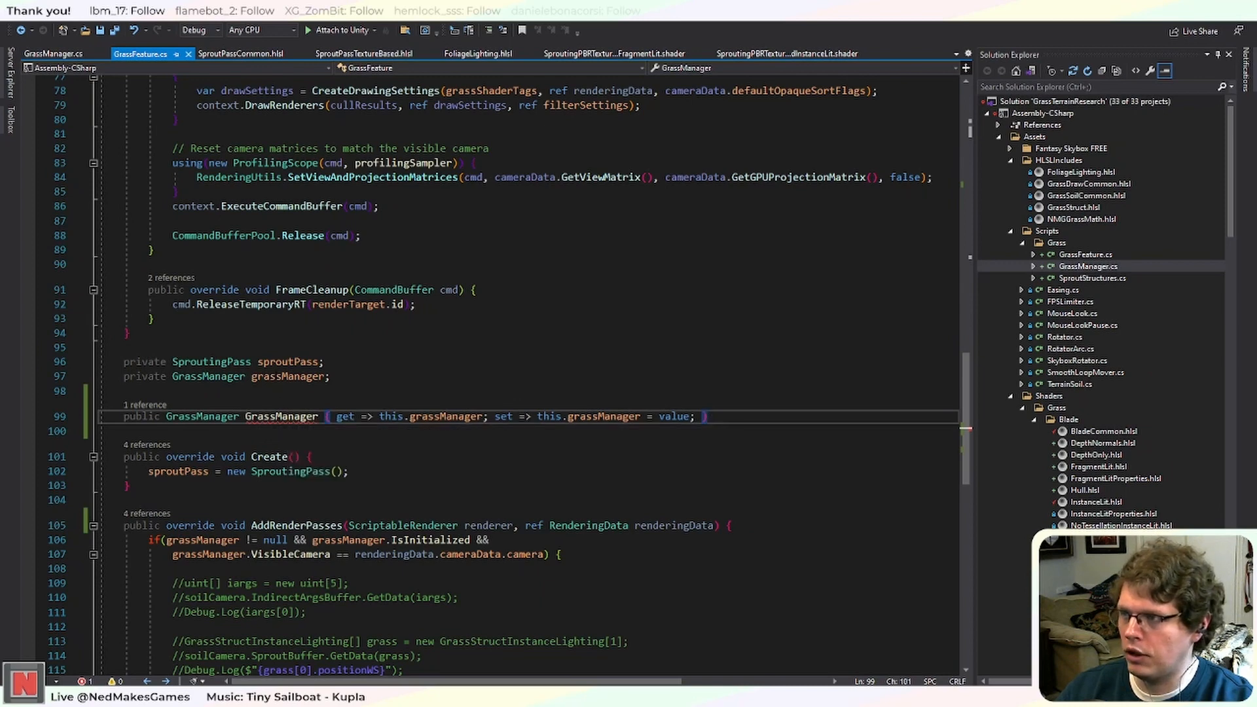
Declare the GrassManager class in GrassManager.cs as public and save the file.
left_click(52, 54)
scroll(300, 368, "up", 10)
scroll(300, 368, "up", 10)
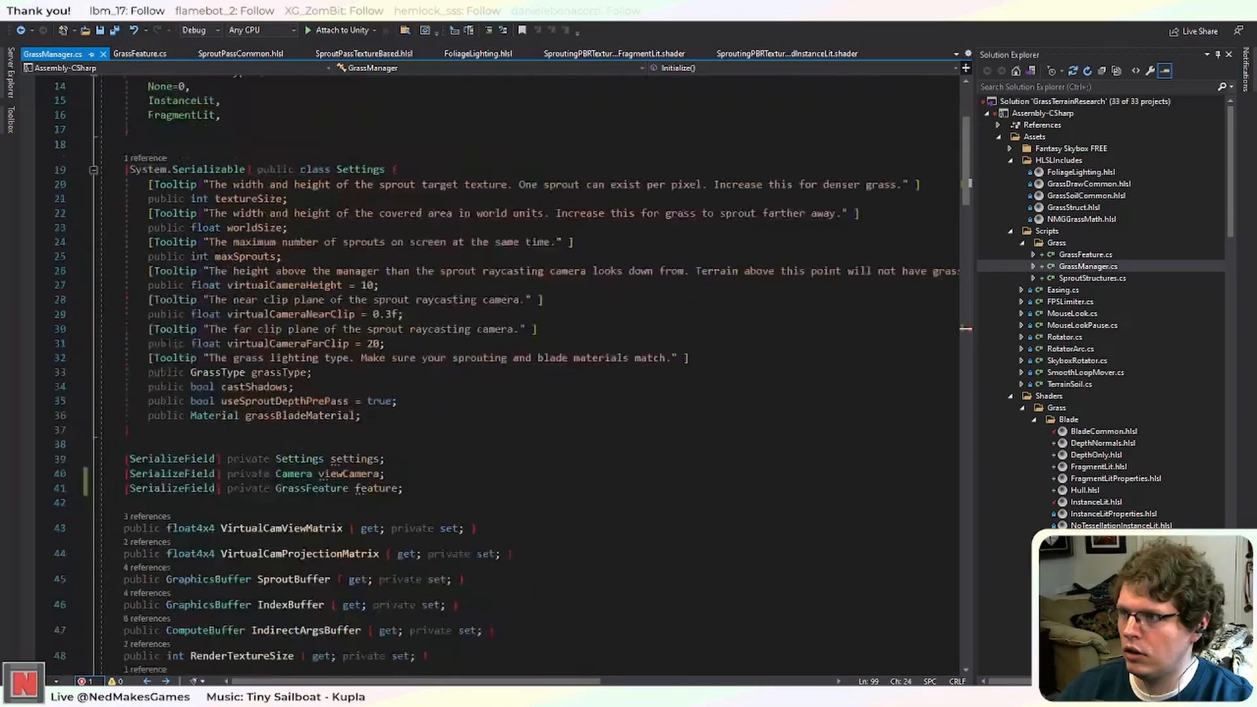
left_click(99, 237)
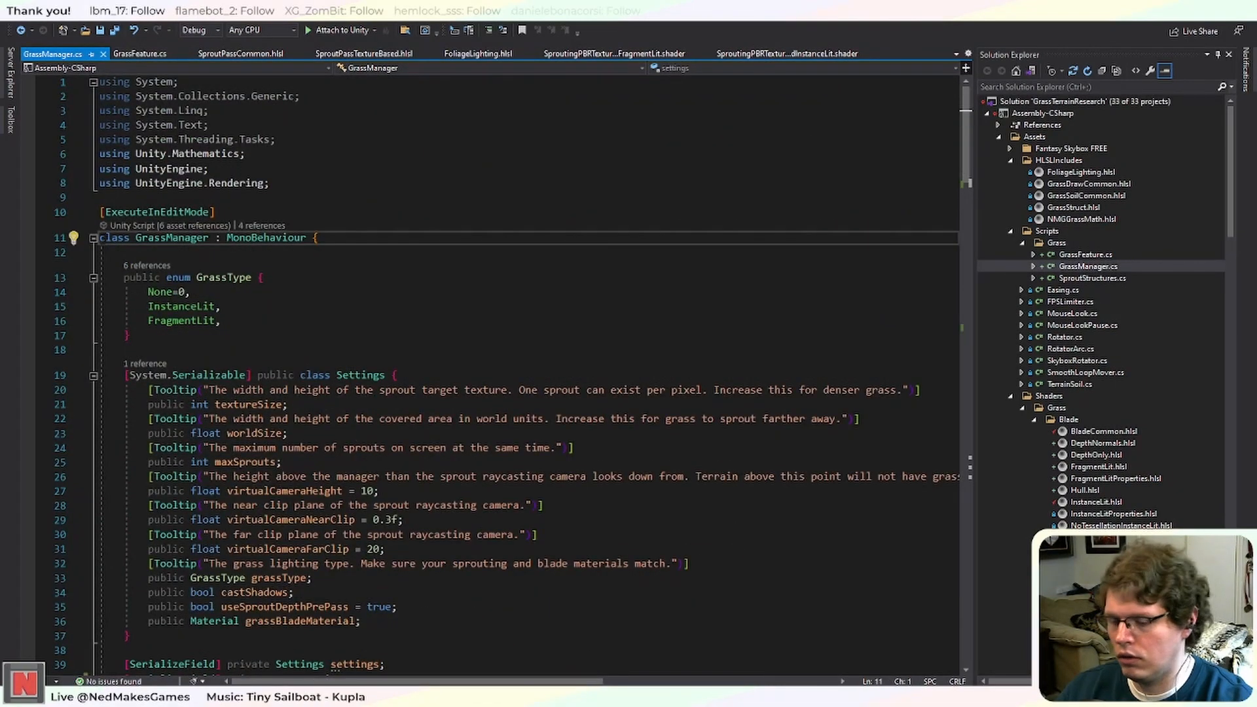
type("public")
key("ctrl+s")
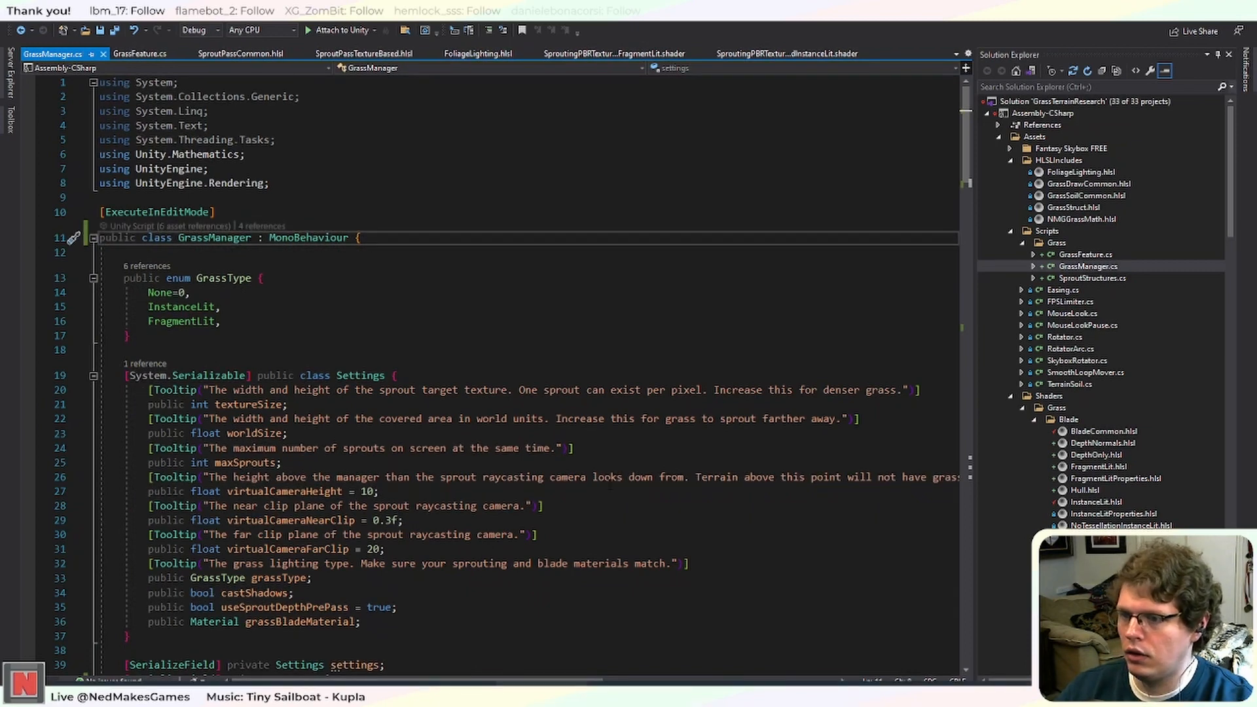
Switch to Unity, run the scene in play mode, check the console output and stop the run.
key("alt+Tab")
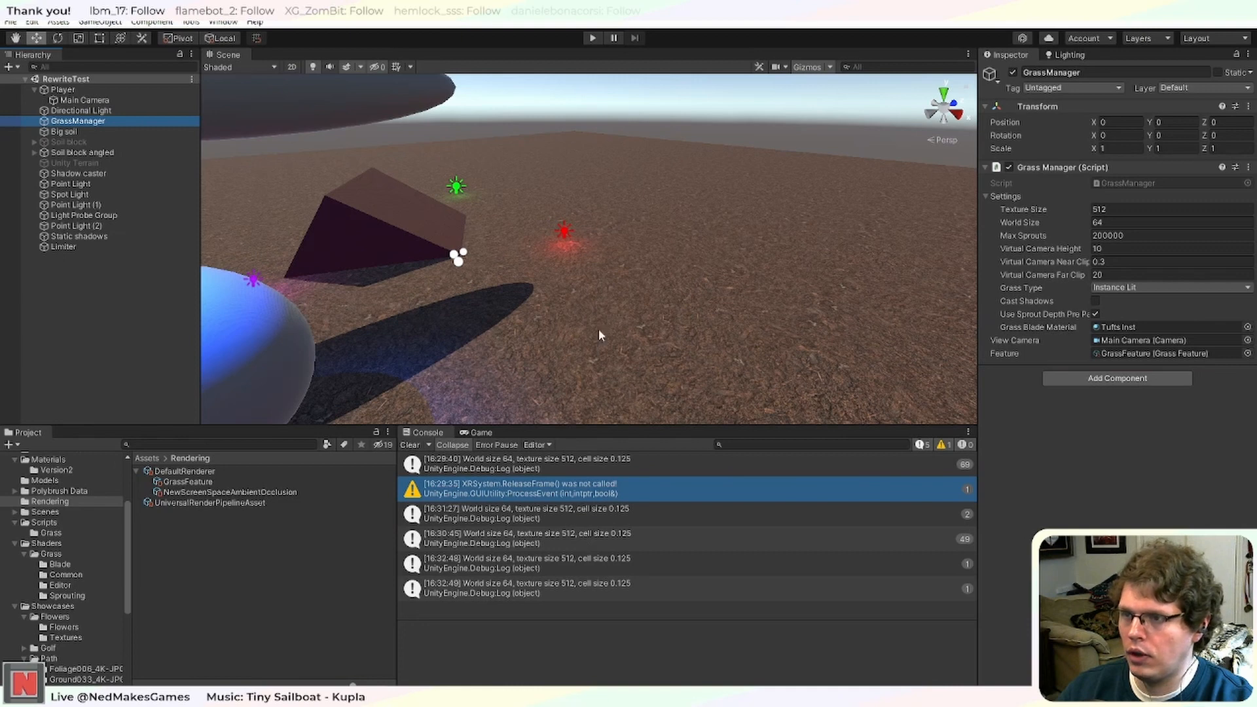
left_click(593, 39)
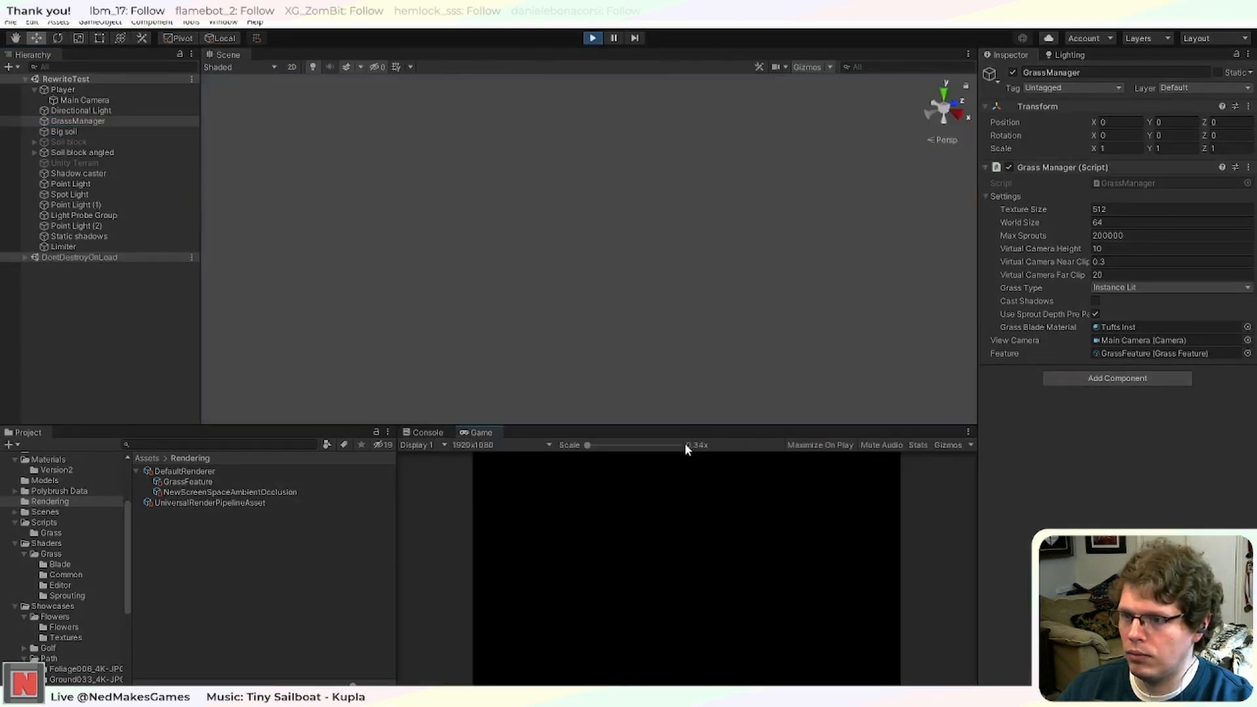
left_click(432, 433)
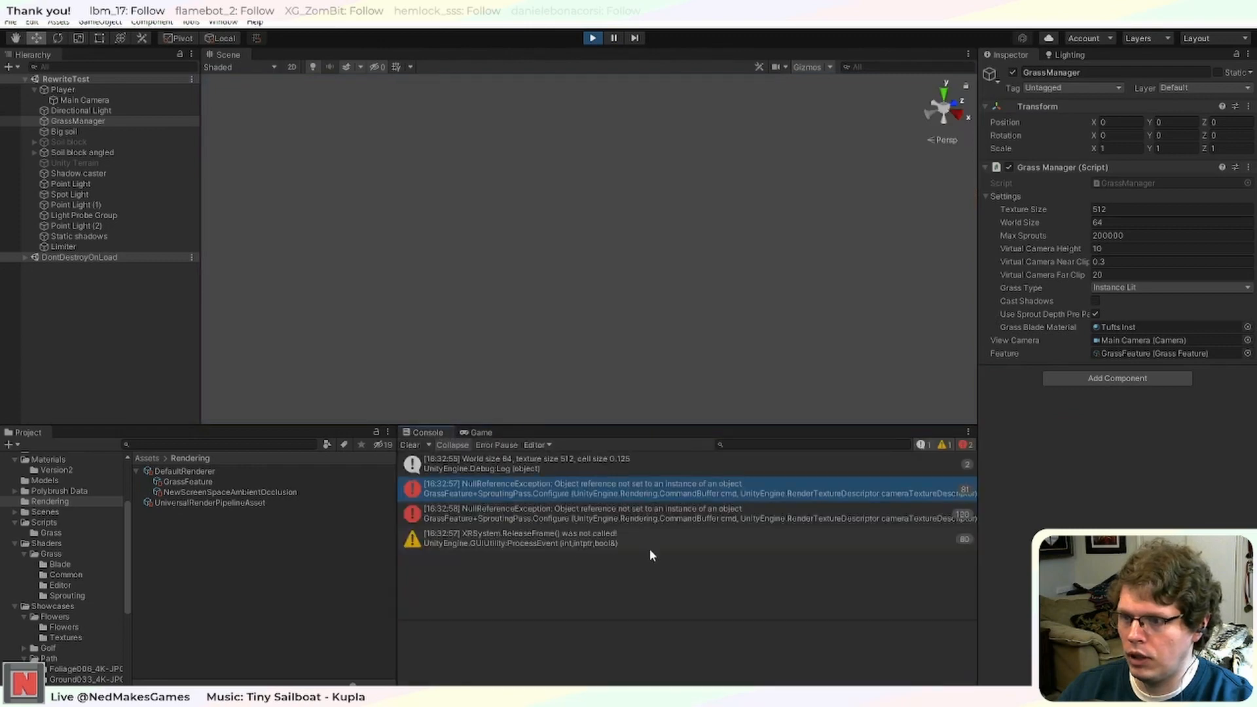
left_click(593, 38)
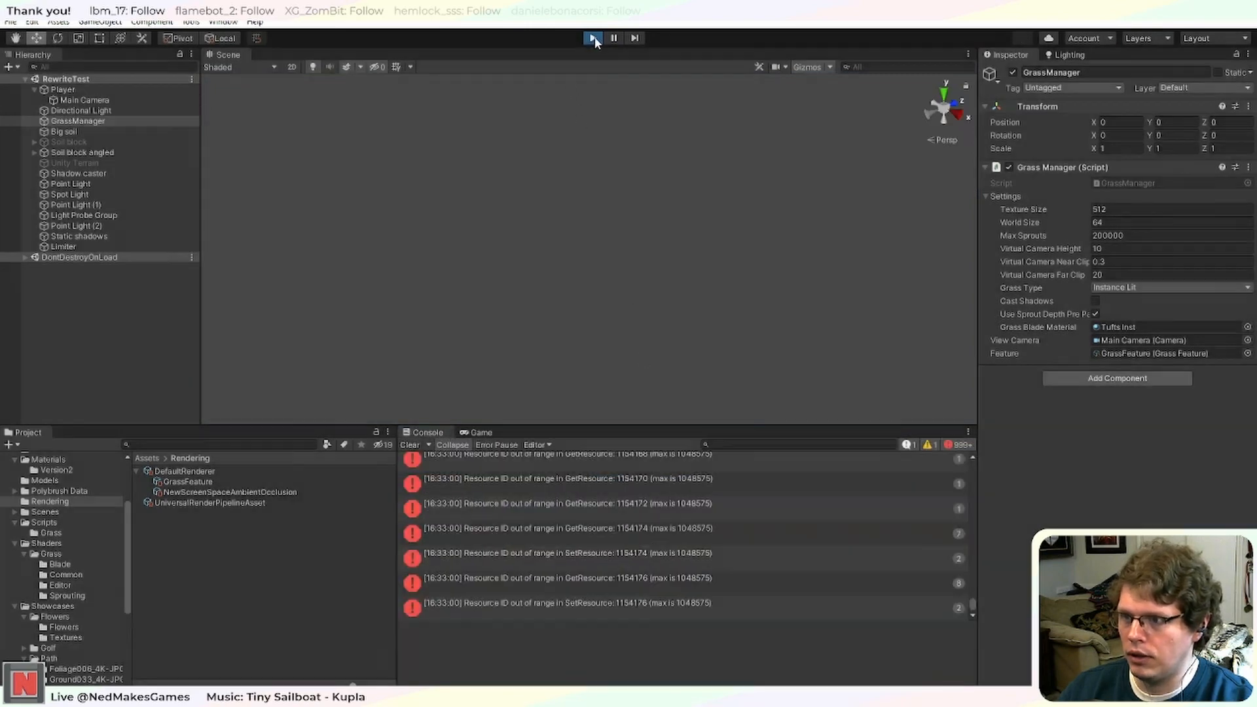
Compare the details of the two NullReferenceException entries at the start of the console log.
left_click_drag(972, 608, 970, 449)
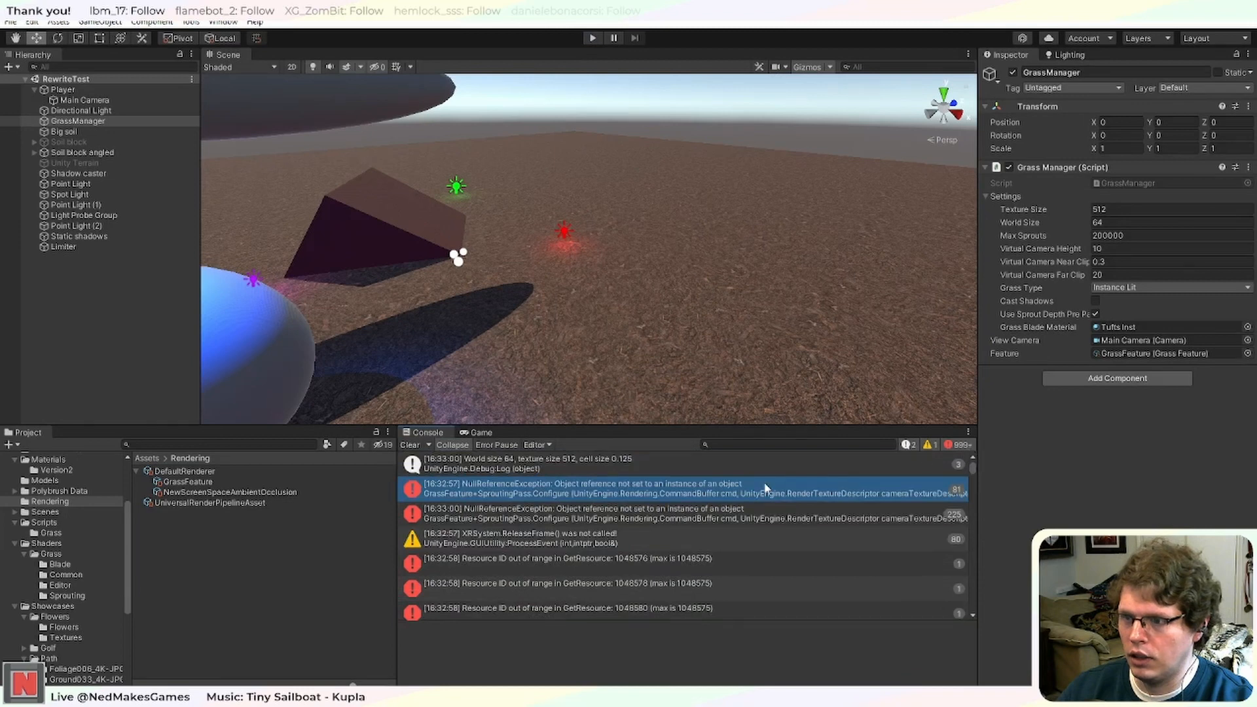
left_click(598, 485)
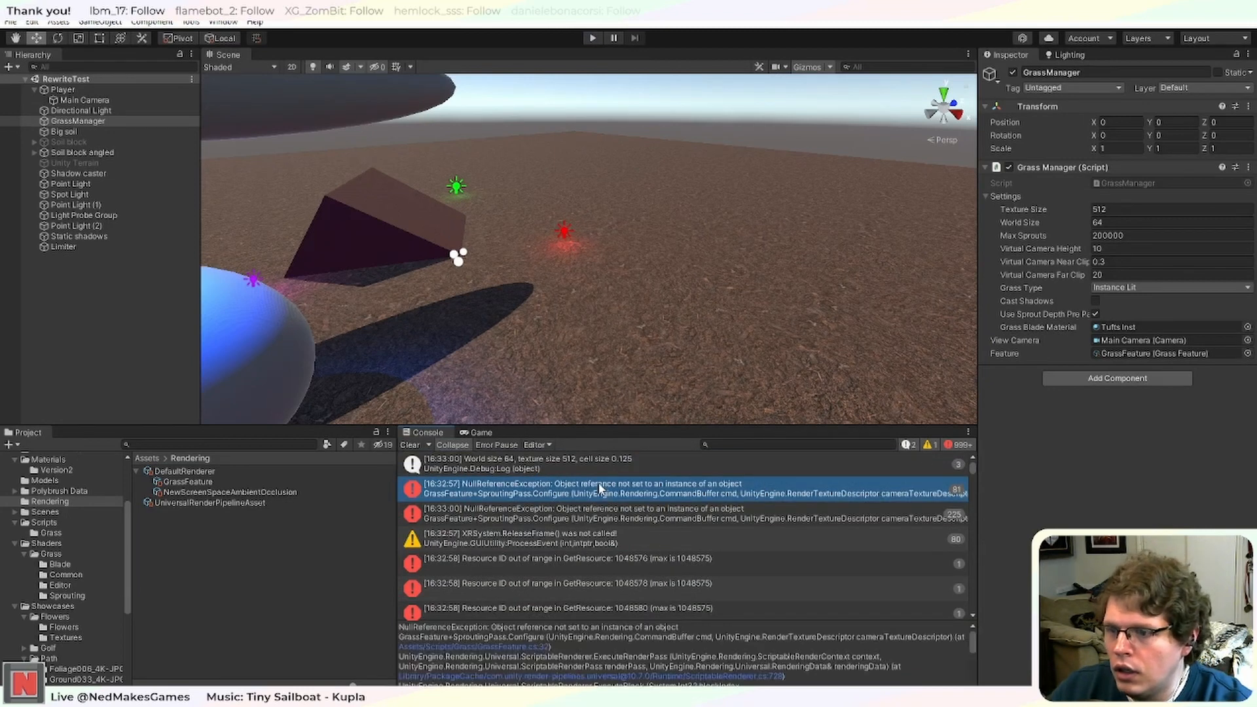
left_click(657, 516)
left_click(644, 496)
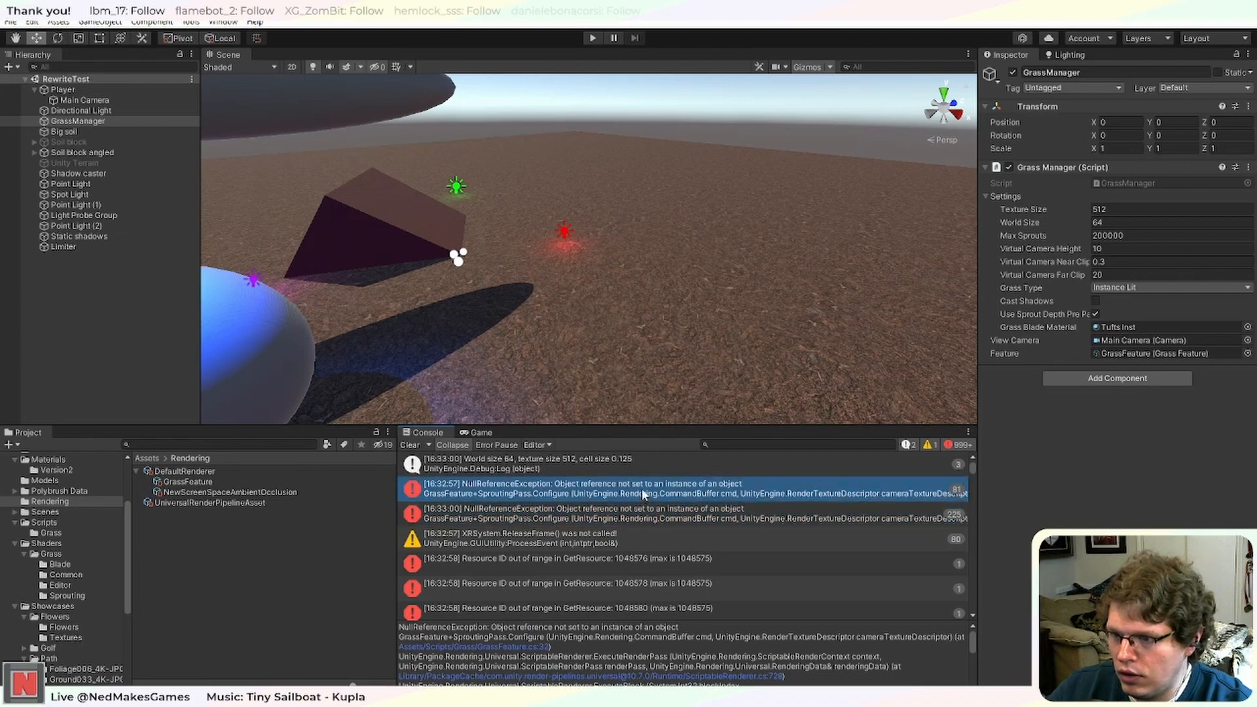
left_click(645, 515)
left_click(644, 494)
left_click(641, 515)
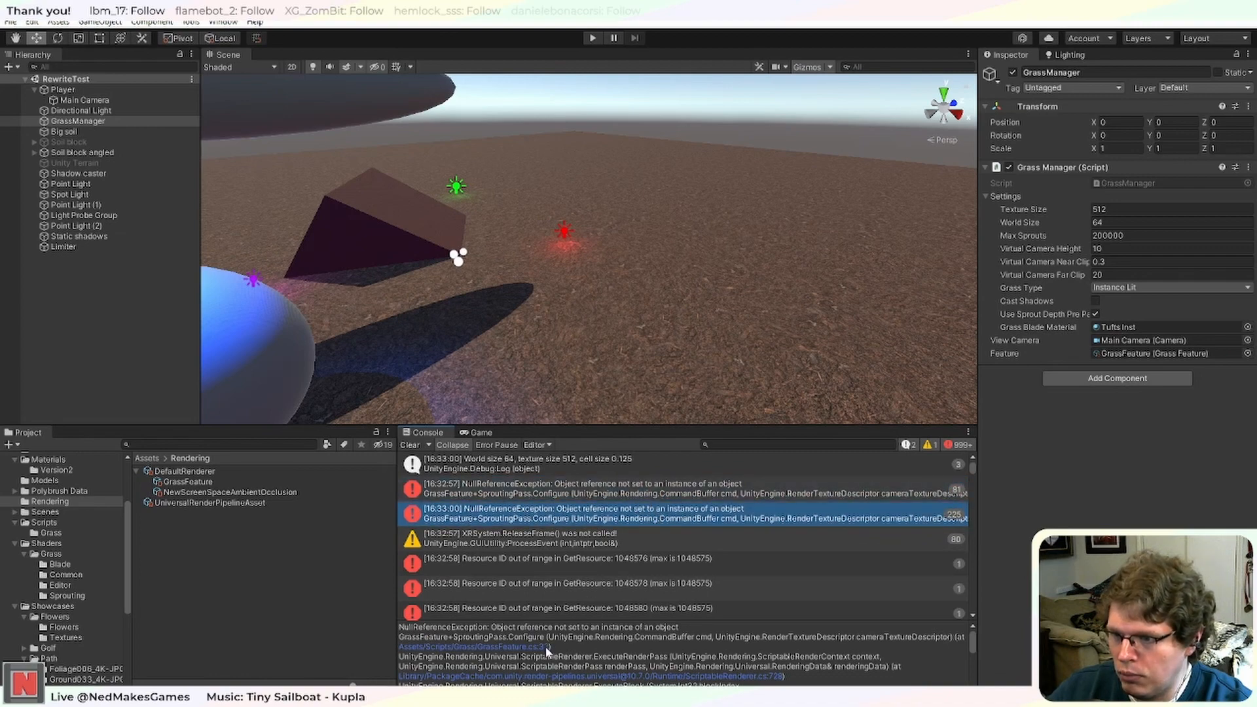
Open the GrassFeature.cs line referenced by the exception and trace how grassManager is declared and used in SproutingPass and GrassFeature.
left_click(548, 648)
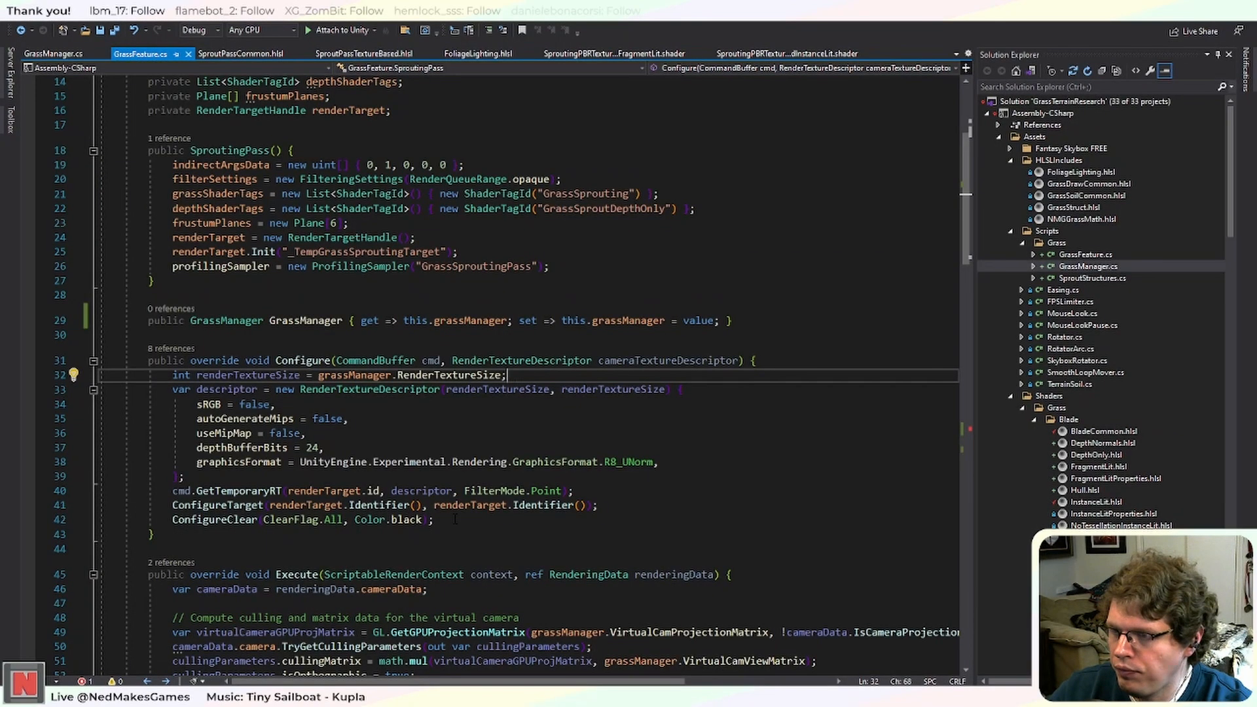
left_click(340, 375)
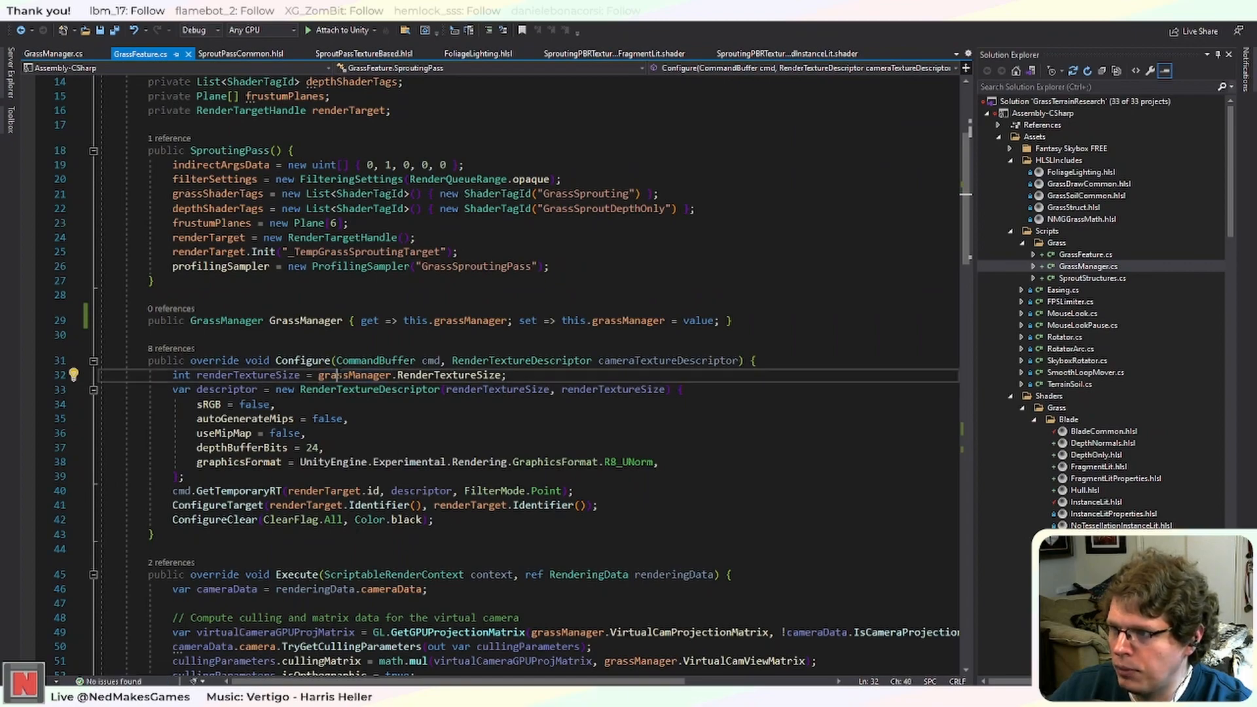
scroll(452, 585, "down", 20)
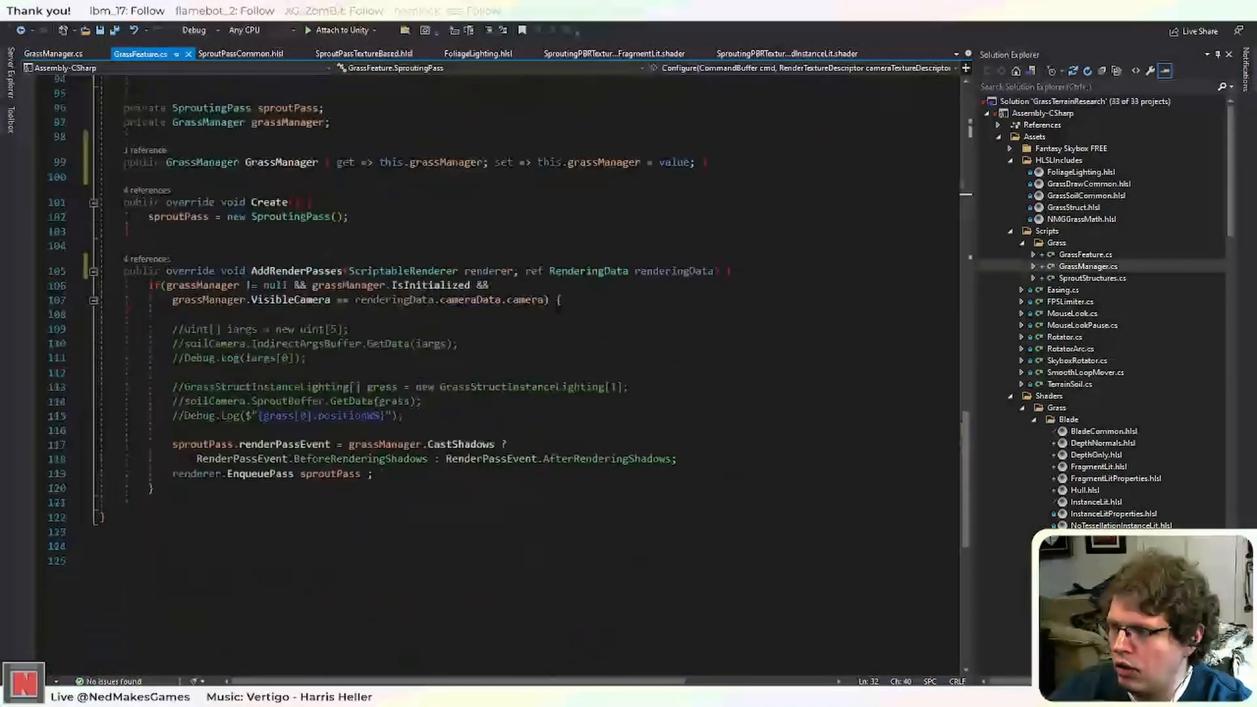
scroll(452, 584, "up", 7)
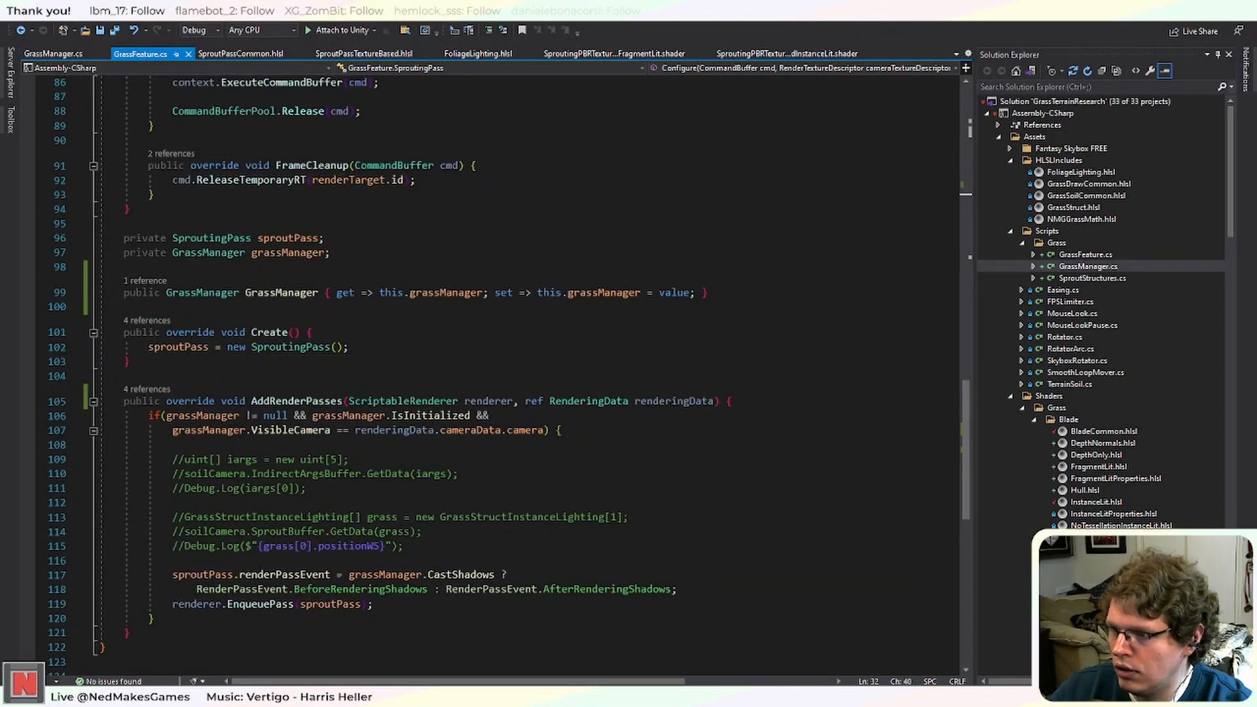
scroll(452, 584, "up", 4)
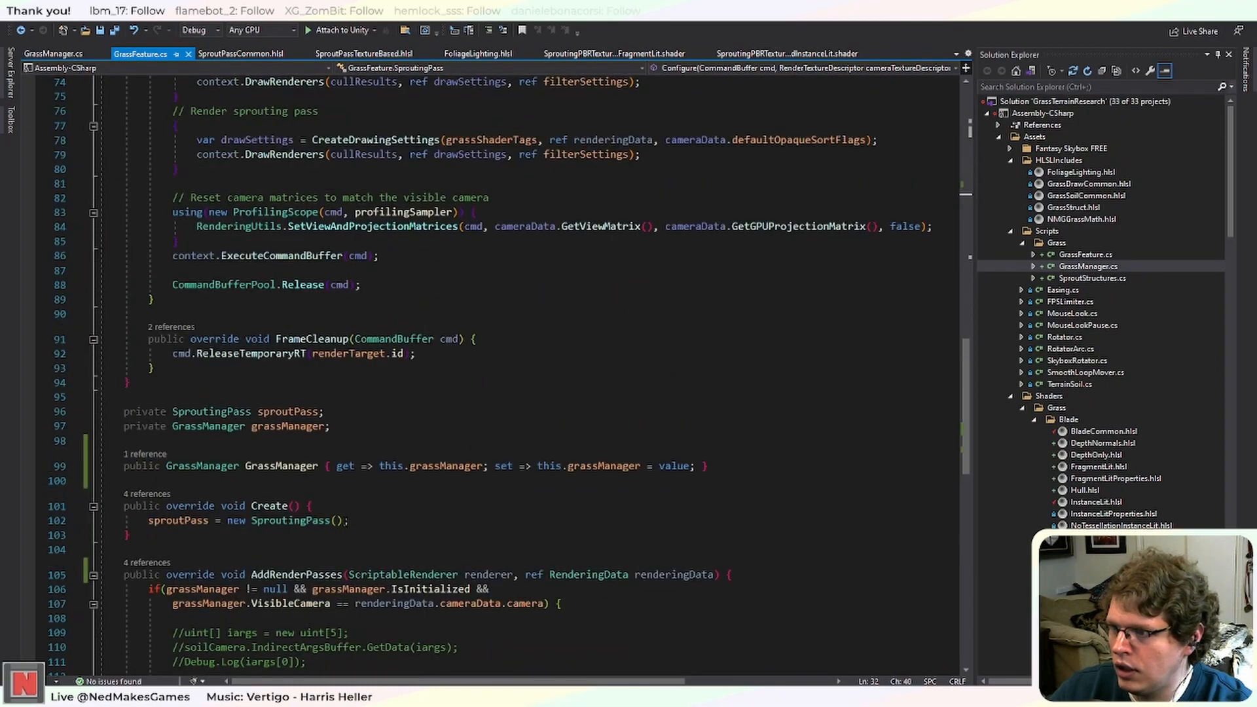
scroll(429, 554, "up", 1)
scroll(457, 560, "up", 20)
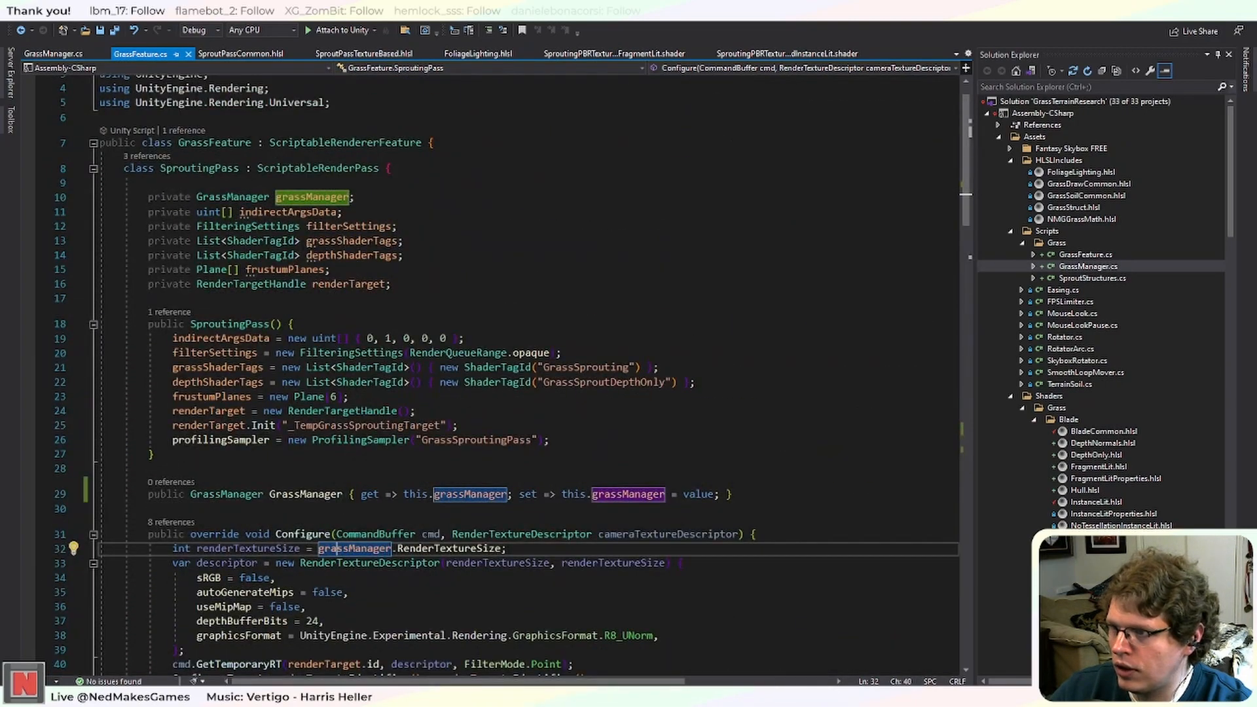
Replace SproutingPass's grassManager field with private GrassFeature feature; and copy the new field name.
left_click(423, 197)
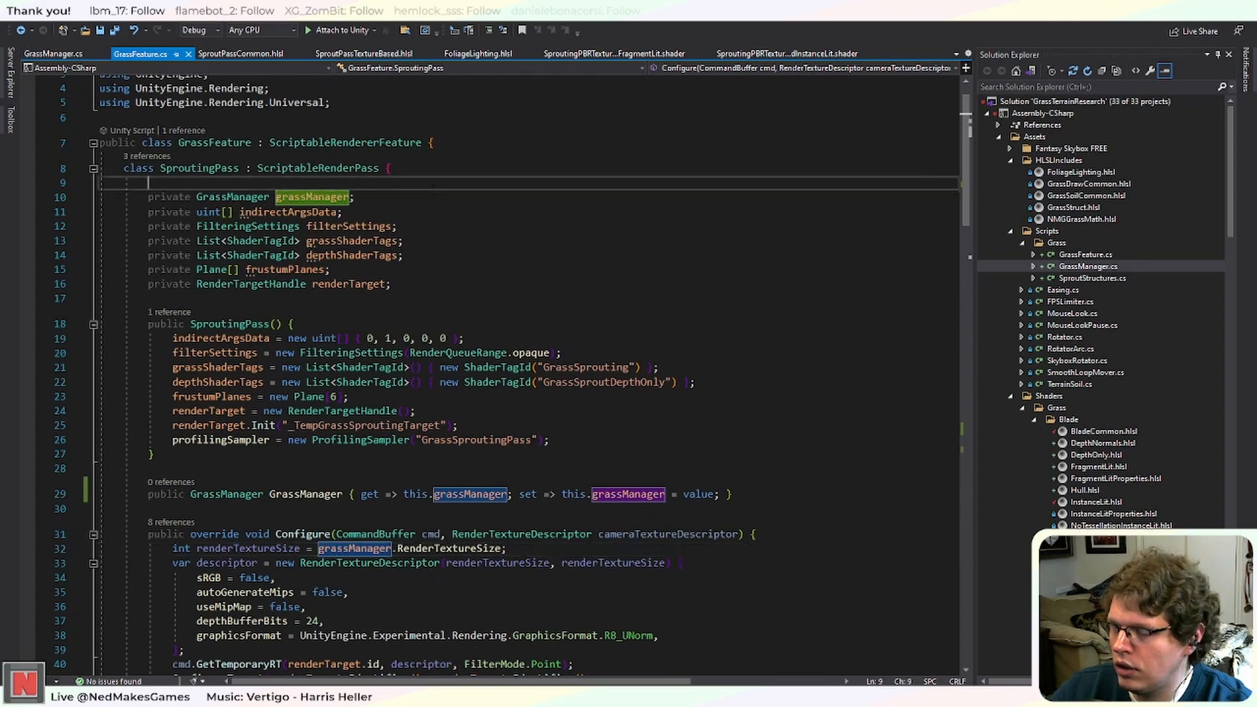
double_click(238, 197)
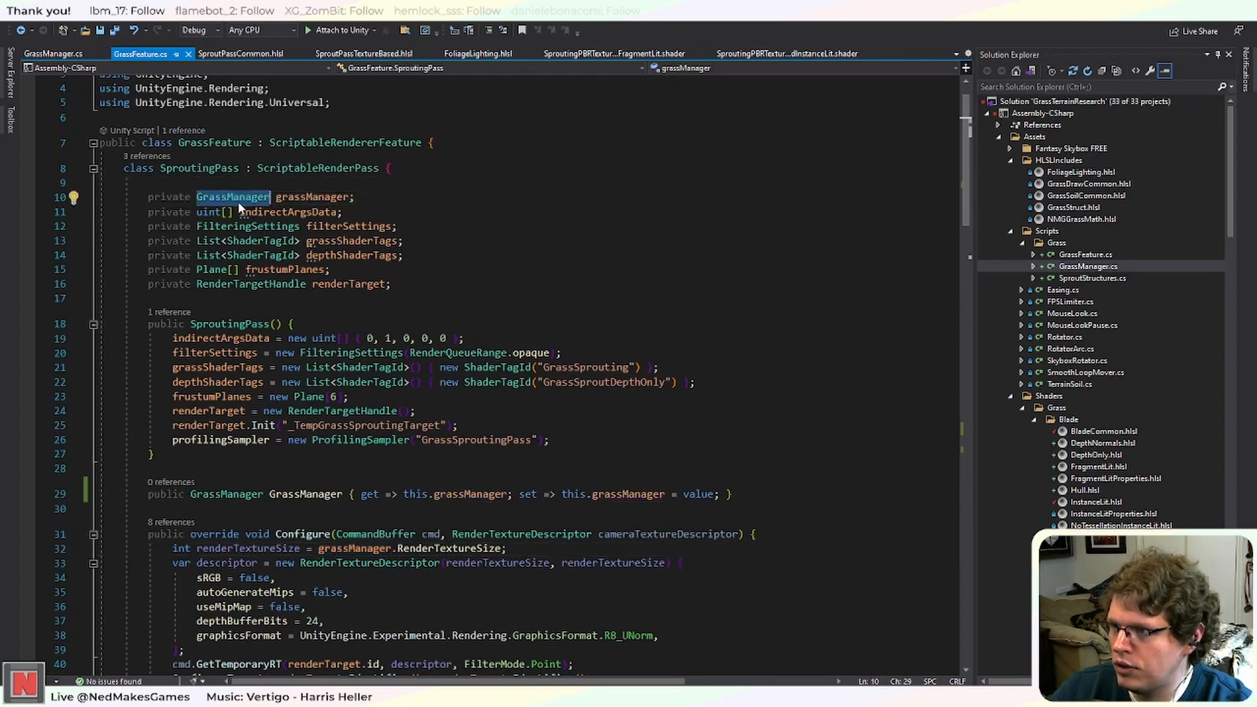
type("GrassF")
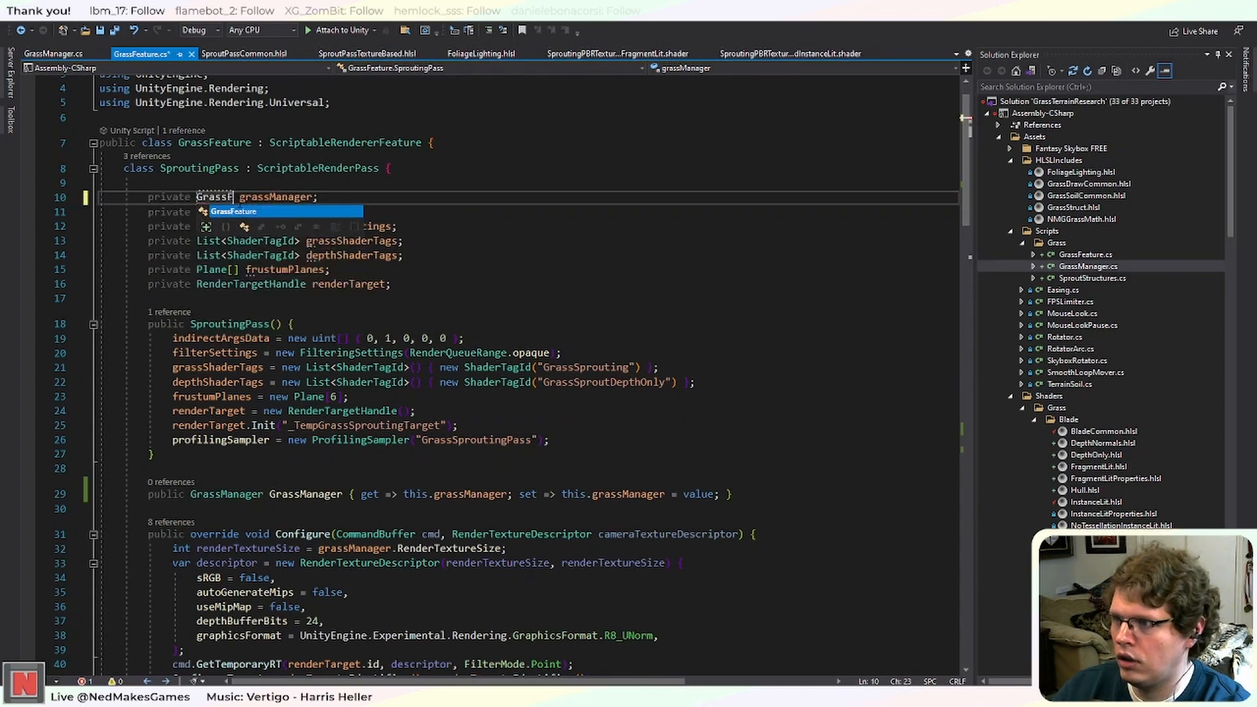
key("Tab")
double_click(305, 197)
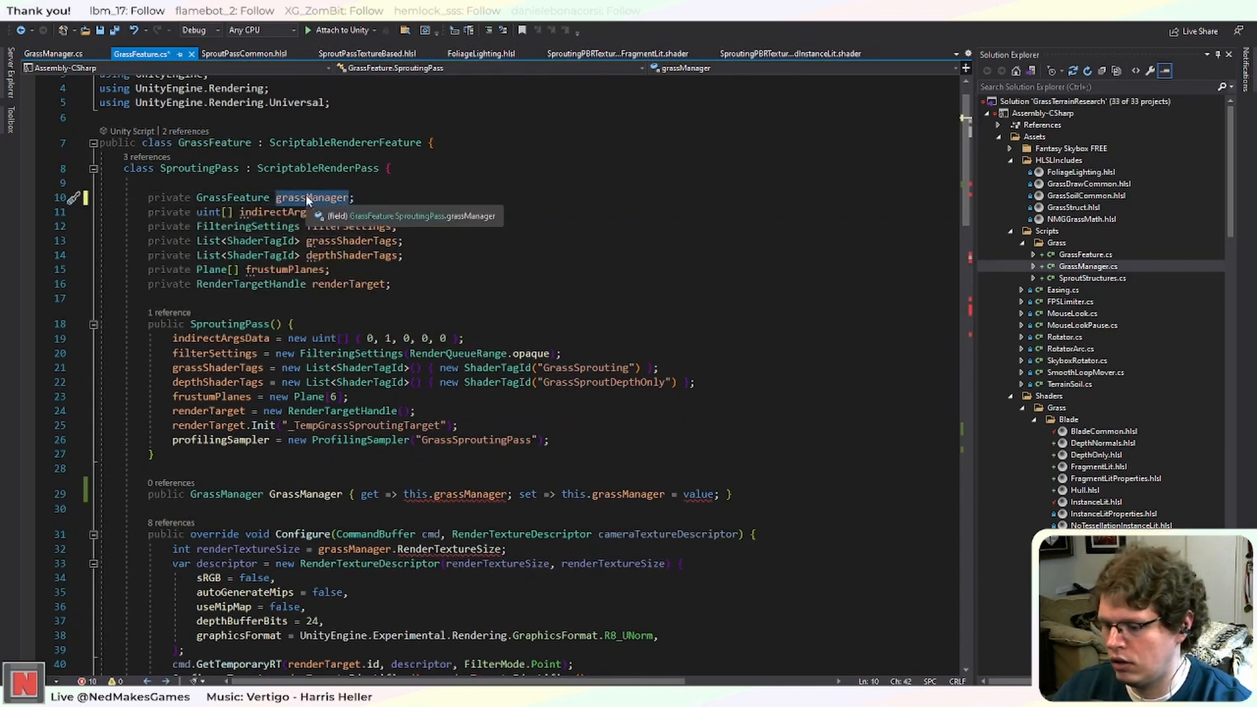
type("feature")
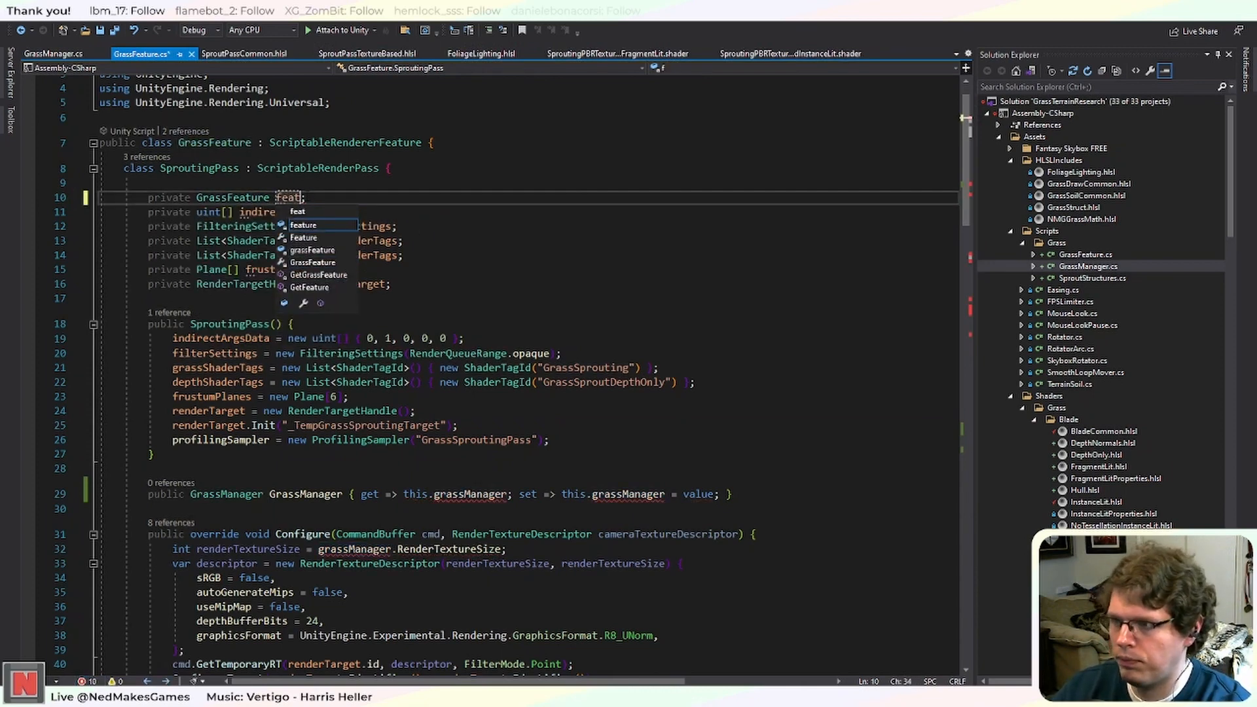
left_click(579, 210)
double_click(300, 199)
key("ctrl+c")
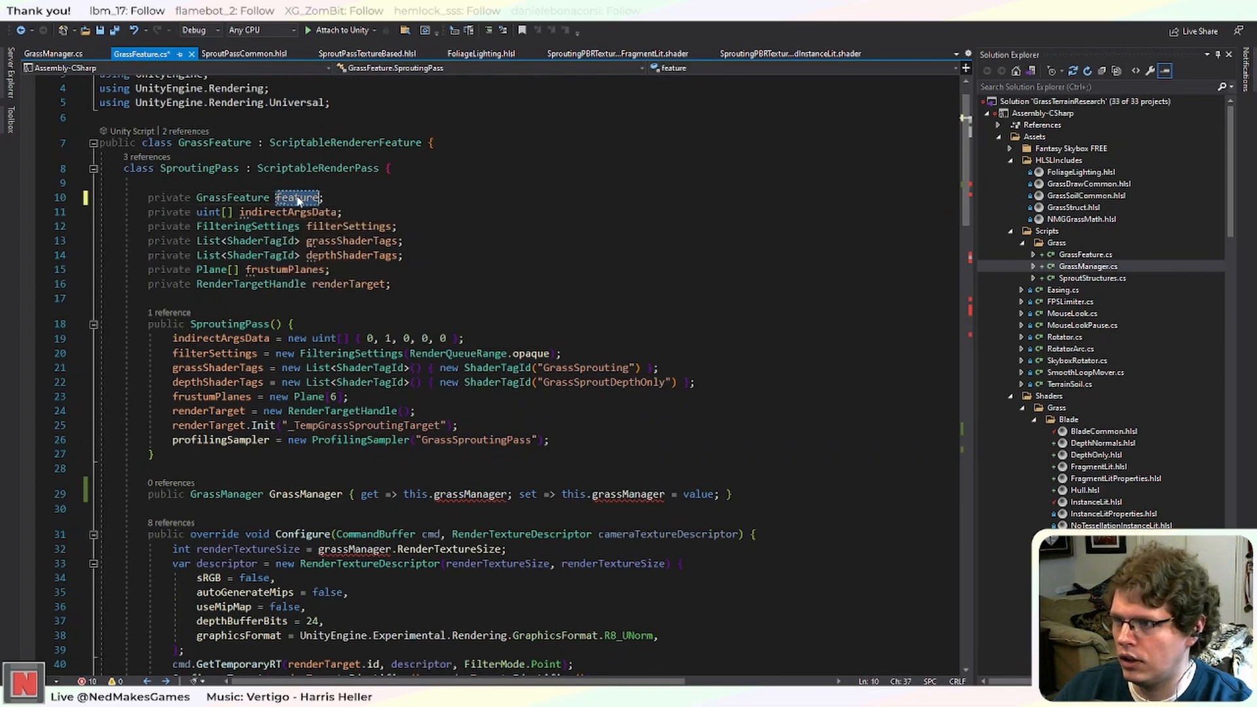
Delete the public GrassManager property from SproutingPass along with its spare blank line.
left_click_drag(732, 494, 55, 493)
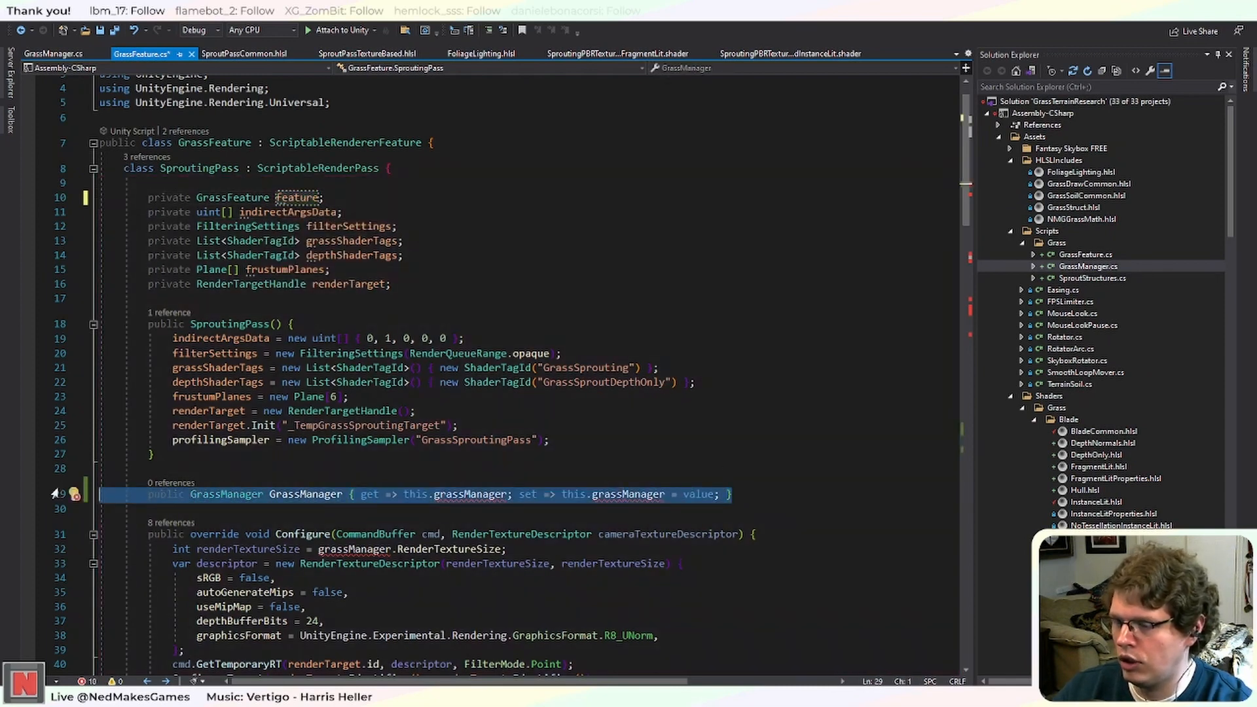
scroll(458, 417, "down", 2)
key("BackSpace")
key("BackSpace")
key("BackSpace")
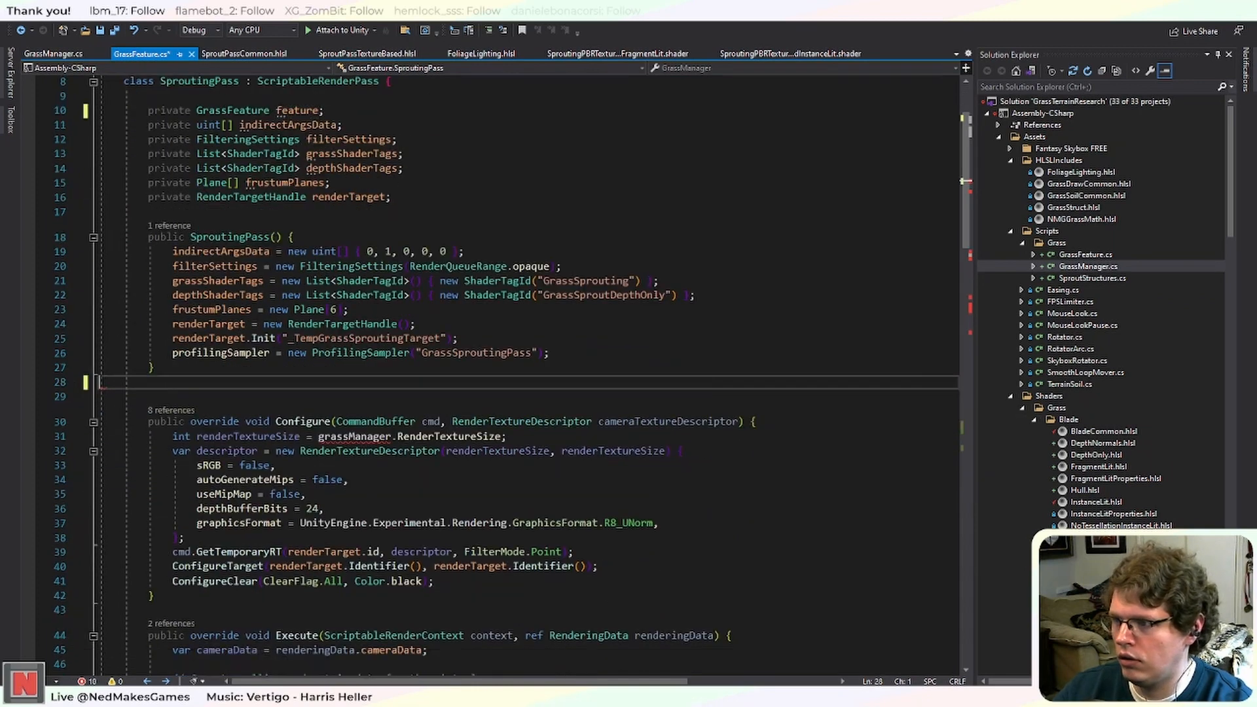
Make renderTextureSize in SproutingPass's Configure method read from feature.grassManager.RenderTextureSize.
double_click(354, 421)
key("ctrl+v")
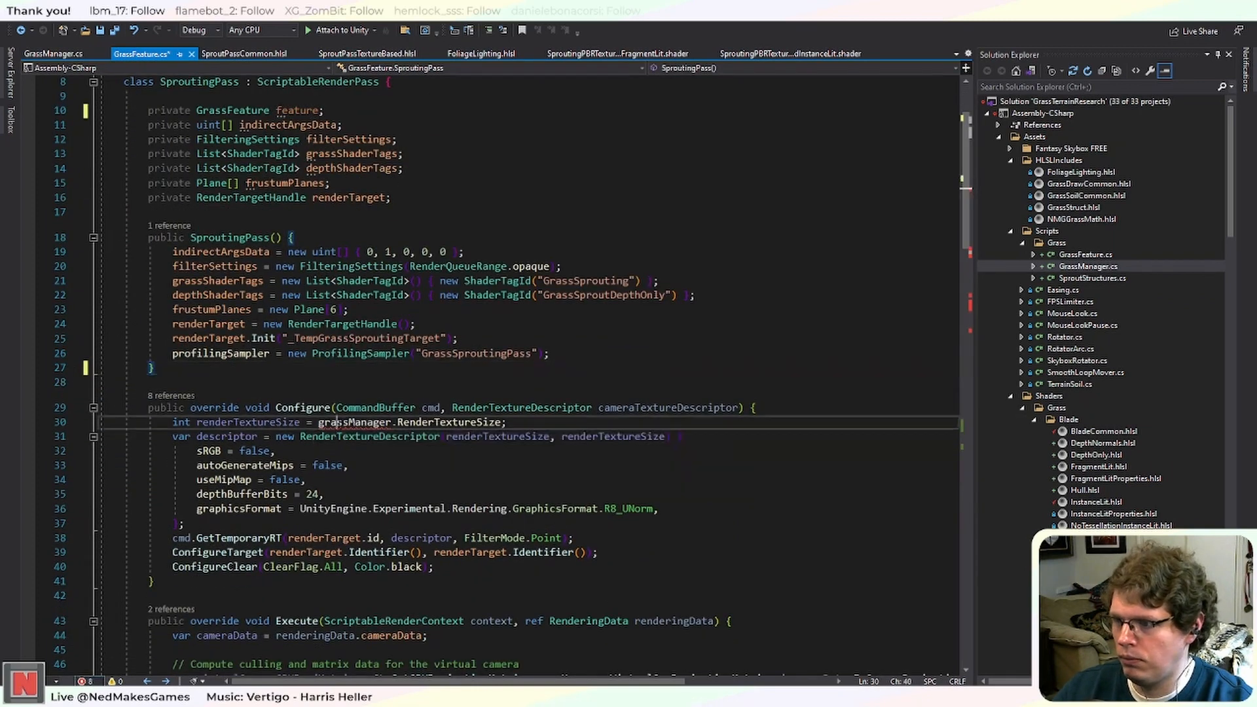
type(".gr")
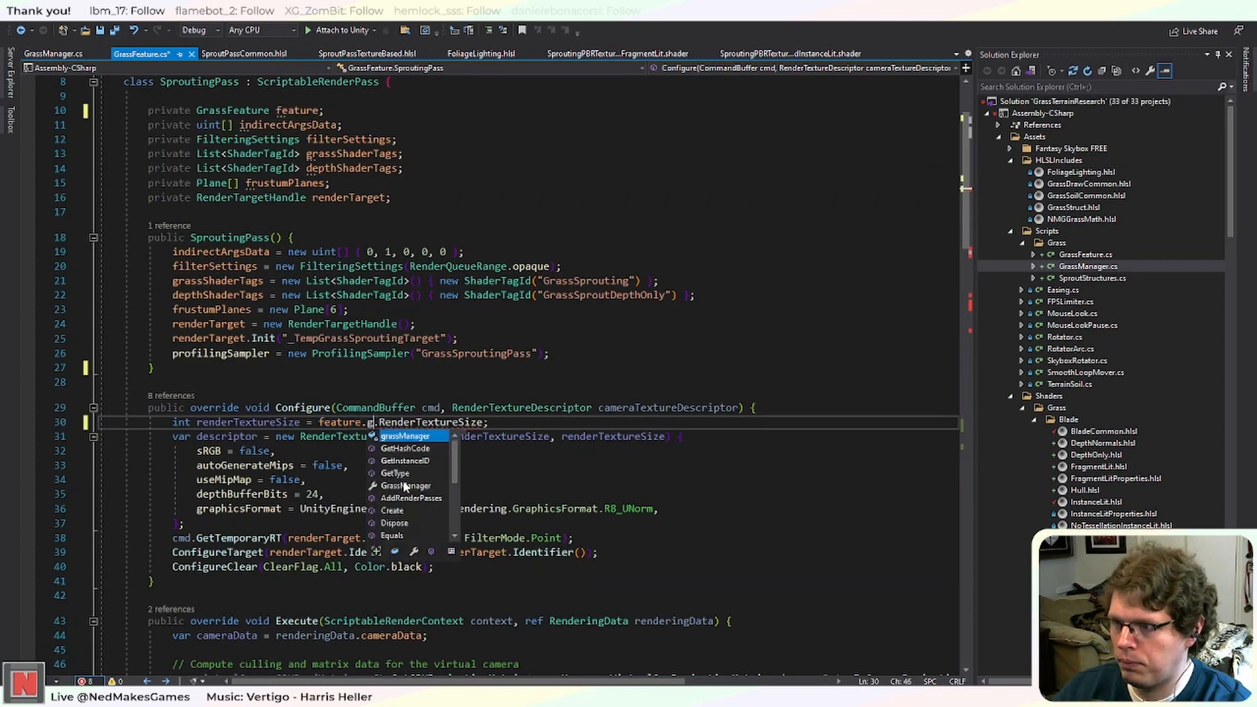
key("ctrl+space")
left_click(401, 353)
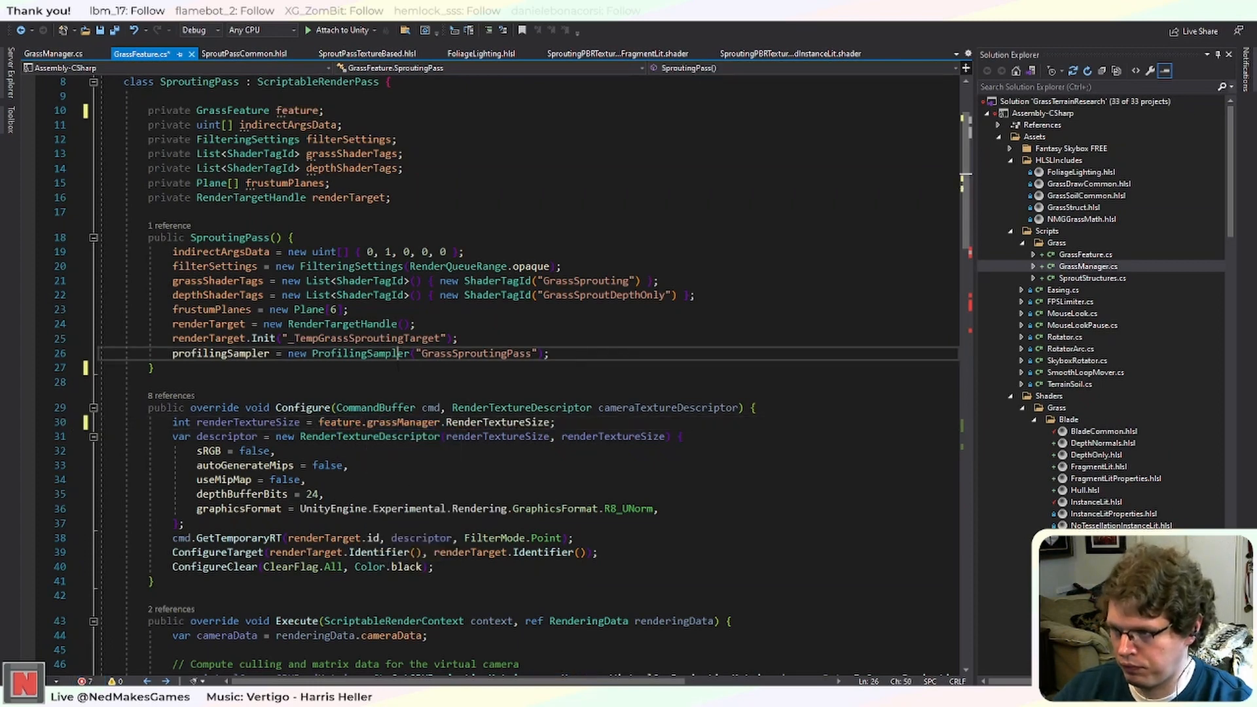
Try to replace the grassManager references in Execute with the expression copied from Configure's renderTextureSize line, and undo the pastes.
left_click_drag(588, 425, 320, 423)
key("ctrl+c")
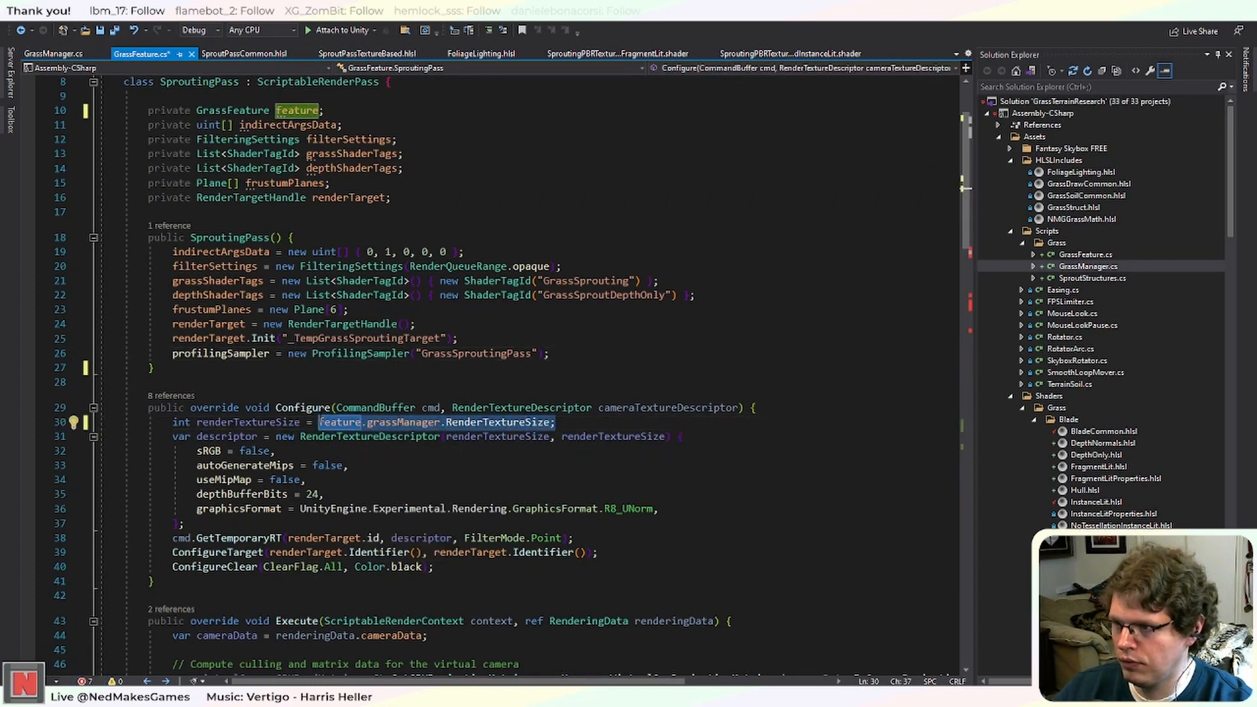
scroll(352, 424, "down", 4)
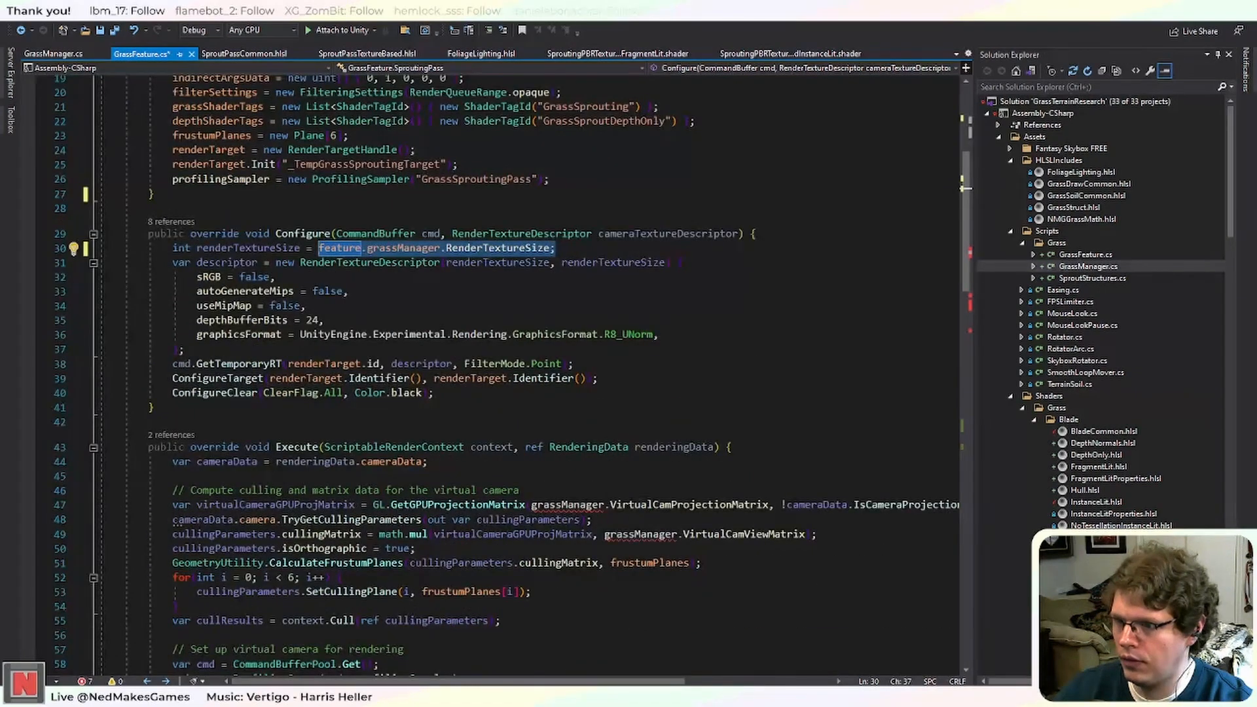
left_click(579, 504)
left_click_drag(439, 248, 319, 248)
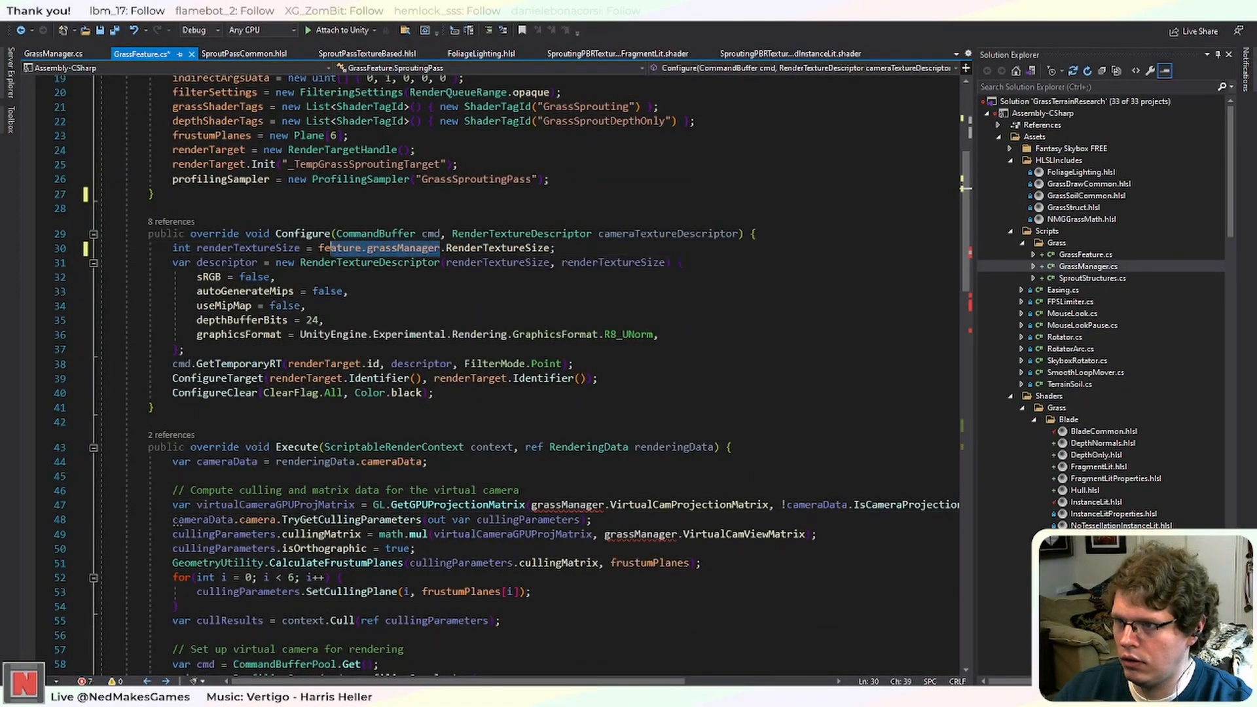
key("ctrl+v")
double_click(567, 505)
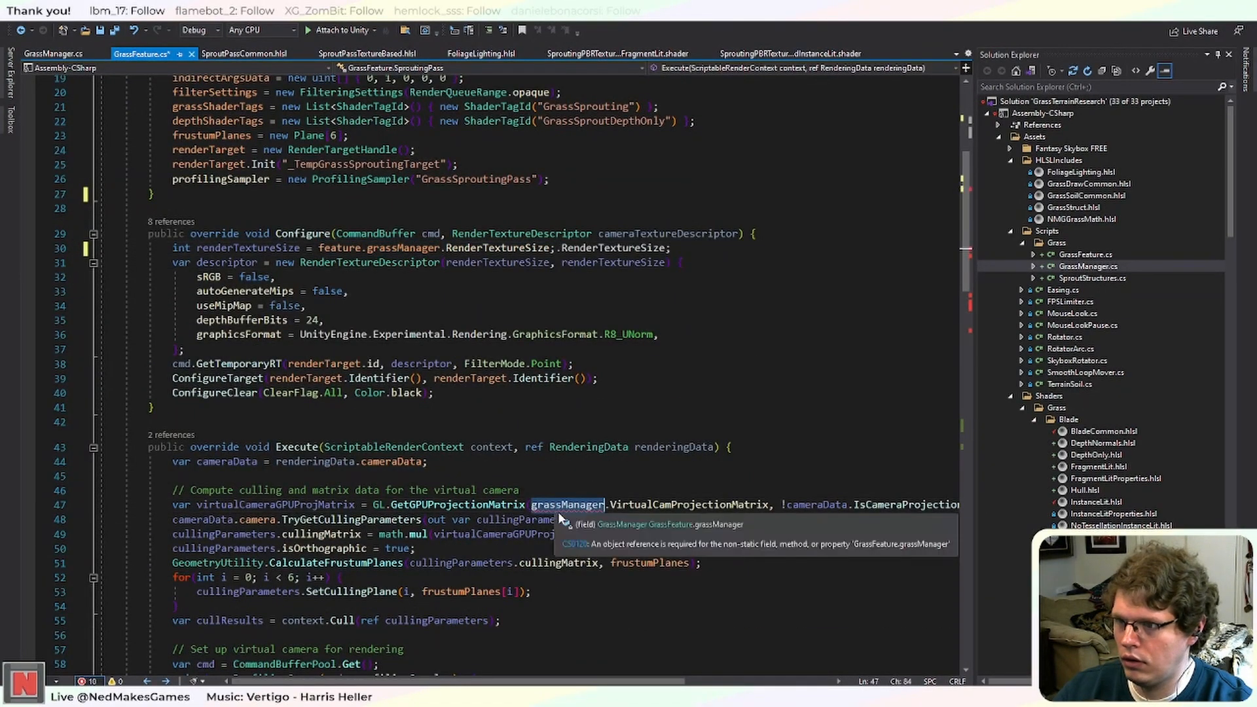
key("ctrl+v")
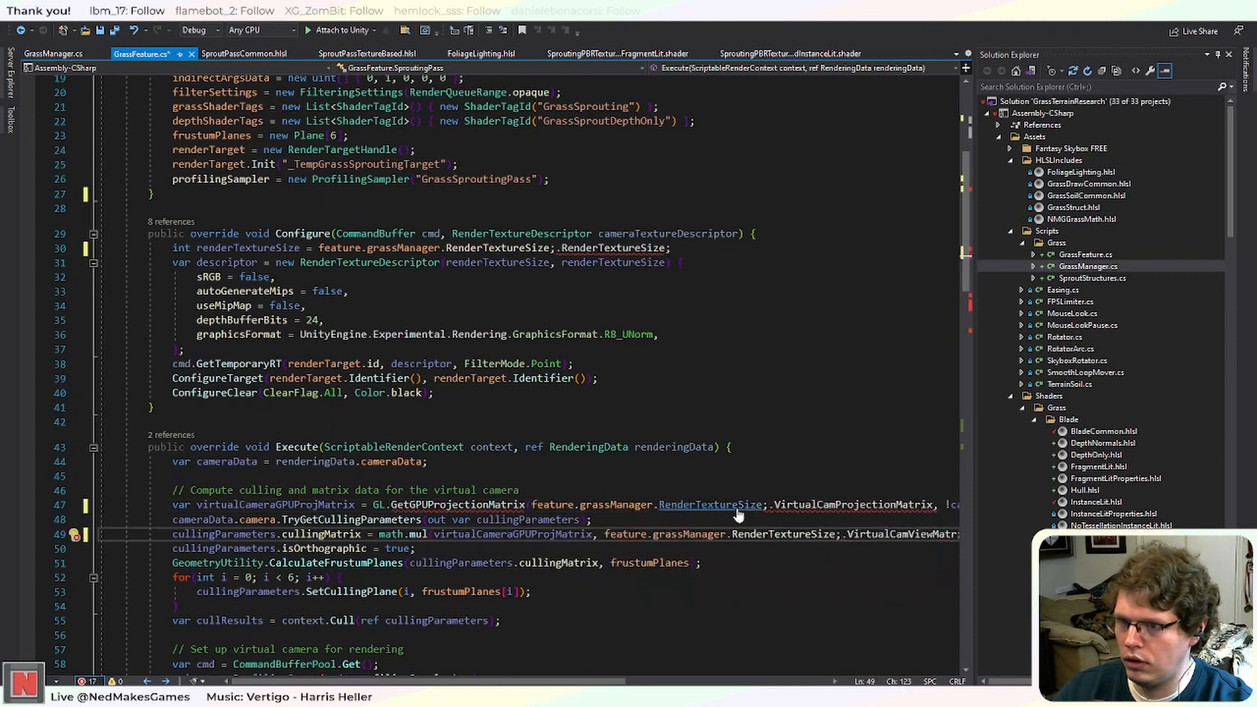
key("ctrl+z")
Replace both grassManager references in Execute's projection and culling matrix lines with feature.grassManager, and save the script.
left_click_drag(439, 249, 319, 249)
left_click(347, 292)
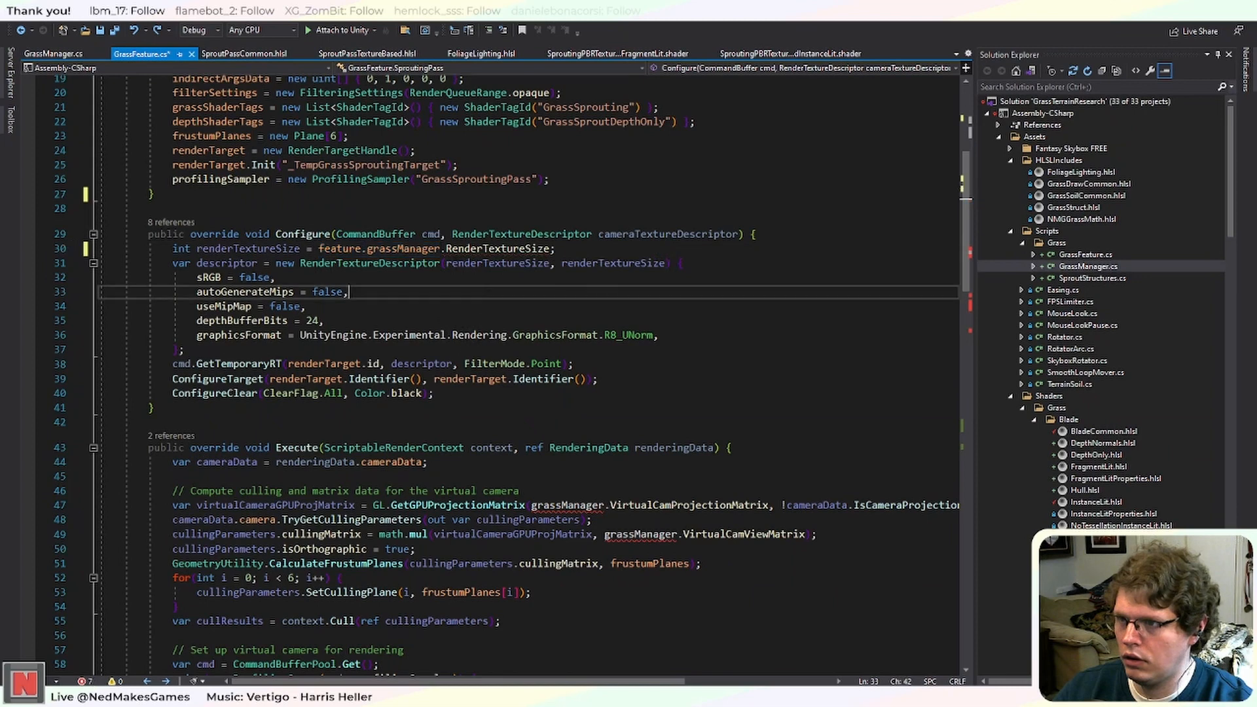
left_click_drag(440, 249, 319, 249)
key("ctrl+c")
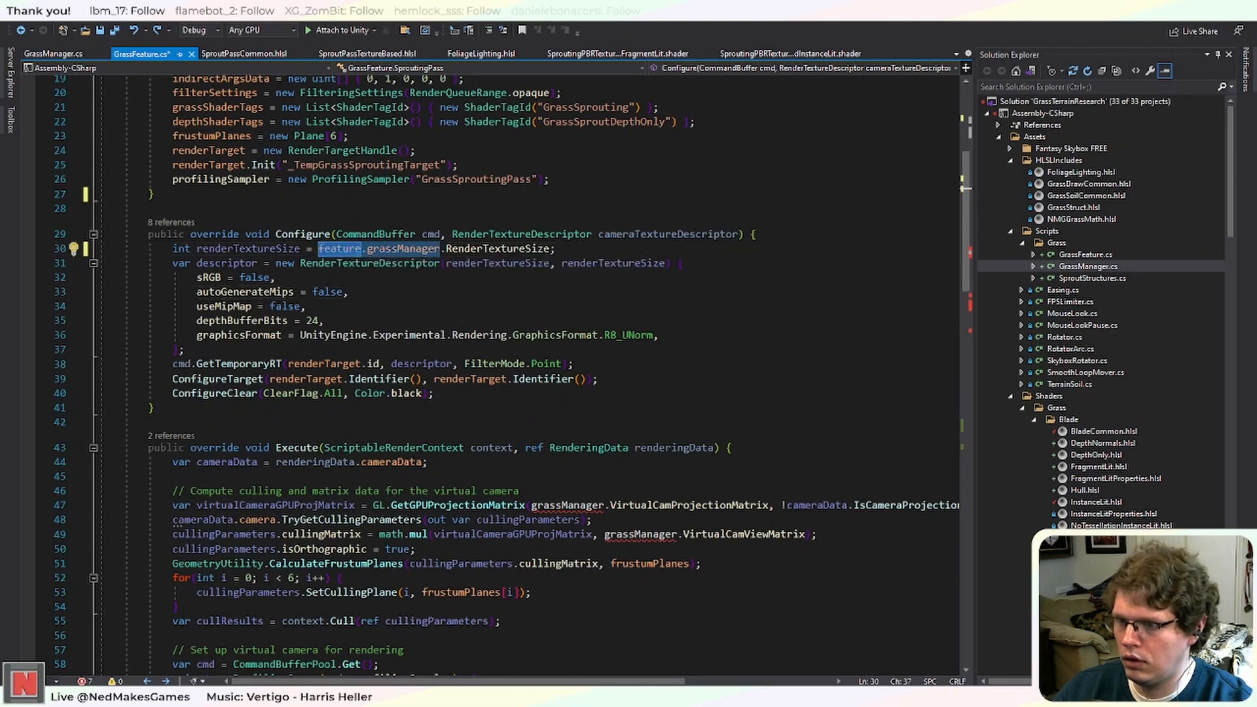
double_click(567, 505)
key("ctrl+v")
double_click(640, 534)
key("ctrl+v")
key("ctrl+s")
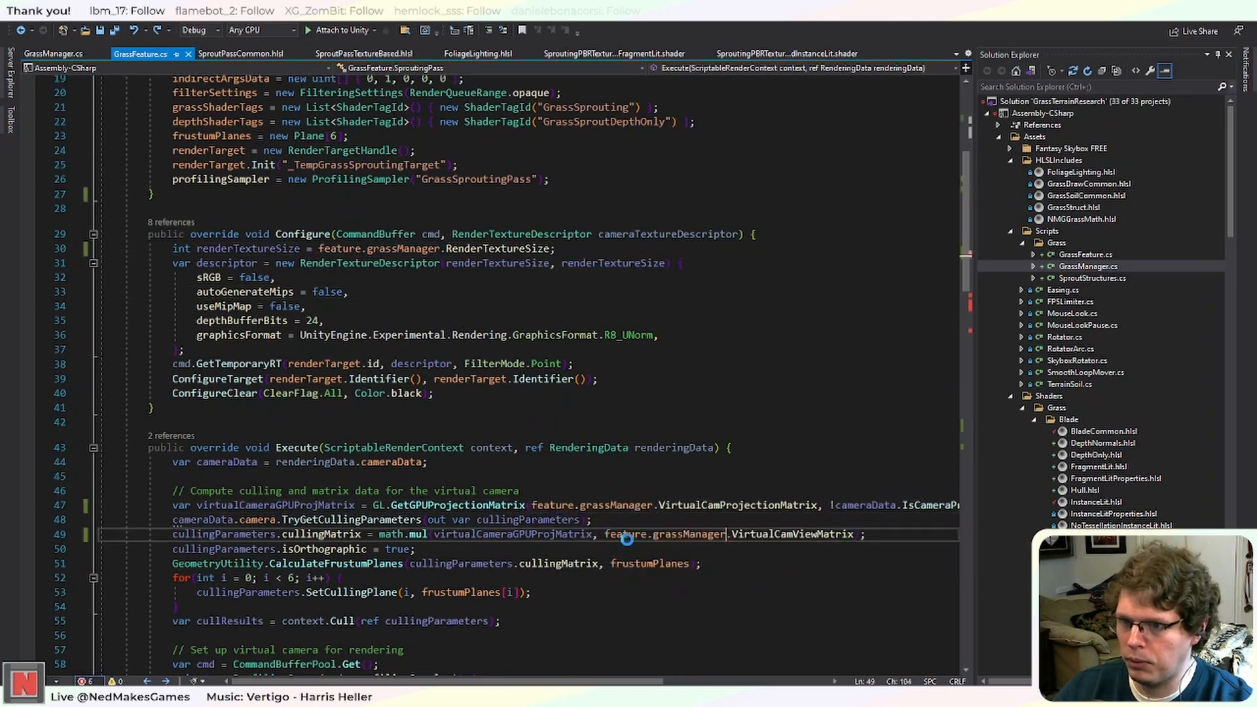
Break the GetGPUProjectionMatrix call in Execute so its !cameraData.IsCameraProjectionMatrixFlipped() argument sits on its own line.
left_click(830, 505)
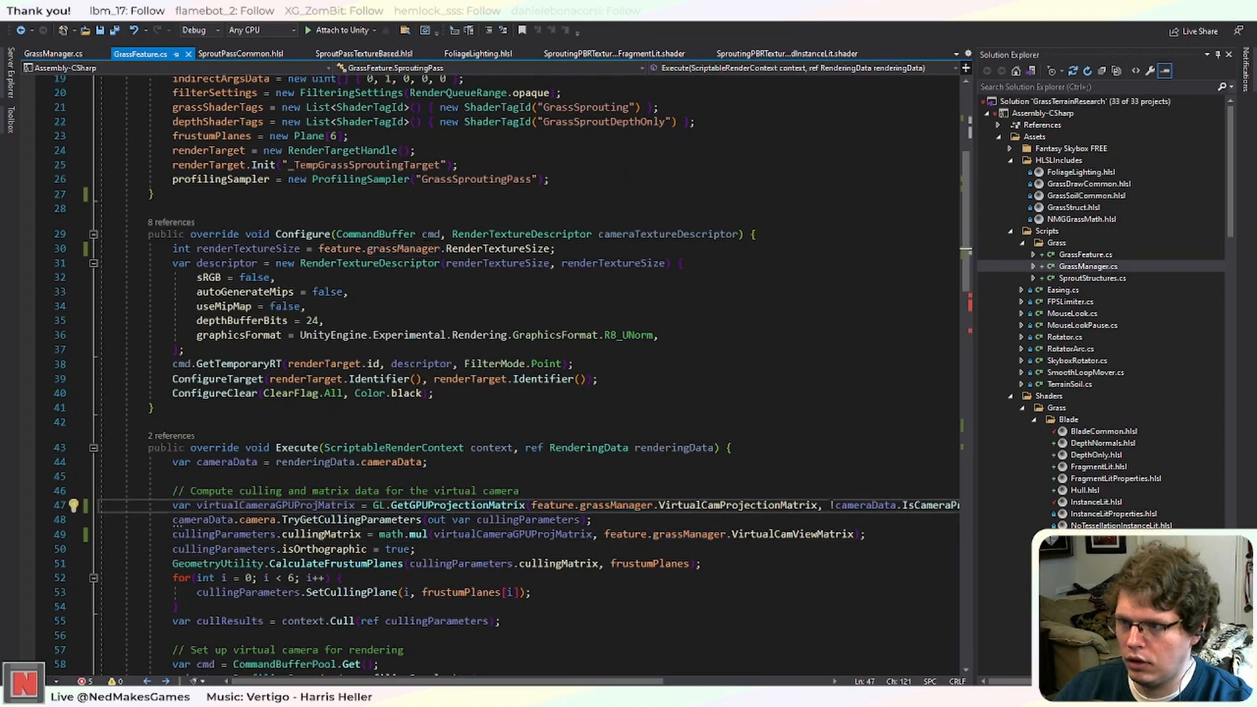
key("Return")
scroll(524, 366, "down", 5)
scroll(511, 373, "down", 2)
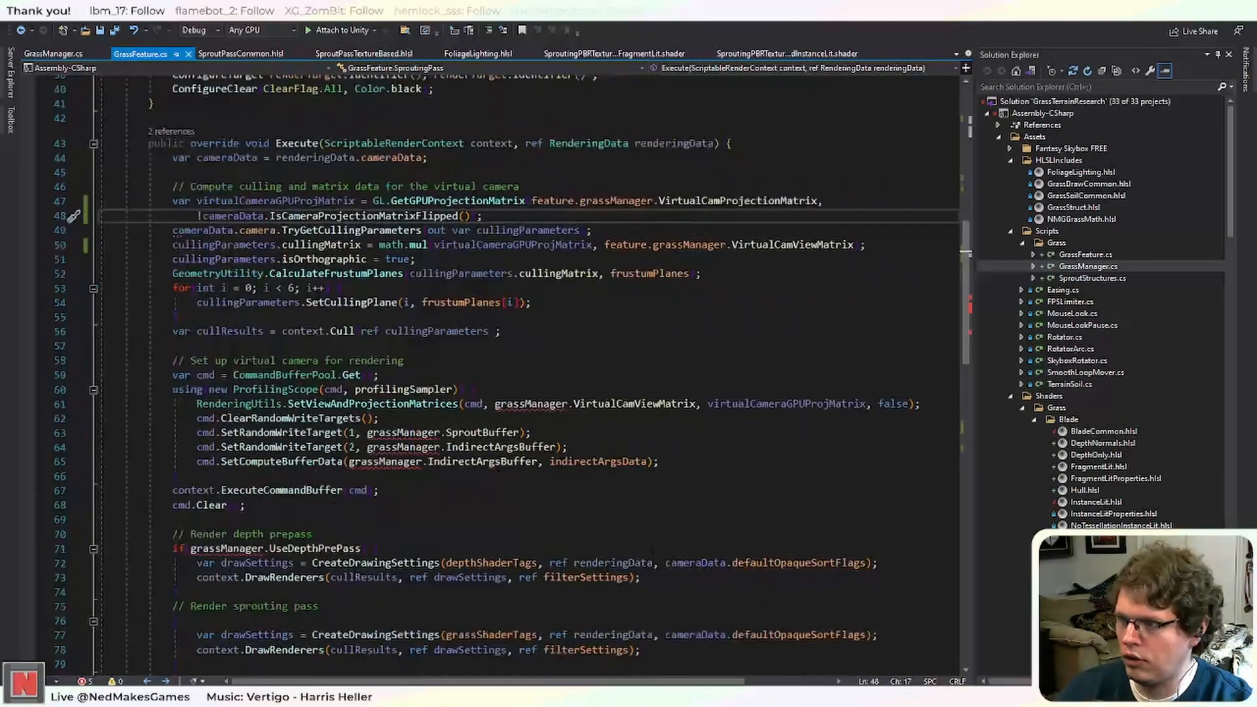
Declare var grassManager = feature.grassManager; directly below the cameraData line in Execute.
scroll(578, 303, "up", 3)
left_click(579, 303)
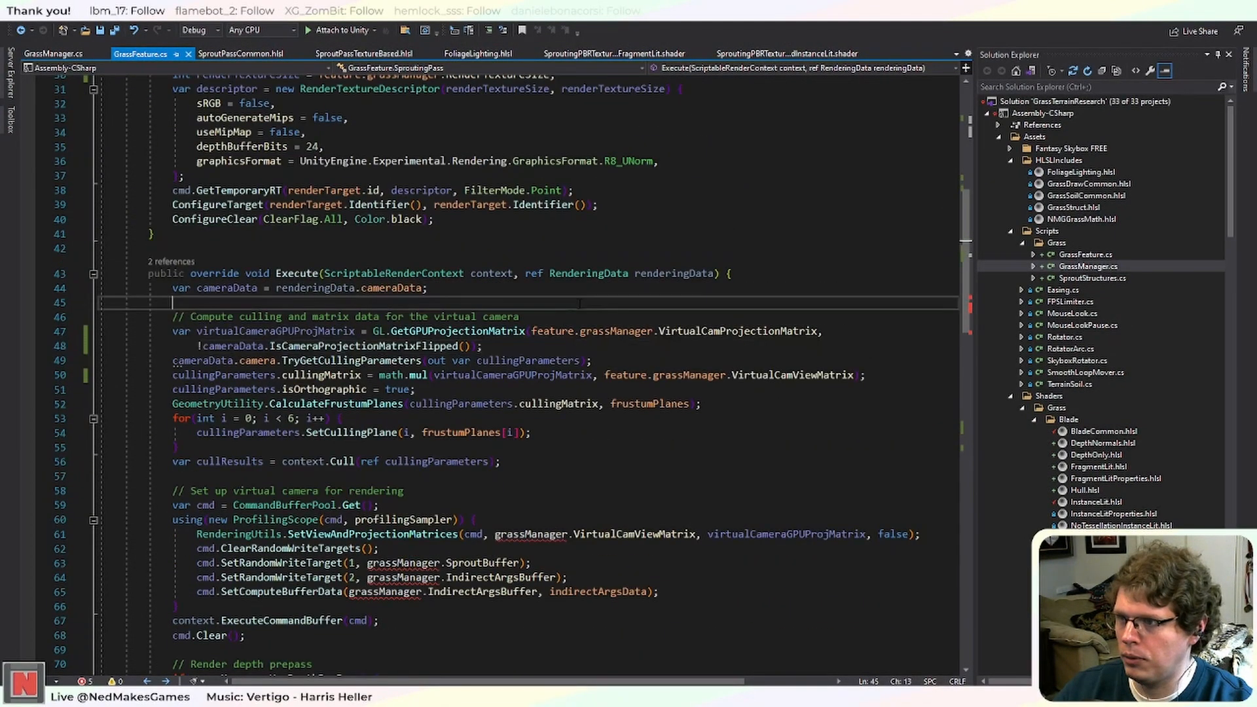
key("Return")
key("Up")
type("var ")
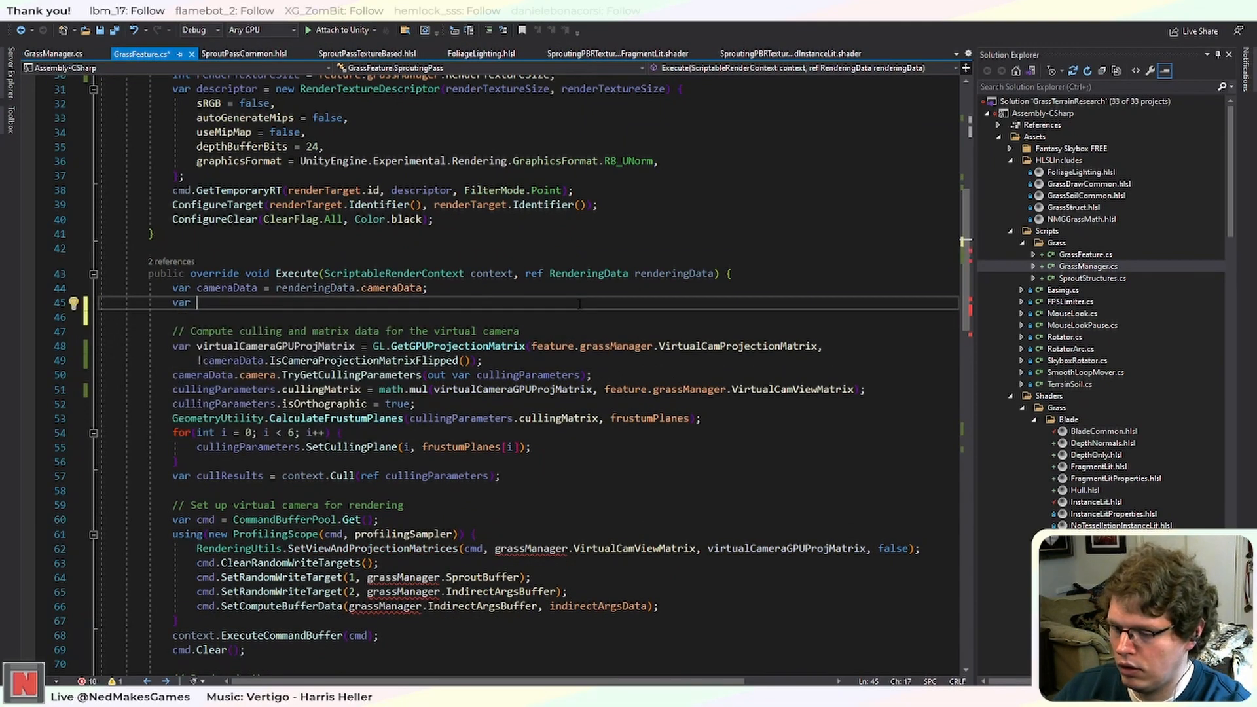
type("grassM")
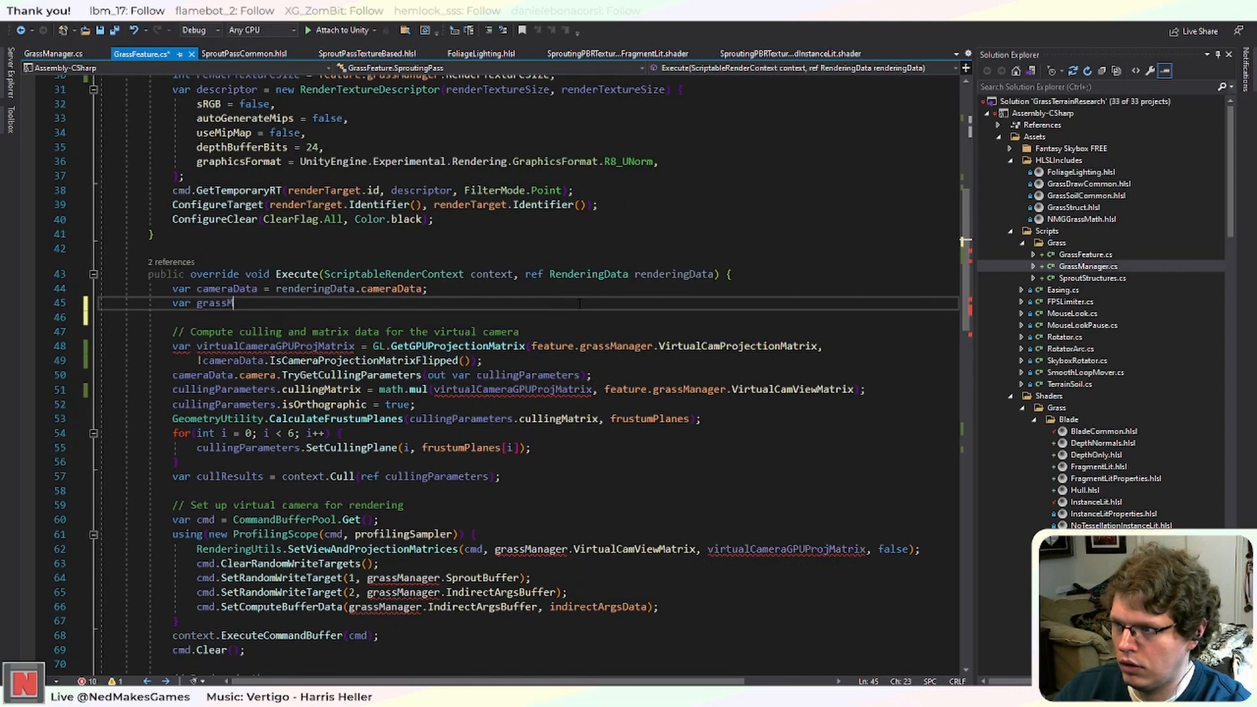
type("anager = feature.grassManager;")
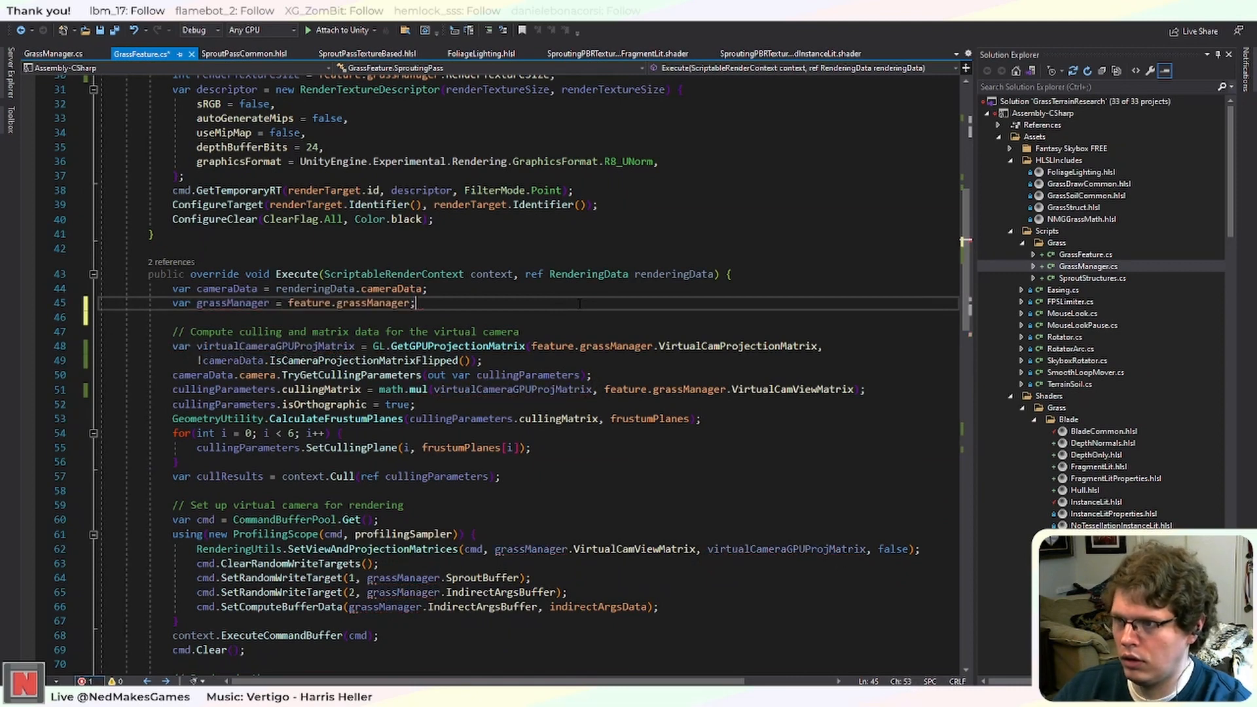
Remove the feature. prefix from grassManager in Execute's projection and culling matrix lines, and save the script.
left_click(556, 346)
double_click(556, 346)
key("Delete")
key("Delete")
double_click(627, 389)
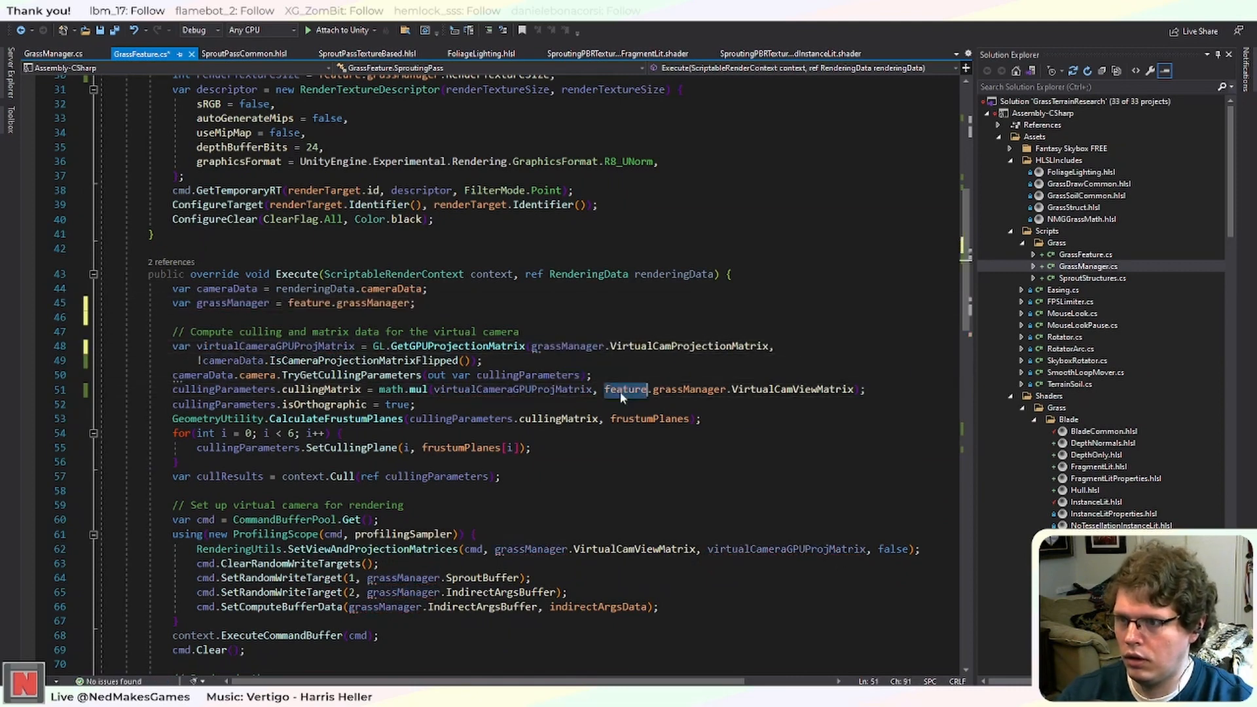
key("Delete")
key("Delete")
key("ctrl+s")
Review how GrassFeature's AddRenderPasses and SproutingPass's Execute and Configure methods use grassManager.
scroll(680, 503, "down", 15)
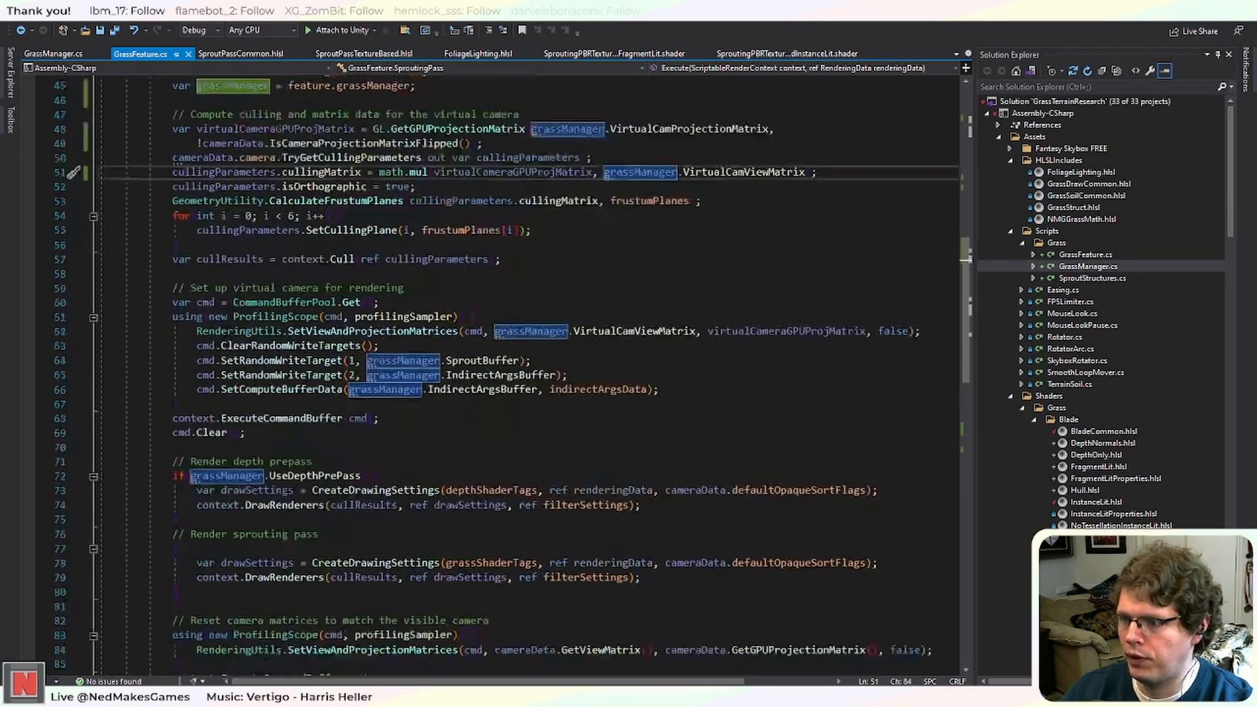
scroll(642, 509, "down", 4)
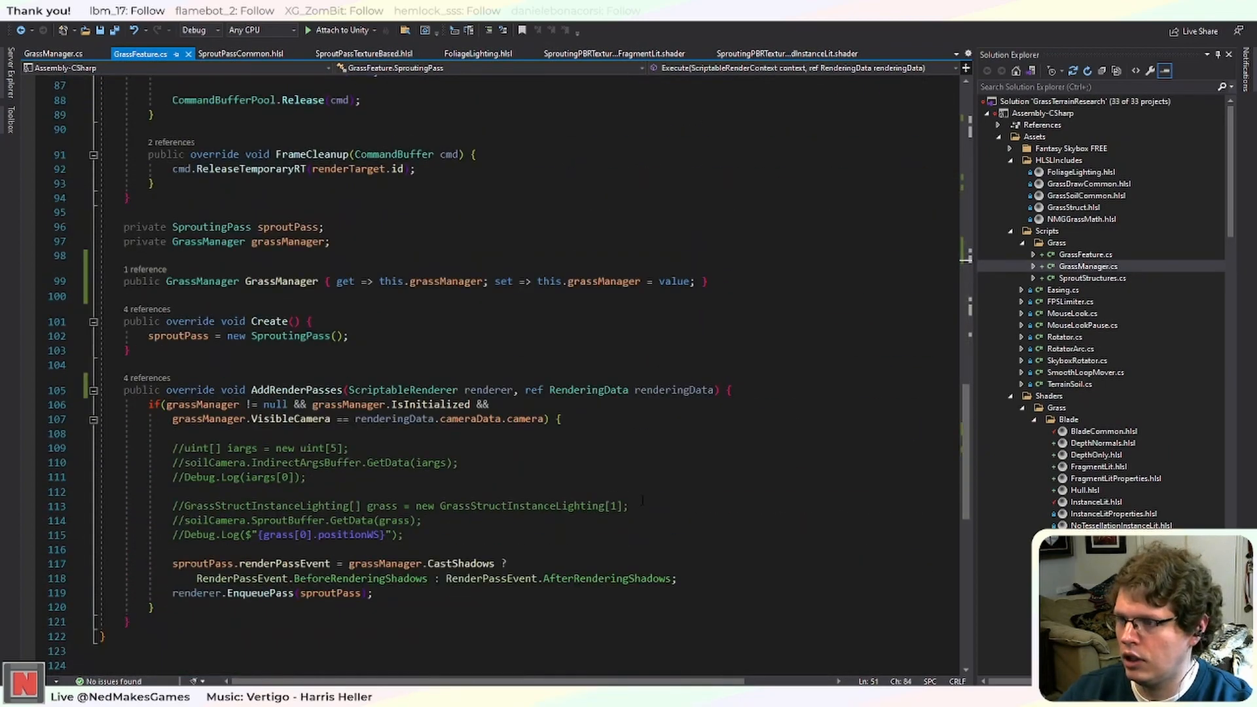
scroll(642, 509, "up", 15)
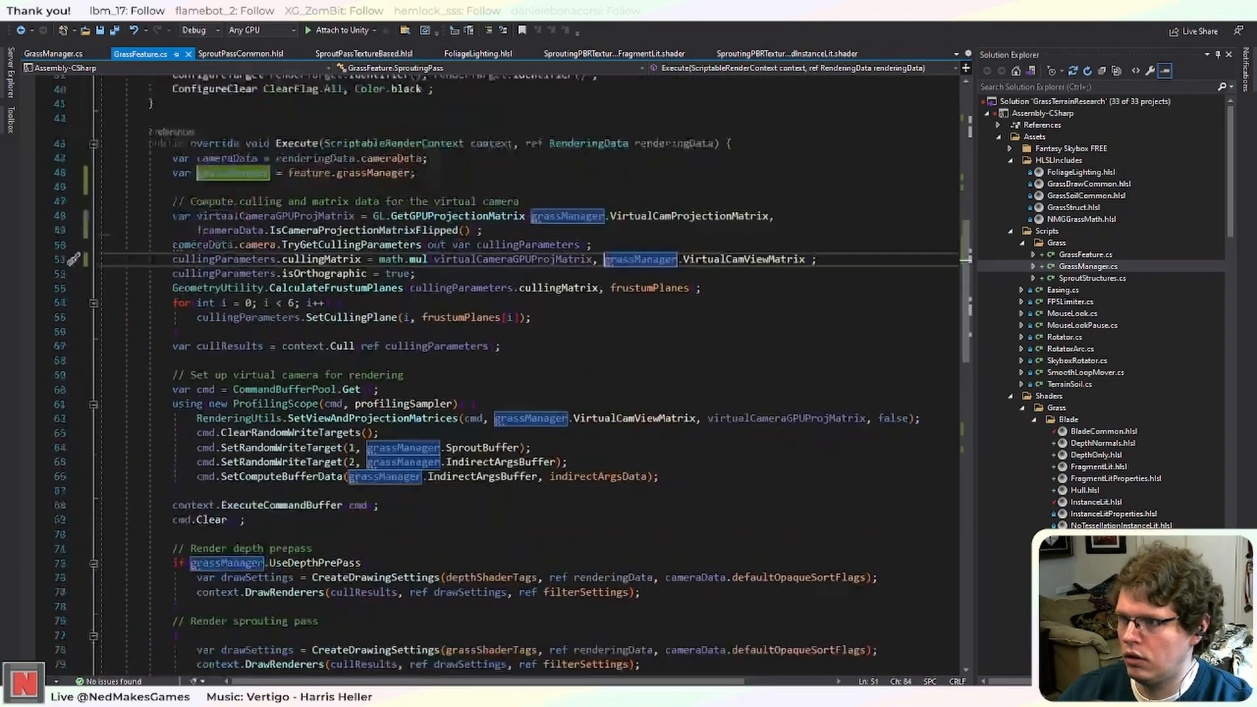
scroll(497, 373, "down", 10)
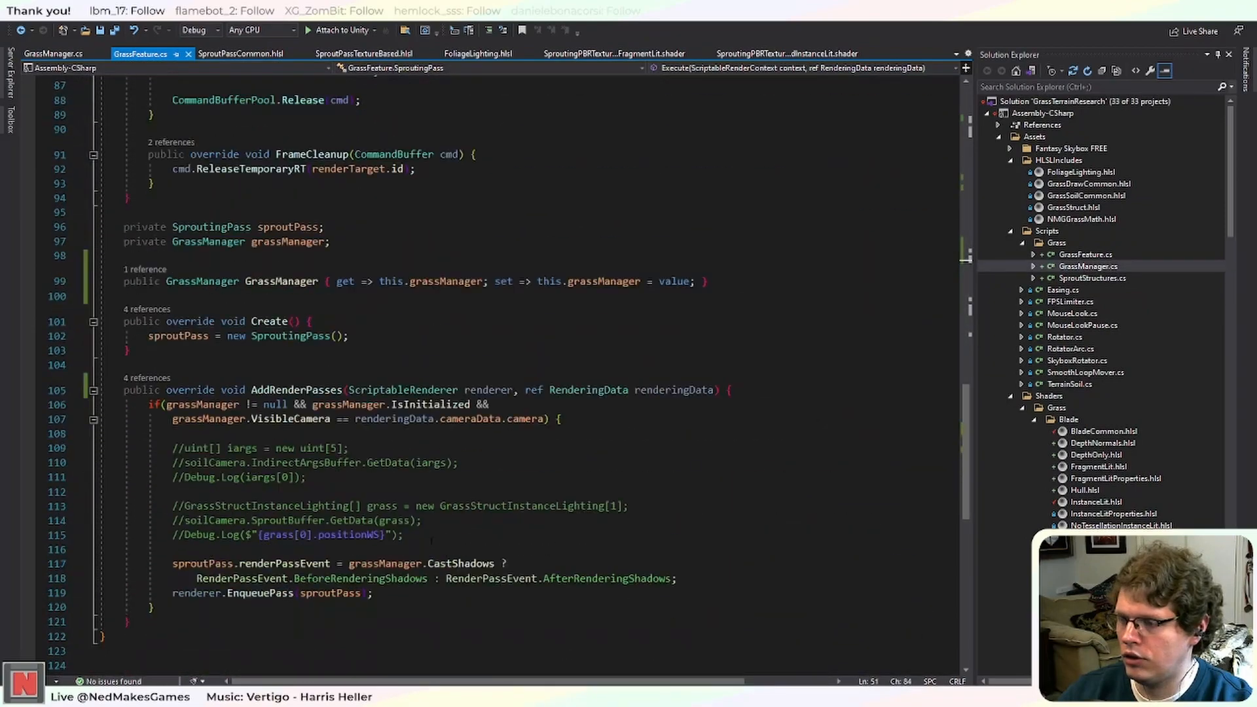
scroll(655, 301, "up", 4)
scroll(655, 301, "down", 10)
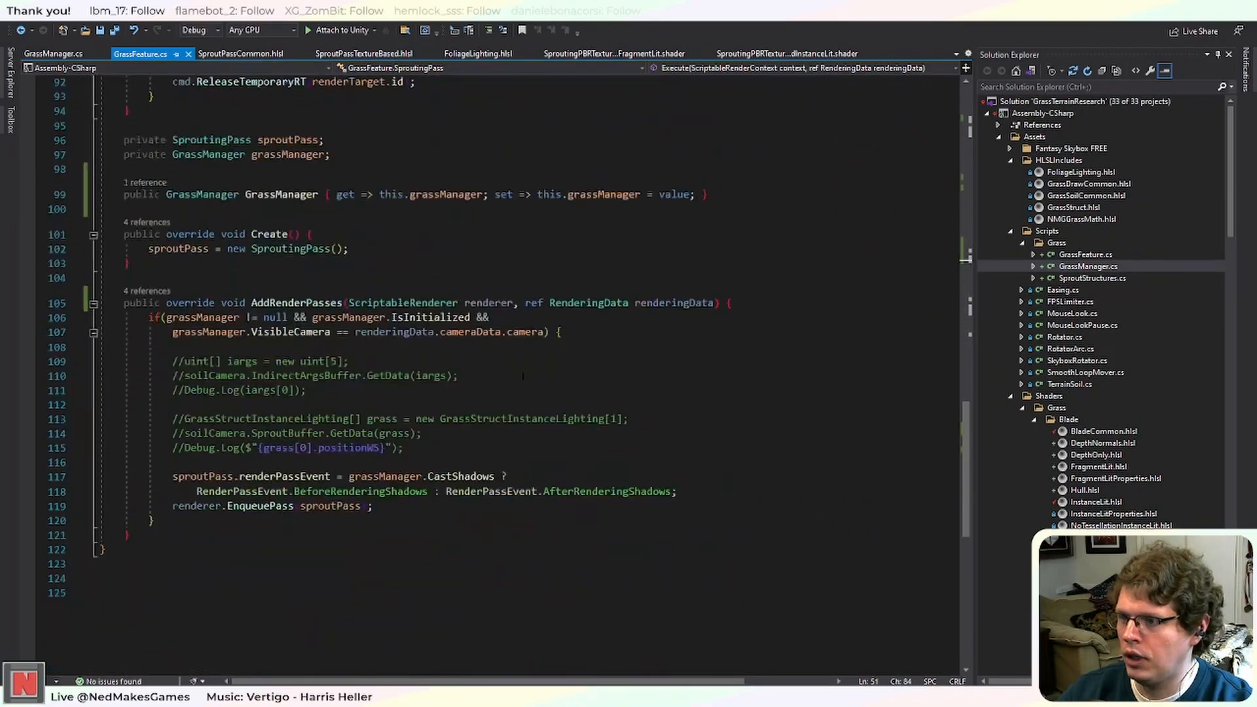
scroll(398, 479, "up", 4)
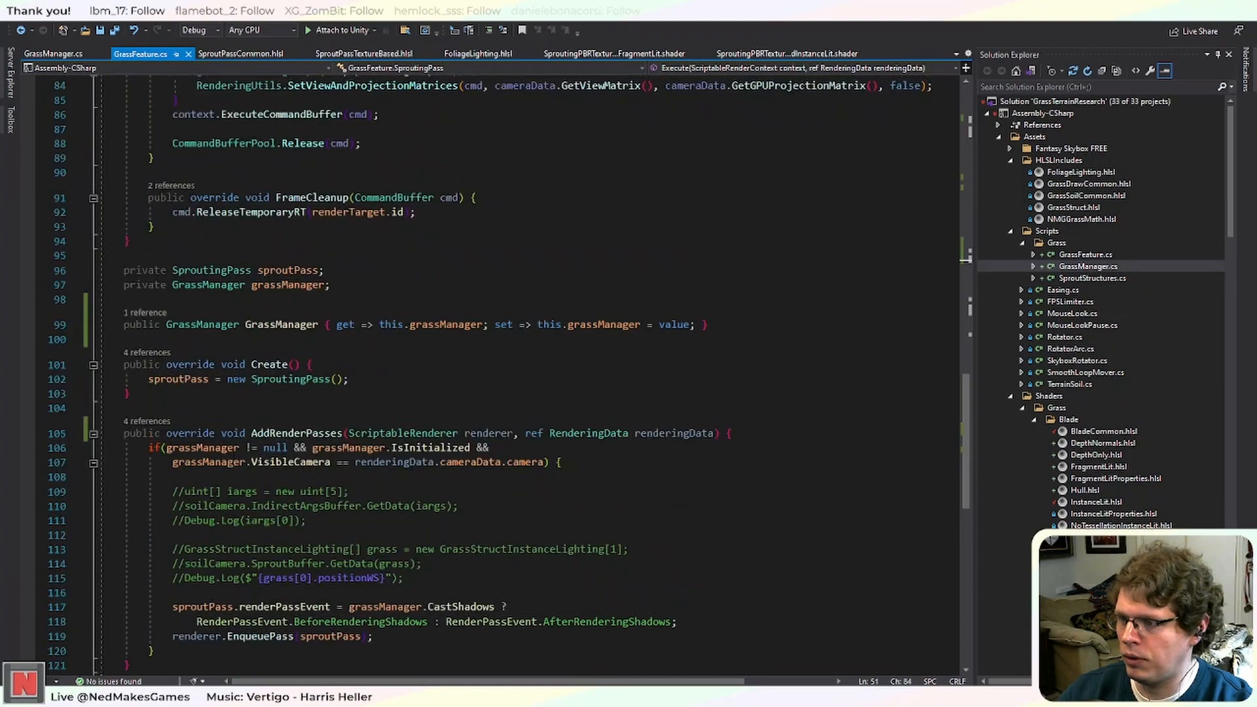
left_click(300, 434)
left_click(386, 607)
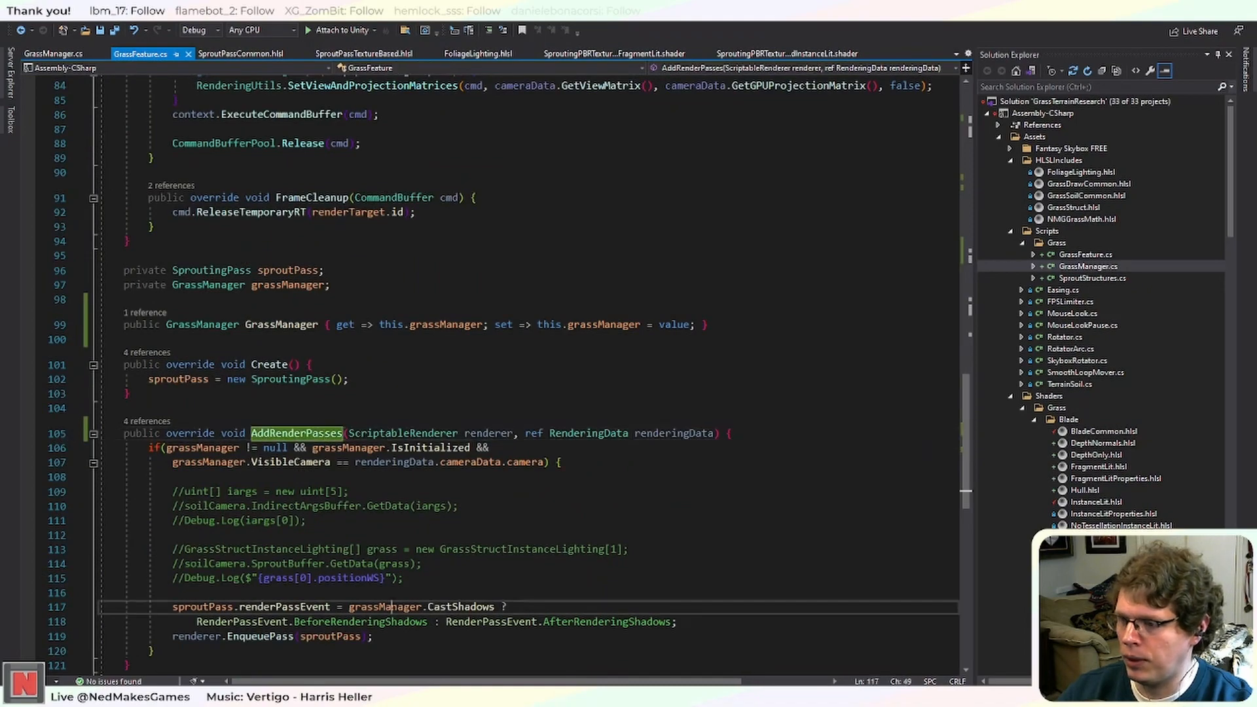
left_click(302, 433)
left_click(252, 433)
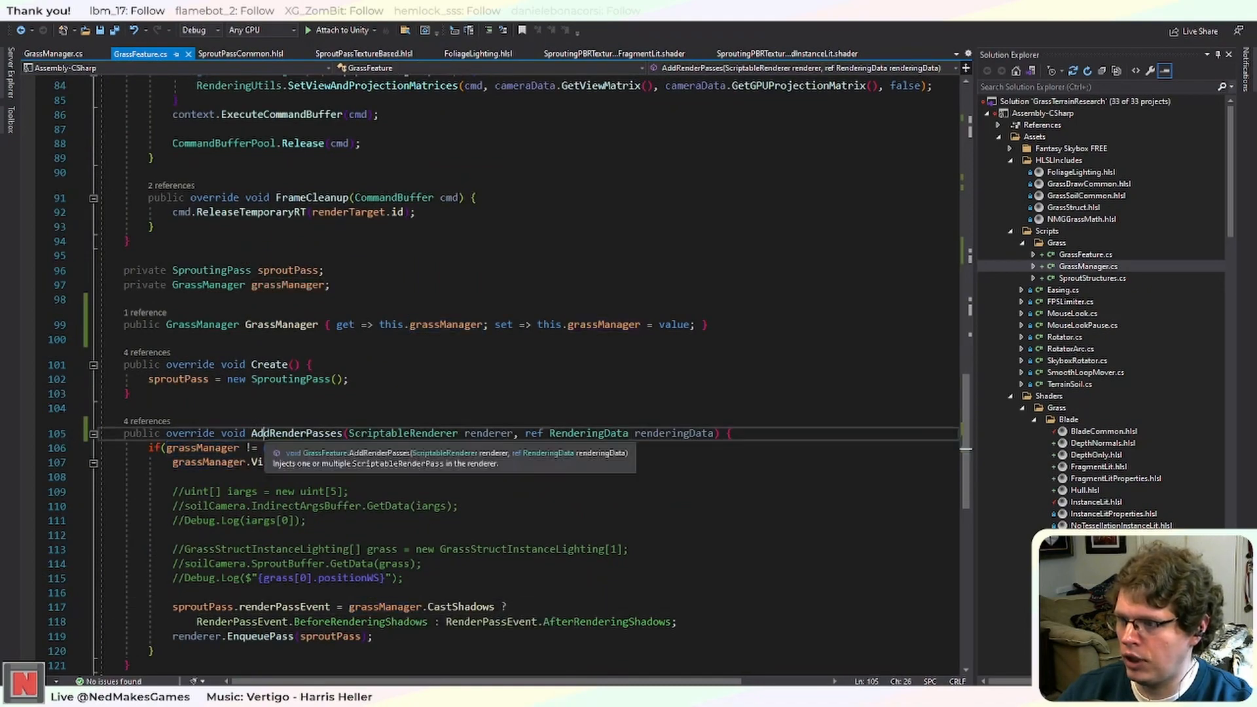
scroll(354, 511, "up", 18)
scroll(352, 519, "up", 1)
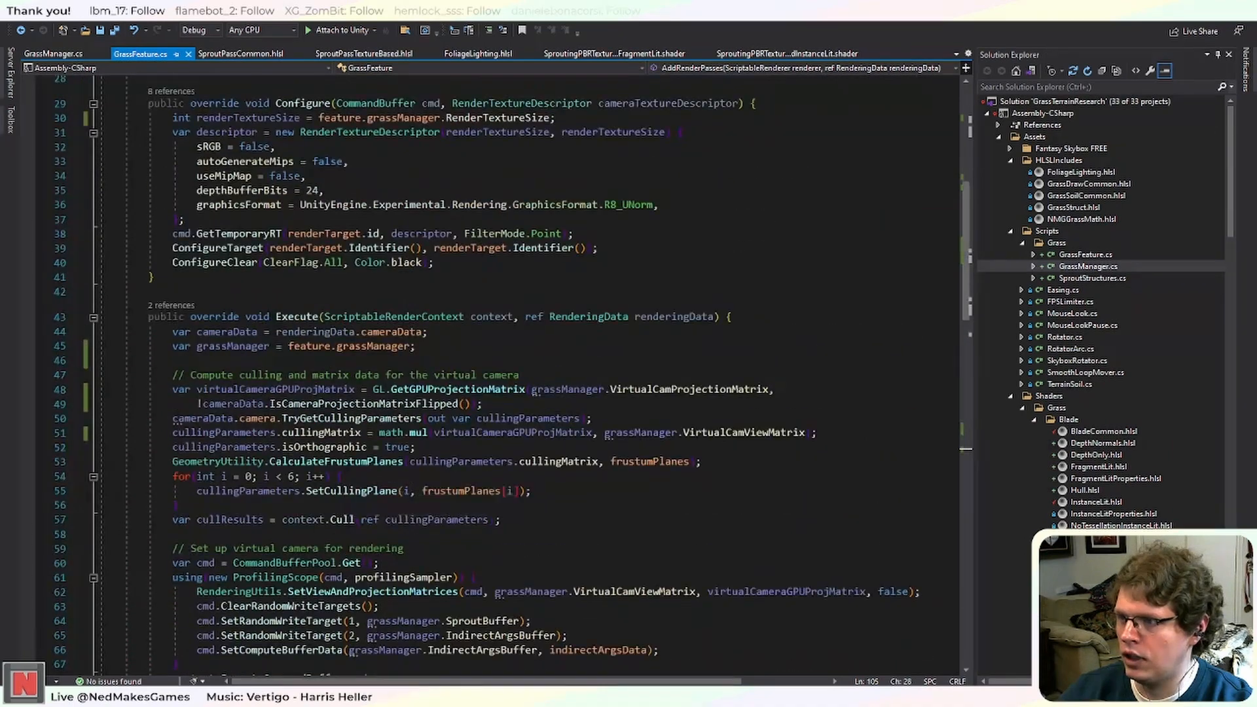
left_click(293, 317)
scroll(312, 254, "up", 2)
left_click(301, 191)
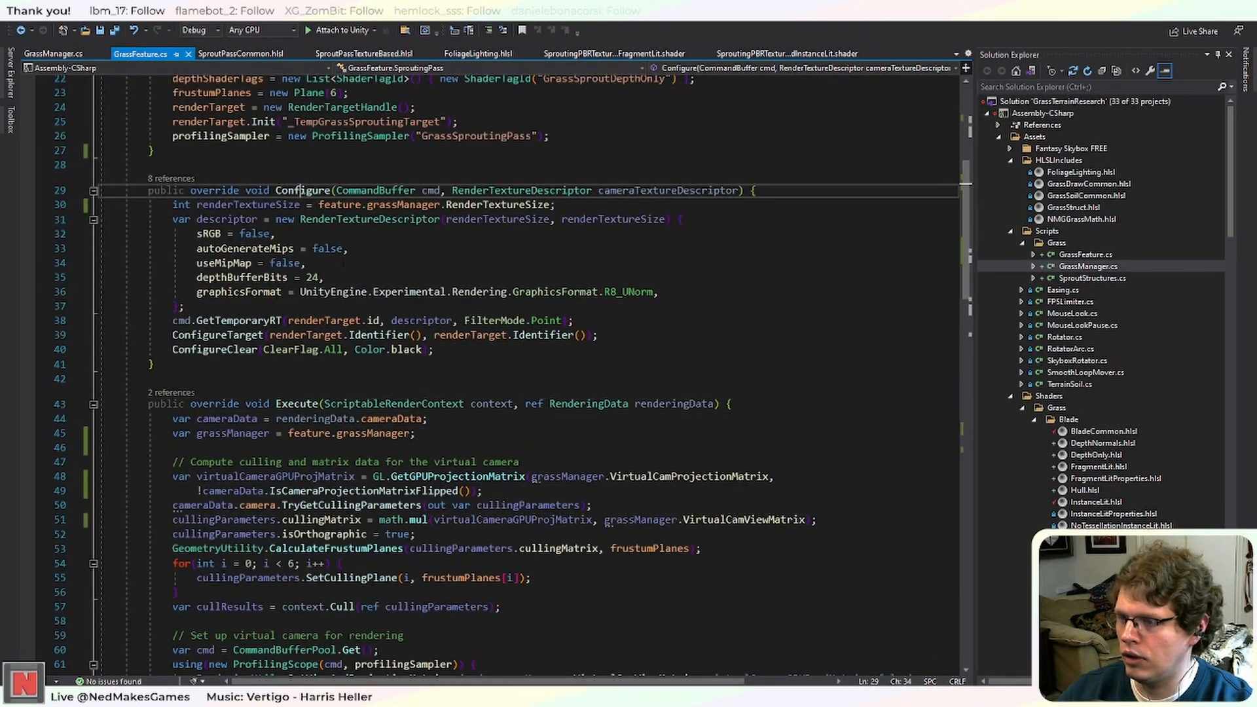
Switch to Unity, clear the console, and test the scene in play mode while checking the console, ending with play mode stopped.
key("alt+Tab")
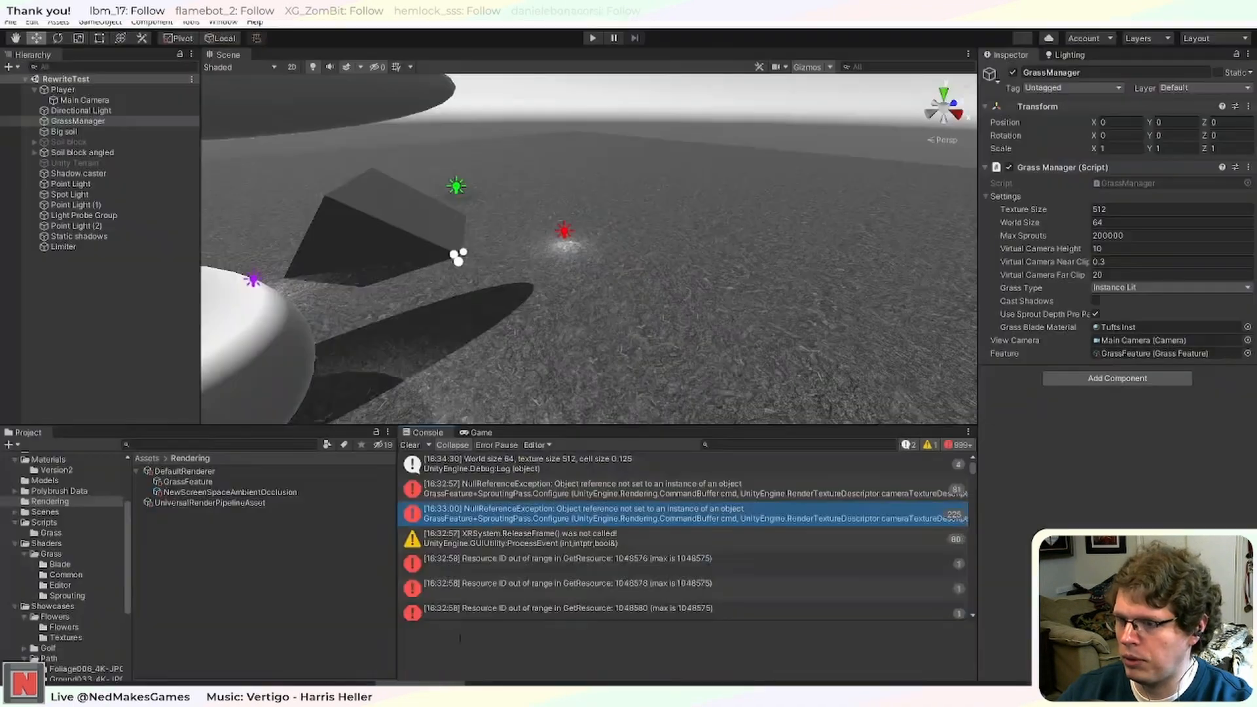
left_click(409, 445)
right_click_drag(562, 261, 514, 256)
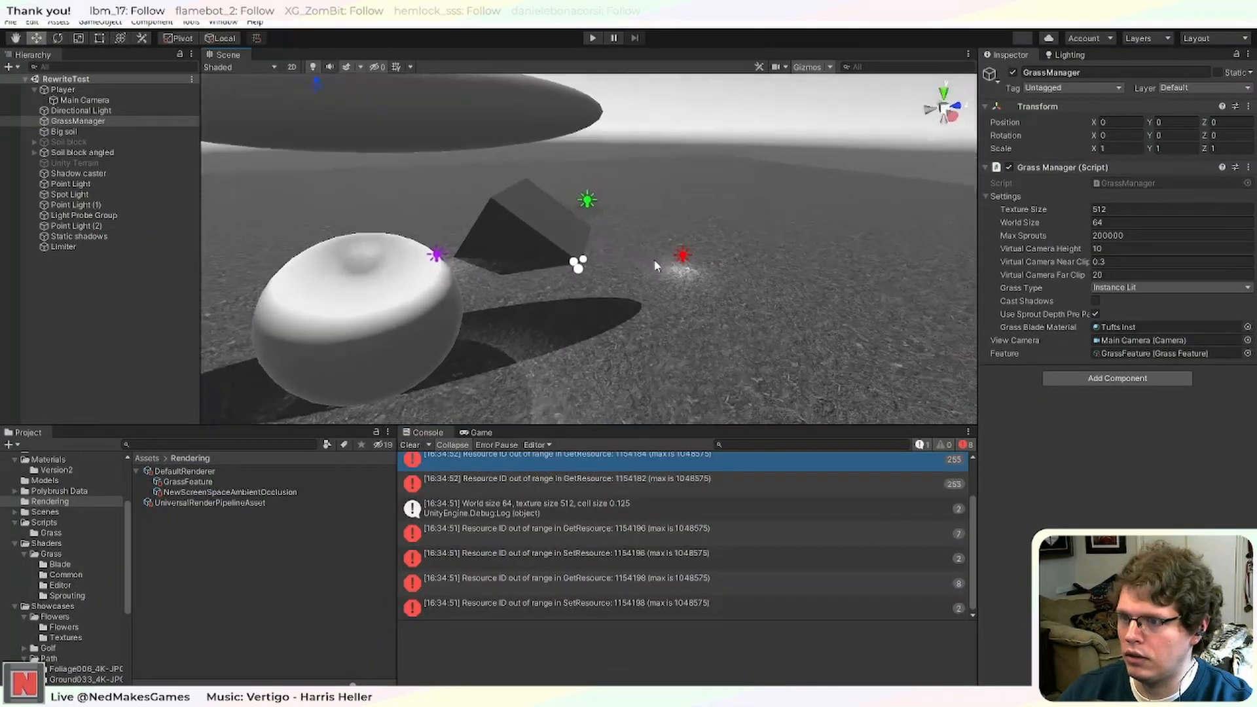
scroll(737, 541, "up", 2)
left_click(593, 38)
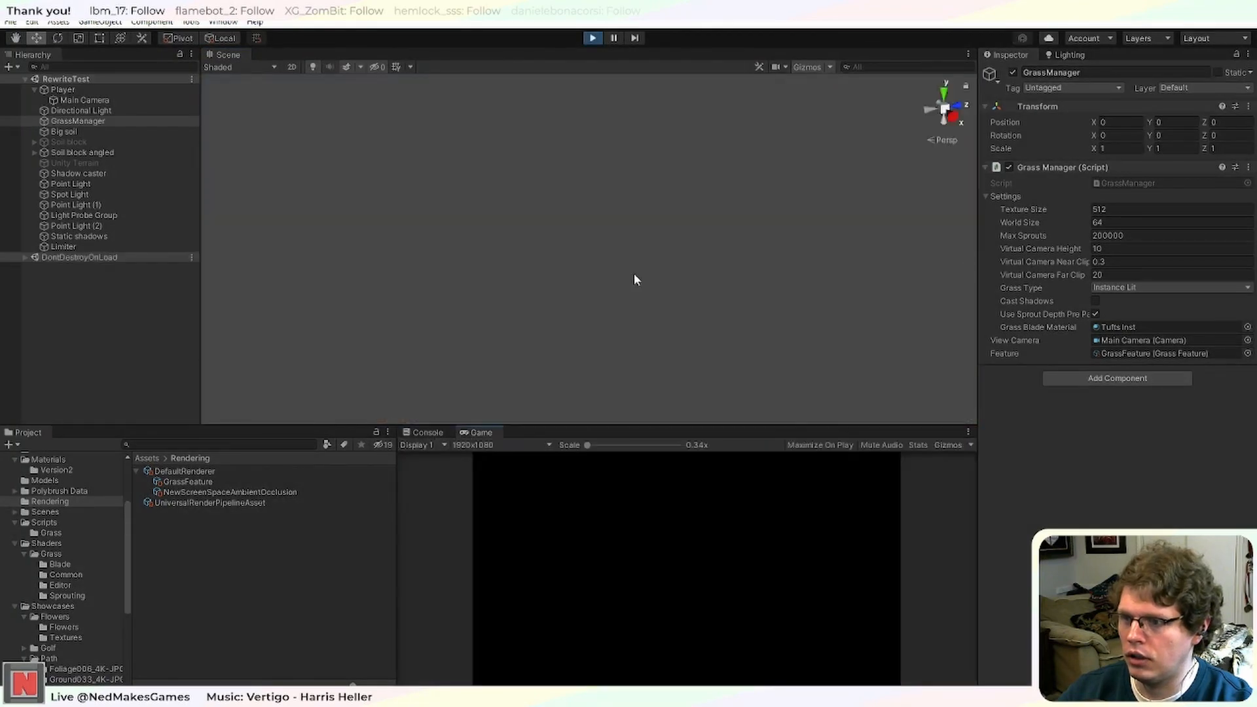
left_click(427, 432)
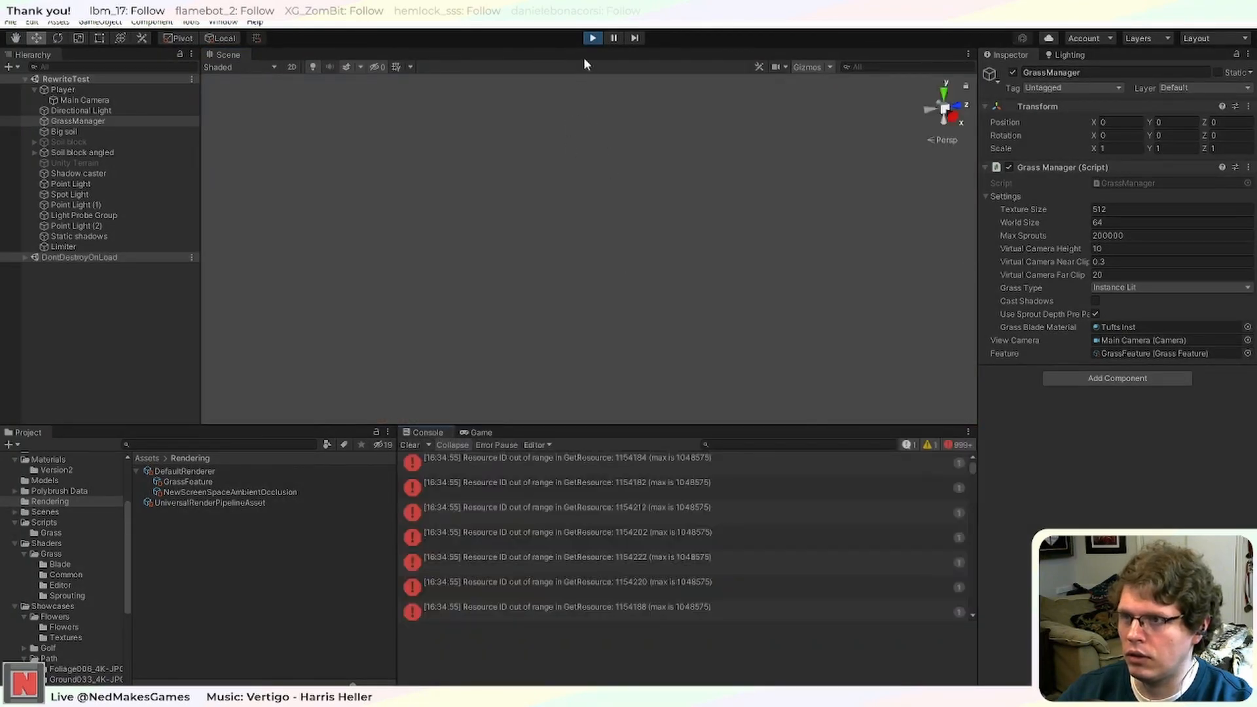
left_click(593, 38)
Inspect the first resource ID error in the console and look through to the end of the log.
scroll(969, 463, "up", 3)
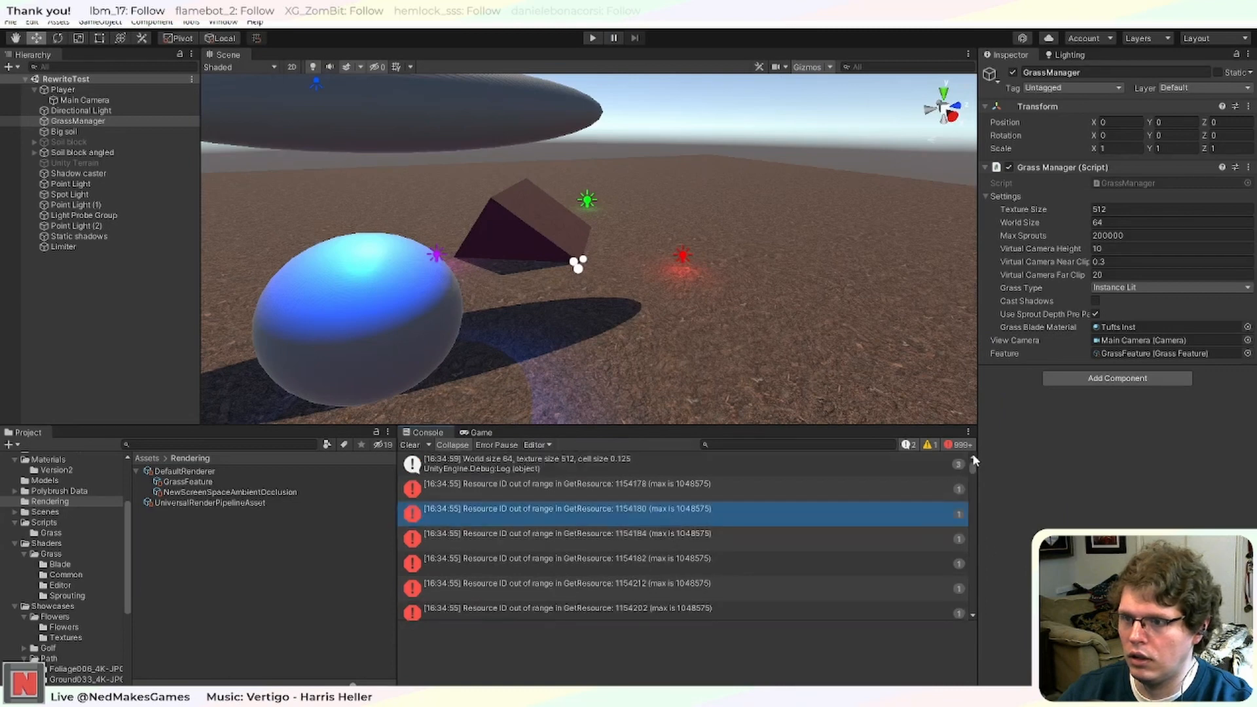
left_click(763, 491)
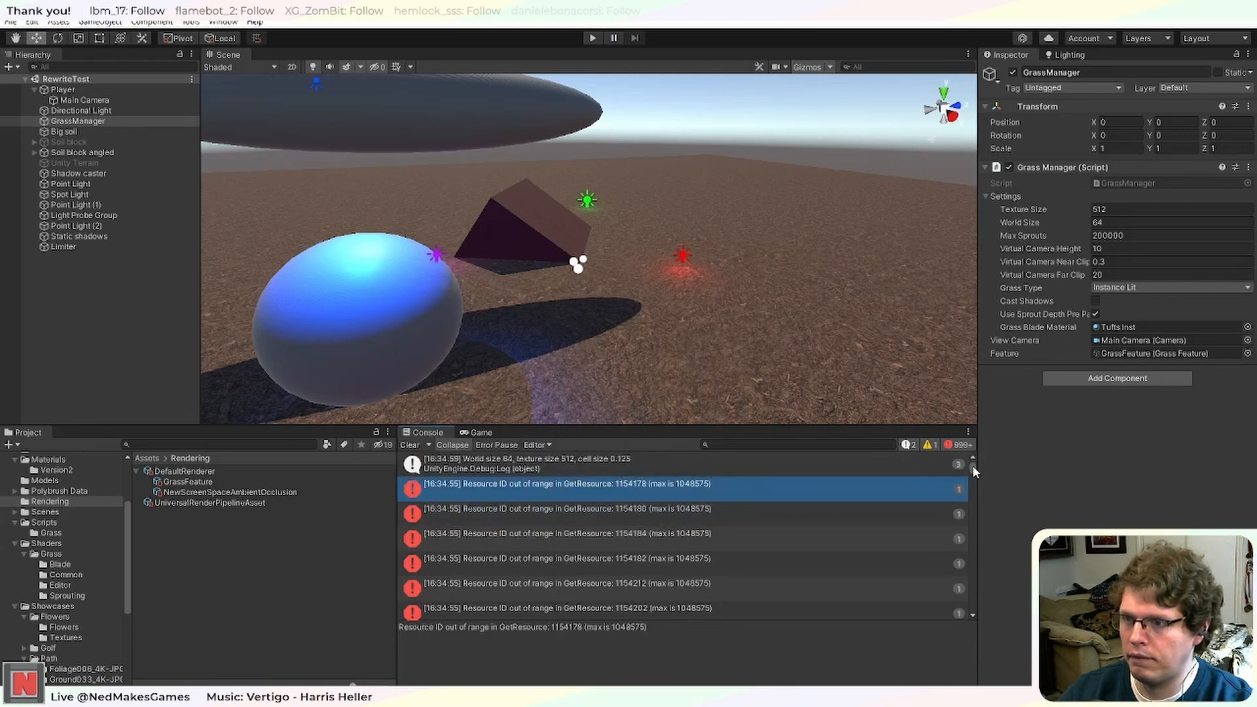
left_click_drag(972, 466, 985, 612)
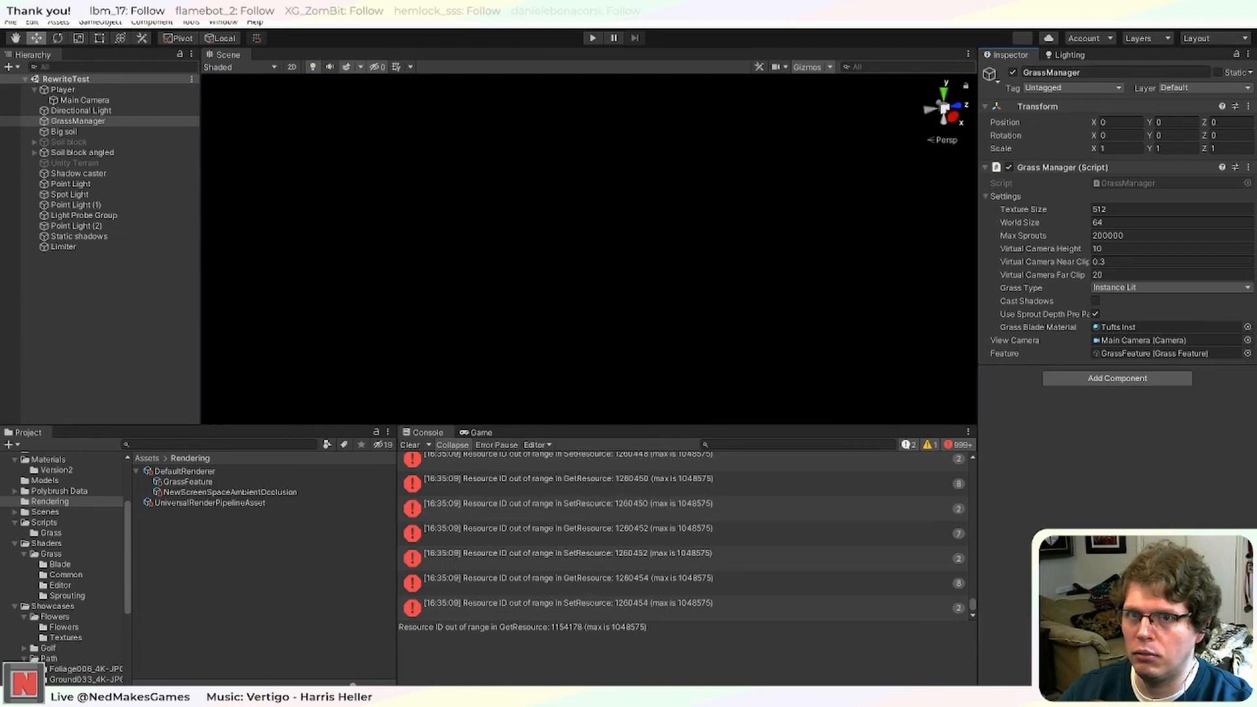
Switch to Unity Hub and reopen the GrassTerrainResearch project.
key("alt+Tab")
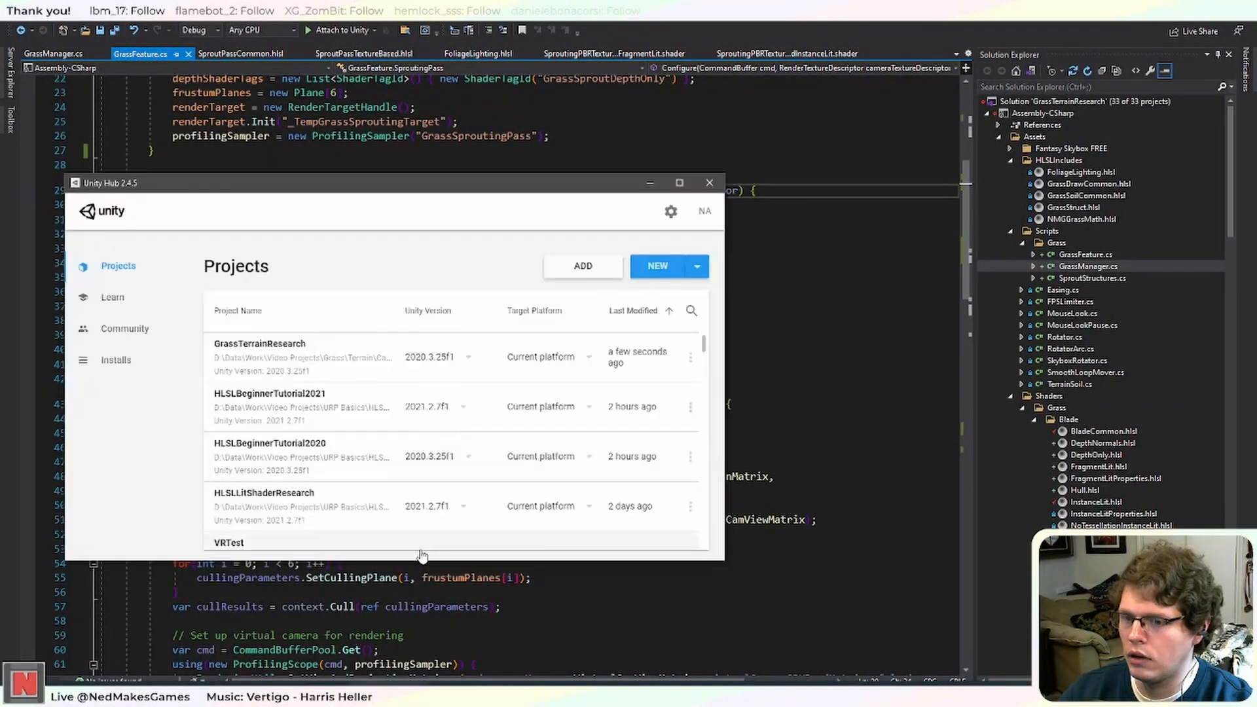
left_click(273, 347)
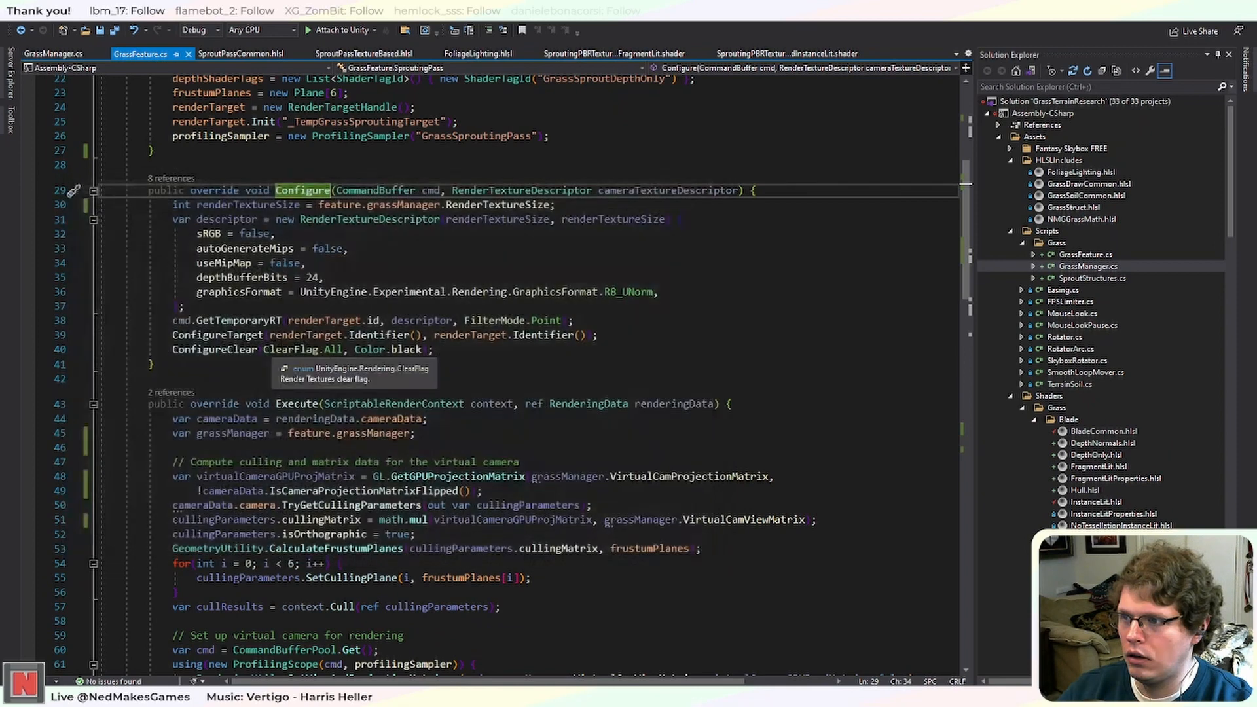
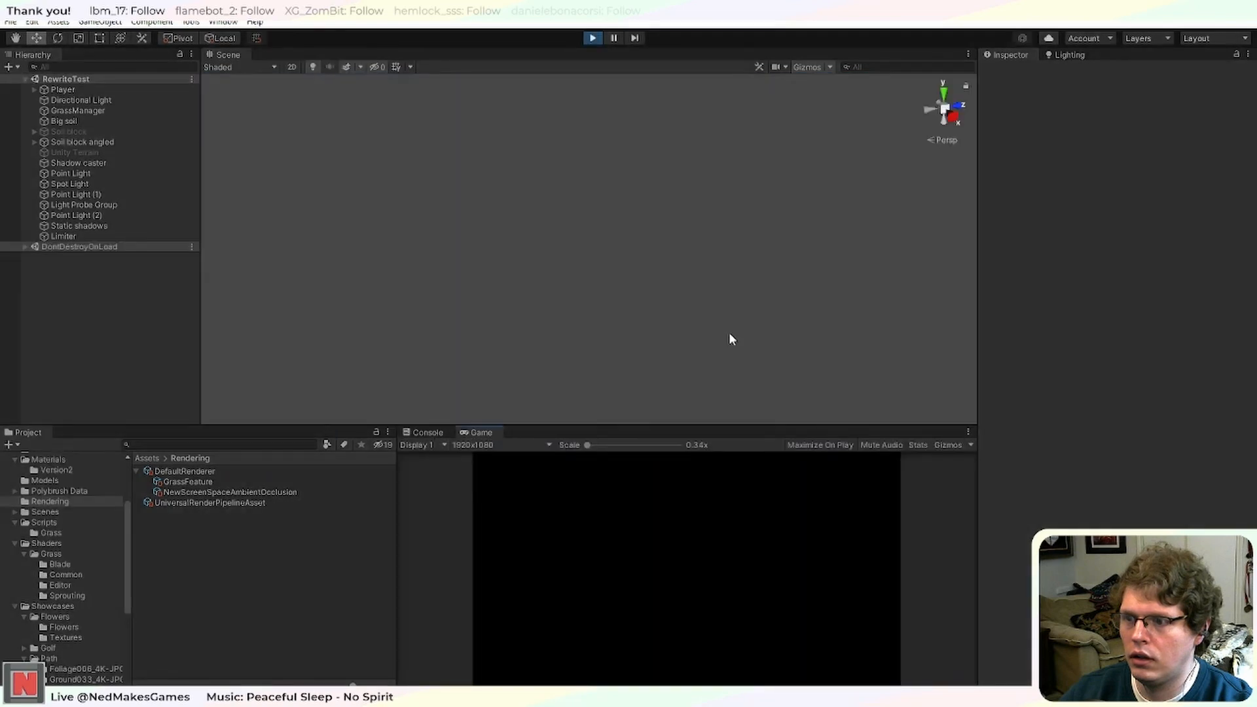
Stop play mode, inspect the NullReferenceException entries, and open the first one's source line in GrassFeature.cs.
left_click(592, 38)
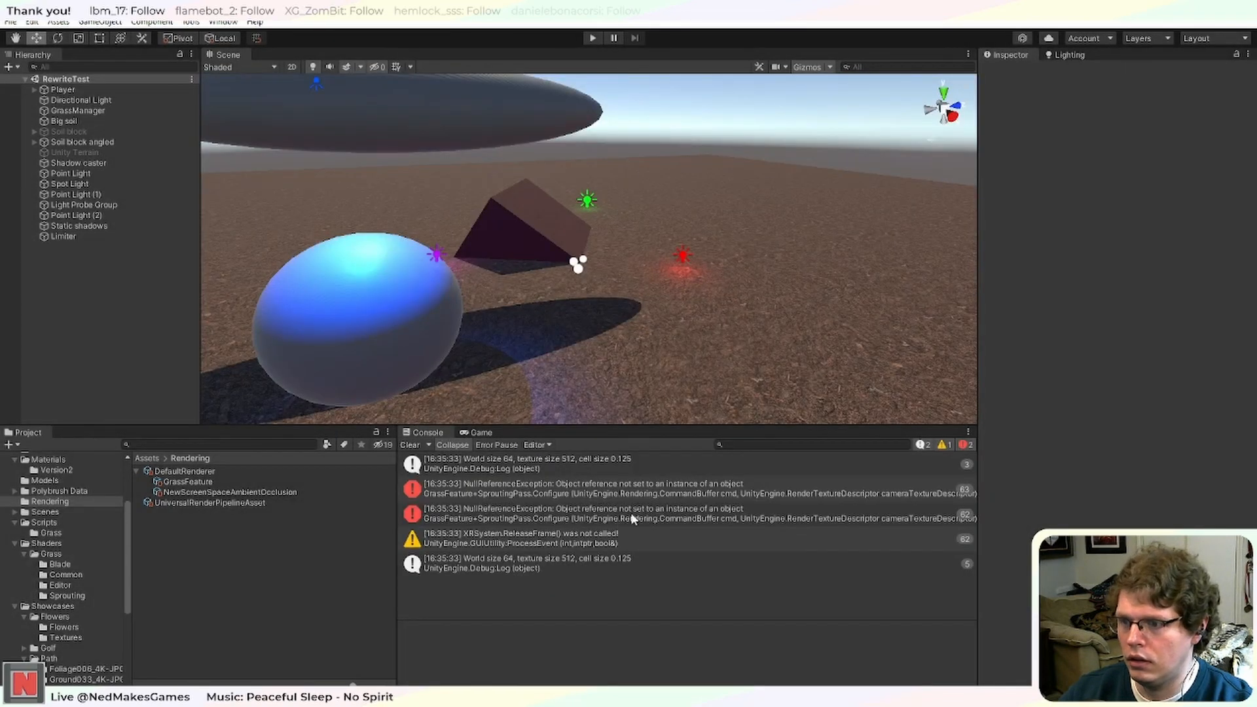
left_click(662, 488)
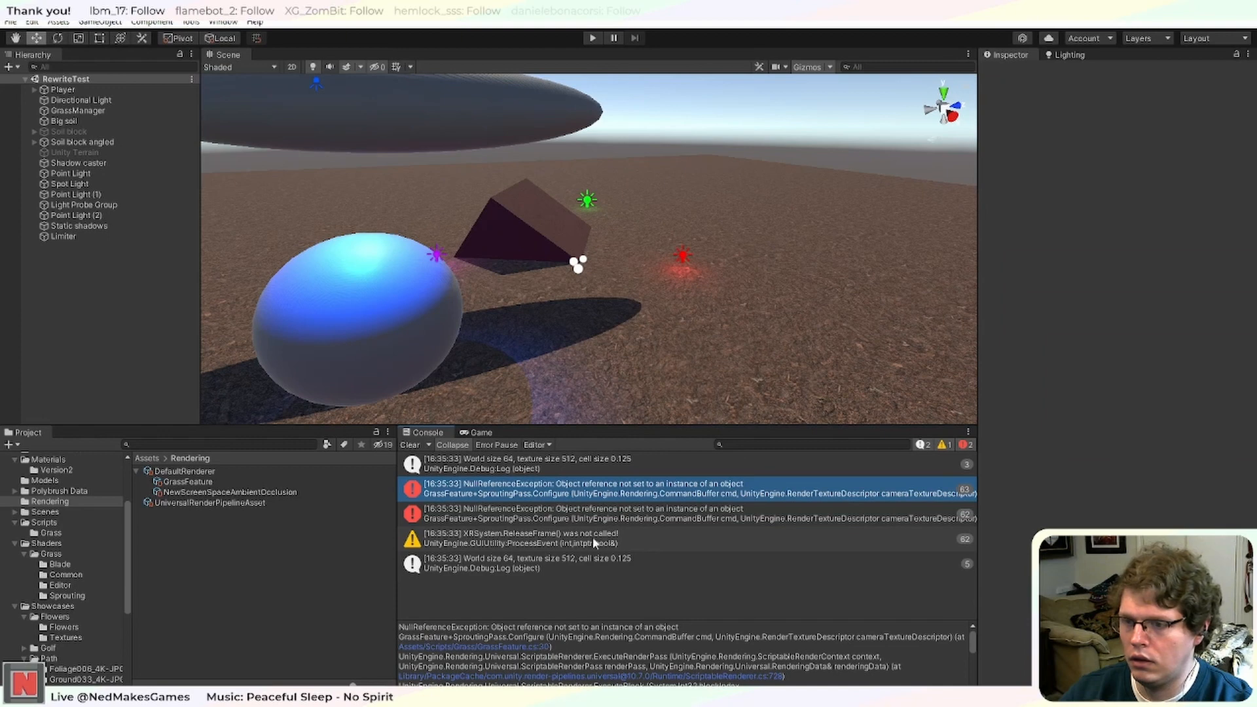
left_click(615, 516)
left_click(626, 489)
left_click(544, 647)
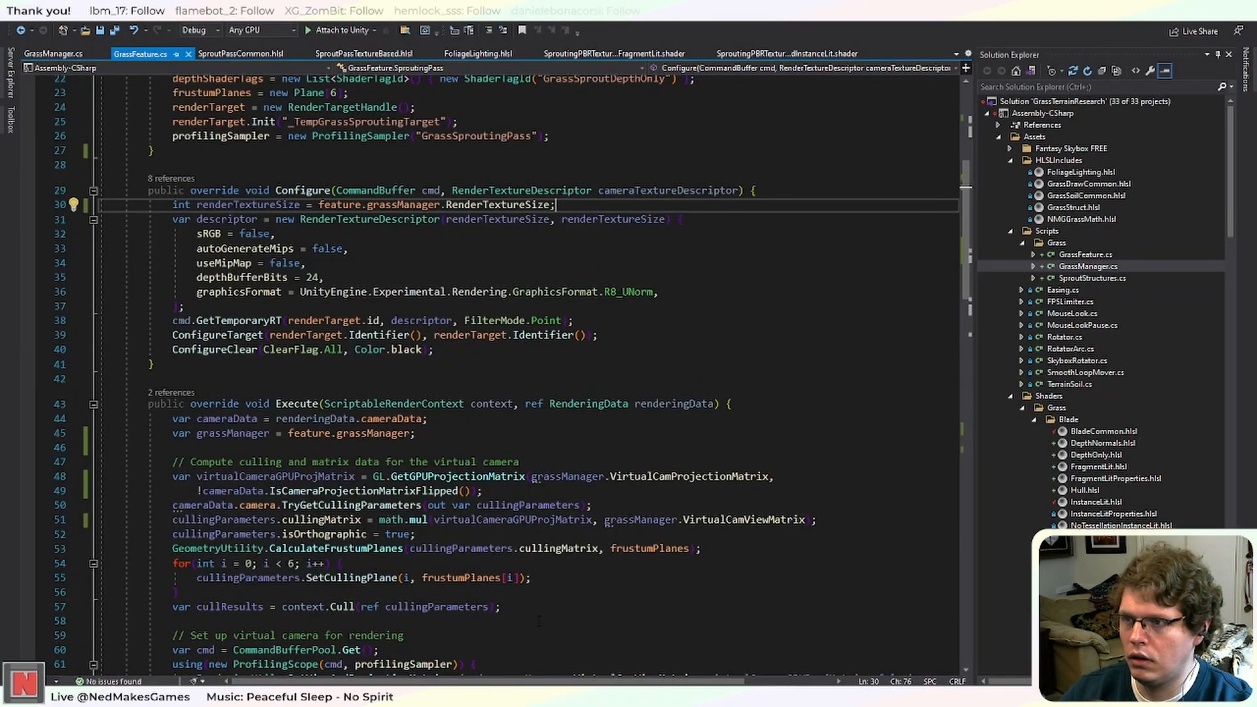
Add a GrassFeature feature parameter to the SproutingPass constructor in GrassFeature.cs.
scroll(539, 621, "up", 3)
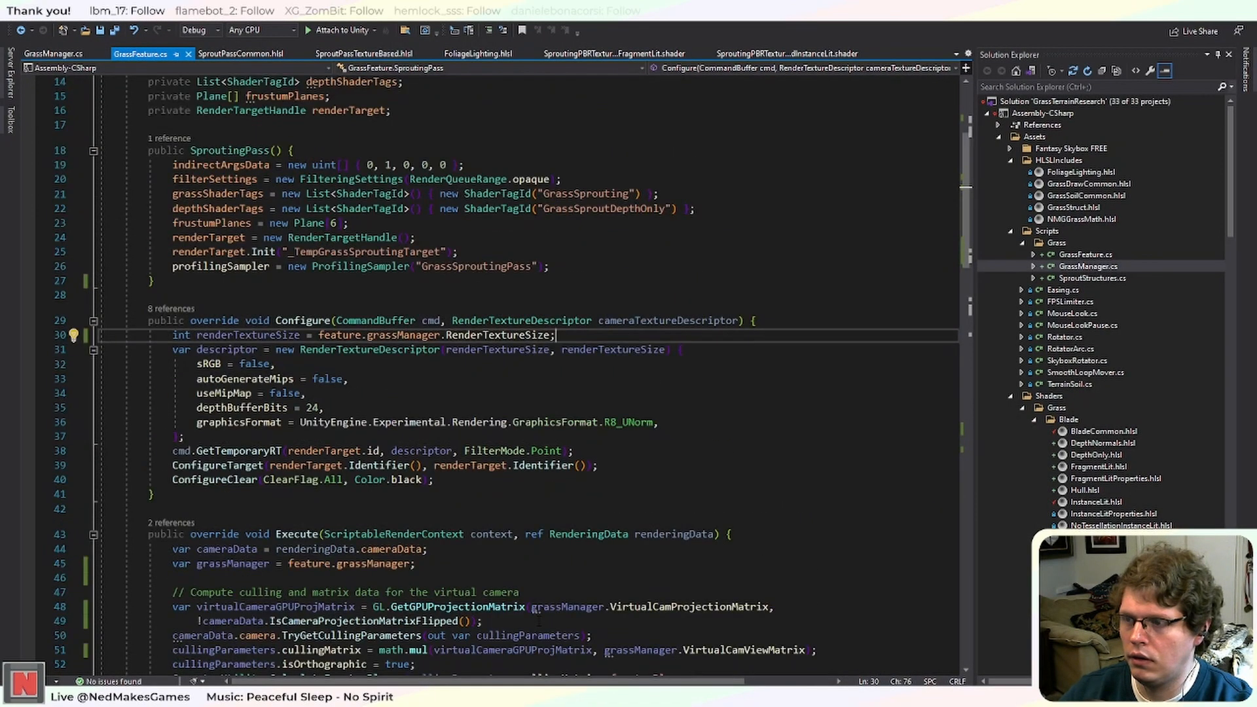
scroll(539, 619, "up", 3)
left_click(276, 281)
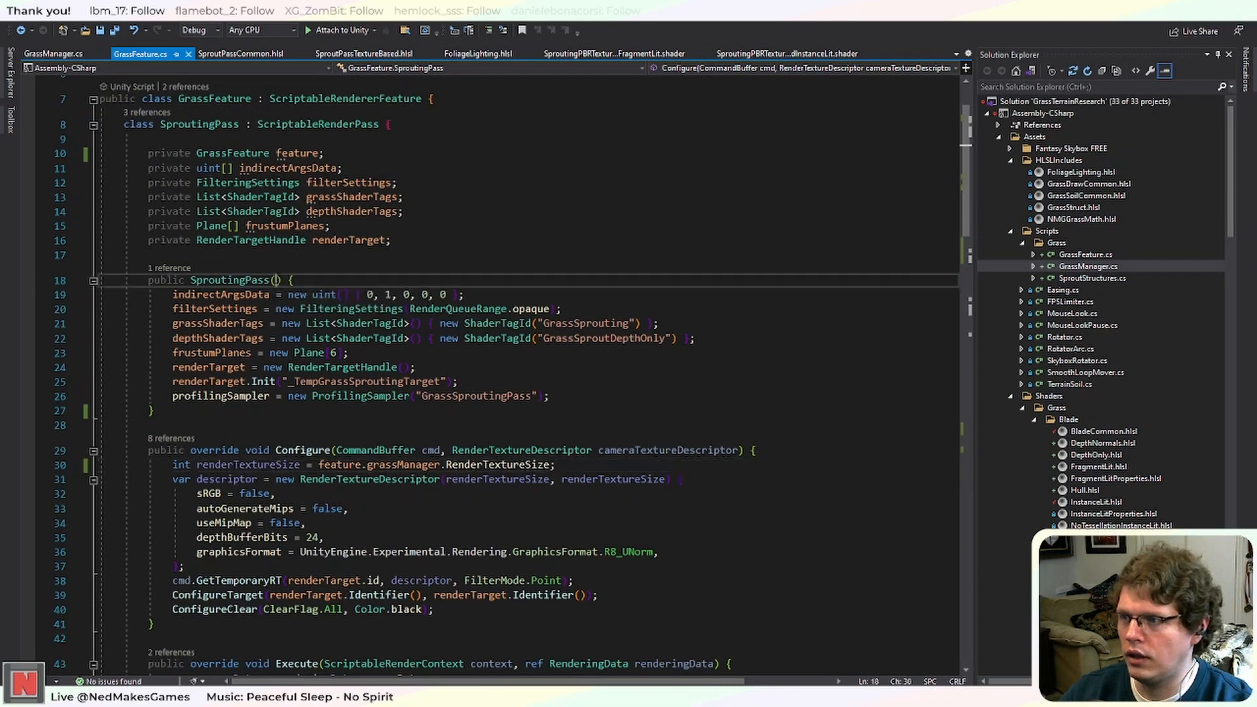
left_click(319, 153)
key("ctrl+shift+Left")
key("ctrl+shift+Left")
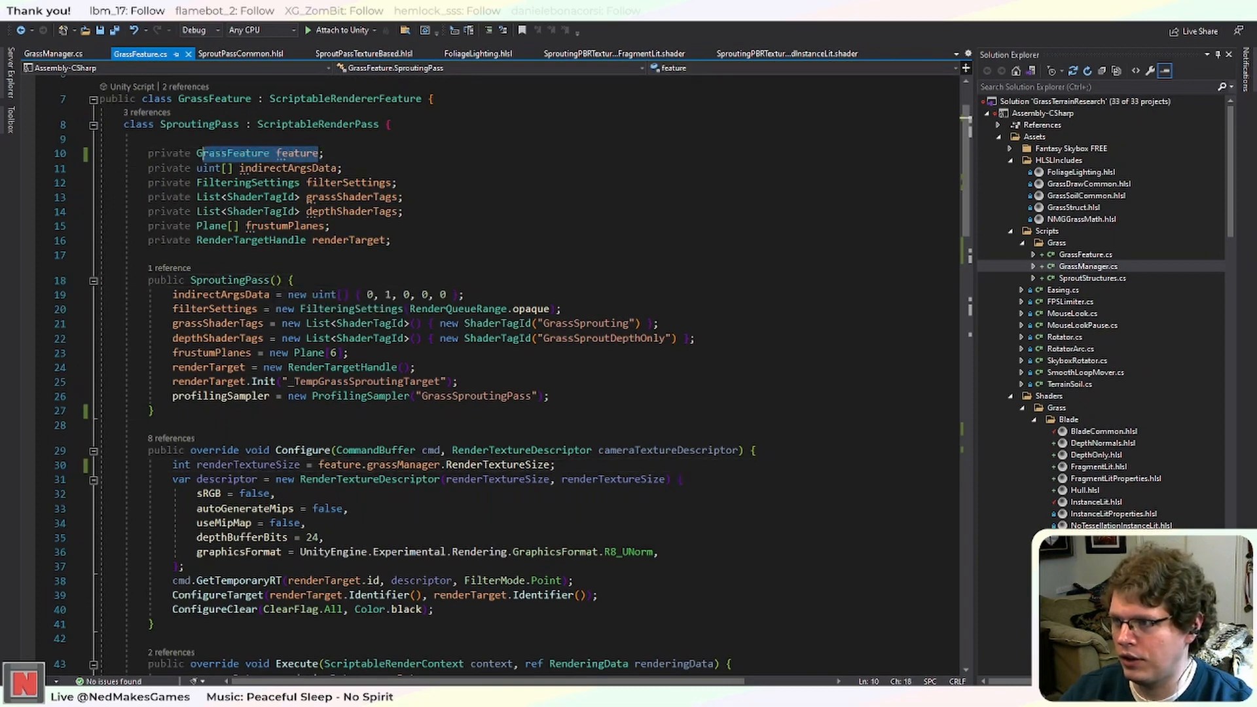
key("ctrl+c")
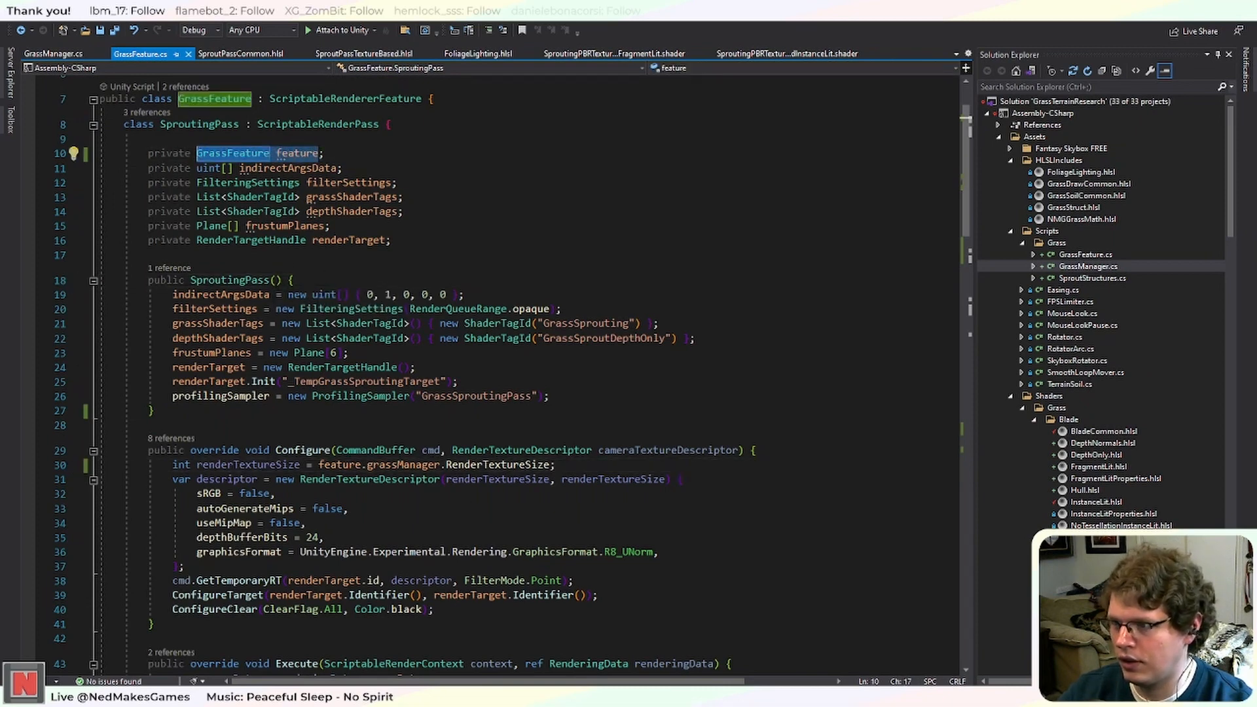
left_click(276, 280)
key("ctrl+v")
Assign this.feature = feature; as the first line of the SproutingPass constructor and save the file.
left_click(493, 286)
key("Return")
type("this.fr")
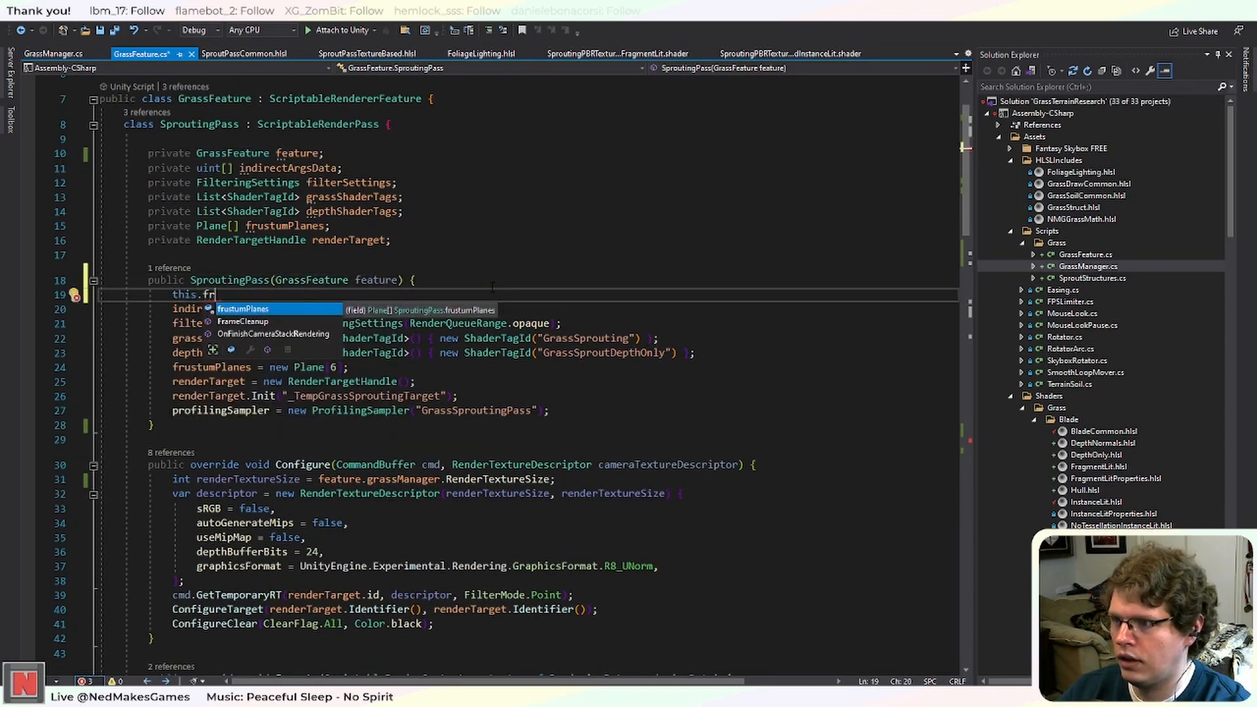
key("BackSpace")
type("eature = feature")
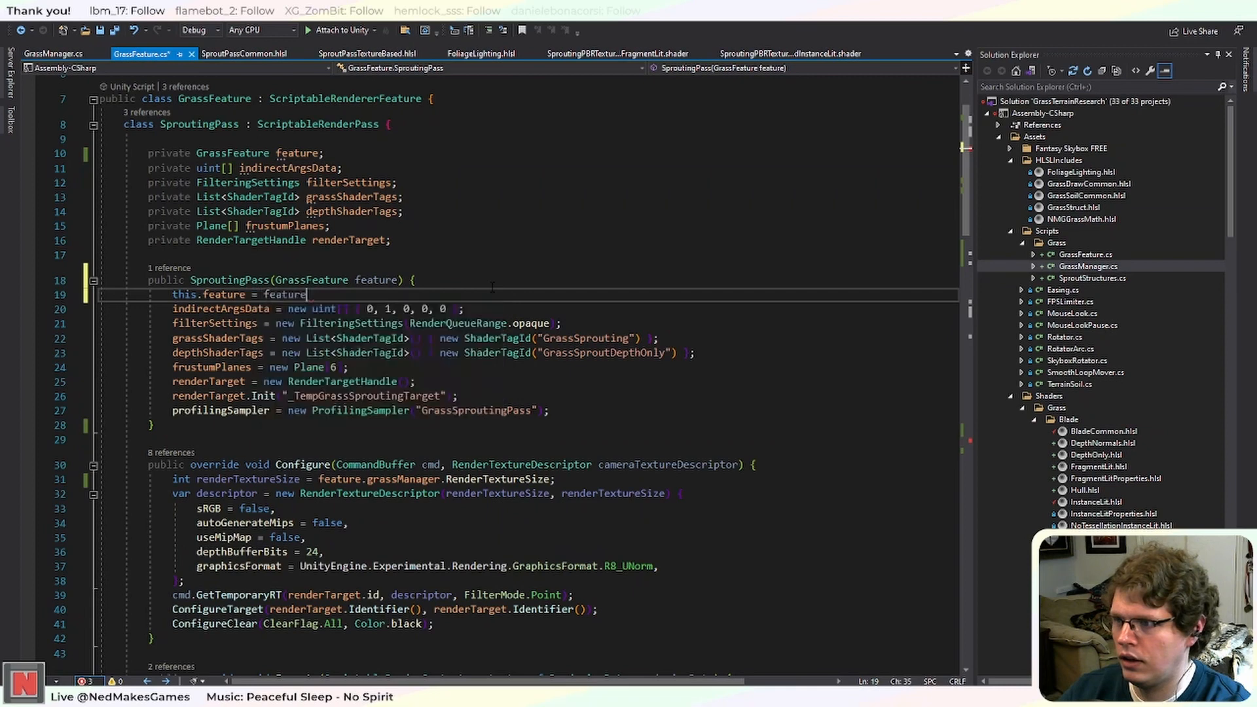
type(";")
key("ctrl+s")
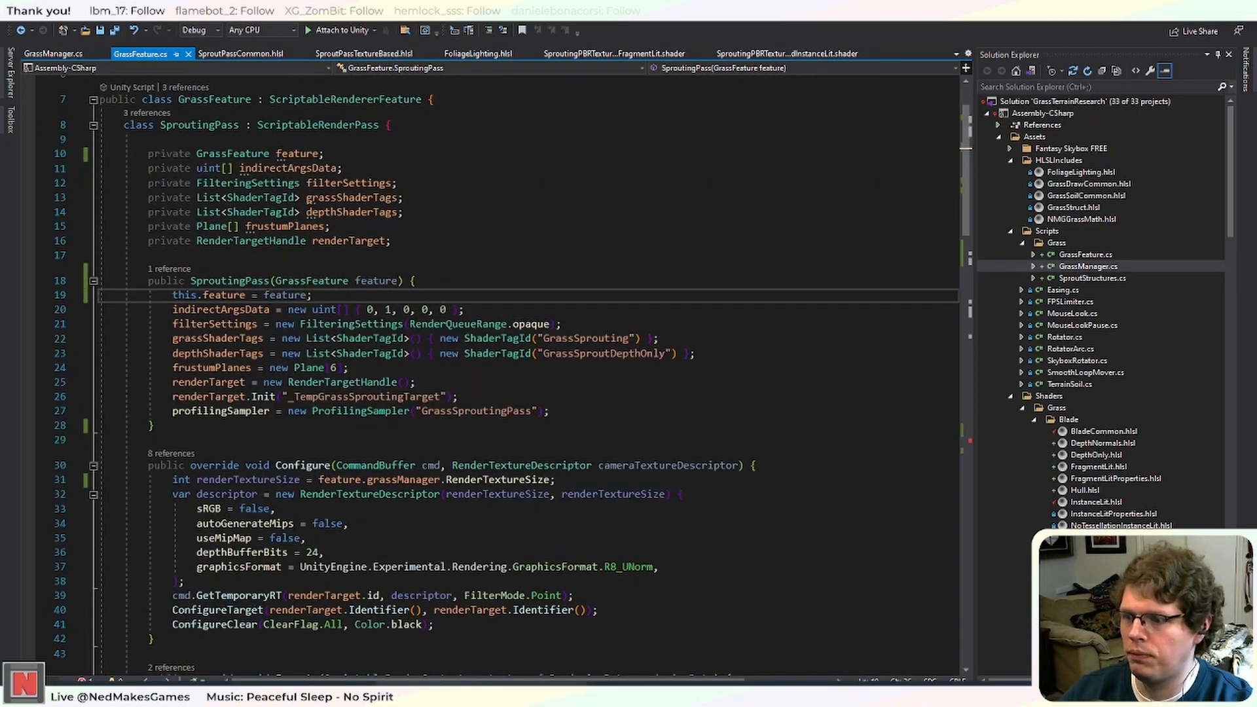
Switch to Unity, open the compile error's source line, pass this to new SproutingPass in Create, and save GrassFeature.cs.
key("alt+Tab")
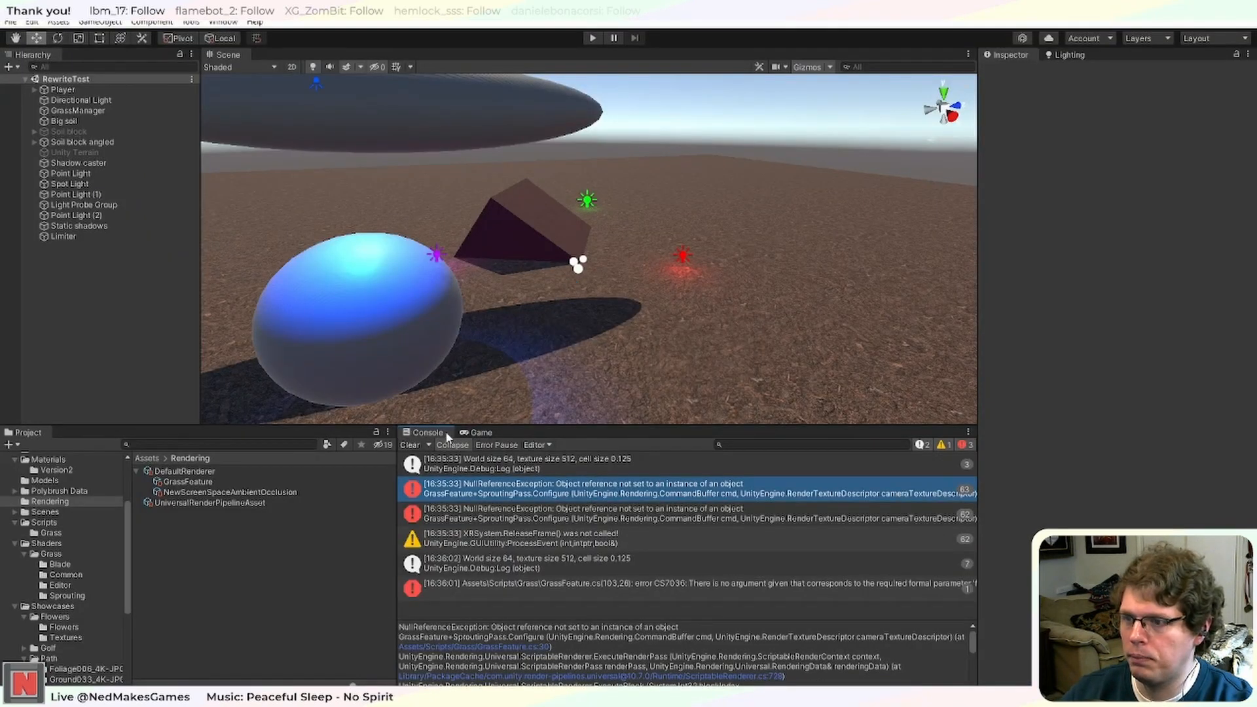
left_click(716, 585)
double_click(716, 583)
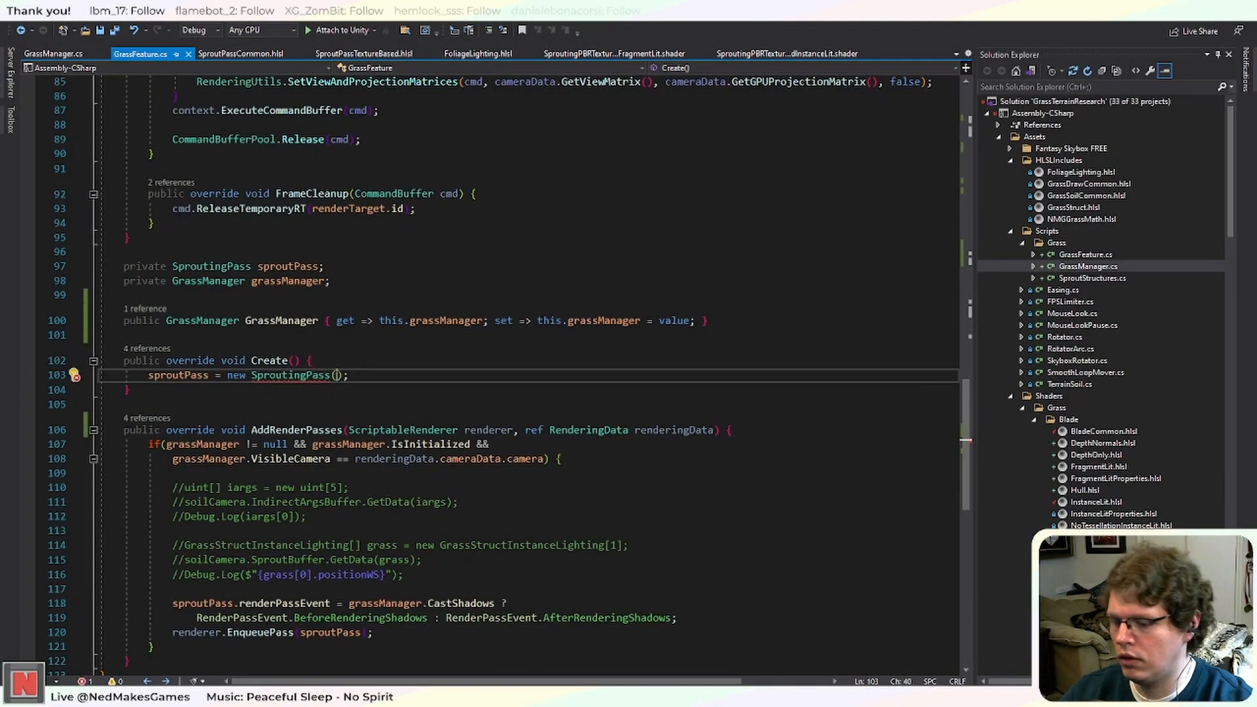
type("this")
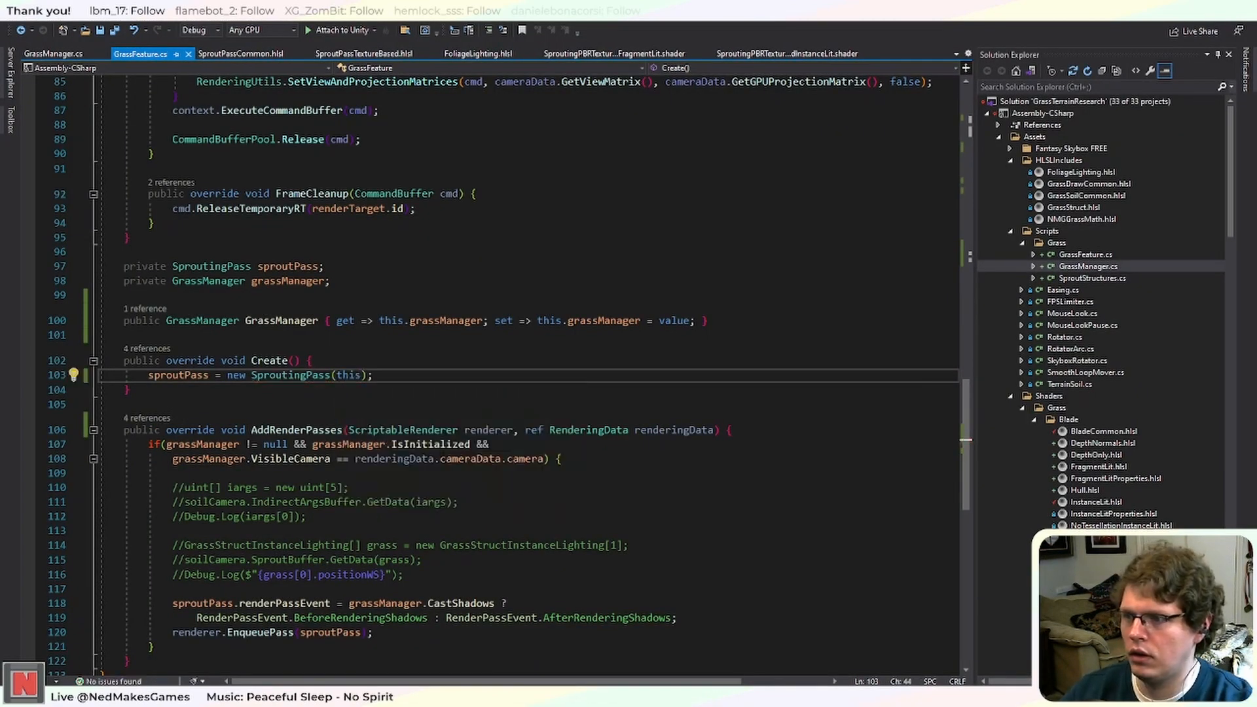
key("ctrl+s")
Switch to Unity, clear the console, and run the scene in play mode to check the grass lighting and shadows.
key("alt+Tab")
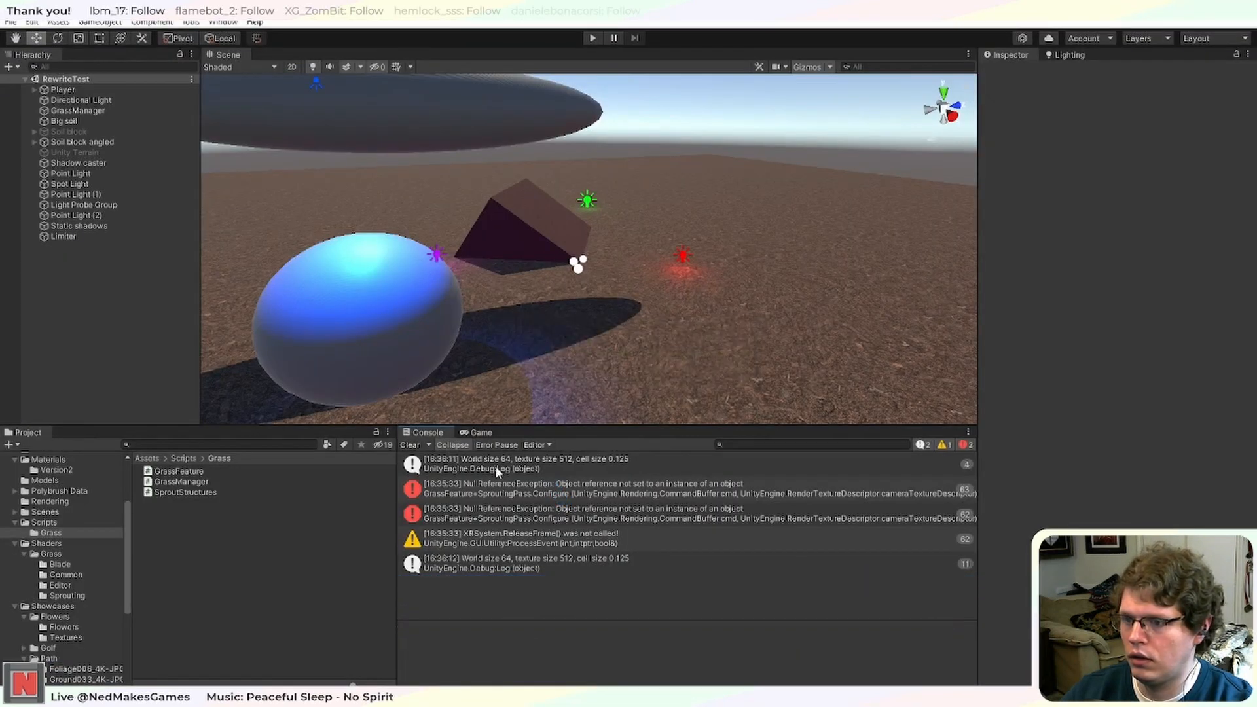
left_click(414, 448)
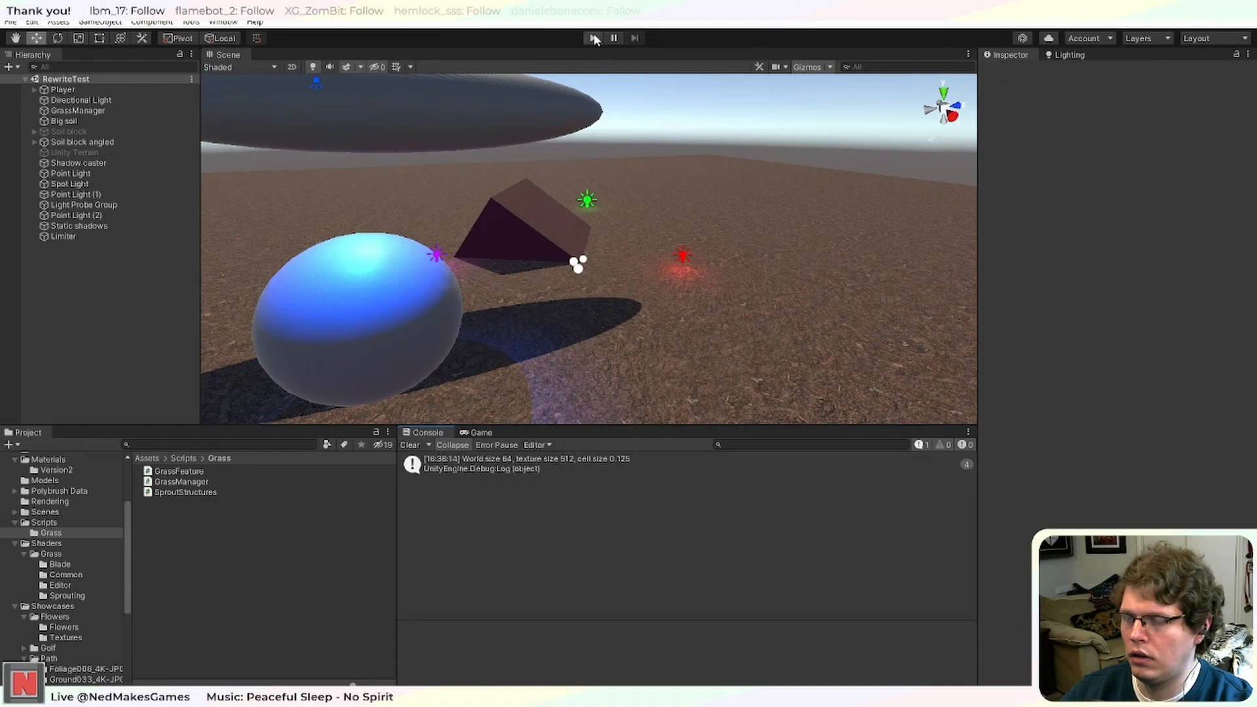
left_click(595, 38)
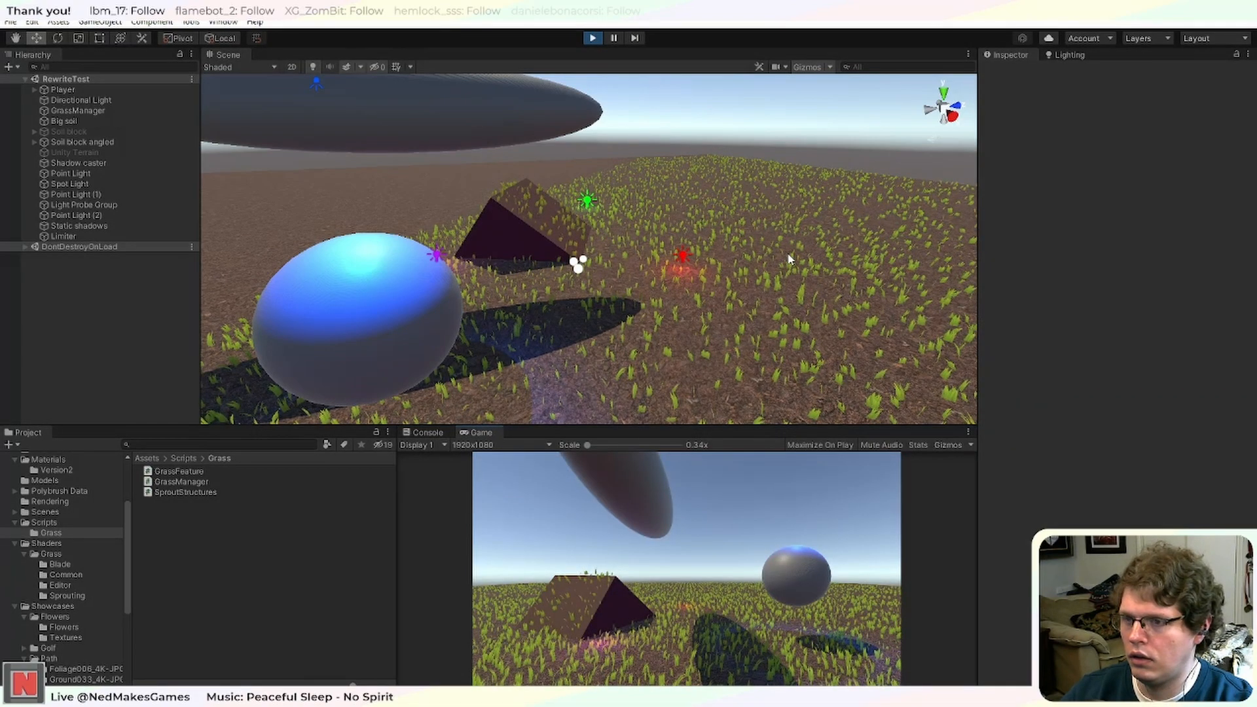
right_click_drag(788, 258, 891, 264)
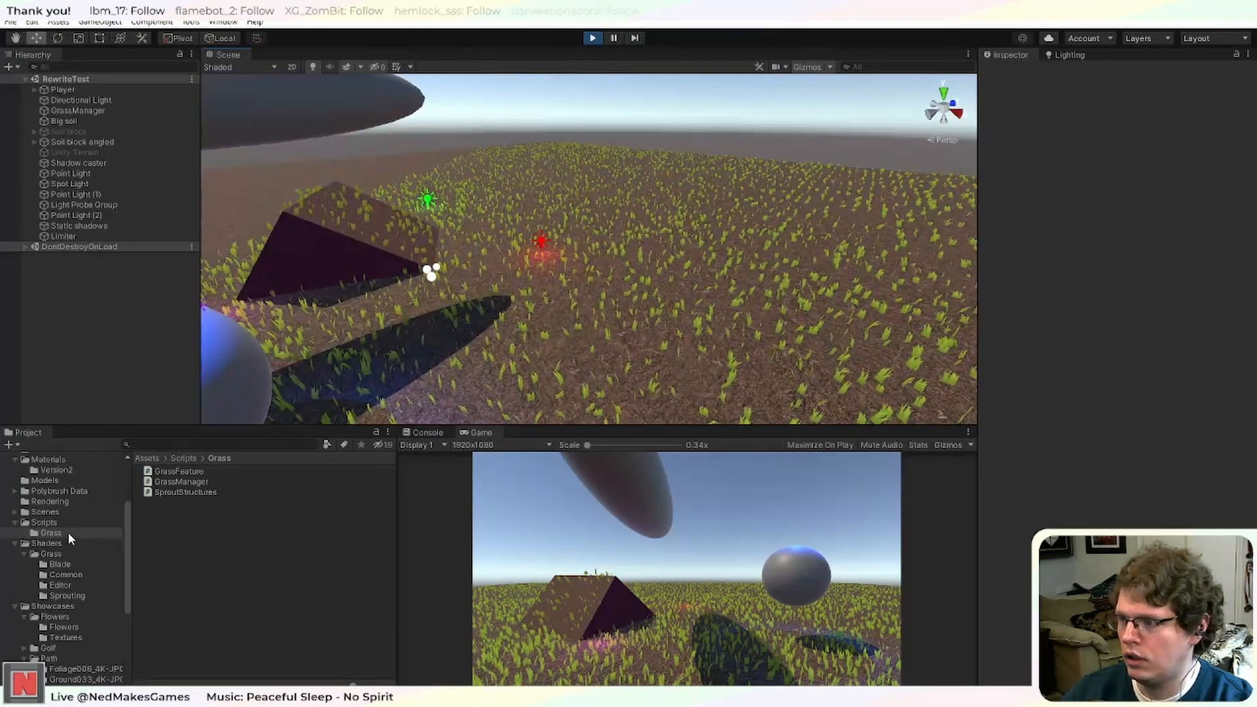
Inspect the shadow settings of UniversalRenderPipelineAsset in the Rendering folder, including the cascade count, and stop play mode.
left_click(78, 501)
left_click(210, 471)
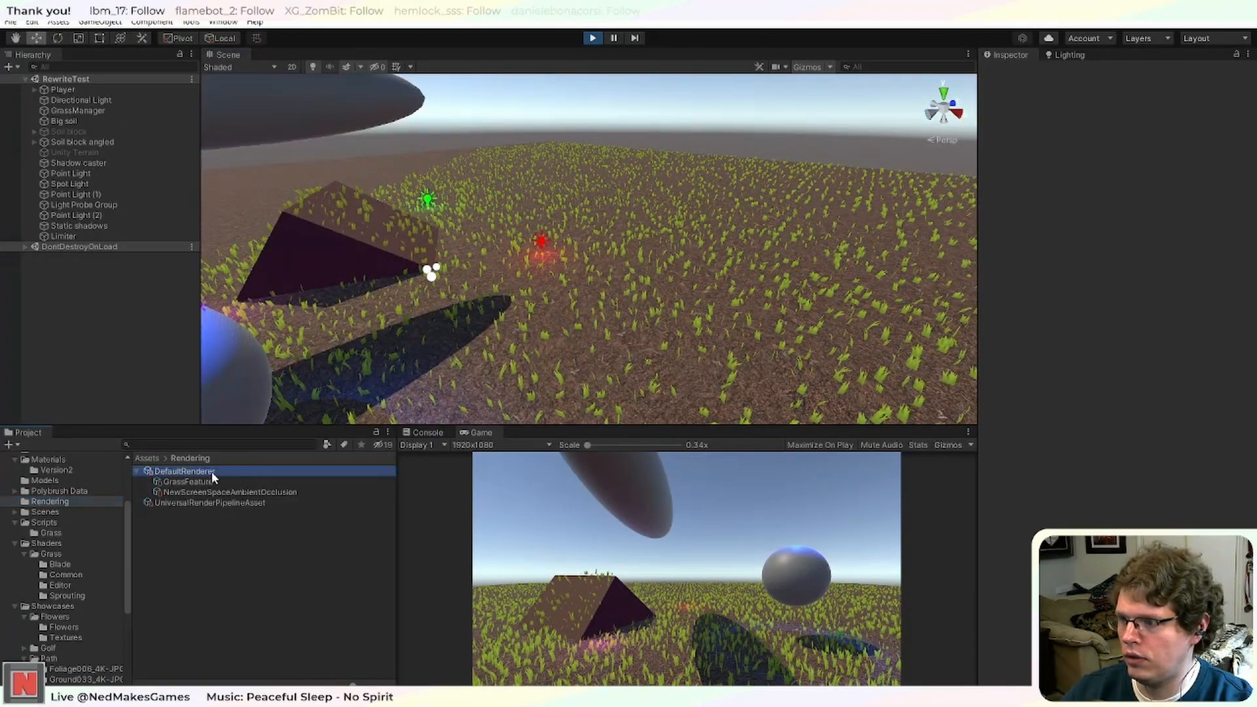
left_click(258, 501)
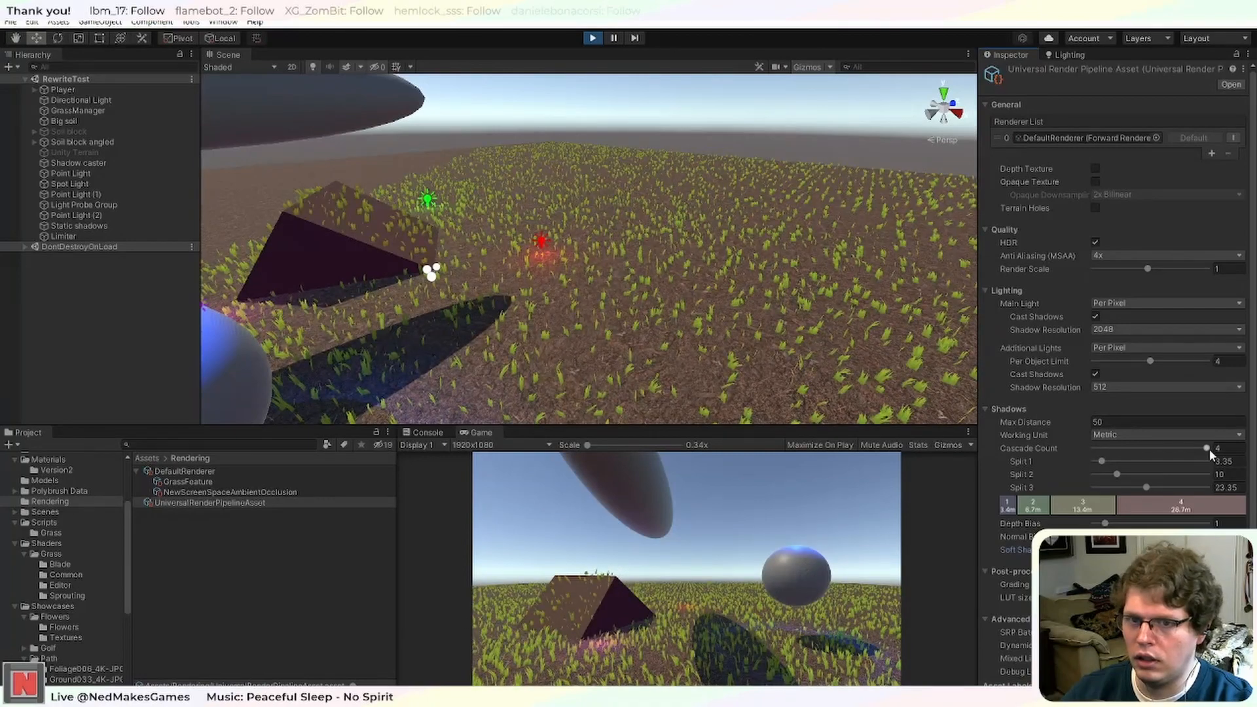
mouse_move(1208, 449)
left_mouse_down()
mouse_move(1094, 453)
mouse_move(1208, 450)
left_mouse_up()
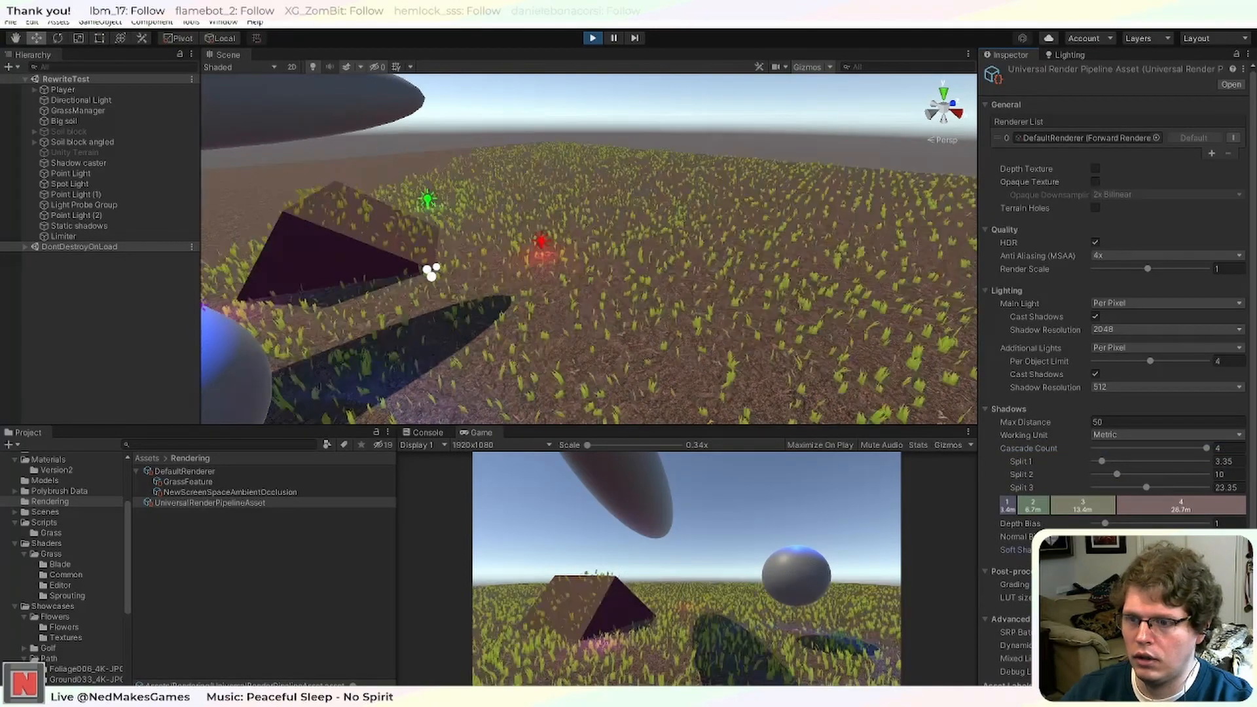
left_click(592, 39)
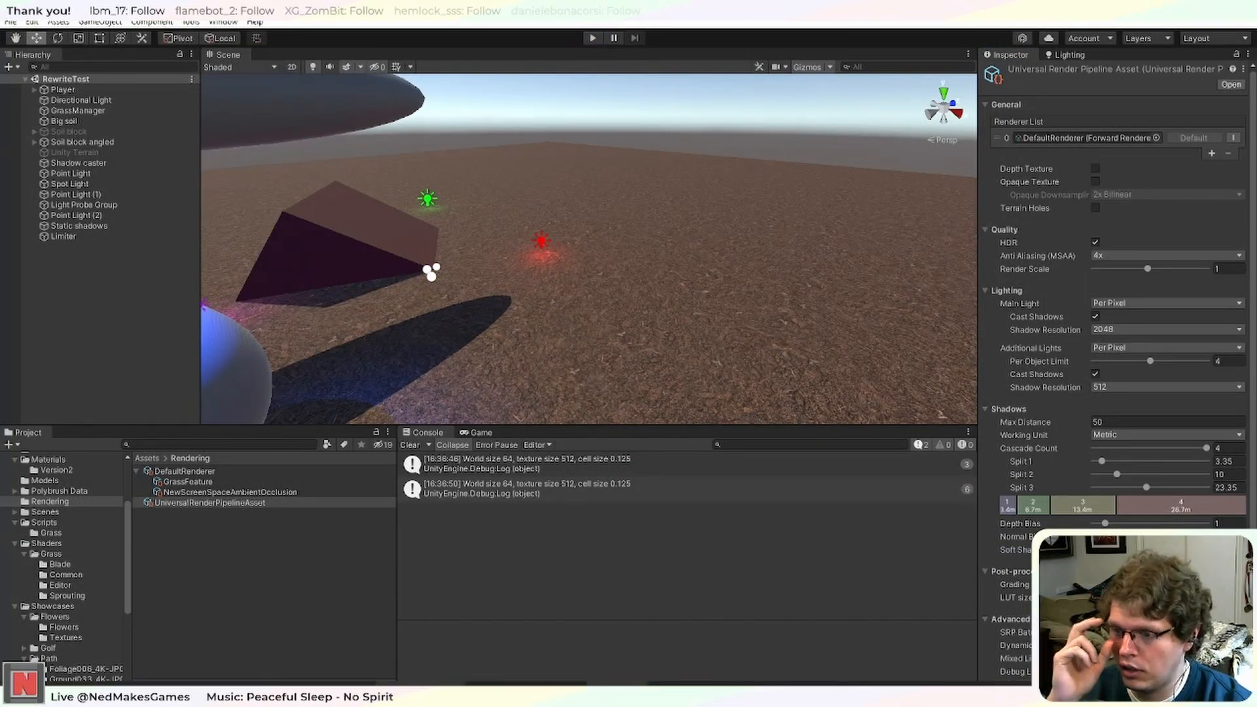
key("alt+Tab")
scroll(569, 536, "down", 6)
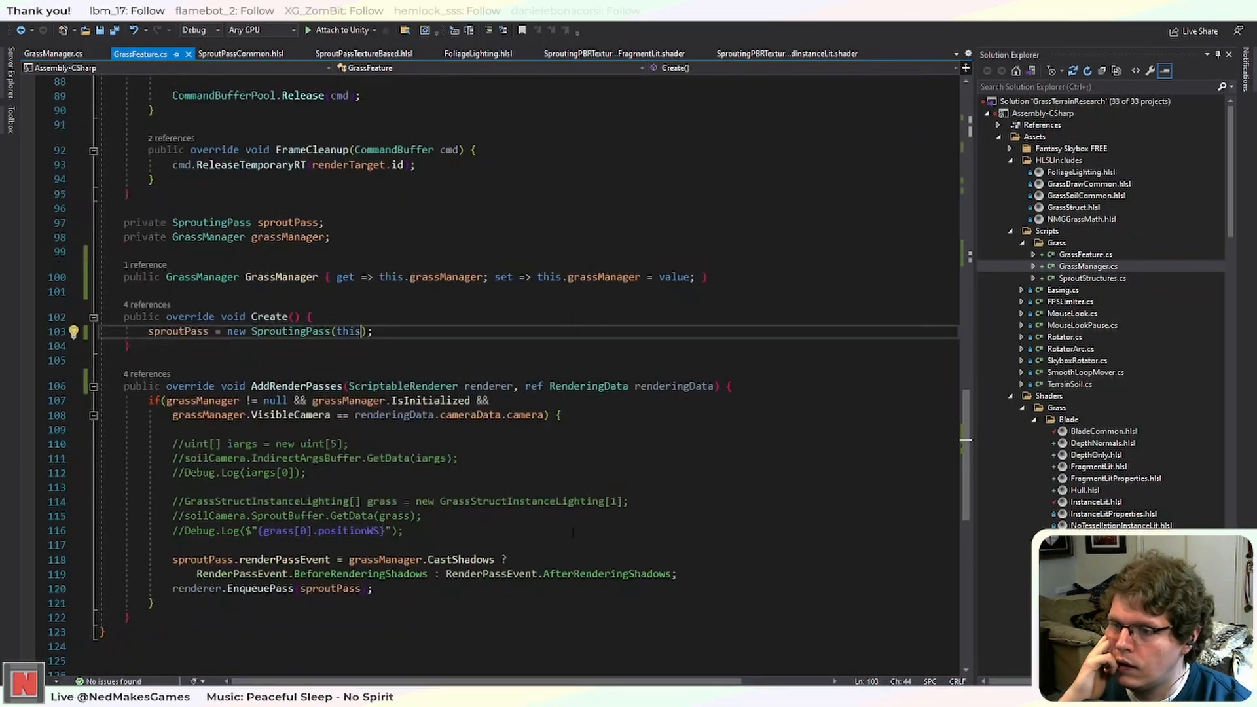
scroll(569, 536, "up", 7)
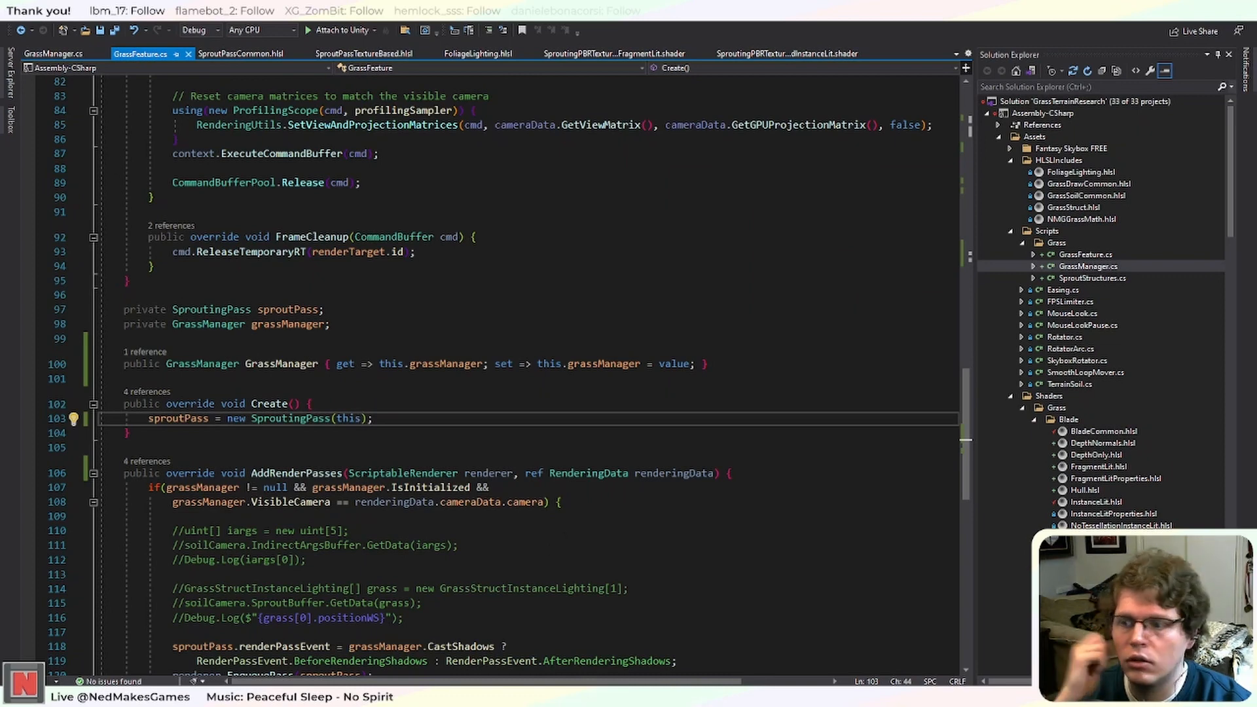
Switch to the browser and search the web for "unity soft shadows urp black" in a new tab.
key("alt+Tab")
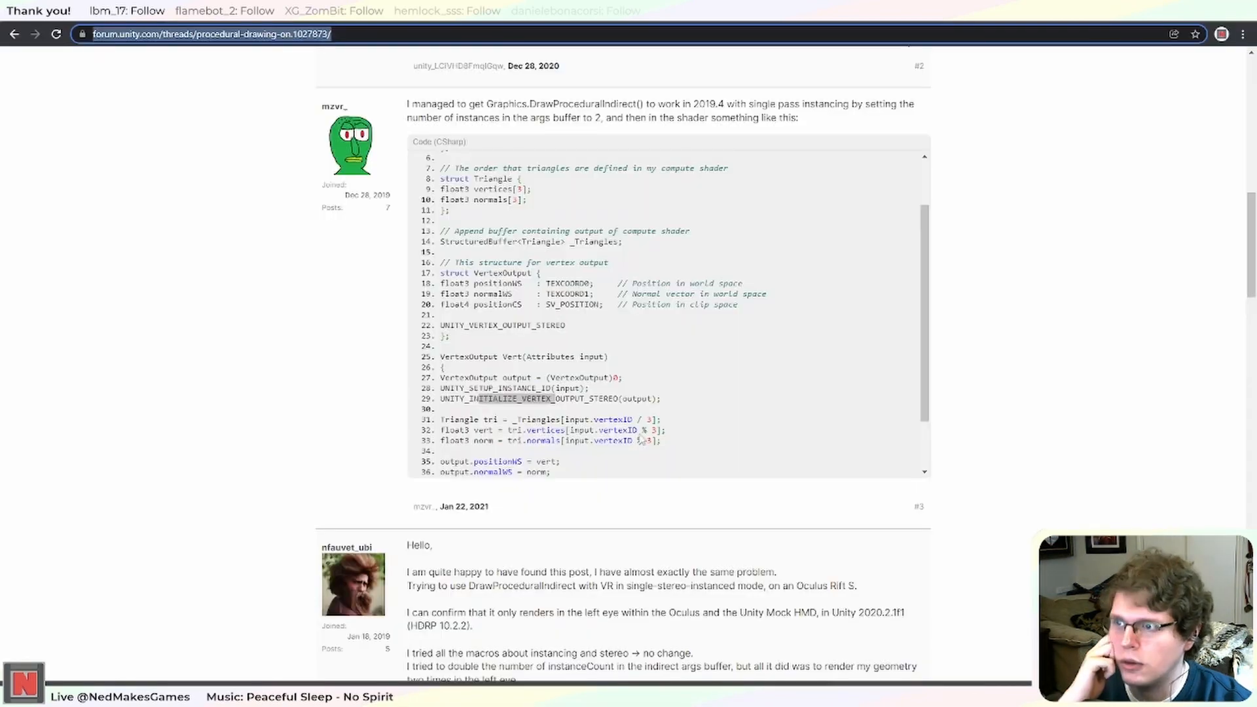
key("ctrl+t")
type("uni")
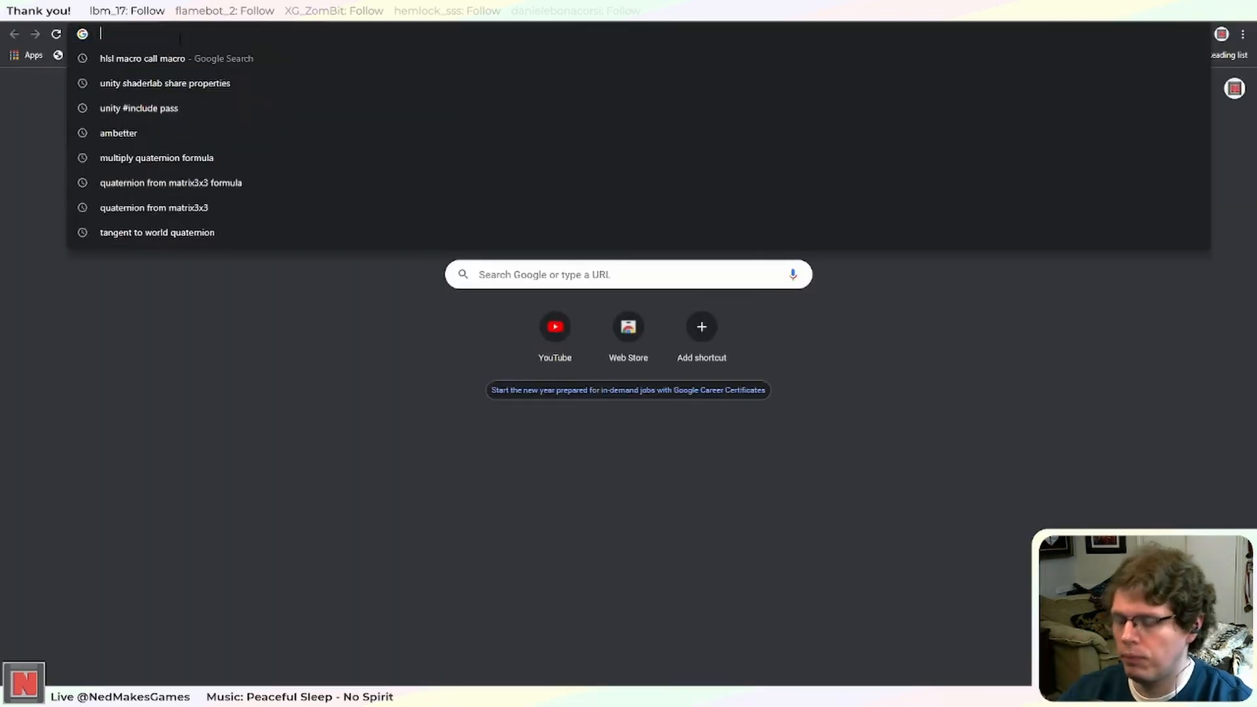
type("ty soft shadows")
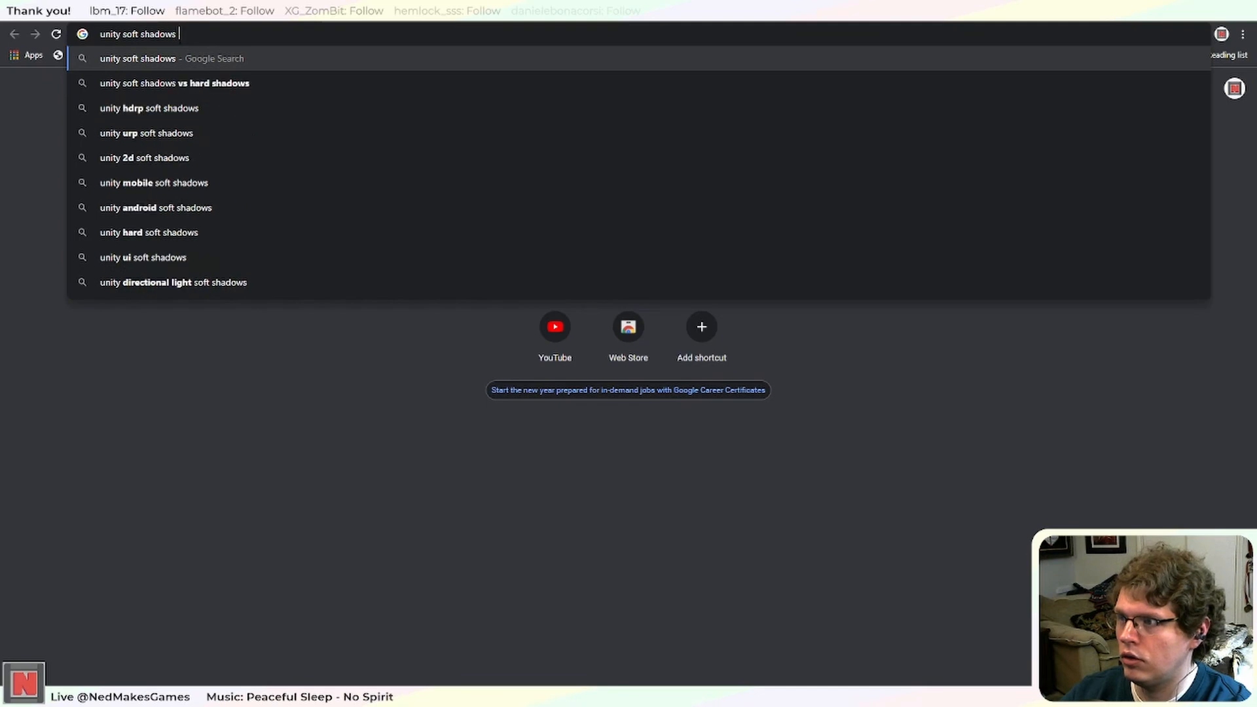
type(" urp")
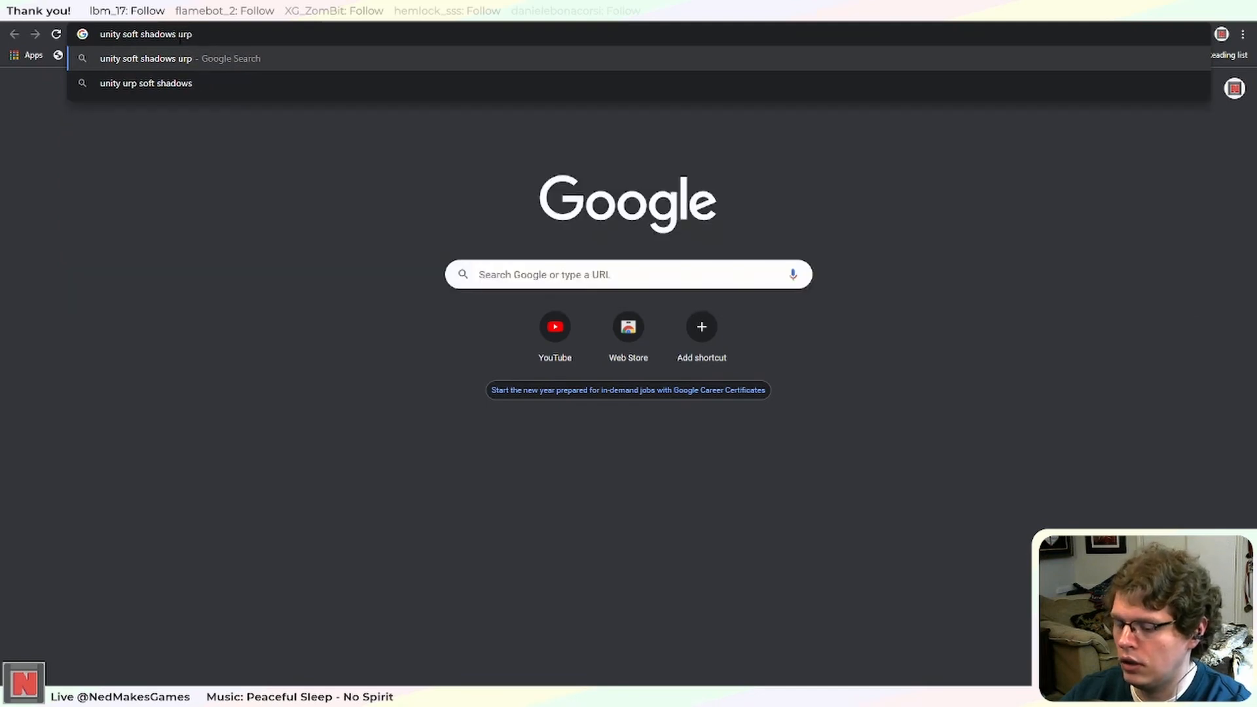
type(" black")
key("Return")
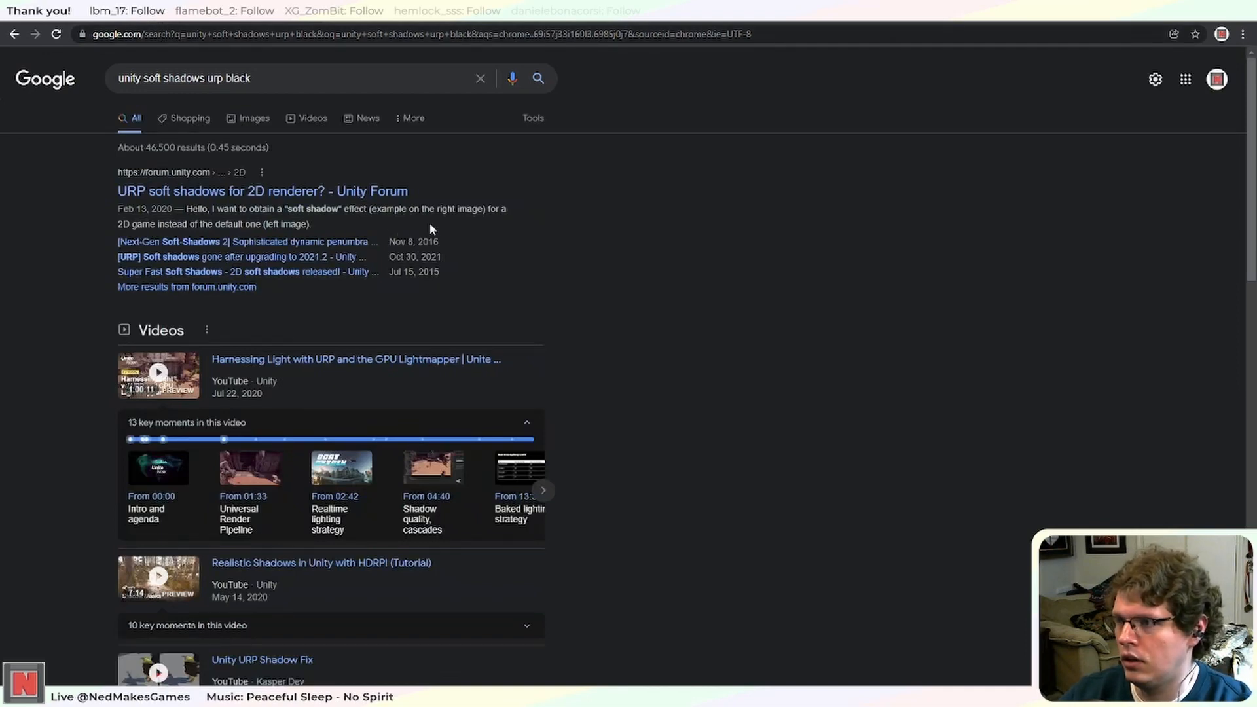
Look through the search results, open the Reddit thread "Problem with shadows in URP shader", and view its linked Imgur screenshot.
scroll(677, 261, "down", 5)
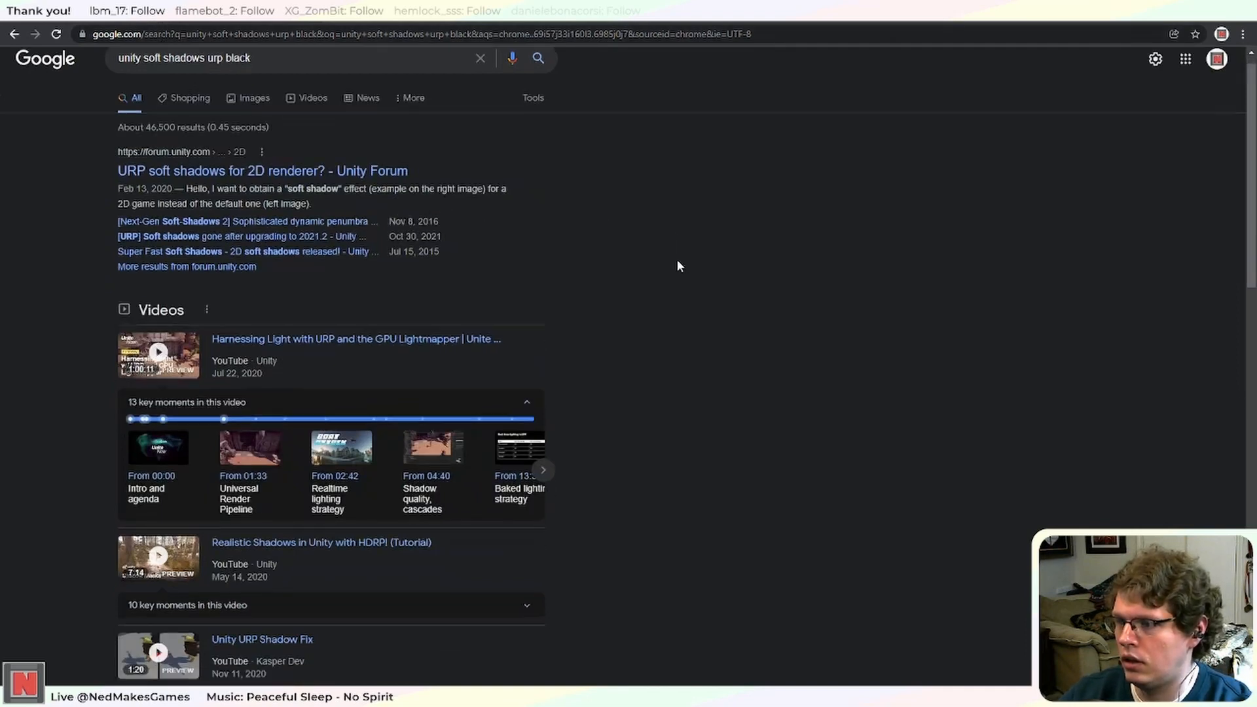
scroll(677, 266, "down", 2)
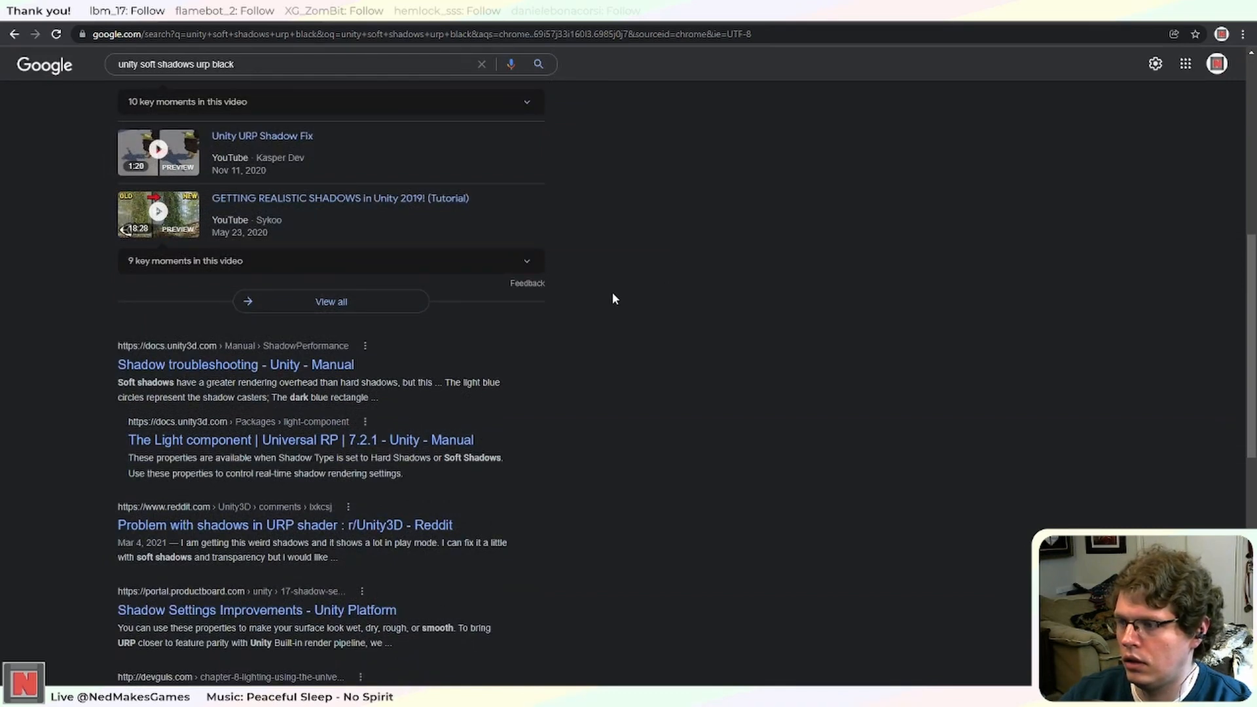
scroll(613, 298, "down", 1)
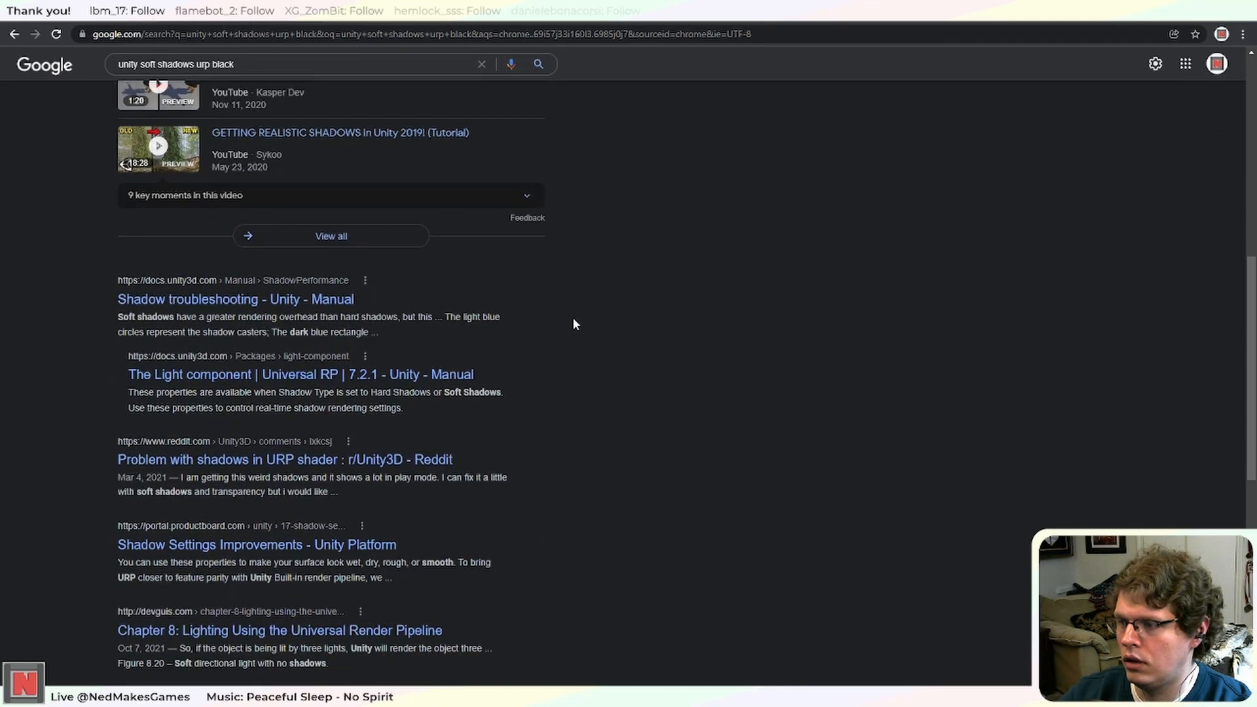
left_click(420, 461)
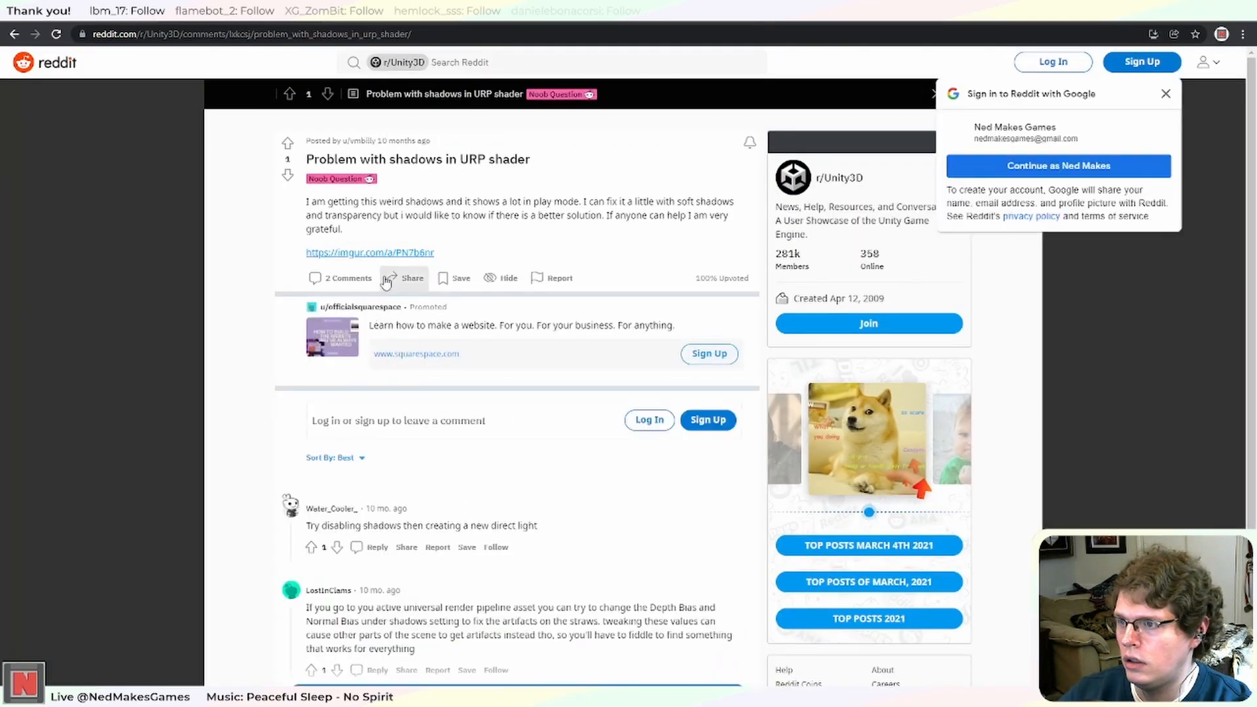
left_click(391, 253)
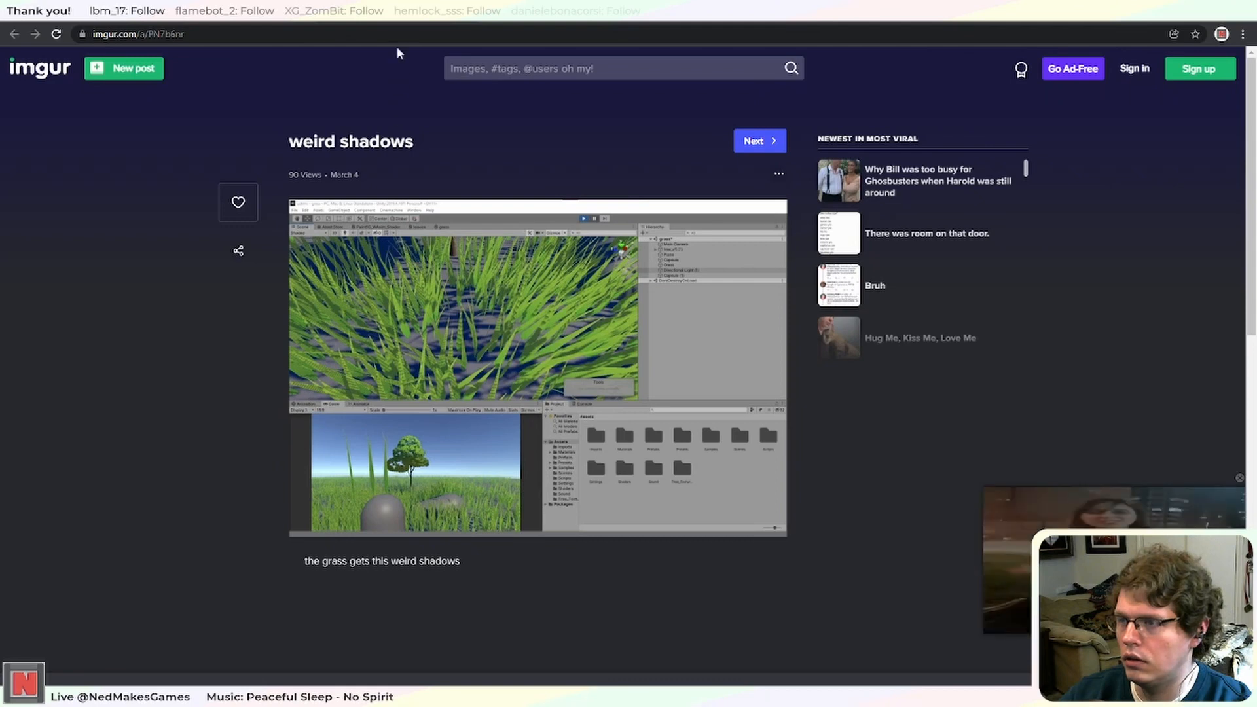
Close the Imgur page, the Reddit sign-in prompt and the Reddit tab, and return to GrassFeature.cs in Visual Studio.
key("ctrl+w")
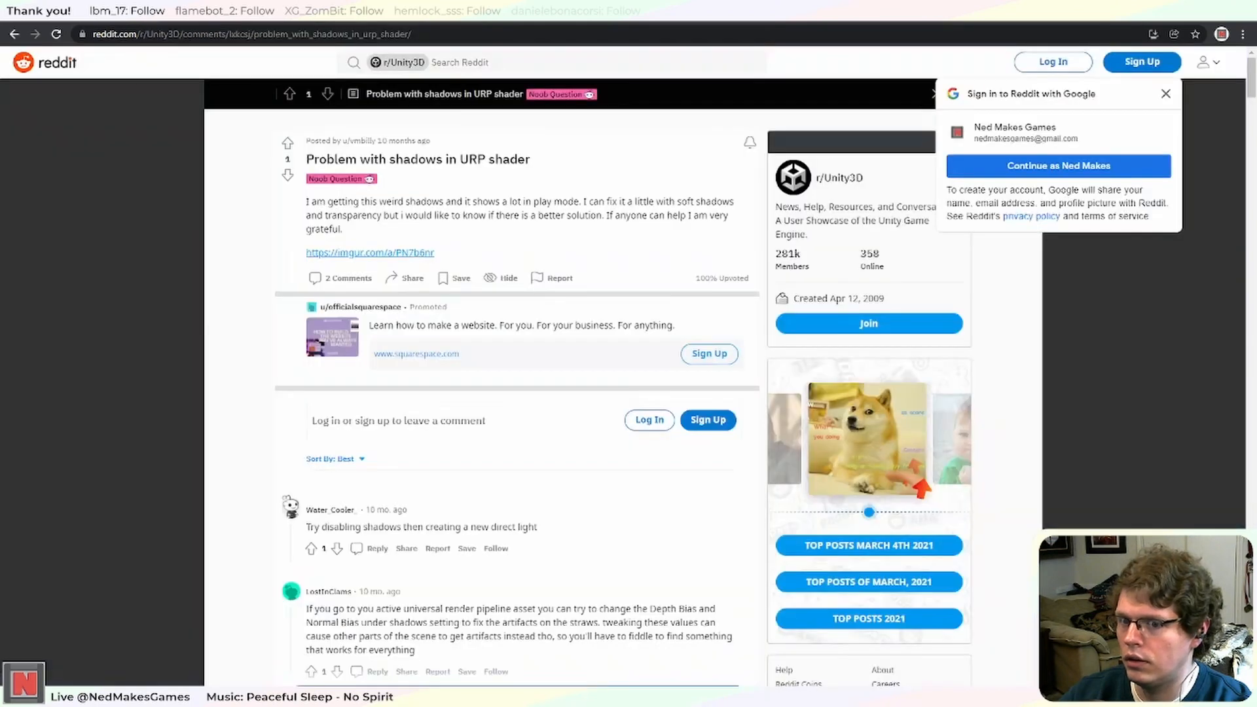
left_click(1165, 93)
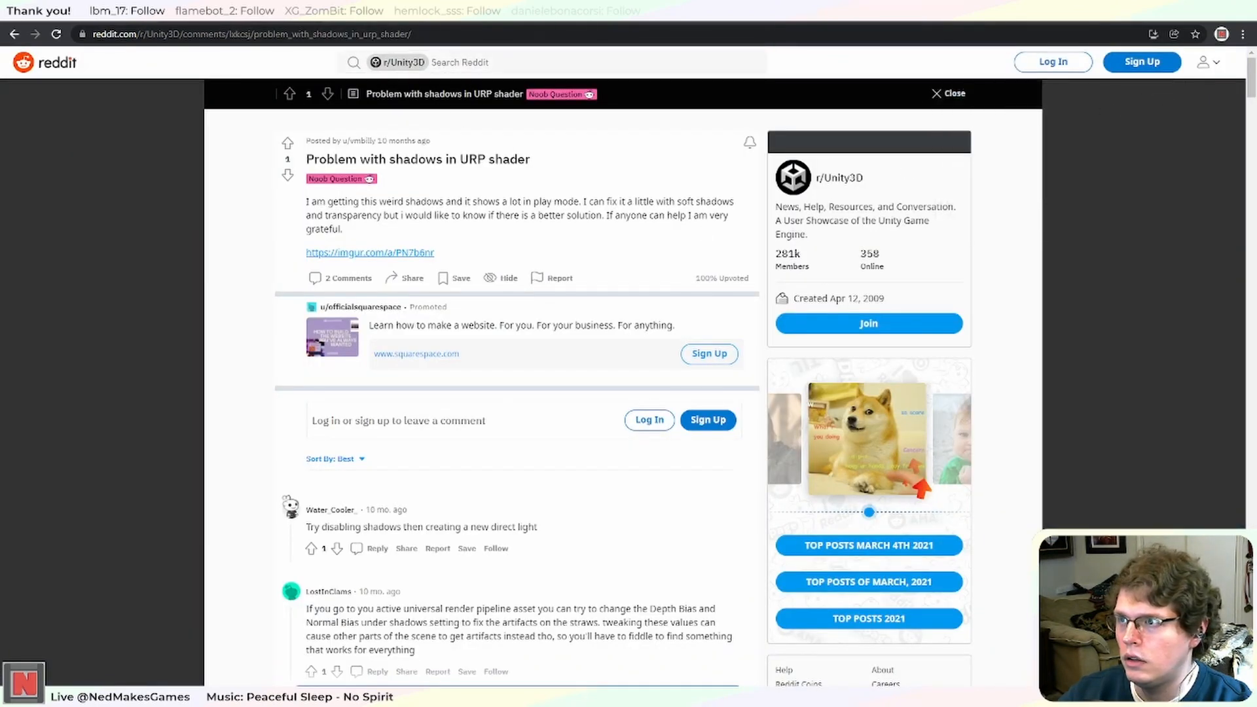
key("ctrl+w")
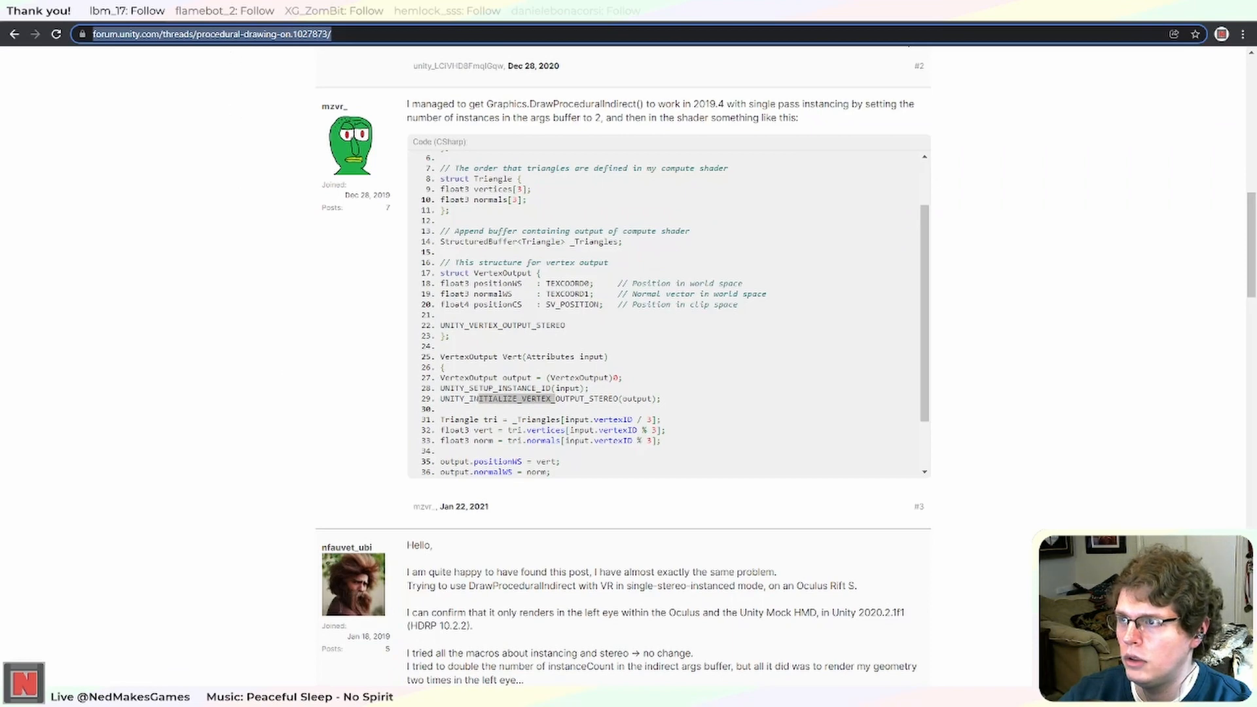
left_click(1160, 17)
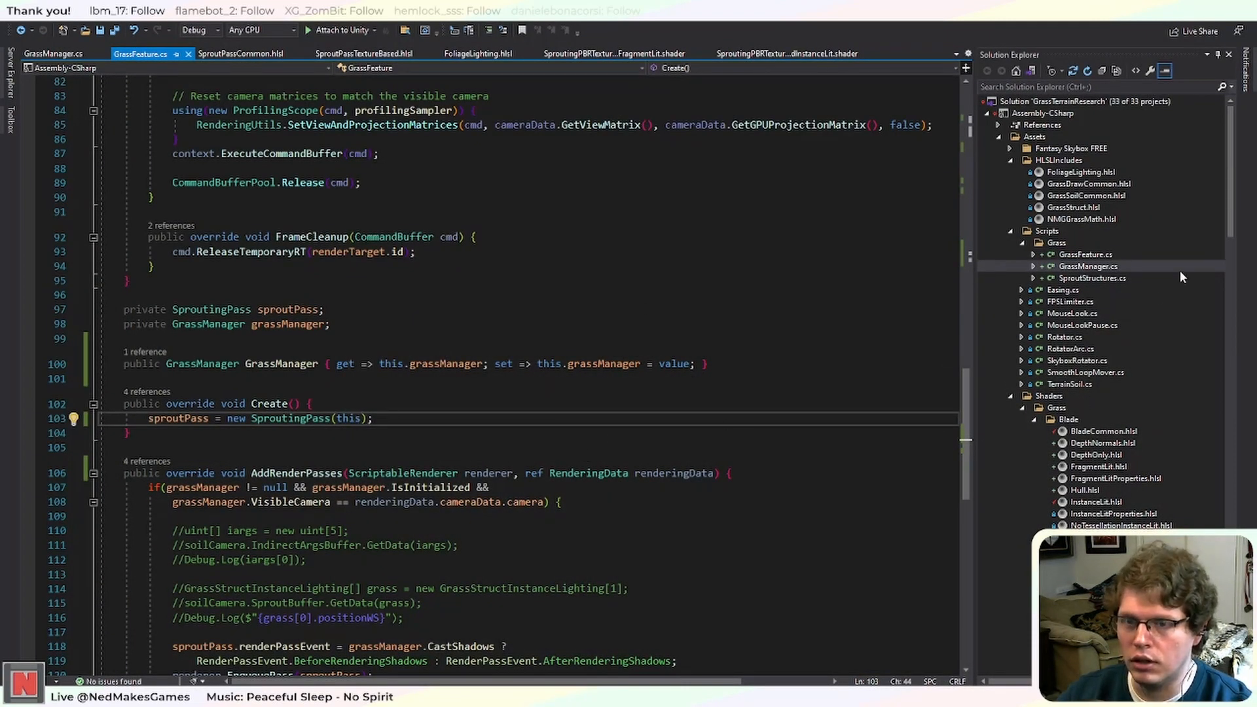
scroll(1133, 353, "down", 2)
scroll(1143, 347, "up", 2)
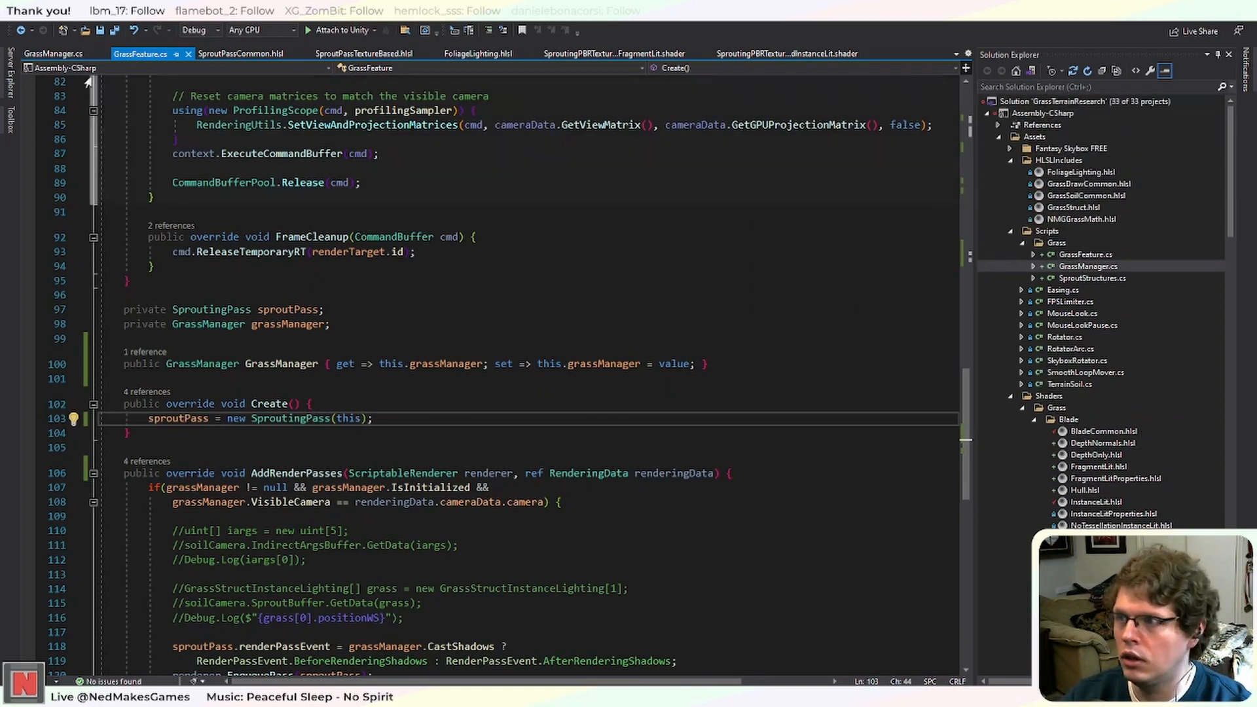
Compare the GrassSprouting pass pragmas in the SproutingPBRTextureBased FragmentLit and InstanceLit shaders.
left_click(675, 53)
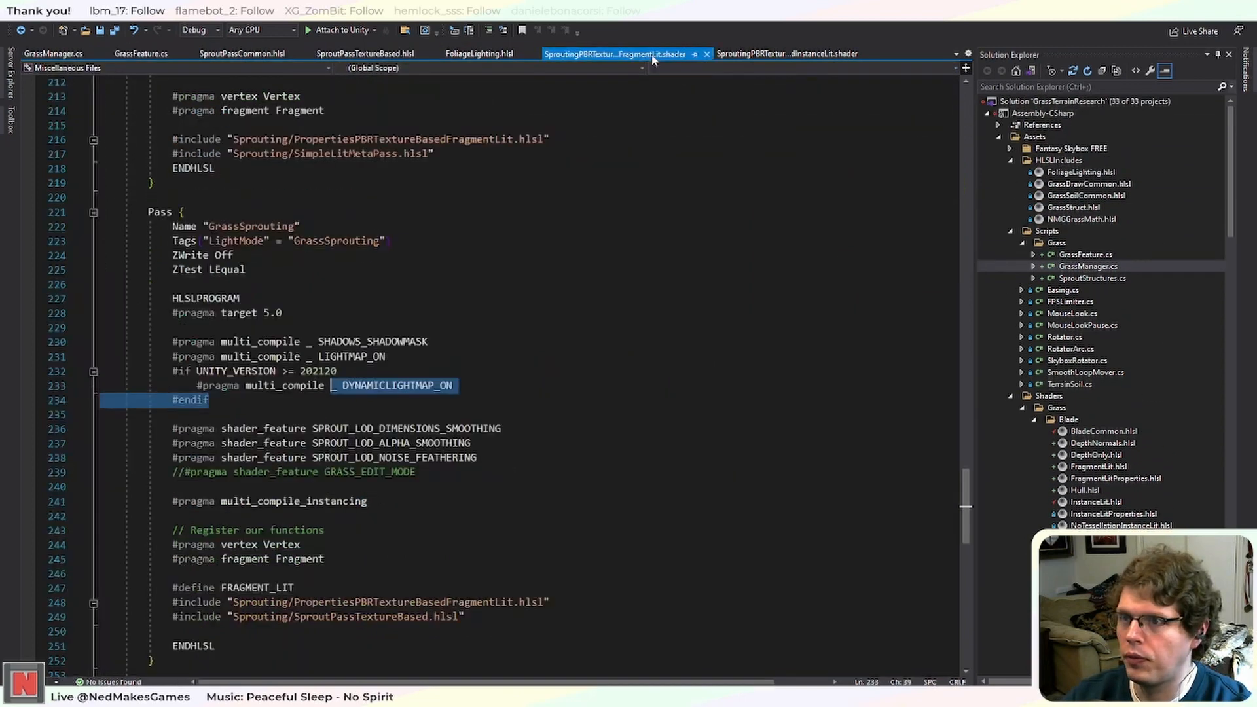
left_click(753, 55)
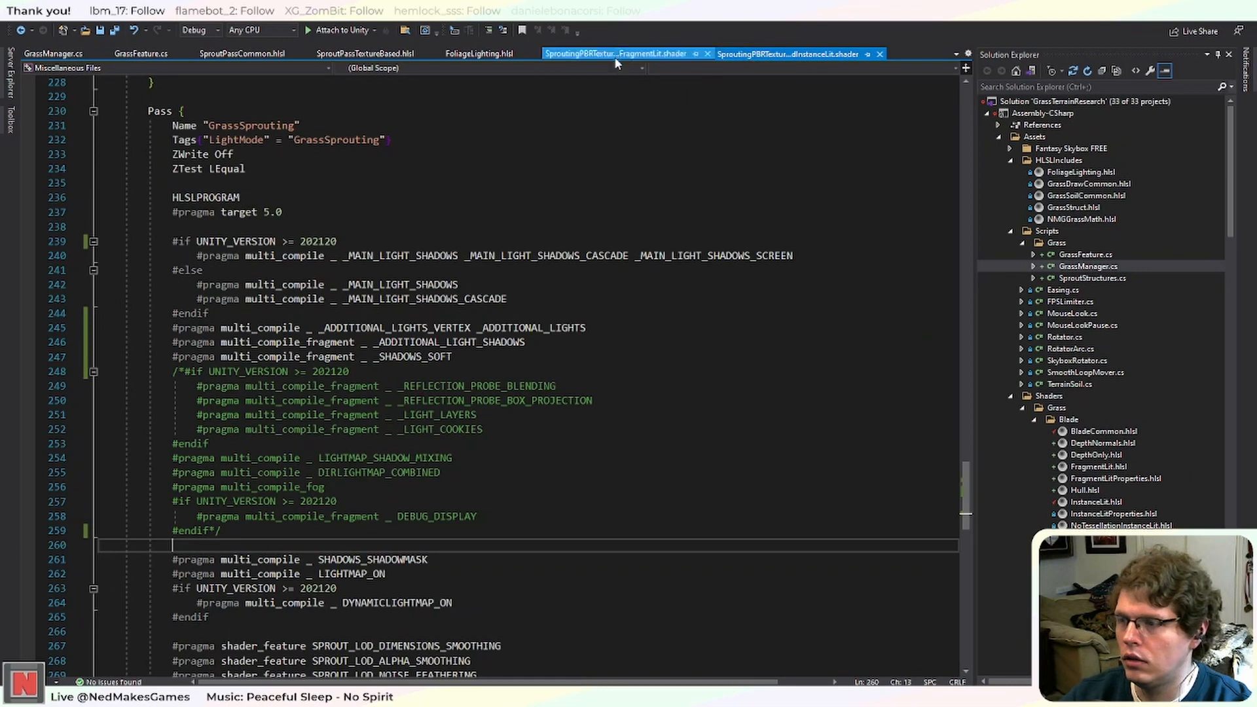
left_click(614, 54)
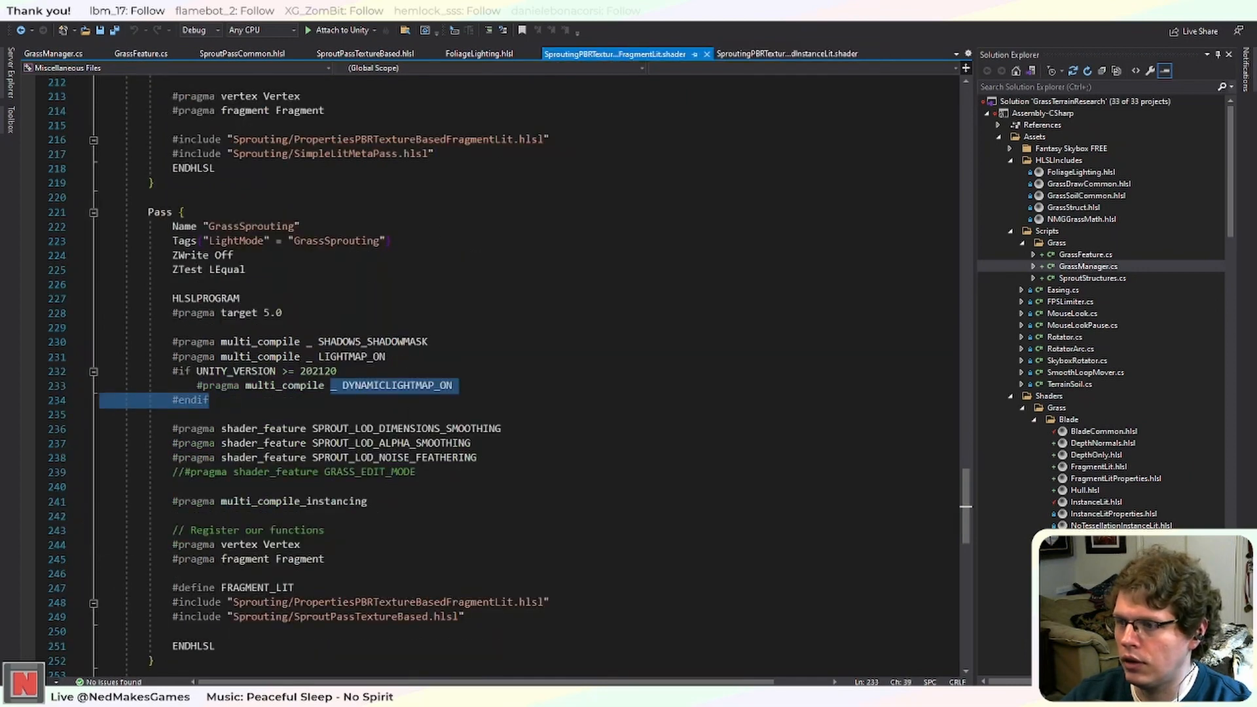
left_click(786, 54)
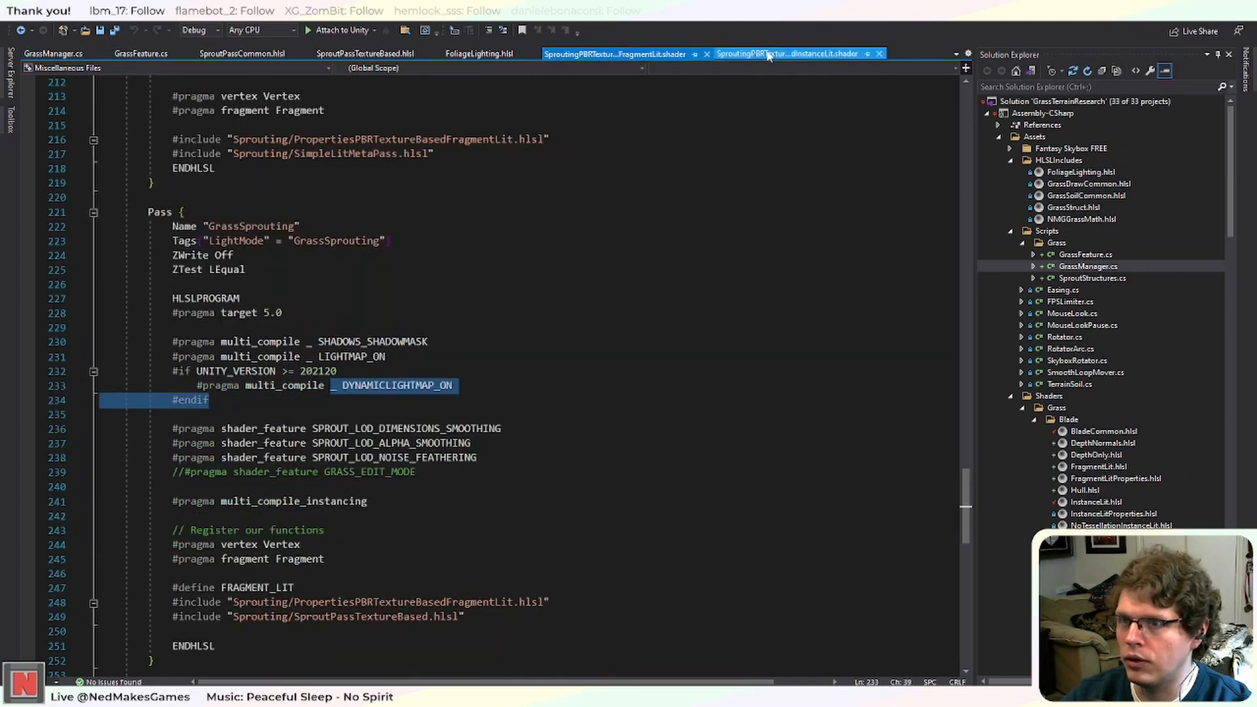
scroll(1113, 338, "down", 3)
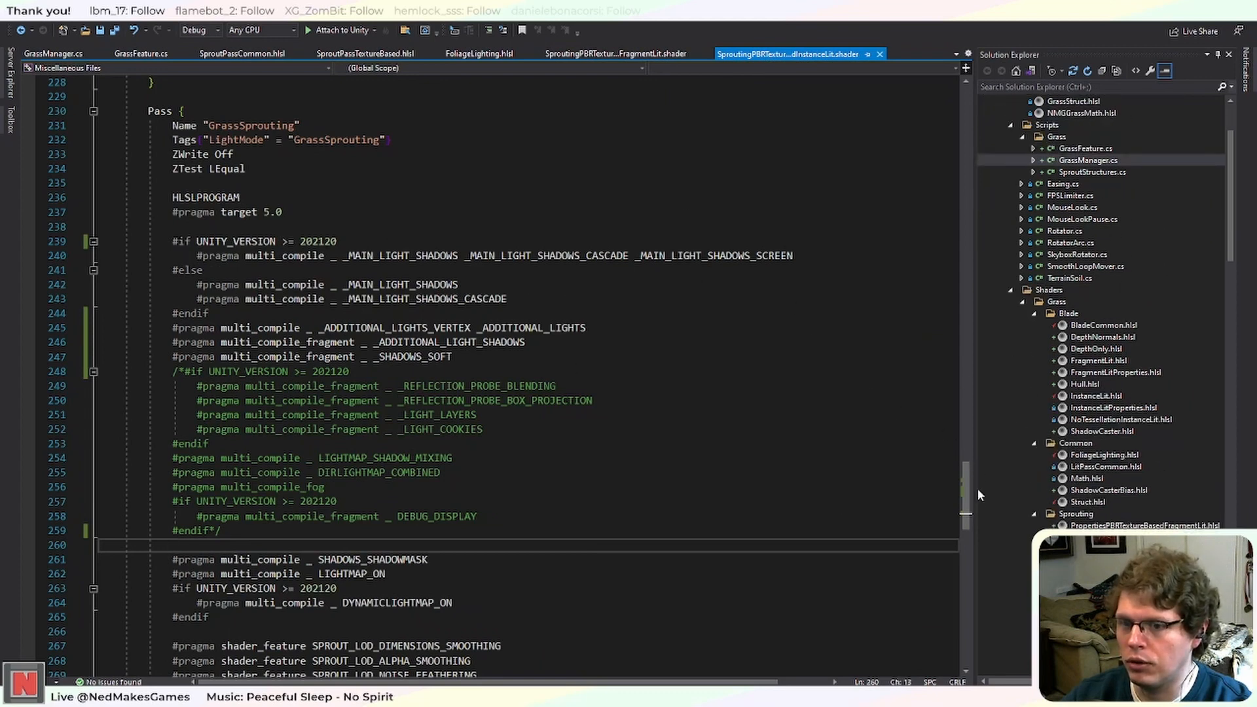
mouse_move(969, 507)
left_mouse_down()
mouse_move(966, 547)
mouse_move(963, 507)
left_mouse_up()
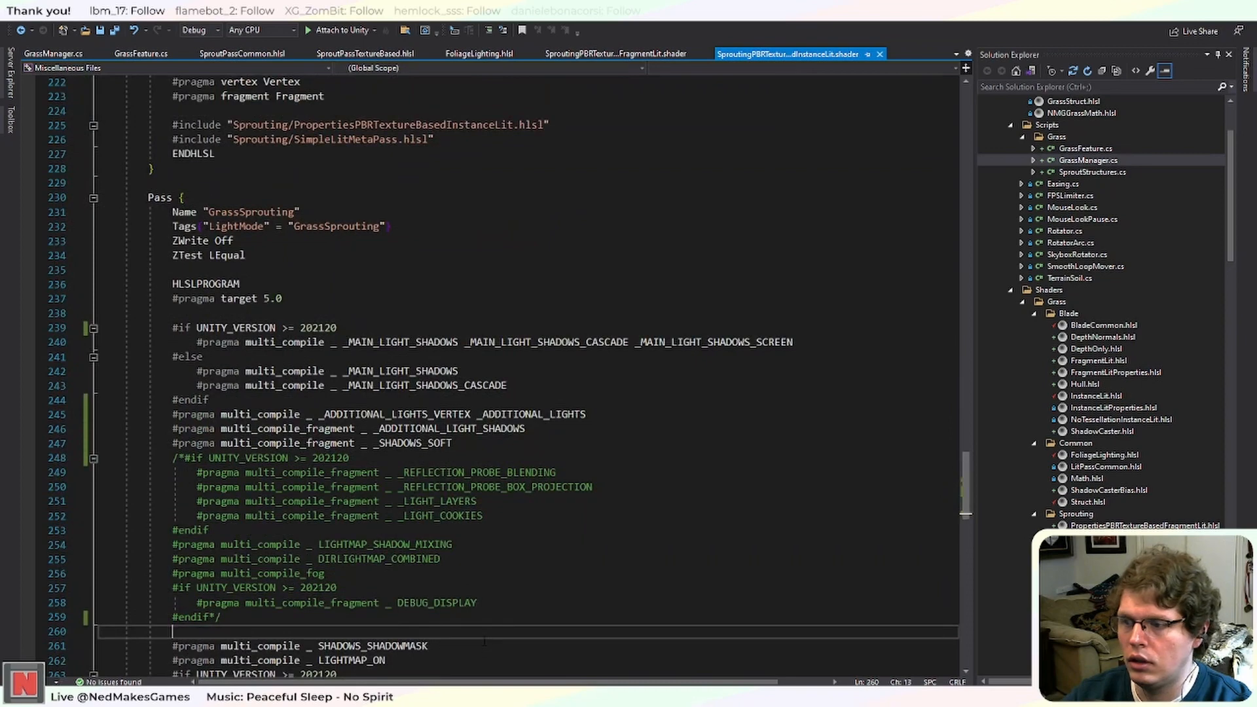
left_click(630, 57)
left_click(739, 58)
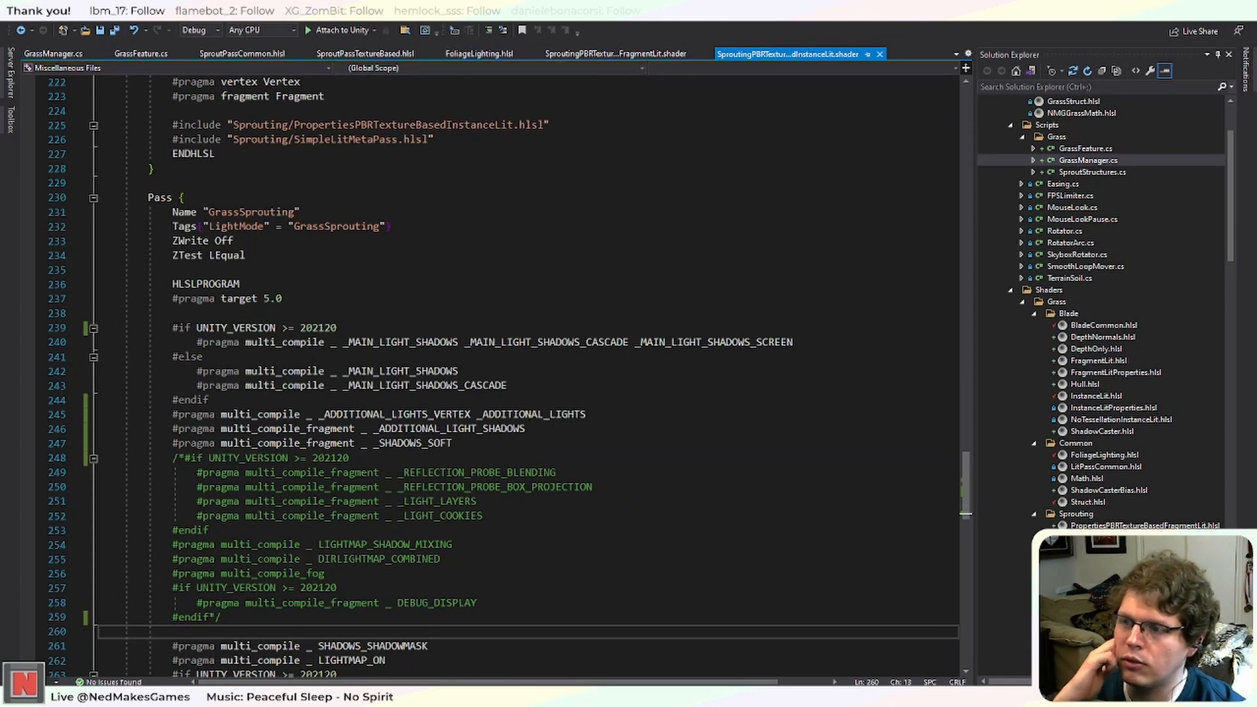
Review the settings and properties in GrassManager.cs, and recheck the _SHADOWS_SOFT pragma in the sprouting InstanceLit shader.
left_click(45, 56)
scroll(479, 490, "down", 6)
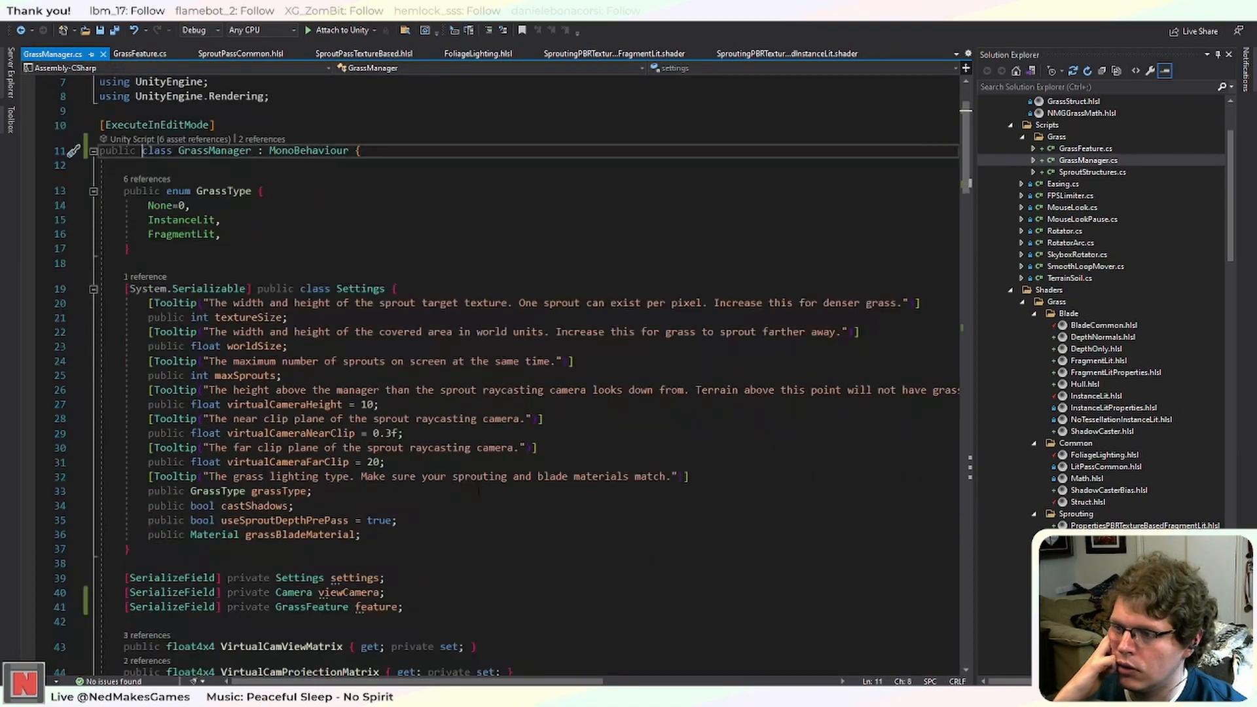
scroll(511, 517, "down", 10)
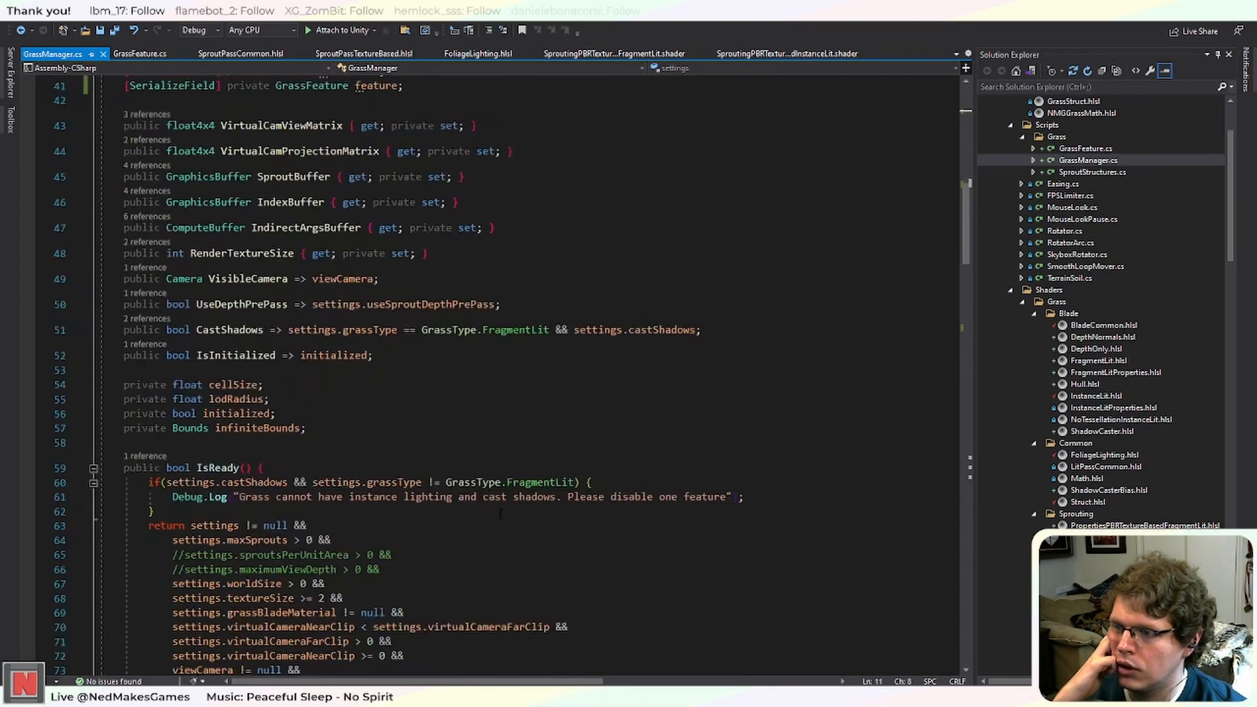
scroll(500, 514, "up", 3)
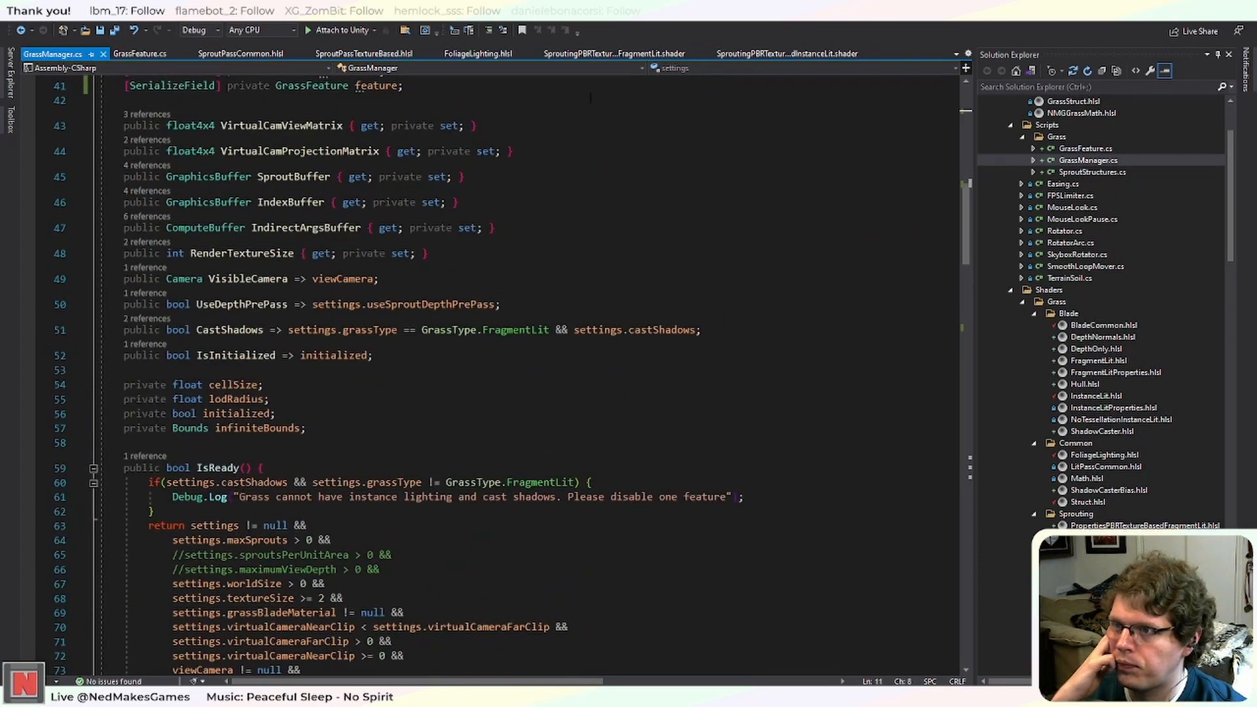
left_click(618, 55)
left_click(753, 55)
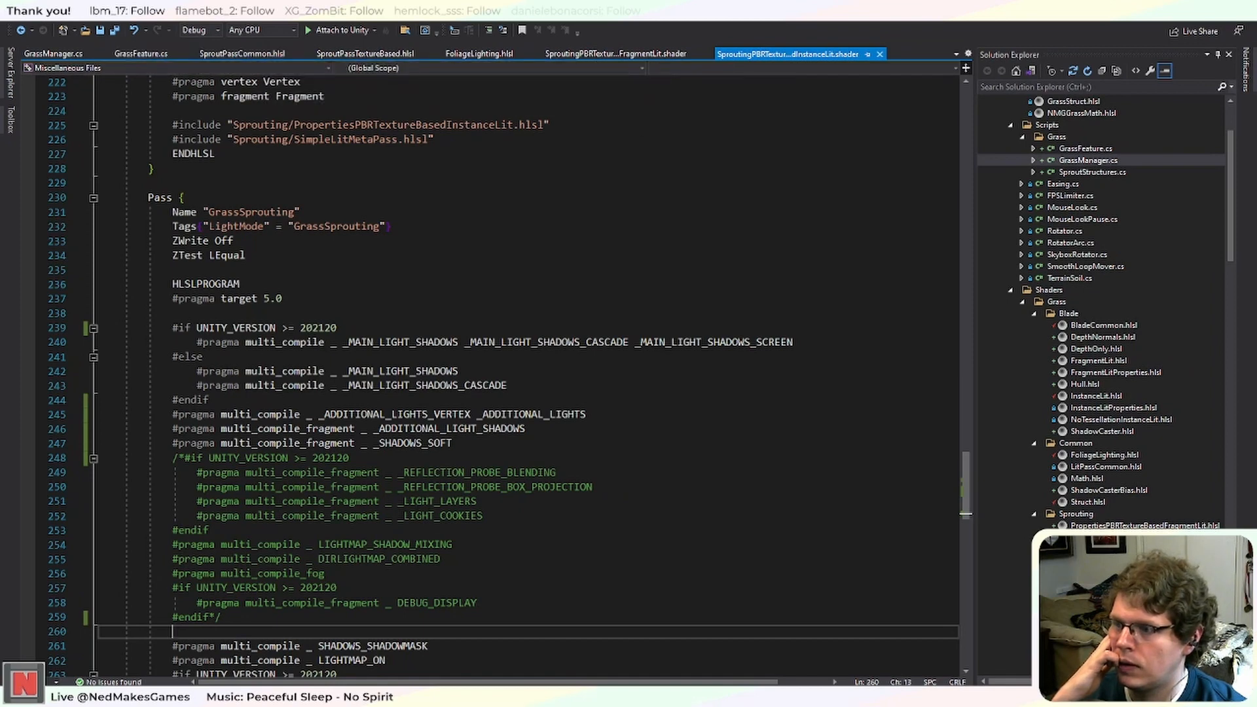
left_click_drag(453, 443, 289, 443)
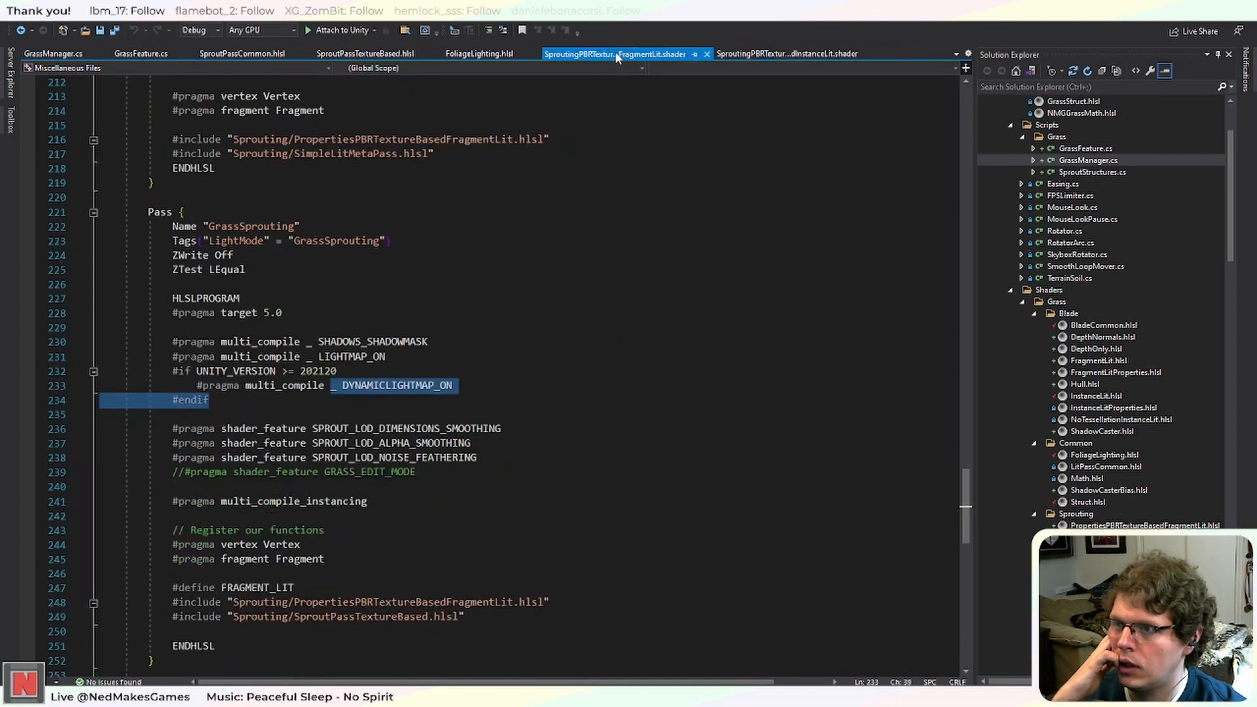
Close all documents except SproutingPBRTextureBasedInstanceLit.shader, and reopen SproutingPBRTextureBasedFragmentLit.shader to compare their GrassSprouting passes.
right_click(744, 54)
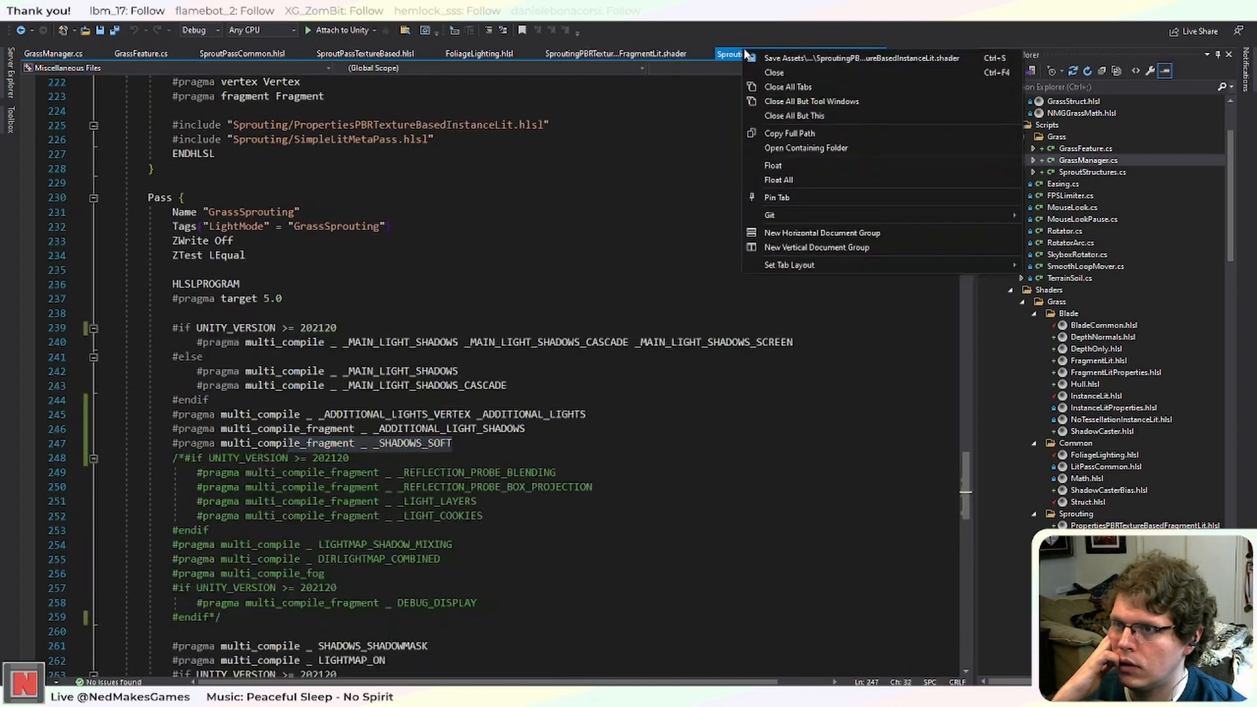
left_click(844, 115)
scroll(1049, 505, "down", 5)
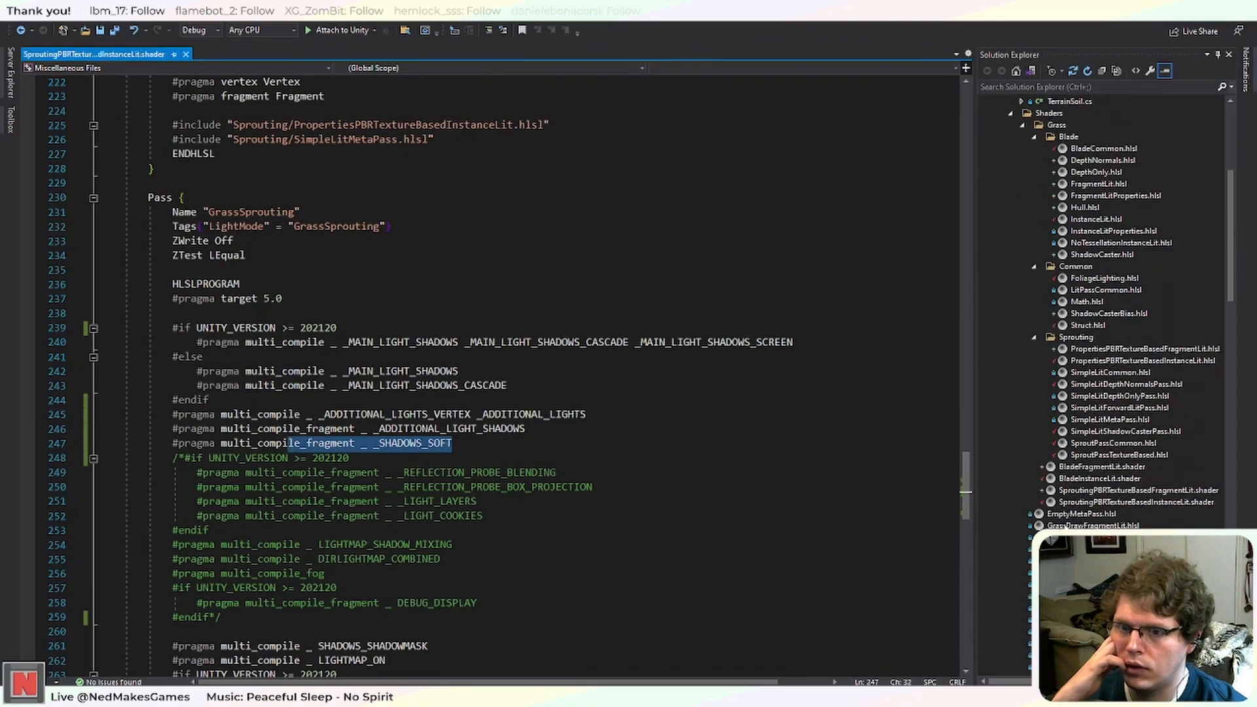
double_click(1113, 490)
scroll(497, 377, "down", 20)
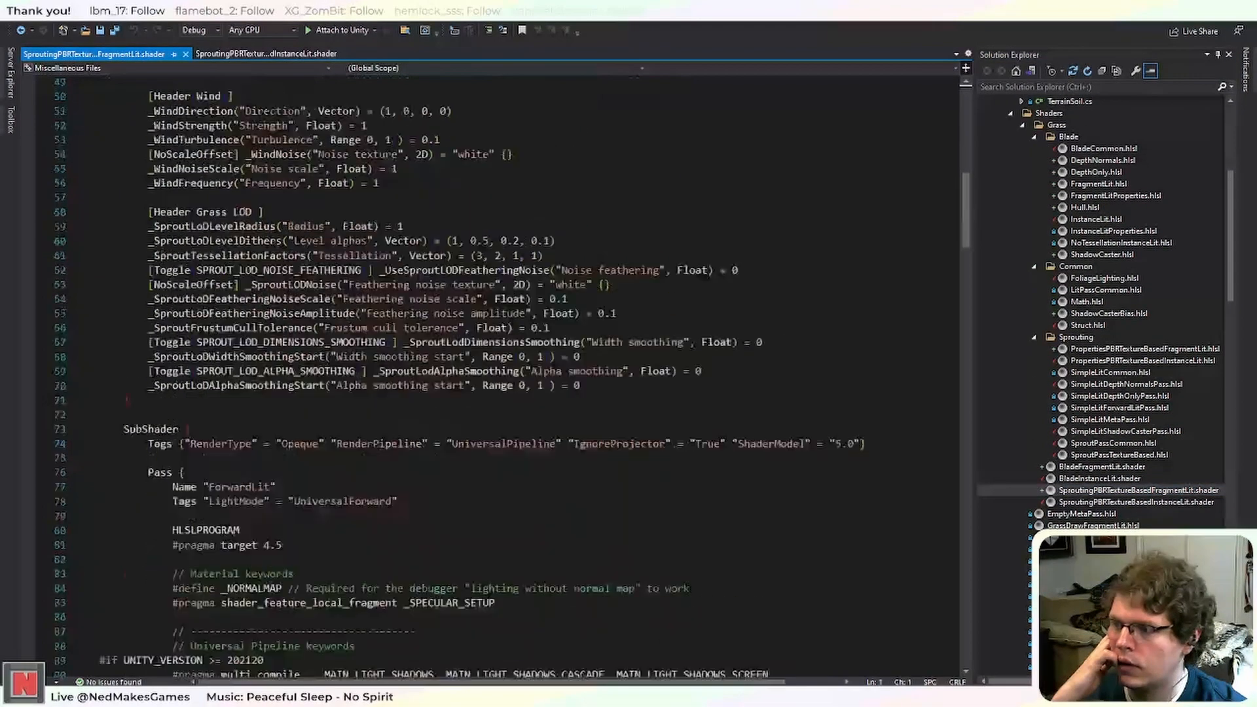
scroll(497, 376, "down", 20)
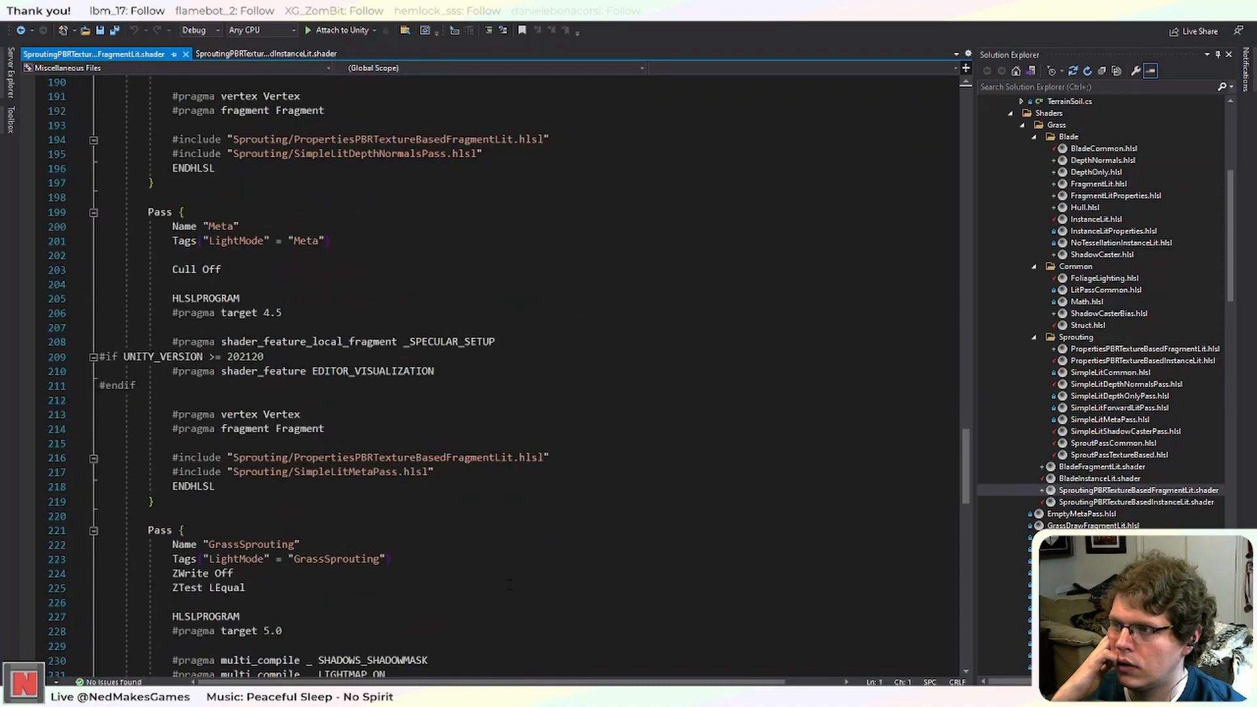
scroll(510, 585, "down", 10)
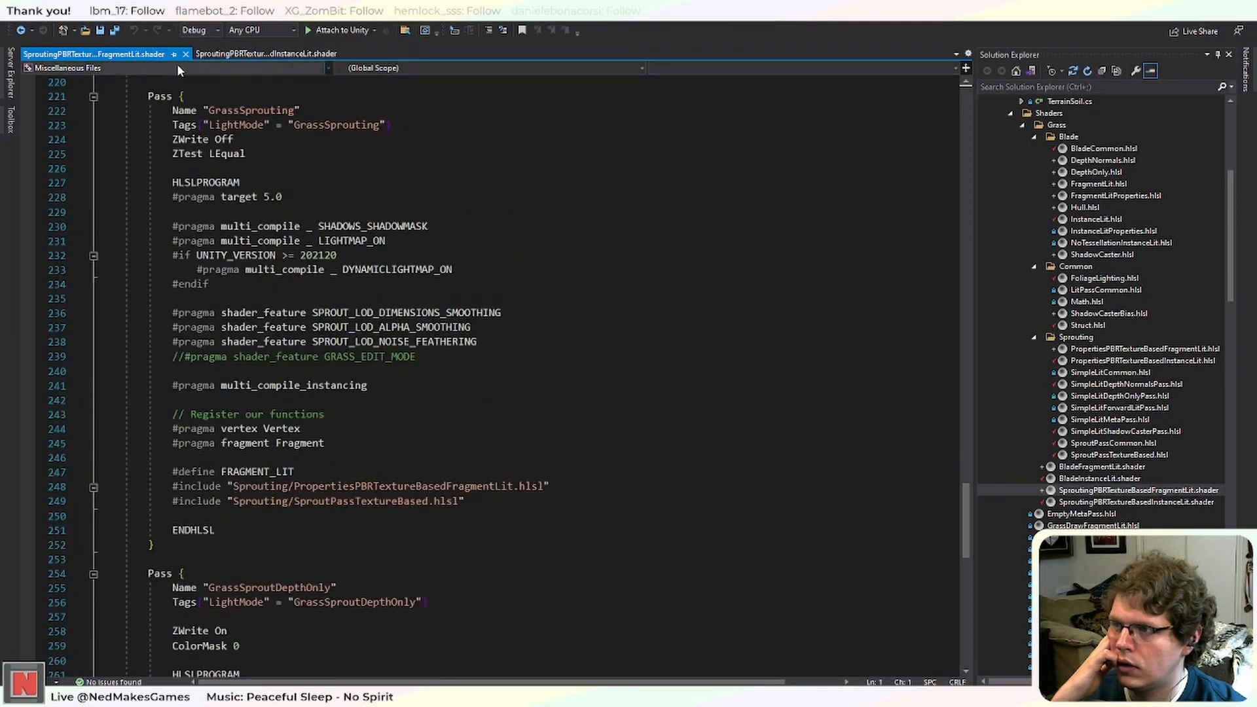
left_click(265, 53)
scroll(398, 360, "down", 2)
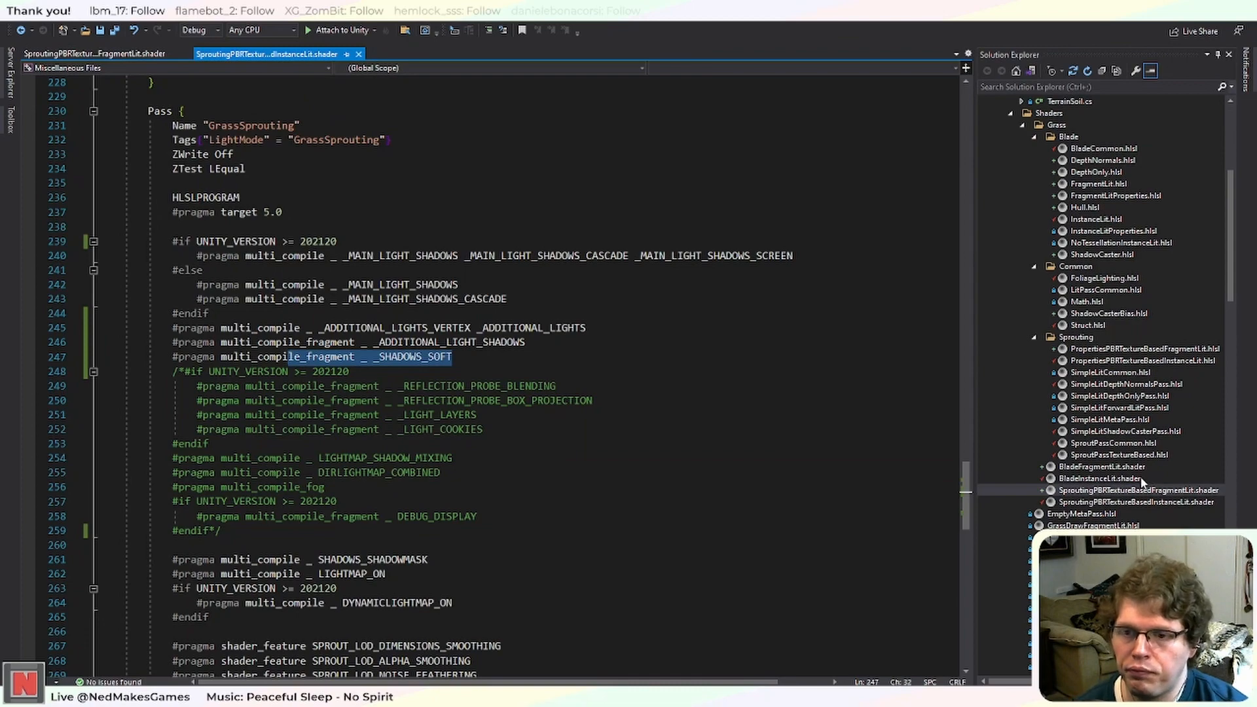
Open SproutPassTextureBased.hlsl and examine the SAMPLE_SHADOWMASK calls in the INSTANCE_LIT and FRAGMENT_LIT blocks.
double_click(1157, 455)
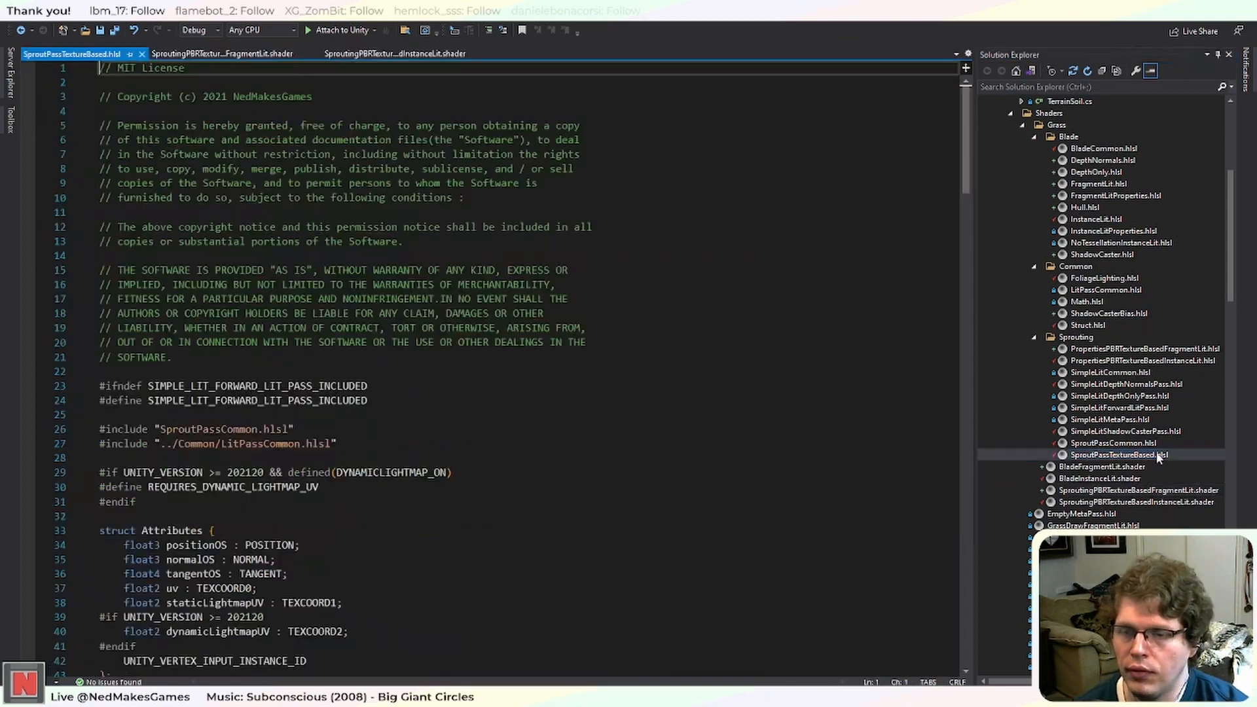
left_click_drag(967, 160, 973, 489)
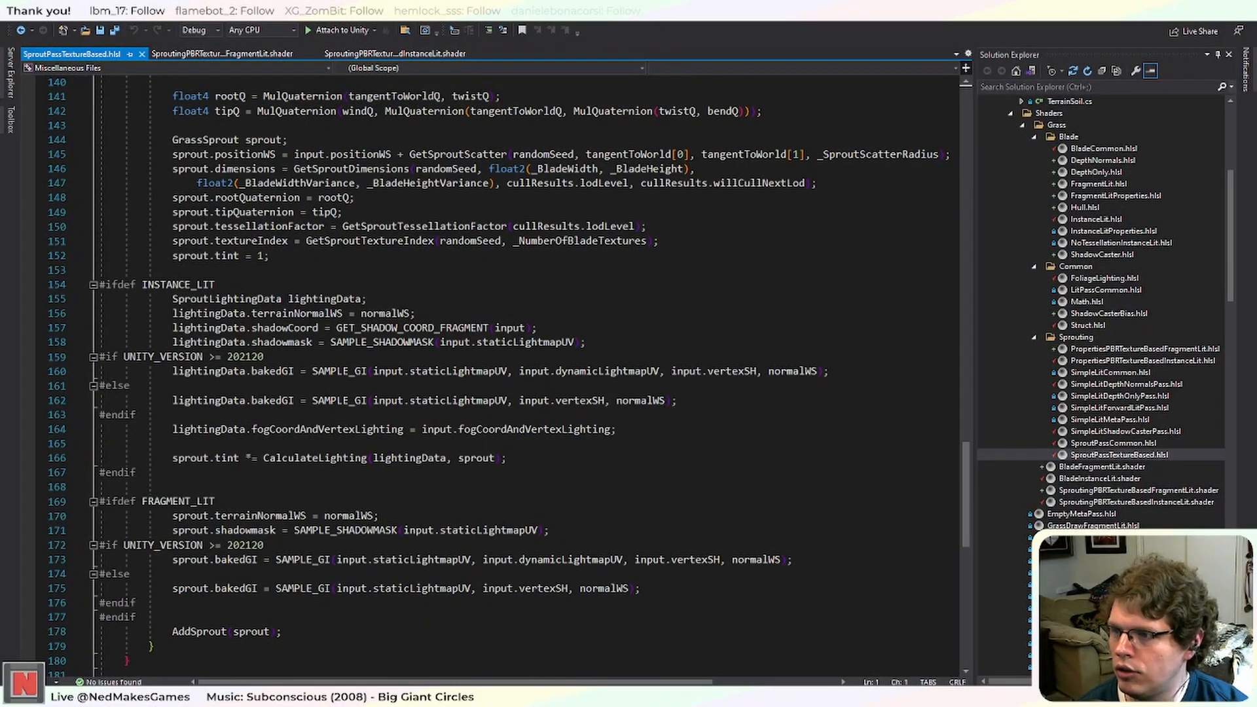
double_click(406, 342)
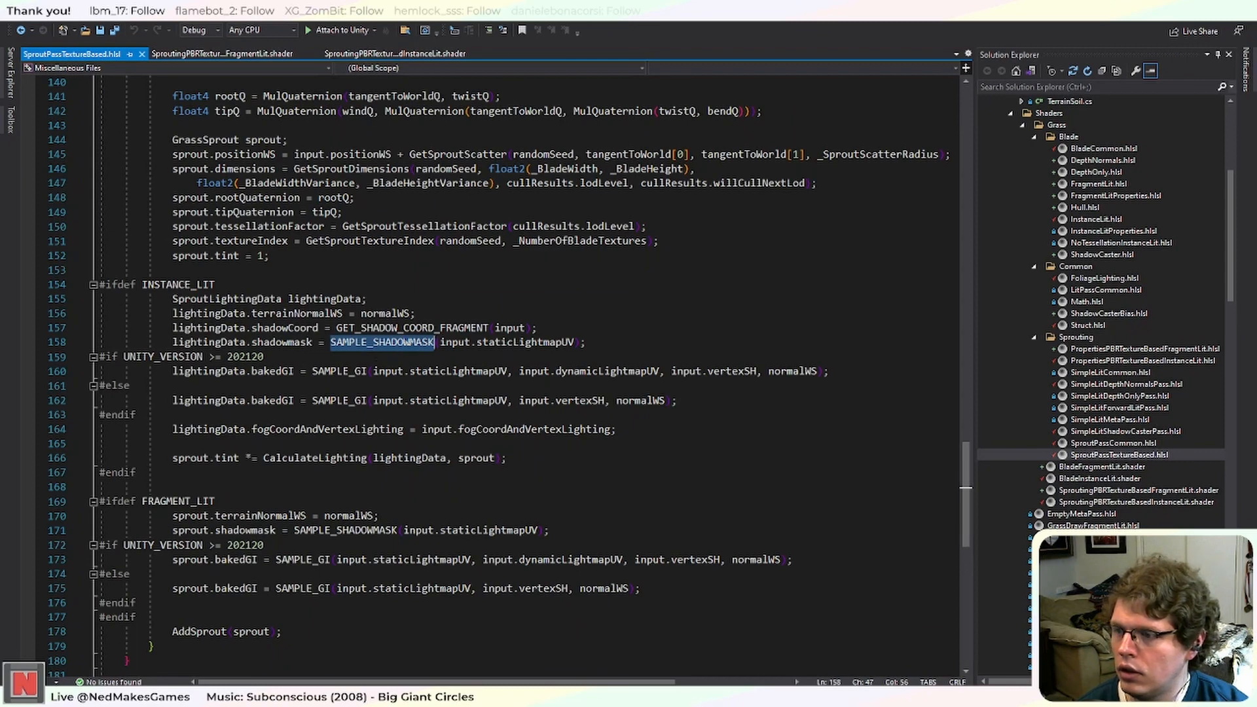
left_click_drag(548, 531, 394, 531)
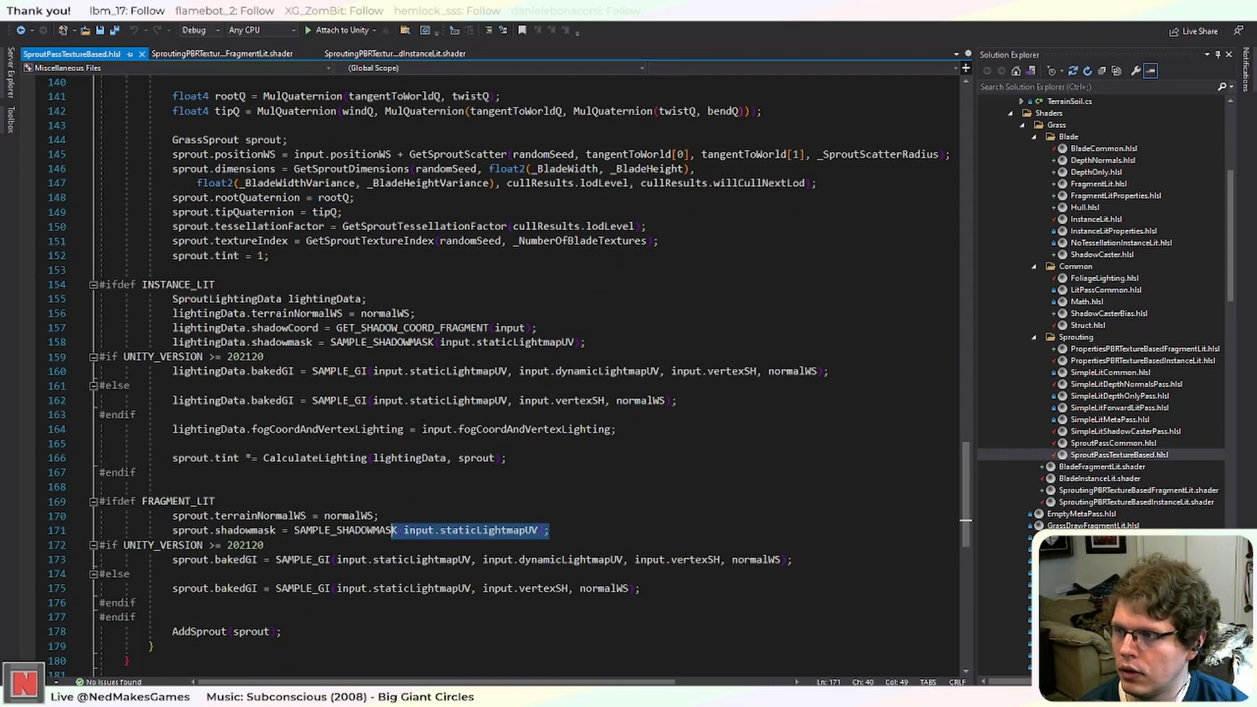
Declare float4 shadowMask above the INSTANCE_LIT block, moving SAMPLE_SHADOWMASK(input.staticLightmapUV) into it from the lightingData.shadowmask assignment.
left_click(282, 271)
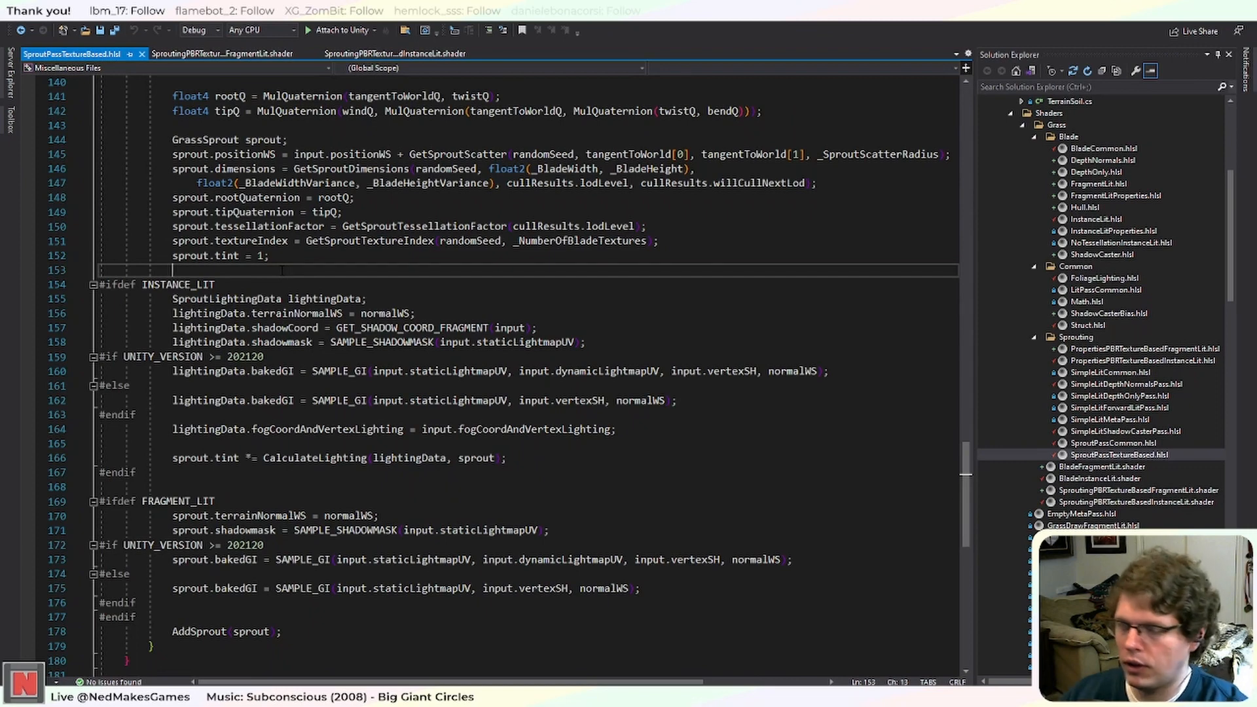
key("Return")
key("Return")
key("Up")
type("floa")
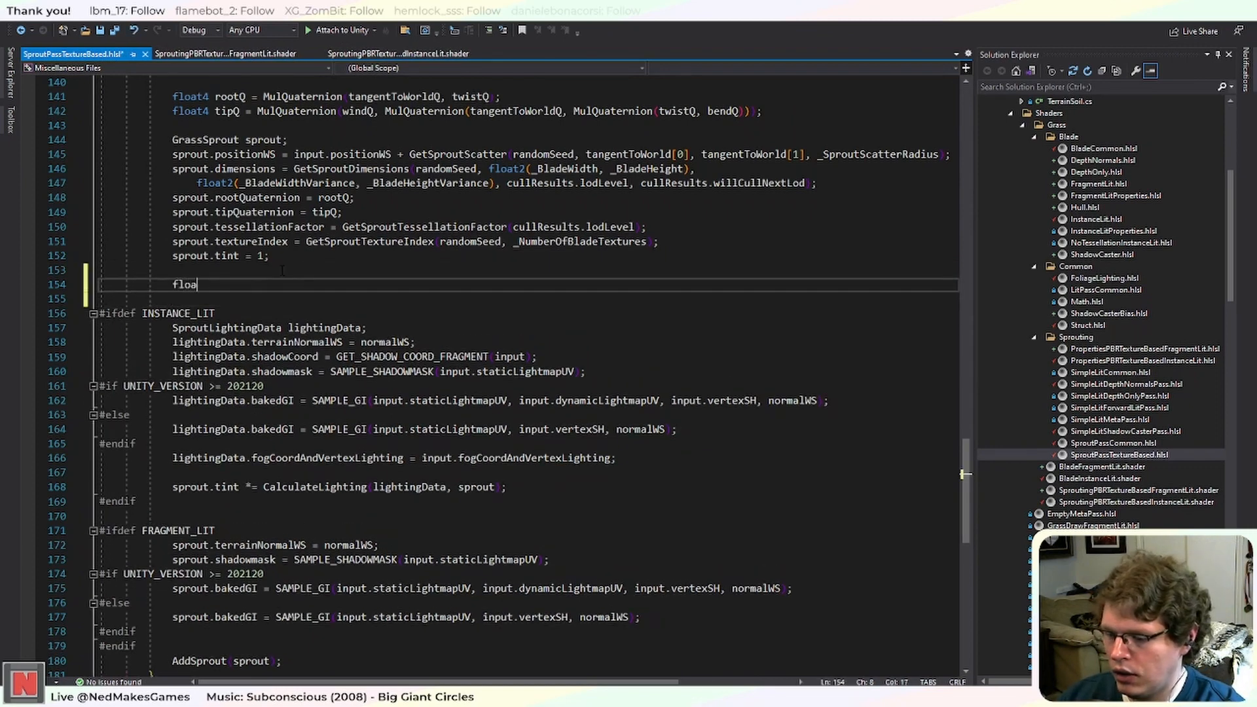
type("t4 shadowMask =")
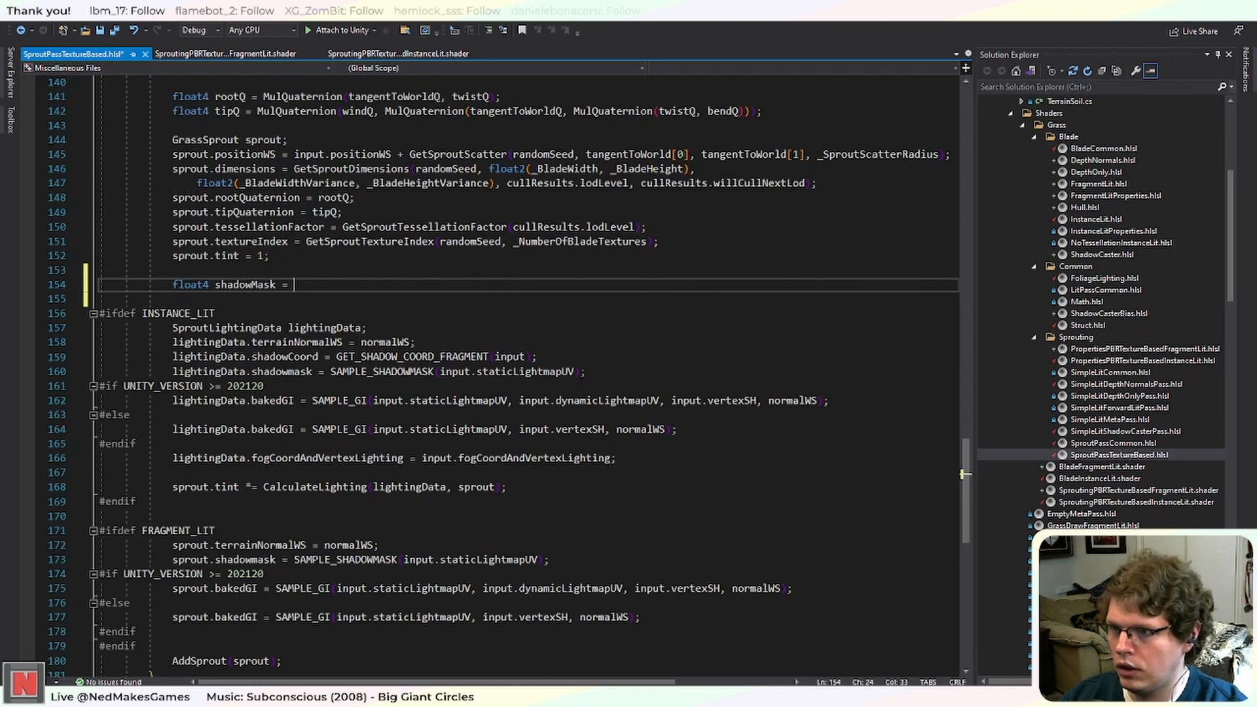
left_click_drag(574, 371, 330, 371)
key("ctrl+x")
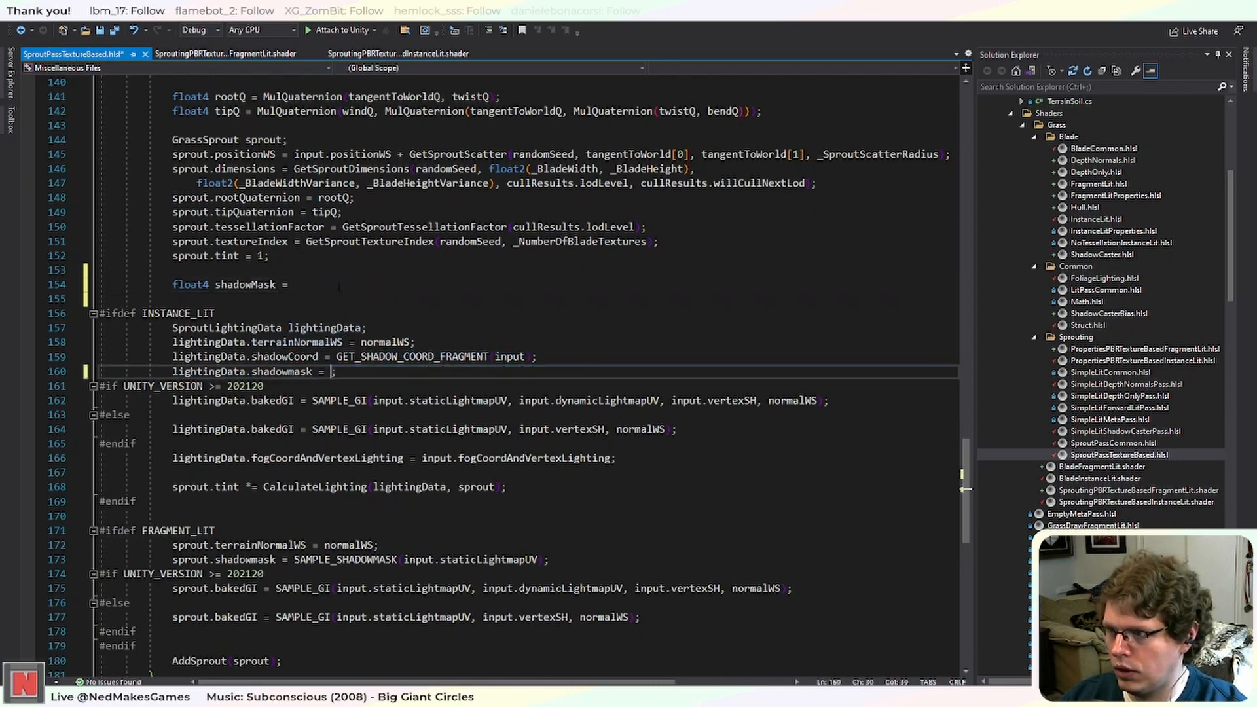
left_click(338, 286)
key("ctrl+v")
type(";")
Move the UNITY_VERSION conditional with the bakedGI assignments from the INSTANCE_LIT block to just below the shadowMask declaration.
key("Return")
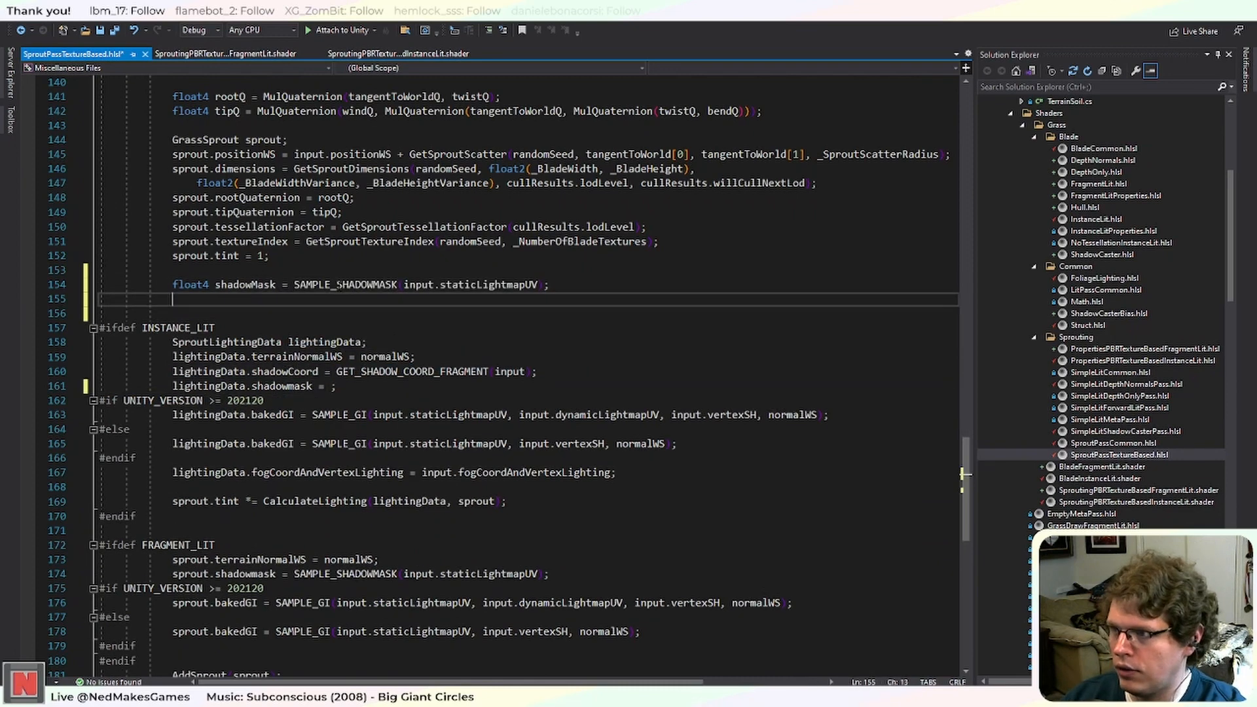
type("float3")
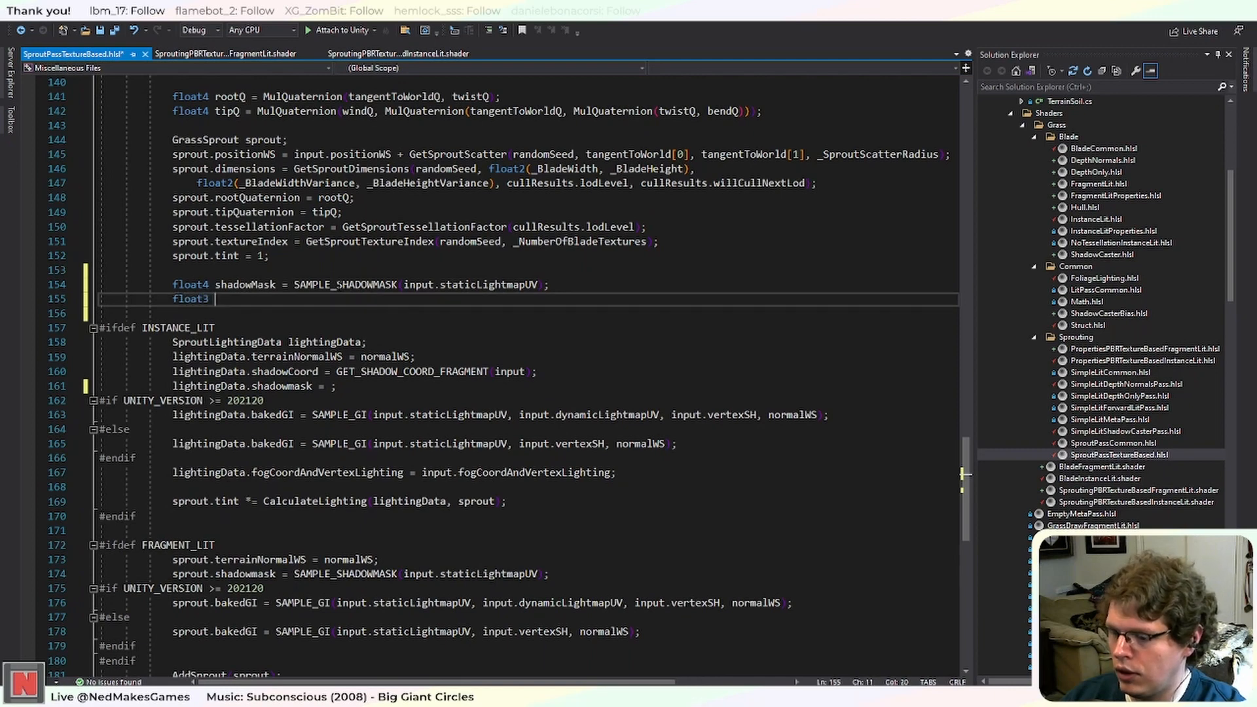
type(" bakedGI =")
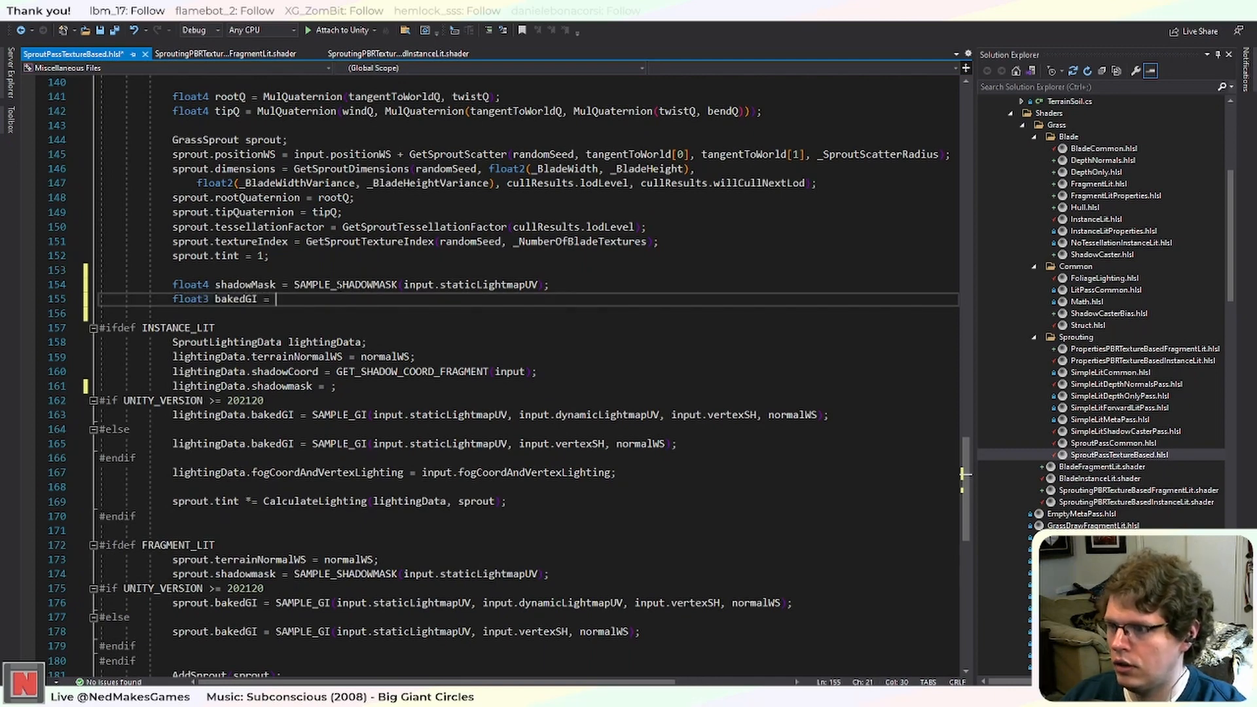
left_click_drag(136, 458, 96, 403)
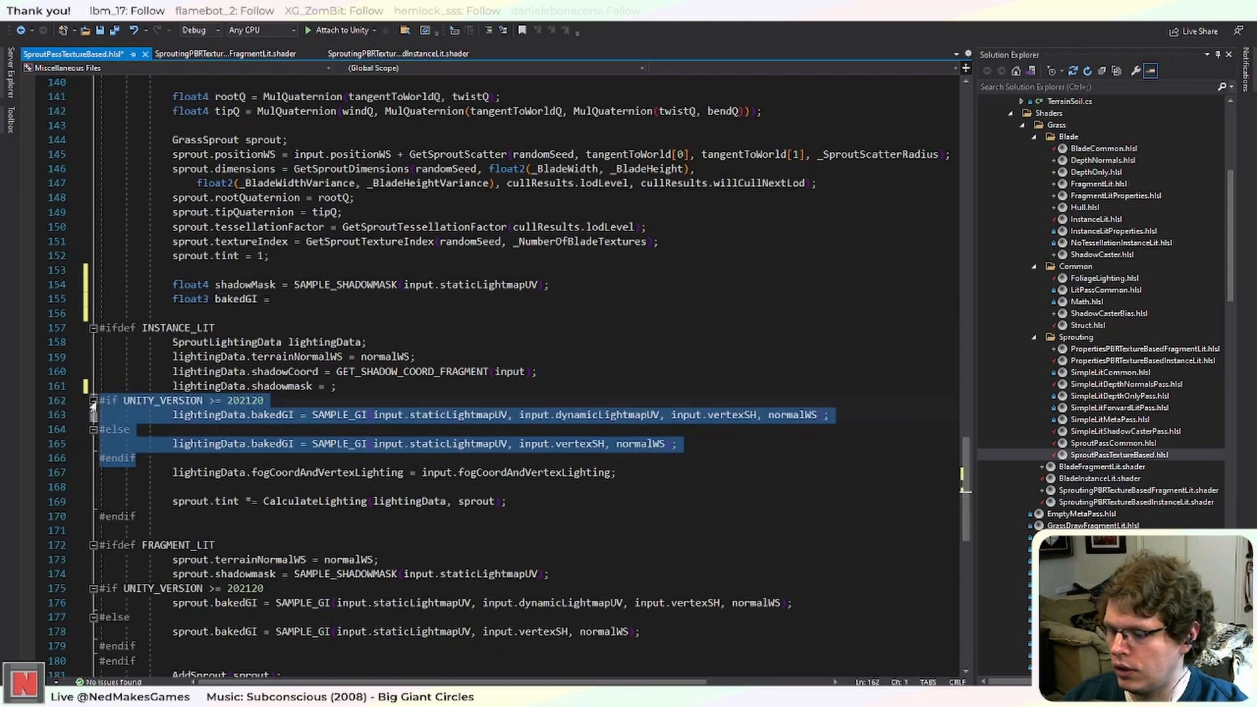
key("ctrl+x")
left_click_drag(271, 298, 172, 299)
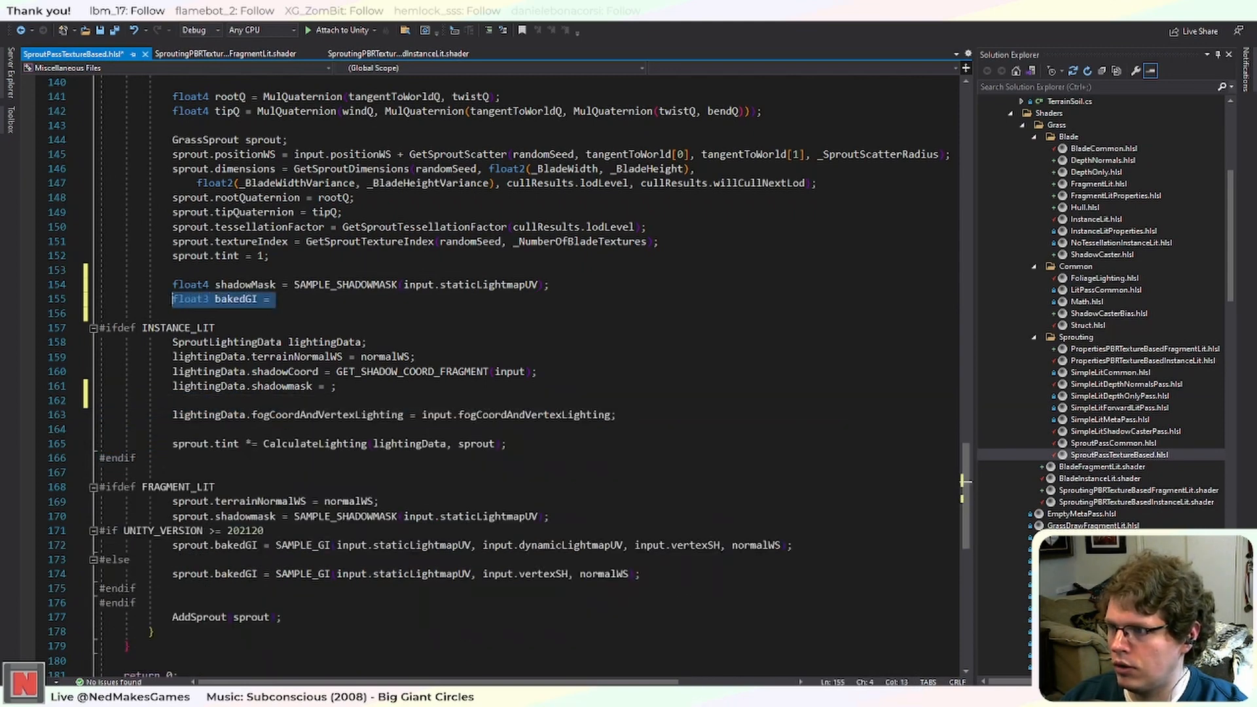
key("ctrl+v")
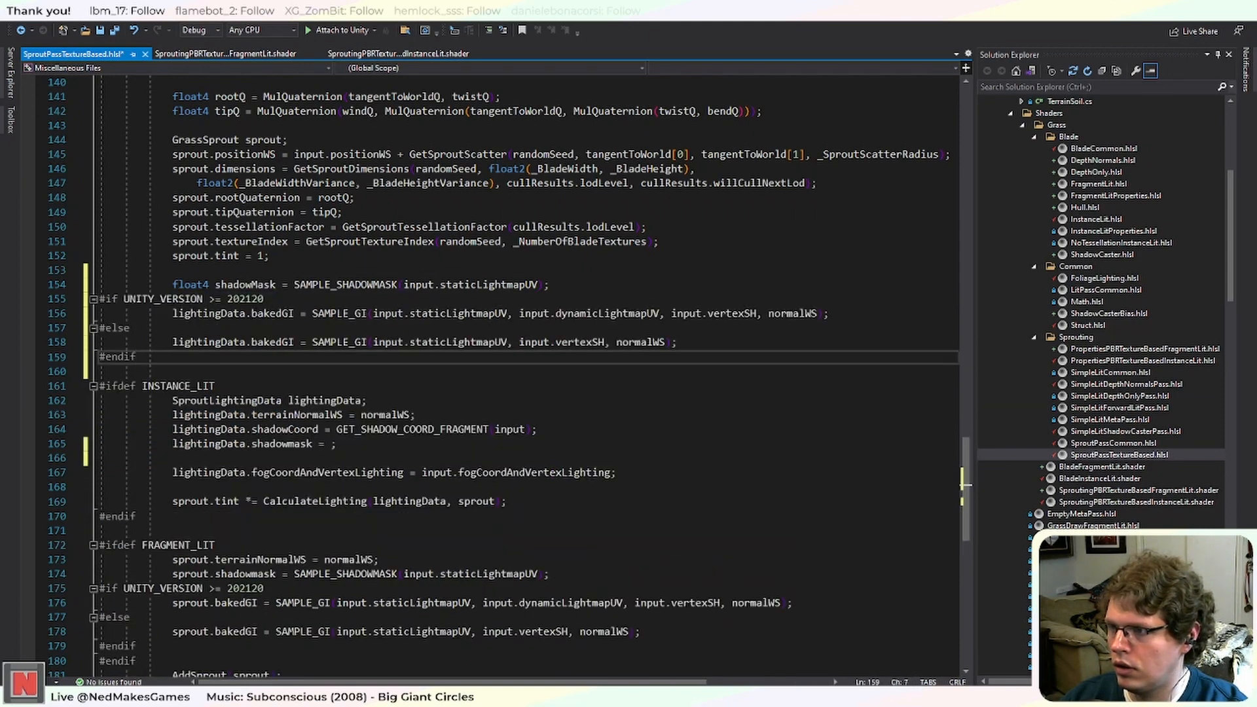
Turn both moved lightingData.bakedGI assignments into float3 bakedGI declarations.
left_click_drag(252, 314, 172, 315)
type("float")
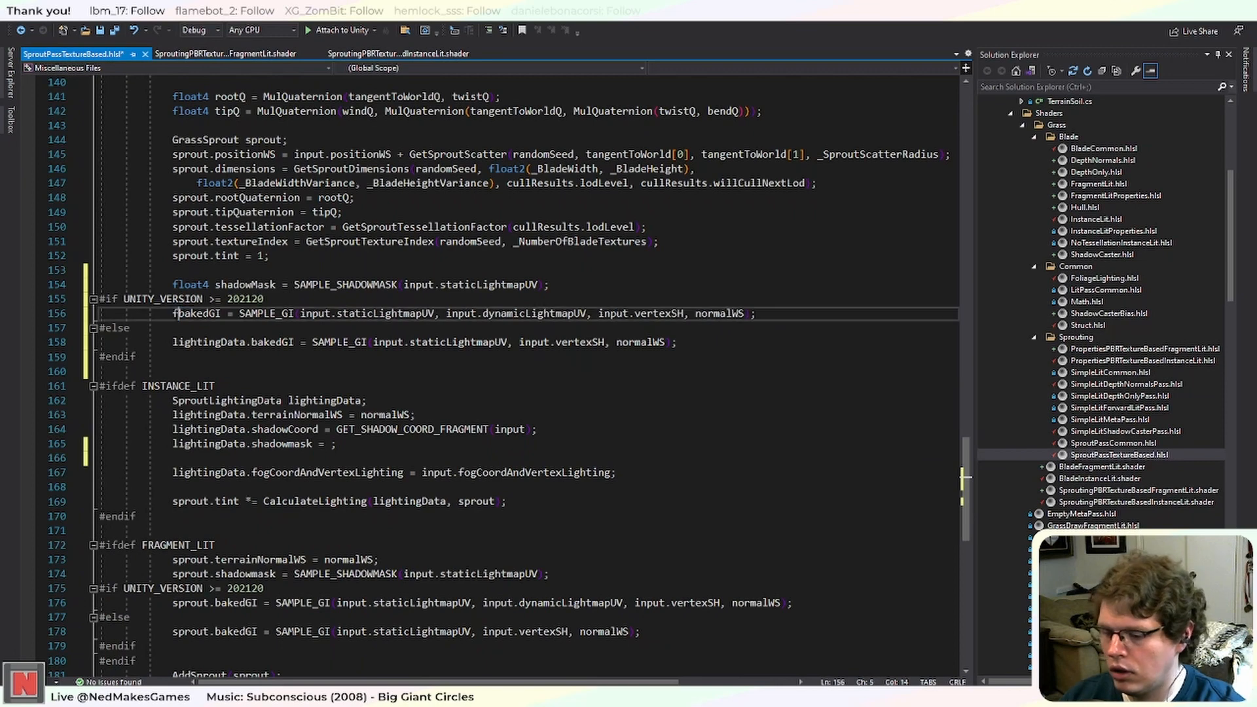
type("3")
left_click_drag(252, 341, 172, 342)
type("float3")
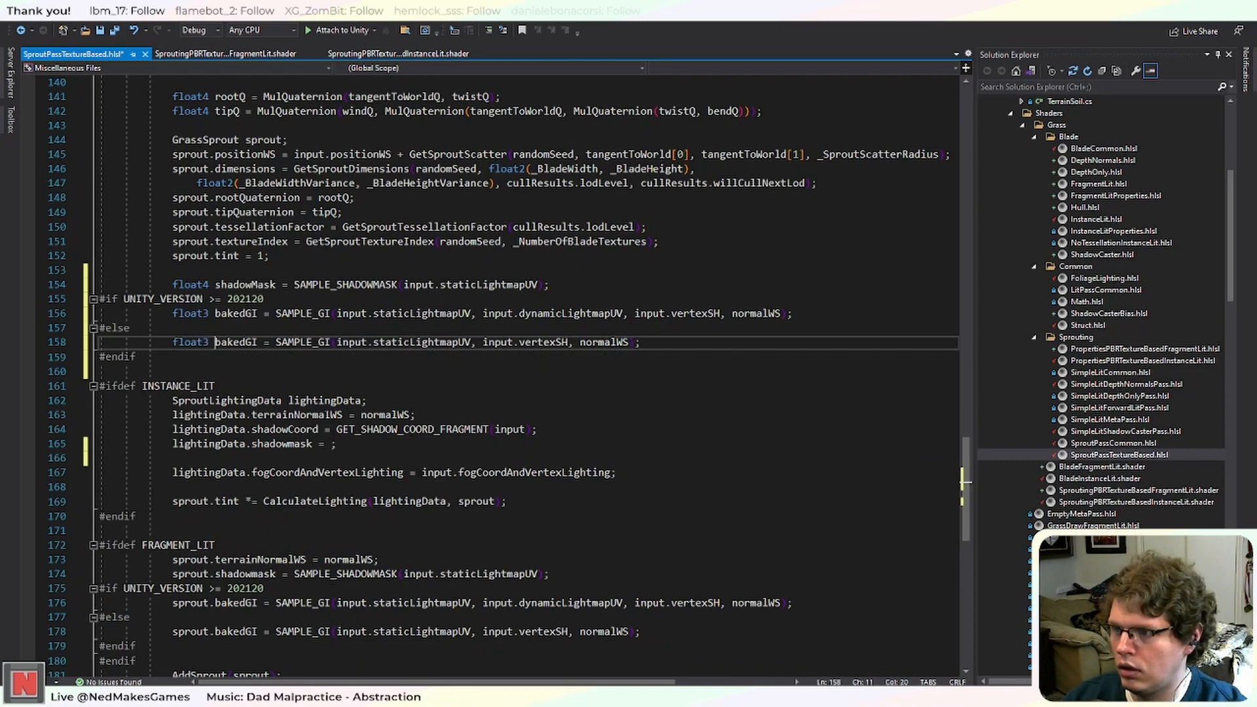
Assign shadowMask to lightingData.shadowmask in the INSTANCE_LIT block.
left_click(261, 275)
double_click(259, 286)
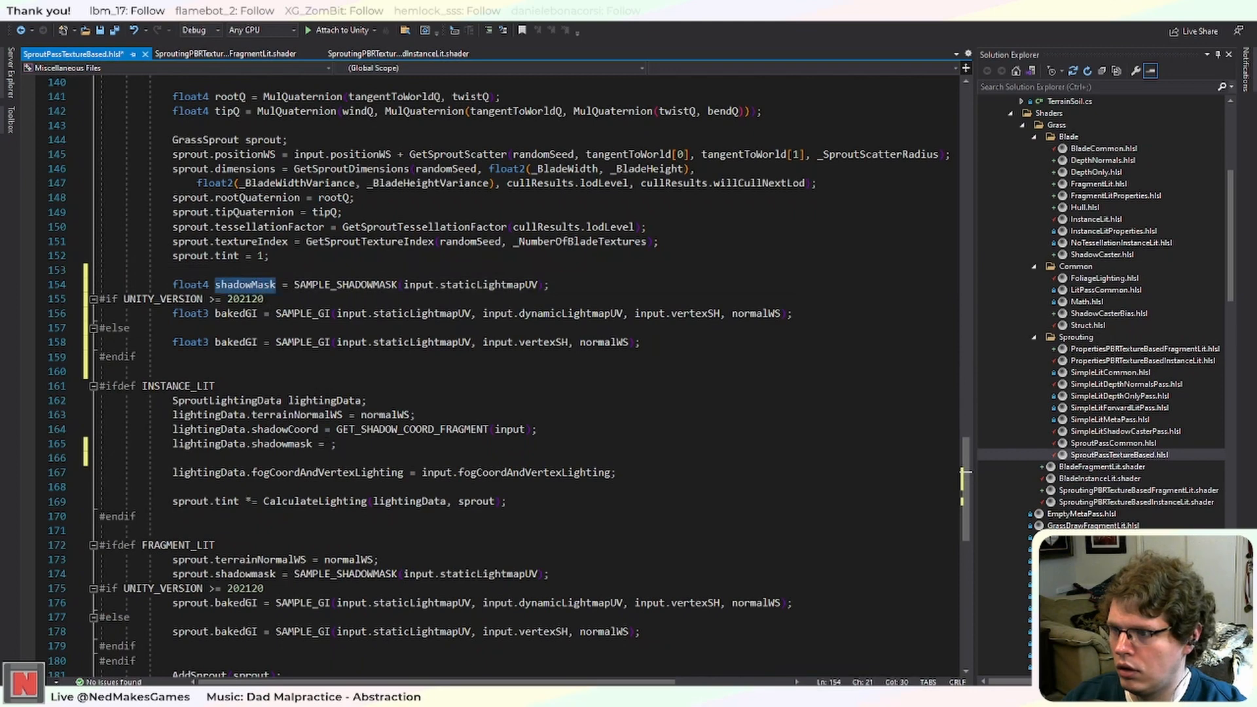
left_click(331, 444)
key("ctrl+v")
Add lightingData.bakedGI = bakedGI; on the line below the lightingData.shadowmask assignment.
left_click_drag(251, 444, 173, 444)
left_click(216, 458)
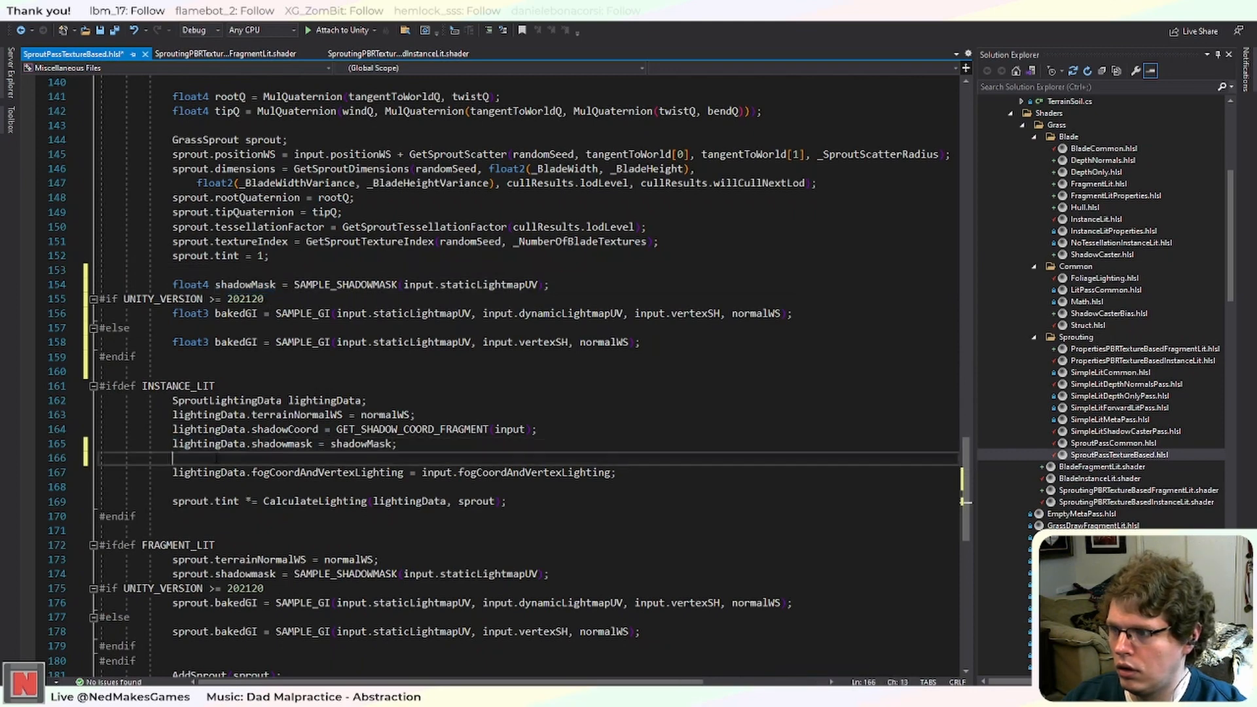
key("ctrl+v")
type("b")
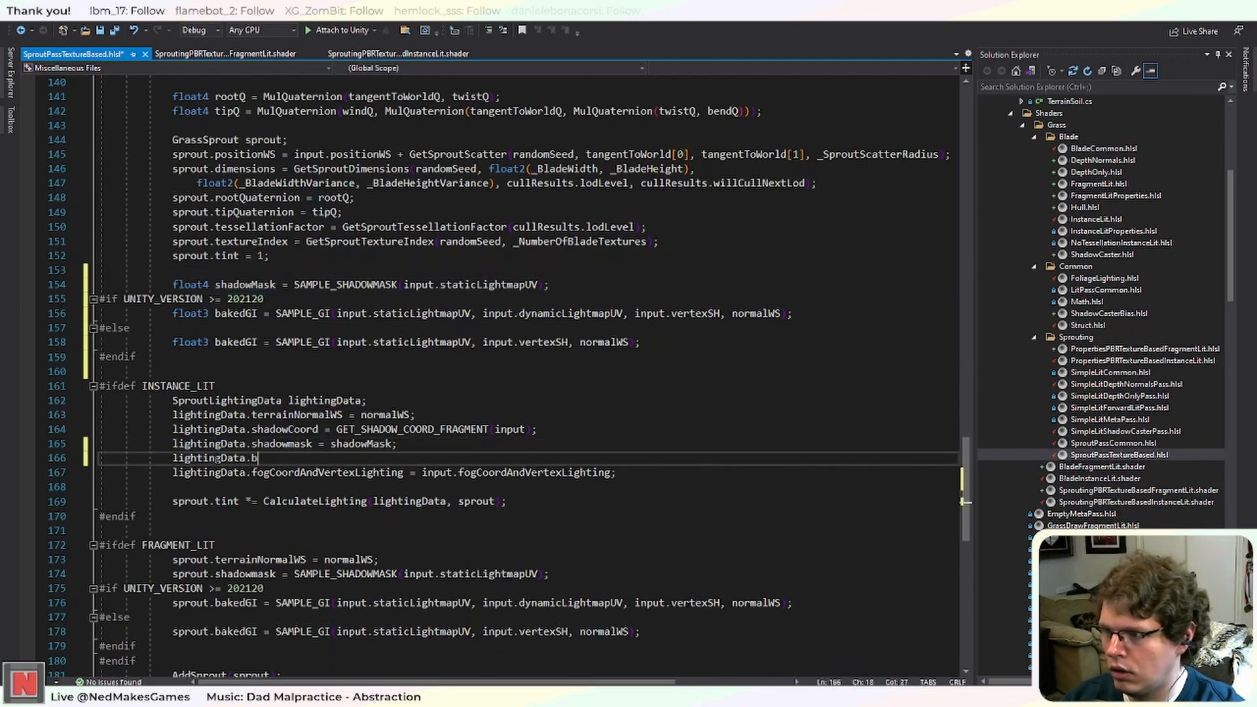
type("akedGI")
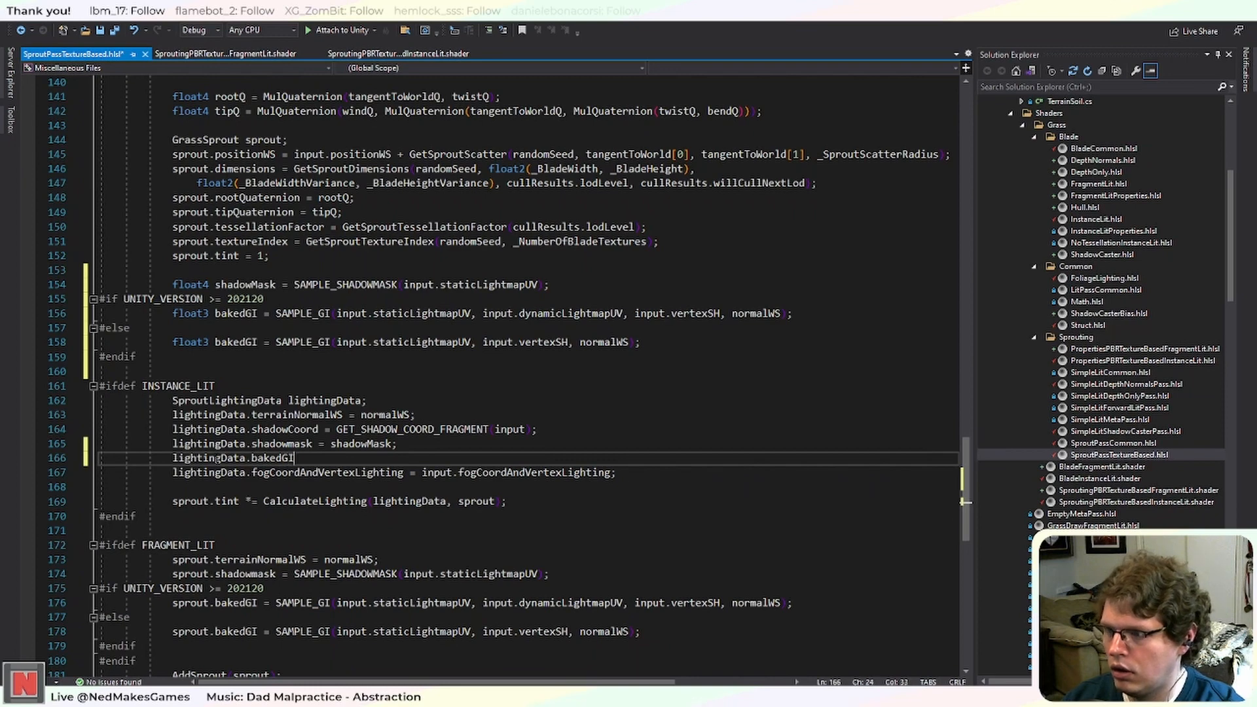
type(" = bakedG")
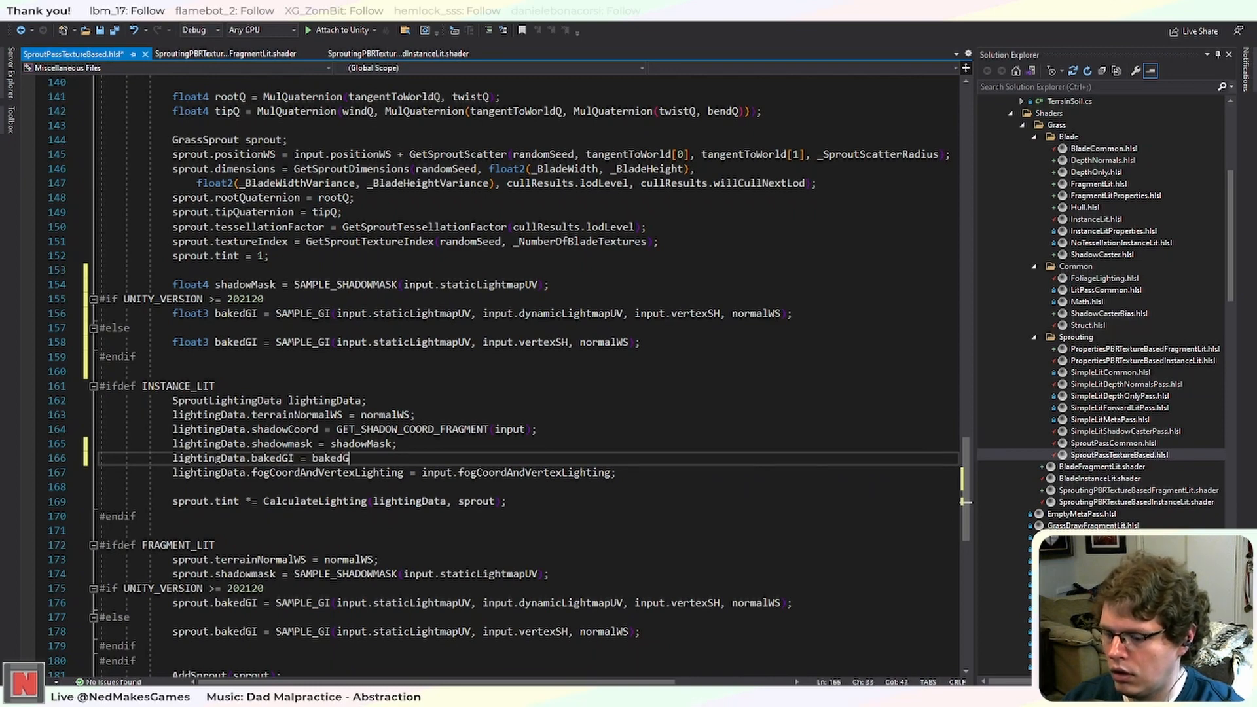
type("I;")
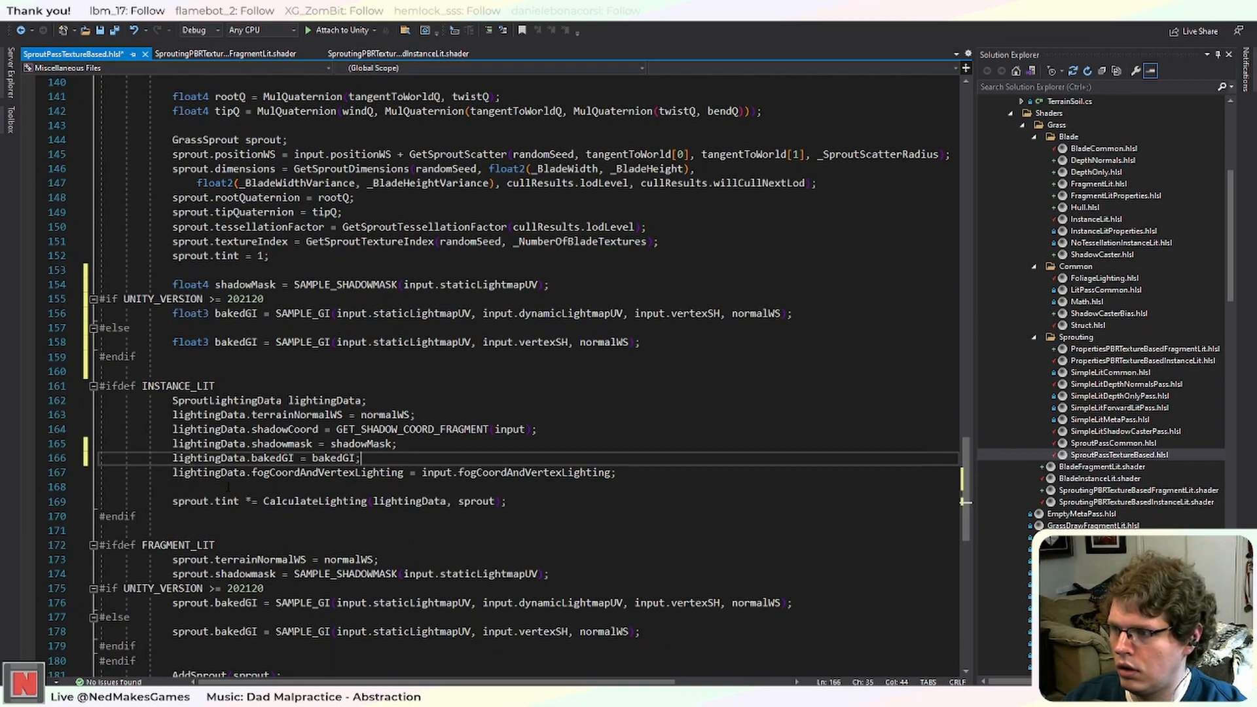
Remove the blank line above the sprout.tint CalculateLighting line in the INSTANCE_LIT block and save the file.
left_click_drag(228, 487, 62, 495)
key("BackSpace")
key("BackSpace")
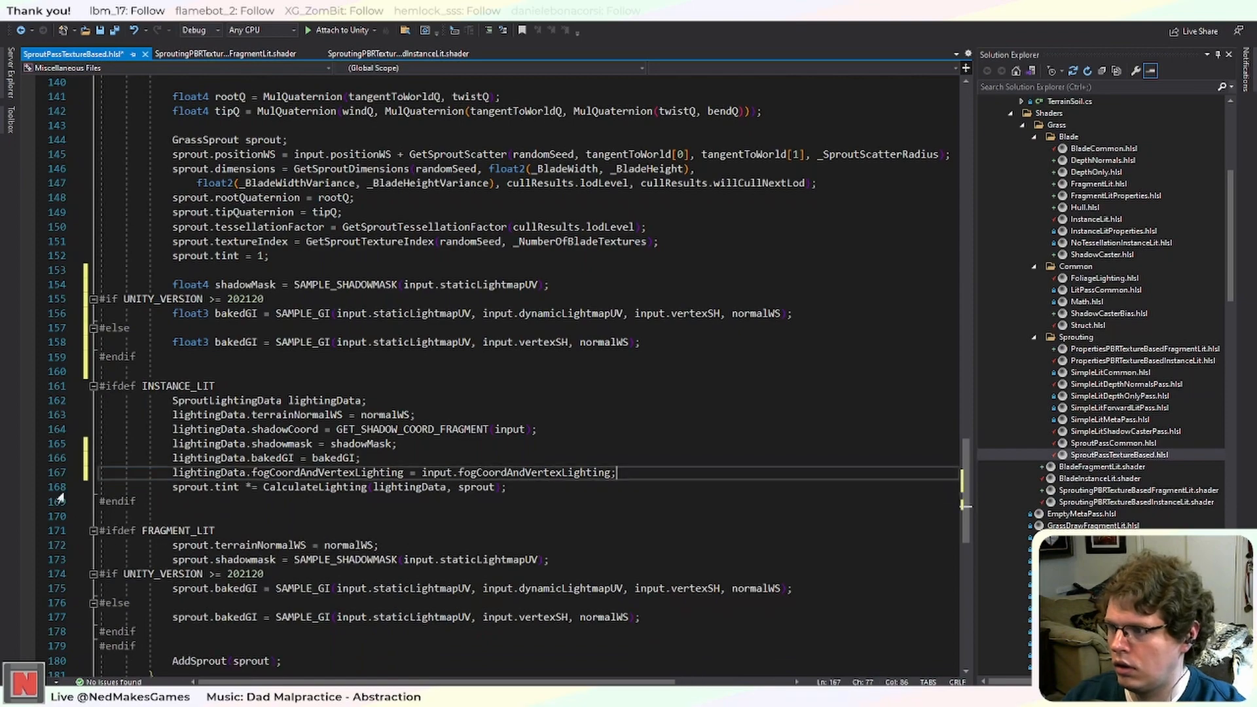
key("ctrl+s")
Replace the SAMPLE_SHADOWMASK call in the FRAGMENT_LIT block's sprout.shadowmask assignment with shadowMask.
scroll(292, 471, "down", 1)
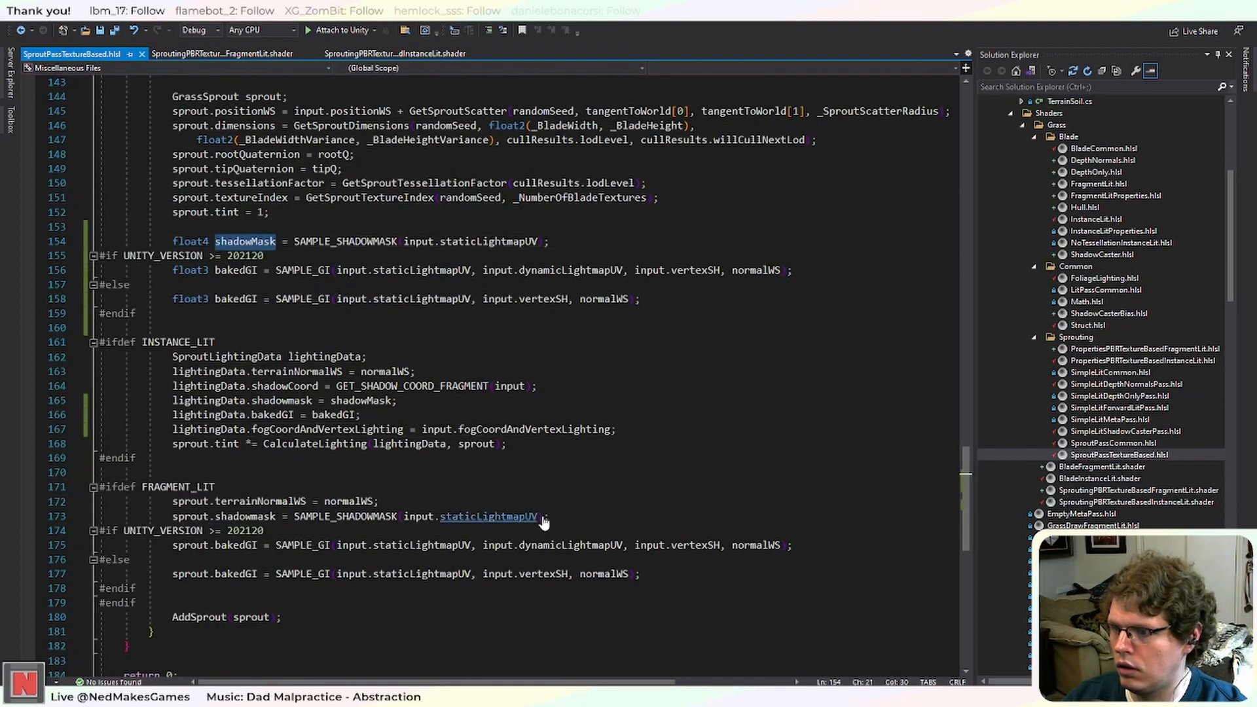
left_click_drag(543, 516, 294, 517)
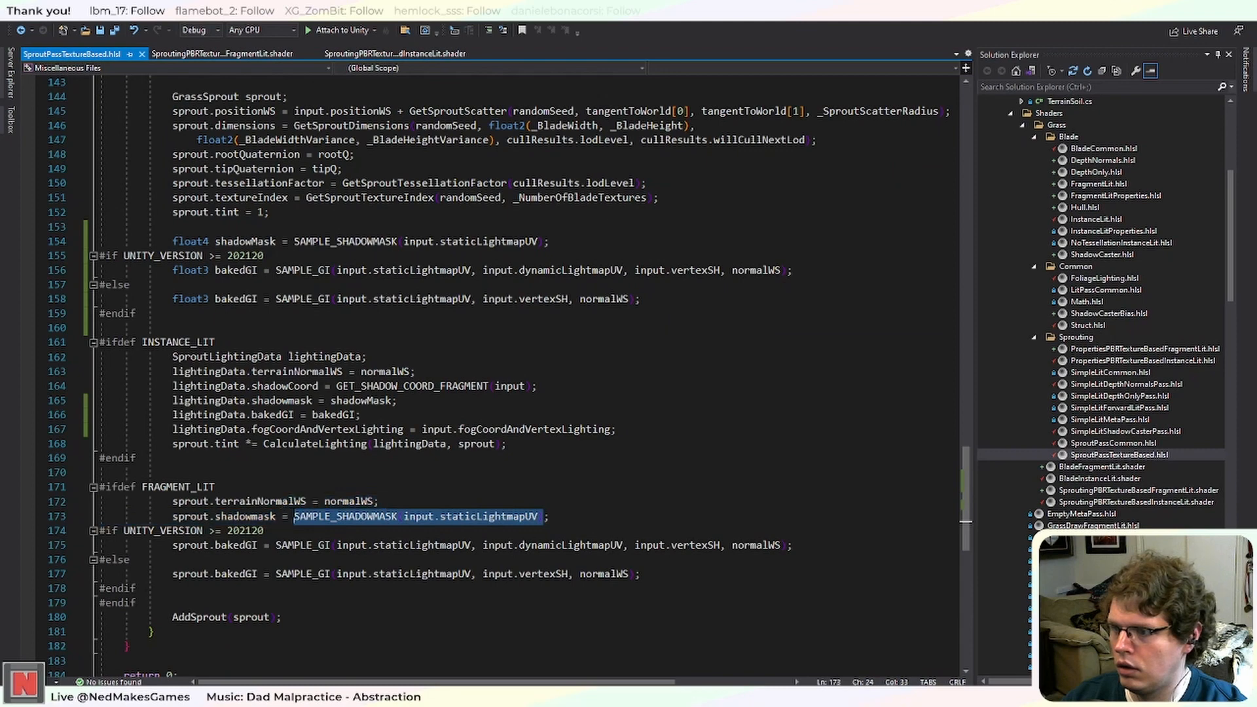
type("shadowMask;")
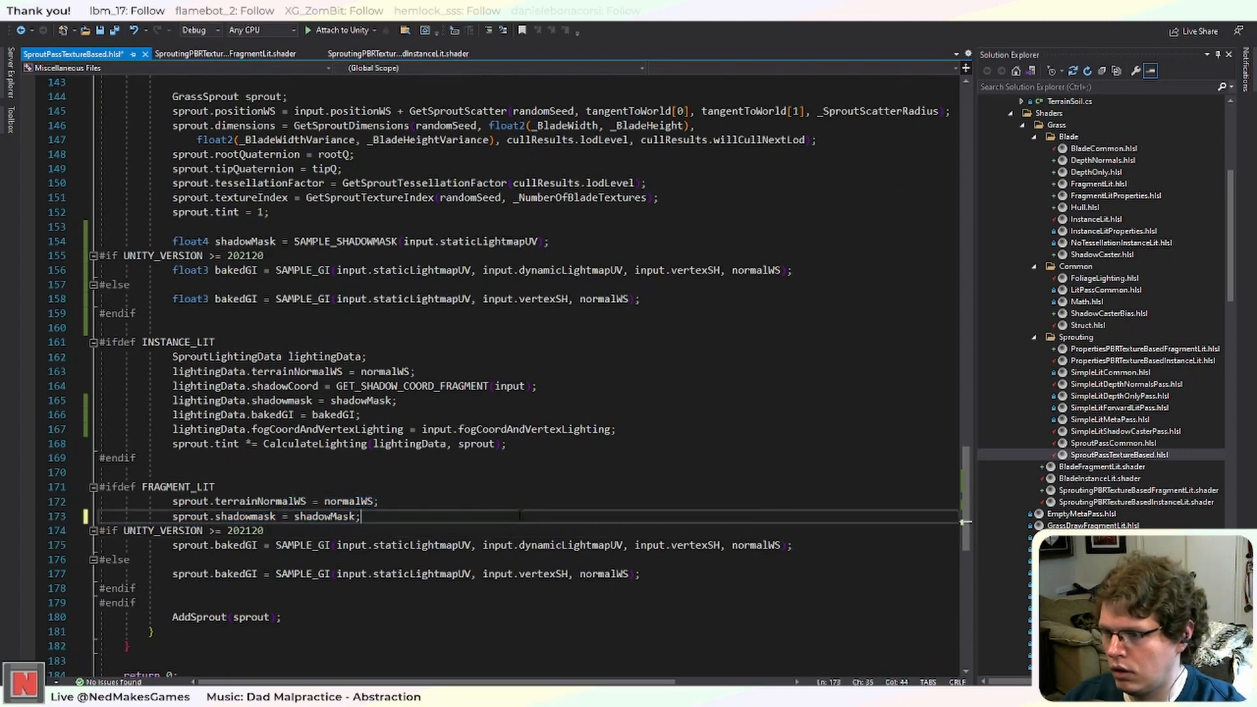
Add sprout.bakedGI = bakedGI; below the sprout.shadowmask assignment in the FRAGMENT_LIT block.
key("Return")
type("sprout.")
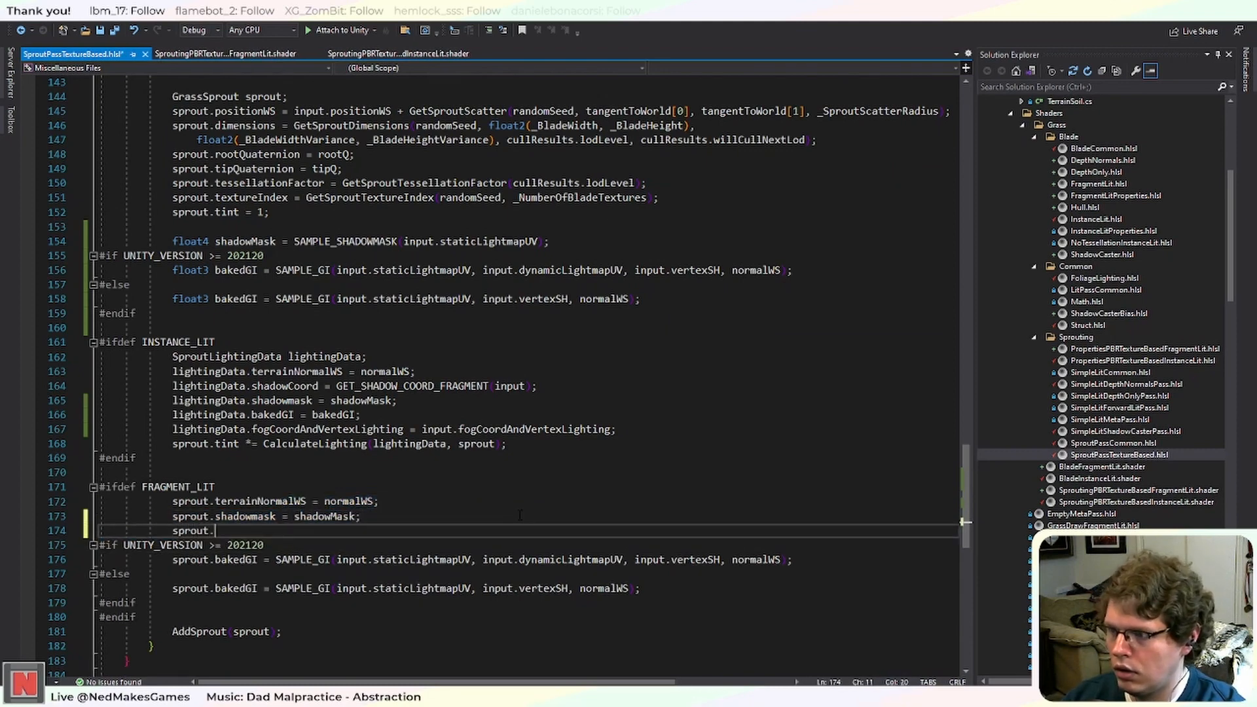
type("bakedGI = bakedGI")
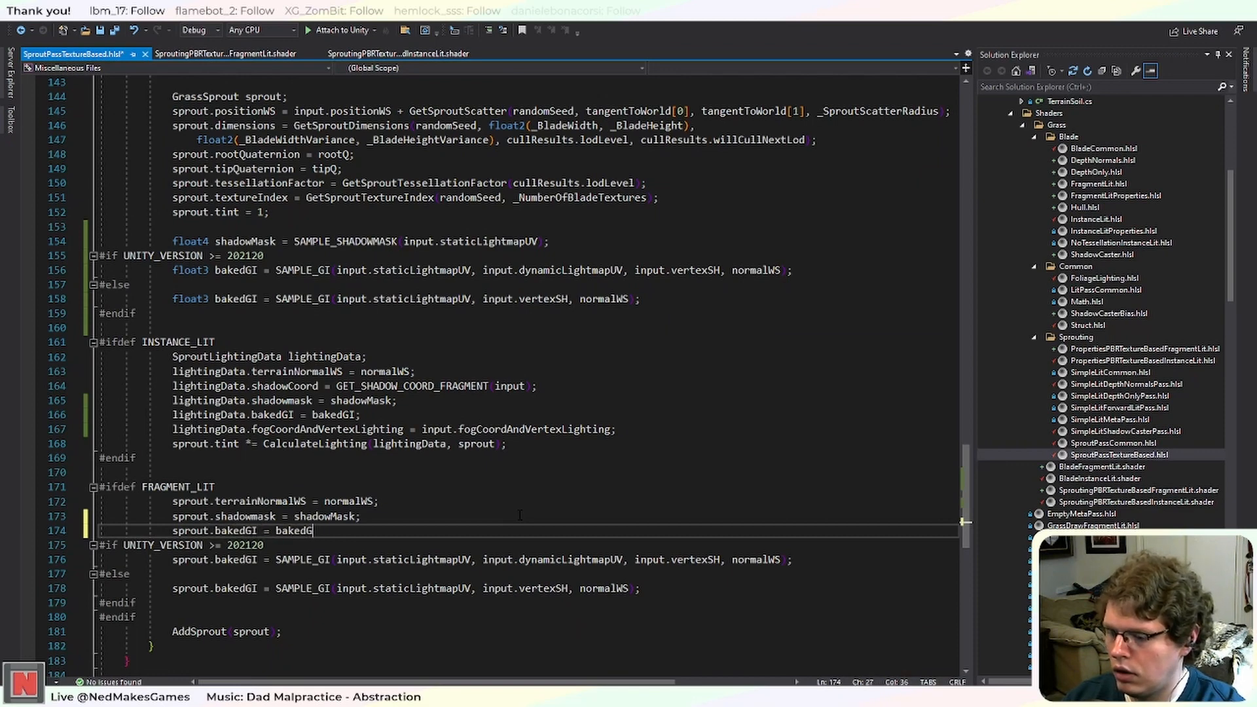
type(";")
Delete the UNITY_VERSION conditional from the FRAGMENT_LIT block, keep a blank line above AddSprout(sprout), and save the file.
left_click_drag(135, 602, 99, 544)
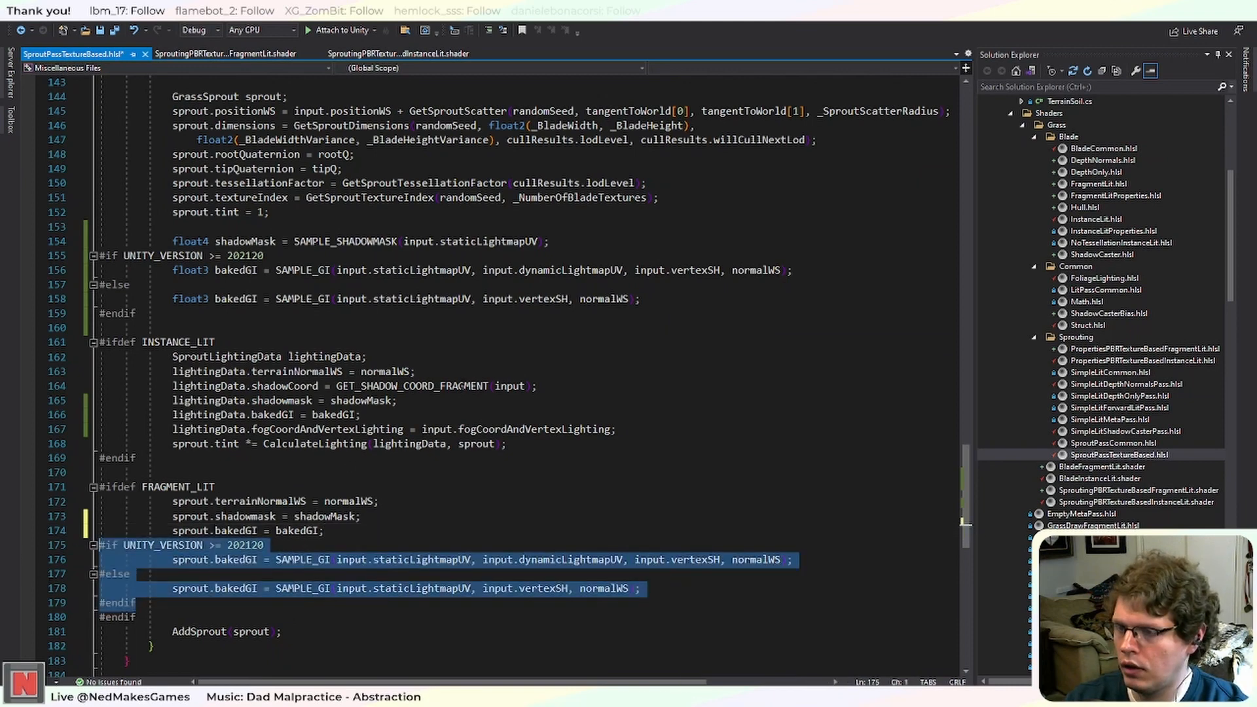
key("BackSpace")
key("BackSpace")
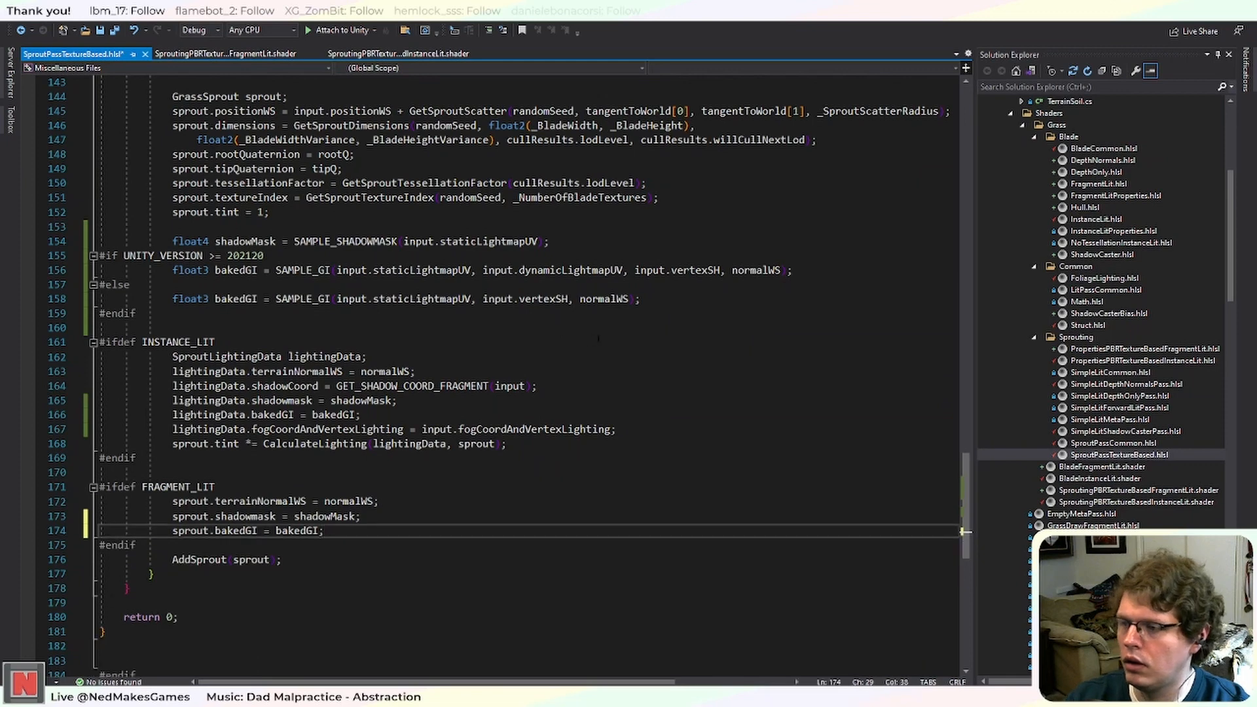
key("ctrl+s")
left_click(612, 388)
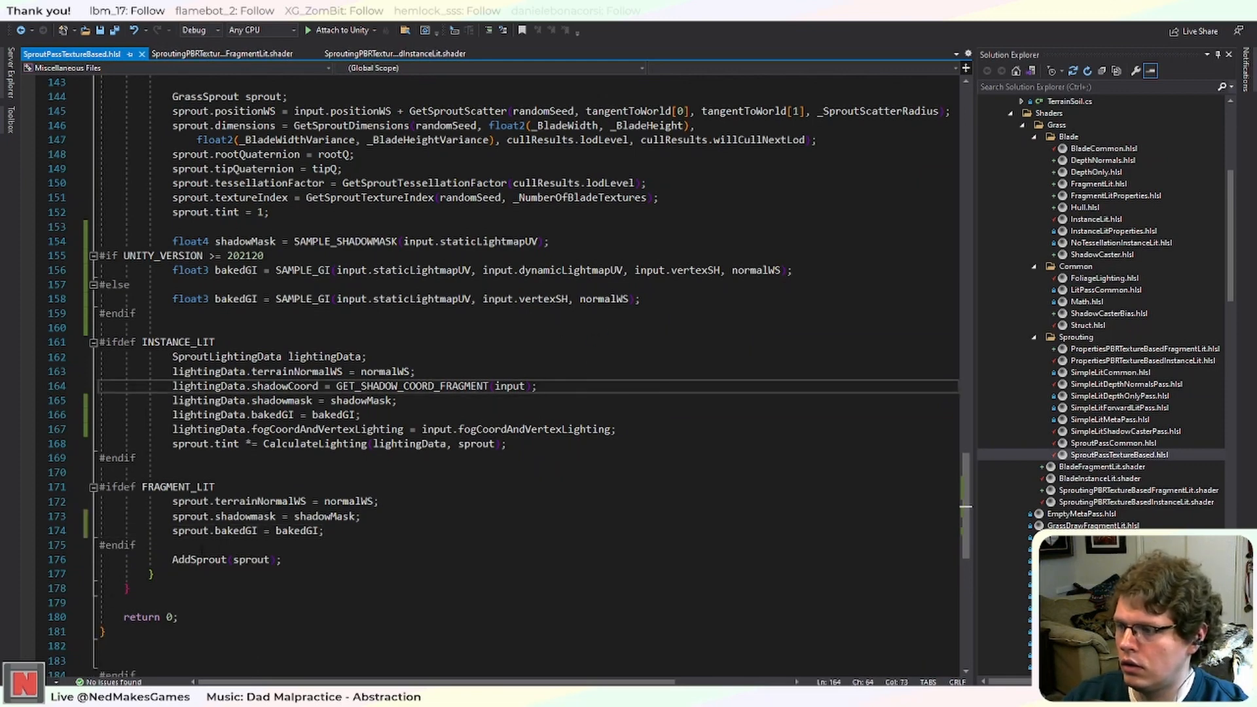
left_click(204, 546)
key("Return")
key("ctrl+s")
Examine the sprout.tint = 1 assignment, and check the sprout color tints item in the Camera Sampling to-do list in Notion.
left_click(516, 386)
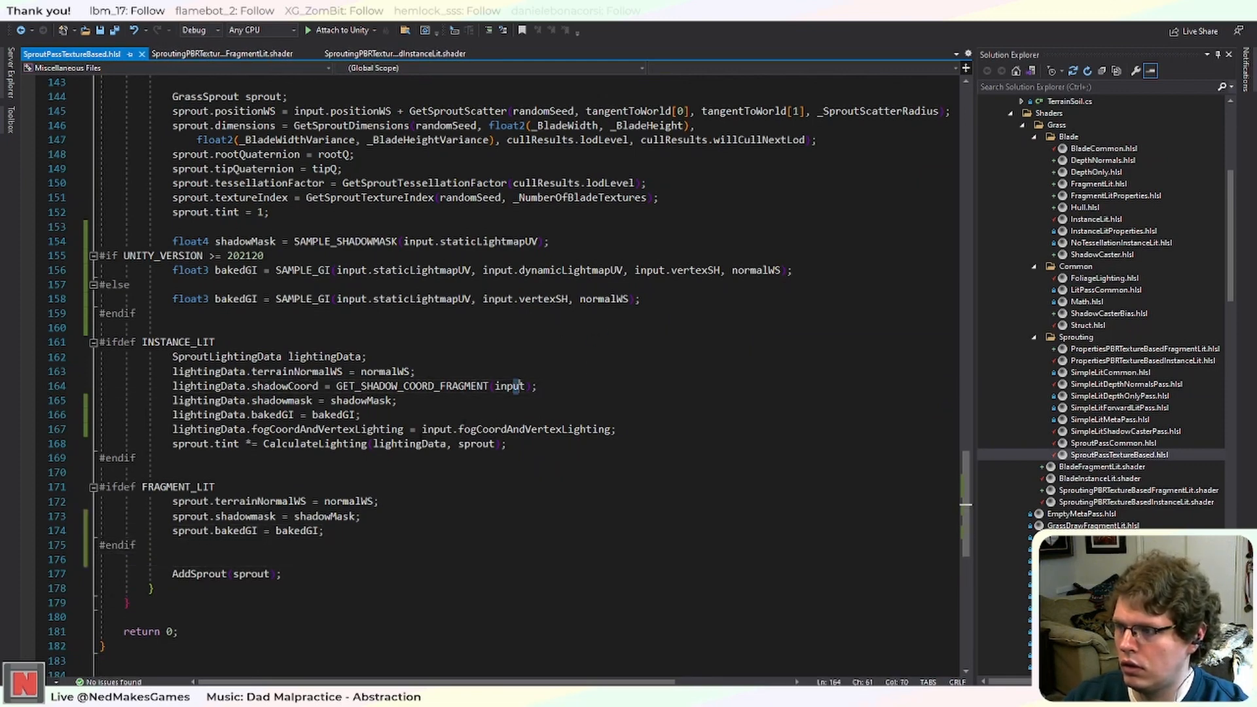
left_click(629, 256)
scroll(632, 338, "up", 4)
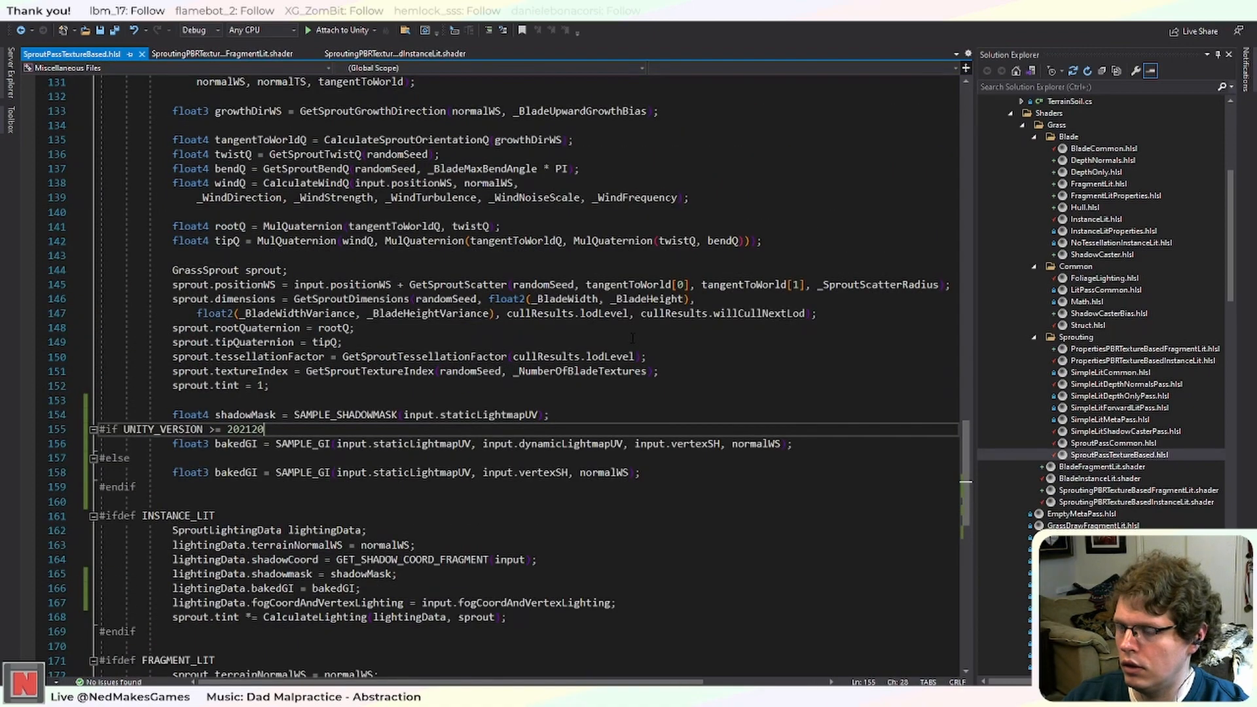
scroll(630, 335, "up", 2)
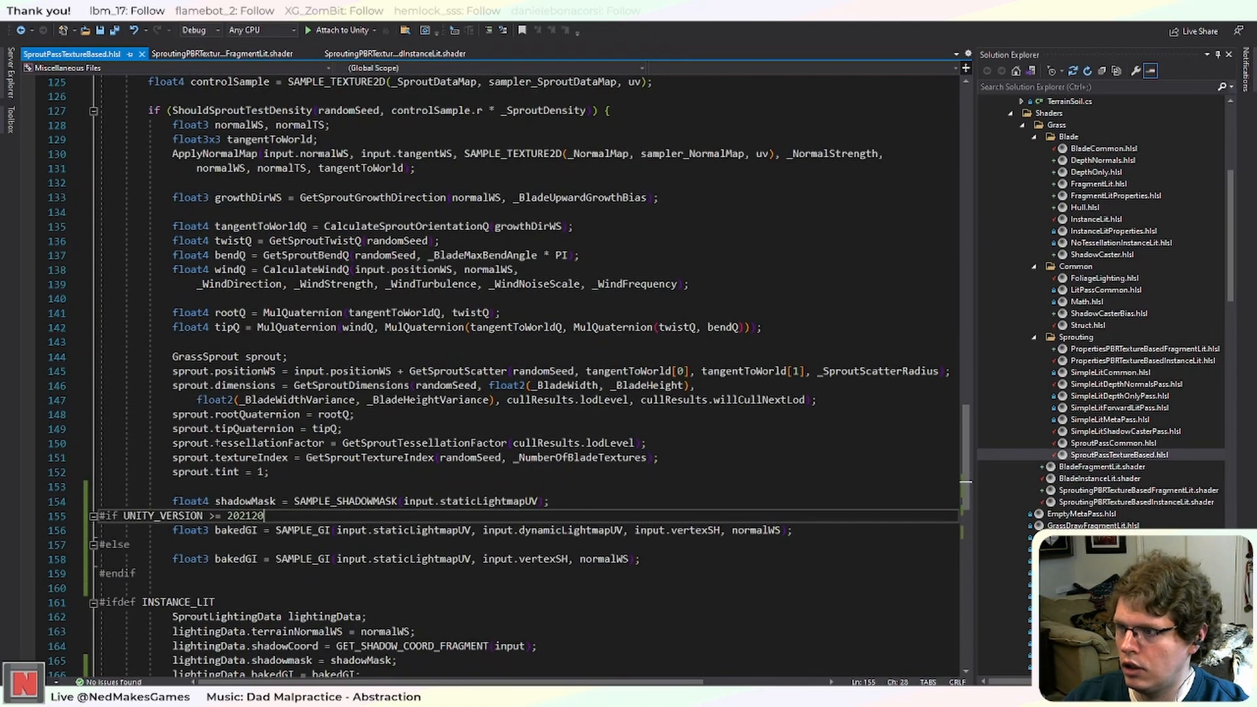
left_click_drag(269, 472, 185, 472)
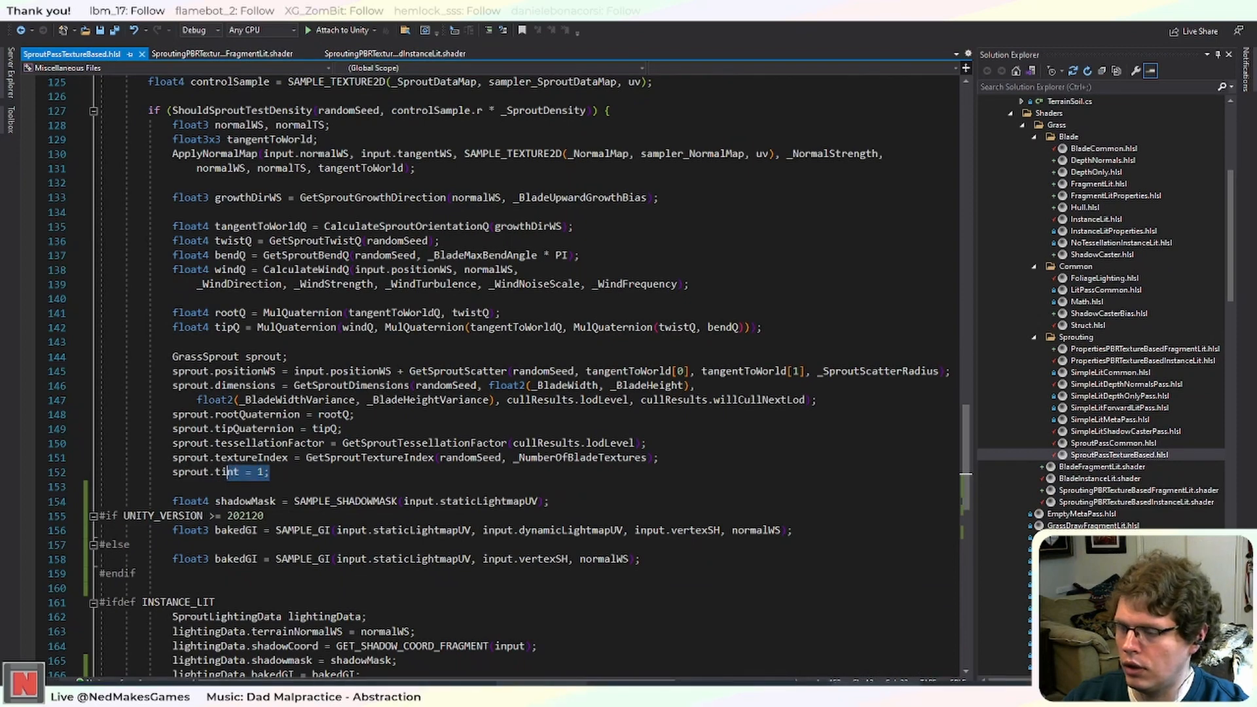
mouse_move(420, 695)
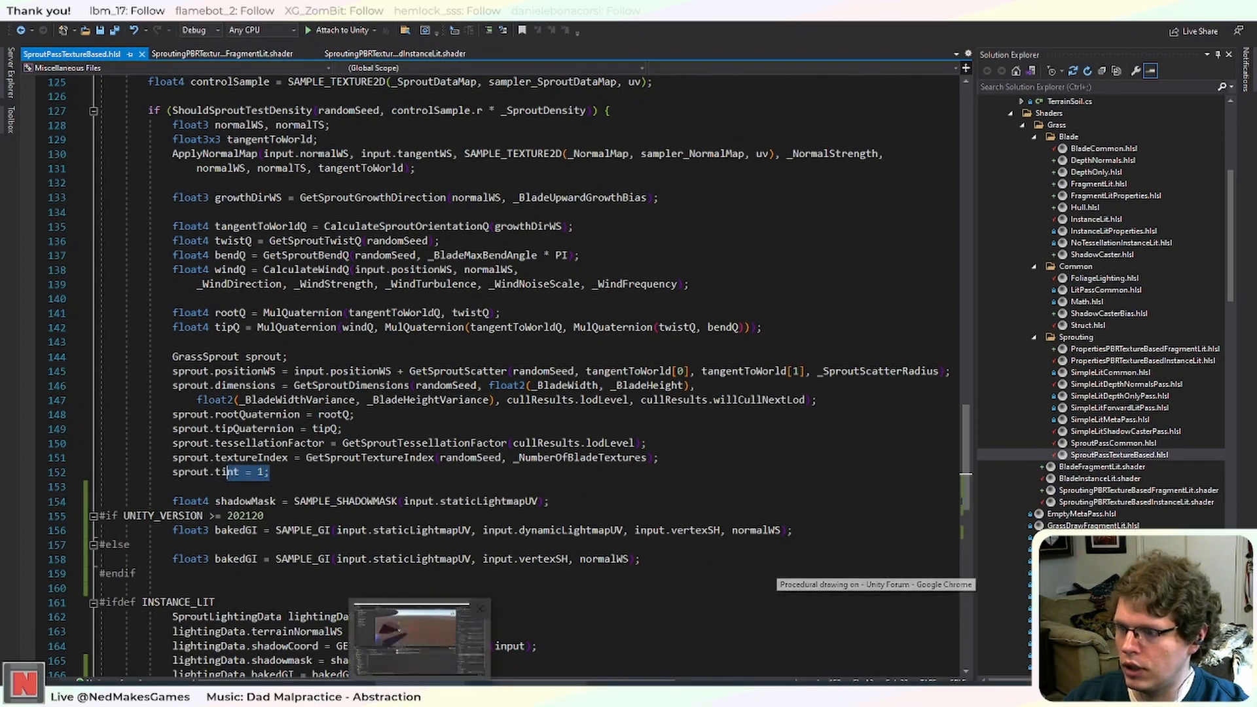
left_click(285, 694)
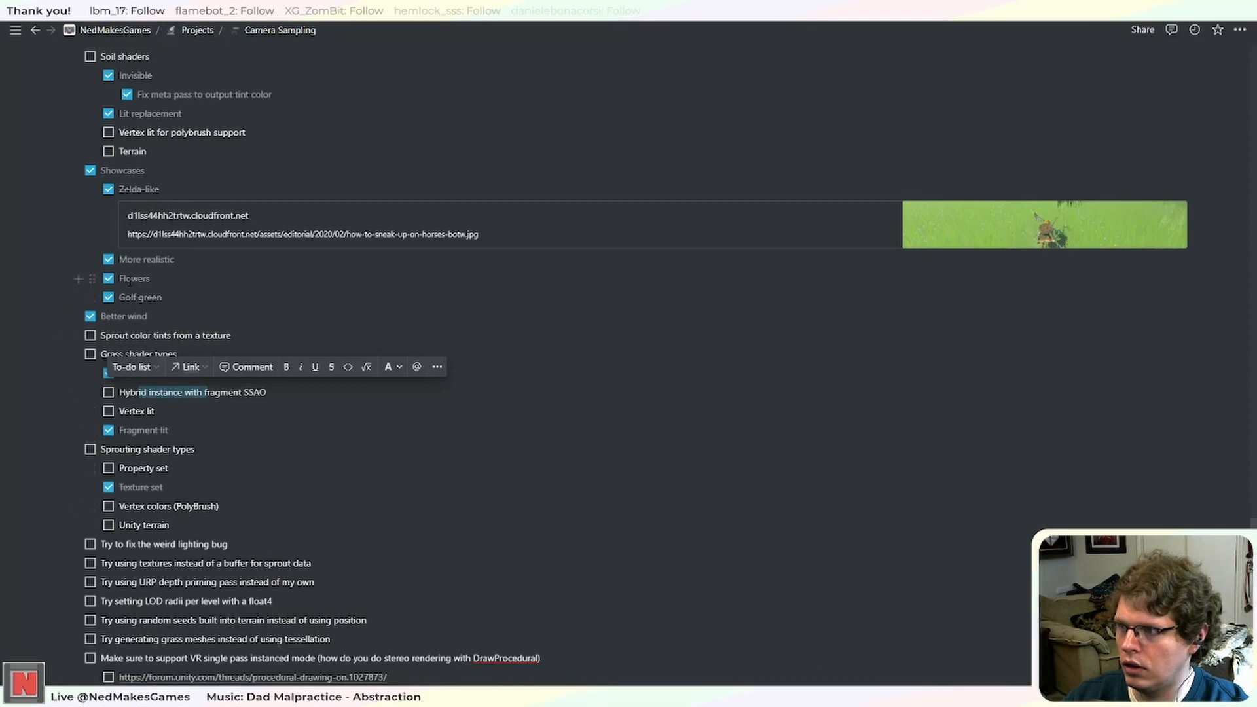
left_click(222, 335)
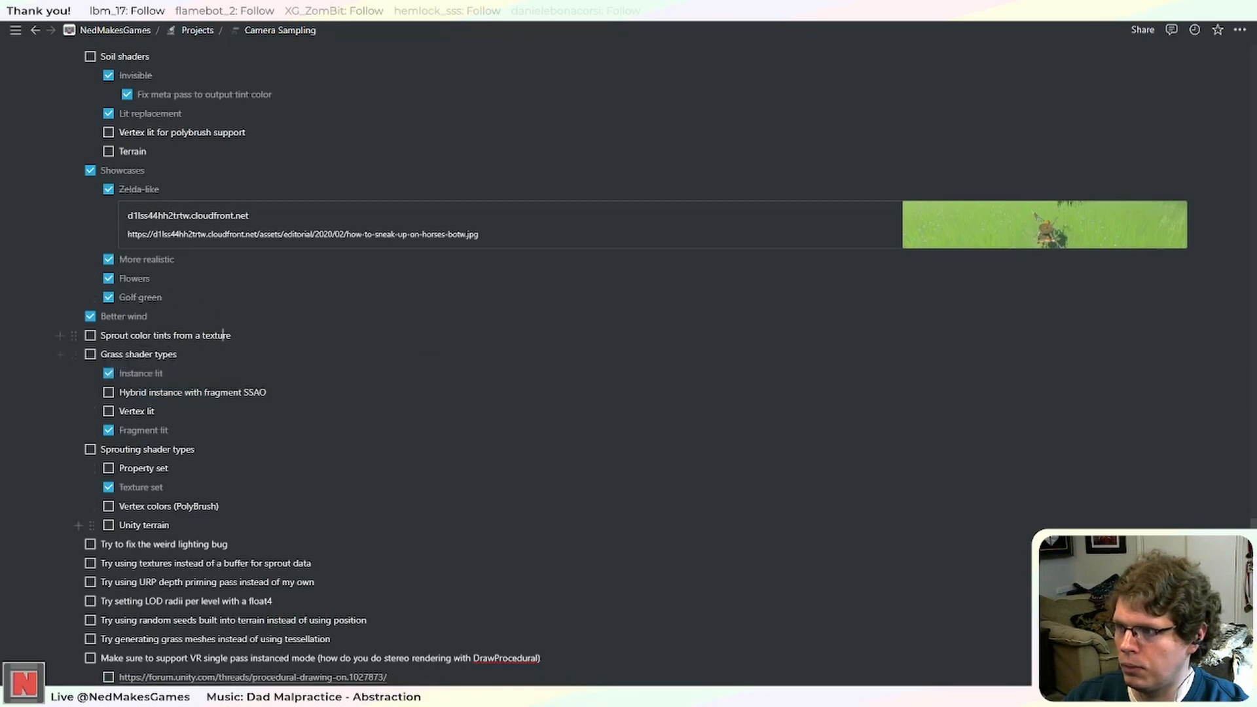
Return to Visual Studio, review the revised lighting blocks, and open SproutPassCommon.hlsl to examine SproutLightingData and CalculateLighting.
left_click(498, 694)
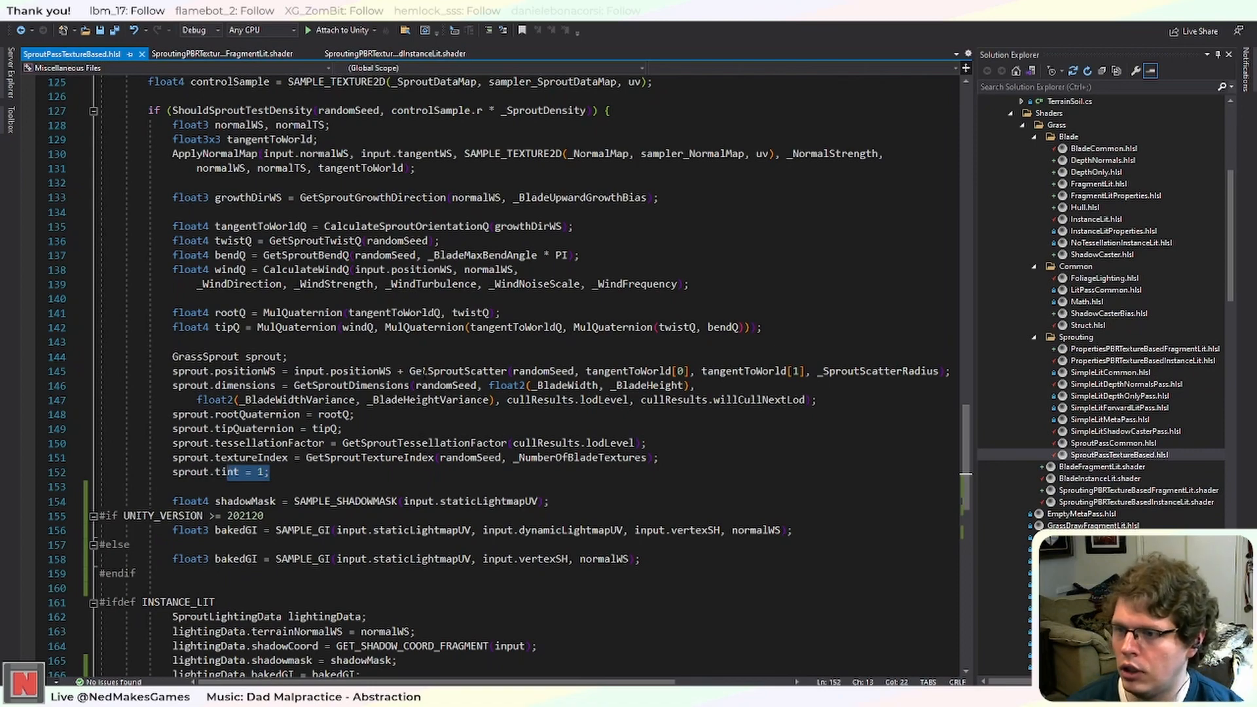
scroll(423, 370, "up", 3)
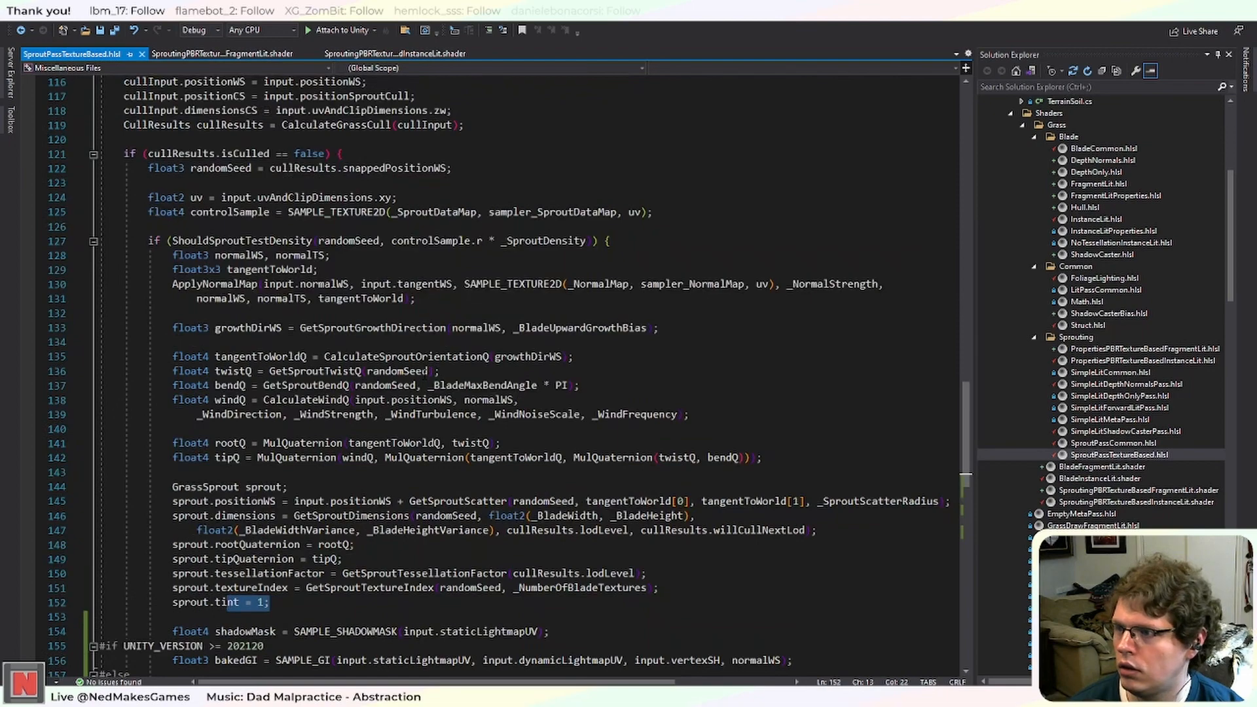
scroll(425, 373, "down", 5)
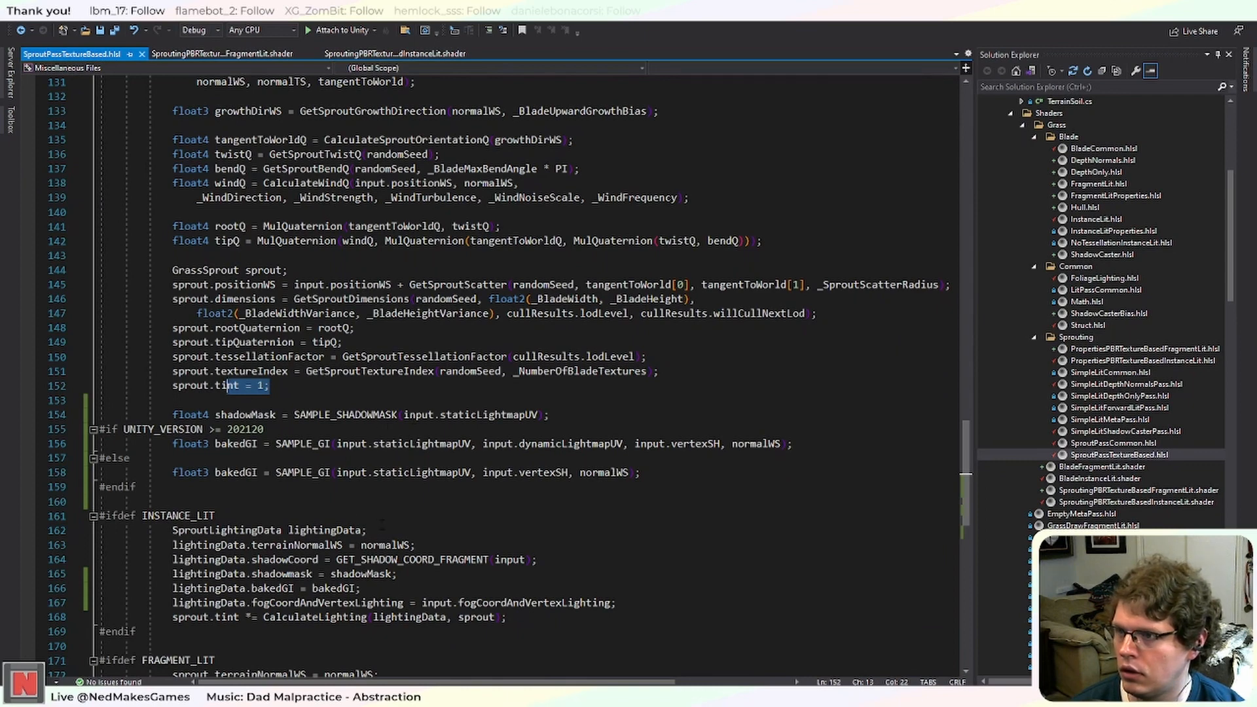
scroll(382, 524, "down", 2)
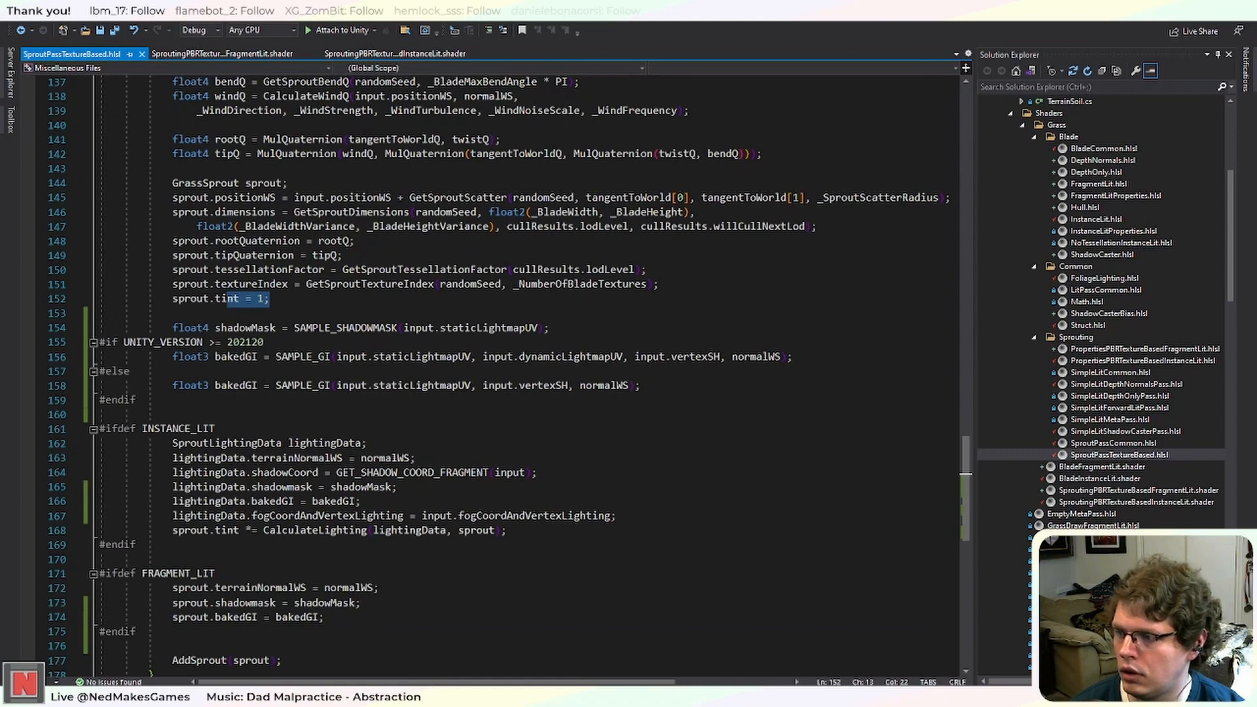
scroll(382, 524, "down", 4)
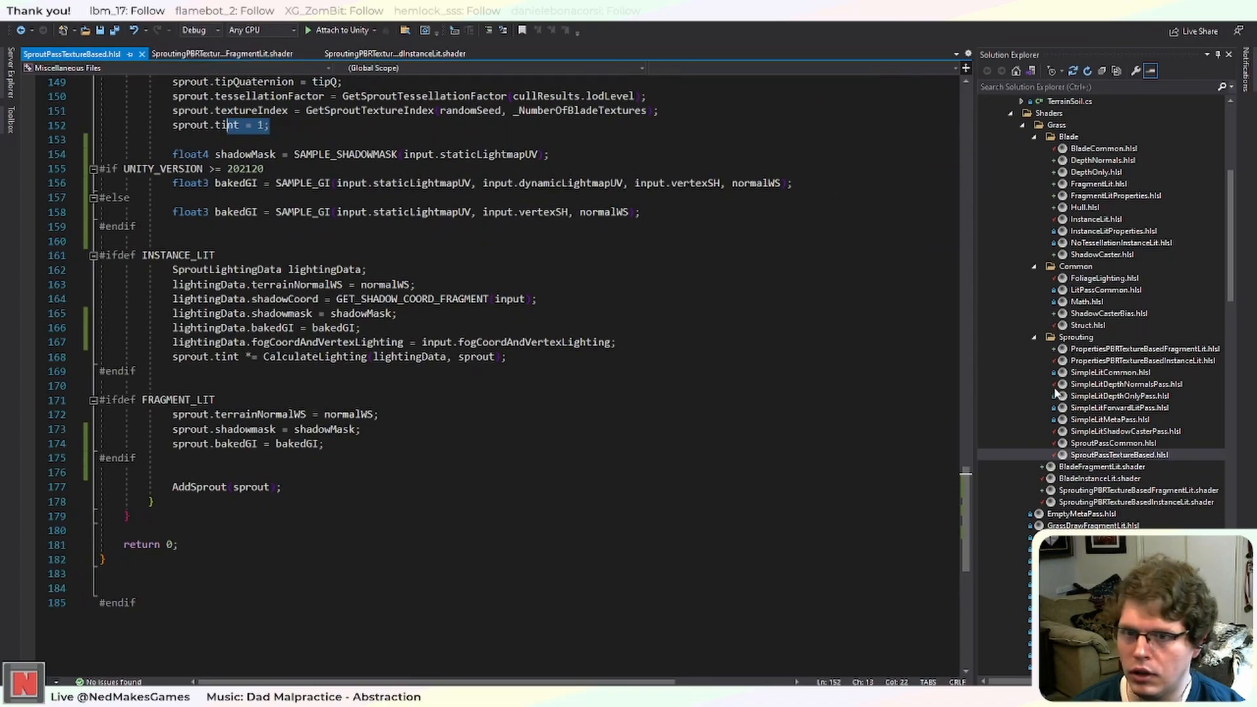
double_click(1084, 443)
left_click_drag(966, 153, 925, 566)
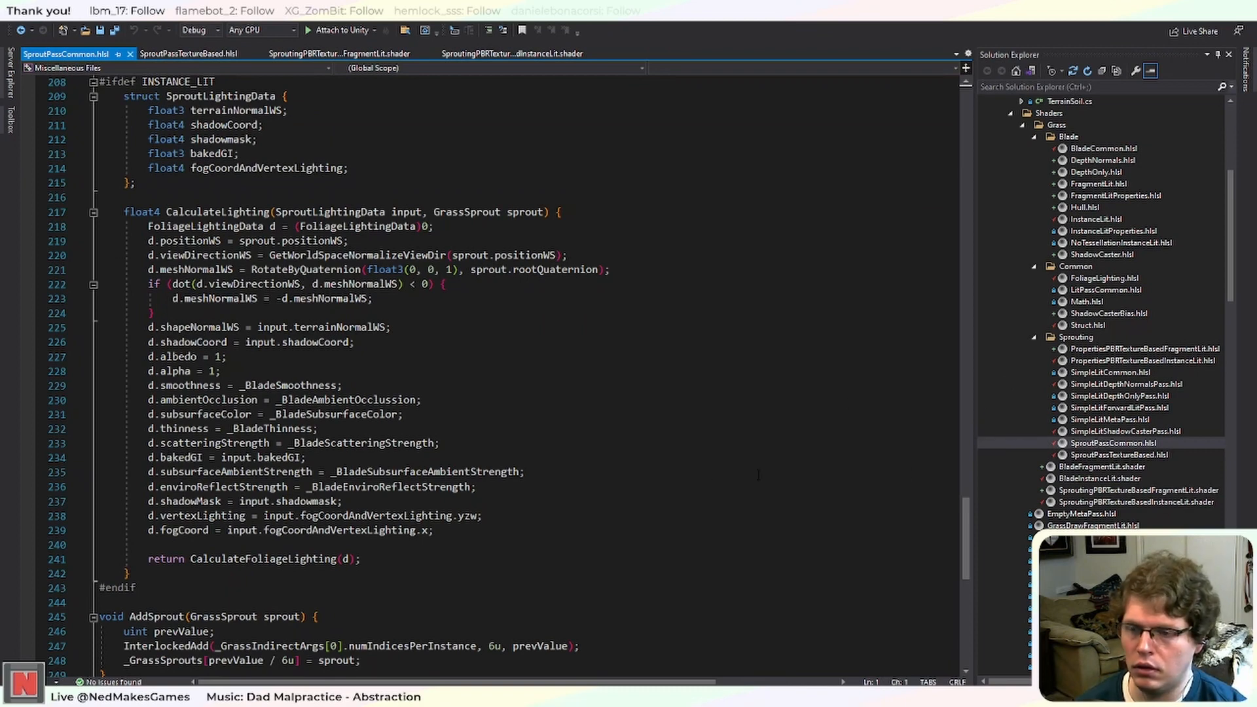
Switch to Unity, run the RewriteTest scene to examine how the grass sprouts are lit, and exit play mode.
key("alt+Tab")
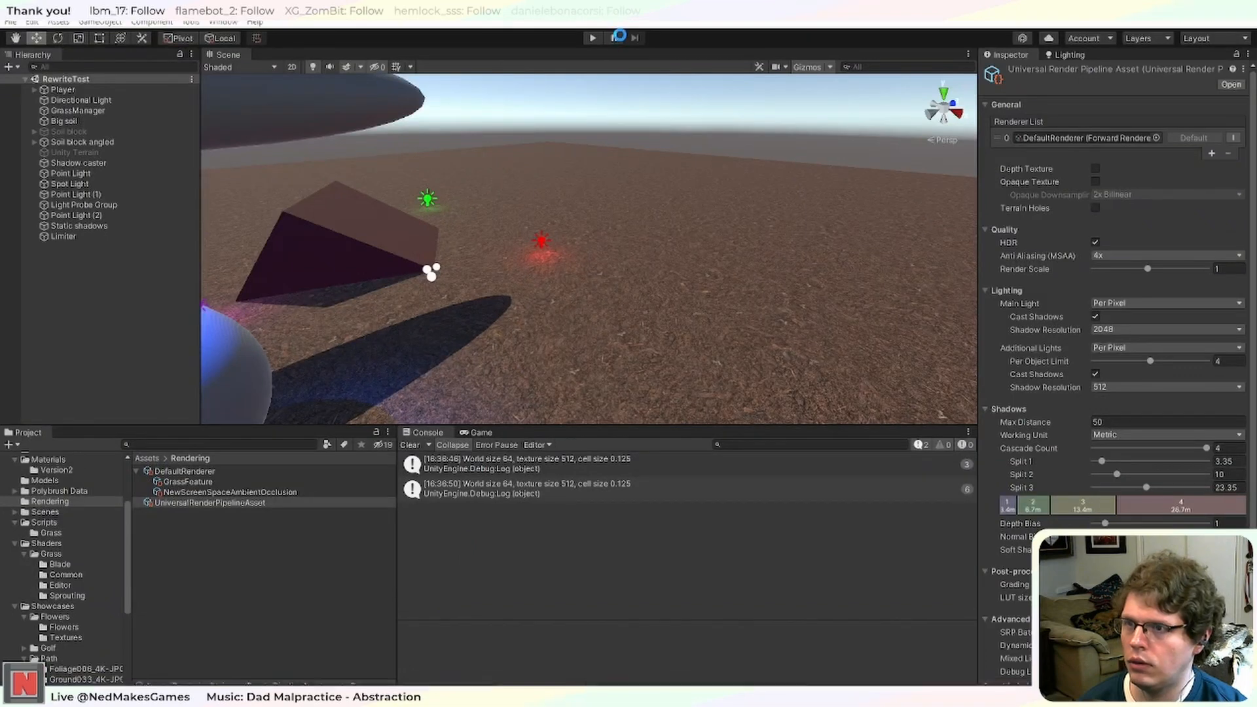
left_click(594, 39)
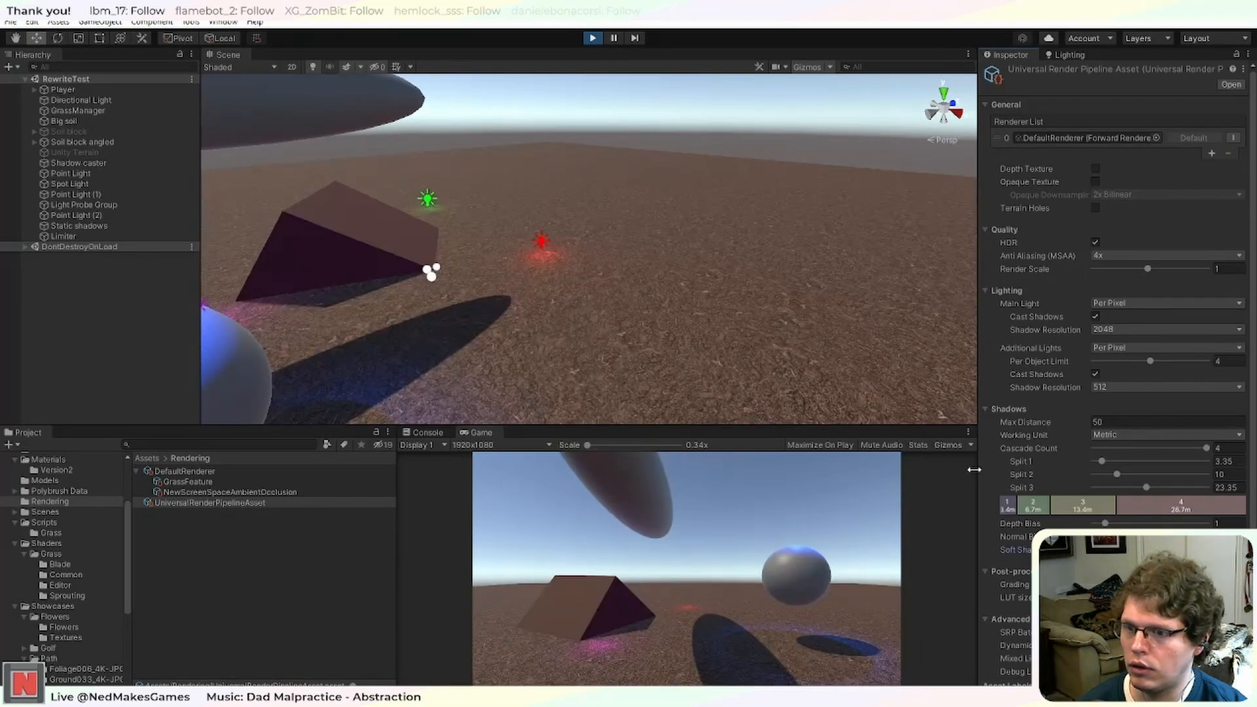
scroll(520, 215, "down", 3)
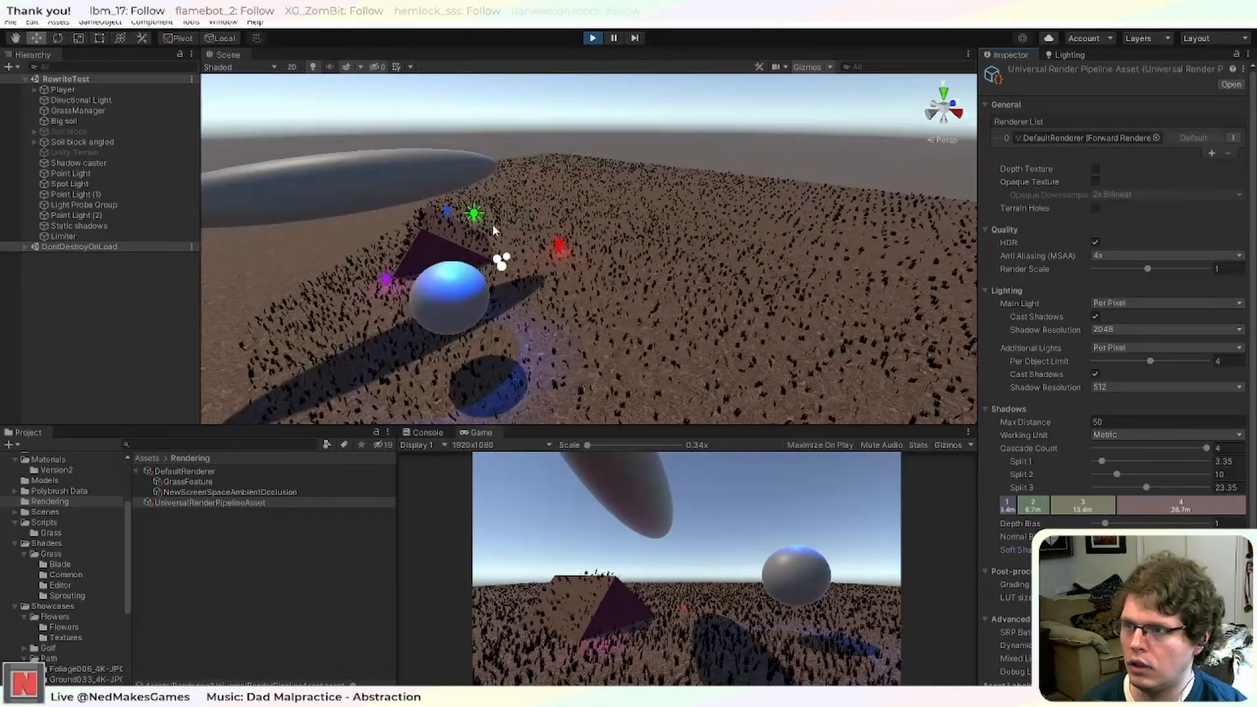
scroll(492, 224, "up", 3)
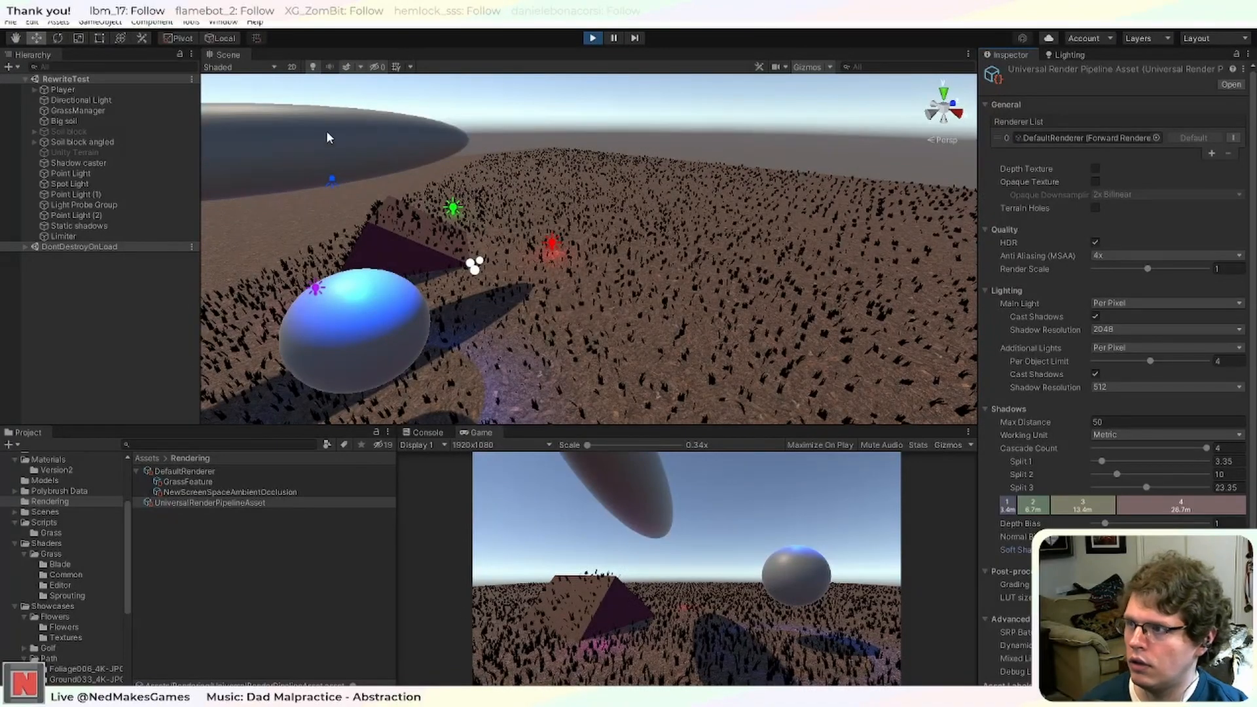
left_click(593, 37)
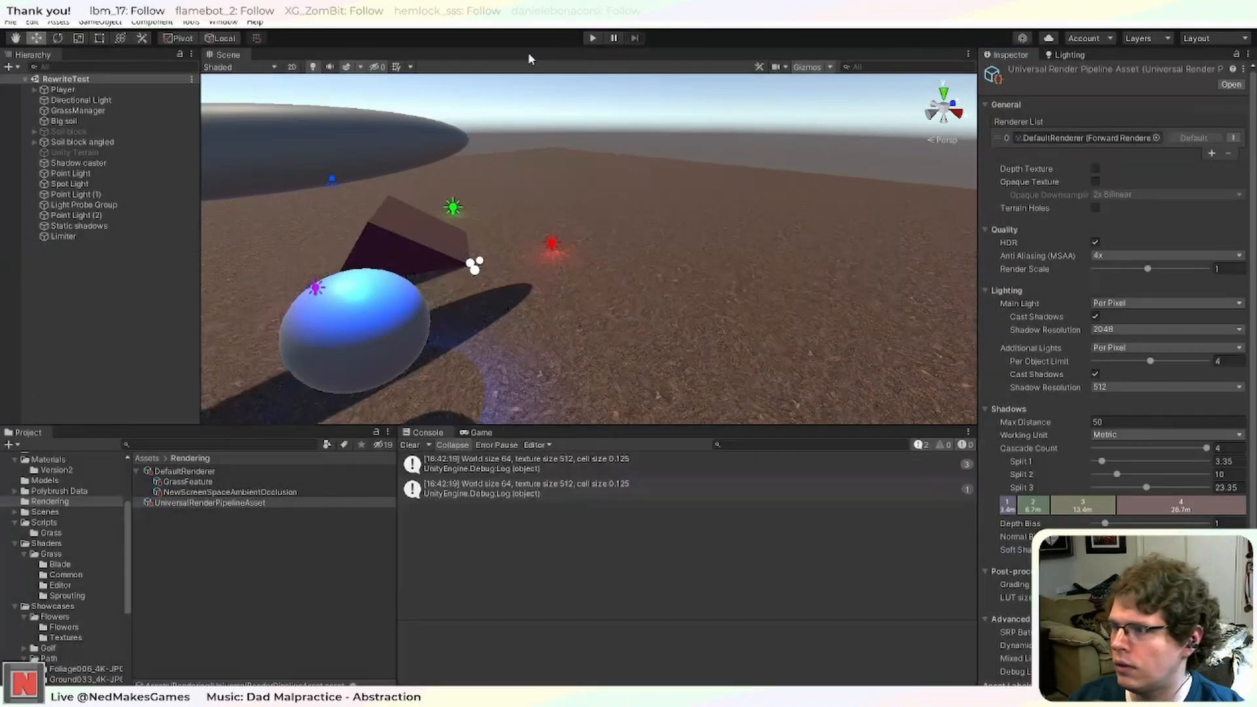
Try deleting the three point lights, the Spot Light and the Light Probe Group, and undo the deletion.
left_click(99, 227)
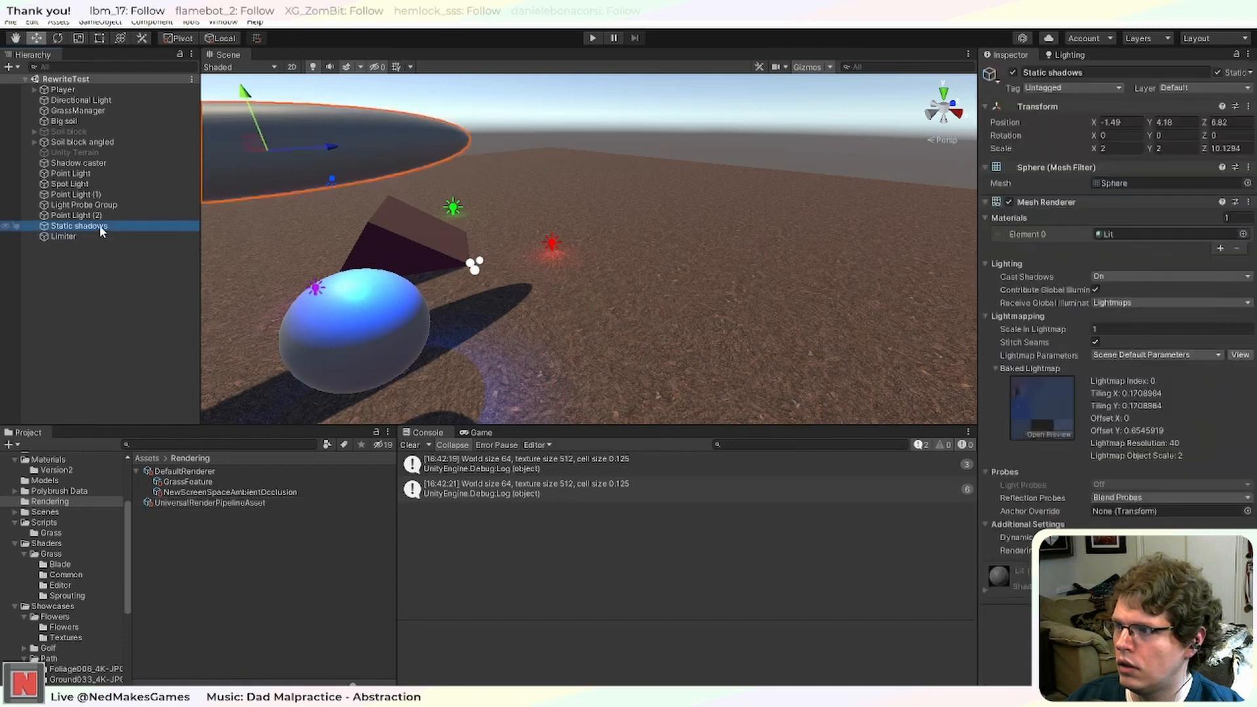
left_click(110, 212)
left_click(114, 206)
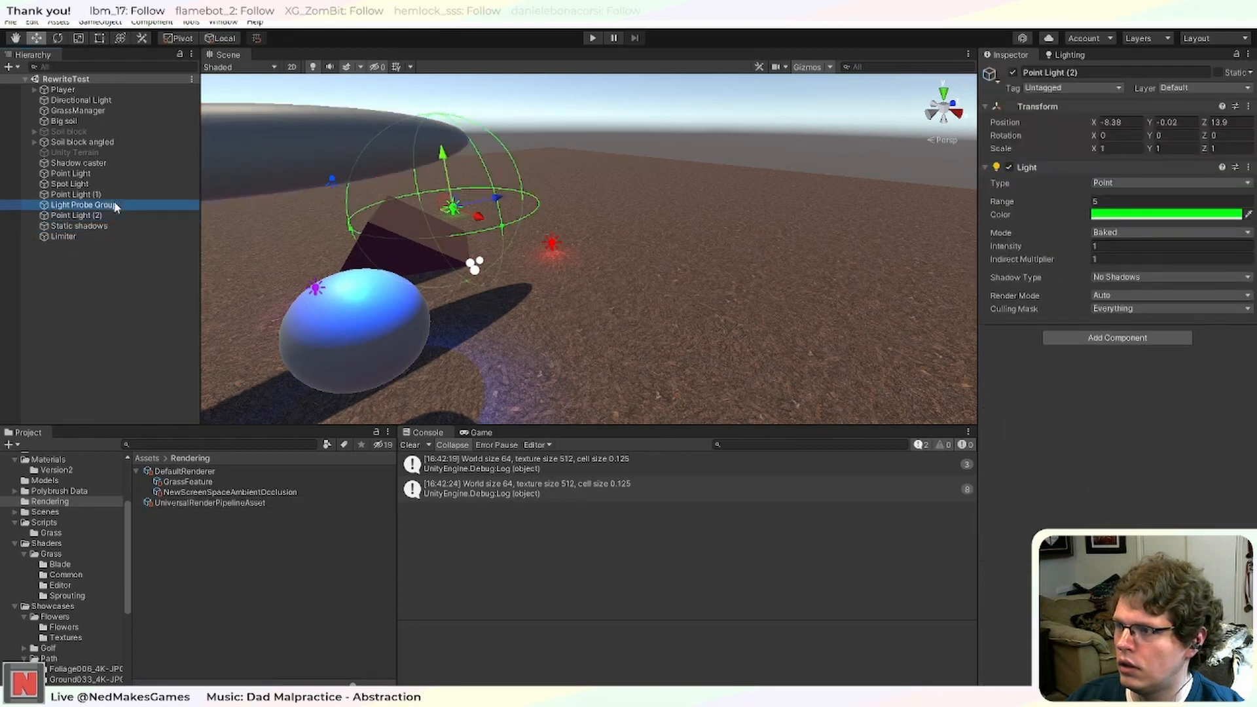
left_click(107, 215)
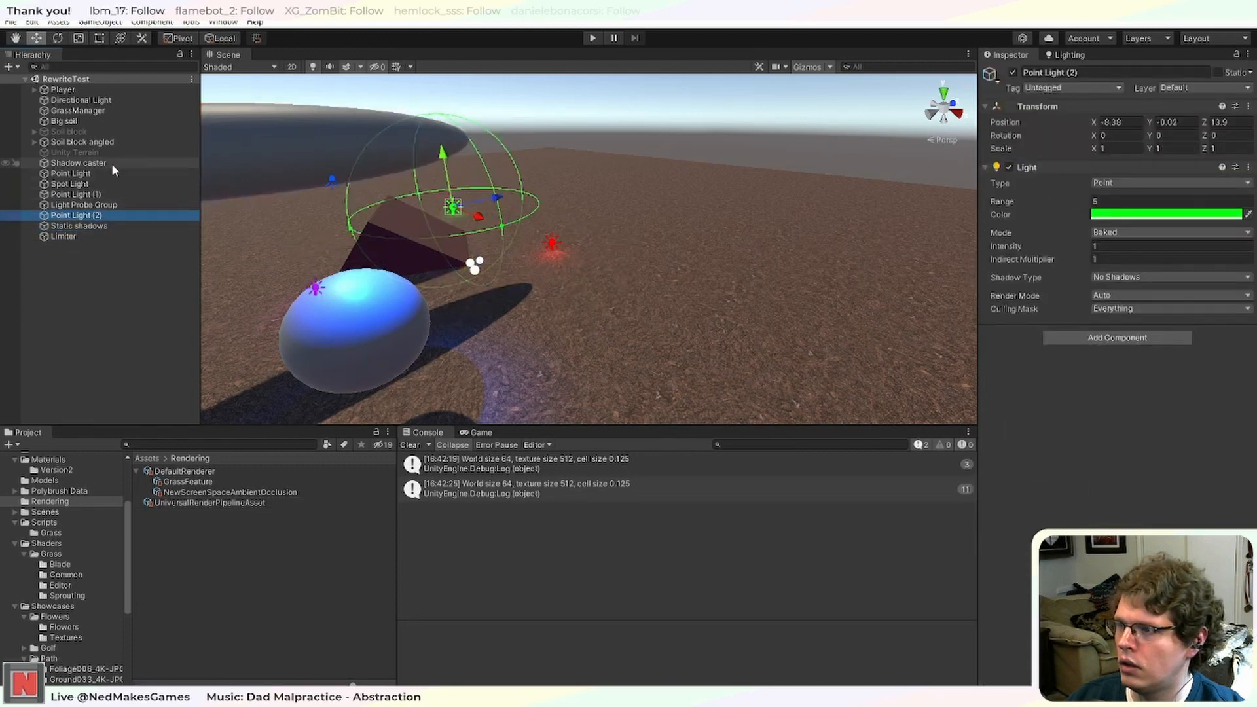
left_click(112, 173, "shift")
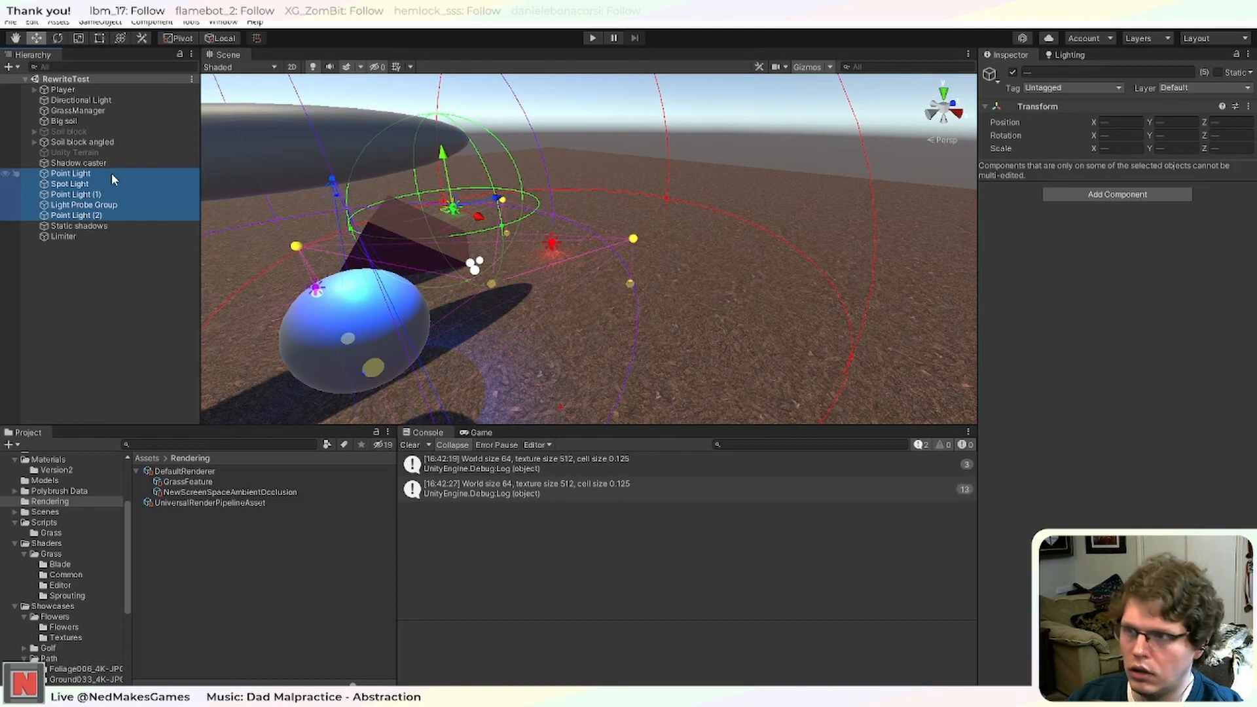
key("Delete")
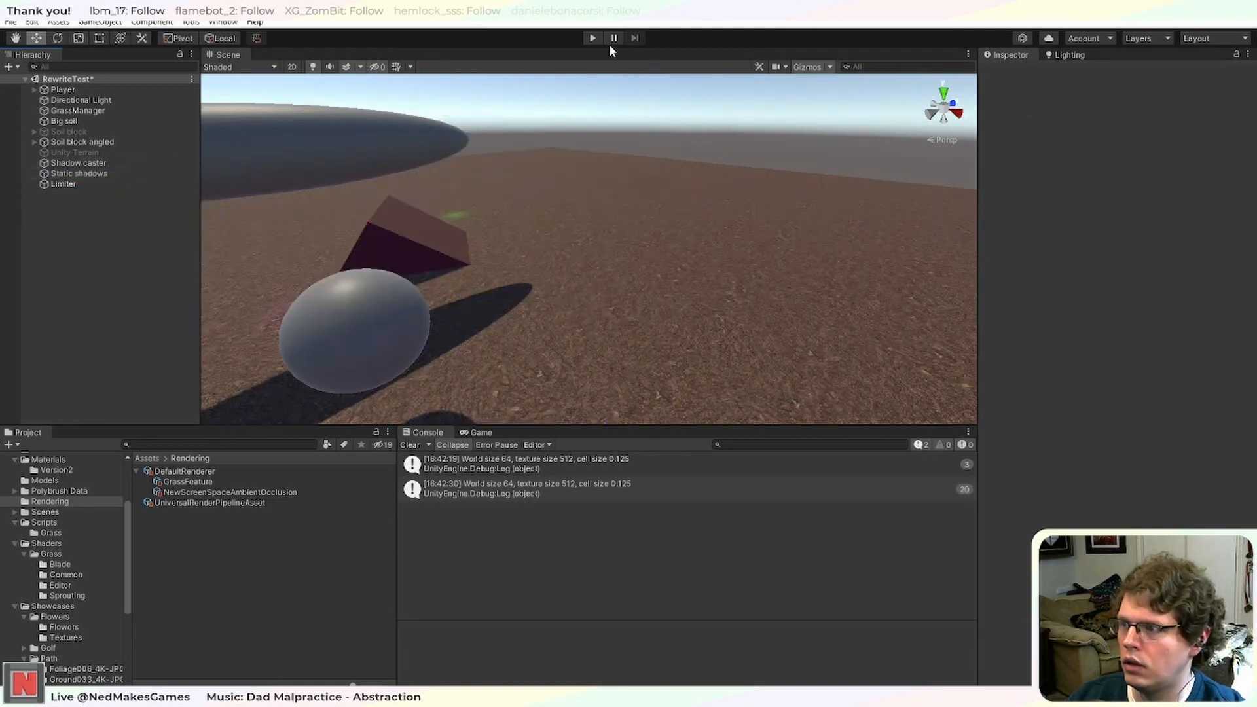
key("ctrl+z")
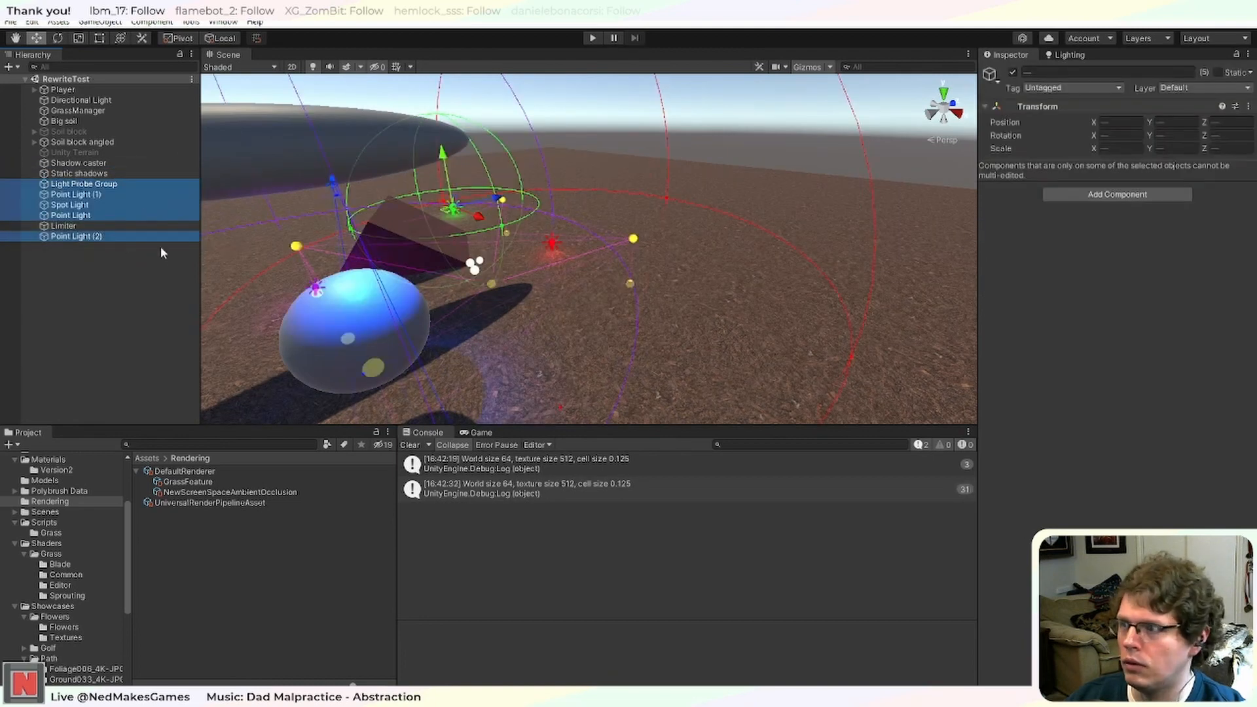
Reorder Point Light (2) above Limiter and deactivate the Light Probe Group together with the Spot Light and the three point lights.
left_click(95, 237)
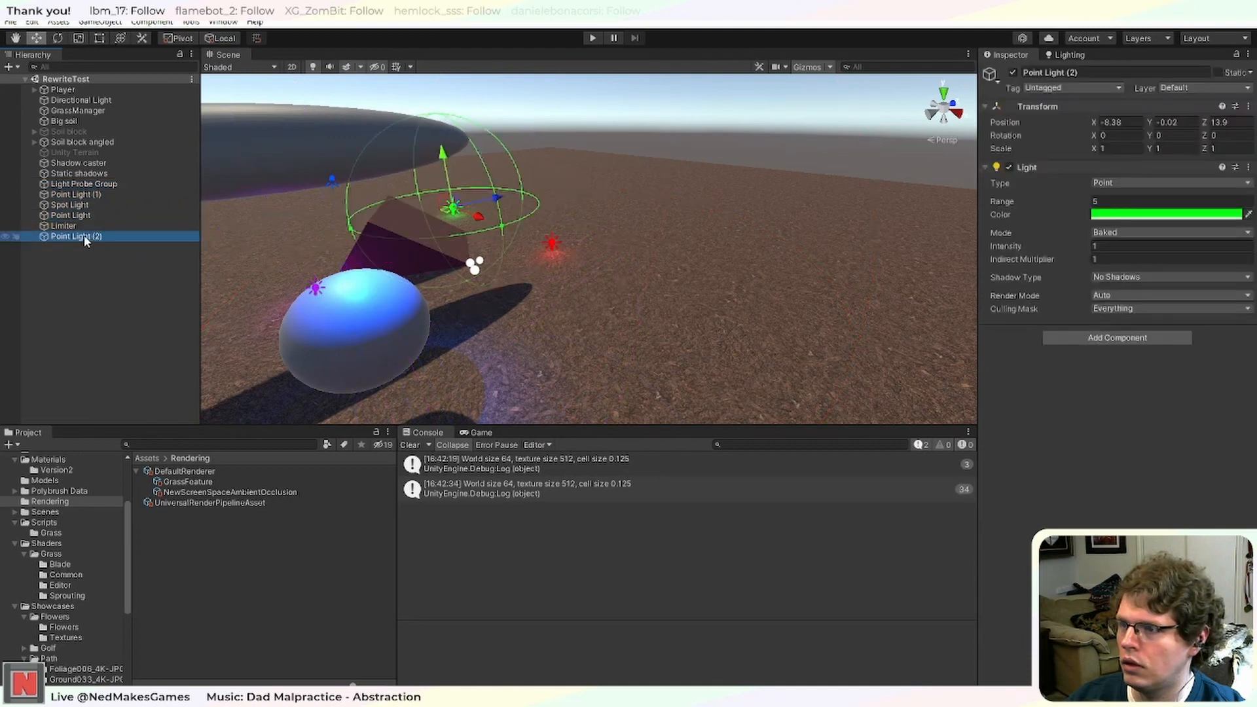
left_click_drag(84, 237, 86, 222)
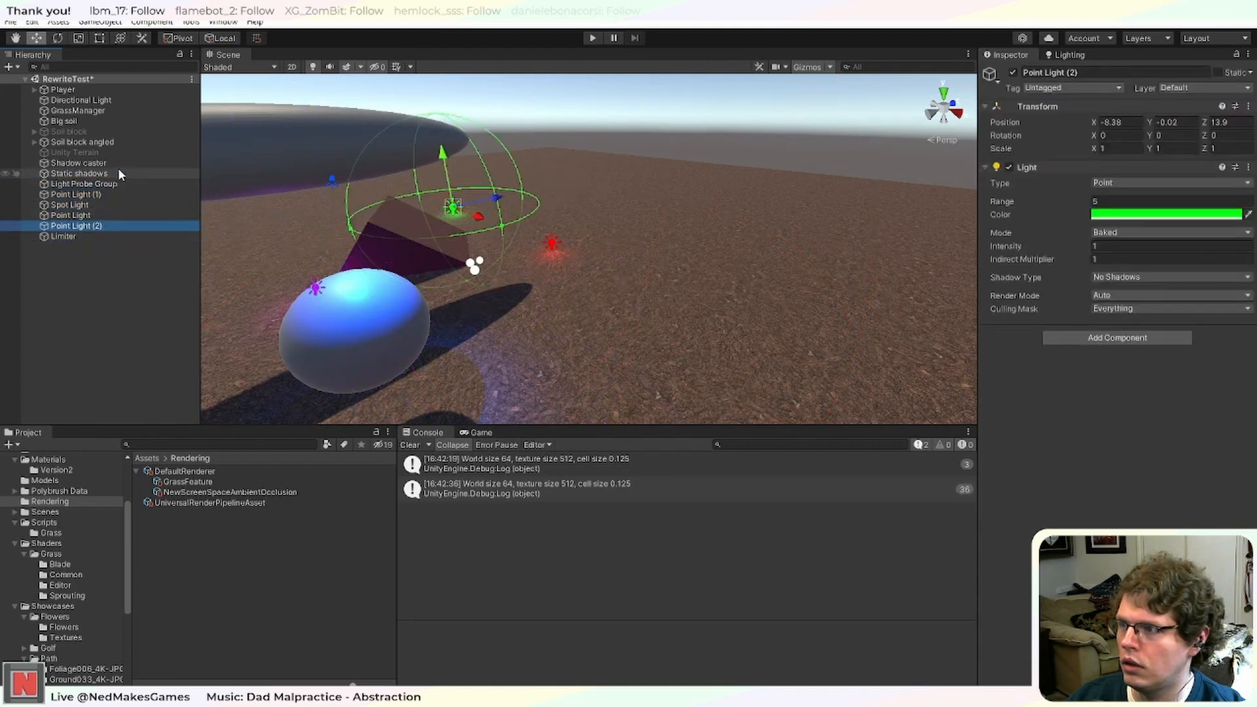
left_click(121, 183, "shift")
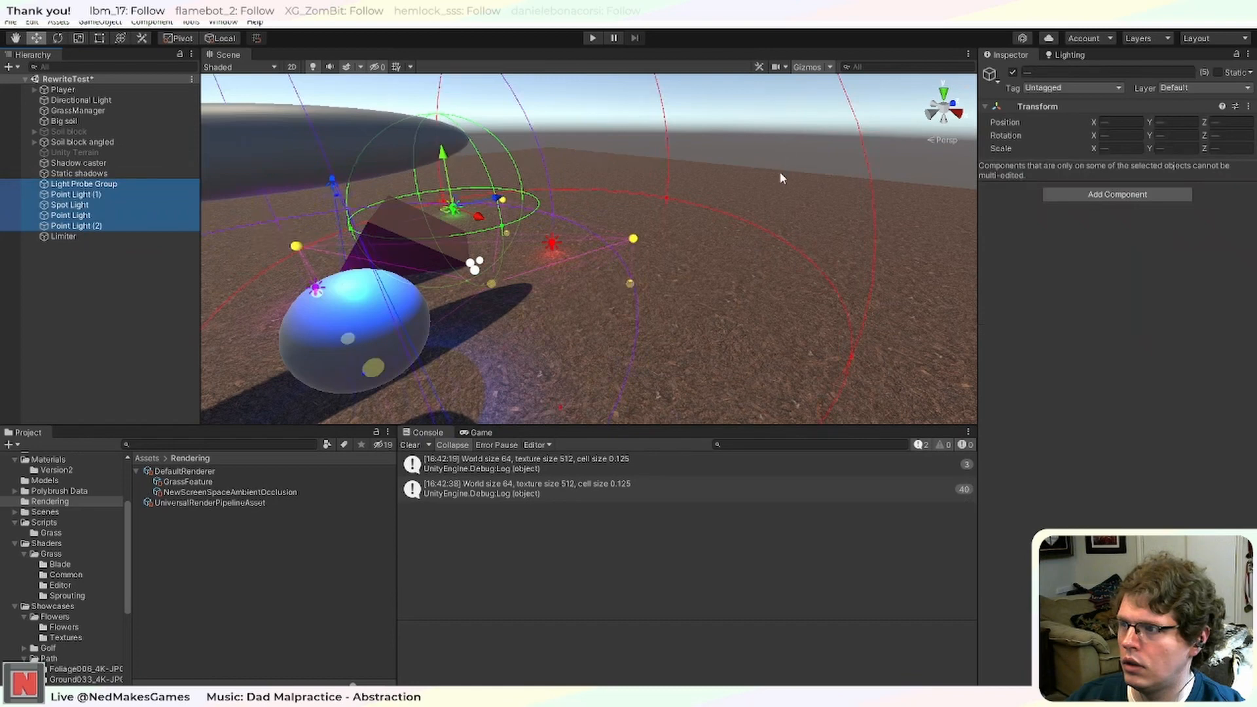
left_click(1015, 69)
left_click(681, 131)
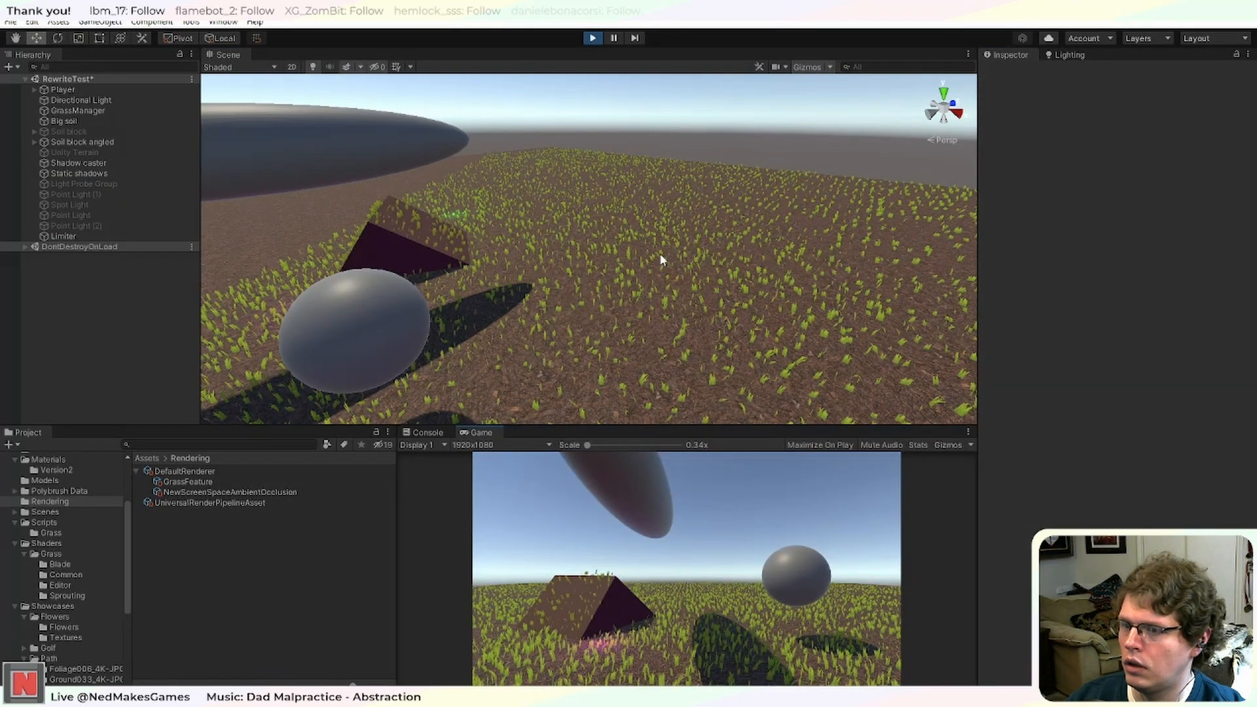
Examine the grass sprouts in the running scene with the additional lights deactivated.
scroll(563, 292, "down", 3)
scroll(495, 311, "up", 1)
scroll(474, 295, "down", 1)
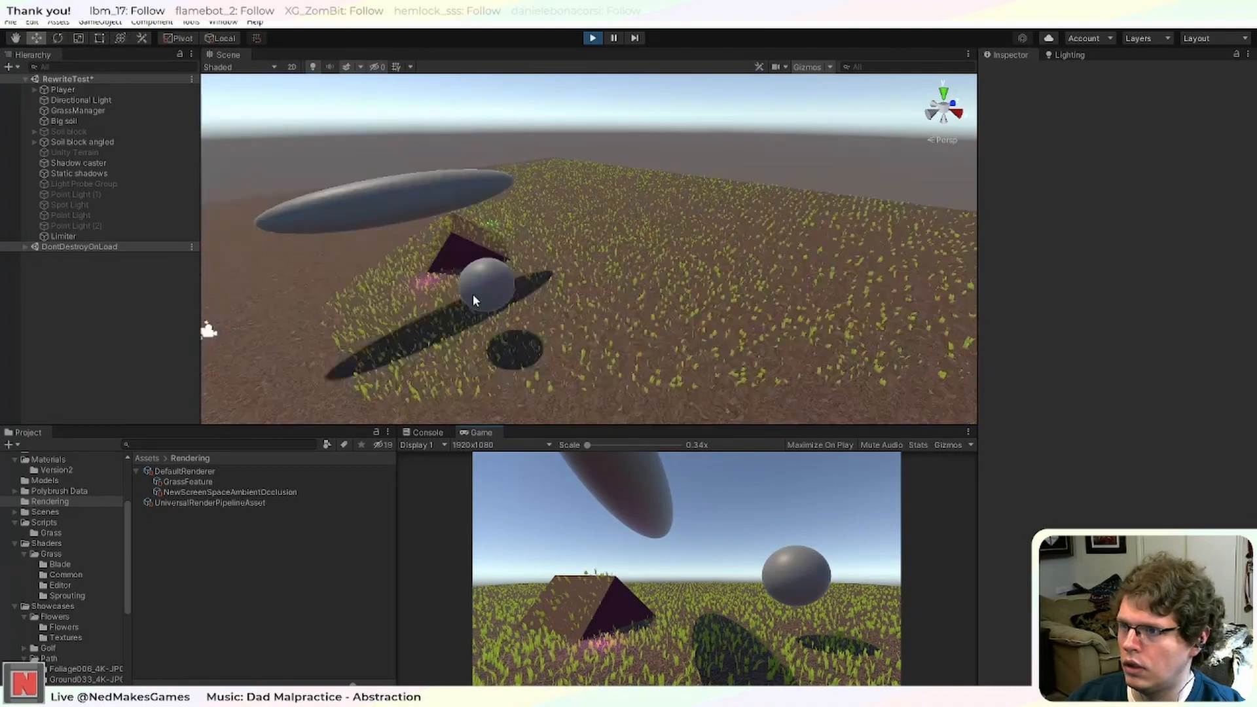
scroll(473, 293, "up", 3)
Reactivate only the Spot Light in the running scene to test its effect on the sprouts, and exit play mode.
left_click(121, 195)
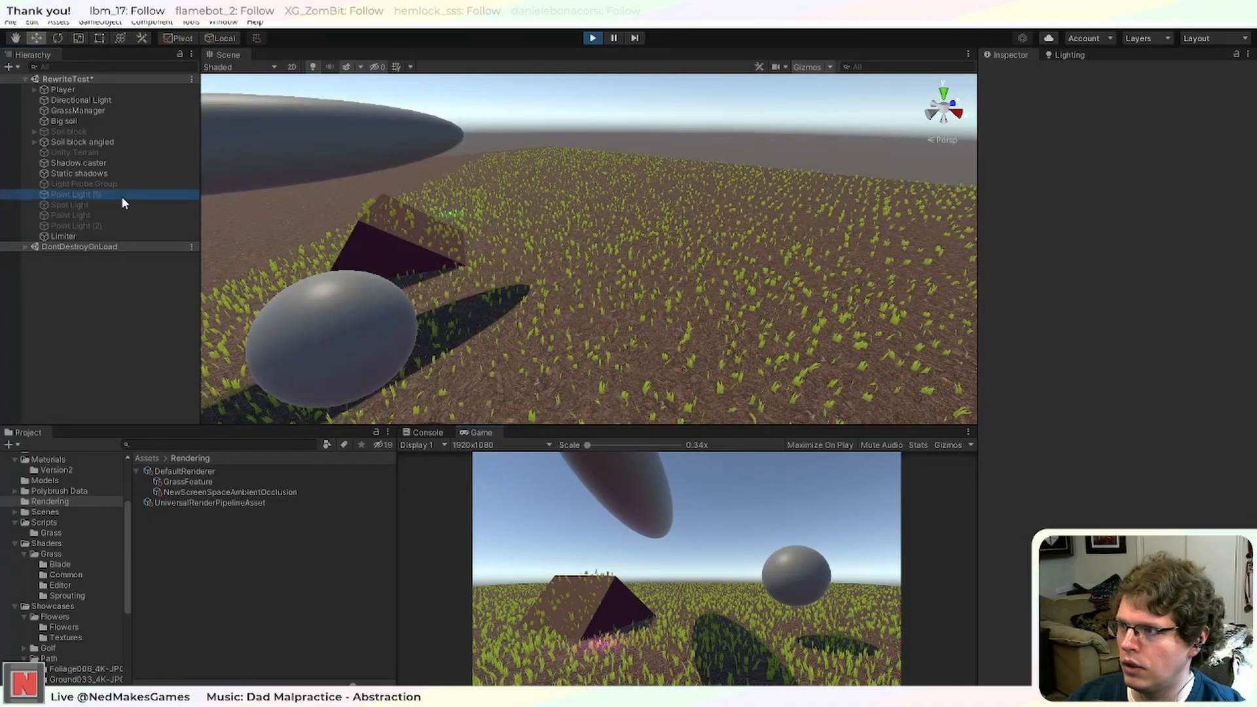
left_click(120, 206)
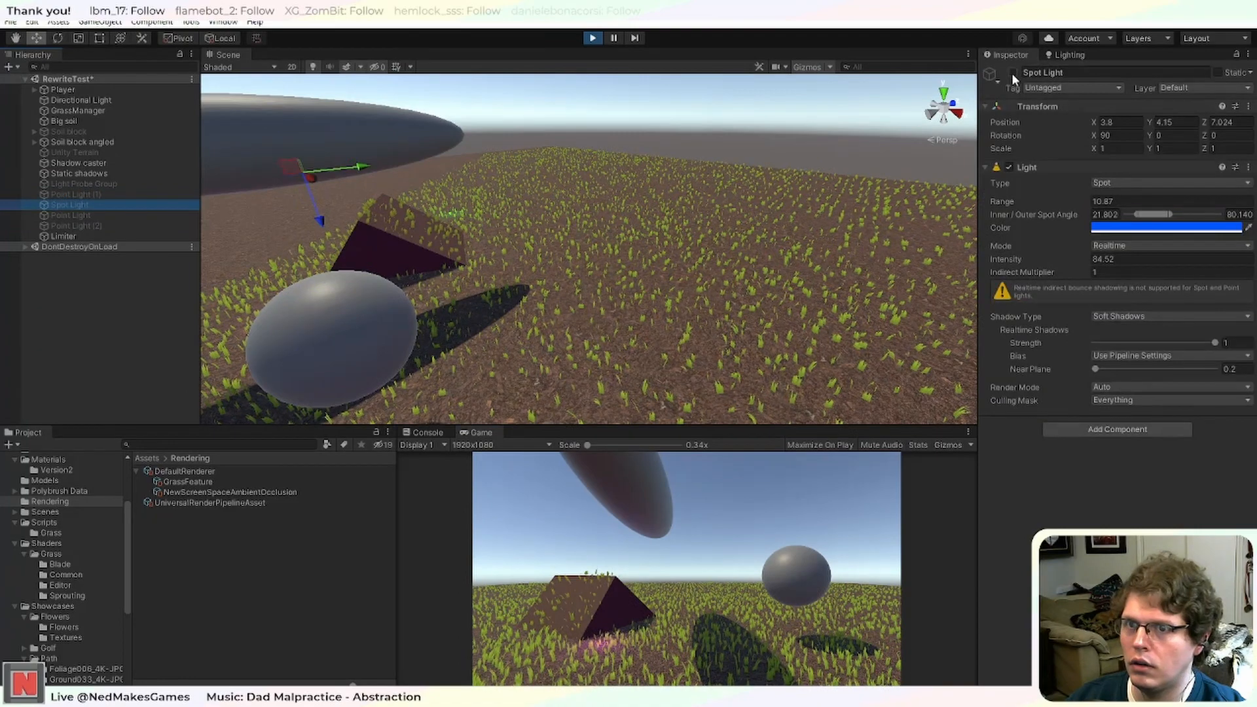
left_click(1013, 72)
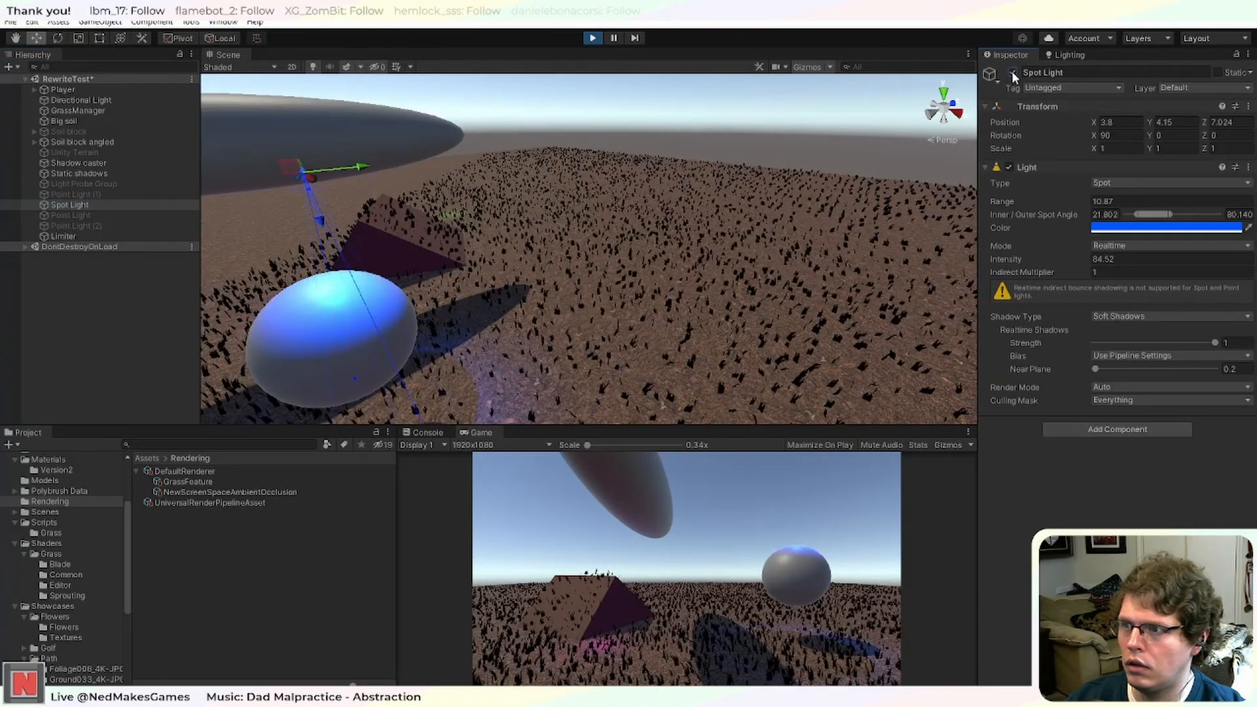
left_click(592, 39)
left_click(592, 40)
Reactivate the Light Probe Group, the Spot Light and the three point lights together, and clear the selection.
left_click(101, 185)
left_click(106, 227, "shift")
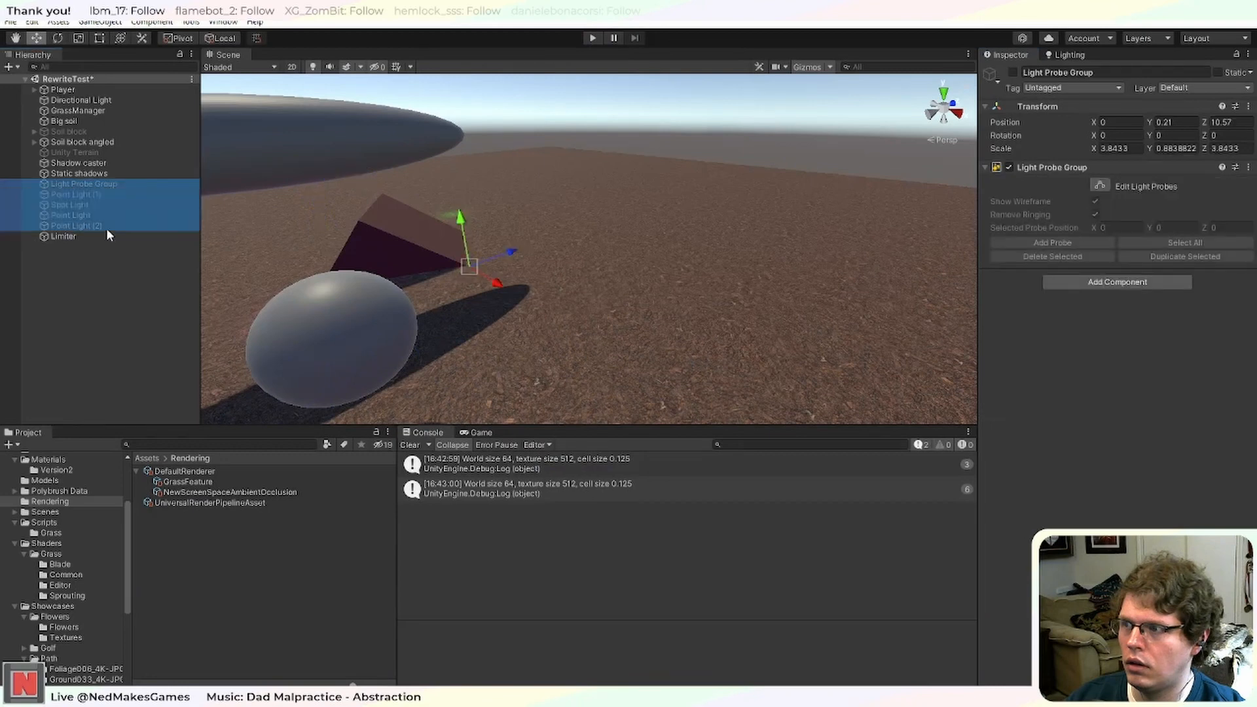
left_click(1014, 73)
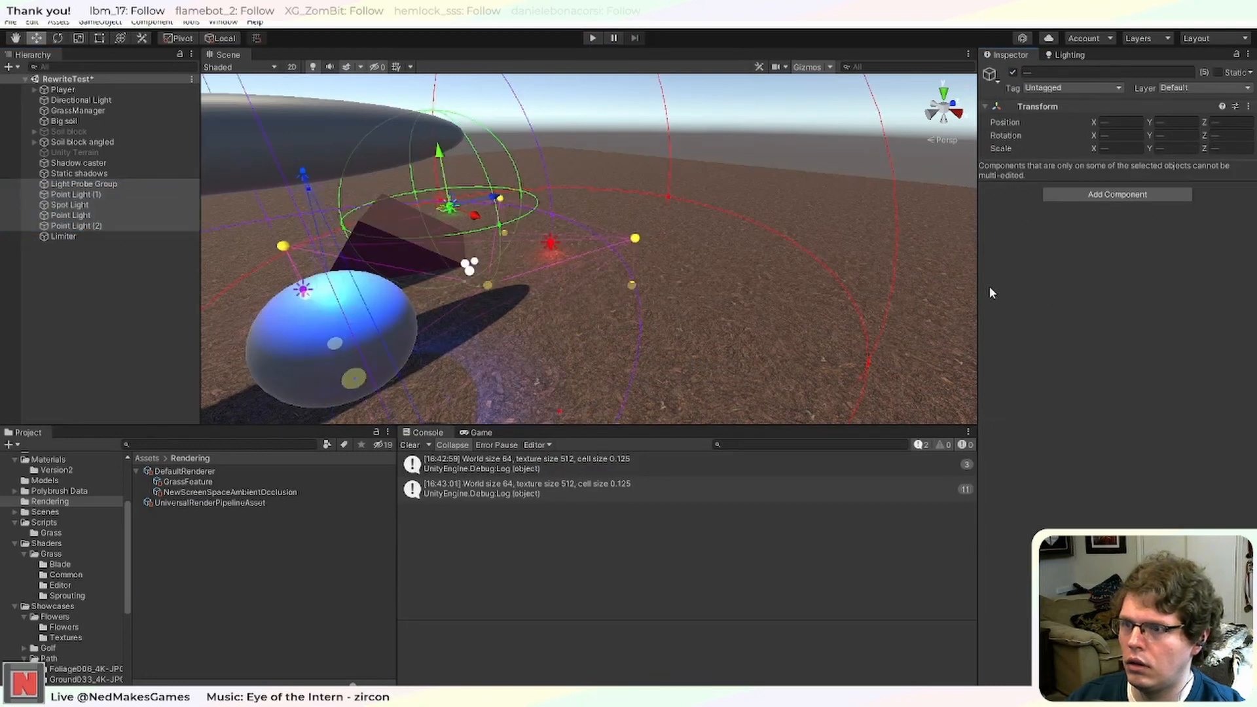
left_click(754, 111)
Run the scene, duplicate the blue Spot Light as a test, and delete the duplicate.
left_click(592, 38)
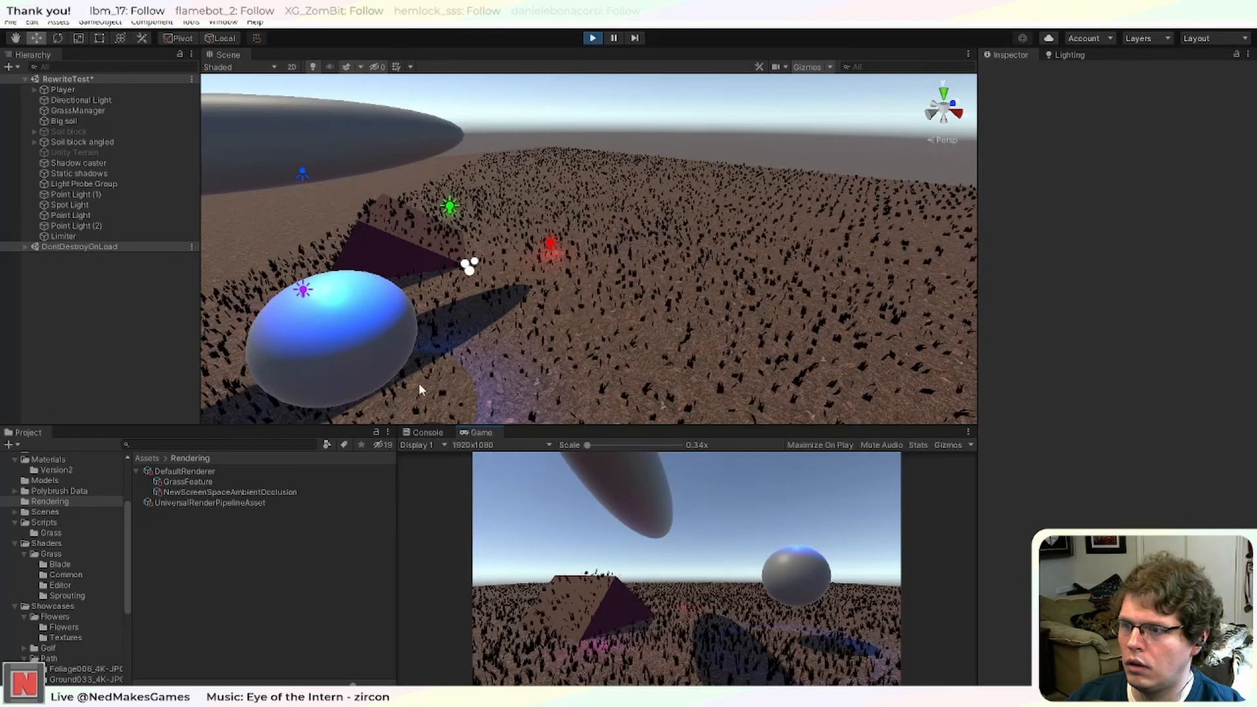
left_click(301, 174)
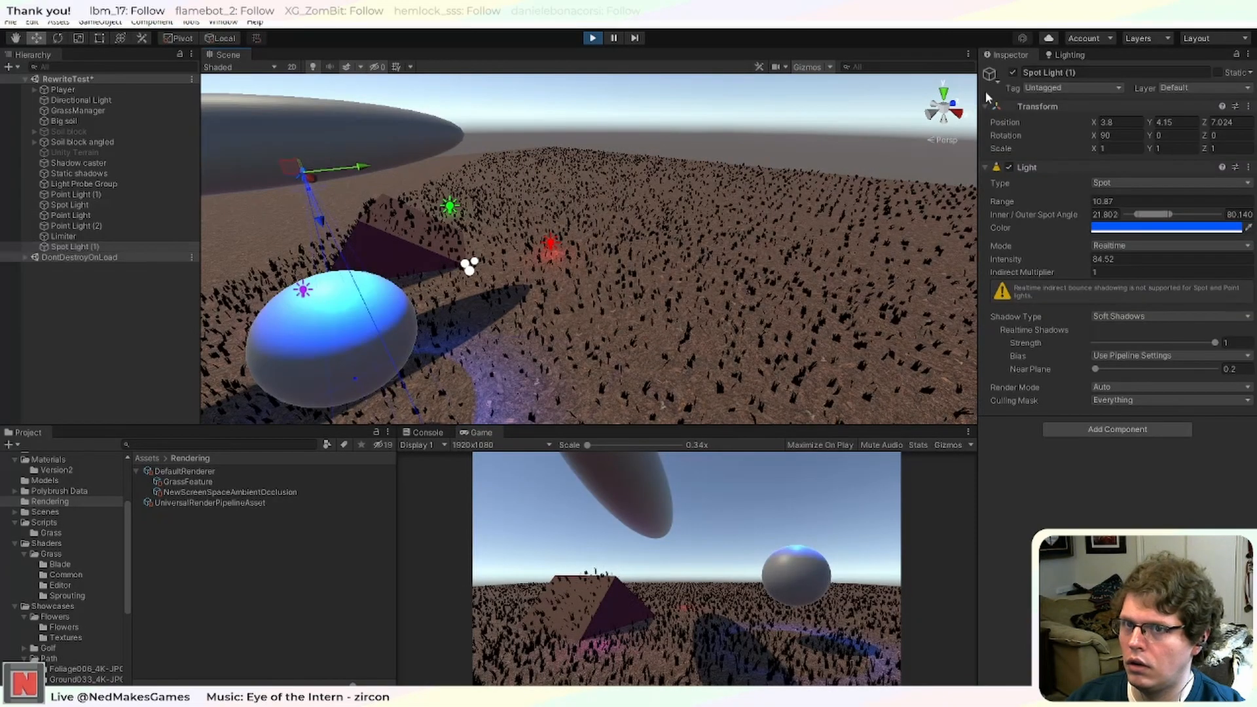
key("Delete")
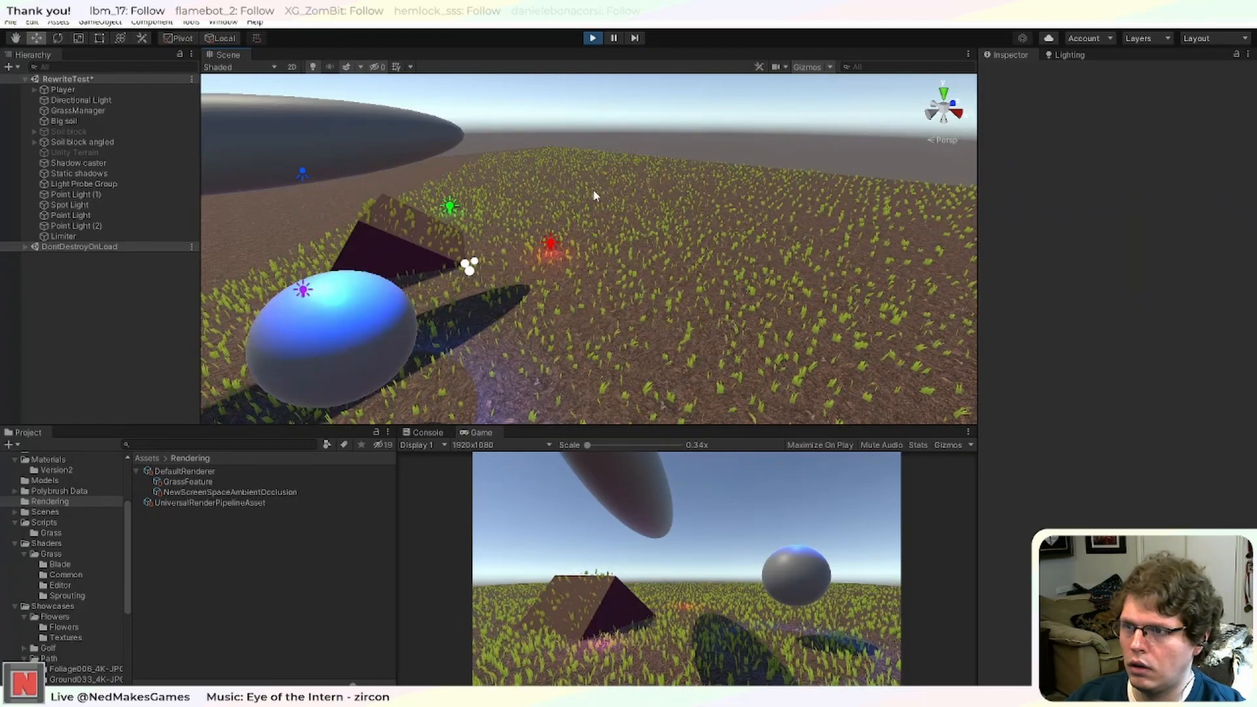
Try moving the red Point Light in the running scene, undo the change, and exit play mode.
left_click(550, 245)
left_click_drag(593, 265, 681, 312)
key("ctrl+z")
left_click(593, 38)
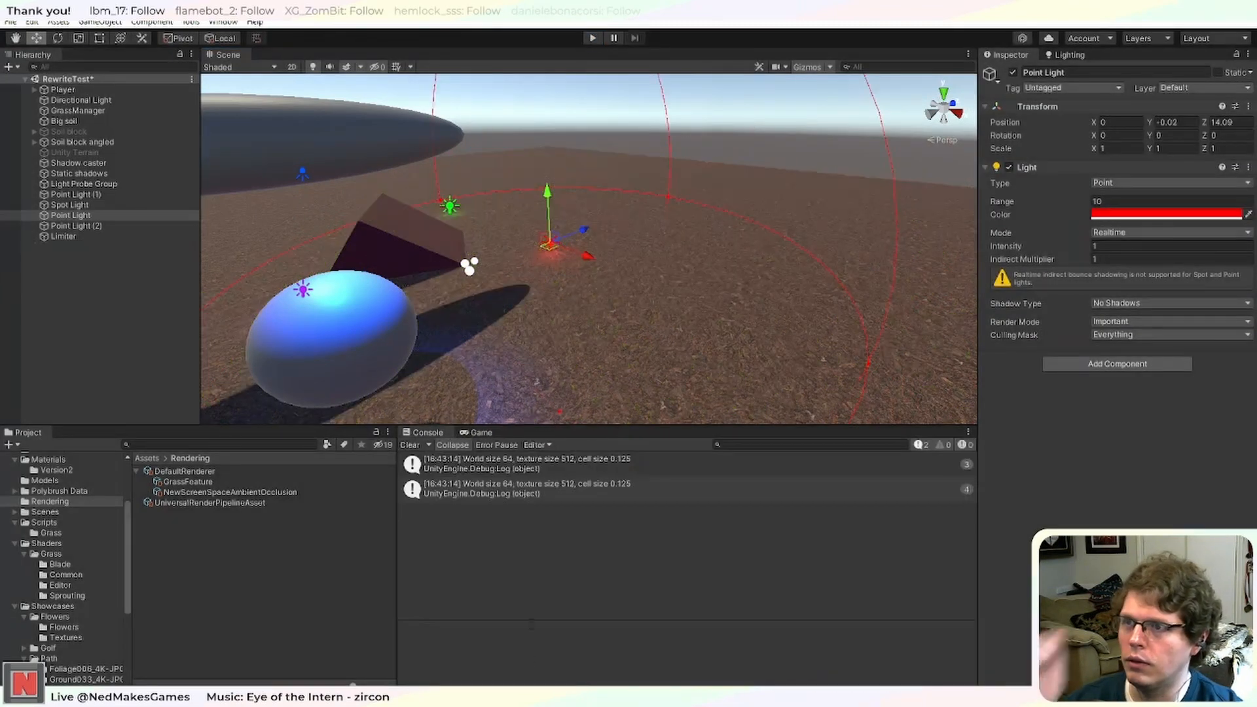
Switch to Visual Studio, open FoliageLighting.hlsl, and locate the GetAdditionalLight call in the additional lights loop.
key("alt+Tab")
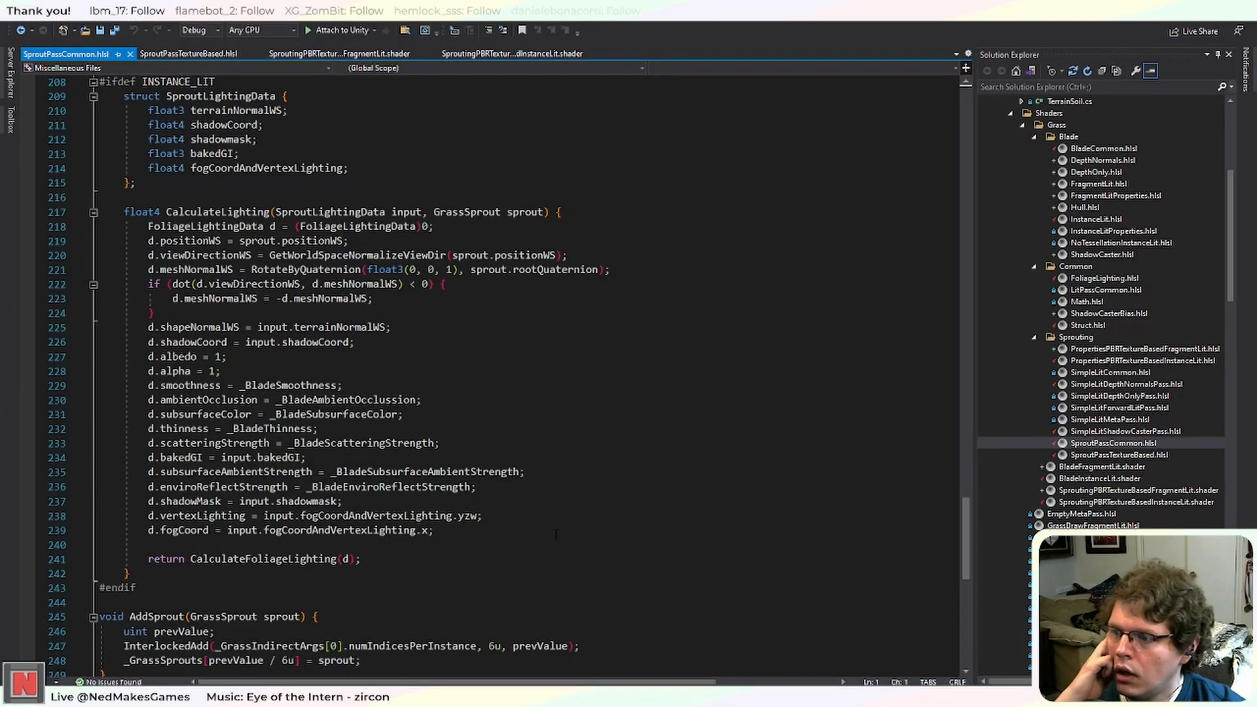
scroll(547, 481, "down", 1)
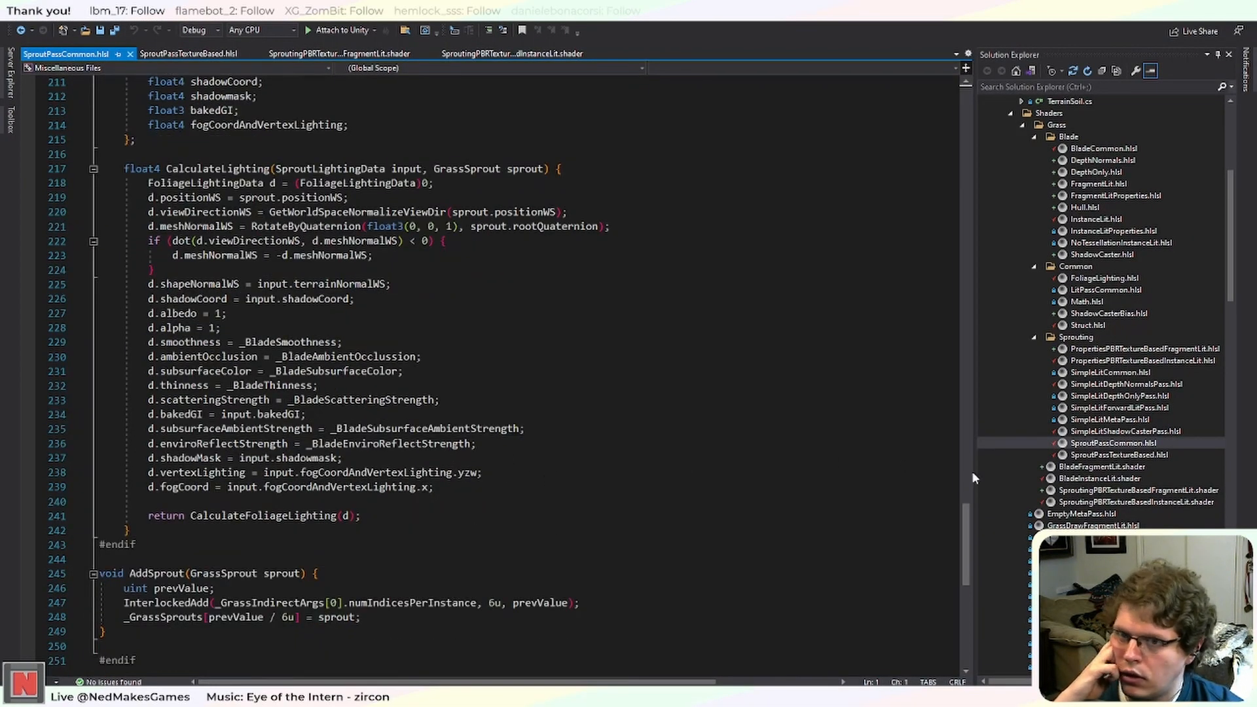
scroll(1127, 432, "up", 3)
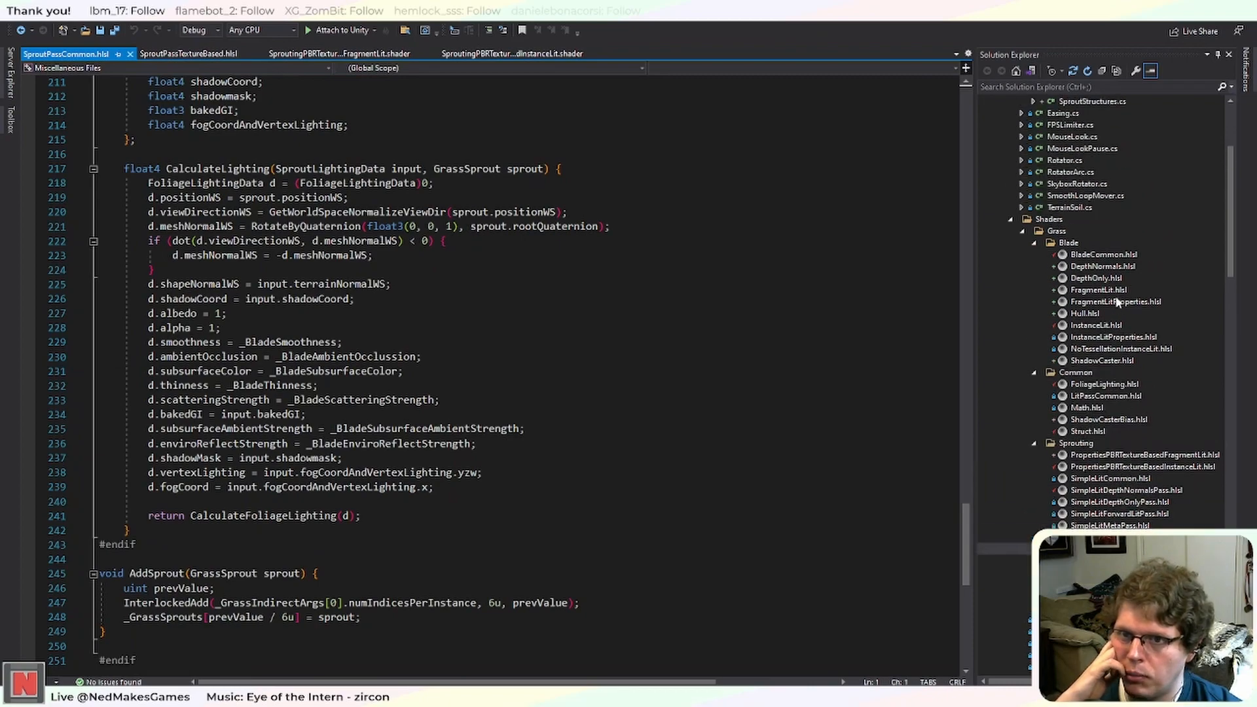
double_click(1136, 388)
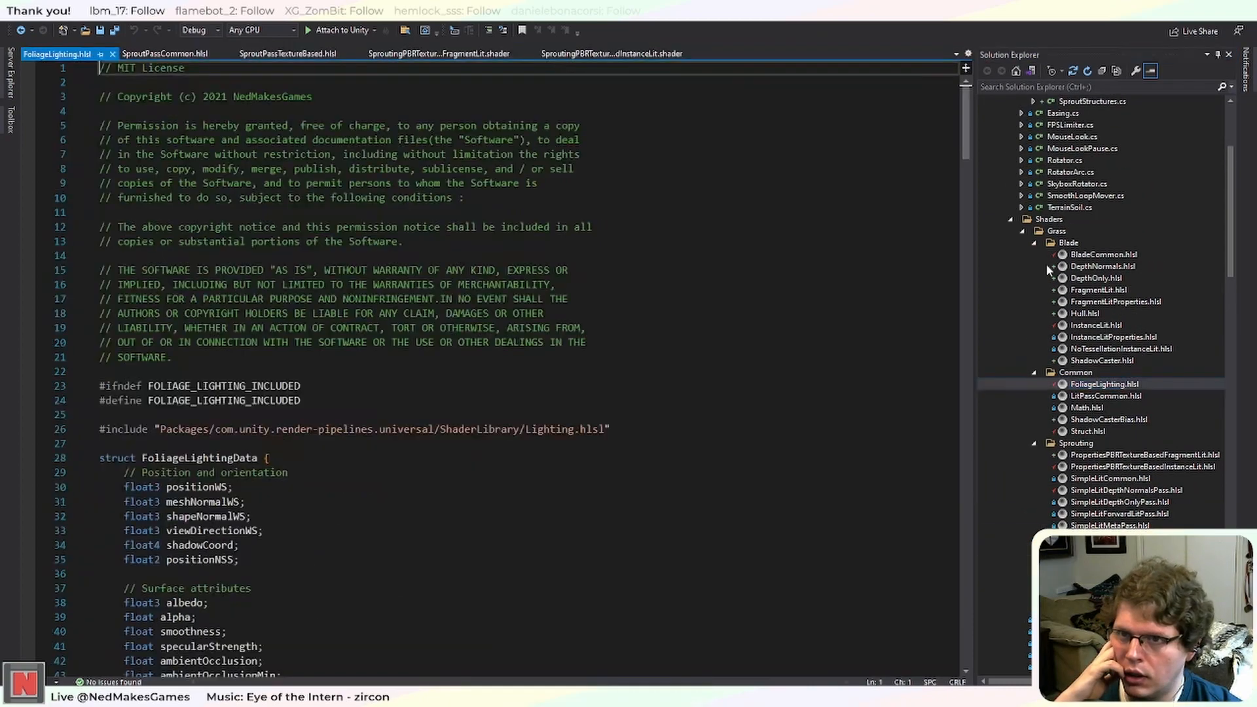
left_click_drag(967, 121, 963, 561)
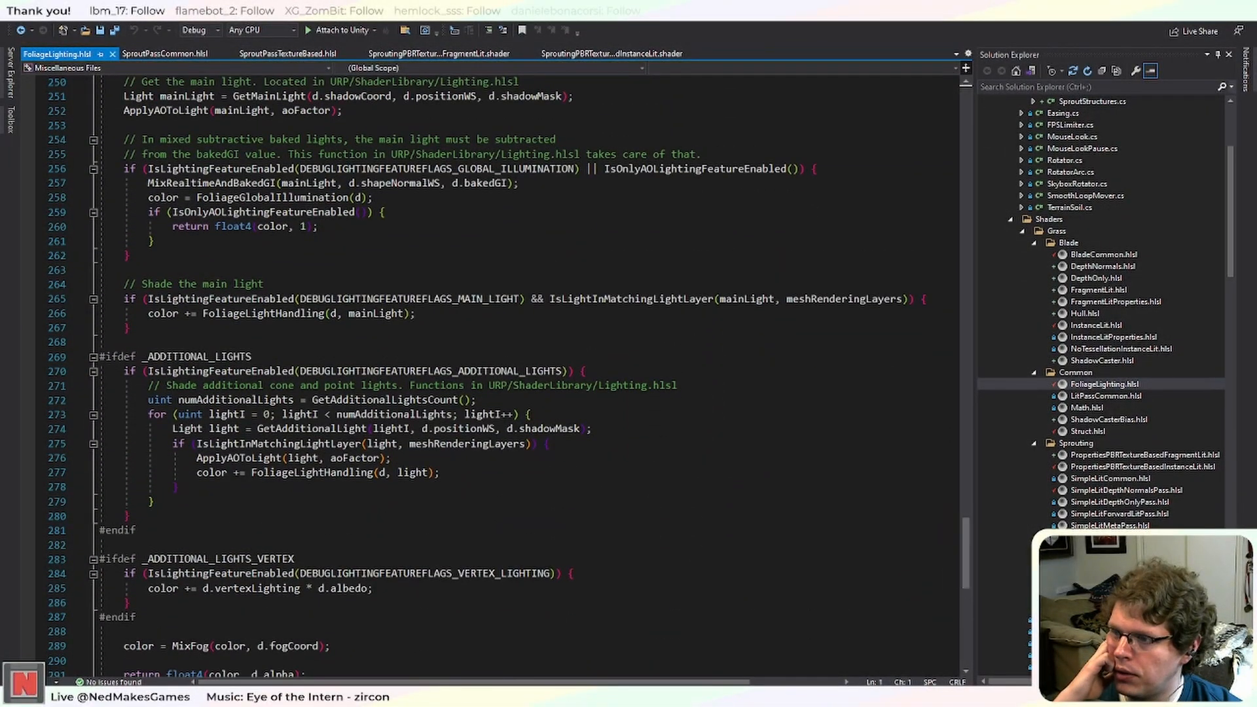
left_click_drag(257, 428, 366, 429)
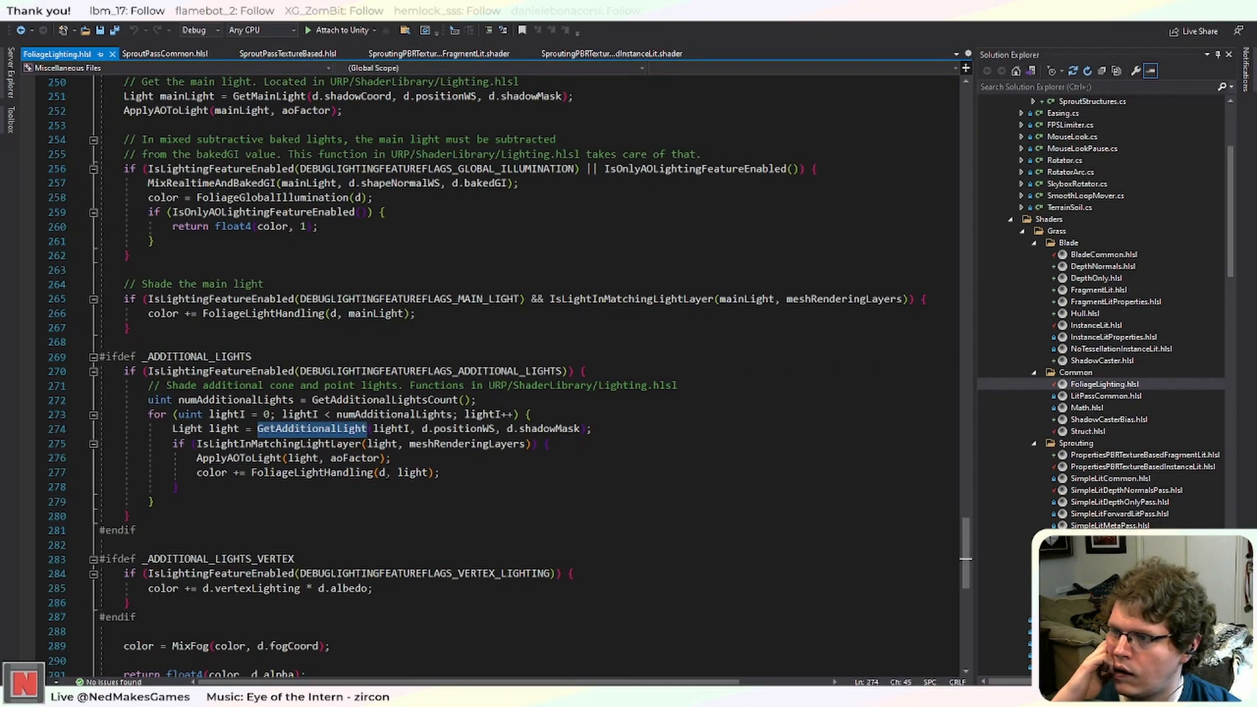
Open Lighting.hlsl from the Universal render pipeline's ShaderLibrary folder and locate its _ADDITIONAL_LIGHTS block.
scroll(1037, 450, "down", 15)
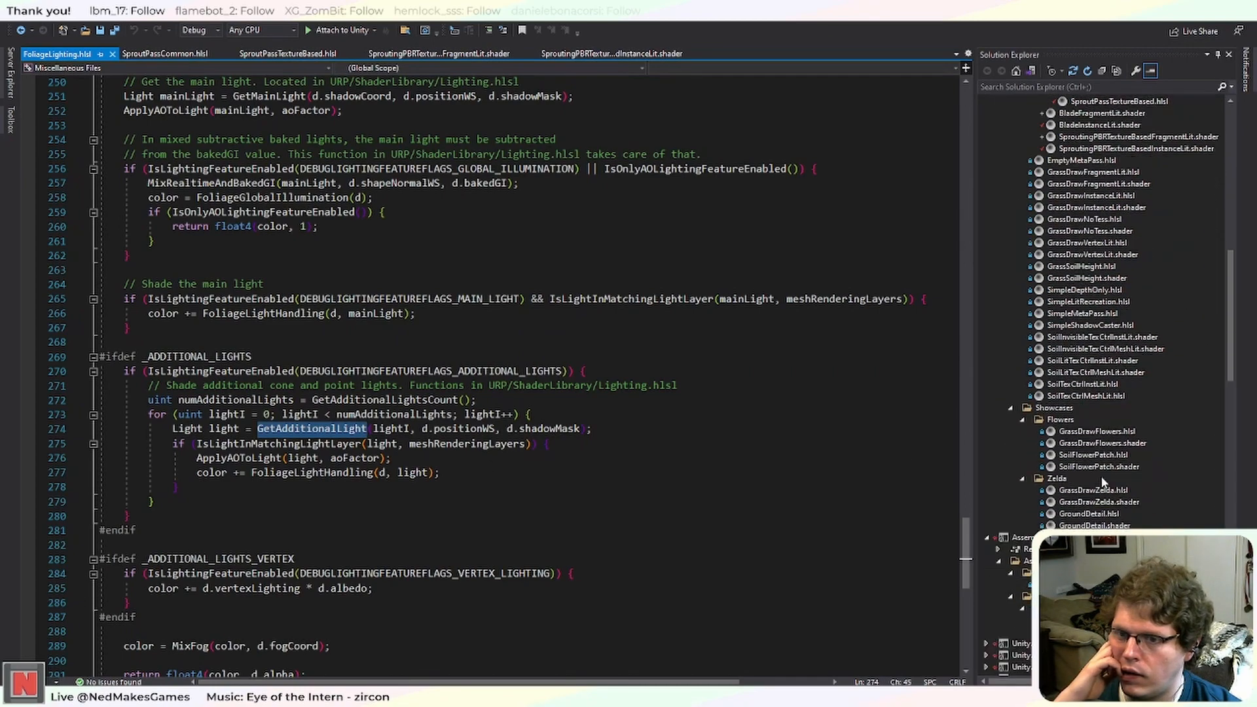
scroll(1093, 485, "down", 11)
scroll(1087, 484, "down", 12)
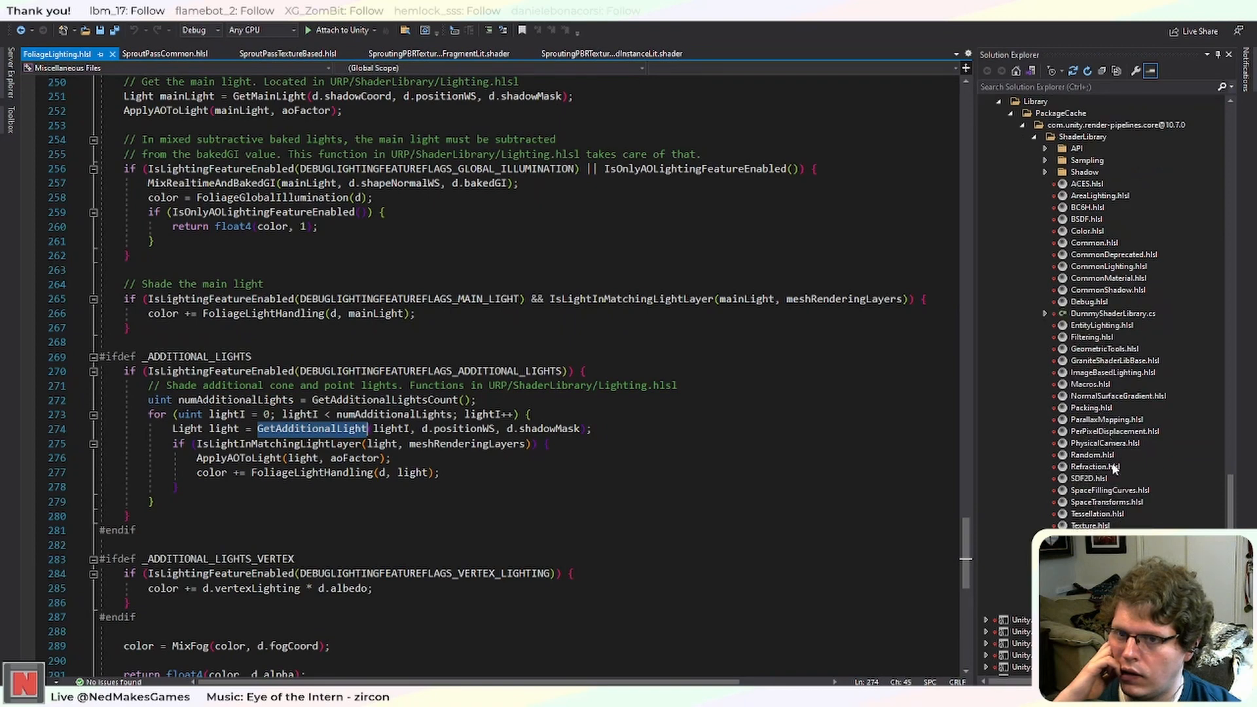
scroll(1091, 243, "up", 2)
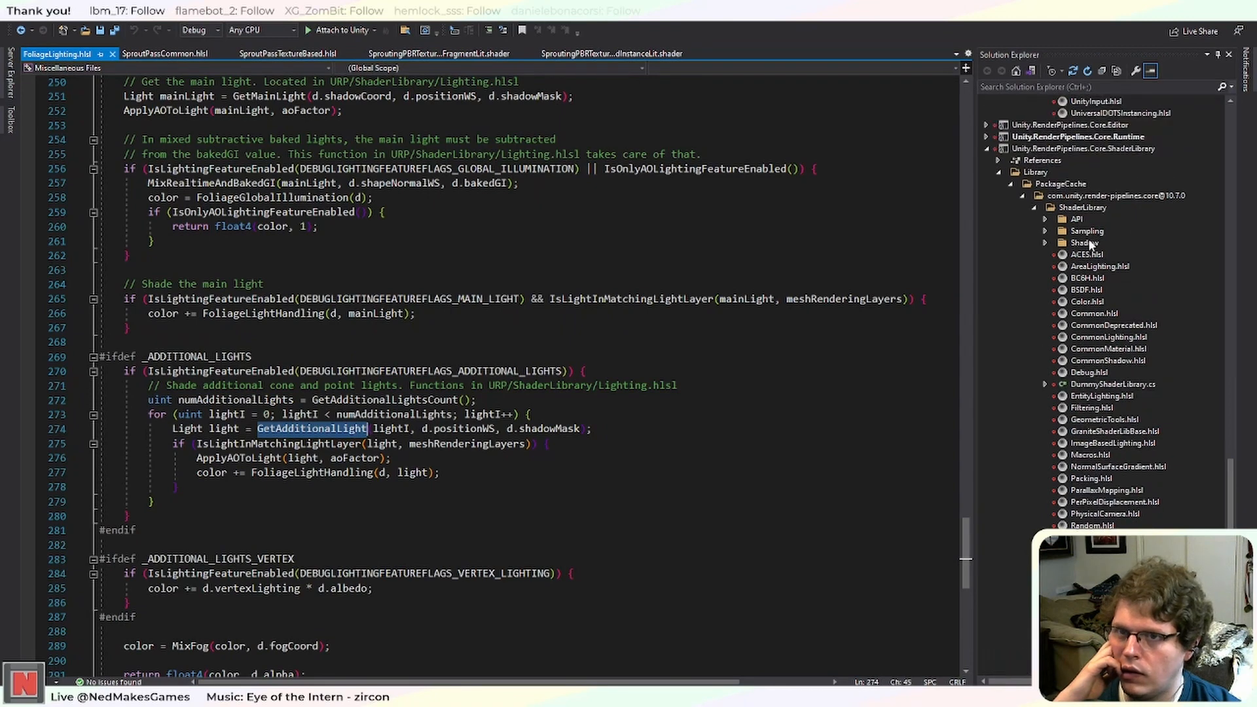
left_click(986, 148)
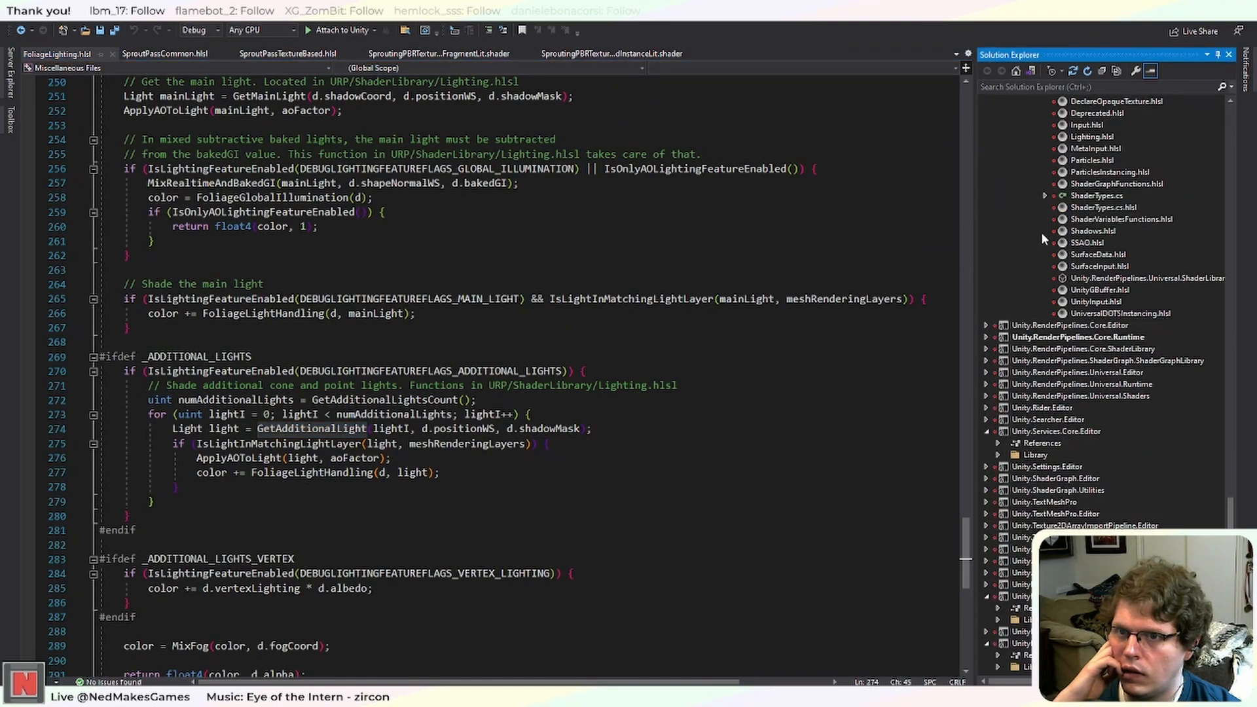
scroll(1043, 238, "up", 4)
left_click(1091, 281)
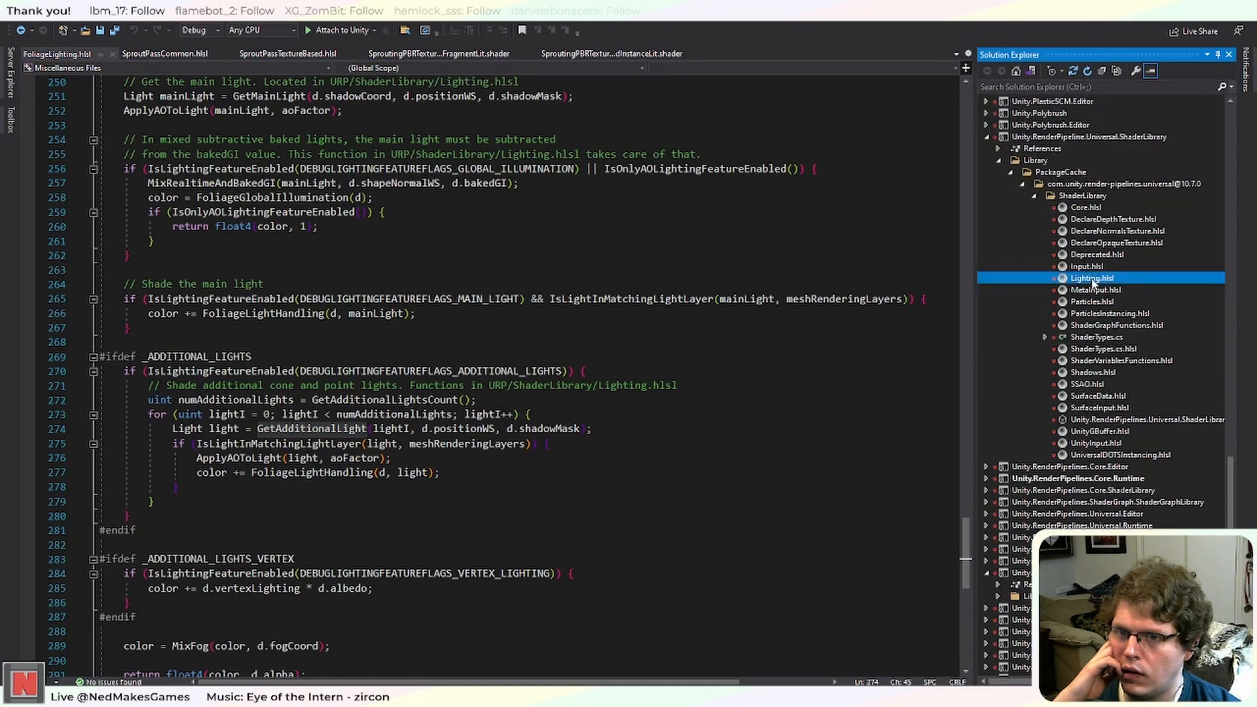
double_click(1091, 280)
left_click_drag(967, 85, 980, 582)
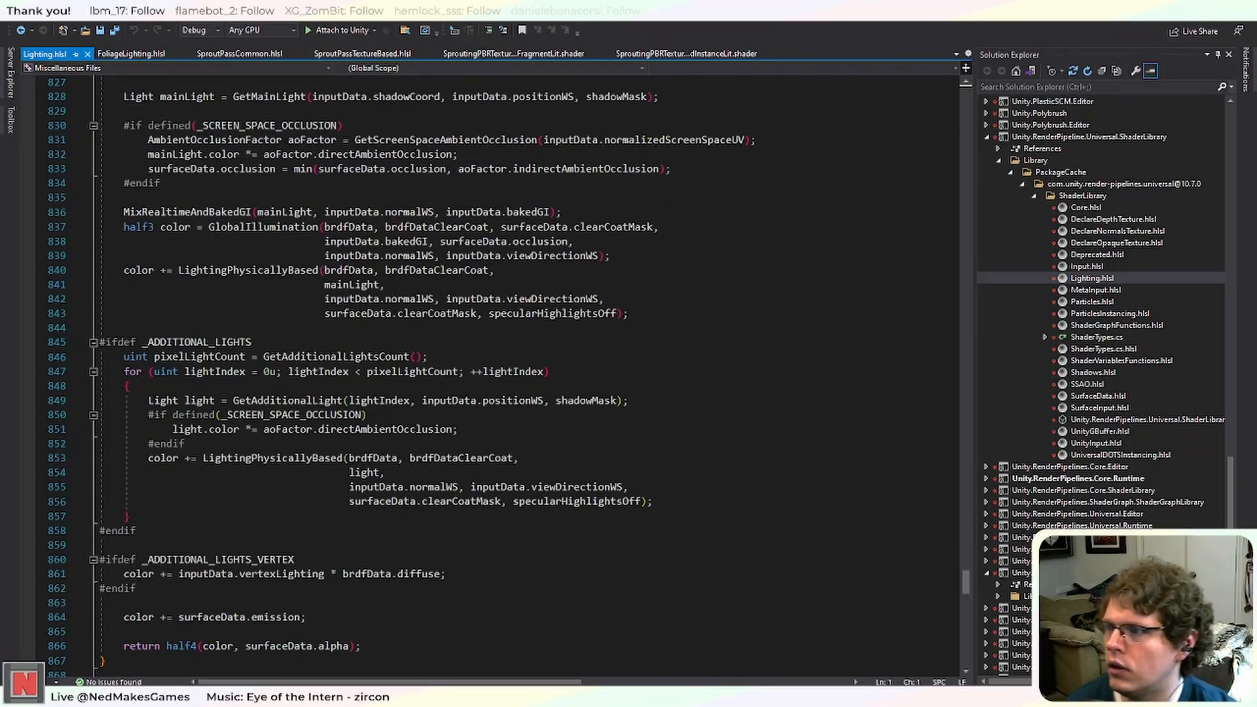
Place Lighting.hlsl side by side with FoliageLighting.hlsl and compare their GetAdditionalLightsCount calls and additional light loops.
middle_click(50, 54)
left_click_drag(715, 286, 518, 375)
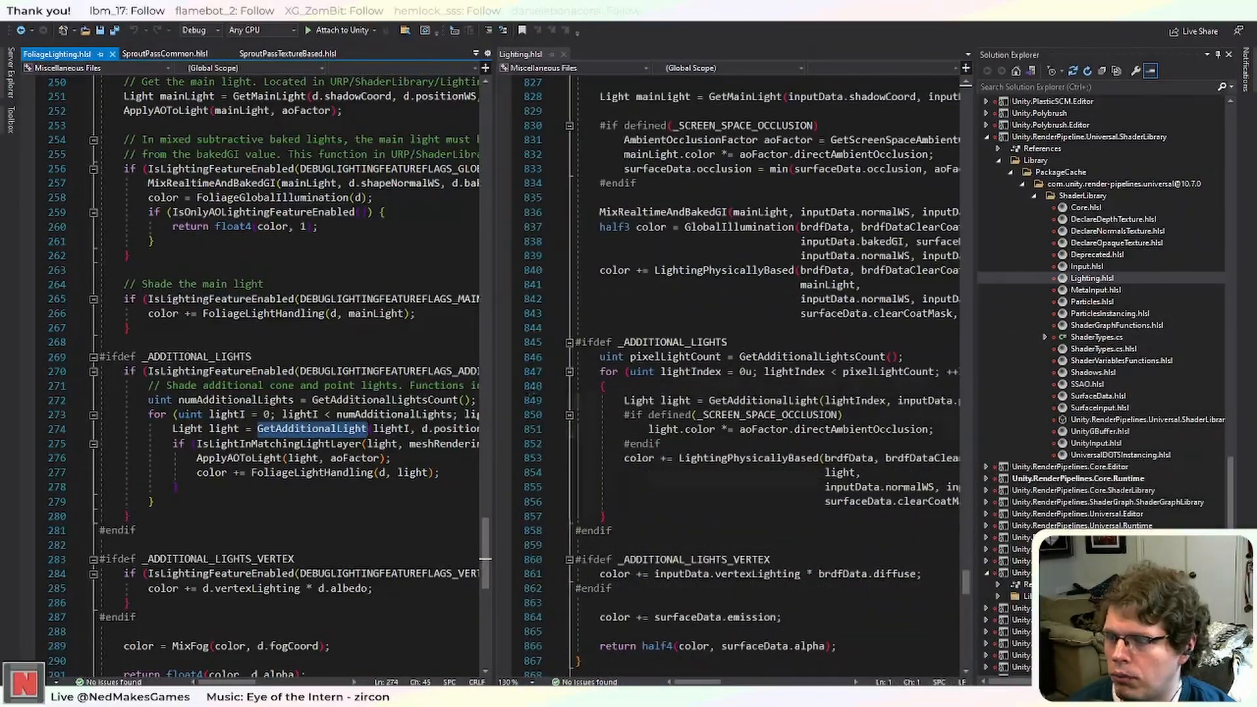
scroll(590, 393, "down", 1)
scroll(262, 377, "down", 1)
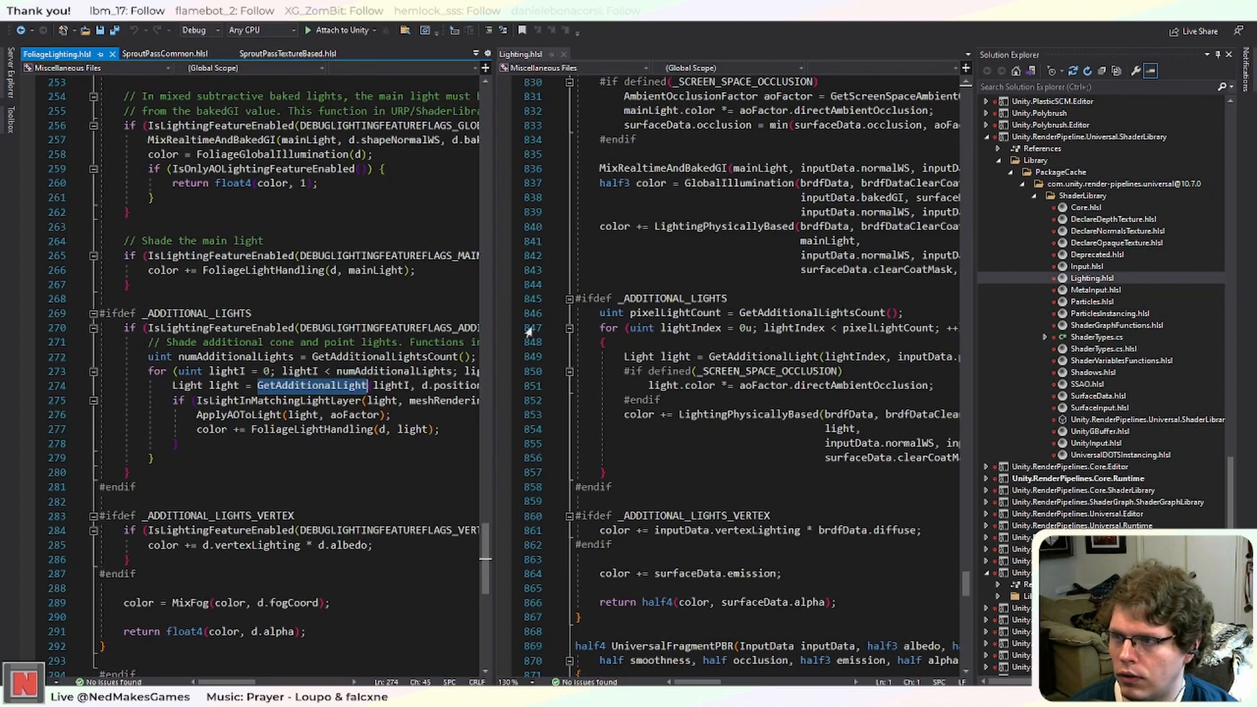
left_click(410, 357)
double_click(410, 357)
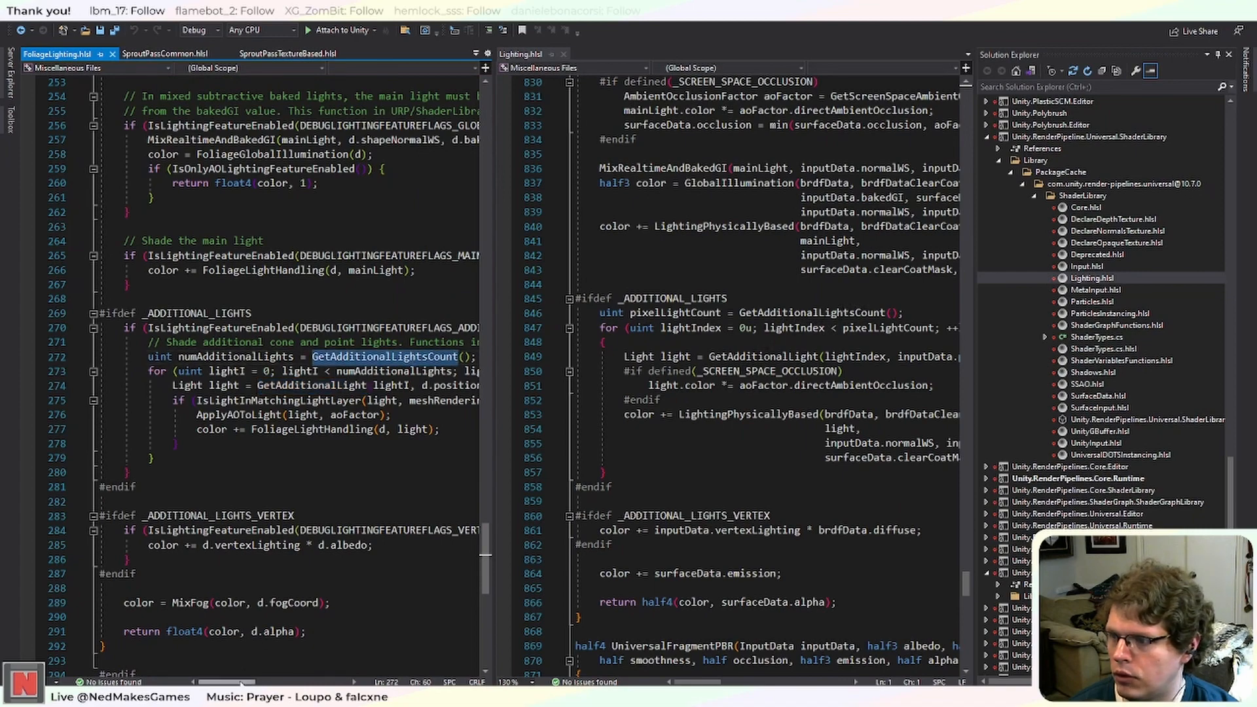
mouse_move(240, 682)
left_mouse_down()
mouse_move(260, 683)
mouse_move(245, 685)
left_mouse_up()
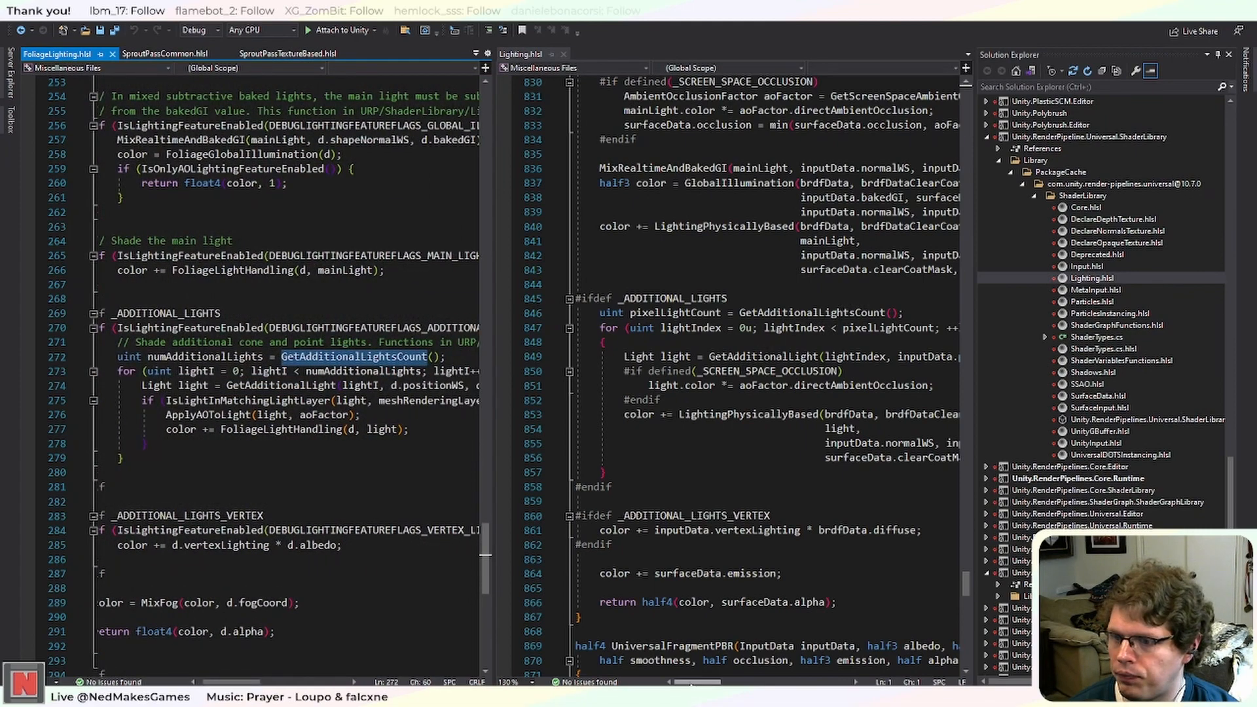
left_click_drag(692, 683, 712, 683)
left_click(829, 327)
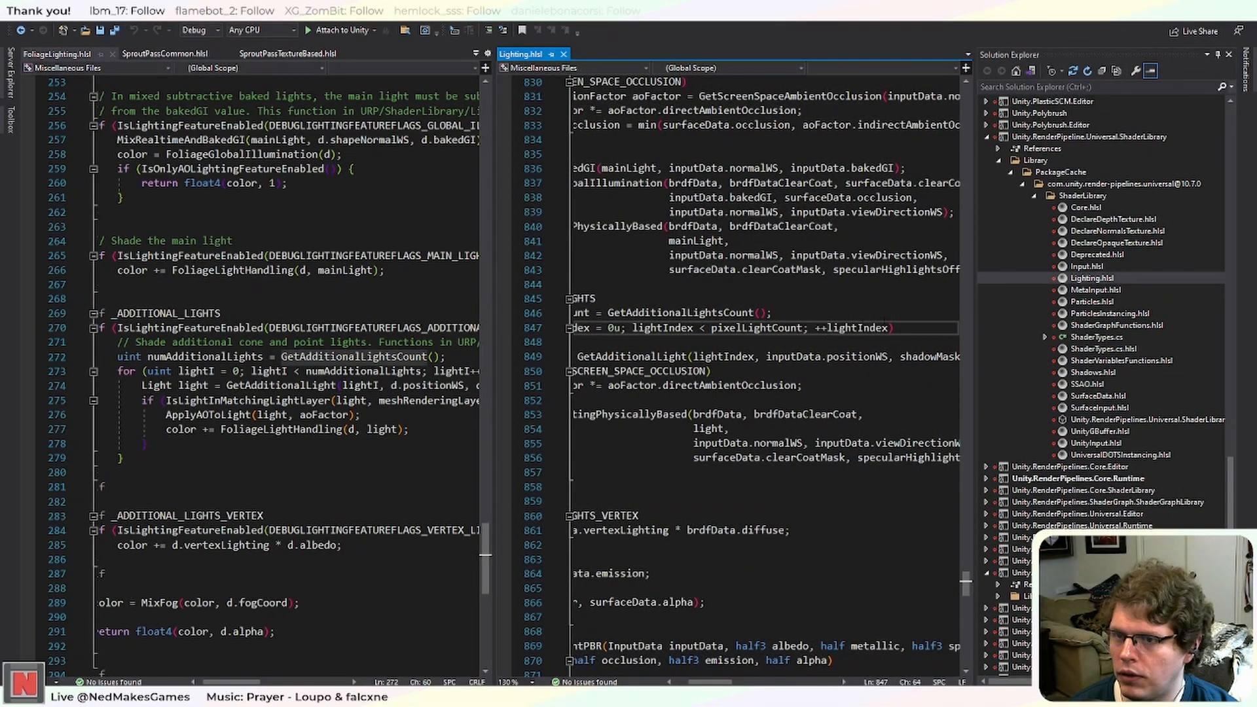
left_click_drag(245, 684, 230, 685)
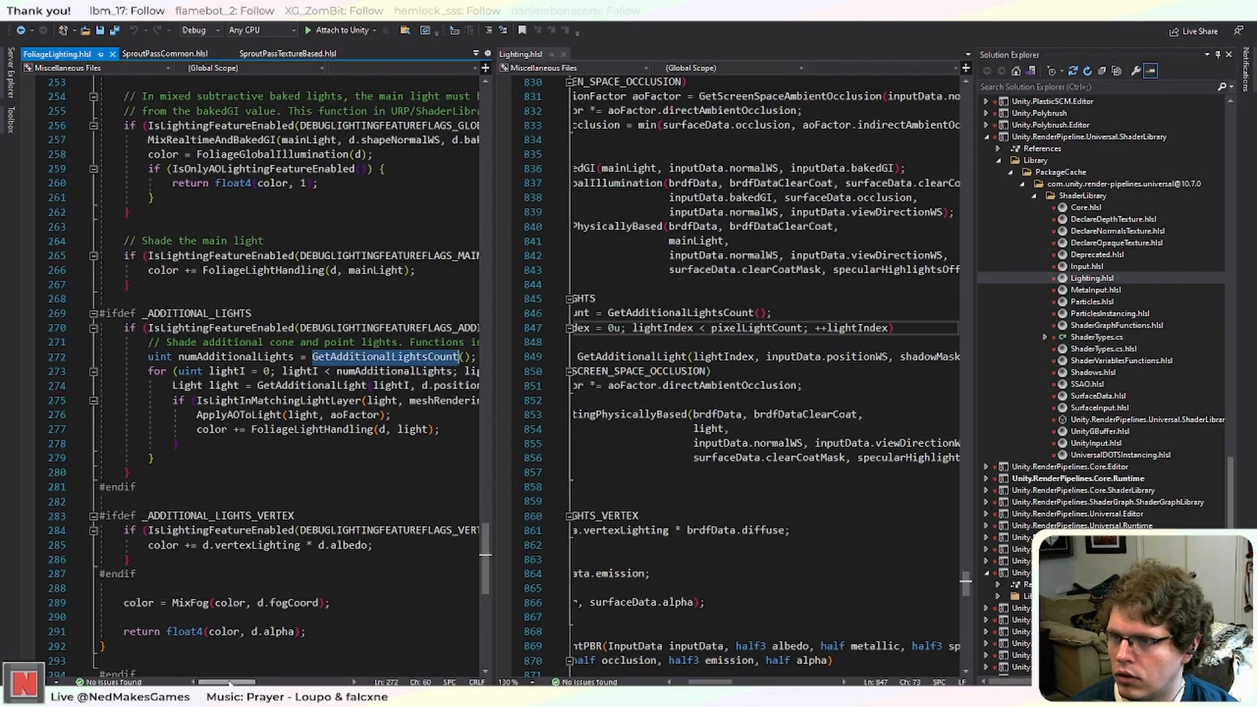
mouse_move(710, 684)
left_mouse_down()
mouse_move(697, 684)
mouse_move(722, 684)
left_mouse_up()
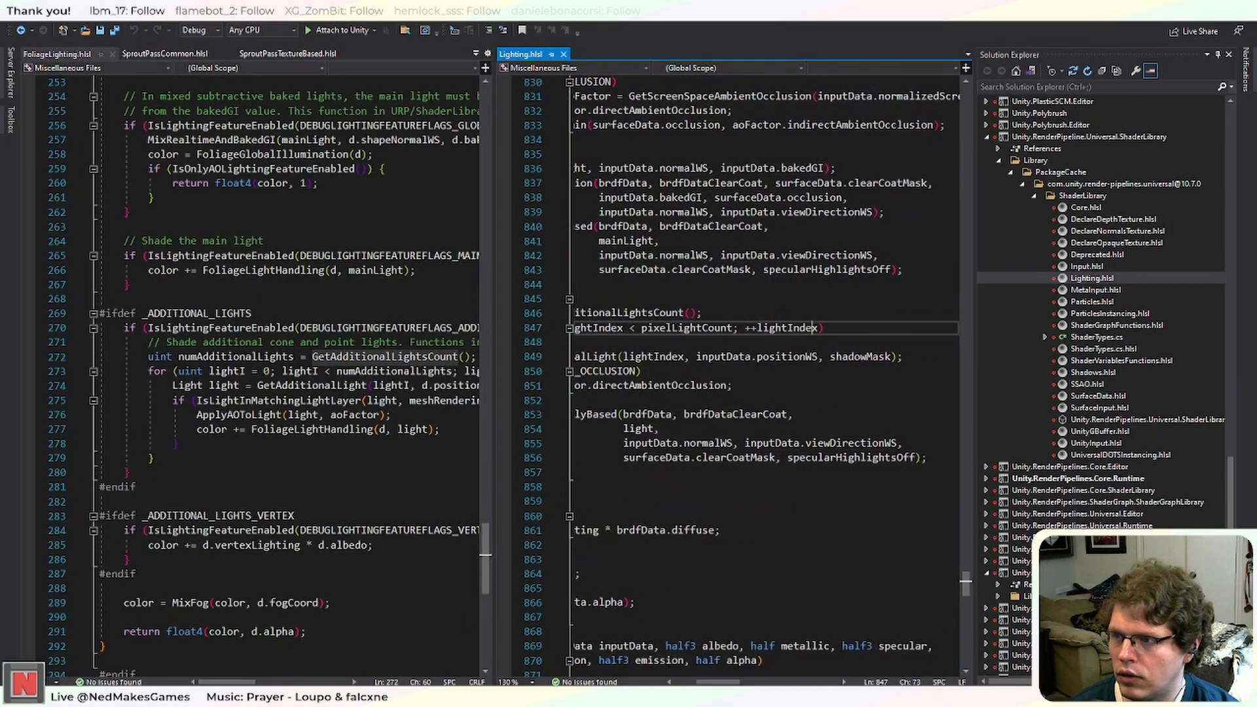
Compare the ApplyAOToLight call in FoliageLighting.hlsl with the _SCREEN_SPACE_OCCLUSION handling in Lighting.hlsl, through to each function's end.
left_click(137, 673)
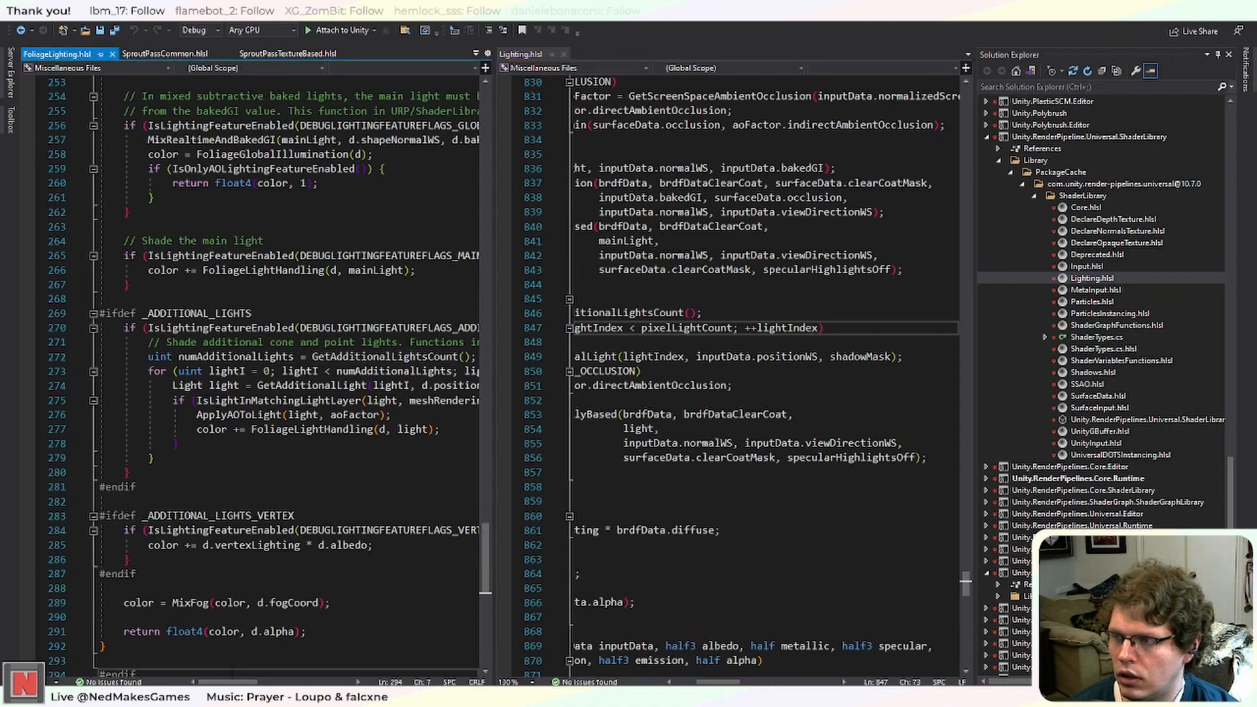
mouse_move(234, 684)
left_mouse_down()
mouse_move(255, 687)
mouse_move(234, 686)
left_mouse_up()
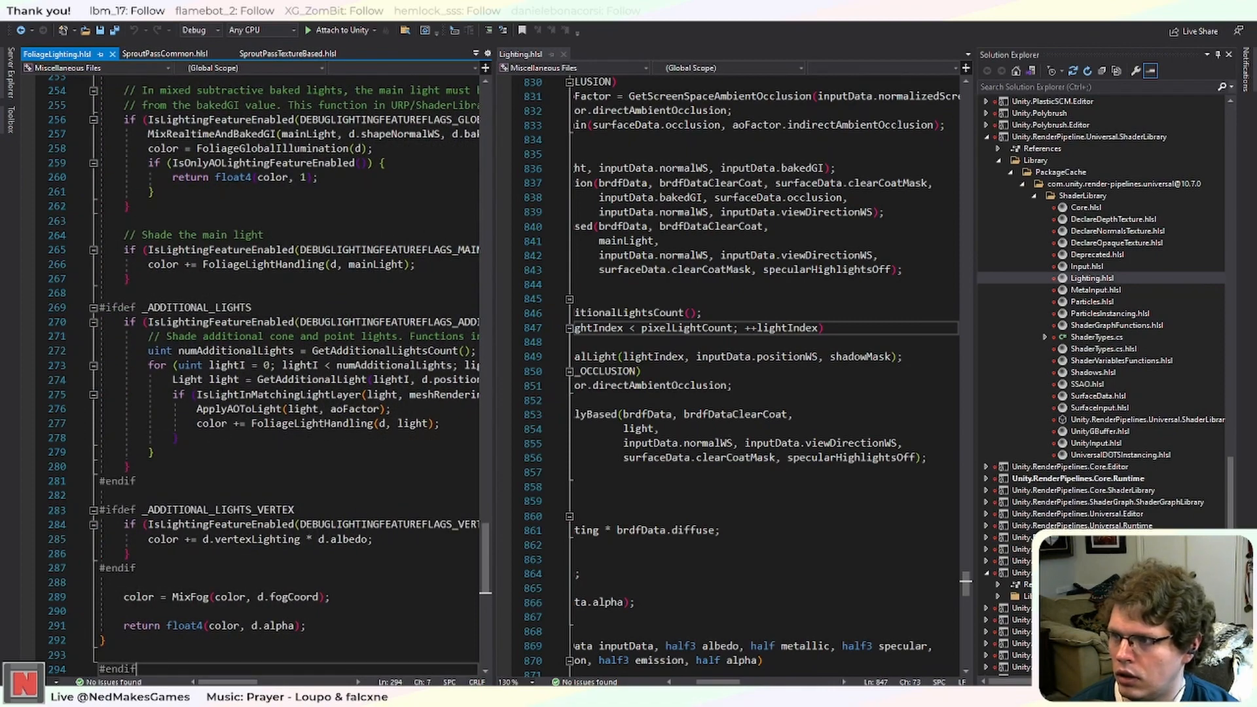
scroll(262, 376, "down", 1)
left_click_drag(717, 682, 696, 682)
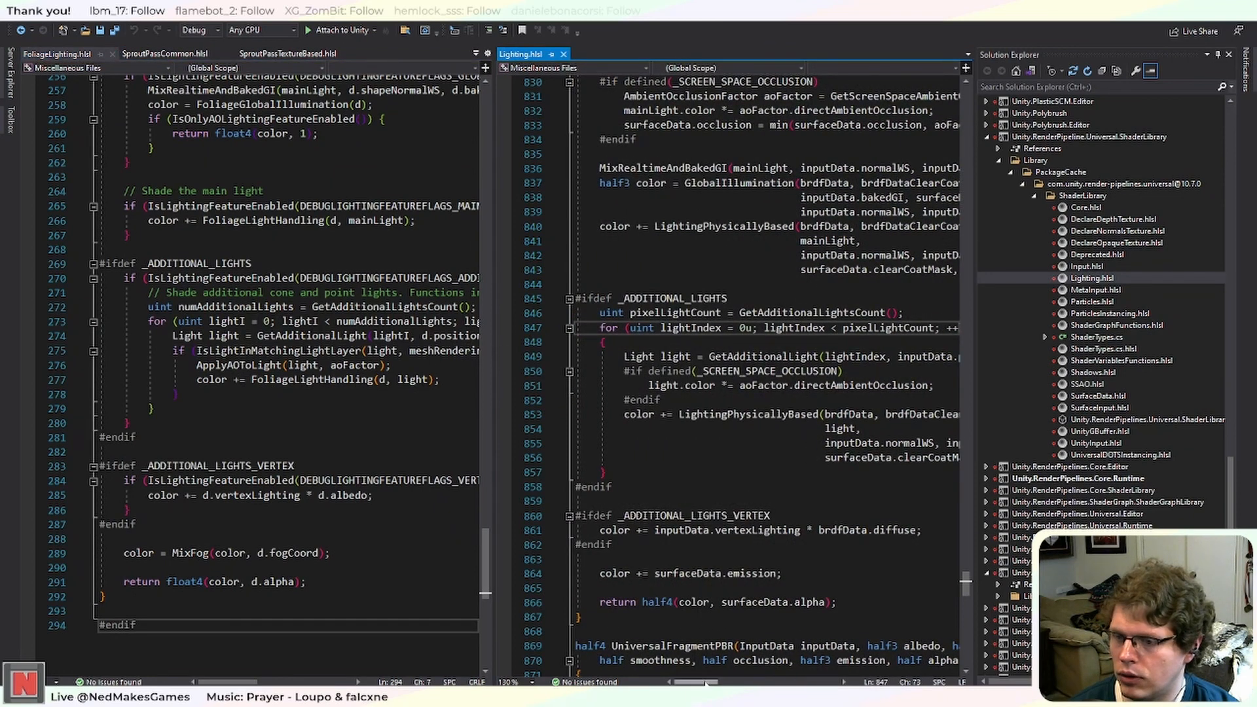
mouse_move(697, 682)
left_mouse_down()
mouse_move(726, 683)
mouse_move(697, 683)
left_mouse_up()
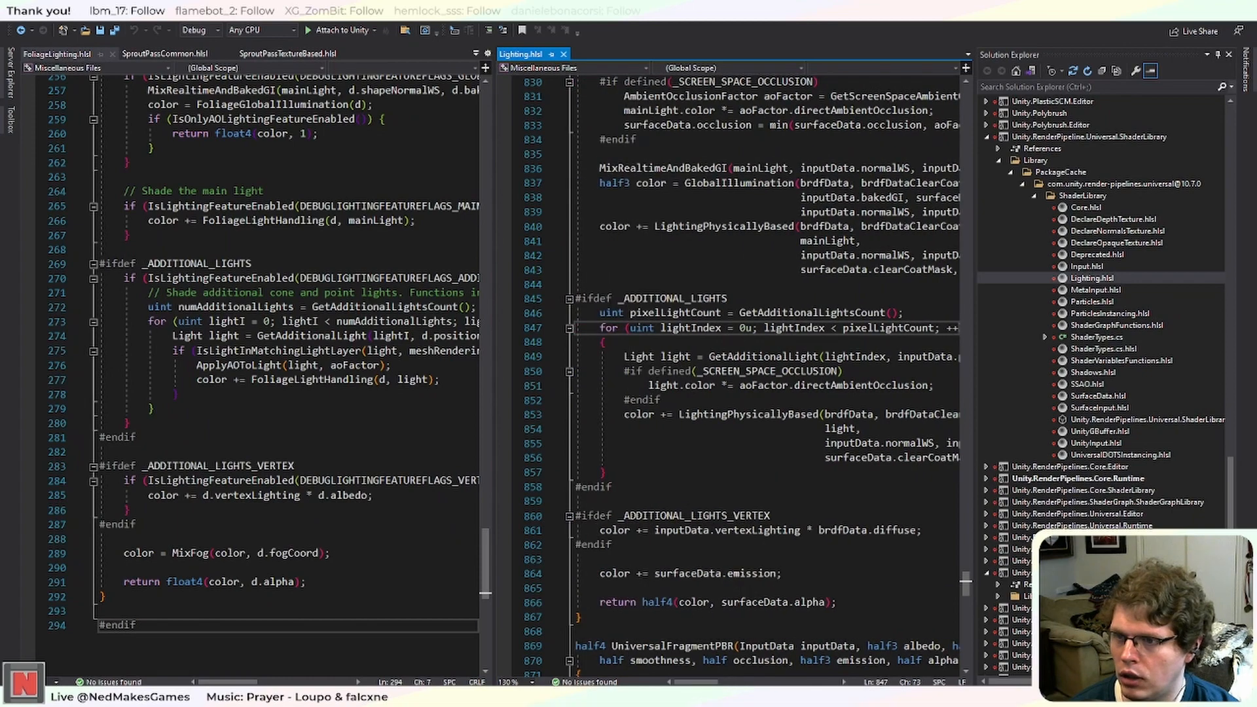
left_click(837, 371)
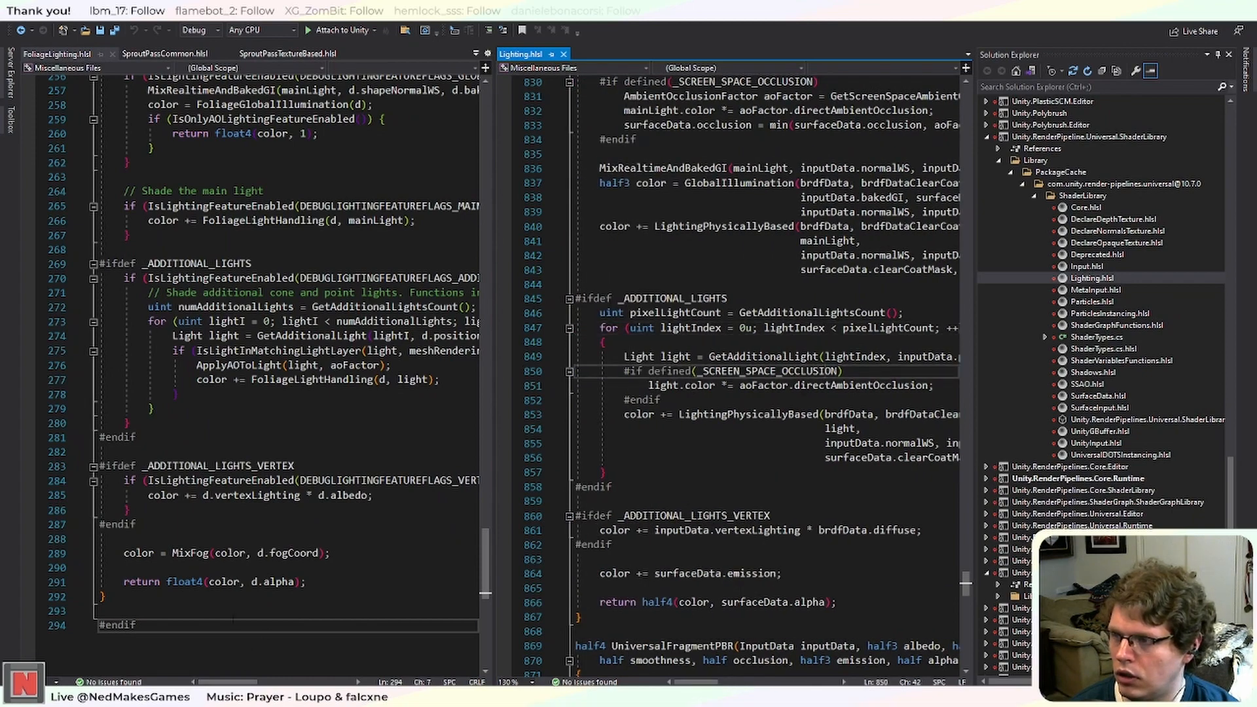
double_click(225, 366)
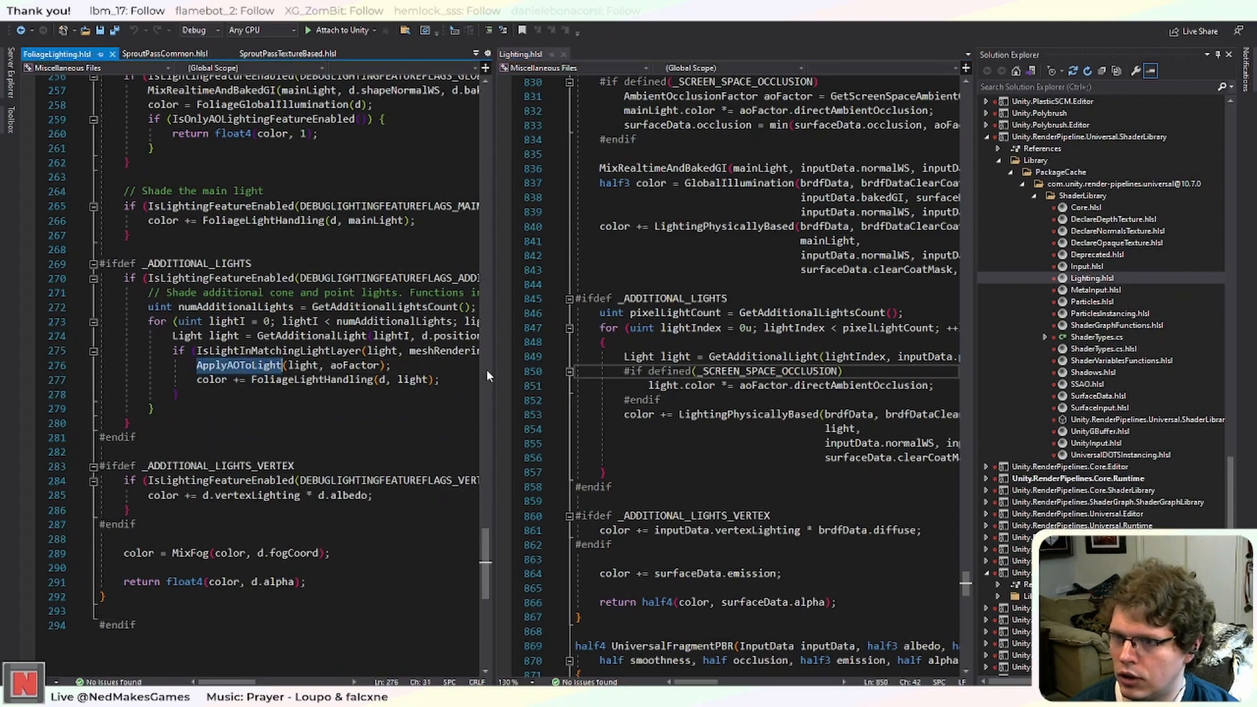
scroll(827, 454, "down", 1)
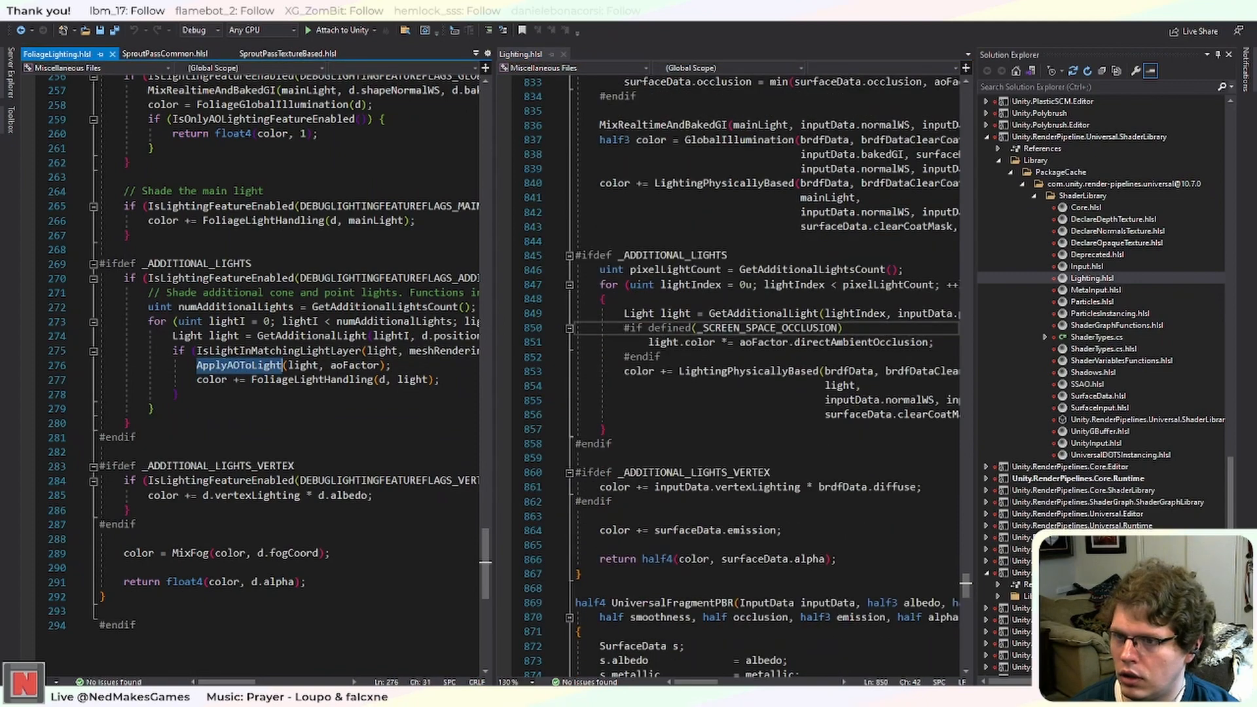
left_click_drag(691, 682, 691, 683)
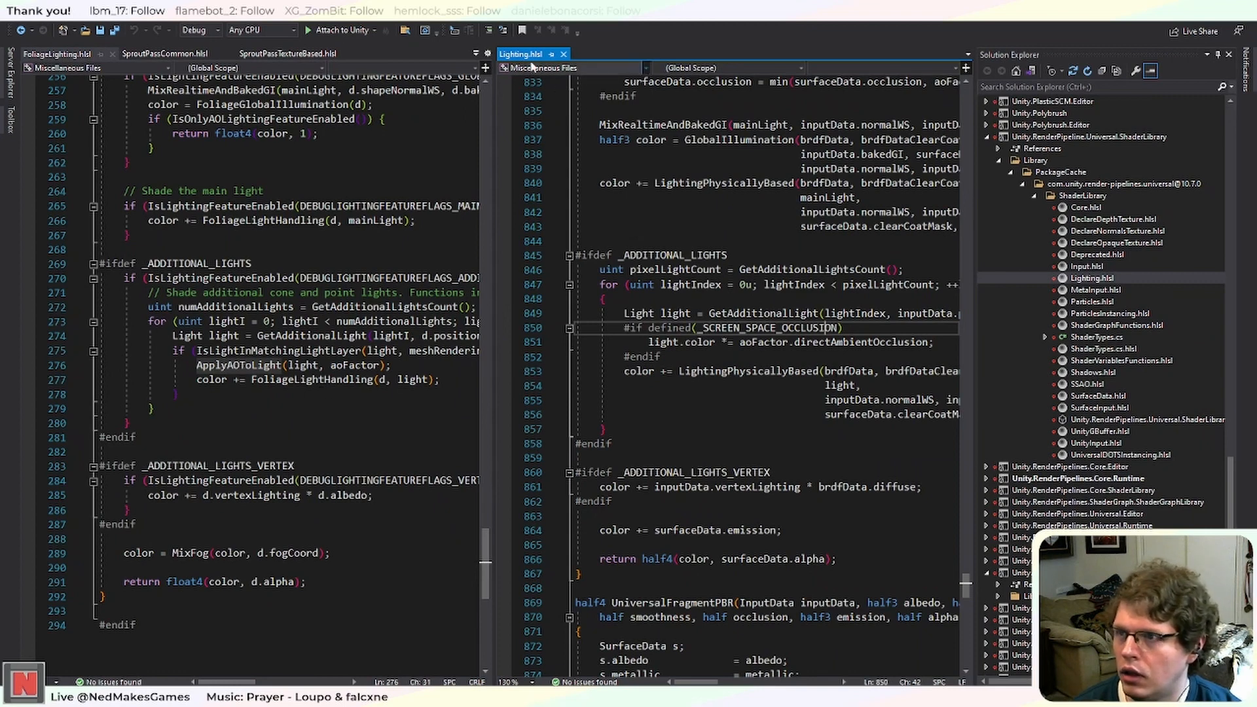
Return Lighting.hlsl to the main editor group and open Shadows.hlsl to examine its shadow and shadowmask defines.
left_click_drag(530, 59, 63, 53)
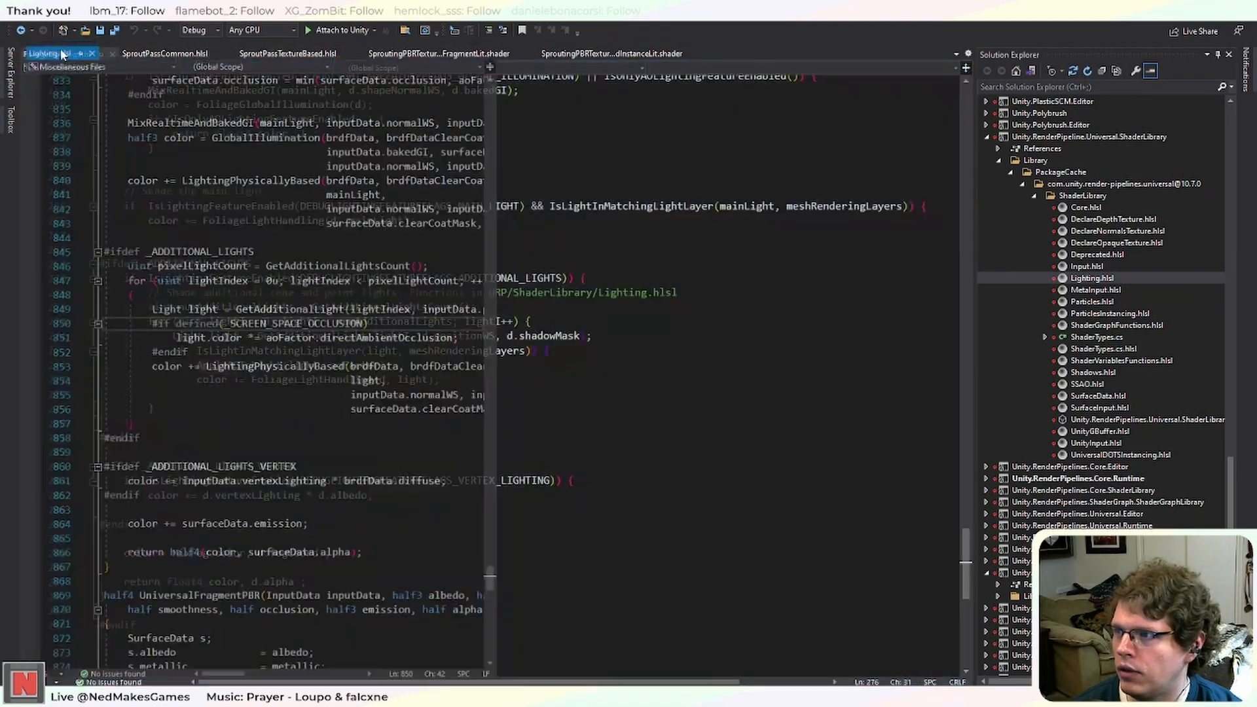
scroll(673, 344, "up", 2)
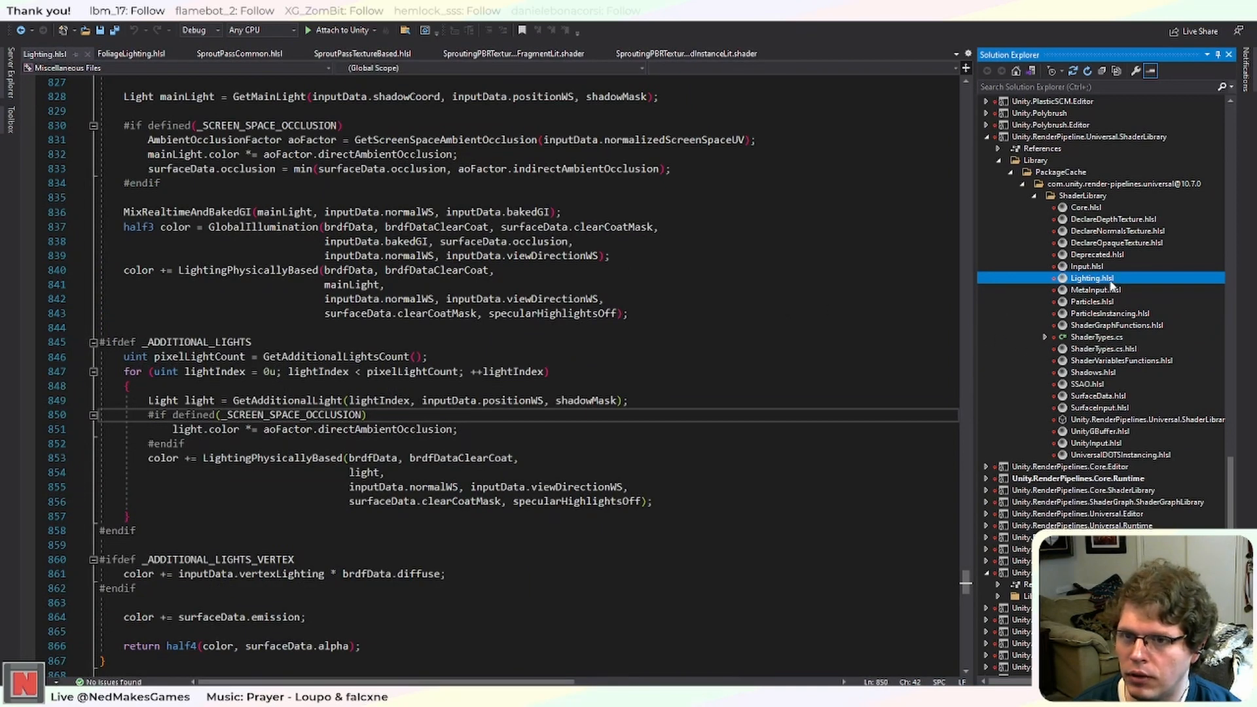
left_click(1125, 373)
double_click(1125, 372)
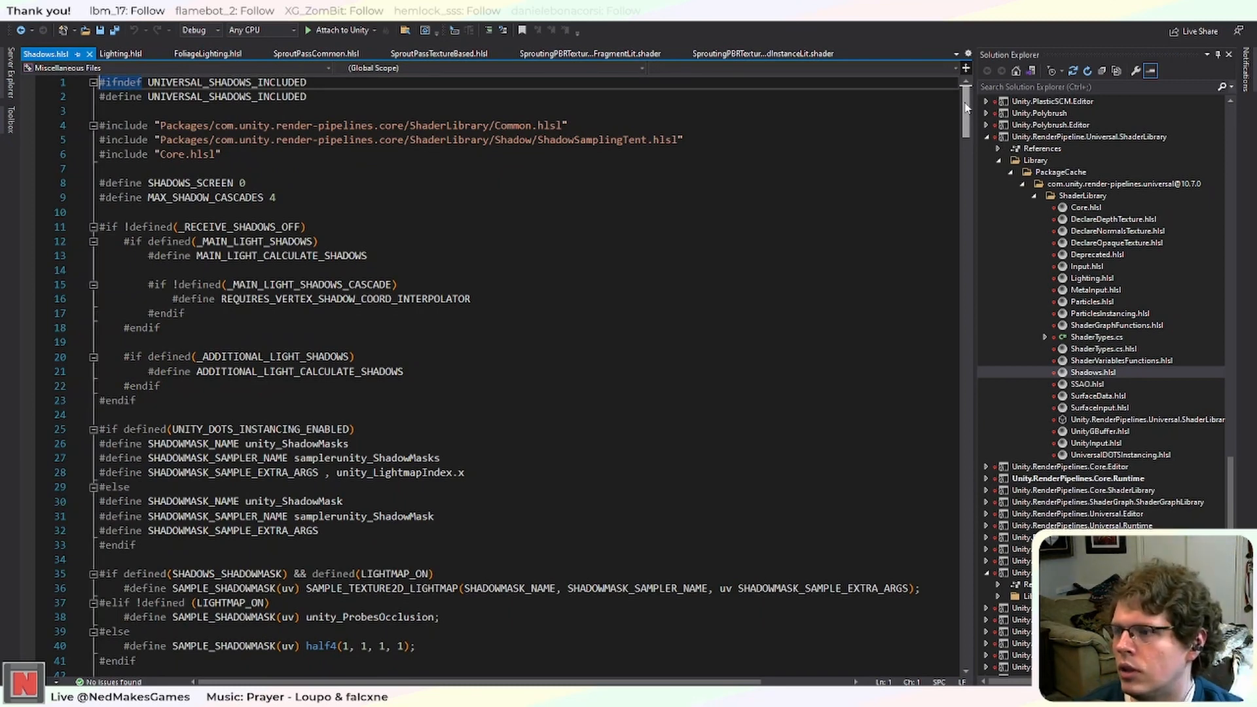
scroll(974, 160, "down", 6)
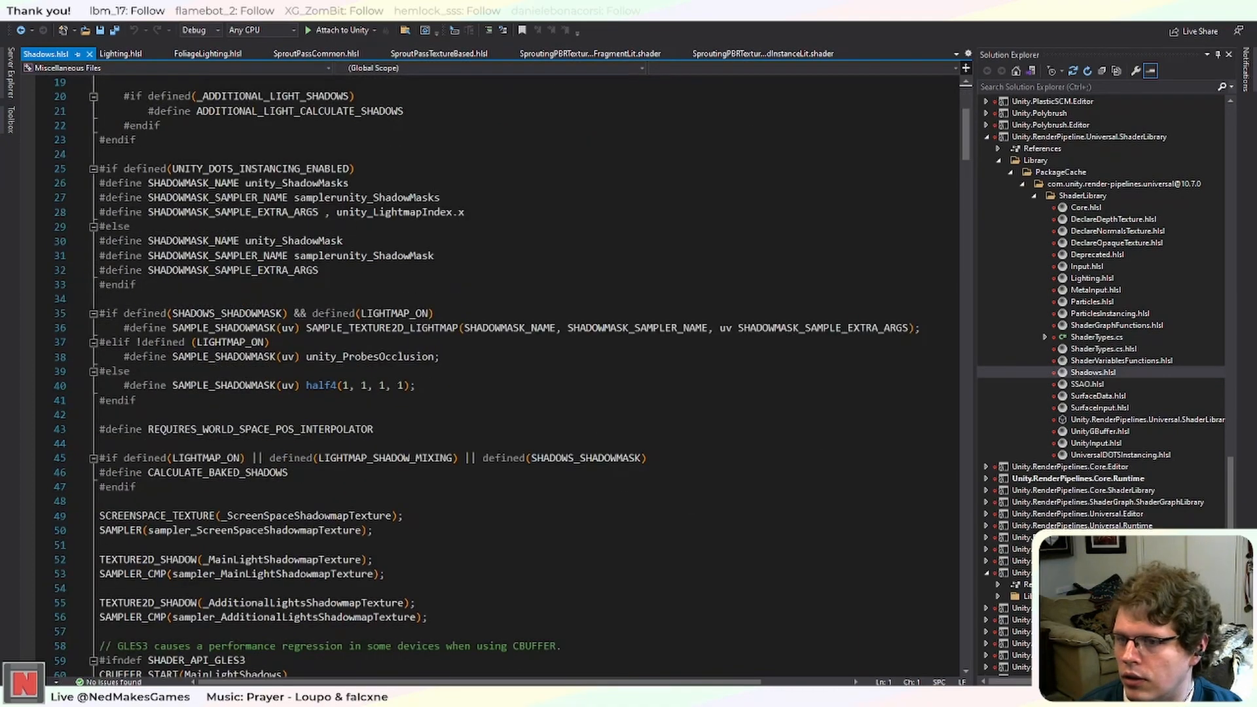
Open BladeFragmentLit.shader from the grass shaders and examine the multi_compile pragmas of its UniversalForward pass.
scroll(1145, 468, "down", 1)
scroll(1145, 468, "up", 7)
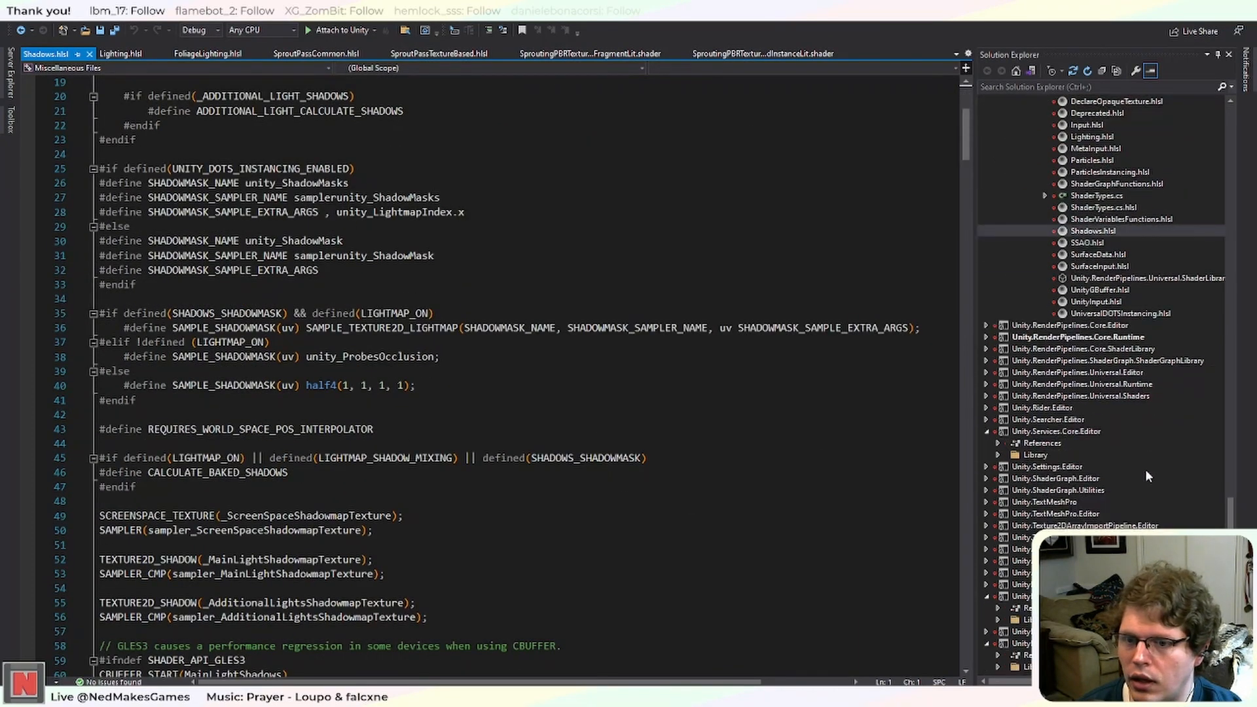
scroll(1145, 469, "up", 10)
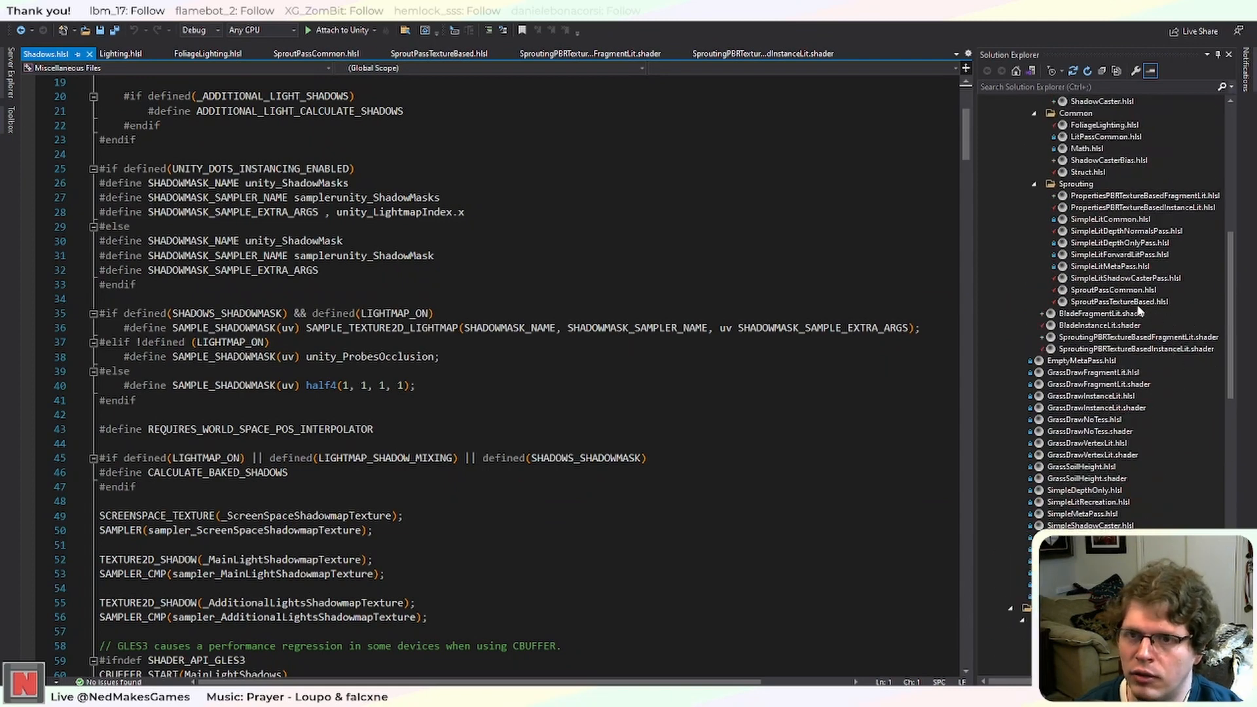
scroll(1139, 312, "up", 2)
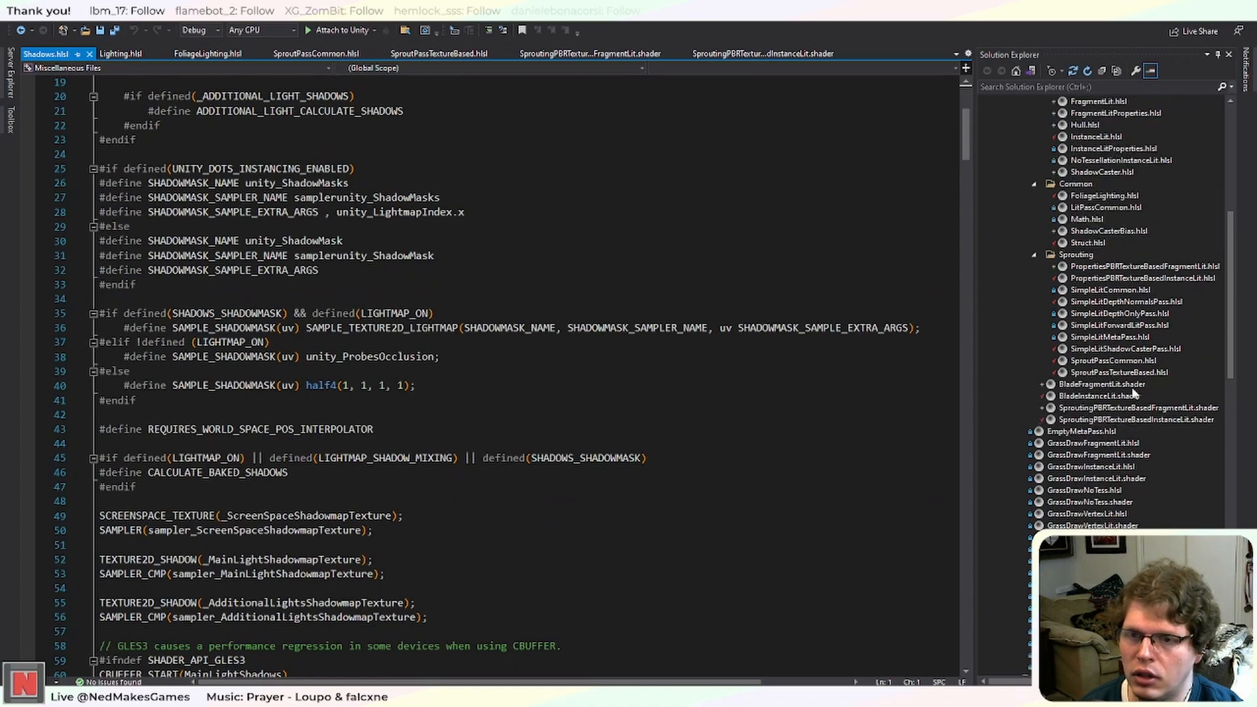
double_click(1147, 385)
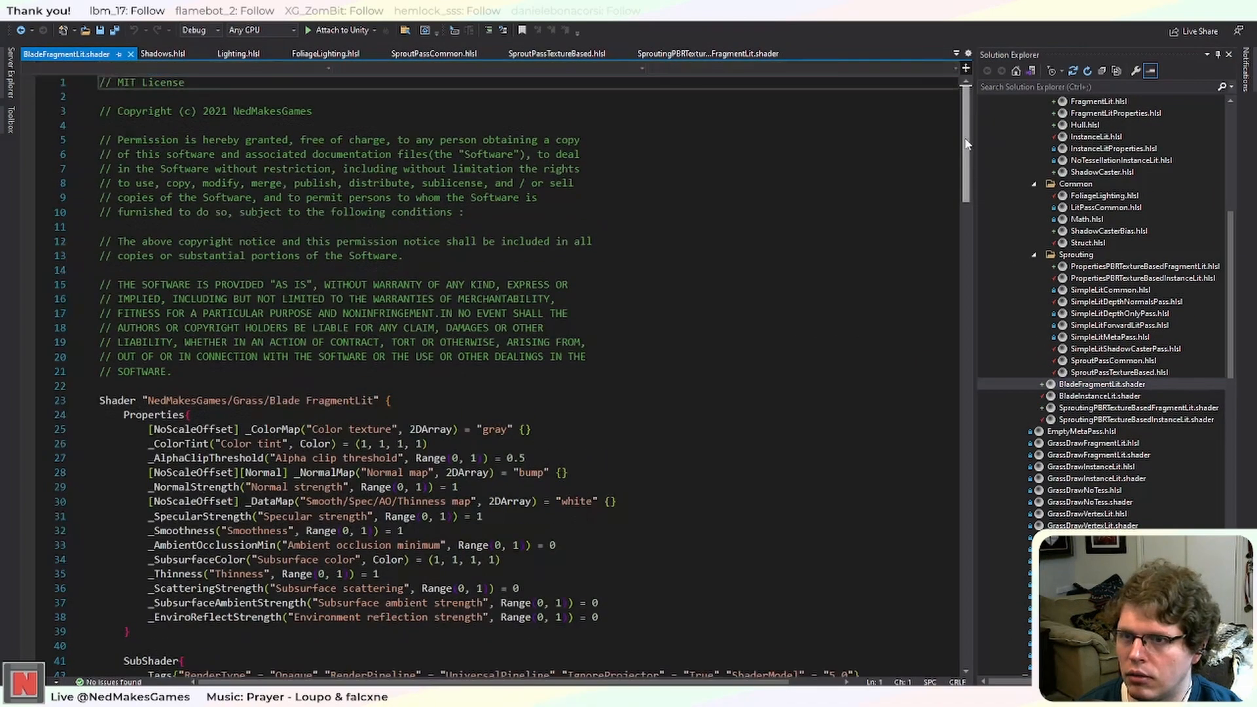
left_click_drag(967, 137, 996, 265)
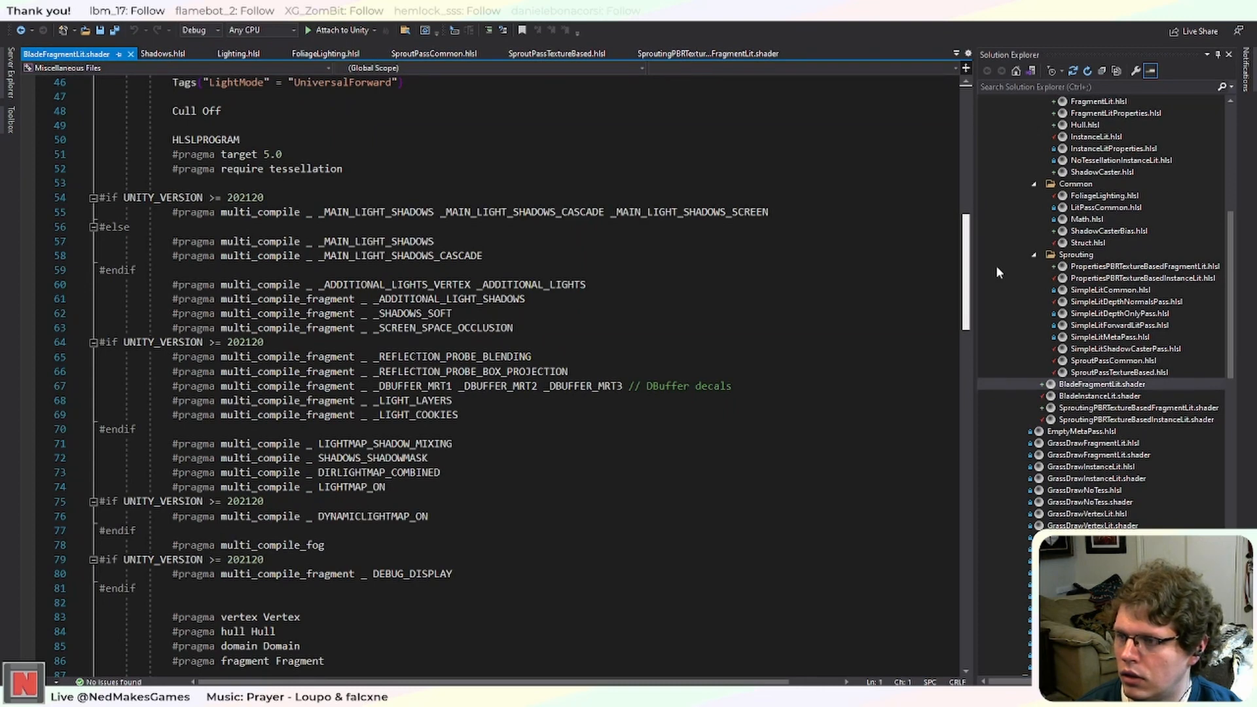
left_click_drag(996, 266, 989, 267)
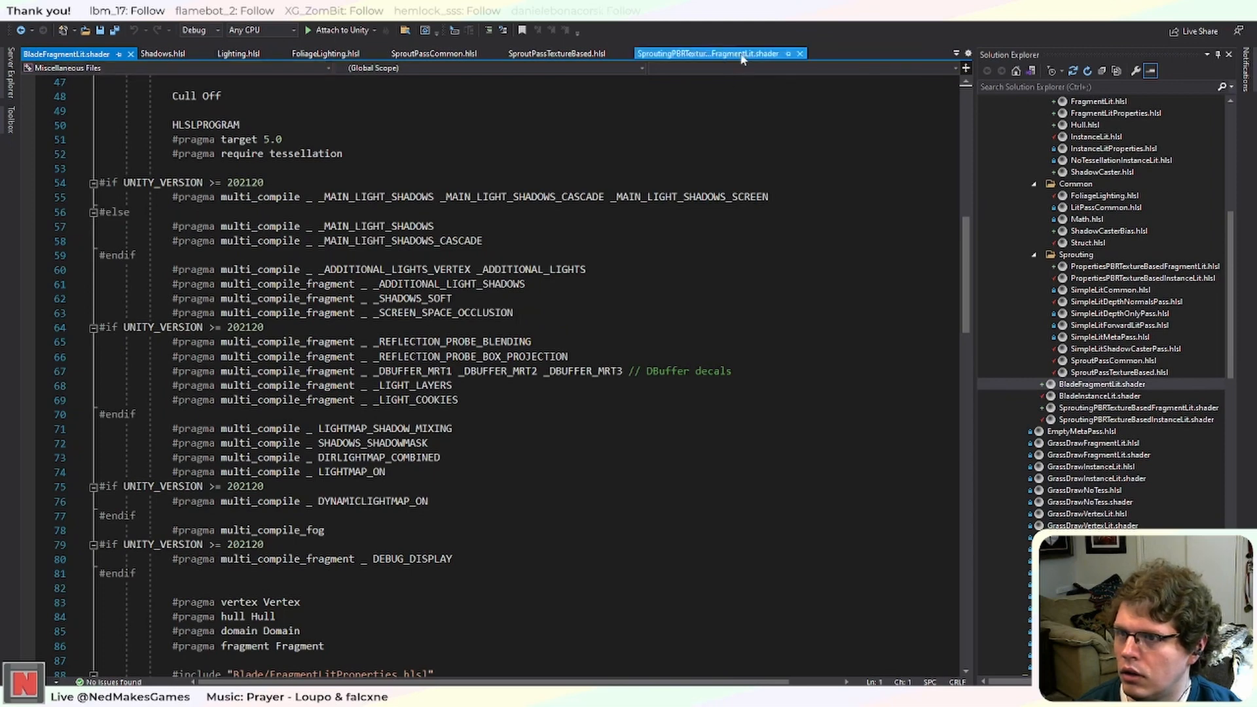
Close the sprouting FragmentLit shader, place the sprouting InstanceLit shader beside BladeFragmentLit.shader, and compare their multi_compile pragmas.
left_click(800, 53)
left_click_drag(771, 59, 516, 371)
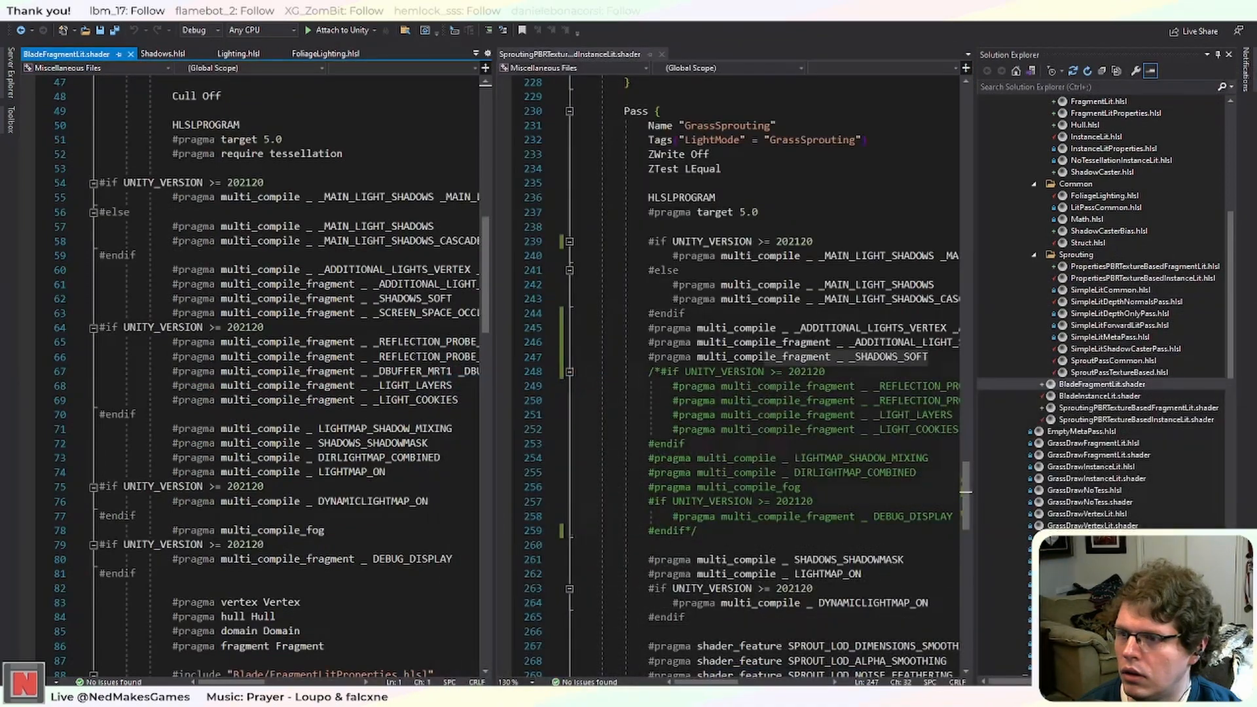
scroll(864, 141, "up", 1)
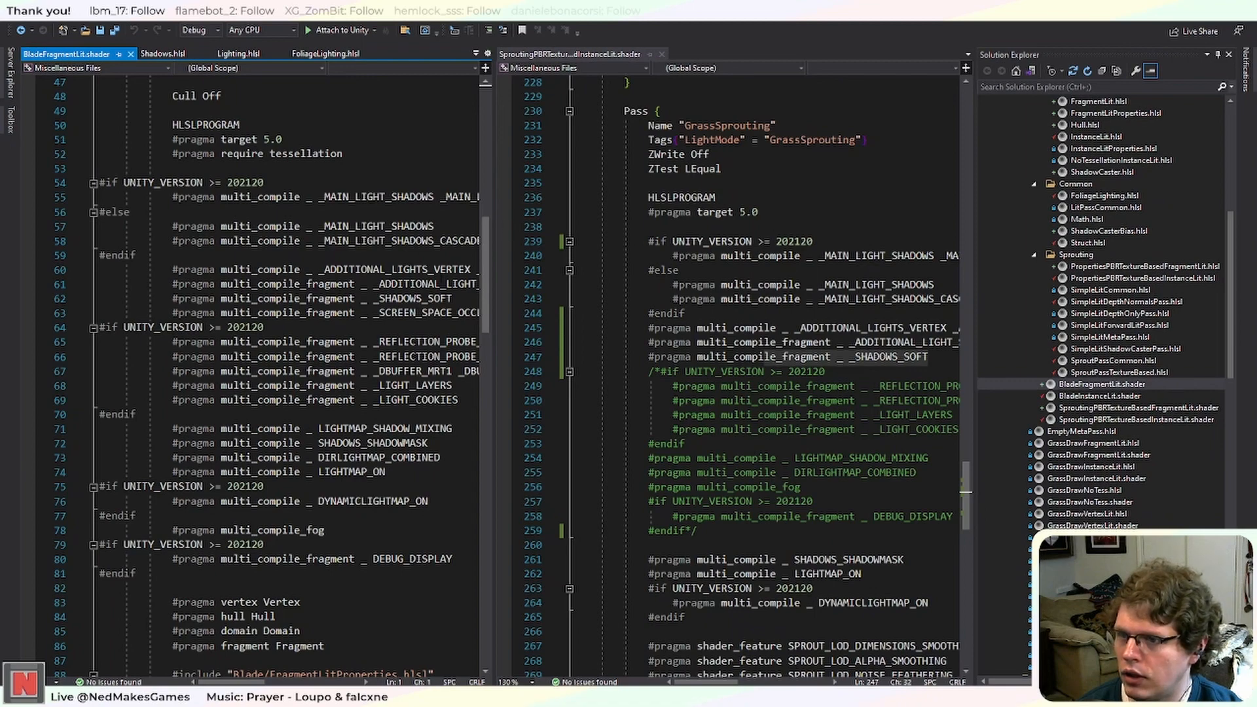
mouse_move(704, 682)
left_mouse_down()
mouse_move(726, 682)
mouse_move(681, 681)
left_mouse_up()
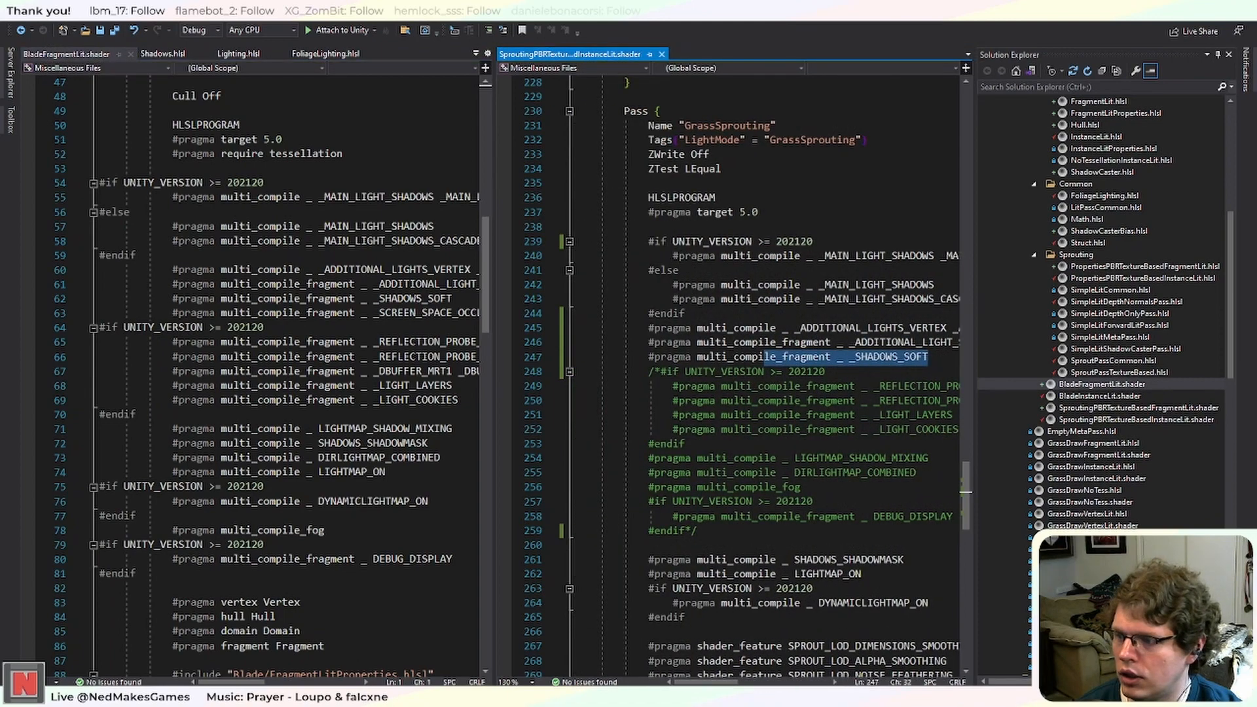
mouse_move(232, 682)
left_mouse_down()
mouse_move(250, 681)
mouse_move(231, 682)
left_mouse_up()
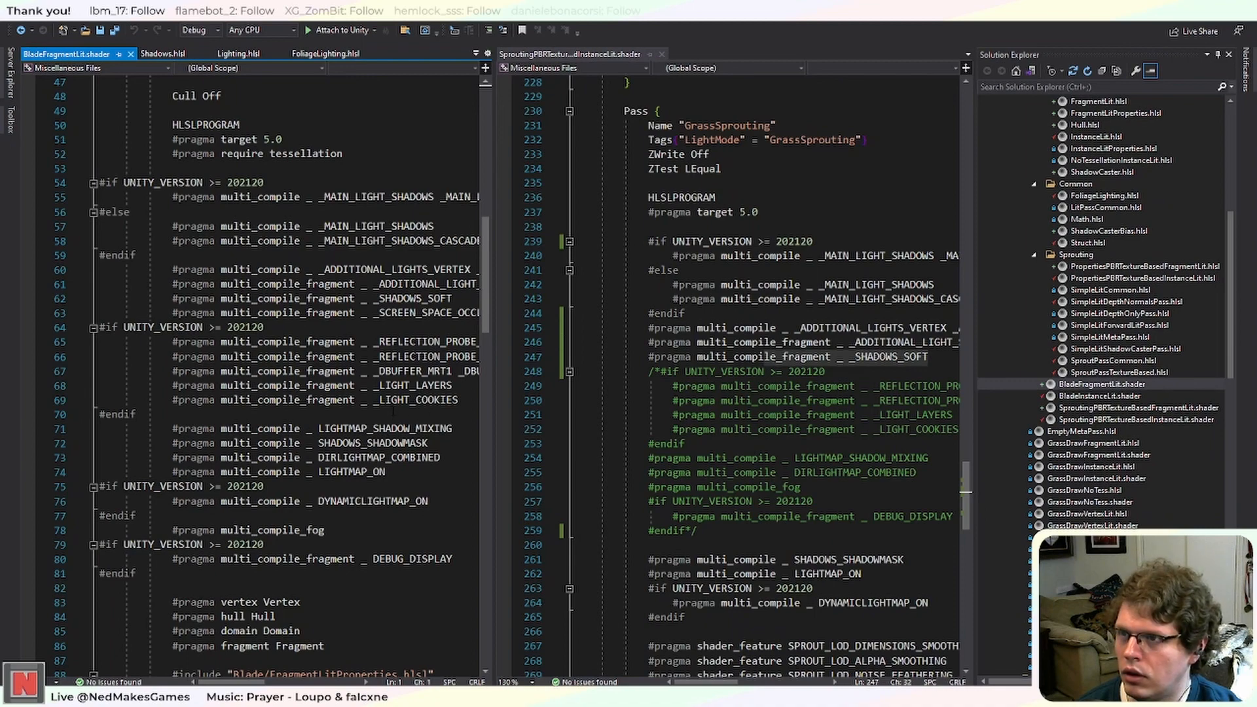
Examine the full multi_compile pragma lines of the GrassSprouting pass in the sprouting InstanceLit shader.
scroll(393, 411, "down", 1)
scroll(393, 411, "up", 1)
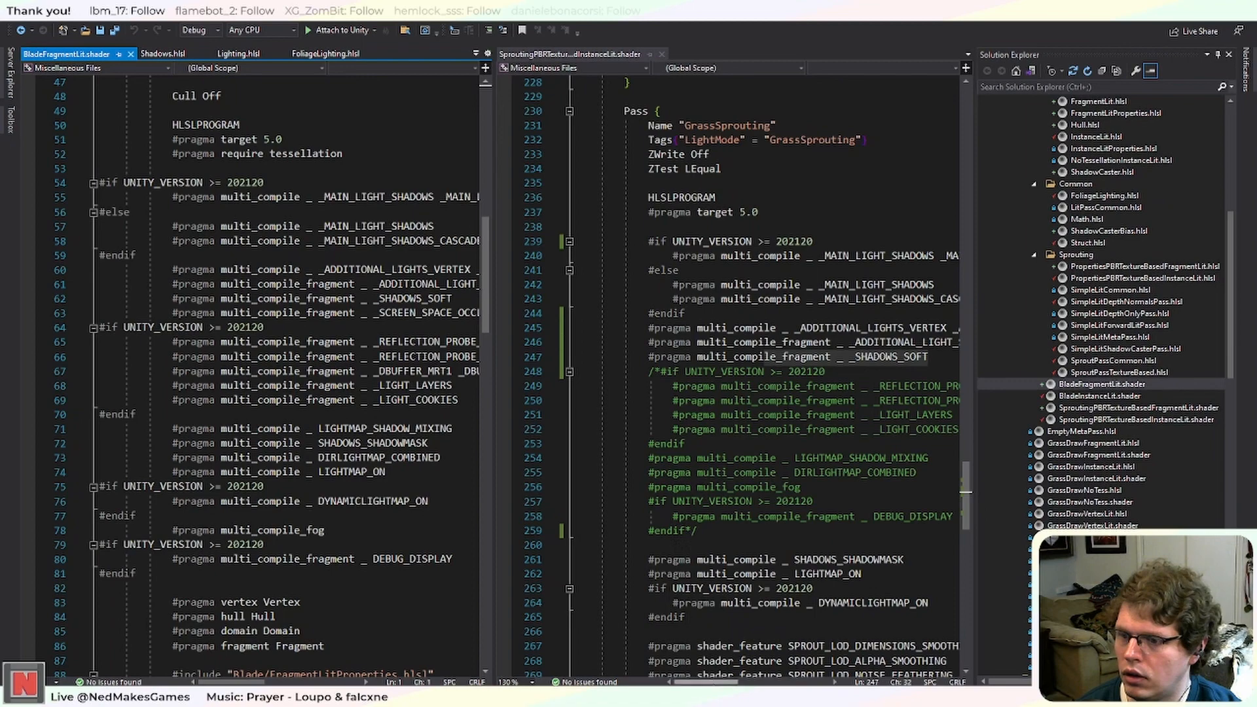
mouse_move(715, 685)
left_mouse_down()
mouse_move(753, 684)
mouse_move(731, 684)
left_mouse_up()
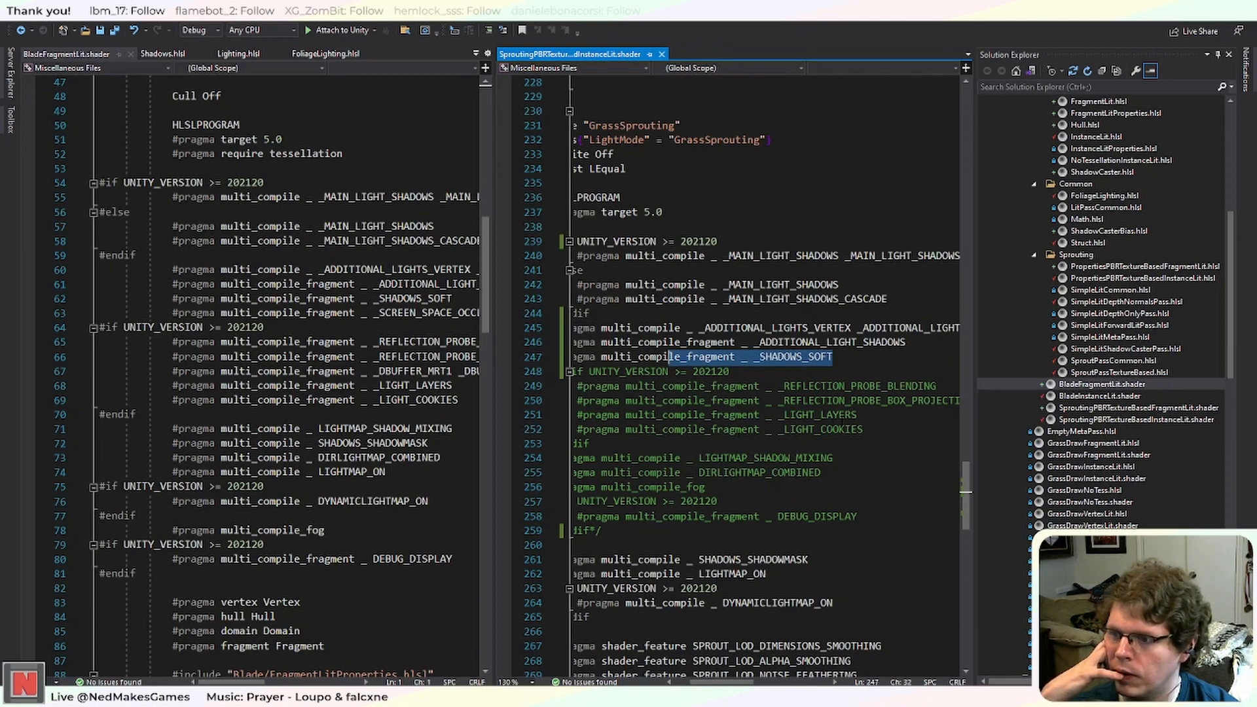
Switch to the Camera Sampling page in Notion and add a top-level to-do "Test out 2021 new features" after the Sprouting shader types group.
key("alt+Tab")
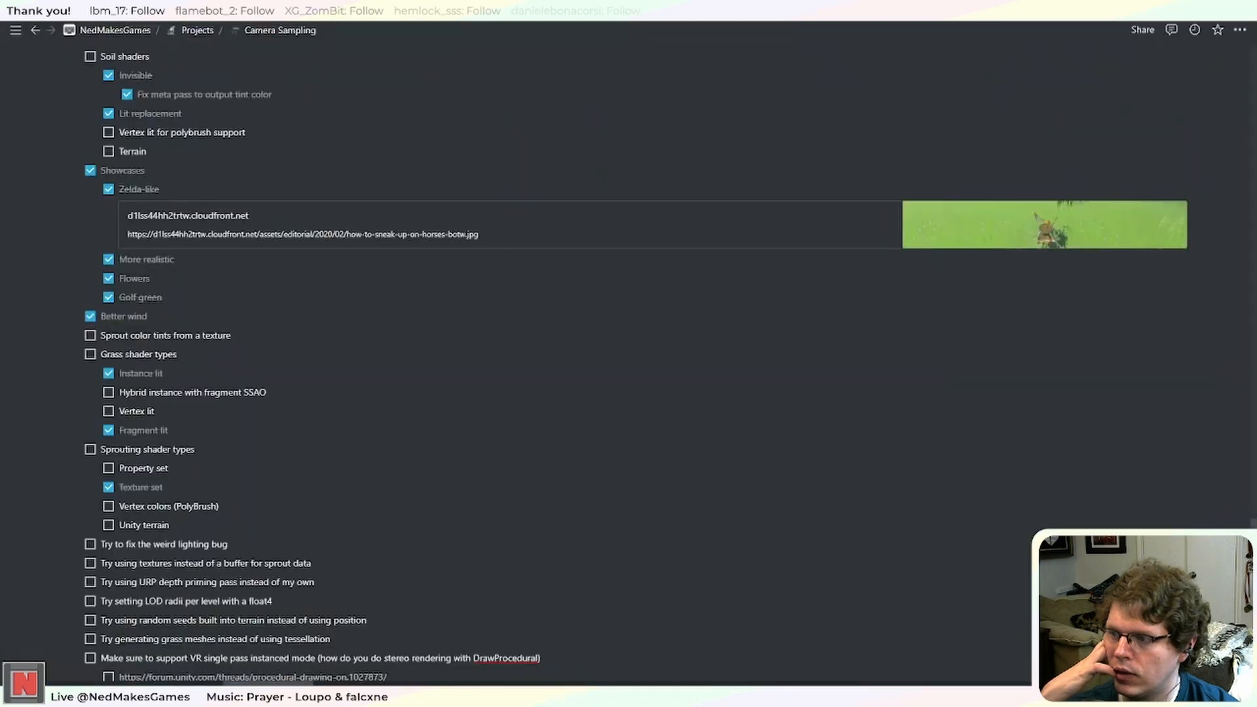
scroll(339, 482, "down", 4)
scroll(340, 482, "up", 3)
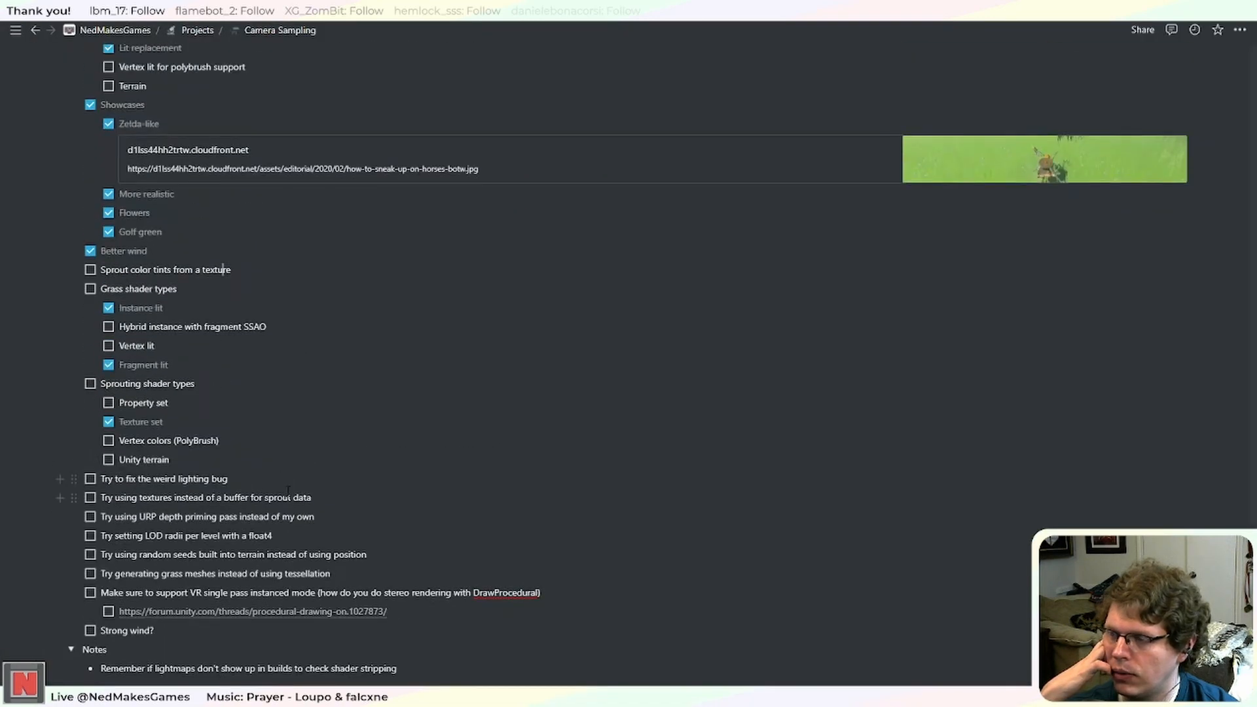
scroll(288, 491, "up", 1)
left_click(264, 526)
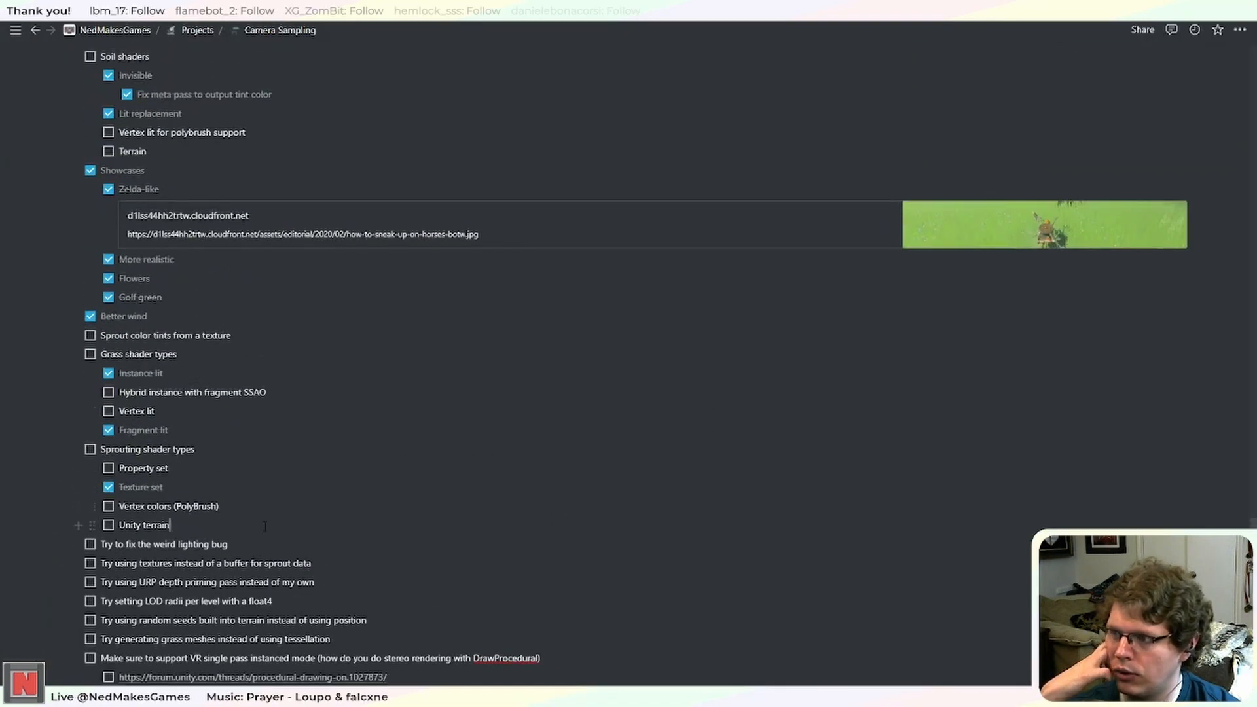
key("Return")
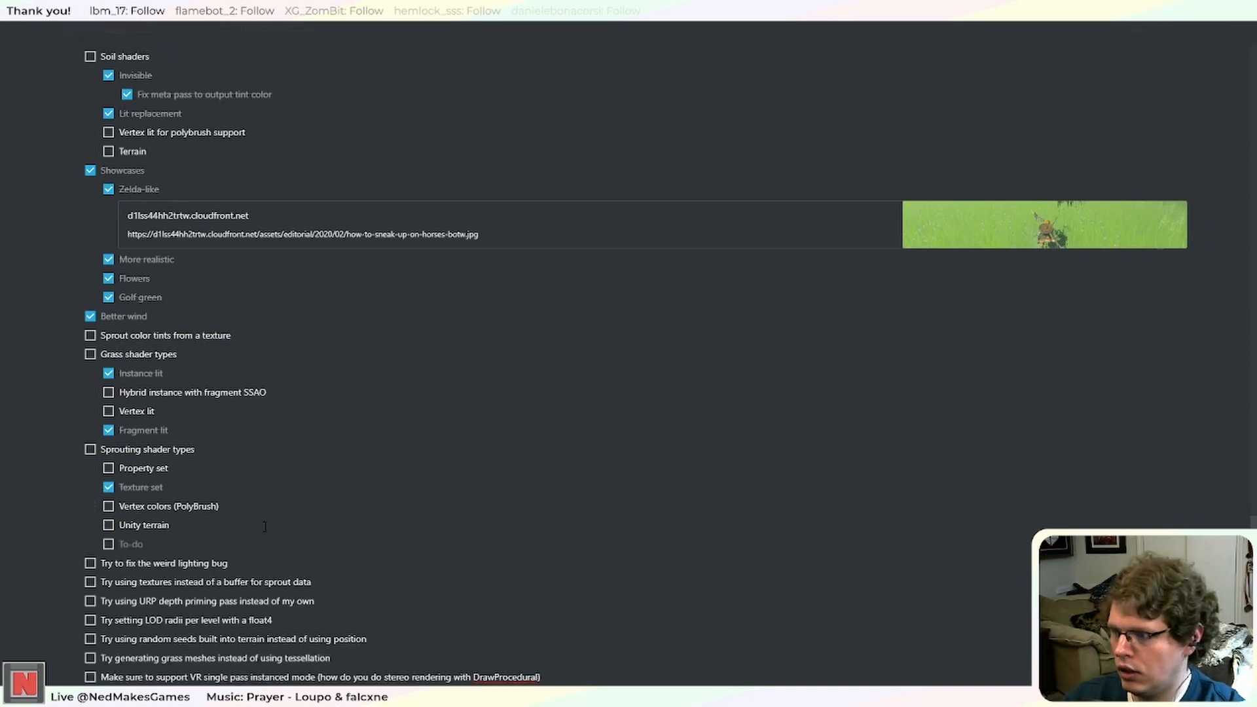
key("shift+Tab")
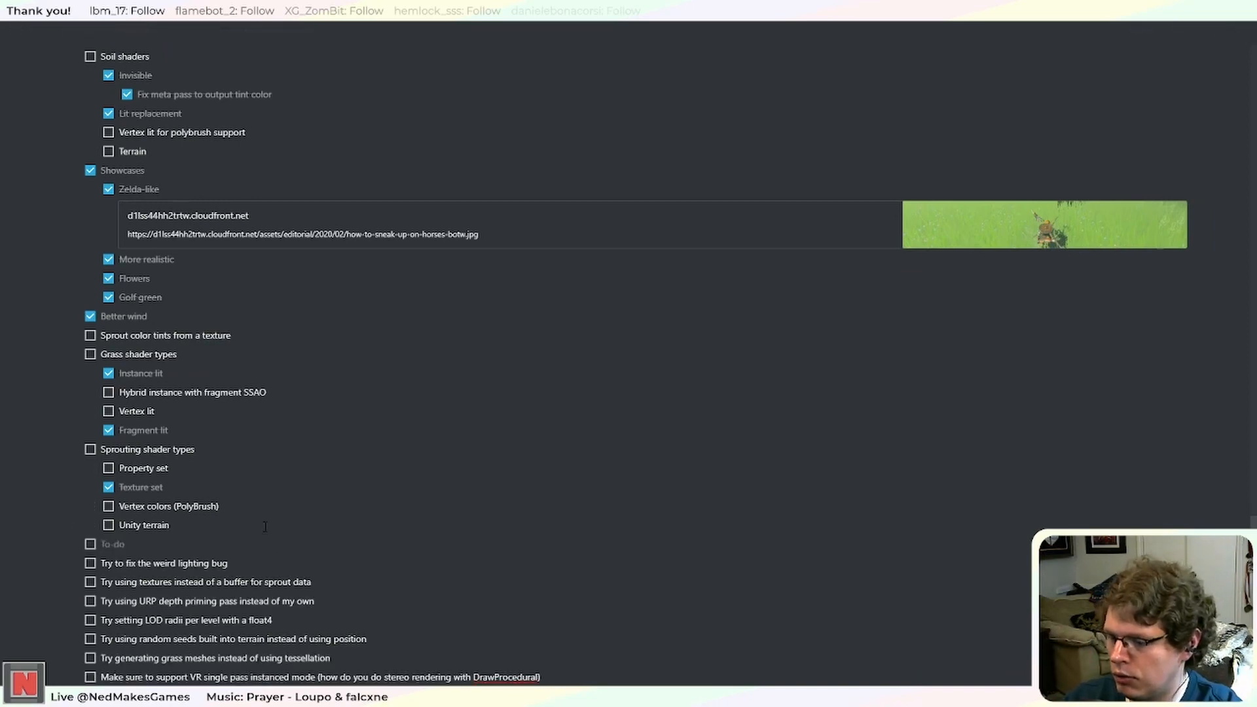
type("Test out 2")
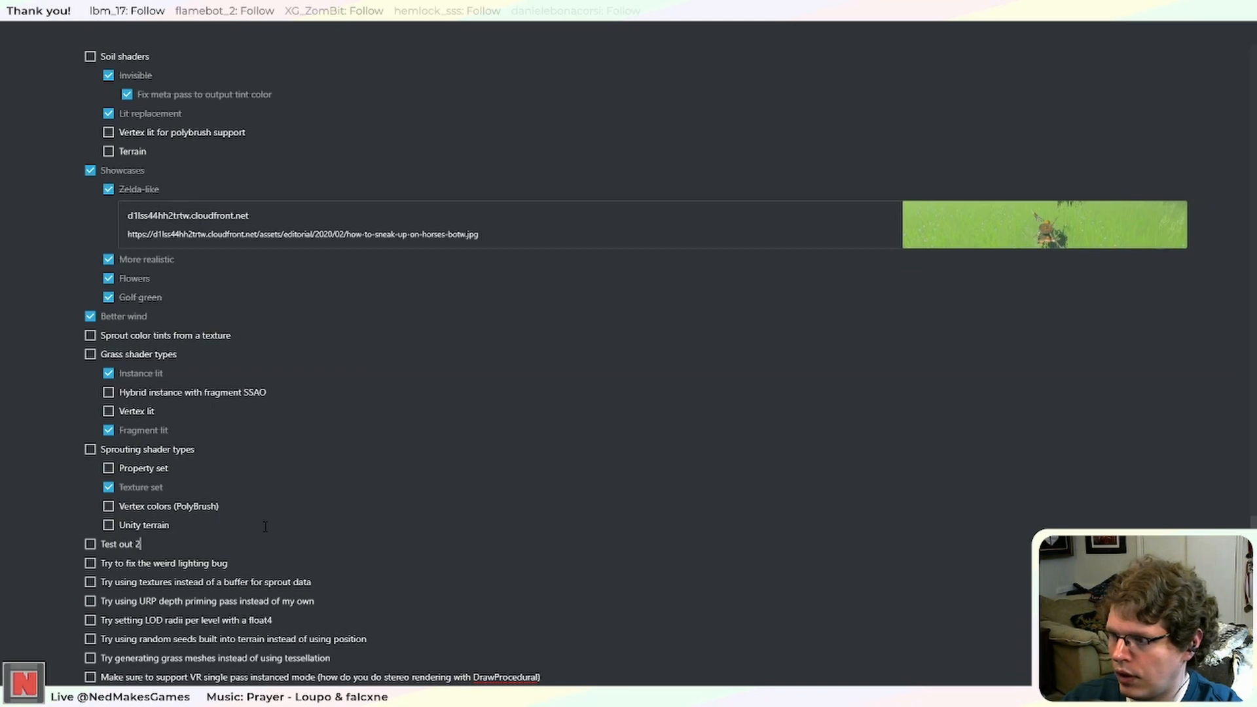
type("021 new fe")
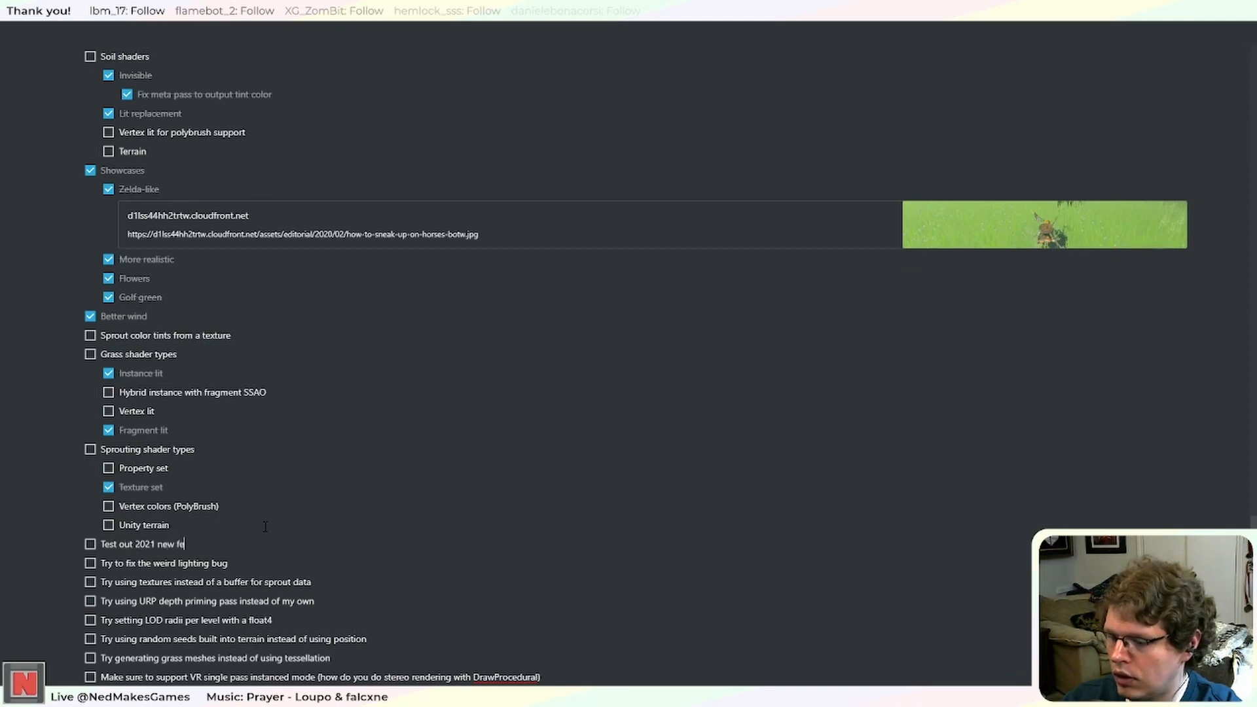
type("atures")
Add nested to-dos "Screen space shadows", "Decals", "Light layers" and "Light cookies" under "Test out 2021 new features".
key("Return")
key("Tab")
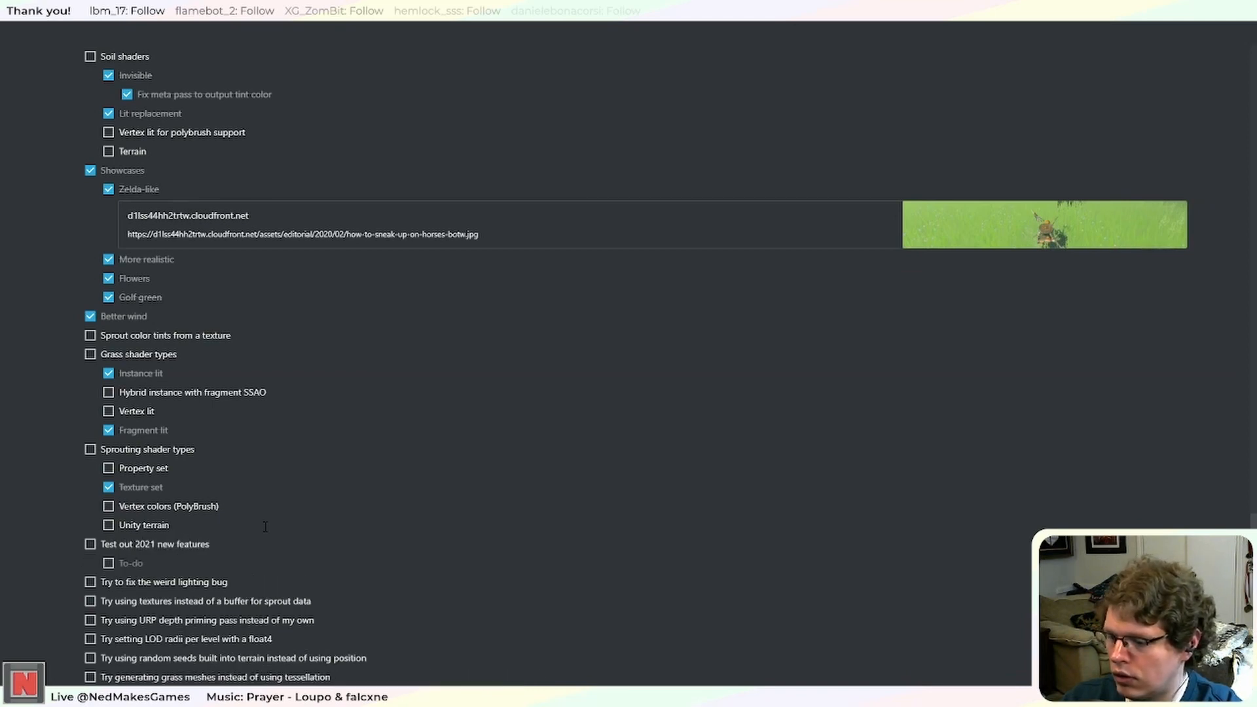
type("Screen sp")
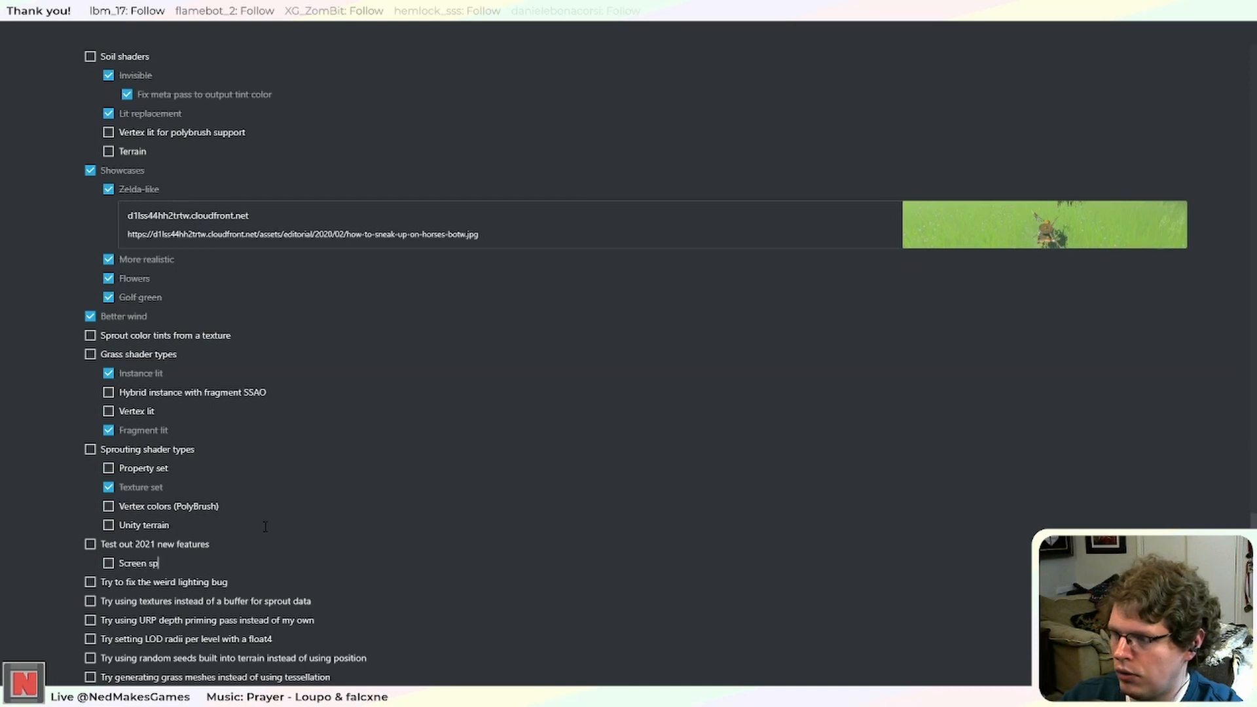
type("ace shadows")
key("Return")
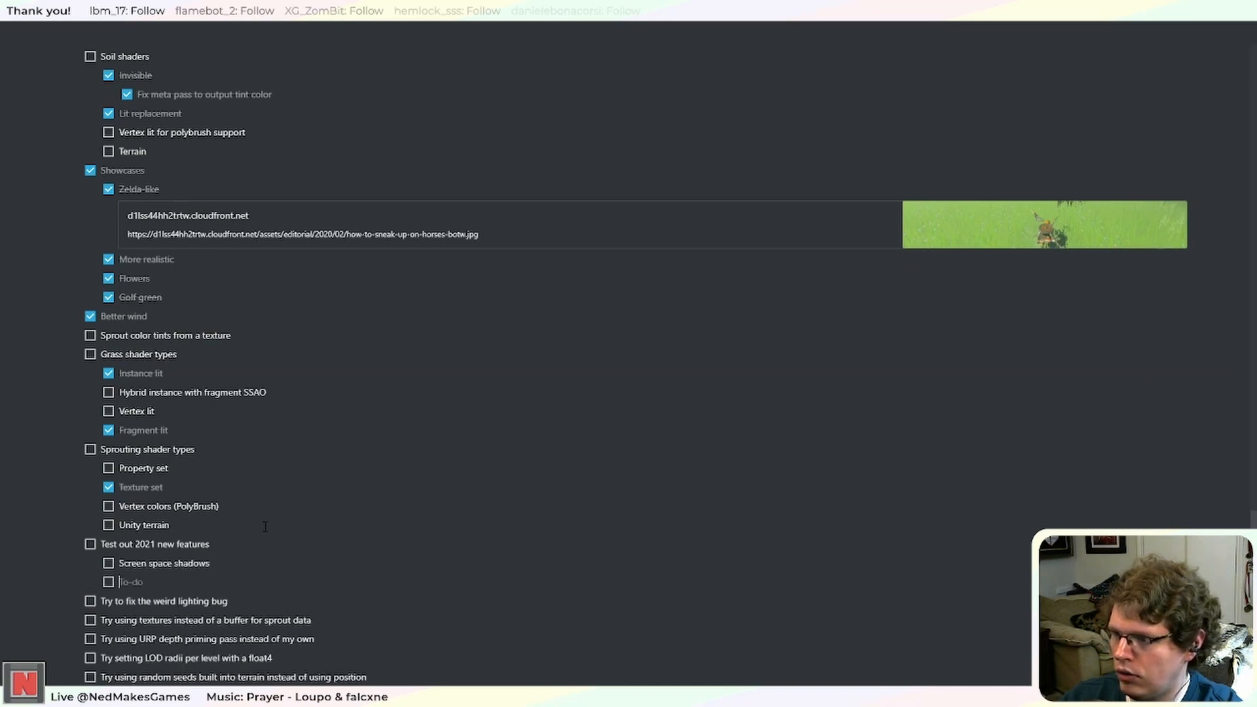
type("Decals")
key("Return")
type("Li")
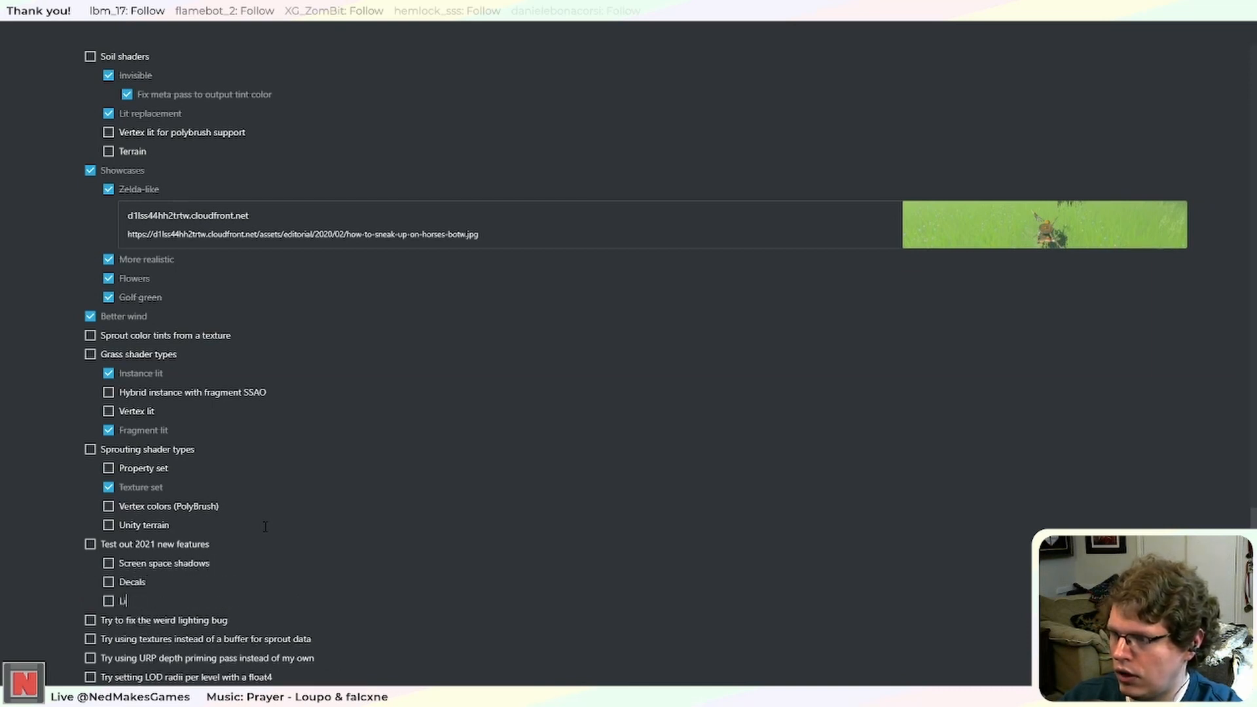
type("ght layers")
key("Return")
type("Light")
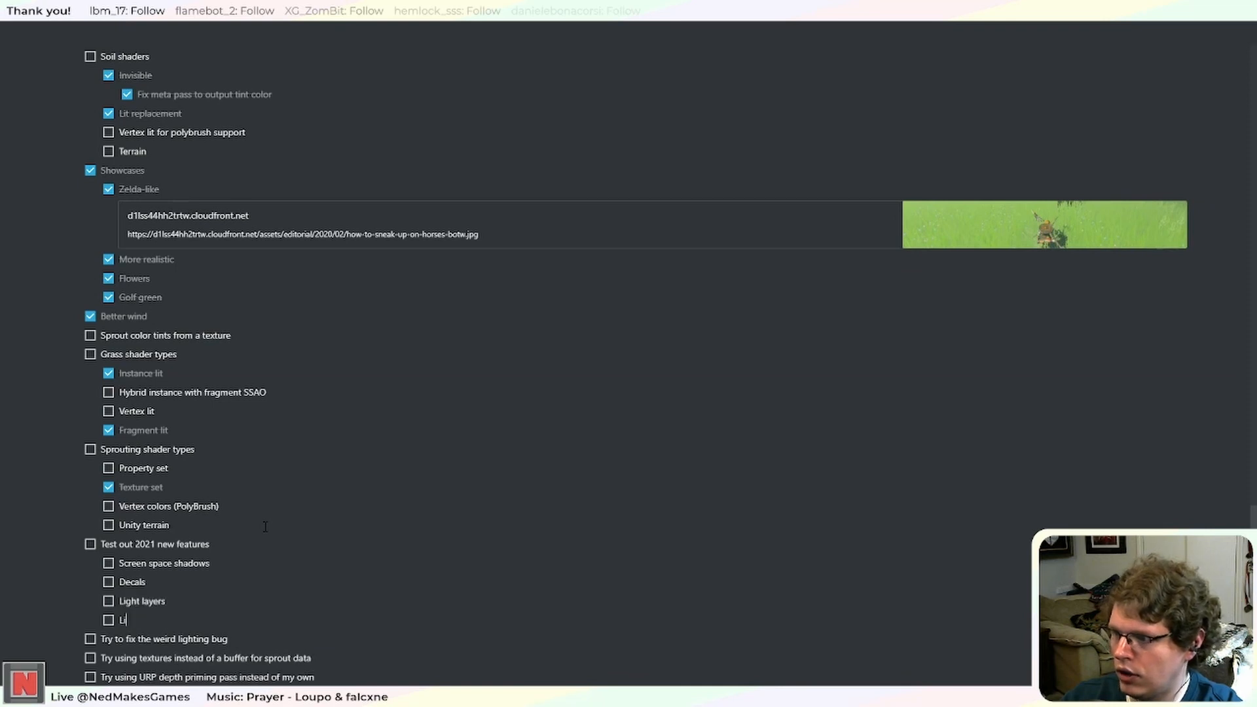
type(" cookies")
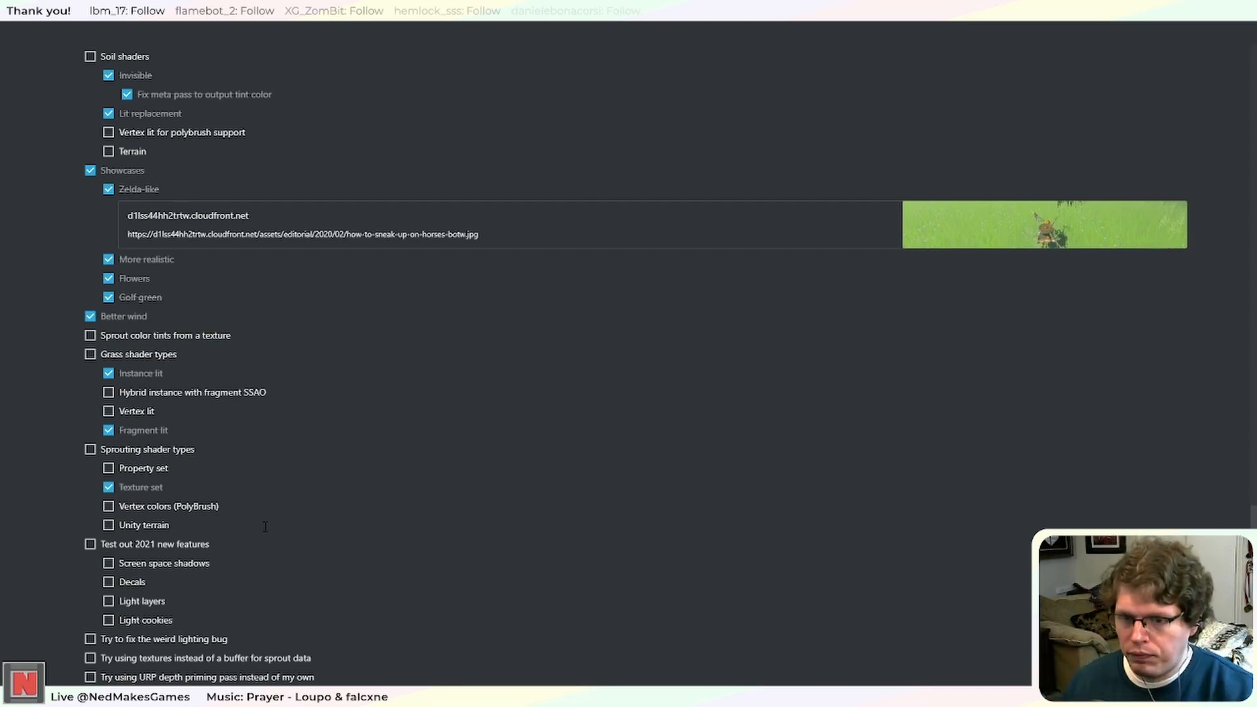
Add two more nested to-dos, "Point light shadows" and "SSAO", after "Light cookies".
key("Return")
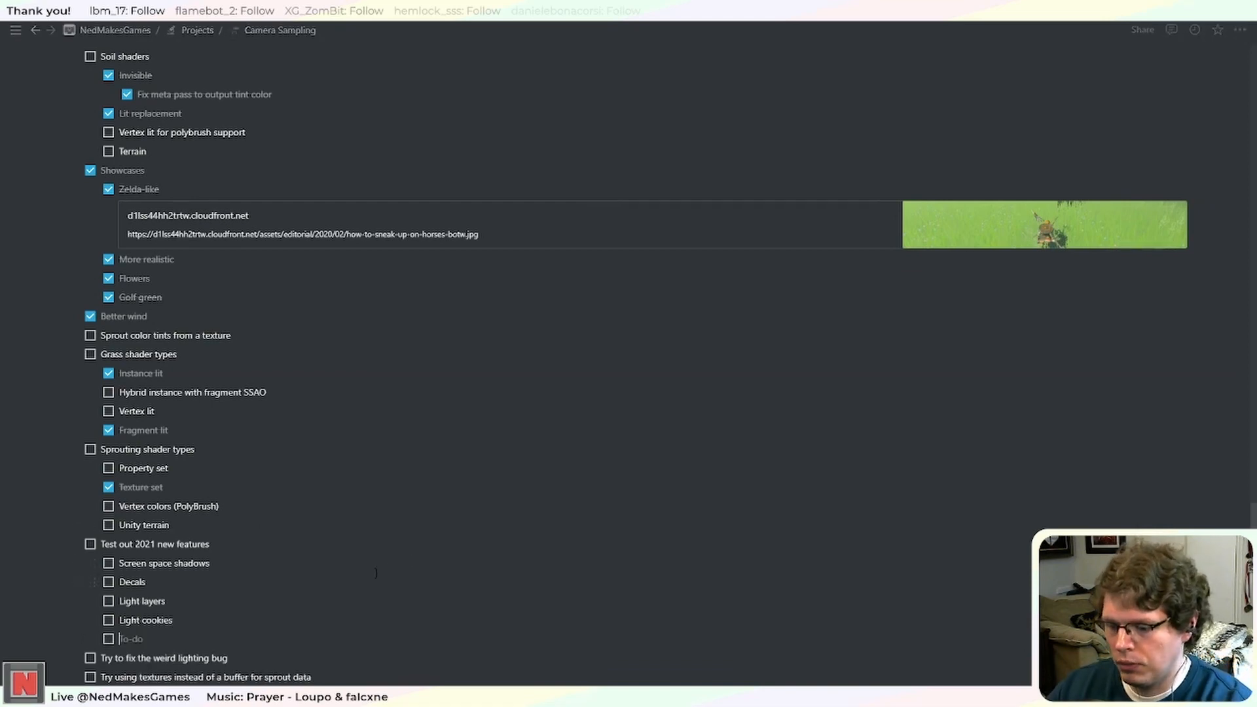
type("Point light shadows")
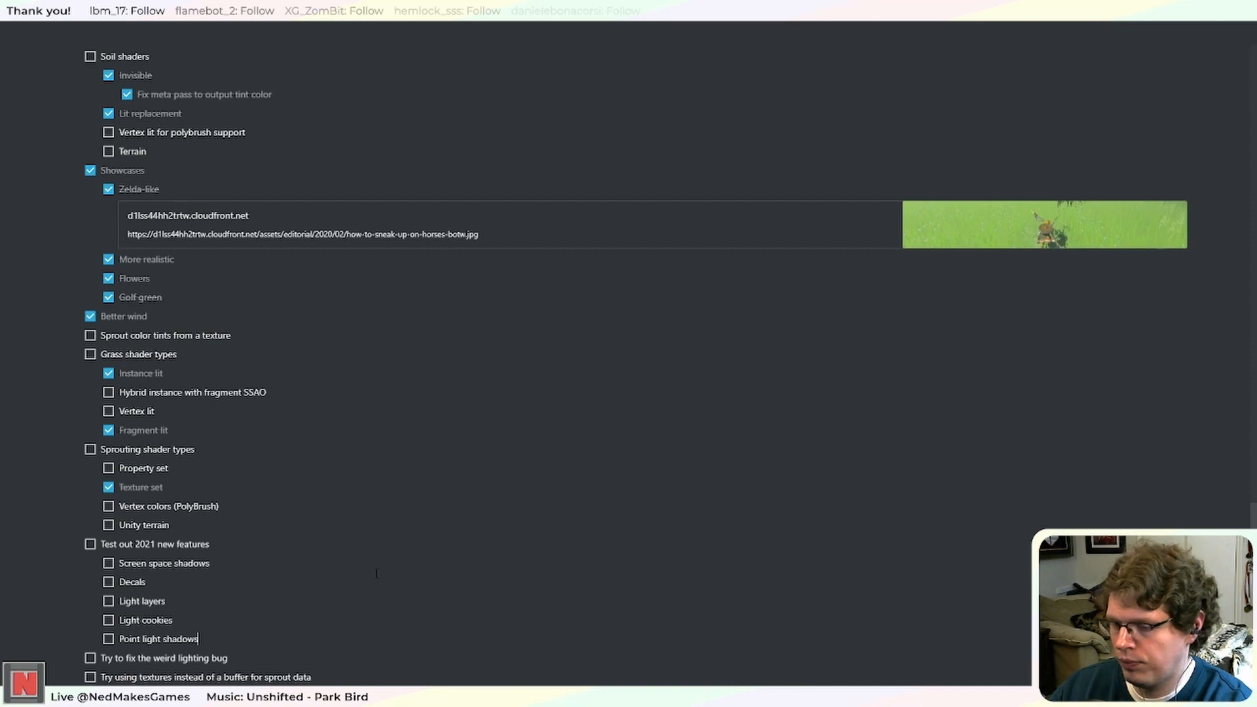
key("Return")
type("SSEO")
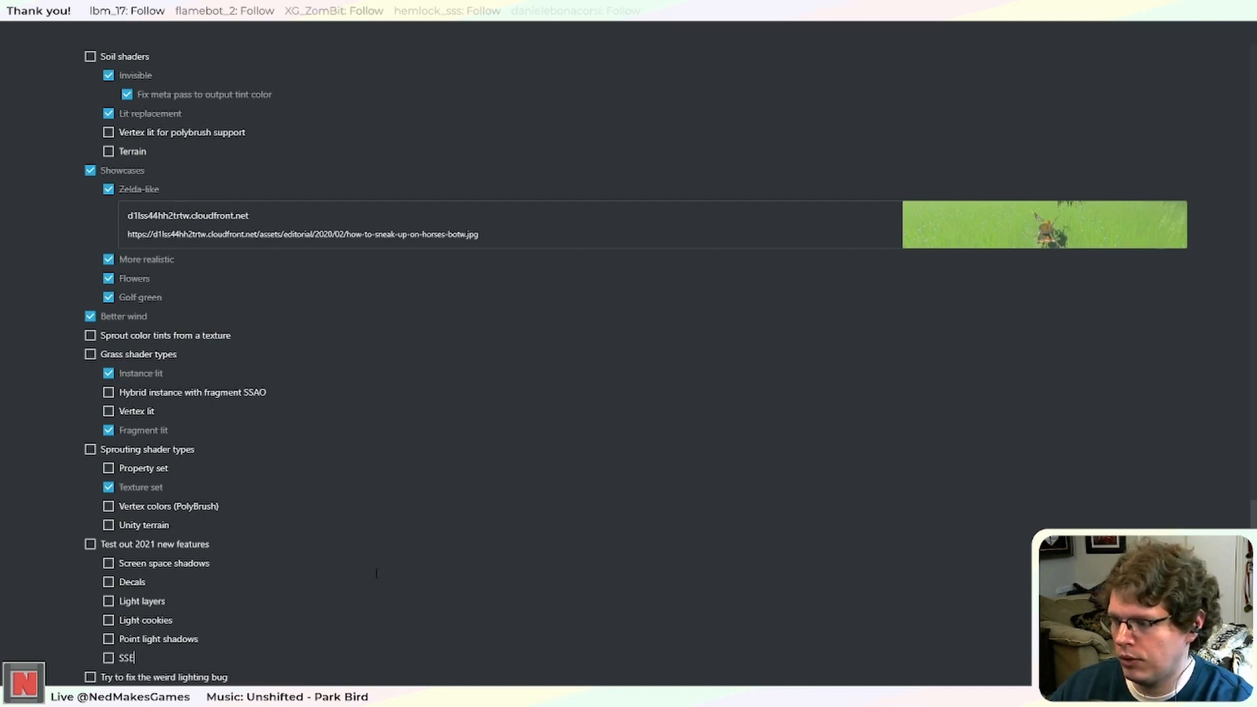
key("BackSpace")
key("BackSpace")
type("AO")
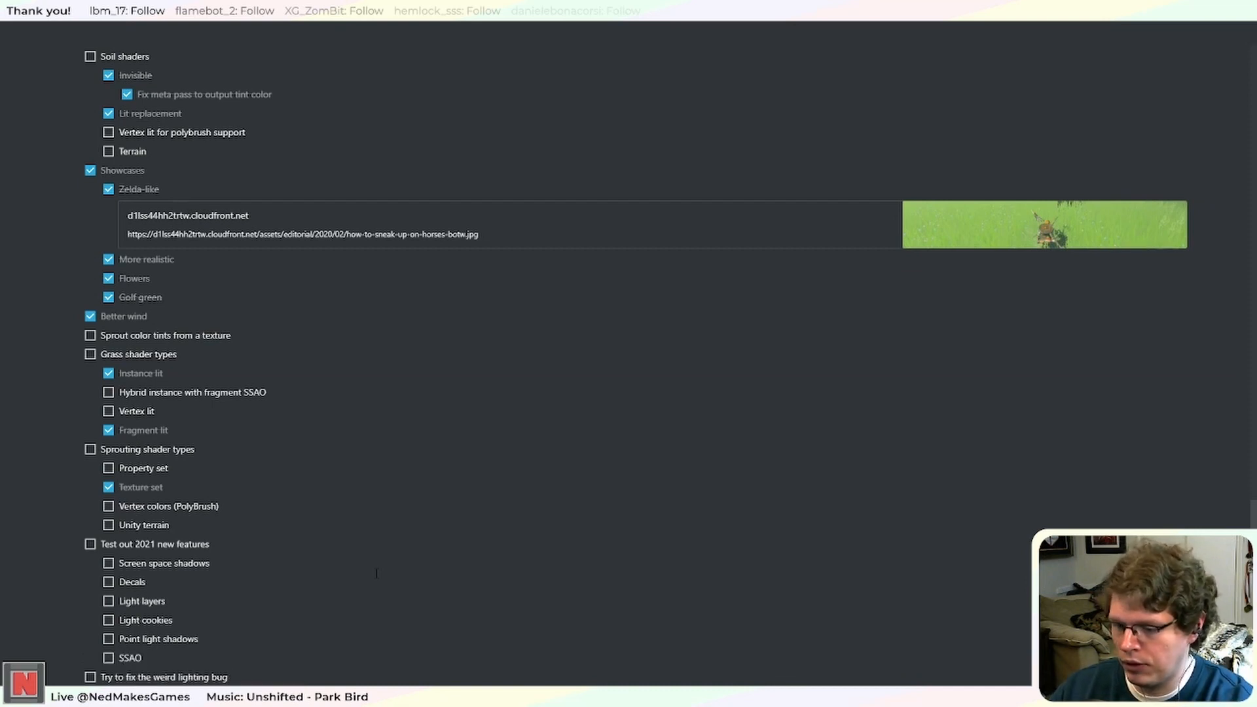
scroll(376, 573, "down", 2)
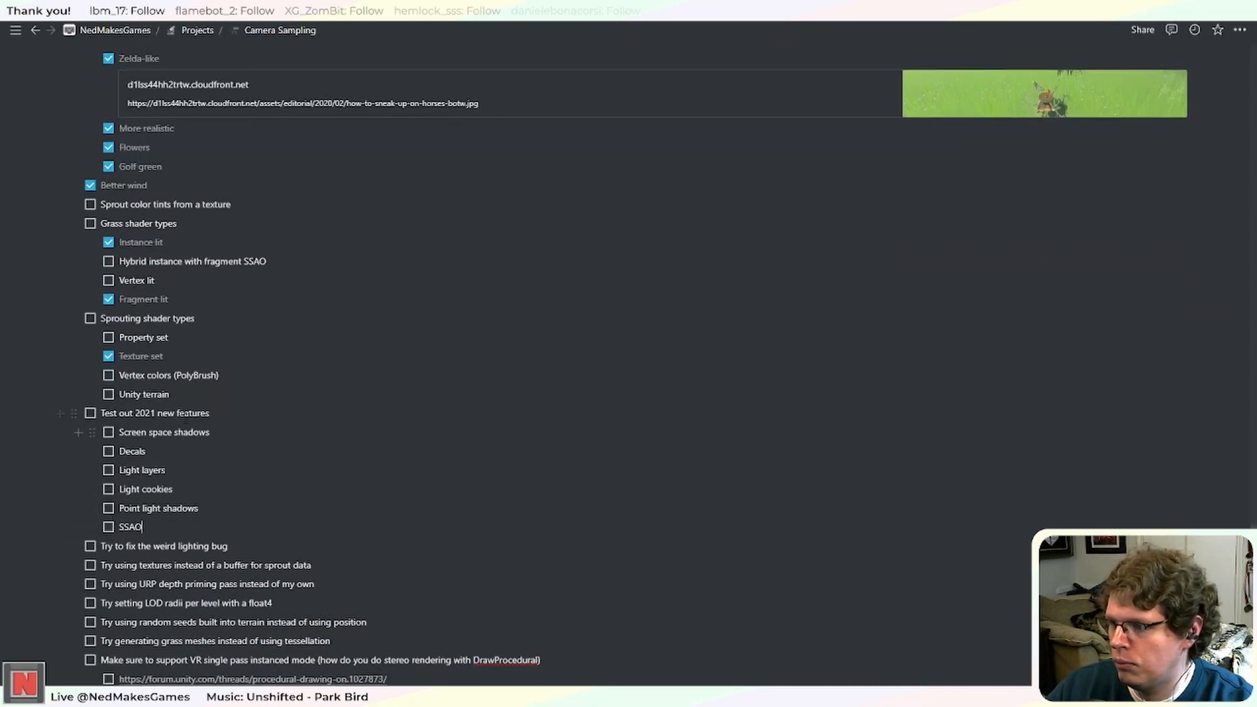
Switch back to Visual Studio, return the sprouting InstanceLit shader to the main editor group and show BladeFragmentLit.shader.
key("alt+Tab")
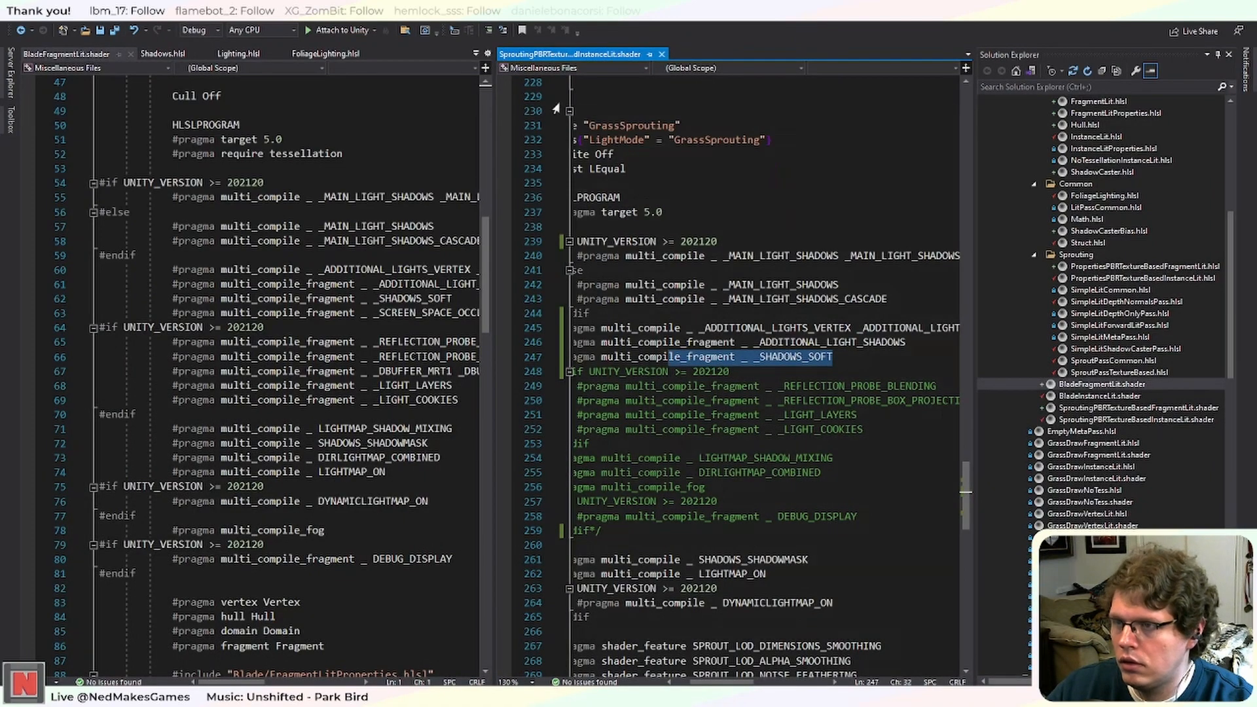
left_click(237, 55)
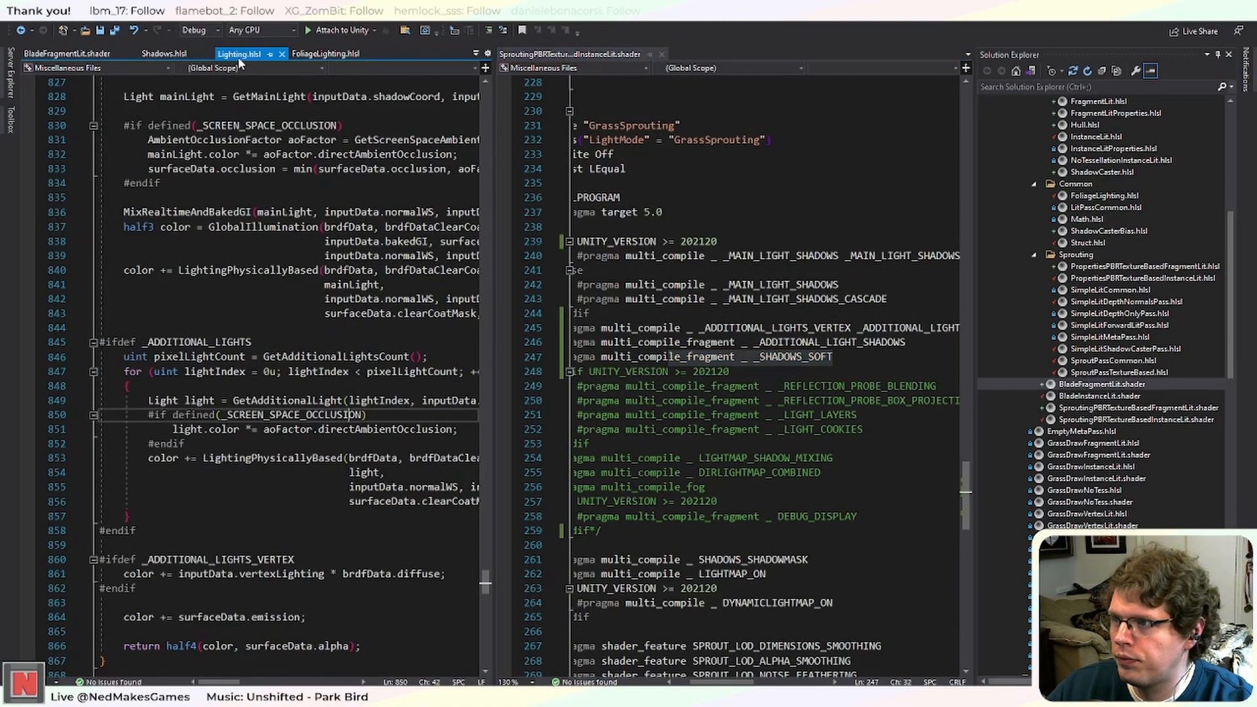
left_click(60, 55)
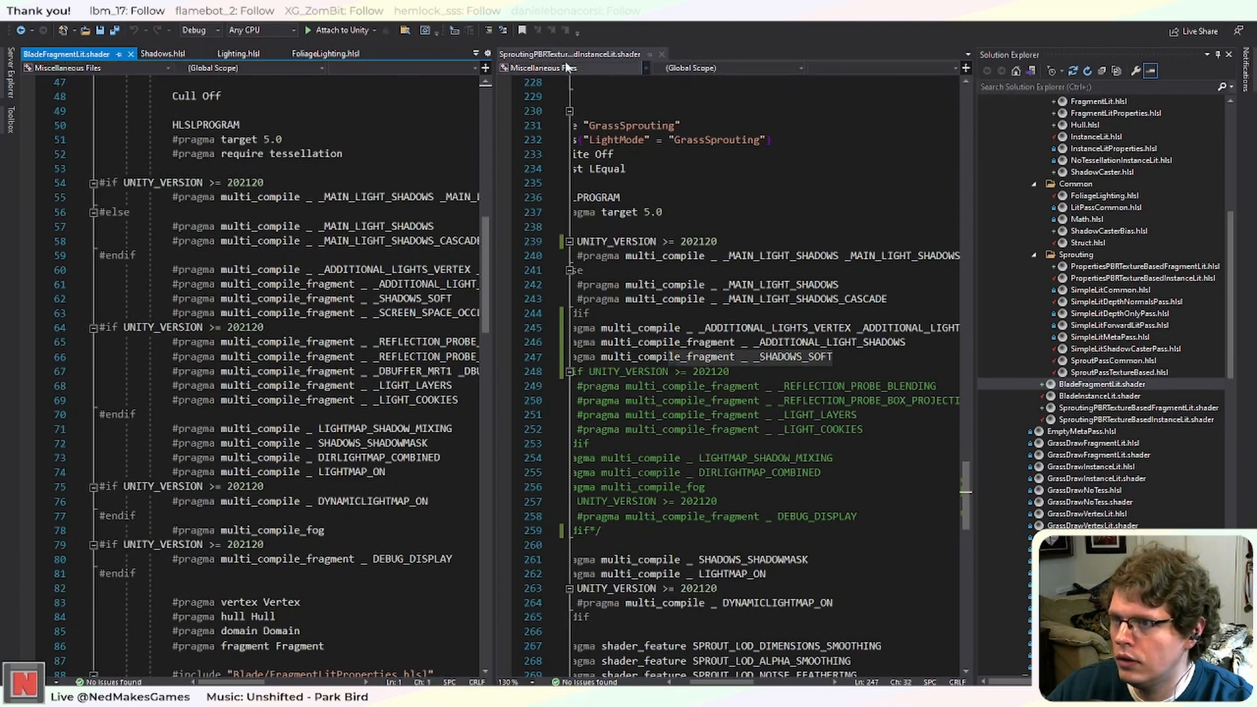
left_click_drag(592, 55, 548, 62)
left_click(65, 54)
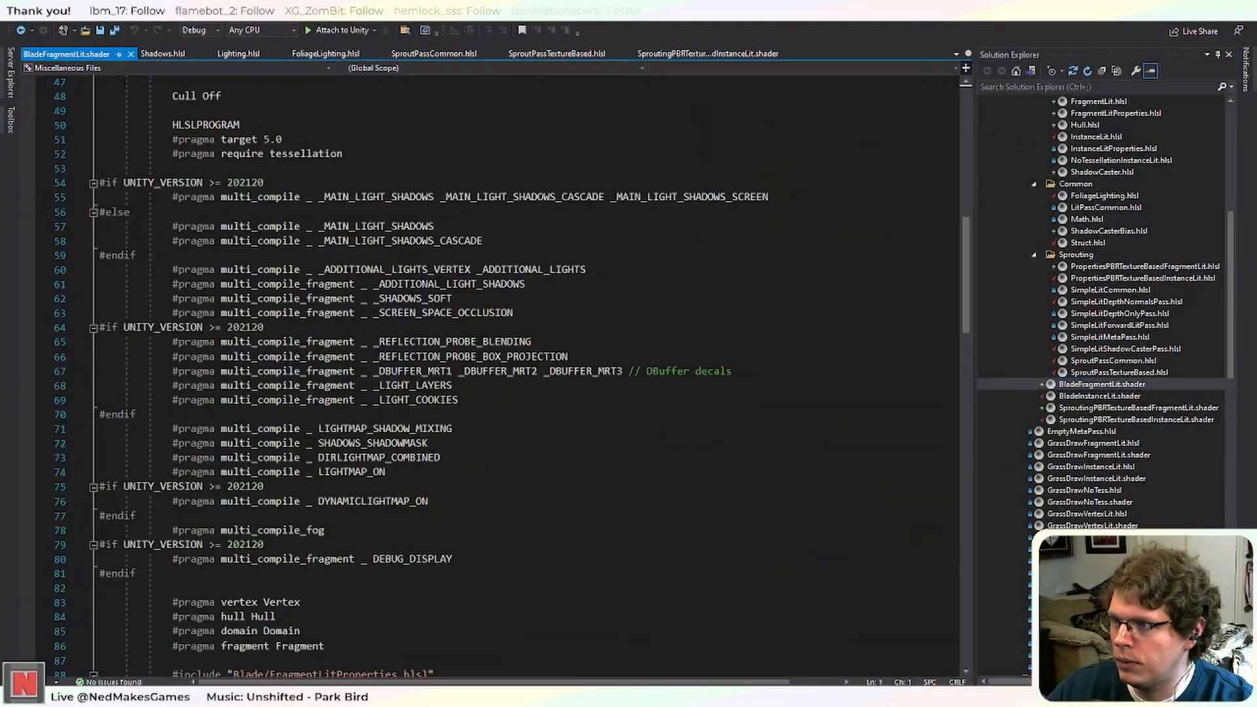
Search Shadows.hlsl for _SHADOWS_SOFT to find where the soft shadow keyword is used.
left_click(164, 54)
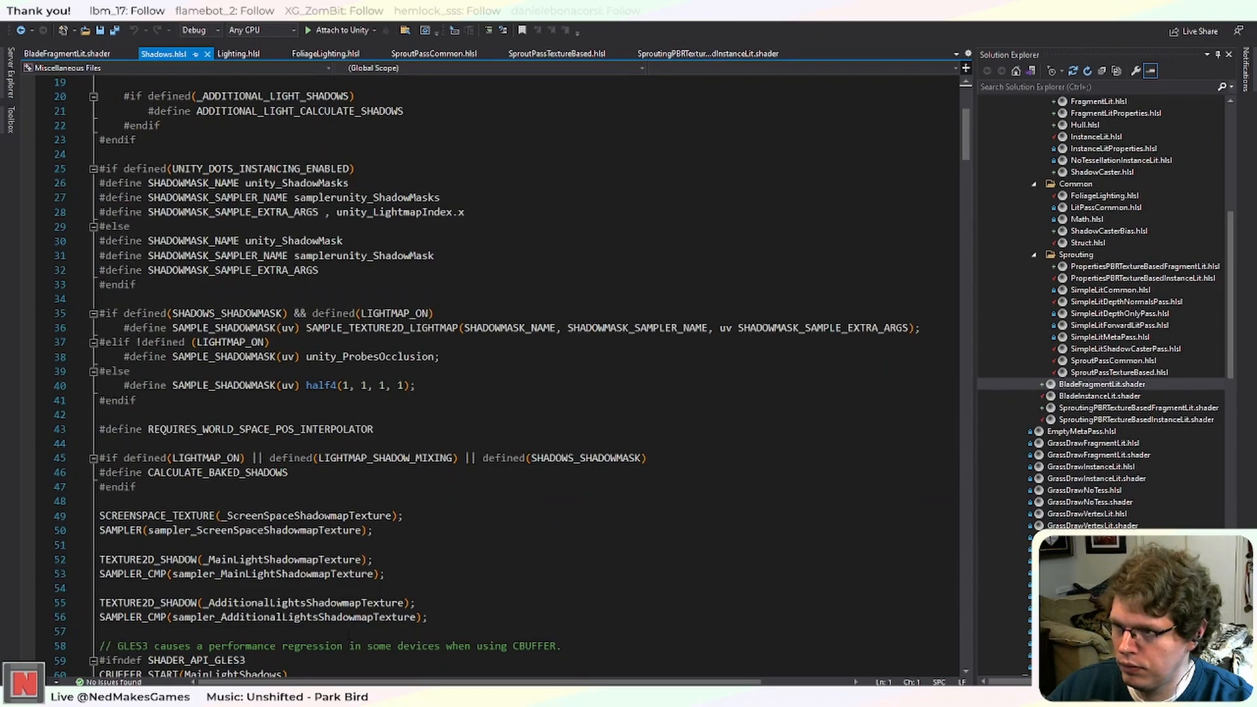
scroll(510, 378, "down", 20)
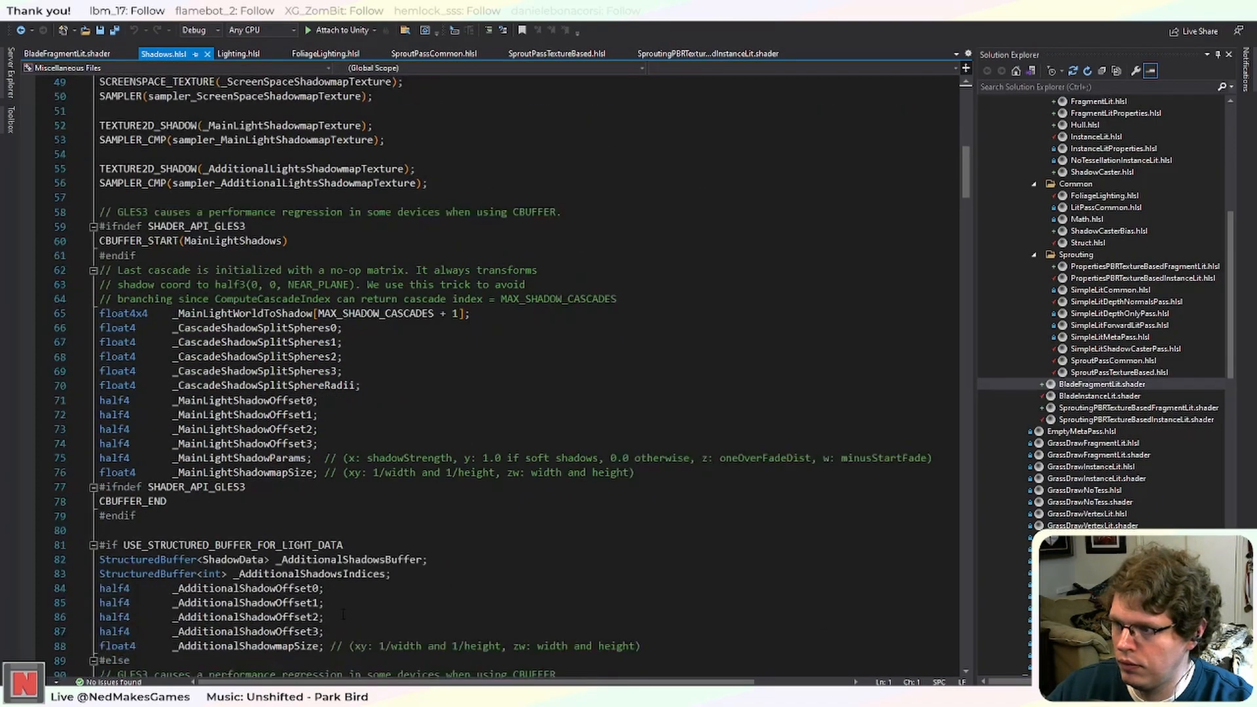
scroll(354, 595, "down", 4)
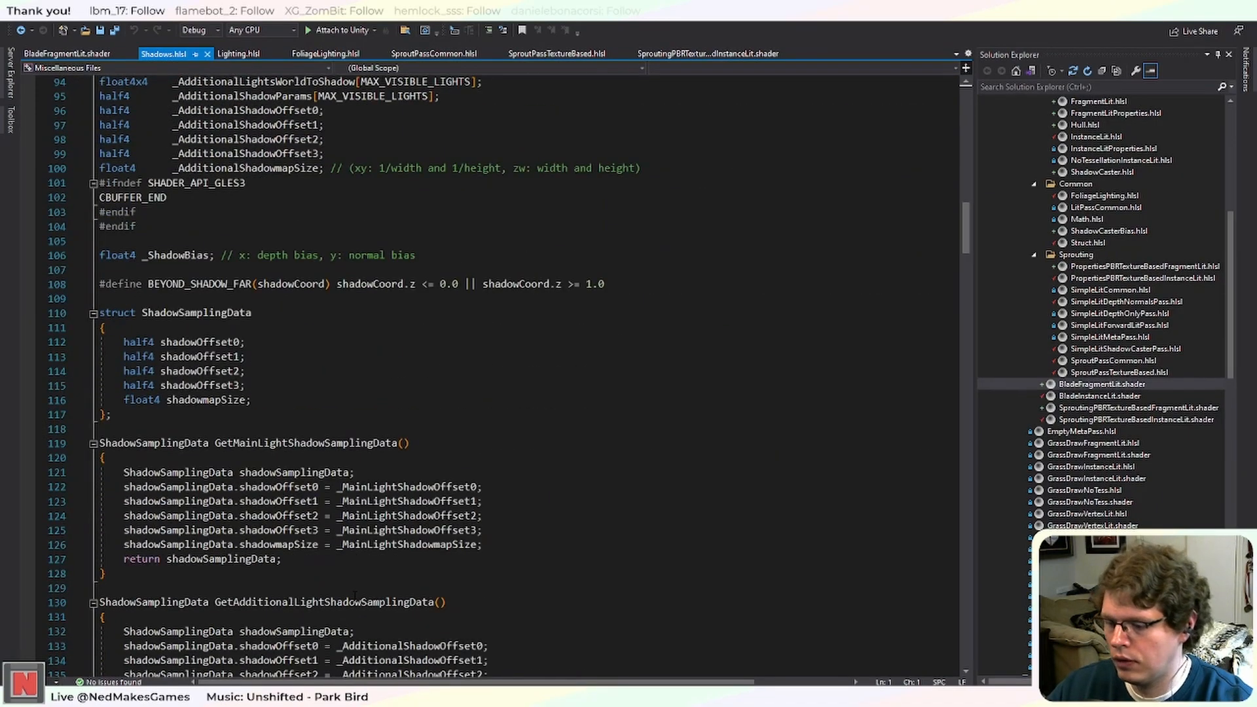
key("ctrl+f")
type("_SHAD")
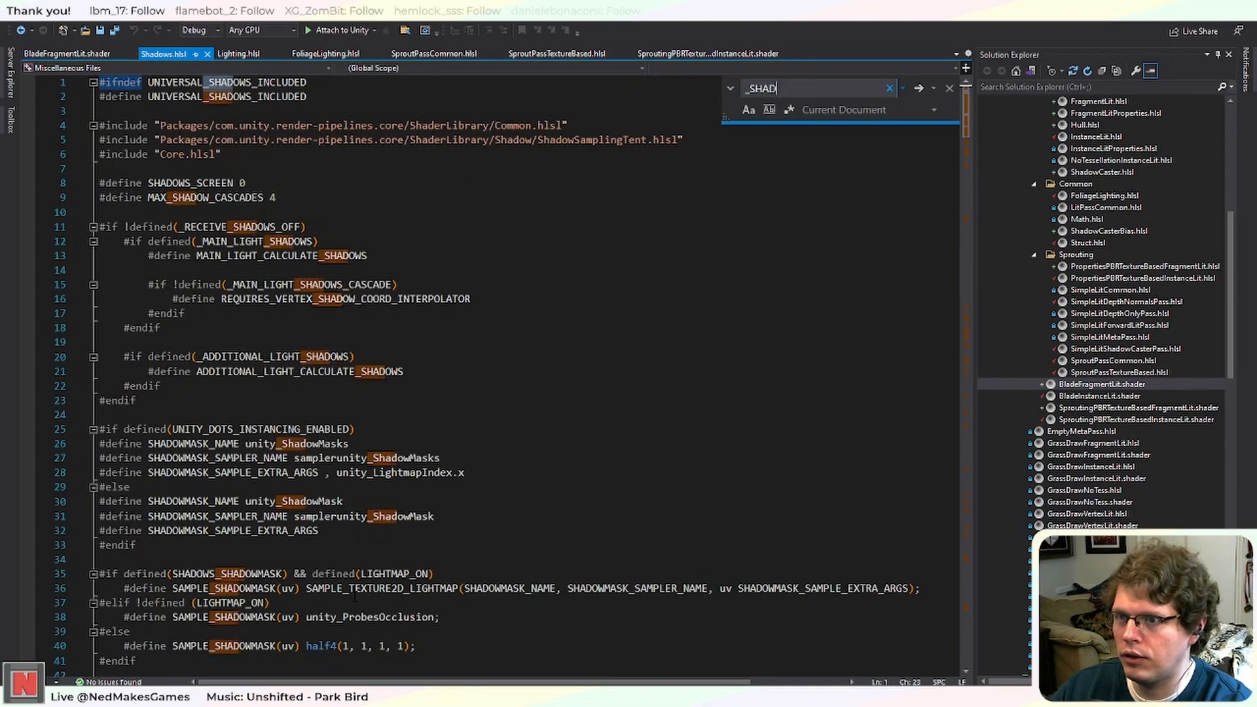
type("OWS_SOFT")
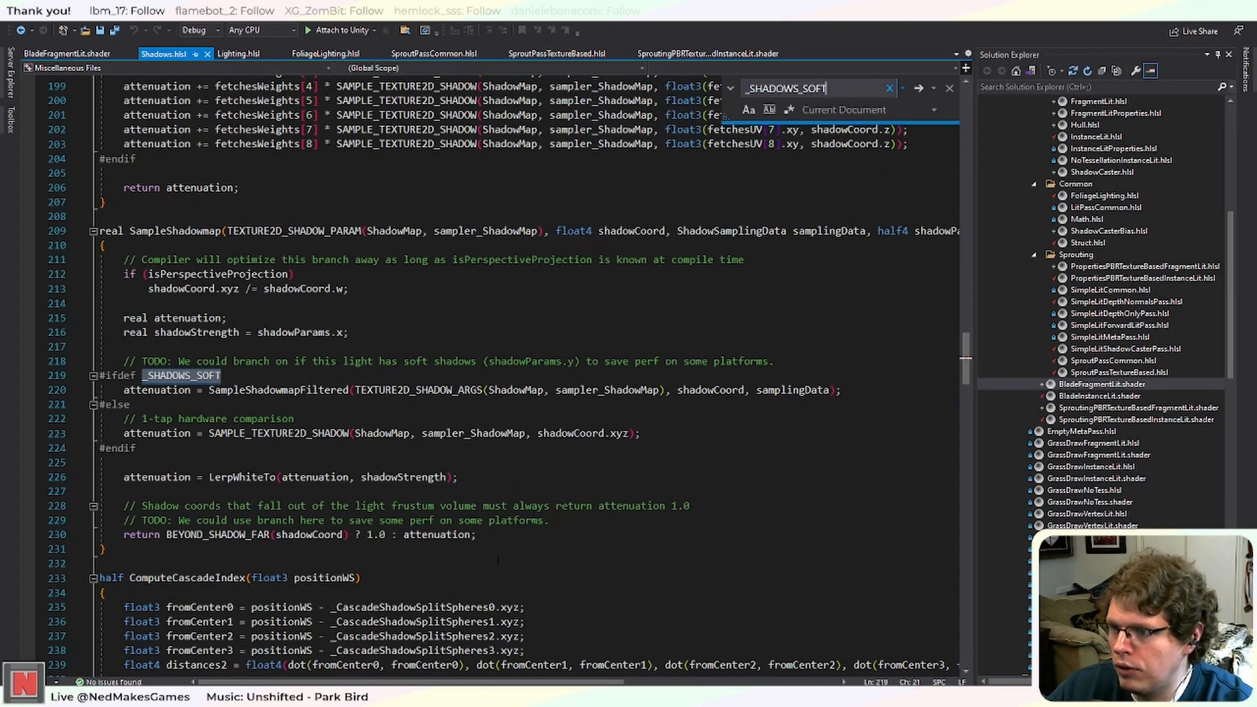
left_click(918, 89)
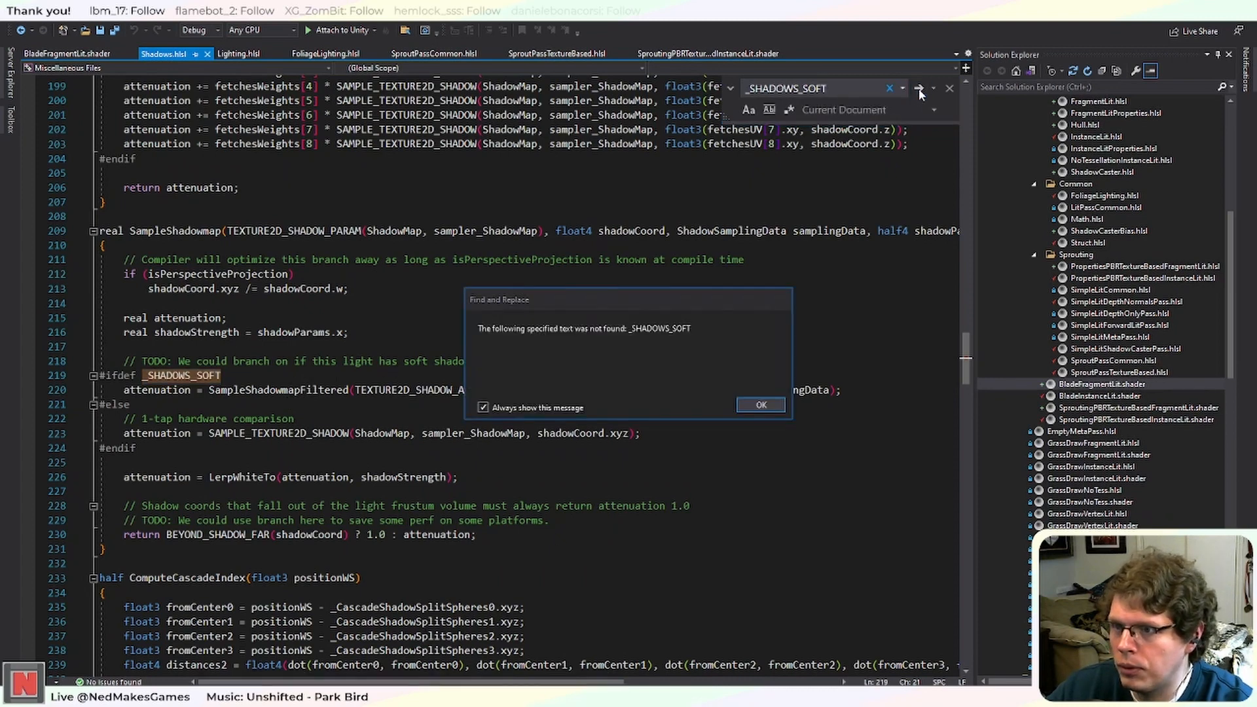
left_click(755, 403)
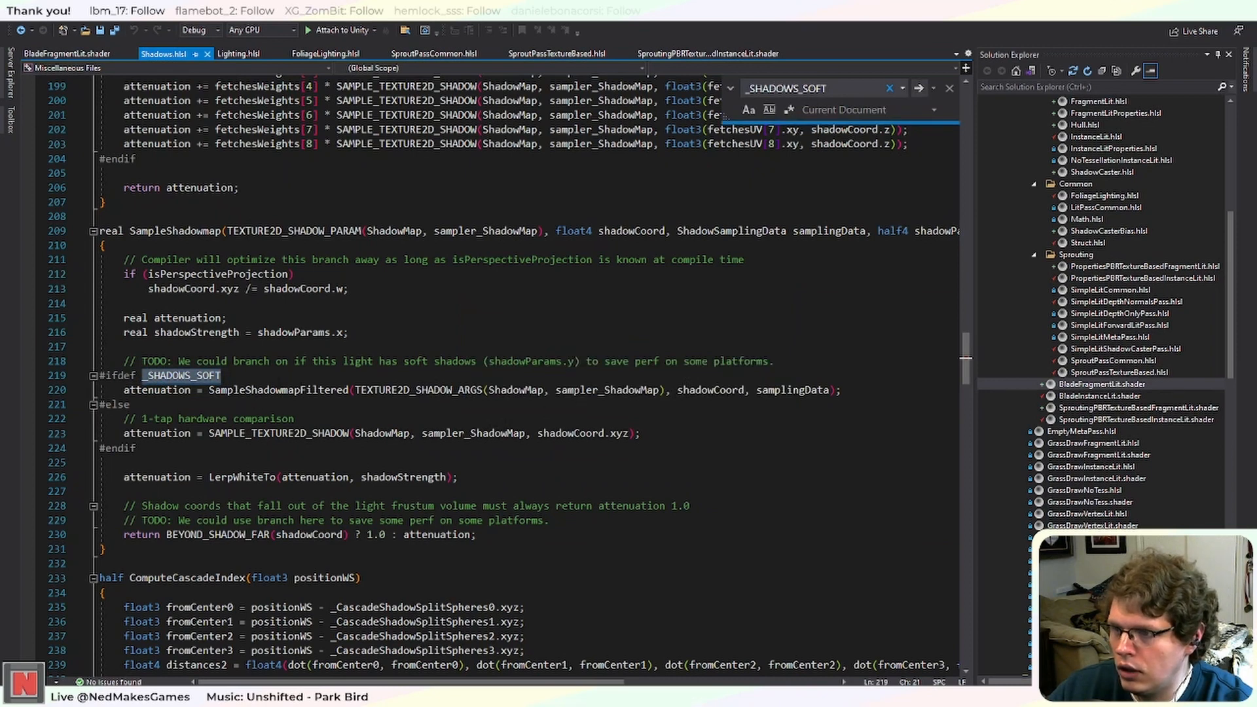
Examine the arguments of the SampleShadowmapFiltered call in SampleShadowmap, copy the function's name and close the search.
left_click_drag(663, 391, 459, 390)
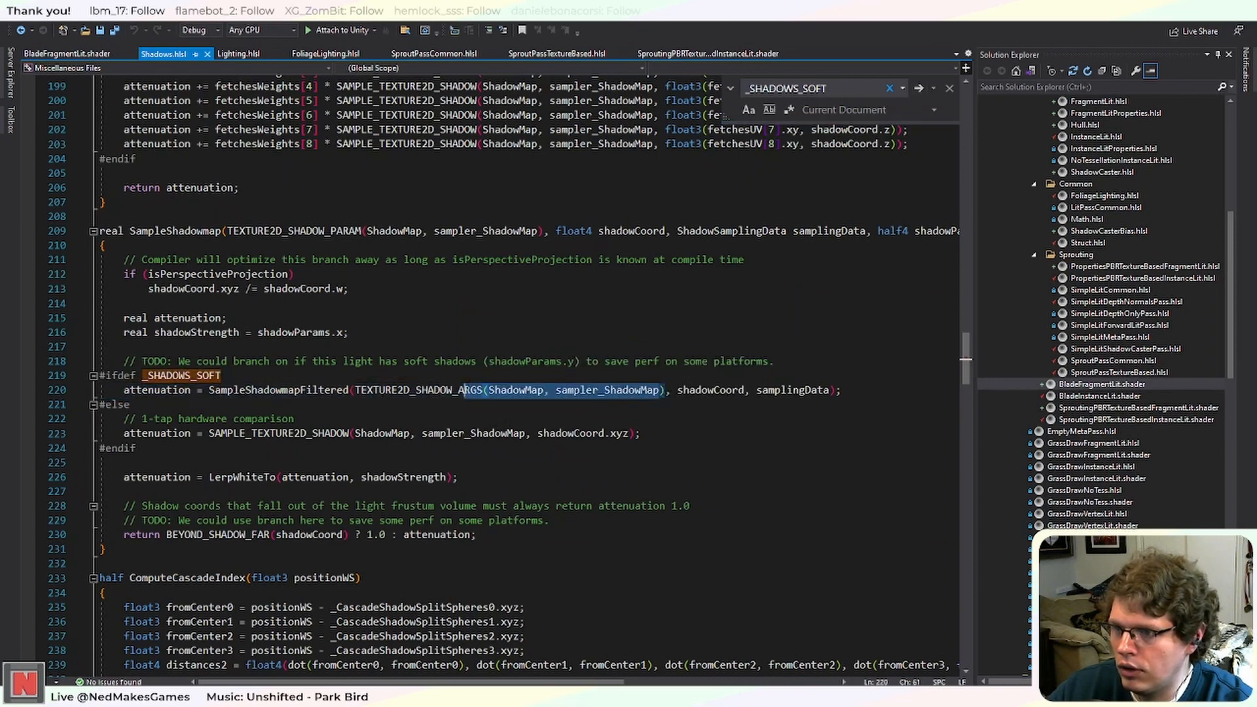
left_click(725, 390)
left_click(810, 390)
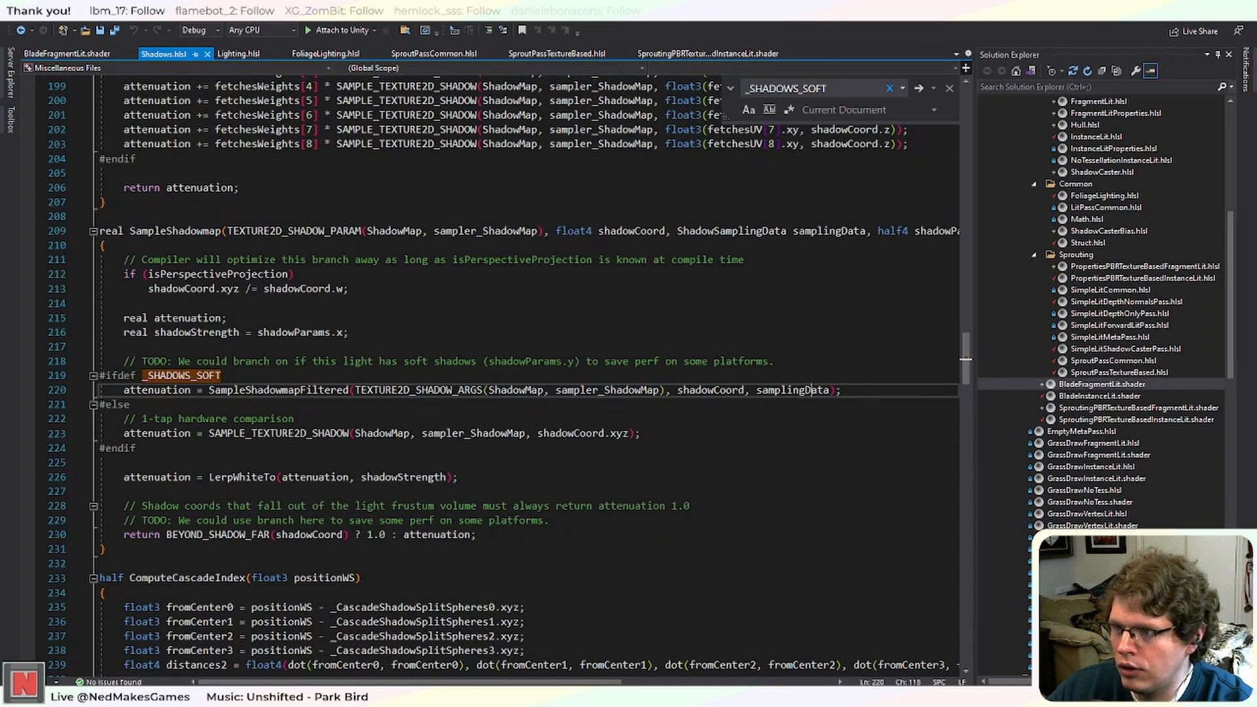
double_click(320, 391)
key("ctrl+c")
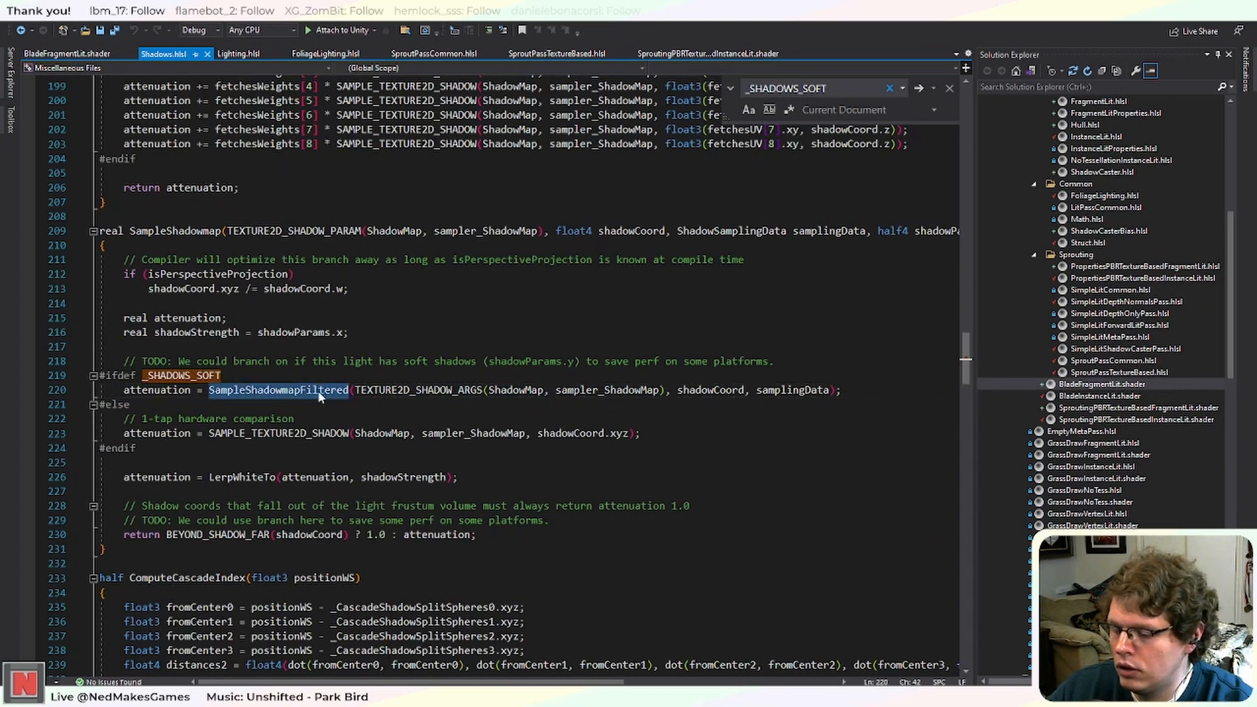
key("Escape")
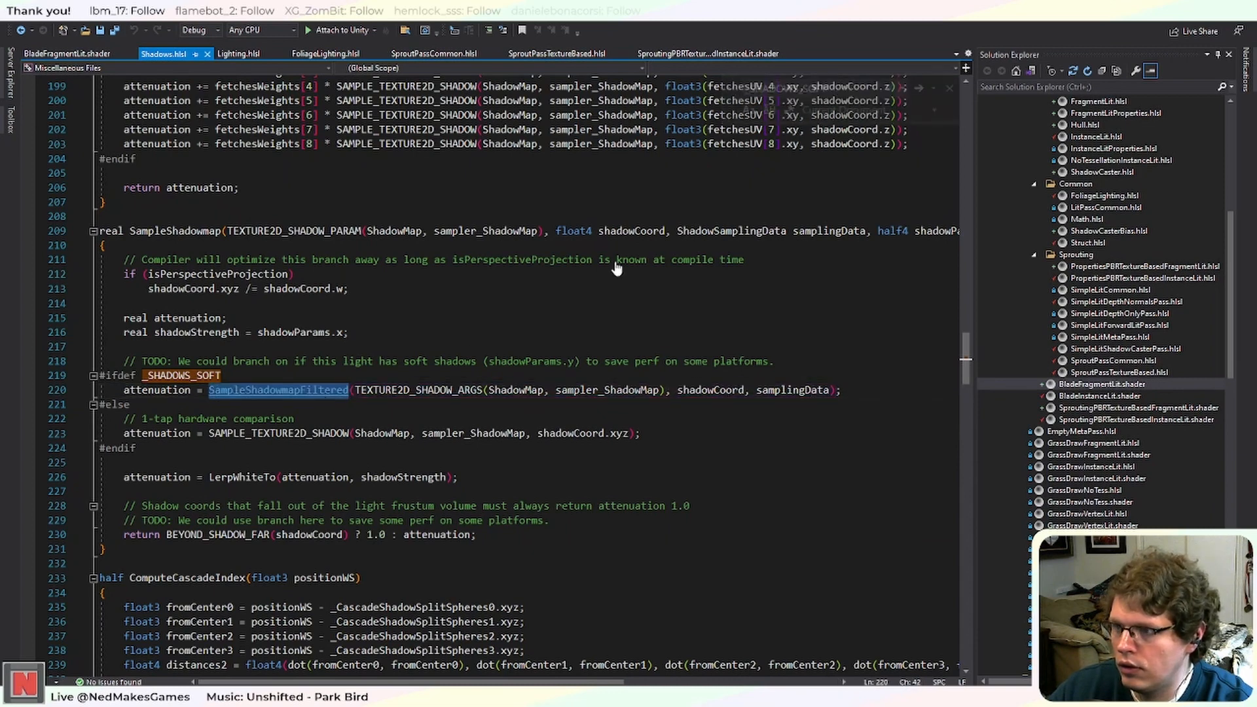
Search Shadows.hlsl for SampleShadowmapFiltered and examine how its definition computes attenuation from the nine fetch weights.
key("ctrl+f")
key("ctrl+v")
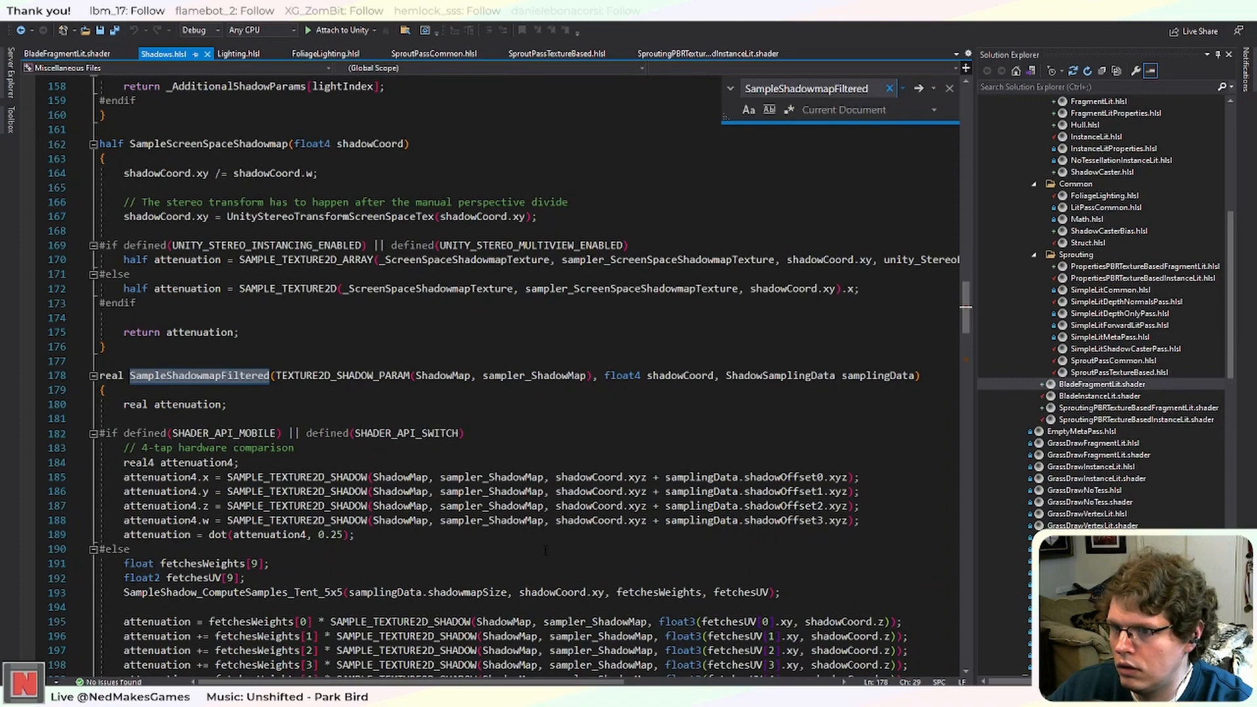
scroll(522, 541, "down", 1)
scroll(522, 541, "down", 2)
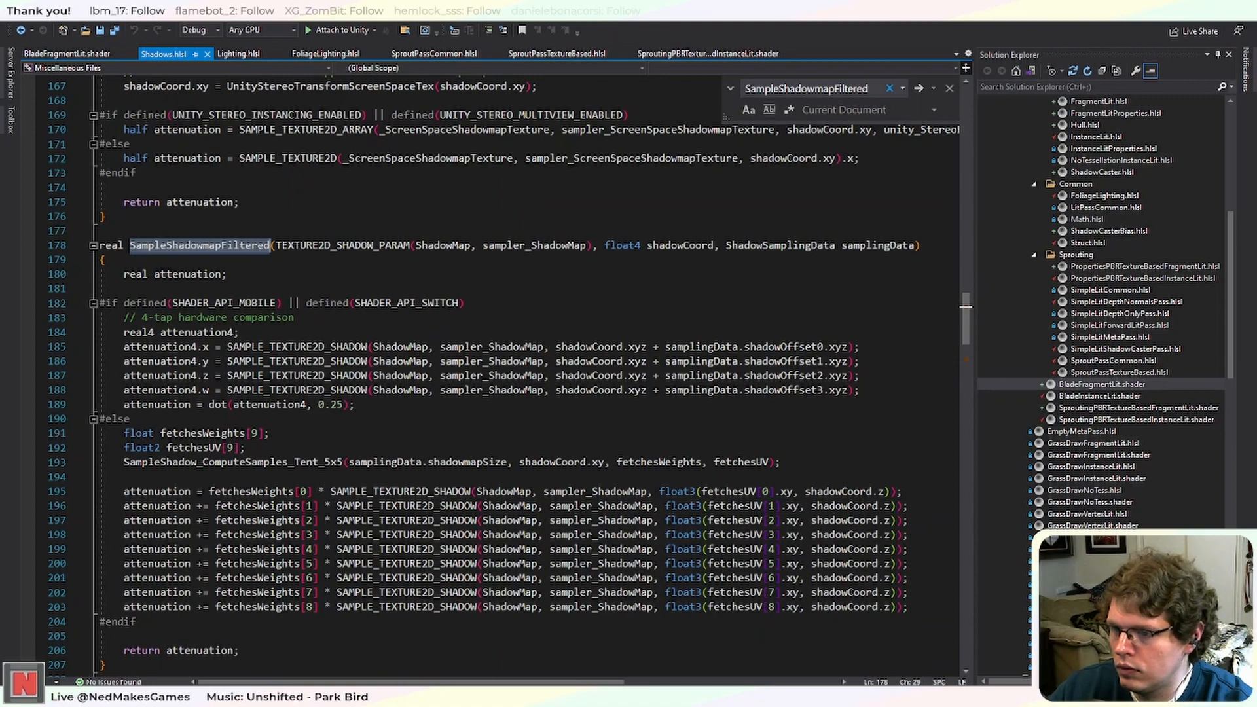
left_click_drag(910, 607, 121, 491)
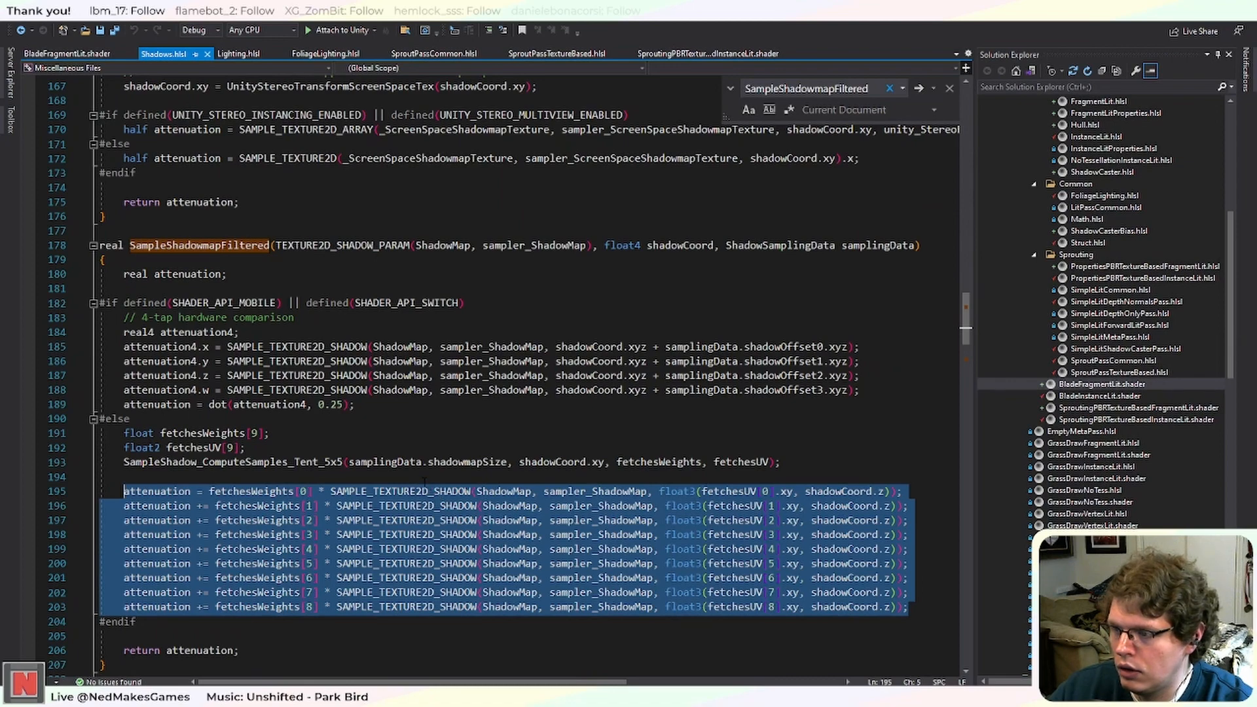
scroll(423, 482, "down", 3)
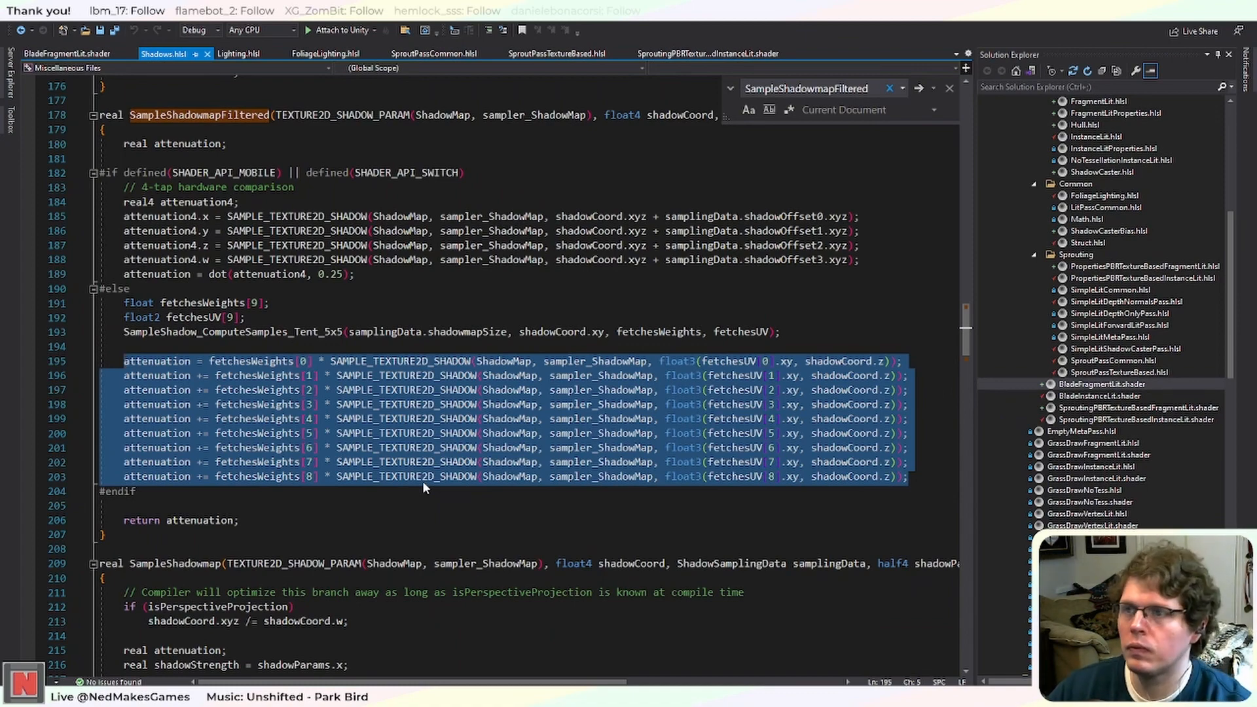
Search Lighting.hlsl for "_SHADOWS_SO" to check for uses of the soft shadow keyword, and close the search.
left_click(238, 54)
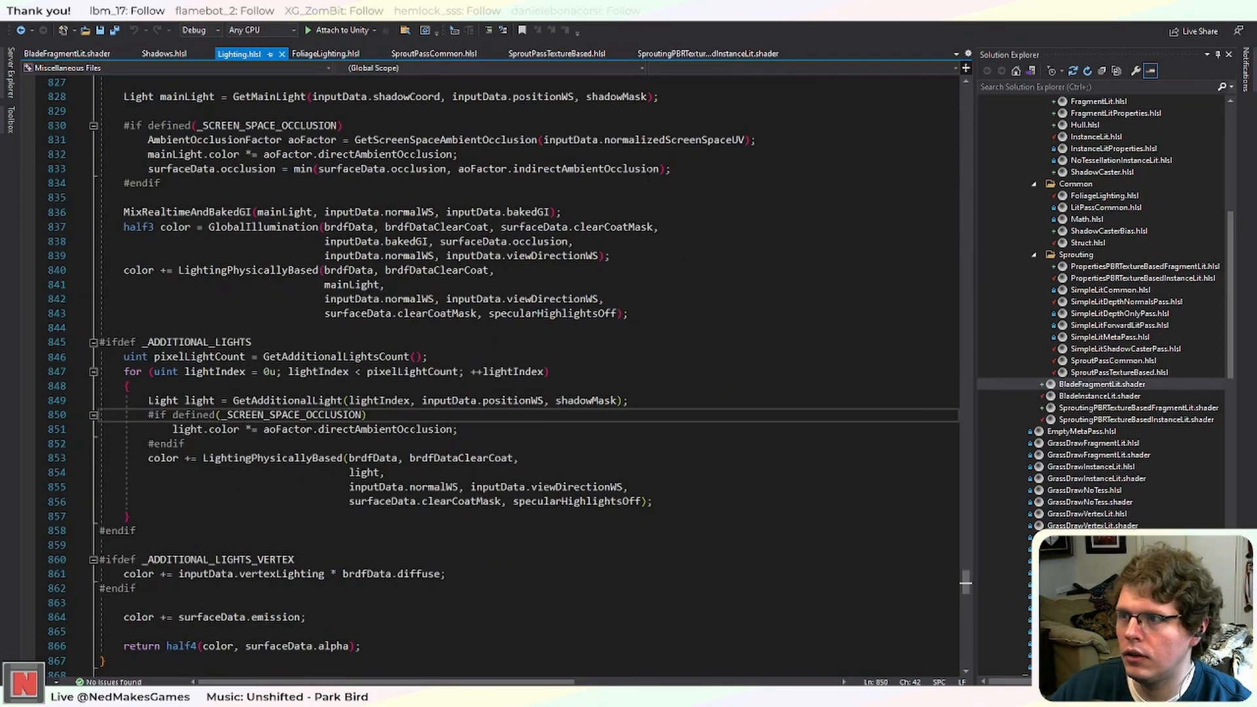
key("ctrl+f")
type("_S")
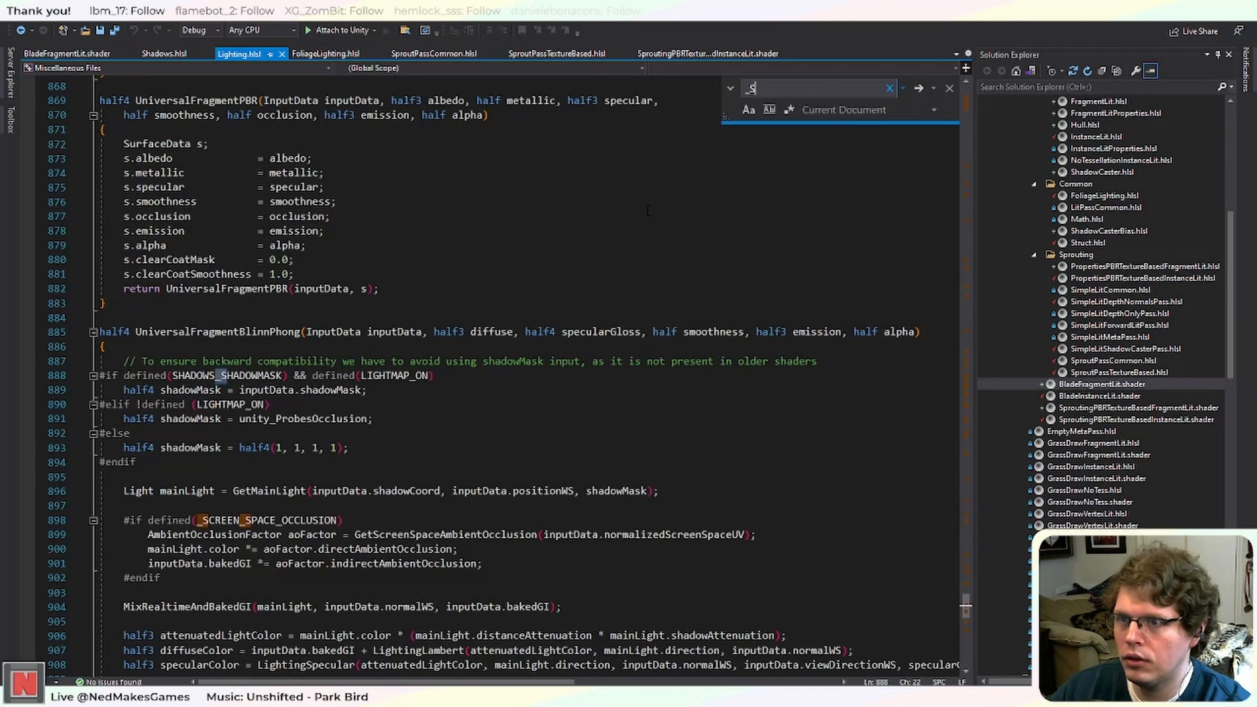
type("HADO")
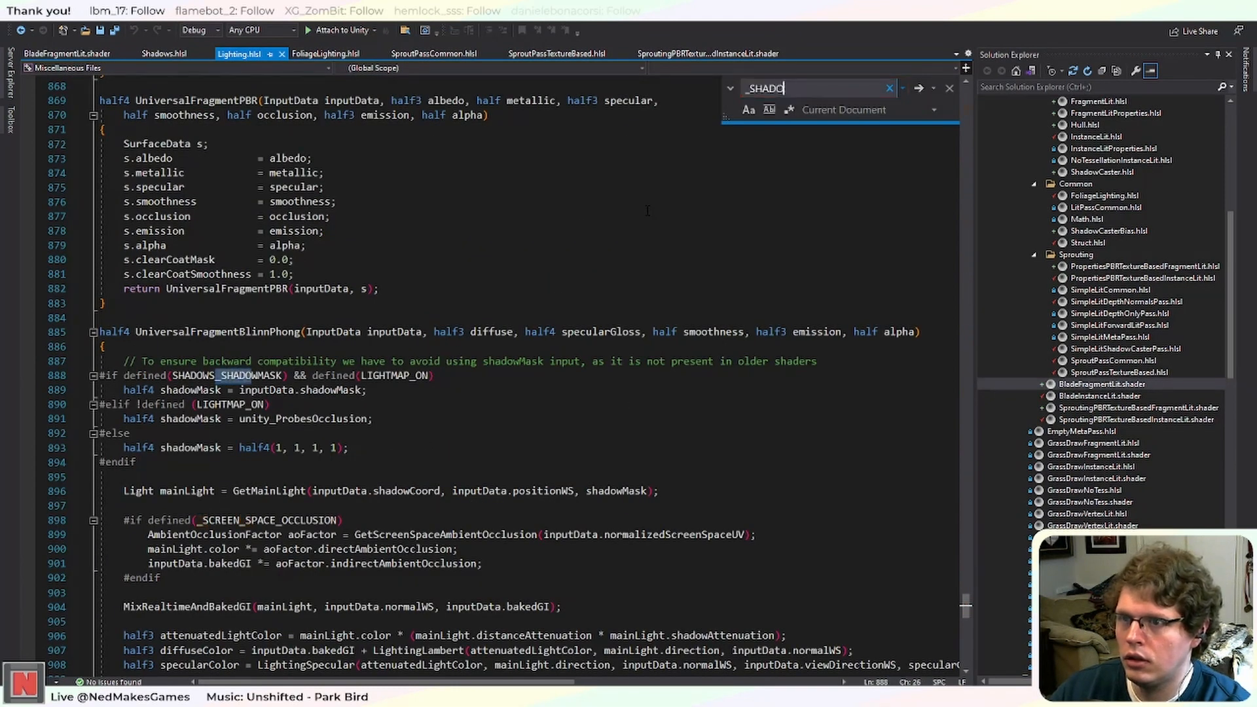
type("WS_SO")
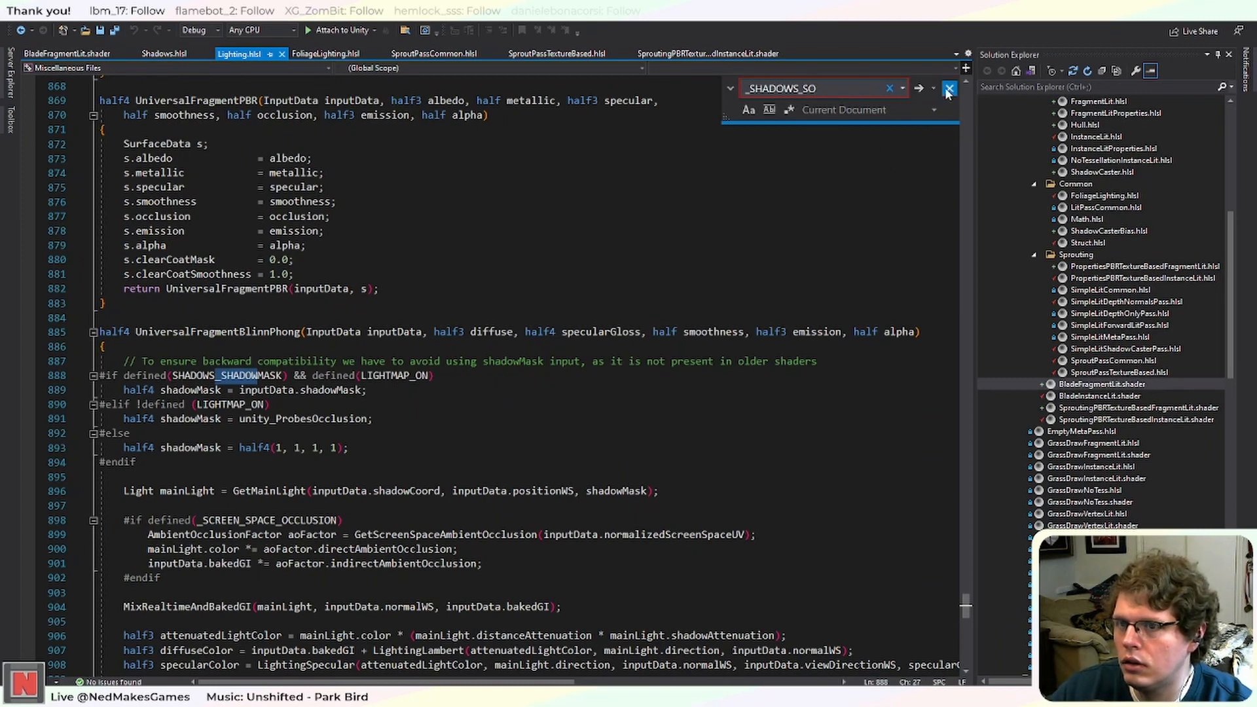
key("Escape")
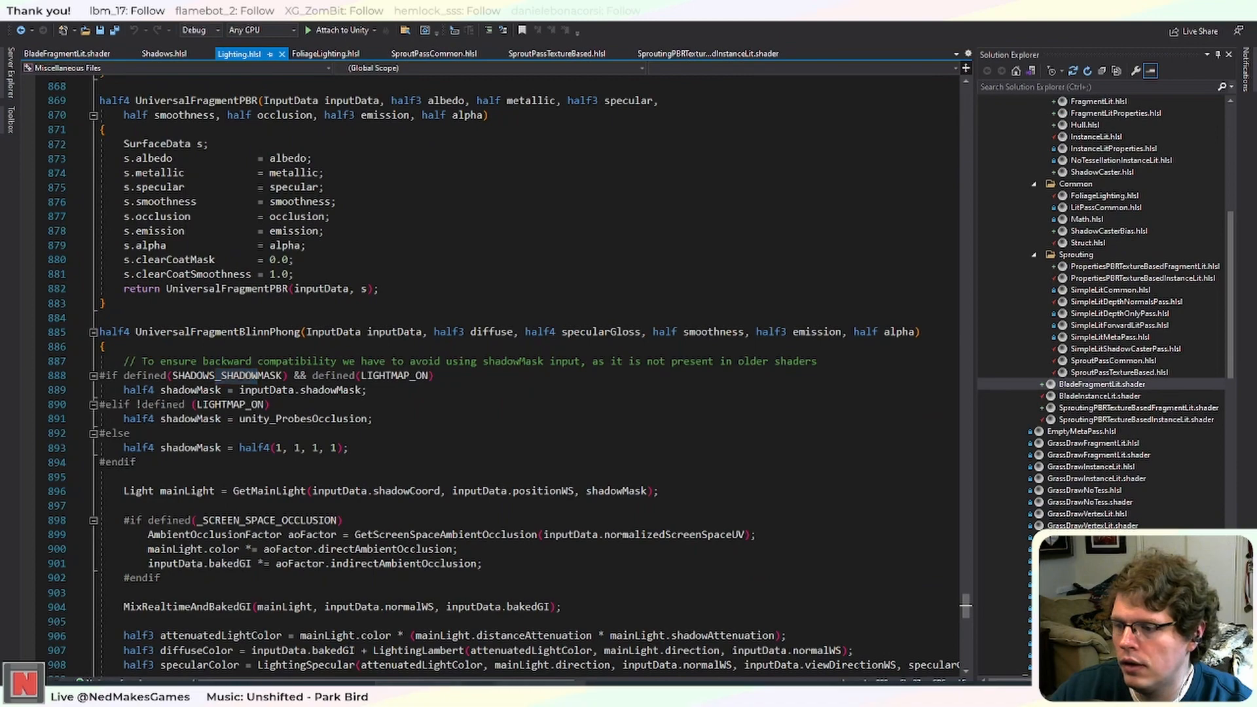
Switch to Unity and examine the scene around the red point light from near and far.
key("alt+Tab")
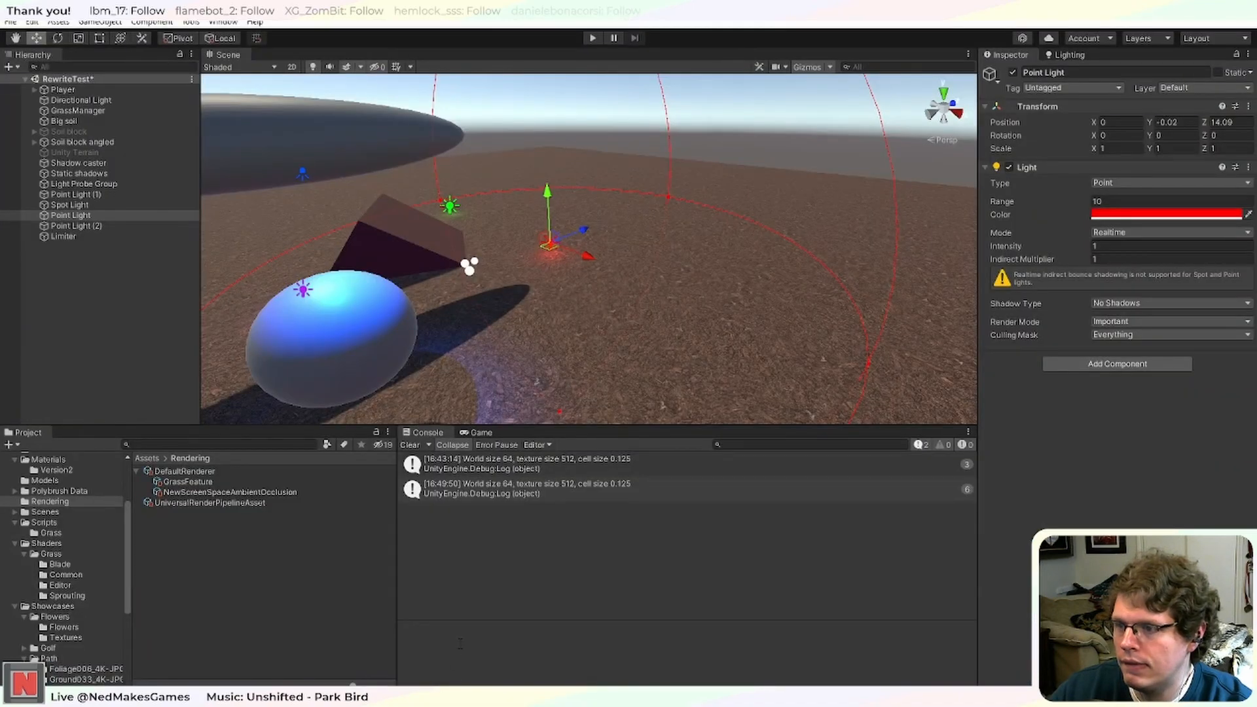
key("alt+Tab")
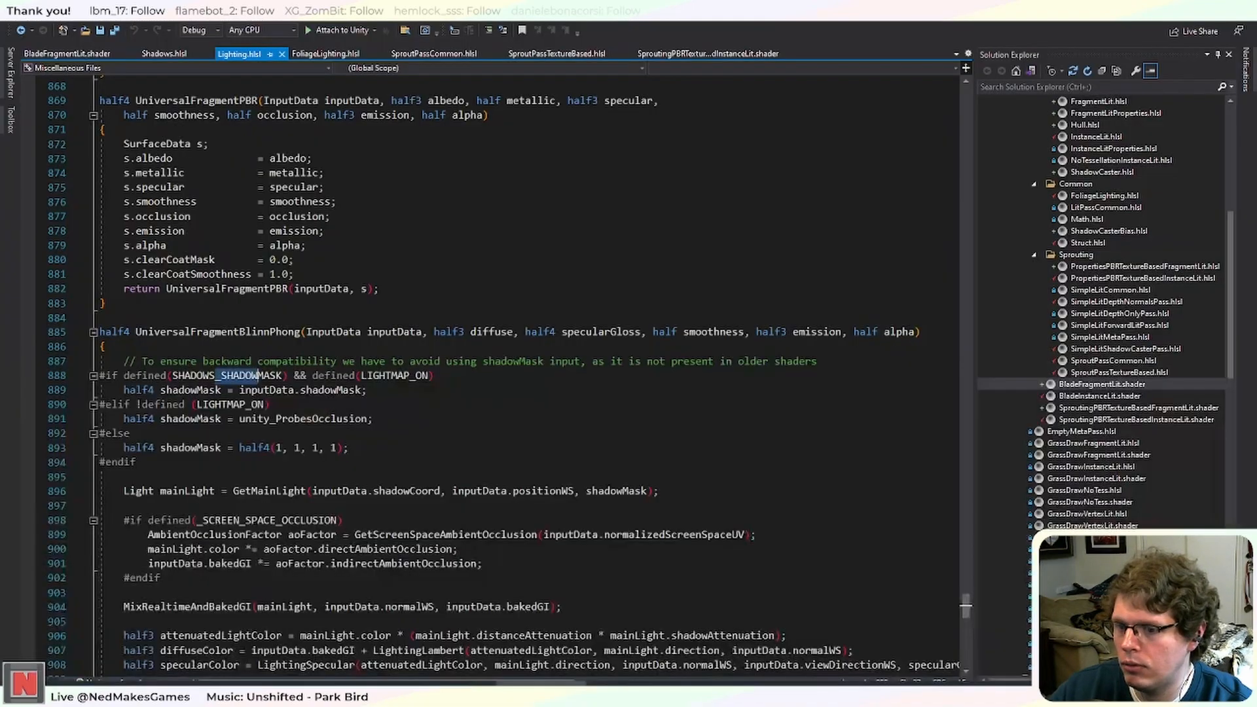
key("alt+Tab")
scroll(643, 222, "down", 10)
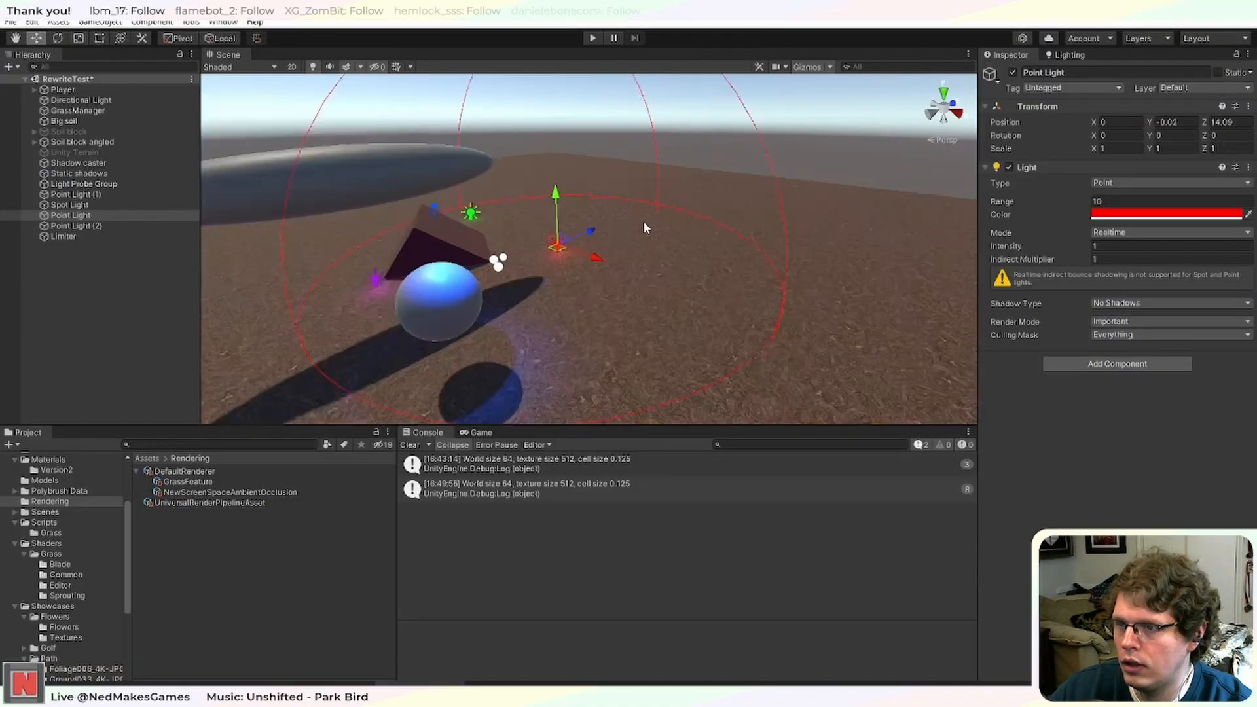
scroll(639, 228, "up", 4)
scroll(646, 266, "up", 4)
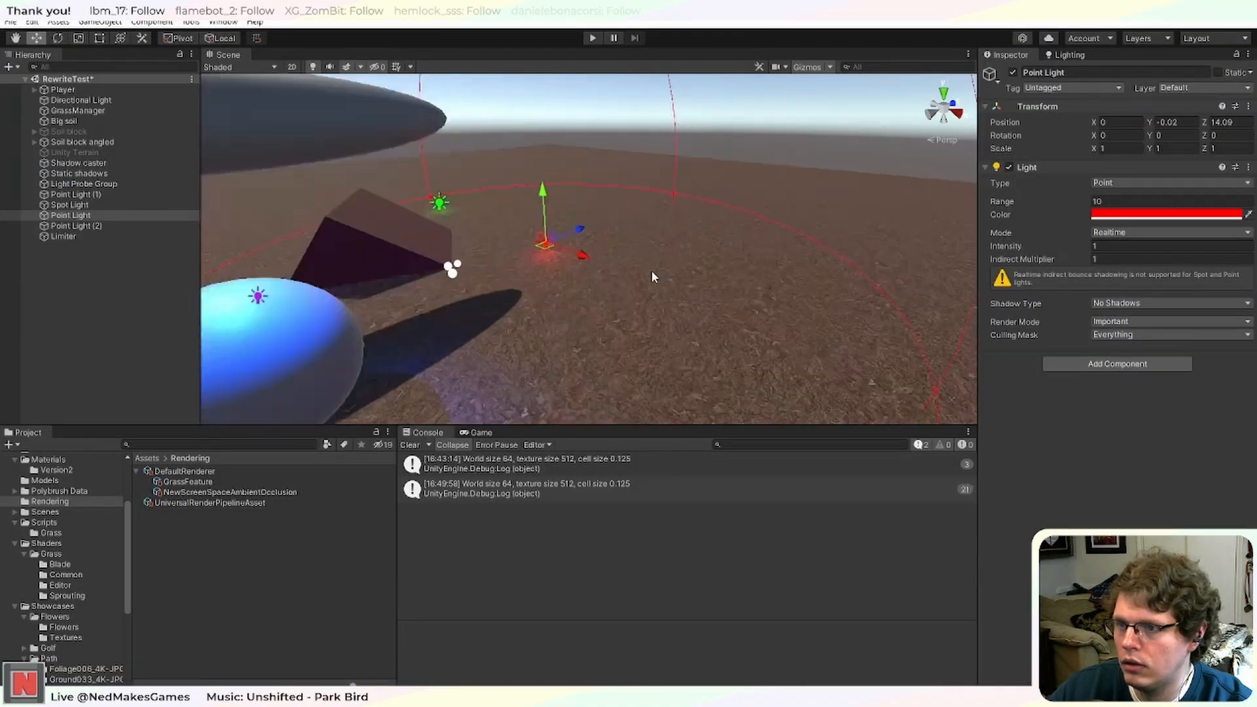
scroll(652, 275, "down", 2)
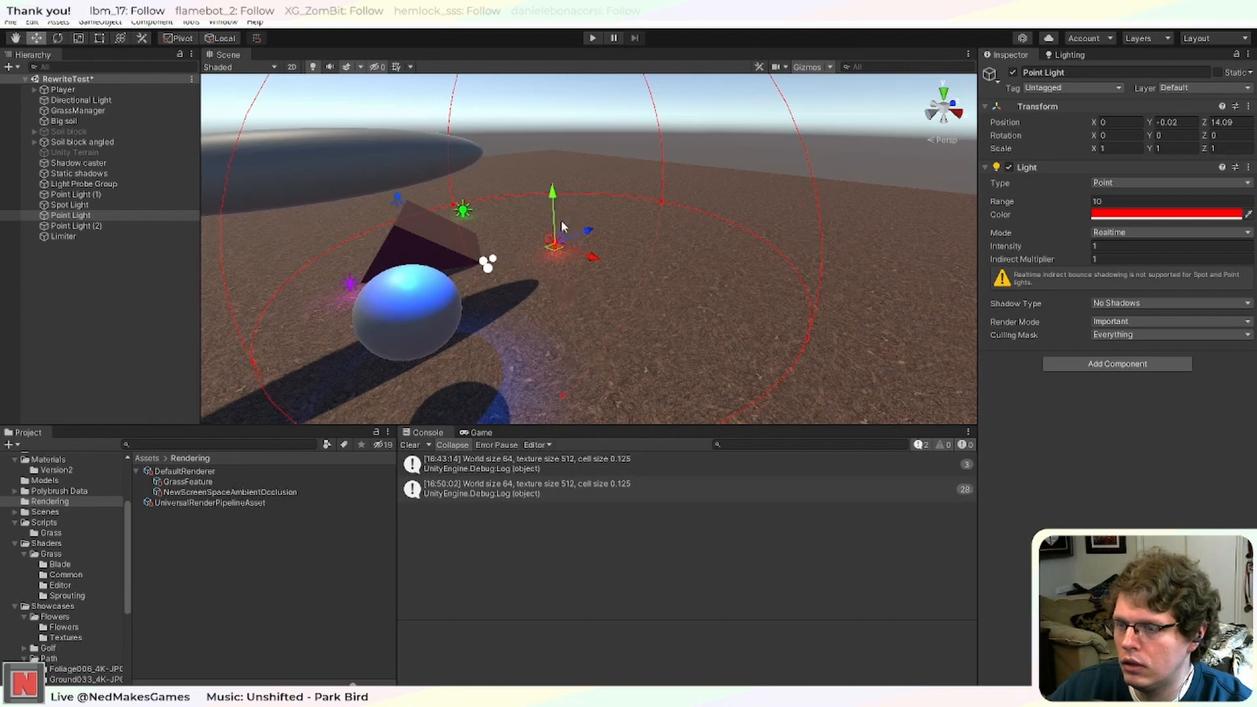
Switch to the Notion to-do list and add a nested item starting "Black grass" under "Try to fix the weird lighting bug".
key("alt+Tab")
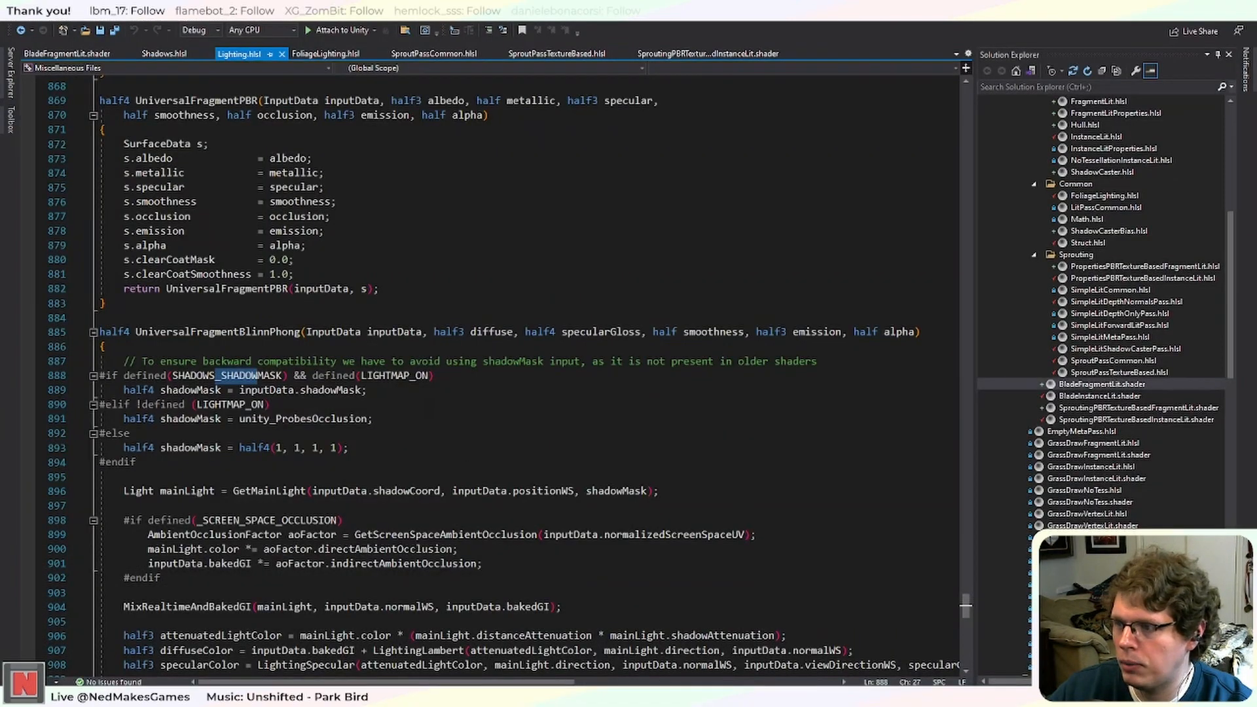
key("alt+Tab")
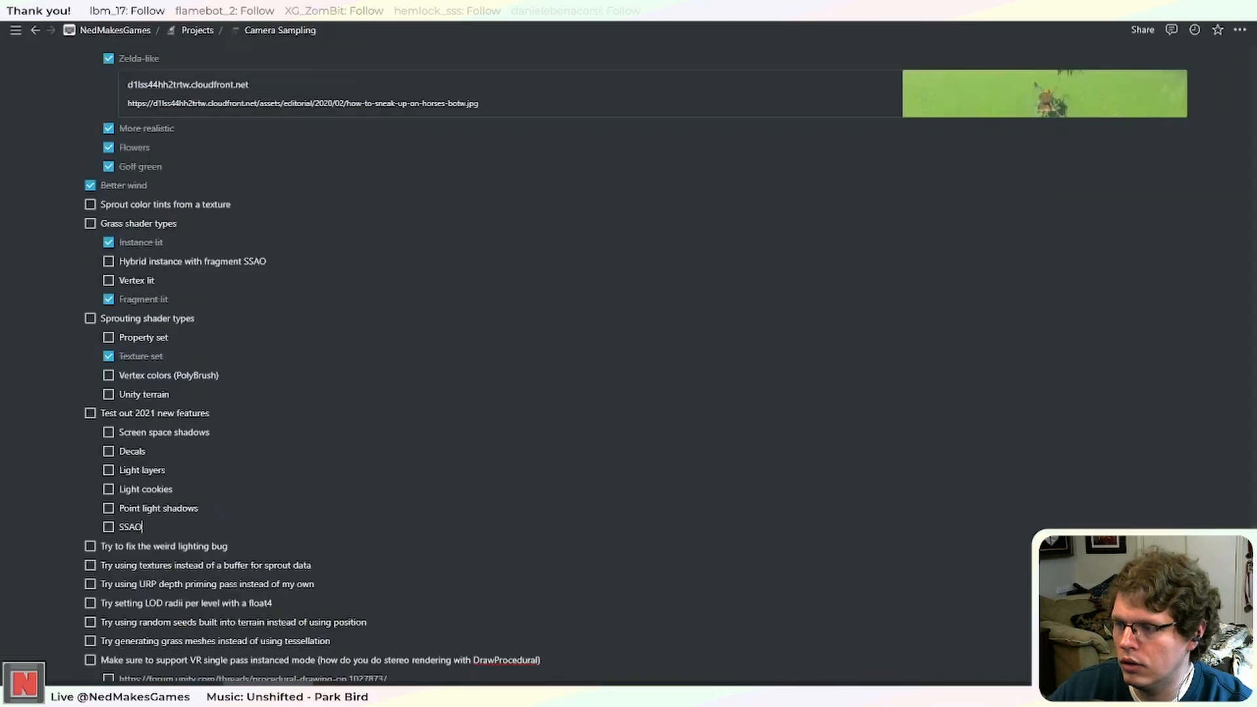
left_click(265, 551)
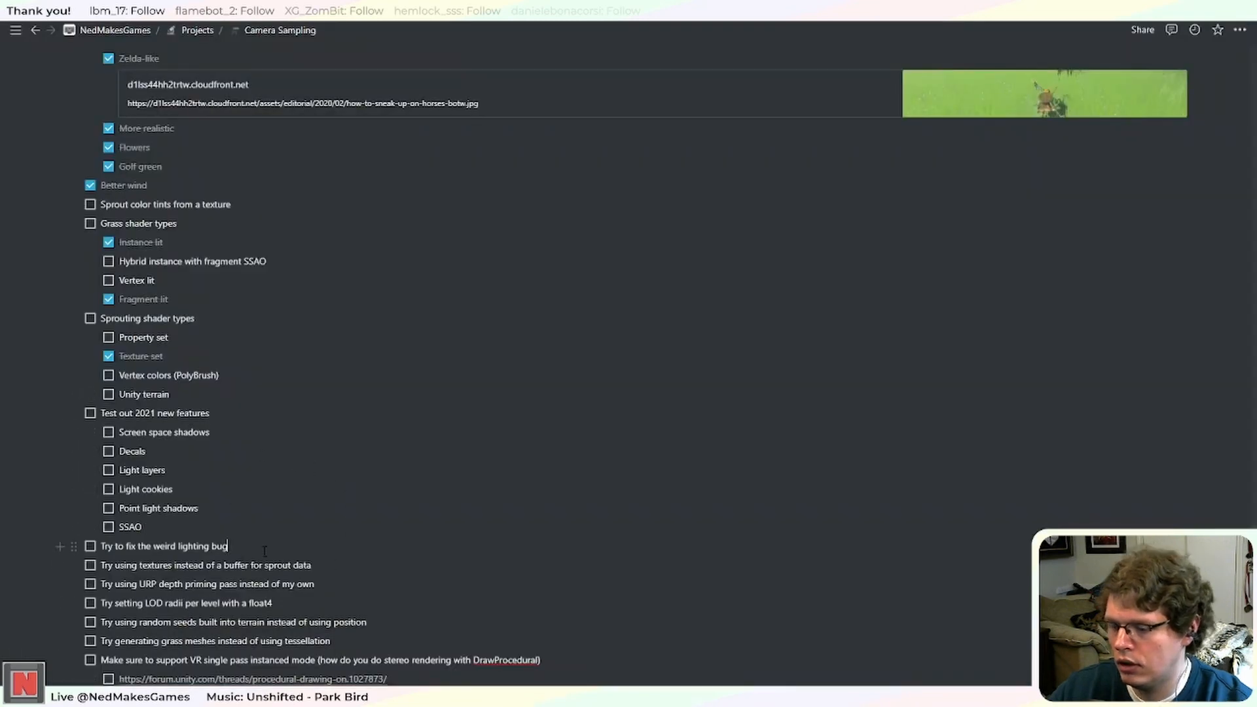
key("Return")
key("Tab")
type("Blac")
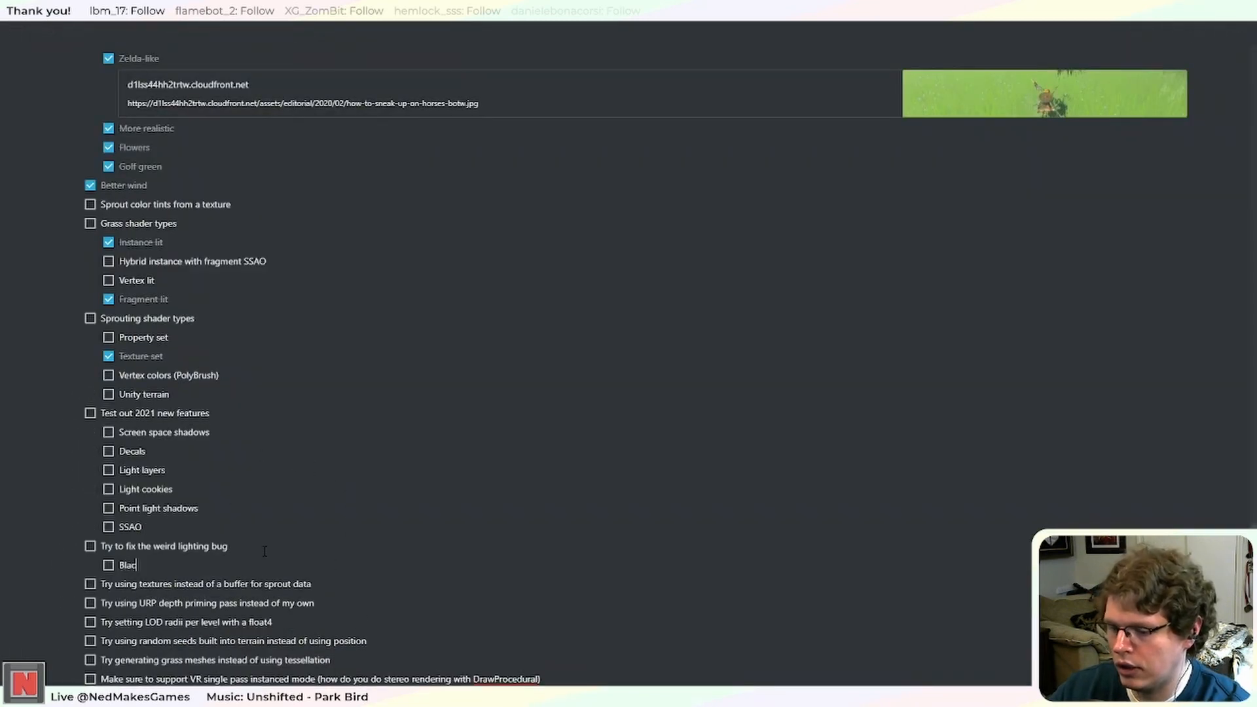
type("k gr")
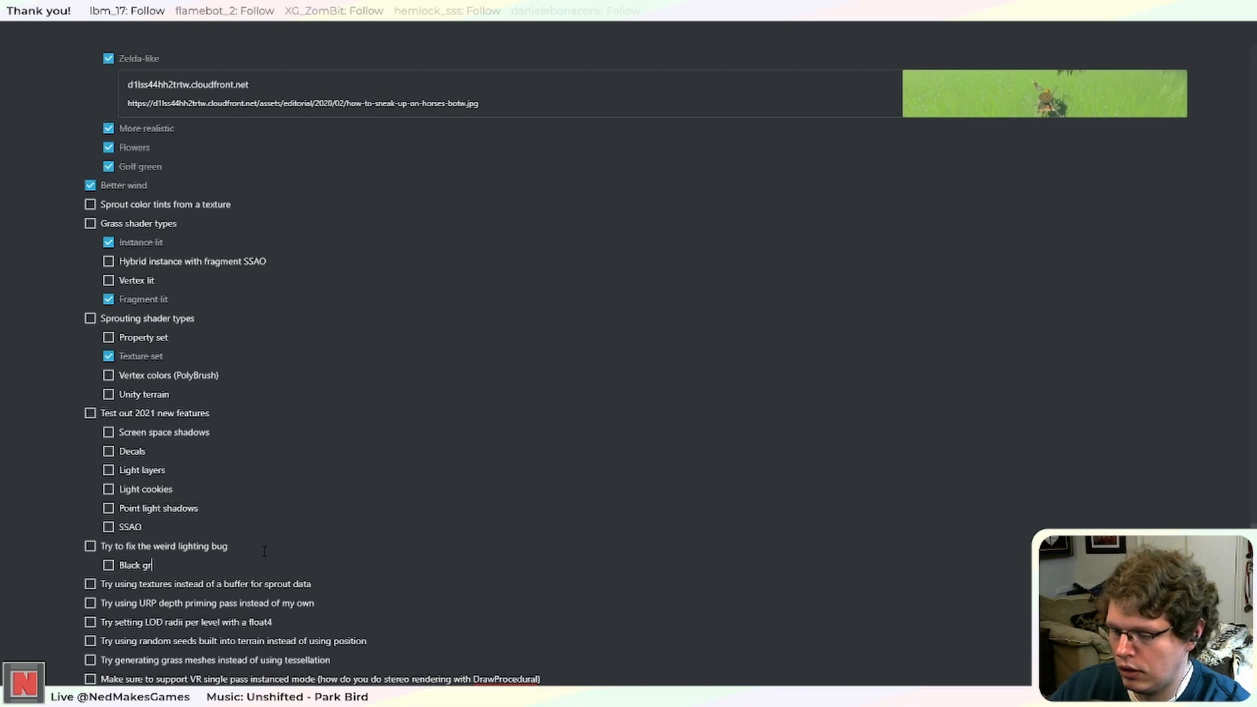
type("a")
key("BackSpace")
key("BackSpace")
key("BackSpace")
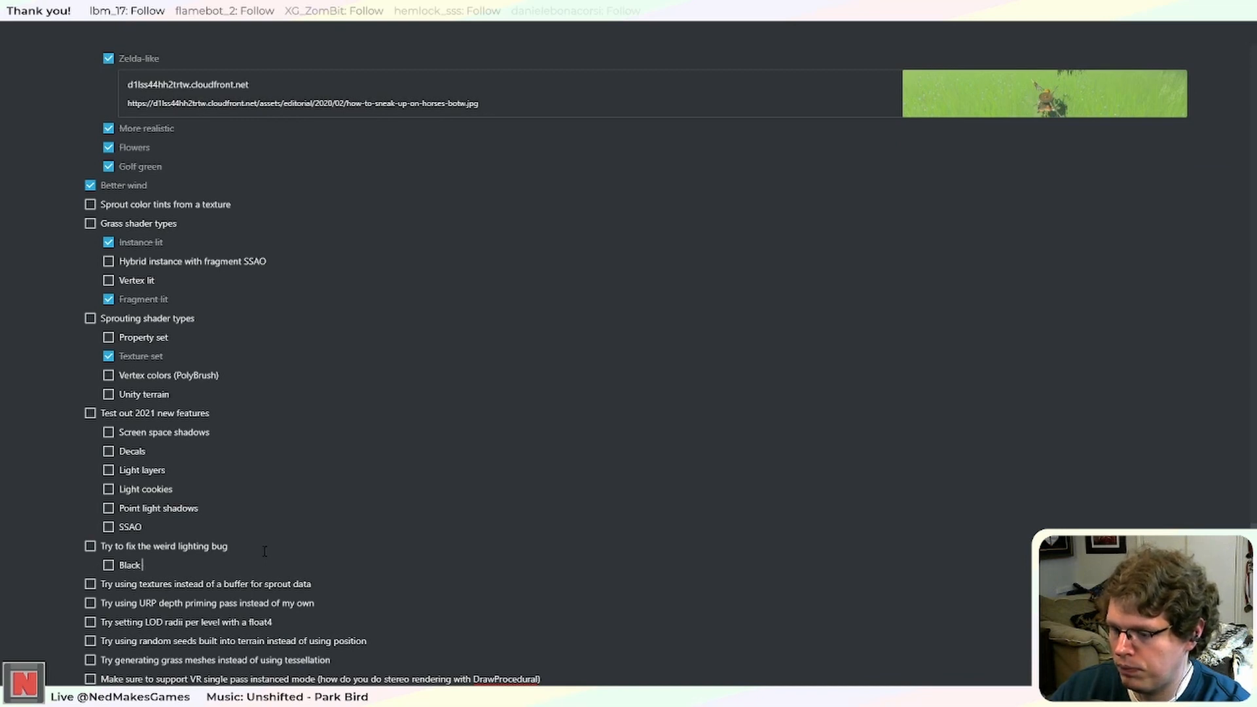
type("grass ")
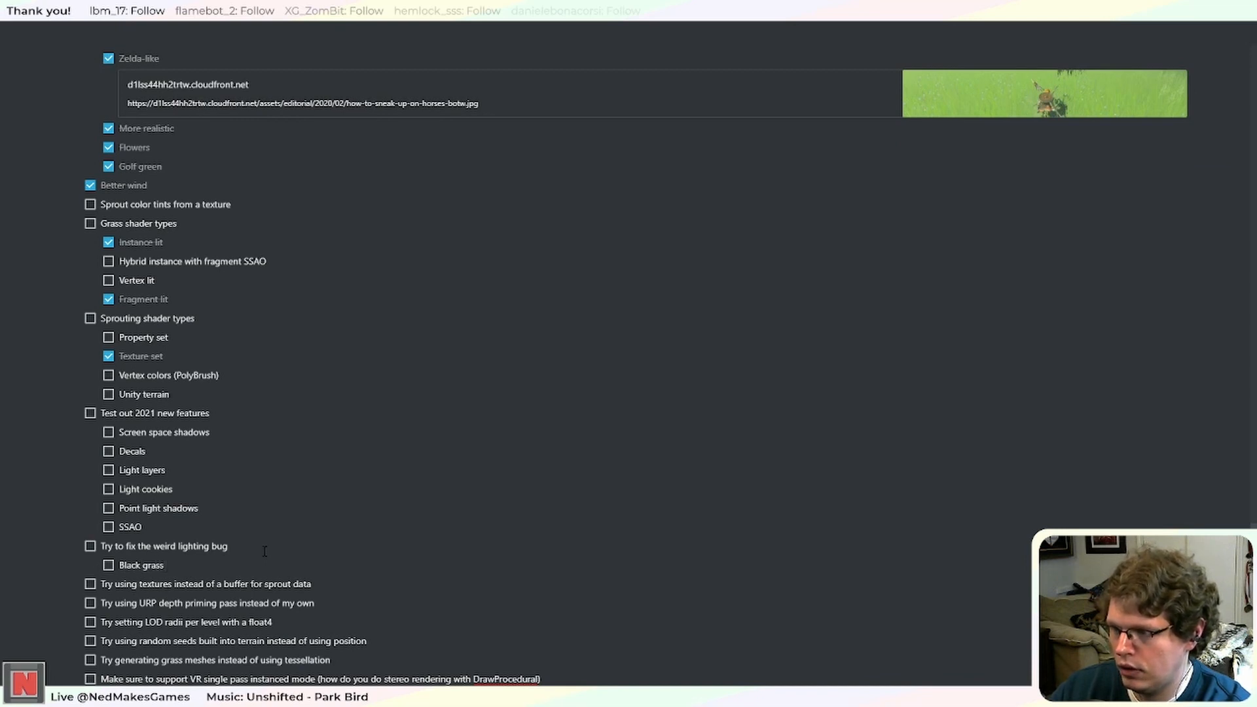
Complete the nested to-do with "is due to _SHADOWS_SOFT being enabled", formatting the keyword as inline code.
type("is due to _")
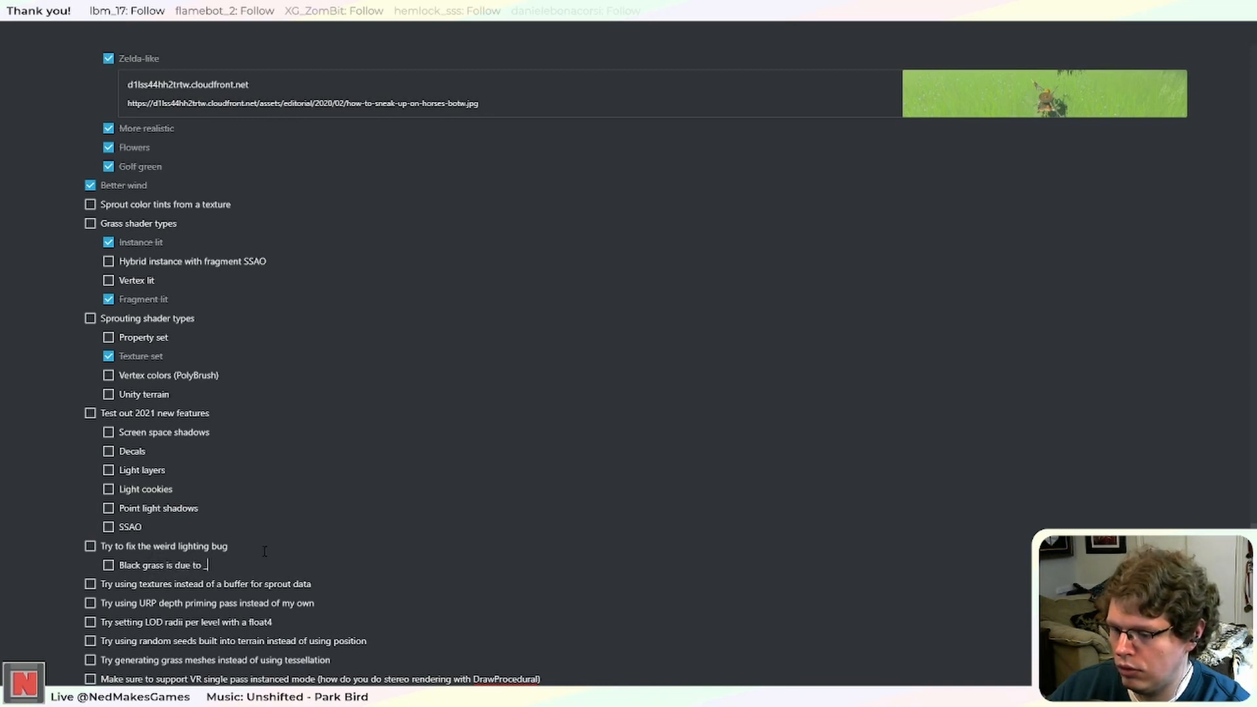
type("SHADOWS_SOF")
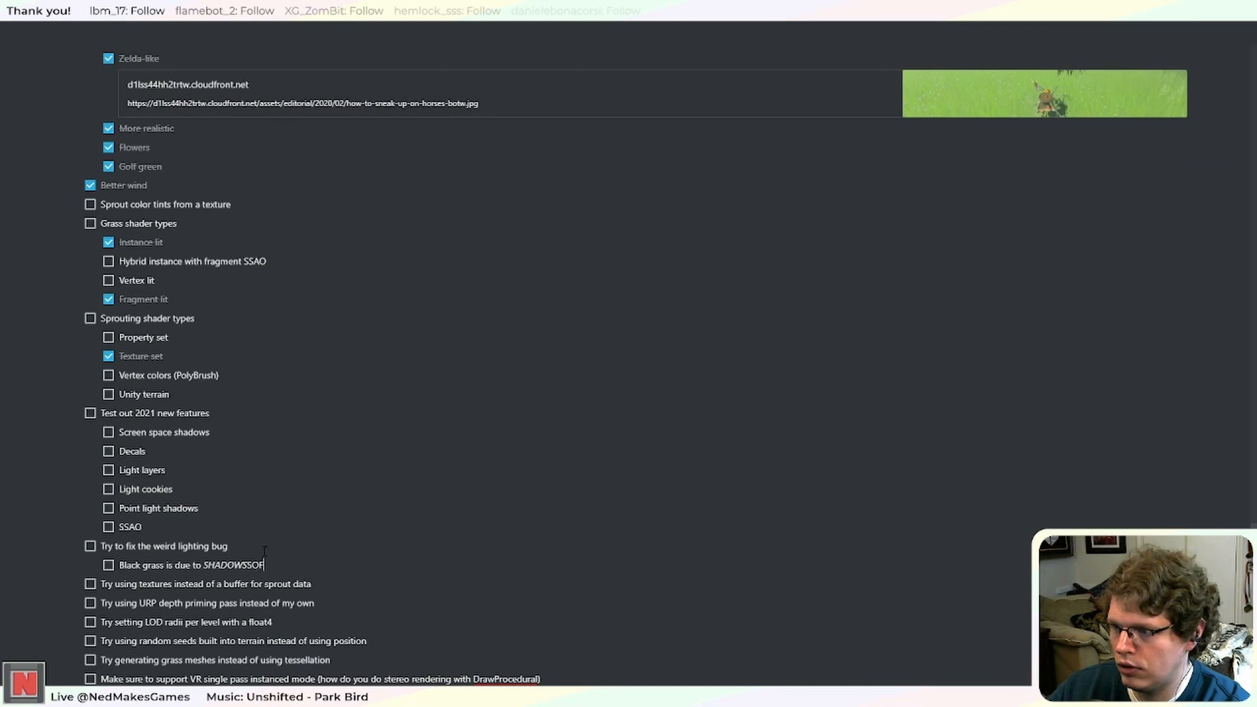
key("BackSpace")
key("BackSpace")
key("BackSpace")
key("BackSpace")
key("BackSpace")
key("BackSpace")
key("BackSpace")
key("BackSpace")
key("BackSpace")
key("BackSpace")
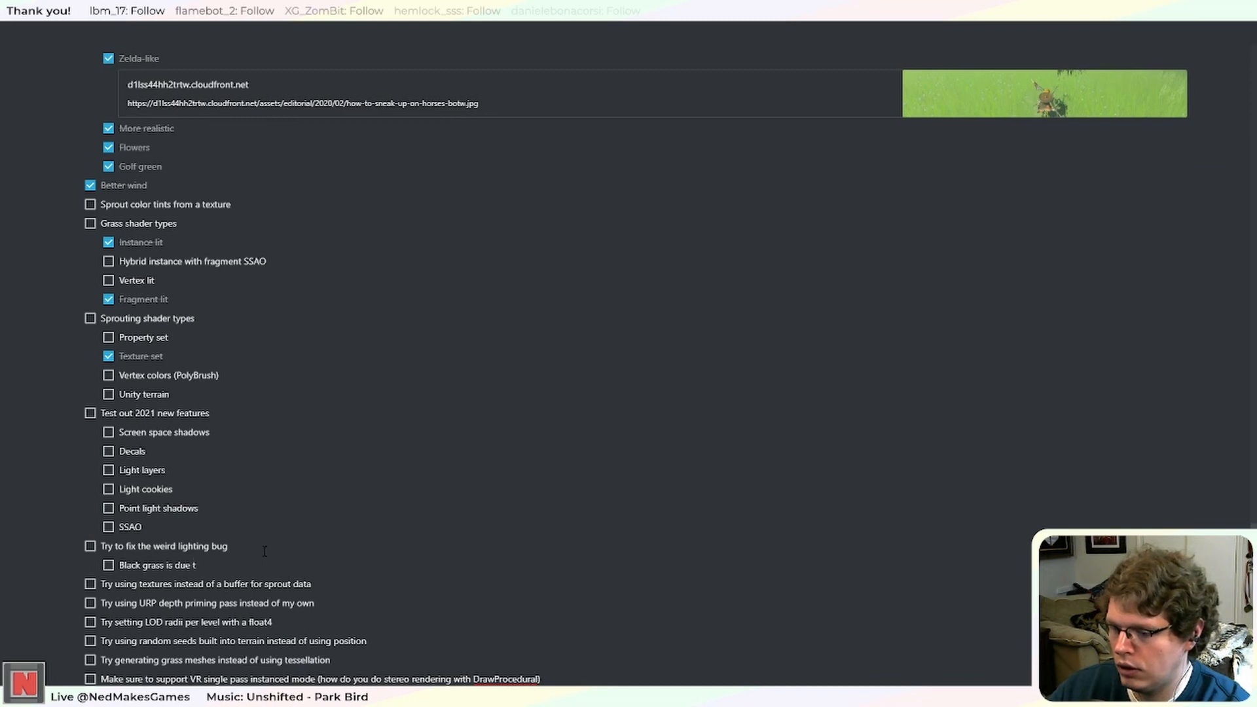
type("`_")
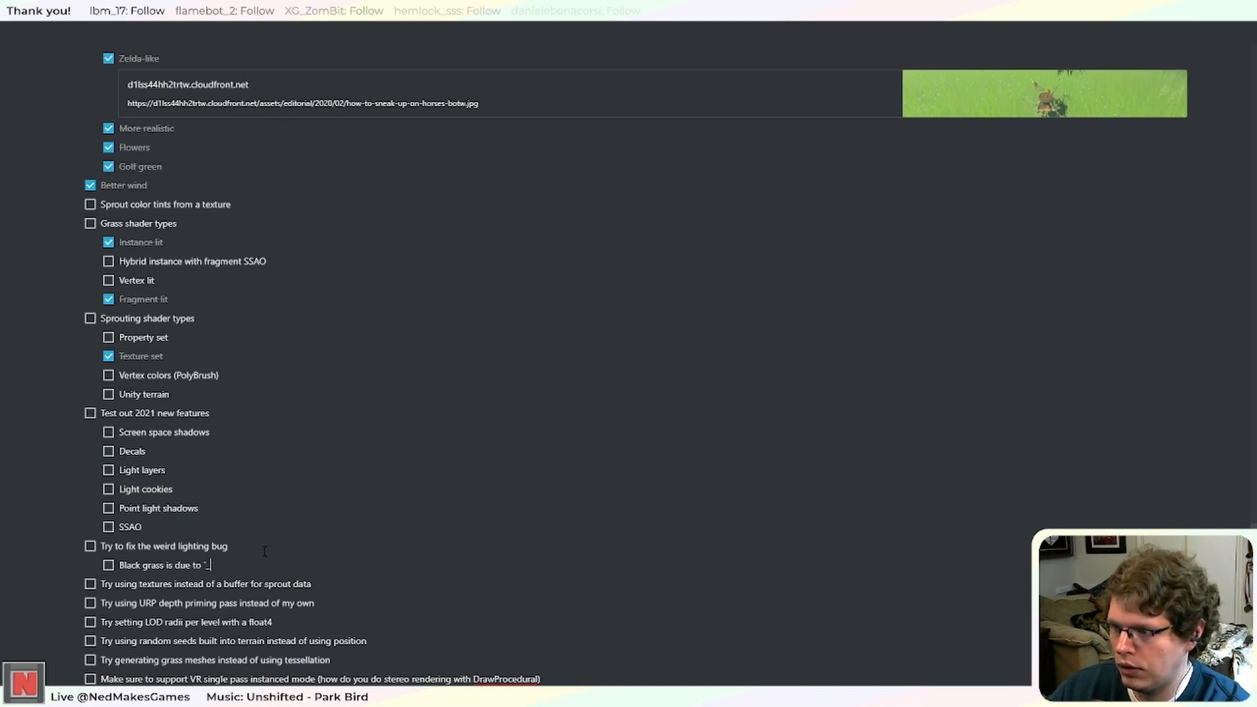
type("SHADOWS_SOFT`")
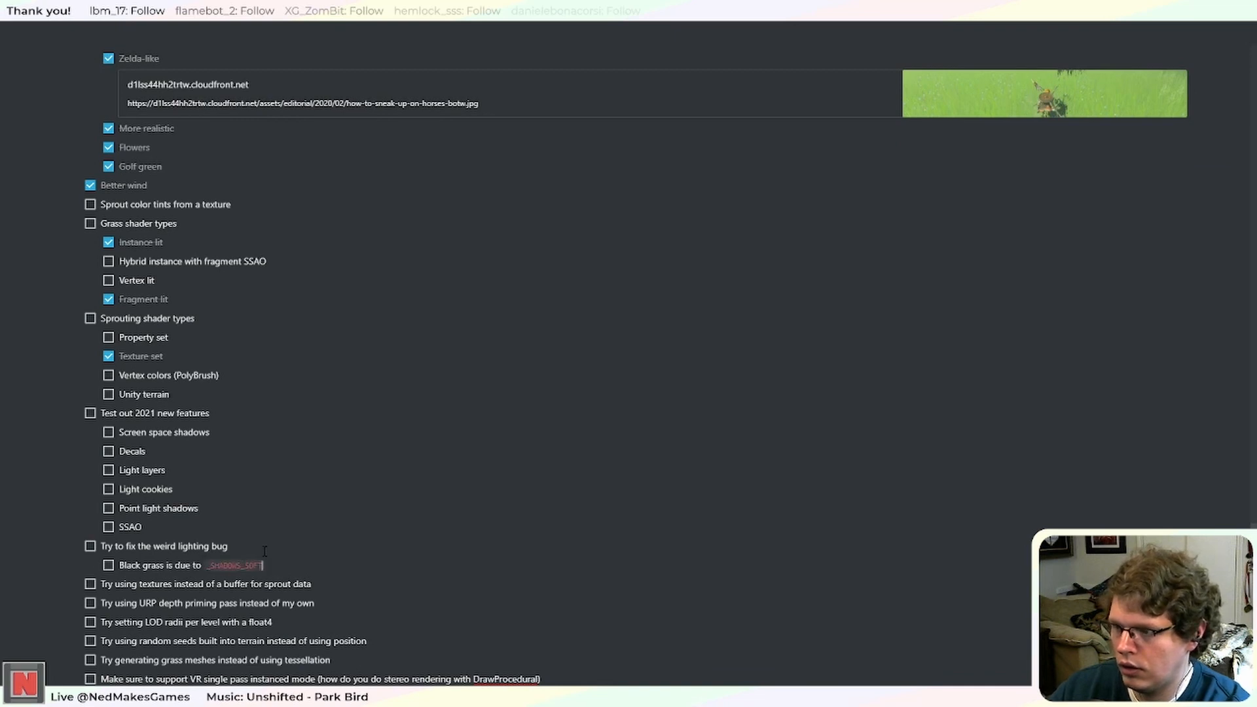
type(" being ena")
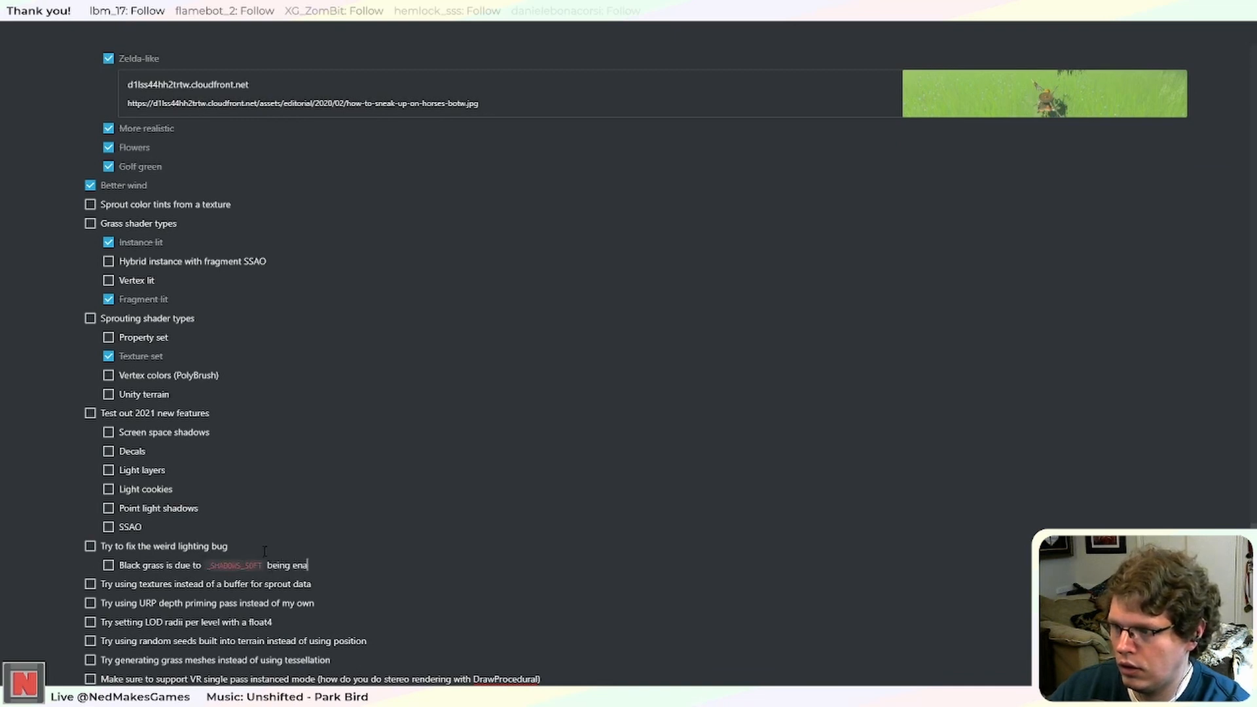
type("bled")
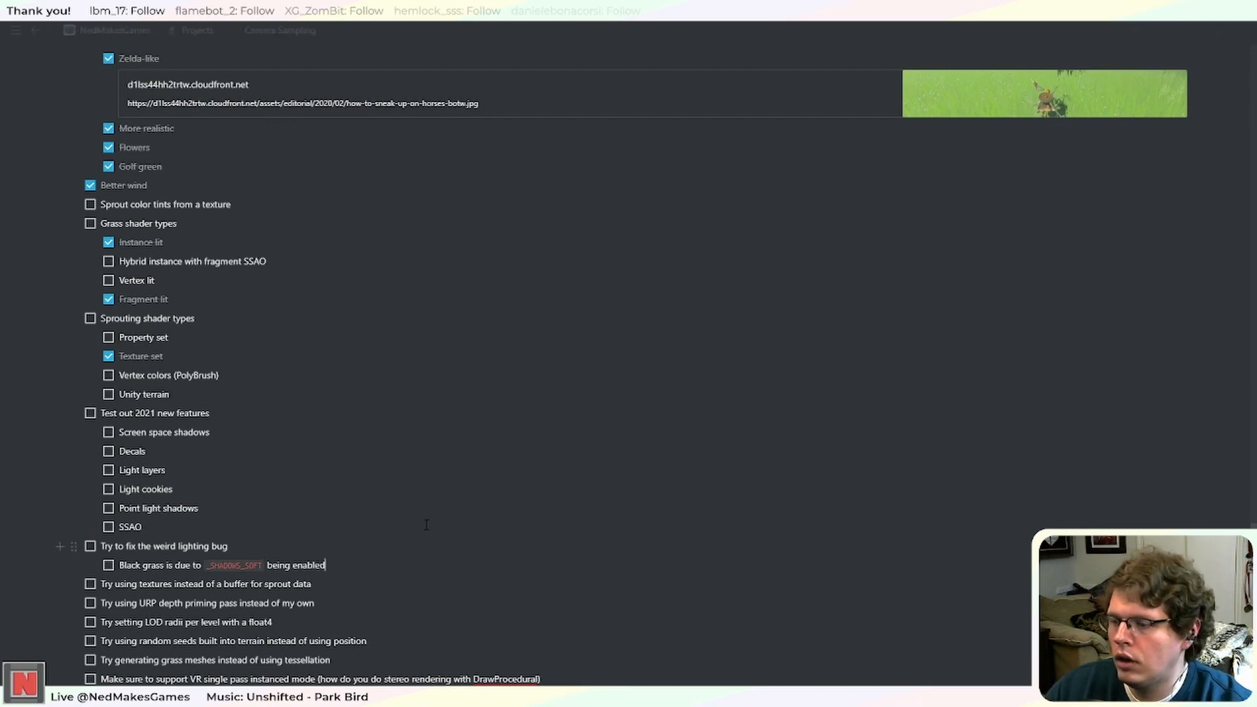
Switch to Unity, enter play mode, duplicate the blue light above the pyramid and delete the copy to test the grass shading.
scroll(264, 524, "down", 1)
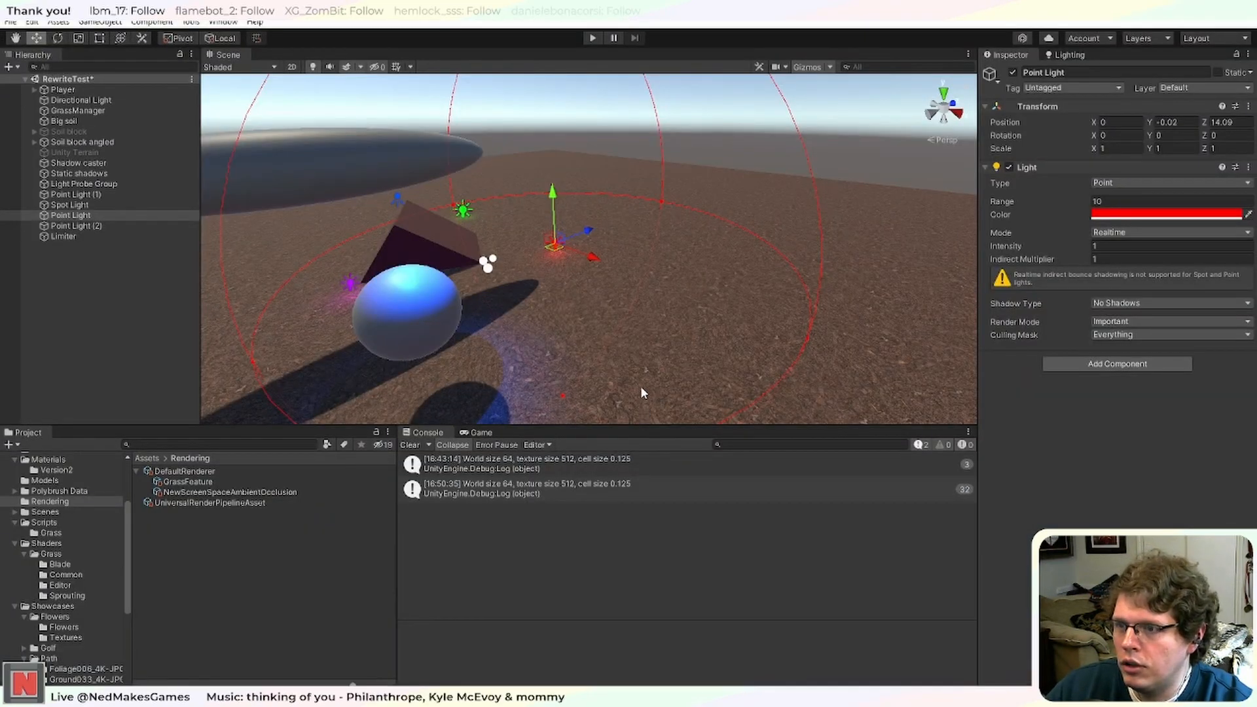
left_click(593, 38)
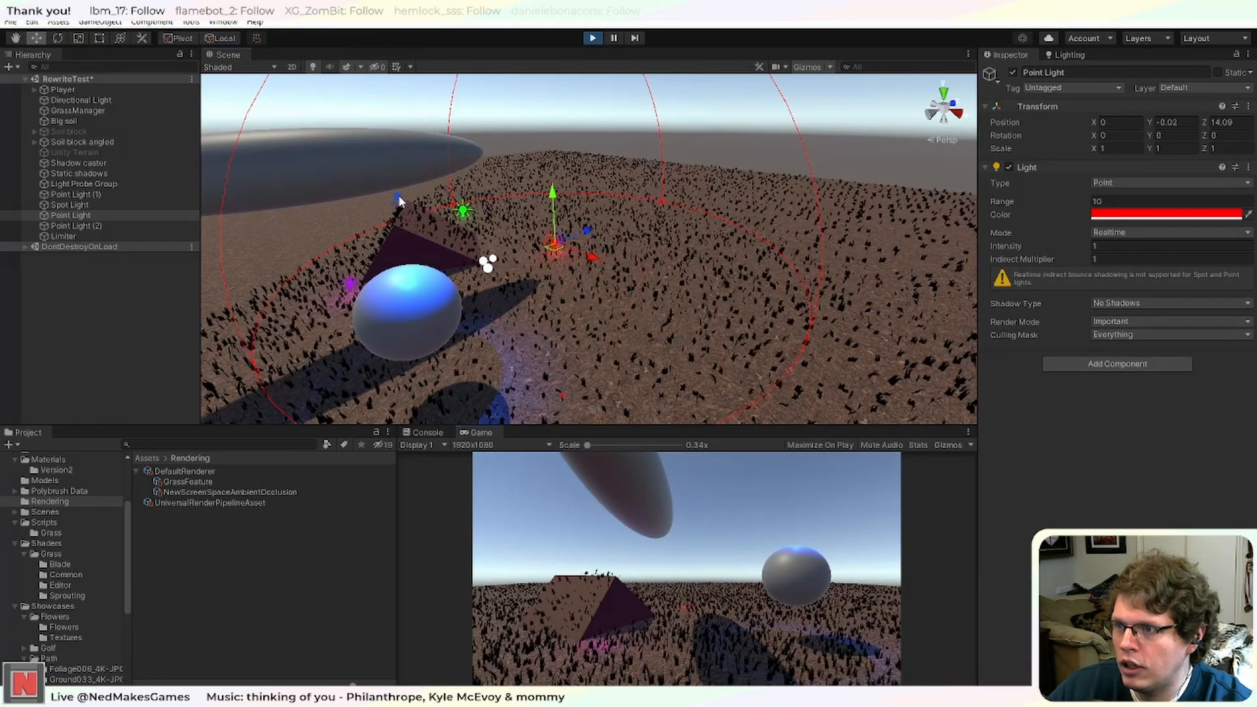
left_click(397, 198)
key("ctrl+d")
key("Delete")
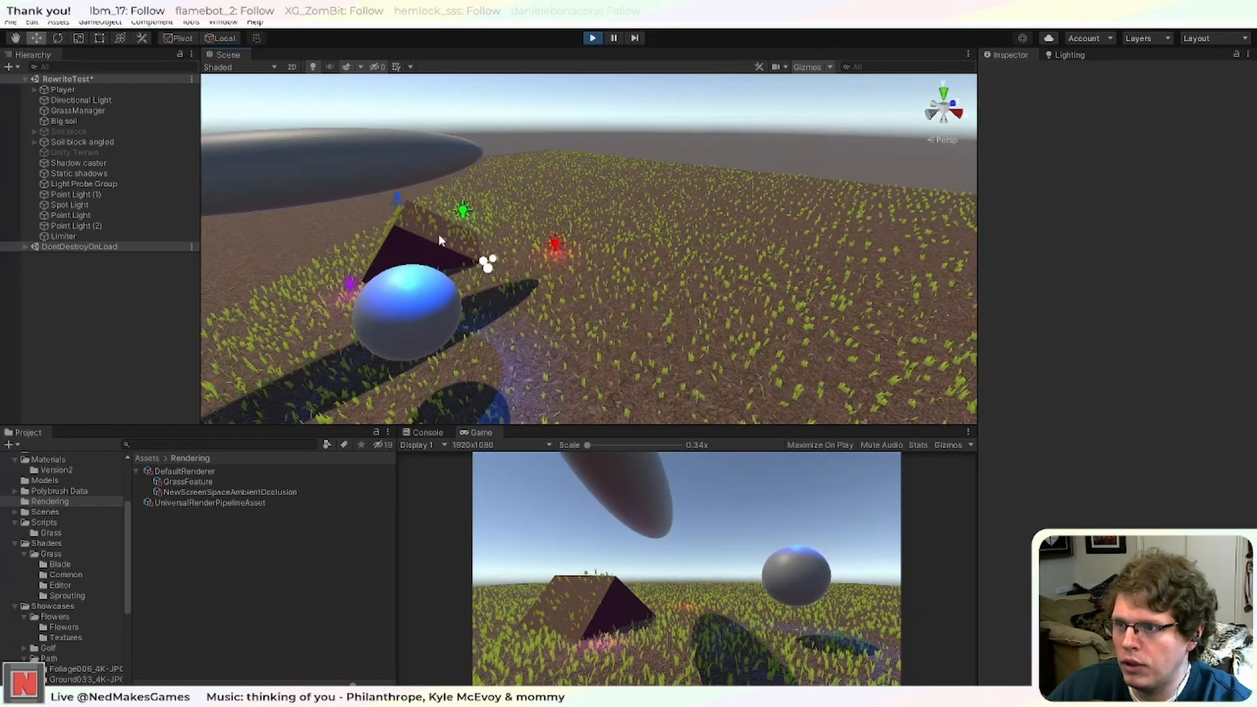
Focus on the red point light and move it along X to about 4.85 to test its effect on the grass.
left_click(561, 240)
key("f")
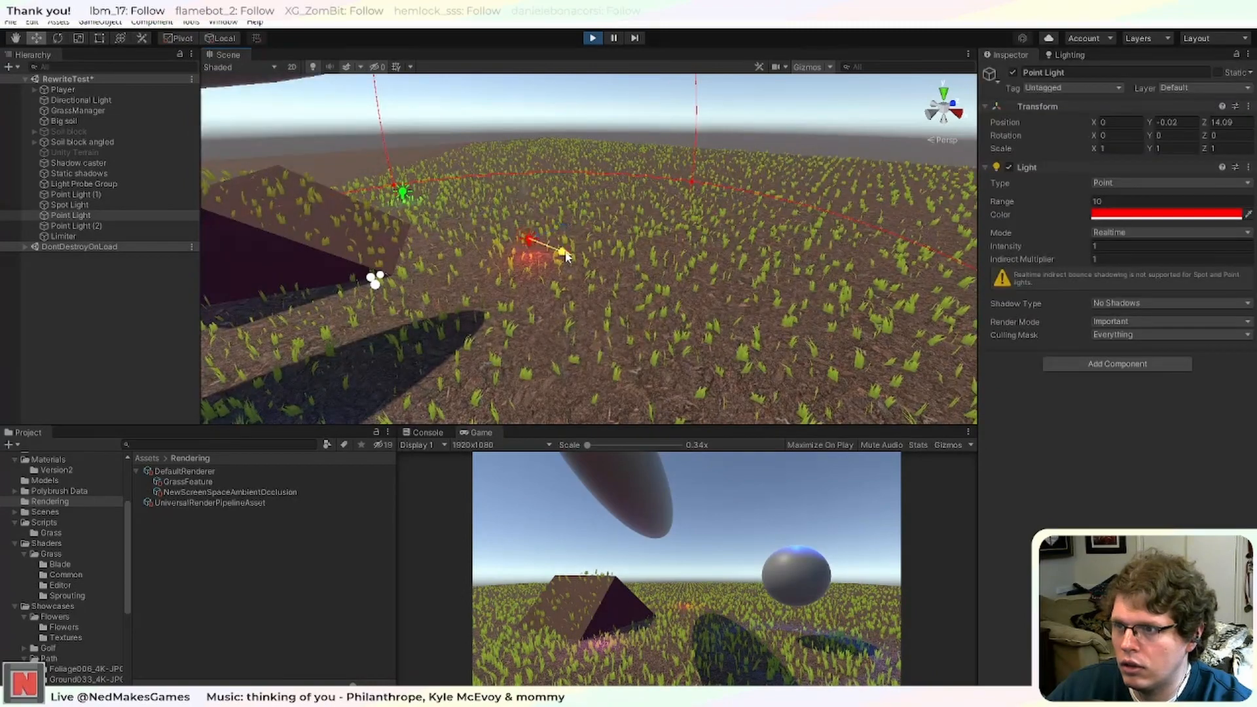
left_click_drag(618, 275, 745, 322)
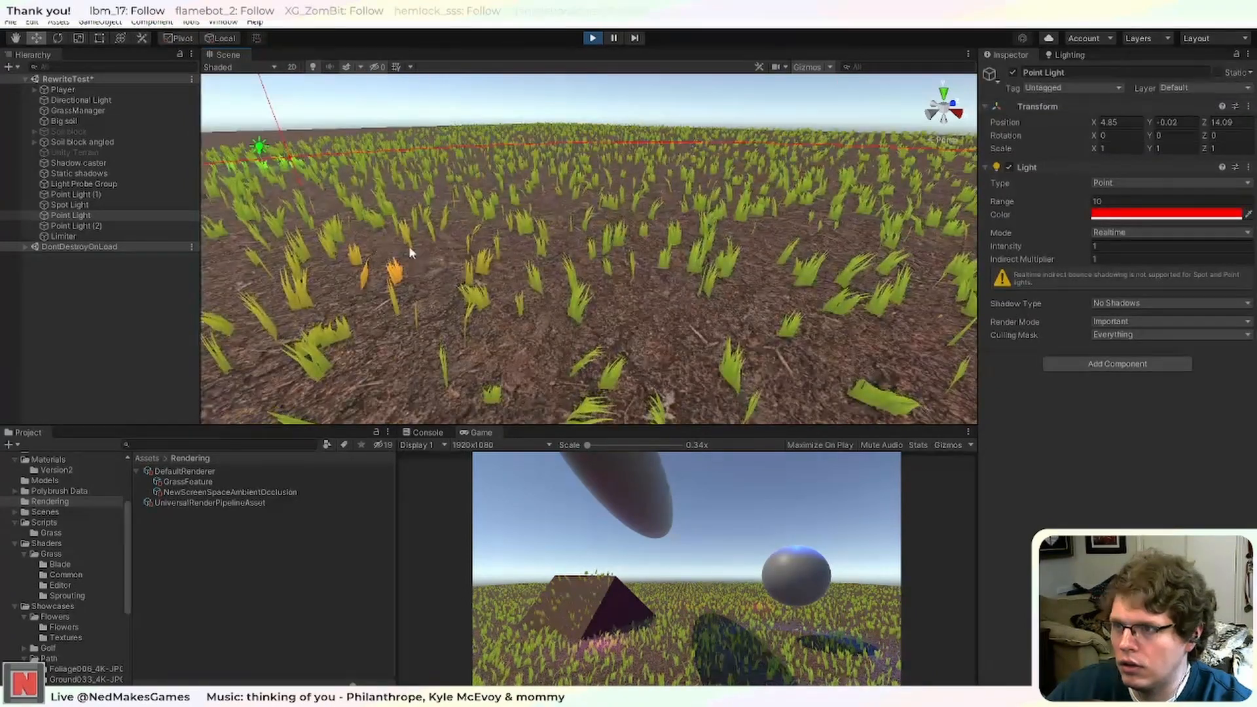
Restart play mode, move the red point light along X to about 1.14 to retest the grass, and stop playing.
left_click(592, 39)
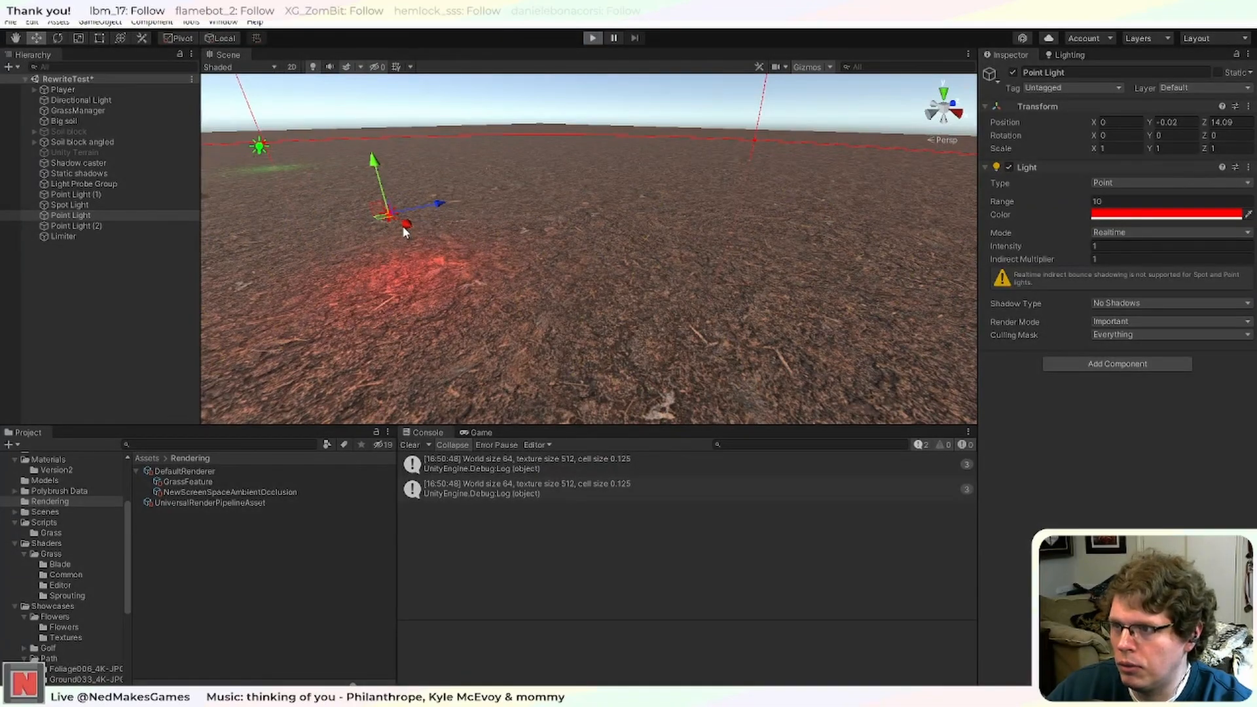
key("ctrl+p")
left_click_drag(403, 226, 398, 259)
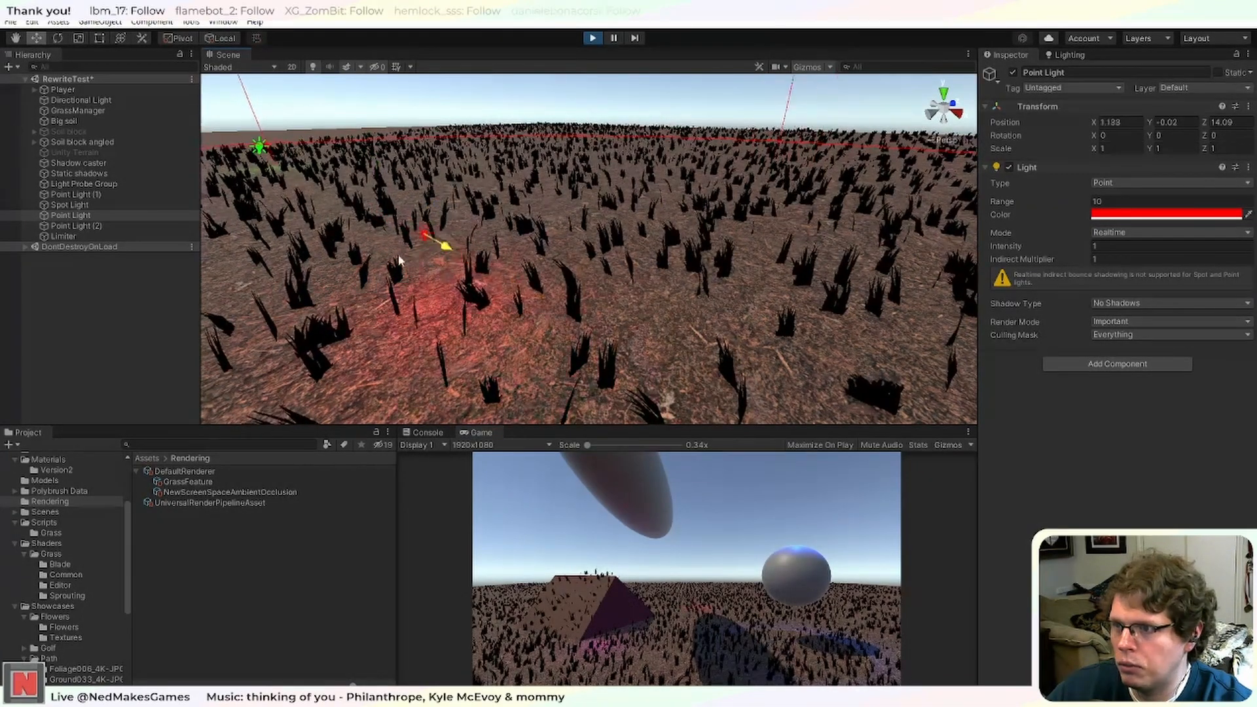
left_click(592, 38)
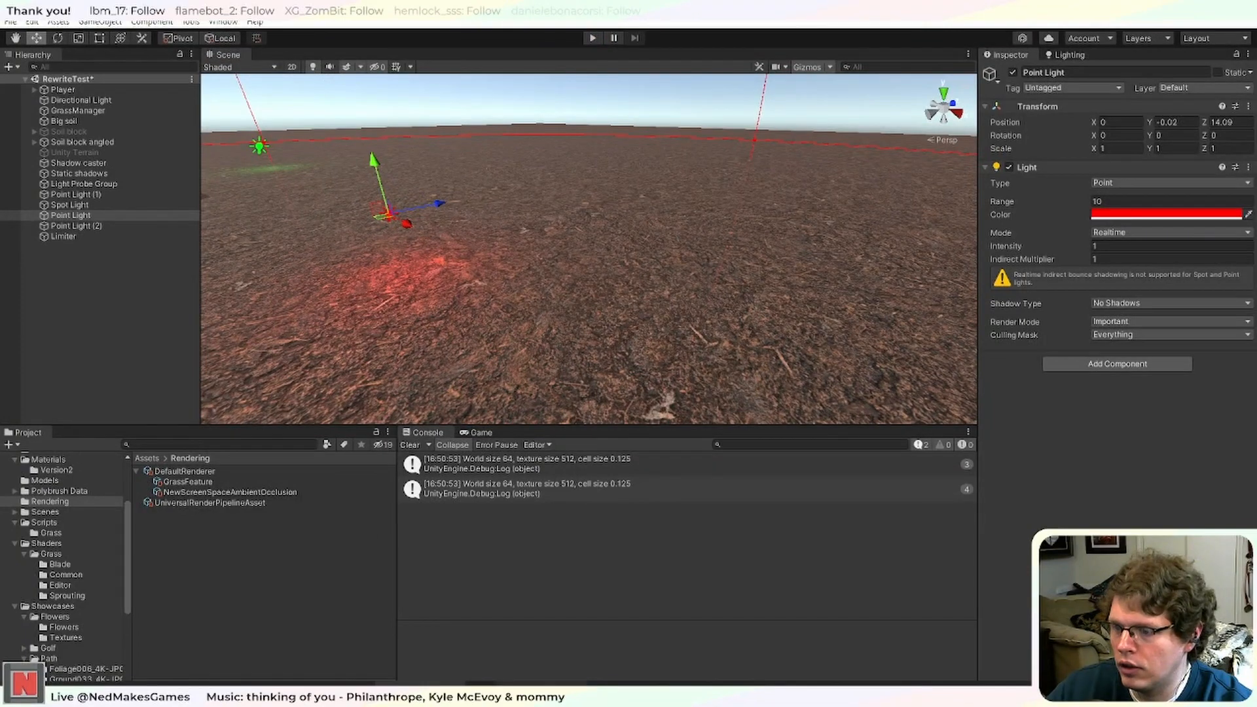
Switch to Visual Studio and comment out the _SHADOWS_SOFT pragma in the GrassSprouting pass of SproutingPBRTextureBasedInstanceLit.shader.
key("alt+Tab")
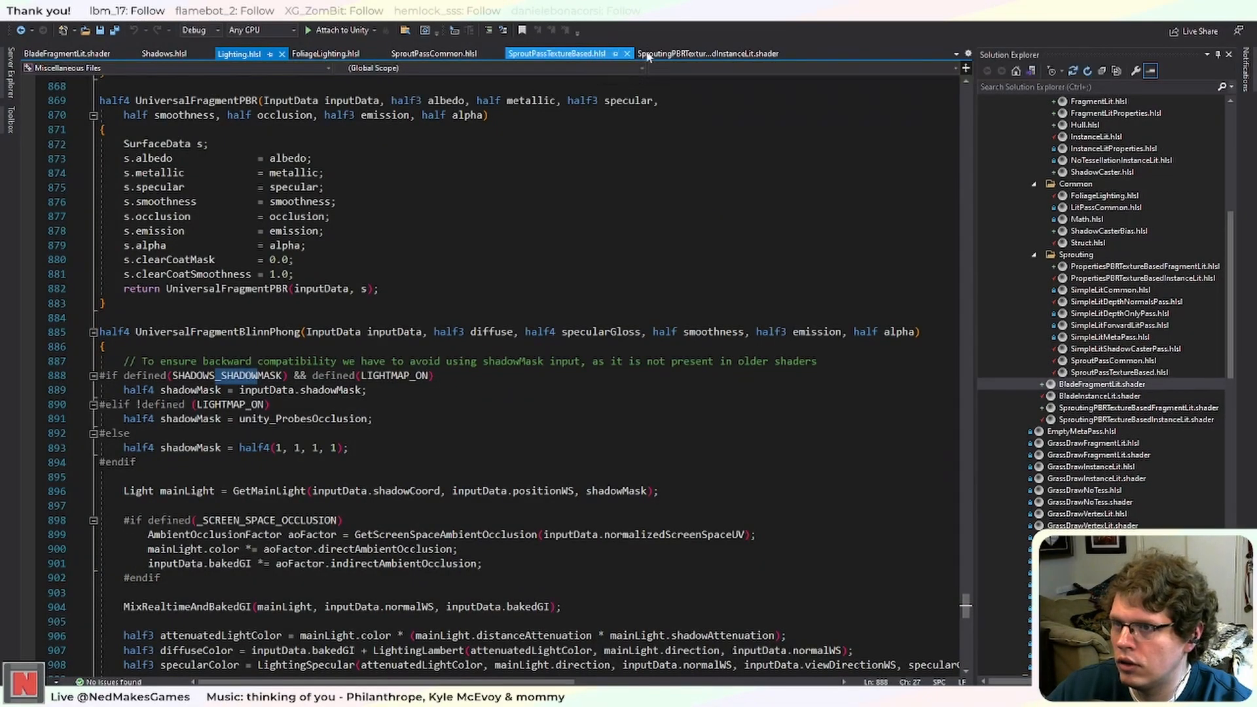
left_click(647, 53)
left_click(374, 356)
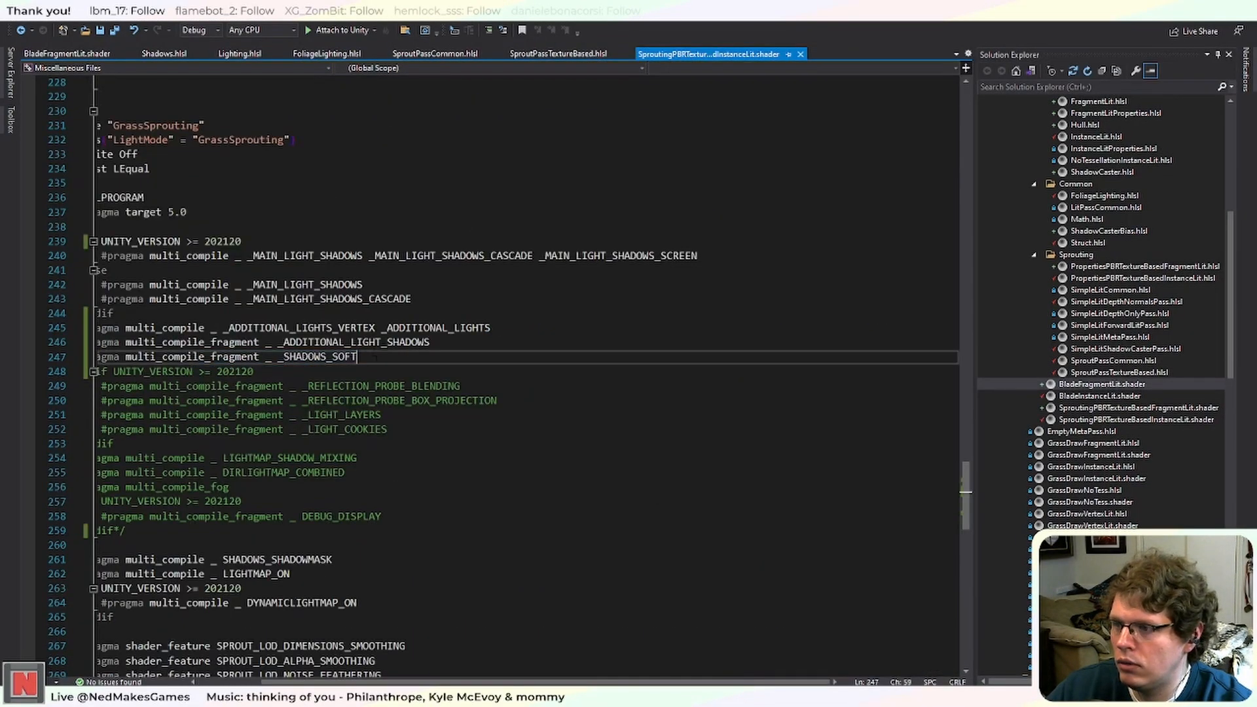
scroll(498, 379, "left", 3)
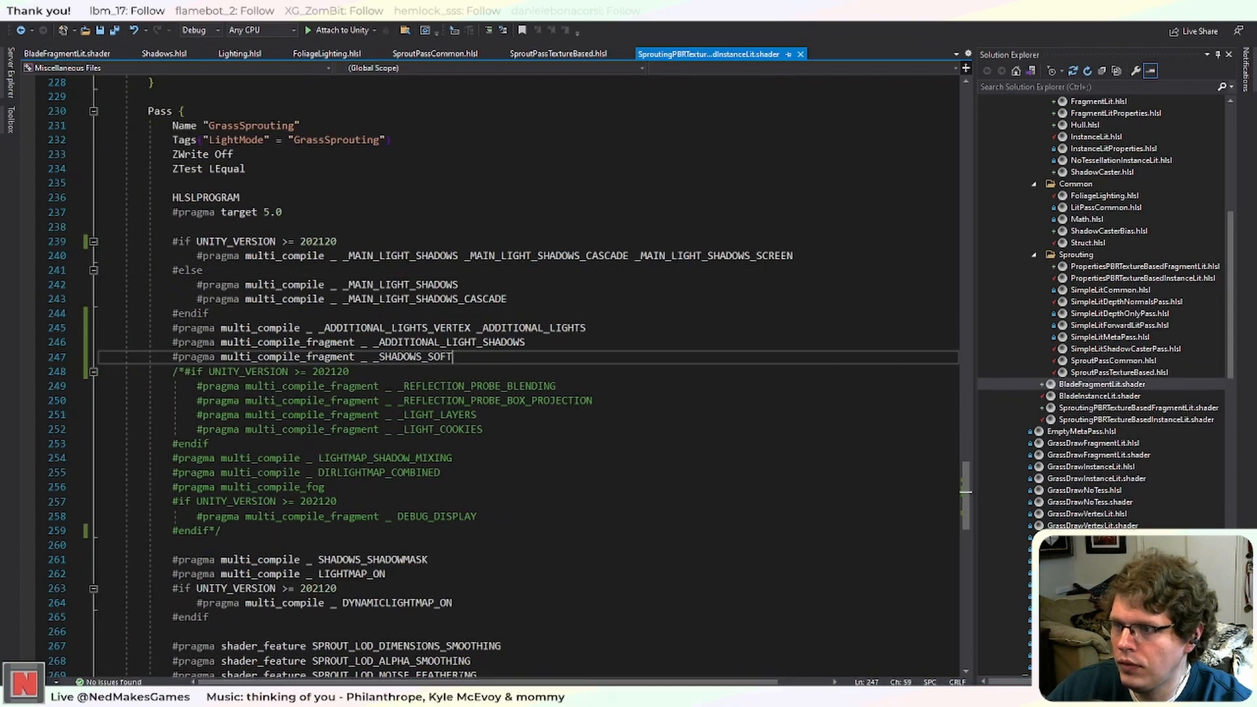
left_click(487, 31)
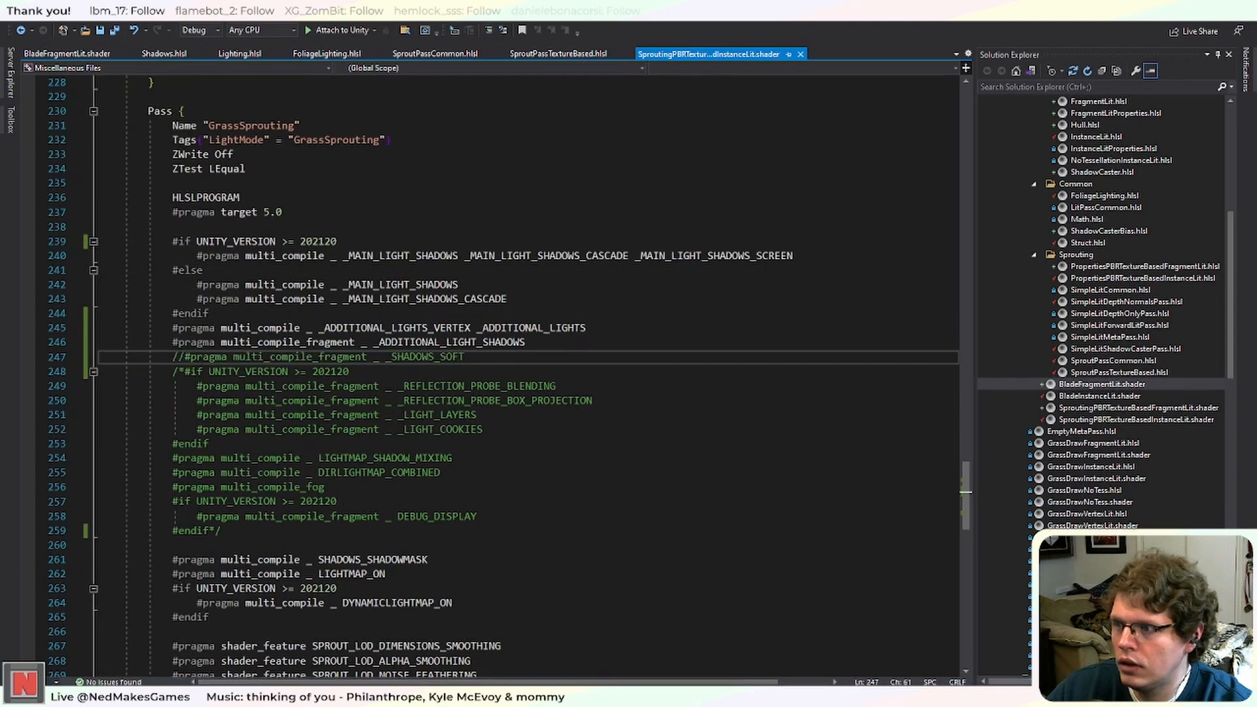
Switch to Unity, shift the red point light along X to about -0.38 in play mode to check the grass, and stop playing.
key("alt+Tab")
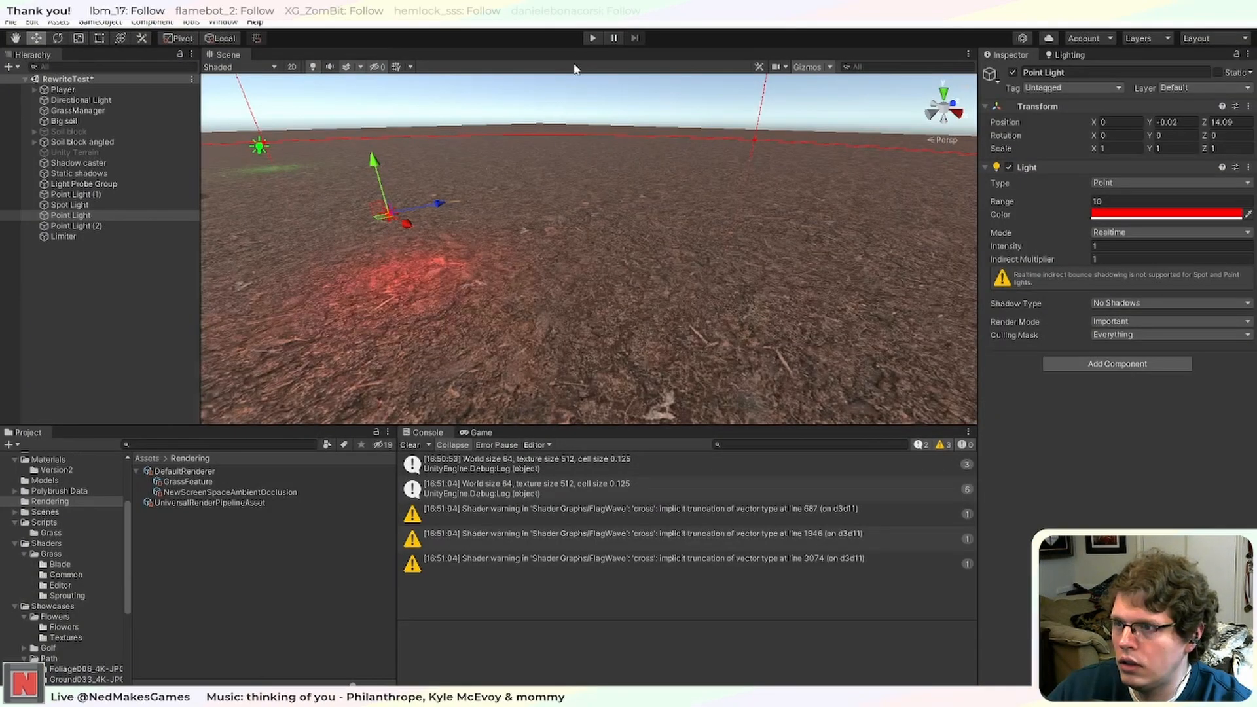
left_click(592, 38)
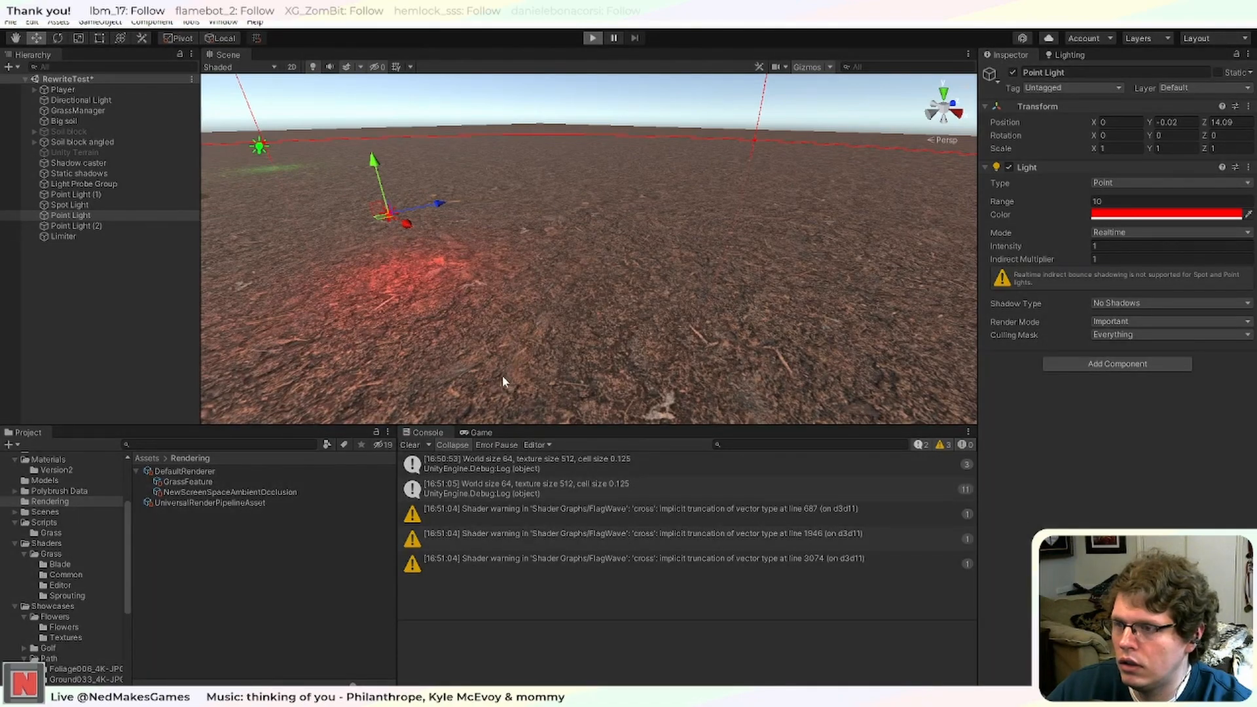
mouse_move(406, 224)
left_mouse_down()
mouse_move(518, 316)
mouse_move(438, 281)
mouse_move(391, 238)
left_mouse_up()
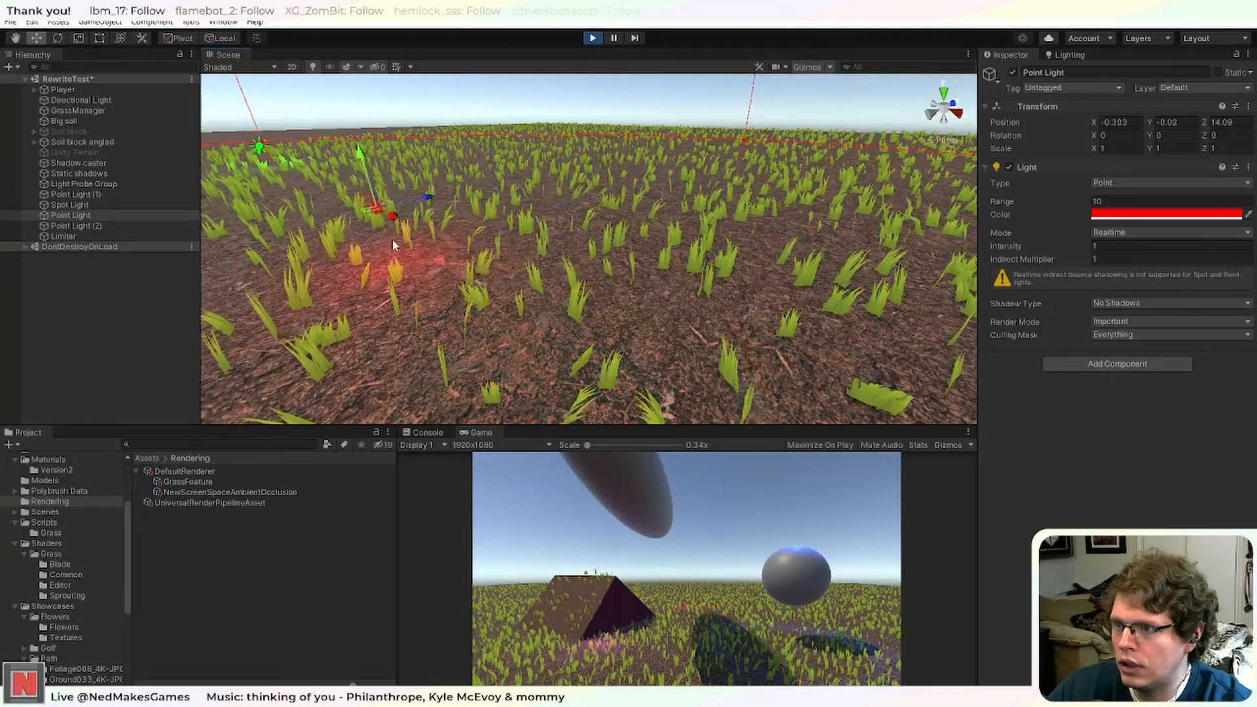
left_click(591, 38)
Retest the grass in a new play session by duplicating the blue spot light, deleting the copy and moving the red point light along X.
scroll(537, 155, "down", 5)
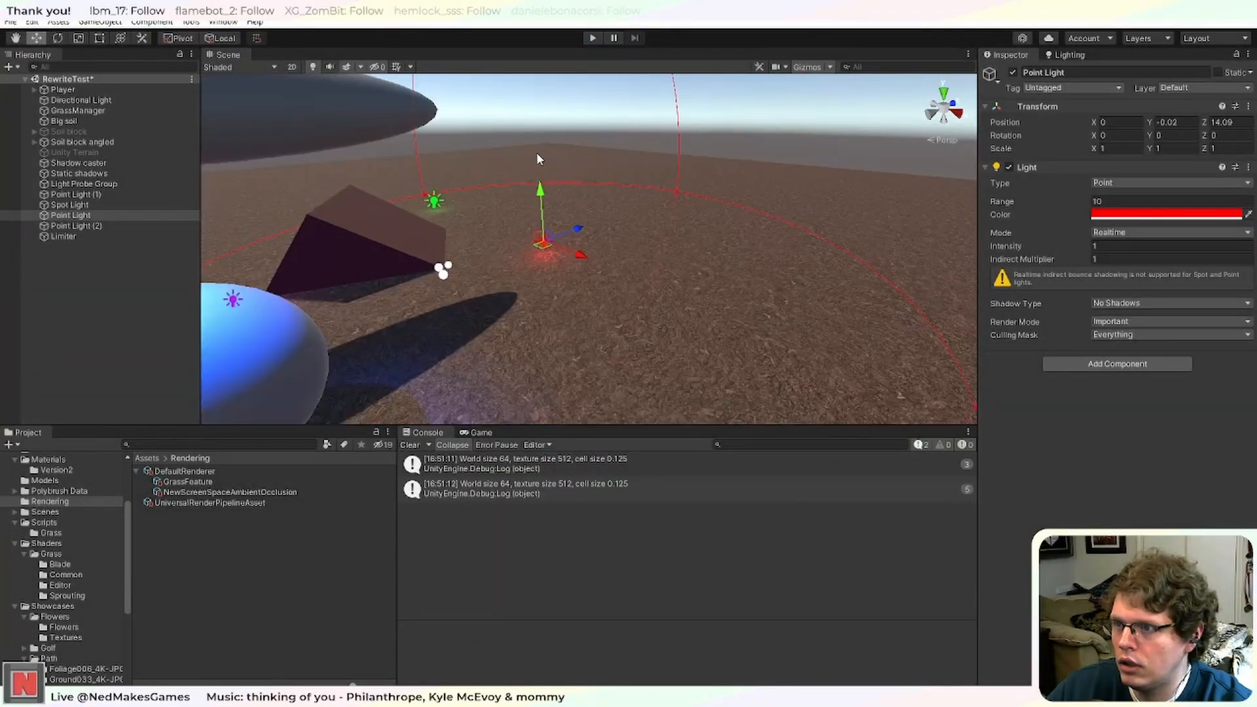
left_click(594, 38)
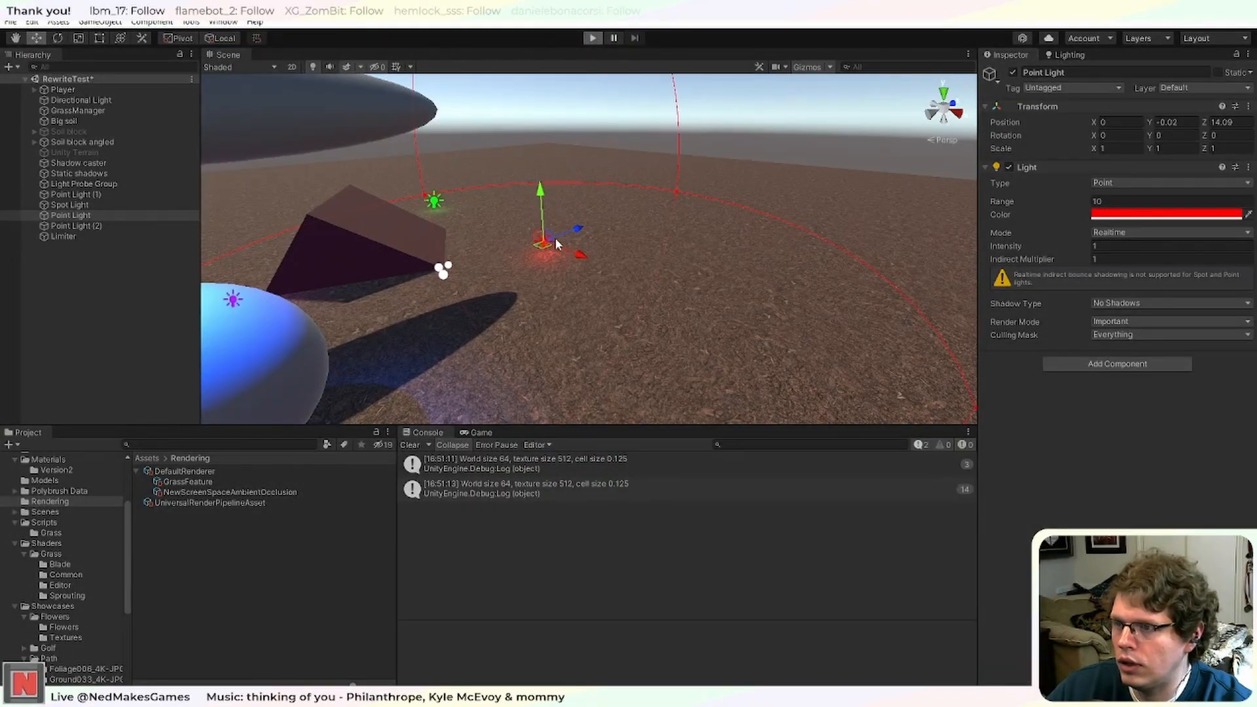
right_click_drag(491, 205, 399, 190)
left_click(296, 106)
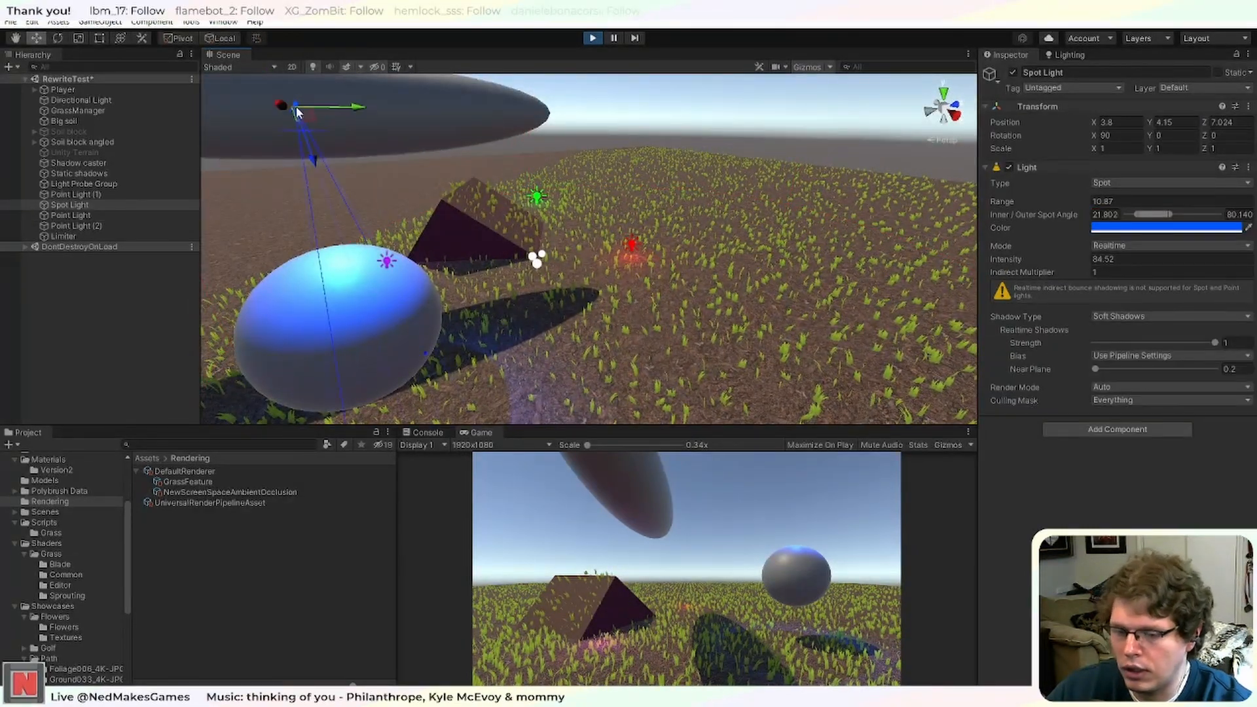
key("Delete")
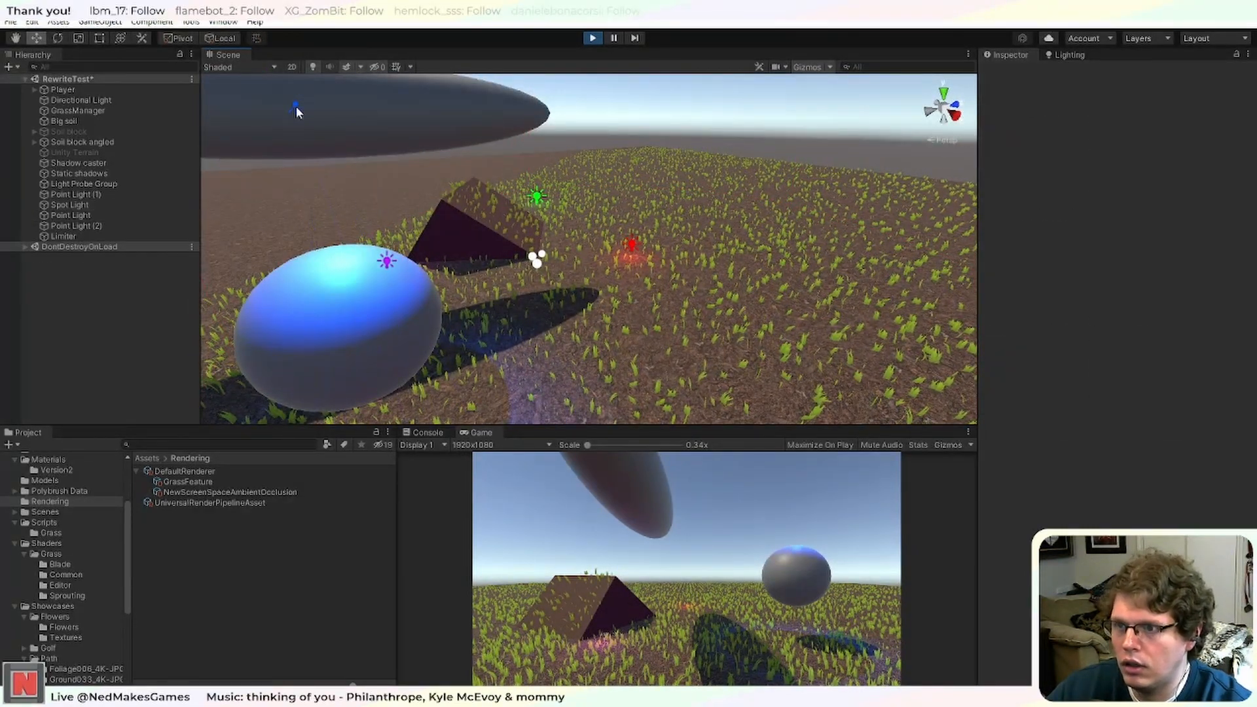
left_click(630, 245)
left_click_drag(673, 272, 846, 358)
left_click(589, 38)
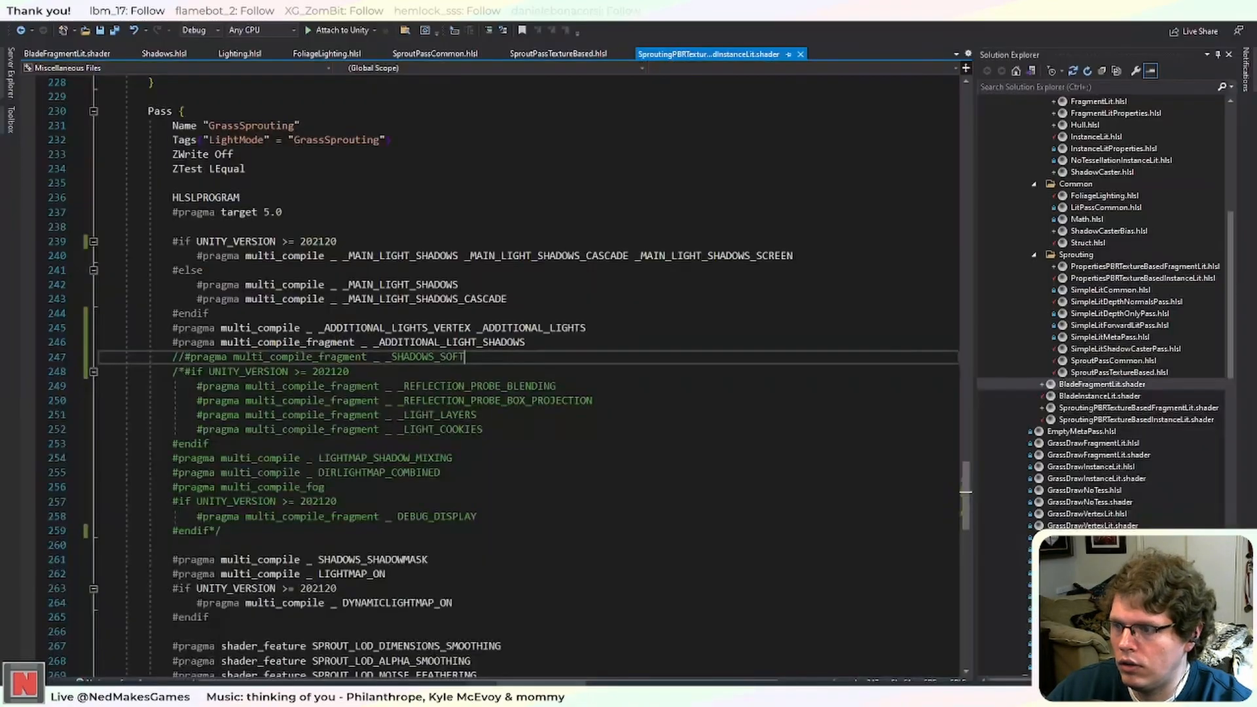
Switch to Visual Studio and comment out the _ADDITIONAL_LIGHT_SHADOWS pragma in the GrassSprouting pass.
key("alt+Tab")
left_click(560, 345)
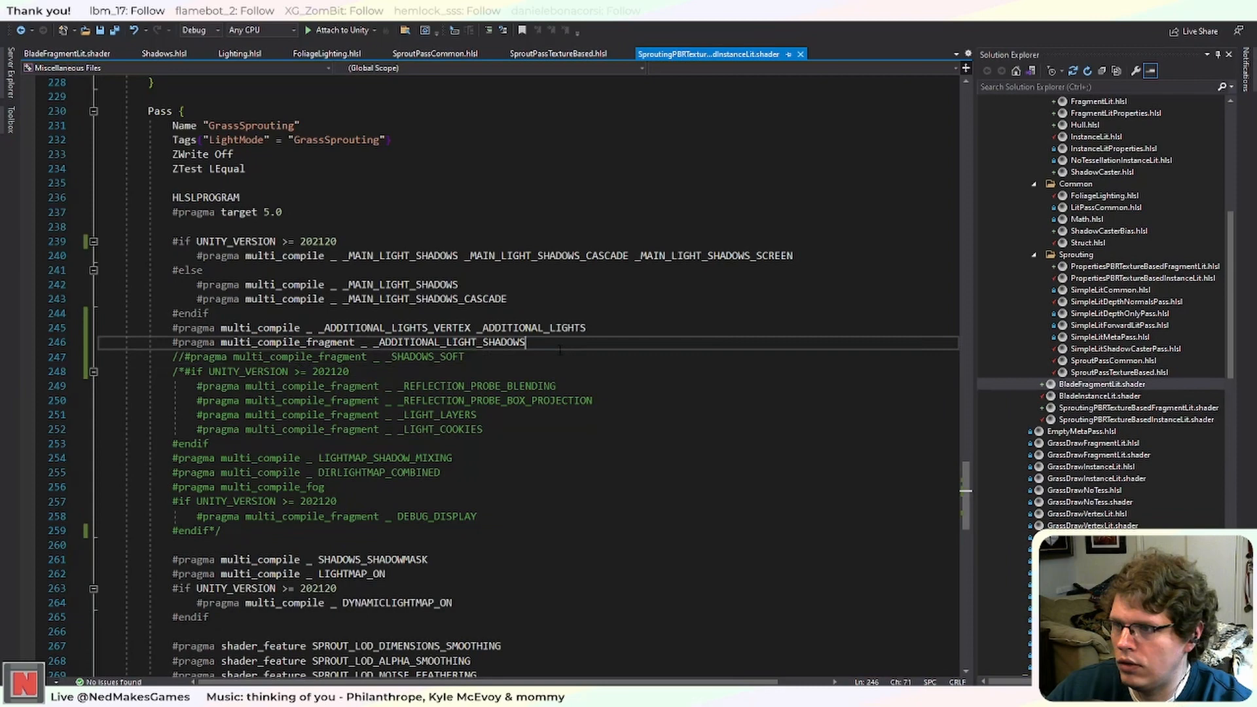
left_click(489, 31)
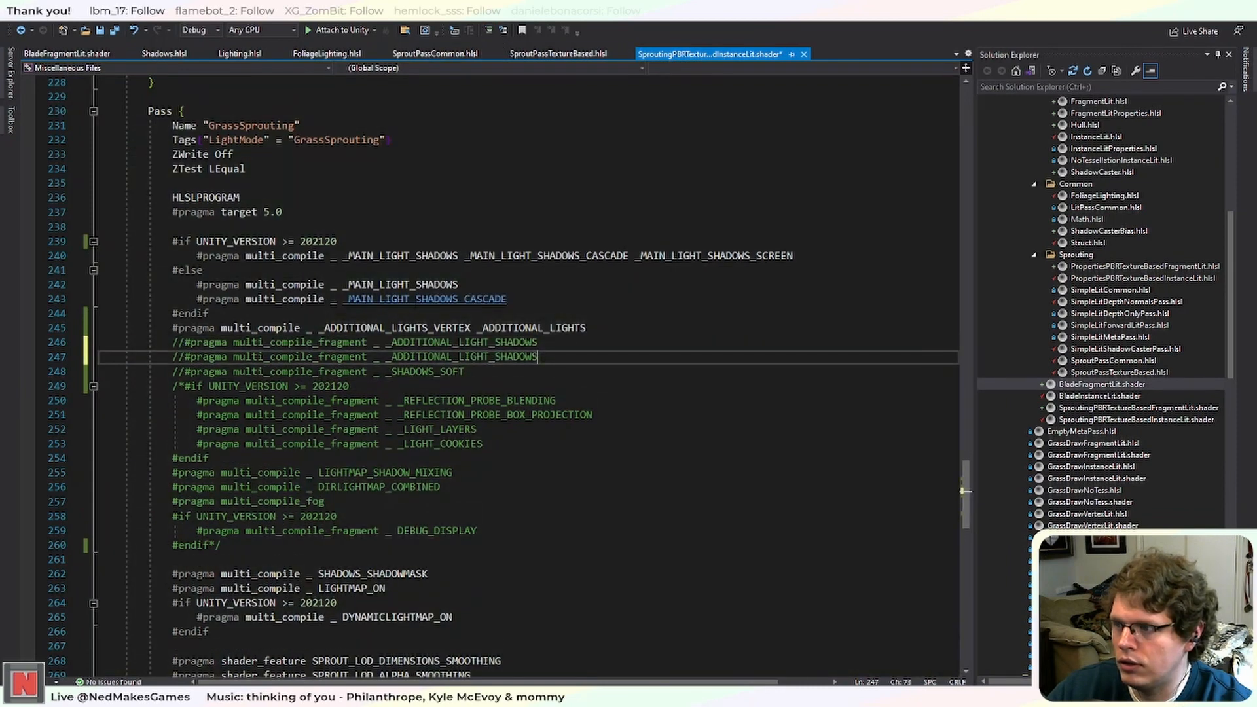
In Unity's play mode, test the grass by duplicating and deleting the blue spot light and moving the red point light to X about 4.15.
key("alt+Tab")
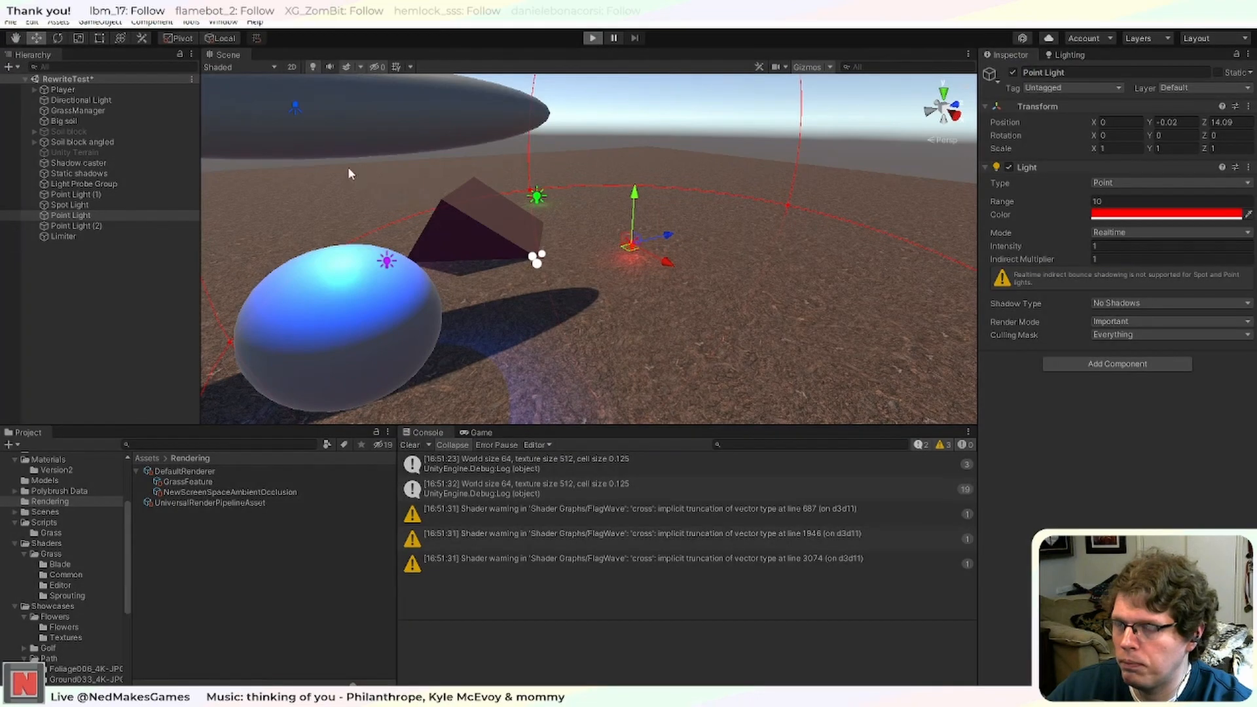
left_click(293, 108)
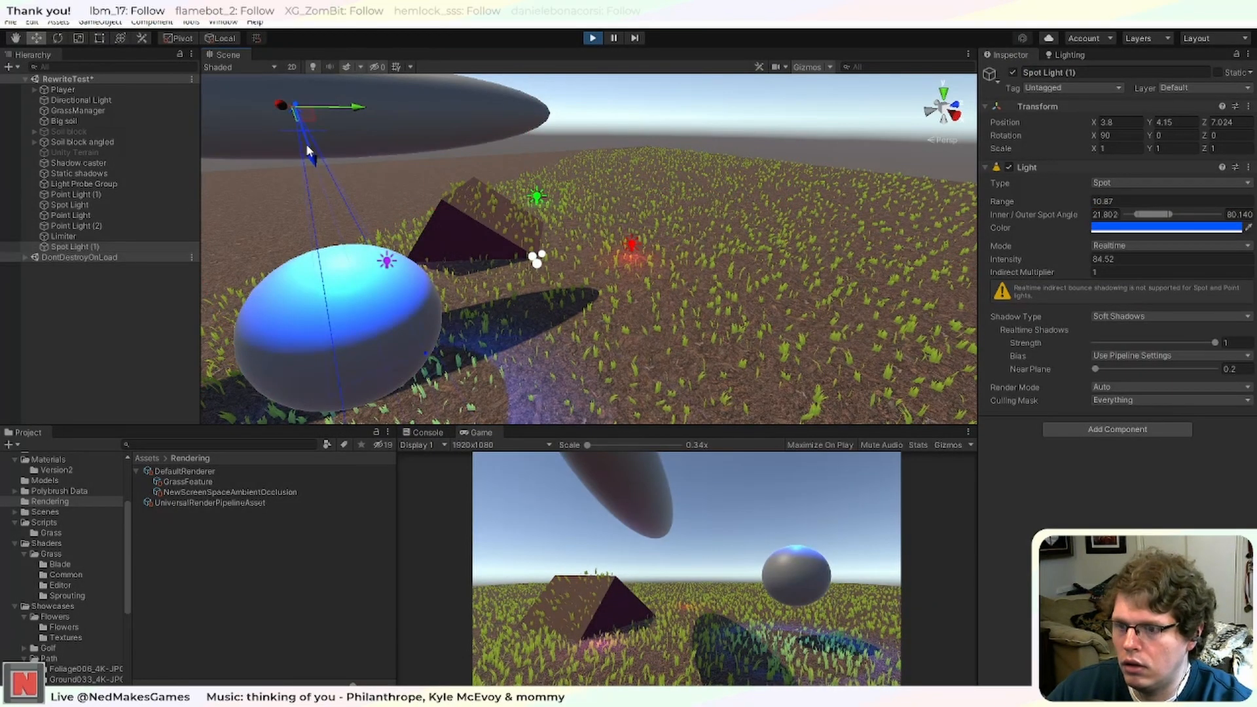
left_click(305, 143)
left_click(631, 247)
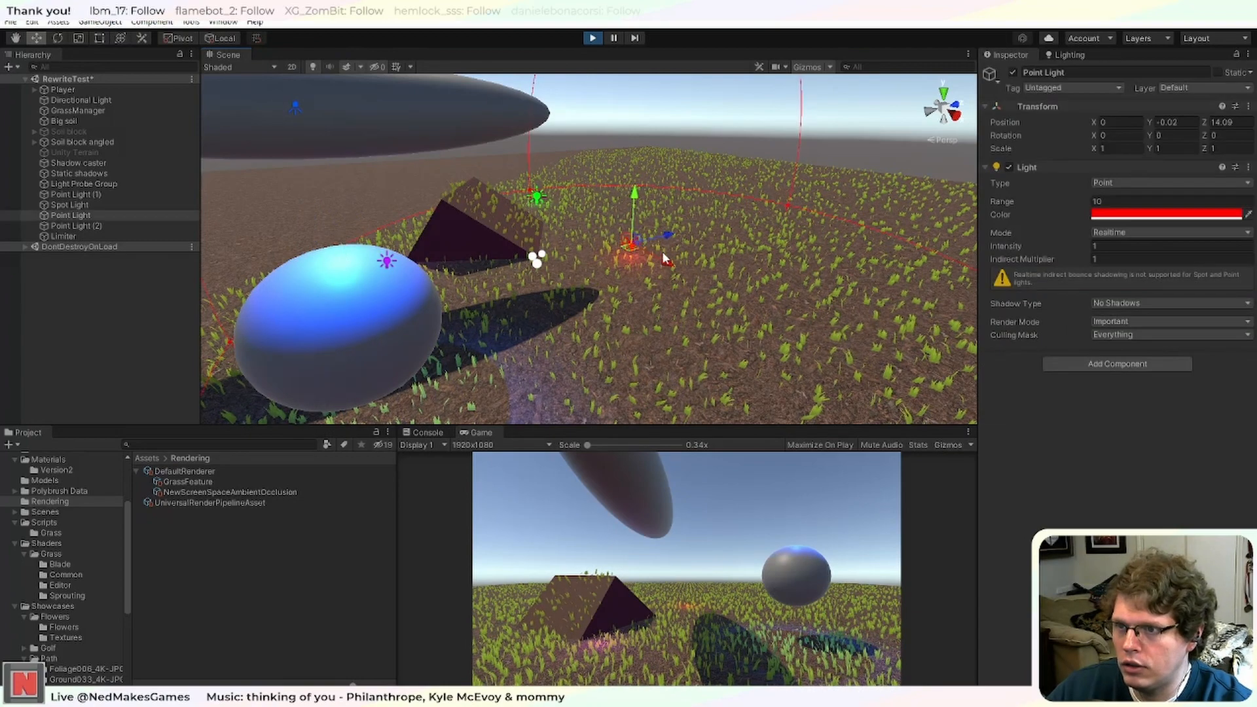
left_click_drag(694, 271, 786, 317)
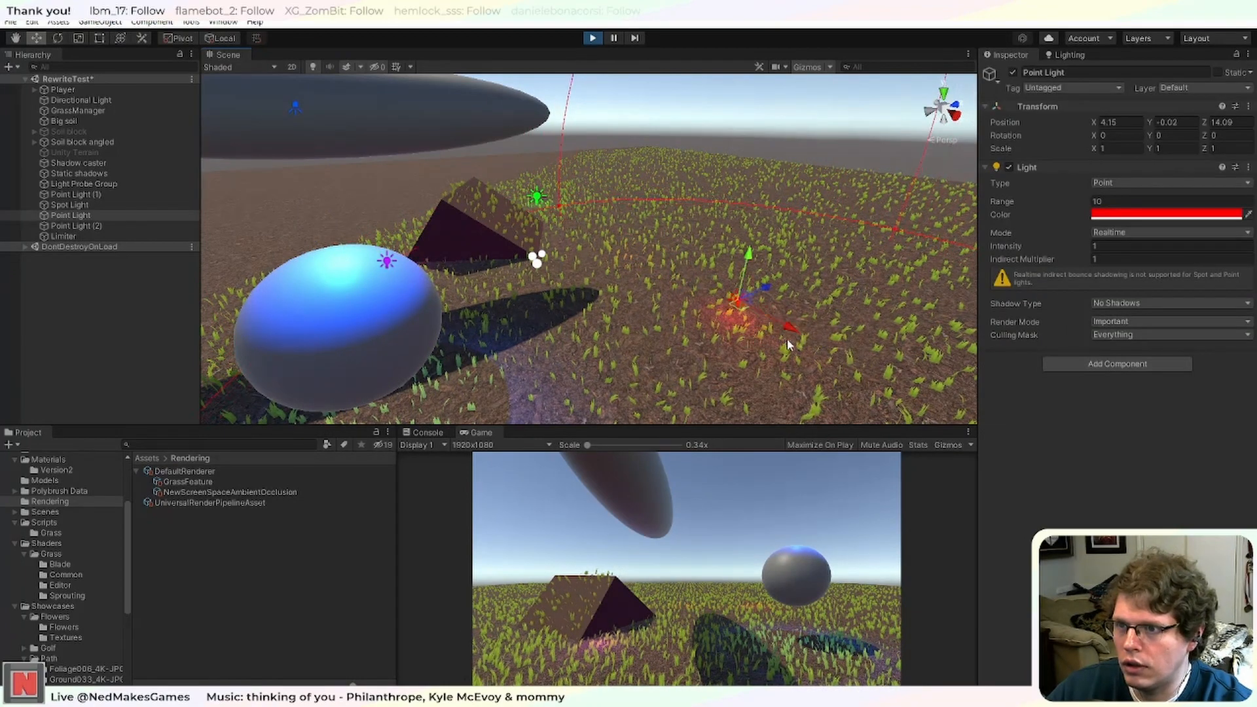
key("ctrl+z")
left_click(589, 38)
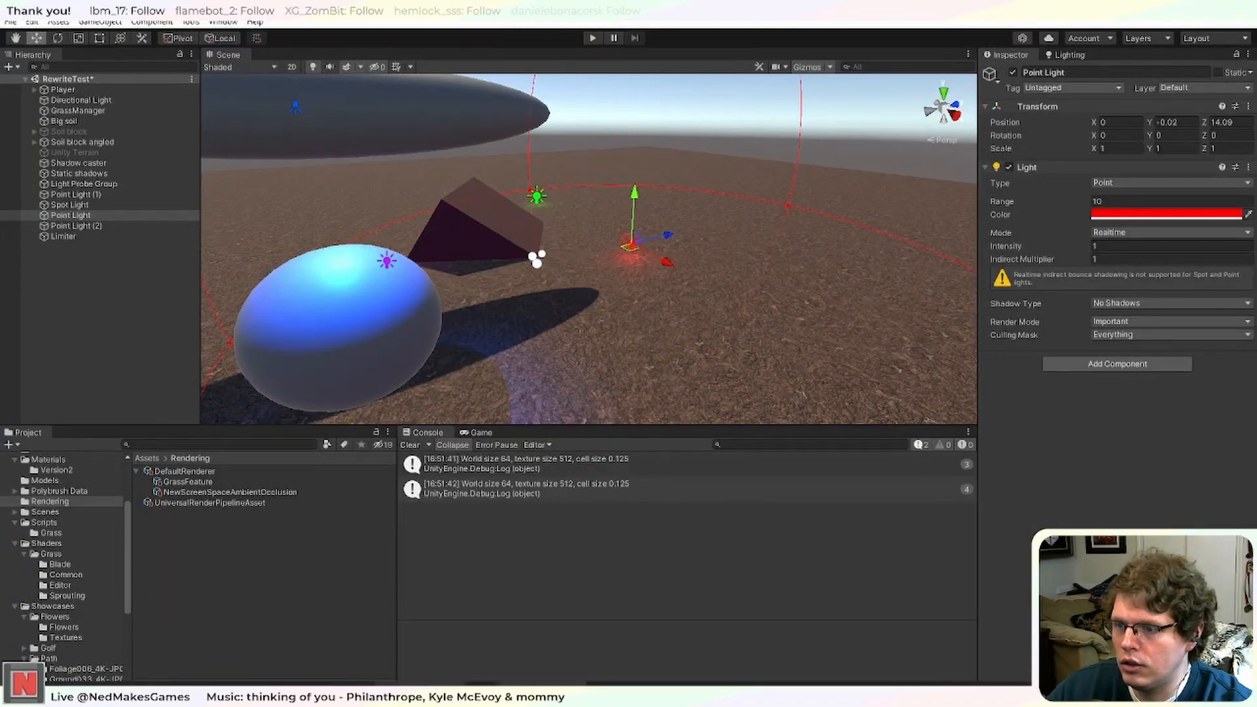
Switch to Visual Studio, comment out the _ADDITIONAL_LIGHTS_VERTEX _ADDITIONAL_LIGHTS pragma in the GrassSprouting pass, and save the shader.
key("alt+Tab")
scroll(506, 416, "up", 1)
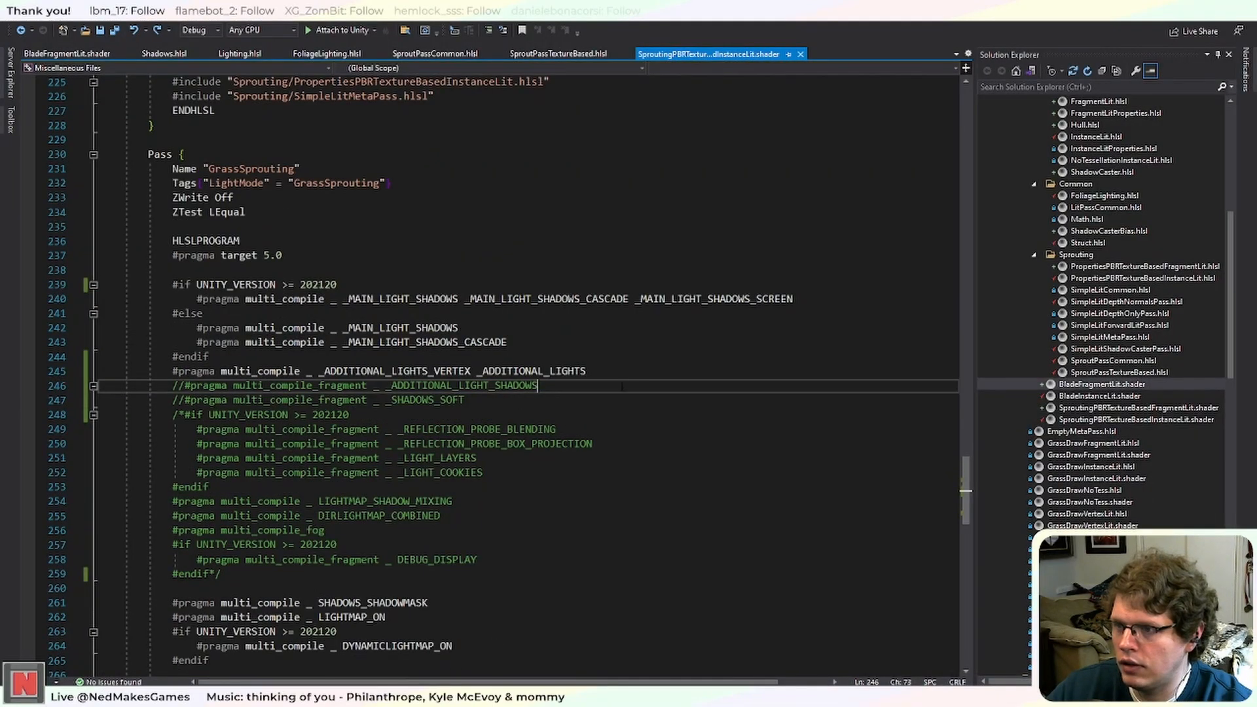
left_click(633, 368)
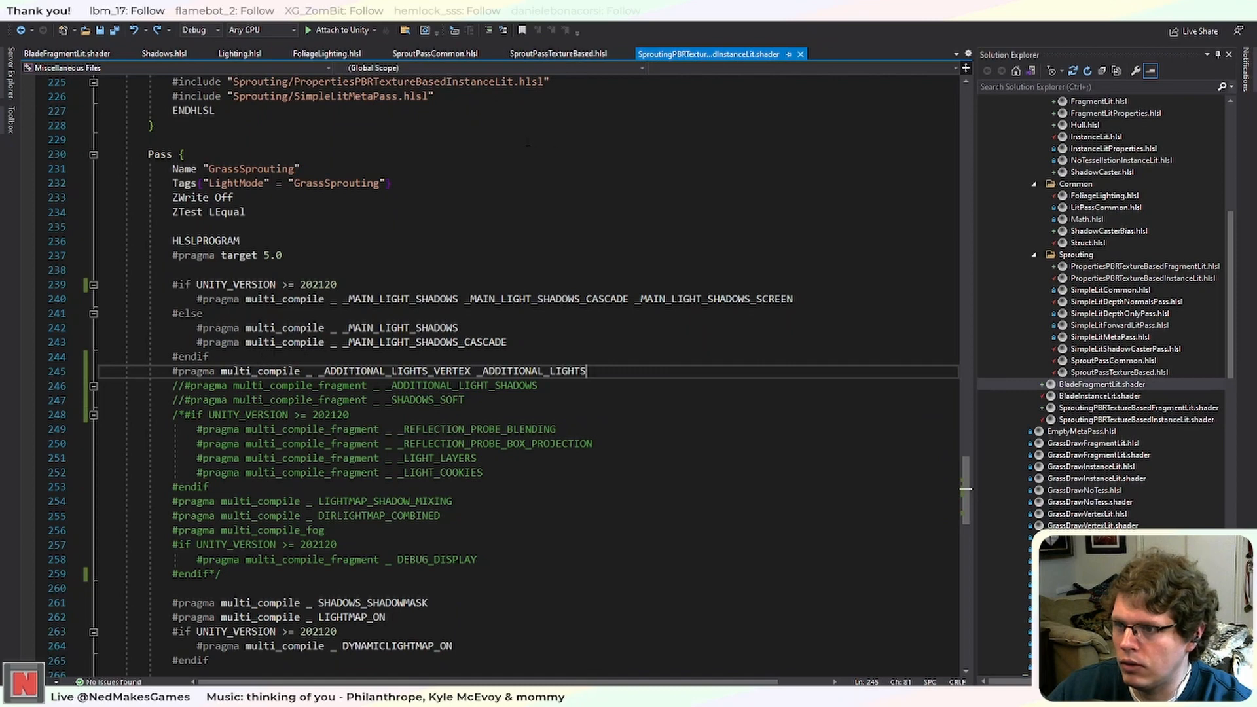
left_click(489, 31)
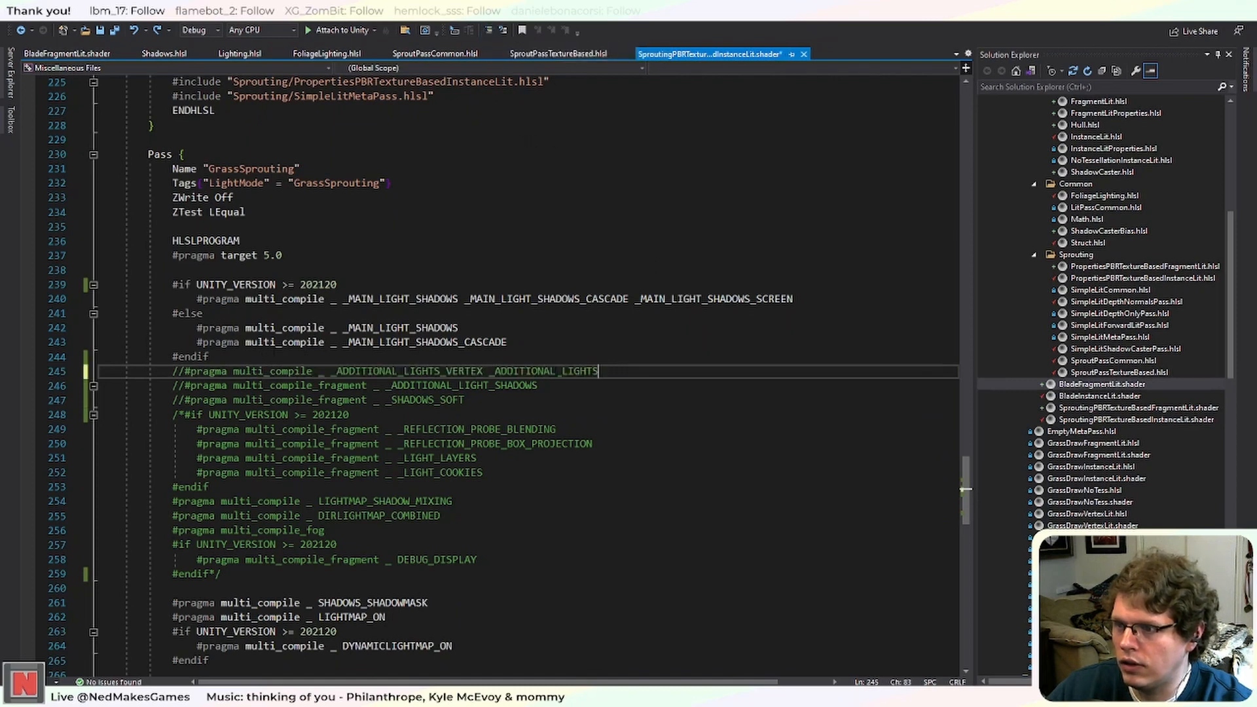
key("ctrl+s")
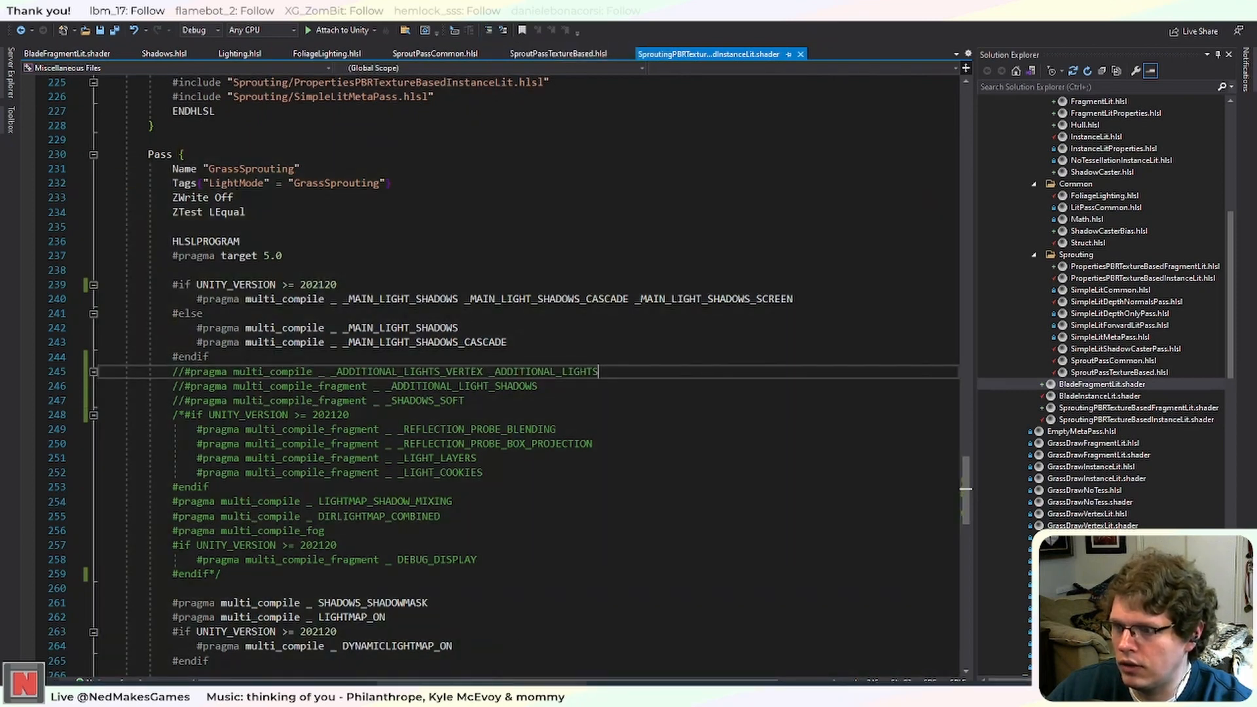
Switch to Unity, move the red point light to X about -0.64 in play mode to check the grass shading, and stop playing.
key("alt+Tab")
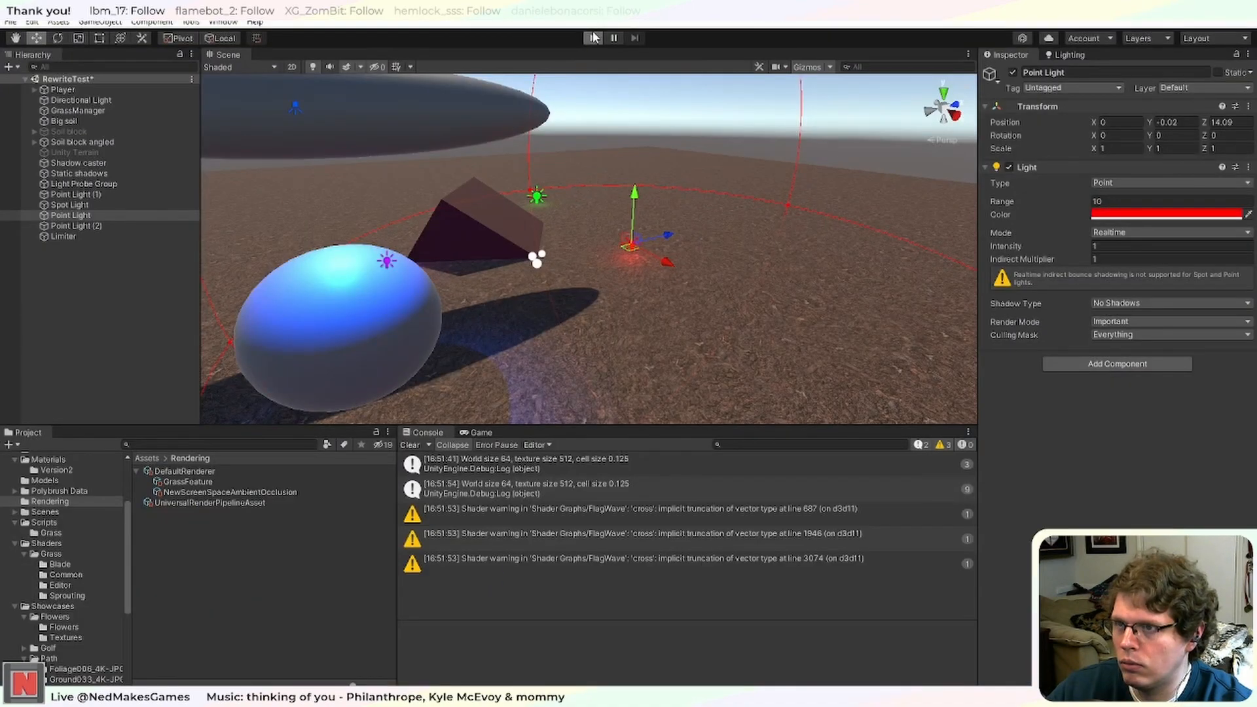
left_click(593, 37)
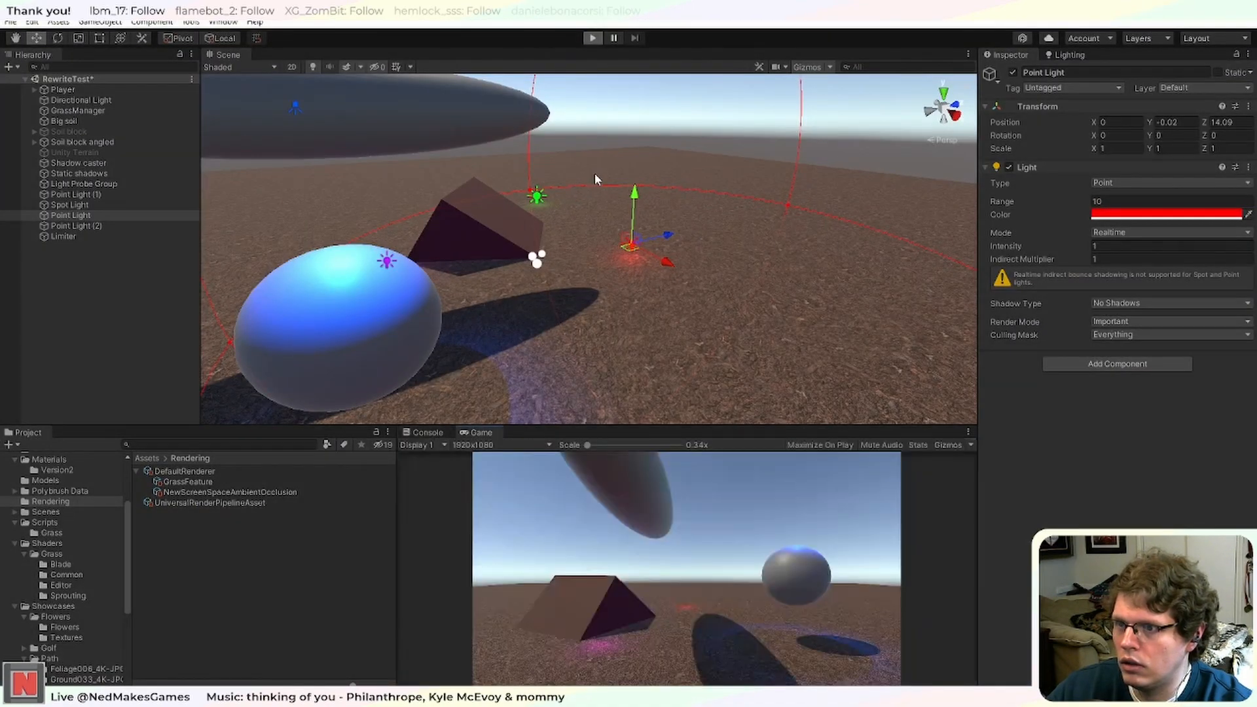
mouse_move(668, 263)
left_mouse_down()
mouse_move(817, 360)
mouse_move(712, 318)
mouse_move(828, 374)
mouse_move(645, 269)
left_mouse_up()
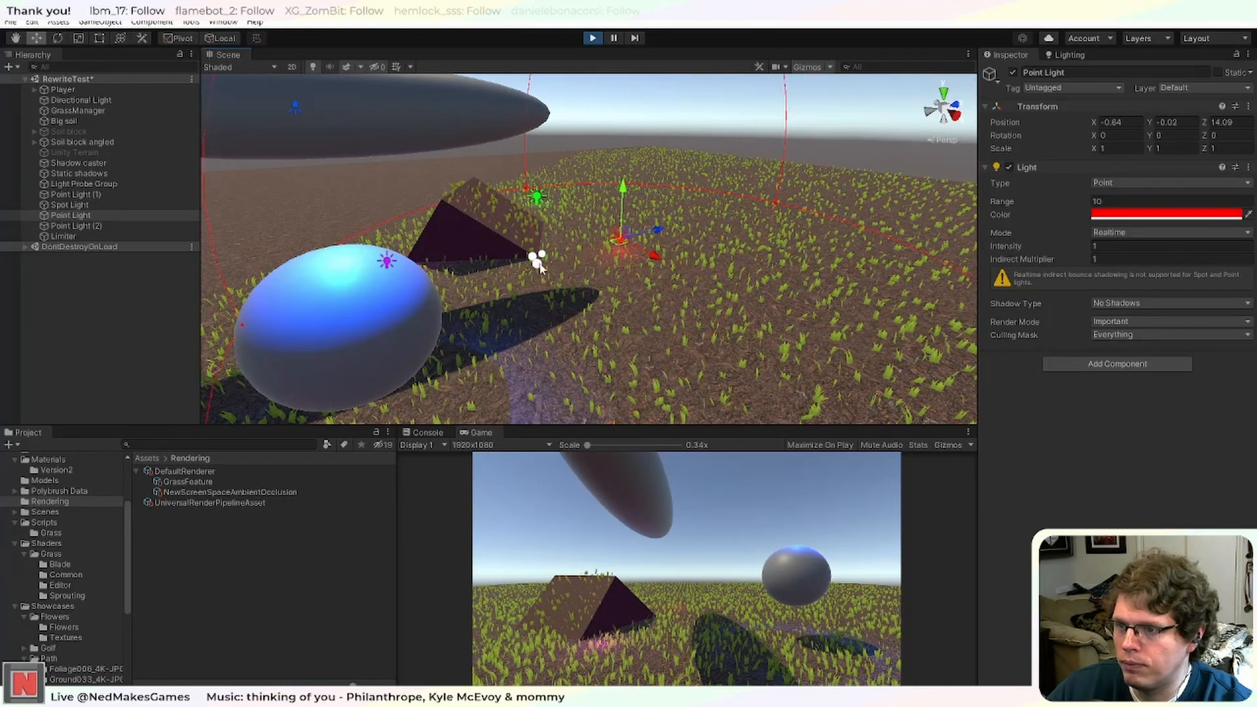
key("ctrl+p")
Switch to Visual Studio, uncomment the _ADDITIONAL_LIGHTS_VERTEX _ADDITIONAL_LIGHTS pragma, and examine its two keywords.
key("alt+Tab")
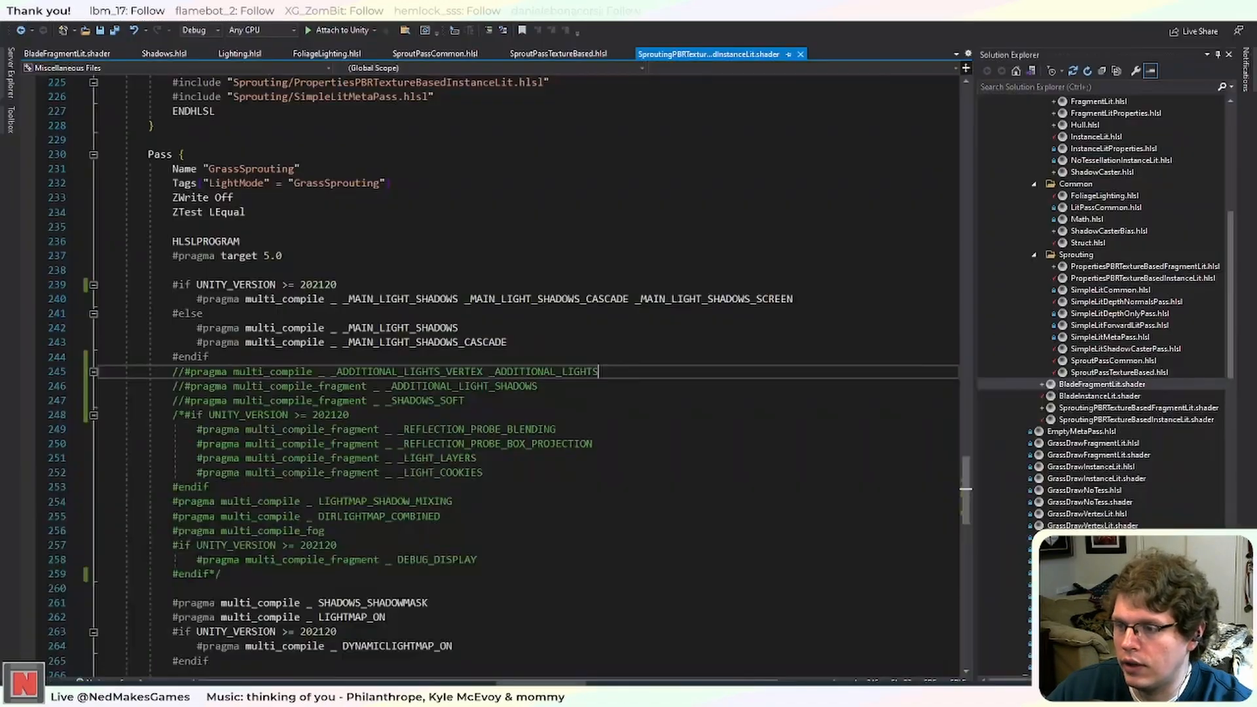
key("ctrl+k")
key("ctrl+u")
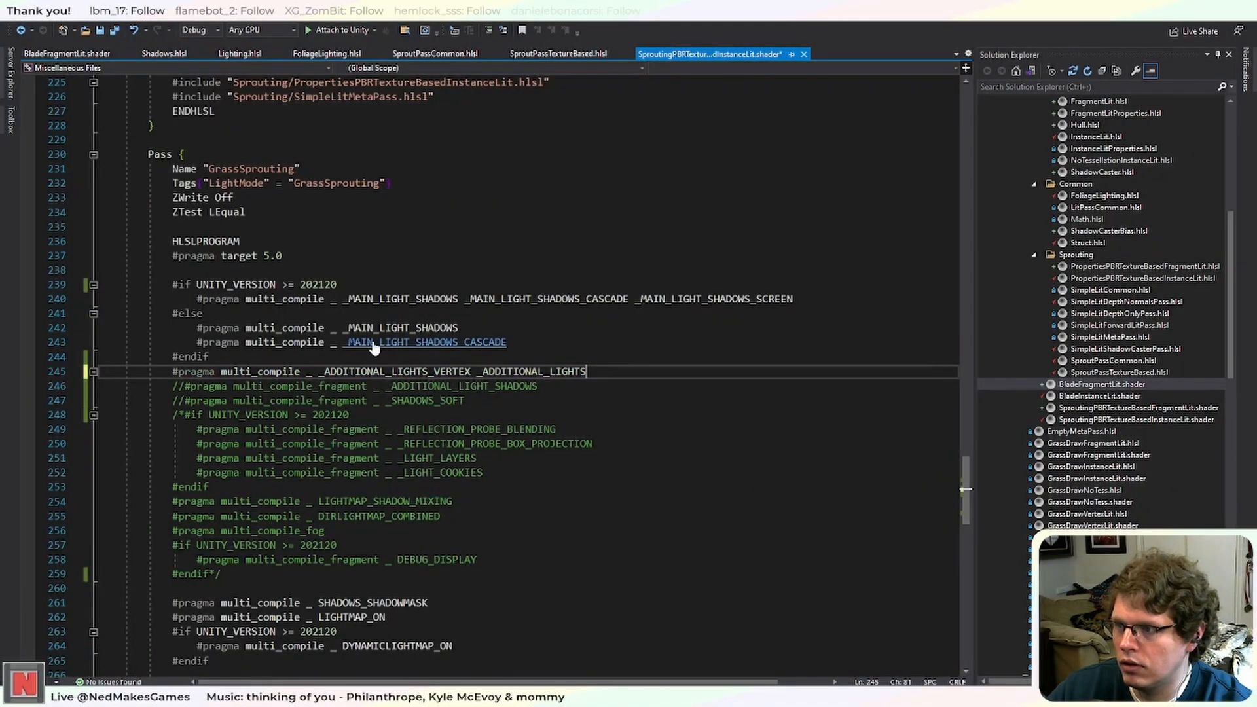
left_click(488, 343)
left_click_drag(476, 371, 319, 371)
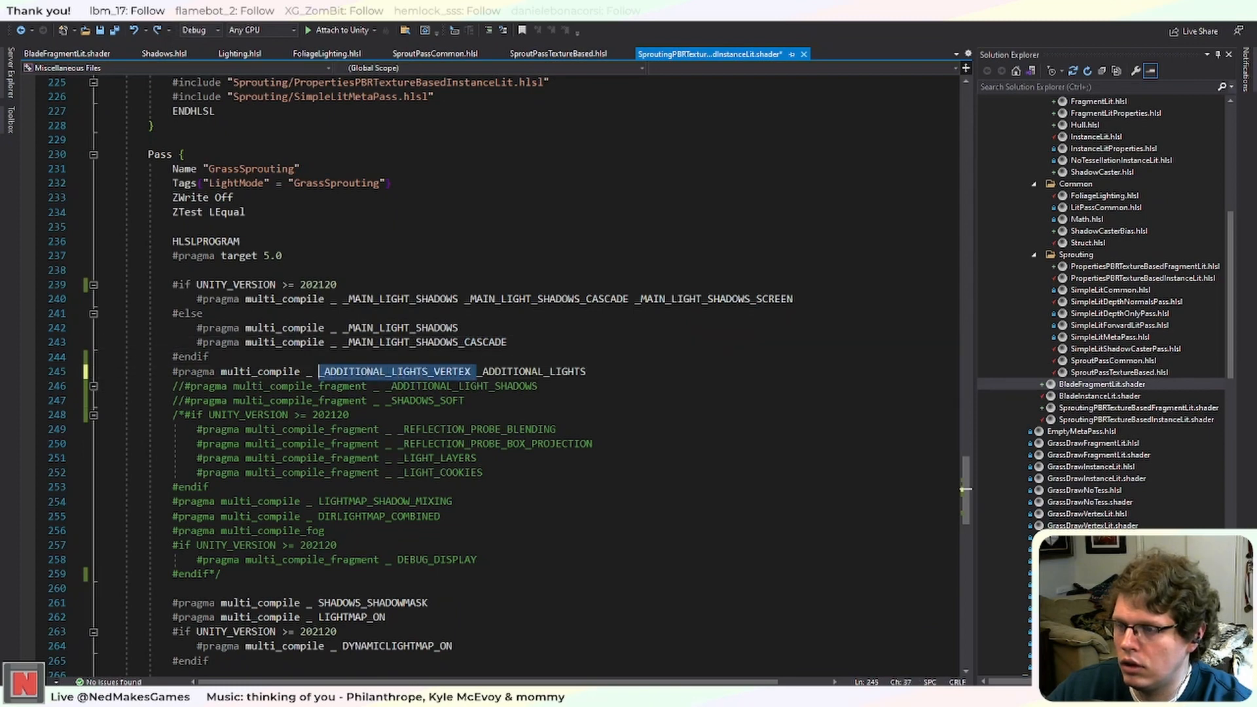
left_click(533, 371)
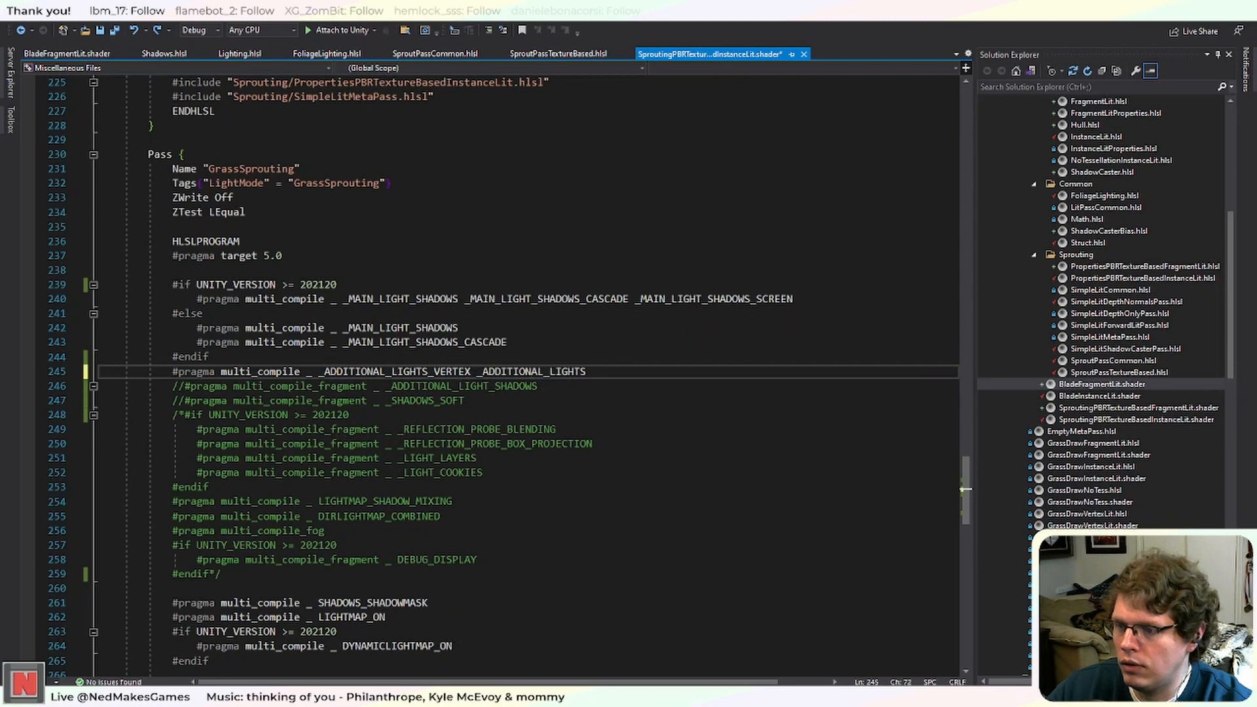
Switch to Unity and set Additional Lights to Per Vertex in the UniversalRenderPipelineAsset.
key("alt+Tab")
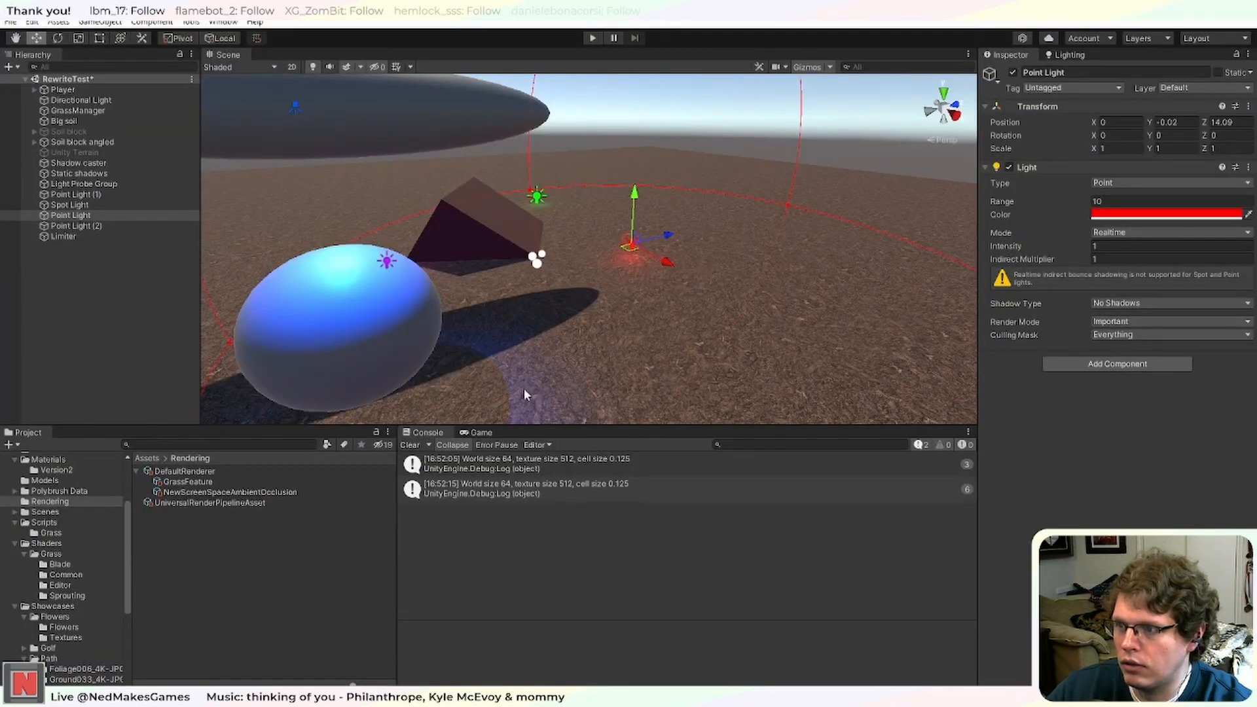
left_click(216, 502)
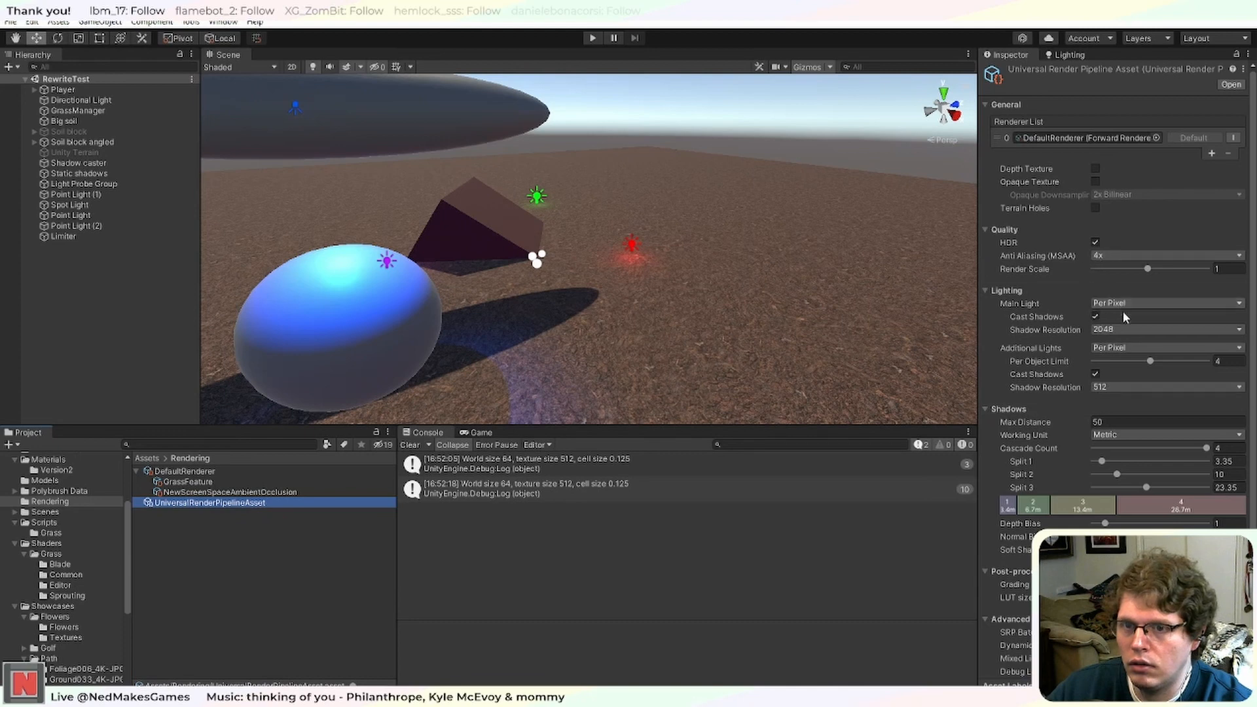
left_click(1124, 348)
left_click(1138, 375)
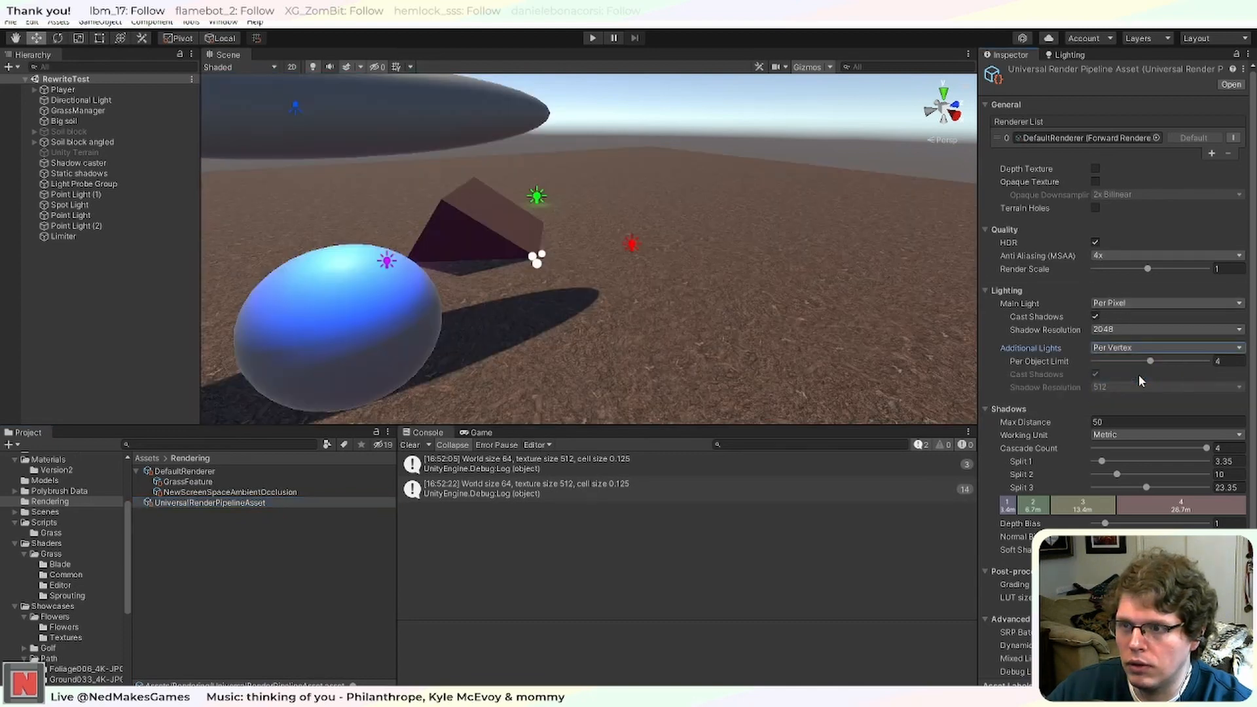
Try moving the red point light along X outside play mode, and undo the move.
left_click(630, 244)
left_click_drag(666, 264, 941, 416)
key("ctrl+z")
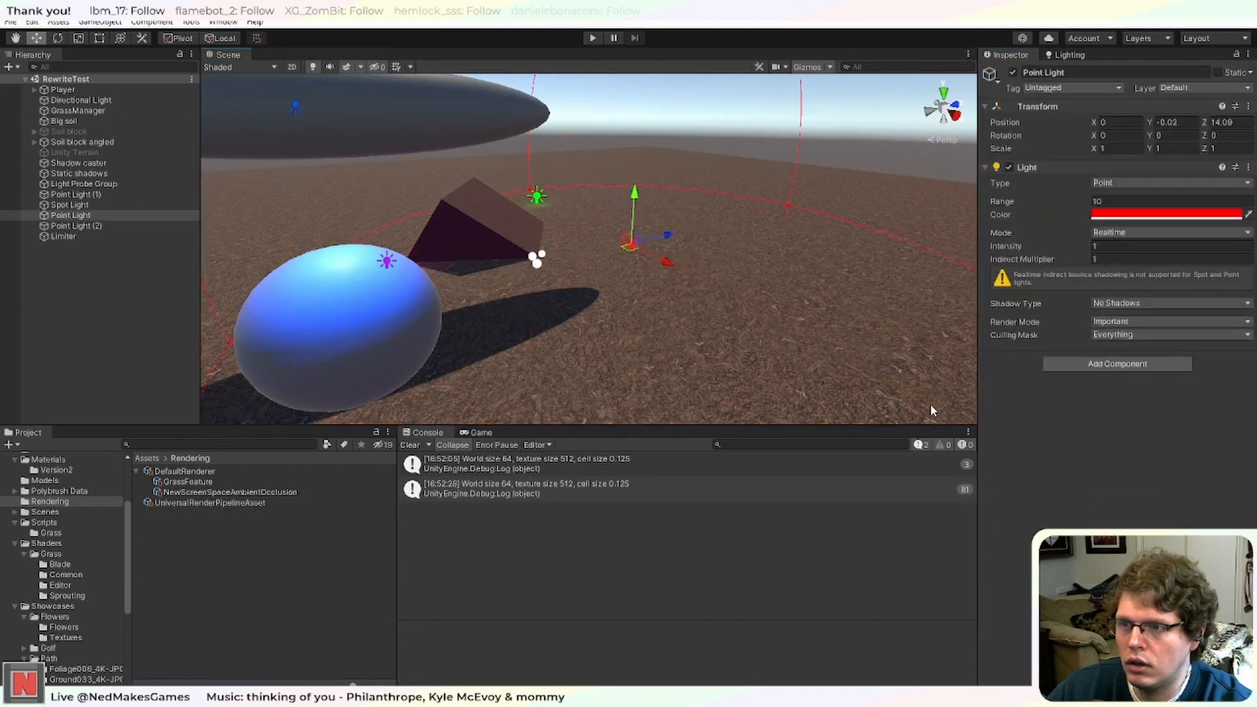
Enter play mode, test the red point light at X about 3.61, and undo that move.
left_click(592, 38)
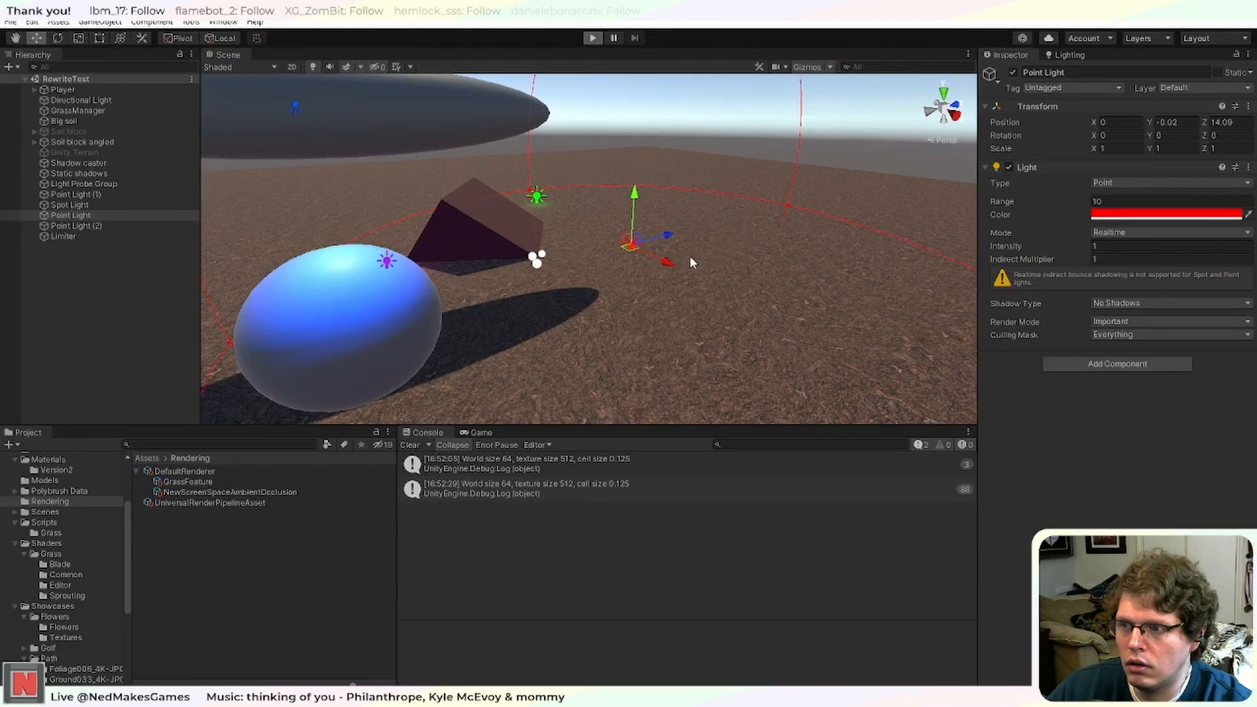
left_click_drag(667, 263, 707, 319)
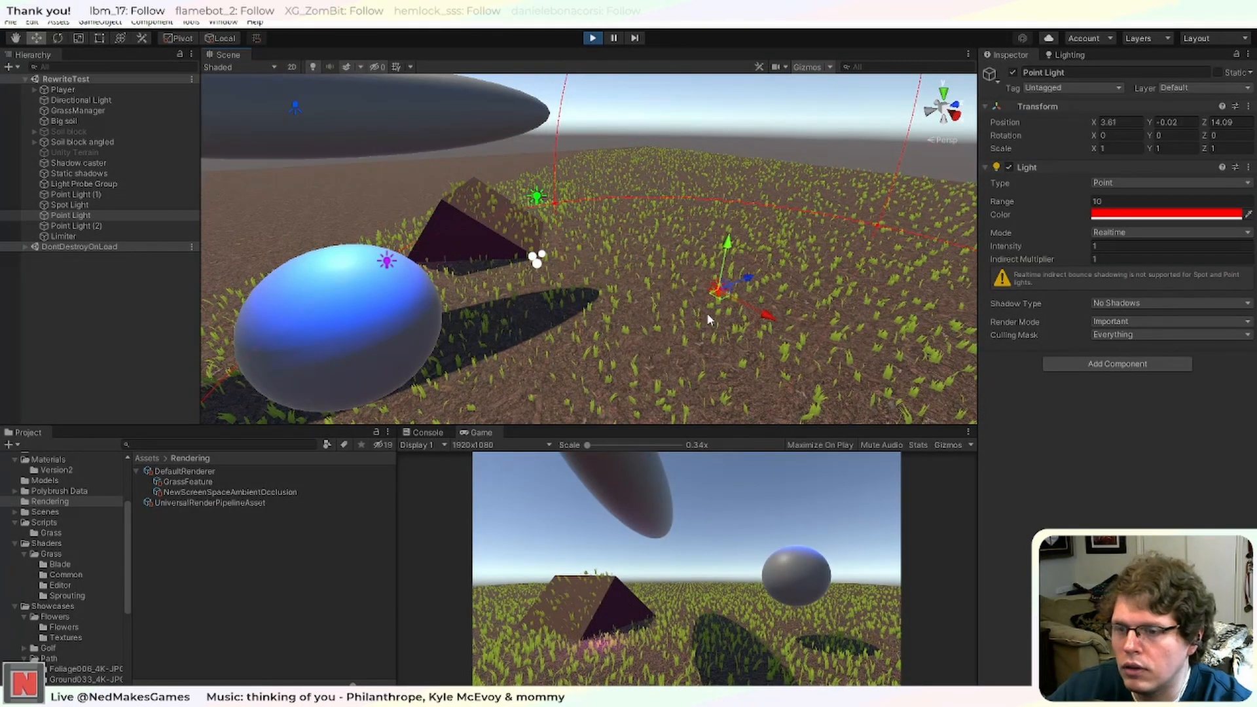
key("ctrl+z")
Move the red point light along Z to about 12.46 to check the nearby grass sprouts.
key("f")
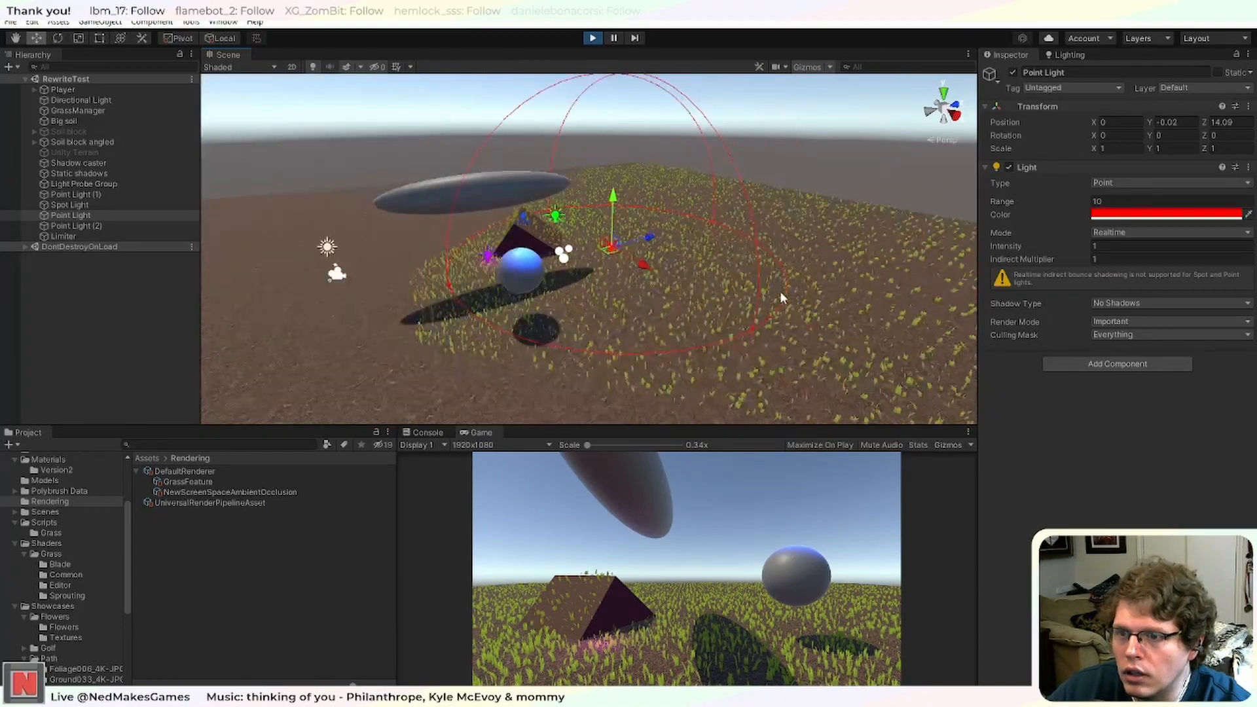
scroll(780, 294, "down", 3)
scroll(781, 294, "up", 8)
scroll(799, 272, "down", 4)
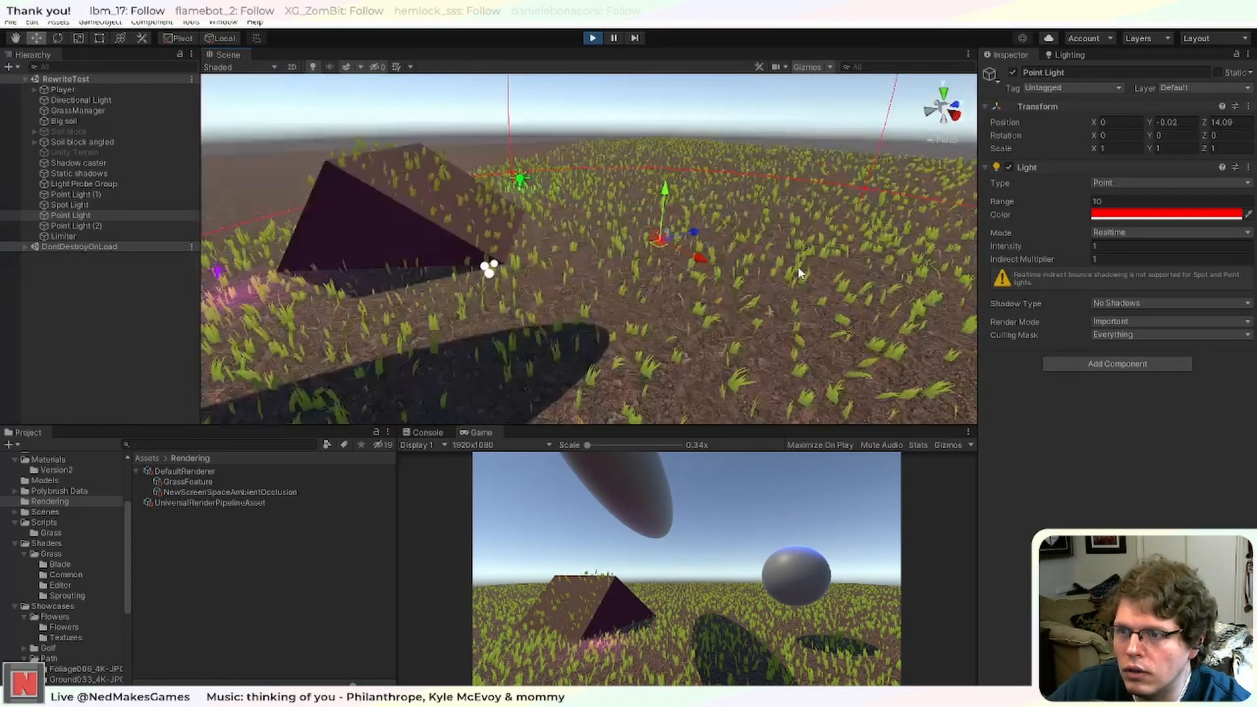
middle_click_drag(799, 272, 623, 340)
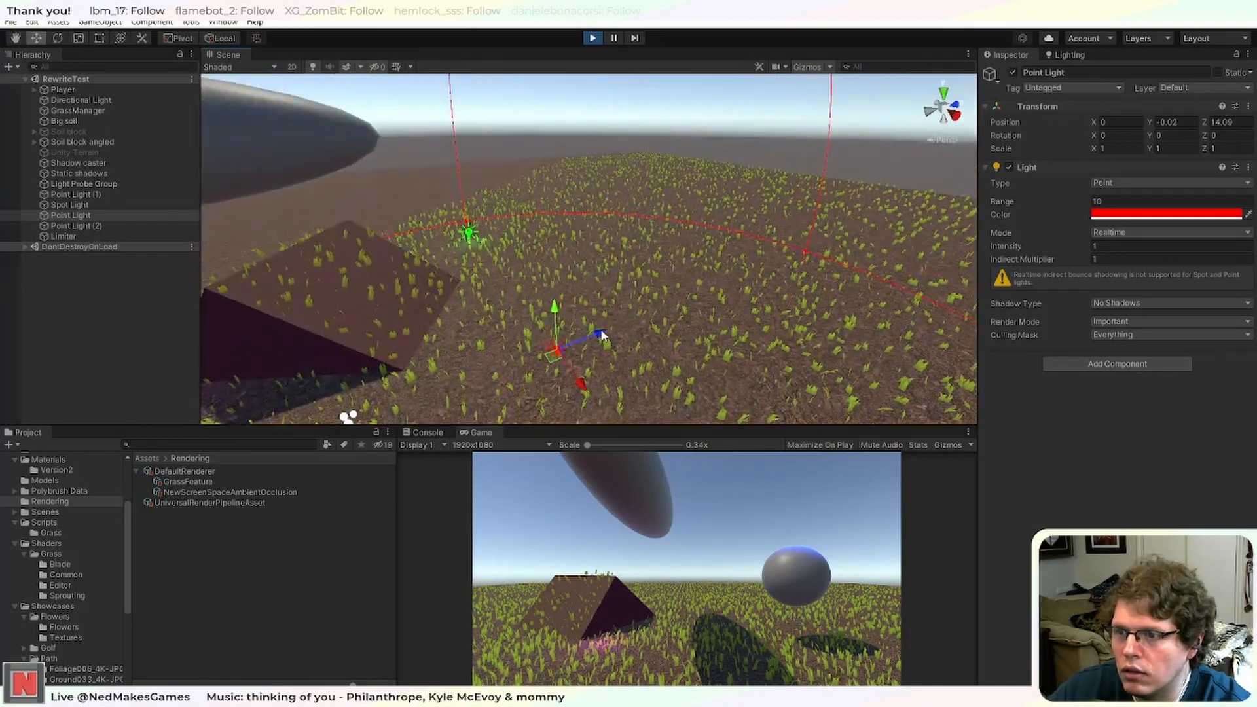
left_click_drag(602, 336, 517, 364)
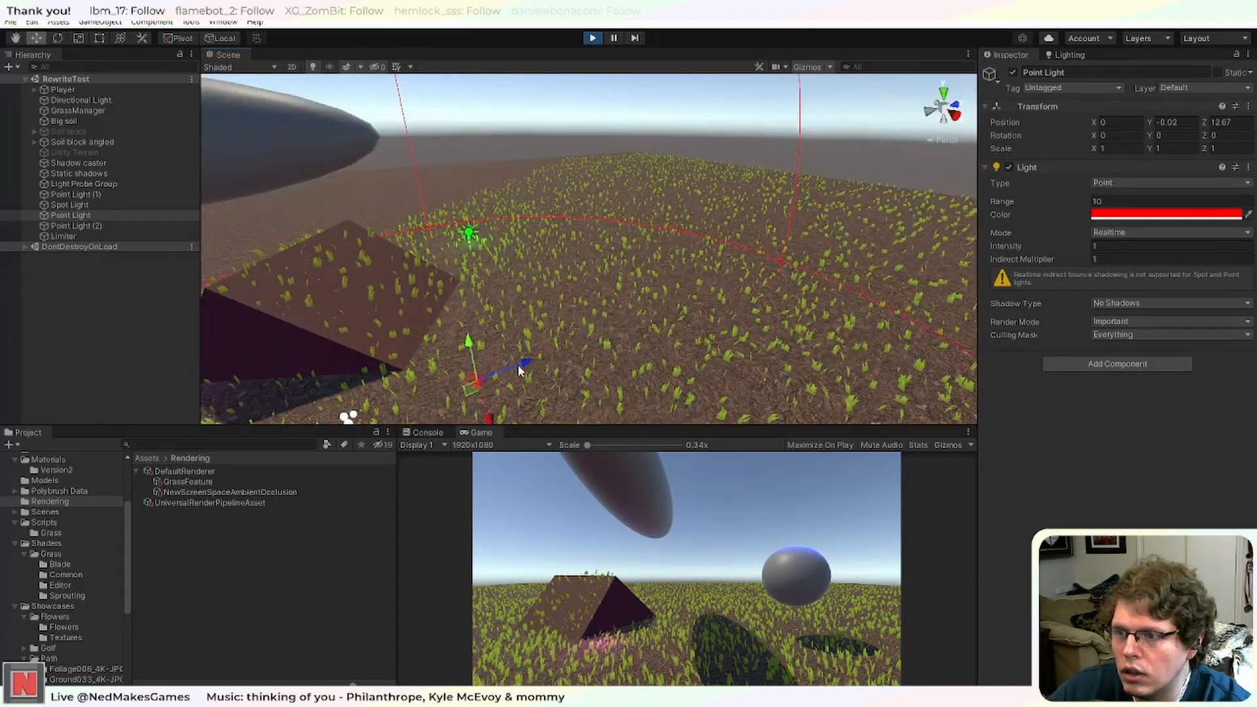
middle_click_drag(517, 364, 585, 389)
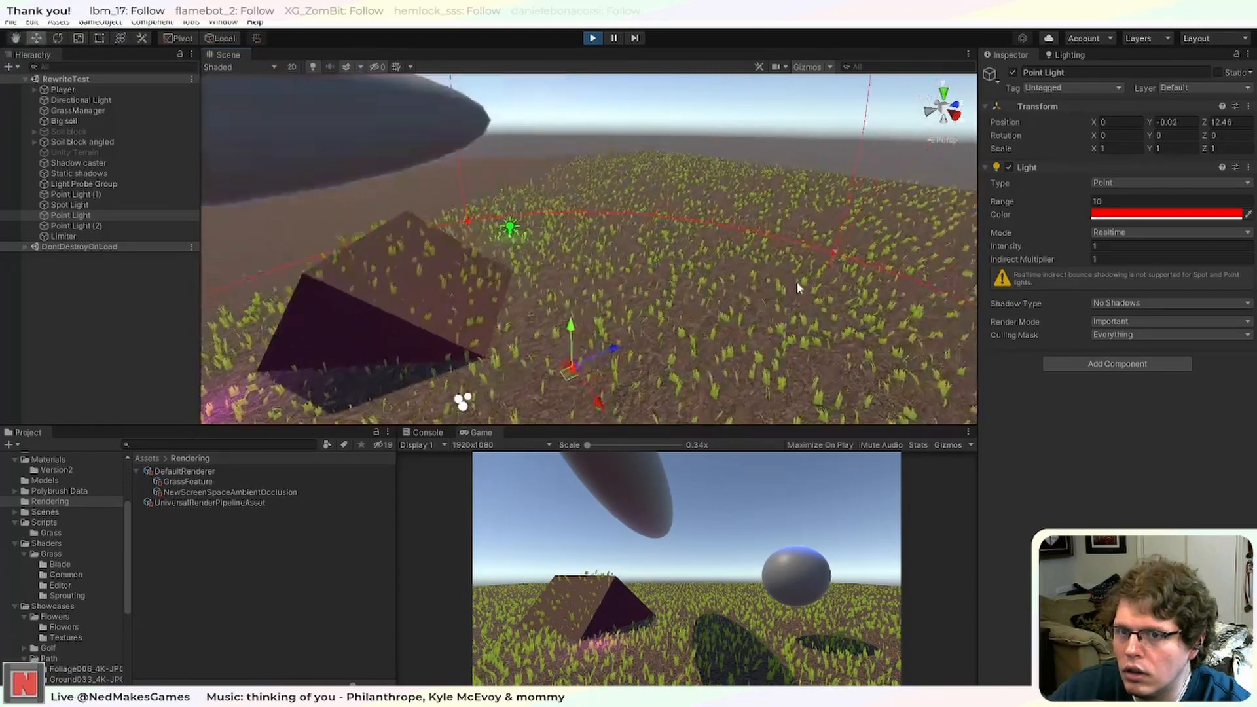
Set the red point light's intensity to 10 and move it to Z about 11.91.
left_click(1113, 245)
type("10")
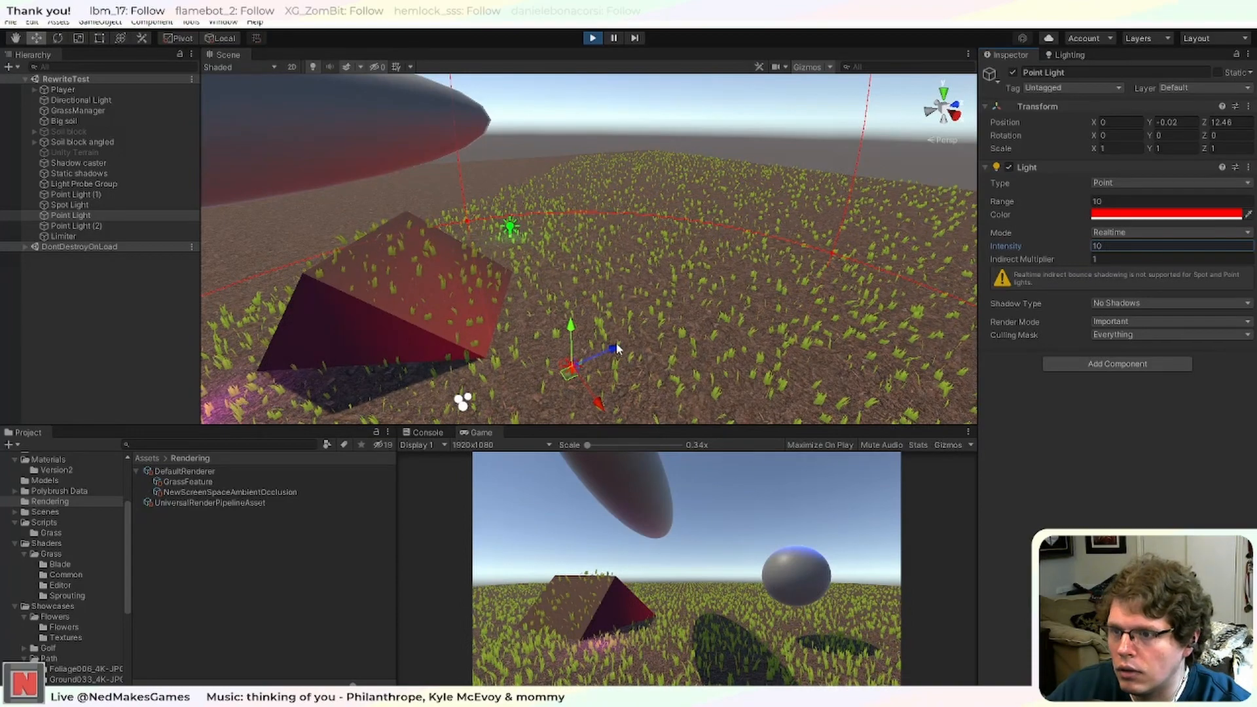
left_click_drag(615, 349, 583, 345)
Move the red point light to the far end of the soil, at X about -35.4 and Z about 42.77.
scroll(627, 355, "down", 8)
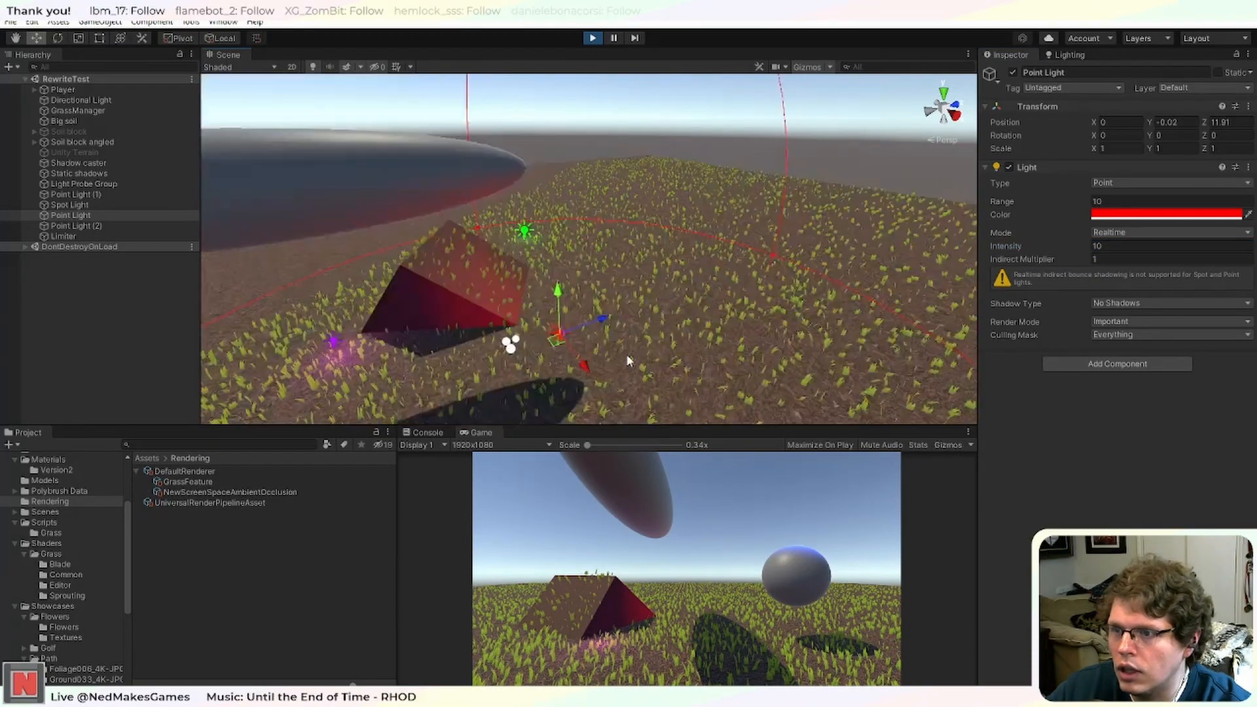
middle_click_drag(770, 302, 654, 336)
left_click_drag(524, 317, 635, 194)
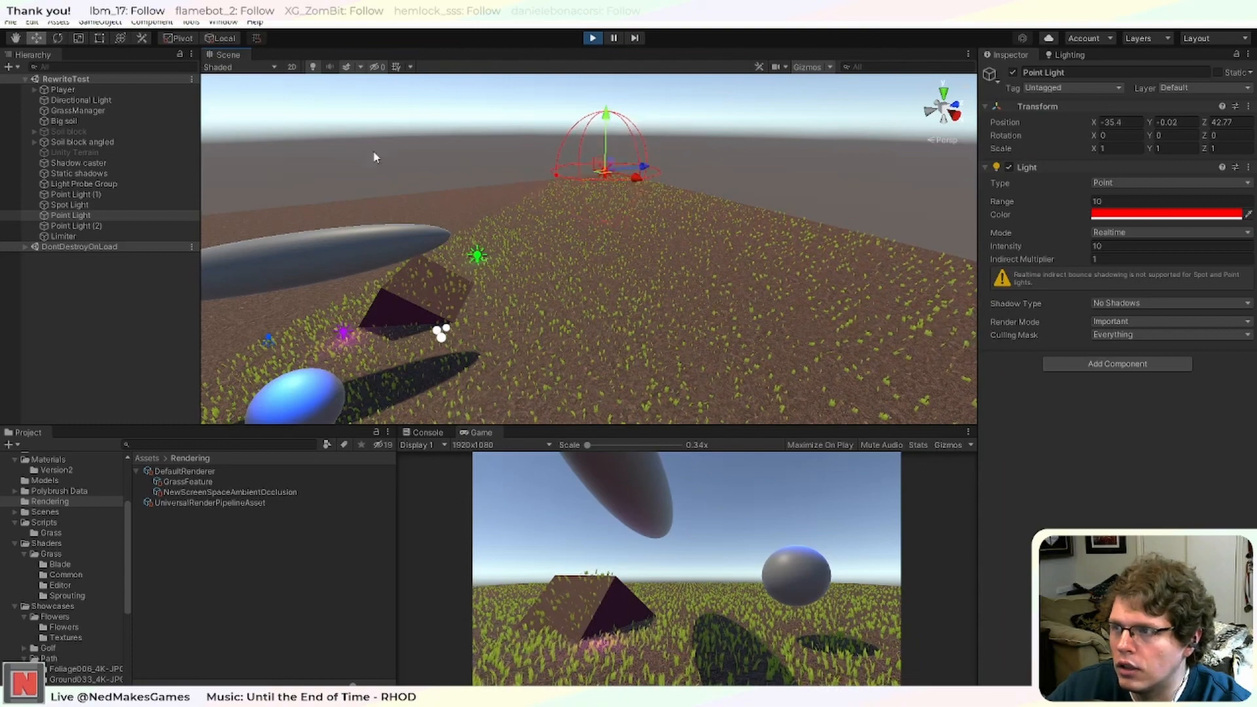
Examine the grass sprouts' extent in Wireframe shading mode and return the scene view to Shaded.
left_click(240, 68)
left_click(273, 103)
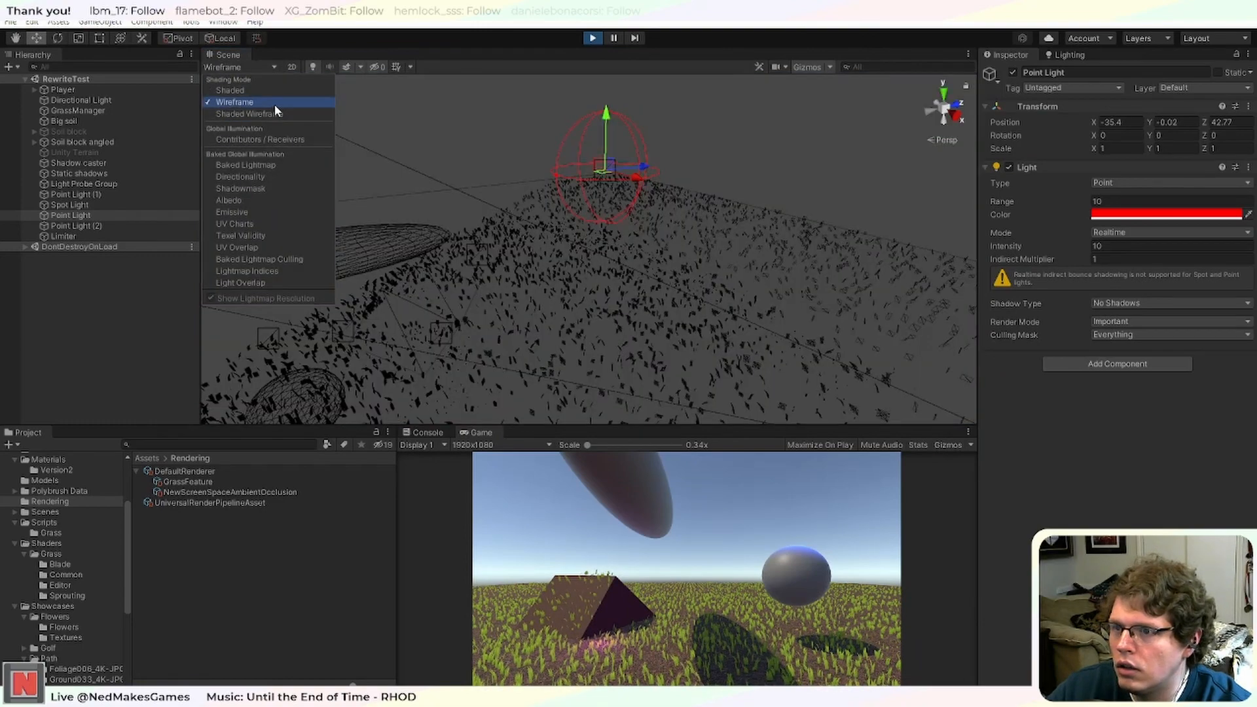
scroll(783, 333, "down", 5)
mouse_move(783, 327)
right_mouse_down()
mouse_move(785, 294)
mouse_move(569, 354)
mouse_move(620, 477)
mouse_move(845, 434)
mouse_move(849, 306)
mouse_move(693, 298)
right_mouse_up()
left_click(234, 68)
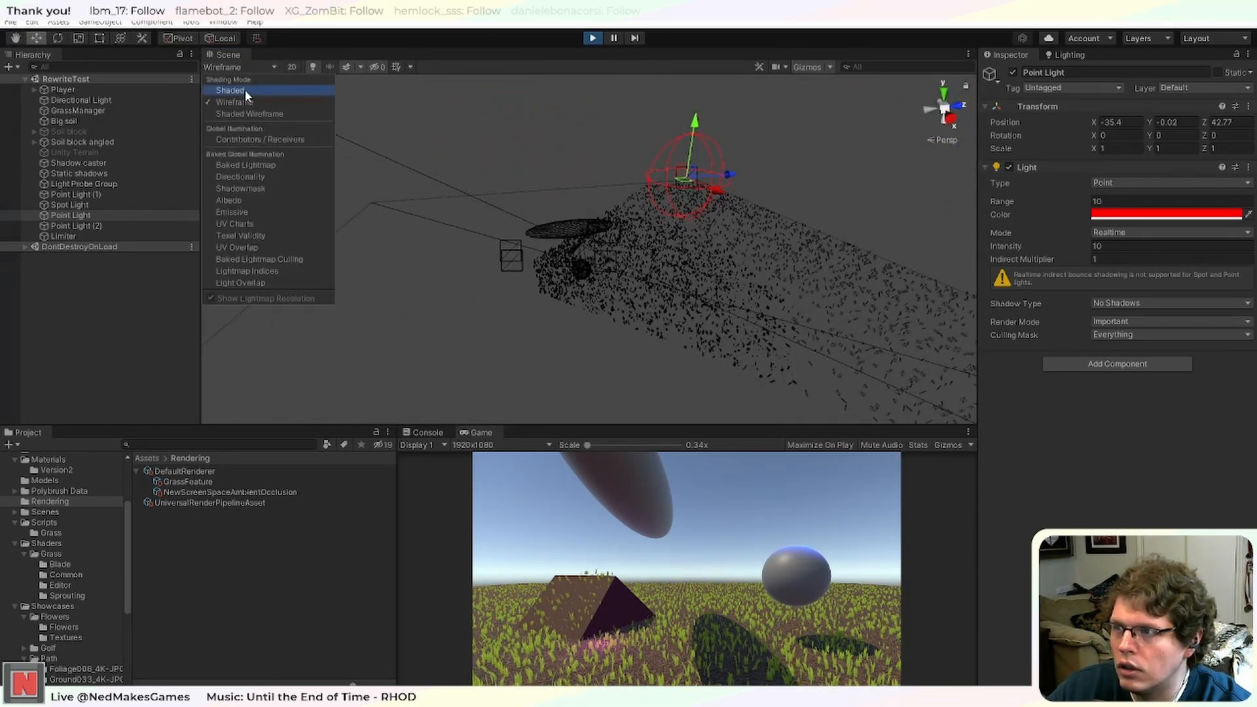
left_click(245, 89)
Move the red point light to the soil corner at X about -34.09 and Z about 44.07, and raise its intensity to about 12.55.
right_click_drag(793, 226, 680, 280)
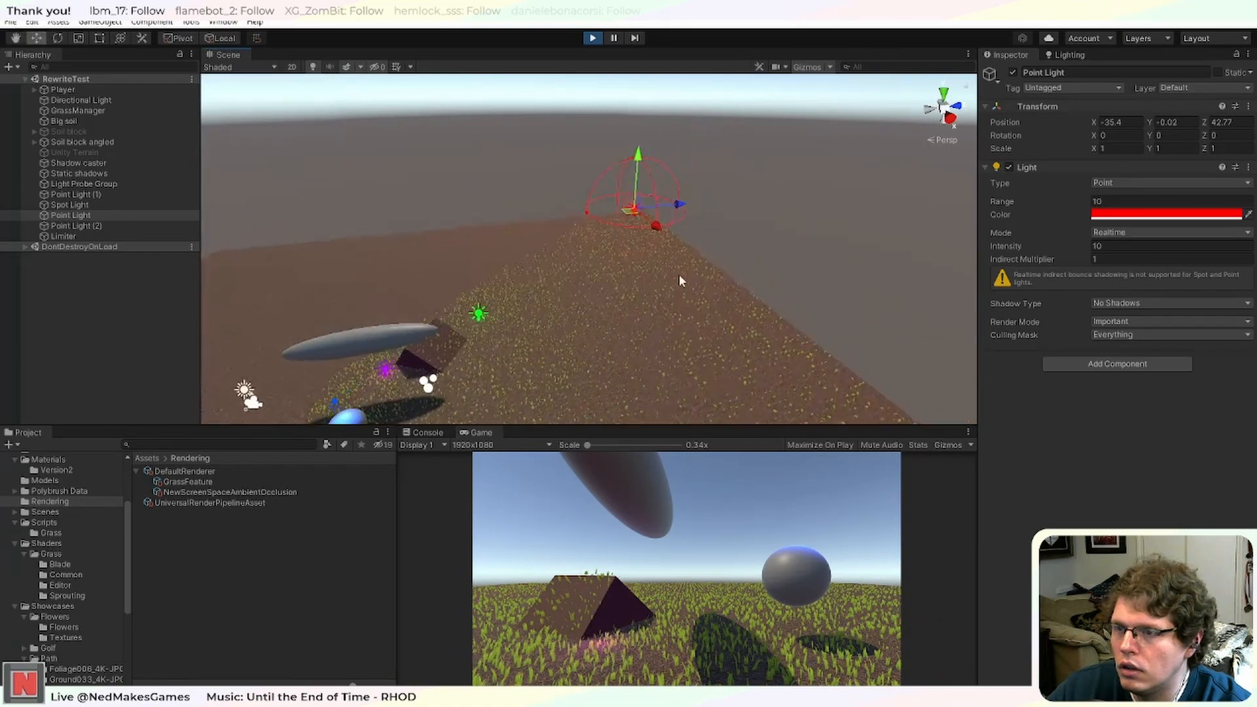
key("f")
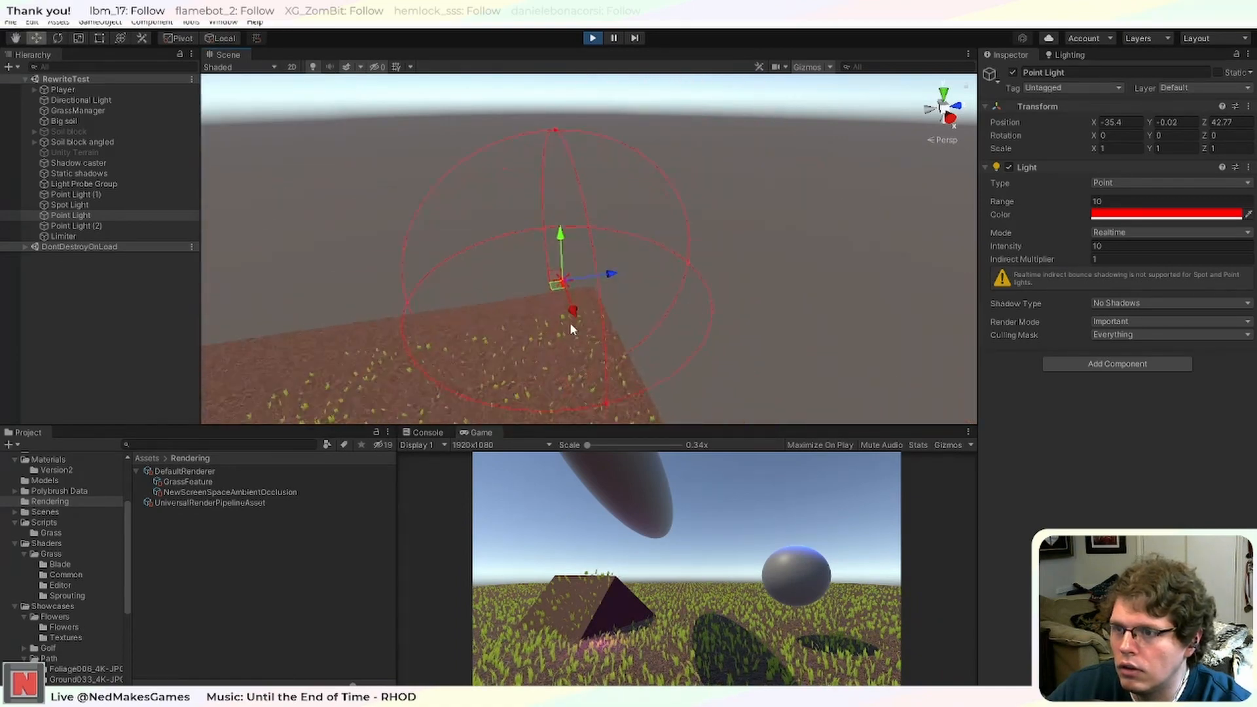
scroll(568, 323, "up", 4)
left_click_drag(567, 323, 573, 342)
left_click_drag(605, 300, 635, 298)
left_click(1058, 246)
scroll(659, 344, "down", 3)
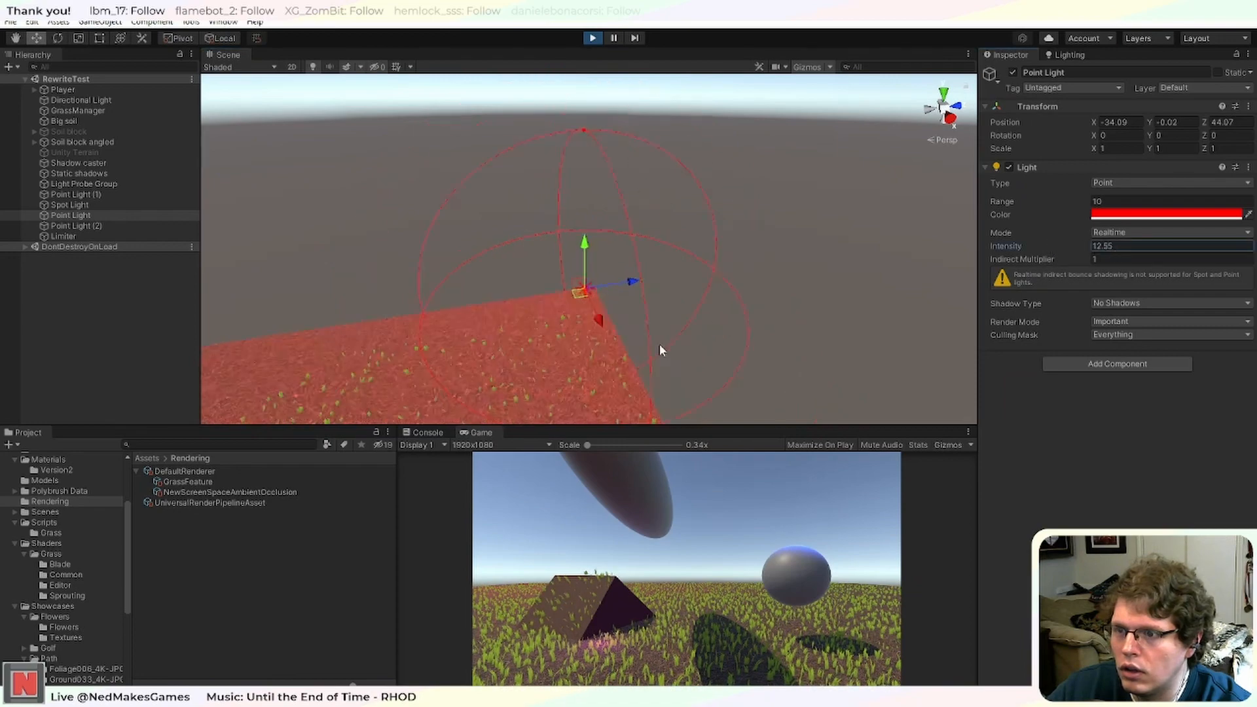
Examine the shading of the grass sprouts around the red point light, up close and from farther away.
scroll(658, 345, "up", 2)
left_click_drag(652, 352, 452, 327, "alt")
middle_click_drag(452, 419, 425, 333)
scroll(682, 199, "up", 3)
scroll(686, 199, "down", 2)
scroll(655, 199, "down", 6)
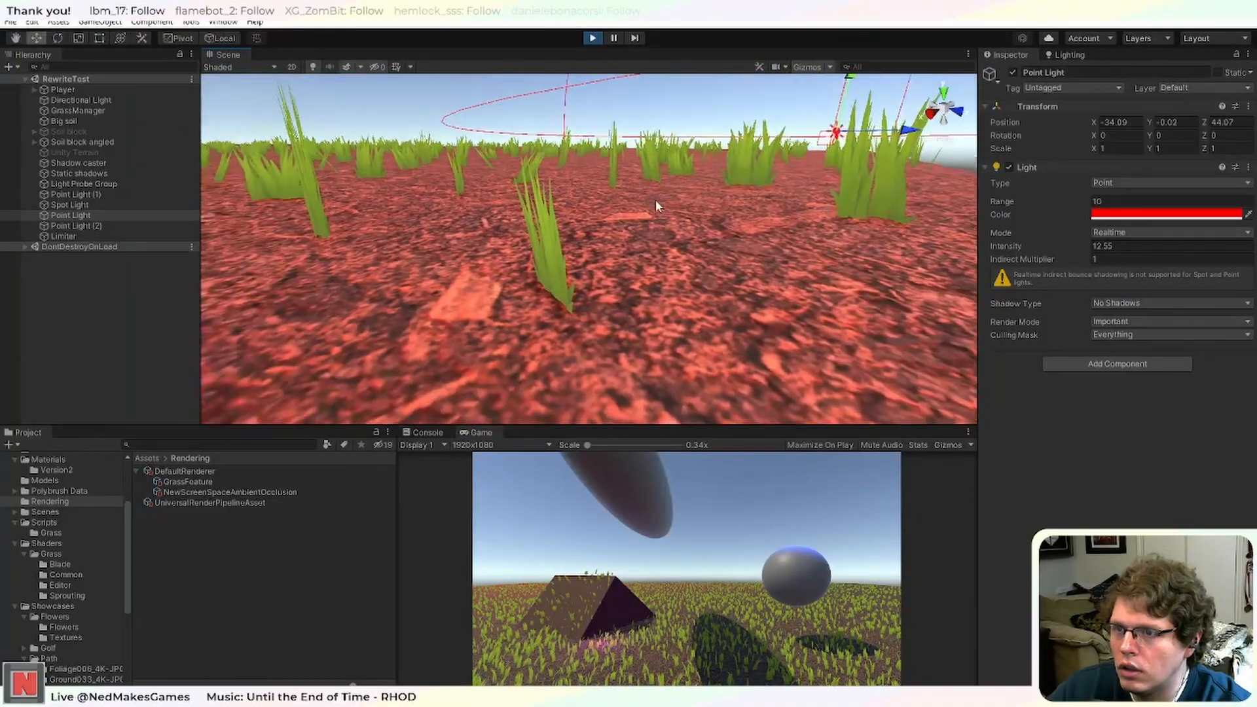
scroll(623, 314, "up", 6)
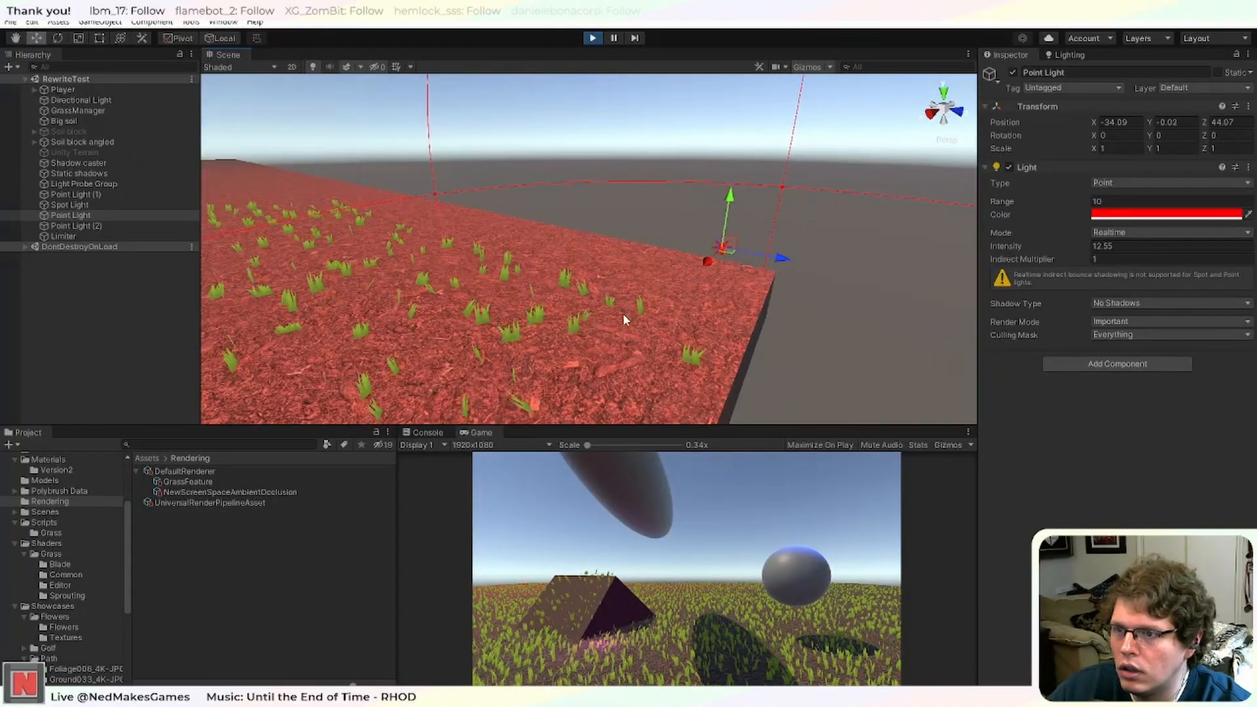
middle_click_drag(598, 317, 349, 298)
scroll(591, 290, "down", 4)
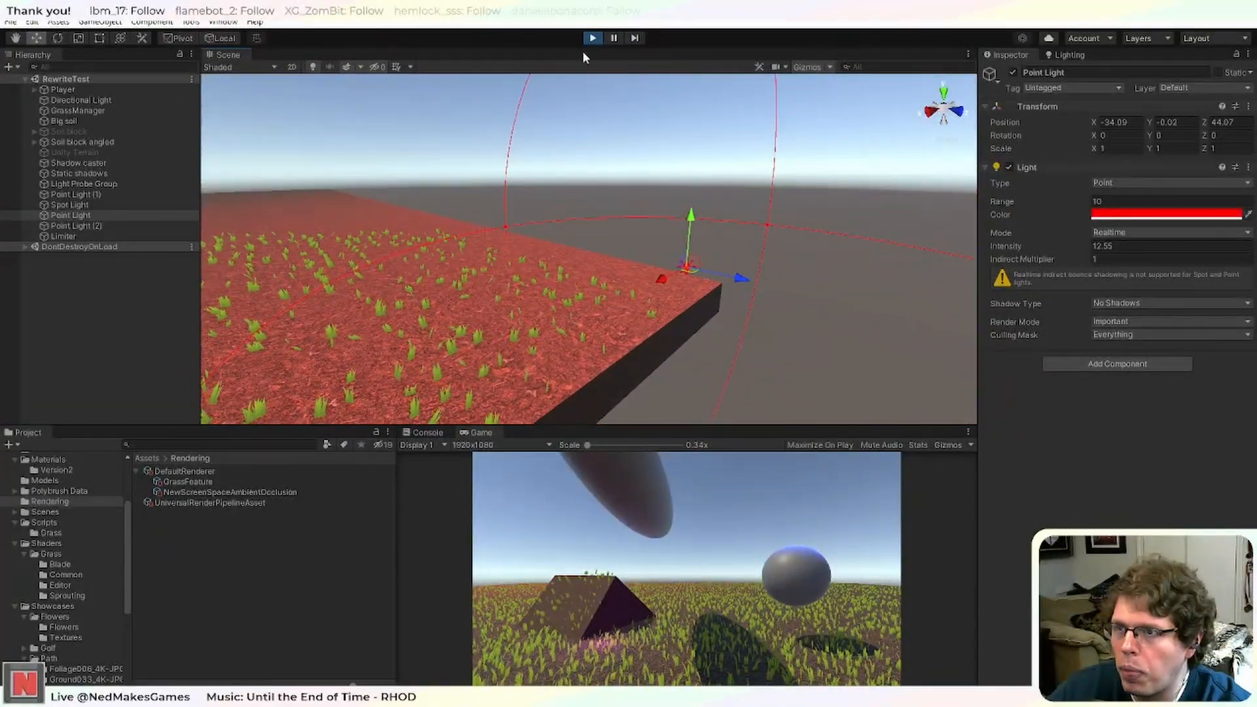
Stop play mode, switch to Visual Studio, and save the sprouting shader with the _ADDITIONAL_LIGHTS_VERTEX _ADDITIONAL_LIGHTS pragma enabled.
left_click(593, 38)
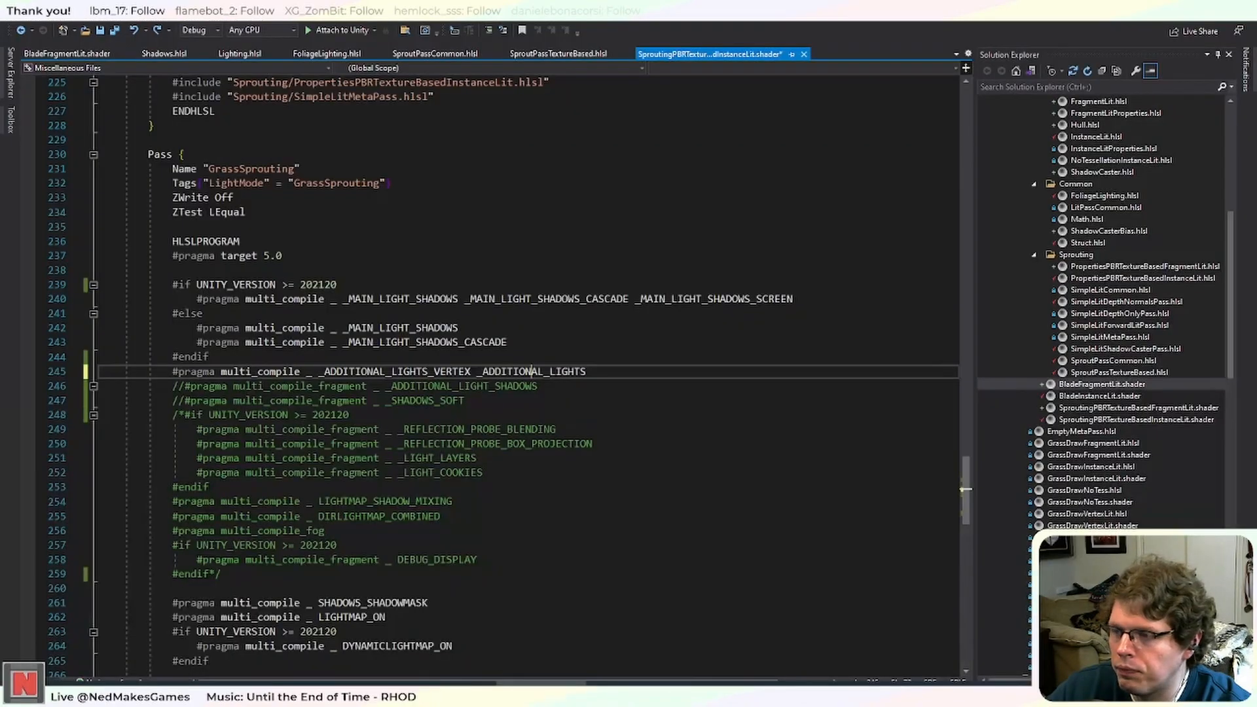
key("alt+Tab")
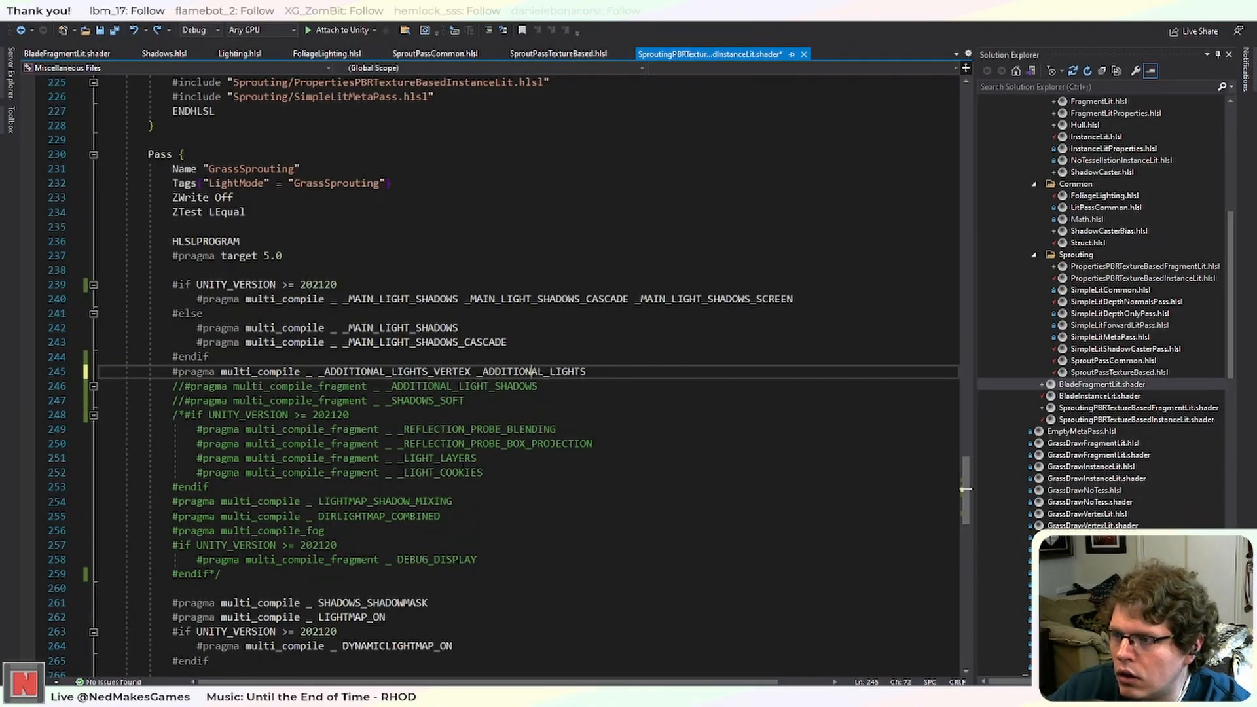
left_click(611, 400)
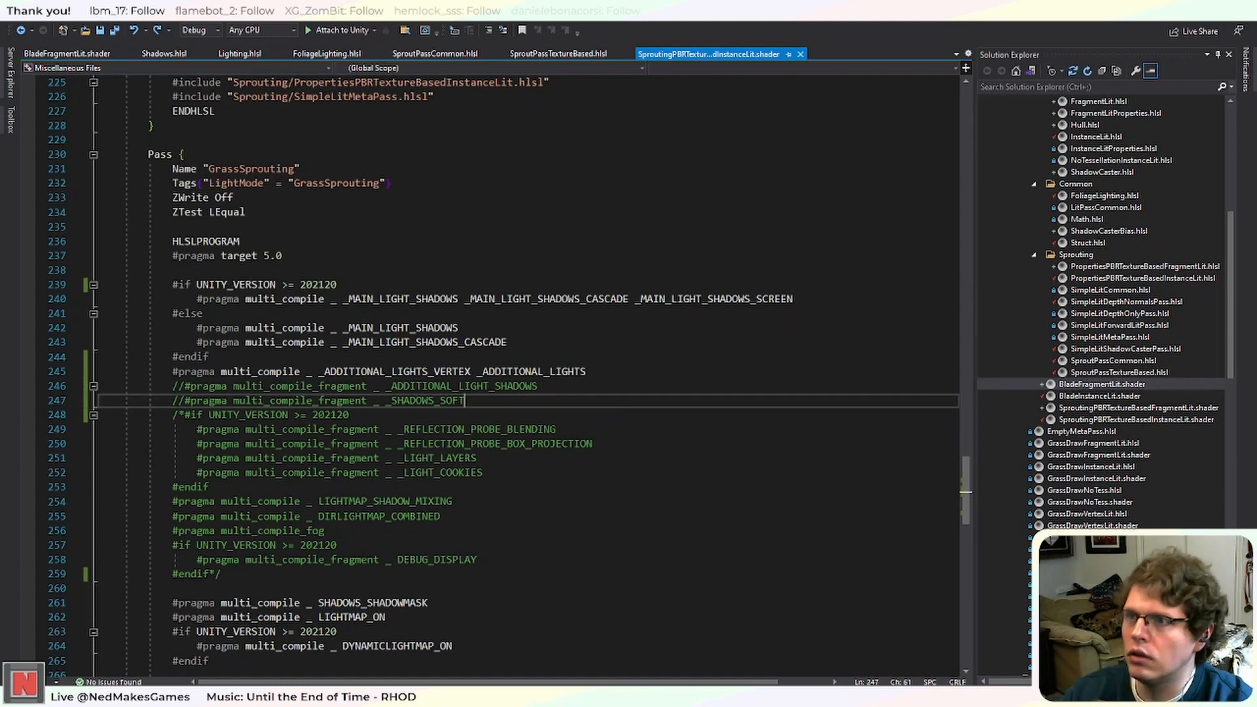
Compare the additional-light code in FoliageLighting.hlsl and Lighting.hlsl, and close Lighting.hlsl and Shadows.hlsl.
left_click(324, 57)
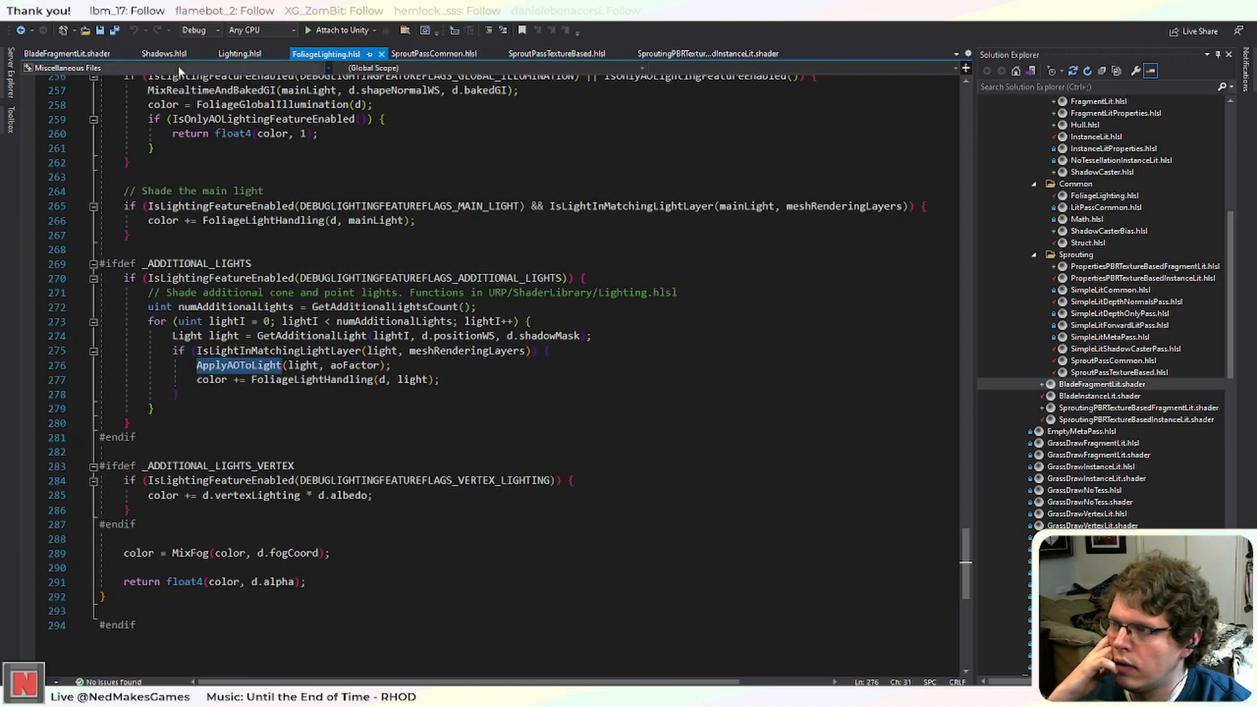
left_click(250, 57)
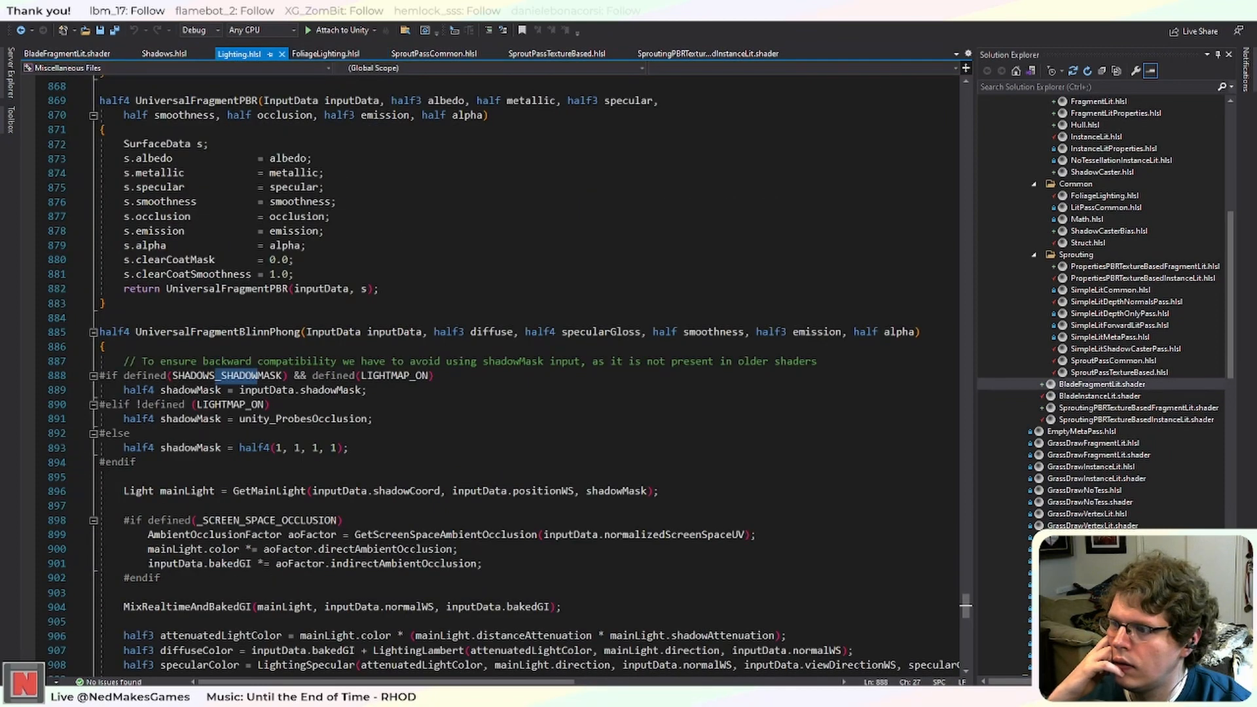
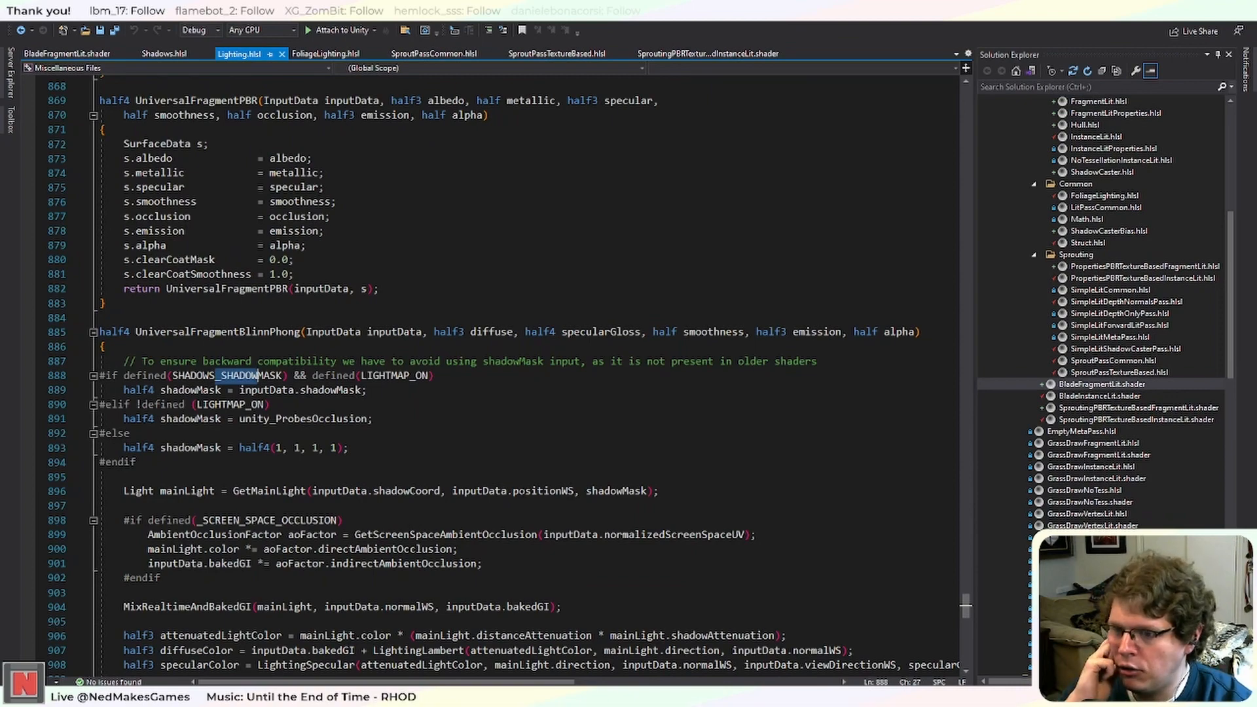
scroll(522, 491, "down", 2)
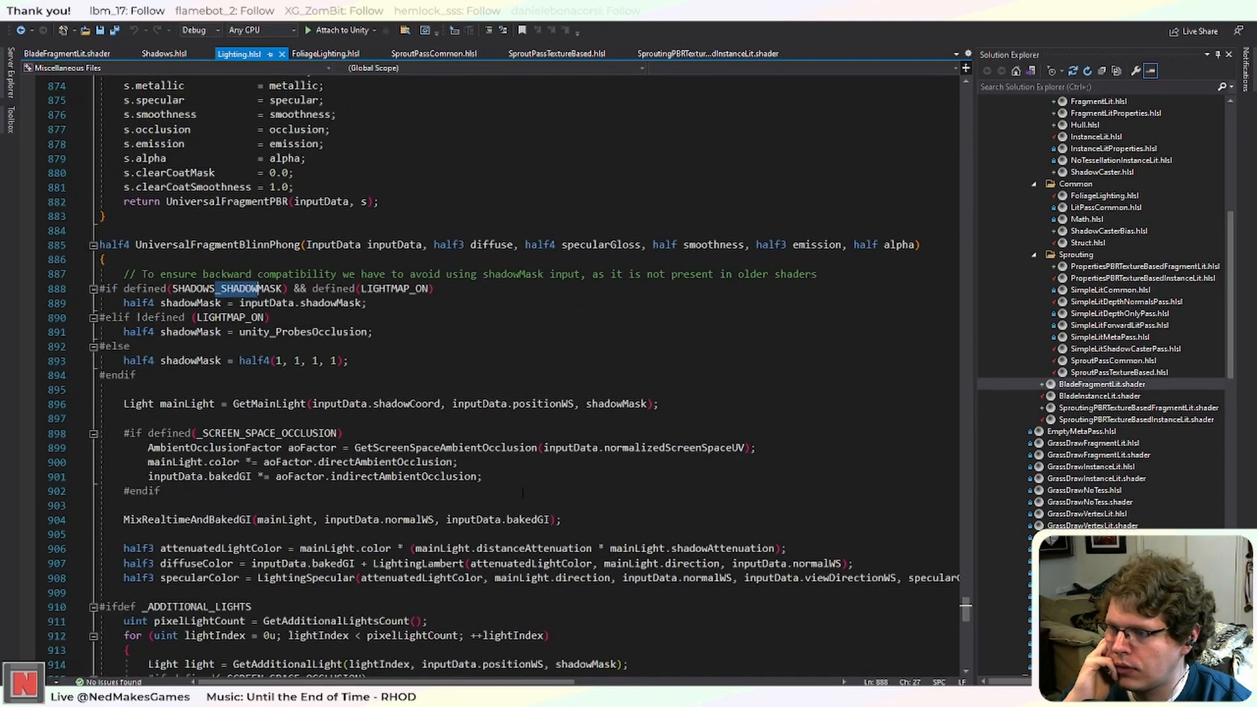
scroll(522, 492, "down", 2)
scroll(522, 491, "down", 3)
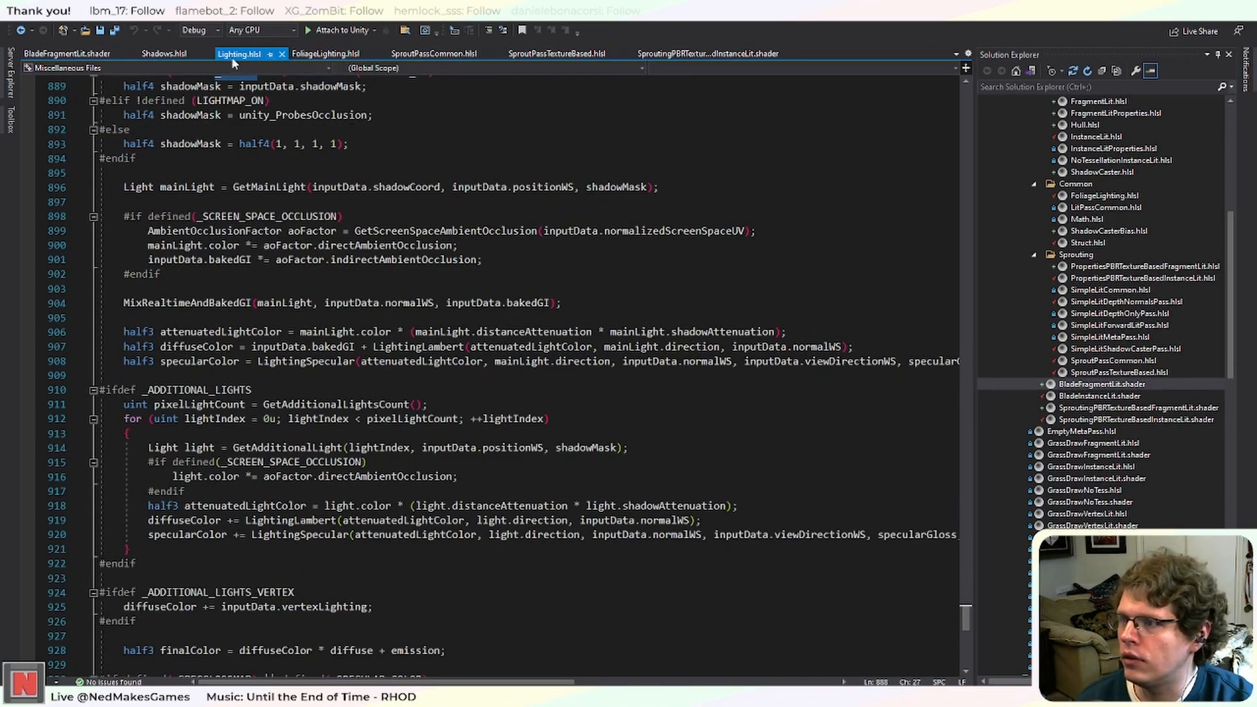
left_click(281, 54)
left_click(204, 53)
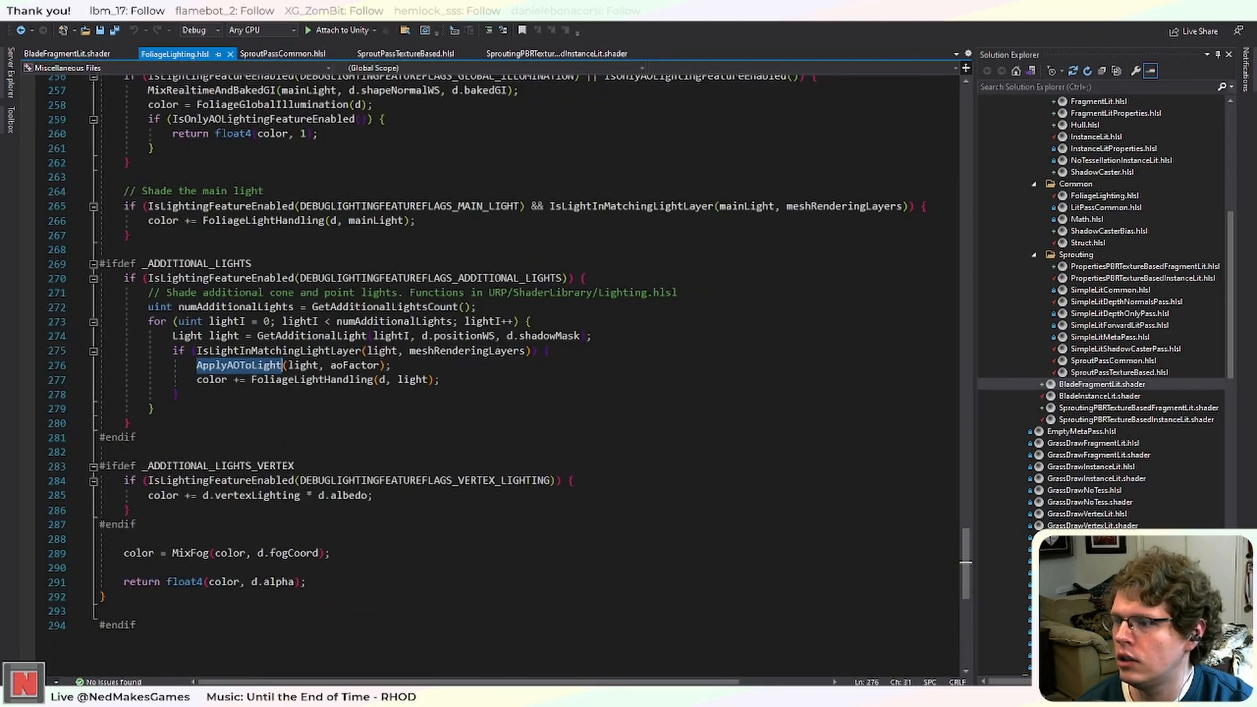
Check where CalculateLighting in SproutPassCommon.hlsl assigns vertexLighting and fogCoord from the input's fogCoordAndVertexLighting.
scroll(511, 376, "up", 1)
scroll(511, 376, "up", 1)
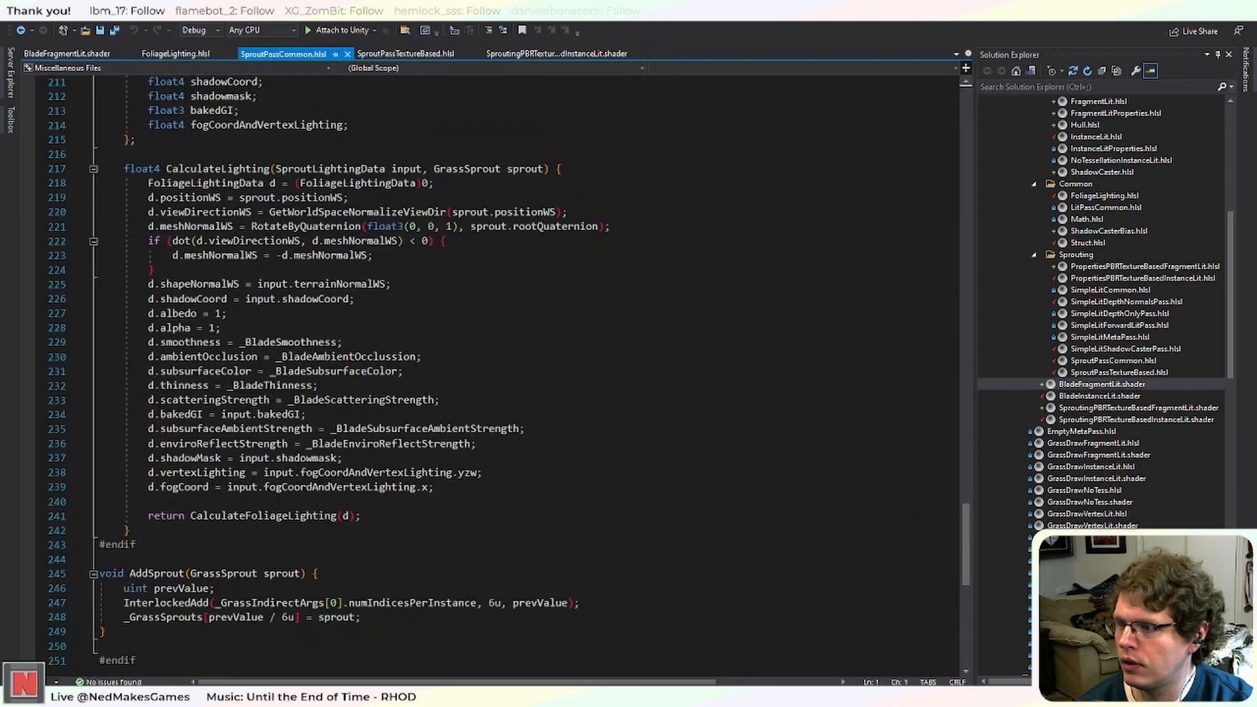
left_click(385, 471)
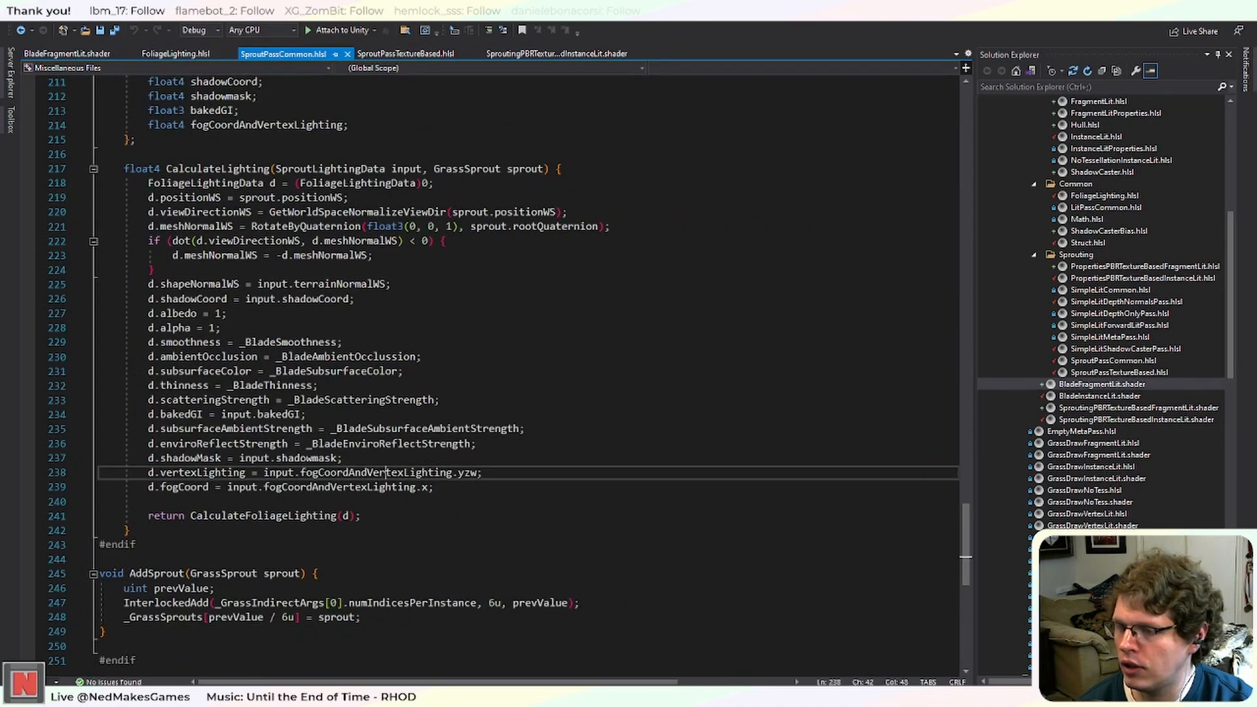
scroll(524, 366, "up", 3)
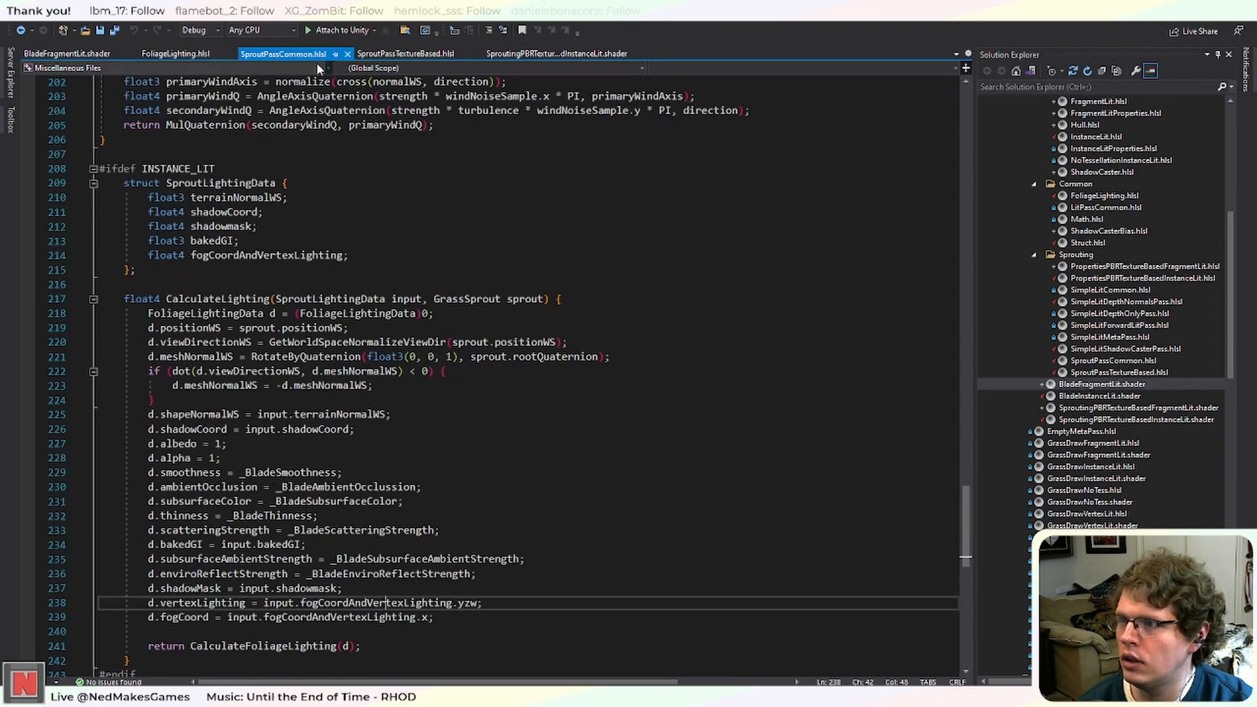
Trace fogCoordAndVertexLighting in SproutPassTextureBased.hlsl between the vertex function and the INSTANCE_LIT block of the fragment function.
left_click(387, 58)
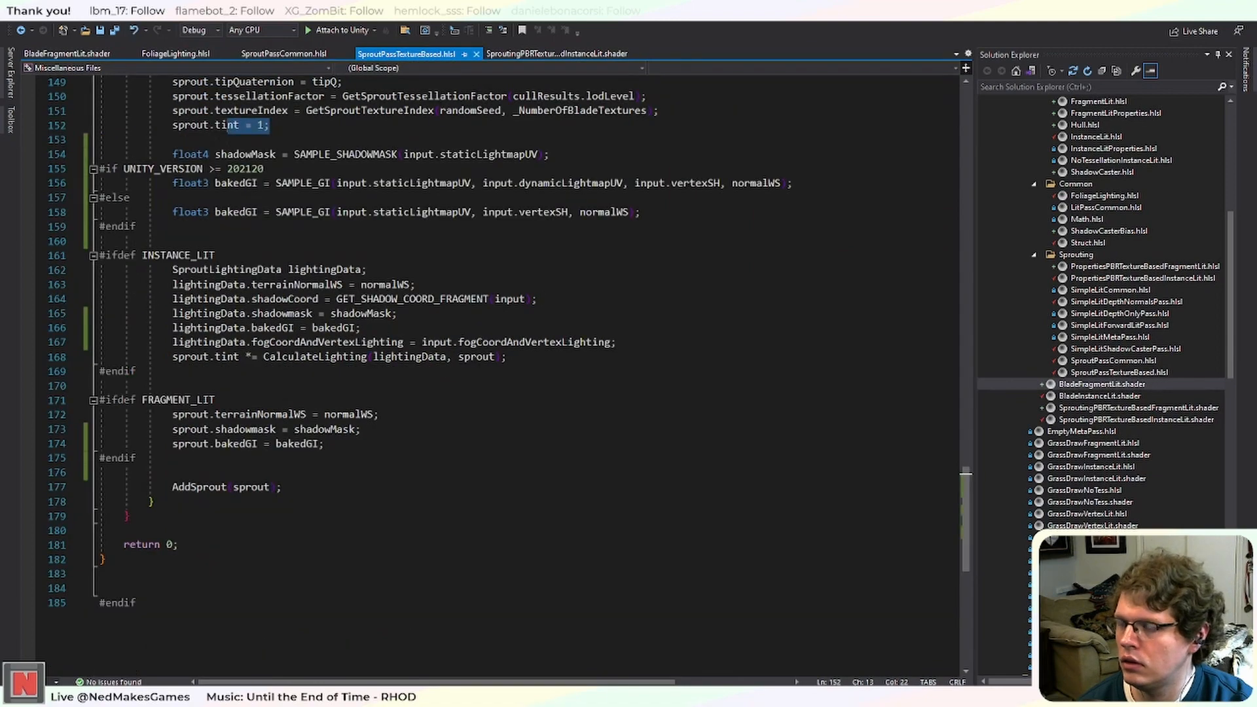
scroll(330, 420, "up", 4)
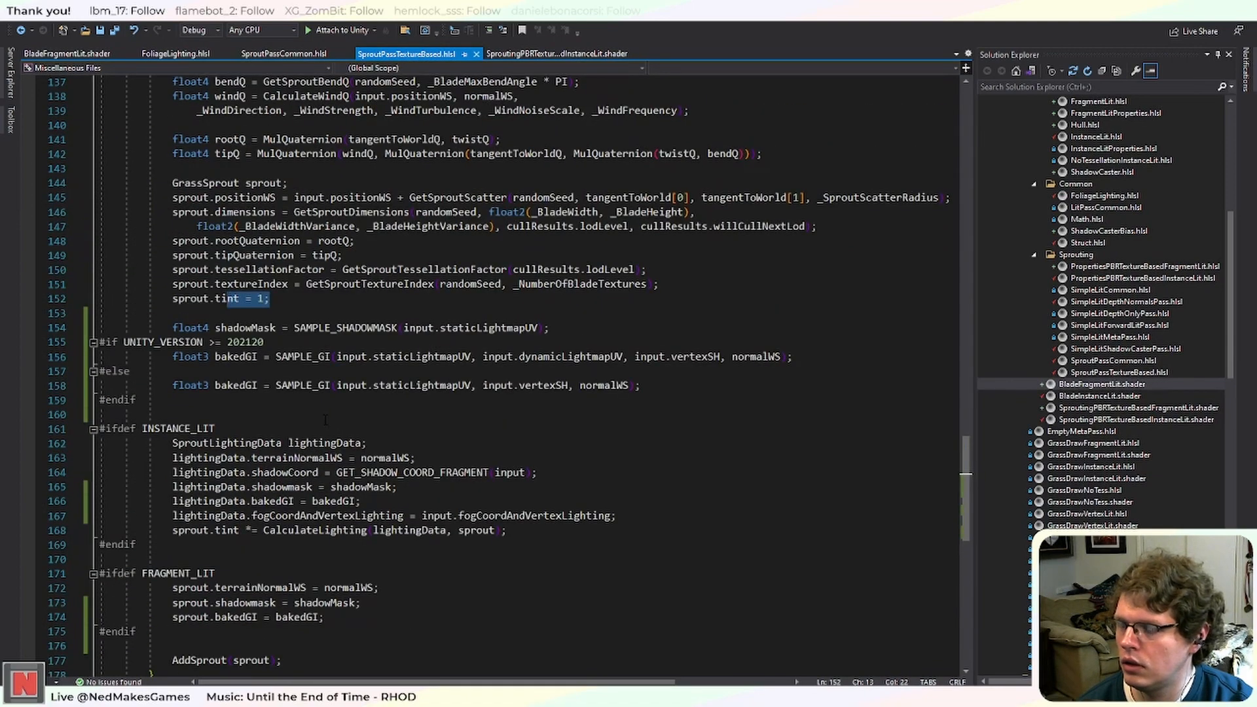
scroll(325, 420, "down", 2)
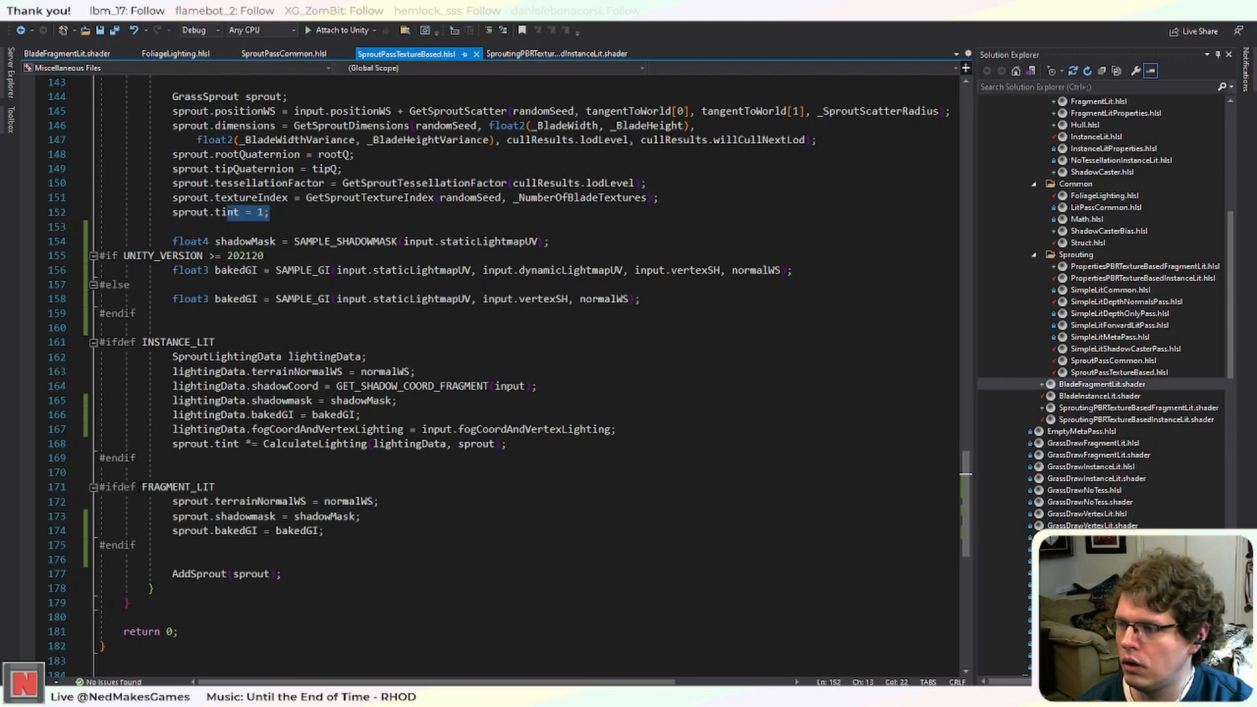
left_click_drag(142, 487, 233, 483)
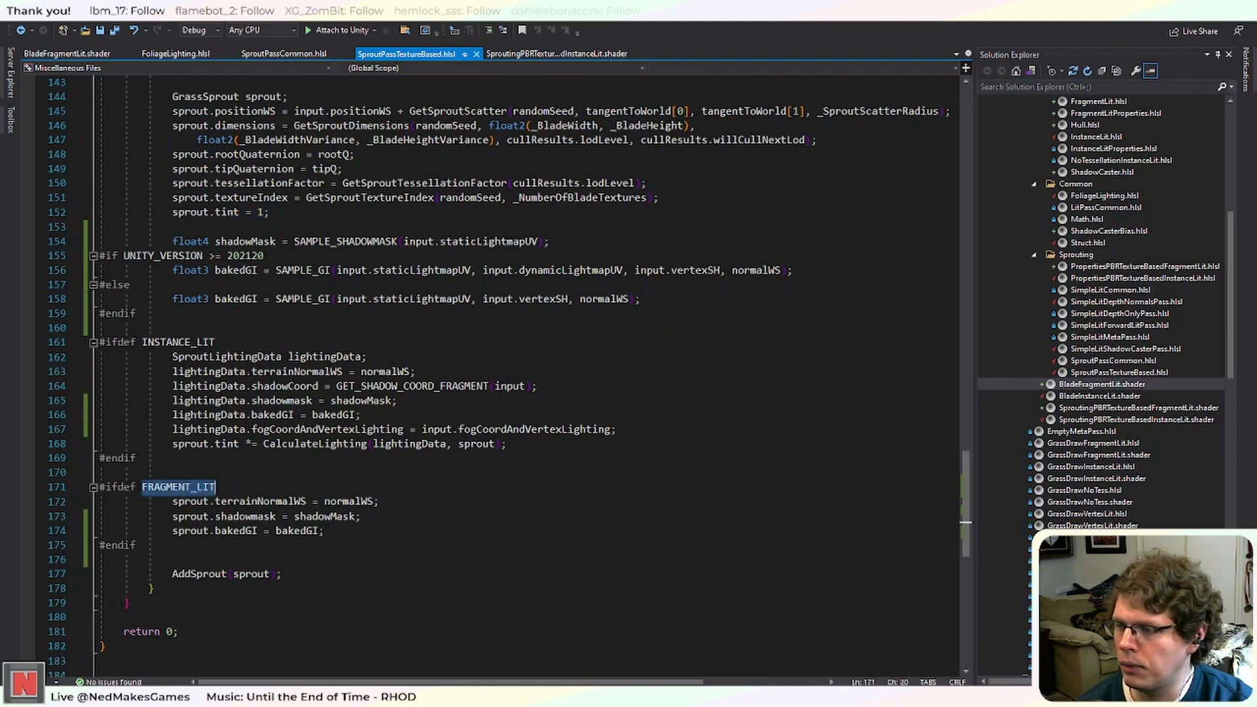
left_click(592, 430)
scroll(492, 322, "up", 12)
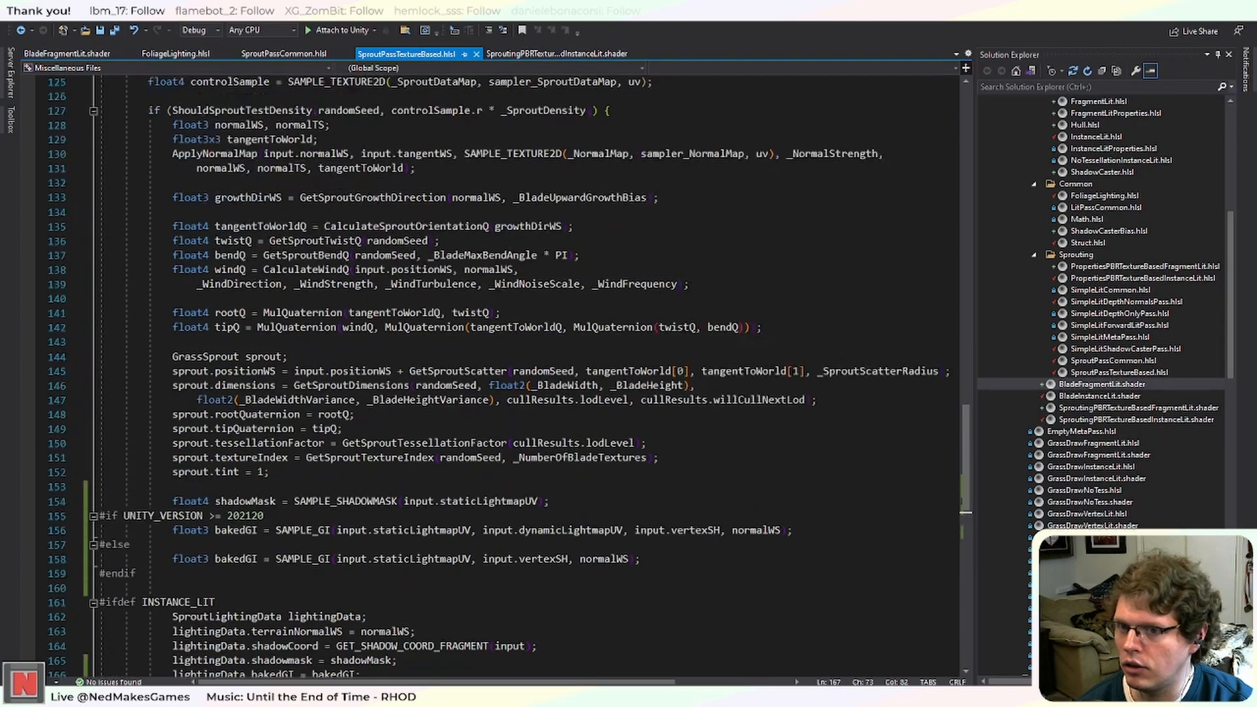
scroll(565, 467, "up", 10)
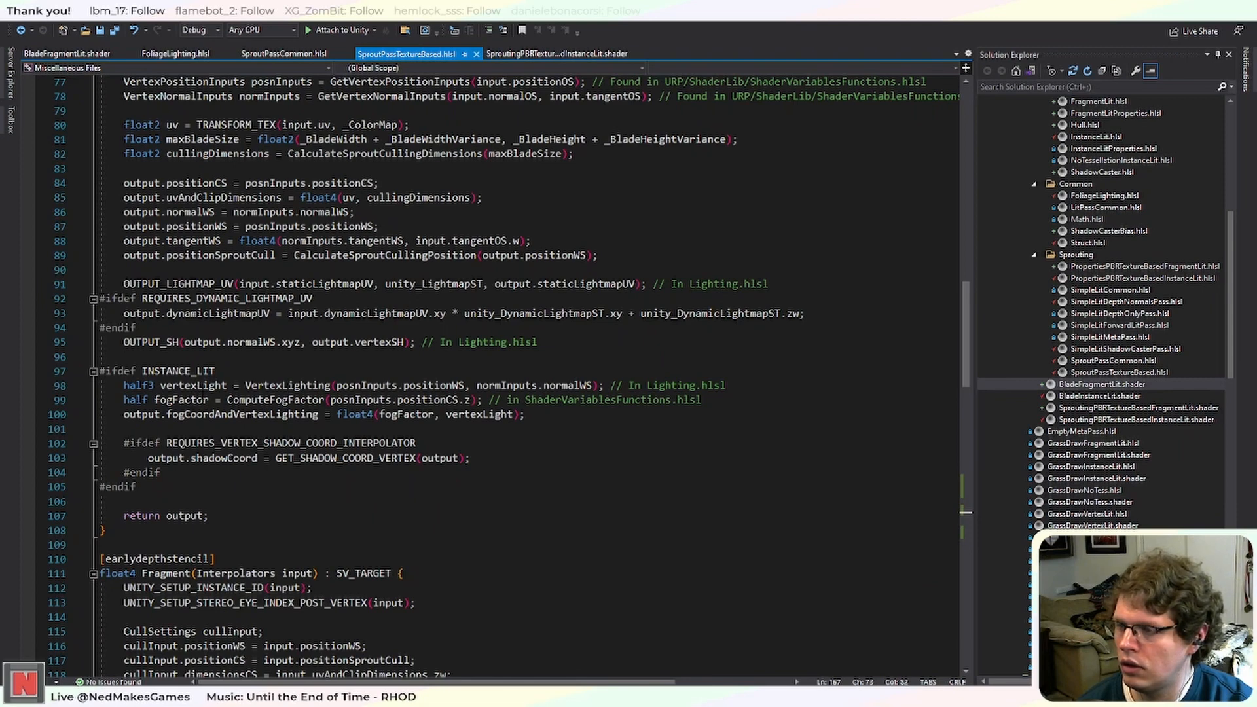
left_click_drag(488, 413, 257, 414)
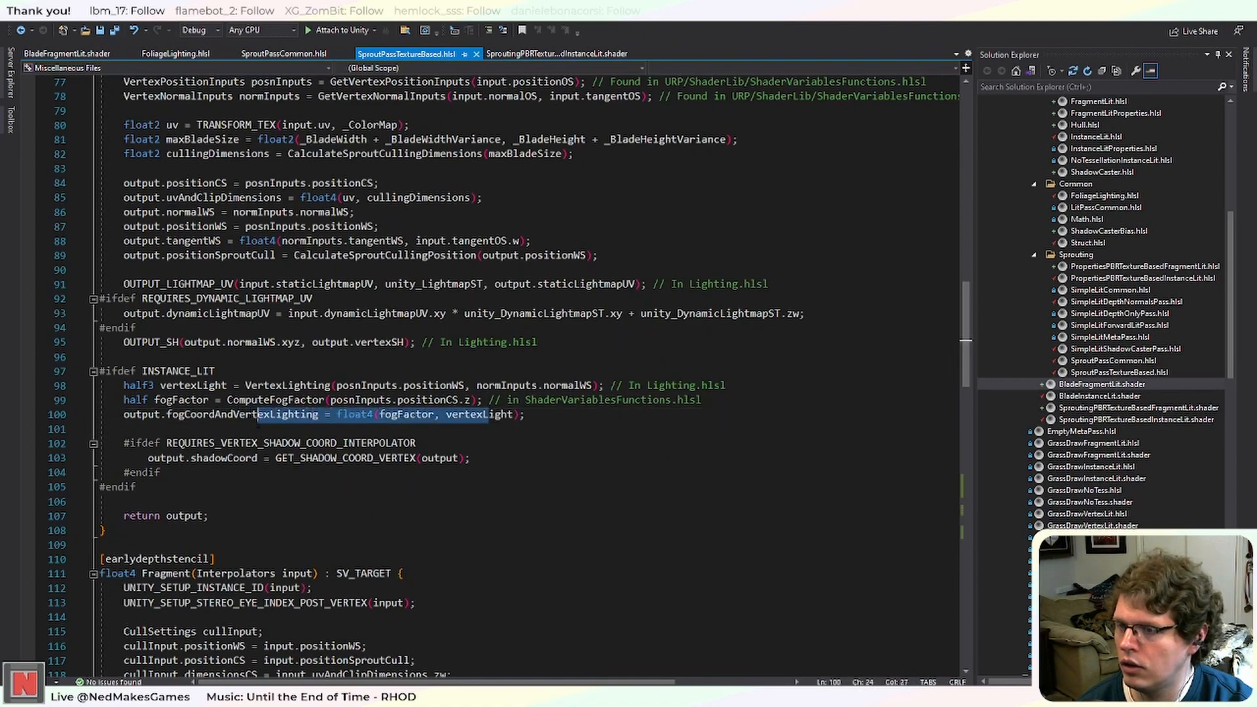
scroll(257, 419, "down", 20)
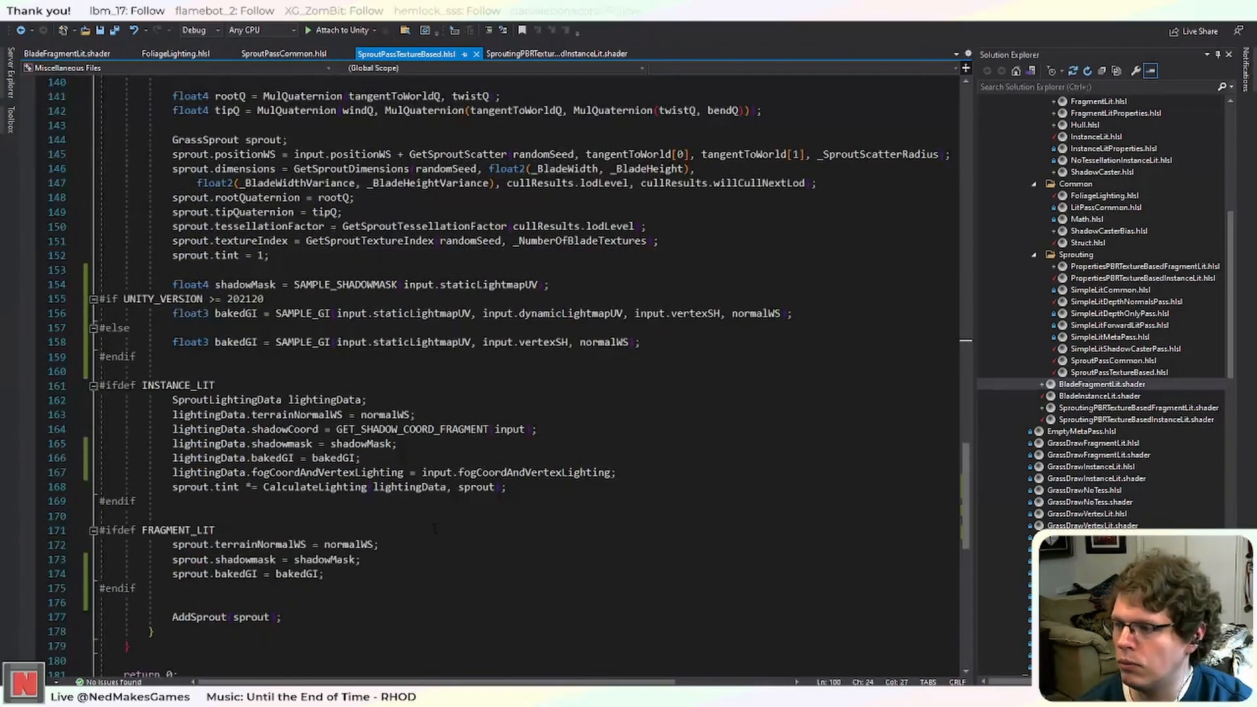
scroll(434, 528, "down", 2)
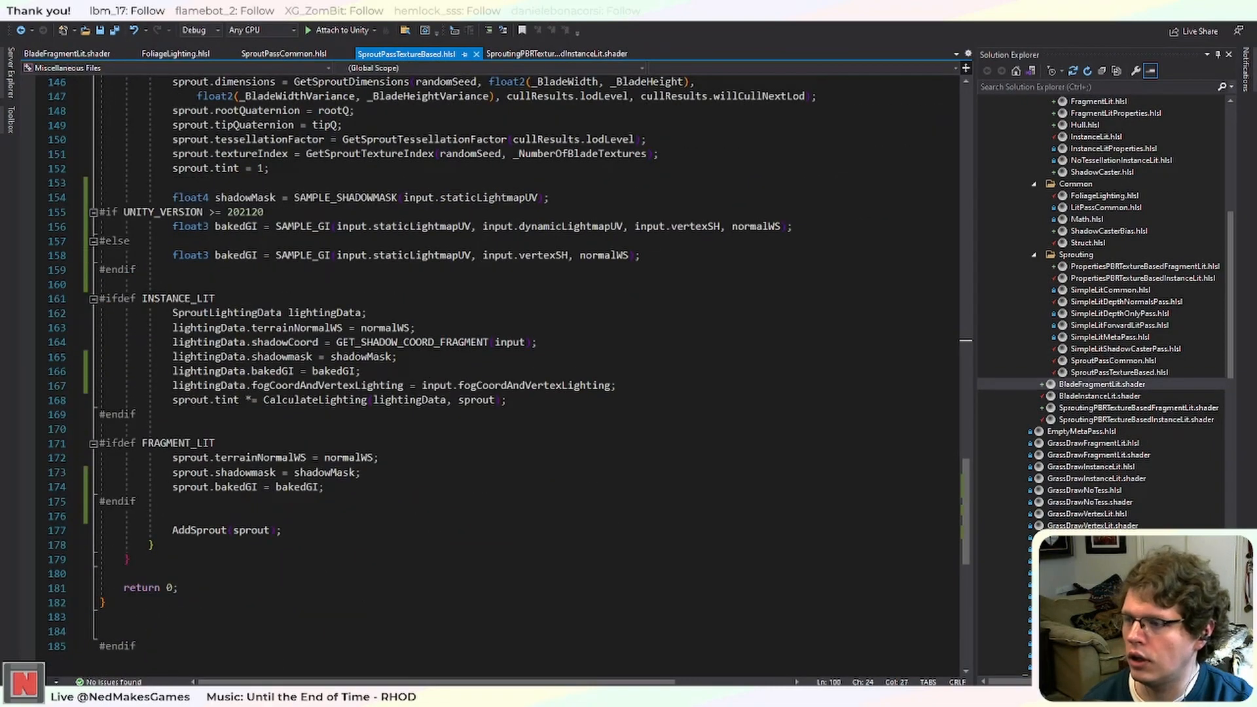
scroll(265, 400, "up", 1)
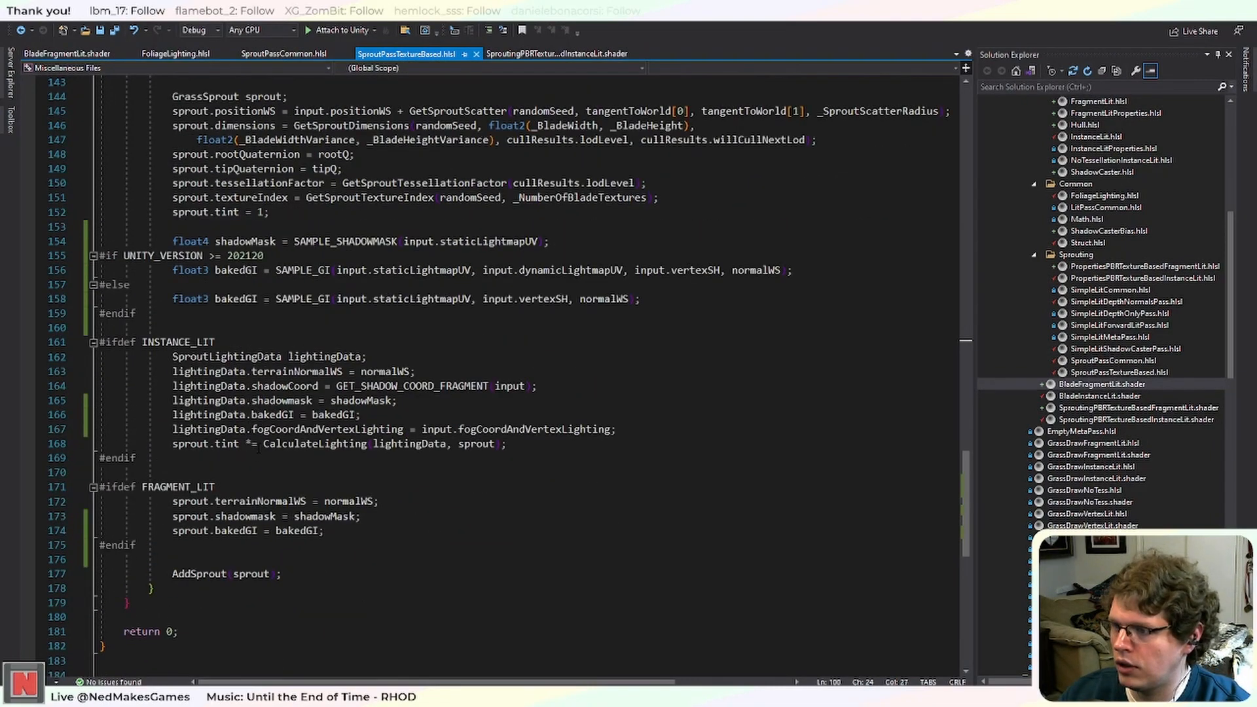
Add the debug line sprout.tint = float4(input.fogCoordAndVertexLighting.yzw, 1); after the CalculateLighting call in the INSTANCE_LIT block and save the file.
left_click_drag(612, 429, 421, 430)
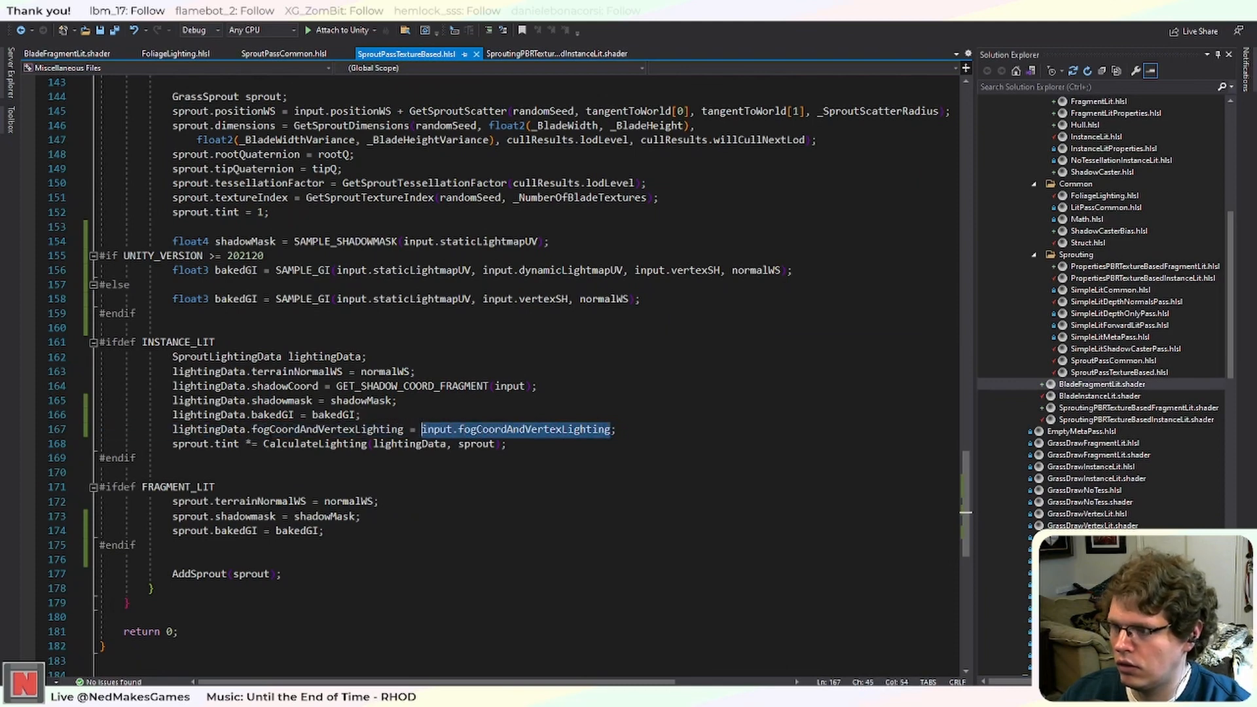
left_click(259, 444)
left_click(173, 444)
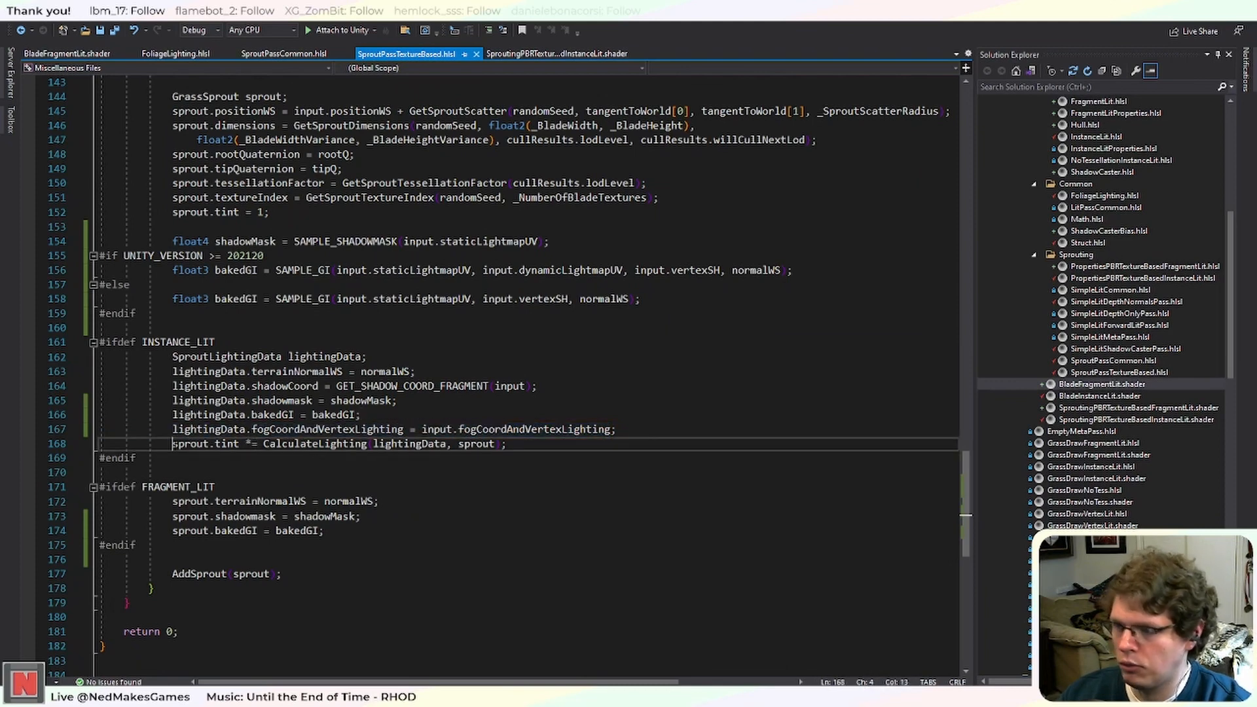
left_click(537, 447)
key("Return")
key("Return")
type("sp")
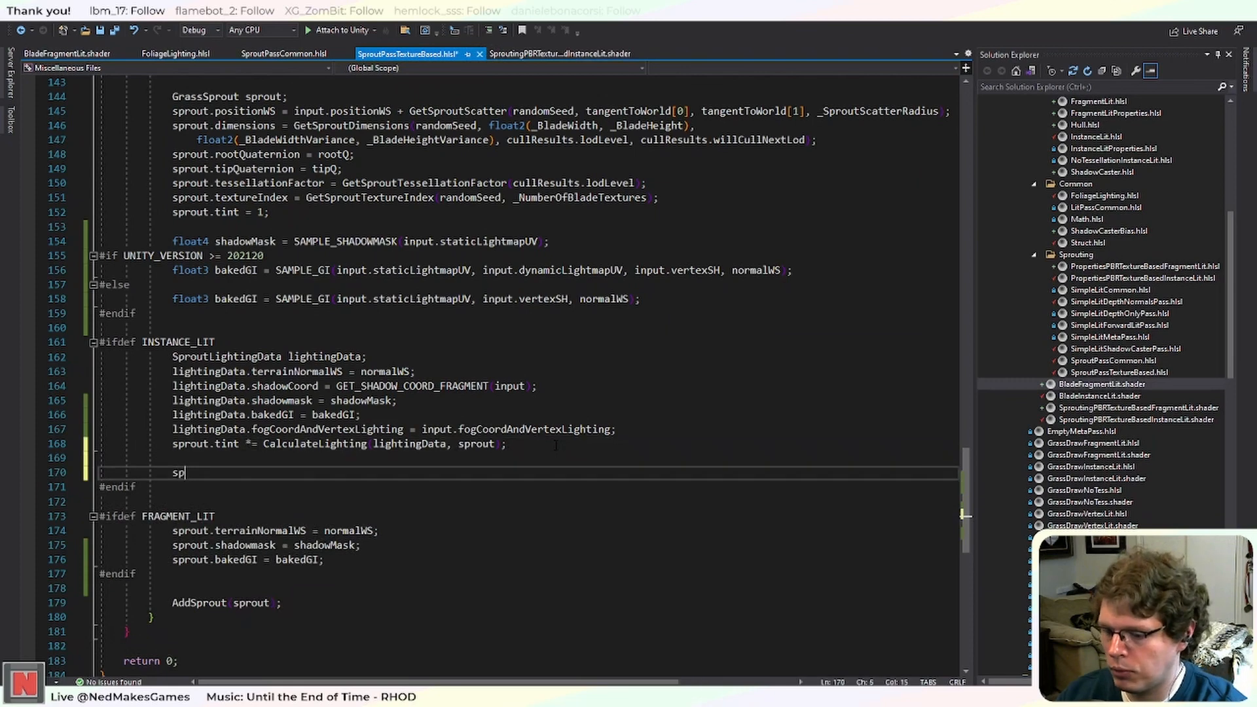
type("rout.tint = flo")
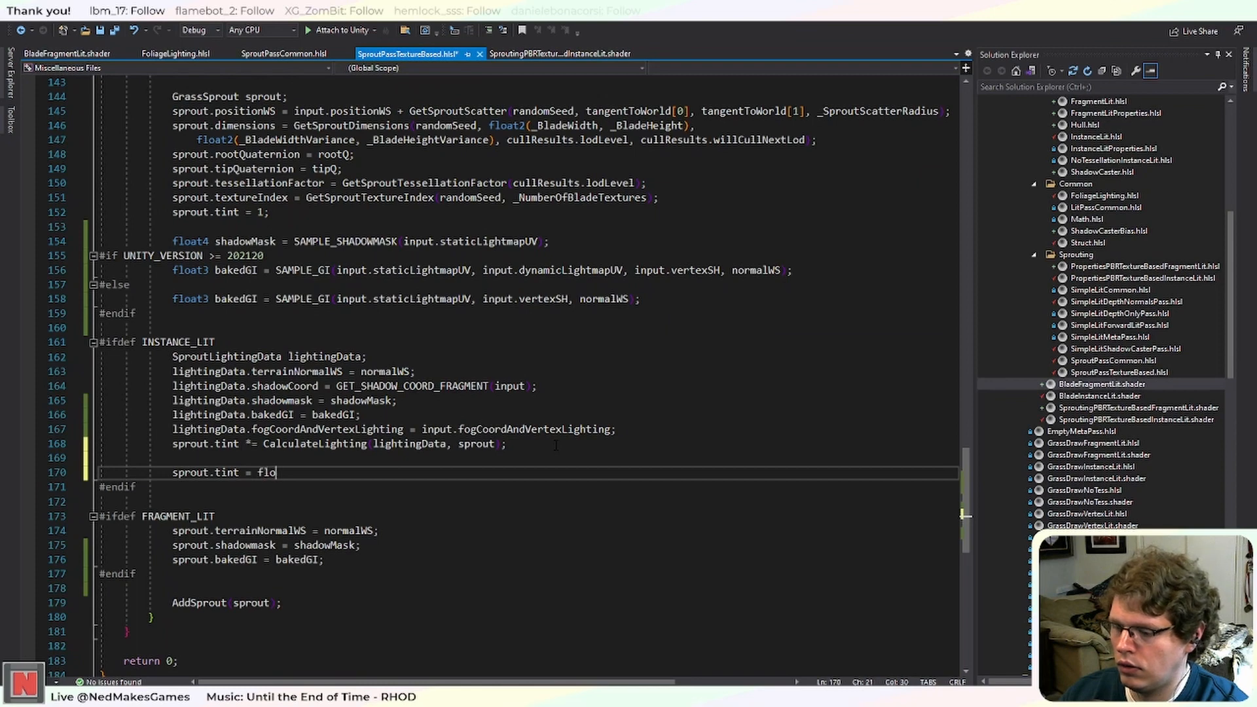
type("input.fogCoordAndVertexLighting.yzw, 1);")
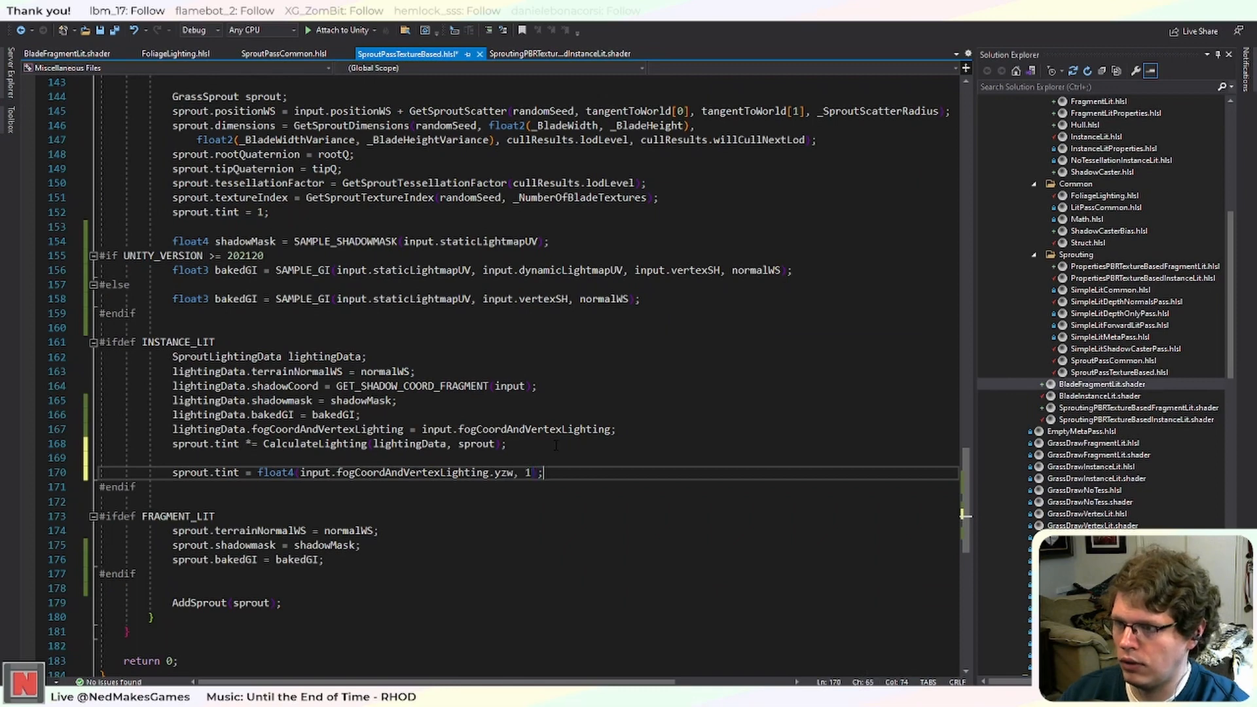
key("ctrl+s")
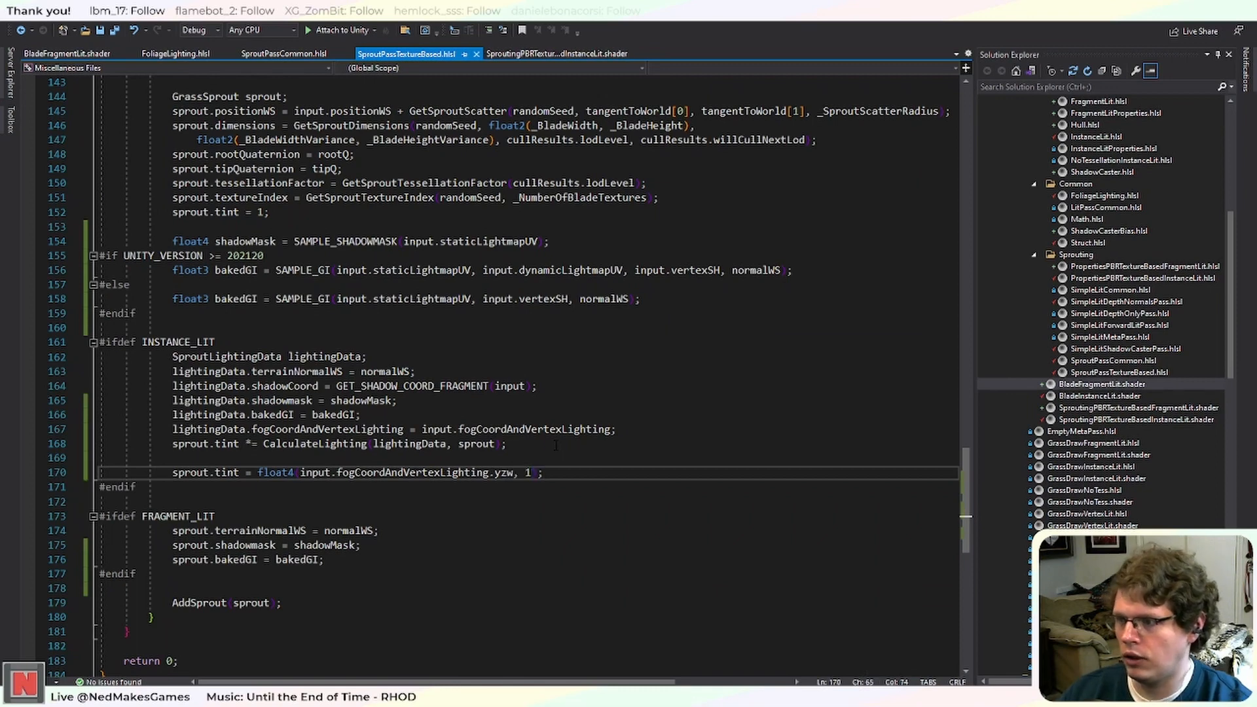
Switch to Unity, enter play mode, and view the sprouts with the vertex-lighting debug tint.
key("alt+Tab")
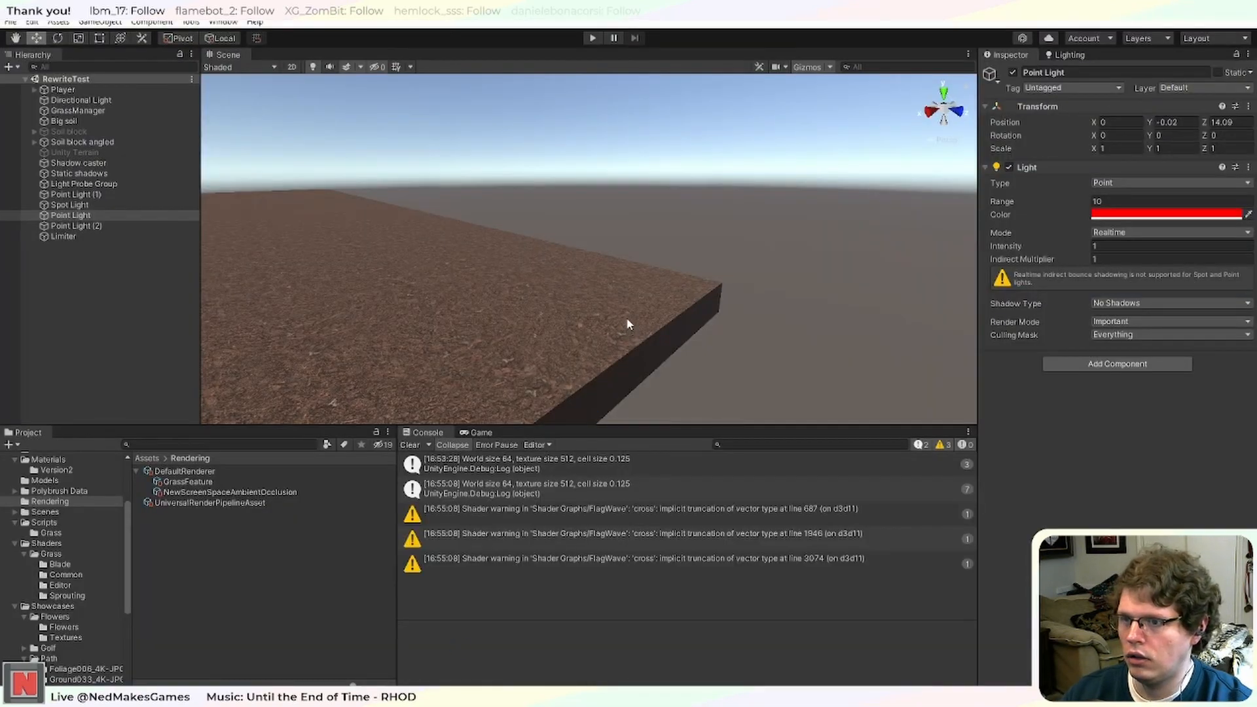
left_click(588, 39)
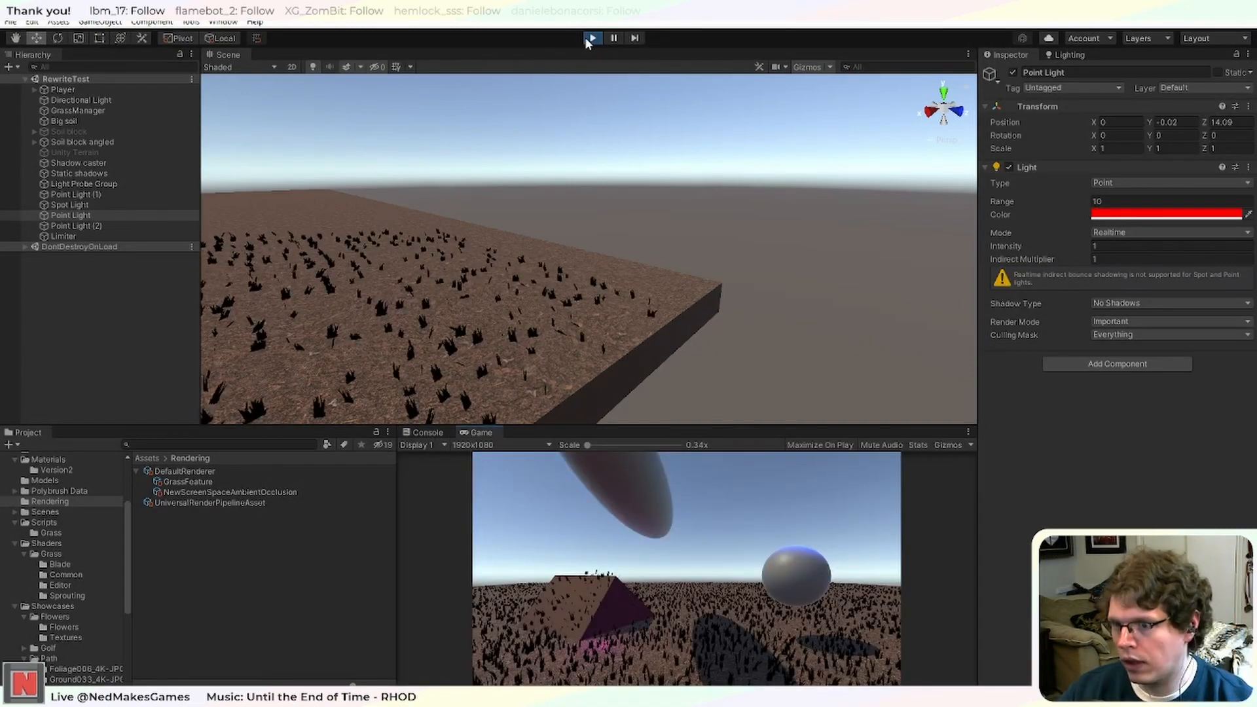
scroll(422, 267, "down", 3)
middle_click_drag(423, 269, 753, 299)
scroll(524, 294, "down", 2)
right_click_drag(500, 300, 525, 331)
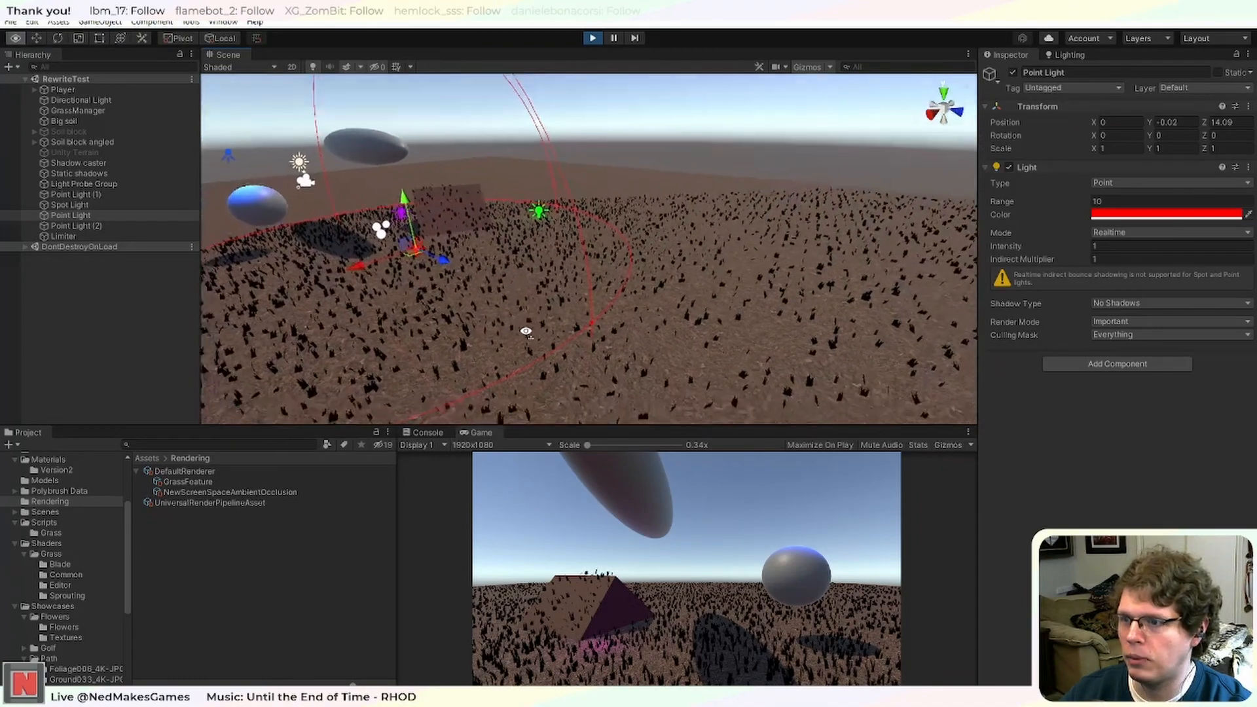
Move the red point light to the far soil corner at X about -34.5 and Z about 44.49.
middle_click_drag(543, 308, 504, 326)
left_click_drag(376, 294, 585, 356)
middle_click_drag(824, 357, 751, 339)
left_click_drag(310, 395, 723, 224)
middle_click_drag(784, 226, 639, 258)
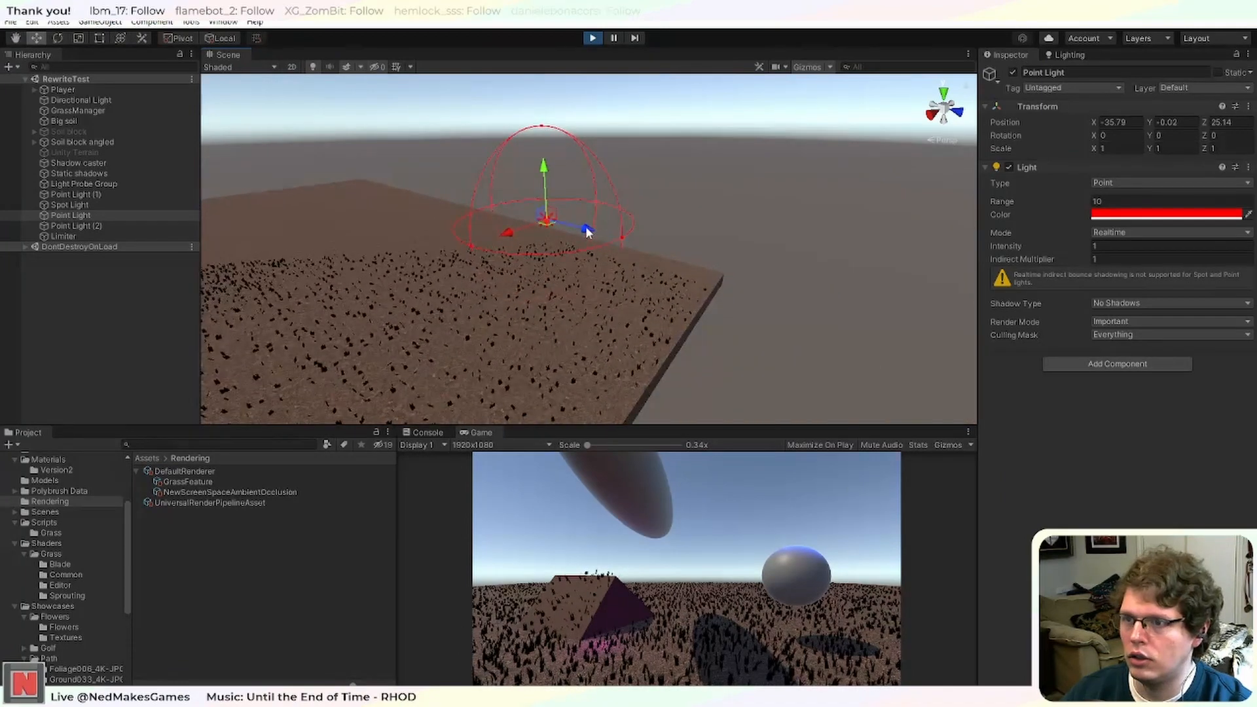
left_click_drag(589, 230, 768, 314)
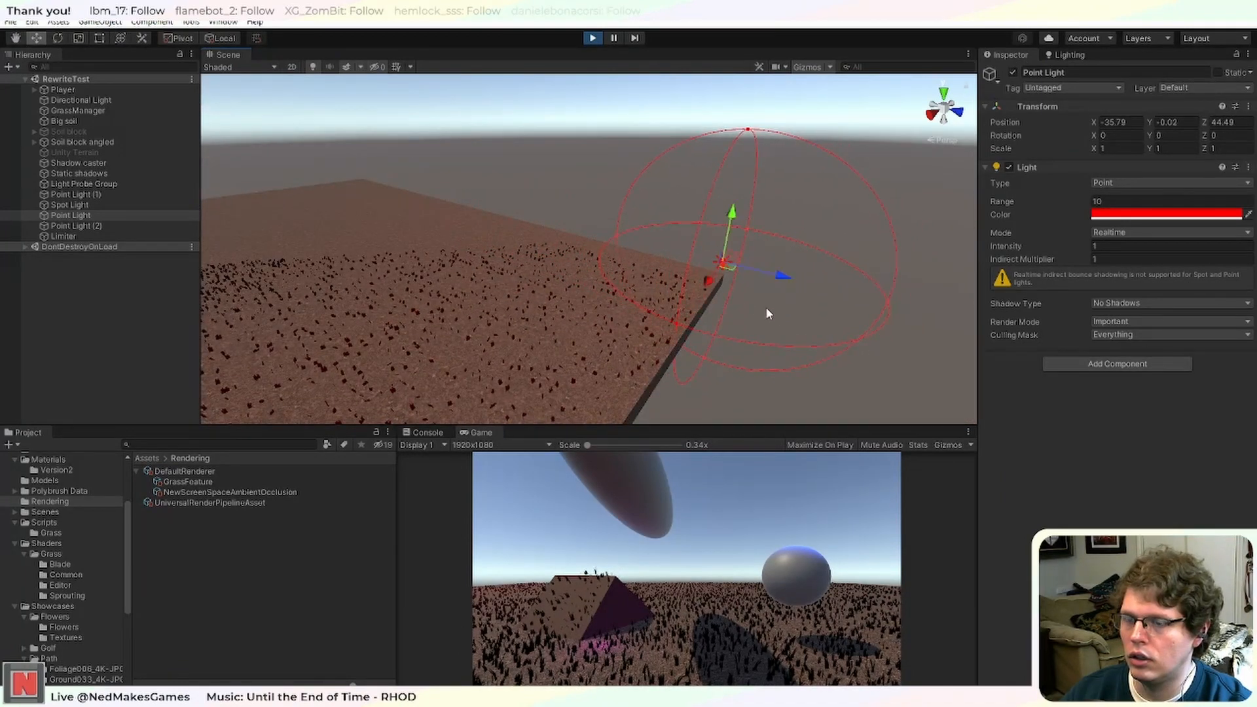
left_click_drag(708, 288, 685, 303)
Inspect the sprouts near the corner up close and shift the red point light to X about -34.8 and Z about 44.785.
scroll(684, 303, "up", 3)
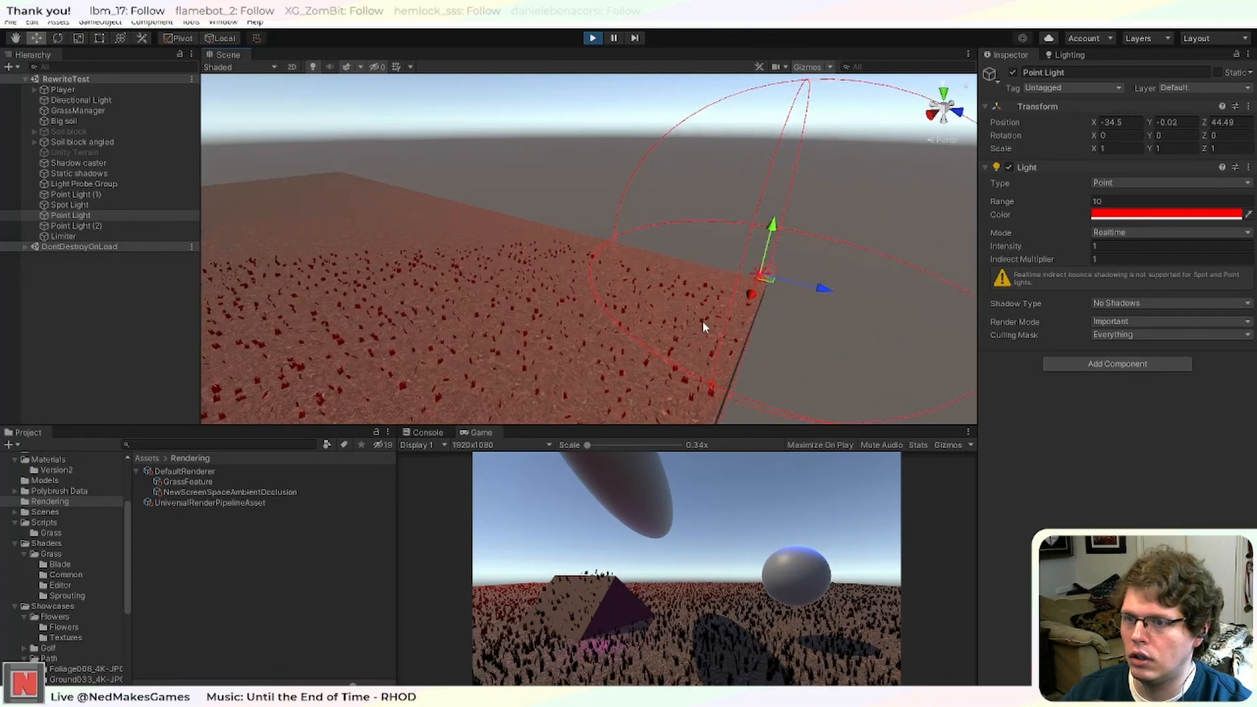
middle_click_drag(707, 328, 698, 301)
scroll(732, 313, "up", 5)
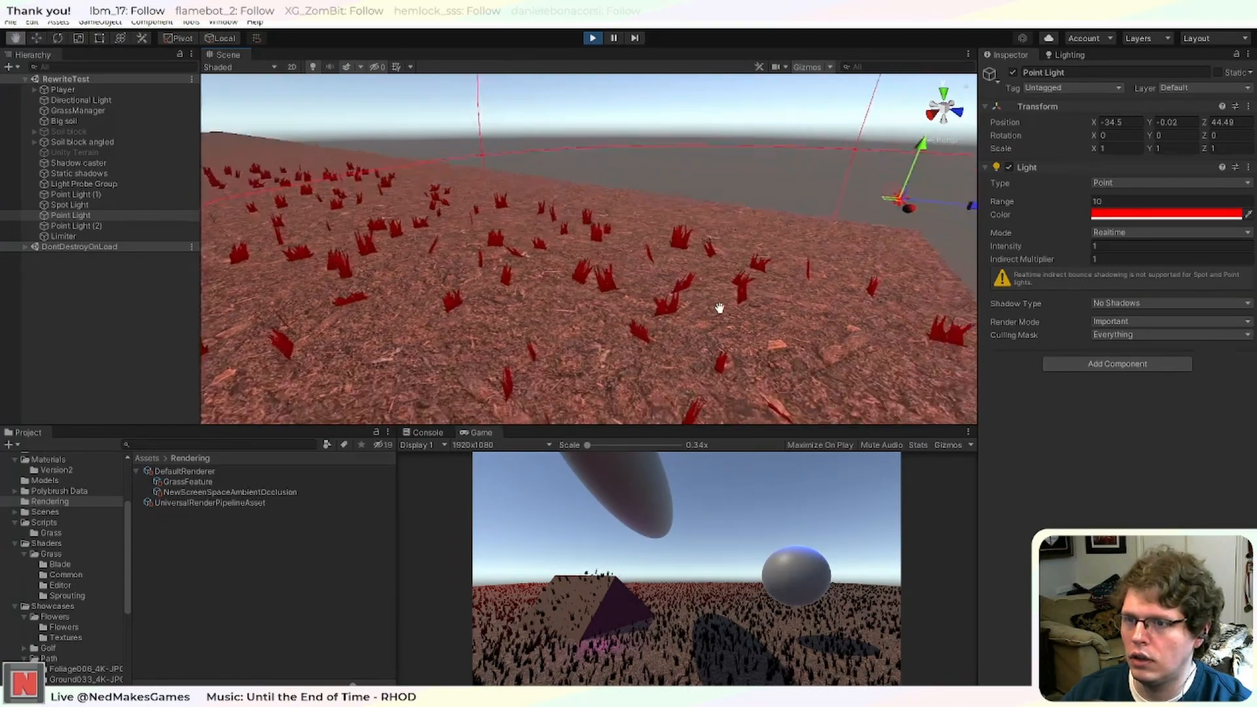
left_click_drag(843, 208, 874, 244)
right_click_drag(874, 243, 816, 286)
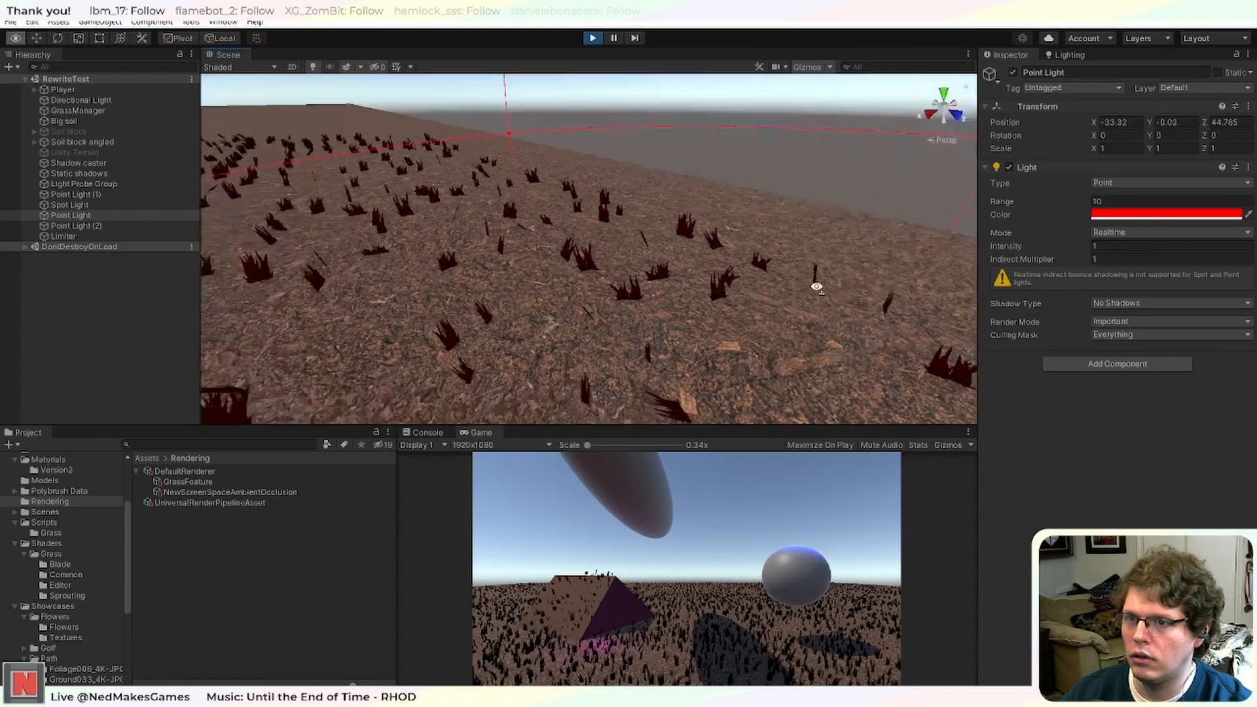
middle_click_drag(817, 286, 752, 289)
left_click_drag(469, 273, 671, 265)
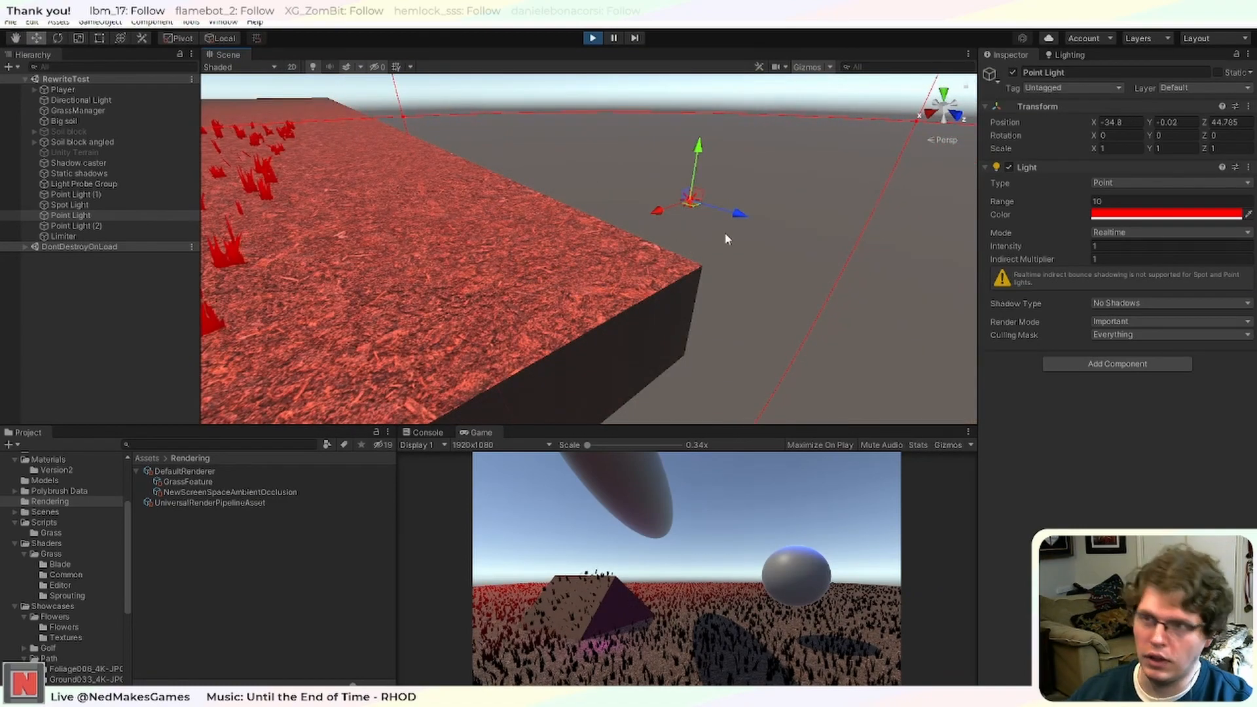
Nudge the red point light to X about -34.848 and examine the sprouts' debug tint across the soil from farther away.
right_click_drag(725, 233, 652, 218)
middle_click_drag(652, 217, 631, 219)
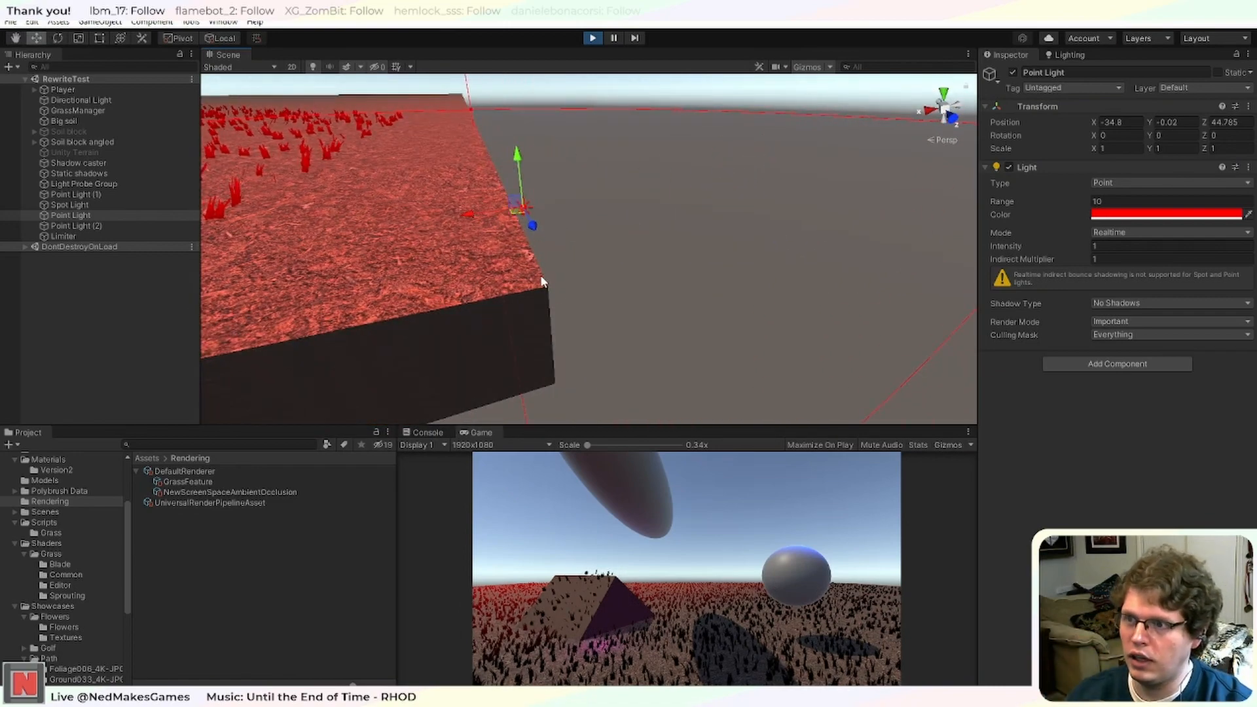
left_click_drag(472, 215, 479, 214)
middle_click_drag(365, 246, 535, 237)
scroll(537, 235, "down", 5)
mouse_move(450, 222)
middle_mouse_down()
mouse_move(578, 224)
mouse_move(584, 210)
mouse_move(457, 210)
middle_mouse_up()
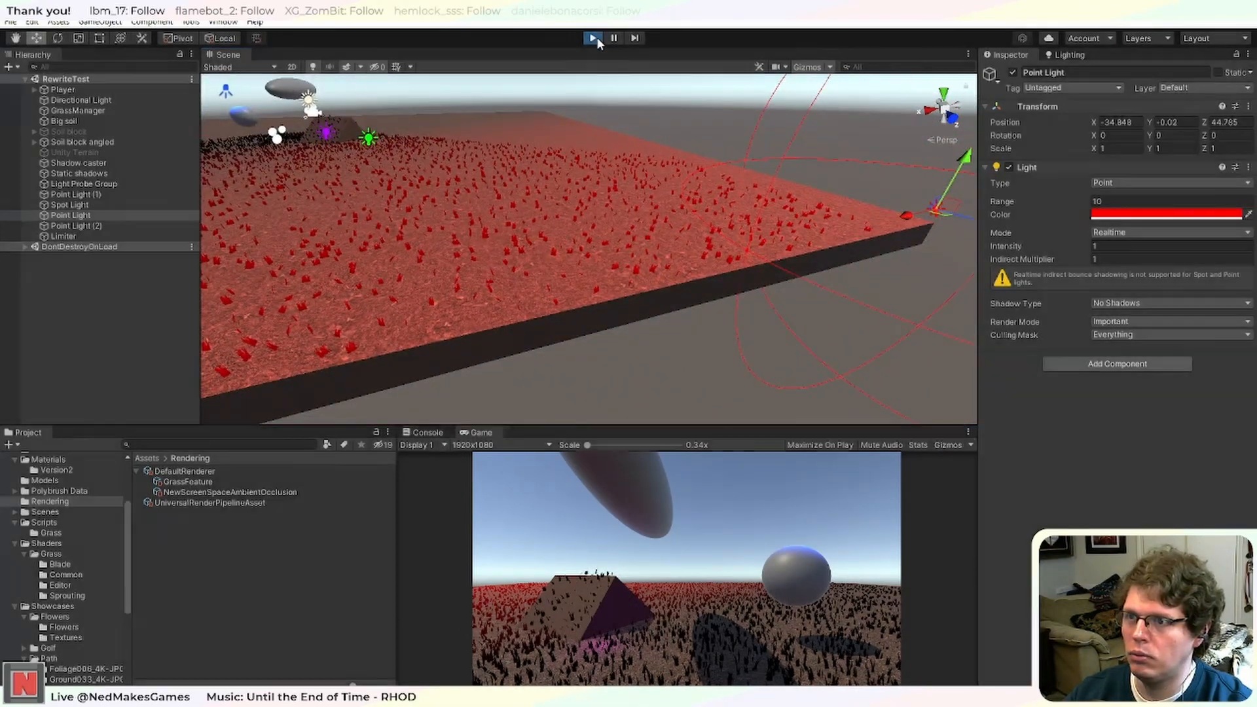
Remove the debug sprout.tint line from SproutPassTextureBased.hlsl in Visual Studio, save, and restart play mode in Unity.
left_click(593, 38)
key("alt+Tab")
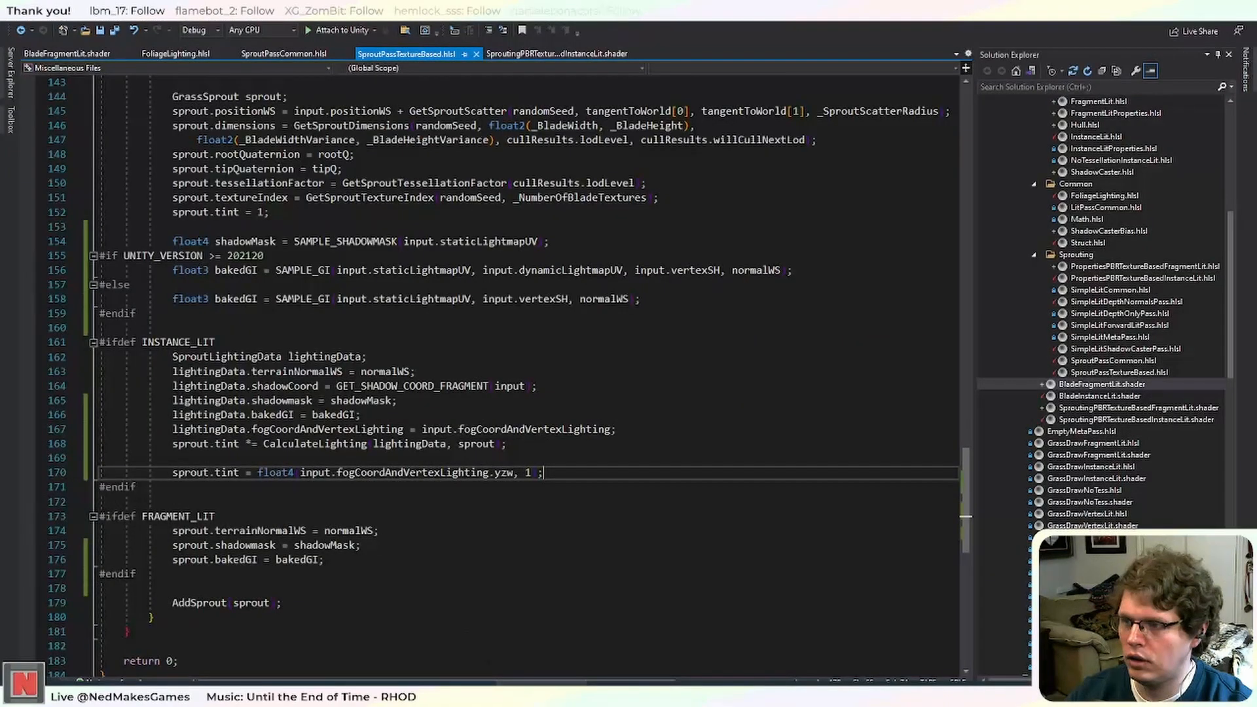
left_click_drag(571, 481, 82, 453)
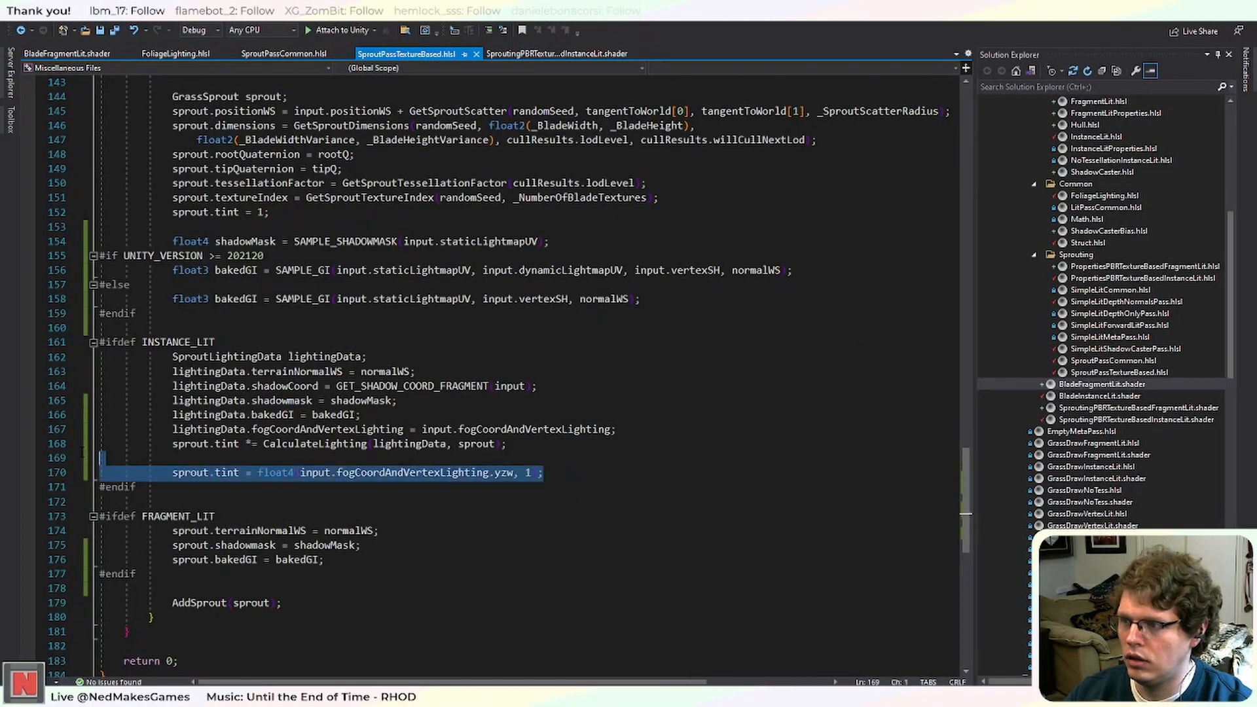
key("BackSpace")
key("BackSpace")
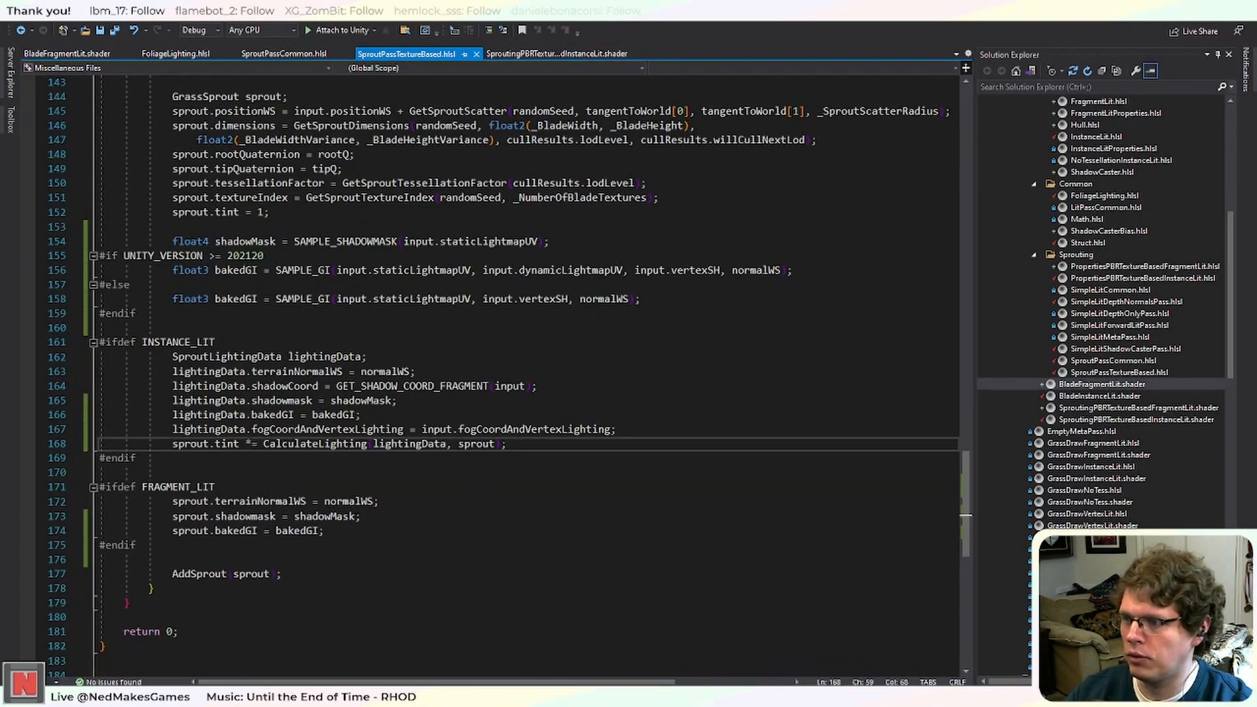
key("alt+Tab")
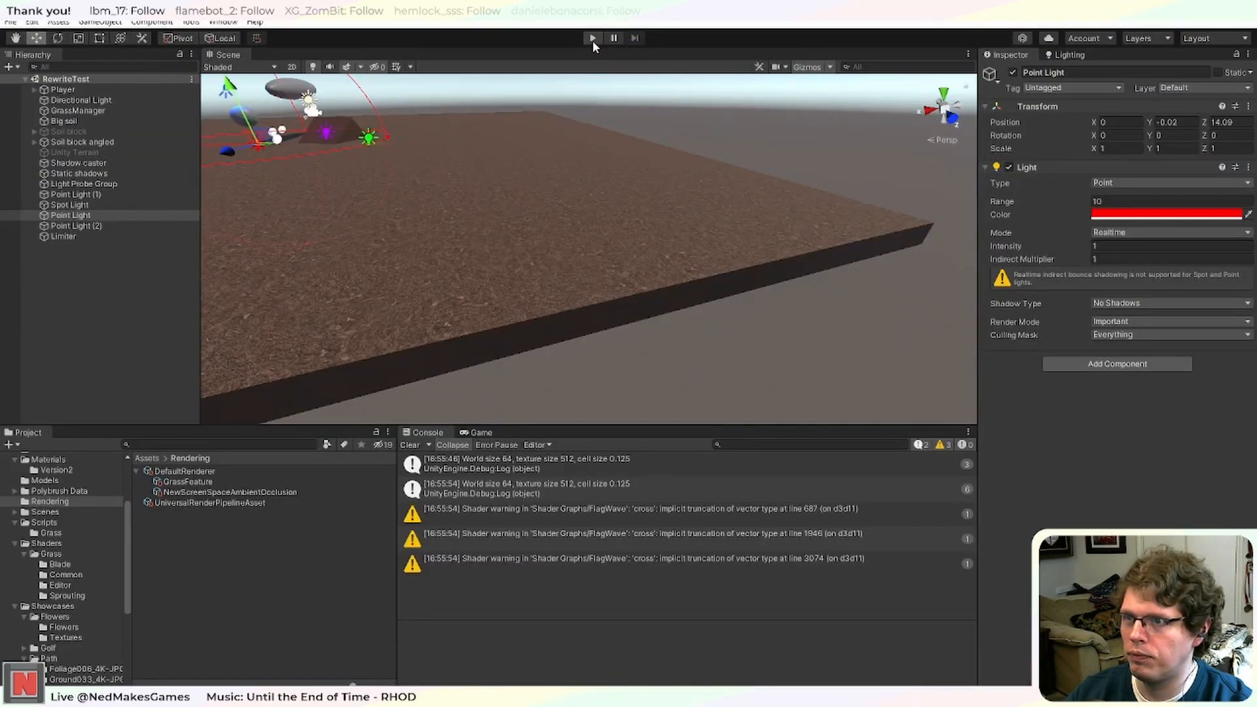
left_click(592, 40)
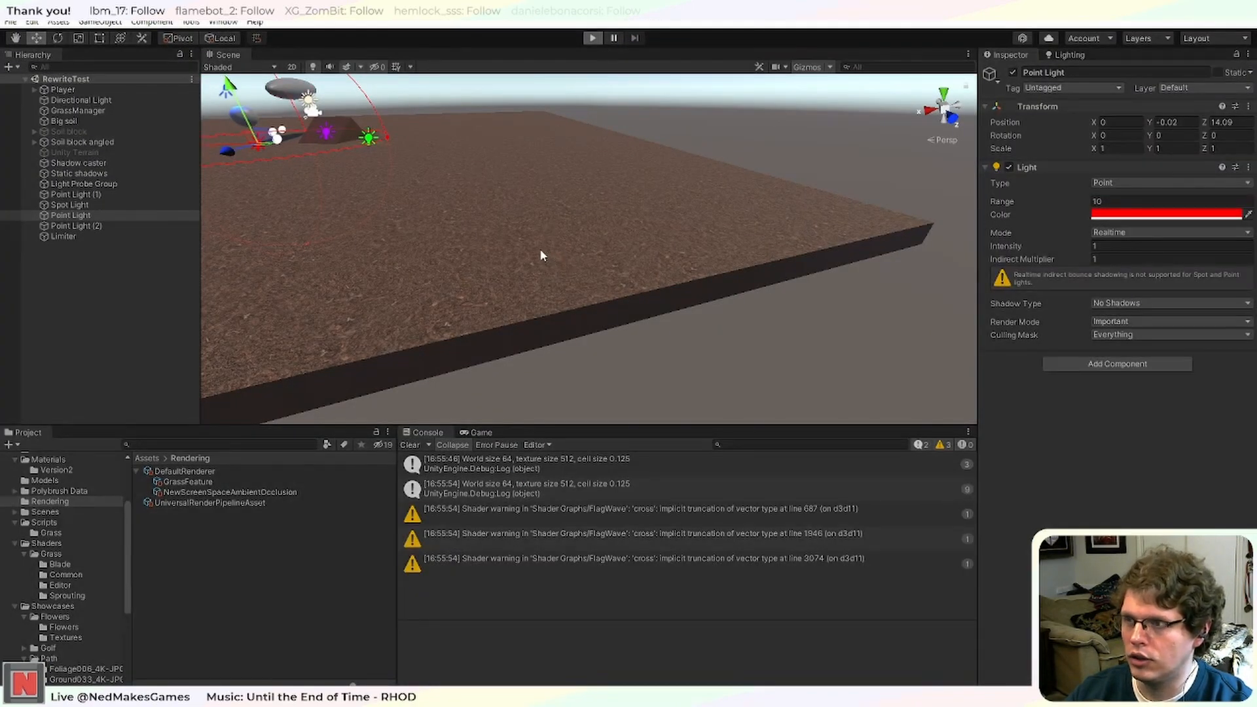
Move the red point light across the soil, past its side edge, to X about -38.37 and Z about 29.68.
right_click_drag(393, 205, 438, 235)
middle_click_drag(438, 236, 466, 243)
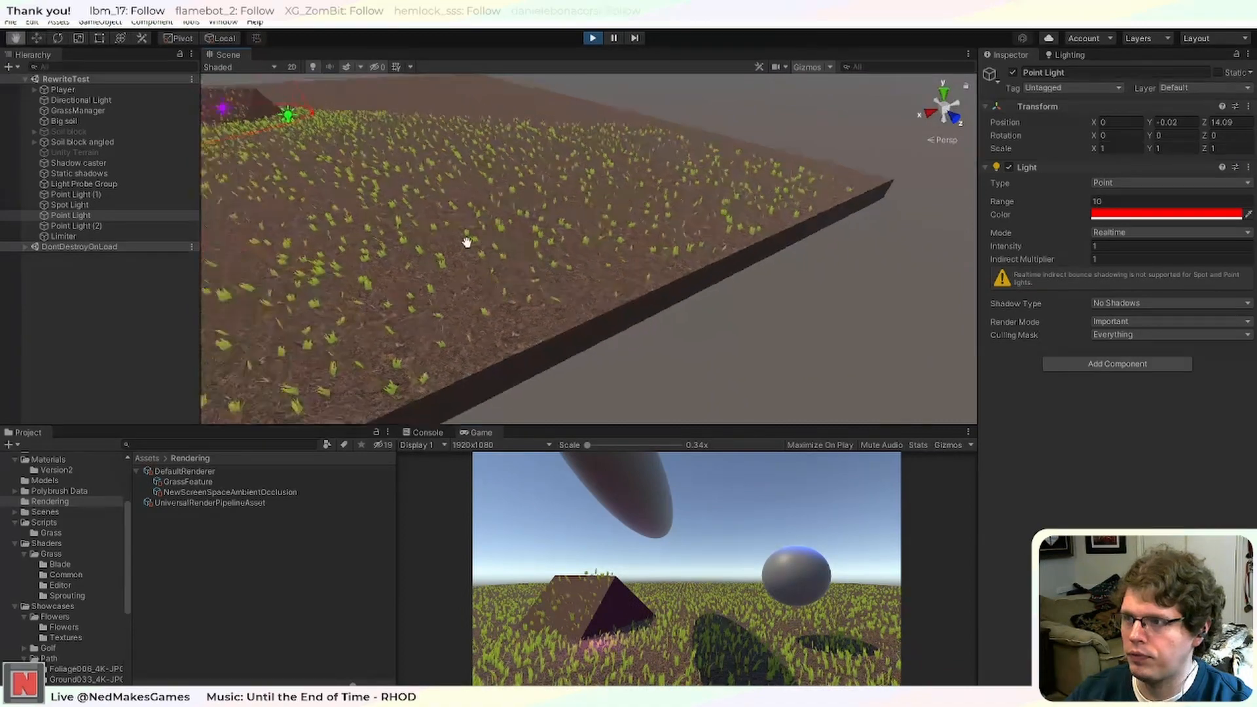
scroll(467, 243, "down", 3)
right_click_drag(367, 211, 287, 179)
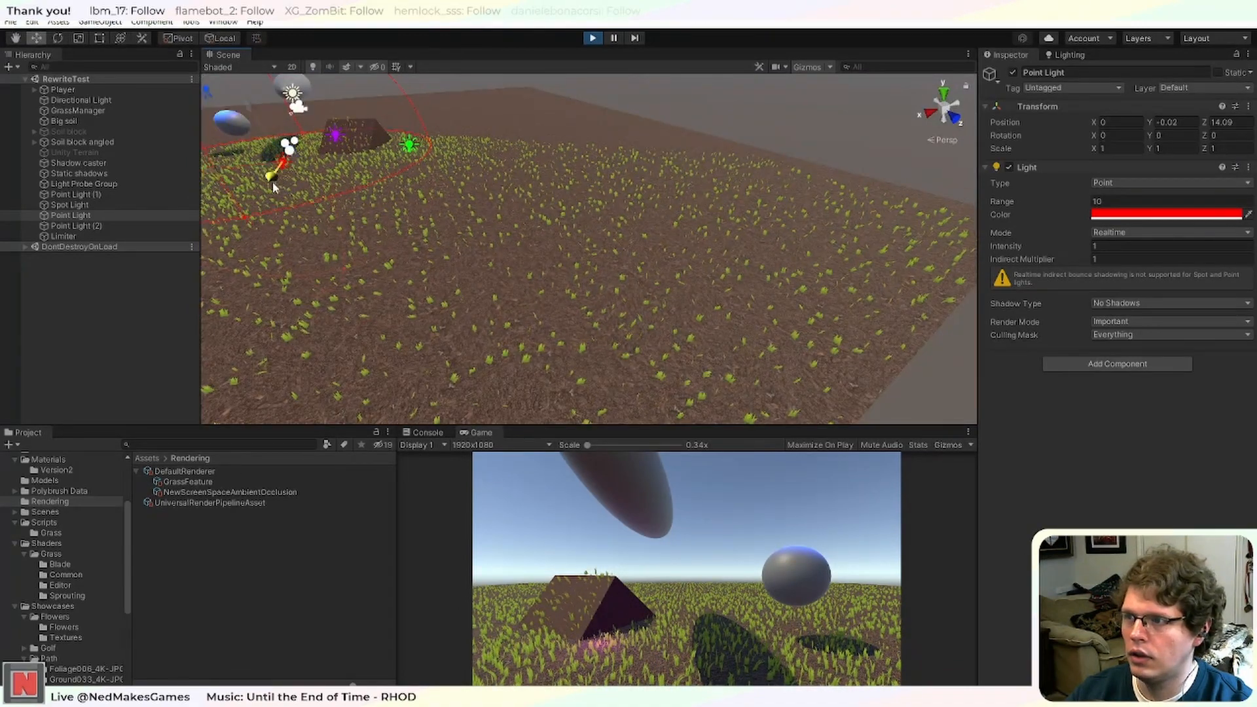
left_click_drag(273, 187, 313, 329)
middle_click_drag(313, 329, 387, 320)
left_click_drag(284, 243, 802, 186)
middle_click_drag(819, 187, 501, 229)
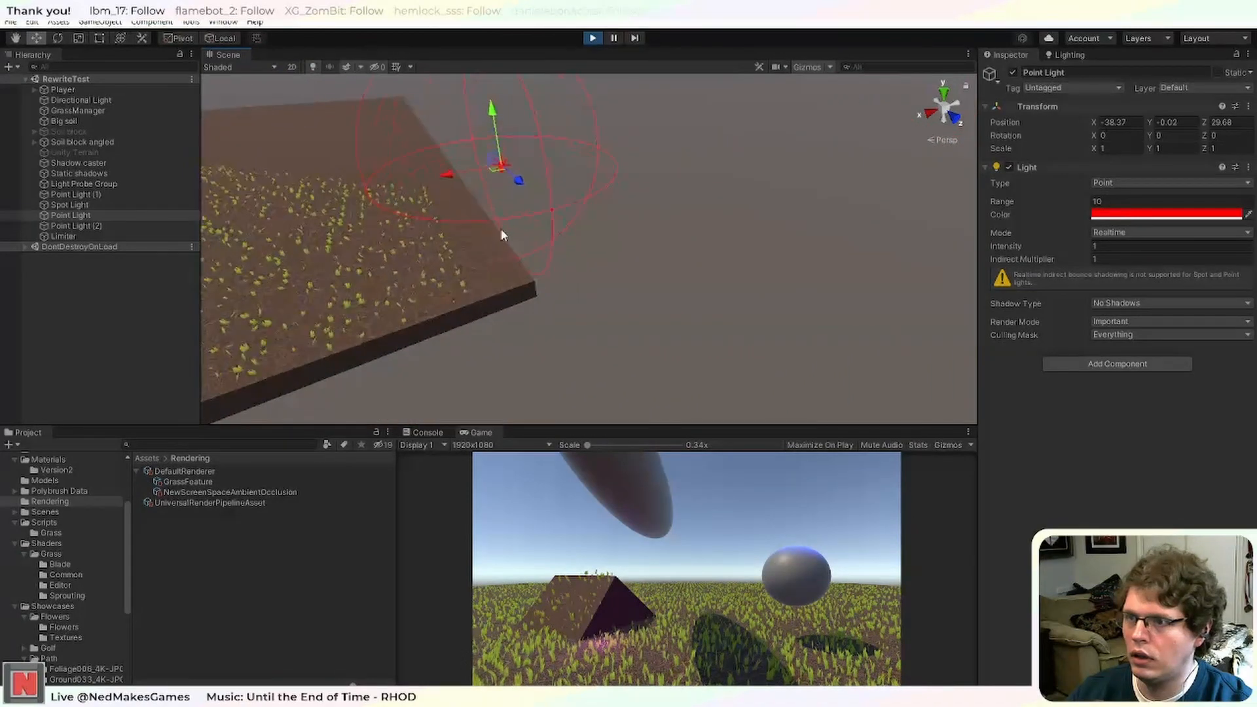
Shift the red point light to the far soil corner at X about -34.765 and Z about 44.584.
left_click_drag(517, 181, 492, 261)
scroll(488, 262, "up", 5)
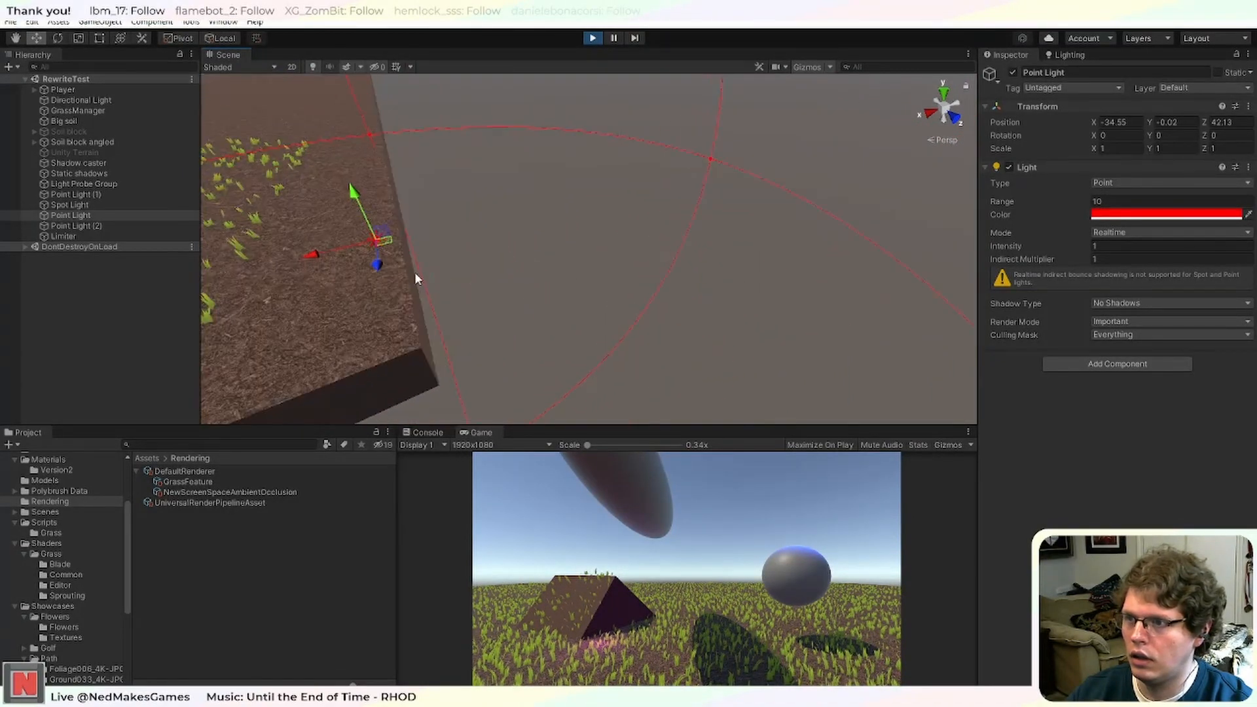
left_click_drag(378, 271, 521, 320)
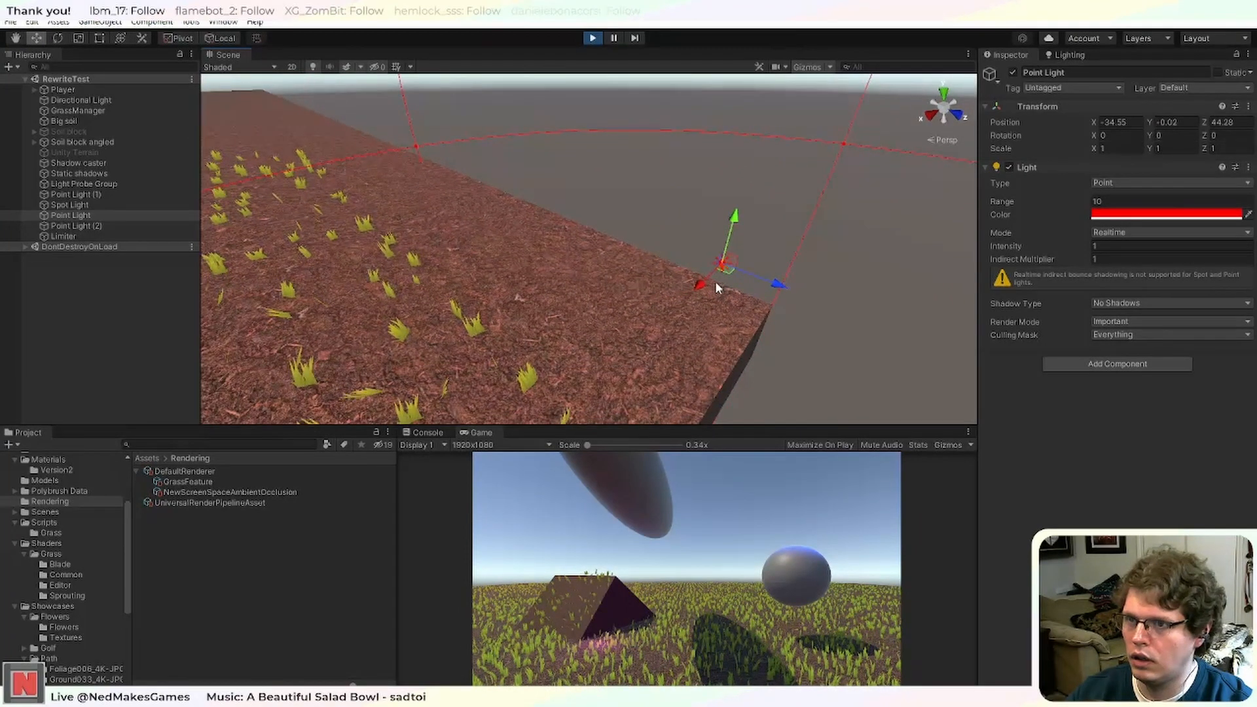
left_click_drag(715, 281, 805, 289)
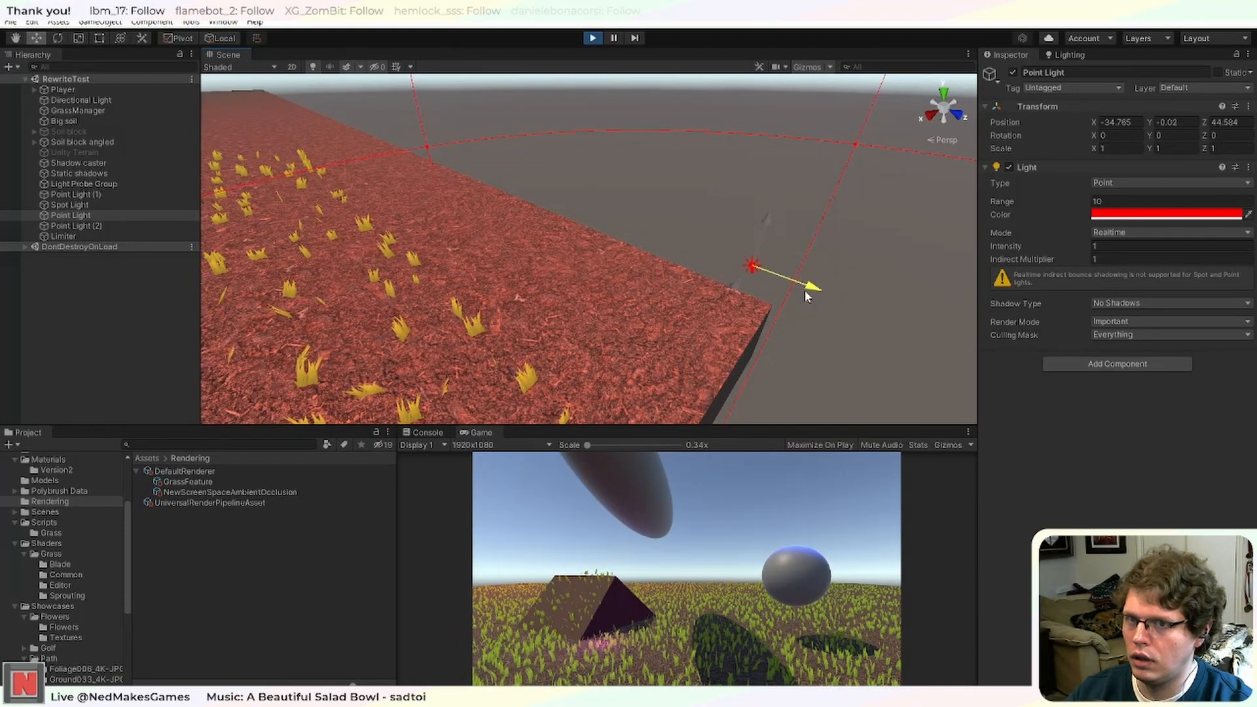
Raise the red point light's intensity to 4.7 and inspect the sprouts near the corner before stopping play mode.
left_click_drag(1043, 242, 609, 320)
right_click_drag(609, 320, 581, 266)
middle_click_drag(581, 265, 421, 267)
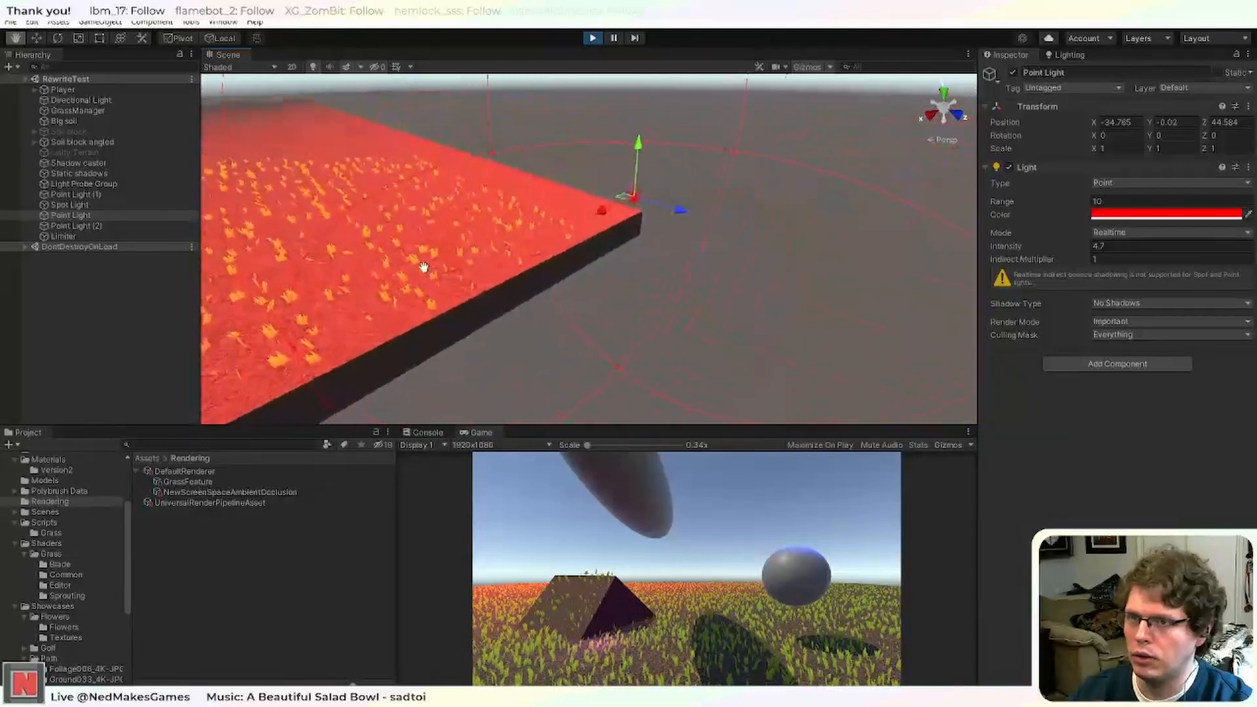
scroll(591, 192, "up", 4)
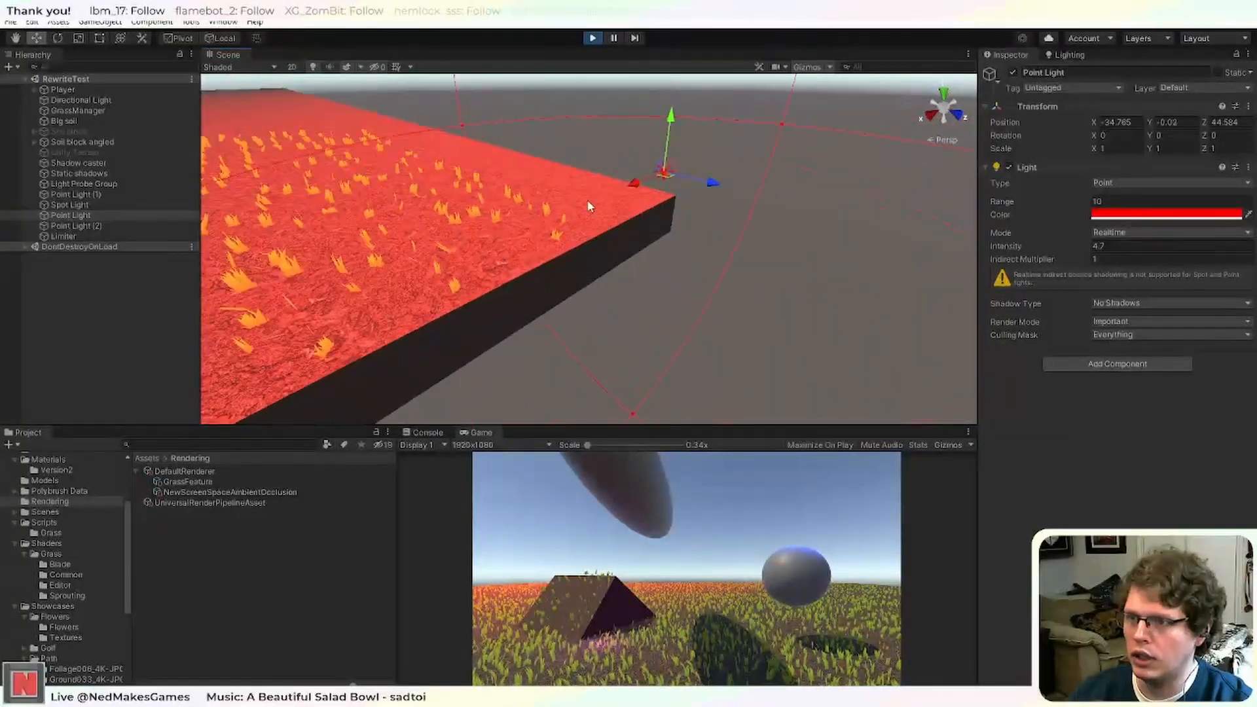
middle_click_drag(591, 193, 581, 211)
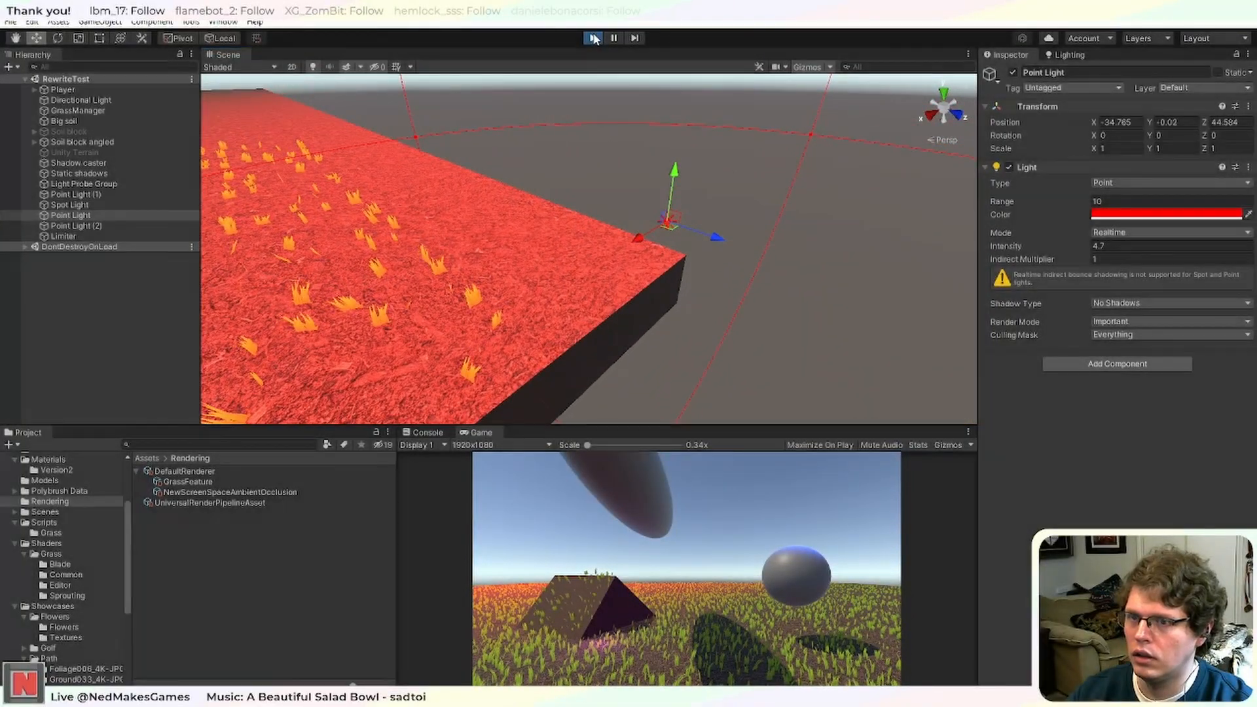
left_click(594, 38)
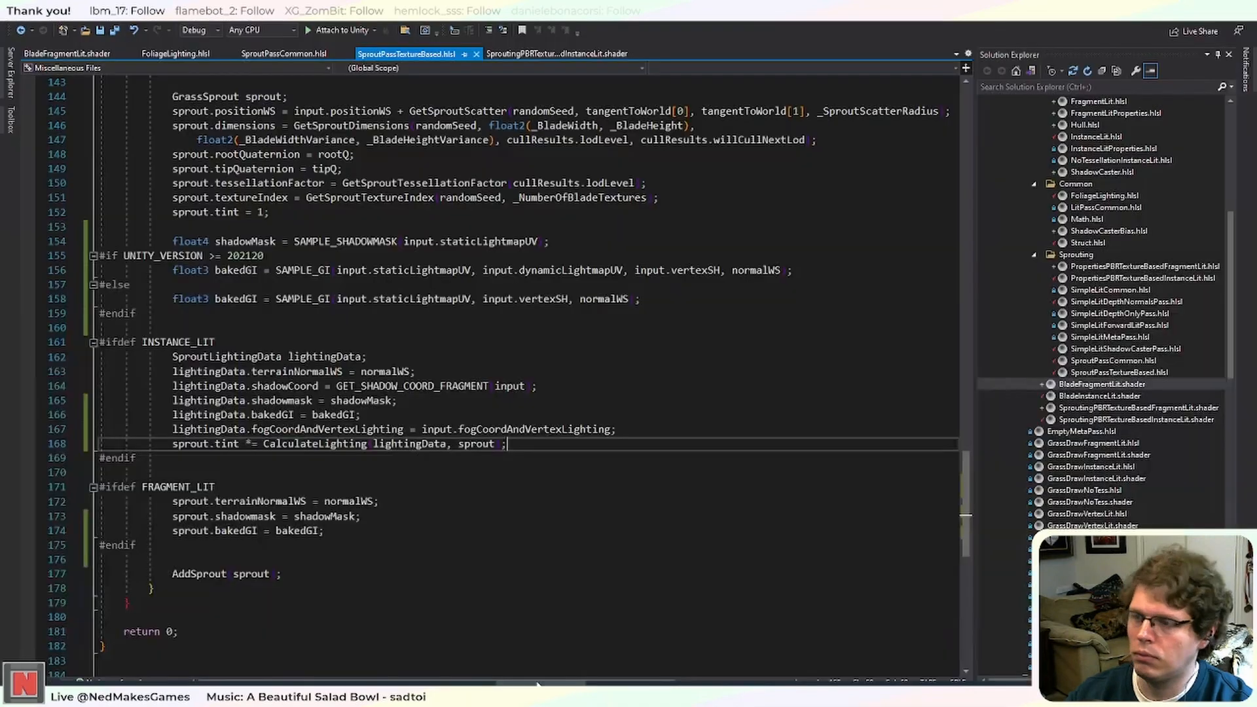
Review the sprout tint lighting code in SproutPassTextureBased.hlsl in Visual Studio and open the texture-based InstanceLit sprouting shader.
key("alt+Tab")
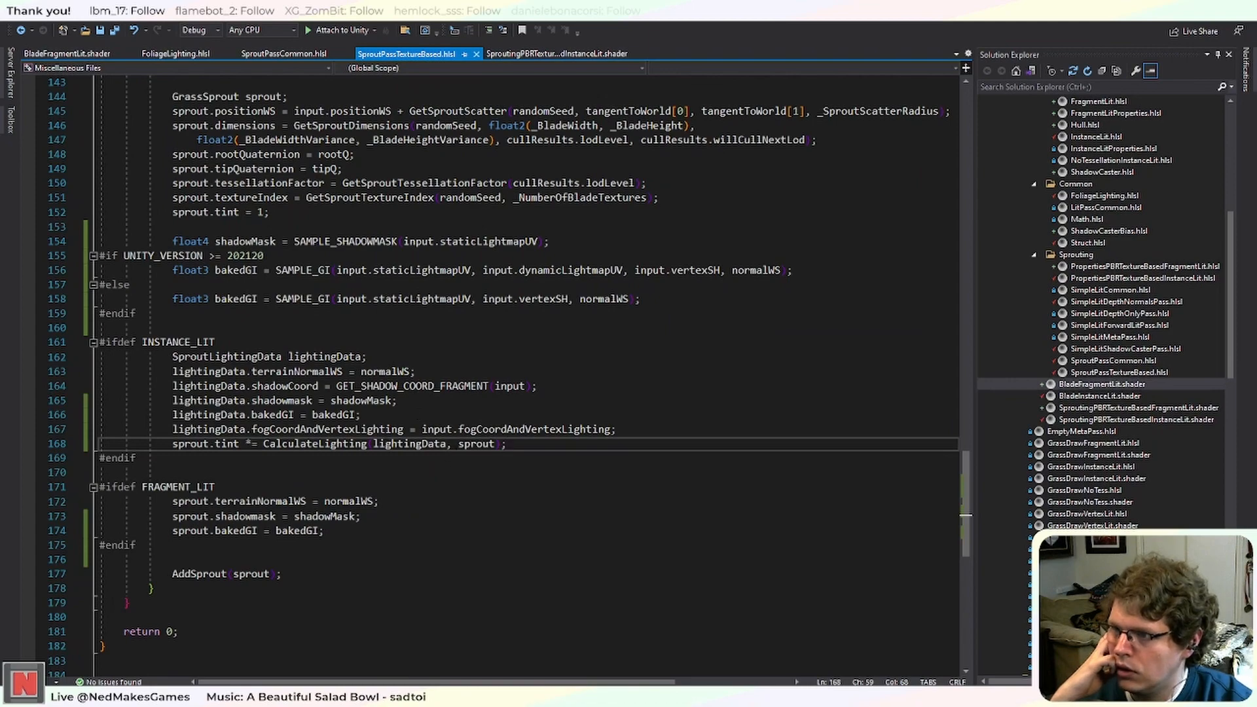
scroll(498, 367, "up", 2)
scroll(497, 367, "down", 3)
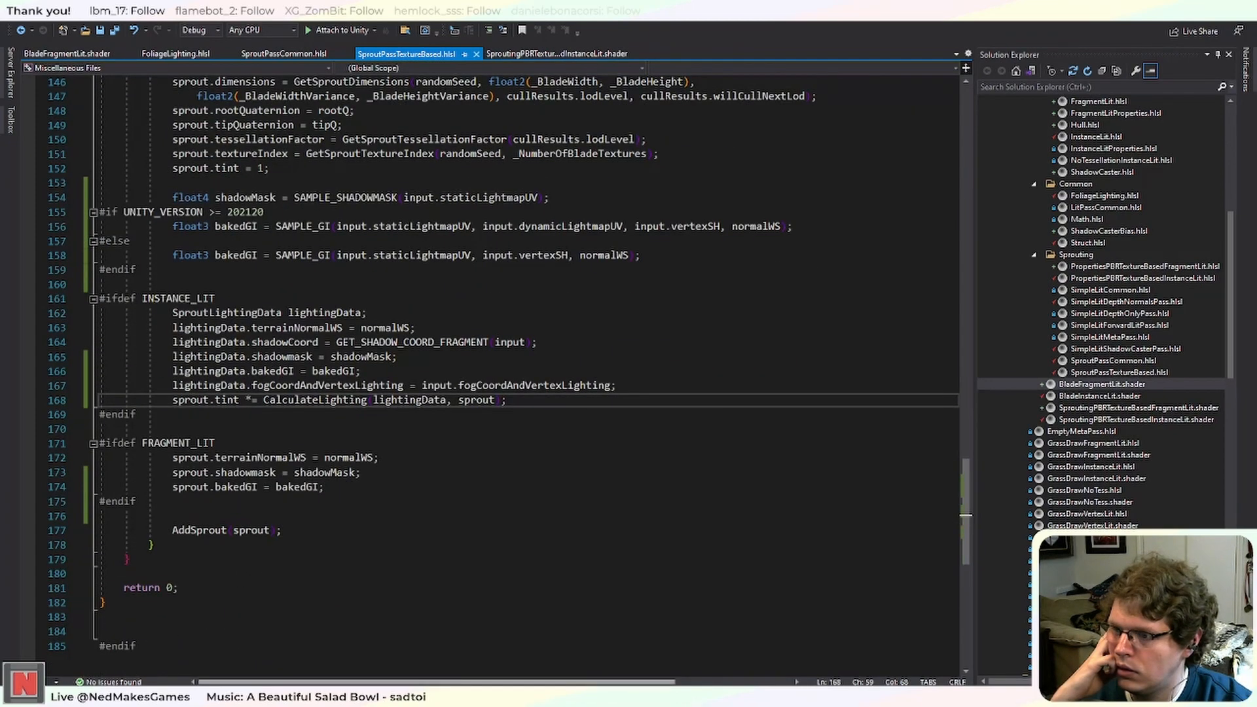
key("alt+Tab")
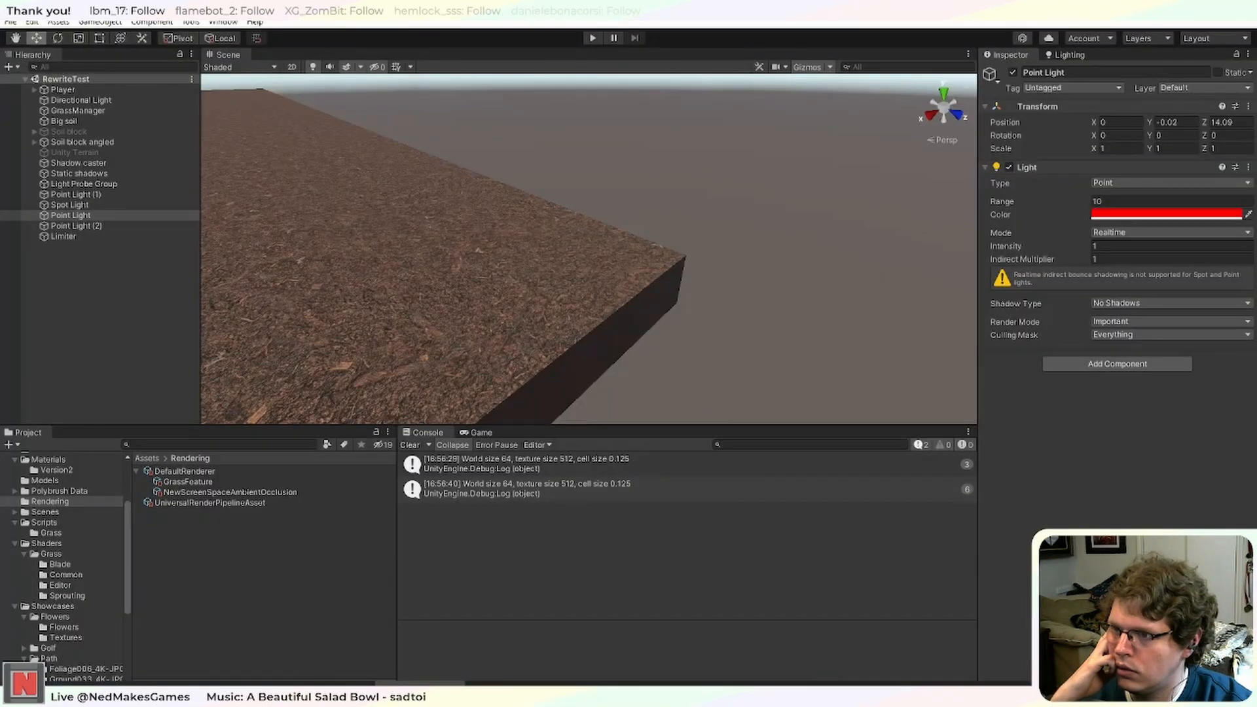
key("alt+Tab")
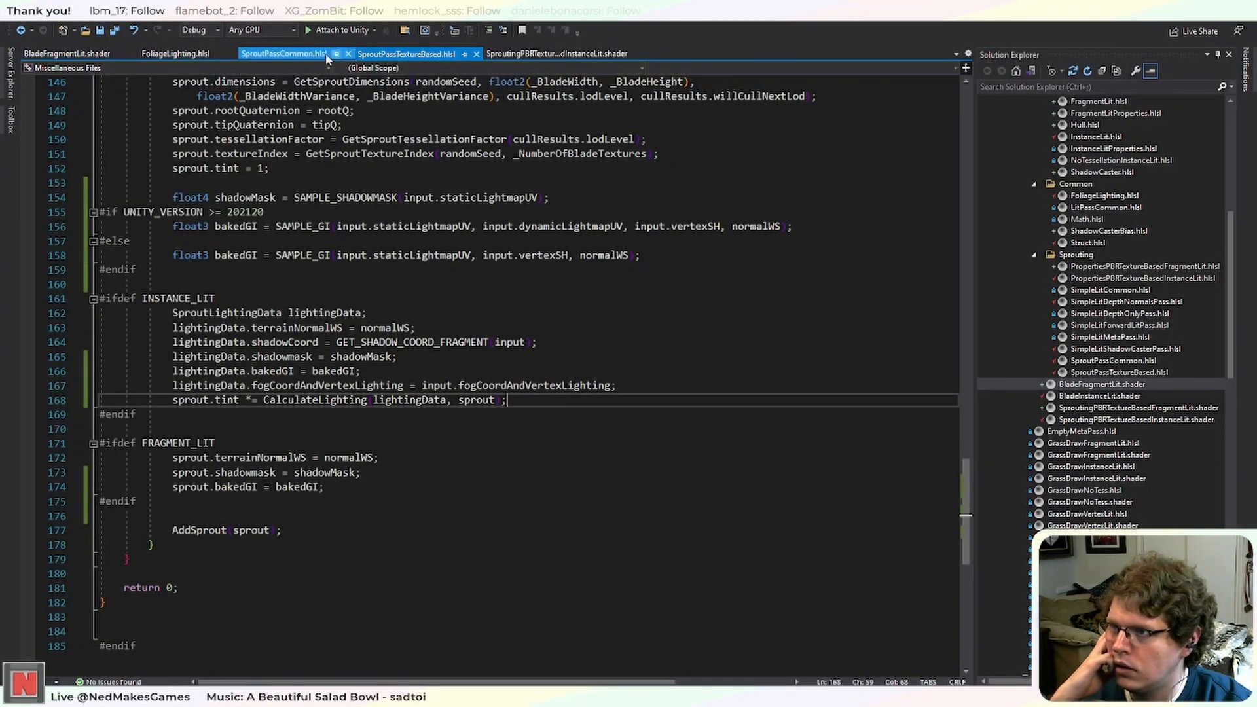
left_click(549, 54)
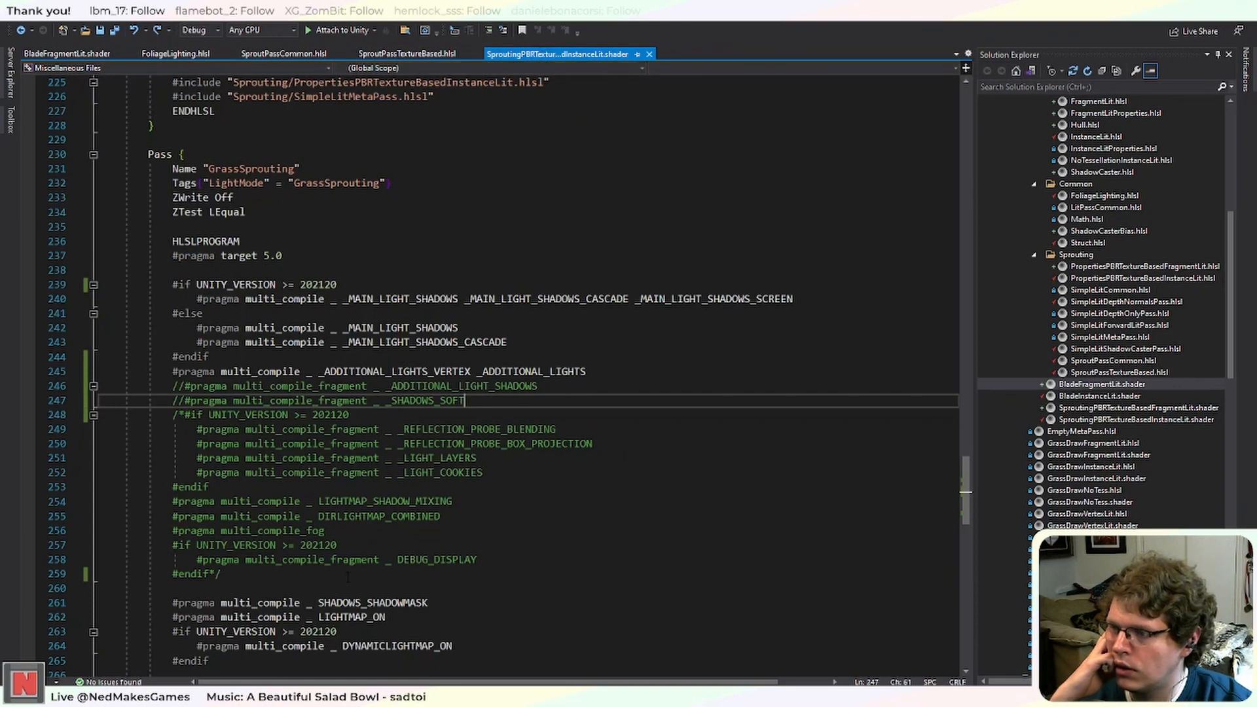
Try uncommenting the GrassSprouting pass's _ADDITIONAL_LIGHT_SHADOWS and _SHADOWS_SOFT pragma lines, and comment both out again.
left_click_drag(506, 406, 177, 386)
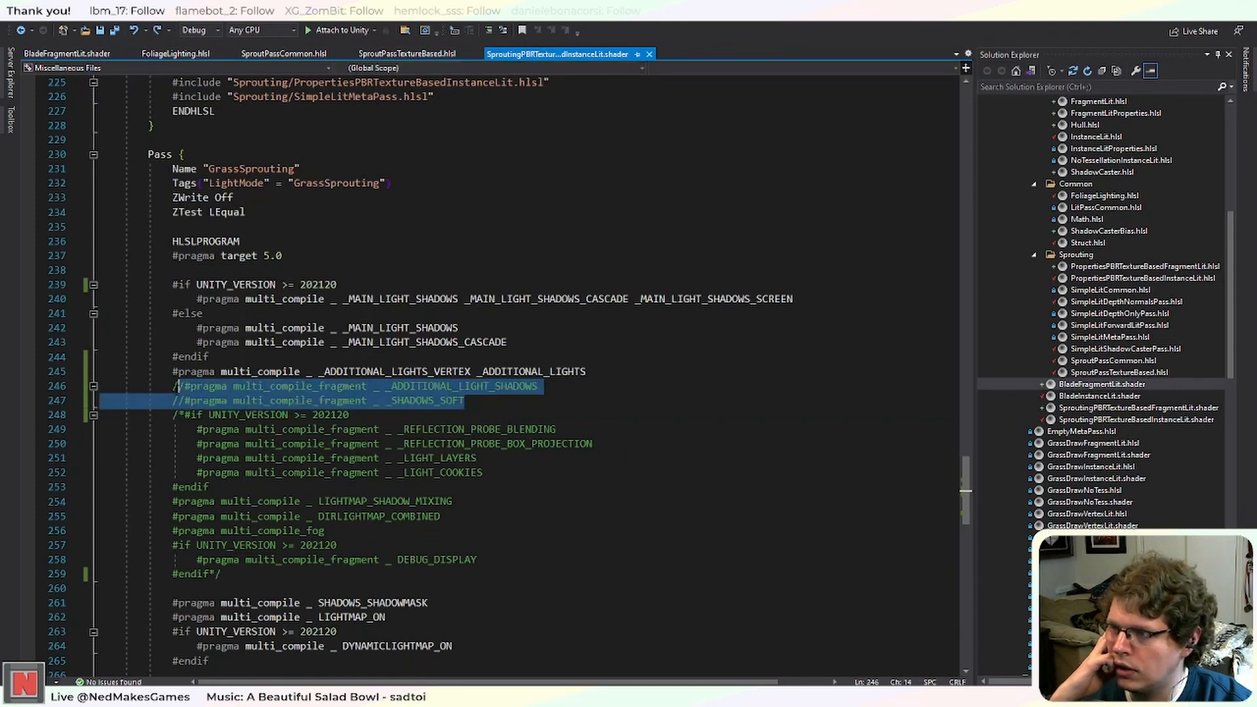
key("ctrl+k")
key("ctrl+u")
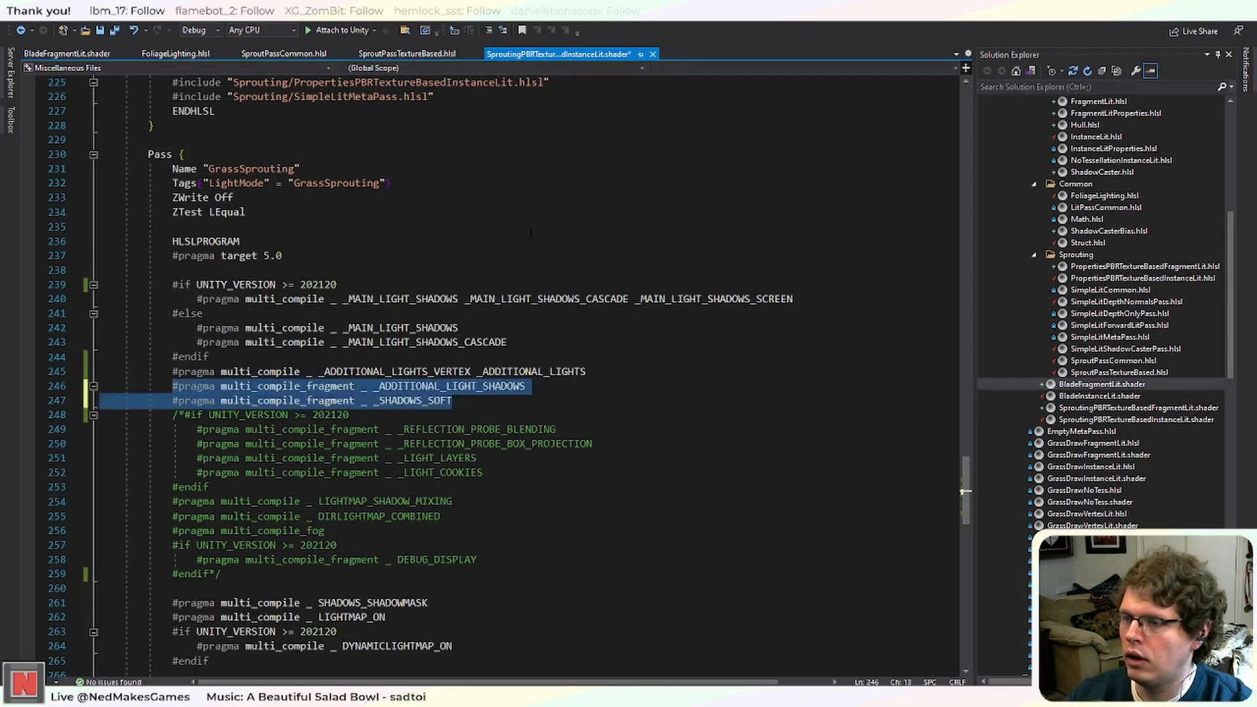
key("ctrl+k")
key("ctrl+c")
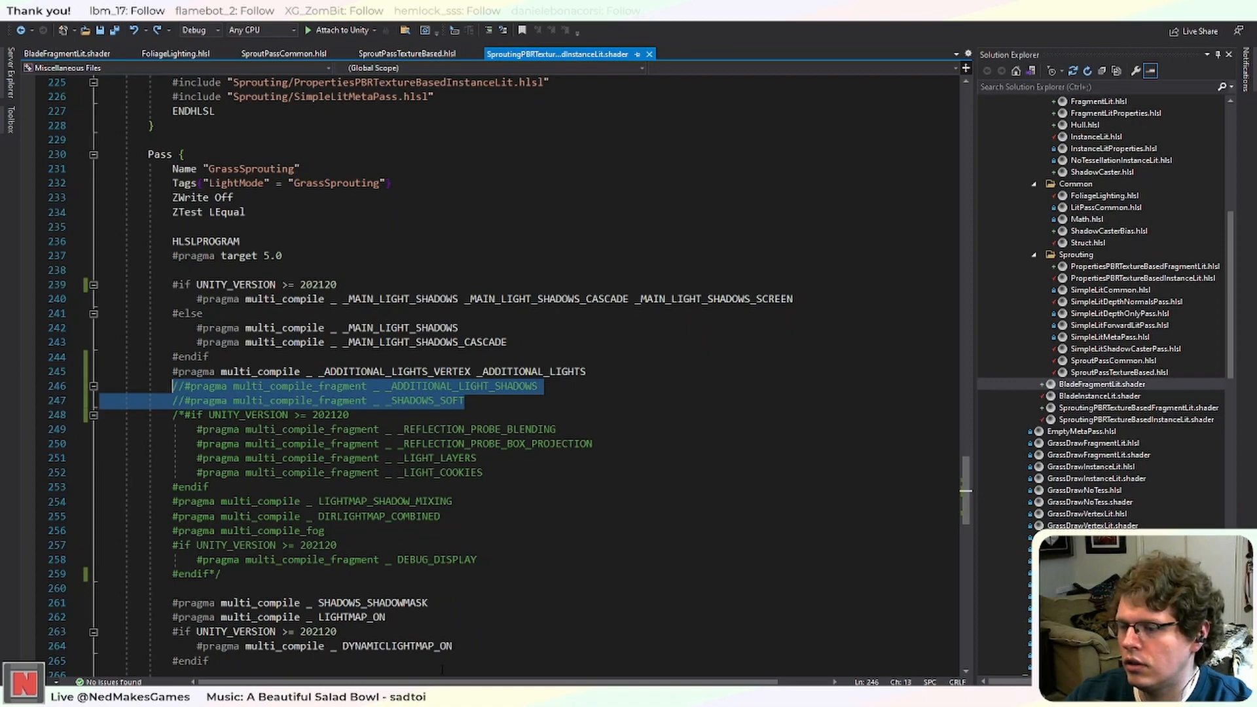
Restart play mode in Unity and move the red point light along Z to about 31.31.
scroll(497, 373, "down", 6)
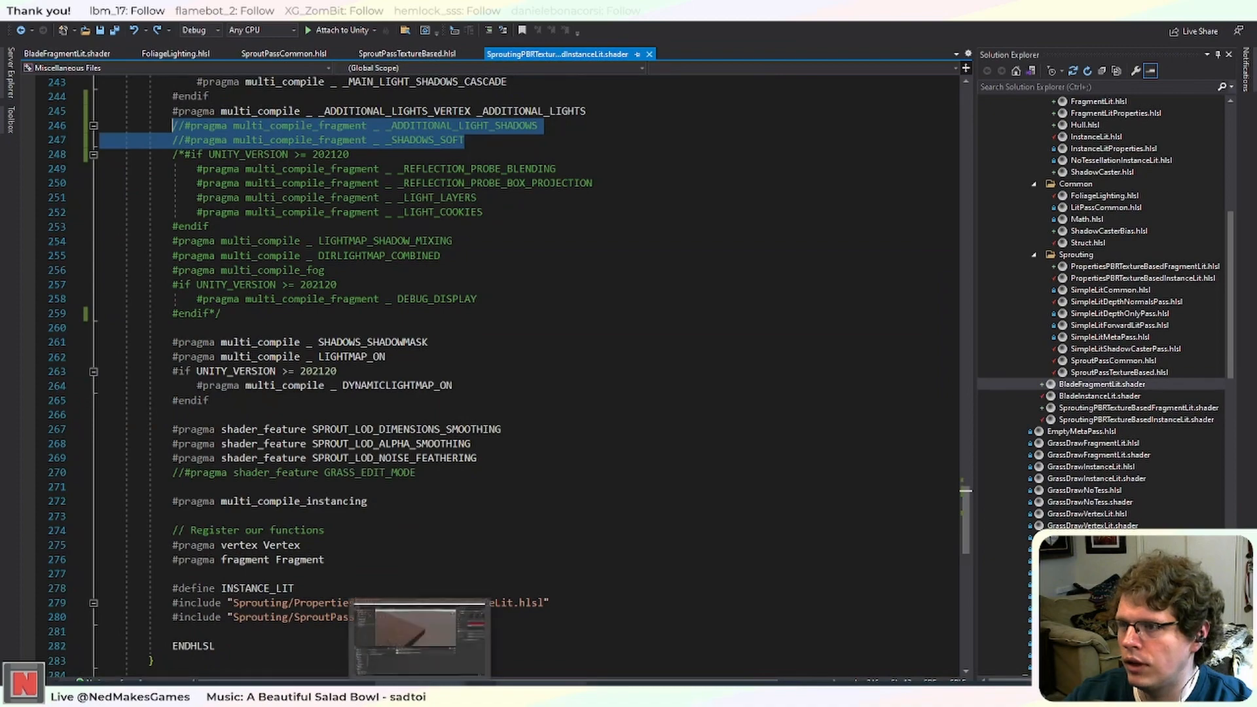
key("alt+Tab")
left_click(593, 38)
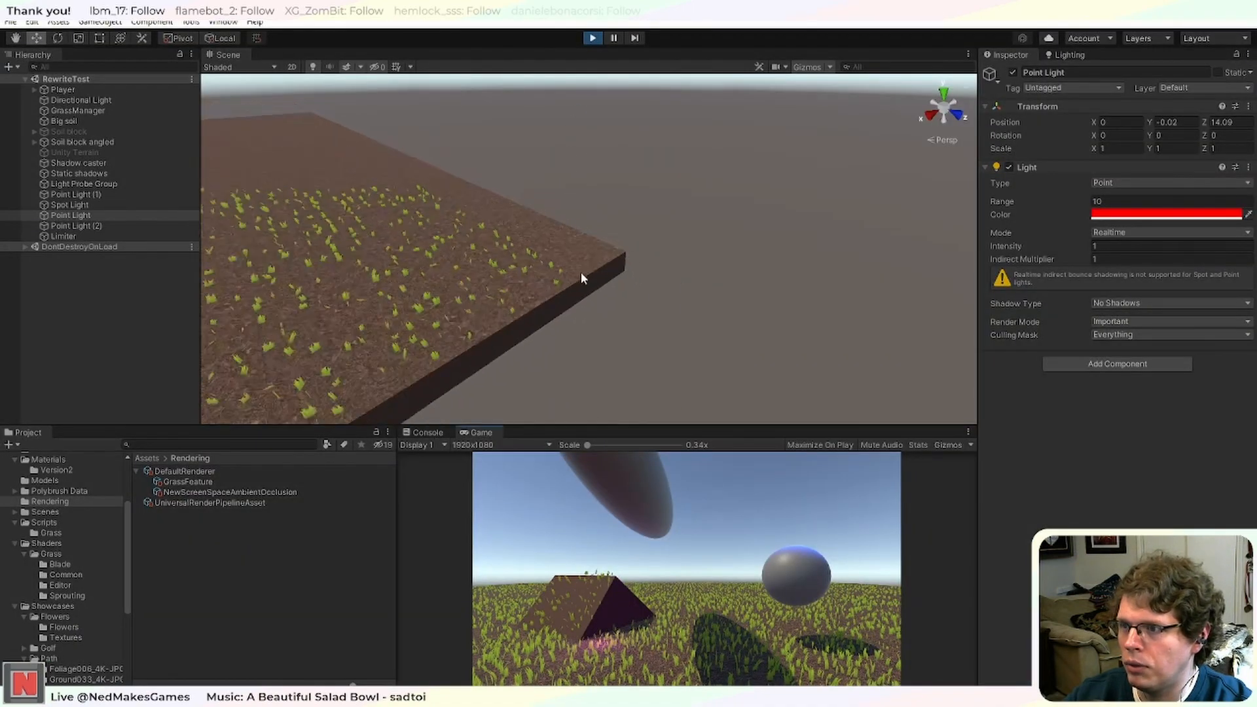
scroll(524, 262, "down", 2)
middle_click_drag(465, 248, 627, 229)
middle_click_drag(360, 237, 464, 229)
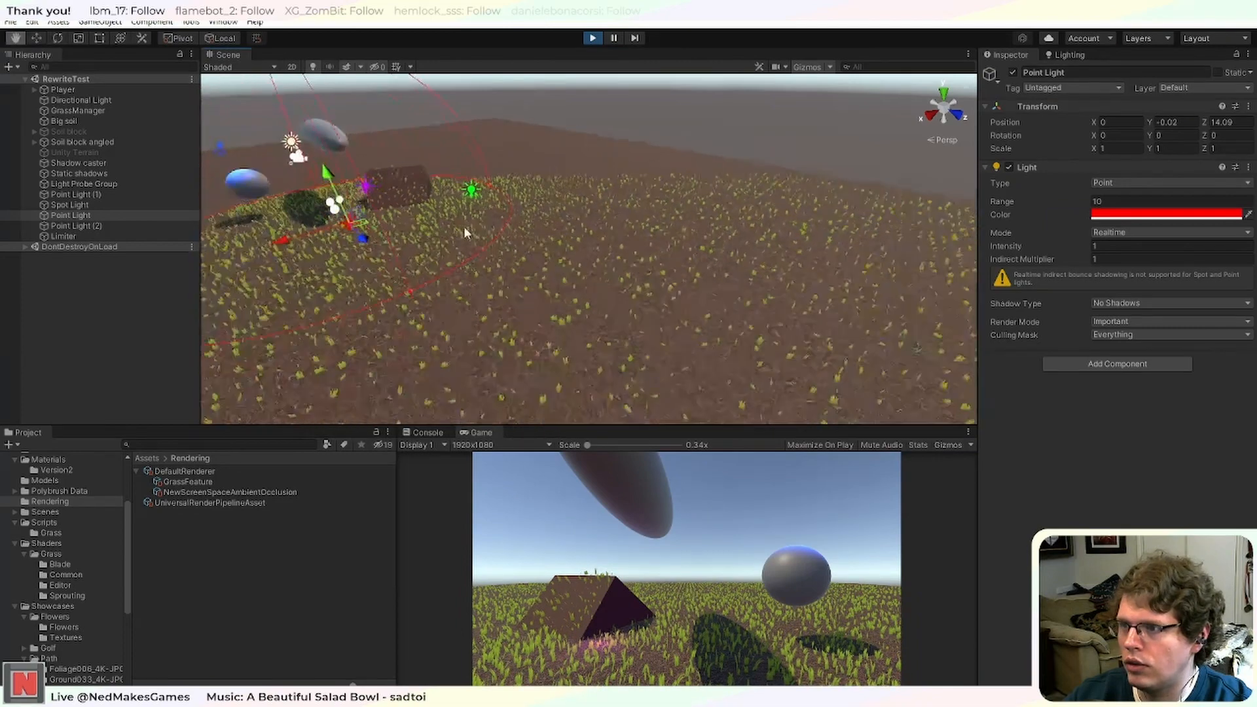
left_click_drag(362, 238, 516, 420)
middle_click_drag(687, 391, 641, 339)
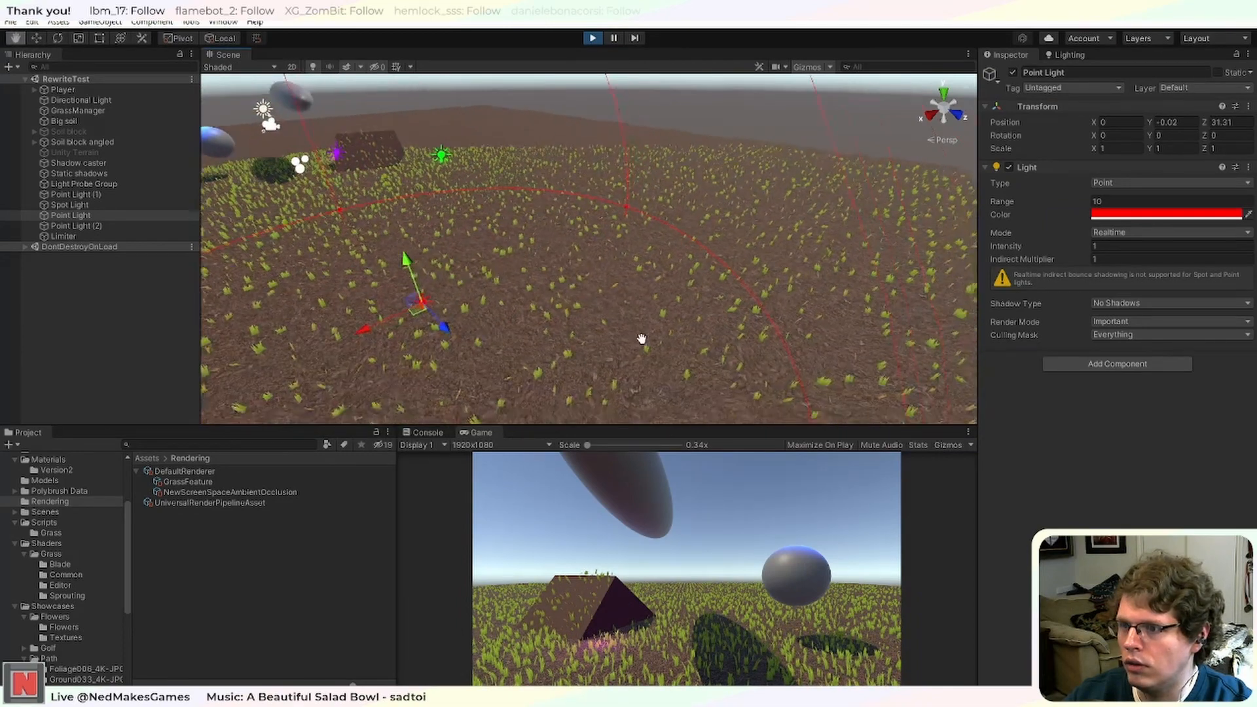
Move the red point light to the soil corner at X about -35.11 and Z about 44.71, and examine the sprouts from afar.
scroll(641, 339, "down", 2)
left_click_drag(452, 310, 929, 224)
middle_click_drag(929, 224, 511, 250)
scroll(510, 249, "up", 1)
left_click_drag(577, 255, 603, 267)
middle_click_drag(408, 288, 622, 282)
scroll(574, 266, "down", 2)
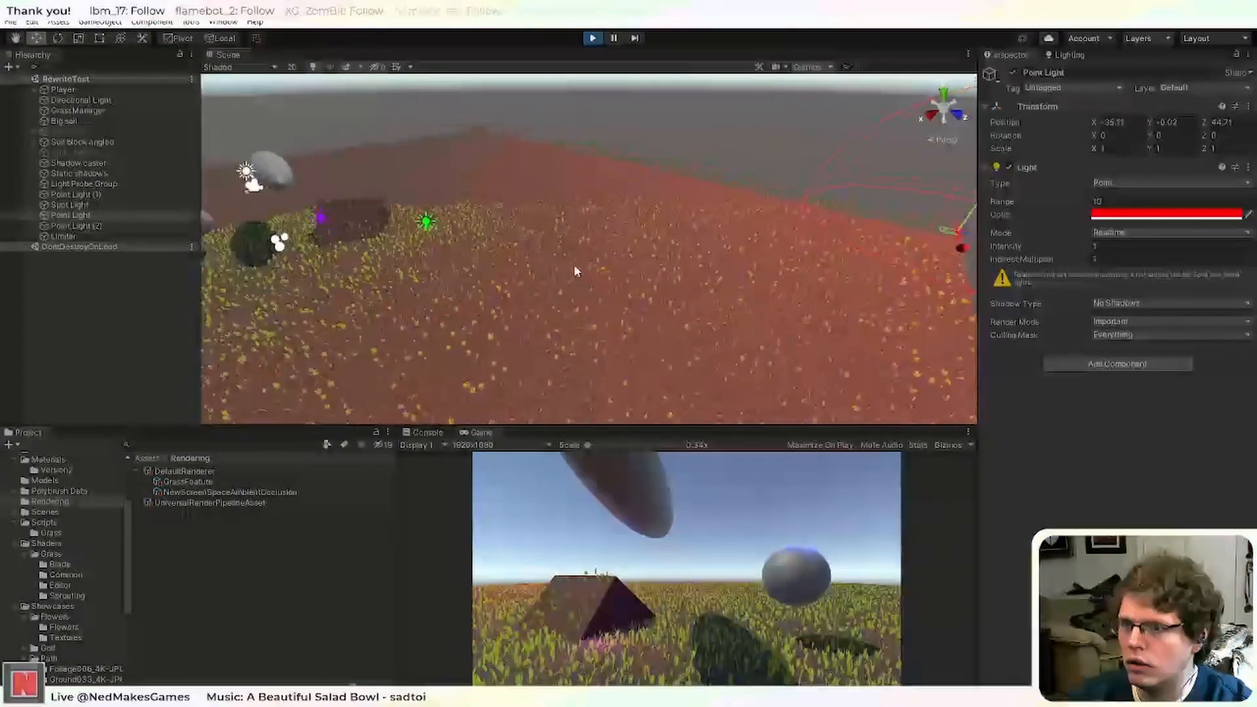
middle_click_drag(522, 290, 556, 272)
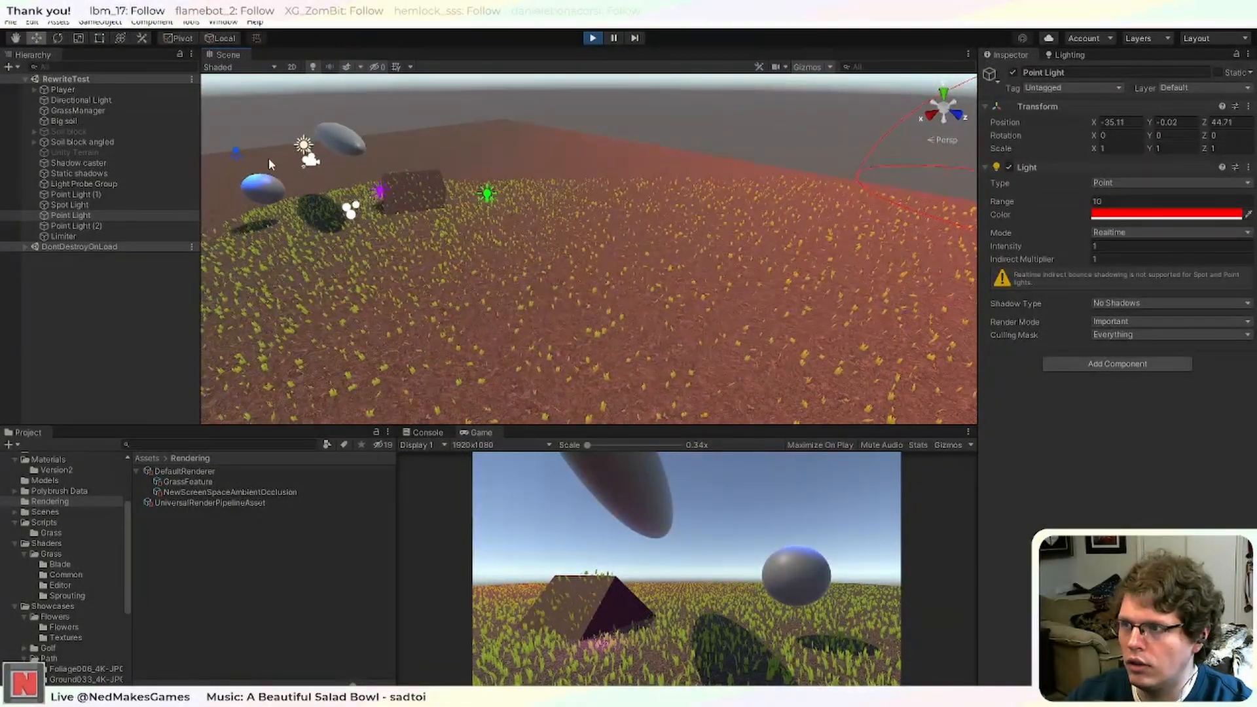
Duplicate the blue spot light and delete the copy.
left_click(237, 152)
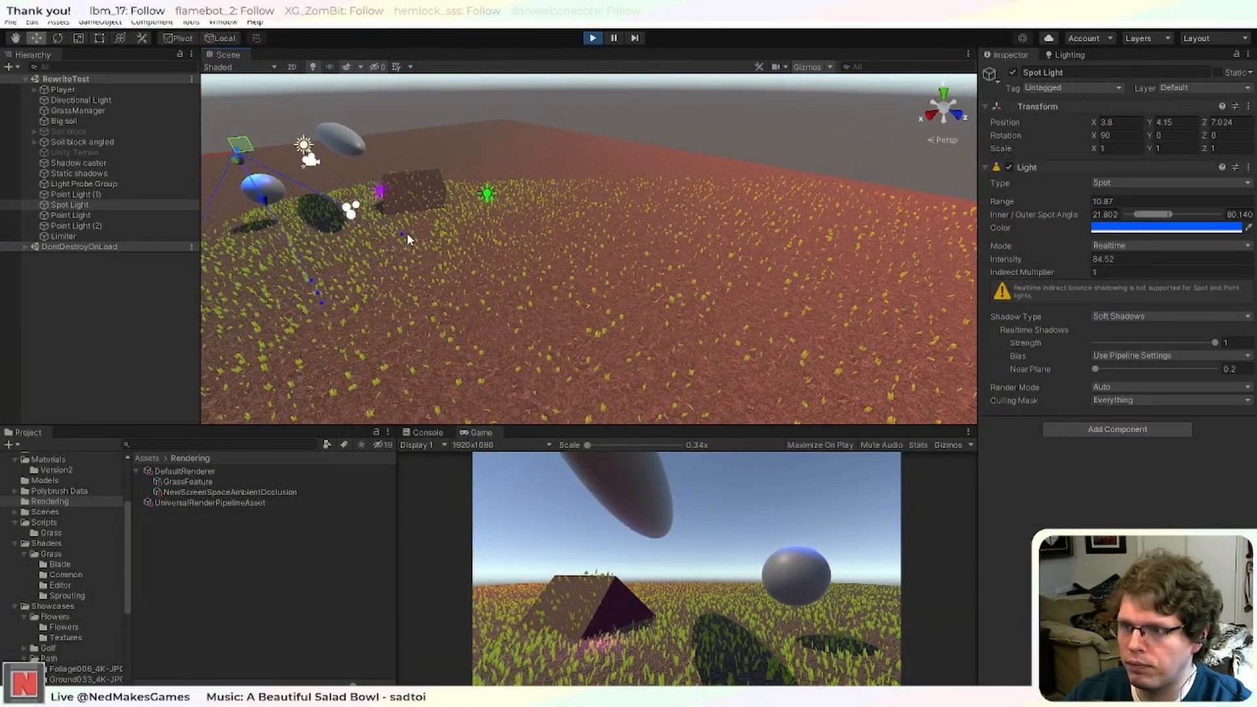
key("ctrl+d")
key("Delete")
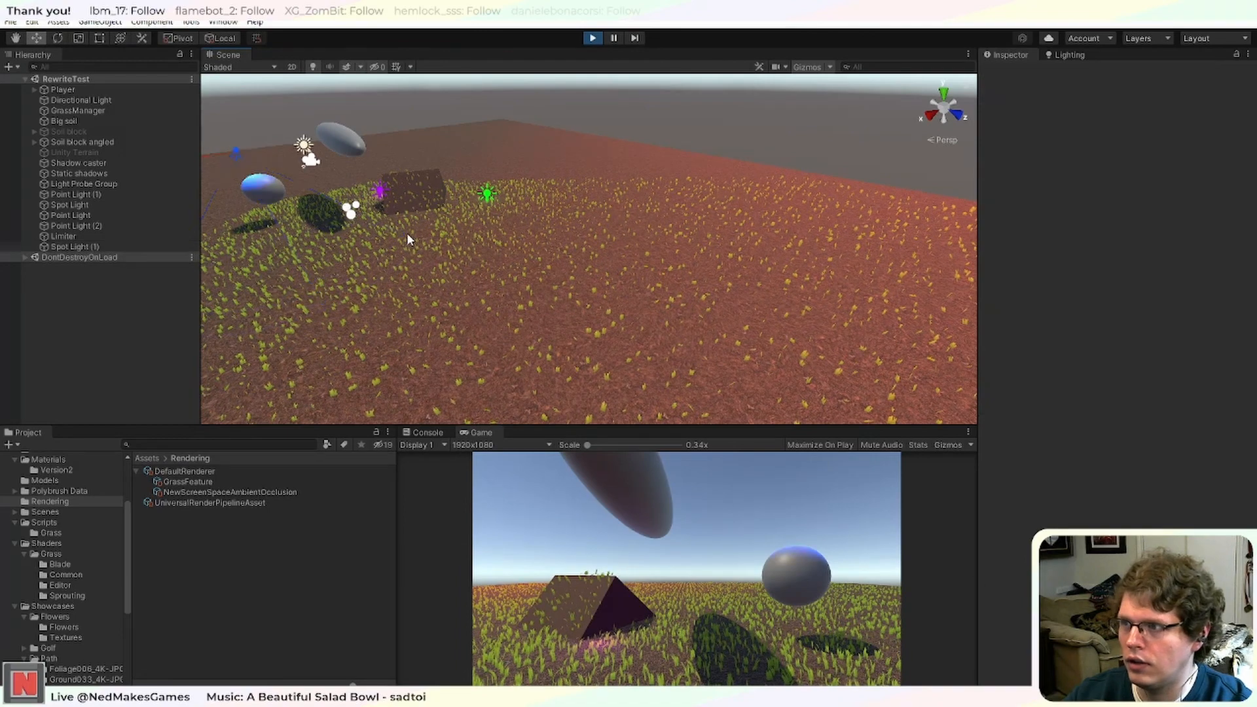
Shift the red point light at the soil corner to X about -33.68 and stop play mode.
key("Right")
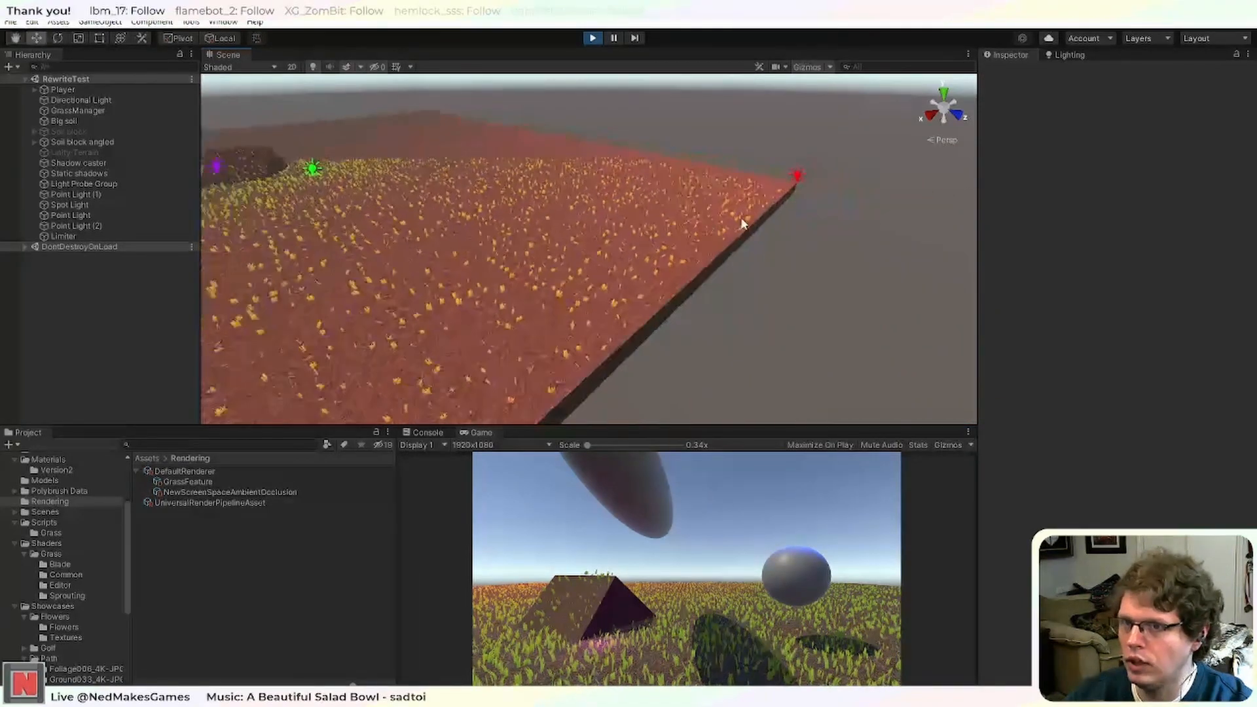
key("w")
left_click(797, 171)
mouse_move(785, 190)
left_mouse_down()
mouse_move(691, 253)
mouse_move(800, 201)
mouse_move(635, 298)
mouse_move(803, 175)
mouse_move(792, 188)
left_mouse_up()
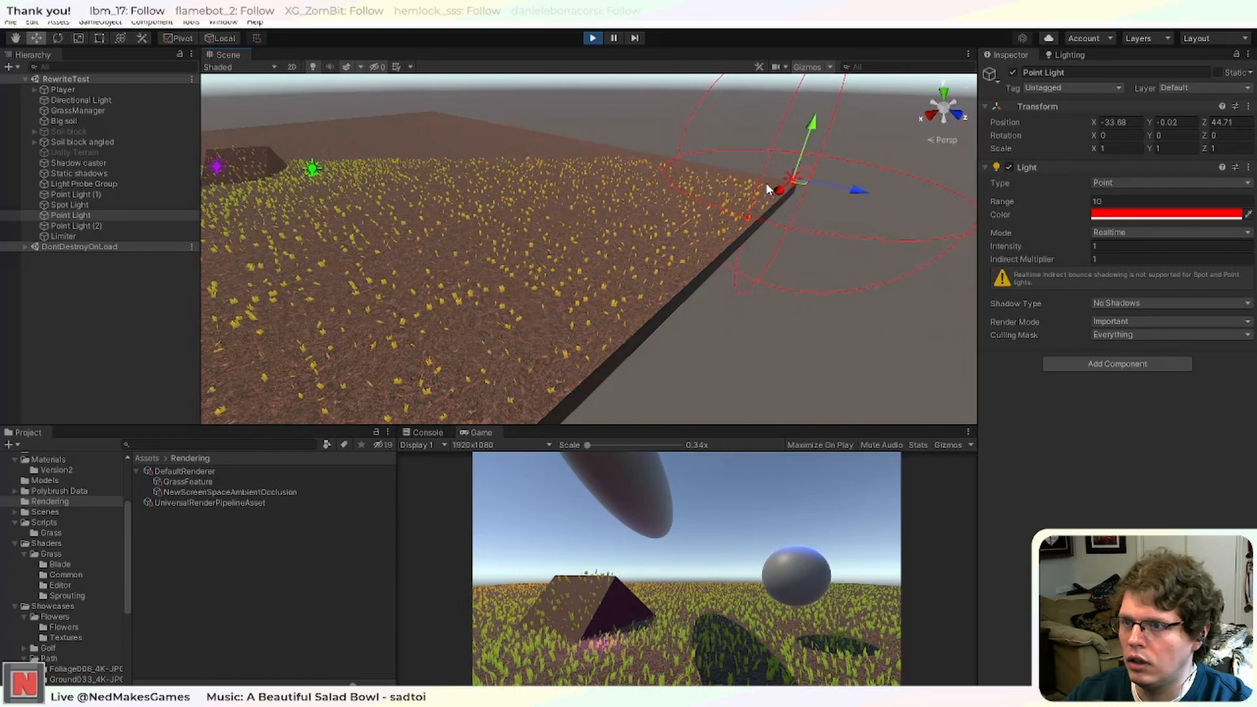
left_click(593, 38)
Set Additional Lights to Per Pixel in UniversalRenderPipelineAsset and start play mode.
left_click(220, 502)
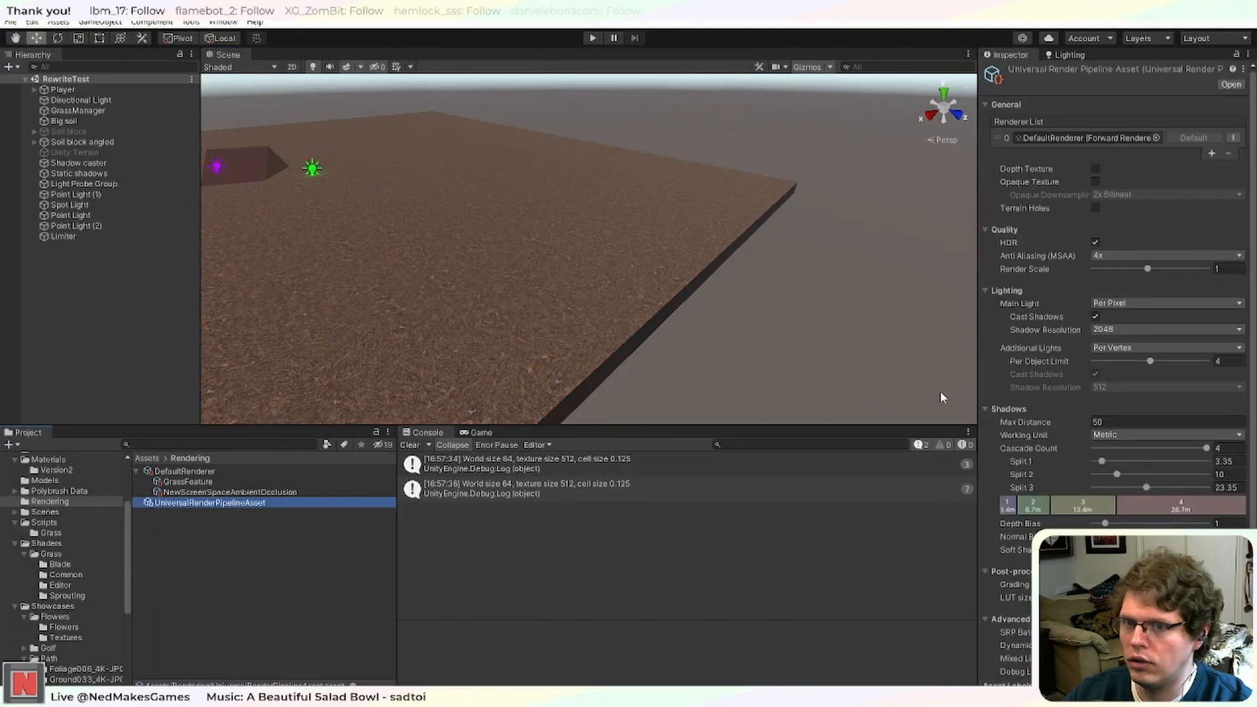
left_click(1124, 345)
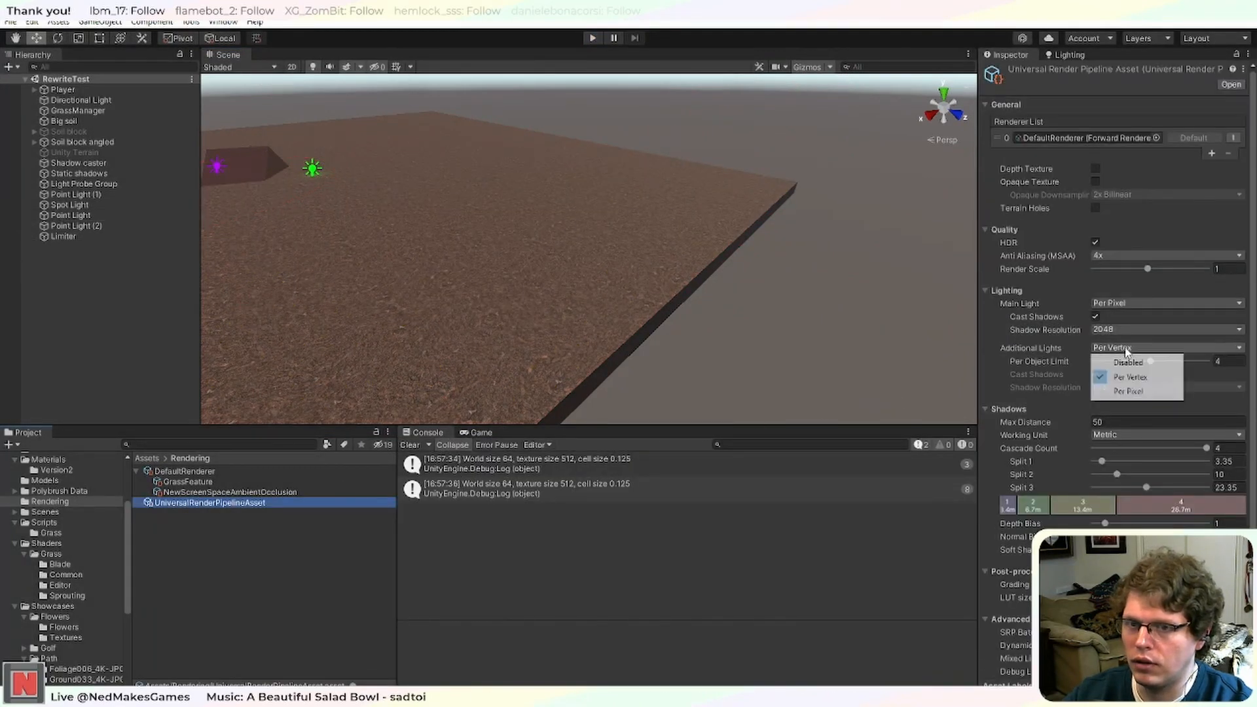
left_click(1126, 389)
scroll(540, 302, "down", 5)
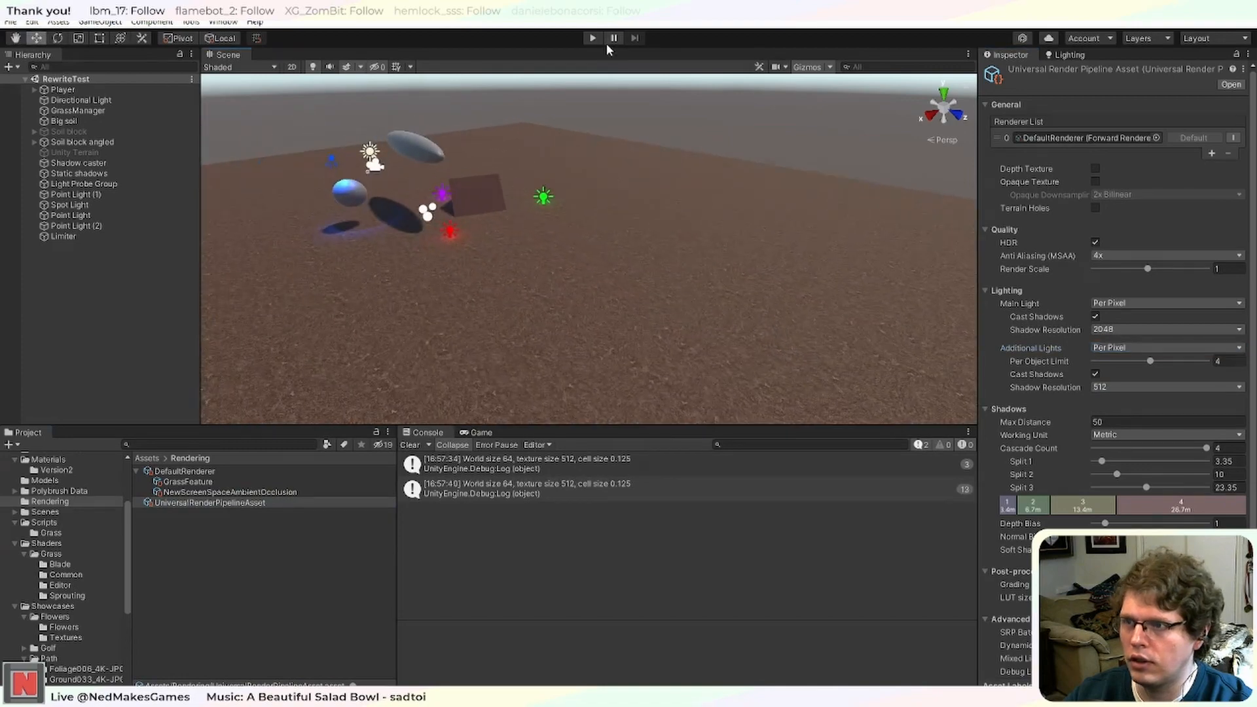
left_click(593, 38)
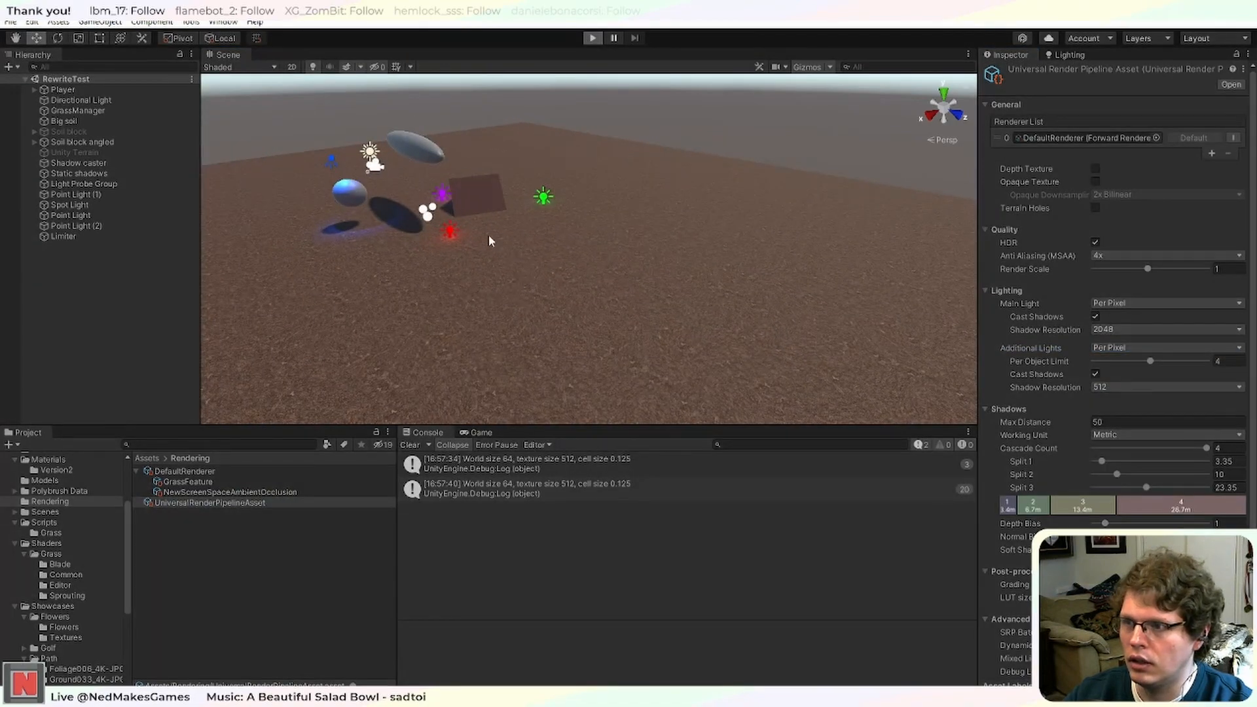
Move the red point light along Z to about 18.33 among the sprouts and select the blue spot light.
left_click(451, 233)
middle_click_drag(437, 279, 538, 324)
scroll(538, 324, "up", 6)
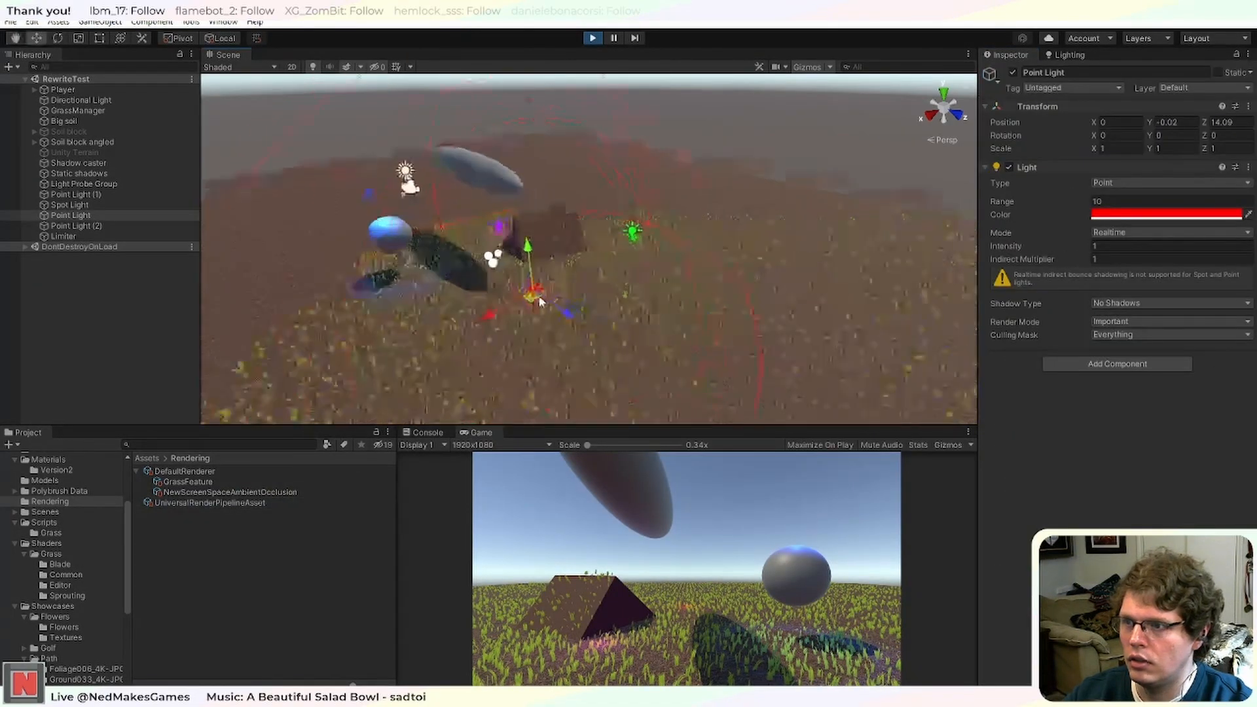
left_click_drag(540, 348, 662, 407)
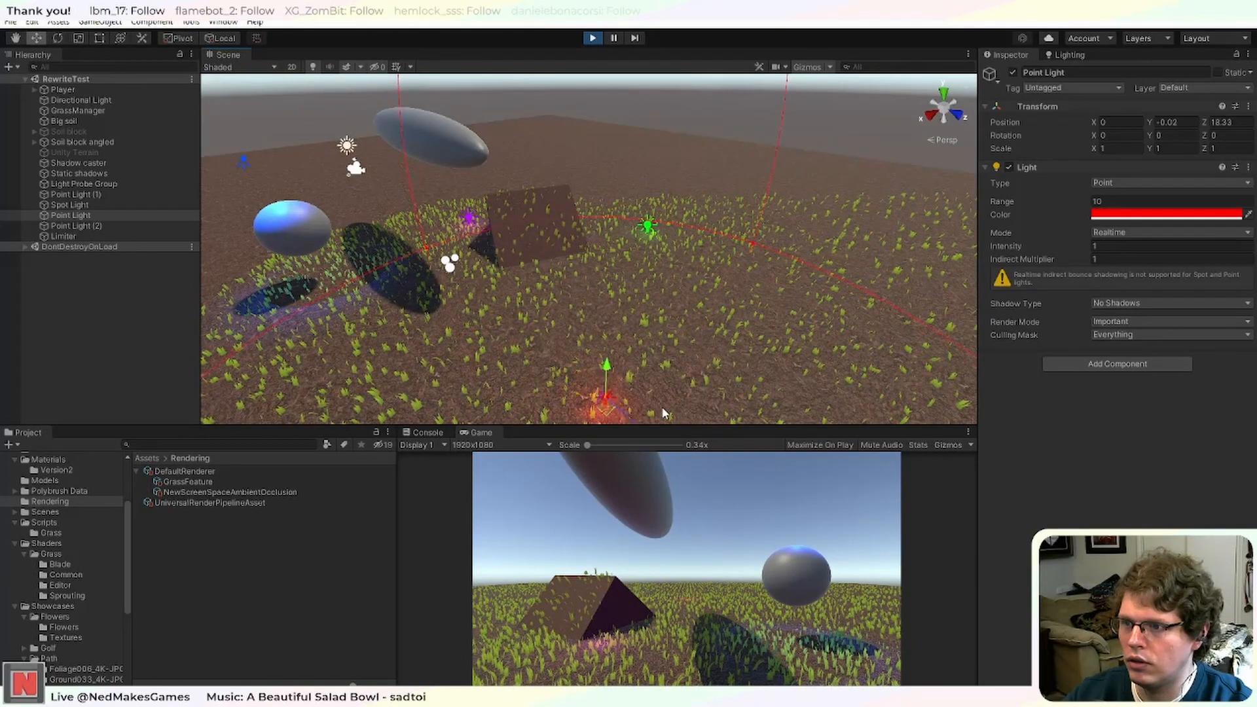
scroll(662, 406, "down", 2)
left_click(296, 176)
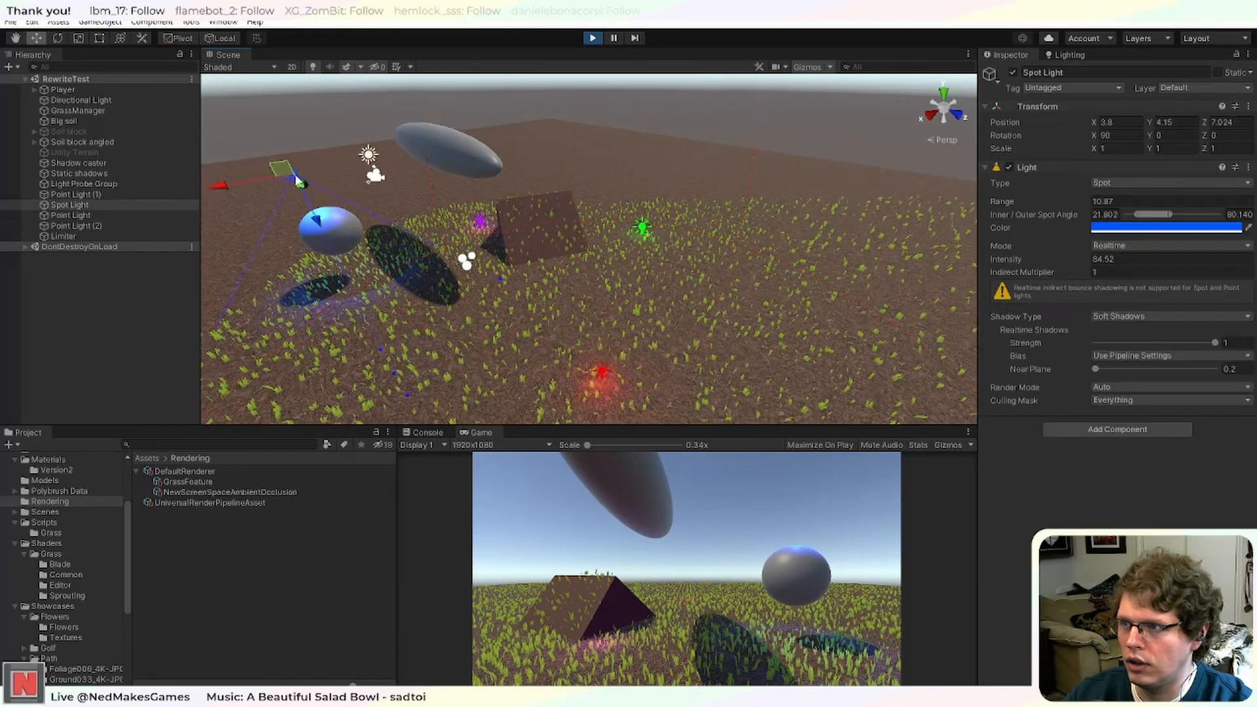
Move the red point light among the sprouts to X about -9.89 and Z about 21.62, and stop play mode.
left_click(305, 113)
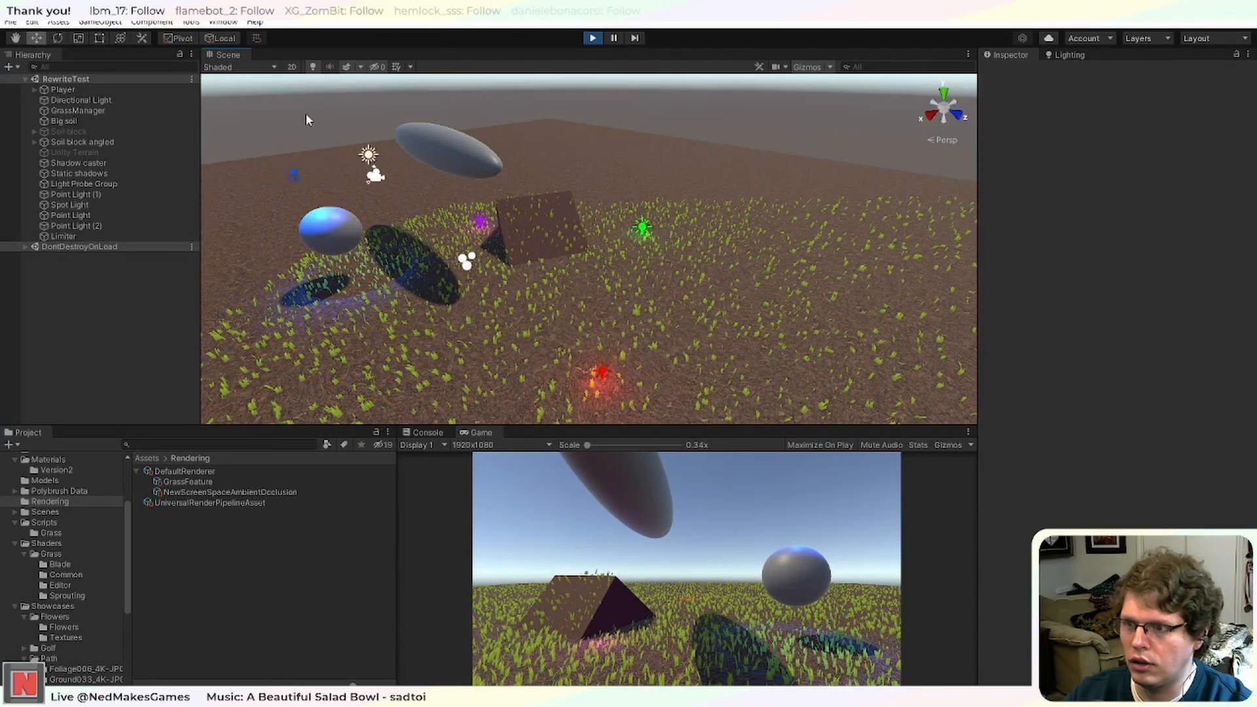
left_click(601, 372)
left_click_drag(583, 390, 738, 288)
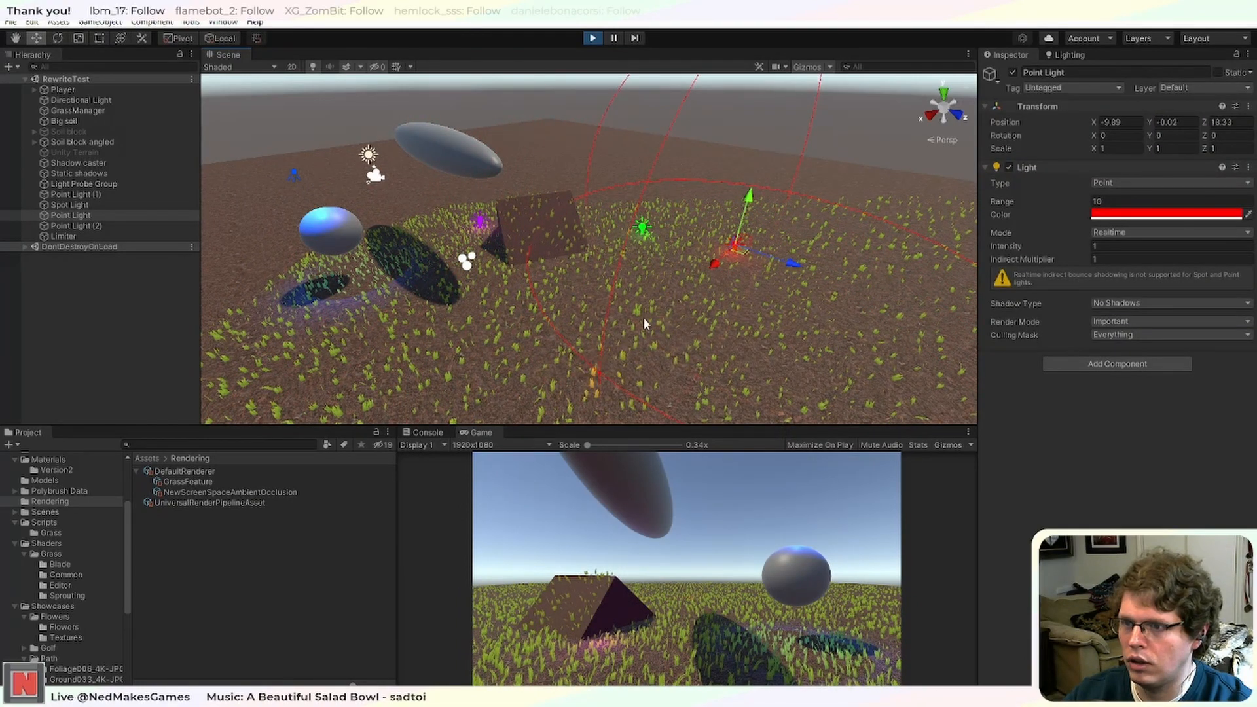
middle_click_drag(644, 319, 628, 298)
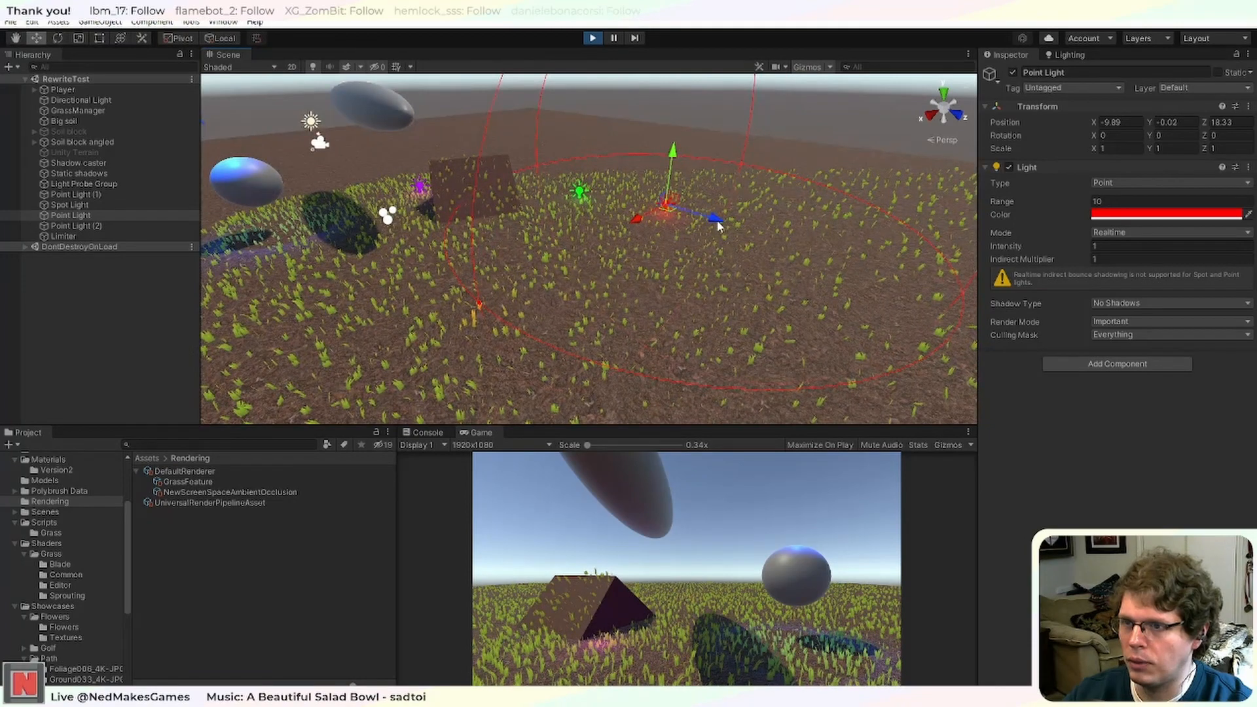
left_click_drag(719, 226, 779, 278)
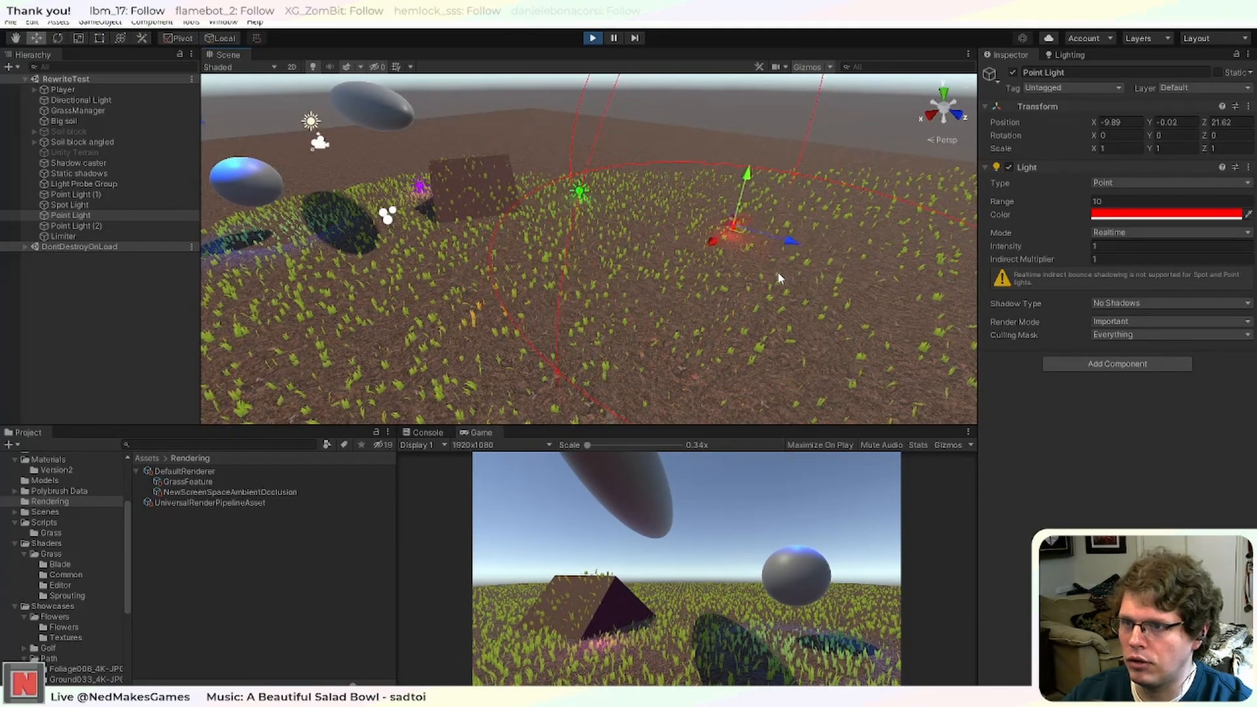
left_click(594, 38)
key("f")
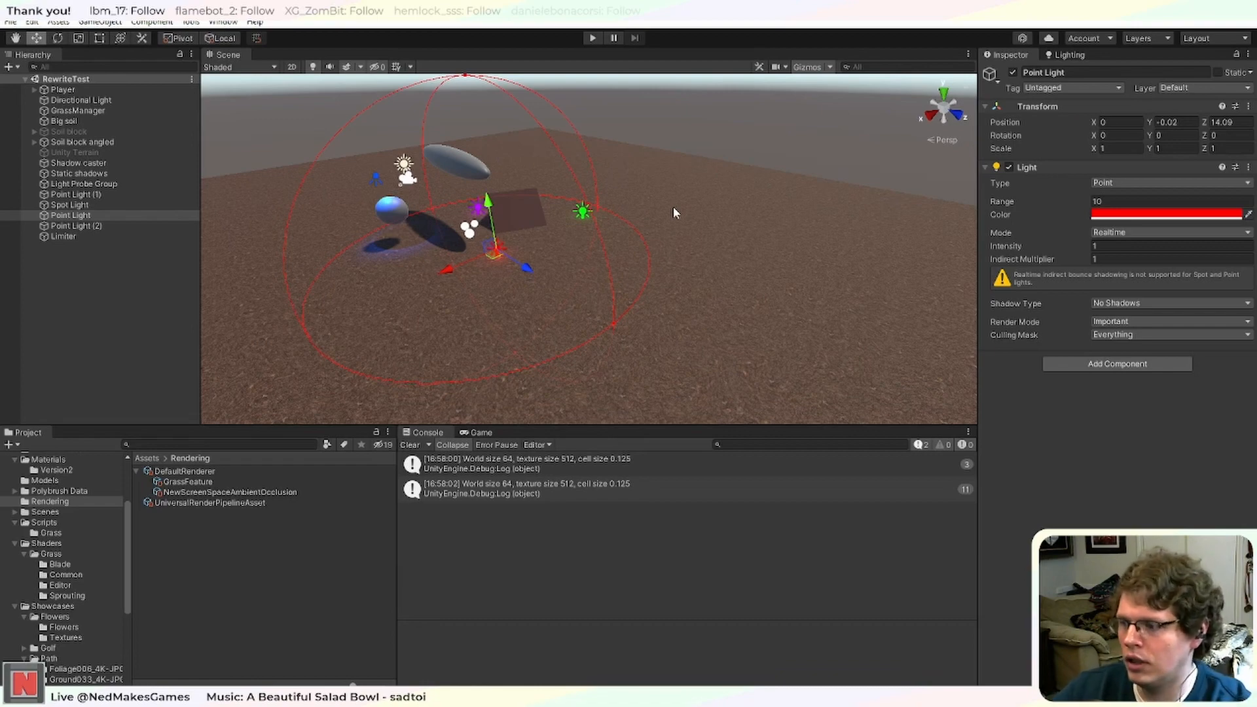
Switch to Visual Studio and review the ForwardLit pass tags and multi_compile pragmas in BladeFragmentLit.shader.
key("alt+Tab")
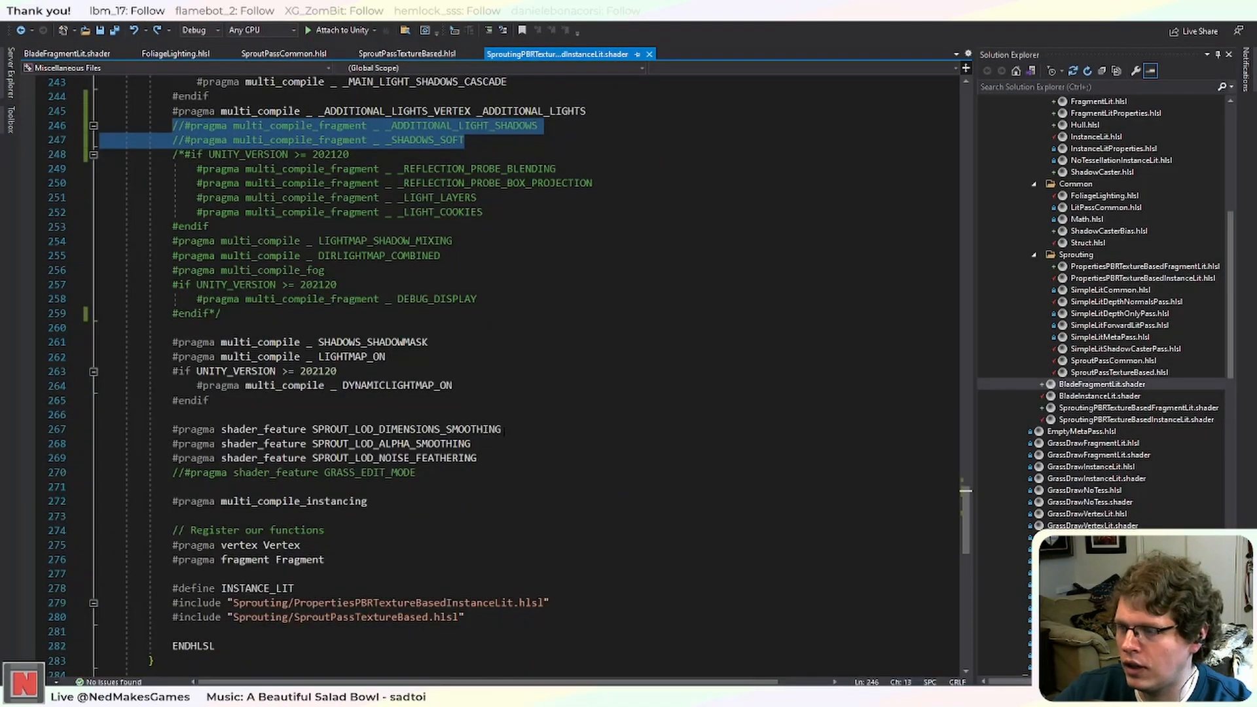
left_click(90, 56)
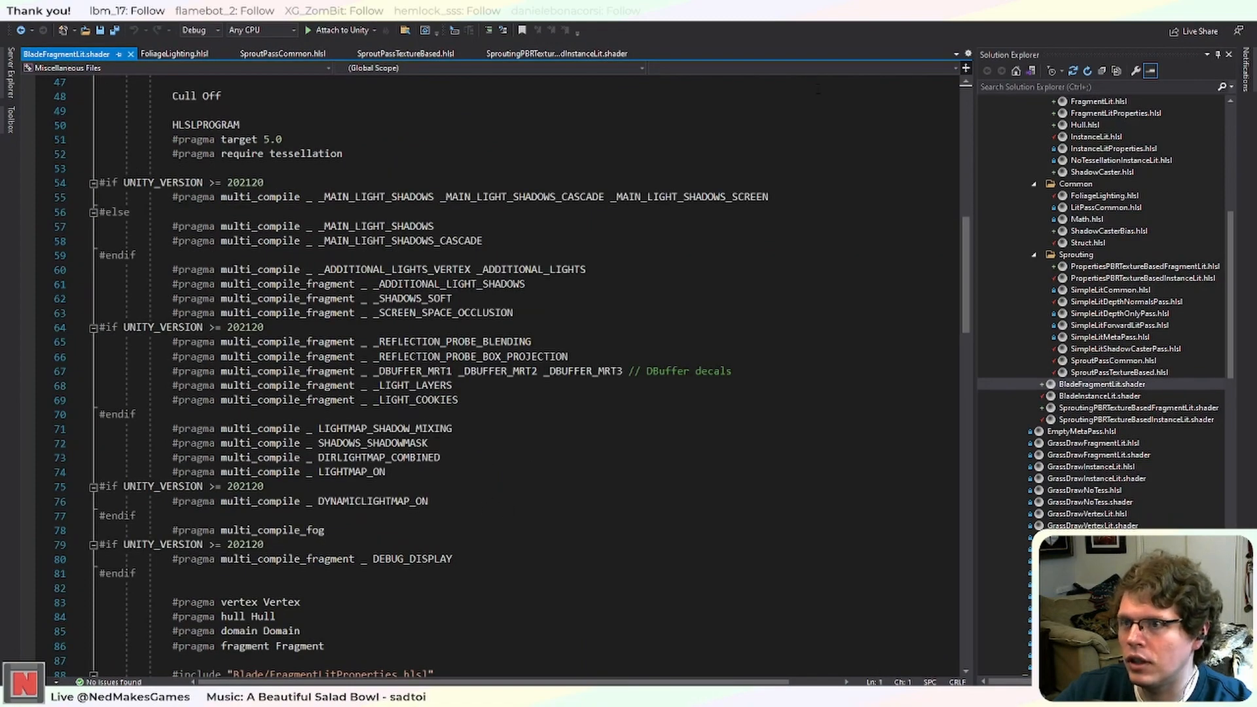
scroll(819, 412, "up", 4)
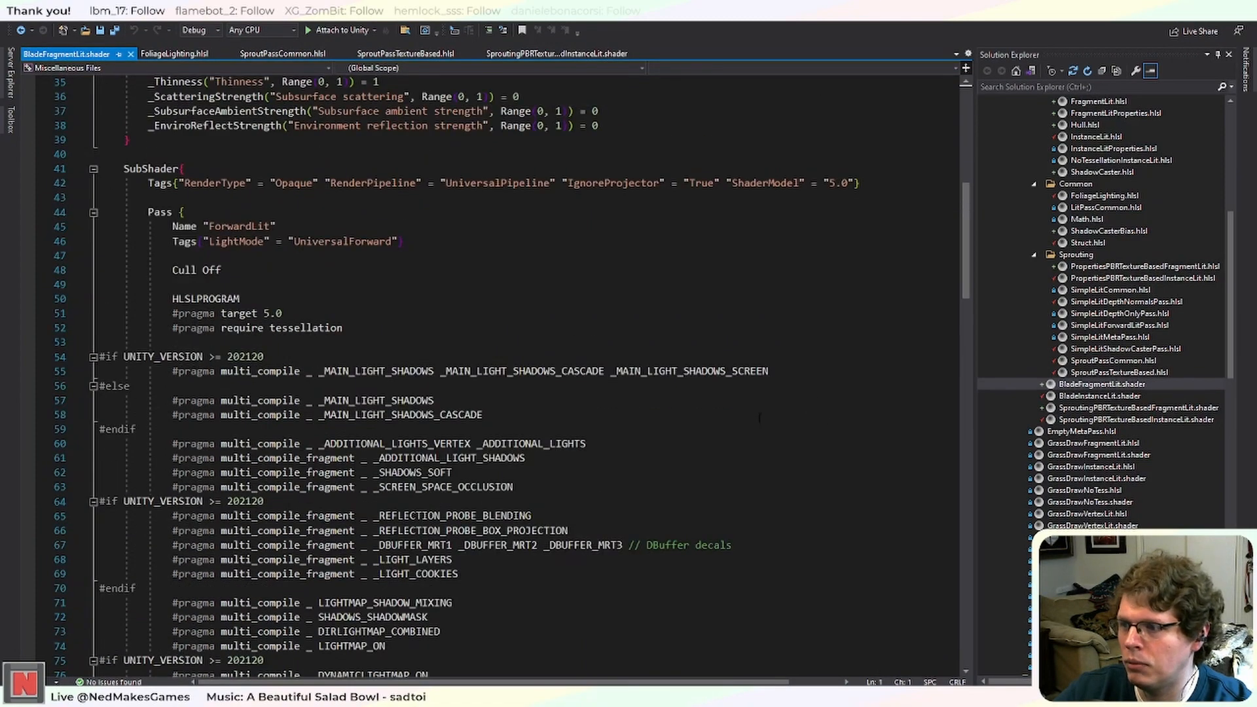
scroll(759, 417, "down", 5)
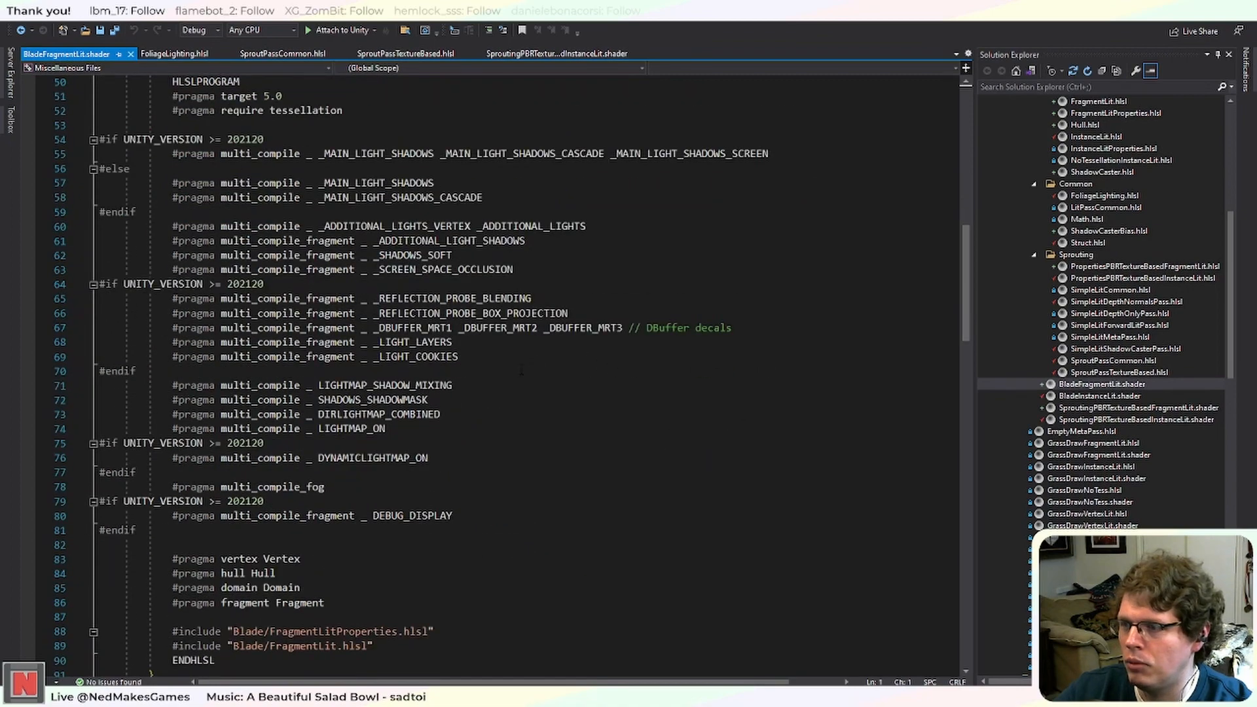
scroll(522, 371, "down", 7)
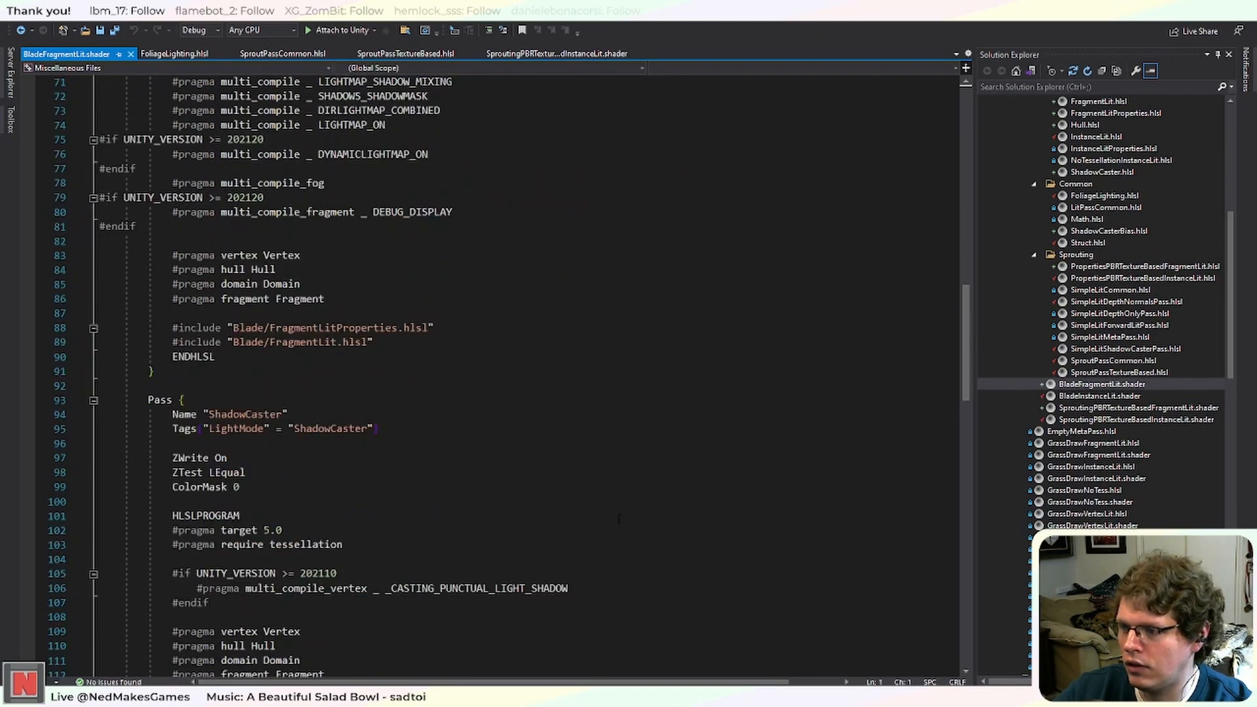
scroll(671, 588, "down", 5)
scroll(512, 404, "up", 17)
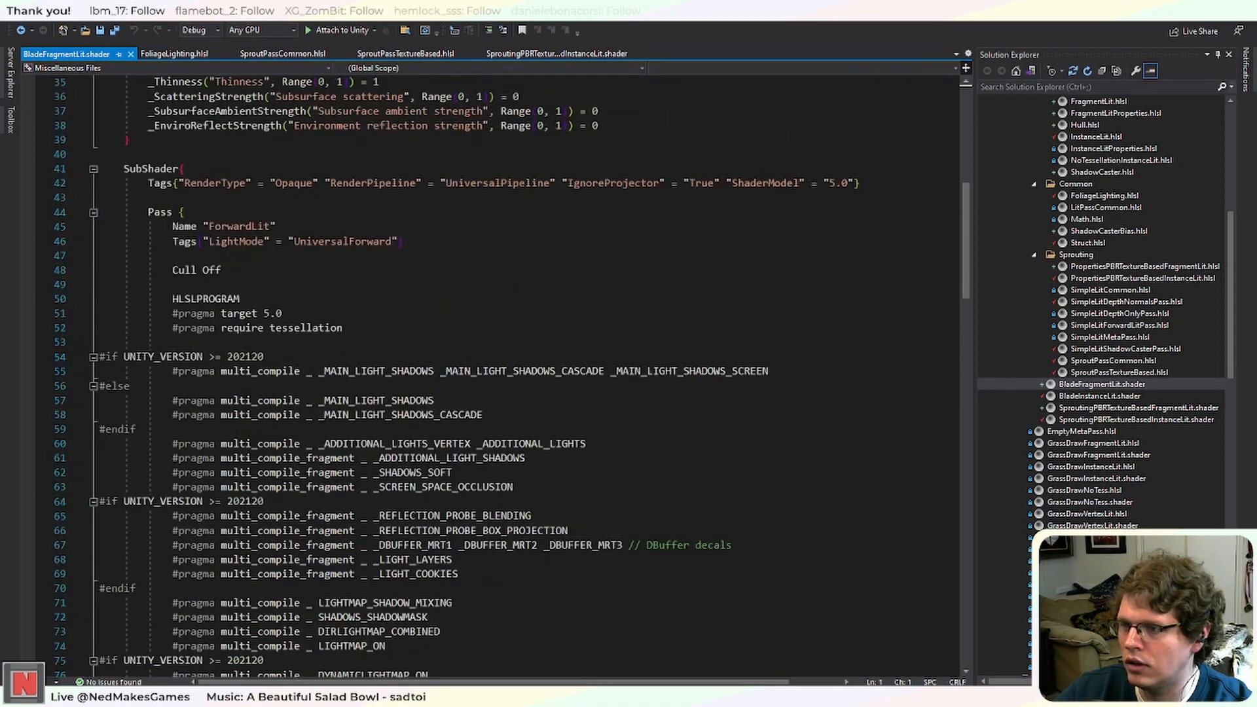
scroll(537, 382, "down", 4)
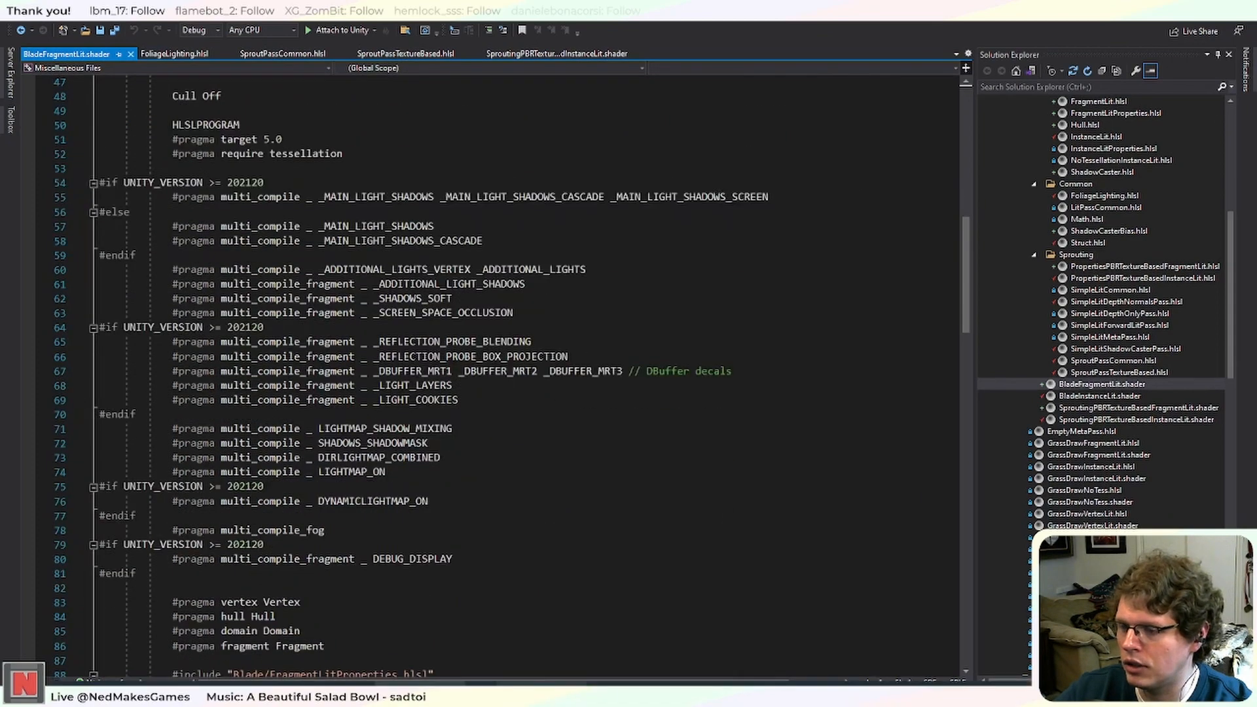
left_click(420, 684)
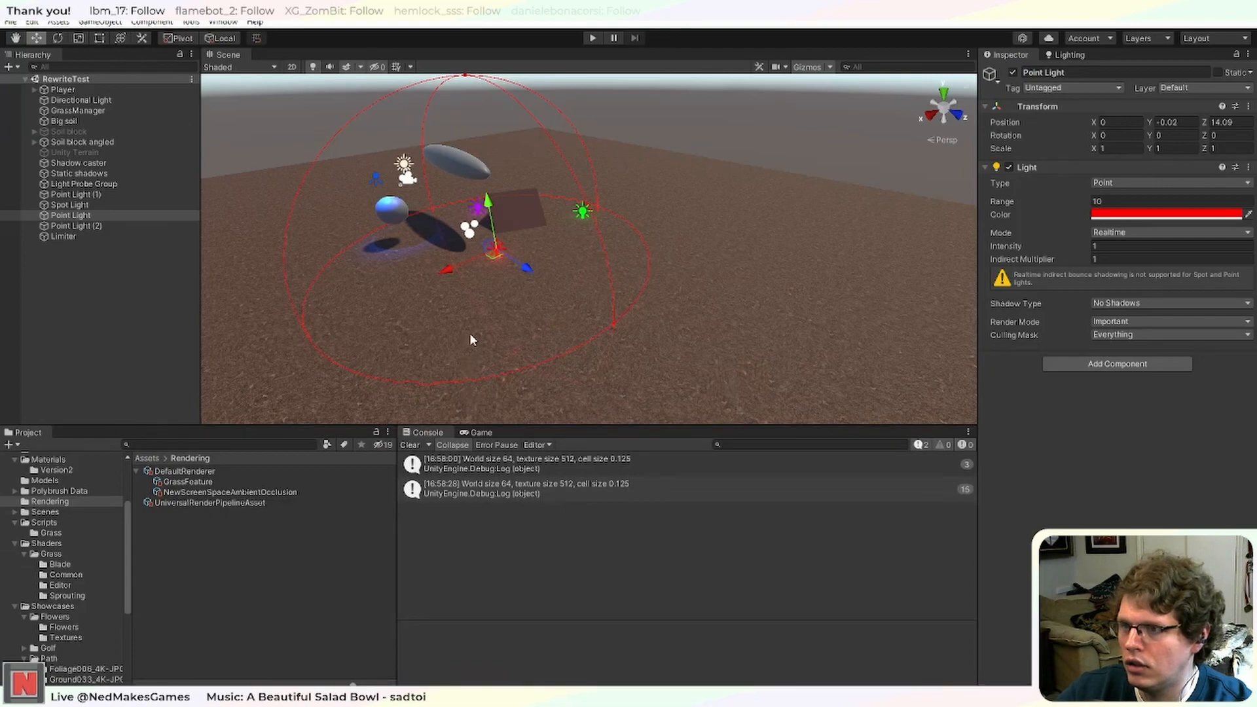
scroll(658, 300, "down", 6)
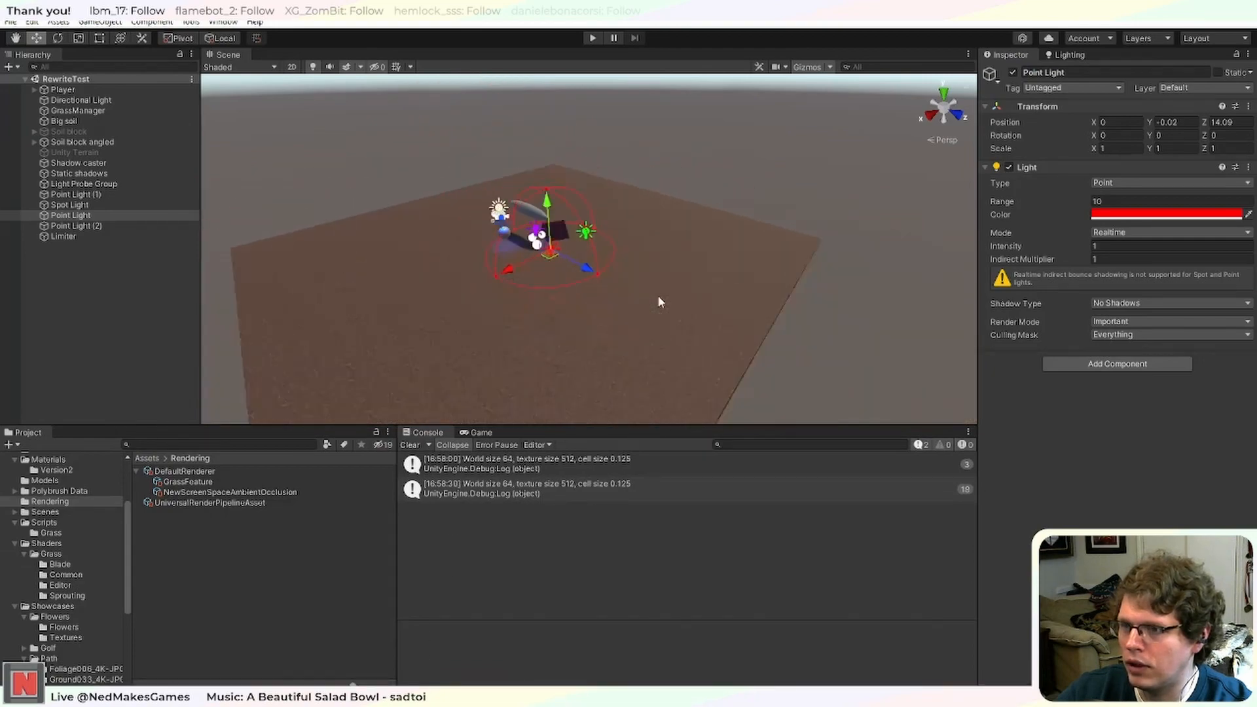
scroll(584, 290, "up", 6)
right_click_drag(535, 294, 570, 319)
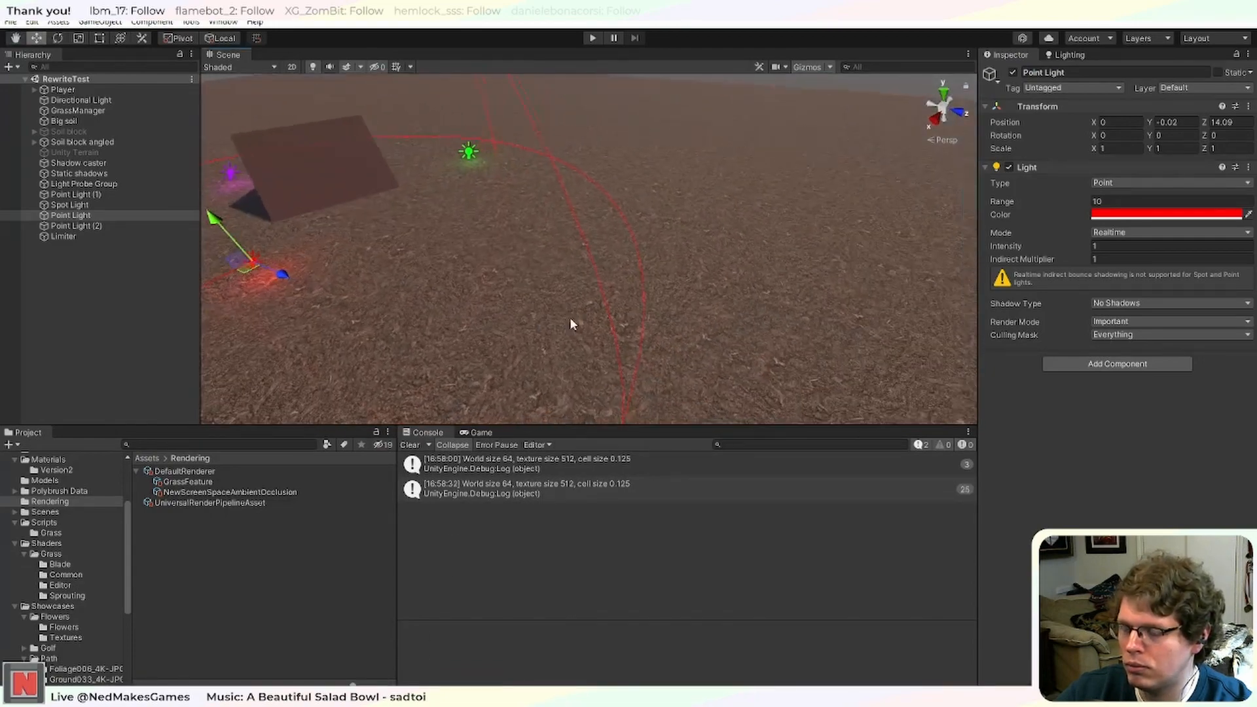
middle_click_drag(570, 318, 651, 328)
scroll(651, 328, "down", 6)
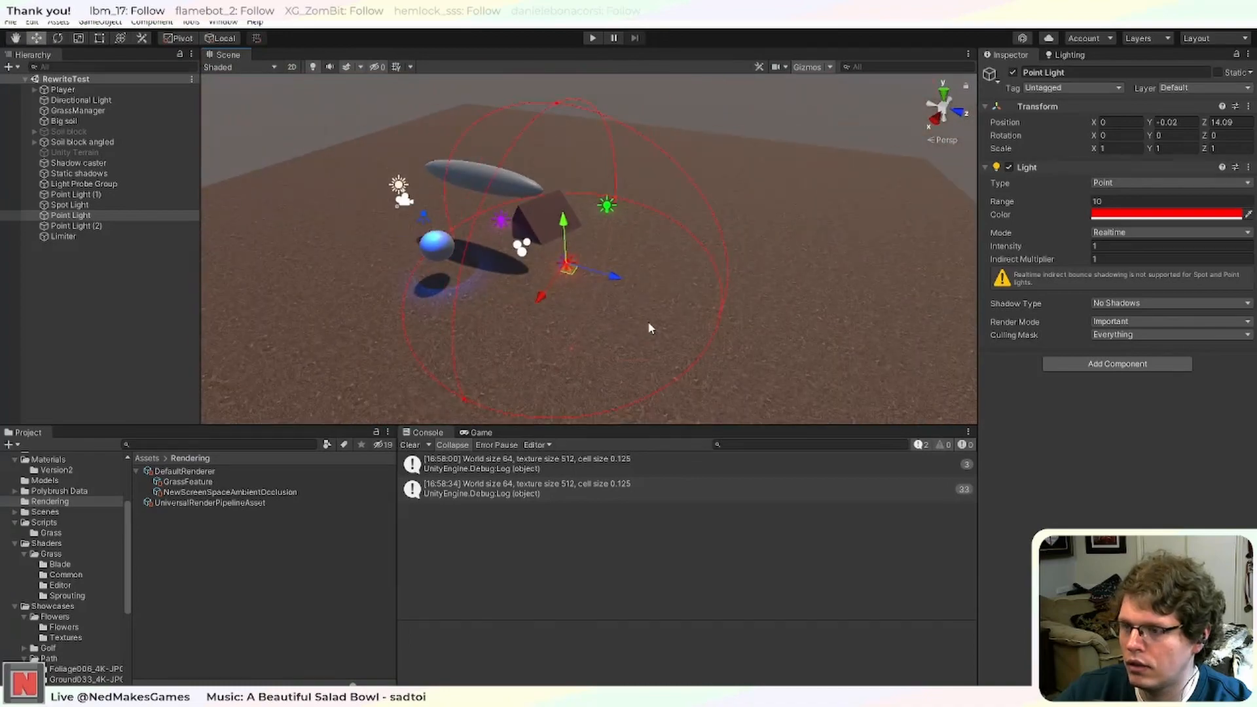
key("alt+Tab")
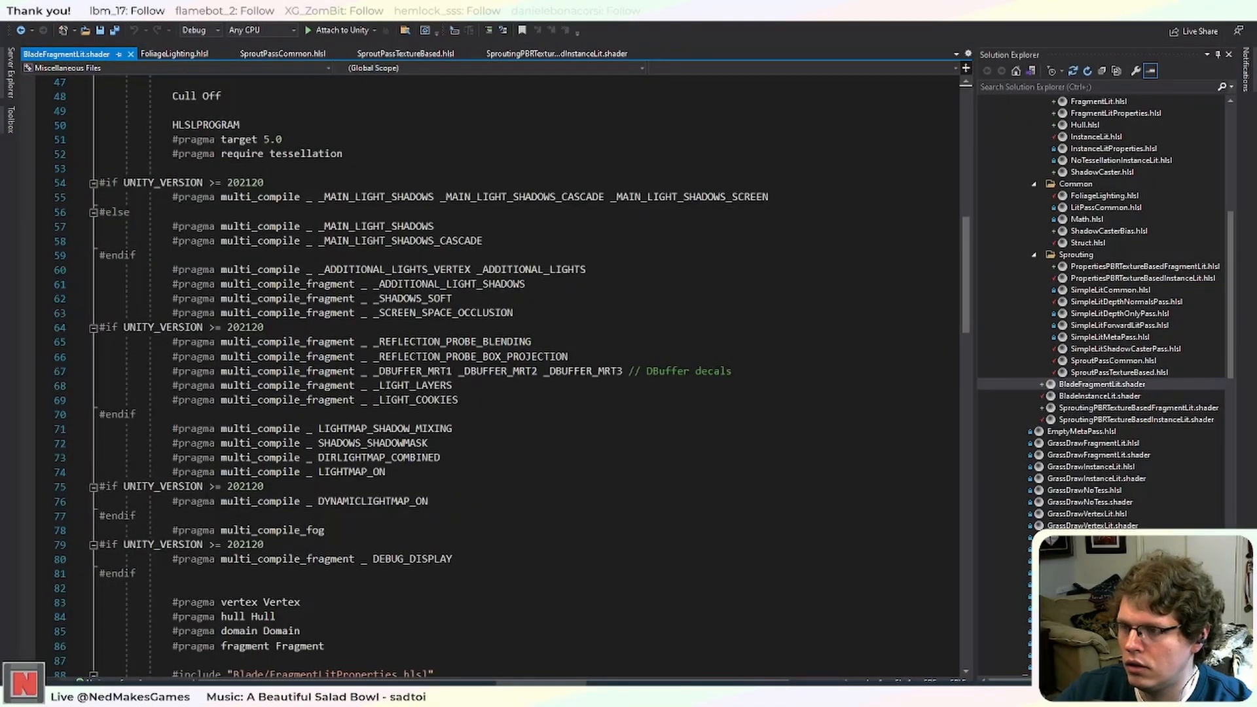
scroll(536, 649, "down", 8)
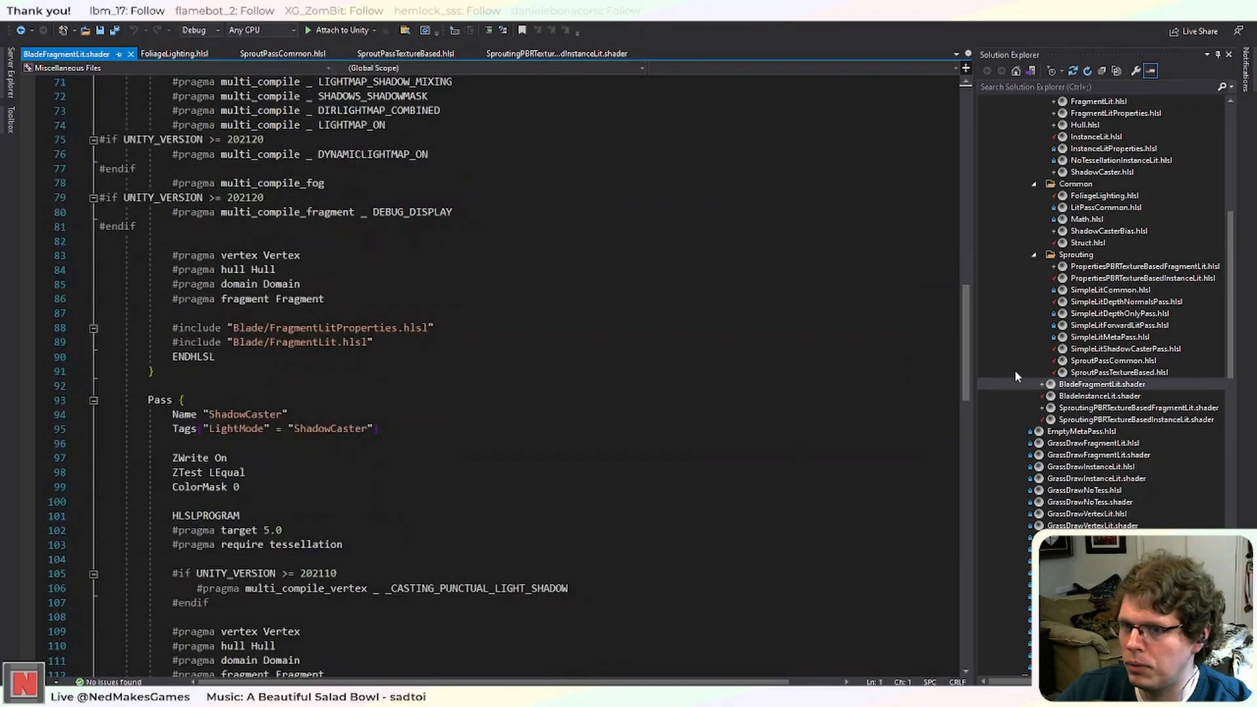
left_click_drag(973, 386, 983, 263)
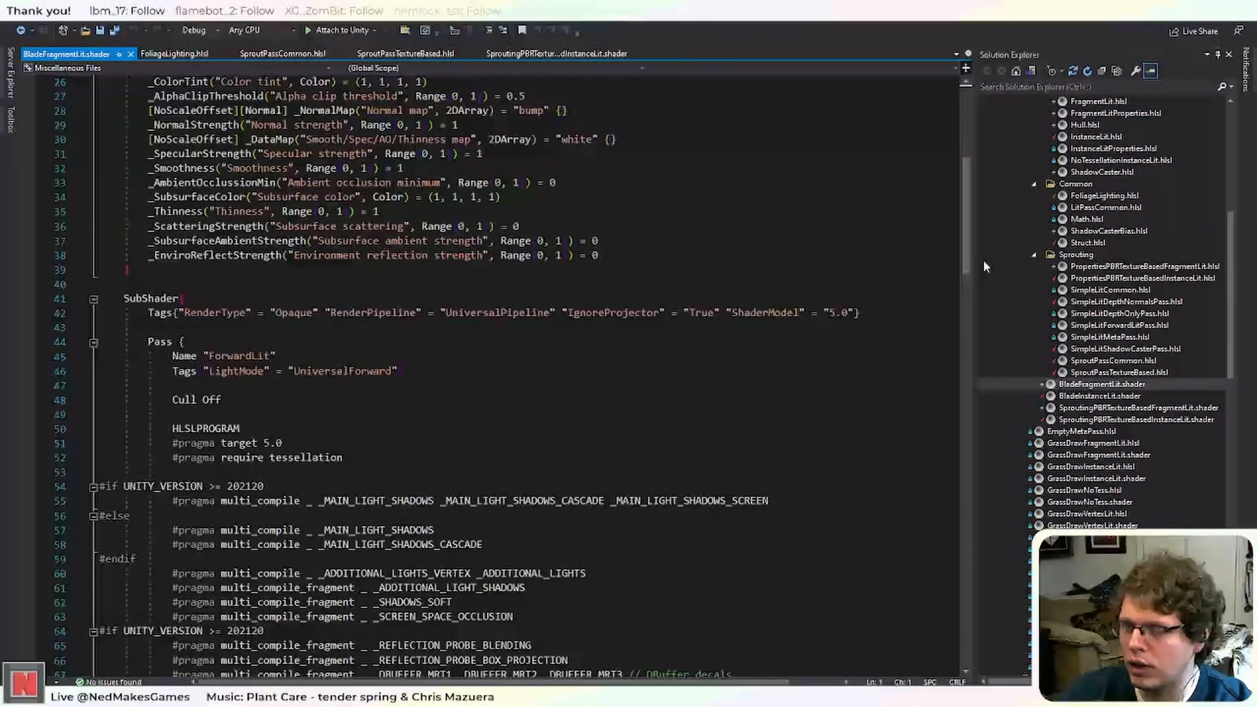
key("alt+Tab")
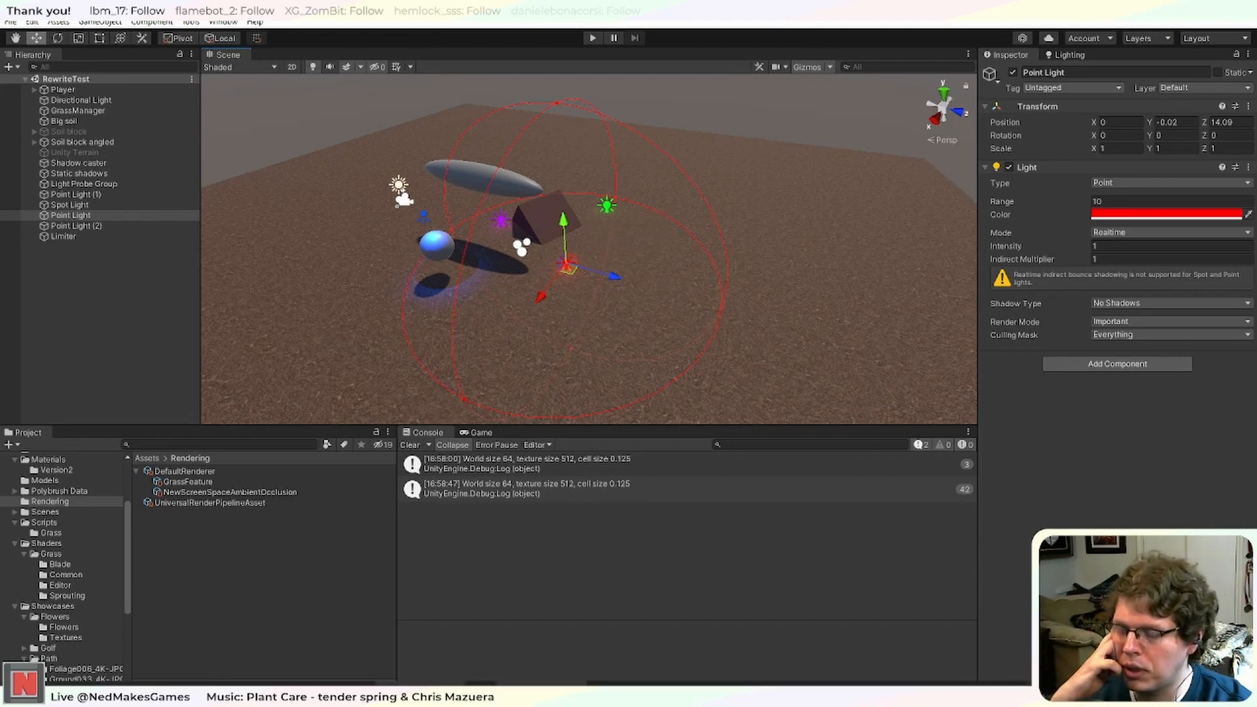
key("alt+Tab")
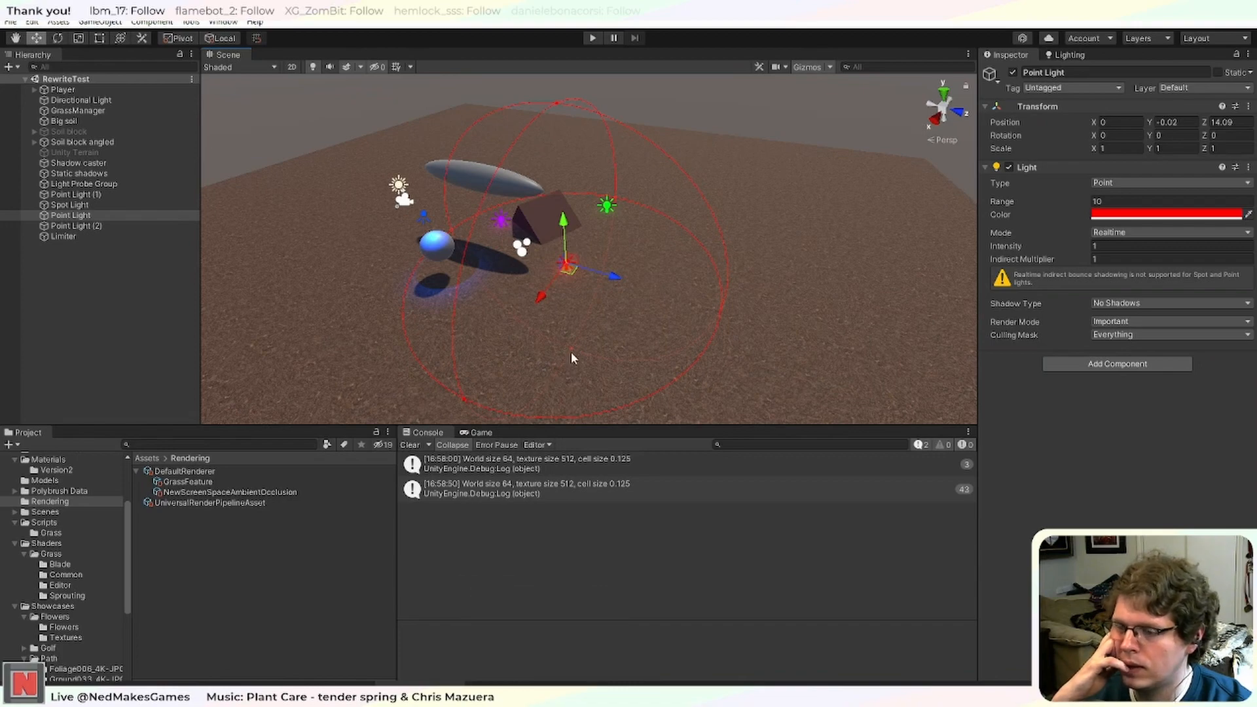
key("alt+Tab")
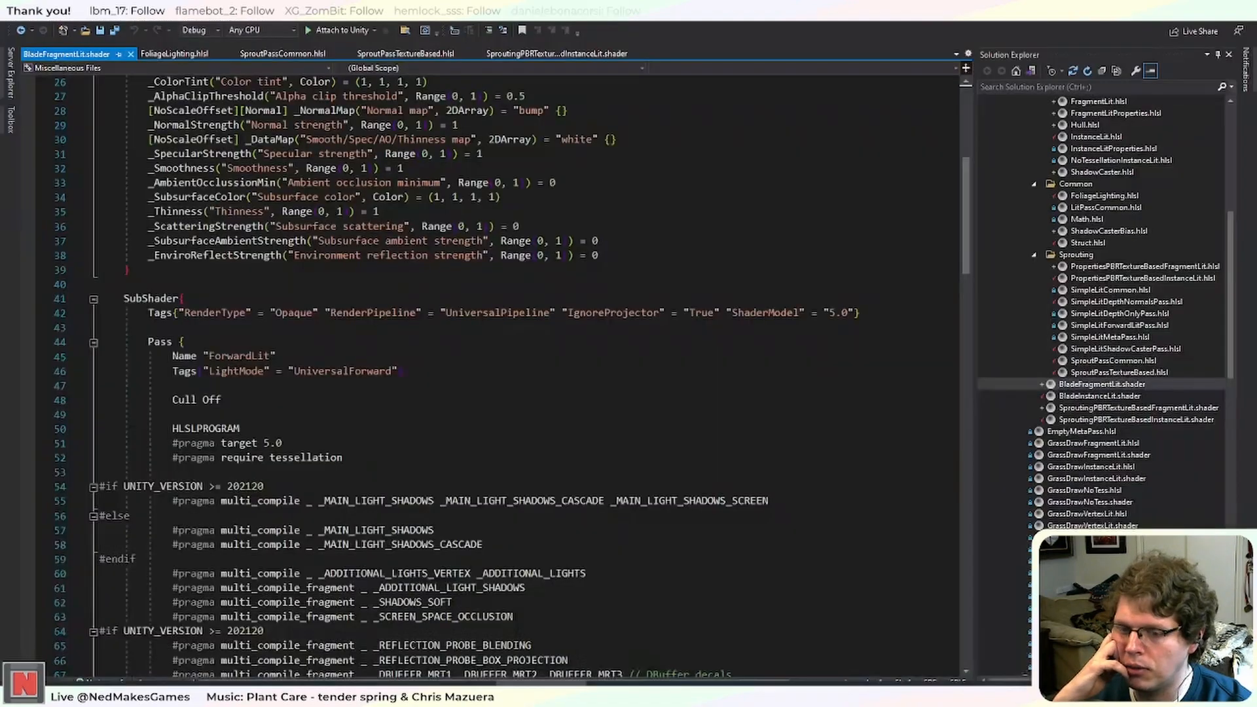
scroll(1044, 458, "down", 15)
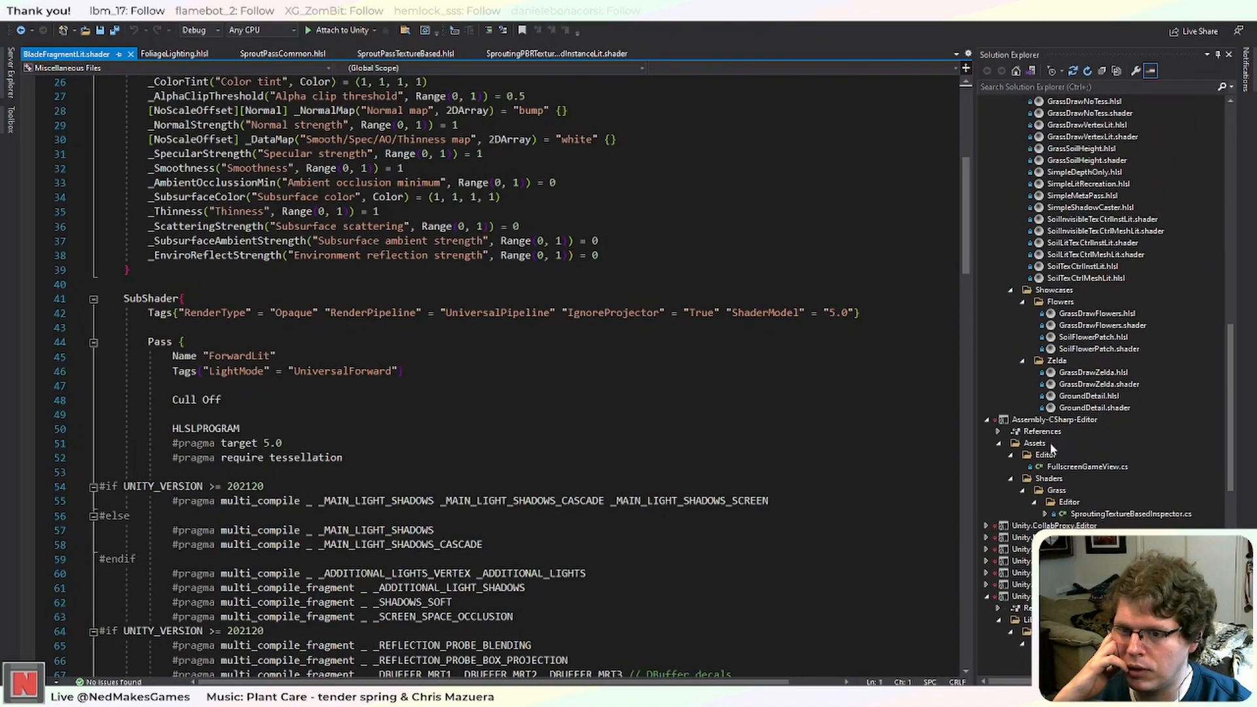
scroll(1044, 458, "down", 4)
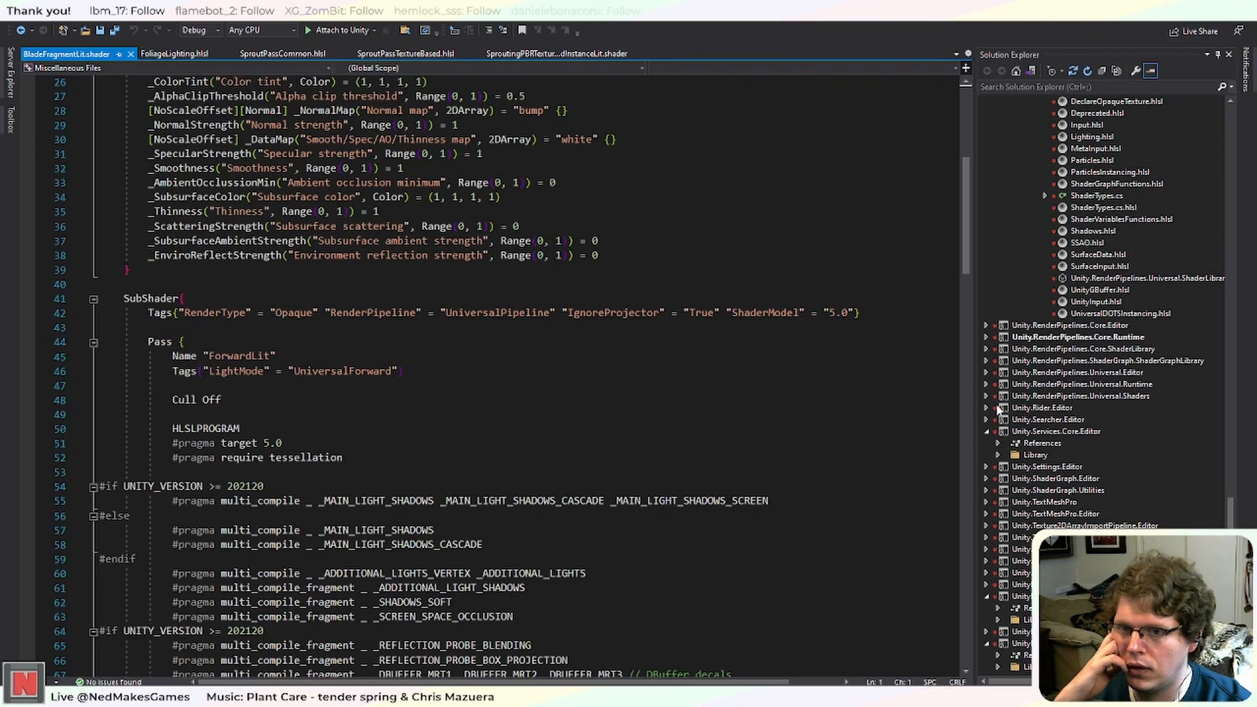
left_click(986, 385)
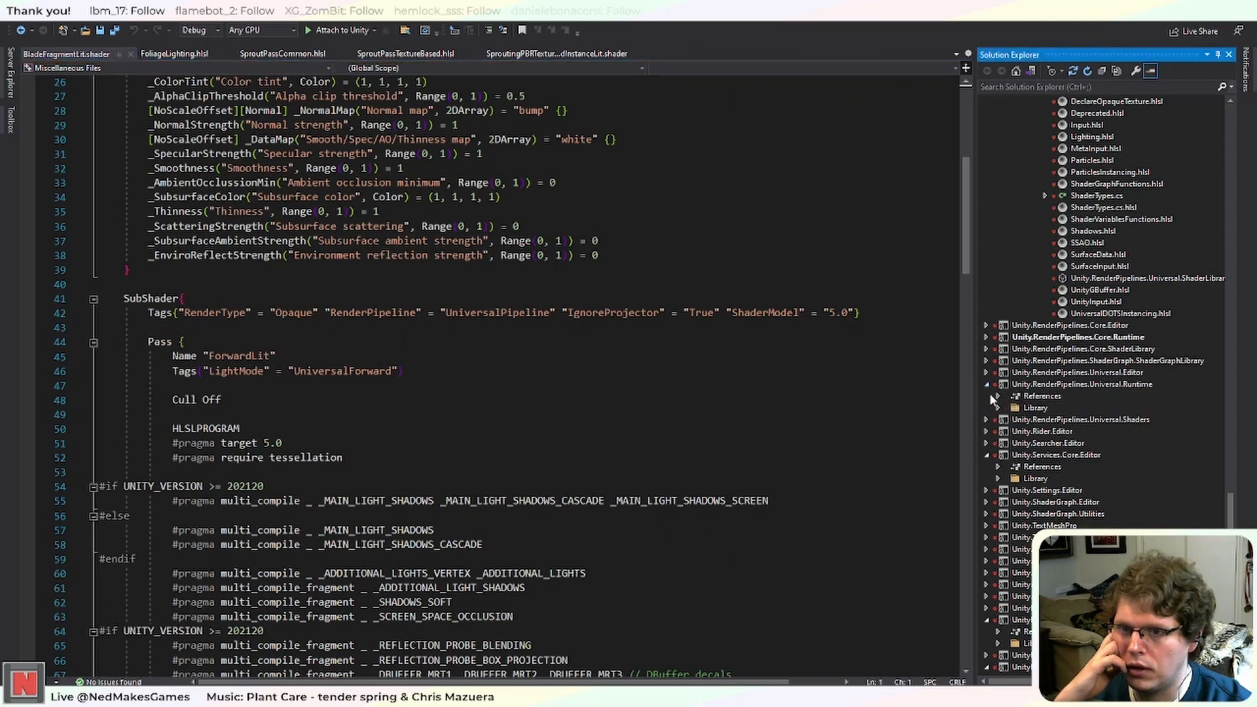
left_click(998, 408)
left_click(1010, 421)
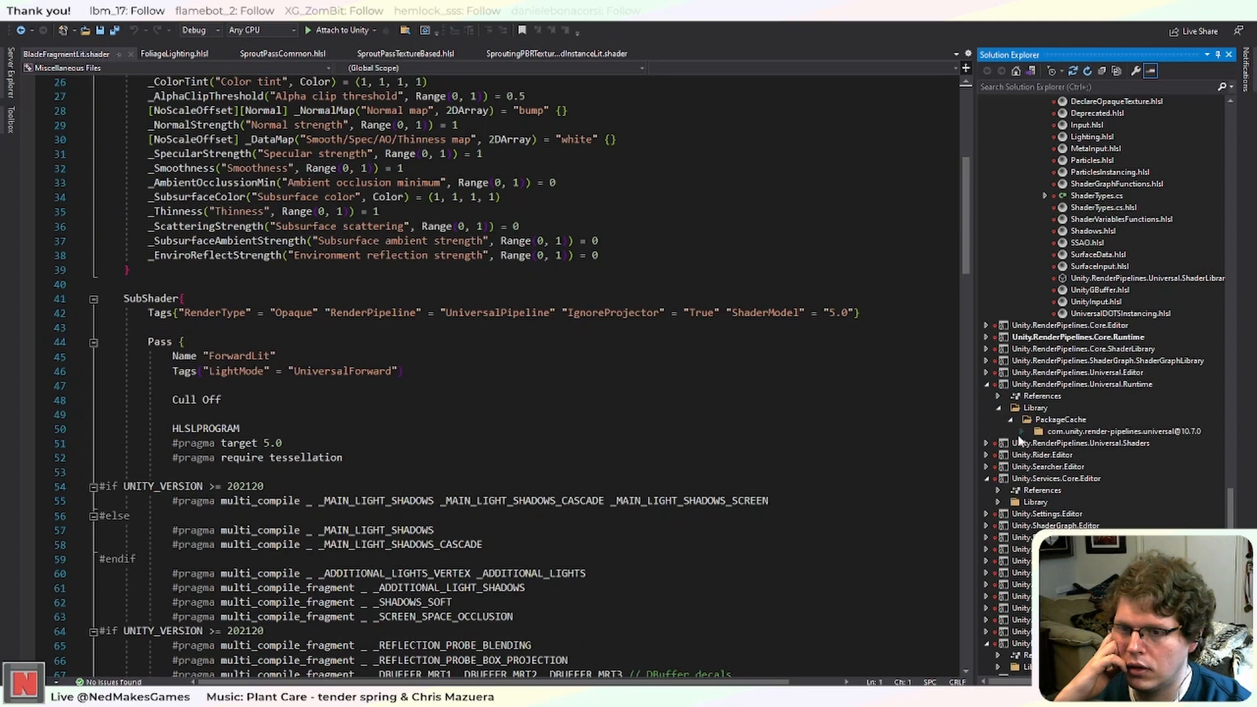
left_click(1020, 433)
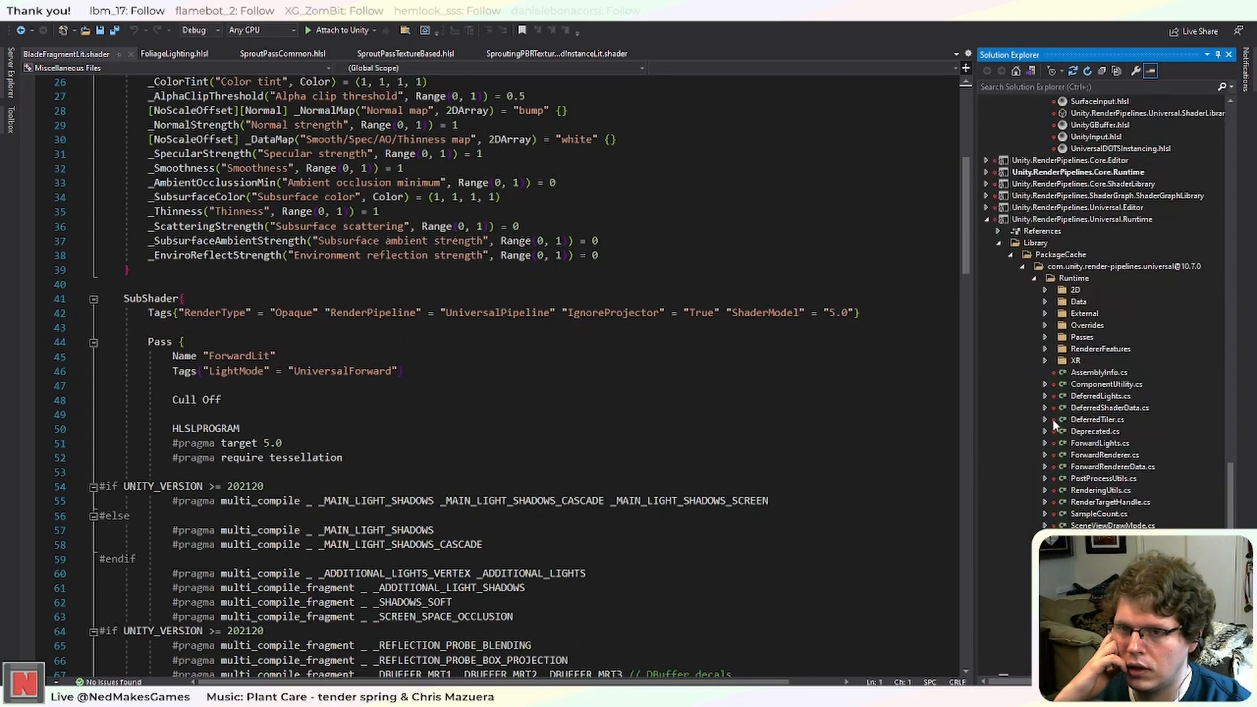
scroll(1047, 417, "down", 2)
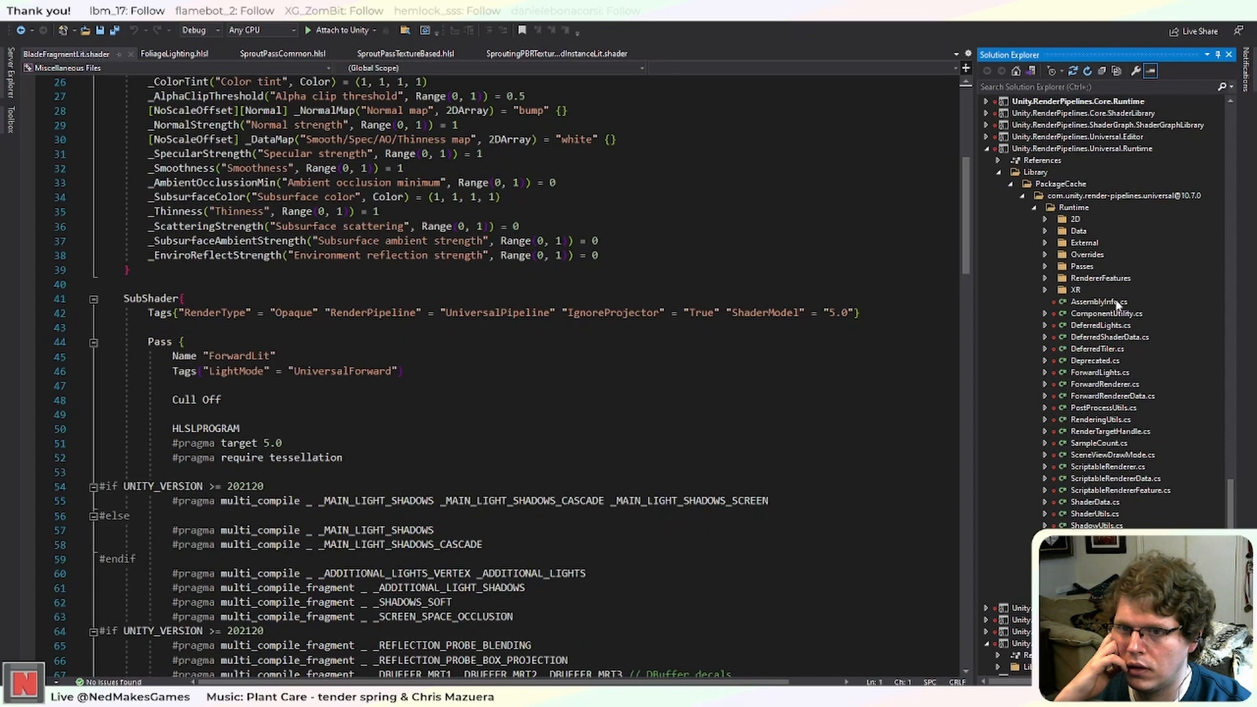
left_click(1101, 373)
double_click(1100, 372)
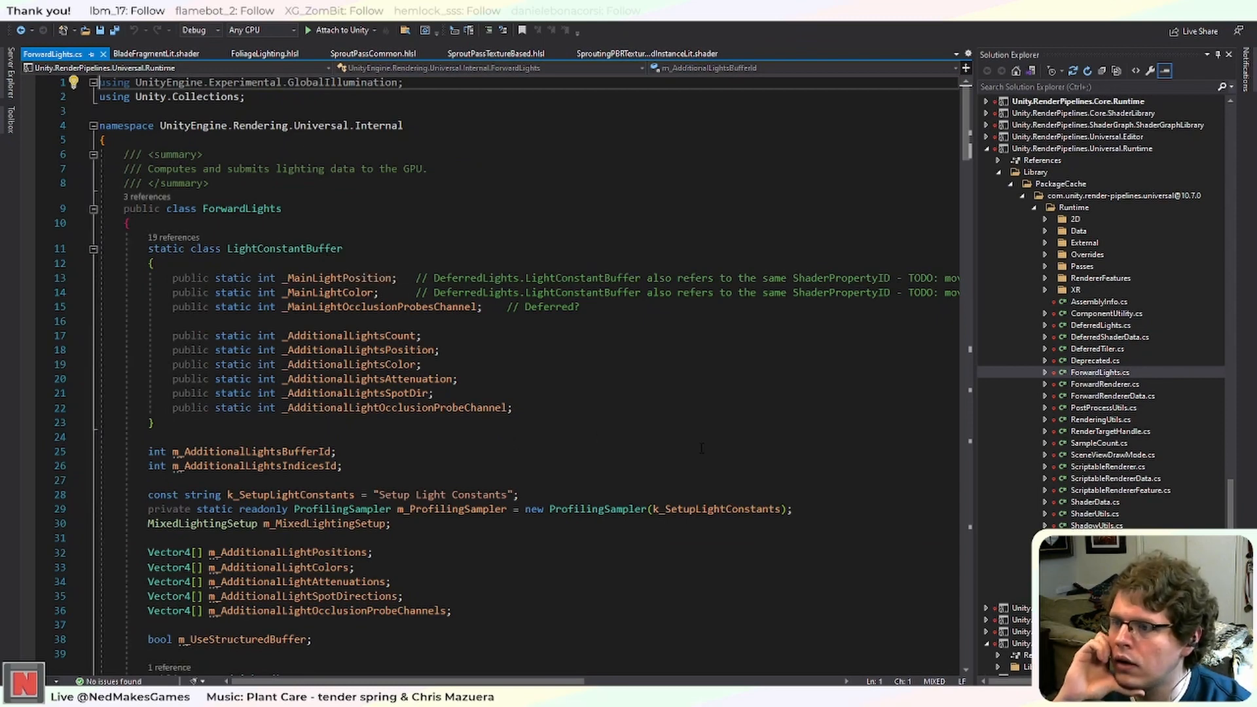
Examine the LightConstantBuffer property IDs and how the ForwardLights constructor assigns them in ForwardLights.cs.
mouse_move(366, 335)
left_mouse_down()
mouse_move(377, 408)
mouse_move(375, 349)
left_mouse_up()
left_click(524, 407)
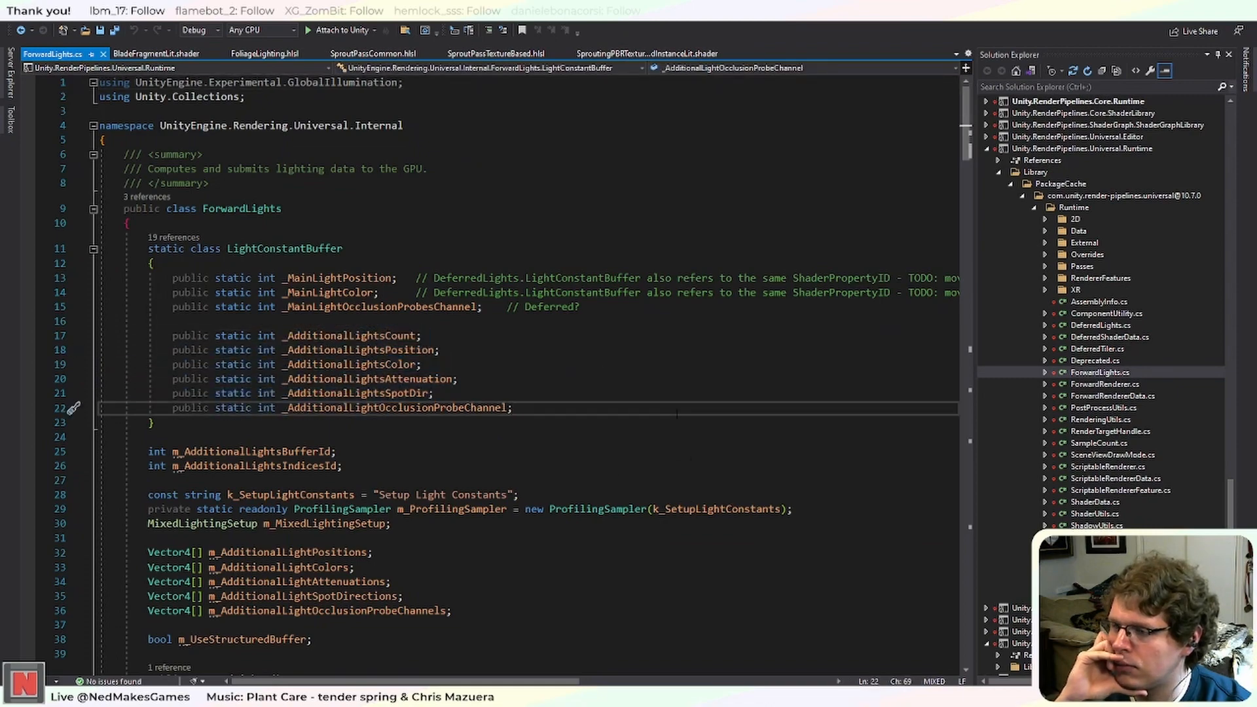
scroll(678, 412, "down", 2)
scroll(677, 413, "down", 5)
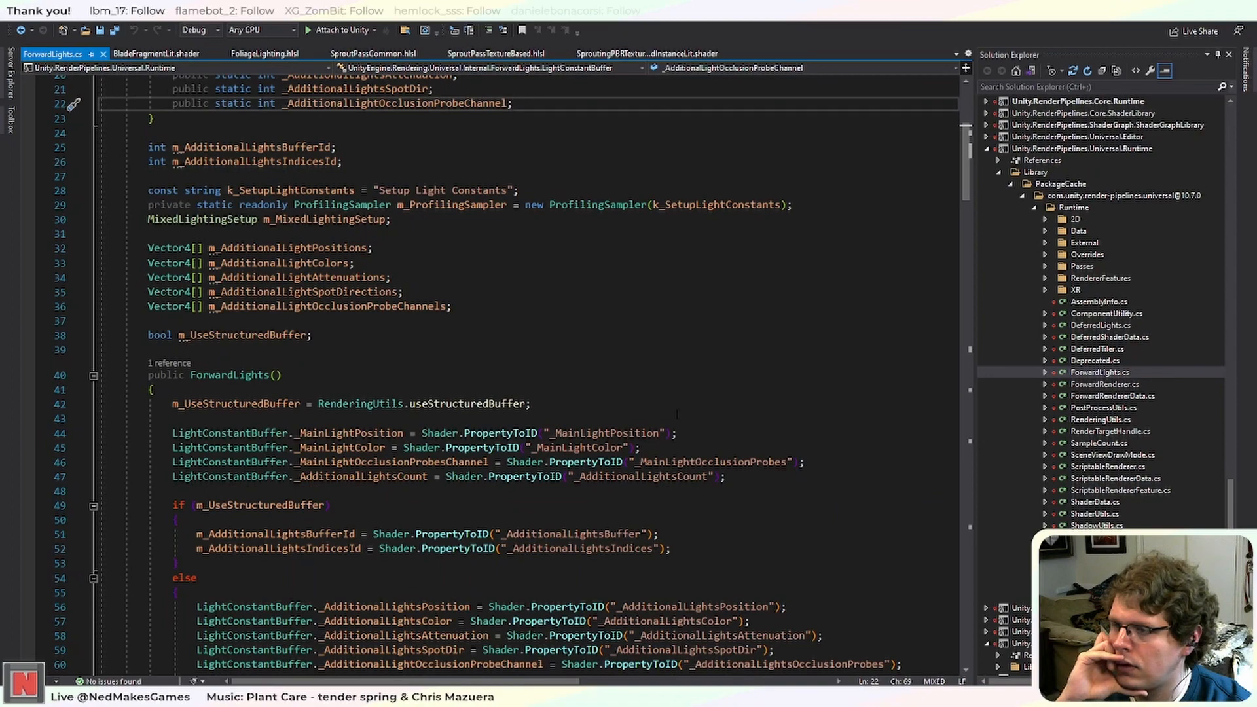
scroll(677, 414, "up", 3)
scroll(677, 414, "down", 2)
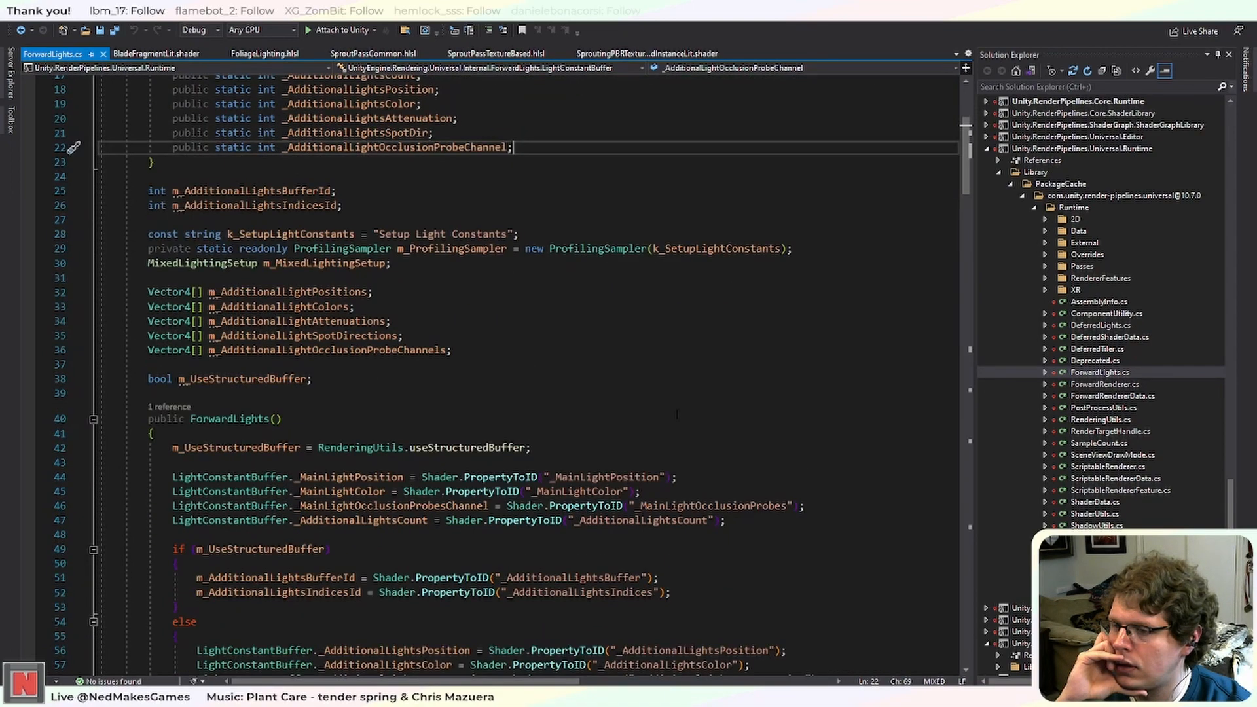
scroll(677, 414, "up", 3)
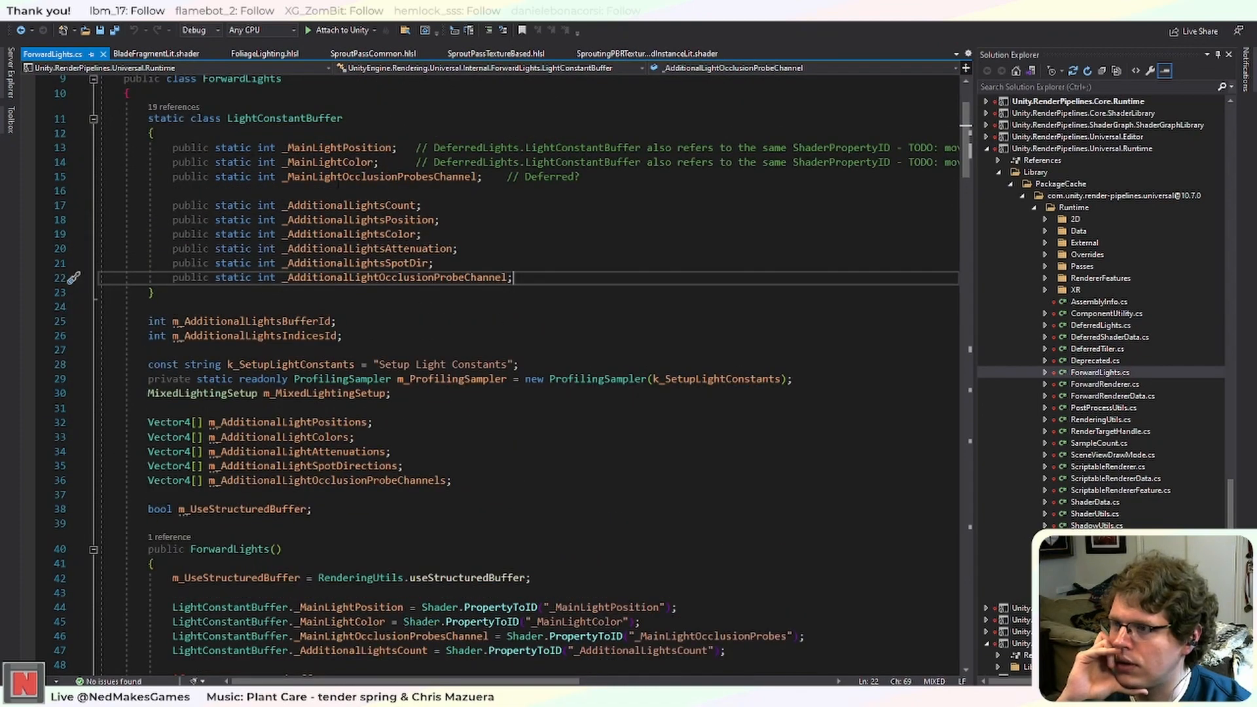
left_click(331, 162)
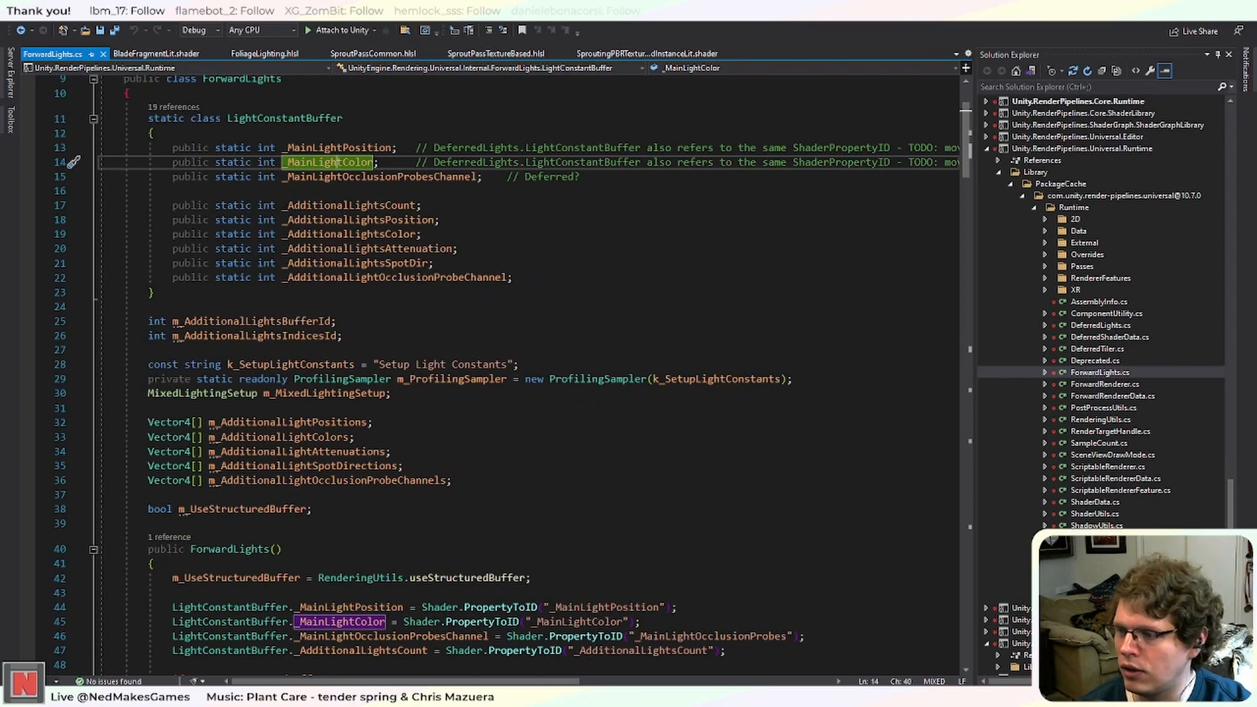
scroll(488, 316, "down", 2)
scroll(488, 316, "up", 2)
scroll(488, 316, "down", 5)
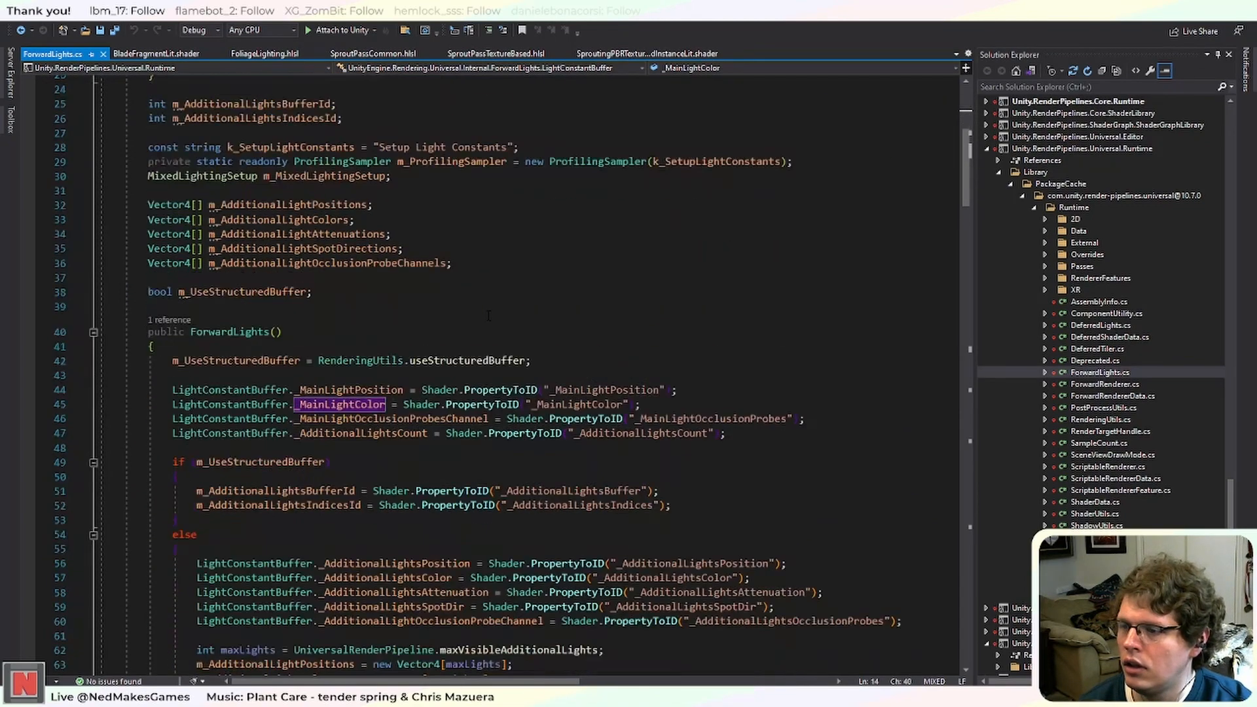
scroll(488, 316, "up", 5)
scroll(489, 316, "down", 7)
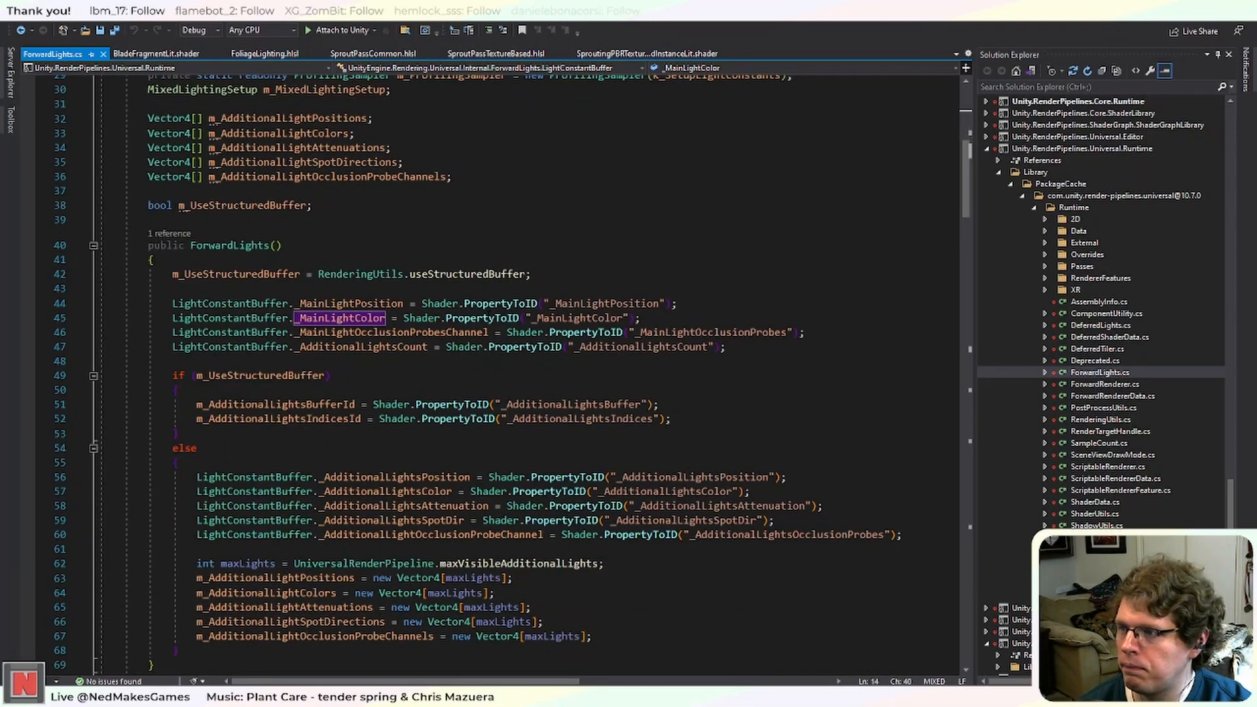
Read the rest of ForwardLights.cs, from the Setup method's keyword toggles through SetupAdditionalLightConstants to the per-object light index code.
scroll(489, 316, "down", 6)
scroll(488, 316, "up", 4)
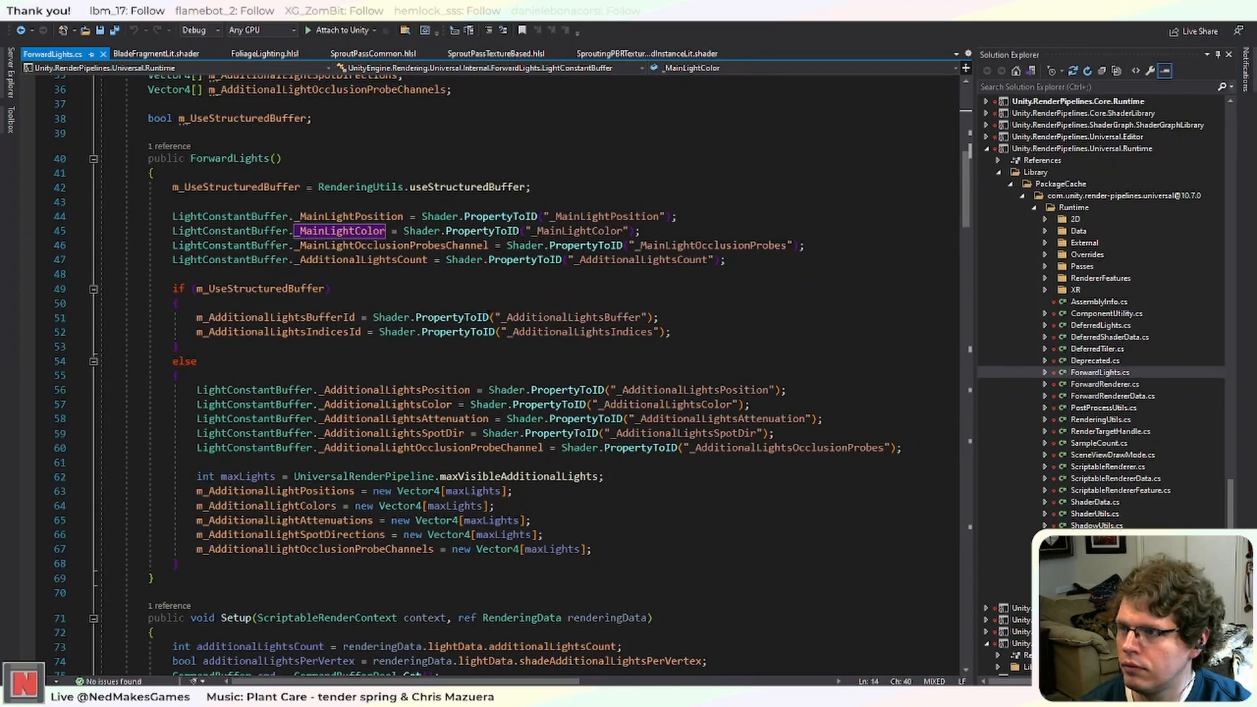
scroll(488, 316, "down", 3)
scroll(489, 316, "down", 3)
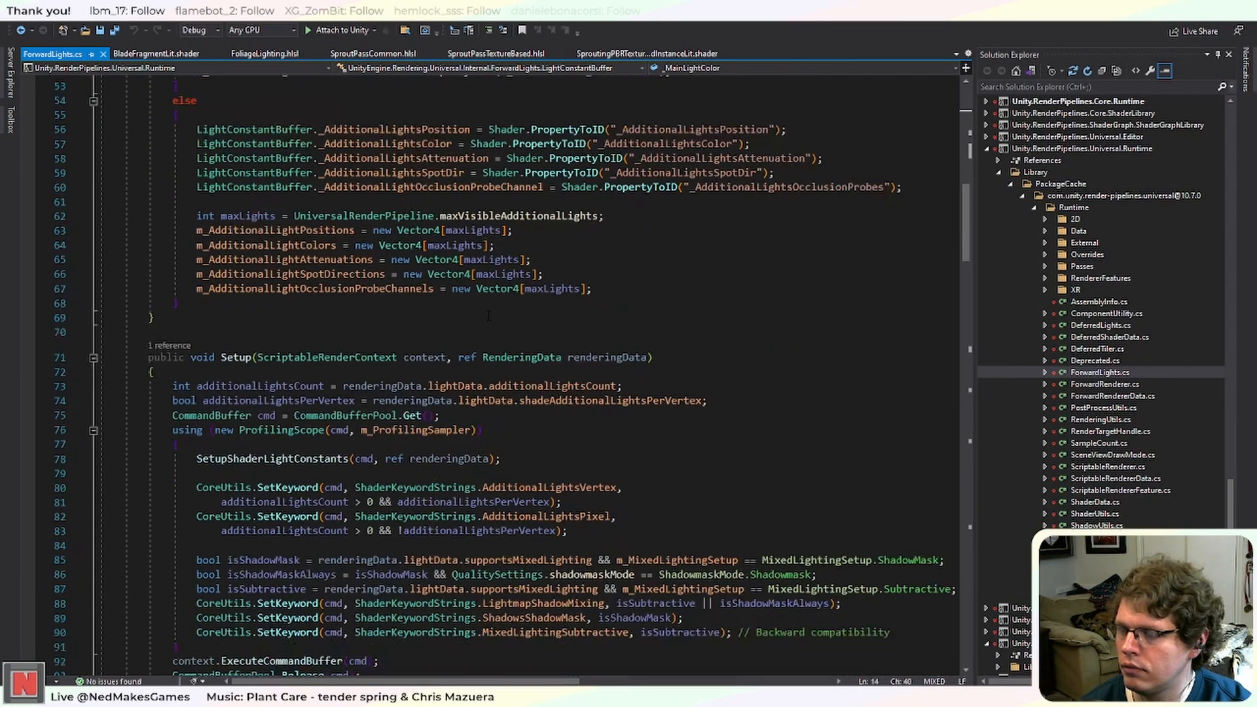
scroll(489, 317, "down", 3)
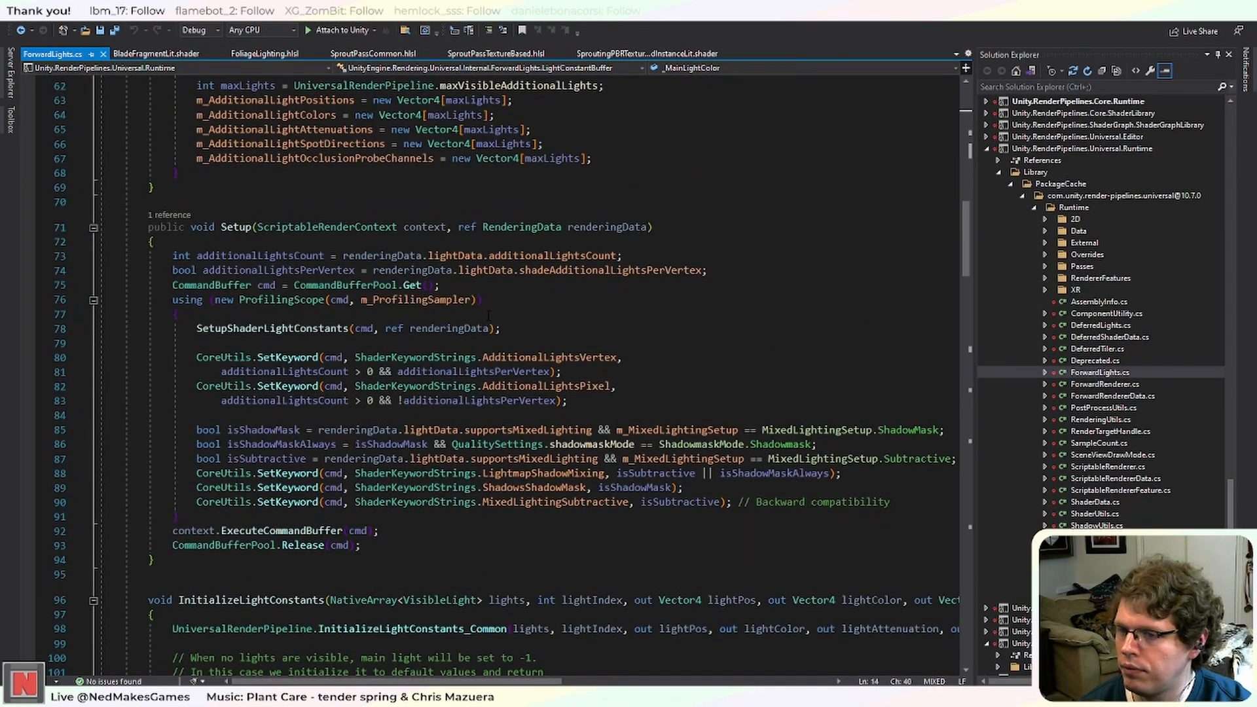
scroll(488, 316, "down", 4)
scroll(489, 316, "down", 3)
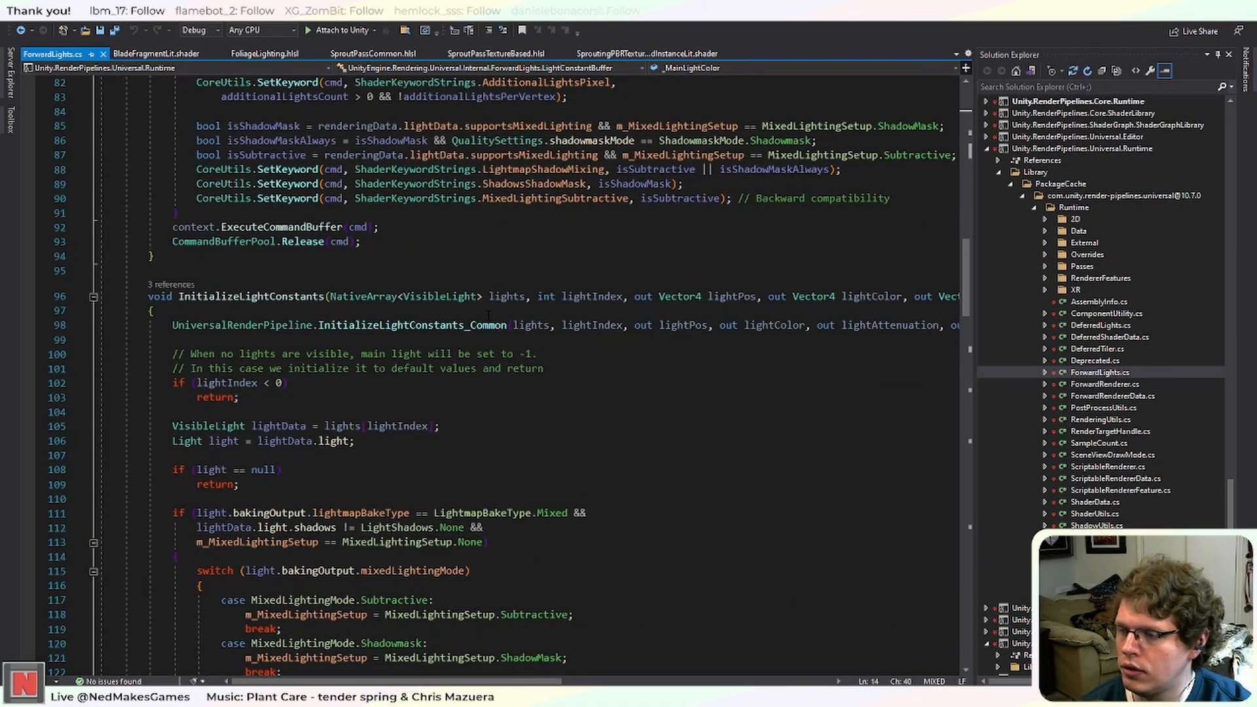
scroll(488, 316, "down", 3)
scroll(488, 316, "down", 4)
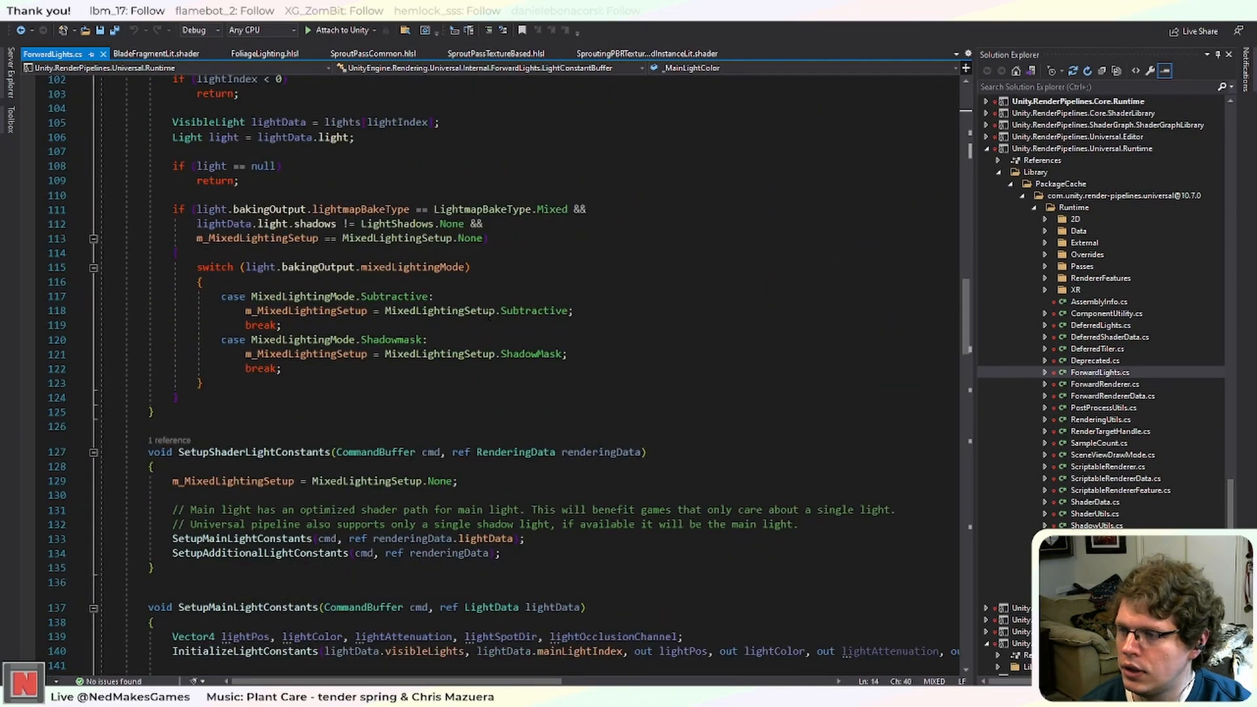
scroll(488, 316, "down", 2)
scroll(489, 316, "down", 9)
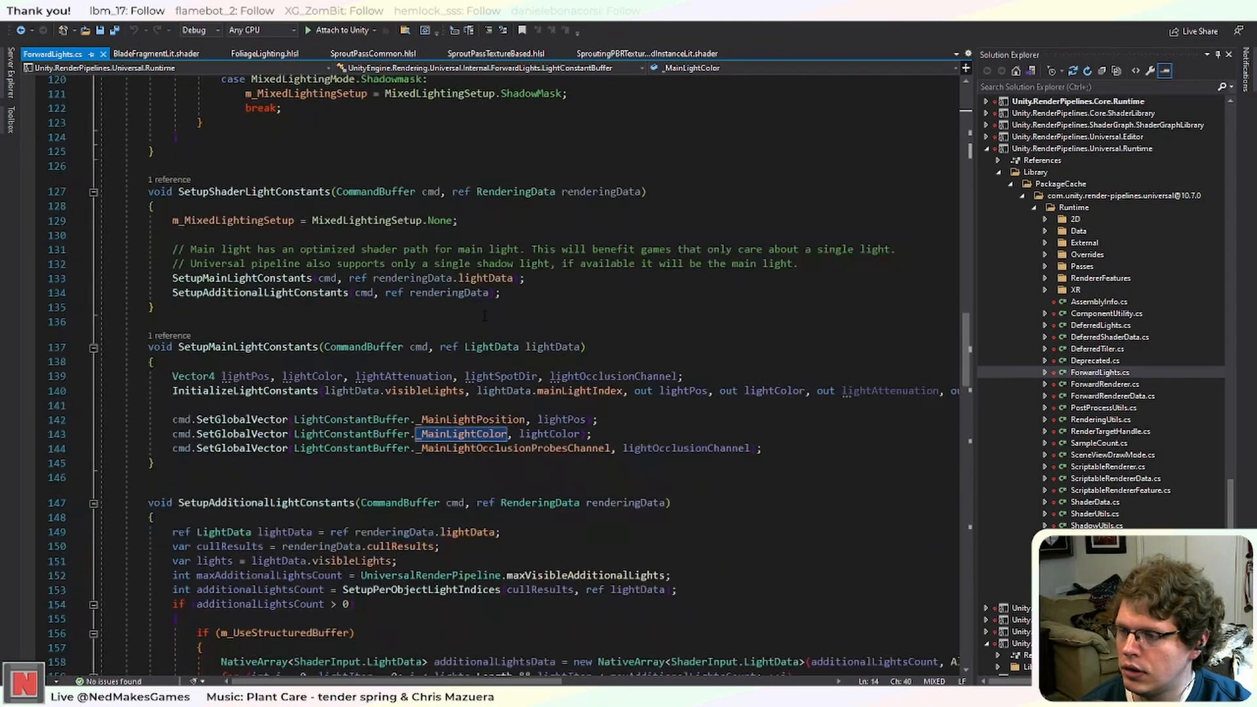
scroll(488, 316, "down", 20)
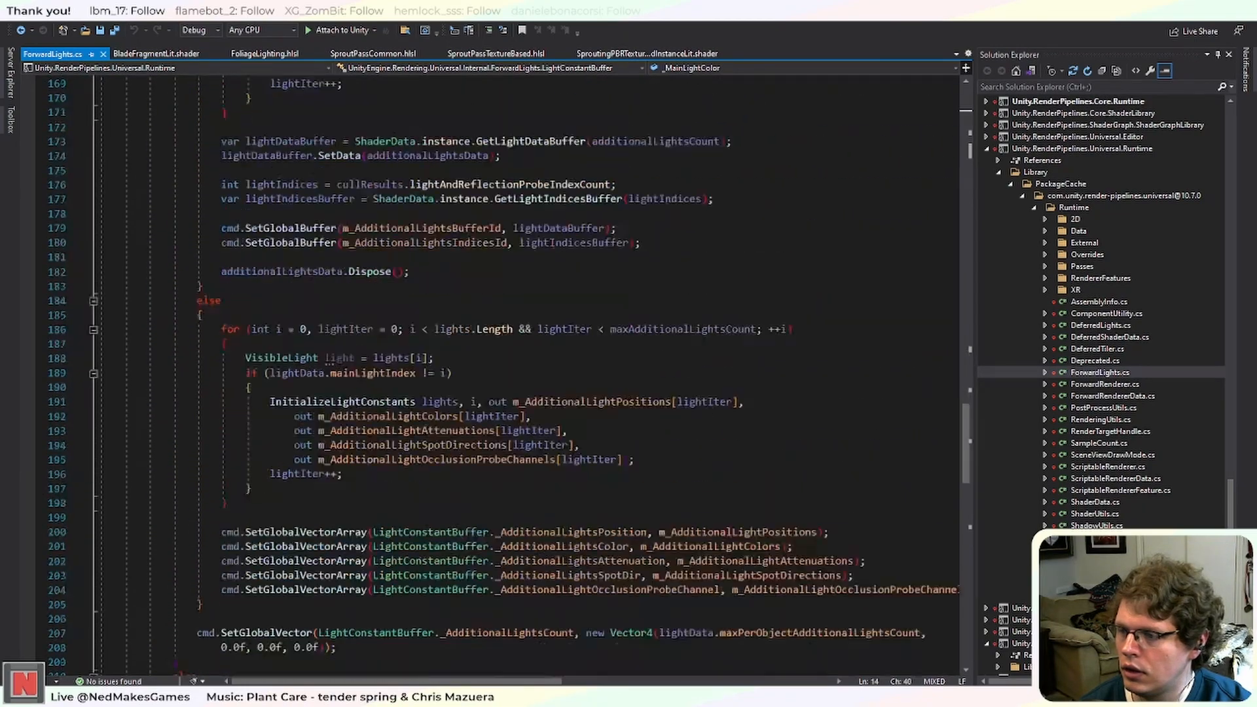
scroll(488, 316, "down", 6)
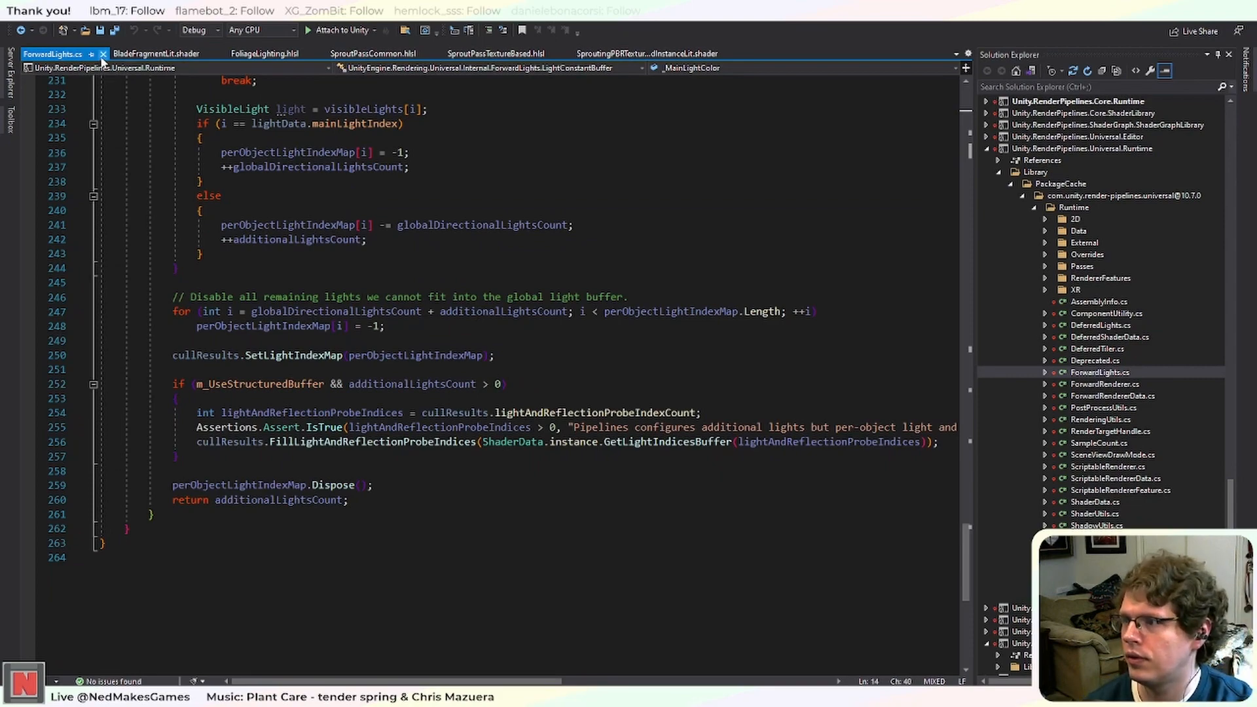
Close ForwardLights.cs and review the multi_compile pragmas in BladeFragmentLit.shader.
left_click(103, 53)
scroll(343, 502, "up", 5)
scroll(343, 501, "down", 16)
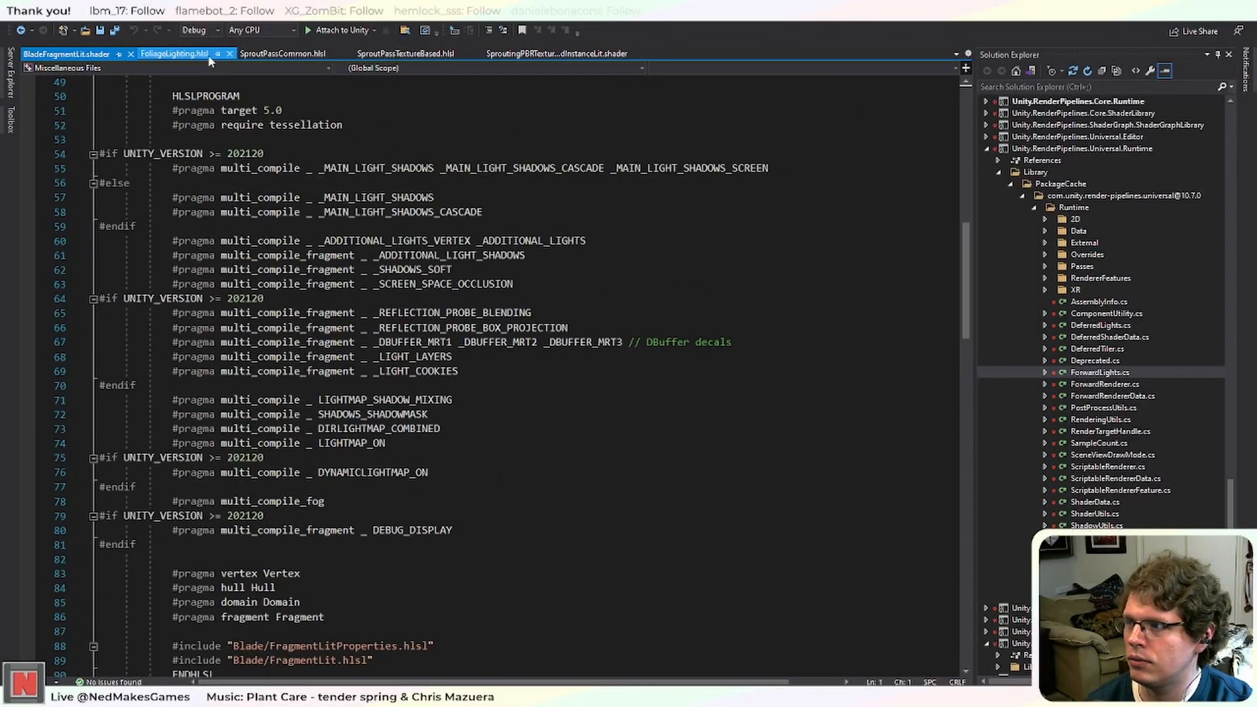
Bring up the sprouting PBR texture-based InstanceLit shader and review the pragmas of its GrassSprouting pass.
left_click(535, 55)
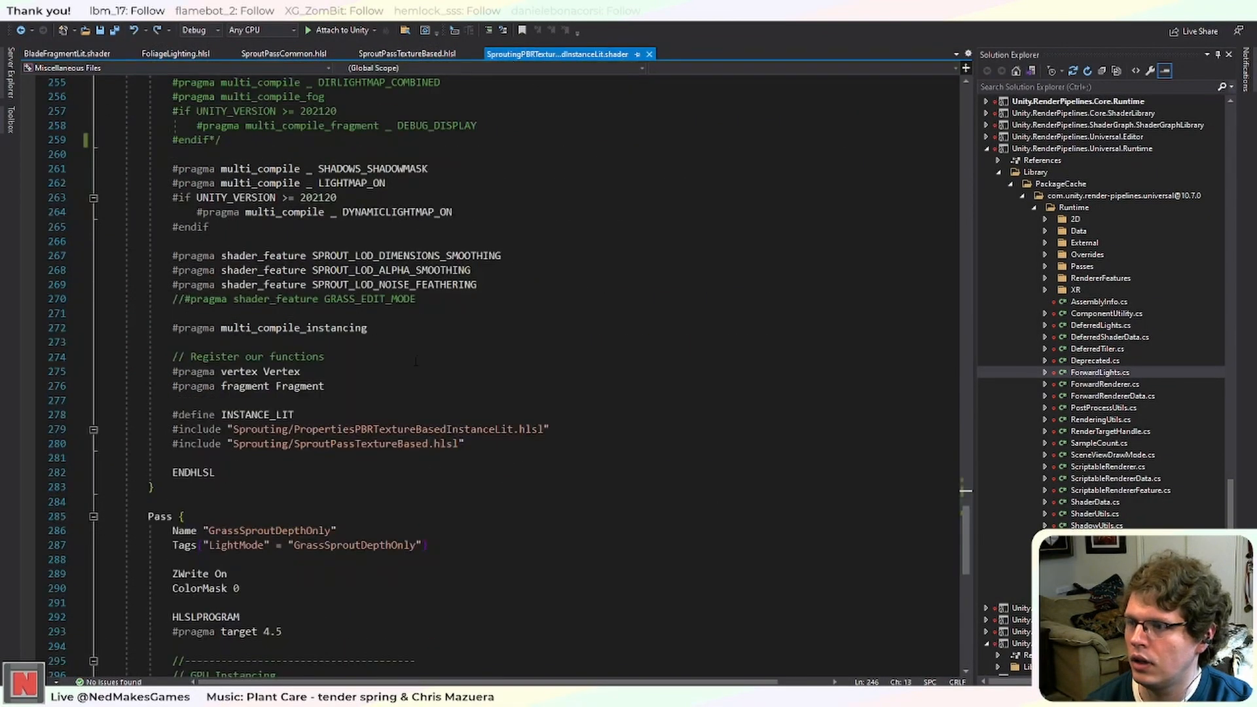
scroll(498, 367, "down", 8)
scroll(497, 367, "up", 17)
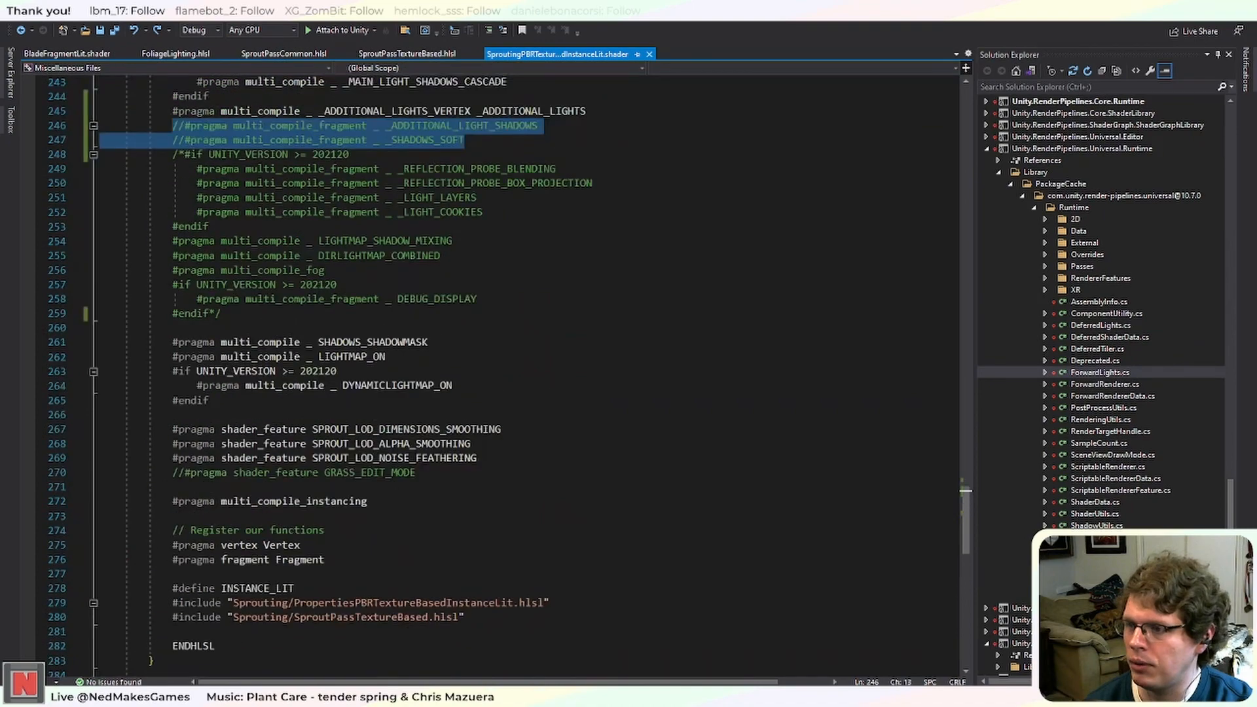
scroll(508, 439, "up", 2)
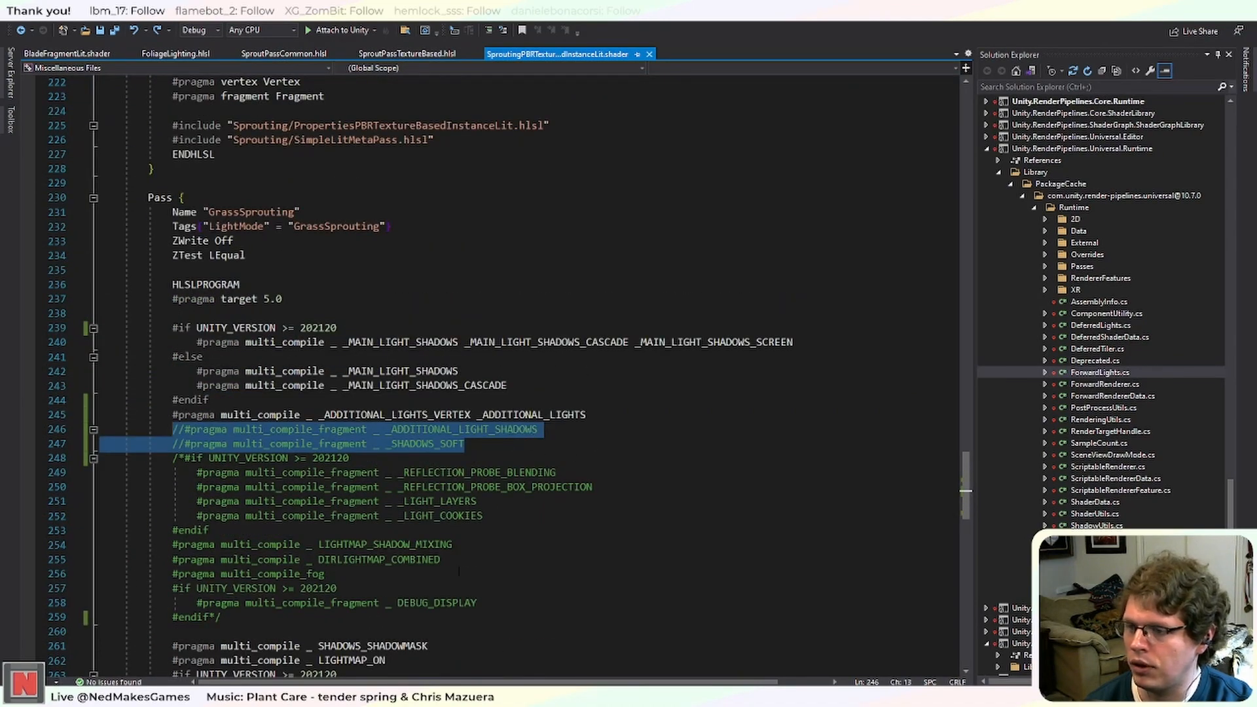
scroll(459, 572, "down", 6)
scroll(459, 572, "up", 2)
scroll(459, 571, "up", 2)
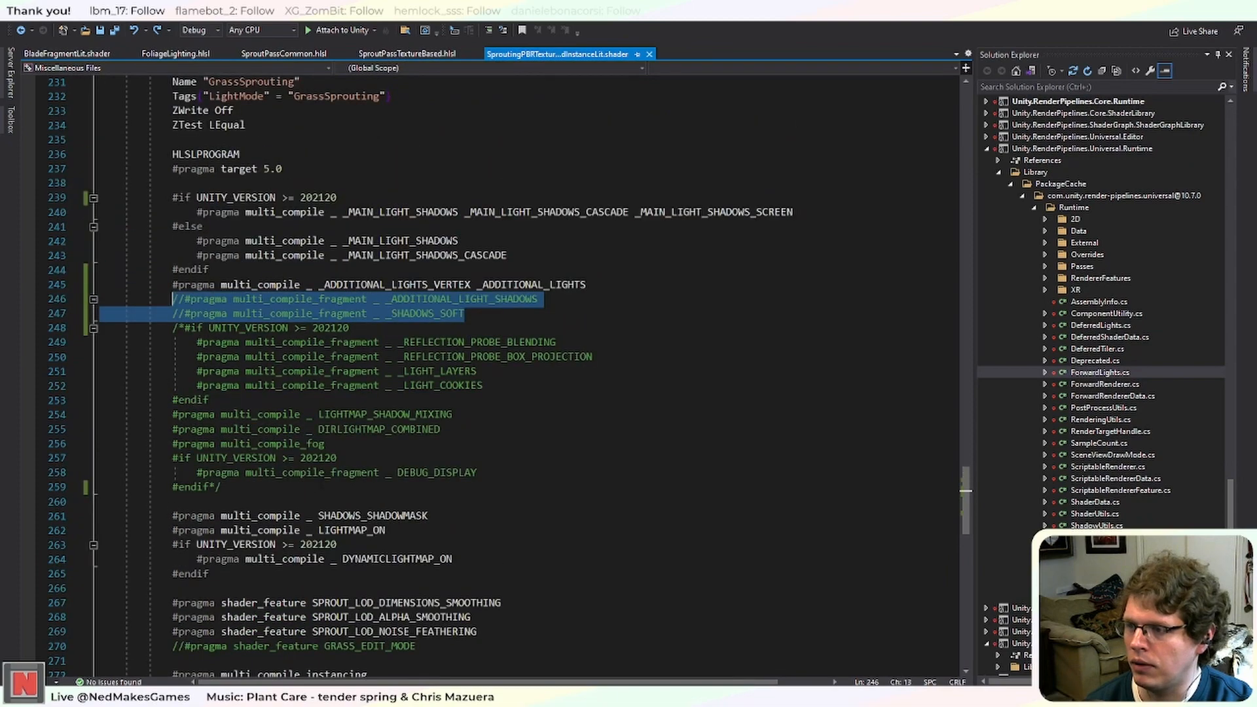
scroll(497, 367, "up", 4)
Examine the commented-out UNITY_VERSION >= 202120 block with the reflection probe, light layer and light cookie pragmas in the GrassSprouting pass.
left_click(556, 516)
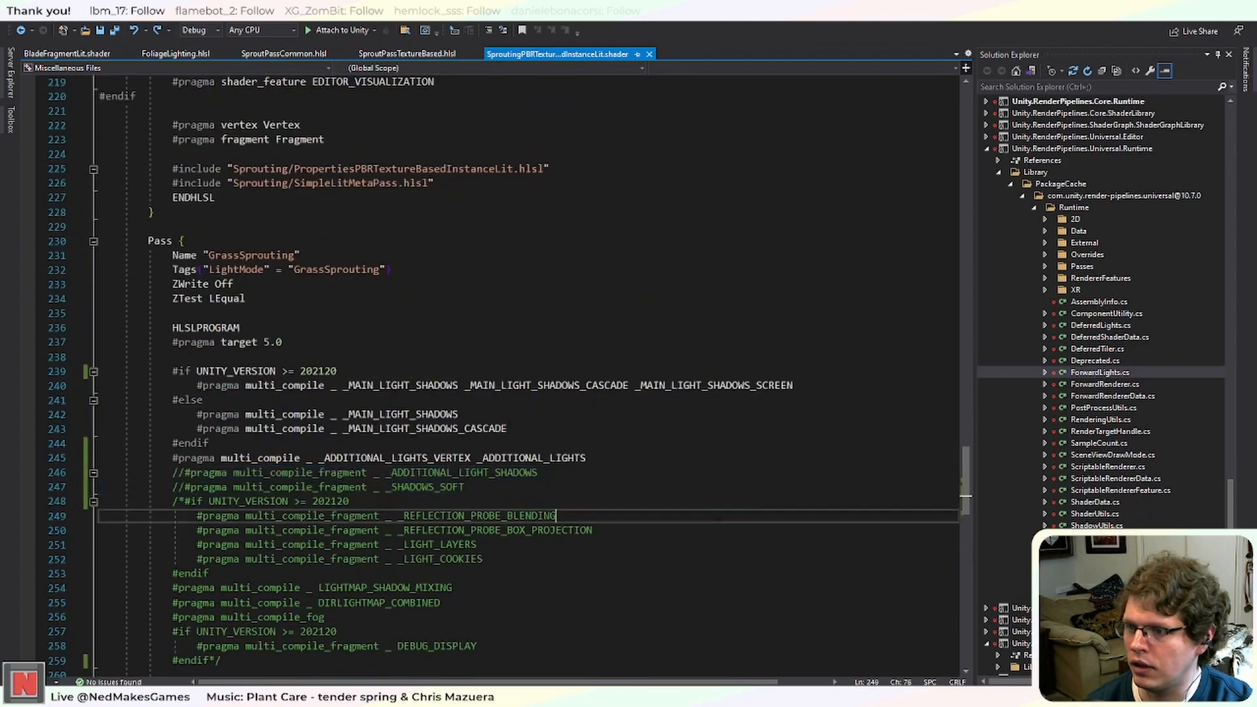
left_click_drag(483, 558, 197, 530)
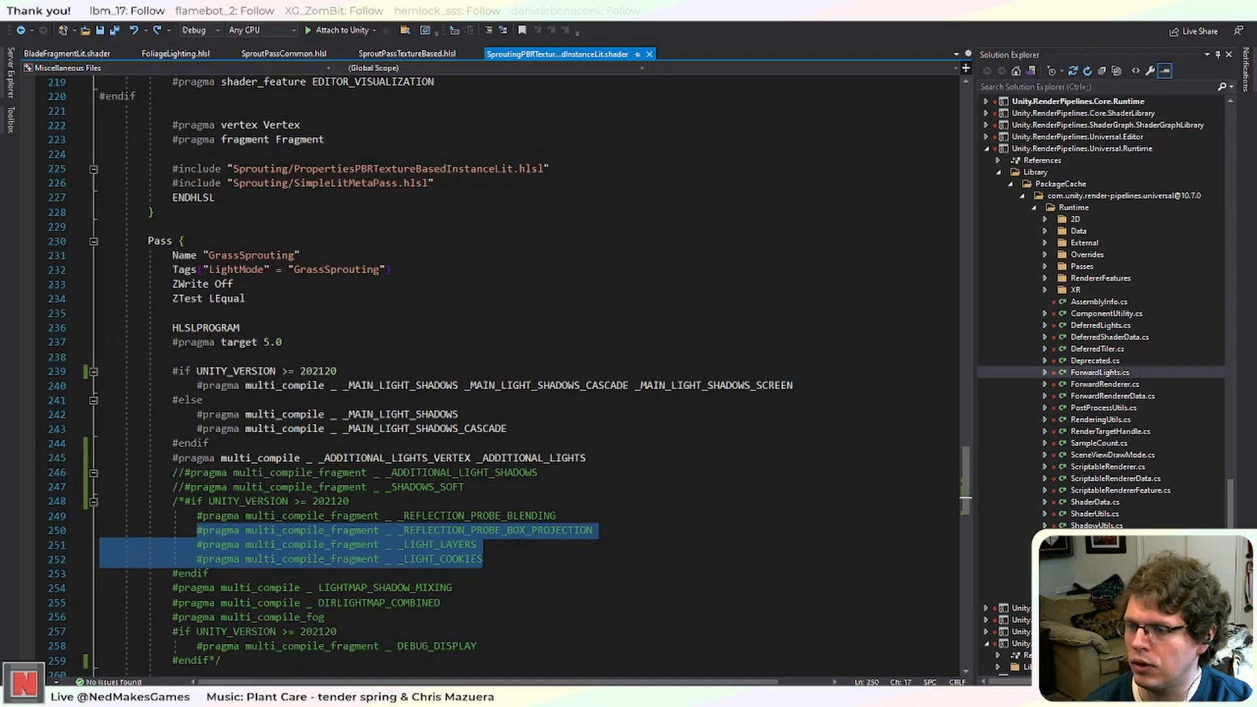
left_click(483, 559)
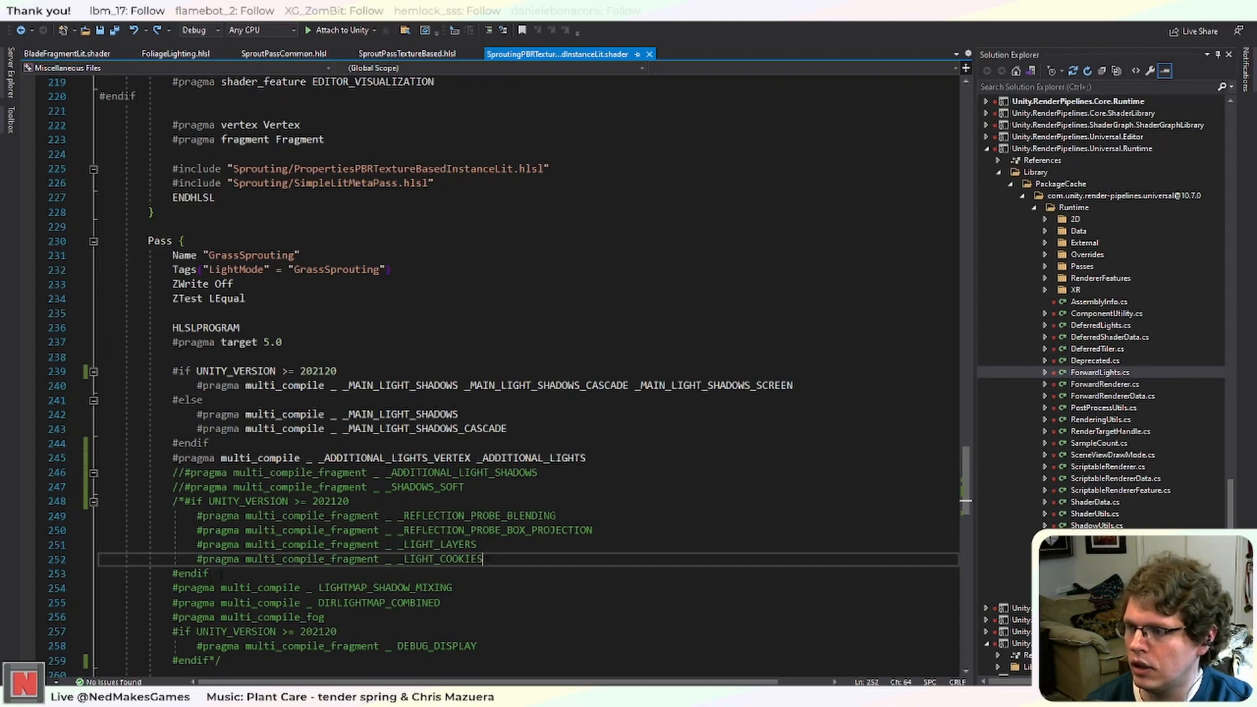
left_click_drag(221, 574, 185, 501)
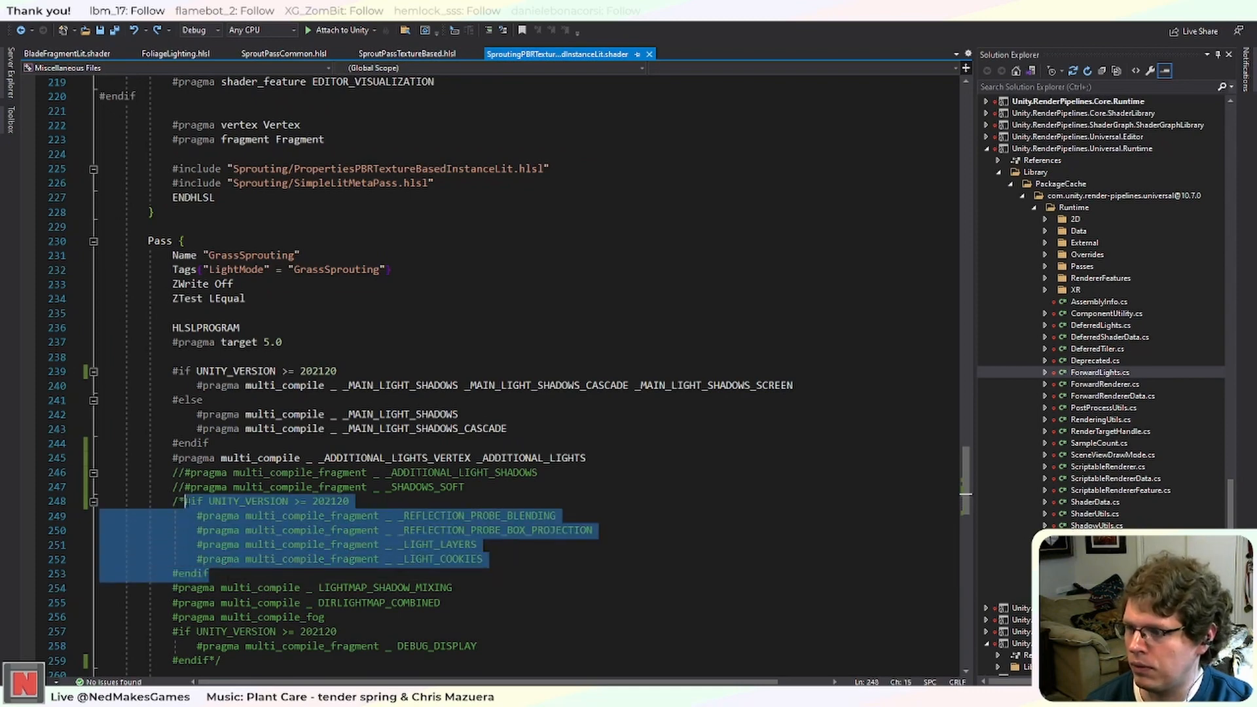
left_click(211, 573)
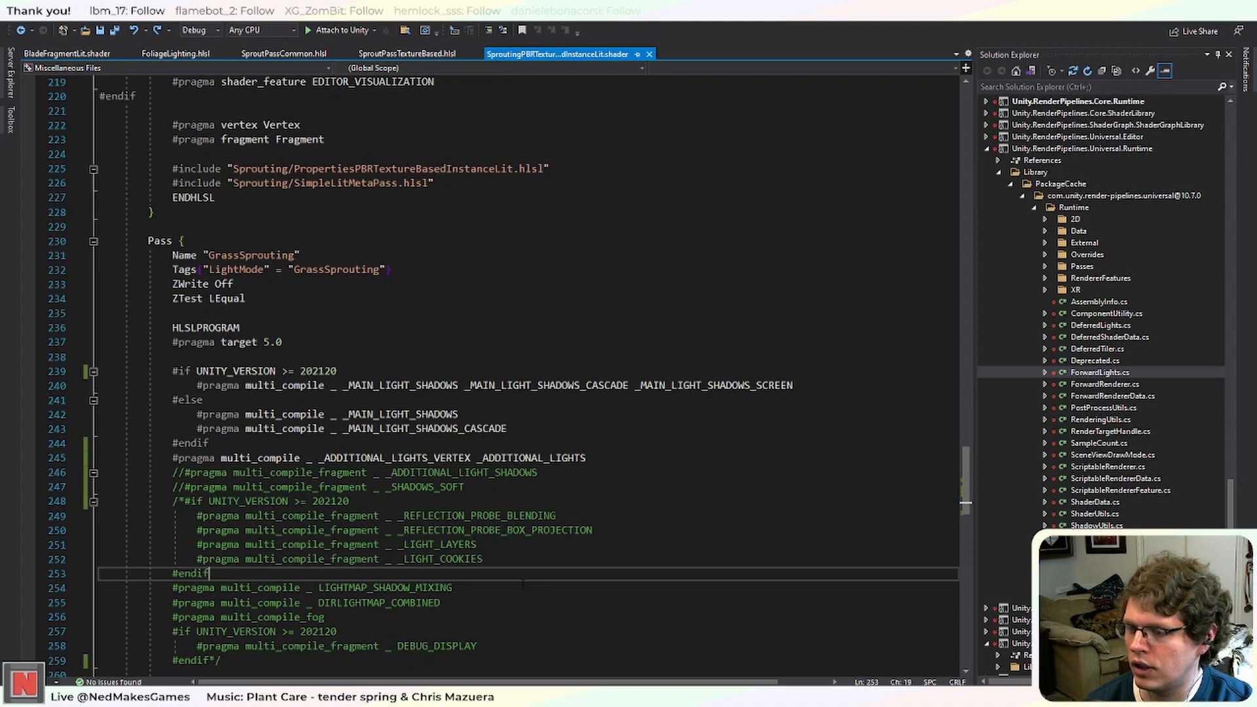
scroll(522, 585, "down", 4)
Switch to Unity and start play mode in the RewriteTest scene.
key("alt+Tab")
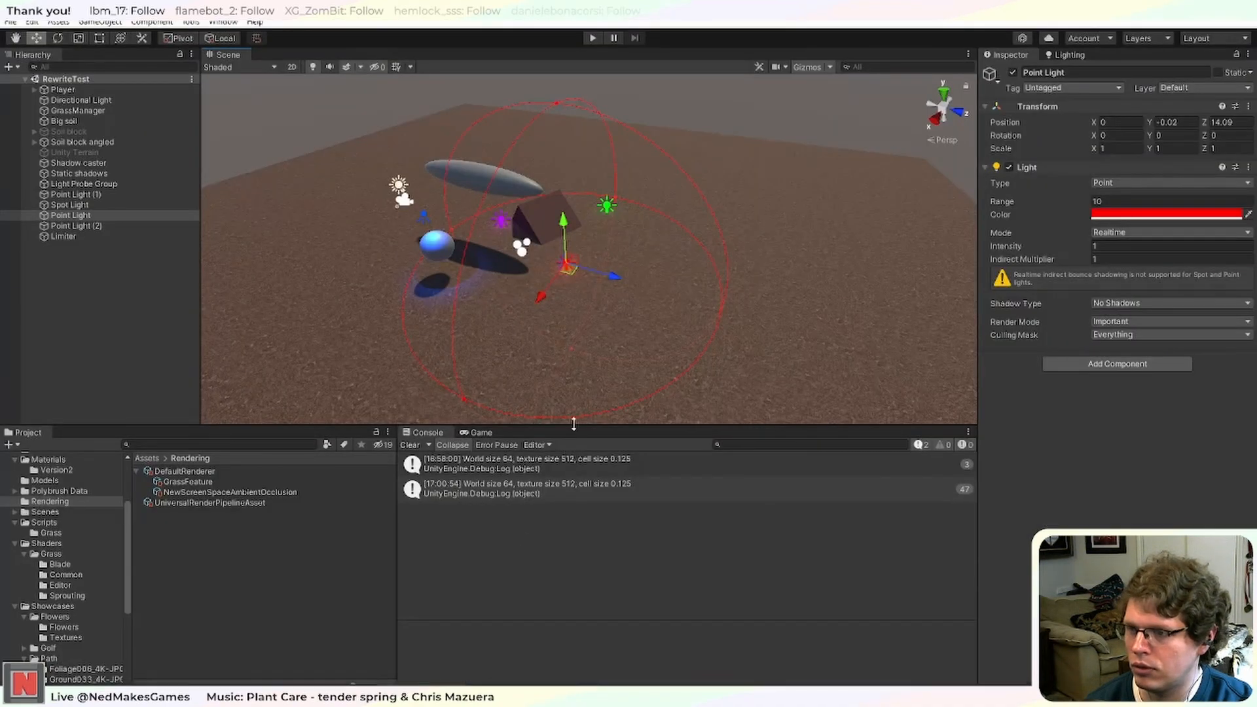
scroll(541, 230, "up", 2)
scroll(524, 235, "down", 4)
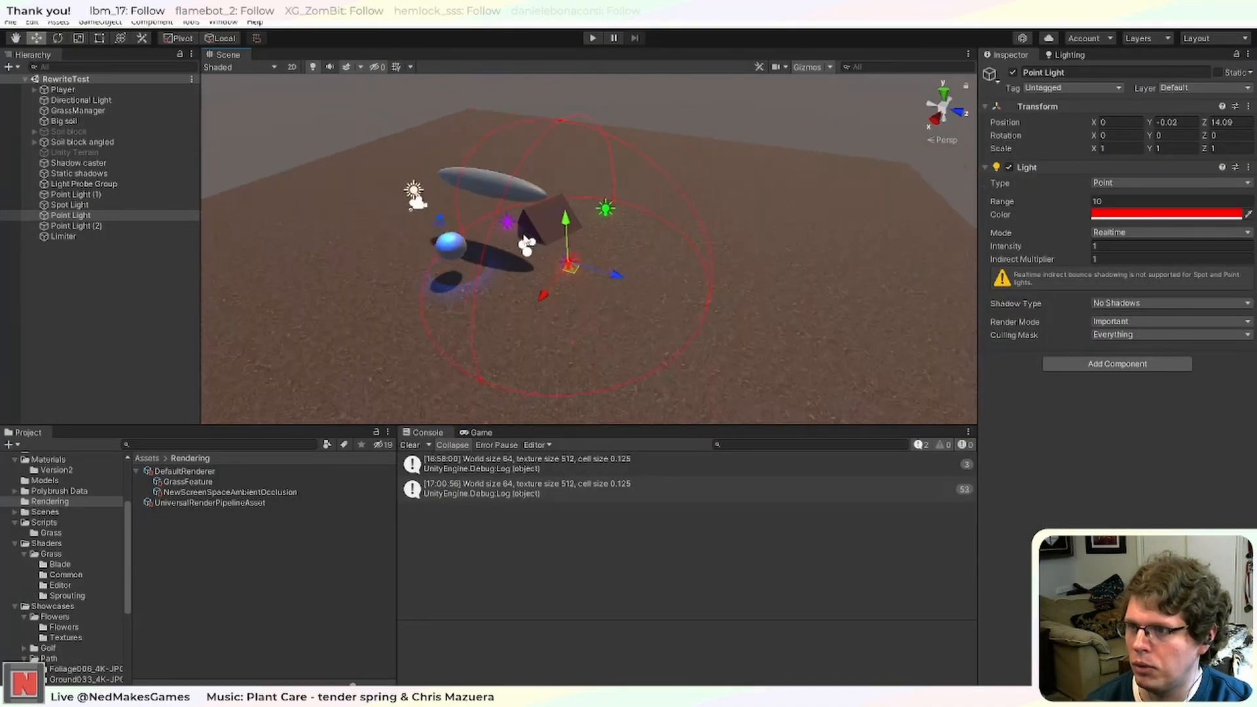
scroll(529, 261, "up", 3)
left_click_drag(528, 260, 586, 278, "alt")
middle_click_drag(426, 307, 504, 342)
right_click_drag(504, 342, 589, 338)
left_click(599, 37)
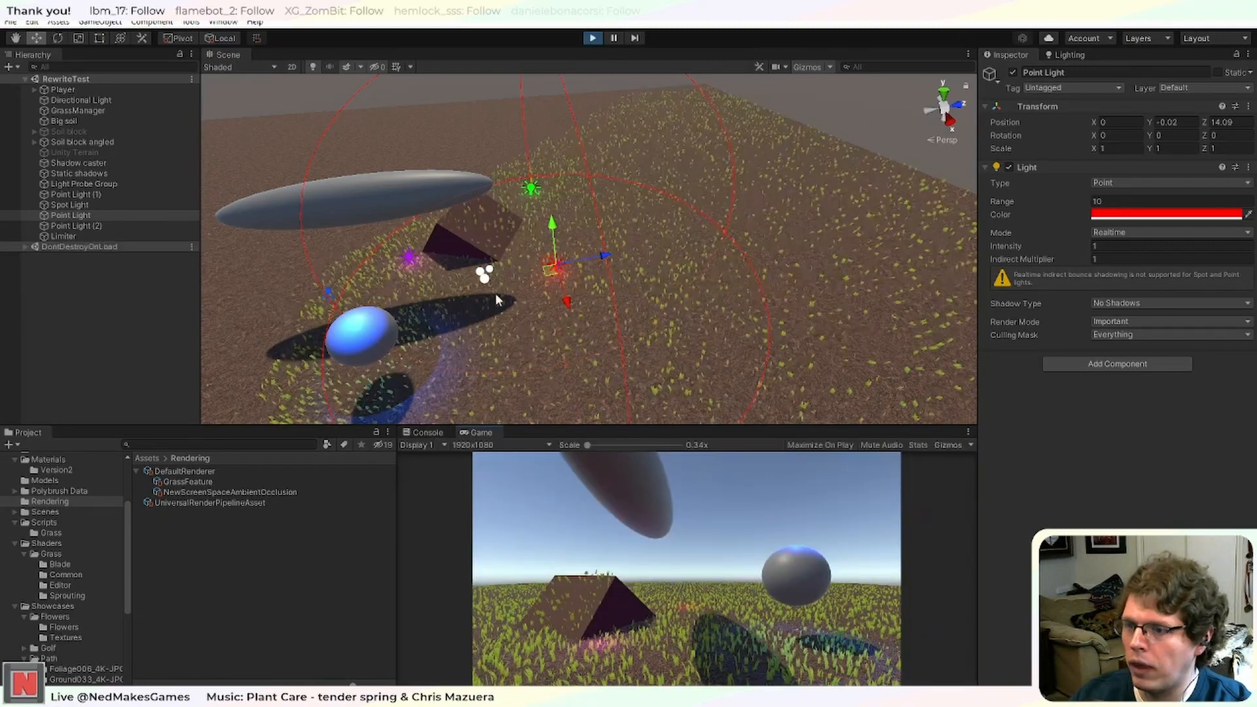
Inspect the settings of the blue spot light, DefaultRenderer and its features, and the UniversalRenderPipelineAsset.
left_click(329, 295)
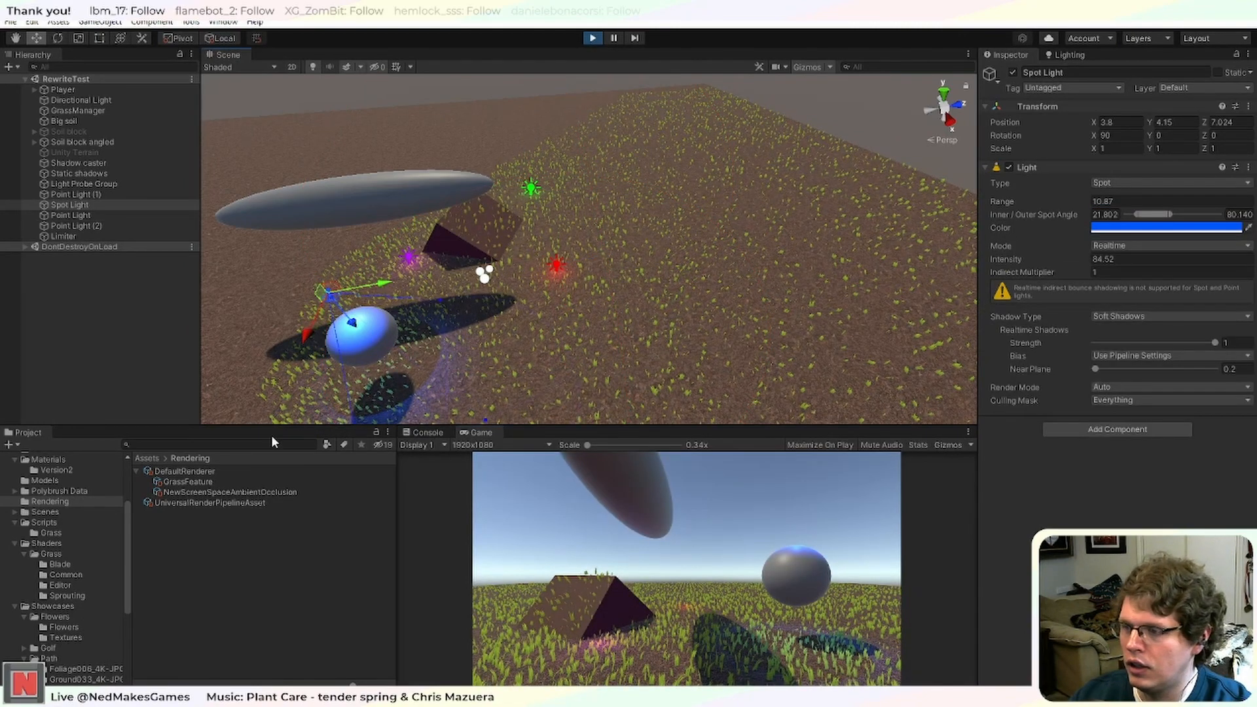
left_click(202, 481)
left_click(206, 472)
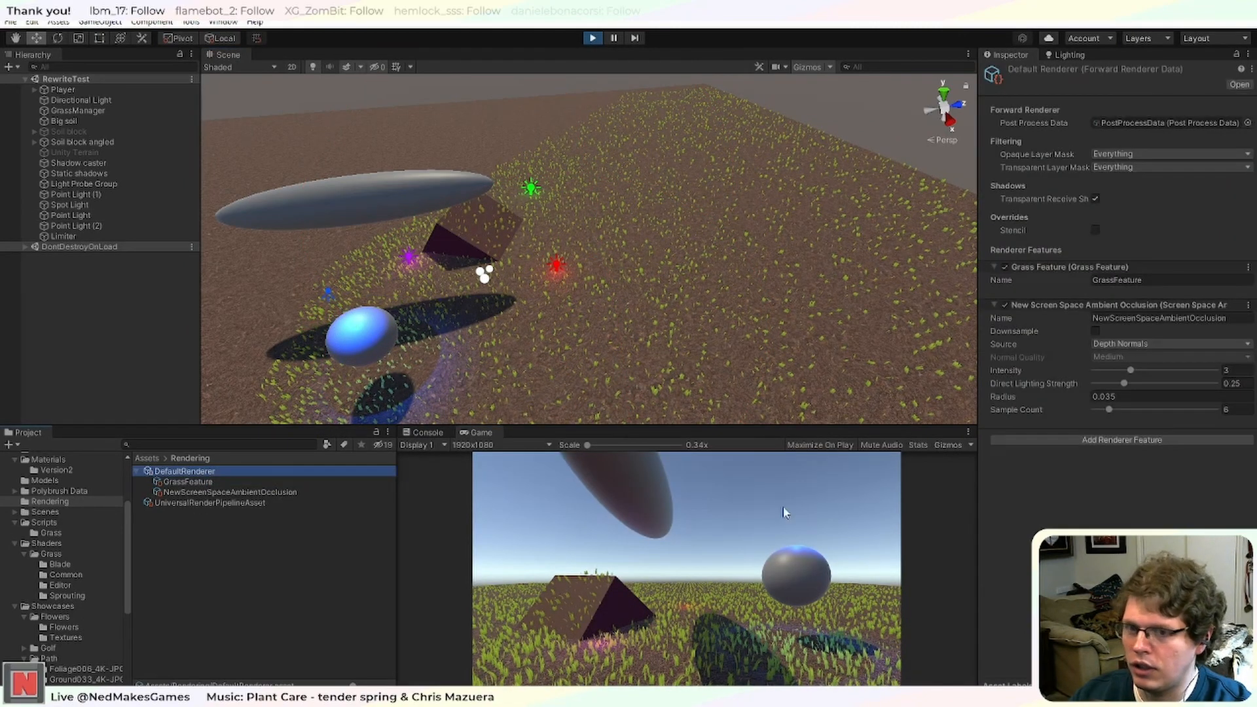
left_click(221, 483)
left_click(227, 491)
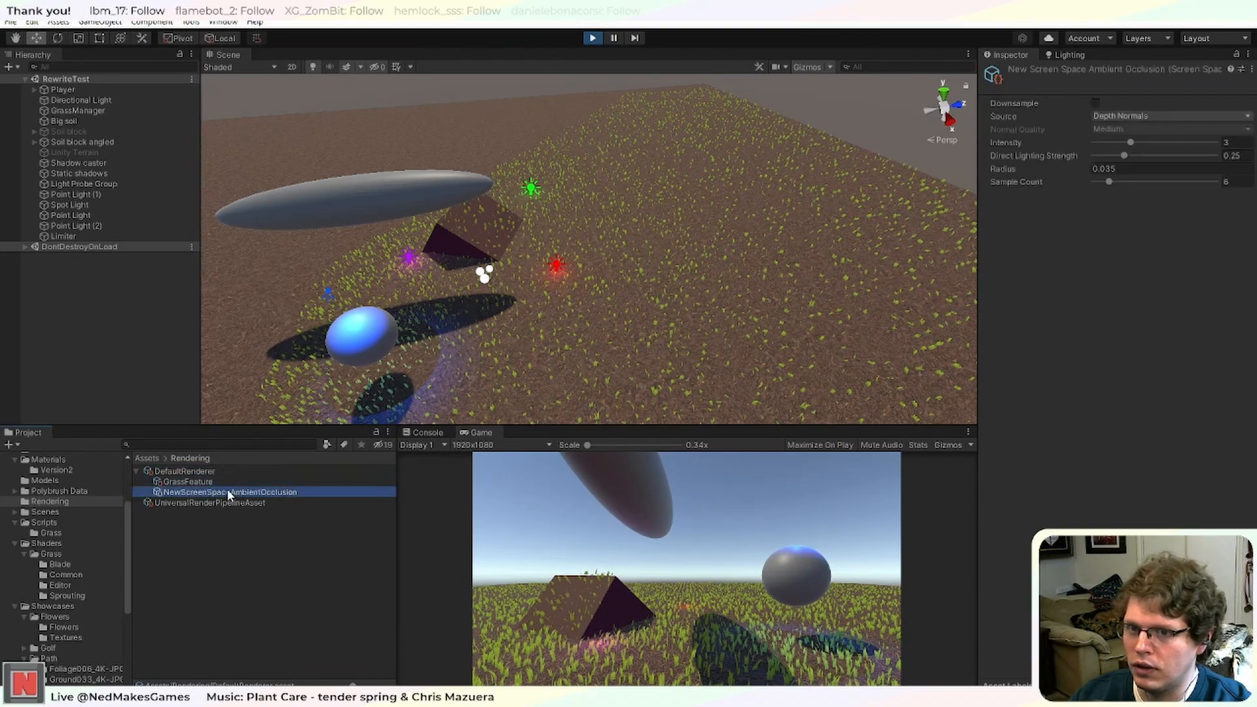
left_click(233, 503)
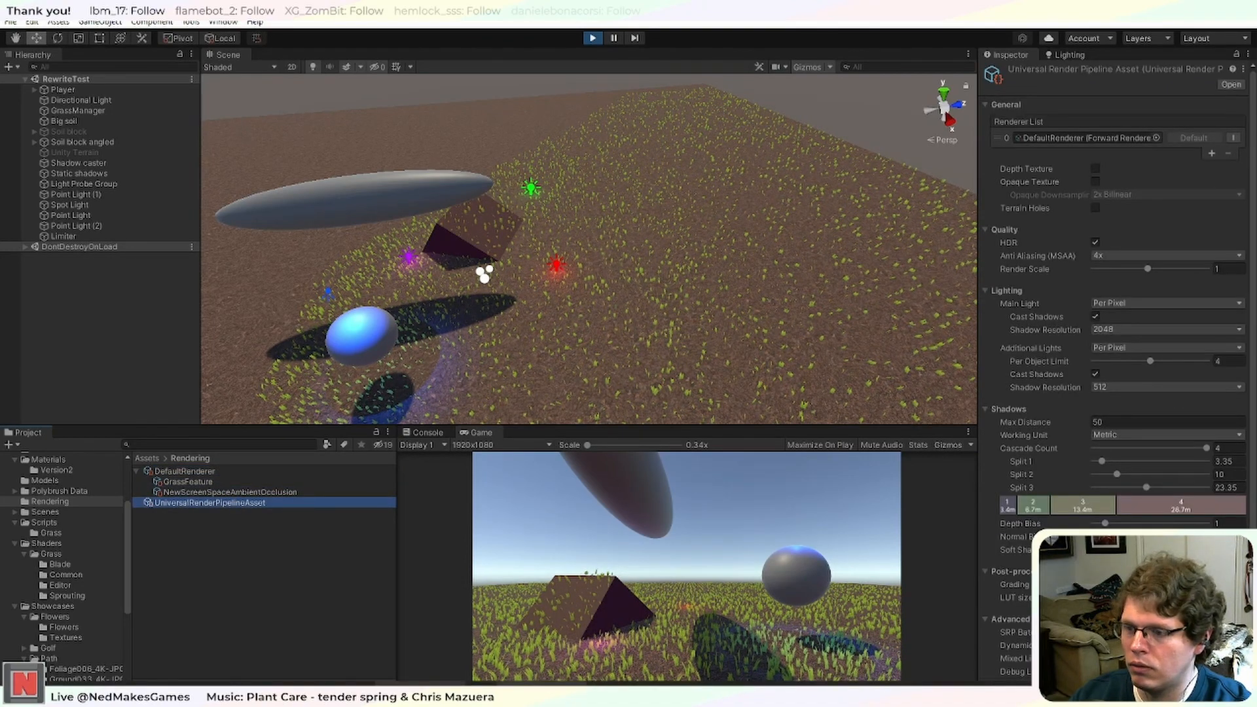
Switch to Visual Studio, uncomment the GrassSprouting pass's _ADDITIONAL_LIGHT_SHADOWS and _SHADOWS_SOFT pragmas, and return to Unity.
key("alt+Tab")
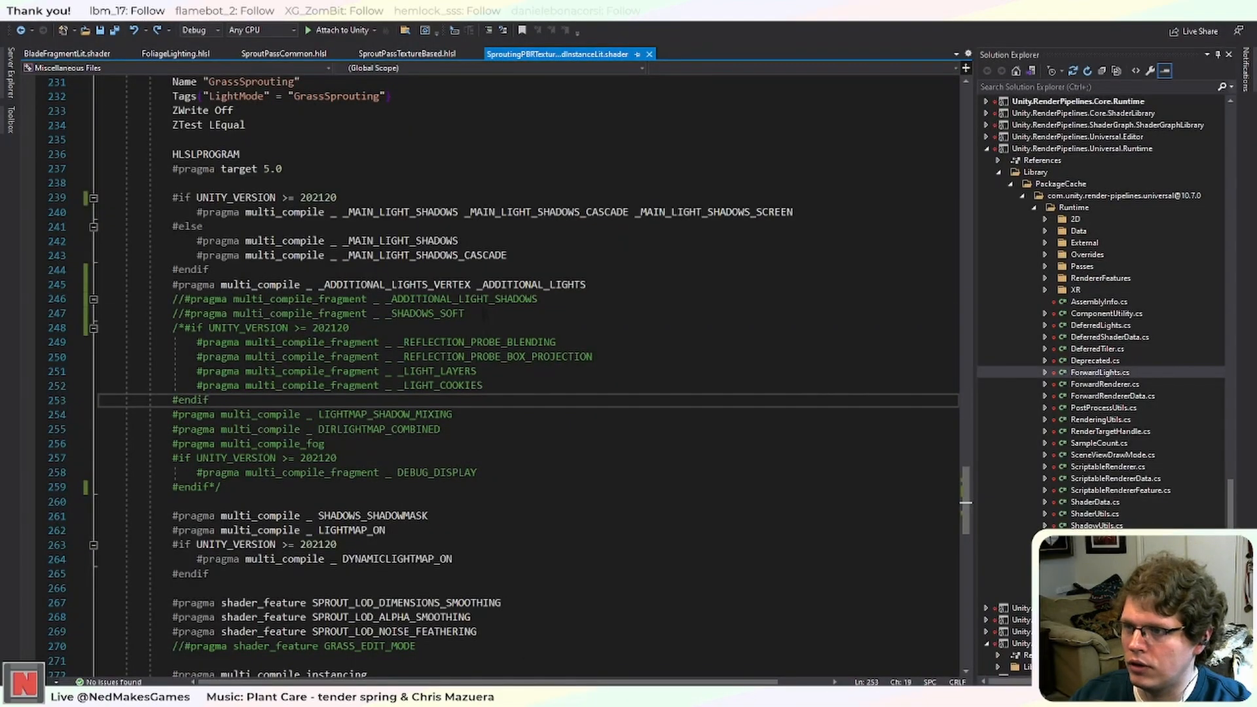
left_click_drag(484, 315, 173, 299)
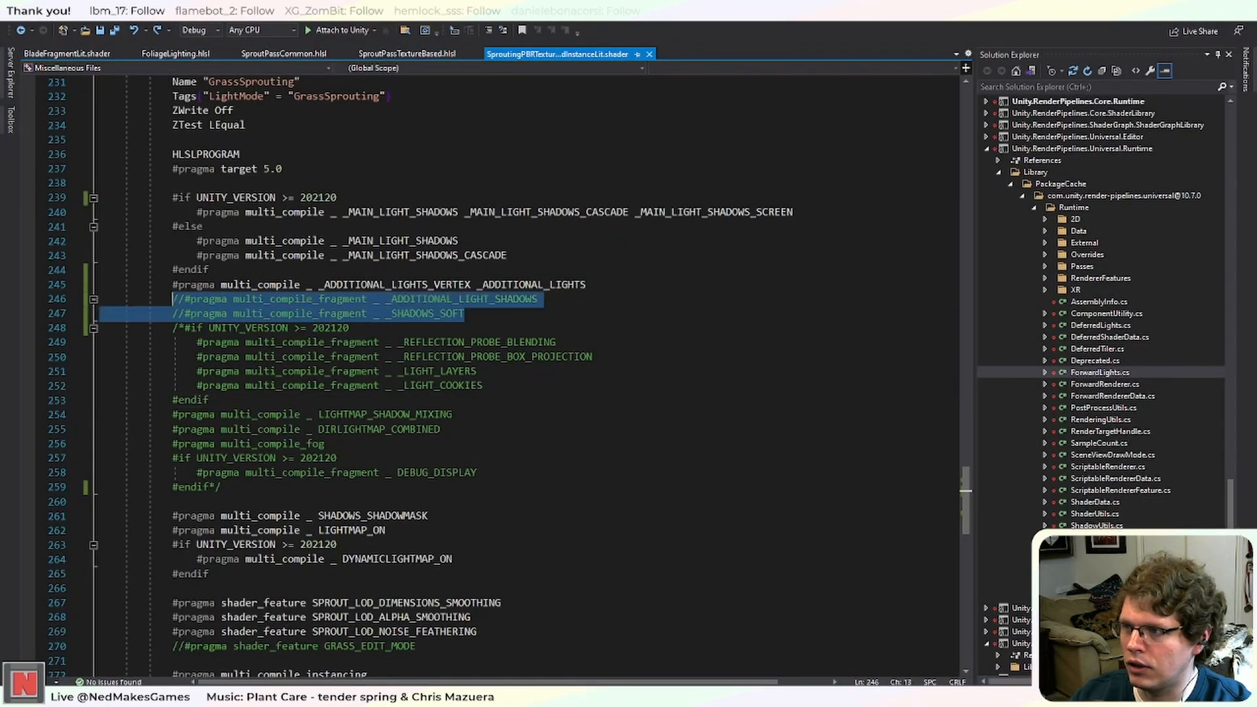
left_click(502, 30)
key("alt+Tab")
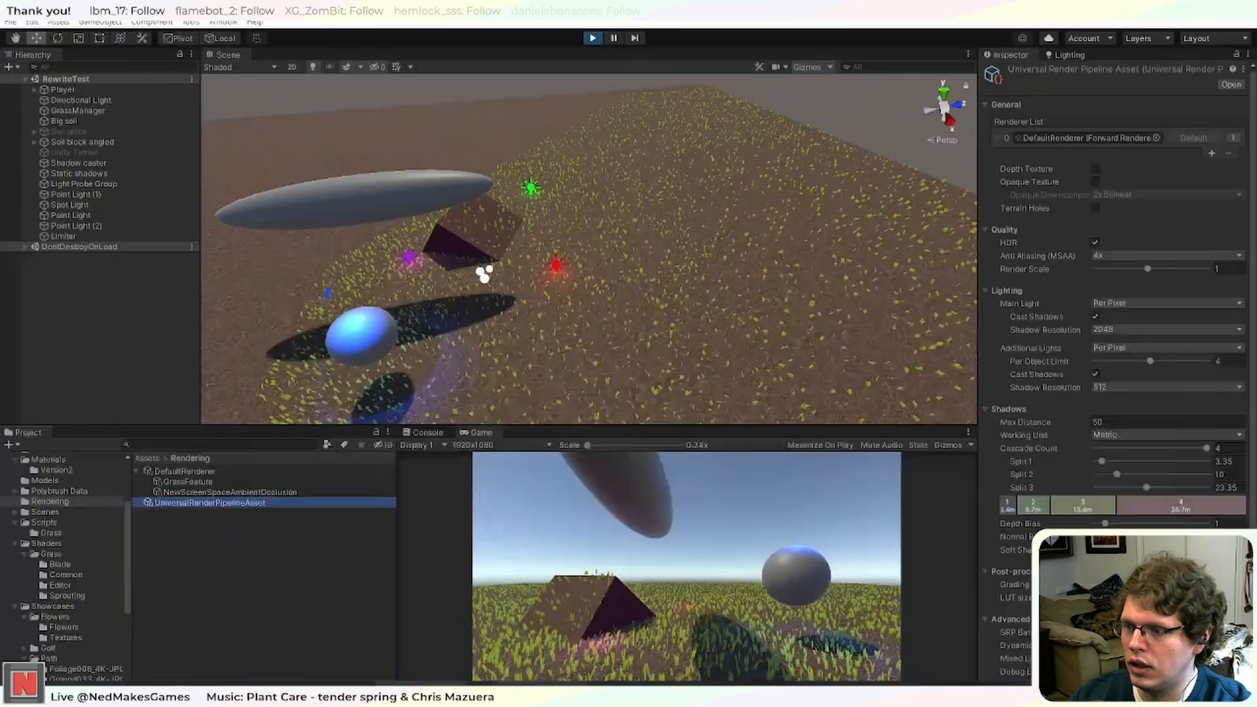
Duplicate the blue spot light in the running scene and delete the duplicate.
left_click(328, 296)
key("ctrl+d")
key("Delete")
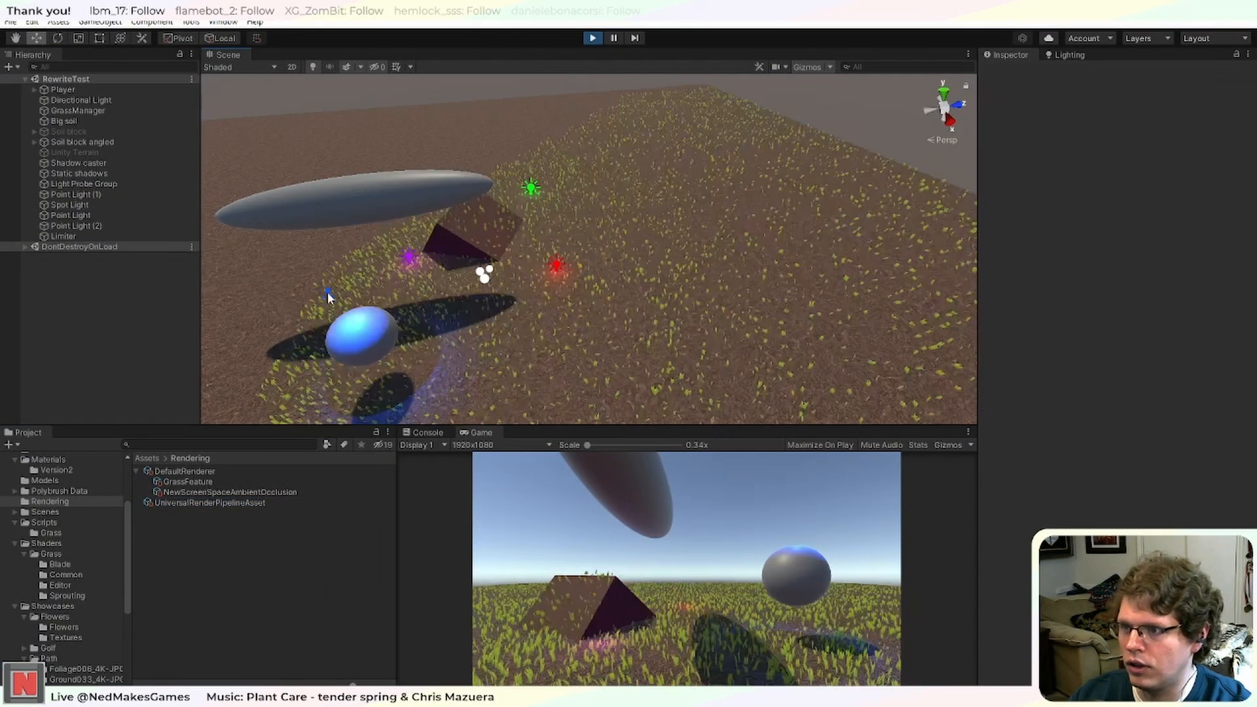
Delete the red point light and the blue spot light from the running scene, checking the sprouts after each removal.
left_click(554, 263)
left_click_drag(569, 297, 518, 314)
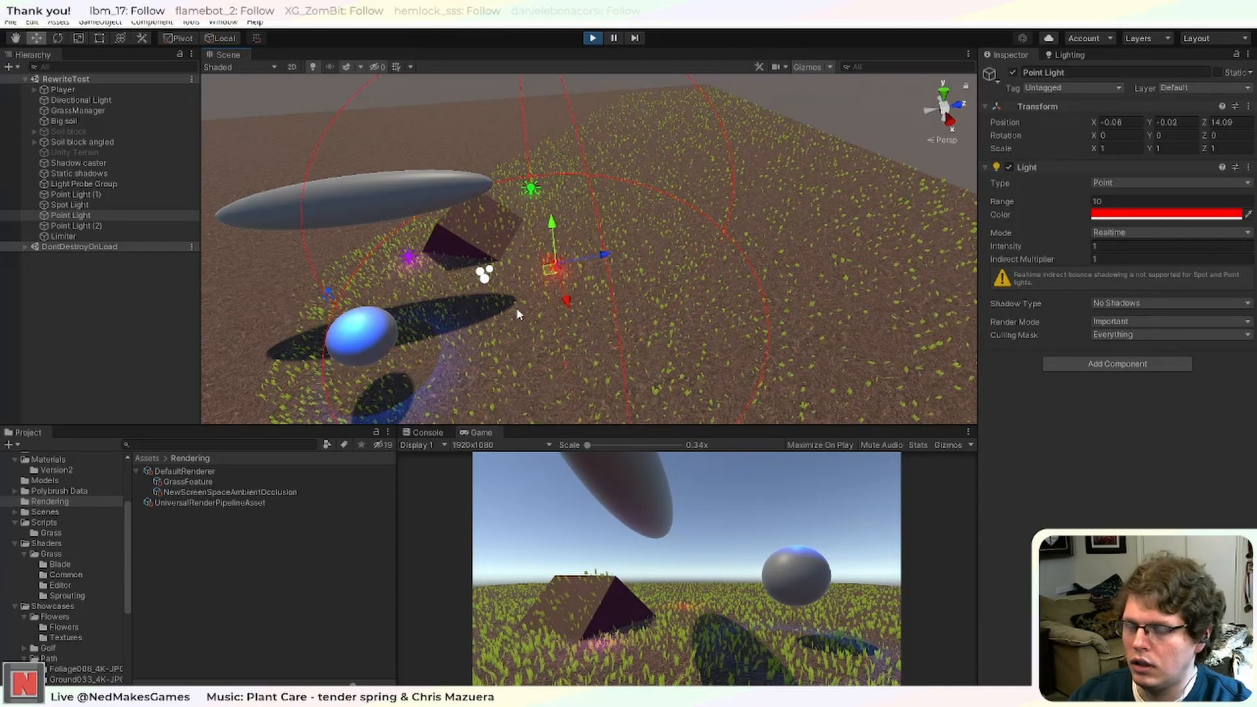
key("Delete")
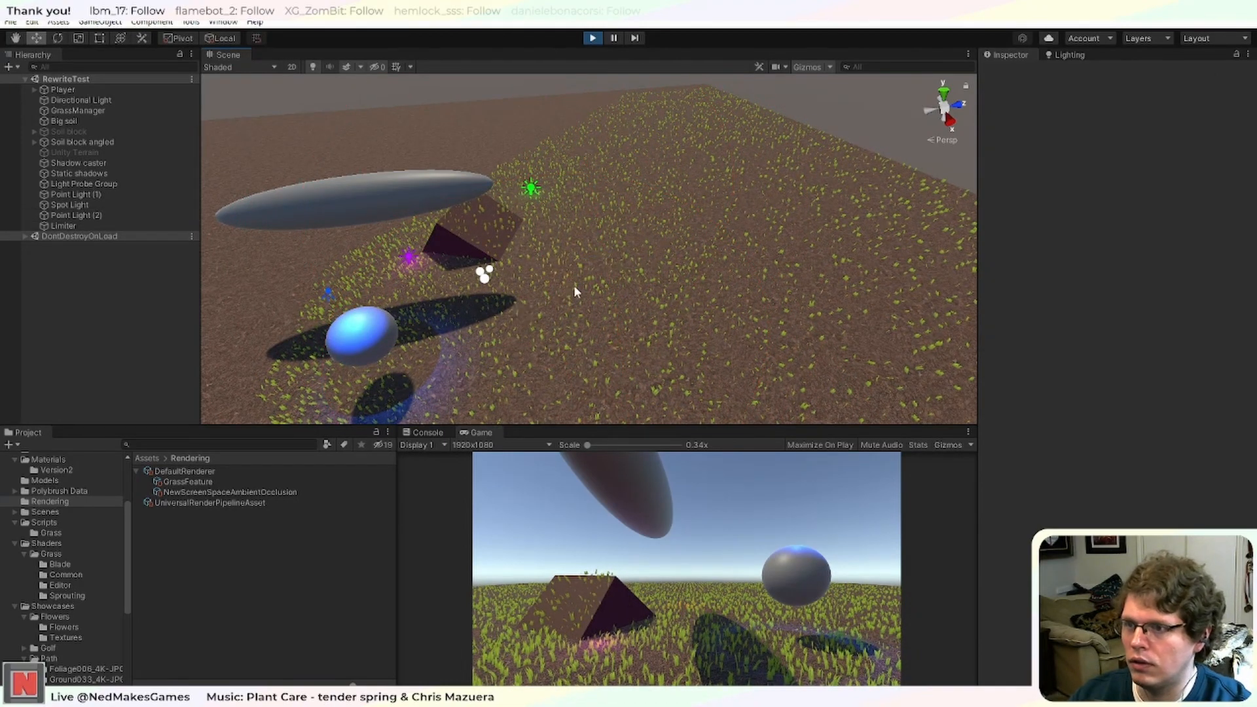
scroll(574, 285, "up", 5)
scroll(481, 293, "down", 8)
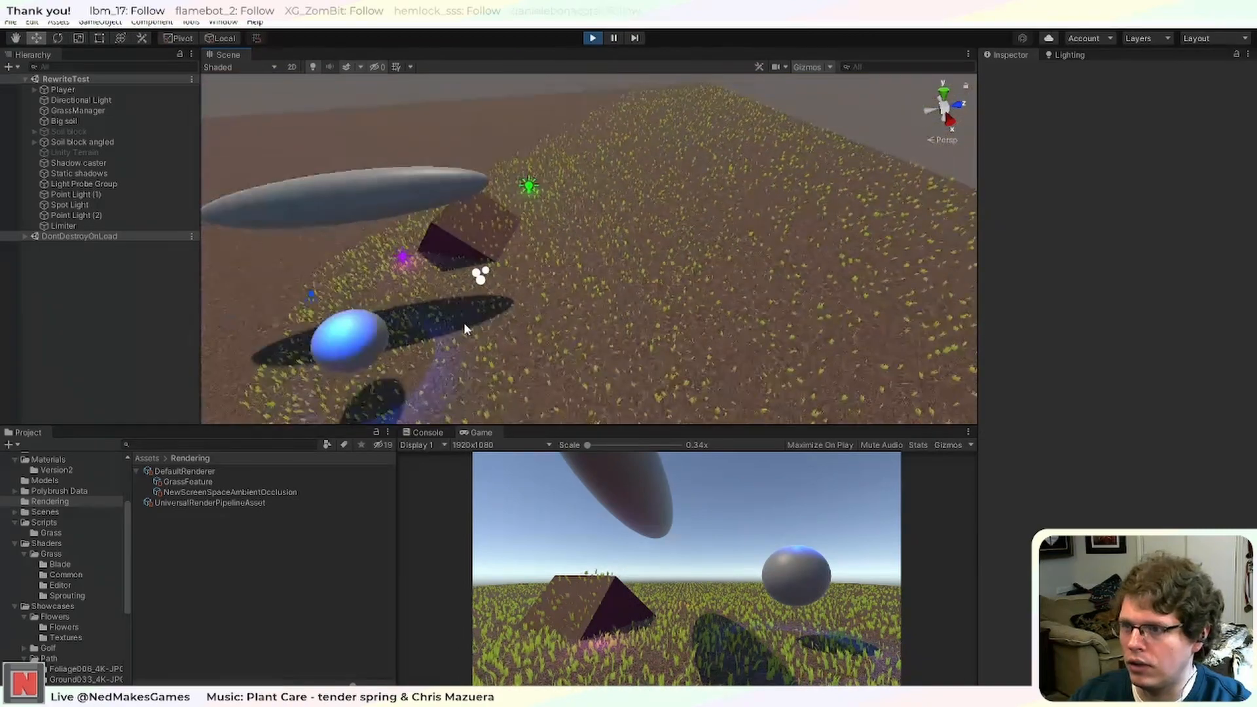
left_click(380, 287)
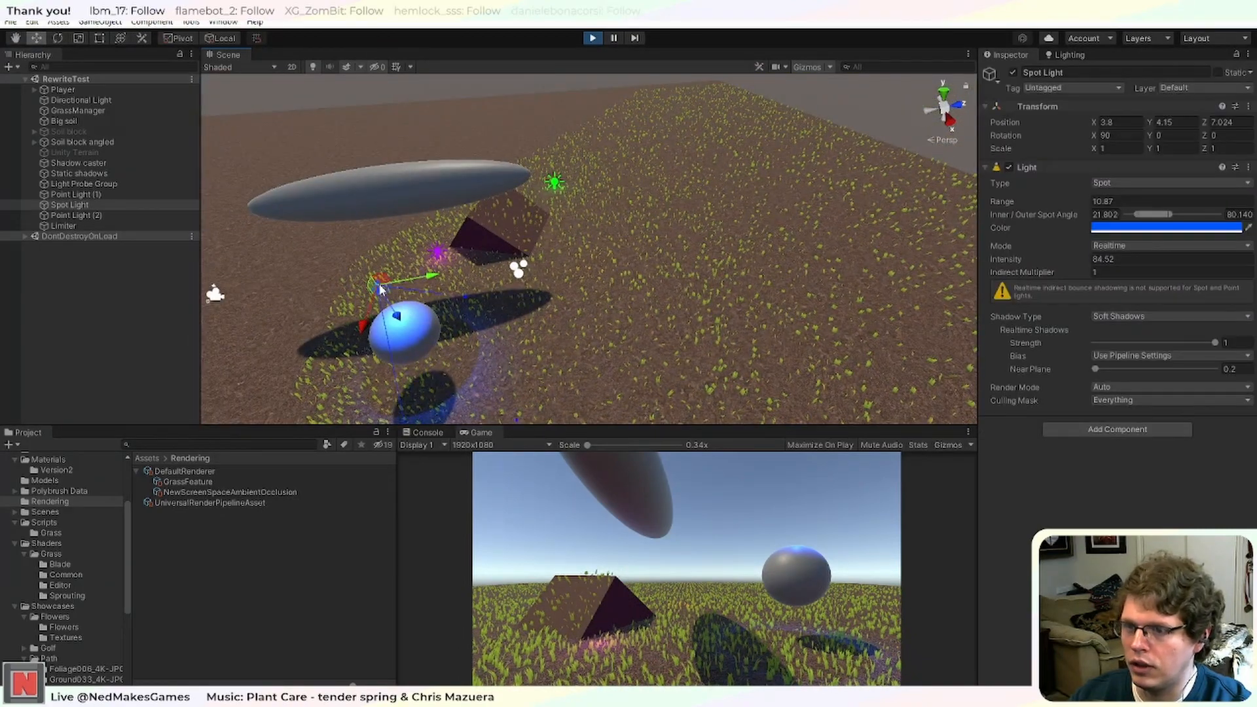
key("Delete")
scroll(584, 249, "up", 3)
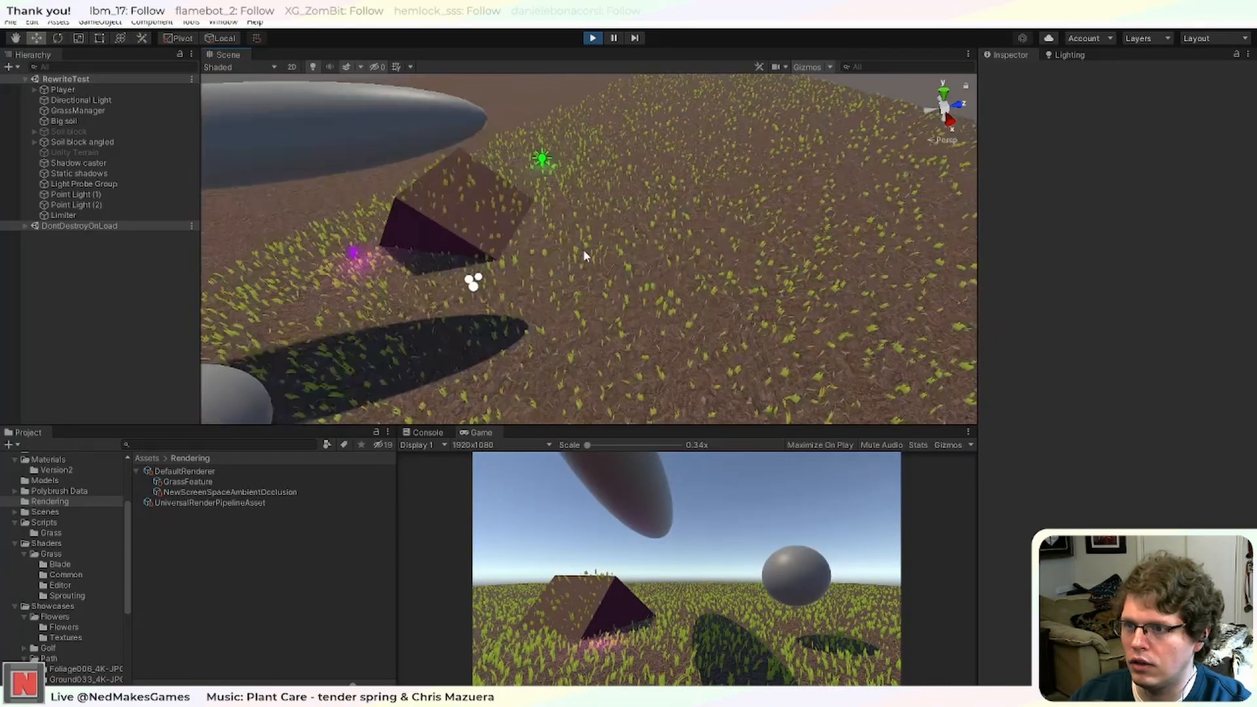
scroll(580, 260, "down", 3)
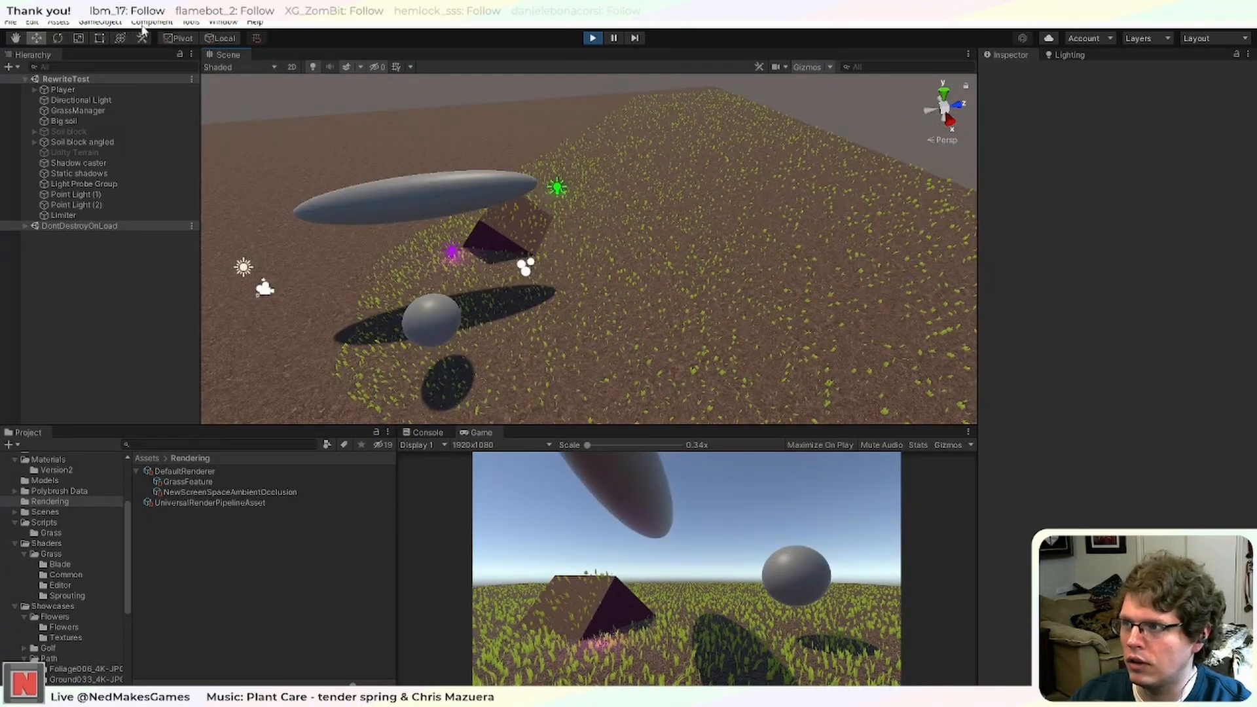
Add a new point light to the running scene and set its position to 0, 0, 0.
left_click(58, 22)
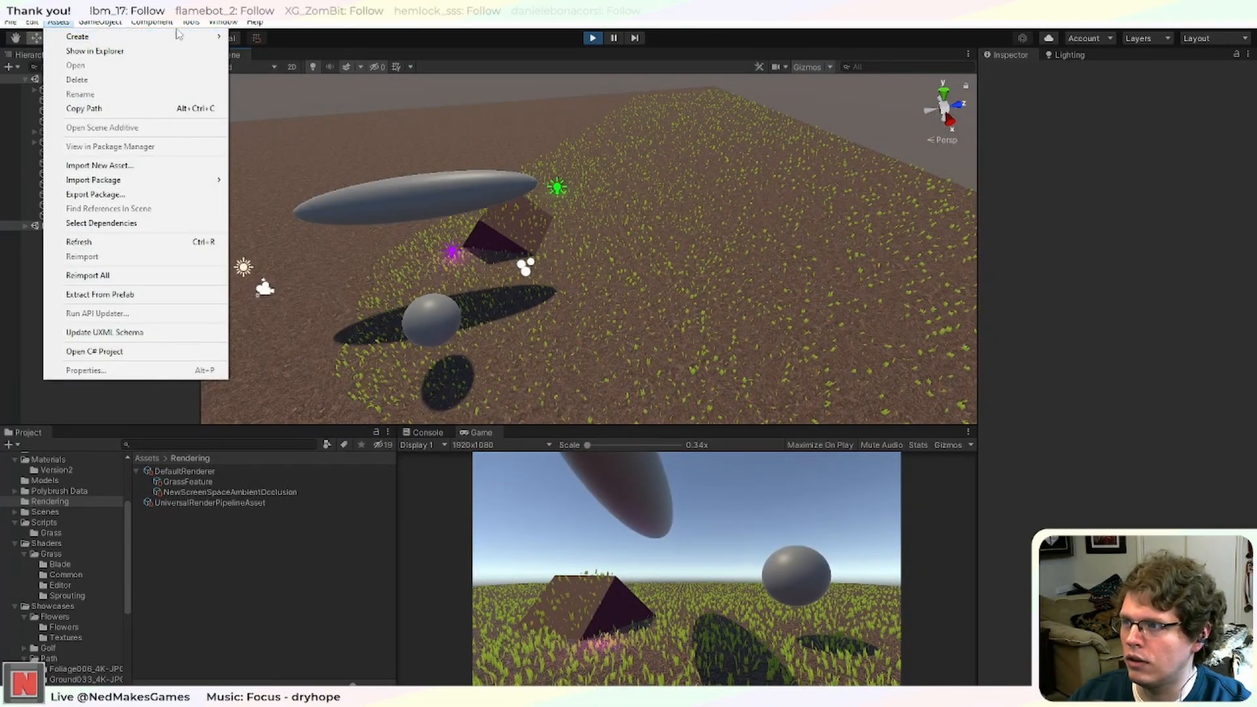
mouse_move(100, 21)
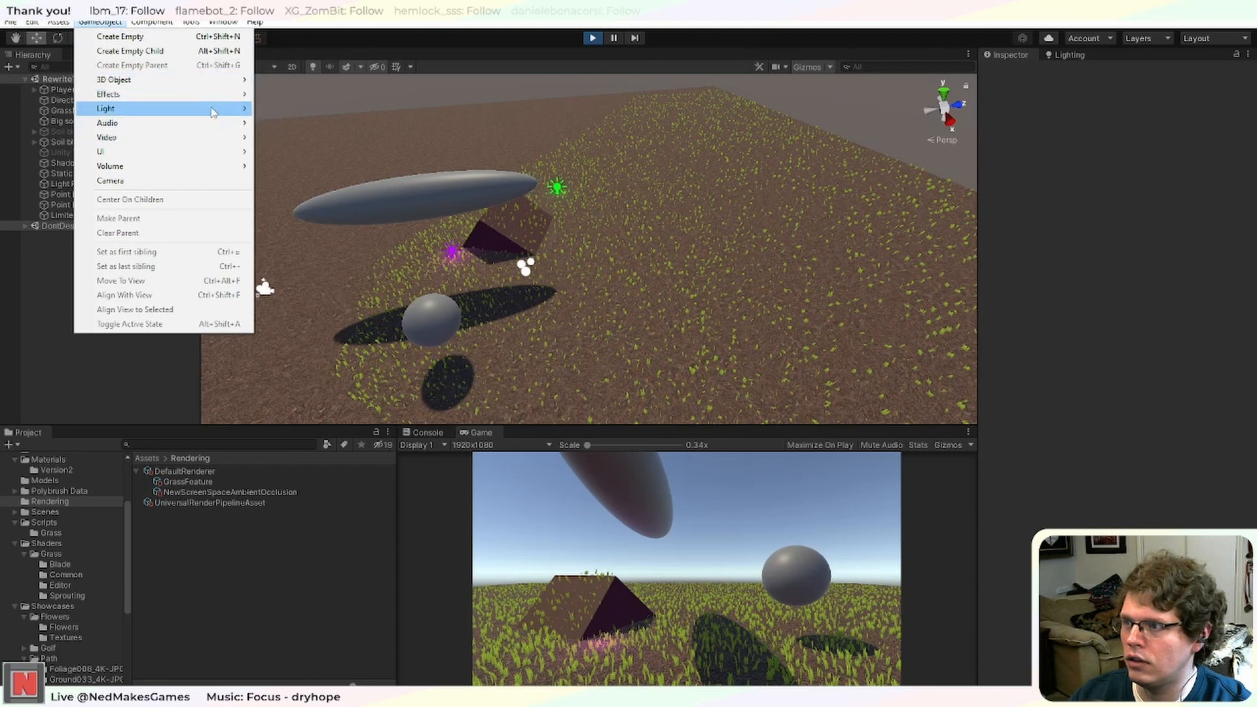
mouse_move(213, 111)
left_click(288, 137)
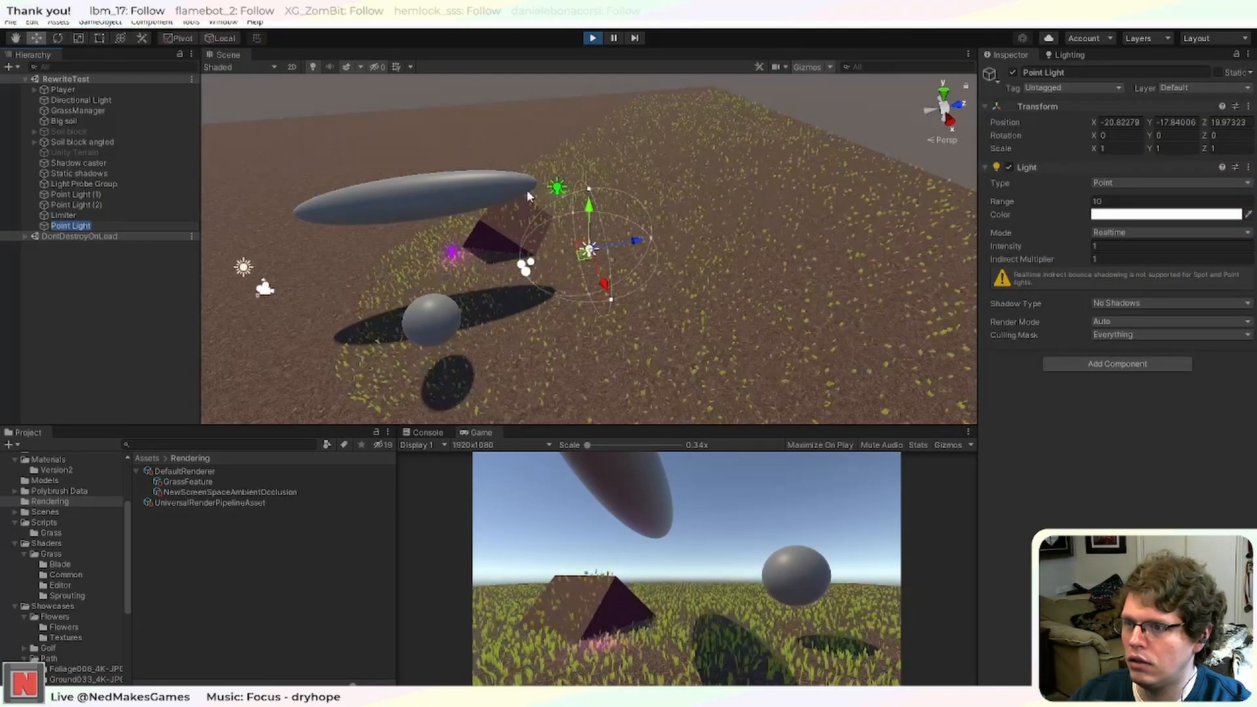
key("f")
left_click_drag(653, 245, 758, 230)
left_click(1119, 122)
type("0")
key("Tab")
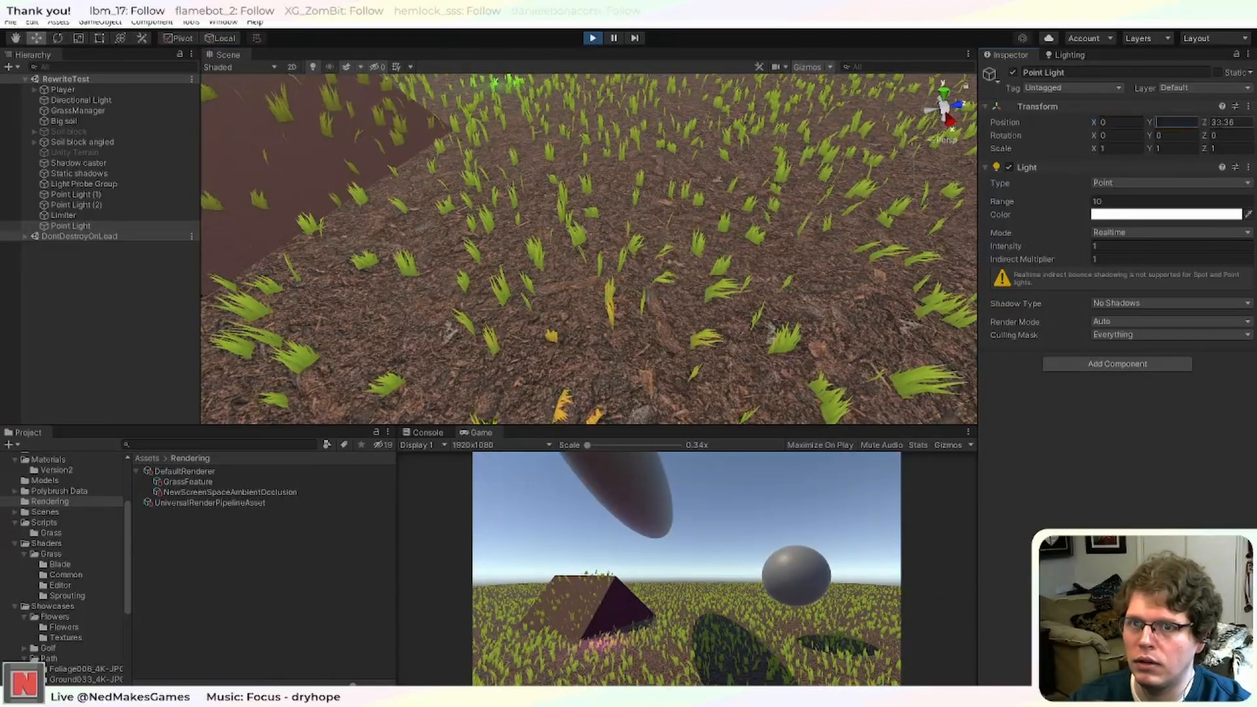
type("0")
key("Tab")
type("0")
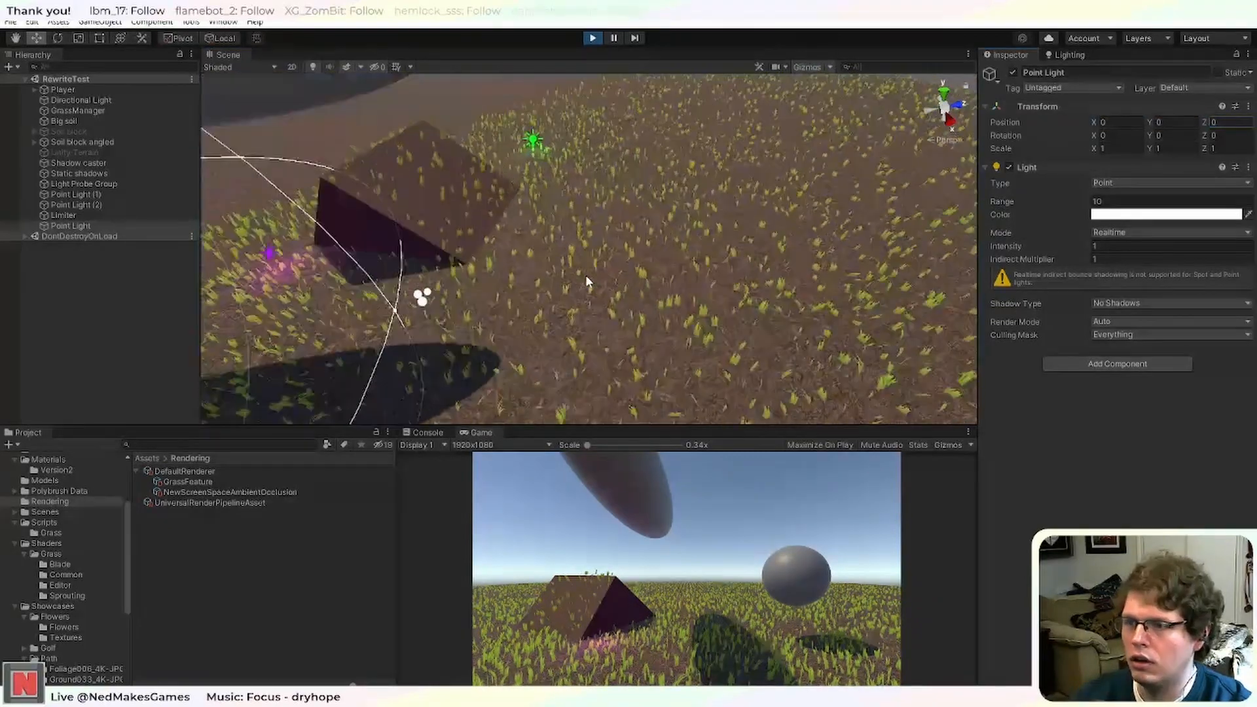
Move the new white point light over the sprouts to about X 0.78, Y 0.37, Z 19.03.
scroll(541, 307, "down", 3)
middle_click_drag(539, 339, 562, 321)
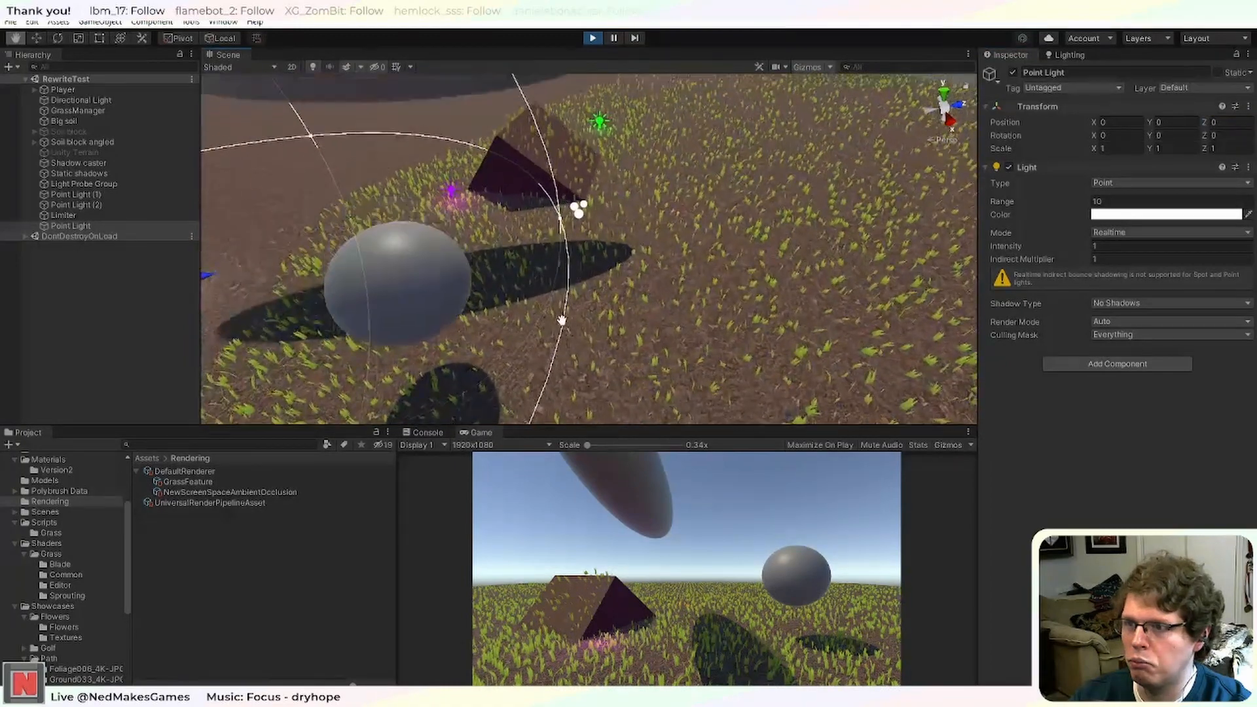
scroll(549, 327, "down", 3)
left_click_drag(351, 266, 750, 252)
middle_click_drag(750, 251, 616, 300)
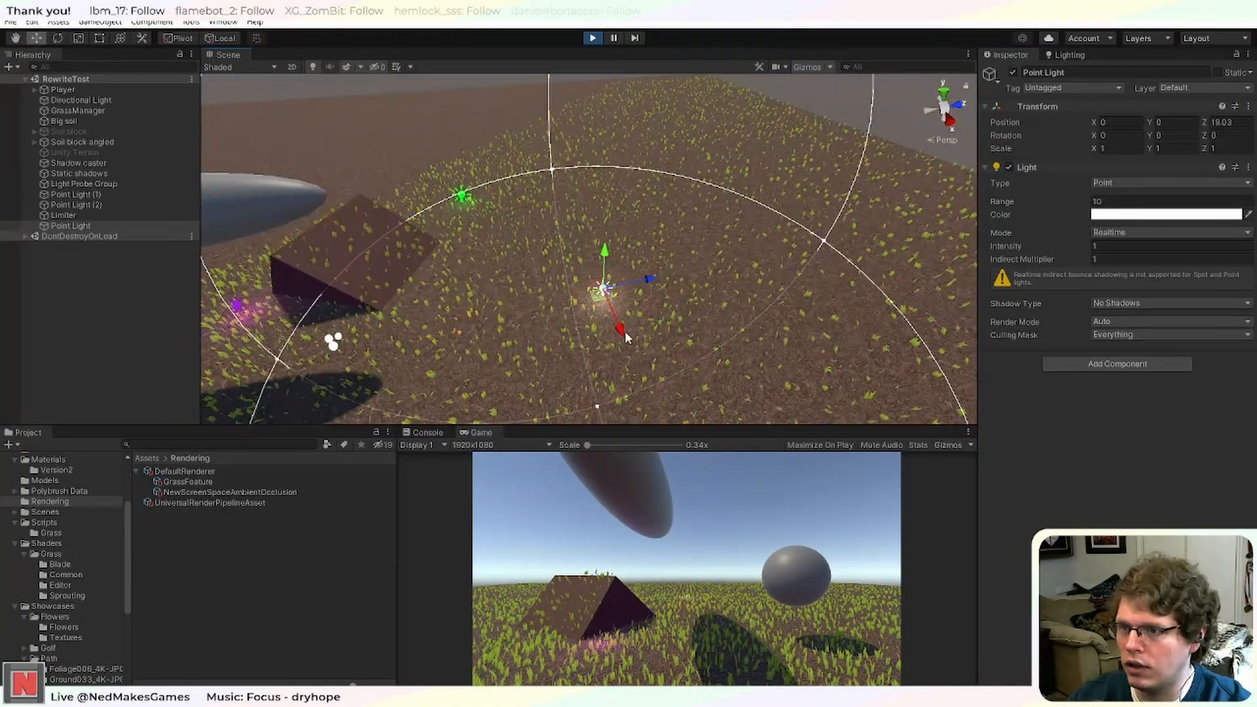
left_click_drag(617, 324, 627, 335)
Duplicate the white point light and move the copy along Z to about 21.72.
key("ctrl+d")
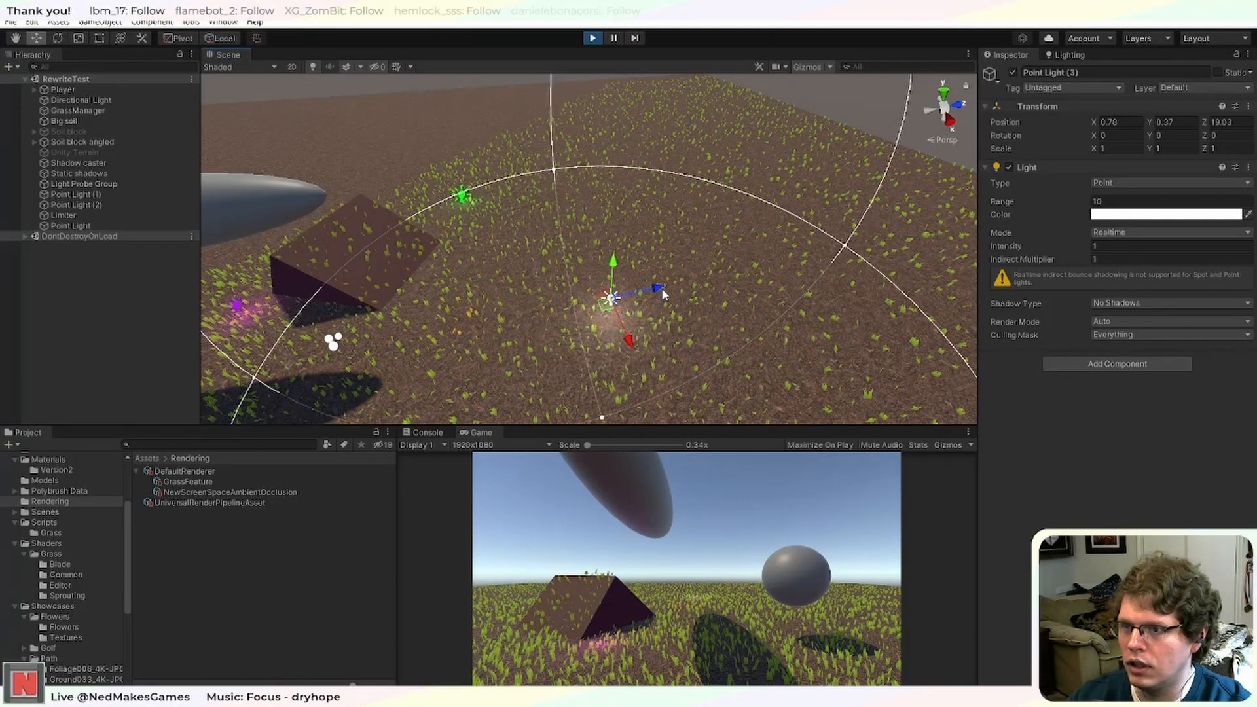
left_click_drag(659, 294, 731, 276)
key("ctrl+d")
left_click_drag(721, 326, 748, 386)
key("ctrl+z")
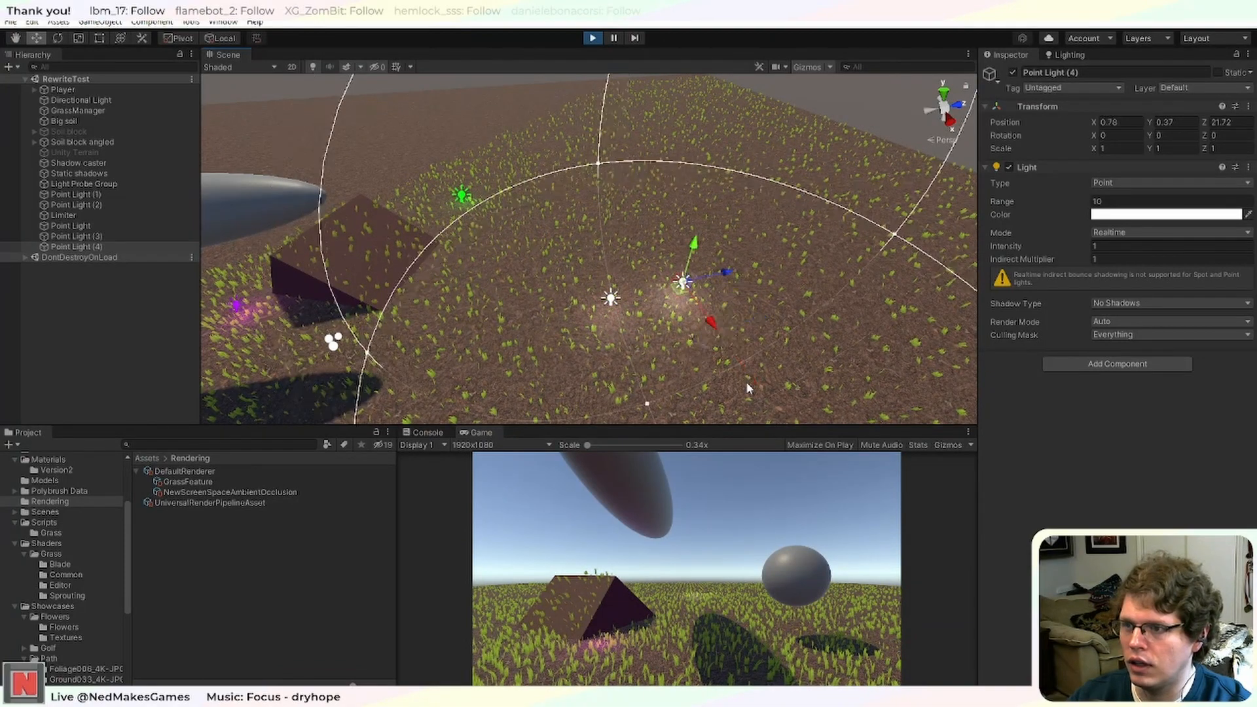
left_click_drag(724, 272, 769, 268)
key("ctrl+z")
key("ctrl+z")
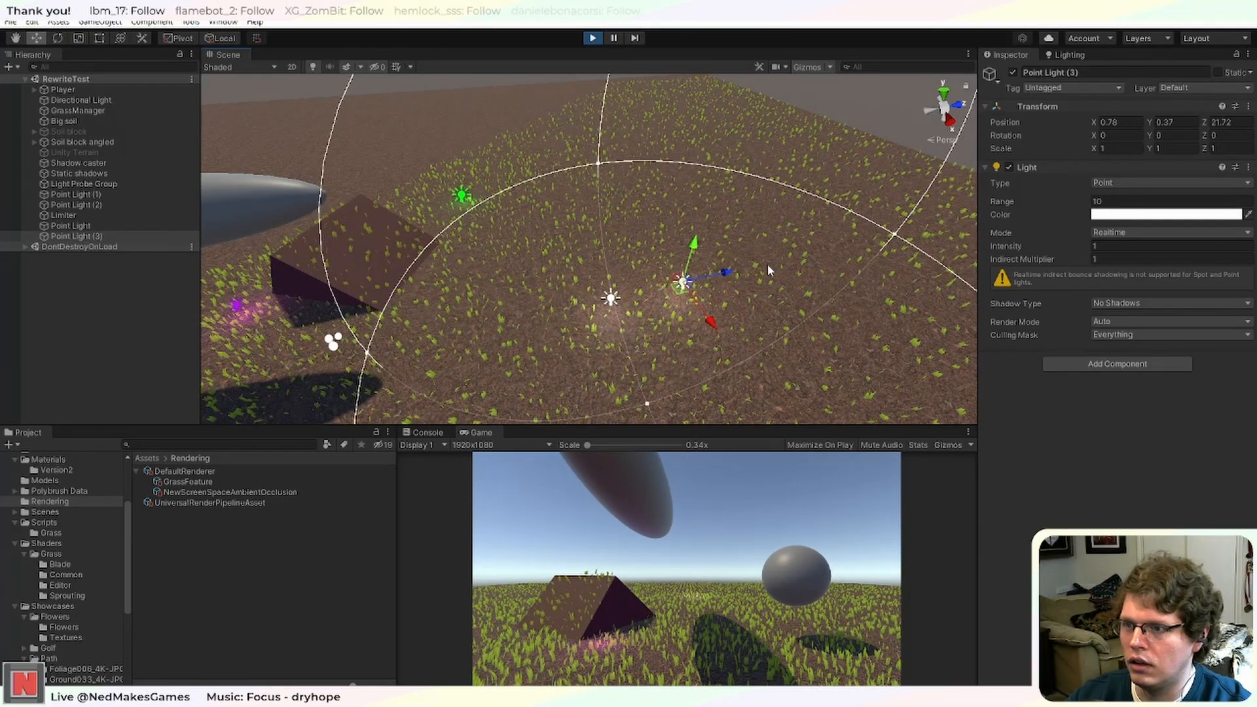
Shift the copied point light along X and duplicate it twice, placing the copies at about X 2.29 and X 4.98.
left_click_drag(713, 326, 681, 320)
scroll(513, 344, "up", 2)
scroll(514, 343, "up", 2)
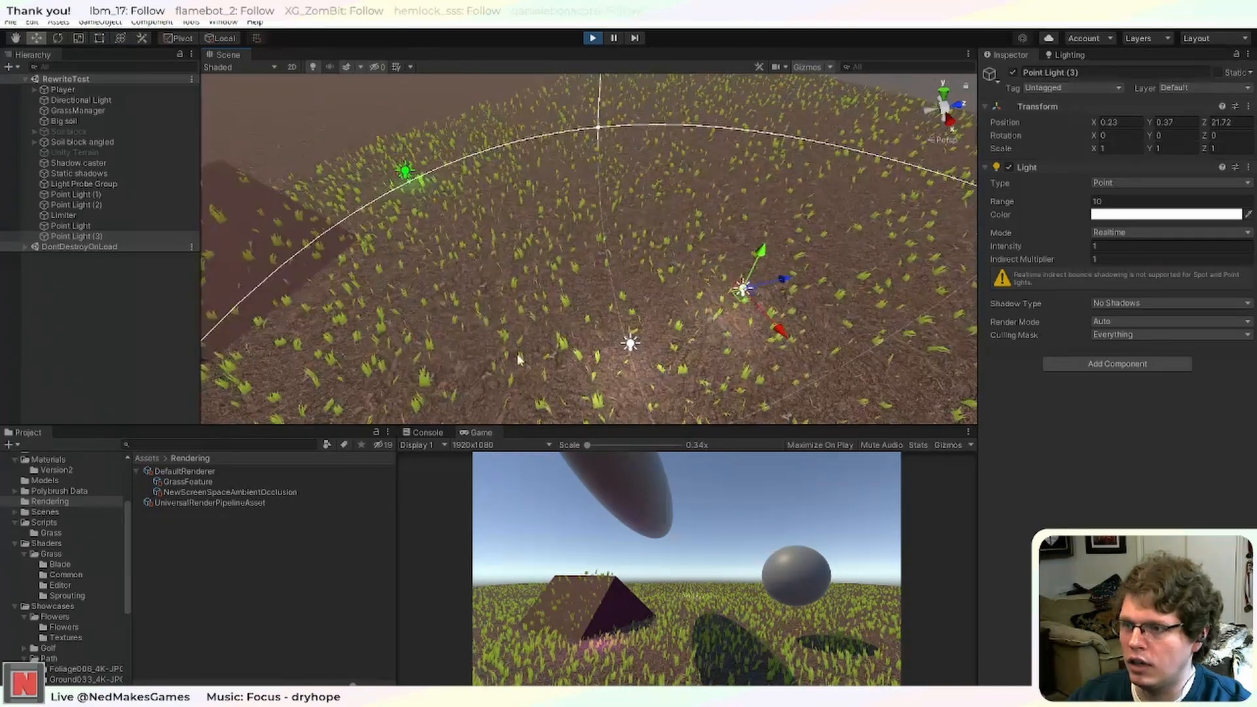
scroll(451, 374, "down", 4)
middle_click_drag(469, 376, 501, 344)
scroll(501, 344, "up", 4)
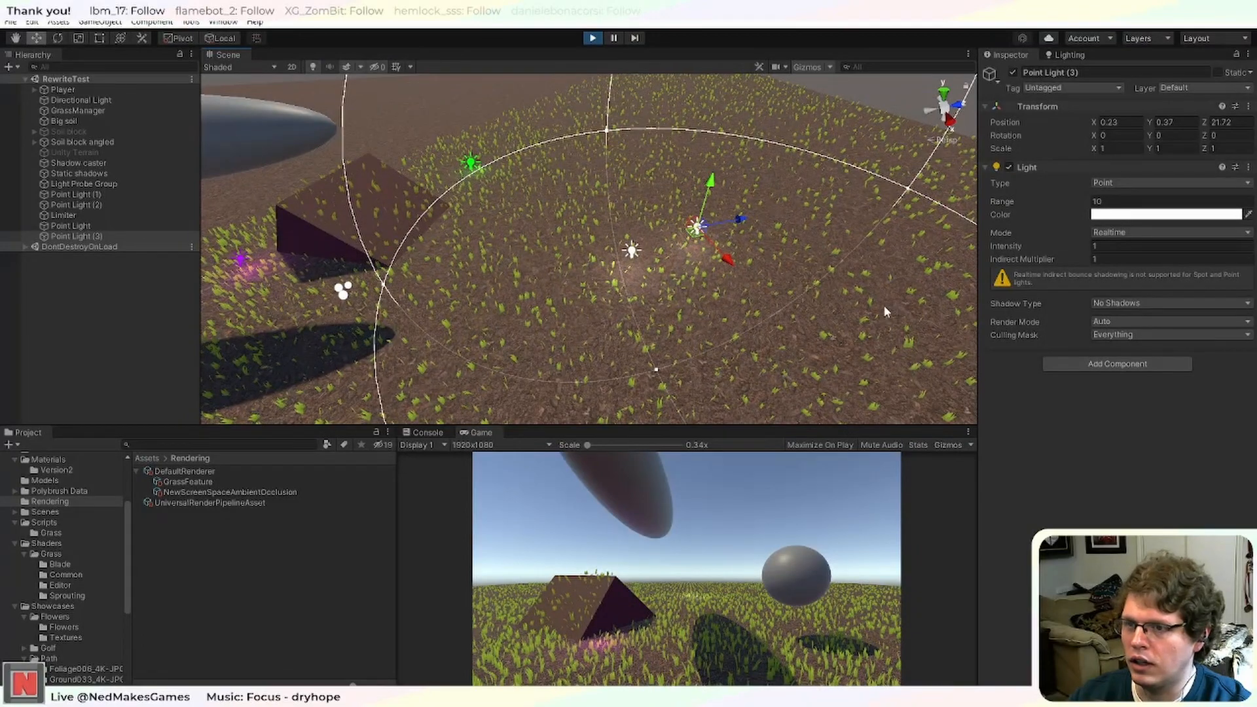
left_click_drag(730, 261, 851, 393)
key("ctrl+d")
key("ctrl+d")
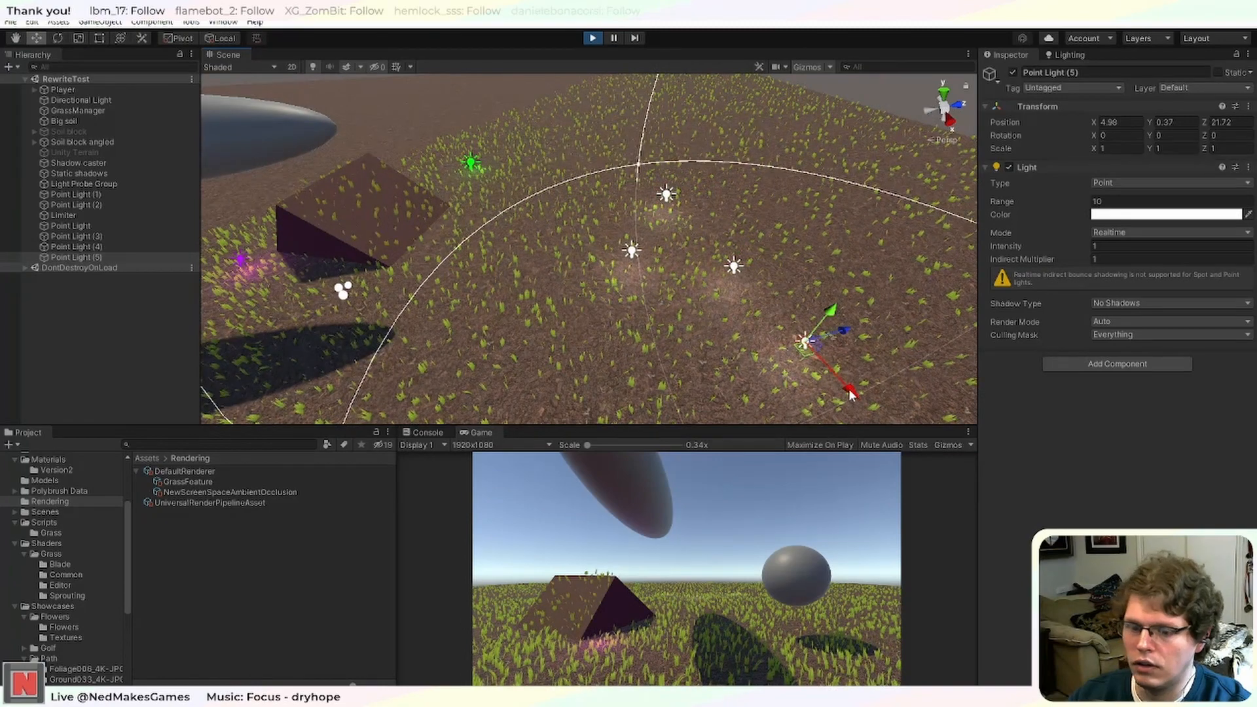
Delete the four added white point lights one by one, checking the sprouts' shading after each removal.
left_click(735, 267)
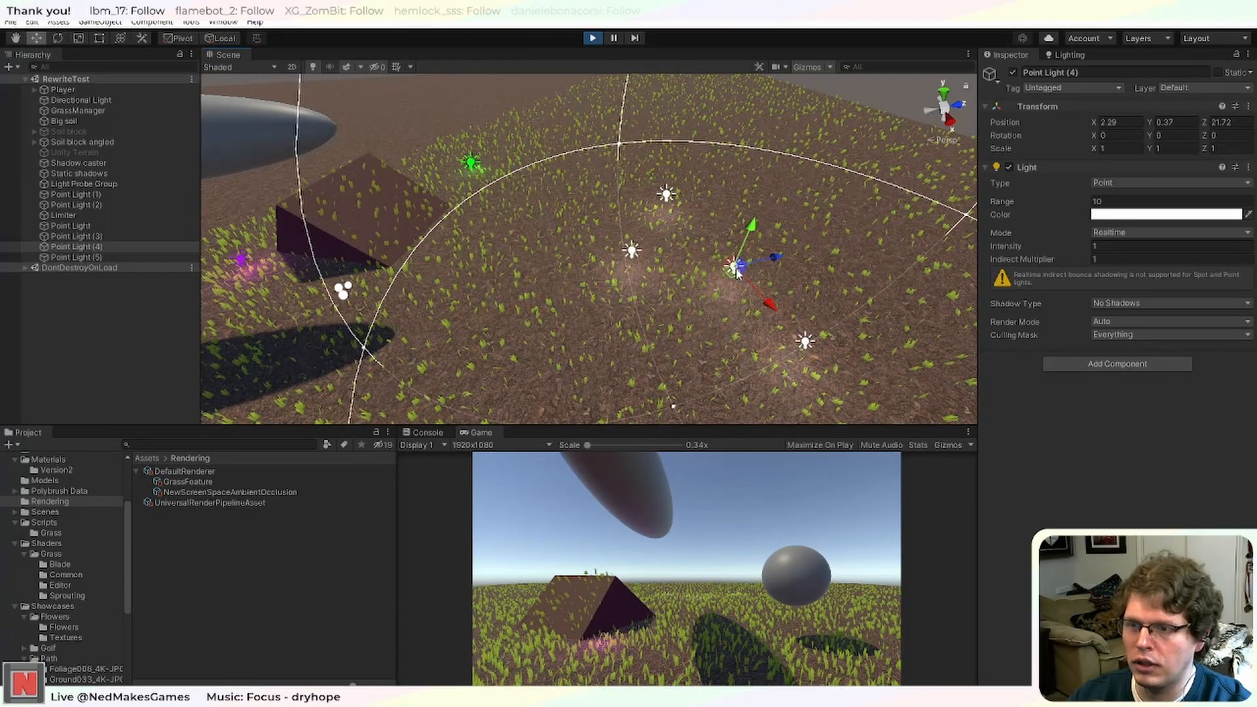
key("Delete")
left_click(630, 251)
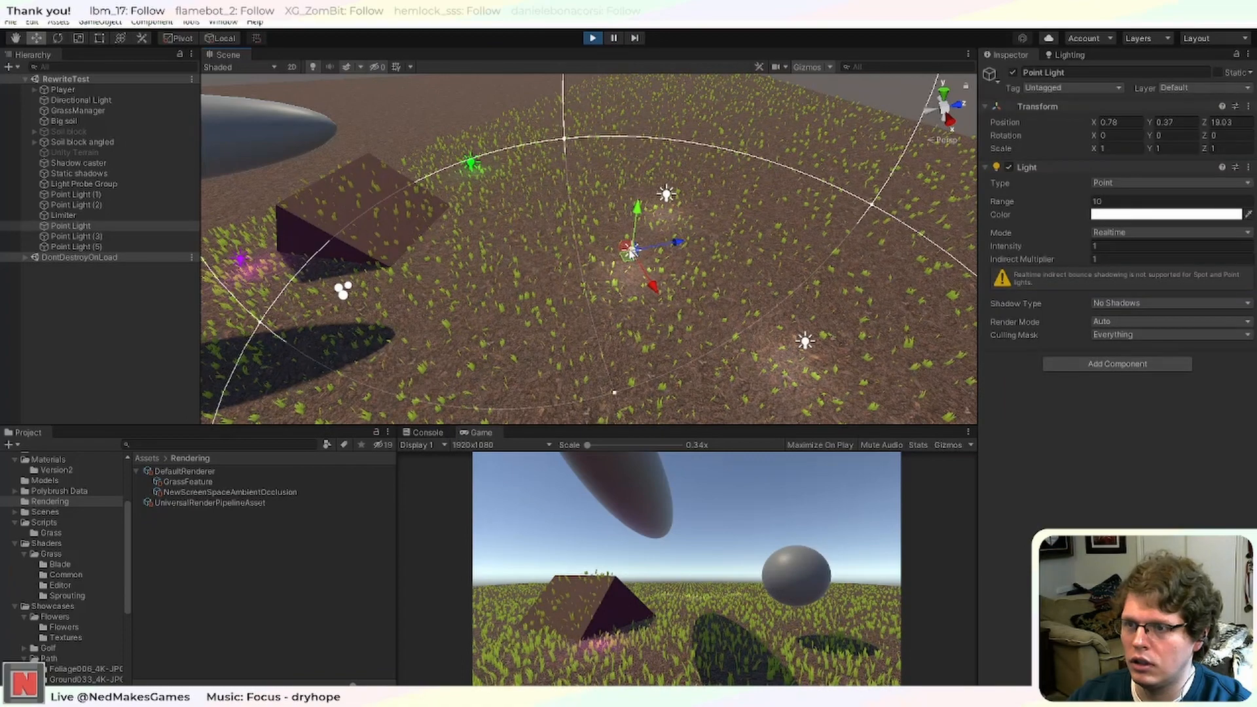
key("Delete")
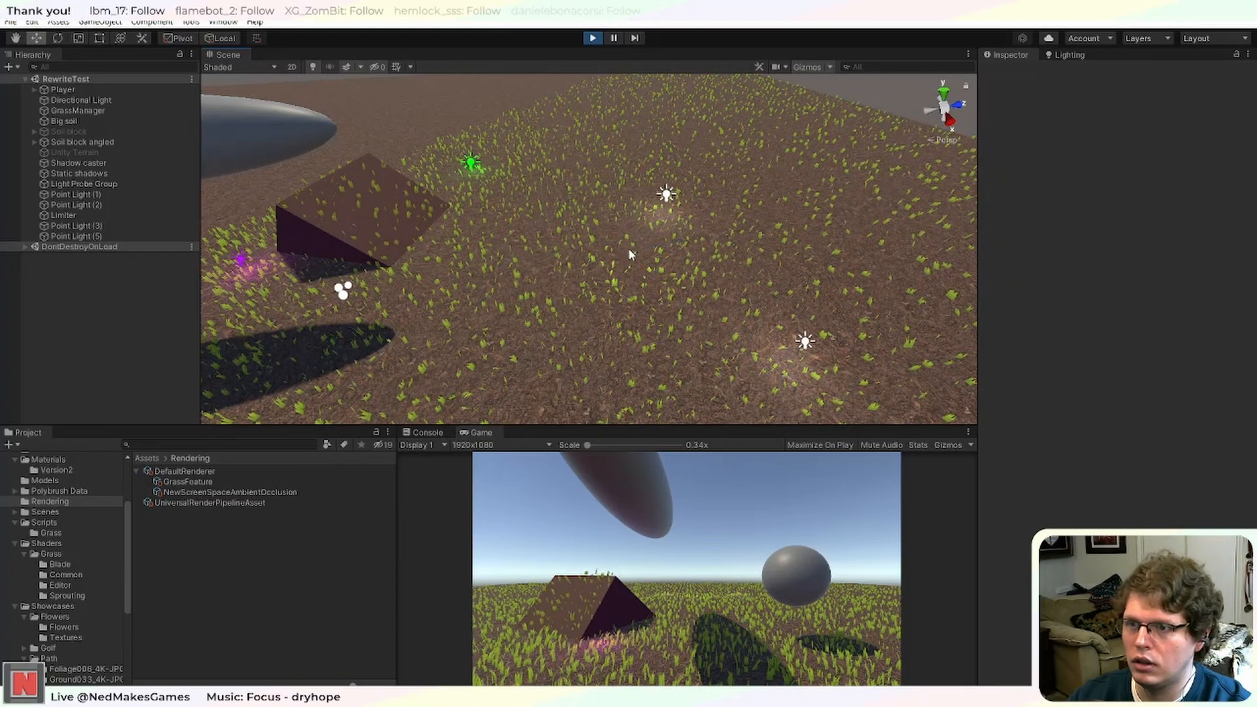
left_click(668, 194)
key("Delete")
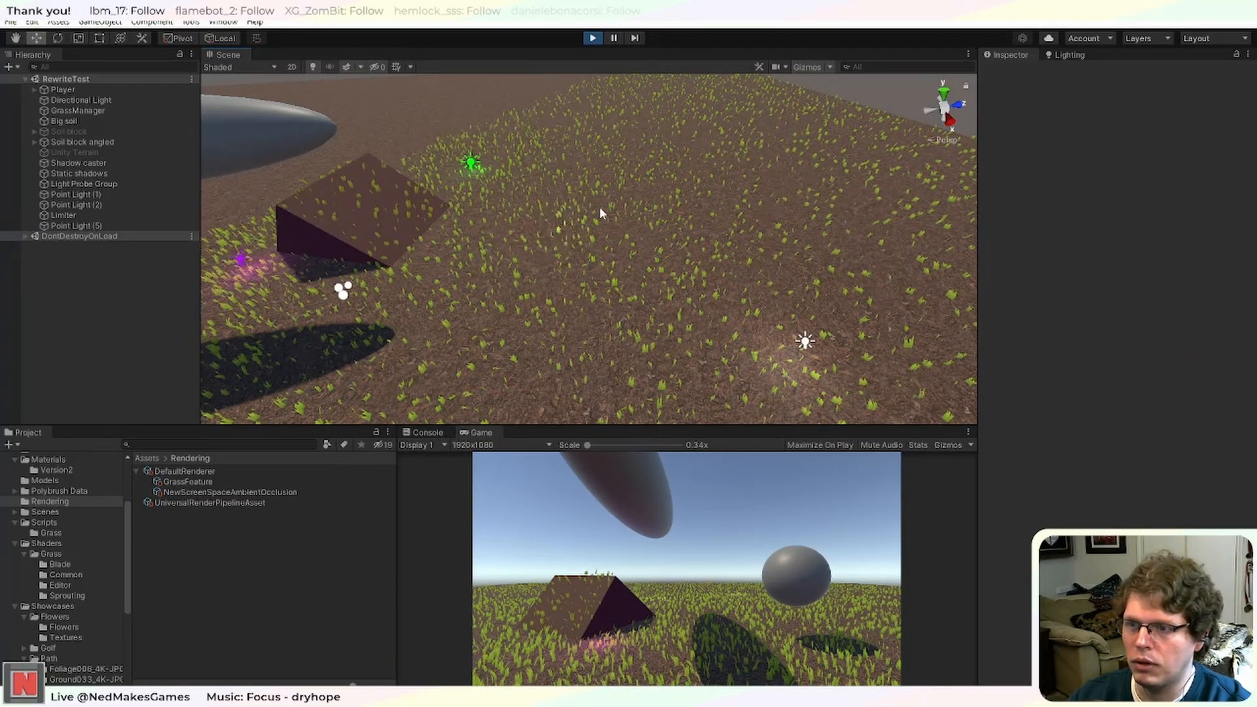
left_click(805, 341)
left_click_drag(805, 342, 658, 249)
key("Delete")
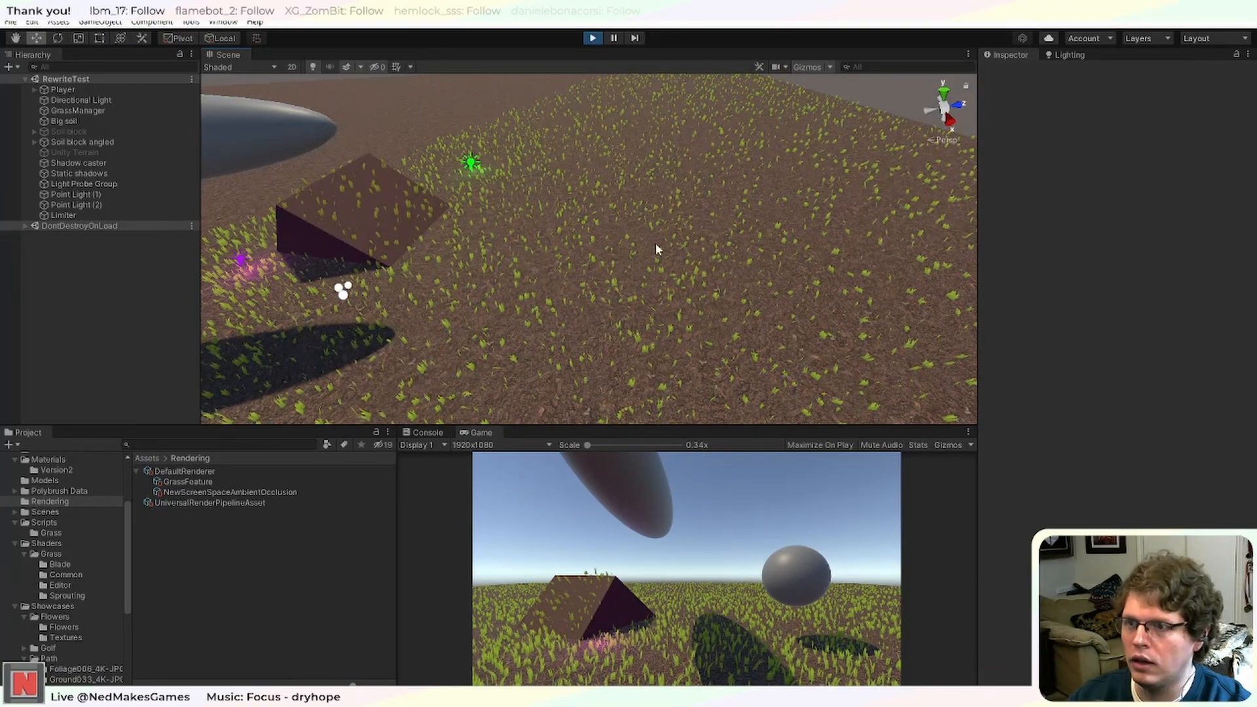
Restart play mode with the scene's original lights and check the sprouts' shading.
left_click(593, 38)
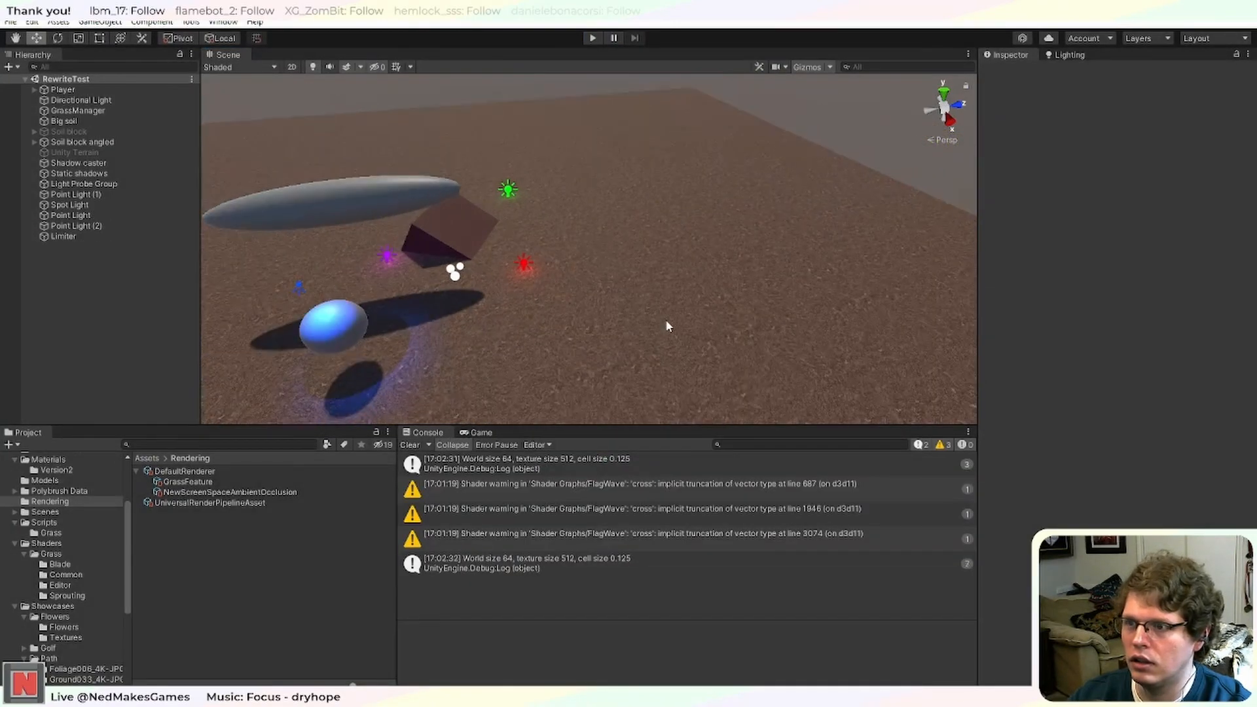
left_click(592, 38)
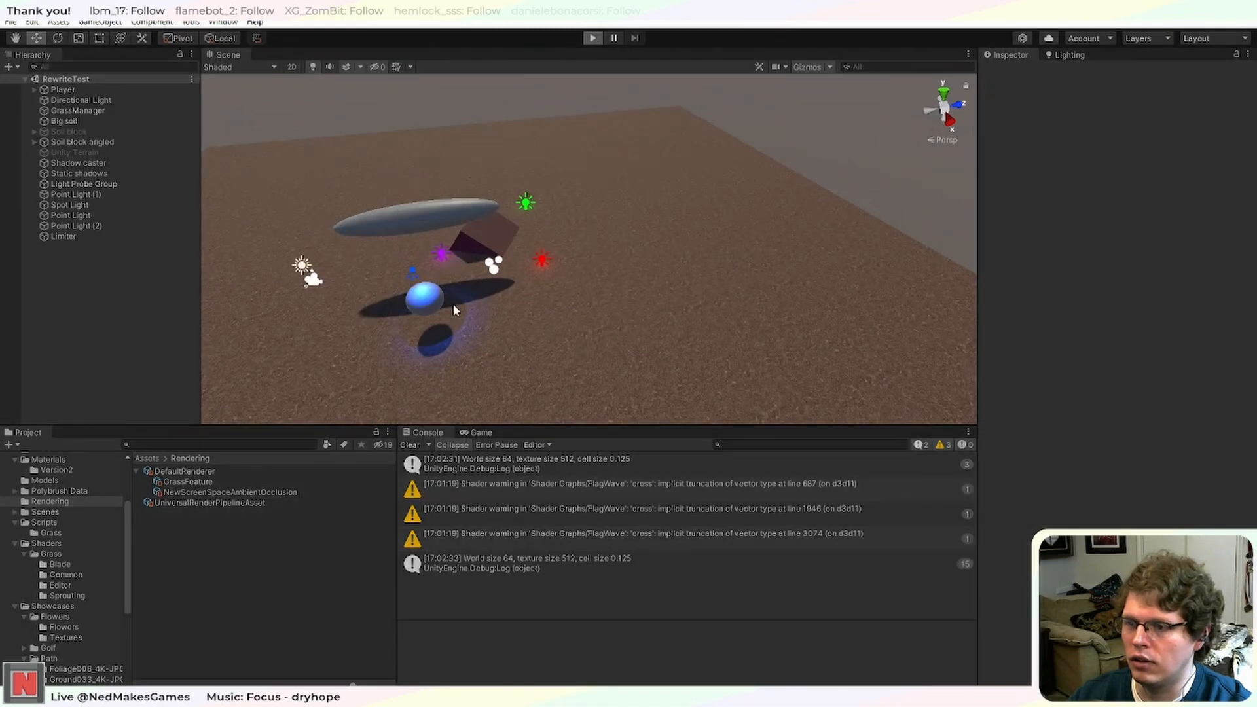
scroll(538, 330, "up", 3)
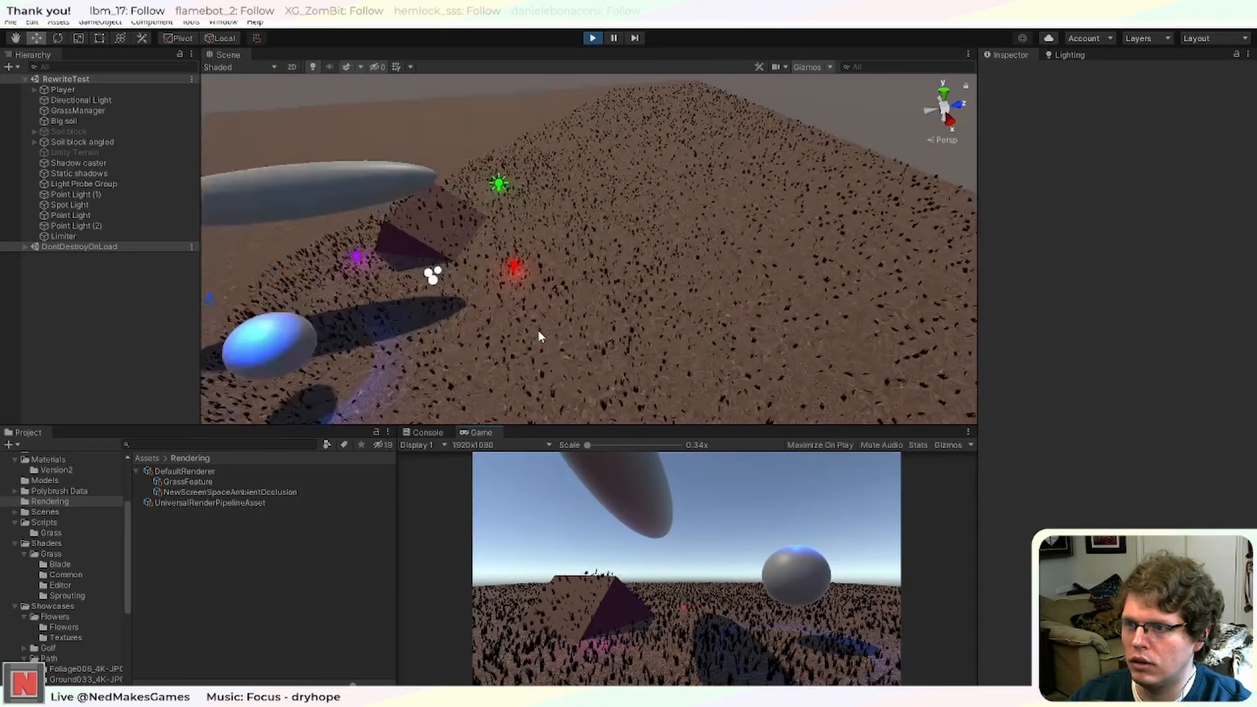
Stop play mode and clear the console, enlarging the Scene view.
left_click(592, 38)
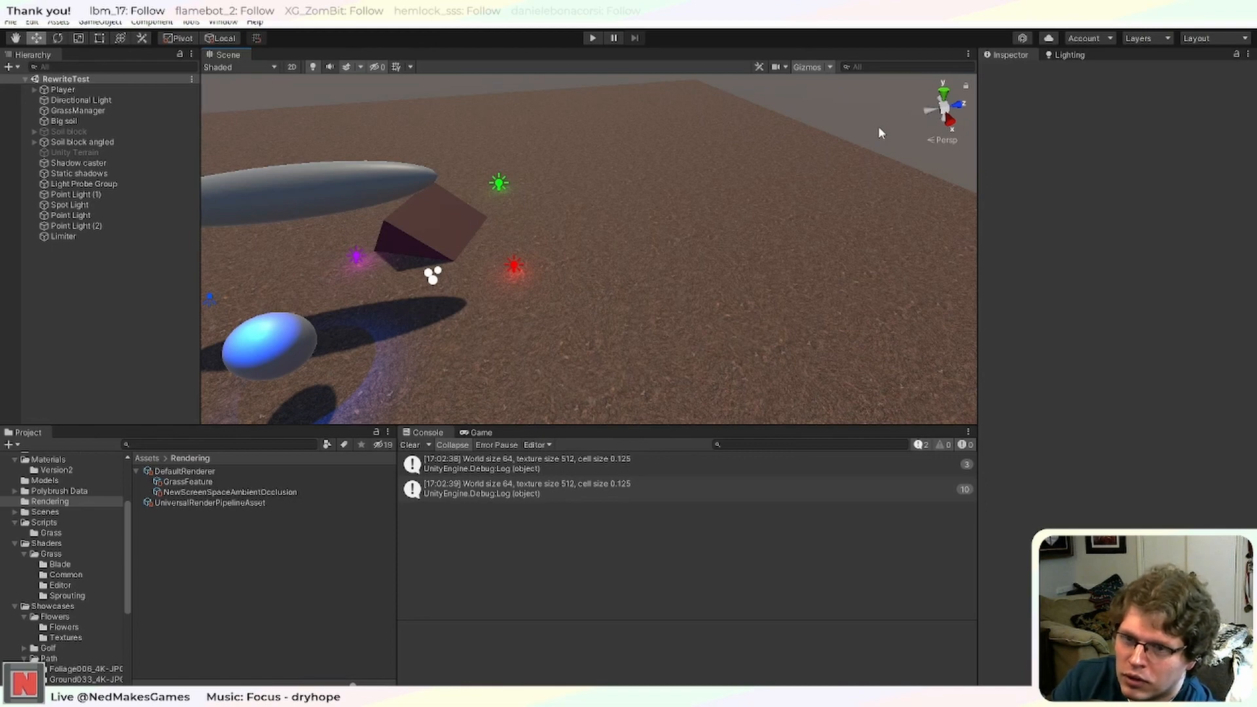
left_click(408, 445)
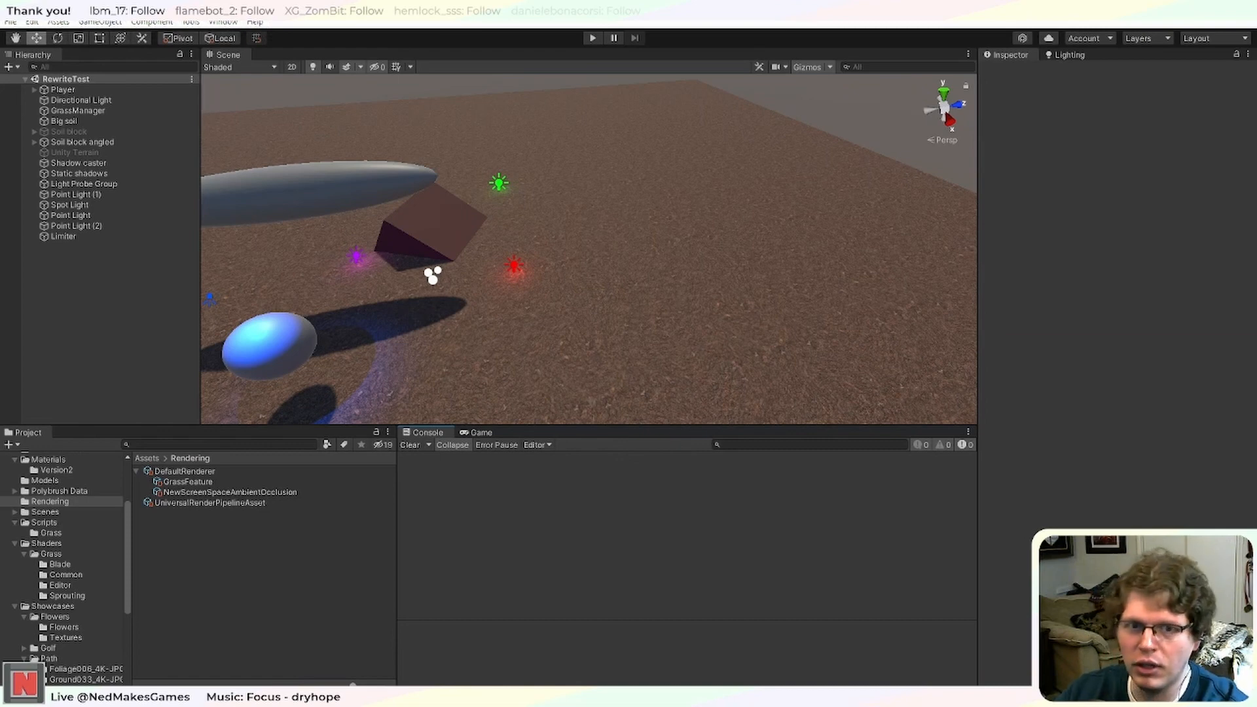
left_click_drag(946, 425, 1009, 448)
Examine the bare soil around the angled block and the red, green and purple point lights from several distances.
middle_click_drag(427, 410, 438, 408)
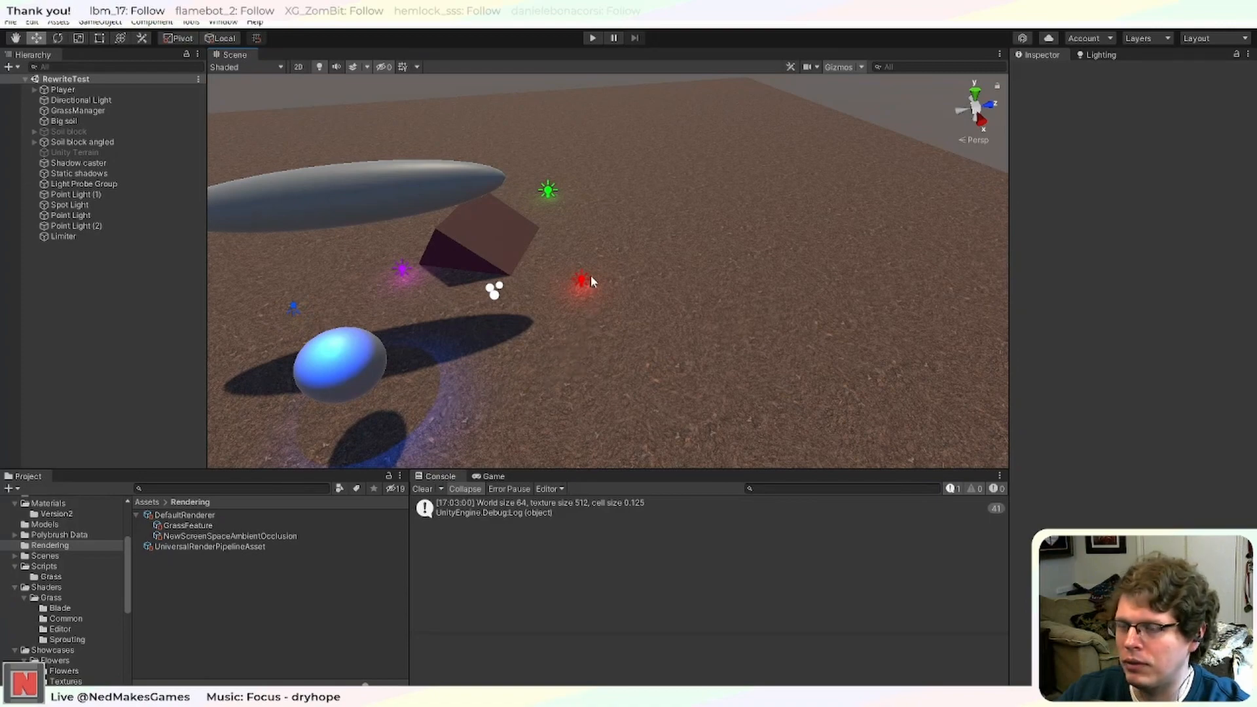
scroll(591, 280, "down", 10)
scroll(592, 280, "up", 12)
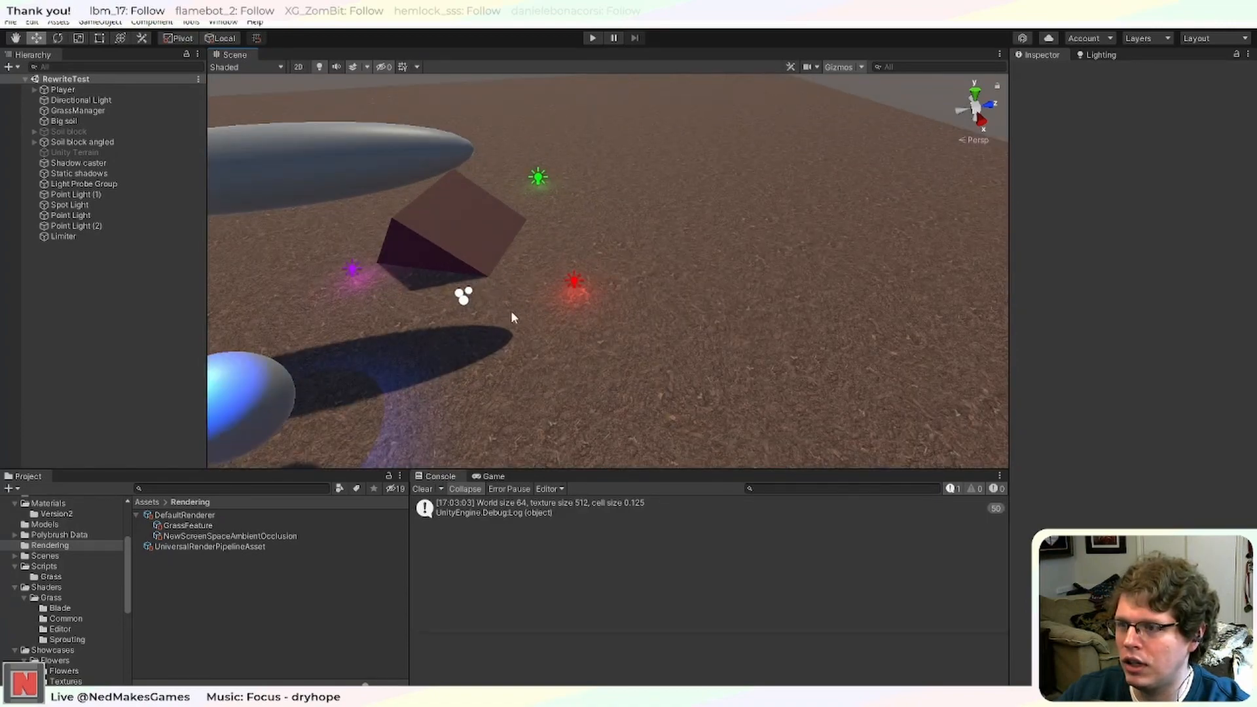
middle_click_drag(511, 312, 543, 326)
scroll(672, 337, "up", 3)
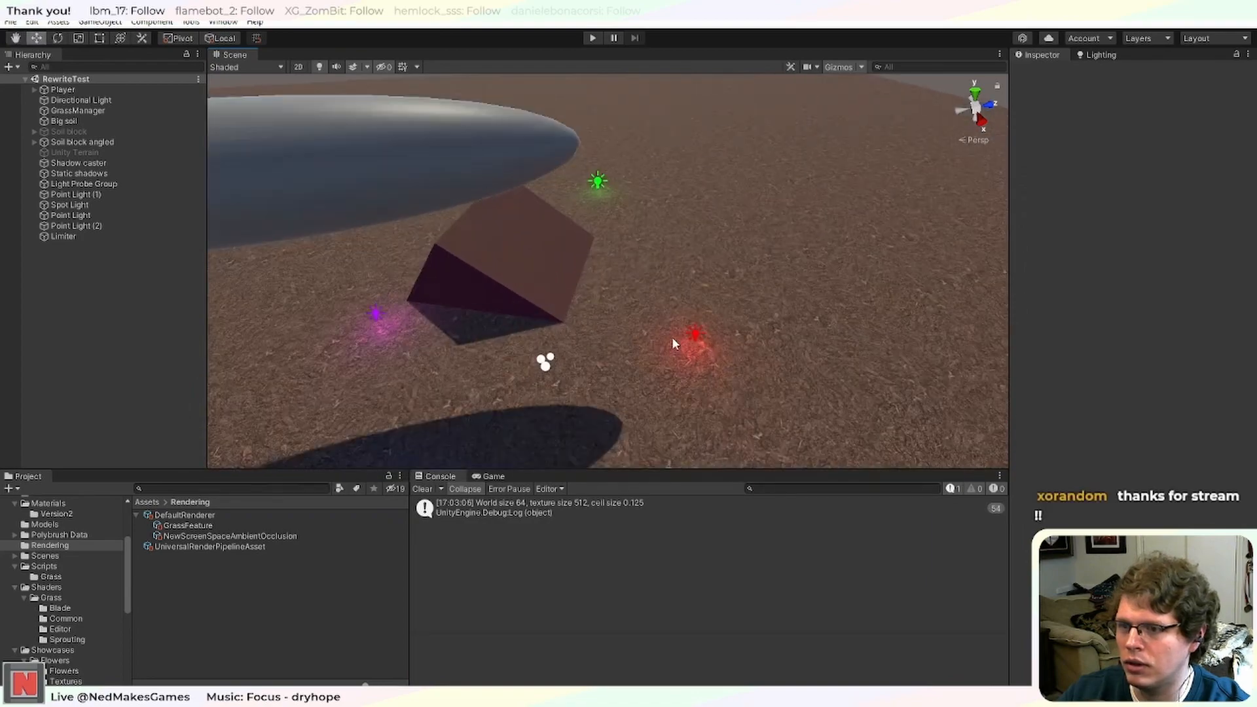
middle_click_drag(686, 301, 705, 290)
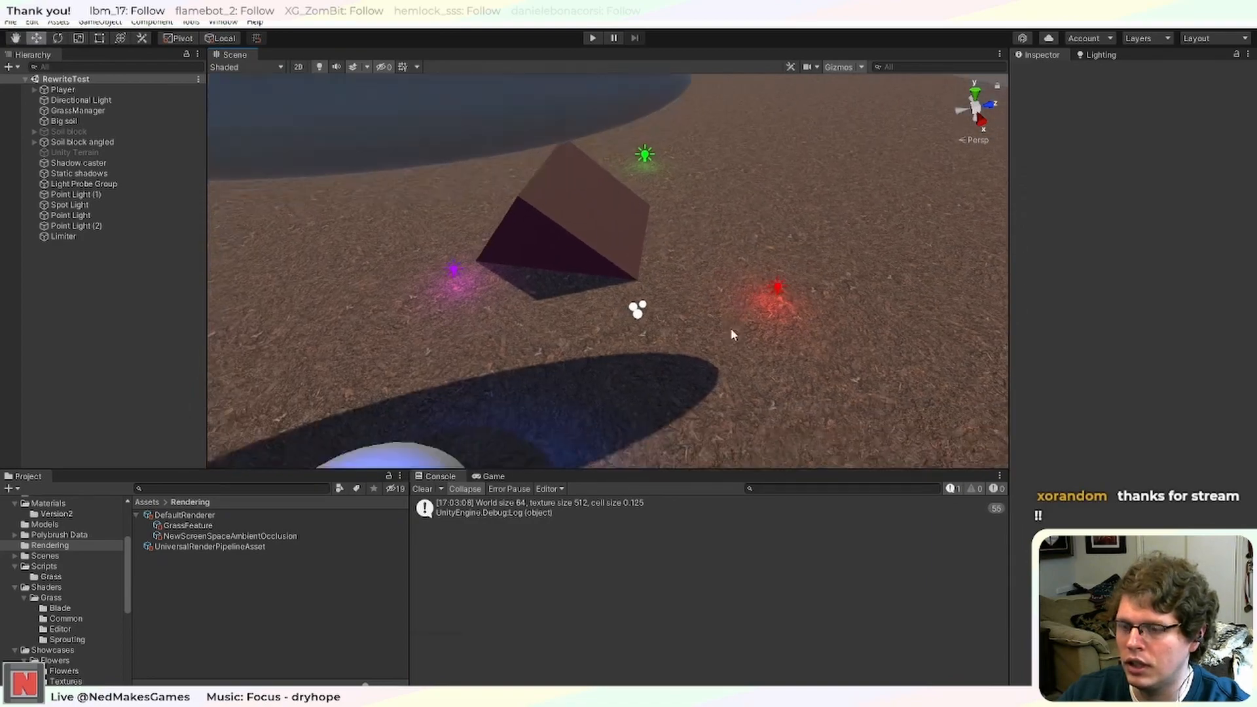
right_click_drag(731, 328, 796, 313)
middle_click_drag(796, 313, 736, 311)
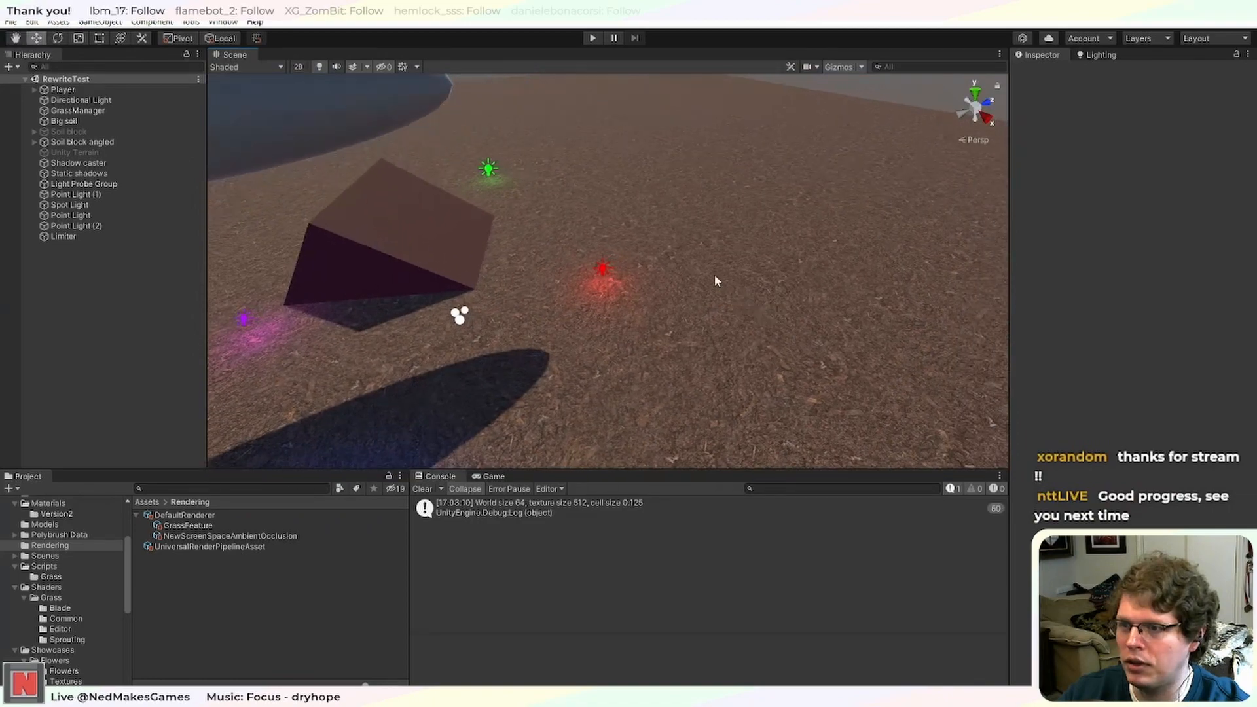
scroll(703, 263, "down", 6)
Start play mode again and inspect the sprouts around the scene's lights from several angles in an enlarged Scene view.
left_click(590, 37)
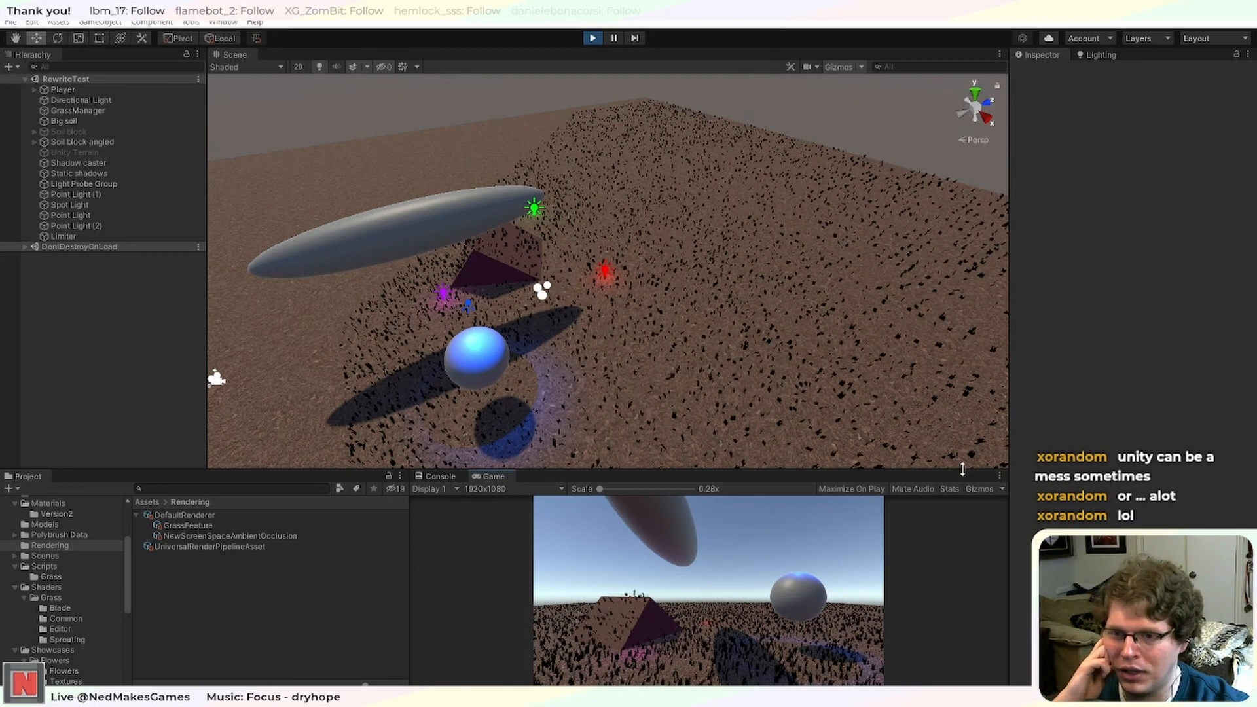
left_click_drag(963, 469, 960, 472)
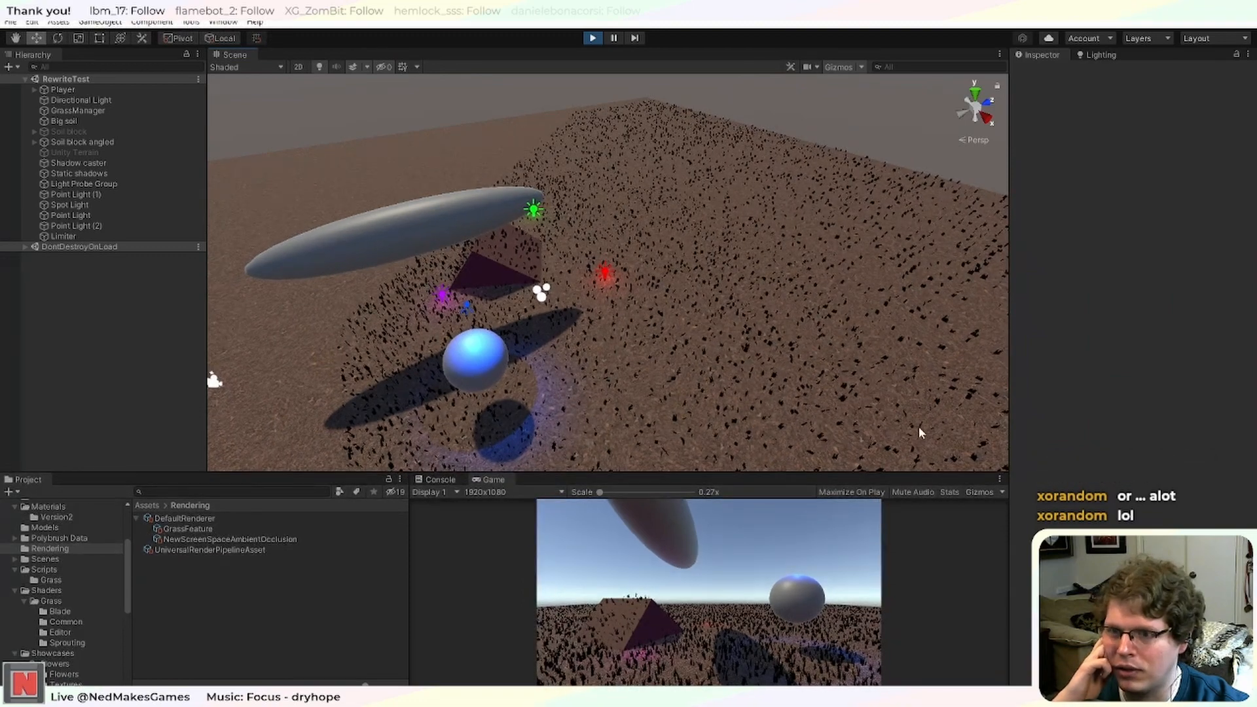
left_click_drag(1009, 438, 1022, 438)
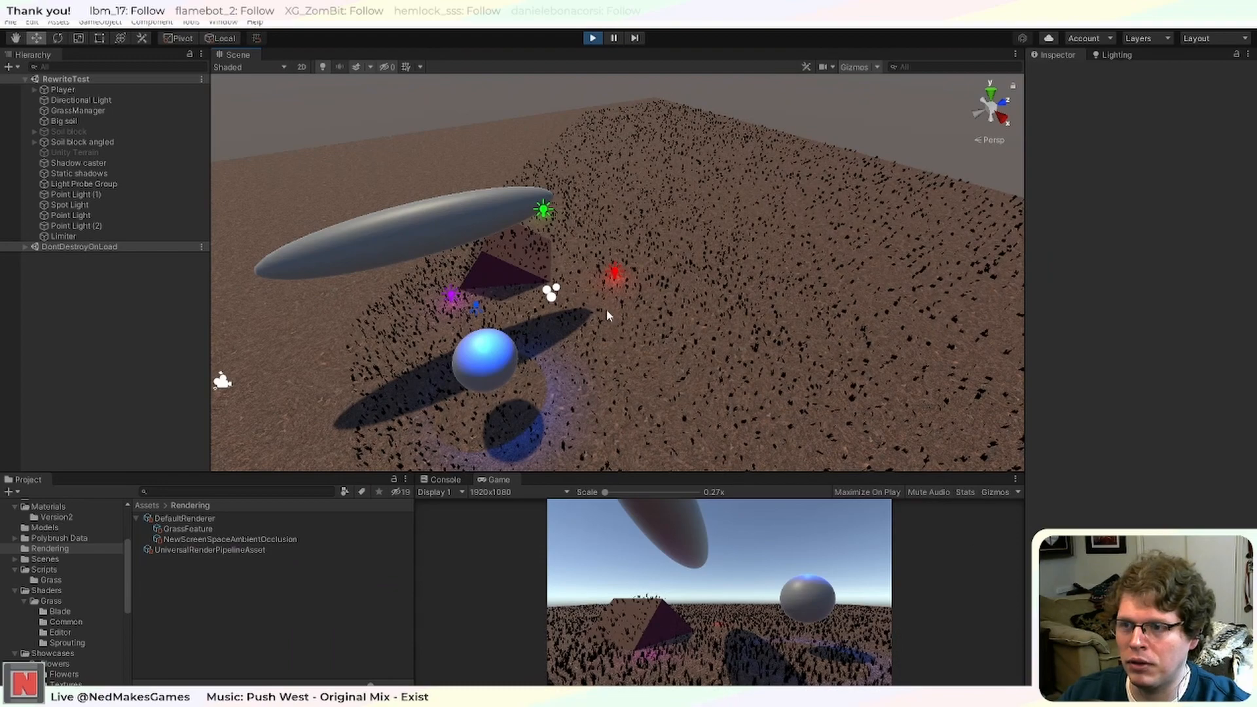
right_click_drag(606, 315, 290, 308)
scroll(778, 314, "up", 2)
scroll(777, 315, "down", 4)
scroll(775, 314, "up", 4)
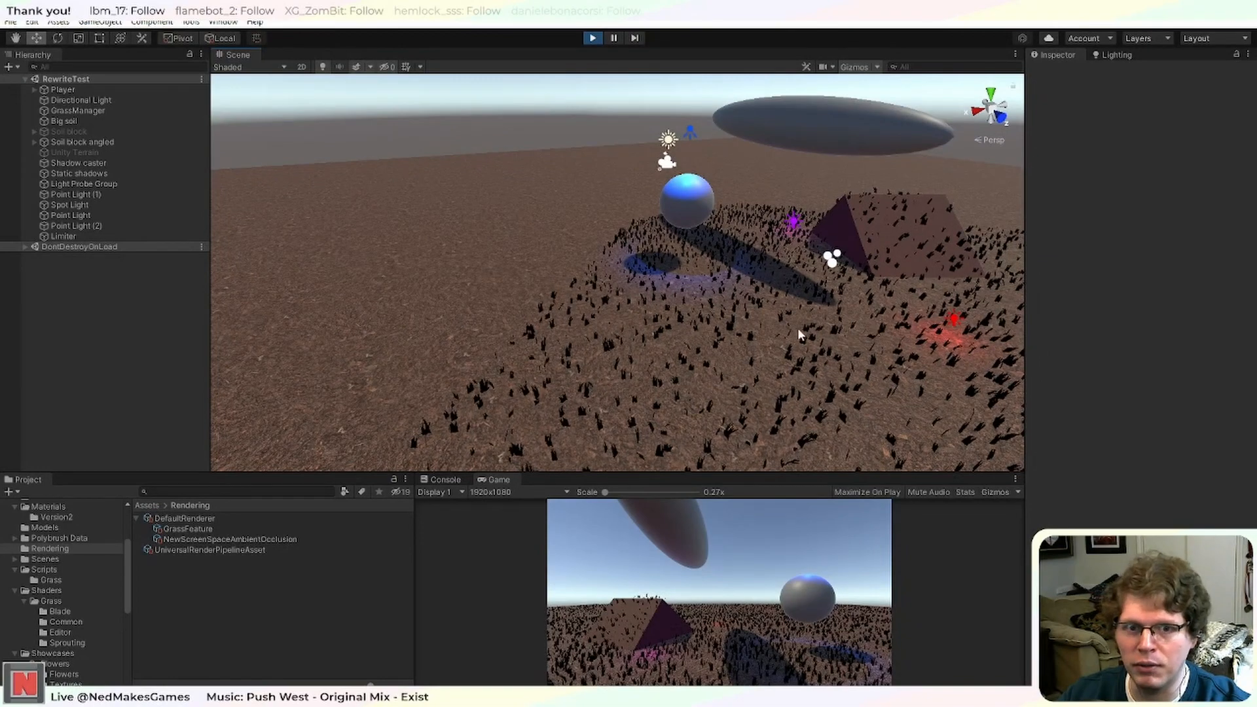
right_click_drag(797, 329, 922, 325)
right_click_drag(587, 326, 775, 321)
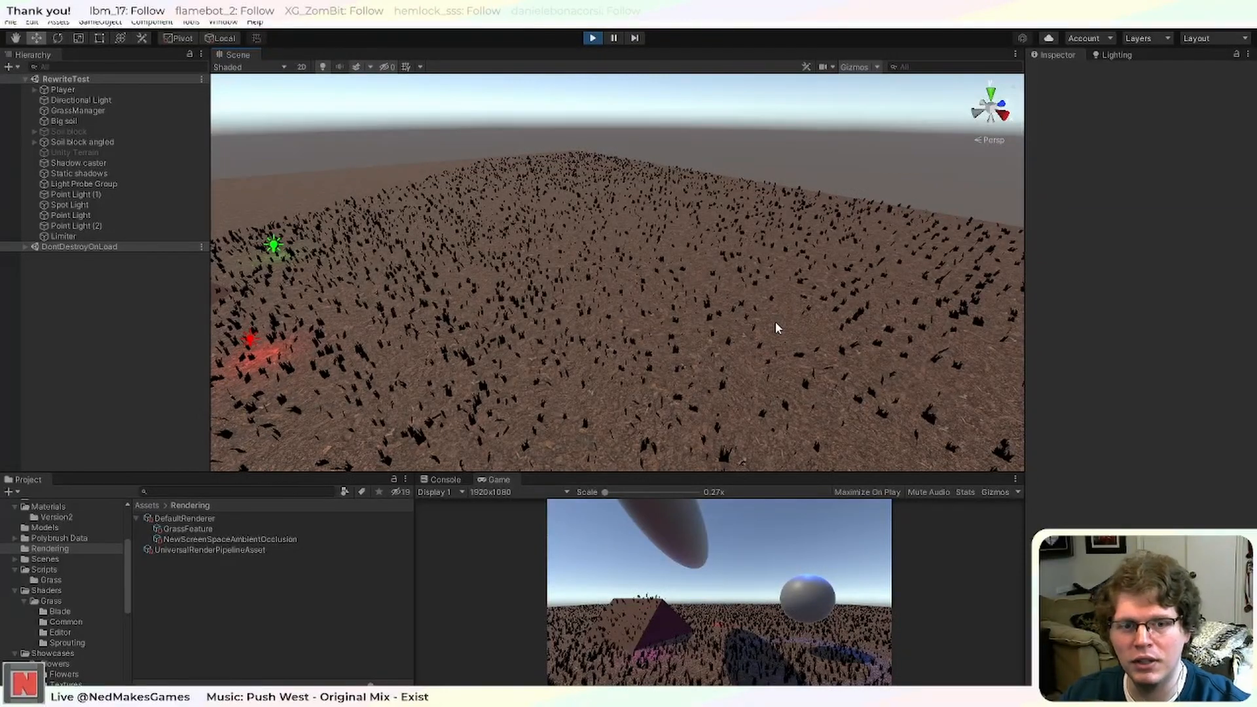